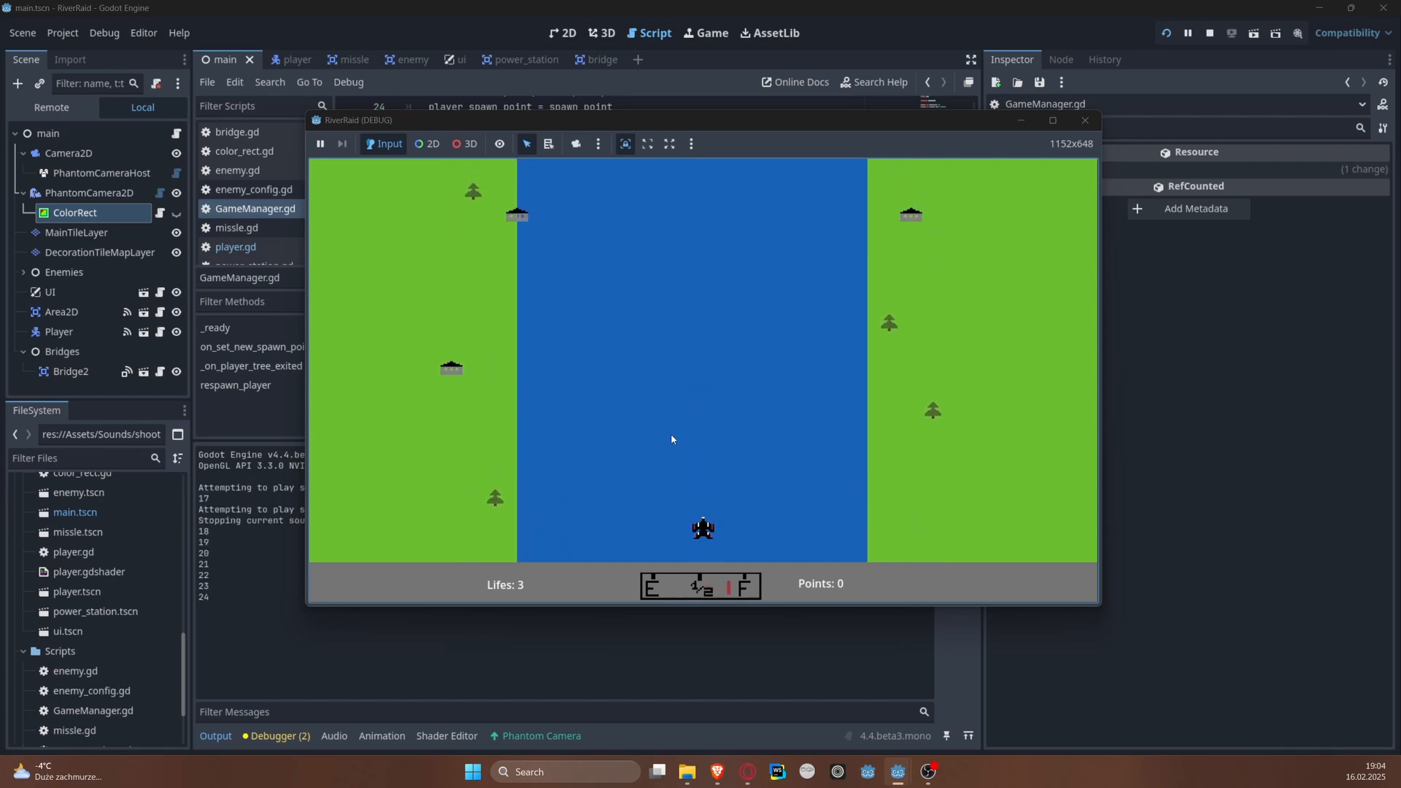
# Step: Play-test the RiverRaid game by steering the plane along the river and shooting, and close the running game
pyautogui.press('Left')
pyautogui.press('Left')
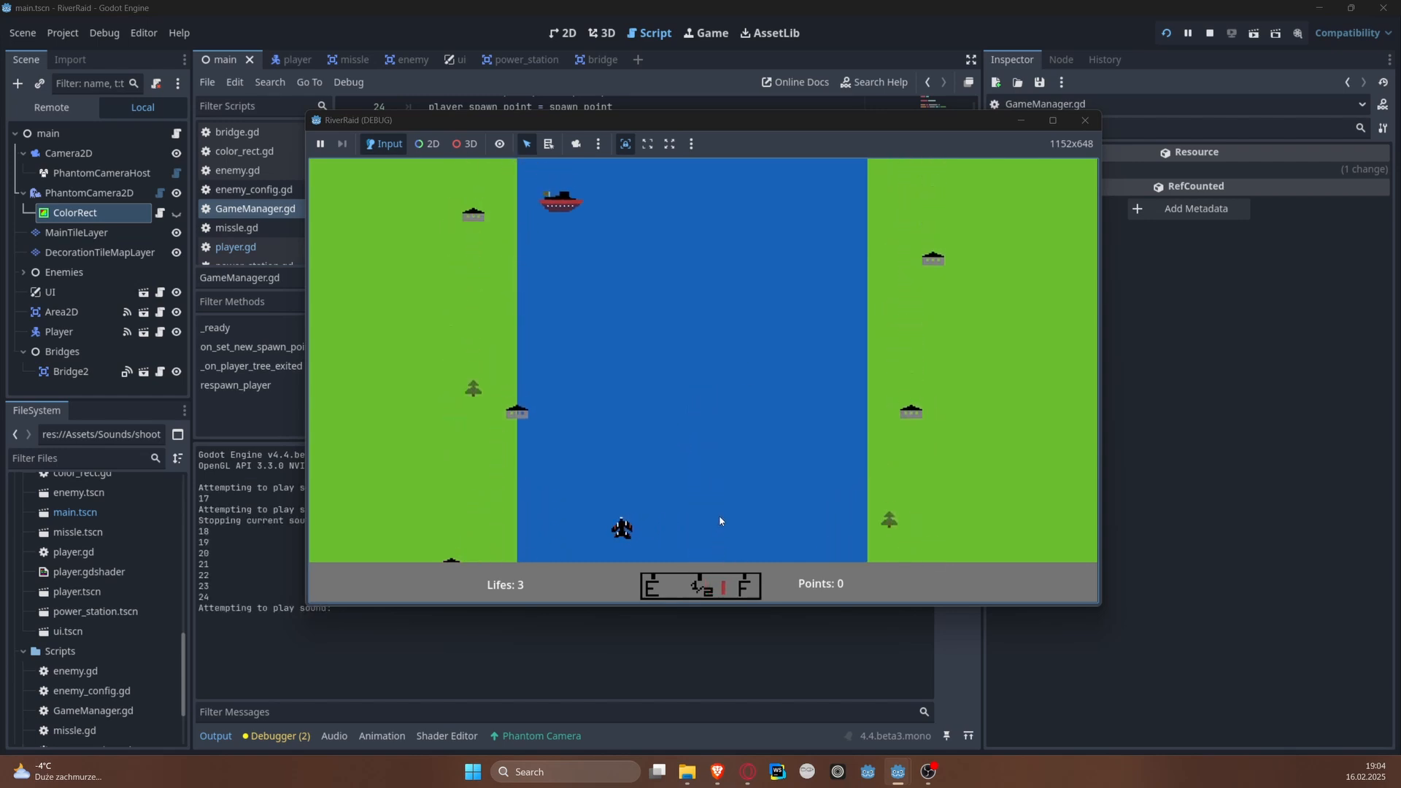
pyautogui.press('space')
pyautogui.press('Right')
pyautogui.press('Right')
pyautogui.press('space')
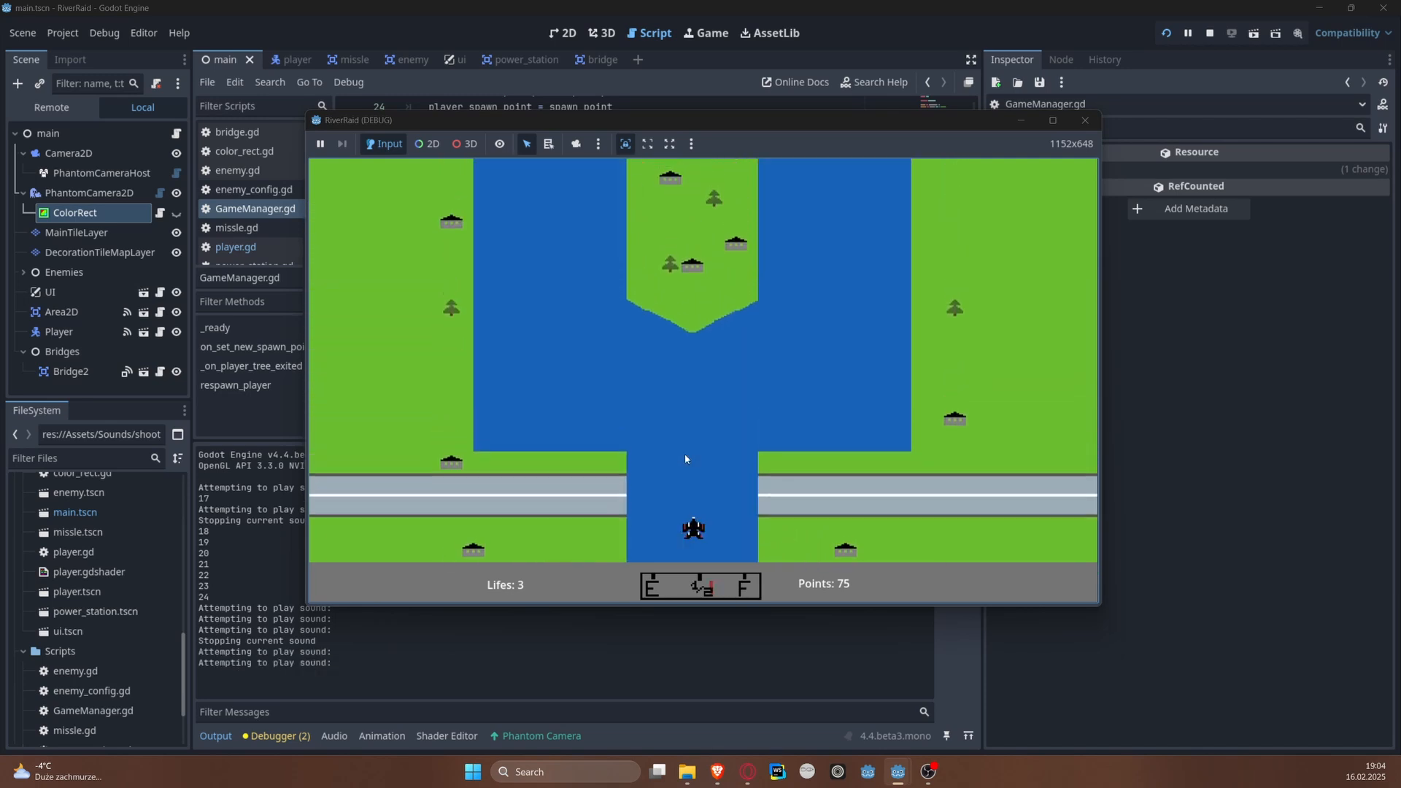
pyautogui.press('Left')
pyautogui.press('Left')
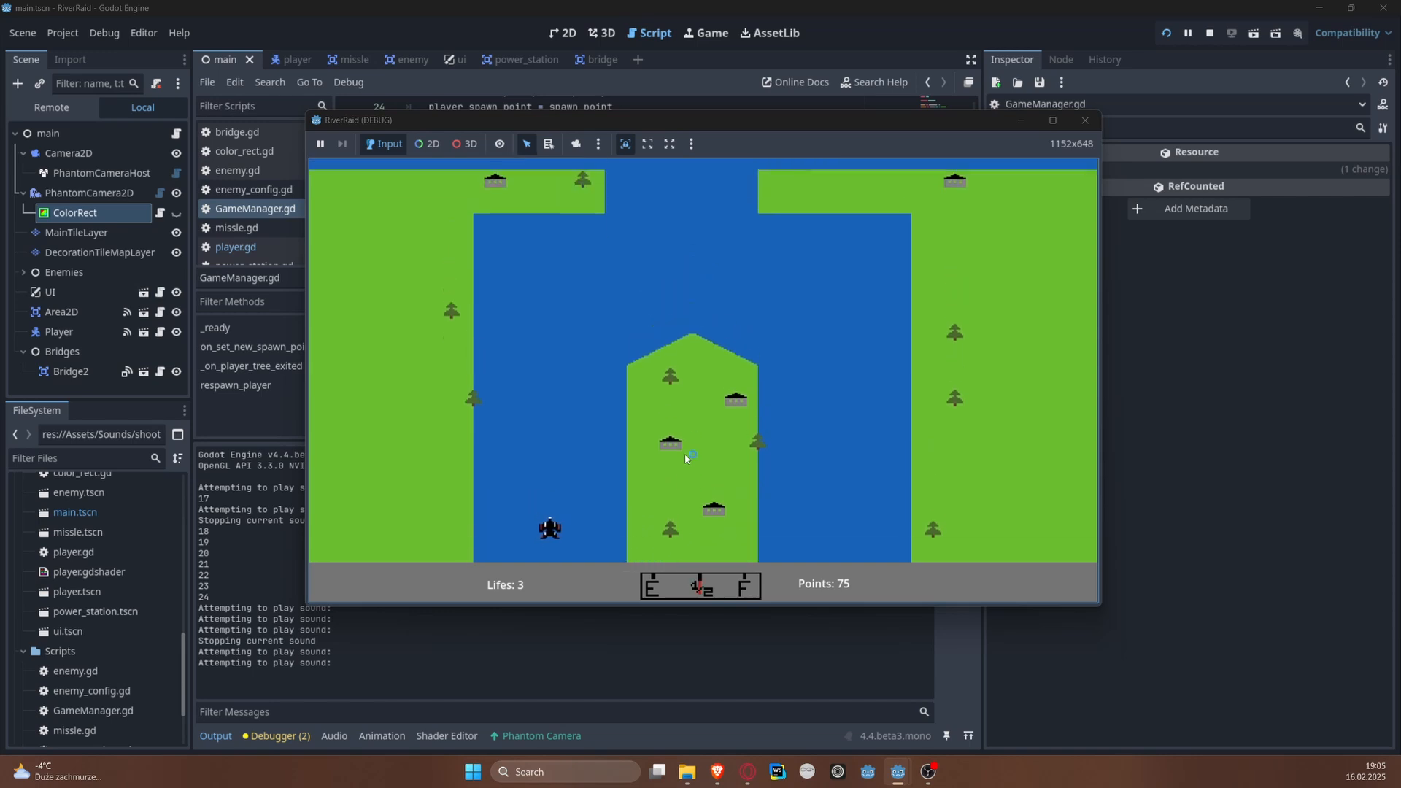
pyautogui.press('Right')
pyautogui.press('Right')
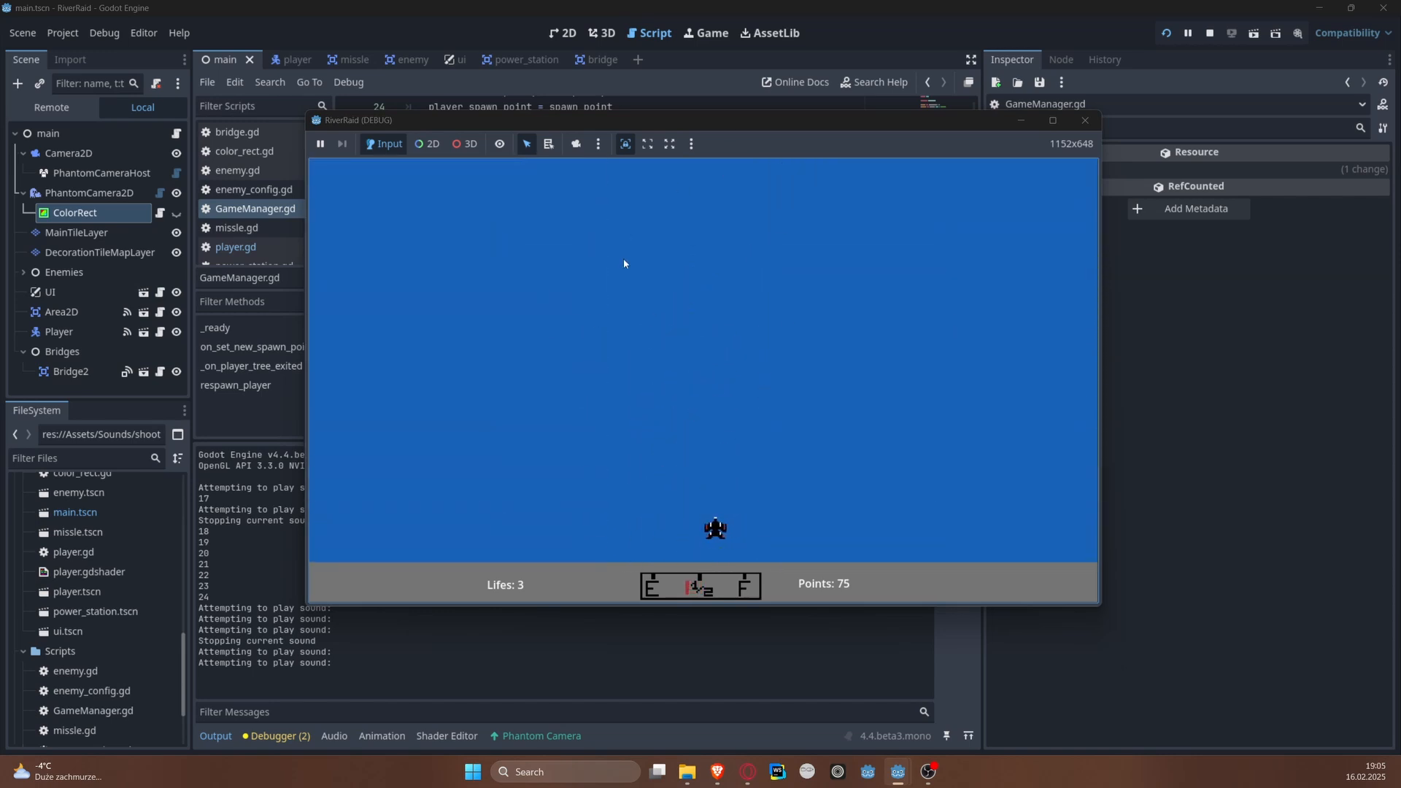
pyautogui.click(1085, 120)
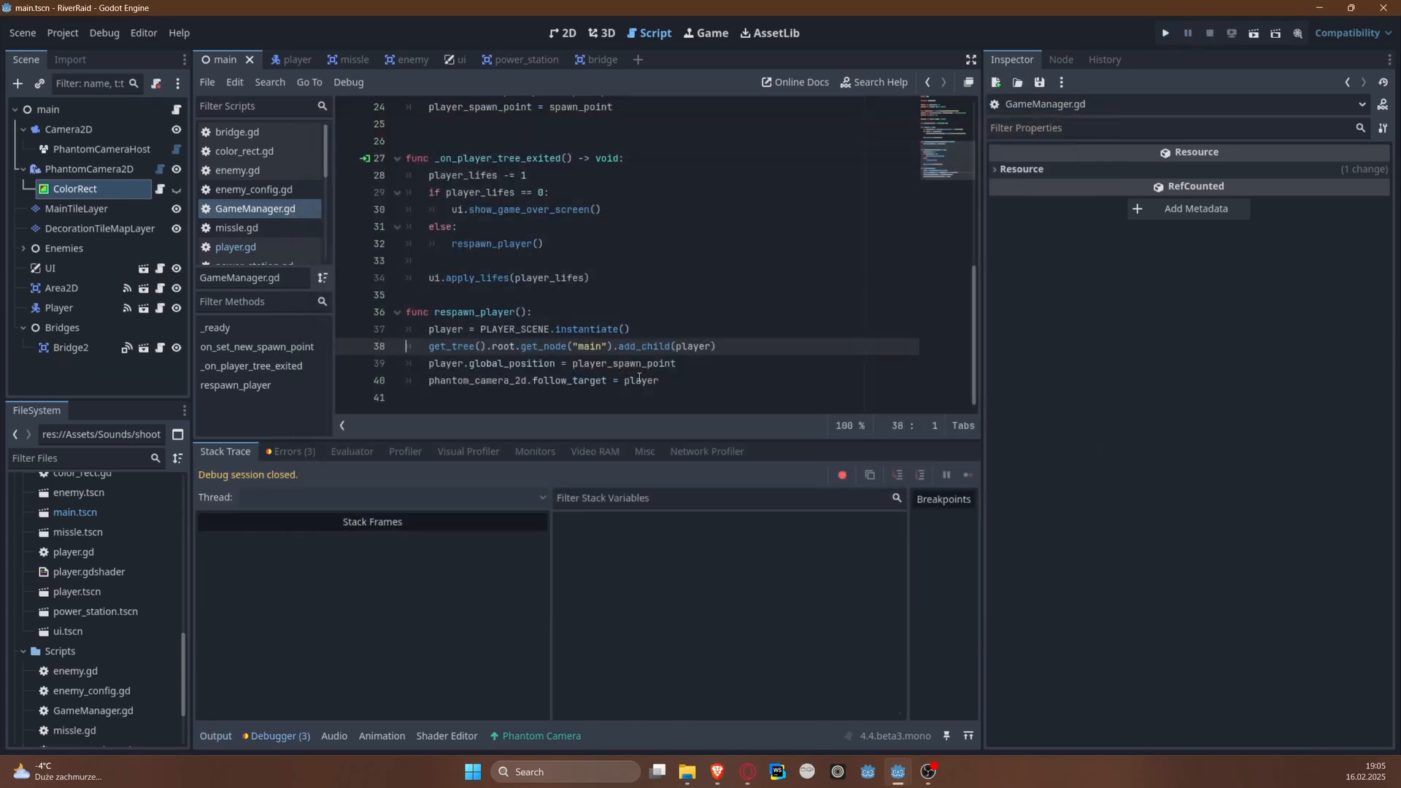
pyautogui.moveTo(640, 378)
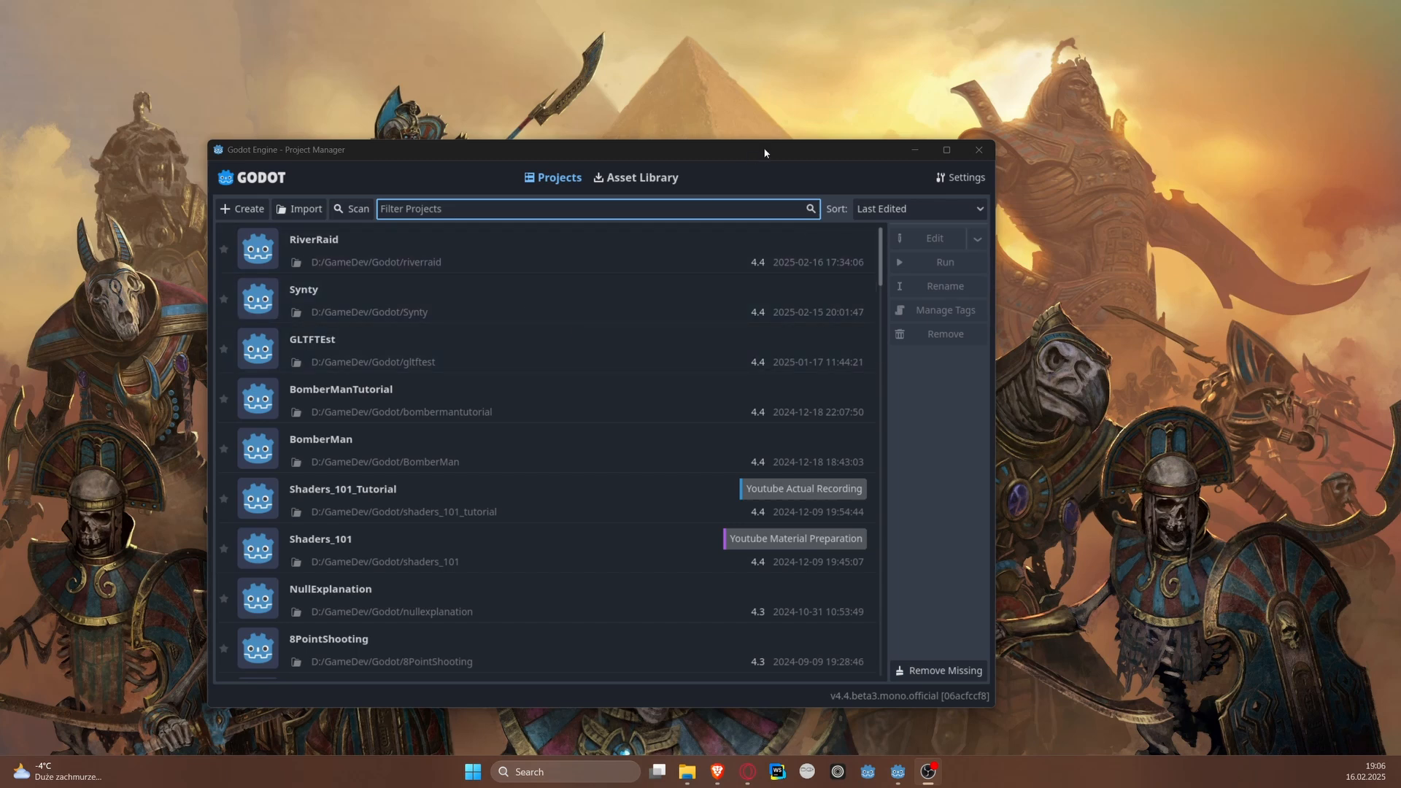
# Step: Start a new project in the Project Manager and browse to D:/GameDev/Godot for its location
pyautogui.moveTo(764, 152); pyautogui.dragTo(782, 106)
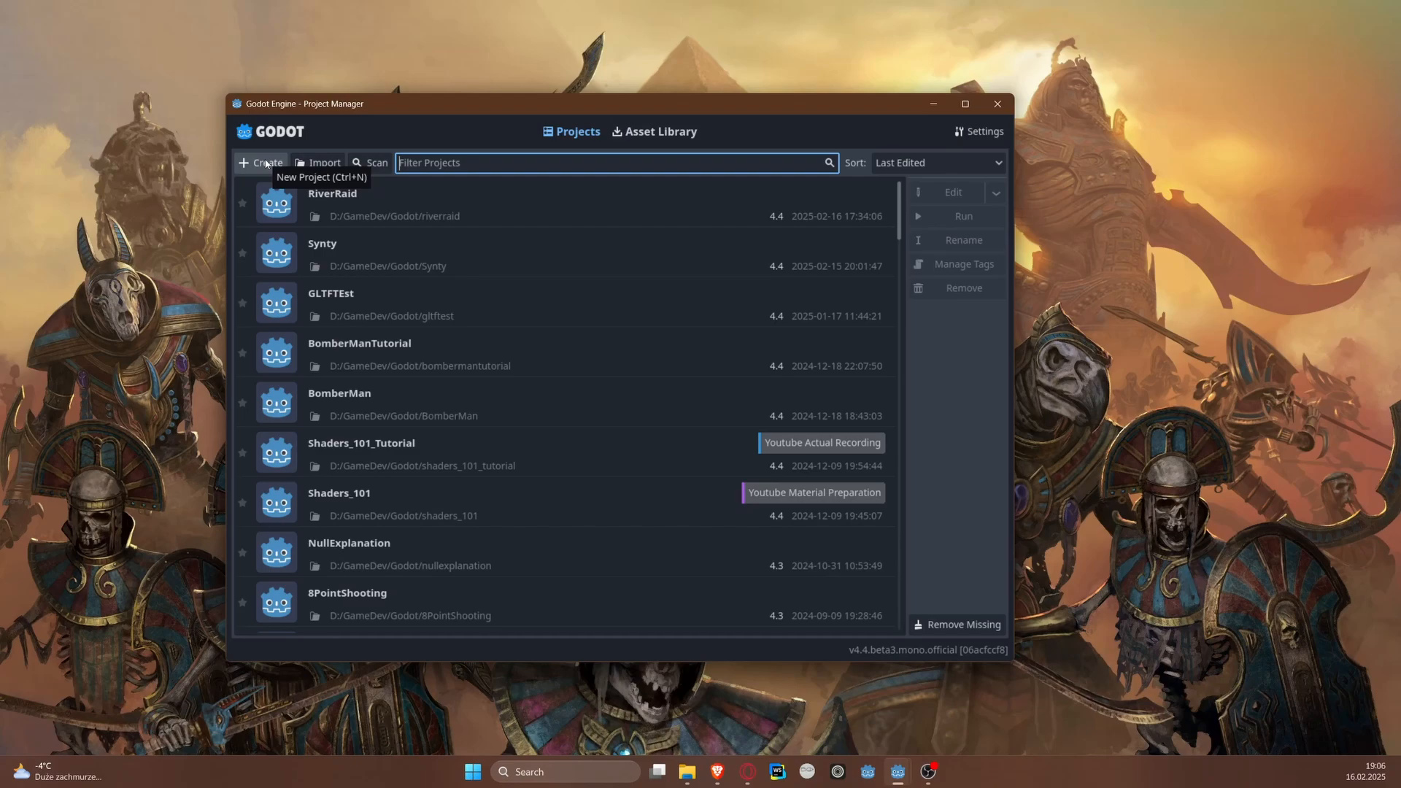
pyautogui.click(266, 164)
pyautogui.click(839, 301)
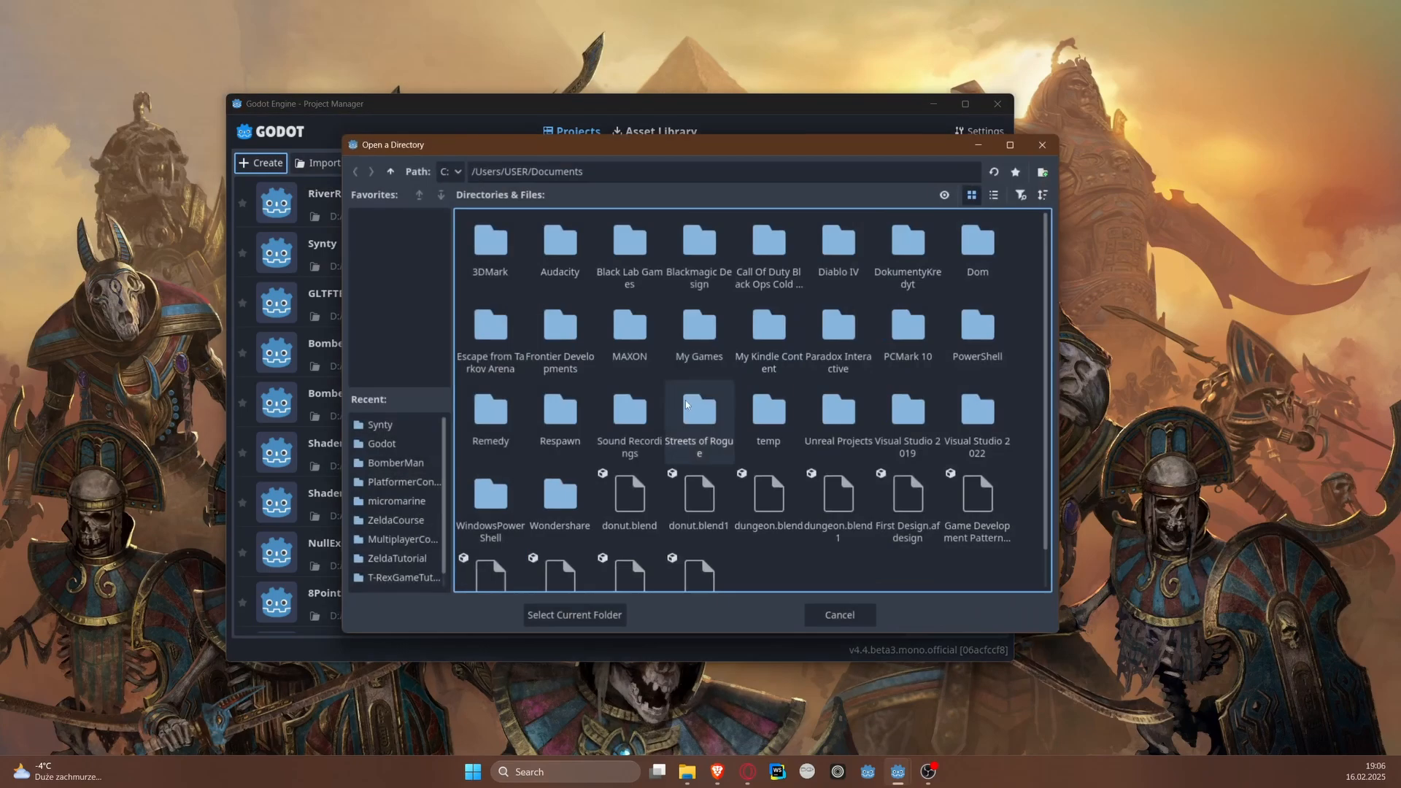
pyautogui.click(381, 444)
pyautogui.scroll(-3, 741, 501)
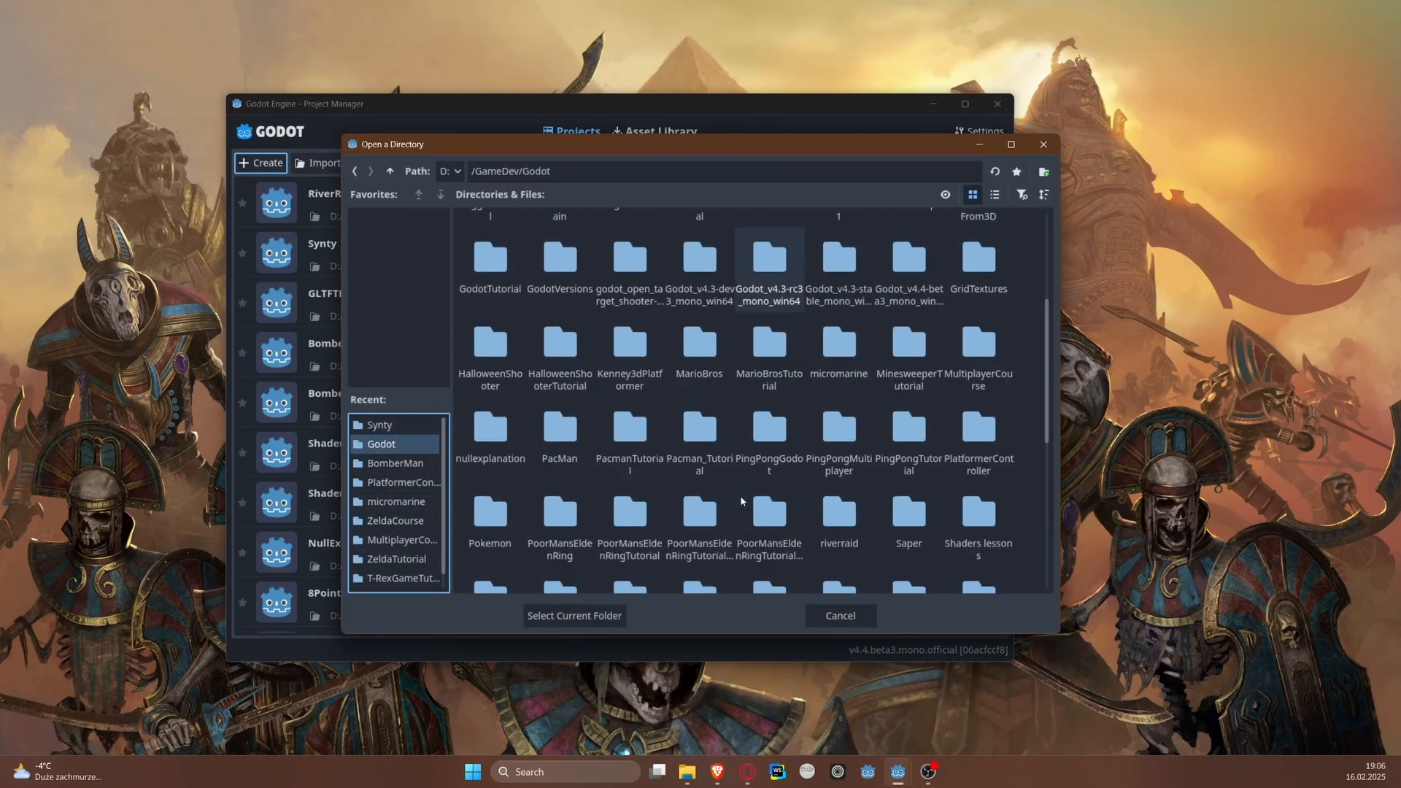
pyautogui.scroll(-3, 740, 496)
pyautogui.click(622, 171)
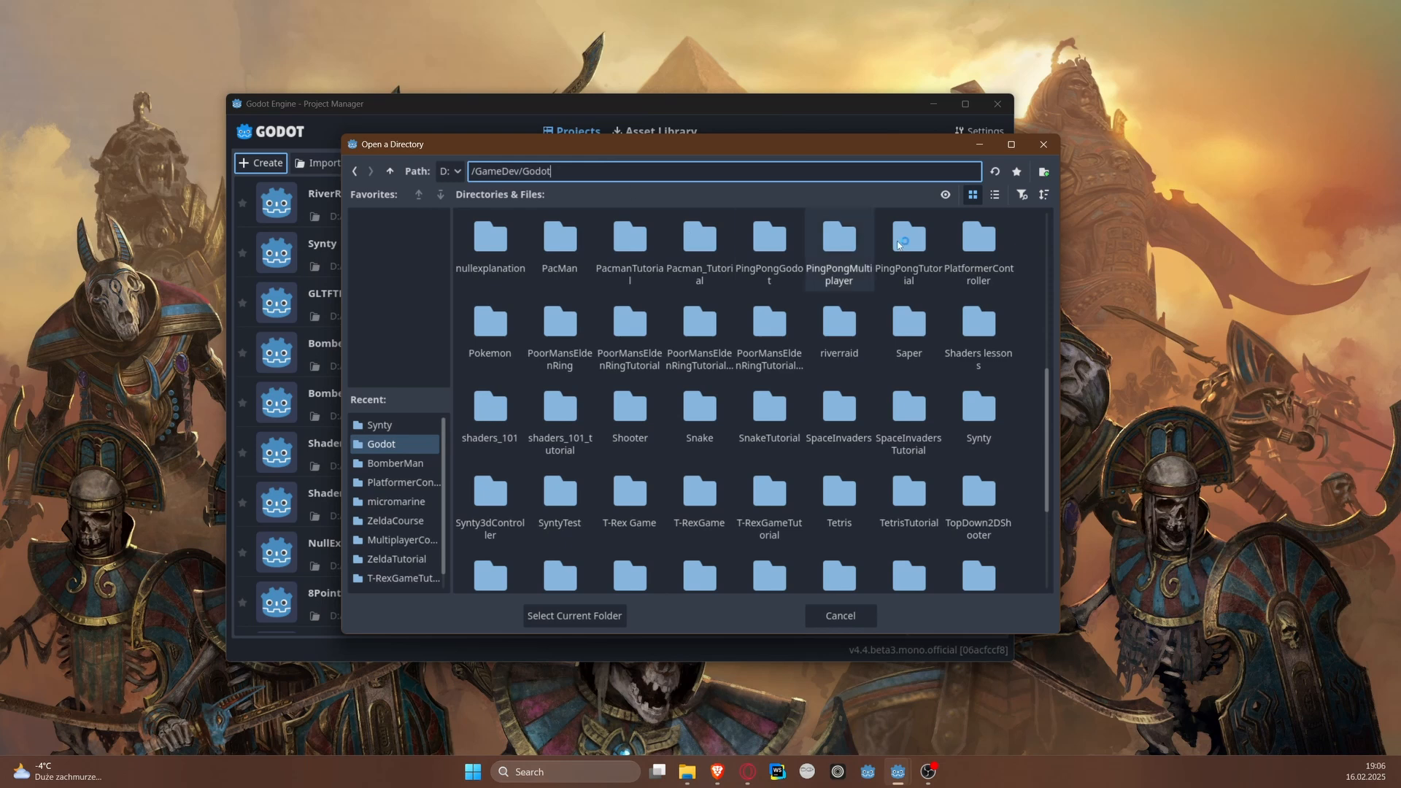
# Step: Create a folder named RiverRaidTutorial and select it as the project path
pyautogui.click(1043, 172)
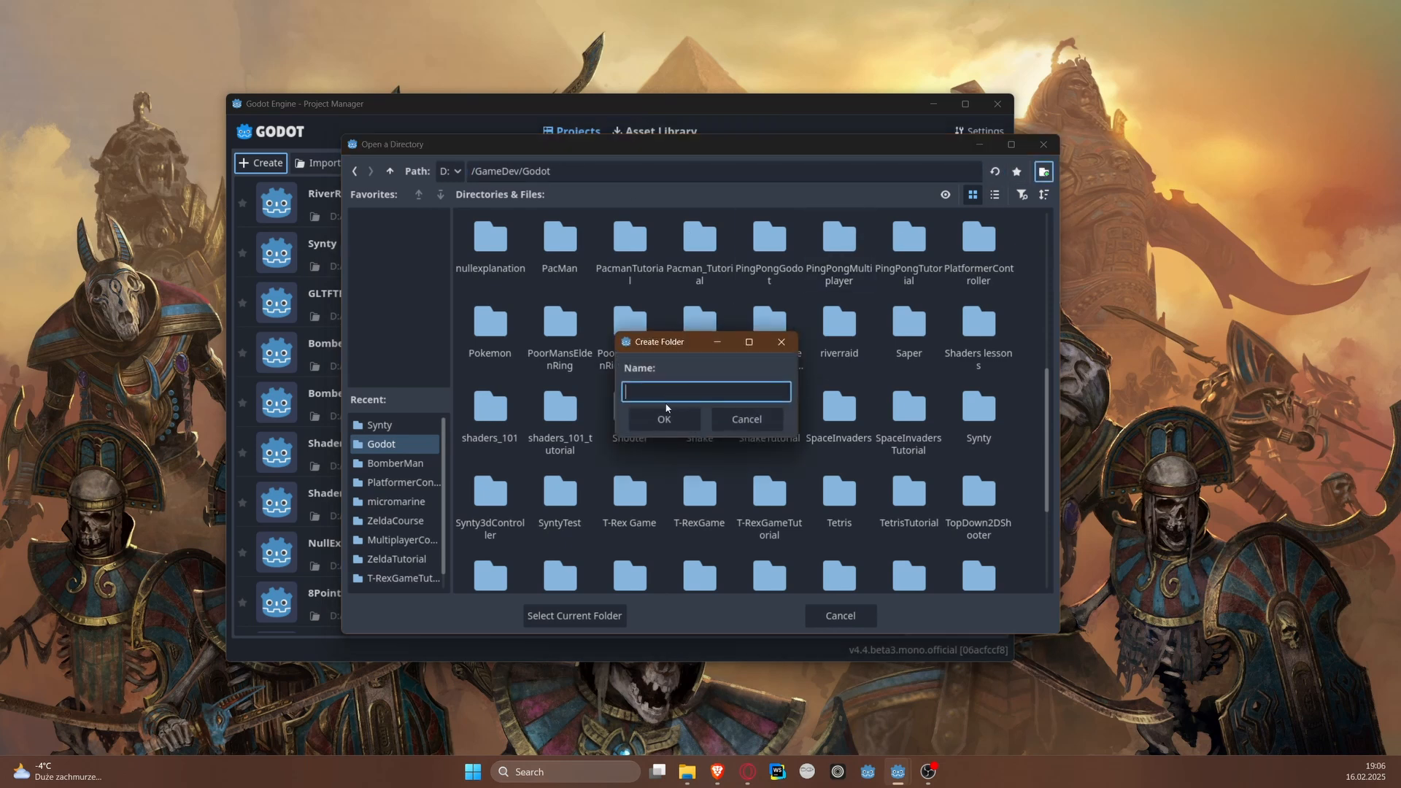
pyautogui.write('RiverRaidTutorial')
pyautogui.press('Return')
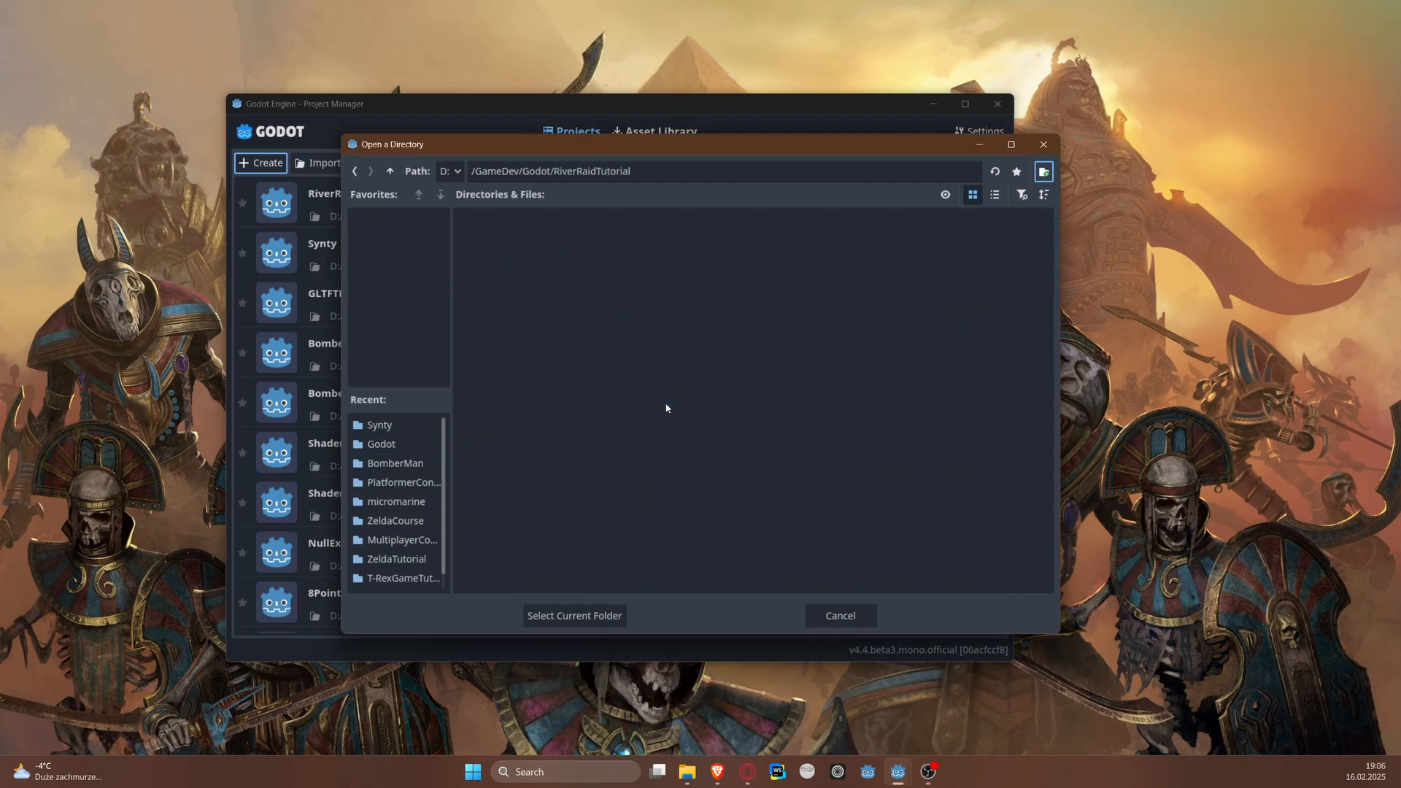
pyautogui.click(610, 622)
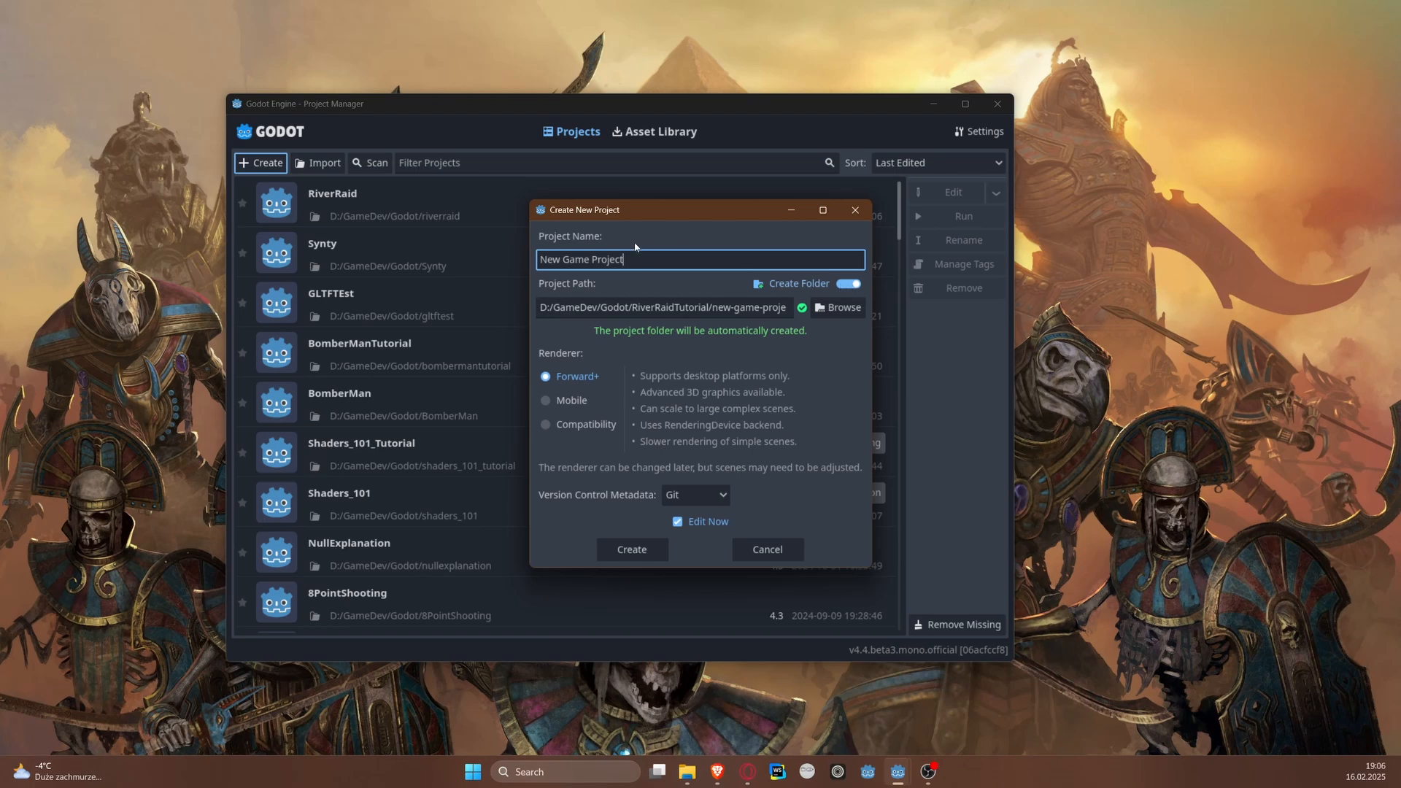
# Step: Turn off automatic folder creation so the project path is D:/GameDev/Godot/RiverRaidTutorial
pyautogui.moveTo(634, 211); pyautogui.dragTo(551, 212)
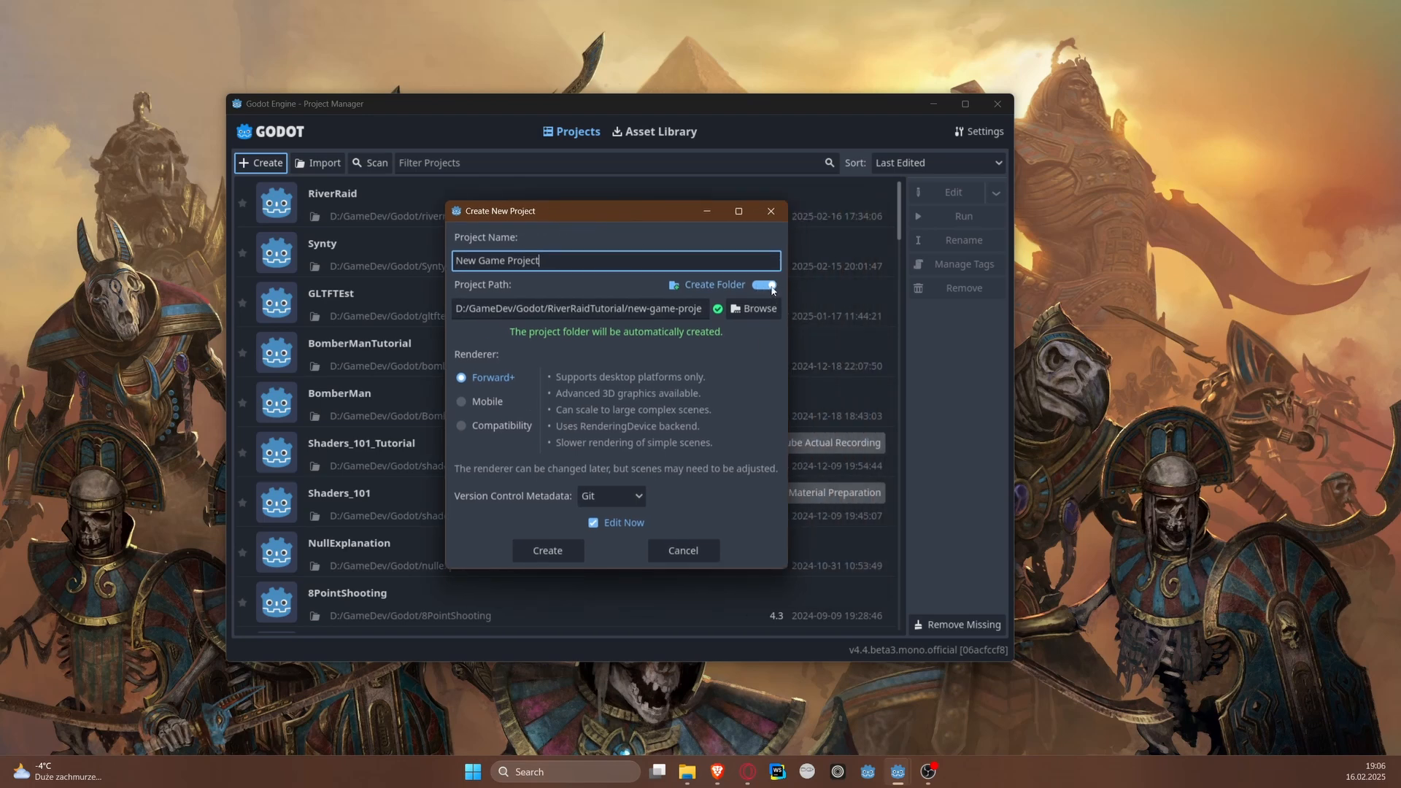
pyautogui.click(767, 285)
pyautogui.click(742, 284)
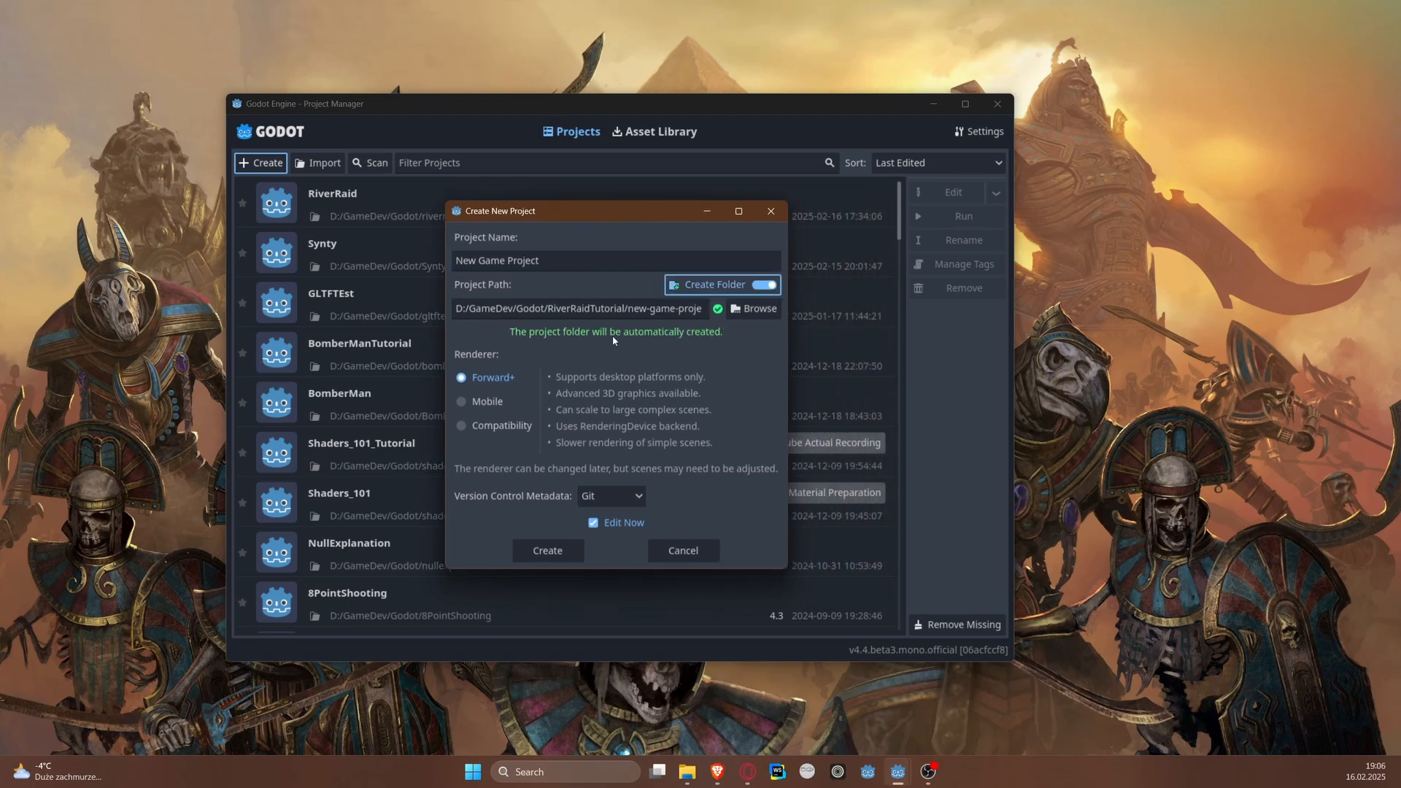
pyautogui.doubleClick(629, 312)
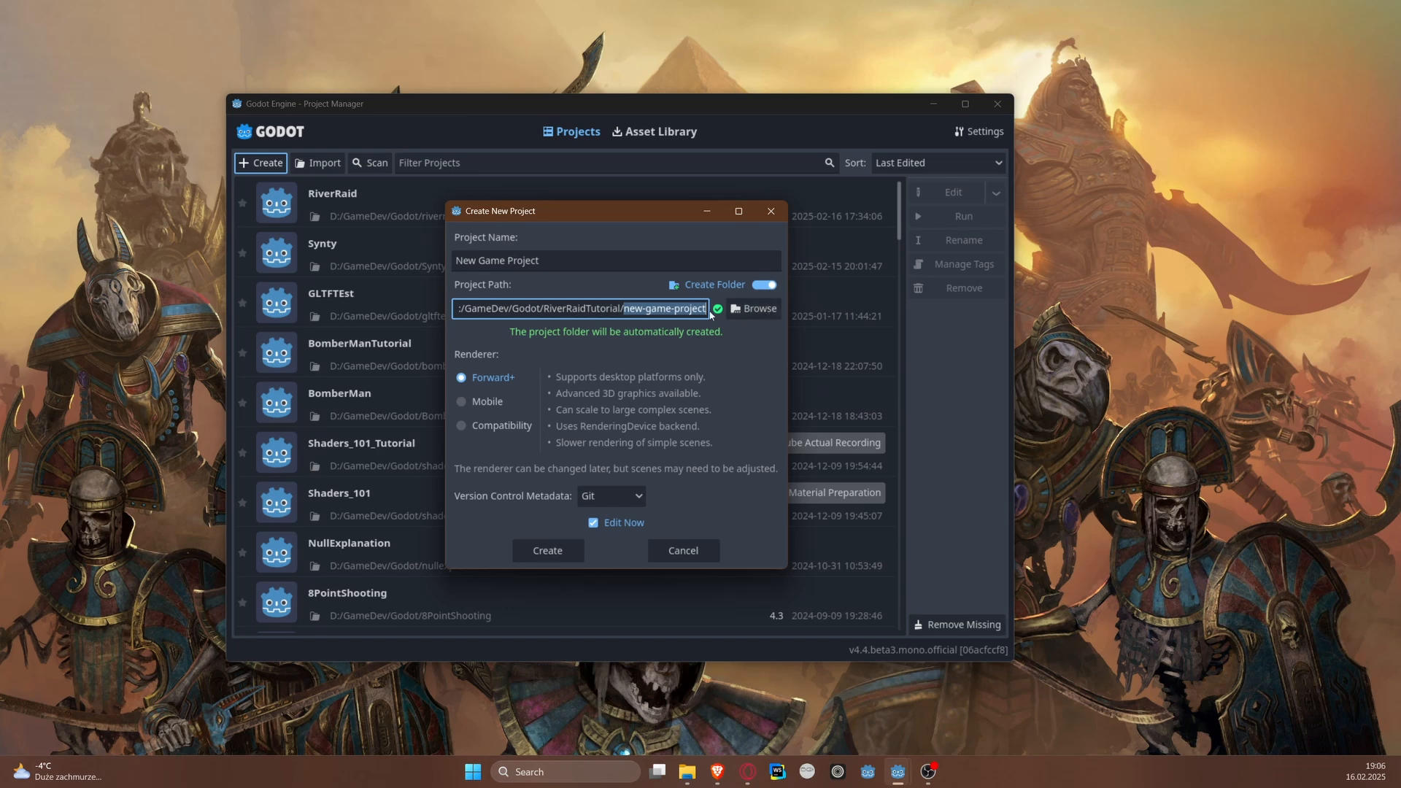
pyautogui.click(671, 308)
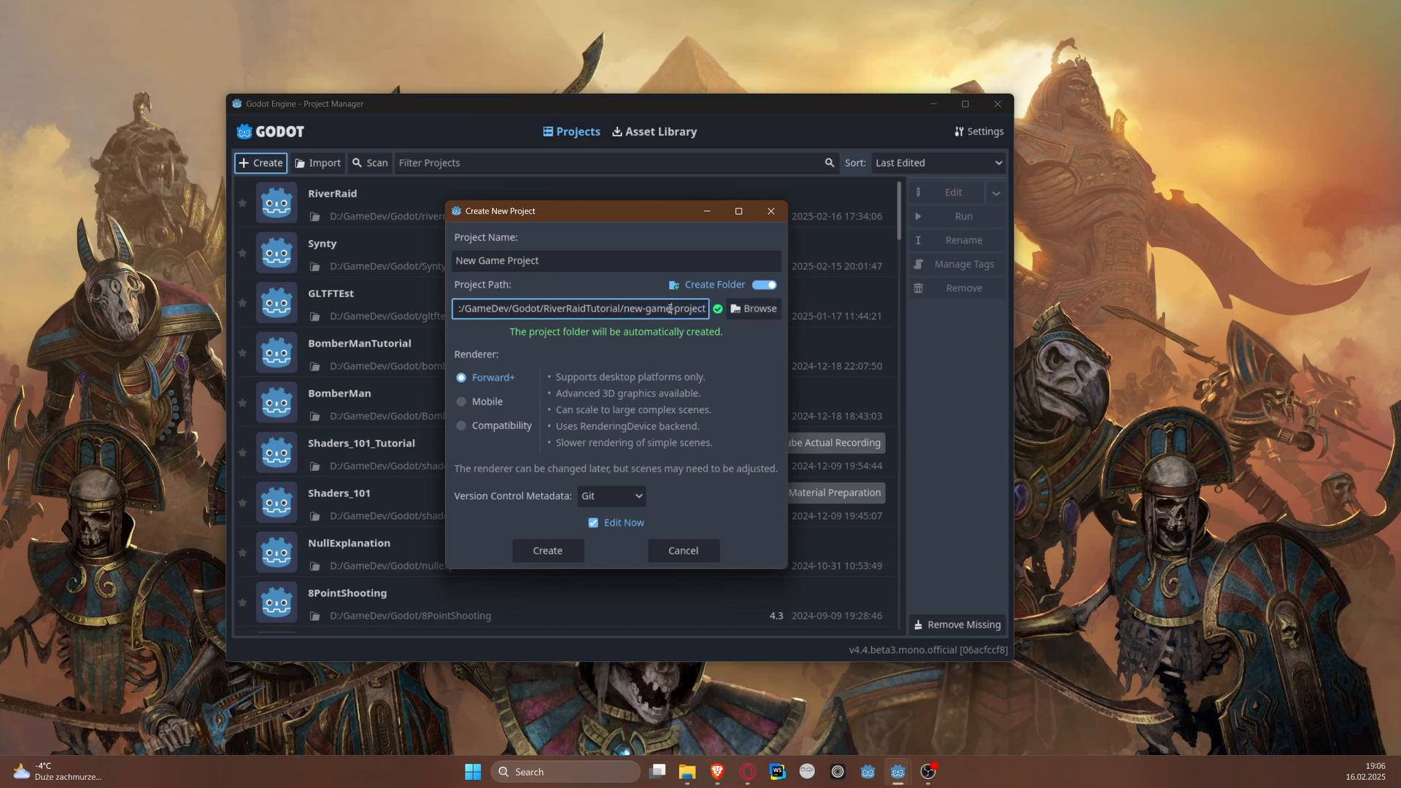
pyautogui.click(759, 286)
pyautogui.moveTo(625, 308); pyautogui.dragTo(549, 309)
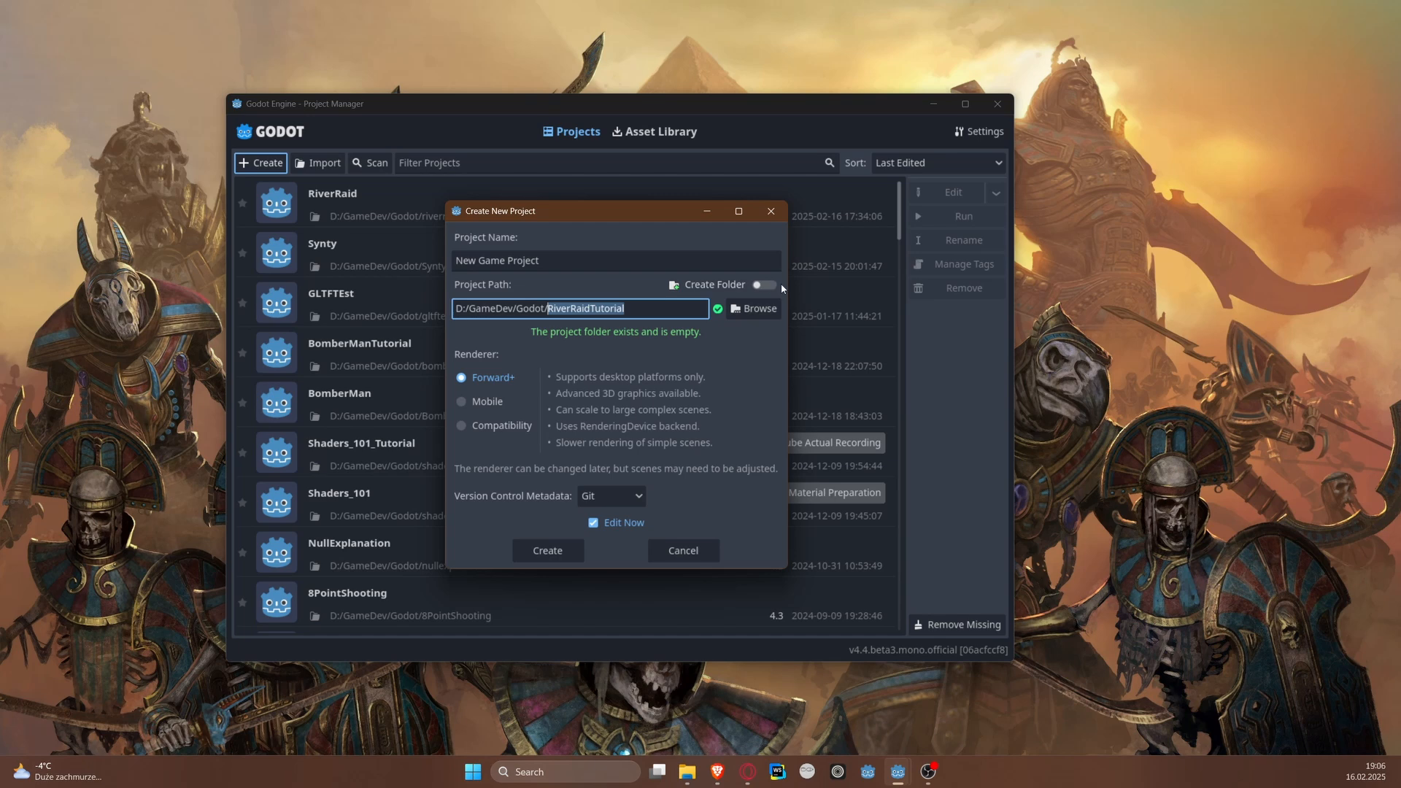
# Step: Compare the renderer options, choose Compatibility and create the project
pyautogui.click(494, 430)
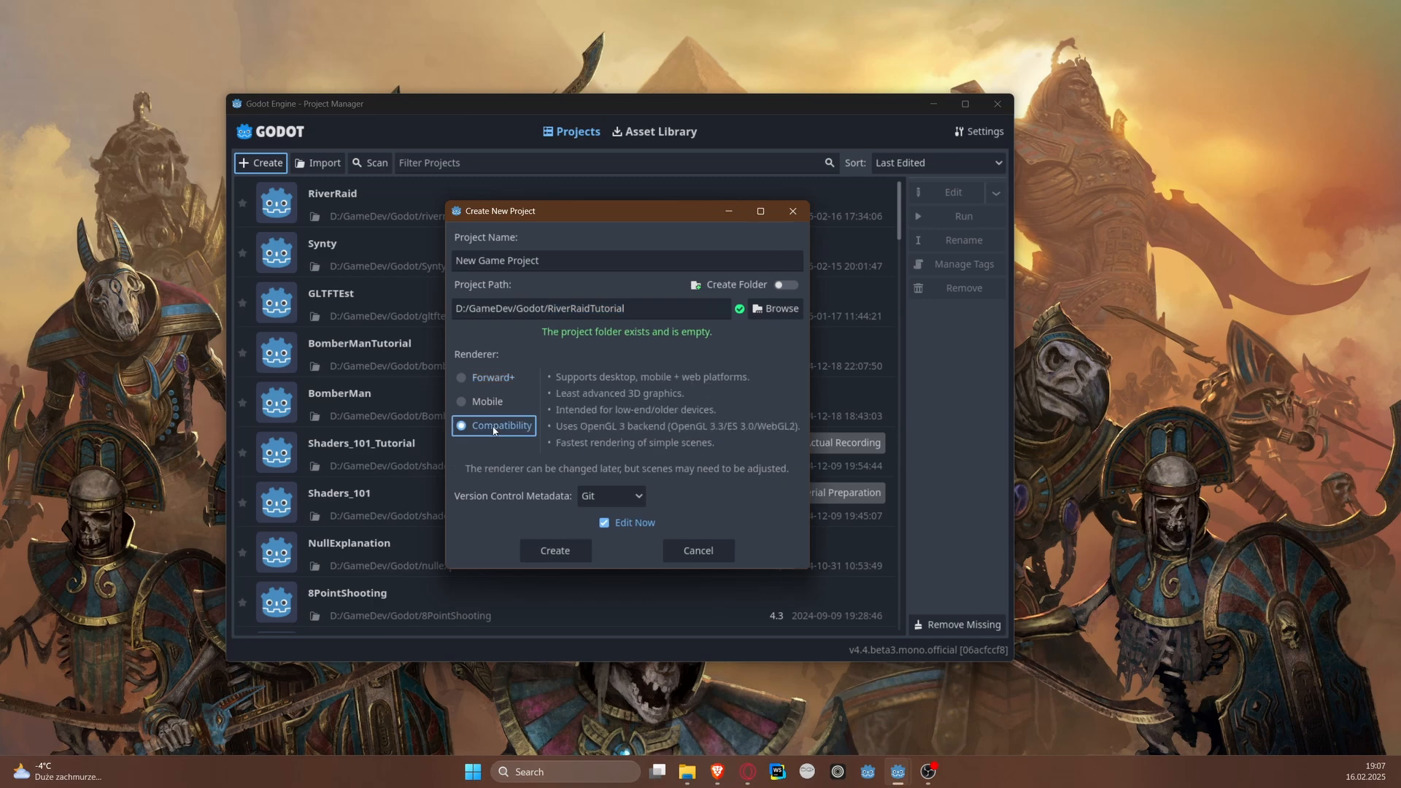
pyautogui.click(496, 378)
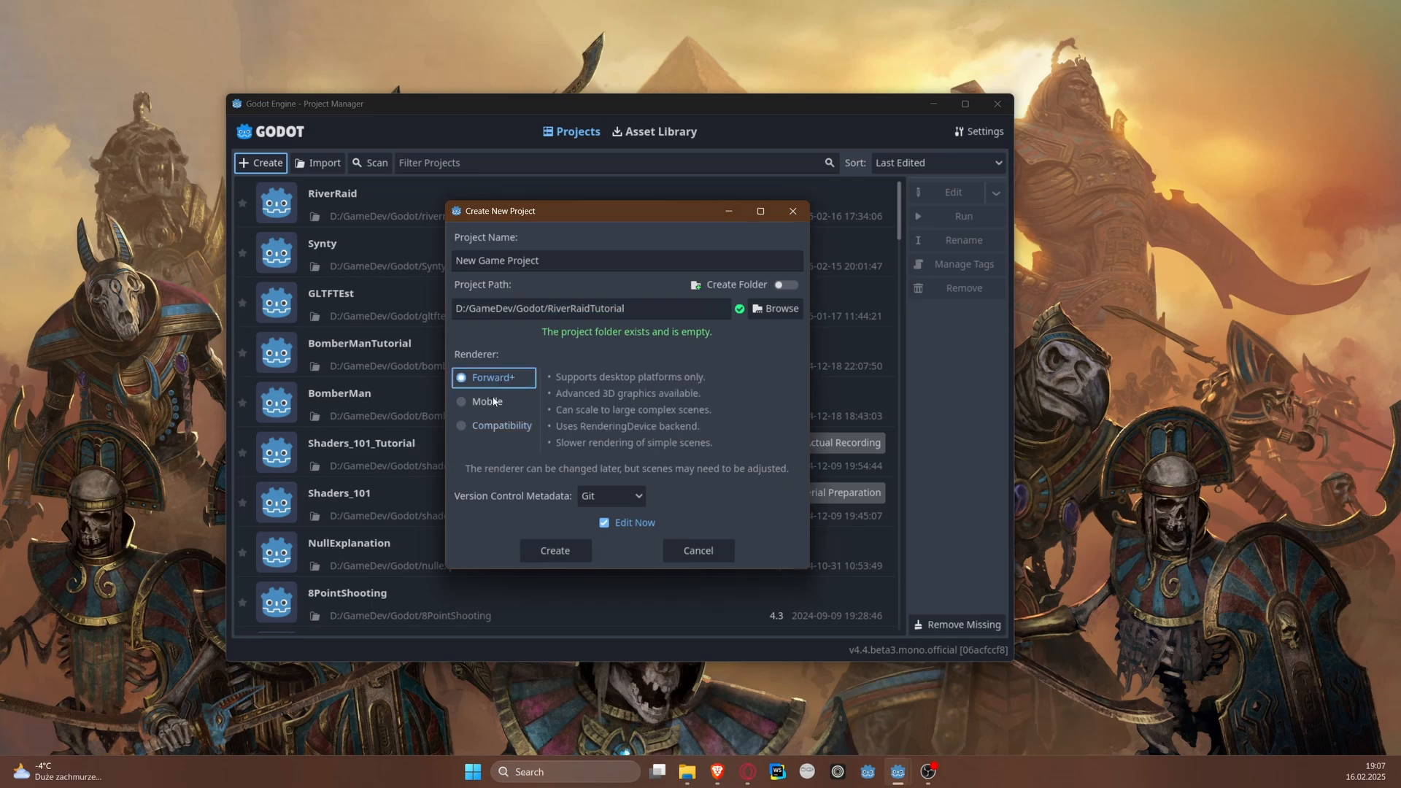
pyautogui.click(493, 401)
pyautogui.click(503, 425)
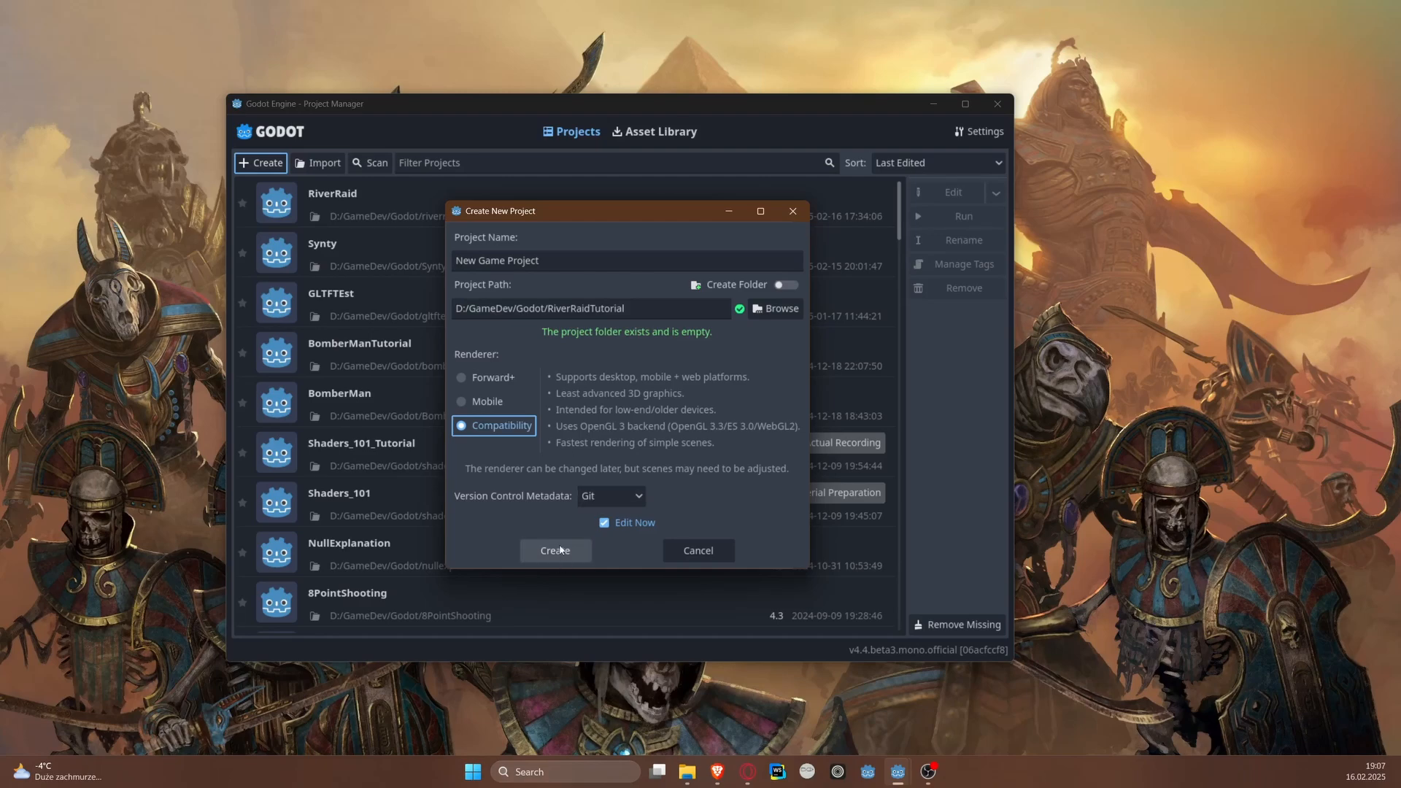
pyautogui.click(560, 550)
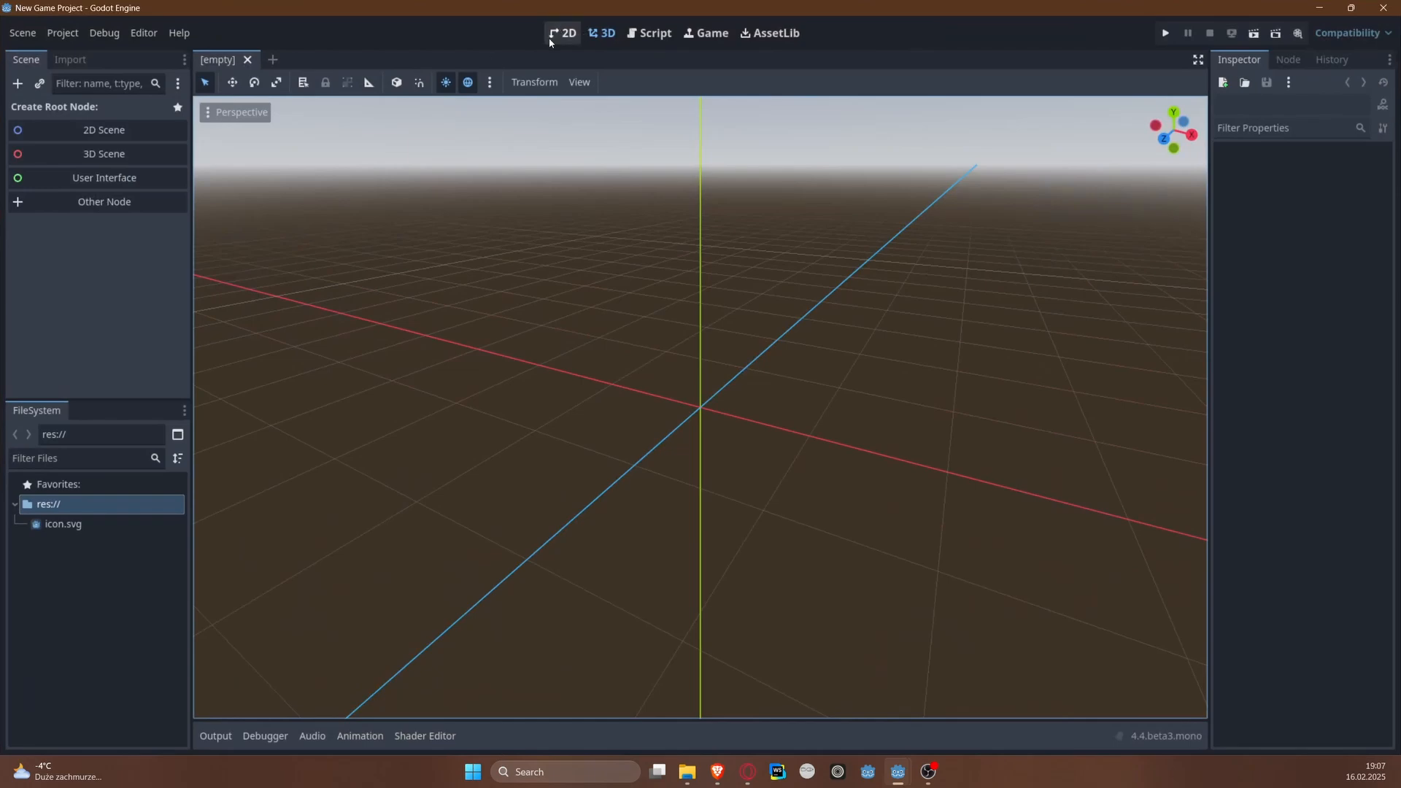
# Step: Switch to the 2D workspace and create a folder named Assets in the project root
pyautogui.click(562, 34)
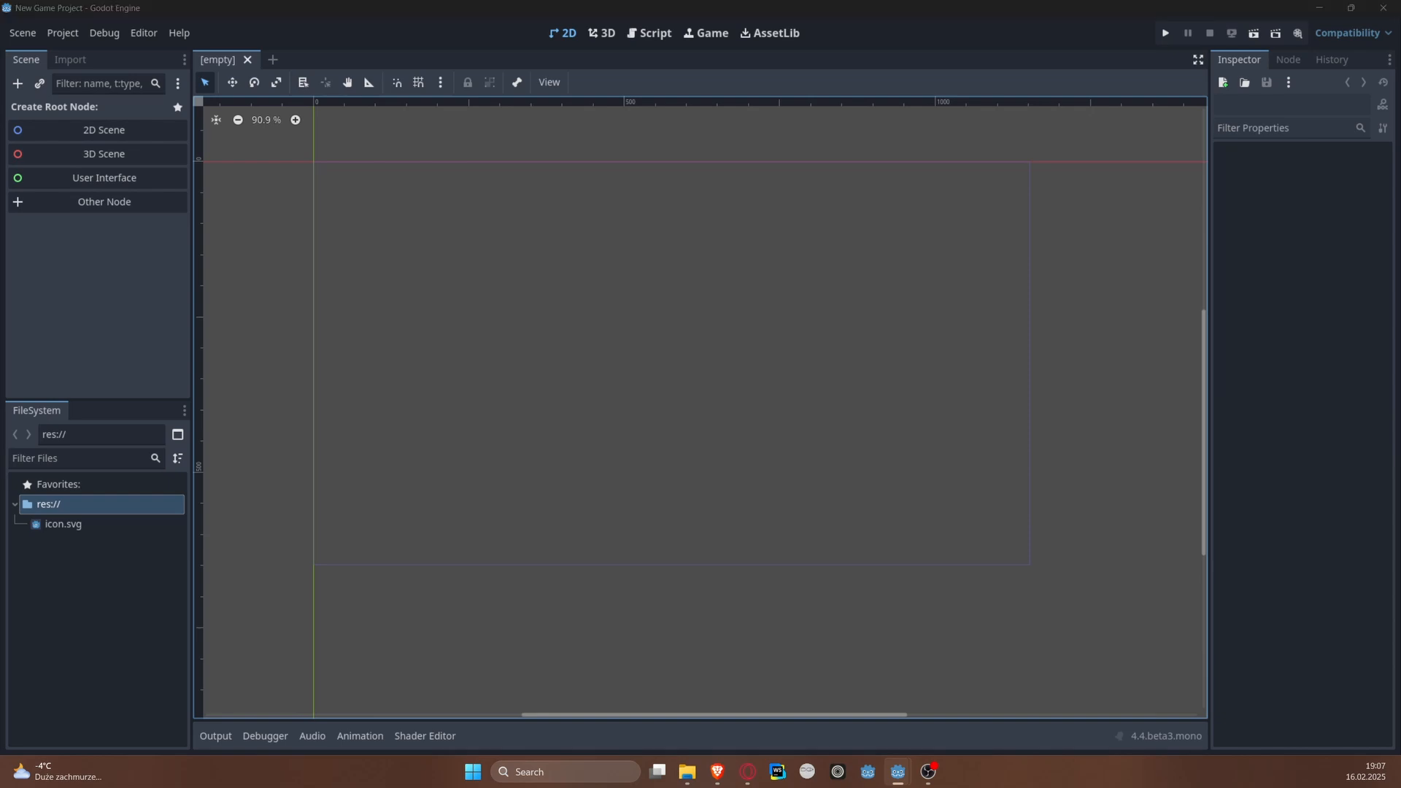
pyautogui.rightClick(123, 504)
pyautogui.moveTo(155, 515)
pyautogui.click(349, 511)
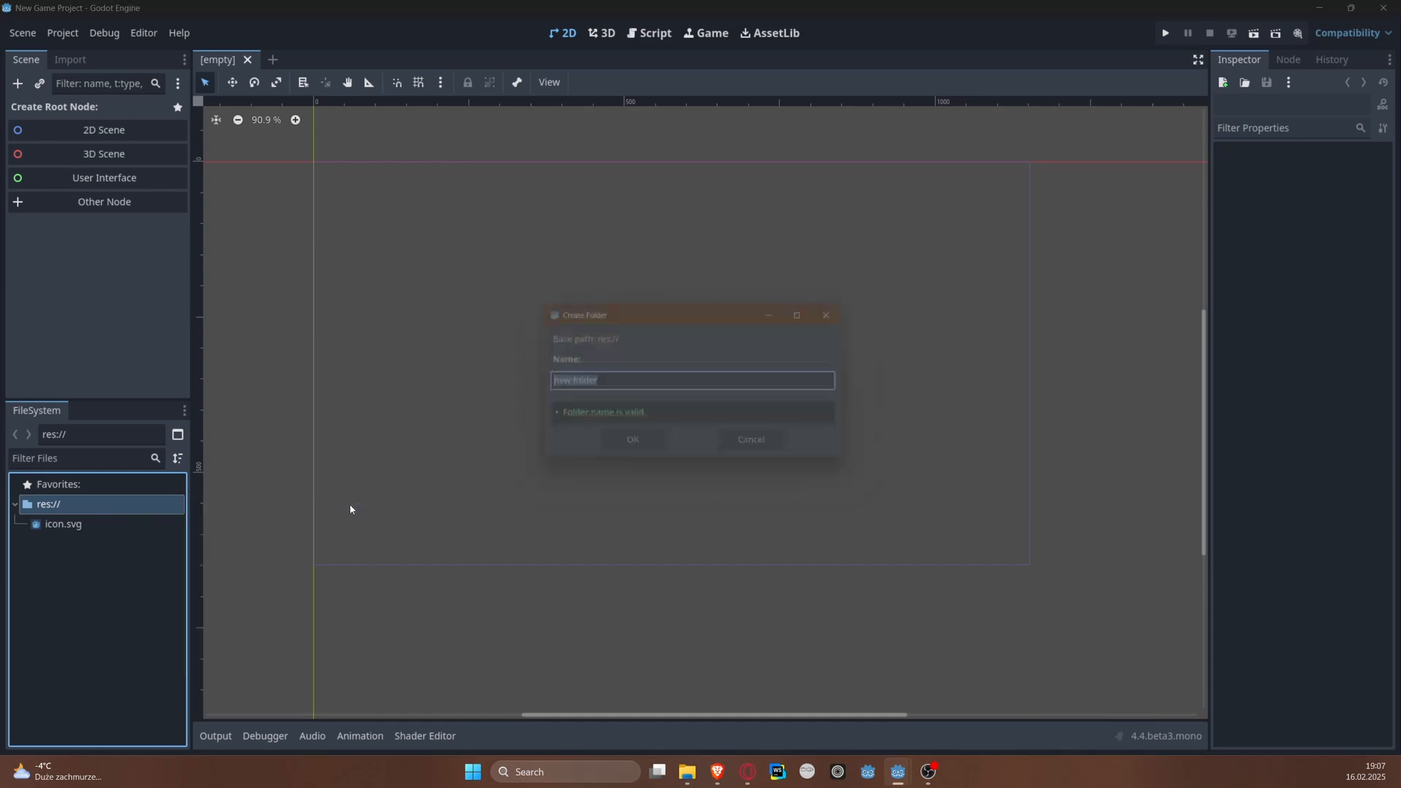
pyautogui.write('Assets')
pyautogui.press('Return')
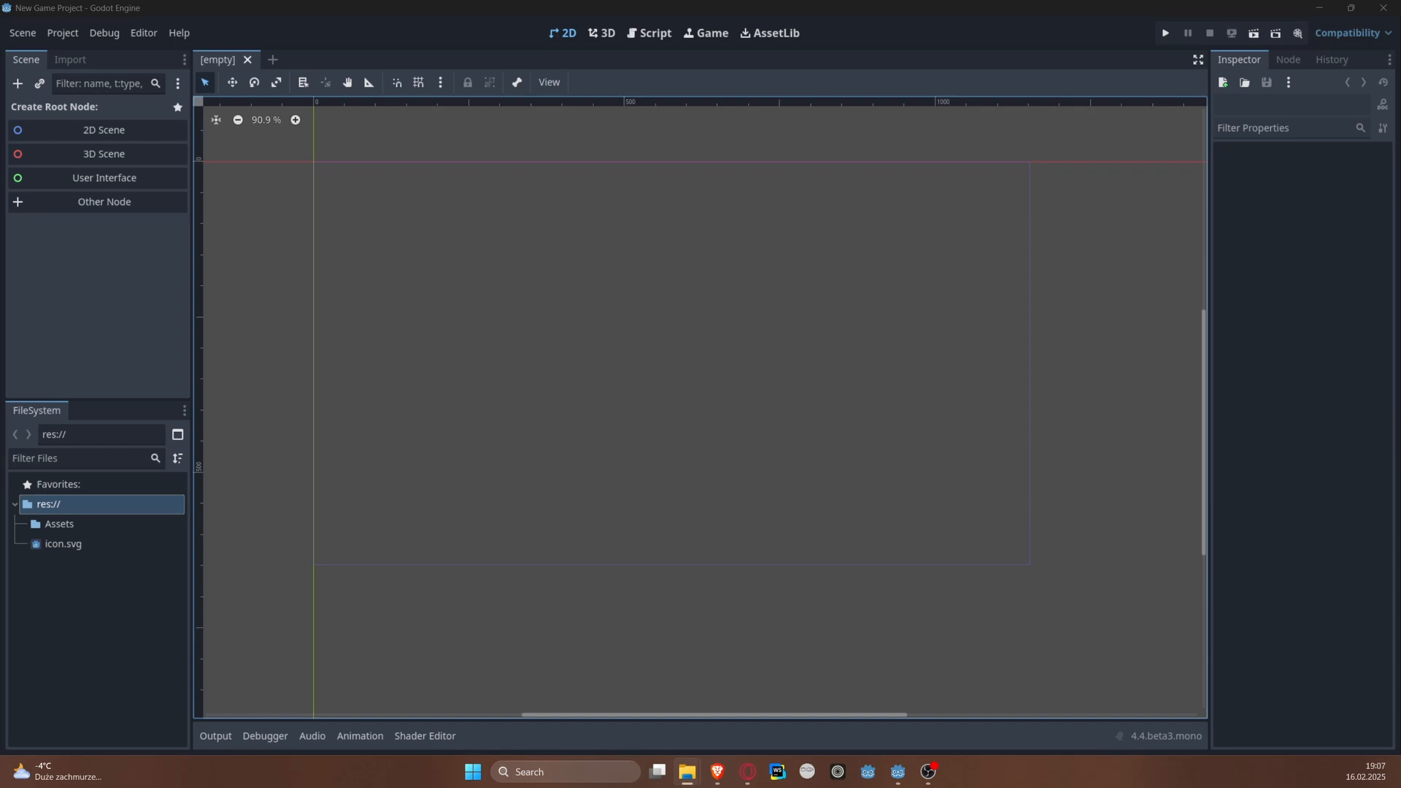
# Step: Import the Sounds folder and the PNG sprite files into the Assets folder, and expand both folders
pyautogui.moveTo(88, 489); pyautogui.dragTo(56, 506)
pyautogui.click(24, 524)
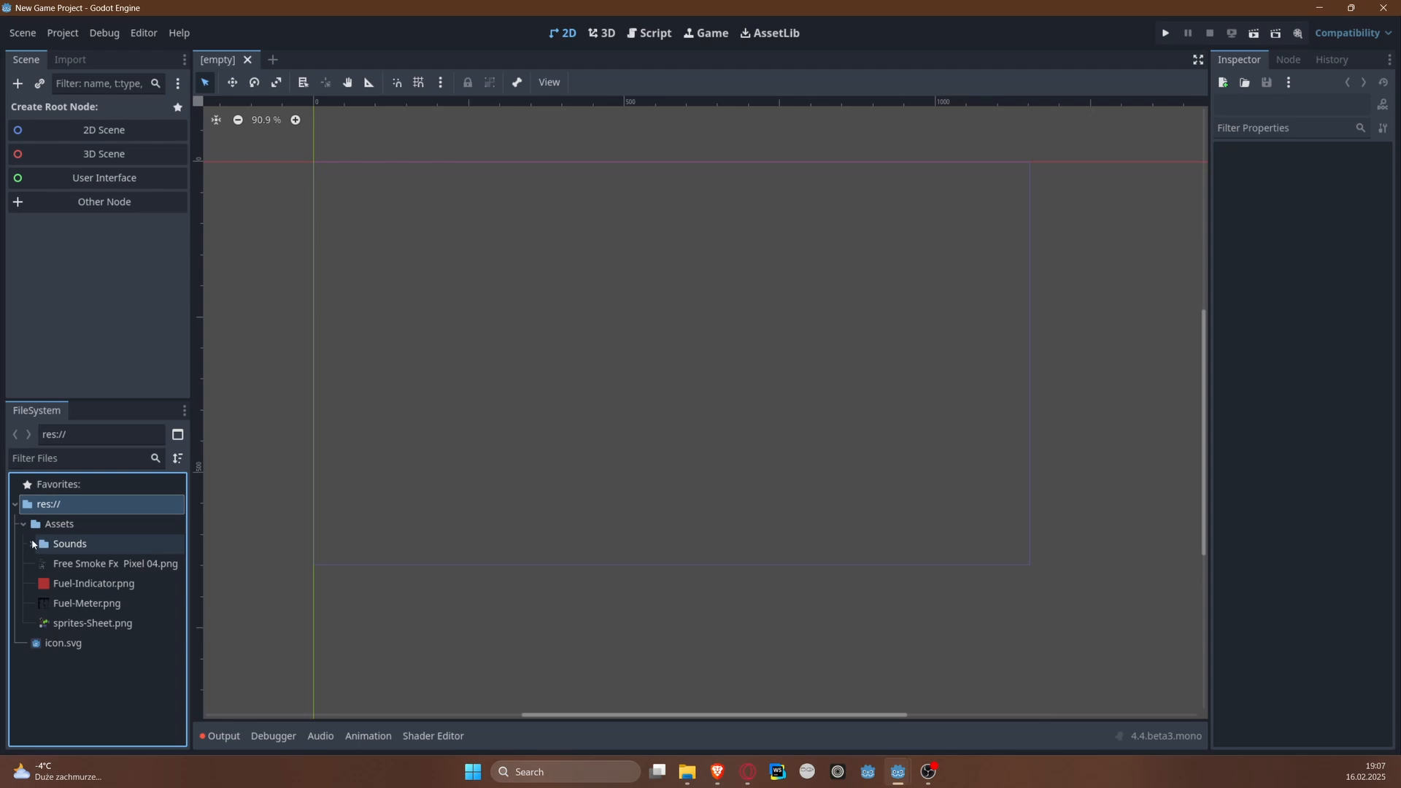
pyautogui.click(32, 544)
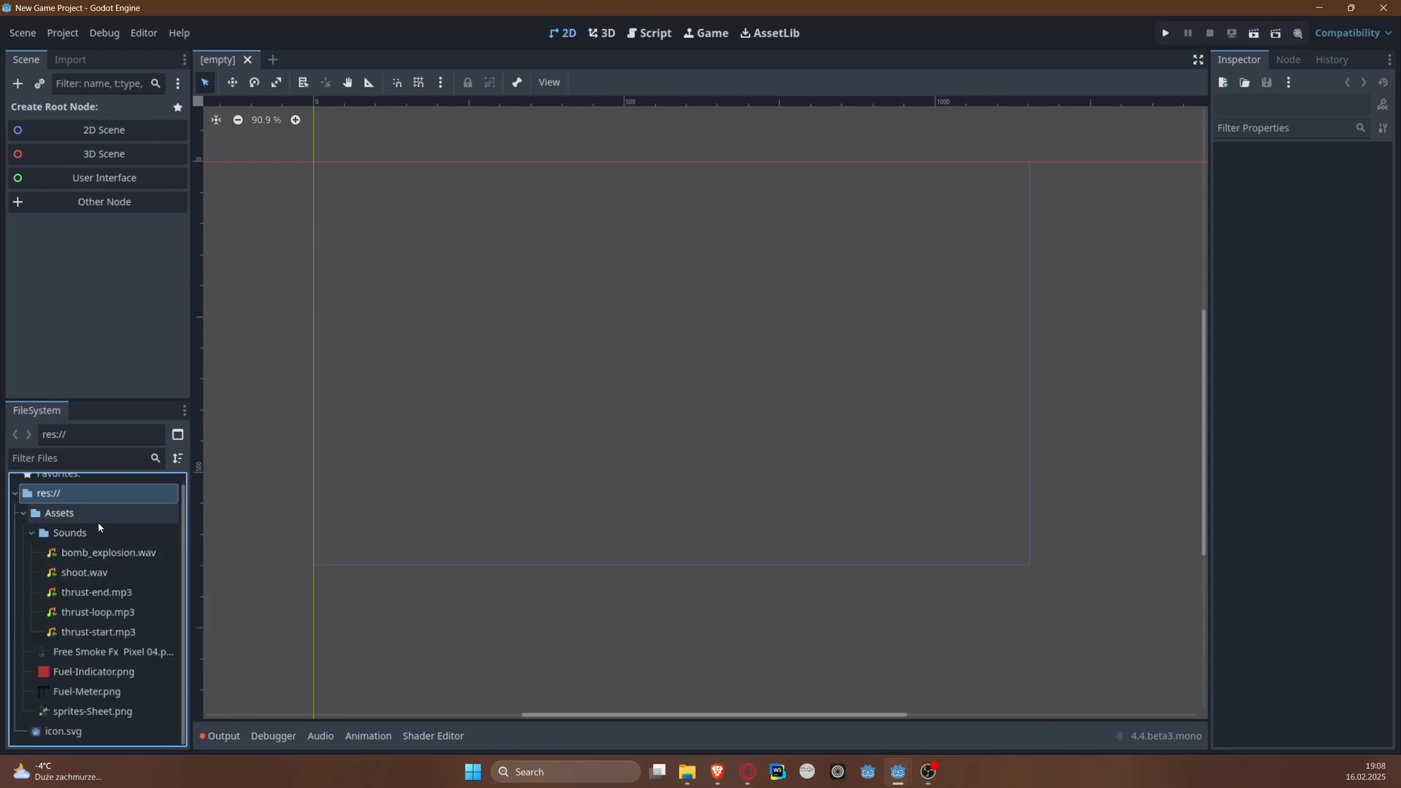
# Step: Listen to the bomb_explosion.wav, shoot.wav and thrust-end.mp3 sounds
pyautogui.click(103, 552)
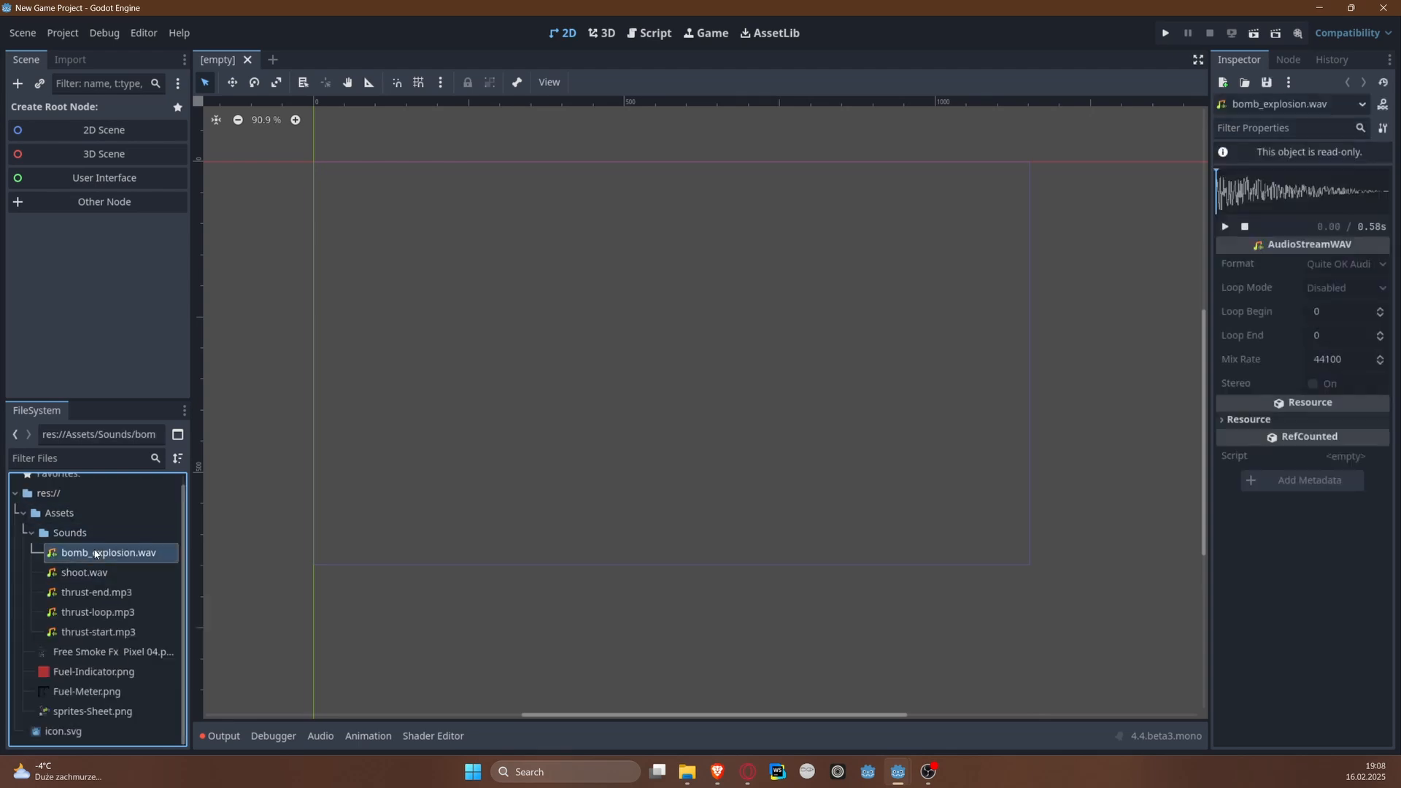
pyautogui.click(1225, 228)
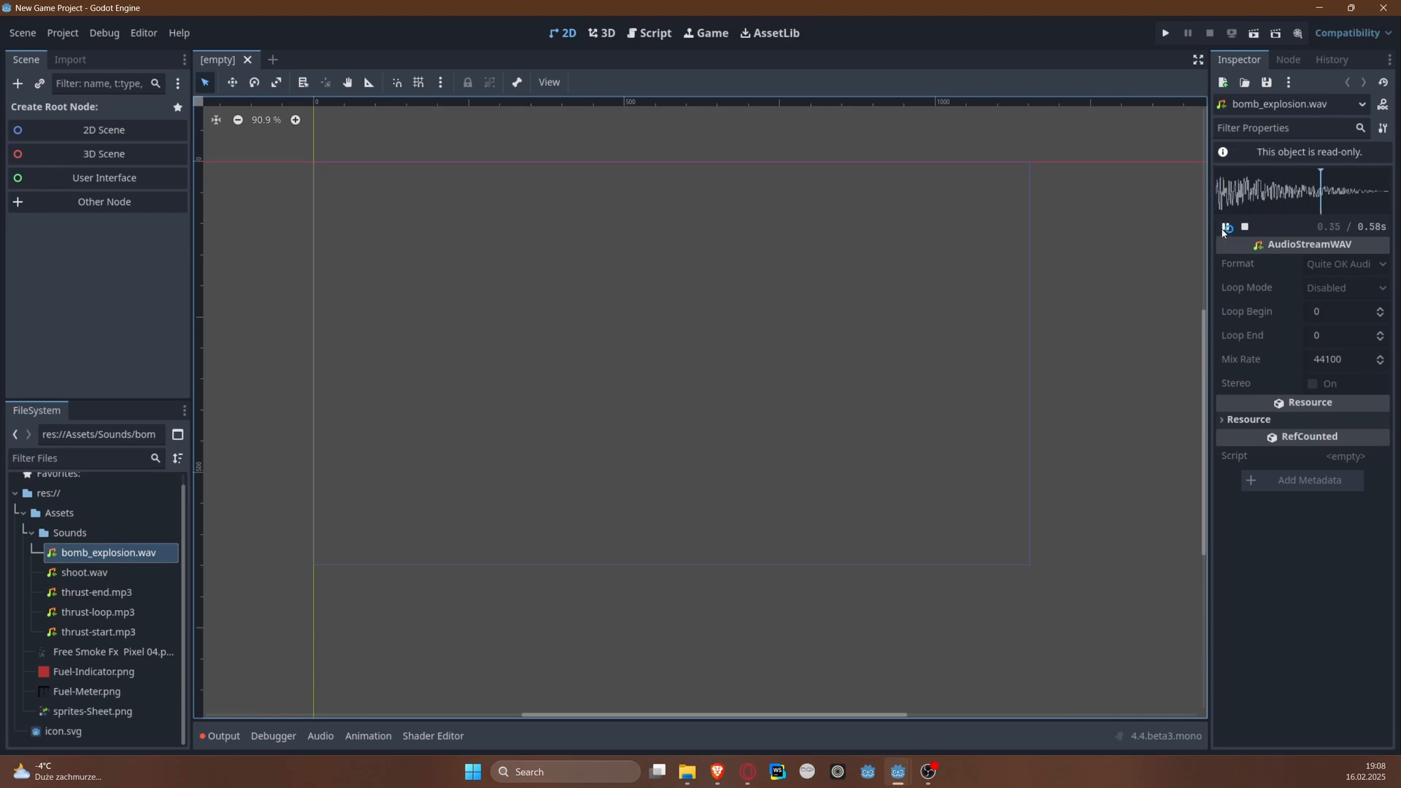
pyautogui.click(92, 573)
pyautogui.click(1226, 226)
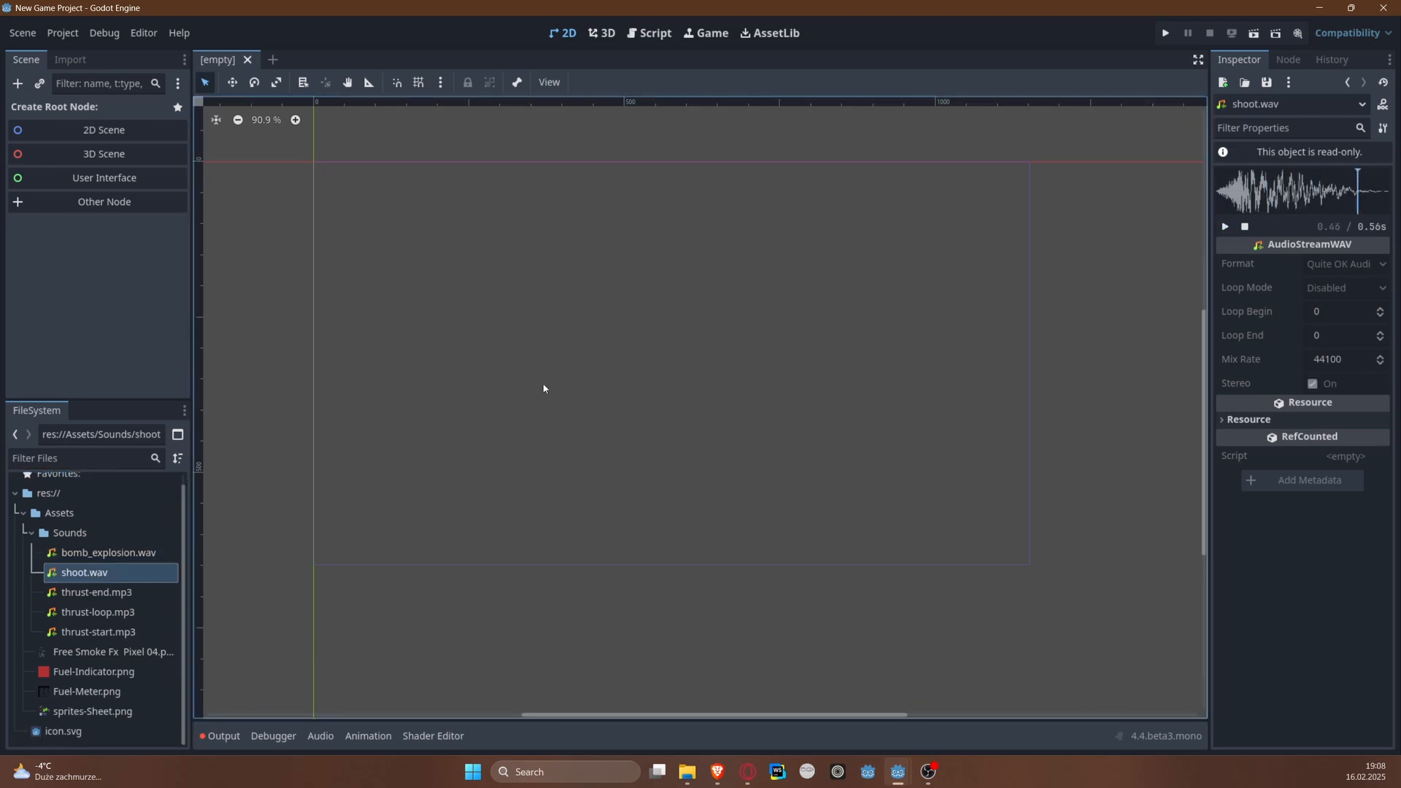
pyautogui.doubleClick(96, 591)
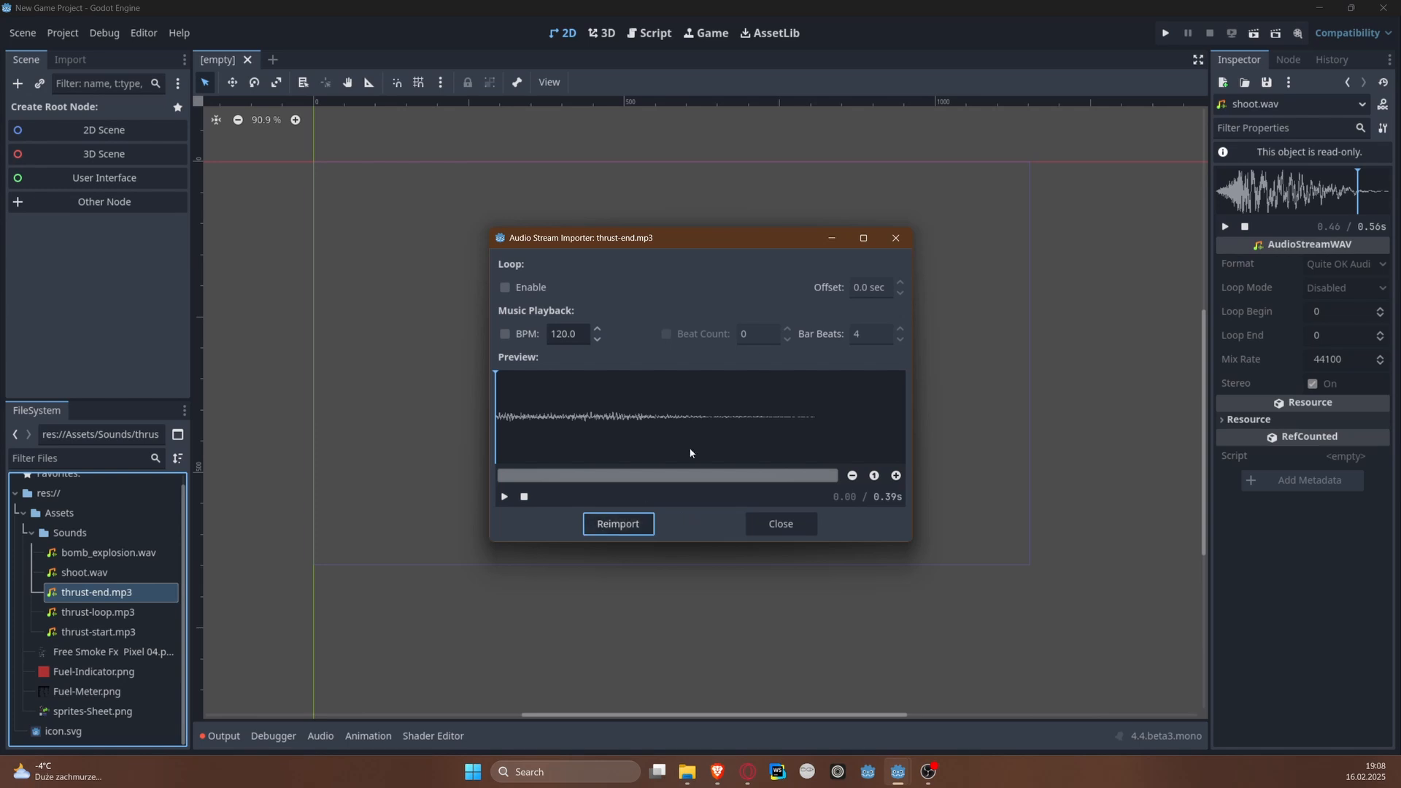
pyautogui.click(505, 496)
pyautogui.click(895, 238)
# Step: Examine the Free Smoke Fx Pixel 04.png and Fuel-Indicator.png textures in a widened Inspector
pyautogui.click(110, 652)
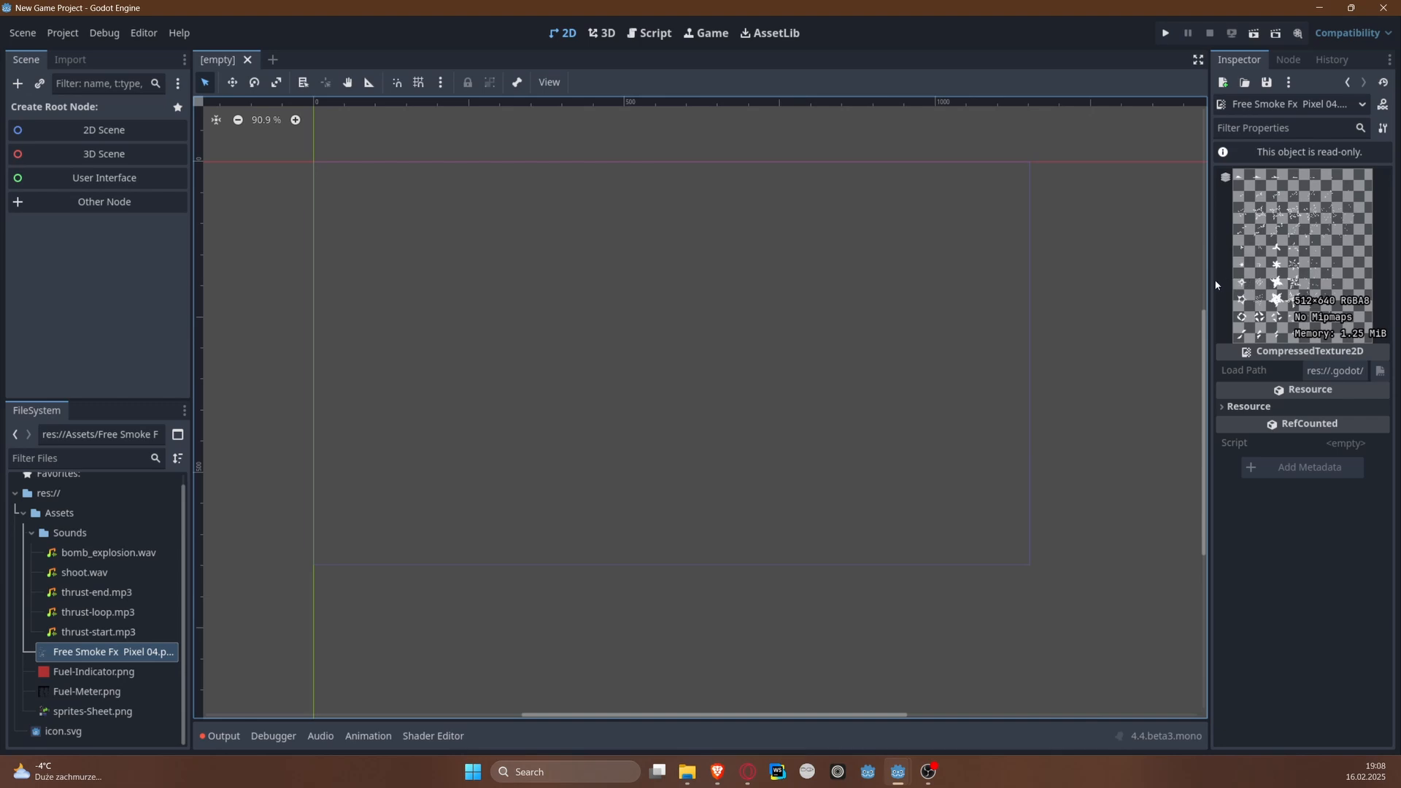
pyautogui.moveTo(1207, 285); pyautogui.dragTo(1103, 284)
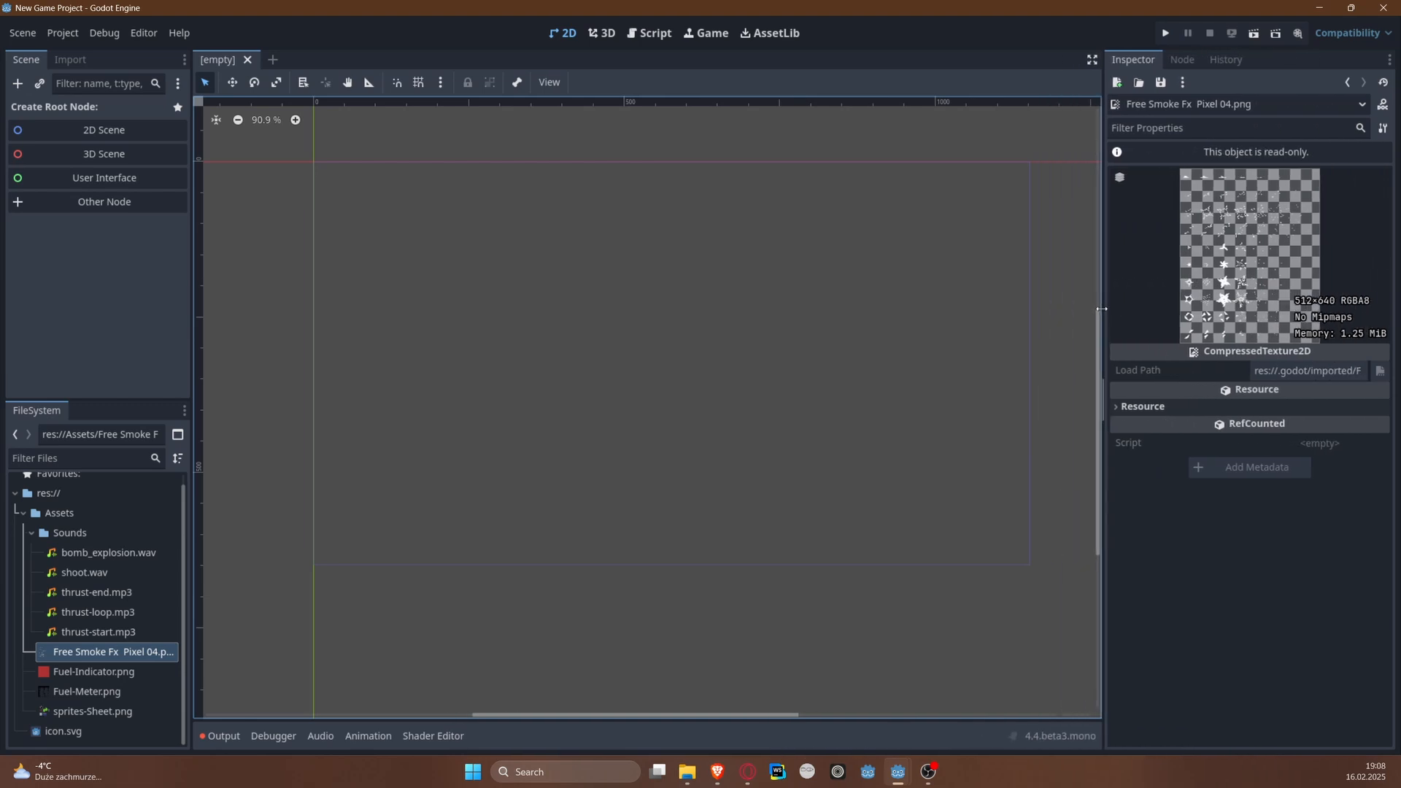
pyautogui.click(73, 671)
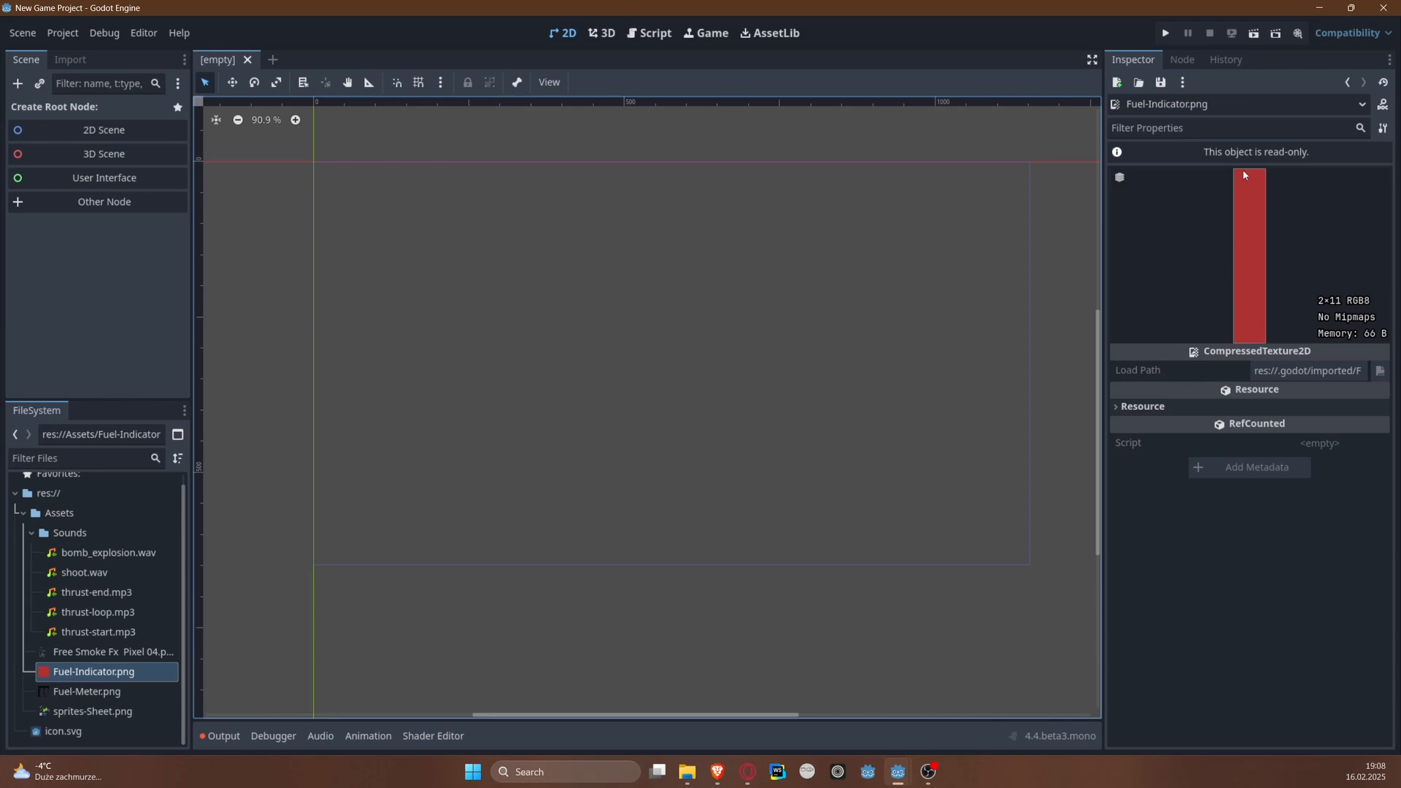
# Step: Examine the Fuel-Meter.png and sprites-Sheet.png textures, temporarily widening the Inspector for the sprite sheet
pyautogui.click(120, 688)
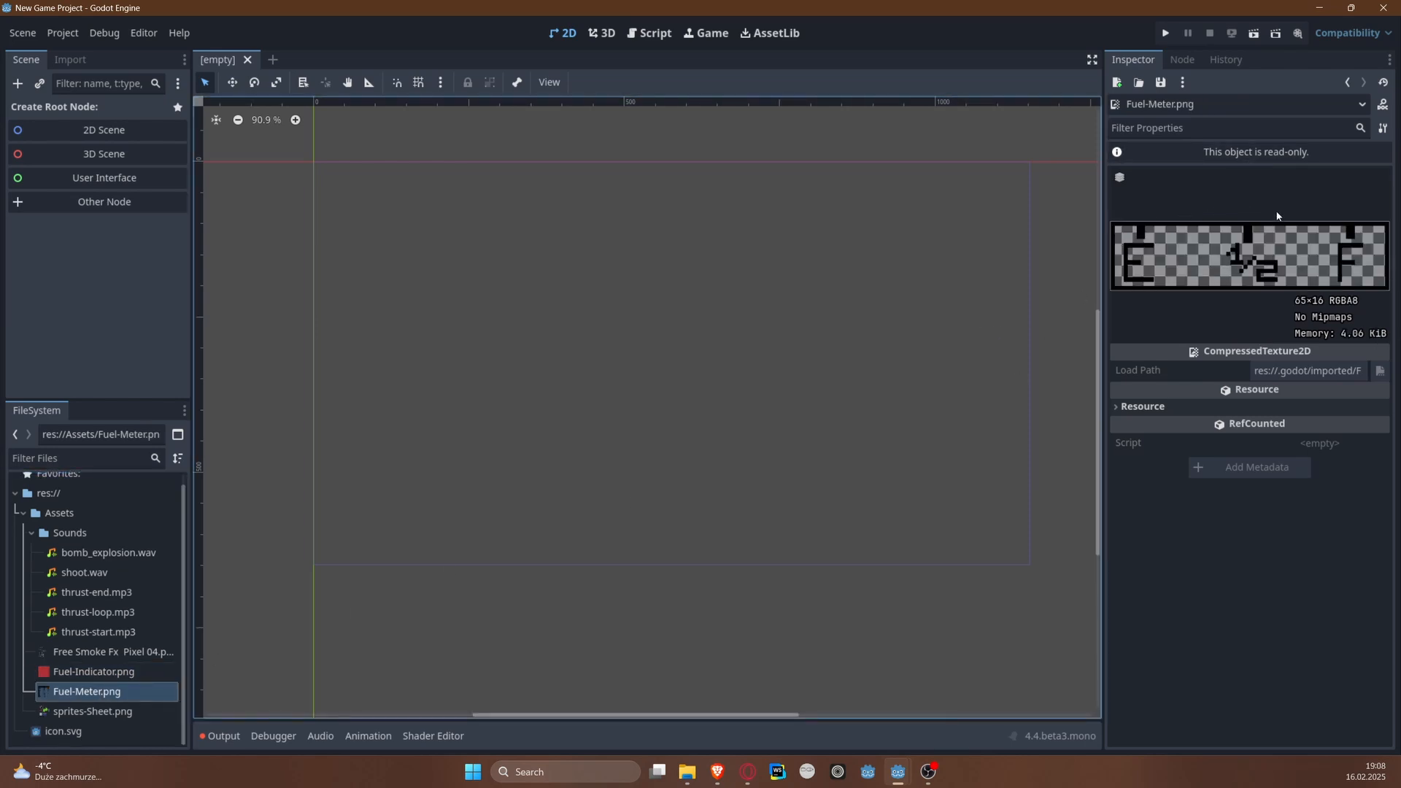
pyautogui.click(93, 712)
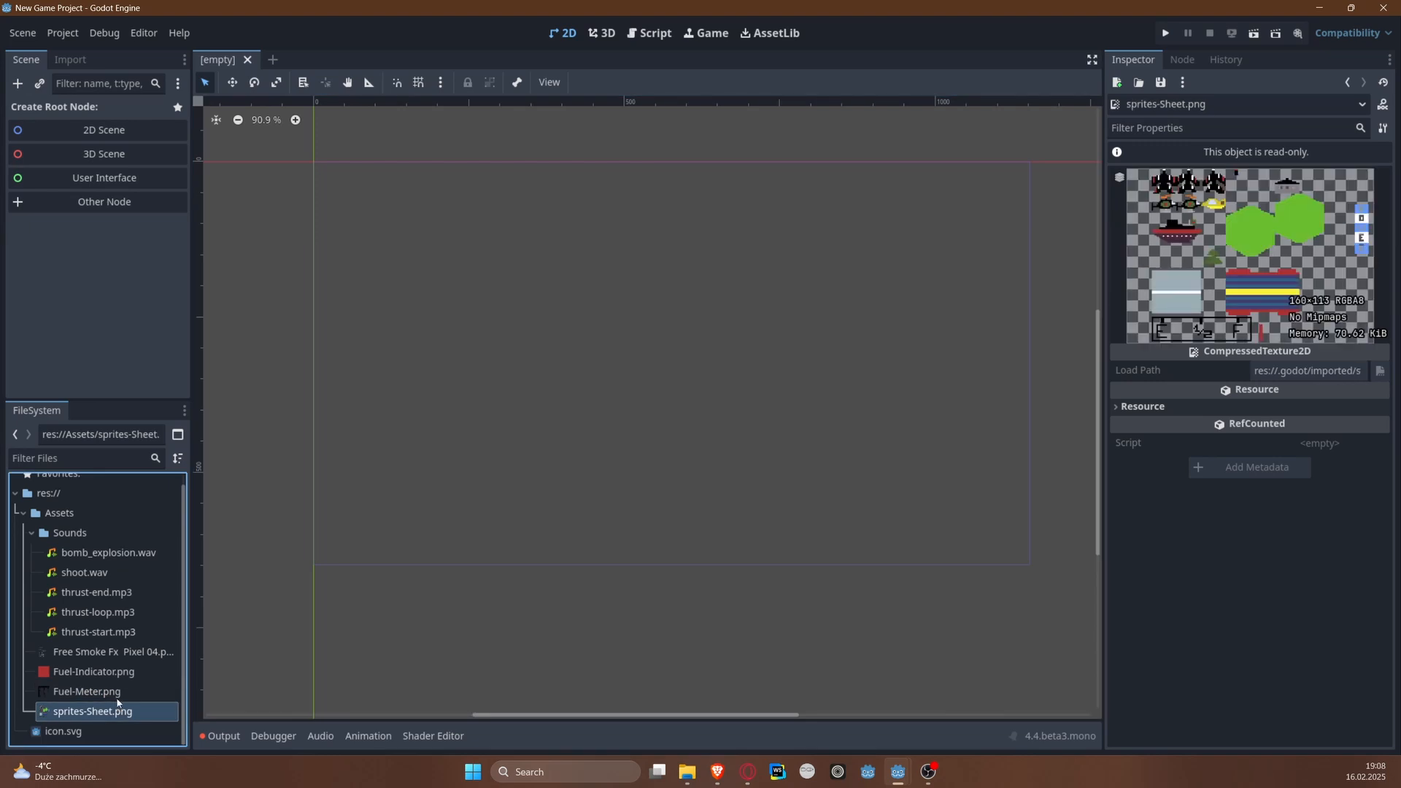
pyautogui.moveTo(1106, 246); pyautogui.dragTo(768, 300)
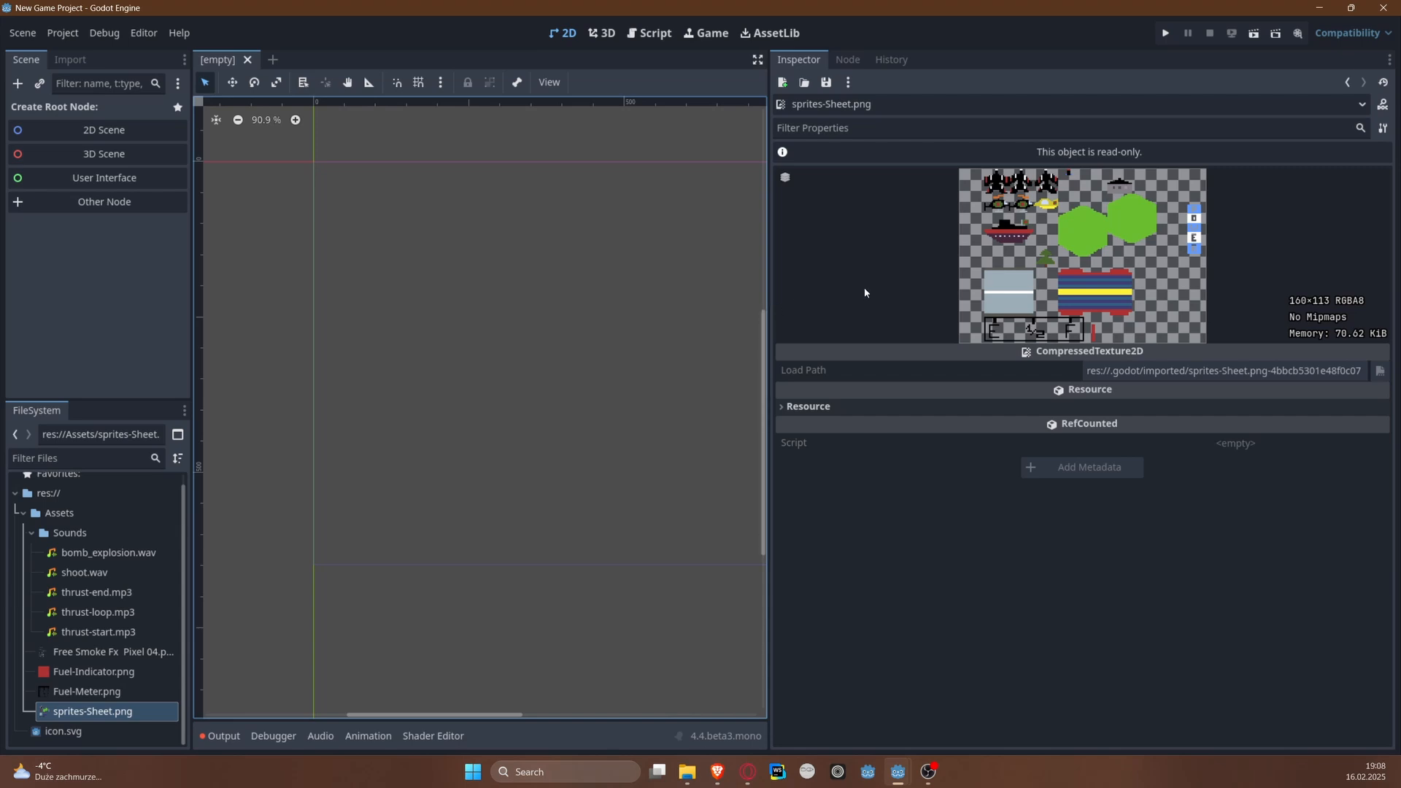
pyautogui.moveTo(768, 295); pyautogui.dragTo(1144, 292)
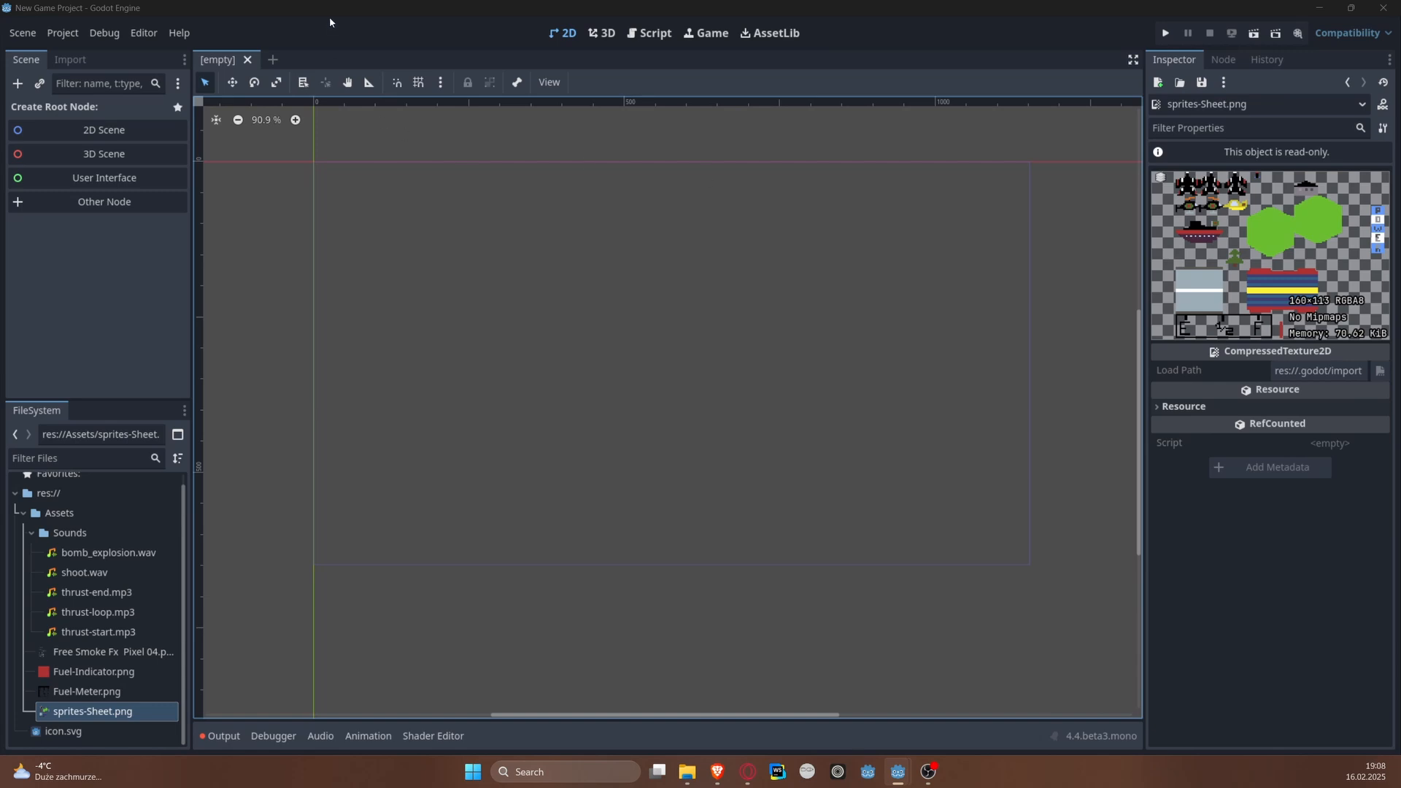
# Step: Find the Default Clear Color in the project settings and set it to hex 10556b
pyautogui.click(377, 27)
pyautogui.click(73, 33)
pyautogui.click(81, 54)
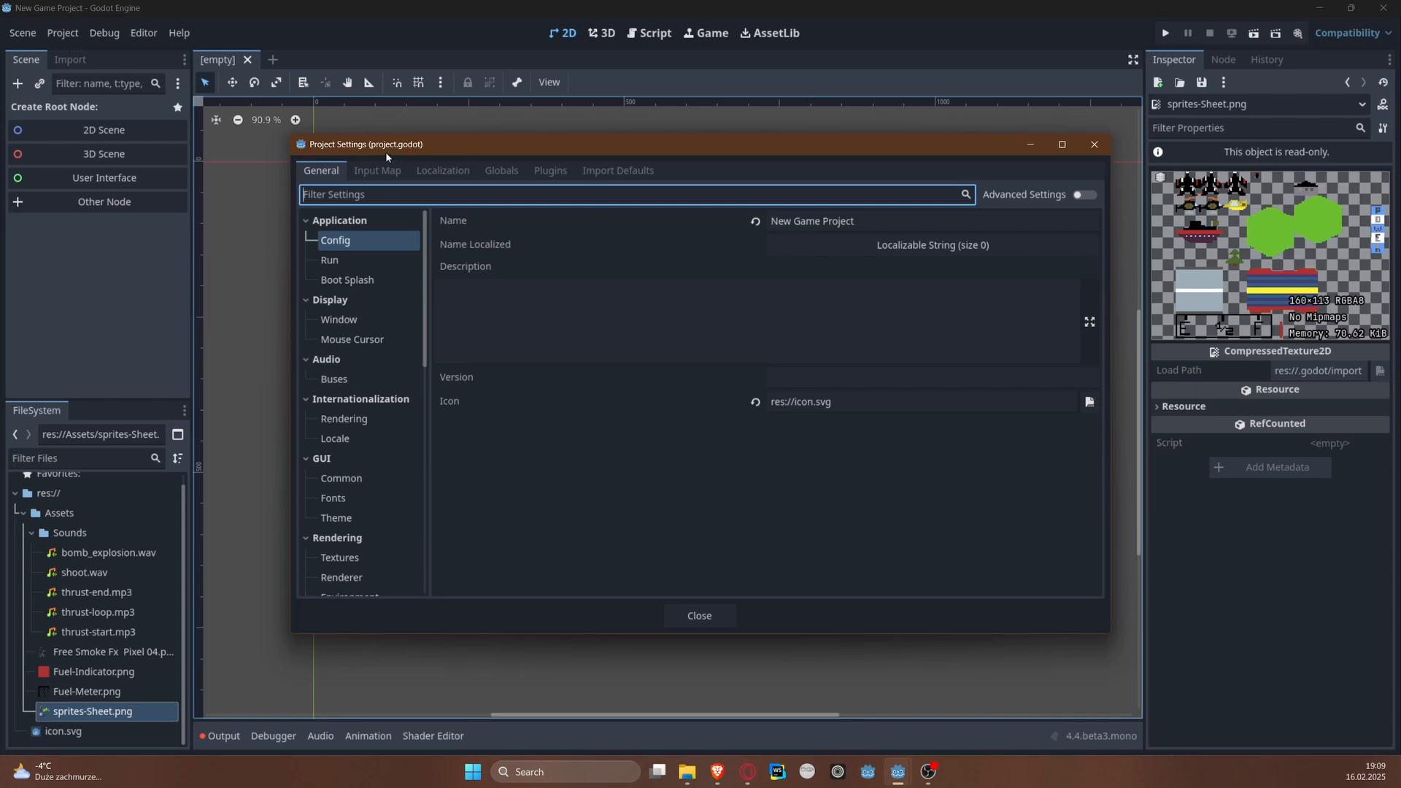
pyautogui.write('clear')
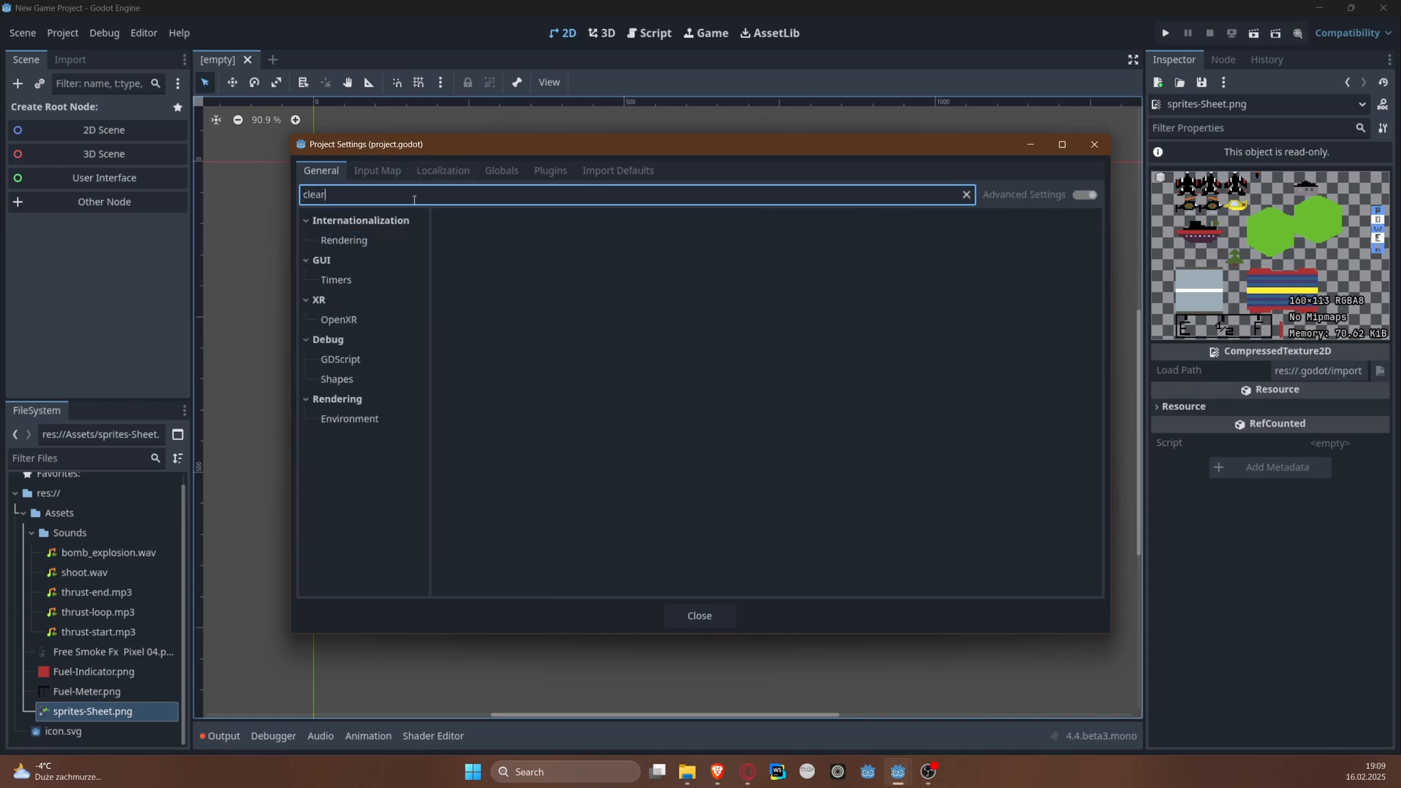
pyautogui.click(337, 417)
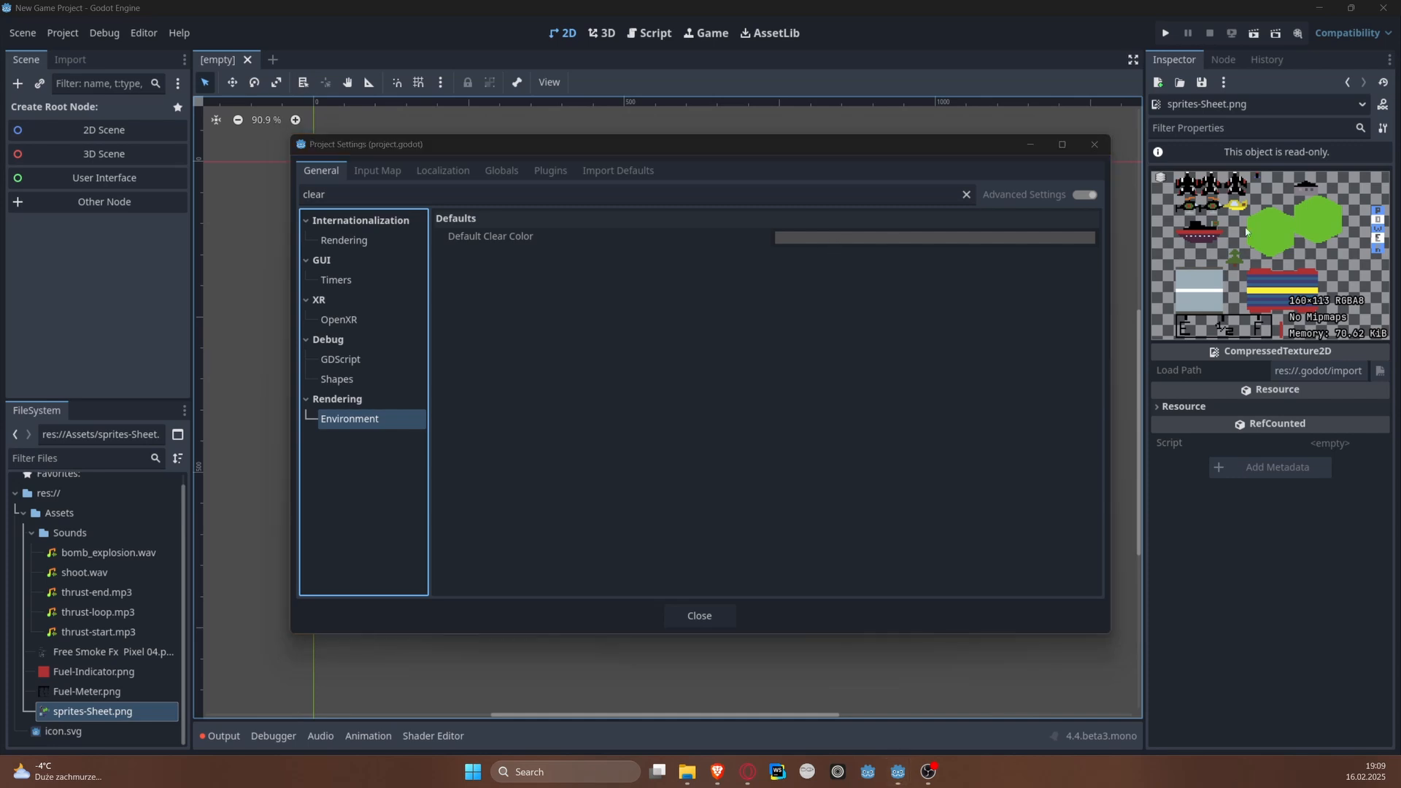
pyautogui.click(778, 237)
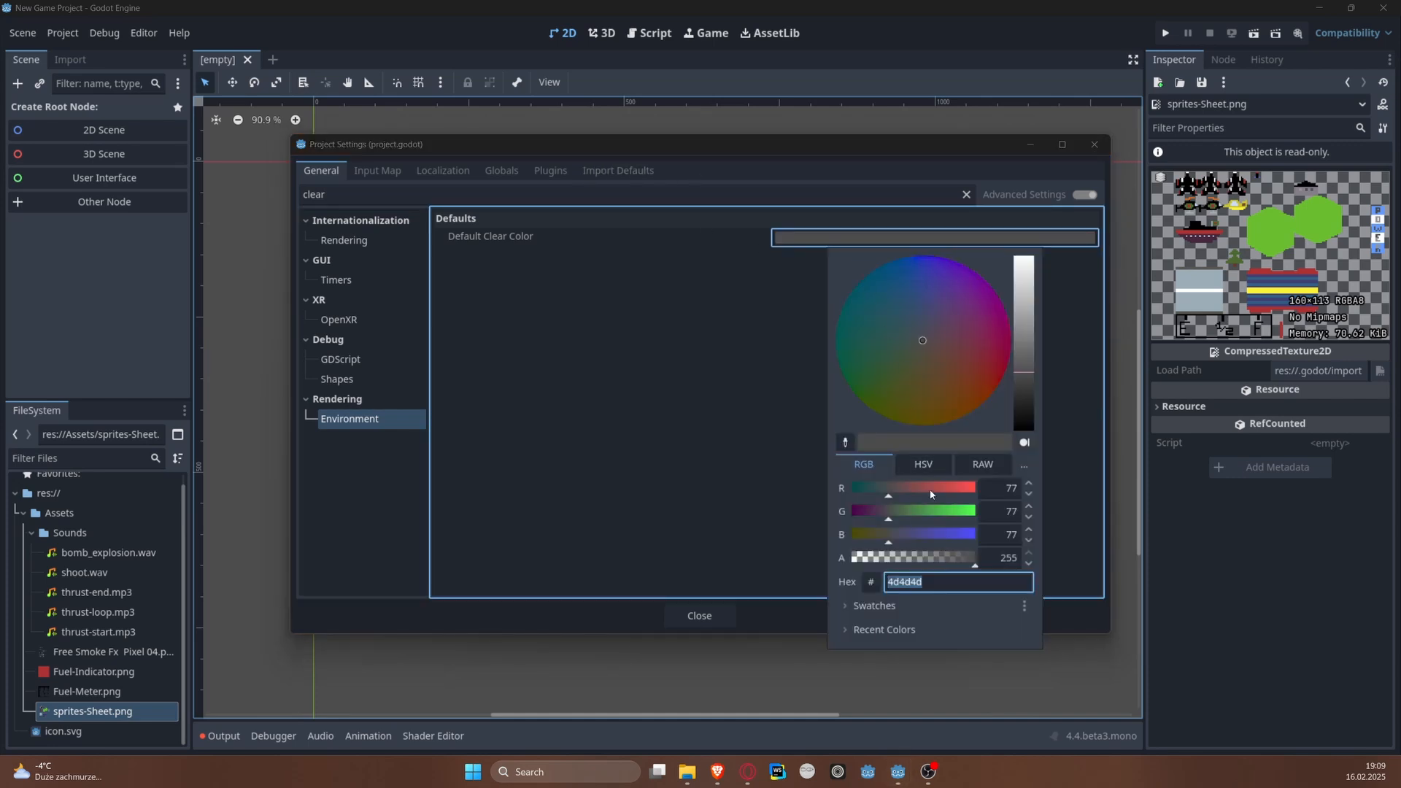
pyautogui.write('10556b')
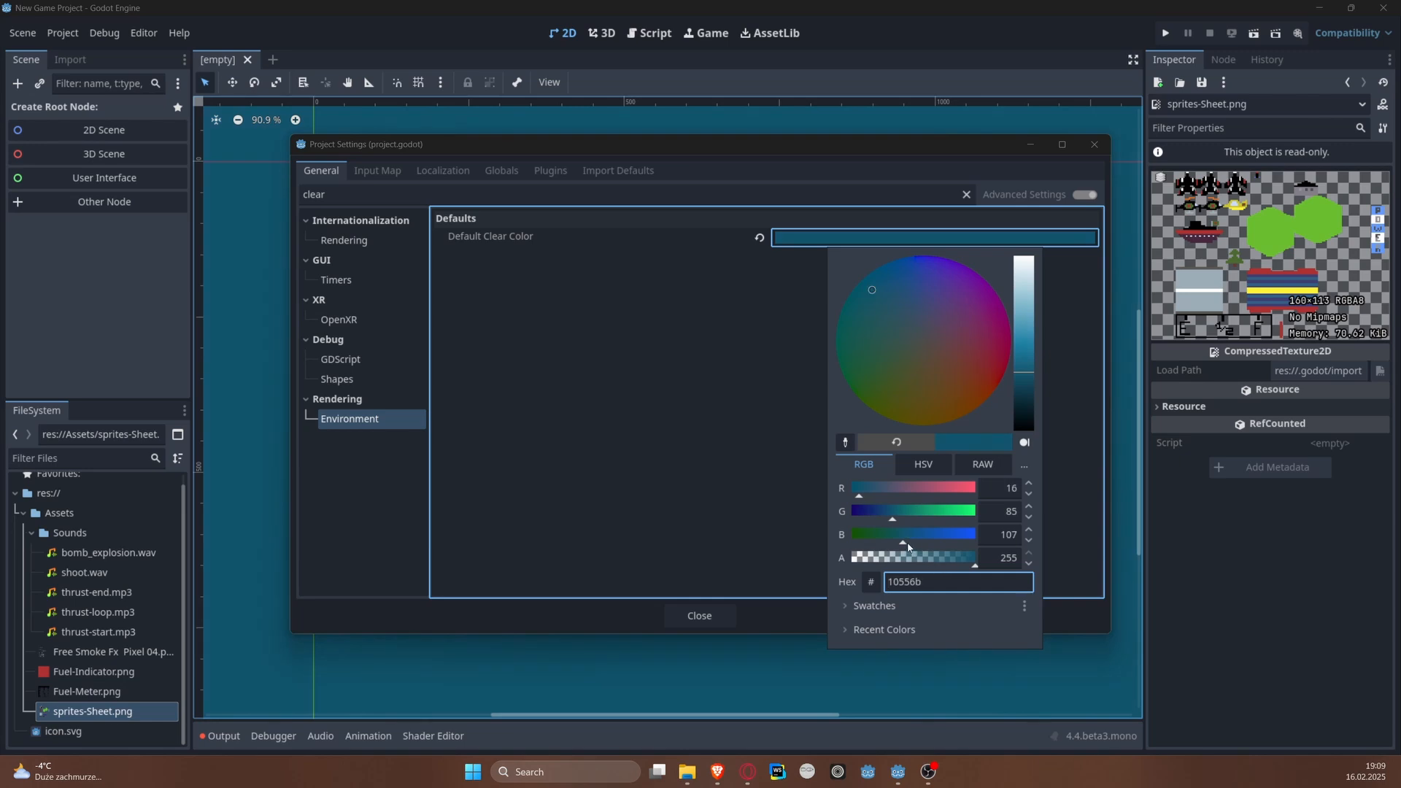
# Step: Adjust the Default Clear Color to hex 5d84c2 by raising blue to 193 and lowering saturation to 52
pyautogui.moveTo(906, 544); pyautogui.dragTo(946, 545)
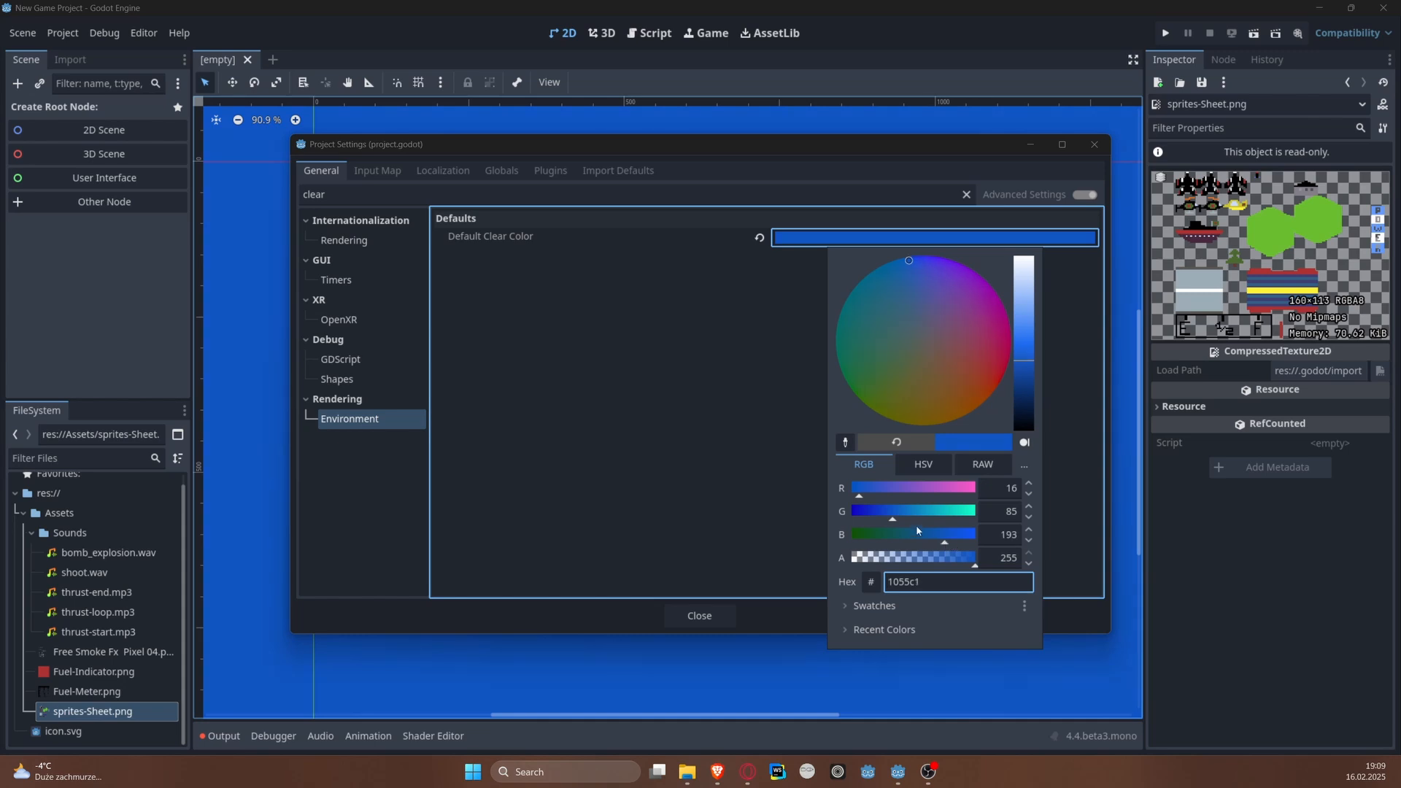
pyautogui.click(923, 464)
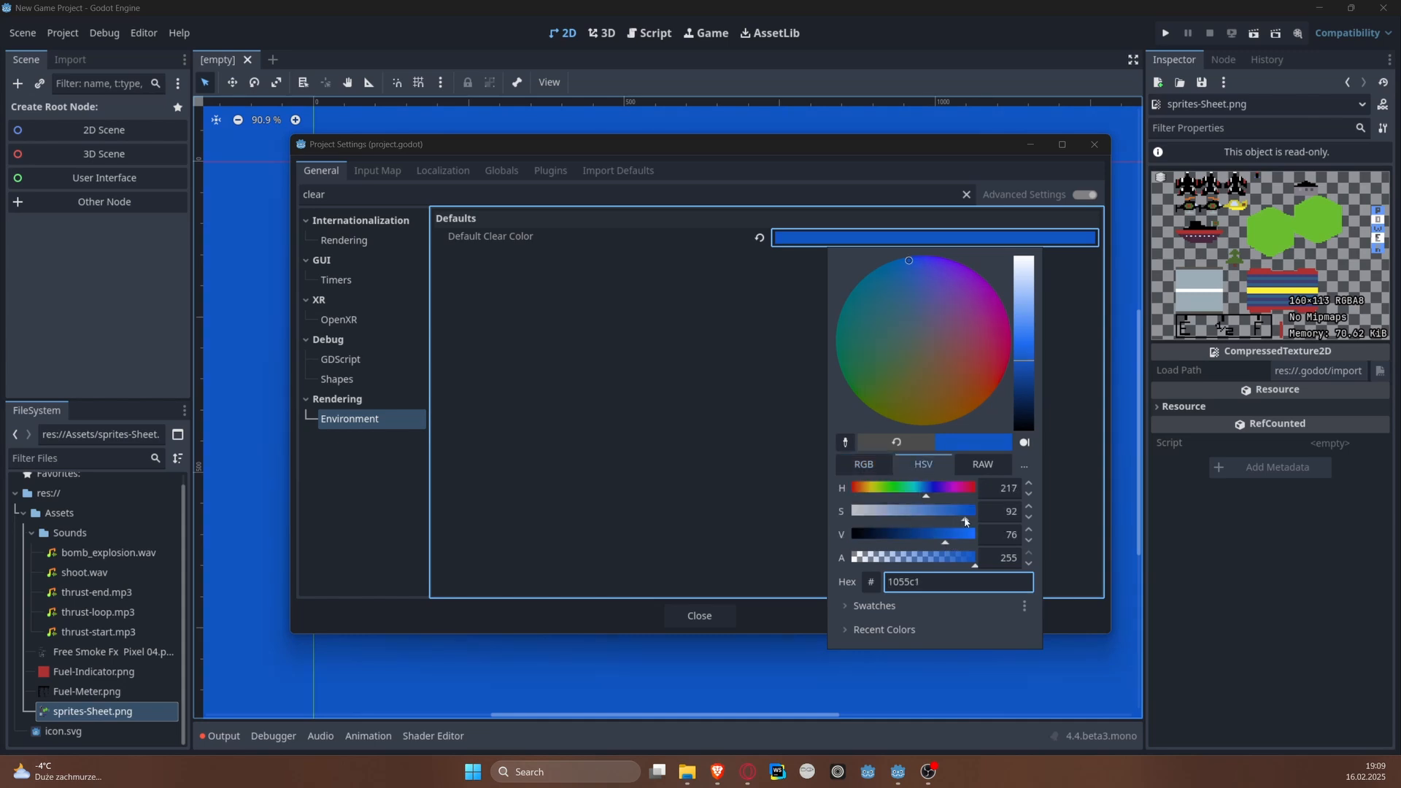
pyautogui.moveTo(965, 521); pyautogui.dragTo(917, 517)
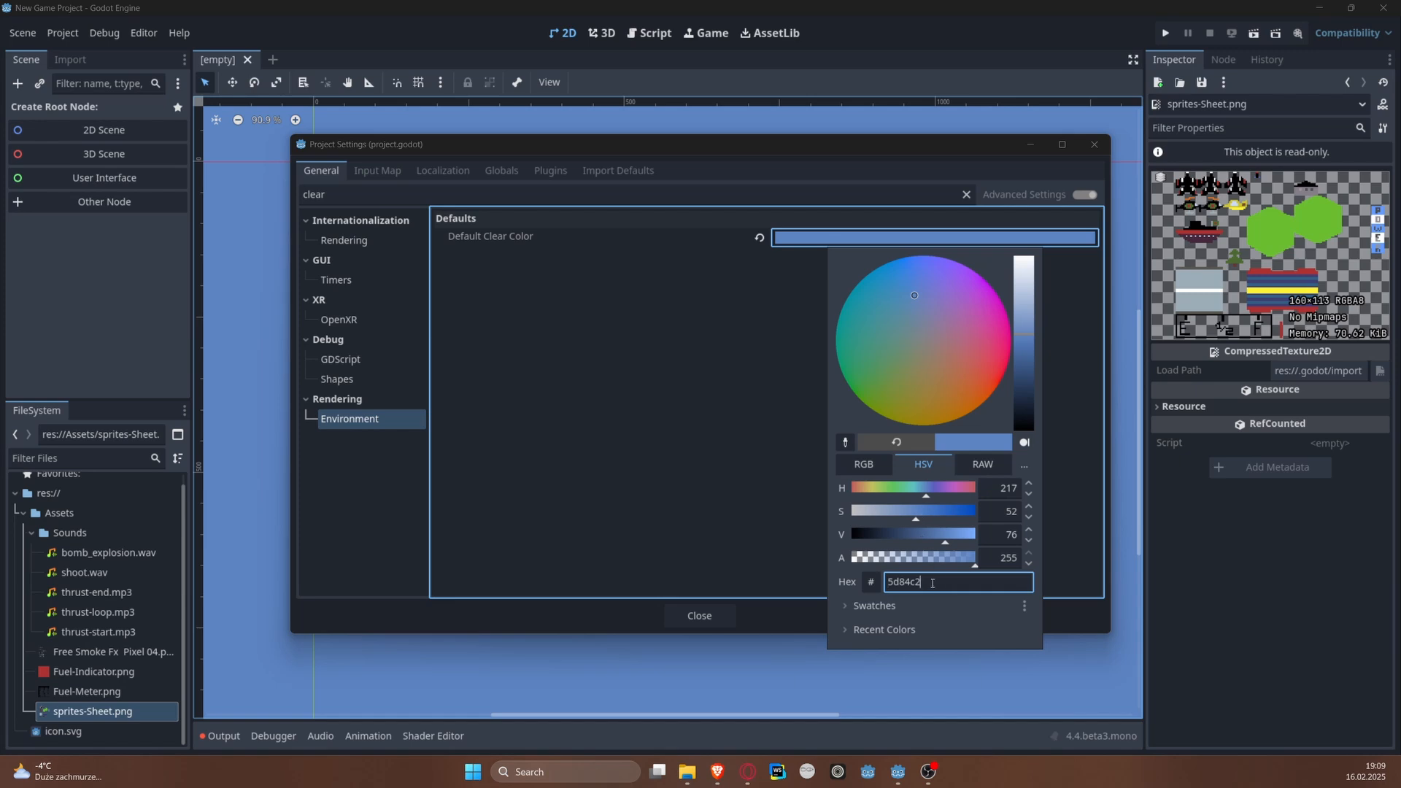
pyautogui.click(931, 584)
pyautogui.click(913, 581)
pyautogui.moveTo(984, 584); pyautogui.dragTo(904, 592)
pyautogui.click(956, 584)
pyautogui.click(673, 385)
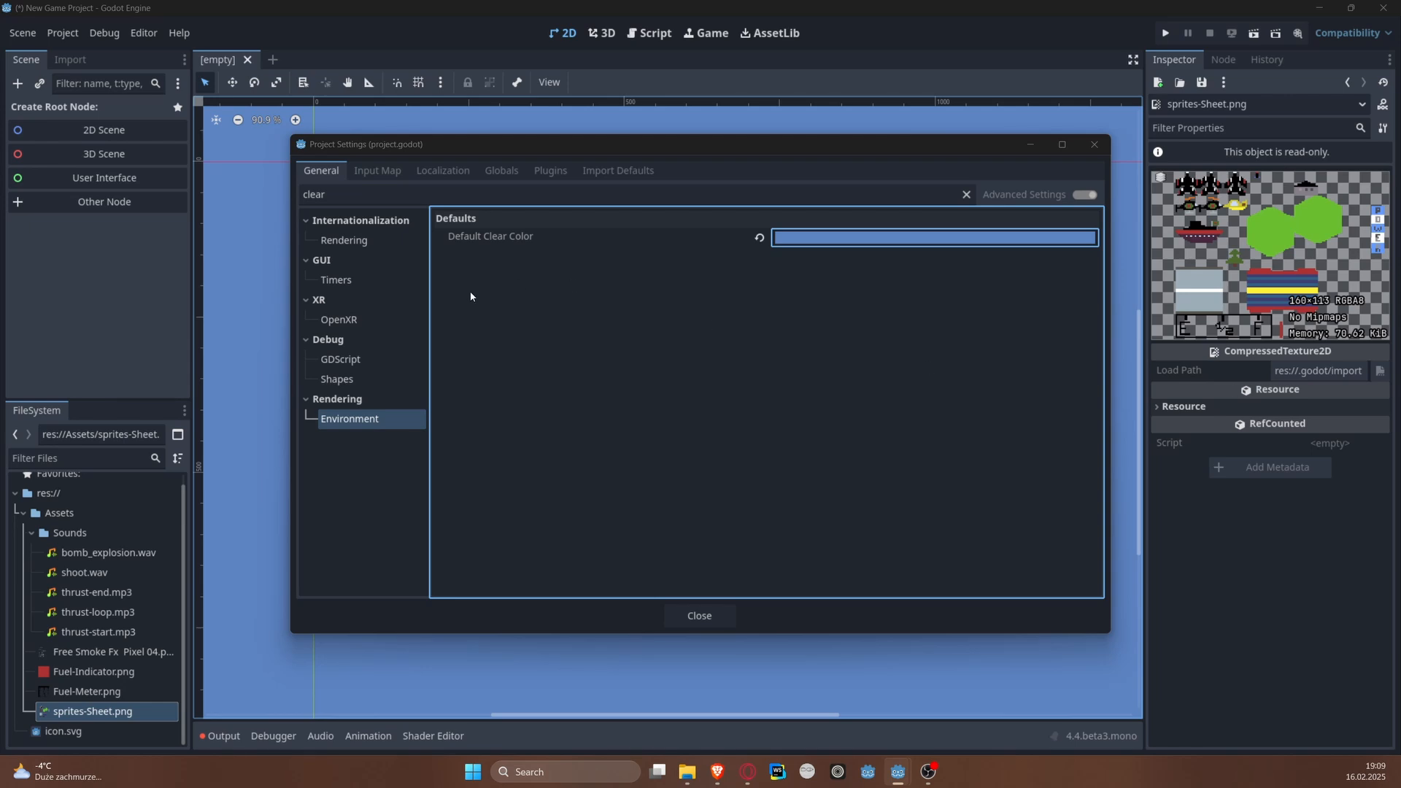
# Step: Clear the settings filter and set the Default Texture Filter for canvas textures to Nearest
pyautogui.moveTo(346, 195); pyautogui.dragTo(246, 188)
pyautogui.press('BackSpace')
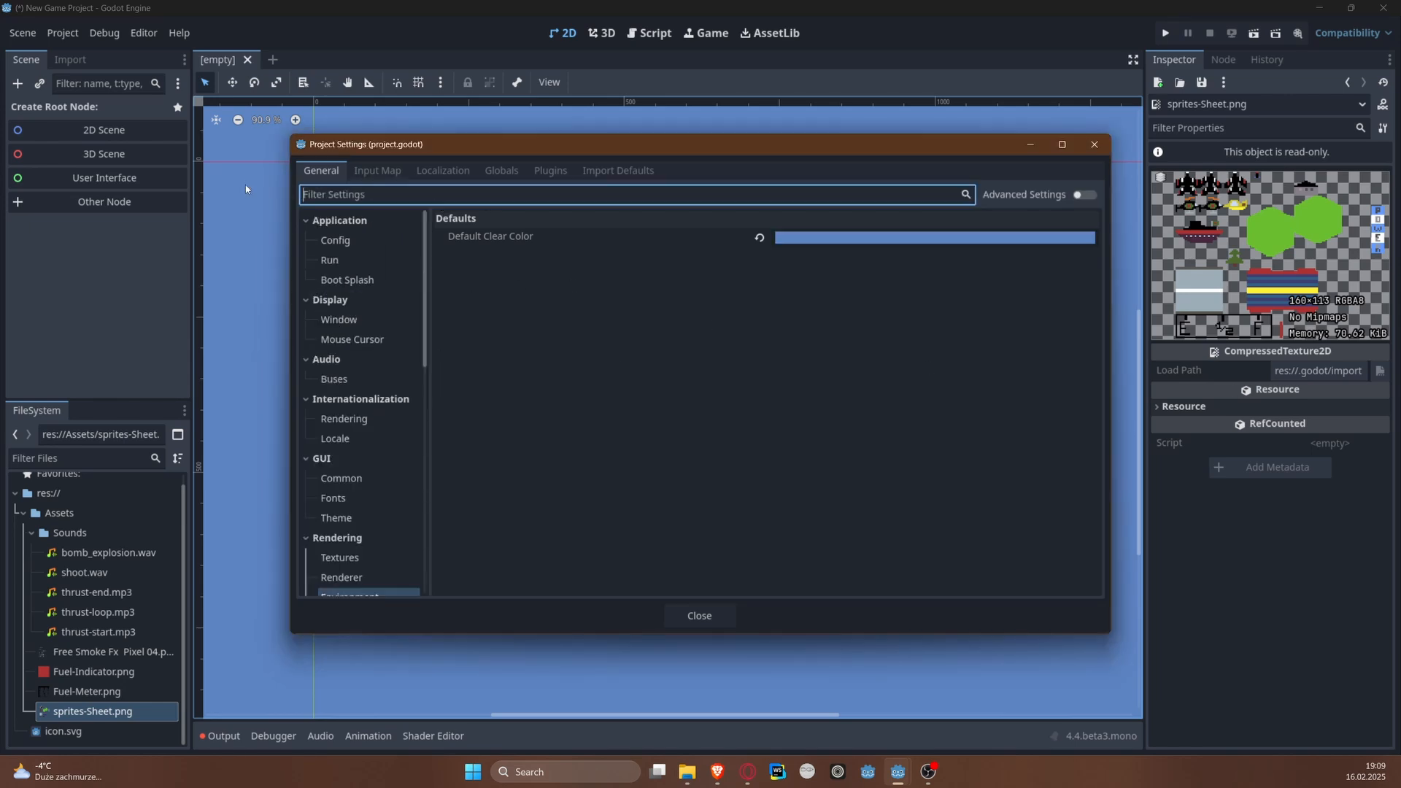
pyautogui.click(340, 558)
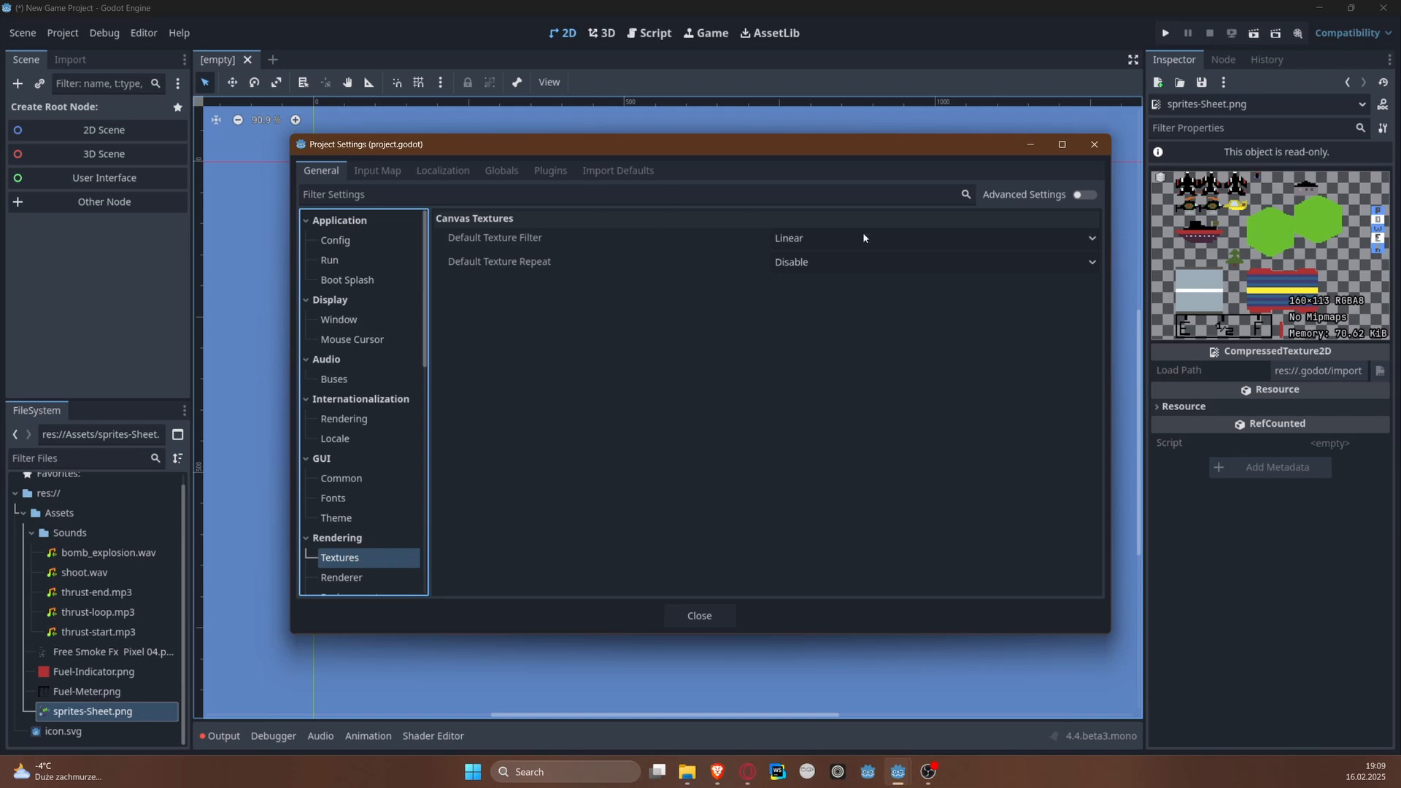
pyautogui.click(813, 241)
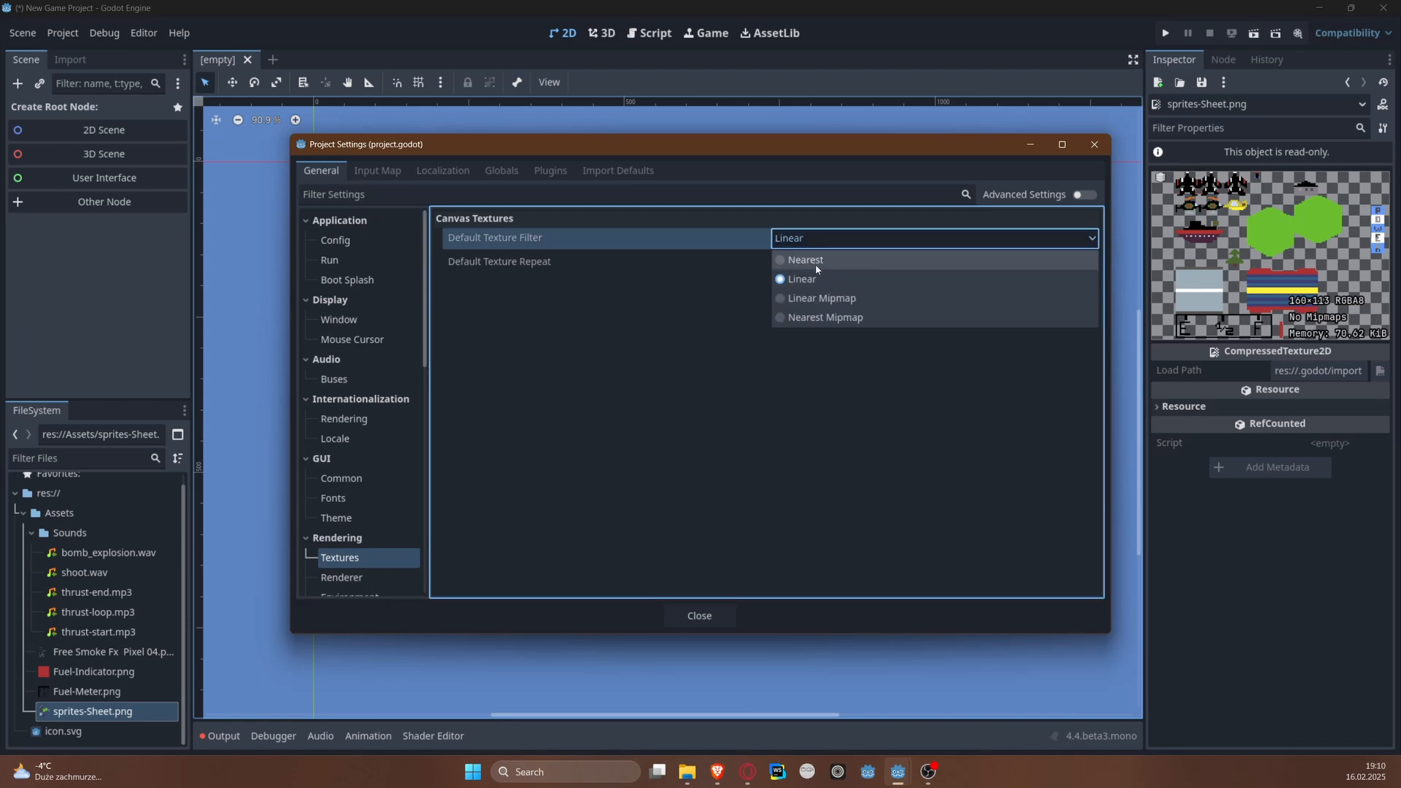
pyautogui.click(816, 264)
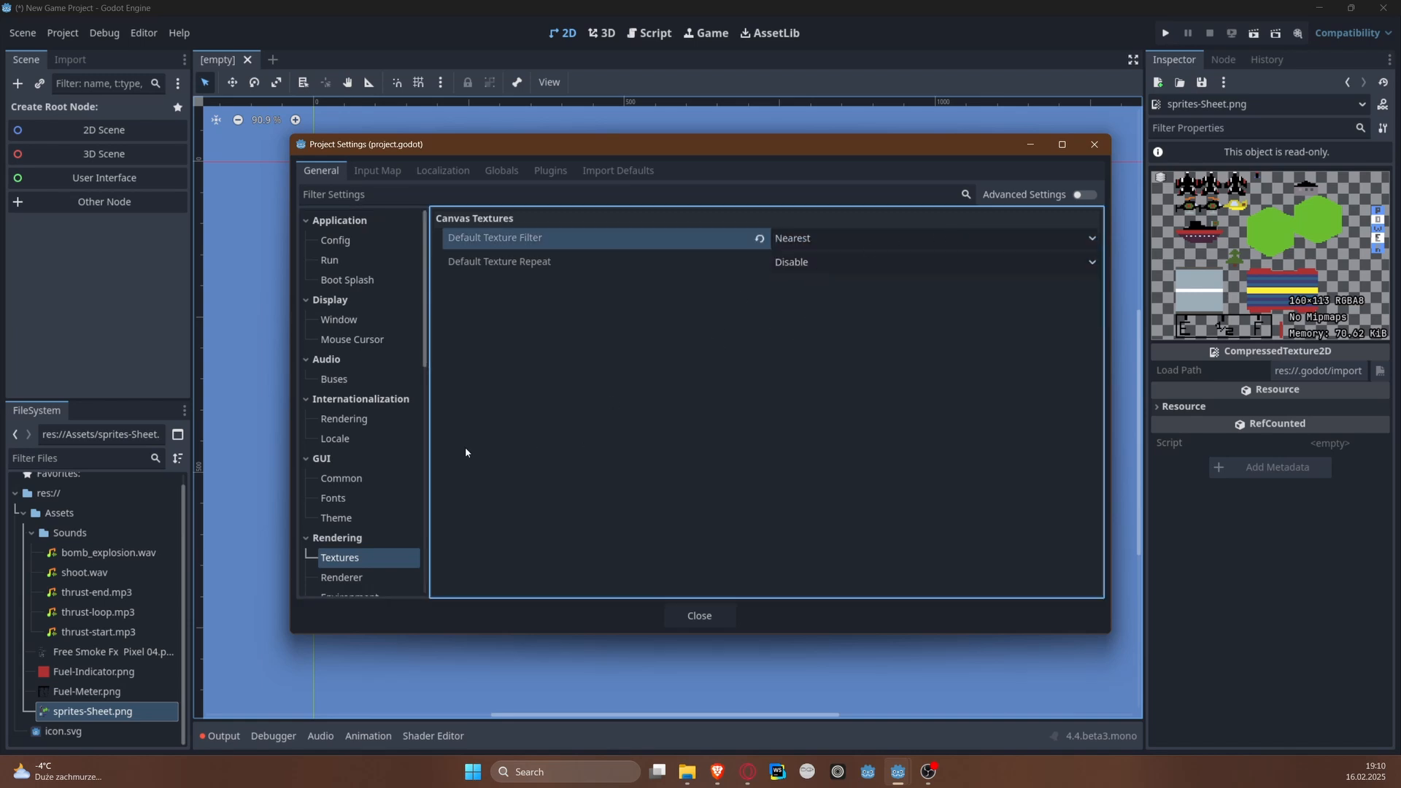
# Step: Review the size, stretch and V-Sync options in the display's Window settings
pyautogui.scroll(-5, 415, 470)
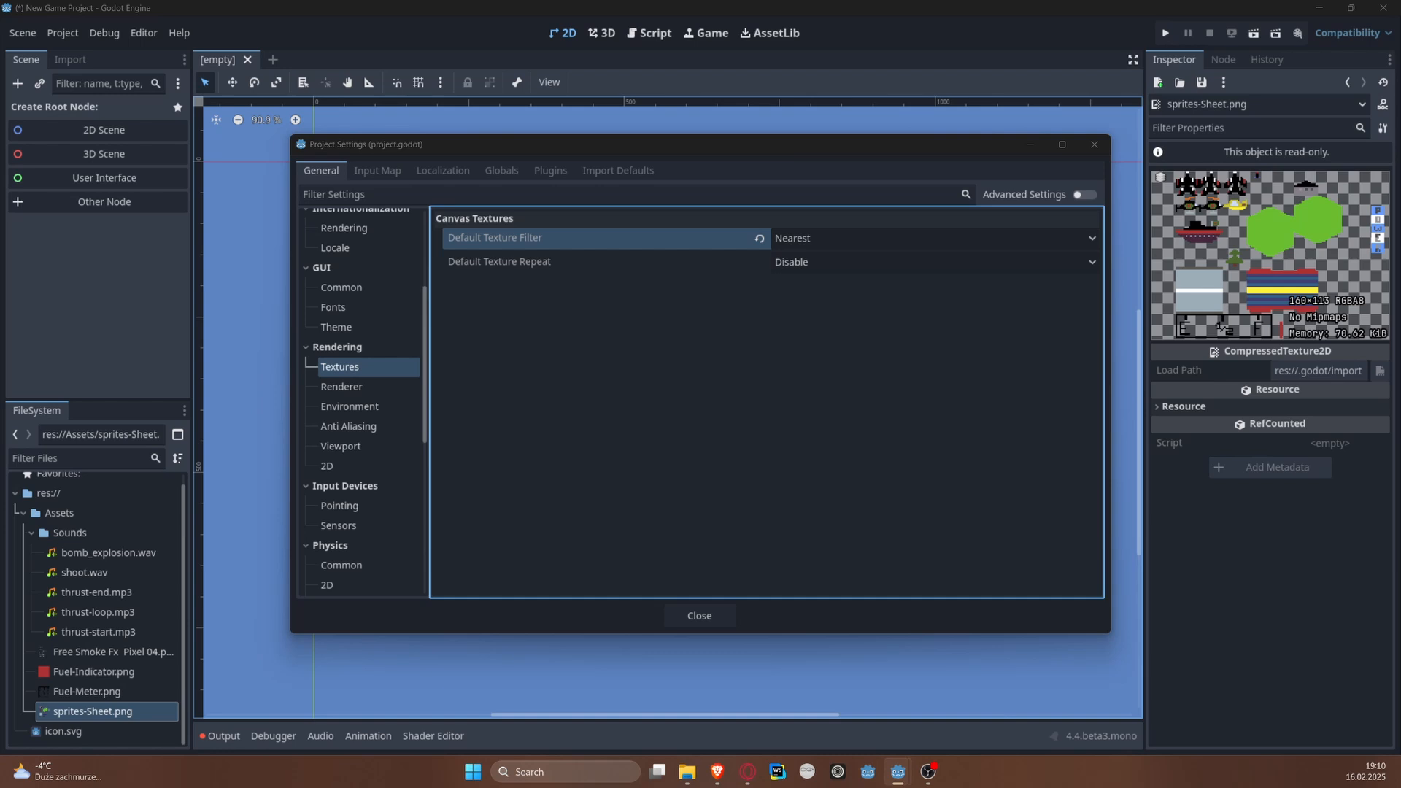
pyautogui.scroll(5, 395, 347)
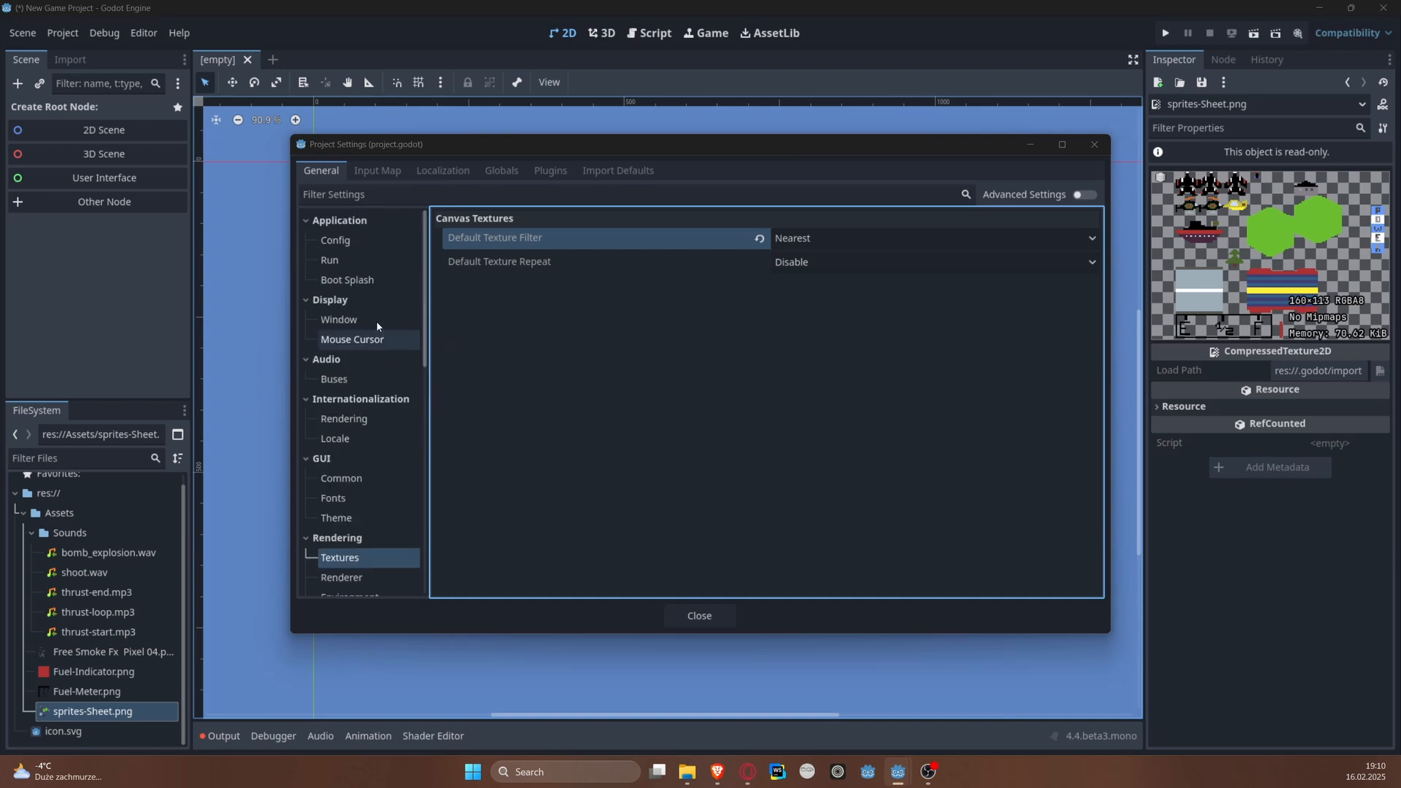
pyautogui.click(376, 321)
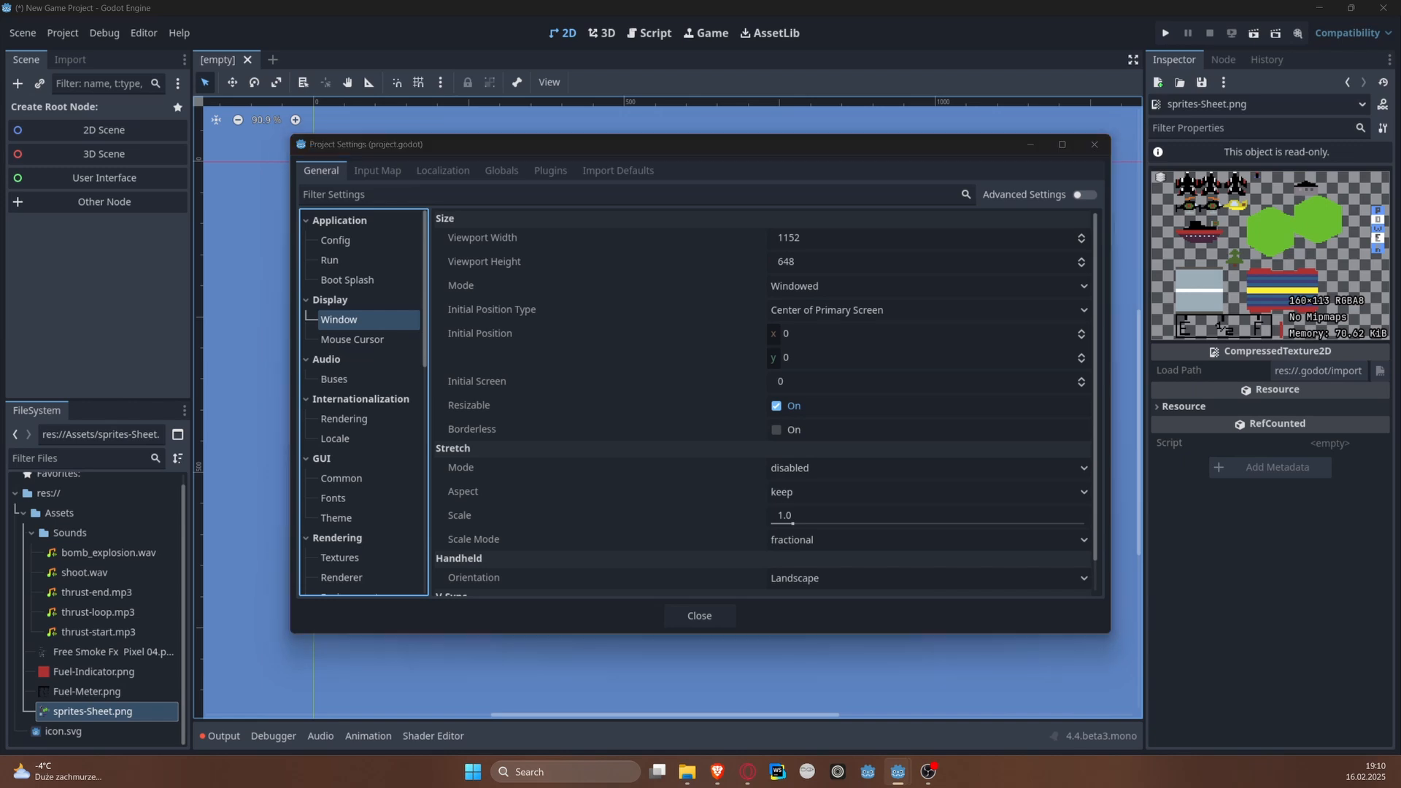
pyautogui.scroll(-1, 859, 434)
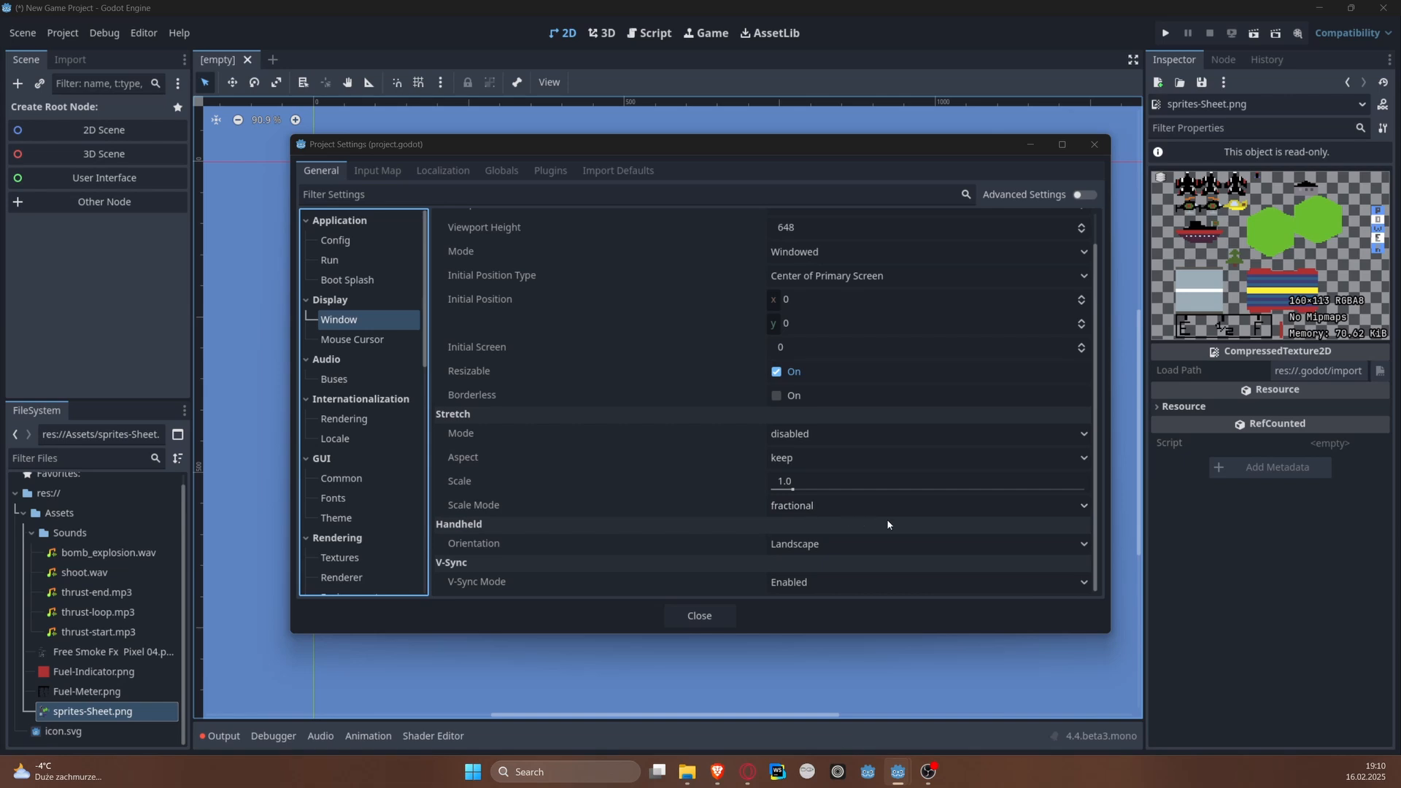
pyautogui.scroll(1, 827, 365)
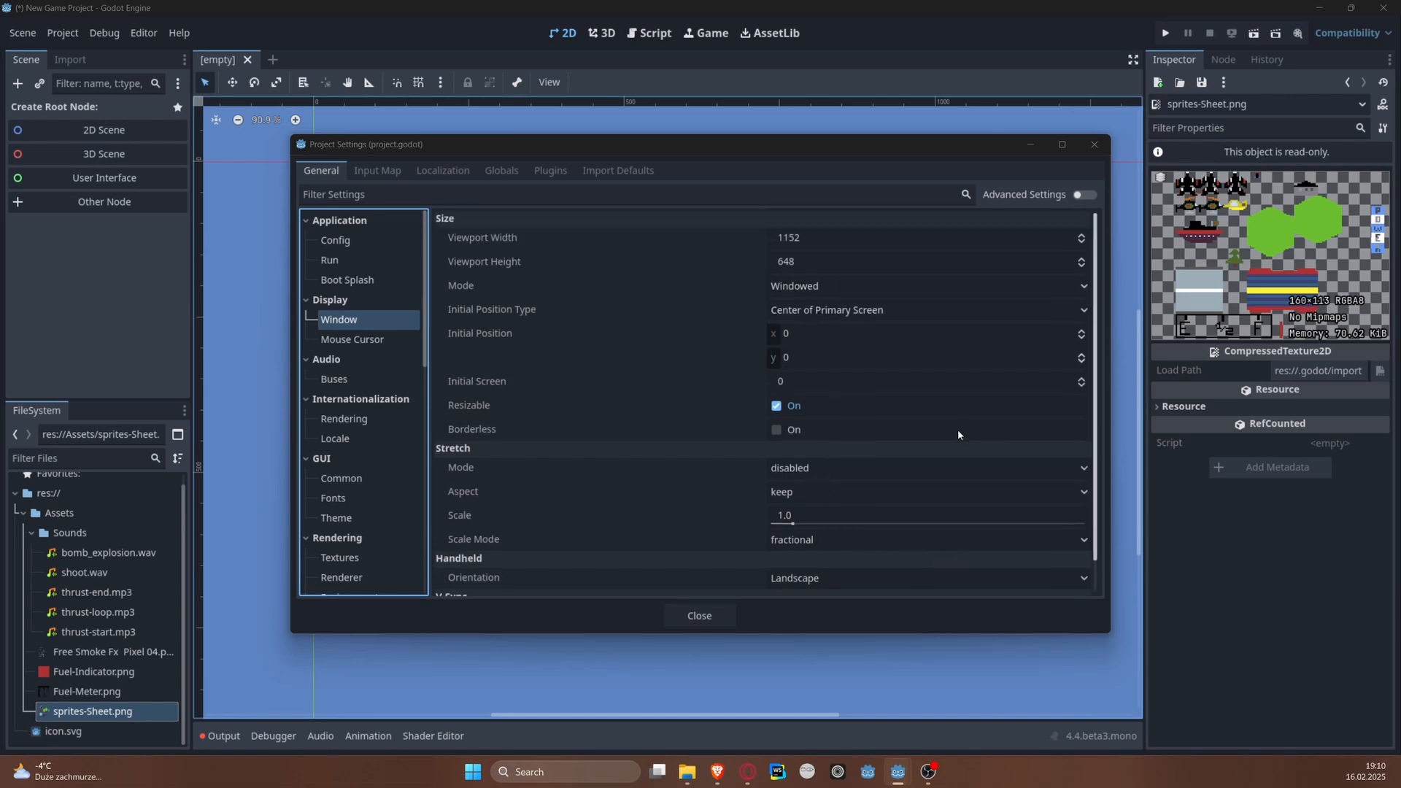
pyautogui.scroll(-1, 957, 433)
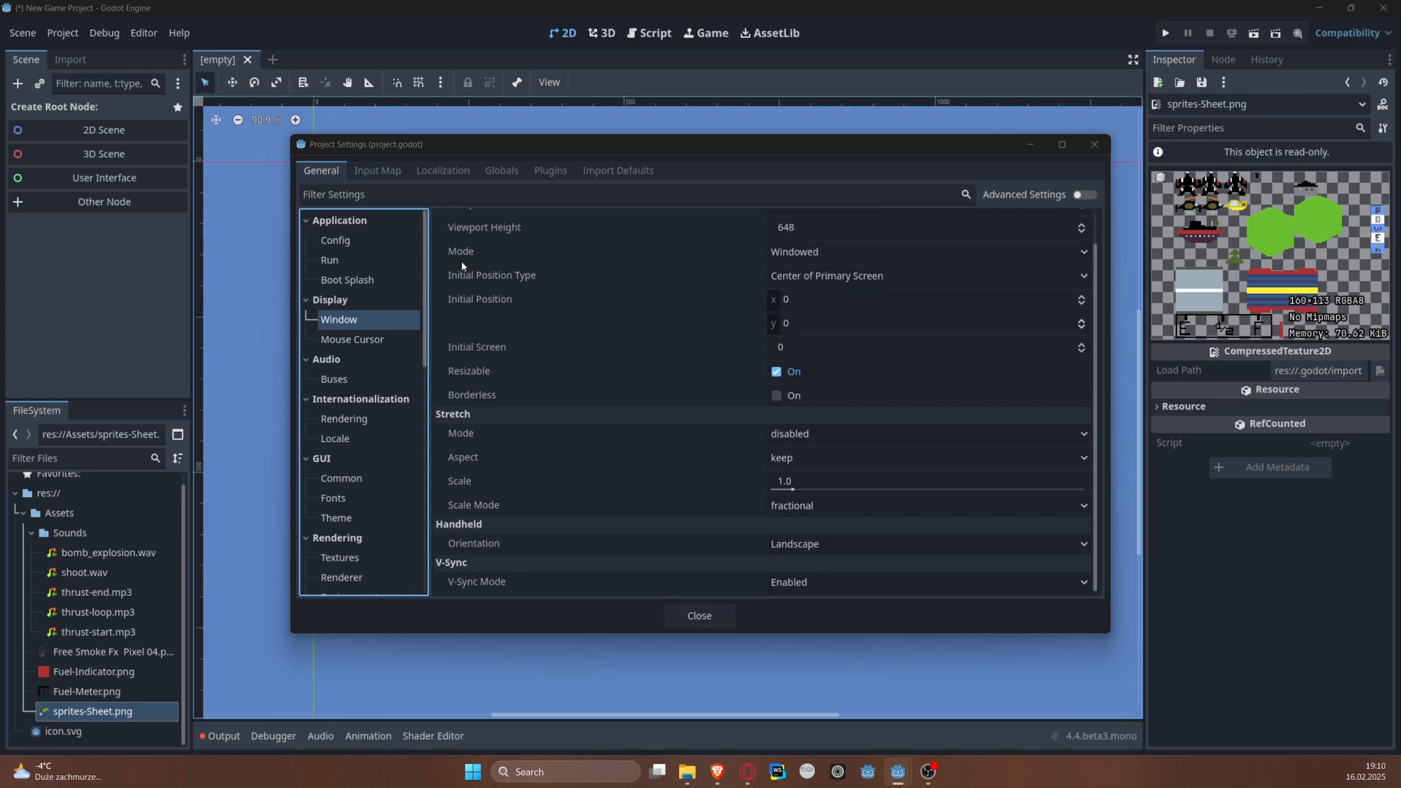
# Step: Add input actions named right and left to the project's Input Map
pyautogui.click(377, 170)
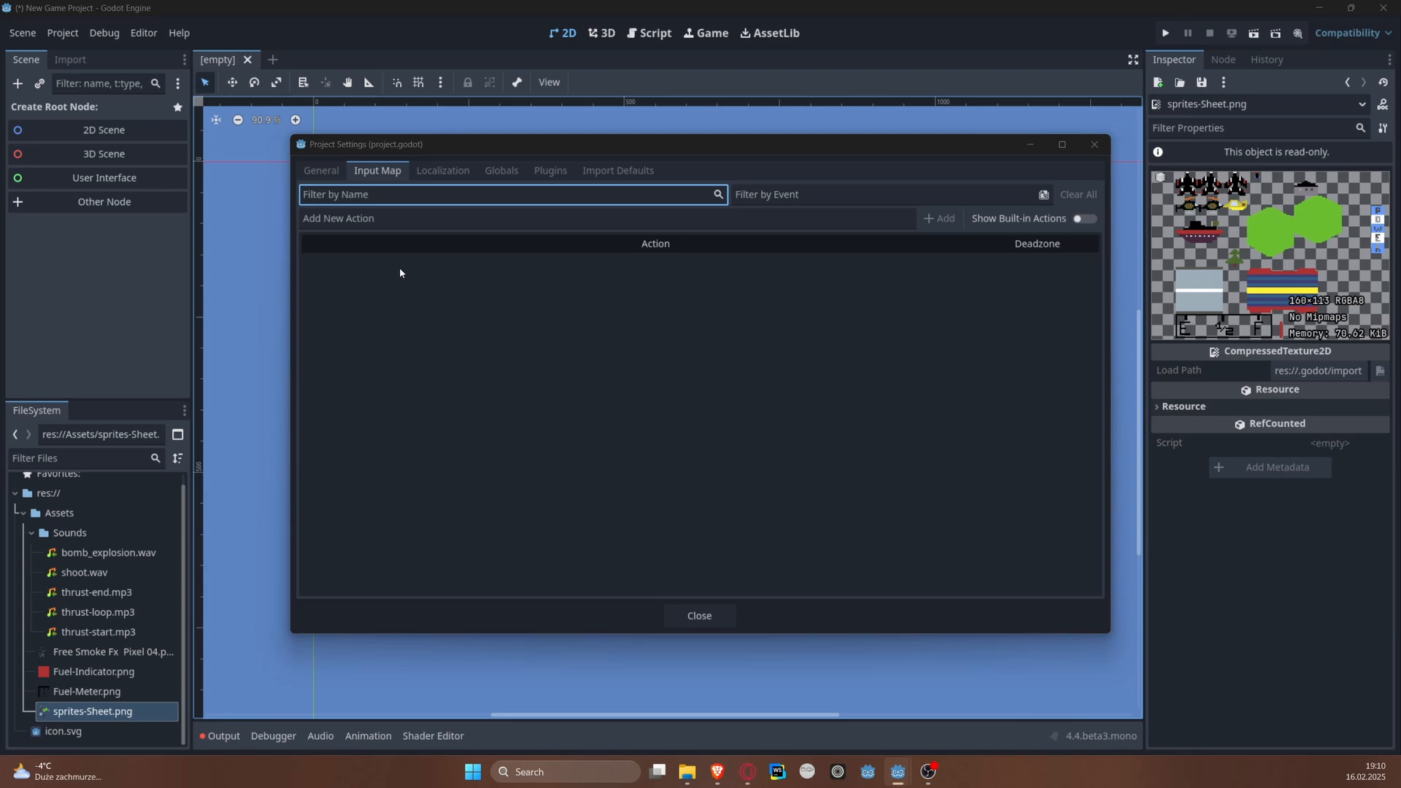
pyautogui.click(639, 221)
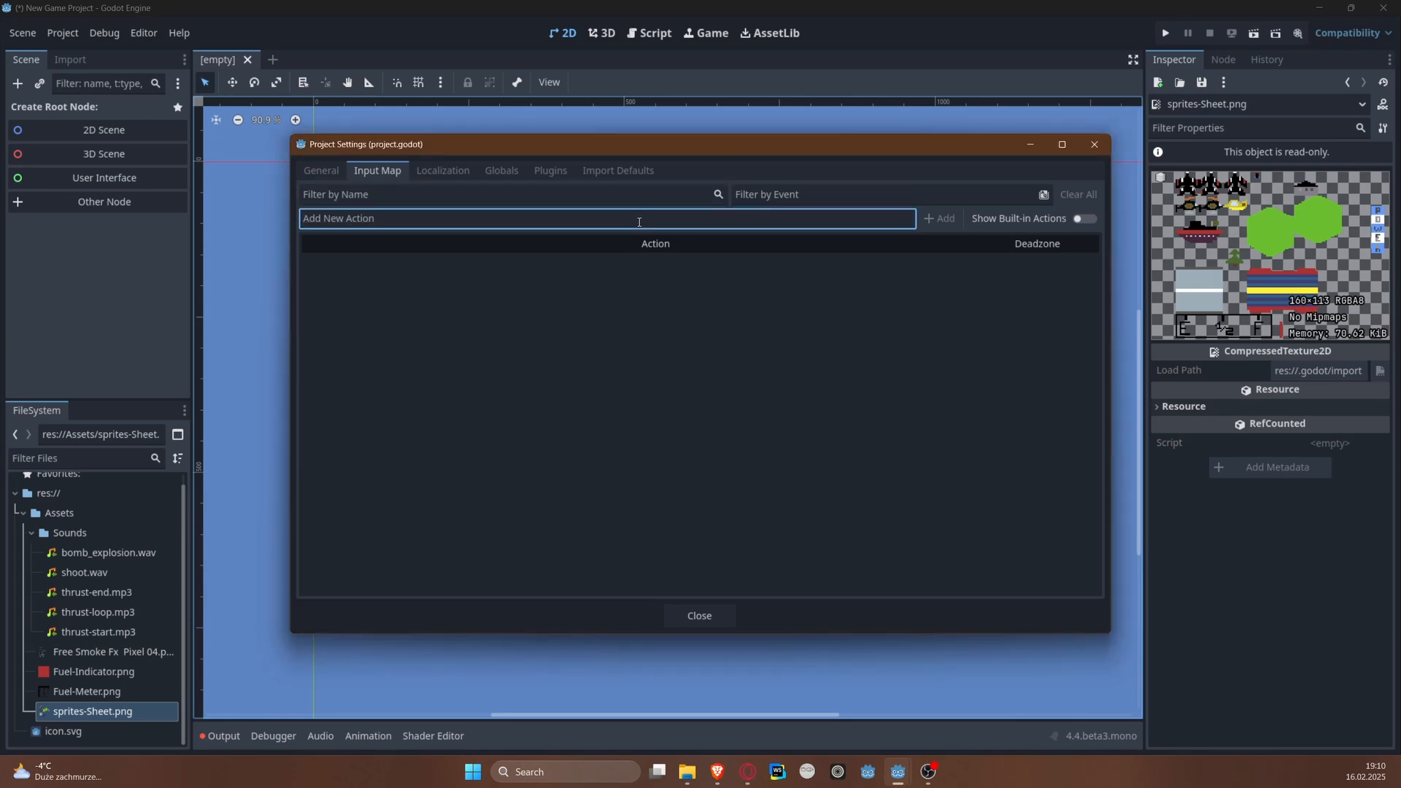
pyautogui.write('right')
pyautogui.press('Return')
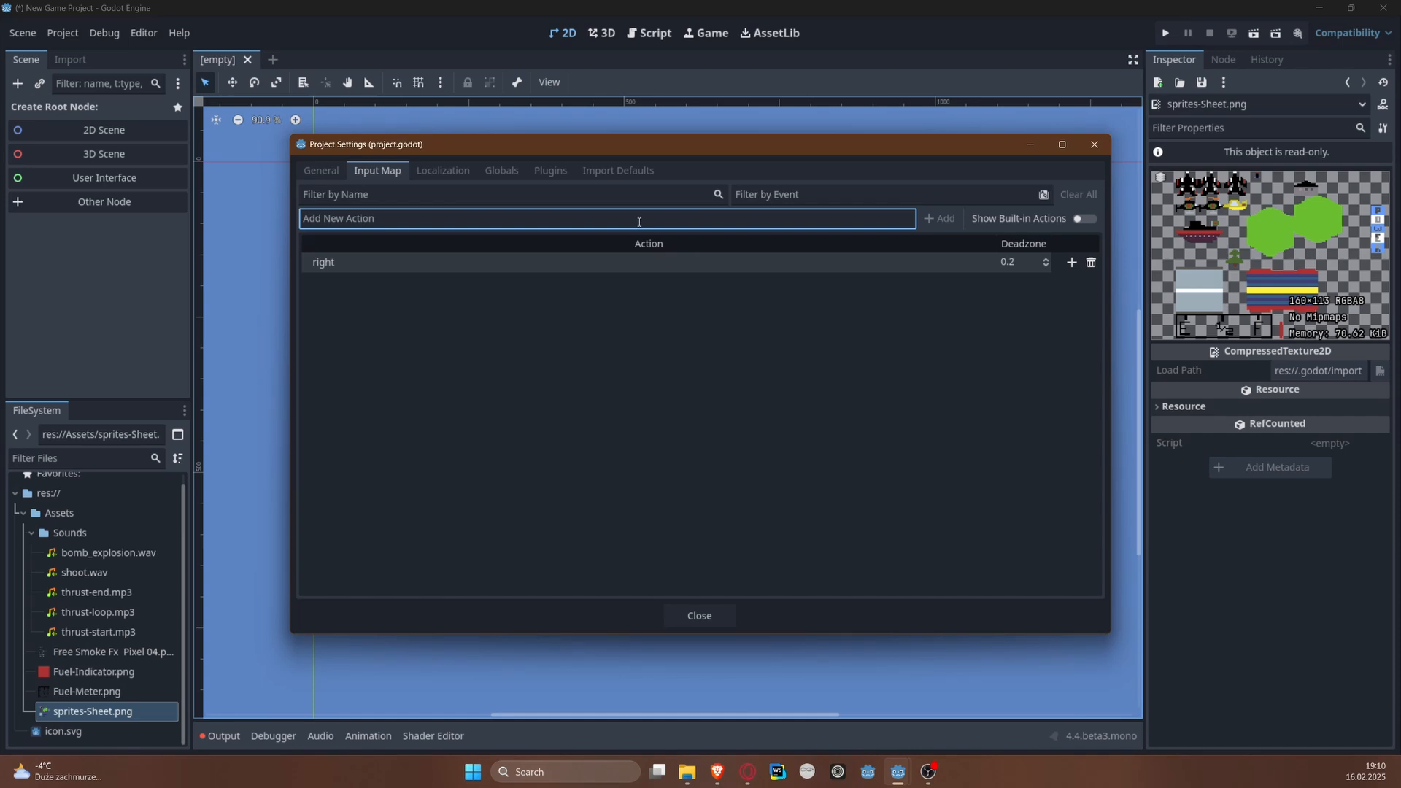
pyautogui.write('left')
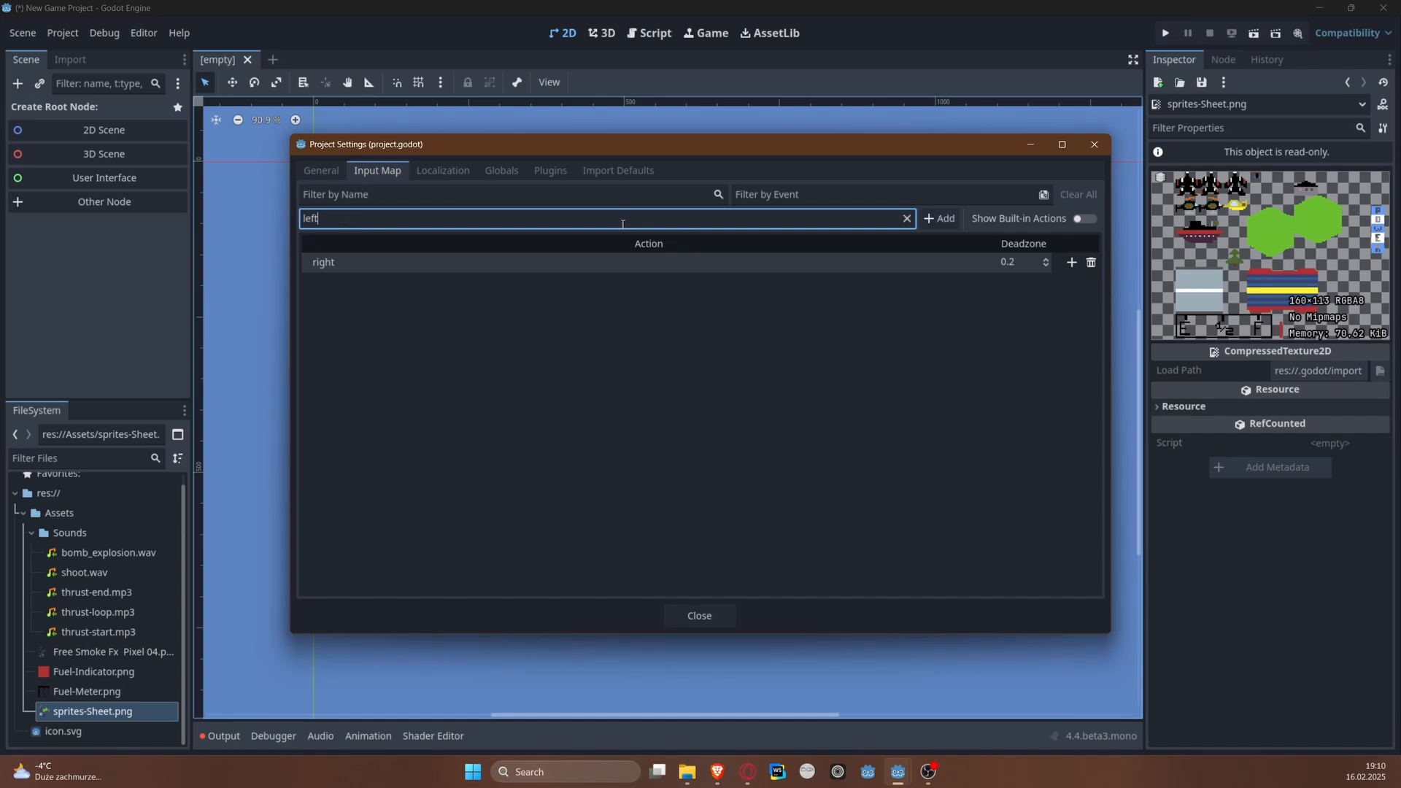
pyautogui.press('Return')
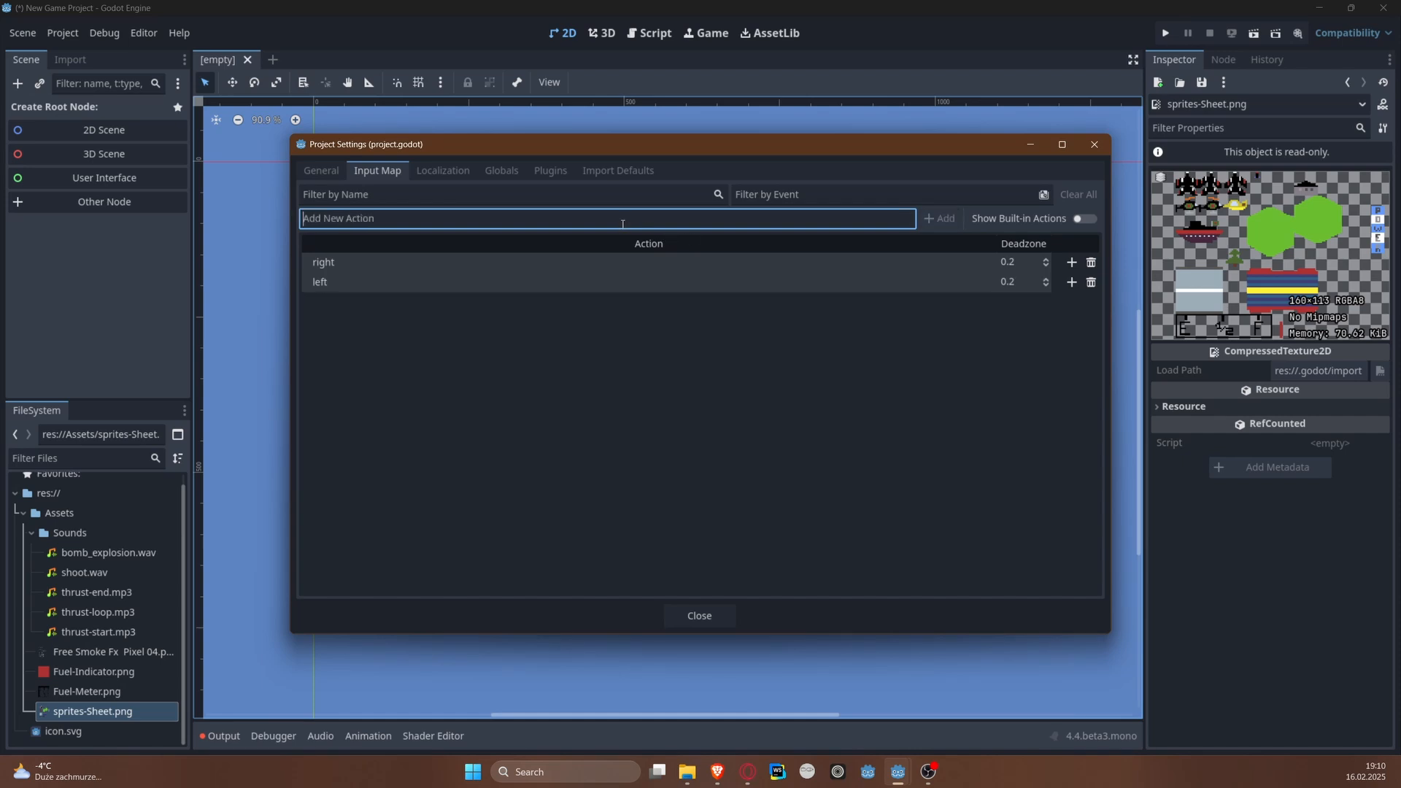
# Step: Add three more input actions named accelerate, decelerate and shoot
pyautogui.write('accelerate')
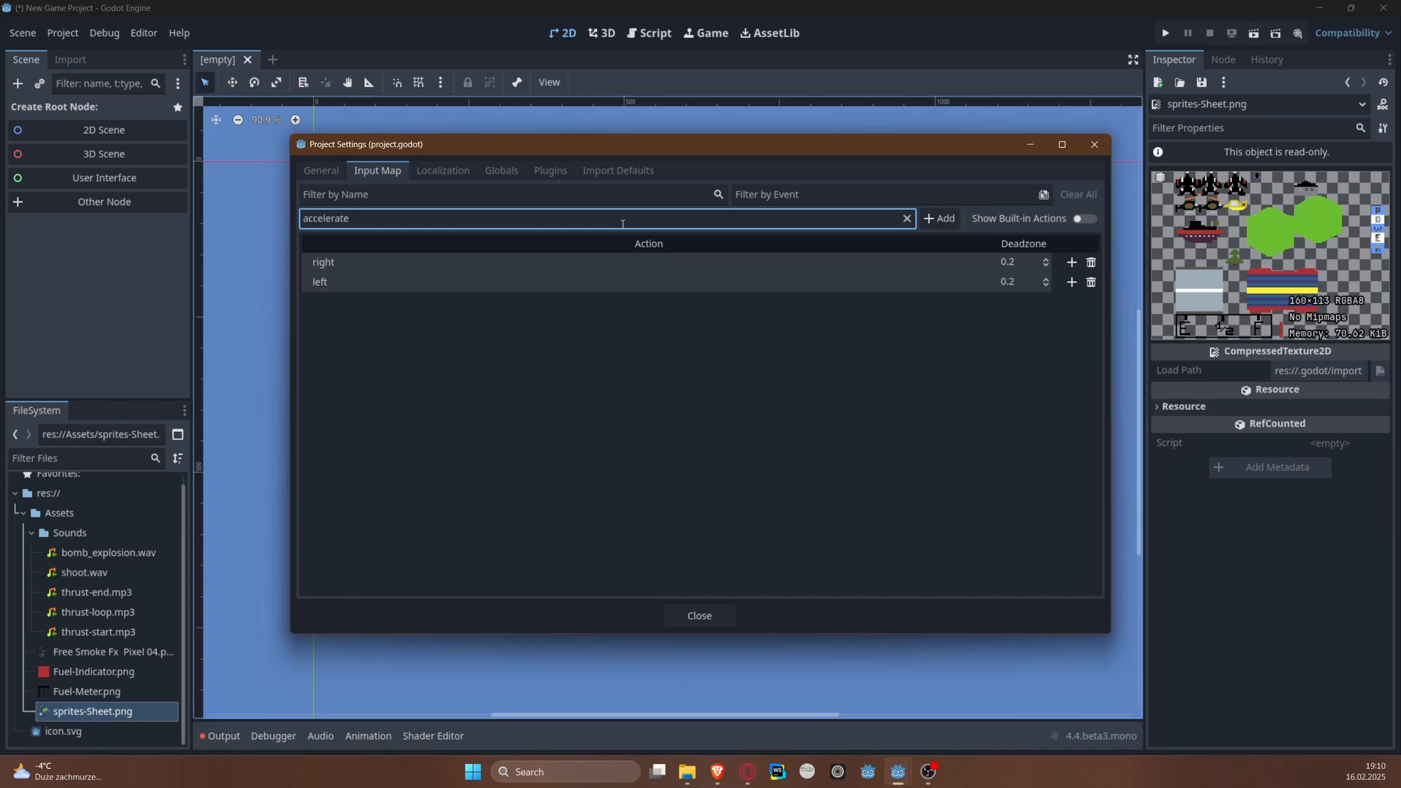
pyautogui.press('Return')
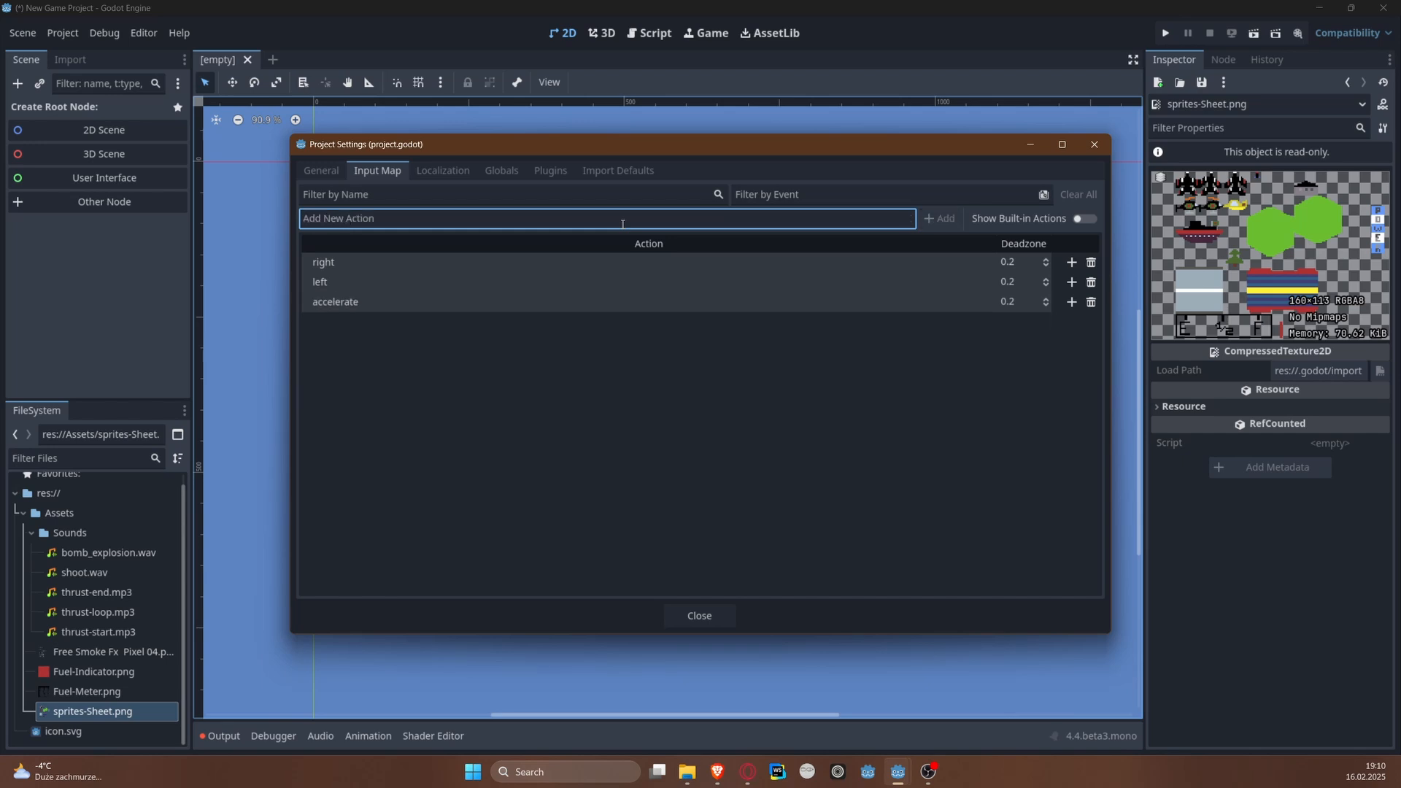
pyautogui.write('de')
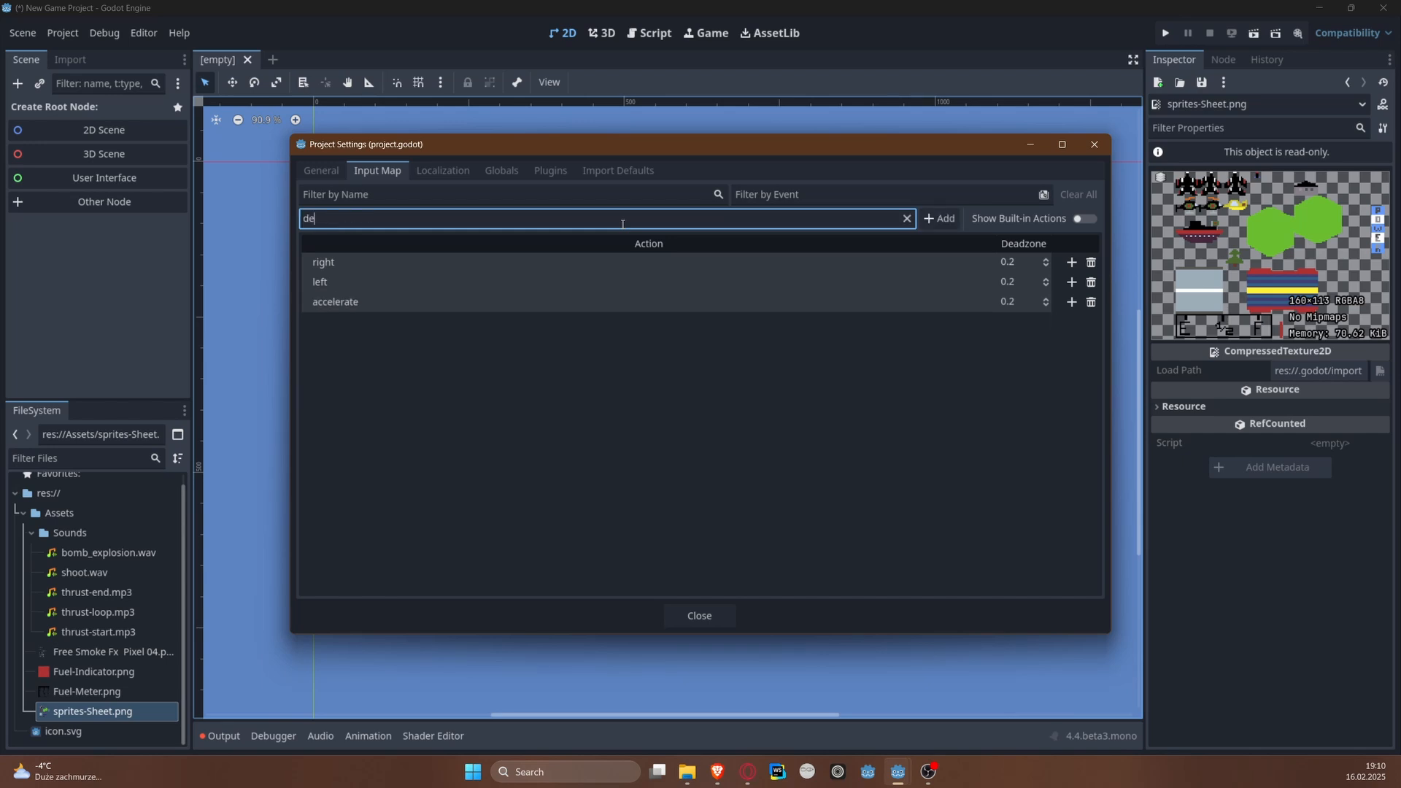
pyautogui.write('celerate')
pyautogui.press('Return')
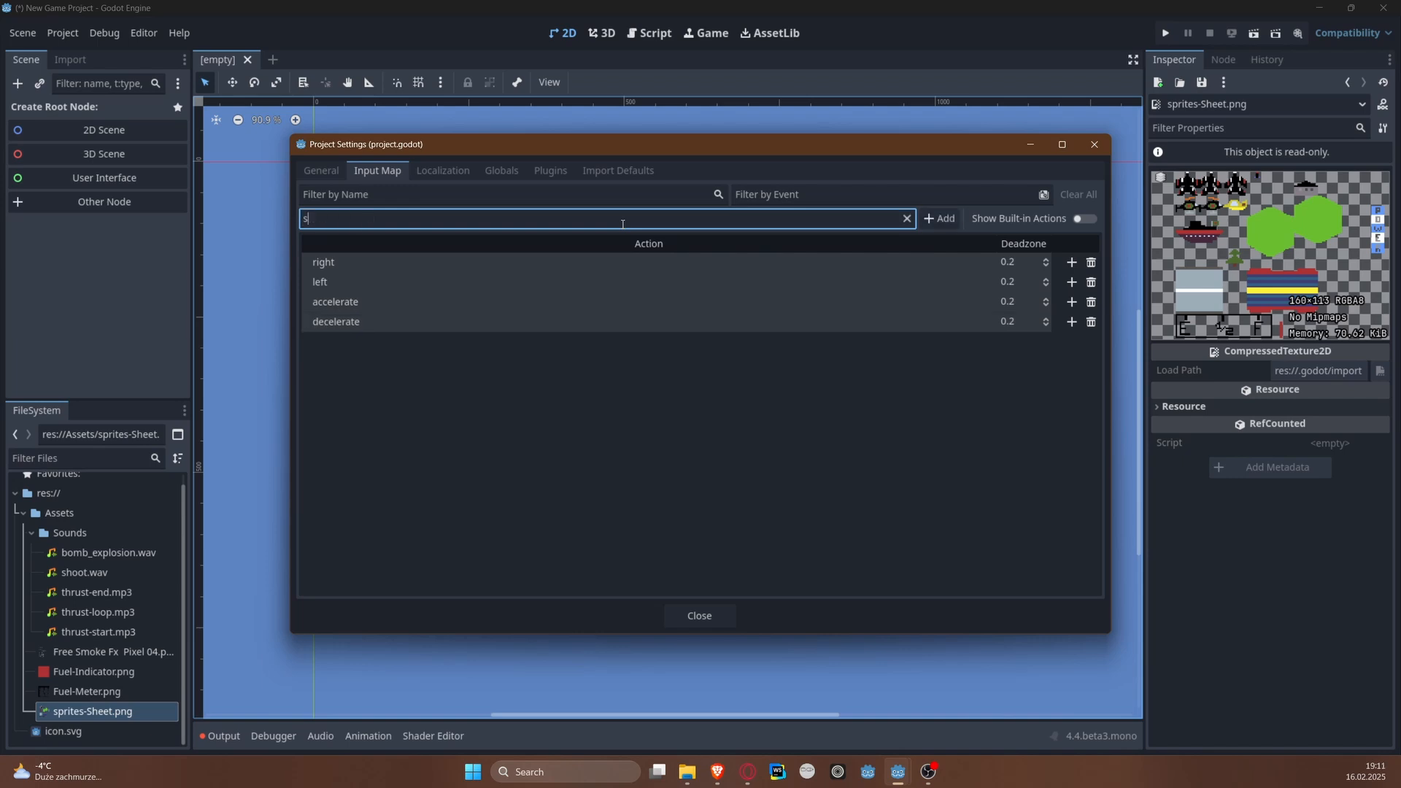
pyautogui.write('shoot')
pyautogui.press('Return')
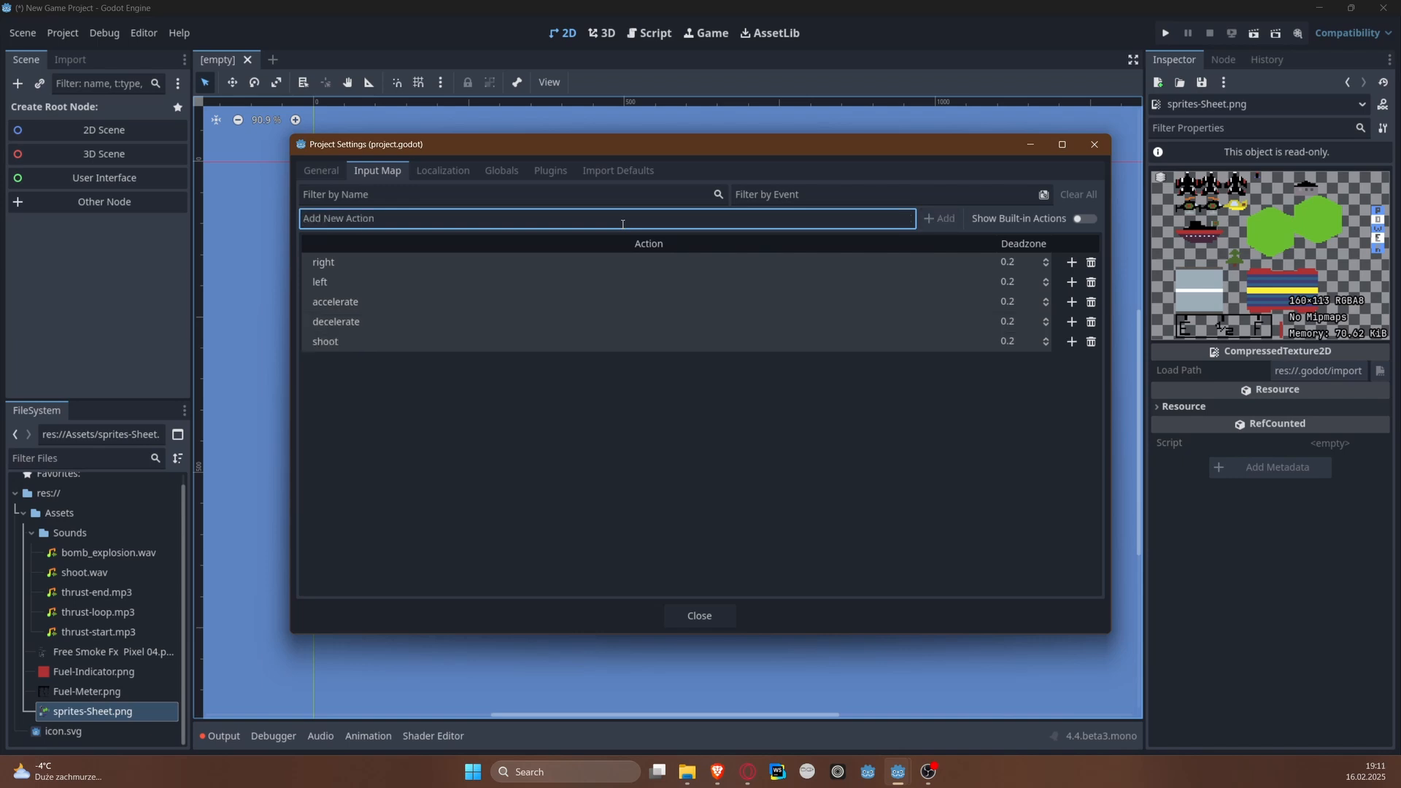
# Step: Assign the physical D key to the right action
pyautogui.click(1072, 262)
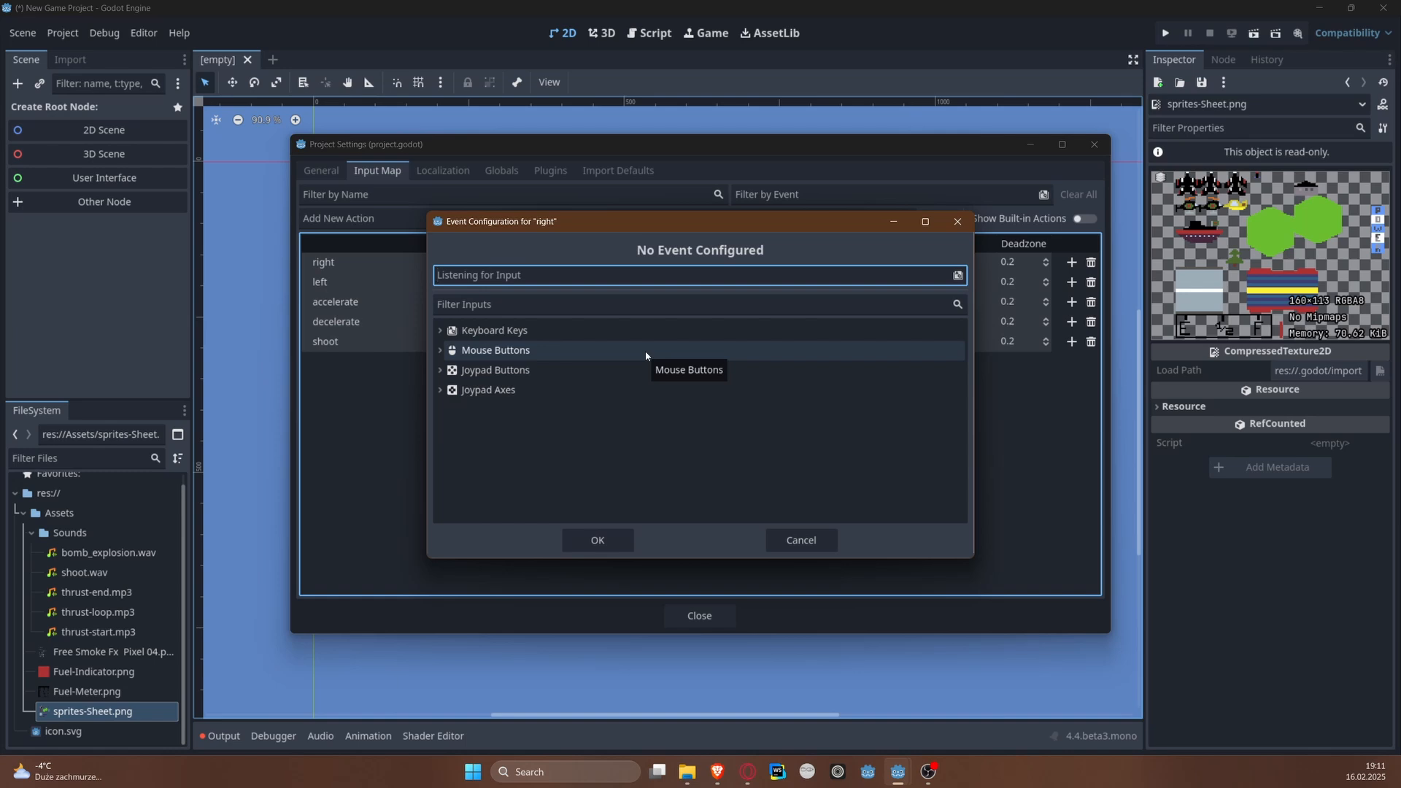
pyautogui.press('d')
pyautogui.click(597, 611)
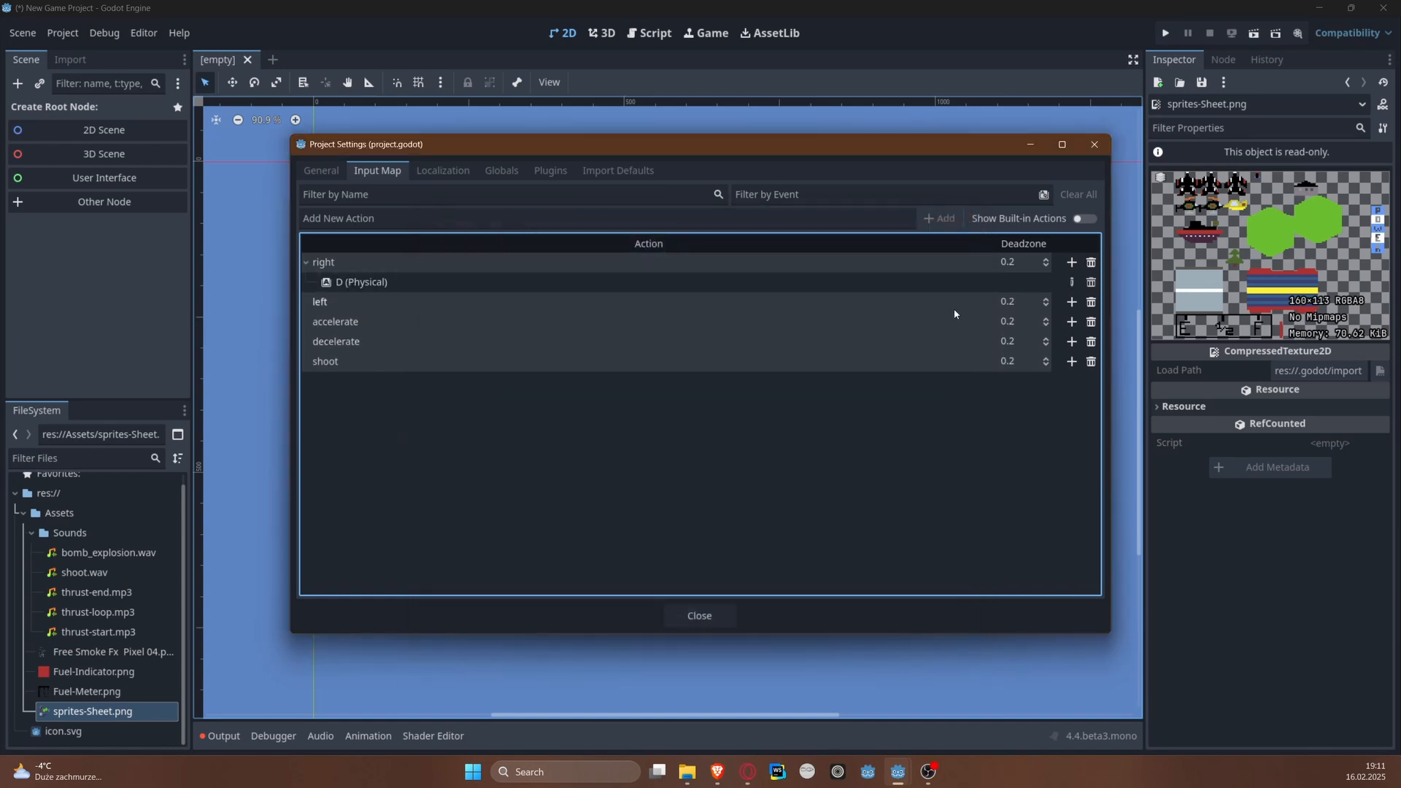
# Step: Assign the physical A key to the left action and the physical W key to the accelerate action
pyautogui.click(1070, 302)
pyautogui.press('a')
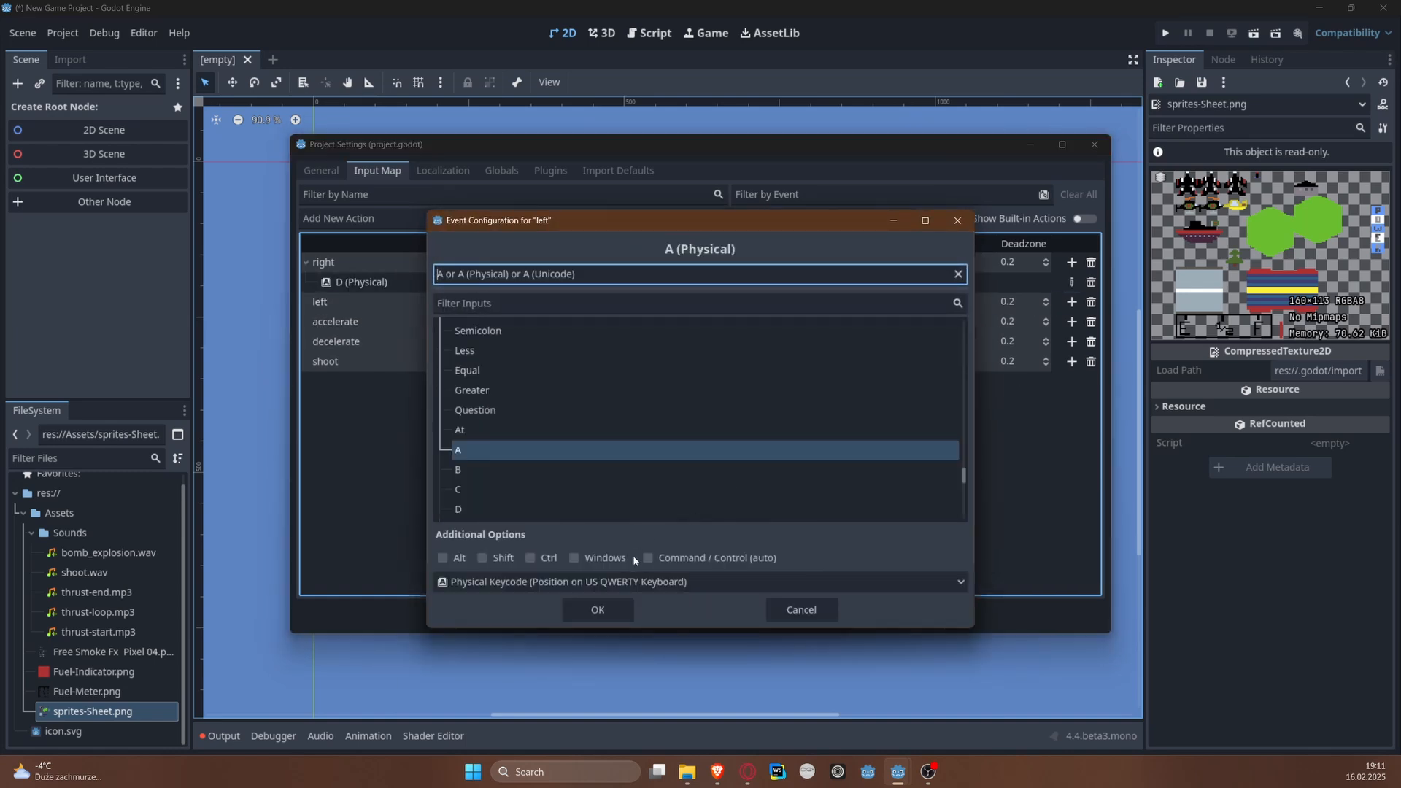
pyautogui.click(619, 609)
pyautogui.click(1071, 342)
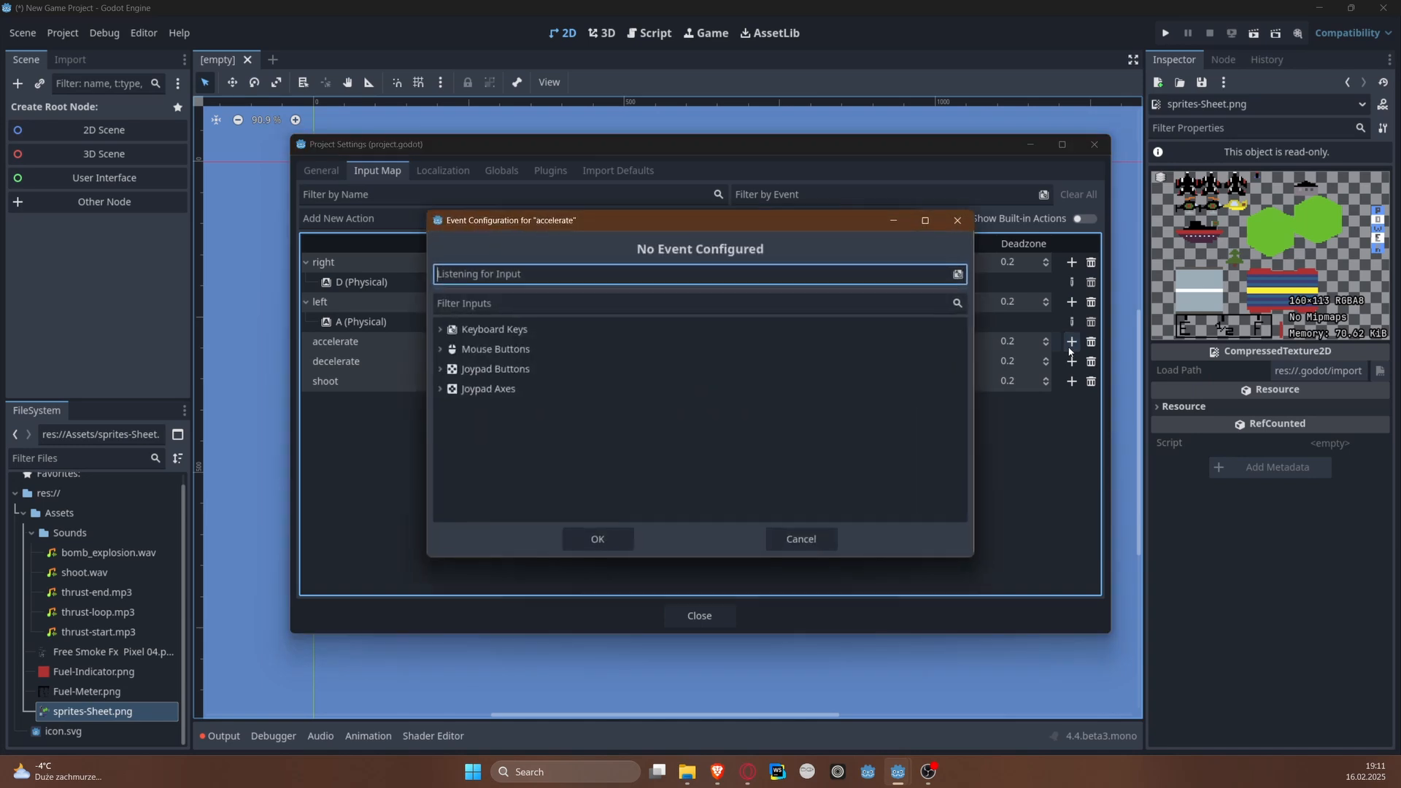
pyautogui.press('w')
pyautogui.click(598, 610)
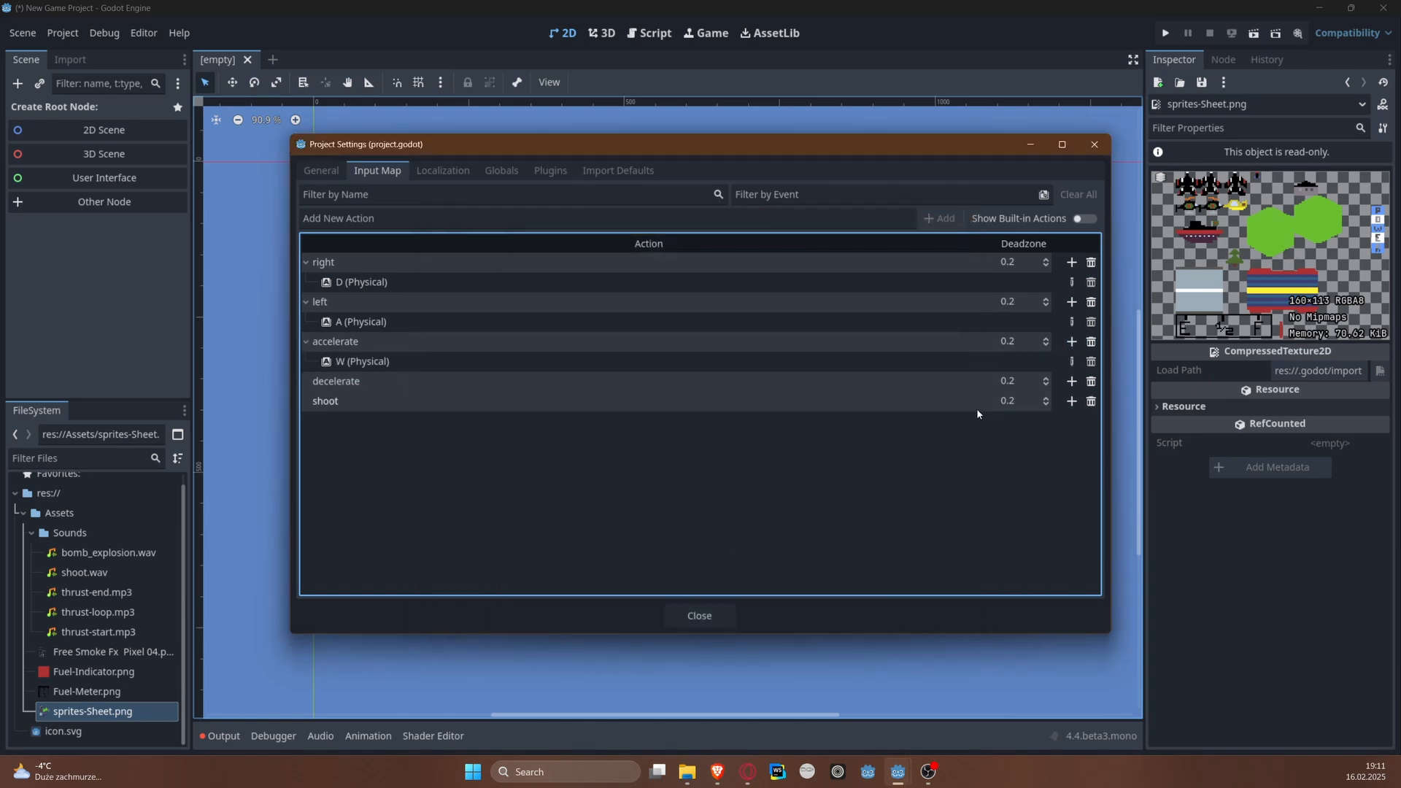
# Step: Assign the physical S key to decelerate and Space to shoot, finishing the project settings
pyautogui.click(1071, 381)
pyautogui.press('s')
pyautogui.click(598, 609)
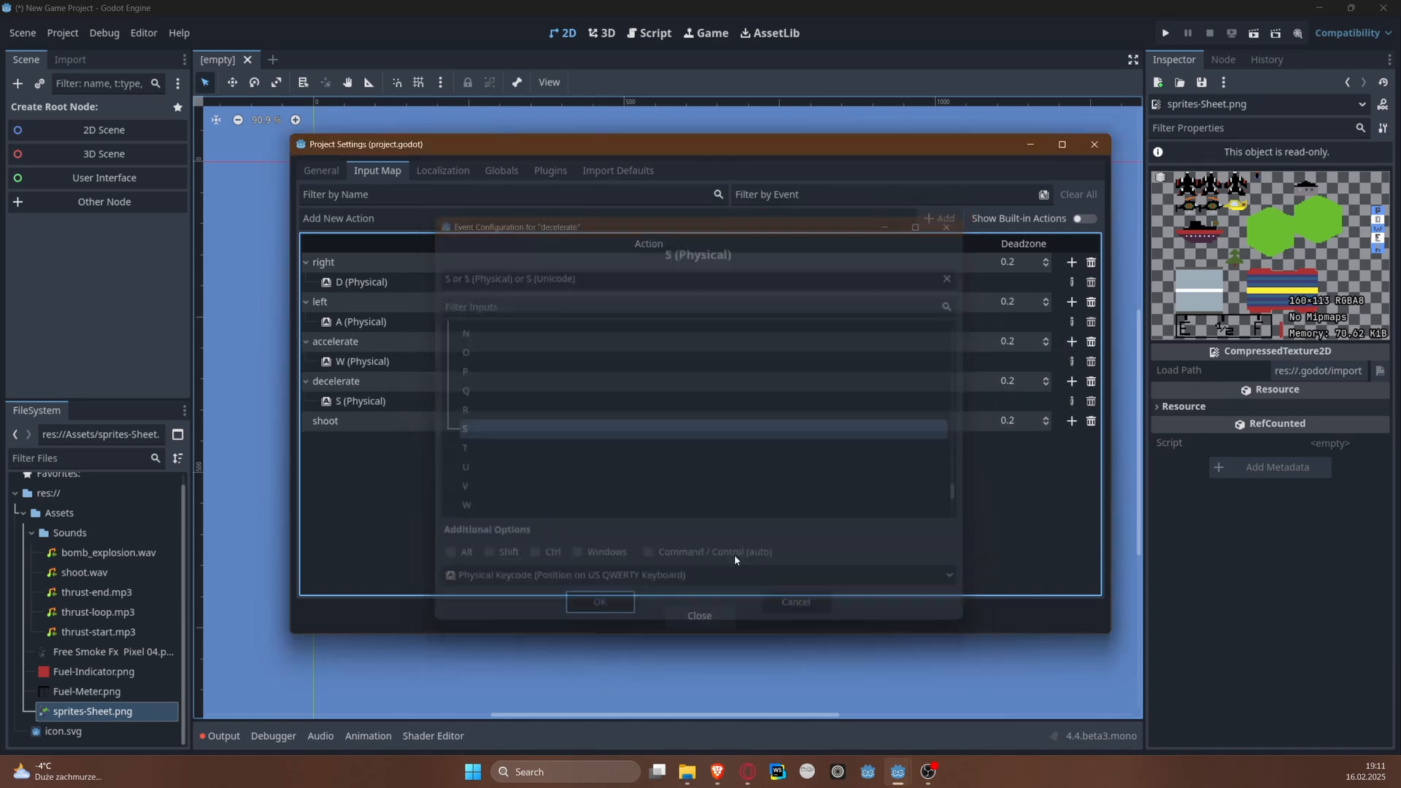
pyautogui.click(1071, 420)
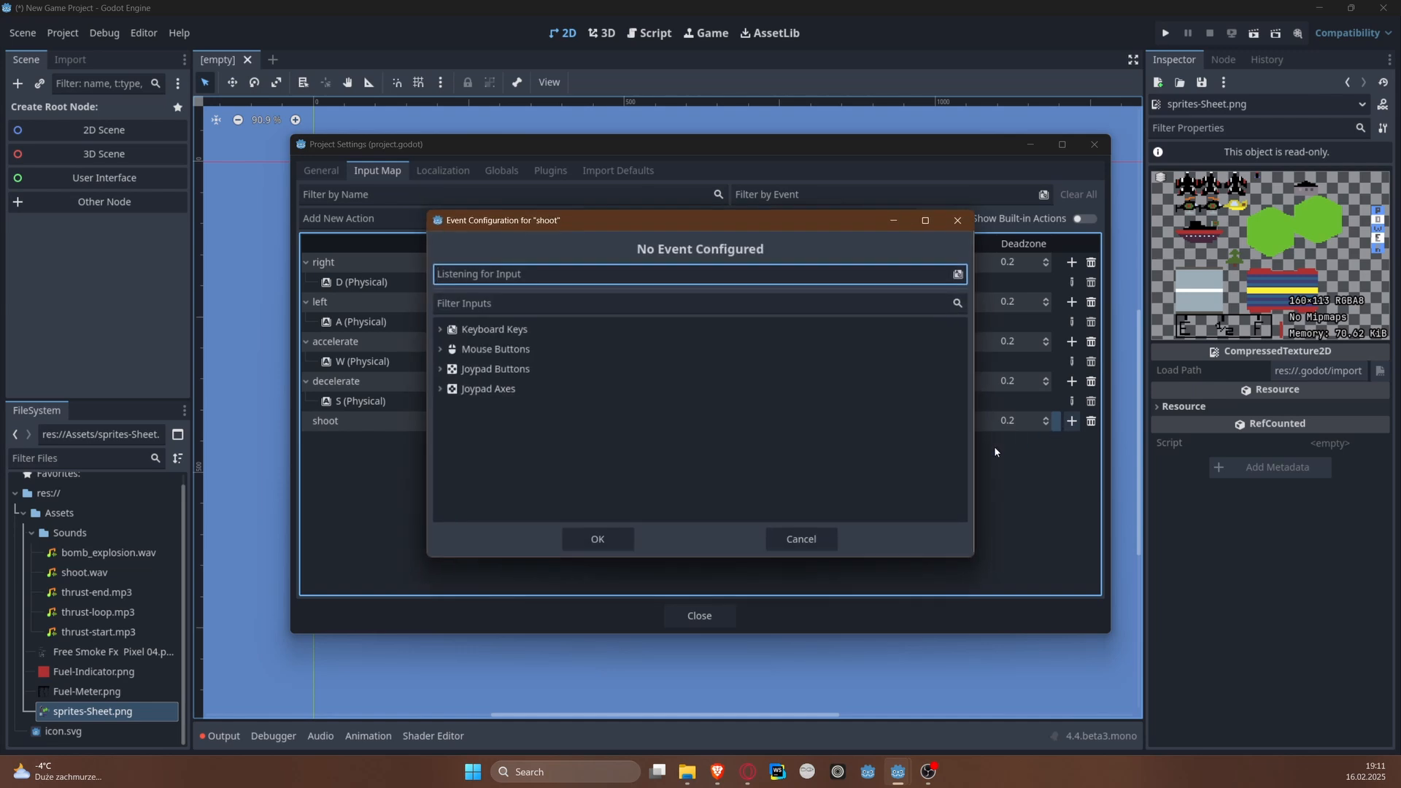
pyautogui.press('space')
pyautogui.click(598, 609)
pyautogui.click(700, 610)
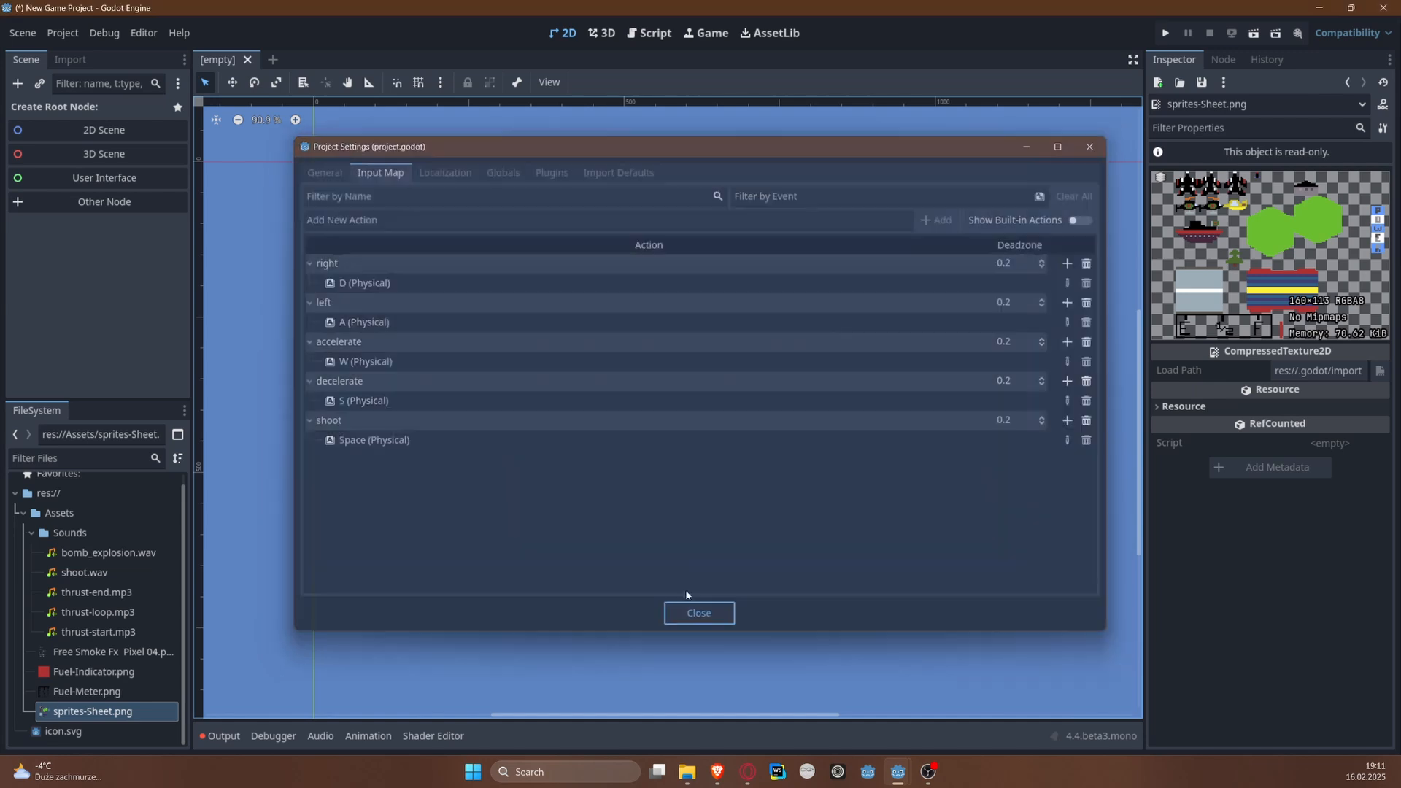
pyautogui.press('super')
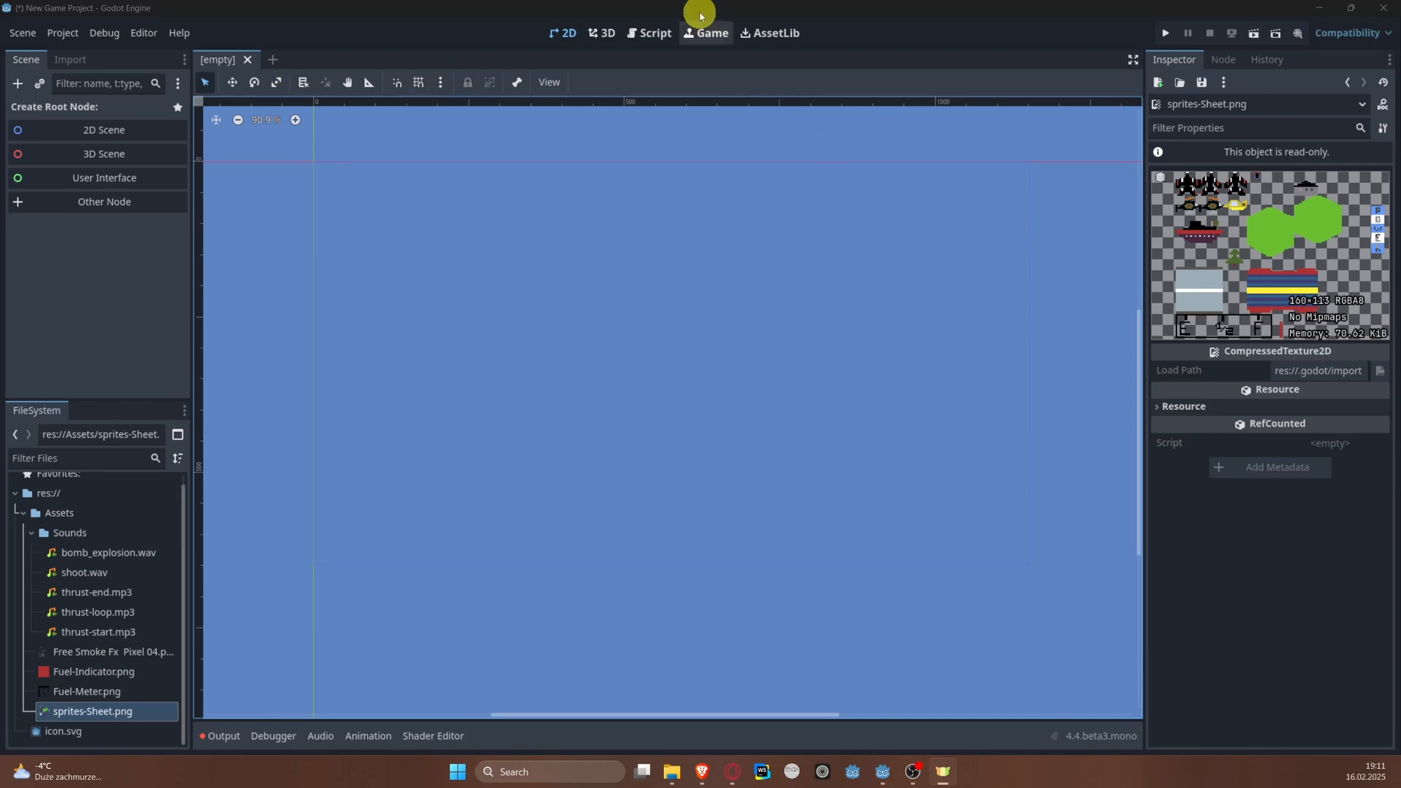
pyautogui.click(632, 6)
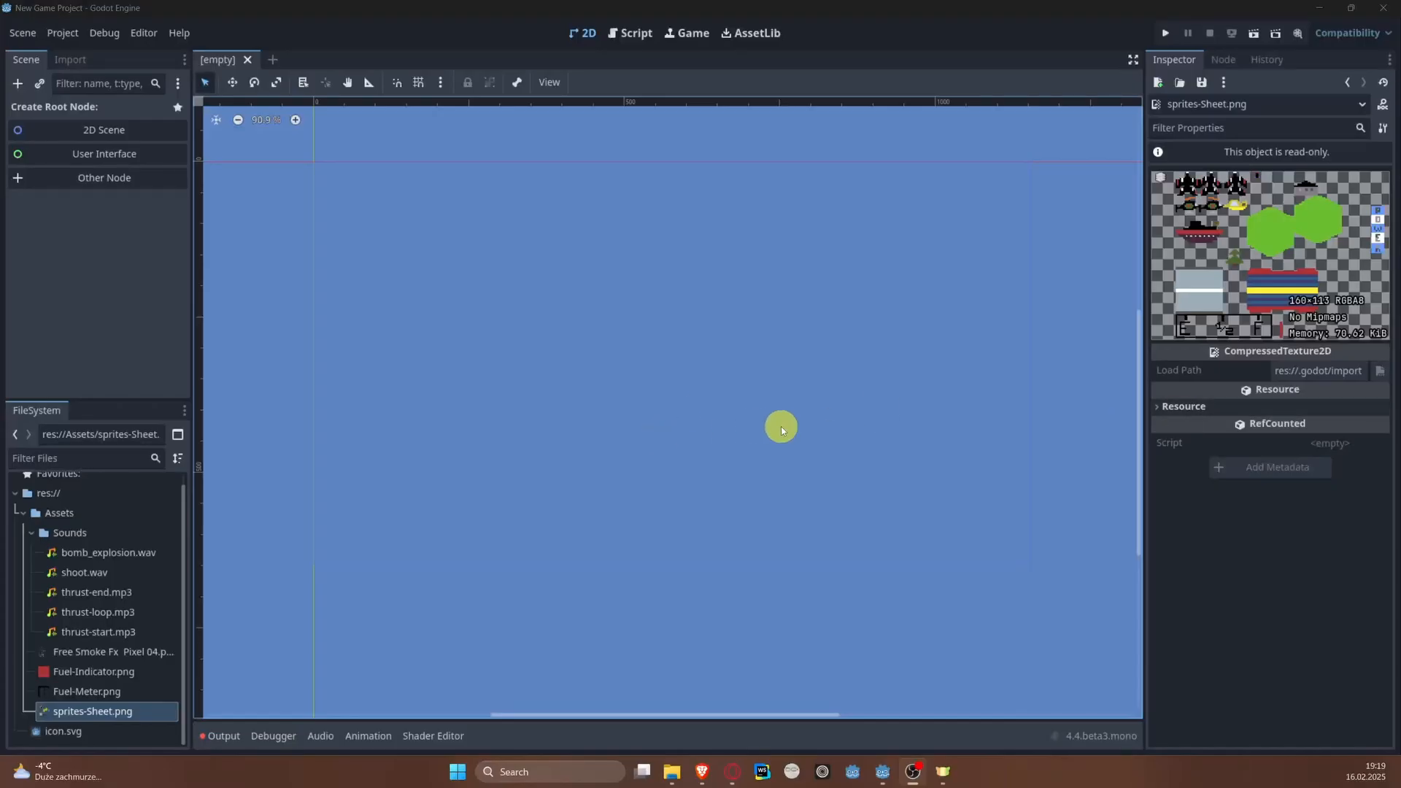
# Step: Create a plain Node as the new scene's root and name it main
pyautogui.click(96, 178)
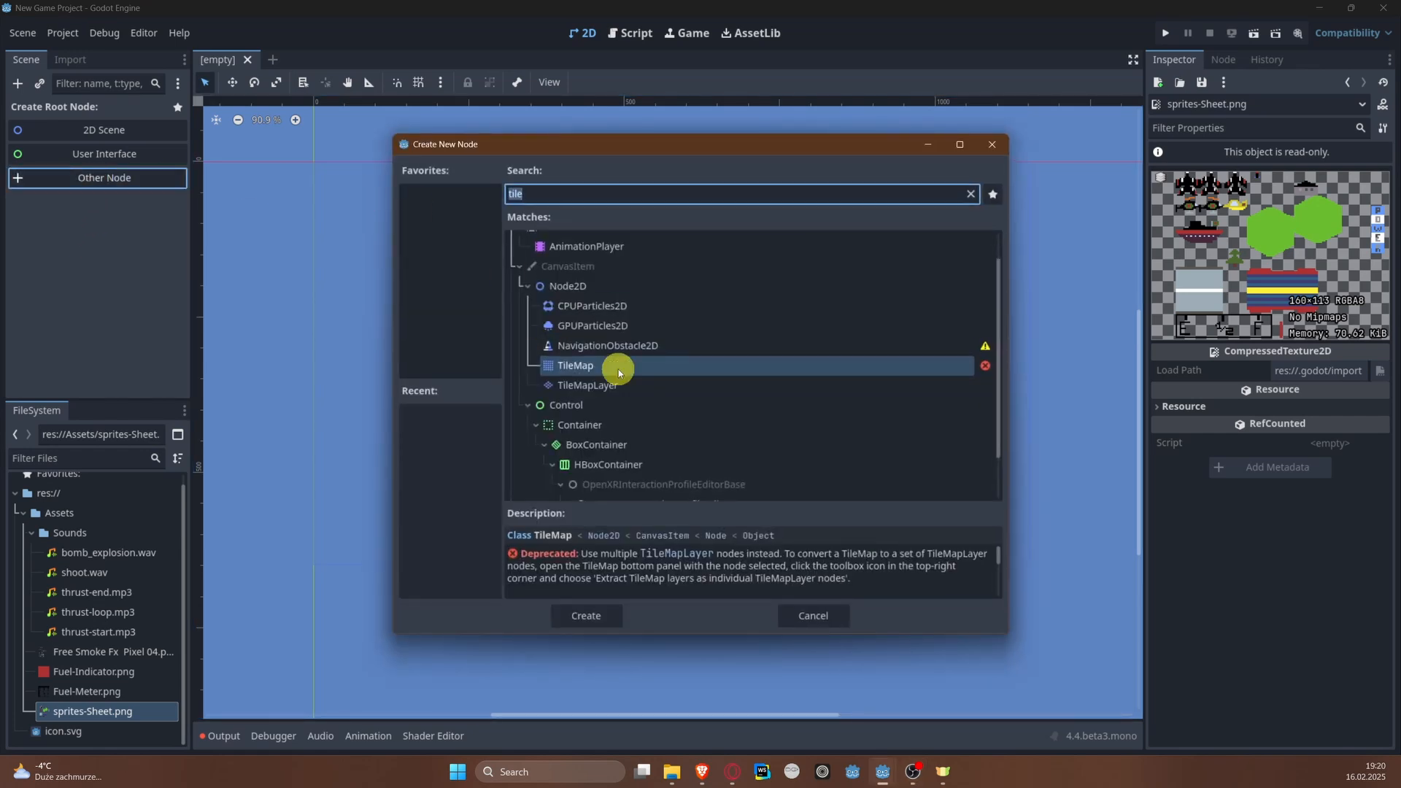
pyautogui.scroll(2, 616, 365)
pyautogui.click(531, 247)
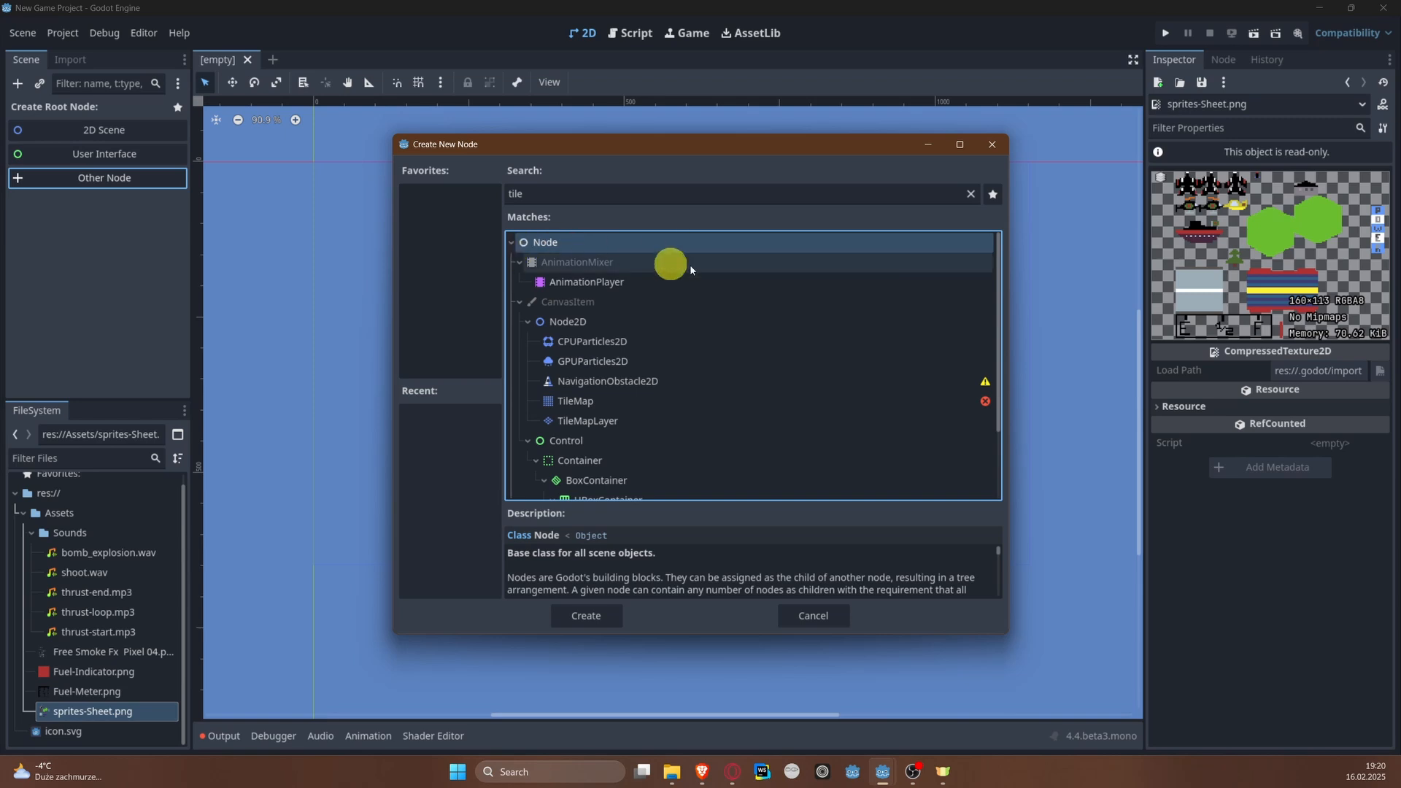
pyautogui.doubleClick(544, 247)
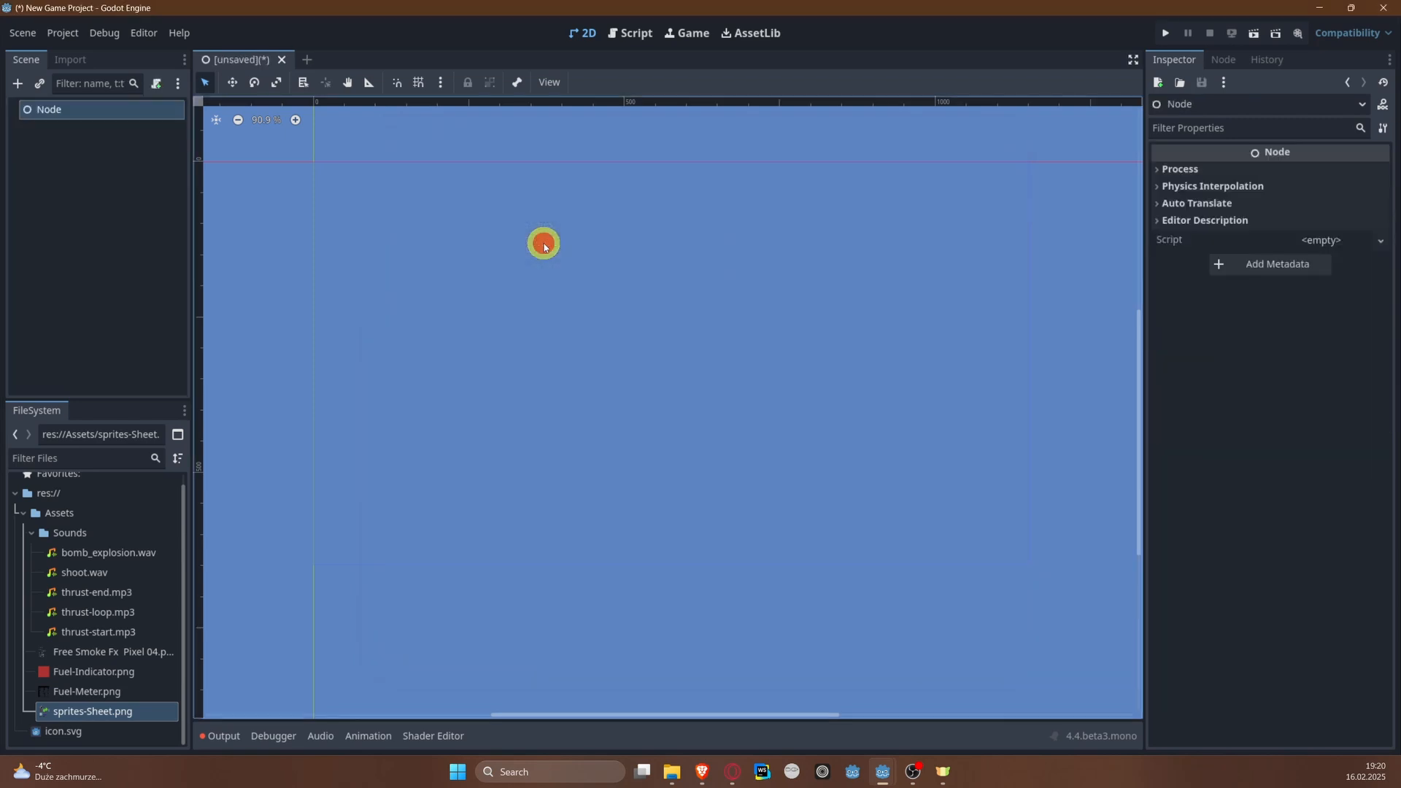
pyautogui.doubleClick(58, 108)
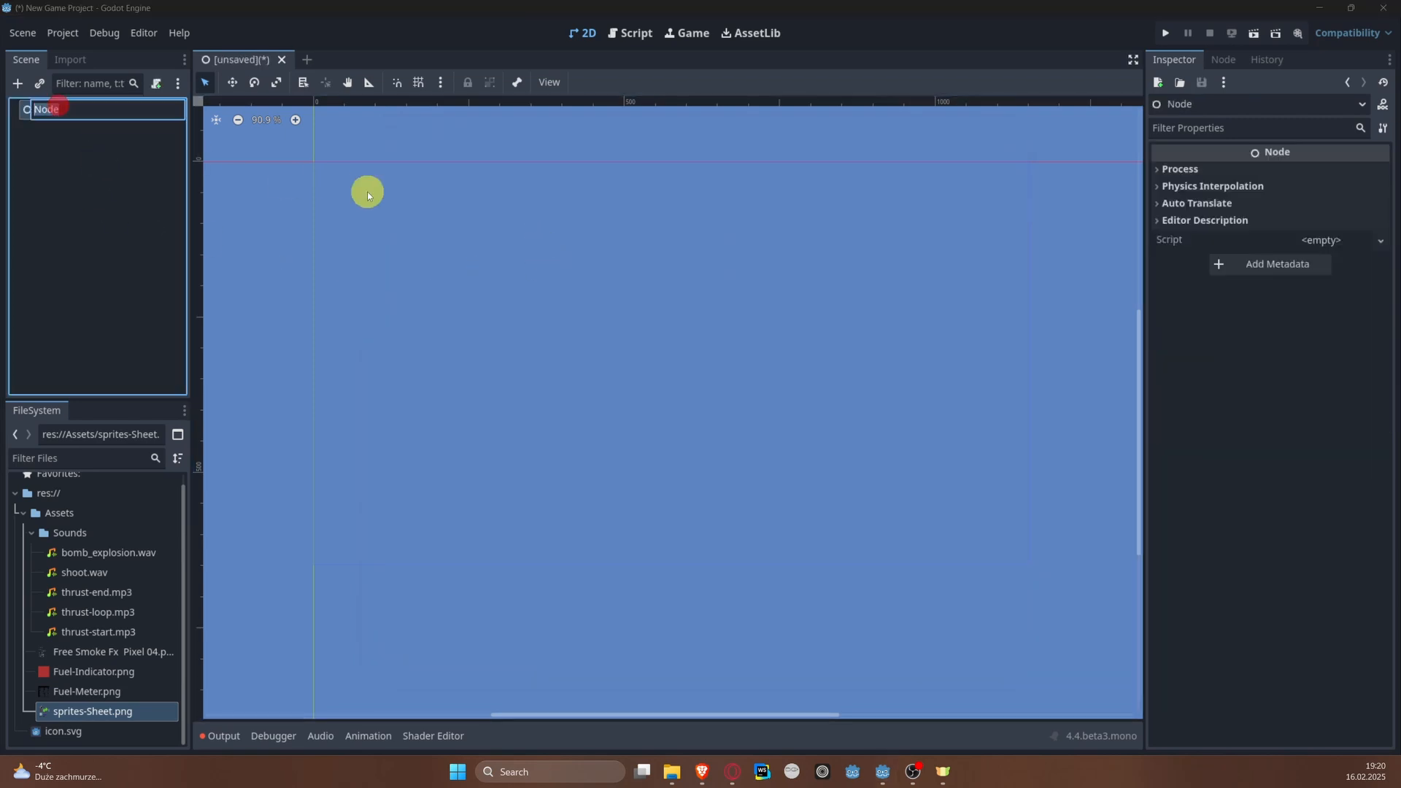
pyautogui.press('Return')
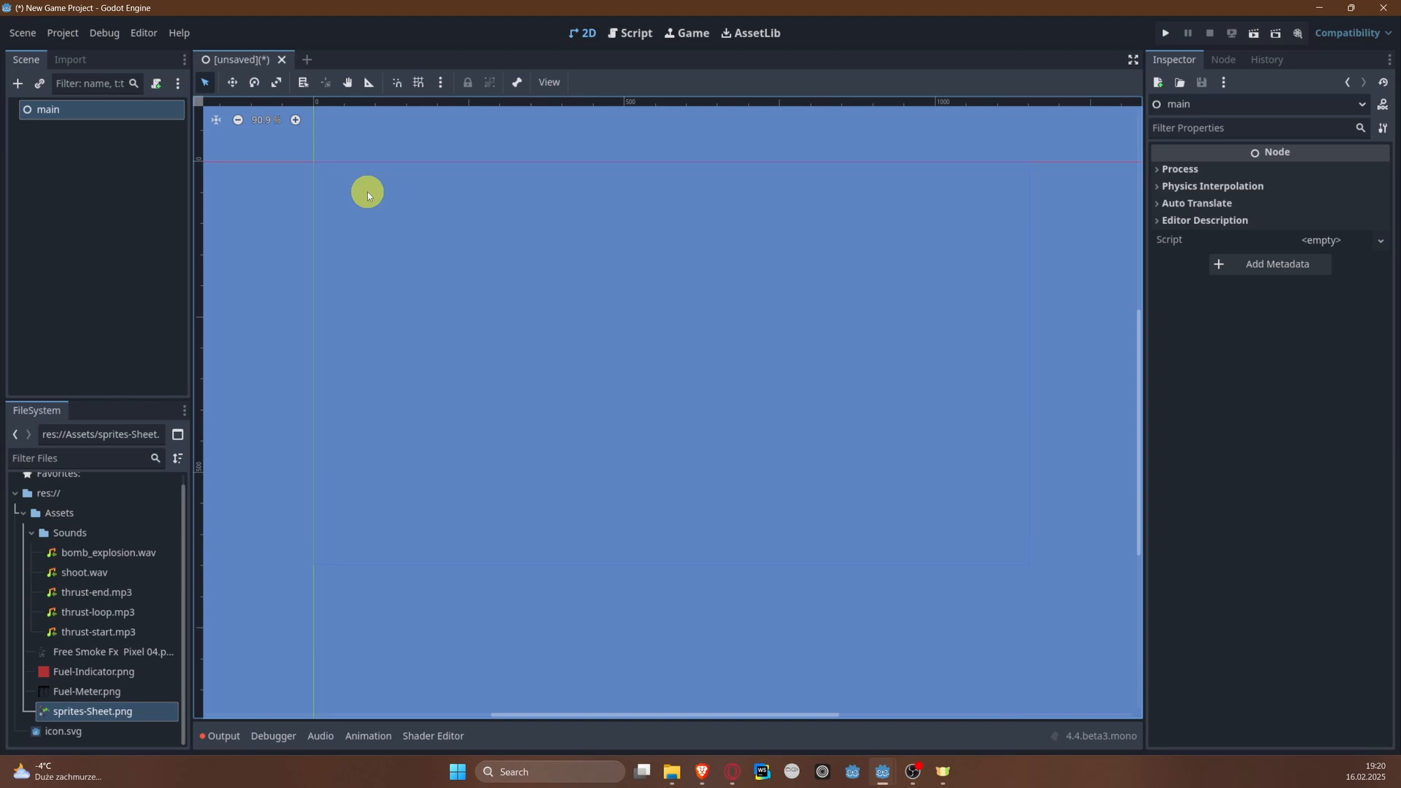
# Step: Save the scene as main.tscn in a new project folder named Scenes
pyautogui.hotkey('ctrl', 's')
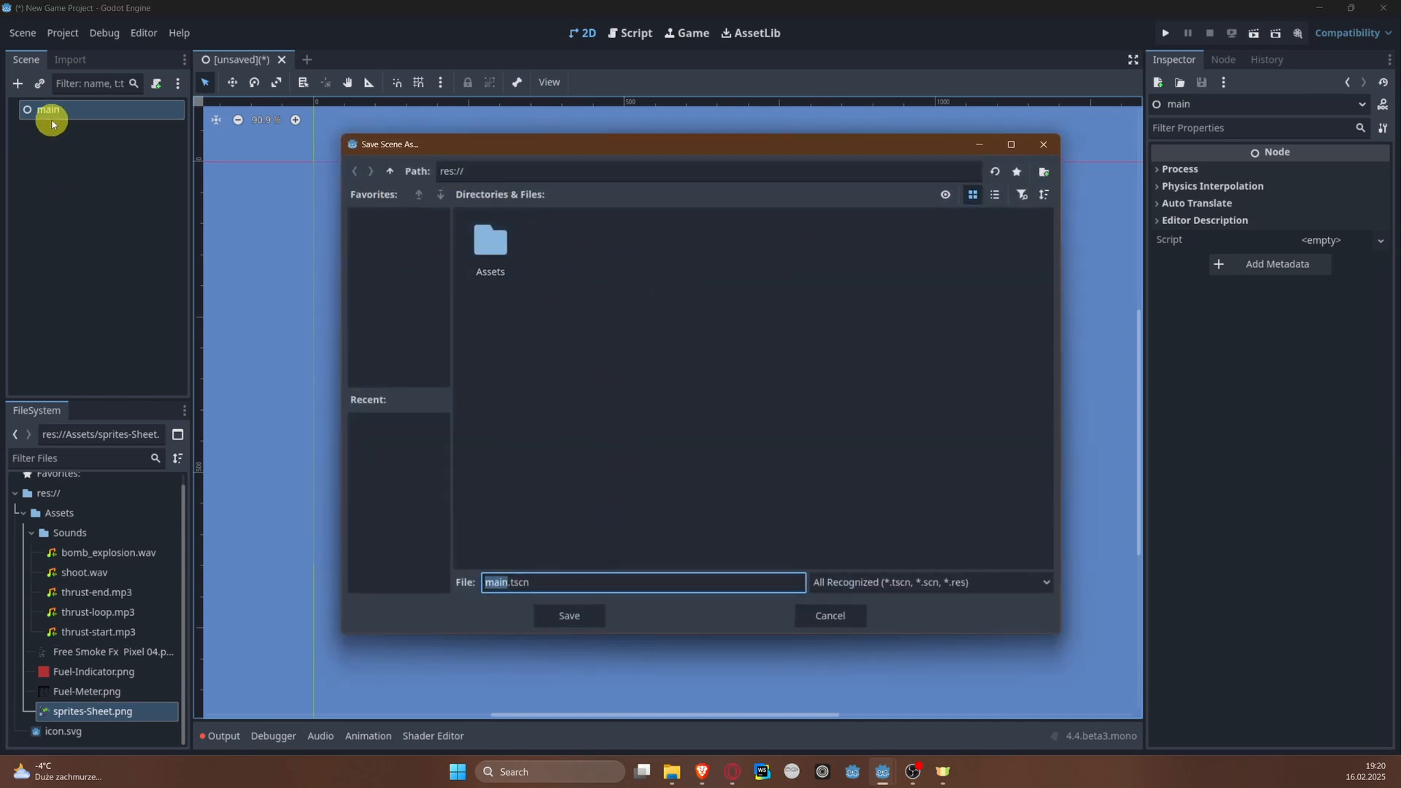
pyautogui.rightClick(586, 242)
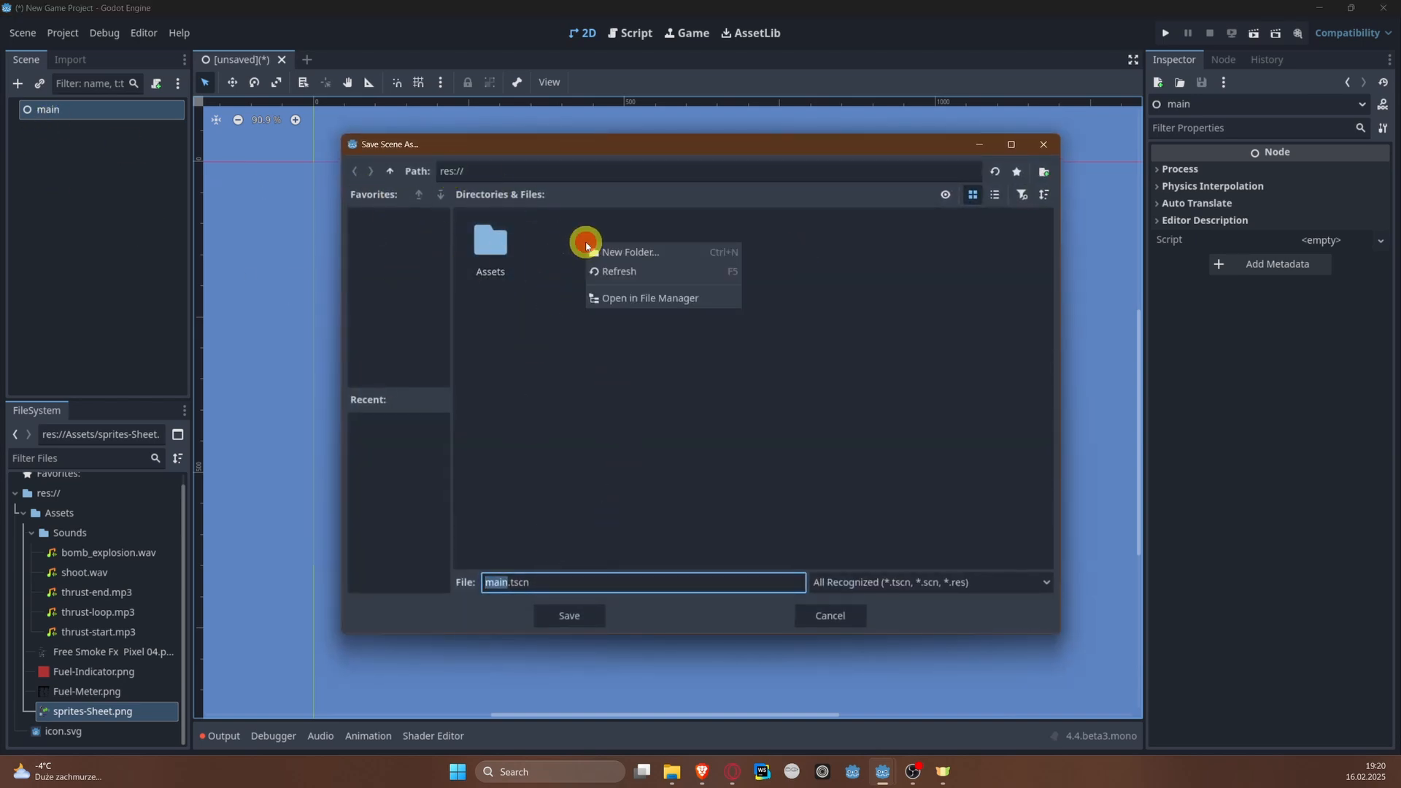
pyautogui.click(632, 255)
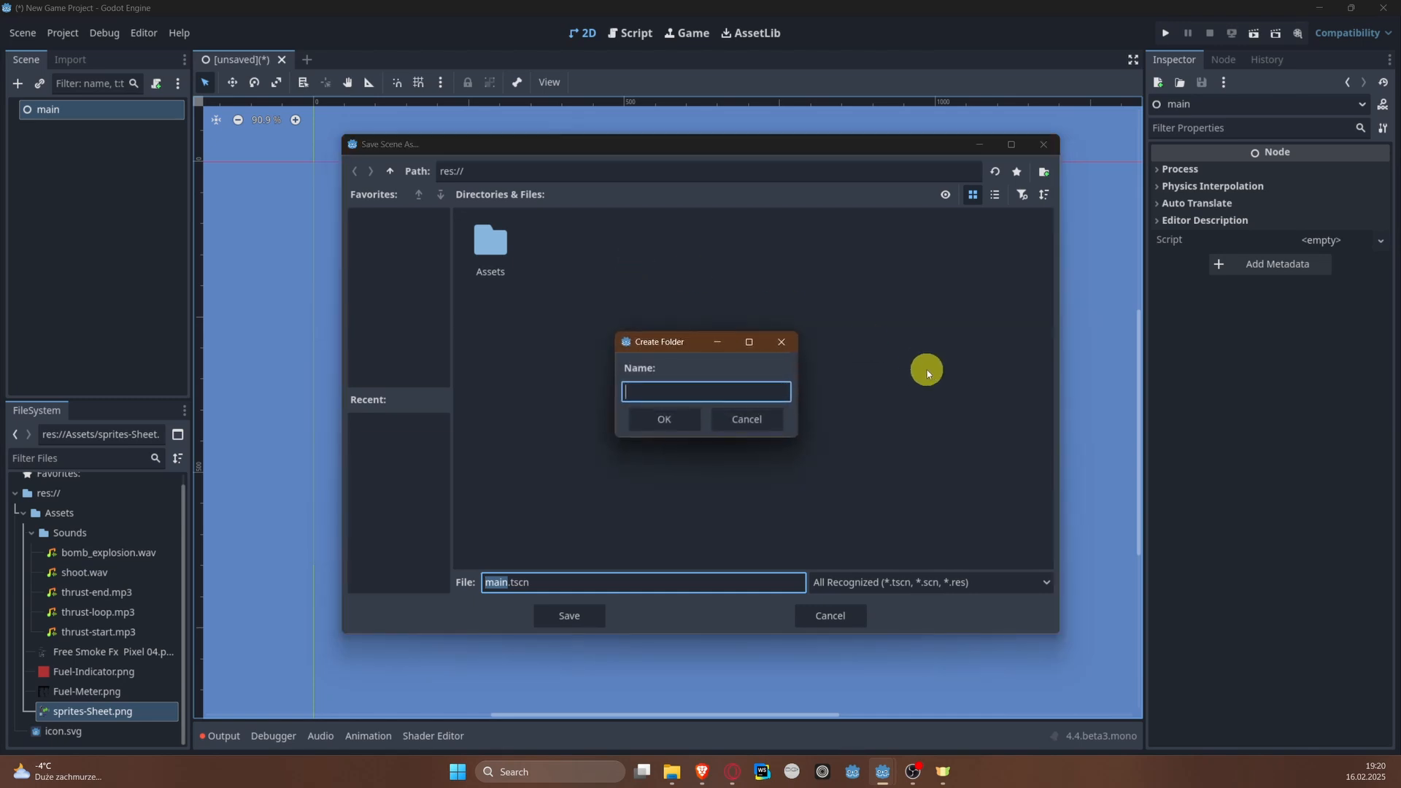
pyautogui.write('Scenes')
pyautogui.press('Return')
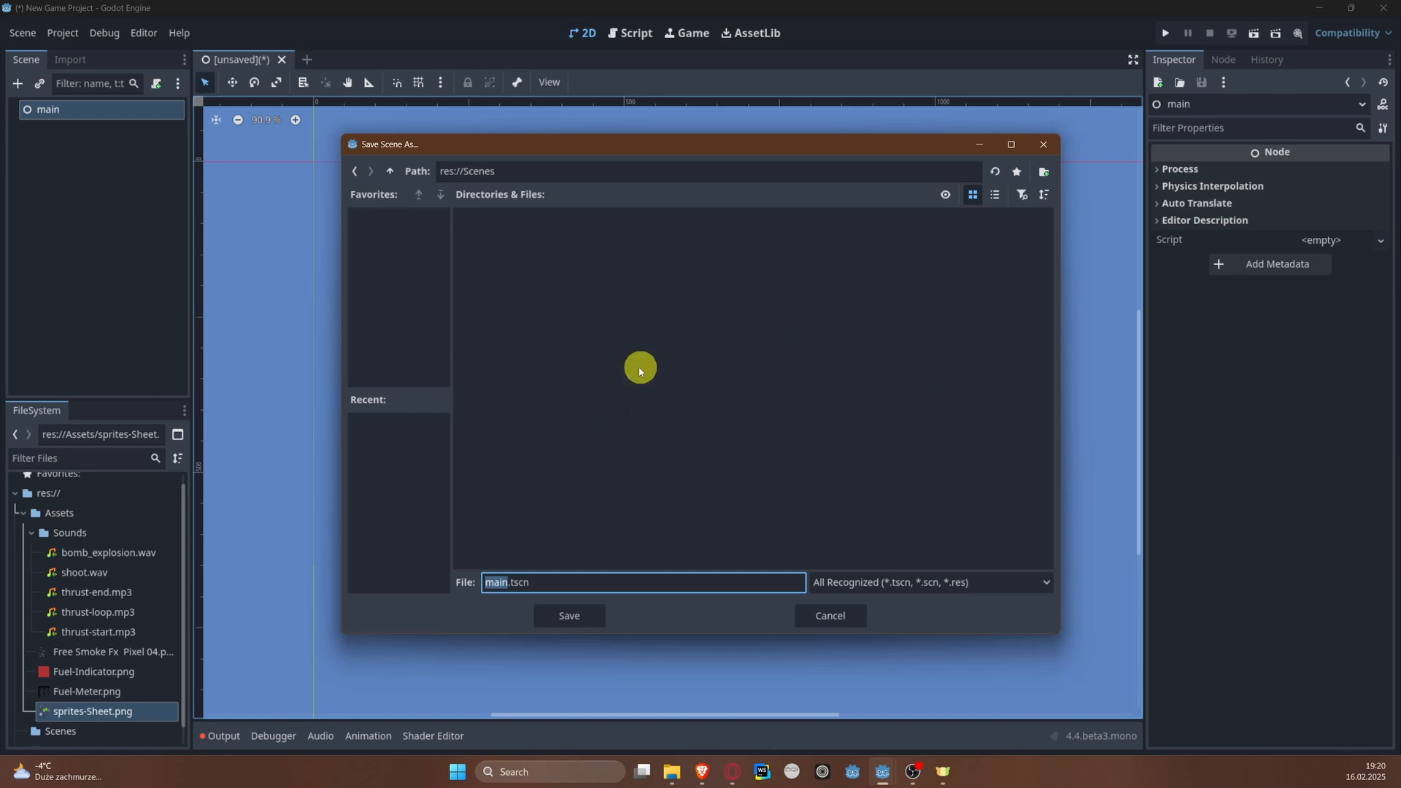
pyautogui.click(592, 617)
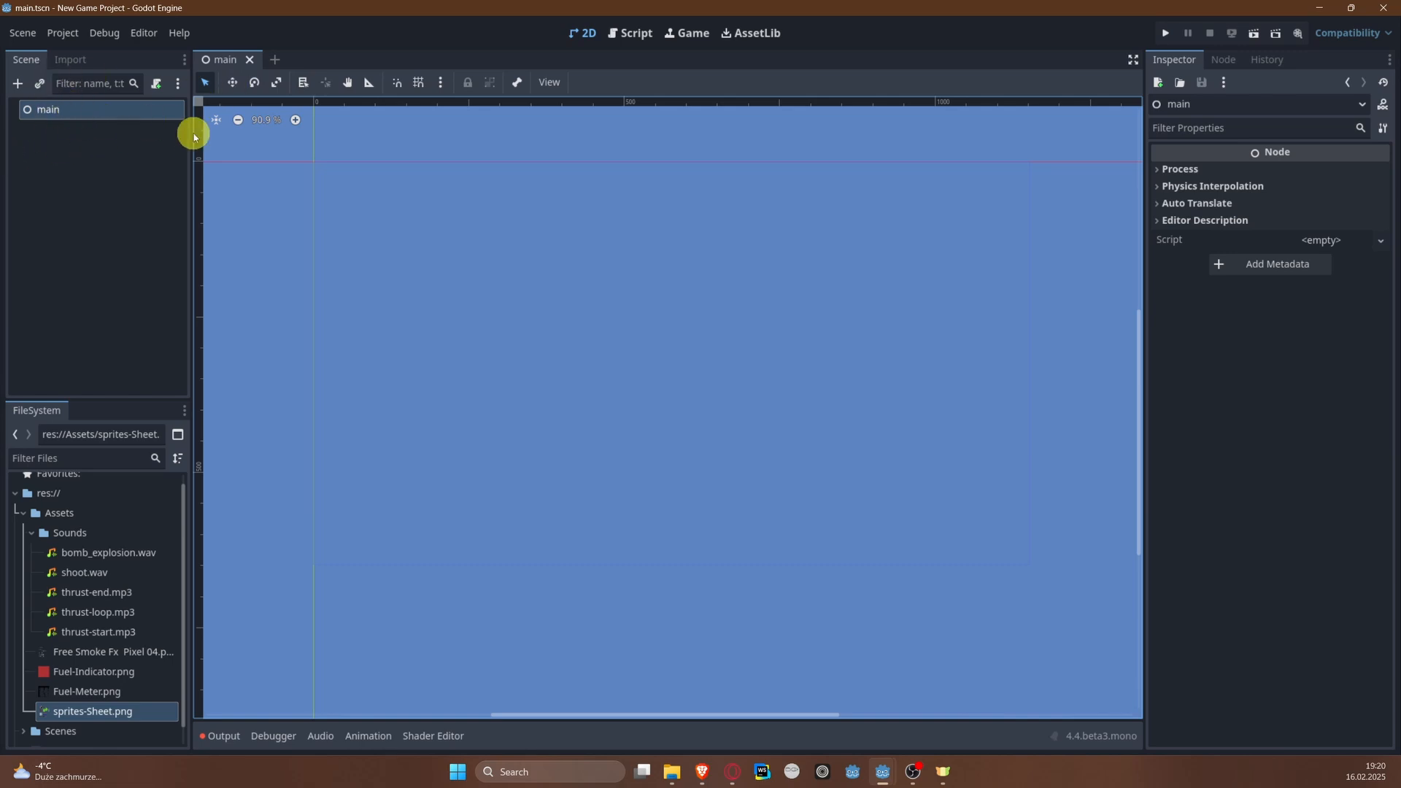
# Step: Add a TileMapLayer node under main and name it MainTileLayer
pyautogui.rightClick(64, 112)
pyautogui.click(101, 125)
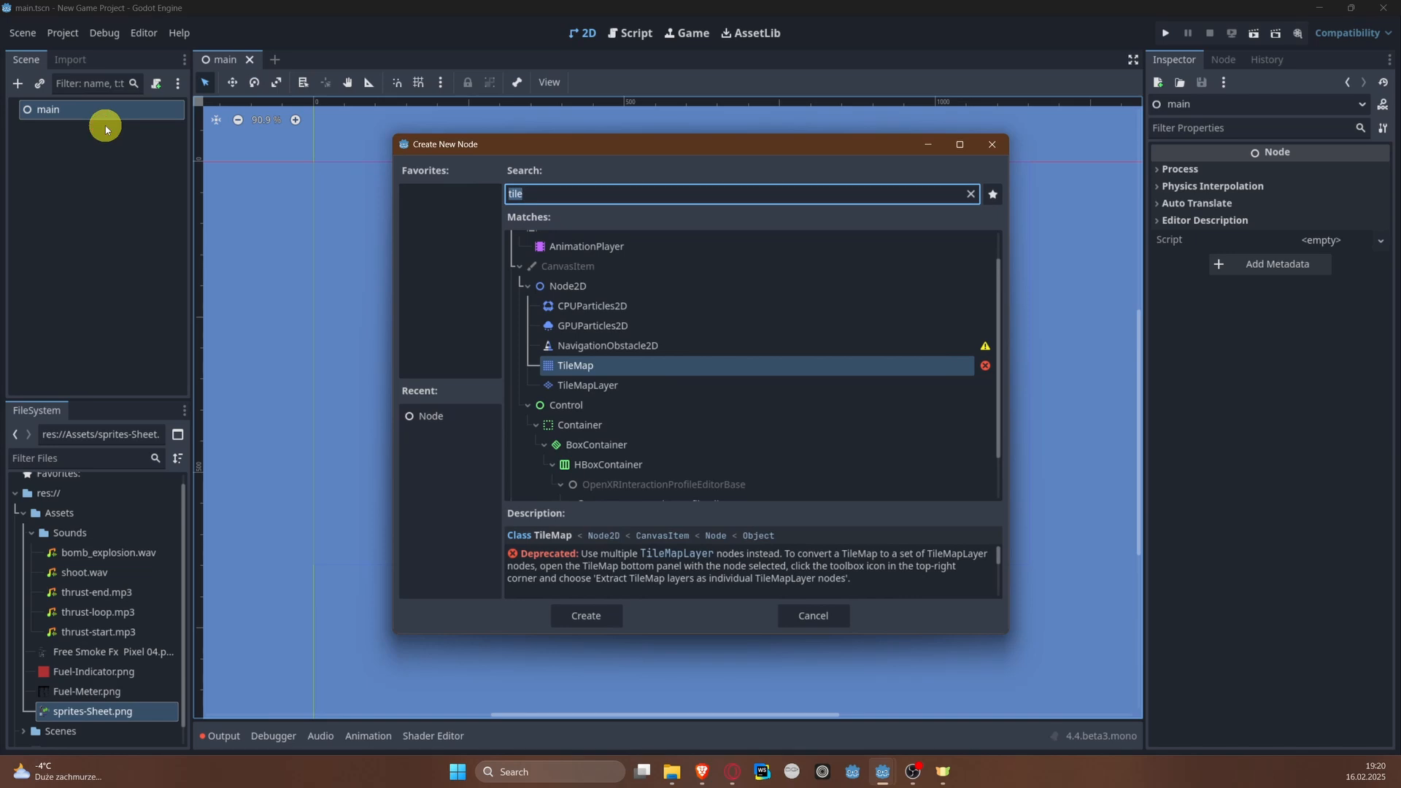
pyautogui.press('Down')
pyautogui.press('Return')
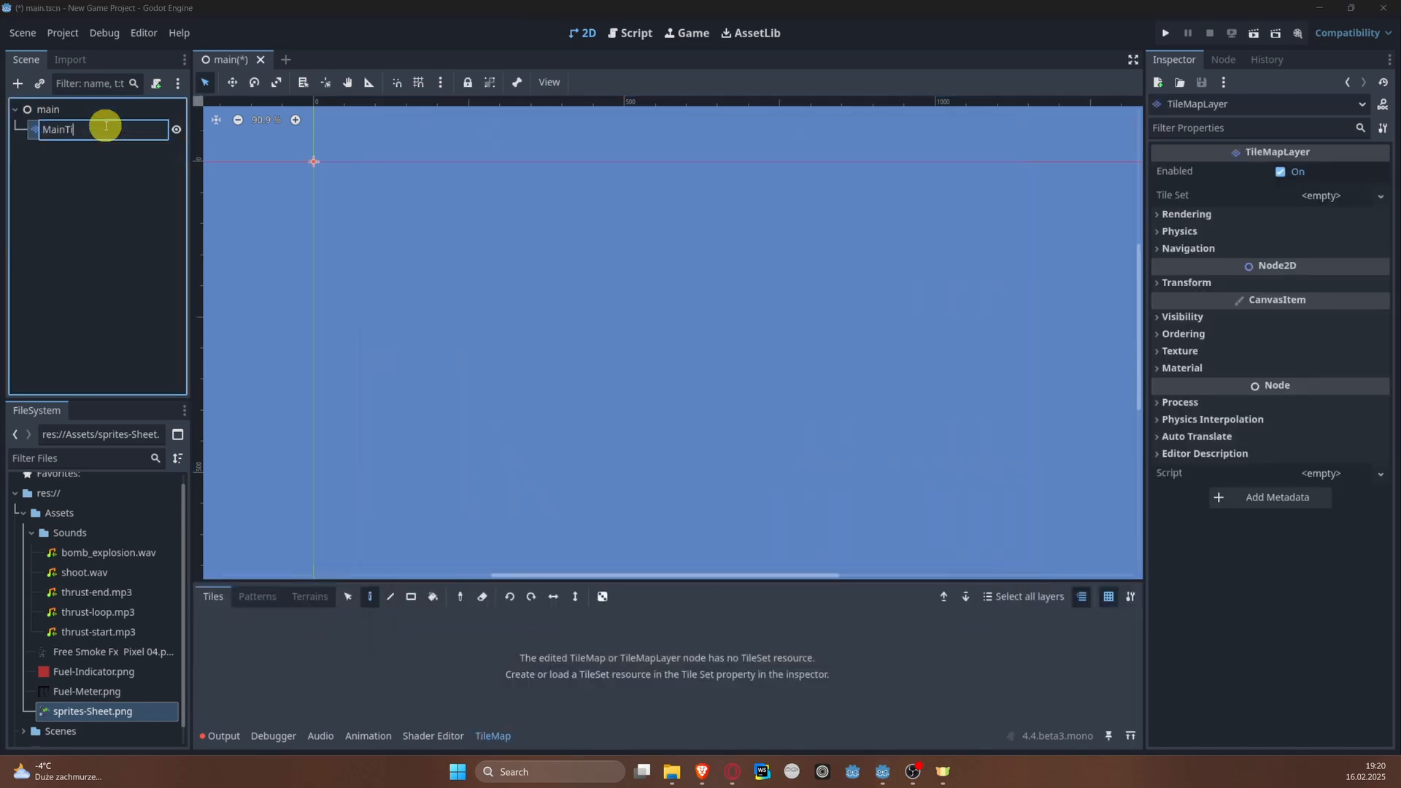
pyautogui.write('MainTileLayer')
pyautogui.press('Return')
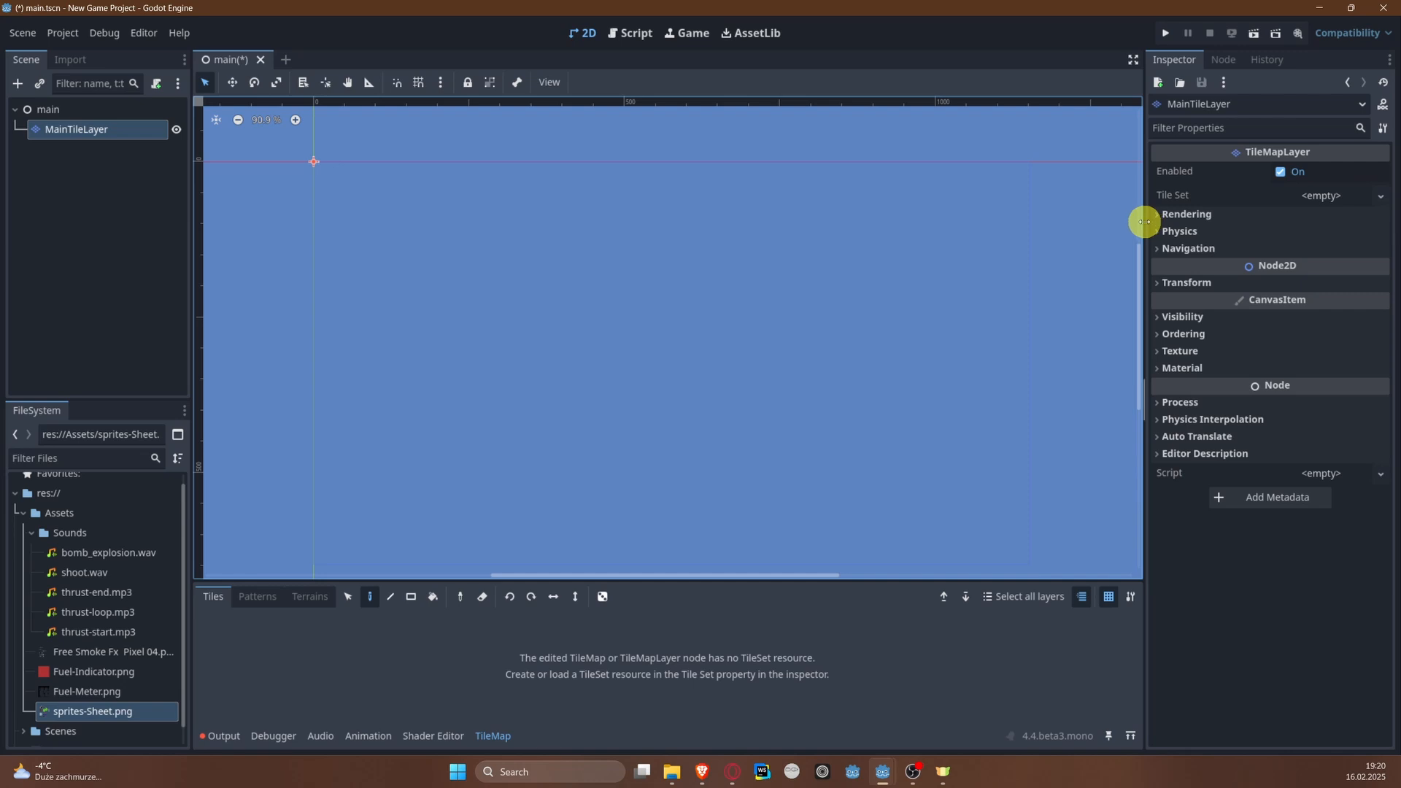
# Step: Give MainTileLayer a new TileSet resource
pyautogui.moveTo(1144, 221); pyautogui.dragTo(1068, 222)
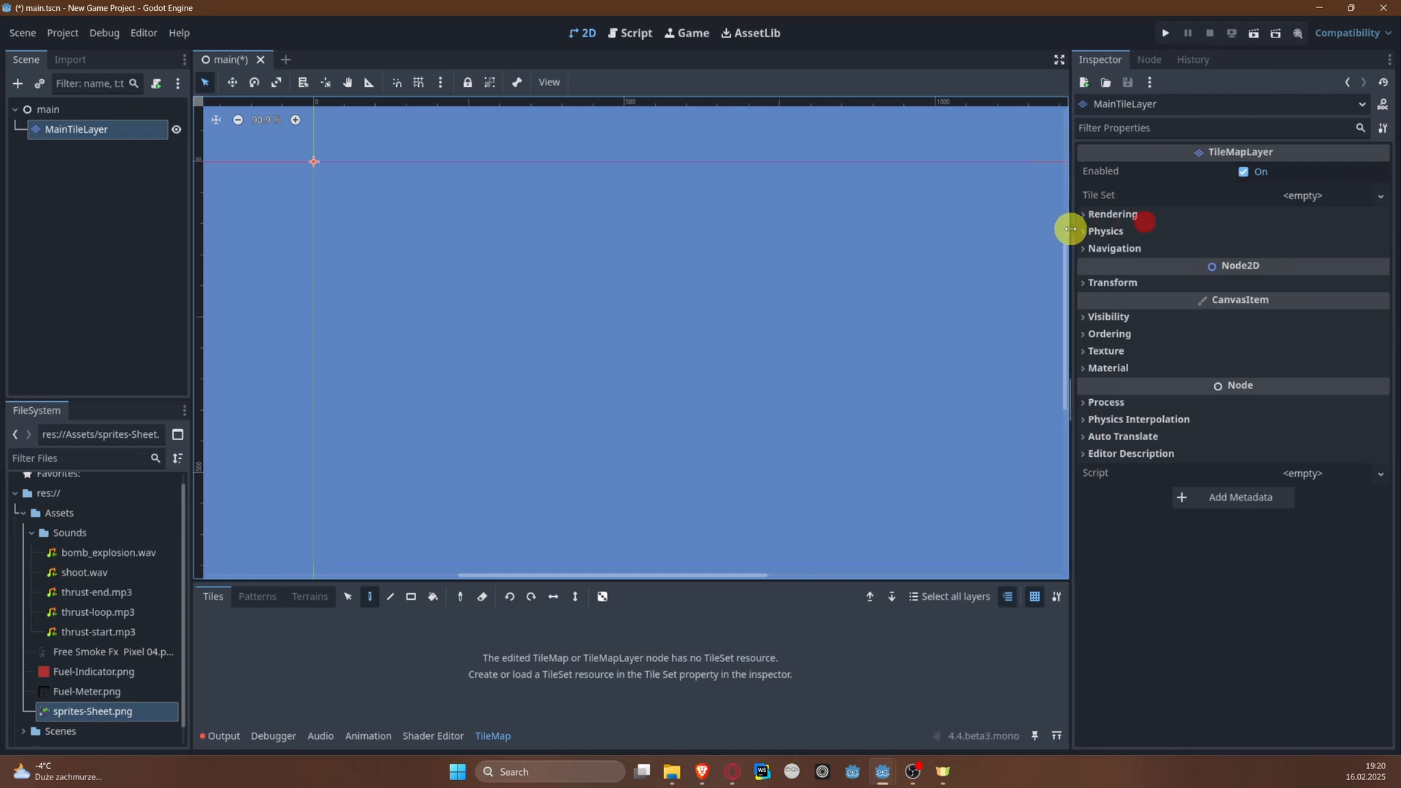
pyautogui.click(1303, 198)
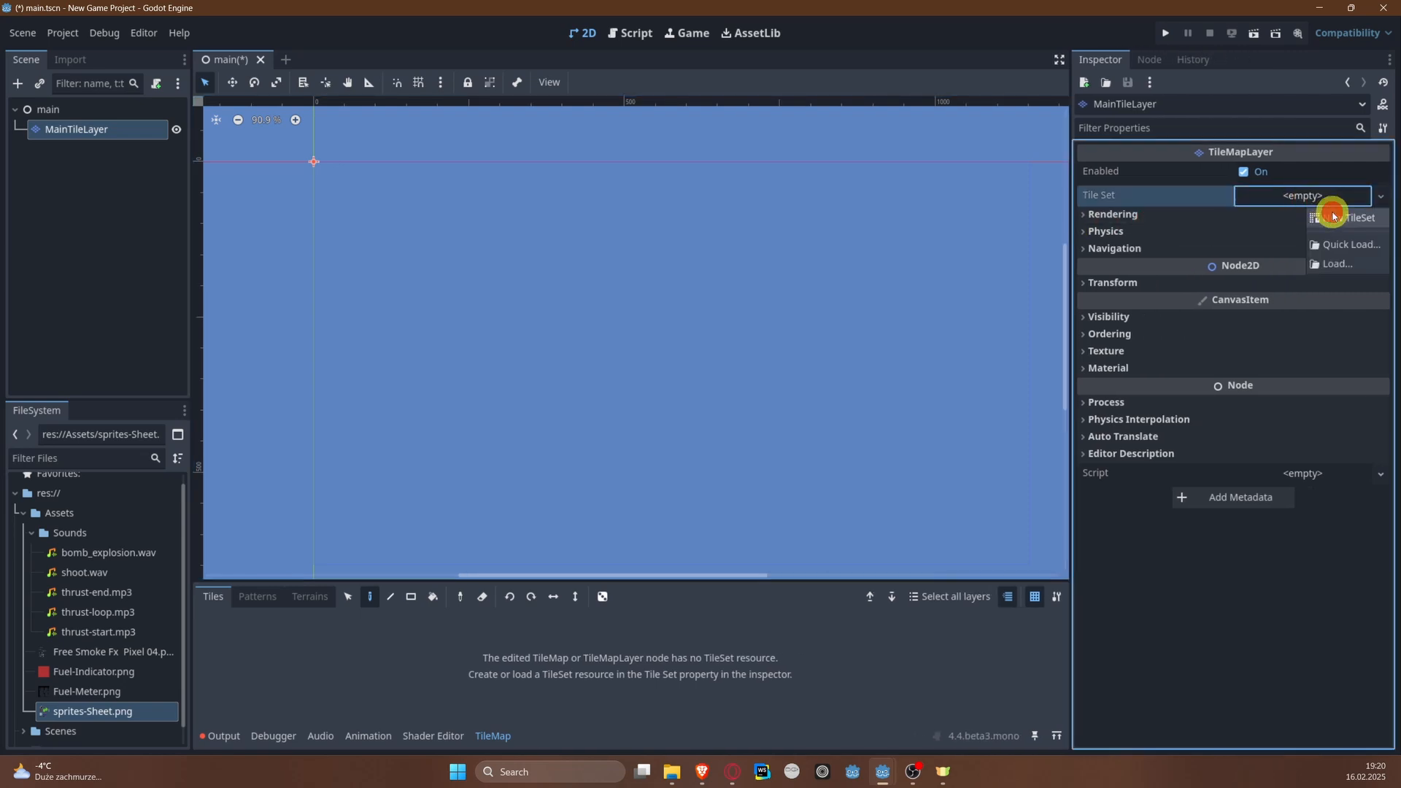
pyautogui.click(1332, 216)
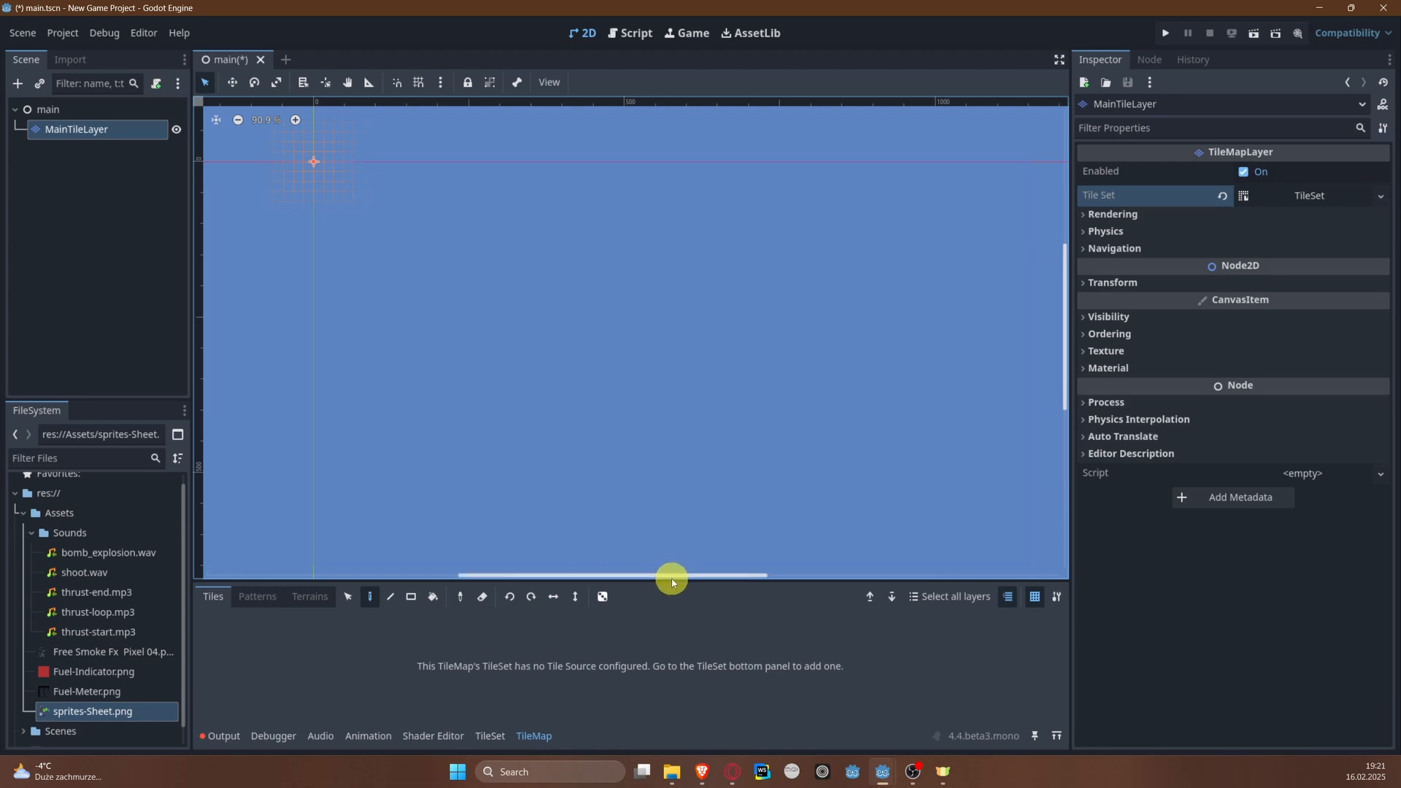
# Step: Add sprites-Sheet.png to the TileSet as an atlas source, with tiles created automatically
pyautogui.moveTo(681, 580); pyautogui.dragTo(643, 548)
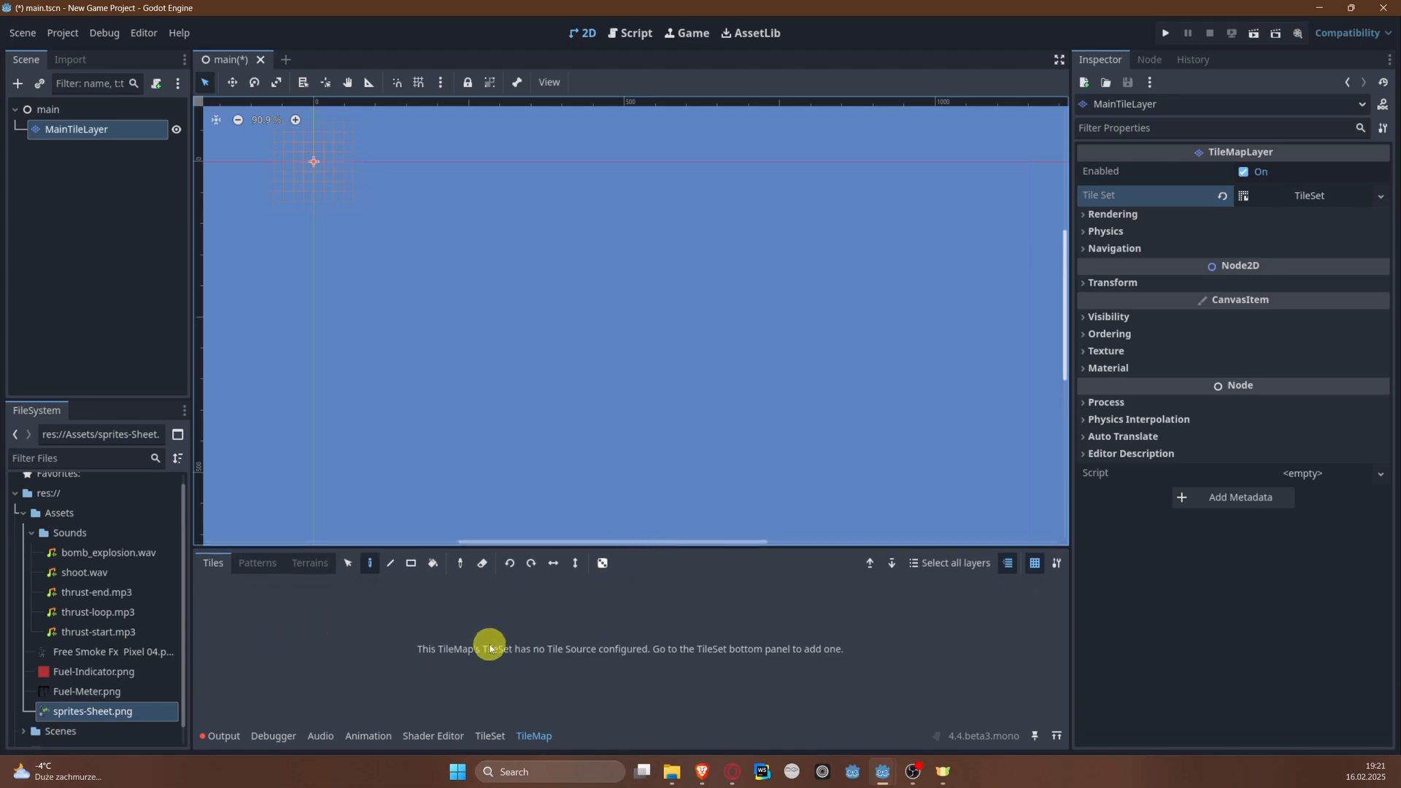
pyautogui.click(489, 735)
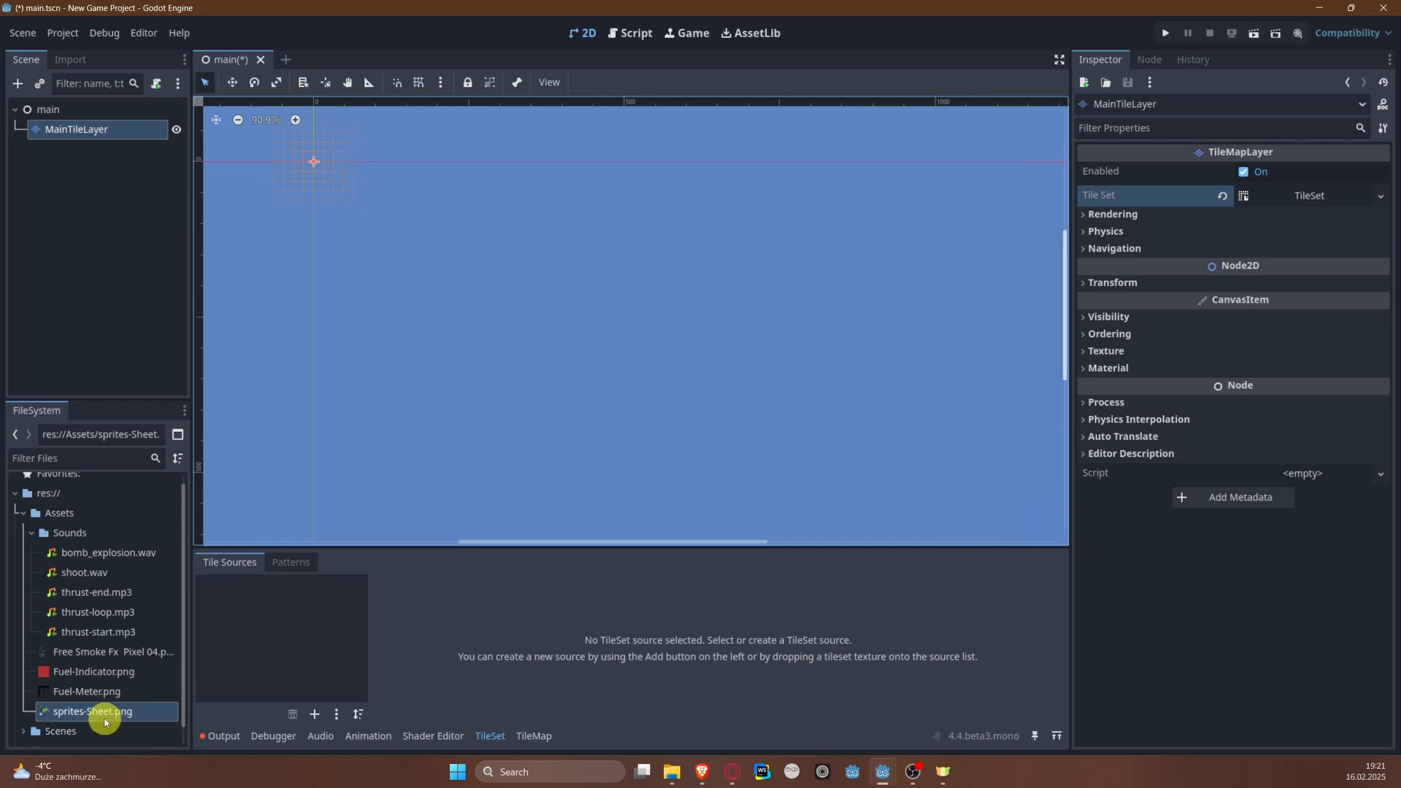
pyautogui.moveTo(100, 715); pyautogui.dragTo(266, 638)
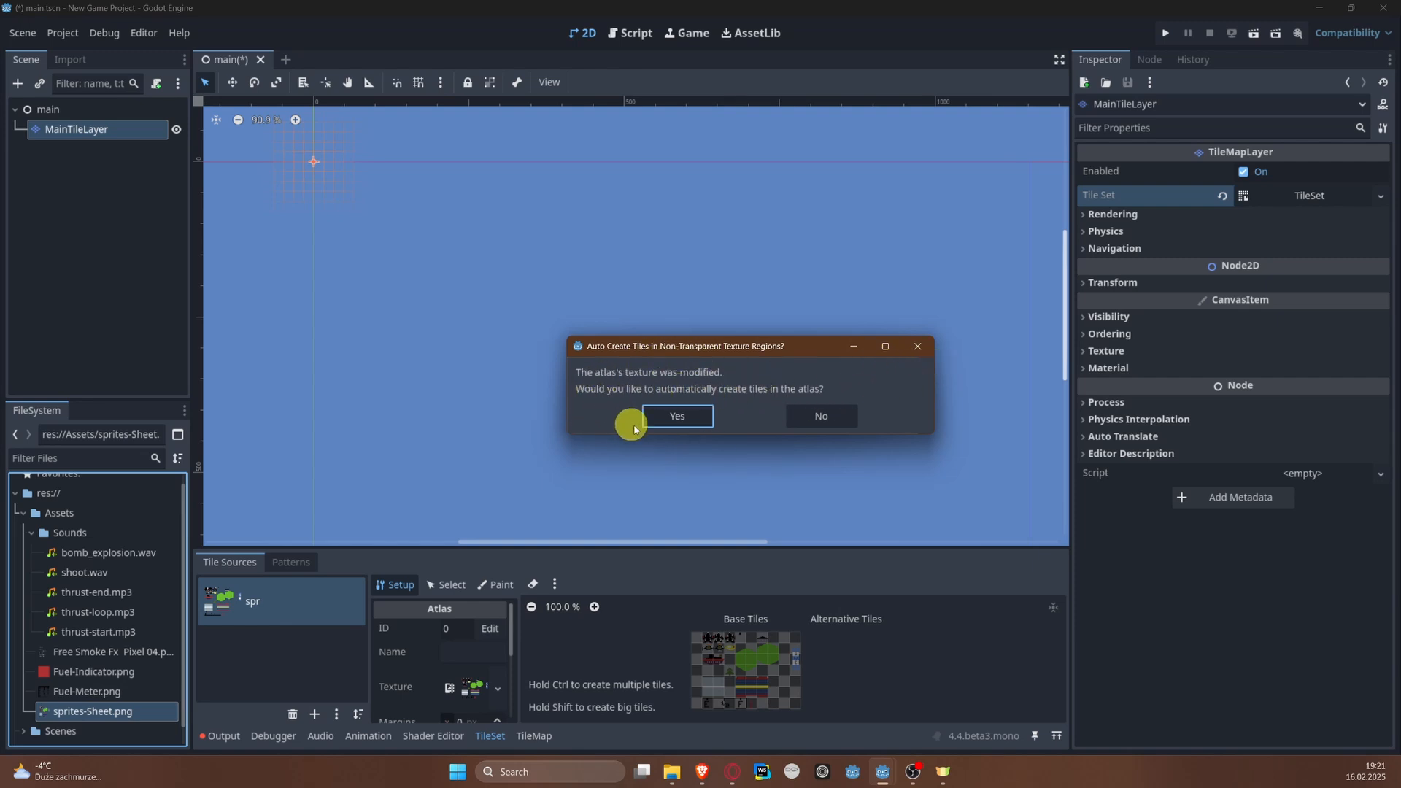
pyautogui.click(678, 417)
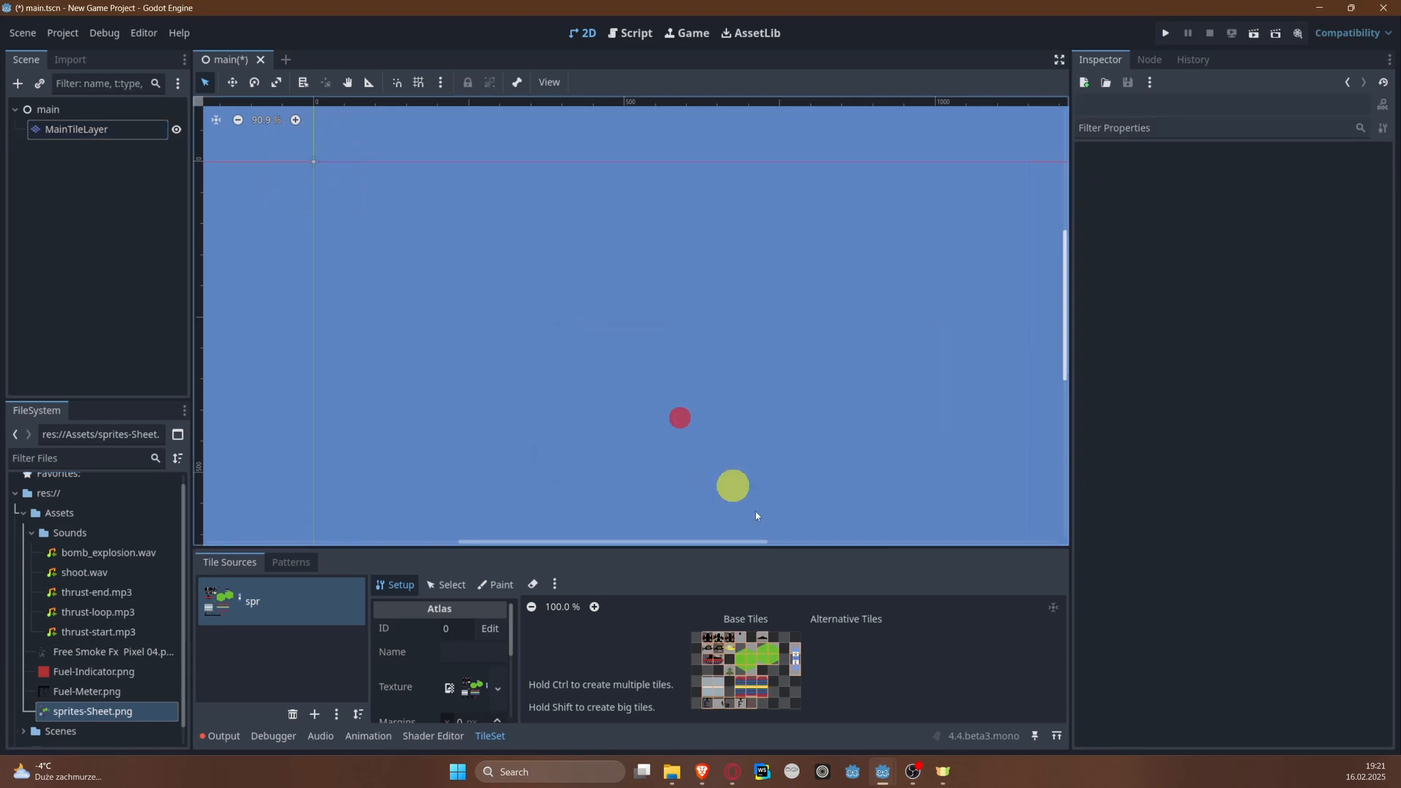
# Step: Examine how the atlas tiles divide the plane, ship, helicopter, green hexagon, bridge and fuel gauge sprites
pyautogui.moveTo(735, 542); pyautogui.dragTo(737, 363)
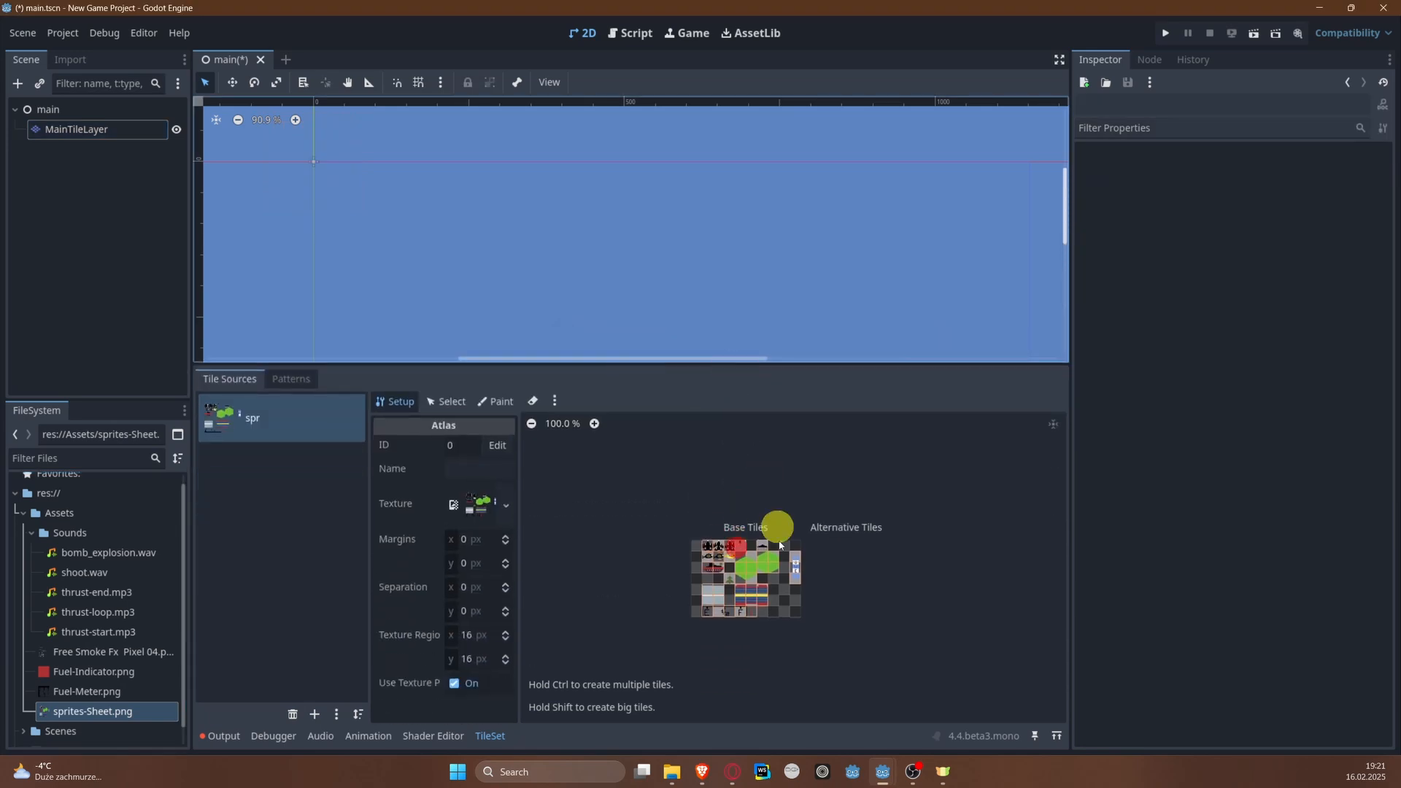
pyautogui.scroll(8, 772, 610)
pyautogui.scroll(2, 890, 557)
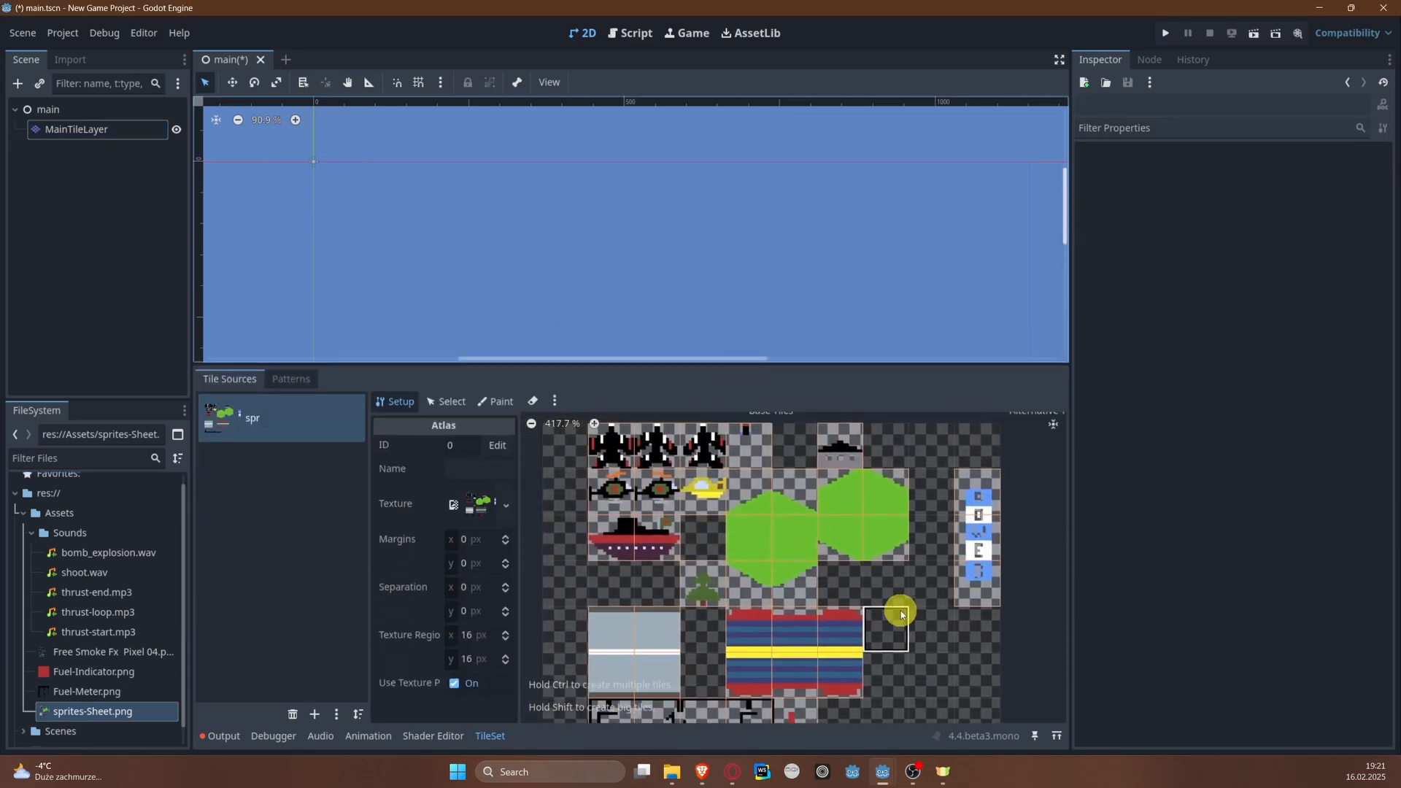
pyautogui.moveTo(914, 589); pyautogui.dragTo(978, 641, button='middle')
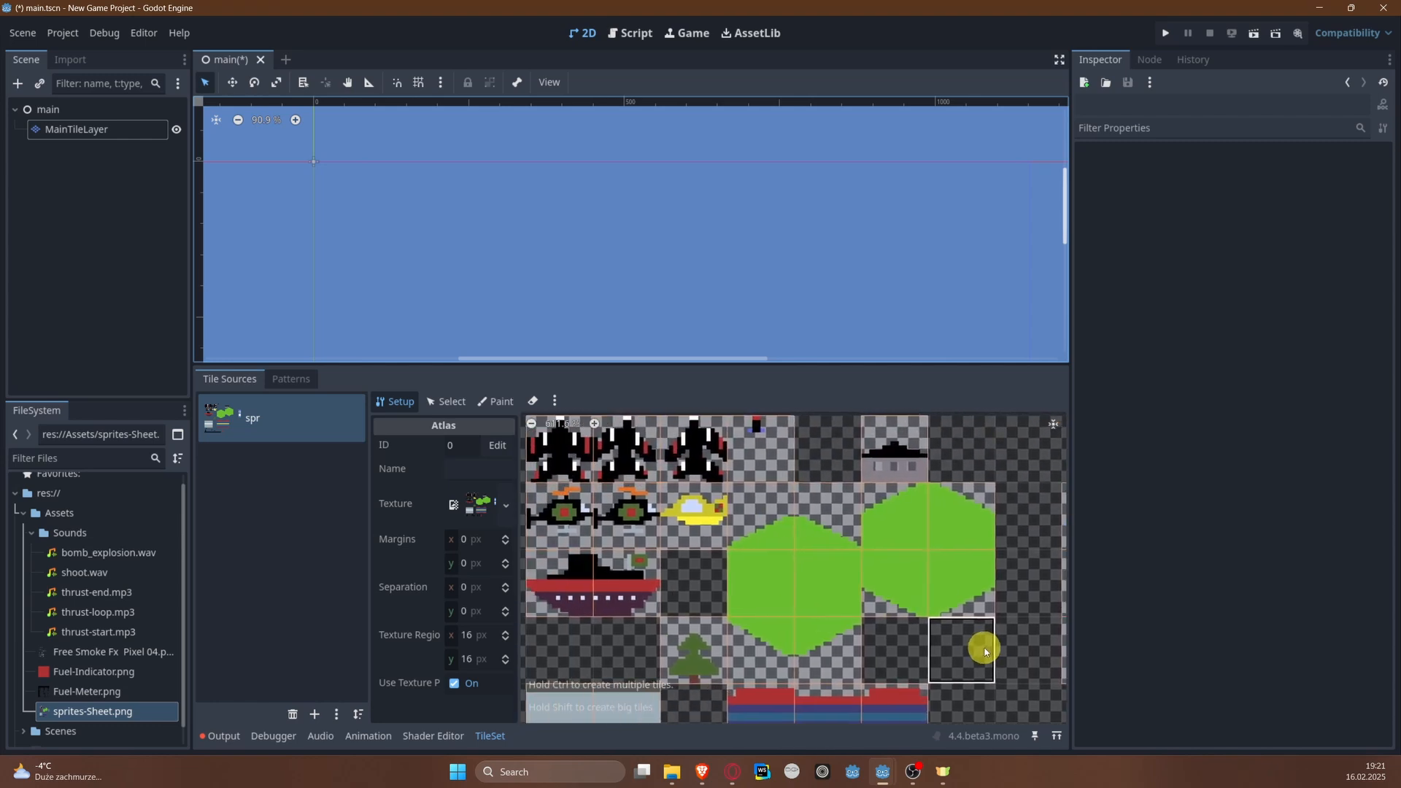
pyautogui.scroll(-3, 686, 600)
pyautogui.scroll(4, 627, 594)
pyautogui.moveTo(611, 590); pyautogui.dragTo(768, 400, button='middle')
pyautogui.scroll(1, 641, 526)
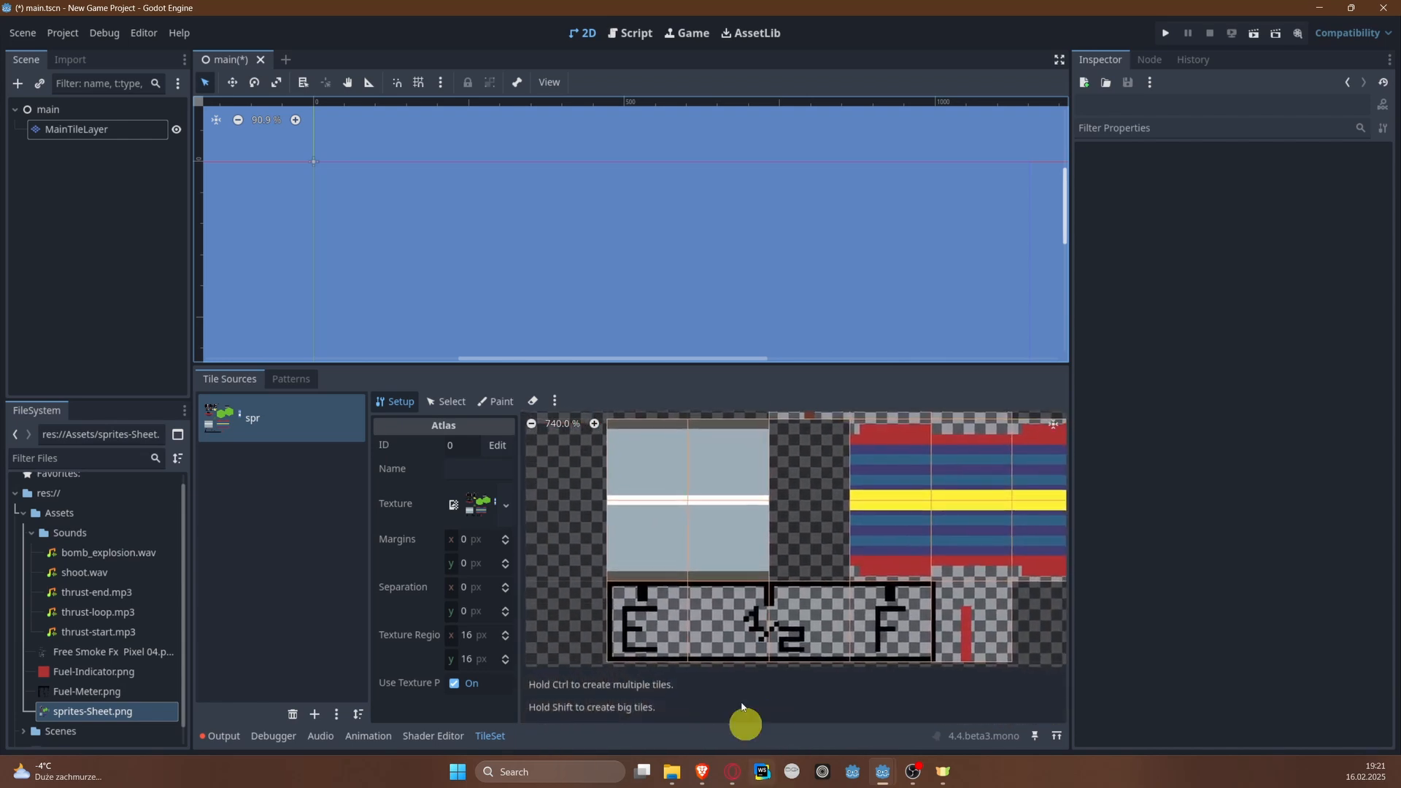
pyautogui.moveTo(786, 478); pyautogui.dragTo(765, 604, button='middle')
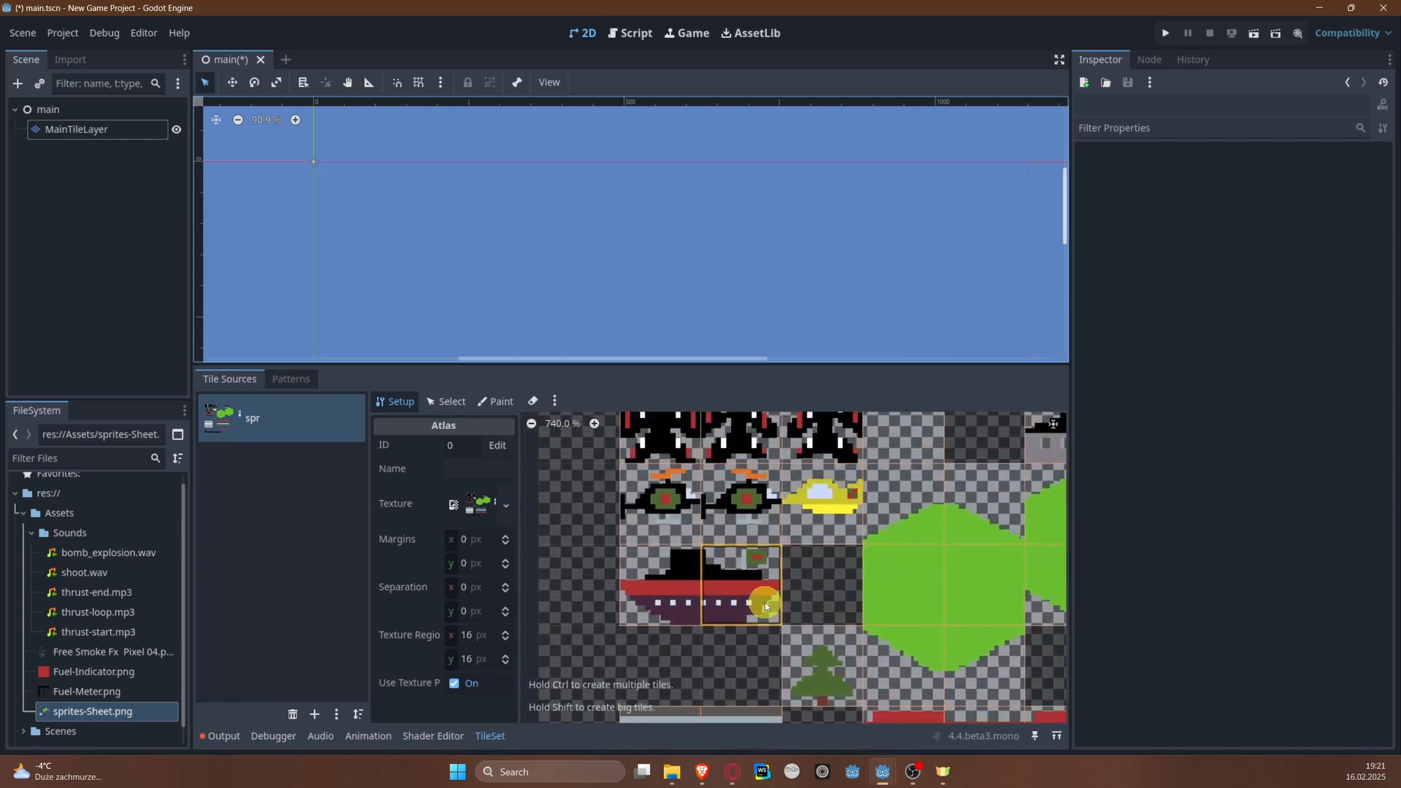
pyautogui.moveTo(875, 527); pyautogui.dragTo(822, 592, button='middle')
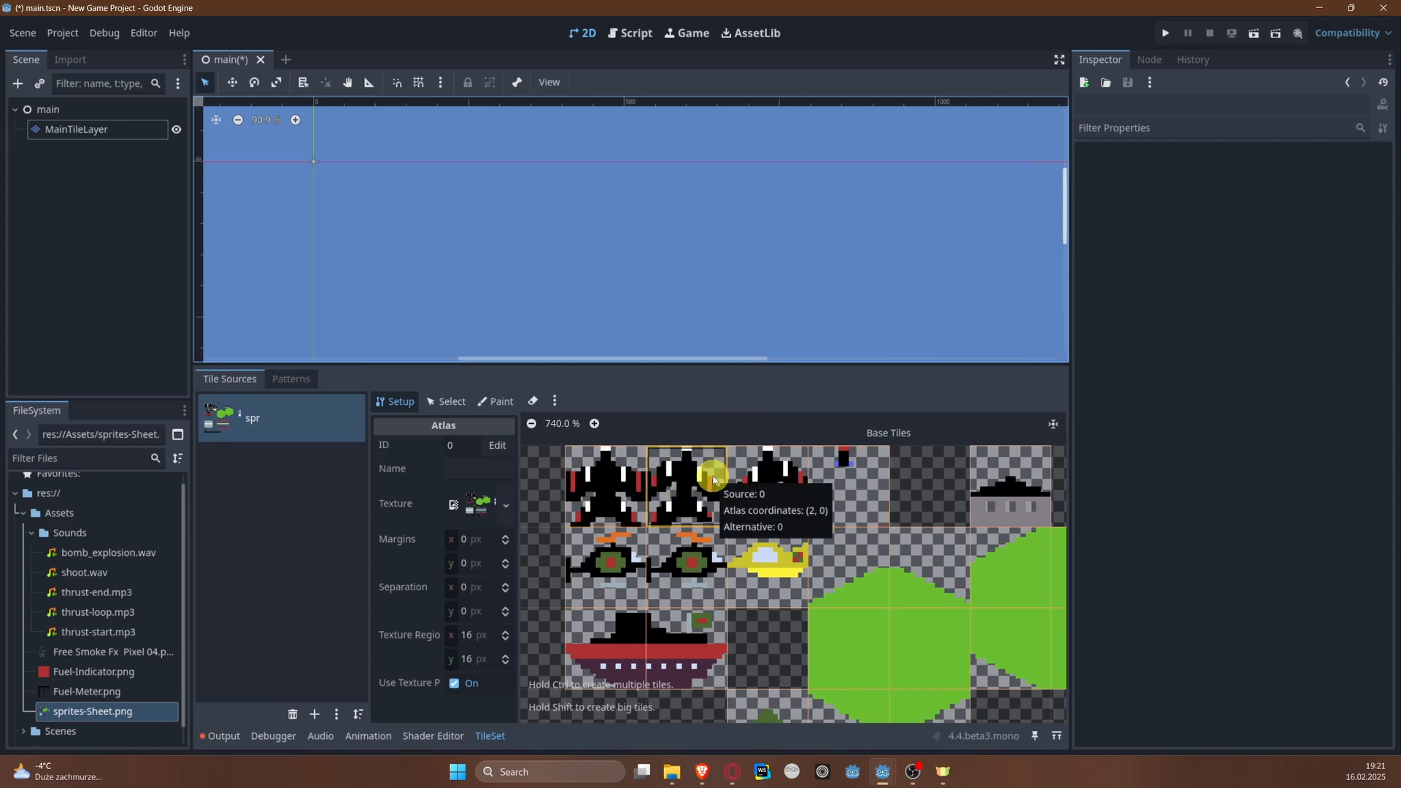
pyautogui.moveTo(936, 479); pyautogui.dragTo(767, 480, button='middle')
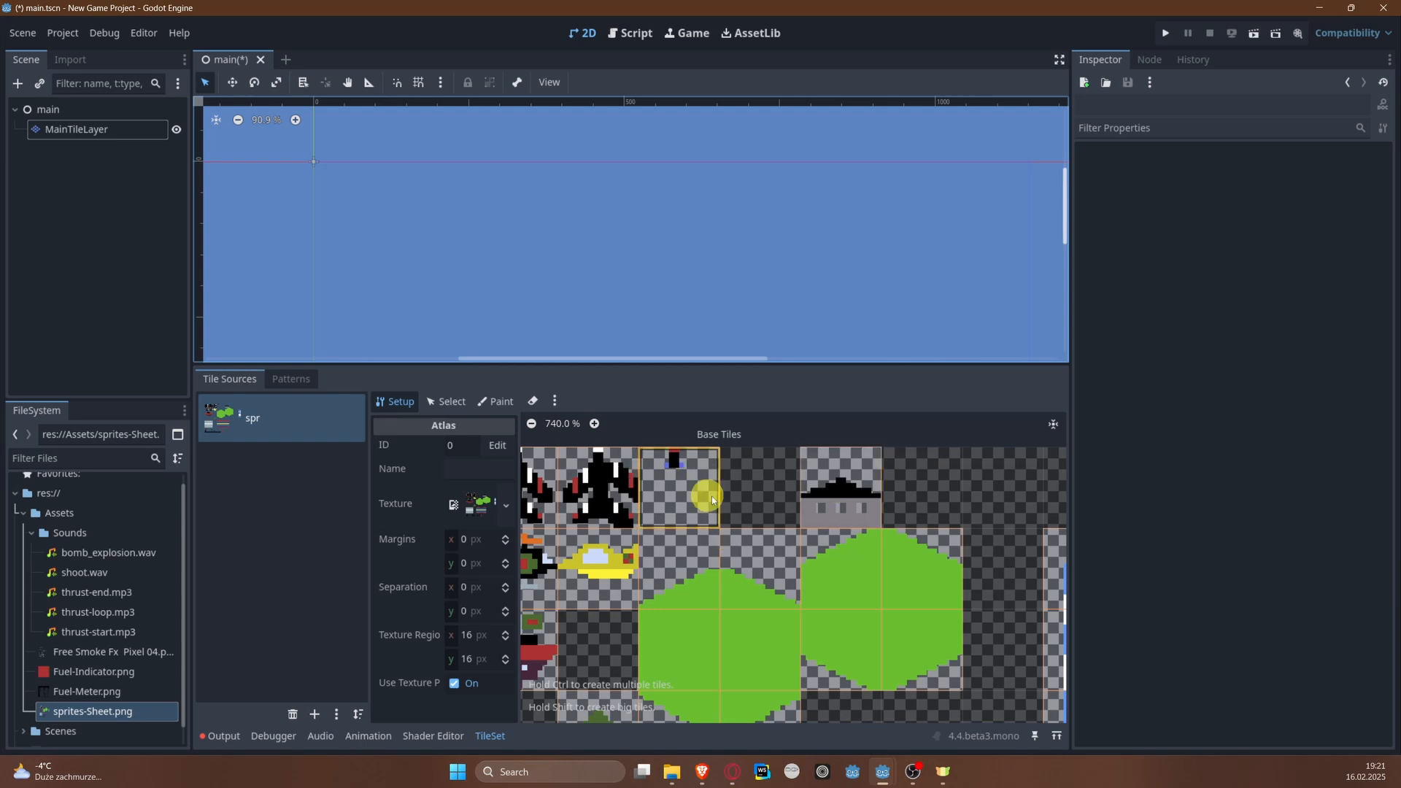
# Step: Examine how the atlas grid divides the yellow plane, helicopter and ship sprites
pyautogui.scroll(5, 671, 494)
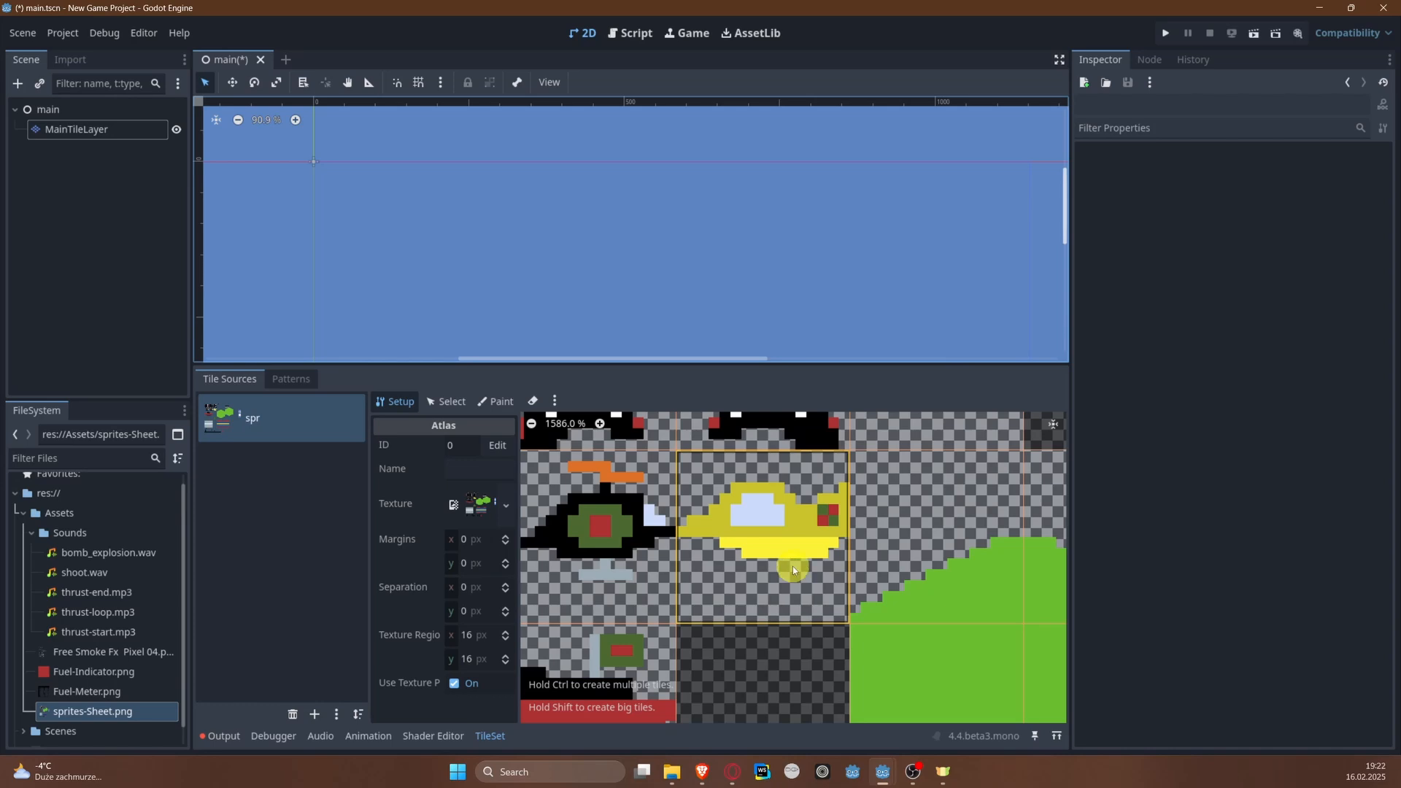
pyautogui.moveTo(792, 566); pyautogui.dragTo(807, 567, button='middle')
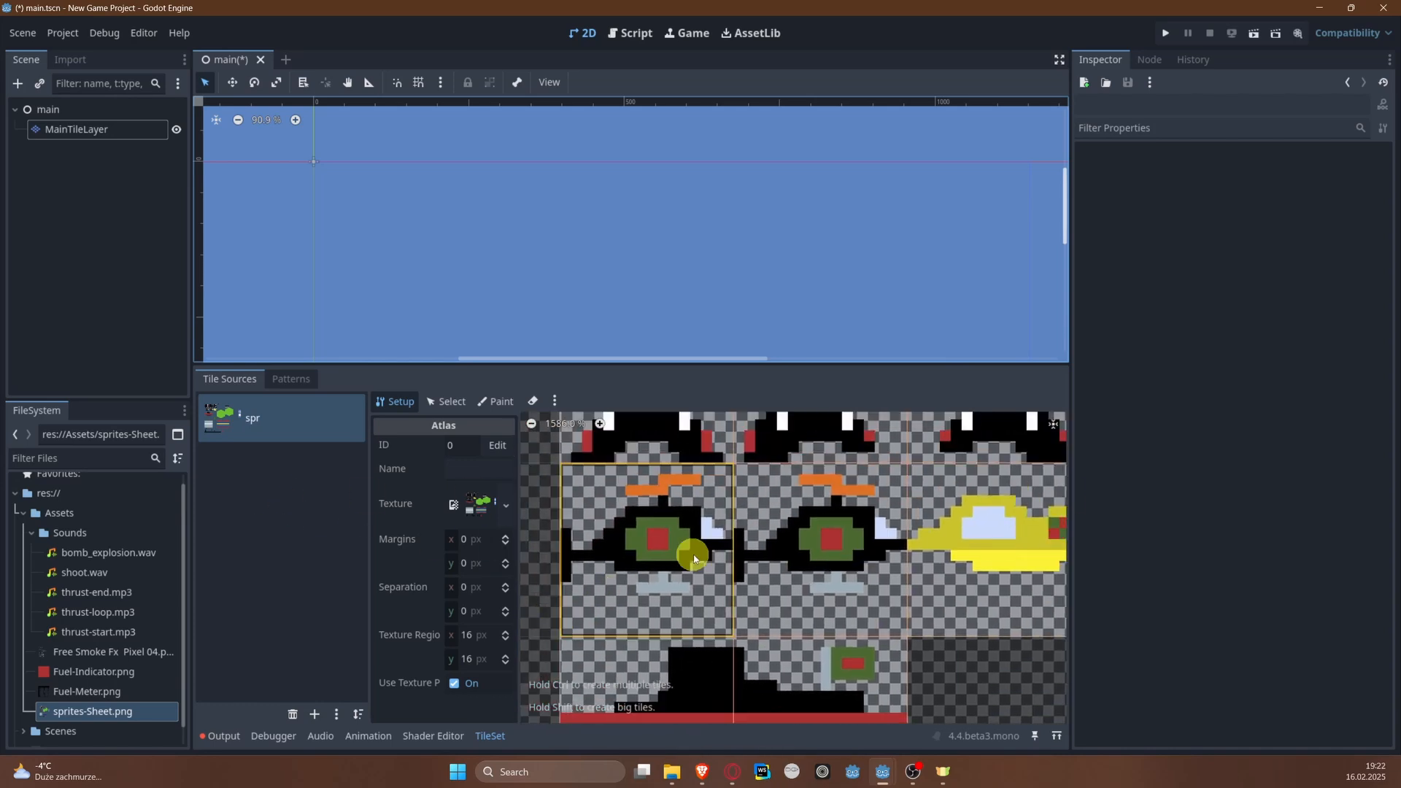
pyautogui.scroll(2, 661, 579)
pyautogui.scroll(-1, 663, 550)
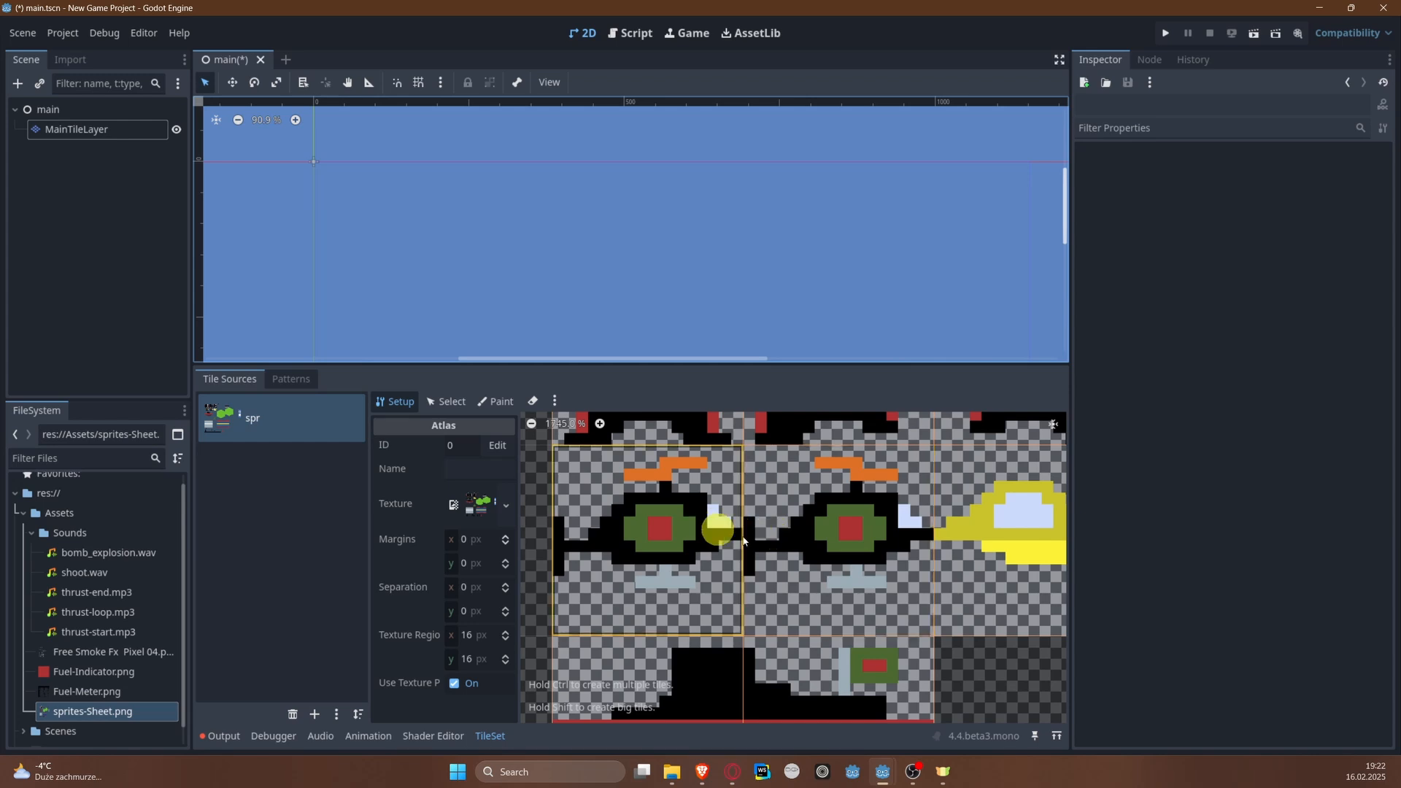
pyautogui.moveTo(782, 530); pyautogui.dragTo(794, 374, button='middle')
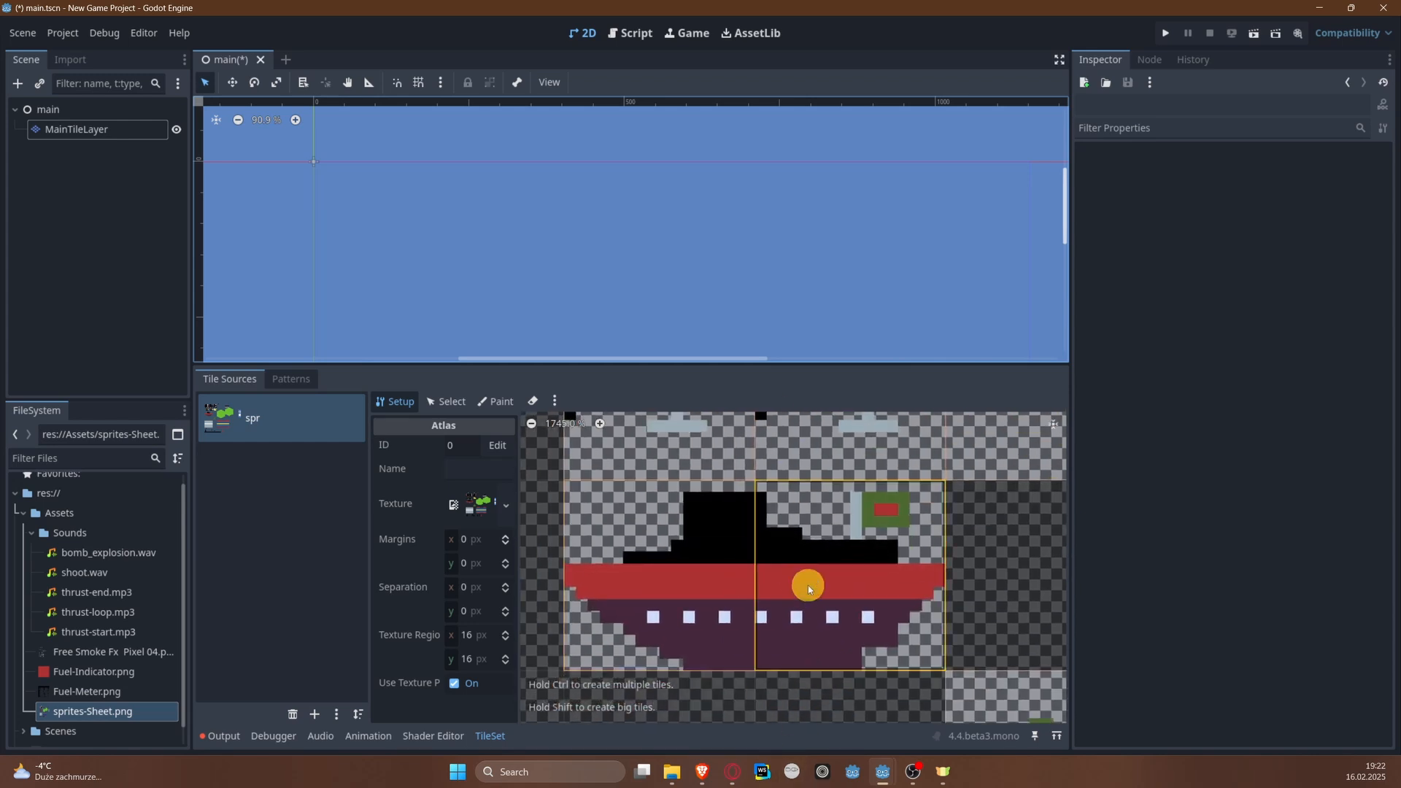
pyautogui.moveTo(846, 541); pyautogui.dragTo(760, 673, button='middle')
pyautogui.moveTo(857, 575); pyautogui.dragTo(602, 586, button='middle')
pyautogui.scroll(-3, 782, 527)
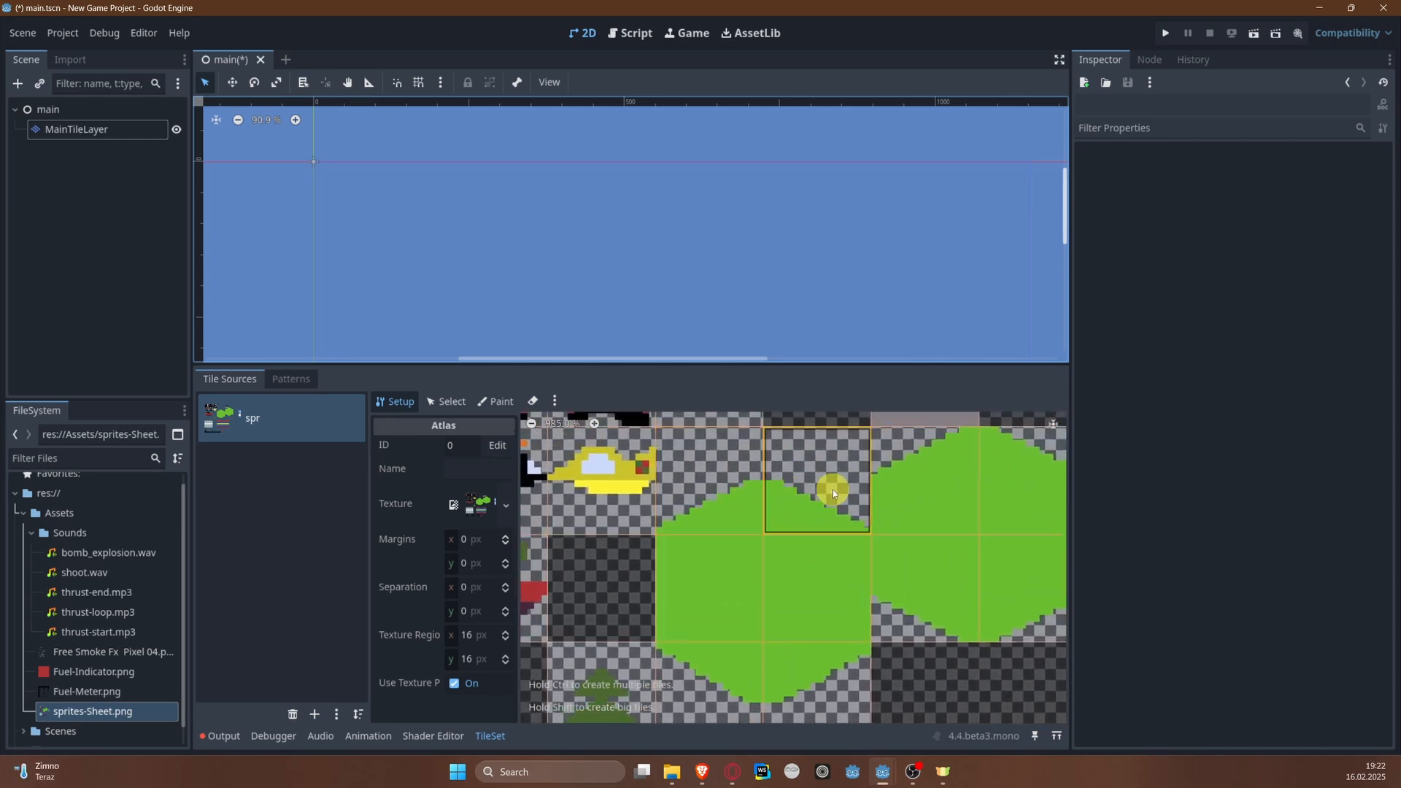
# Step: Examine the tile divisions of the green hexagons, tree, striped bridge and grey road sprites
pyautogui.moveTo(917, 490); pyautogui.dragTo(753, 507, button='middle')
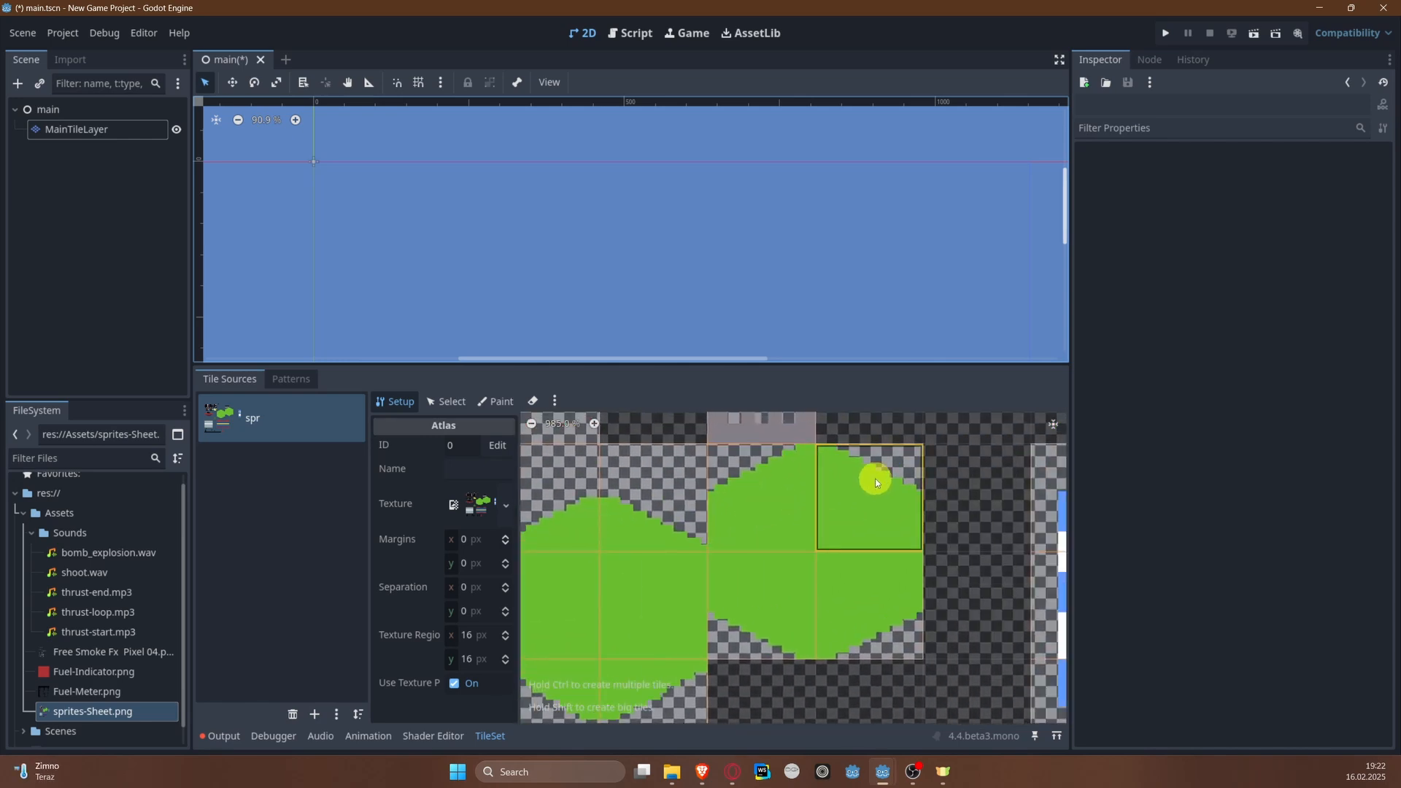
pyautogui.moveTo(624, 610); pyautogui.dragTo(809, 386, button='middle')
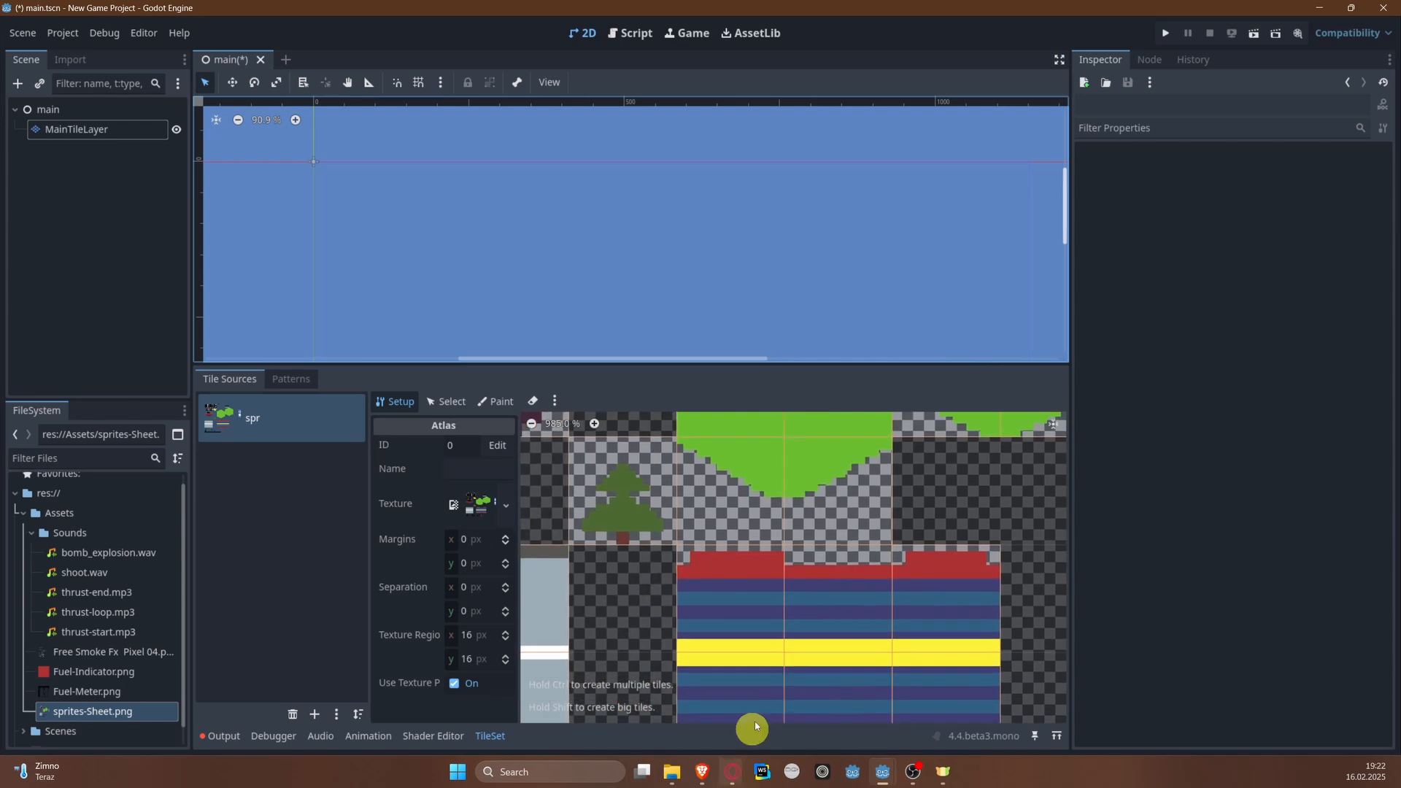
pyautogui.moveTo(798, 643); pyautogui.dragTo(920, 637, button='middle')
pyautogui.moveTo(768, 493); pyautogui.dragTo(799, 581, button='middle')
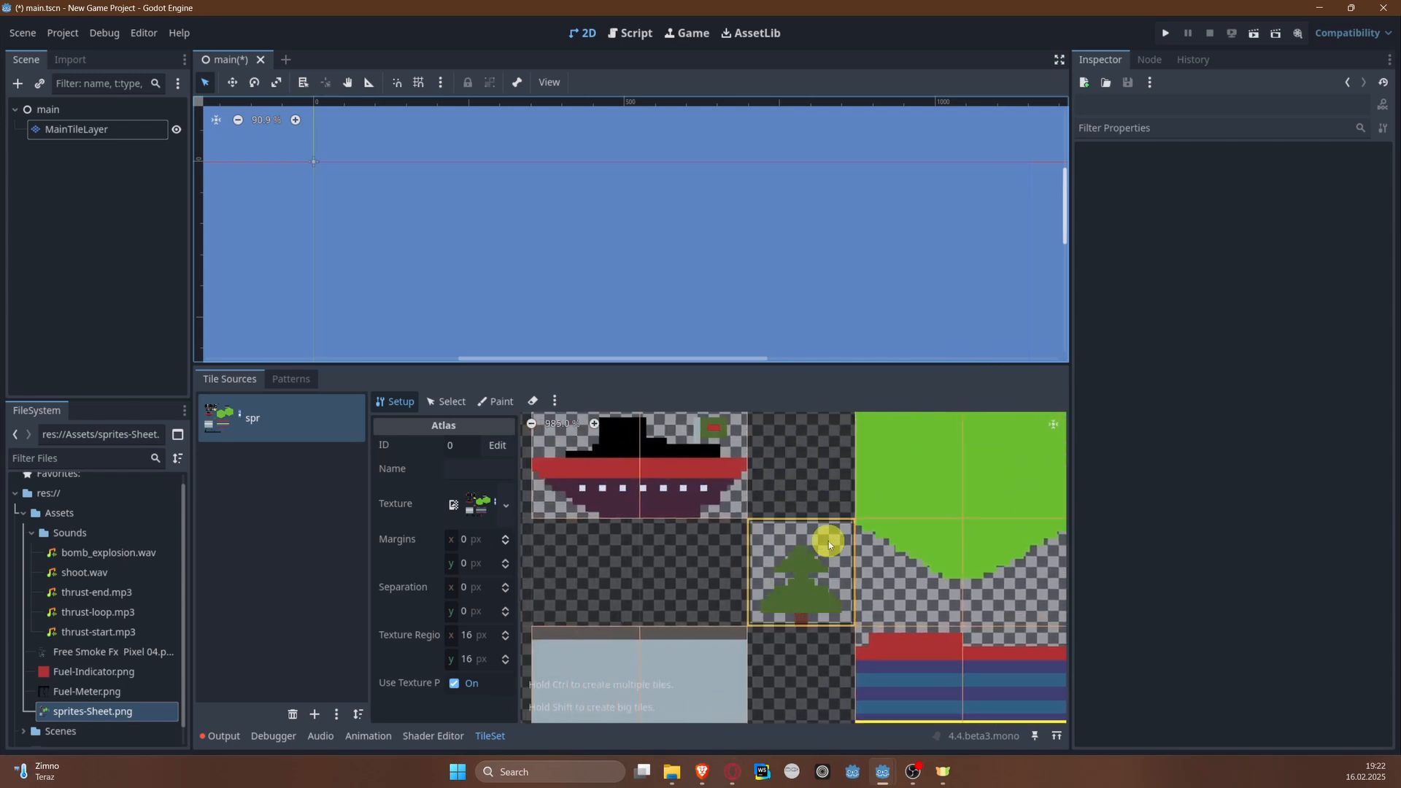
pyautogui.scroll(3, 822, 540)
pyautogui.moveTo(804, 547); pyautogui.dragTo(664, 675, button='middle')
pyautogui.moveTo(869, 561); pyautogui.dragTo(1017, 657, button='middle')
pyautogui.moveTo(774, 603); pyautogui.dragTo(877, 453, button='middle')
pyautogui.moveTo(790, 574); pyautogui.dragTo(683, 506, button='middle')
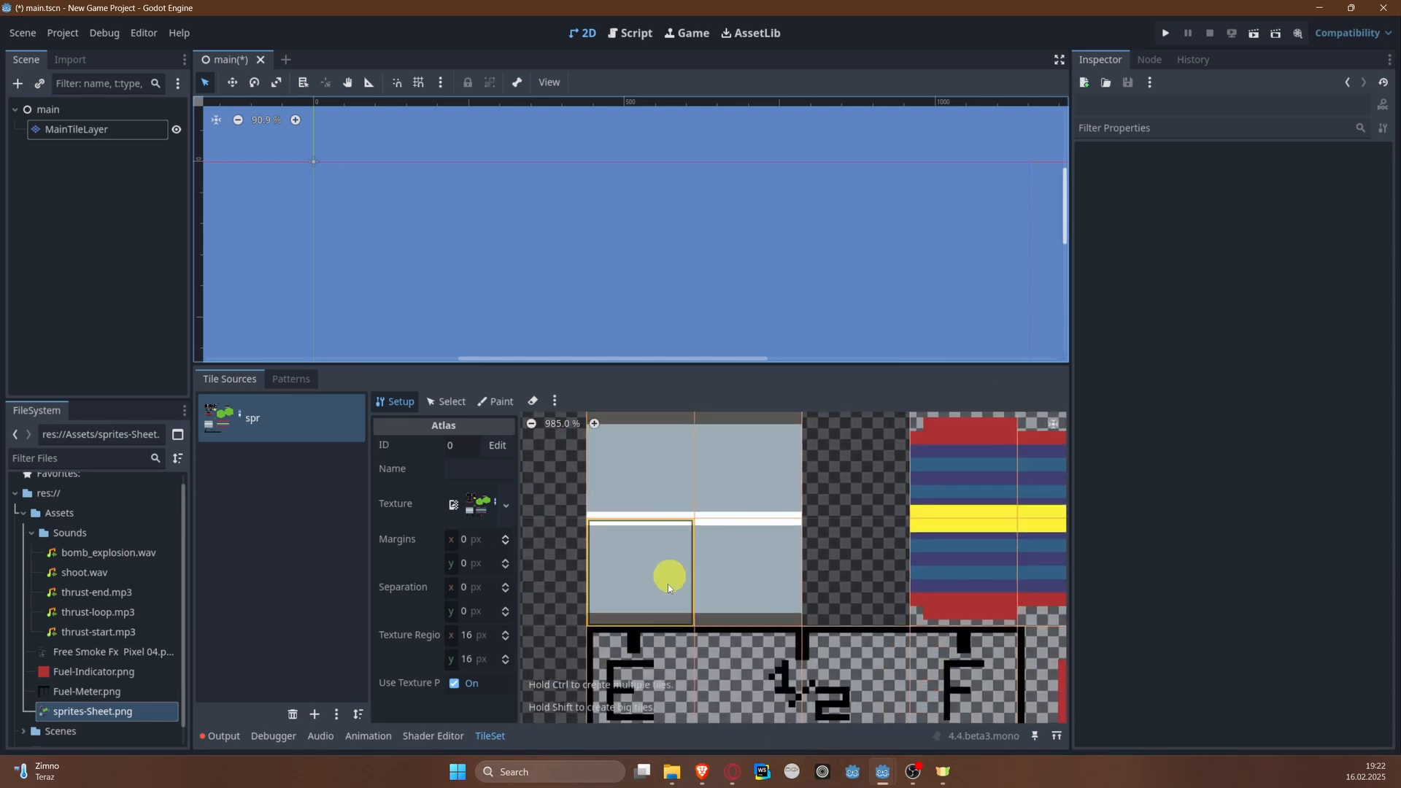
# Step: Examine the fuel gauge, red indicator and vertical fuel depot tiles, then review the atlas around the green hexagons
pyautogui.moveTo(910, 524); pyautogui.dragTo(614, 530, button='middle')
pyautogui.moveTo(896, 588); pyautogui.dragTo(894, 436, button='middle')
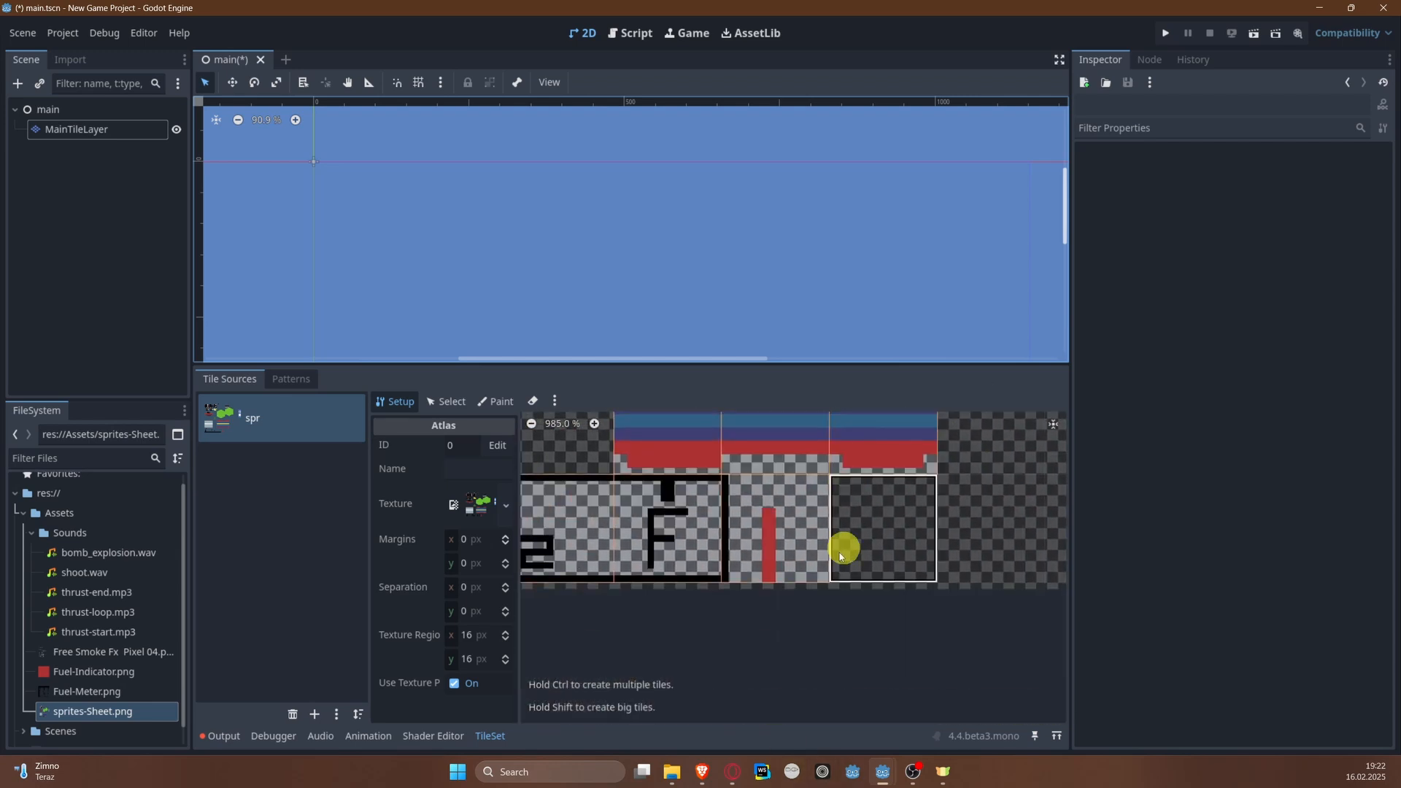
pyautogui.moveTo(771, 549); pyautogui.dragTo(999, 527, button='middle')
pyautogui.scroll(-3, 691, 544)
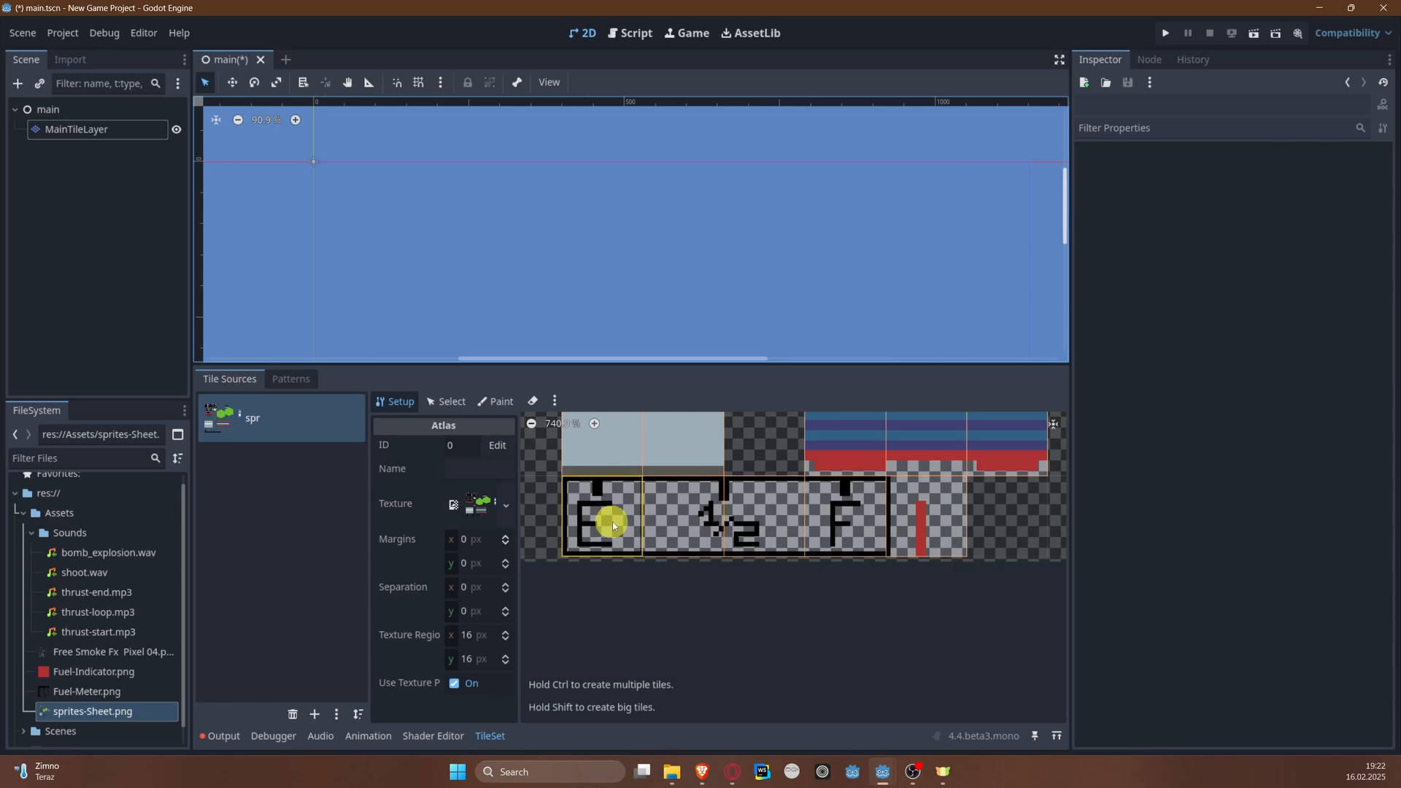
pyautogui.moveTo(848, 526); pyautogui.dragTo(693, 576, button='middle')
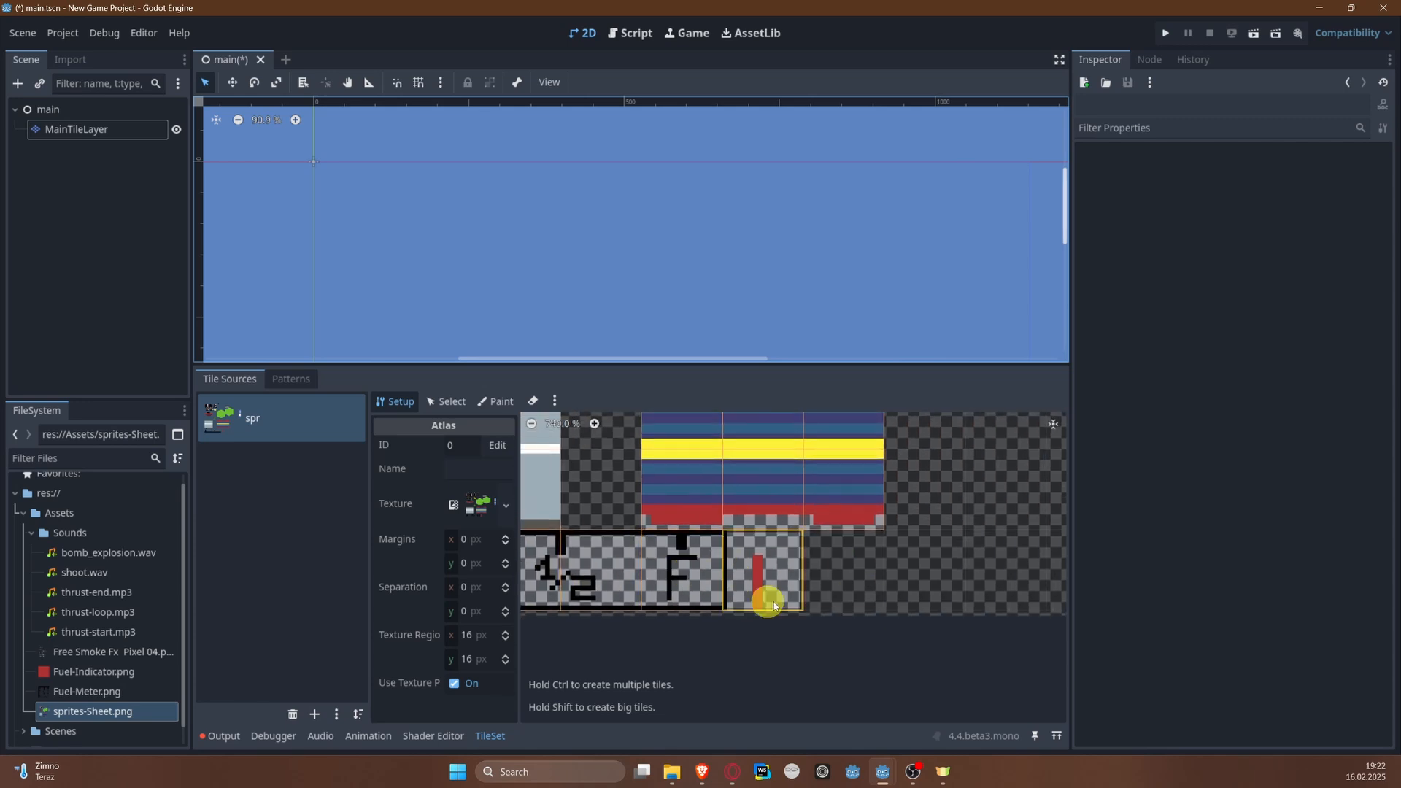
pyautogui.scroll(-2, 791, 619)
pyautogui.moveTo(967, 509); pyautogui.dragTo(816, 654, button='middle')
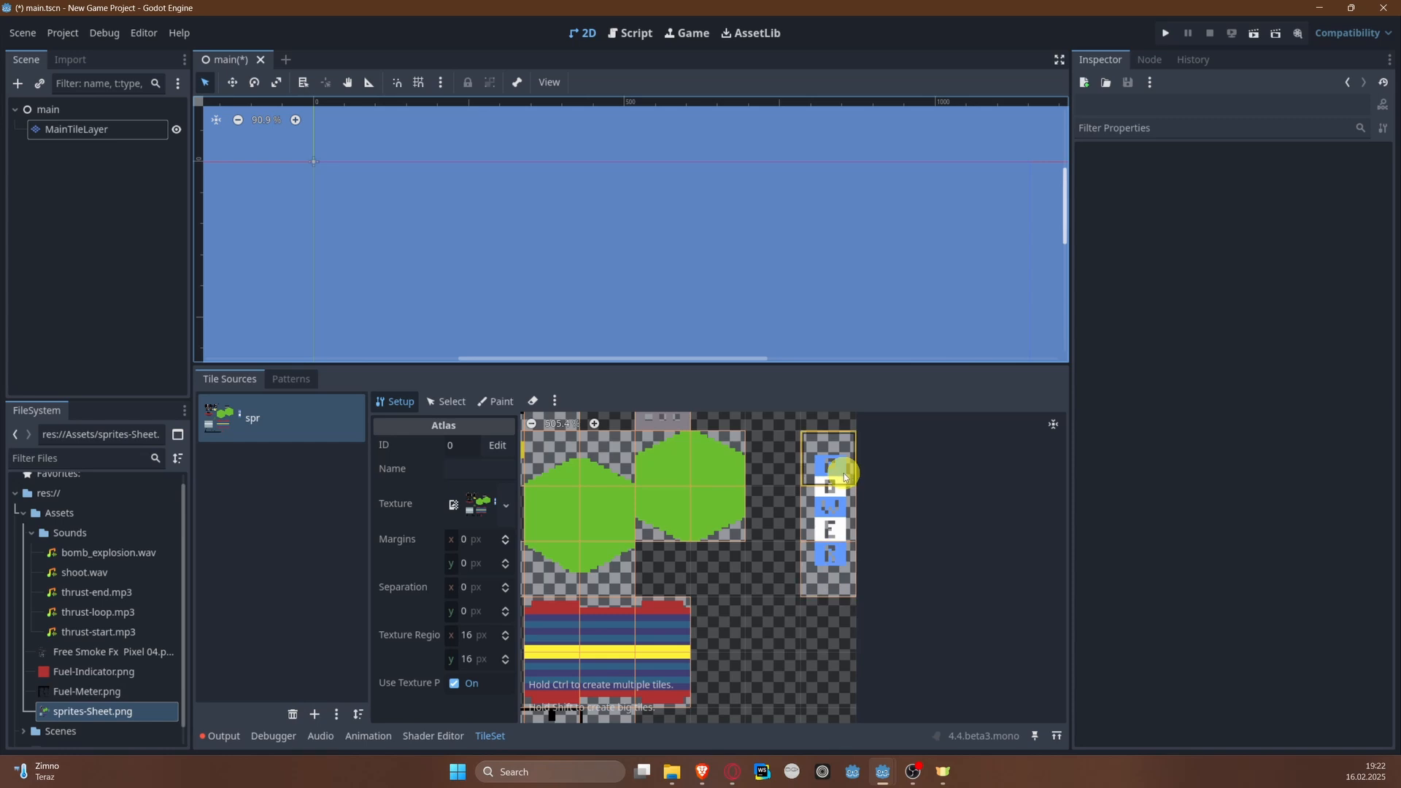
pyautogui.moveTo(786, 545); pyautogui.dragTo(907, 553, button='middle')
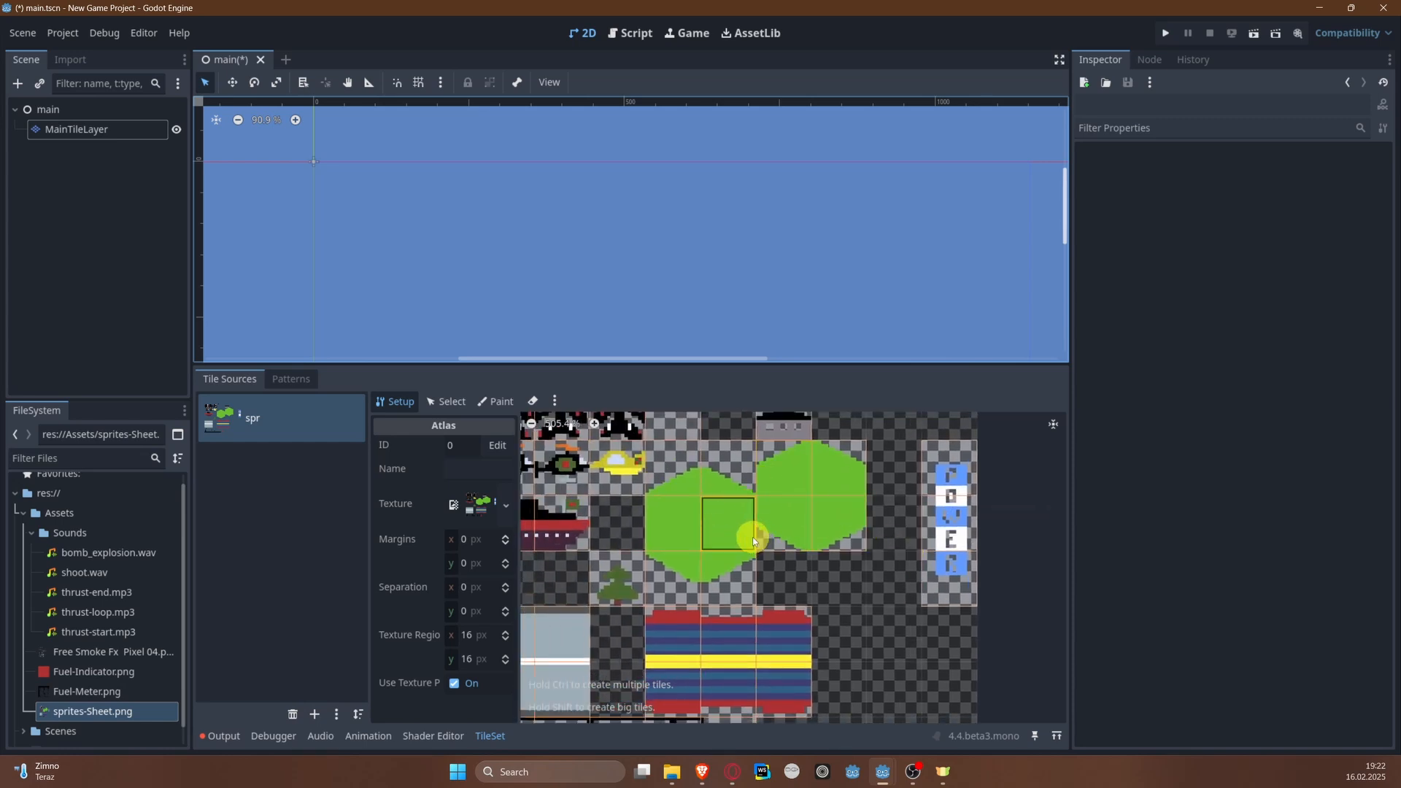
pyautogui.moveTo(751, 535); pyautogui.dragTo(687, 544, button='middle')
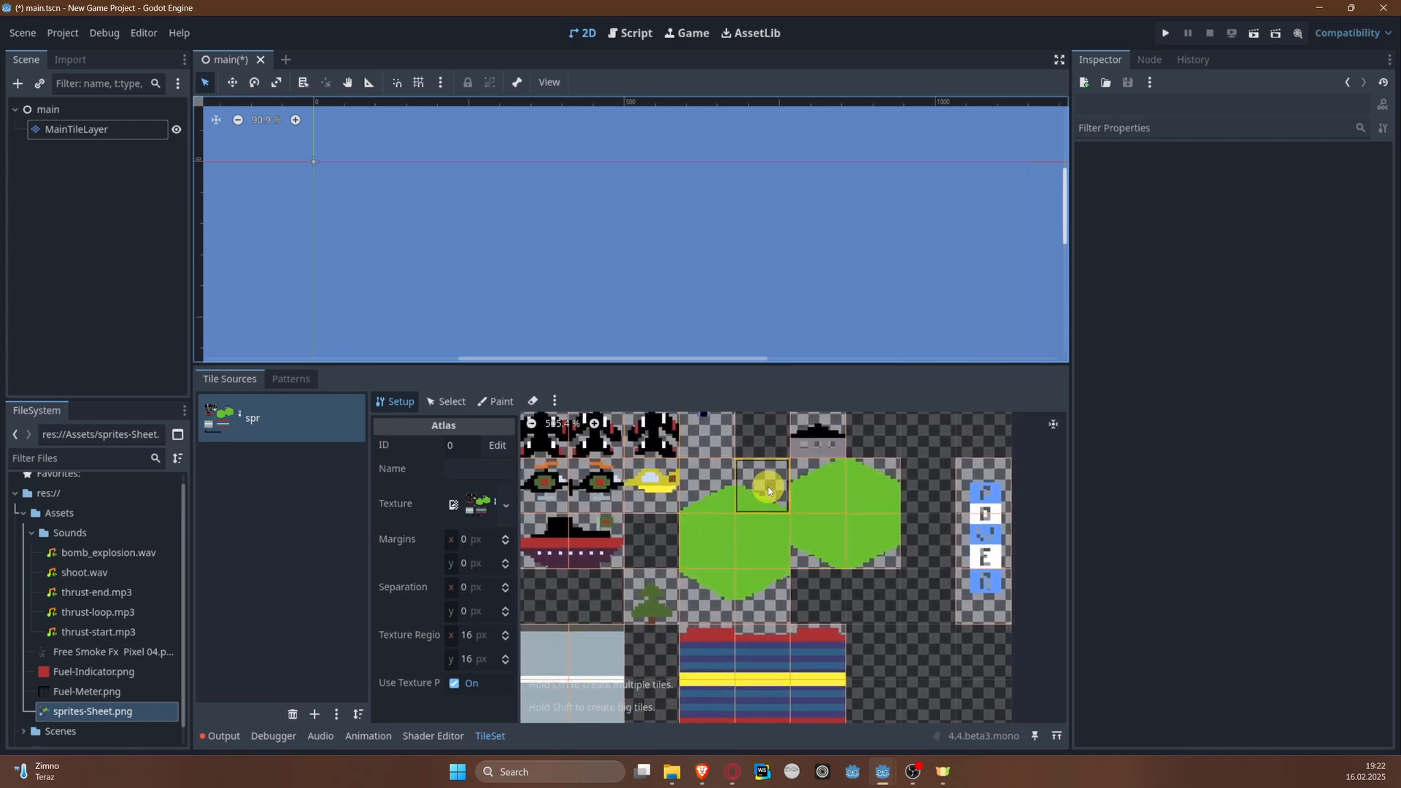
pyautogui.moveTo(768, 487); pyautogui.dragTo(765, 544, button='middle')
pyautogui.scroll(3, 750, 514)
pyautogui.scroll(-2, 748, 510)
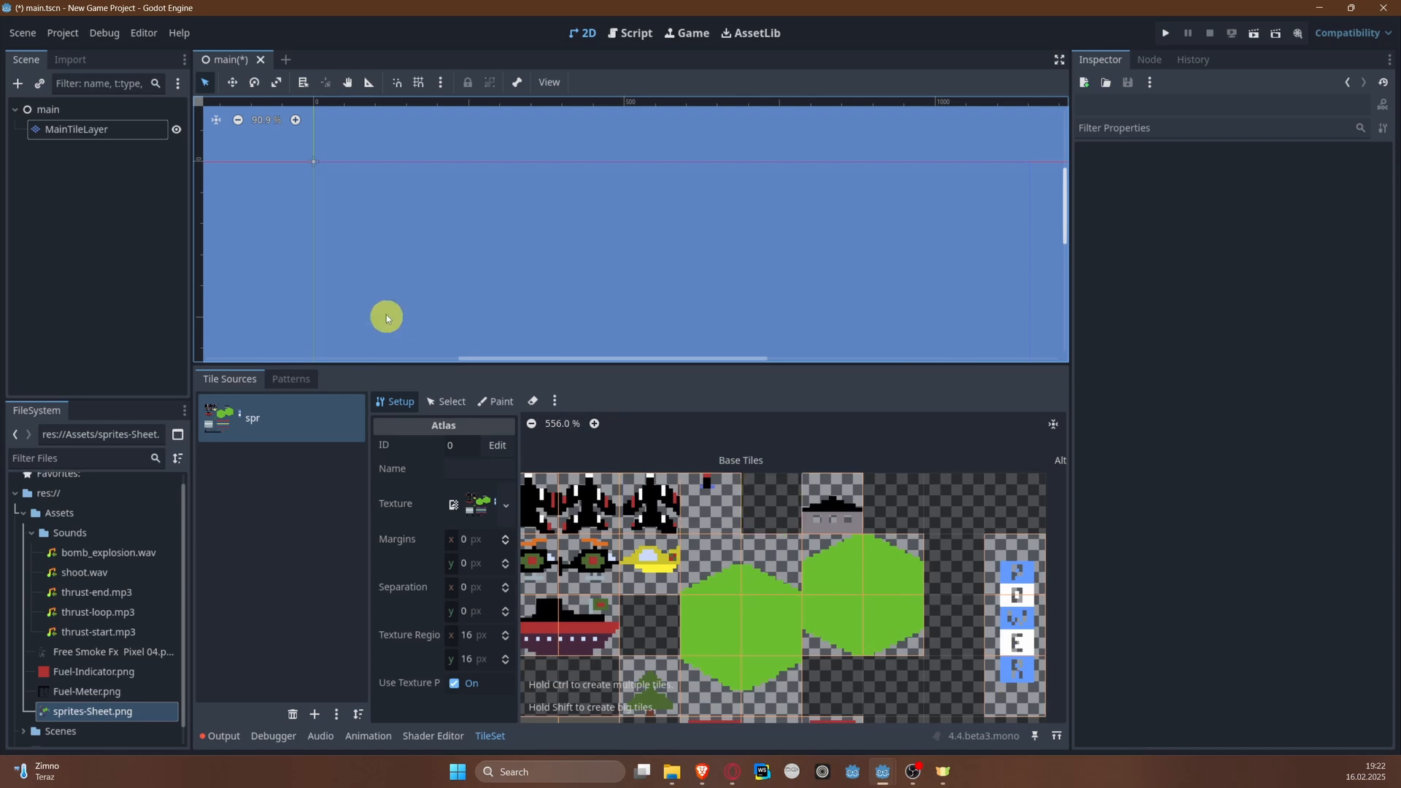
pyautogui.moveTo(757, 560); pyautogui.dragTo(718, 492, button='middle')
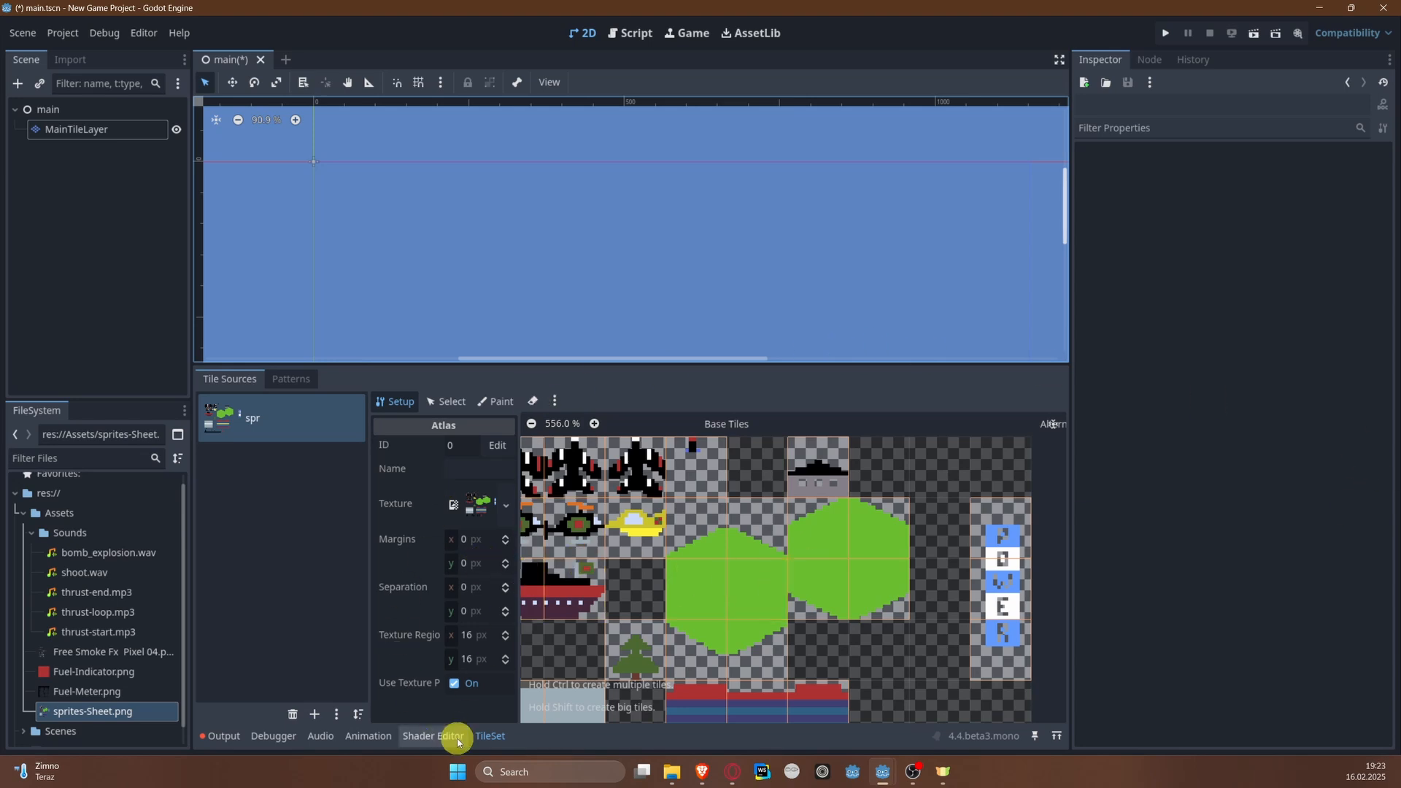
# Step: Select MainTileLayer for tile painting, expand its TileSet properties and activate the Paint tool
pyautogui.click(444, 403)
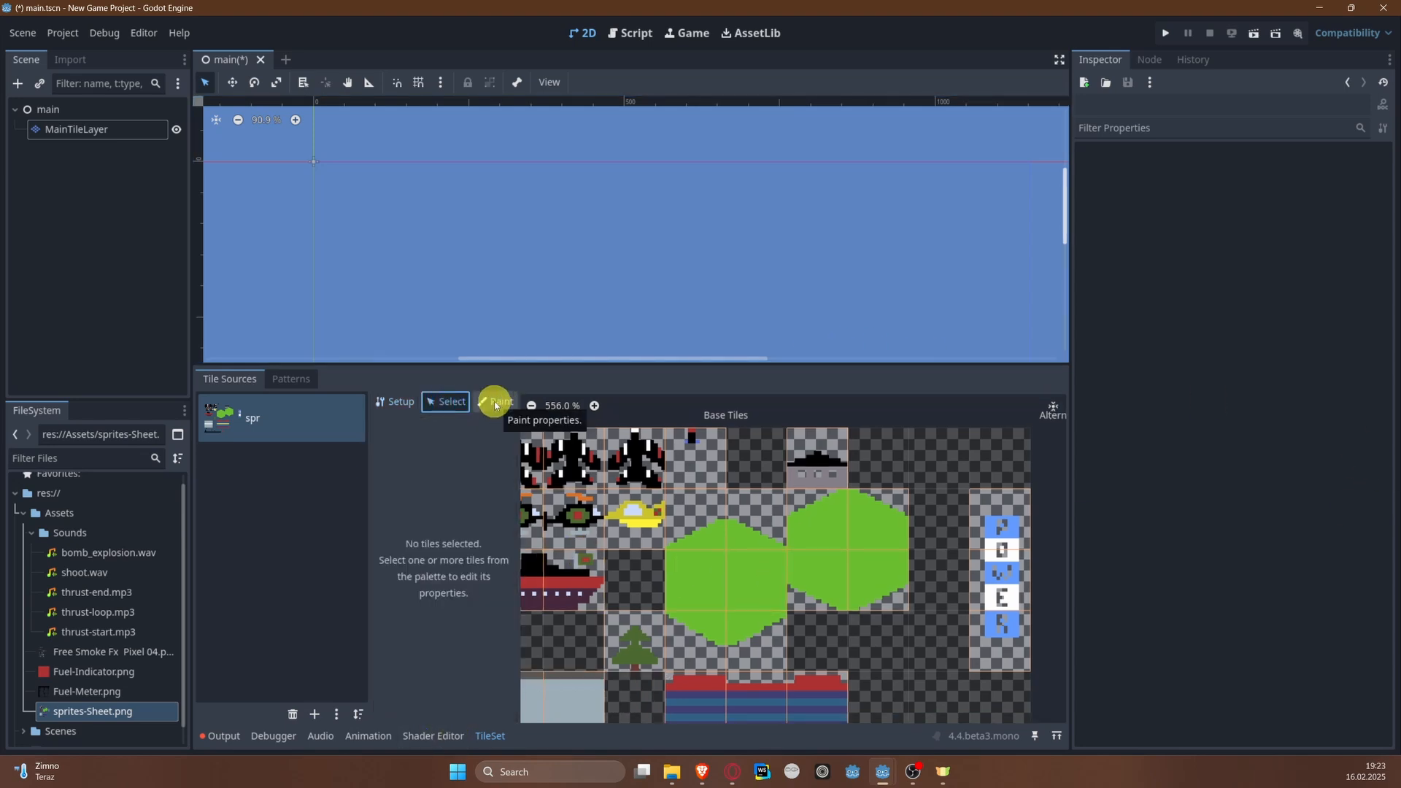
pyautogui.click(73, 129)
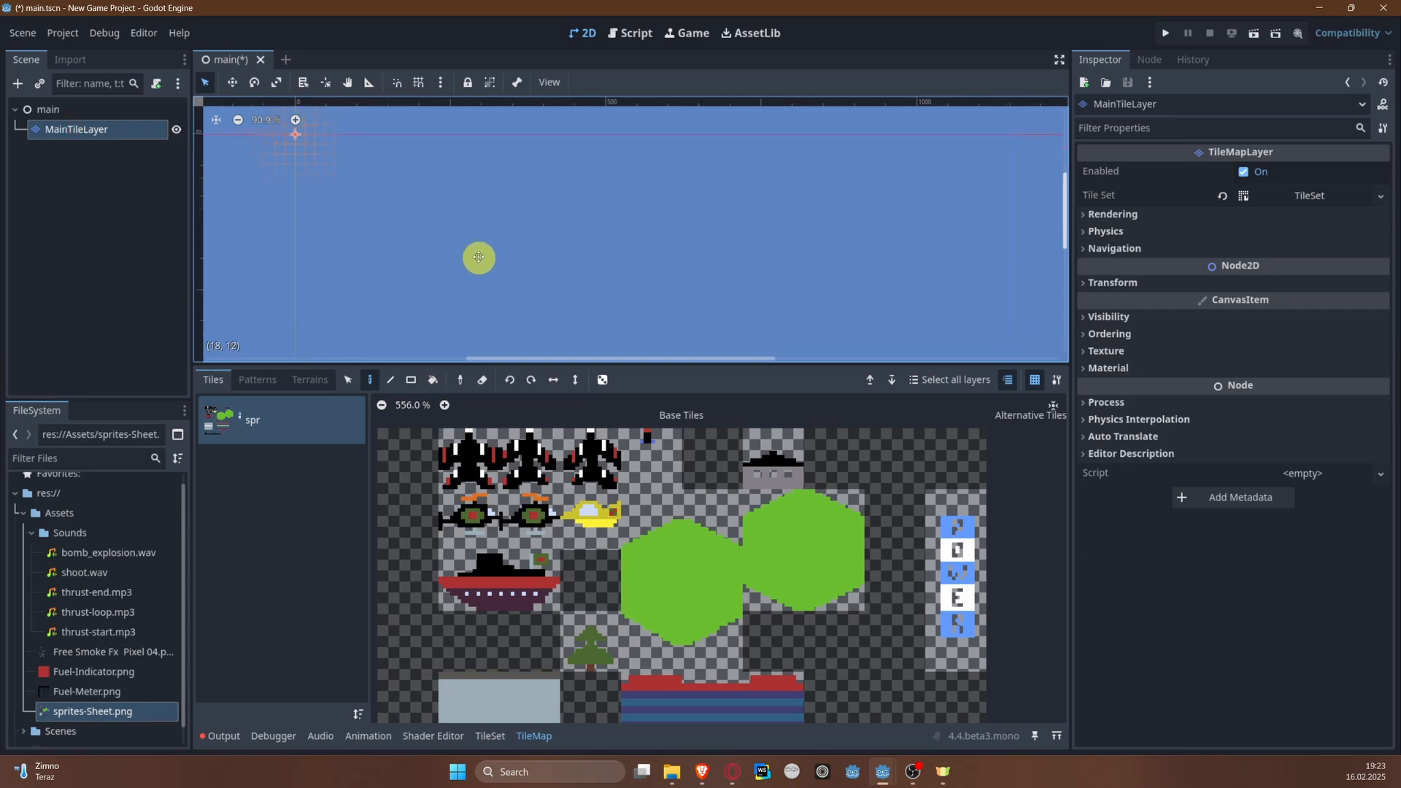
pyautogui.click(1302, 194)
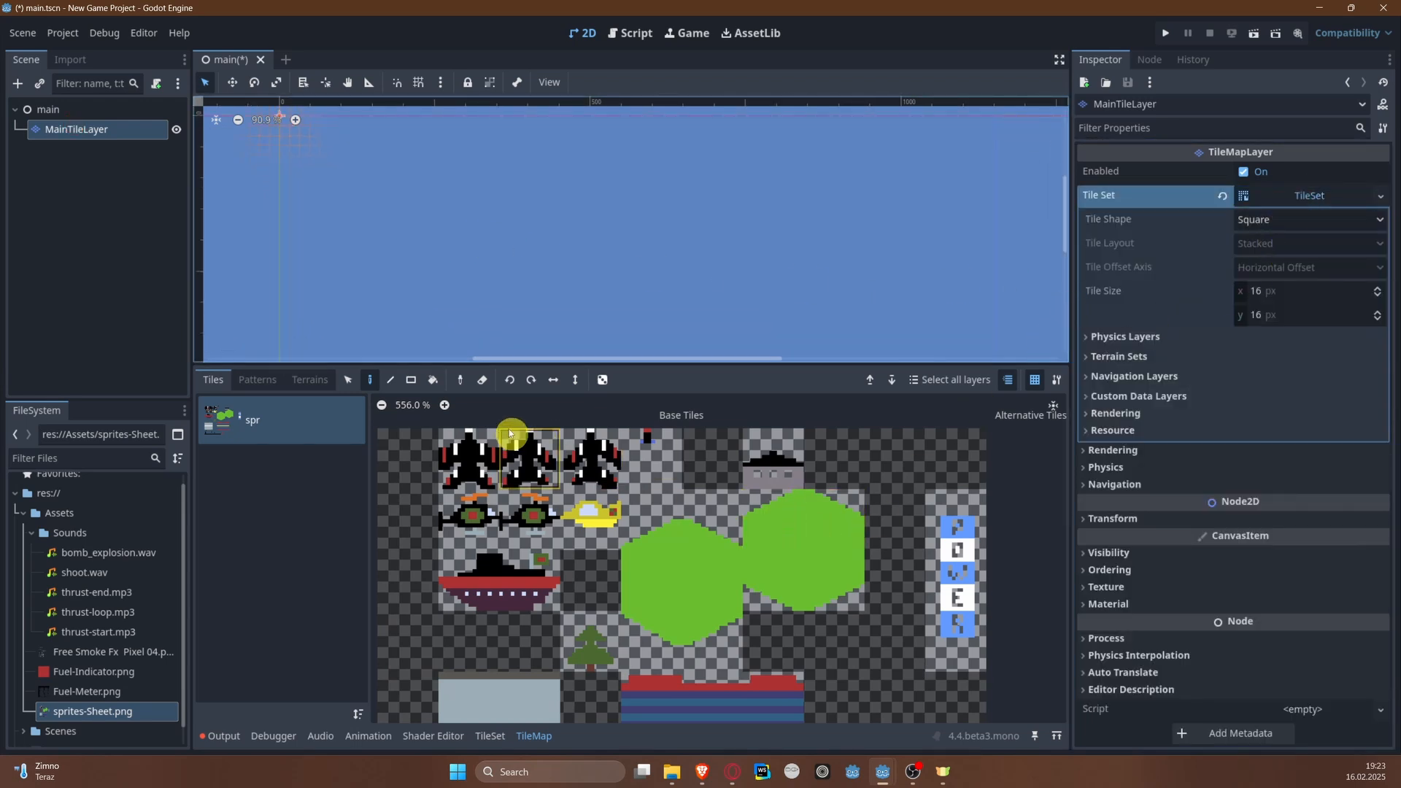
pyautogui.click(372, 380)
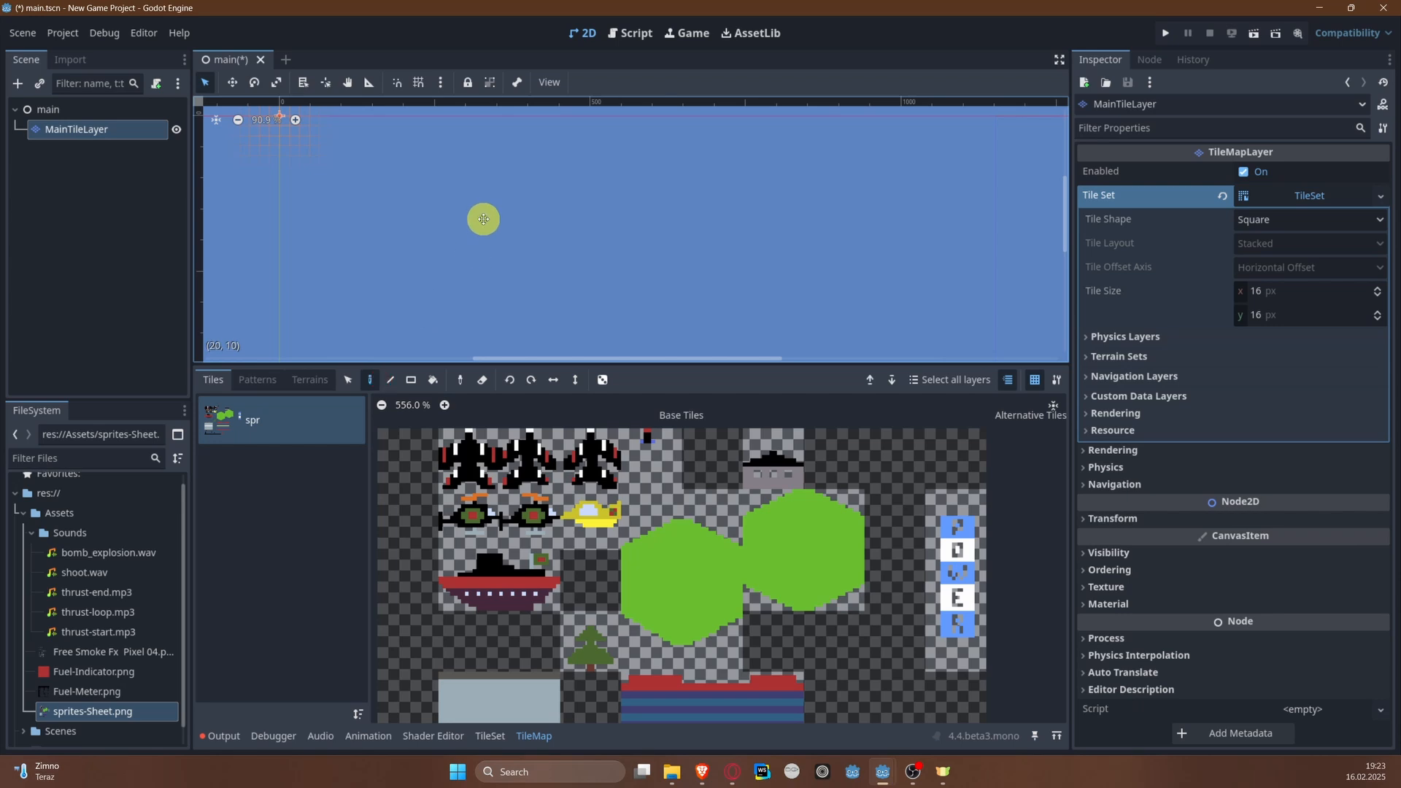
# Step: Paint a few sloped green tiles from the first hexagon's upper-left corner near the scene origin as a test
pyautogui.click(670, 526)
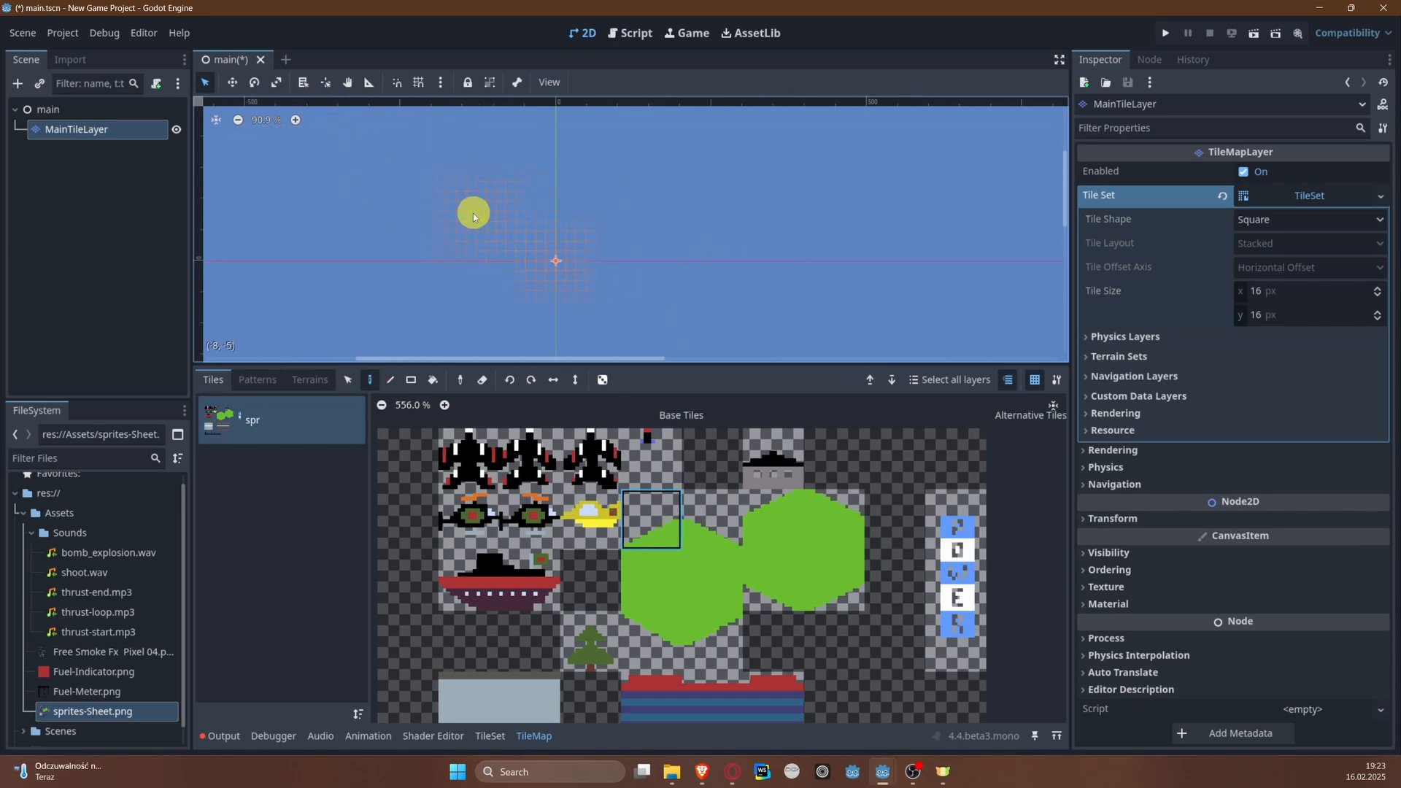
pyautogui.scroll(5, 544, 270)
pyautogui.scroll(3, 542, 232)
pyautogui.click(542, 242)
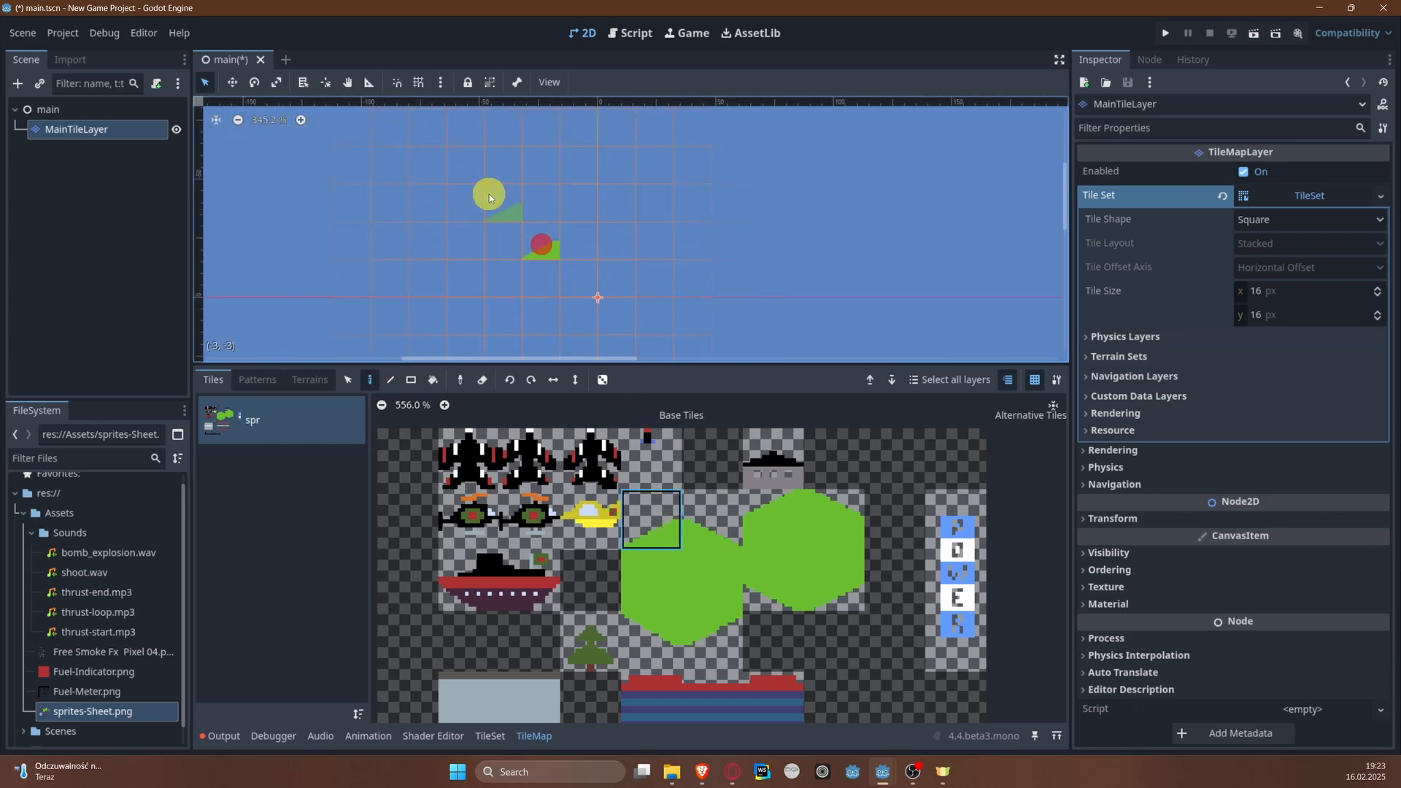
pyautogui.click(486, 191)
pyautogui.click(528, 252)
pyautogui.click(463, 249)
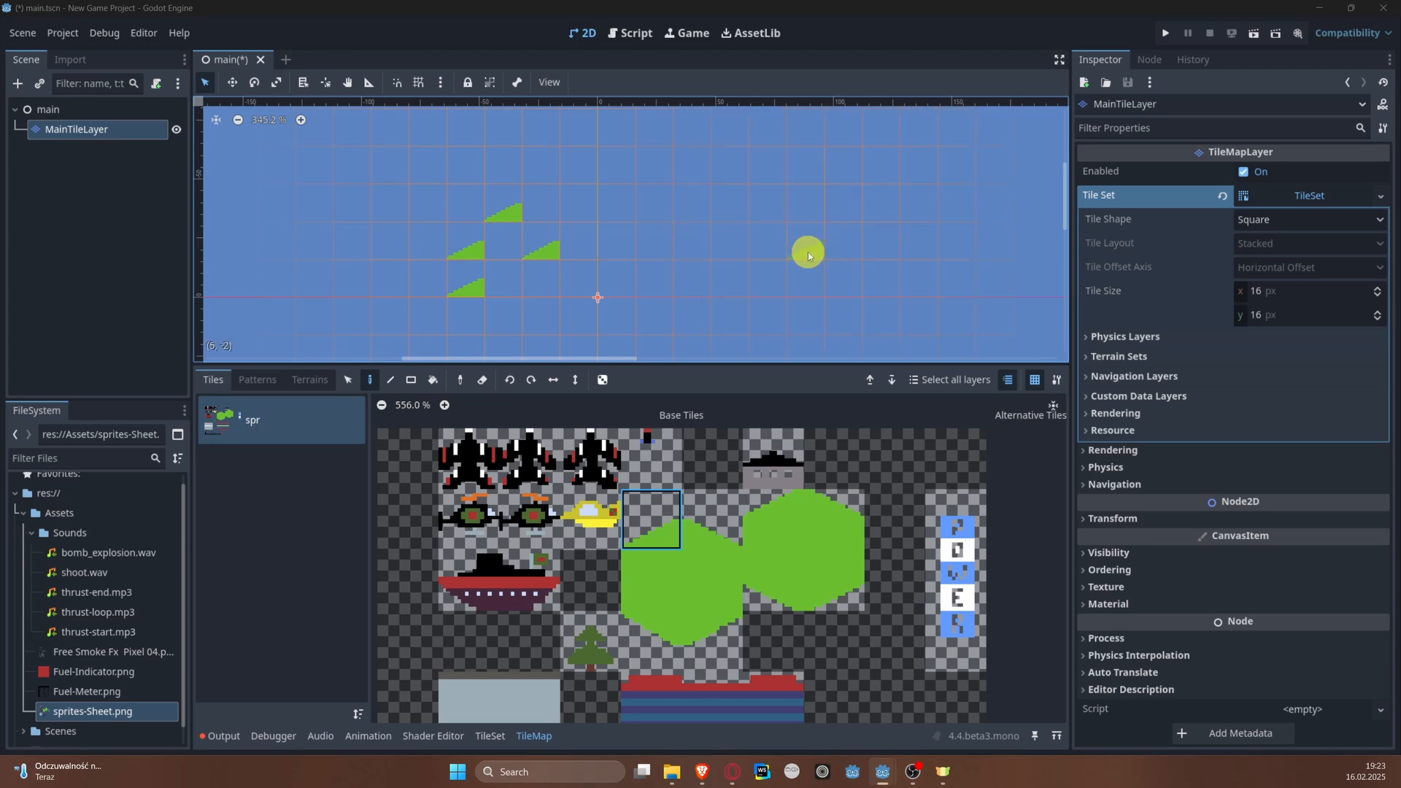
# Step: Choose the solid green tile of the first hexagon for painting and erase the sloped test tiles near the origin
pyautogui.click(657, 582)
pyautogui.scroll(-3, 554, 274)
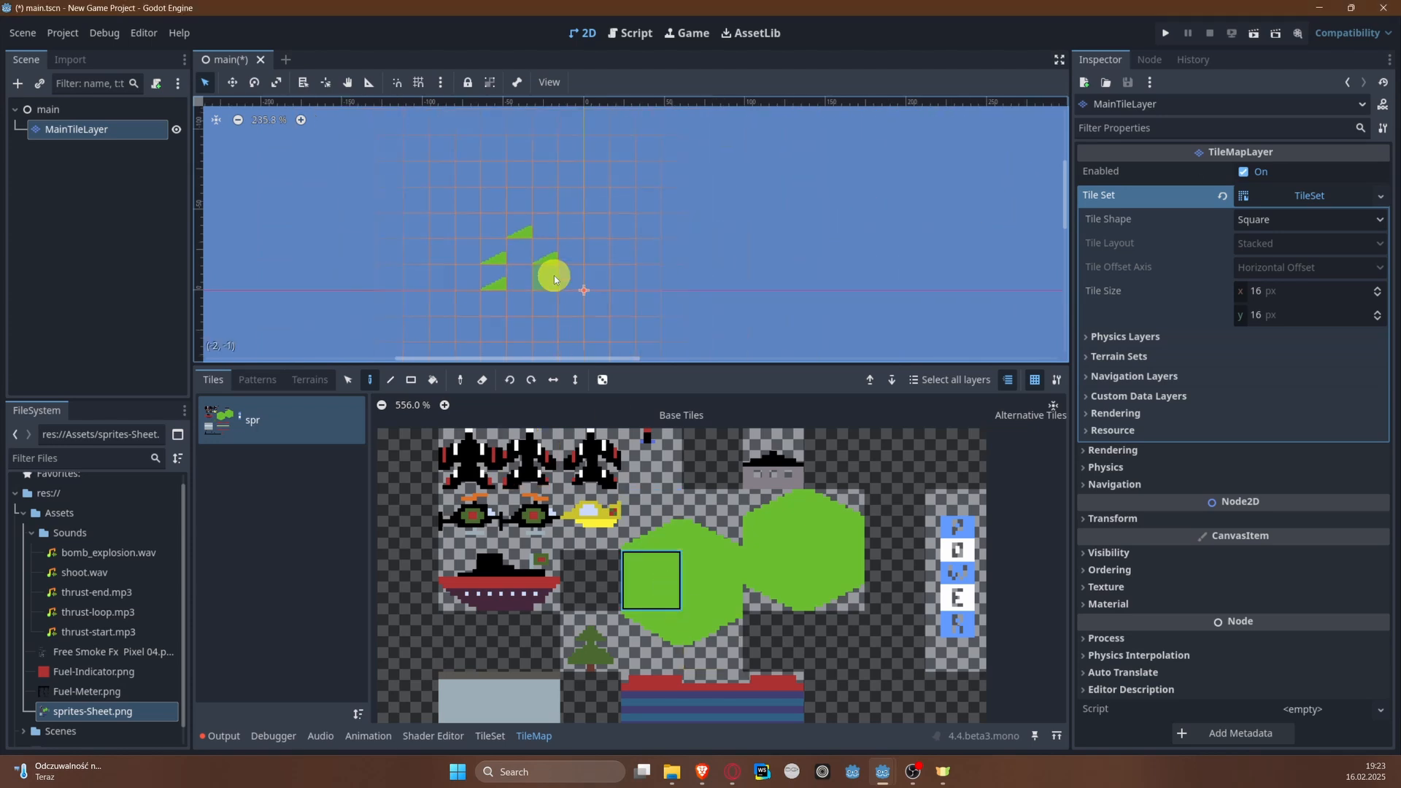
pyautogui.scroll(-3, 554, 276)
pyautogui.moveTo(464, 287); pyautogui.dragTo(559, 300, button='middle')
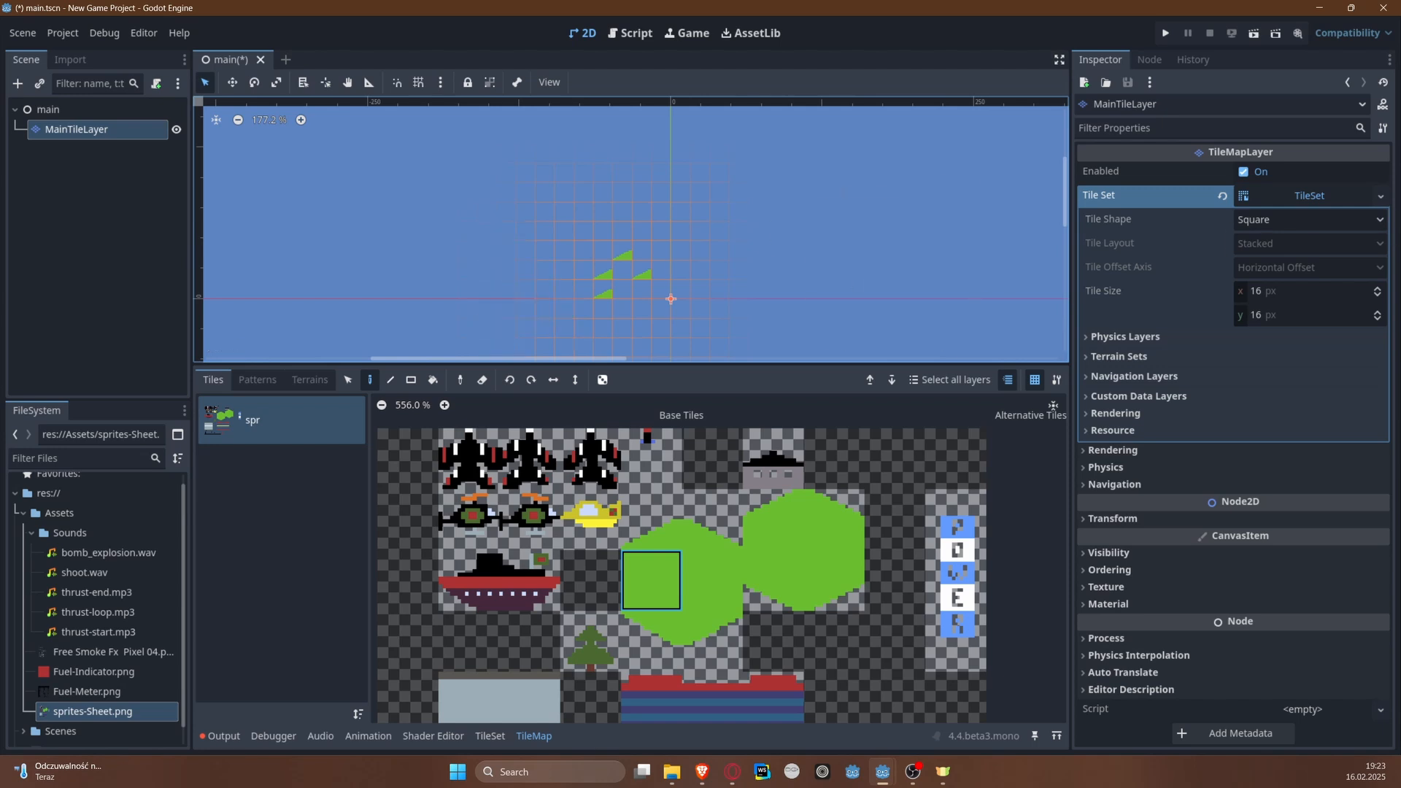
pyautogui.moveTo(431, 276); pyautogui.dragTo(488, 285, button='middle')
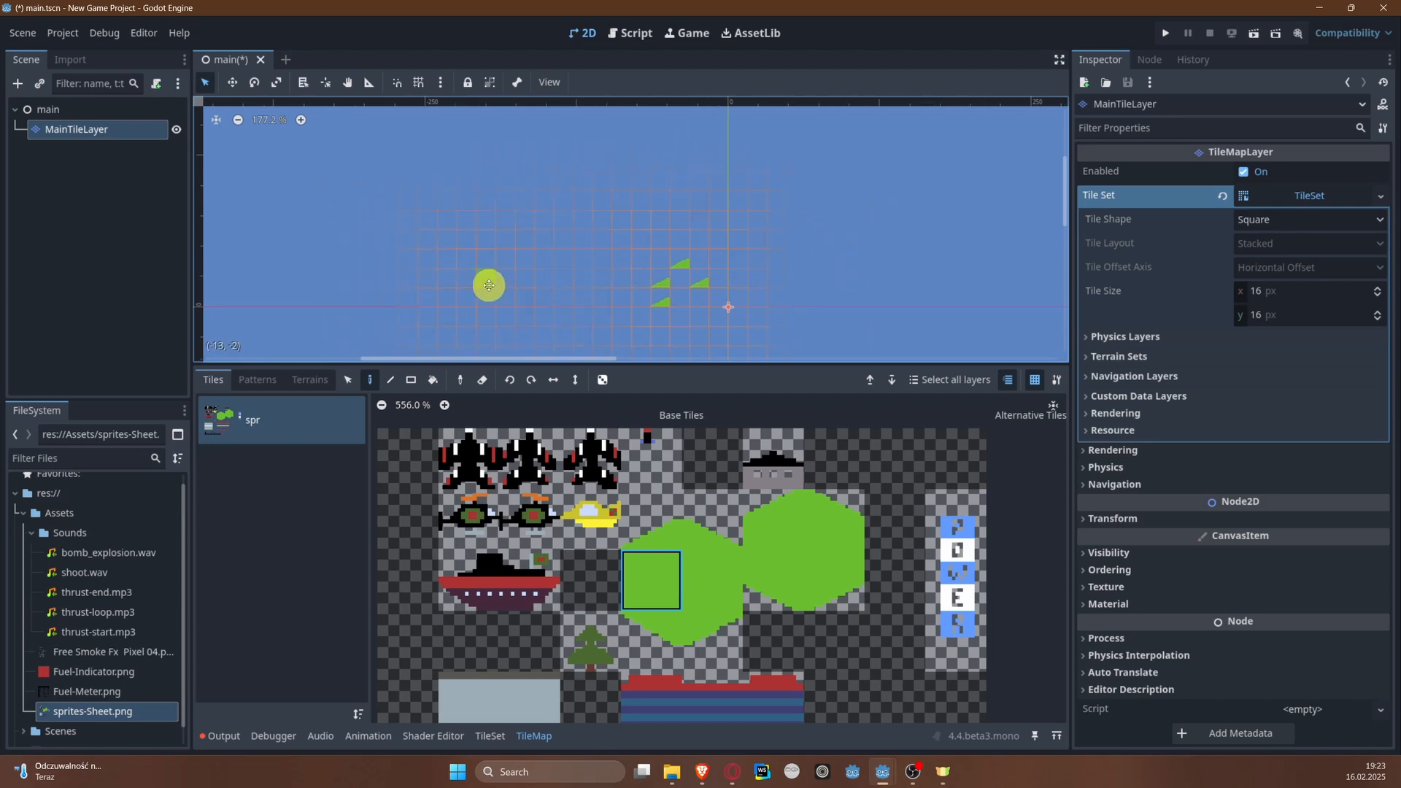
pyautogui.scroll(3, 610, 293)
pyautogui.moveTo(691, 303); pyautogui.dragTo(691, 271, button='right')
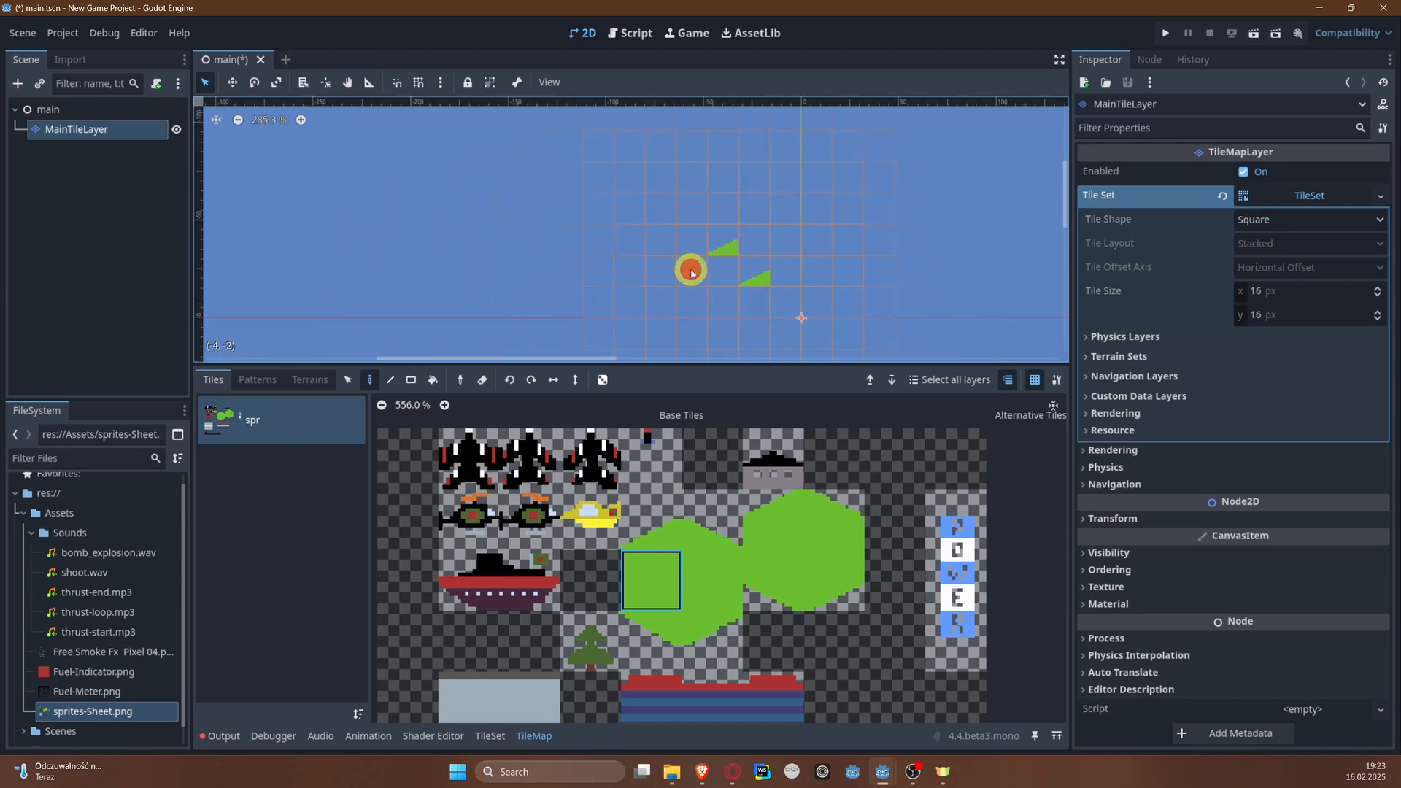
pyautogui.rightClick(763, 272)
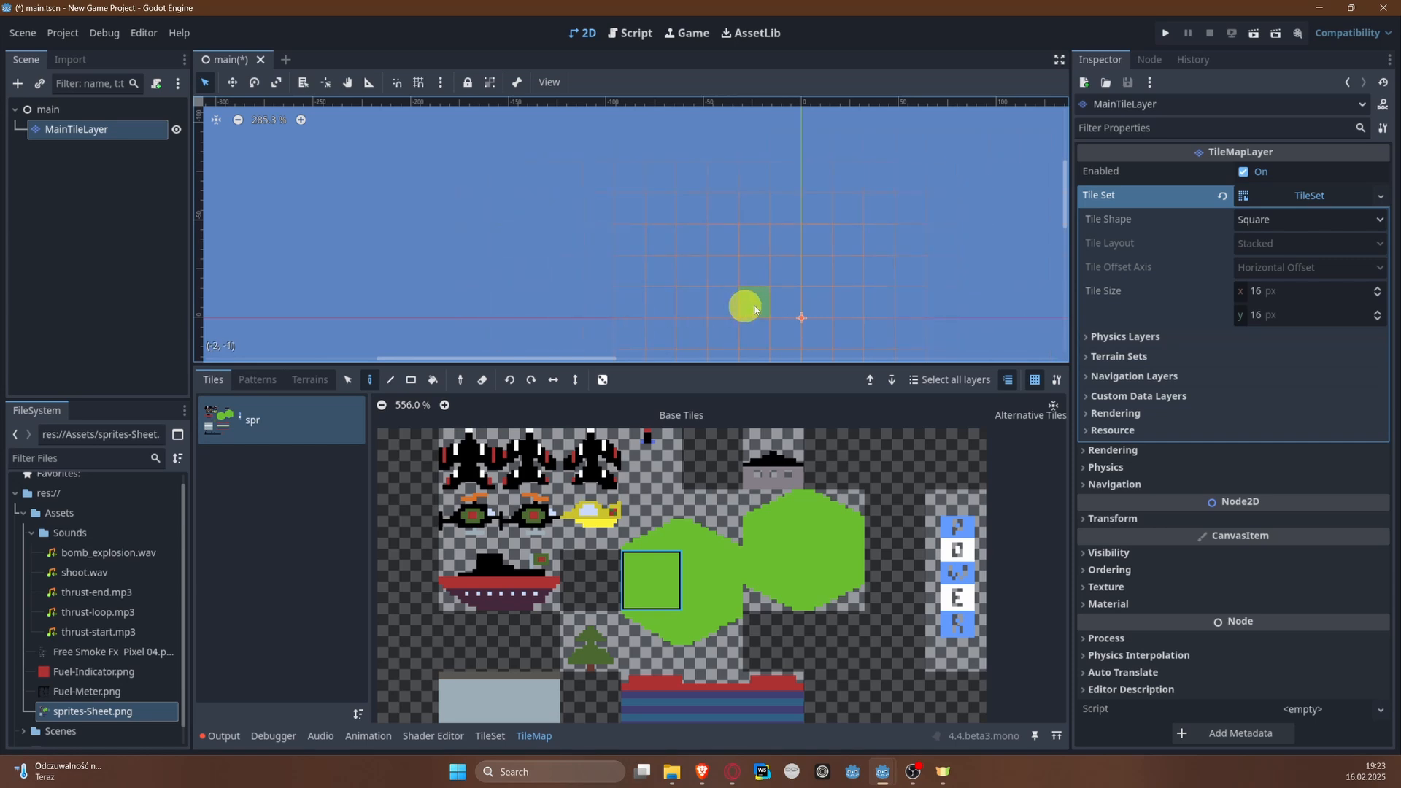
pyautogui.hscroll(-2, 750, 309)
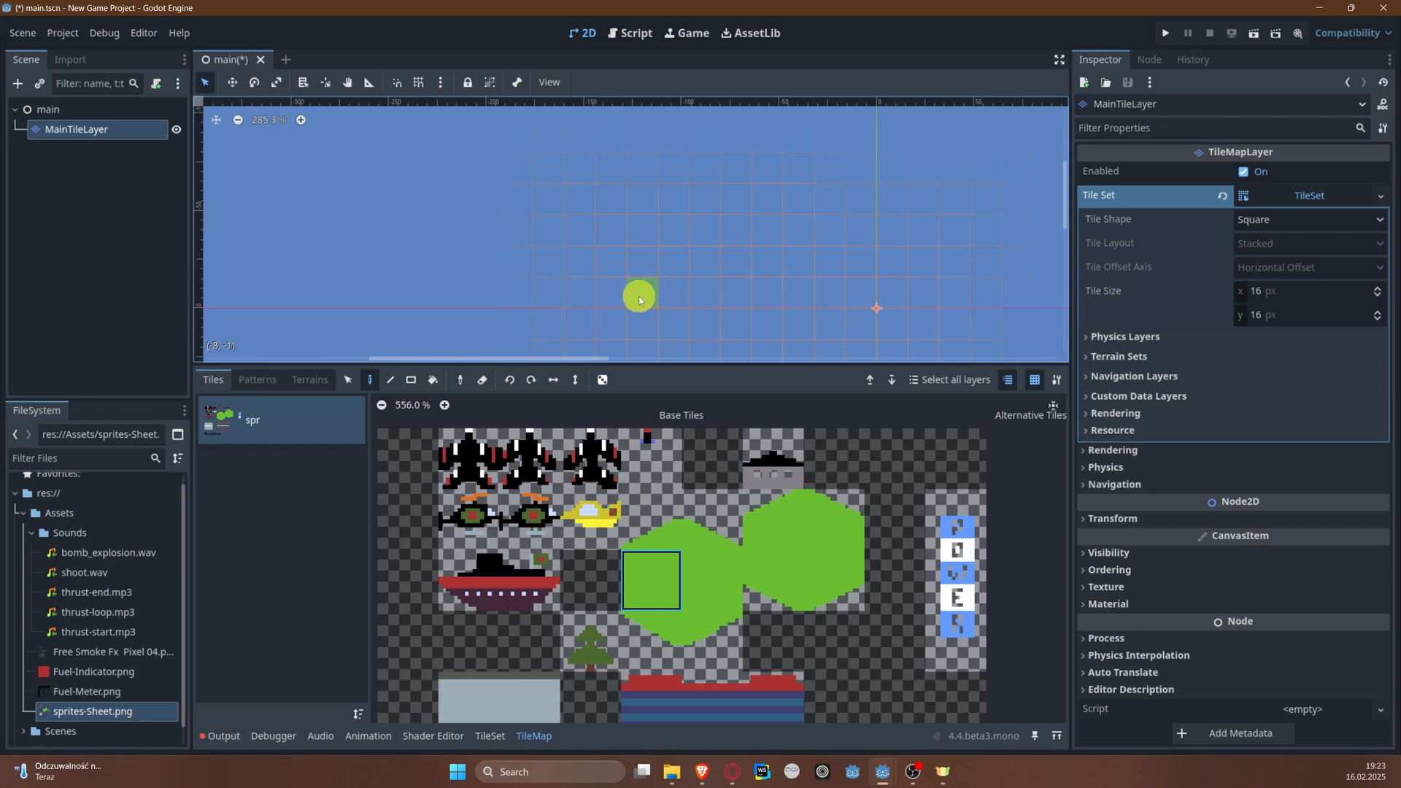
# Step: Paint a stepped strip of solid green tiles left of the origin and cover it with a filled rectangle about 13 tiles wide
pyautogui.moveTo(640, 300)
pyautogui.mouseDown()
pyautogui.moveTo(354, 225)
pyautogui.moveTo(386, 232)
pyautogui.mouseUp()
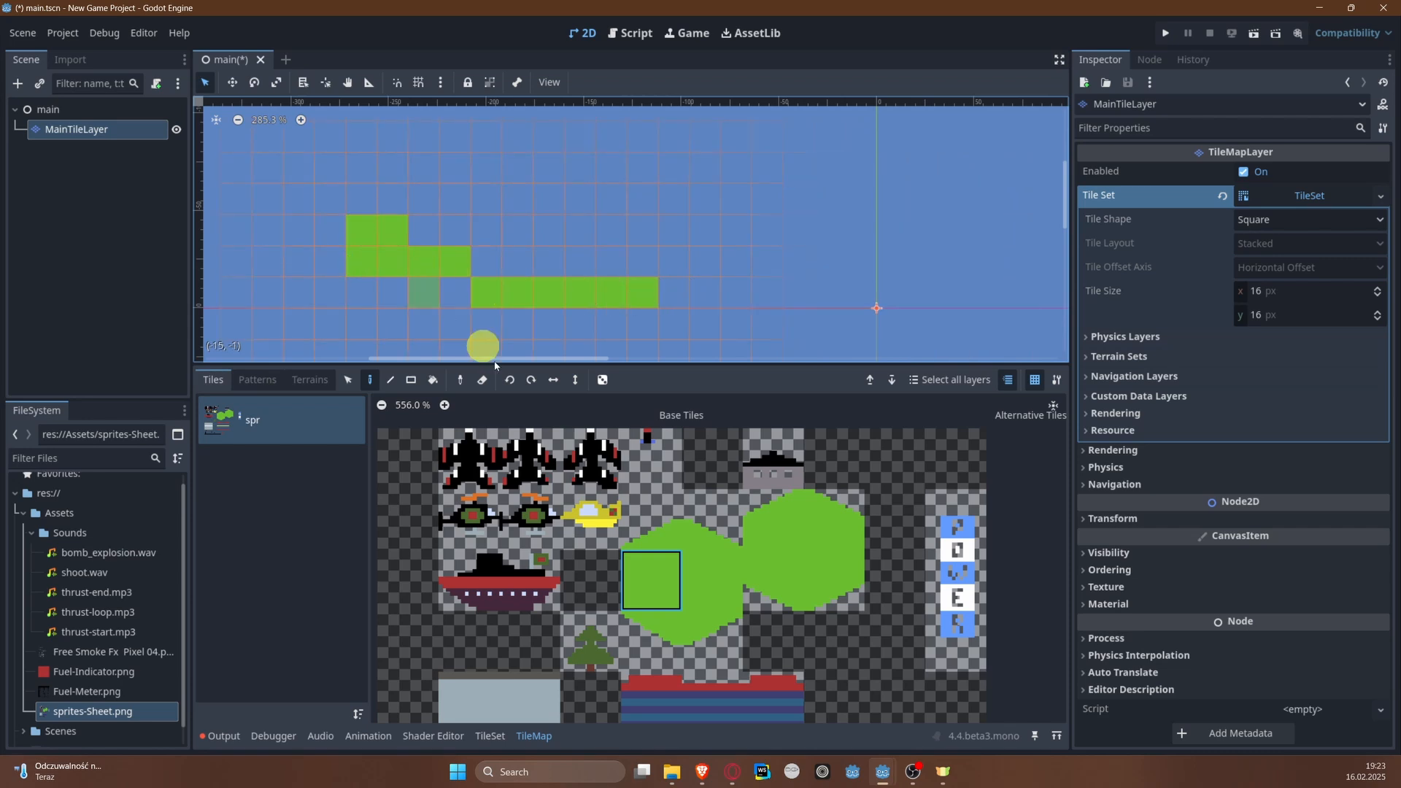
pyautogui.click(409, 384)
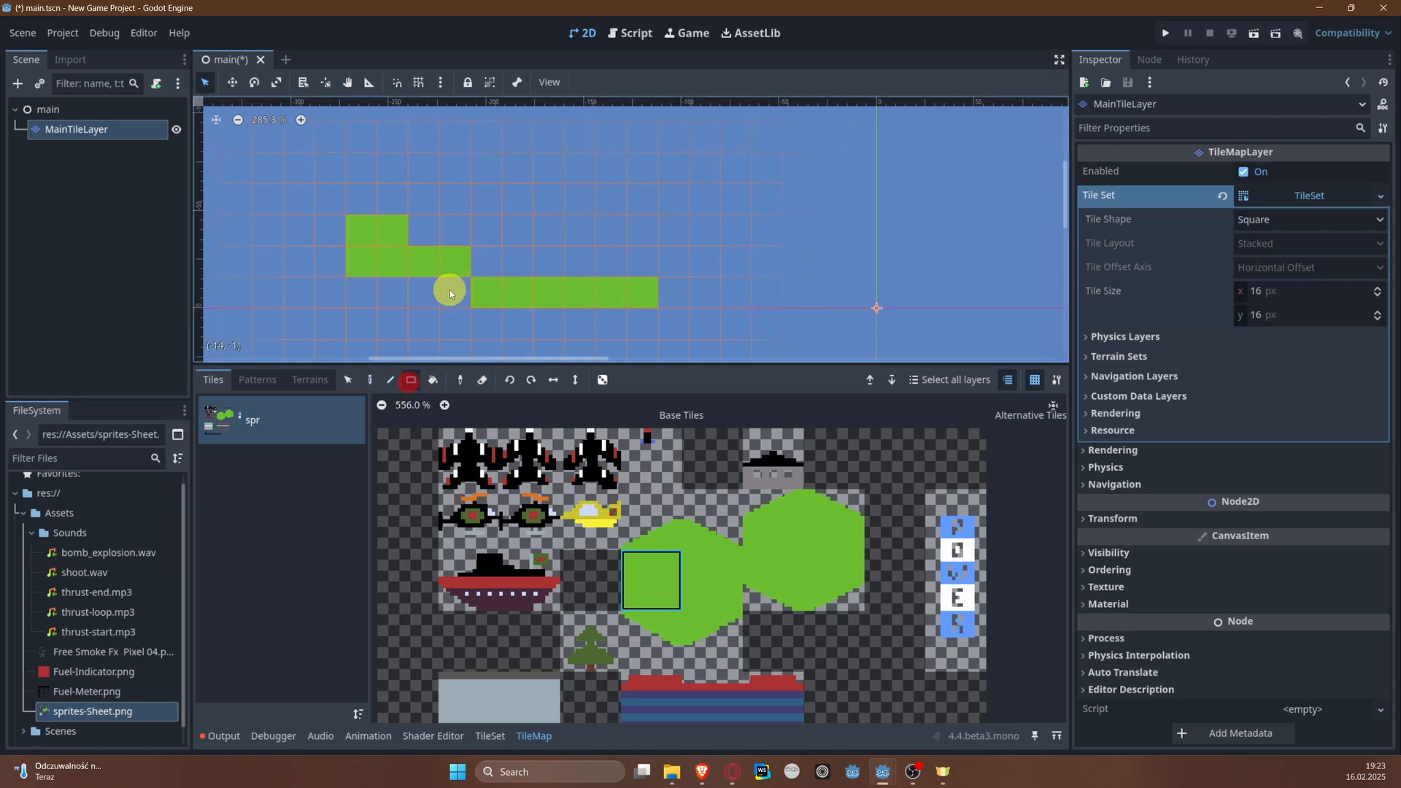
pyautogui.scroll(-5, 449, 289)
pyautogui.moveTo(465, 191); pyautogui.dragTo(468, 191, button='middle')
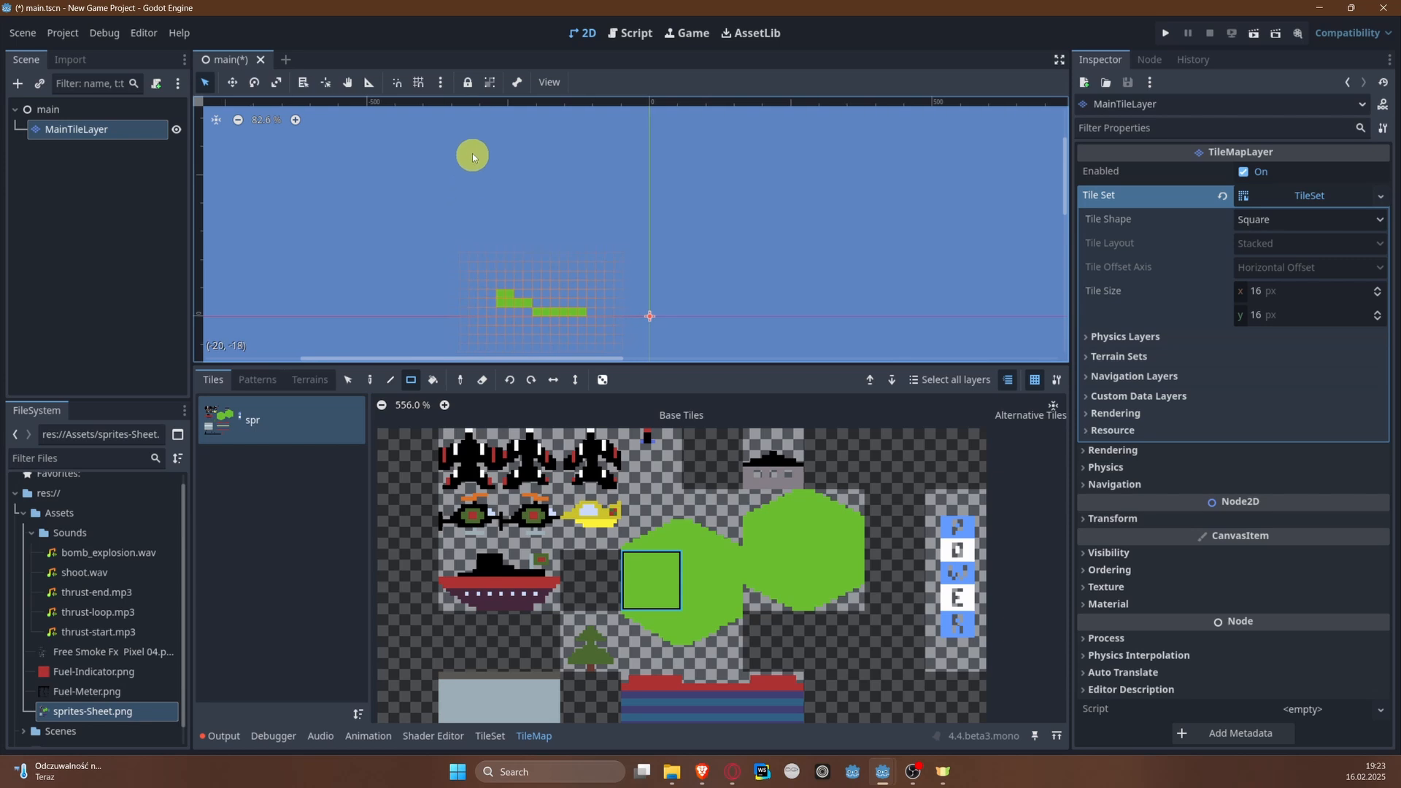
pyautogui.moveTo(476, 143)
pyautogui.mouseDown()
pyautogui.moveTo(616, 310)
pyautogui.moveTo(576, 321)
pyautogui.moveTo(583, 310)
pyautogui.mouseUp()
# Step: Extend the green riverbank block upward with further filled rectangles of the same width
pyautogui.scroll(-4, 636, 183)
pyautogui.moveTo(633, 190); pyautogui.dragTo(601, 341, button='middle')
pyautogui.moveTo(519, 227); pyautogui.dragTo(565, 308)
pyautogui.moveTo(513, 125); pyautogui.dragTo(485, 229, button='middle')
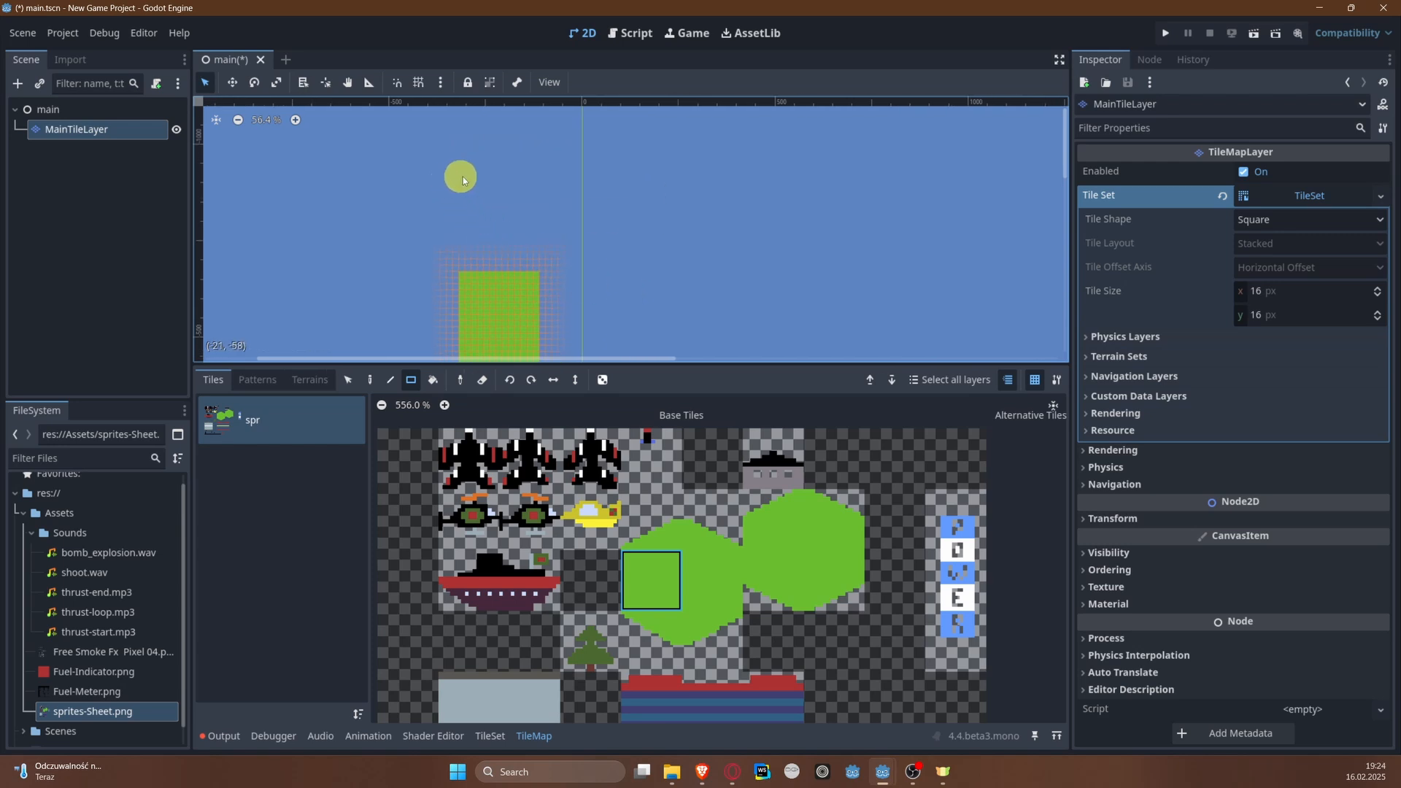
pyautogui.moveTo(463, 177); pyautogui.dragTo(538, 271)
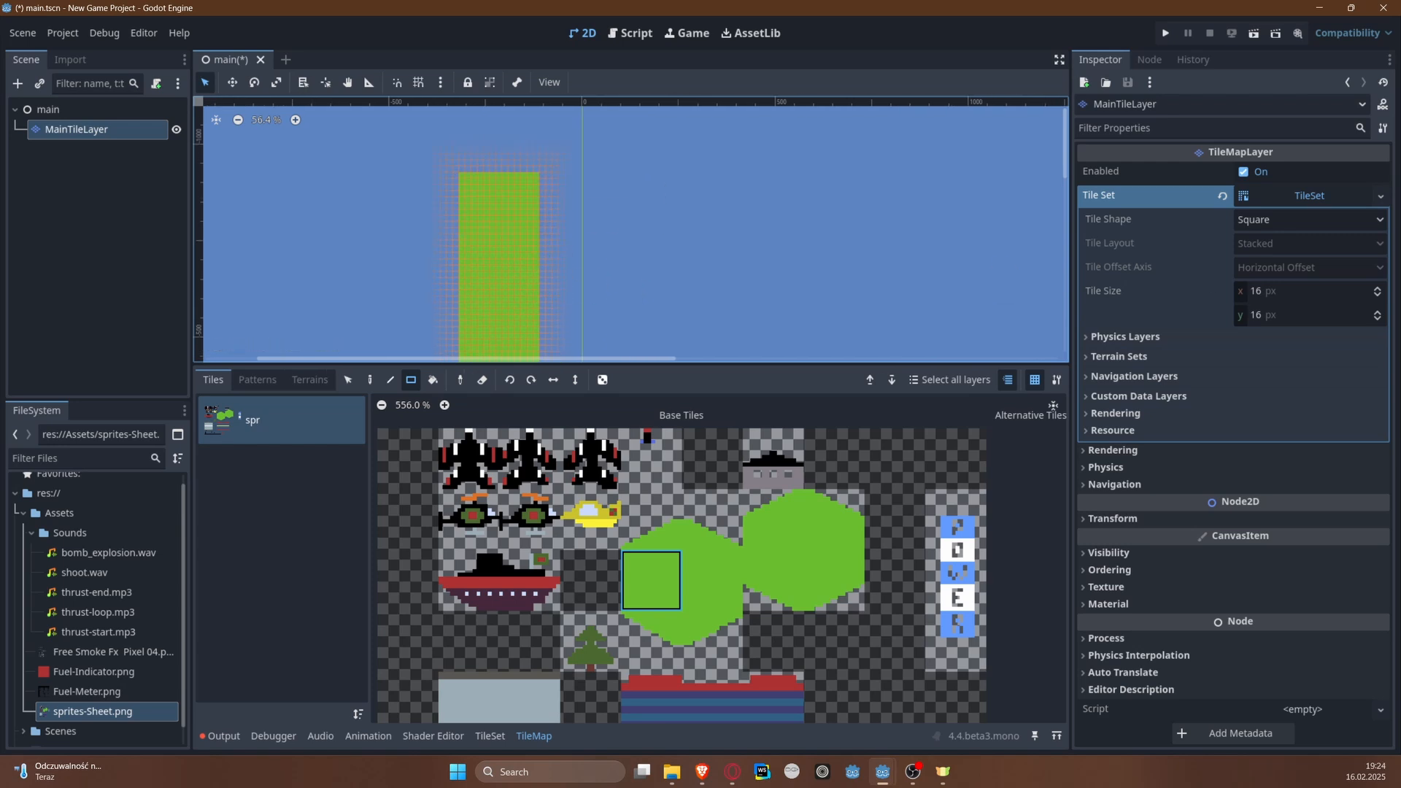
# Step: Widen the left riverbank outward with a filled rectangle of solid green tiles about 30 tiles wide
pyautogui.moveTo(714, 318); pyautogui.dragTo(930, 223, button='middle')
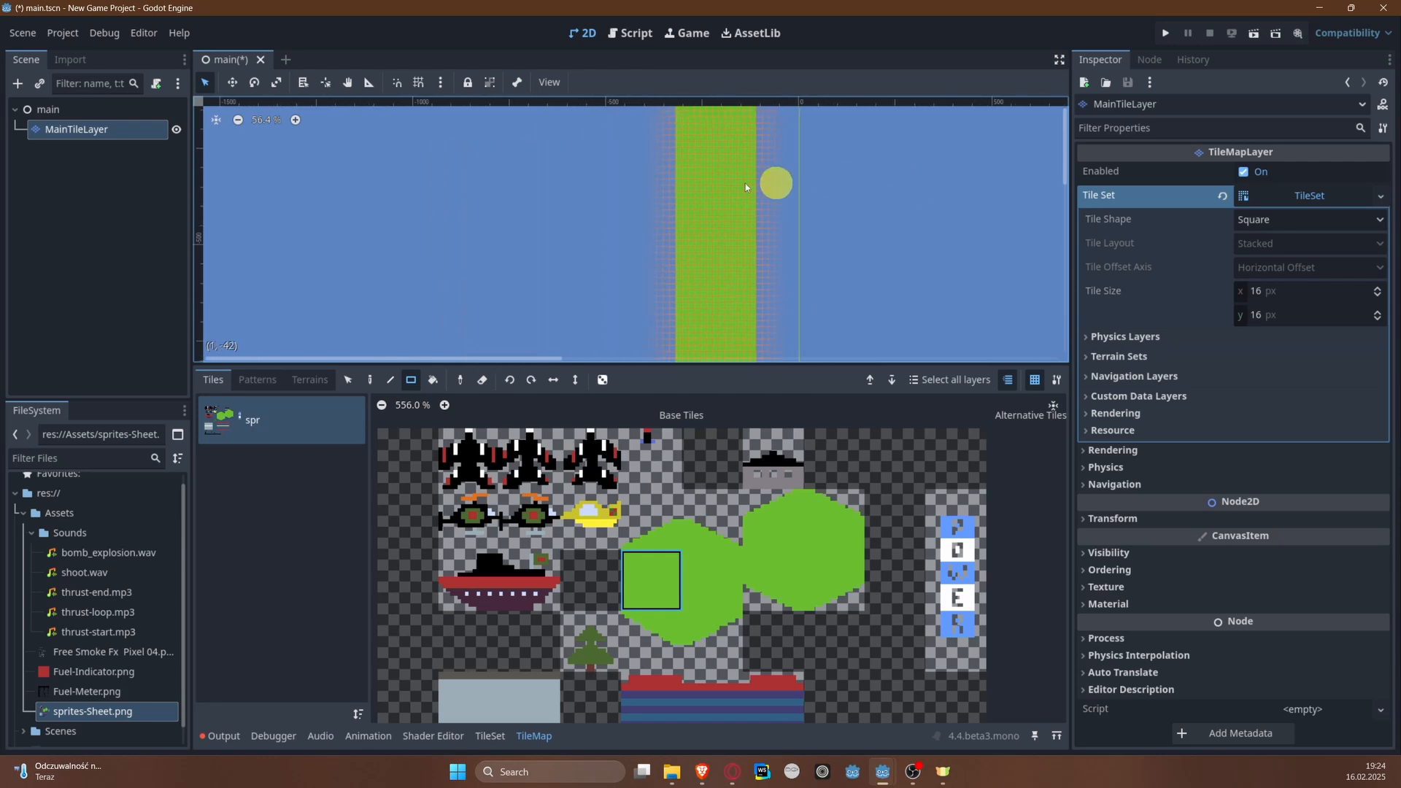
pyautogui.scroll(-5, 690, 190)
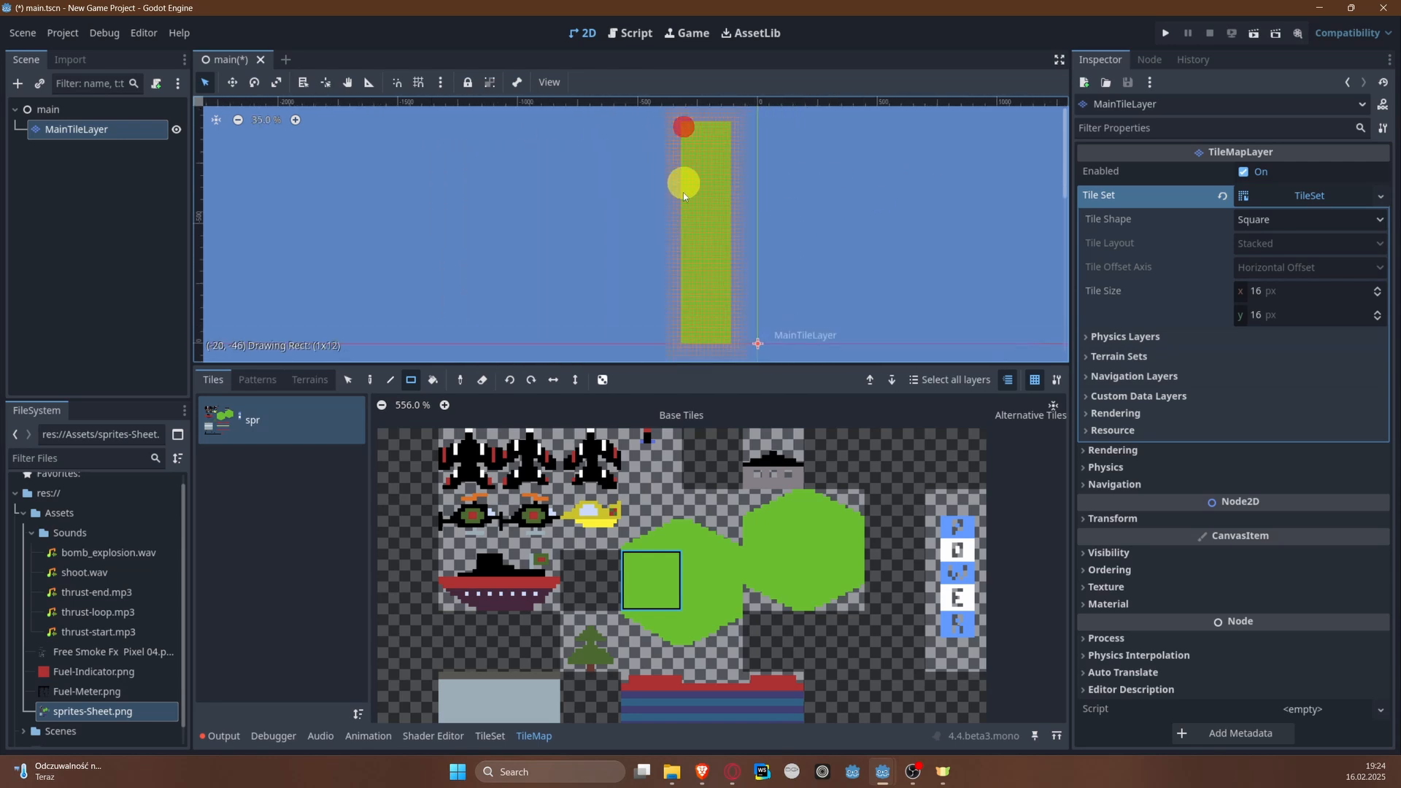
pyautogui.moveTo(683, 192); pyautogui.dragTo(564, 343)
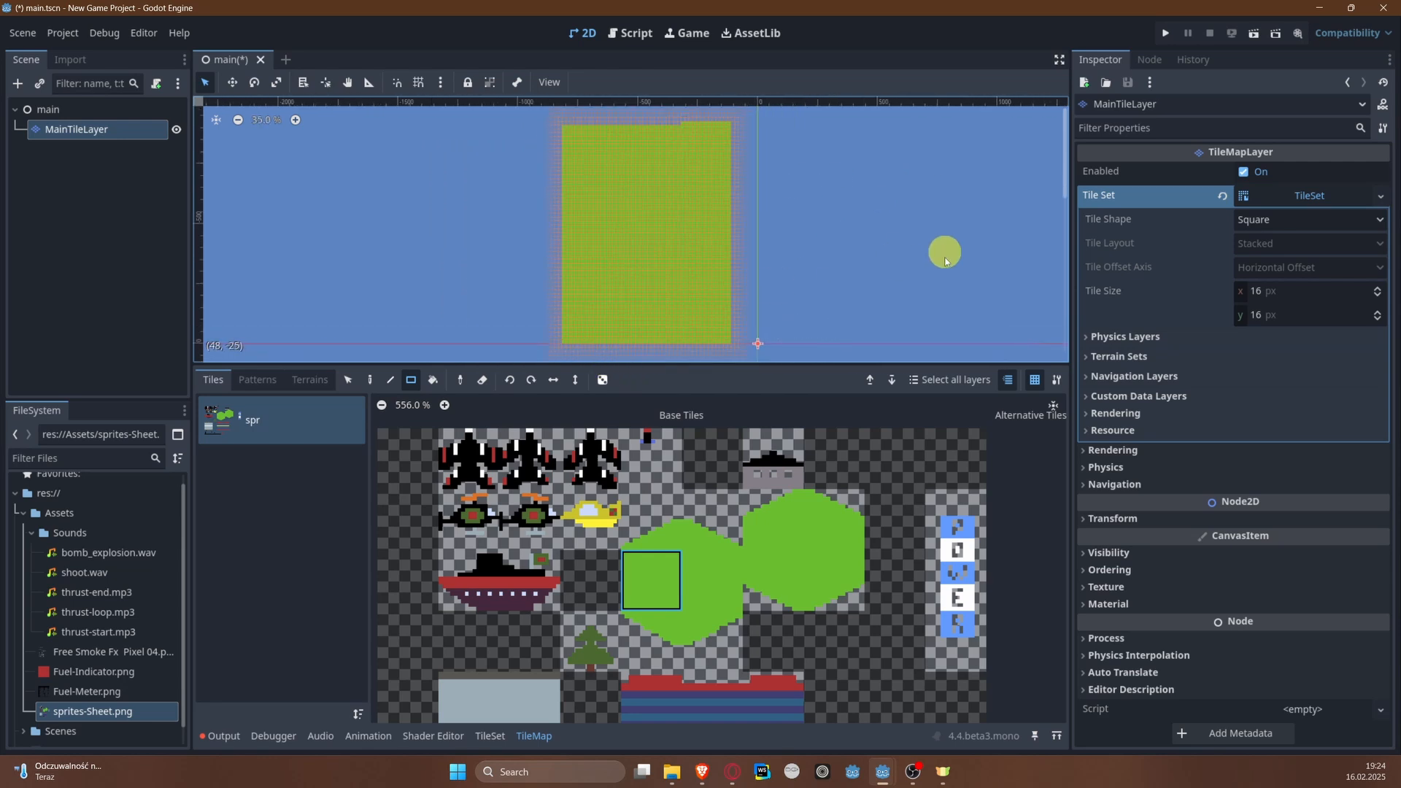
# Step: Paint a filled rectangle of solid green tiles, 9 by 5, right of the origin and erase its leftmost column
pyautogui.scroll(6, 941, 265)
pyautogui.moveTo(731, 237); pyautogui.dragTo(508, 130, button='middle')
pyautogui.scroll(12, 470, 266)
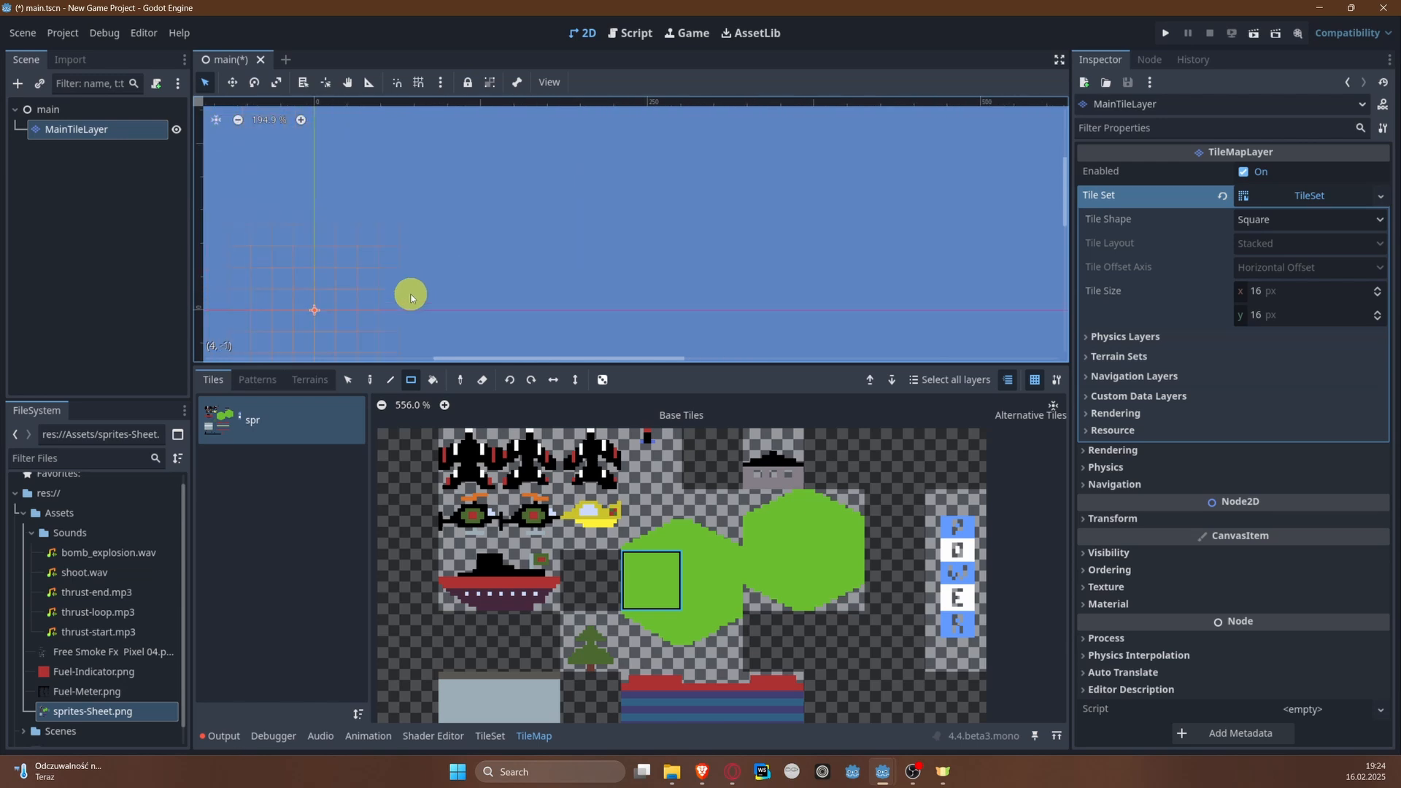
pyautogui.moveTo(411, 297); pyautogui.dragTo(582, 272, button='middle')
pyautogui.scroll(1, 458, 284)
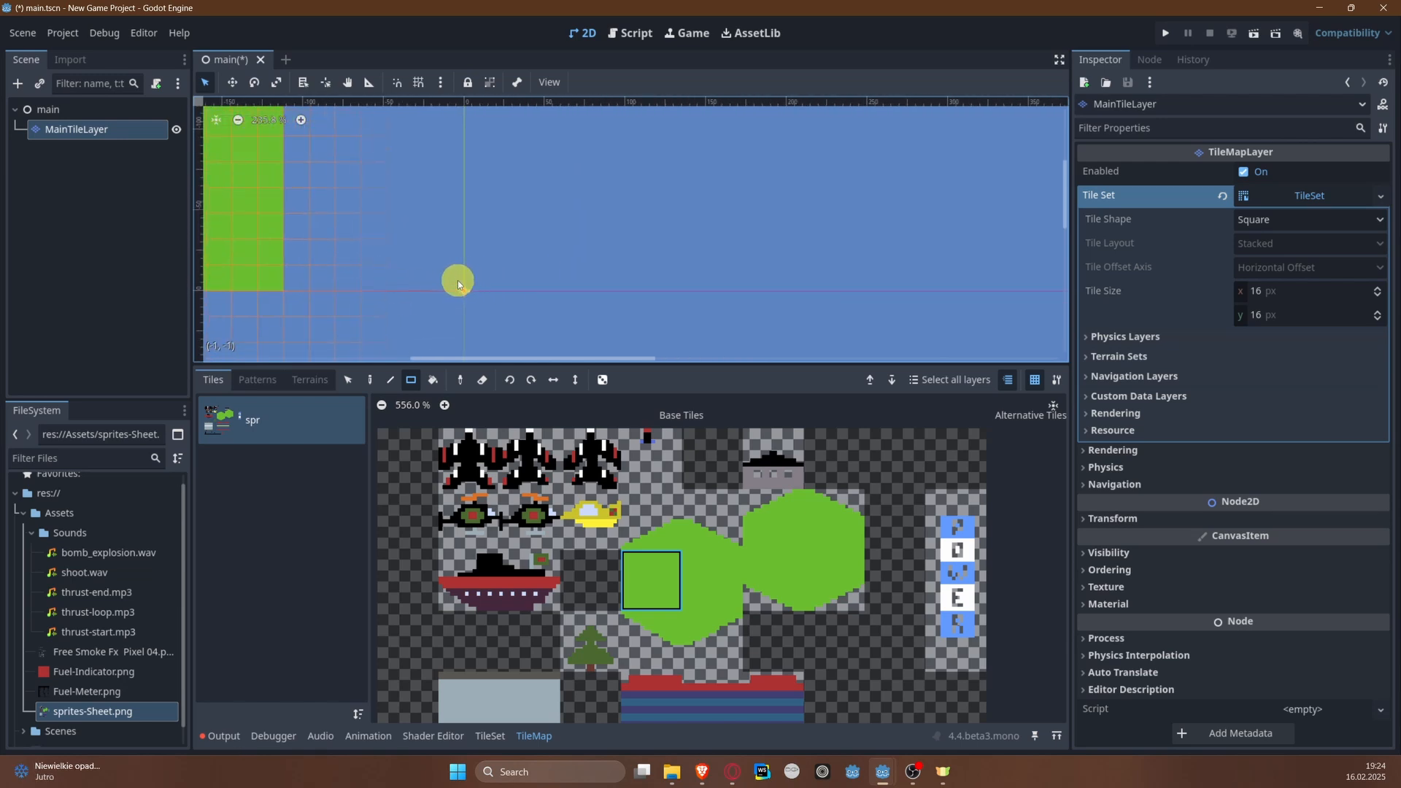
pyautogui.scroll(3, 457, 283)
pyautogui.moveTo(238, 278); pyautogui.dragTo(370, 282, button='middle')
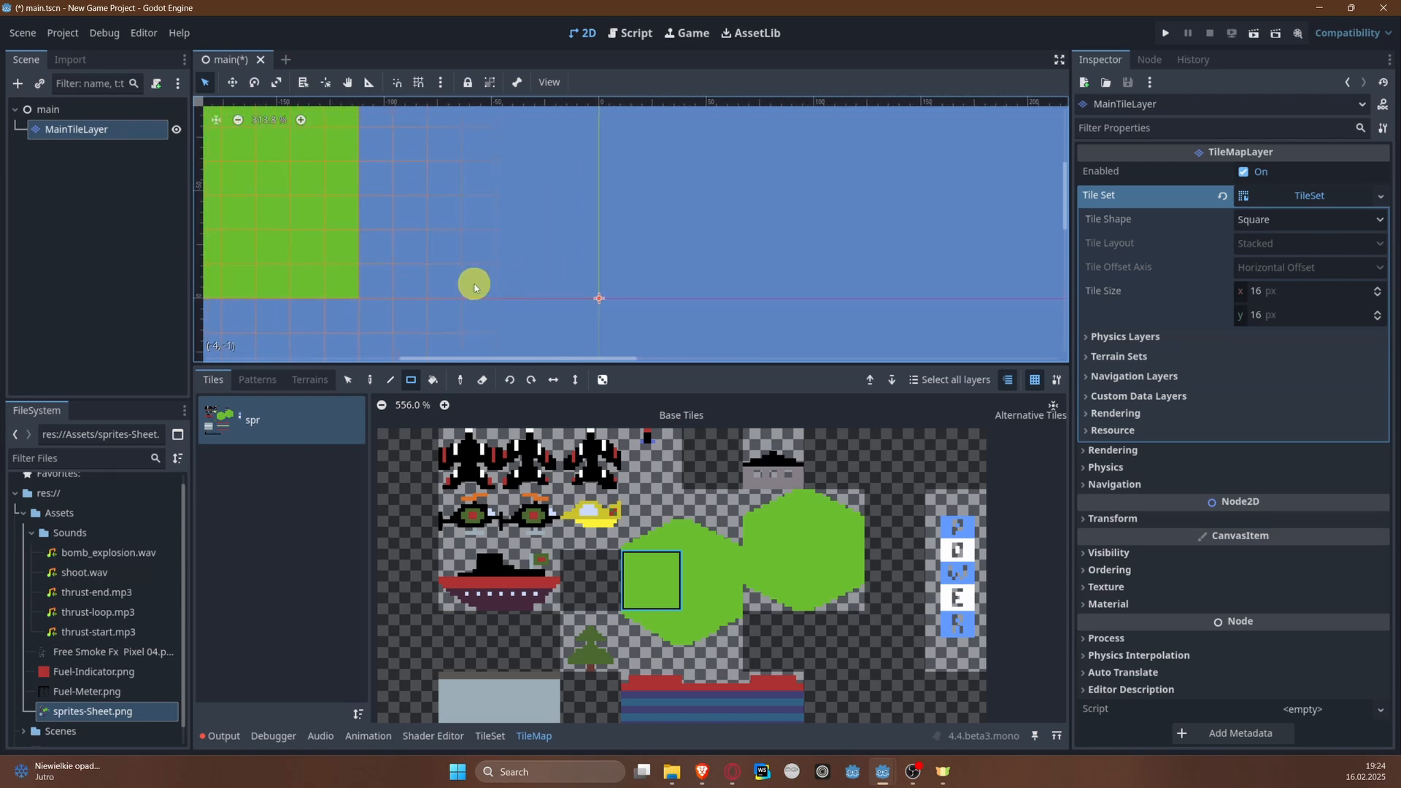
pyautogui.moveTo(631, 271); pyautogui.dragTo(461, 295, button='middle')
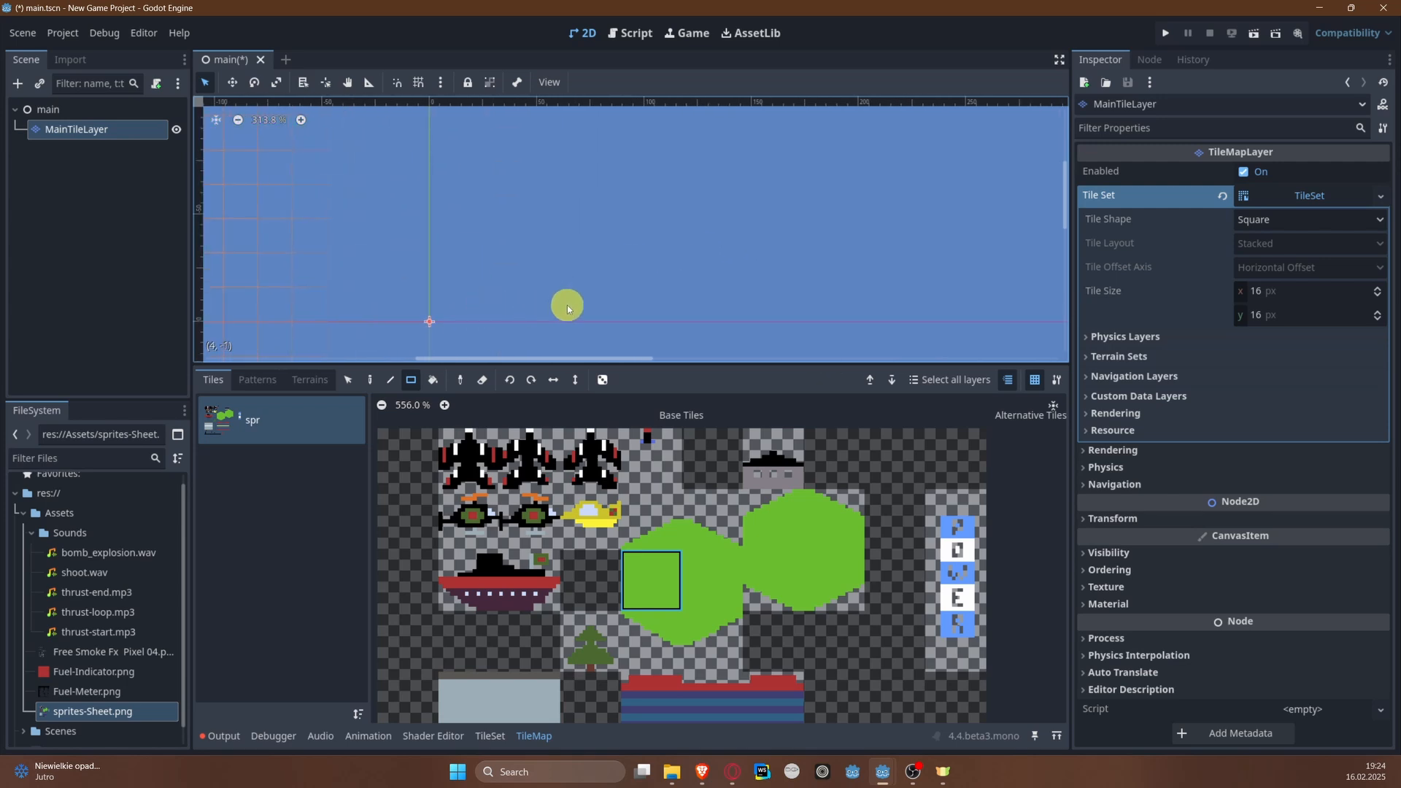
pyautogui.moveTo(651, 304)
pyautogui.mouseDown()
pyautogui.moveTo(782, 285)
pyautogui.moveTo(921, 160)
pyautogui.mouseUp()
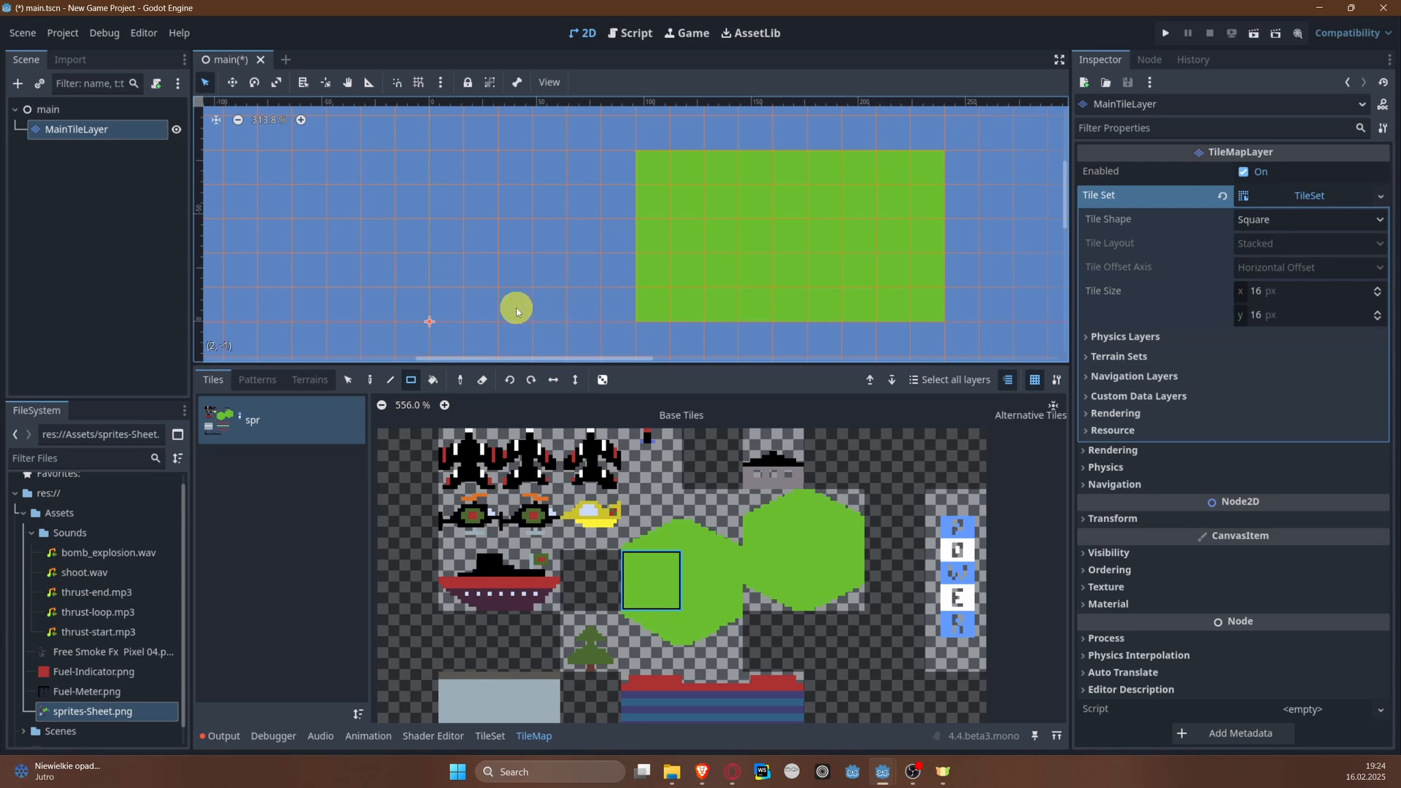
pyautogui.moveTo(653, 310); pyautogui.dragTo(639, 167)
pyautogui.moveTo(639, 168); pyautogui.dragTo(639, 167, button='right')
pyautogui.scroll(-6, 665, 275)
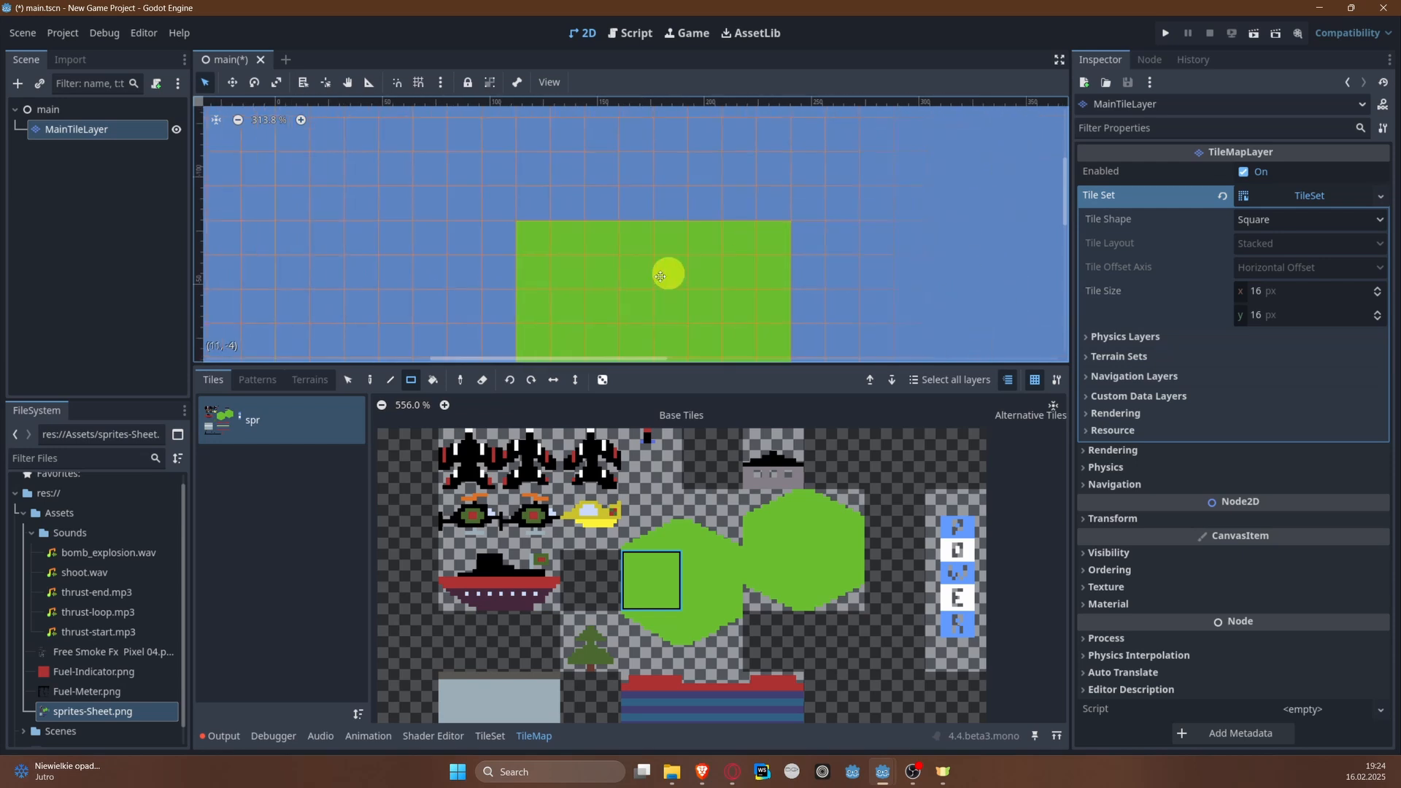
# Step: Enlarge the right riverbank block outward and upward with further filled rectangles of solid green tiles
pyautogui.moveTo(614, 143)
pyautogui.mouseDown()
pyautogui.moveTo(696, 275)
pyautogui.moveTo(779, 241)
pyautogui.moveTo(817, 157)
pyautogui.mouseUp()
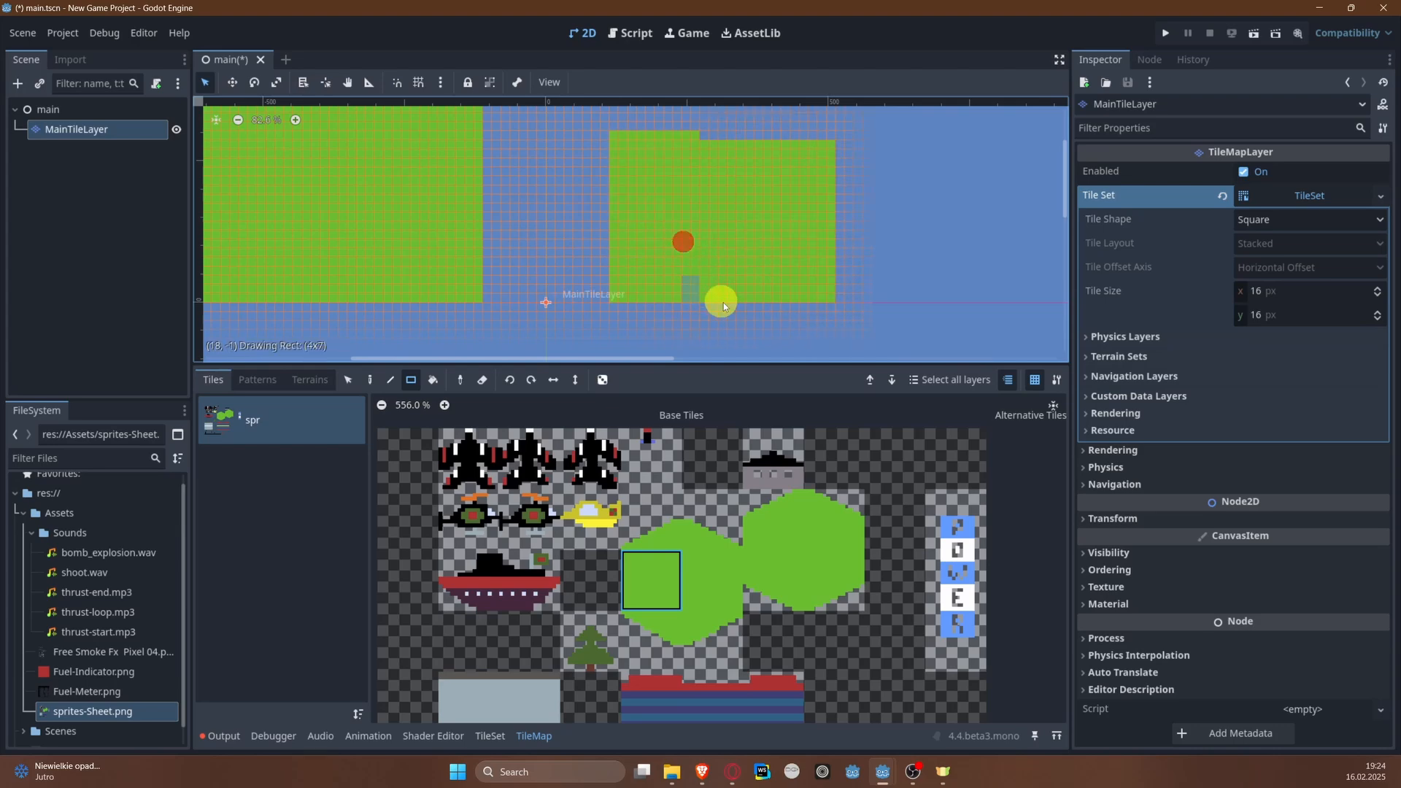
pyautogui.scroll(4, 763, 231)
pyautogui.hscroll(2, 763, 231)
pyautogui.moveTo(539, 151); pyautogui.dragTo(767, 274)
pyautogui.hscroll(-2, 562, 182)
pyautogui.scroll(1, 562, 182)
pyautogui.moveTo(591, 185); pyautogui.dragTo(588, 322, button='right')
pyautogui.scroll(3, 703, 165)
pyautogui.hscroll(1, 703, 165)
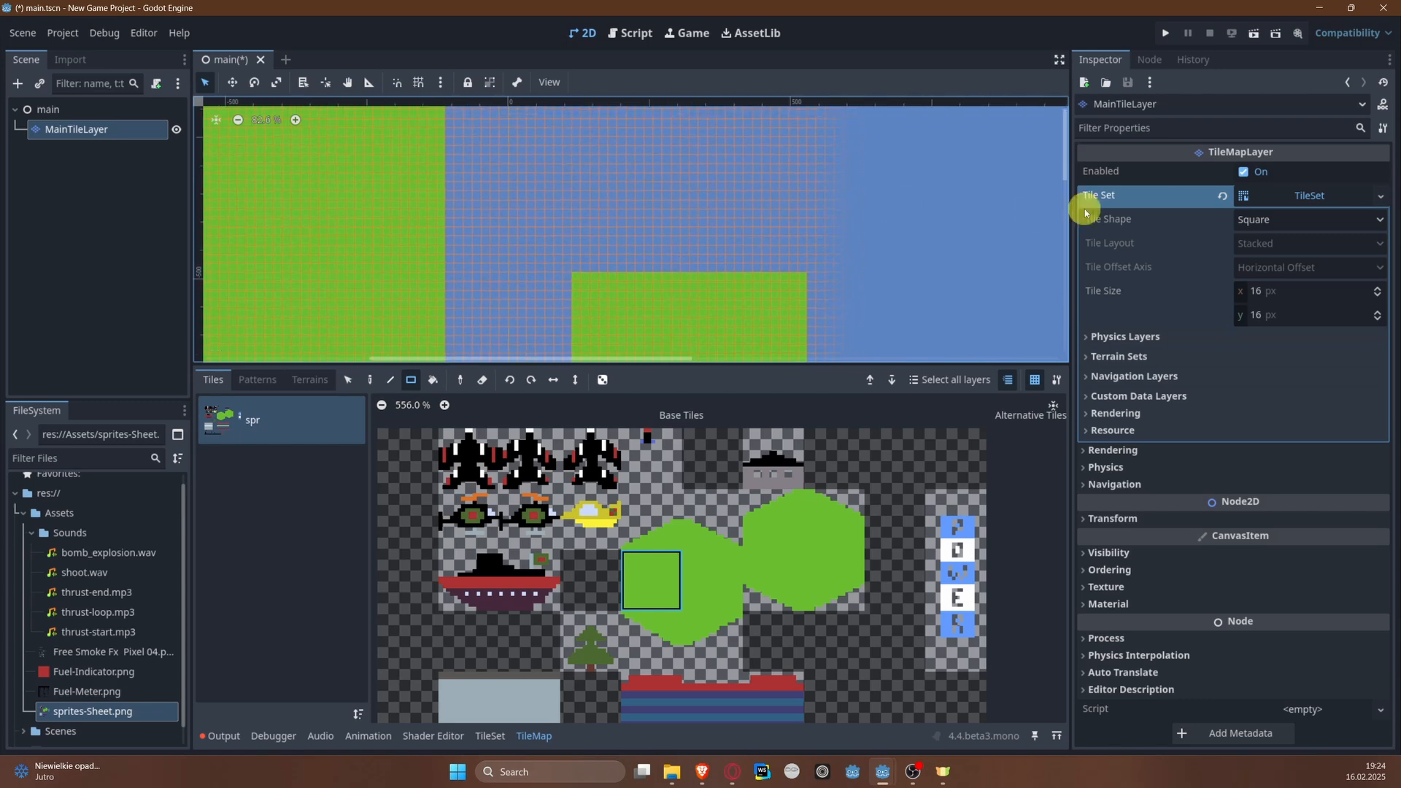
# Step: Erase rectangular sections about 12 tiles wide from the left riverbank's inner side to widen the river
pyautogui.scroll(-3, 712, 102)
pyautogui.hscroll(-2, 712, 102)
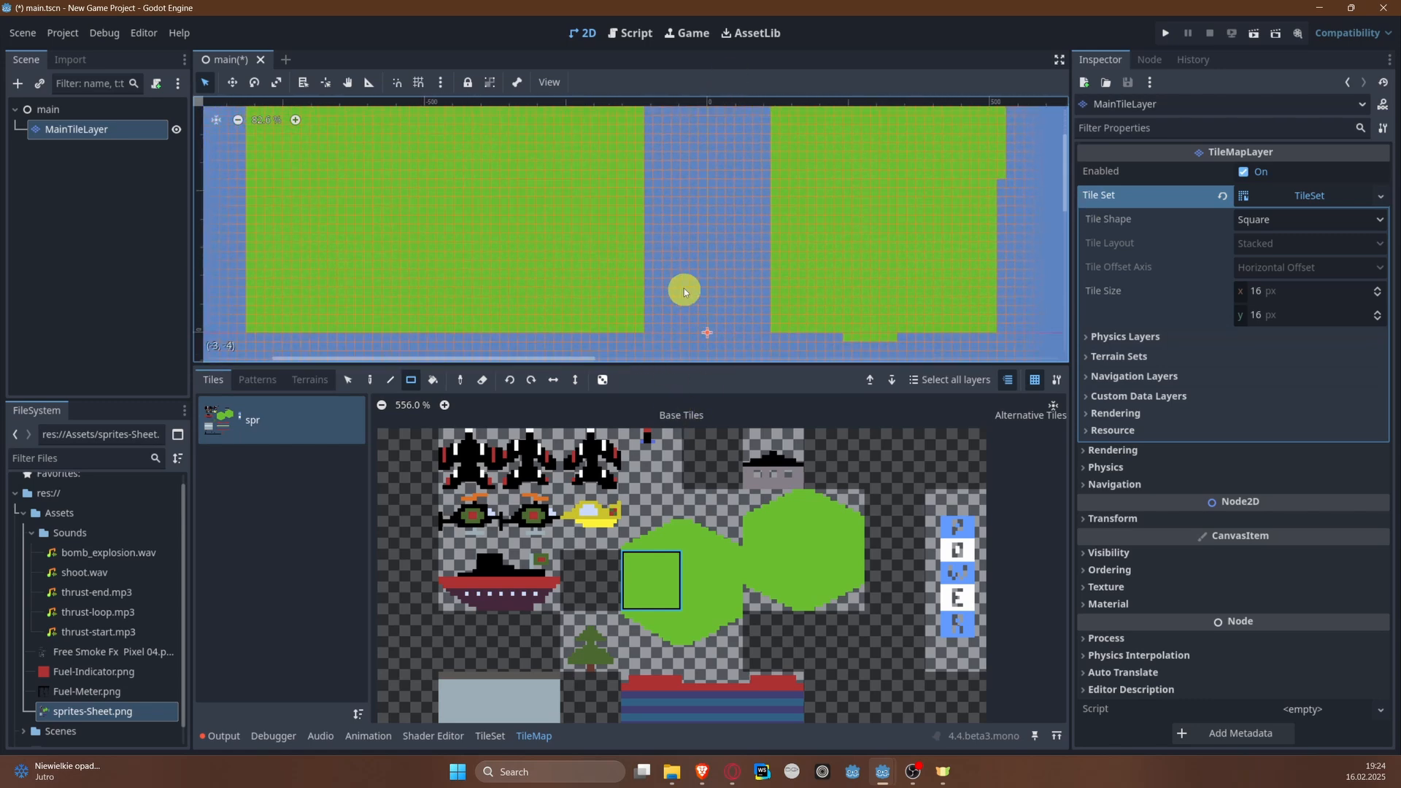
pyautogui.moveTo(658, 246)
pyautogui.mouseDown(button='right')
pyautogui.moveTo(557, 122)
pyautogui.moveTo(542, 74)
pyautogui.mouseUp(button='right')
pyautogui.moveTo(600, 221); pyautogui.dragTo(603, 337, button='middle')
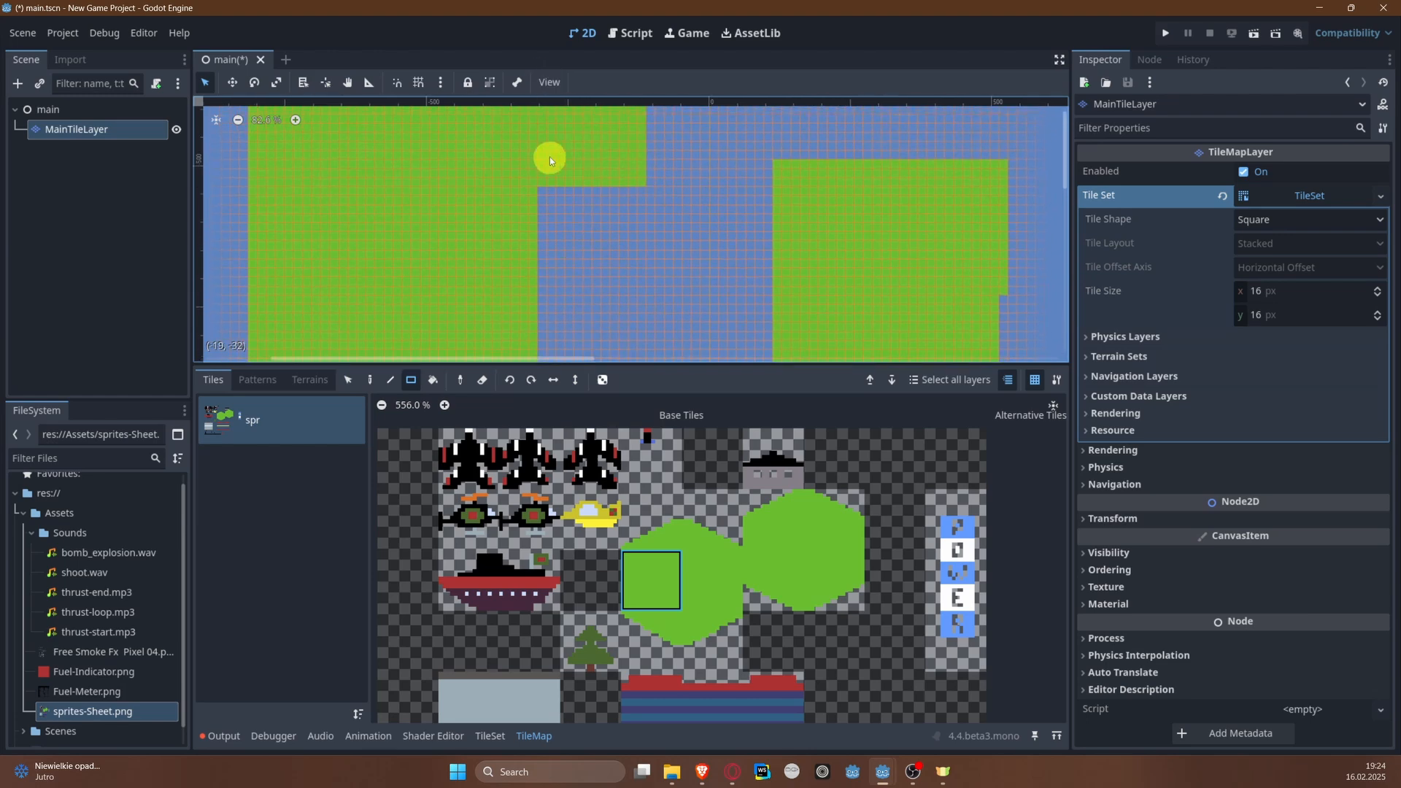
pyautogui.moveTo(535, 129); pyautogui.dragTo(706, 235, button='right')
pyautogui.moveTo(691, 220)
pyautogui.mouseDown(button='middle')
pyautogui.moveTo(621, 150)
pyautogui.moveTo(488, 238)
pyautogui.mouseUp(button='middle')
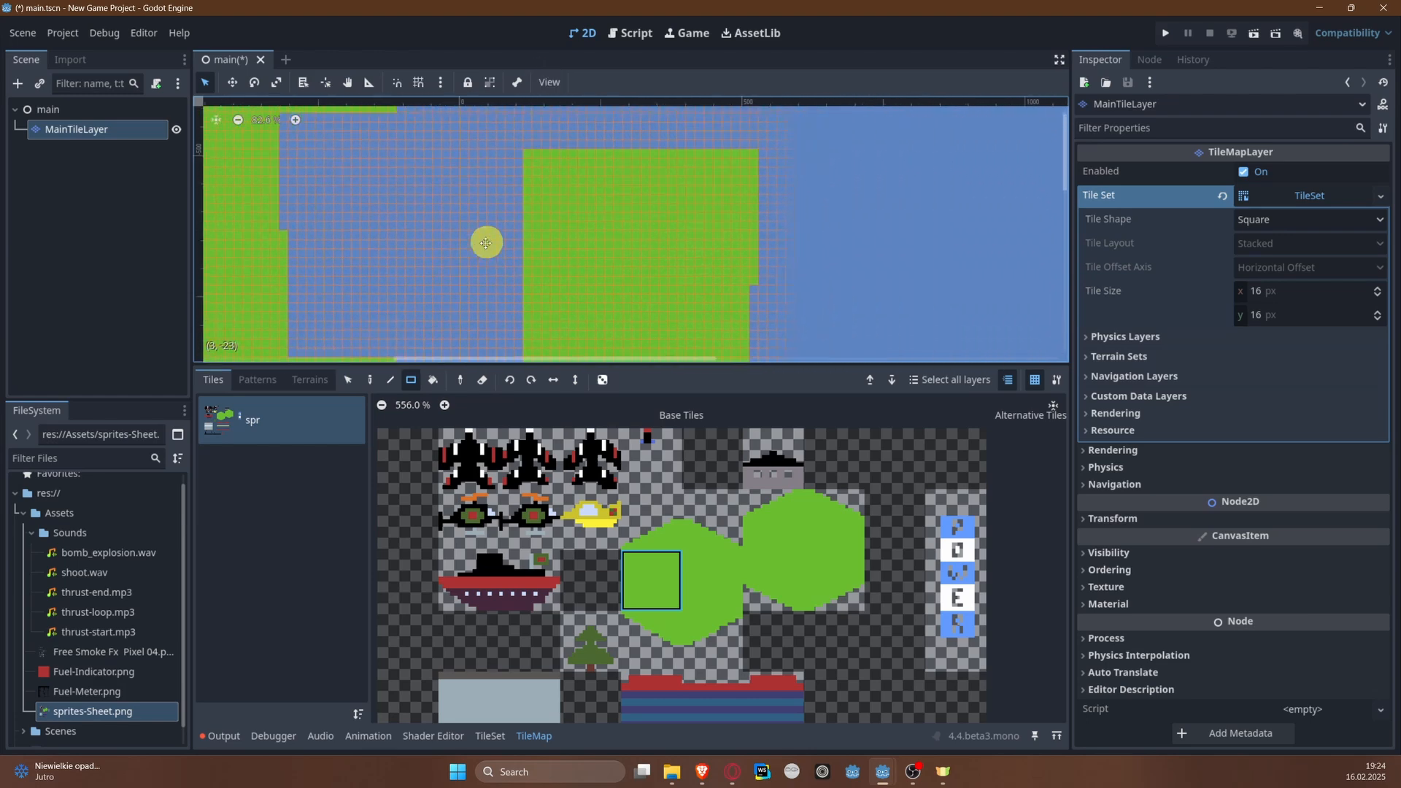
# Step: Erase rectangular sections from the right riverbank's inner side to widen the river there too
pyautogui.moveTo(513, 142); pyautogui.dragTo(664, 355)
pyautogui.moveTo(664, 355); pyautogui.dragTo(662, 353, button='right')
pyautogui.moveTo(509, 194); pyautogui.dragTo(651, 263, button='middle')
pyautogui.moveTo(435, 179); pyautogui.dragTo(413, 303)
pyautogui.moveTo(440, 203); pyautogui.dragTo(432, 185, button='right')
pyautogui.moveTo(607, 188)
pyautogui.mouseDown(button='middle')
pyautogui.moveTo(396, 144)
pyautogui.moveTo(322, 314)
pyautogui.mouseUp(button='middle')
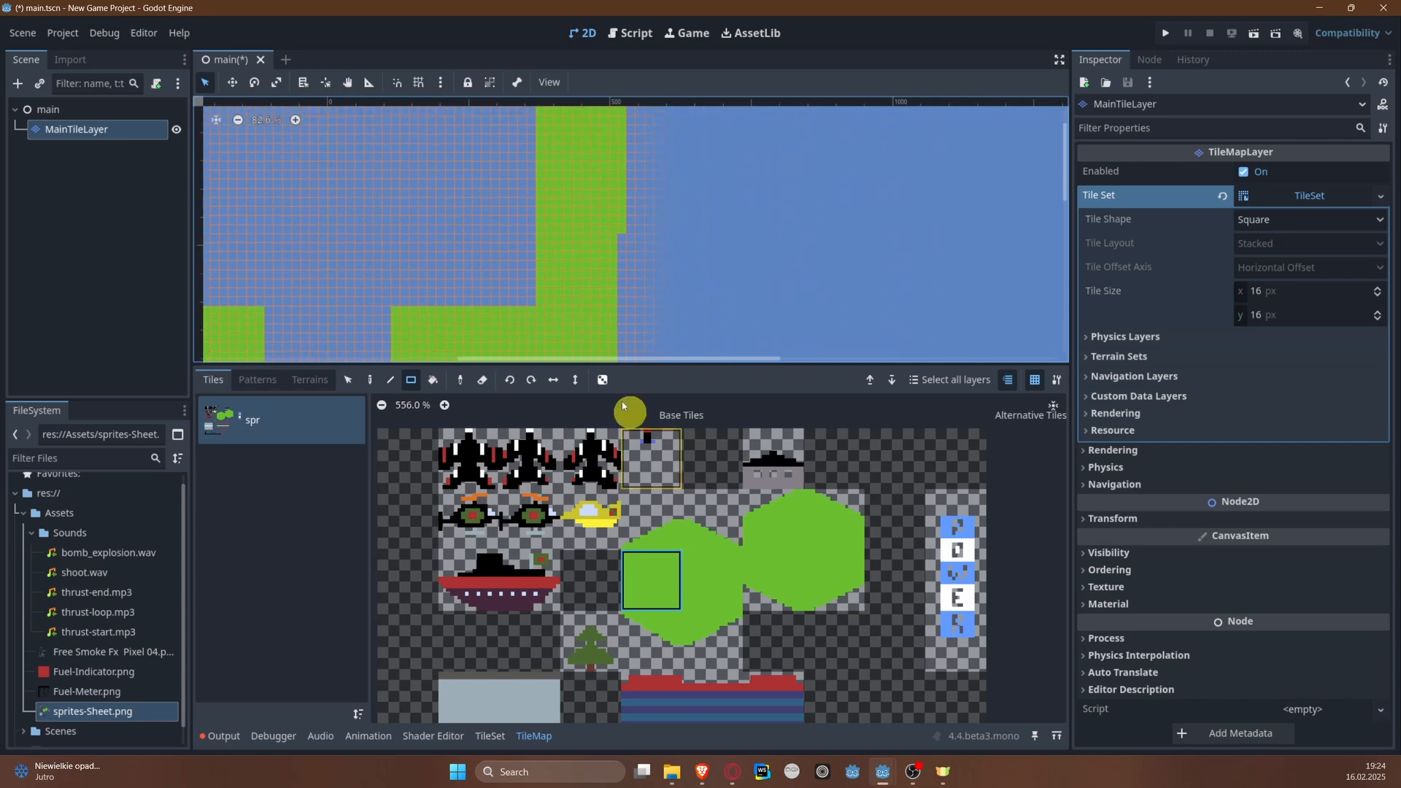
# Step: Extend the right riverbank outward and upward with filled green rectangles and trim its inner edge into a straight line
pyautogui.moveTo(658, 274); pyautogui.dragTo(517, 227, button='middle')
pyautogui.moveTo(482, 182)
pyautogui.mouseDown()
pyautogui.moveTo(500, 231)
pyautogui.moveTo(652, 342)
pyautogui.moveTo(682, 322)
pyautogui.moveTo(708, 332)
pyautogui.mouseUp()
pyautogui.scroll(5, 686, 292)
pyautogui.hscroll(-2, 686, 291)
pyautogui.moveTo(520, 174); pyautogui.dragTo(766, 332)
pyautogui.scroll(3, 701, 263)
pyautogui.hscroll(-3, 700, 263)
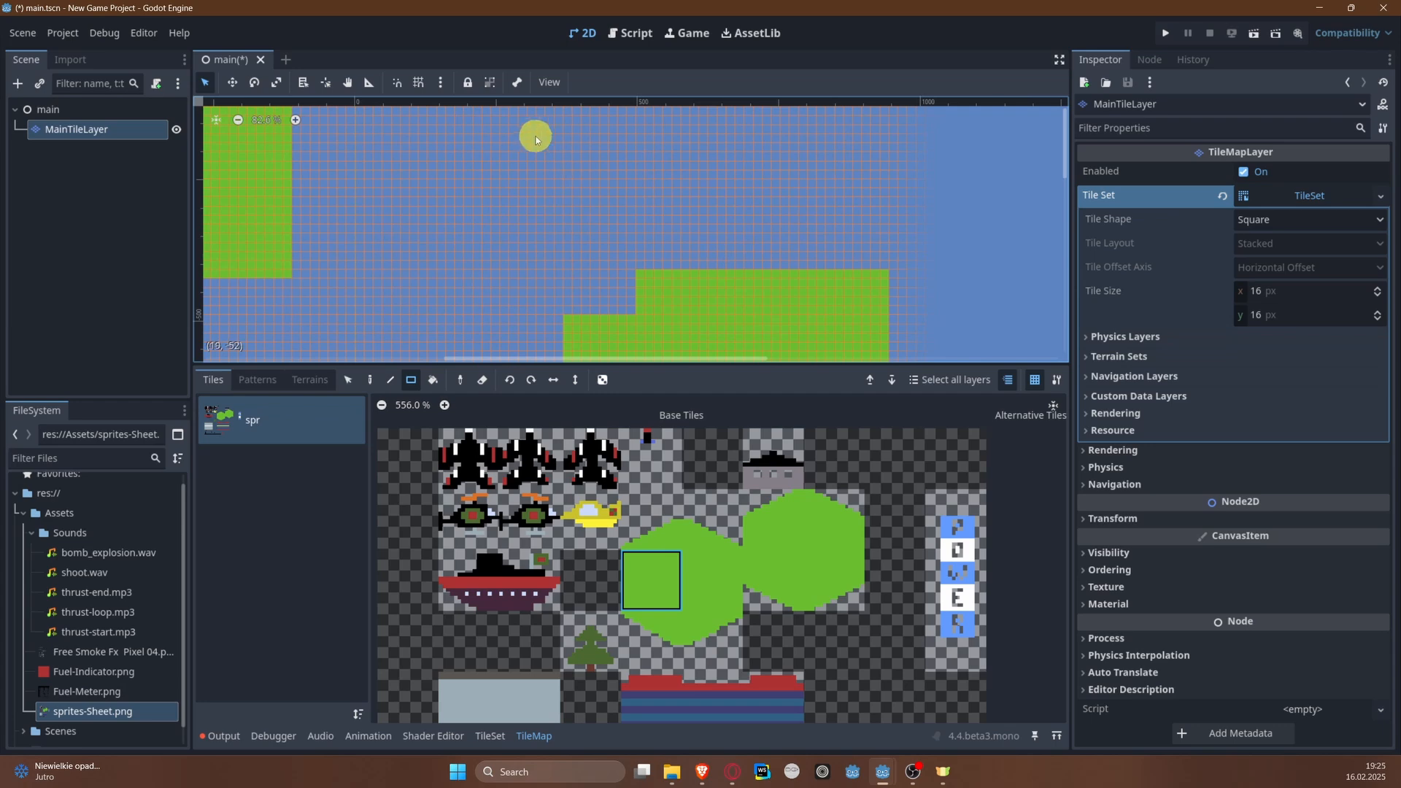
pyautogui.moveTo(536, 137); pyautogui.dragTo(877, 314)
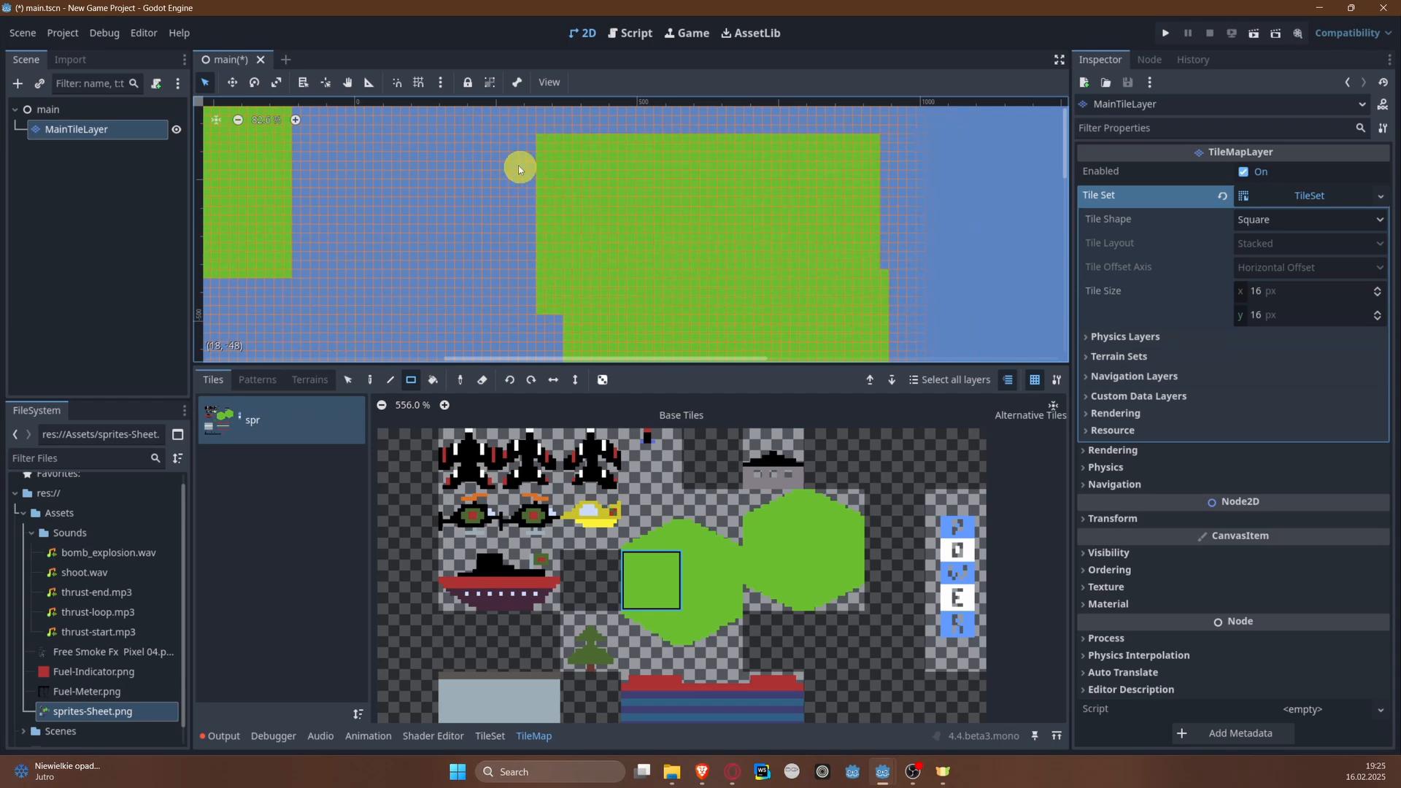
pyautogui.moveTo(538, 135)
pyautogui.mouseDown(button='right')
pyautogui.moveTo(554, 178)
pyautogui.moveTo(558, 343)
pyautogui.mouseUp(button='right')
# Step: Erase the upper section protruding from the left riverbank's inner side, about 12 tiles wide
pyautogui.moveTo(496, 224)
pyautogui.mouseDown(button='middle')
pyautogui.moveTo(705, 300)
pyautogui.moveTo(725, 257)
pyautogui.moveTo(755, 265)
pyautogui.mouseUp(button='middle')
pyautogui.moveTo(574, 161)
pyautogui.mouseDown(button='right')
pyautogui.moveTo(484, 325)
pyautogui.moveTo(450, 326)
pyautogui.mouseUp(button='right')
pyautogui.moveTo(725, 260)
pyautogui.mouseDown(button='right')
pyautogui.moveTo(559, 303)
pyautogui.moveTo(686, 235)
pyautogui.mouseUp(button='right')
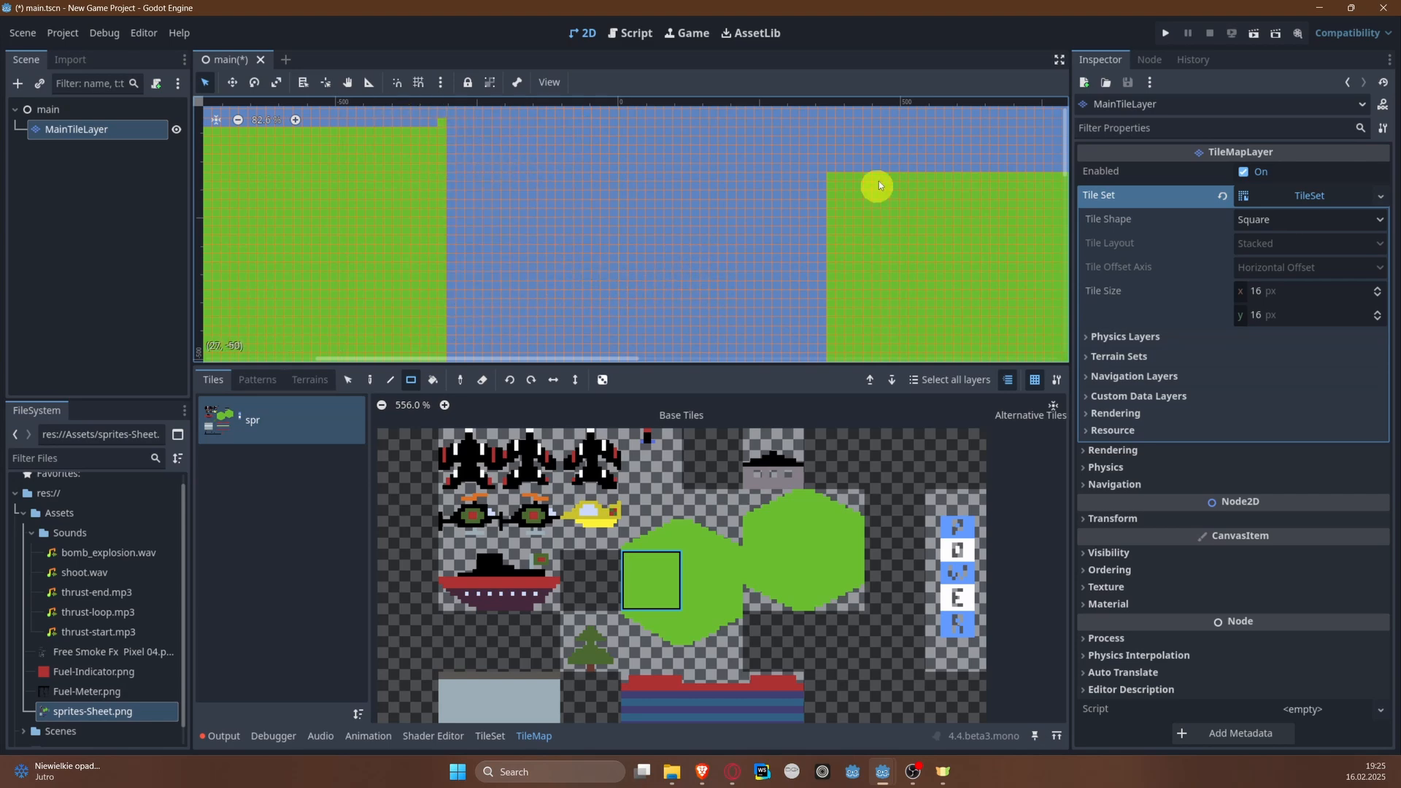
# Step: Extend the right riverbank's upper end with another filled green rectangle and fill the erased strip inside it
pyautogui.moveTo(836, 134)
pyautogui.mouseDown()
pyautogui.moveTo(947, 187)
pyautogui.moveTo(1040, 198)
pyautogui.mouseUp()
pyautogui.moveTo(1037, 198)
pyautogui.mouseDown(button='right')
pyautogui.moveTo(839, 220)
pyautogui.moveTo(922, 212)
pyautogui.mouseUp(button='right')
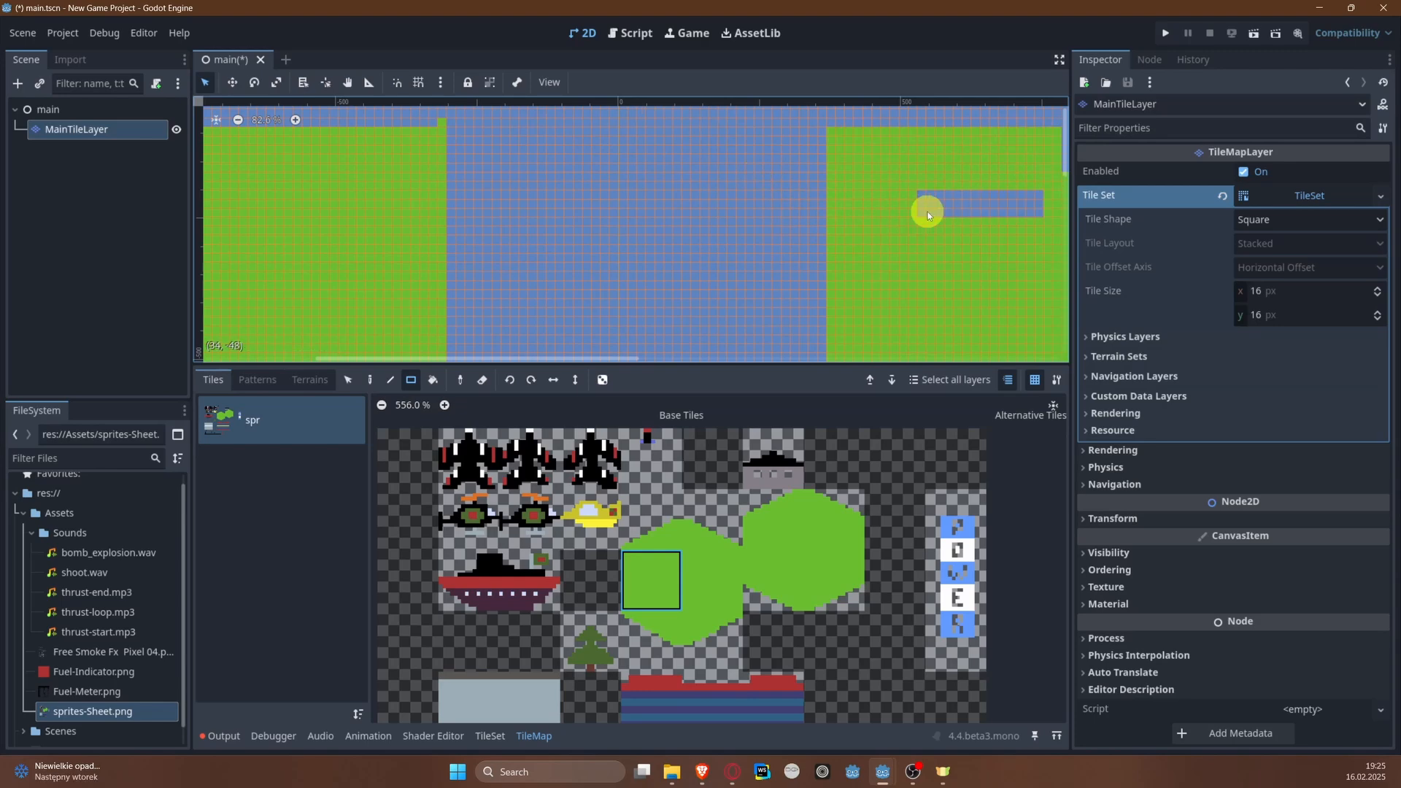
pyautogui.moveTo(901, 169)
pyautogui.mouseDown()
pyautogui.moveTo(1025, 252)
pyautogui.moveTo(1045, 241)
pyautogui.mouseUp()
pyautogui.moveTo(667, 193); pyautogui.dragTo(617, 159, button='middle')
pyautogui.scroll(-2, 745, 278)
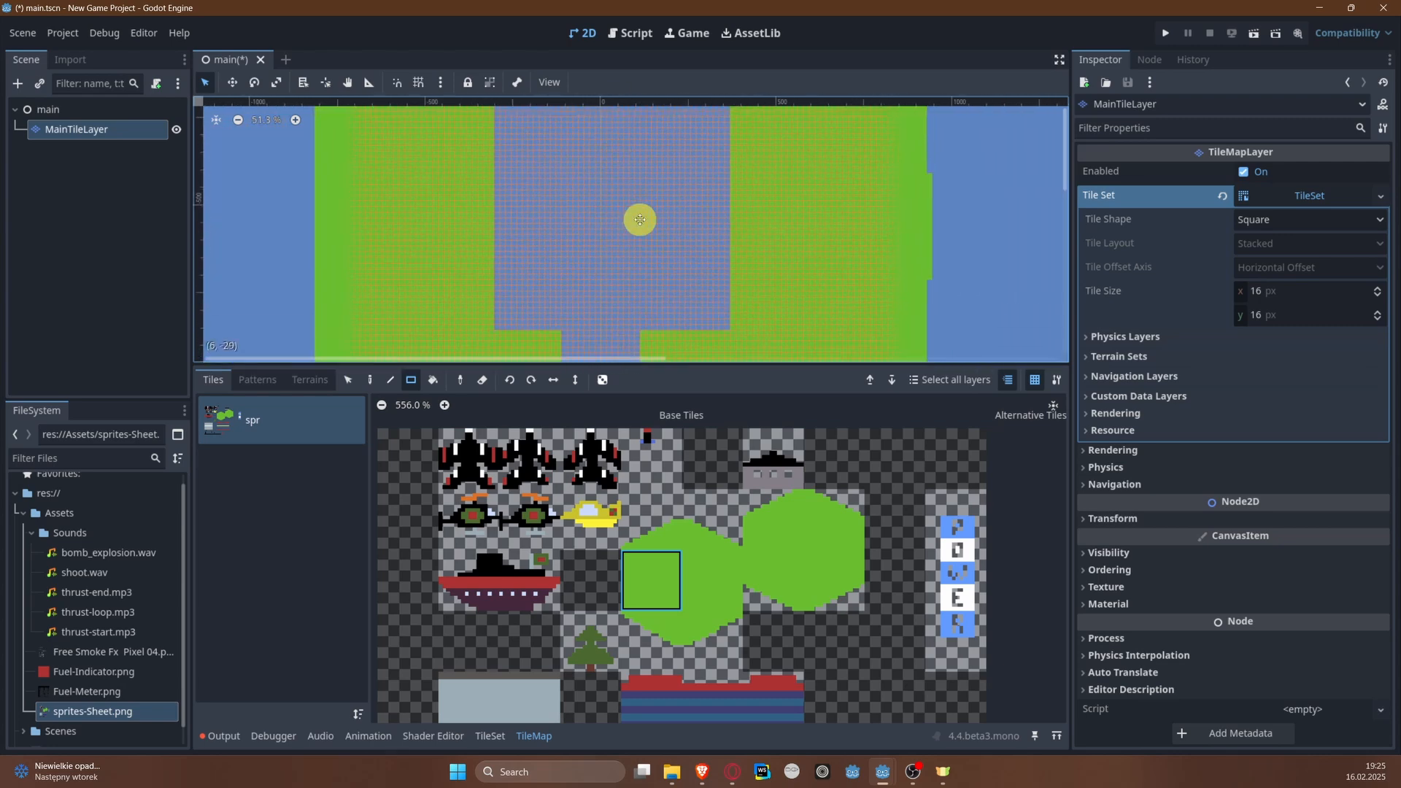
pyautogui.moveTo(640, 225); pyautogui.dragTo(616, 186, button='middle')
pyautogui.scroll(2, 591, 240)
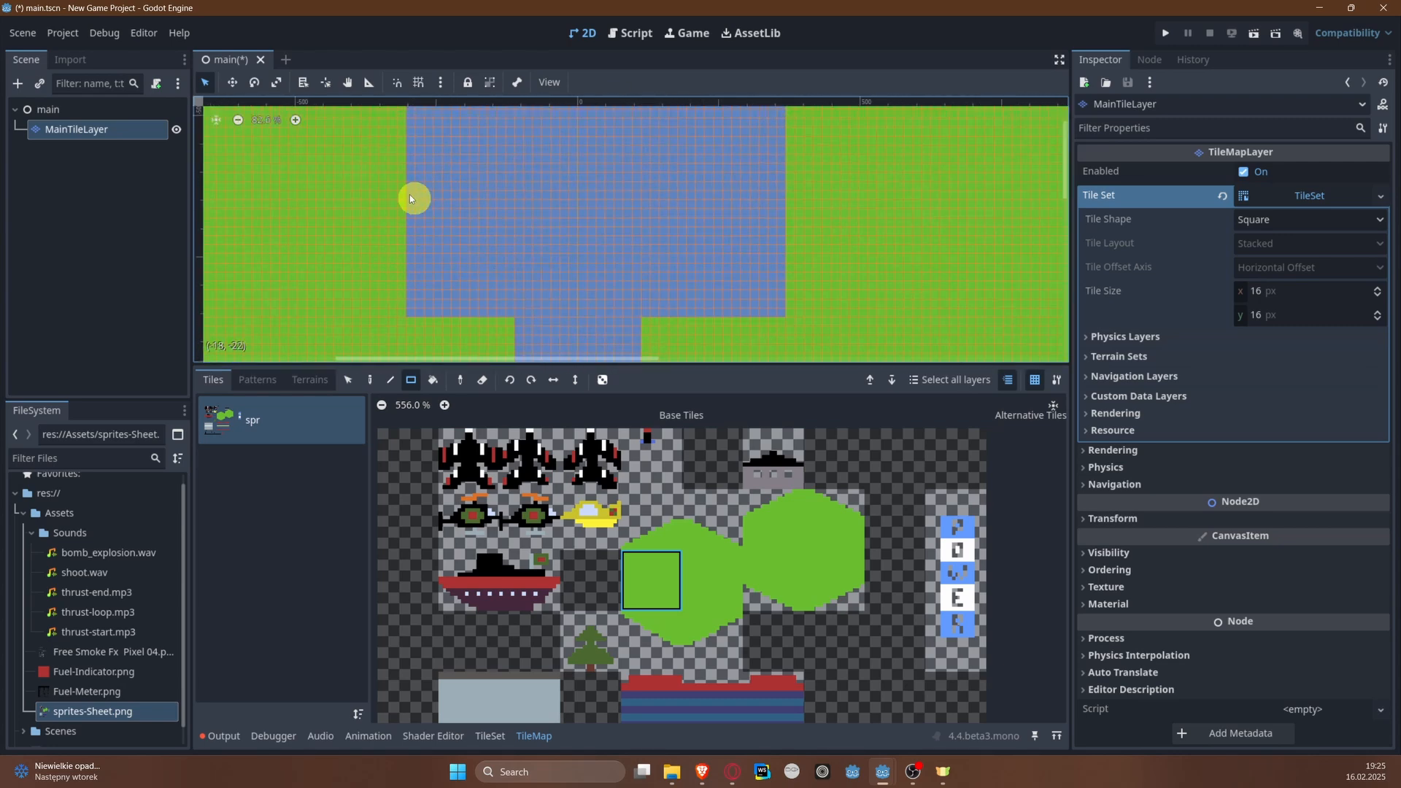
# Step: Place the second hexagon's upper-right slope tile in the wide river near the left bank, with the first hexagon's shallow slope tile diagonally up-left of it
pyautogui.click(714, 540)
pyautogui.scroll(3, 496, 270)
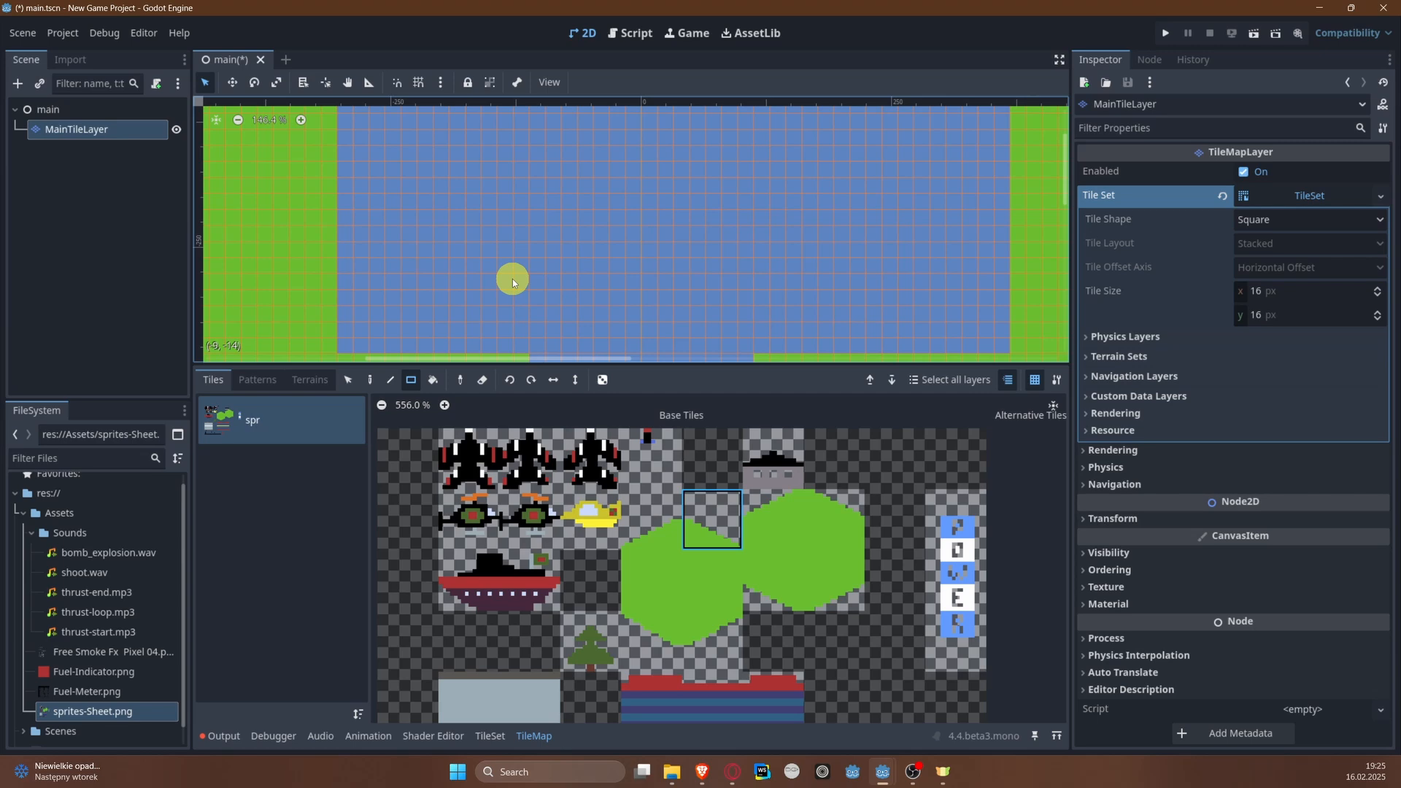
pyautogui.click(817, 522)
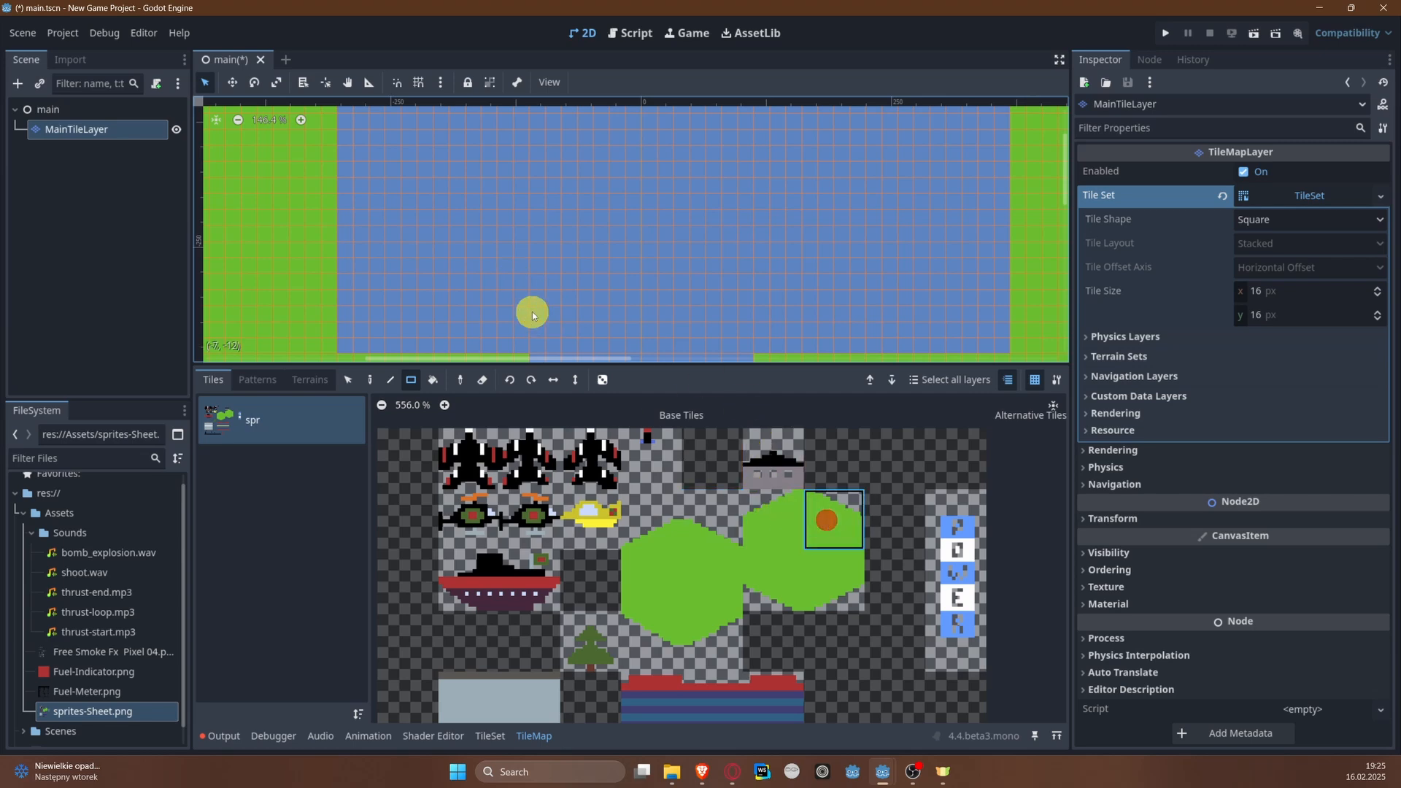
pyautogui.click(506, 281)
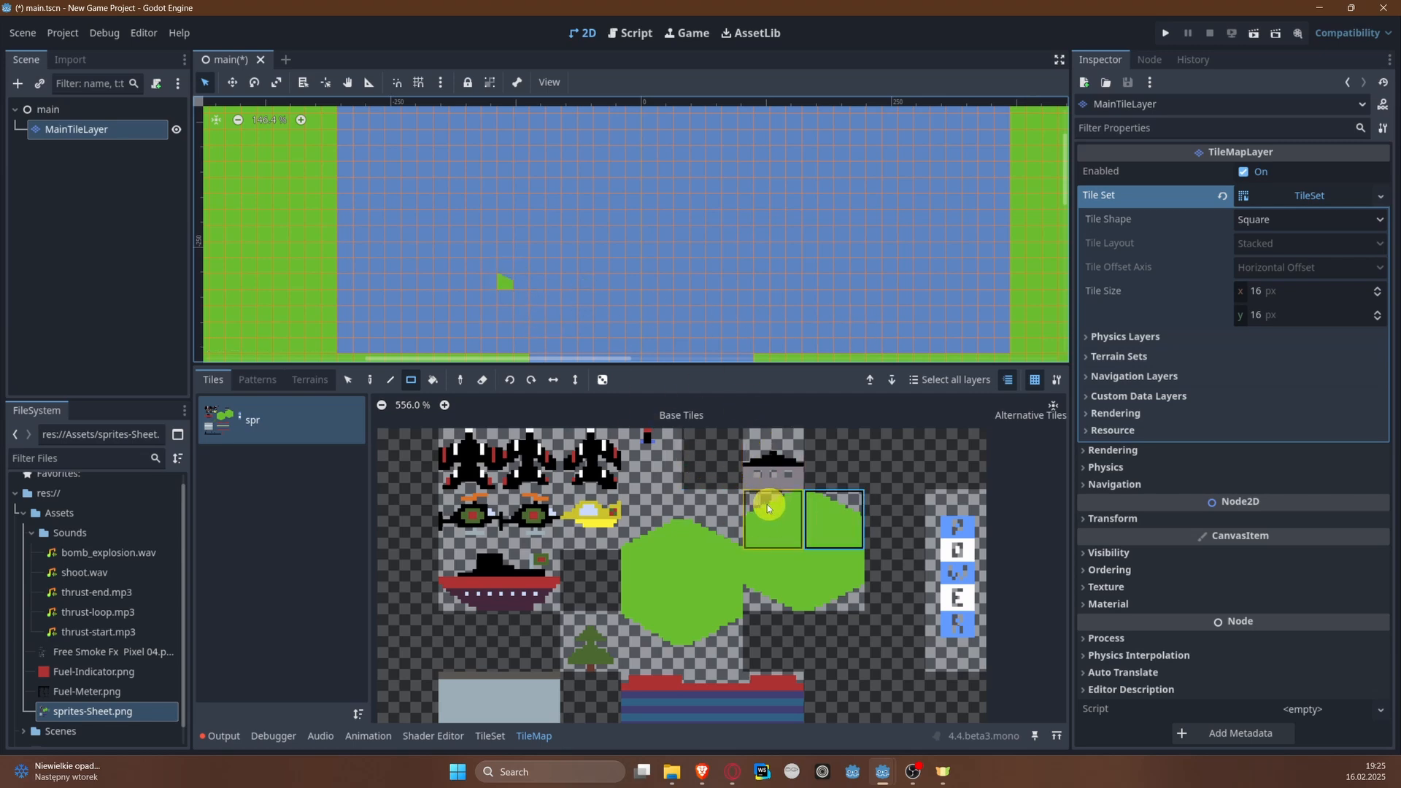
pyautogui.click(698, 528)
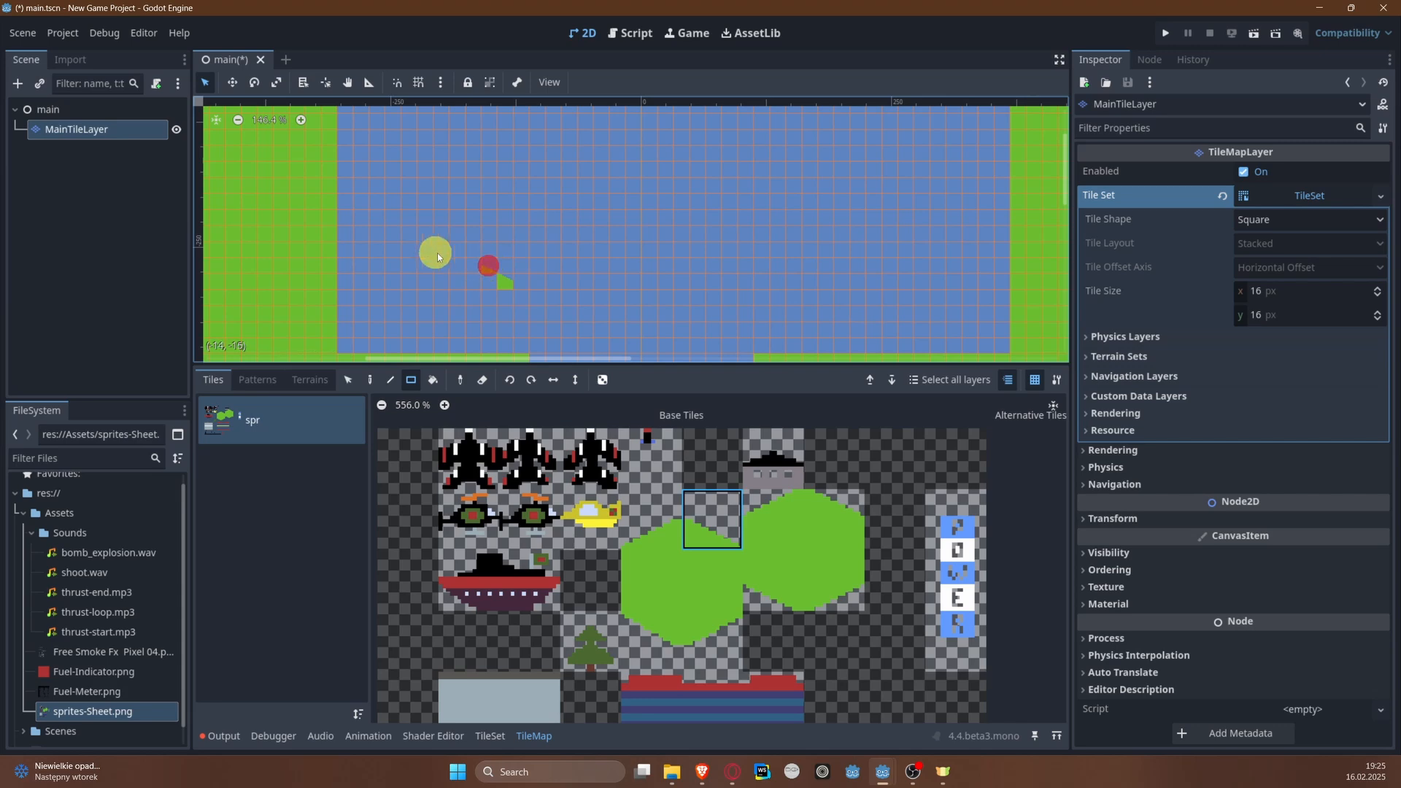
pyautogui.scroll(5, 436, 253)
pyautogui.rightClick(459, 262)
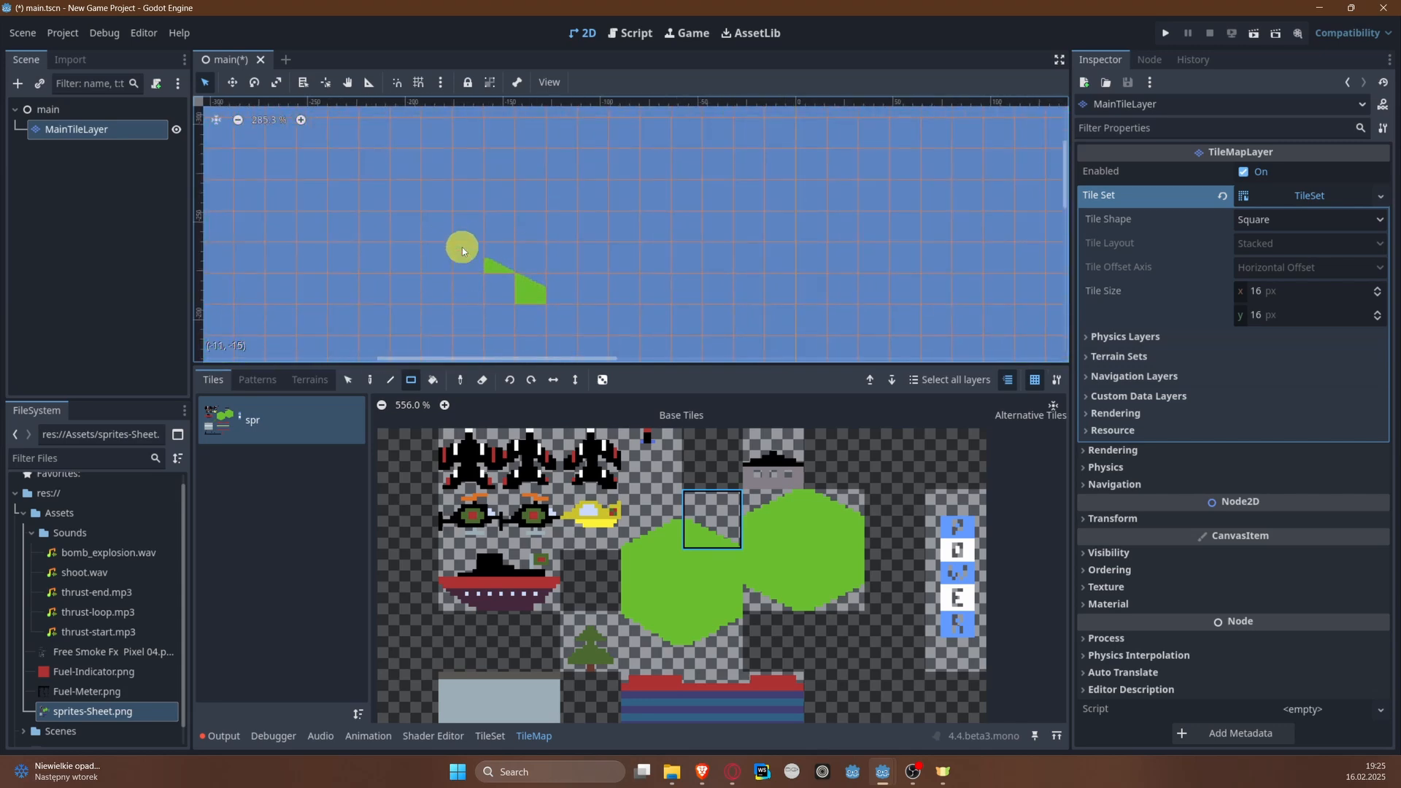
# Step: Add another second-hexagon upper-right slope tile at the diagonal's upper end and repaint the cell beside it with the shallow slope tile
pyautogui.moveTo(832, 514); pyautogui.dragTo(773, 459)
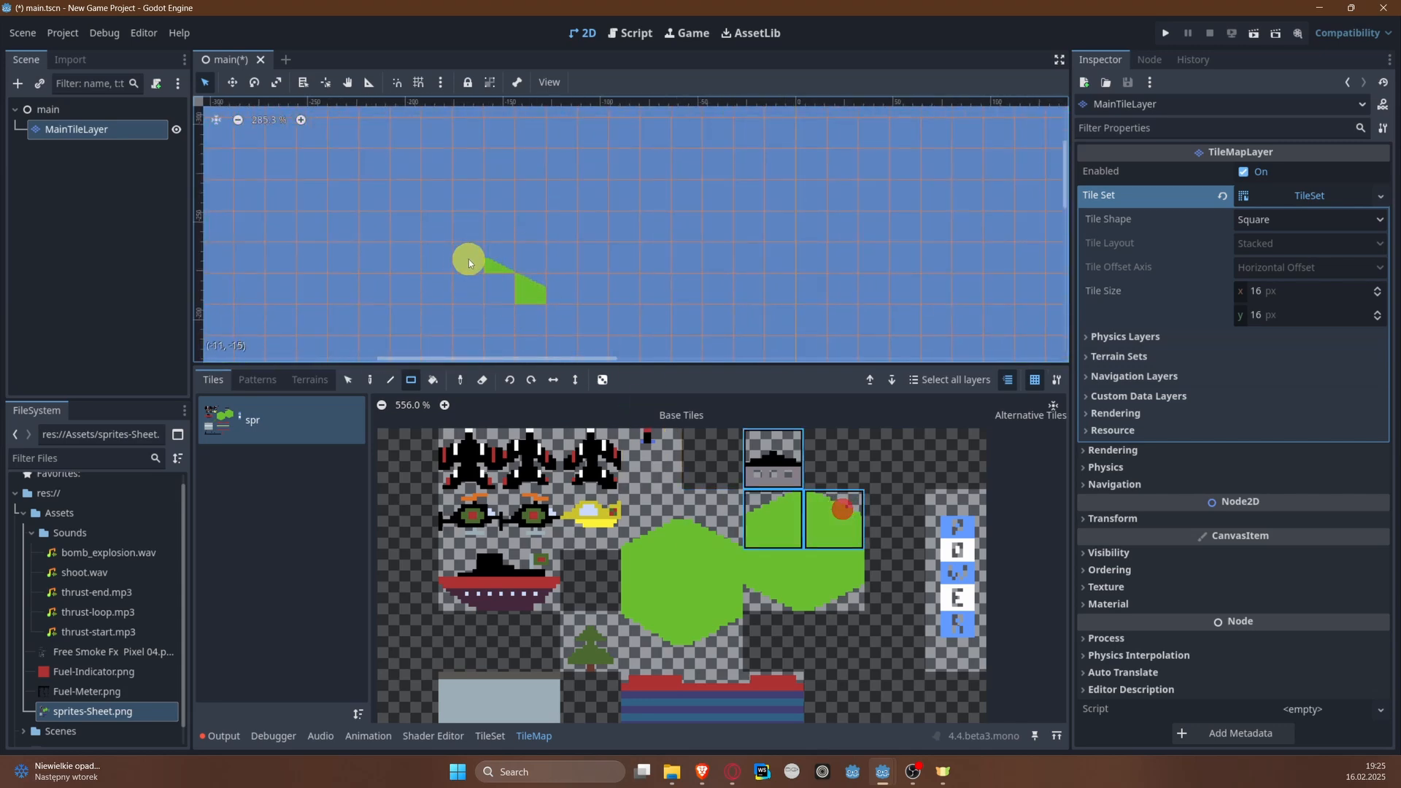
pyautogui.click(494, 264)
pyautogui.click(838, 508)
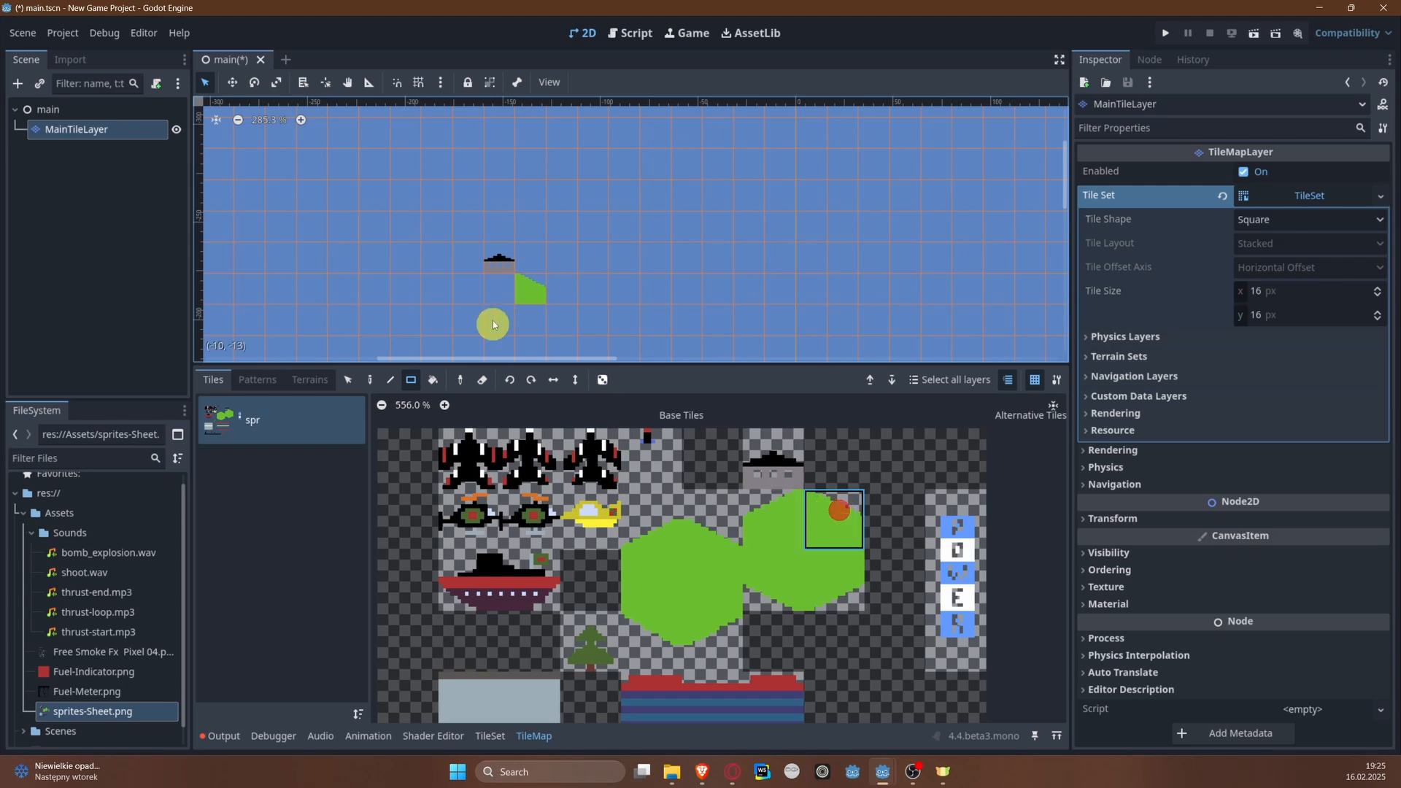
pyautogui.click(495, 271)
pyautogui.hotkey('ctrl', 'z')
pyautogui.click(470, 263)
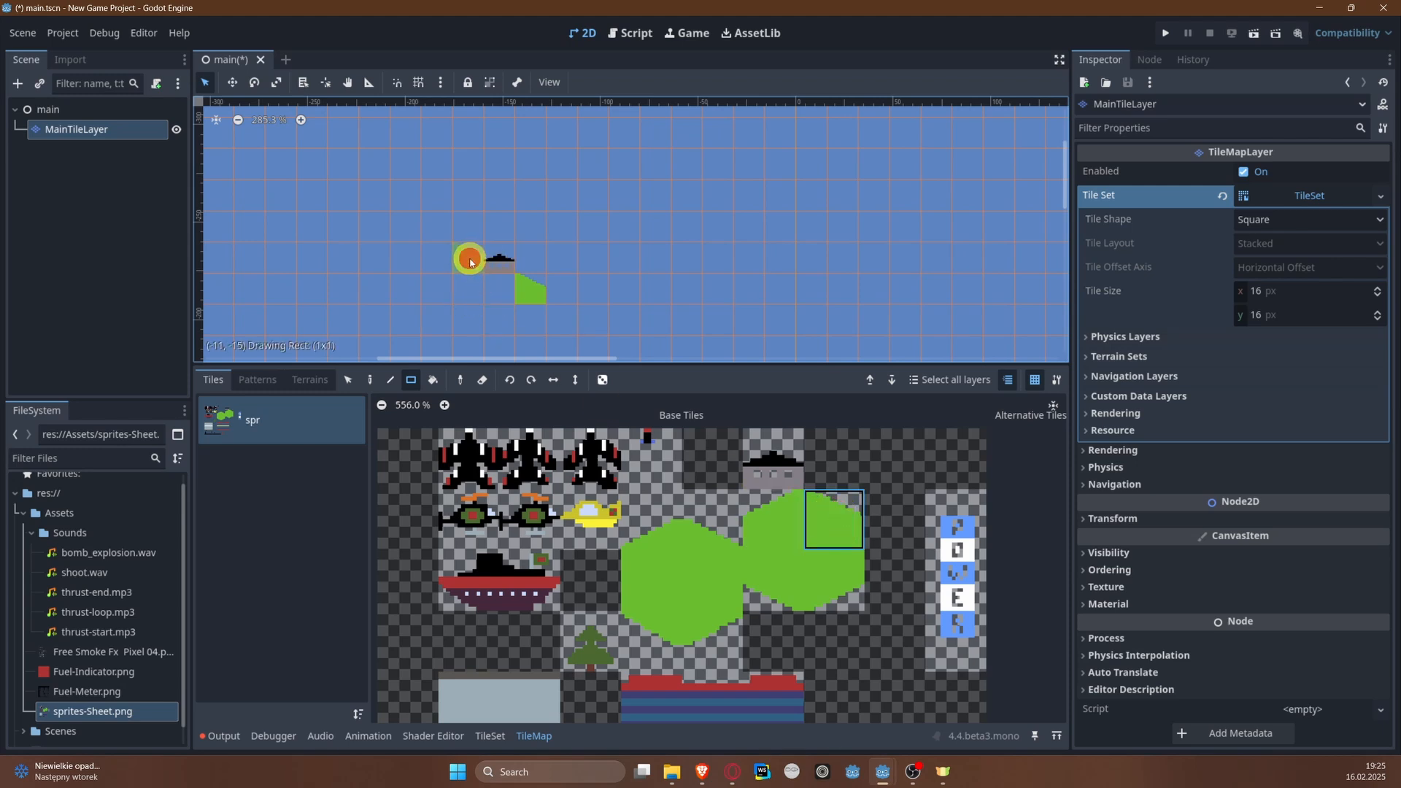
pyautogui.click(703, 532)
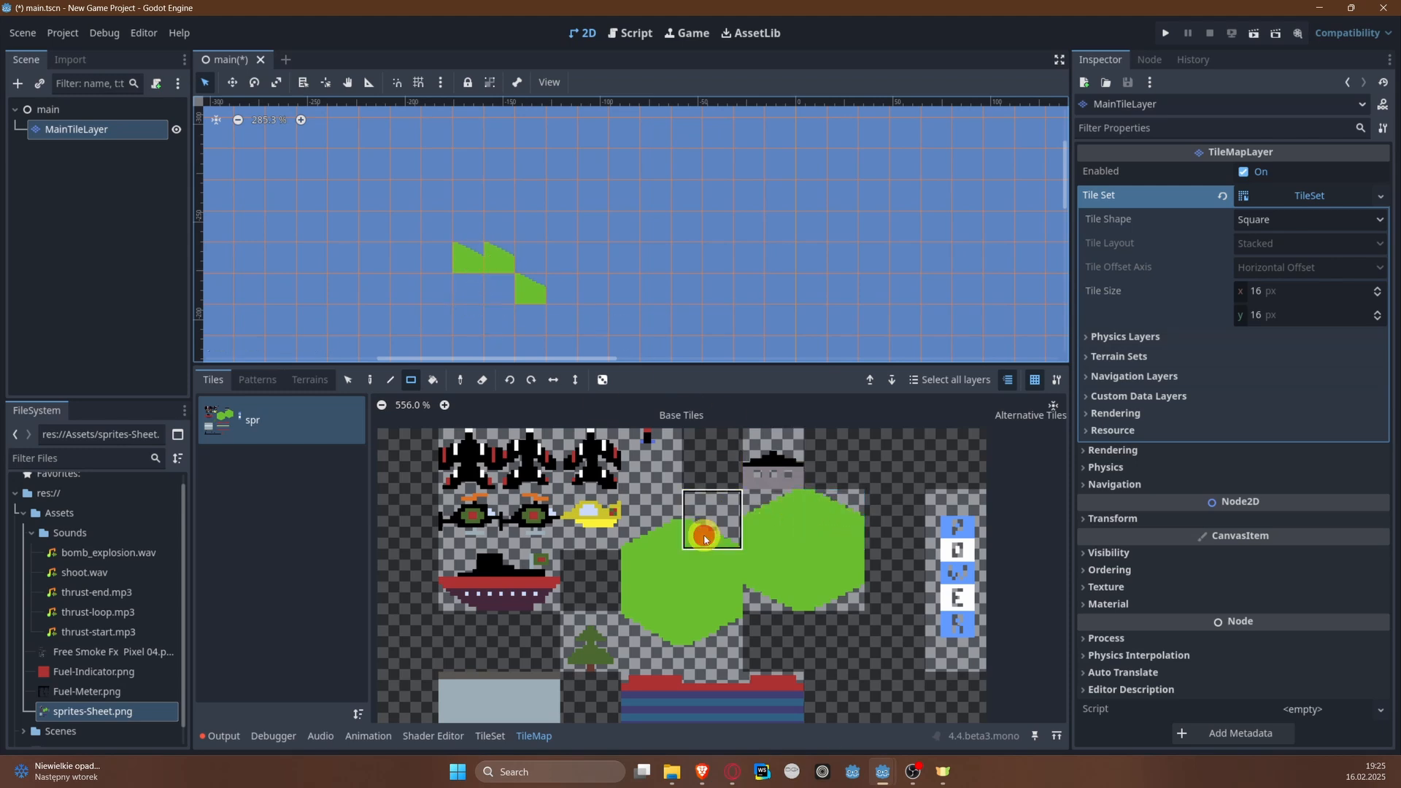
pyautogui.click(504, 264)
# Step: Continue the diagonal one step further up toward the left bank with one more pair of upper-right and shallow slope tiles
pyautogui.click(766, 528)
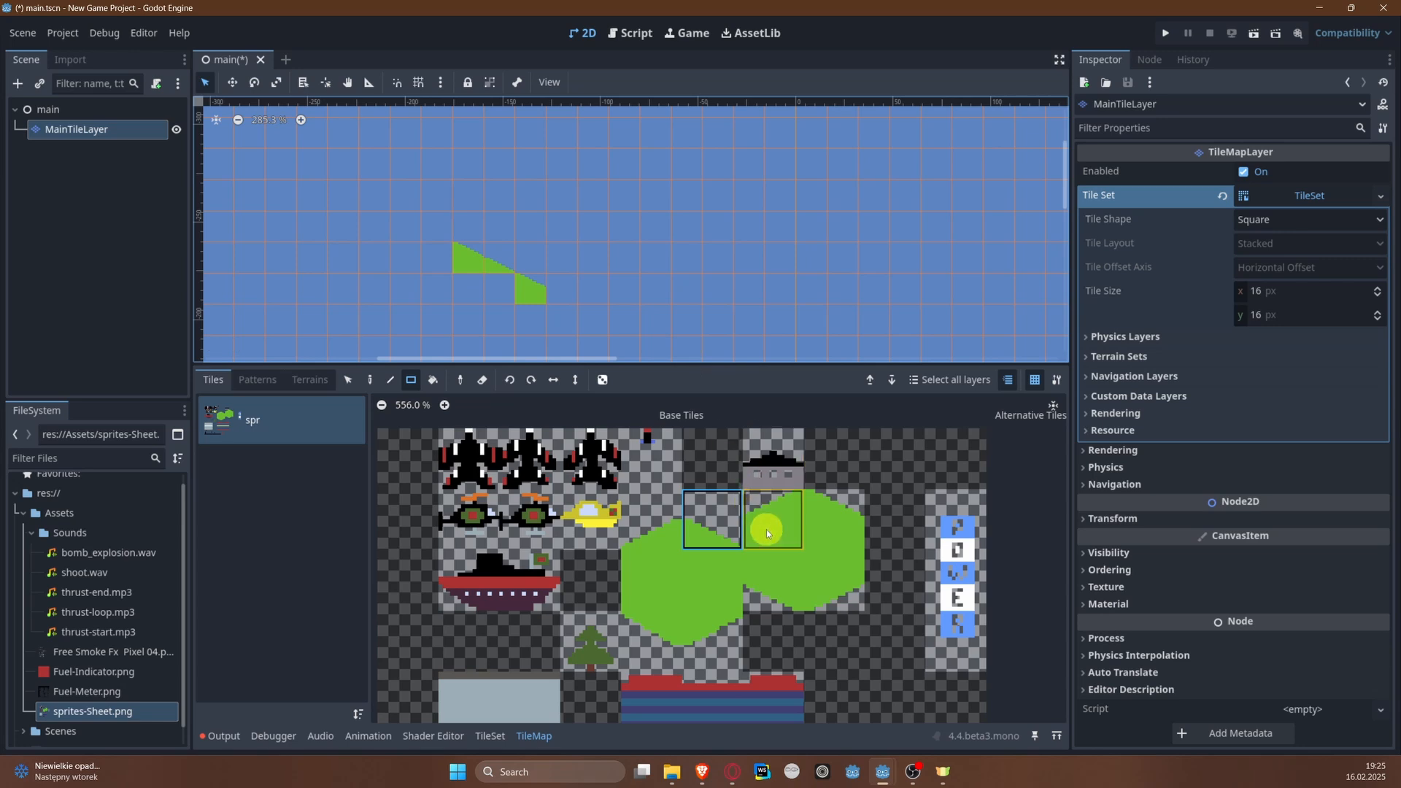
pyautogui.click(844, 524)
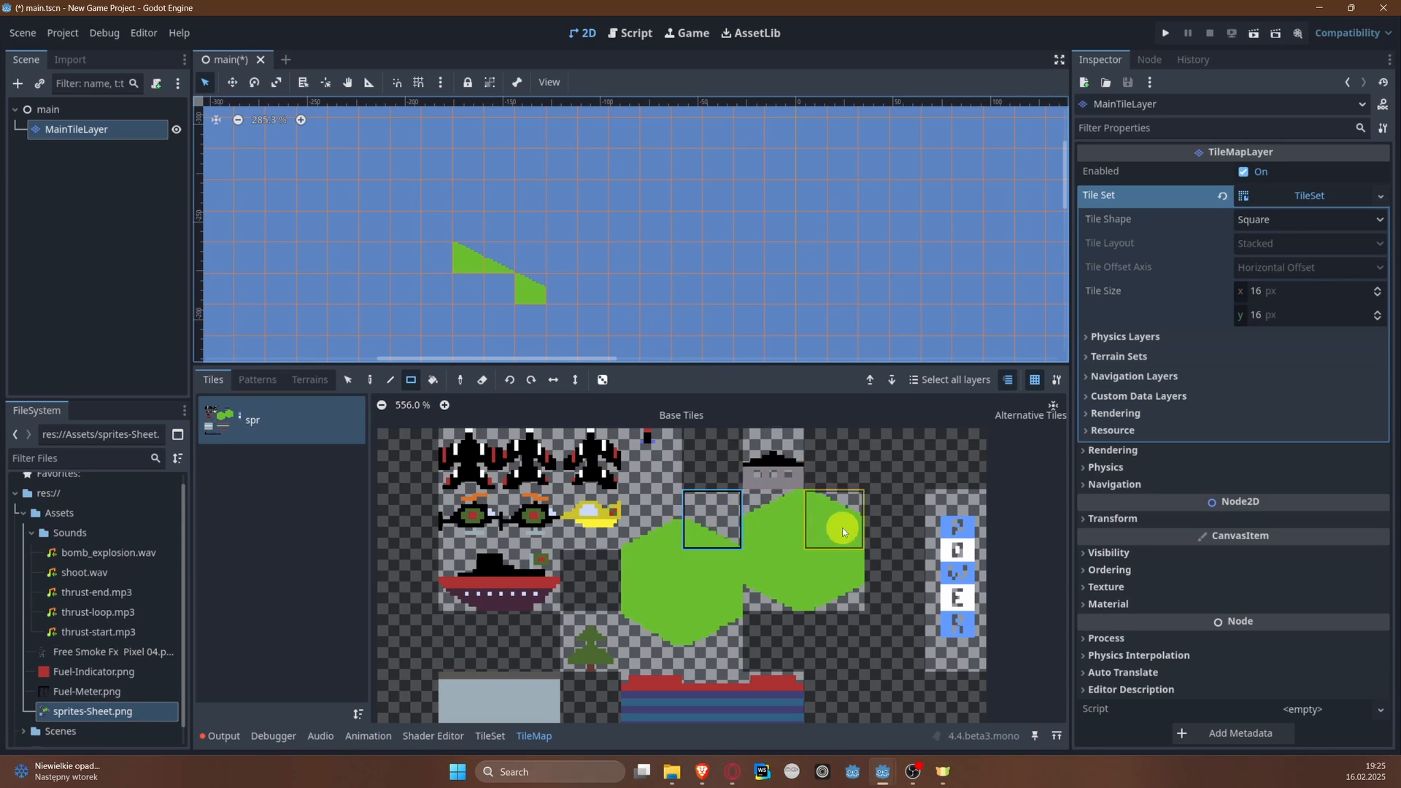
pyautogui.click(405, 234)
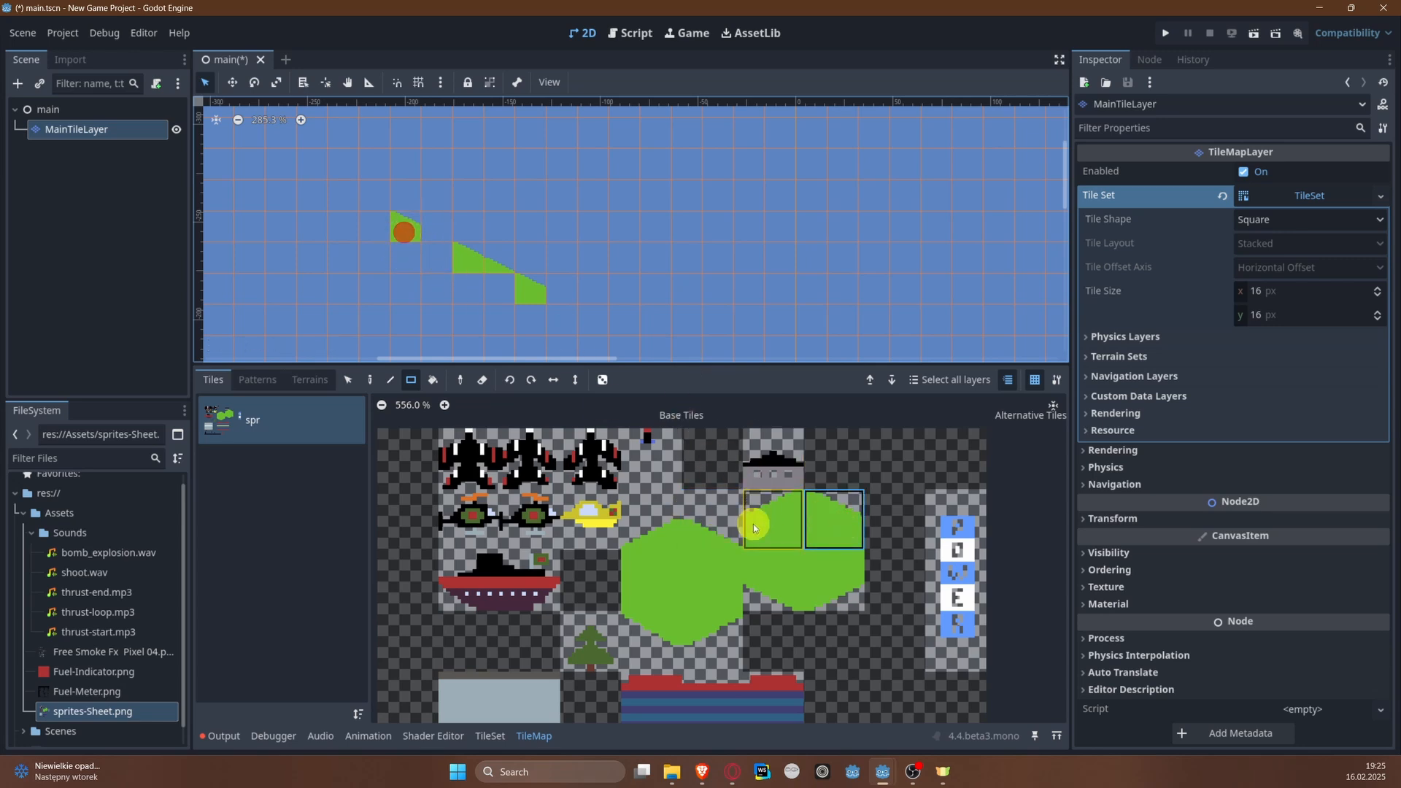
pyautogui.click(721, 540)
pyautogui.moveTo(346, 259); pyautogui.dragTo(418, 224, button='middle')
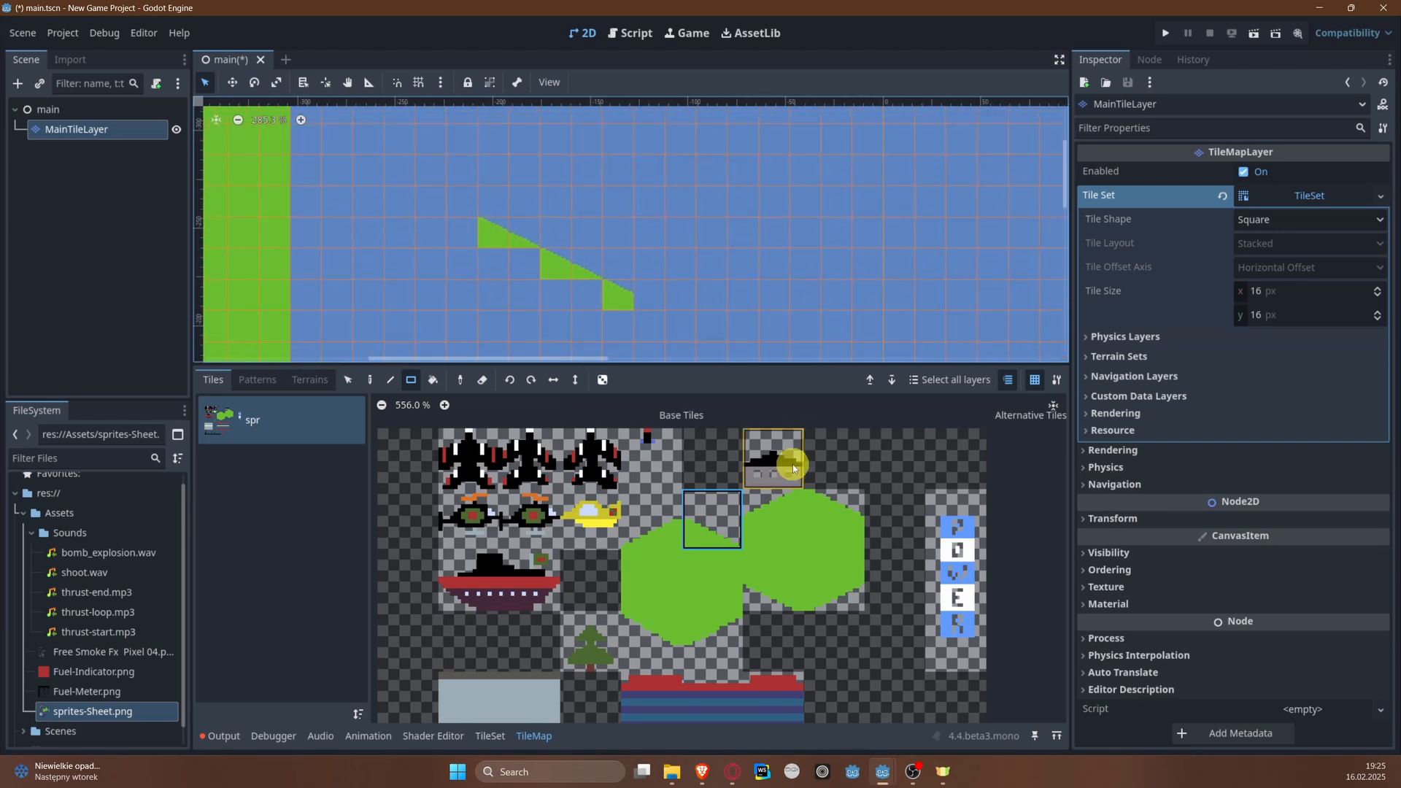
# Step: Fill an area of 11 by 4 tiles between the diagonal's lower end and the left bank with solid green tiles
pyautogui.click(685, 584)
pyautogui.moveTo(479, 319); pyautogui.dragTo(510, 197, button='middle')
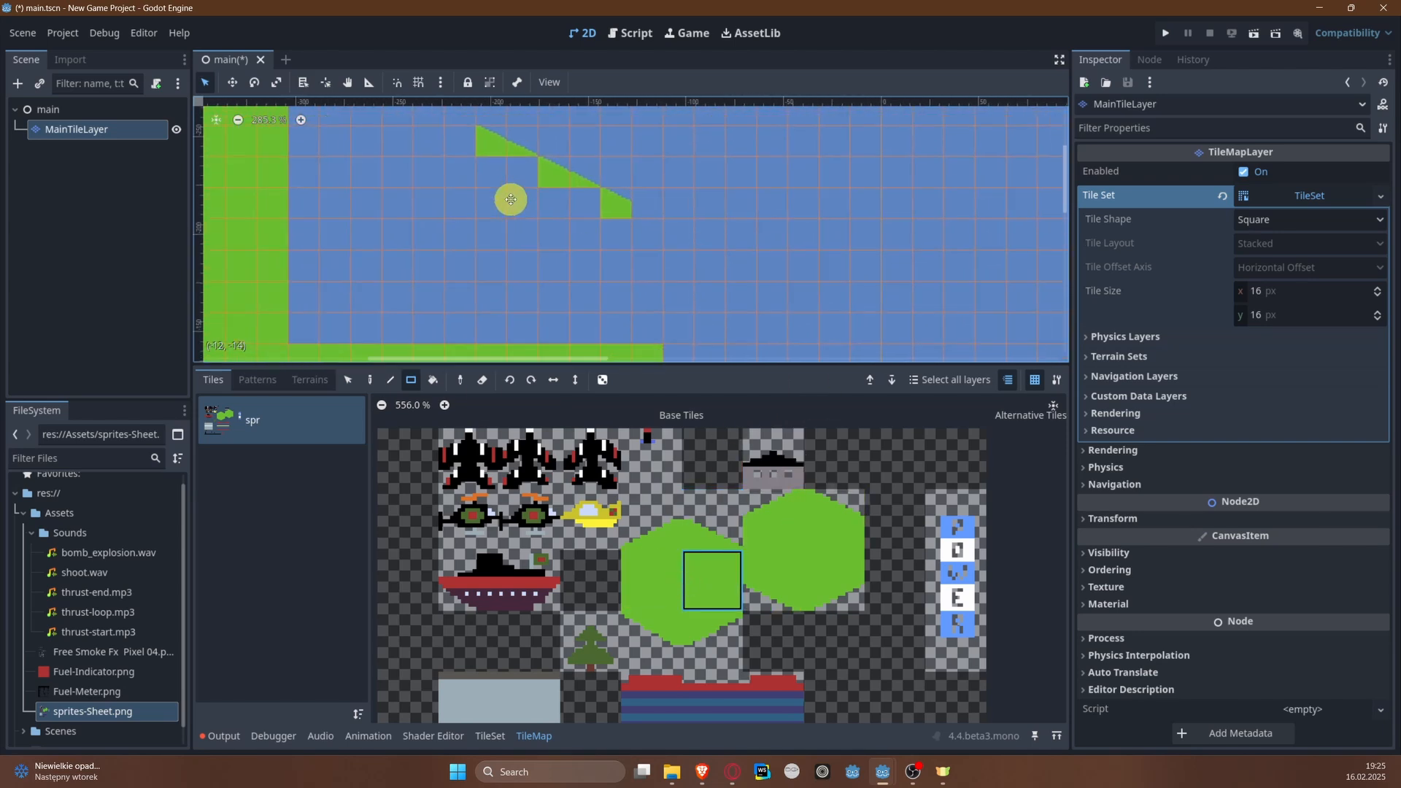
pyautogui.moveTo(614, 221); pyautogui.dragTo(290, 345)
# Step: Add the first hexagon's shallow slope tile at the diagonal's lower end and fill the column beneath it with solid green tiles
pyautogui.click(715, 529)
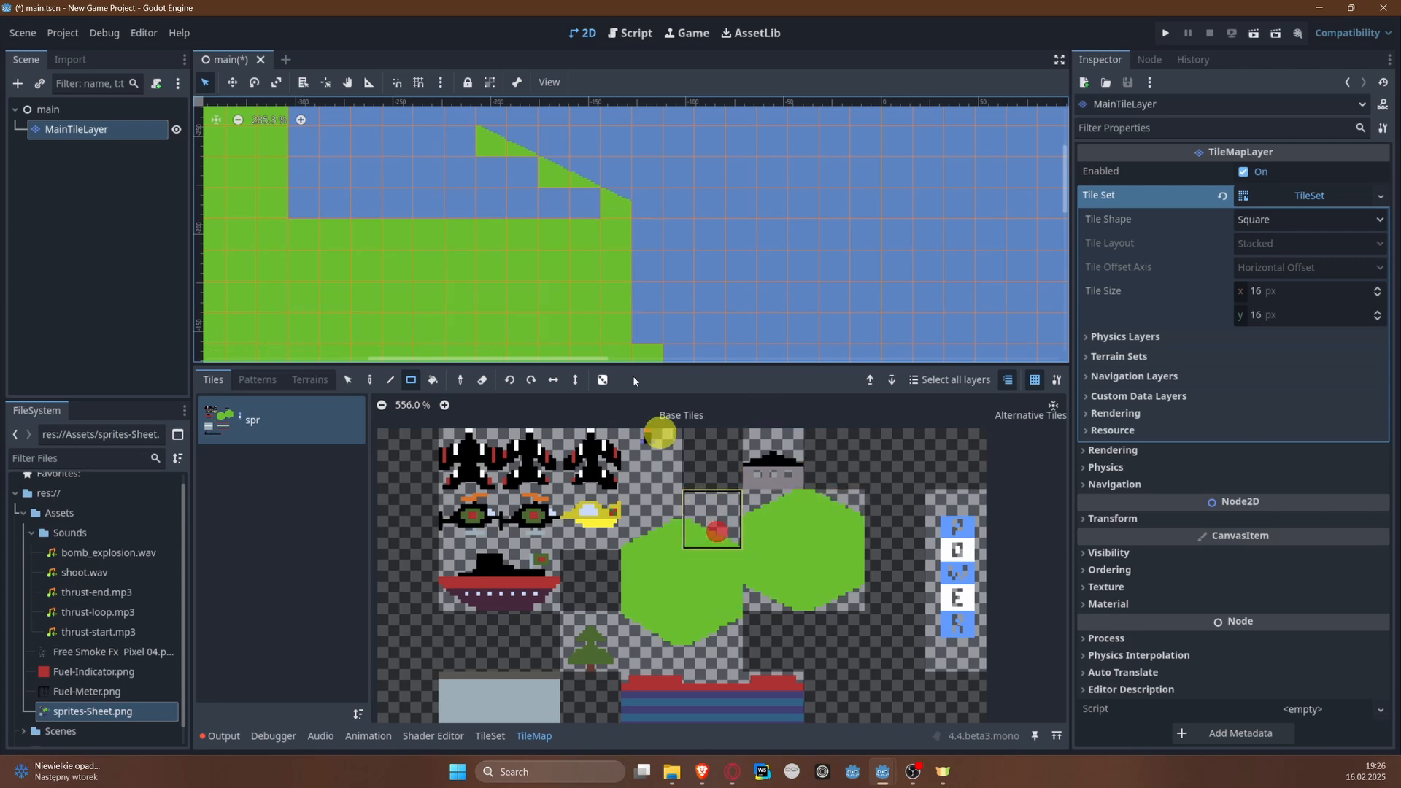
pyautogui.click(858, 515)
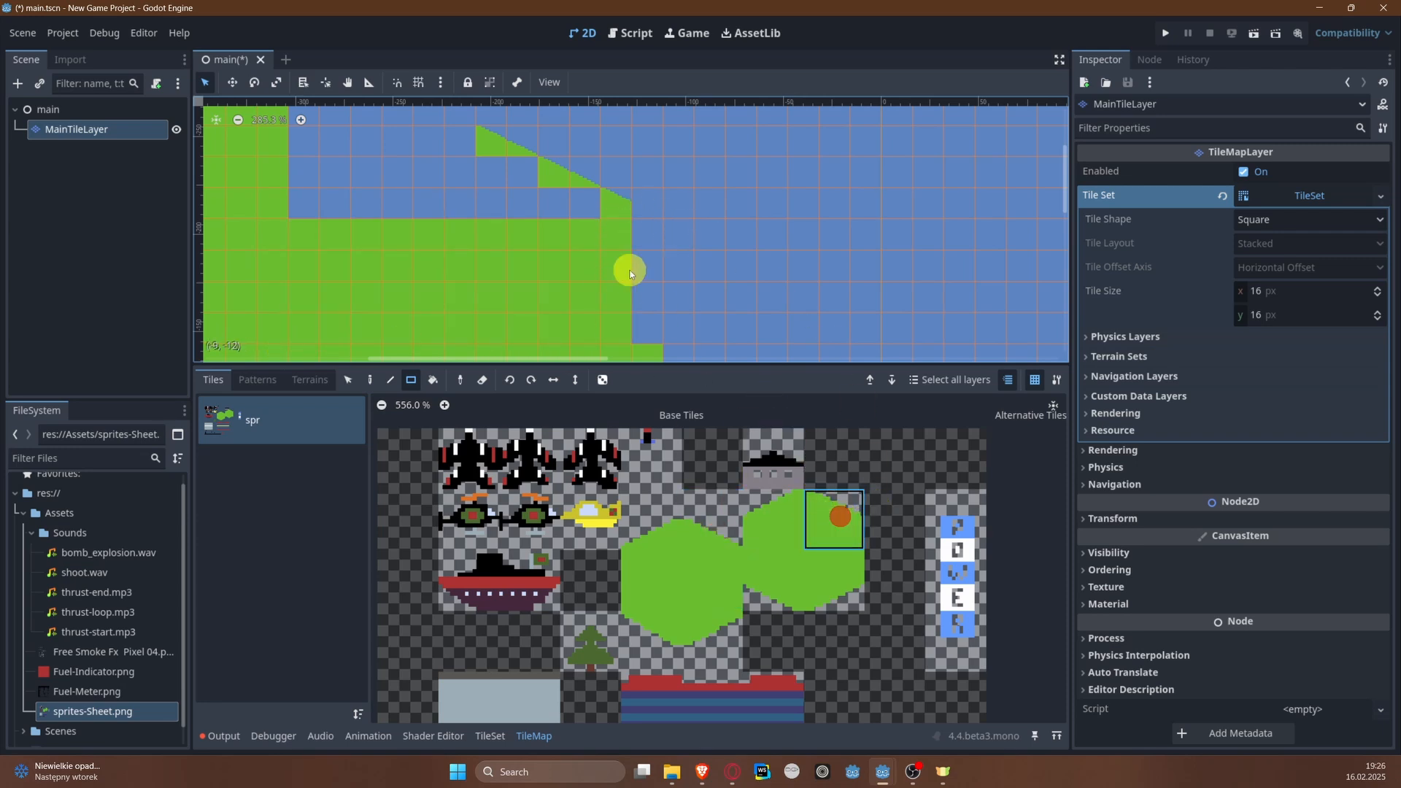
pyautogui.click(708, 526)
pyautogui.click(643, 197)
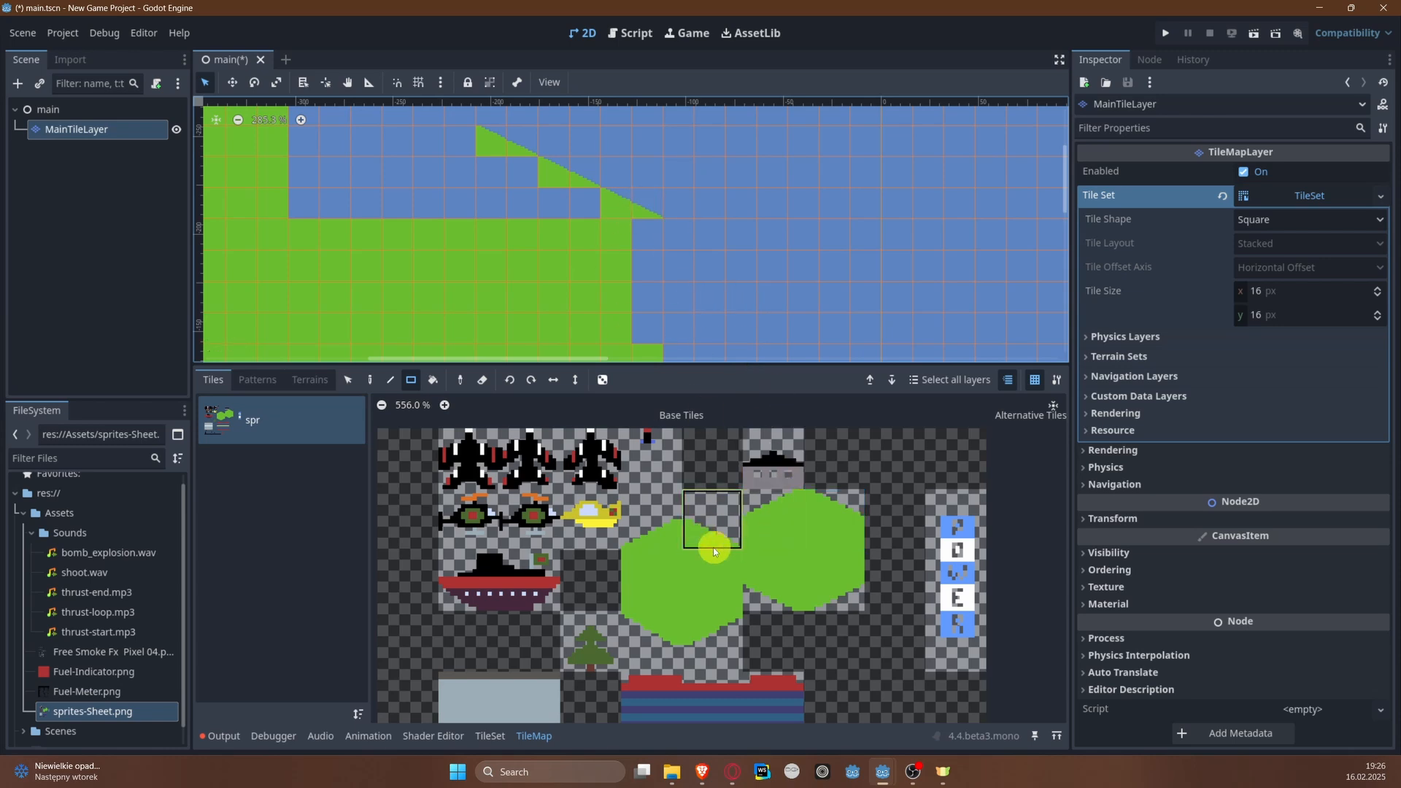
pyautogui.click(667, 575)
pyautogui.moveTo(637, 228); pyautogui.dragTo(646, 334)
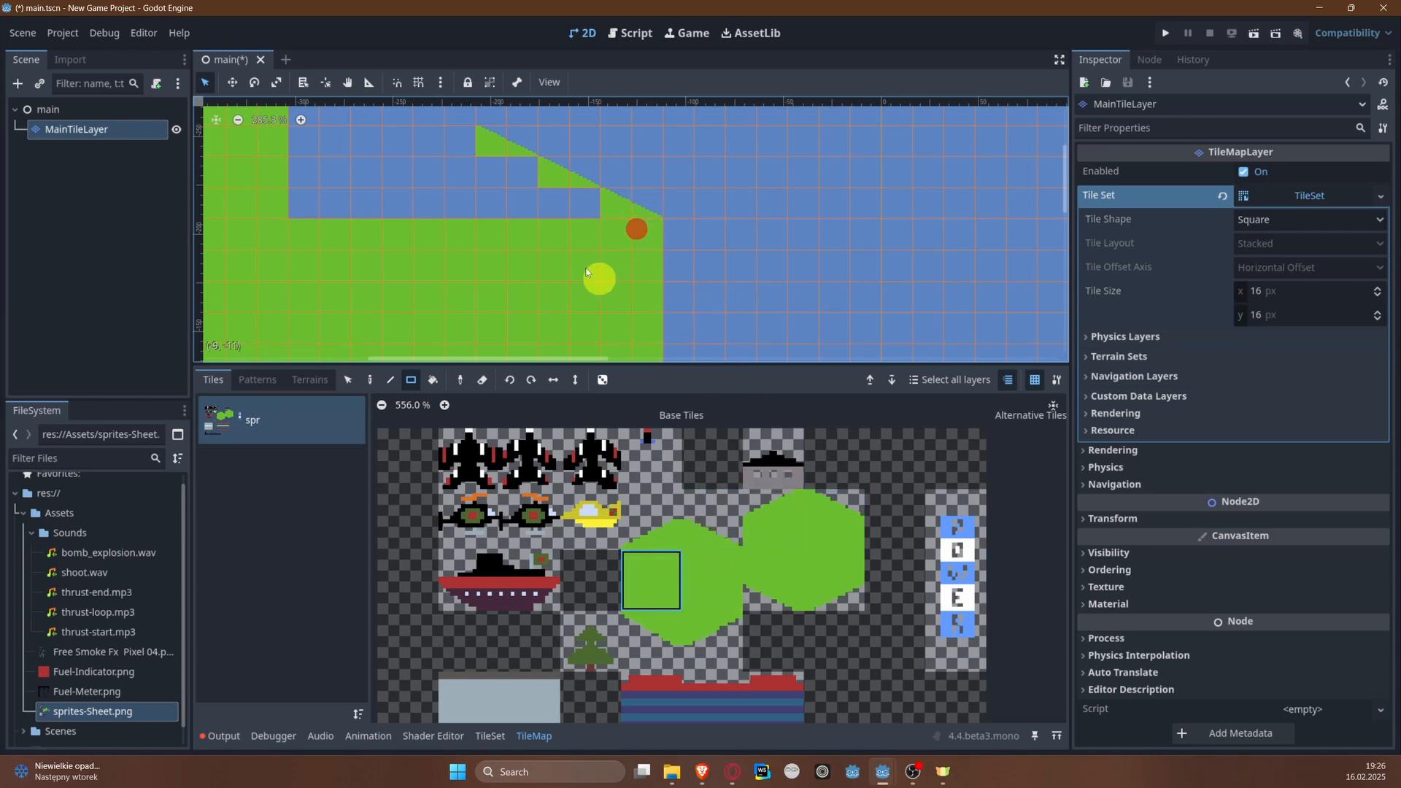
# Step: Fill the remaining gap between the diagonal and the left bank with solid green tiles
pyautogui.moveTo(517, 239); pyautogui.dragTo(560, 330, button='middle')
pyautogui.moveTo(313, 232)
pyautogui.mouseDown()
pyautogui.moveTo(500, 328)
pyautogui.moveTo(499, 306)
pyautogui.moveTo(534, 297)
pyautogui.moveTo(569, 318)
pyautogui.moveTo(627, 303)
pyautogui.mouseUp()
pyautogui.moveTo(524, 260); pyautogui.dragTo(530, 302, button='middle')
pyautogui.scroll(-4, 523, 275)
pyautogui.moveTo(650, 278); pyautogui.dragTo(340, 138, button='middle')
pyautogui.moveTo(557, 230); pyautogui.dragTo(660, 257, button='middle')
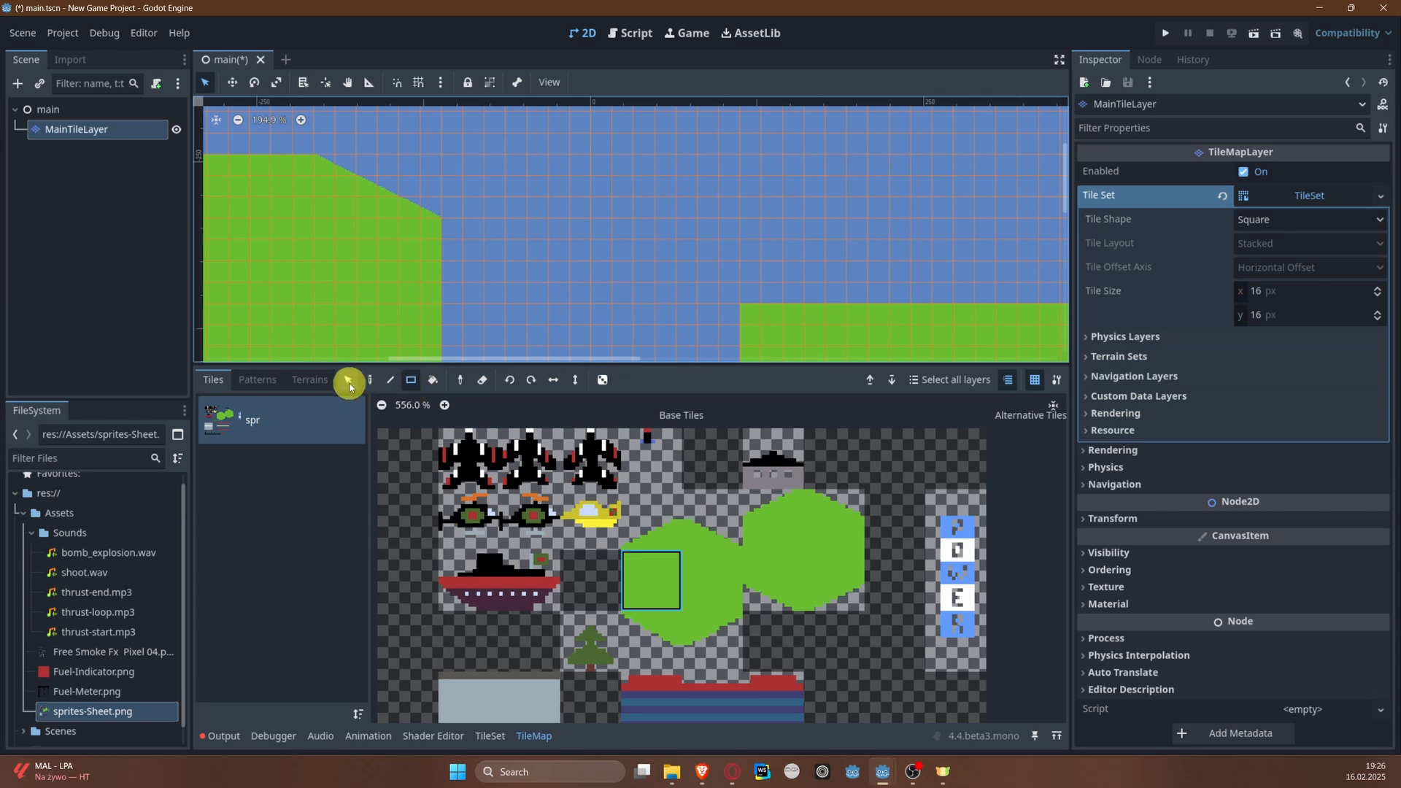
pyautogui.click(348, 380)
pyautogui.moveTo(321, 160); pyautogui.dragTo(438, 223)
pyautogui.moveTo(869, 245); pyautogui.dragTo(572, 241, button='middle')
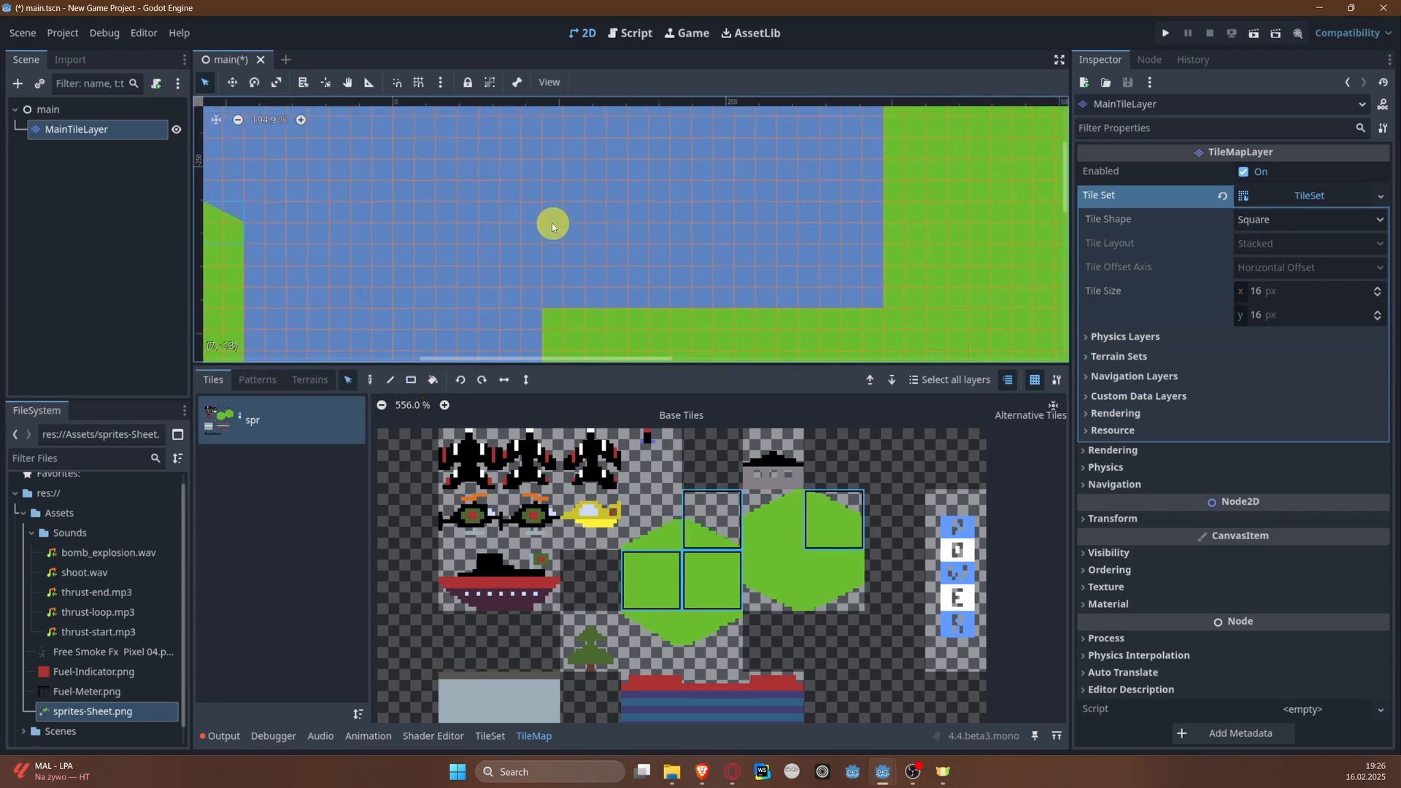
pyautogui.moveTo(554, 221); pyautogui.dragTo(675, 294)
pyautogui.moveTo(549, 273); pyautogui.dragTo(622, 294, button='middle')
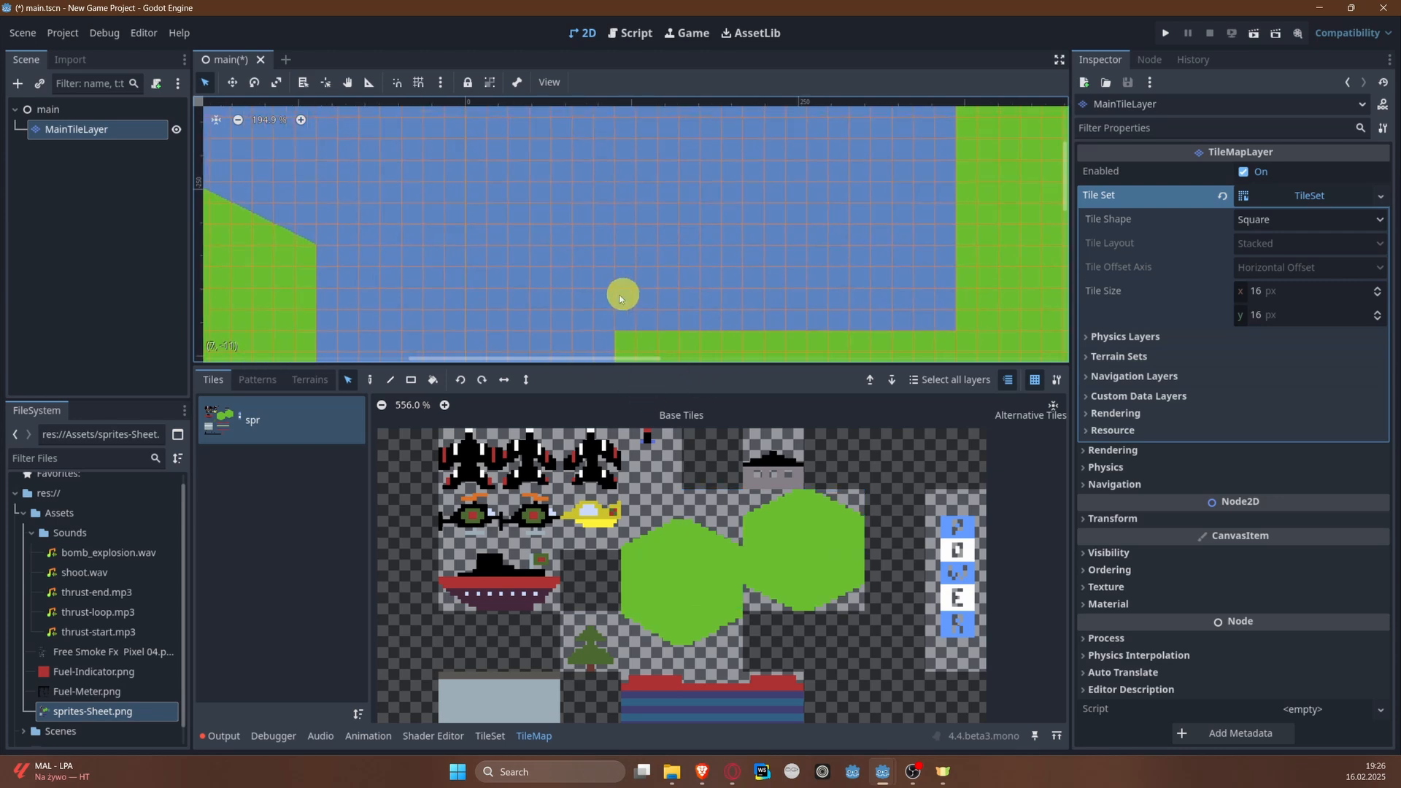
# Step: Store the sloped corner tiles of the left bank as a reusable tile pattern
pyautogui.click(372, 381)
pyautogui.moveTo(416, 265); pyautogui.dragTo(595, 270, button='middle')
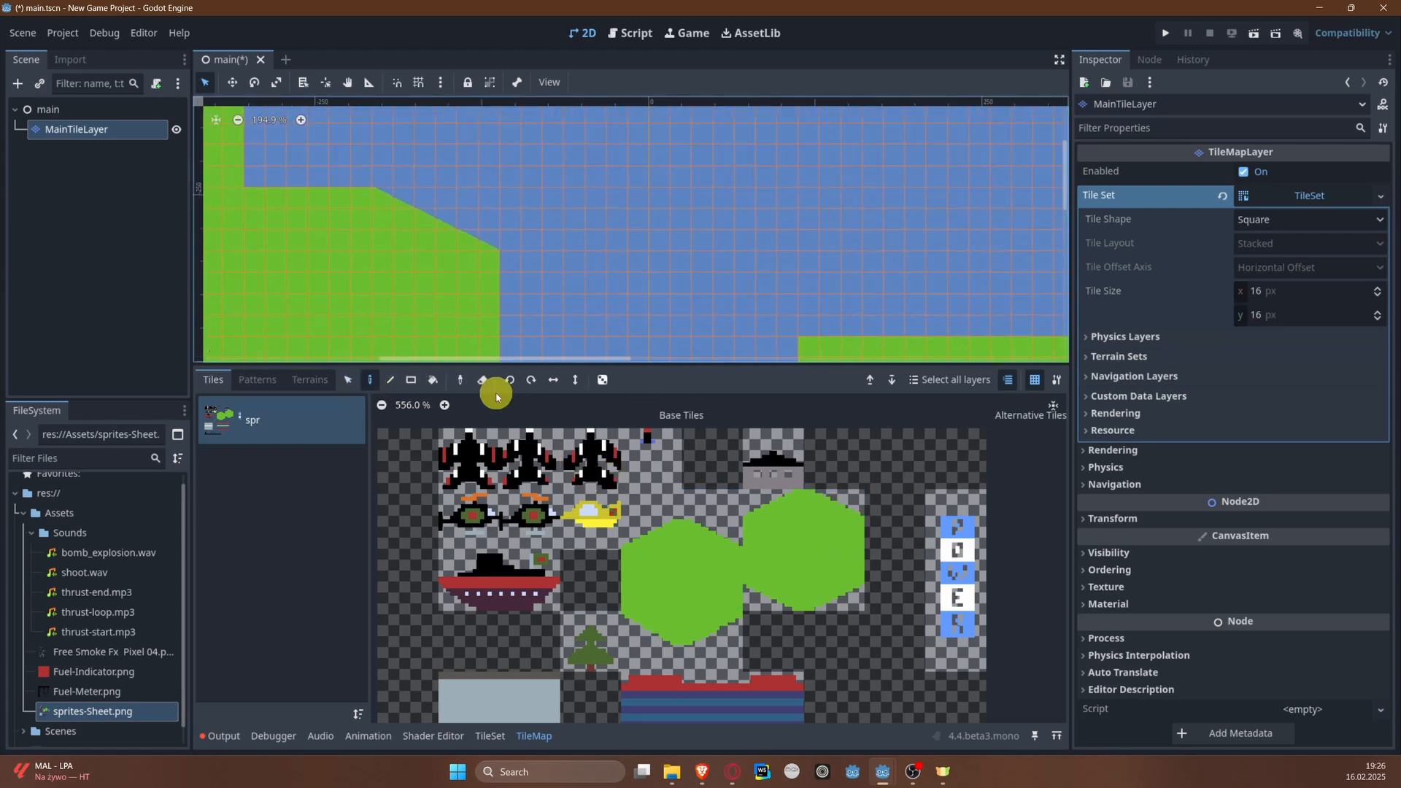
pyautogui.click(259, 379)
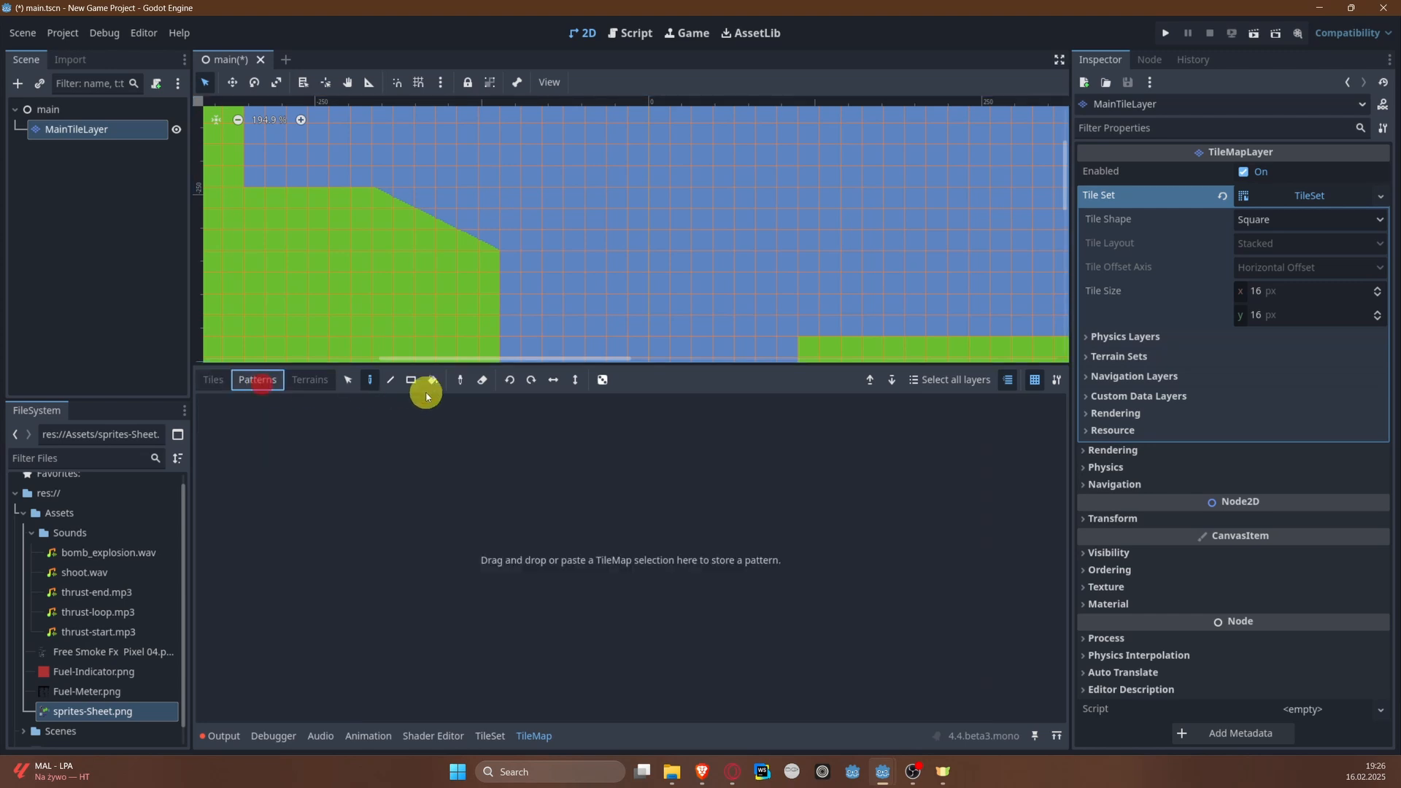
pyautogui.click(349, 380)
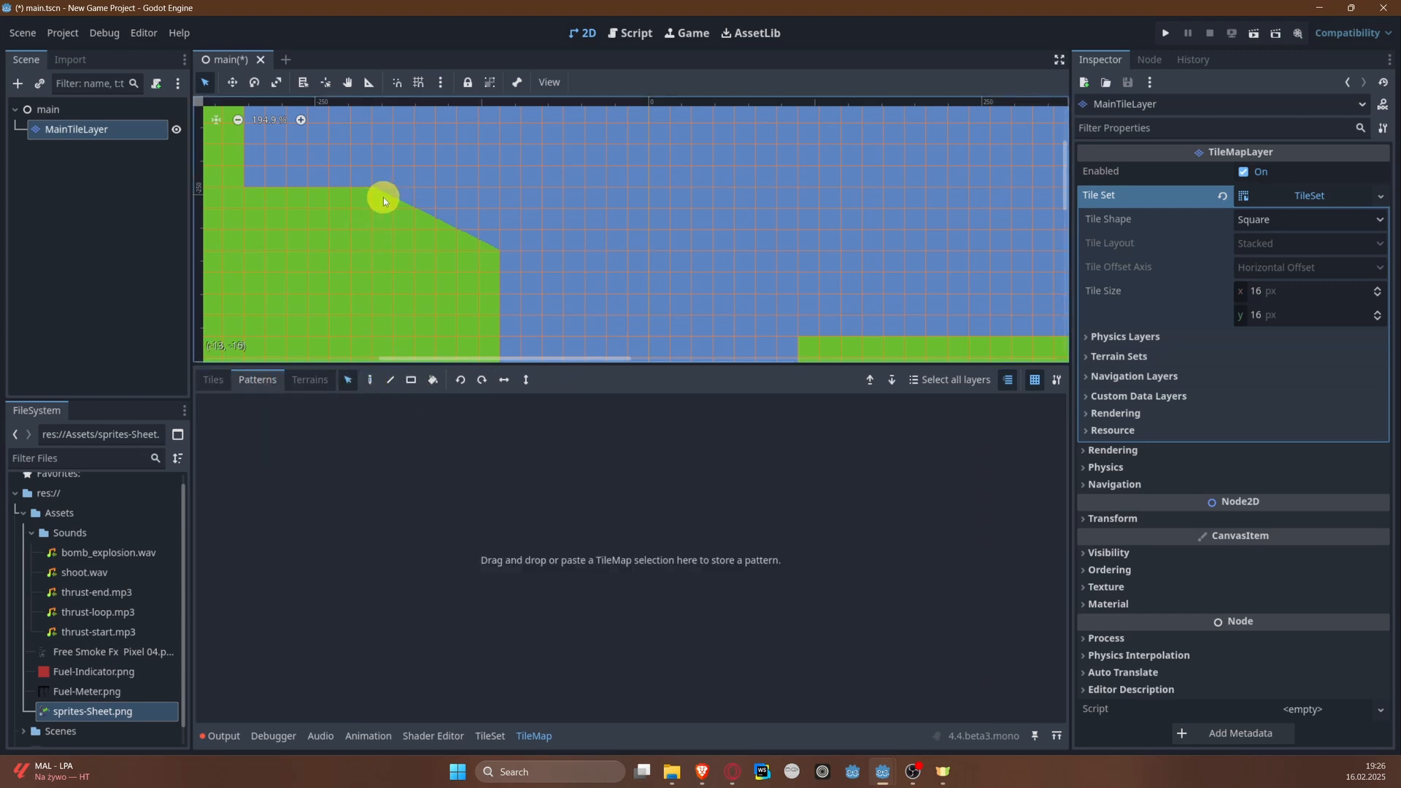
pyautogui.moveTo(383, 197)
pyautogui.mouseDown()
pyautogui.moveTo(482, 270)
pyautogui.moveTo(432, 509)
pyautogui.mouseUp()
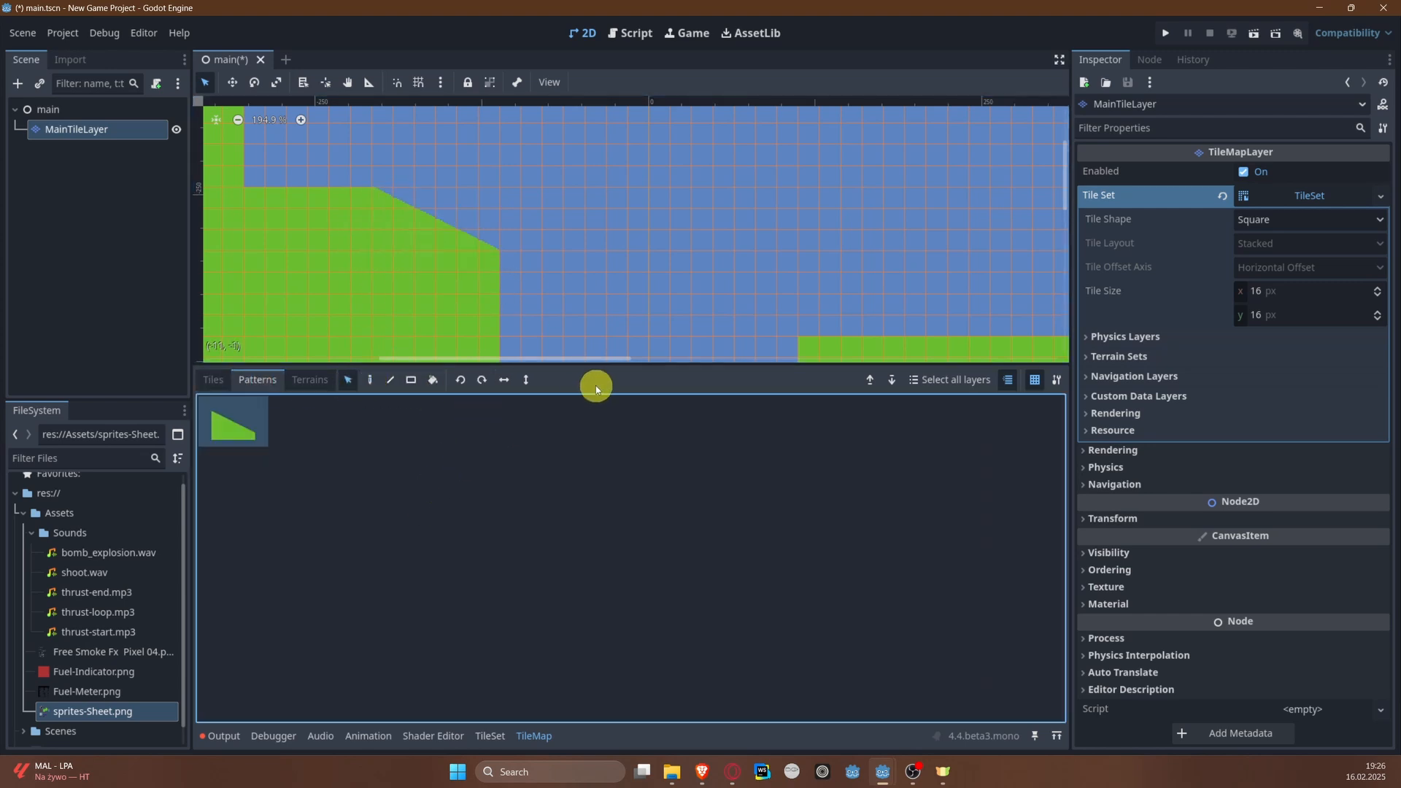
# Step: Place a horizontally mirrored copy of the stored slope pattern above the inner corner of the right bank's ledge
pyautogui.moveTo(619, 266); pyautogui.dragTo(325, 269, button='middle')
pyautogui.click(504, 379)
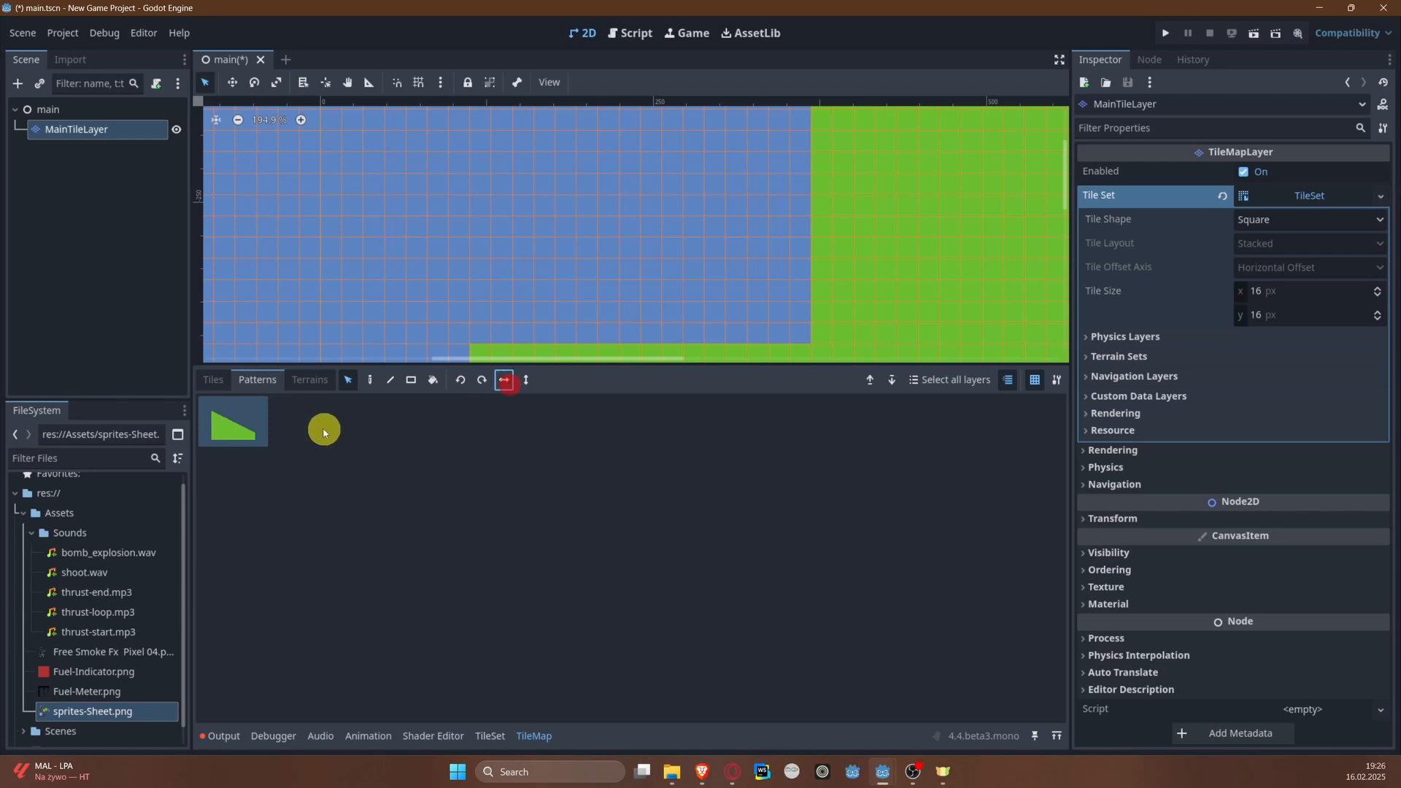
pyautogui.moveTo(471, 274); pyautogui.dragTo(548, 327)
pyautogui.click(229, 421)
pyautogui.click(313, 381)
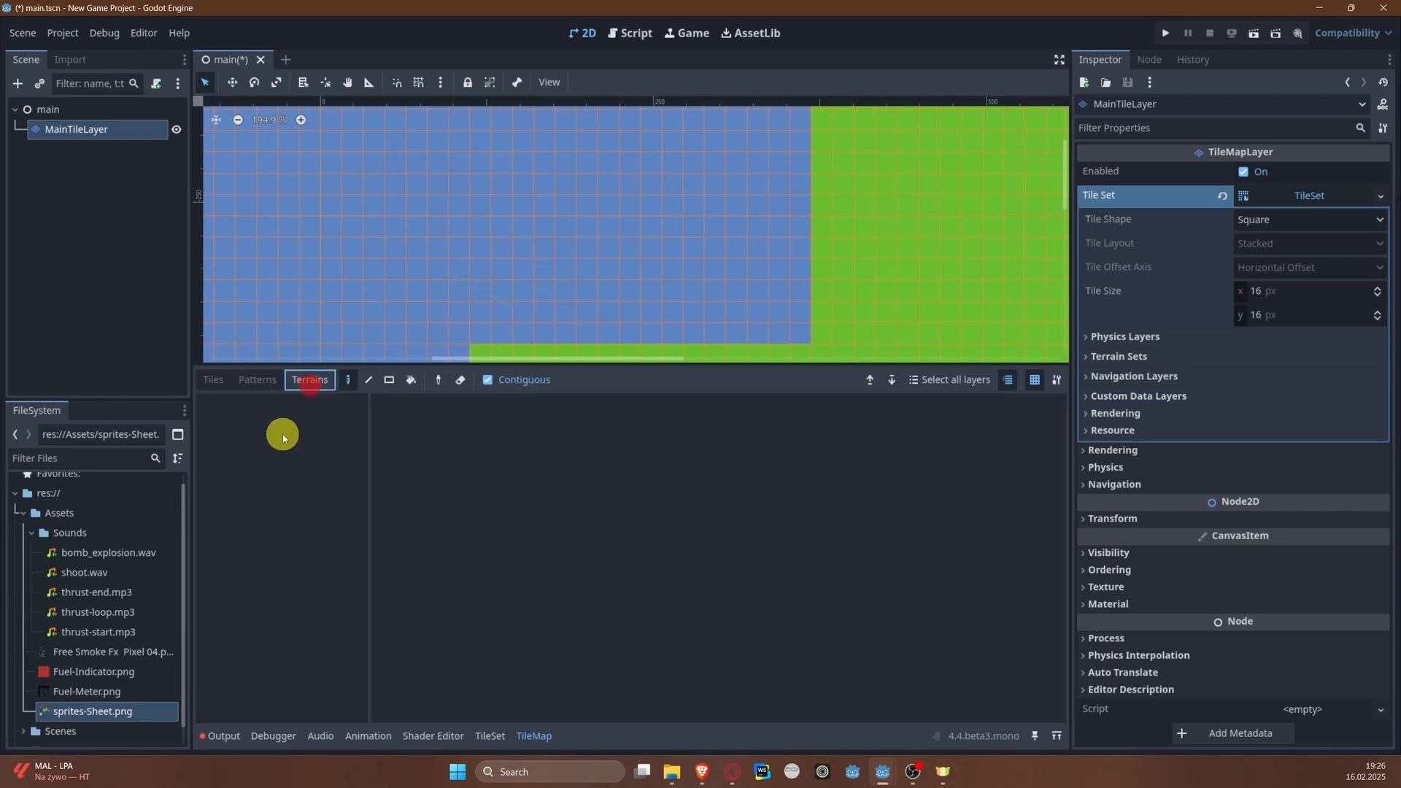
pyautogui.click(275, 381)
pyautogui.click(370, 380)
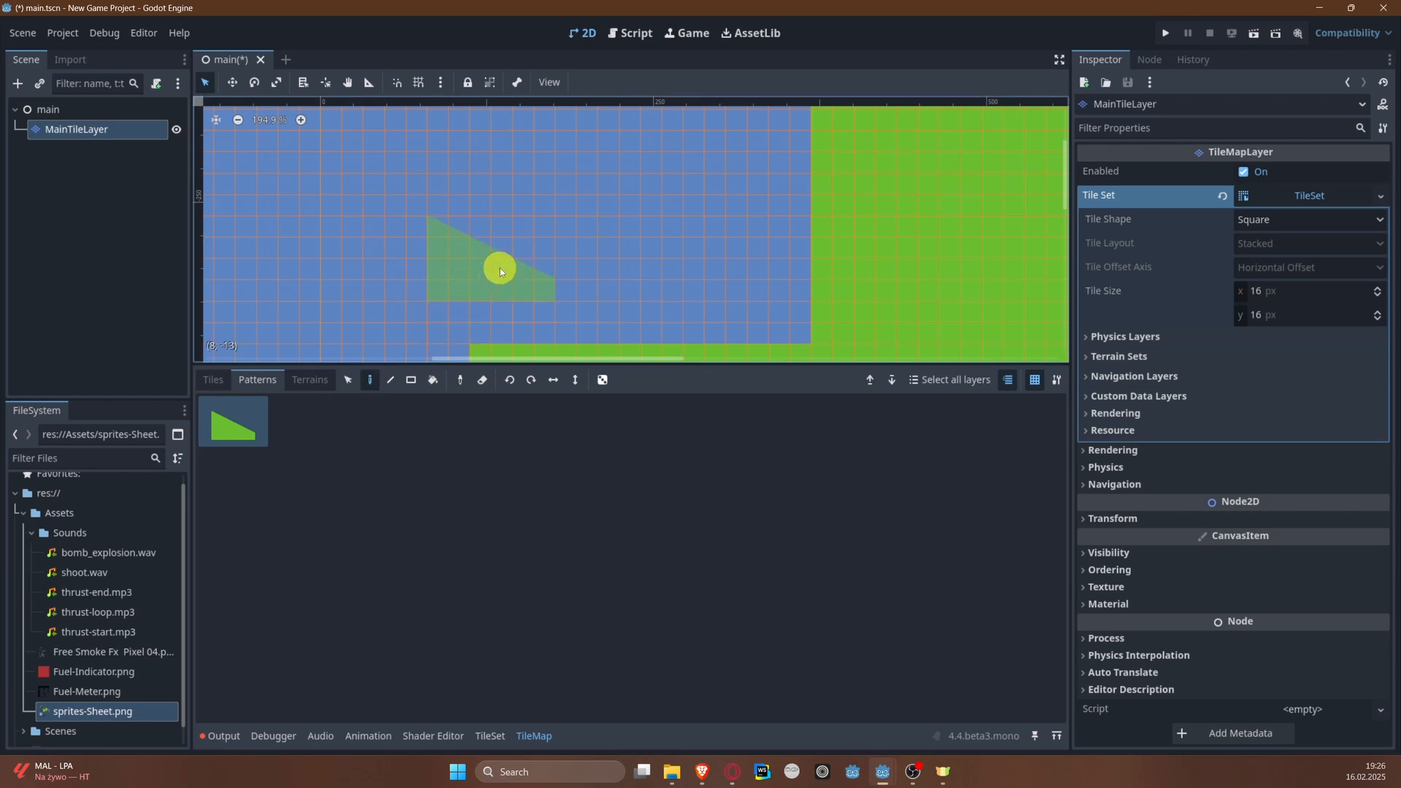
pyautogui.click(536, 300)
pyautogui.hotkey('ctrl', 'z')
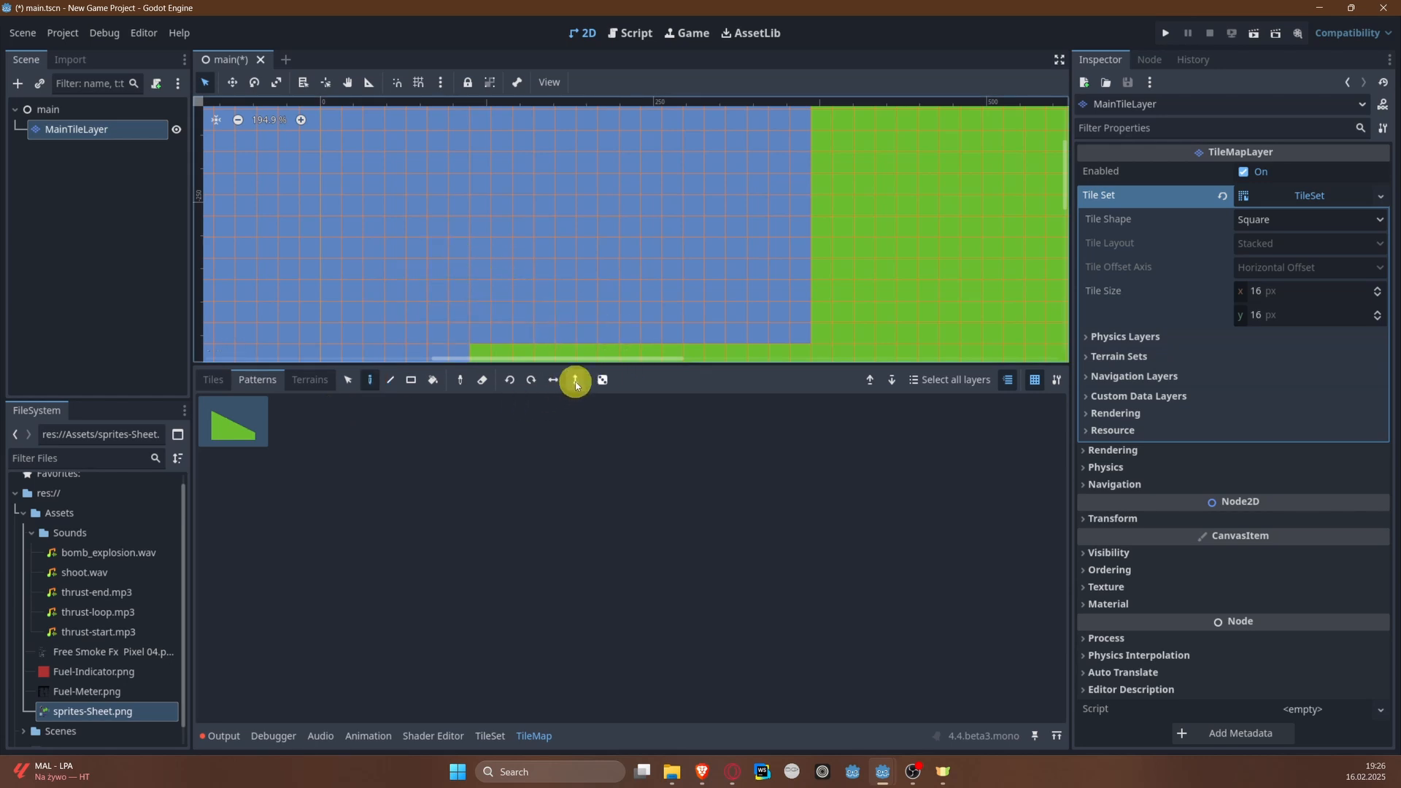
pyautogui.click(530, 305)
pyautogui.moveTo(445, 242); pyautogui.dragTo(688, 197, button='middle')
pyautogui.hotkey('ctrl', 'z')
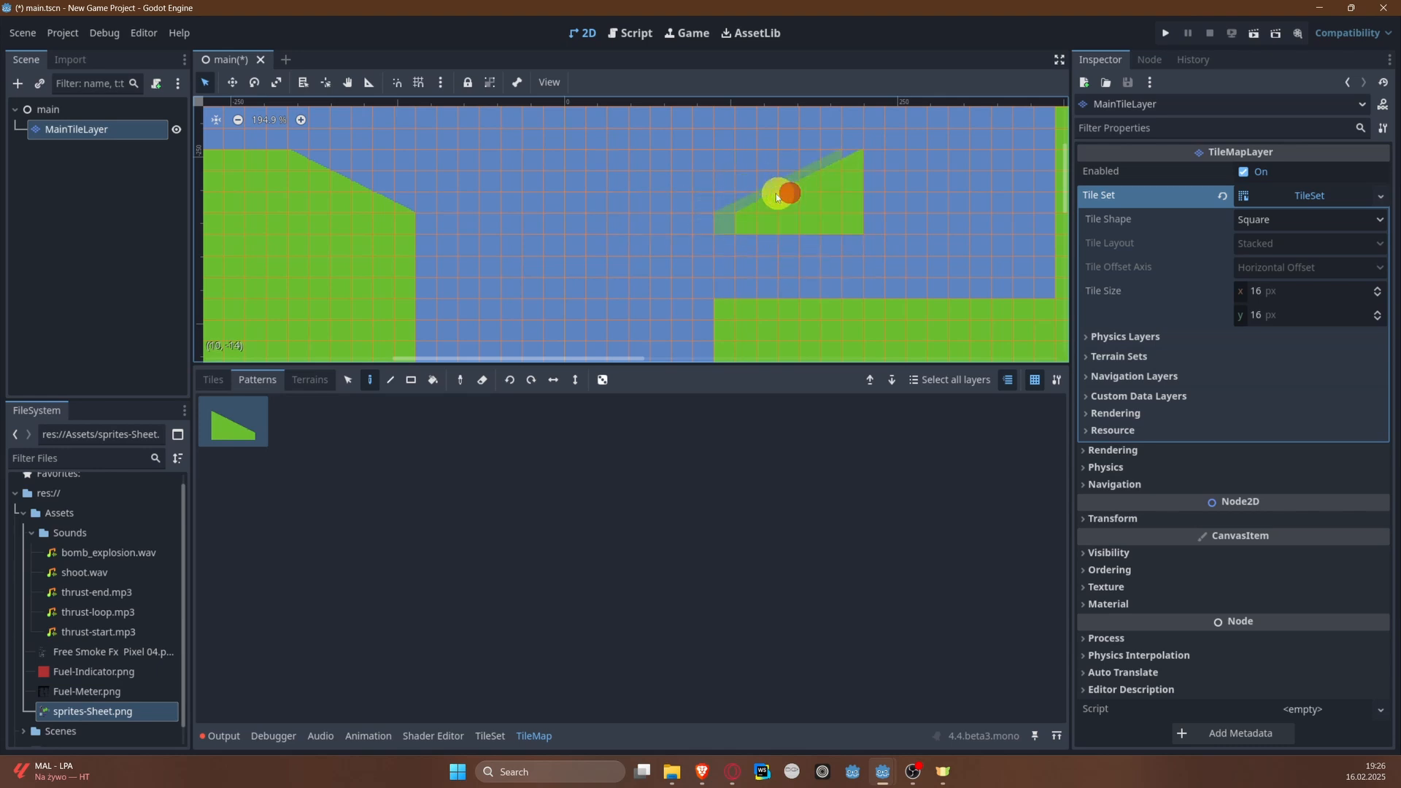
# Step: Paint solid green tiles beneath the mirrored slope to join it to the right bank's ledge
pyautogui.click(213, 379)
pyautogui.click(644, 567)
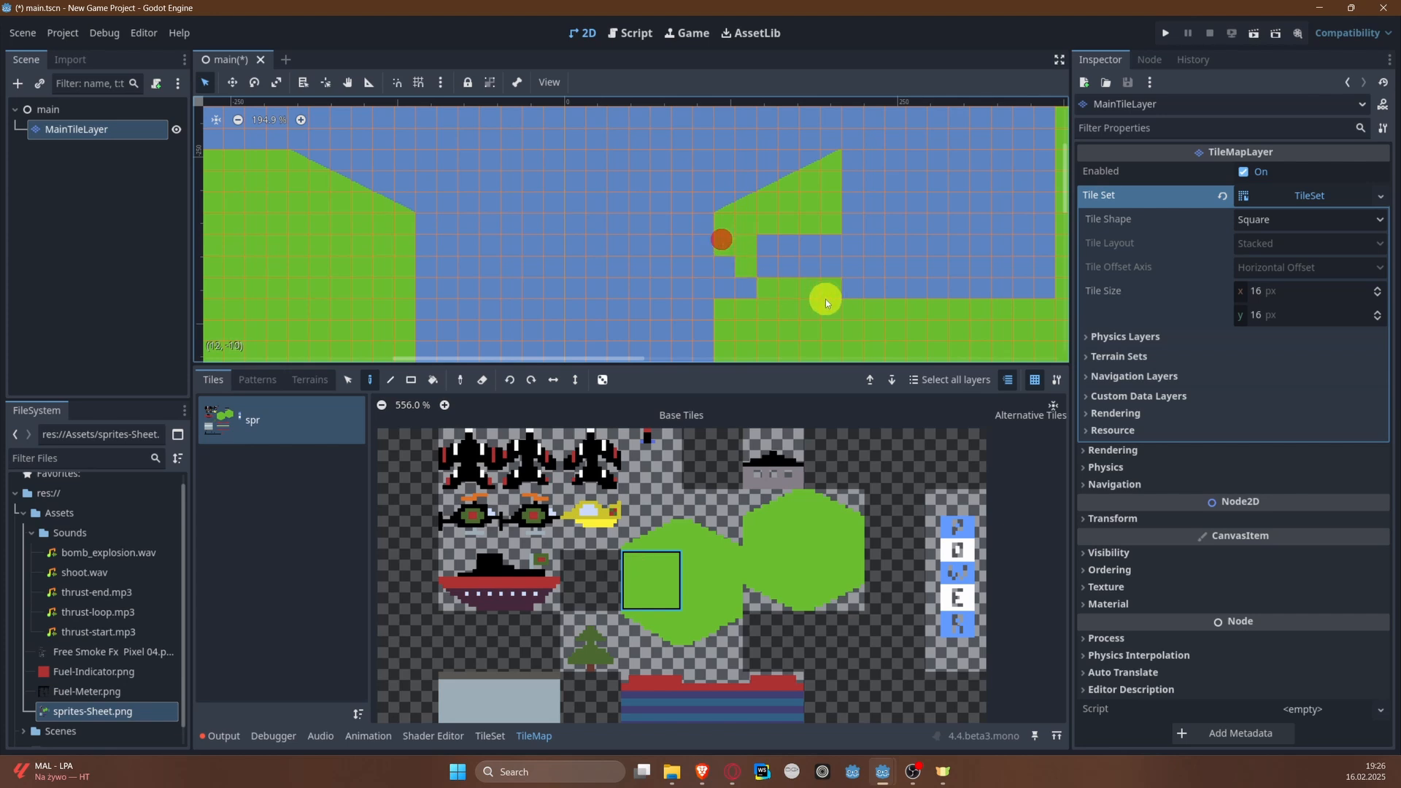
pyautogui.click(746, 288)
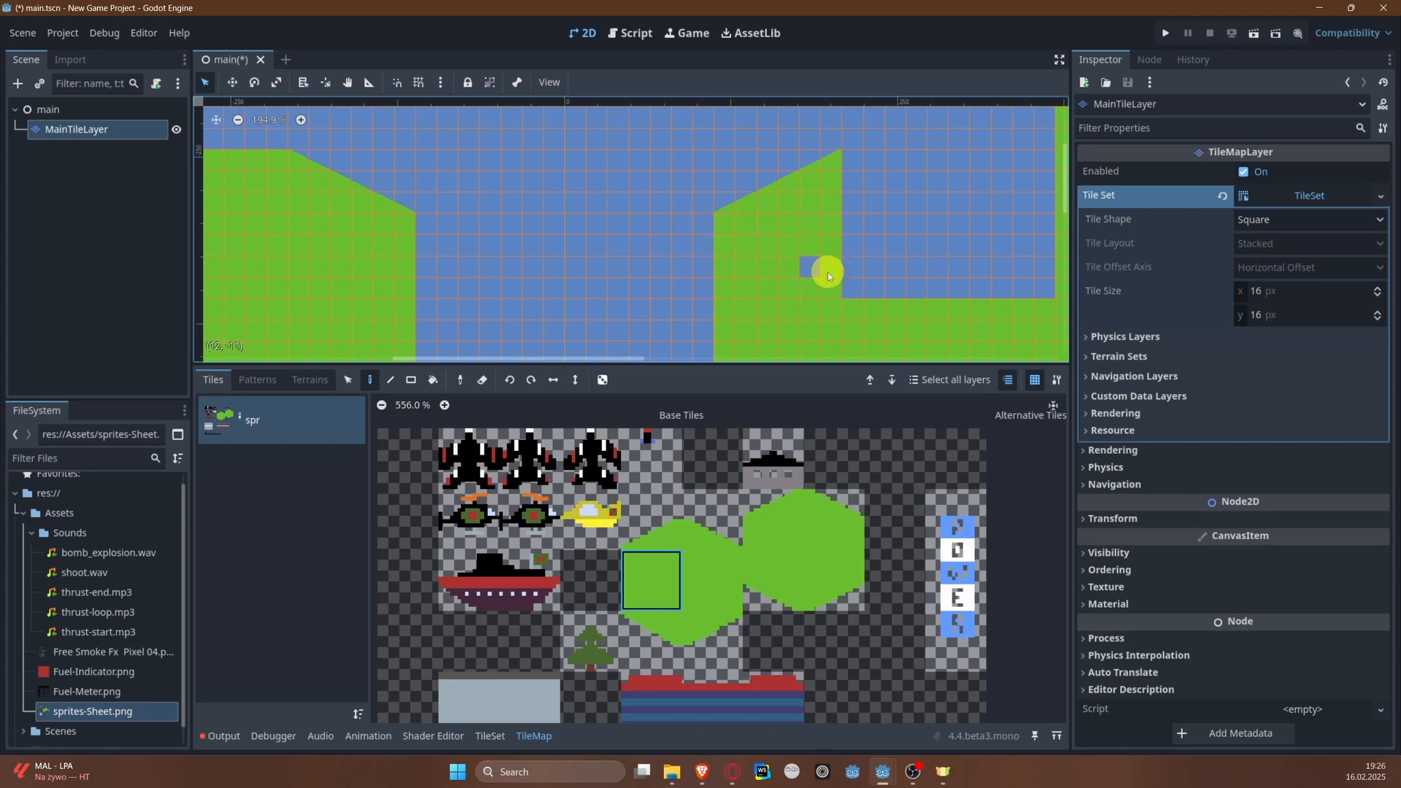
pyautogui.moveTo(846, 250); pyautogui.dragTo(700, 260, button='middle')
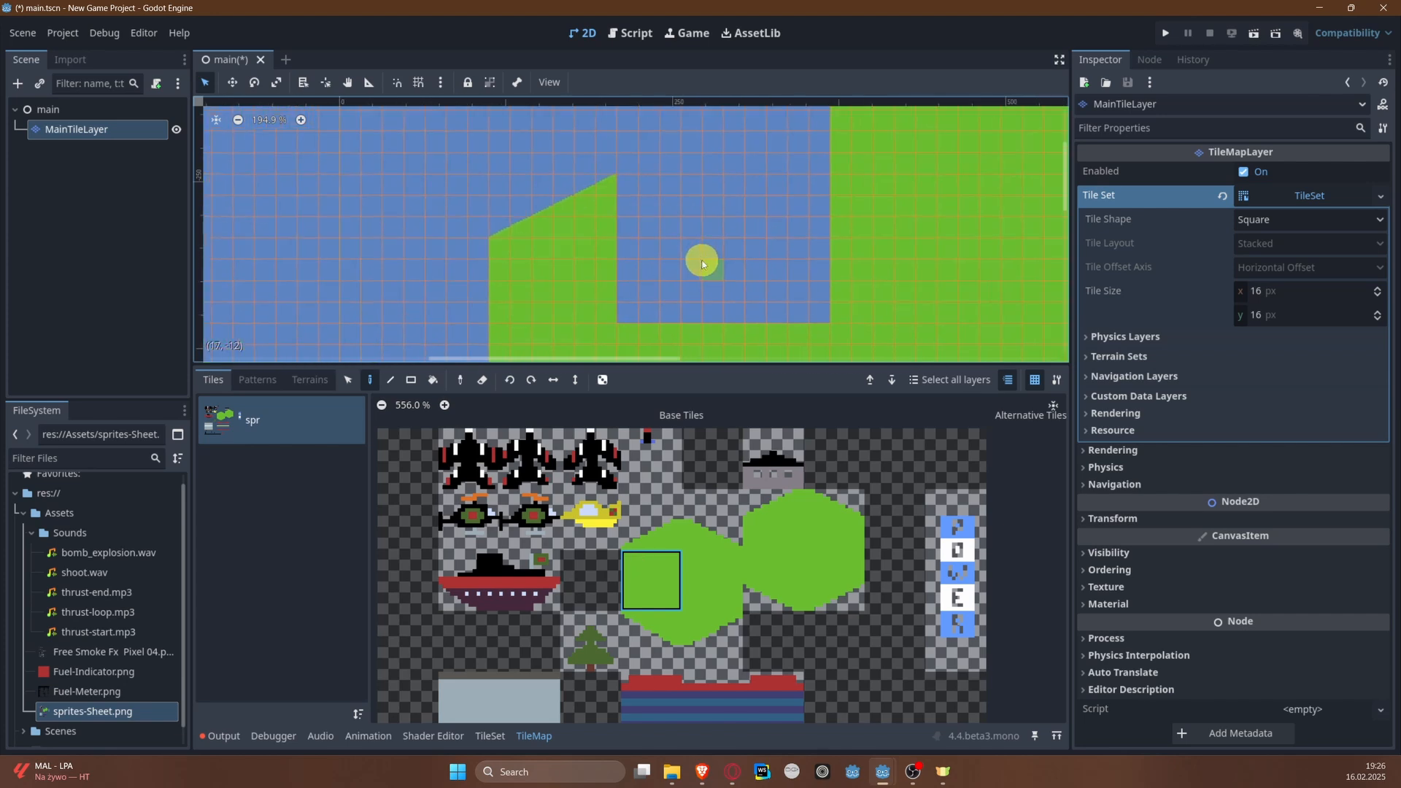
# Step: Fill the gap between the mirrored slope block and the right bank's wall with a rectangle of solid green tiles
pyautogui.click(714, 566)
pyautogui.moveTo(635, 198); pyautogui.dragTo(791, 301)
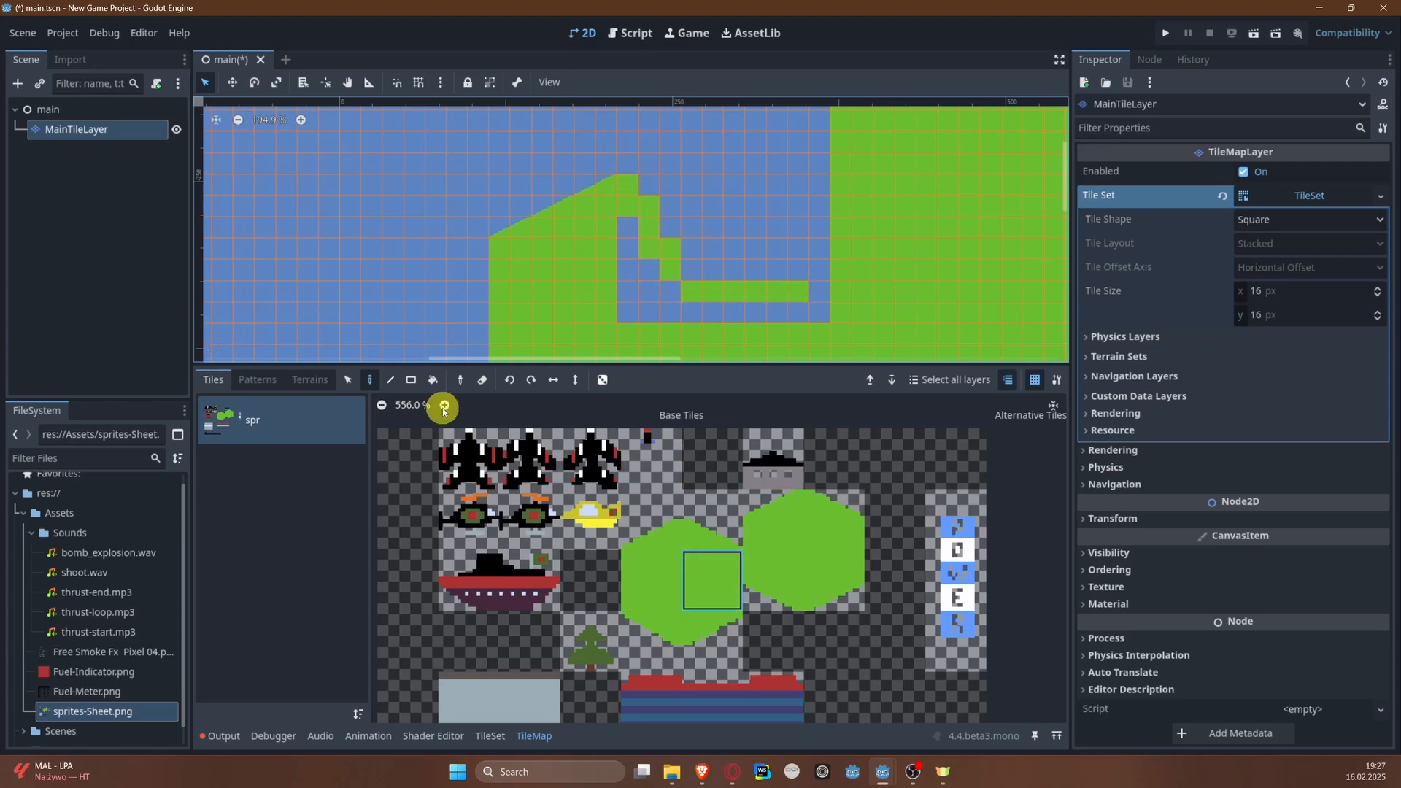
pyautogui.click(412, 380)
pyautogui.moveTo(622, 189); pyautogui.dragTo(800, 304)
# Step: Thicken the right bank toward the river with tall solid green rectangles running up to its upper end
pyautogui.scroll(-6, 680, 263)
pyautogui.moveTo(571, 233); pyautogui.dragTo(544, 298, button='middle')
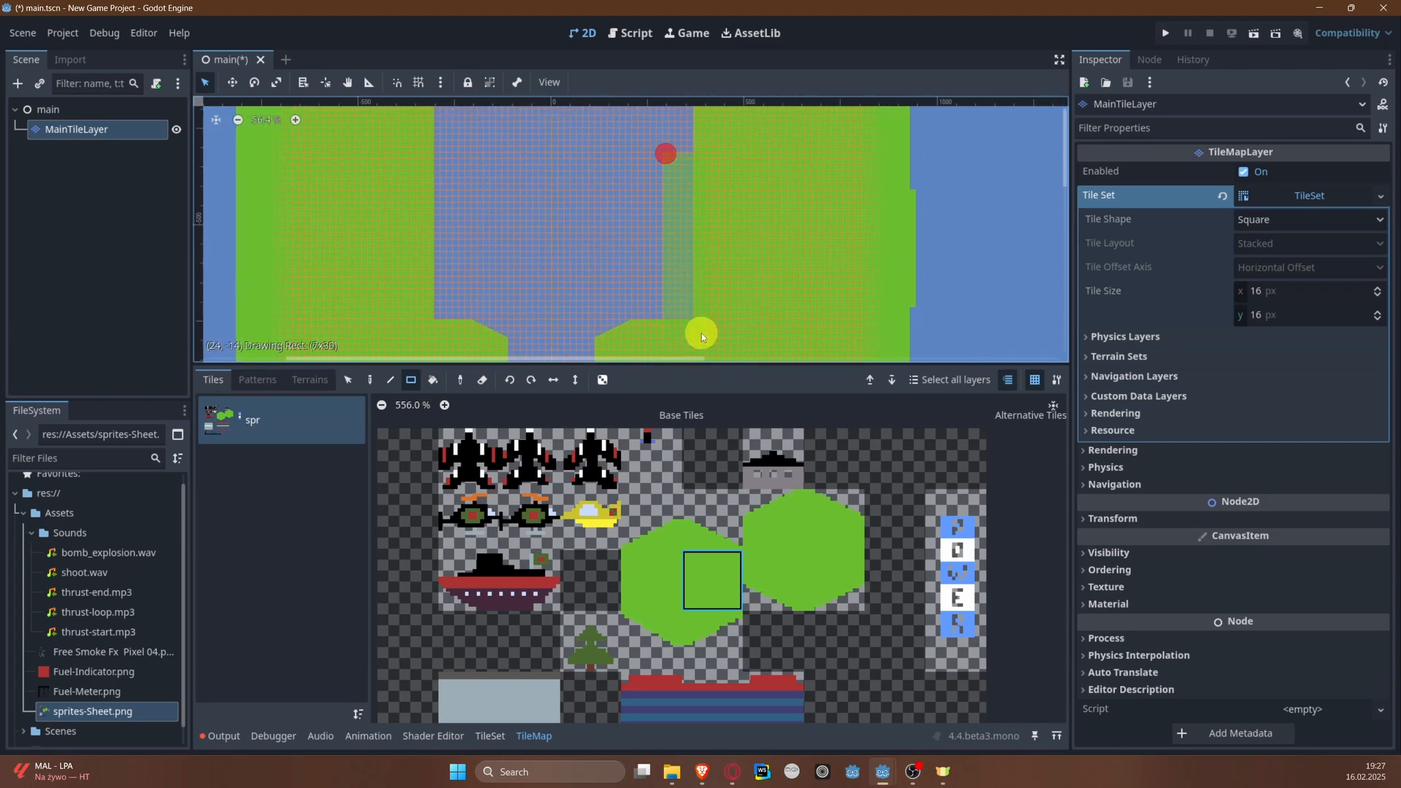
pyautogui.moveTo(700, 331); pyautogui.dragTo(677, 361, button='middle')
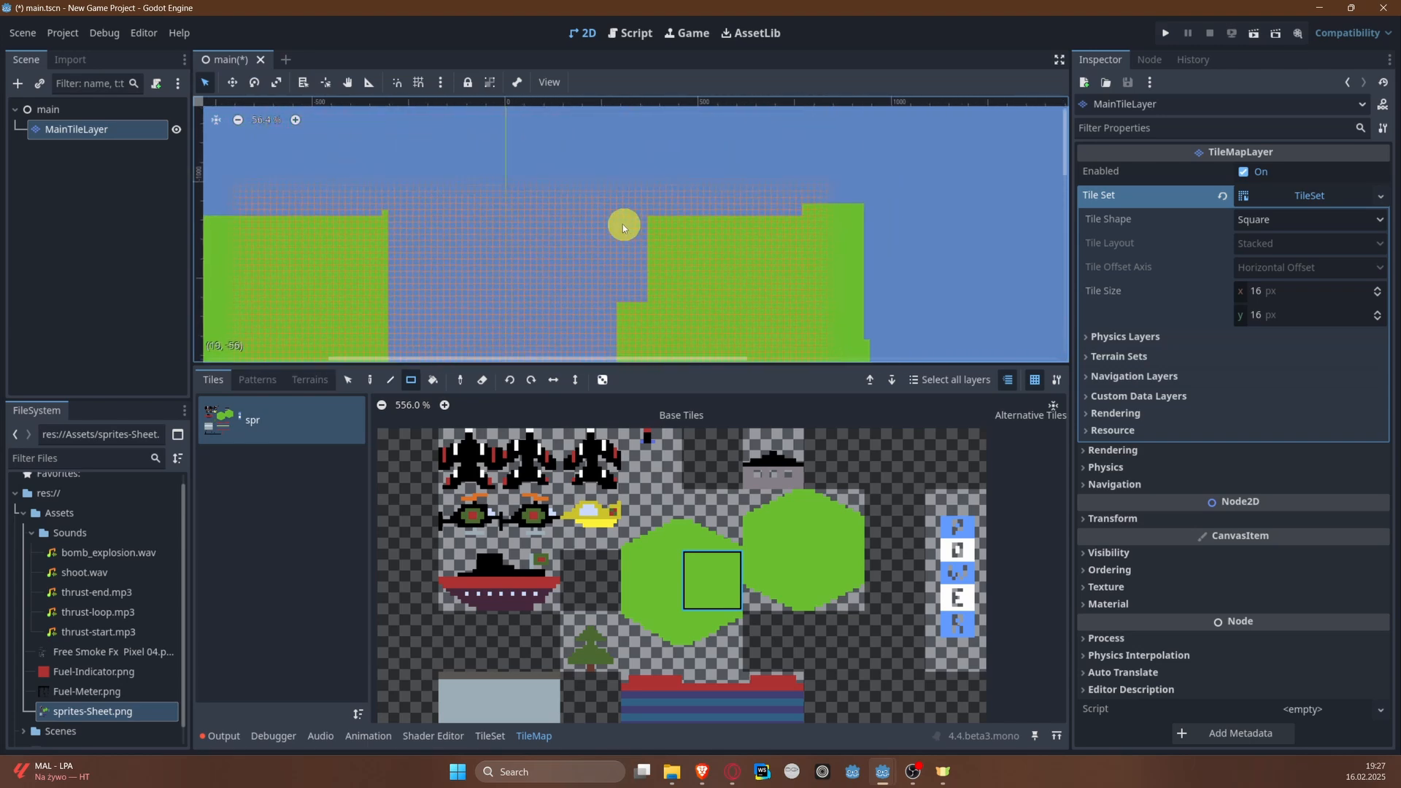
pyautogui.moveTo(617, 219); pyautogui.dragTo(642, 310)
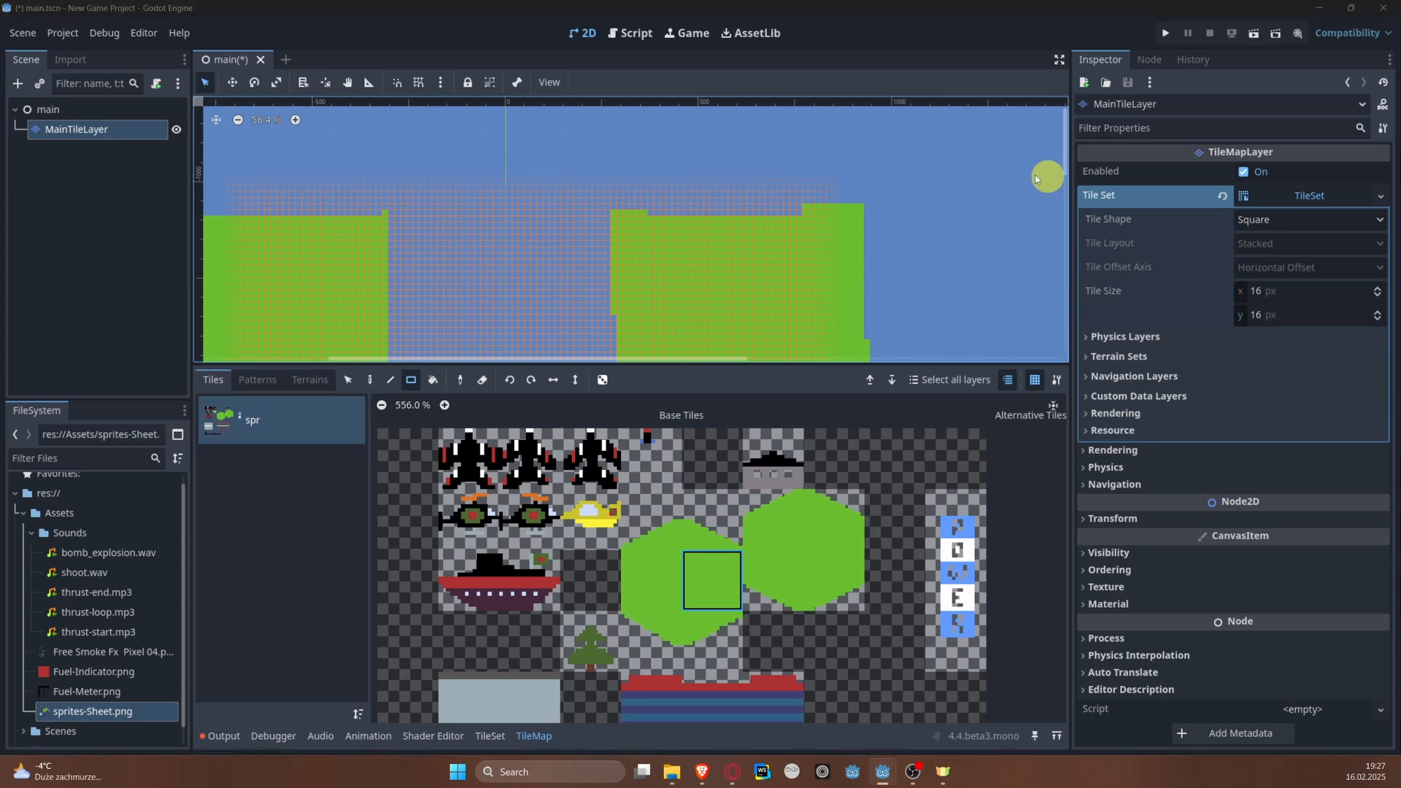
# Step: Extend both banks upward with solid green columns along the river, and fill the area outside the left column
pyautogui.moveTo(452, 213); pyautogui.dragTo(626, 272, button='middle')
pyautogui.moveTo(533, 202); pyautogui.dragTo(560, 295)
pyautogui.moveTo(782, 195); pyautogui.dragTo(813, 289)
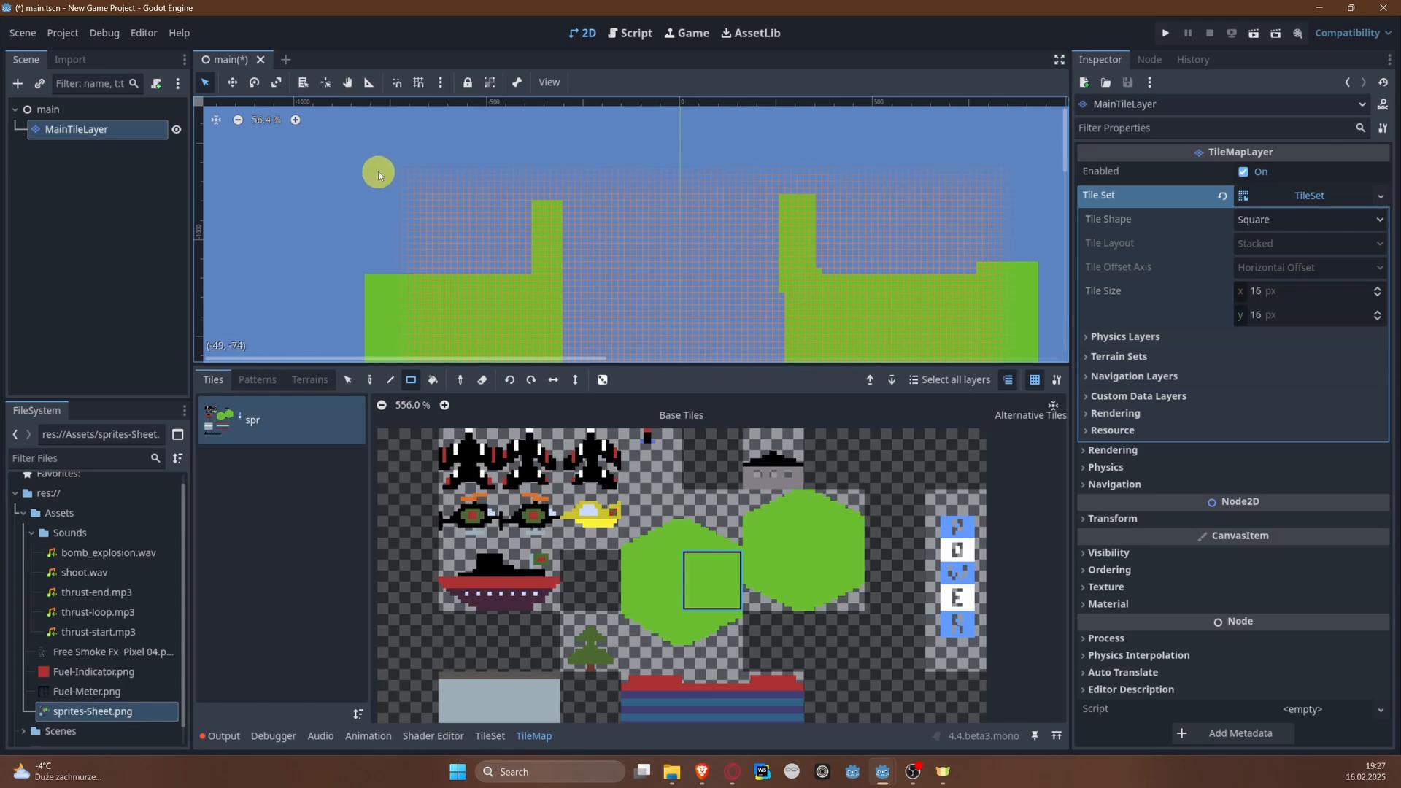
pyautogui.moveTo(375, 168)
pyautogui.mouseDown()
pyautogui.moveTo(483, 291)
pyautogui.moveTo(529, 288)
pyautogui.mouseUp()
# Step: Fill the uneven upper ends of both banks with further solid green rectangles
pyautogui.moveTo(555, 241); pyautogui.dragTo(341, 218, button='middle')
pyautogui.moveTo(611, 168)
pyautogui.mouseDown()
pyautogui.moveTo(815, 252)
pyautogui.moveTo(641, 248)
pyautogui.mouseUp()
pyautogui.moveTo(394, 146); pyautogui.dragTo(458, 227, button='middle')
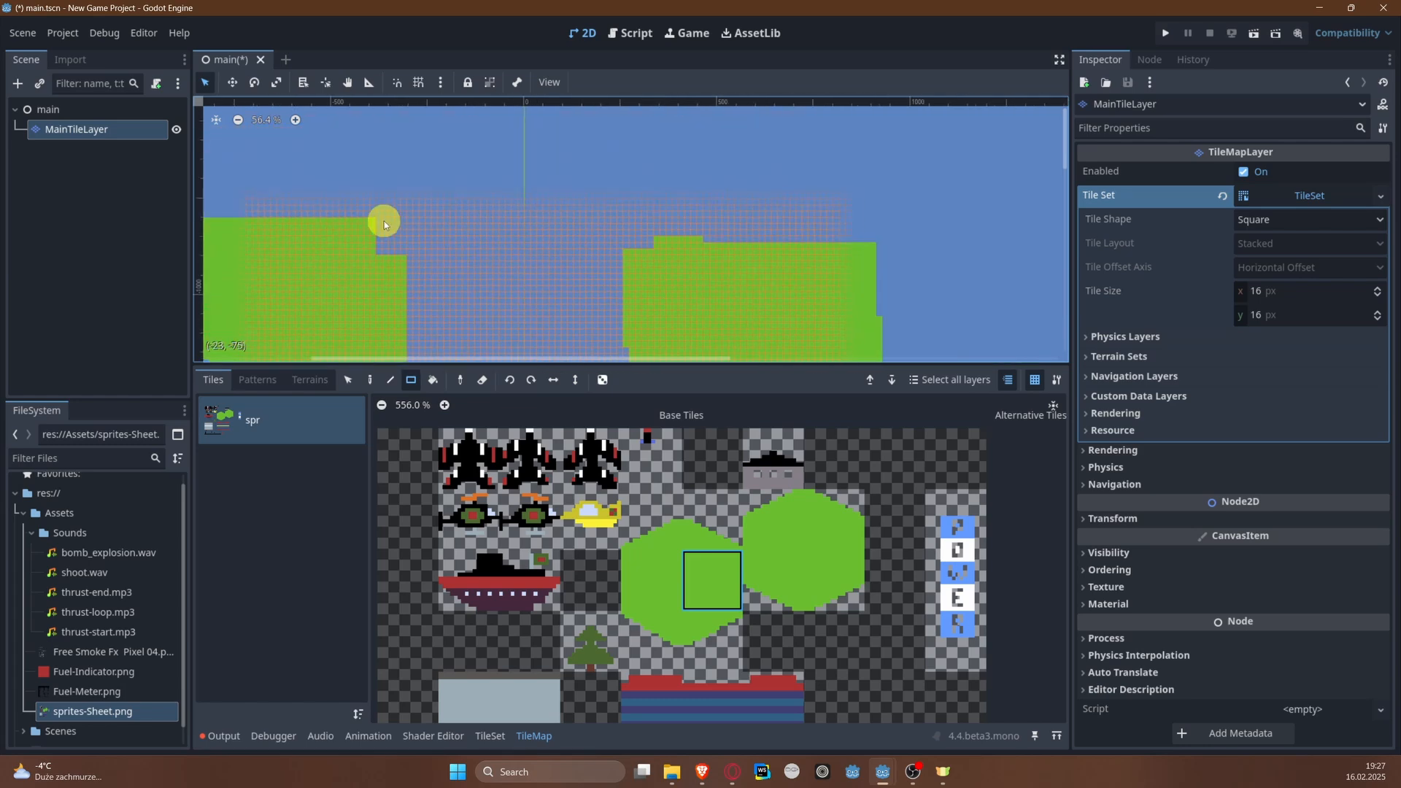
pyautogui.moveTo(382, 219); pyautogui.dragTo(415, 273)
pyautogui.moveTo(462, 305)
pyautogui.mouseDown(button='middle')
pyautogui.moveTo(456, 210)
pyautogui.moveTo(494, 286)
pyautogui.mouseUp(button='middle')
# Step: Place two staggered upside-down slope patterns on each bank, mirrored on the right, so the river narrows upward
pyautogui.click(258, 380)
pyautogui.scroll(10, 453, 167)
pyautogui.click(369, 383)
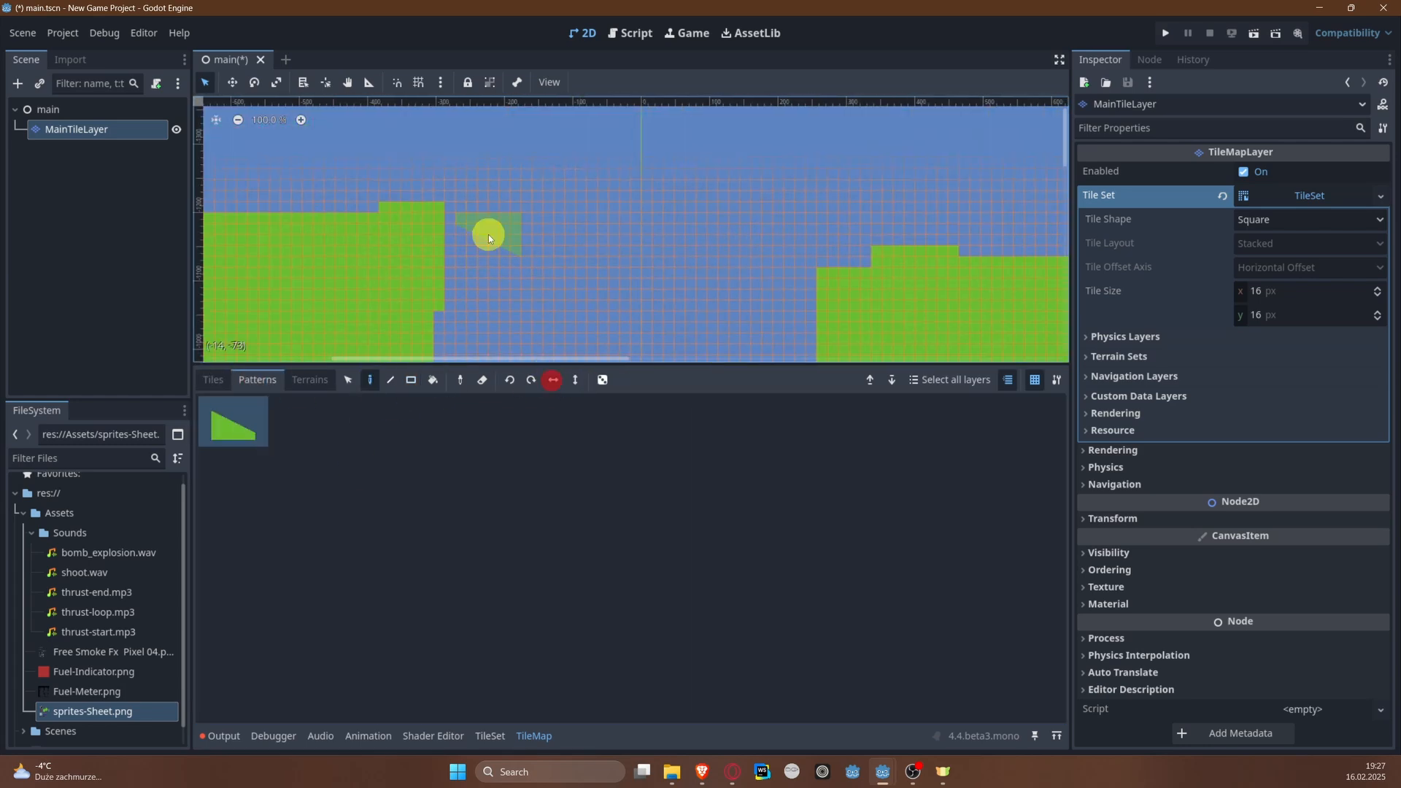
pyautogui.moveTo(481, 290); pyautogui.dragTo(543, 252)
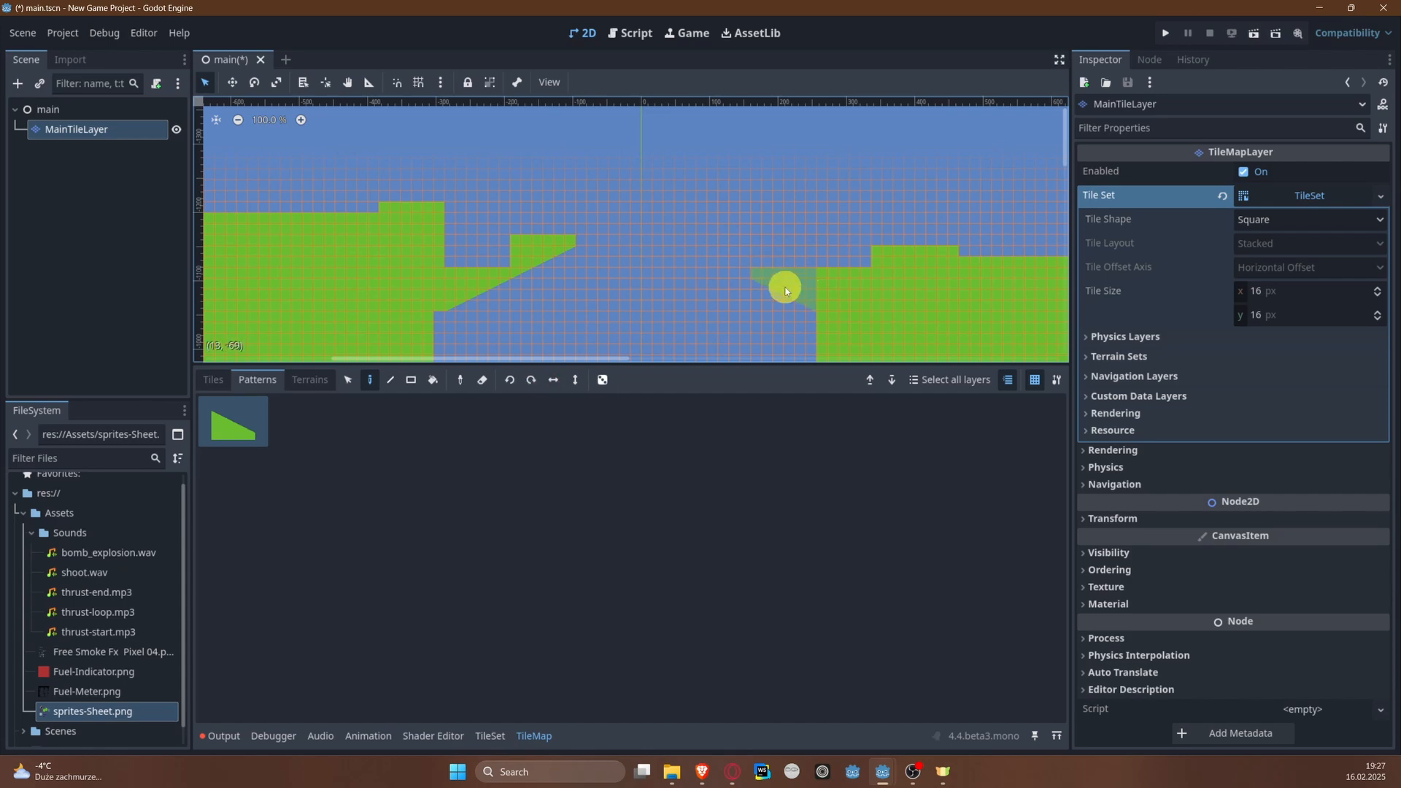
# Step: Fill the areas above the new slopes on both banks with solid green rectangles reaching the outer edges
pyautogui.click(411, 379)
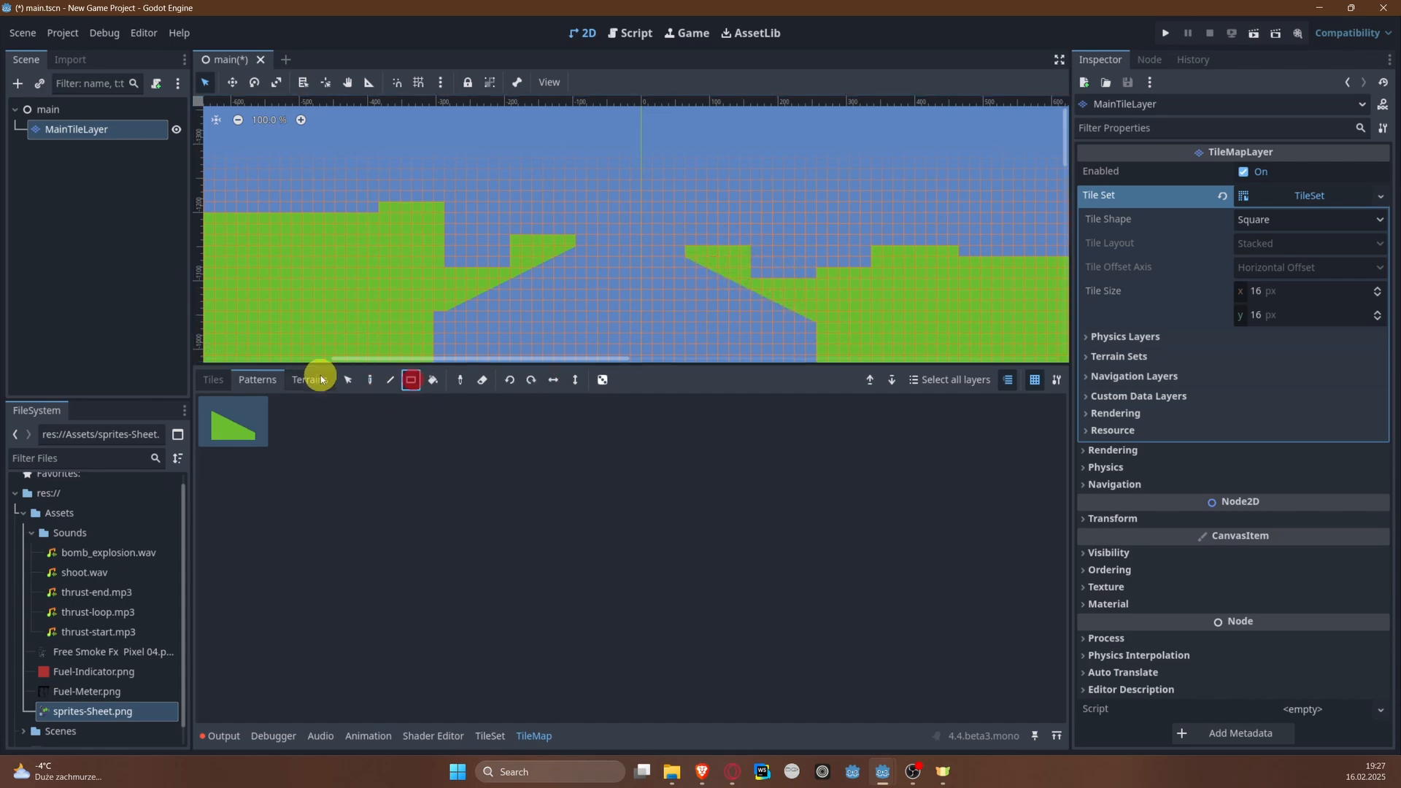
pyautogui.click(213, 380)
pyautogui.moveTo(522, 195); pyautogui.dragTo(572, 240)
pyautogui.moveTo(694, 214); pyautogui.dragTo(862, 275)
pyautogui.scroll(-8, 872, 261)
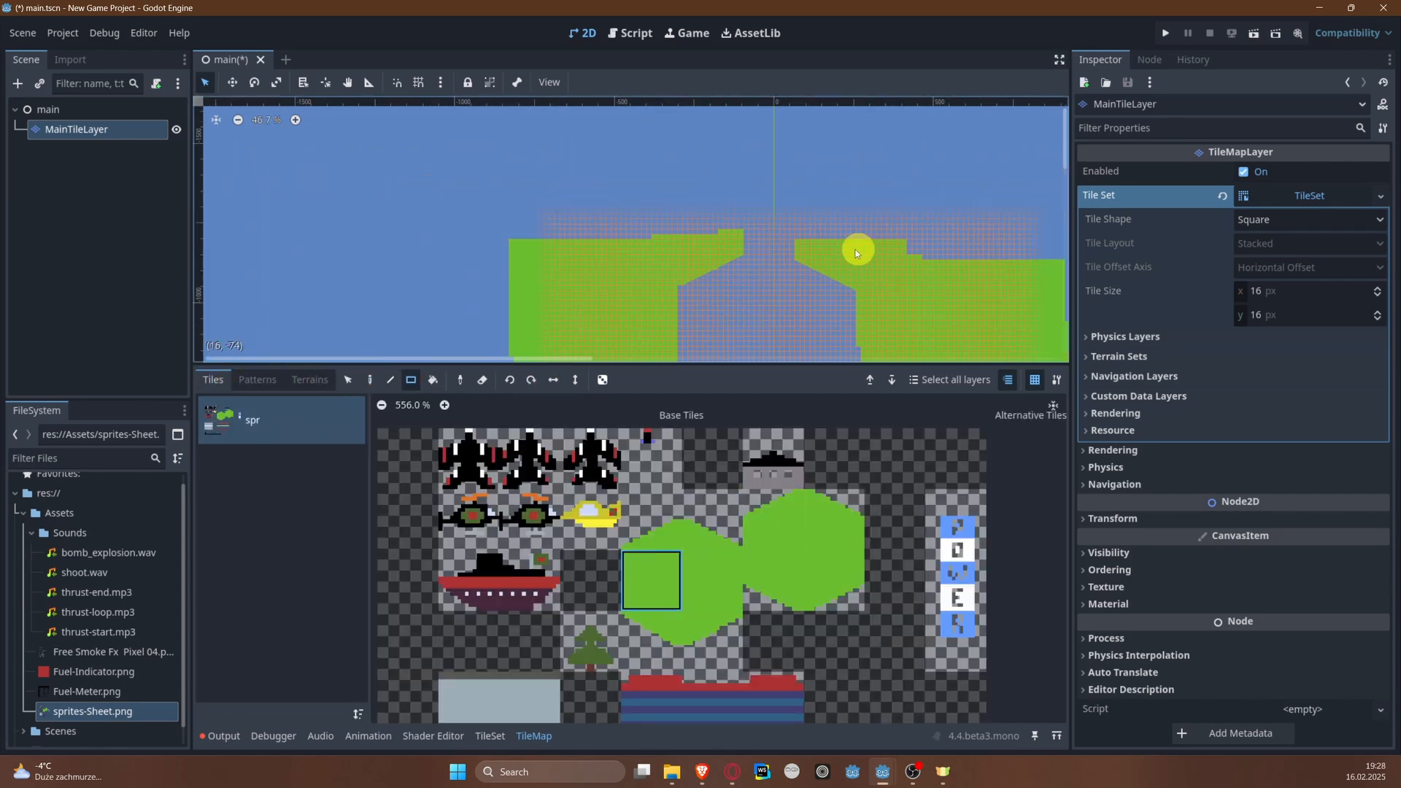
pyautogui.moveTo(856, 250); pyautogui.dragTo(703, 244, button='middle')
pyautogui.moveTo(648, 206); pyautogui.dragTo(933, 251)
pyautogui.moveTo(357, 191); pyautogui.dragTo(578, 243)
# Step: Straighten the edges of the narrow channel on both banks with solid green rectangles
pyautogui.scroll(6, 679, 218)
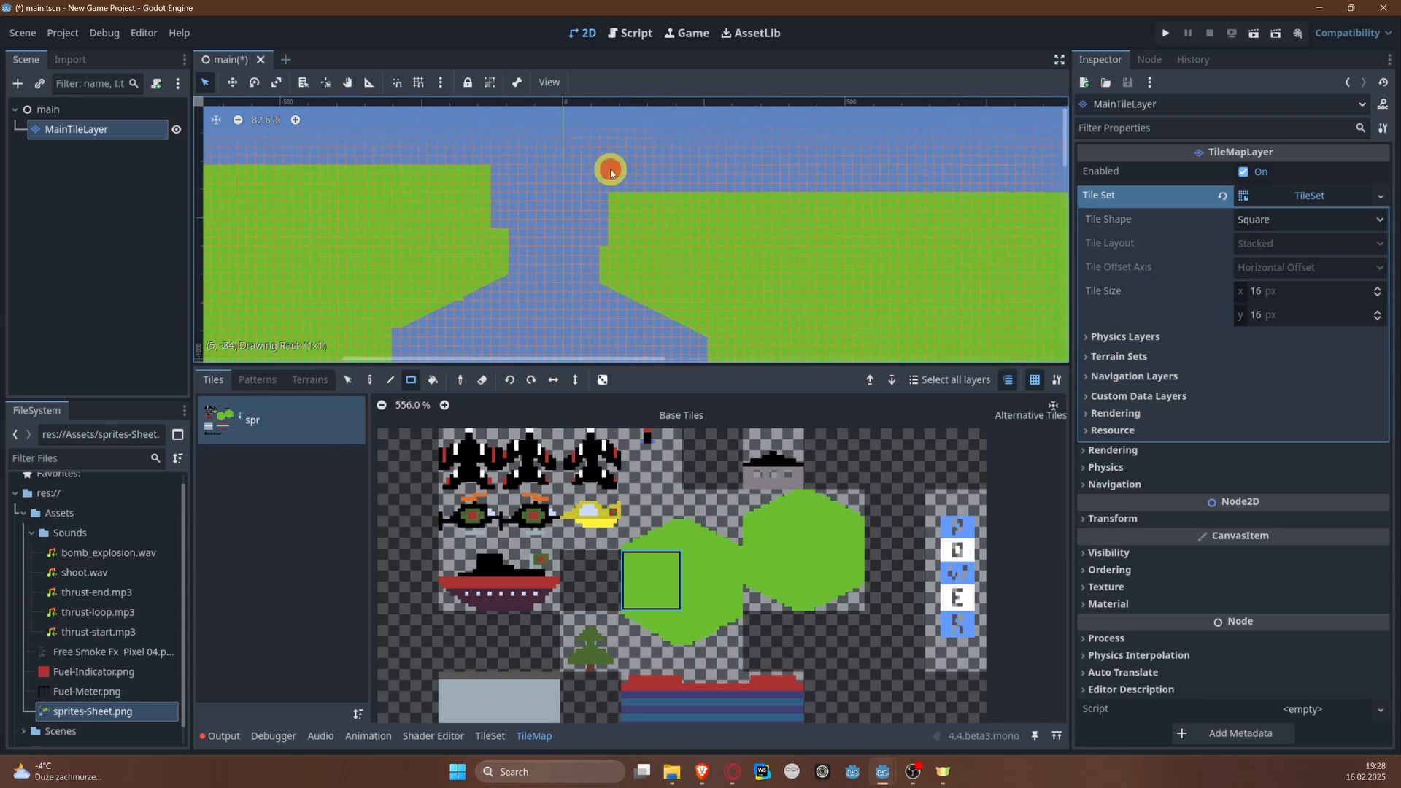
pyautogui.moveTo(614, 170); pyautogui.dragTo(670, 190)
pyautogui.moveTo(655, 162); pyautogui.dragTo(608, 239)
pyautogui.moveTo(498, 181); pyautogui.dragTo(497, 223)
pyautogui.scroll(2, 491, 207)
pyautogui.moveTo(490, 207); pyautogui.dragTo(522, 247, button='middle')
pyautogui.moveTo(544, 204); pyautogui.dragTo(505, 295)
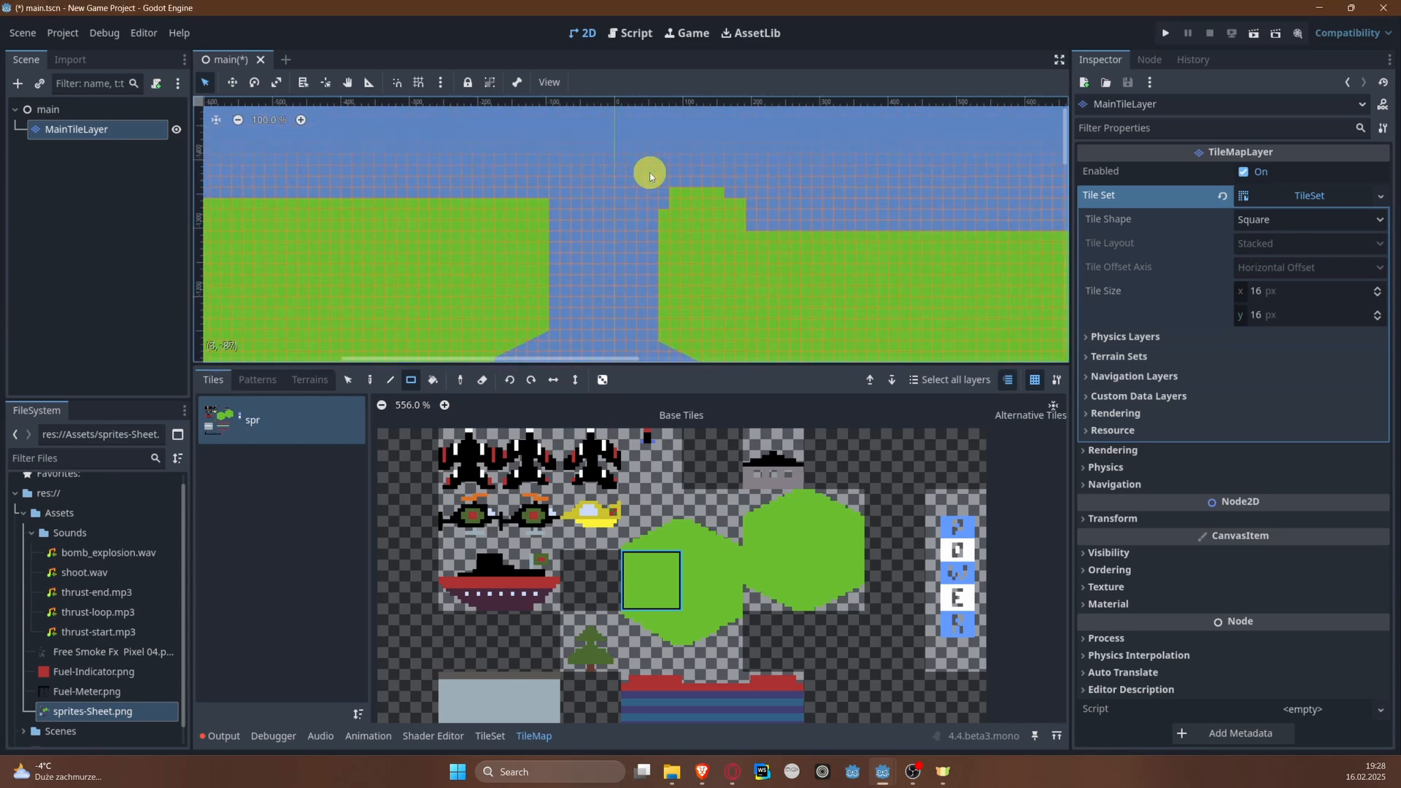
# Step: Flatten the tops of both banks beside the narrow channel with wide solid green rectangles
pyautogui.moveTo(651, 175); pyautogui.dragTo(752, 225, button='right')
pyautogui.moveTo(593, 193); pyautogui.dragTo(763, 179, button='middle')
pyautogui.moveTo(756, 172)
pyautogui.mouseDown(button='right')
pyautogui.moveTo(604, 223)
pyautogui.moveTo(221, 244)
pyautogui.mouseUp(button='right')
pyautogui.moveTo(804, 209); pyautogui.dragTo(513, 156, button='middle')
pyautogui.moveTo(515, 158); pyautogui.dragTo(1057, 204, button='right')
pyautogui.moveTo(817, 172)
pyautogui.mouseDown(button='middle')
pyautogui.moveTo(789, 172)
pyautogui.moveTo(742, 207)
pyautogui.mouseUp(button='middle')
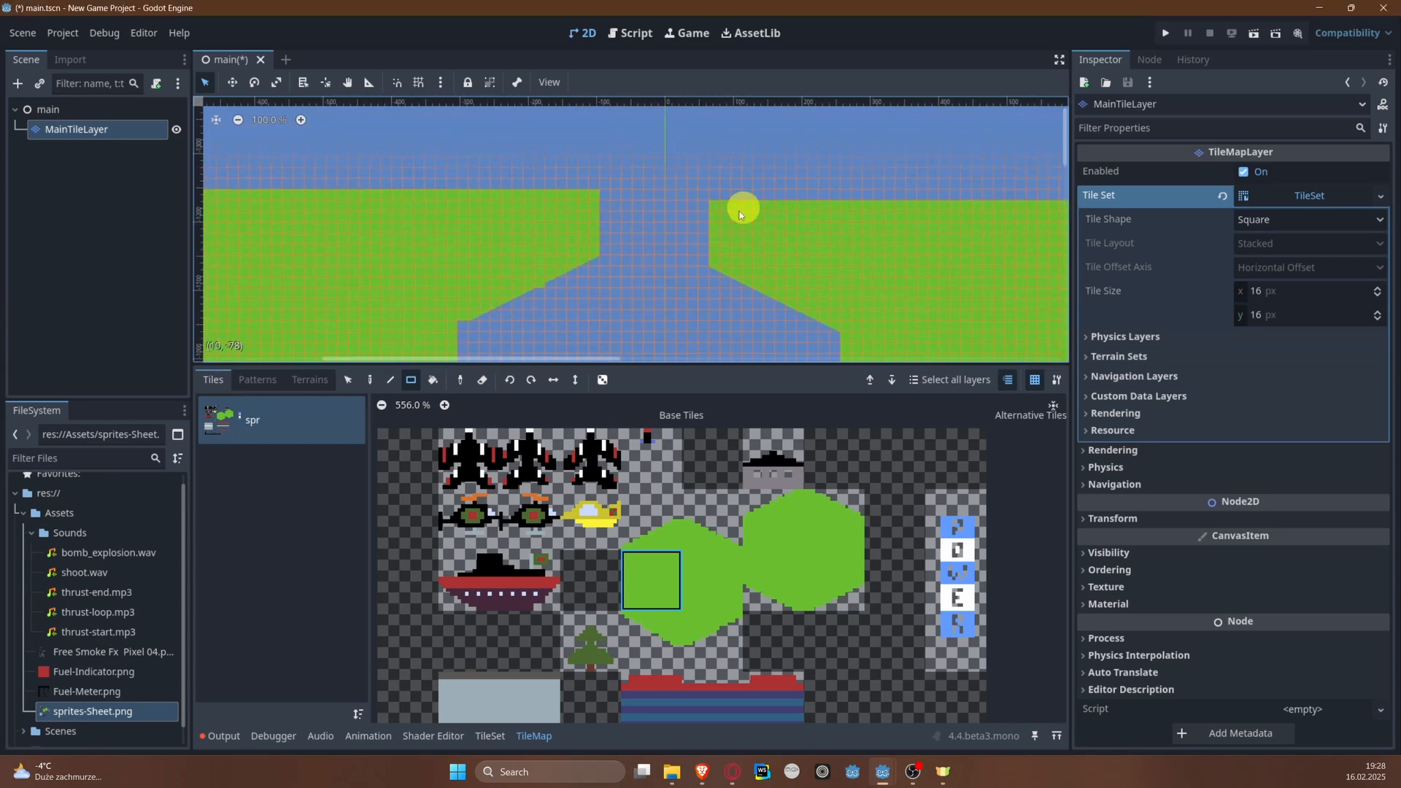
# Step: Smooth the jog in the left bank's diagonal with the second hexagon's lower-right slope tile
pyautogui.scroll(4, 741, 207)
pyautogui.click(834, 580)
pyautogui.scroll(-2, 650, 267)
pyautogui.scroll(-4, 649, 267)
pyautogui.moveTo(775, 267); pyautogui.dragTo(479, 261, button='middle')
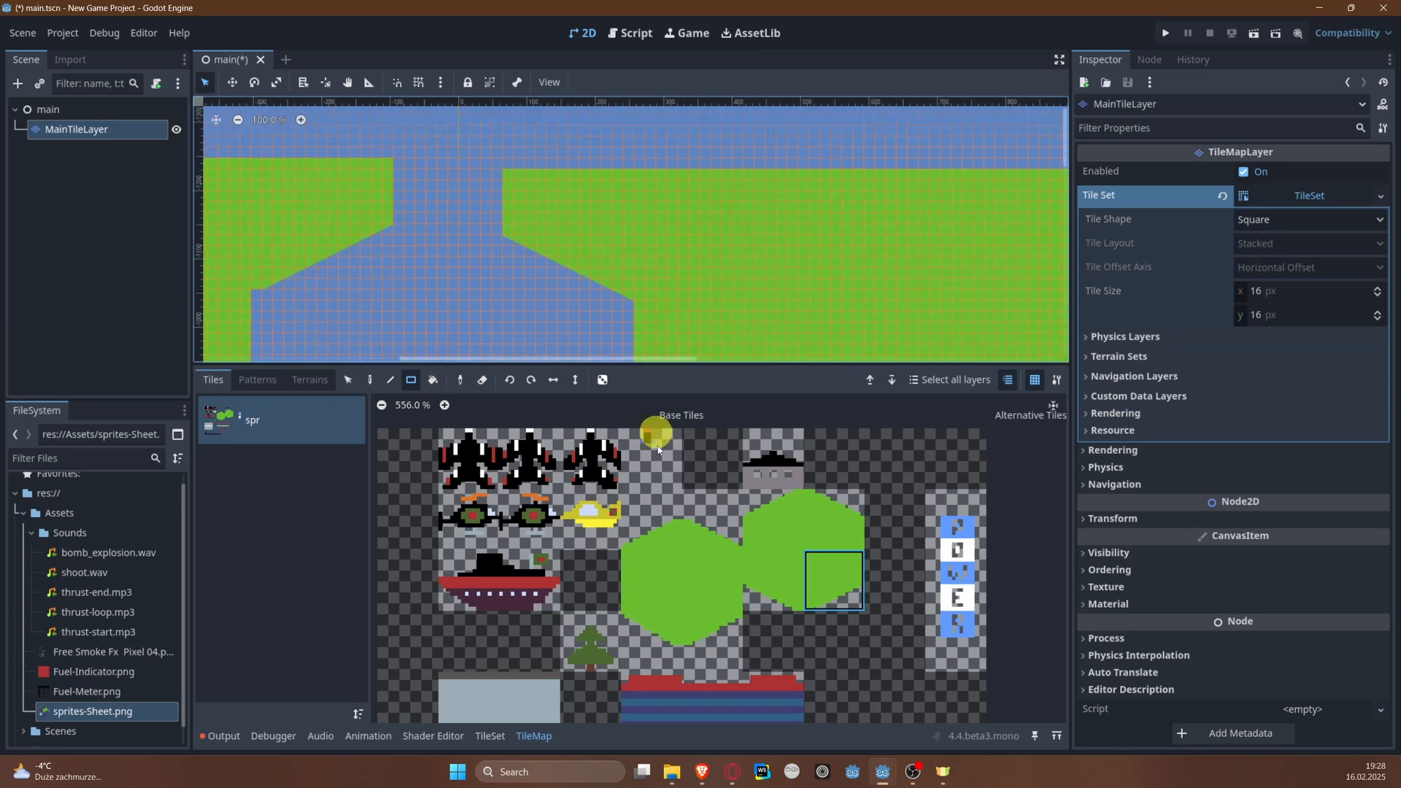
# Step: Paint a row of solid green tiles along the right bank's top to level it with the left bank
pyautogui.press('s')
pyautogui.moveTo(506, 173); pyautogui.dragTo(628, 293)
pyautogui.moveTo(603, 230); pyautogui.dragTo(604, 219)
pyautogui.click(671, 582)
pyautogui.moveTo(746, 223)
pyautogui.mouseDown(button='middle')
pyautogui.moveTo(509, 235)
pyautogui.moveTo(480, 219)
pyautogui.moveTo(629, 221)
pyautogui.mouseUp(button='middle')
pyautogui.click(710, 581)
pyautogui.click(370, 379)
pyautogui.moveTo(998, 175); pyautogui.dragTo(1010, 164)
pyautogui.moveTo(506, 165); pyautogui.dragTo(992, 165)
pyautogui.moveTo(650, 180); pyautogui.dragTo(996, 249, button='middle')
# Step: Extend the left and right riverbanks upward with tall solid green rectangles
pyautogui.scroll(-1, 996, 249)
pyautogui.scroll(-2, 996, 249)
pyautogui.moveTo(562, 217); pyautogui.dragTo(544, 248, button='middle')
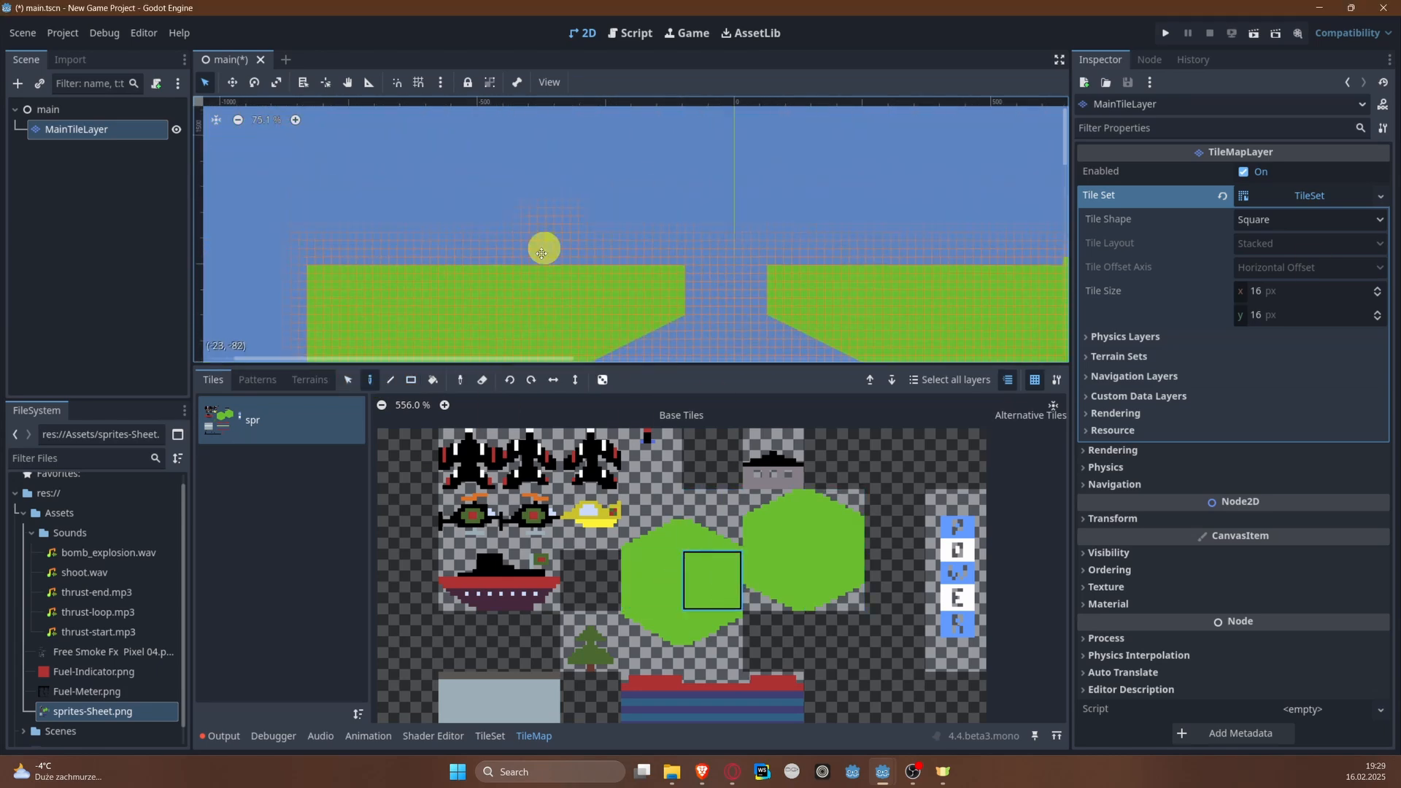
pyautogui.scroll(-11, 371, 261)
pyautogui.click(411, 379)
pyautogui.moveTo(354, 125)
pyautogui.mouseDown()
pyautogui.moveTo(447, 306)
pyautogui.moveTo(466, 274)
pyautogui.moveTo(444, 273)
pyautogui.mouseUp()
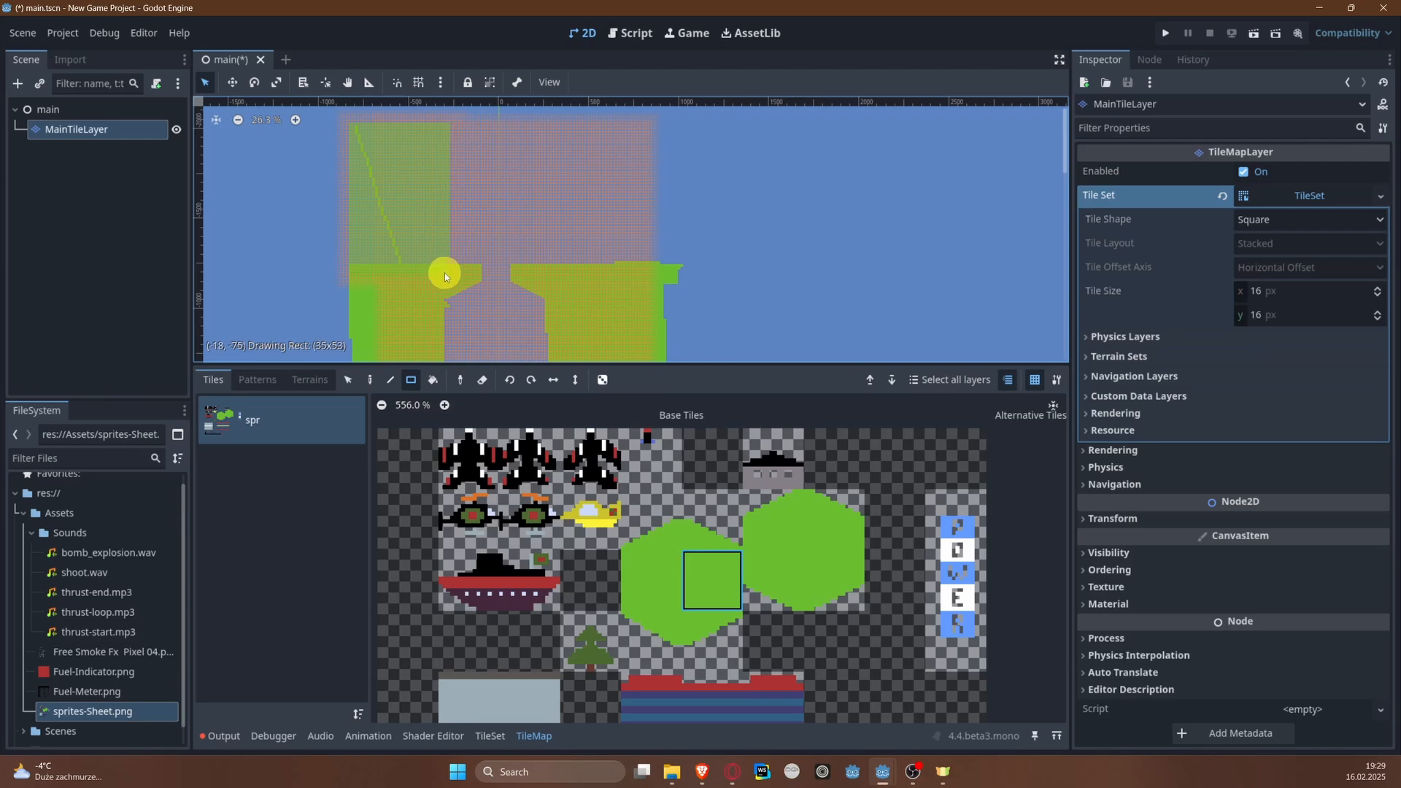
pyautogui.moveTo(652, 136)
pyautogui.mouseDown()
pyautogui.moveTo(561, 273)
pyautogui.moveTo(686, 325)
pyautogui.mouseUp()
pyautogui.moveTo(483, 140); pyautogui.dragTo(483, 232, button='middle')
# Step: Fill more of the upper left and right banks with solid green rectangles, leaving the wide river open between them
pyautogui.scroll(3, 483, 232)
pyautogui.moveTo(295, 154); pyautogui.dragTo(433, 227)
pyautogui.moveTo(474, 175); pyautogui.dragTo(474, 271, button='middle')
pyautogui.moveTo(569, 227); pyautogui.dragTo(649, 309)
pyautogui.moveTo(650, 309); pyautogui.dragTo(557, 230, button='middle')
pyautogui.moveTo(494, 160)
pyautogui.mouseDown()
pyautogui.moveTo(620, 269)
pyautogui.moveTo(651, 274)
pyautogui.mouseUp()
pyautogui.moveTo(480, 305); pyautogui.dragTo(511, 190, button='middle')
# Step: Place the saved slope pattern in the open river between the banks
pyautogui.scroll(2, 511, 189)
pyautogui.moveTo(496, 593); pyautogui.dragTo(538, 524, button='middle')
pyautogui.click(257, 380)
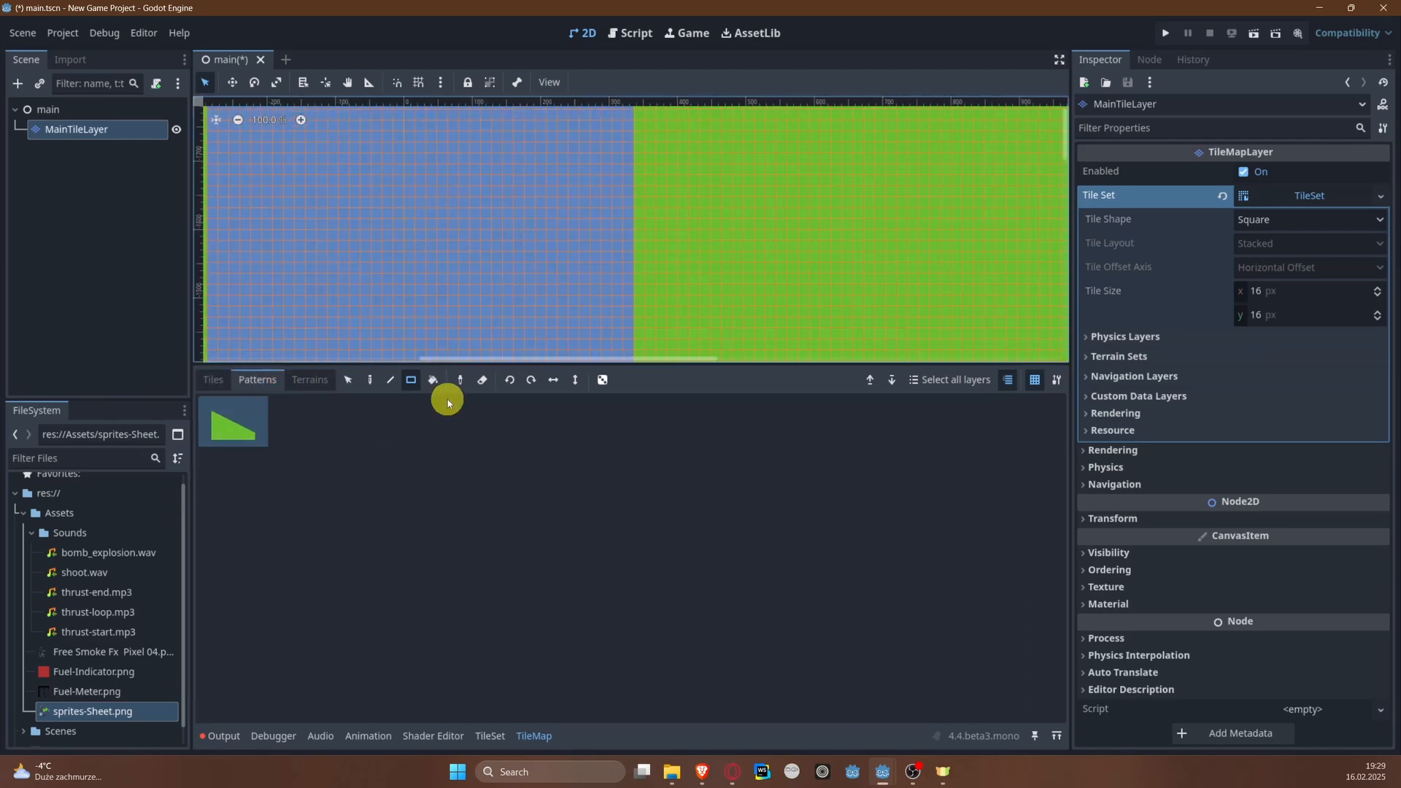
pyautogui.click(350, 389)
# Step: Extend the slope's thin end with the hexagons' upper-right slope tiles to form a full triangle
pyautogui.click(214, 380)
pyautogui.click(754, 450)
pyautogui.scroll(4, 496, 224)
pyautogui.click(485, 222)
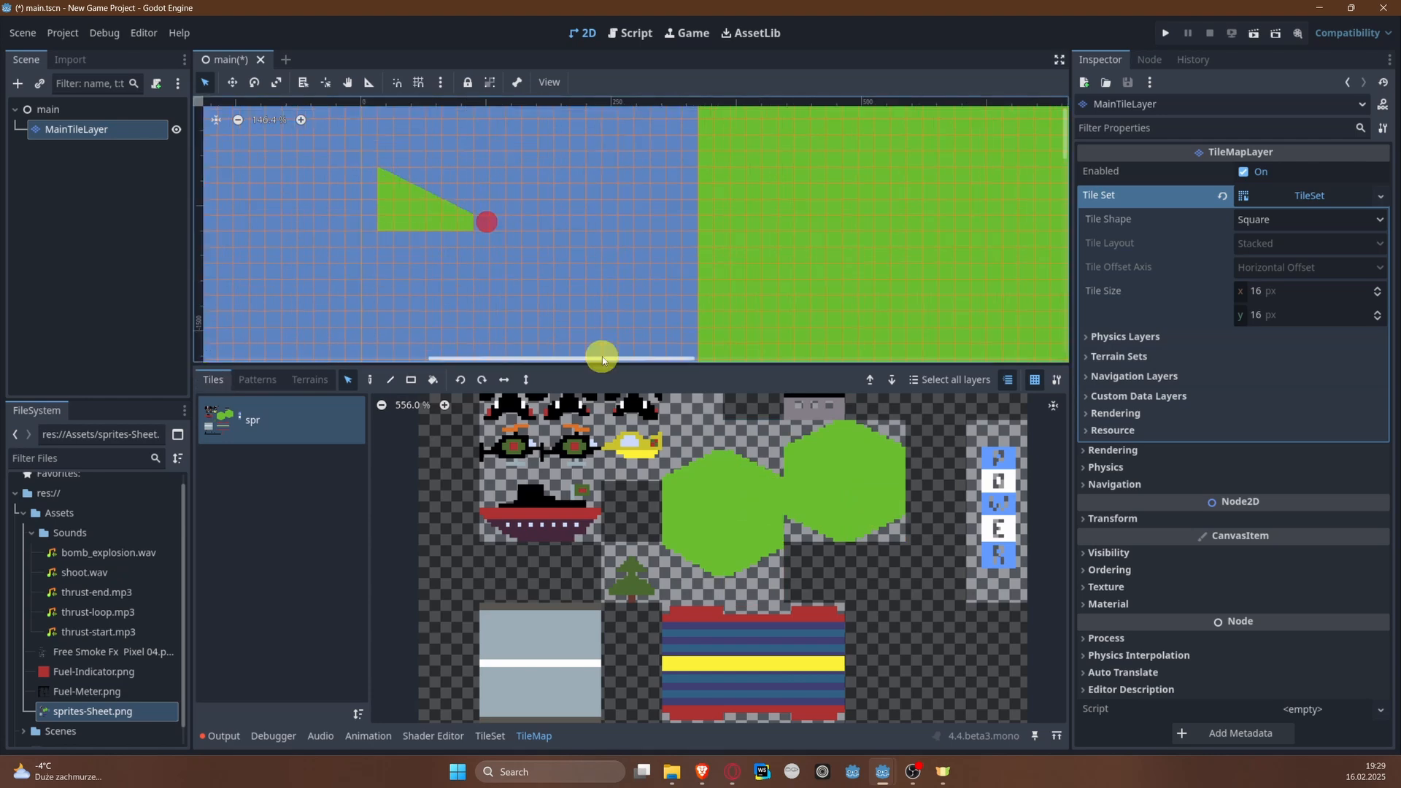
pyautogui.scroll(7, 520, 276)
pyautogui.click(451, 175)
pyautogui.click(753, 450)
pyautogui.click(882, 436)
pyautogui.click(446, 175)
pyautogui.click(753, 450)
pyautogui.click(478, 175)
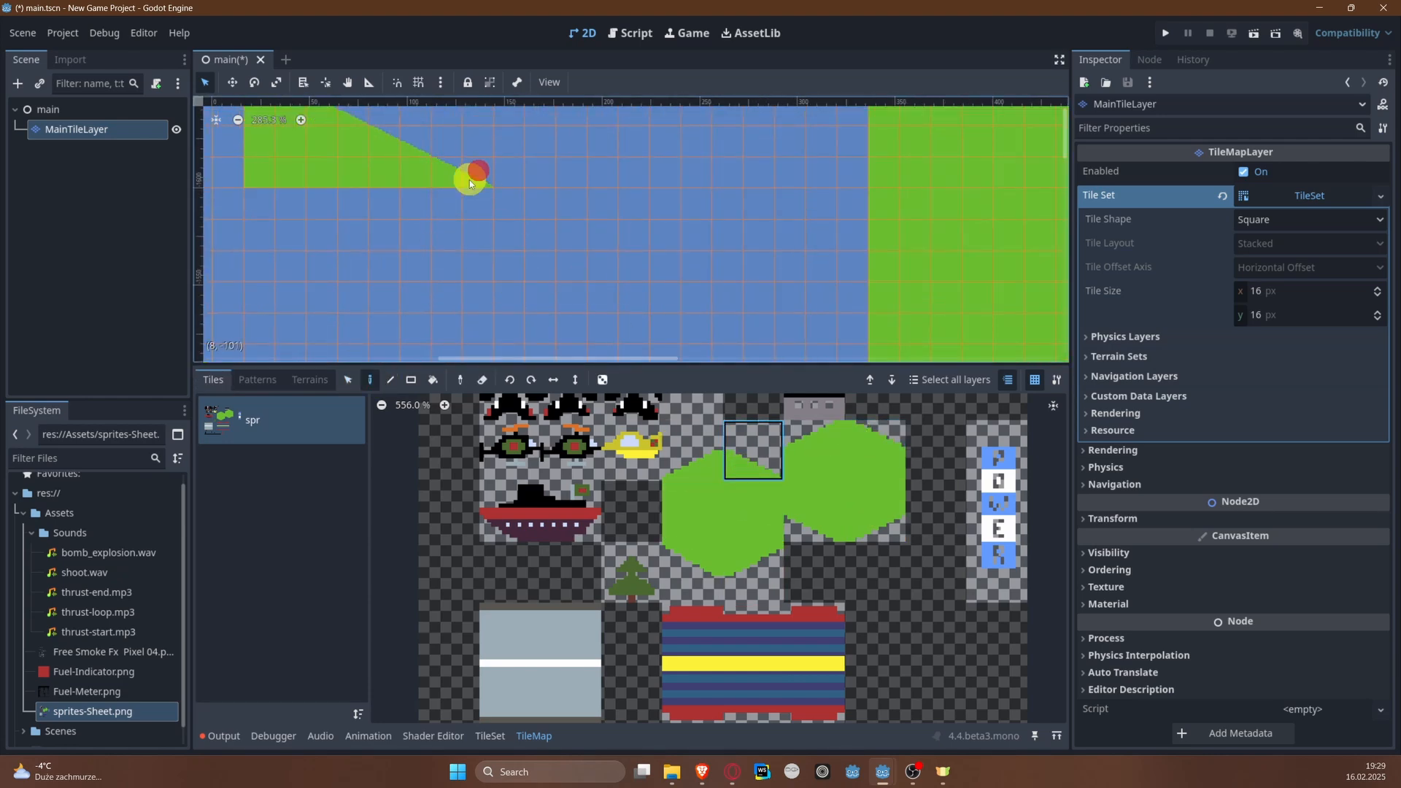
# Step: Save the completed triangle as a second reusable tile pattern
pyautogui.scroll(-7, 729, 262)
pyautogui.click(256, 379)
pyautogui.click(350, 380)
pyautogui.moveTo(512, 202)
pyautogui.mouseDown()
pyautogui.moveTo(511, 325)
pyautogui.moveTo(475, 467)
pyautogui.mouseUp()
pyautogui.scroll(2, 452, 219)
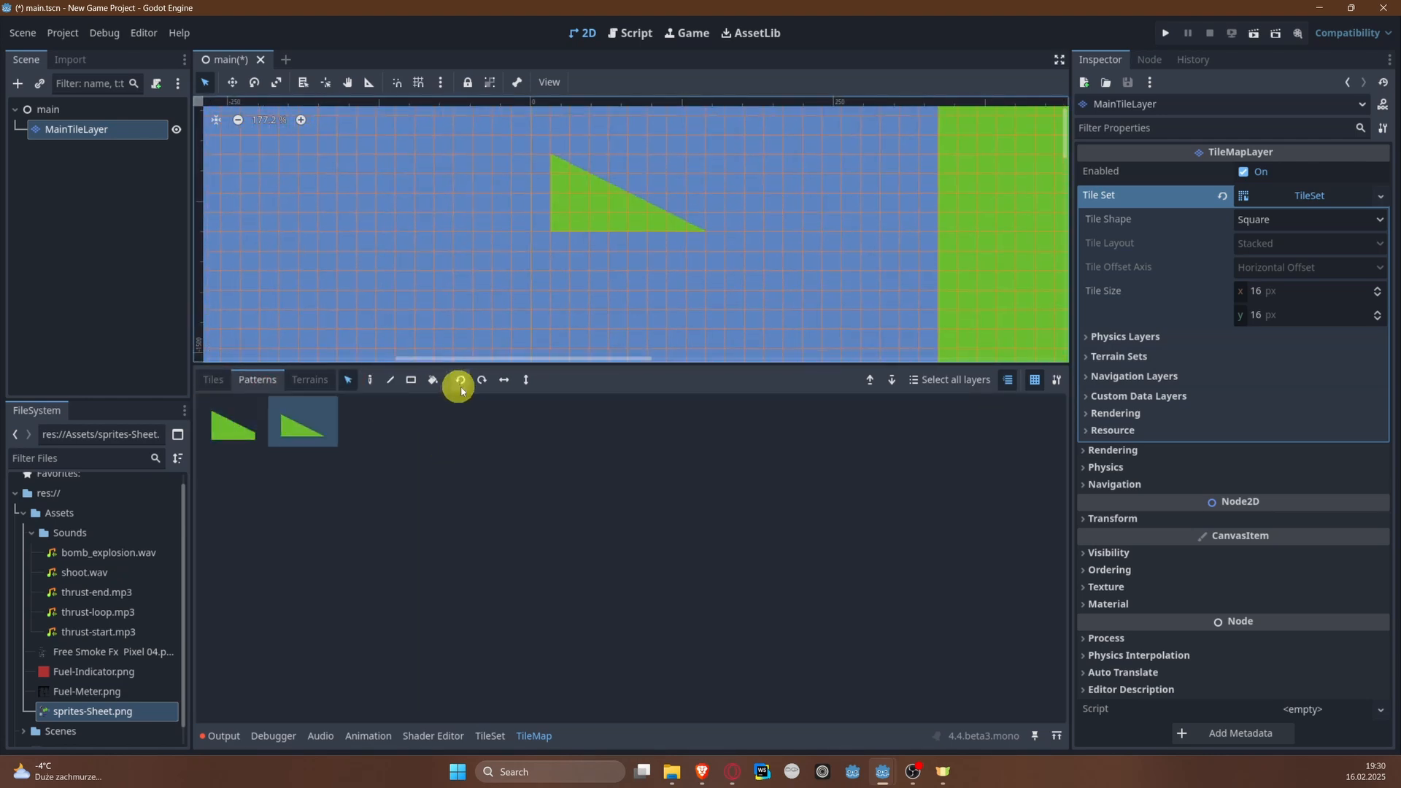
# Step: Place the new triangle pattern flipped horizontally against the first triangle to form the island's peak
pyautogui.click(371, 379)
pyautogui.click(295, 423)
pyautogui.click(434, 164)
pyautogui.click(281, 437)
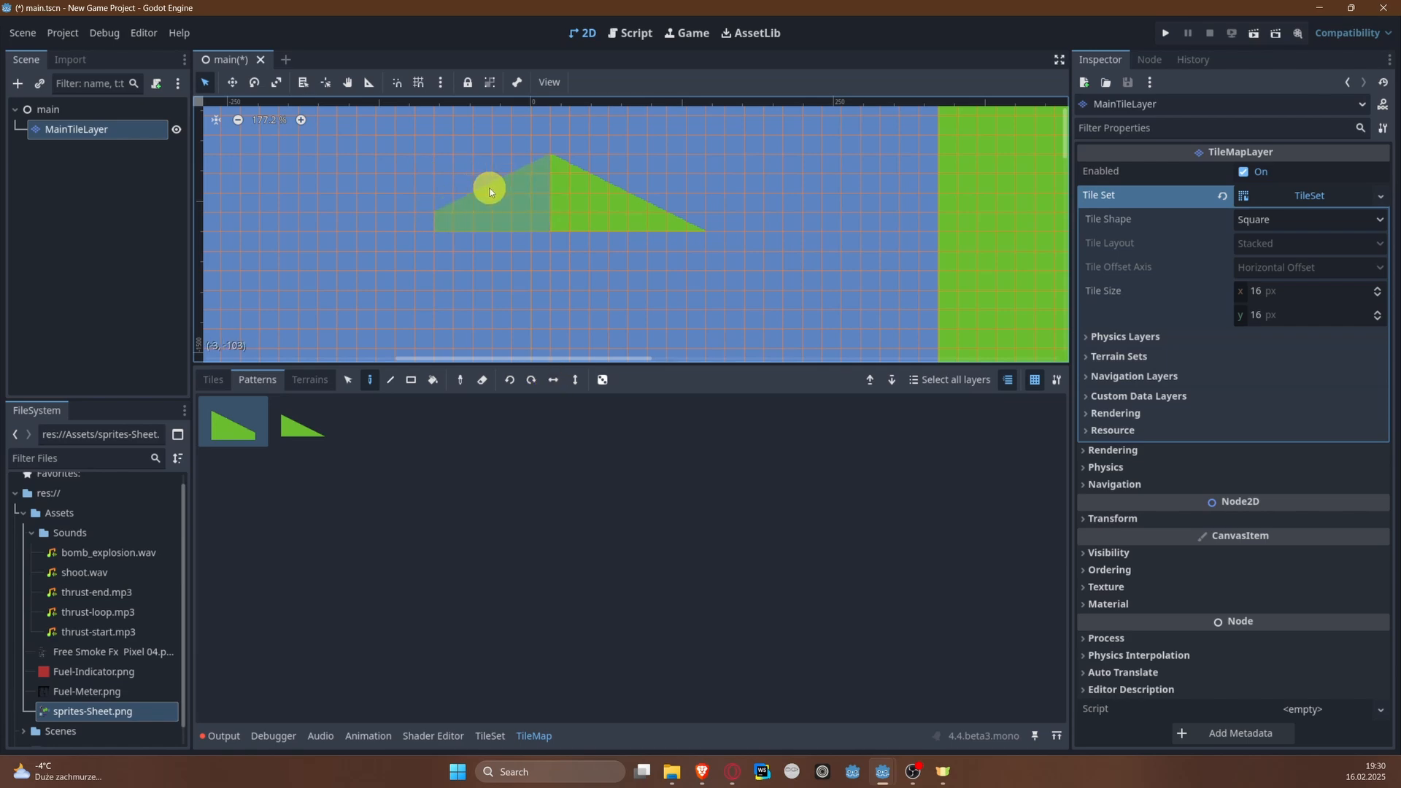
pyautogui.click(554, 380)
pyautogui.scroll(-3, 481, 232)
# Step: Place vertically flipped triangle patterns for both lower corners of the island, mirroring the second one
pyautogui.scroll(-1, 480, 232)
pyautogui.click(573, 380)
pyautogui.click(451, 298)
pyautogui.click(554, 378)
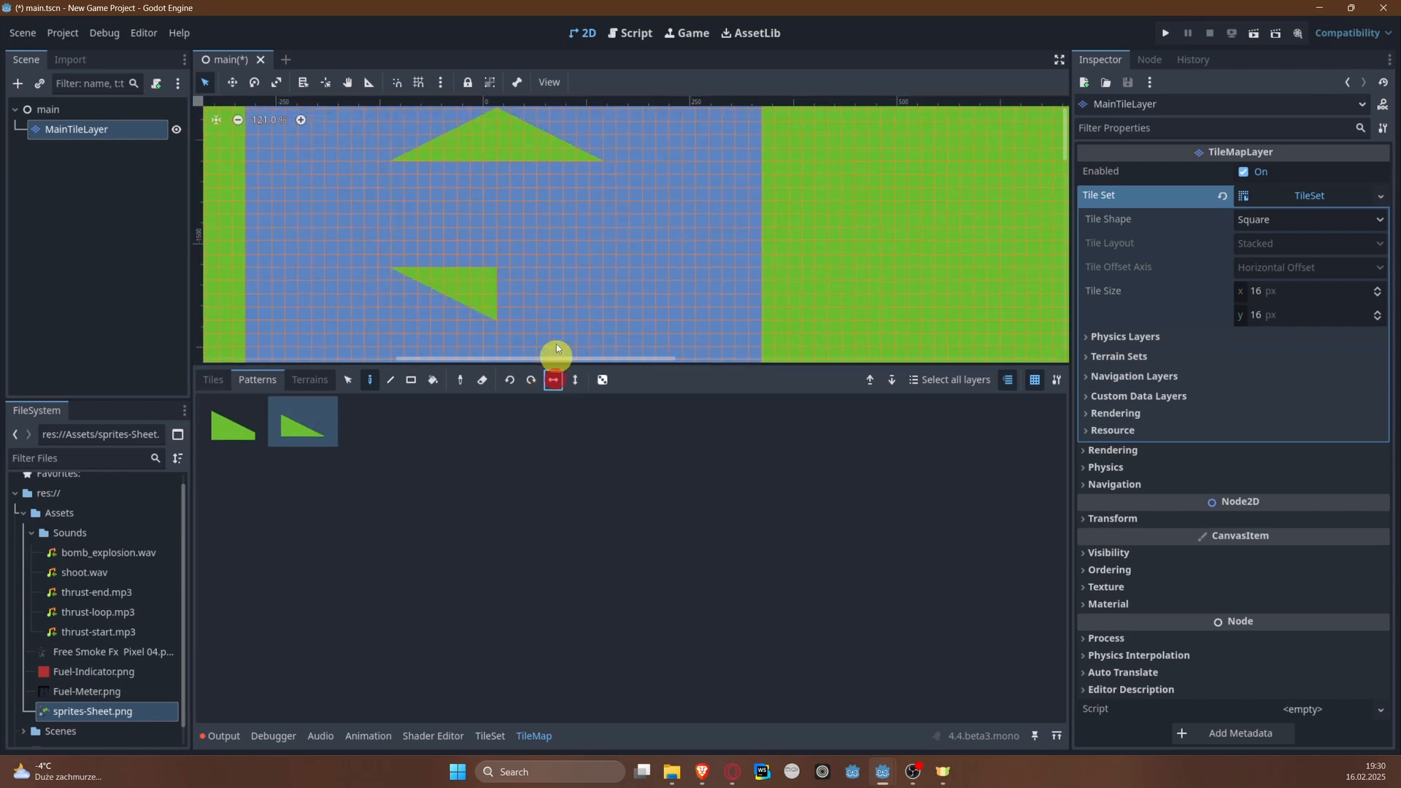
pyautogui.click(552, 294)
# Step: Fill the space between the upper and lower triangles with a solid green rectangle to complete the hexagonal island
pyautogui.scroll(-2, 571, 287)
pyautogui.moveTo(573, 287); pyautogui.dragTo(553, 239, button='middle')
pyautogui.click(213, 379)
pyautogui.click(707, 508)
pyautogui.click(410, 380)
pyautogui.moveTo(408, 144); pyautogui.dragTo(569, 217)
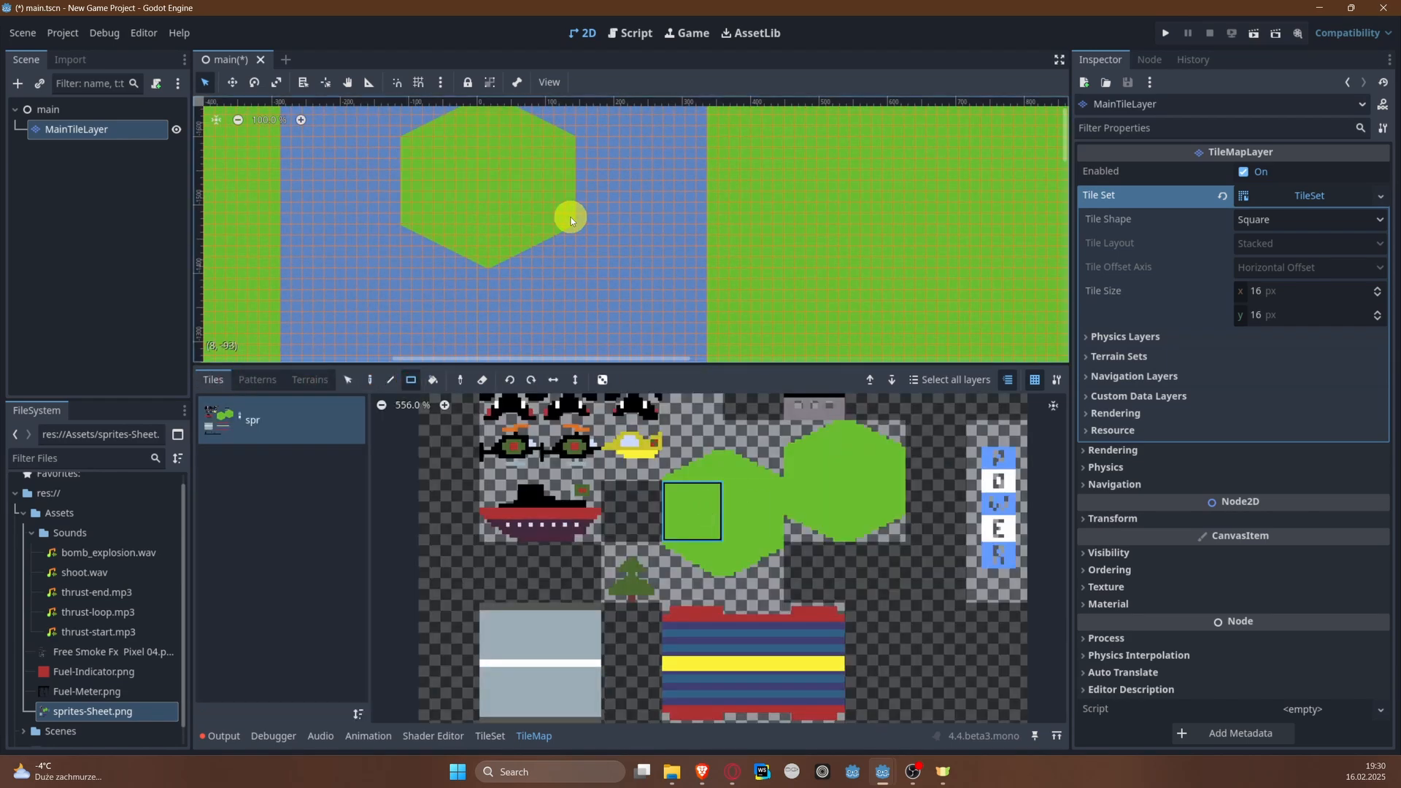
# Step: Outline a second, larger island upriver with four triangle patterns, flipped for each corner and separated by small gaps
pyautogui.scroll(-8, 569, 217)
pyautogui.moveTo(569, 216); pyautogui.dragTo(543, 434, button='middle')
pyautogui.scroll(1, 547, 445)
pyautogui.click(257, 379)
pyautogui.scroll(3, 527, 241)
pyautogui.click(371, 381)
pyautogui.click(529, 178)
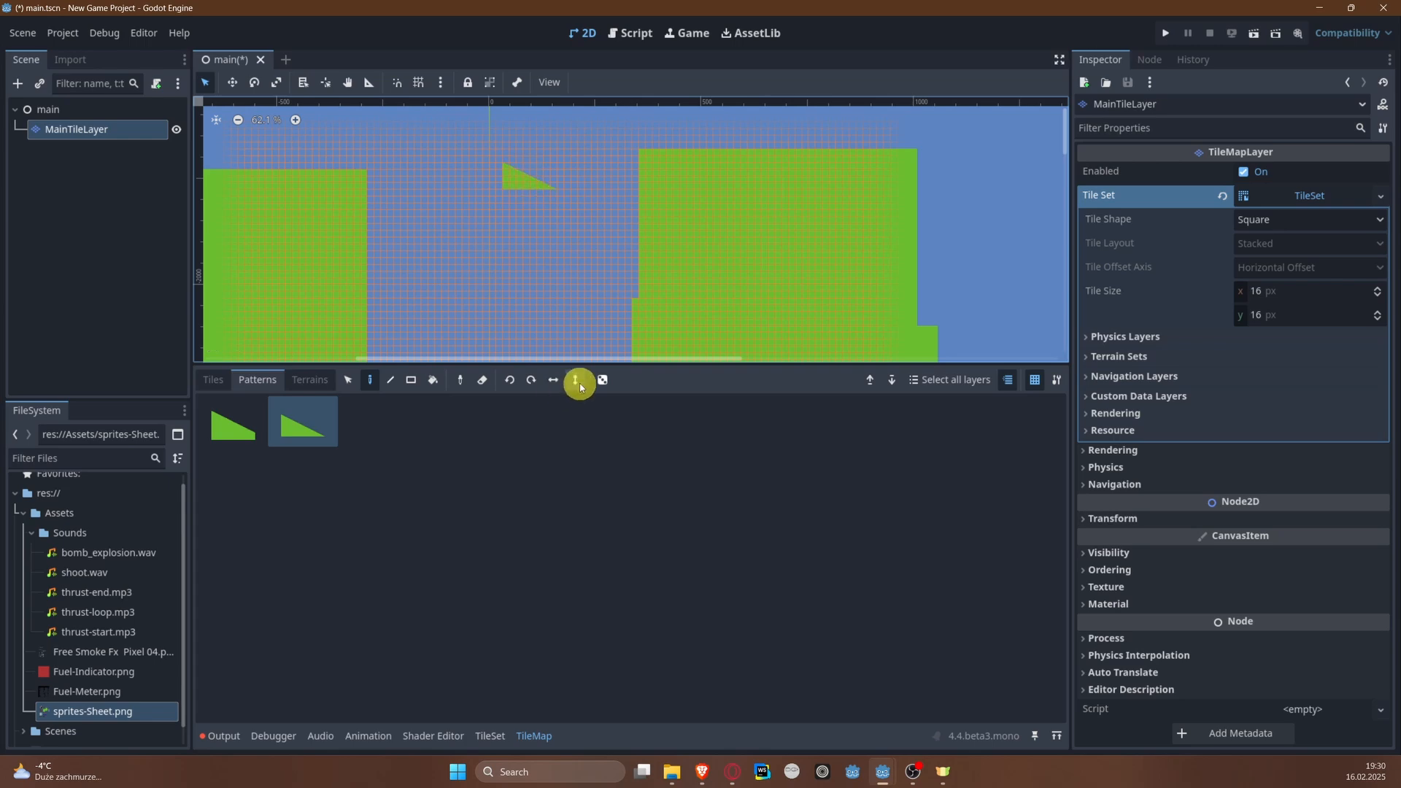
pyautogui.click(575, 380)
pyautogui.click(460, 322)
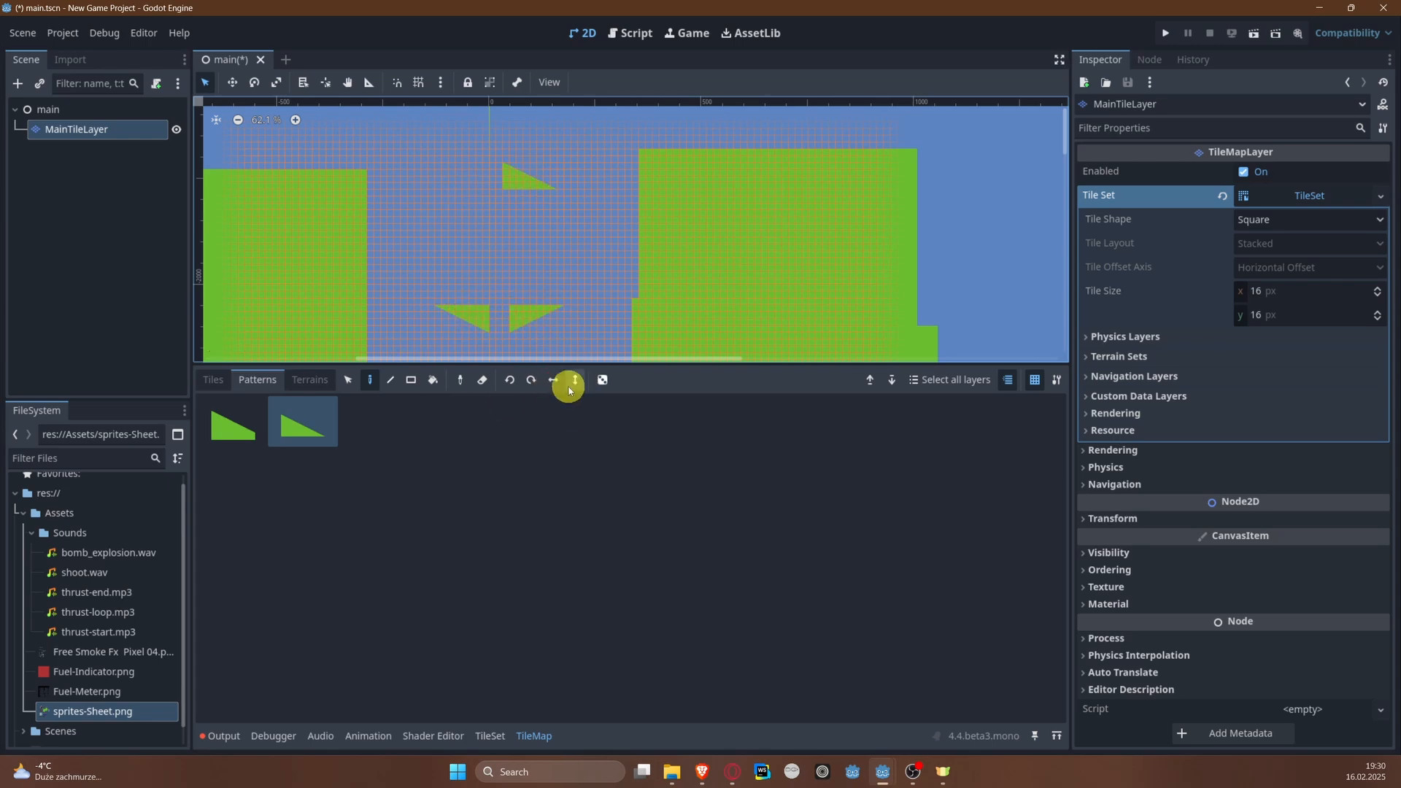
pyautogui.click(573, 380)
pyautogui.click(457, 178)
# Step: Fill the body of the second island between its corner slopes with a solid green rectangle
pyautogui.click(213, 379)
pyautogui.click(411, 380)
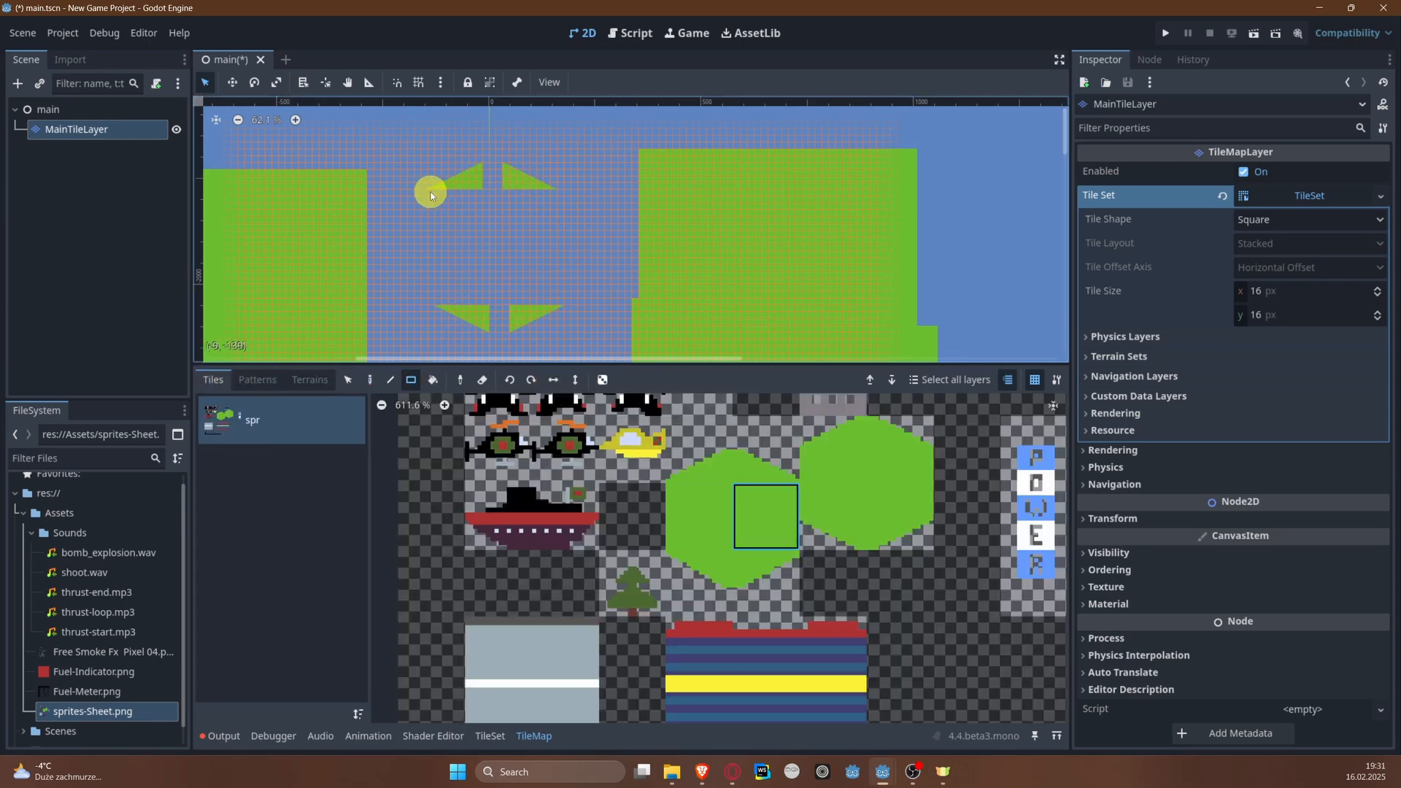
pyautogui.moveTo(432, 193); pyautogui.dragTo(552, 300)
pyautogui.hotkey('ctrl', 'z')
pyautogui.moveTo(433, 194); pyautogui.dragTo(561, 298)
# Step: Fill the gaps between the slopes at the second island's upper and lower ends with solid green tiles
pyautogui.scroll(4, 521, 181)
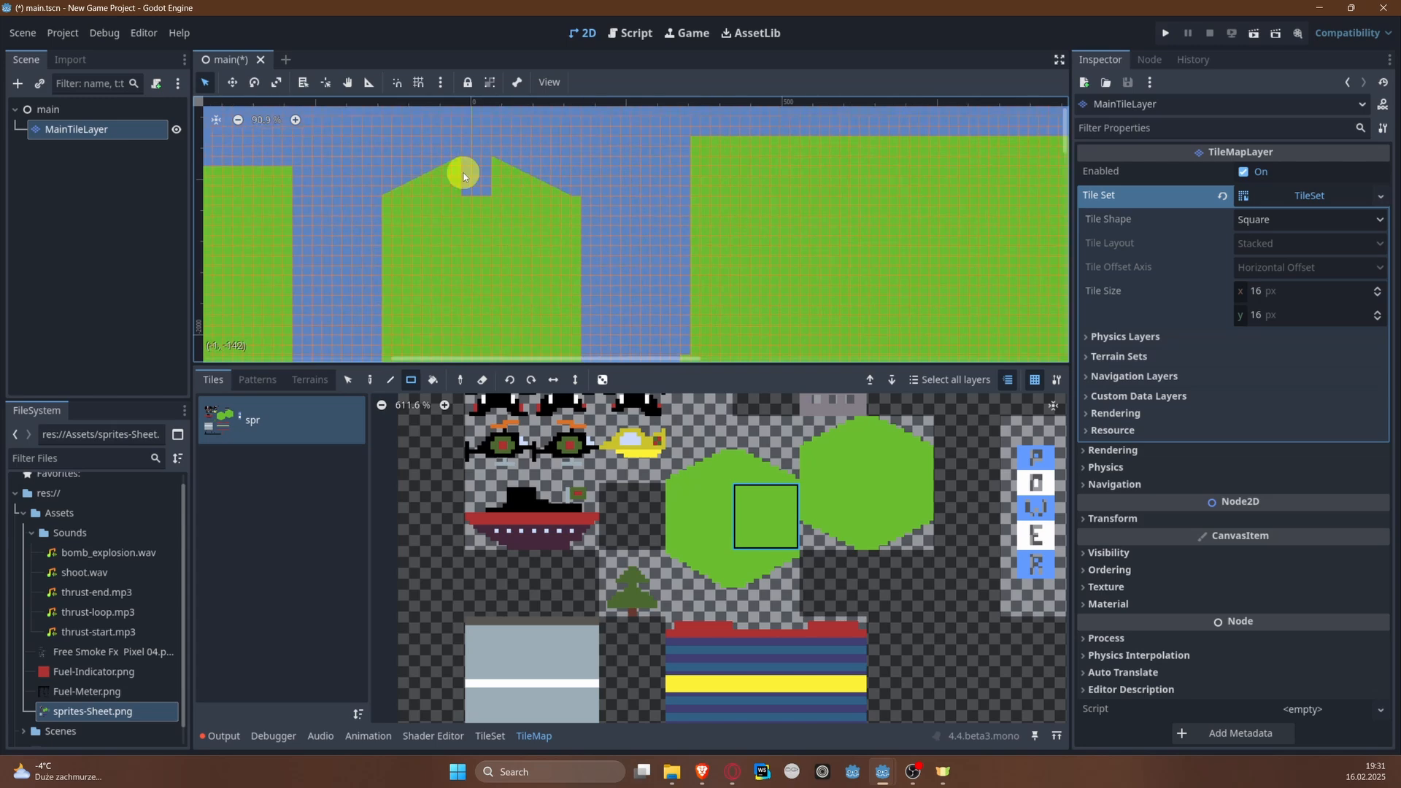
pyautogui.moveTo(469, 163); pyautogui.dragTo(494, 211)
pyautogui.moveTo(502, 321); pyautogui.dragTo(490, 203, button='middle')
pyautogui.moveTo(467, 248); pyautogui.dragTo(487, 280)
pyautogui.moveTo(482, 189); pyautogui.dragTo(493, 248, button='middle')
pyautogui.moveTo(391, 296); pyautogui.dragTo(390, 141, button='right')
pyautogui.hotkey('ctrl', 'z')
# Step: Select and reposition the misaligned slope section of the second island to match its body
pyautogui.scroll(2, 416, 300)
pyautogui.click(350, 380)
pyautogui.moveTo(396, 304); pyautogui.dragTo(423, 237, button='middle')
pyautogui.moveTo(423, 237)
pyautogui.mouseDown()
pyautogui.moveTo(493, 290)
pyautogui.moveTo(513, 287)
pyautogui.mouseUp()
pyautogui.moveTo(513, 269)
pyautogui.mouseDown()
pyautogui.moveTo(491, 270)
pyautogui.moveTo(506, 275)
pyautogui.mouseUp()
# Step: Extend both banks upward past the second island with solid green rectangles
pyautogui.click(678, 501)
pyautogui.click(411, 380)
pyautogui.scroll(-7, 685, 178)
pyautogui.moveTo(685, 179)
pyautogui.mouseDown(button='middle')
pyautogui.moveTo(666, 231)
pyautogui.moveTo(578, 335)
pyautogui.mouseUp(button='middle')
pyautogui.scroll(-1, 578, 335)
pyautogui.moveTo(270, 169); pyautogui.dragTo(405, 255)
pyautogui.moveTo(638, 168)
pyautogui.mouseDown()
pyautogui.moveTo(752, 250)
pyautogui.moveTo(853, 245)
pyautogui.mouseUp()
# Step: Place flipped triangle patterns on the upper inner corners of both banks to narrow the river above the second island
pyautogui.click(370, 381)
pyautogui.click(251, 380)
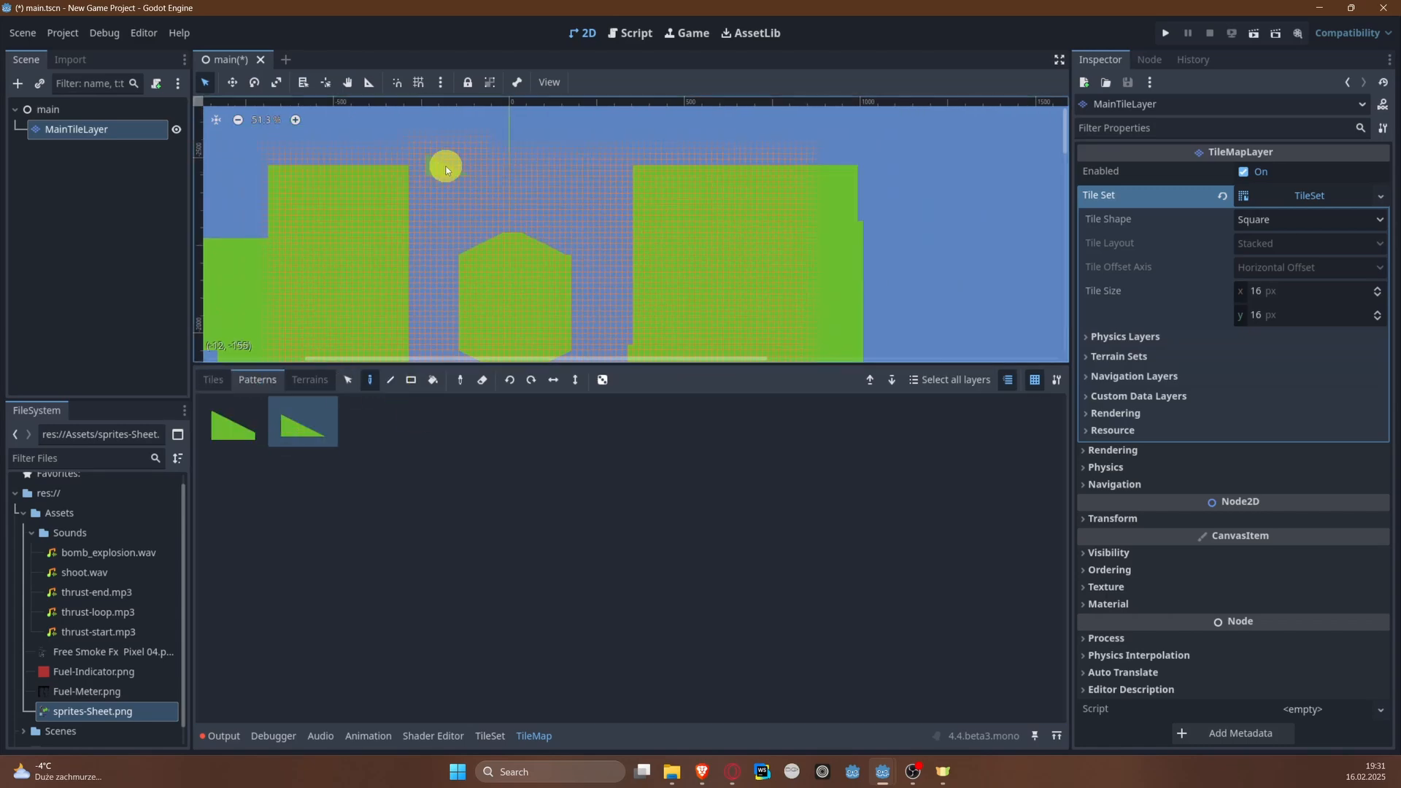
pyautogui.scroll(2, 432, 163)
pyautogui.press('v')
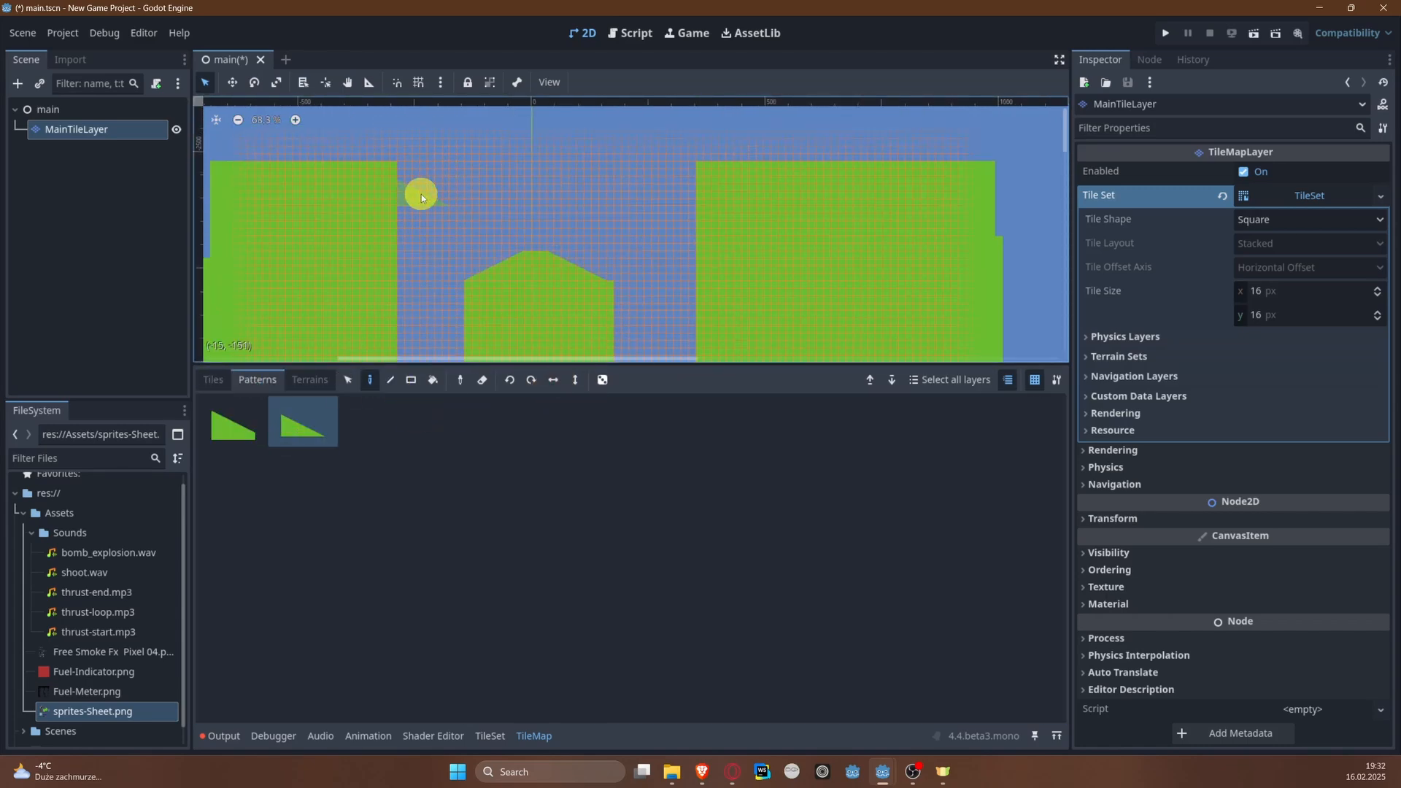
pyautogui.press('v')
pyautogui.click(427, 178)
pyautogui.click(487, 146)
pyautogui.moveTo(649, 171); pyautogui.dragTo(549, 252, button='middle')
pyautogui.press('c')
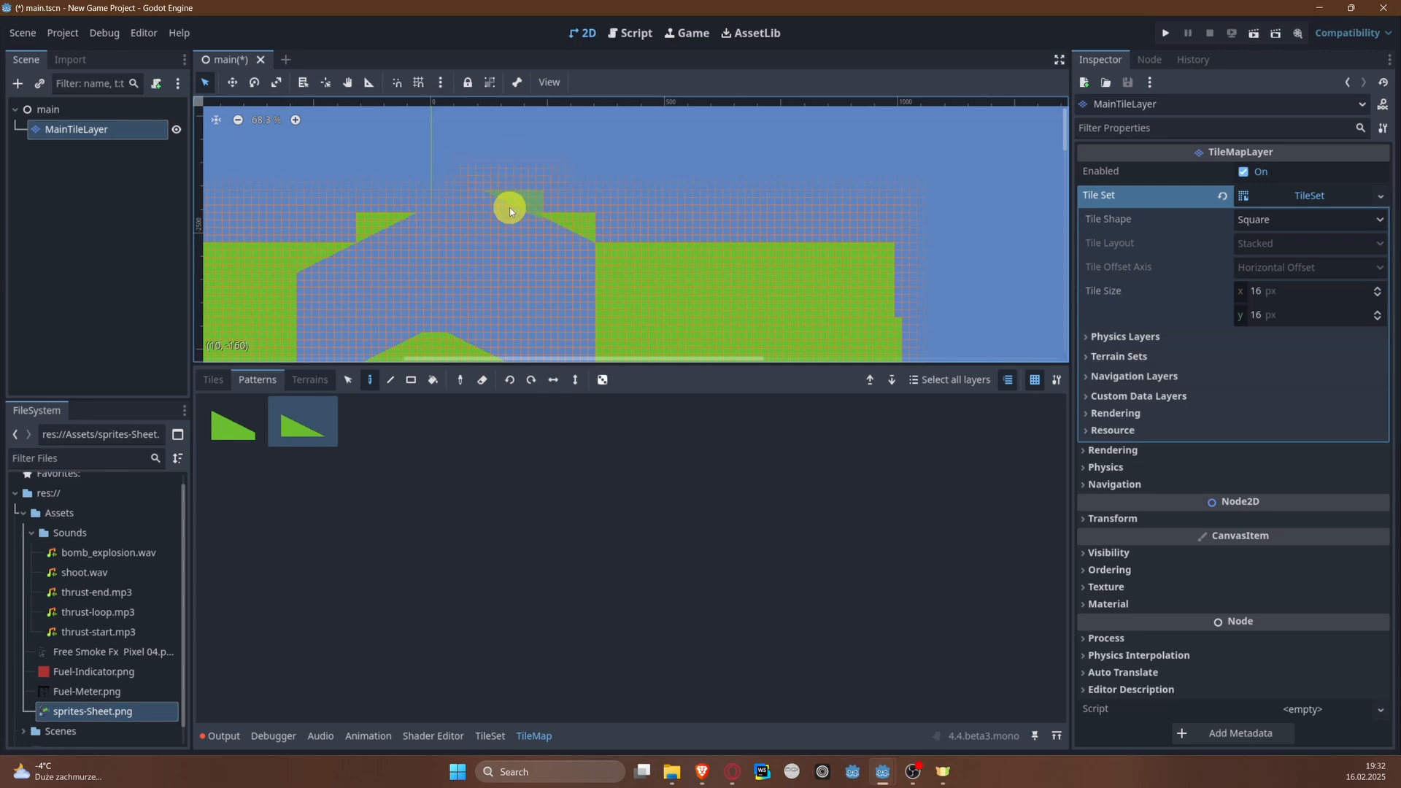
# Step: Fill the areas behind the new slopes on both banks with solid green rectangles
pyautogui.click(214, 379)
pyautogui.click(777, 518)
pyautogui.click(411, 379)
pyautogui.moveTo(540, 207); pyautogui.dragTo(898, 237)
pyautogui.moveTo(431, 219); pyautogui.dragTo(622, 230, button='middle')
pyautogui.moveTo(544, 249); pyautogui.dragTo(308, 209)
# Step: Build up the tops of both banks and widen the right bank's outer edge with solid green rectangles
pyautogui.moveTo(395, 220); pyautogui.dragTo(531, 203, button='middle')
pyautogui.moveTo(532, 203); pyautogui.dragTo(336, 347)
pyautogui.moveTo(582, 284); pyautogui.dragTo(1045, 245, button='middle')
pyautogui.moveTo(812, 160); pyautogui.dragTo(874, 324)
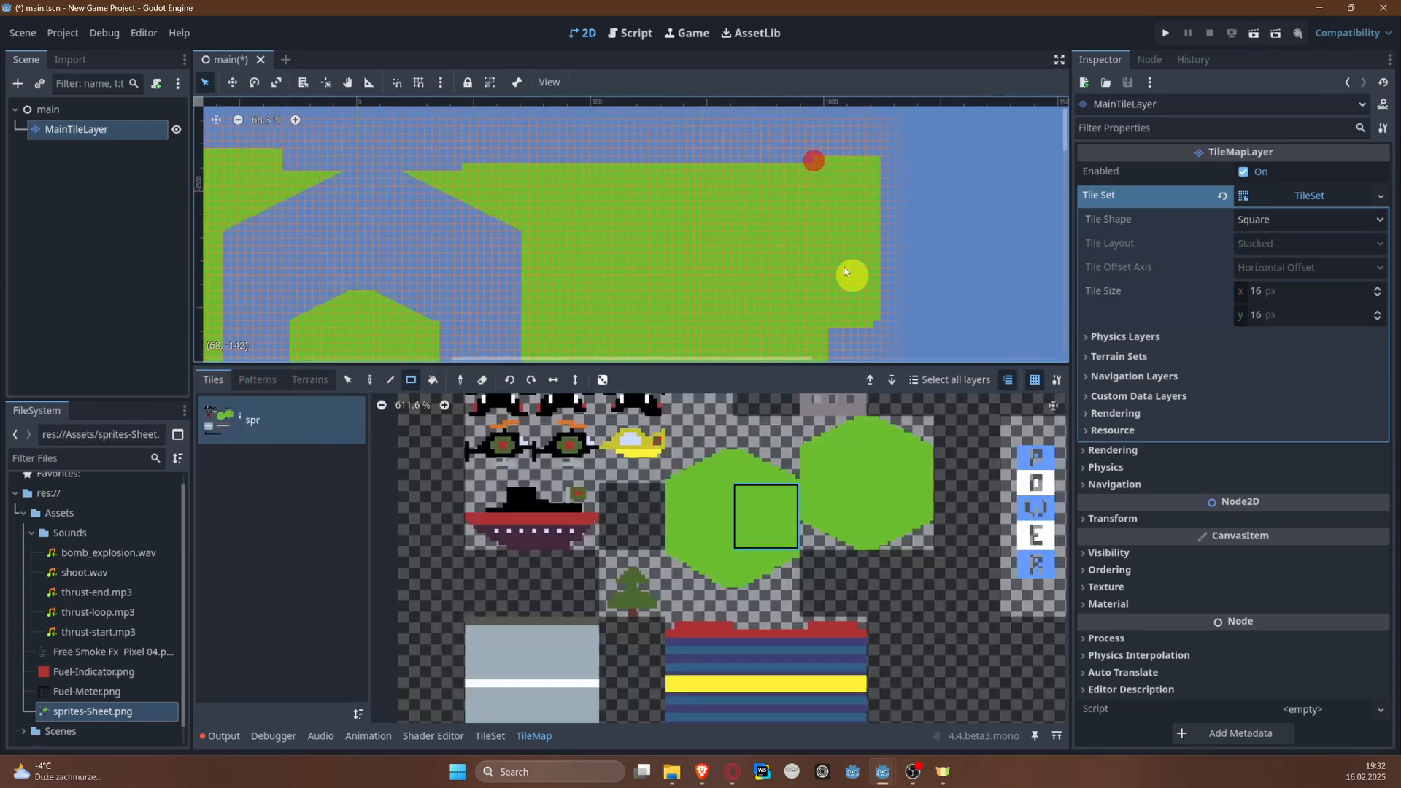
# Step: Clear the stray green tiles protruding from the left bank just below the narrow channel
pyautogui.scroll(-8, 1028, 189)
pyautogui.moveTo(940, 337); pyautogui.dragTo(818, 216, button='middle')
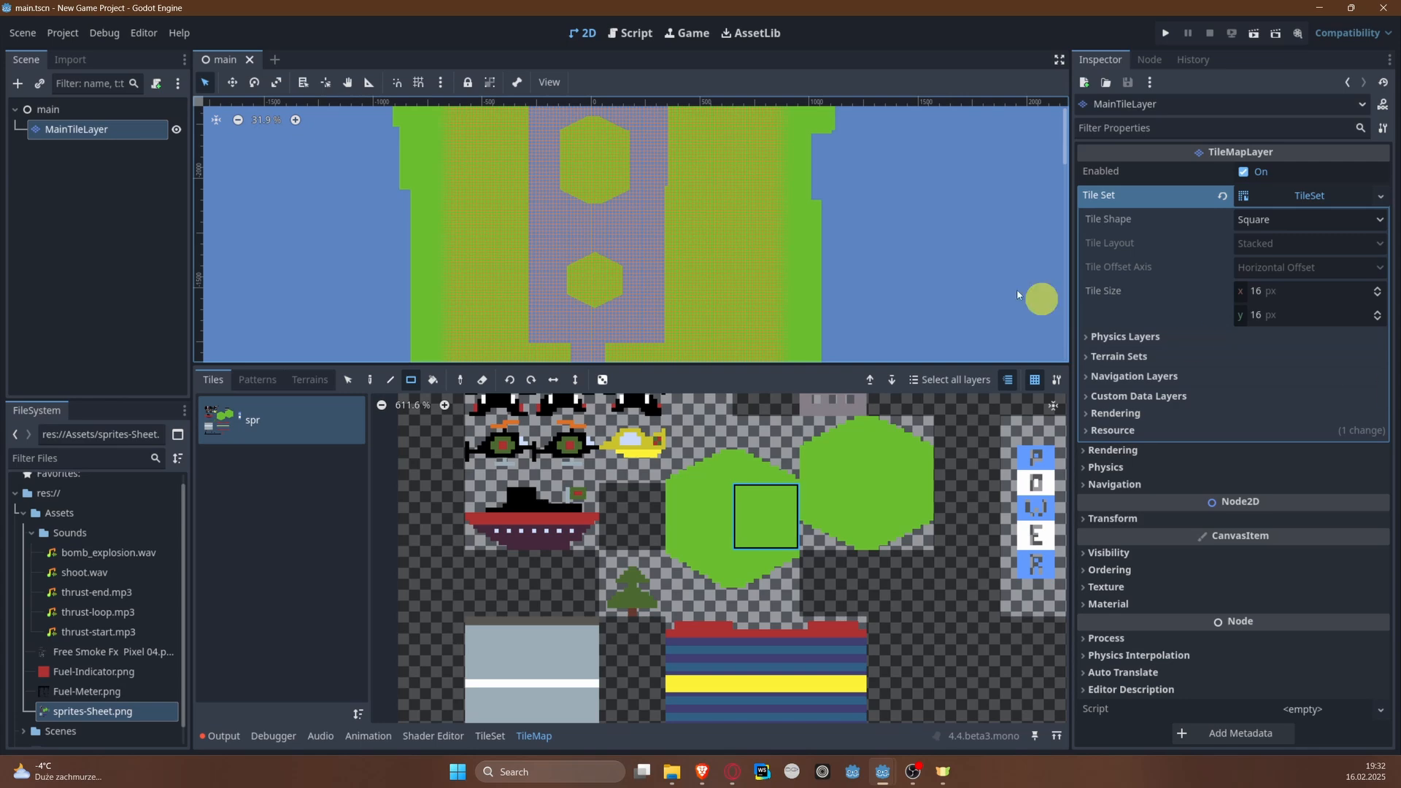
pyautogui.scroll(-7, 810, 286)
pyautogui.moveTo(833, 281); pyautogui.dragTo(688, 172, button='middle')
pyautogui.moveTo(595, 183); pyautogui.dragTo(601, 250, button='middle')
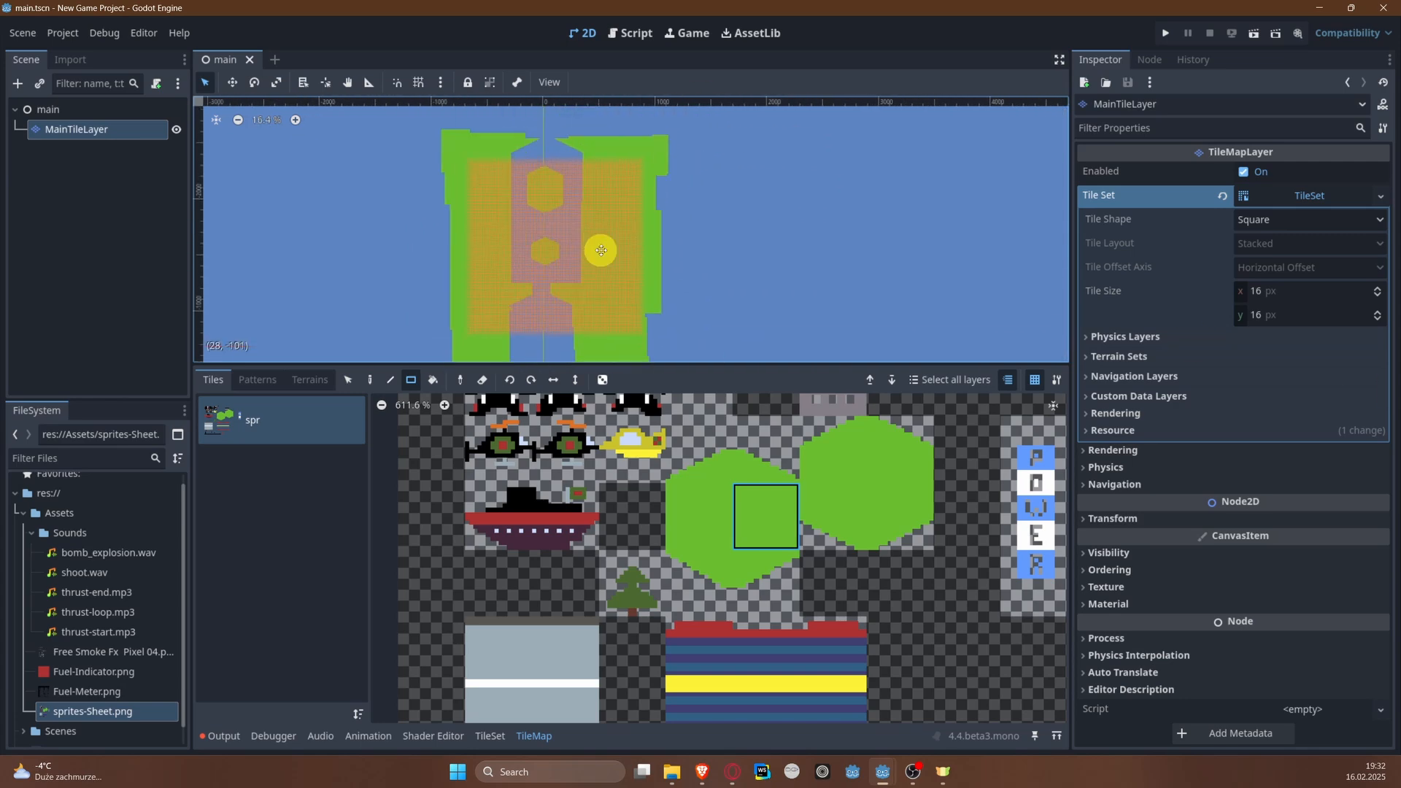
pyautogui.scroll(7, 554, 248)
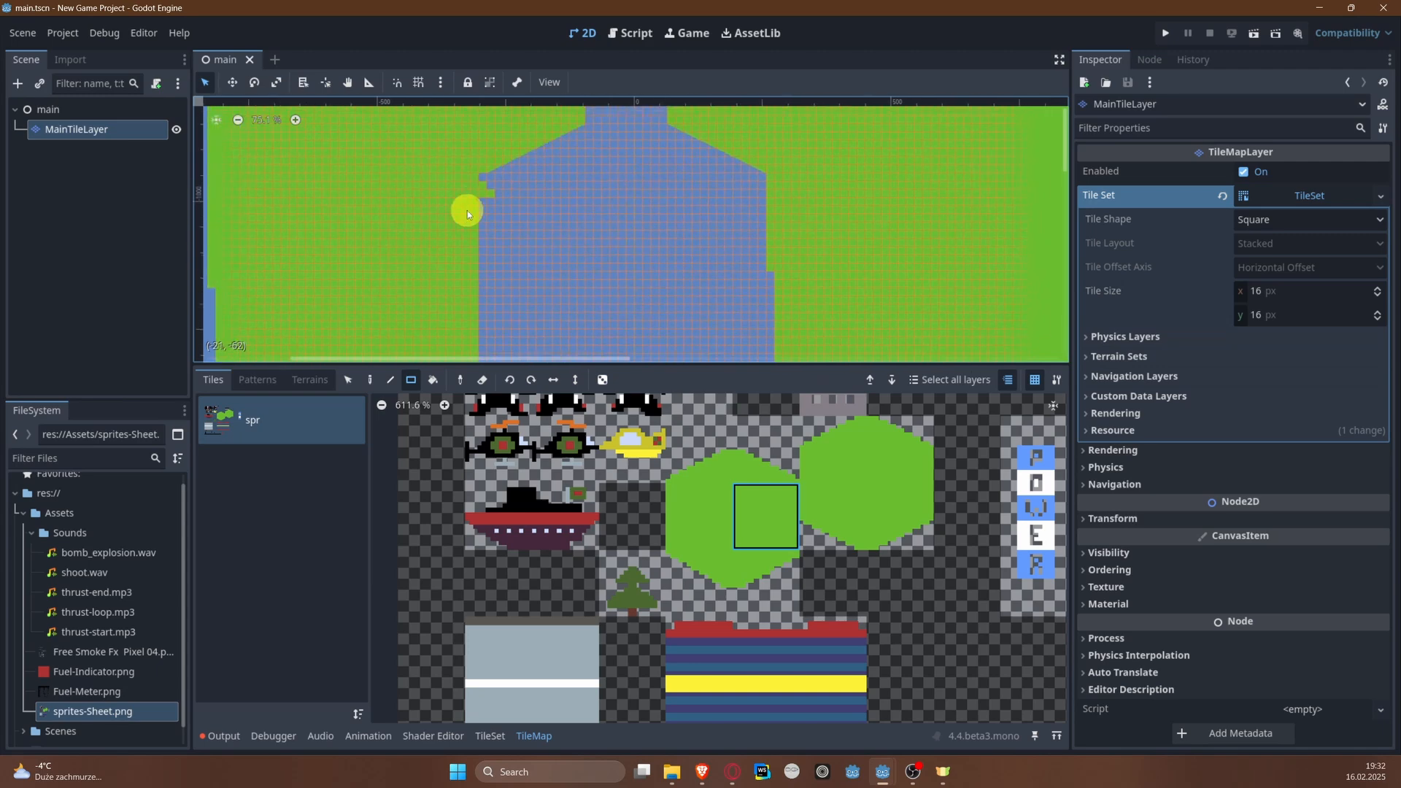
pyautogui.moveTo(491, 190); pyautogui.dragTo(481, 195)
pyautogui.scroll(-5, 657, 225)
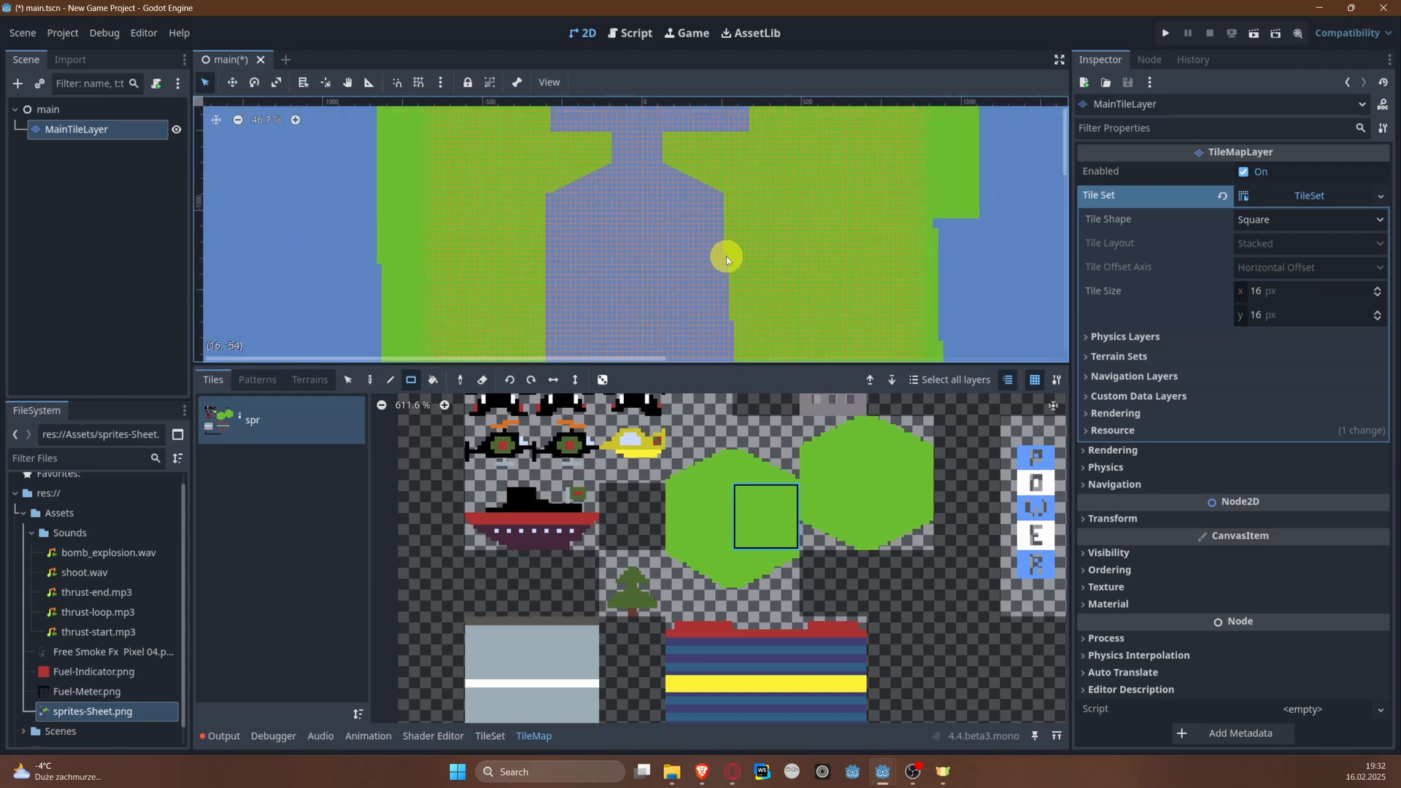
# Step: Check the river up to its upper end and save the scene
pyautogui.moveTo(724, 256)
pyautogui.mouseDown(button='middle')
pyautogui.moveTo(655, 131)
pyautogui.moveTo(660, 184)
pyautogui.moveTo(610, 346)
pyautogui.mouseUp(button='middle')
pyautogui.moveTo(642, 196); pyautogui.dragTo(645, 350, button='middle')
pyautogui.moveTo(651, 204); pyautogui.dragTo(648, 358, button='middle')
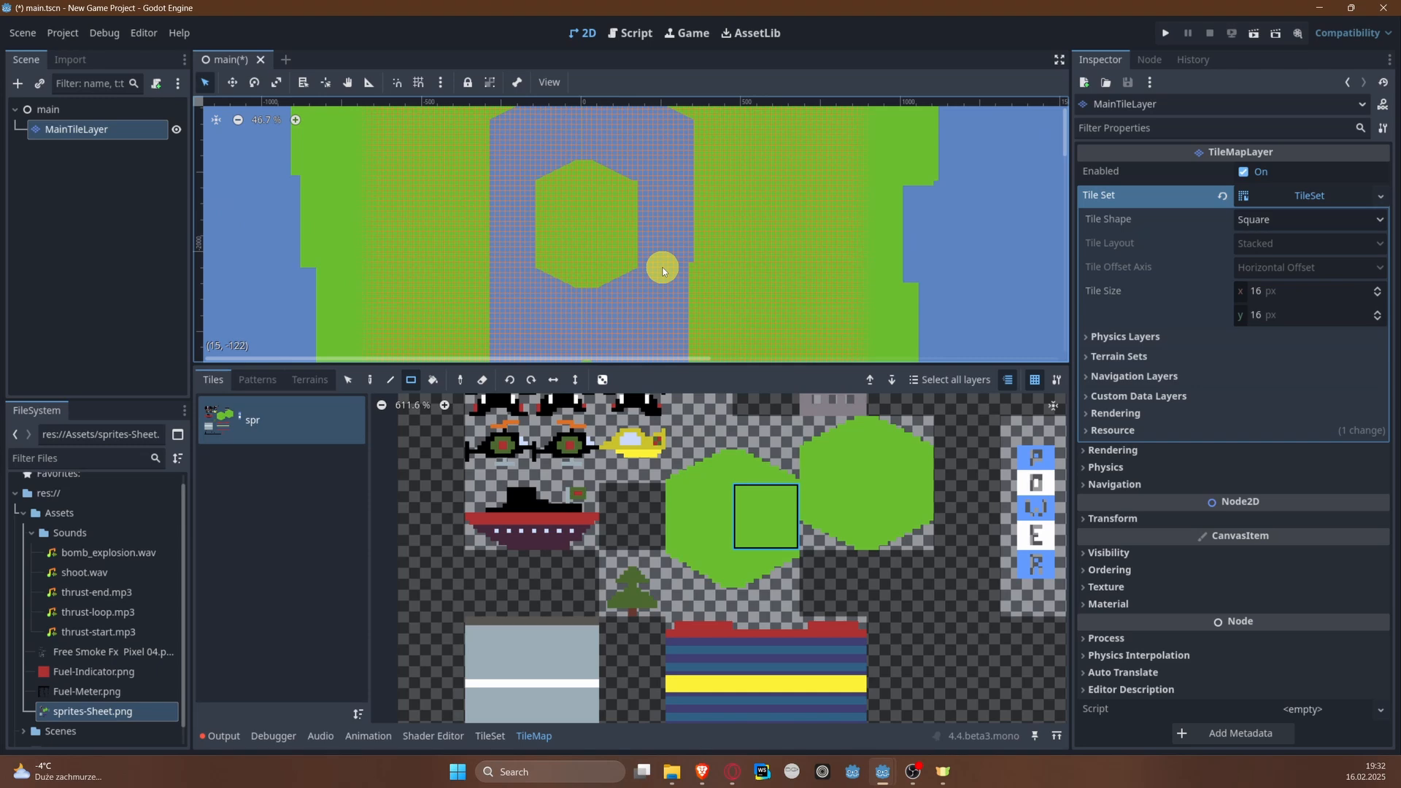
pyautogui.scroll(-4, 558, 239)
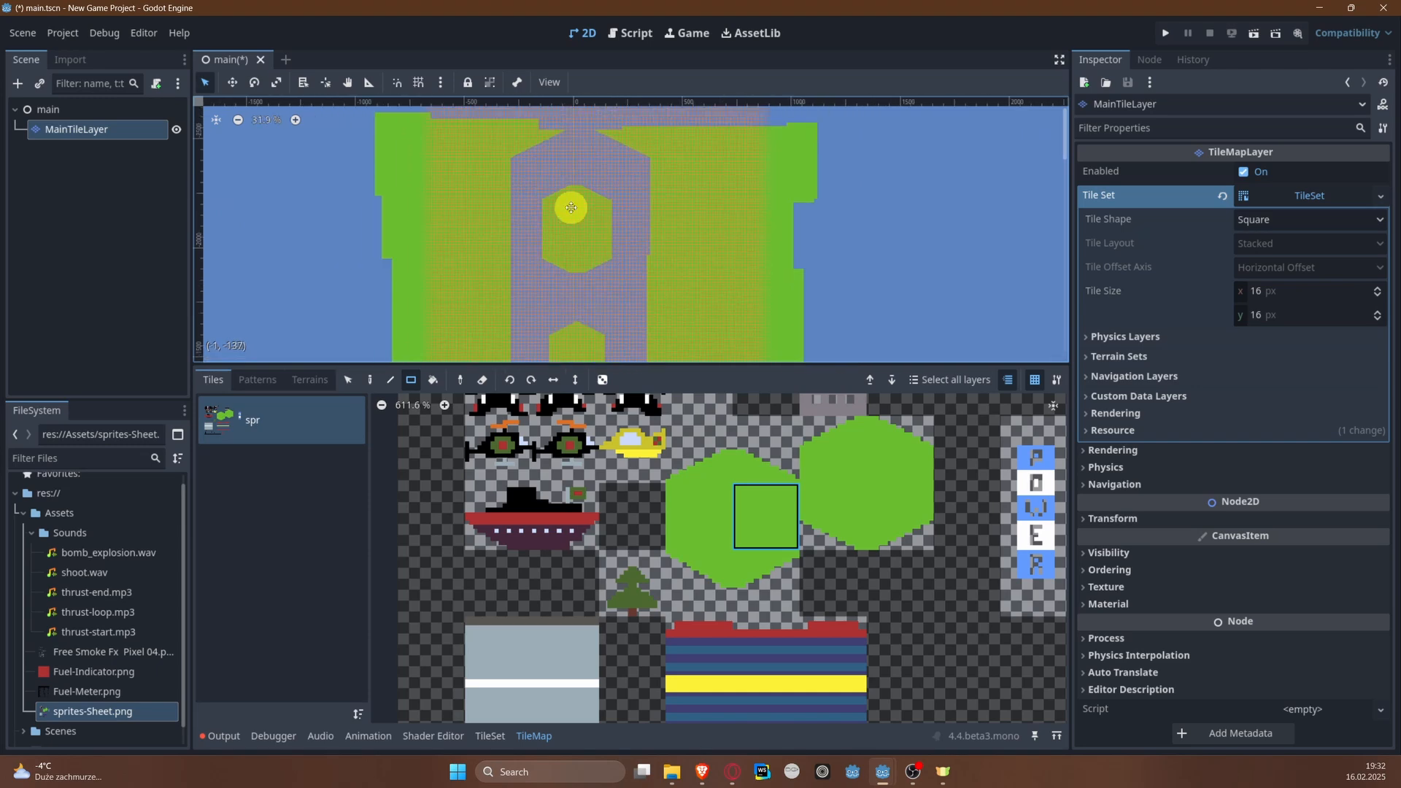
pyautogui.moveTo(575, 199); pyautogui.dragTo(539, 259, button='middle')
pyautogui.scroll(4, 540, 207)
pyautogui.scroll(1, 474, 153)
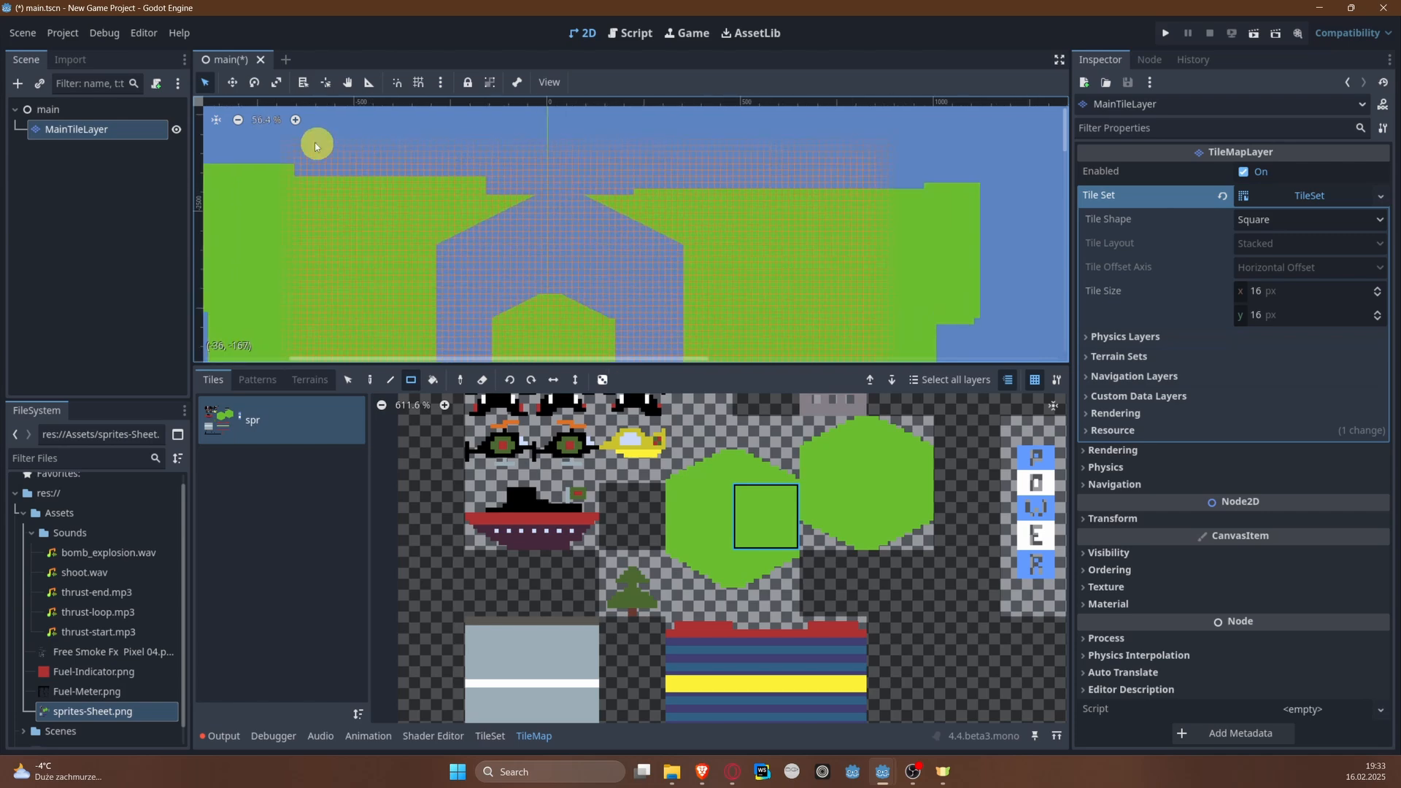
pyautogui.hotkey('ctrl', 's')
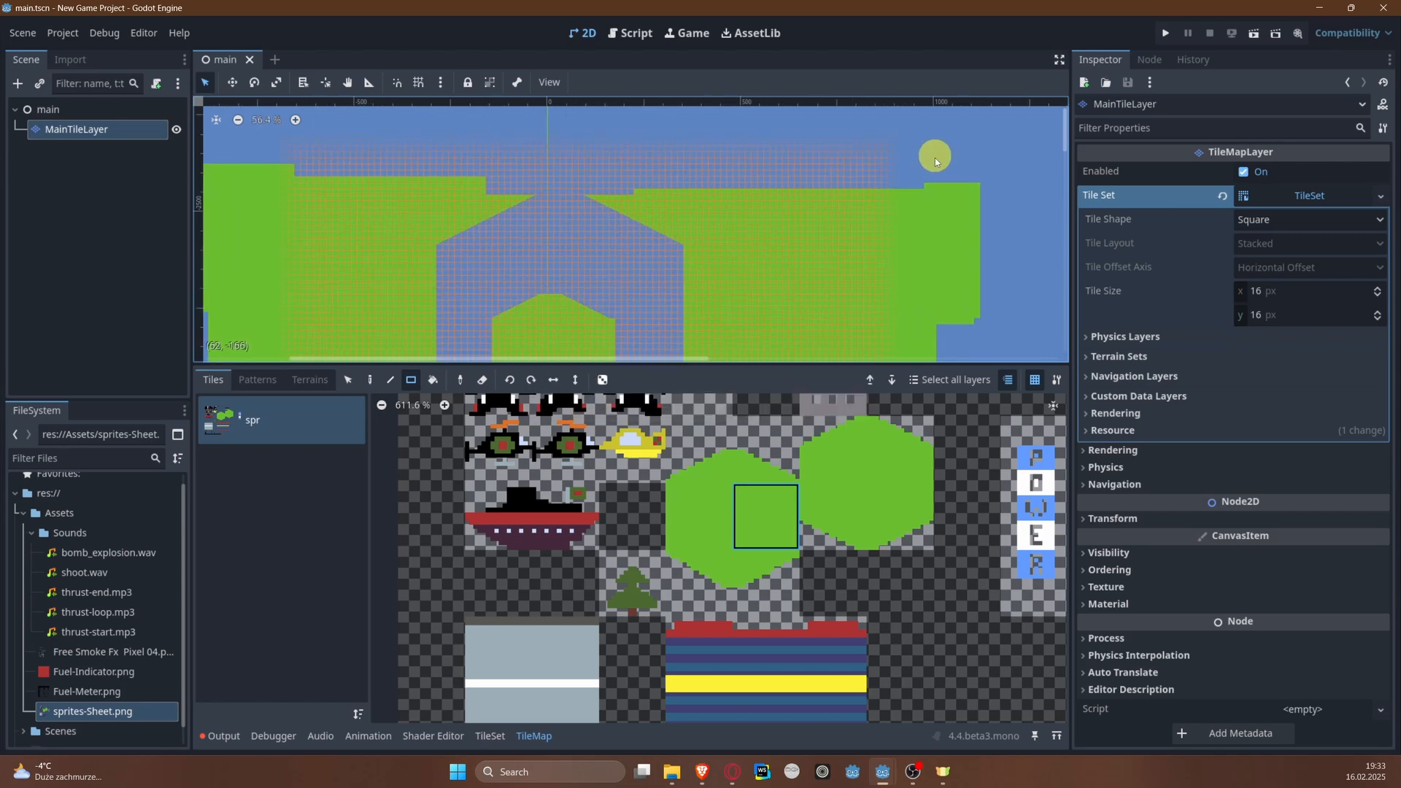
# Step: Straighten the right bank's stepped edge below the narrow channel with a solid green rectangle and save the scene
pyautogui.moveTo(882, 213); pyautogui.dragTo(823, 64, button='middle')
pyautogui.scroll(-4, 688, 470)
pyautogui.scroll(-8, 683, 269)
pyautogui.moveTo(671, 265); pyautogui.dragTo(602, 122, button='middle')
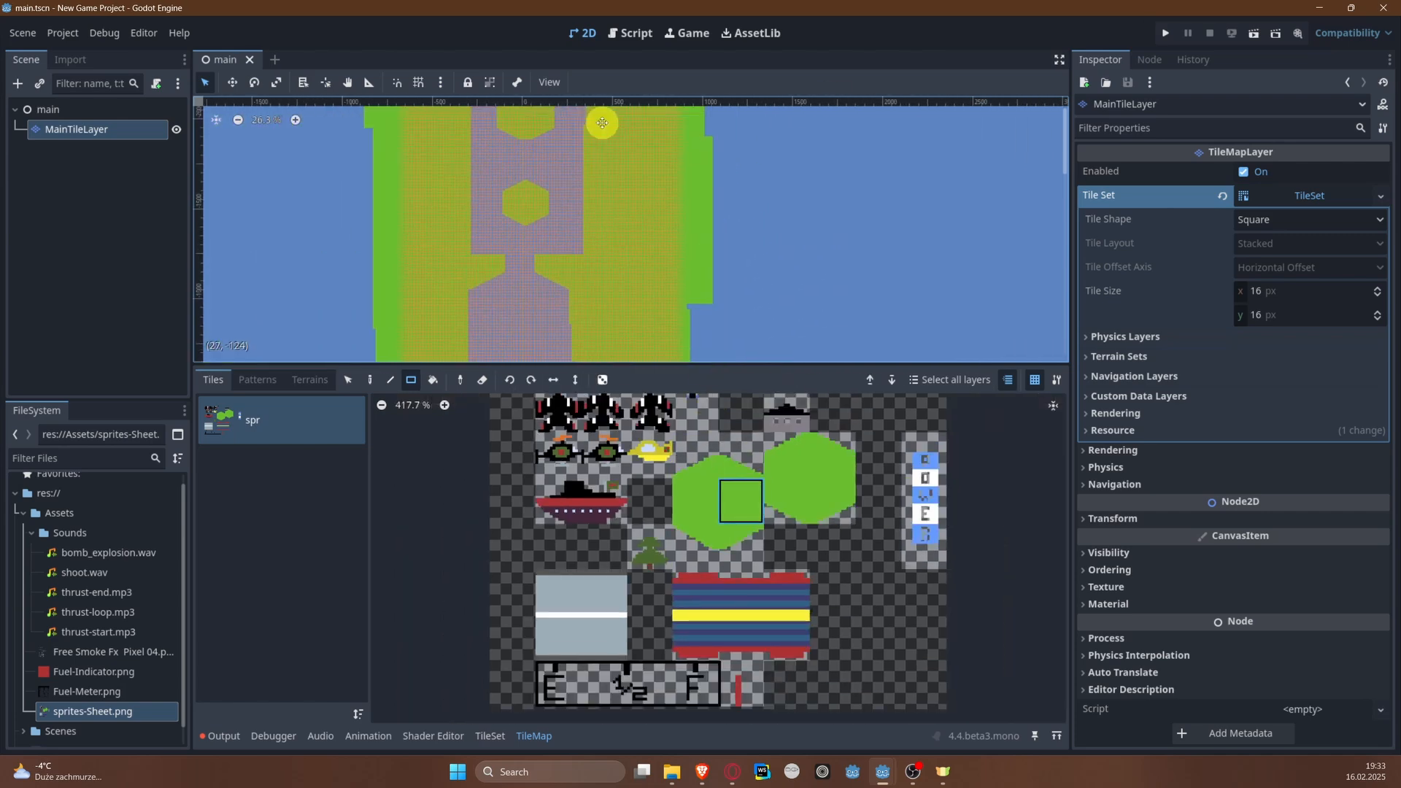
pyautogui.moveTo(478, 193); pyautogui.dragTo(476, 106, button='middle')
pyautogui.scroll(2, 557, 261)
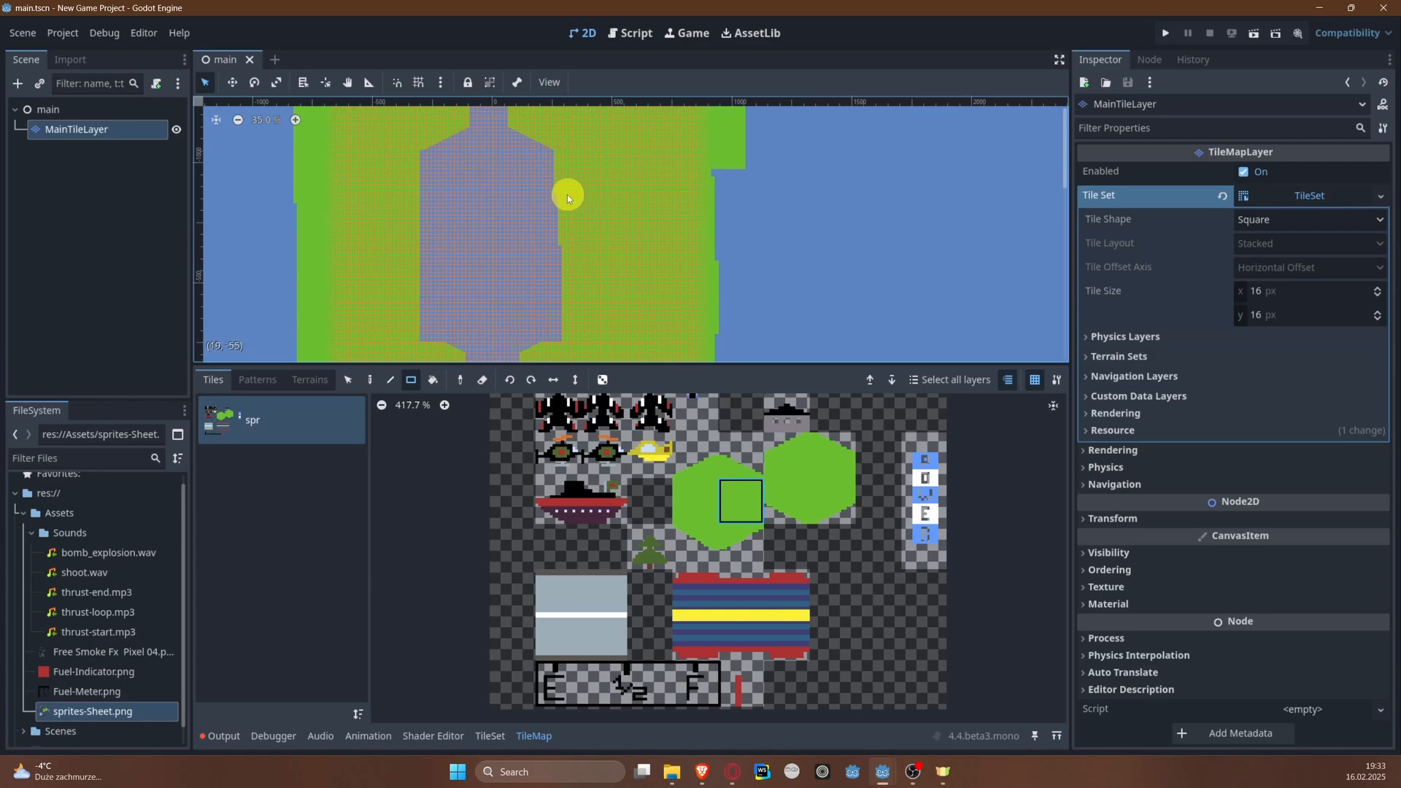
pyautogui.moveTo(557, 194); pyautogui.dragTo(565, 285, button='middle')
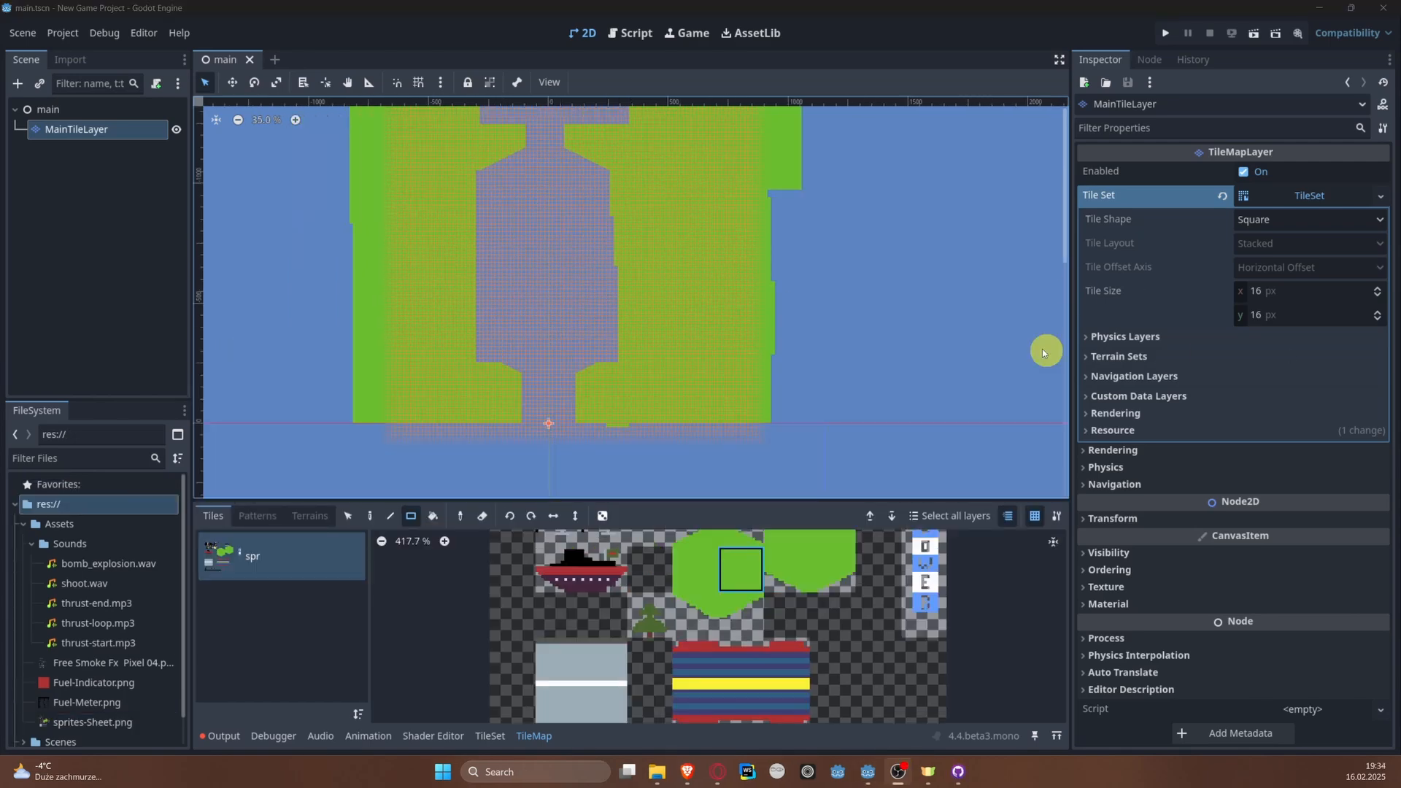
pyautogui.moveTo(508, 251); pyautogui.dragTo(516, 314, button='middle')
pyautogui.scroll(4, 594, 294)
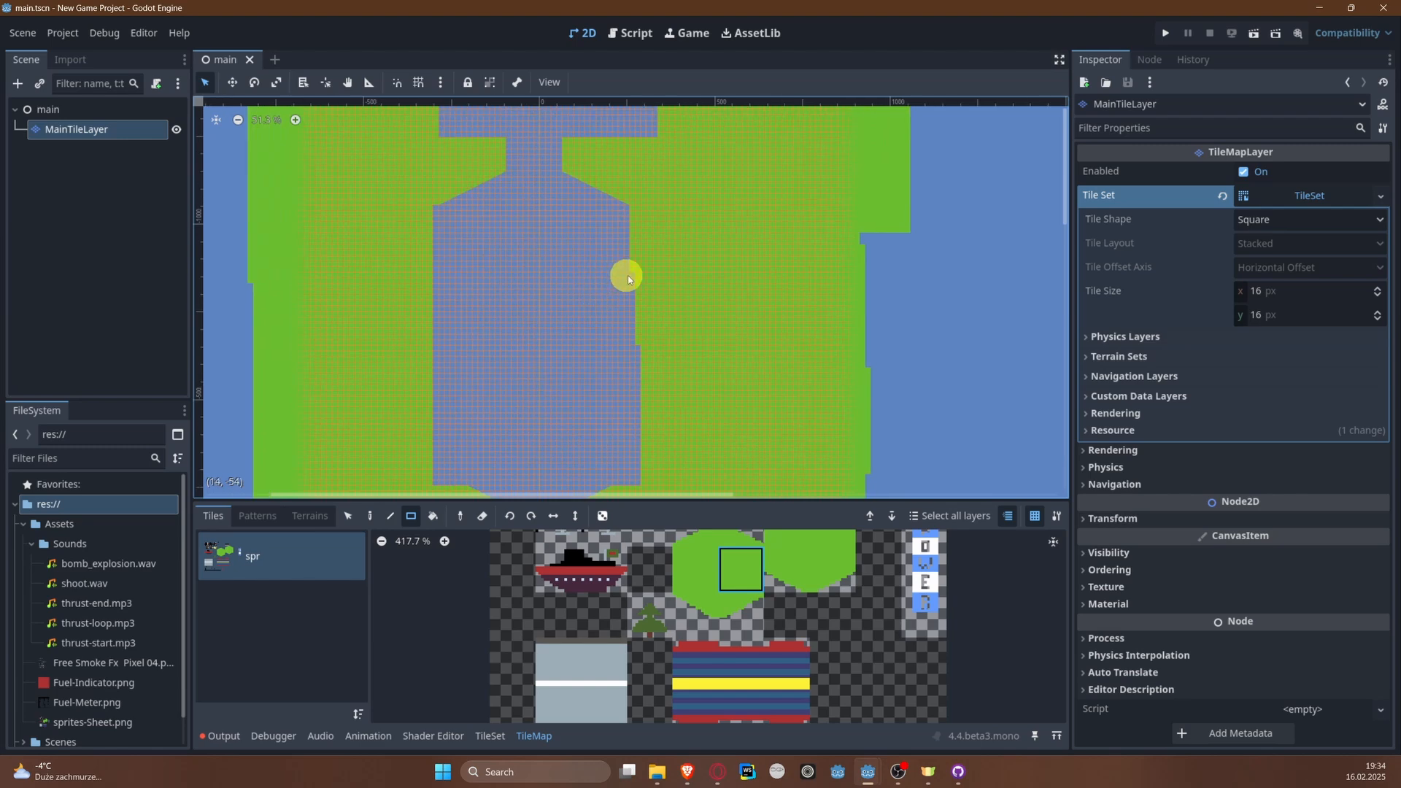
pyautogui.moveTo(629, 272); pyautogui.dragTo(655, 487)
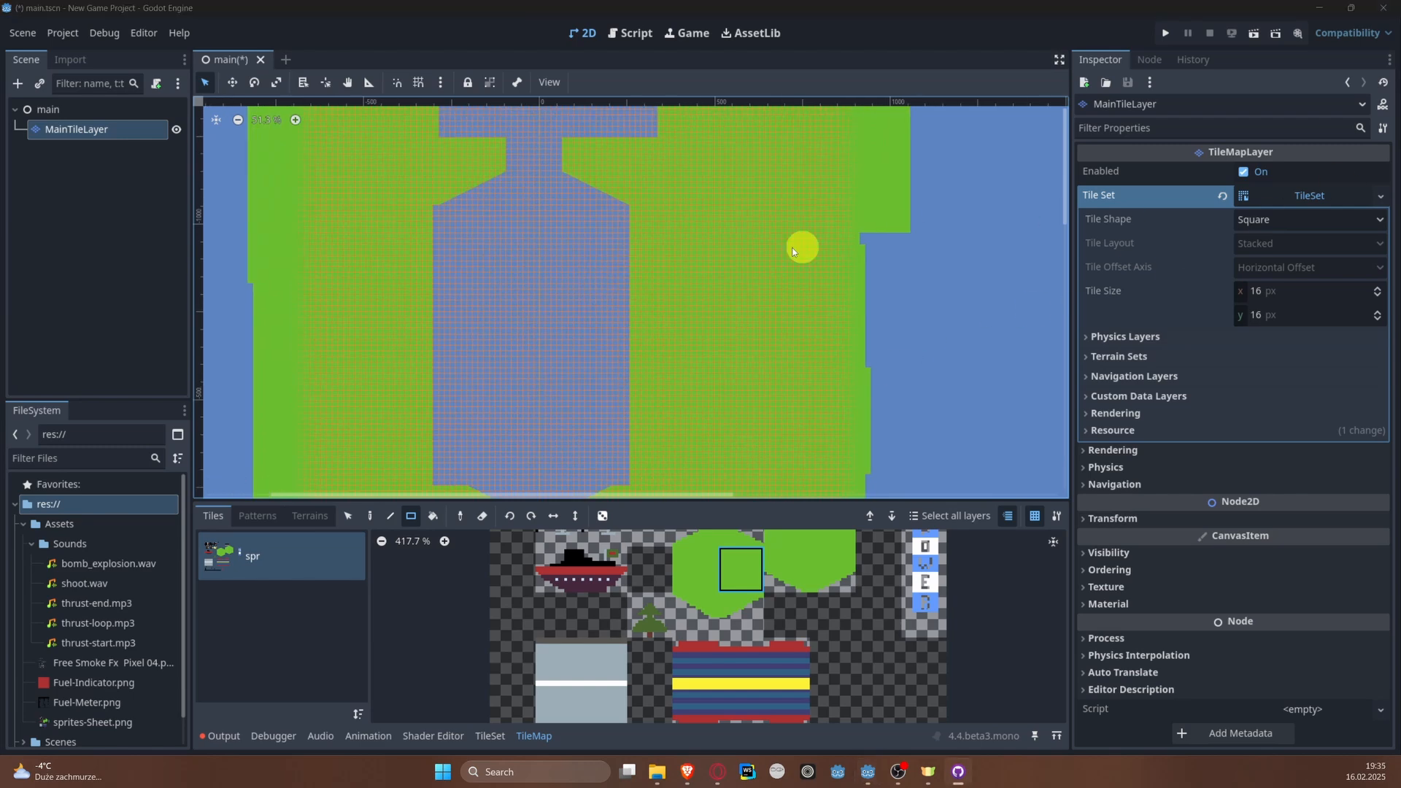
pyautogui.click(833, 255)
pyautogui.hotkey('ctrl', 's')
# Step: Straighten the right bank's inner edge beside the second island with solid green tiles and save the scene
pyautogui.hotkey('alt', 'Tab')
pyautogui.moveTo(561, 230); pyautogui.dragTo(545, 413, button='middle')
pyautogui.moveTo(528, 254); pyautogui.dragTo(506, 427, button='middle')
pyautogui.moveTo(474, 247); pyautogui.dragTo(492, 360, button='middle')
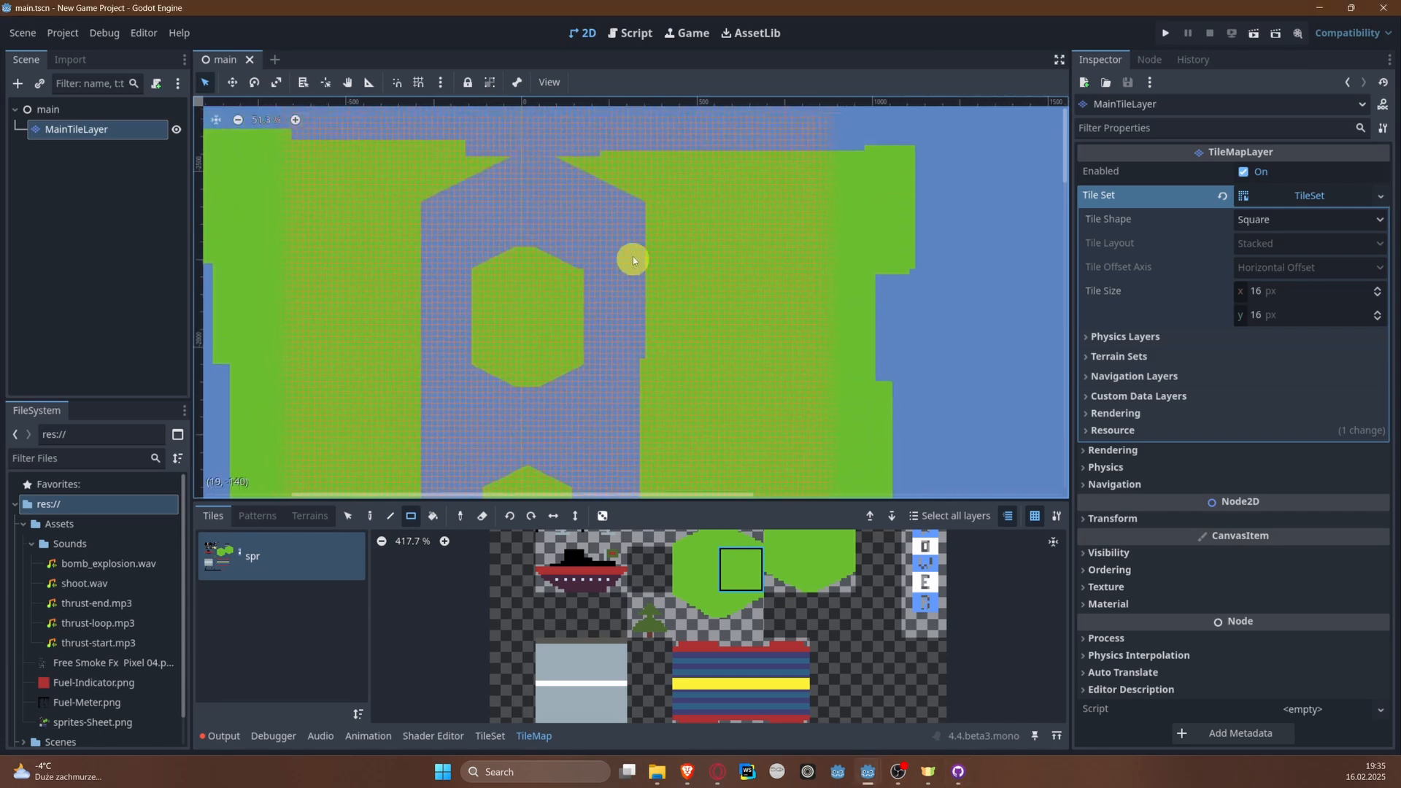
pyautogui.moveTo(644, 202); pyautogui.dragTo(638, 365)
pyautogui.hotkey('ctrl', 's')
# Step: Review the whole river map from its upper end to its start and back
pyautogui.moveTo(752, 436); pyautogui.dragTo(787, 235, button='middle')
pyautogui.scroll(-2, 784, 252)
pyautogui.moveTo(747, 324); pyautogui.dragTo(716, 188, button='middle')
pyautogui.moveTo(692, 255); pyautogui.dragTo(681, 72, button='middle')
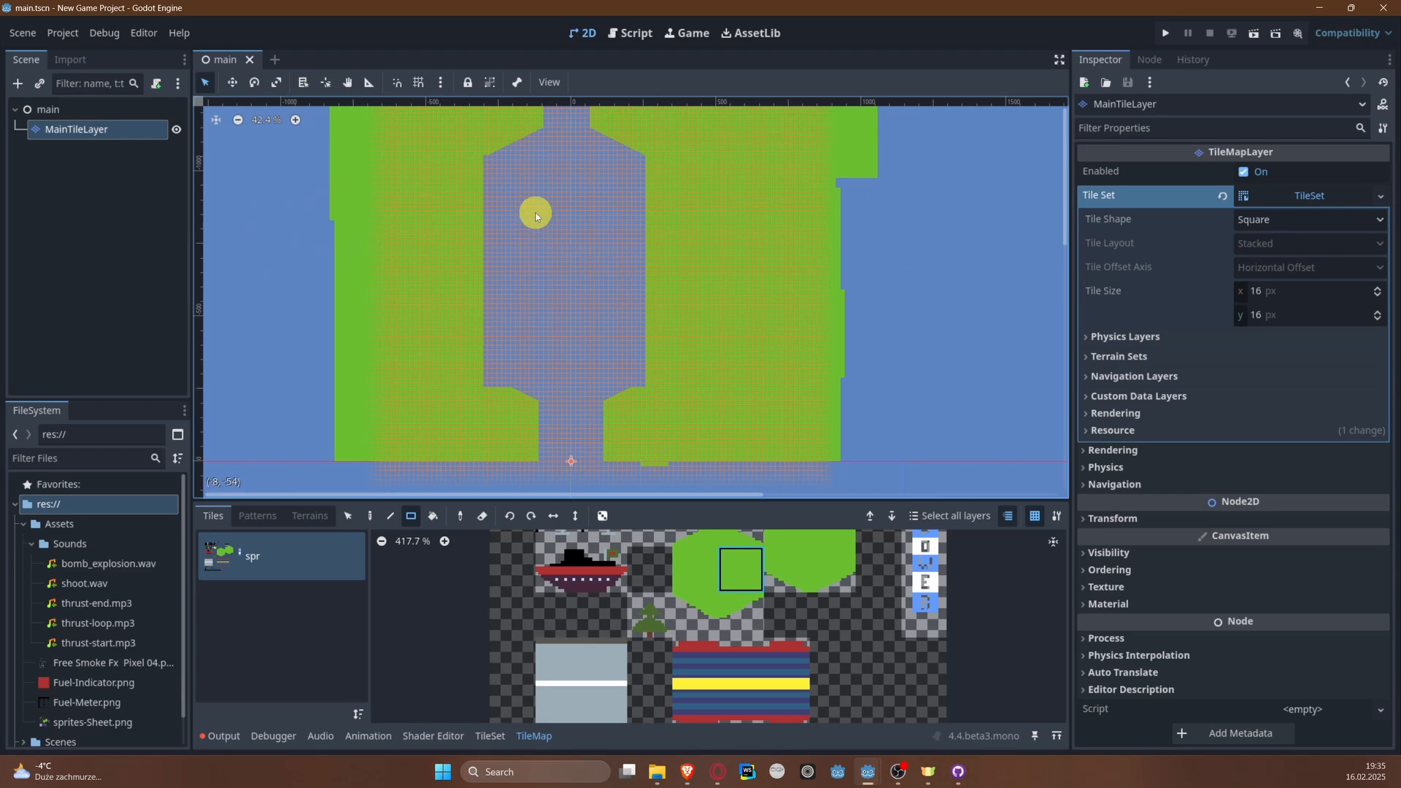
pyautogui.moveTo(536, 187); pyautogui.dragTo(485, 441, button='middle')
pyautogui.moveTo(494, 212); pyautogui.dragTo(517, 445, button='middle')
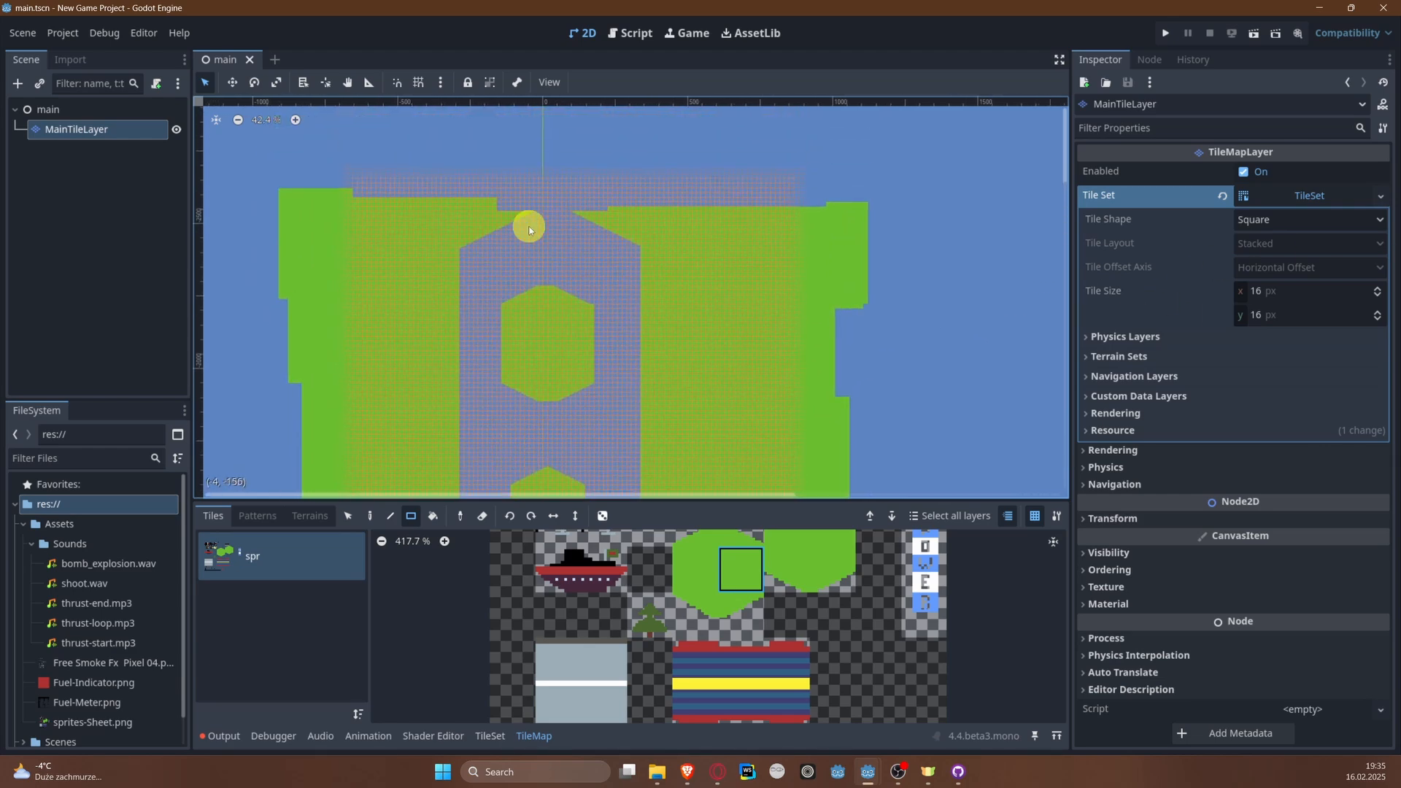
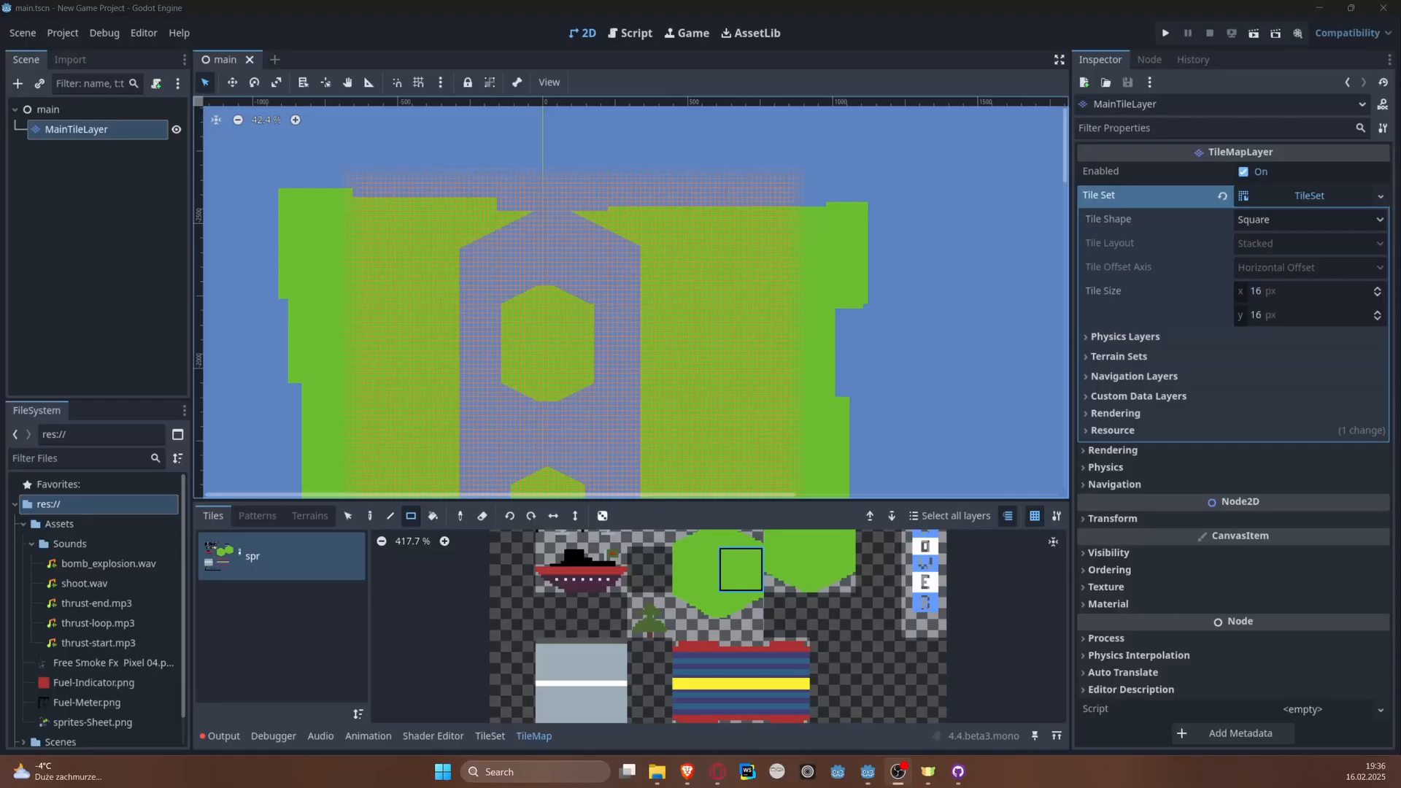
pyautogui.moveTo(513, 225); pyautogui.dragTo(508, 71, button='middle')
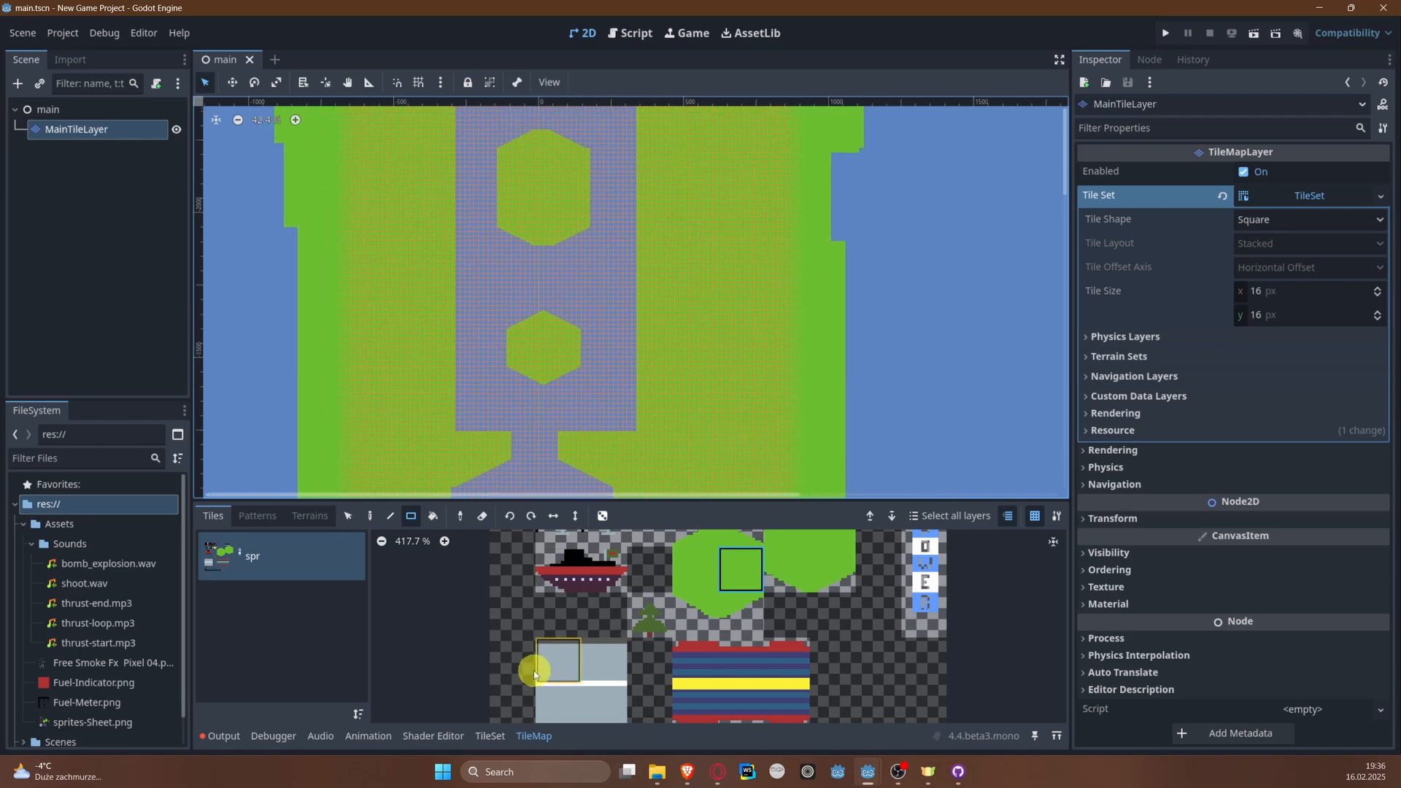
pyautogui.scroll(-4, 520, 289)
pyautogui.moveTo(599, 383); pyautogui.dragTo(613, 181, button='middle')
pyautogui.scroll(15, 554, 396)
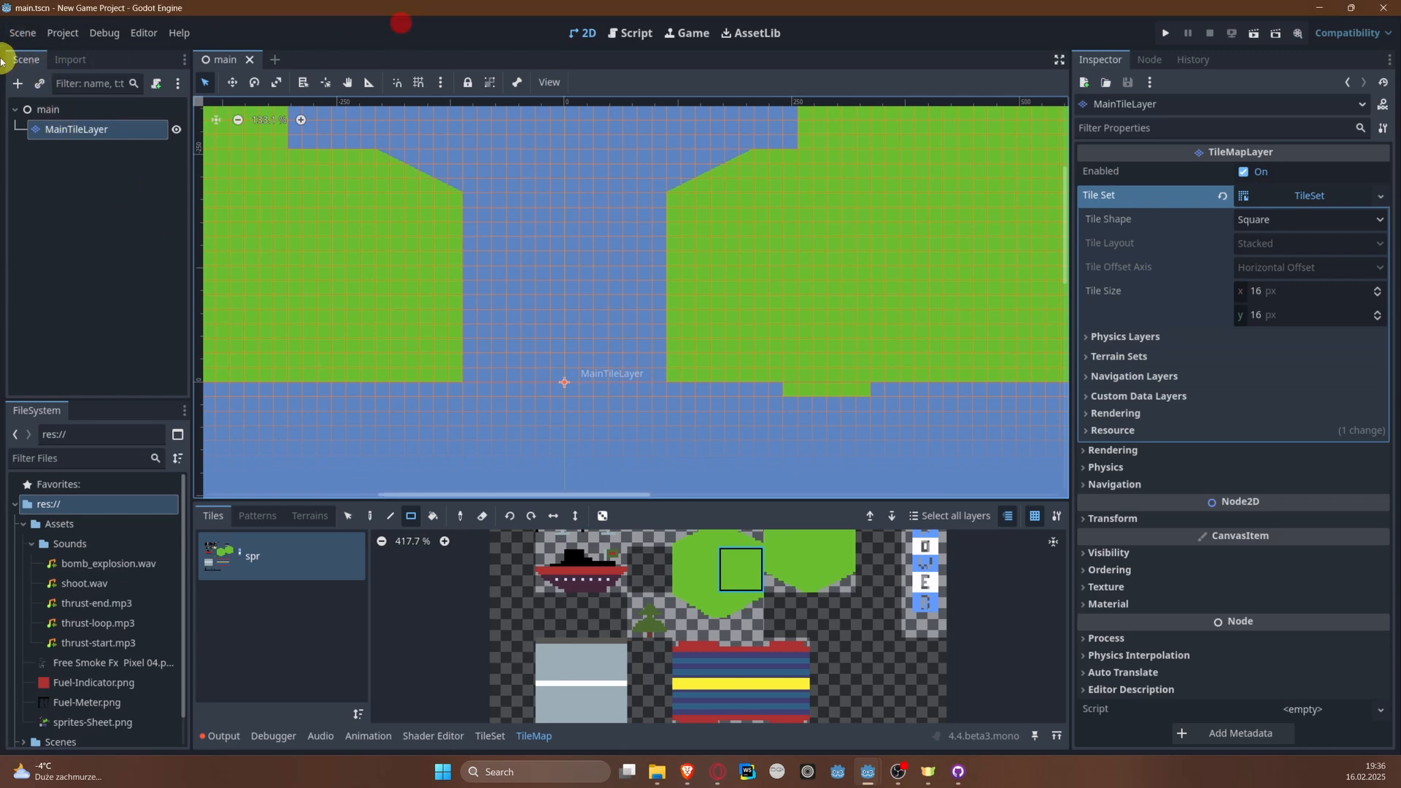
# Step: Create a new scene with a CharacterBody2D as its root node
pyautogui.click(27, 35)
pyautogui.click(51, 54)
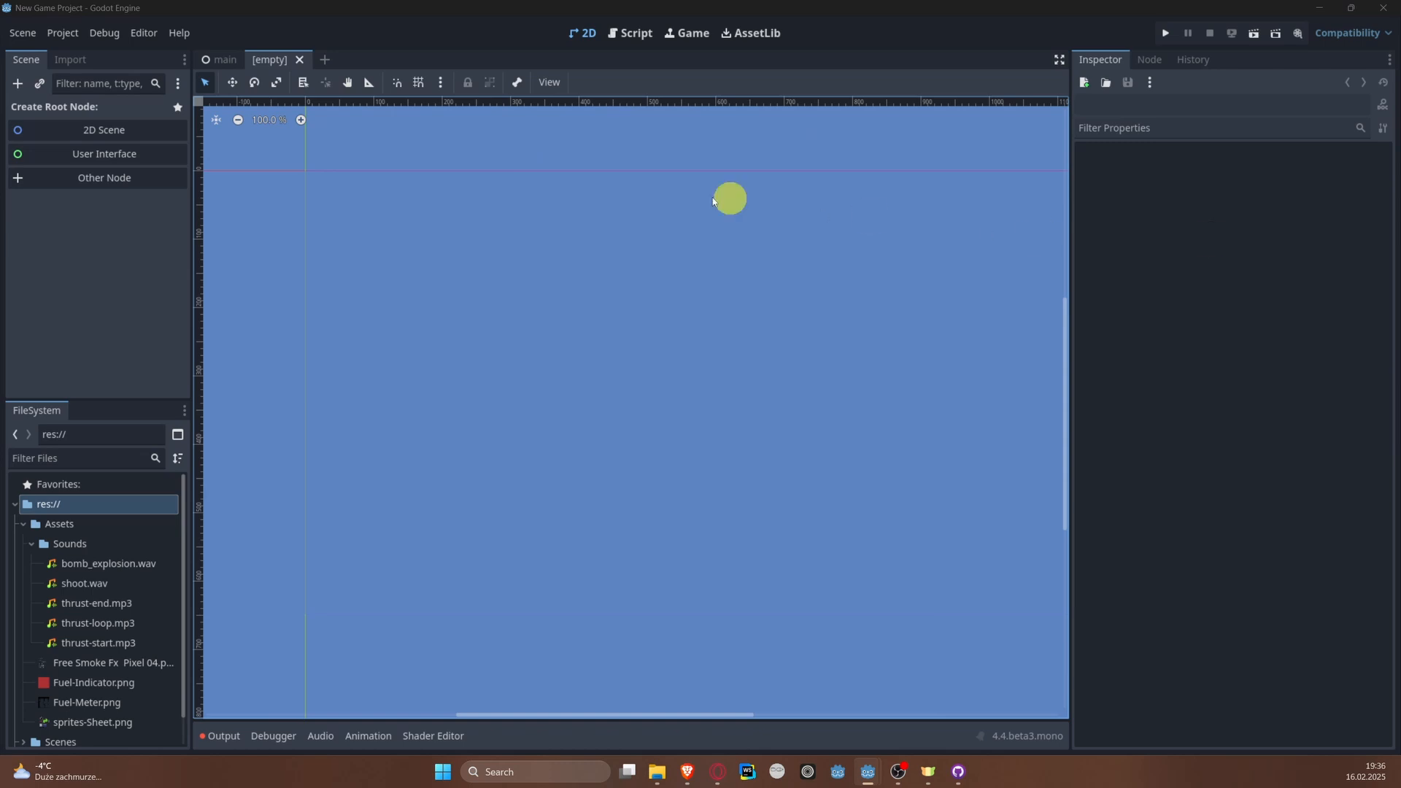
pyautogui.click(106, 180)
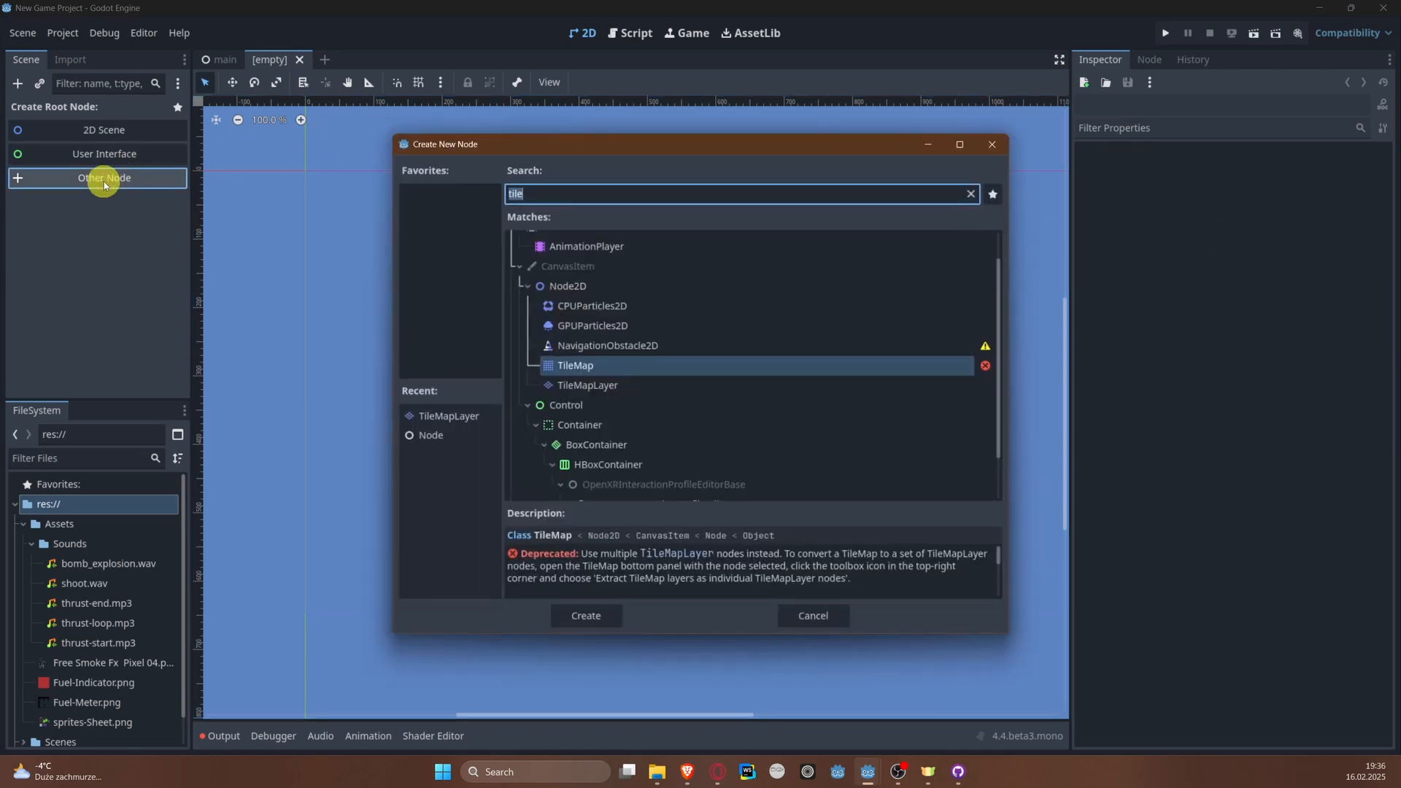
pyautogui.write('Charac')
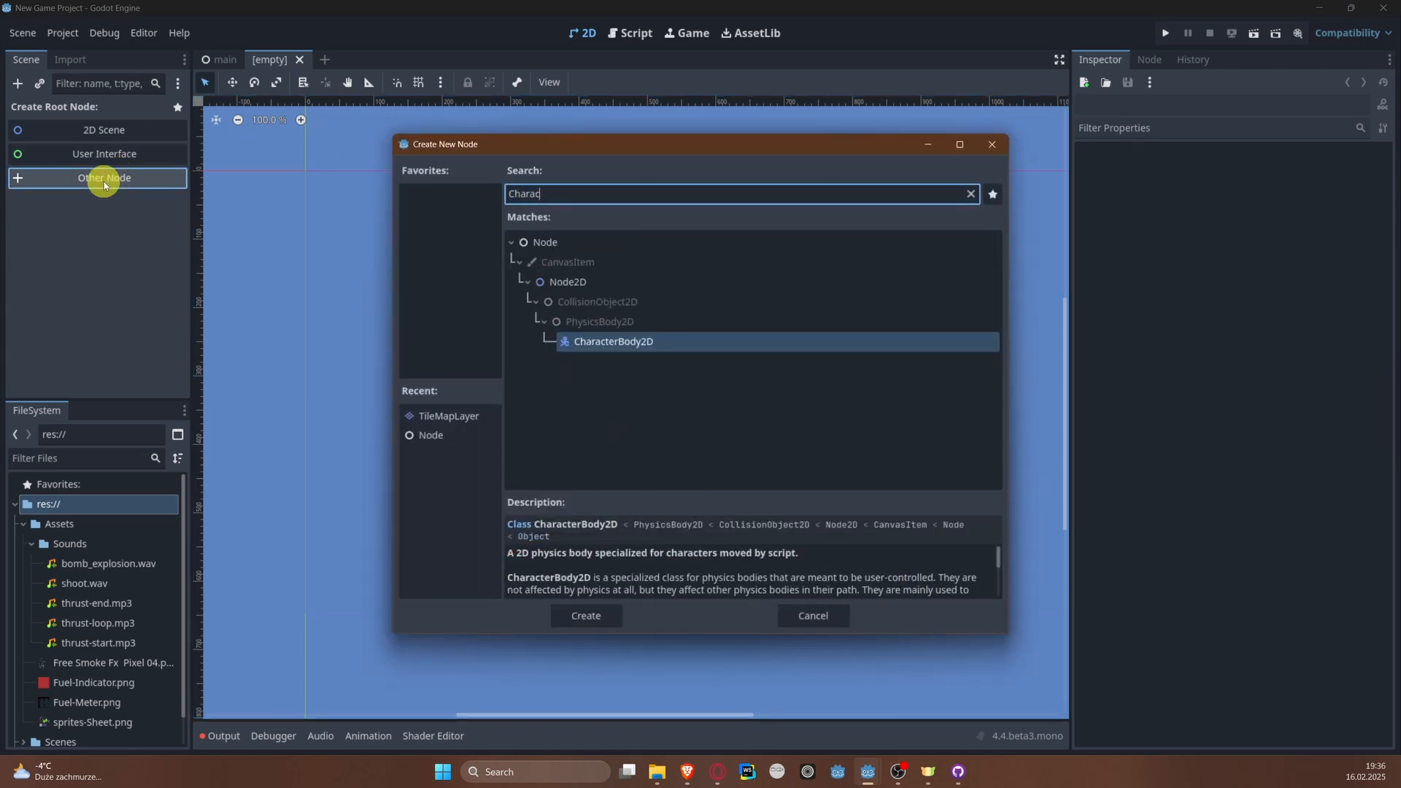
pyautogui.press('Return')
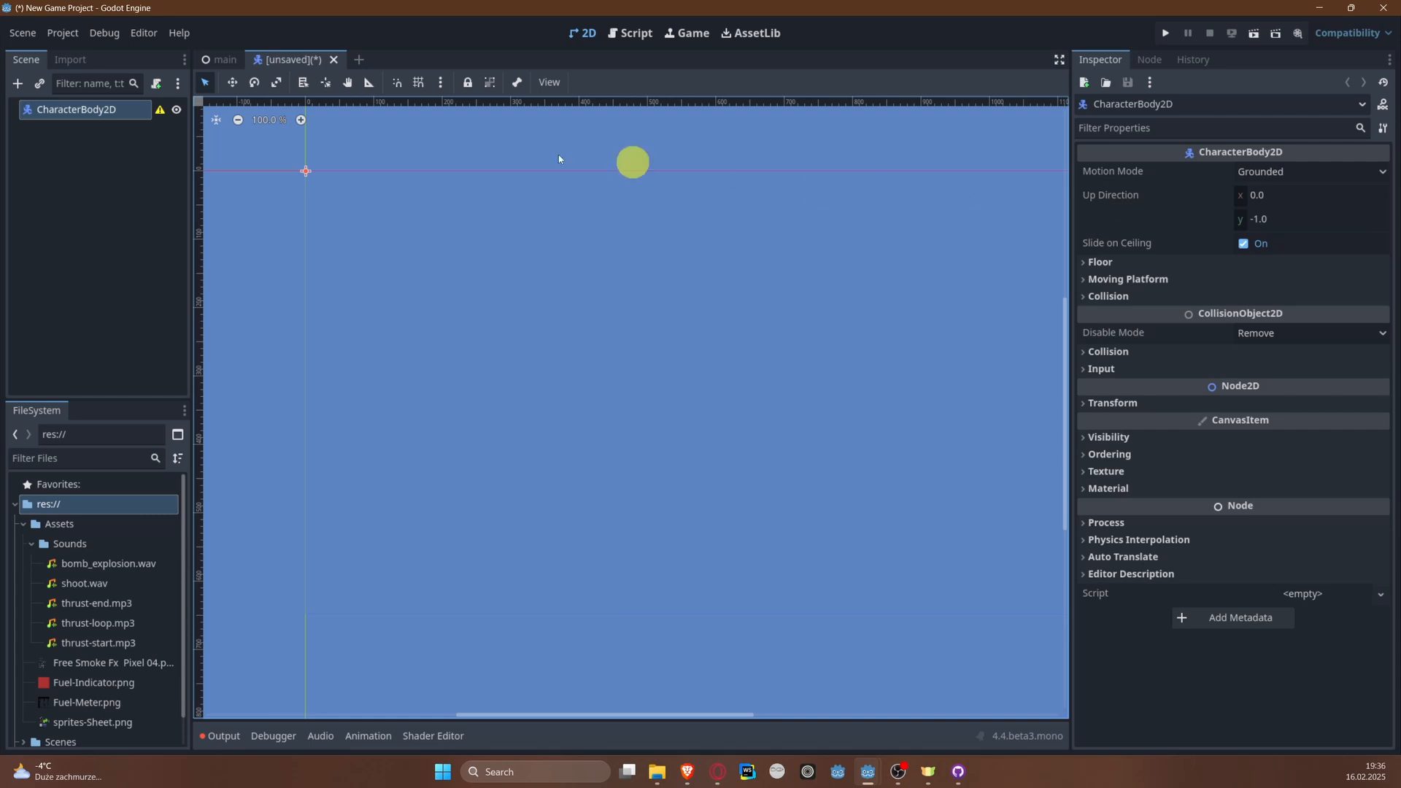
# Step: Add an AnimatedSprite2D node as a child of the CharacterBody2D root
pyautogui.moveTo(412, 230); pyautogui.dragTo(538, 270, button='middle')
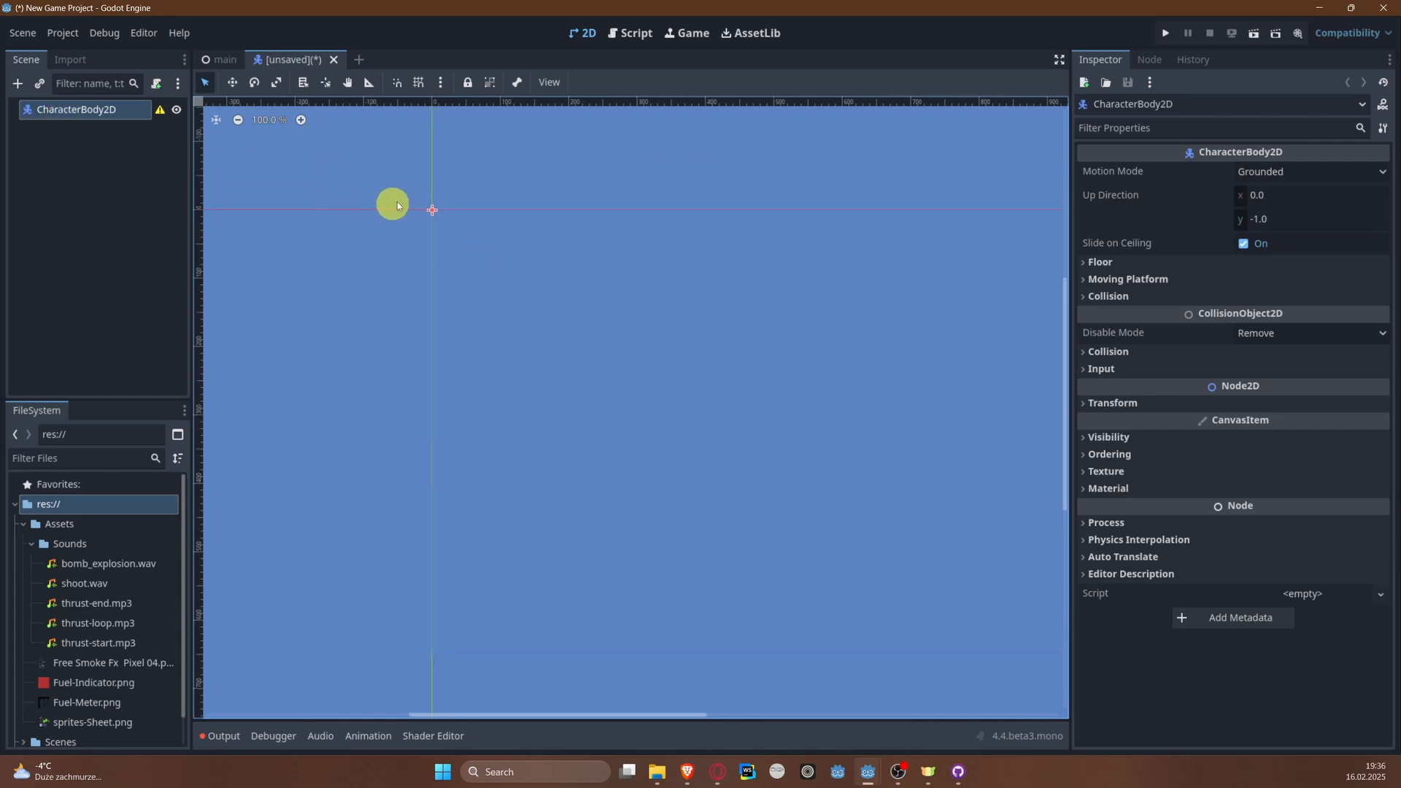
pyautogui.scroll(8, 400, 191)
pyautogui.moveTo(472, 164); pyautogui.dragTo(458, 236, button='middle')
pyautogui.scroll(5, 445, 255)
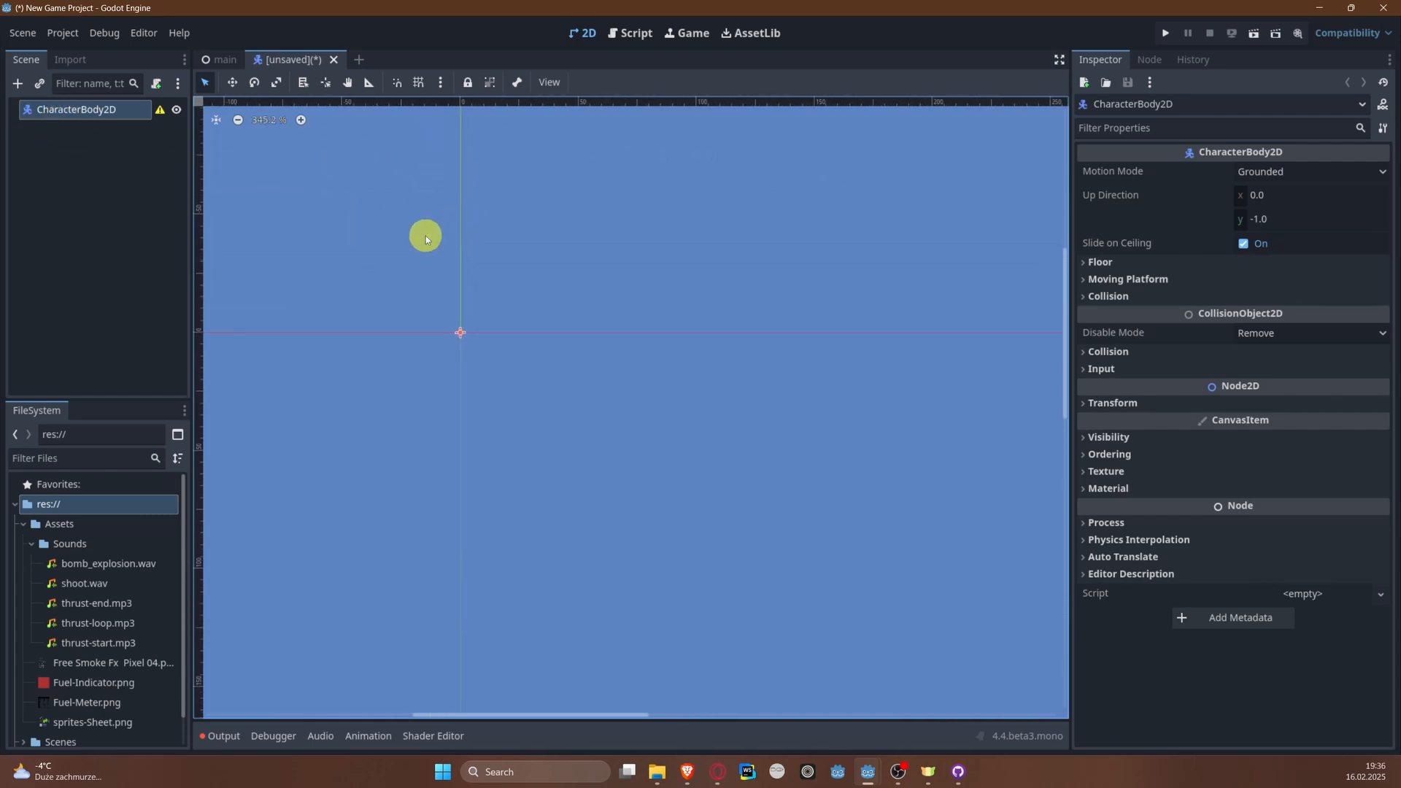
pyautogui.moveTo(428, 347); pyautogui.dragTo(488, 337, button='middle')
pyautogui.scroll(4, 489, 338)
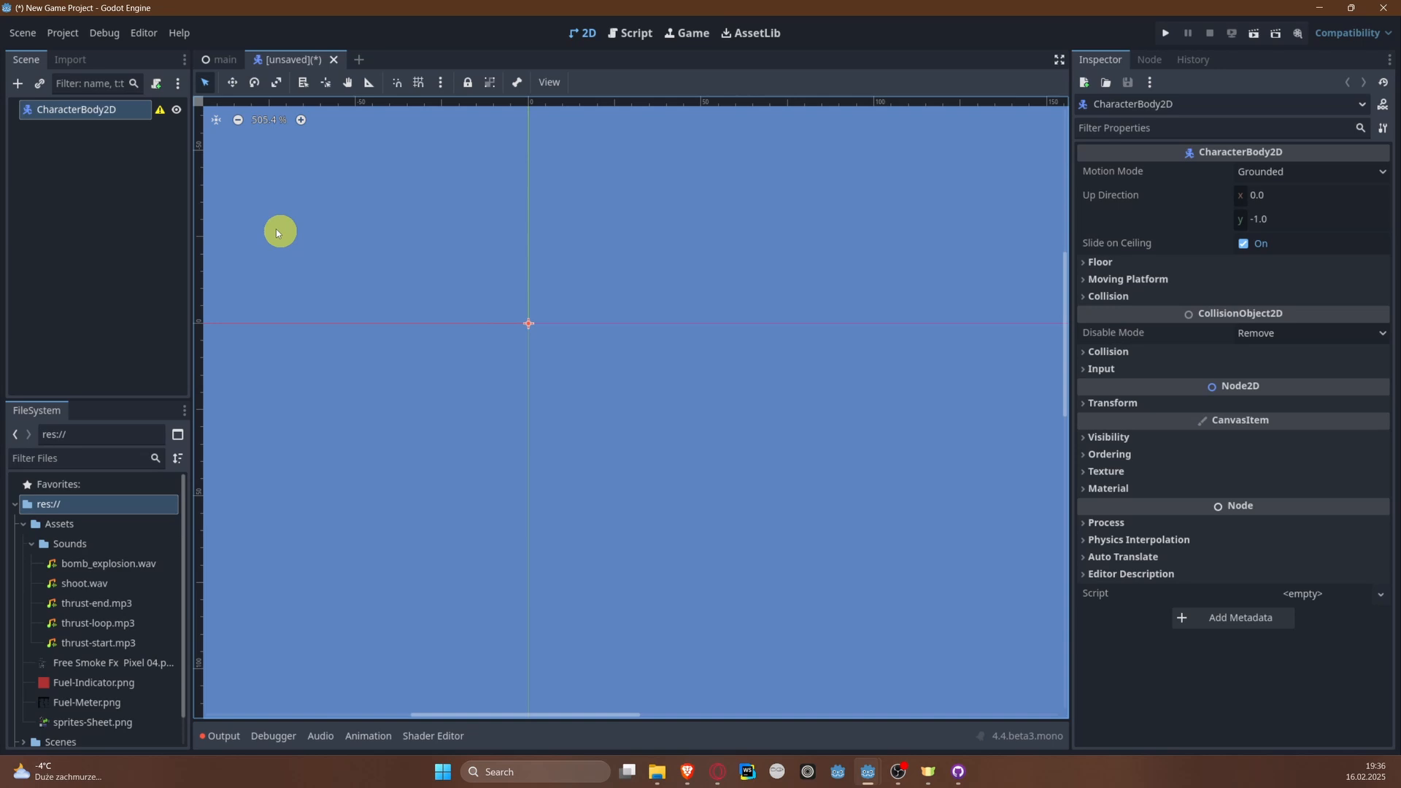
pyautogui.rightClick(100, 111)
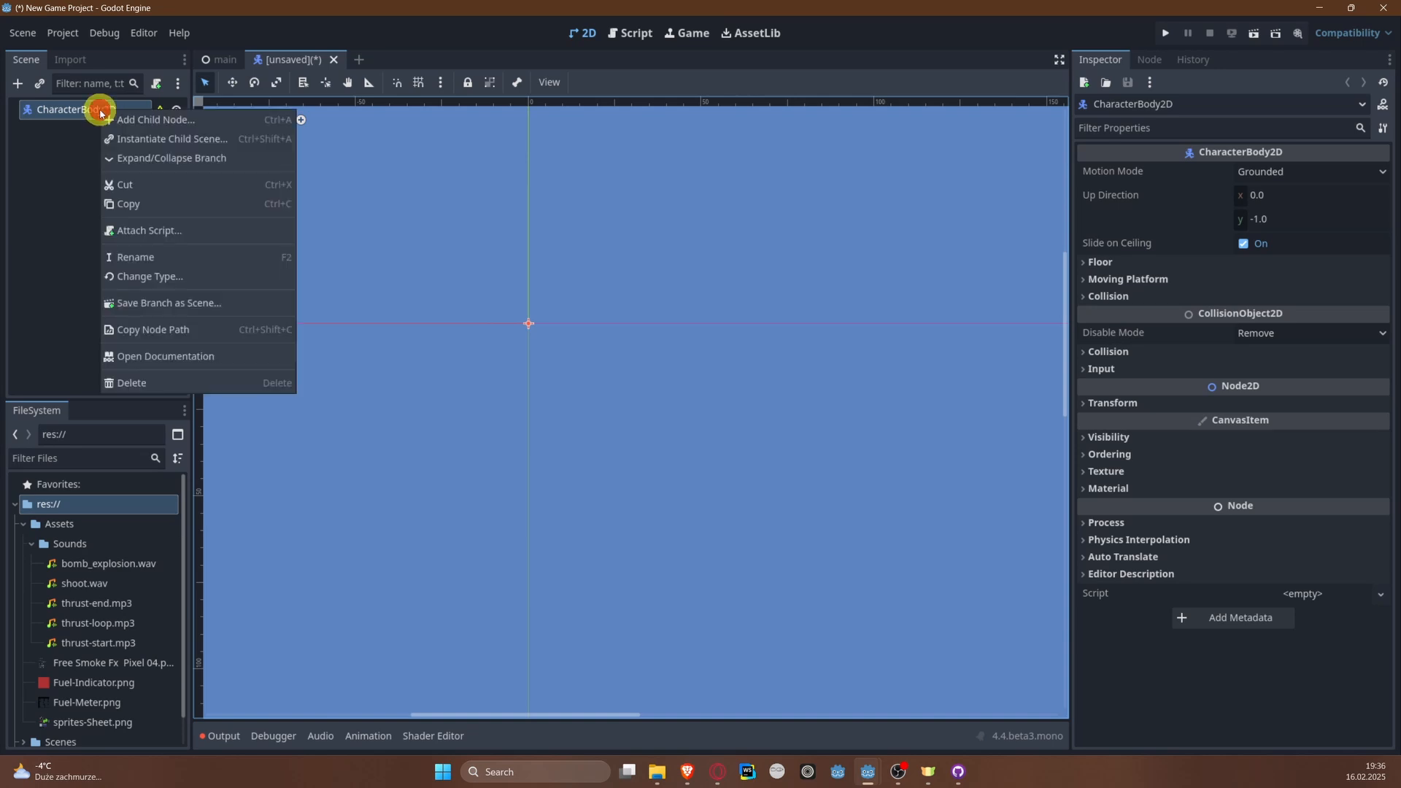
pyautogui.click(143, 118)
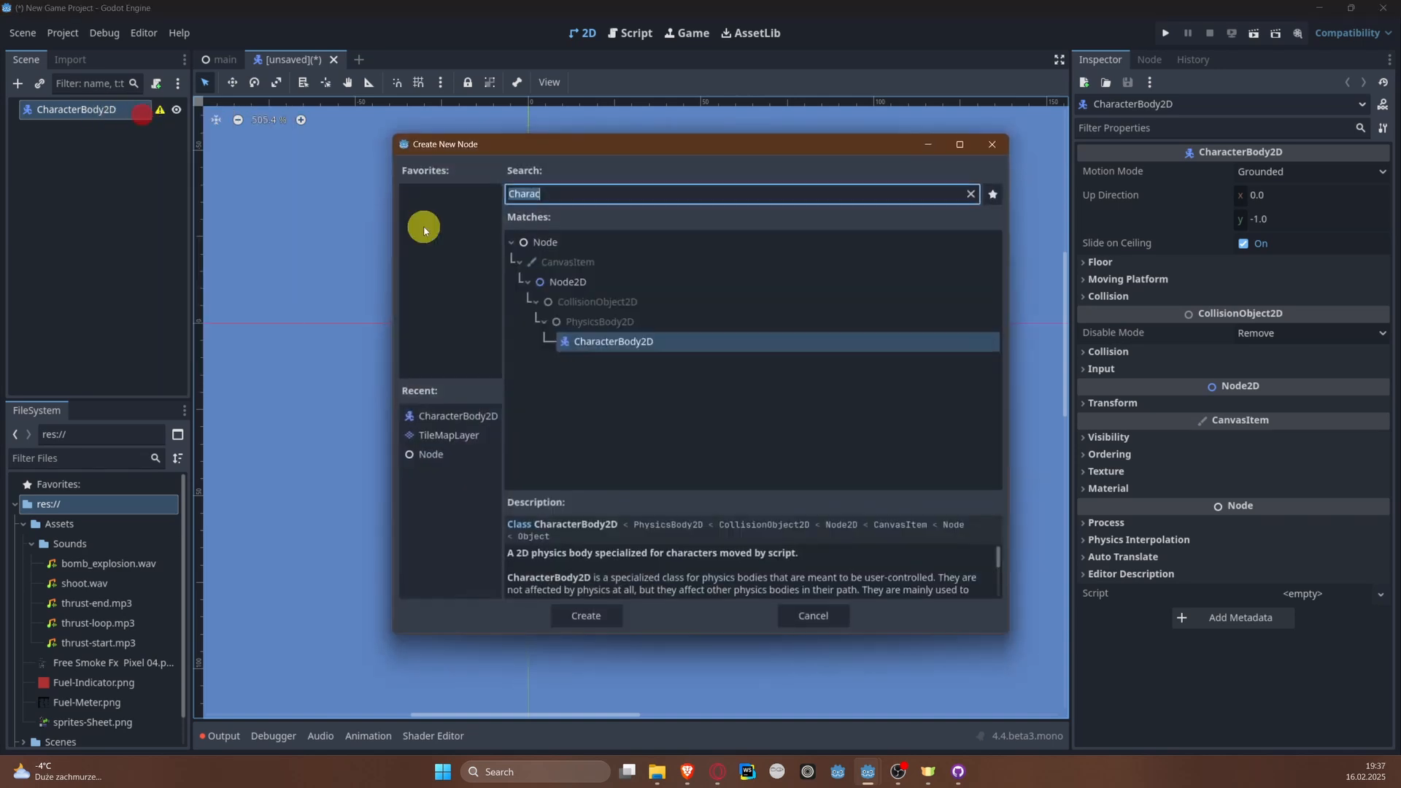
pyautogui.write('Anima')
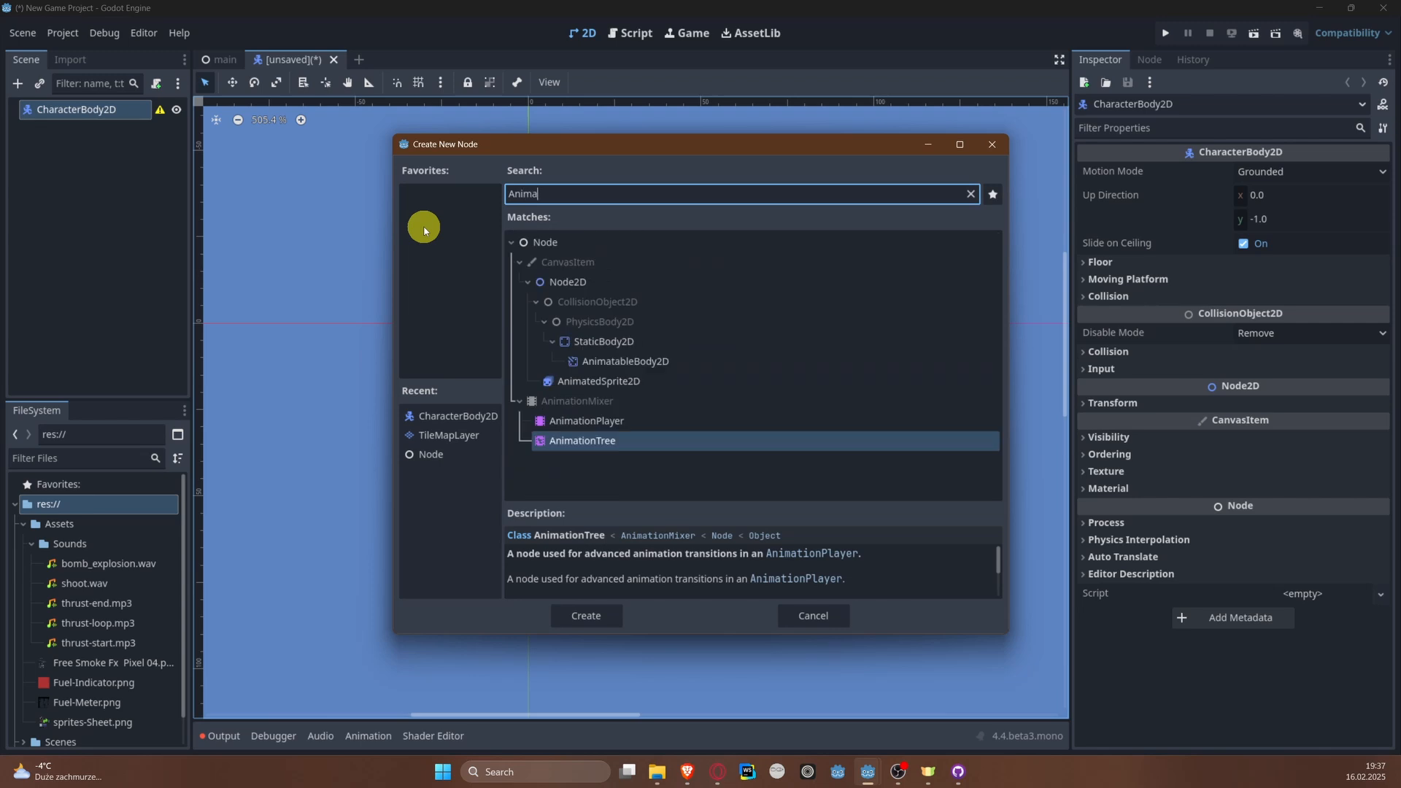
pyautogui.press('Up')
pyautogui.press('Return')
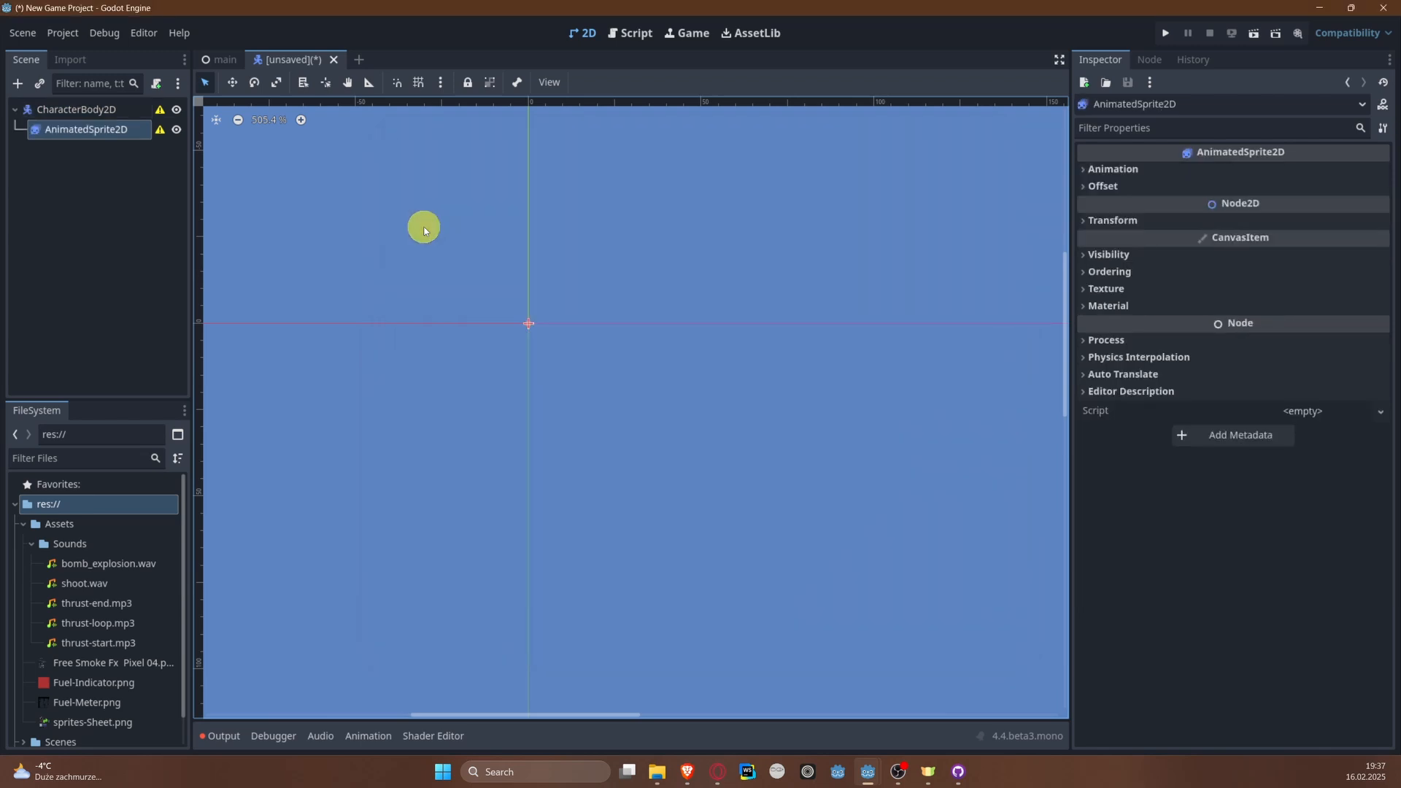
# Step: Add a CollisionShape2D node as a second child of the CharacterBody2D root
pyautogui.rightClick(91, 109)
pyautogui.click(139, 119)
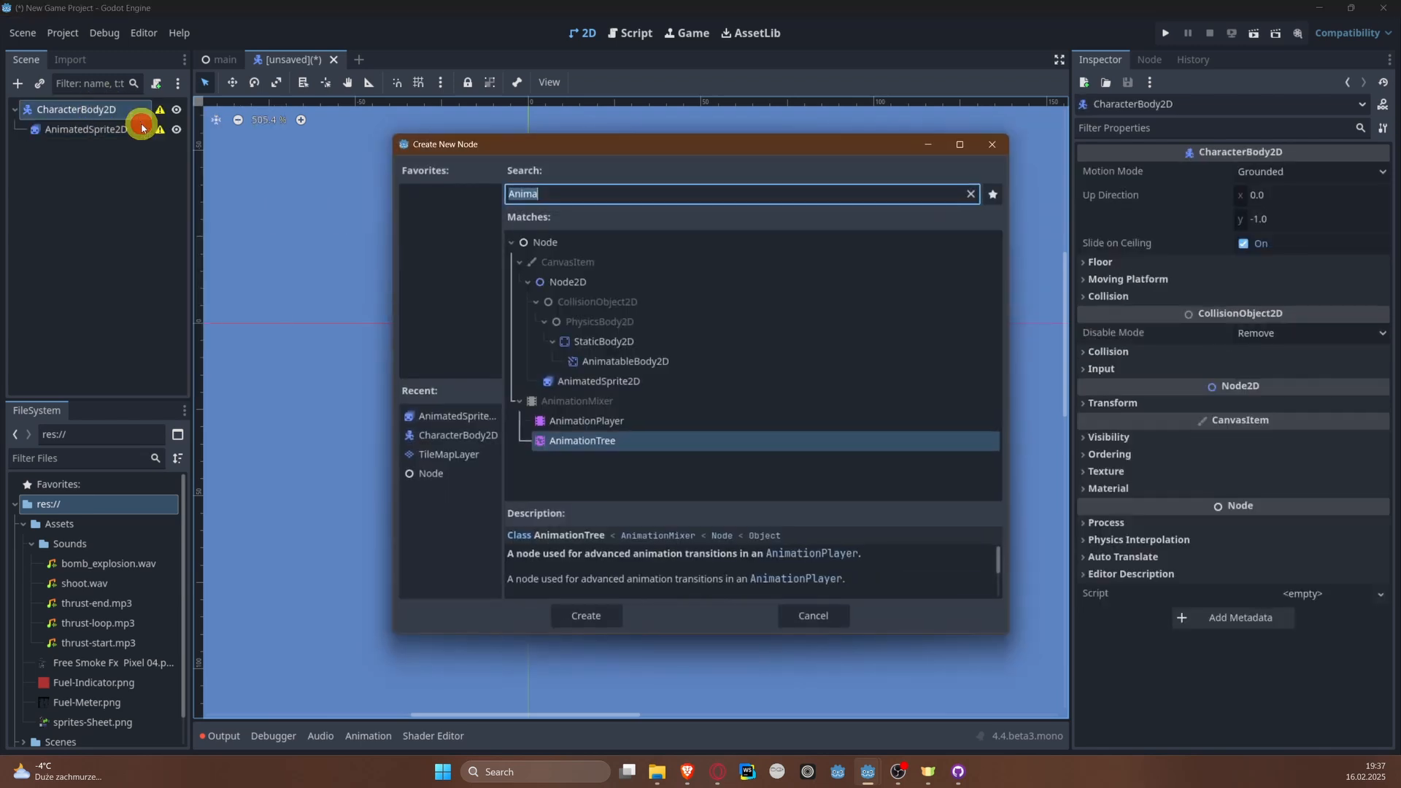
pyautogui.write('Colli')
pyautogui.press('Return')
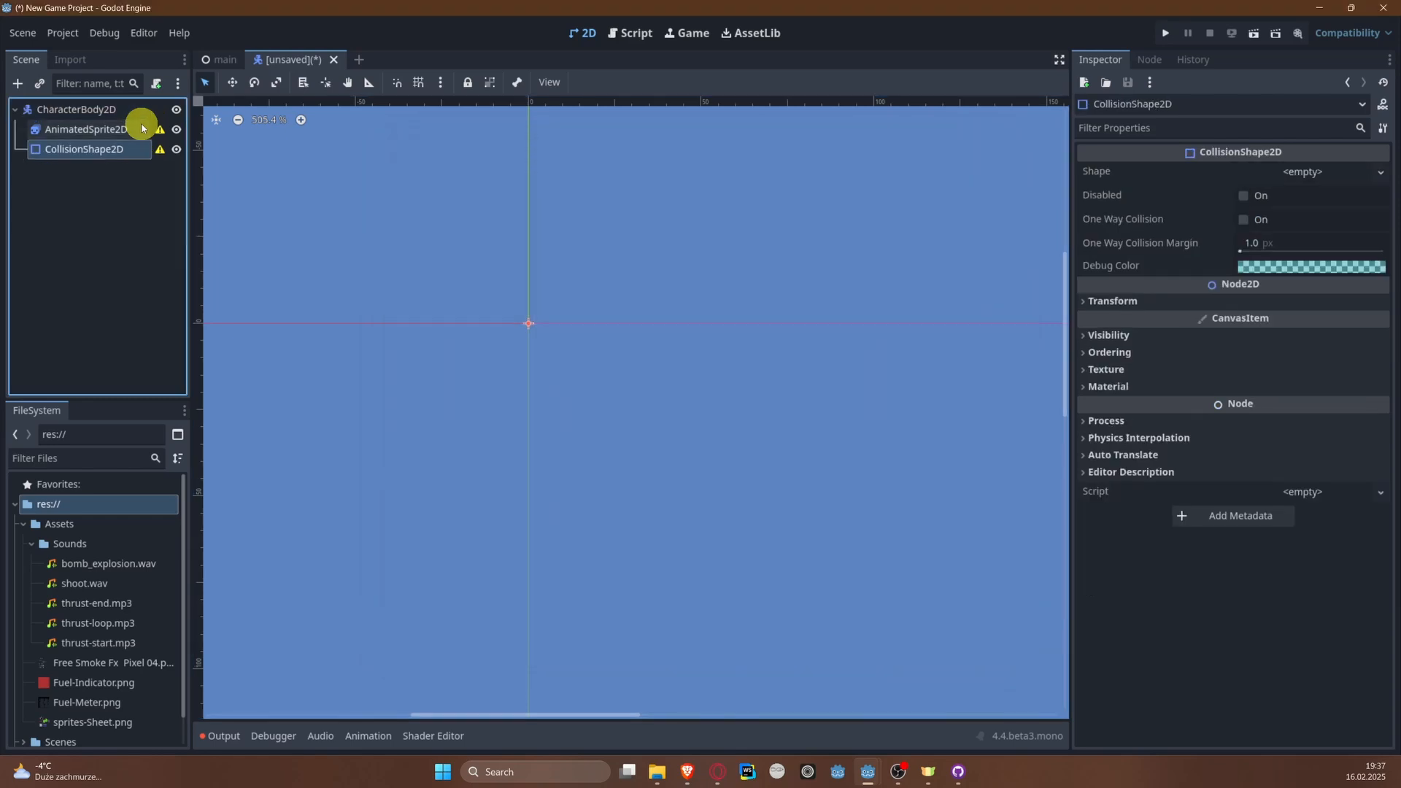
# Step: Assign a new SpriteFrames resource to the AnimatedSprite2D and open it for editing
pyautogui.scroll(5, 562, 390)
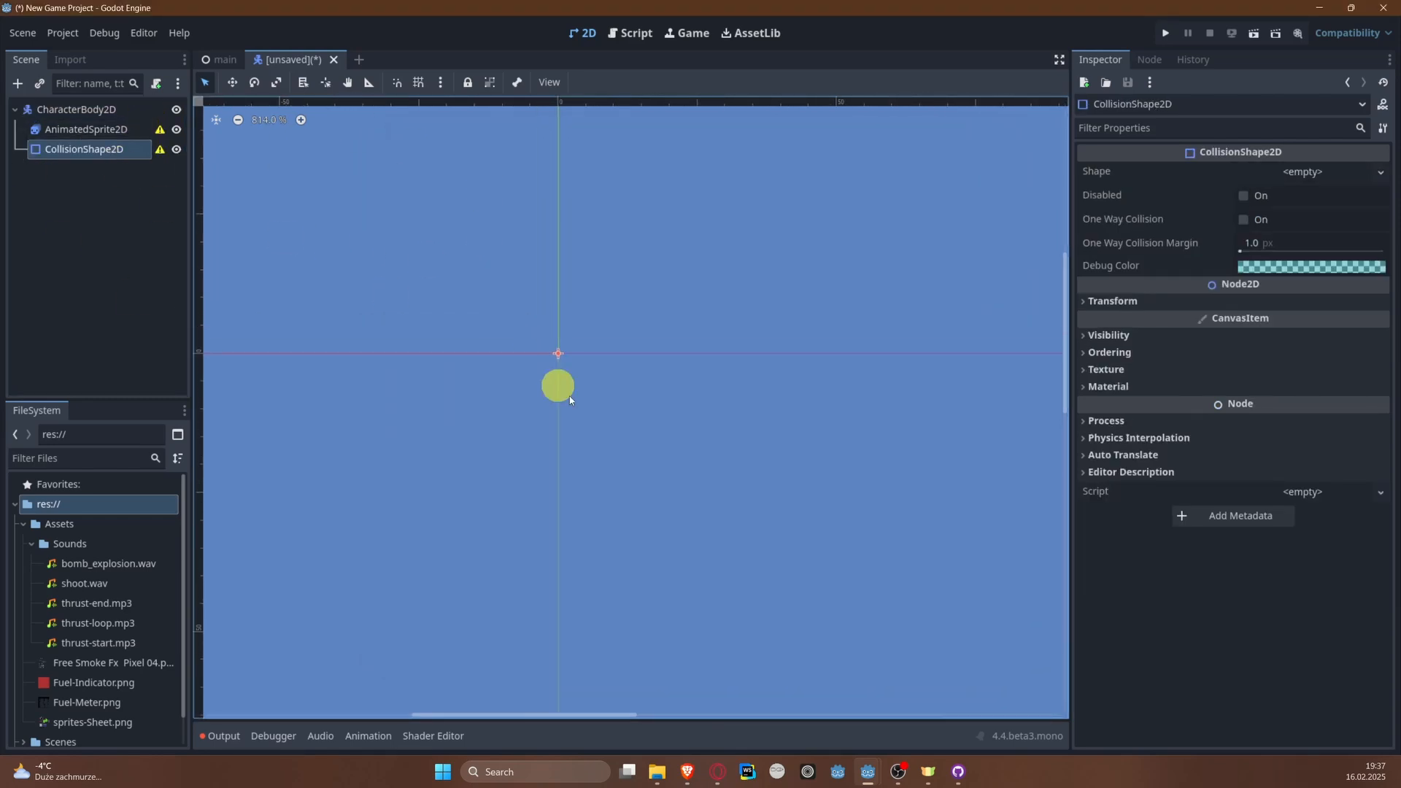
pyautogui.click(73, 129)
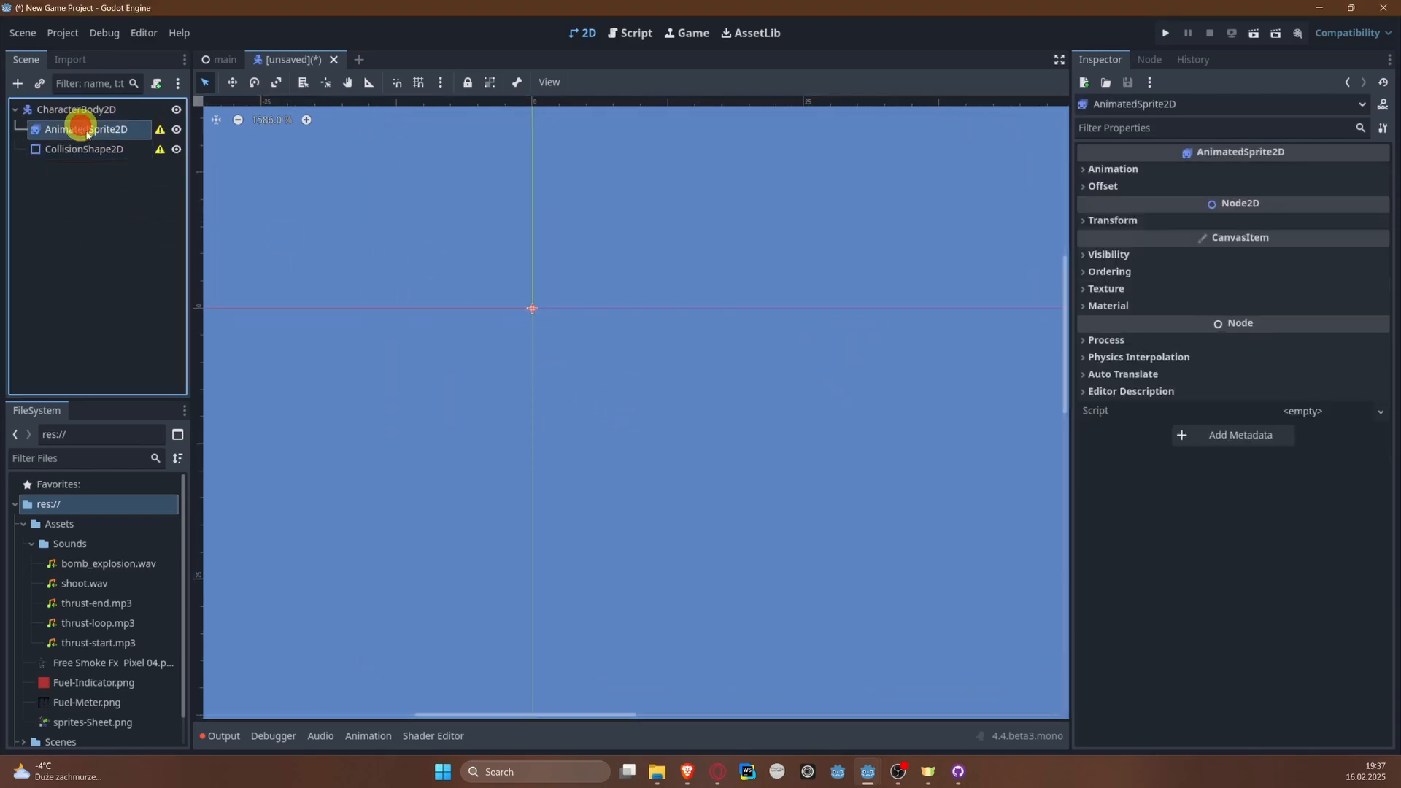
pyautogui.click(1110, 170)
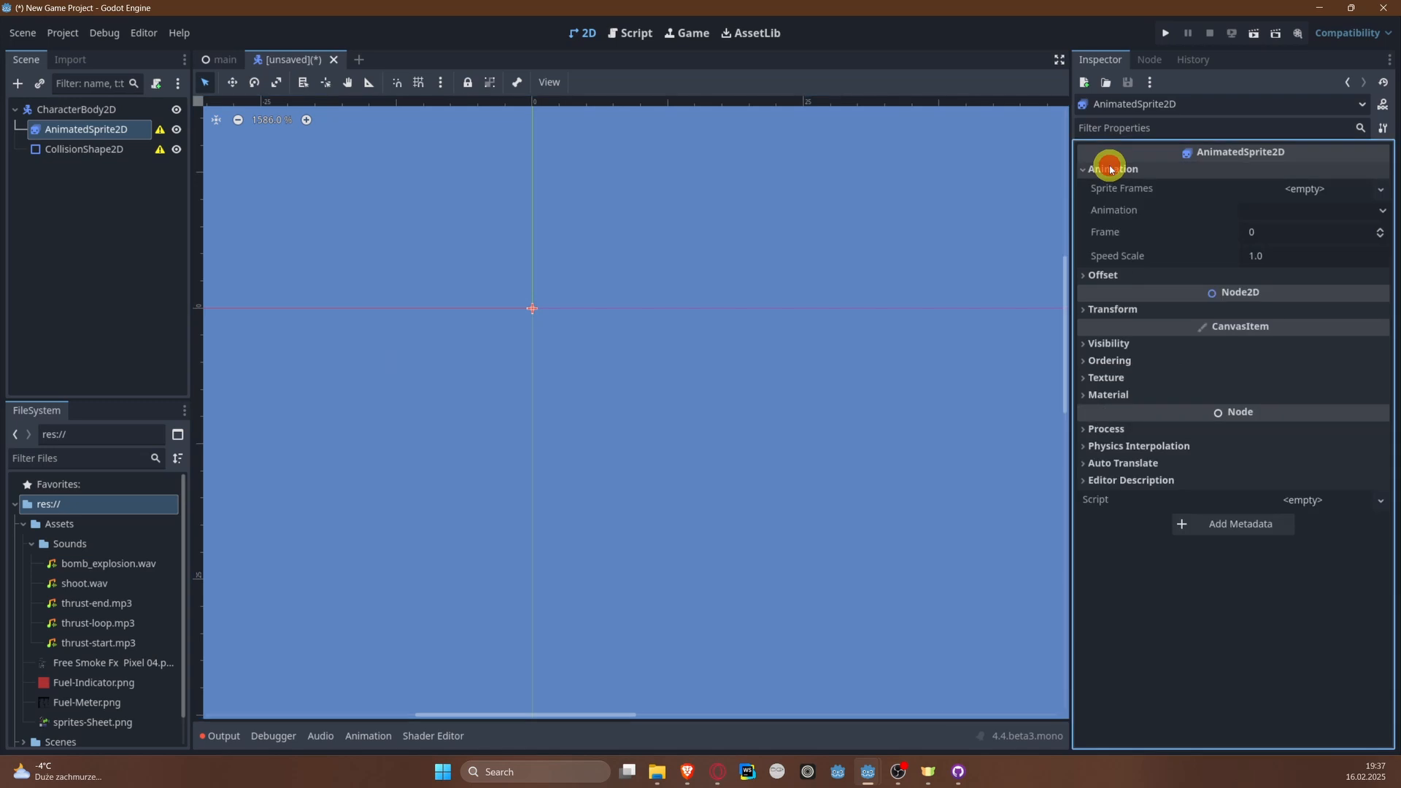
pyautogui.click(1328, 191)
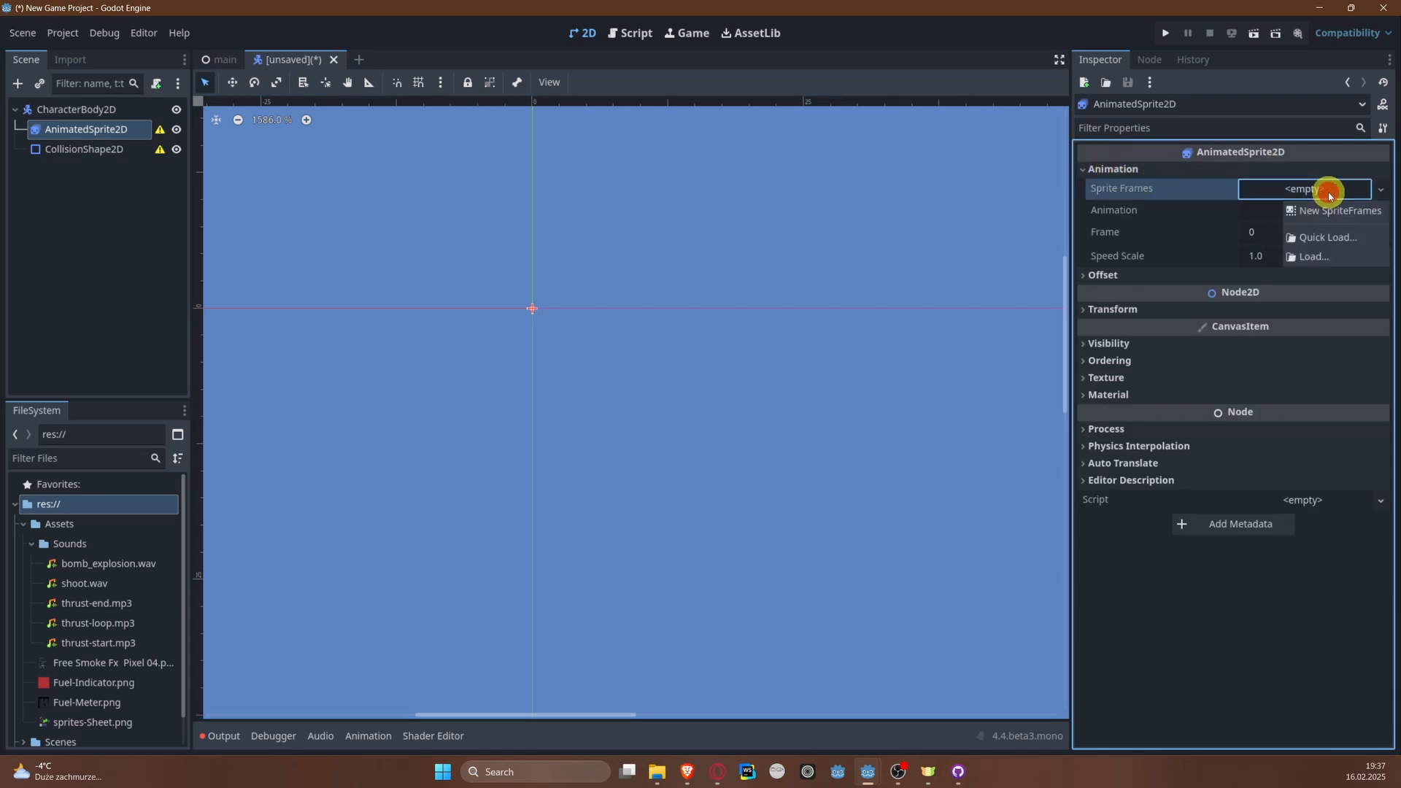
pyautogui.click(1335, 212)
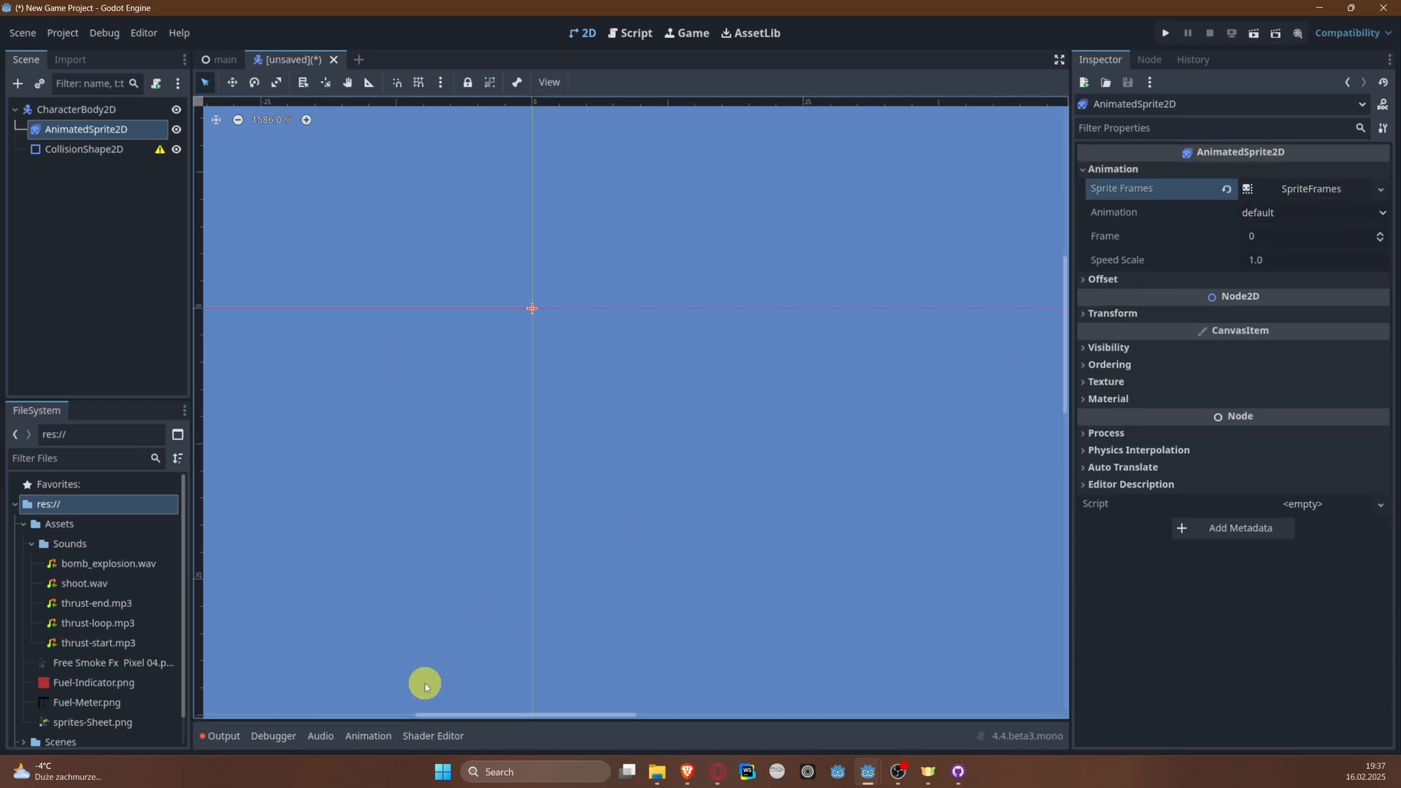
pyautogui.click(1323, 189)
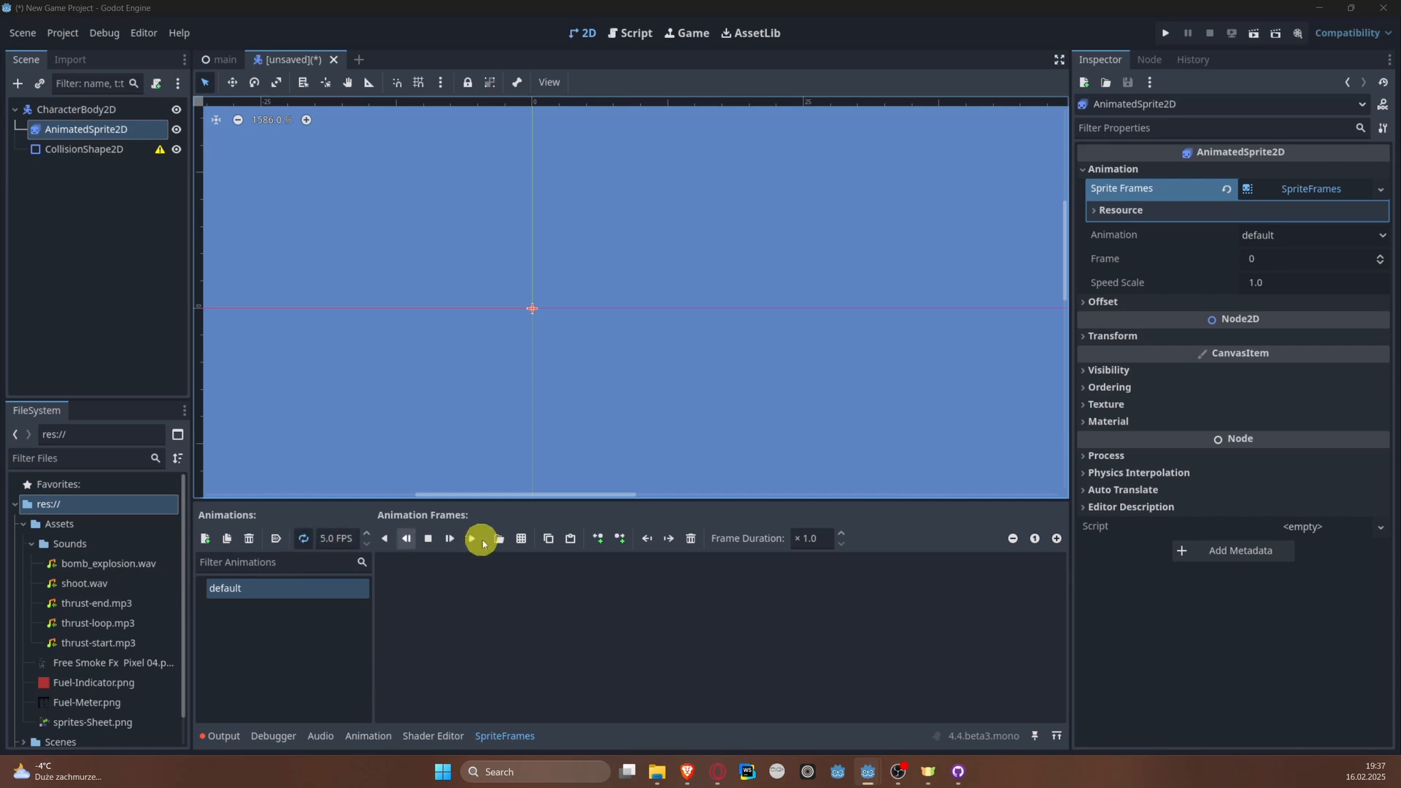
# Step: Load sprites-Sheet.png from the Assets folder as the frame source and set the frame size to 16 × 16 px
pyautogui.click(522, 538)
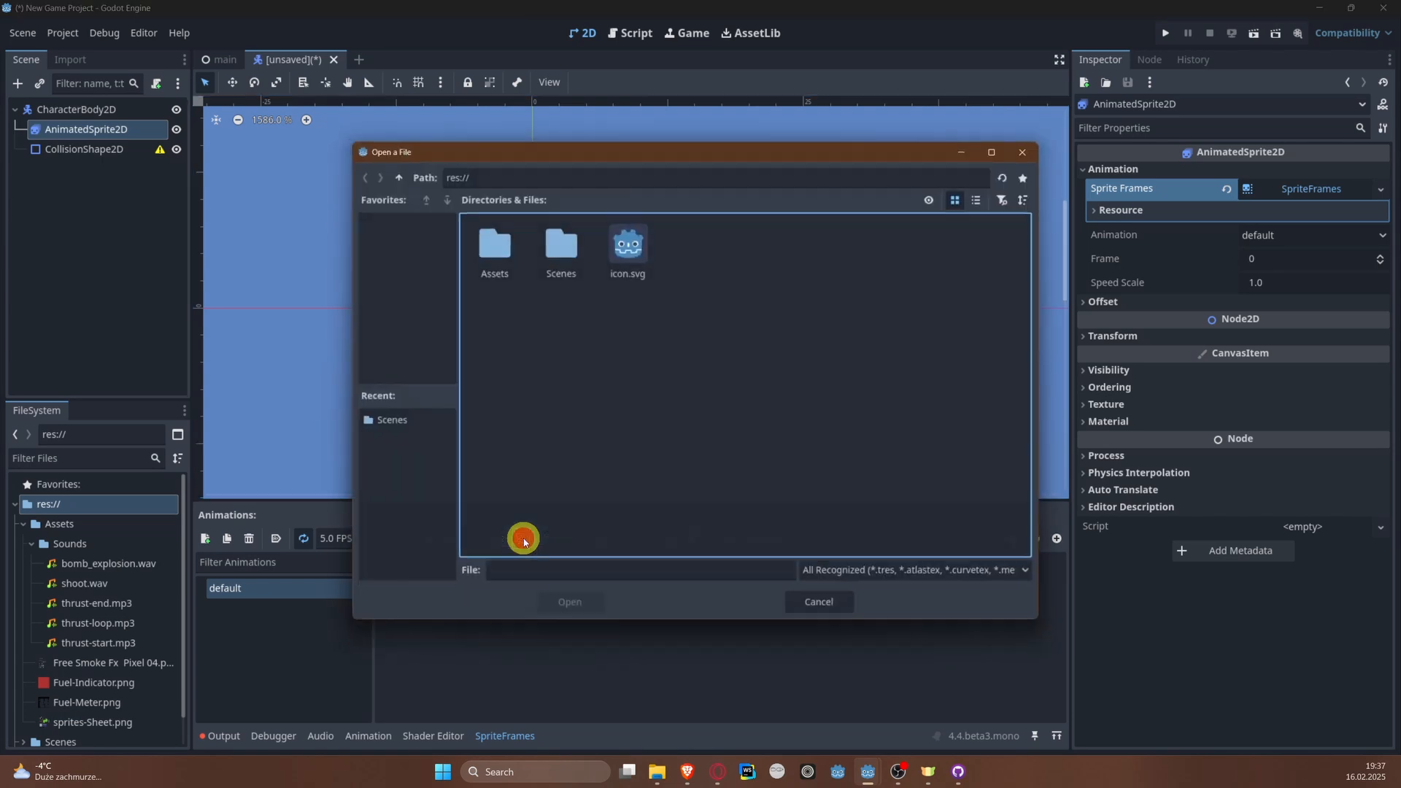
pyautogui.click(510, 245)
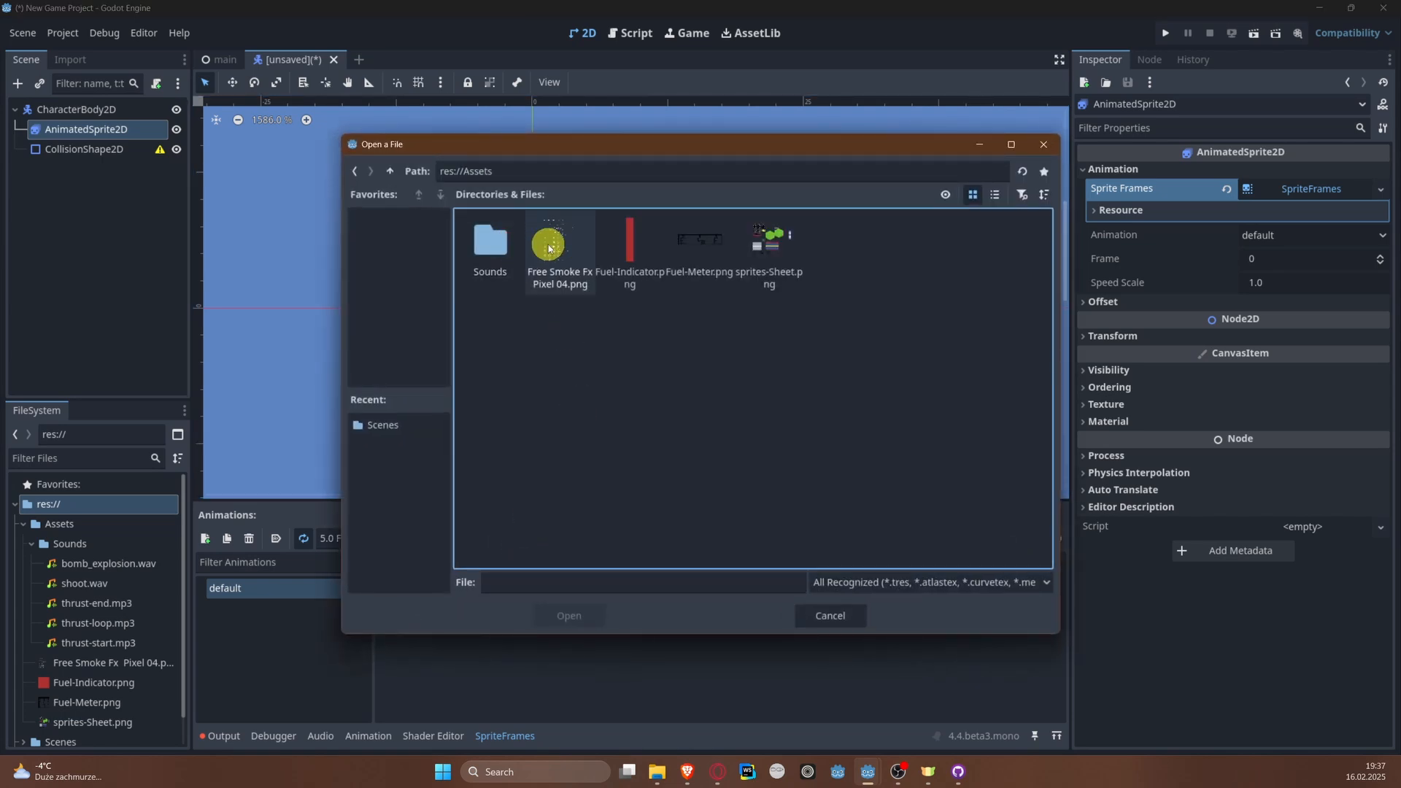
pyautogui.doubleClick(769, 252)
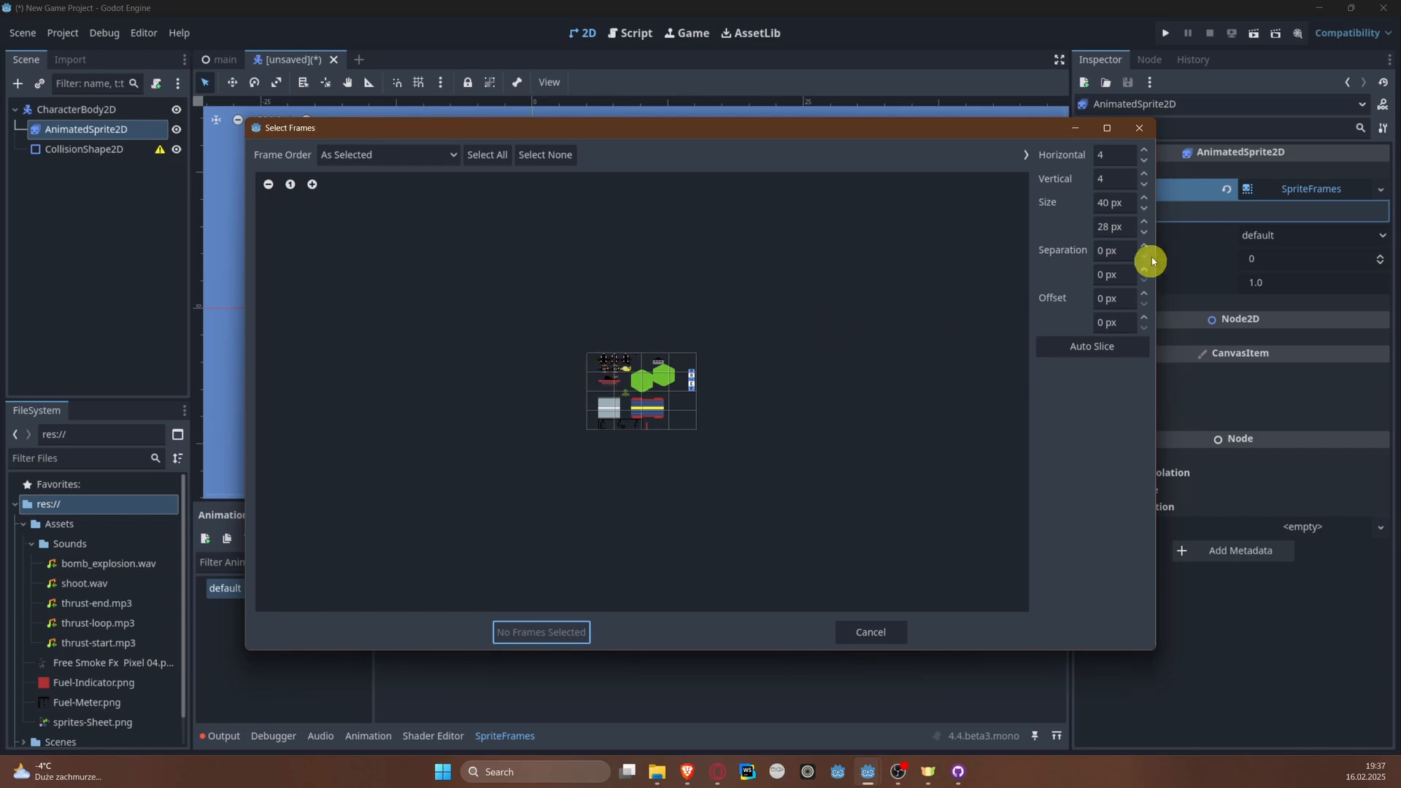
pyautogui.click(1130, 206)
pyautogui.write('16')
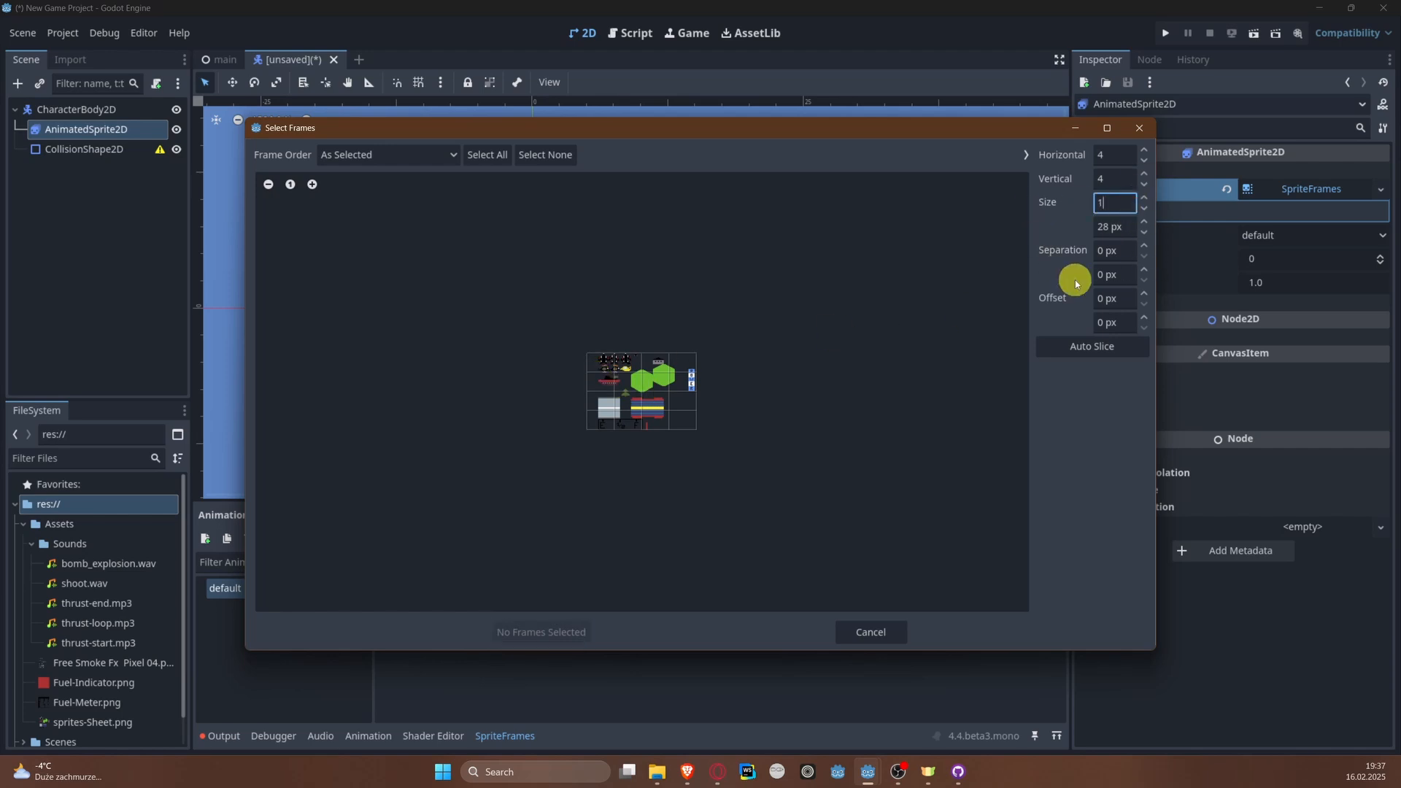
pyautogui.press('Tab')
pyautogui.write('16')
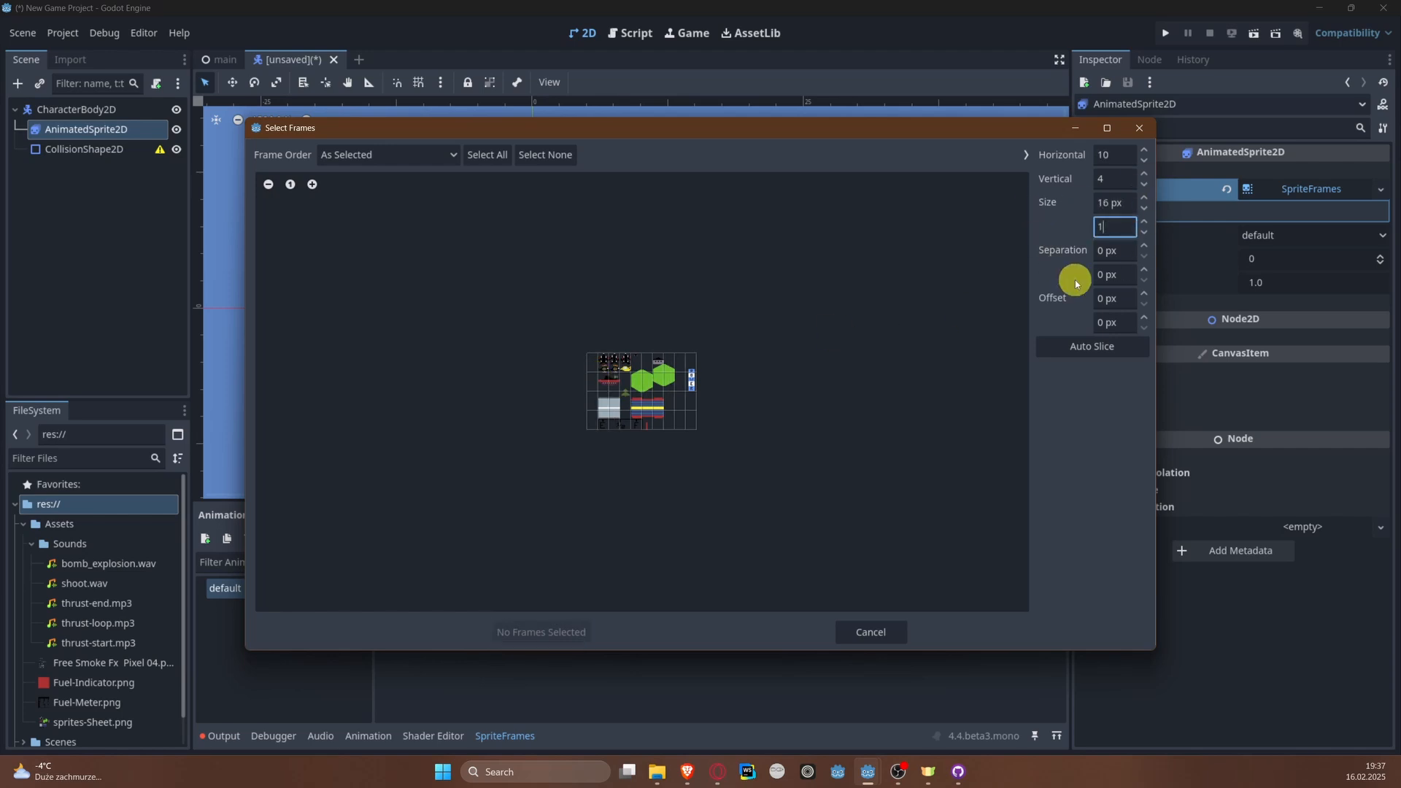
pyautogui.press('Return')
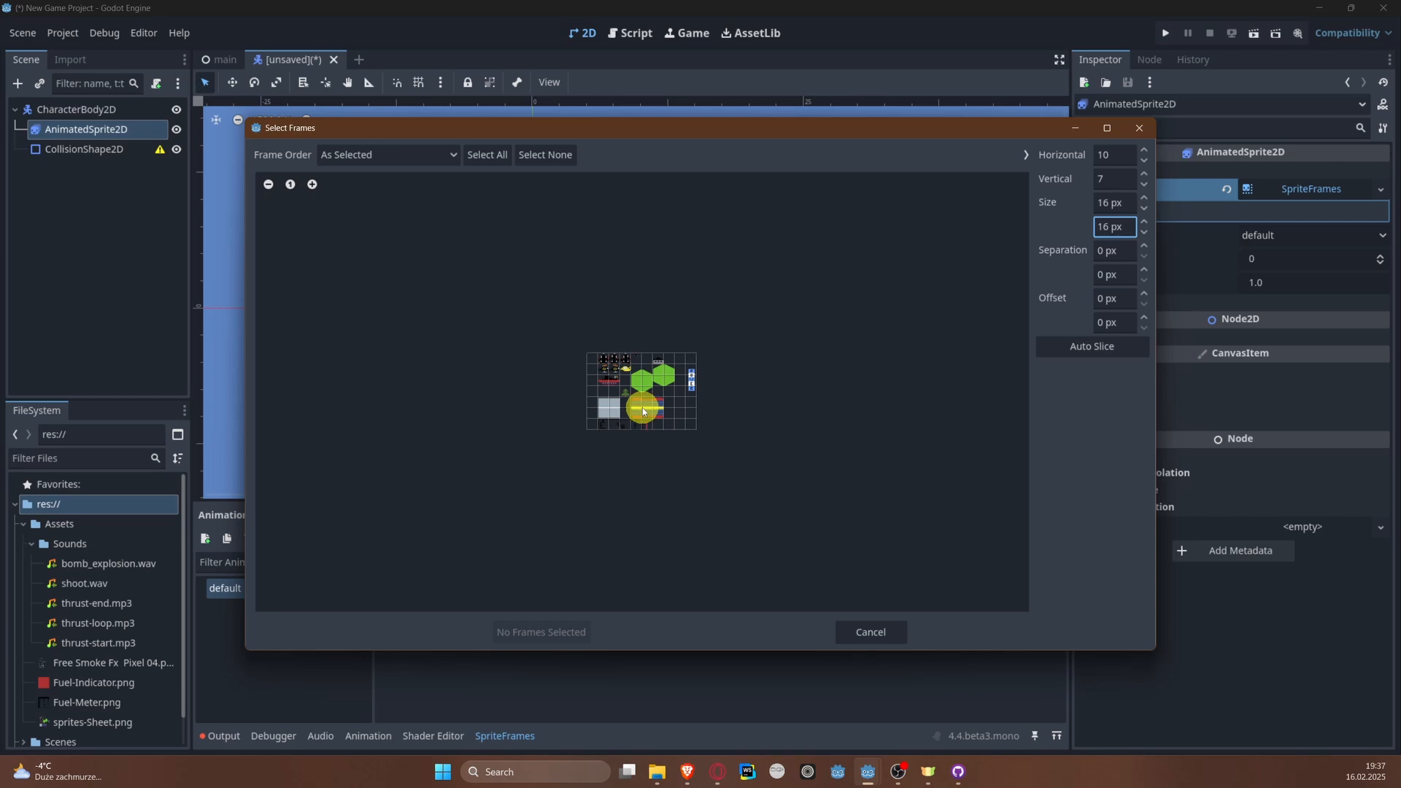
# Step: Add the first black plane sprite from the sheet as a frame of the default animation
pyautogui.scroll(6, 642, 340)
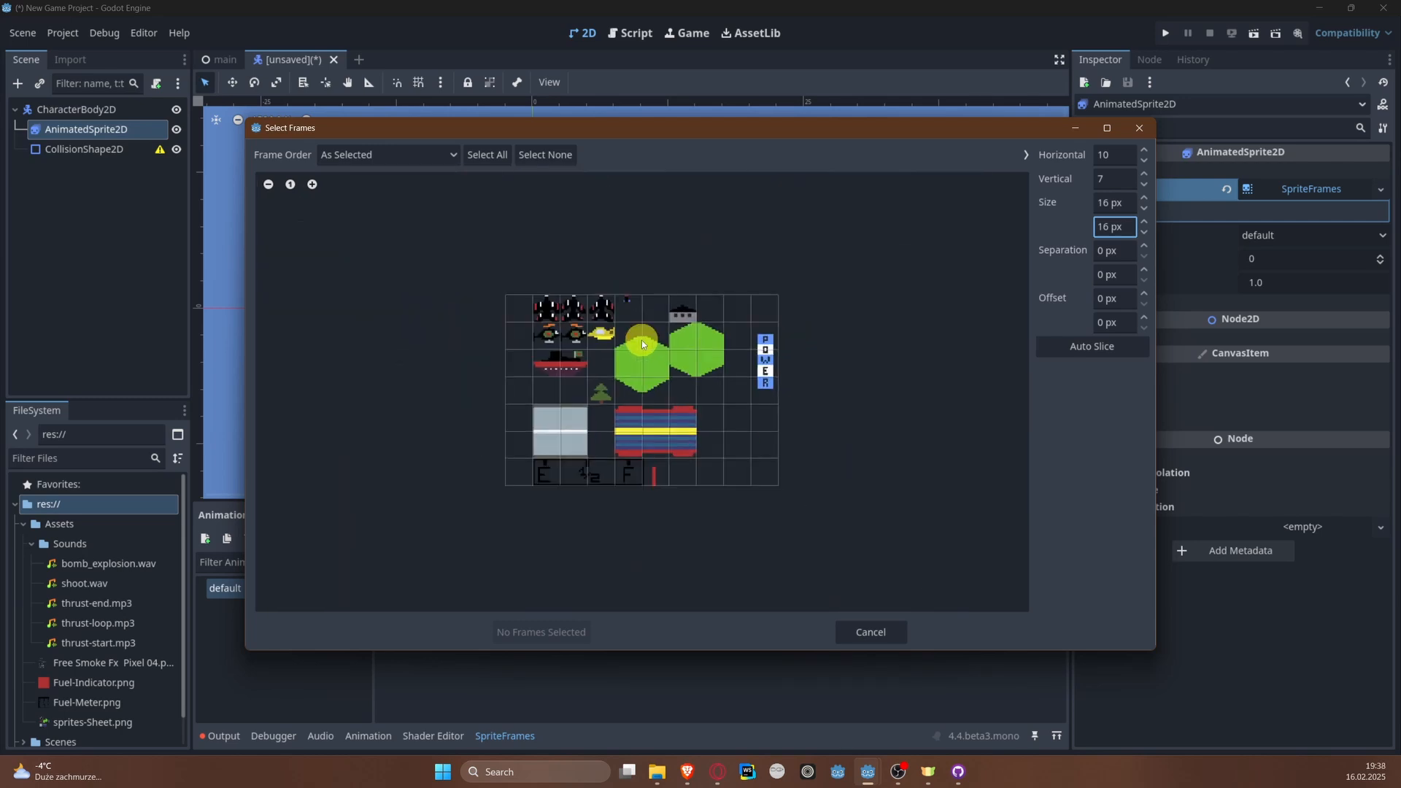
pyautogui.scroll(-3, 641, 340)
pyautogui.scroll(5, 642, 340)
pyautogui.scroll(-5, 641, 340)
pyautogui.scroll(3, 642, 340)
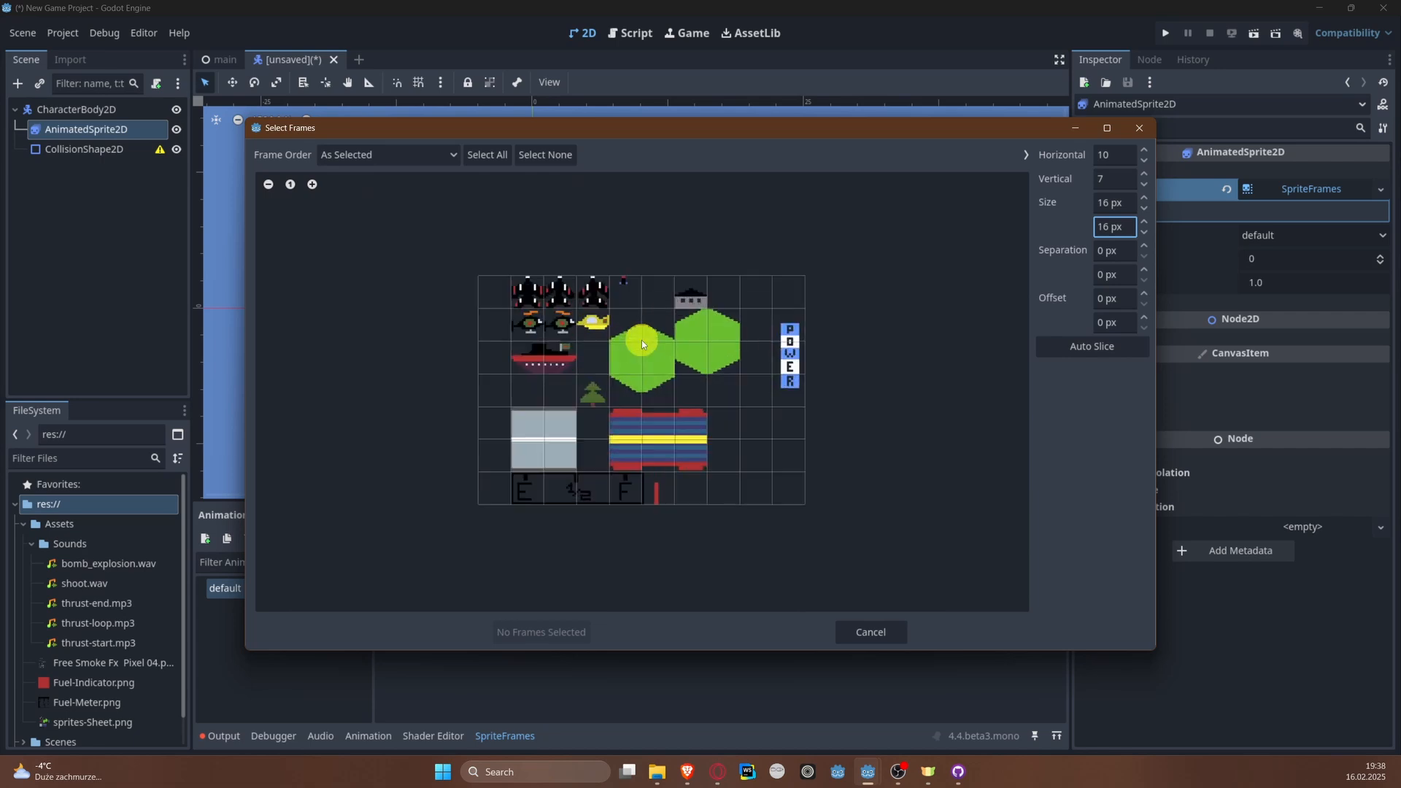
pyautogui.scroll(3, 641, 340)
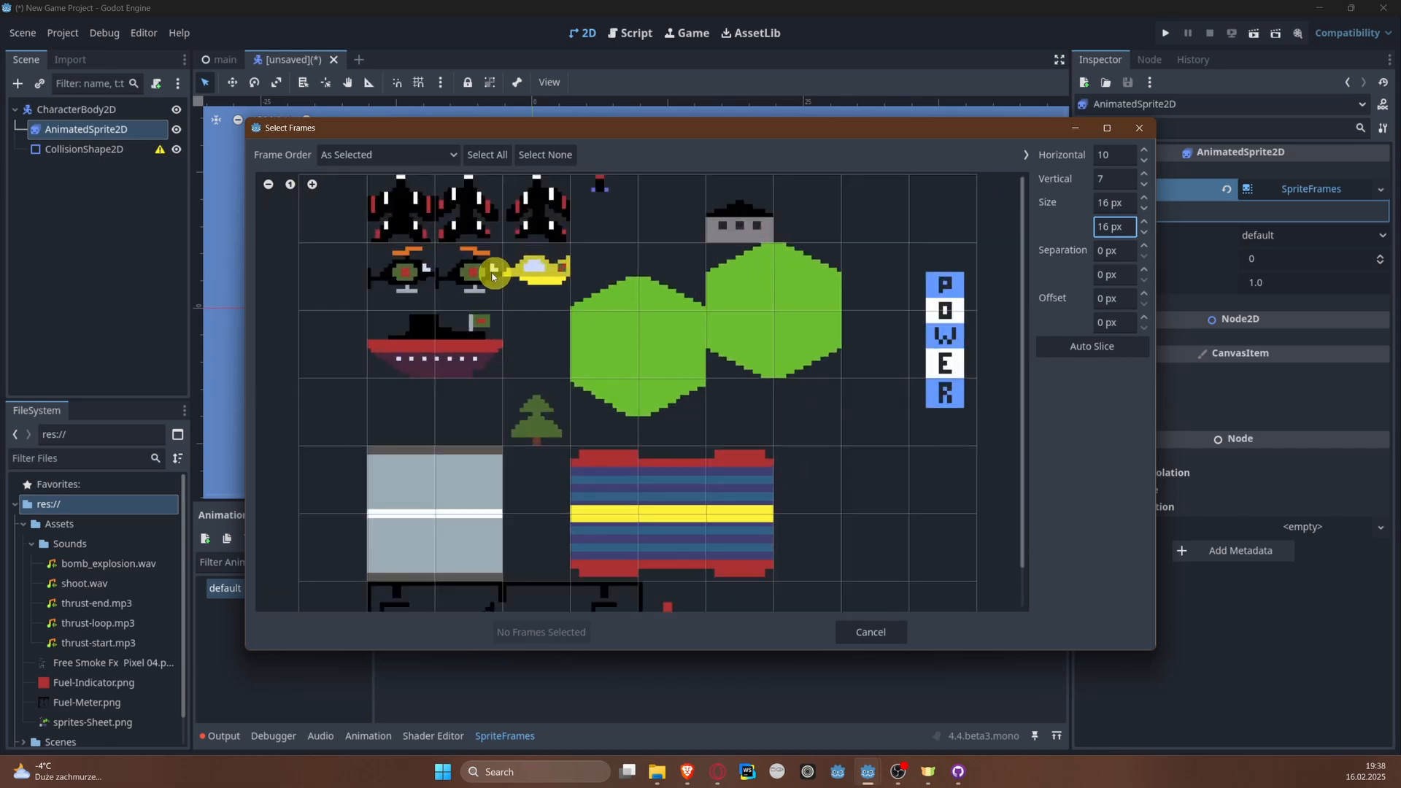
pyautogui.click(400, 206)
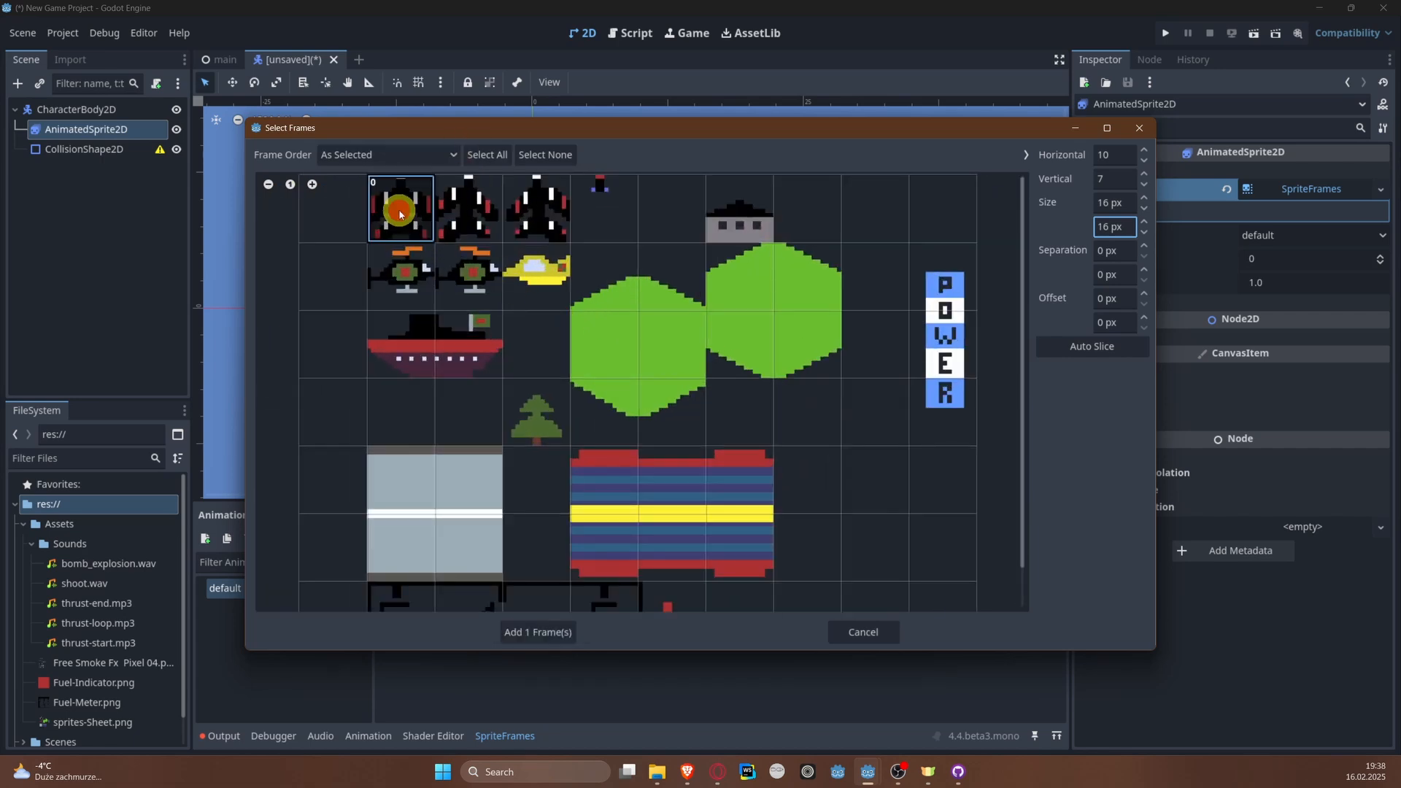
pyautogui.click(540, 630)
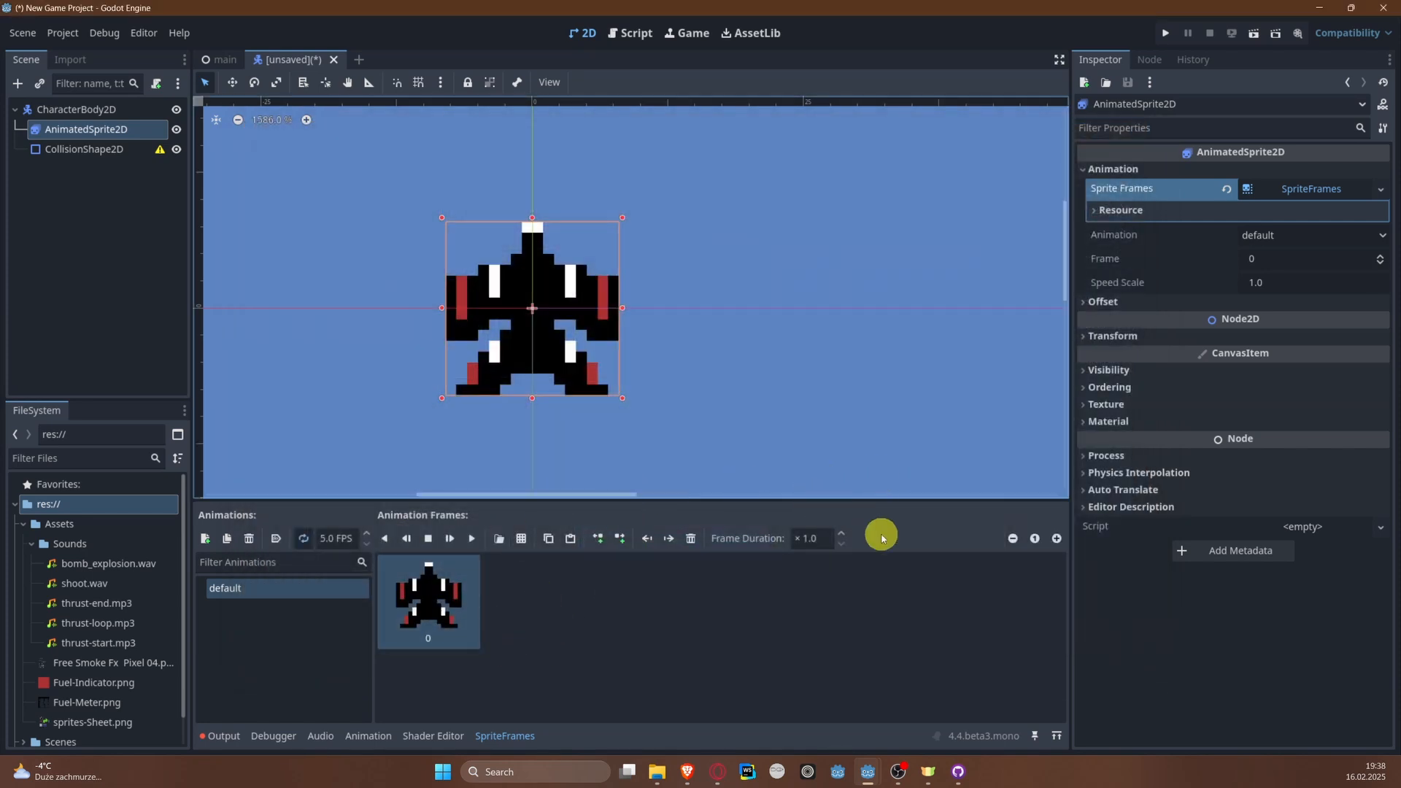
# Step: Rename the CharacterBody2D root node to Player and save the scene as player.tscn in the Scenes folder
pyautogui.hotkey('ctrl', 's')
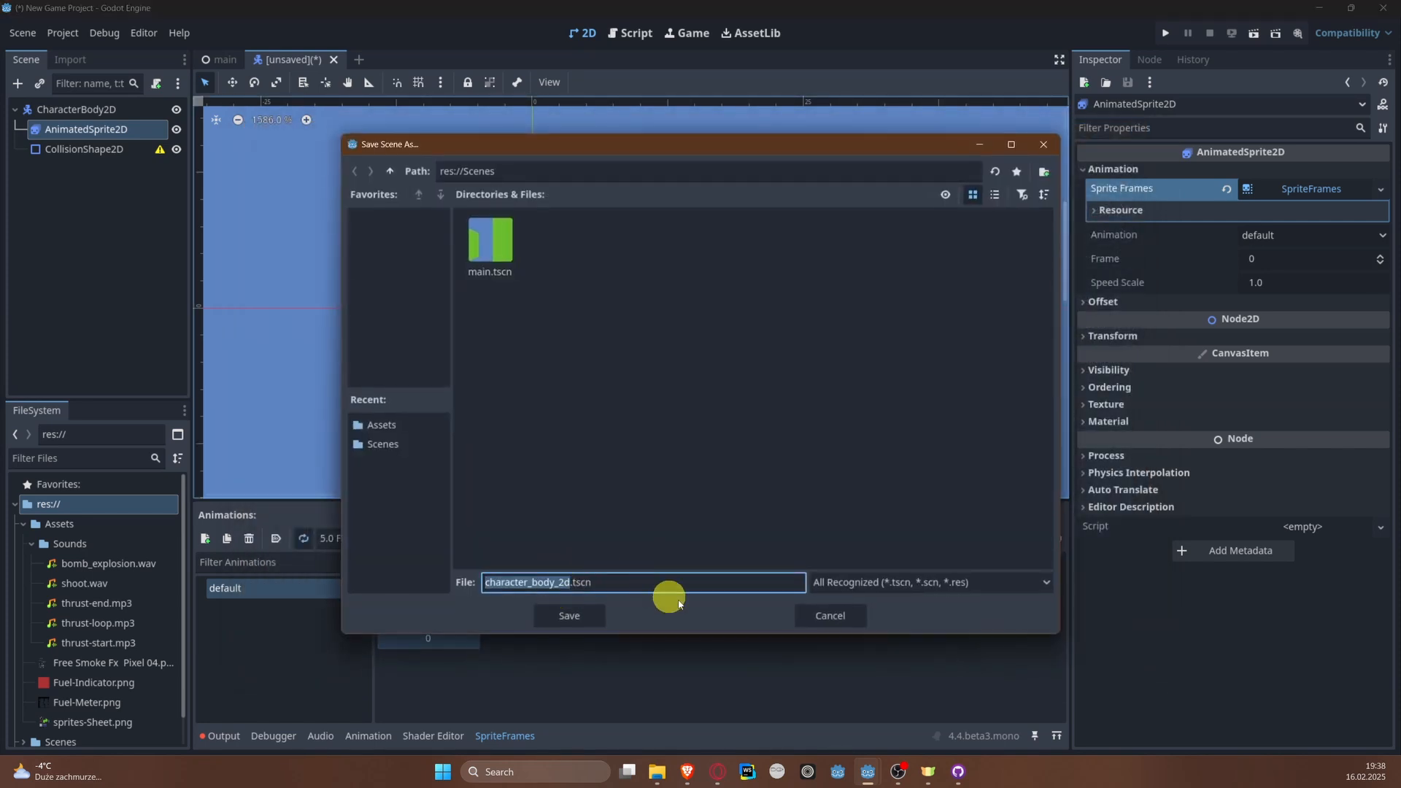
pyautogui.click(859, 617)
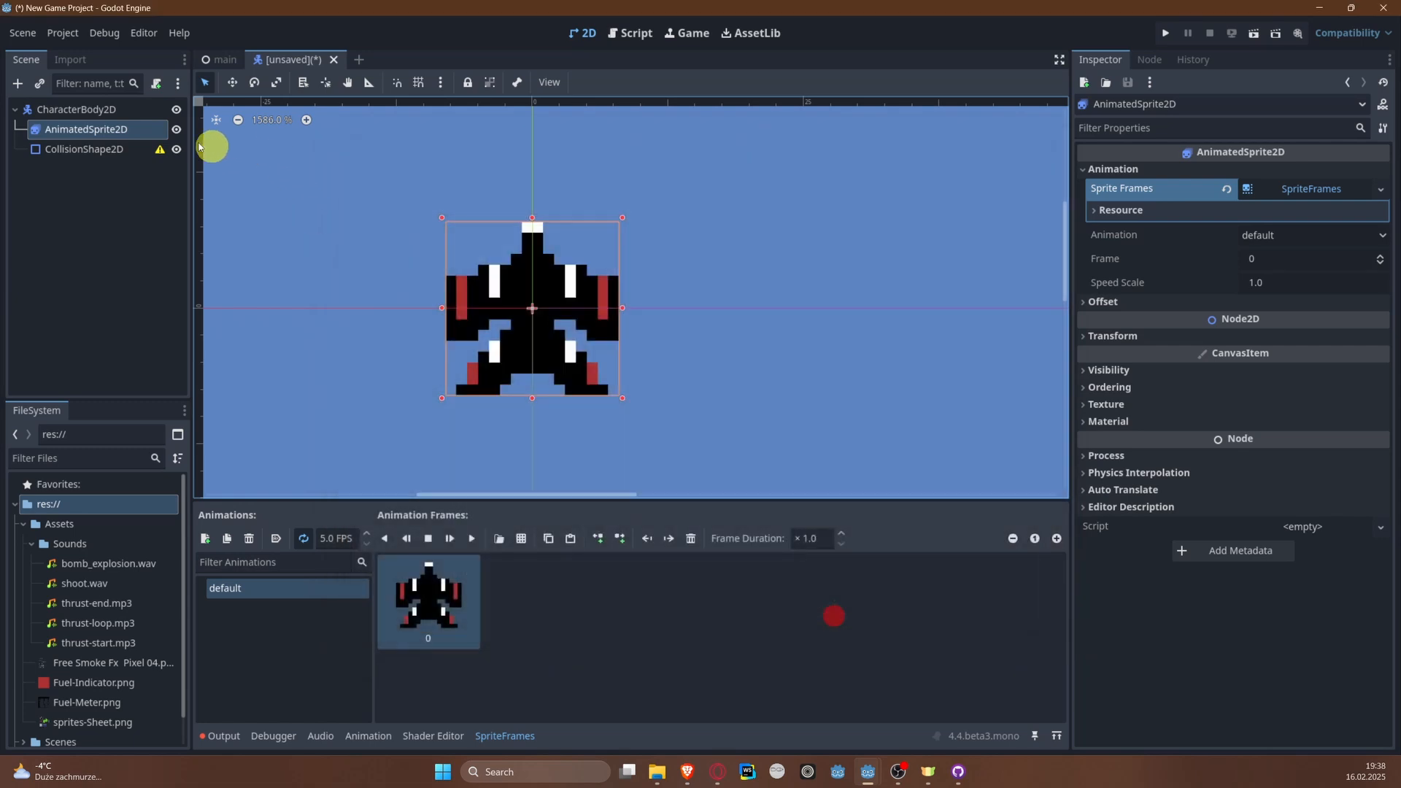
pyautogui.click(120, 113)
pyautogui.click(123, 117)
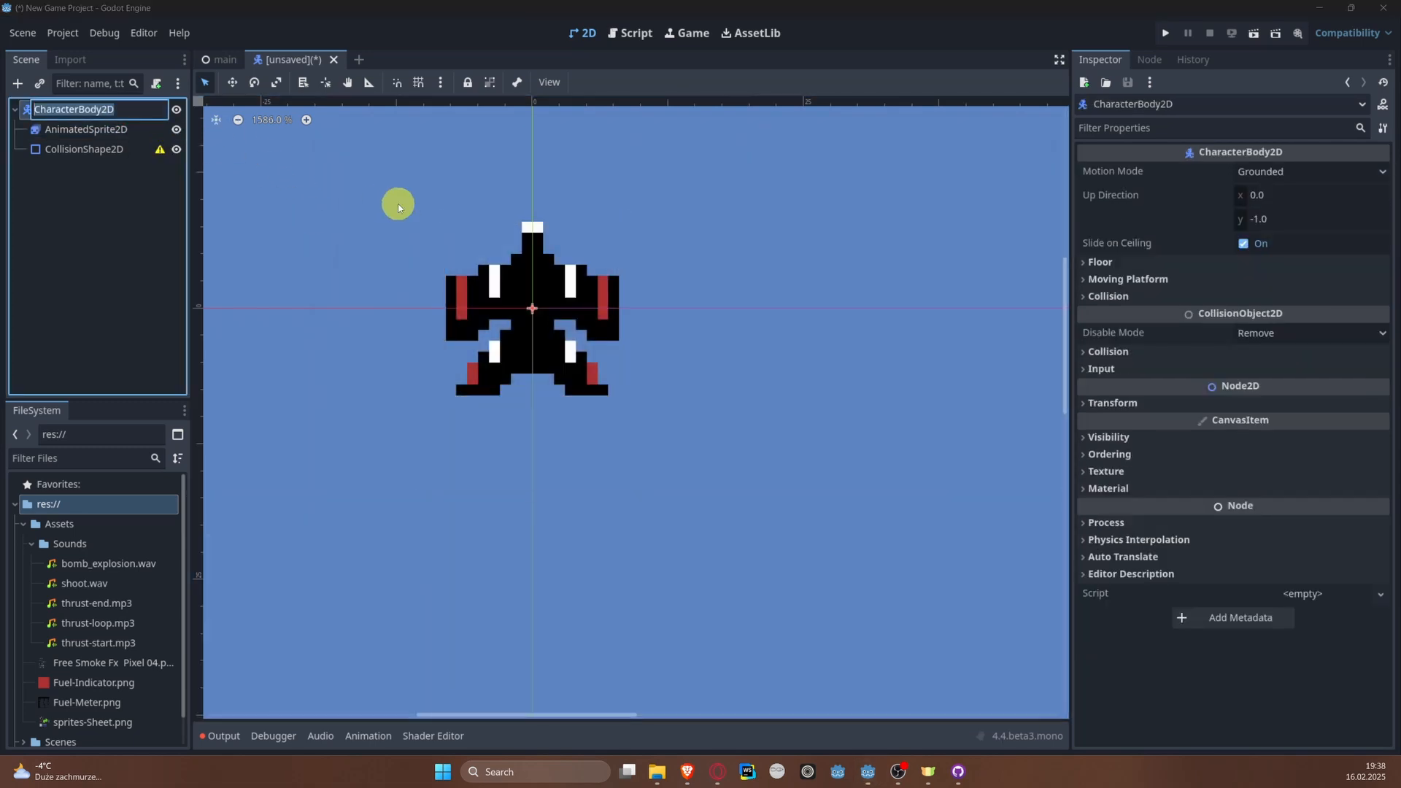
pyautogui.write('Player')
pyautogui.press('Return')
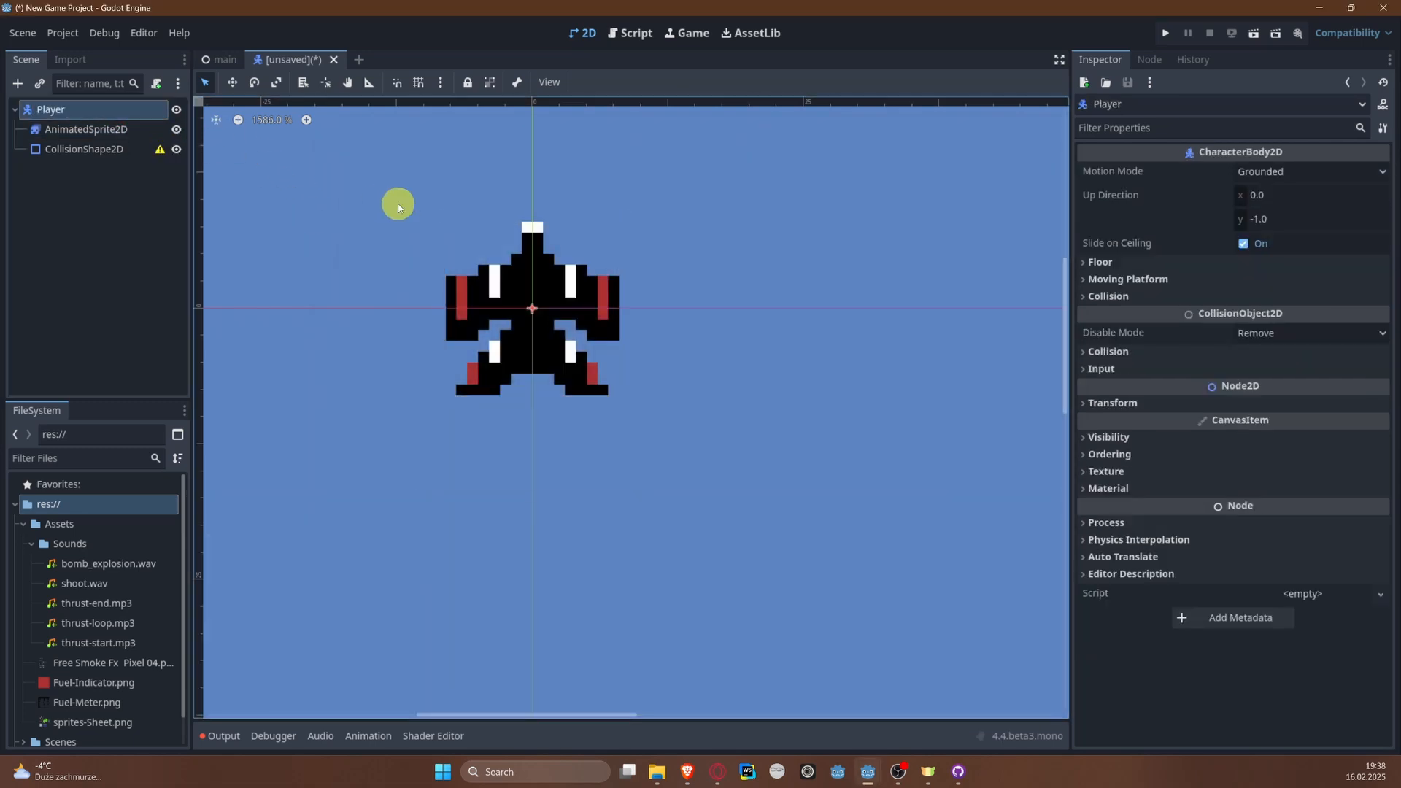
pyautogui.hotkey('ctrl', 's')
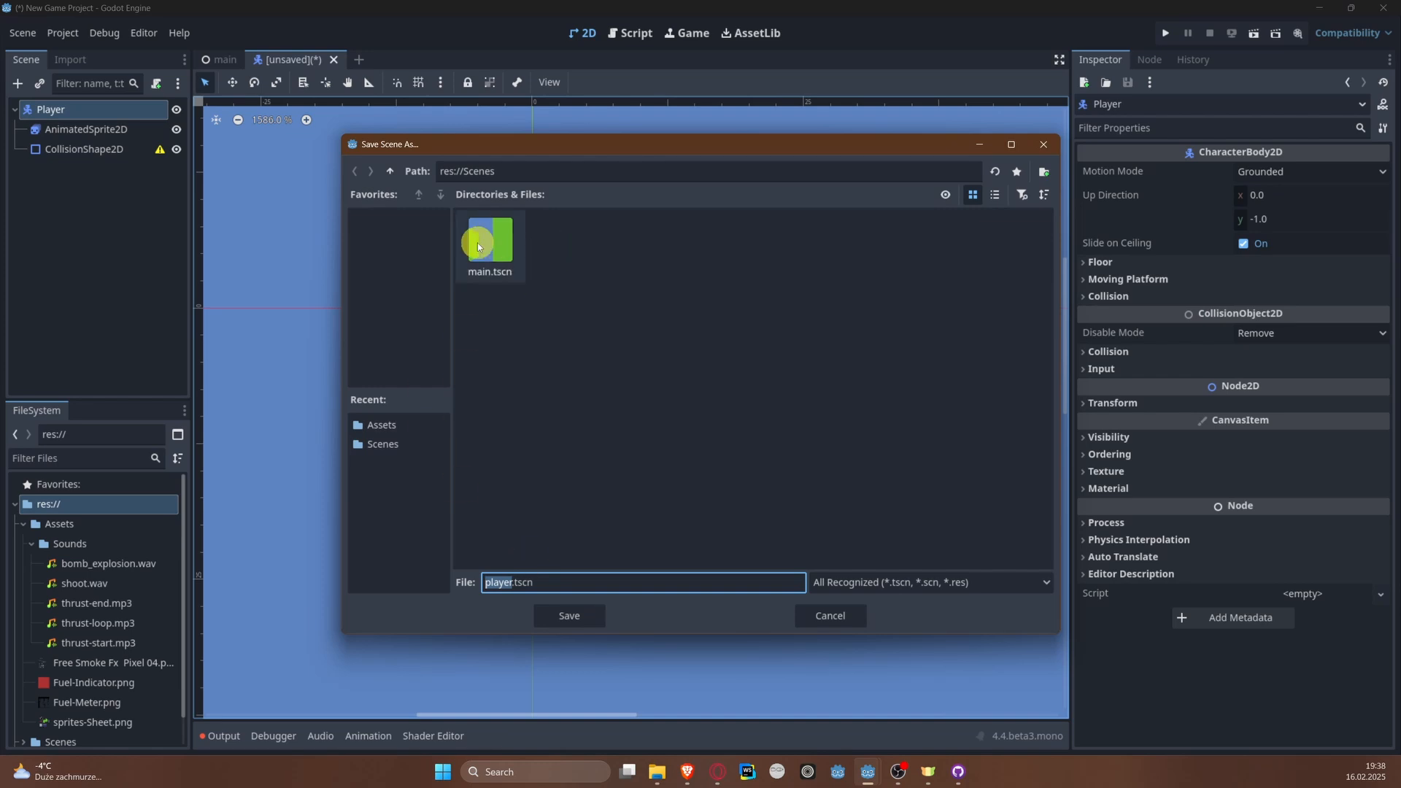
pyautogui.click(567, 617)
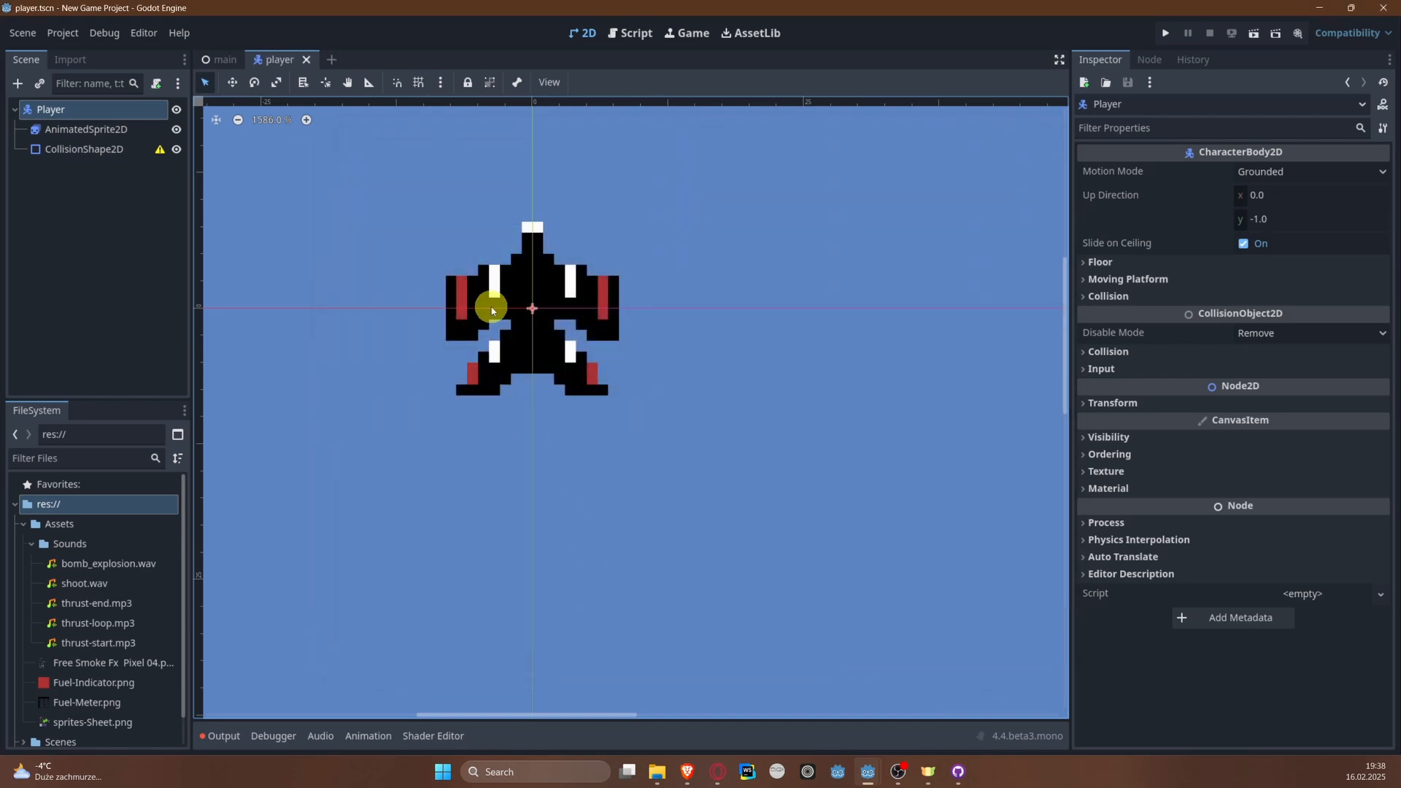
# Step: Add a second animation to the AnimatedSprite2D's sprite frames and name it left
pyautogui.click(119, 125)
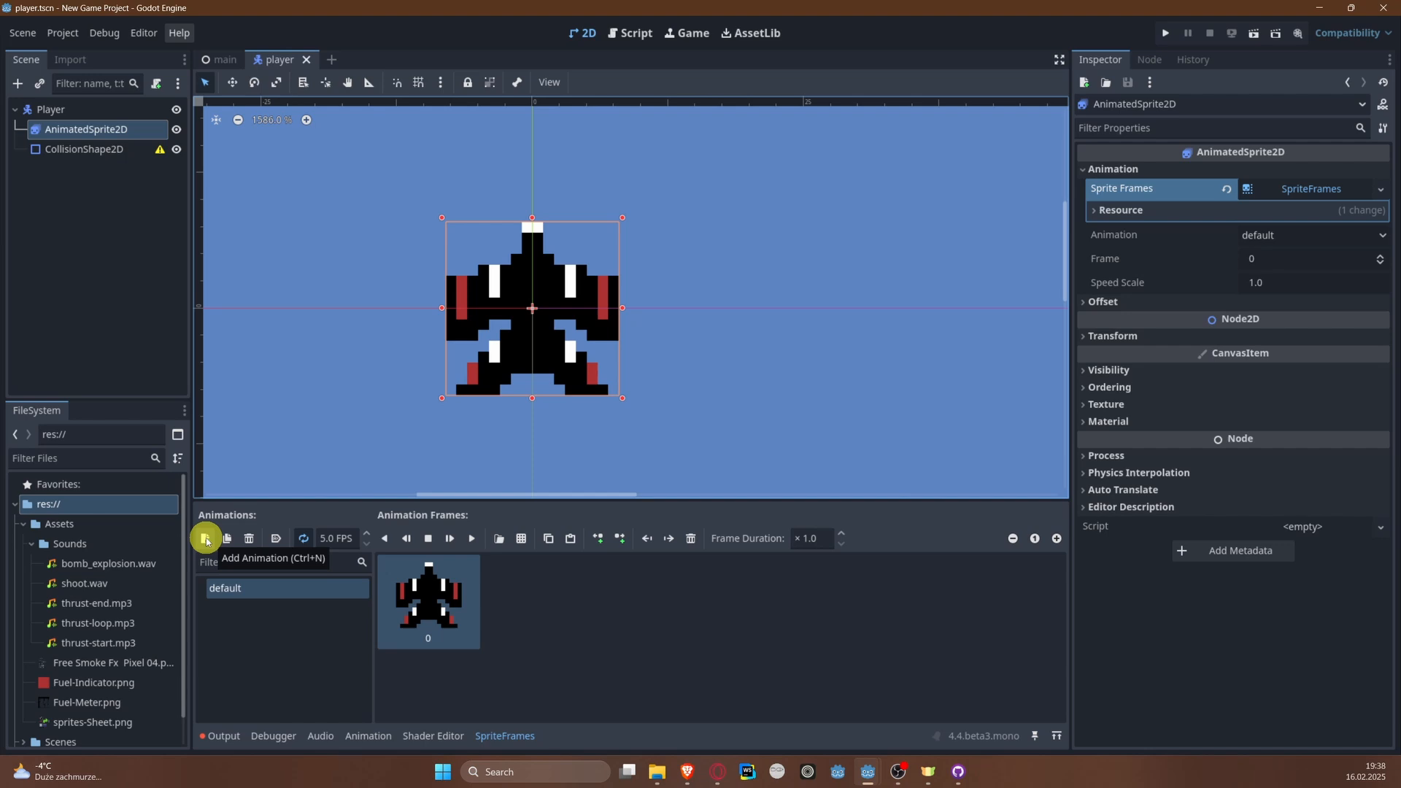
pyautogui.hotkey('ctrl', 'n')
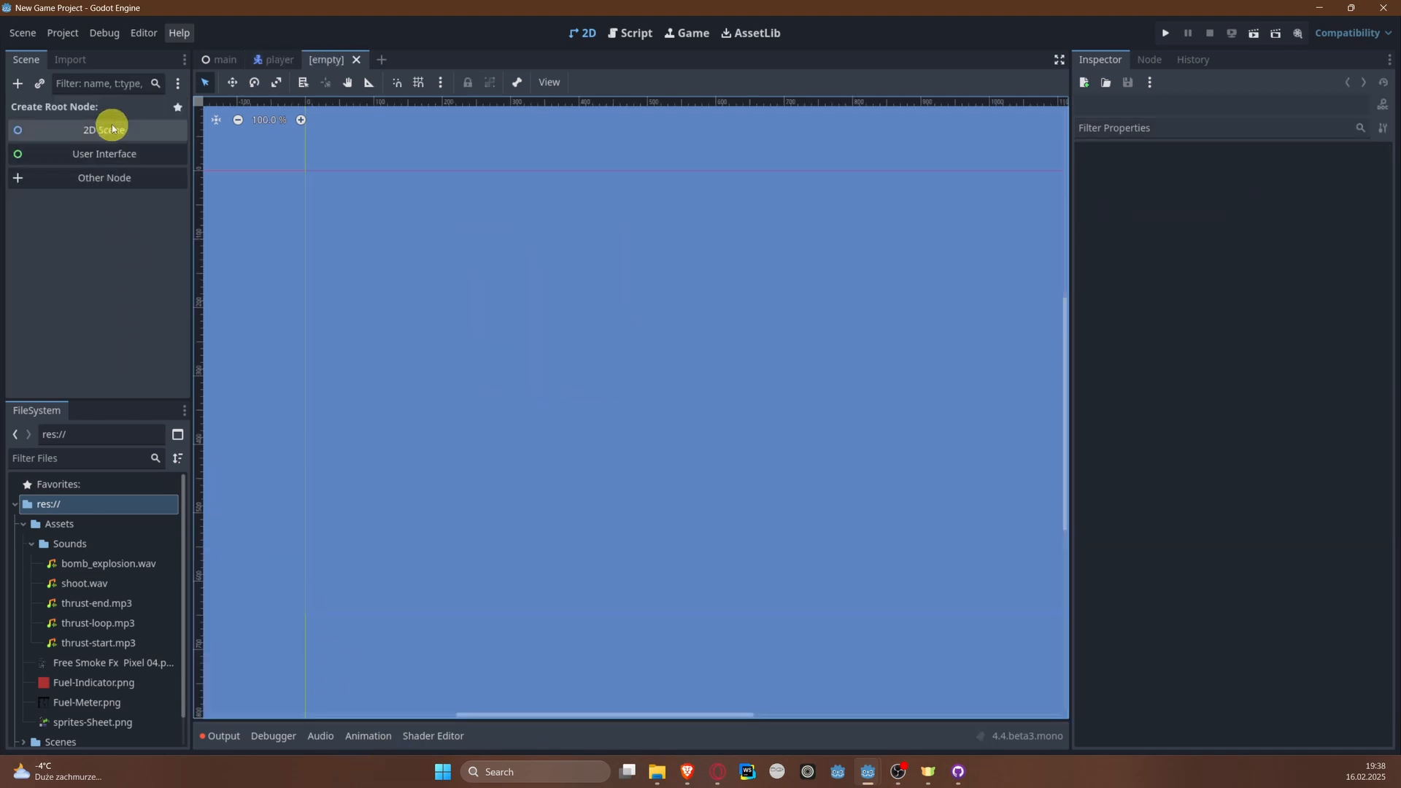
pyautogui.click(357, 60)
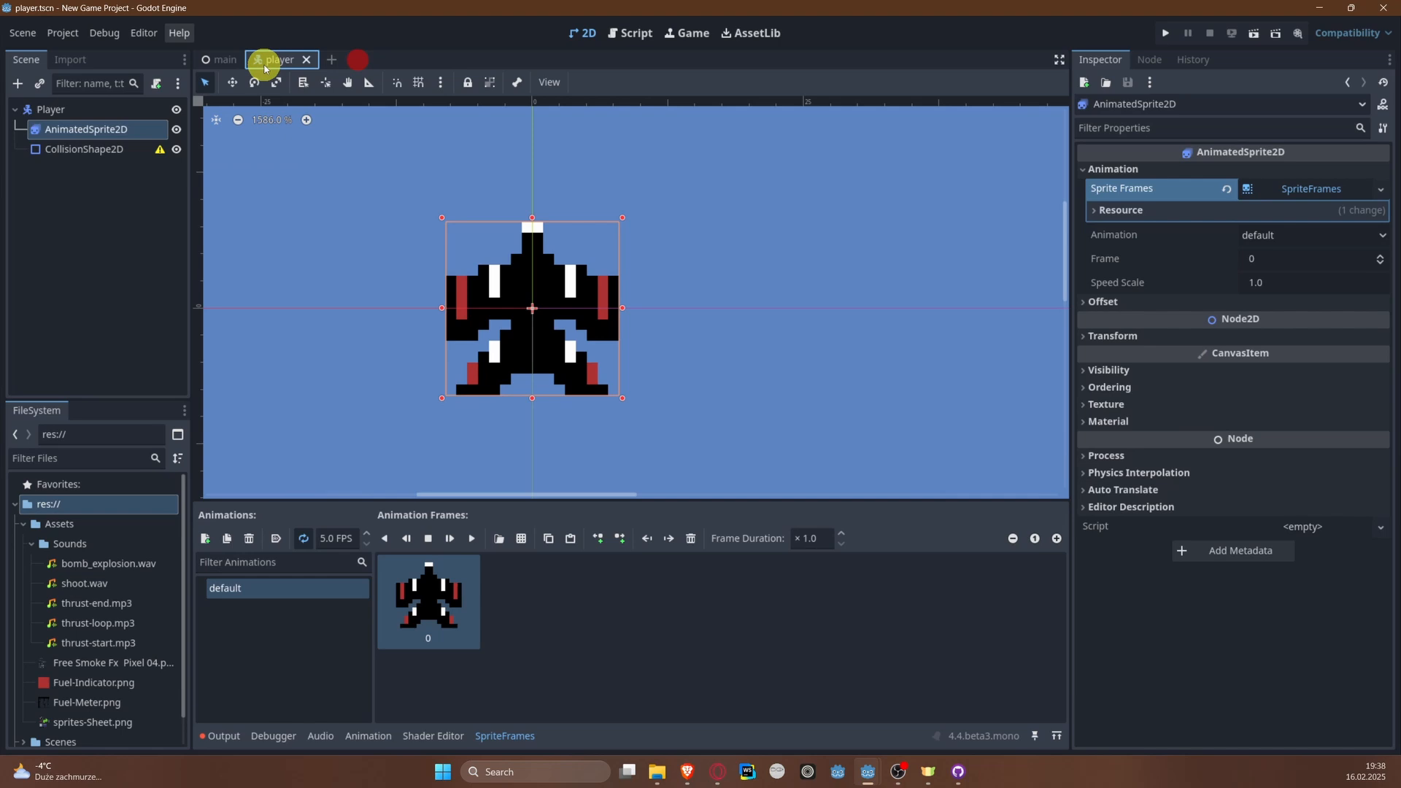
pyautogui.doubleClick(270, 587)
pyautogui.click(280, 666)
pyautogui.hotkey('ctrl', 'n')
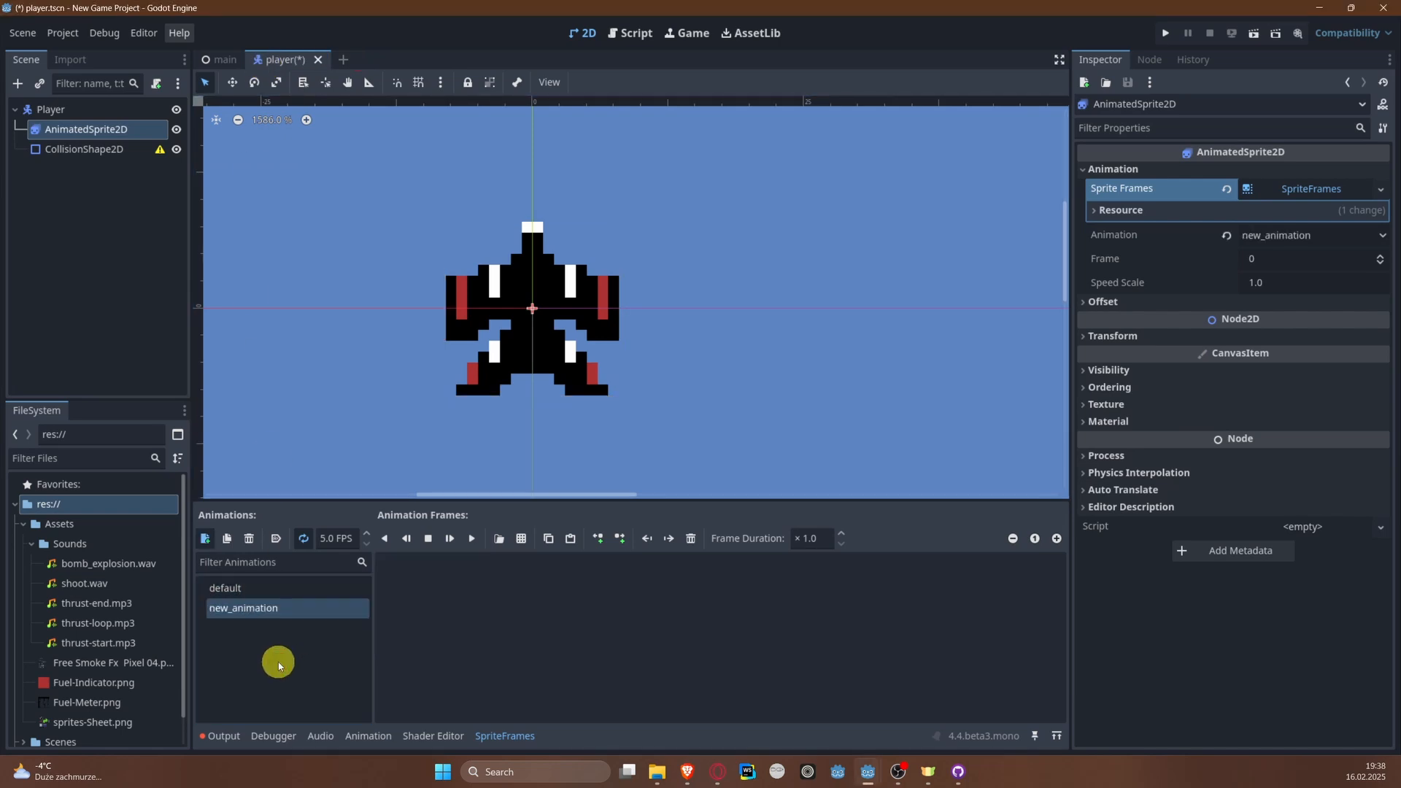
pyautogui.press('F2')
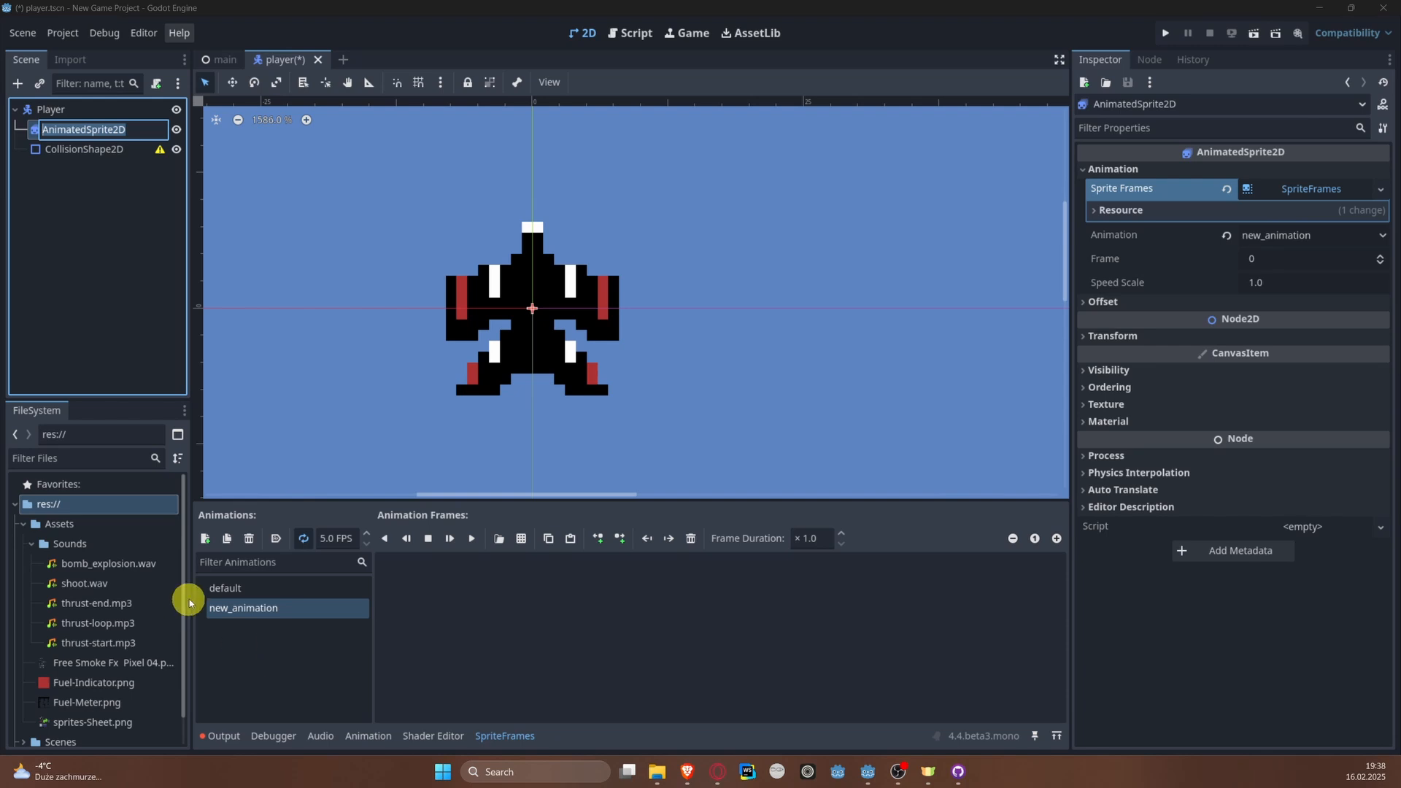
pyautogui.click(266, 607)
pyautogui.click(283, 607)
pyautogui.write('left')
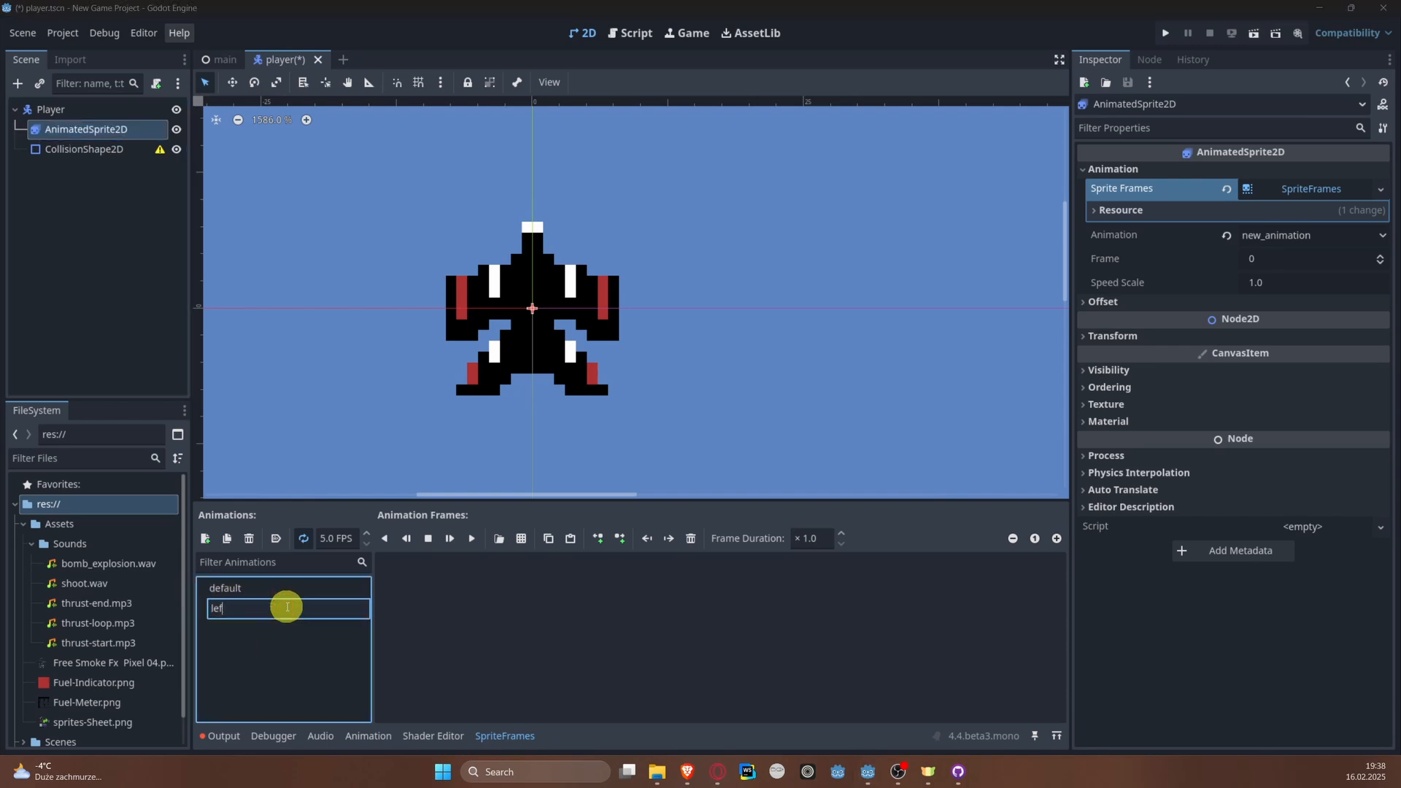
pyautogui.press('Return')
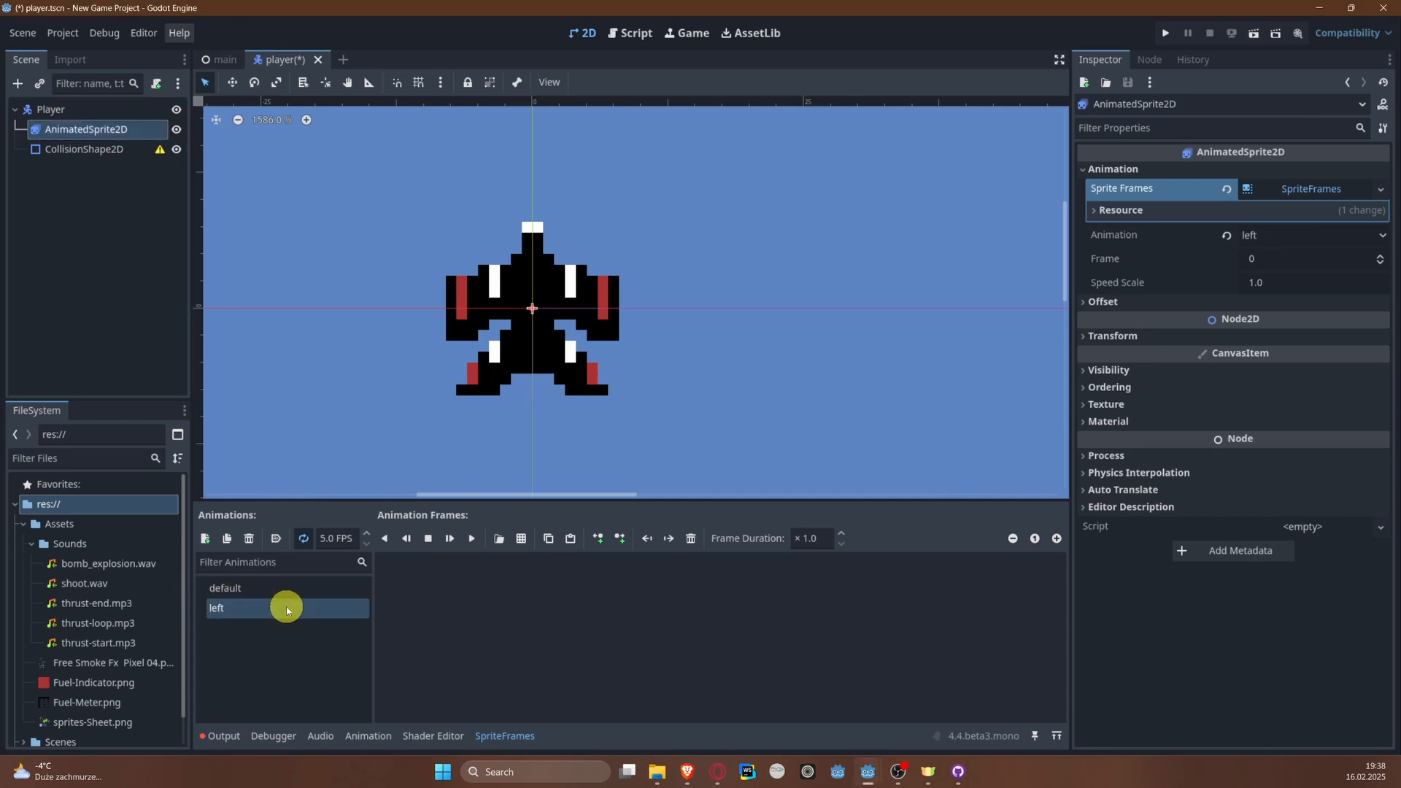
# Step: Add a third animation to the sprite frames and name it right
pyautogui.click(204, 539)
pyautogui.click(314, 625)
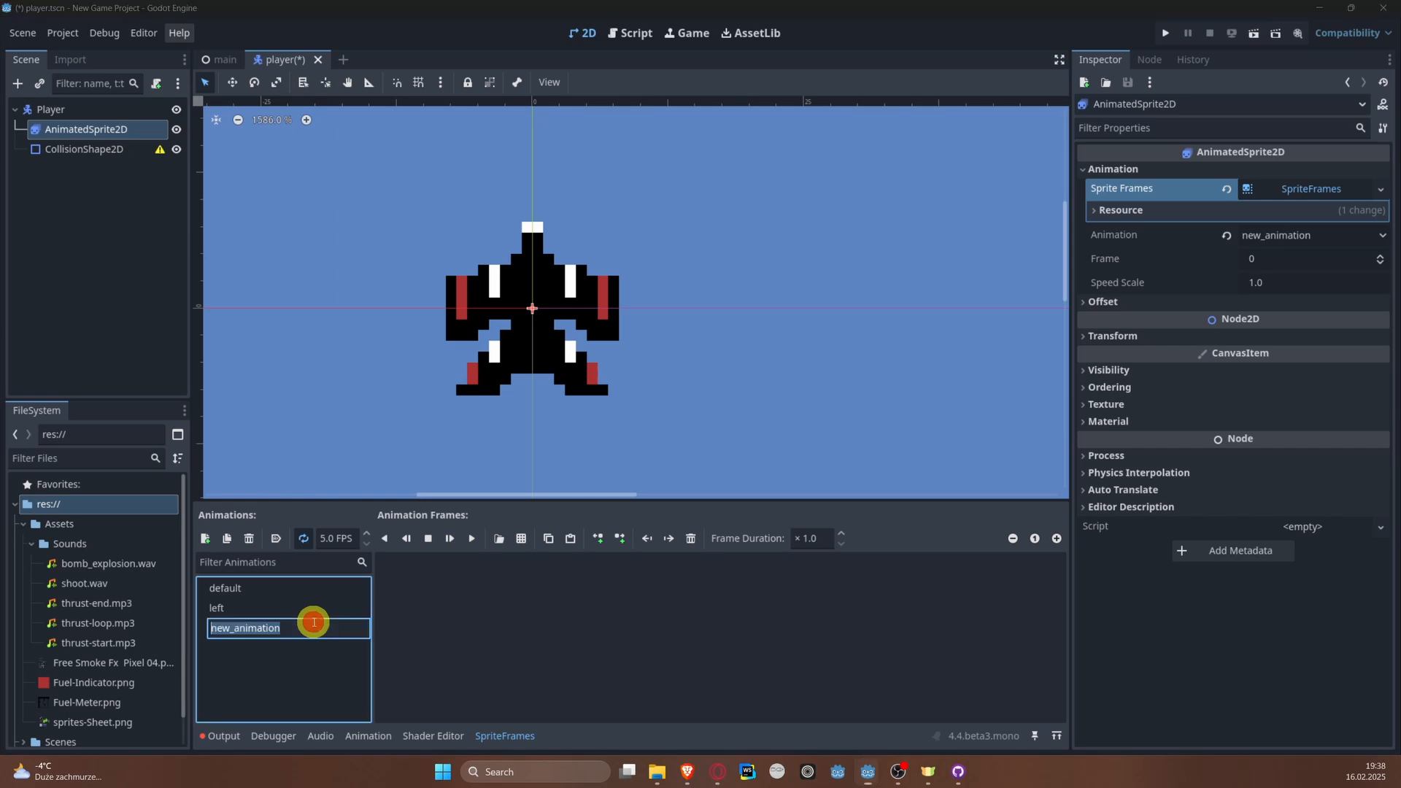
pyautogui.doubleClick(314, 622)
pyautogui.write('right')
pyautogui.press('Return')
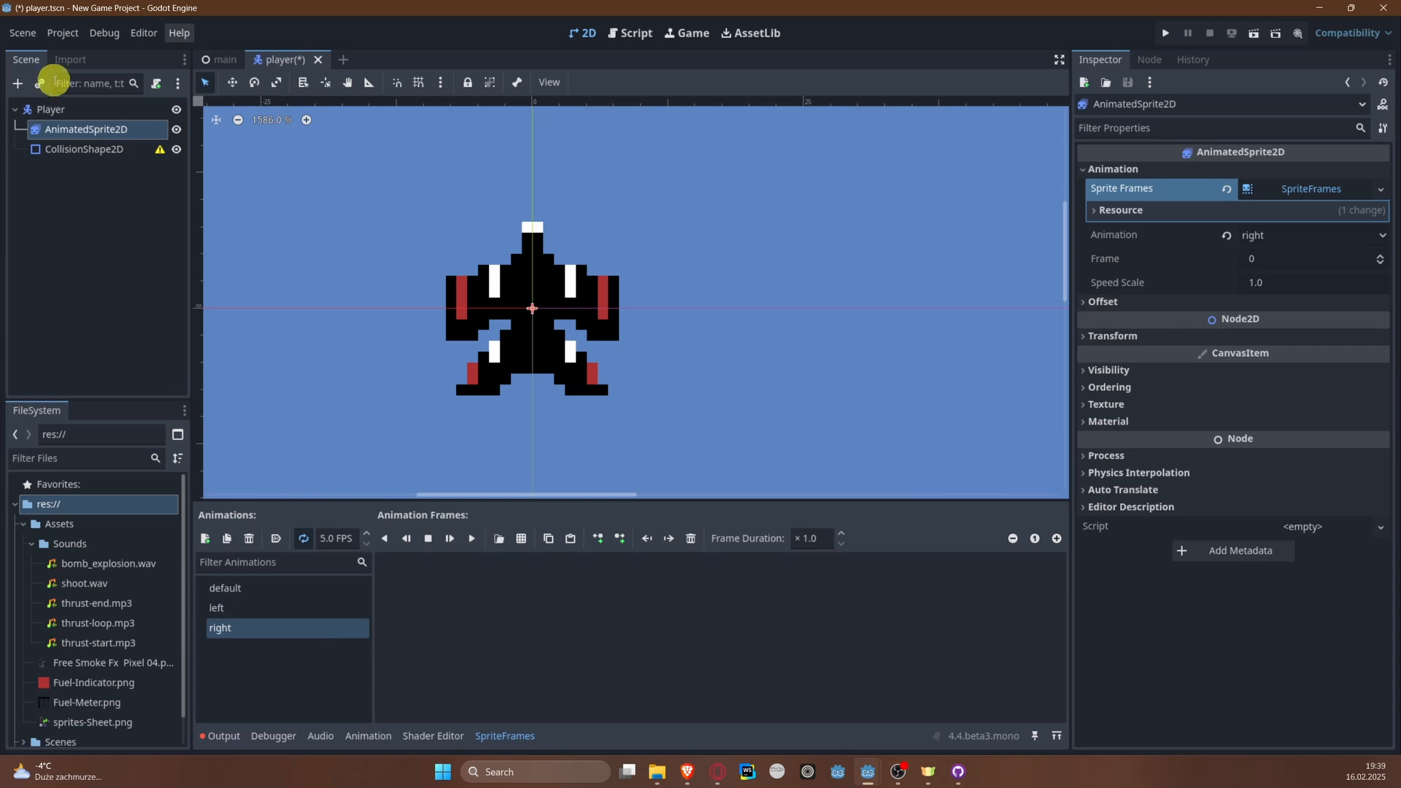
pyautogui.click(17, 86)
pyautogui.write('Sprite')
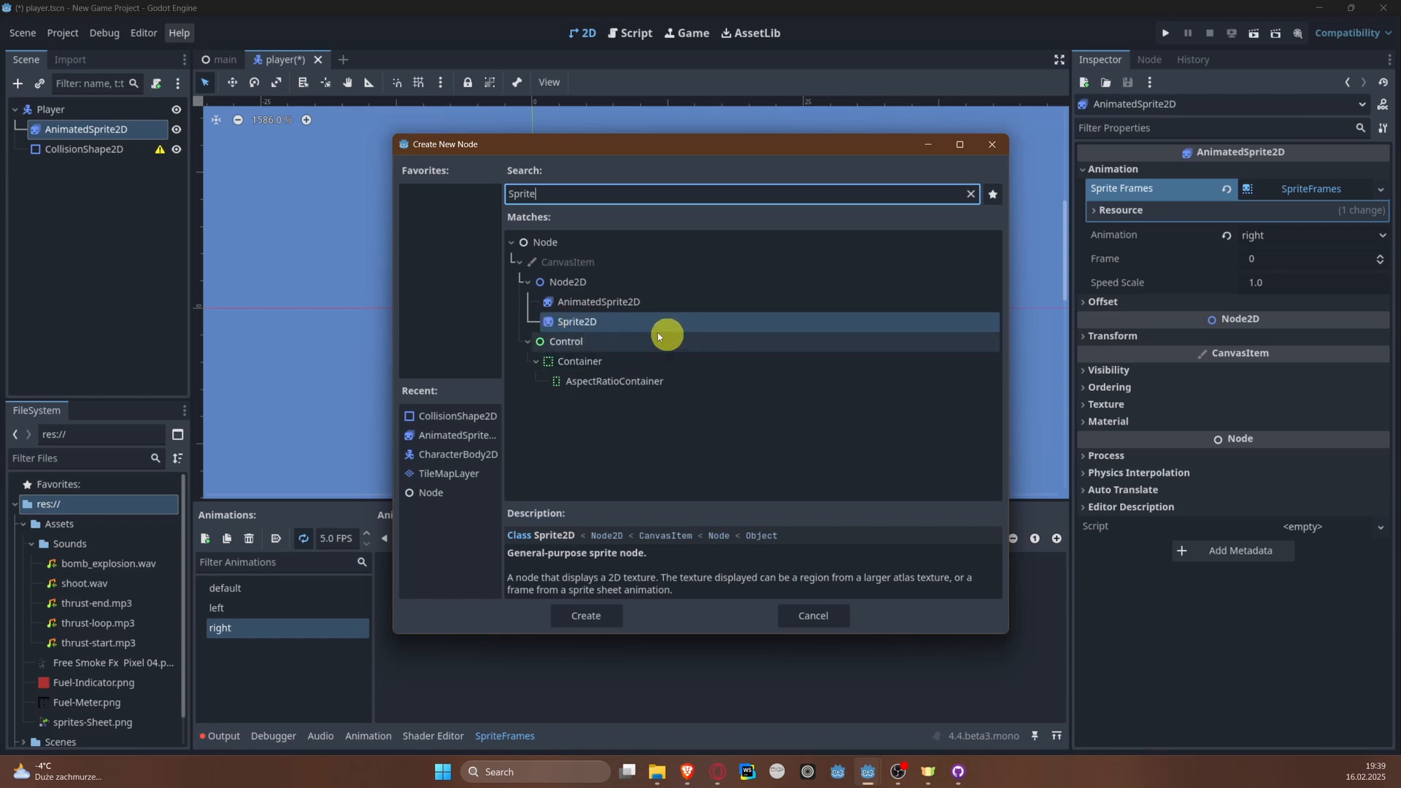
pyautogui.click(814, 615)
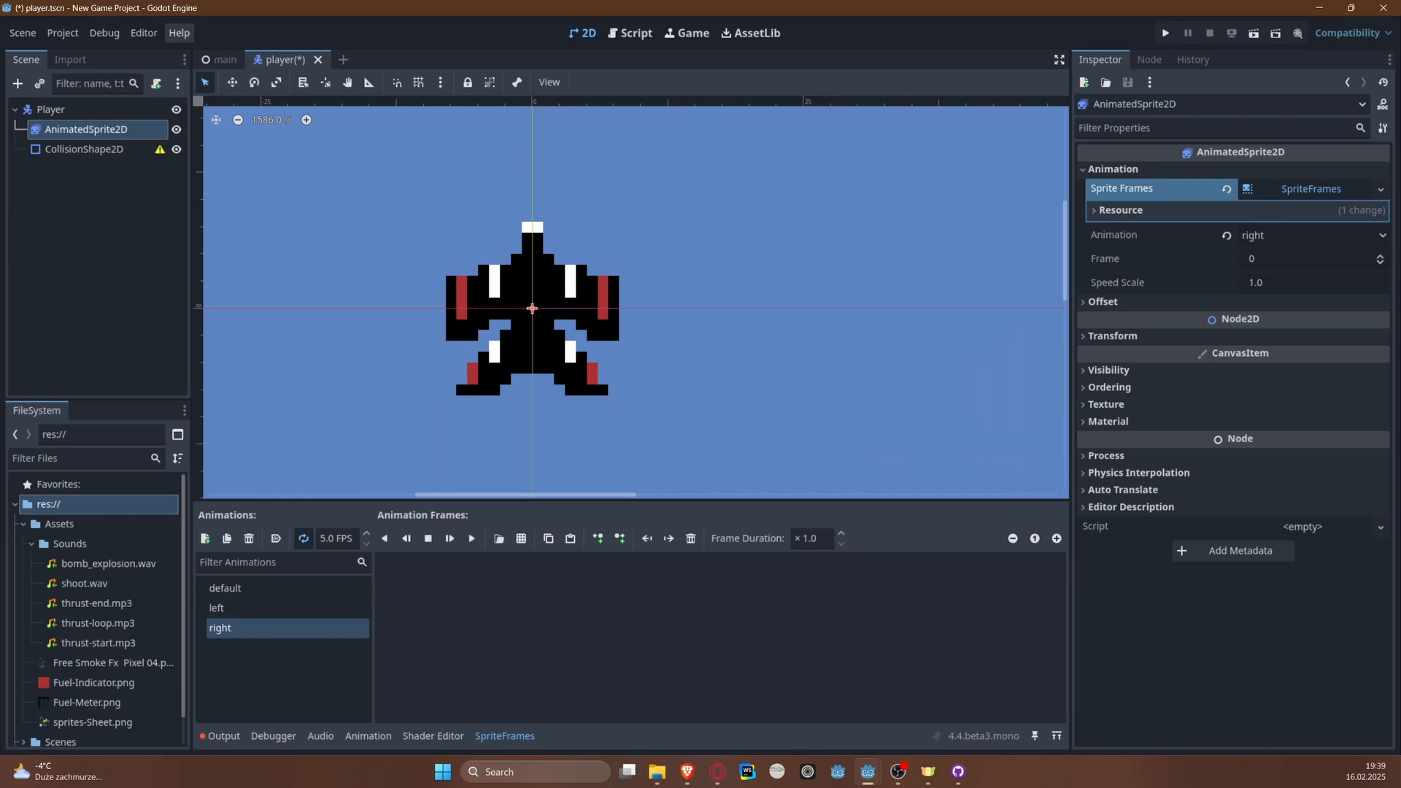
# Step: Add the third black plane sprite from sprites-Sheet.png as the frame of the left animation
pyautogui.click(310, 609)
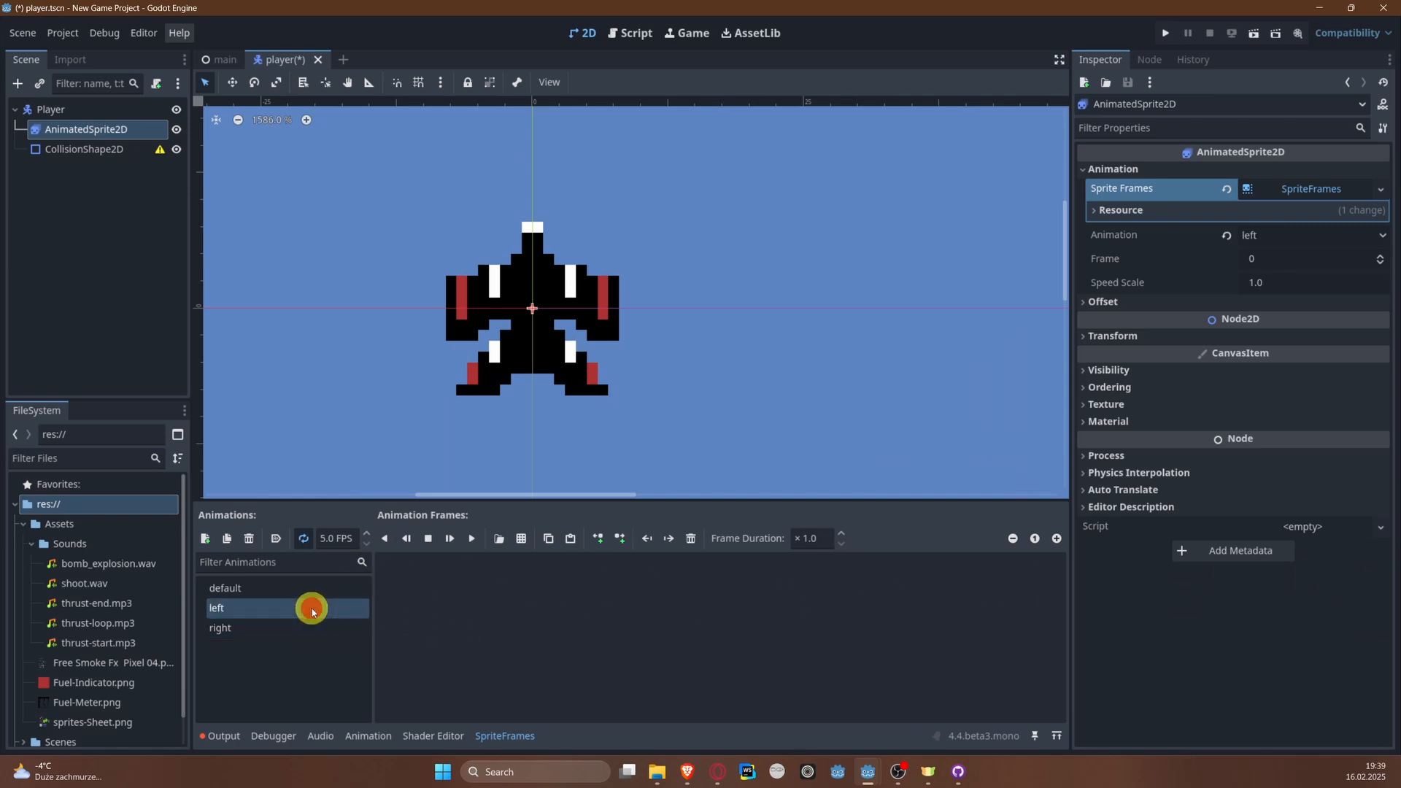
pyautogui.click(531, 540)
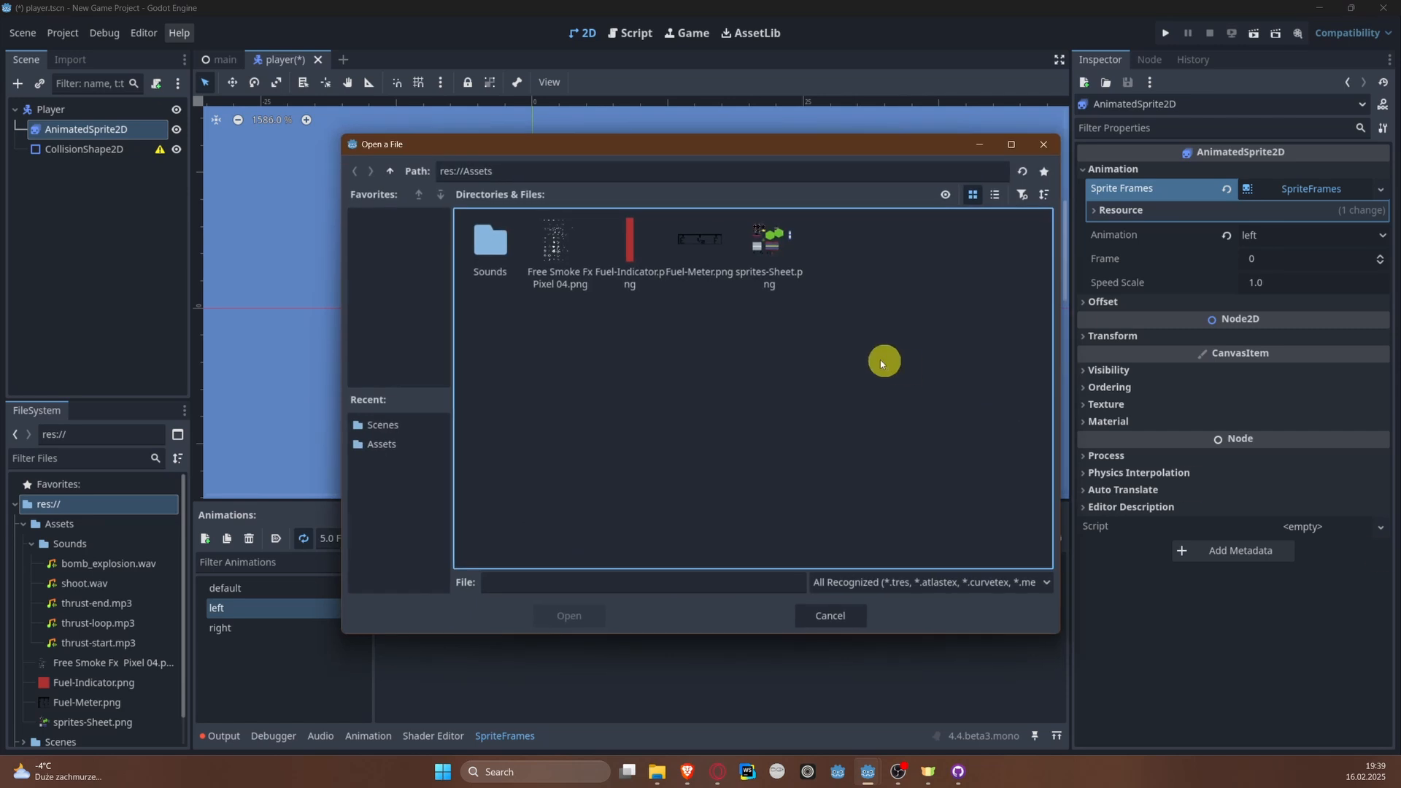
pyautogui.doubleClick(773, 245)
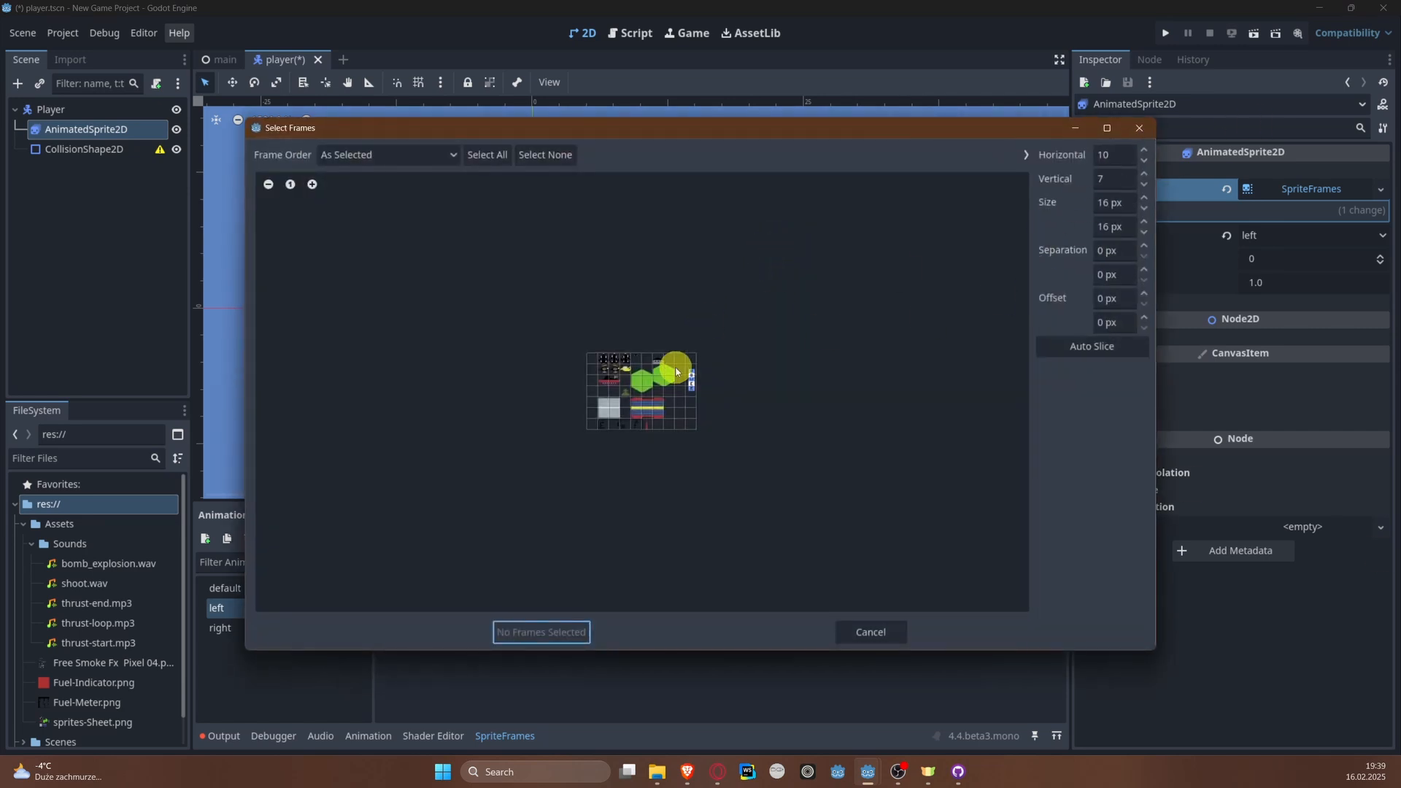
pyautogui.scroll(5, 664, 369)
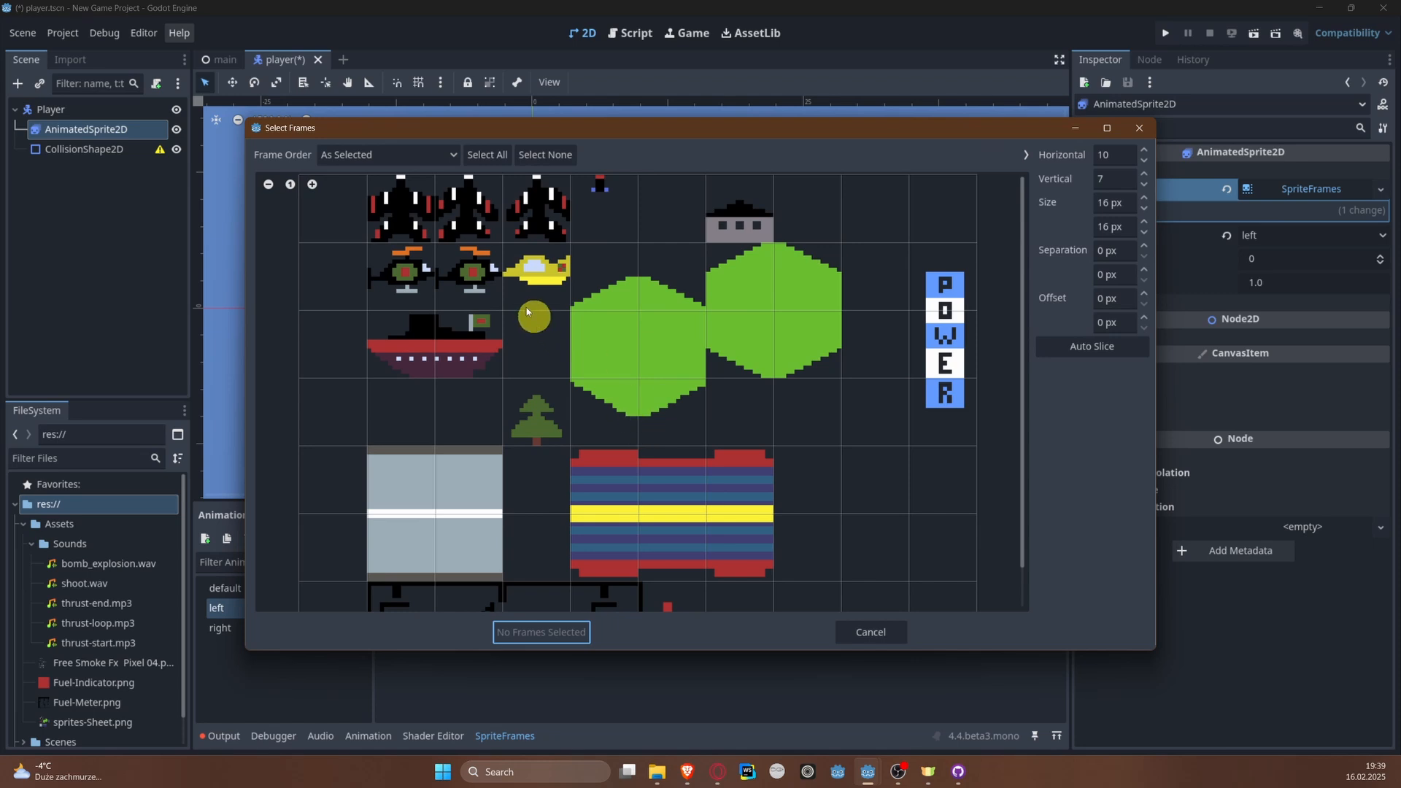
pyautogui.click(551, 208)
pyautogui.click(543, 632)
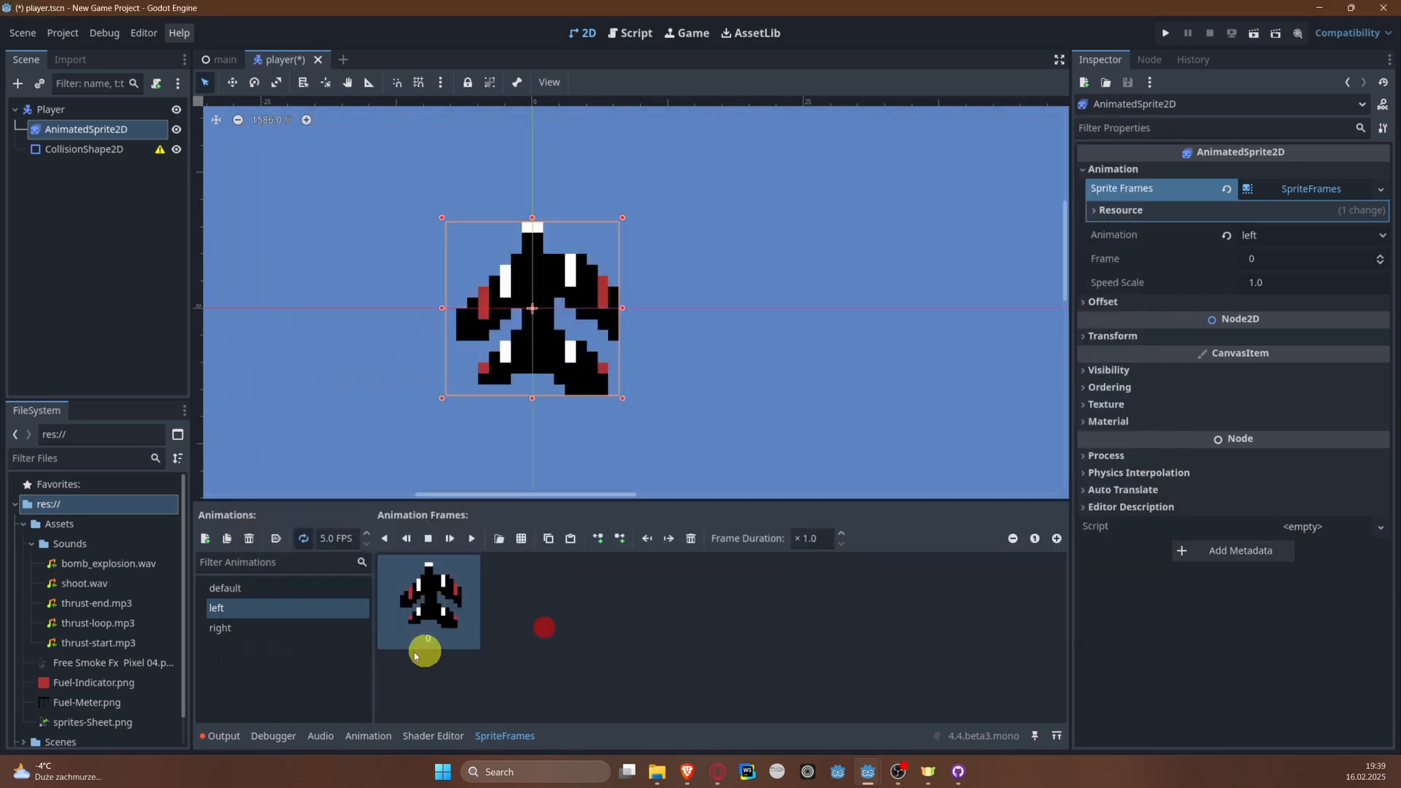
# Step: Add the second black plane sprite from sprites-Sheet.png as the frame of the right animation
pyautogui.click(291, 626)
pyautogui.click(521, 538)
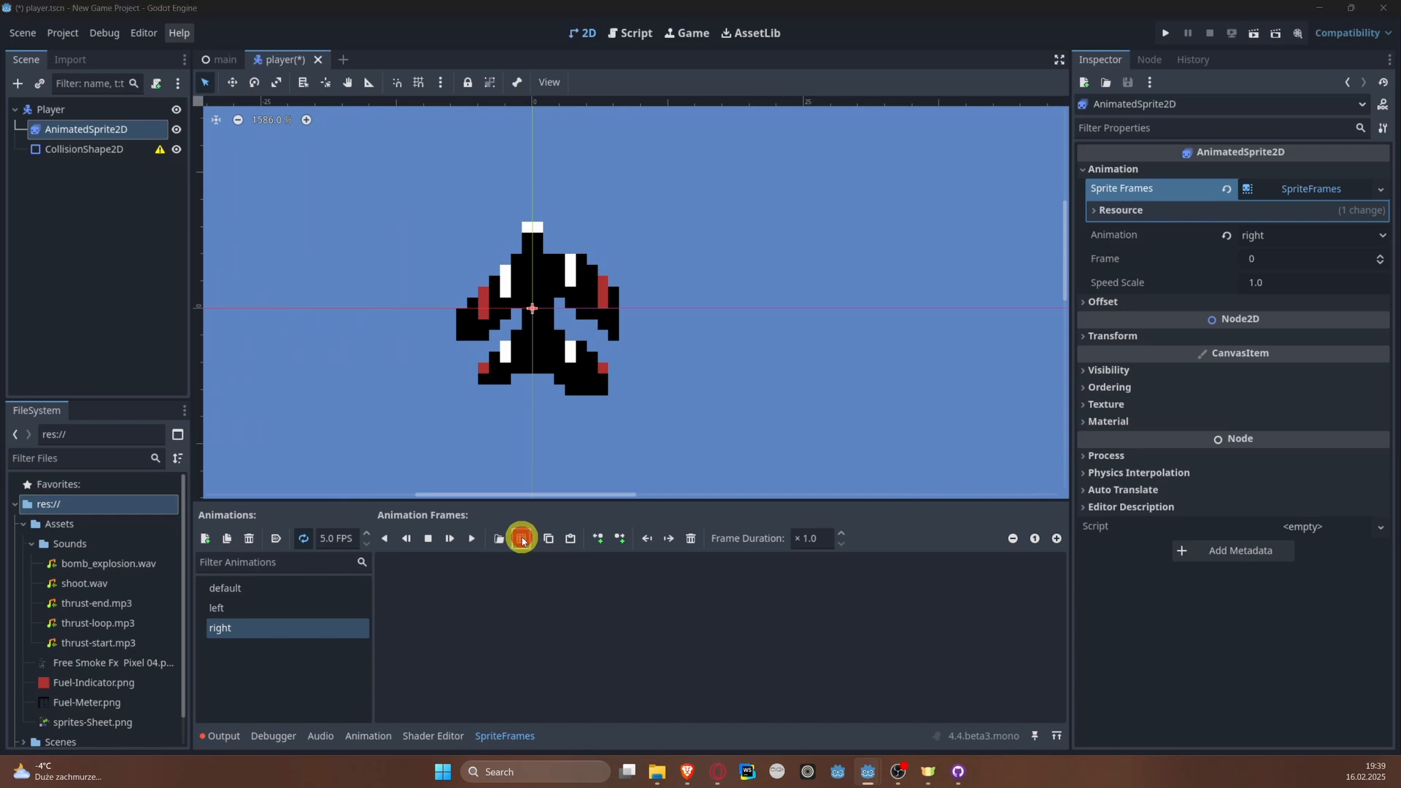
pyautogui.doubleClick(784, 239)
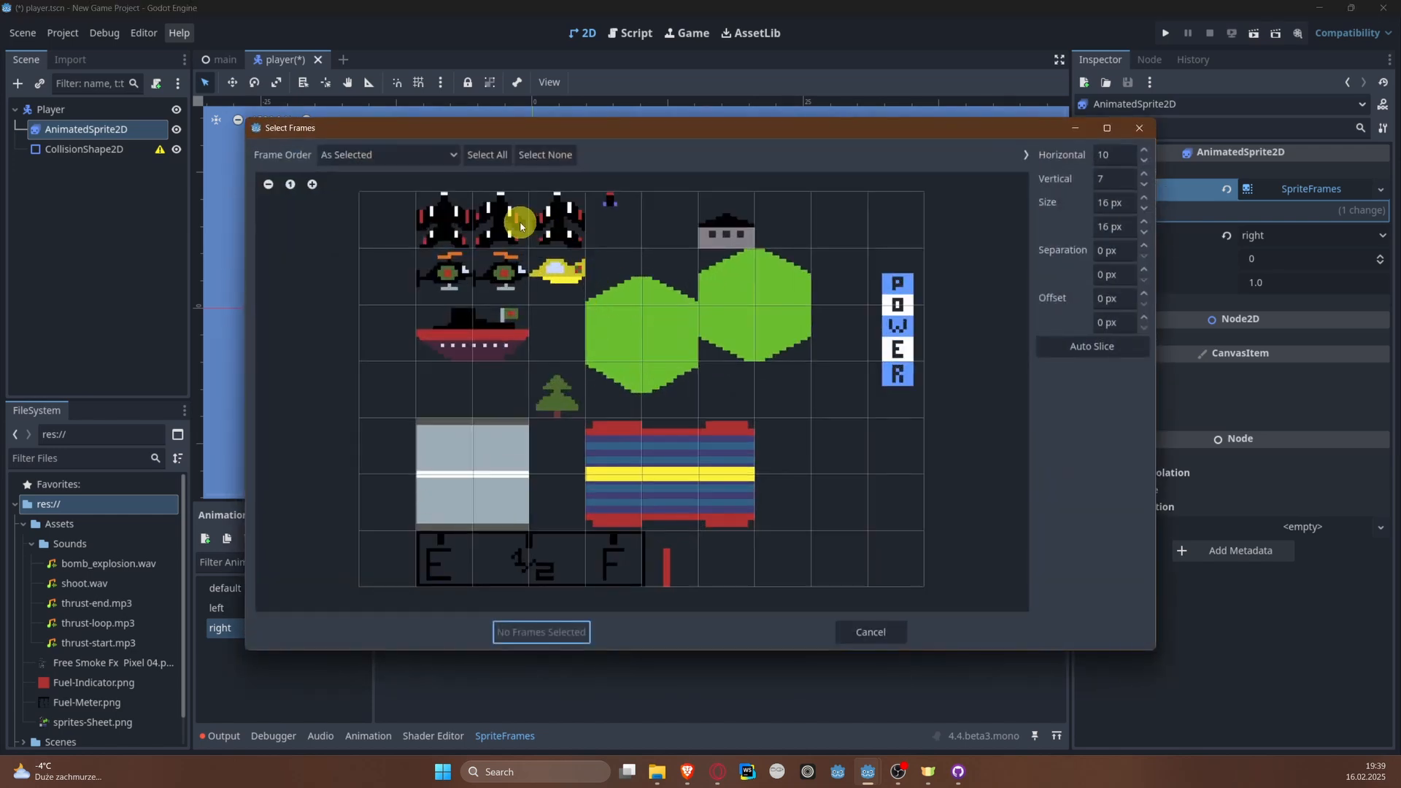
pyautogui.click(521, 224)
pyautogui.click(532, 632)
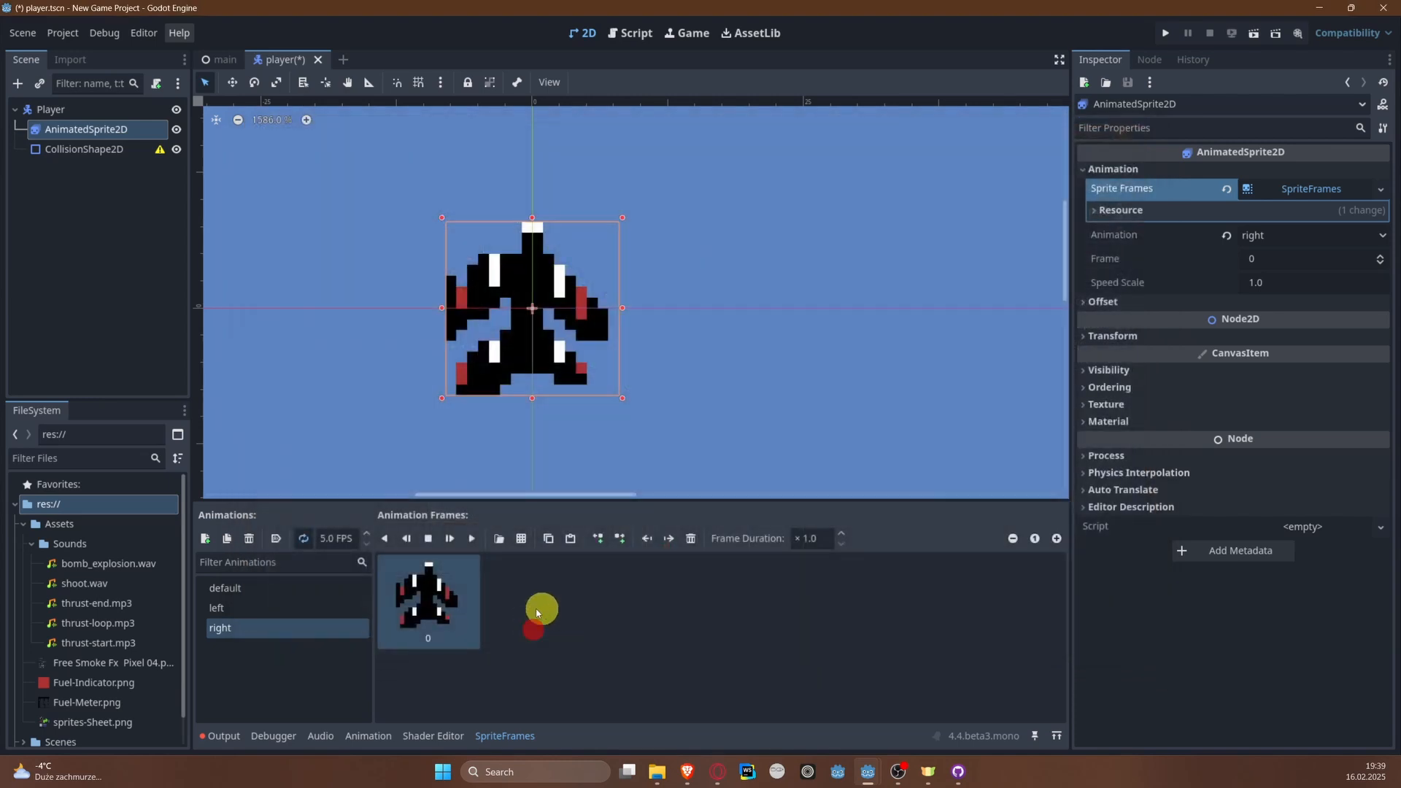
# Step: Save the player scene and compare the frames of the default and right animations
pyautogui.click(291, 590)
pyautogui.click(291, 626)
pyautogui.click(293, 629)
pyautogui.hotkey('ctrl', 's')
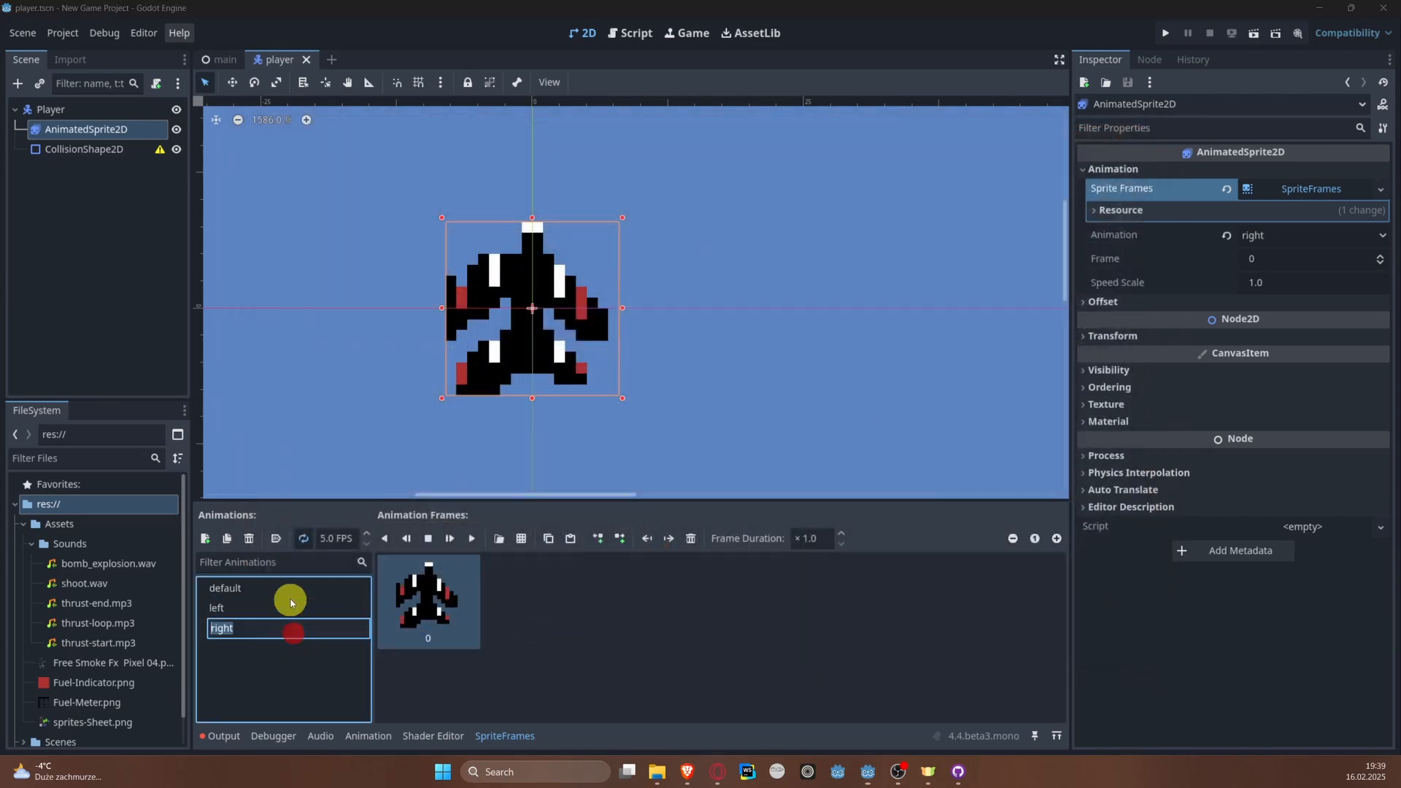
pyautogui.press('Escape')
pyautogui.click(288, 587)
pyautogui.click(279, 629)
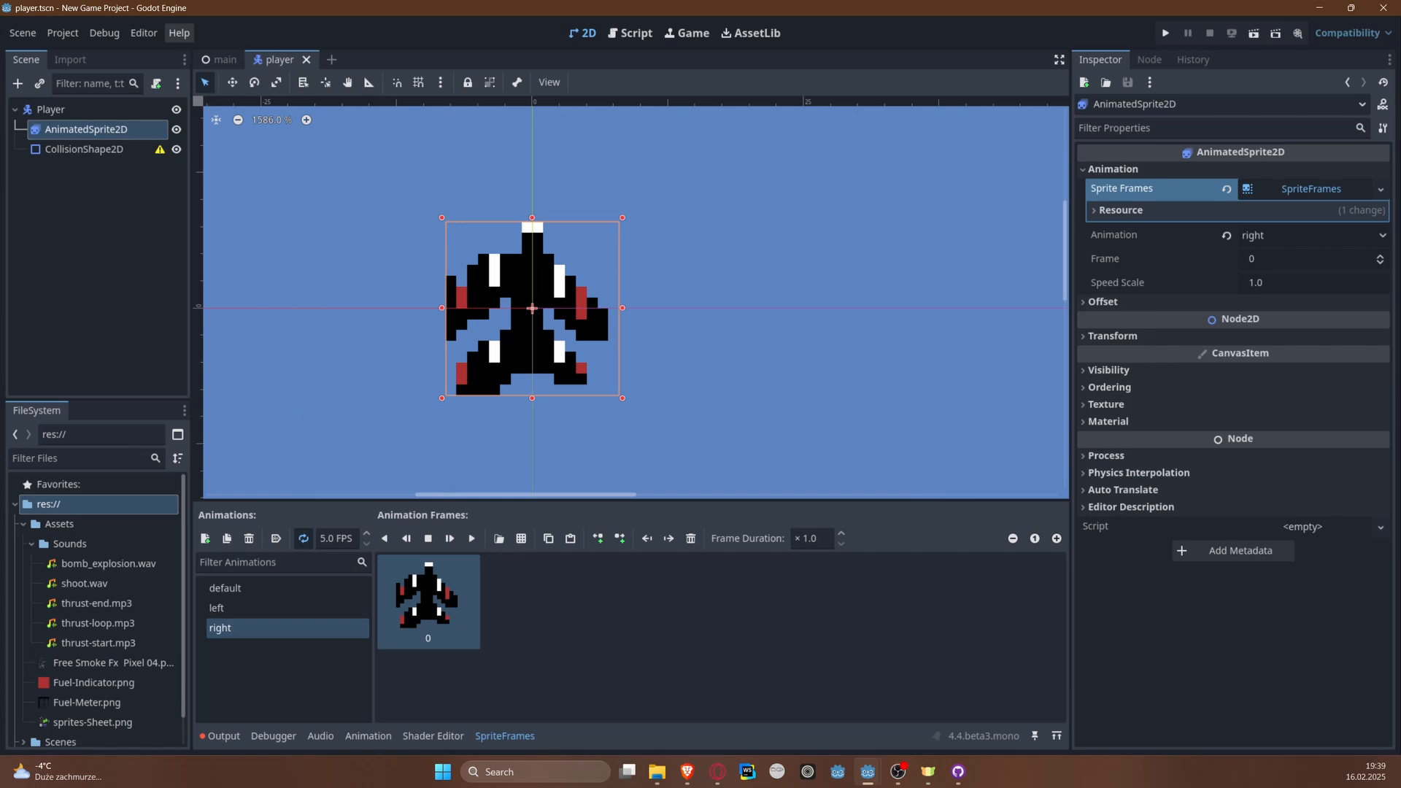
# Step: Set the default animation to autoplay on load, check the left and right animations, and save the player scene
pyautogui.click(275, 587)
pyautogui.click(277, 540)
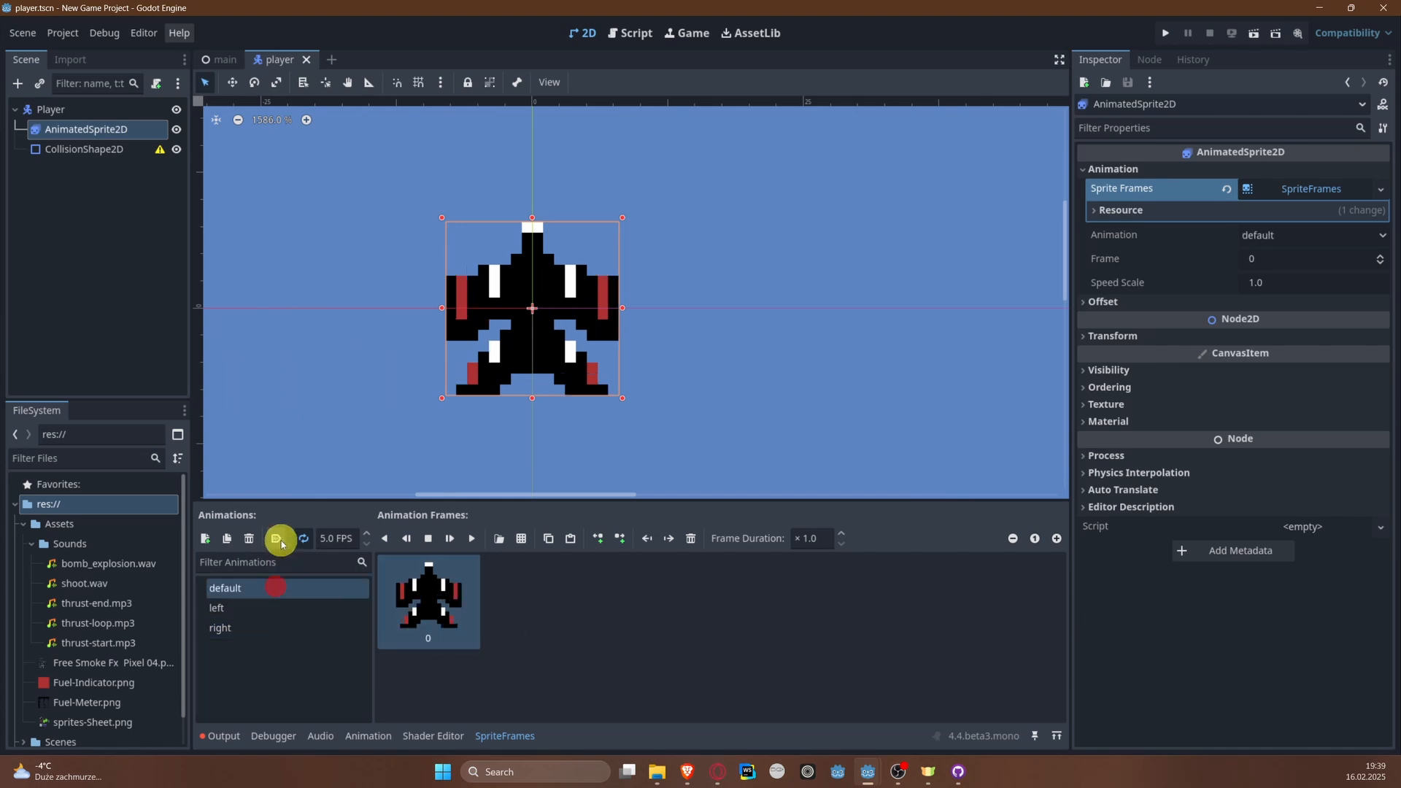
pyautogui.click(282, 609)
pyautogui.click(281, 627)
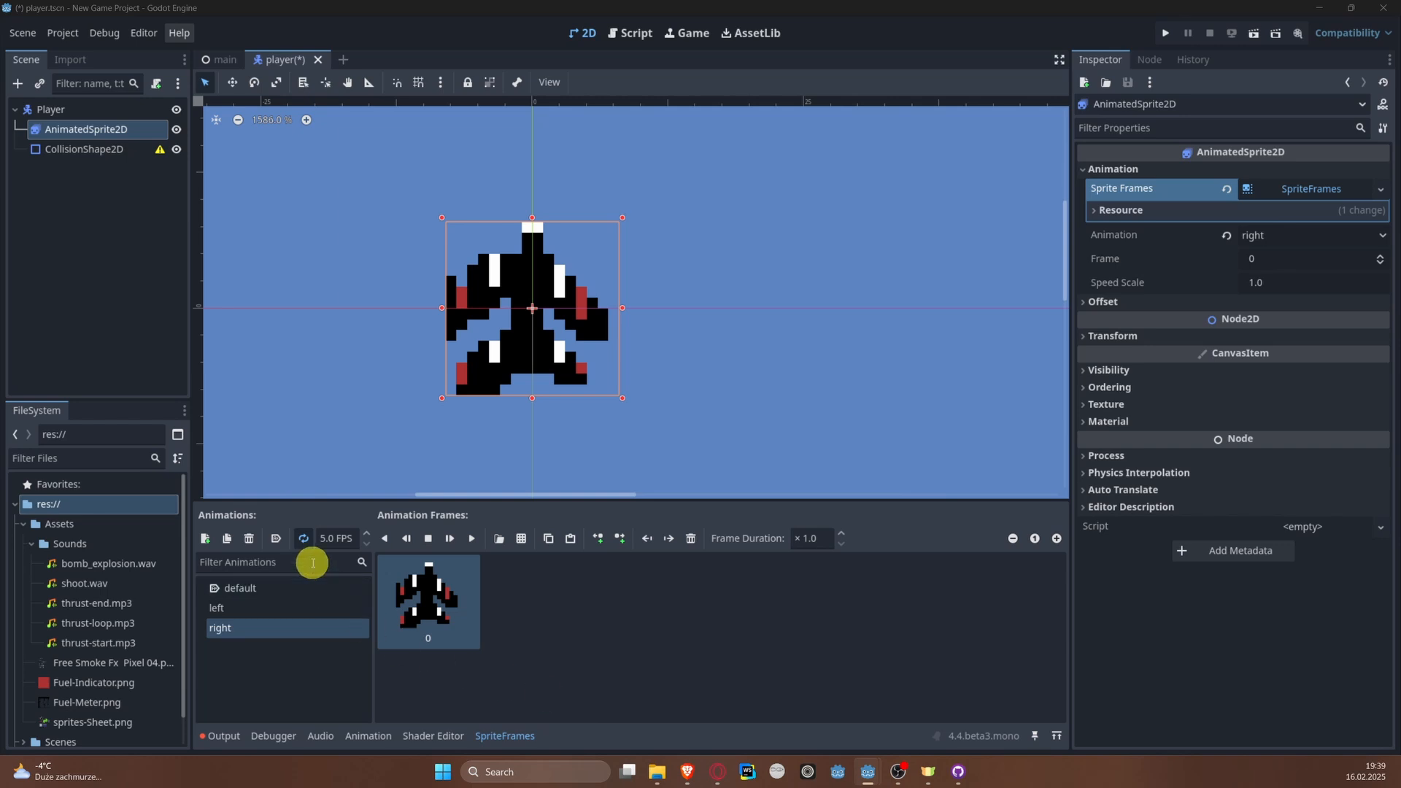
pyautogui.click(250, 608)
pyautogui.click(266, 627)
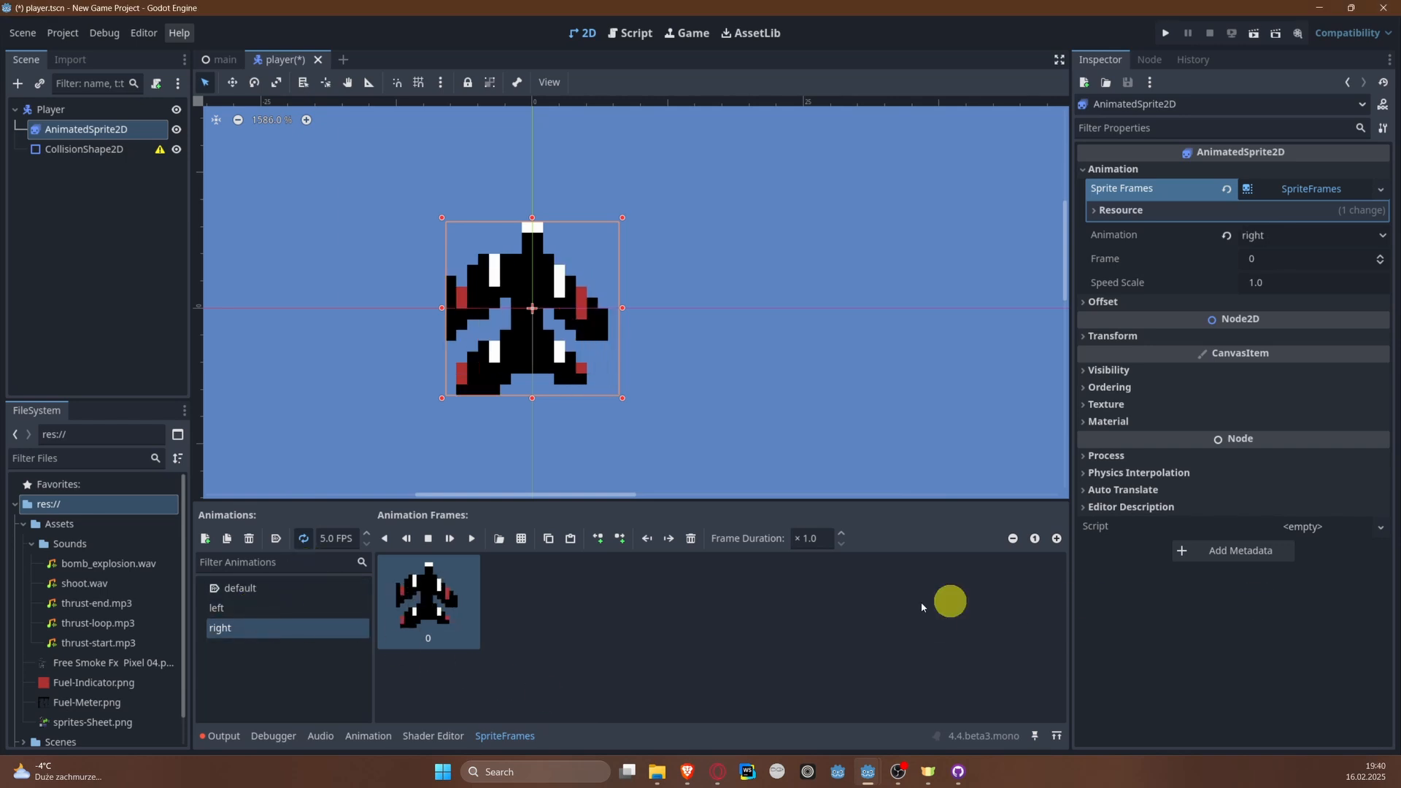
pyautogui.hotkey('ctrl', 's')
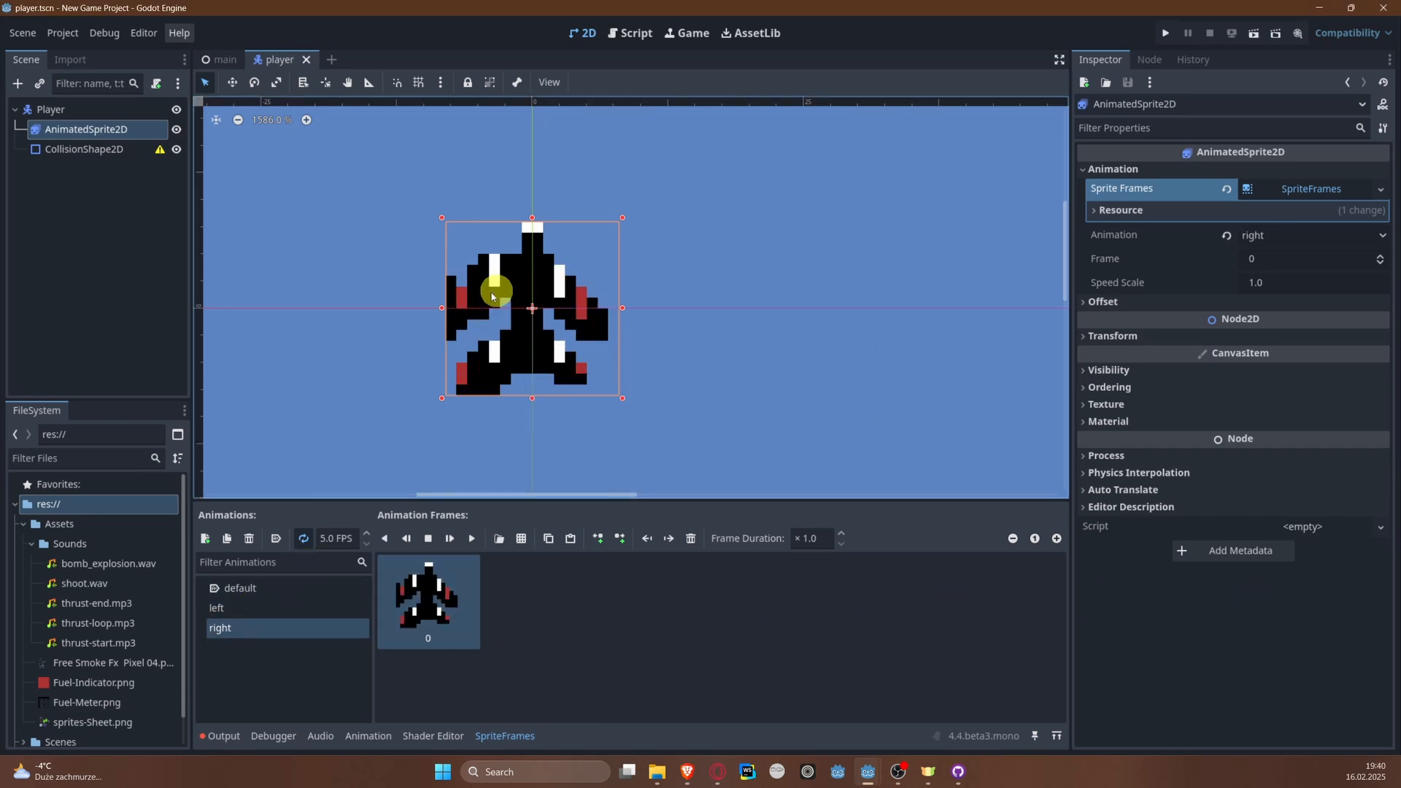
pyautogui.click(245, 589)
# Step: Assign a new RectangleShape2D to the CollisionShape2D and open the shape's properties
pyautogui.click(111, 153)
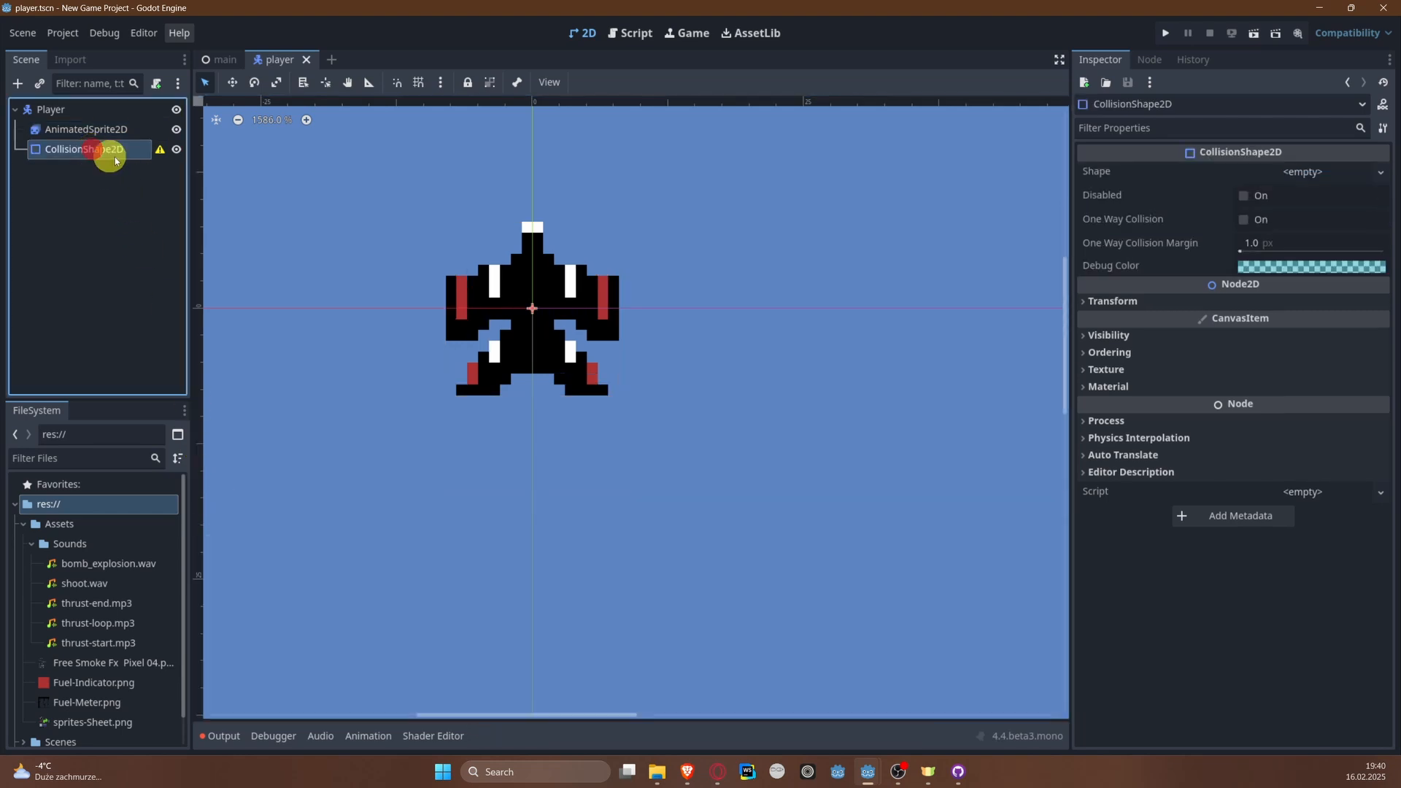
pyautogui.click(1303, 172)
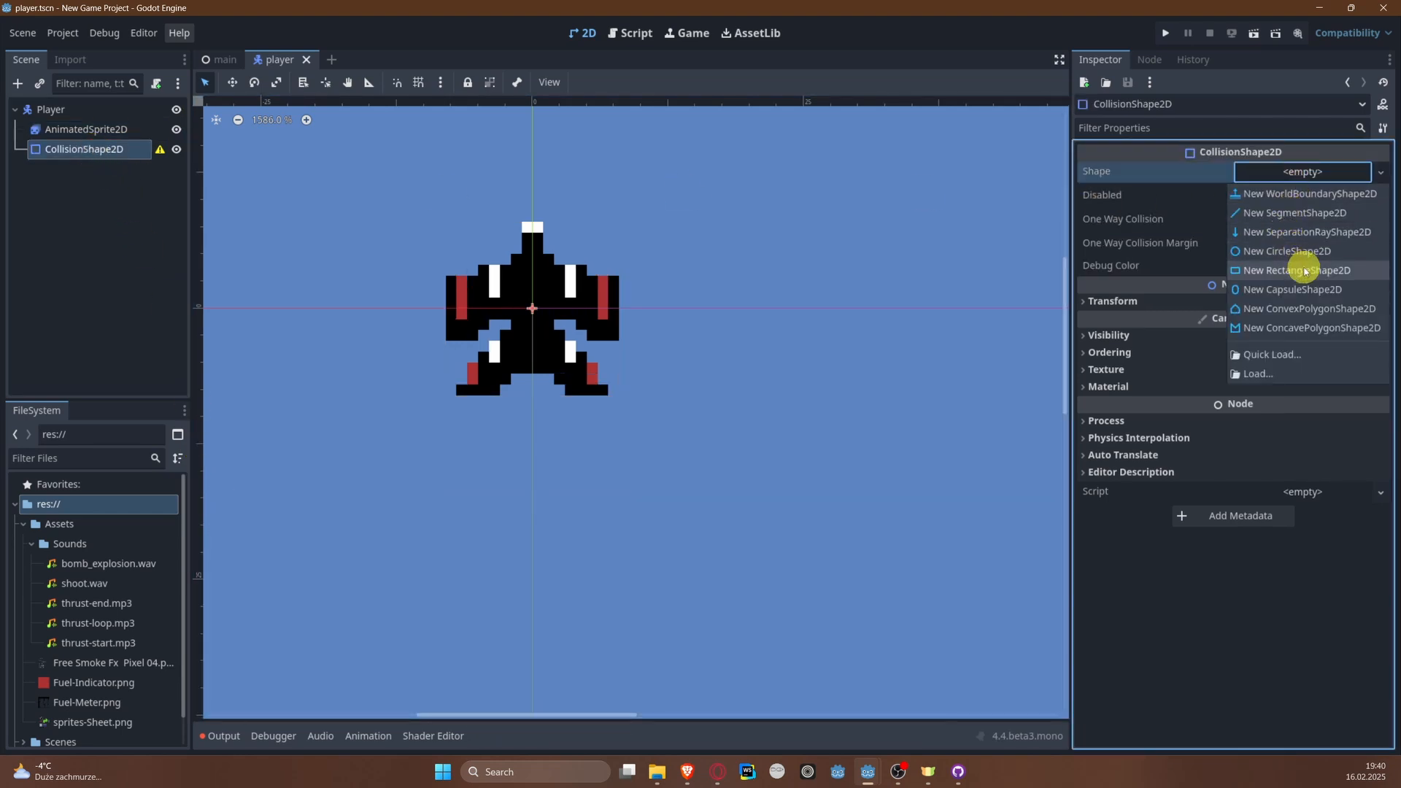
pyautogui.scroll(2, 632, 257)
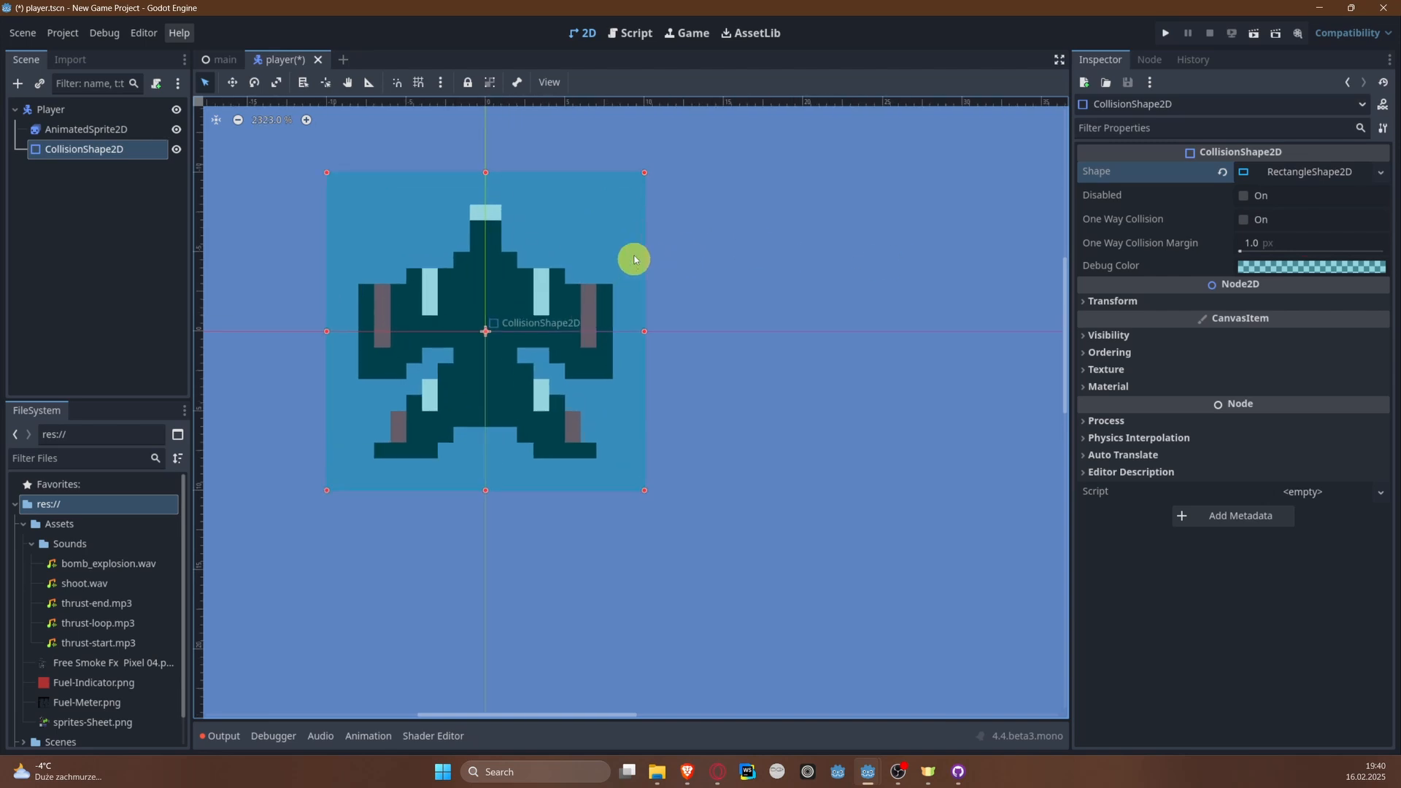
pyautogui.click(1294, 171)
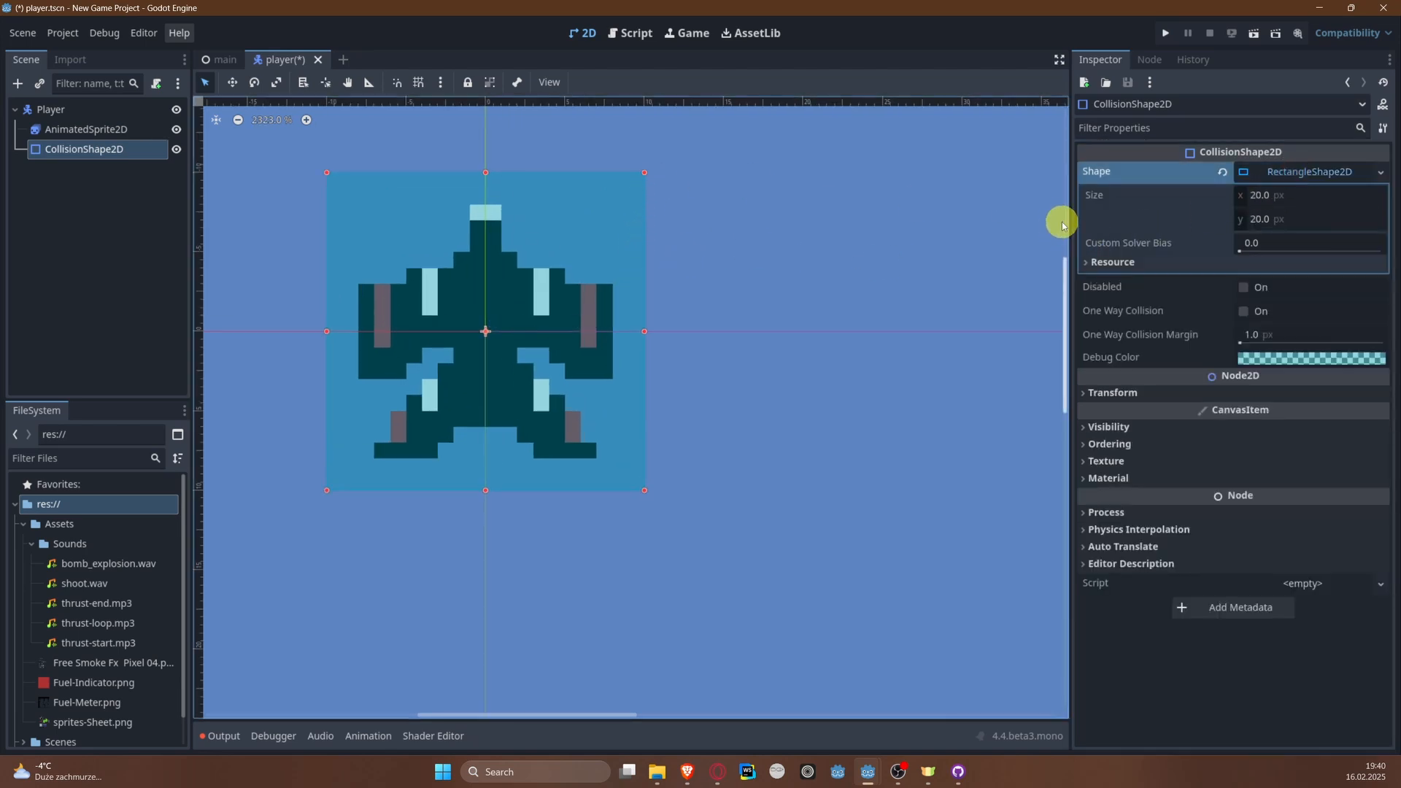
# Step: Set the rectangle collision shape's size to 16 by 16 px and save the player scene
pyautogui.moveTo(1069, 219); pyautogui.dragTo(967, 230)
pyautogui.click(1212, 195)
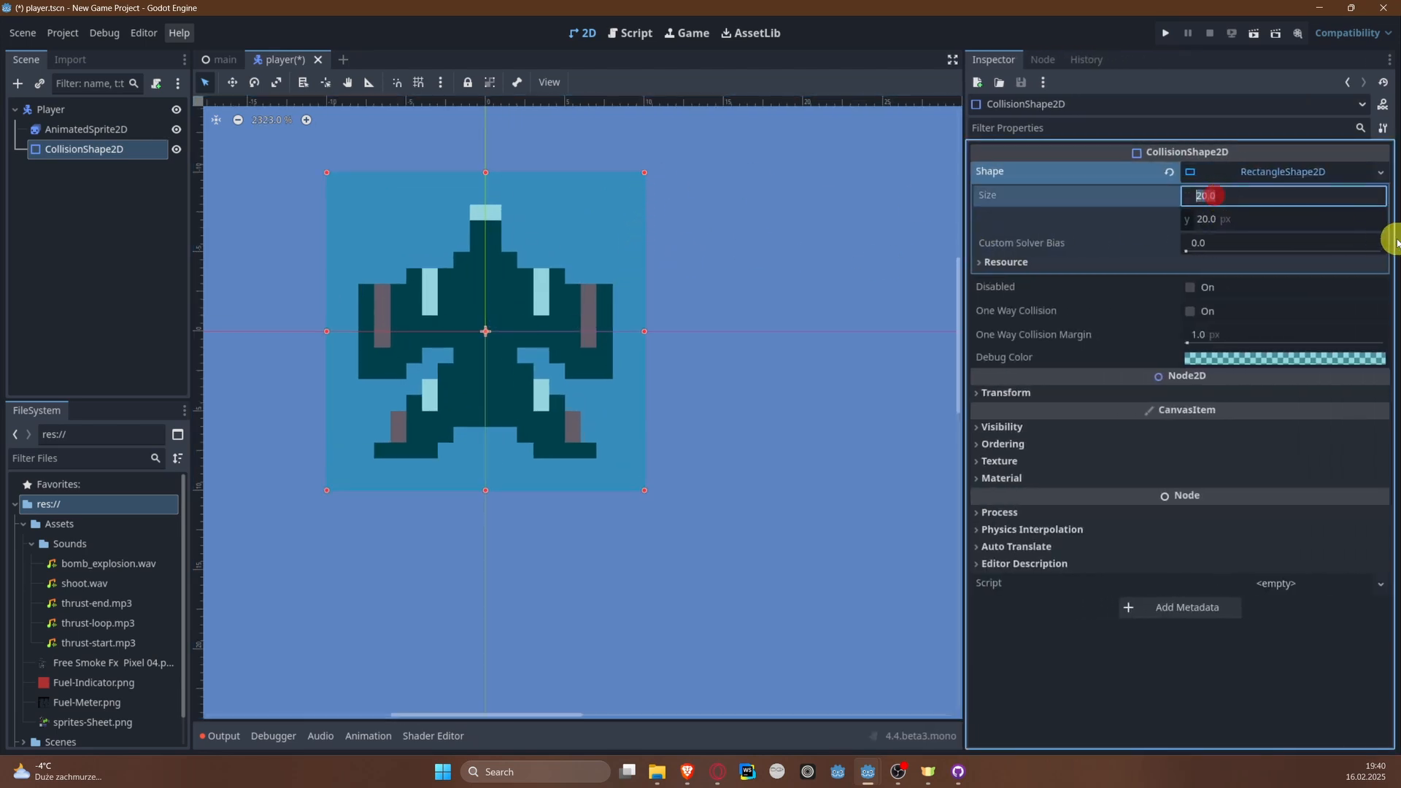
pyautogui.write('16')
pyautogui.press('Tab')
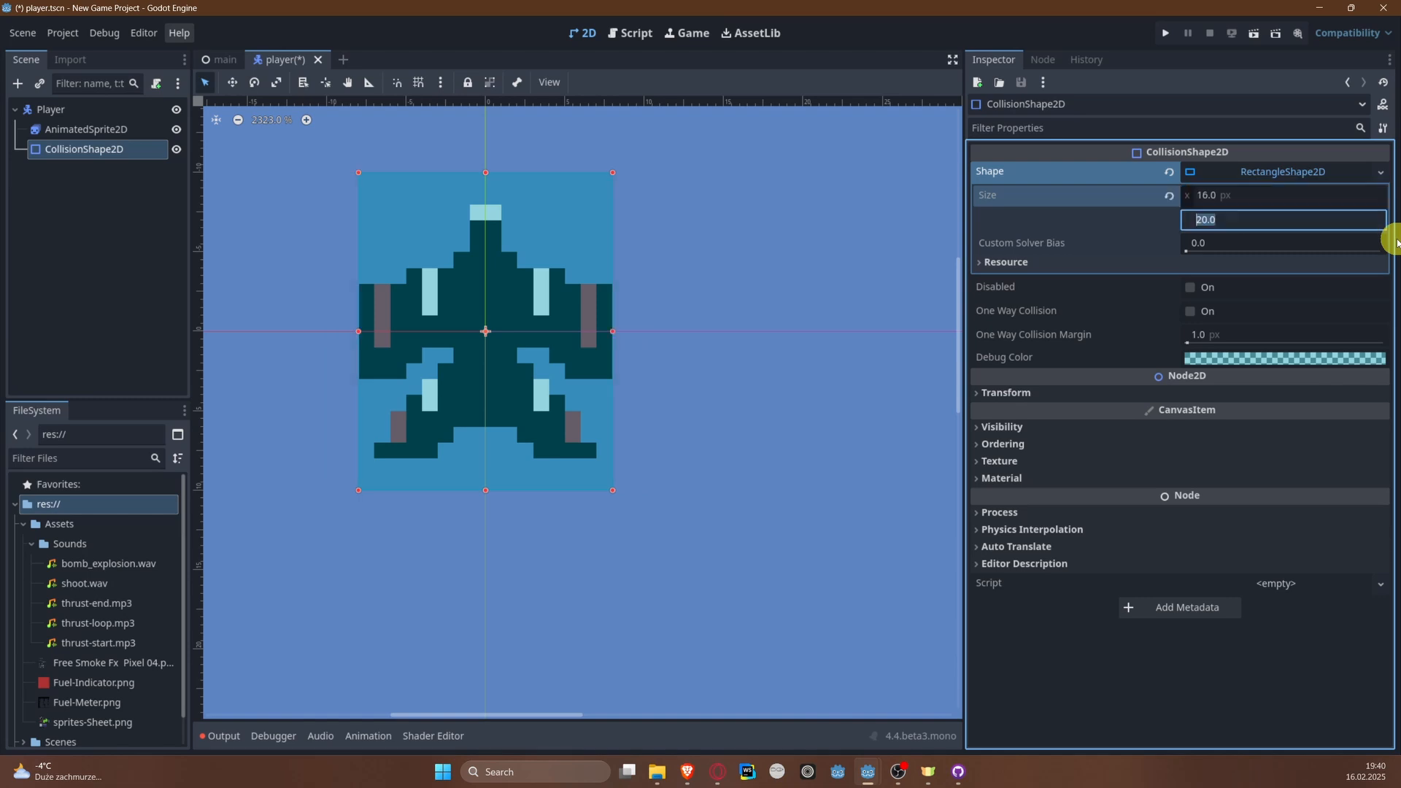
pyautogui.write('16')
pyautogui.press('Return')
pyautogui.hotkey('ctrl', 's')
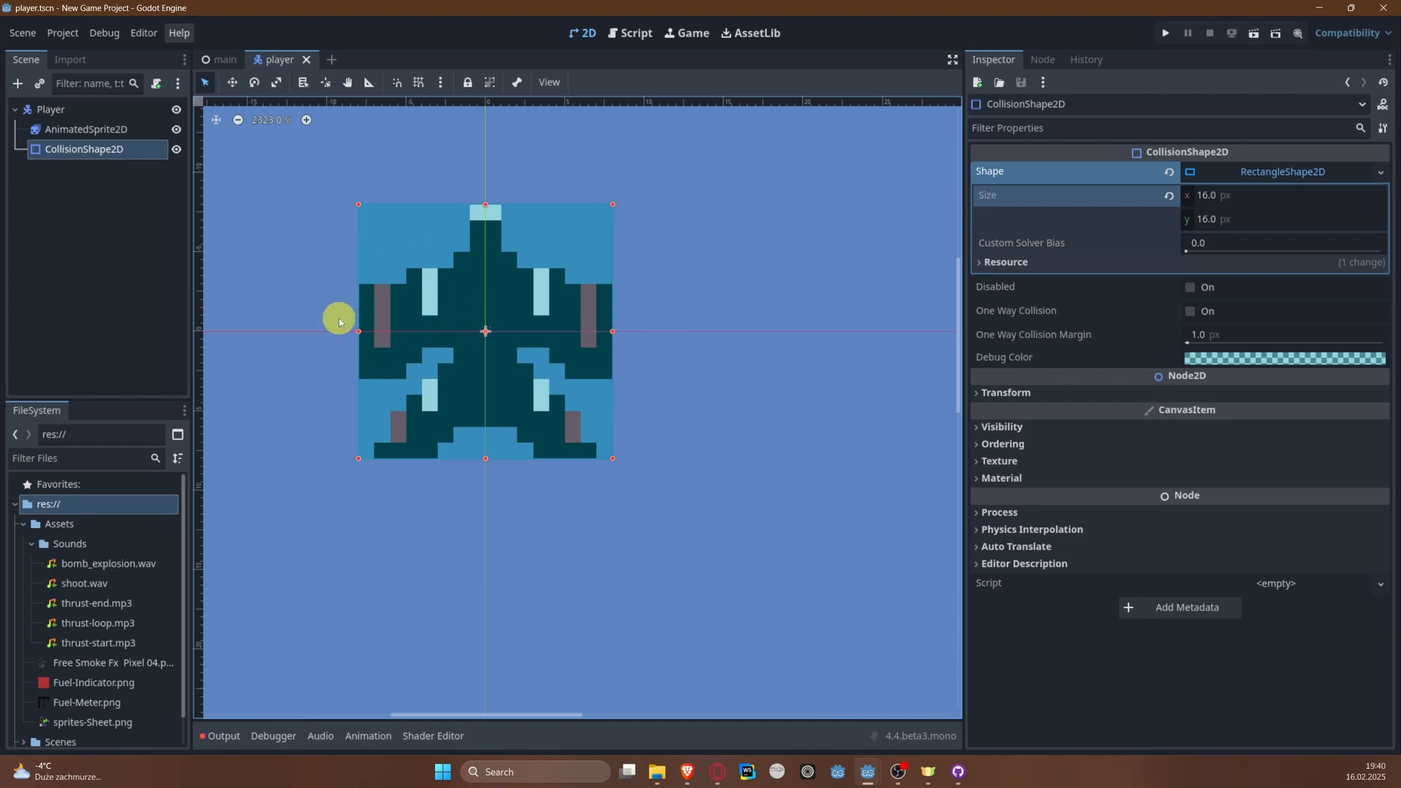
pyautogui.click(1244, 172)
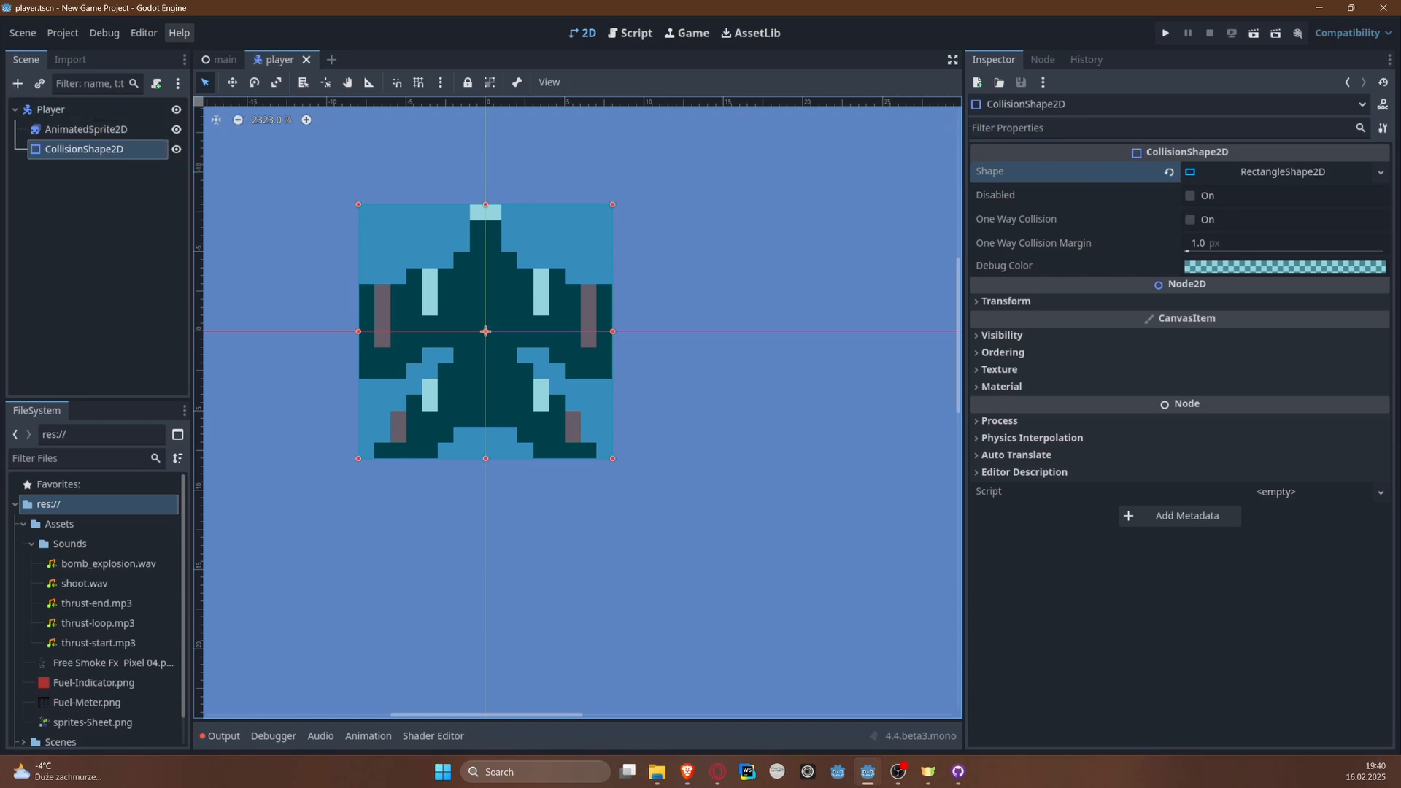
# Step: Instantiate the player scene as a child of the main node in the main scene, and save it
pyautogui.click(225, 60)
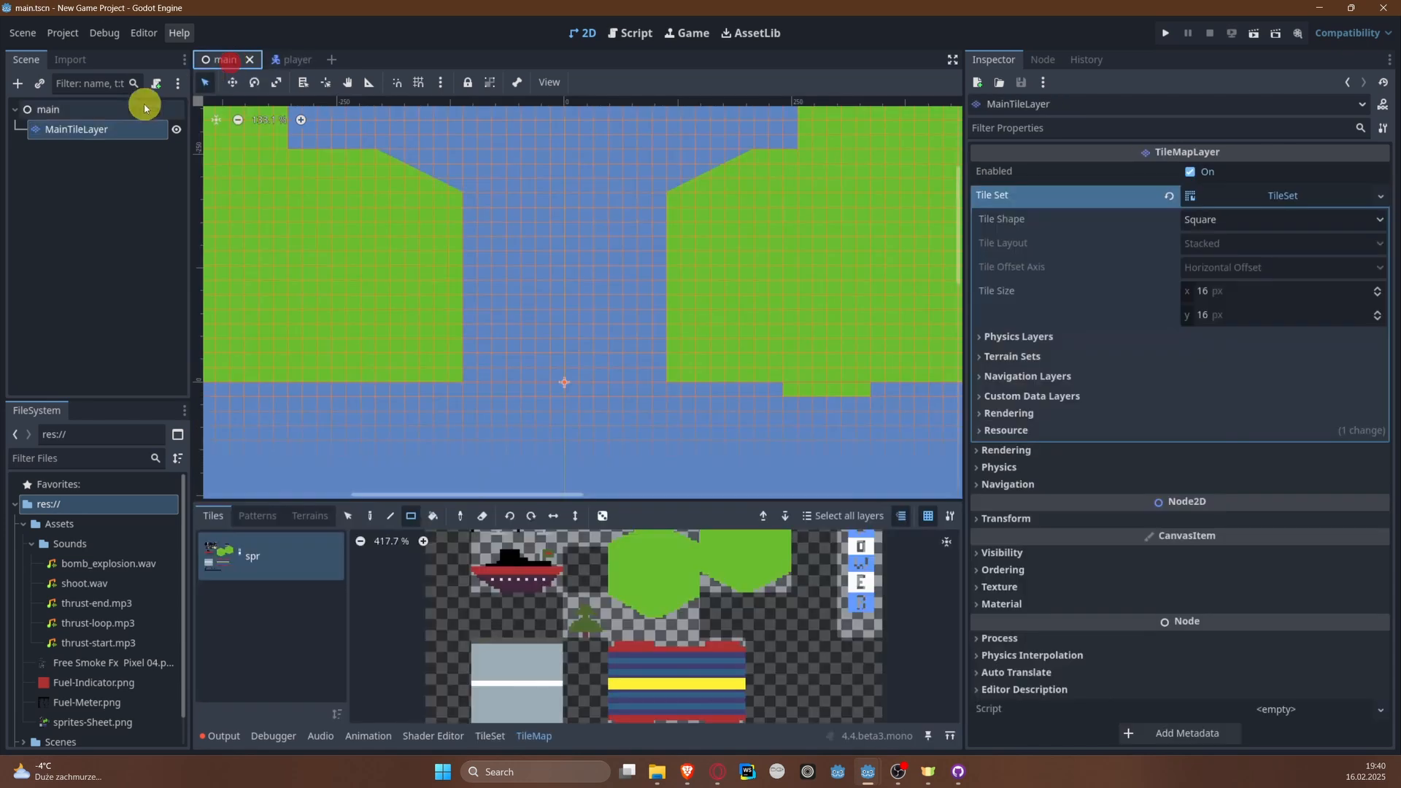
pyautogui.click(45, 109)
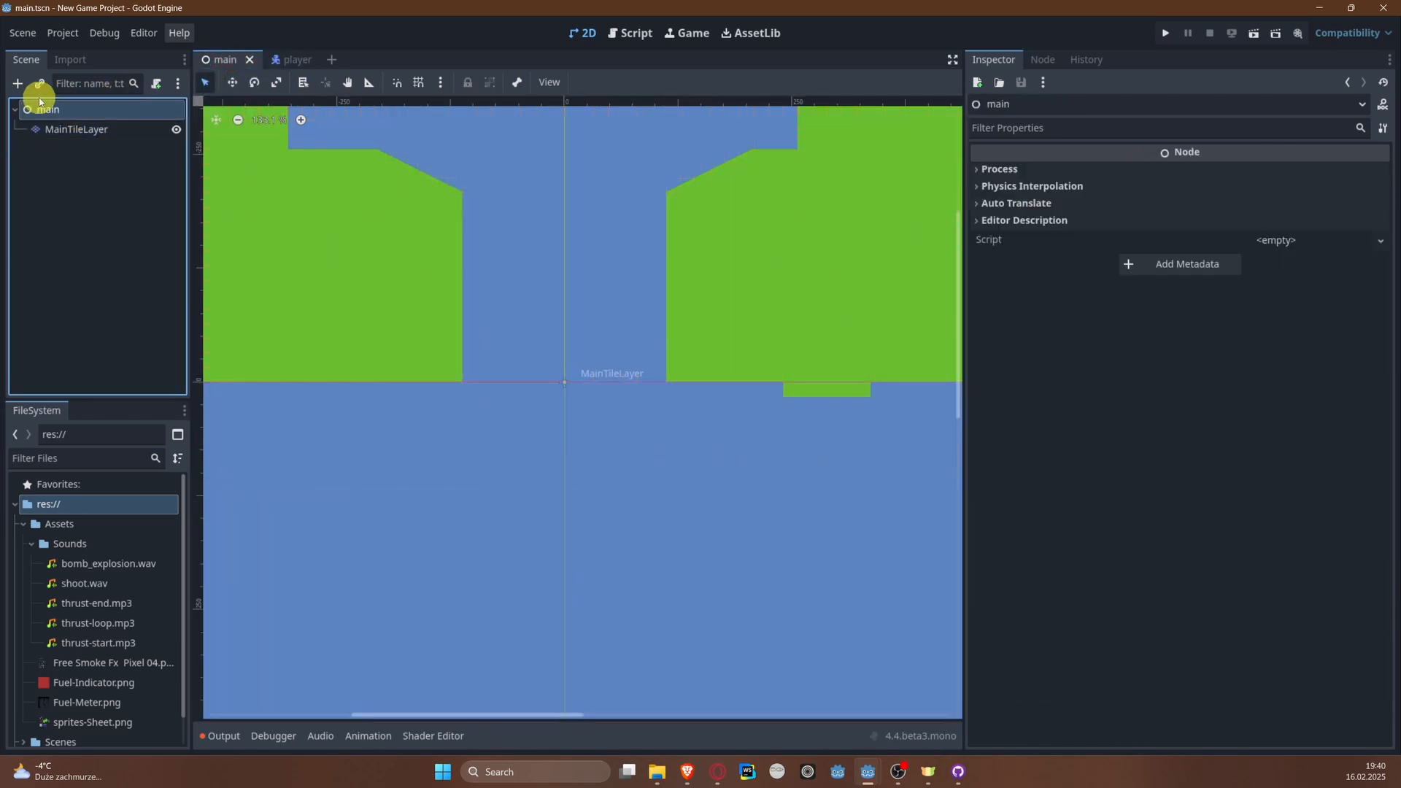
pyautogui.rightClick(53, 109)
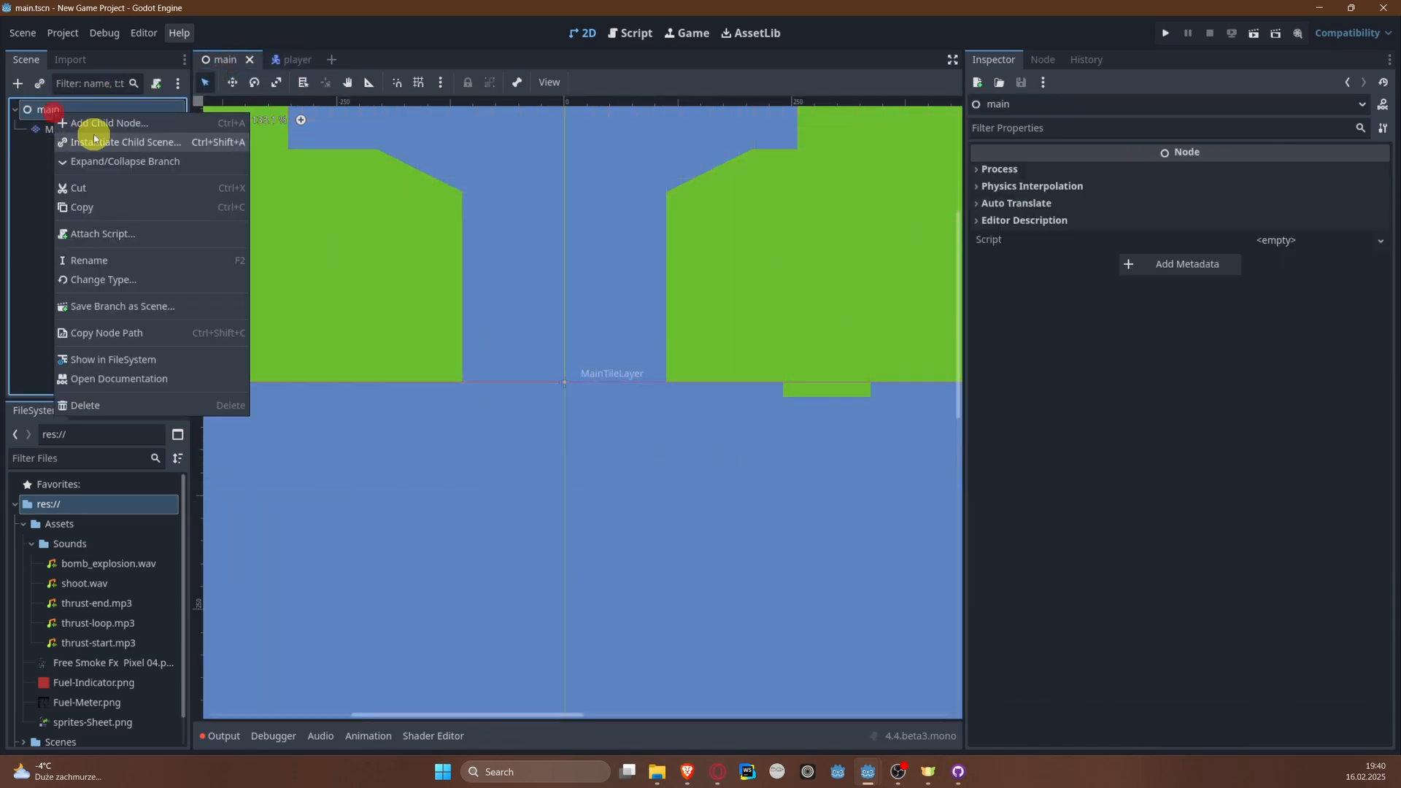
pyautogui.click(94, 141)
pyautogui.doubleClick(522, 261)
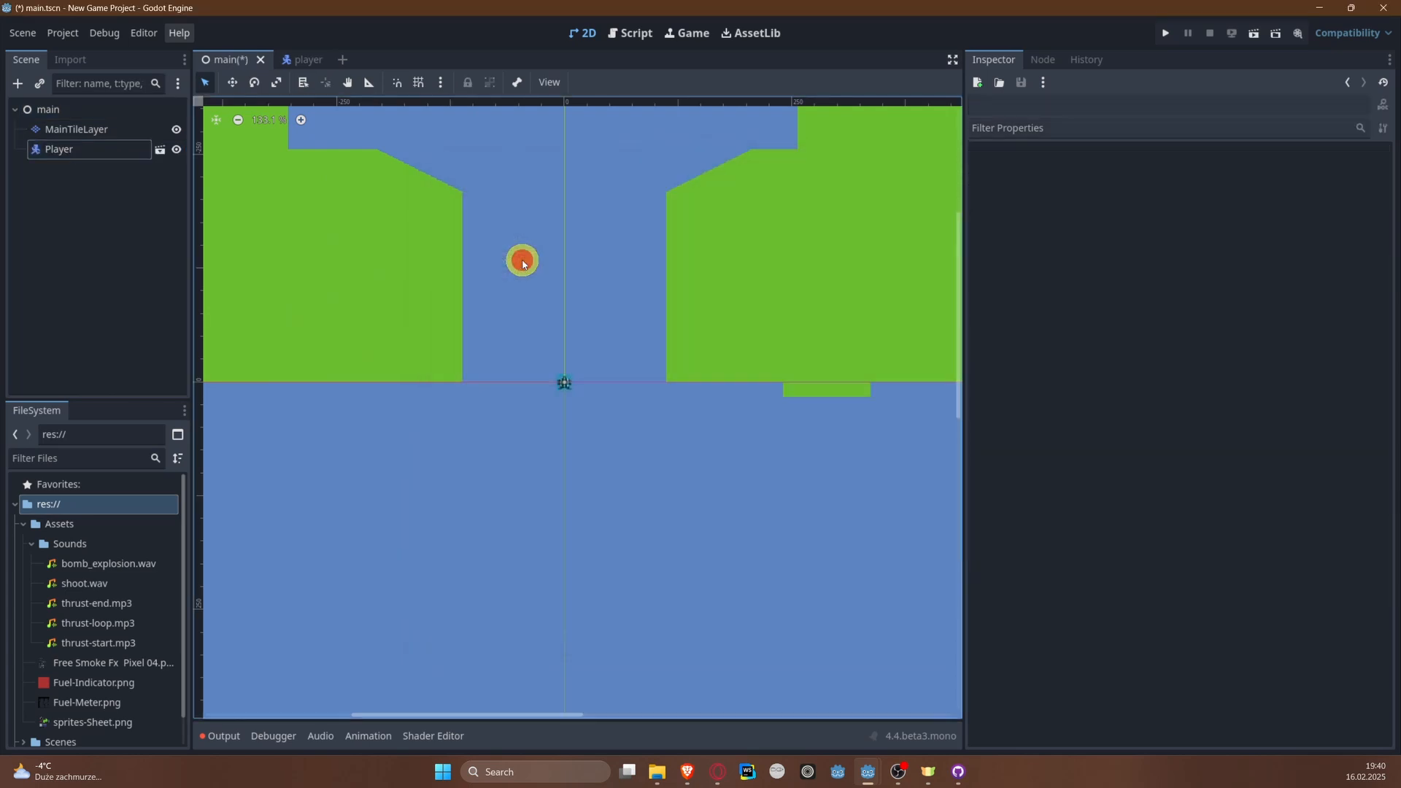
pyautogui.scroll(5, 584, 353)
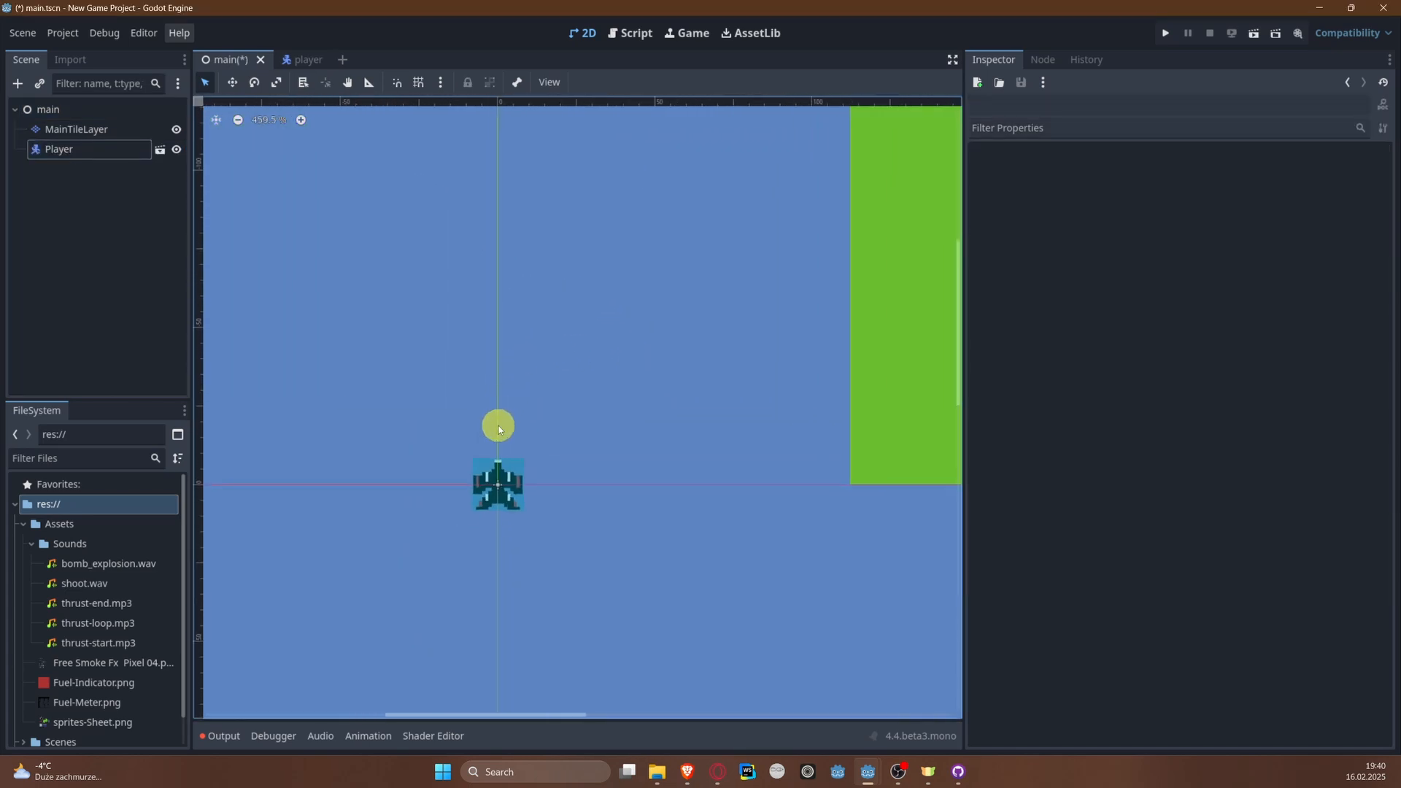
pyautogui.scroll(-8, 498, 429)
pyautogui.hotkey('ctrl', 's')
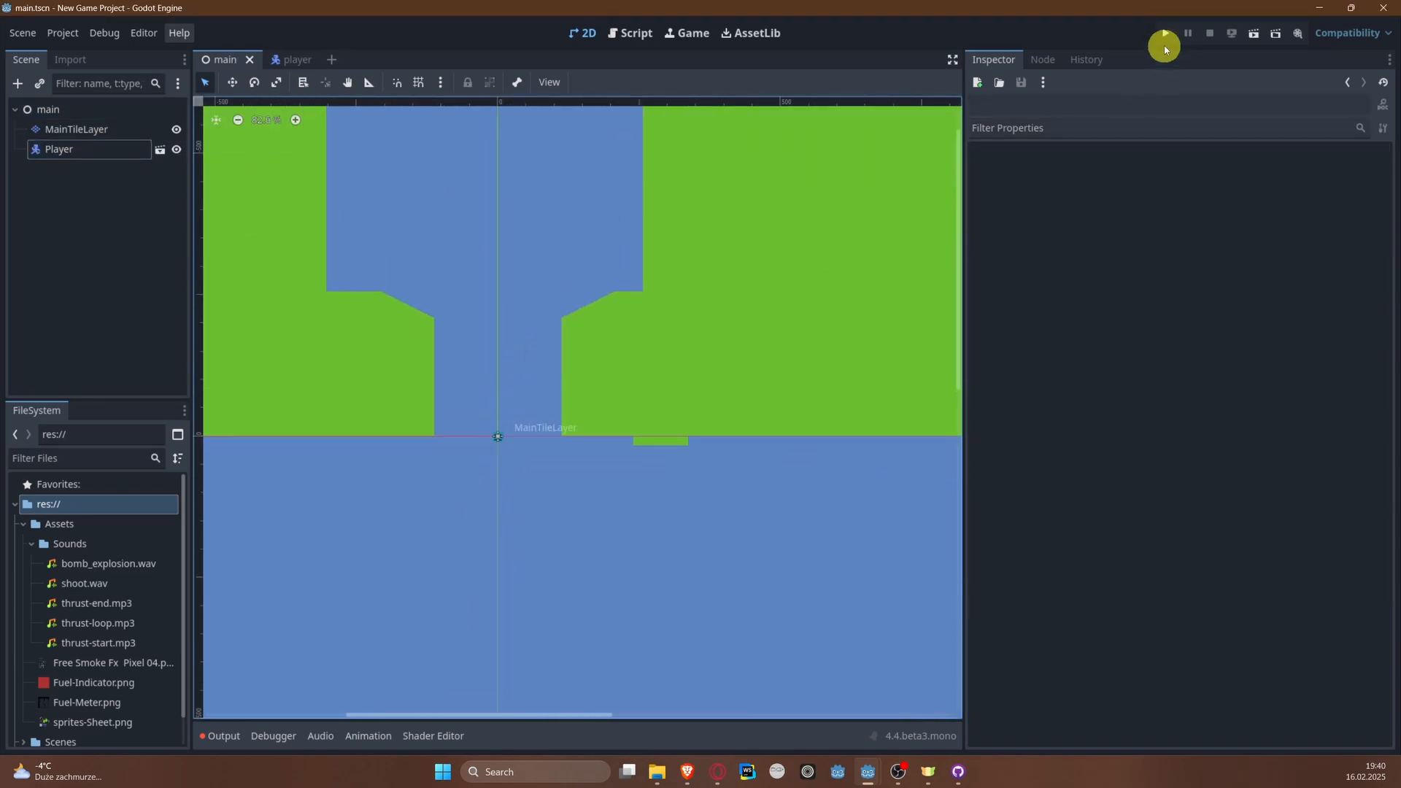
# Step: Run the project with the current scene set as its main scene, and close the game window
pyautogui.click(1166, 38)
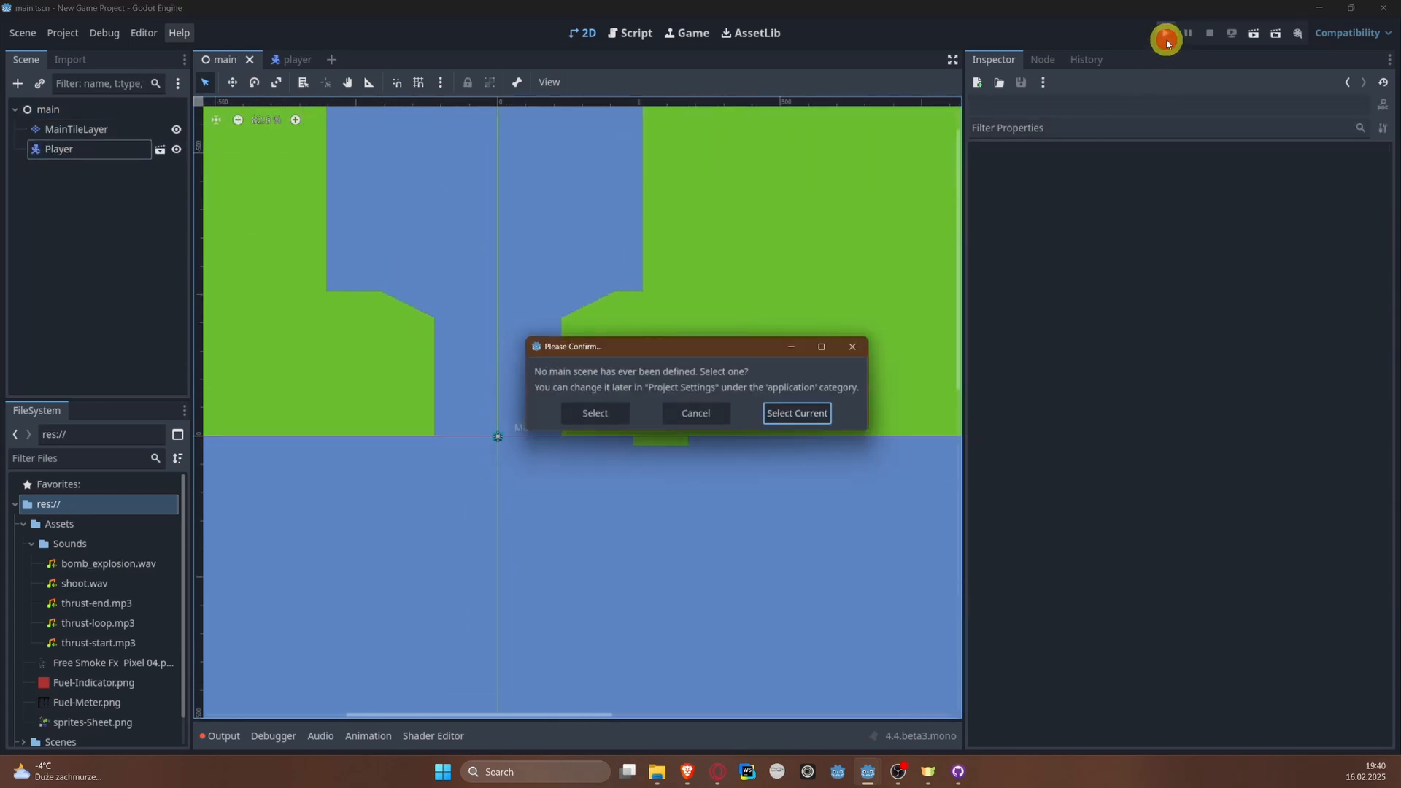
pyautogui.click(861, 347)
pyautogui.click(75, 110)
pyautogui.scroll(3, 562, 414)
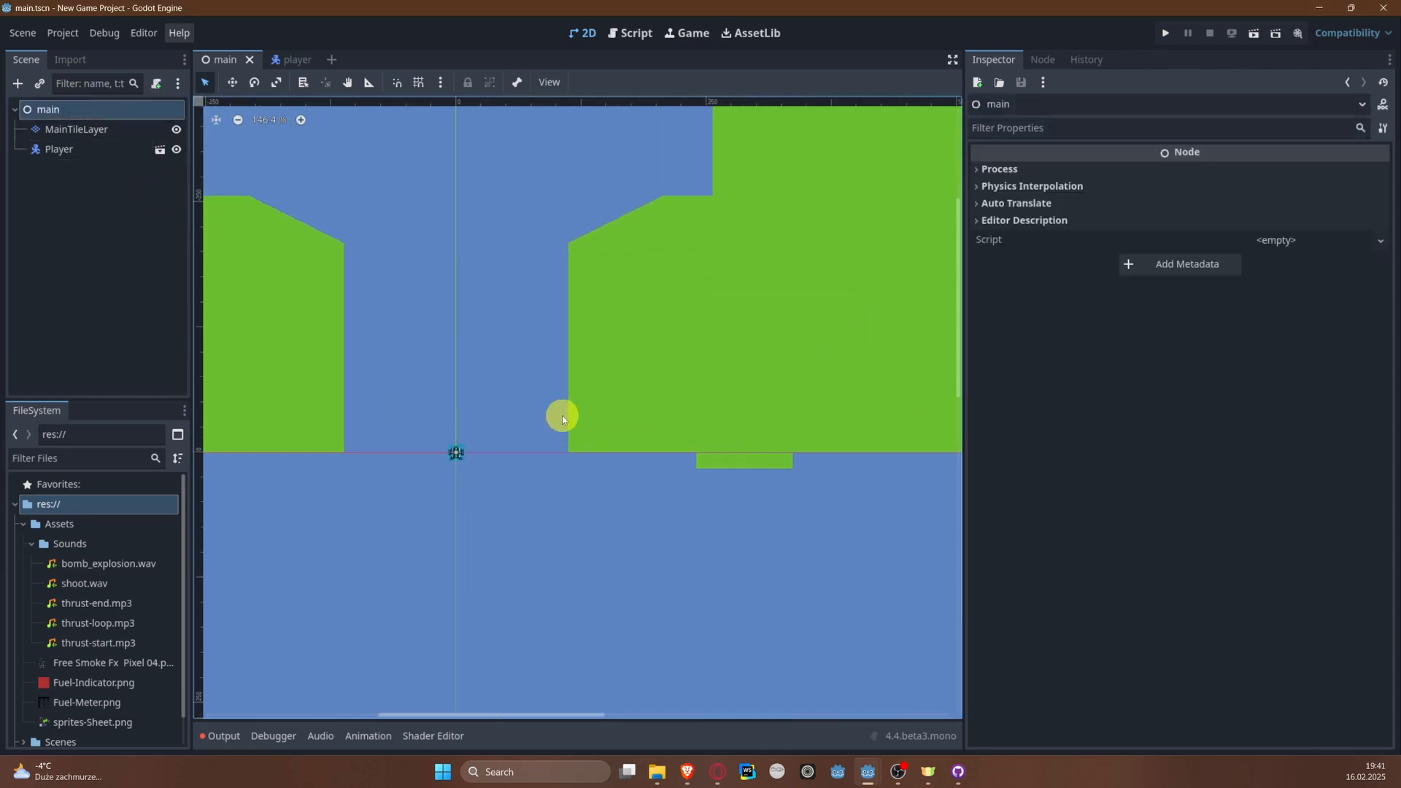
pyautogui.scroll(-2, 561, 415)
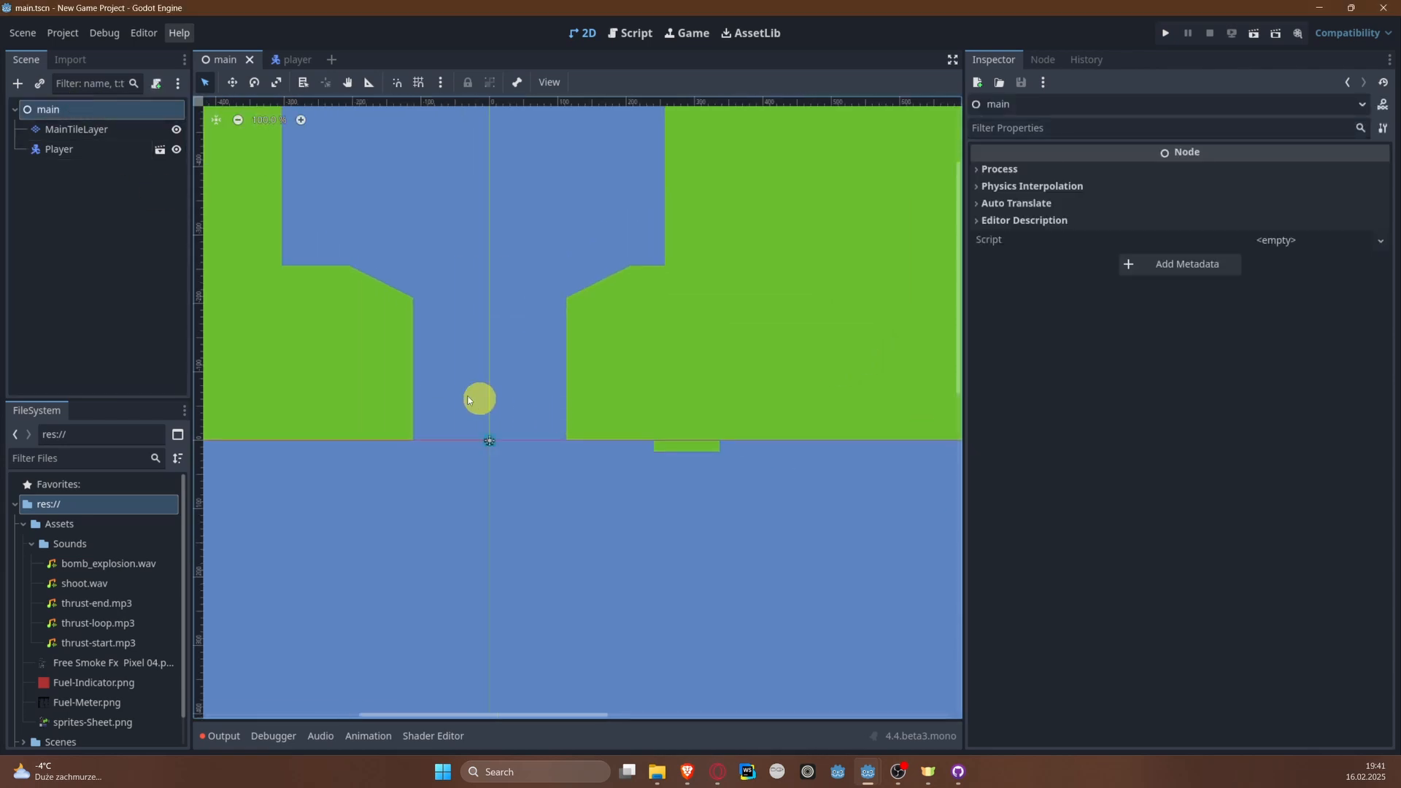
pyautogui.click(1165, 33)
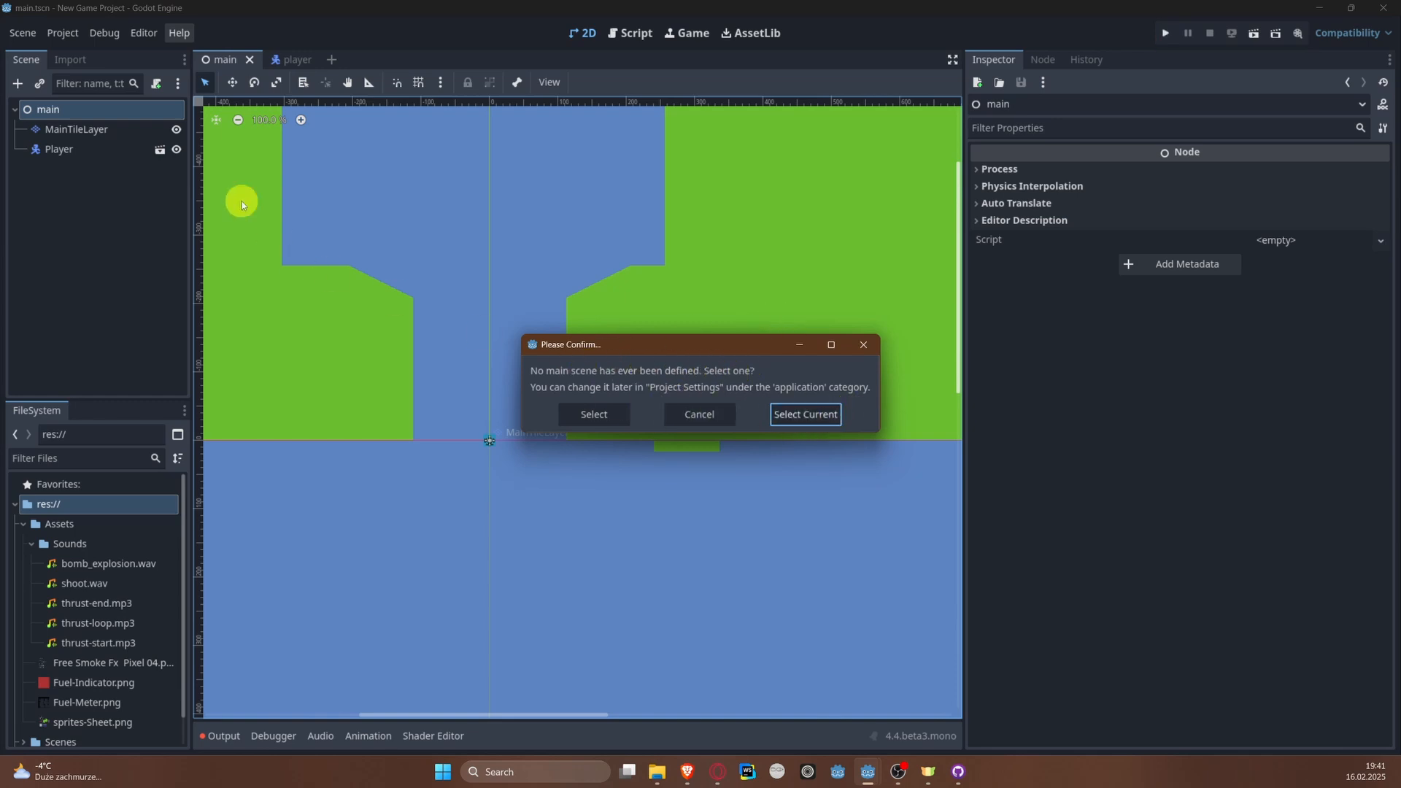
pyautogui.click(789, 414)
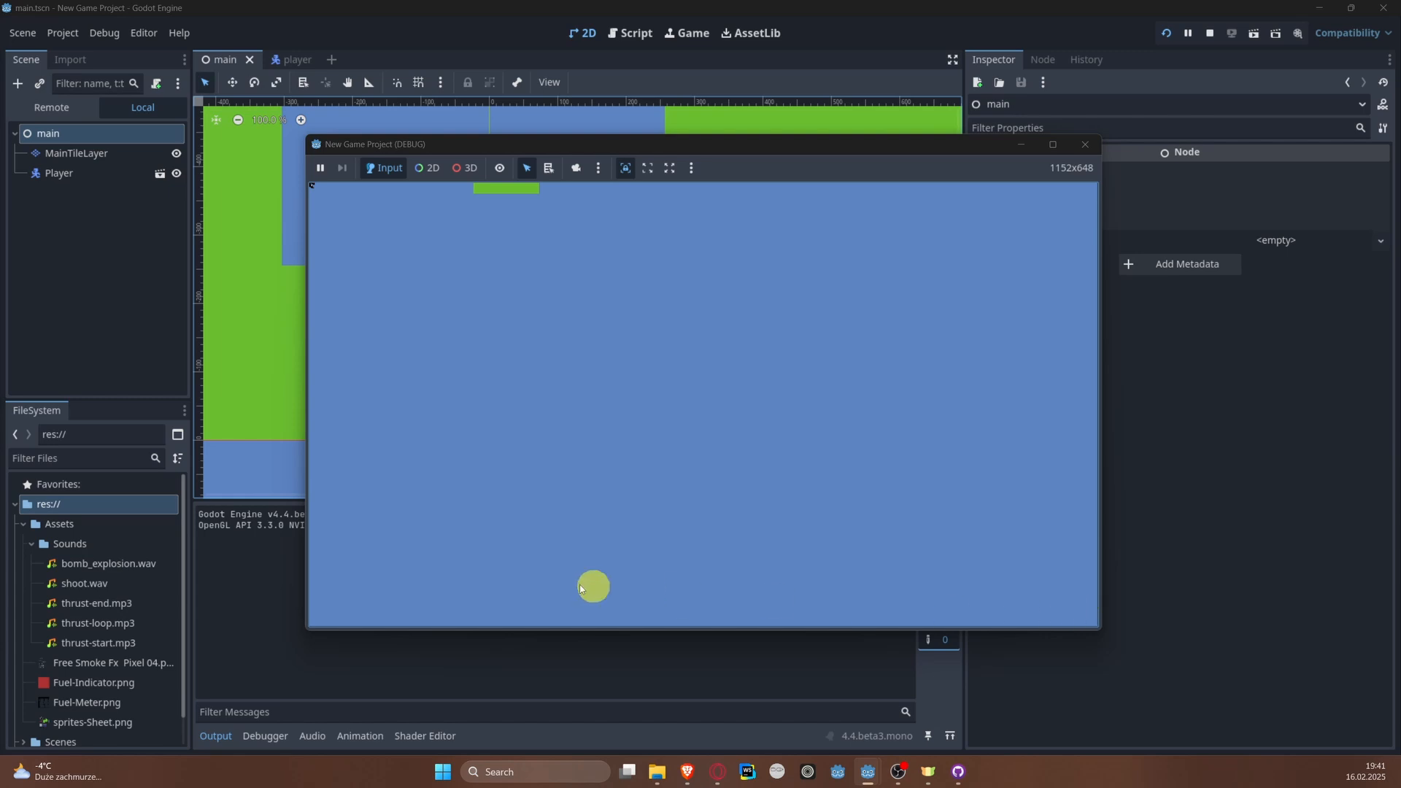
pyautogui.click(1085, 144)
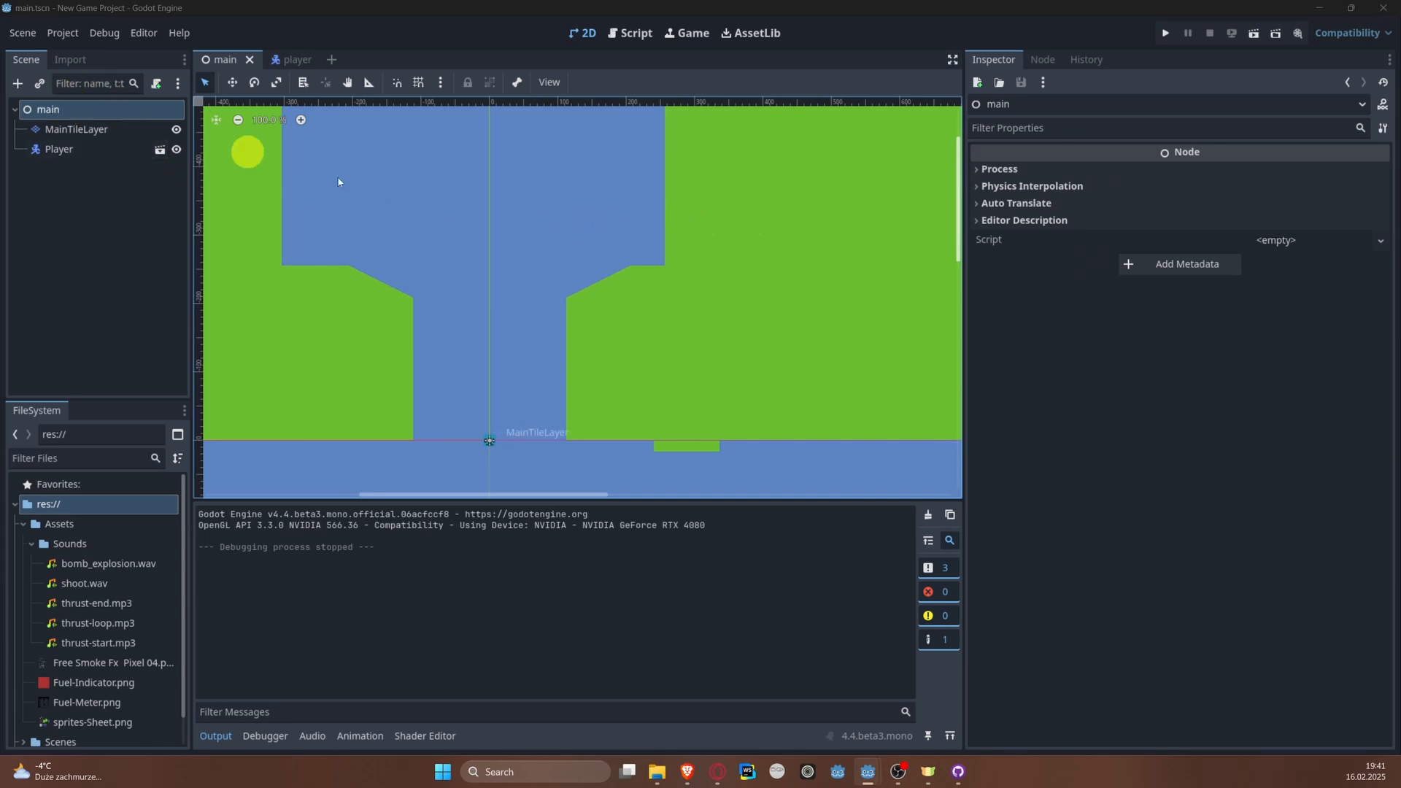
# Step: Examine how the level's tile map and the player lie relative to the scene origin
pyautogui.scroll(-5, 606, 113)
pyautogui.scroll(4, 527, 270)
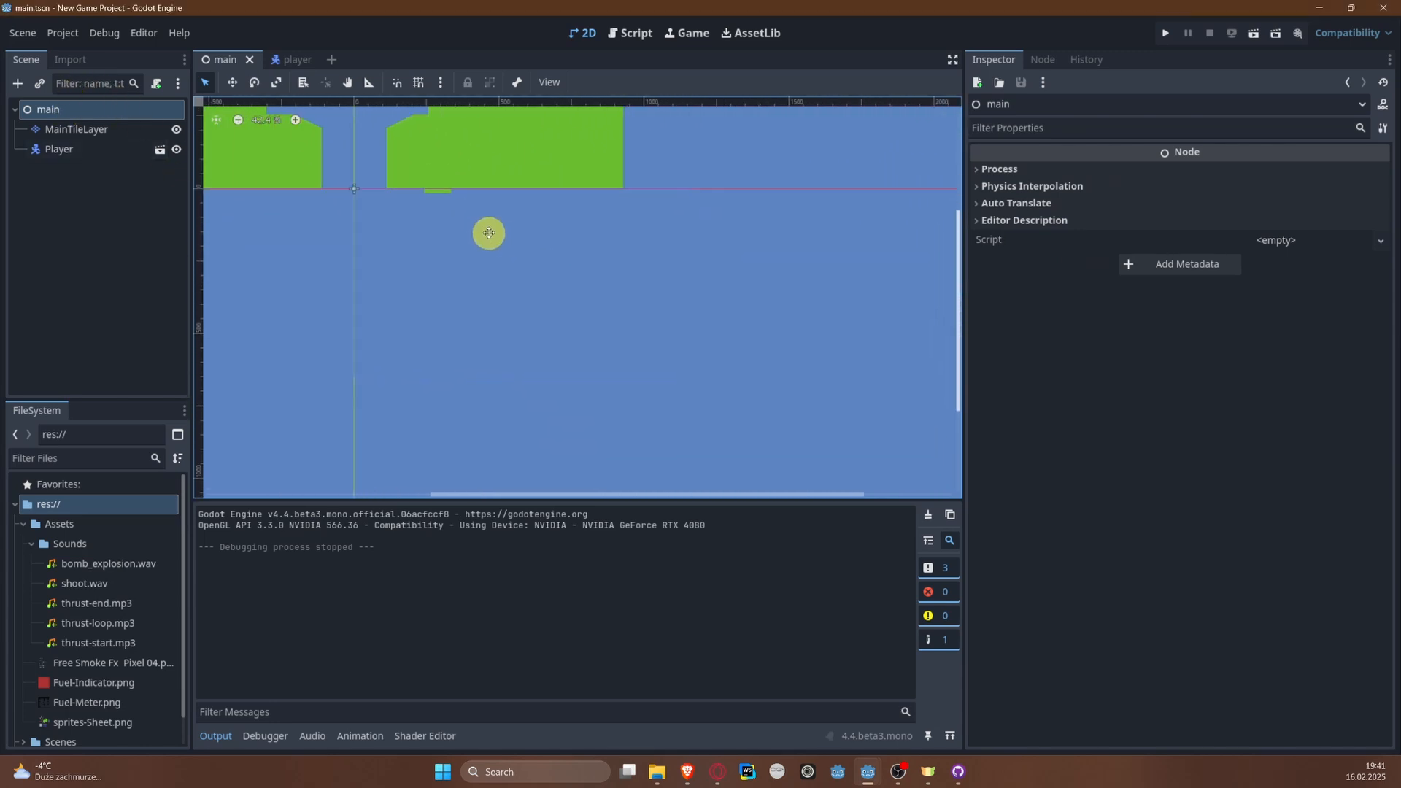
pyautogui.scroll(5, 341, 394)
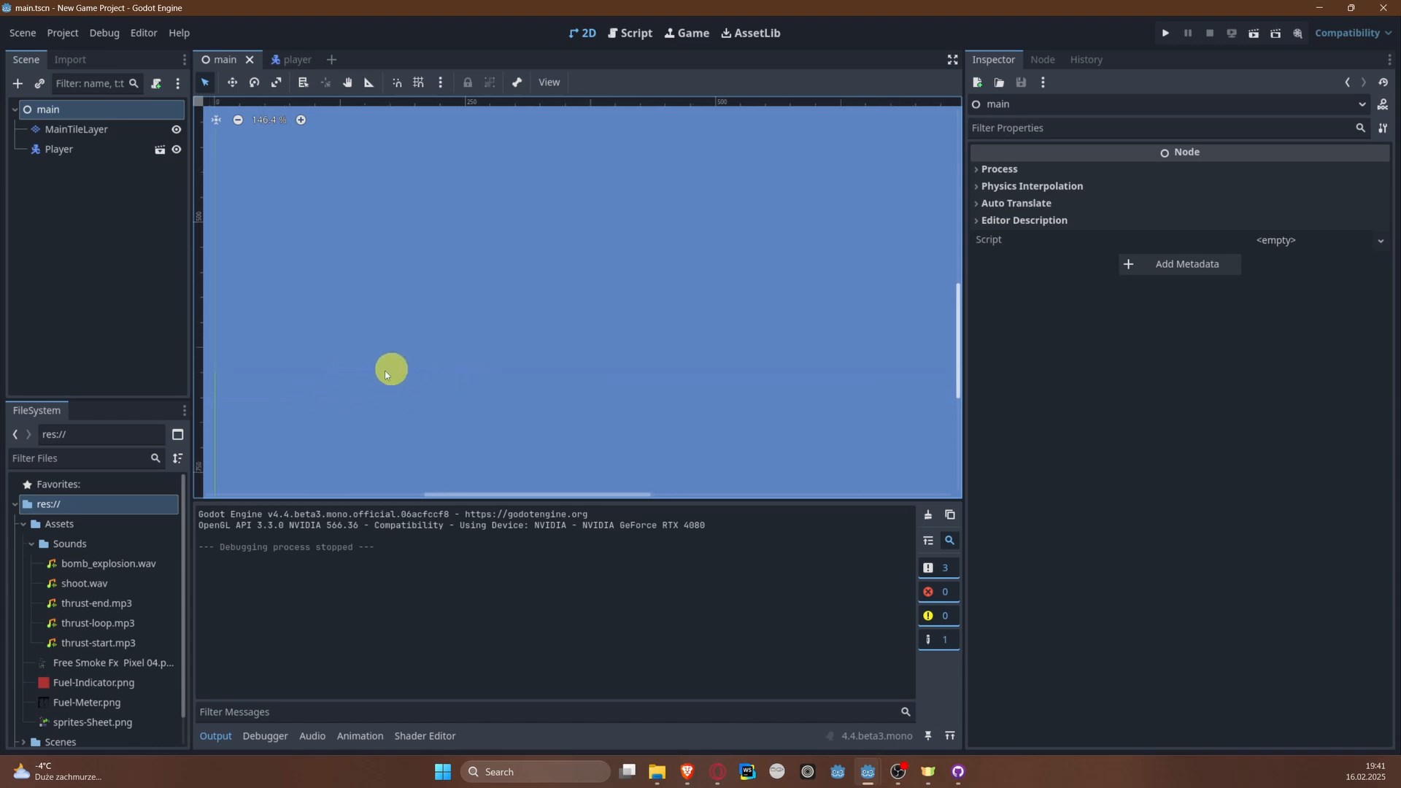
pyautogui.scroll(10, 352, 373)
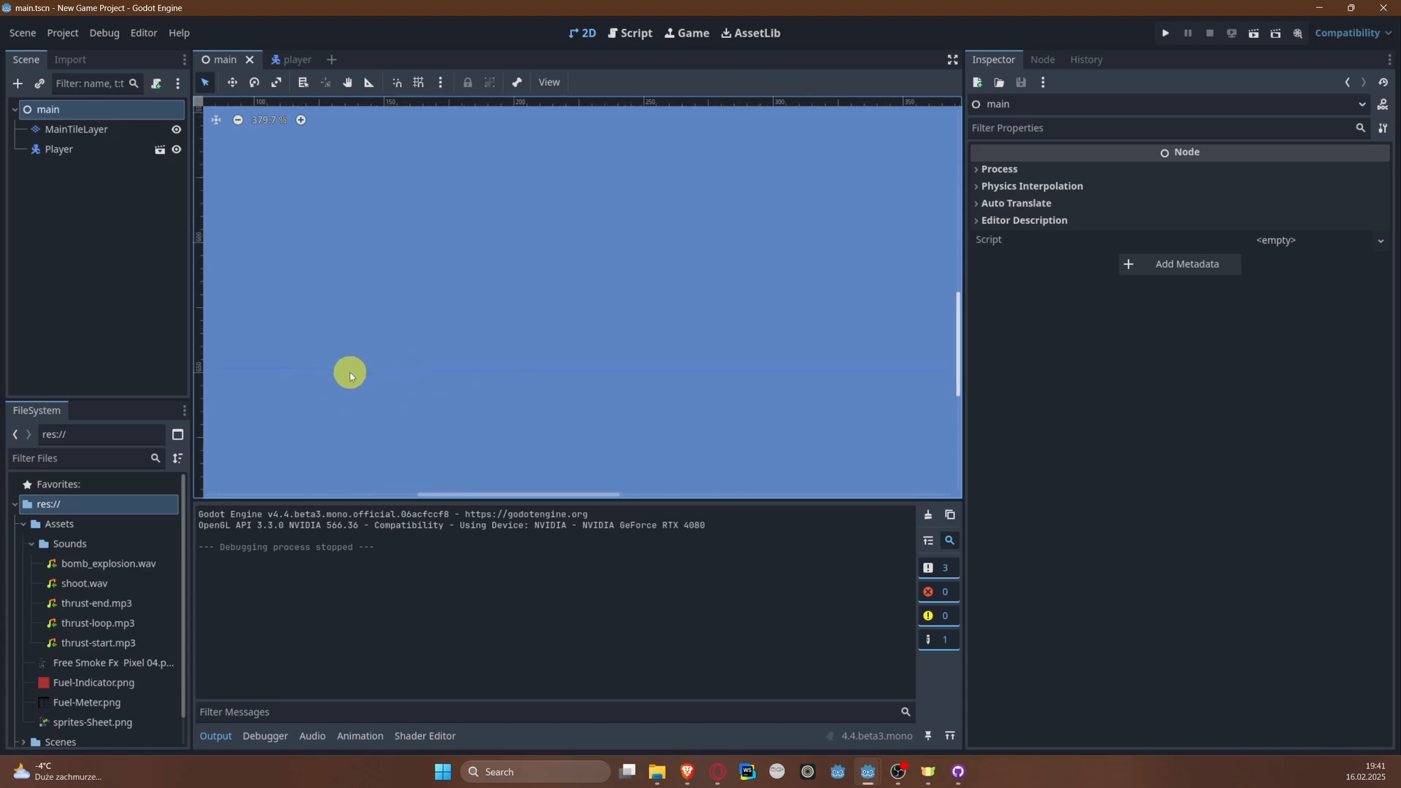
pyautogui.scroll(-17, 471, 375)
pyautogui.moveTo(505, 238); pyautogui.dragTo(375, 323, button='middle')
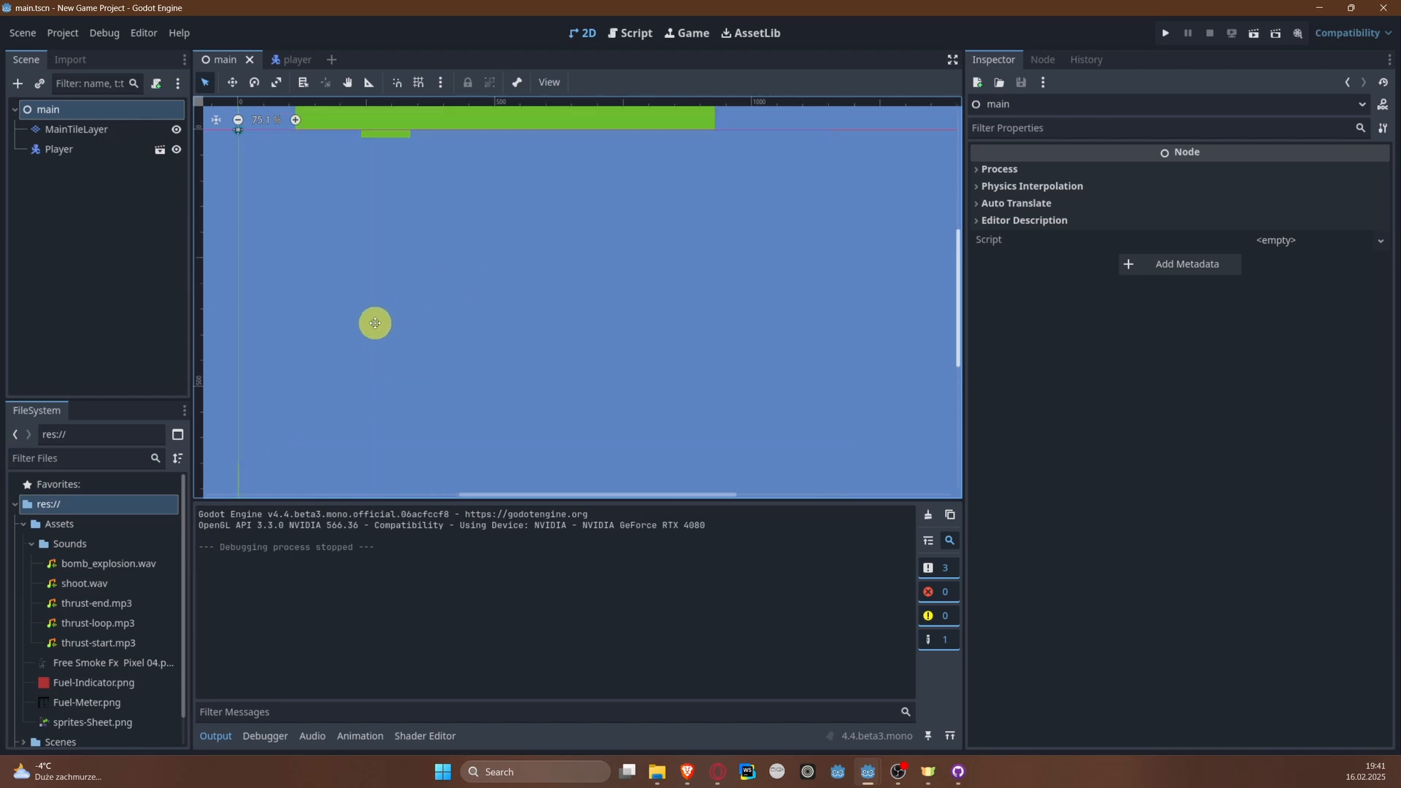
pyautogui.scroll(-2, 375, 324)
pyautogui.moveTo(385, 271); pyautogui.dragTo(460, 271, button='middle')
pyautogui.scroll(3, 353, 268)
pyautogui.scroll(4, 407, 456)
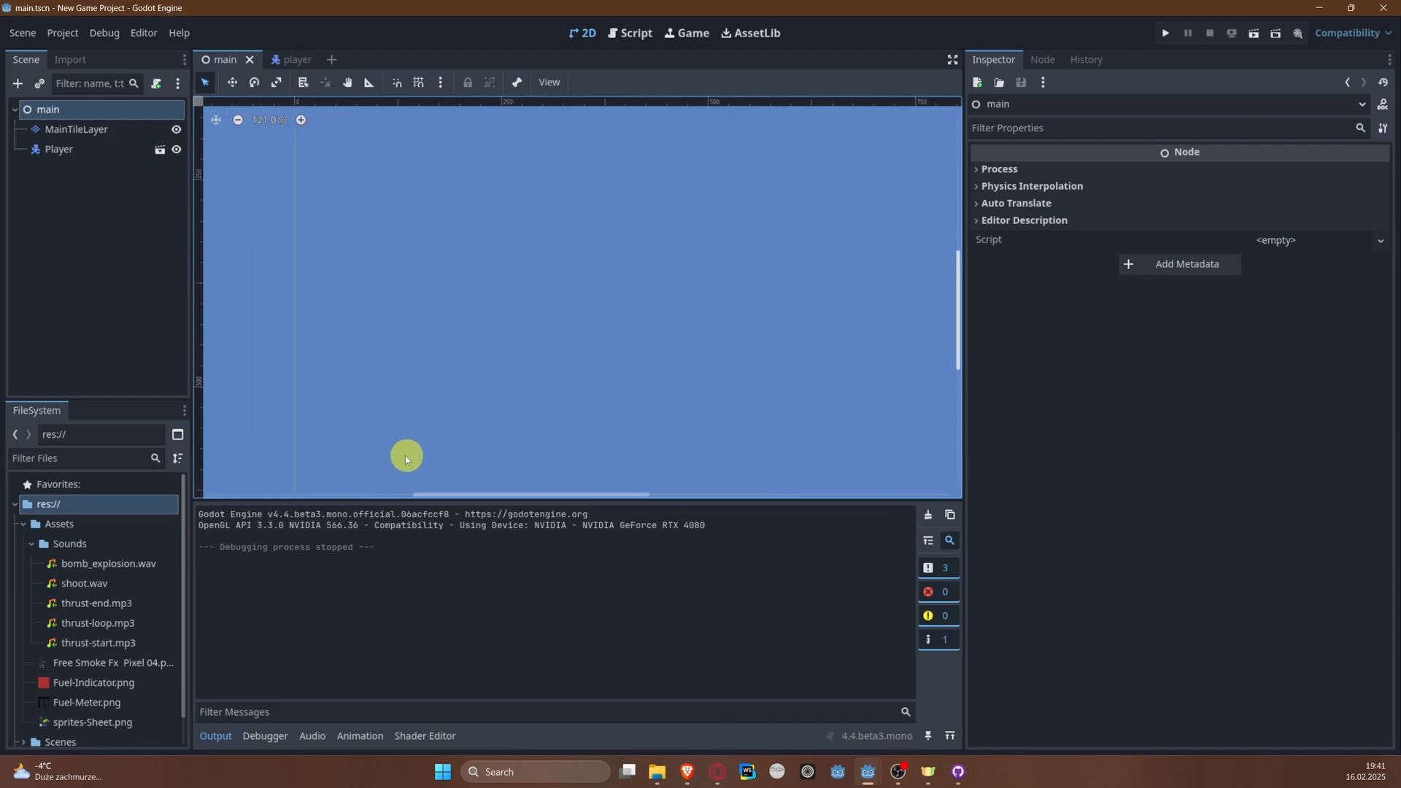
pyautogui.scroll(-6, 394, 425)
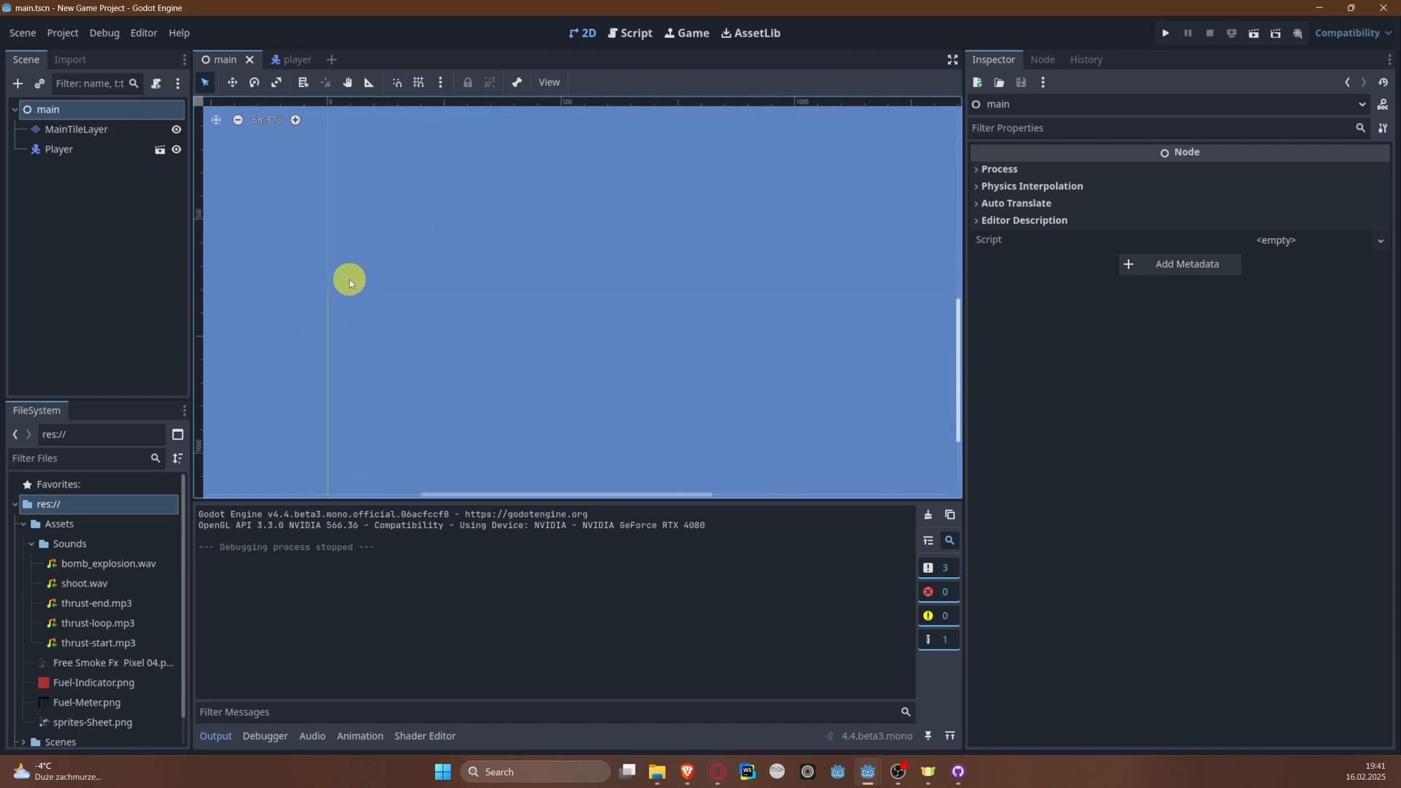
pyautogui.moveTo(394, 211); pyautogui.dragTo(429, 417, button='middle')
pyautogui.moveTo(422, 270); pyautogui.dragTo(451, 392, button='middle')
pyautogui.moveTo(316, 297); pyautogui.dragTo(437, 322, button='middle')
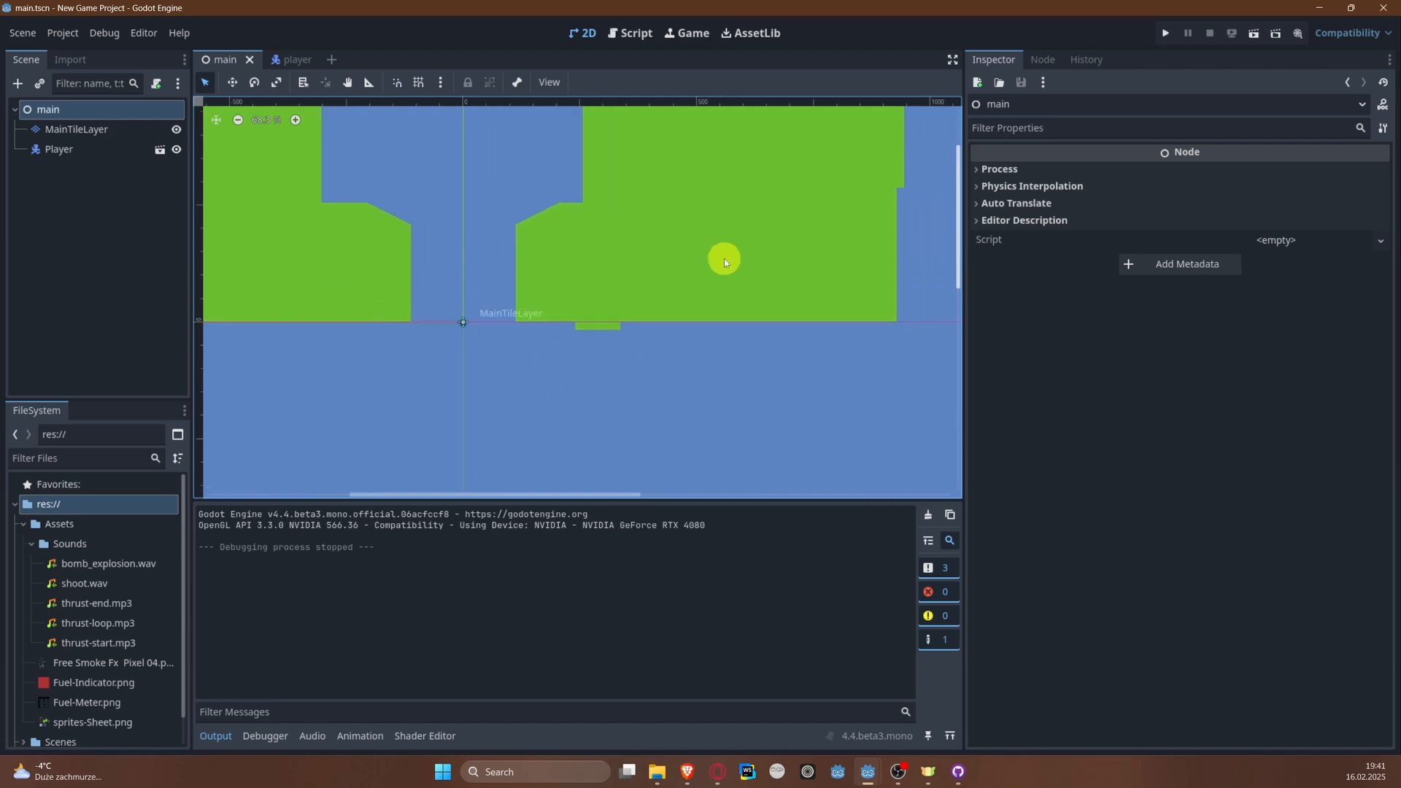
pyautogui.scroll(-8, 616, 327)
pyautogui.moveTo(633, 325); pyautogui.dragTo(515, 254, button='middle')
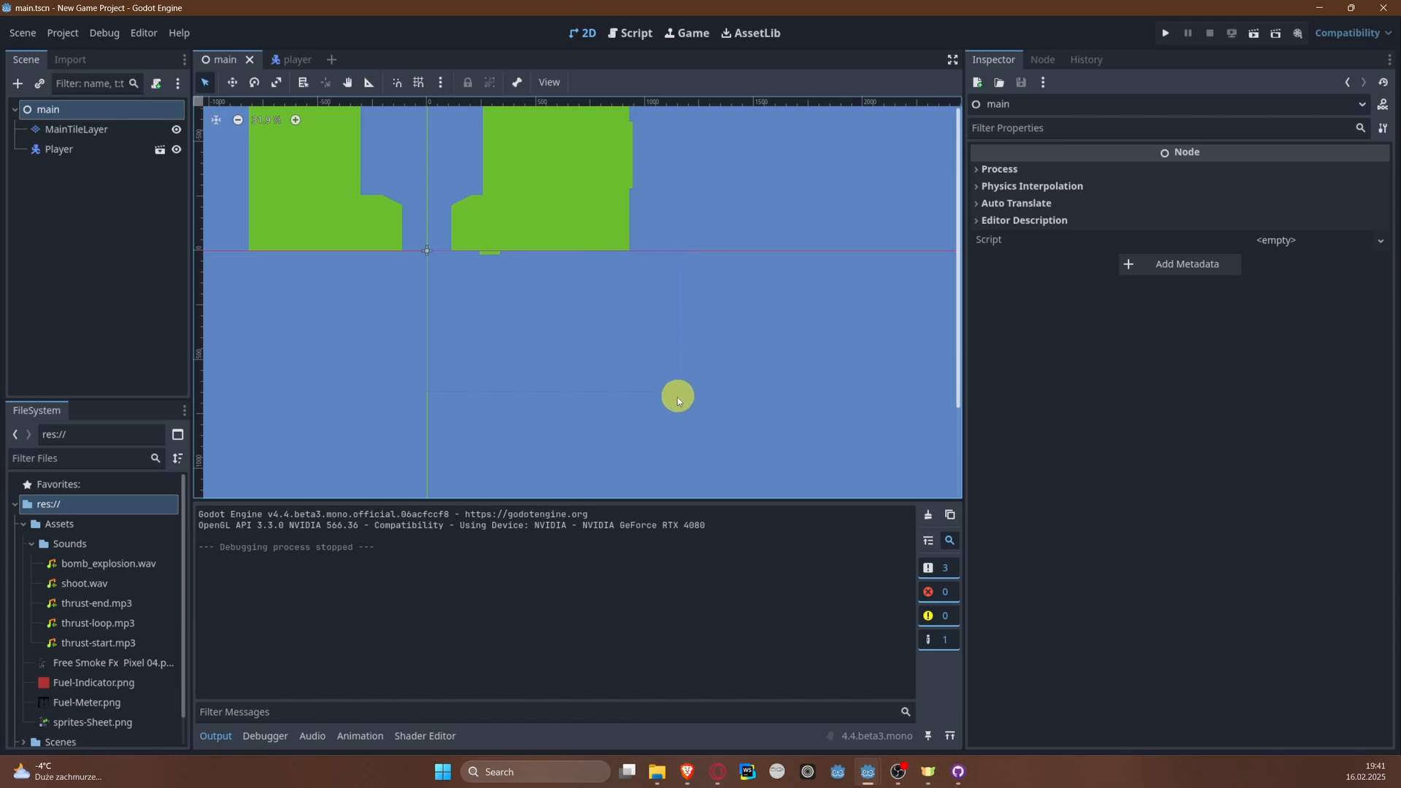
pyautogui.moveTo(427, 252); pyautogui.dragTo(518, 392, button='middle')
pyautogui.scroll(4, 518, 392)
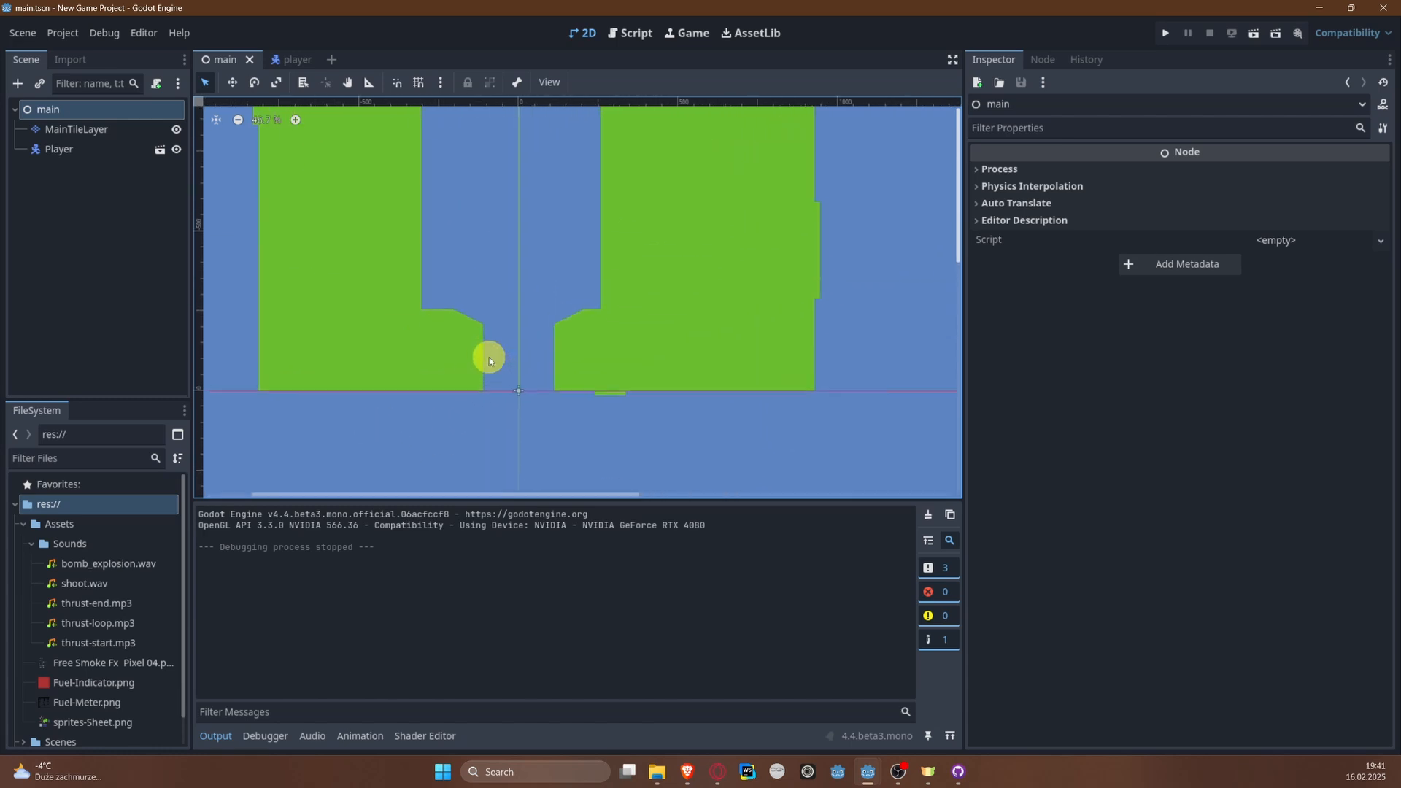
# Step: Add a Camera2D node as a child of the main node
pyautogui.rightClick(91, 110)
pyautogui.click(131, 123)
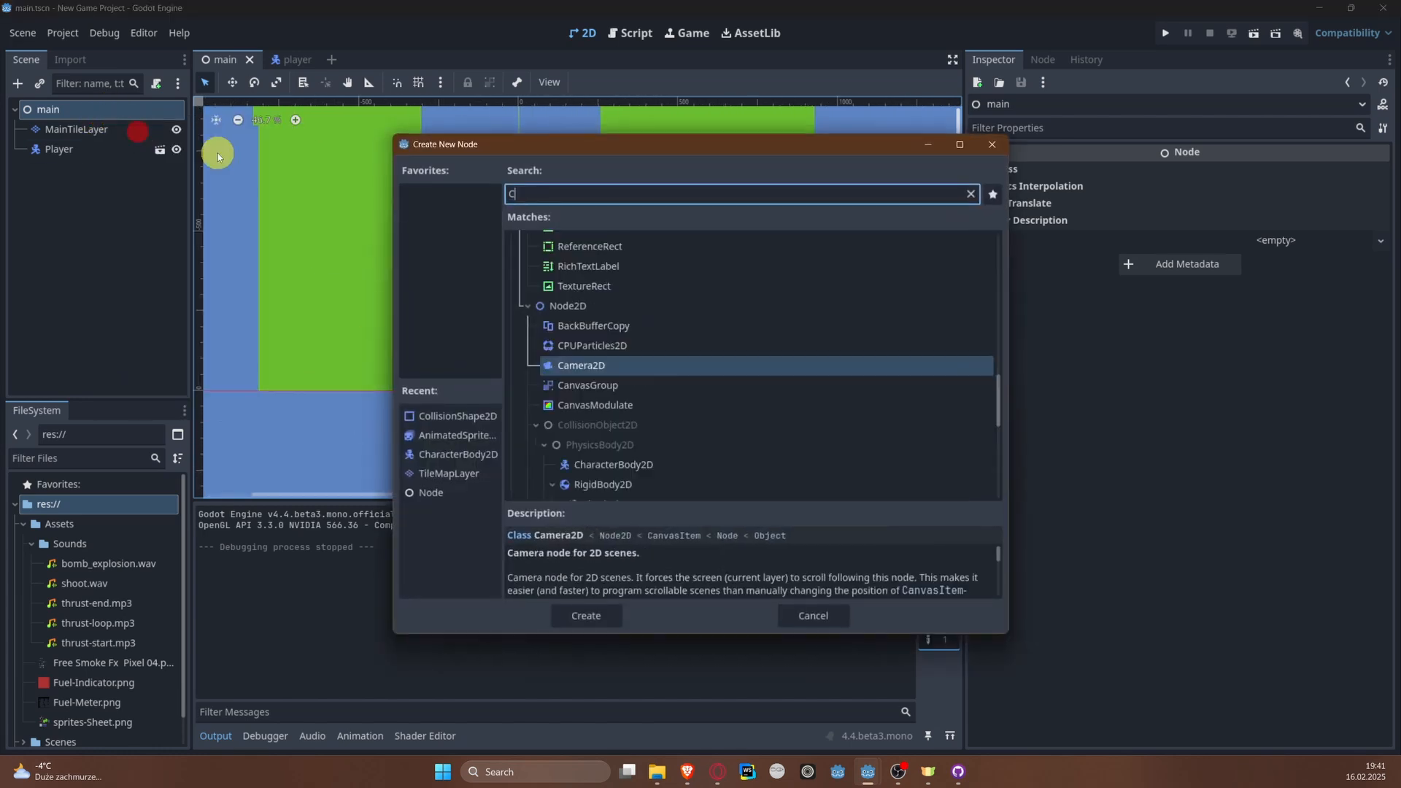
pyautogui.write('Ca')
pyautogui.press('Return')
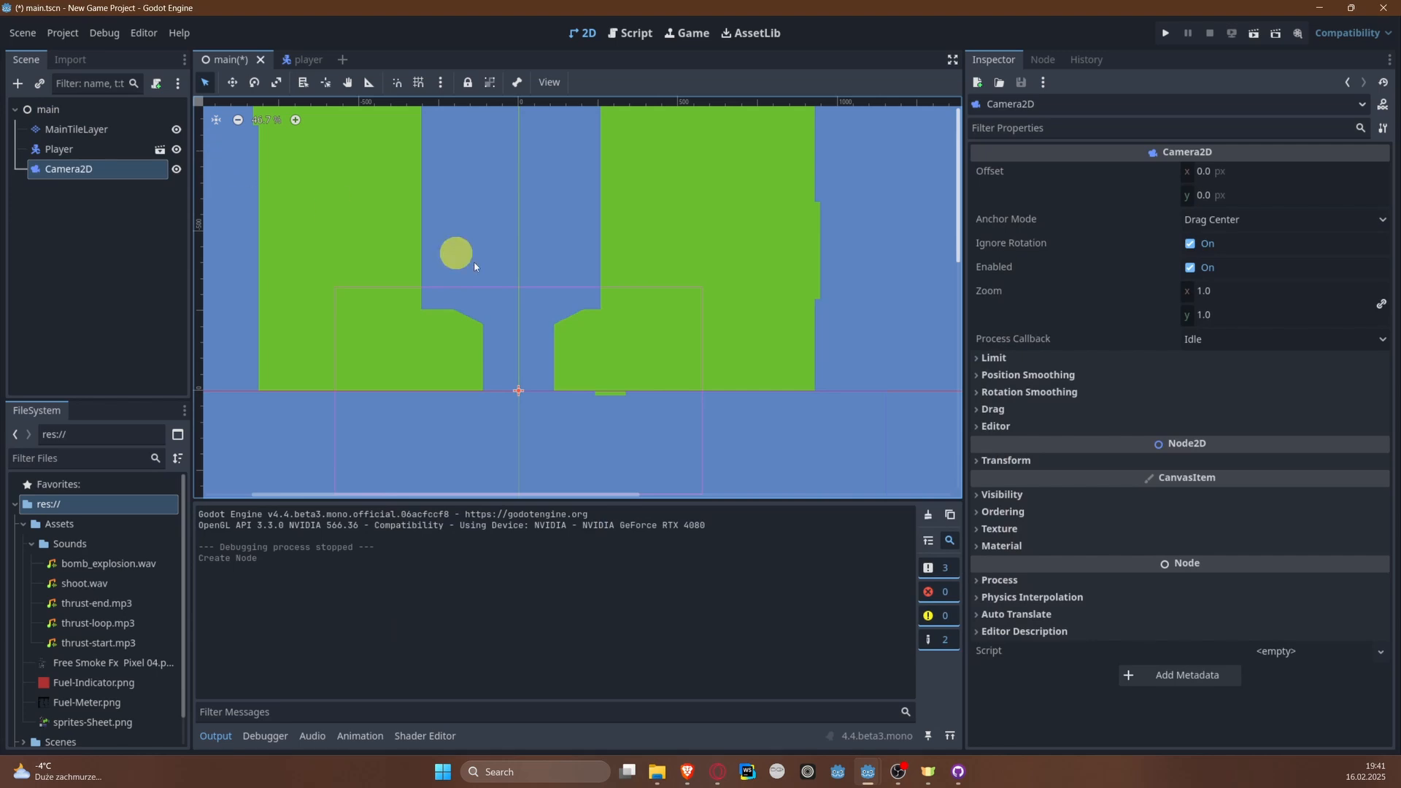
pyautogui.moveTo(523, 305); pyautogui.dragTo(484, 230, button='middle')
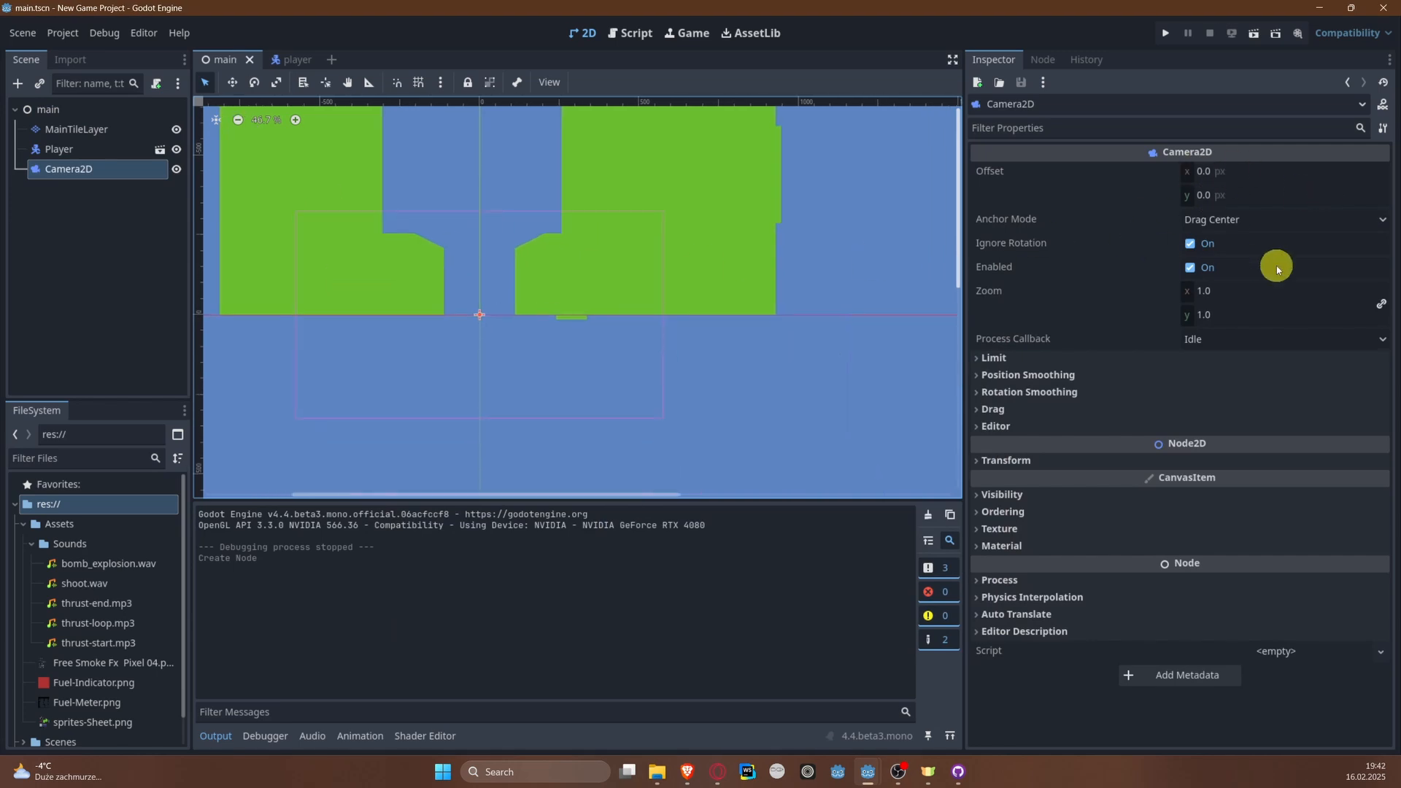
# Step: Run the project to check the camera's view of the plane and level, and close the game window
pyautogui.click(1165, 33)
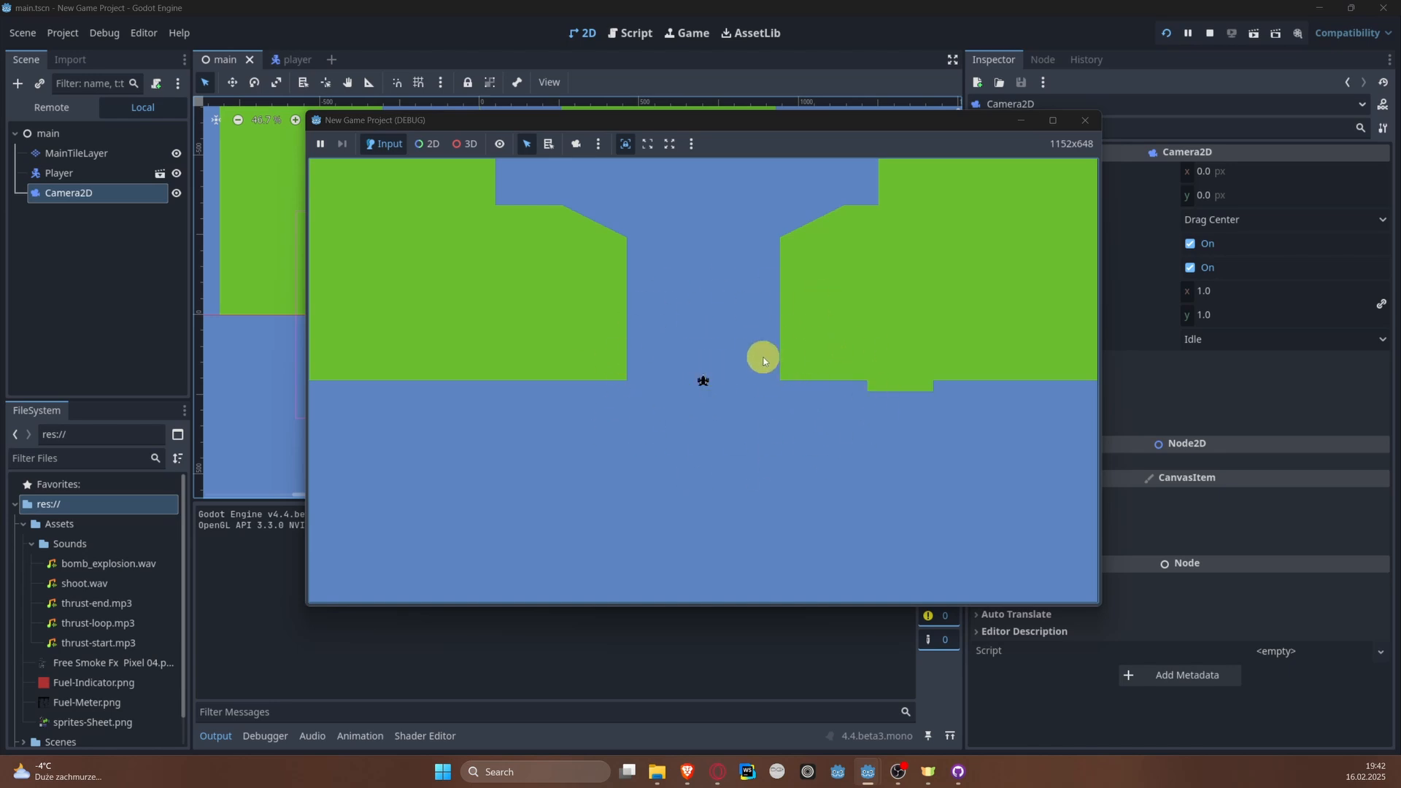
pyautogui.click(752, 325)
pyautogui.click(1091, 124)
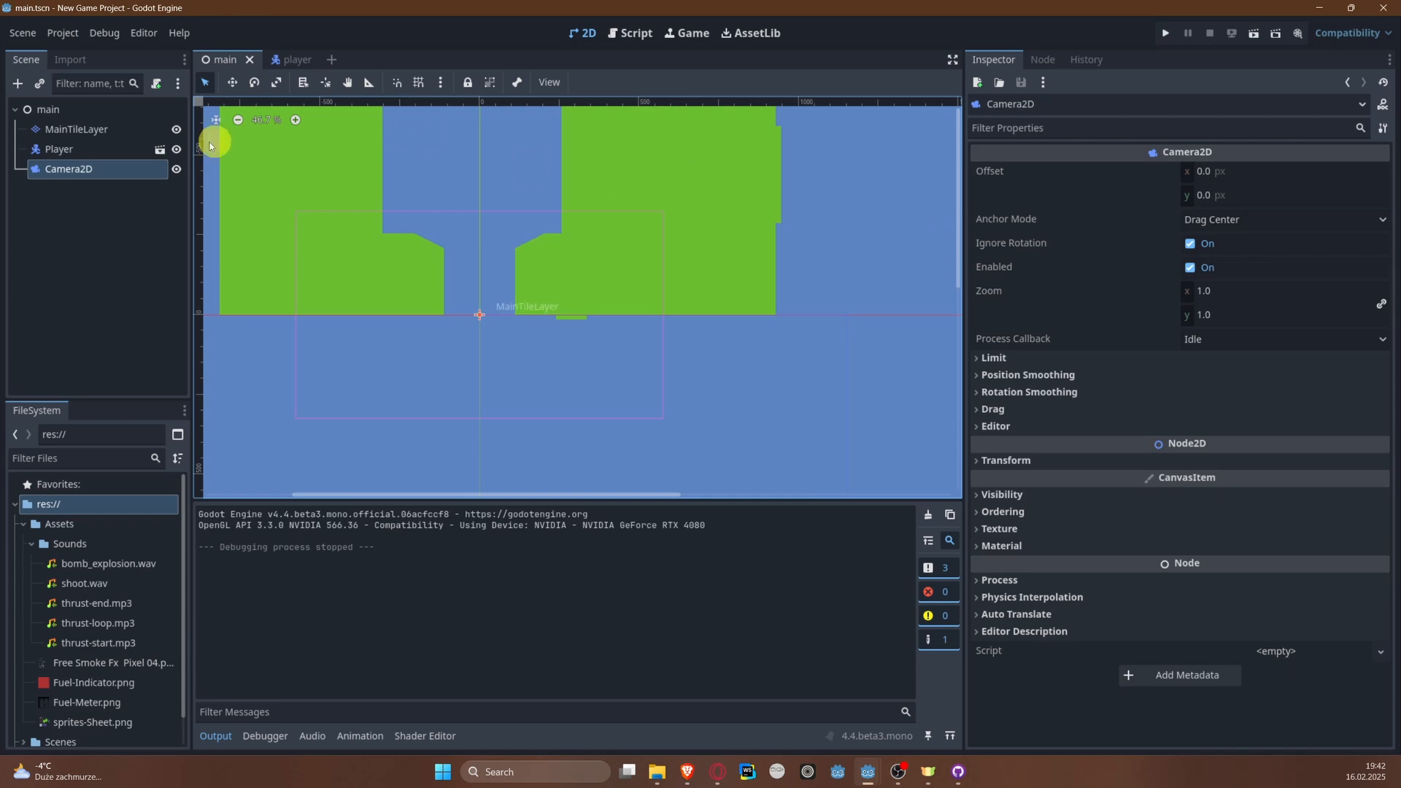
# Step: Open the Player scene and attach a new GDScript, player.gd, to its root node, stored in a new res://Scripts folder
pyautogui.click(127, 148)
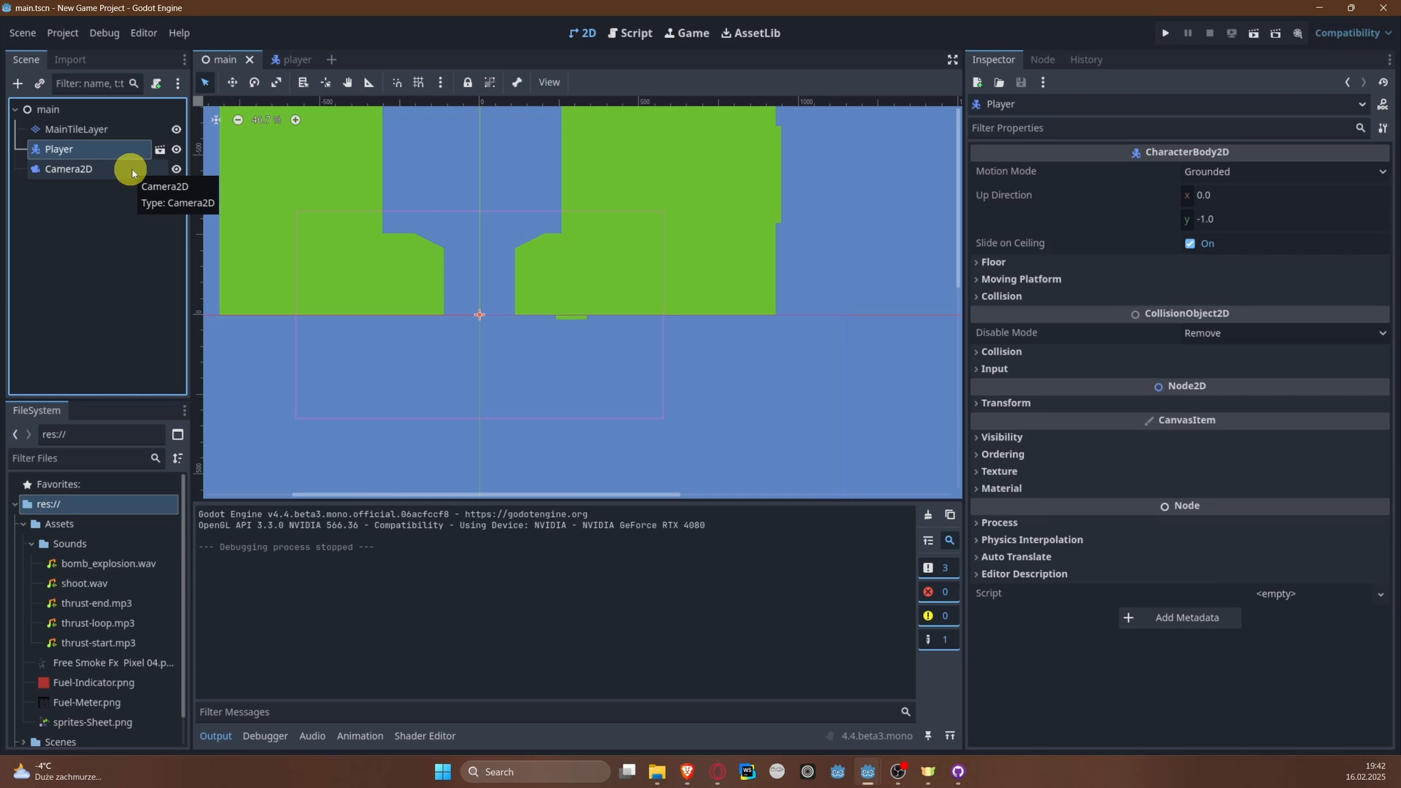
pyautogui.click(160, 151)
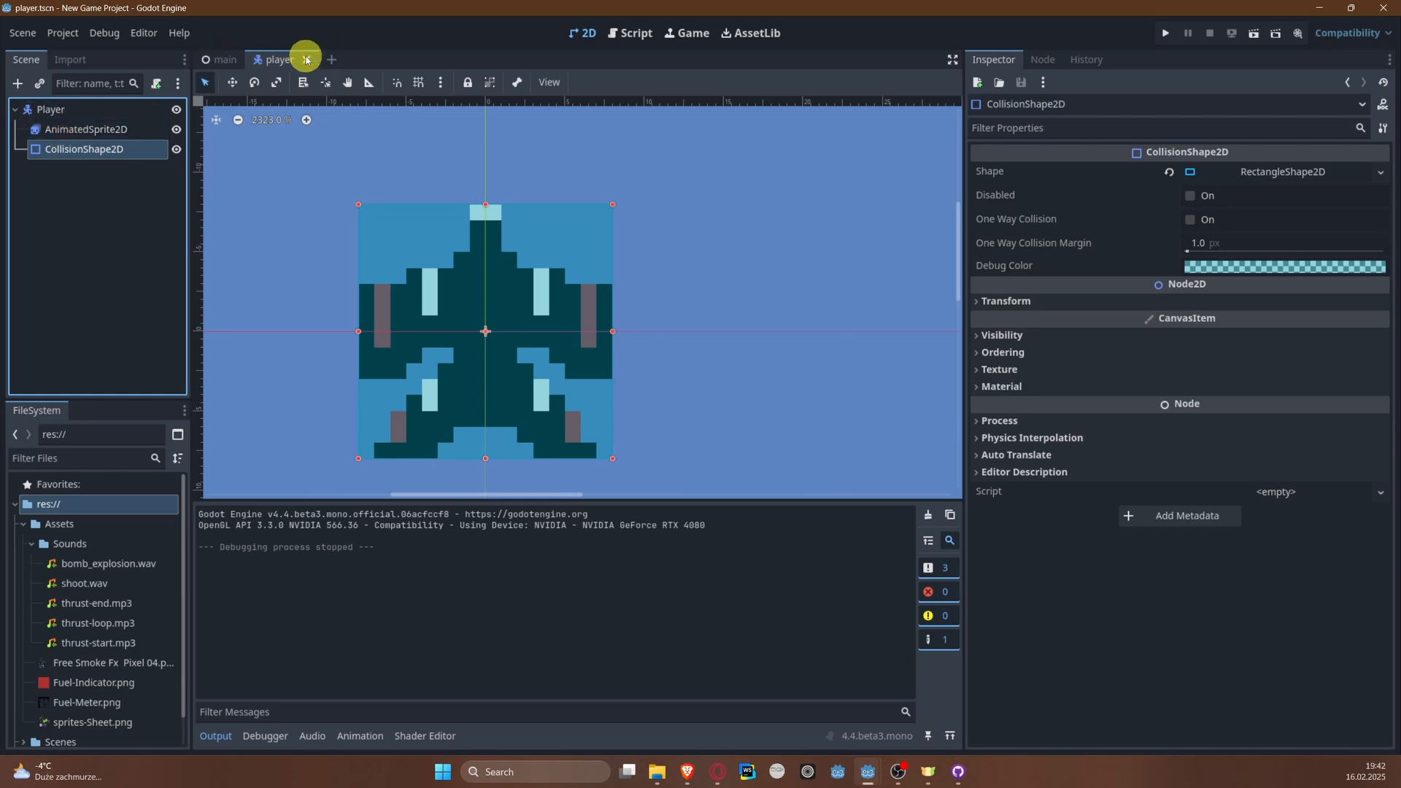
pyautogui.click(53, 111)
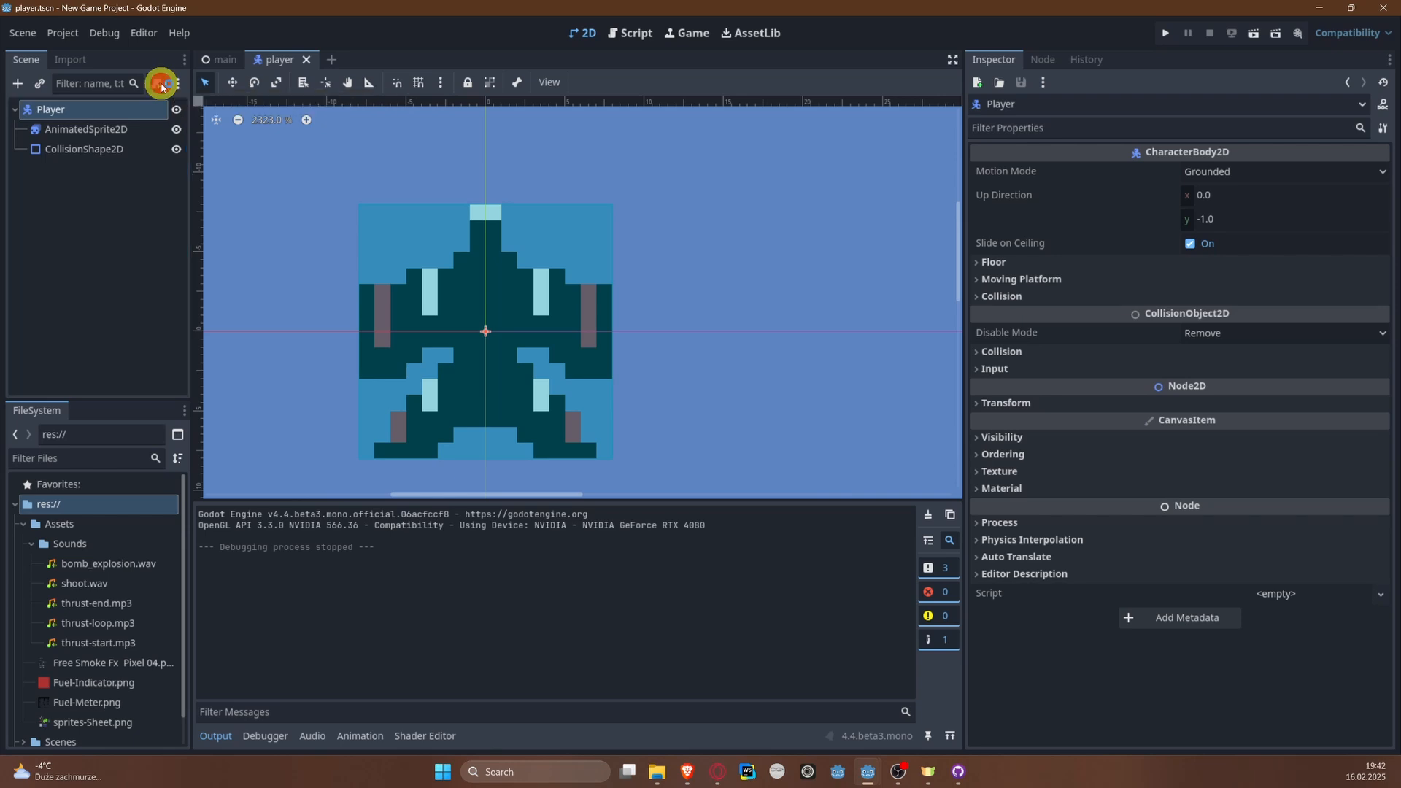
pyautogui.click(158, 84)
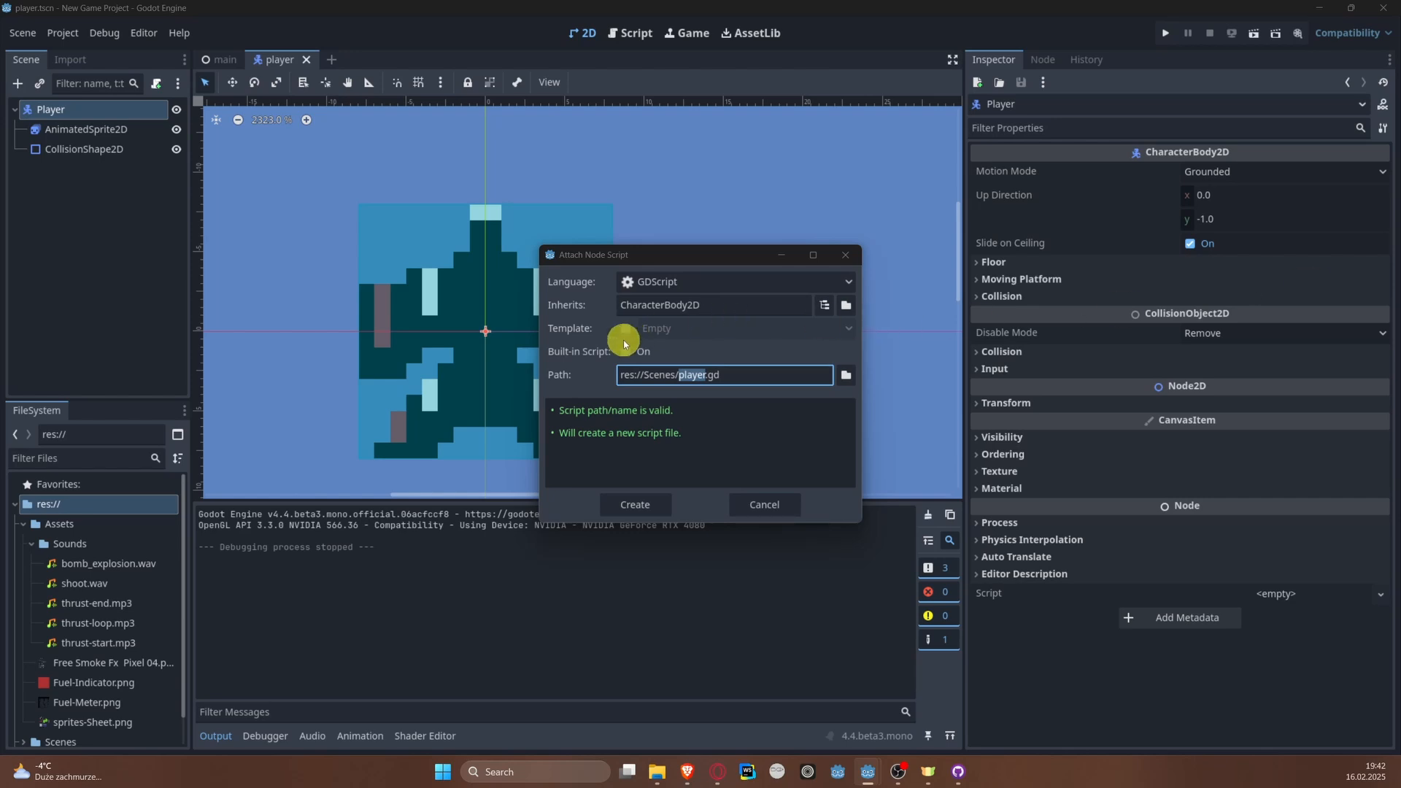
pyautogui.click(845, 374)
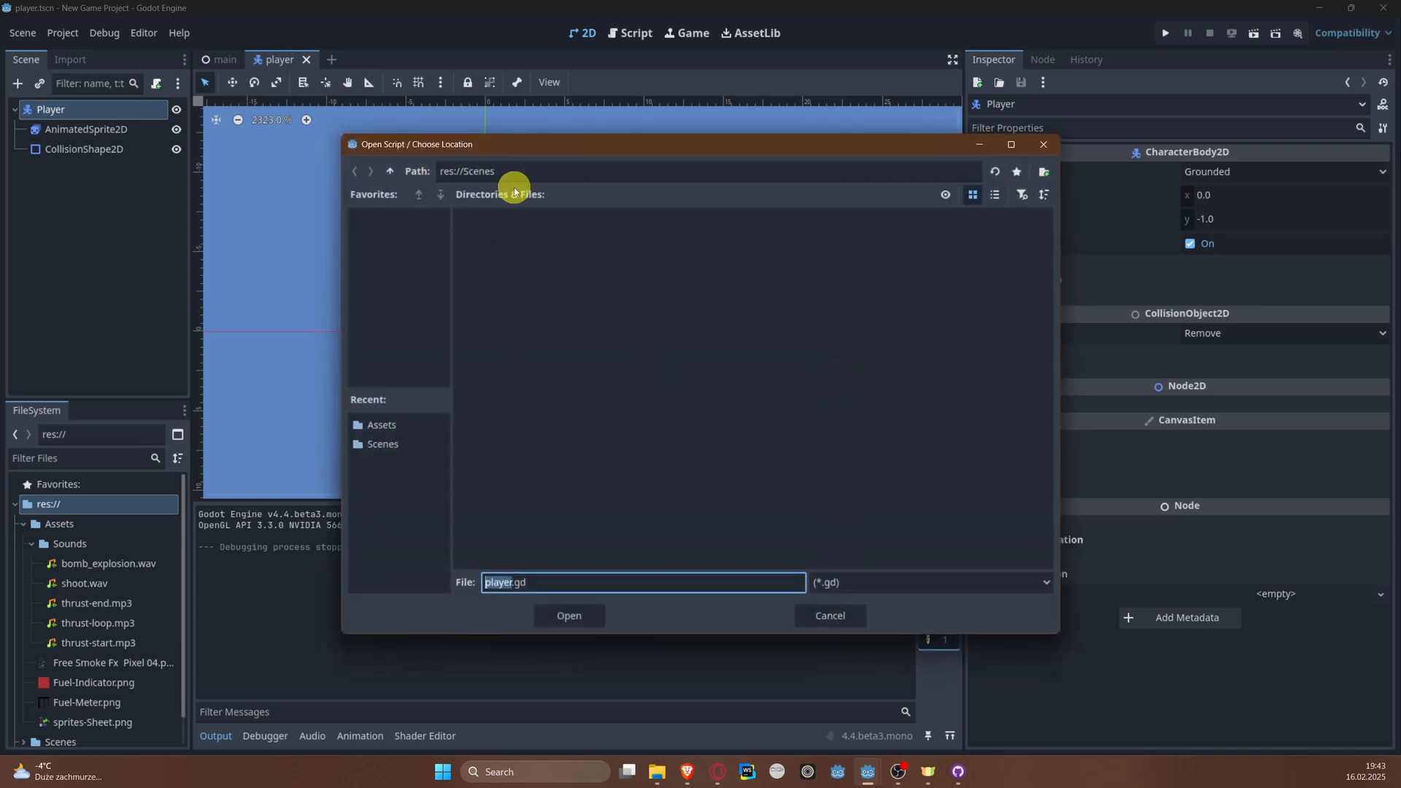
pyautogui.click(389, 171)
pyautogui.rightClick(670, 272)
pyautogui.click(693, 278)
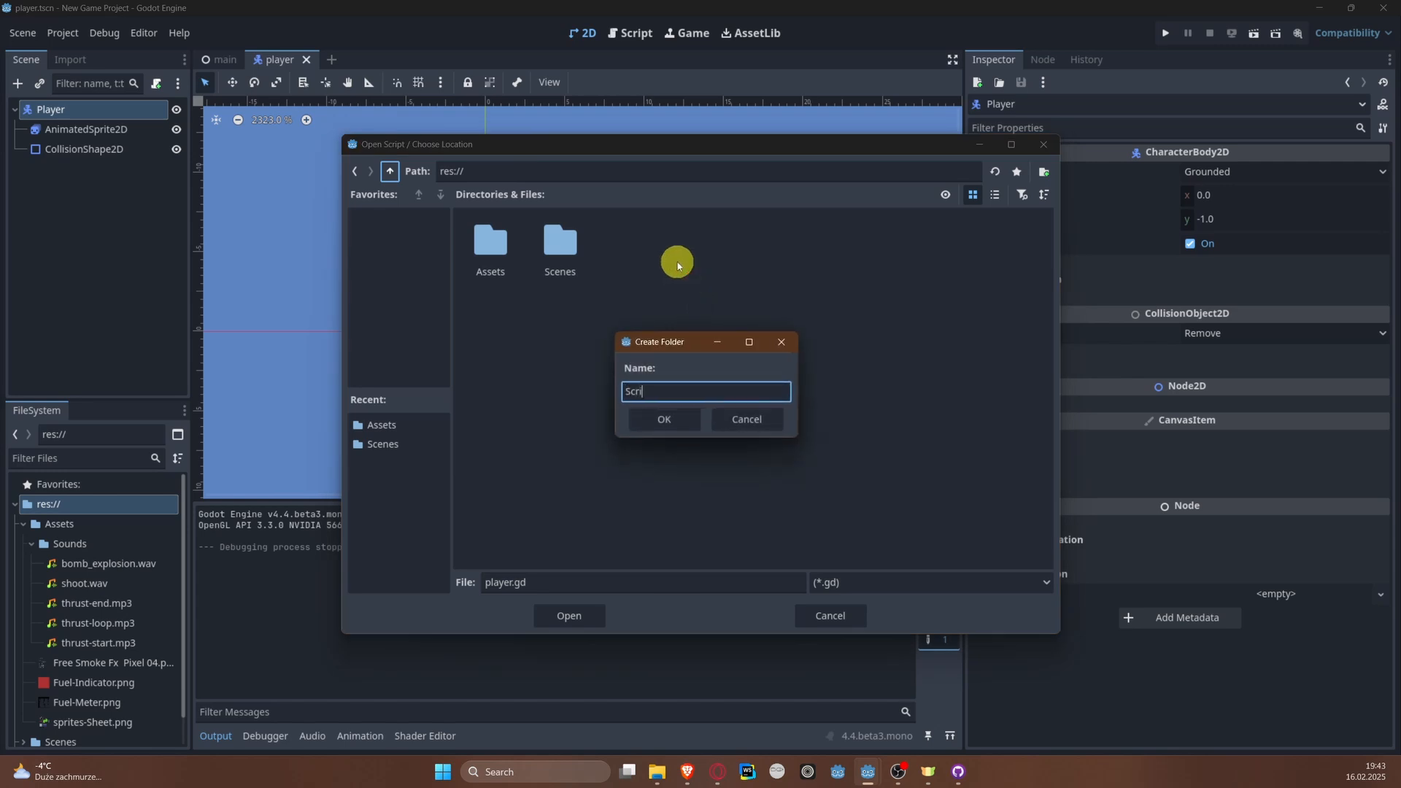
pyautogui.press('Return')
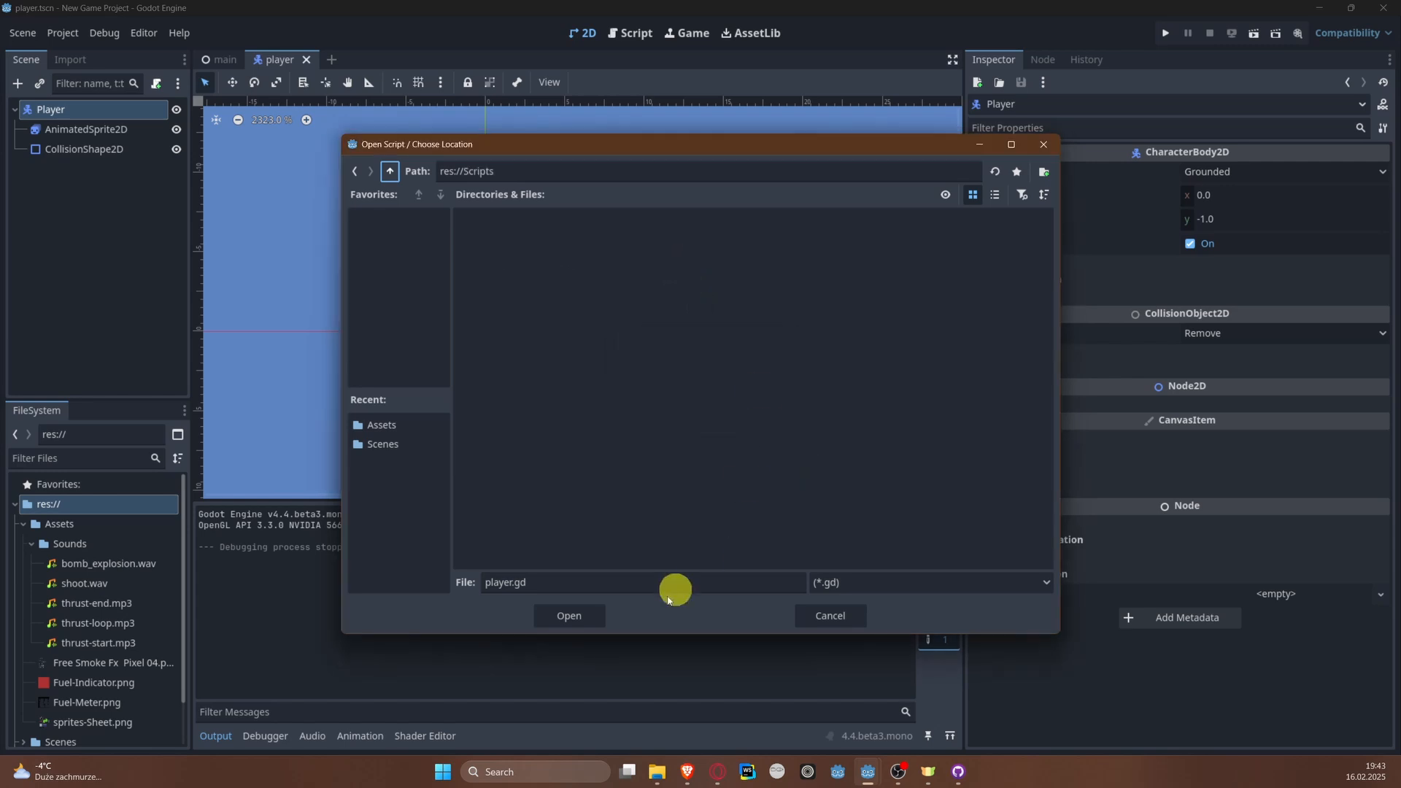
pyautogui.click(586, 615)
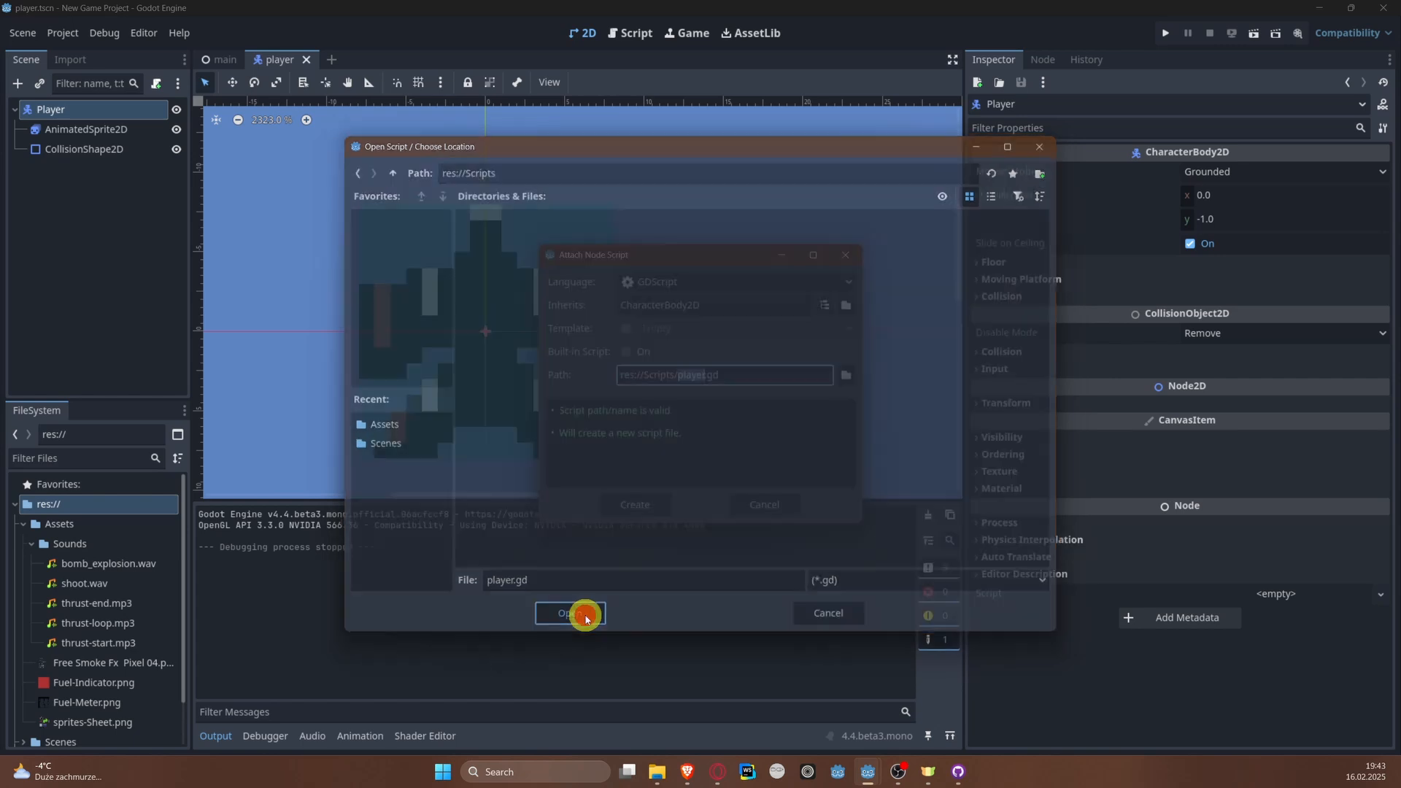
pyautogui.click(619, 510)
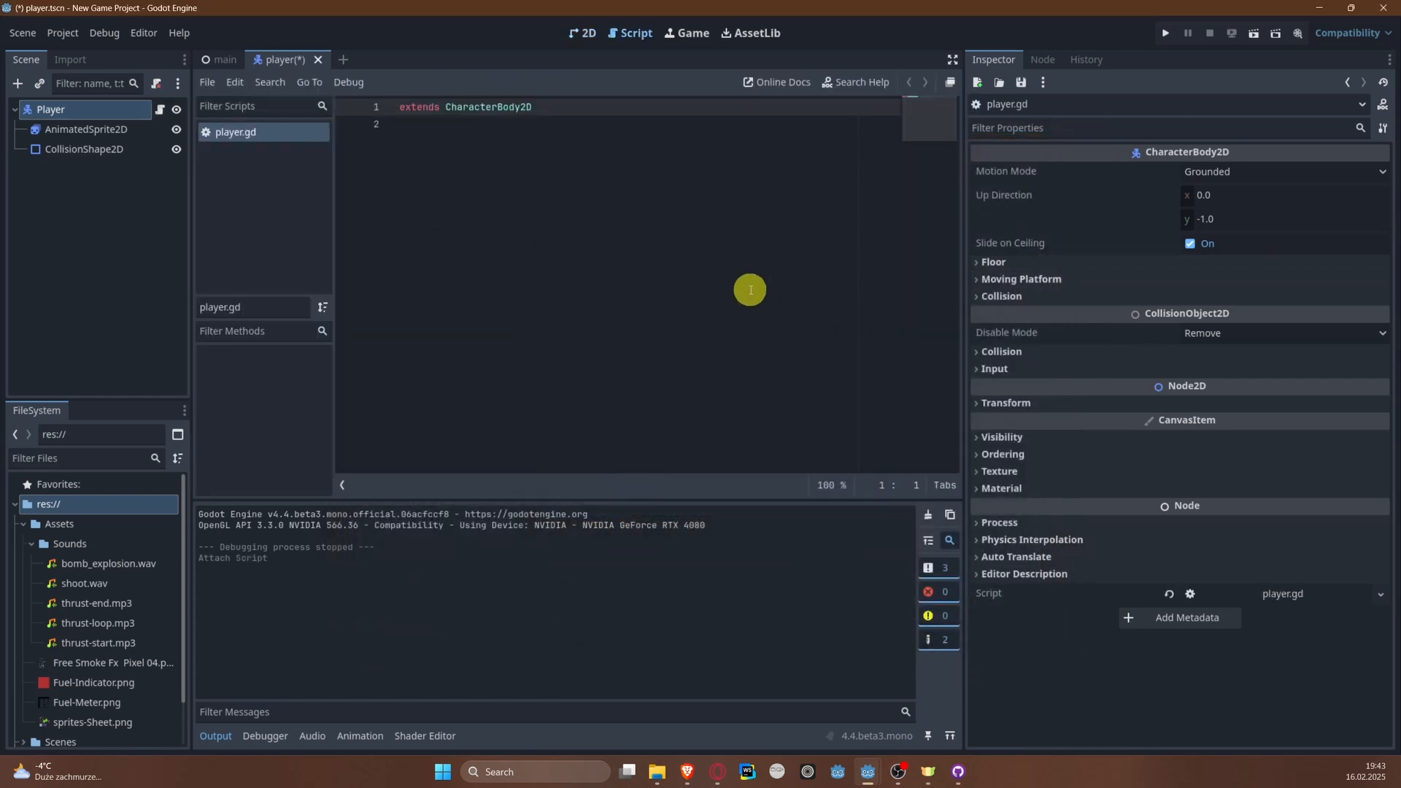
# Step: Declare class_name Player below the extends line in player.gd and save the script
pyautogui.click(593, 235)
pyautogui.hotkey('ctrl', 's')
pyautogui.press('Return')
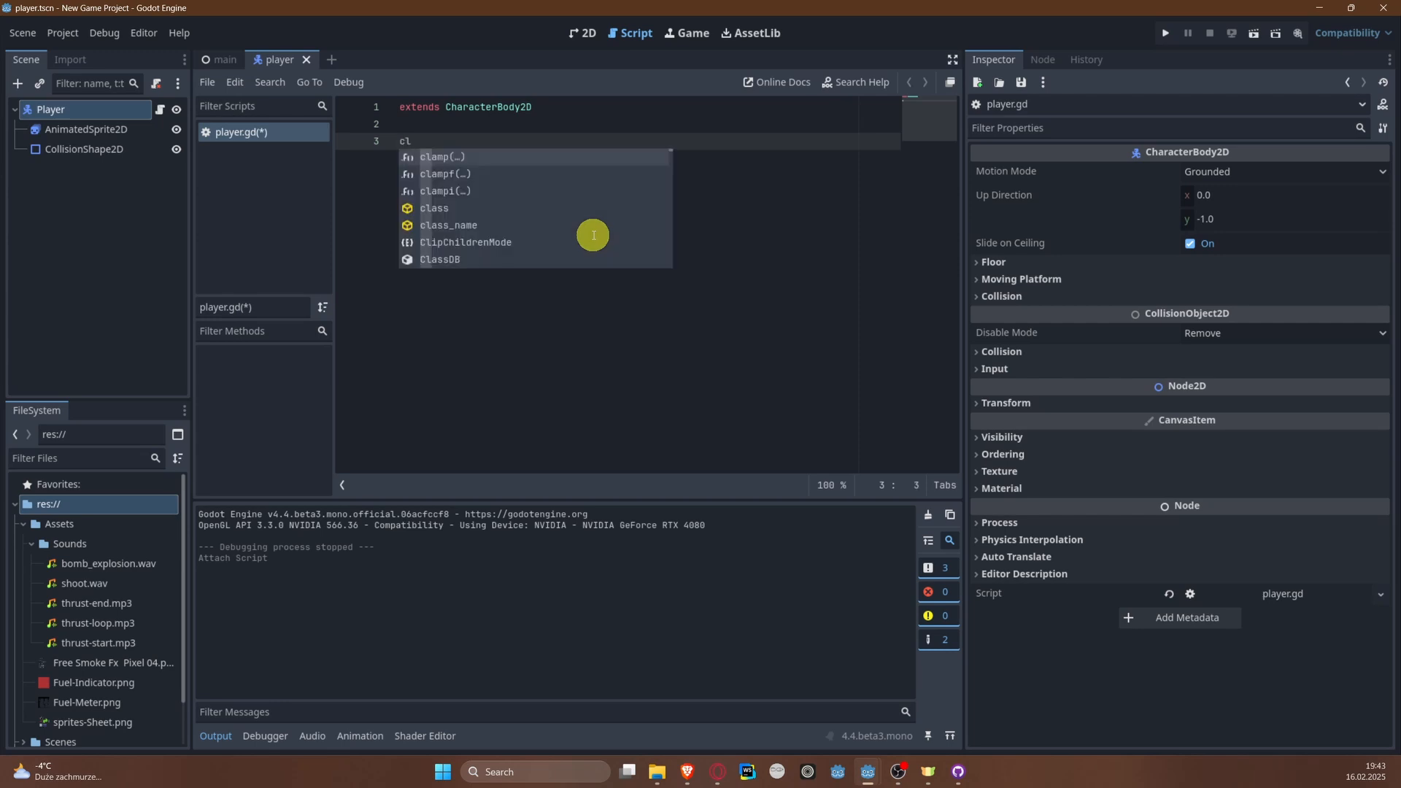
pyautogui.write('class_name Player')
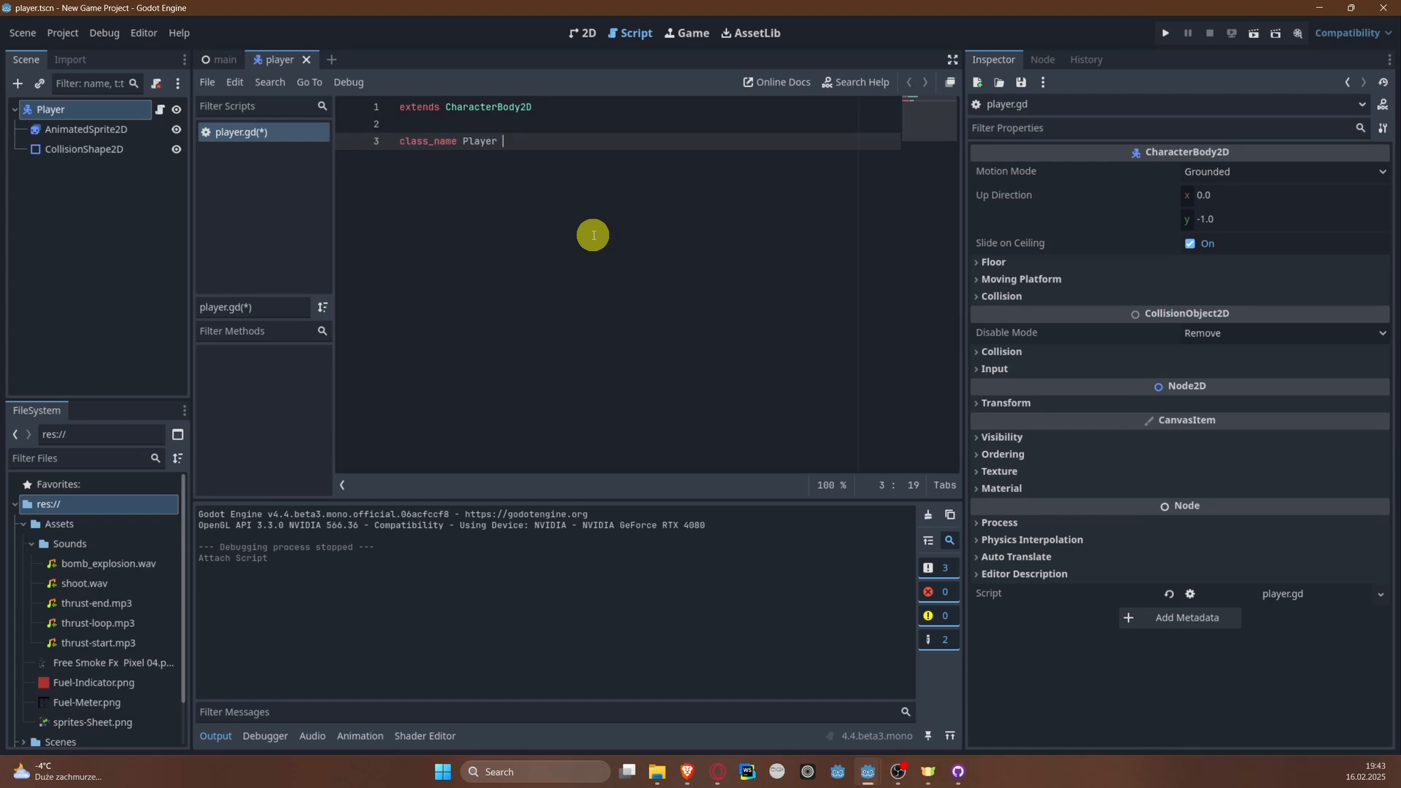
pyautogui.press('Return')
pyautogui.press('Return')
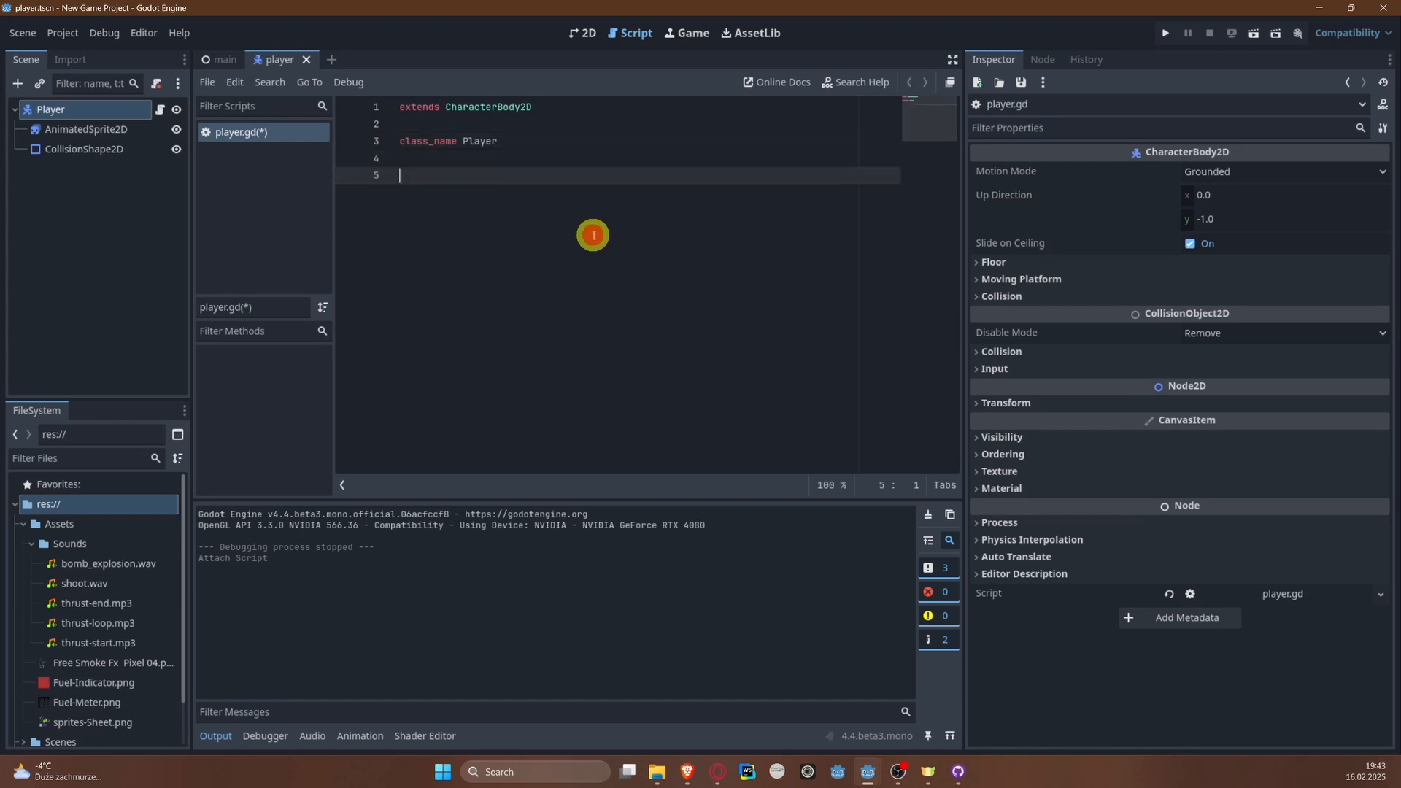
pyautogui.hotkey('ctrl', 's')
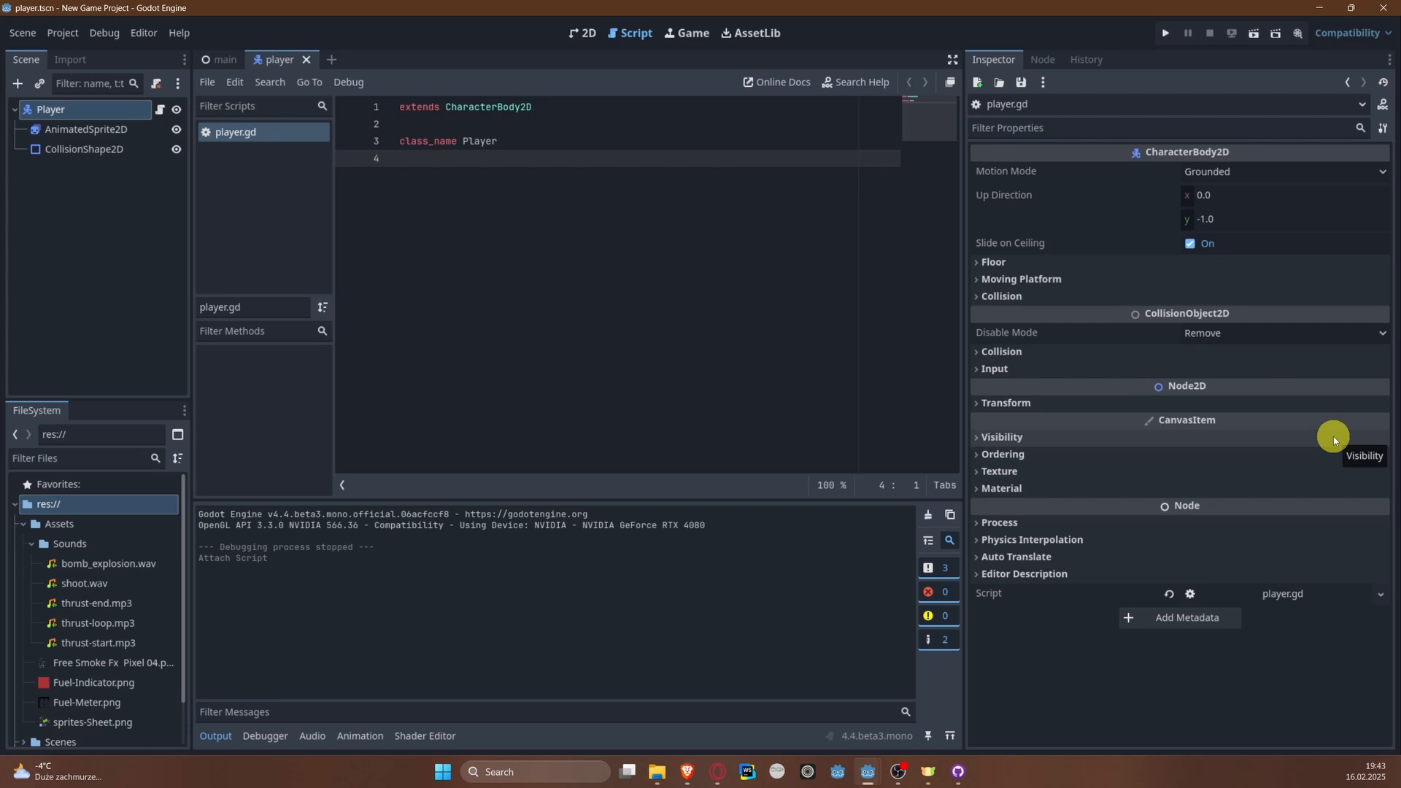
pyautogui.press('Return')
pyautogui.press('Return')
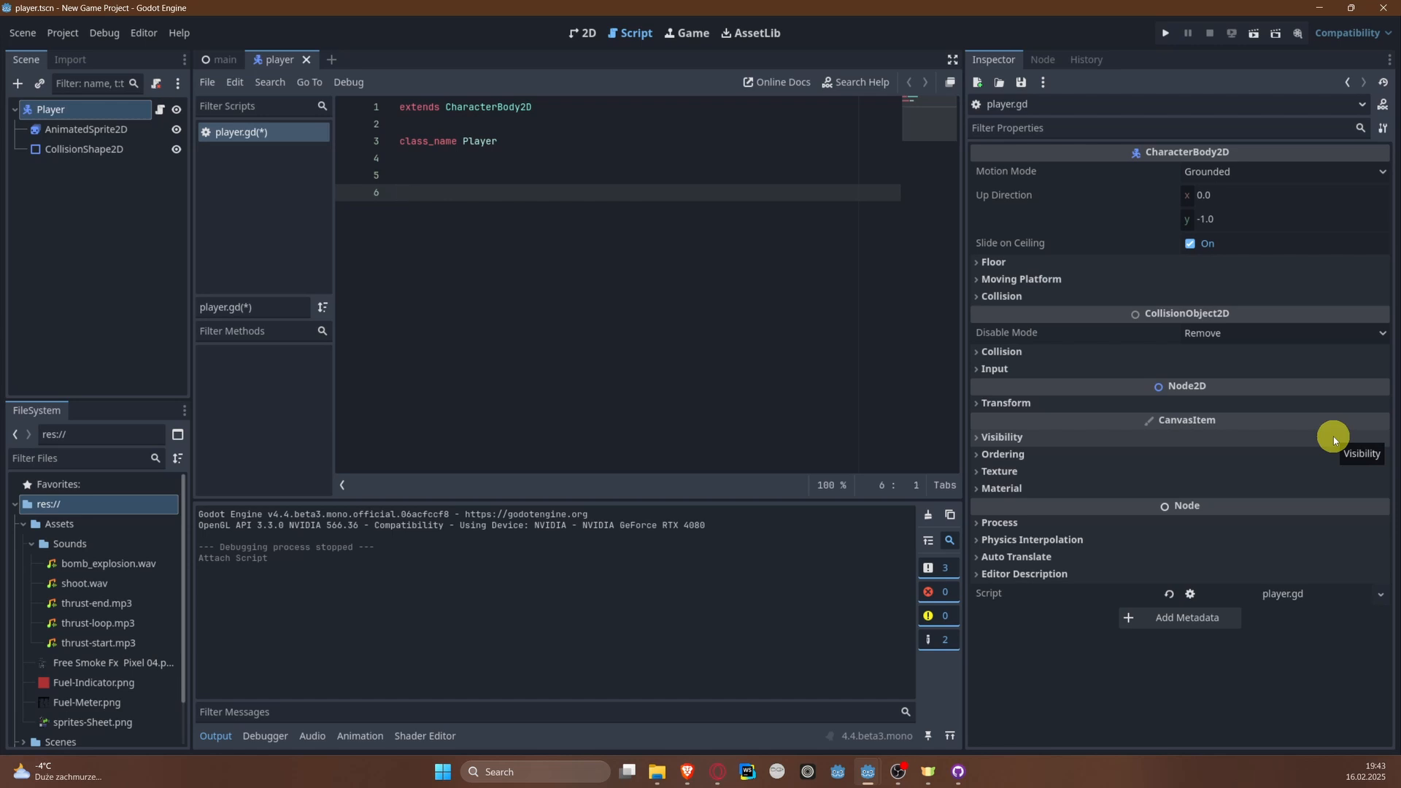
pyautogui.write('@export ')
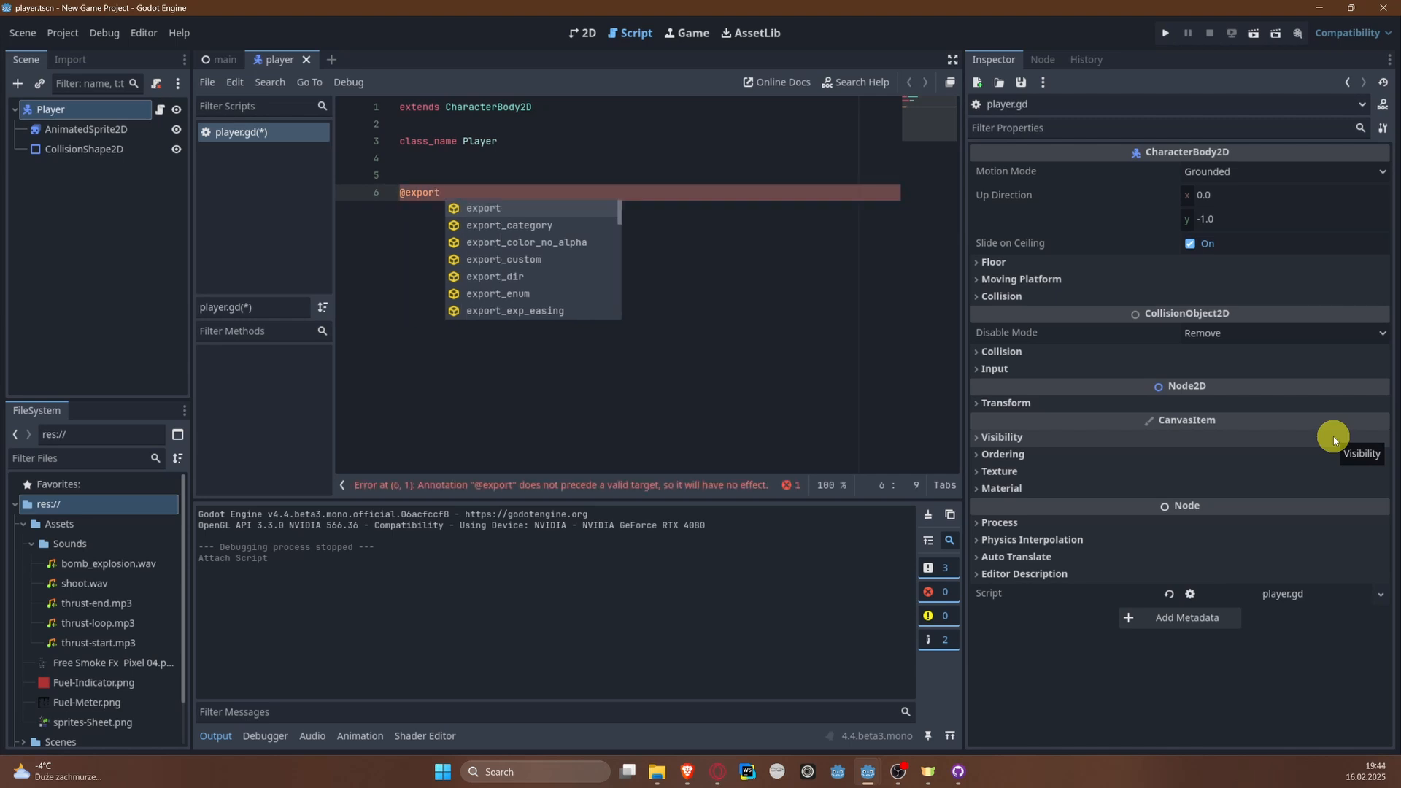
pyautogui.write('var')
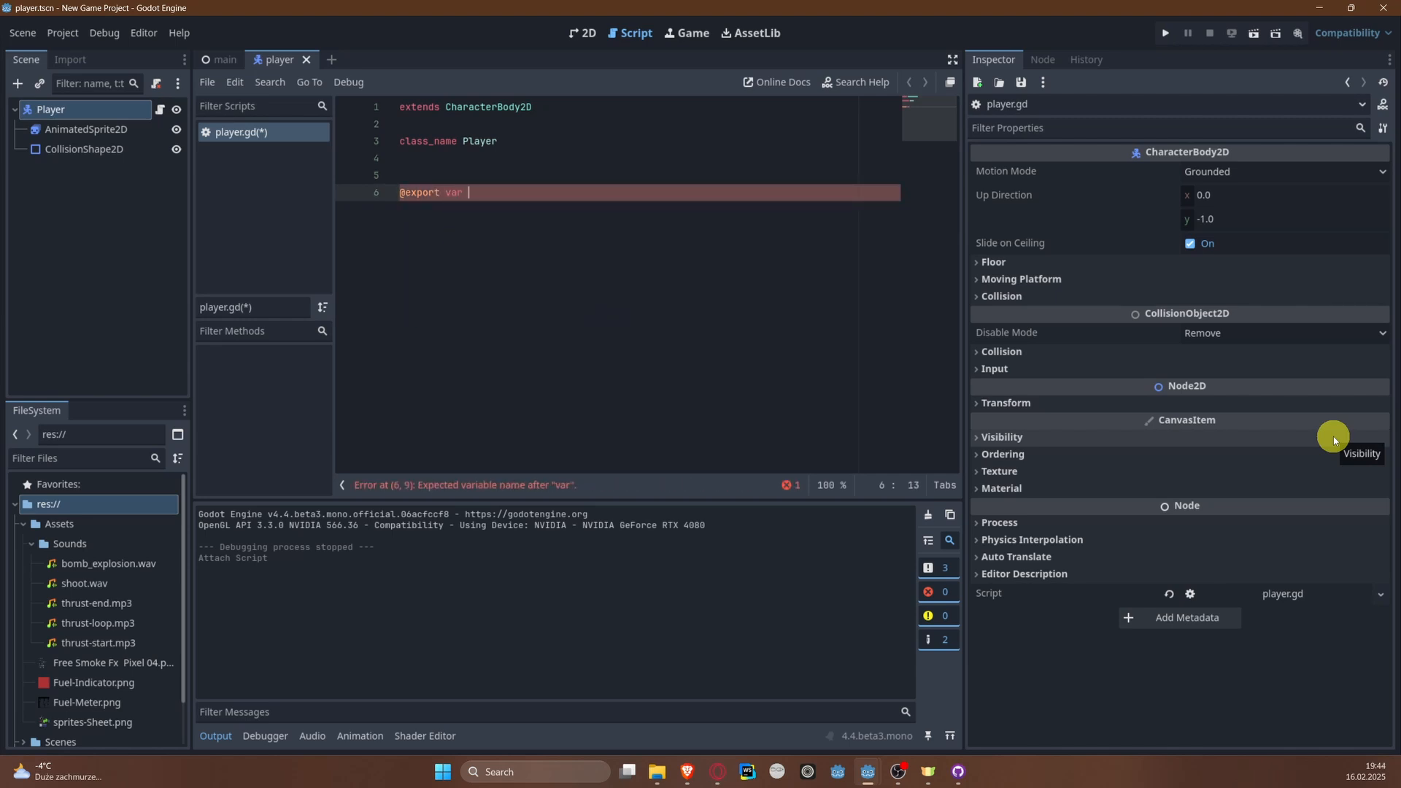
pyautogui.moveTo(438, 192); pyautogui.dragTo(374, 199)
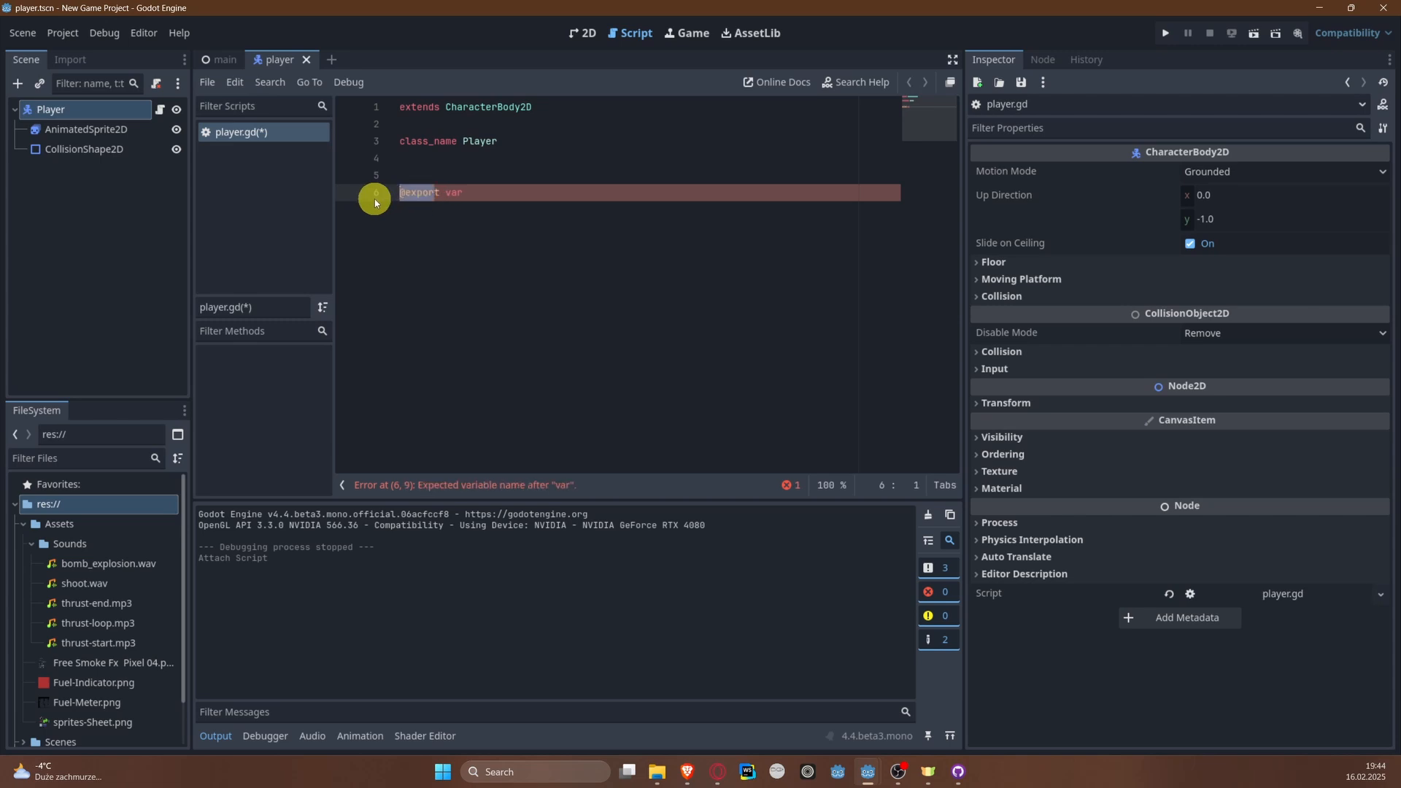
pyautogui.keyDown('ctrl'); pyautogui.scroll(4, 375, 199); pyautogui.keyUp('ctrl')
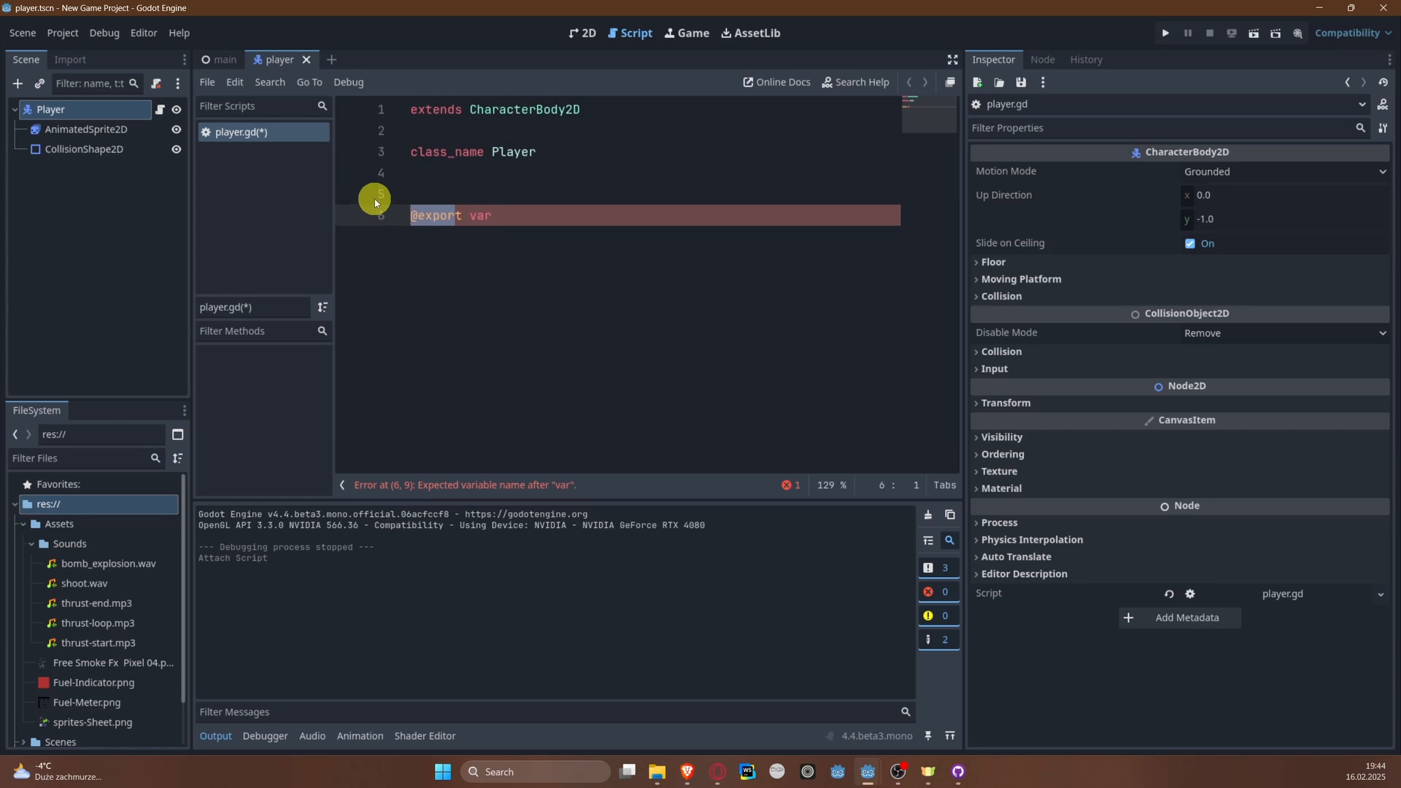
pyautogui.click(556, 214)
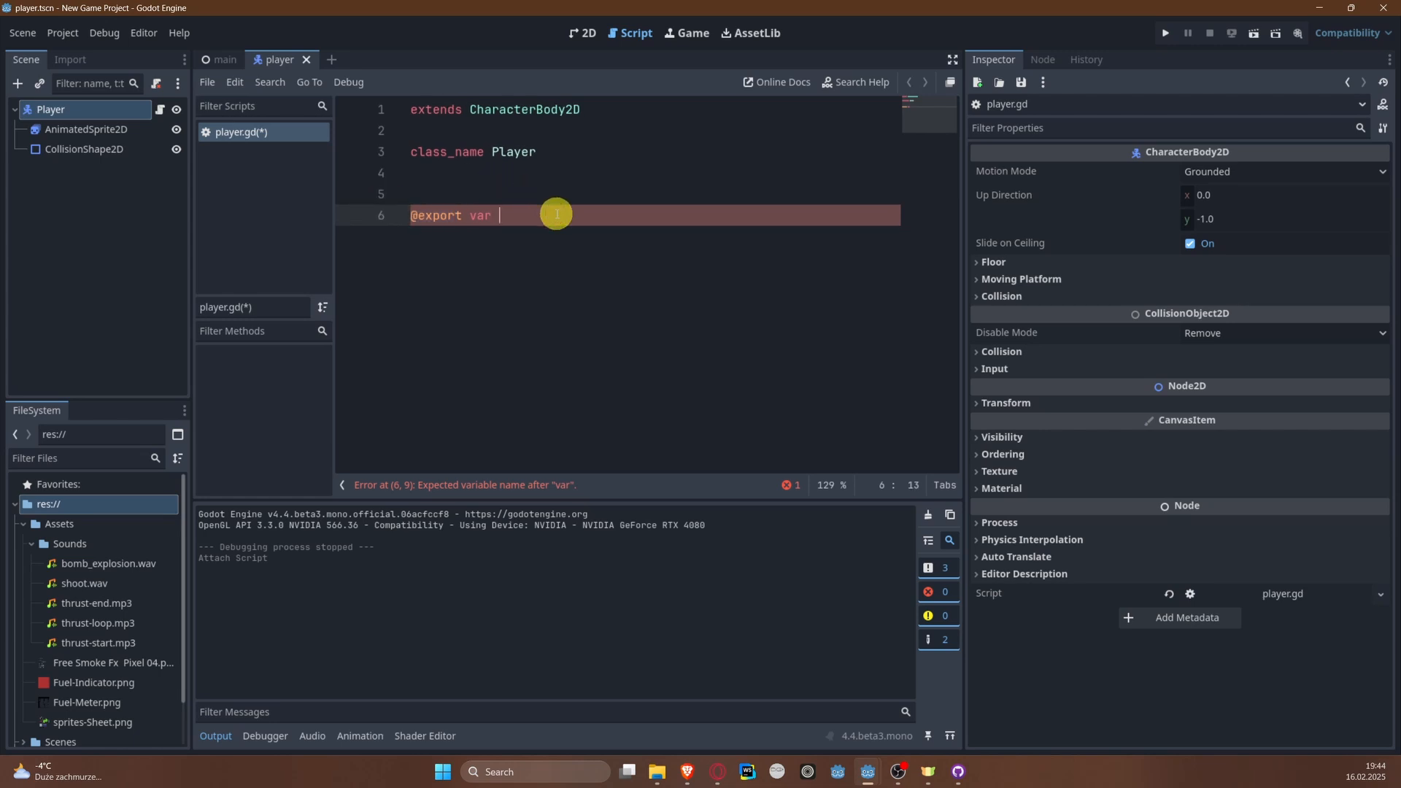
pyautogui.write('accel')
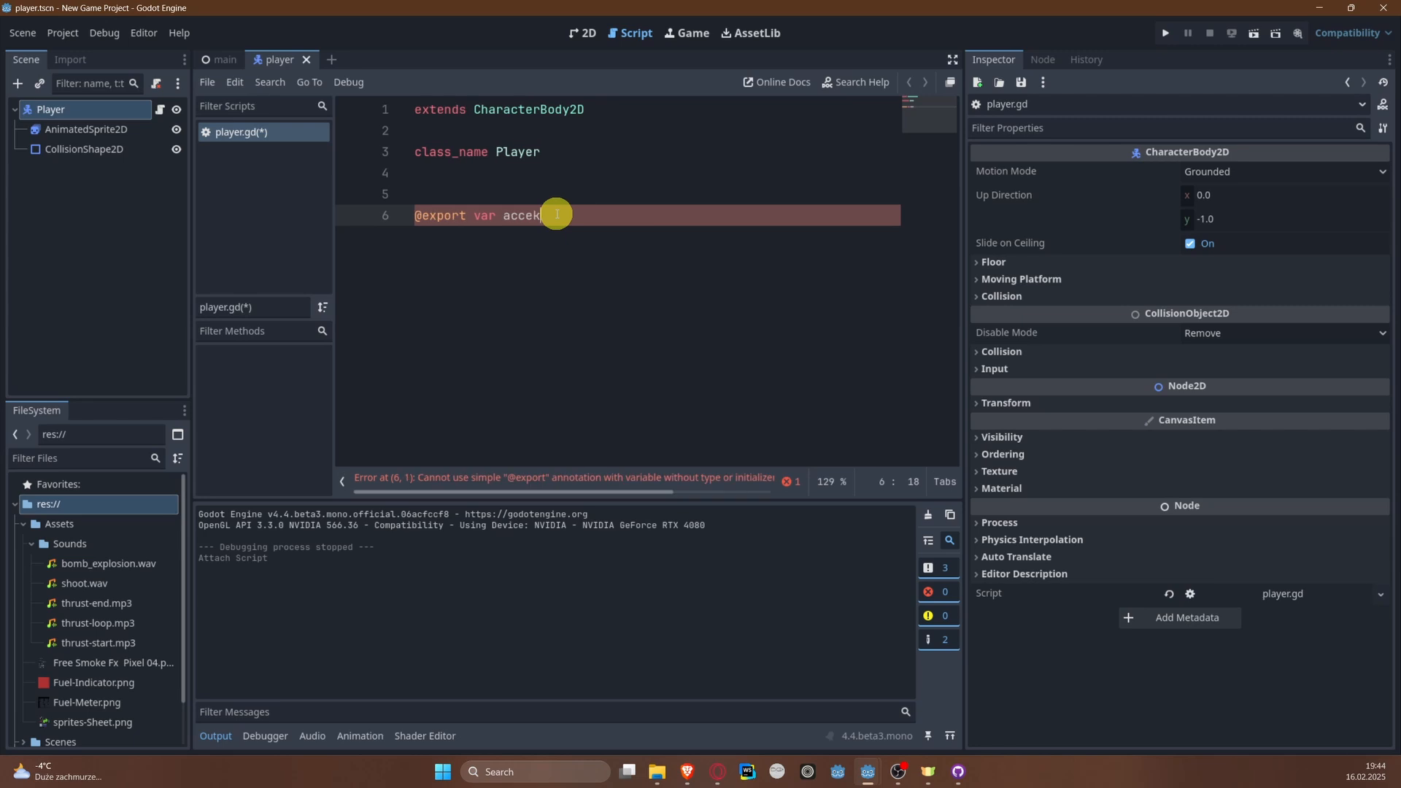
pyautogui.write('eratui')
pyautogui.write('ion')
pyautogui.write('oat =- 500')
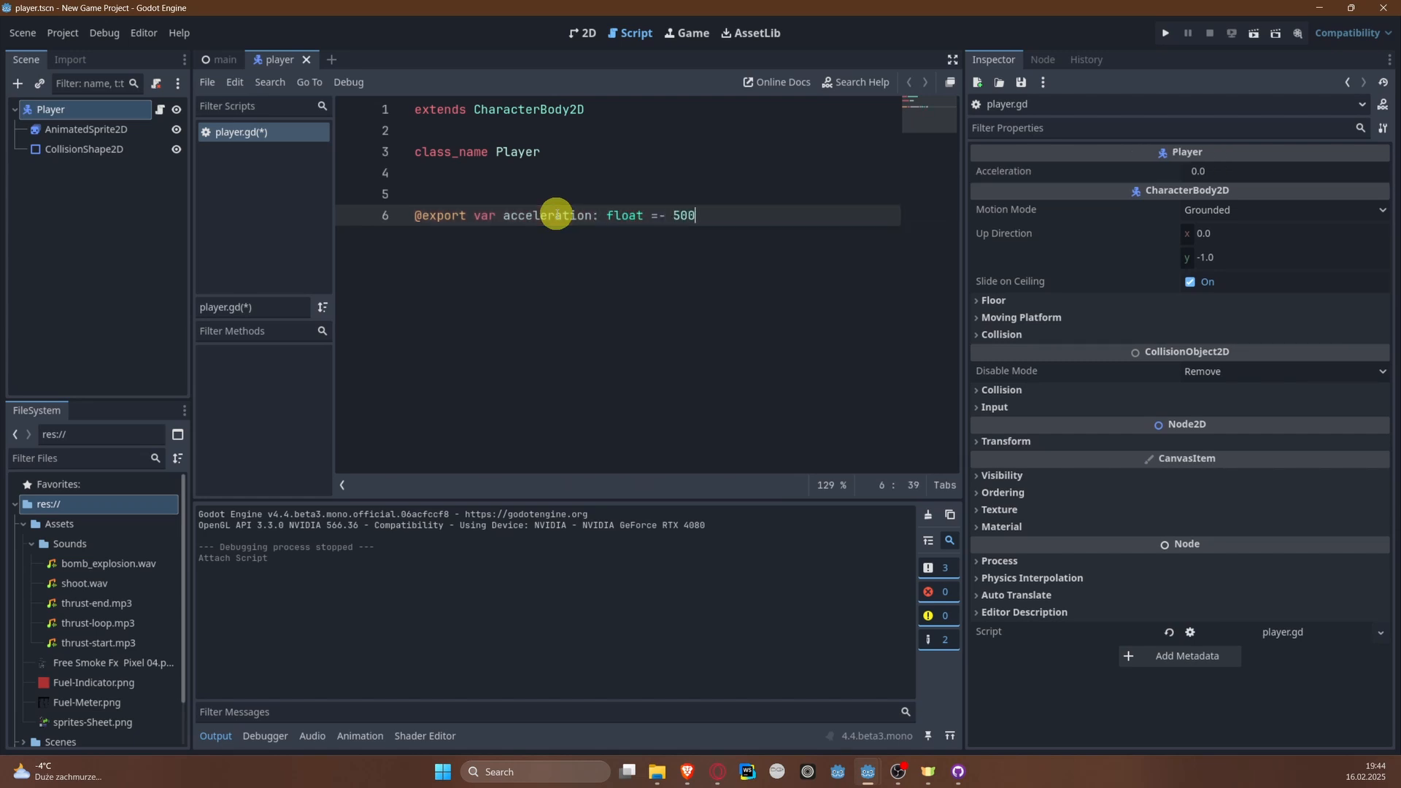
# Step: Add an exported float variable deceleration with a default of 400 below the acceleration line
pyautogui.press('Return')
pyautogui.write('@export var ')
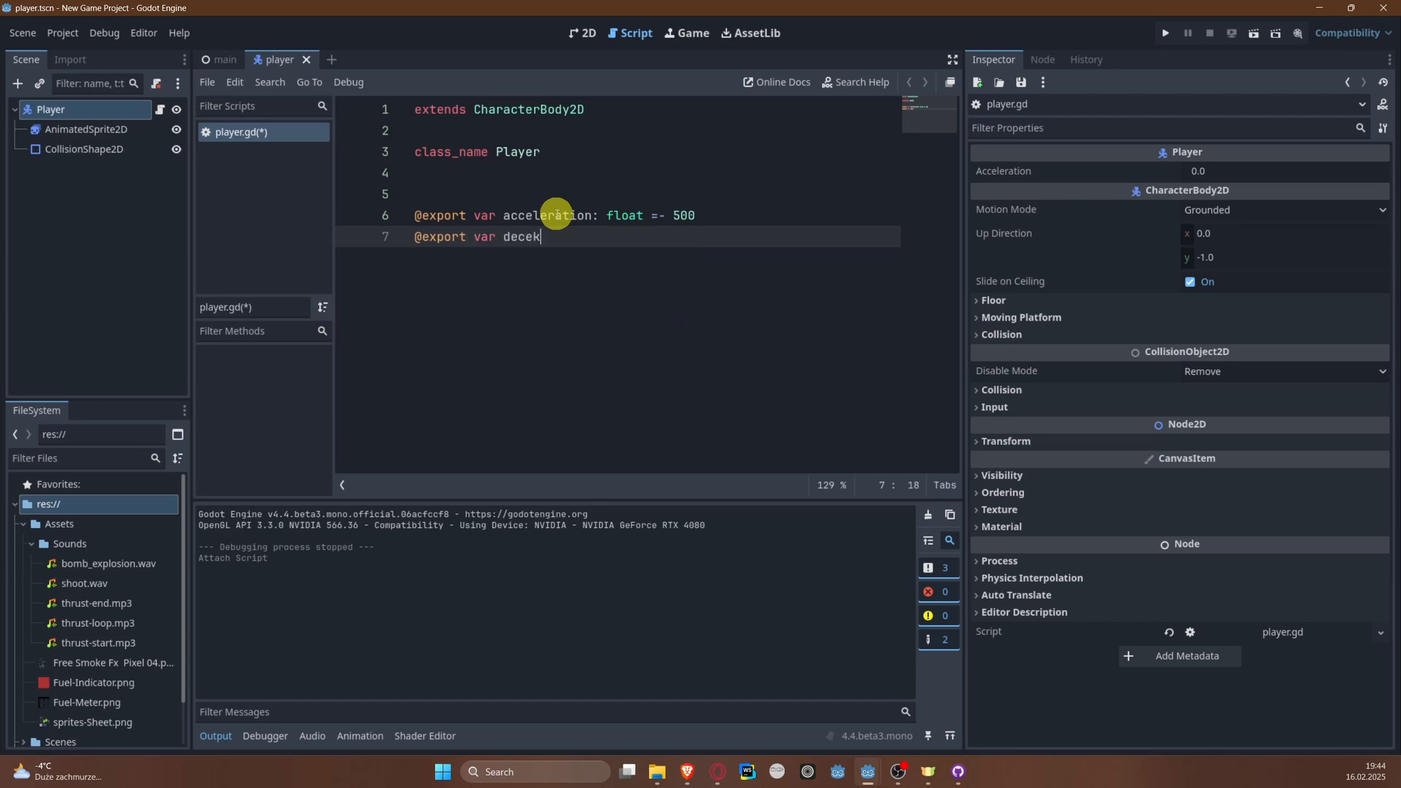
pyautogui.write('deceleration: float = 400')
# Step: Add an exported float variable max_speed with a default of 200 below the deceleration line
pyautogui.press('Return')
pyautogui.write('@')
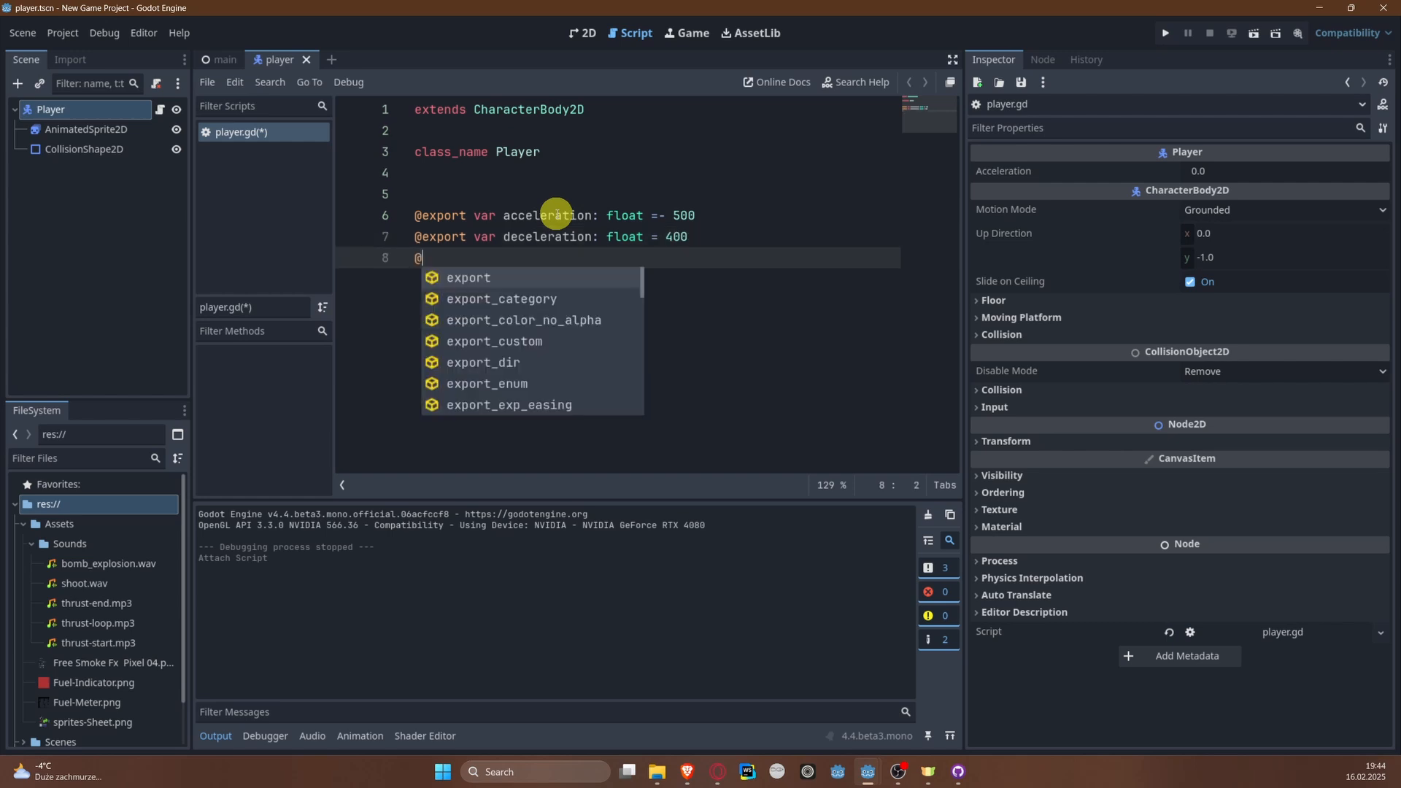
pyautogui.write('export vart')
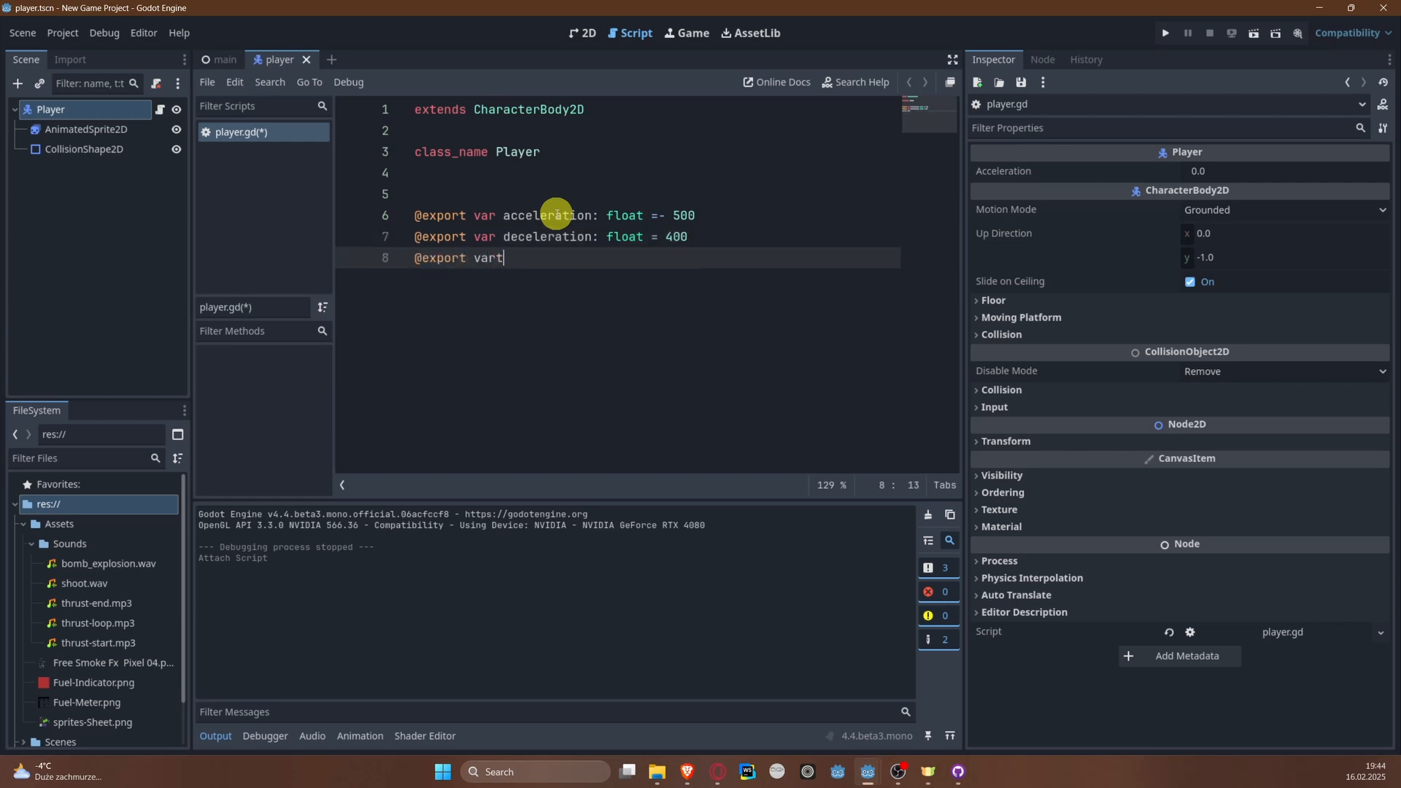
pyautogui.write('max_speed: float = 200')
# Step: Add an exported float variable min_speed with a default of 50 and save the script
pyautogui.press('Return')
pyautogui.write('@')
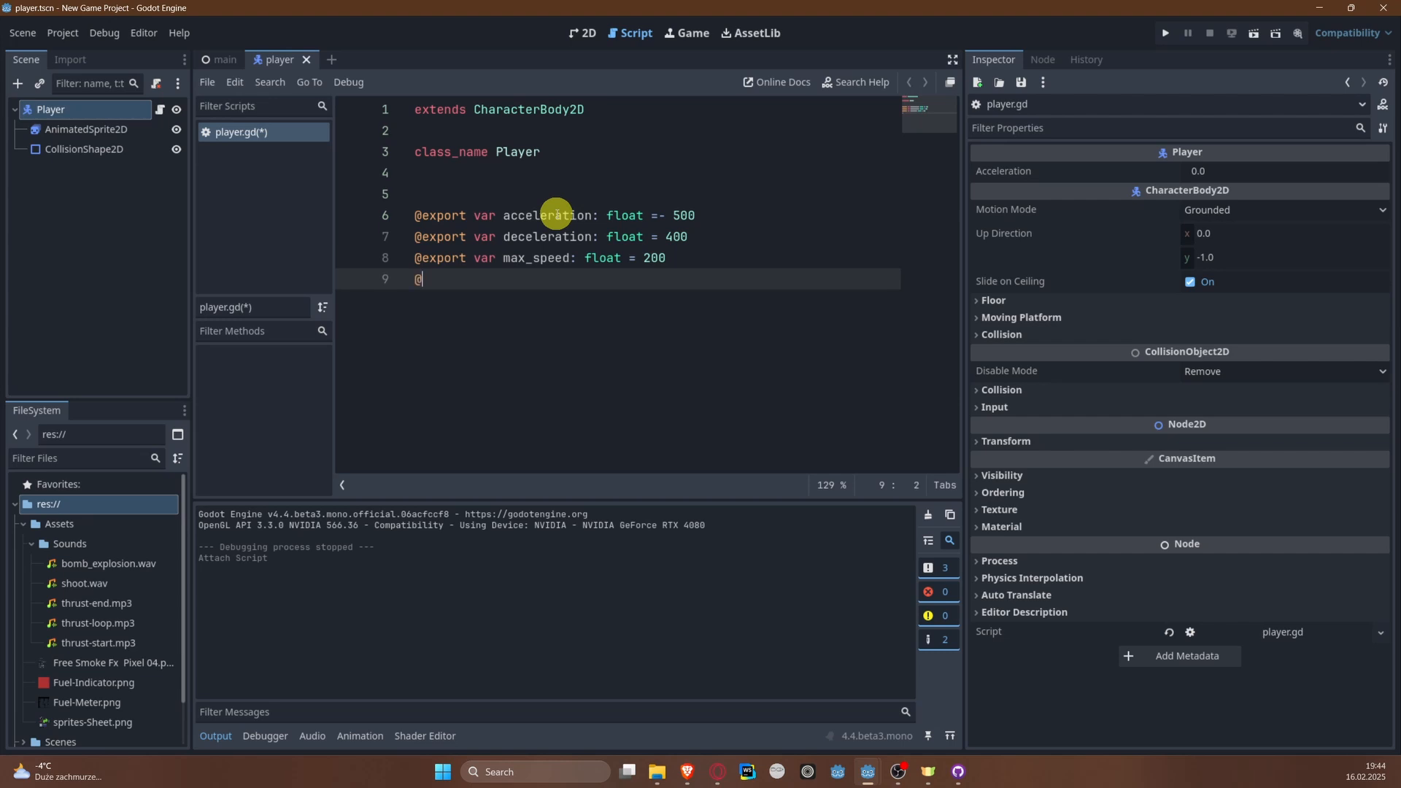
pyautogui.write('export var min_speed: float ')
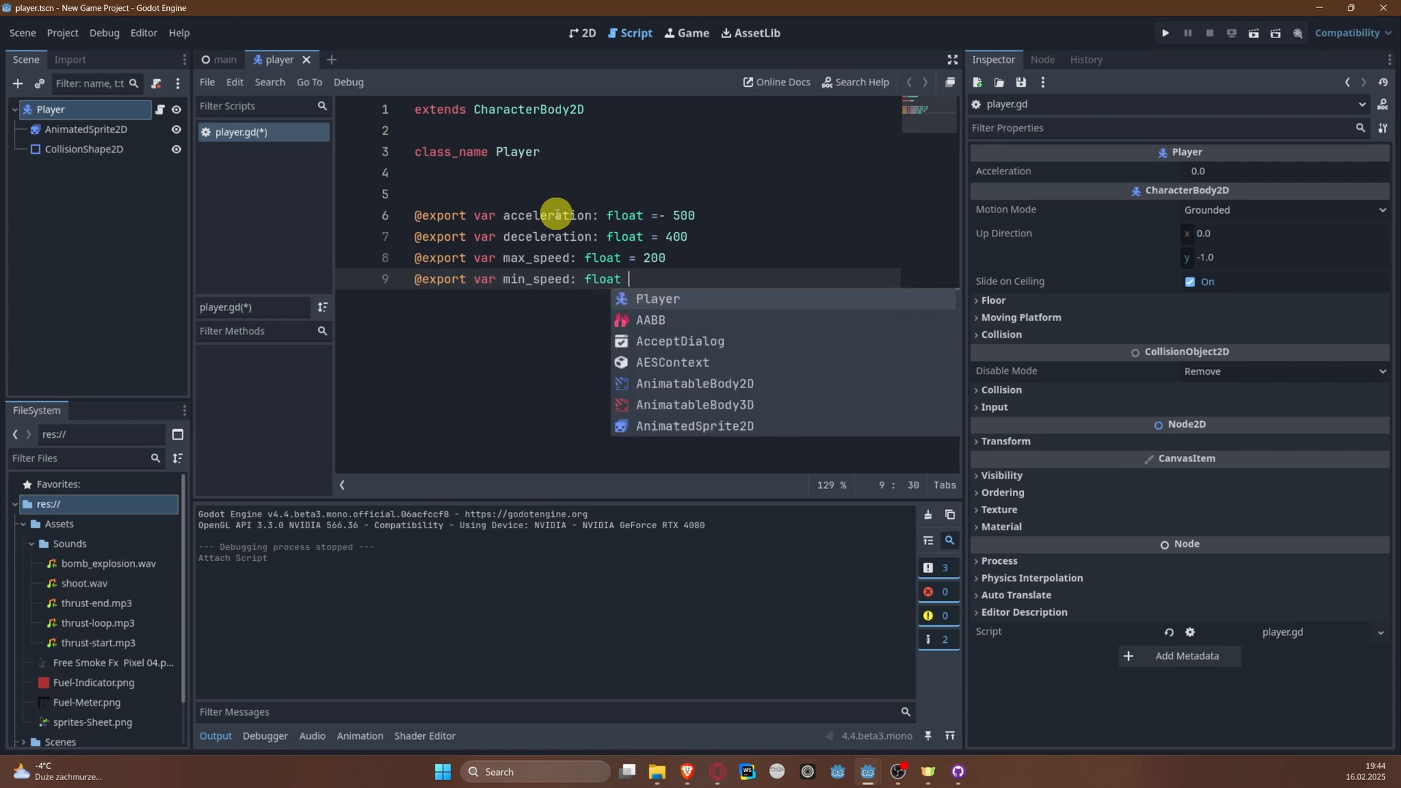
pyautogui.write('= 50')
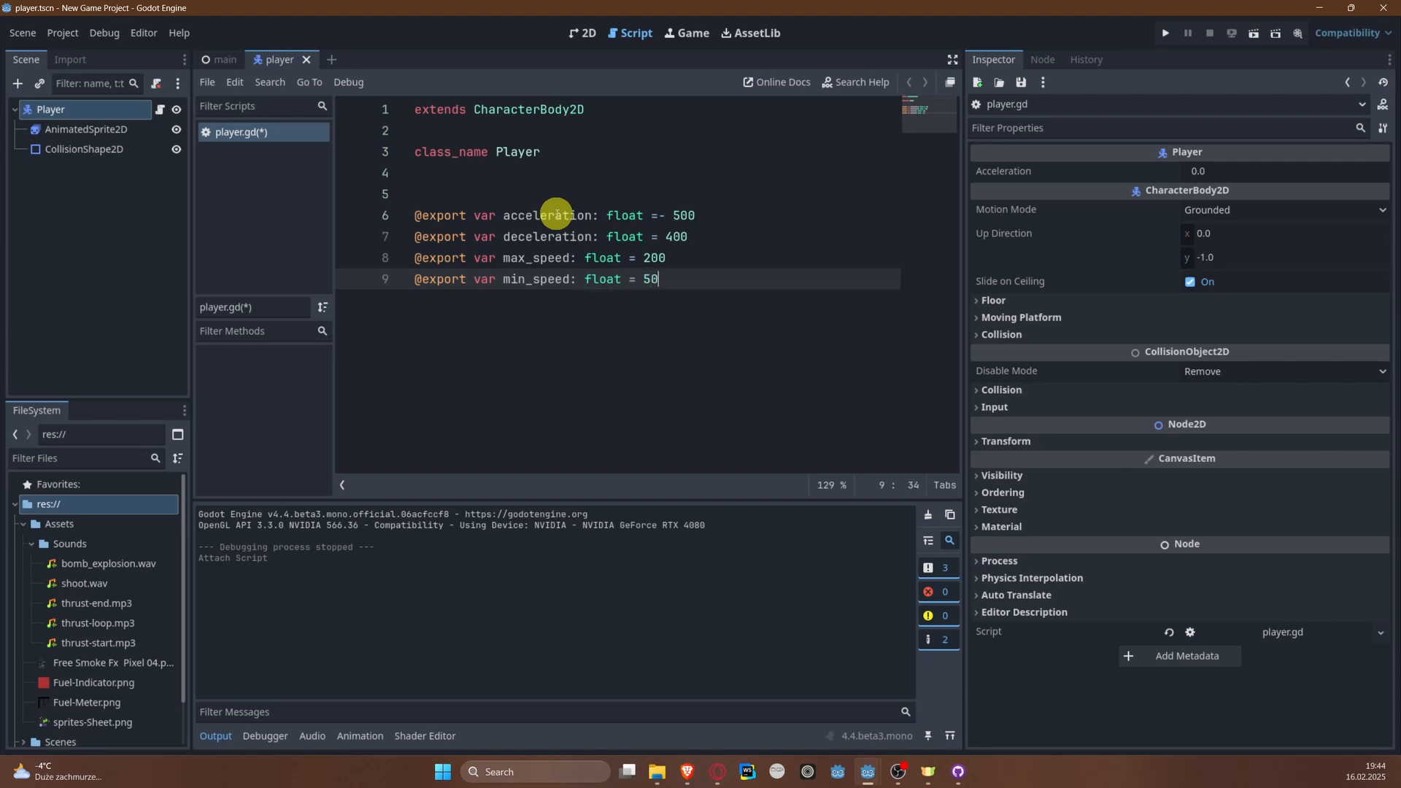
pyautogui.hotkey('ctrl', 's')
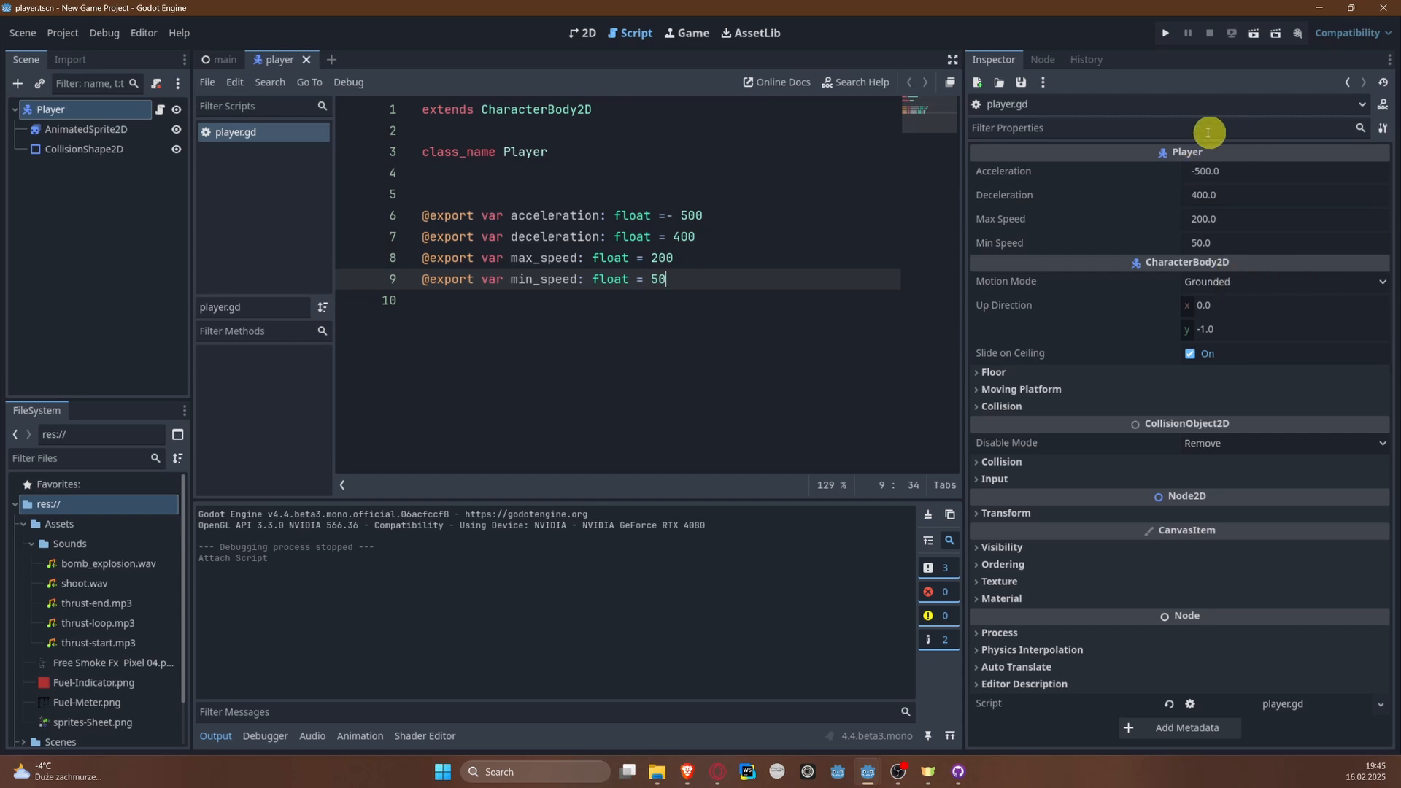
# Step: Examine the Player's exported properties from both the main scene and the player scene, and compare them with the script
pyautogui.click(232, 59)
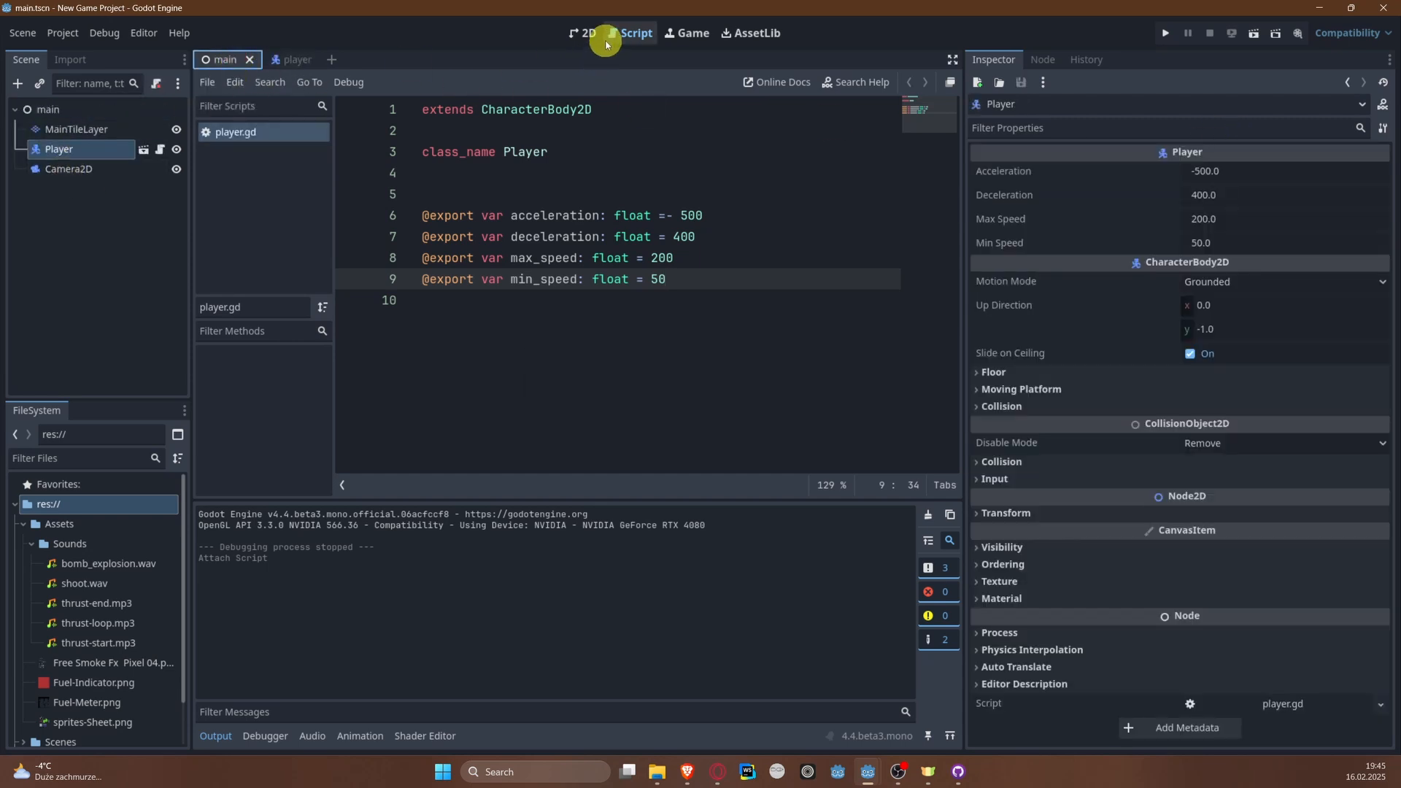
pyautogui.click(584, 33)
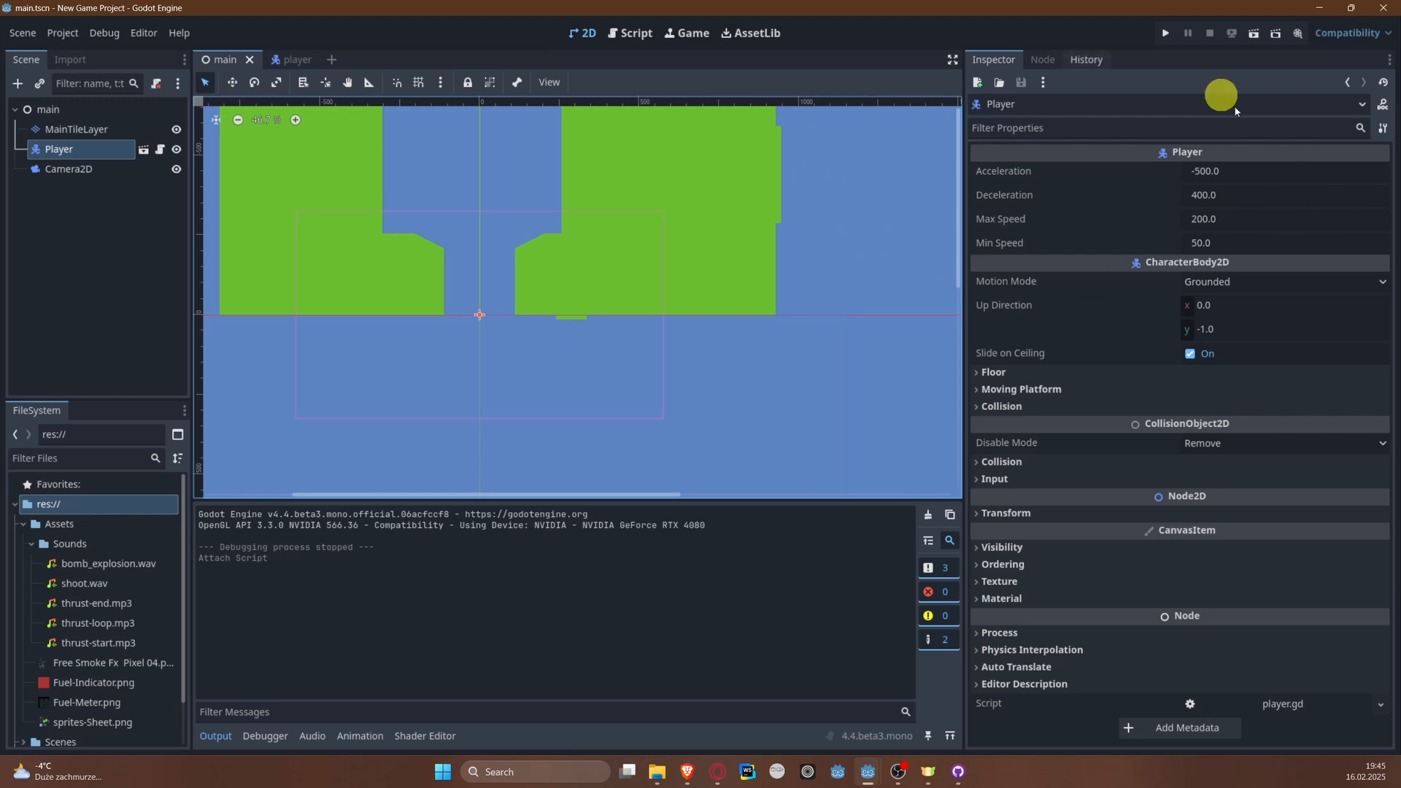
pyautogui.click(281, 59)
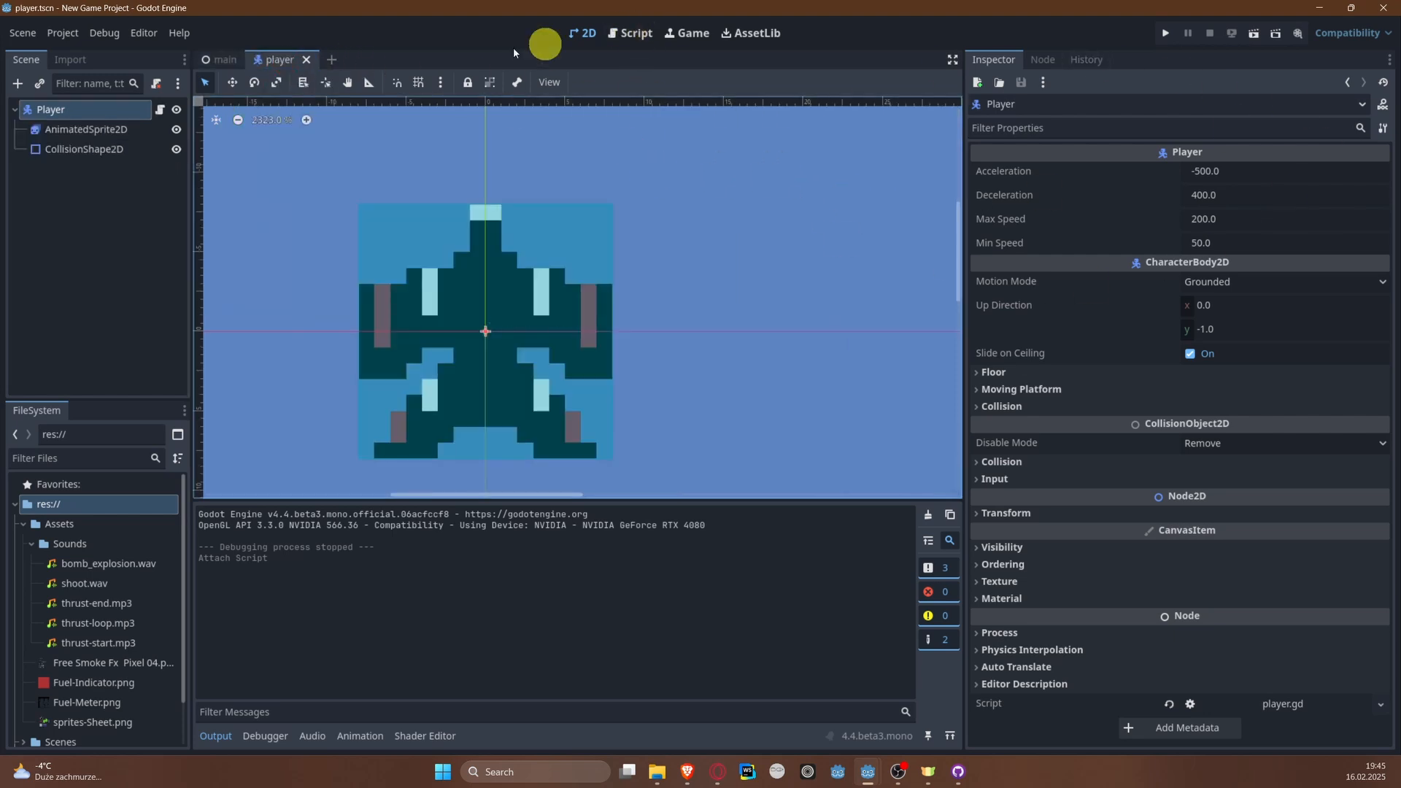
pyautogui.click(232, 59)
pyautogui.click(298, 58)
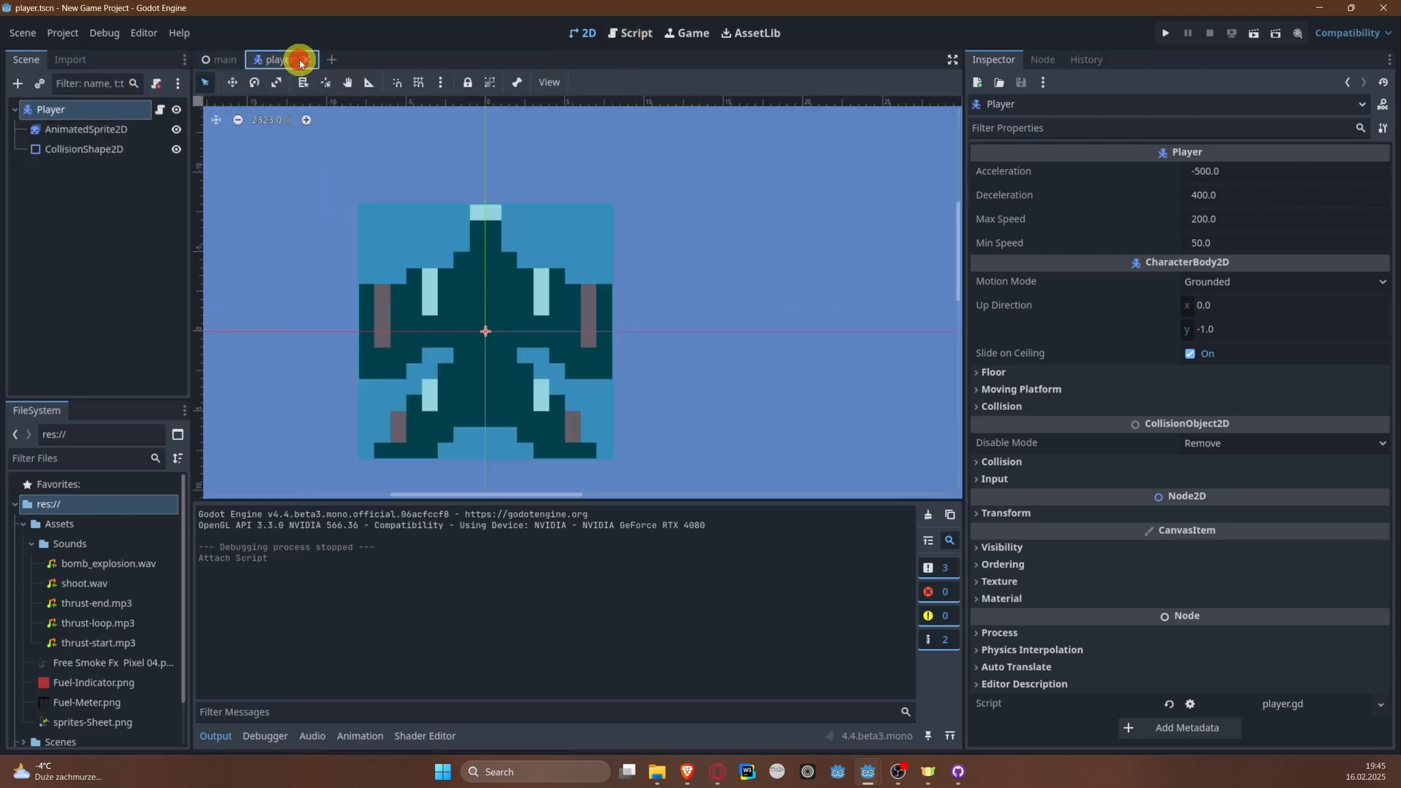
pyautogui.click(160, 110)
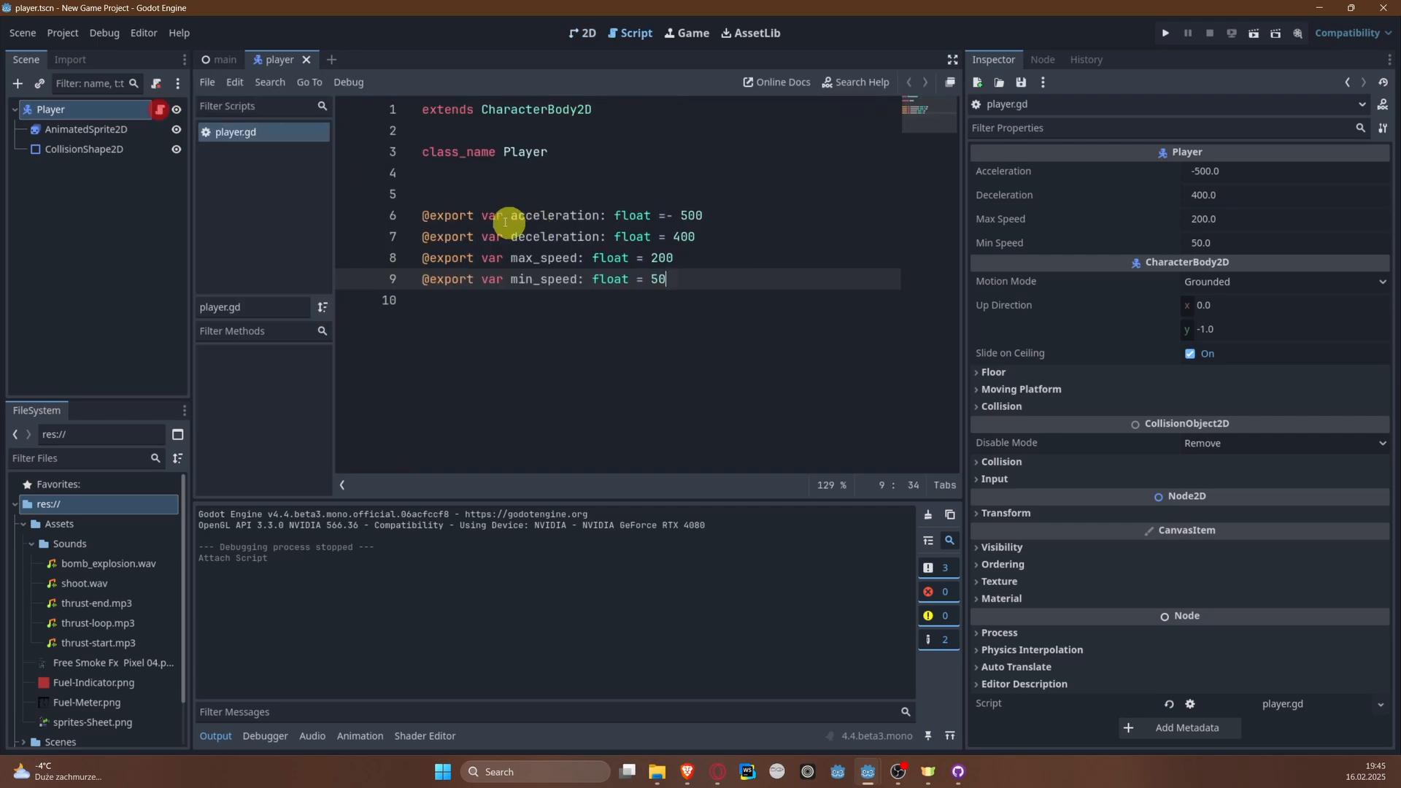
pyautogui.click(506, 196)
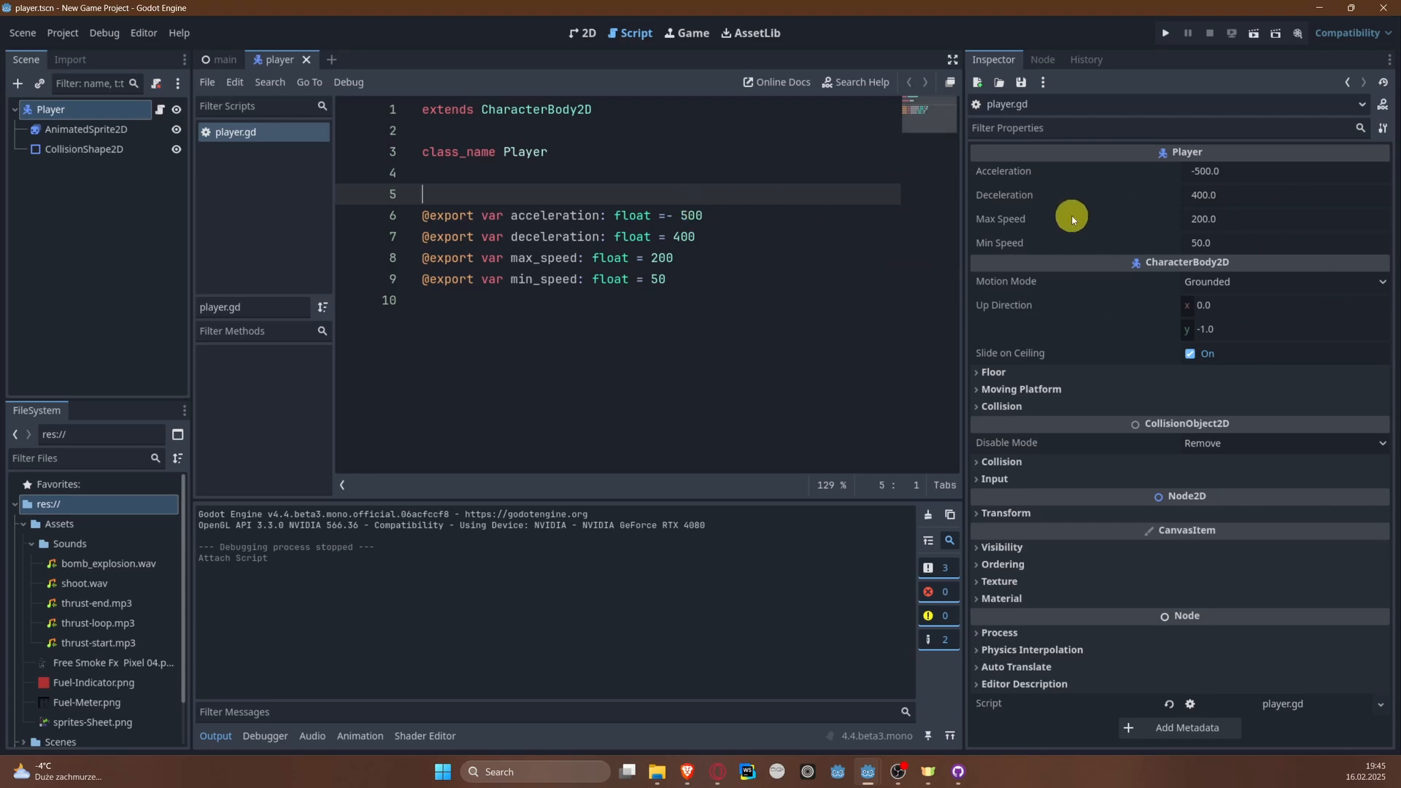
pyautogui.moveTo(1071, 219)
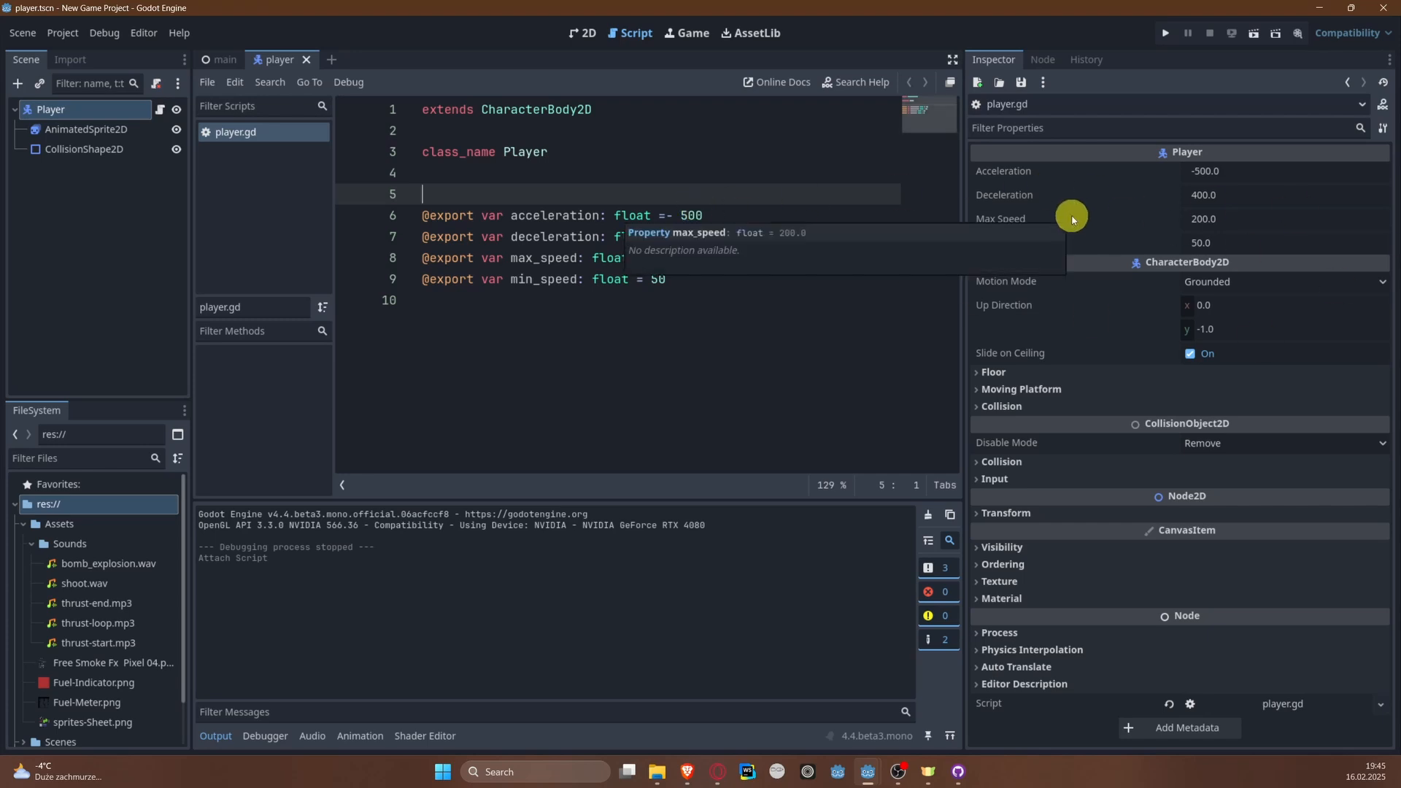
# Step: Add an export group annotation named "Movement" above the acceleration variable
pyautogui.write('@')
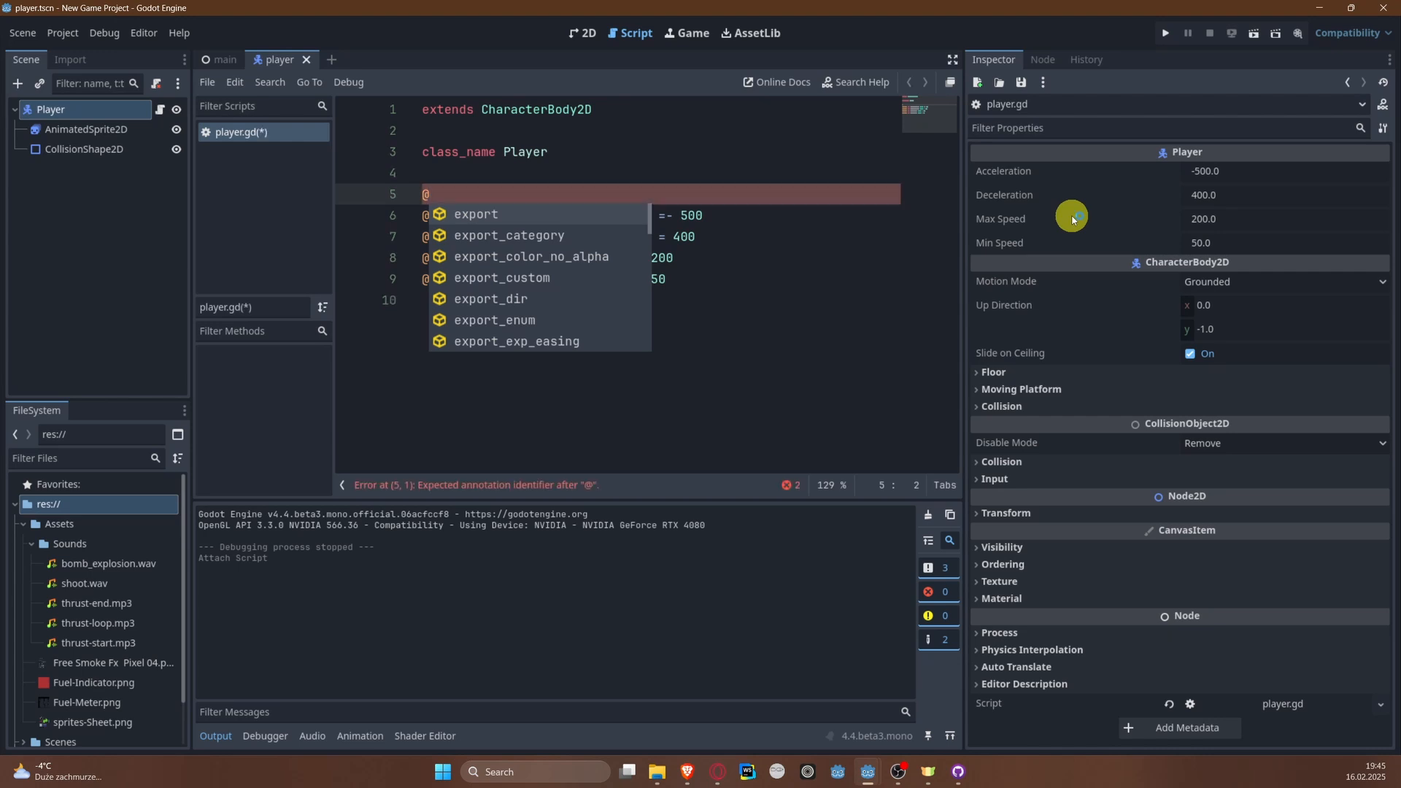
pyautogui.write('e')
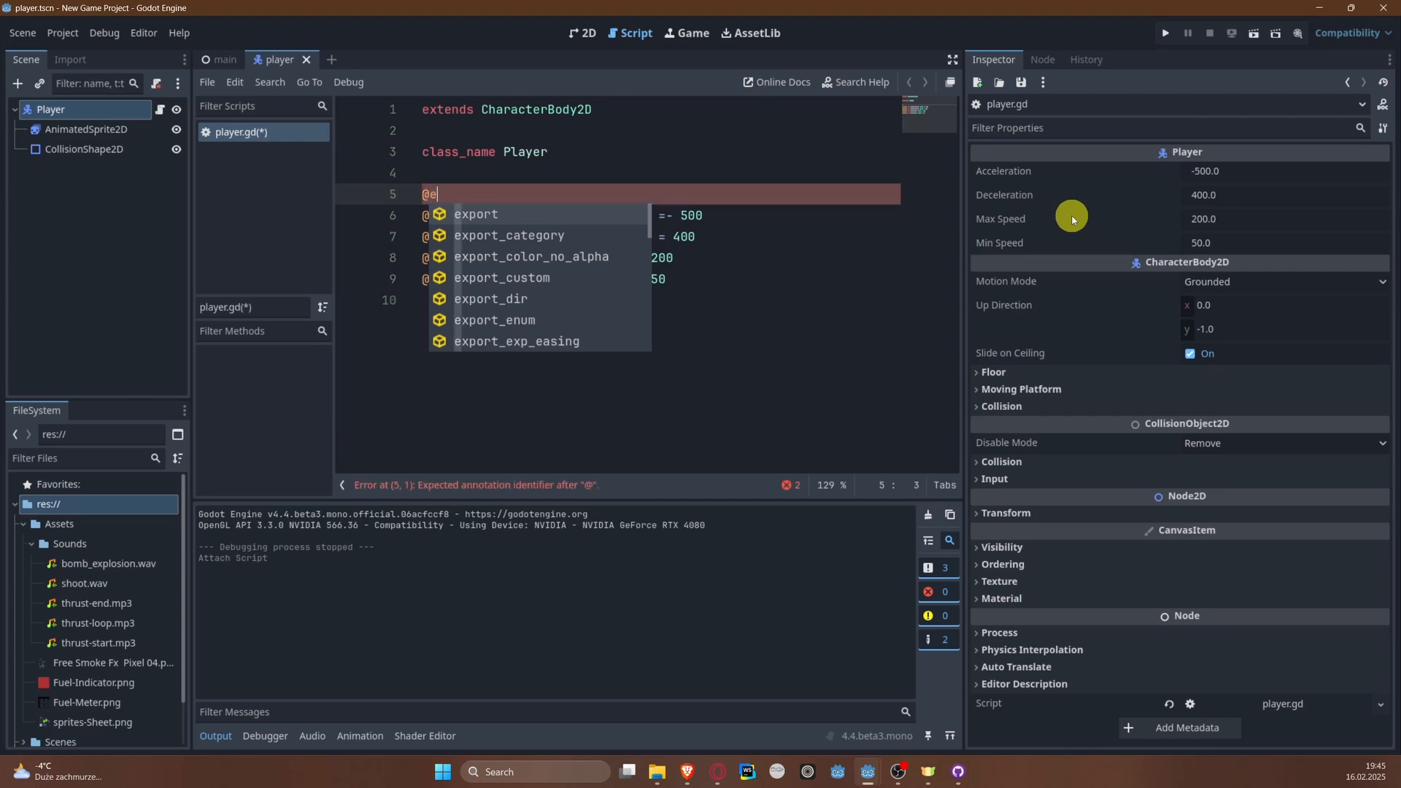
pyautogui.write('xport_gr')
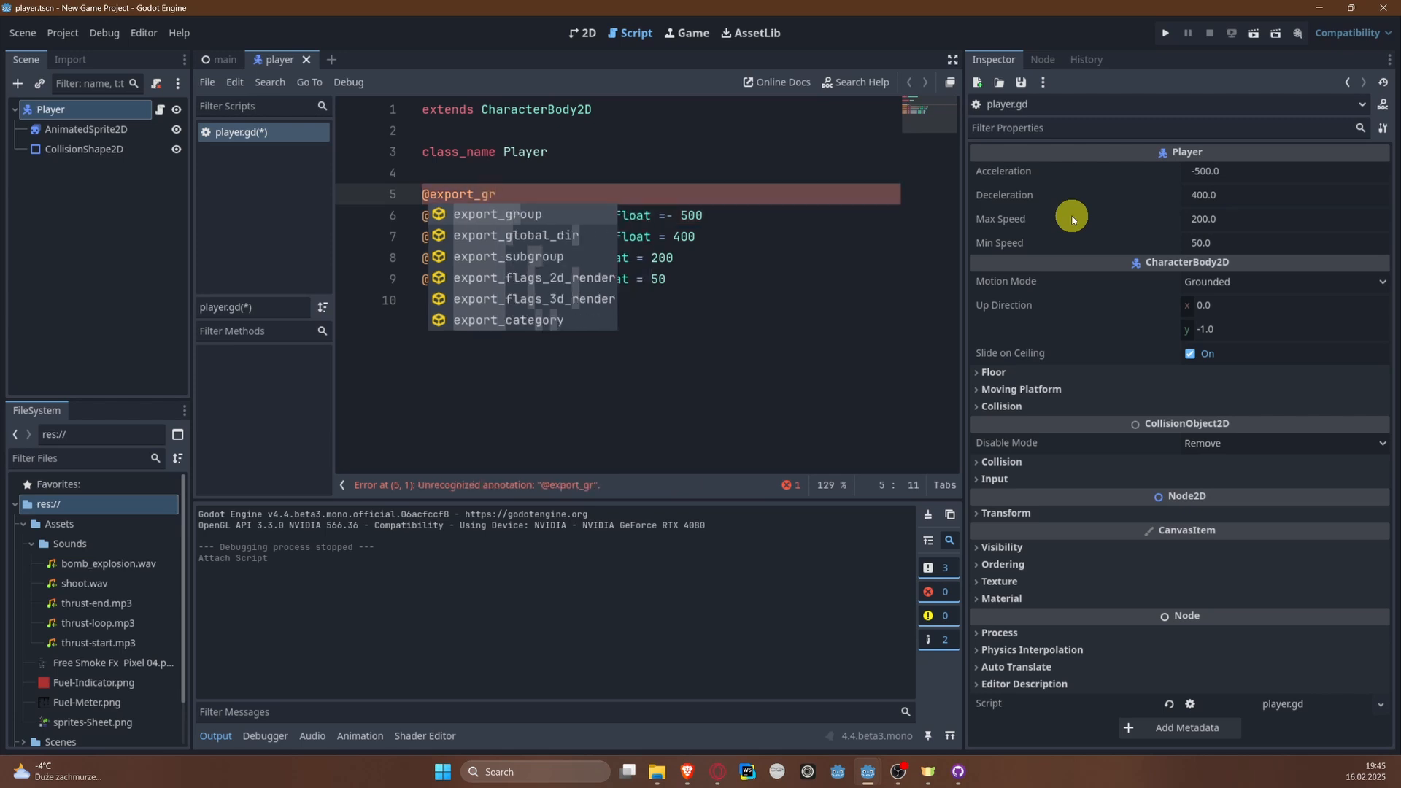
pyautogui.press('Return')
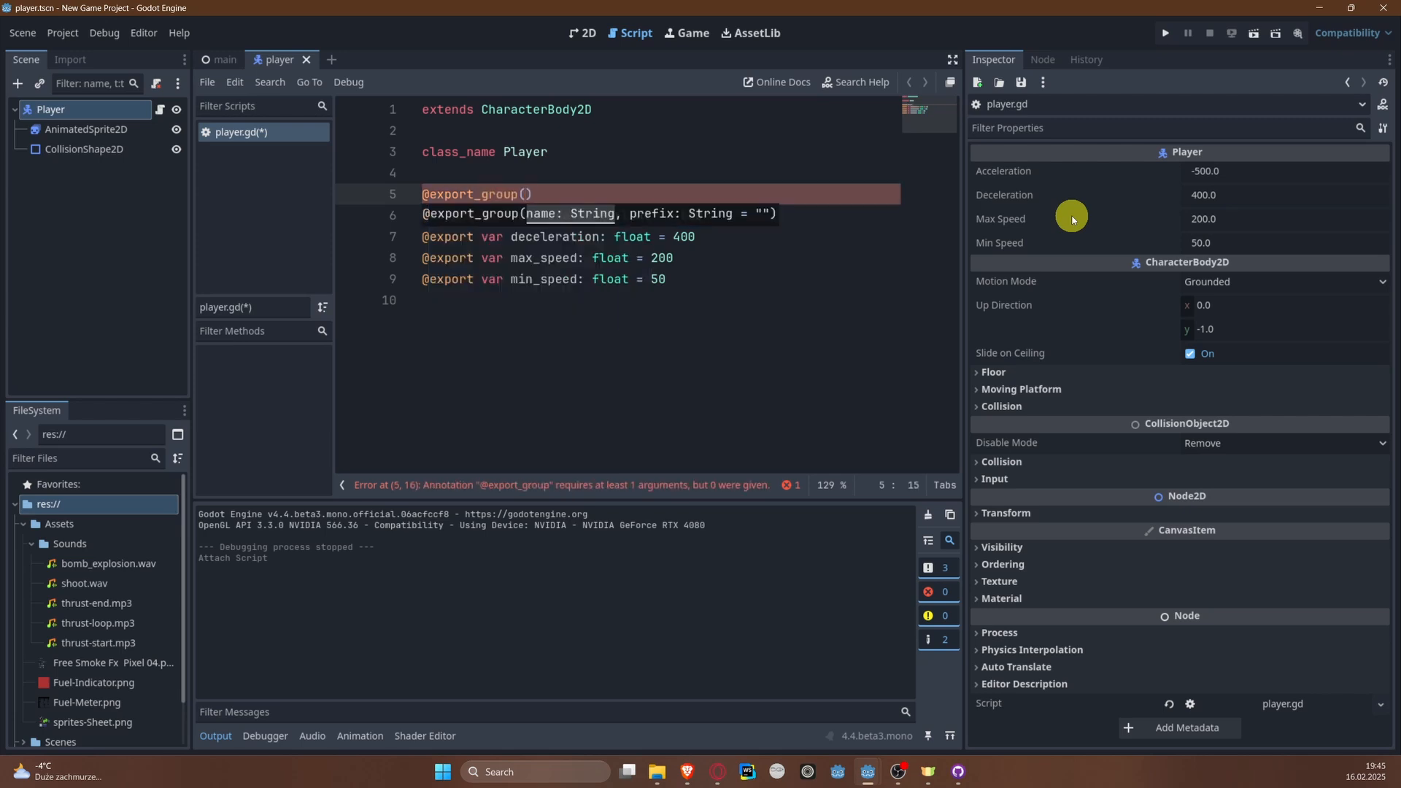
pyautogui.write('"Movement")')
pyautogui.press('Down')
pyautogui.press('Down')
pyautogui.press('Down')
pyautogui.press('Down')
pyautogui.press('Down')
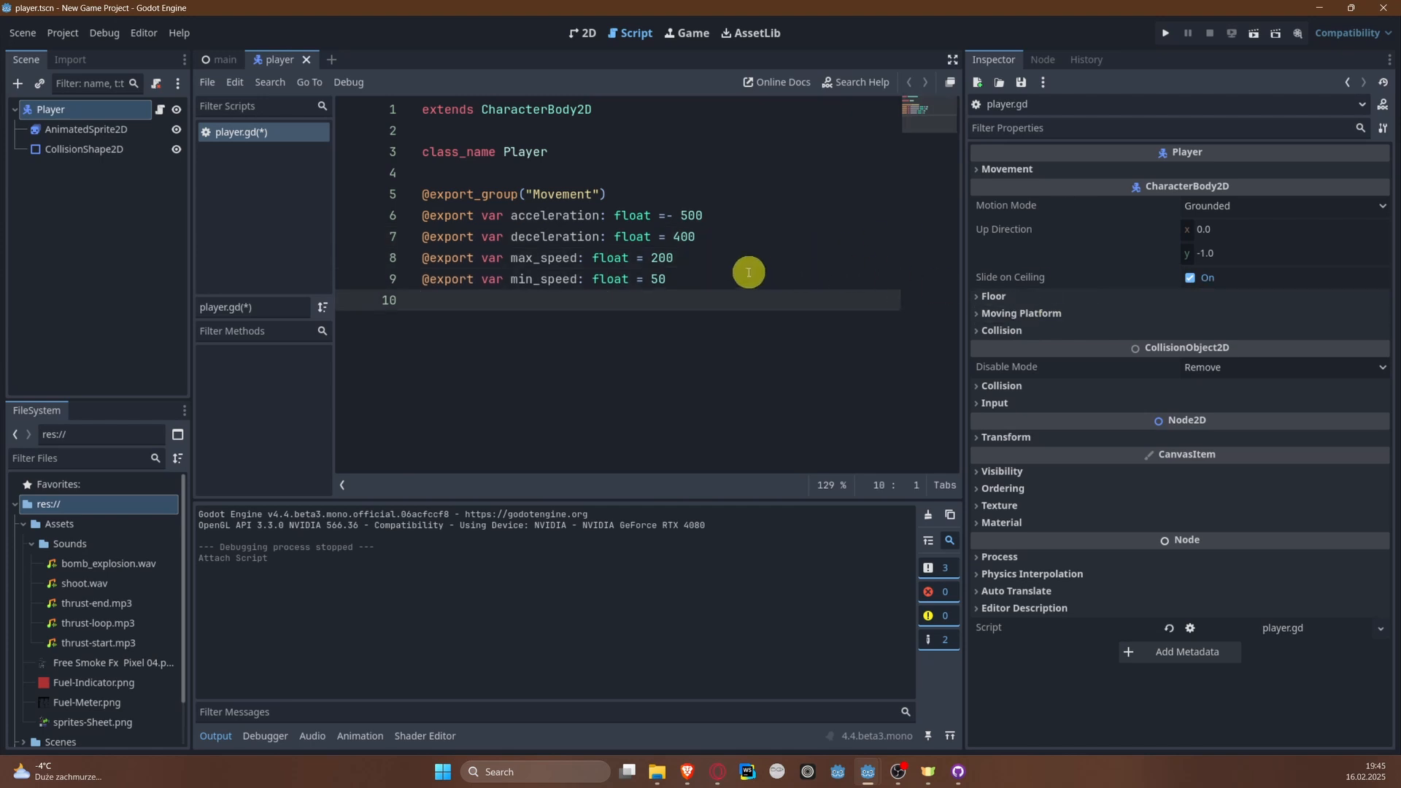
# Step: Examine the Player's Movement group in the Inspector by expanding and collapsing it
pyautogui.click(999, 165)
pyautogui.click(999, 165)
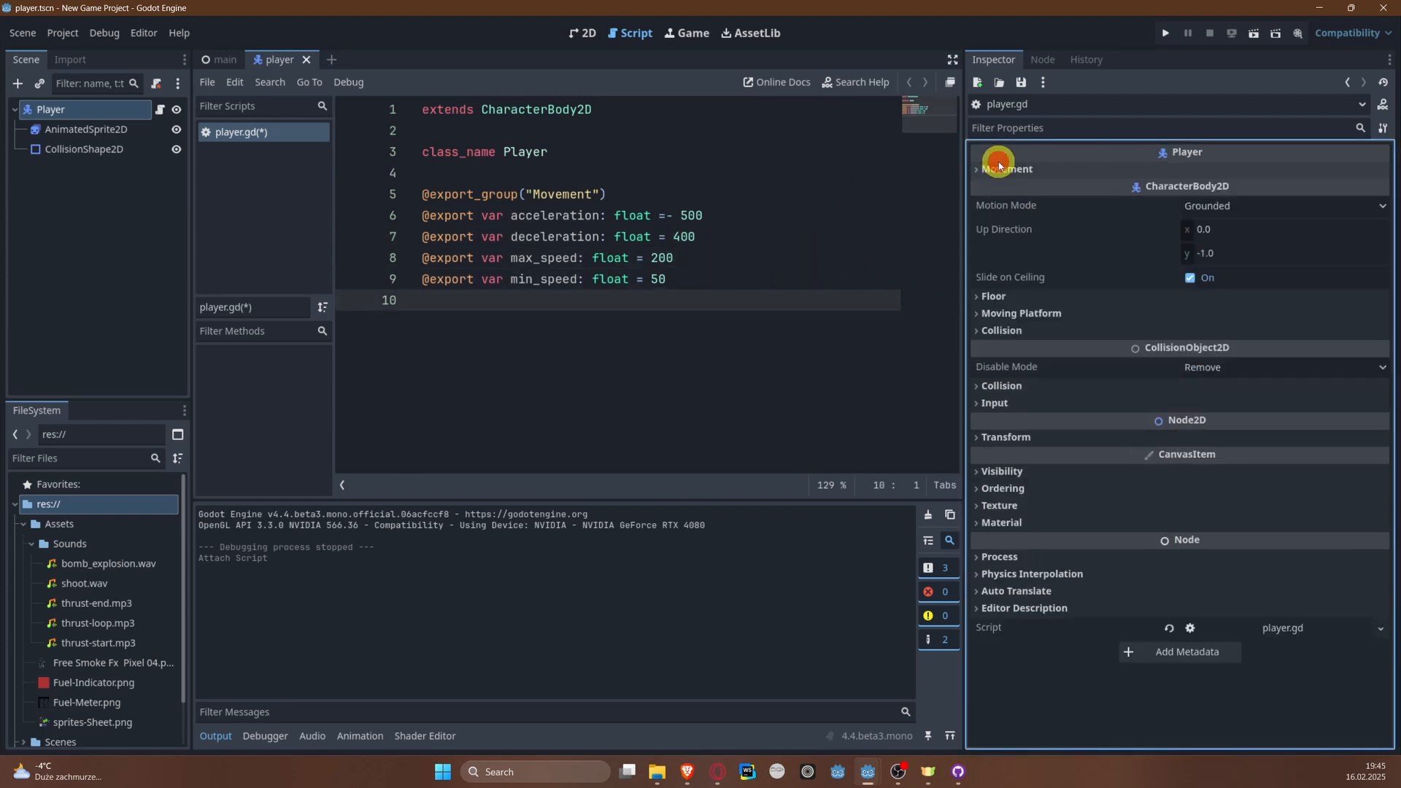
pyautogui.click(999, 165)
pyautogui.click(999, 165)
pyautogui.click(999, 165)
pyautogui.click(999, 165)
pyautogui.click(999, 165)
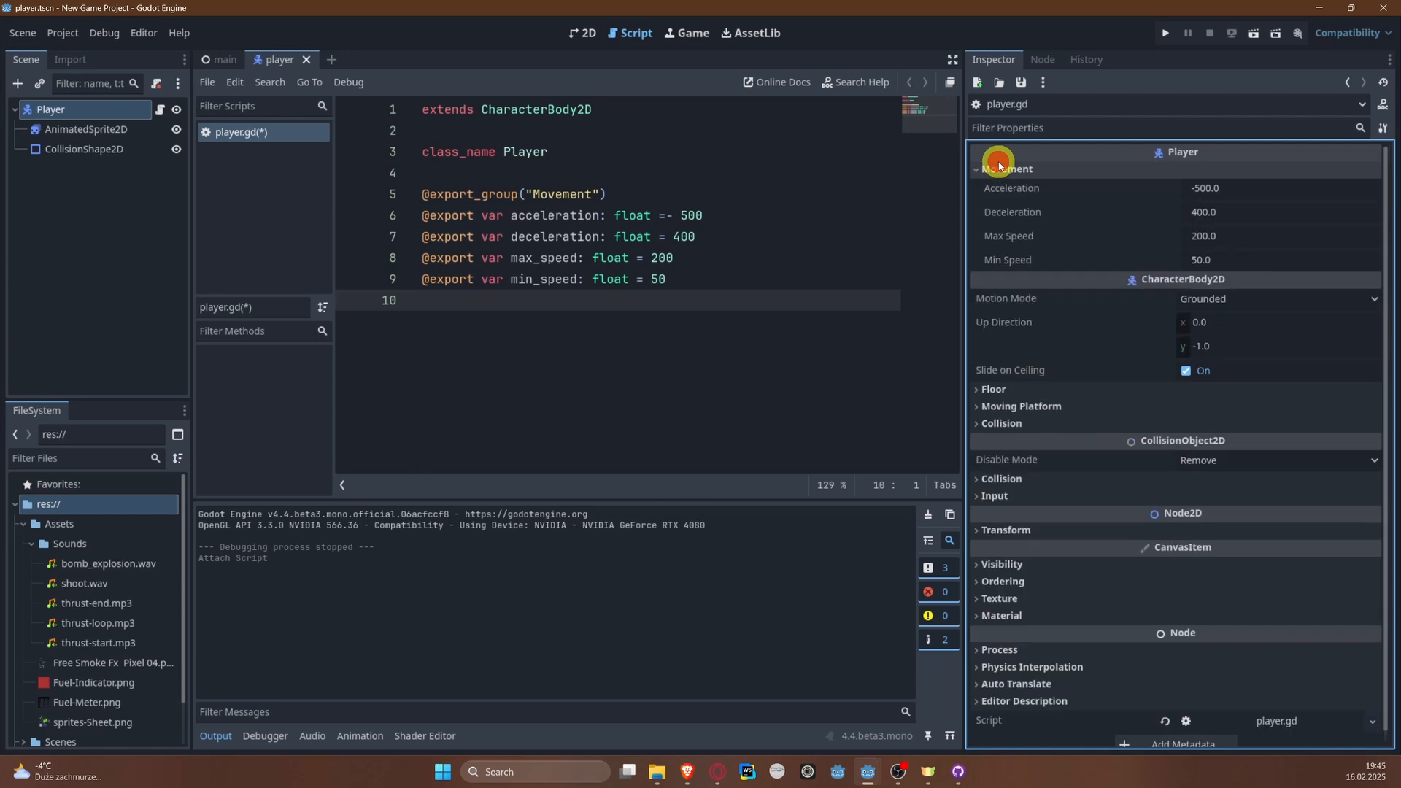
pyautogui.click(999, 165)
pyautogui.click(999, 165)
pyautogui.click(999, 165)
# Step: Replace the export group annotation with an export category named "Movement" and save the script
pyautogui.moveTo(645, 194); pyautogui.dragTo(311, 196)
pyautogui.write('@export_g\\')
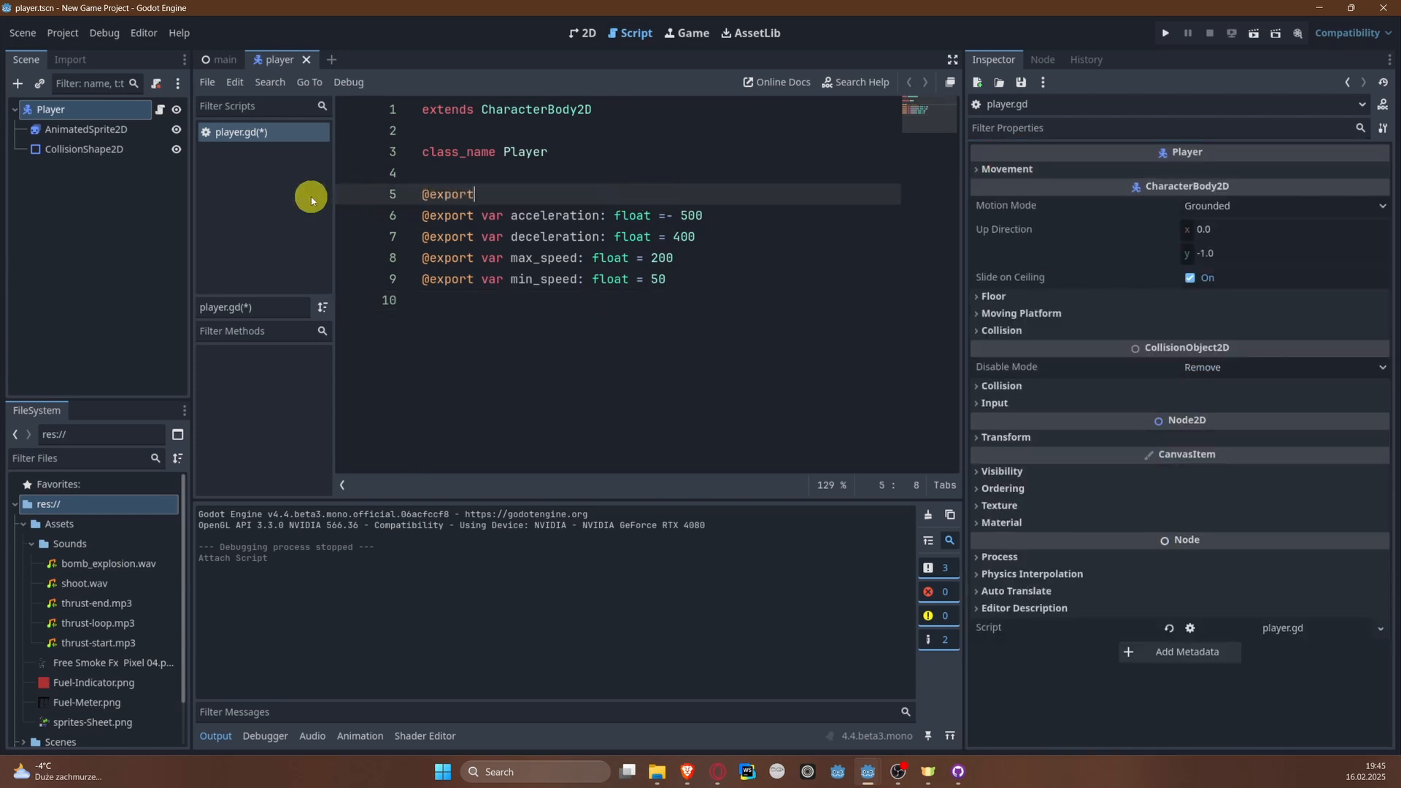
pyautogui.press('Return')
pyautogui.press('BackSpace')
pyautogui.press('BackSpace')
pyautogui.press('BackSpace')
pyautogui.write('cat')
pyautogui.press('Return')
pyautogui.write('"Movement')
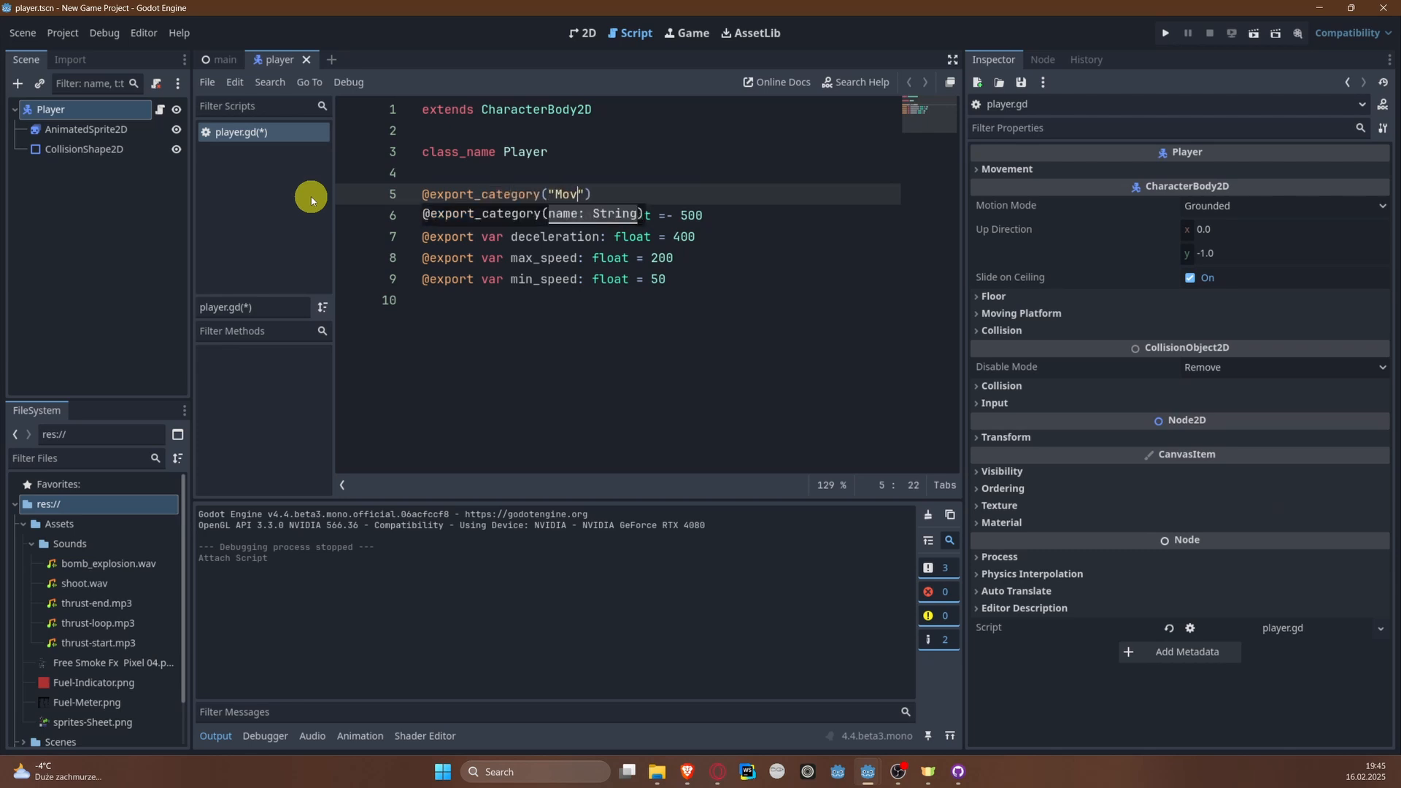
pyautogui.hotkey('ctrl', 's')
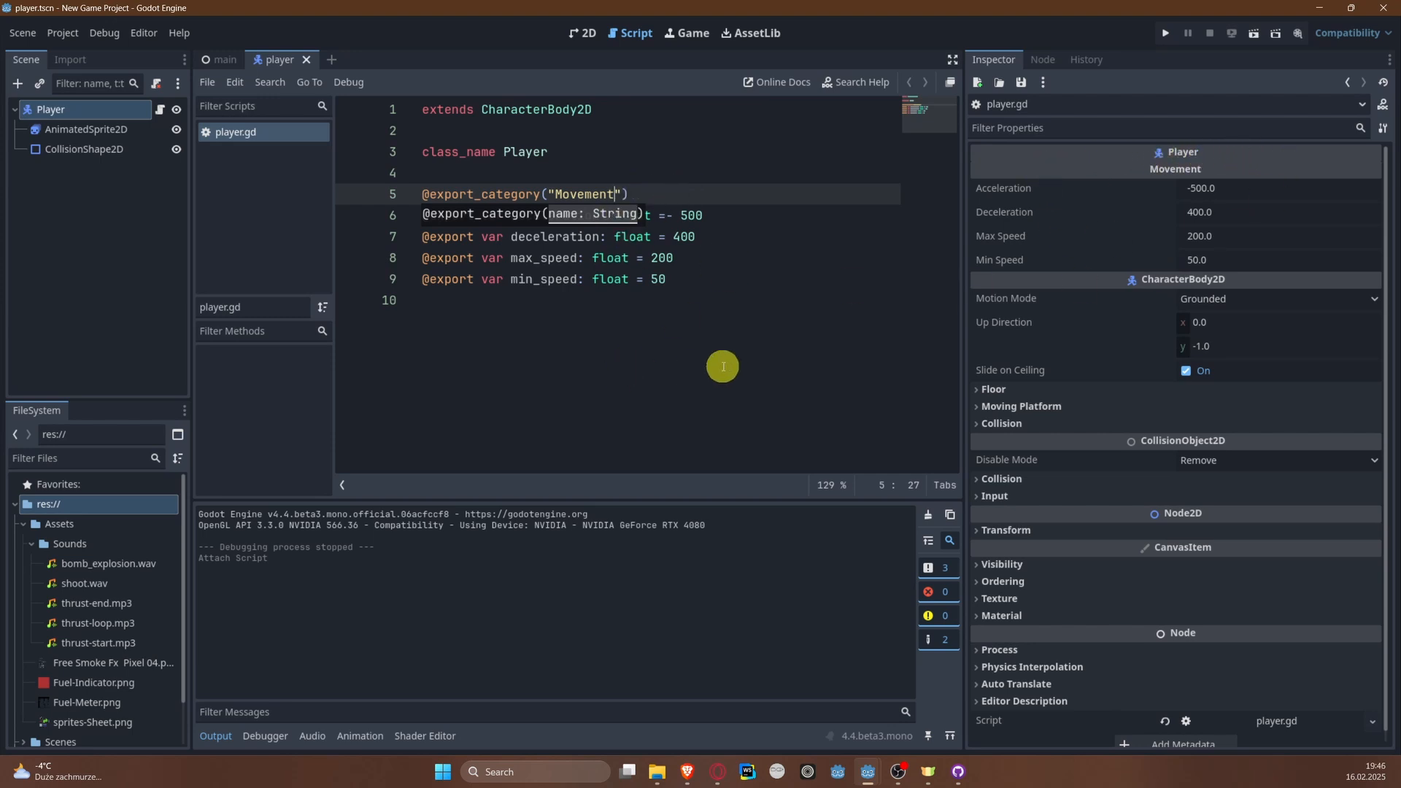
# Step: Switch to Milton and handwrite the word "Category" across the upper part of the canvas
pyautogui.press('super')
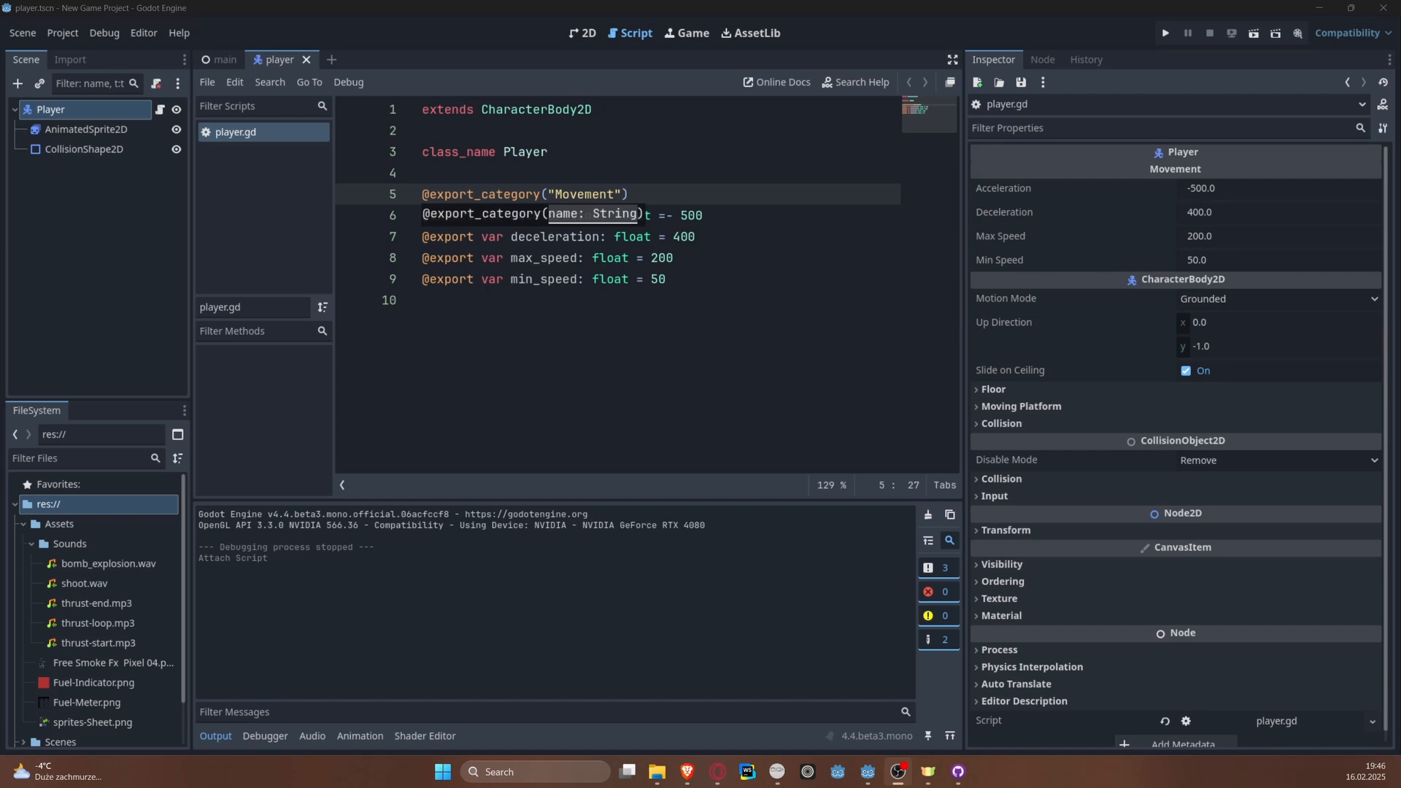
pyautogui.moveTo(1400, 124); pyautogui.dragTo(473, 89)
pyautogui.doubleClick(473, 88)
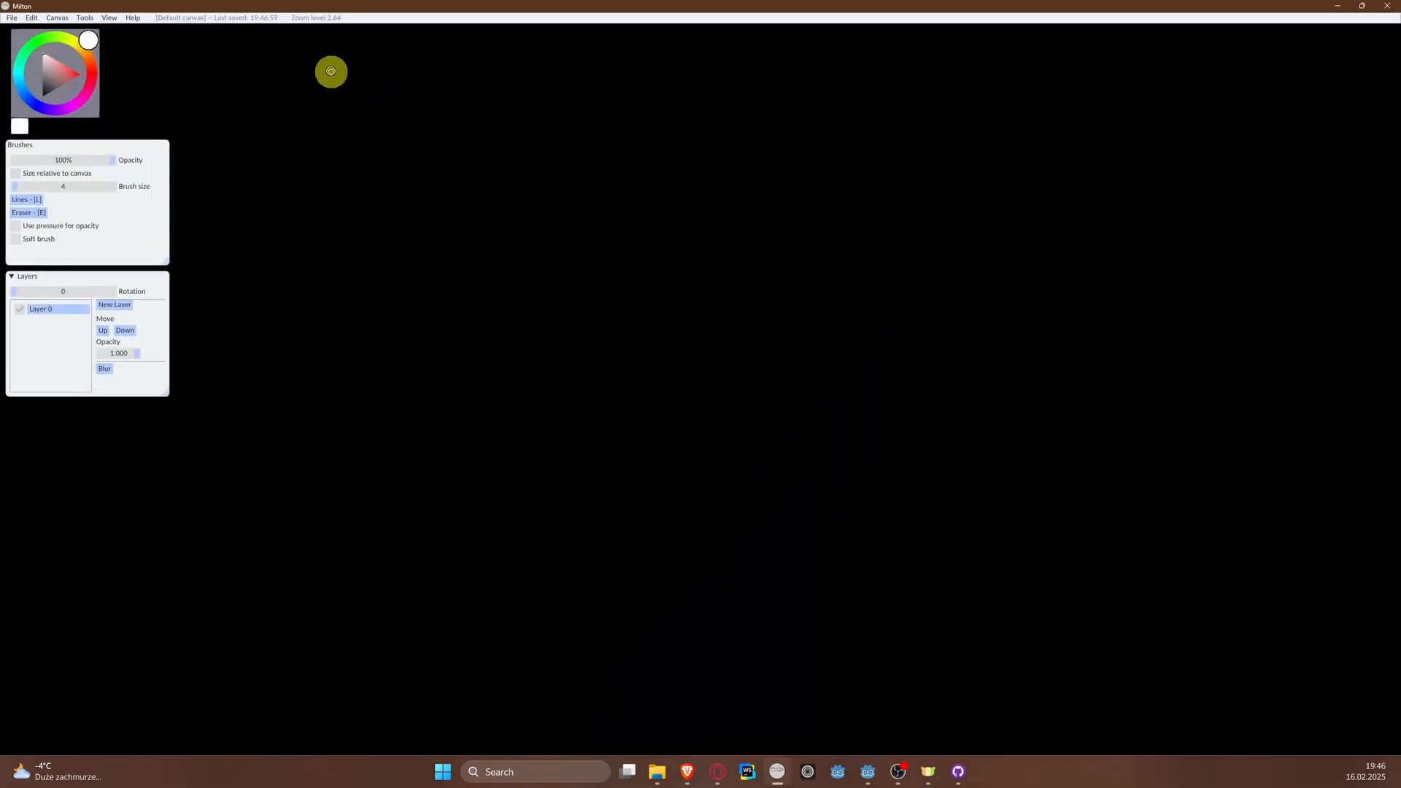
pyautogui.moveTo(333, 78)
pyautogui.mouseDown()
pyautogui.moveTo(318, 84)
pyautogui.moveTo(355, 125)
pyautogui.mouseUp()
pyautogui.moveTo(392, 66)
pyautogui.mouseDown()
pyautogui.moveTo(378, 129)
pyautogui.moveTo(398, 102)
pyautogui.moveTo(426, 134)
pyautogui.moveTo(485, 124)
pyautogui.moveTo(446, 212)
pyautogui.mouseUp()
pyautogui.moveTo(522, 113)
pyautogui.mouseDown()
pyautogui.moveTo(578, 153)
pyautogui.moveTo(696, 102)
pyautogui.moveTo(654, 200)
pyautogui.moveTo(792, 124)
pyautogui.mouseUp()
# Step: Draw three branches below "Category" and label their ends g1, g2 and g3
pyautogui.moveTo(400, 209); pyautogui.dragTo(326, 293)
pyautogui.moveTo(500, 218); pyautogui.dragTo(505, 301)
pyautogui.moveTo(577, 205); pyautogui.dragTo(622, 297)
pyautogui.moveTo(278, 338)
pyautogui.mouseDown()
pyautogui.moveTo(281, 408)
pyautogui.moveTo(311, 362)
pyautogui.moveTo(342, 358)
pyautogui.mouseUp()
pyautogui.moveTo(464, 316)
pyautogui.mouseDown()
pyautogui.moveTo(463, 353)
pyautogui.moveTo(523, 356)
pyautogui.mouseUp()
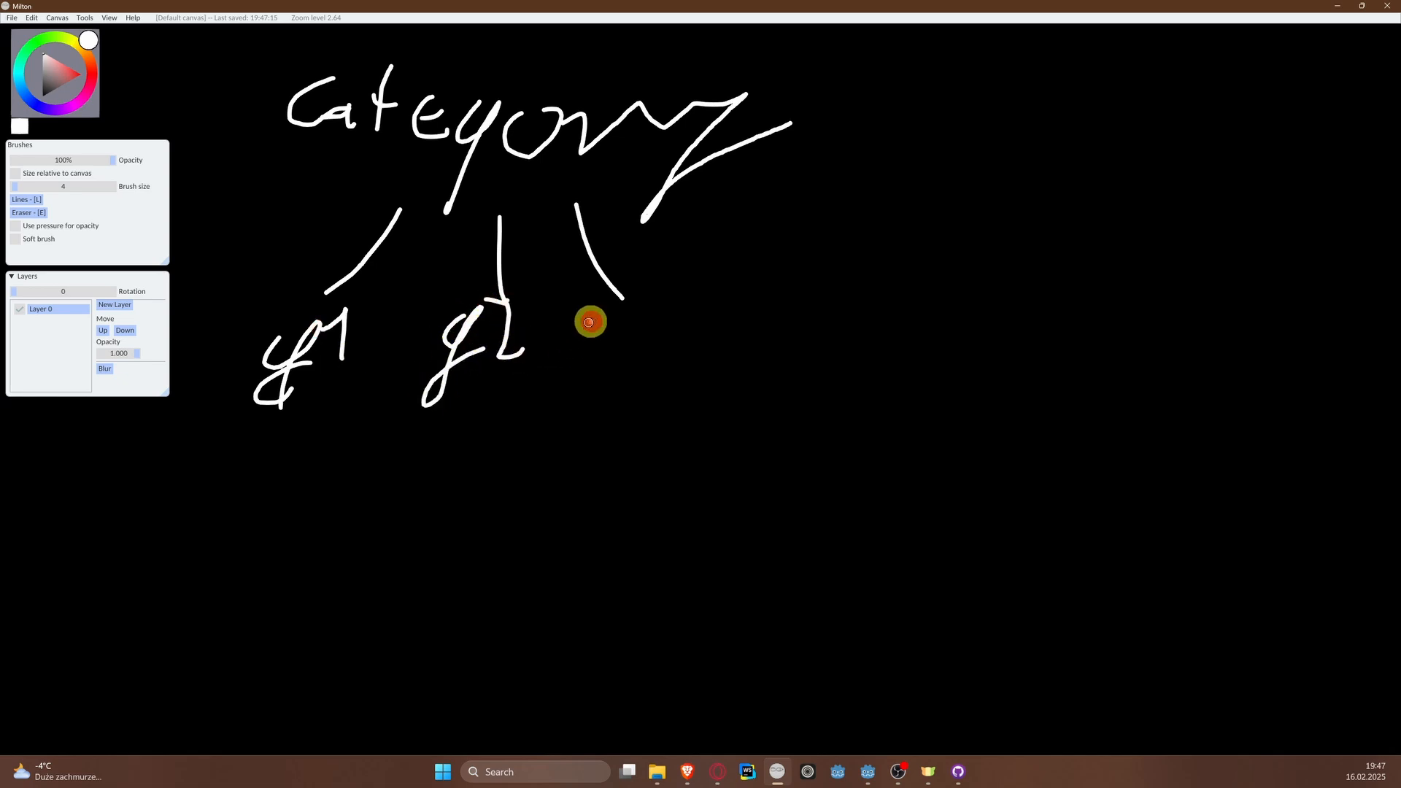
pyautogui.moveTo(588, 321)
pyautogui.mouseDown()
pyautogui.moveTo(563, 416)
pyautogui.moveTo(650, 356)
pyautogui.mouseUp()
pyautogui.moveTo(672, 287); pyautogui.dragTo(701, 379)
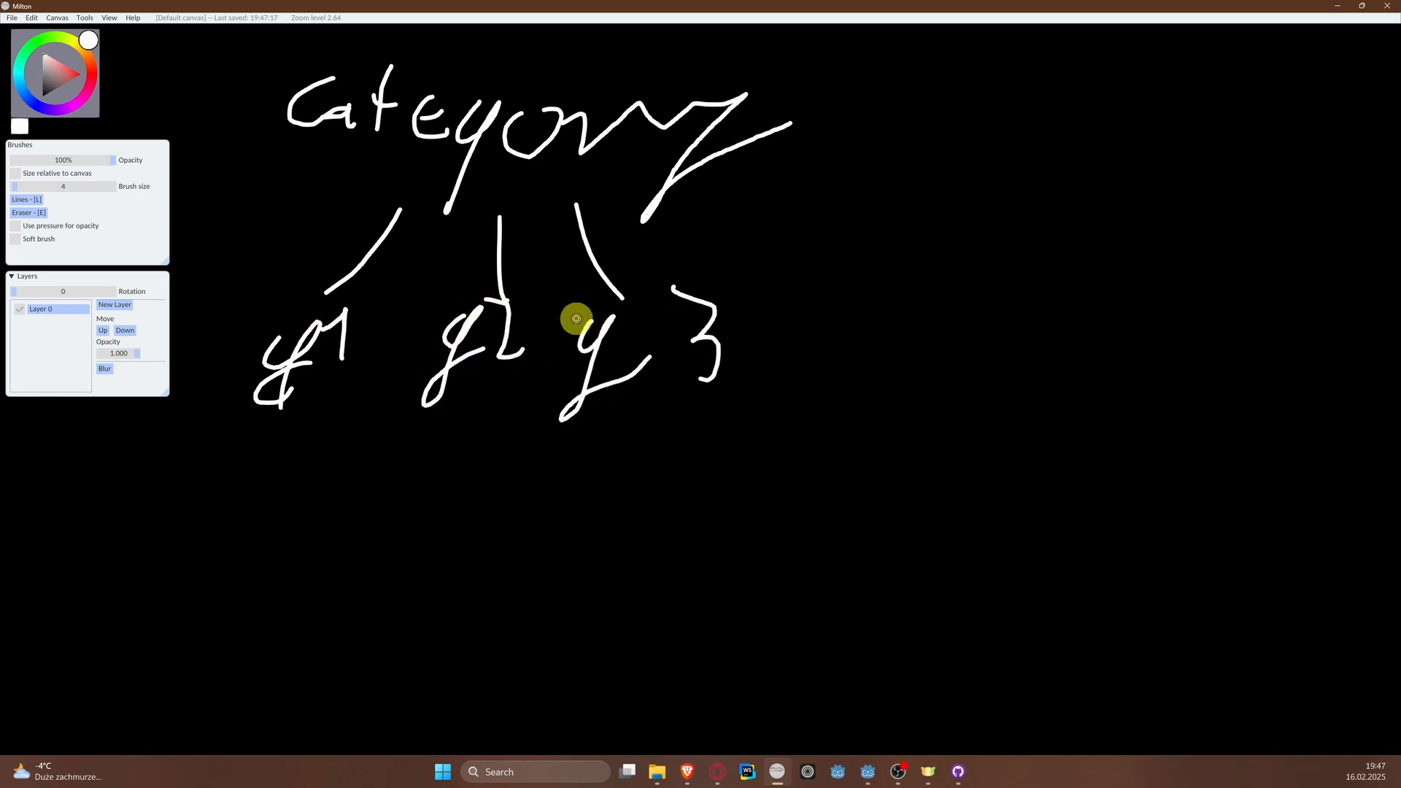
pyautogui.moveTo(577, 319); pyautogui.dragTo(613, 318)
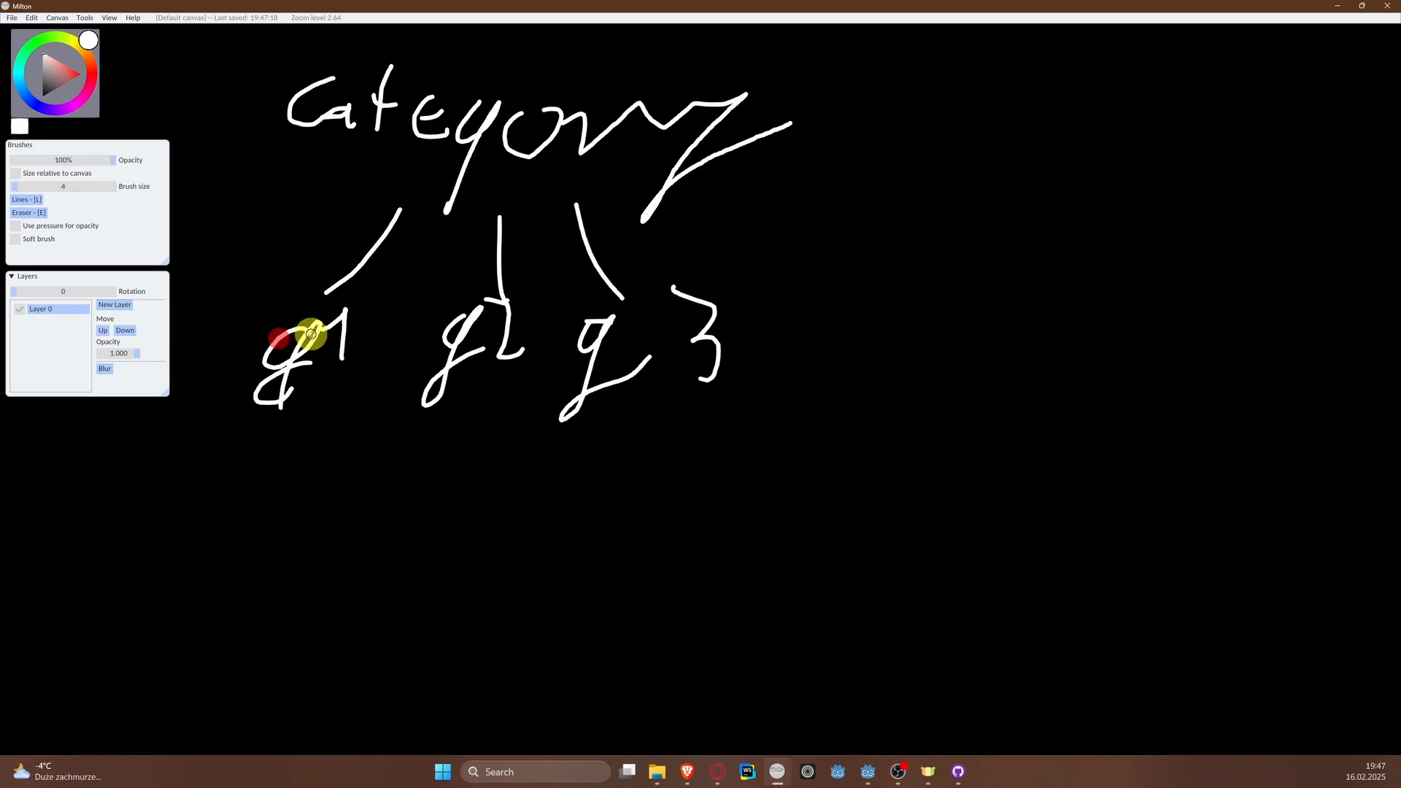
# Step: Draw three arrows downward from g1 and write var 1 and var 2 beneath them
pyautogui.moveTo(261, 437)
pyautogui.mouseDown()
pyautogui.moveTo(156, 519)
pyautogui.moveTo(203, 511)
pyautogui.mouseUp()
pyautogui.moveTo(288, 433)
pyautogui.mouseDown()
pyautogui.moveTo(298, 506)
pyautogui.moveTo(345, 488)
pyautogui.mouseUp()
pyautogui.moveTo(331, 405)
pyautogui.mouseDown()
pyautogui.moveTo(359, 507)
pyautogui.moveTo(403, 496)
pyautogui.mouseUp()
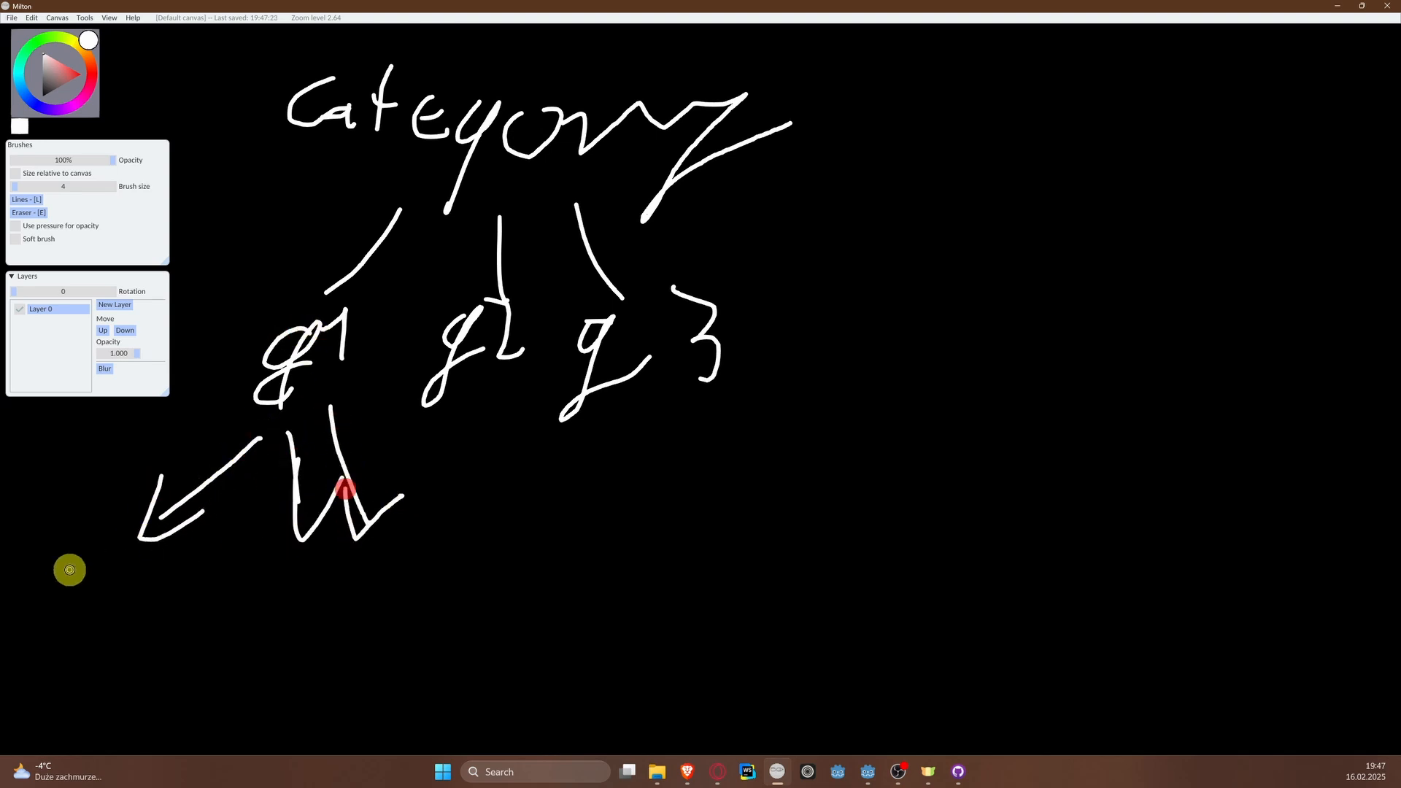
pyautogui.moveTo(70, 570); pyautogui.dragTo(134, 556)
pyautogui.moveTo(124, 609)
pyautogui.mouseDown()
pyautogui.moveTo(131, 629)
pyautogui.moveTo(187, 606)
pyautogui.moveTo(220, 631)
pyautogui.mouseUp()
pyautogui.moveTo(270, 583)
pyautogui.mouseDown()
pyautogui.moveTo(323, 592)
pyautogui.moveTo(348, 615)
pyautogui.moveTo(382, 591)
pyautogui.moveTo(387, 630)
pyautogui.moveTo(430, 624)
pyautogui.mouseUp()
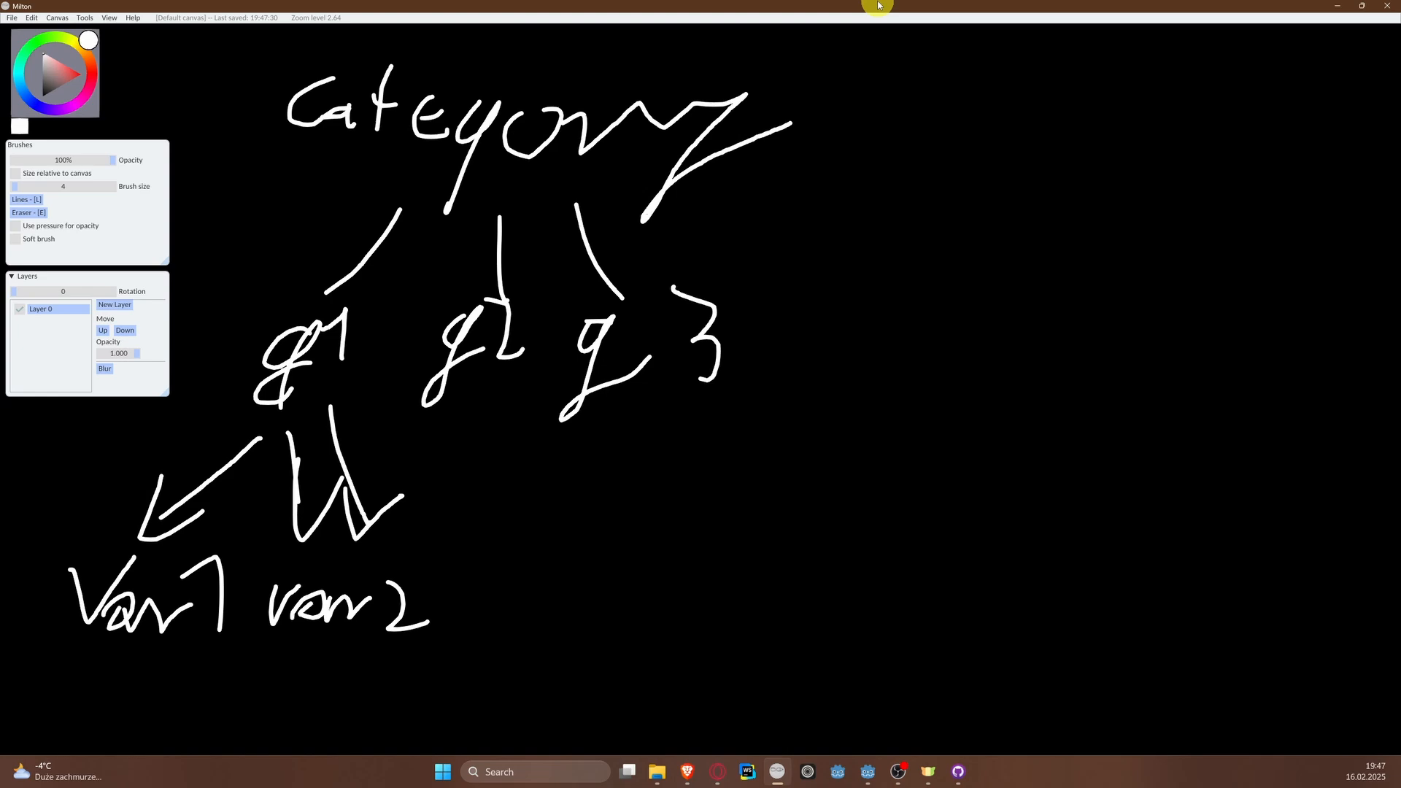
# Step: Switch back to Godot and change the "Movement" export category annotation to an export group
pyautogui.moveTo(878, 5); pyautogui.dragTo(878, 3)
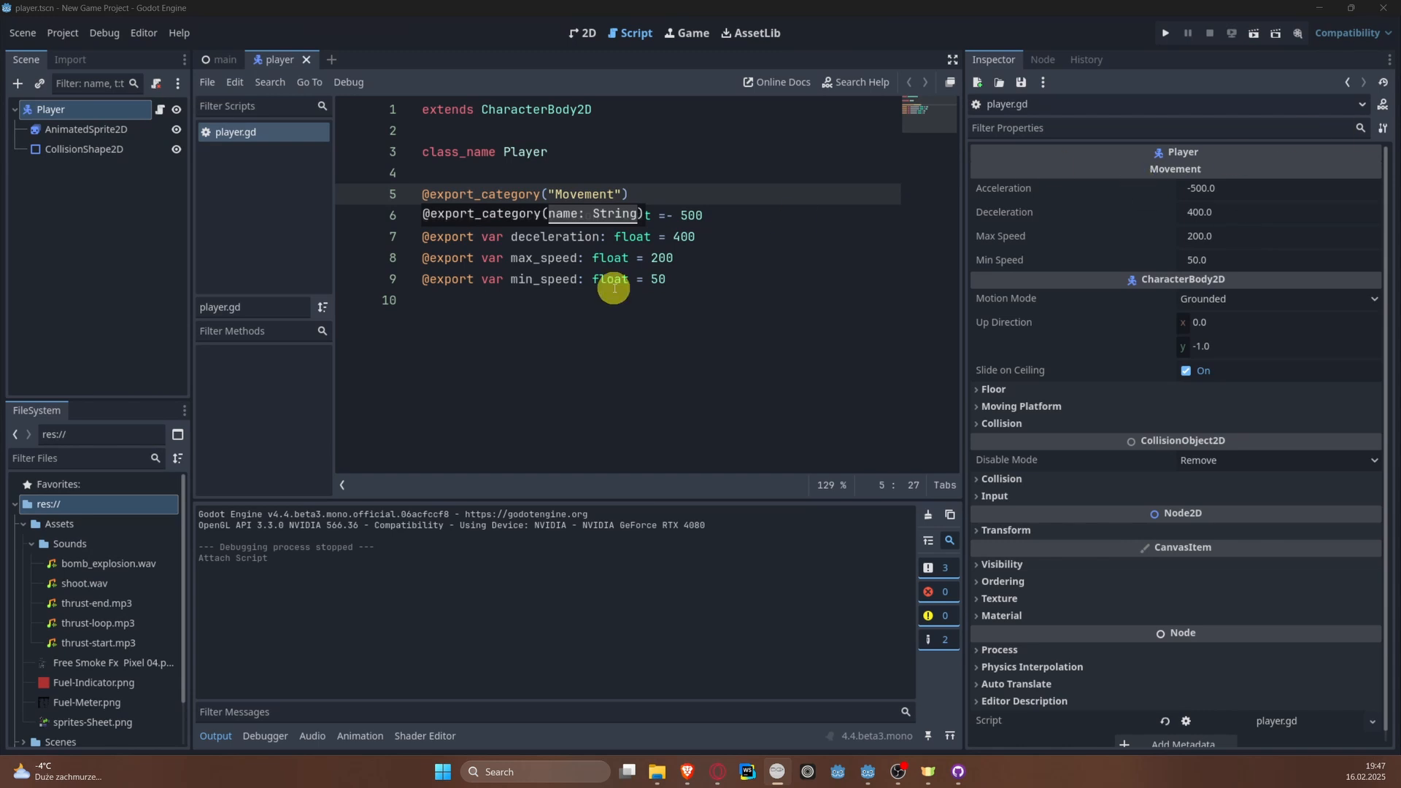
pyautogui.click(744, 241)
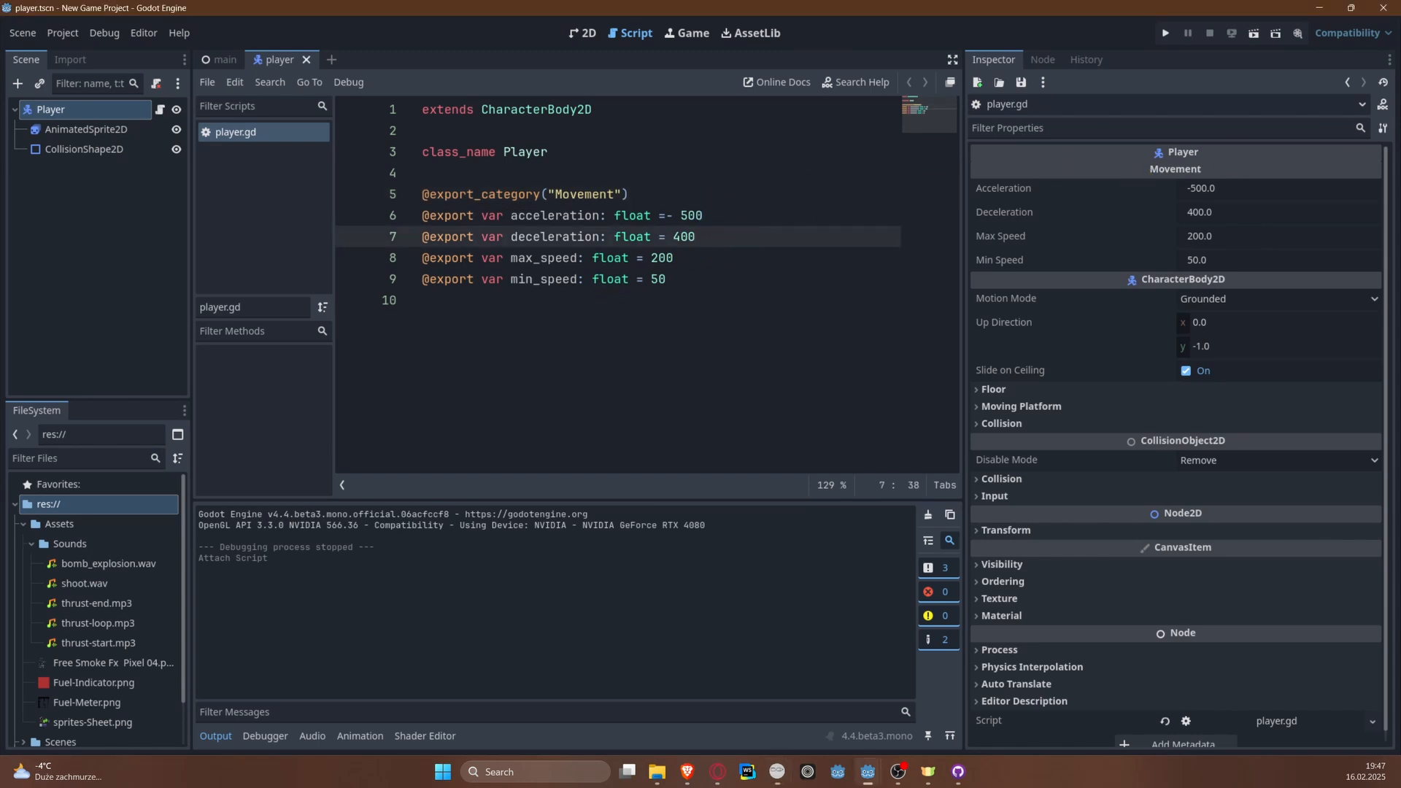
pyautogui.doubleClick(491, 194)
pyautogui.write('exp')
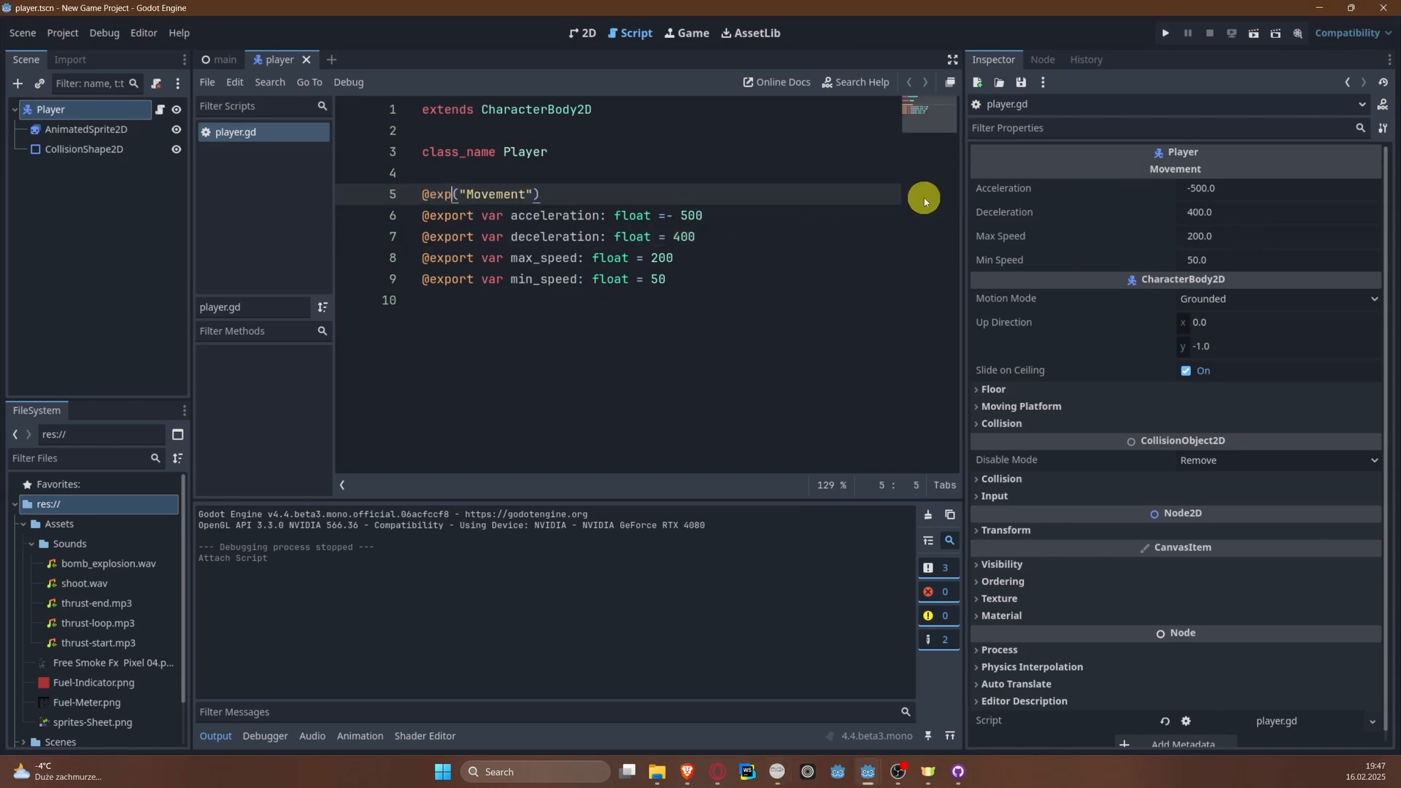
pyautogui.write('ort_g')
pyautogui.press('Down')
pyautogui.press('Down')
pyautogui.press('Return')
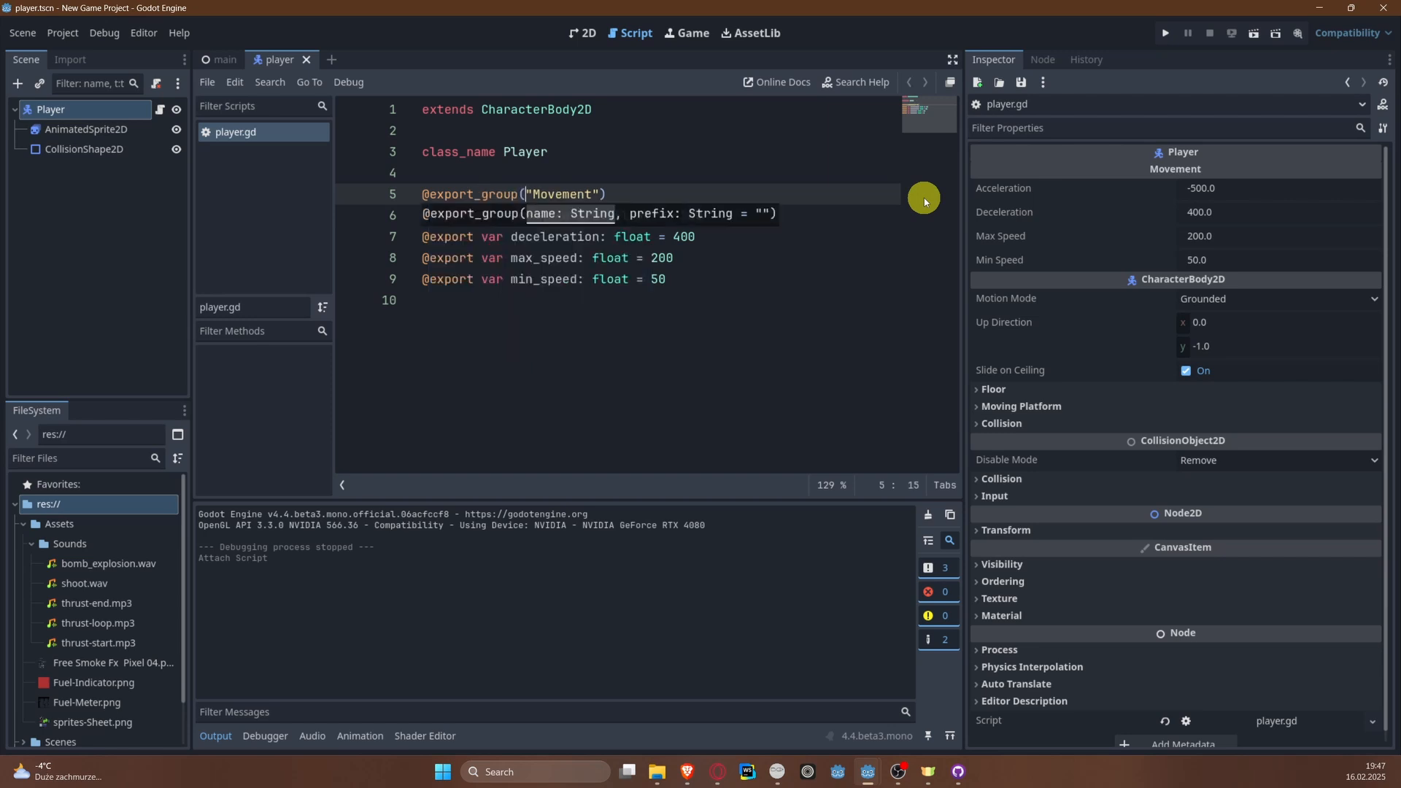
# Step: Add an export group annotation with an empty name directly below the min_speed variable and save the script
pyautogui.press('Down')
pyautogui.press('Down')
pyautogui.press('Down')
pyautogui.press('Down')
pyautogui.press('Down')
pyautogui.press('Return')
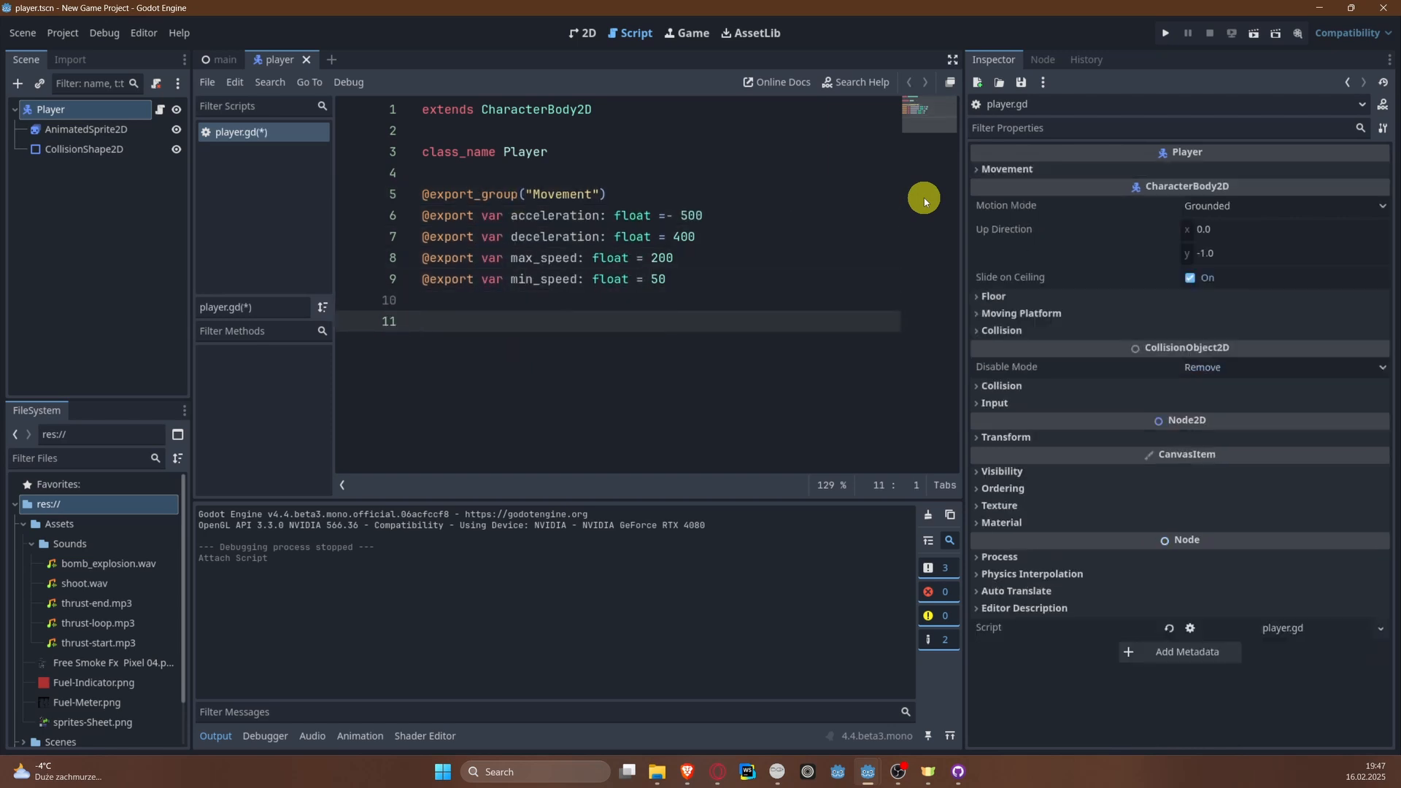
pyautogui.press('Up')
pyautogui.write('@expo')
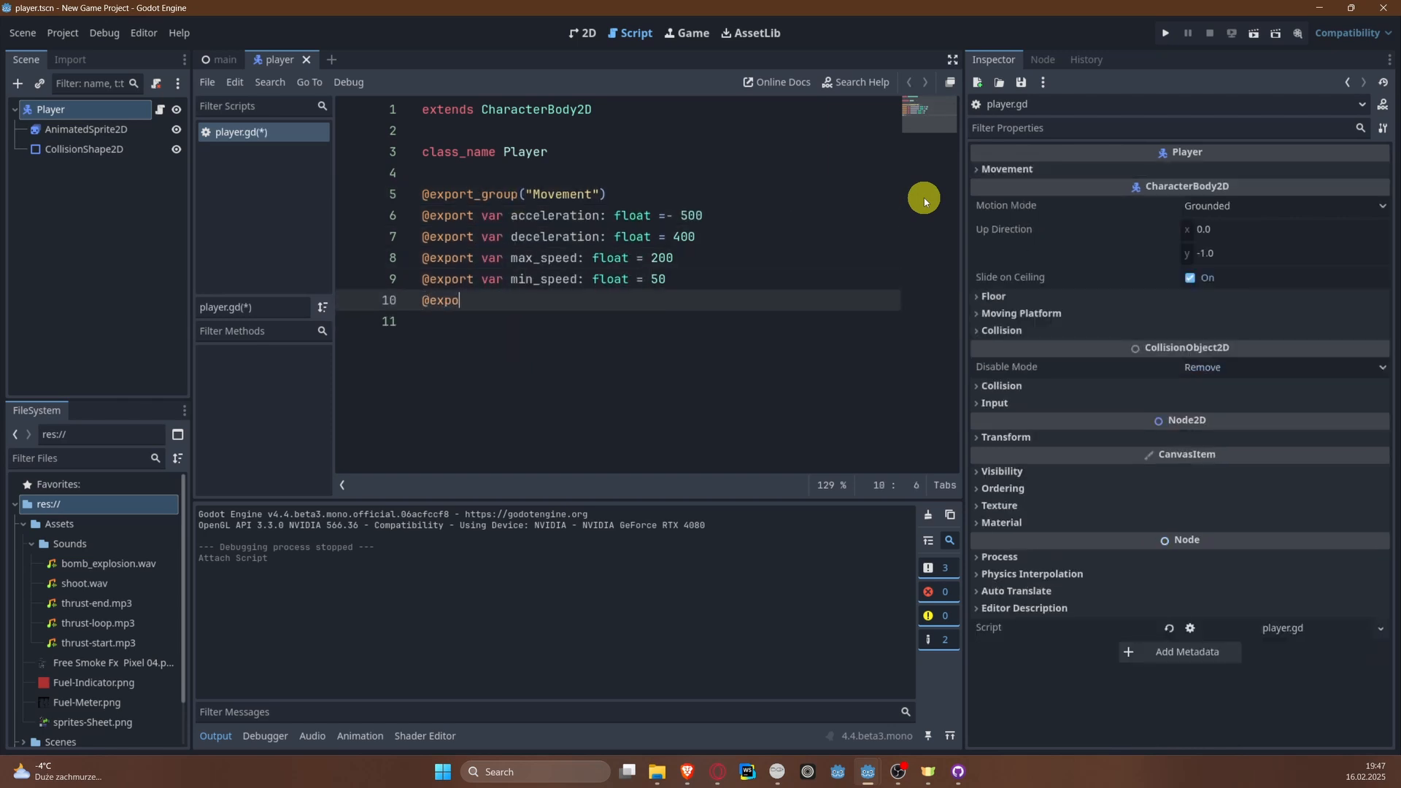
pyautogui.write('rt')
pyautogui.press('Return')
pyautogui.write('_gr')
pyautogui.press('Return')
pyautogui.write('"')
pyautogui.hotkey('ctrl', 's')
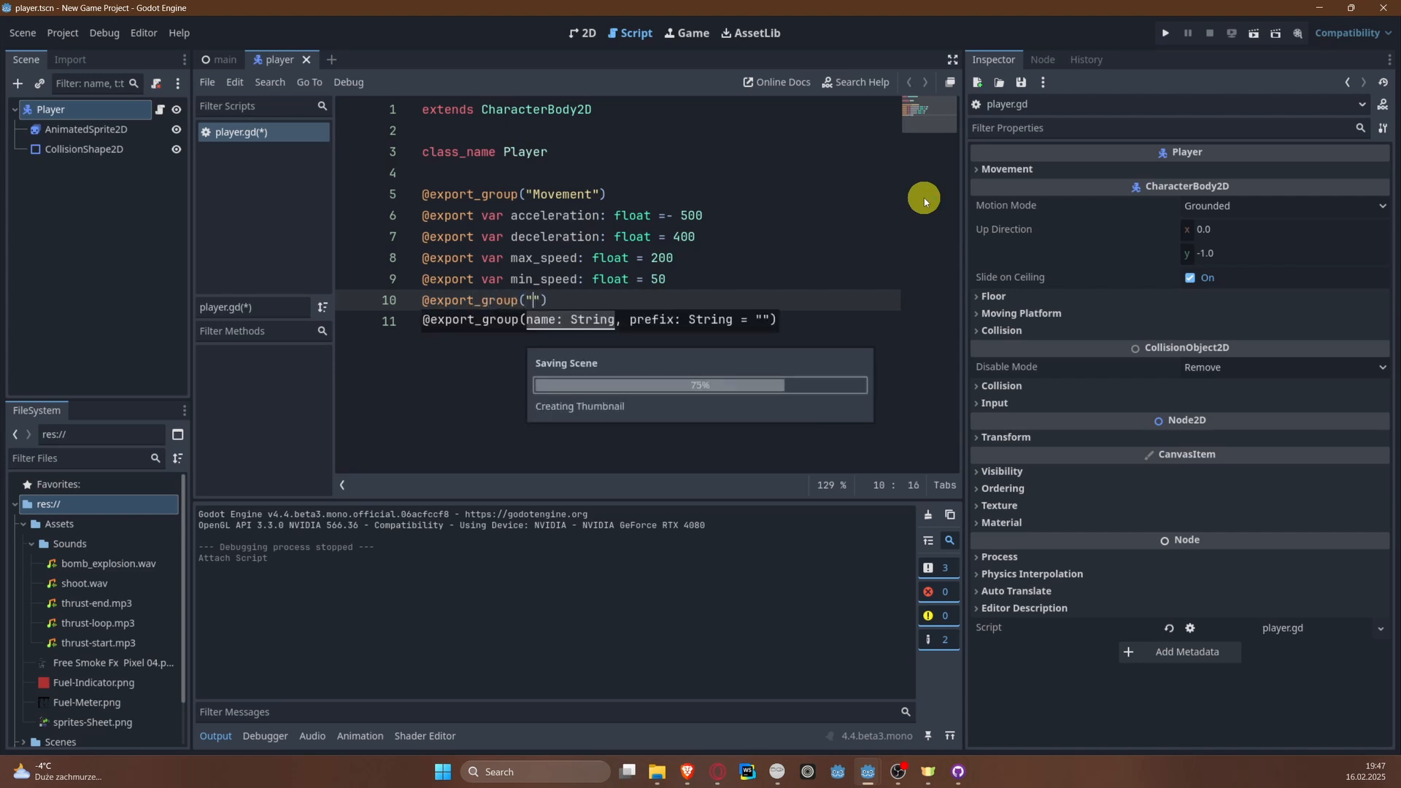
# Step: Insert blank lines below the class name and start a code region titled "Player movement variables" above the Movement export group
pyautogui.click(569, 172)
pyautogui.moveTo(603, 390); pyautogui.dragTo(382, 200)
pyautogui.click(459, 172)
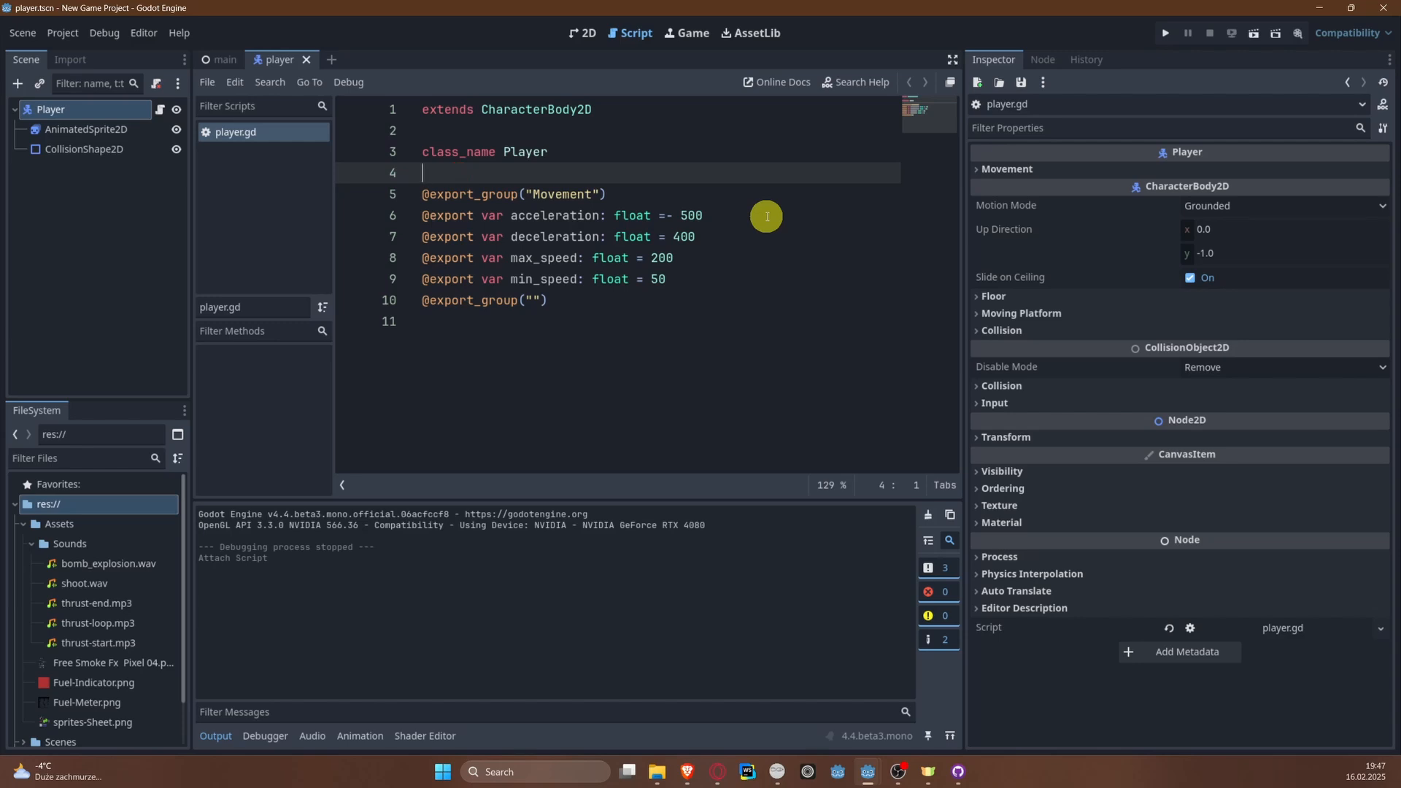
pyautogui.press('Return')
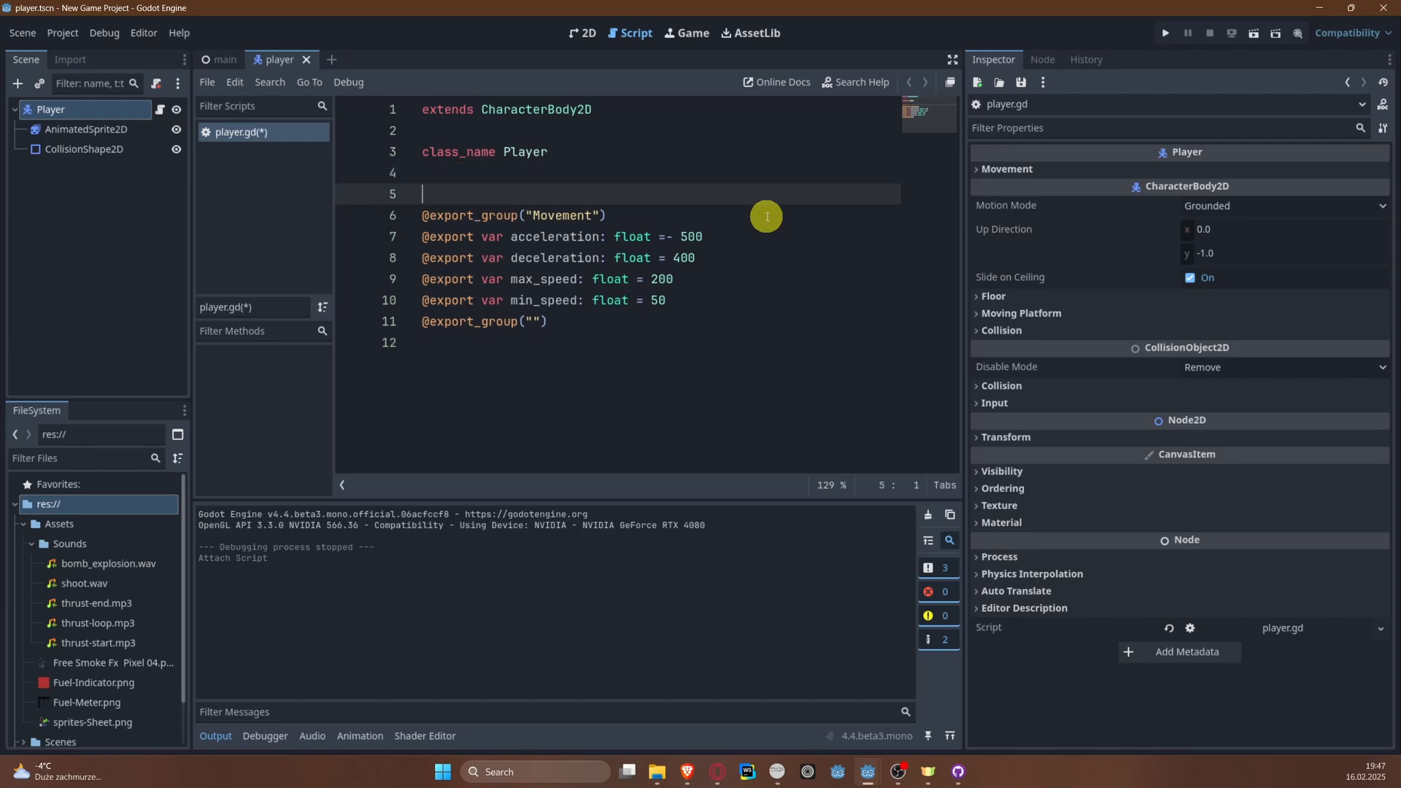
pyautogui.press('Return')
pyautogui.write('#')
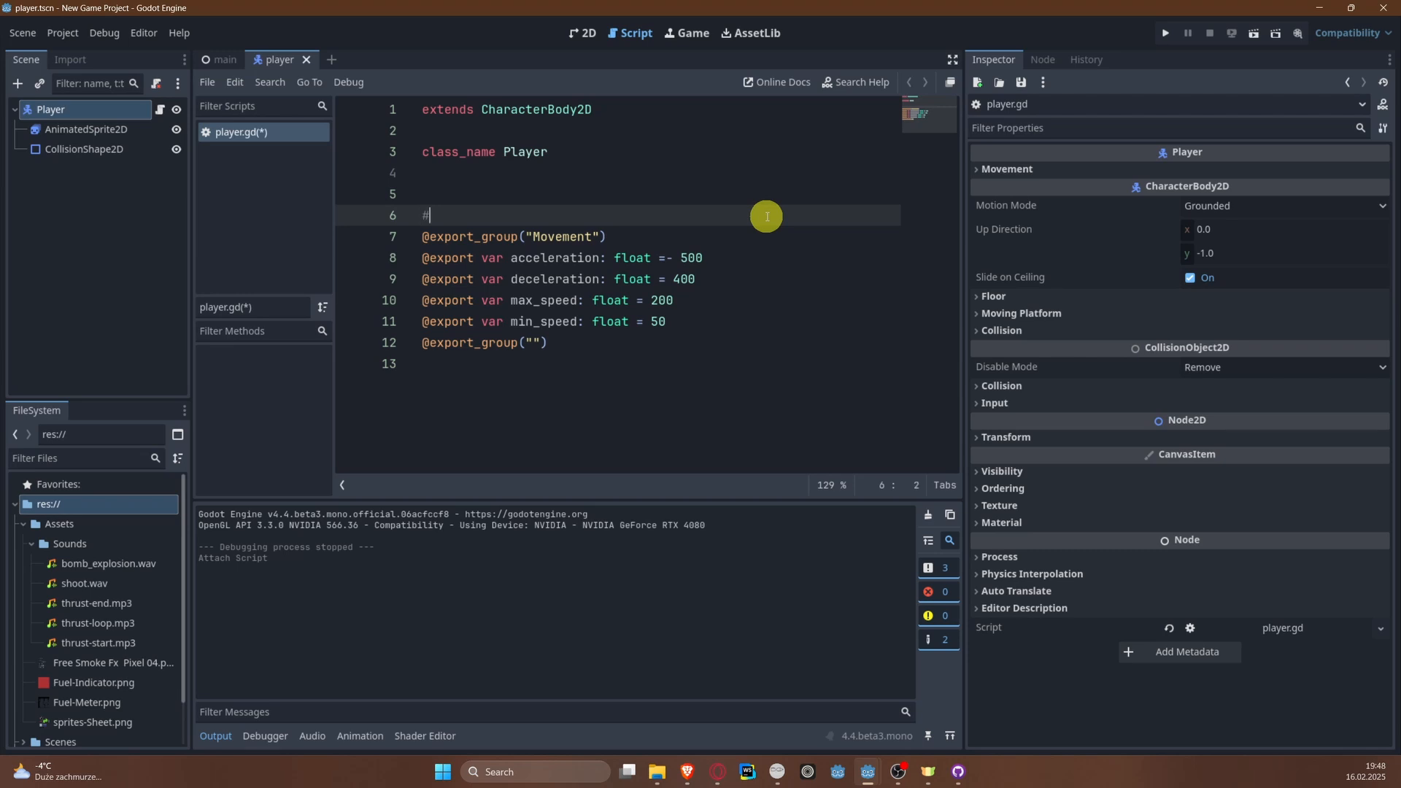
pyautogui.write('region Player movement var')
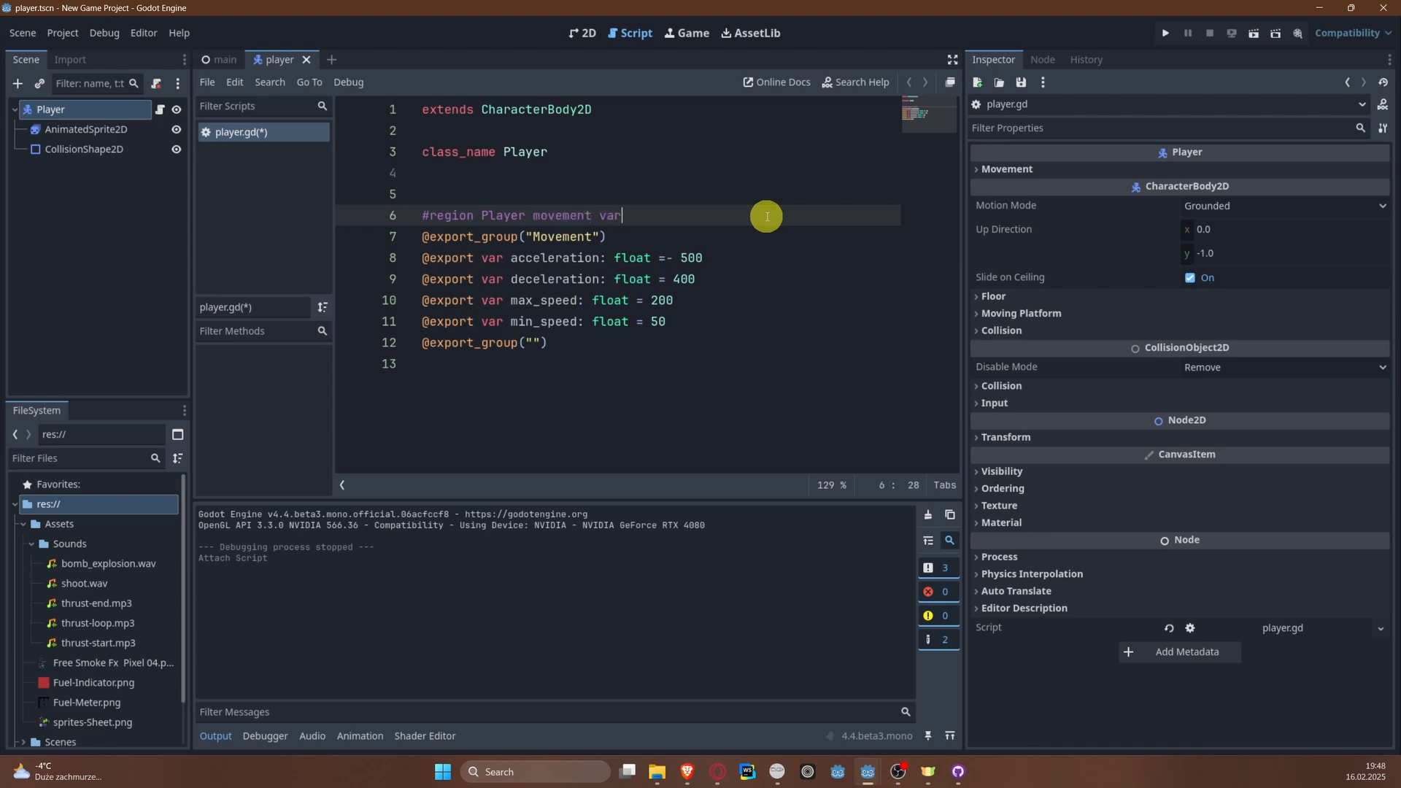
pyautogui.write('iables')
# Step: Close the region with #endregion below the empty export group, save the script, and try folding the region
pyautogui.press('Down')
pyautogui.press('Down')
pyautogui.press('Down')
pyautogui.press('Down')
pyautogui.press('Down')
pyautogui.press('Down')
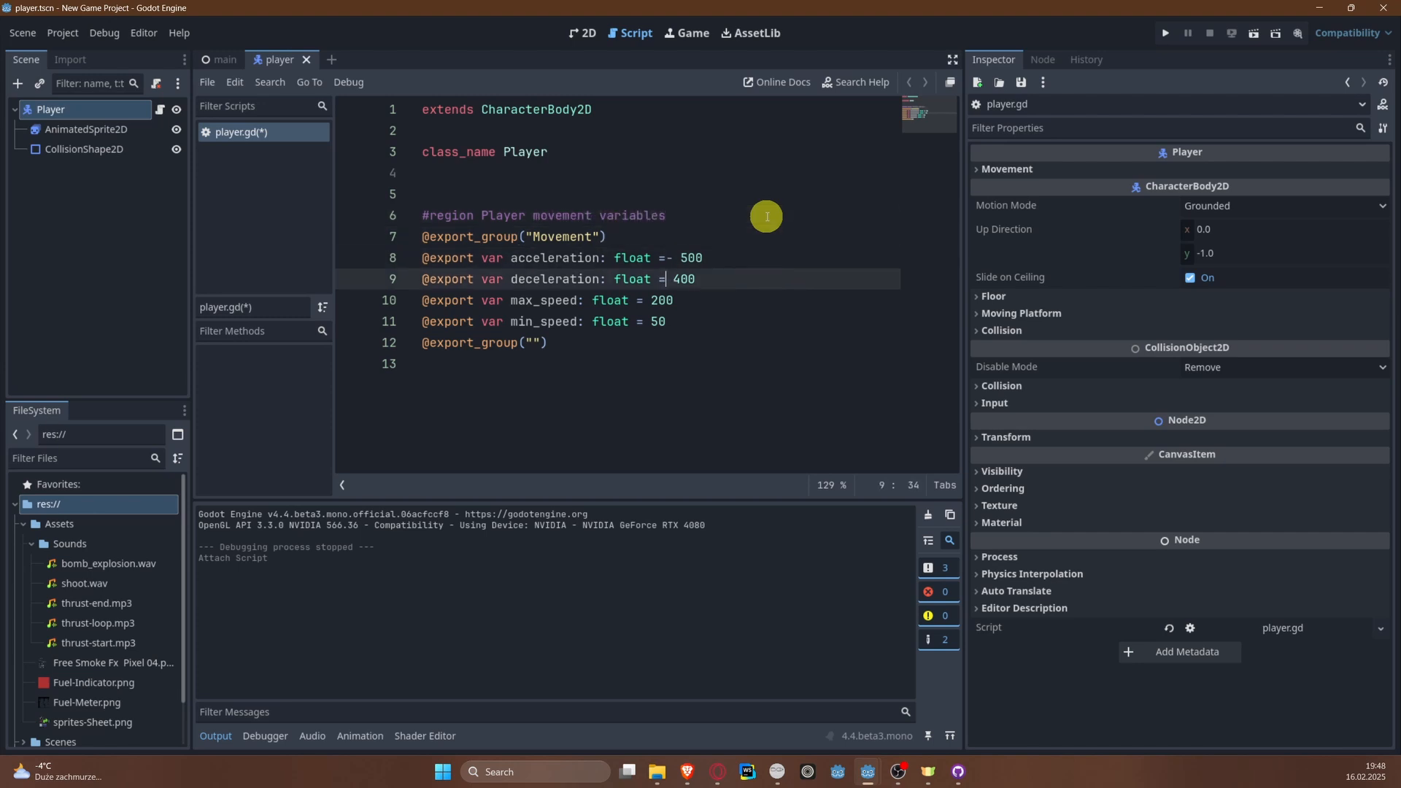
pyautogui.press('Down')
pyautogui.press('Return')
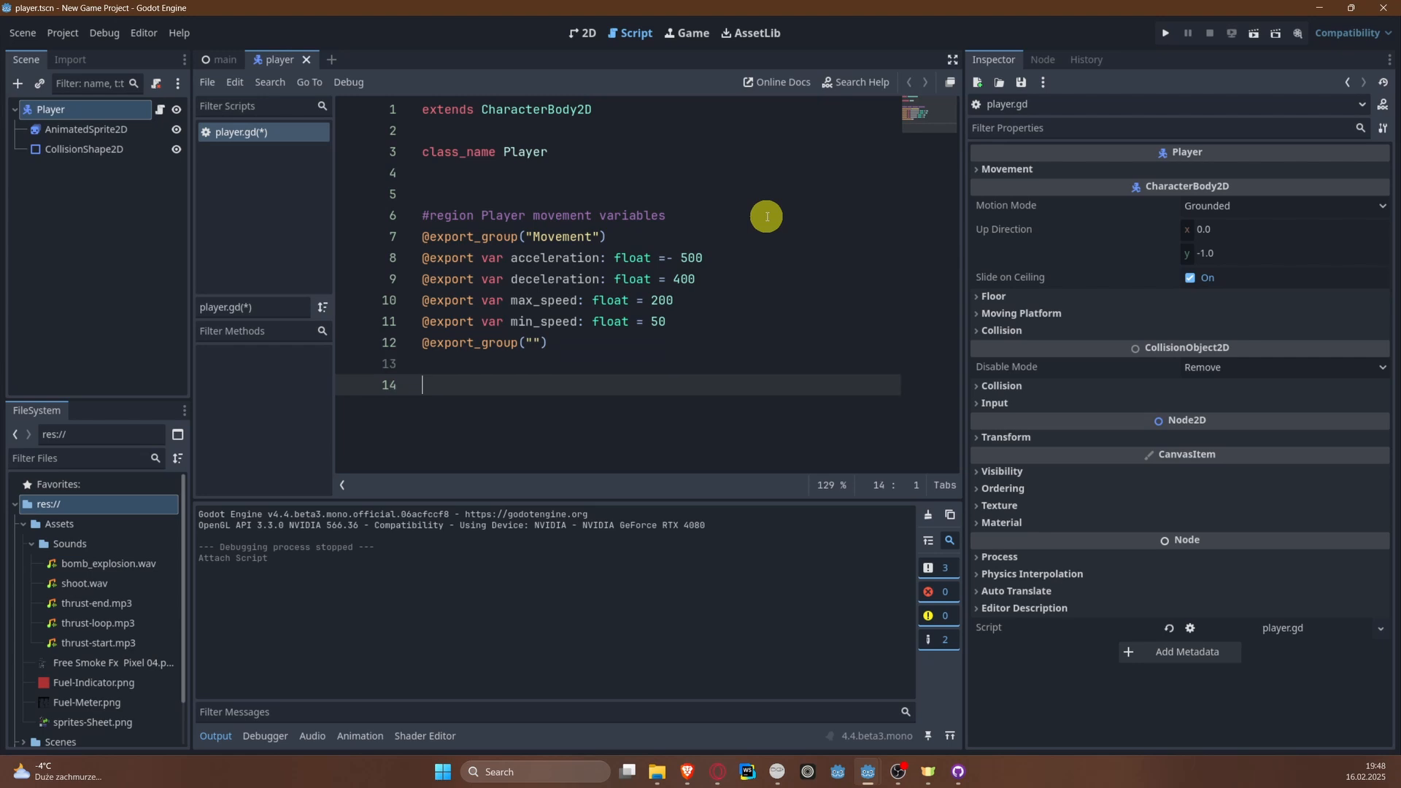
pyautogui.write('@')
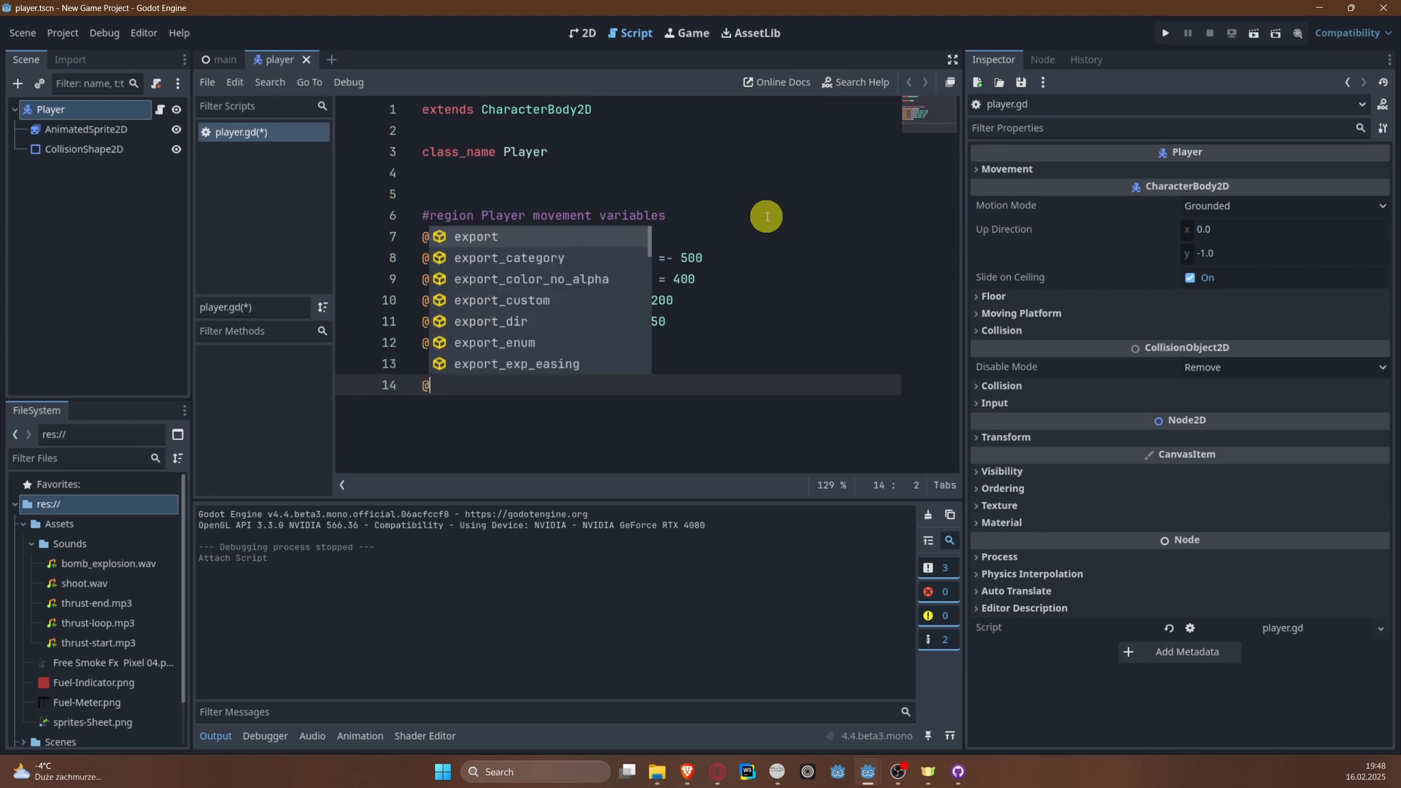
pyautogui.press('Escape')
pyautogui.write('e')
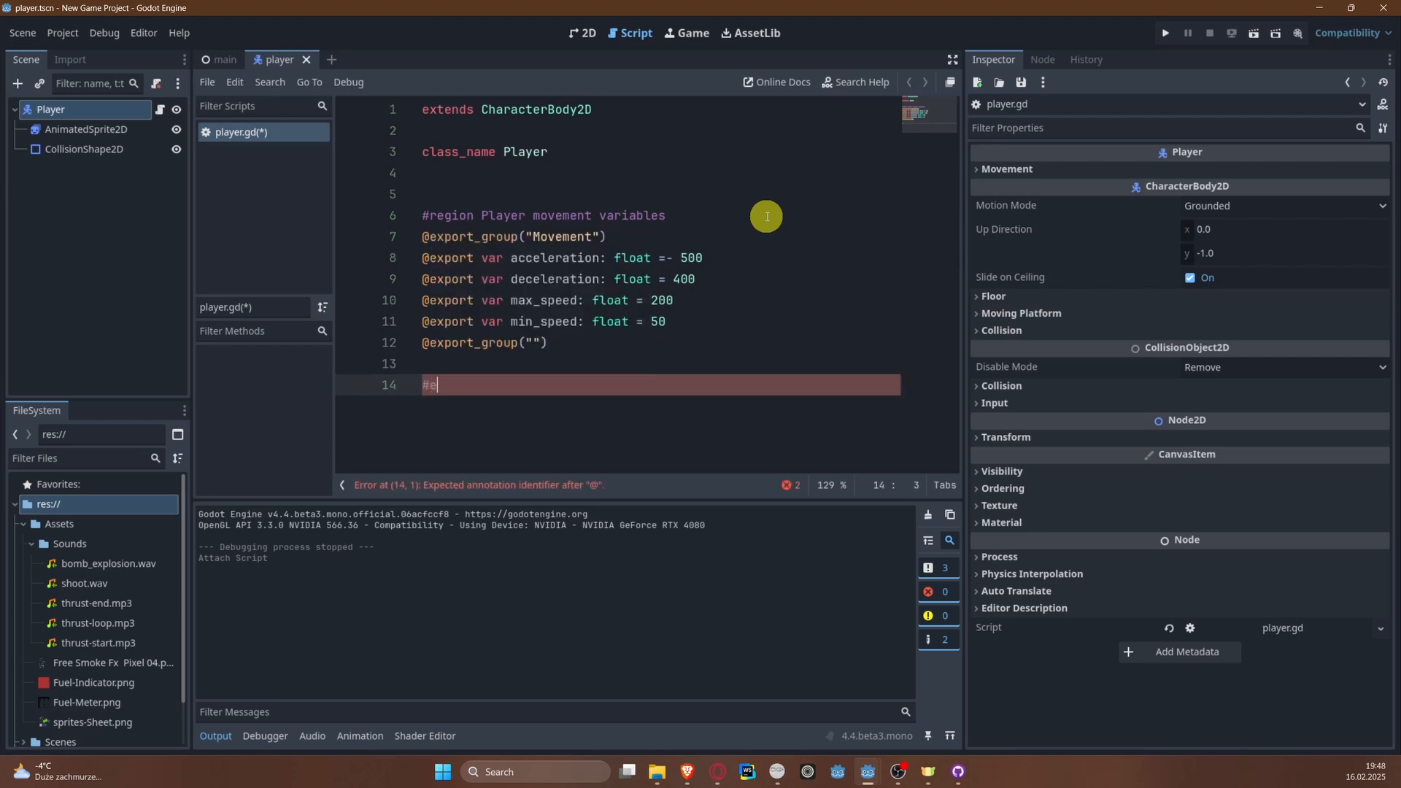
pyautogui.write('nd')
pyautogui.press('BackSpace')
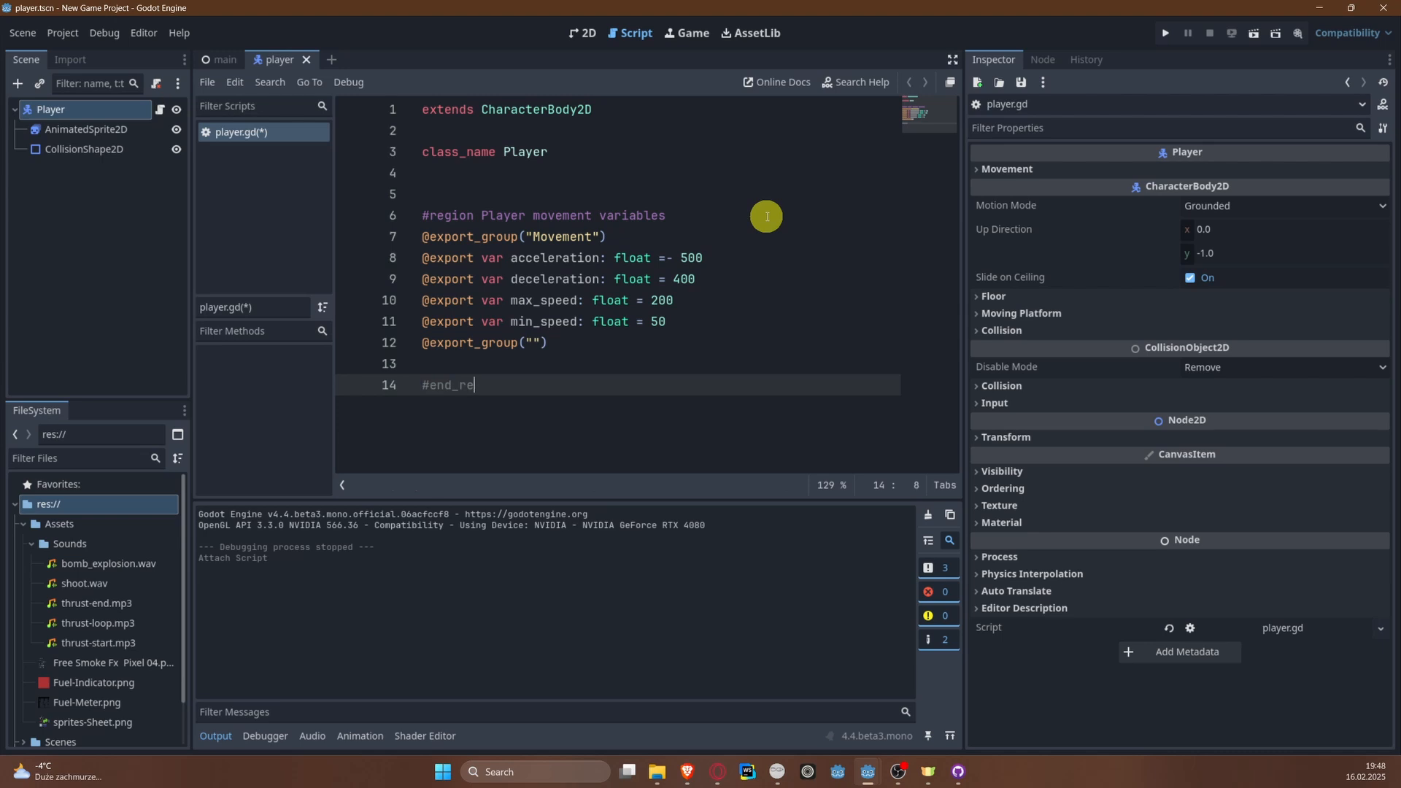
pyautogui.write('region')
pyautogui.hotkey('ctrl', 's')
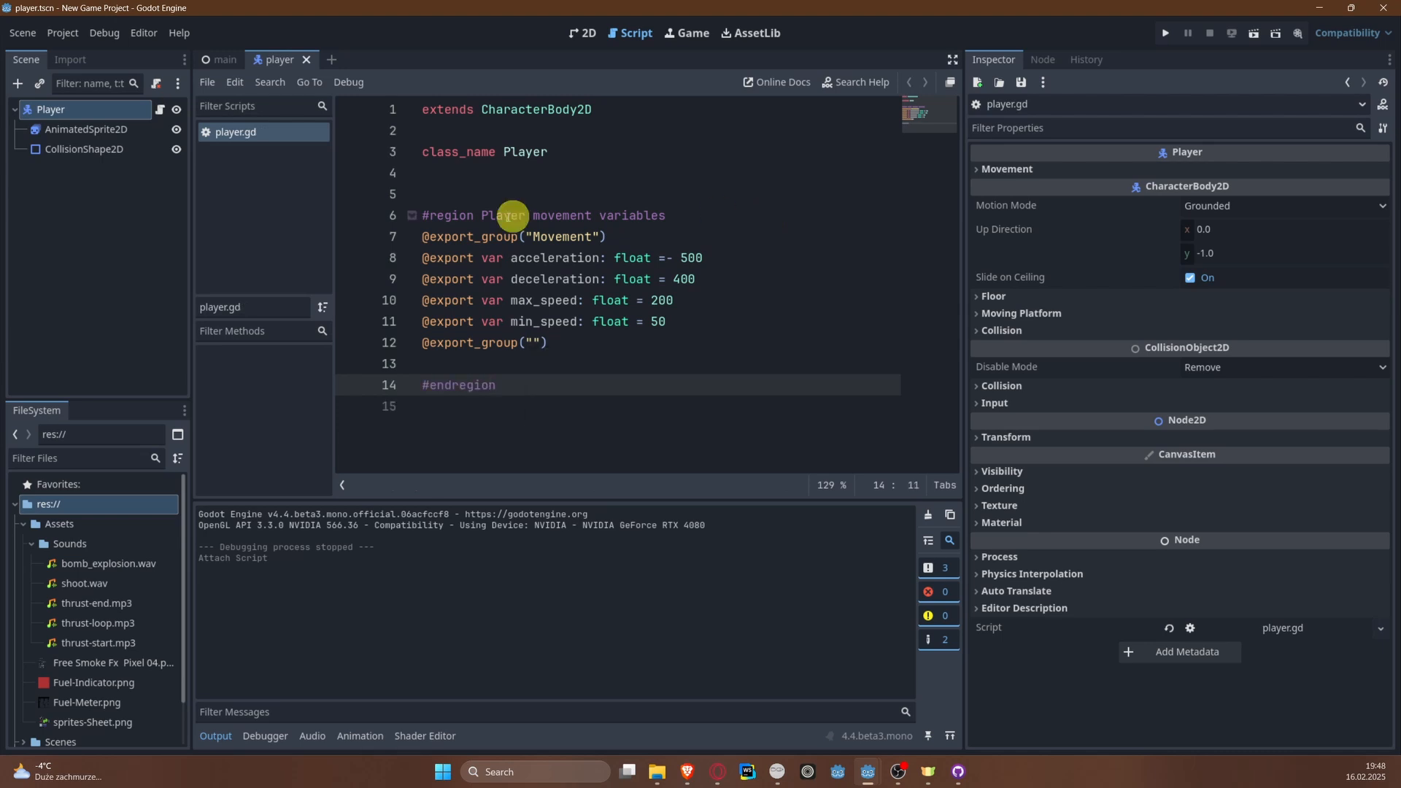
pyautogui.click(411, 216)
pyautogui.click(411, 216)
# Step: Fold and unfold the "Player movement variables" code region several times, leaving it expanded
pyautogui.click(411, 216)
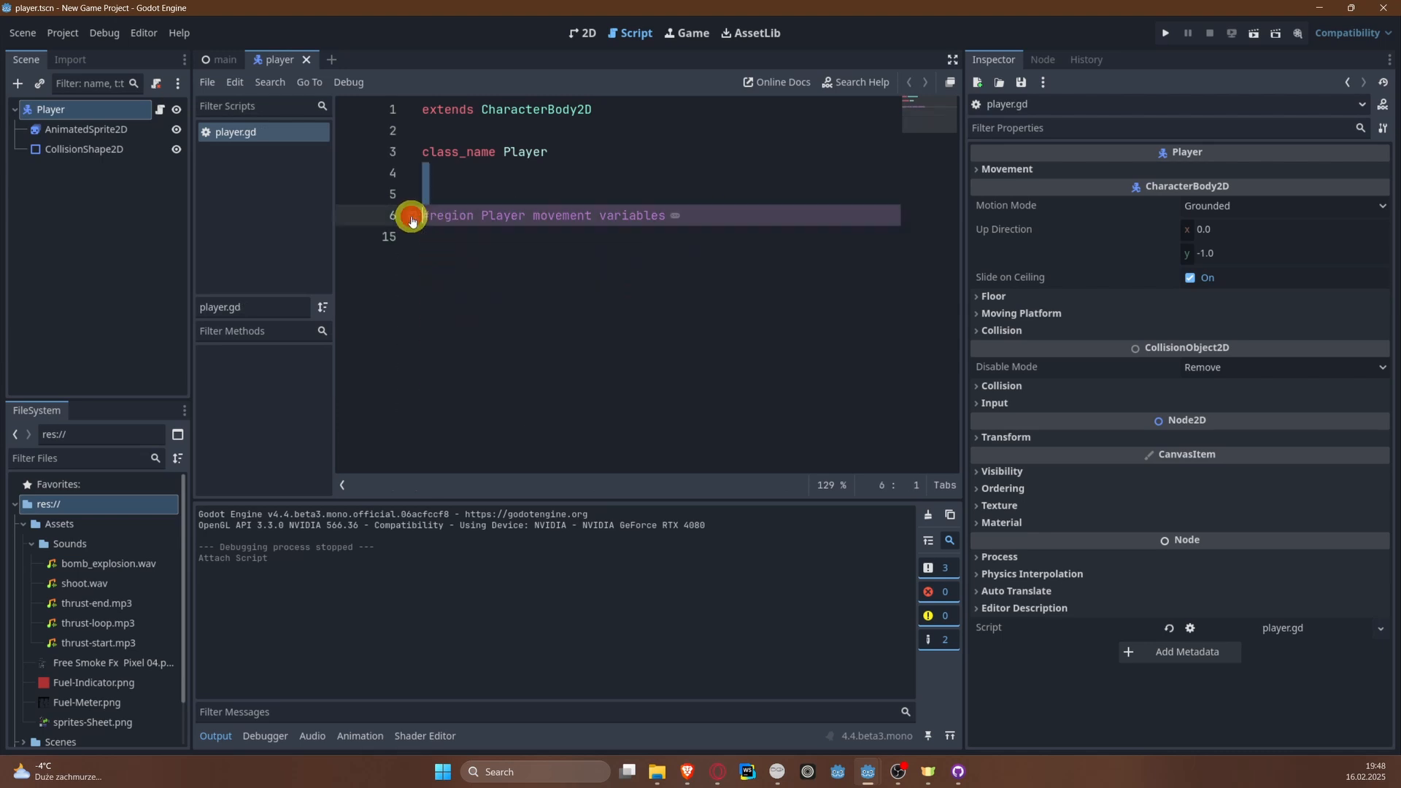
pyautogui.click(411, 216)
pyautogui.click(411, 216)
pyautogui.click(411, 216)
pyautogui.click(410, 216)
pyautogui.click(411, 216)
pyautogui.click(411, 216)
pyautogui.click(411, 216)
pyautogui.click(410, 216)
pyautogui.click(411, 216)
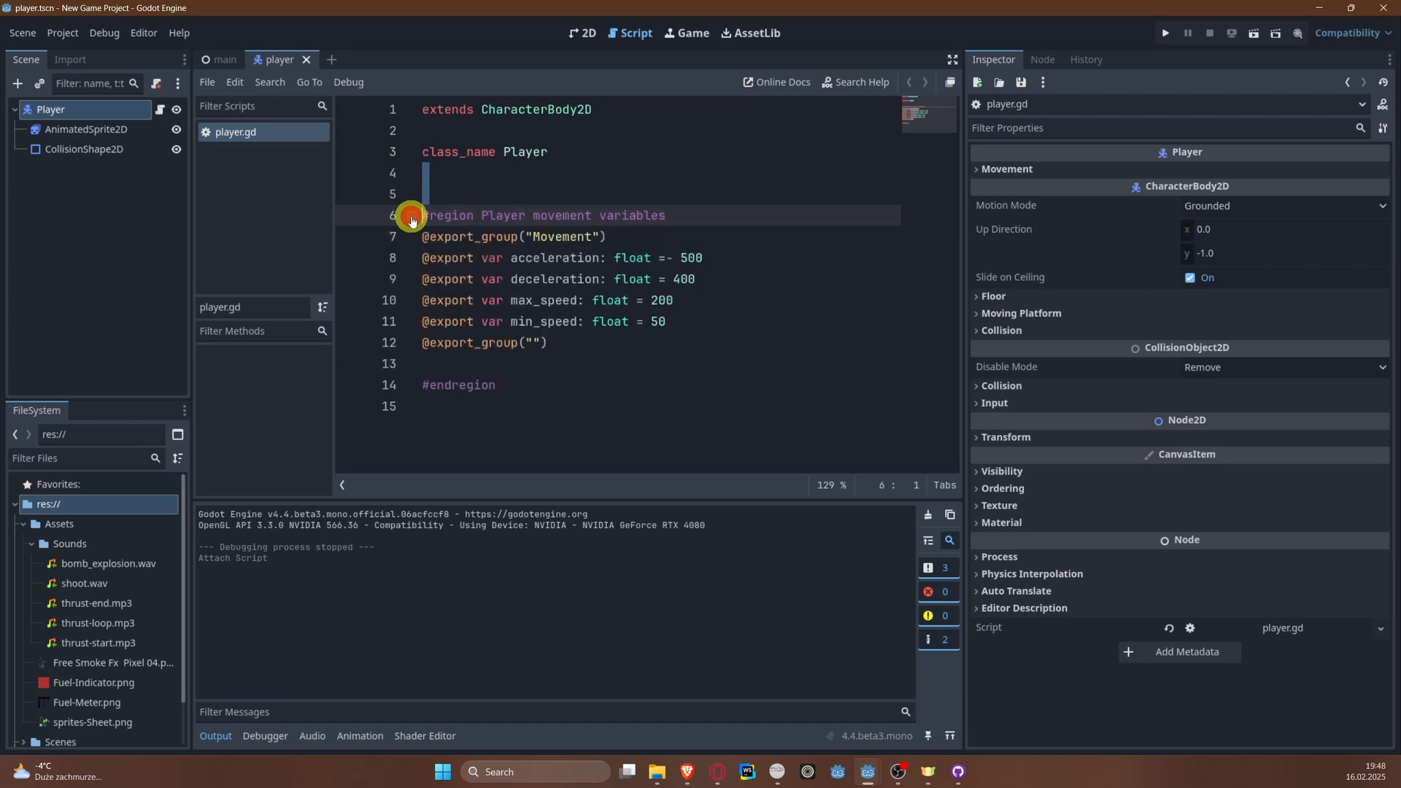
pyautogui.click(411, 216)
pyautogui.click(411, 216)
# Step: Remove the extra blank line between the class name and the "Player movement variables" region
pyautogui.click(431, 196)
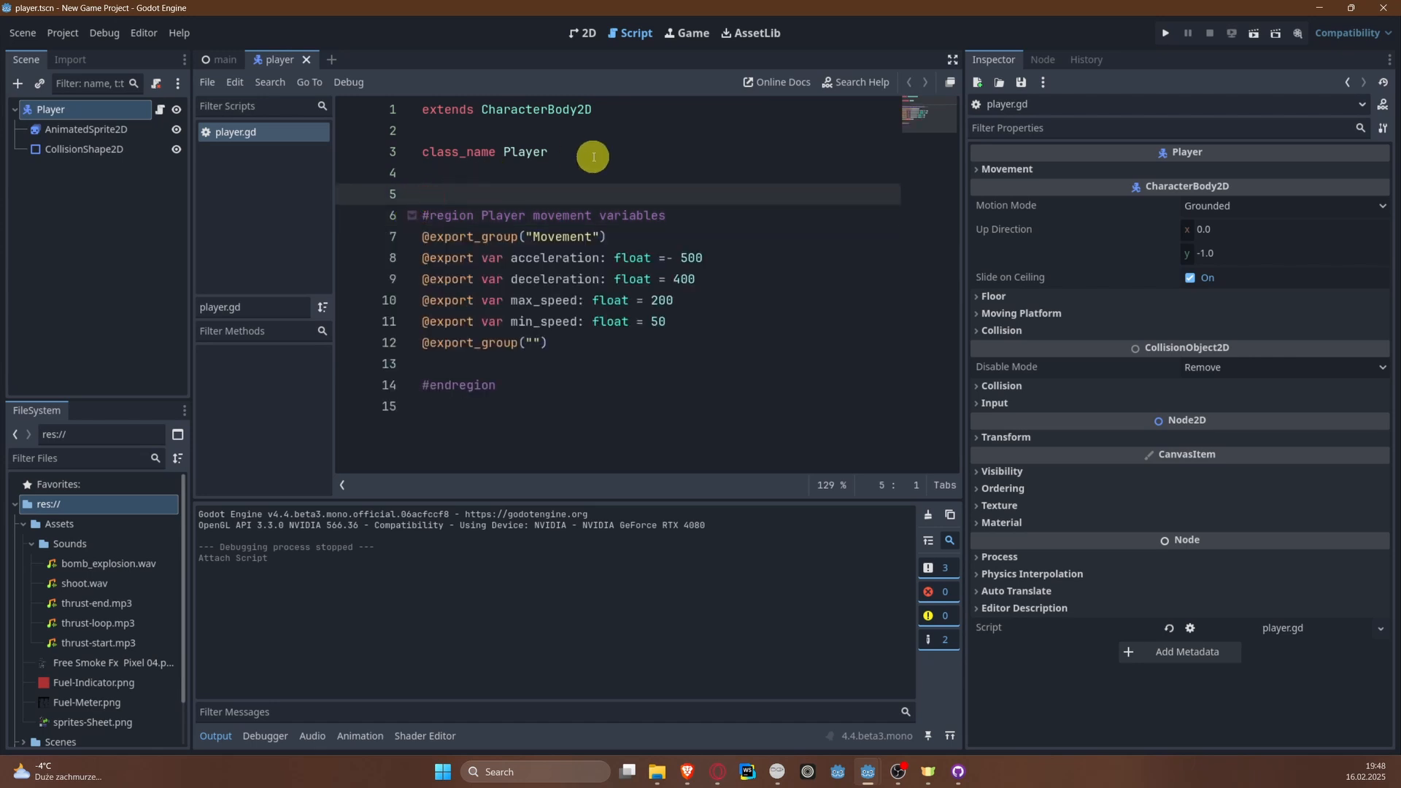
pyautogui.press('Up')
pyautogui.press('BackSpace')
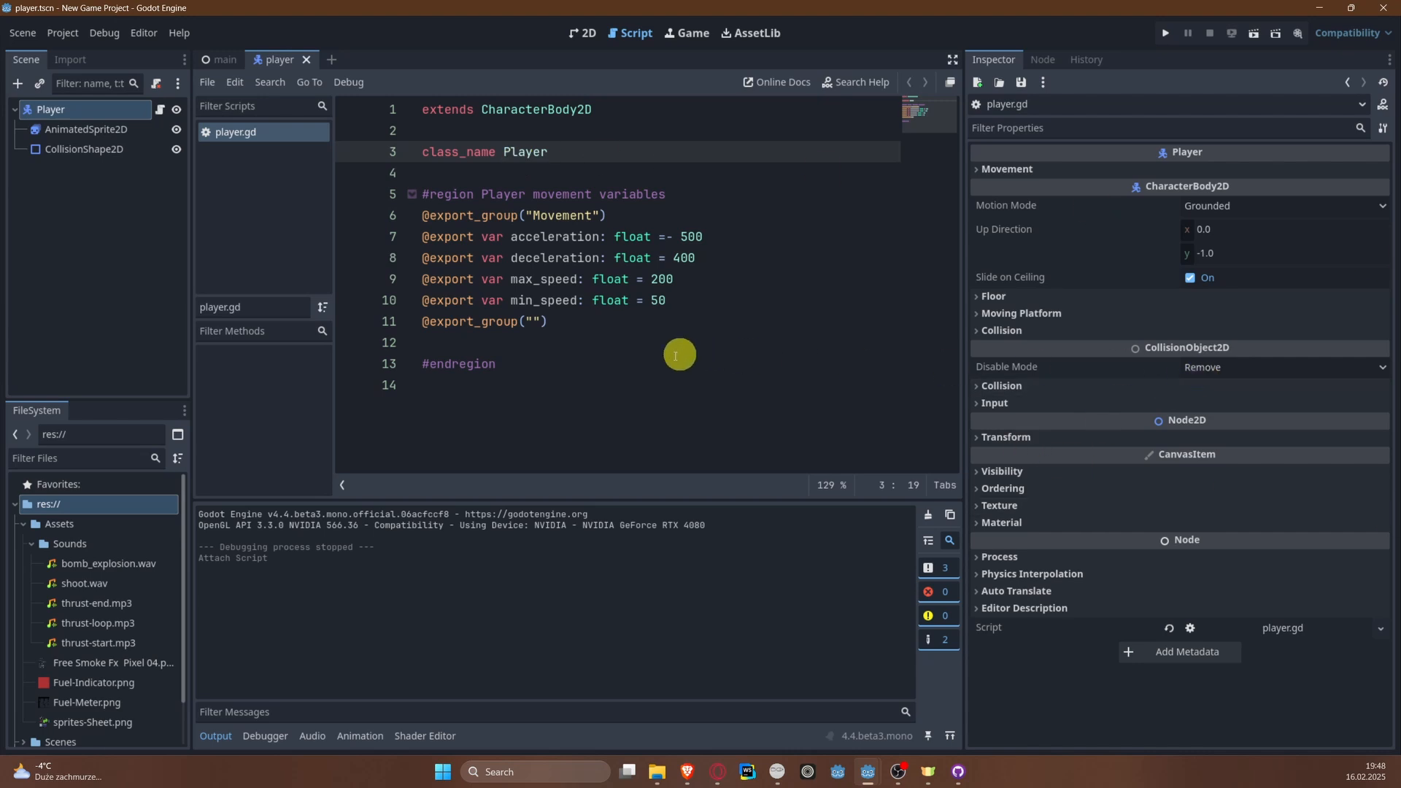
# Step: Add the function _physics_process(delta: float) -> void below the closed region, separated by a blank line
pyautogui.click(478, 403)
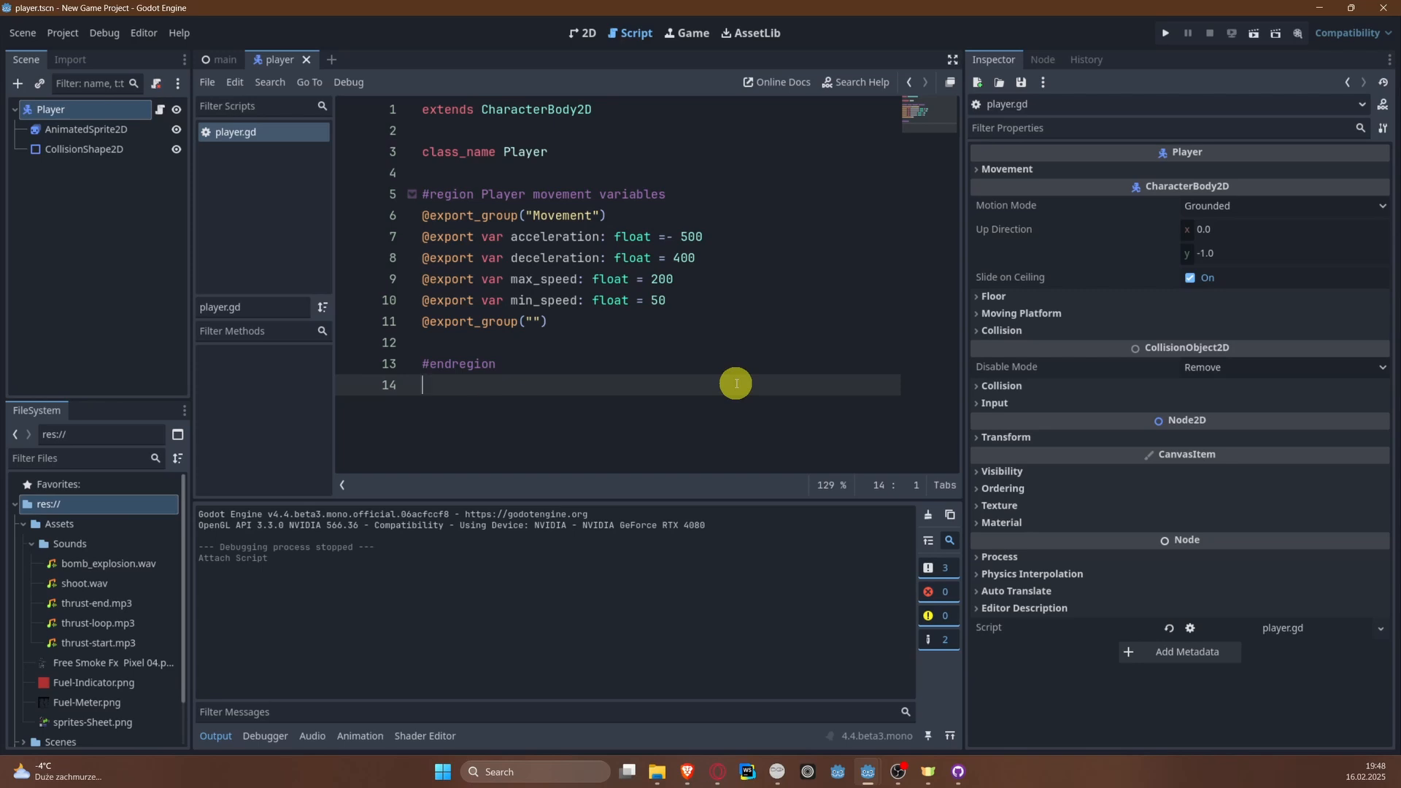
pyautogui.press('Return')
pyautogui.press('Return')
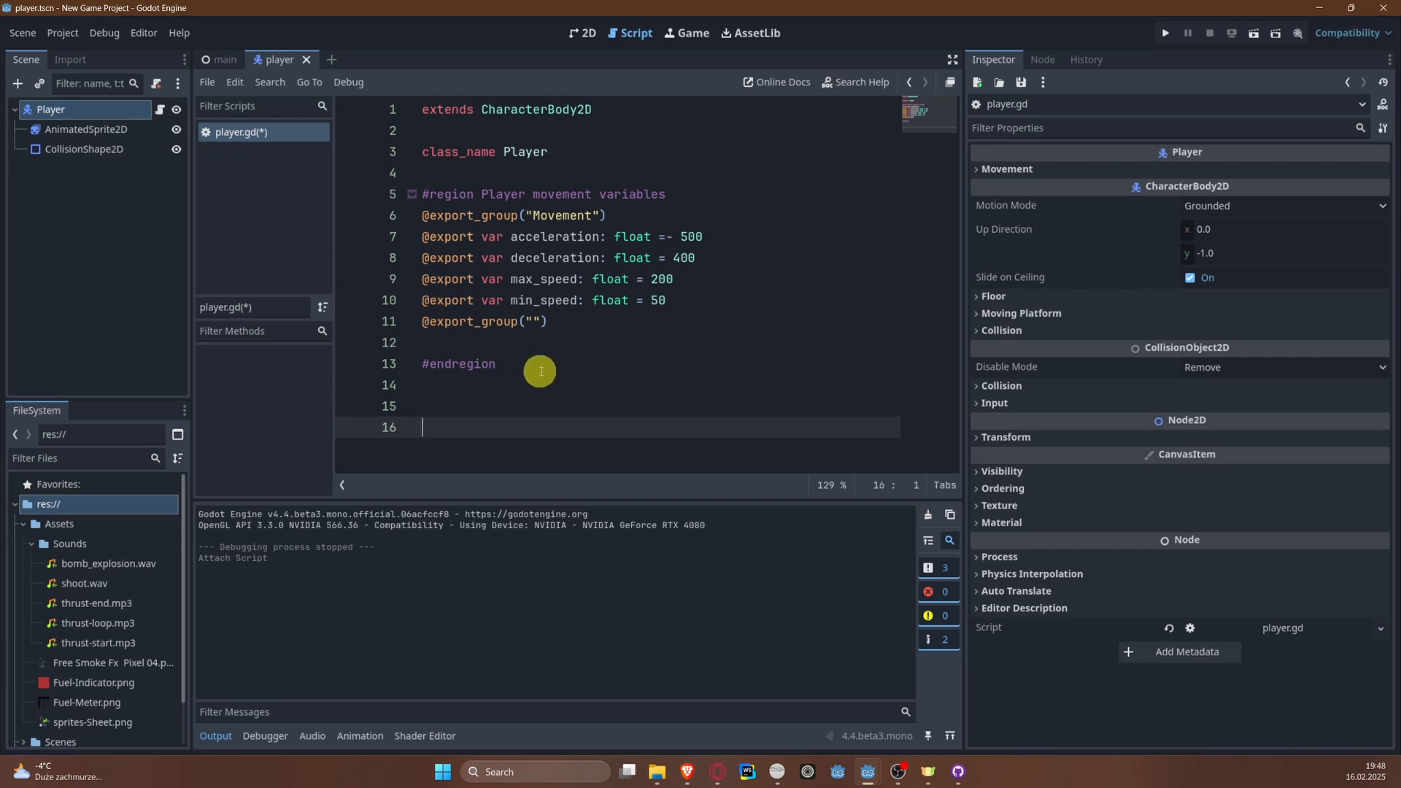
pyautogui.click(444, 409)
pyautogui.write('f')
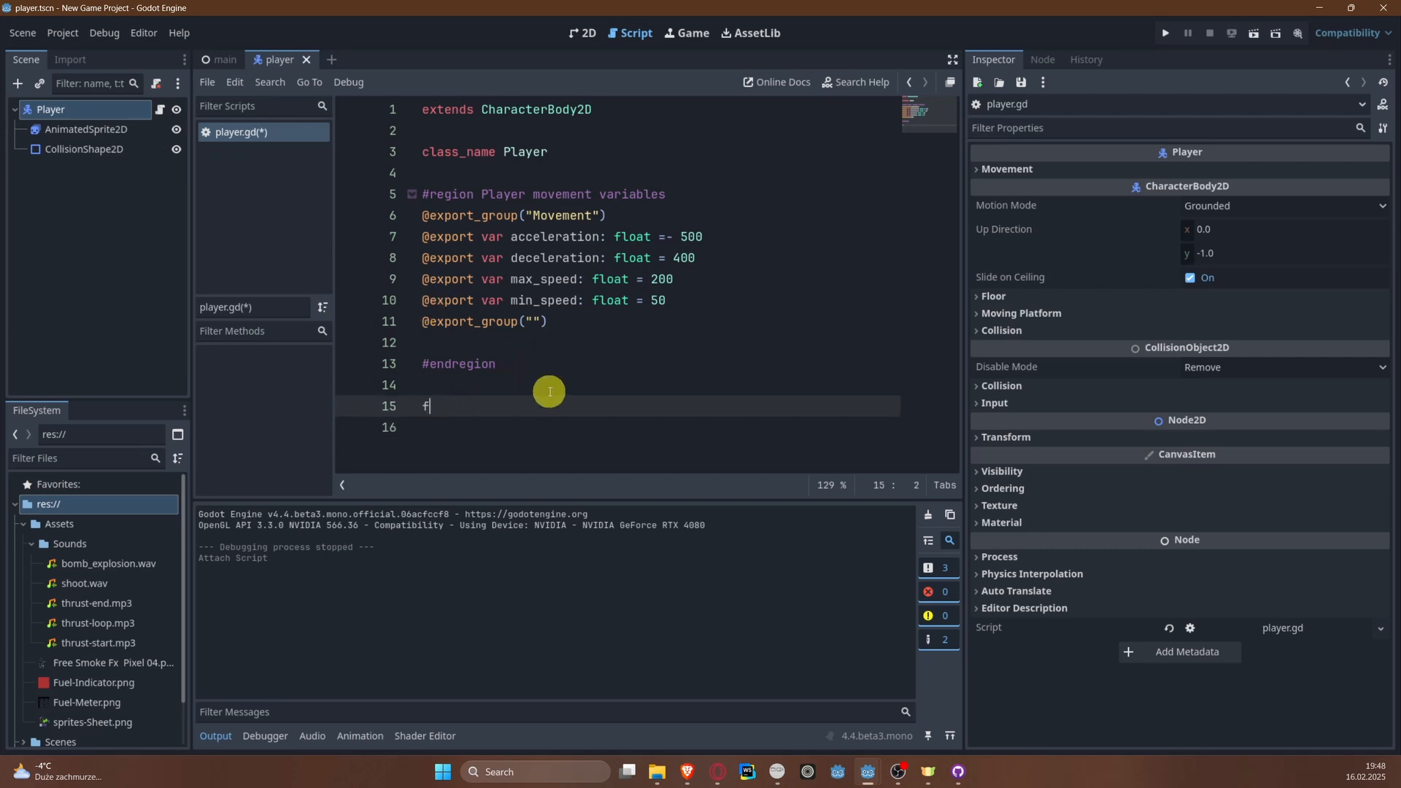
pyautogui.write('unc _phy')
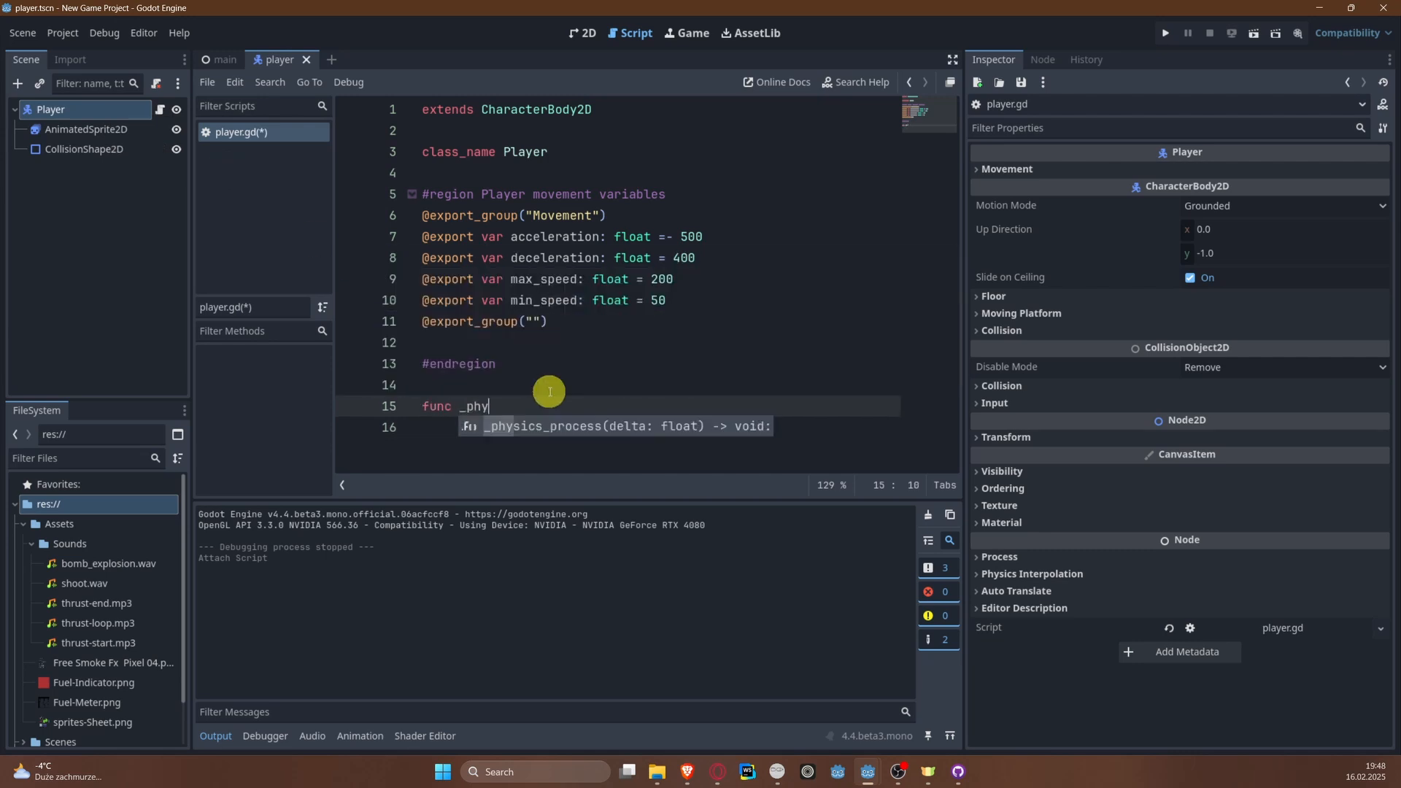
pyautogui.press('Return')
pyautogui.press('Return')
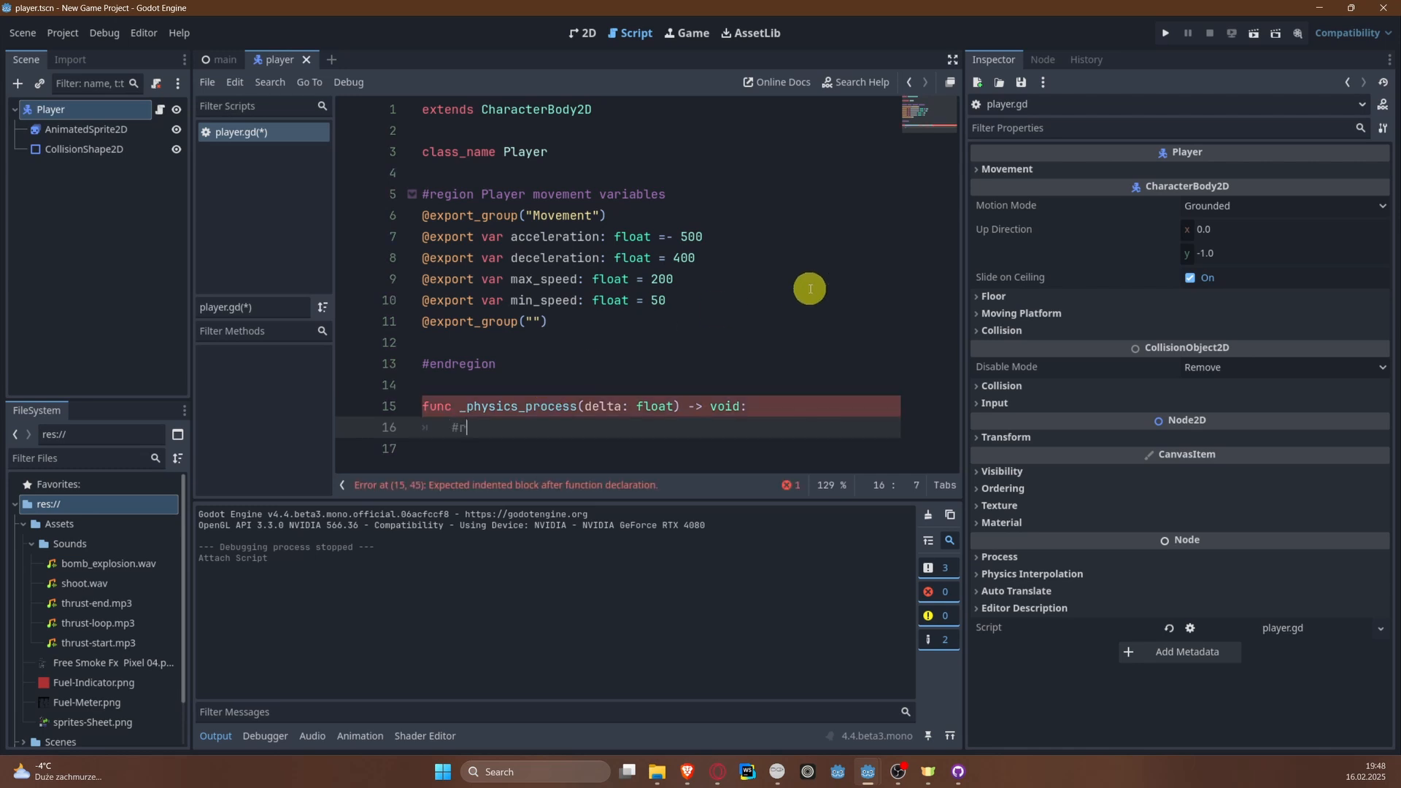
# Step: Start an indented code region titled "Horizontal movement" inside the _physics_process function
pyautogui.press('BackSpace')
pyautogui.press('BackSpace')
pyautogui.press('BackSpace')
pyautogui.write('#region horizont')
pyautogui.hotkey('ctrl', 'BackSpace')
pyautogui.write('Horiz')
pyautogui.press('BackSpace')
pyautogui.write('izontal move')
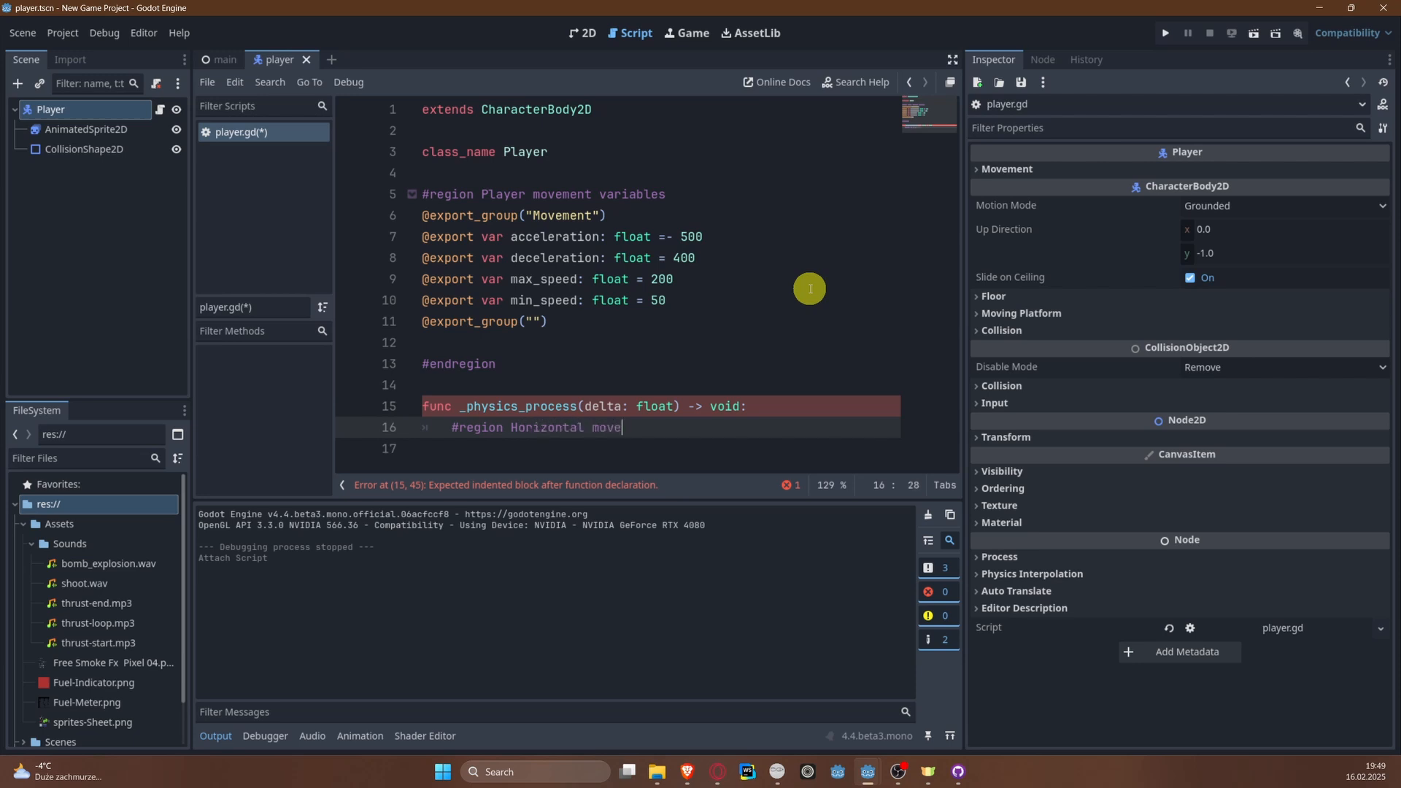
pyautogui.write('ment')
# Step: Close the "Horizontal movement" region with #endregion on the following line and save the script
pyautogui.press('Return')
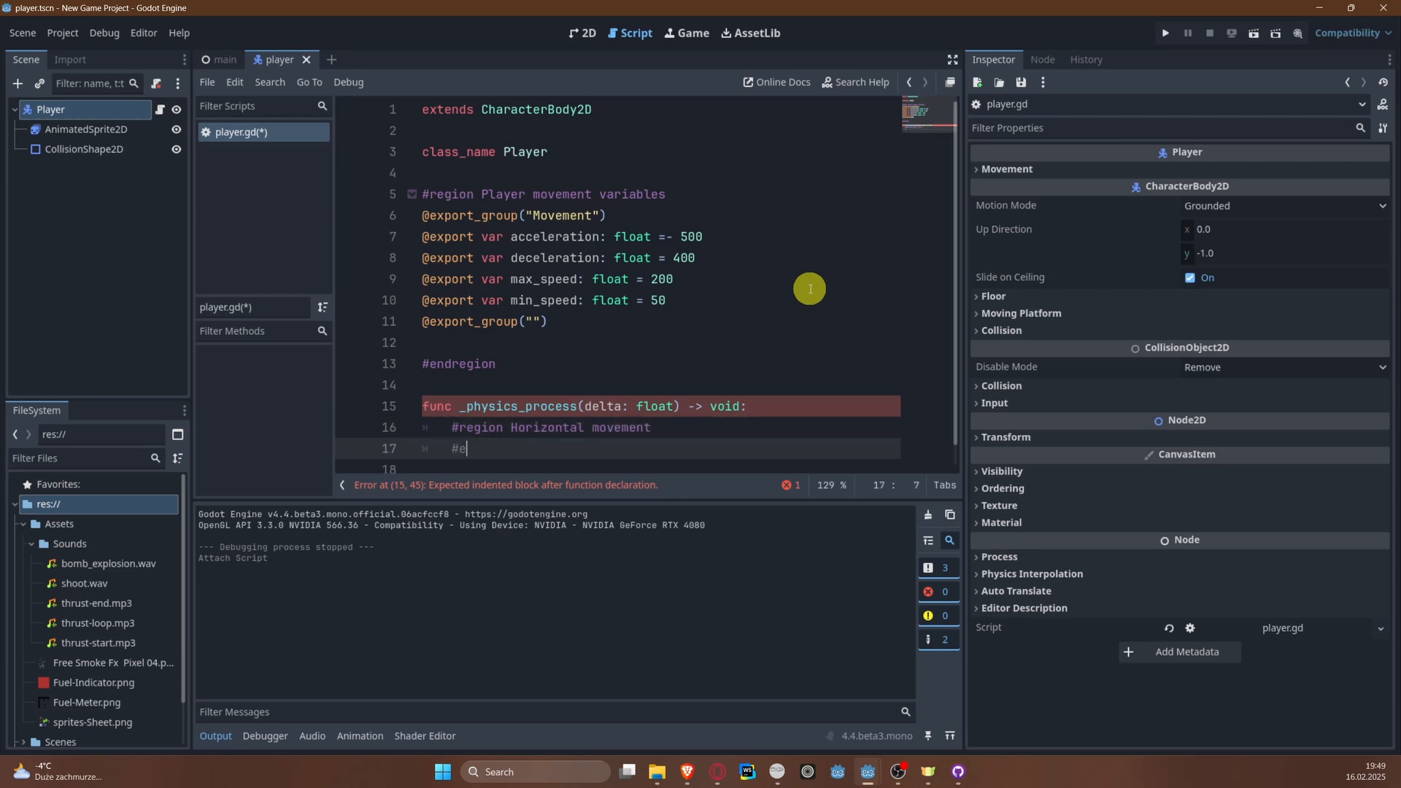
pyautogui.write('#endregion')
pyautogui.hotkey('ctrl', 's')
# Step: Inside the "Horizontal movement" region, add the condition if Input.is_action_pressed("right"): with an indented line below it
pyautogui.click(678, 428)
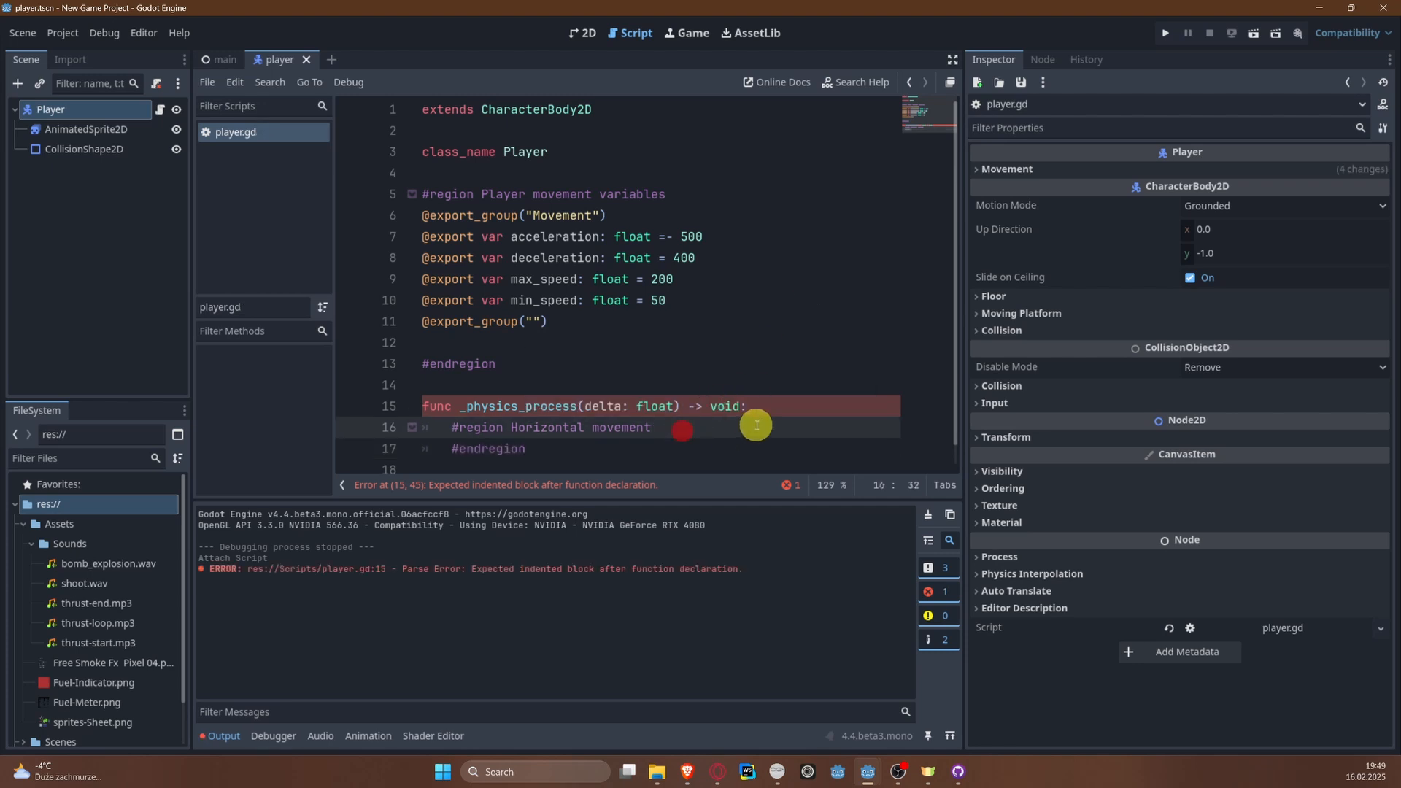
pyautogui.press('Return')
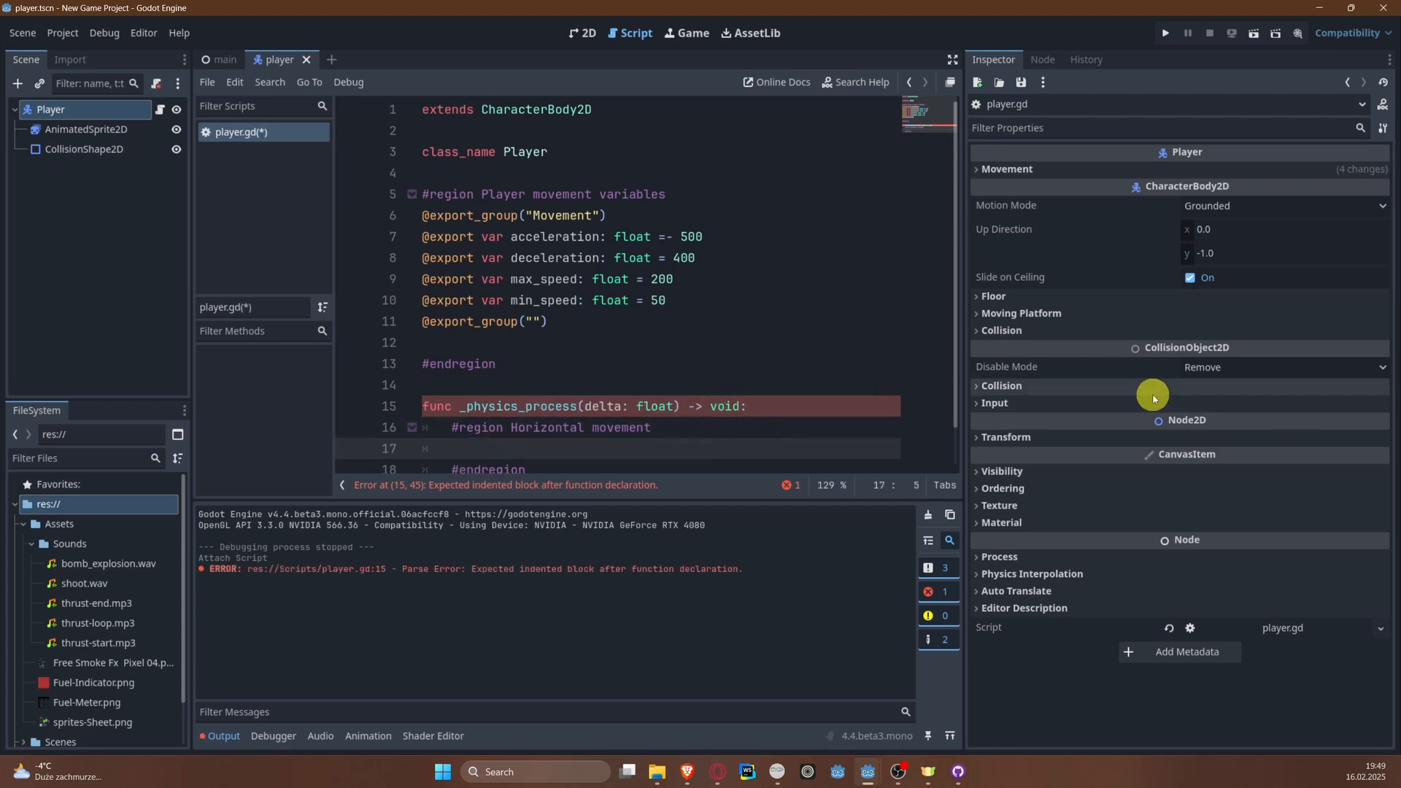
pyautogui.write('if Input.is')
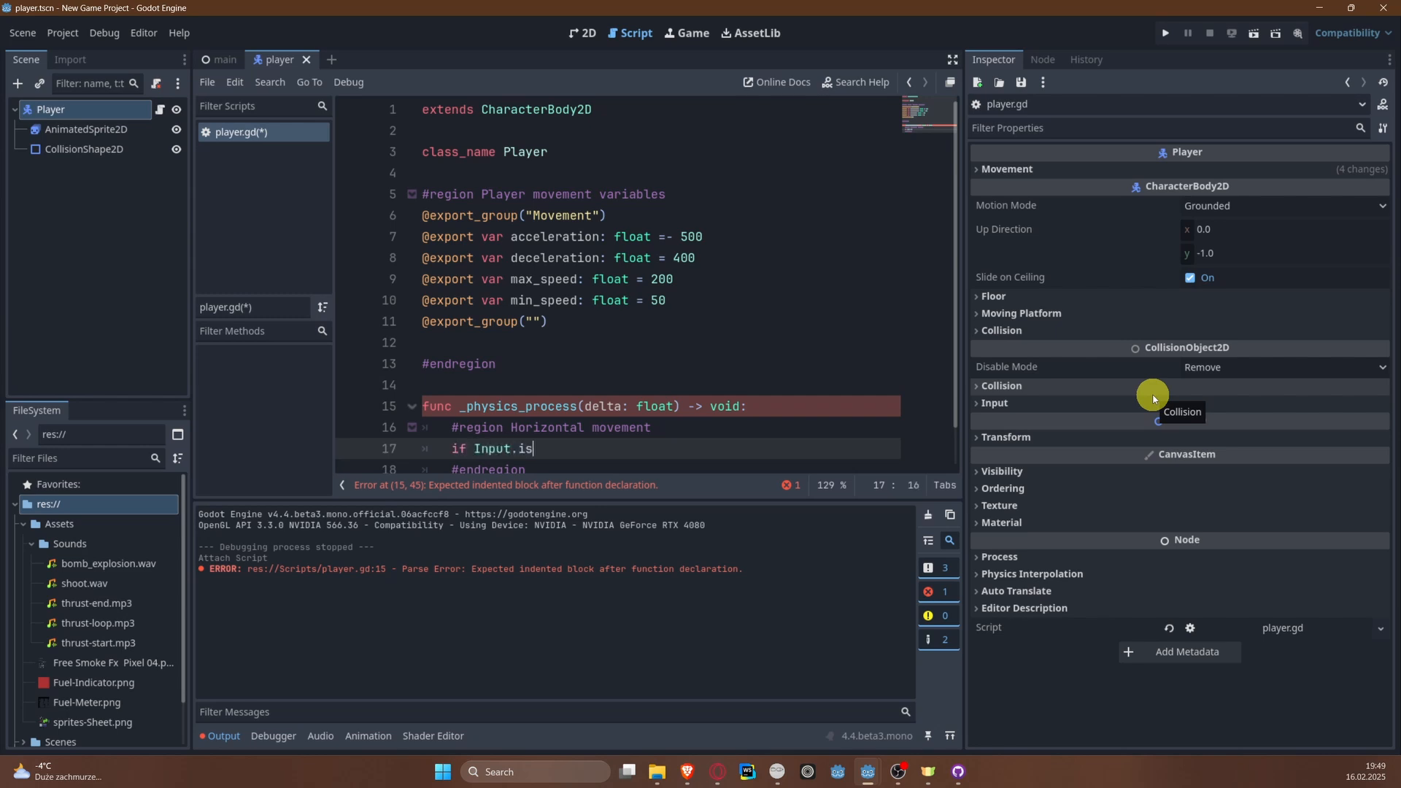
pyautogui.write('_acti')
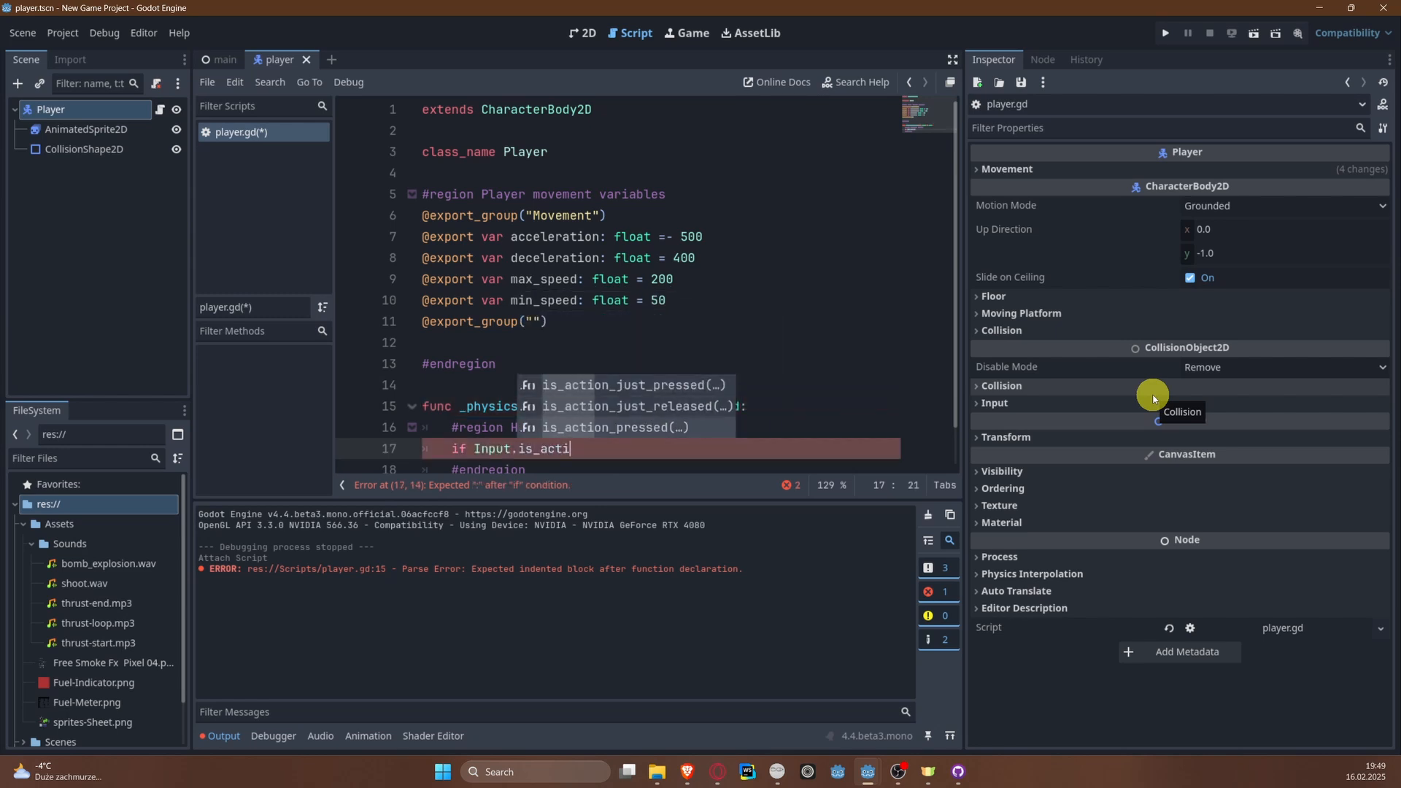
pyautogui.press('Return')
pyautogui.write('"right")')
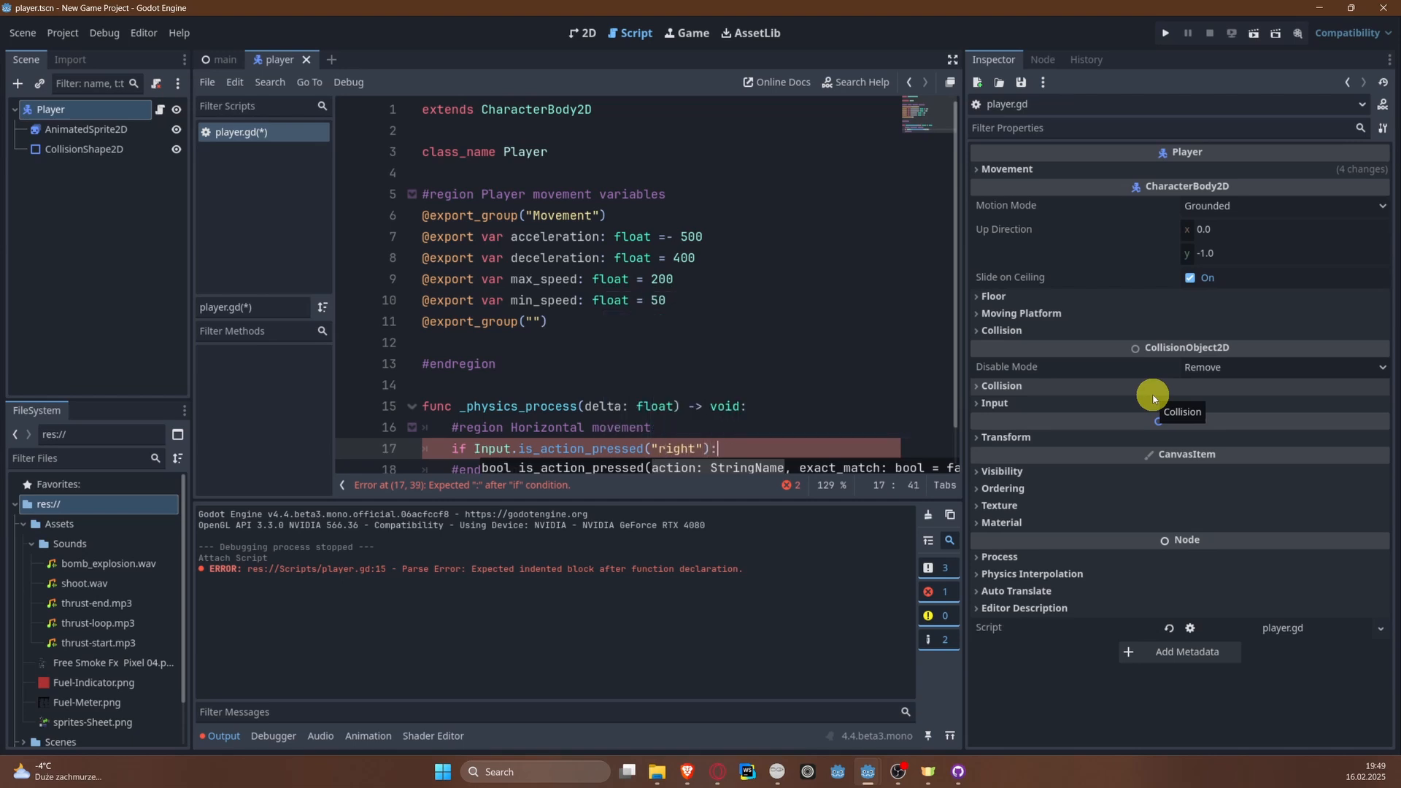
pyautogui.write(':')
pyautogui.press('Return')
# Step: Add the branch elif Input.is_action_pressed("left"): directly below the "right" condition
pyautogui.scroll(-1, 832, 394)
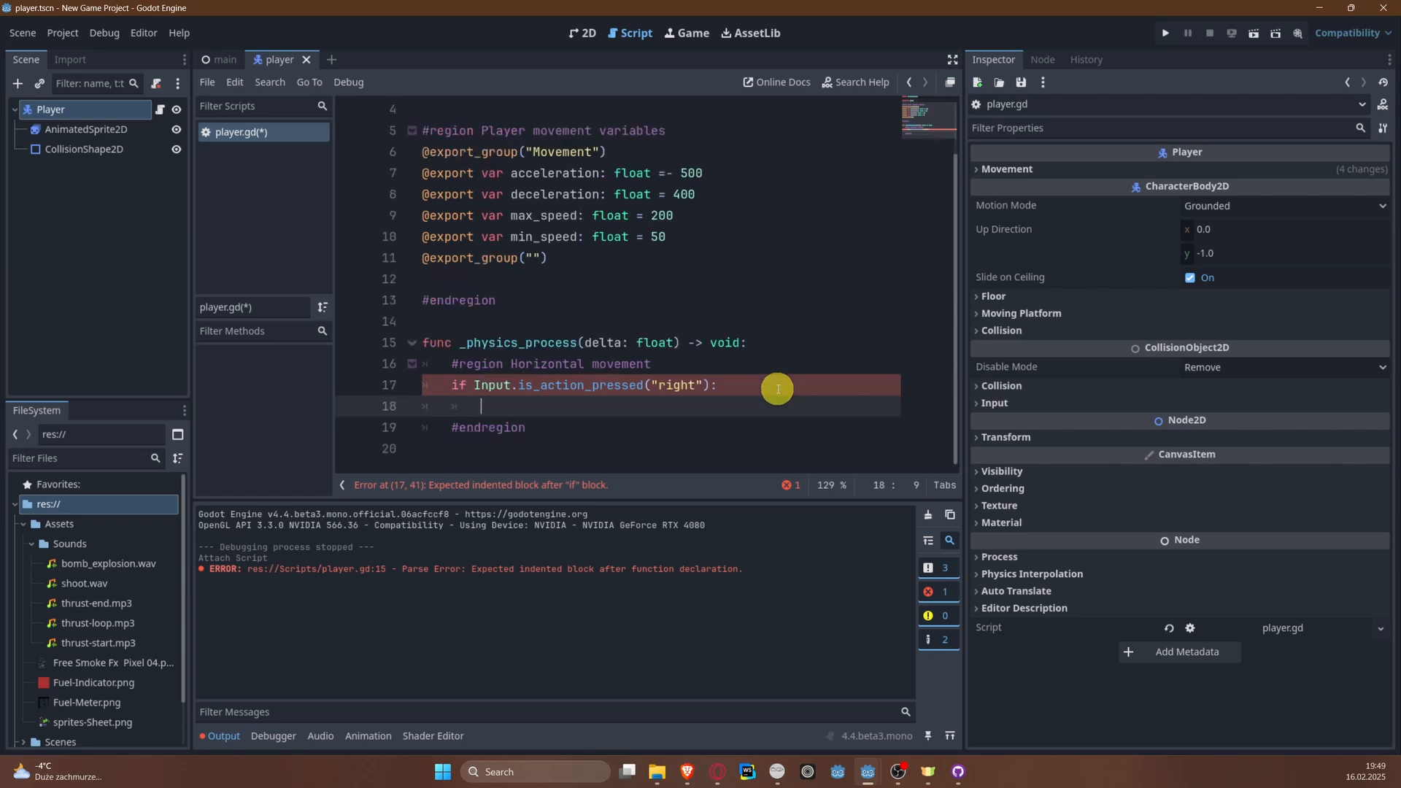
pyautogui.write('elif')
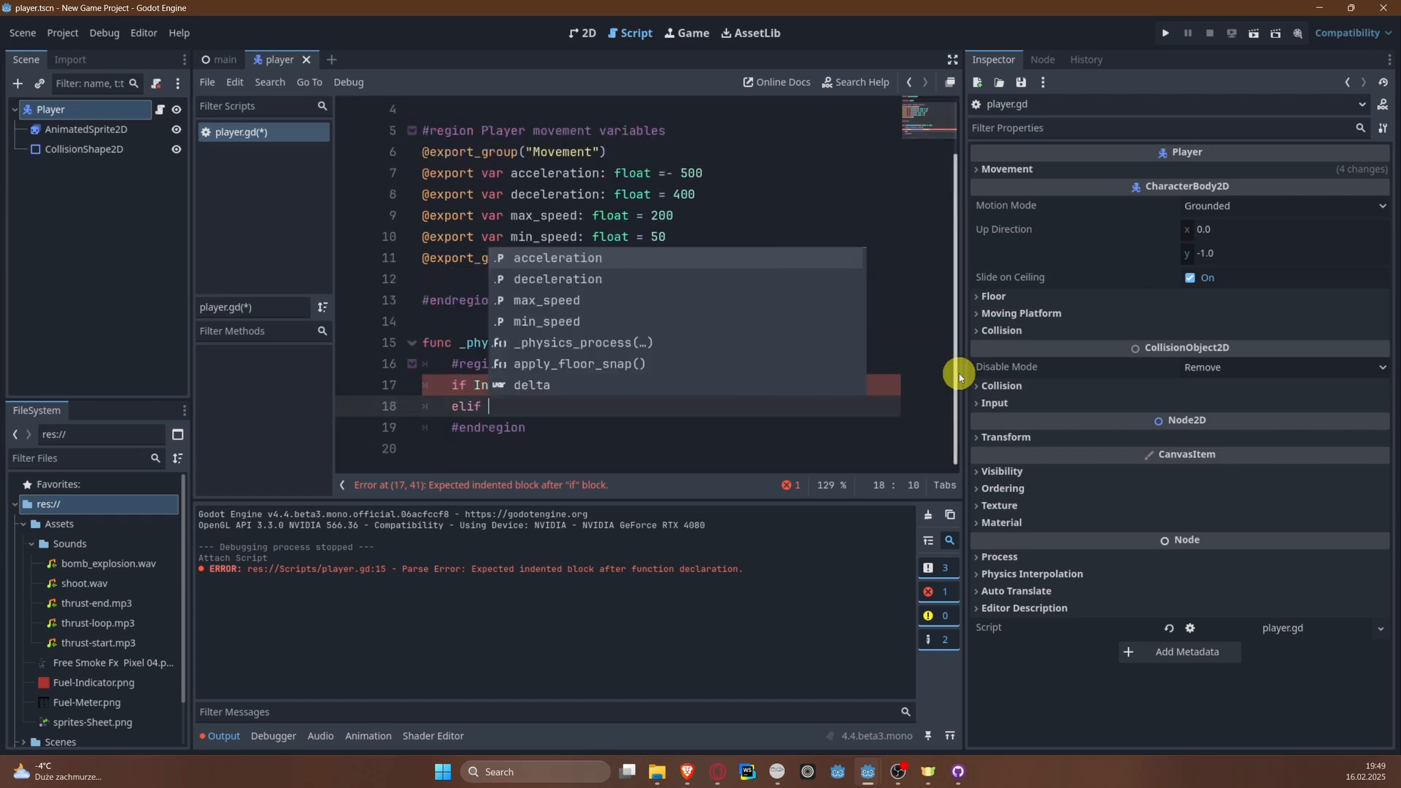
pyautogui.press('Escape')
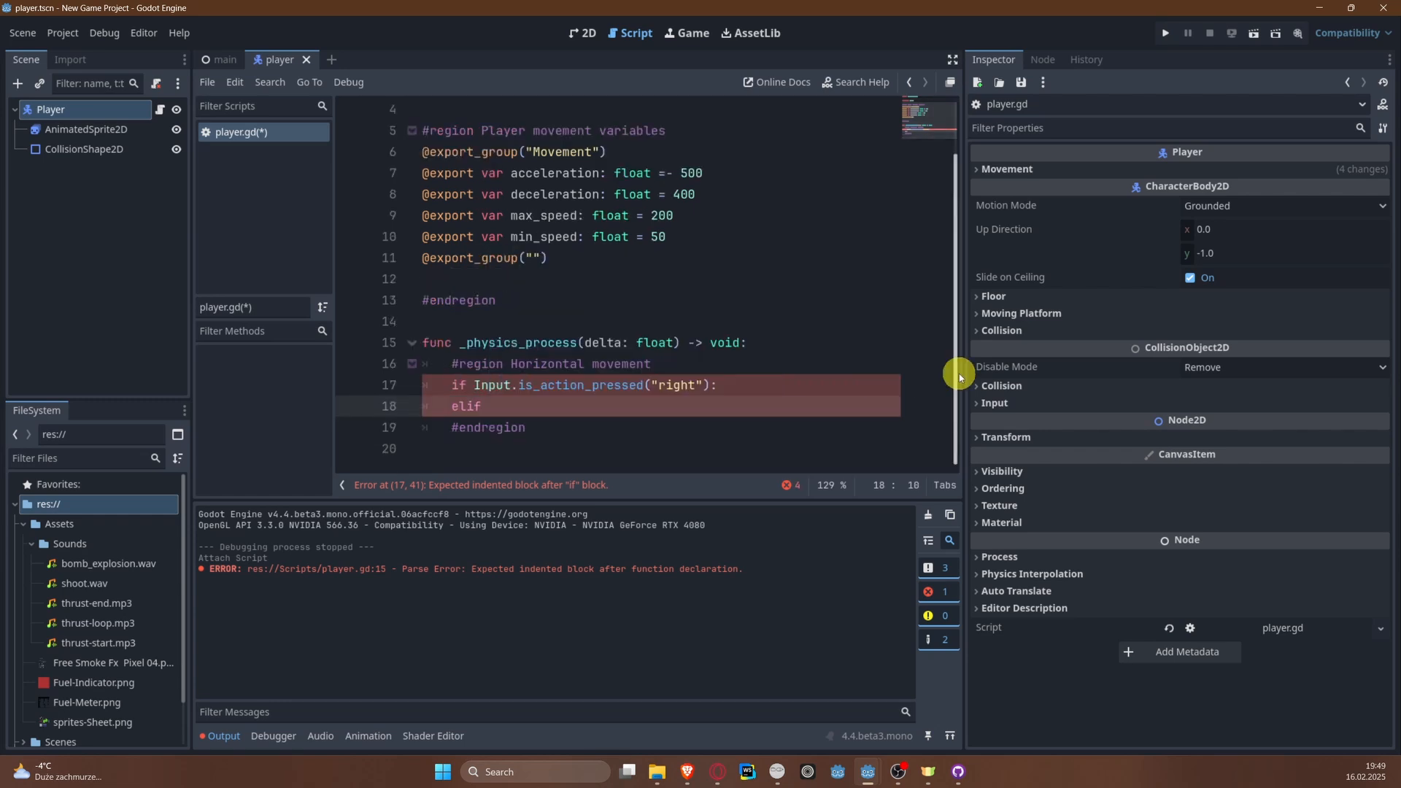
pyautogui.write('Input.is')
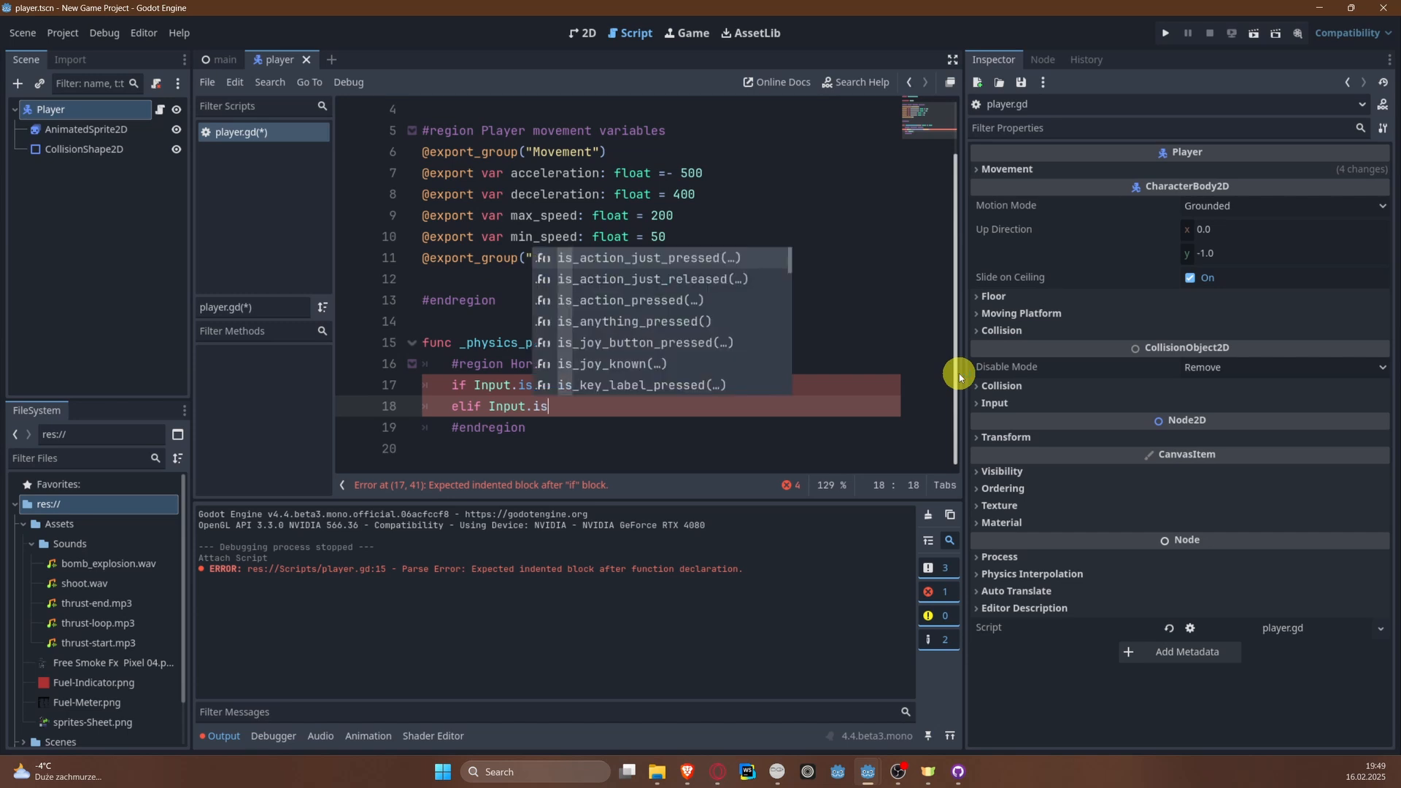
pyautogui.press('Down')
pyautogui.press('Down')
pyautogui.press('Return')
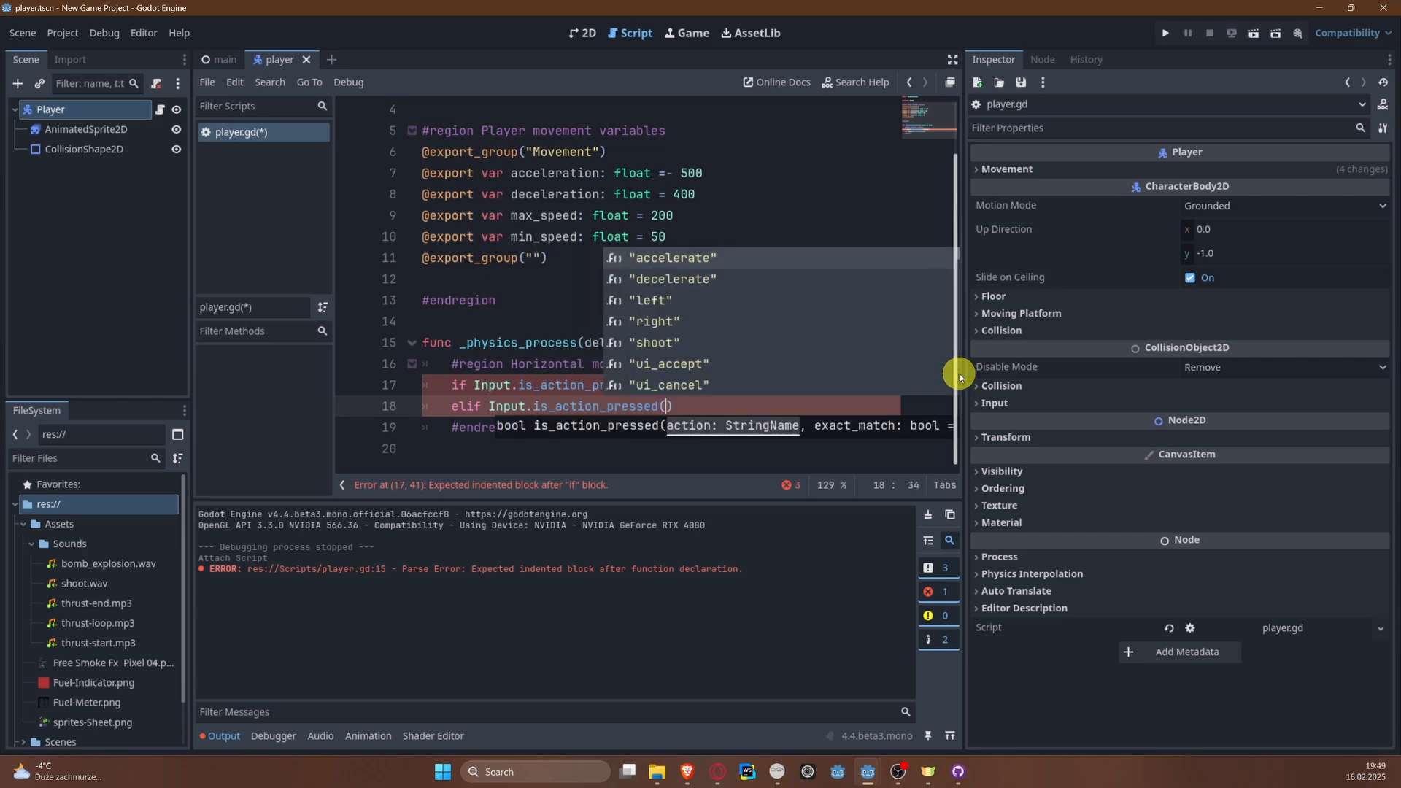
pyautogui.write('"left")')
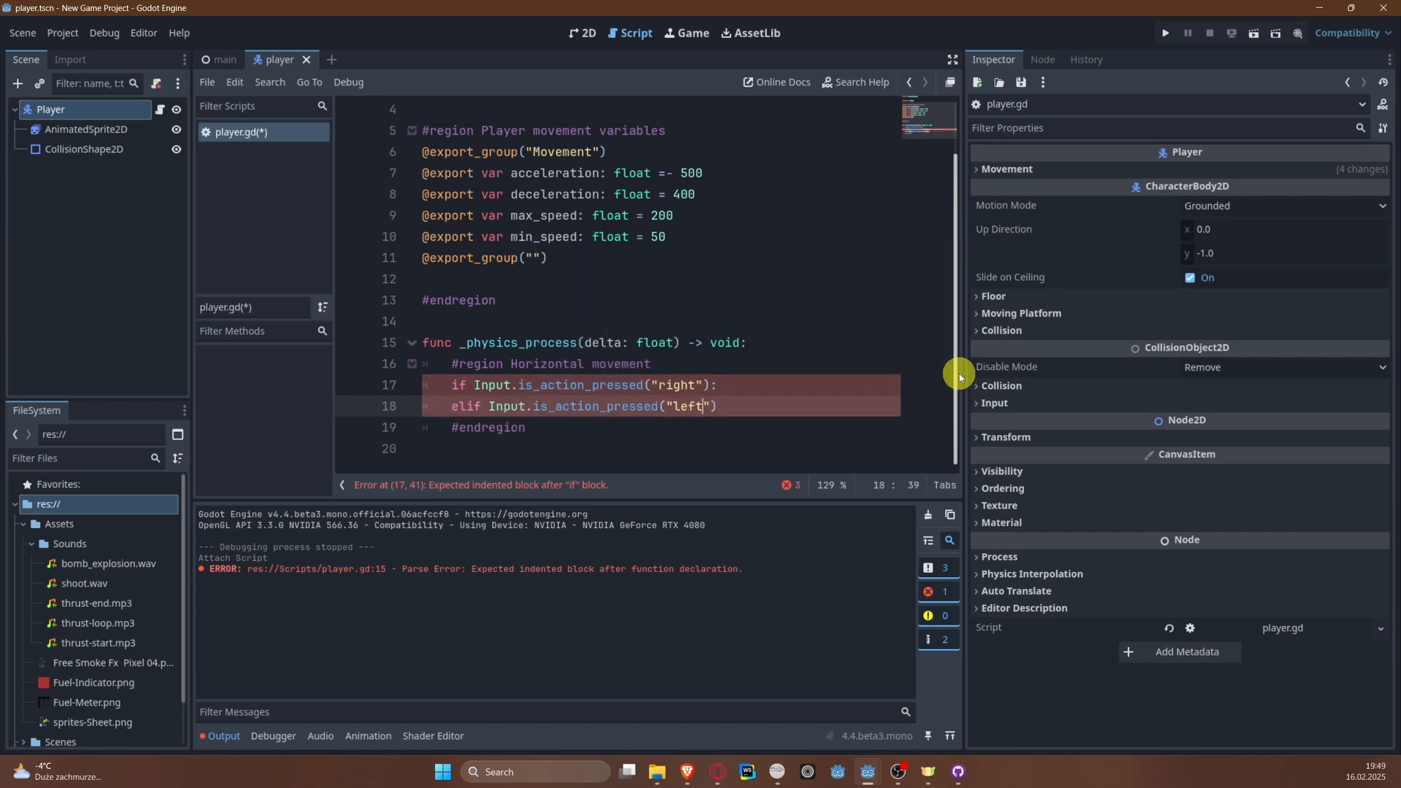
# Step: Begin an indented statement with velocty.x under the "right" condition
pyautogui.press('Up')
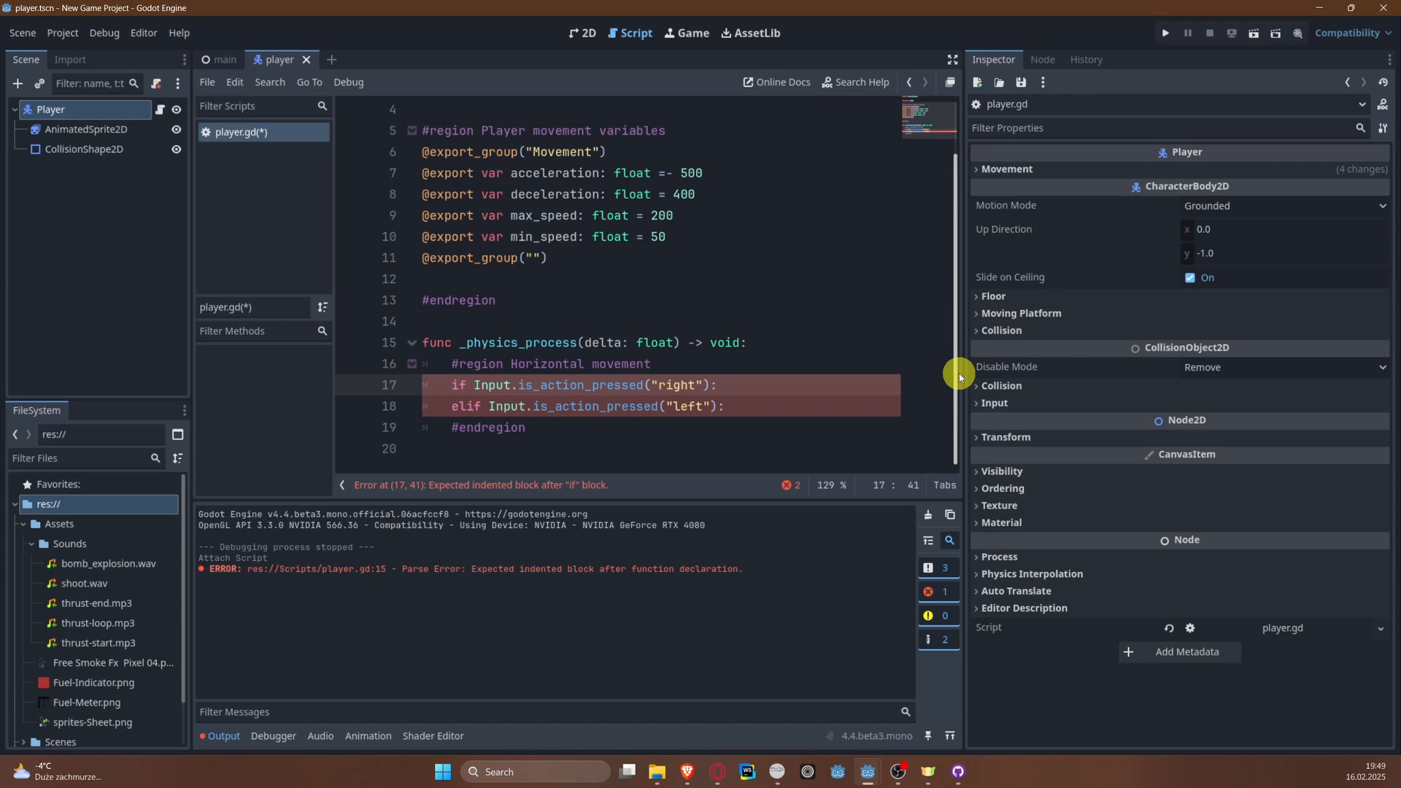
pyautogui.press('Return')
pyautogui.write('veloct')
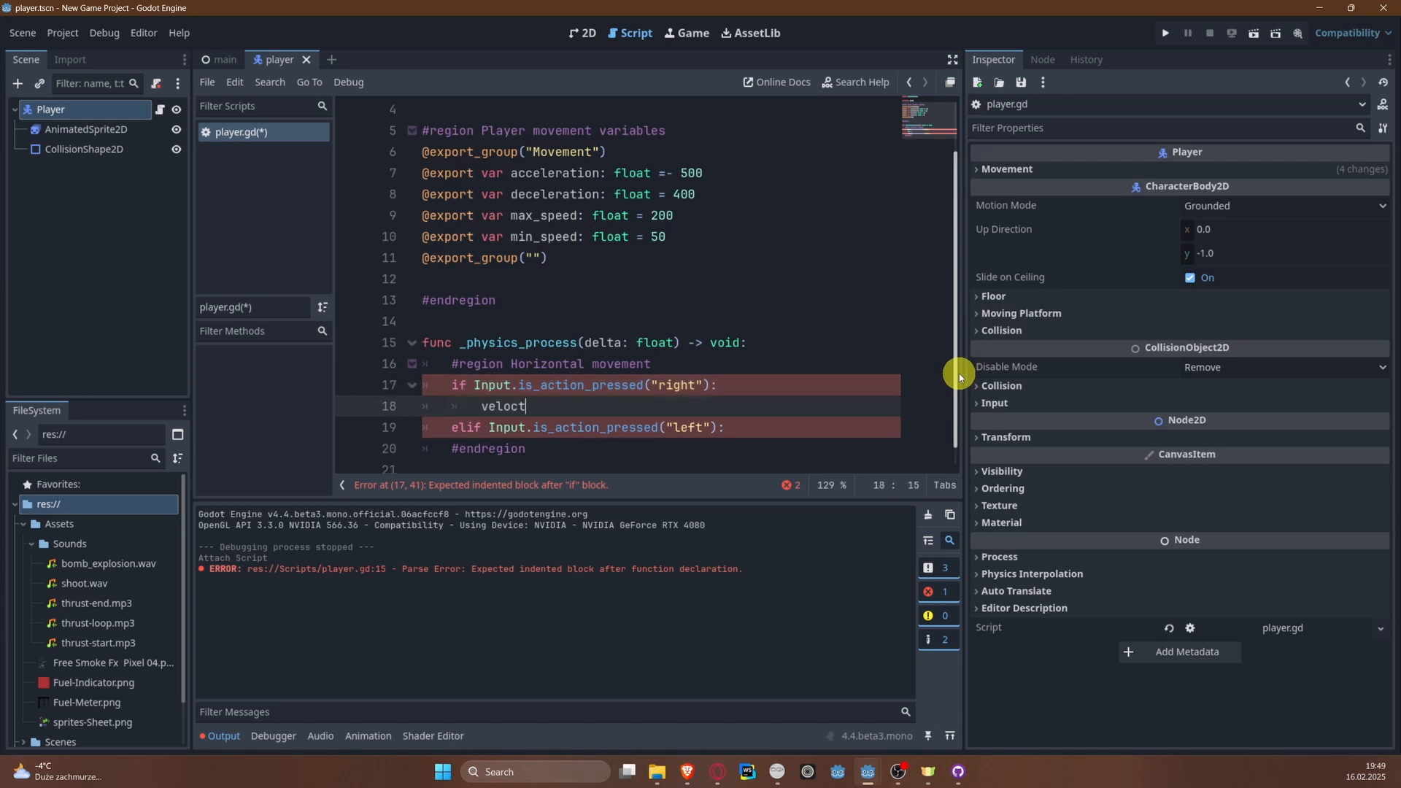
pyautogui.write('y.x')
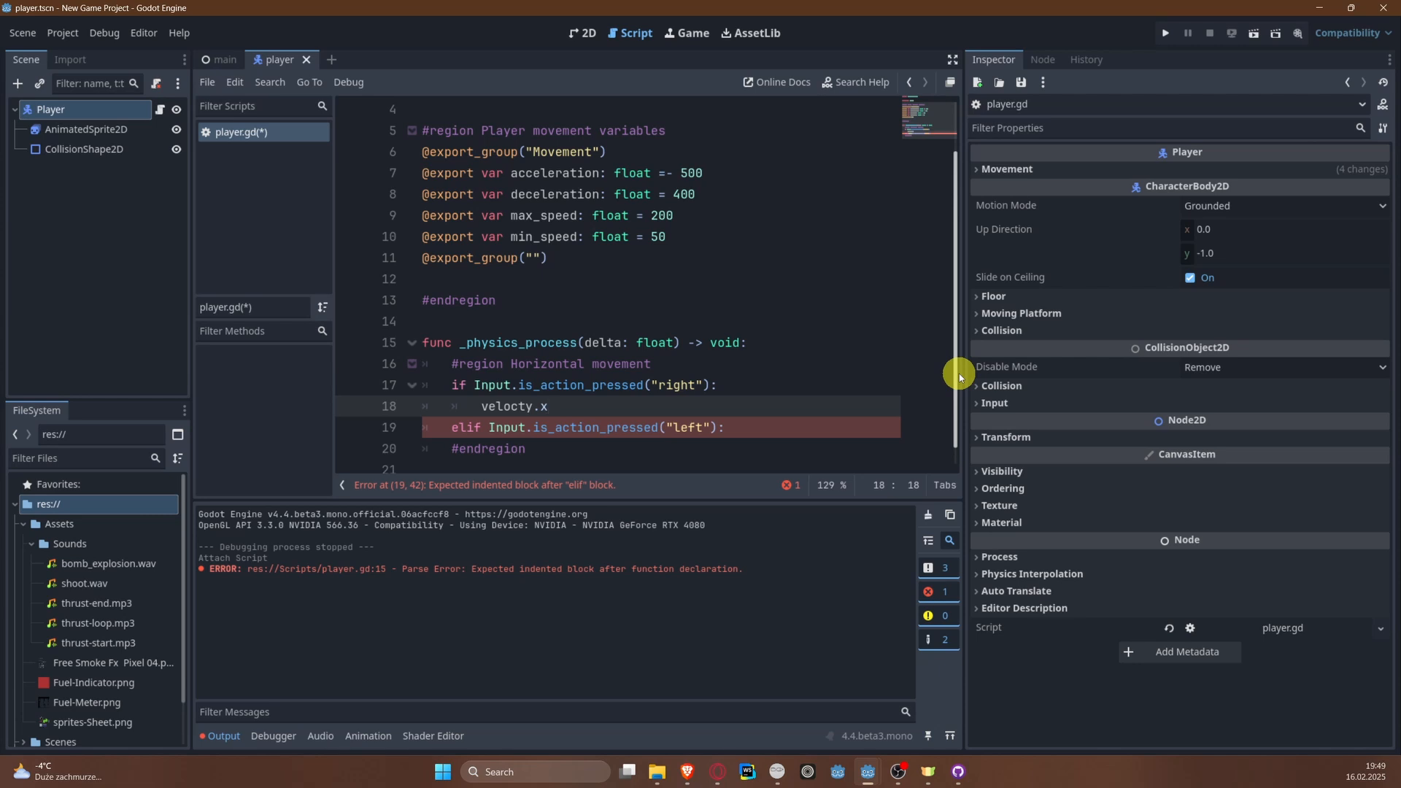
# Step: Open the CharacterBody2D class reference and read the description of its velocity property
pyautogui.scroll(3, 589, 342)
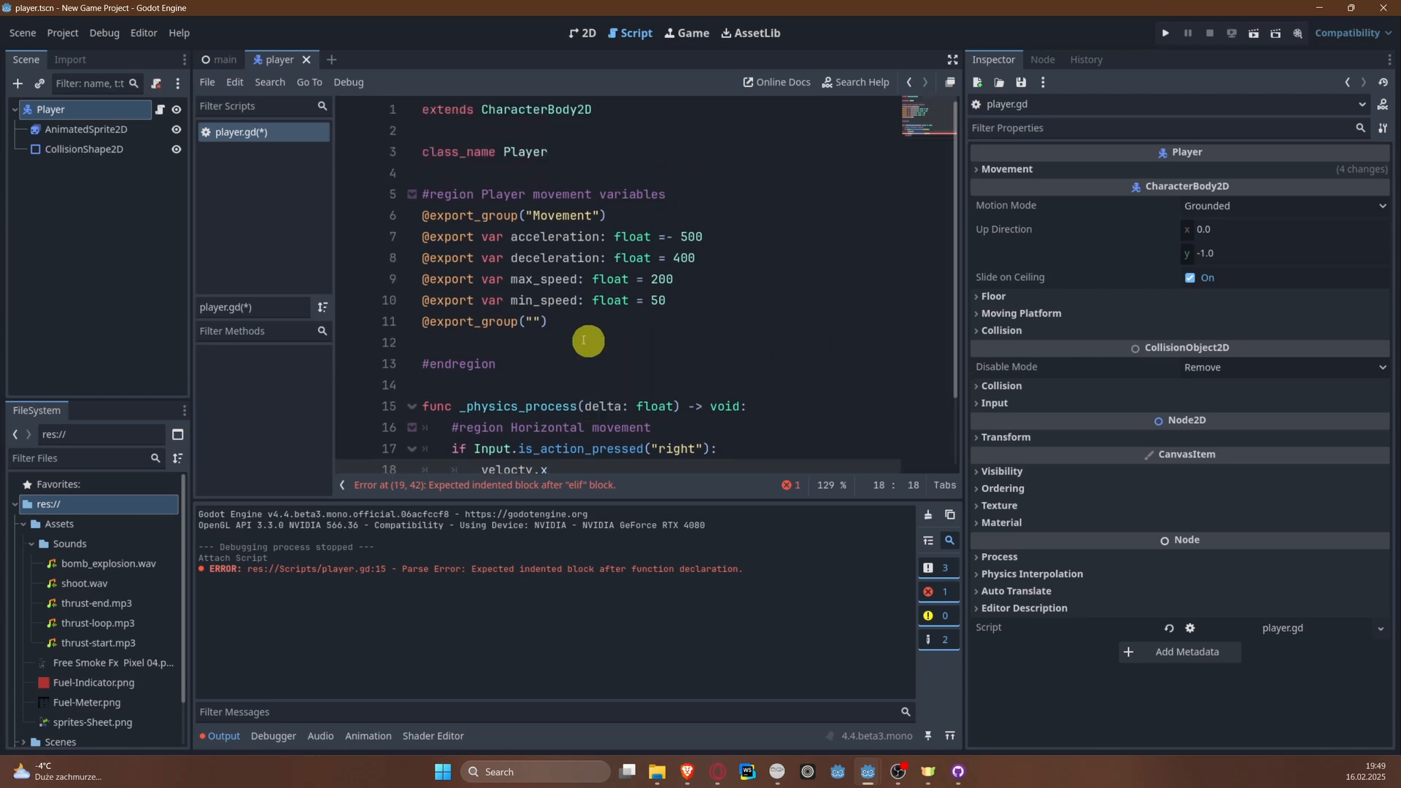
pyautogui.keyDown('ctrl'); pyautogui.click(563, 110); pyautogui.keyUp('ctrl')
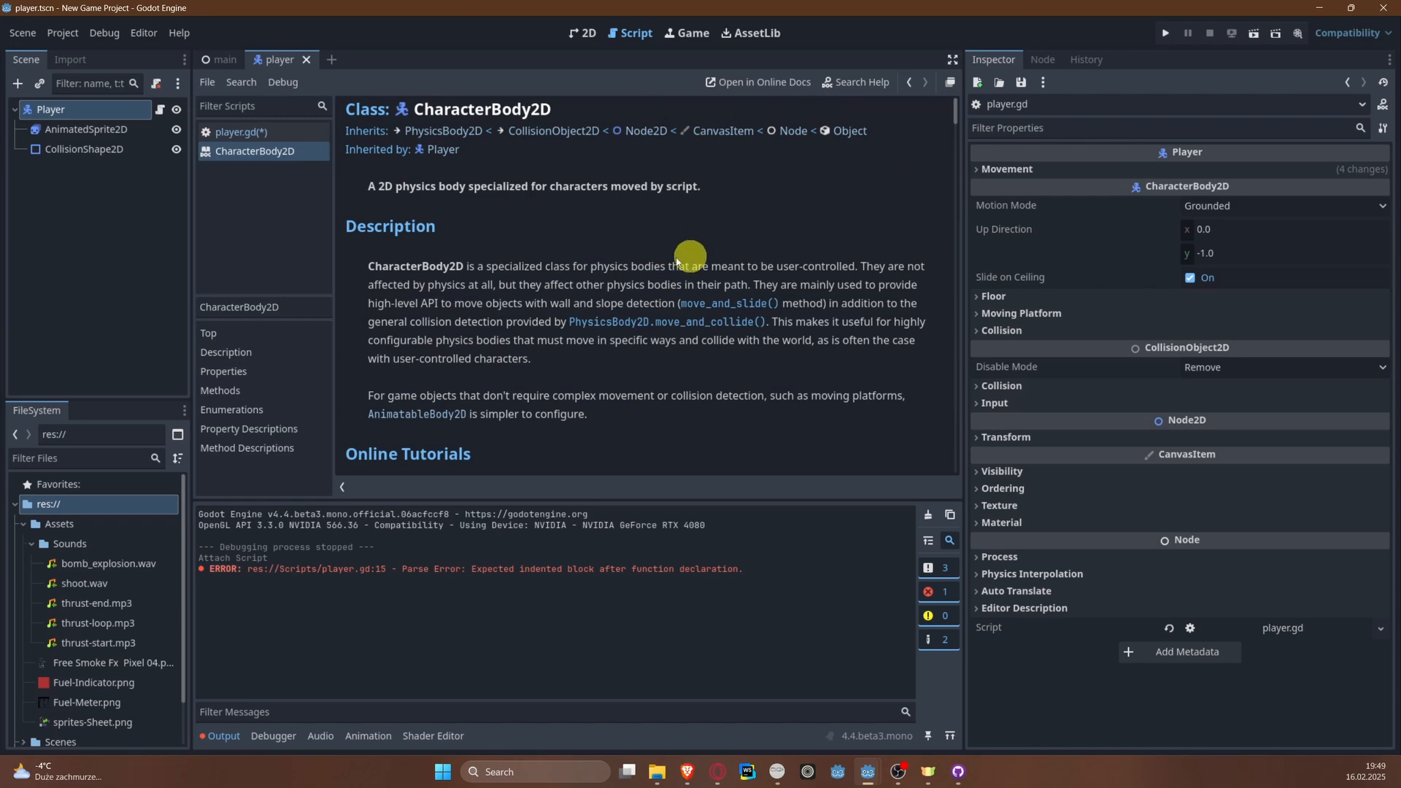
pyautogui.scroll(-4, 700, 189)
pyautogui.scroll(-3, 676, 215)
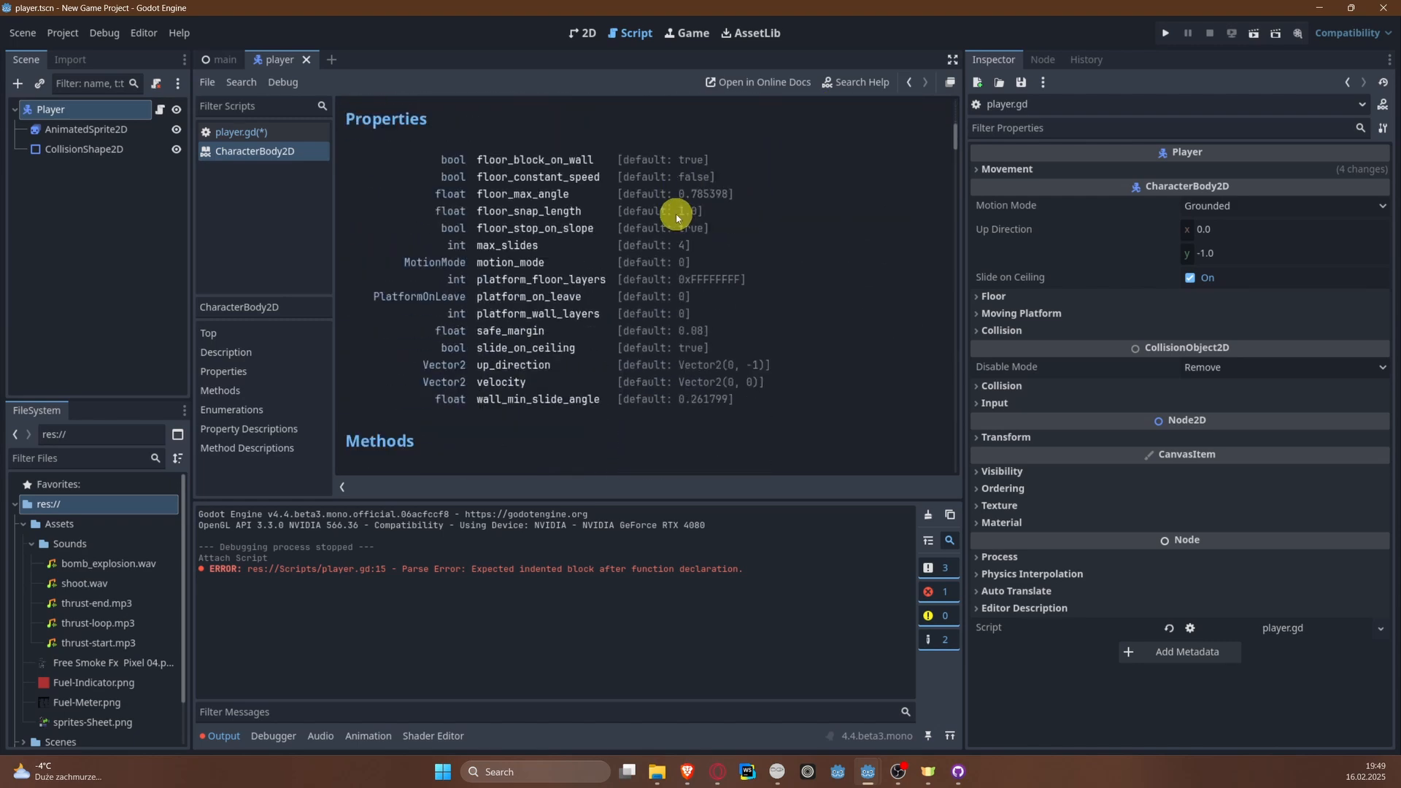
pyautogui.click(496, 390)
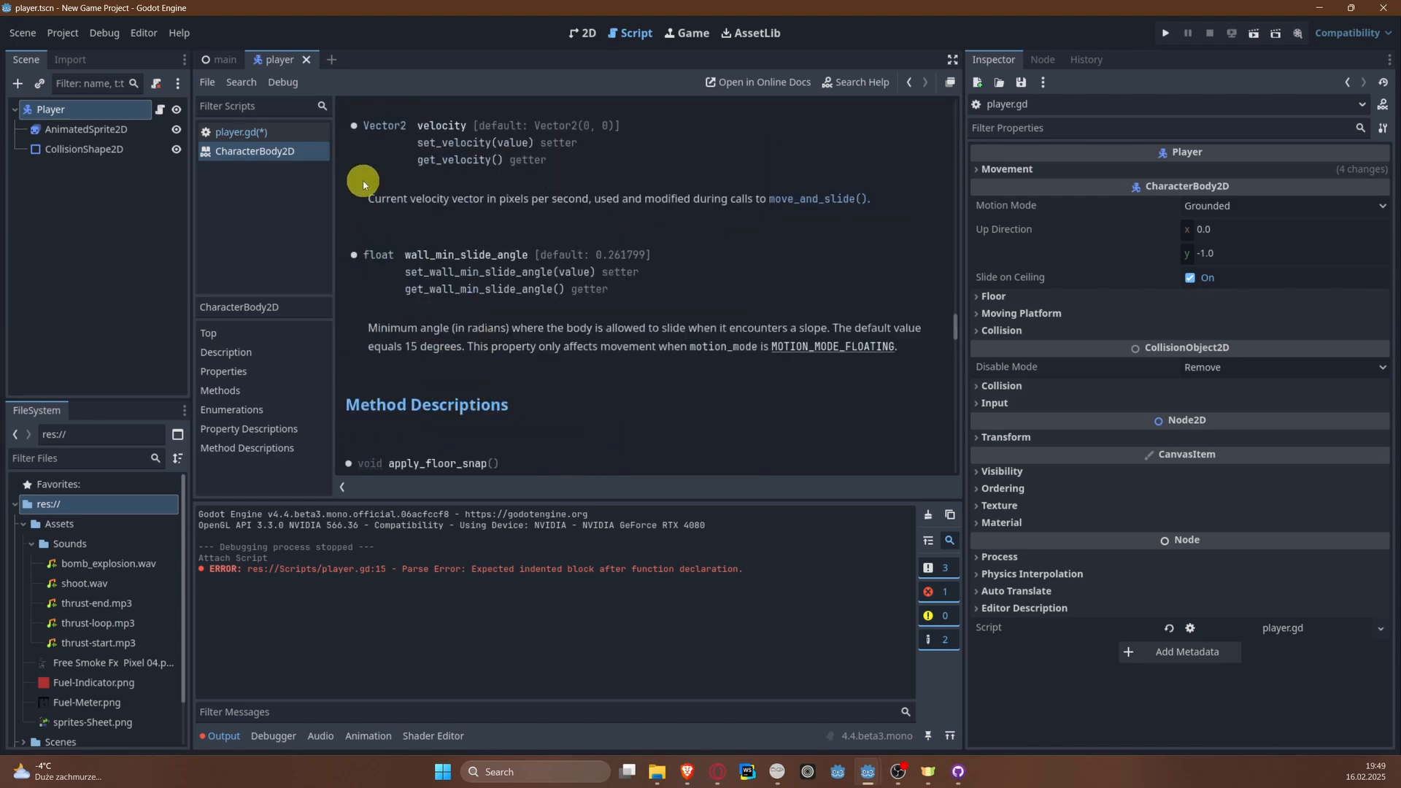
pyautogui.moveTo(370, 199); pyautogui.dragTo(766, 198)
pyautogui.click(635, 206)
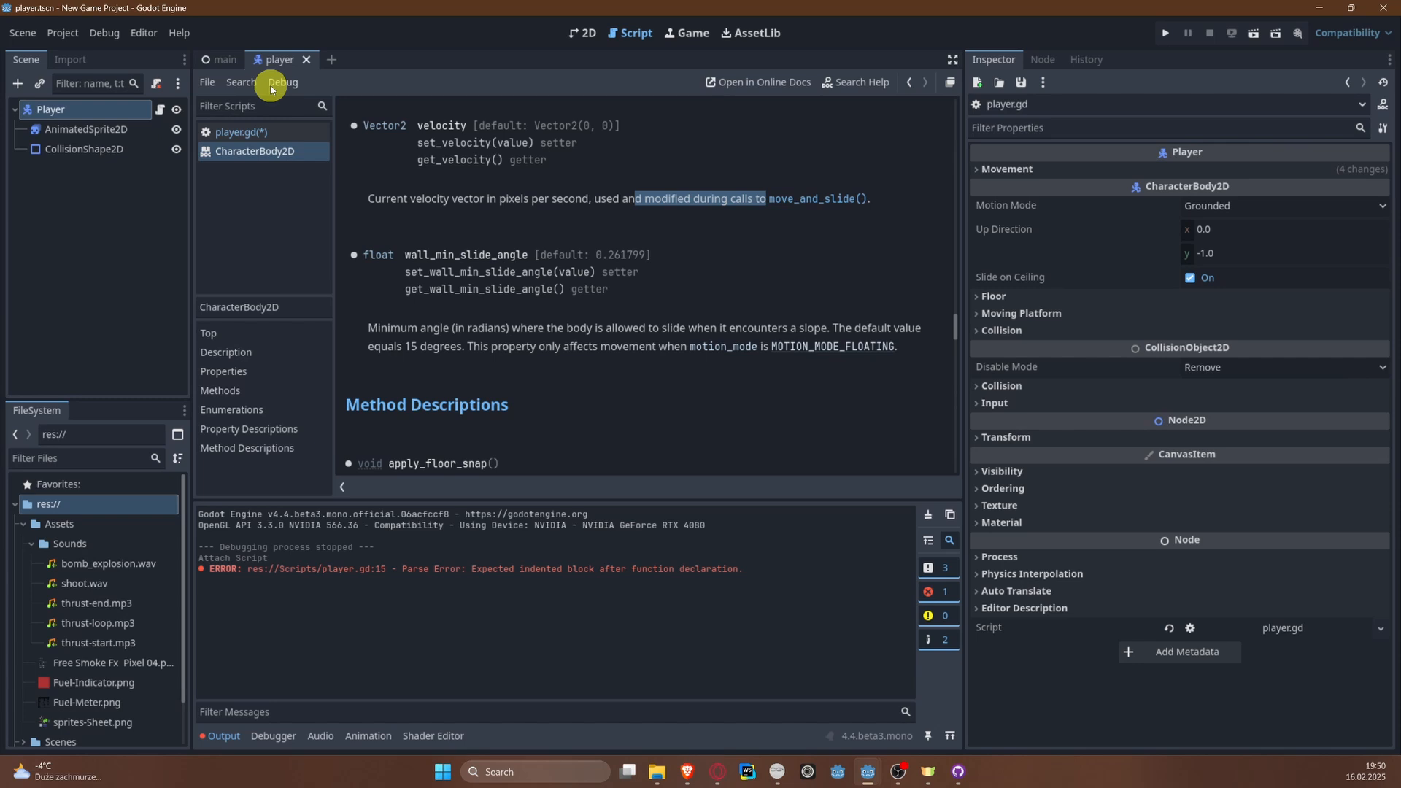
pyautogui.click(216, 58)
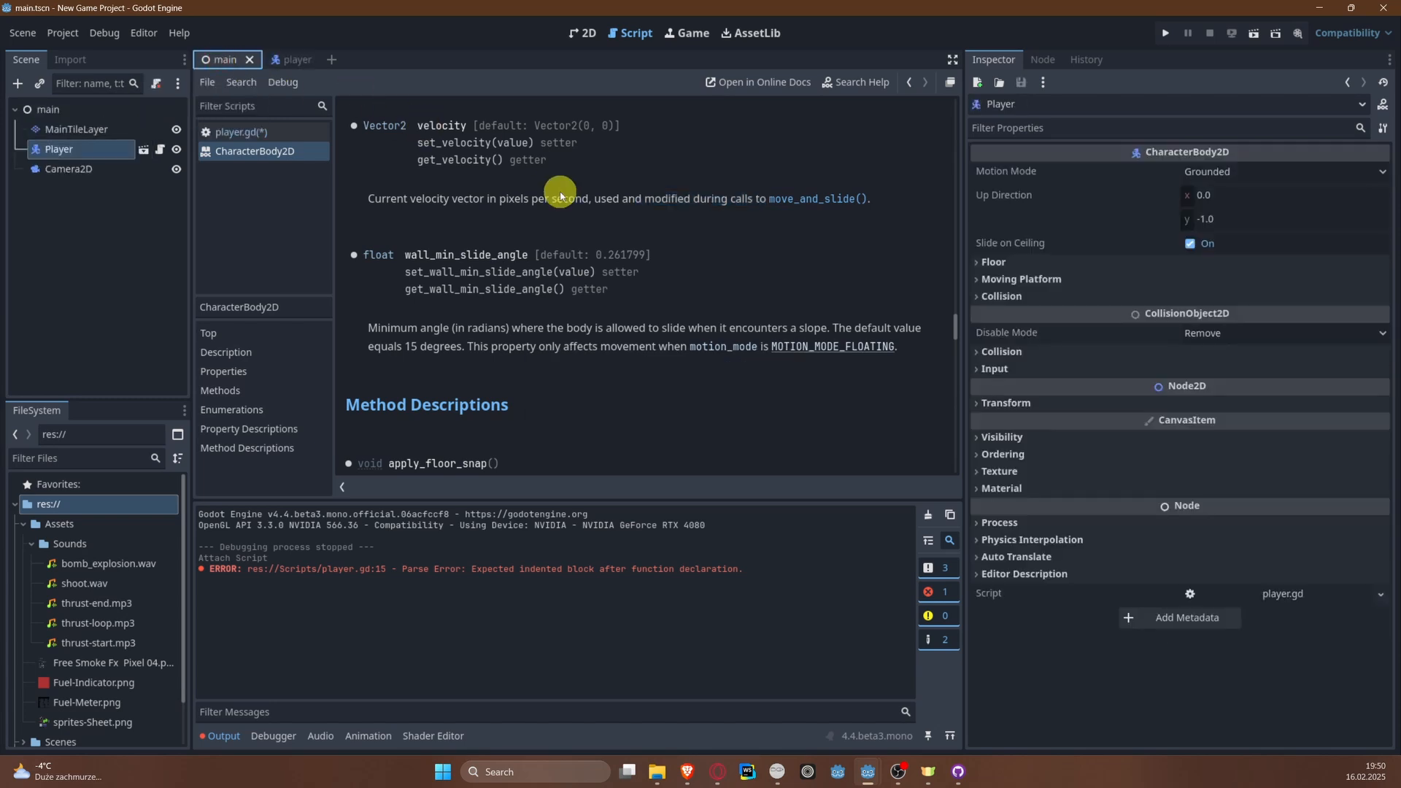
pyautogui.moveTo(370, 197); pyautogui.dragTo(888, 194)
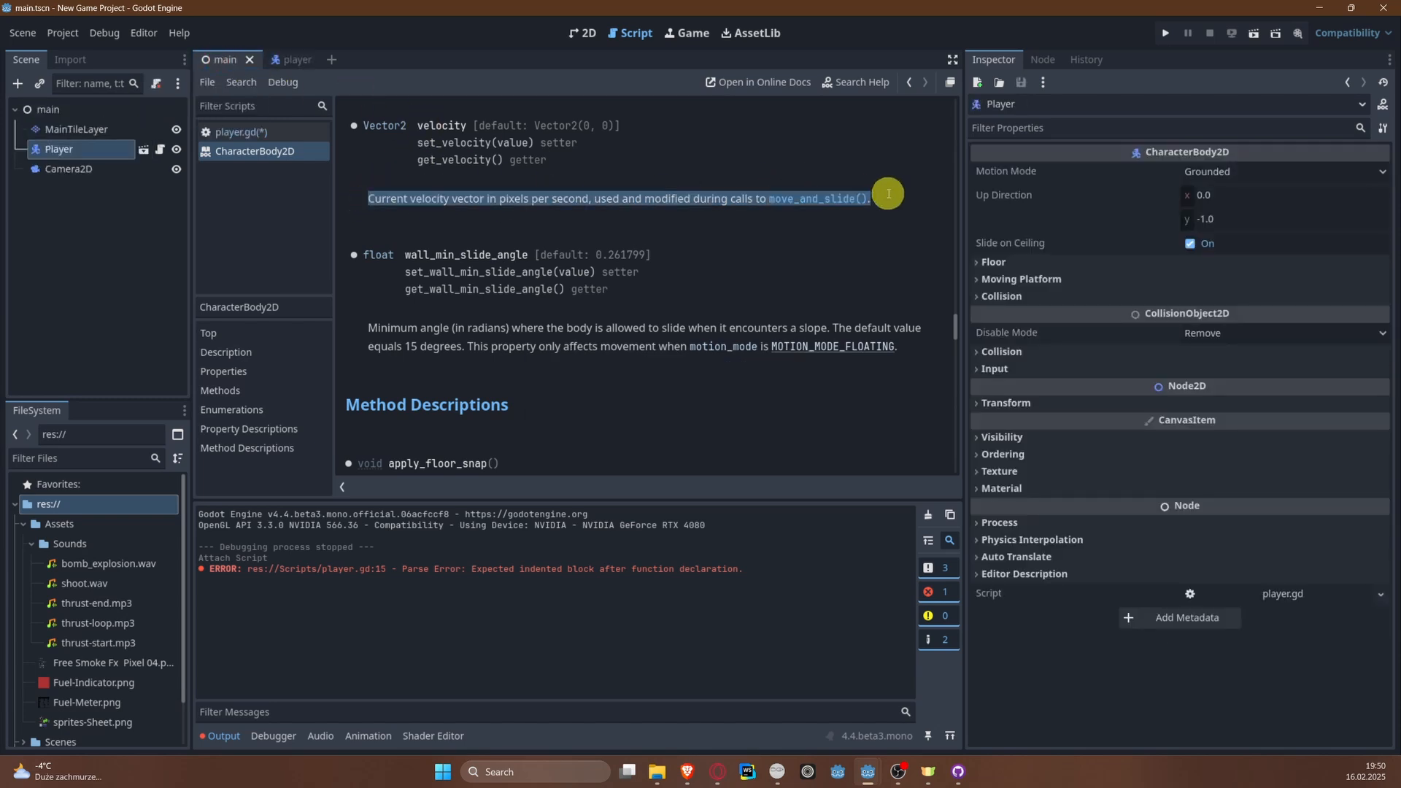
pyautogui.click(889, 197)
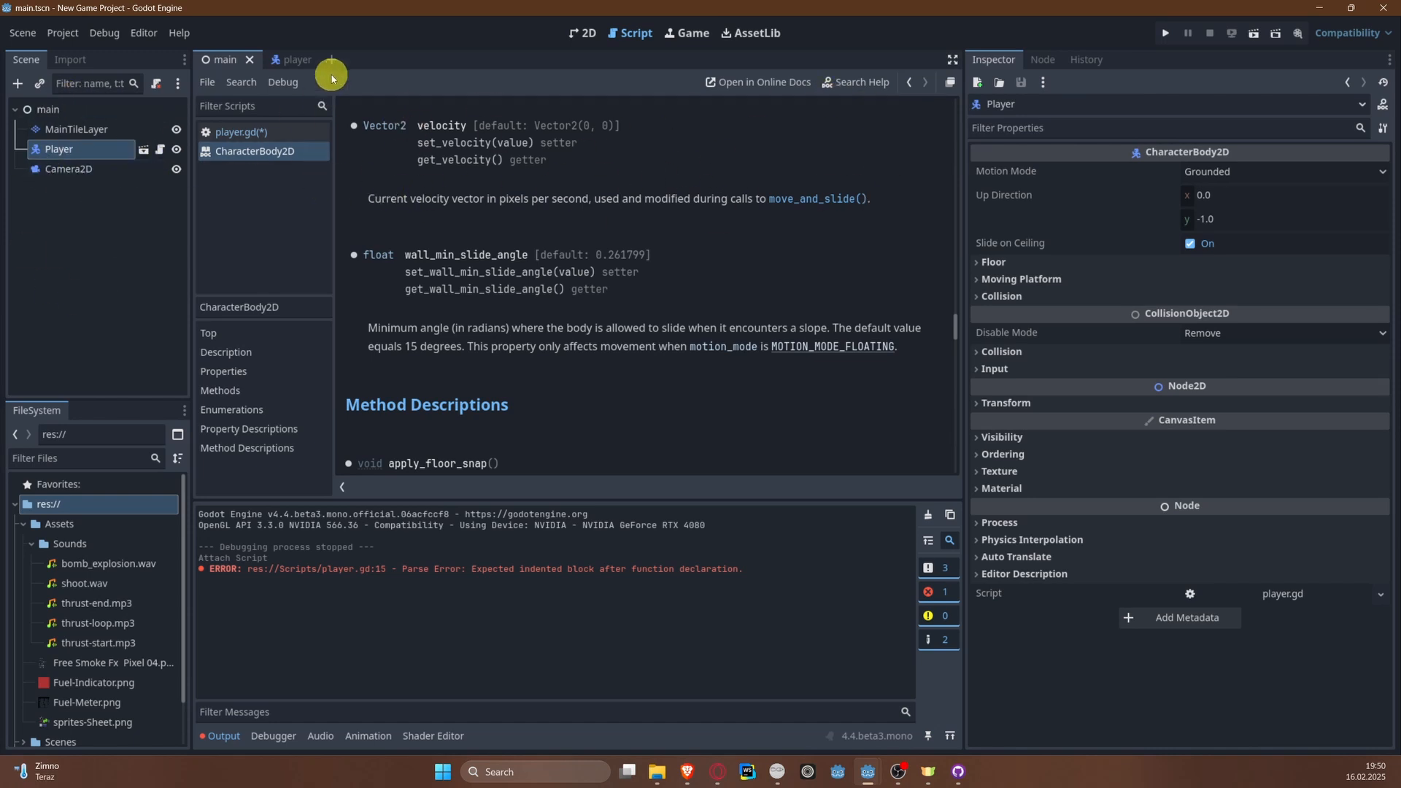
# Step: Complete the statement under the "right" condition in player.gd with = min(velocity.x + acceleration * delta, max_speed) and save the script
pyautogui.click(310, 64)
pyautogui.scroll(-2, 642, 330)
pyautogui.click(579, 384)
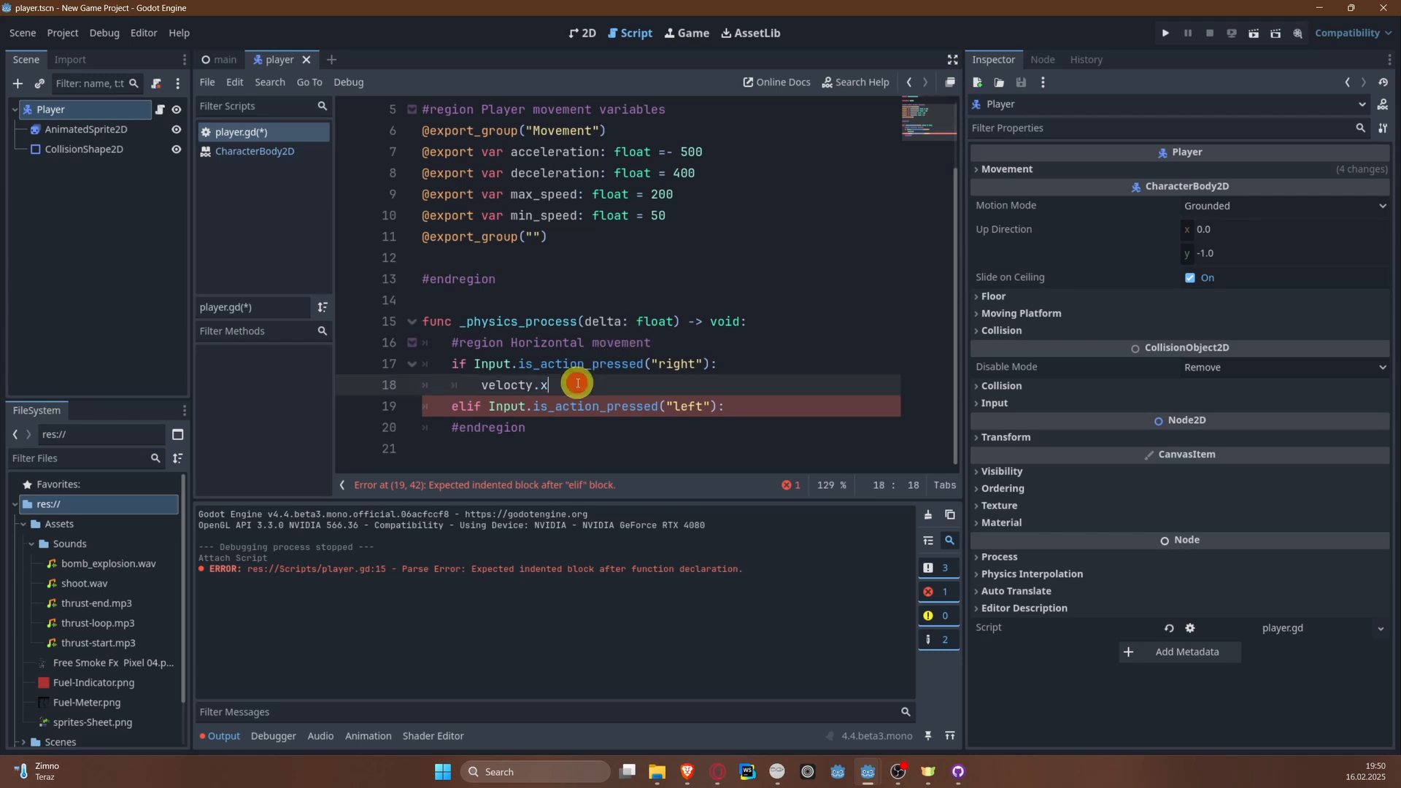
pyautogui.moveTo(1159, 348)
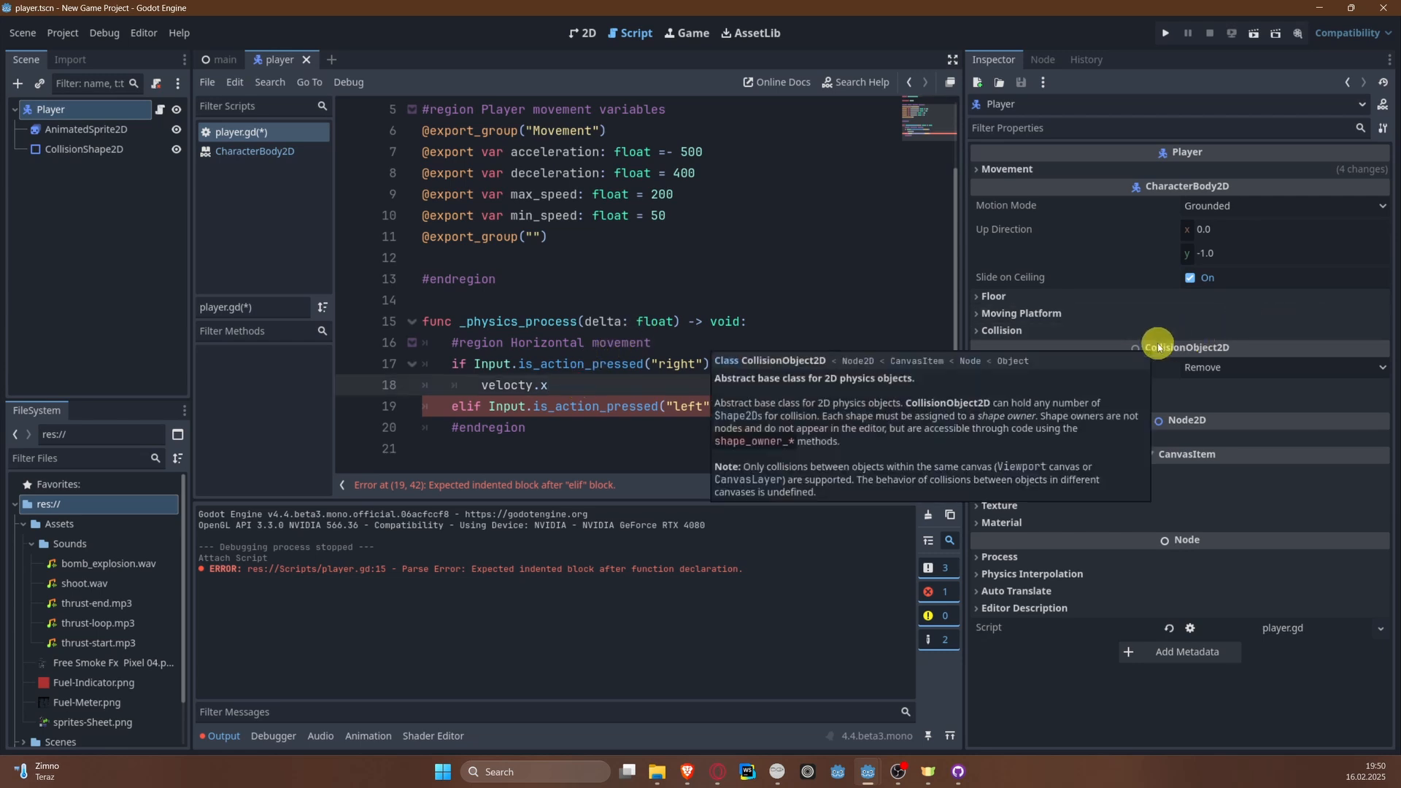
pyautogui.write('= ')
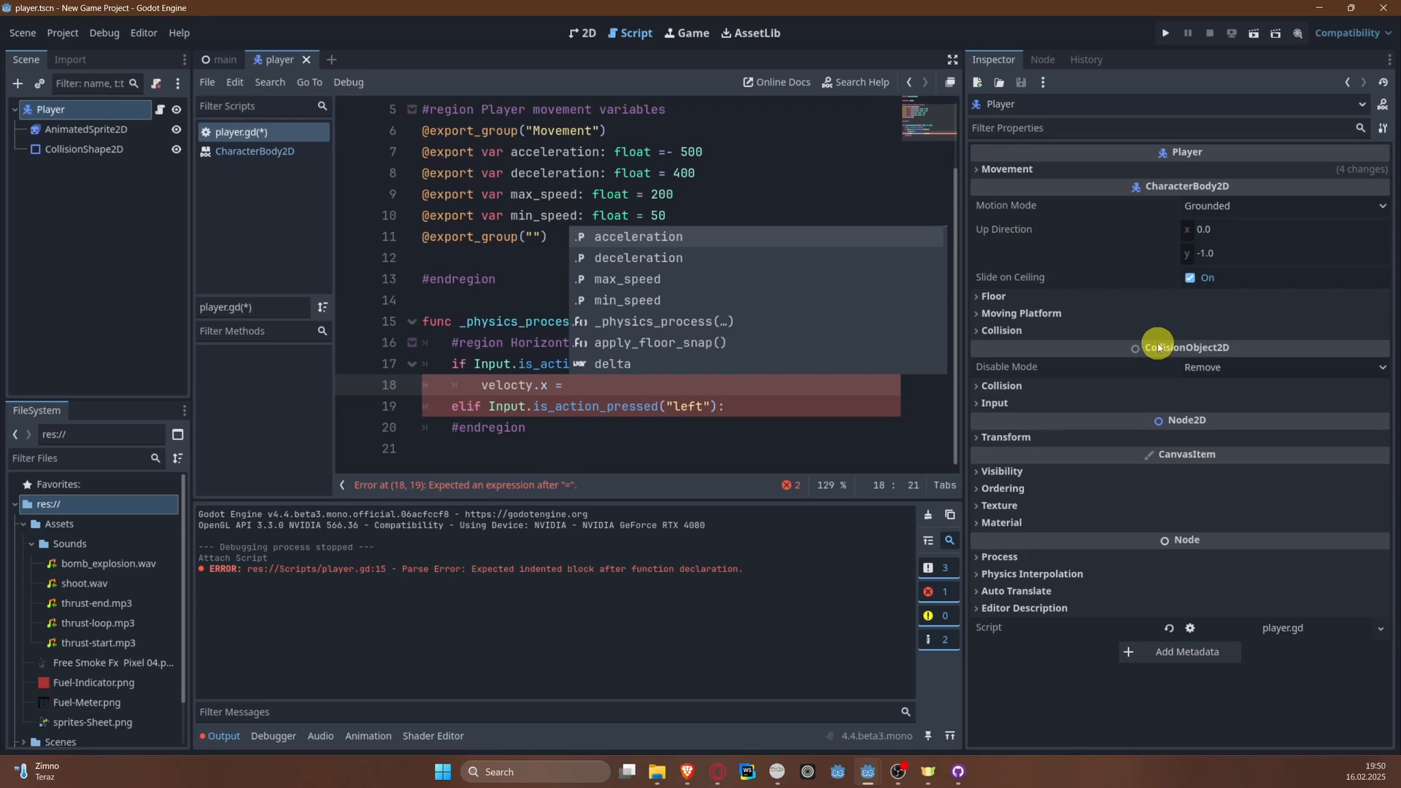
pyautogui.write('min(')
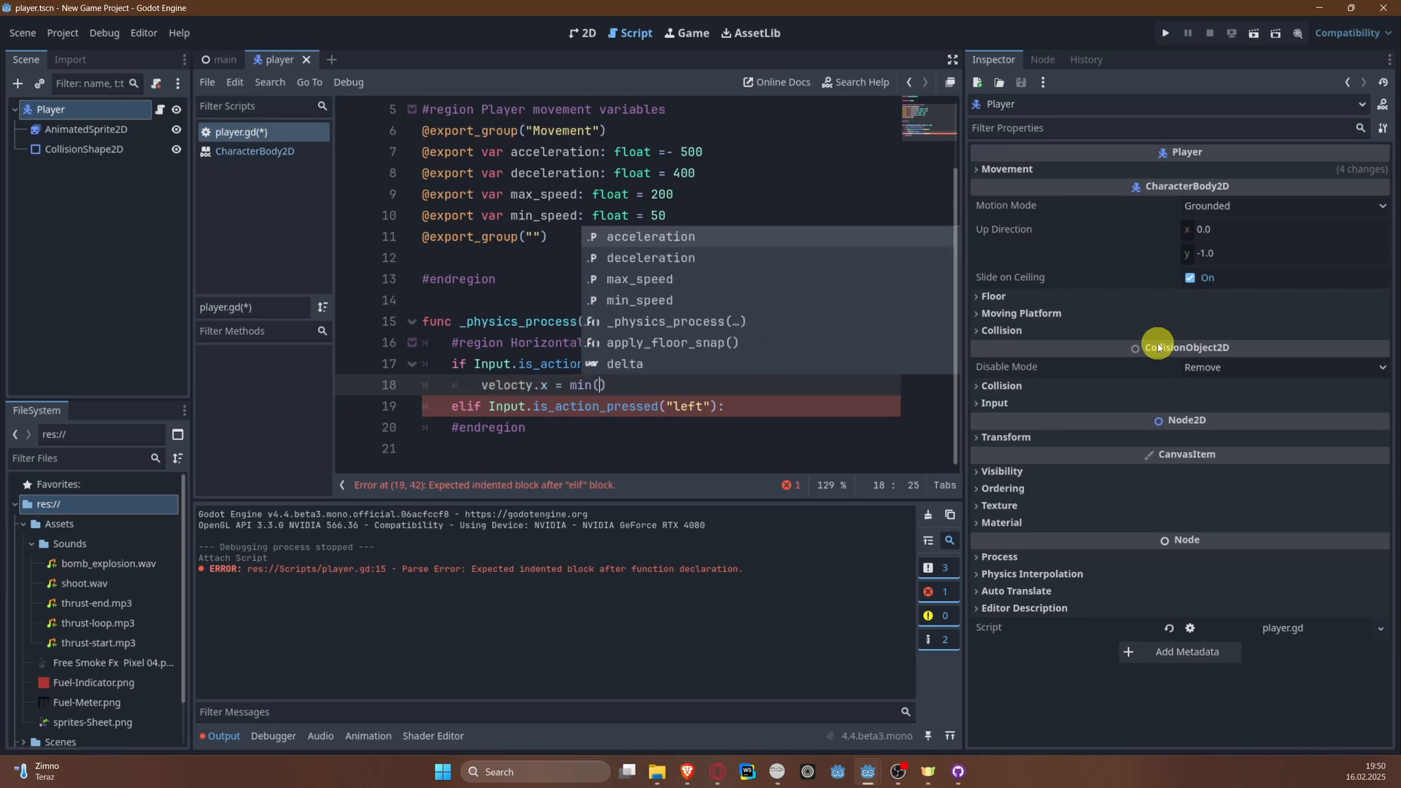
pyautogui.write('velocity.')
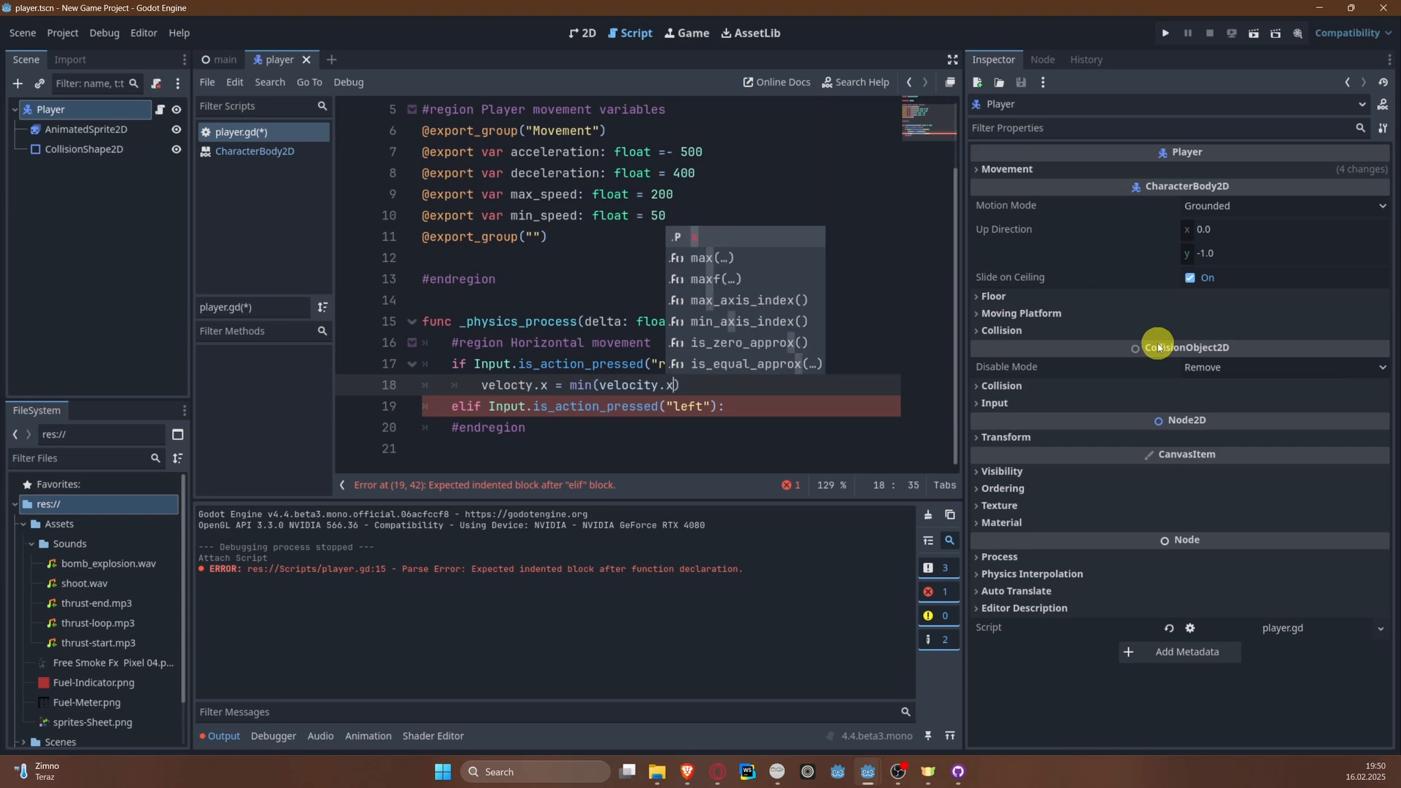
pyautogui.write('x ')
pyautogui.write('+ acce')
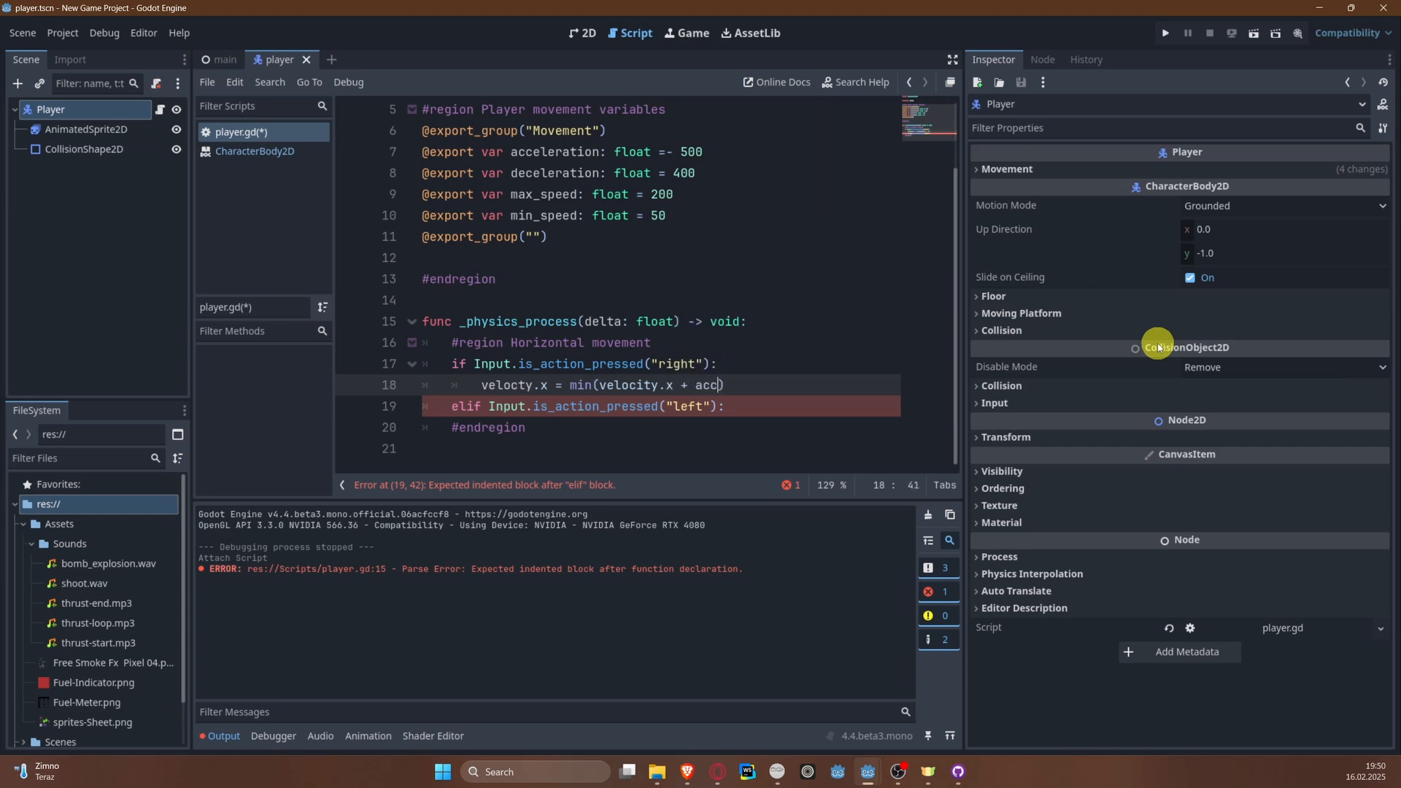
pyautogui.press('Return')
pyautogui.write('* delta, max')
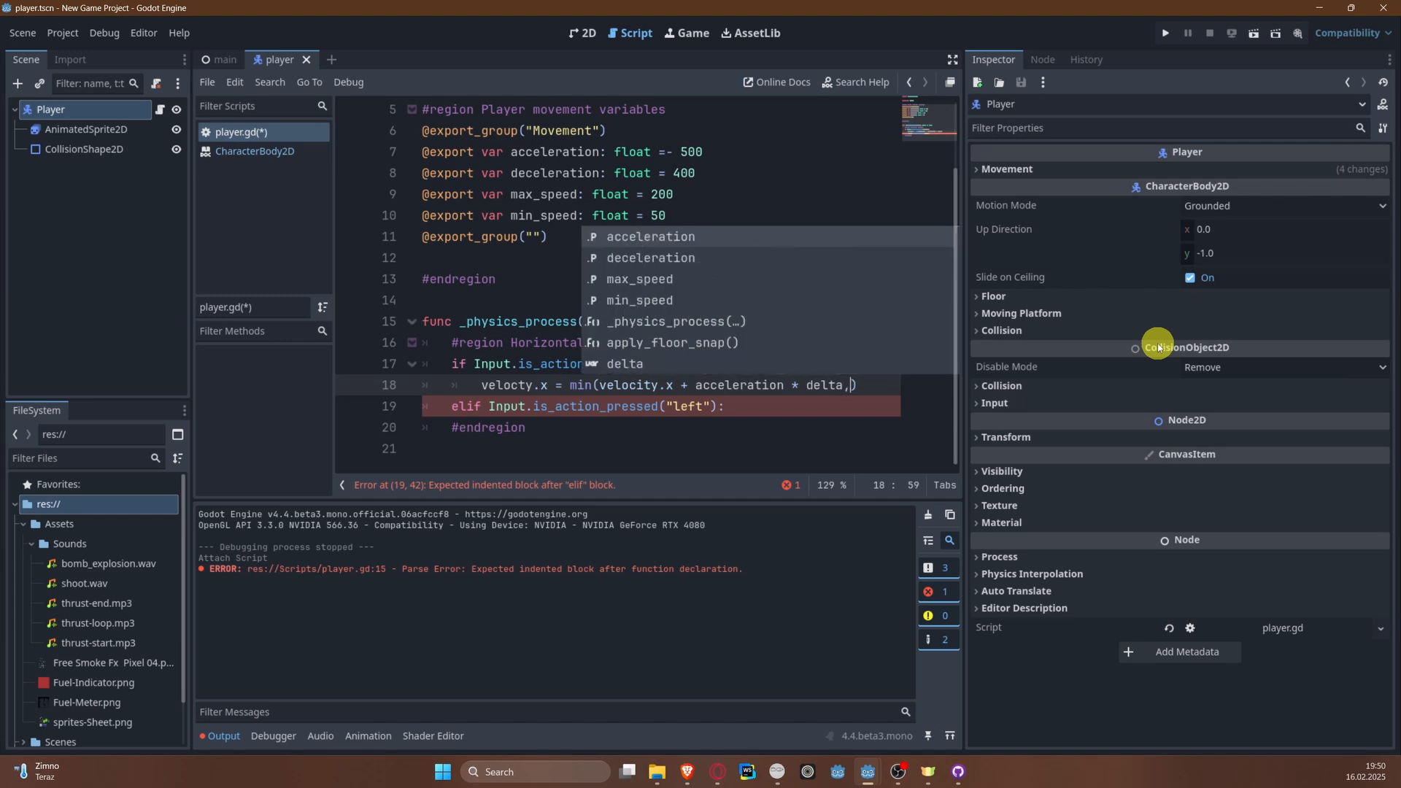
pyautogui.press('Return')
pyautogui.hotkey('ctrl', 's')
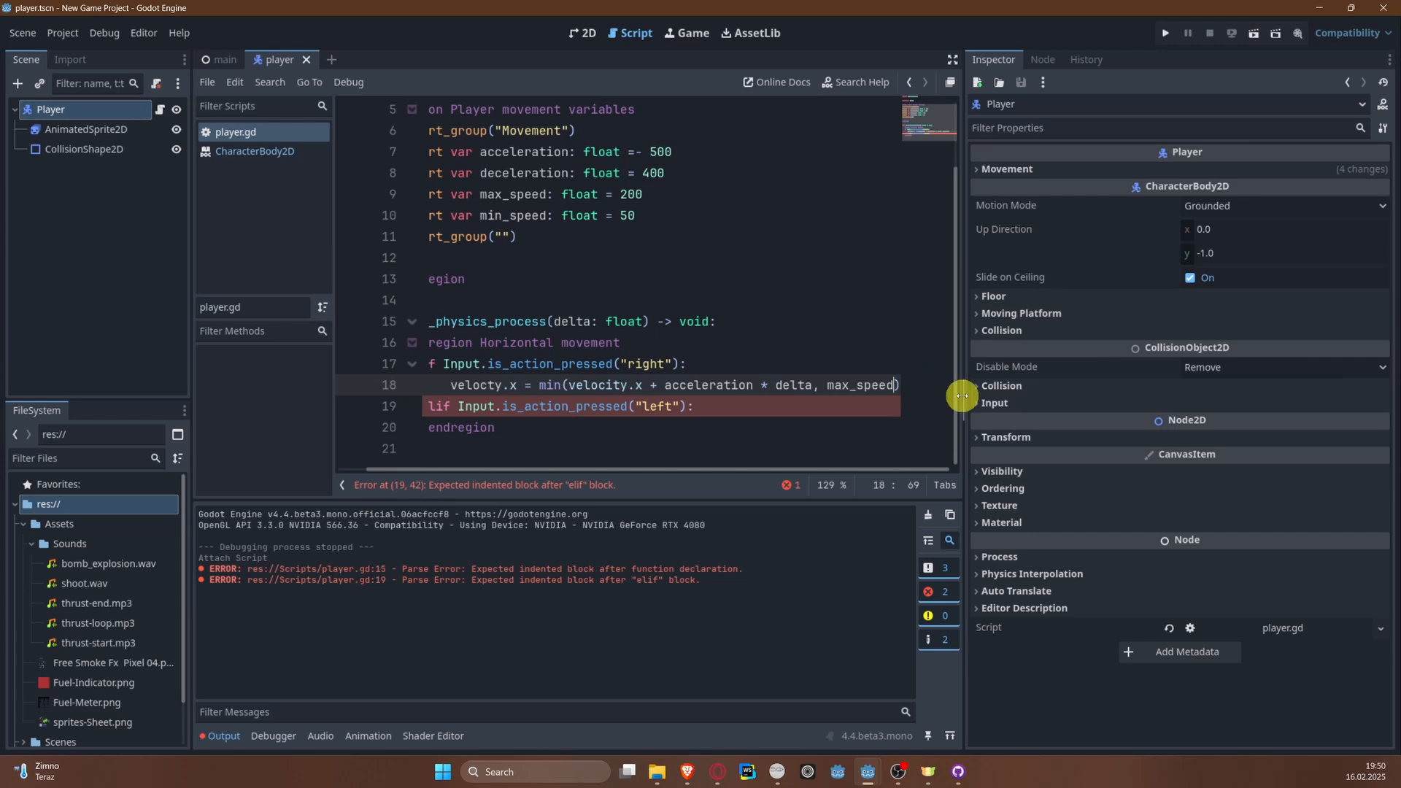
pyautogui.moveTo(965, 388); pyautogui.dragTo(1156, 391)
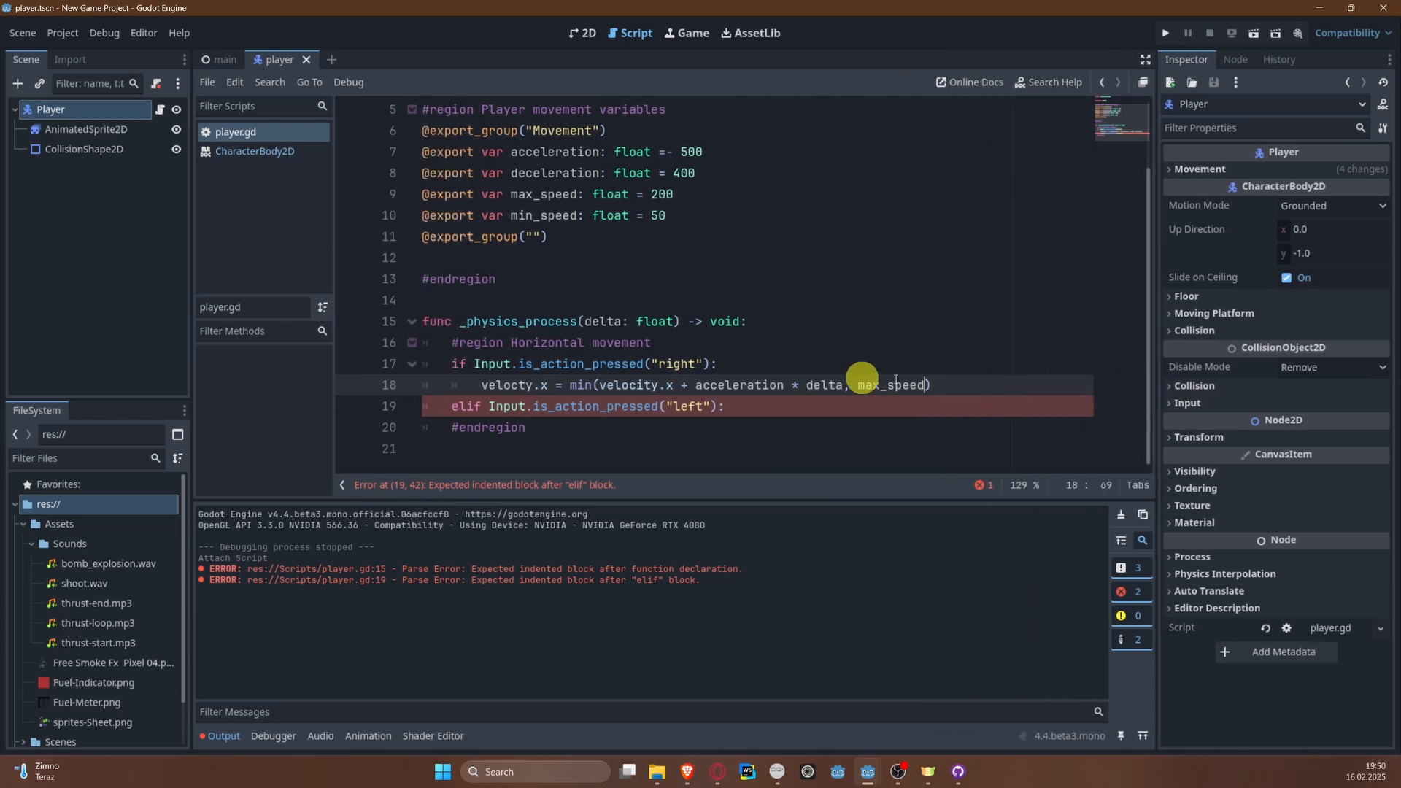
# Step: Under the "left" branch, add the indented line velocity.x = max(velocity.x - acceleration*delta, -max_speed) and save the script
pyautogui.click(847, 407)
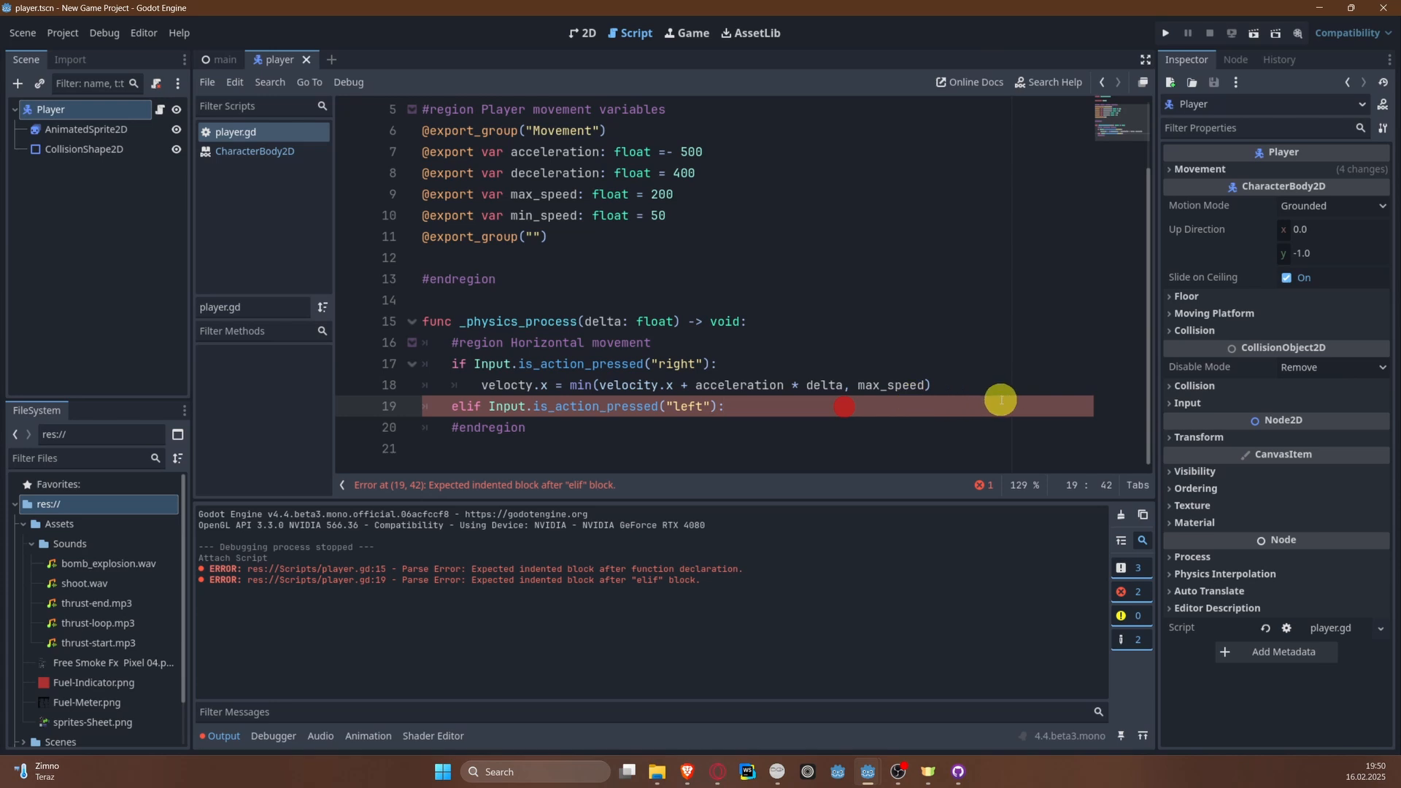
pyautogui.press('Return')
pyautogui.moveTo(880, 385)
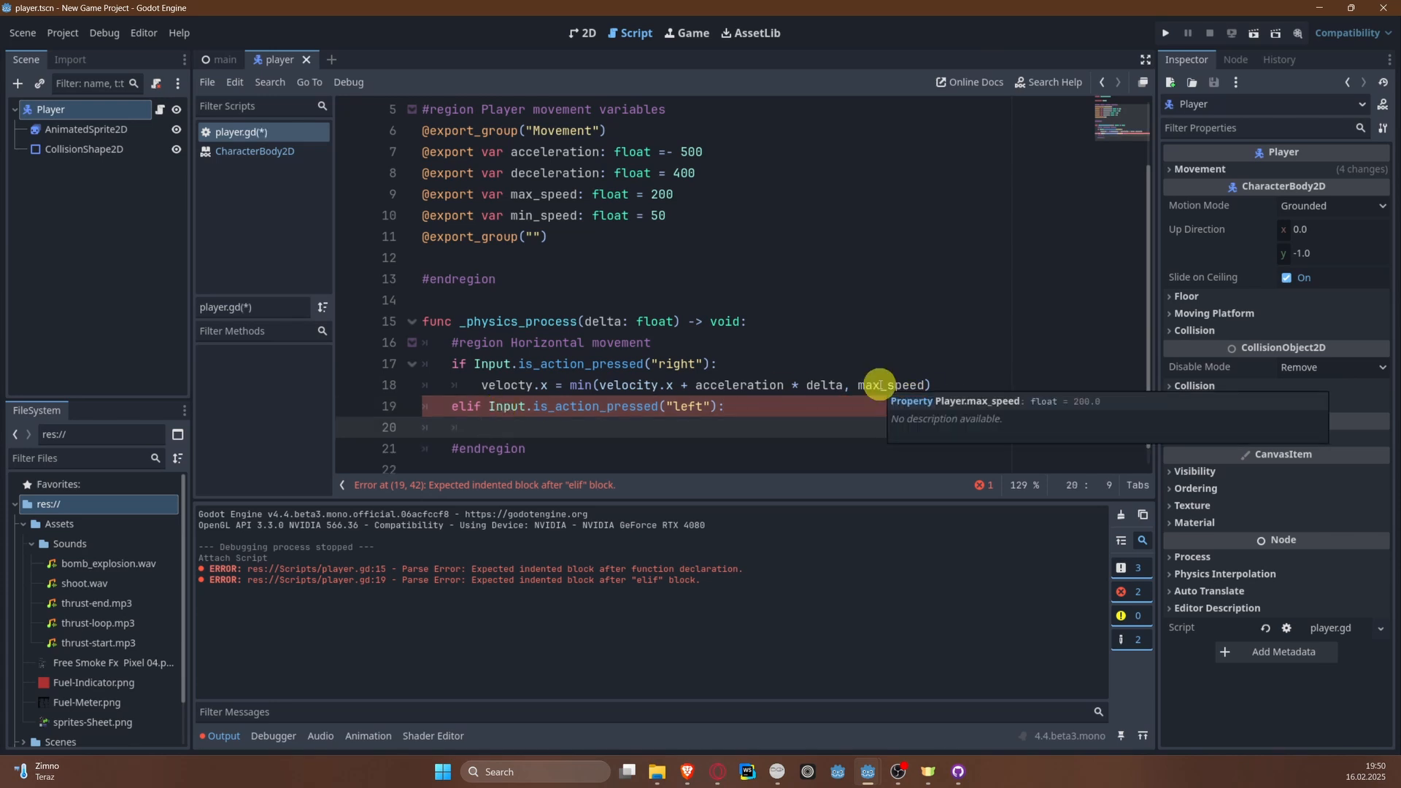
pyautogui.write('e')
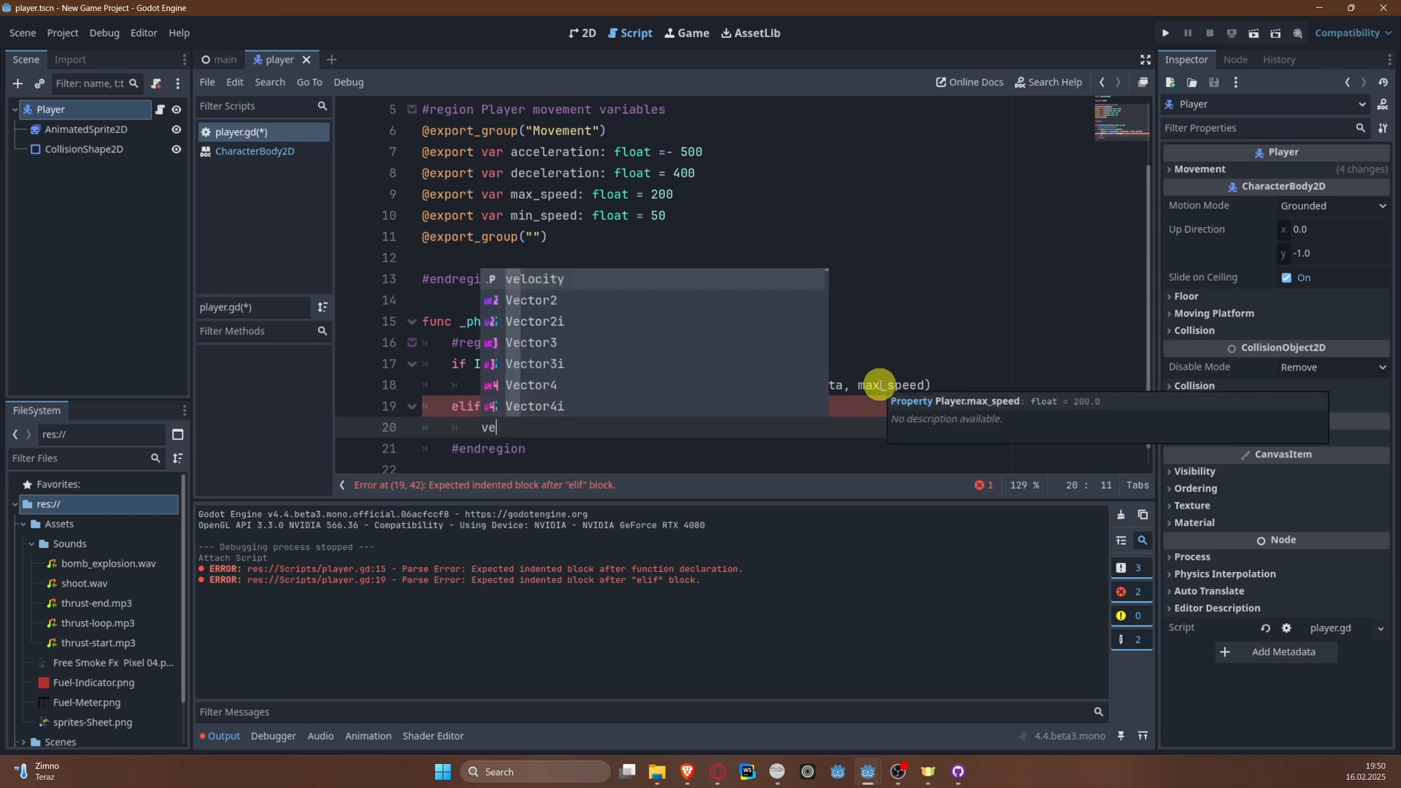
pyautogui.write('locity.x = ')
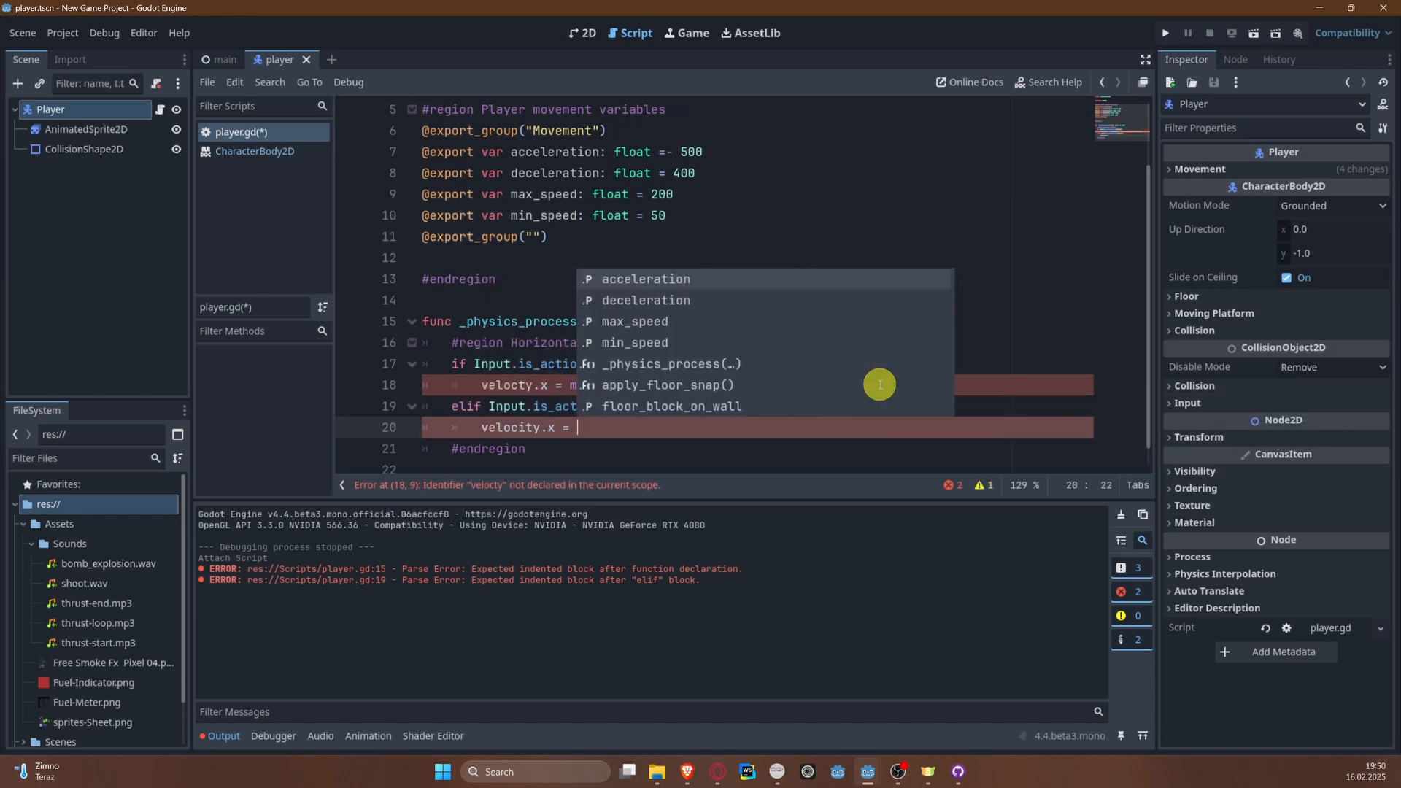
pyautogui.write('max(velocity.x')
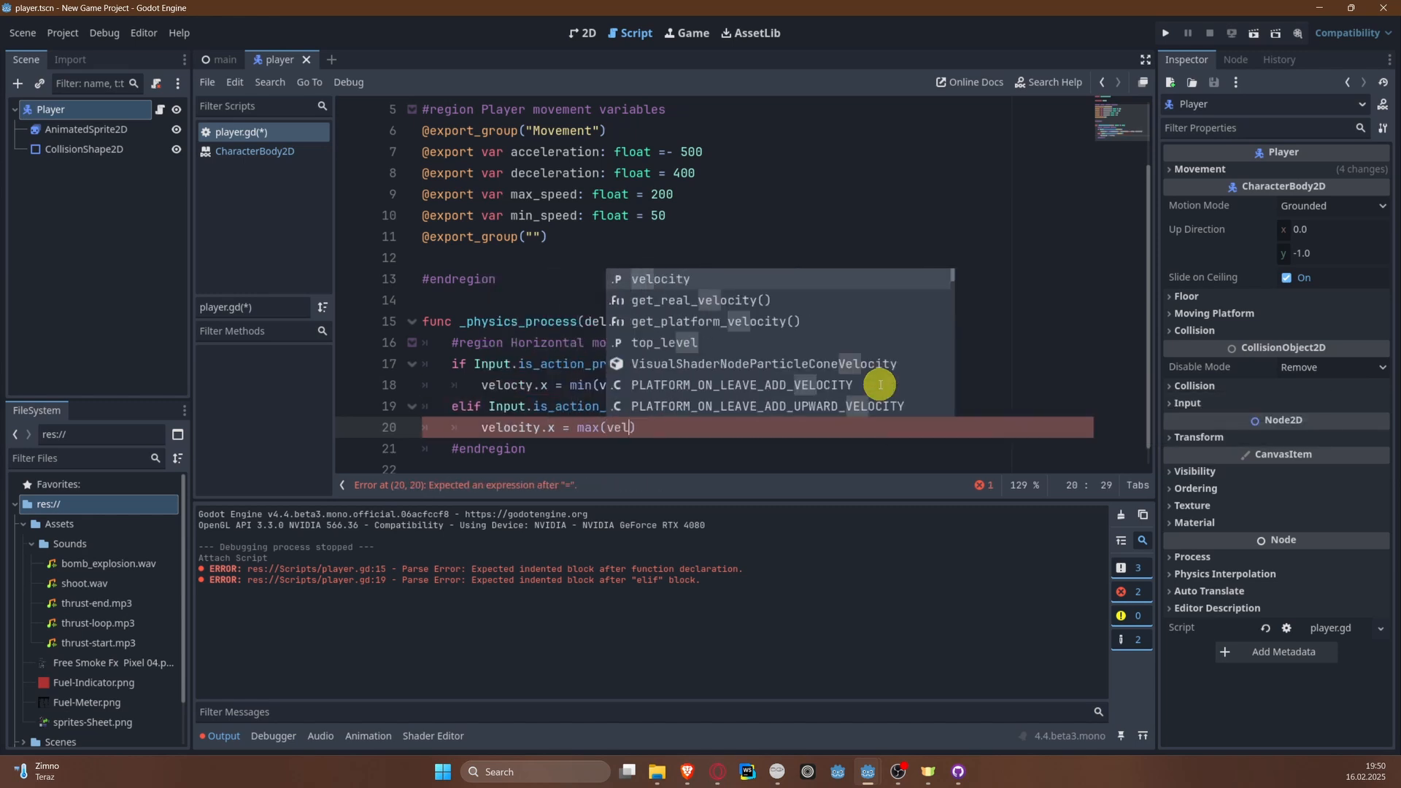
pyautogui.write(' -')
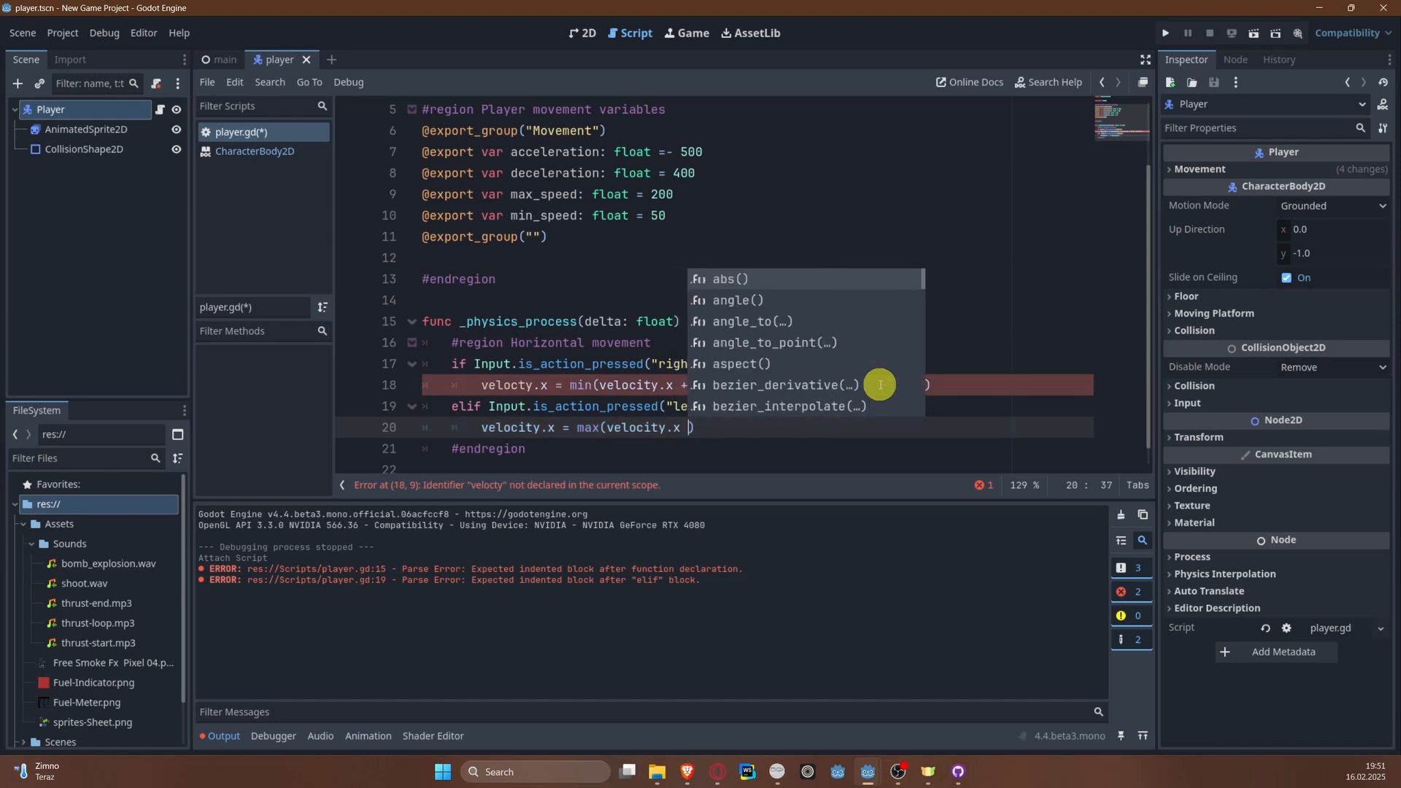
pyautogui.write(' acce')
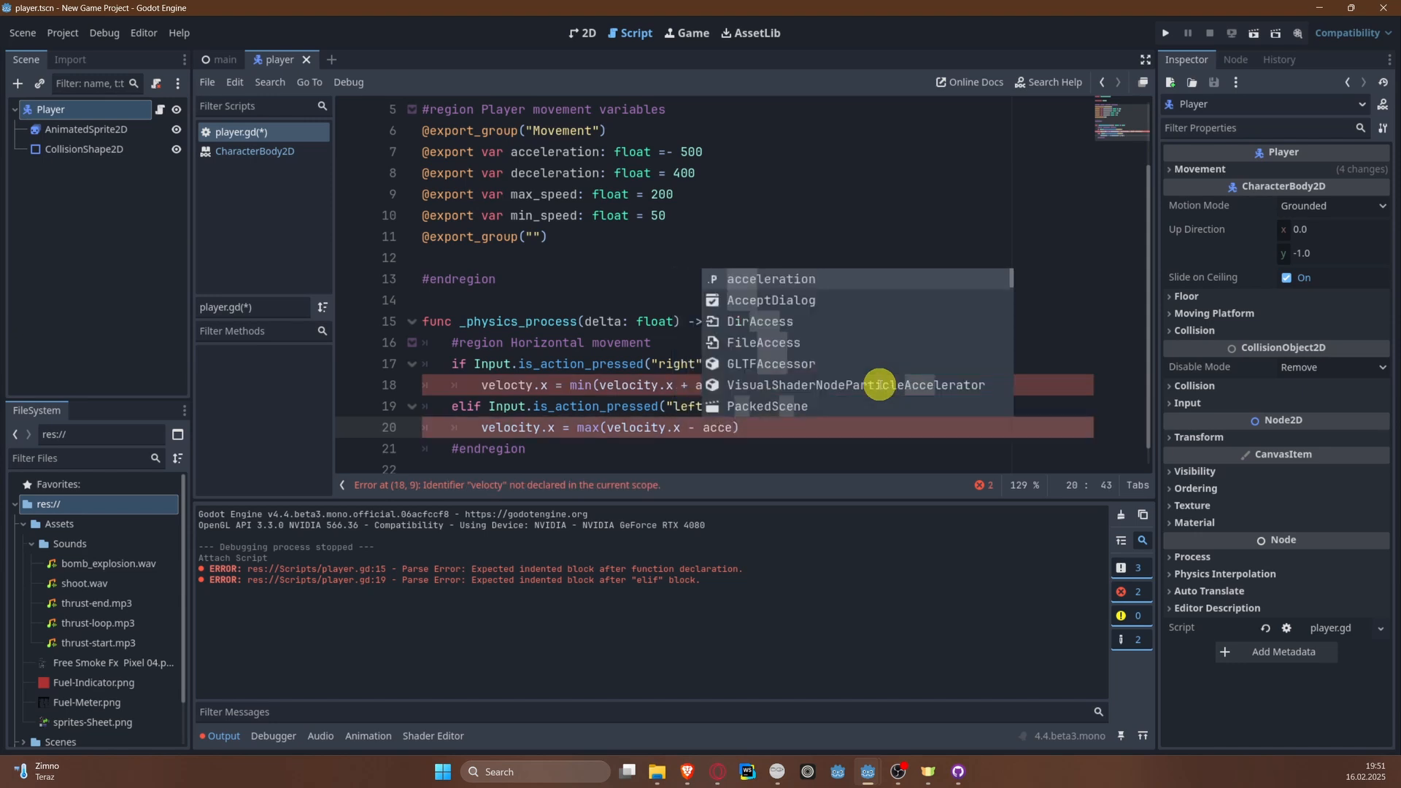
pyautogui.press('Return')
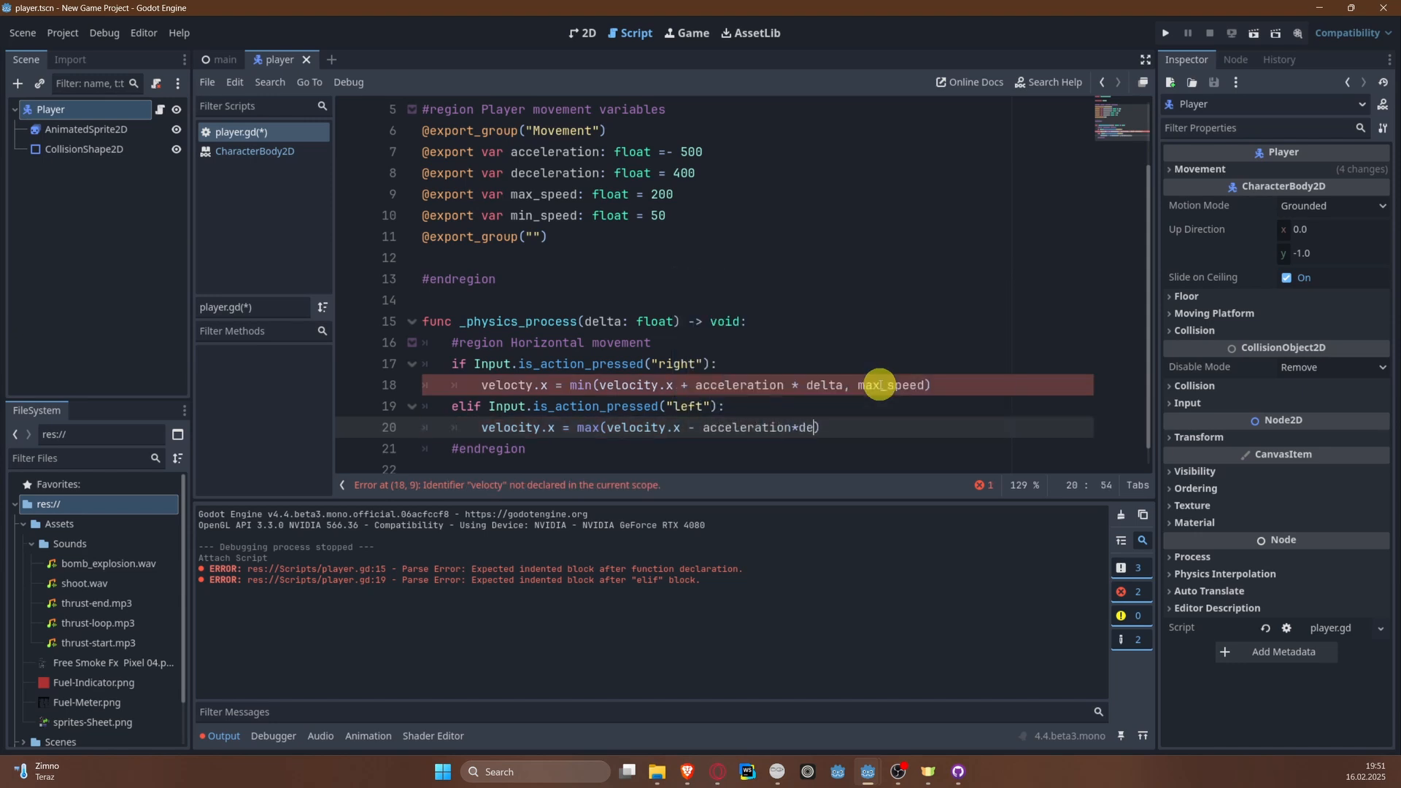
pyautogui.write('*delta, -max')
pyautogui.press('Return')
pyautogui.hotkey('ctrl', 's')
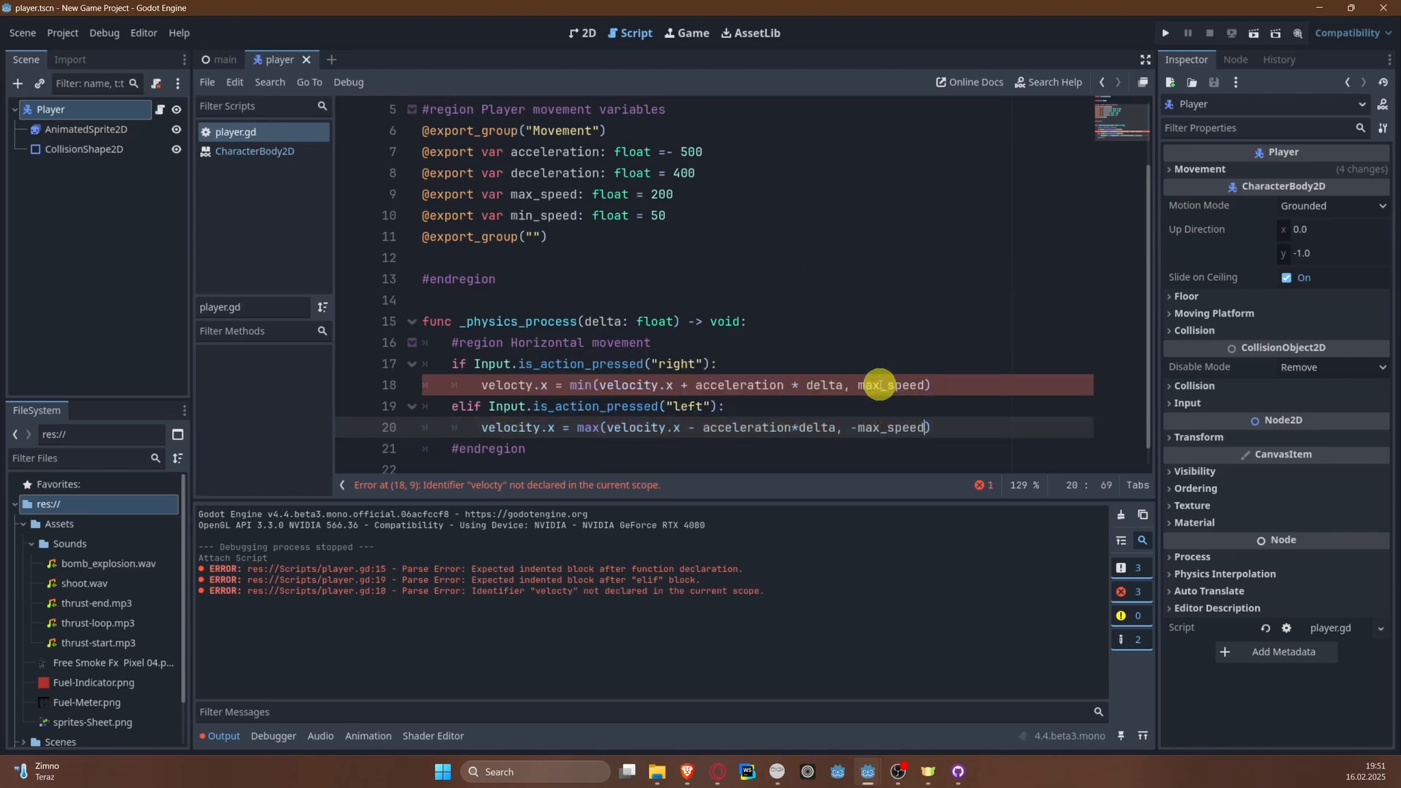
# Step: Correct the misspelled velocty to velocity in the "right" branch and save the script
pyautogui.click(902, 295)
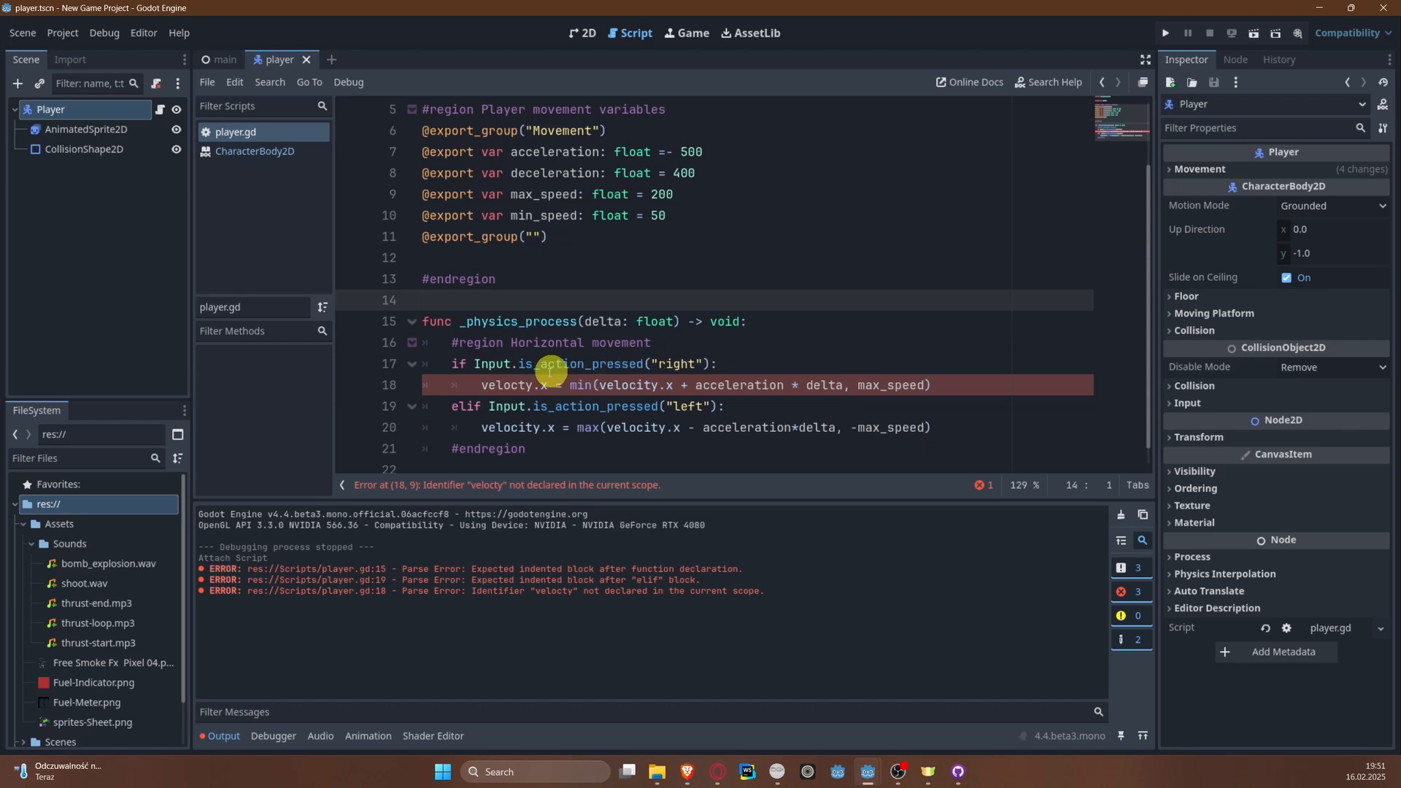
pyautogui.click(517, 385)
pyautogui.write('i')
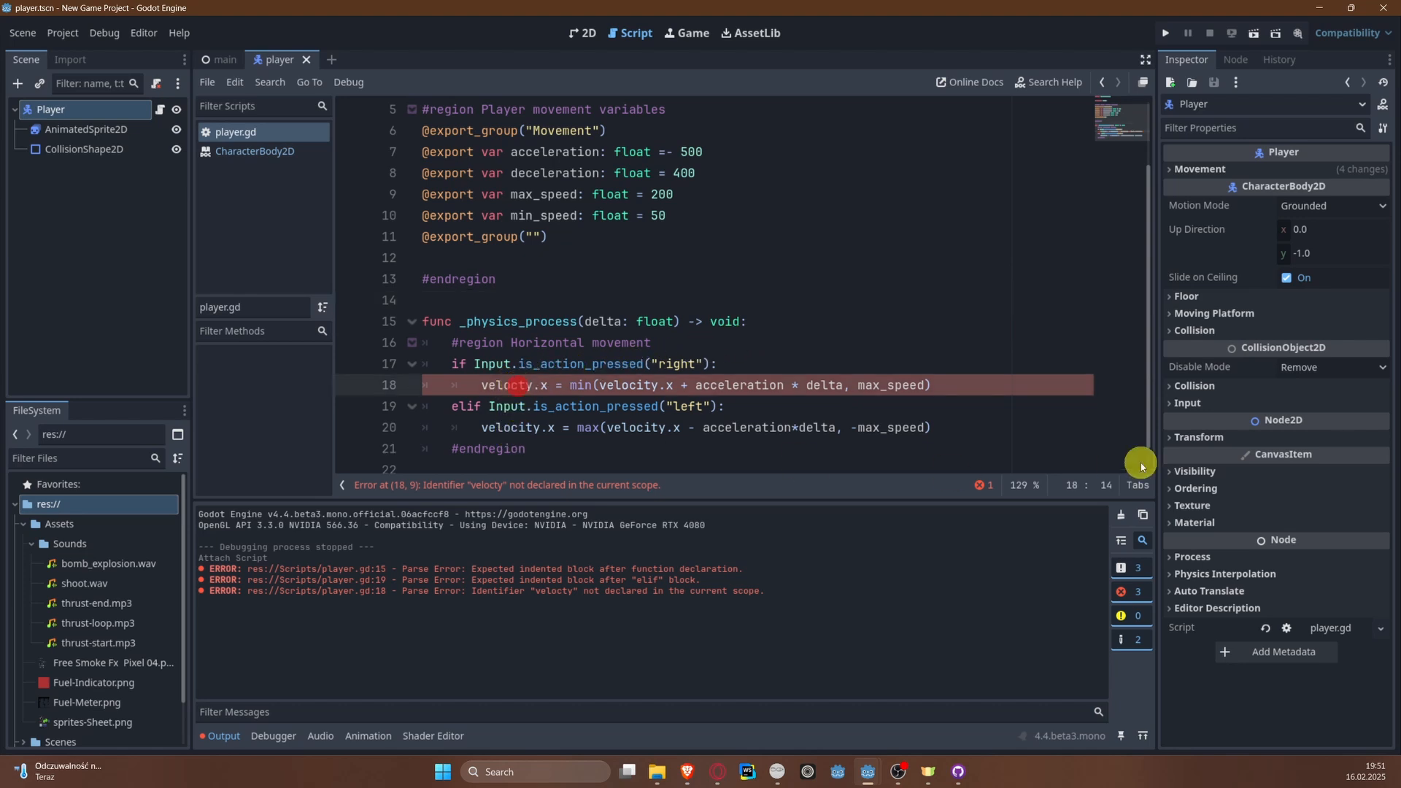
pyautogui.hotkey('ctrl', 's')
pyautogui.click(954, 369)
pyautogui.scroll(-1, 861, 398)
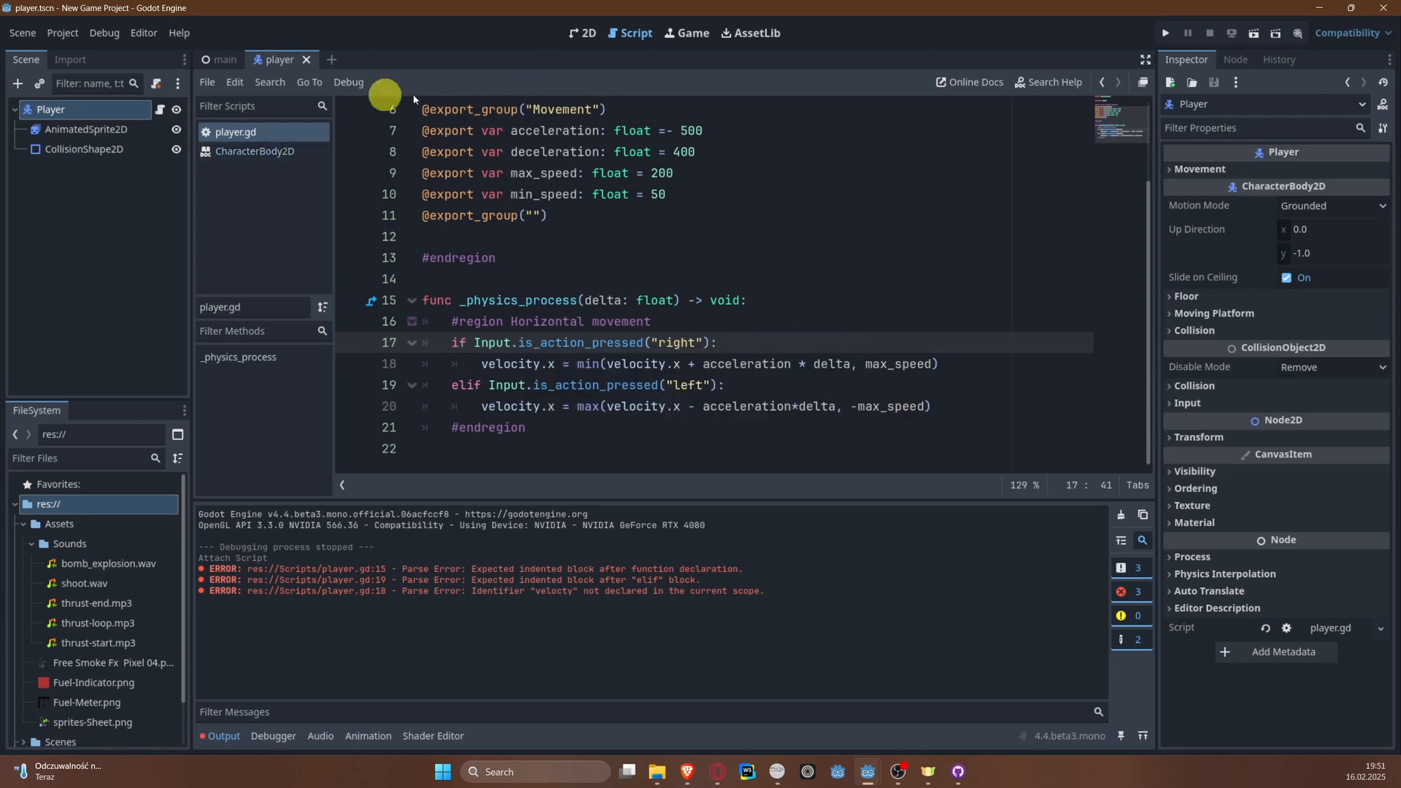
# Step: Run the project to test the plane's horizontal movement, and close the game window
pyautogui.click(1165, 34)
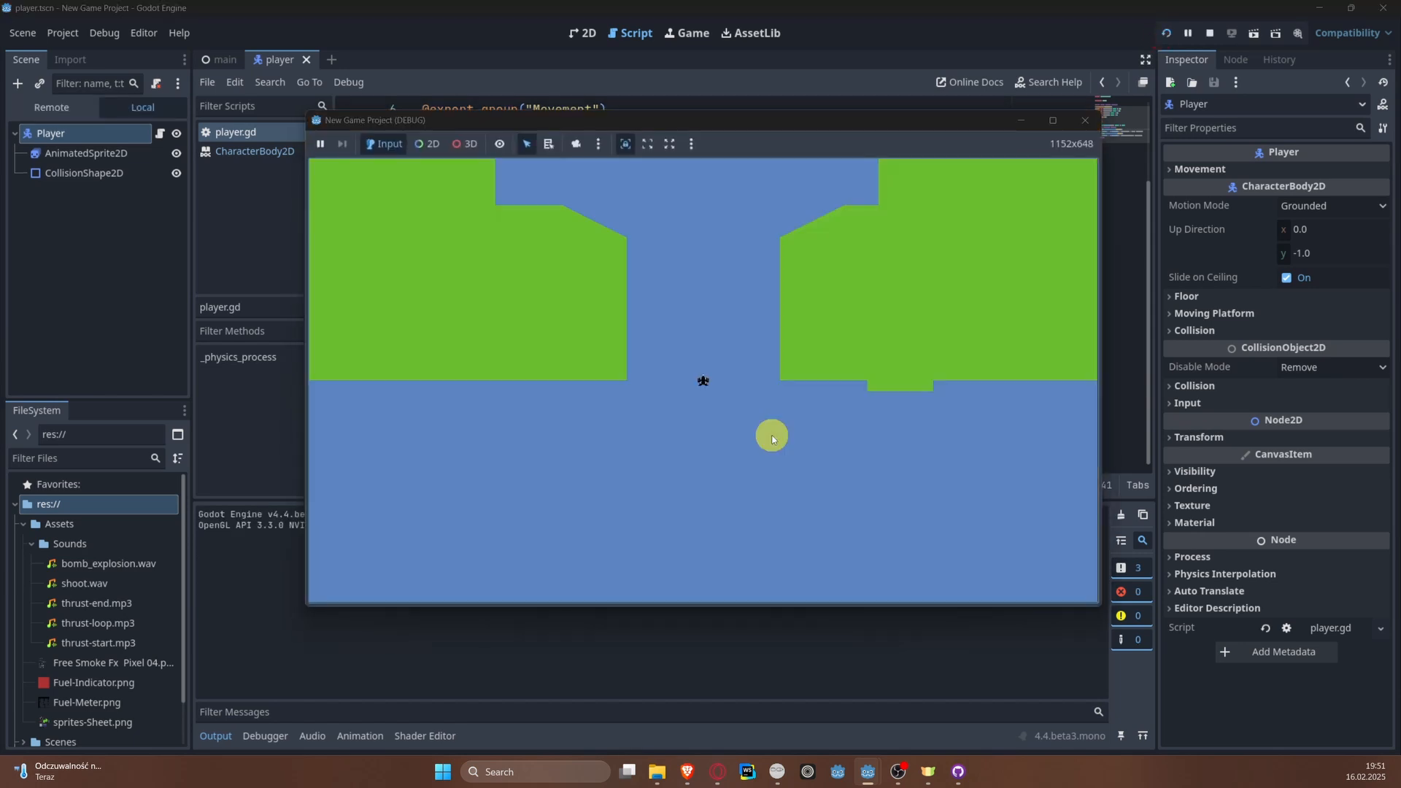
pyautogui.click(775, 371)
pyautogui.click(1077, 122)
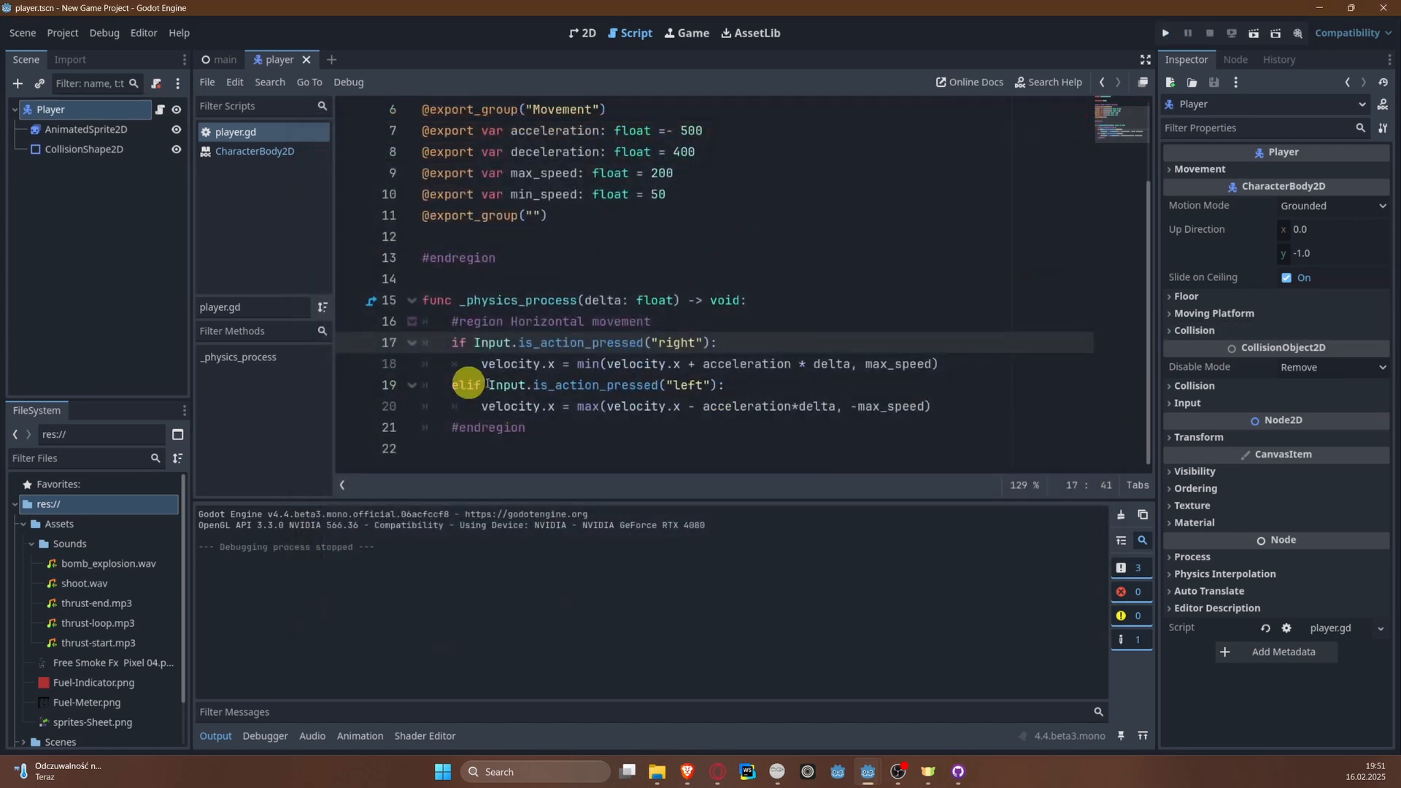
# Step: Add an indented move_and_slide() call below the "Horizontal movement" region at the end of _physics_process and save the script
pyautogui.click(478, 448)
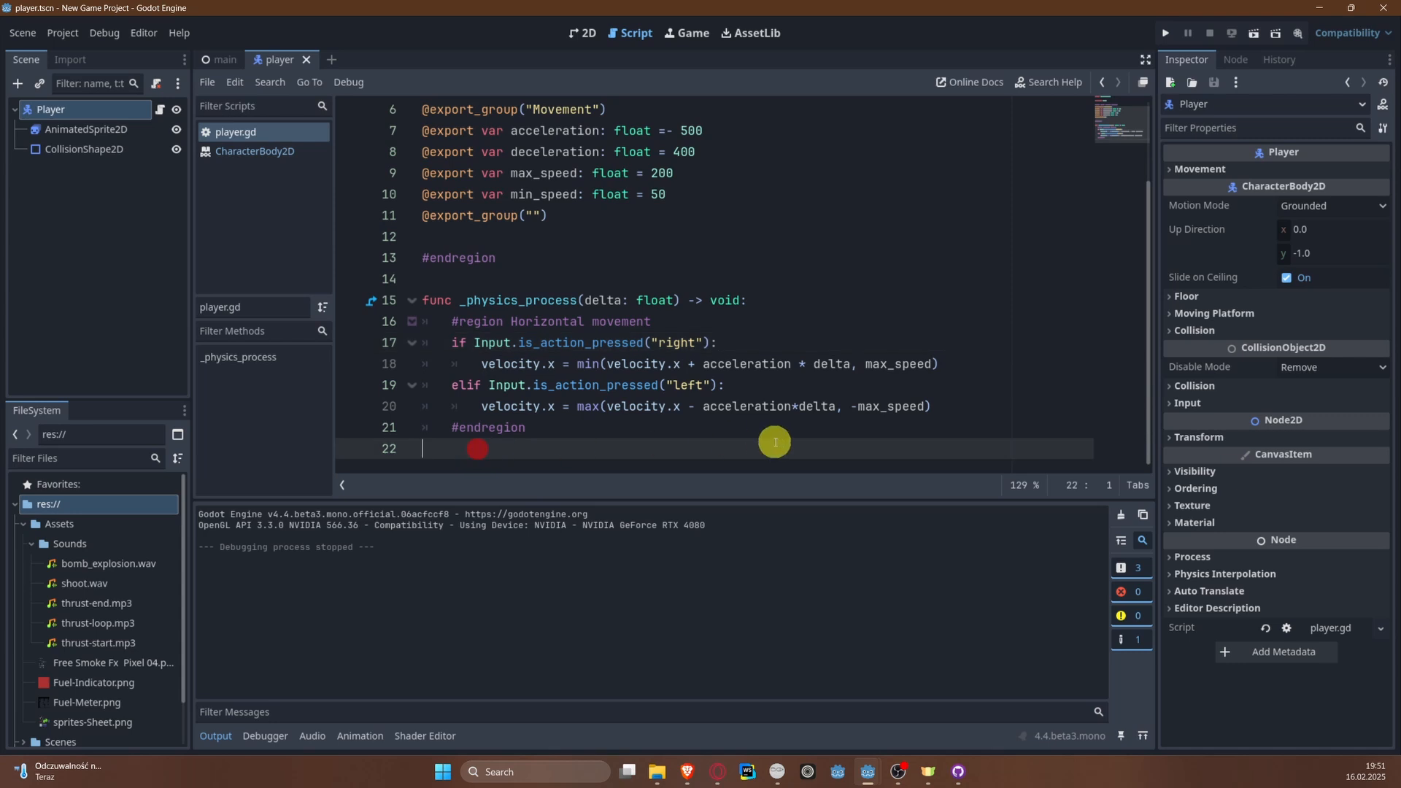
pyautogui.press('Return')
pyautogui.press('Up')
pyautogui.press('Return')
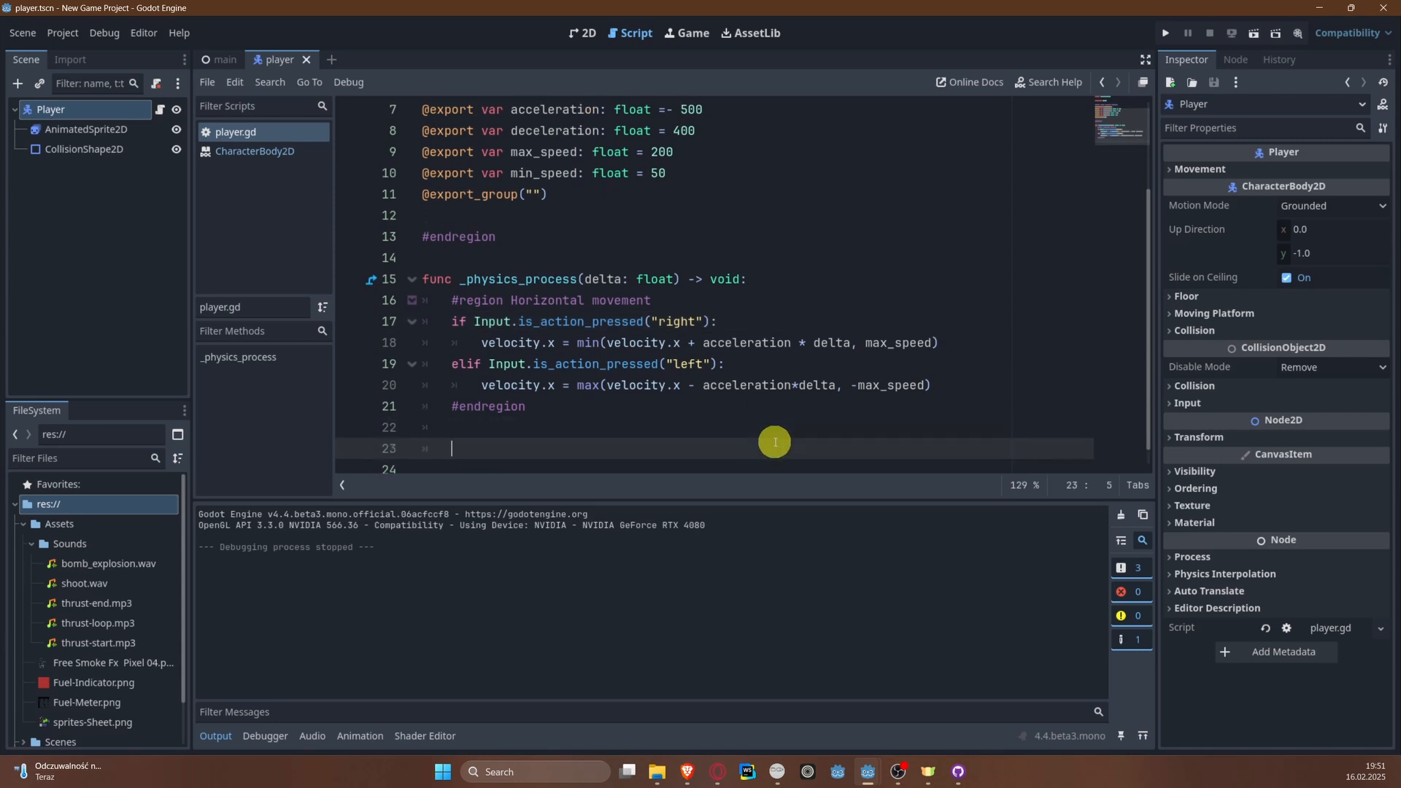
pyautogui.write('move_and_slide()')
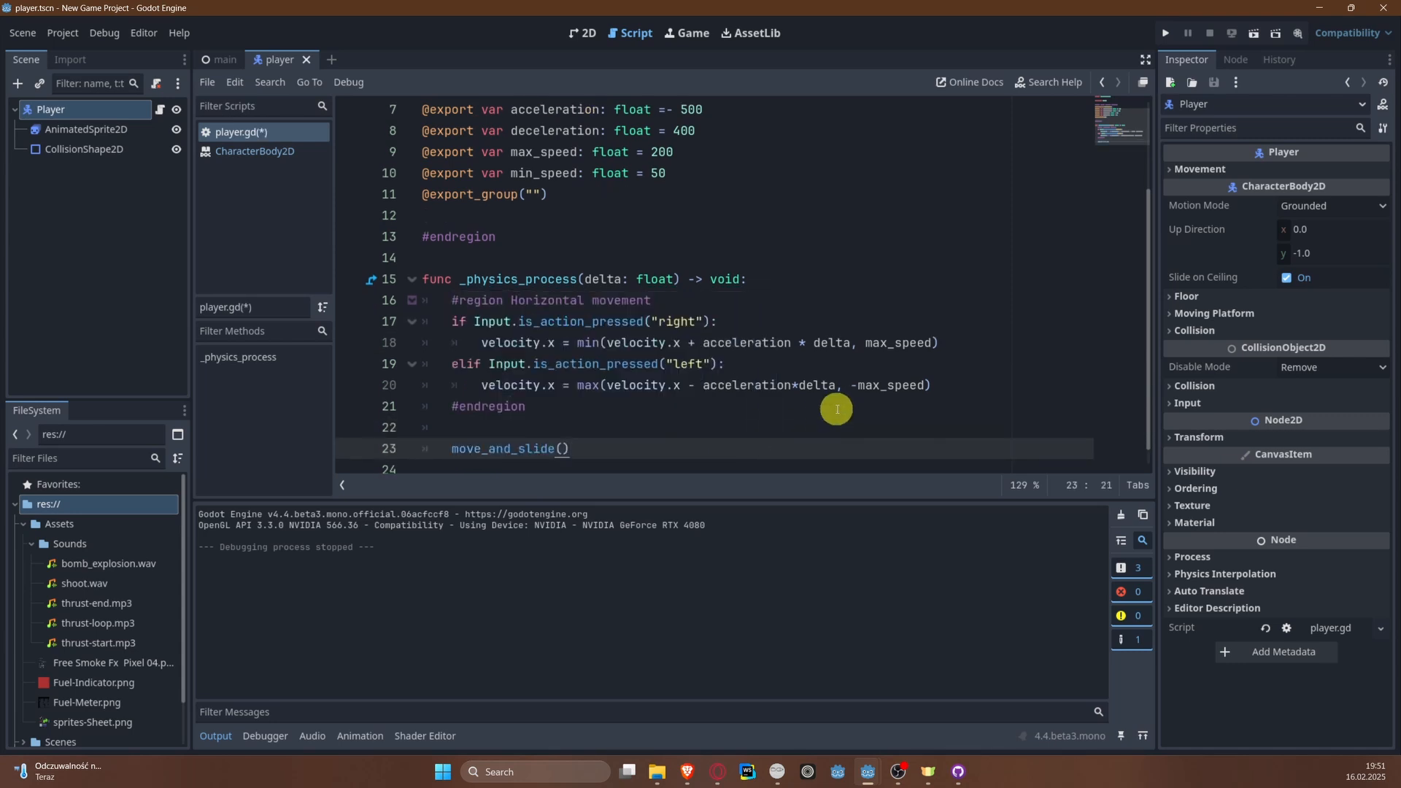
pyautogui.hotkey('ctrl', 's')
# Step: Run the project again, test steering the plane left and right, and close the game window
pyautogui.click(1166, 33)
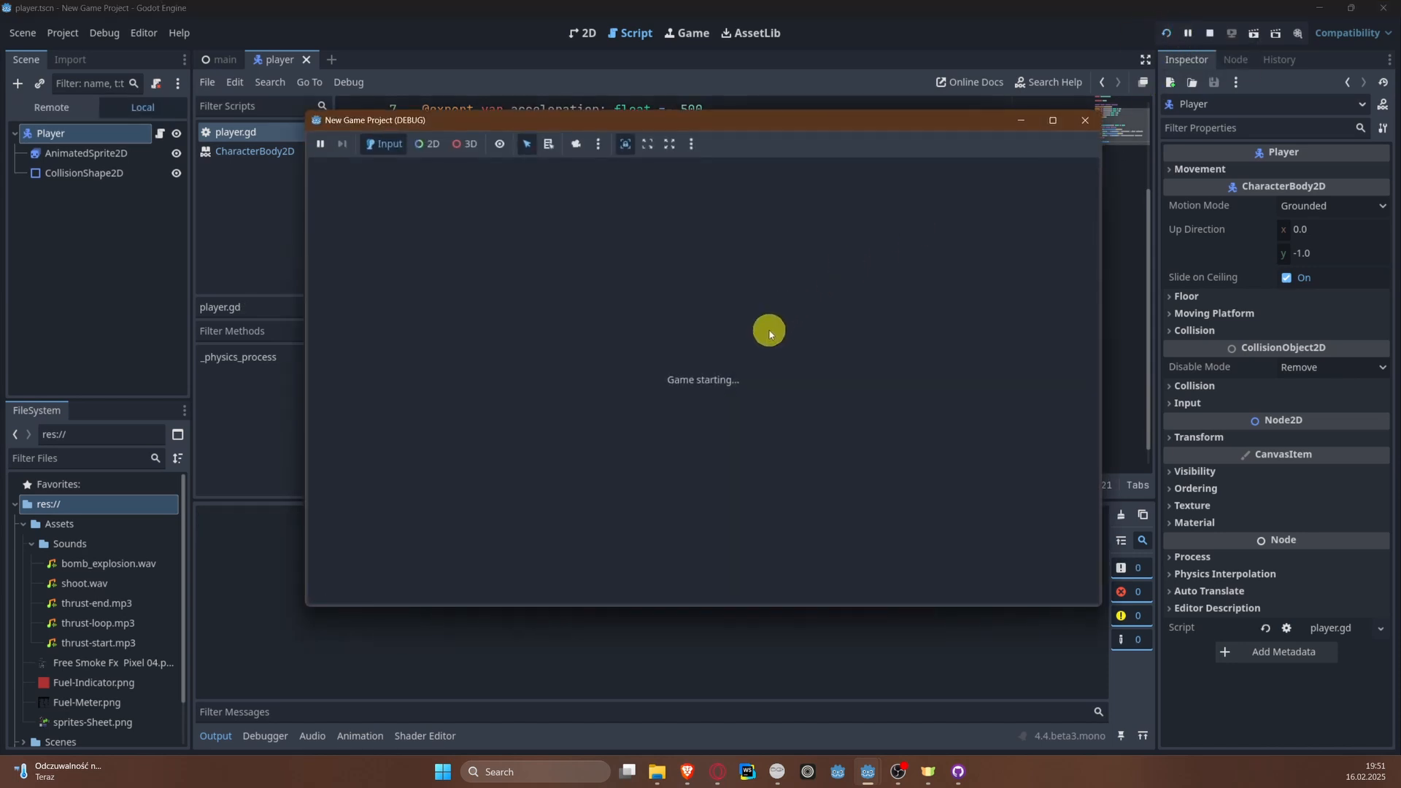
pyautogui.press('Left')
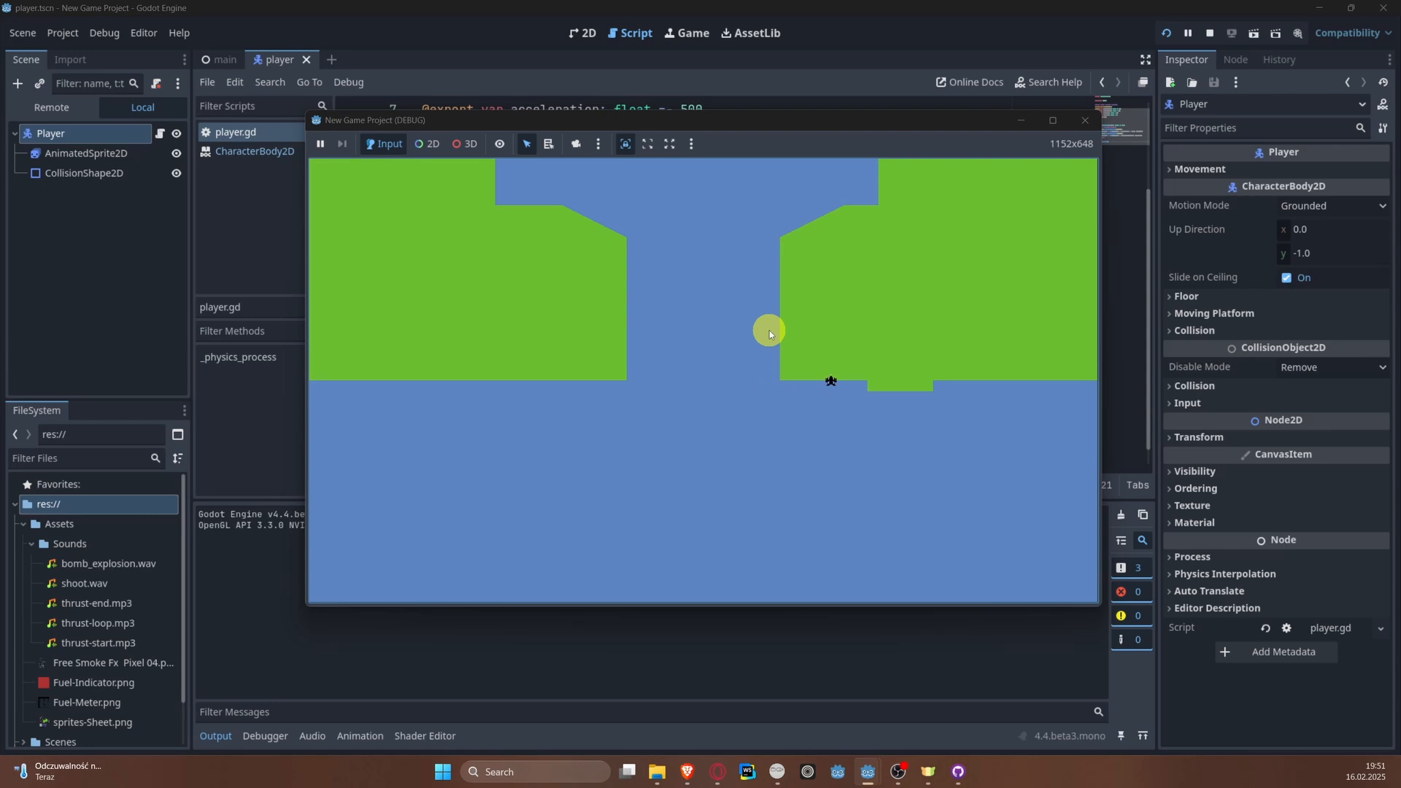
pyautogui.press('Right')
pyautogui.press('Left')
pyautogui.click(1084, 120)
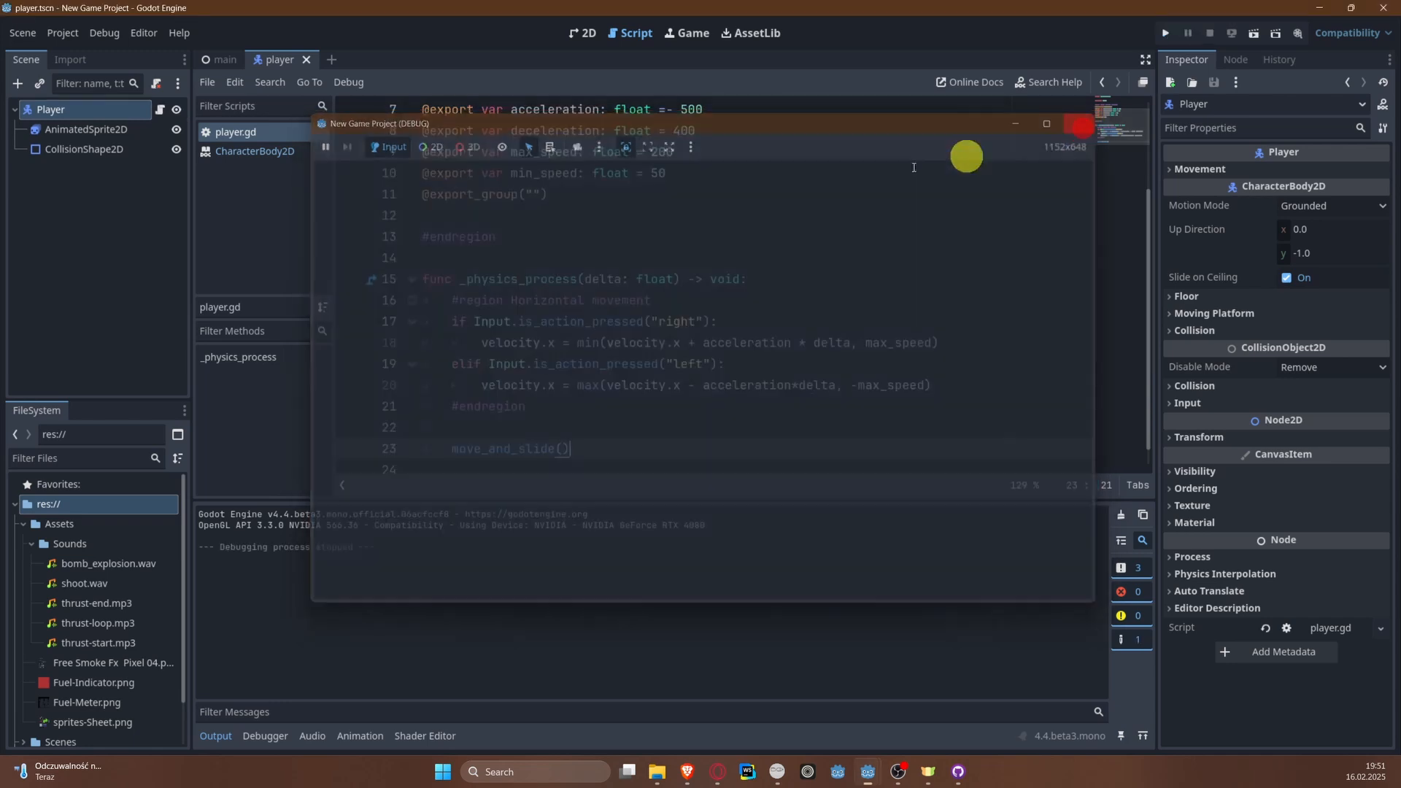
# Step: Check the left and right key bindings in the project's Input Map, and review the movement variables and _physics_process code in player.gd
pyautogui.click(62, 33)
pyautogui.click(70, 57)
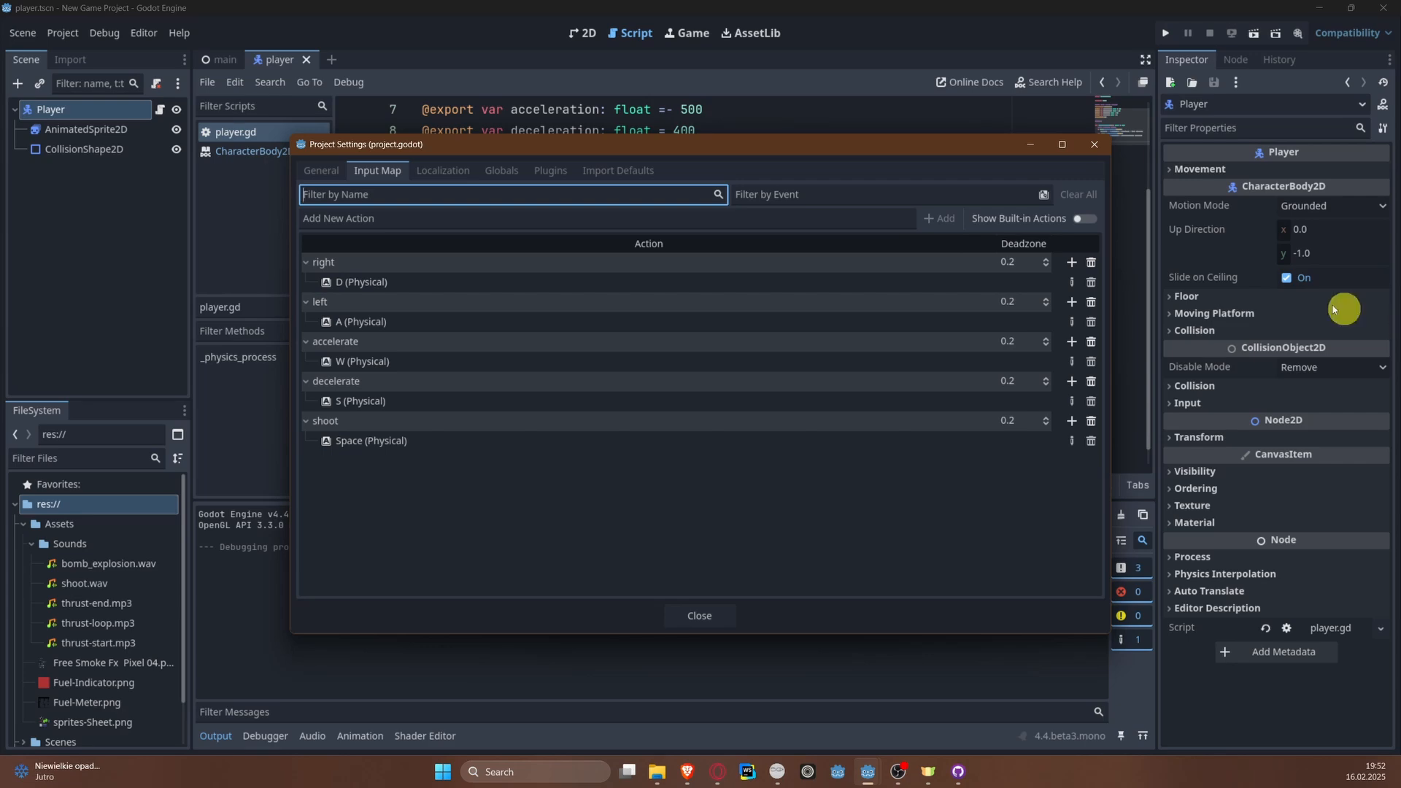
pyautogui.click(1094, 144)
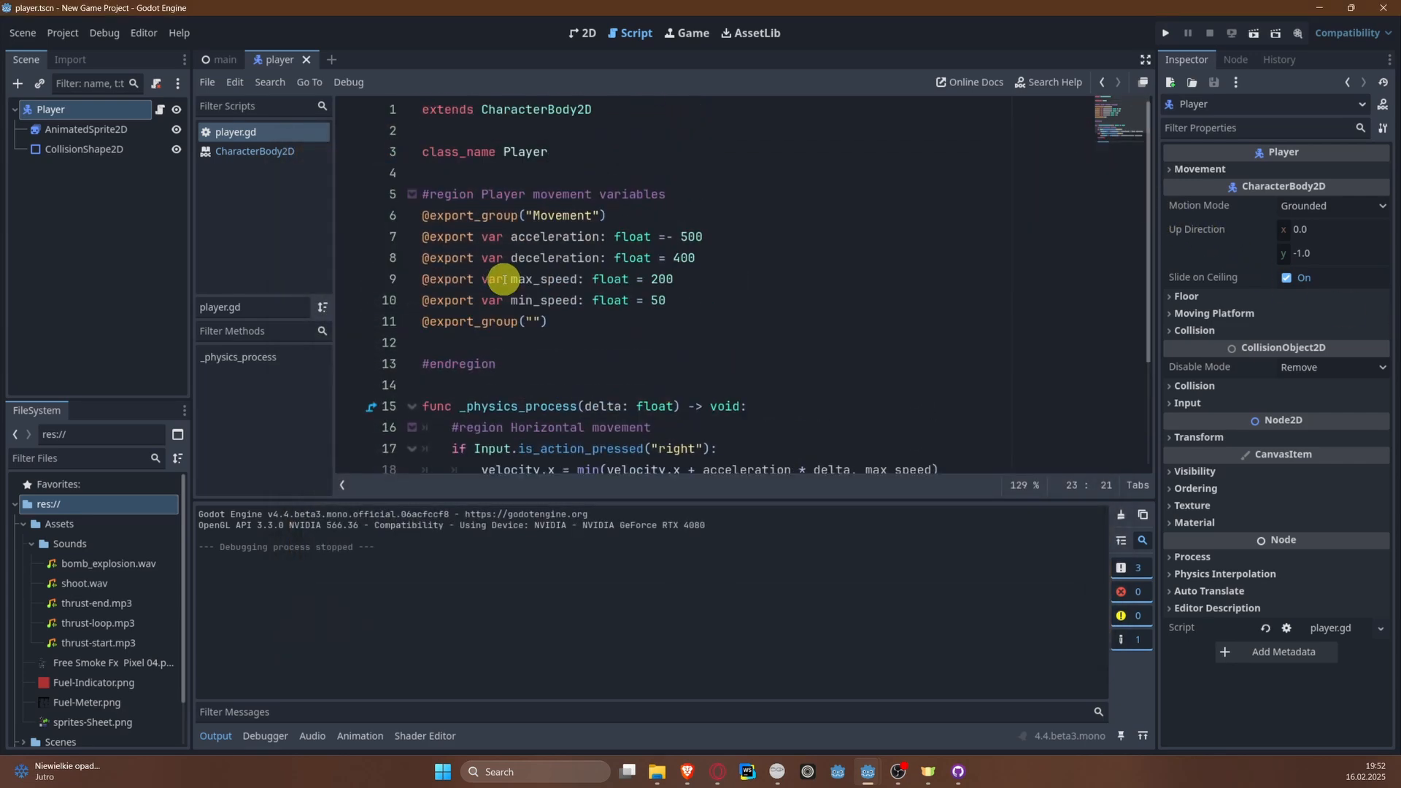
pyautogui.scroll(-2, 503, 280)
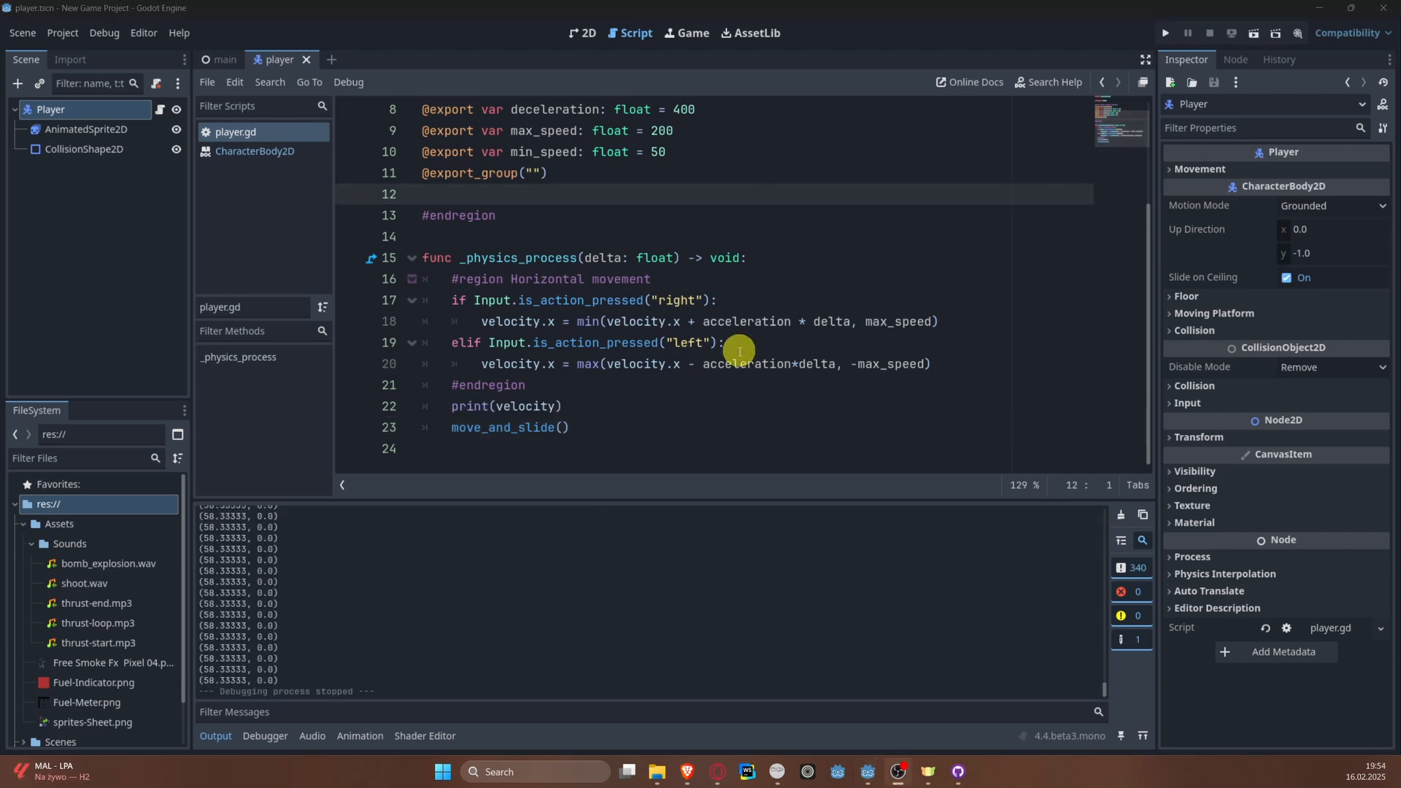
pyautogui.scroll(2, 737, 354)
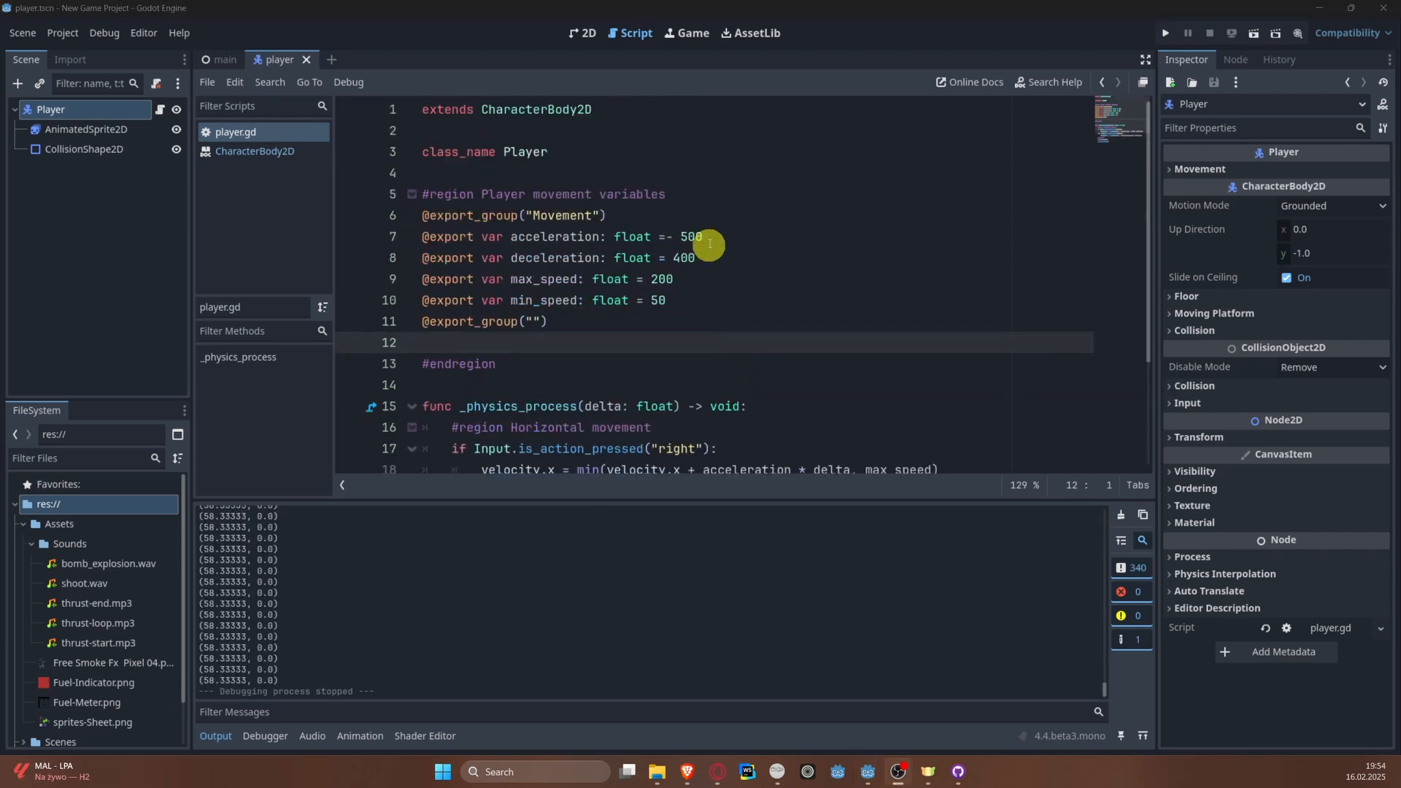
# Step: Run the project once more, test steering the plane left and right while its velocity prints, and close the game window
pyautogui.click(667, 235)
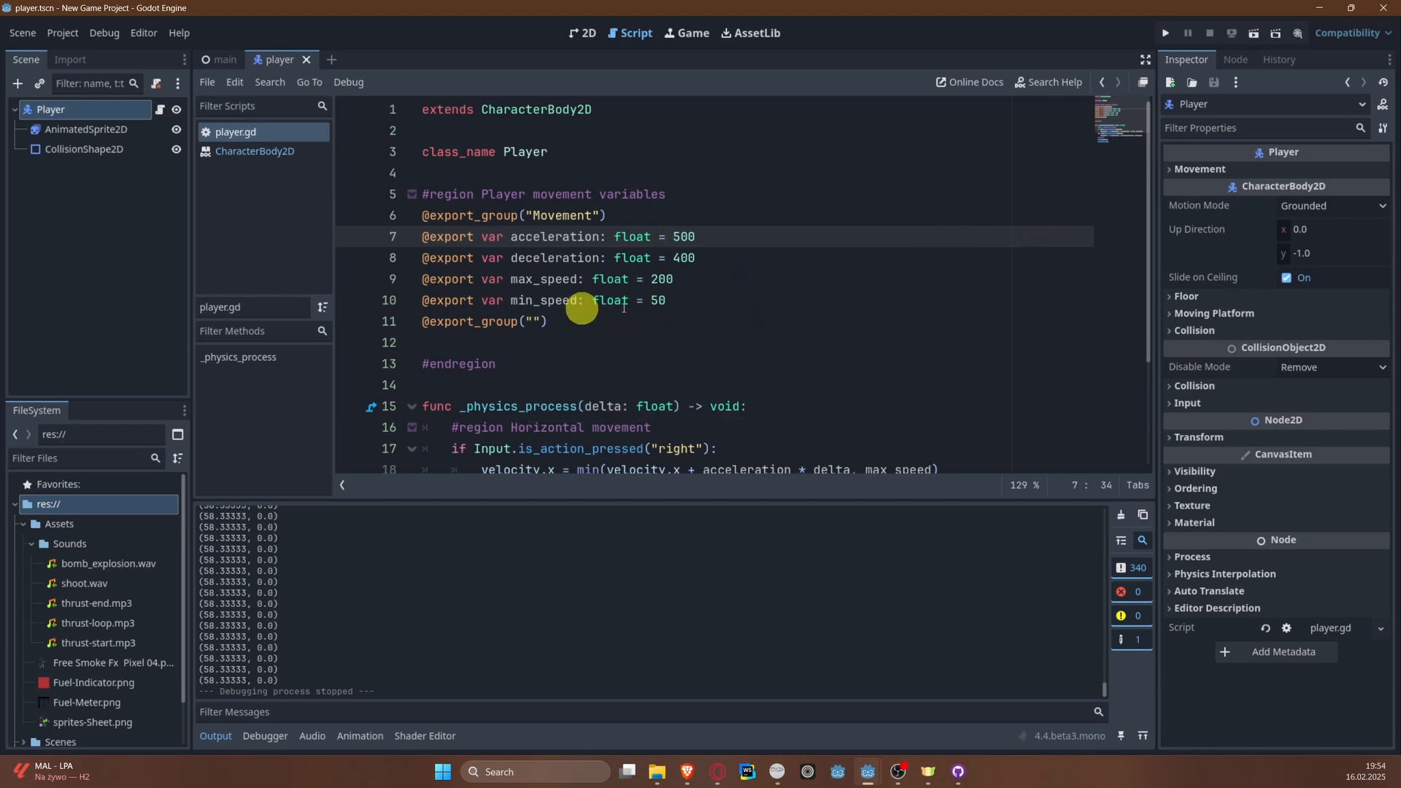
pyautogui.scroll(-2, 788, 348)
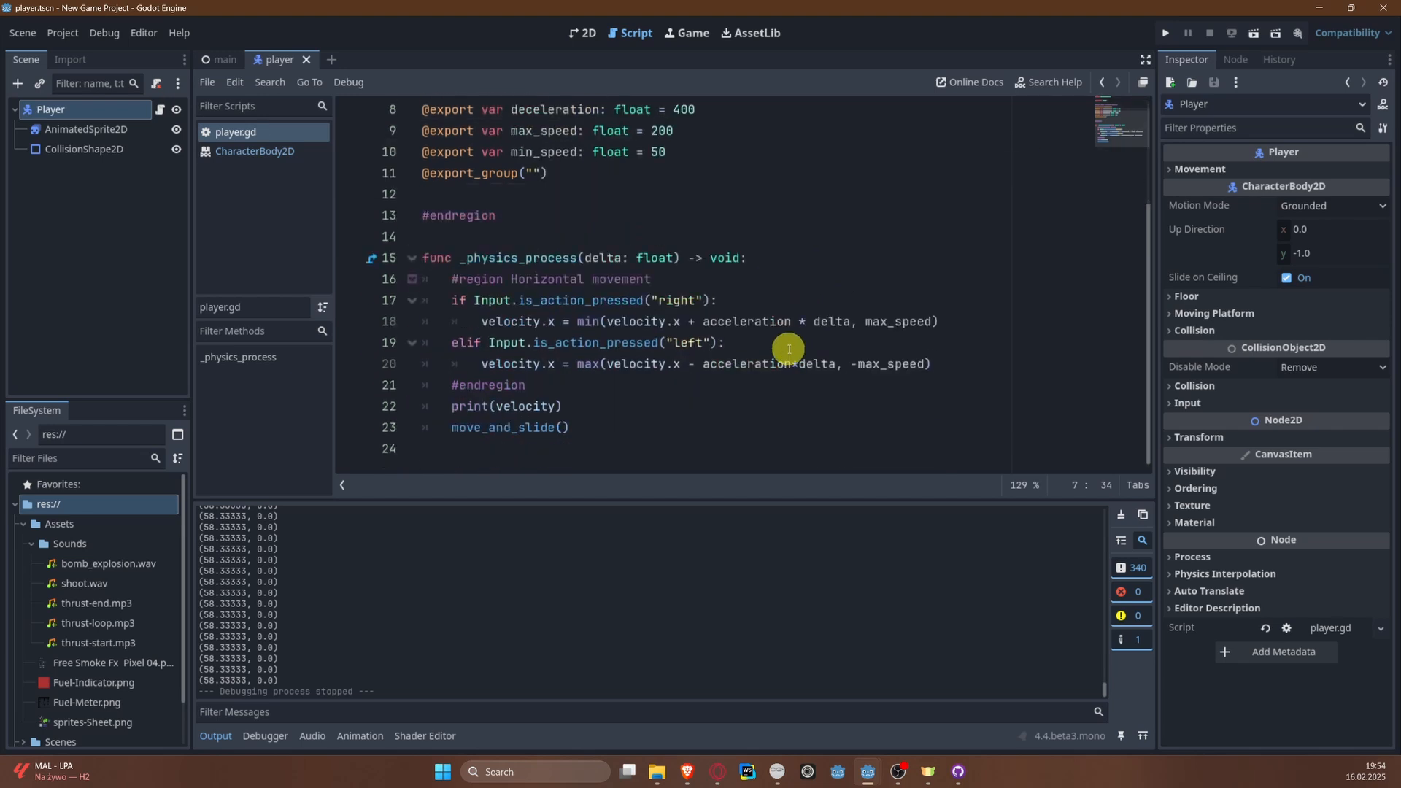
pyautogui.click(1171, 34)
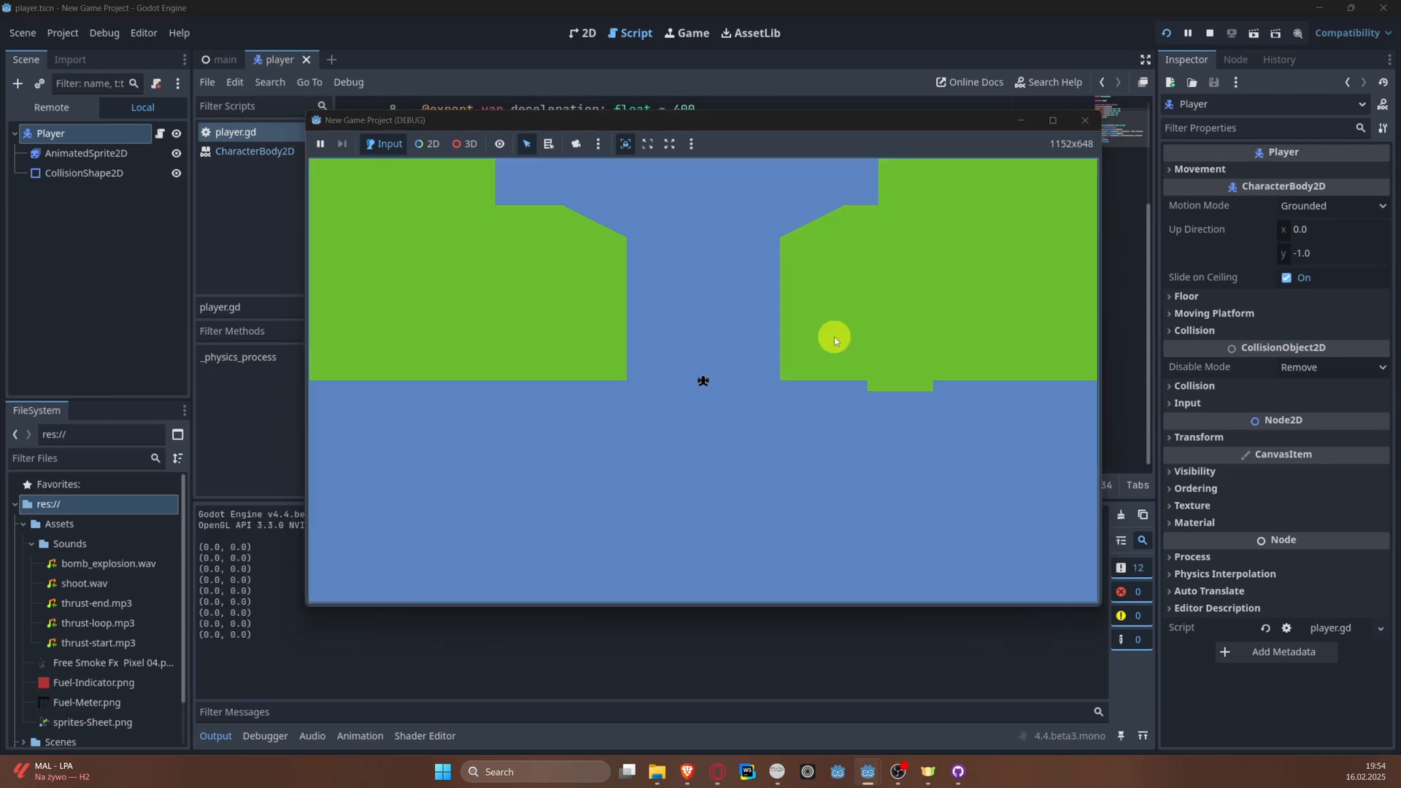
pyautogui.press('Left')
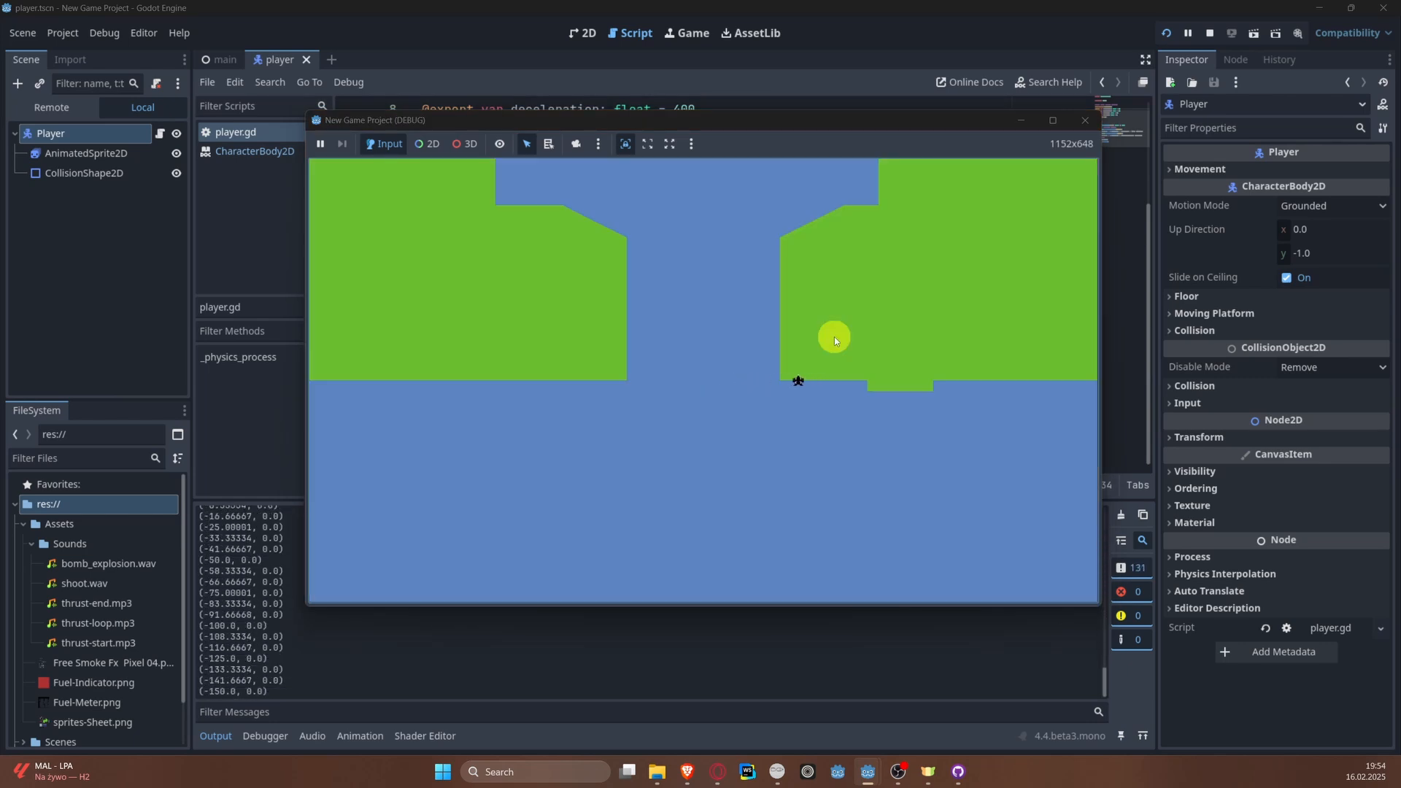
pyautogui.click(1085, 120)
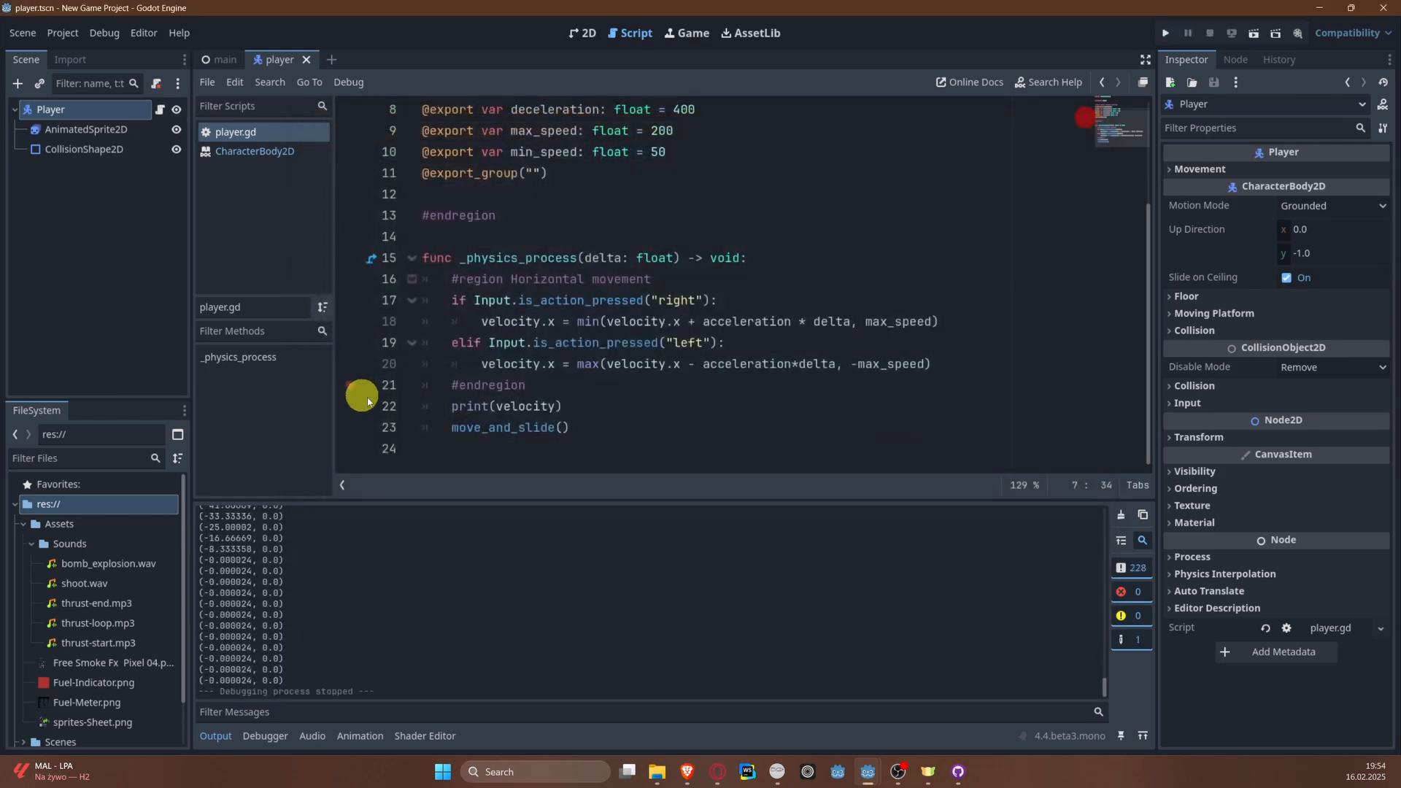
# Step: Delete the print(velocity) debug line above move_and_slide() in _physics_process
pyautogui.click(584, 405)
pyautogui.hotkey('ctrl', 'shift', 'k')
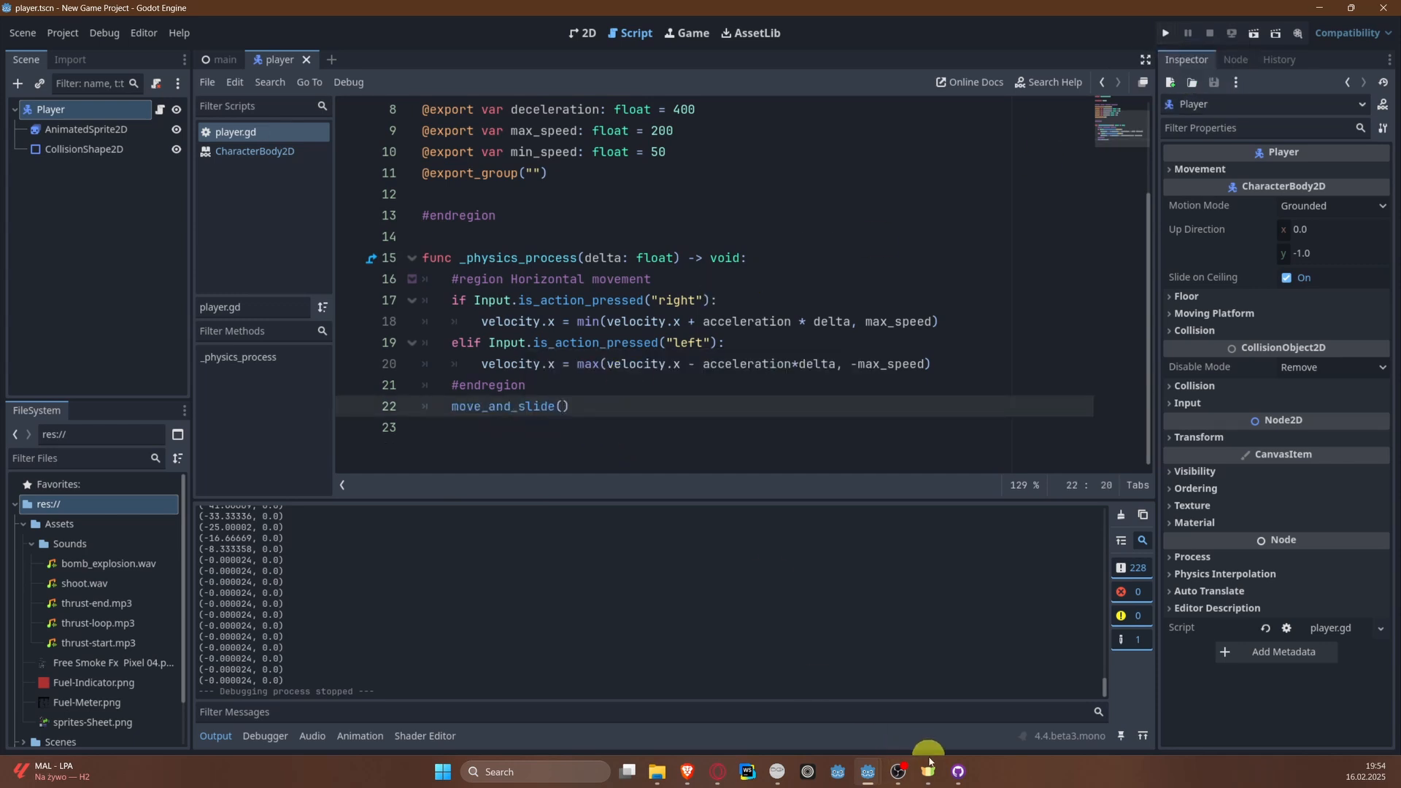
# Step: Switch to the Milton drawing app
pyautogui.click(784, 772)
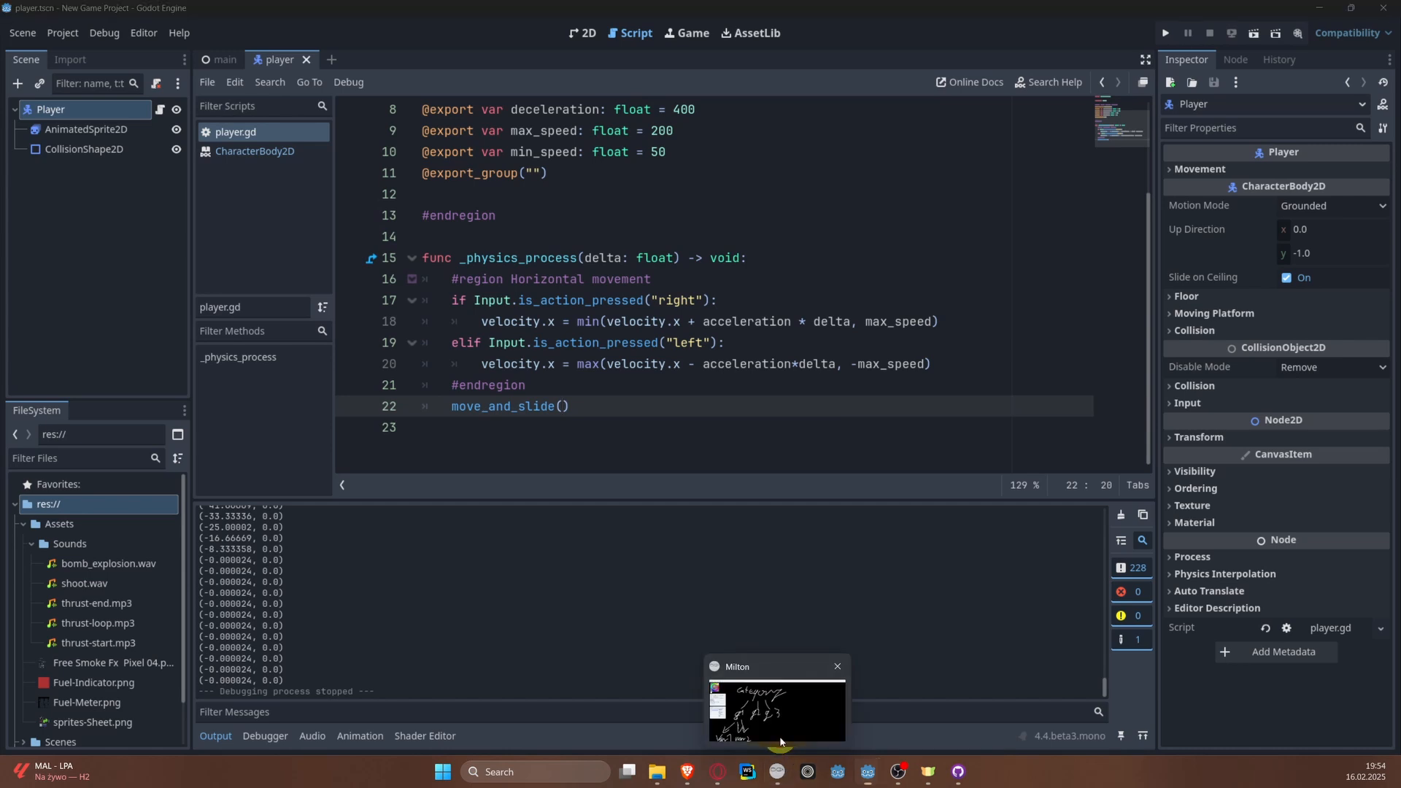
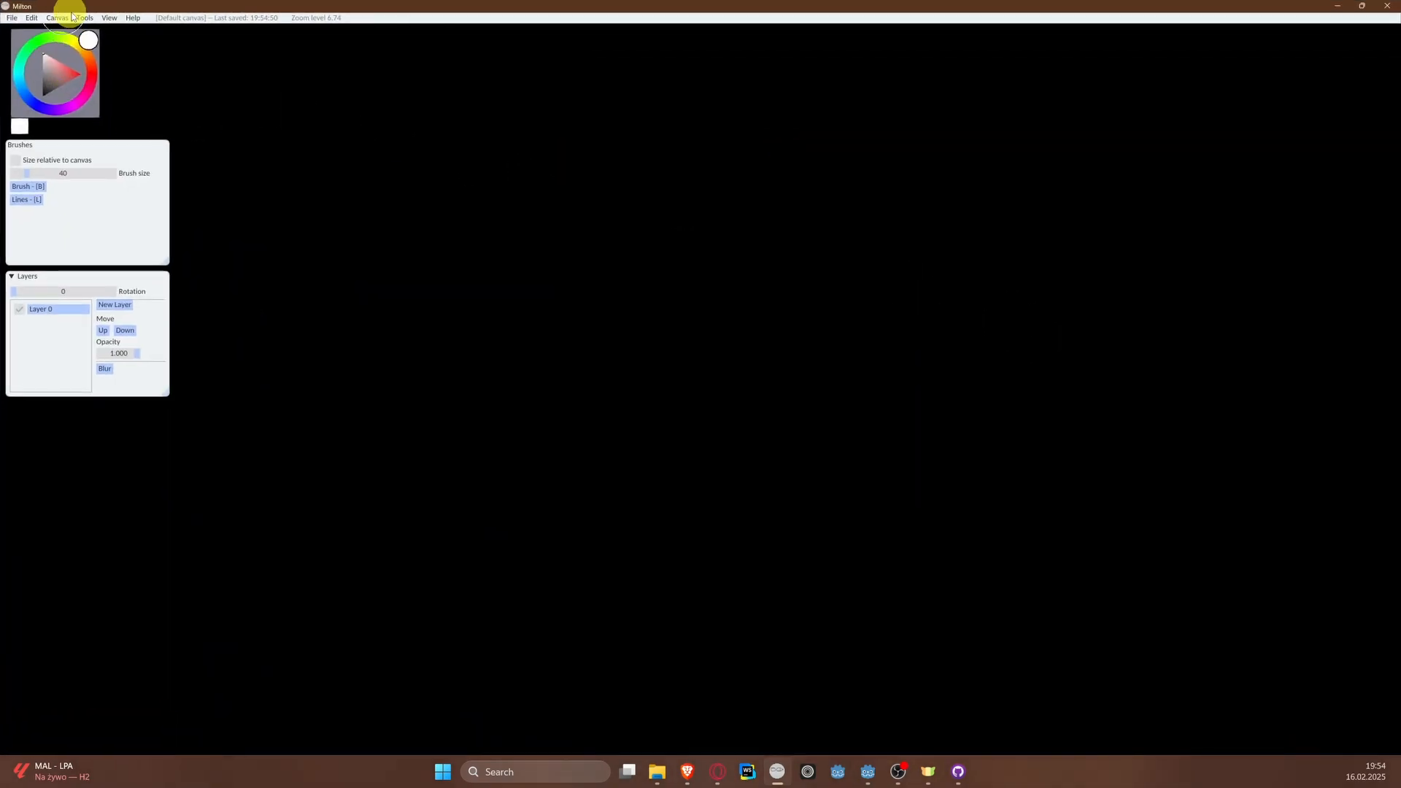
# Step: Sketch a simple plane and a left-pointing arrow beside it in red with the Brush tool
pyautogui.click(73, 17)
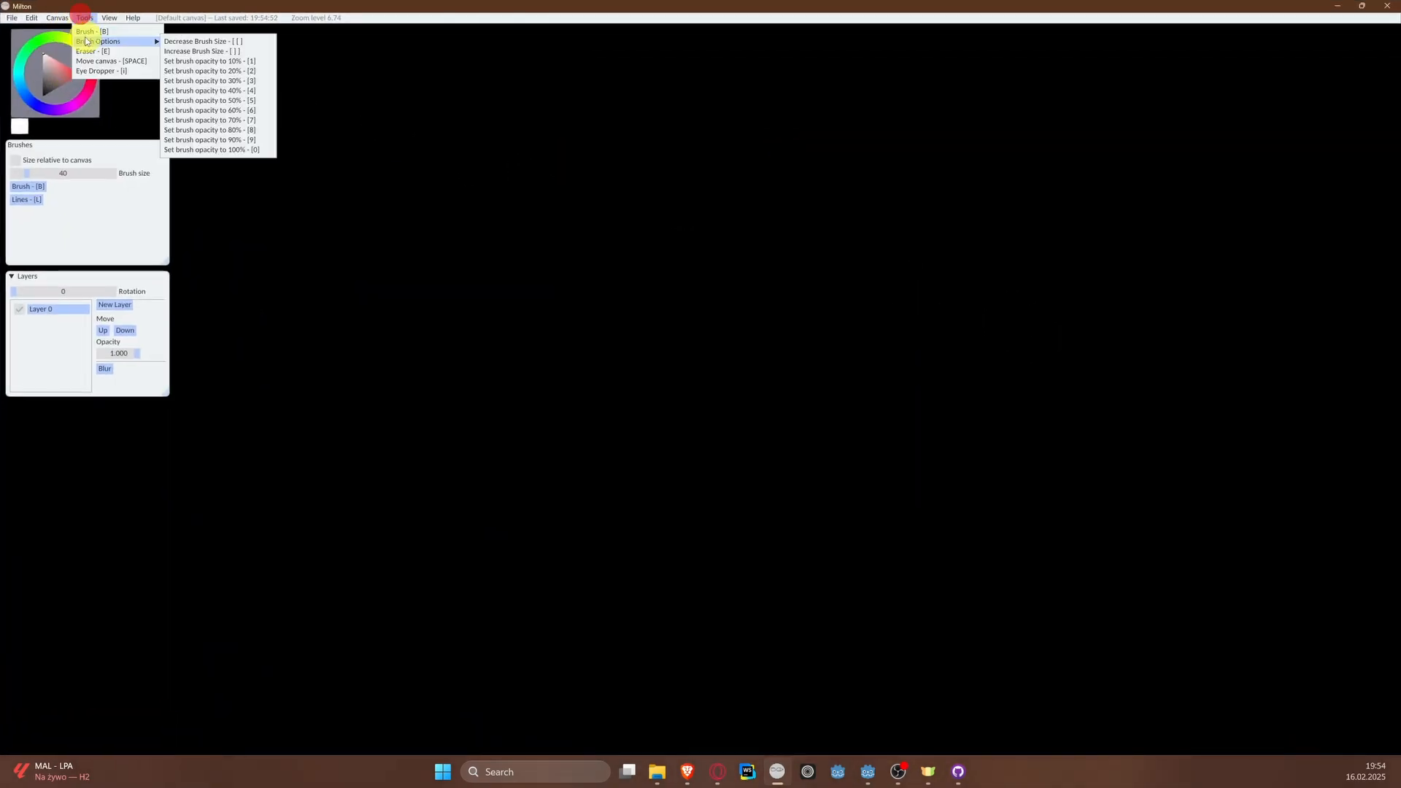
pyautogui.click(88, 31)
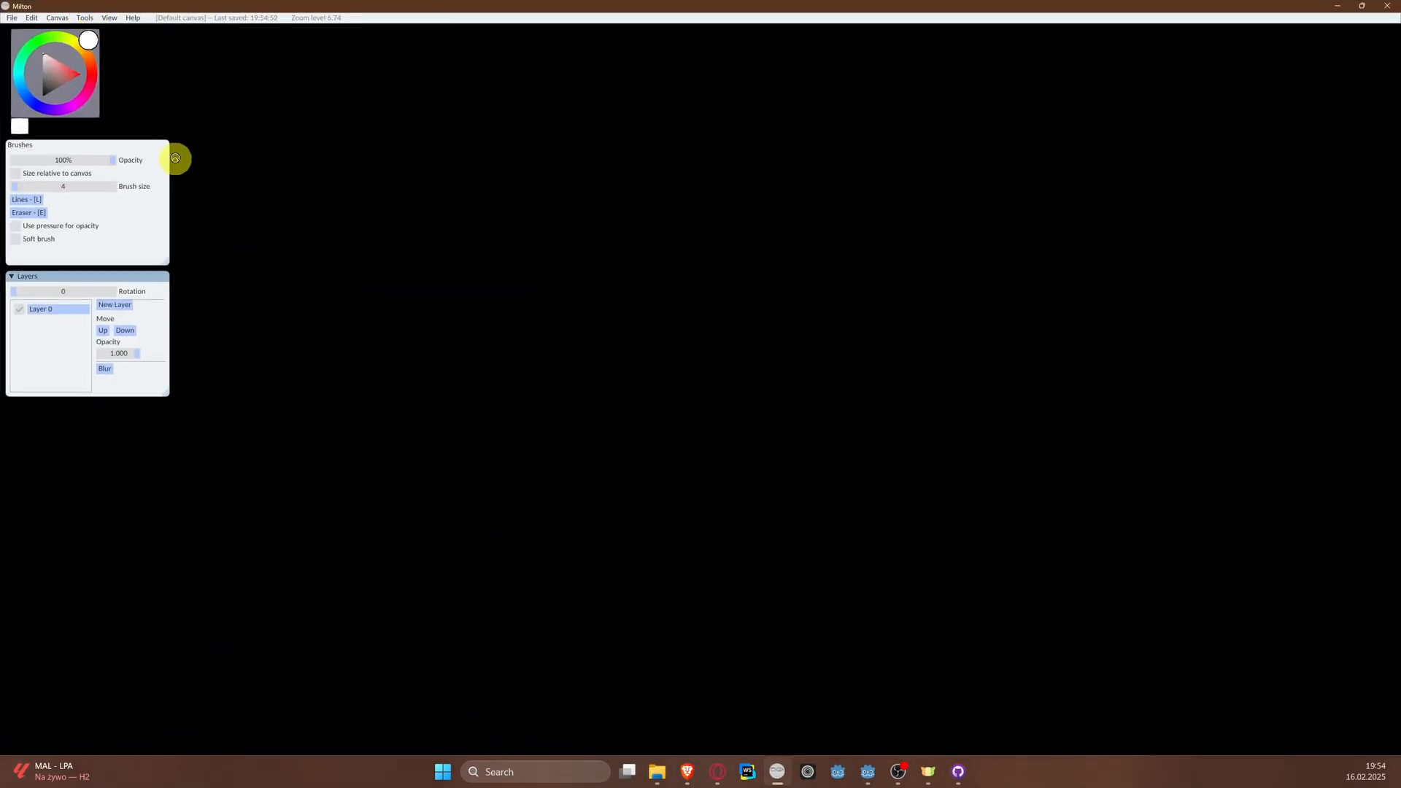
pyautogui.click(98, 72)
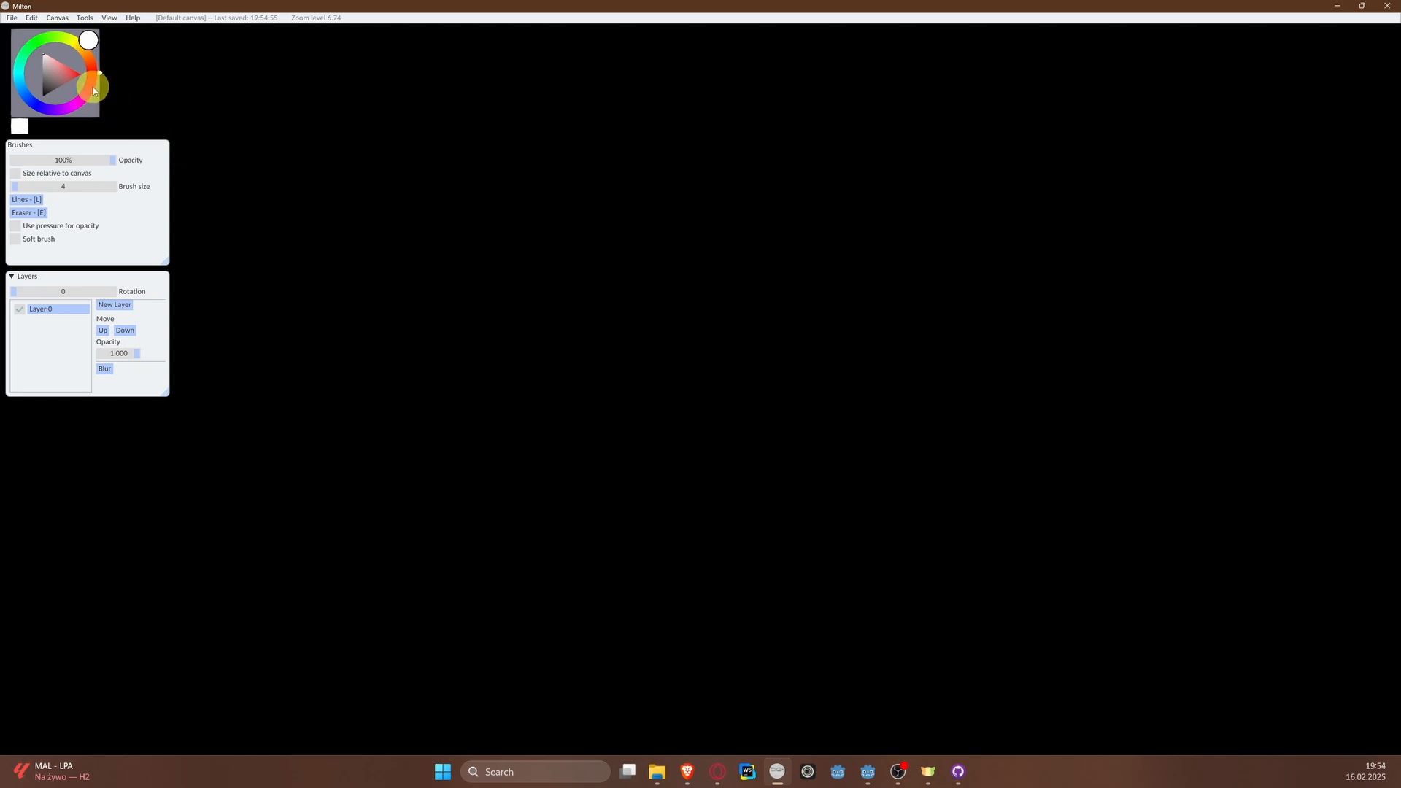
pyautogui.click(92, 82)
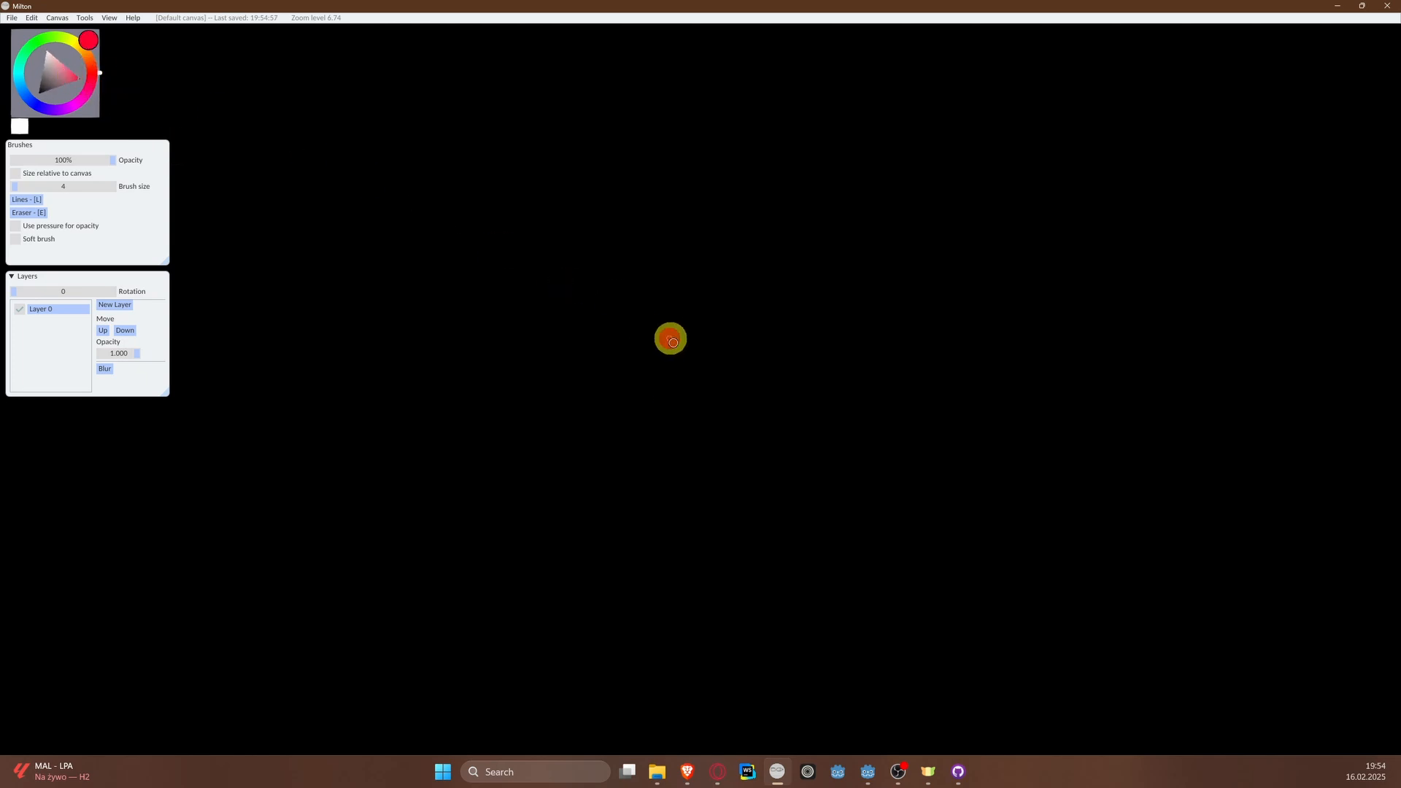
pyautogui.moveTo(669, 338)
pyautogui.mouseDown()
pyautogui.moveTo(677, 419)
pyautogui.moveTo(621, 446)
pyautogui.moveTo(761, 459)
pyautogui.mouseUp()
pyautogui.moveTo(633, 382)
pyautogui.mouseDown()
pyautogui.moveTo(644, 366)
pyautogui.moveTo(709, 380)
pyautogui.mouseUp()
pyautogui.moveTo(602, 394); pyautogui.dragTo(457, 404)
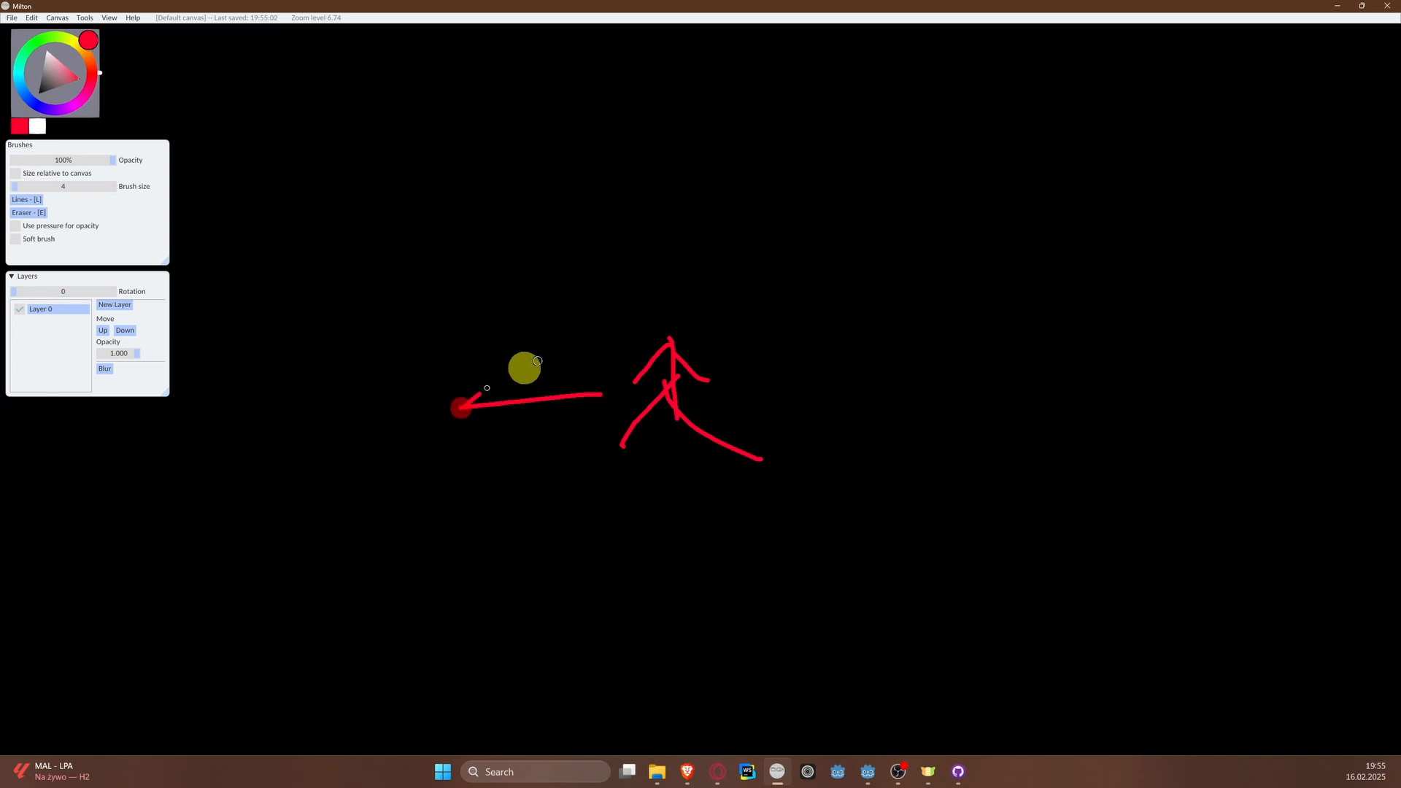
pyautogui.moveTo(542, 358)
pyautogui.mouseDown()
pyautogui.moveTo(457, 404)
pyautogui.moveTo(551, 450)
pyautogui.mouseUp()
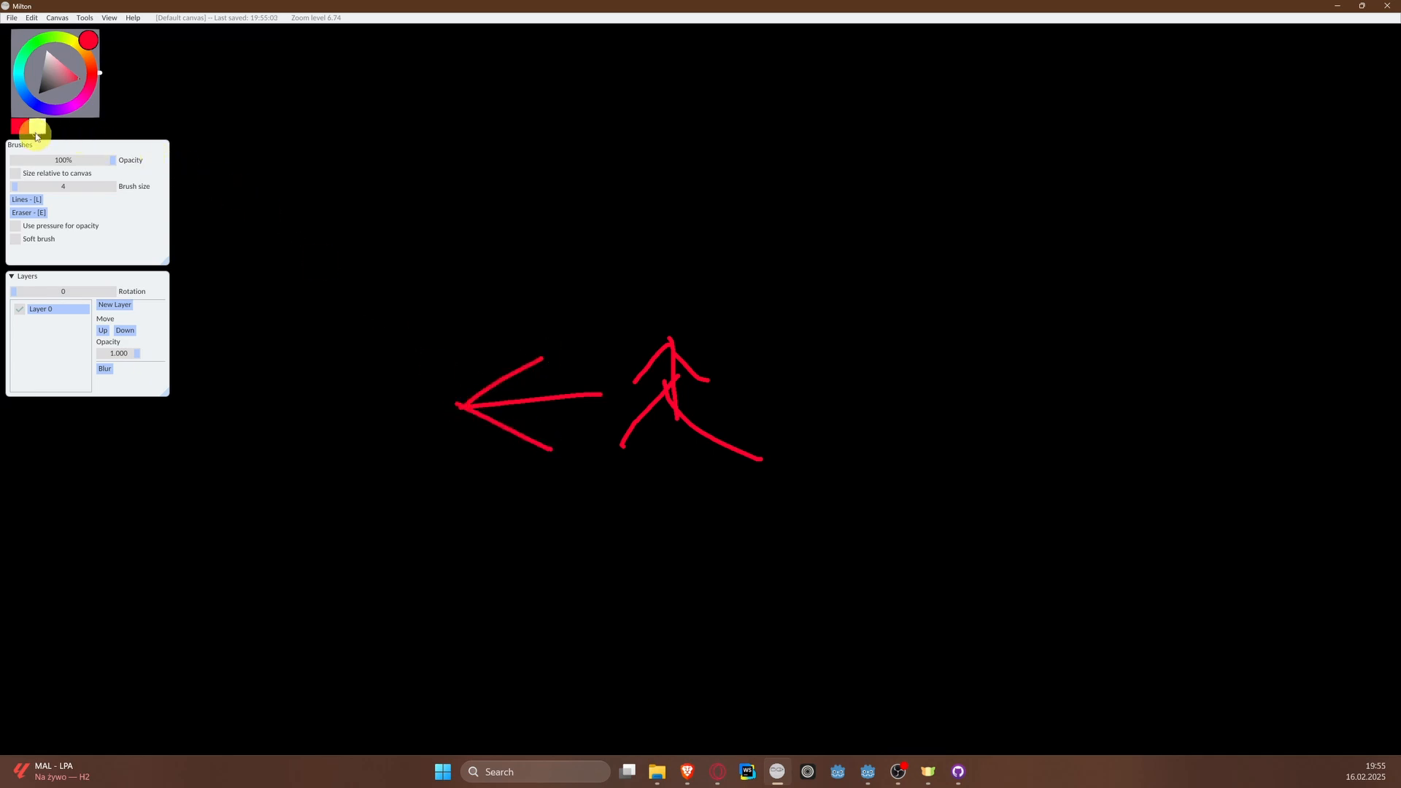
# Step: In white, draw a right-pointing arrow above the red arrow and write the vector equation V = 0 above the sketch
pyautogui.click(36, 130)
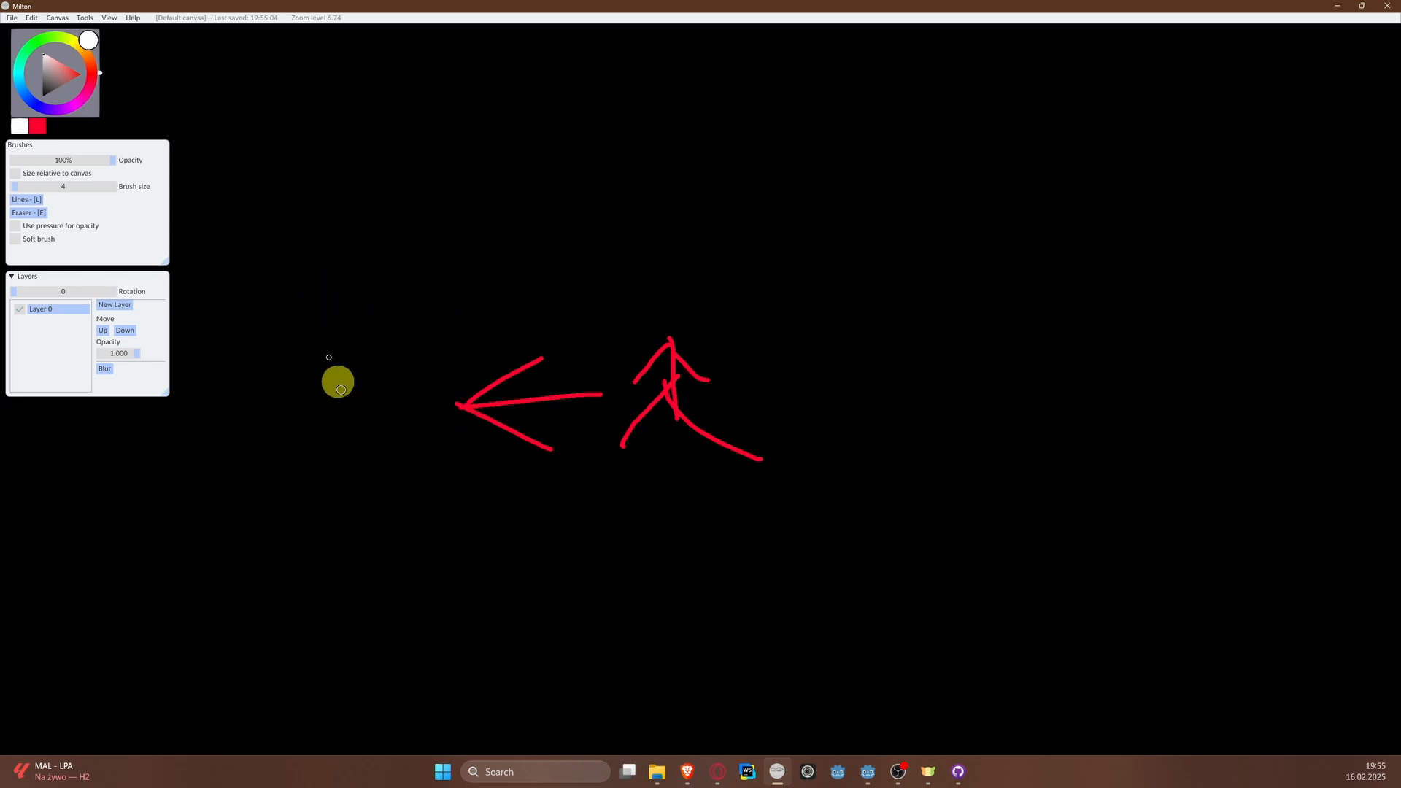
pyautogui.moveTo(335, 320)
pyautogui.mouseDown()
pyautogui.moveTo(462, 312)
pyautogui.moveTo(432, 343)
pyautogui.moveTo(470, 317)
pyautogui.mouseUp()
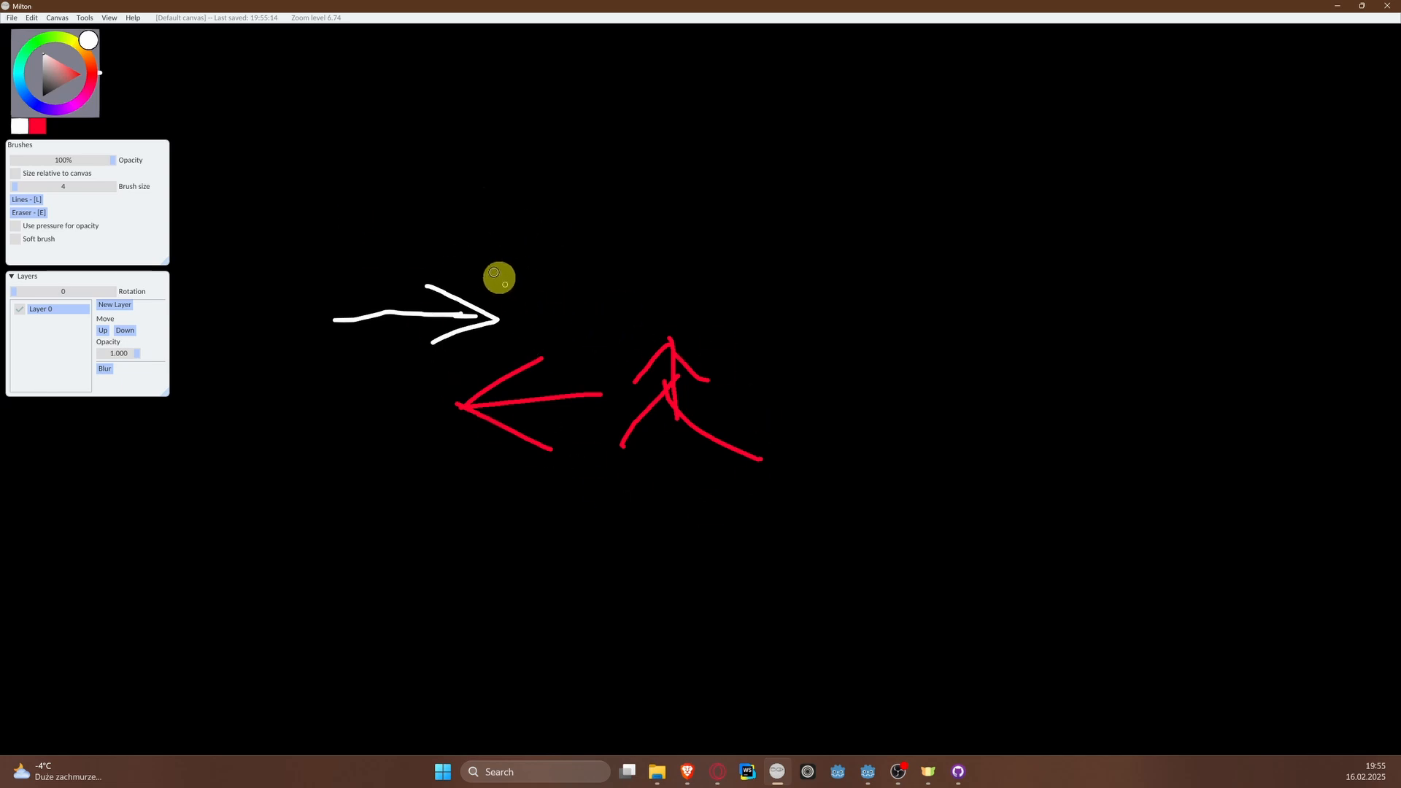
pyautogui.moveTo(573, 130)
pyautogui.mouseDown()
pyautogui.moveTo(612, 132)
pyautogui.moveTo(647, 168)
pyautogui.moveTo(710, 166)
pyautogui.mouseUp()
pyautogui.moveTo(634, 157); pyautogui.dragTo(774, 157)
pyautogui.moveTo(794, 116)
pyautogui.mouseDown()
pyautogui.moveTo(810, 197)
pyautogui.moveTo(803, 113)
pyautogui.mouseUp()
pyautogui.moveTo(637, 113)
pyautogui.mouseDown()
pyautogui.moveTo(751, 111)
pyautogui.moveTo(752, 137)
pyautogui.mouseUp()
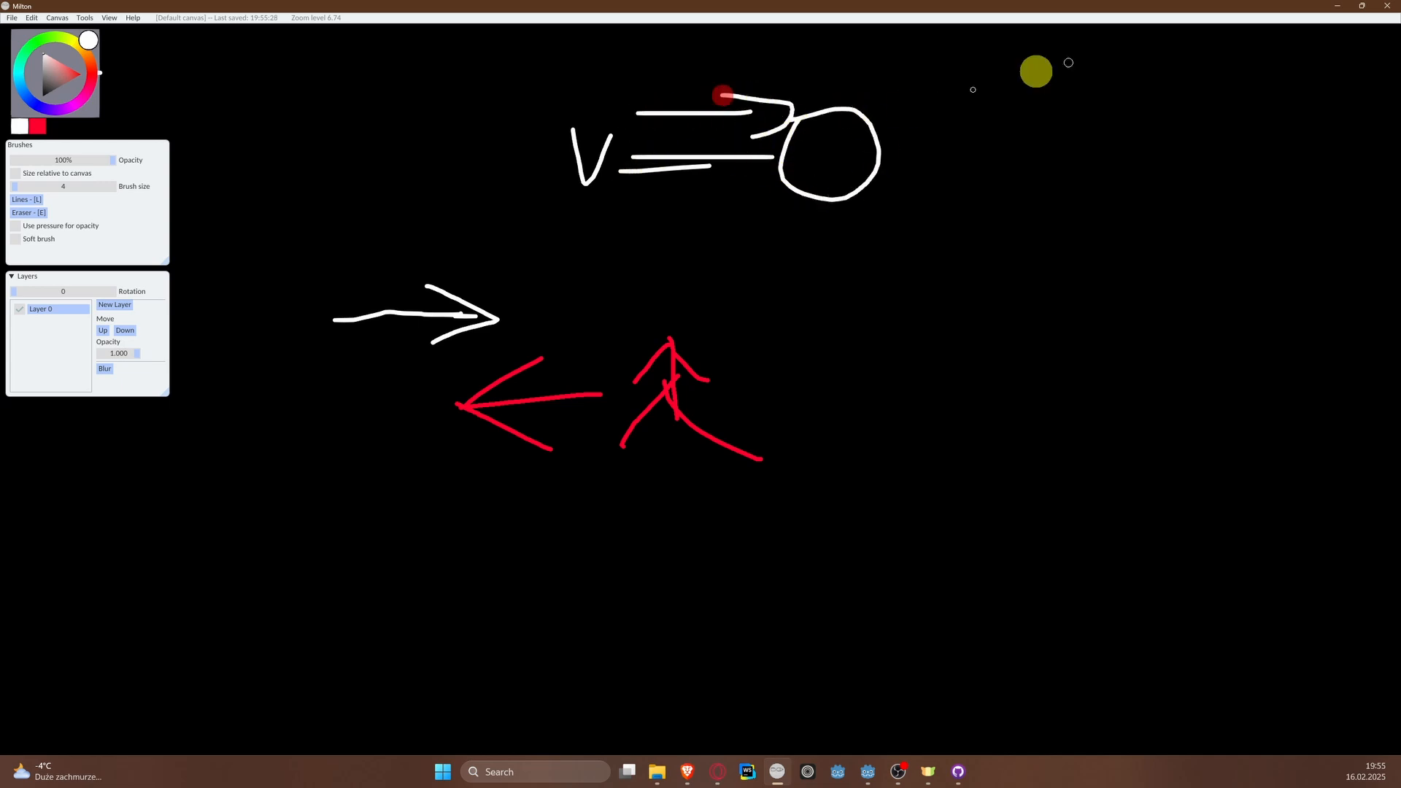
pyautogui.click(1339, 8)
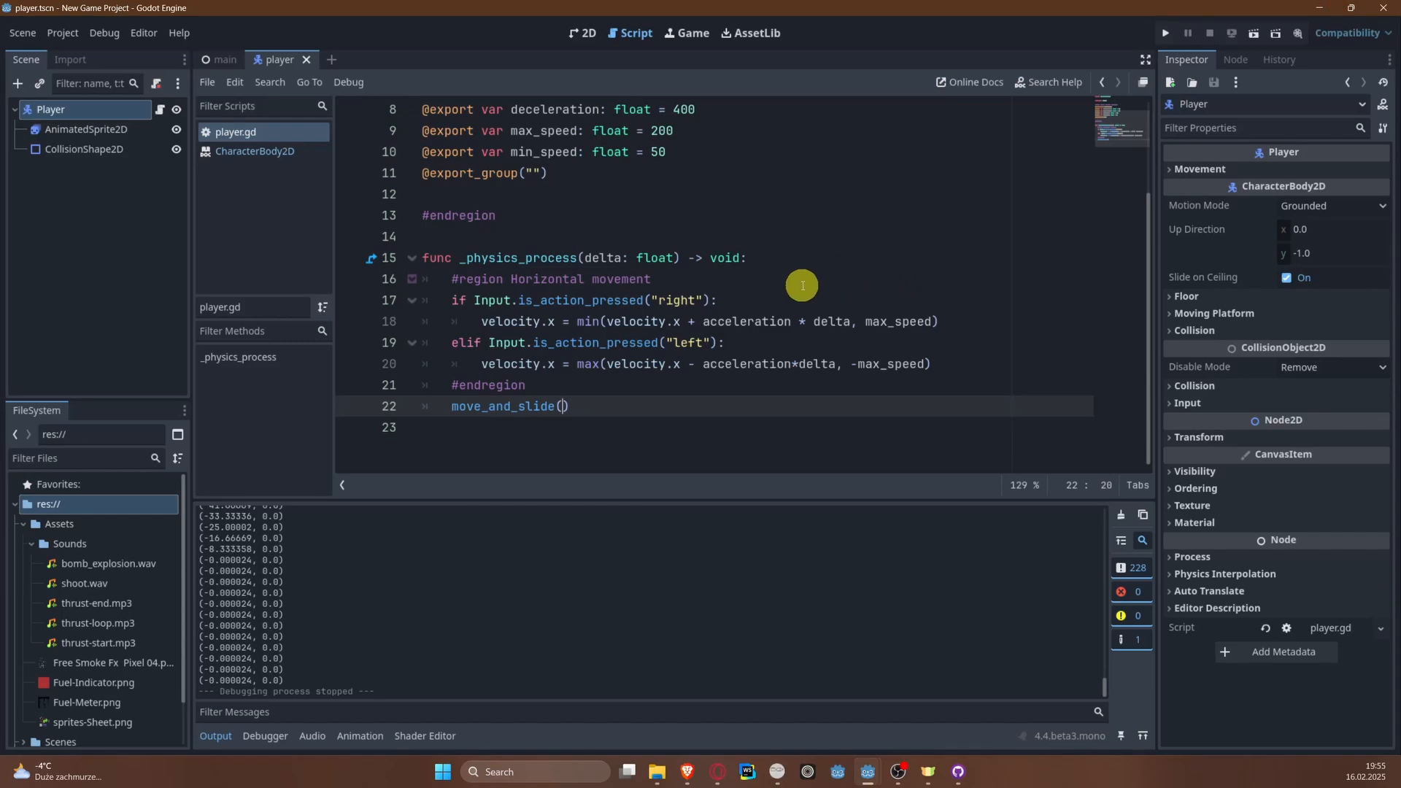
pyautogui.scroll(3, 782, 264)
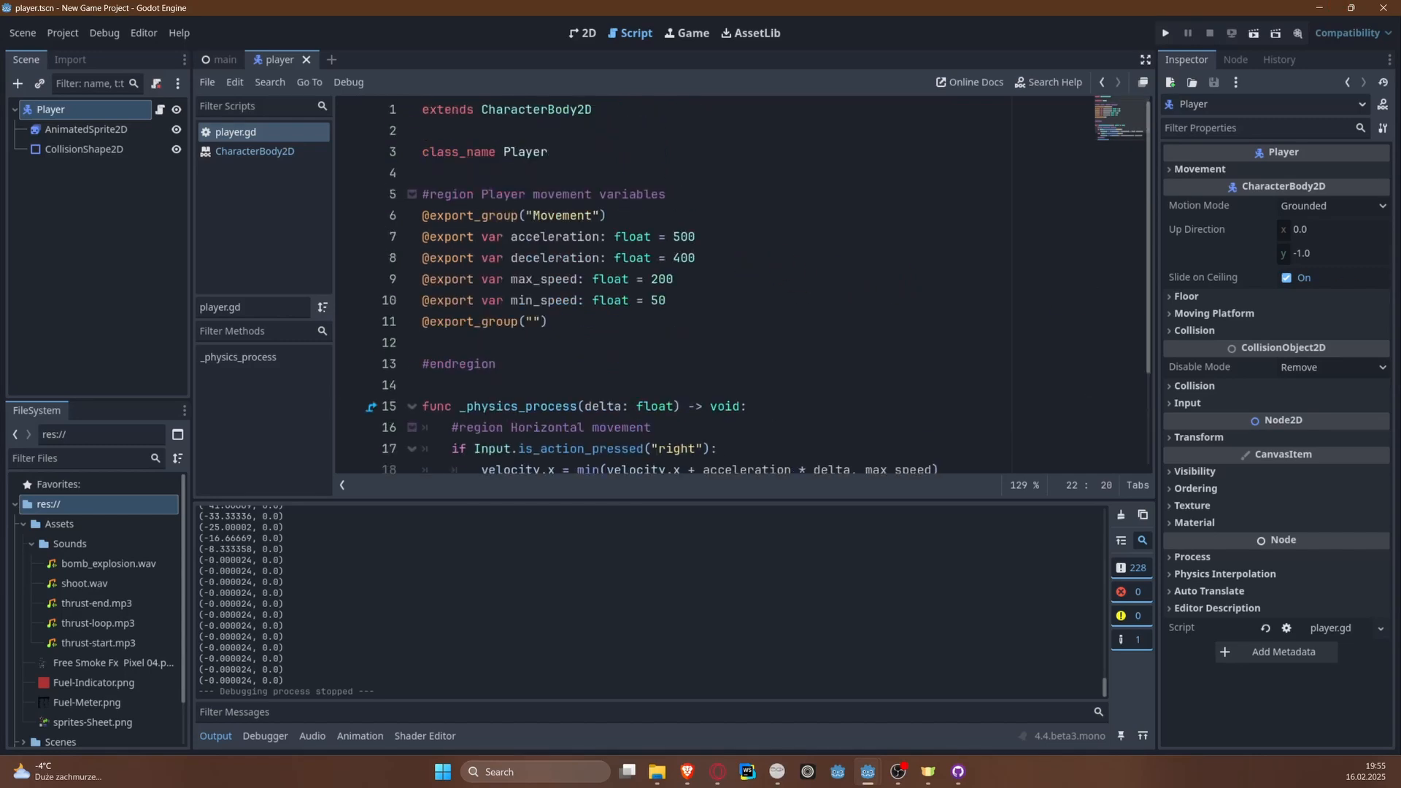
pyautogui.click(594, 337)
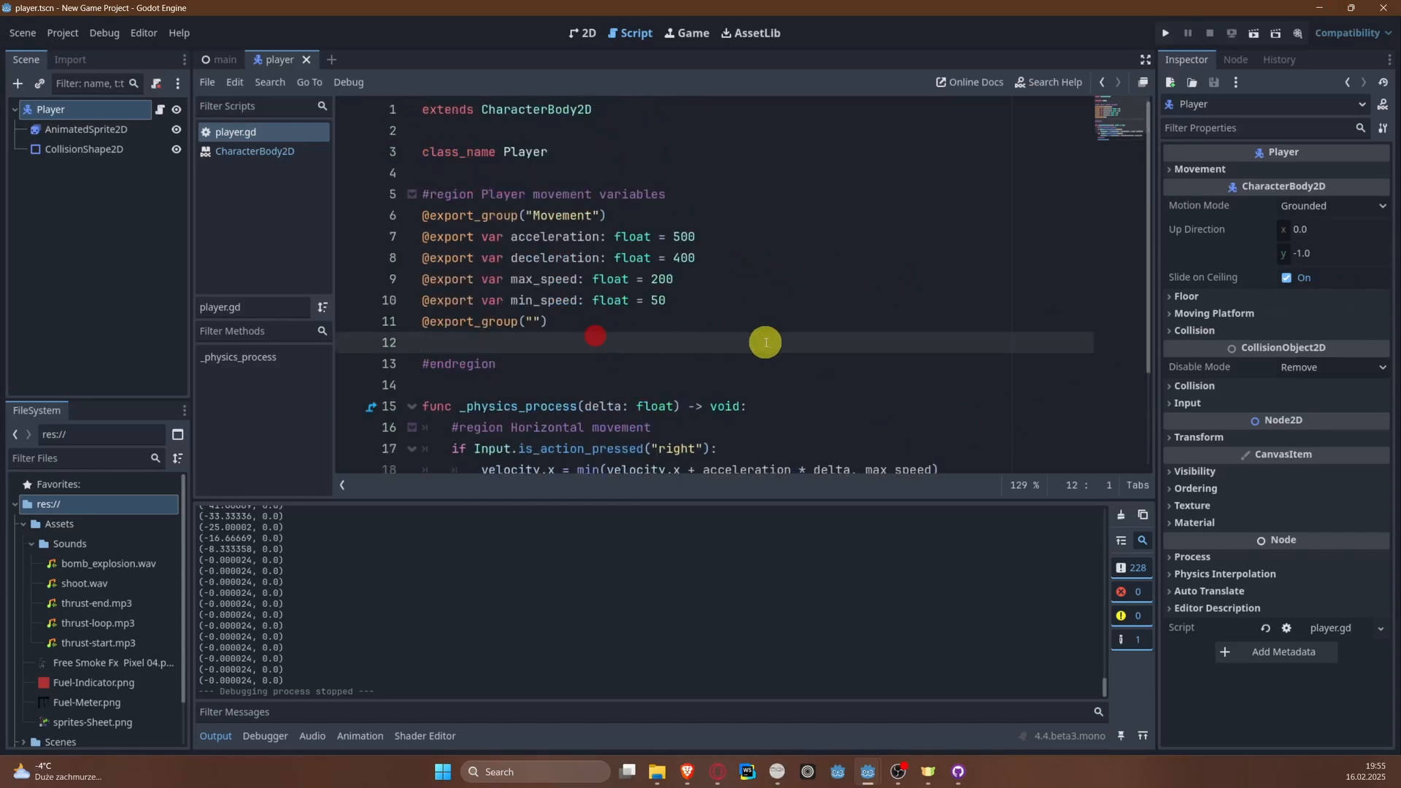
pyautogui.click(701, 312)
pyautogui.click(738, 299)
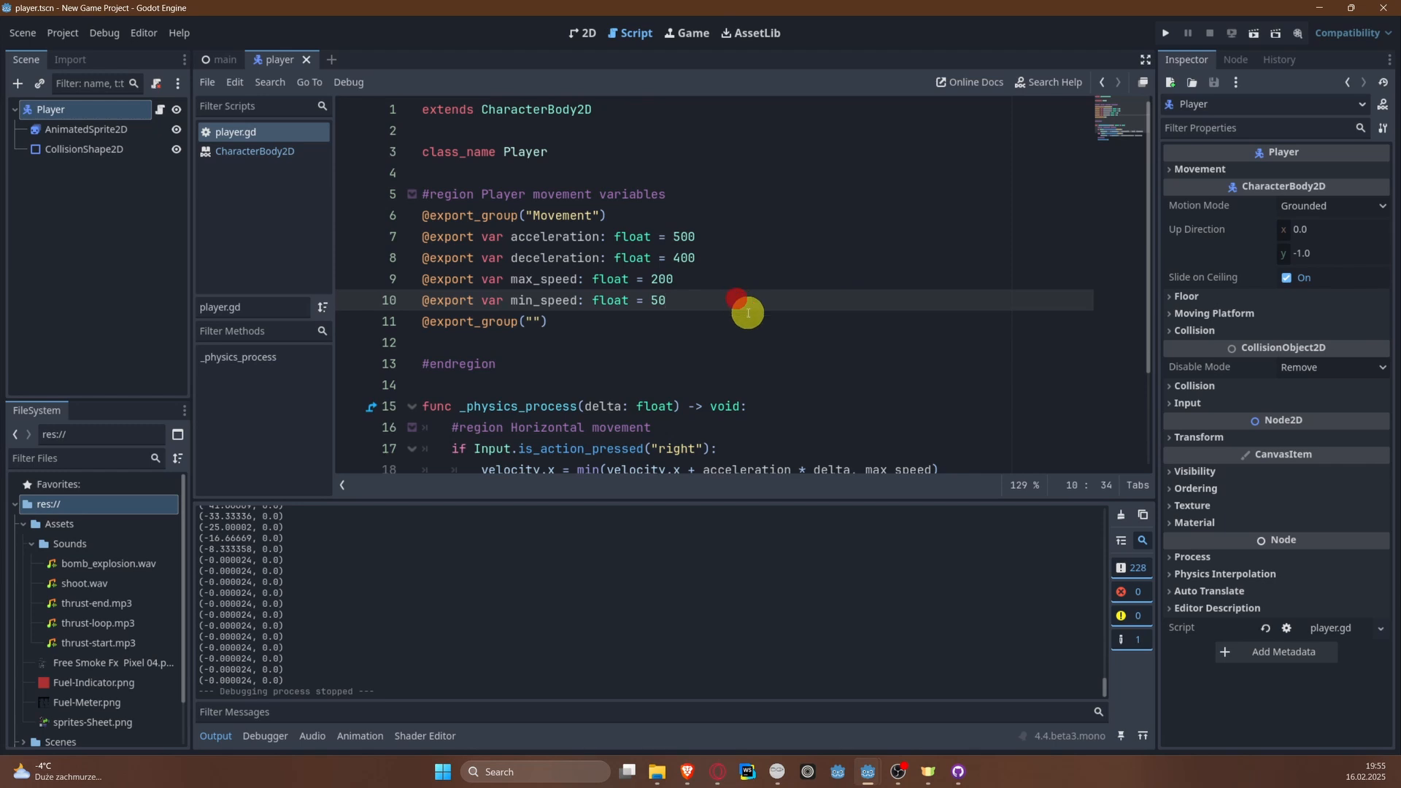
pyautogui.press('Return')
pyautogui.press('Return')
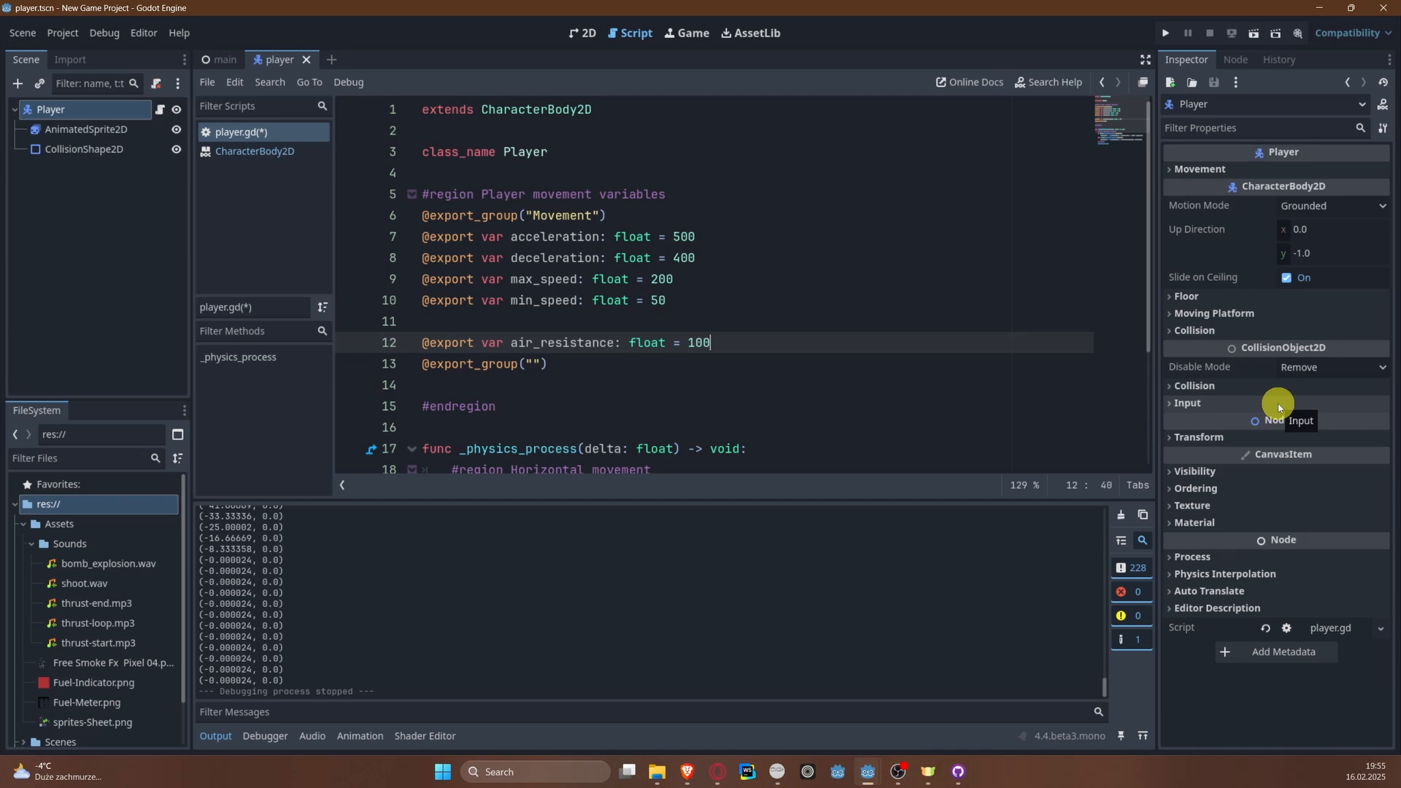
pyautogui.hotkey('ctrl', 's')
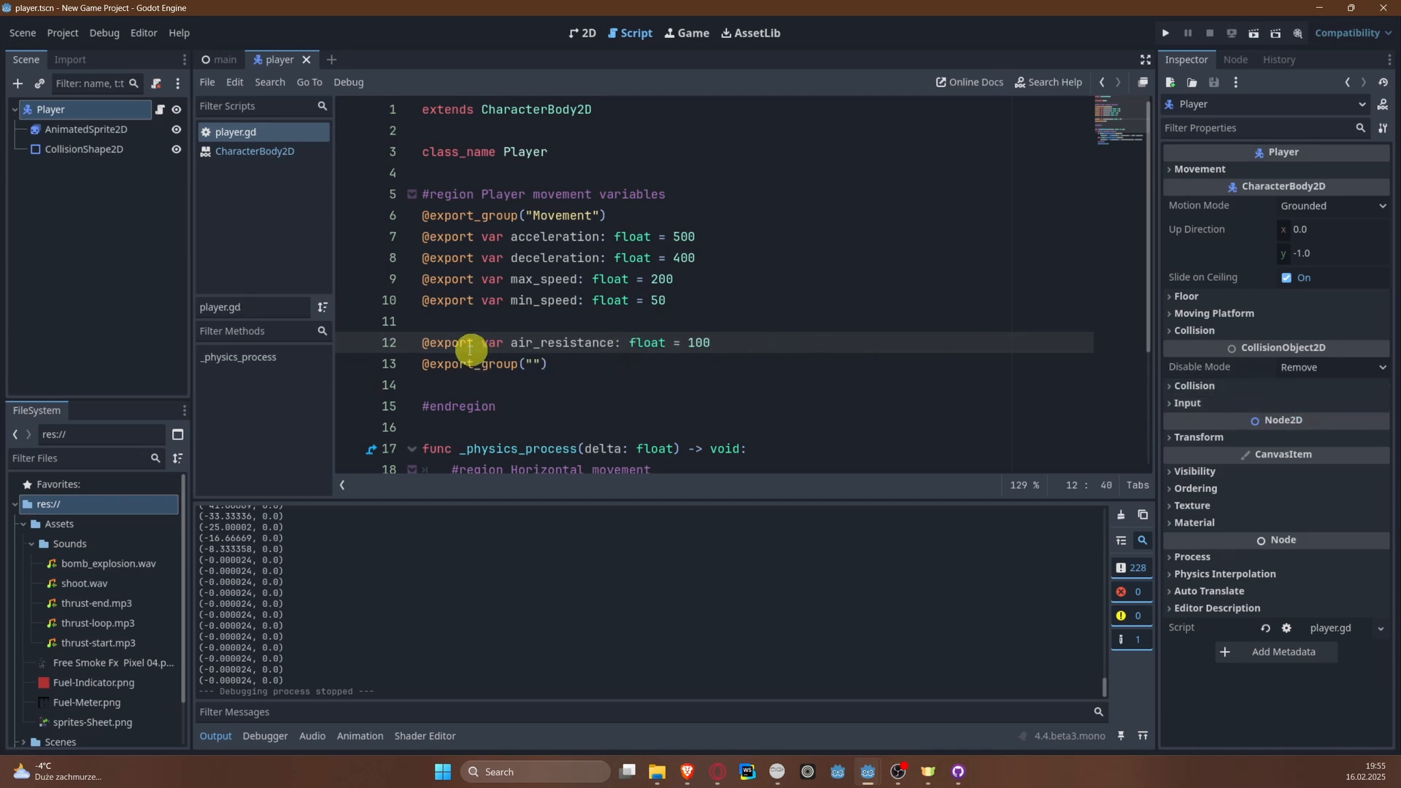
# Step: Add an else: branch after the "left" input check in the Horizontal movement region of _physics_process
pyautogui.scroll(-3, 511, 329)
pyautogui.click(1005, 391)
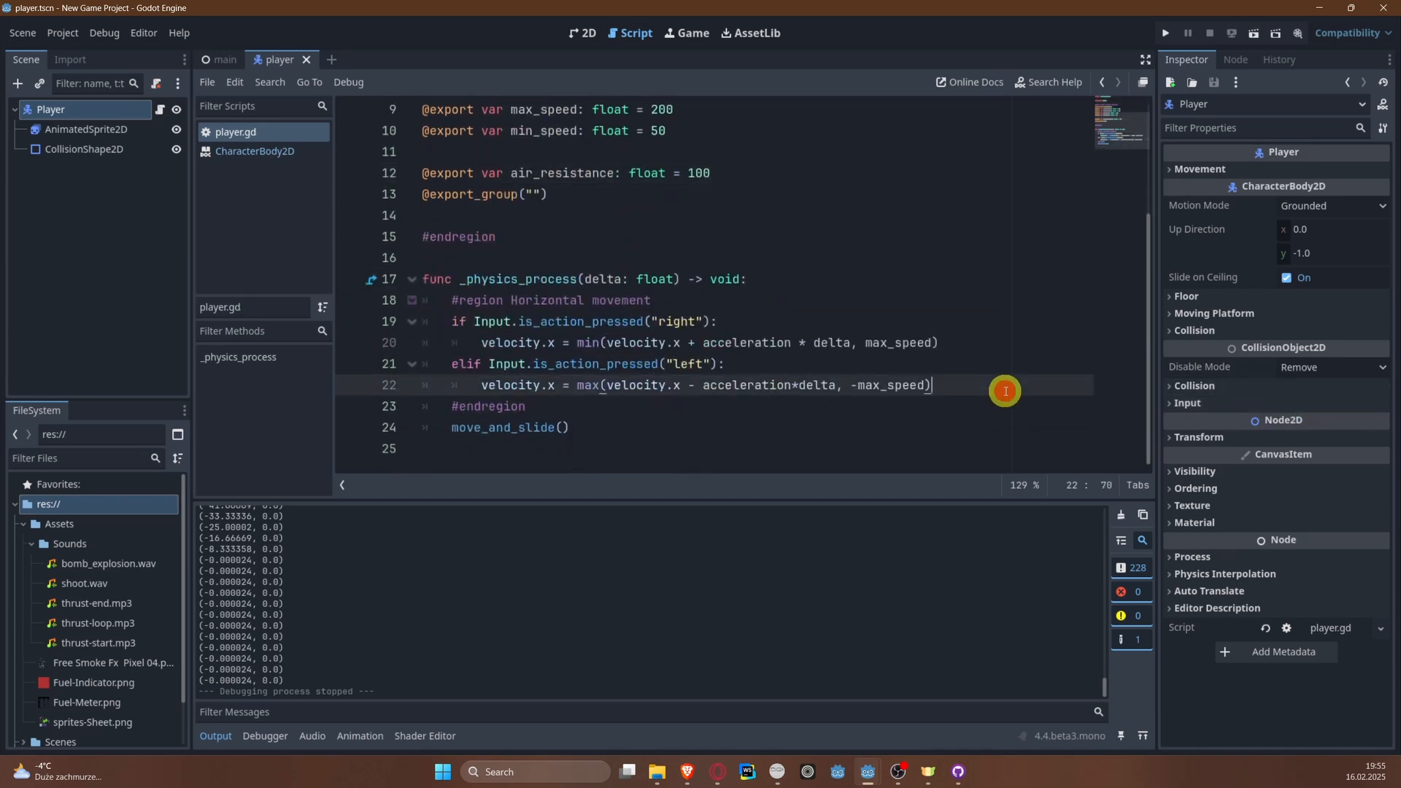
pyautogui.press('Return')
pyautogui.press('Return')
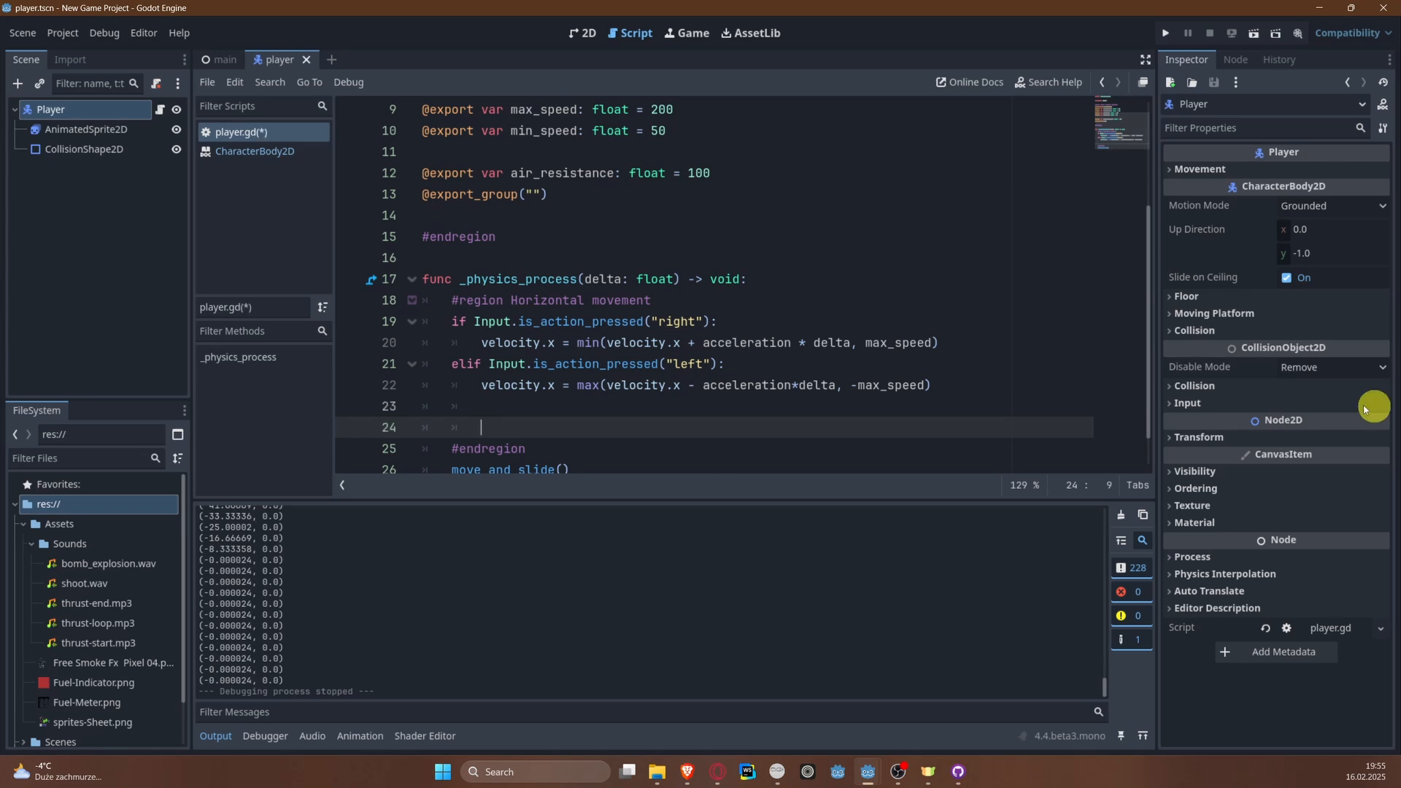
pyautogui.write('eks')
pyautogui.press('BackSpace')
pyautogui.press('BackSpace')
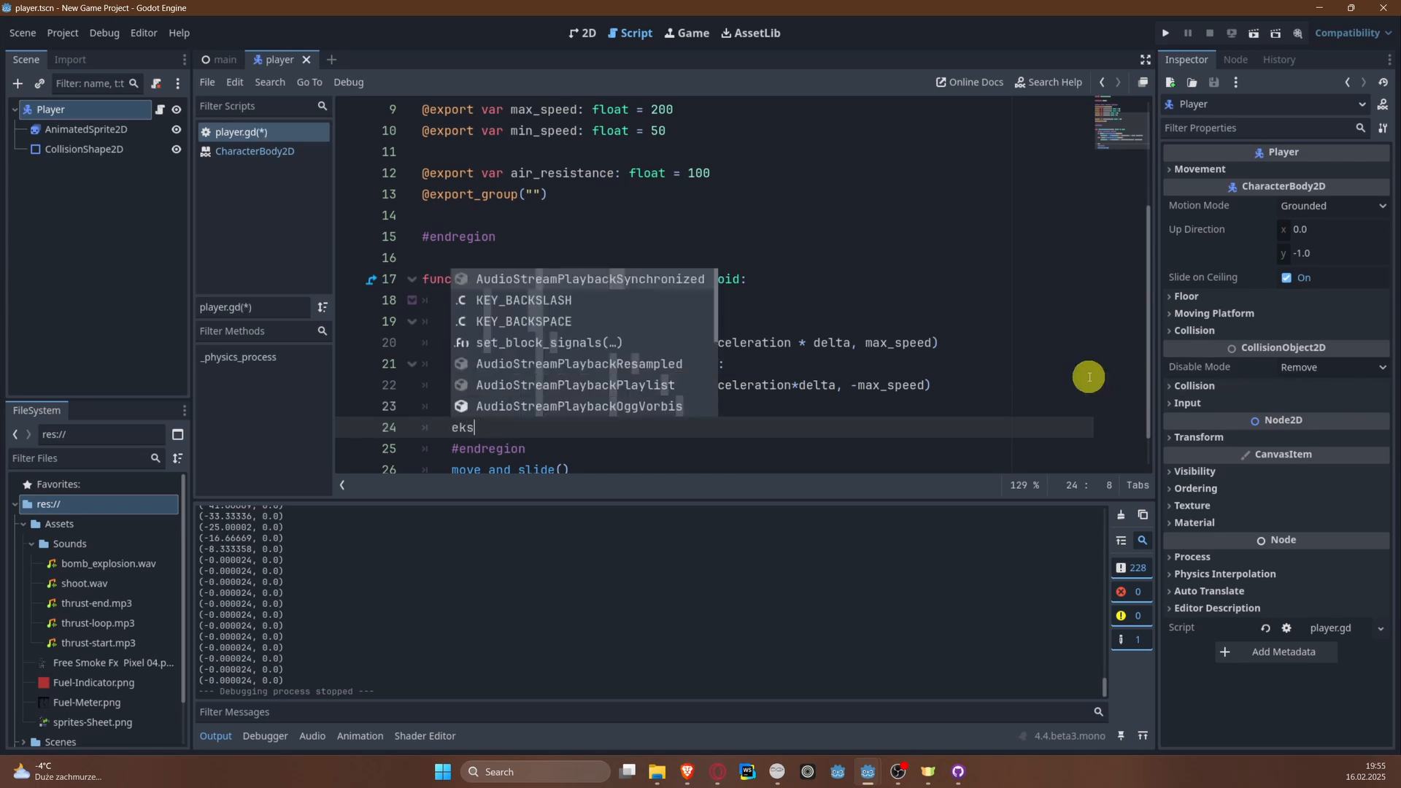
pyautogui.write('lse')
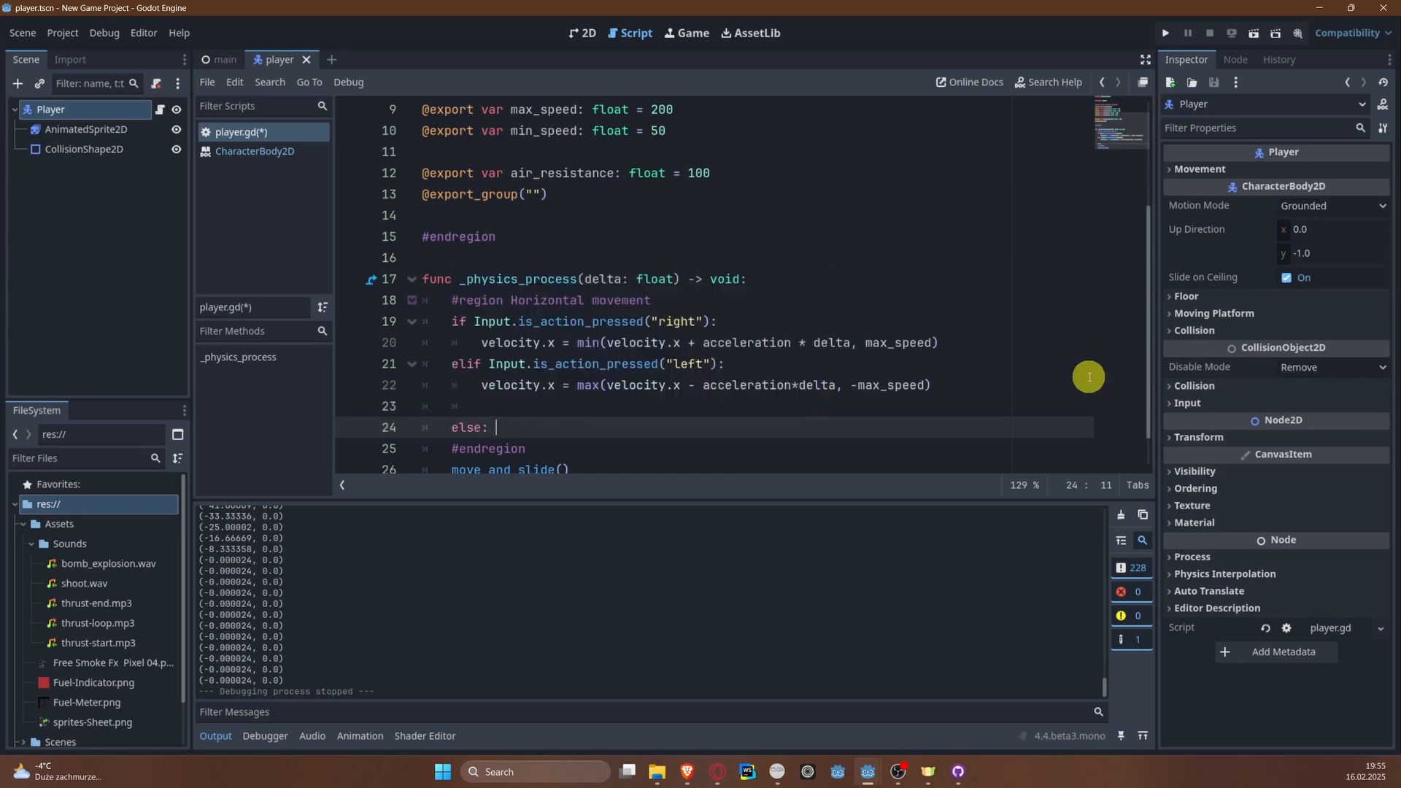
pyautogui.write(':')
pyautogui.press('Return')
pyautogui.scroll(-1, 1032, 328)
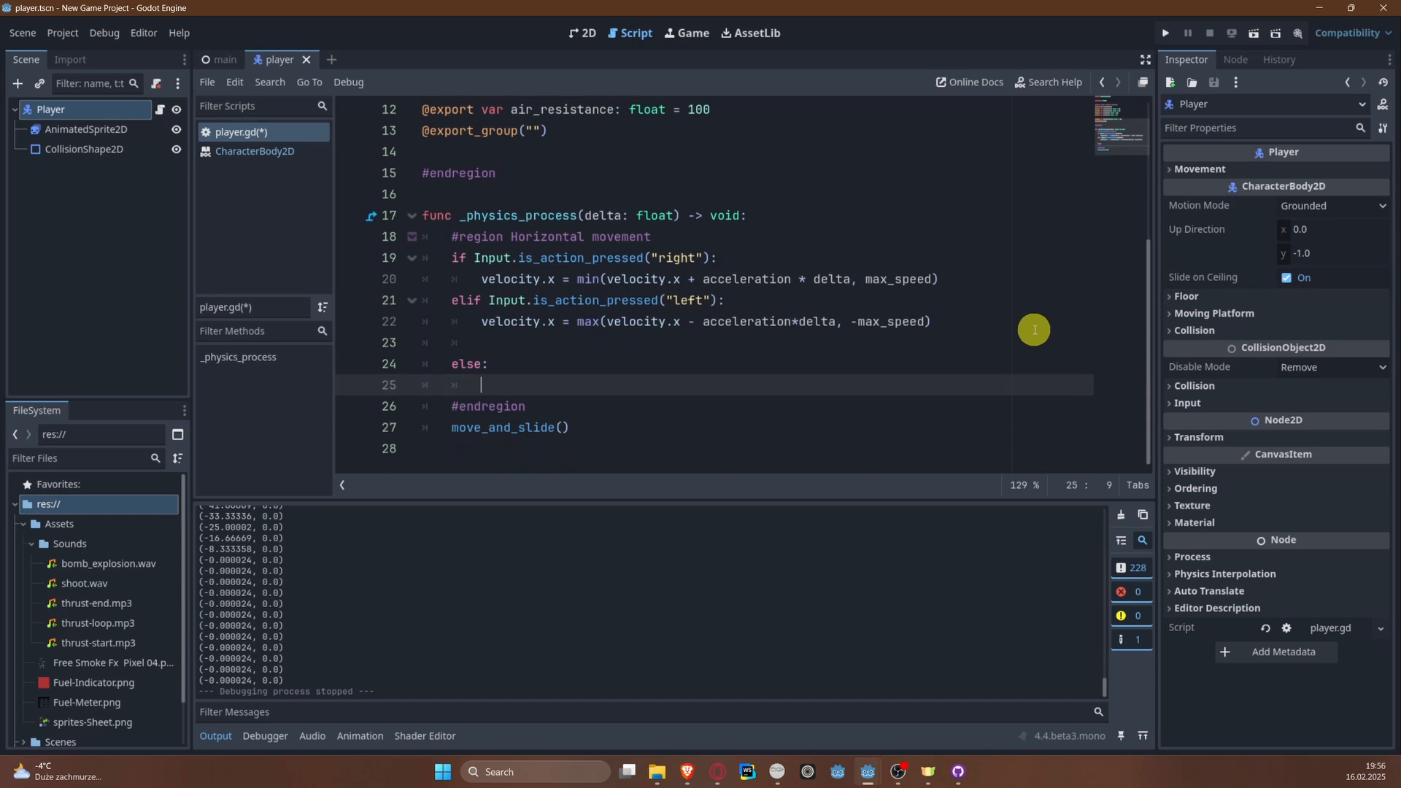
# Step: Fill the else branch with velocity.x = move_toward(velocity.x, 0, delta * air_resistance) and save the script
pyautogui.write('velocity.x = move_t')
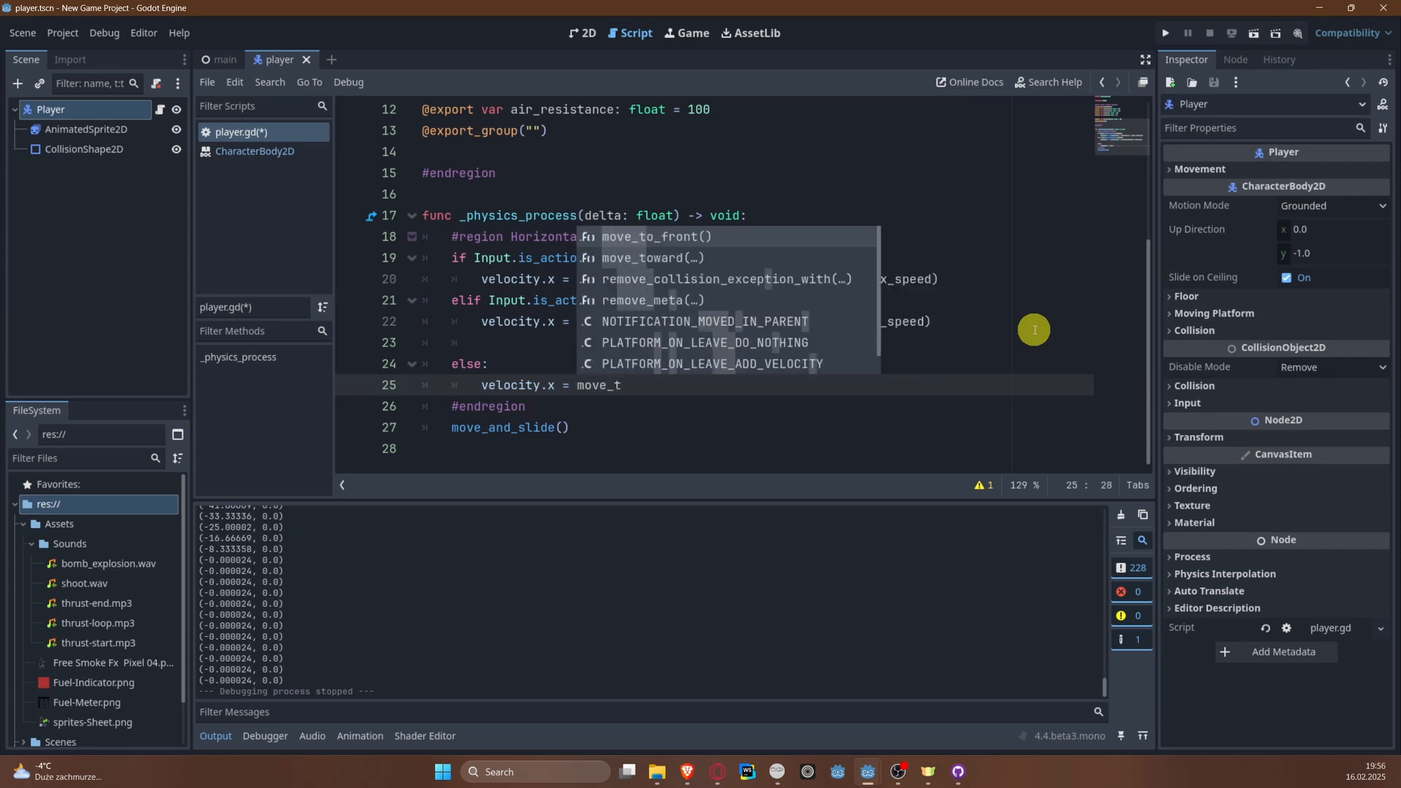
pyautogui.write('o')
pyautogui.press('Return')
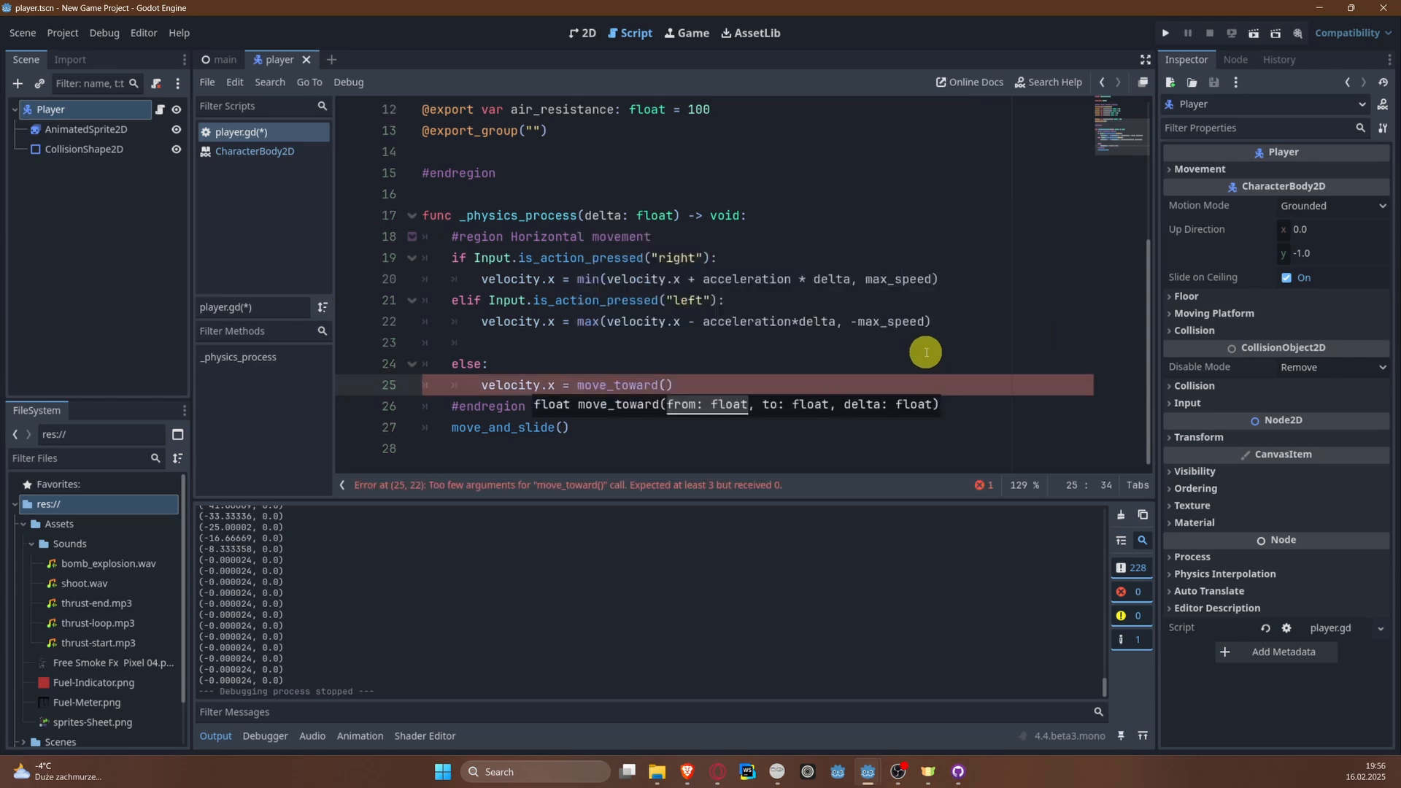
pyautogui.write('velocity.x')
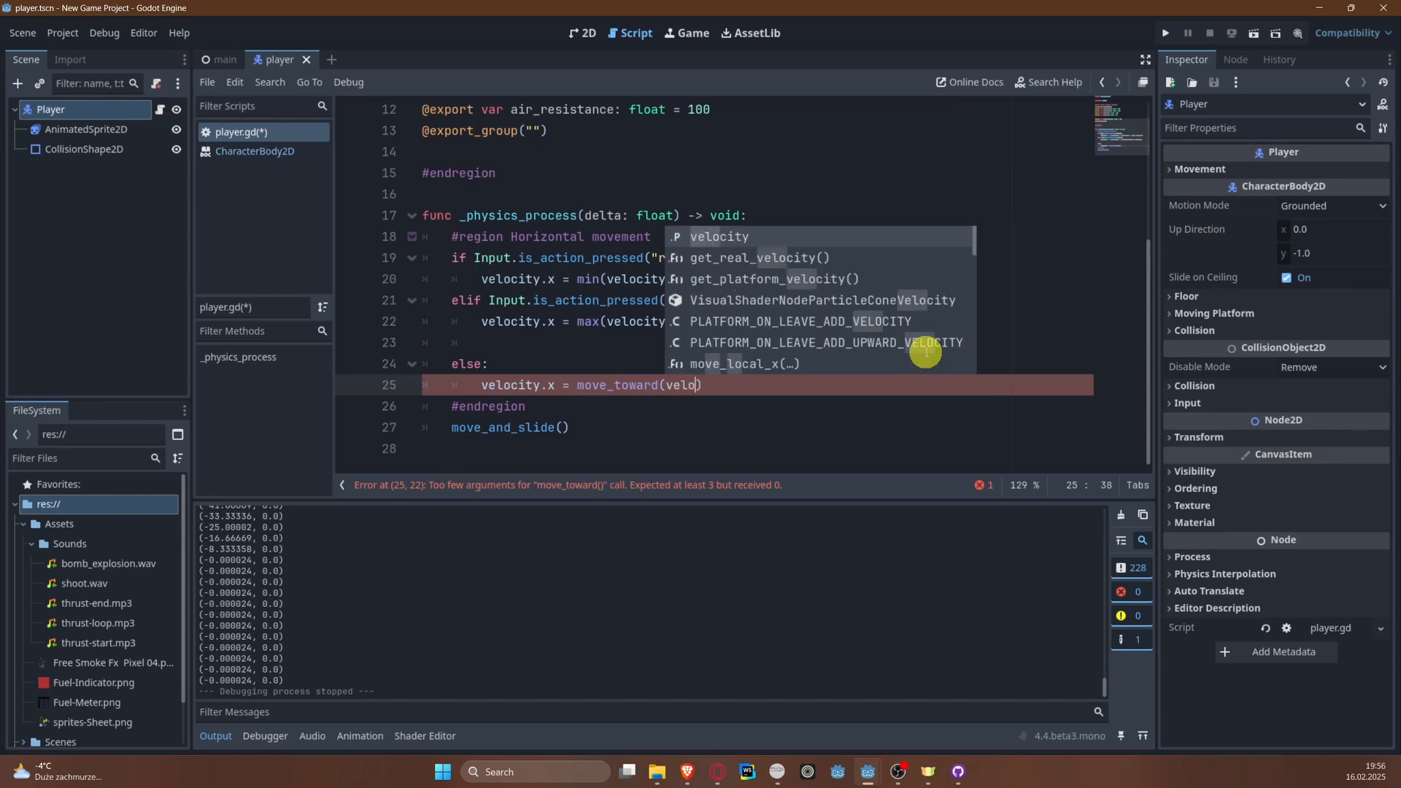
pyautogui.write(', ')
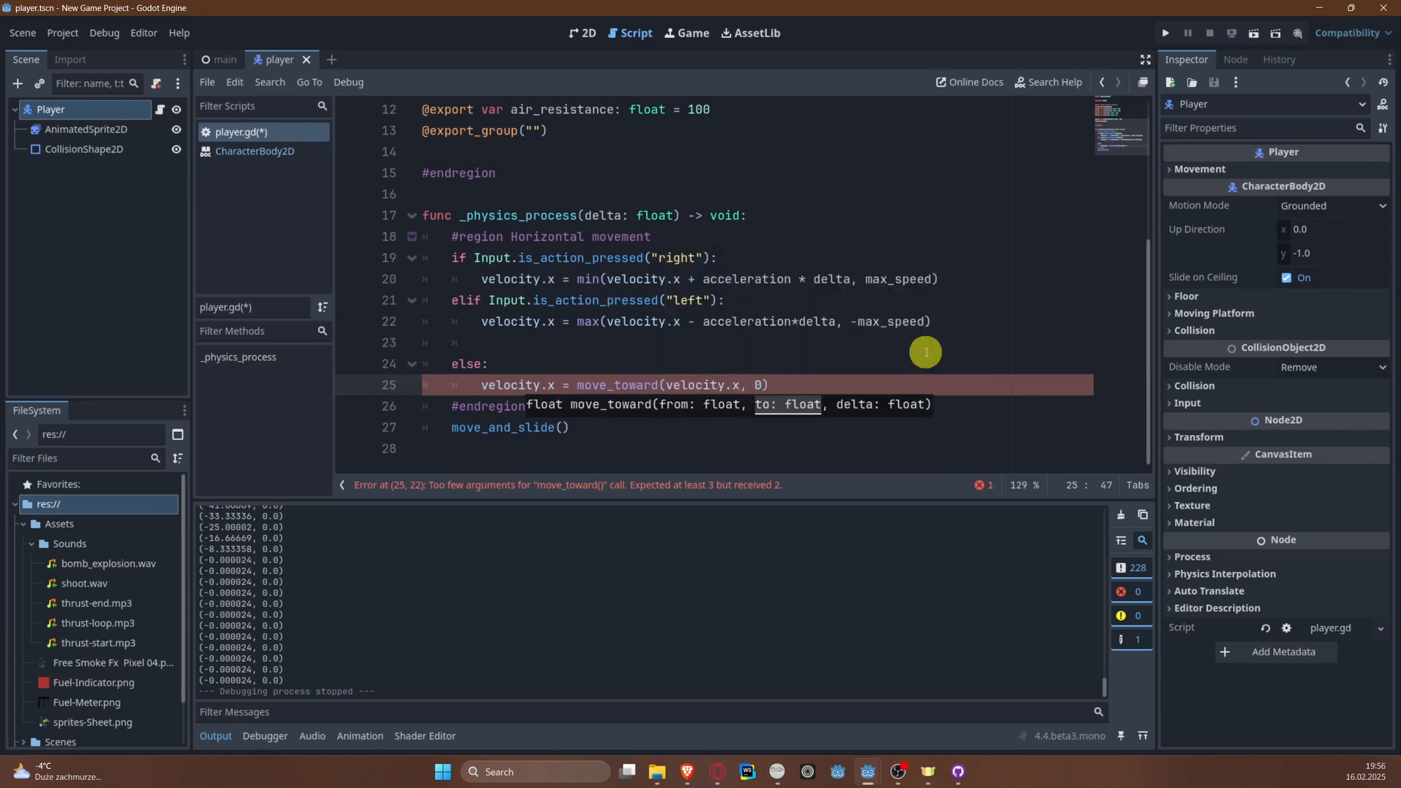
pyautogui.write('0, delta * a')
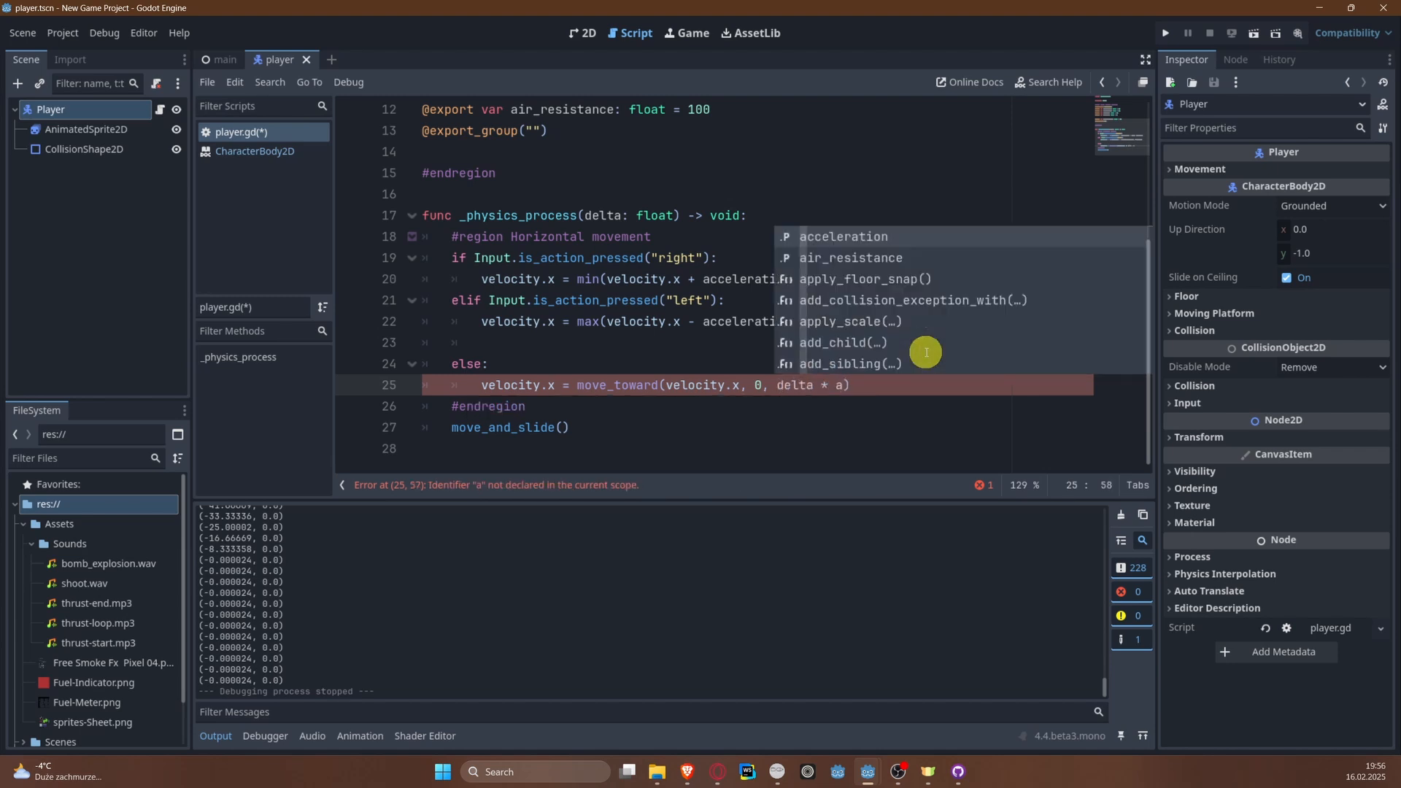
pyautogui.press('Down')
pyautogui.press('Return')
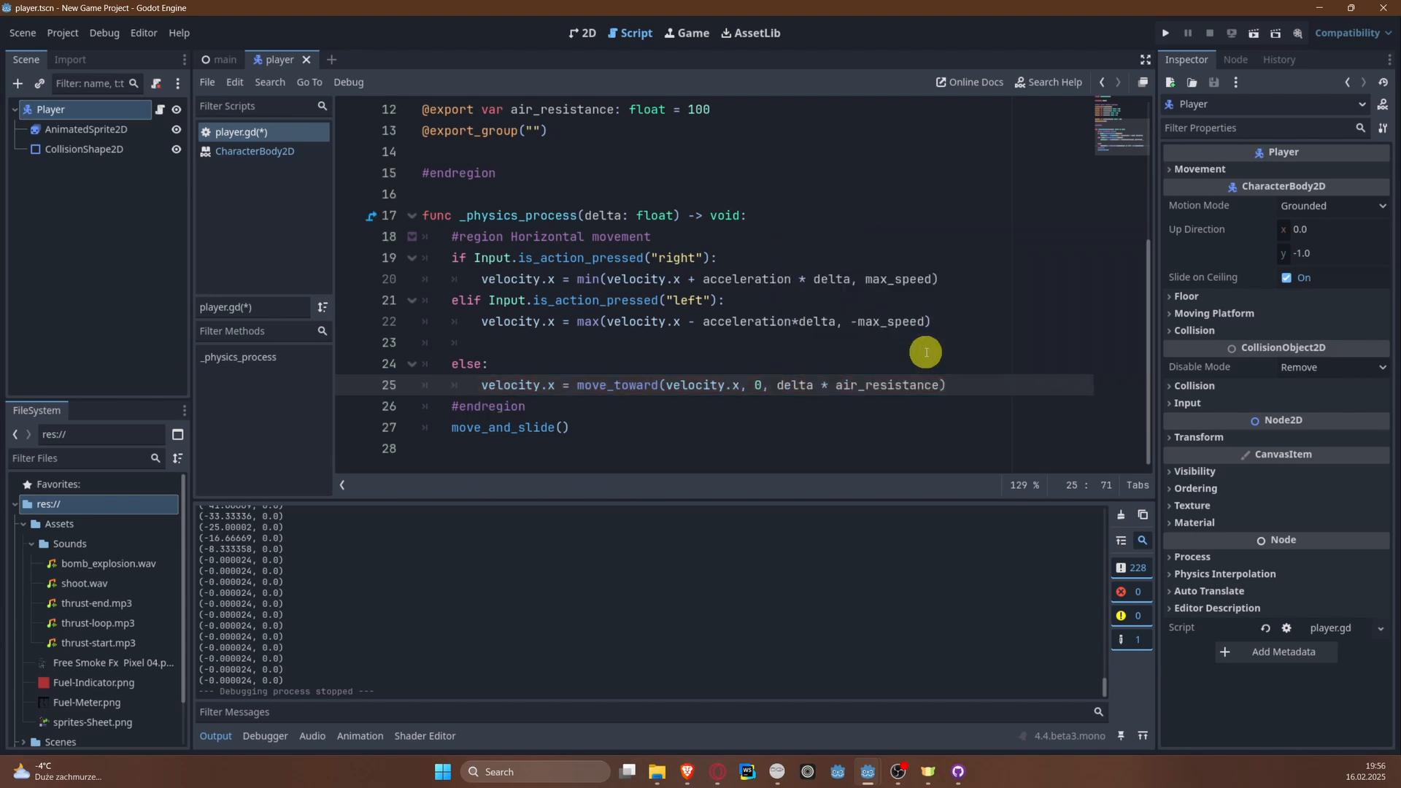
pyautogui.hotkey('ctrl', 's')
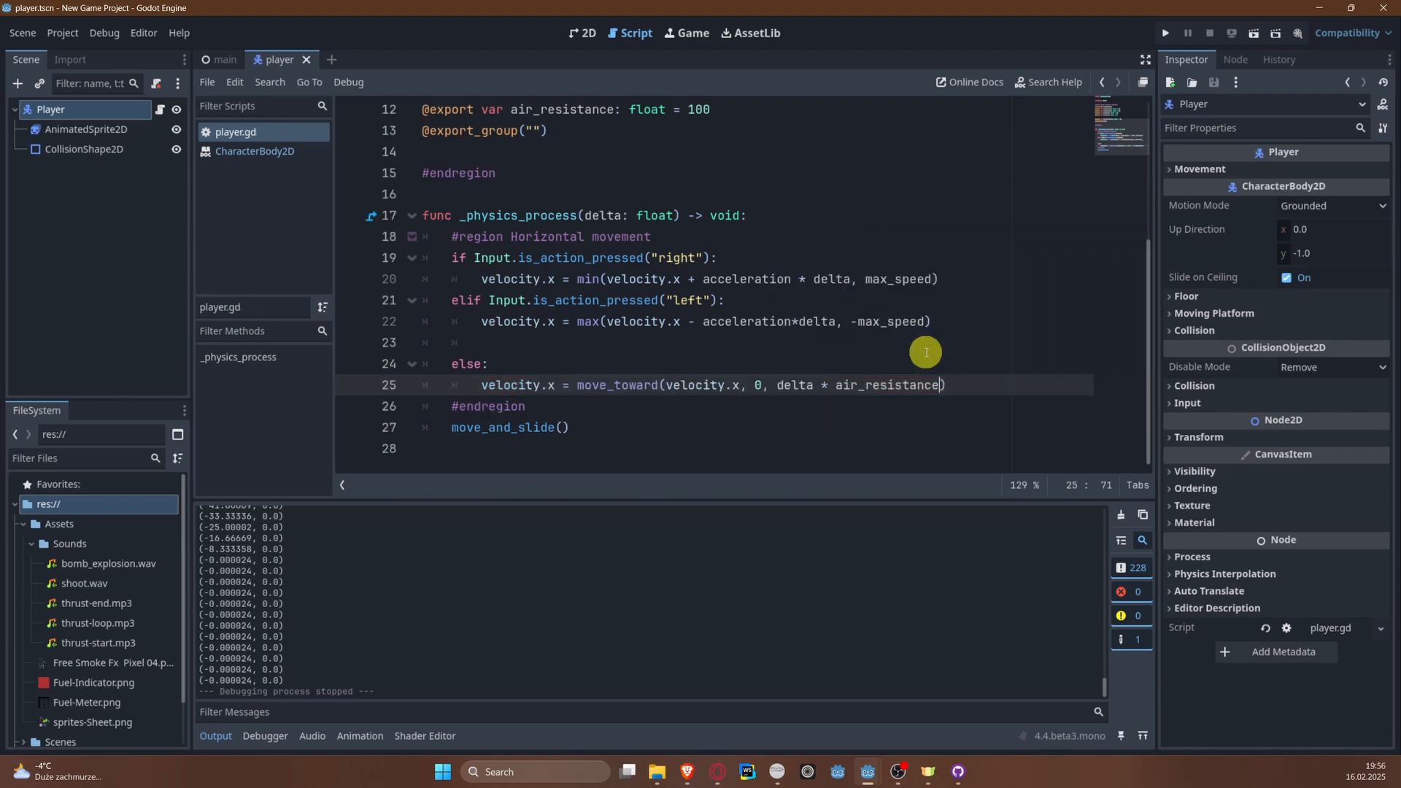
# Step: Run the project, steer the plane left and right to test the air resistance, and close the game window
pyautogui.click(1158, 34)
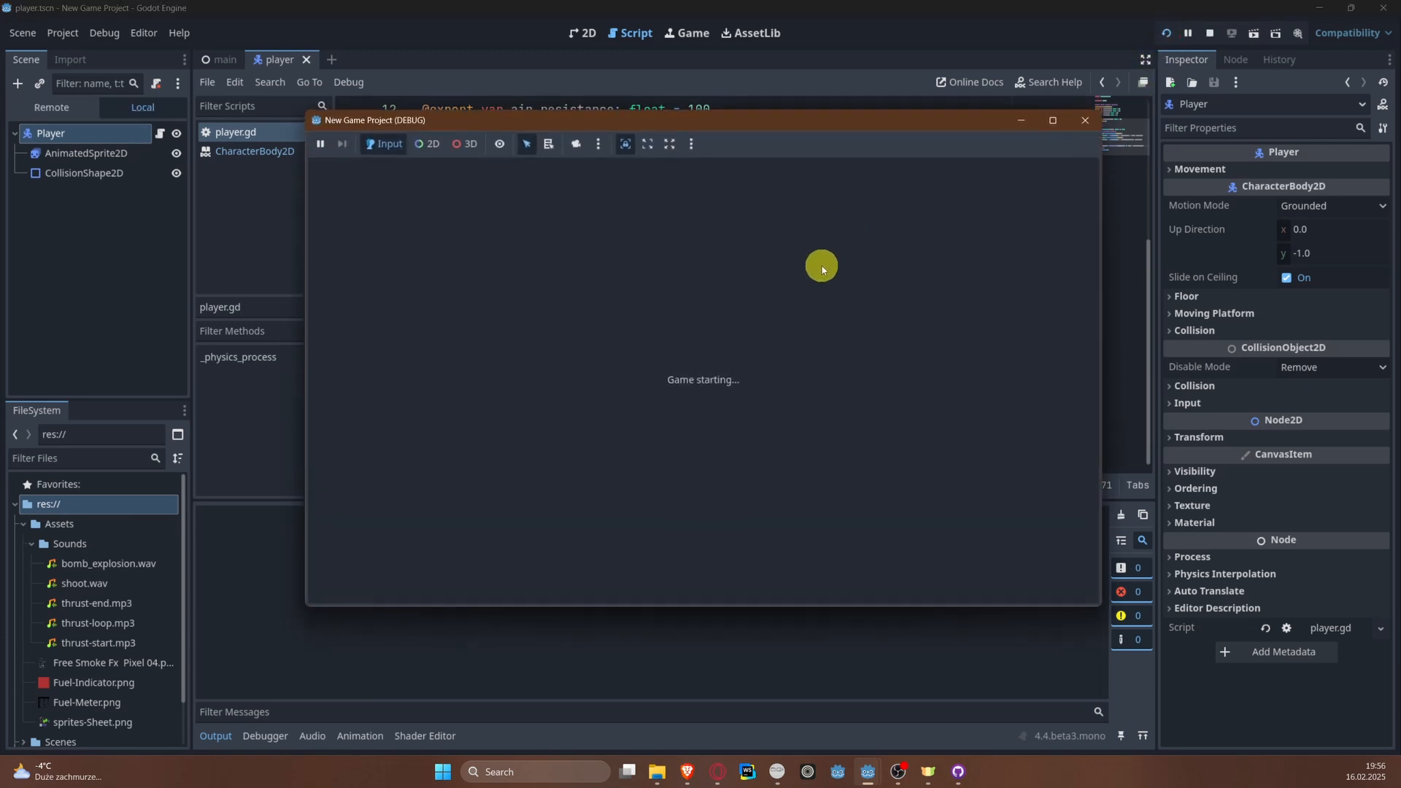
pyautogui.press('Left')
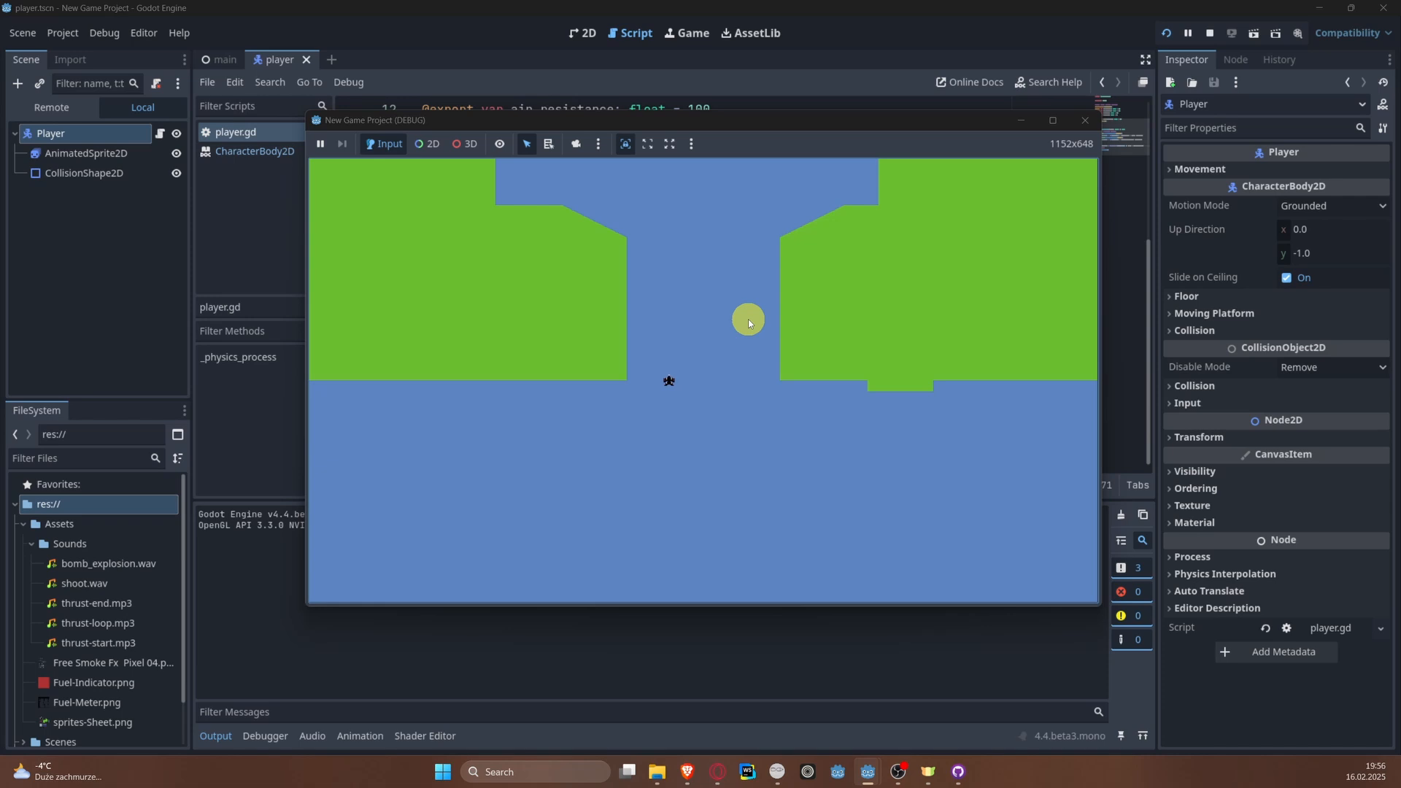
pyautogui.press('Right')
pyautogui.press('Left')
pyautogui.press('Right')
pyautogui.press('Left')
pyautogui.press('Right')
pyautogui.press('Left')
pyautogui.click(1090, 126)
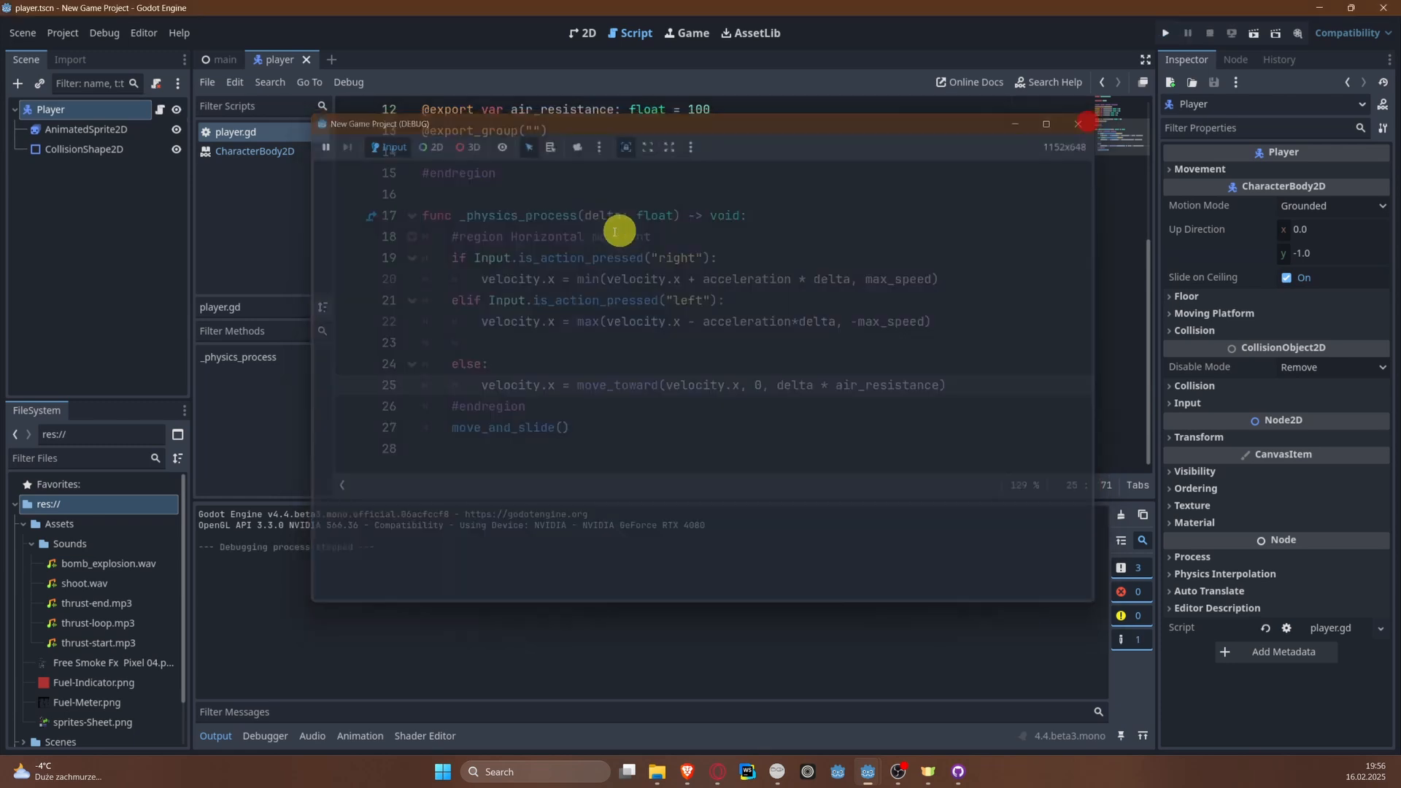
# Step: Add a "#region Vertical movement" block closed with #endregion between the Horizontal movement region and move_and_slide()
pyautogui.click(649, 416)
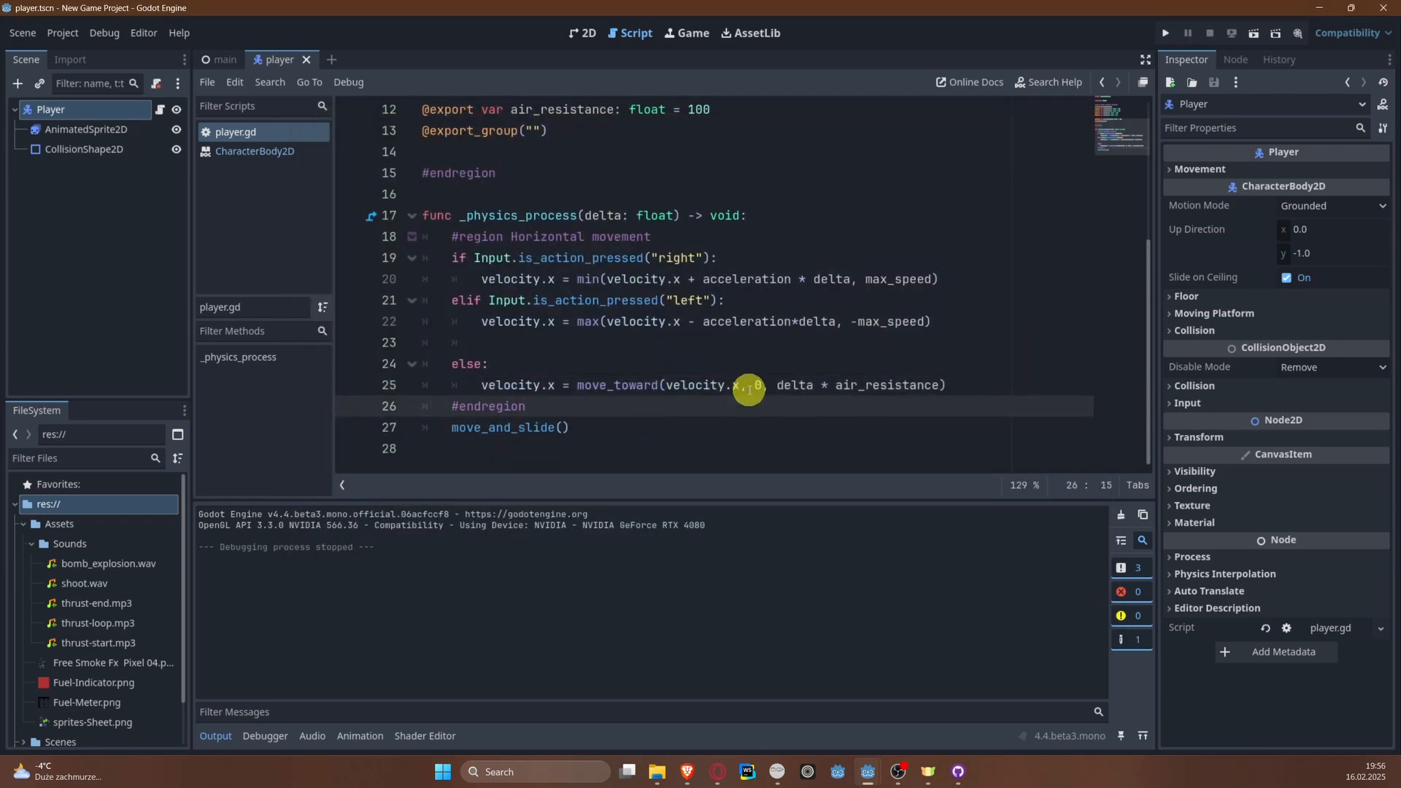
pyautogui.press('Return')
pyautogui.press('Return')
pyautogui.scroll(-1, 750, 390)
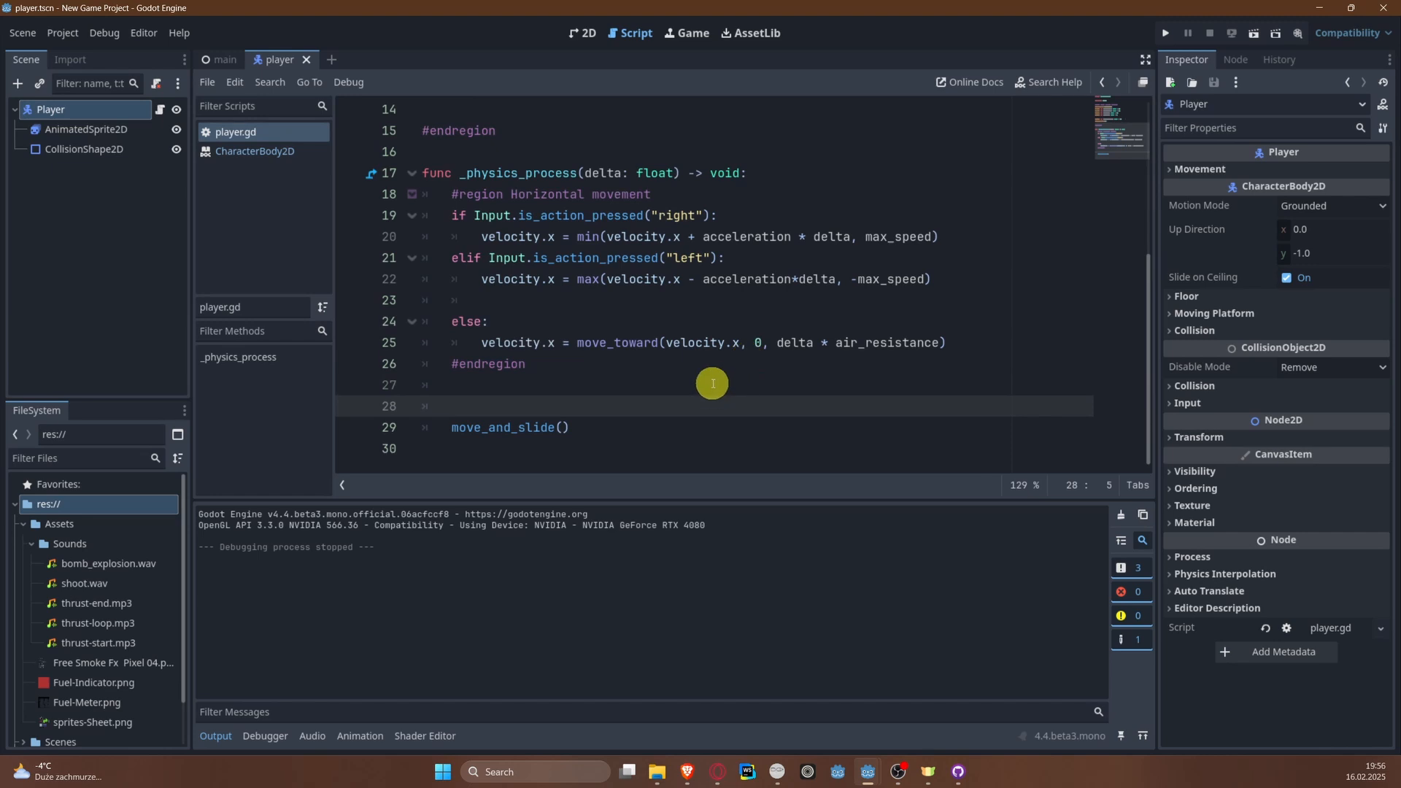
pyautogui.write('#region Vertical movement')
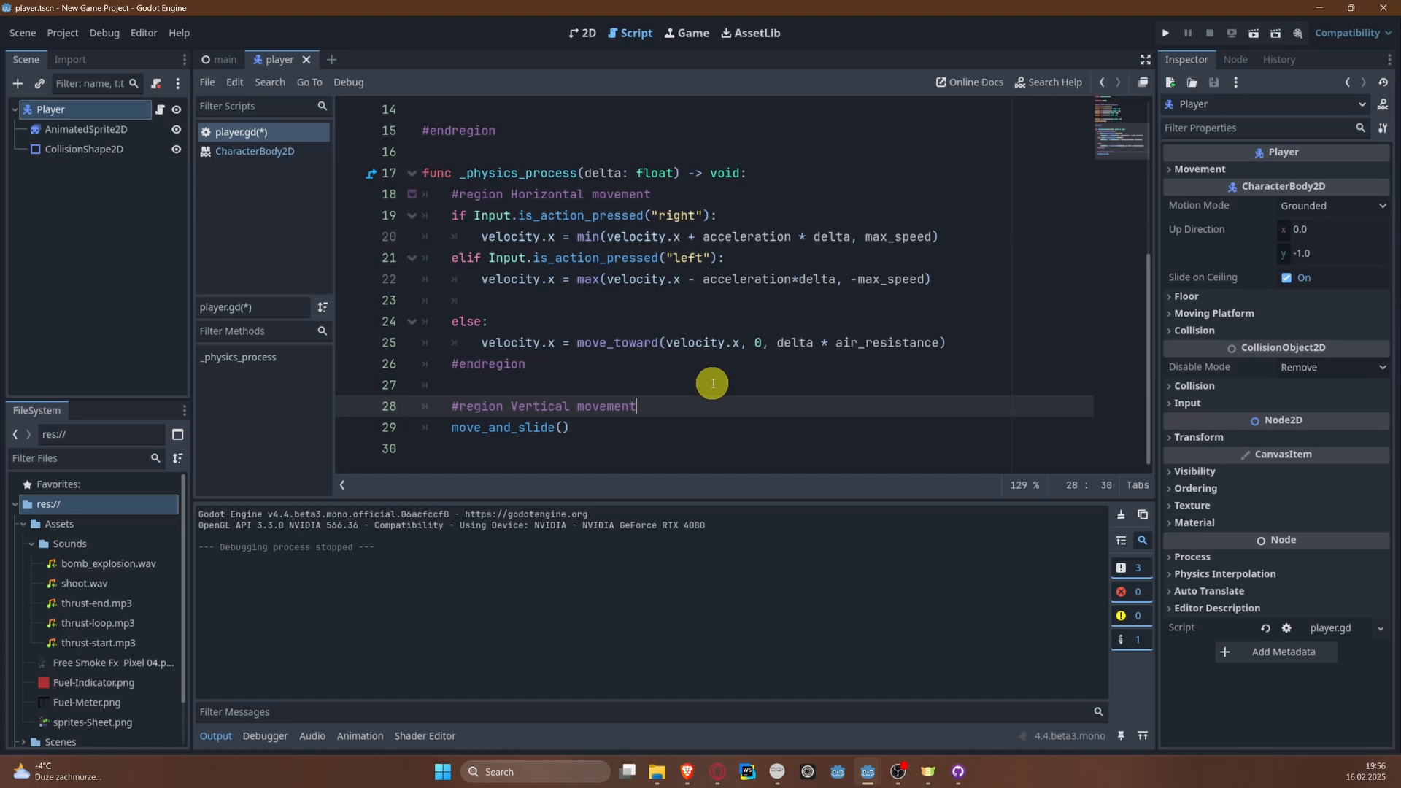
pyautogui.press('Return')
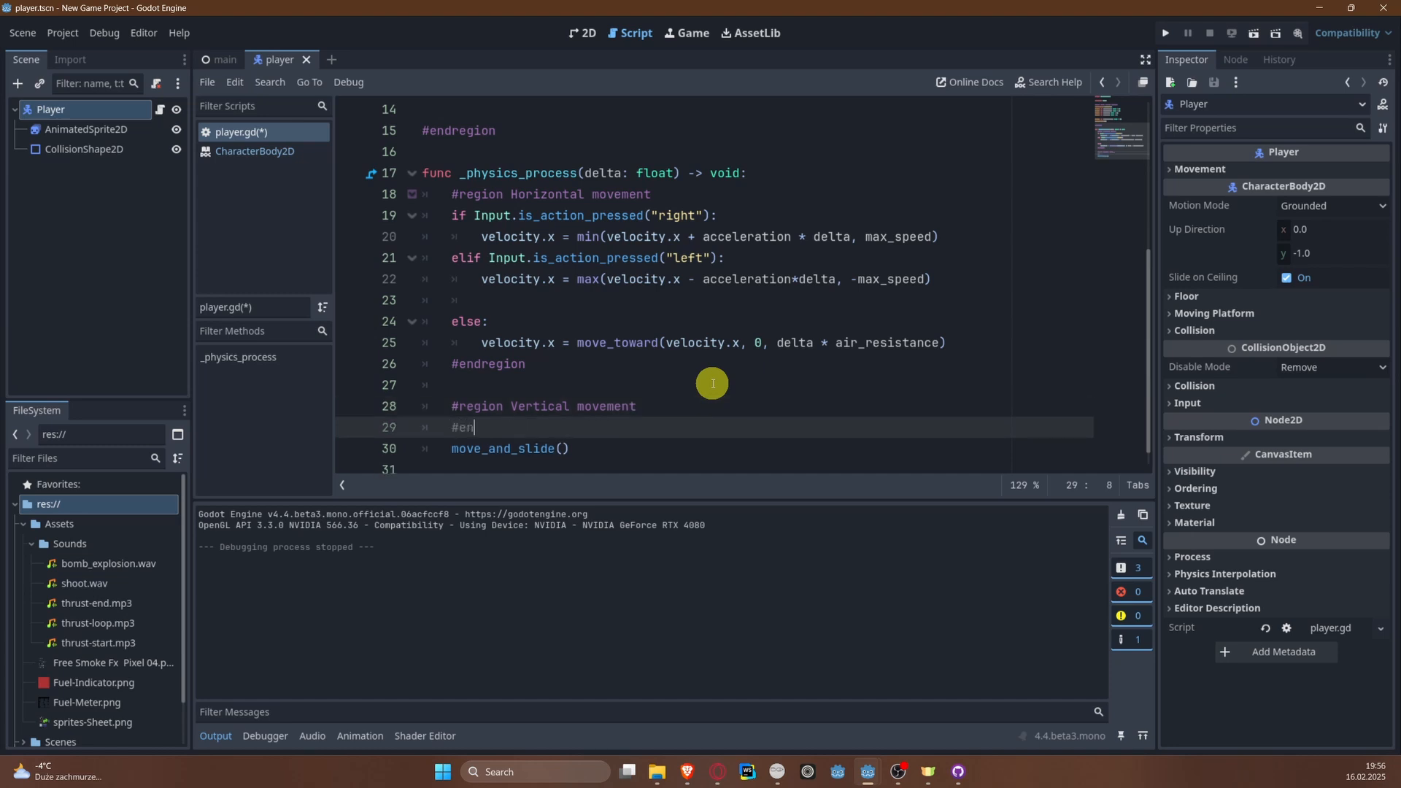
pyautogui.write('#endregion')
pyautogui.click(754, 385)
pyautogui.click(755, 402)
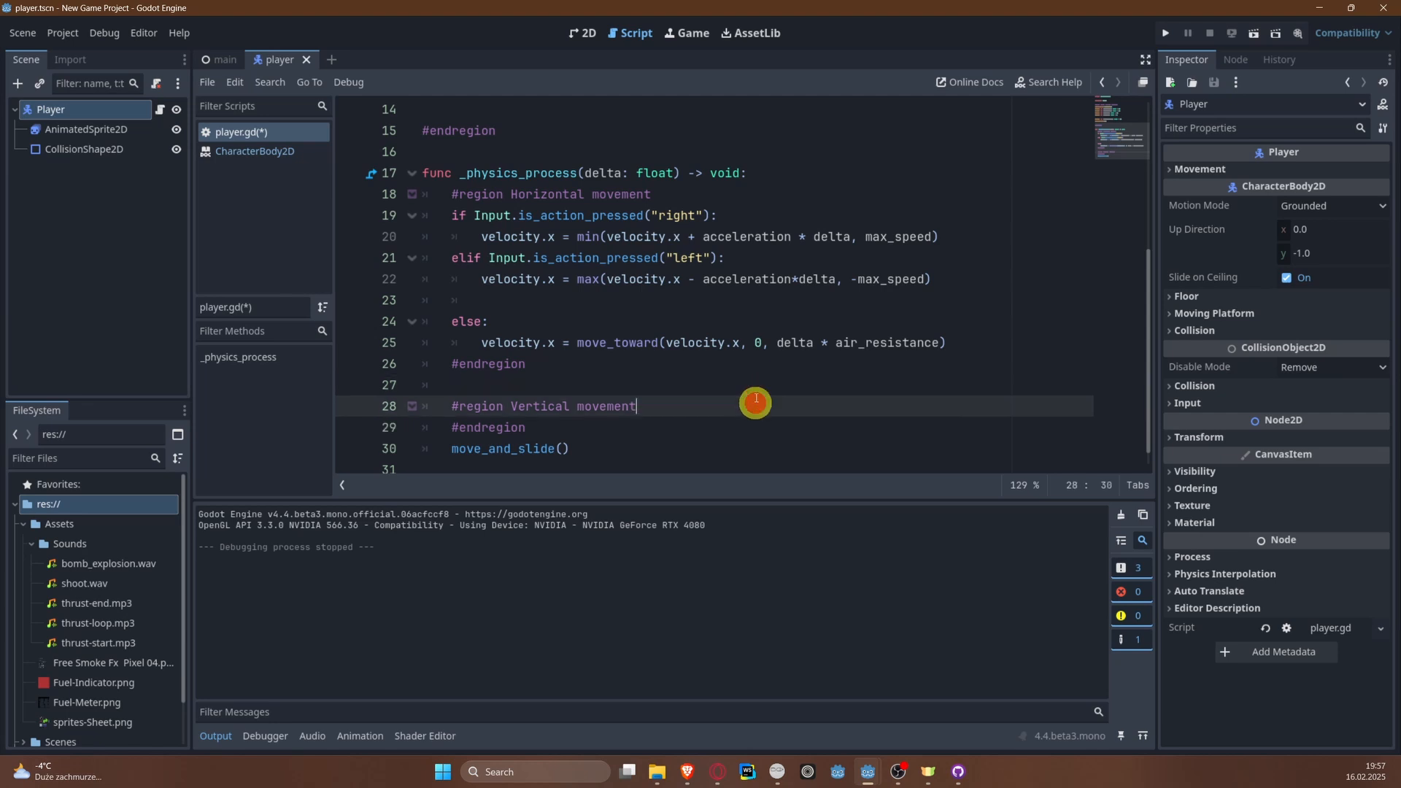
# Step: Insert an empty line inside the Vertical movement region, above its #endregion
pyautogui.press('Return')
pyautogui.scroll(-1, 441, 425)
pyautogui.moveTo(580, 404); pyautogui.dragTo(370, 362)
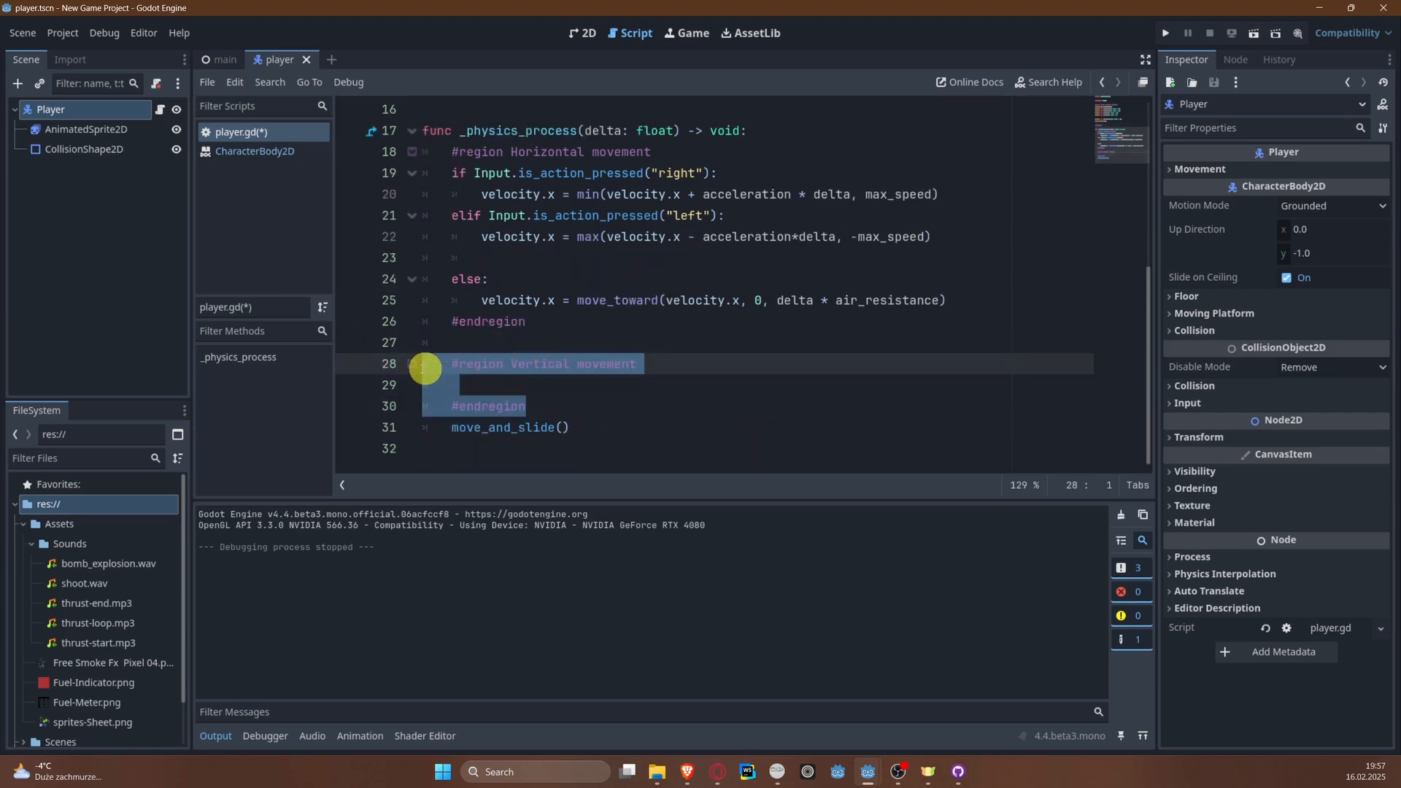
# Step: Collapse the Vertical movement and Horizontal movement code regions and expand both again
pyautogui.click(412, 366)
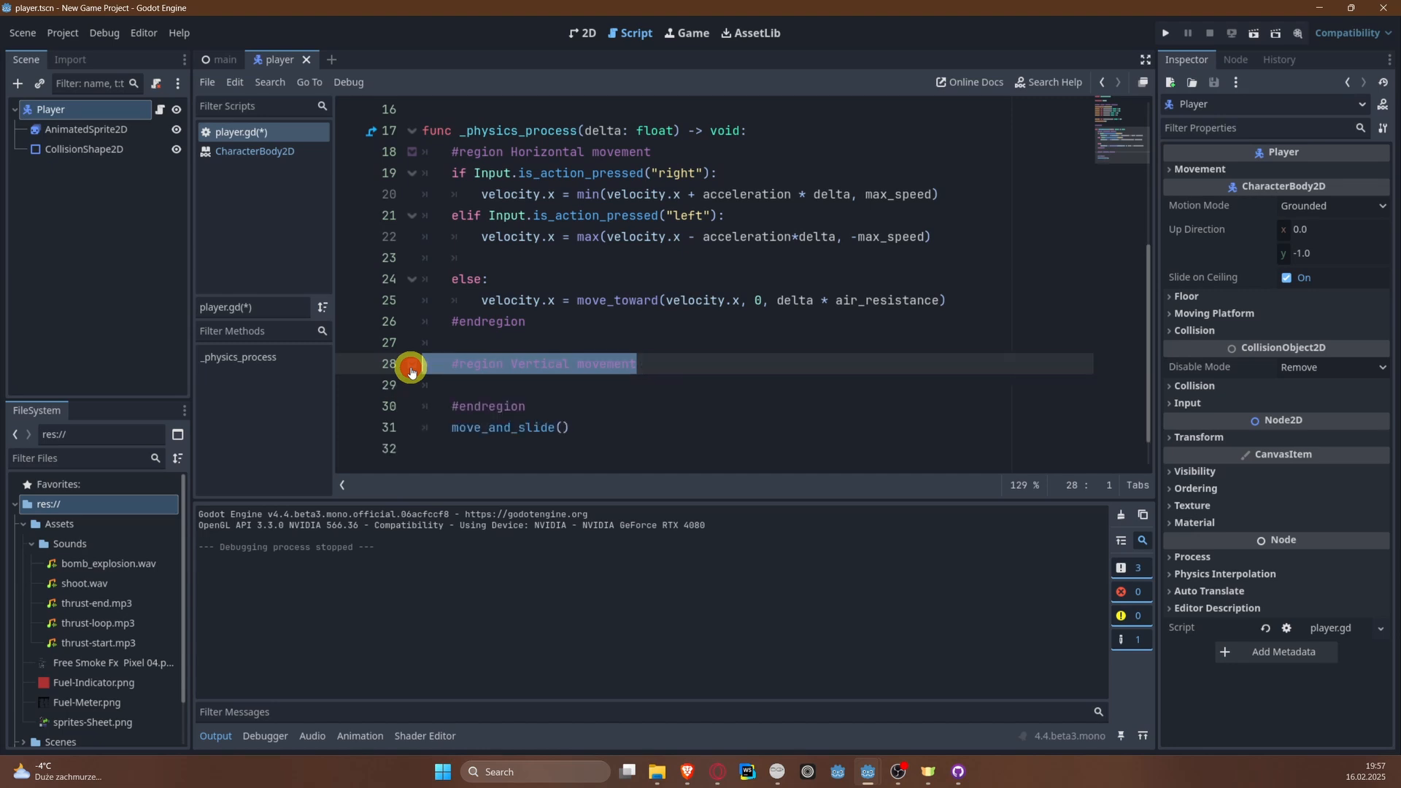
pyautogui.click(410, 152)
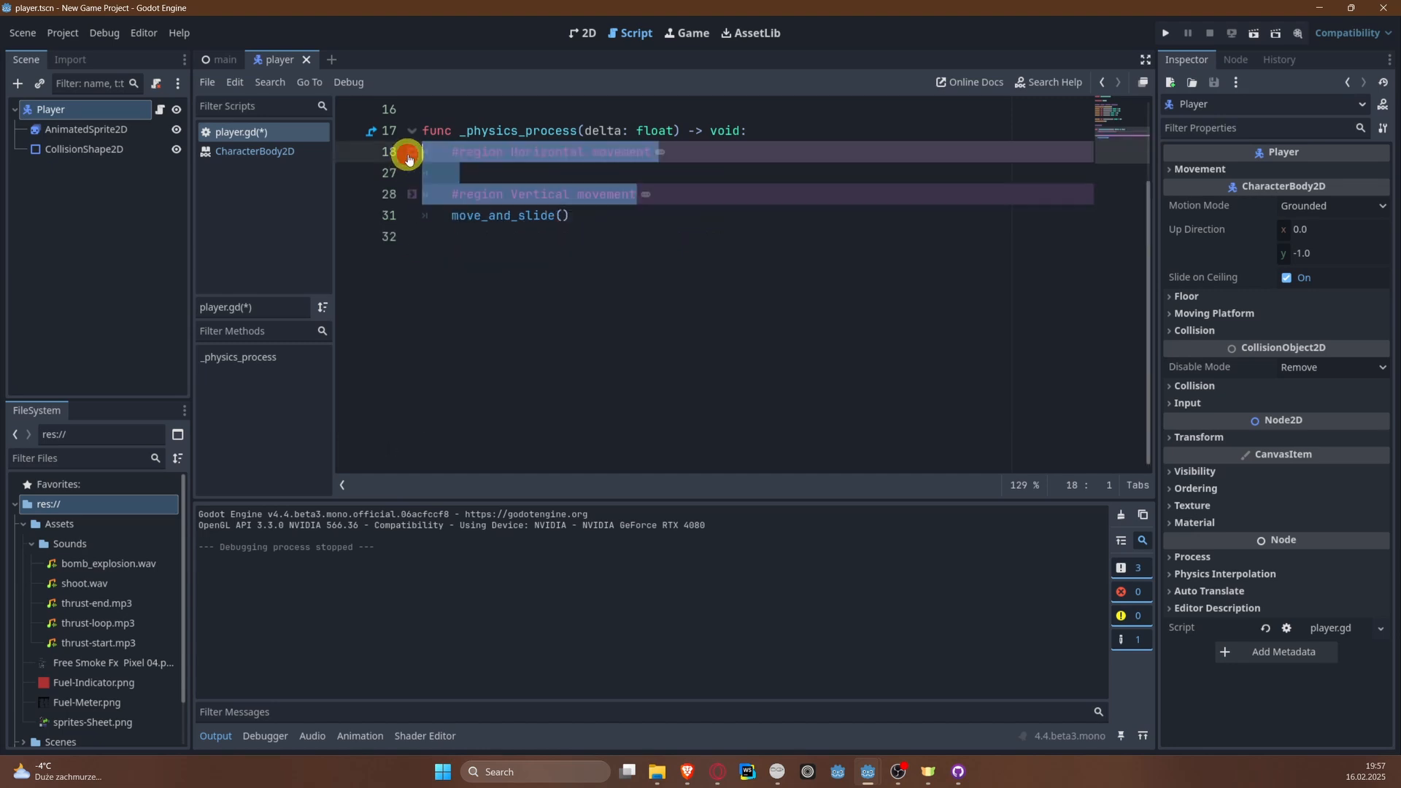
pyautogui.click(717, 212)
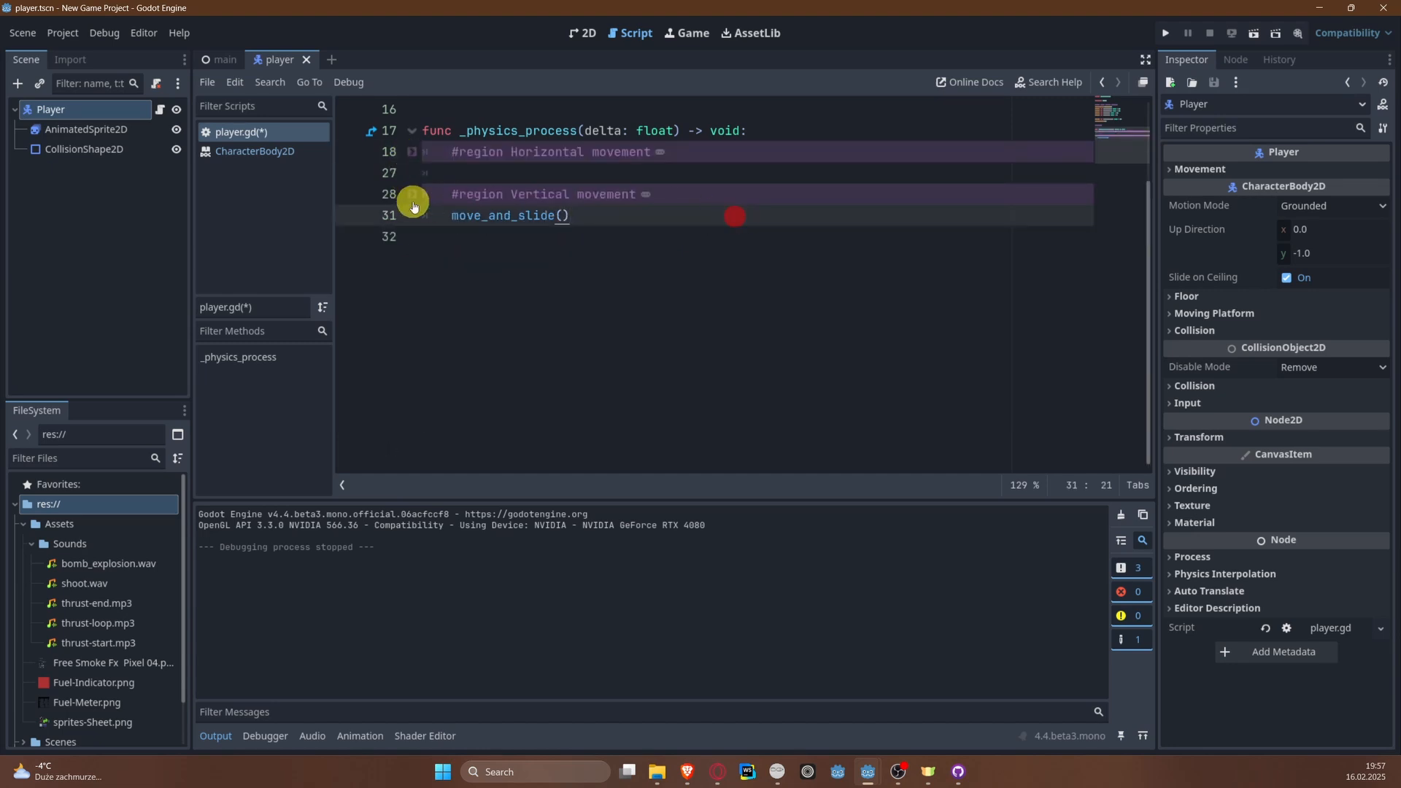
pyautogui.keyDown('shift'); pyautogui.click(409, 194); pyautogui.keyUp('shift')
pyautogui.keyDown('shift'); pyautogui.click(415, 150); pyautogui.keyUp('shift')
pyautogui.click(668, 356)
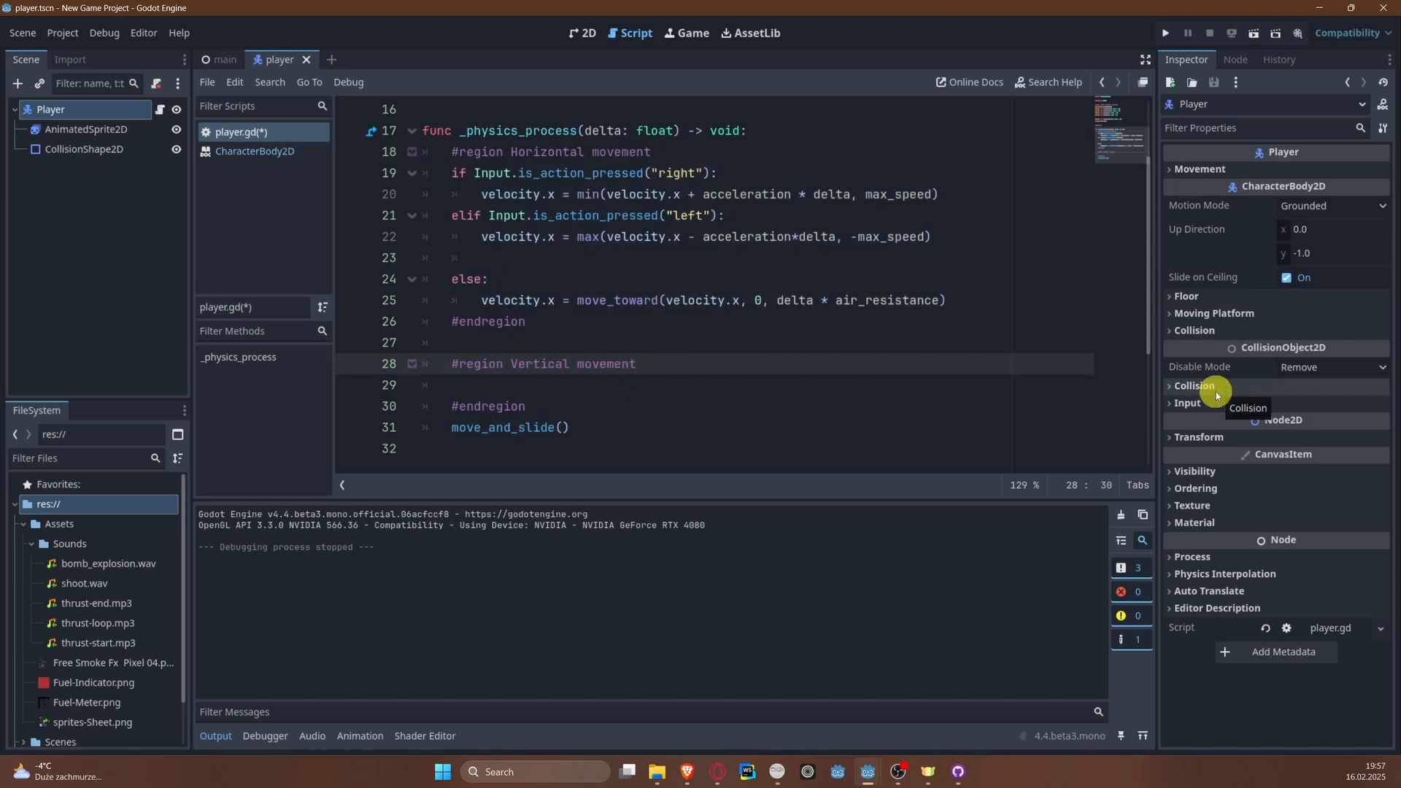
# Step: Write the condition if Input.is_action_pressed("accelerate"): on the empty line in the Vertical movement region
pyautogui.click(679, 386)
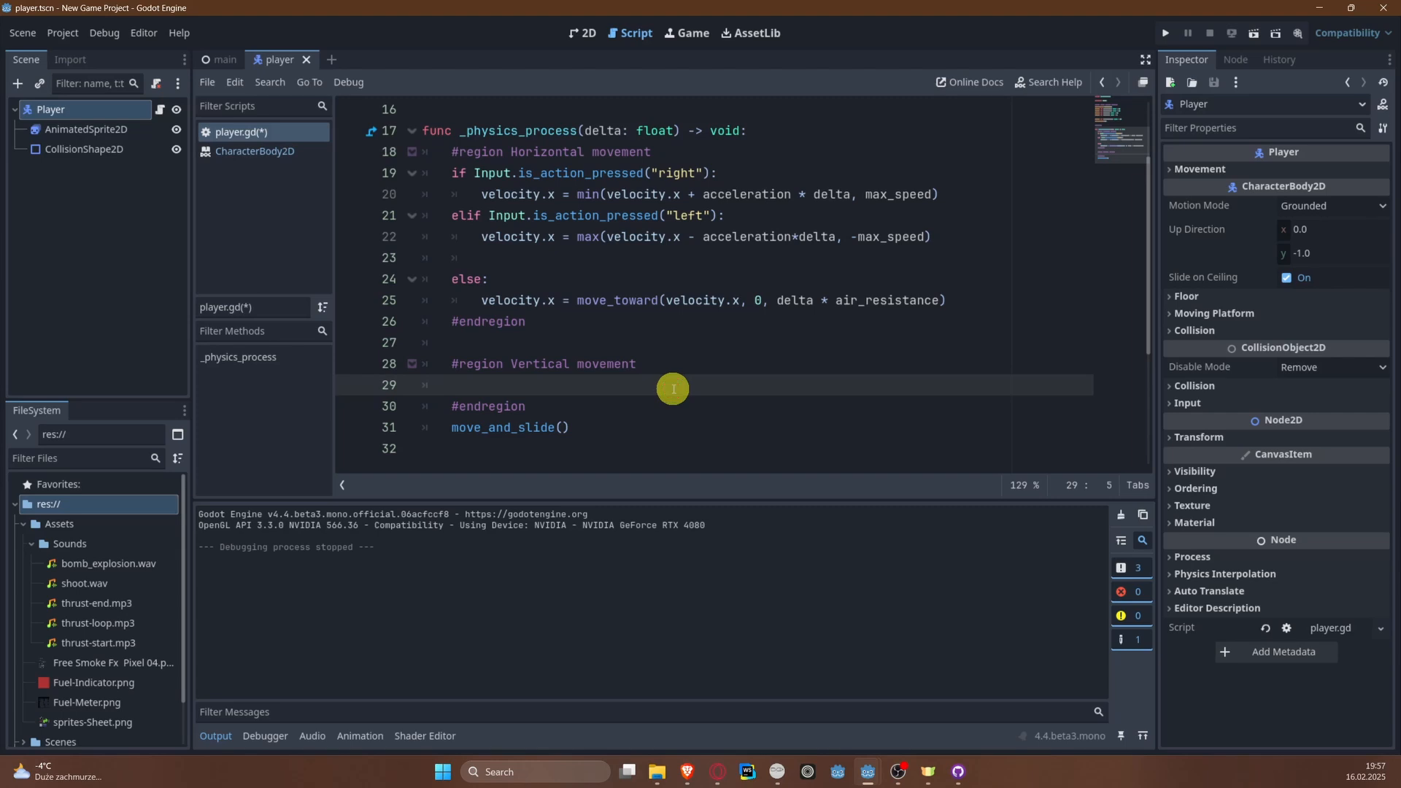
pyautogui.write('In')
pyautogui.press('BackSpace')
pyautogui.press('BackSpace')
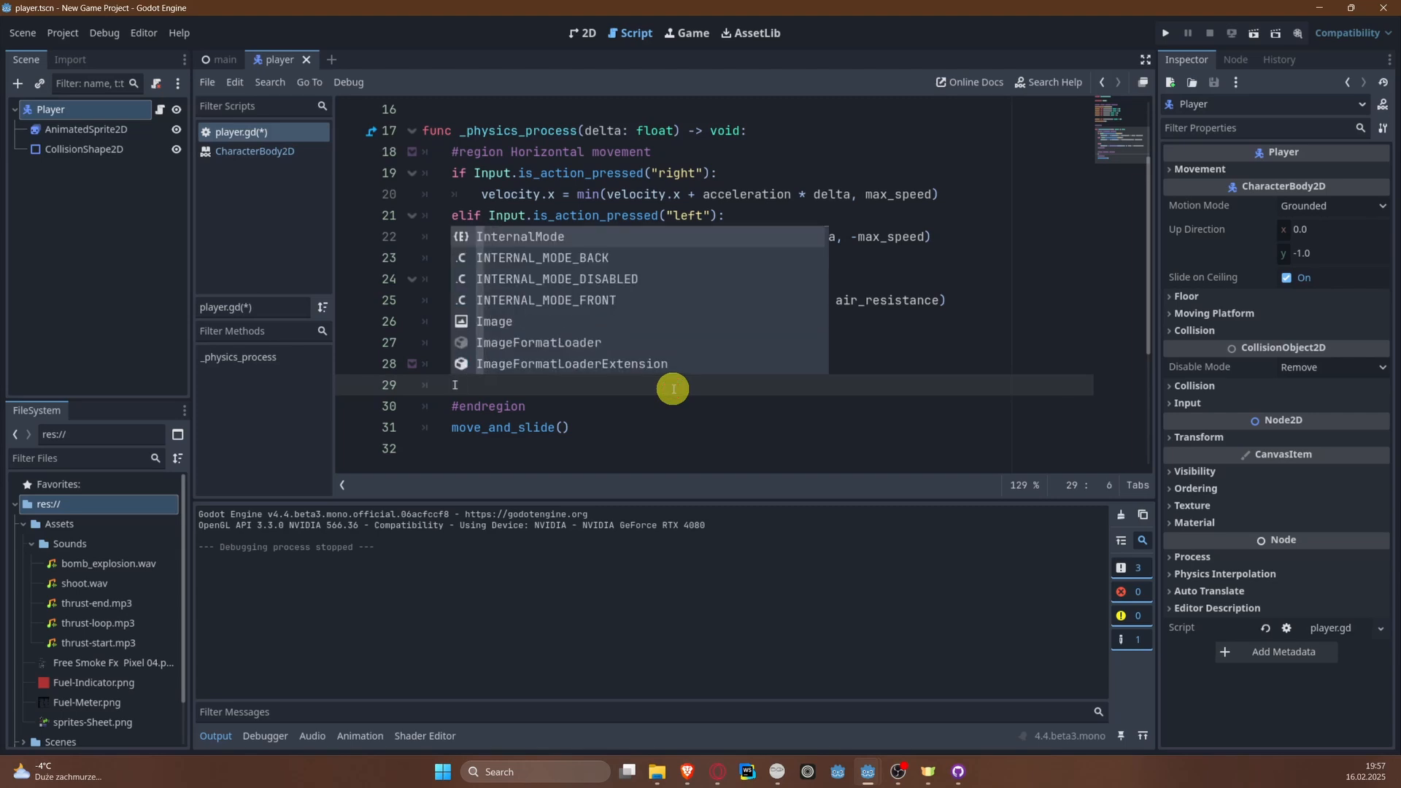
pyautogui.write('if Input.is_')
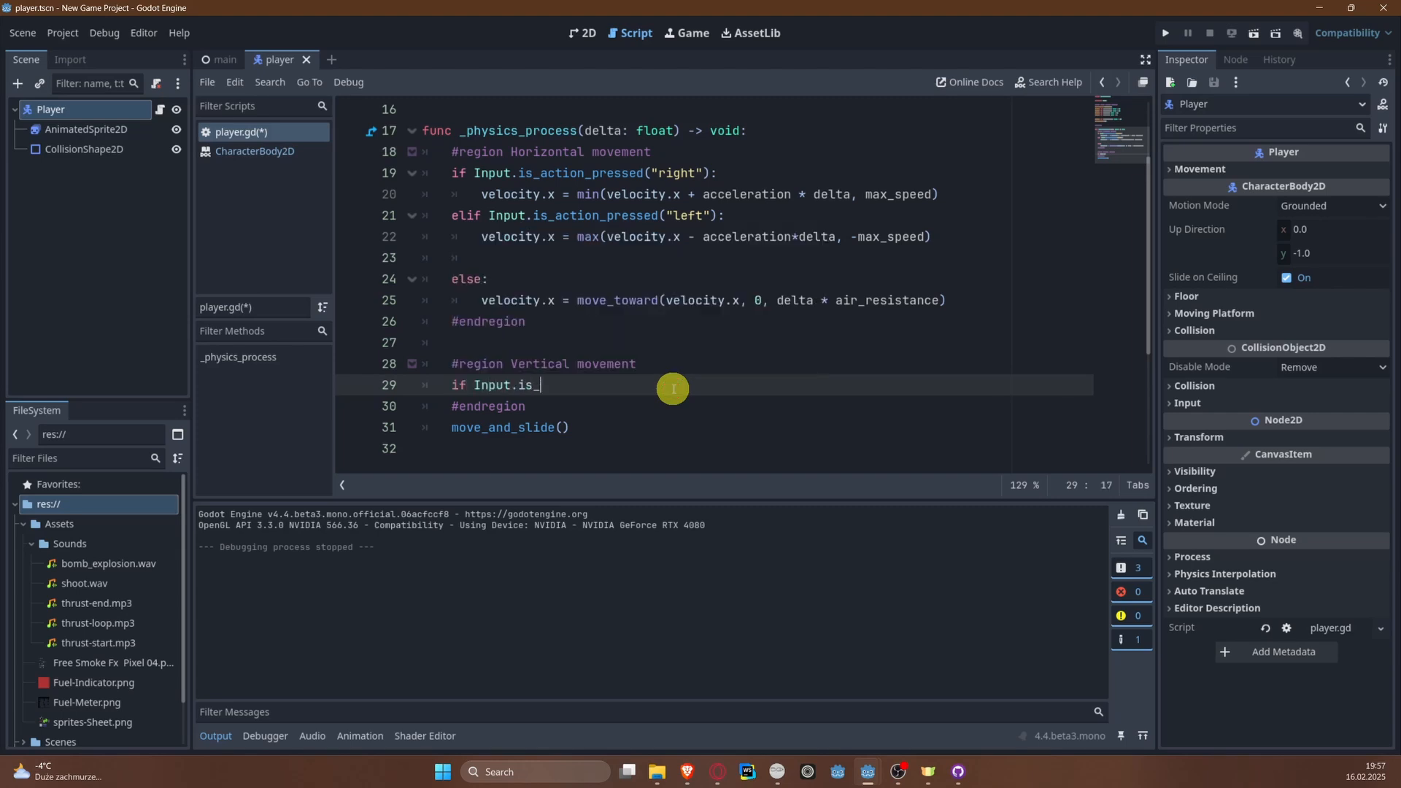
pyautogui.write('action_pressed("ac')
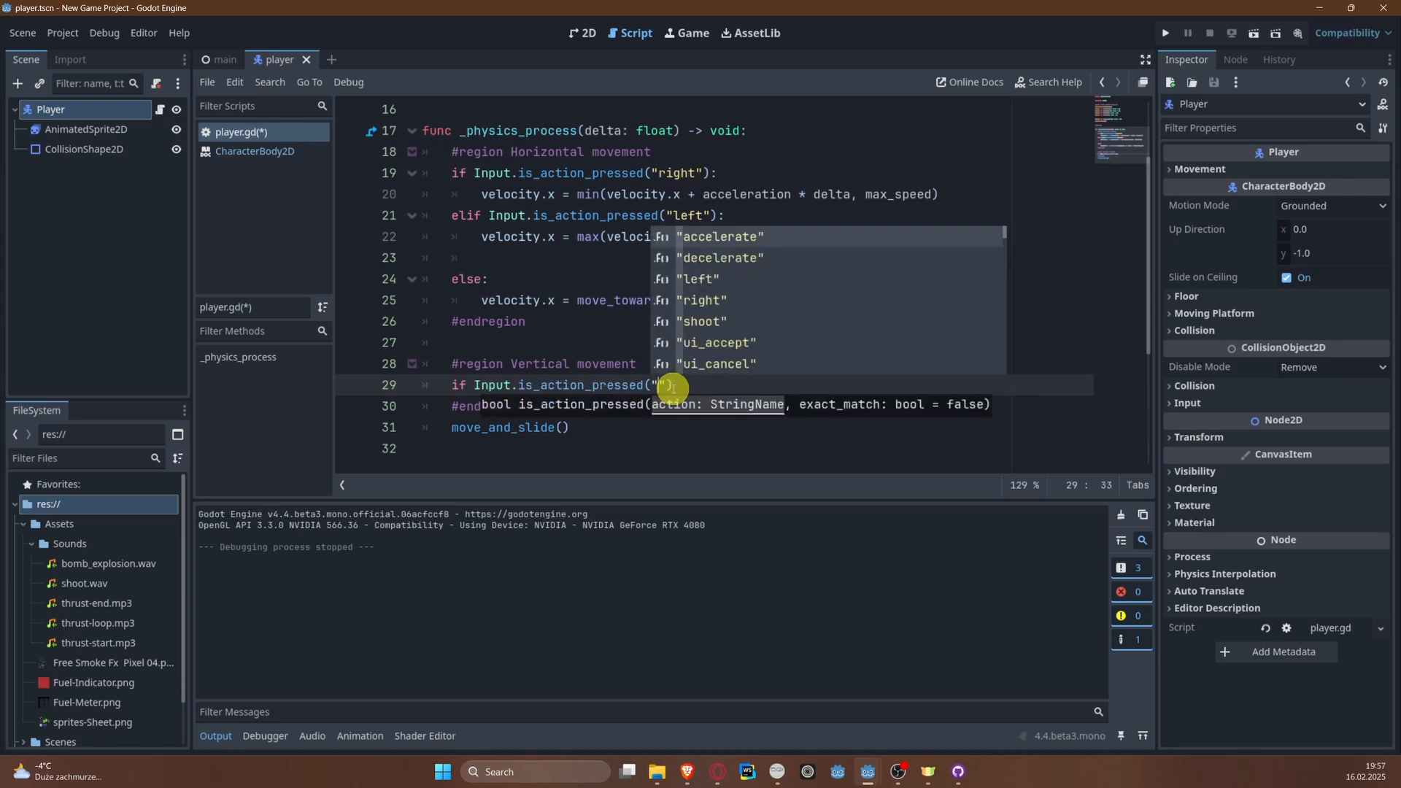
pyautogui.press('Return')
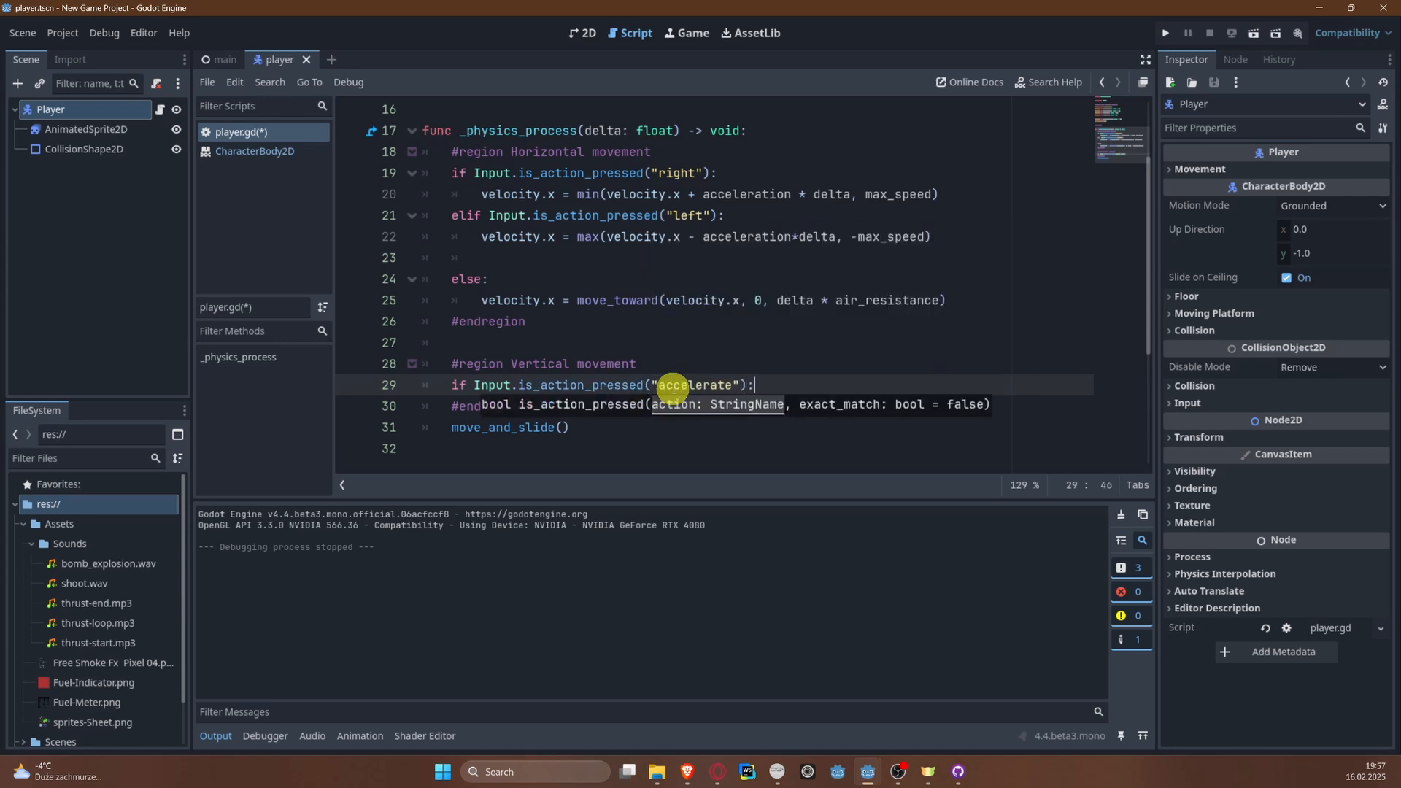
pyautogui.write(':')
# Step: Add elif Input.is_action_pressed("decelerate"): and an else: branch below the "accelerate" check
pyautogui.press('Return')
pyautogui.write('els')
pyautogui.press('BackSpace')
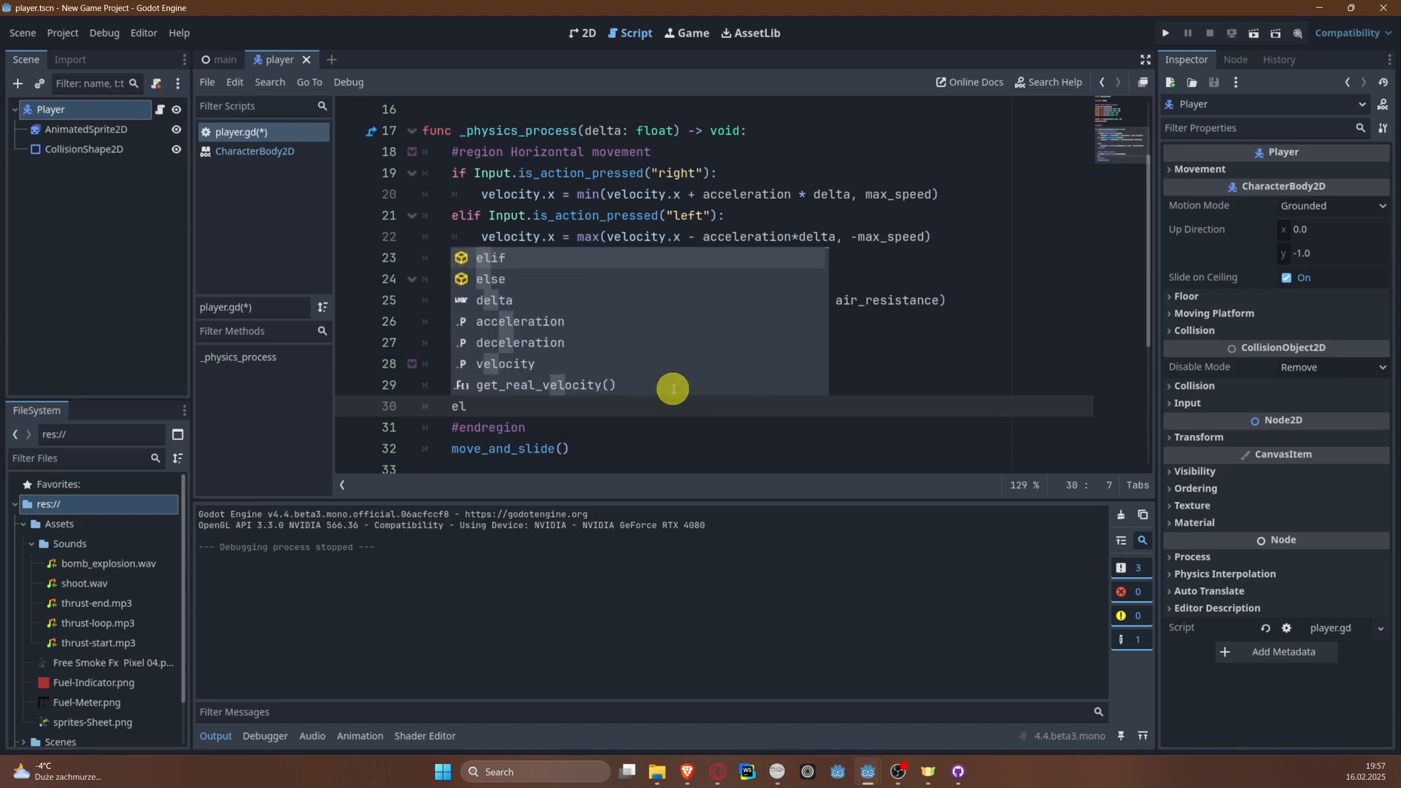
pyautogui.write('if:')
pyautogui.write(' I')
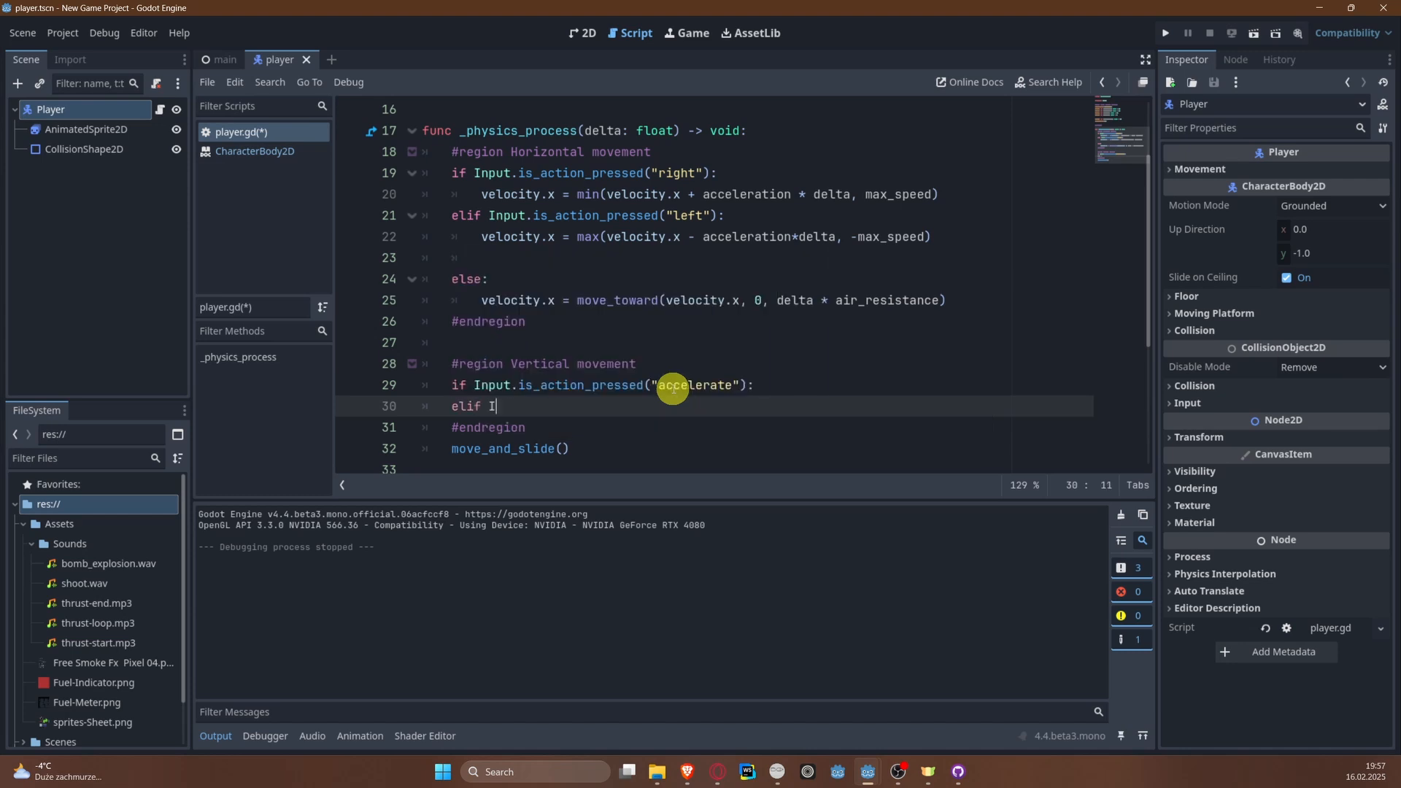
pyautogui.write('npit')
pyautogui.press('BackSpace')
pyautogui.press('BackSpace')
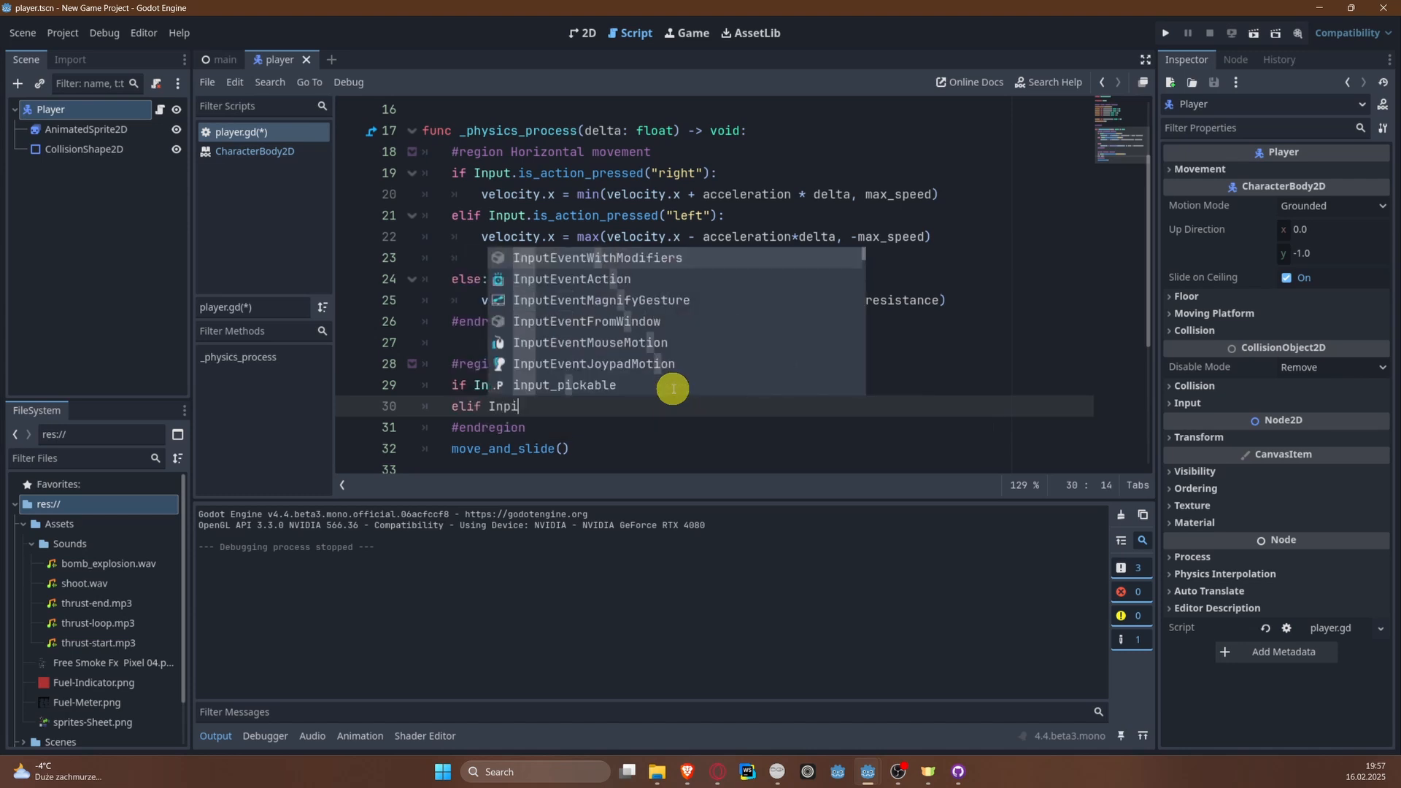
pyautogui.write('ut.is')
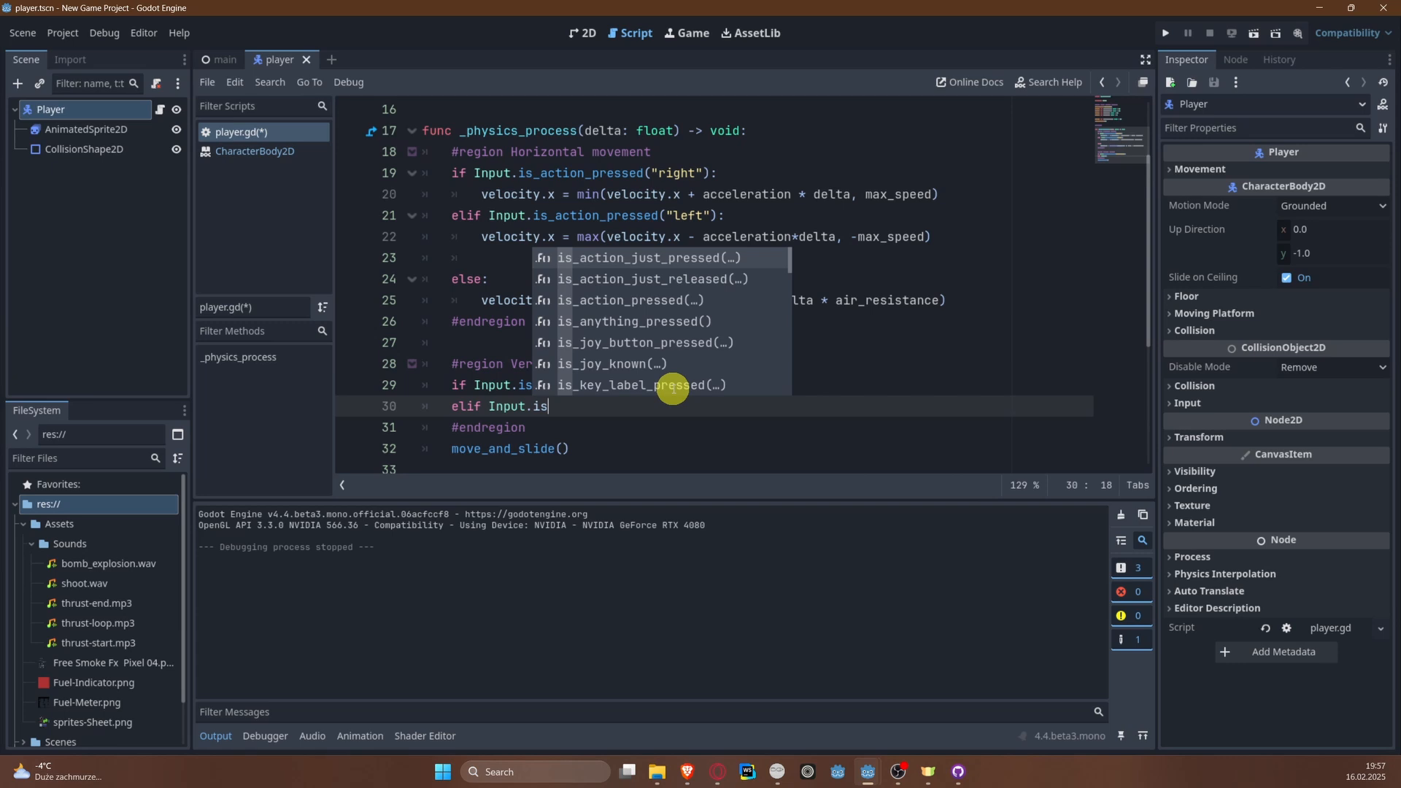
pyautogui.press('Down')
pyautogui.press('Down')
pyautogui.press('Return')
pyautogui.write('"de')
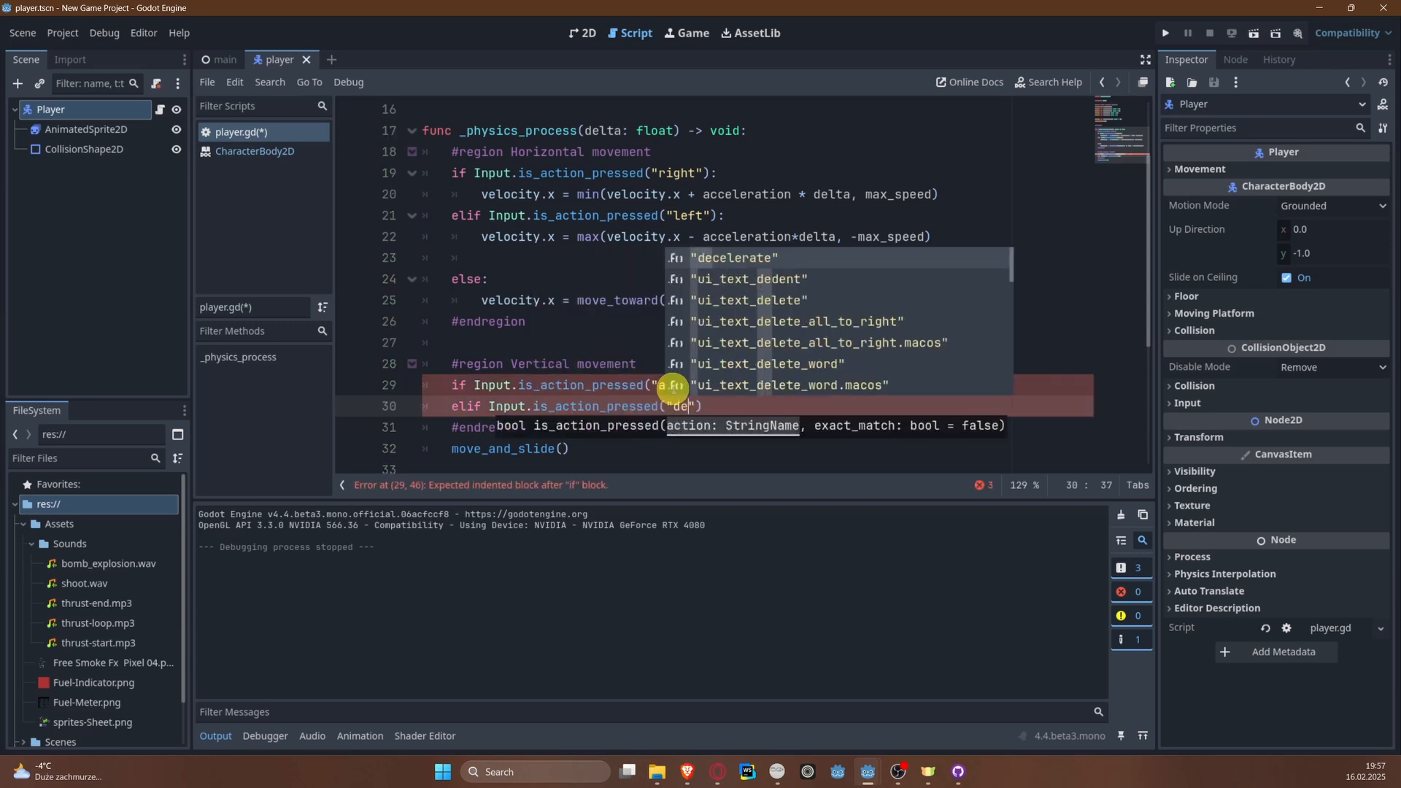
pyautogui.press('Return')
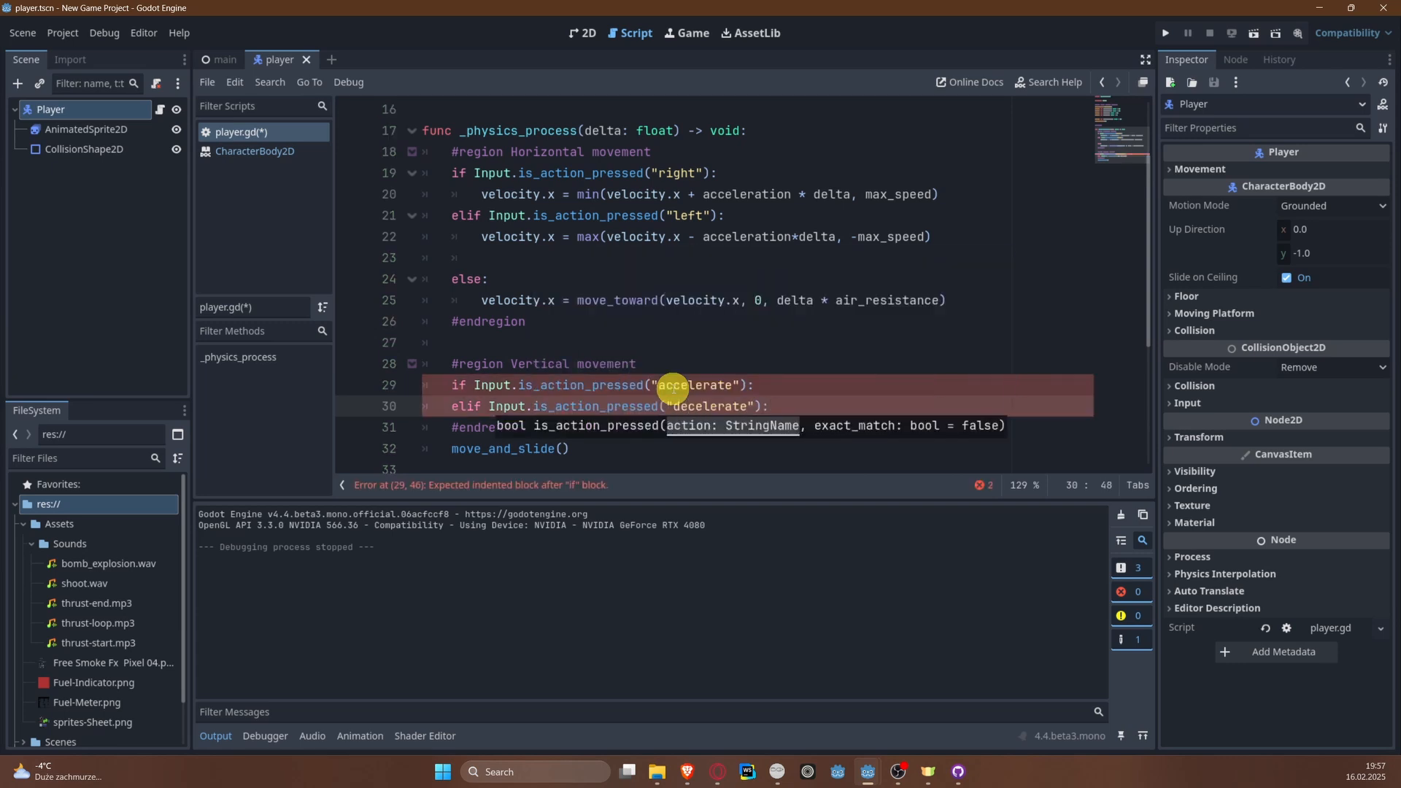
pyautogui.press('Return')
pyautogui.write('else:')
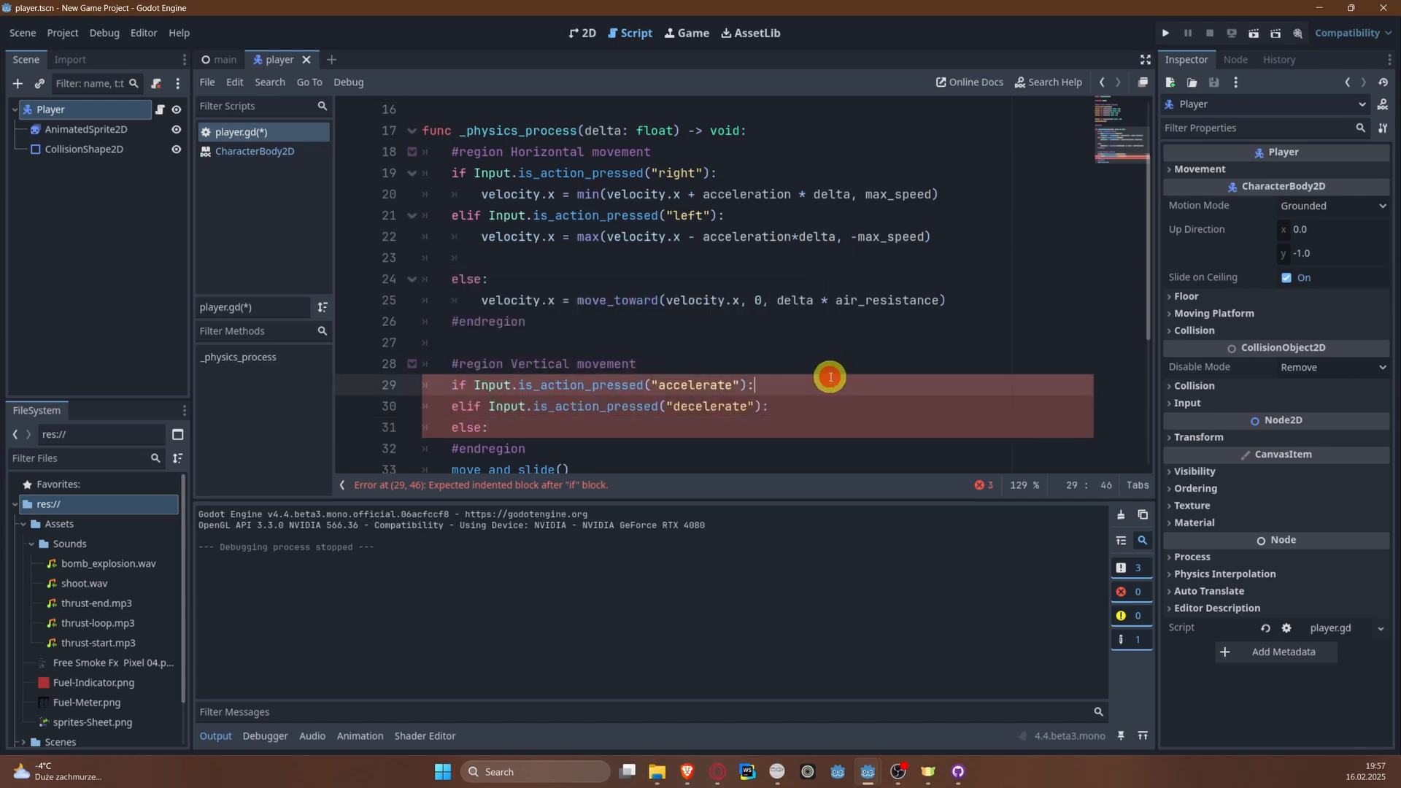
# Step: Fill the "accelerate" branch with velocity.x = max(velocity.y - acceleration * delta, -max_speed) and save the script
pyautogui.click(830, 377)
pyautogui.press('Return')
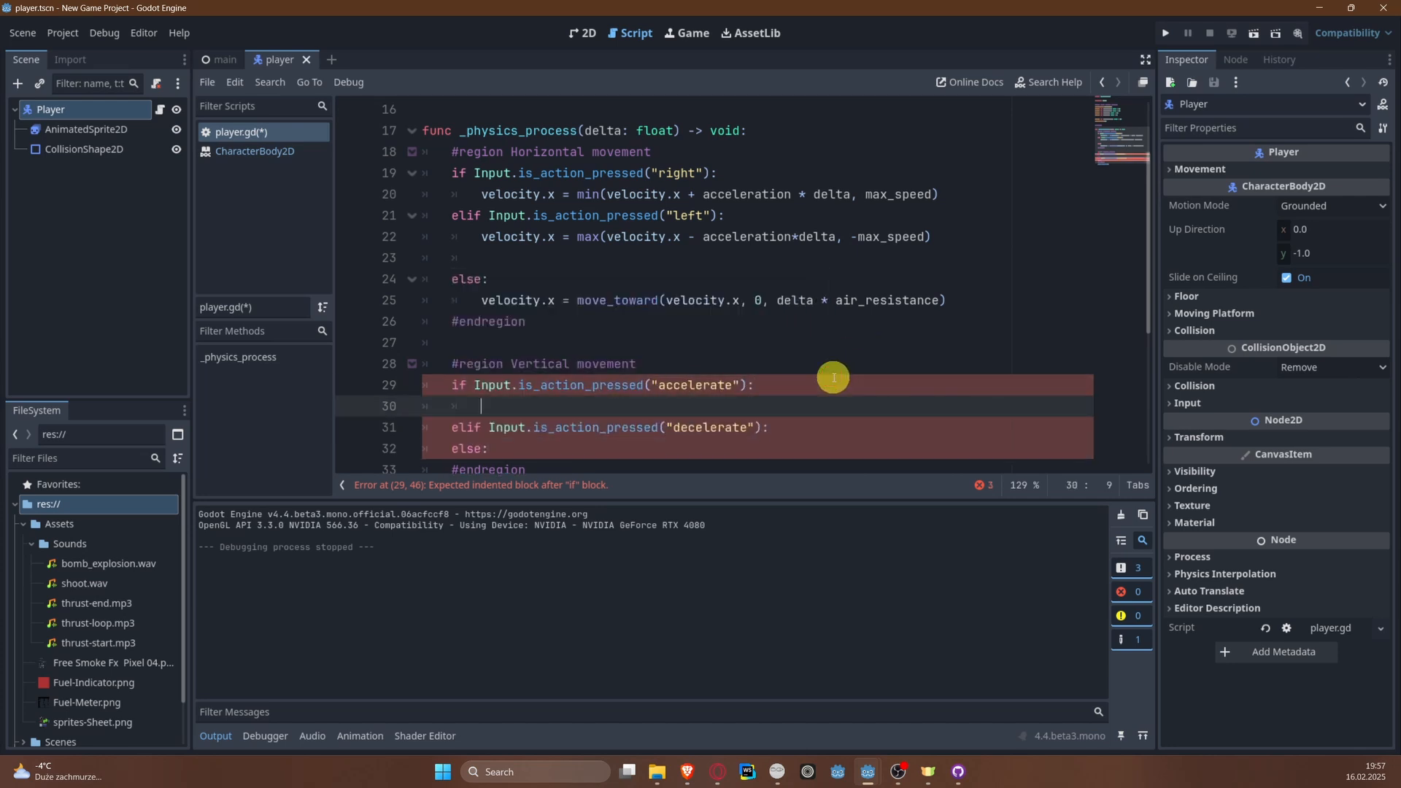
pyautogui.write('velocity')
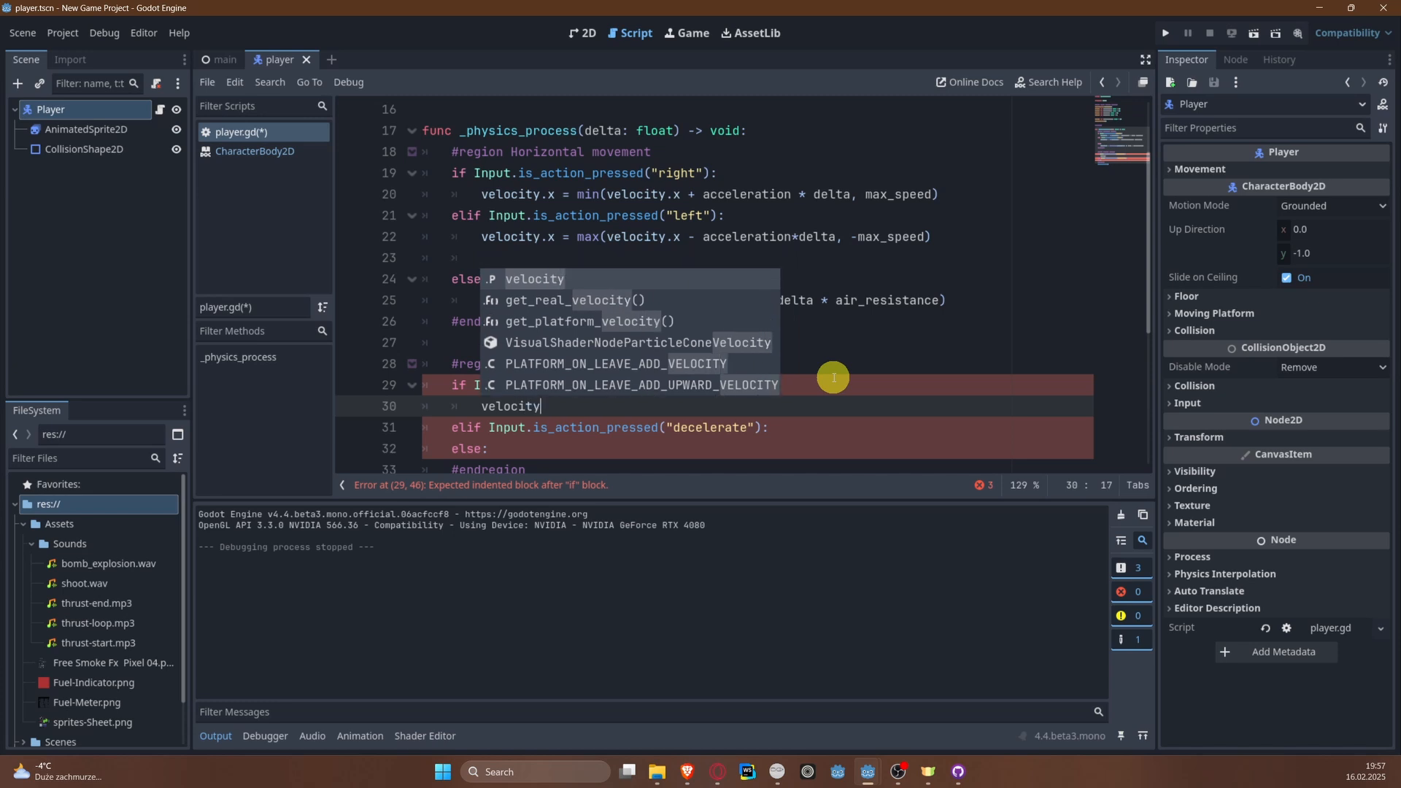
pyautogui.write('.x = ')
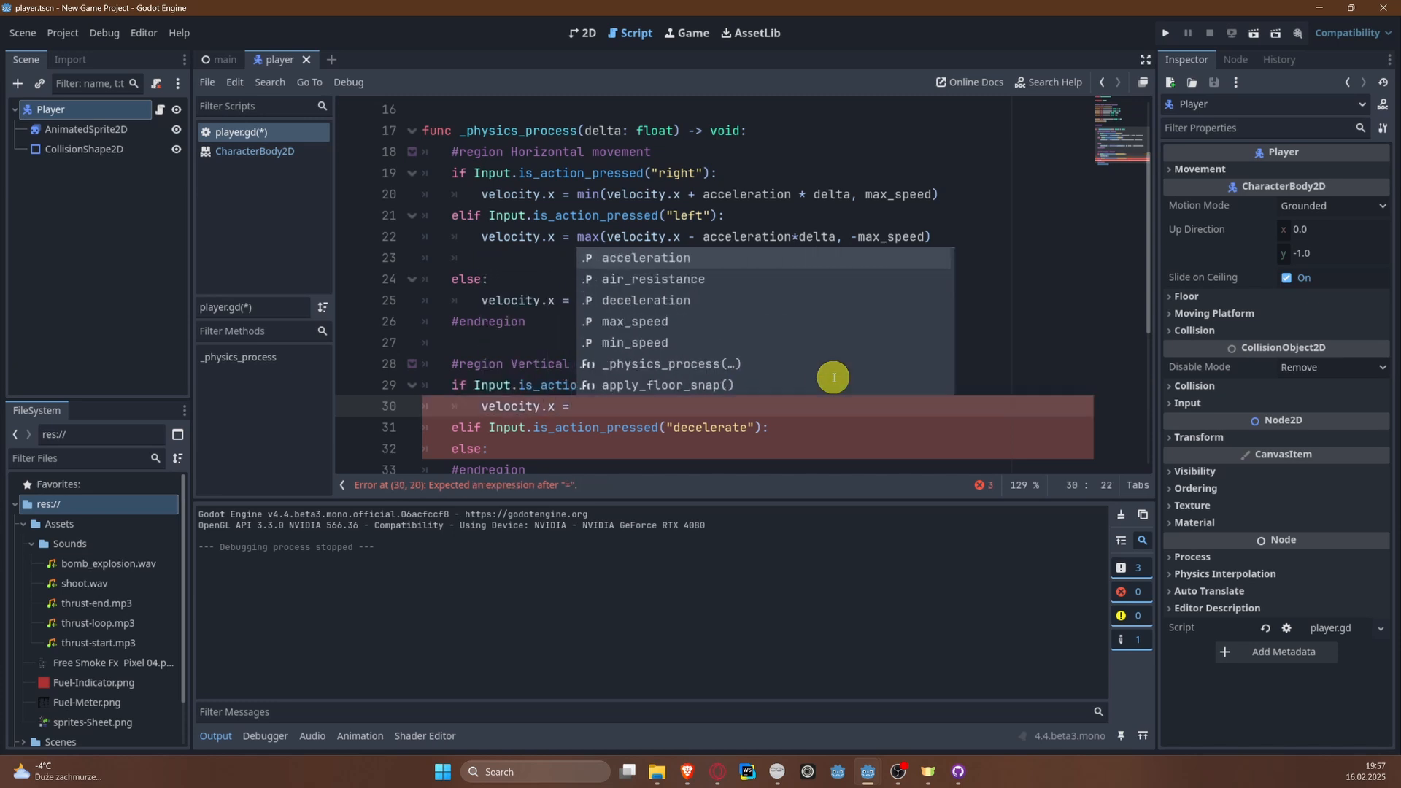
pyautogui.write('max(velocity')
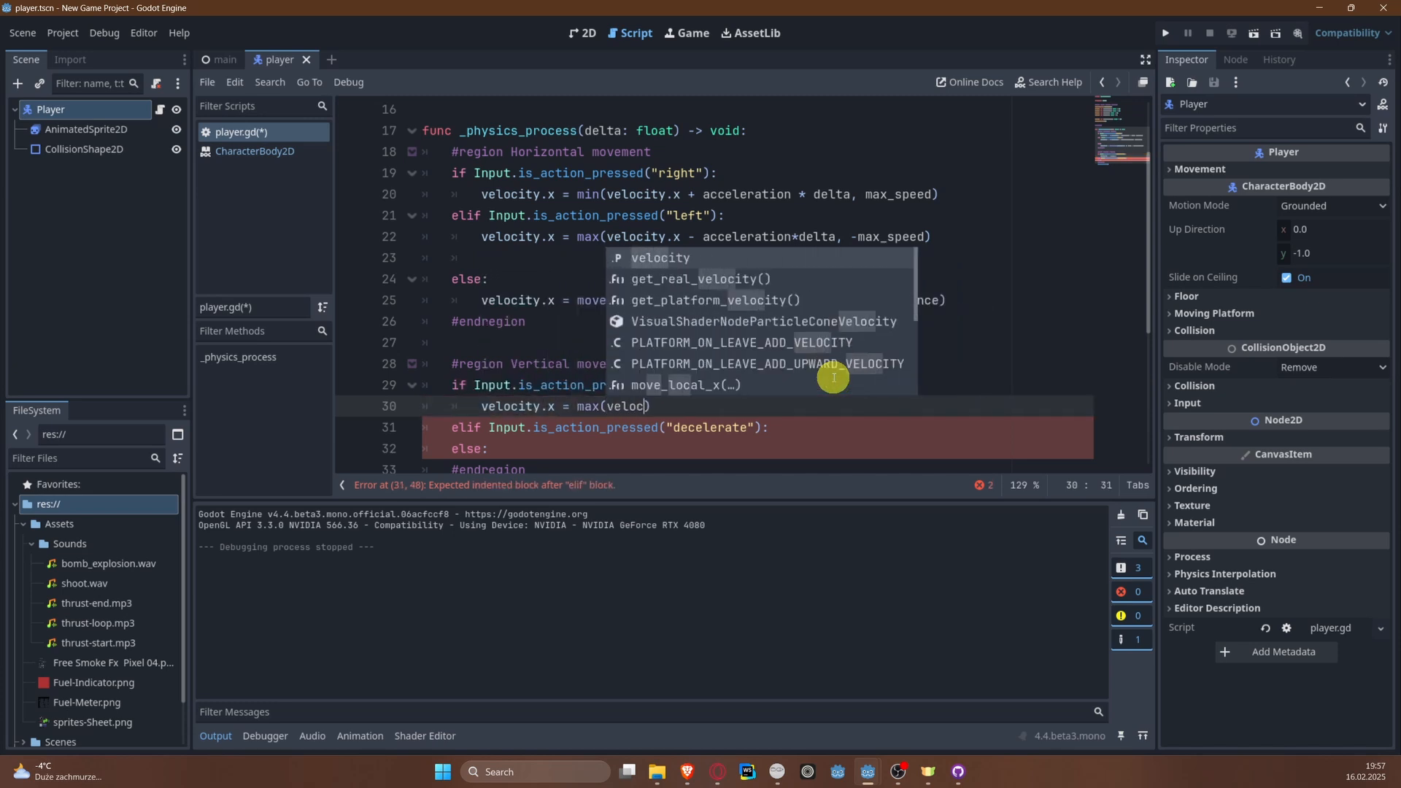
pyautogui.write('.y - acce')
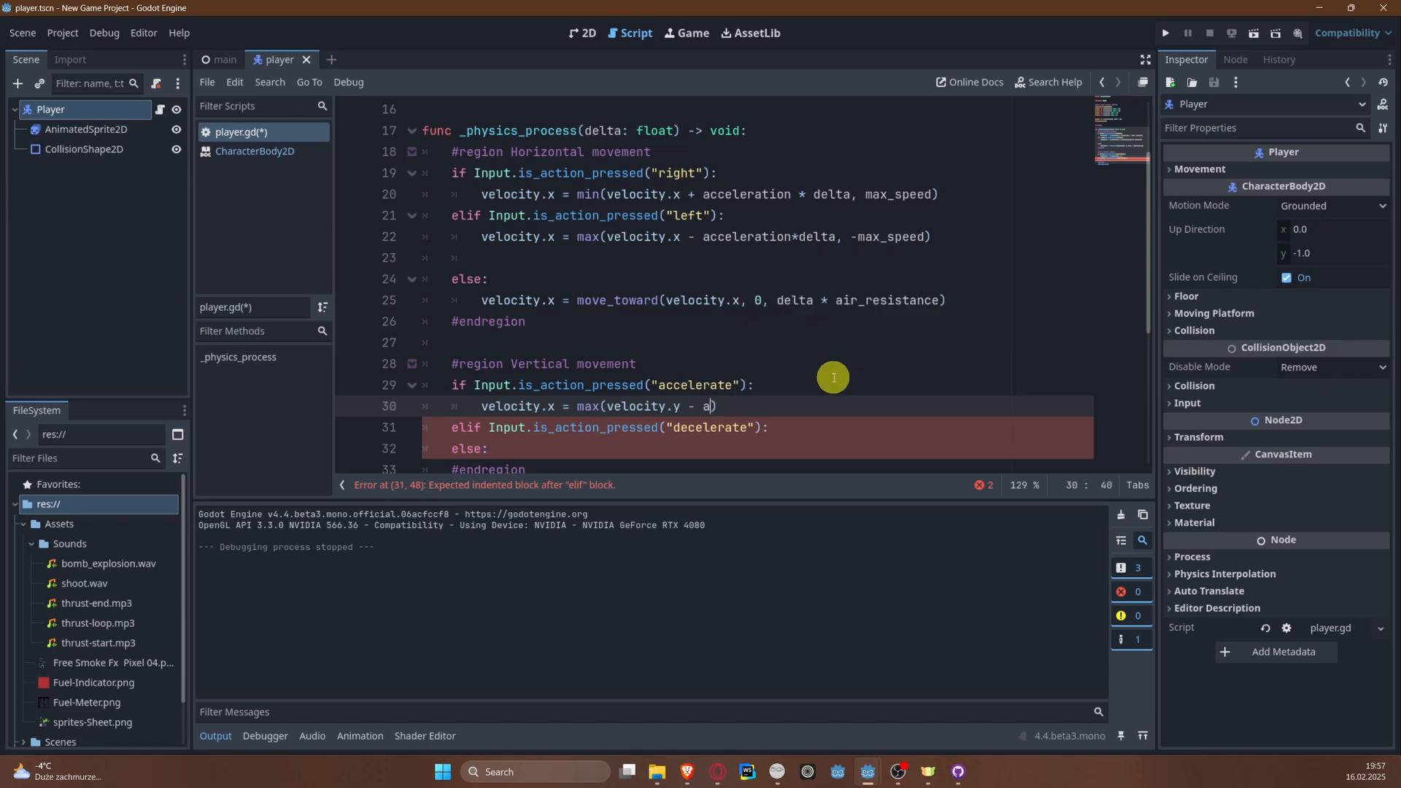
pyautogui.write('leration * delta')
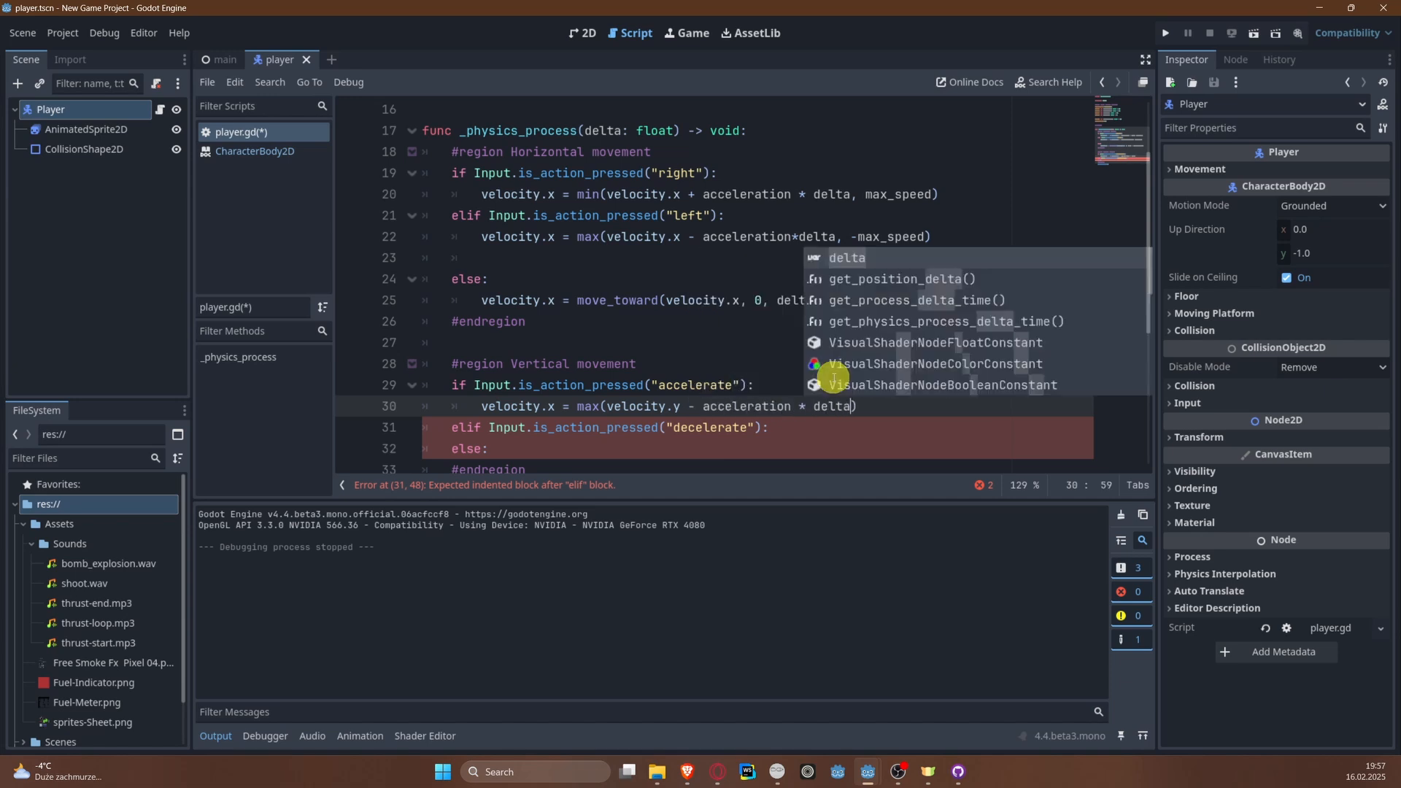
pyautogui.write(', ')
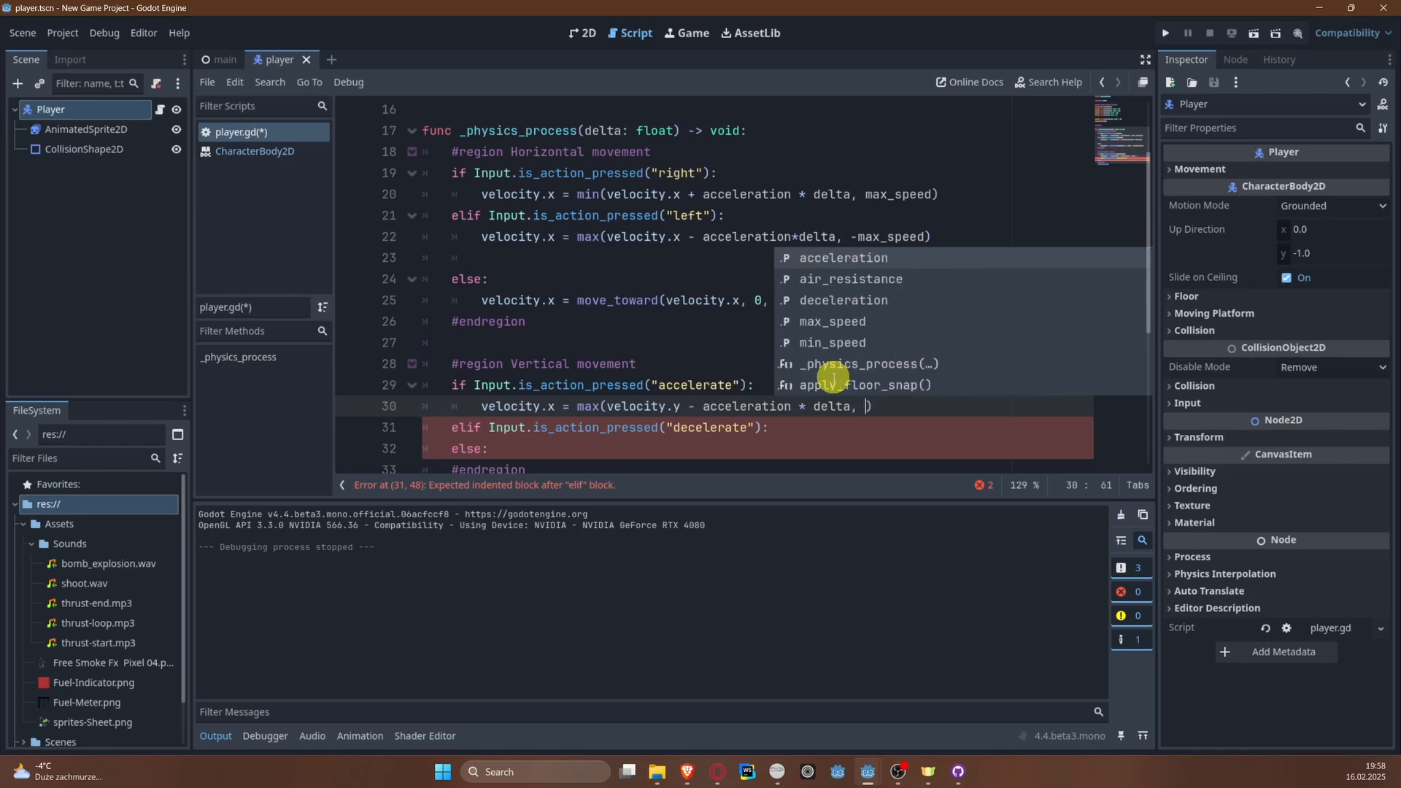
pyautogui.write('-max_s')
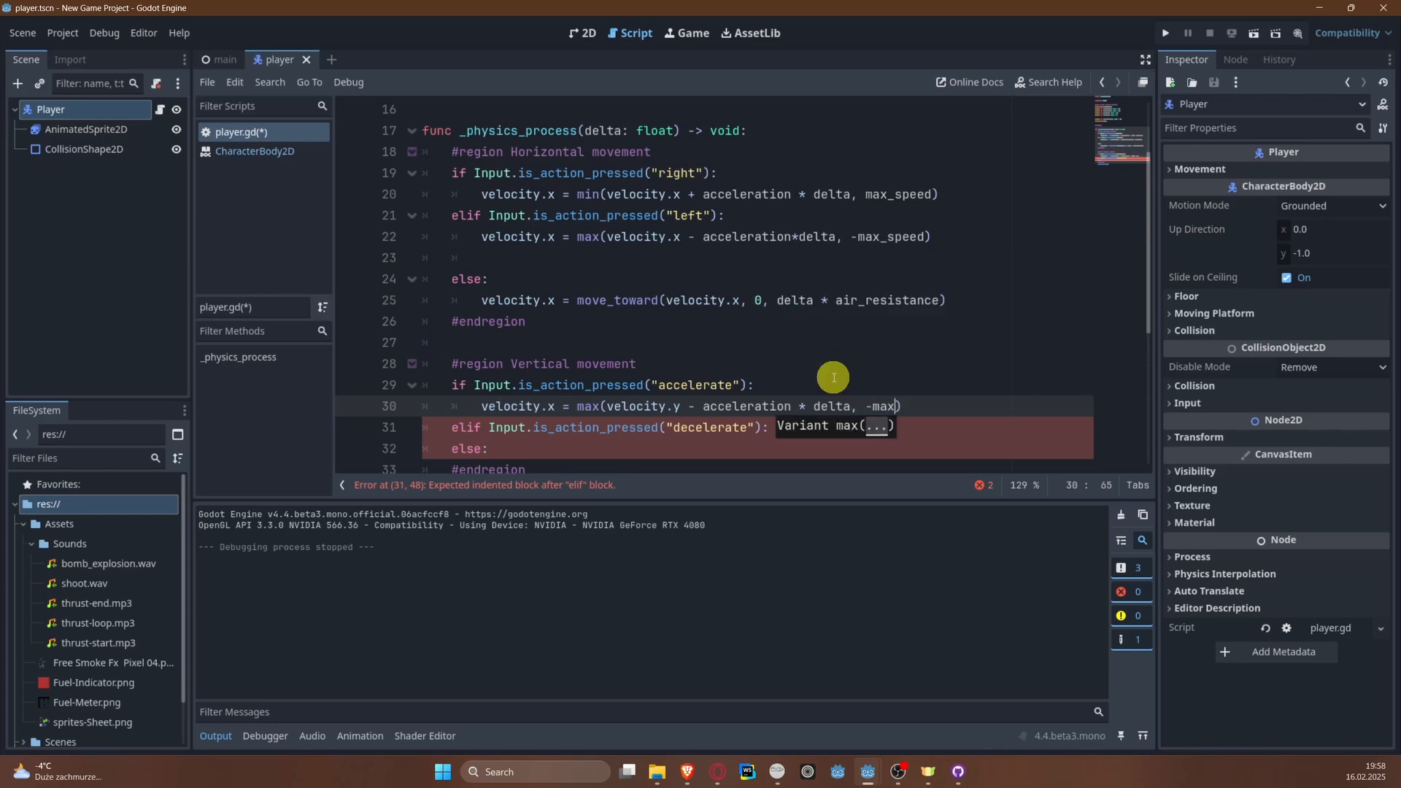
pyautogui.press('Return')
pyautogui.hotkey('ctrl', 's')
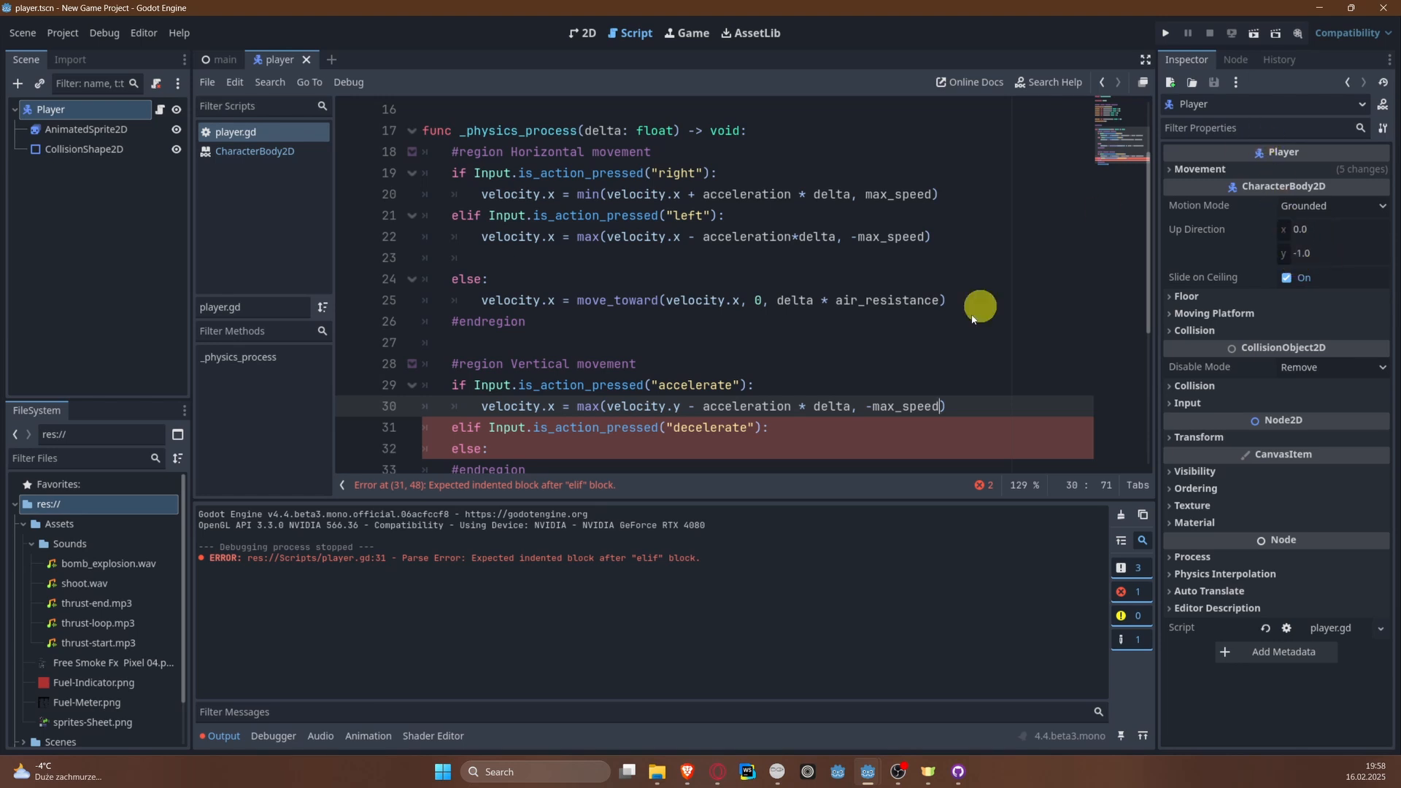
# Step: Switch to Milton and draw a long white horizontal arrow pointing right in the empty canvas area above the existing sketch
pyautogui.click(777, 771)
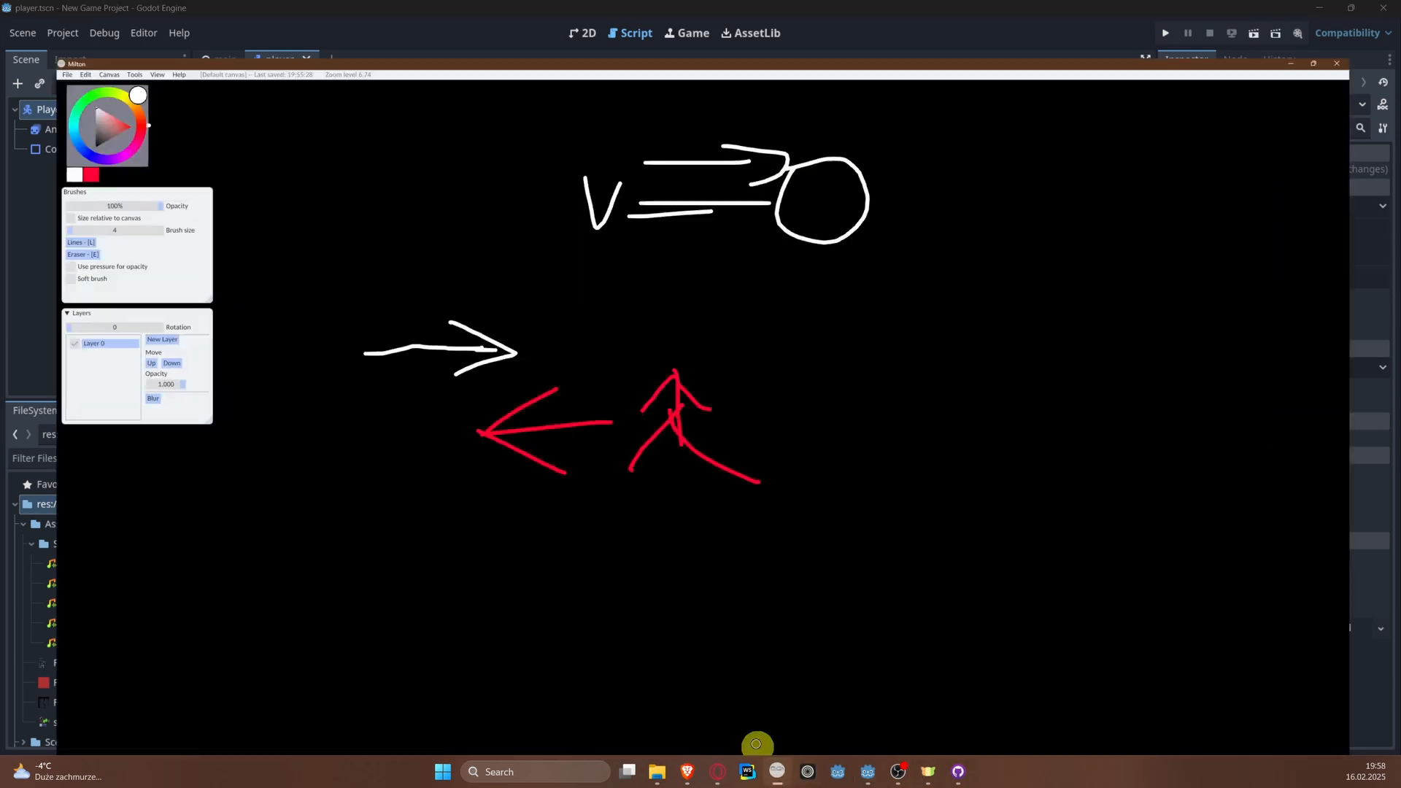
pyautogui.moveTo(892, 475); pyautogui.dragTo(913, 651, button='middle')
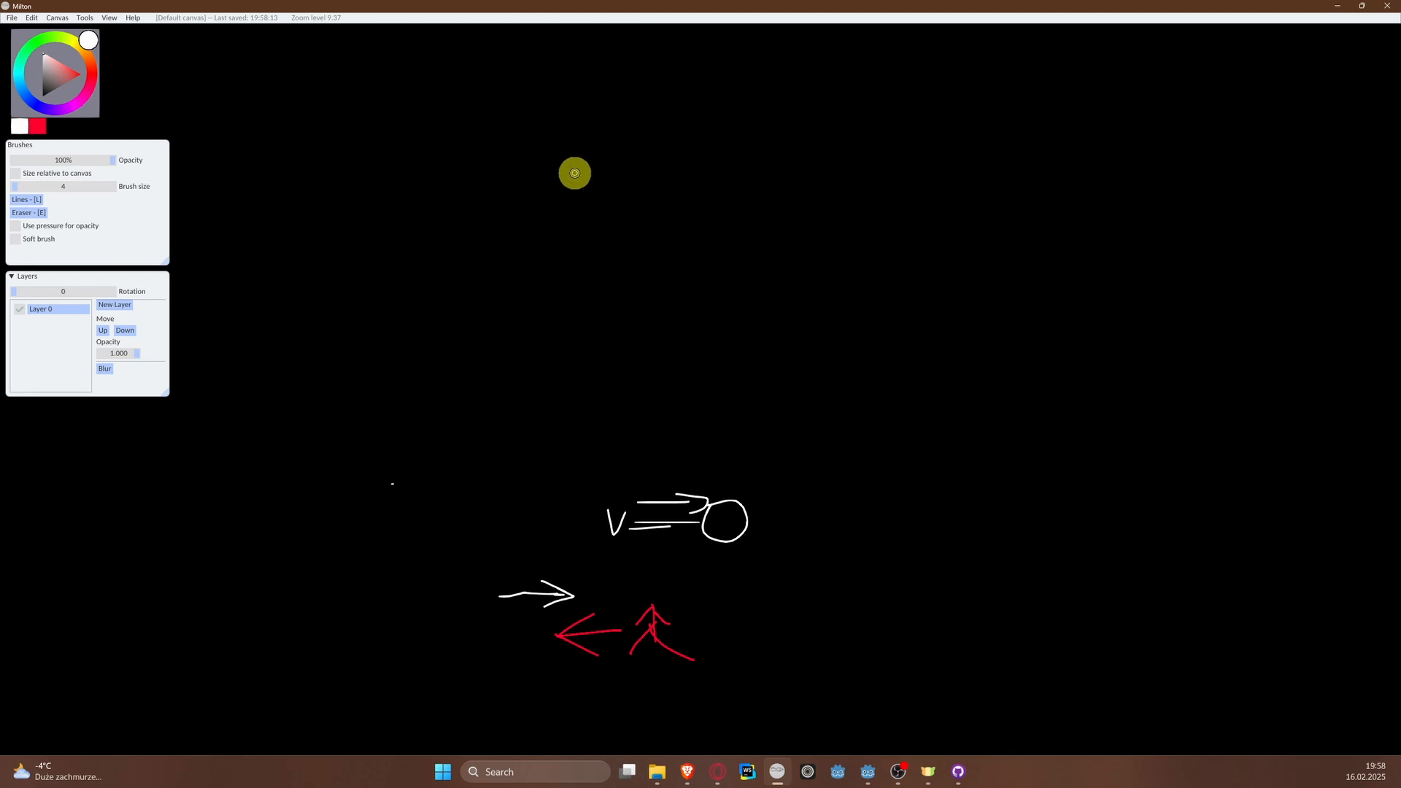
pyautogui.moveTo(472, 161)
pyautogui.mouseDown()
pyautogui.moveTo(813, 165)
pyautogui.moveTo(790, 187)
pyautogui.mouseUp()
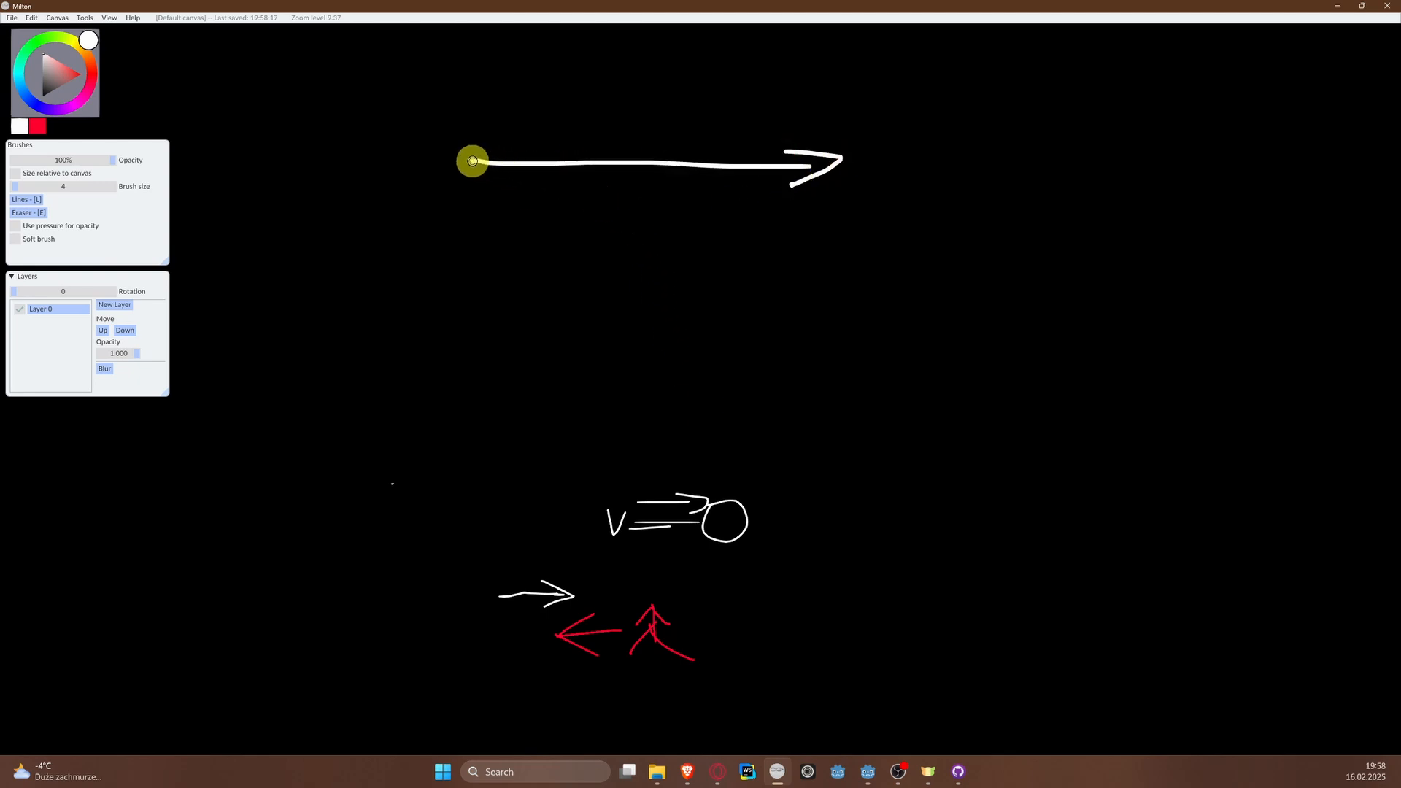
pyautogui.moveTo(472, 161)
pyautogui.mouseDown()
pyautogui.moveTo(450, 225)
pyautogui.moveTo(440, 371)
pyautogui.mouseUp()
pyautogui.moveTo(422, 322)
pyautogui.mouseDown()
pyautogui.moveTo(435, 390)
pyautogui.moveTo(469, 357)
pyautogui.mouseUp()
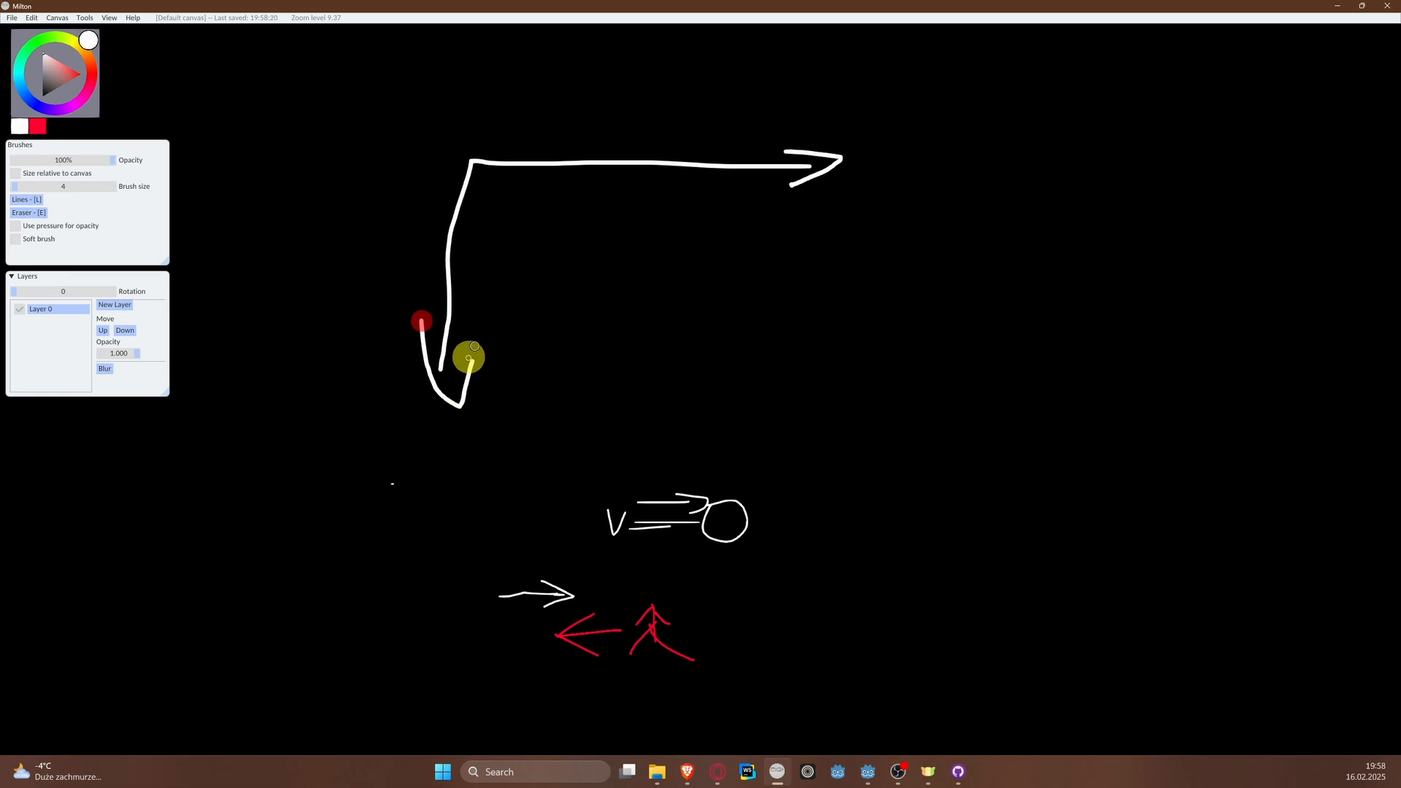
pyautogui.hotkey('ctrl', 'z')
pyautogui.hotkey('ctrl', 'z')
# Step: Draw a downward arrow from the start of the horizontal arrow and label the axes X and +y
pyautogui.moveTo(480, 164)
pyautogui.mouseDown()
pyautogui.moveTo(471, 375)
pyautogui.moveTo(504, 343)
pyautogui.mouseUp()
pyautogui.moveTo(781, 91)
pyautogui.mouseDown()
pyautogui.moveTo(826, 134)
pyautogui.moveTo(773, 128)
pyautogui.mouseUp()
pyautogui.moveTo(516, 338)
pyautogui.mouseDown()
pyautogui.moveTo(538, 348)
pyautogui.moveTo(538, 403)
pyautogui.moveTo(559, 401)
pyautogui.mouseUp()
pyautogui.moveTo(391, 340); pyautogui.dragTo(429, 340)
pyautogui.moveTo(416, 319); pyautogui.dragTo(401, 370)
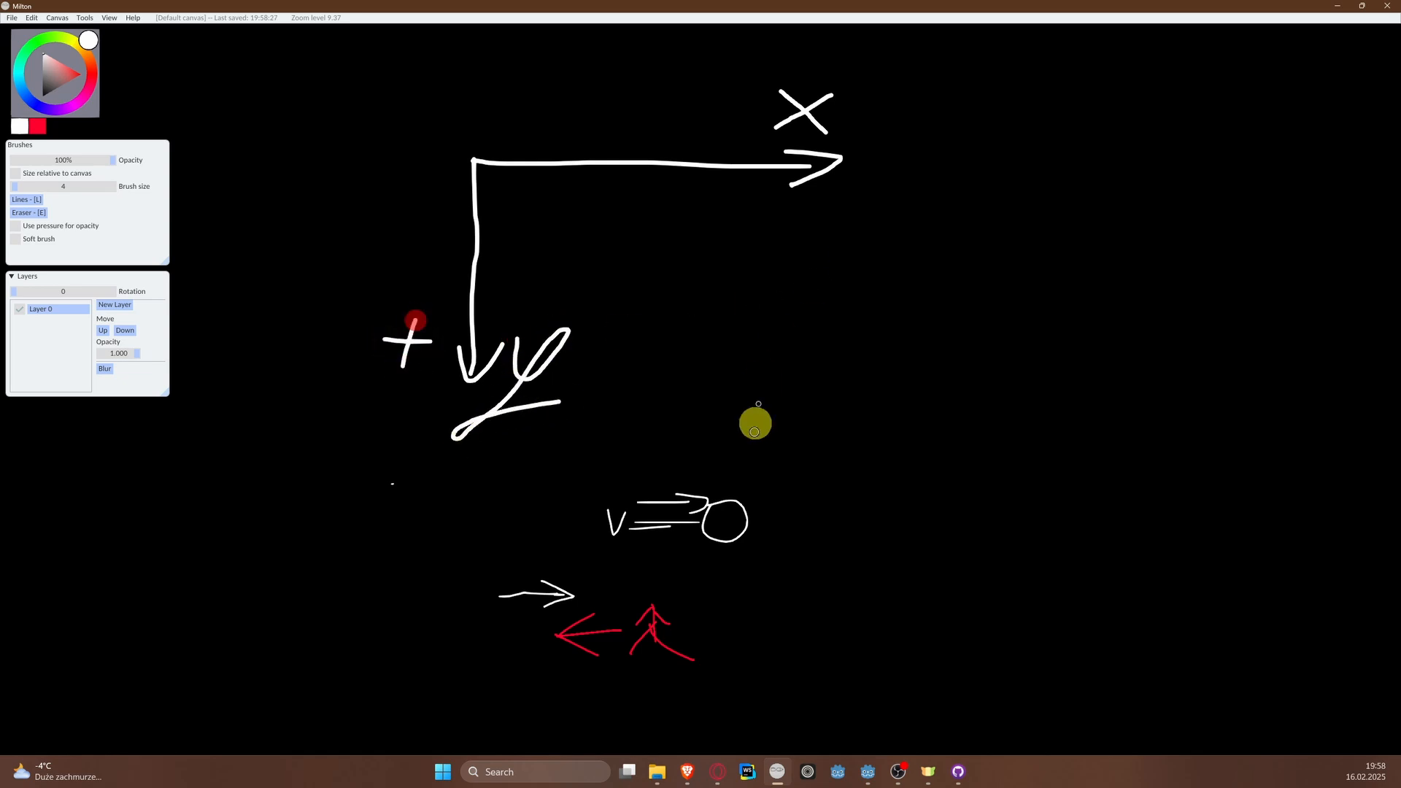
# Step: Draw a small white upward arrow just above the red plane sketch
pyautogui.moveTo(750, 504); pyautogui.dragTo(660, 339, button='middle')
pyautogui.scroll(4, 571, 469)
pyautogui.scroll(1, 571, 469)
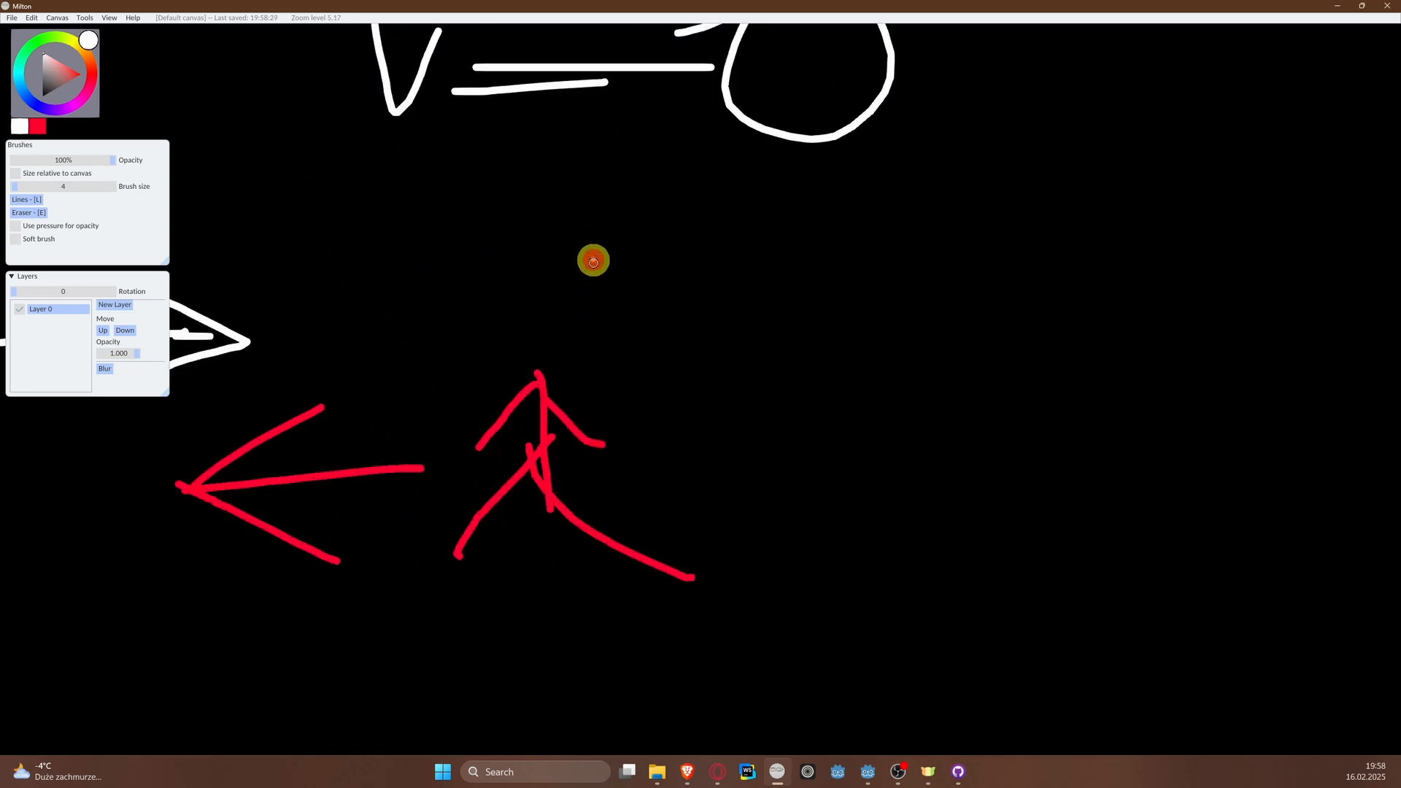
pyautogui.moveTo(593, 260)
pyautogui.mouseDown()
pyautogui.moveTo(578, 375)
pyautogui.moveTo(552, 296)
pyautogui.moveTo(636, 287)
pyautogui.mouseUp()
# Step: Draw an upward arrow from the axes' origin labelled -y, and minimize Milton to return to Godot
pyautogui.scroll(-5, 621, 284)
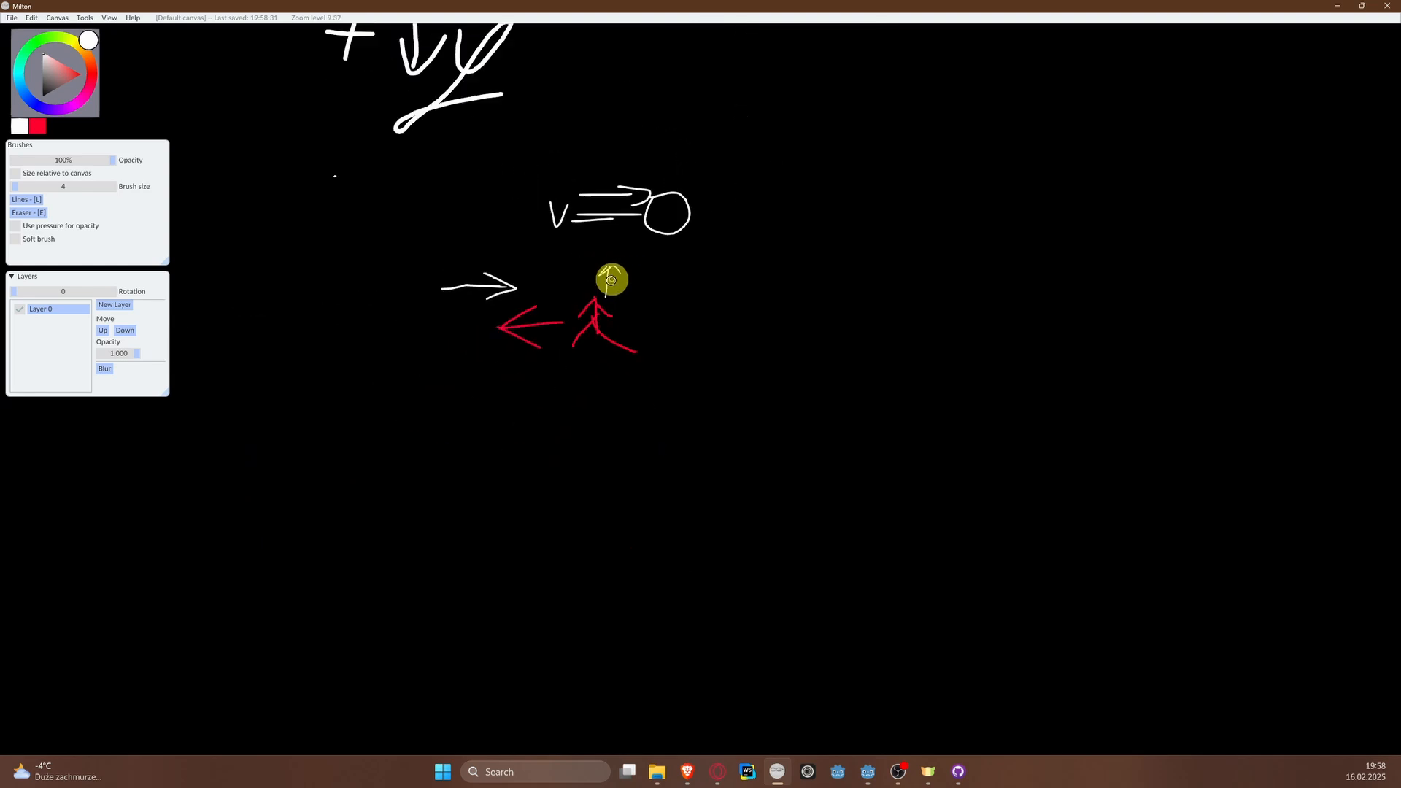
pyautogui.moveTo(604, 244); pyautogui.dragTo(642, 510, button='middle')
pyautogui.moveTo(487, 153); pyautogui.dragTo(478, 327)
pyautogui.moveTo(494, 127)
pyautogui.mouseDown()
pyautogui.moveTo(478, 138)
pyautogui.moveTo(506, 178)
pyautogui.moveTo(556, 206)
pyautogui.moveTo(622, 200)
pyautogui.moveTo(563, 272)
pyautogui.moveTo(633, 233)
pyautogui.mouseUp()
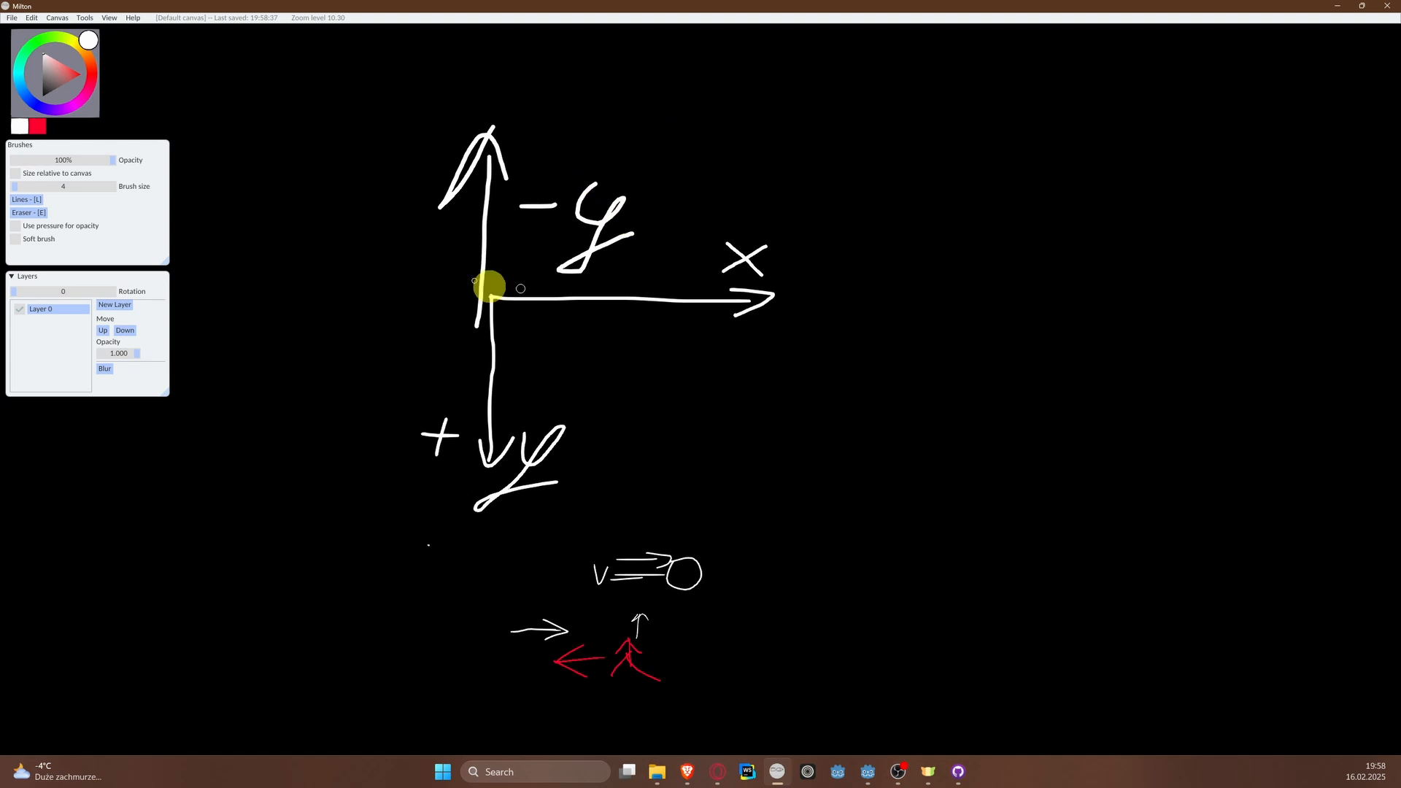
pyautogui.click(1335, 7)
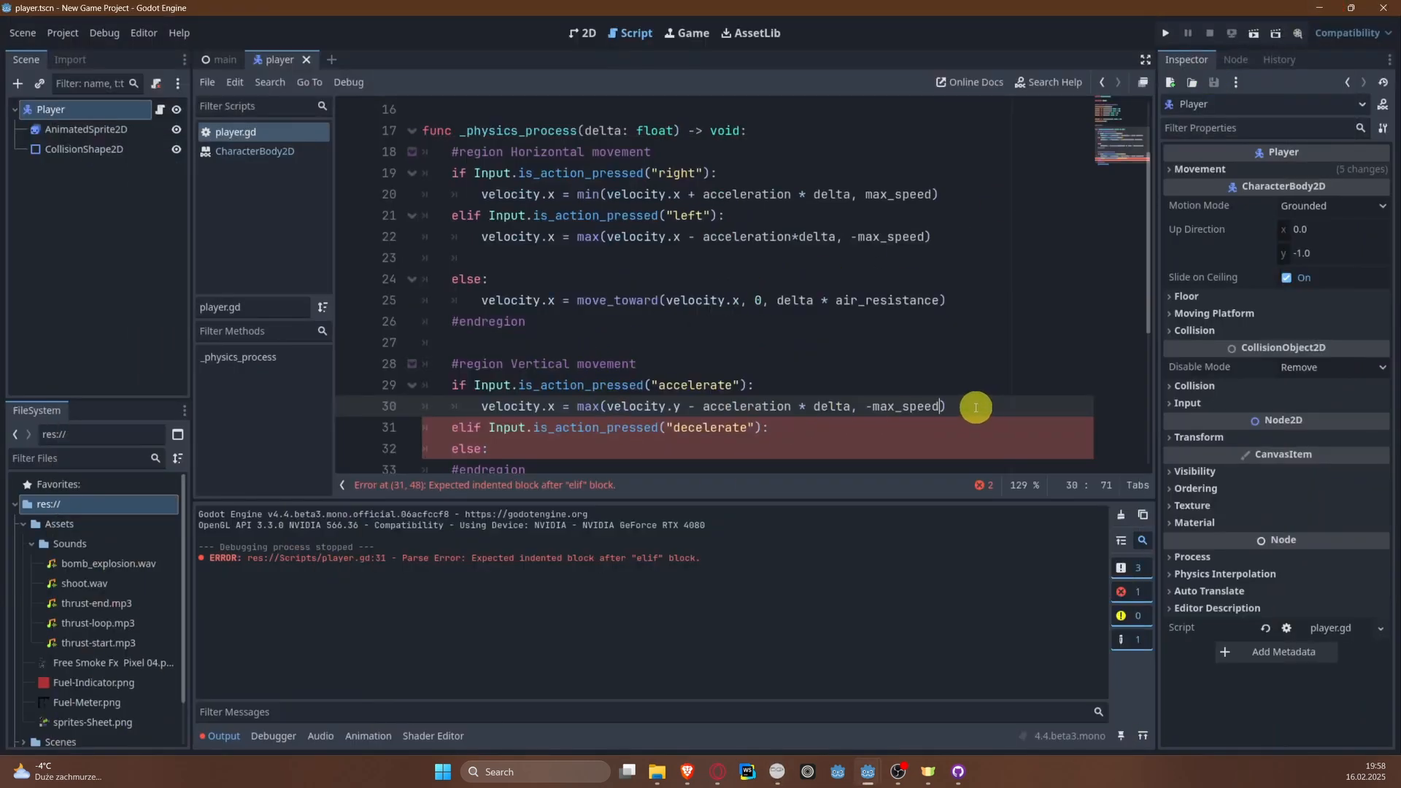
# Step: Start a velocity.y assignment under the decelerate condition and change velocity.x to velocity.y in the accelerate branch
pyautogui.click(823, 429)
pyautogui.press('Return')
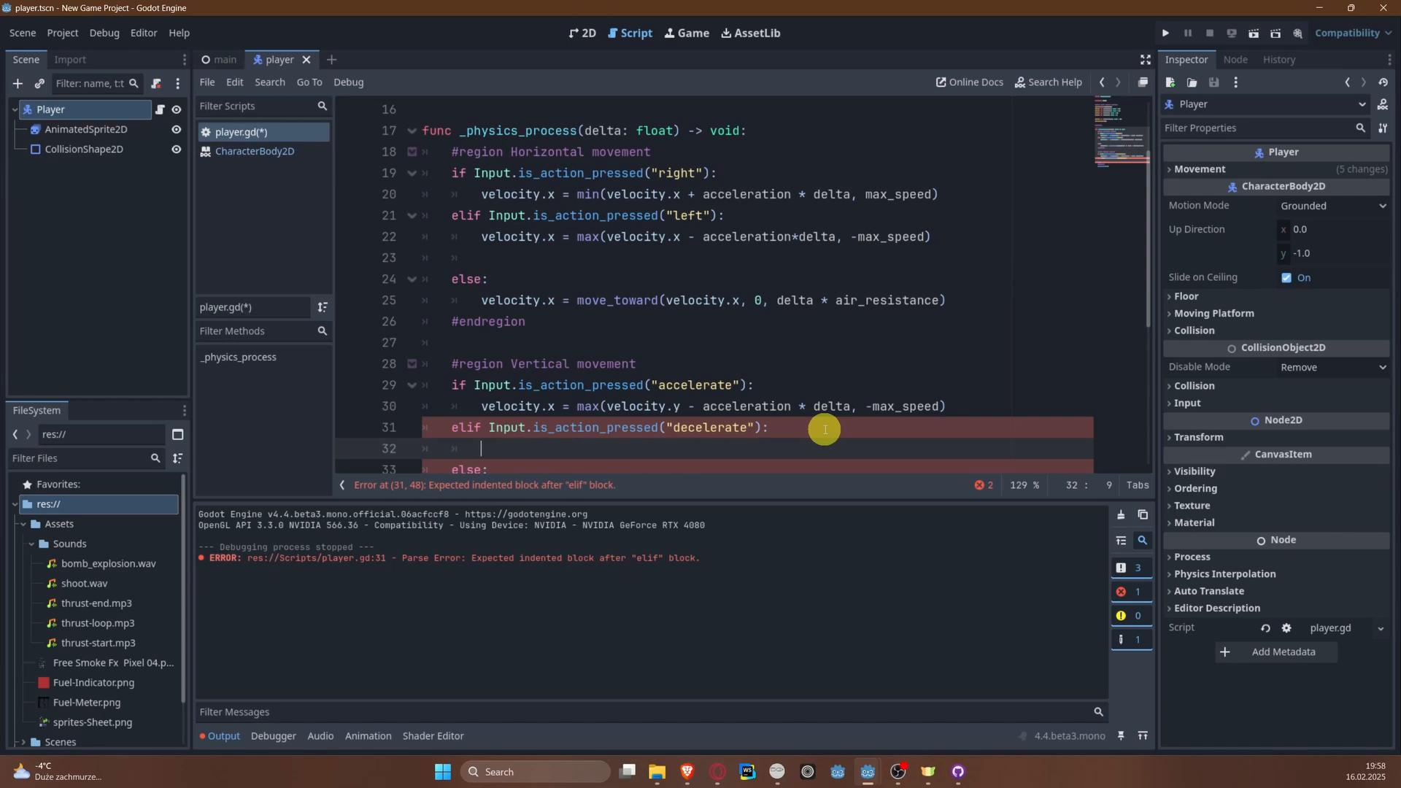
pyautogui.write('velocity')
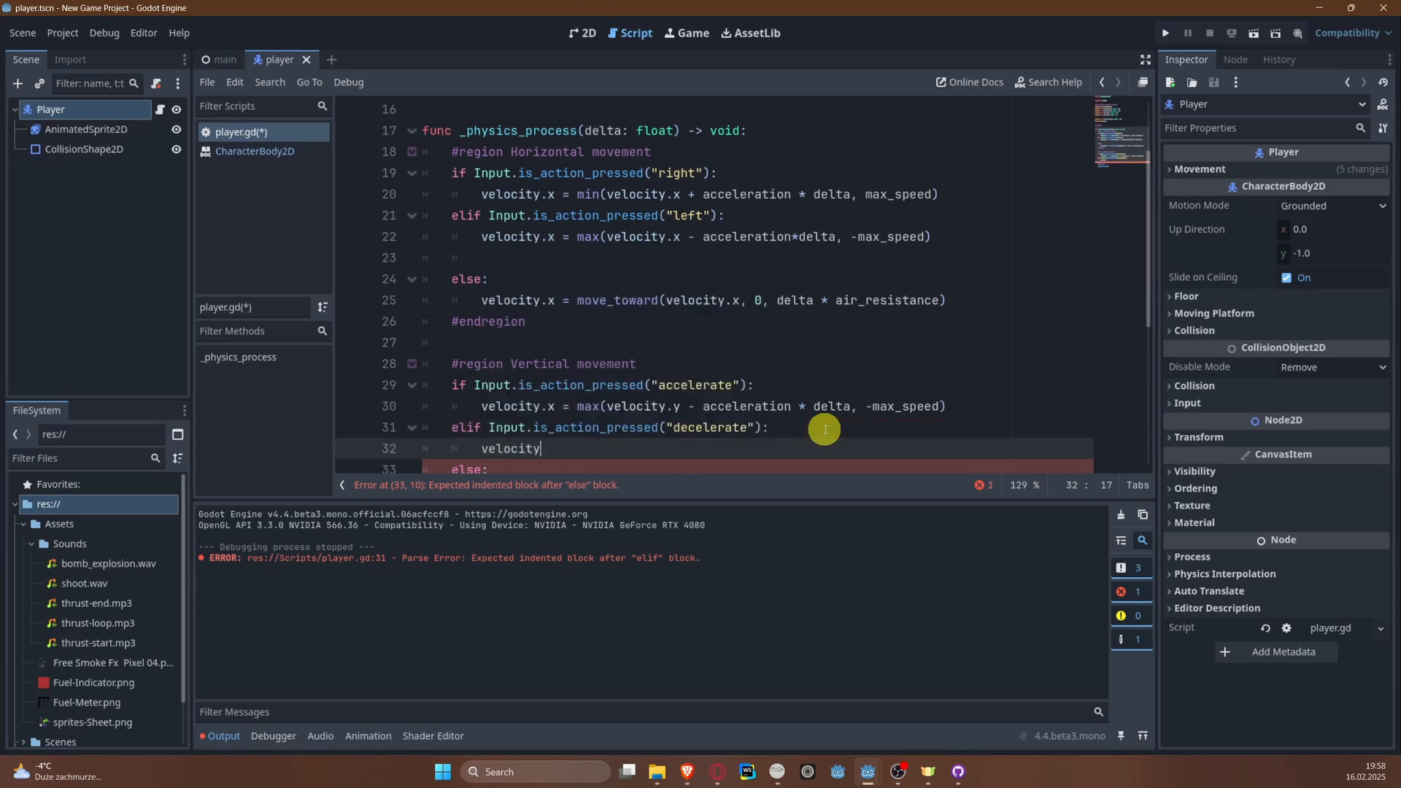
pyautogui.write('.')
pyautogui.press('Up')
pyautogui.press('Up')
pyautogui.press('BackSpace')
pyautogui.write('y')
pyautogui.press('Down')
pyautogui.press('Down')
pyautogui.write('= ')
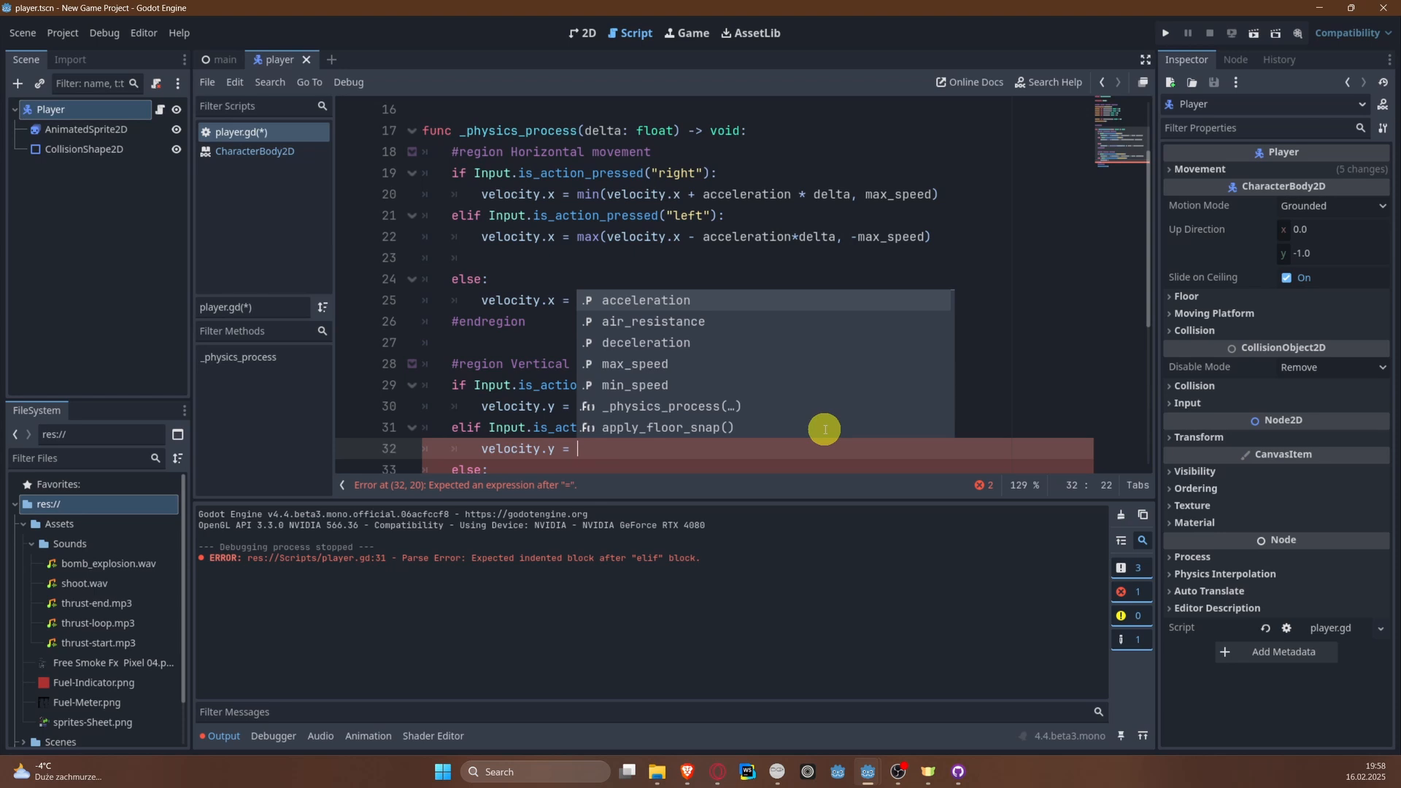
pyautogui.write('min(v')
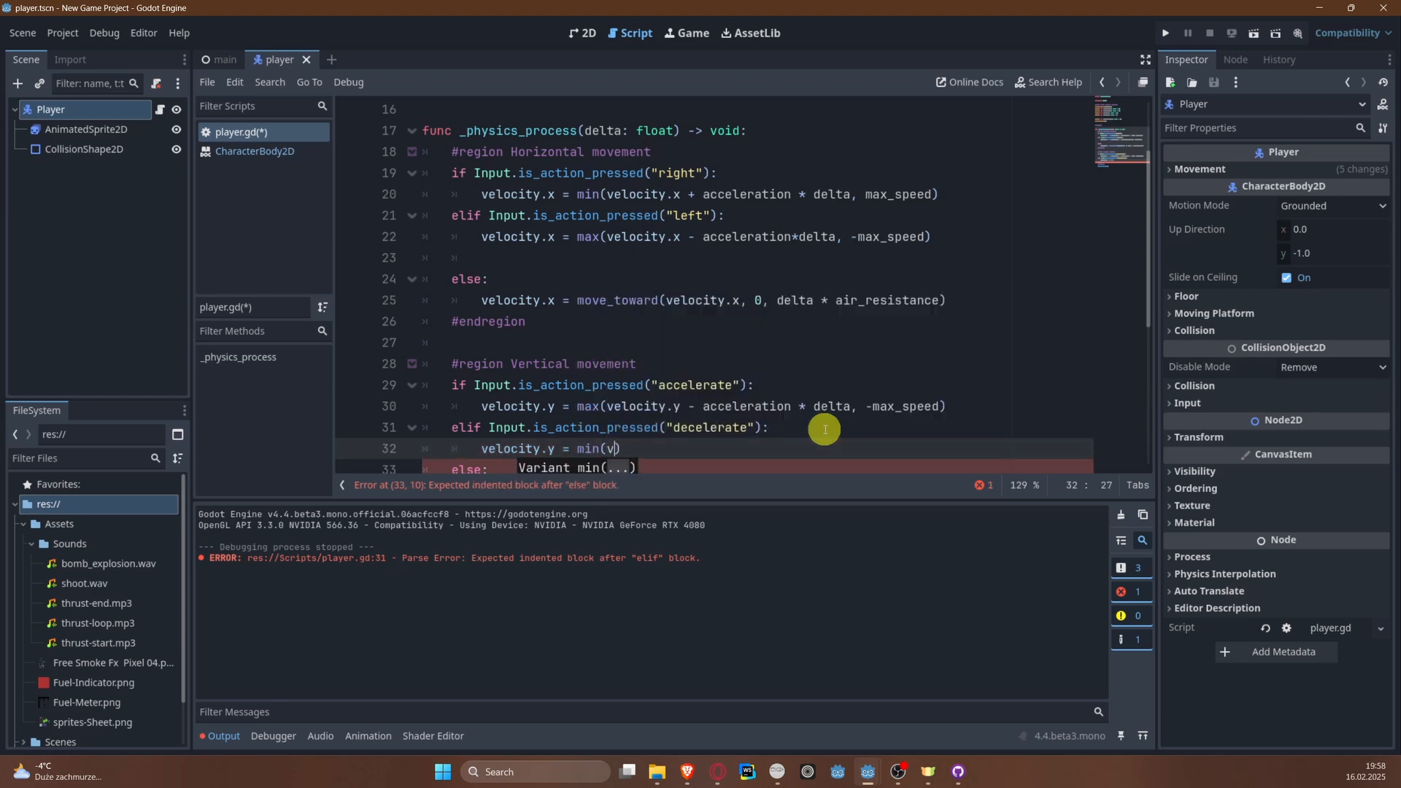
pyautogui.write('elocity.,')
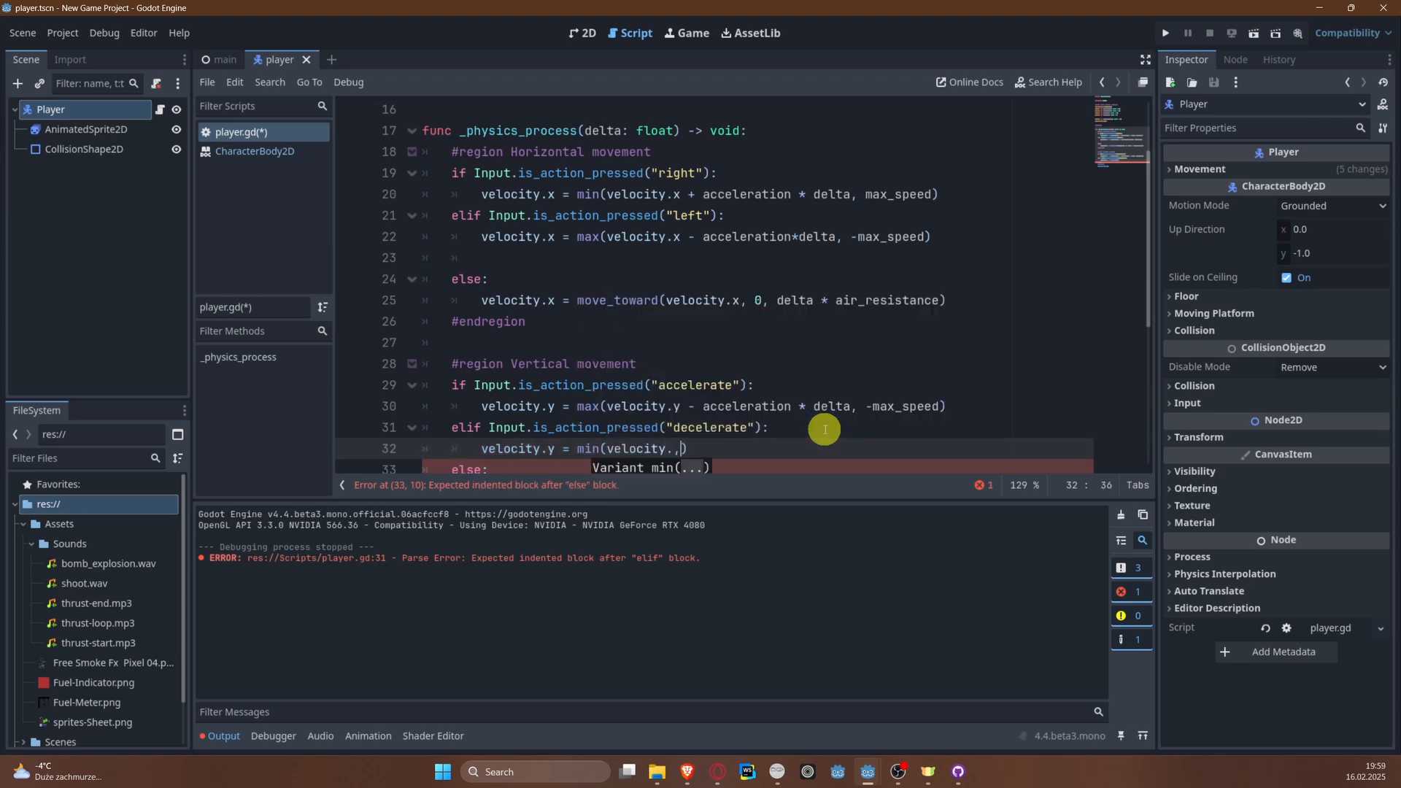
# Step: Complete the decelerate assignment as min(velocity.y + deceleration * delta, -min_speed) and save the script
pyautogui.press('BackSpace')
pyautogui.write('y + ')
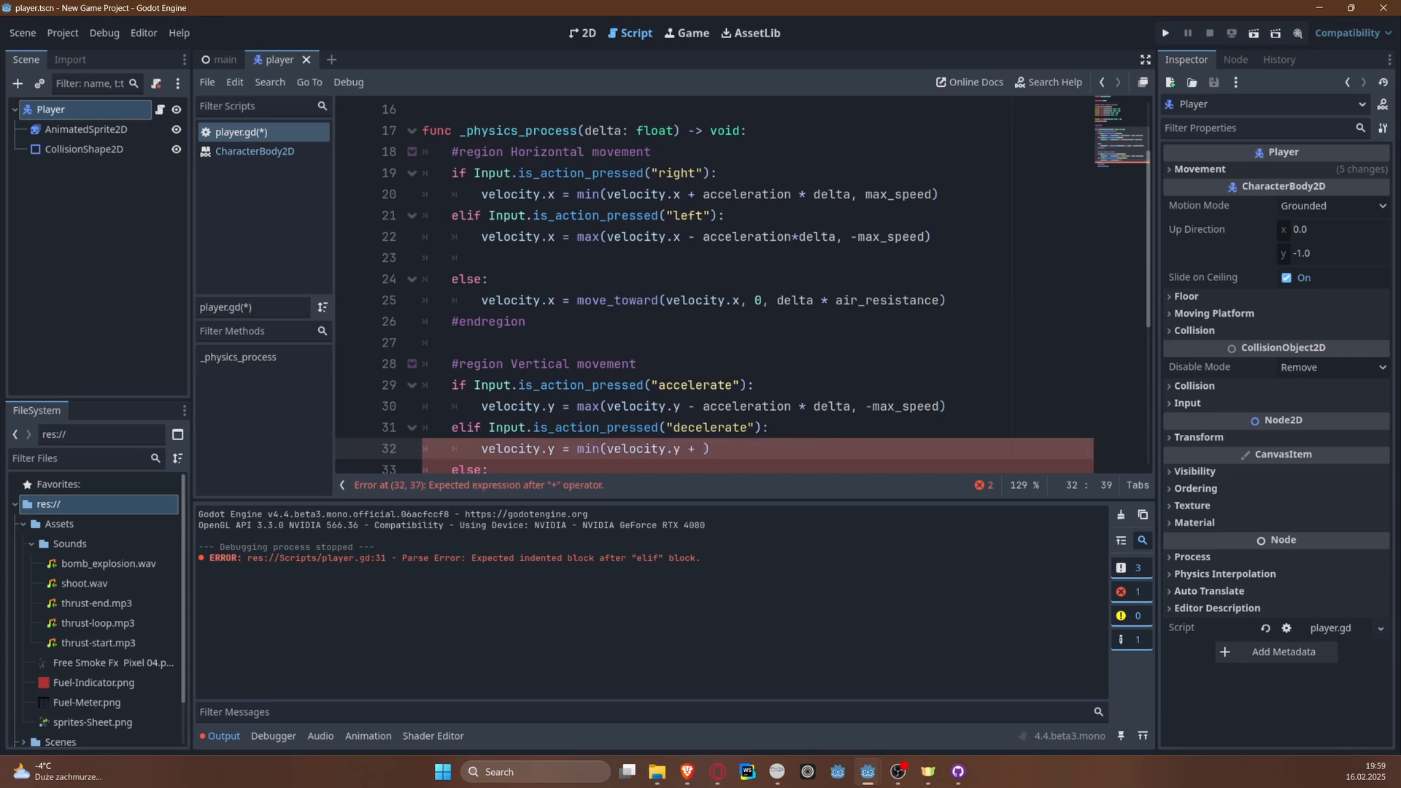
pyautogui.write('dece')
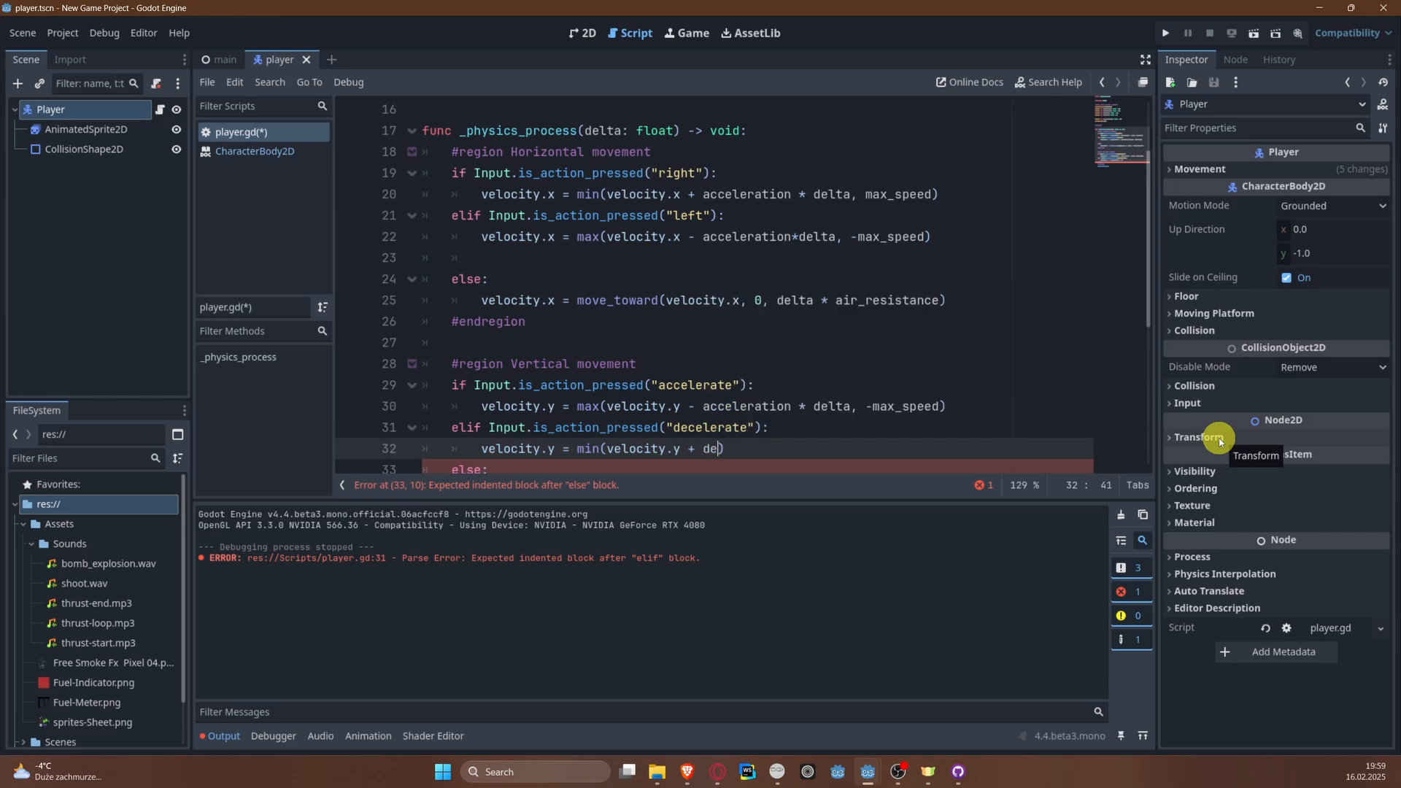
pyautogui.press('Return')
pyautogui.write('* delta, -')
pyautogui.write('min-')
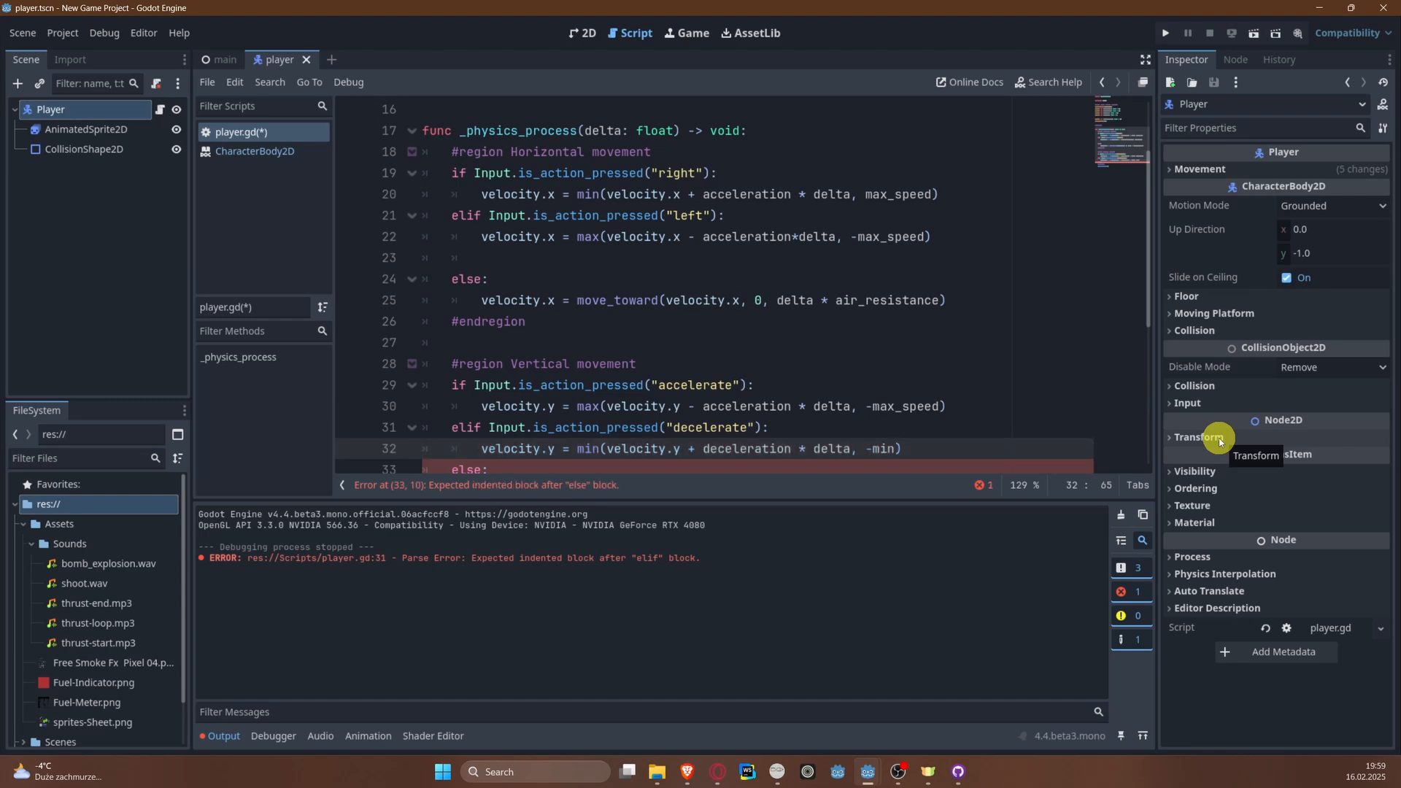
pyautogui.write('sp')
pyautogui.press('Return')
pyautogui.hotkey('ctrl', 's')
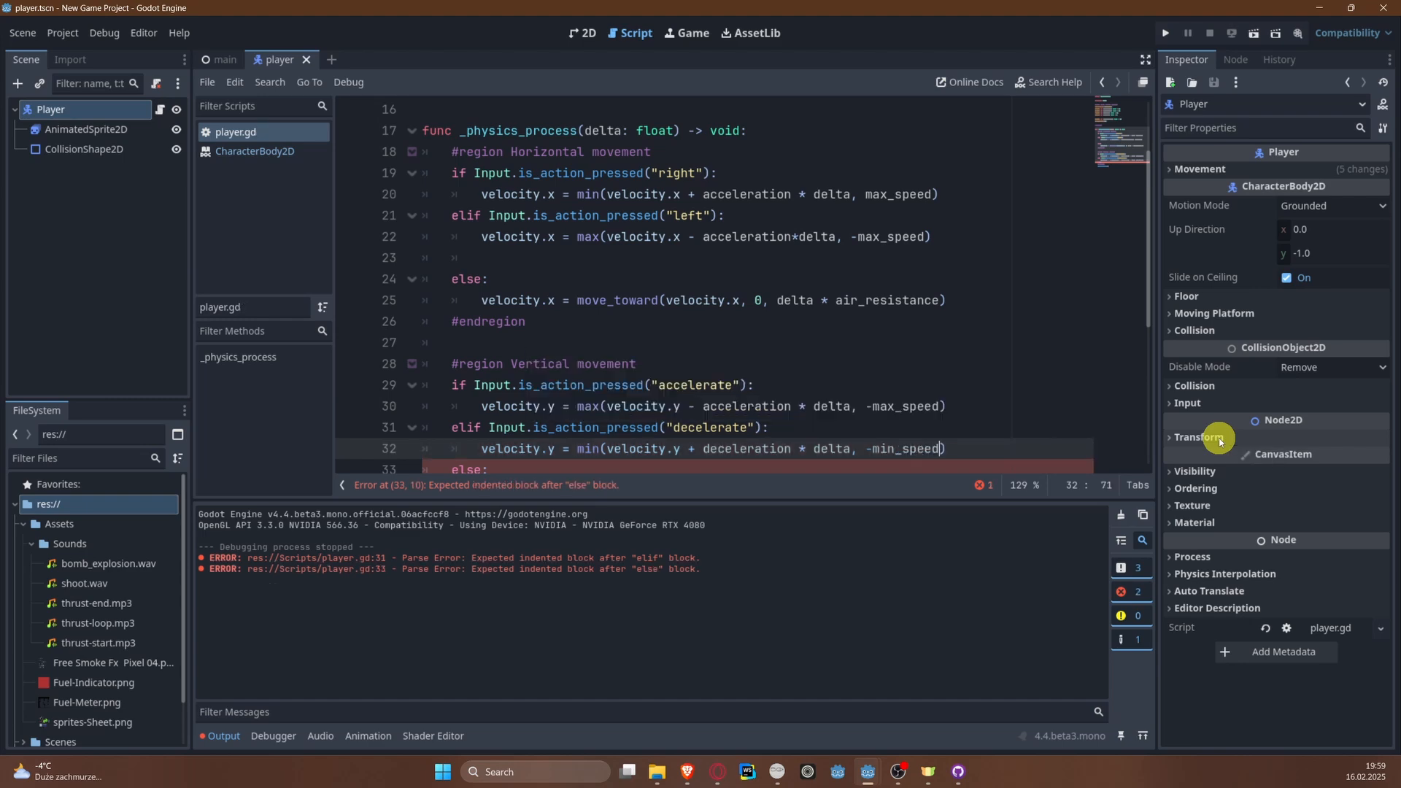
# Step: Add an empty indented line under the else branch of the vertical movement region
pyautogui.scroll(-1, 929, 416)
pyautogui.scroll(2, 938, 365)
pyautogui.scroll(-2, 693, 328)
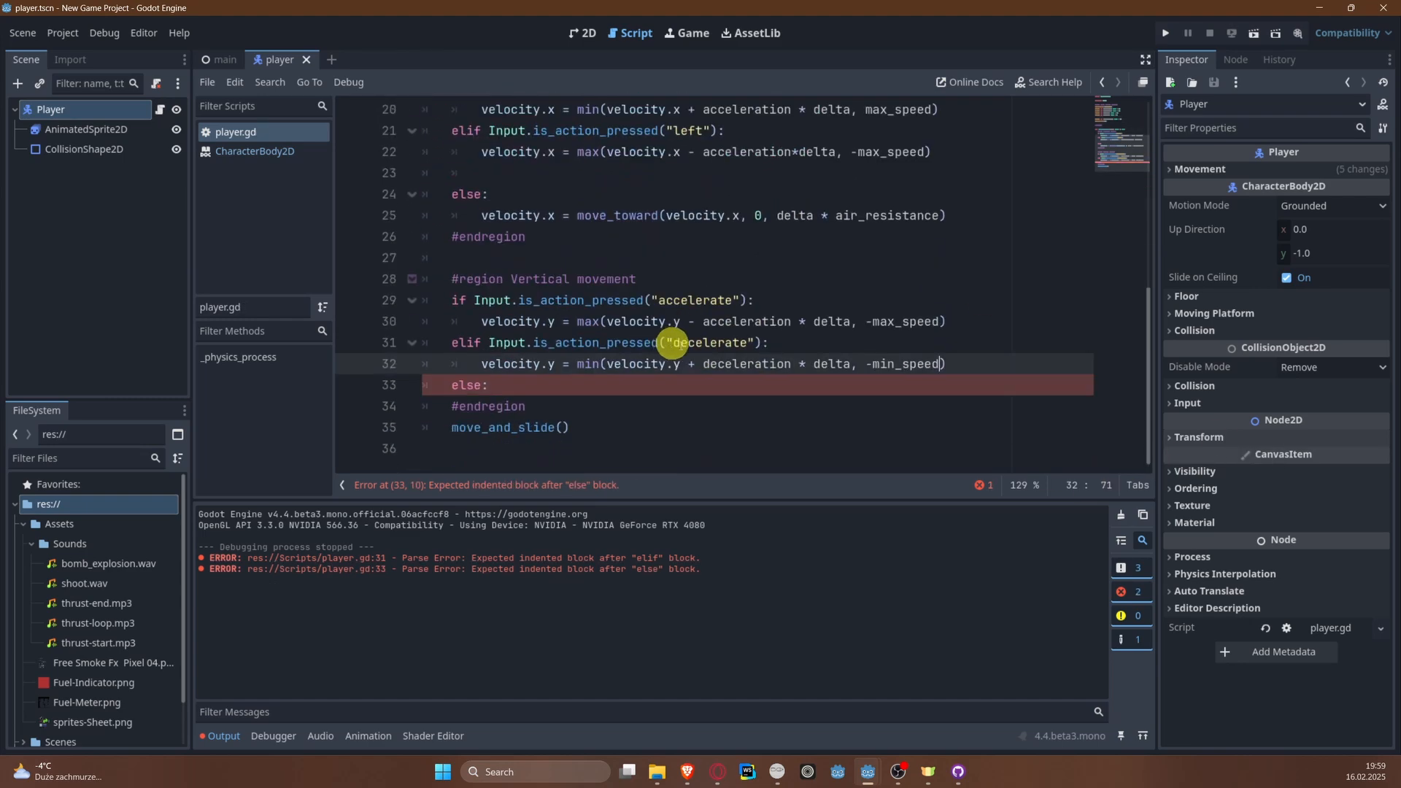
pyautogui.click(586, 378)
pyautogui.press('Return')
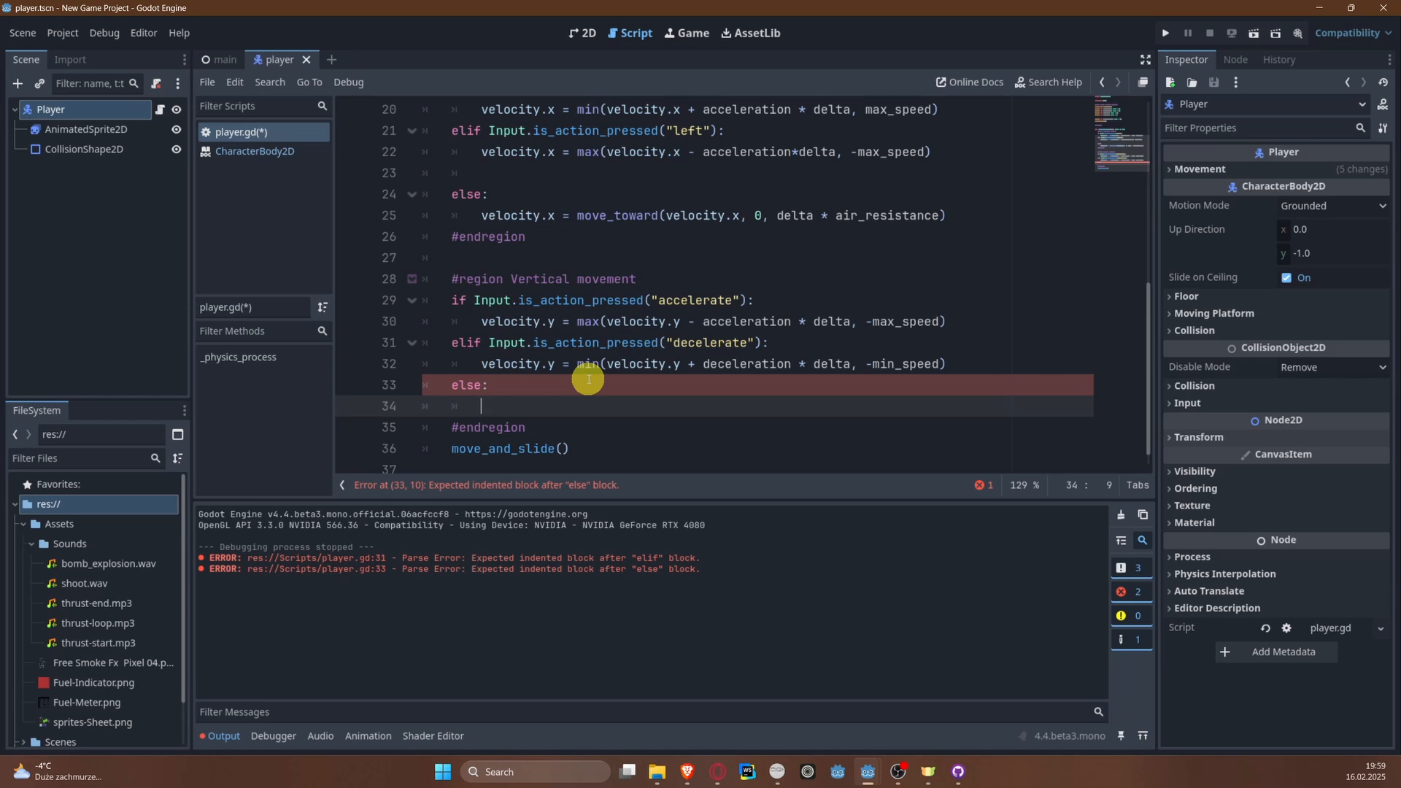
pyautogui.press('Up')
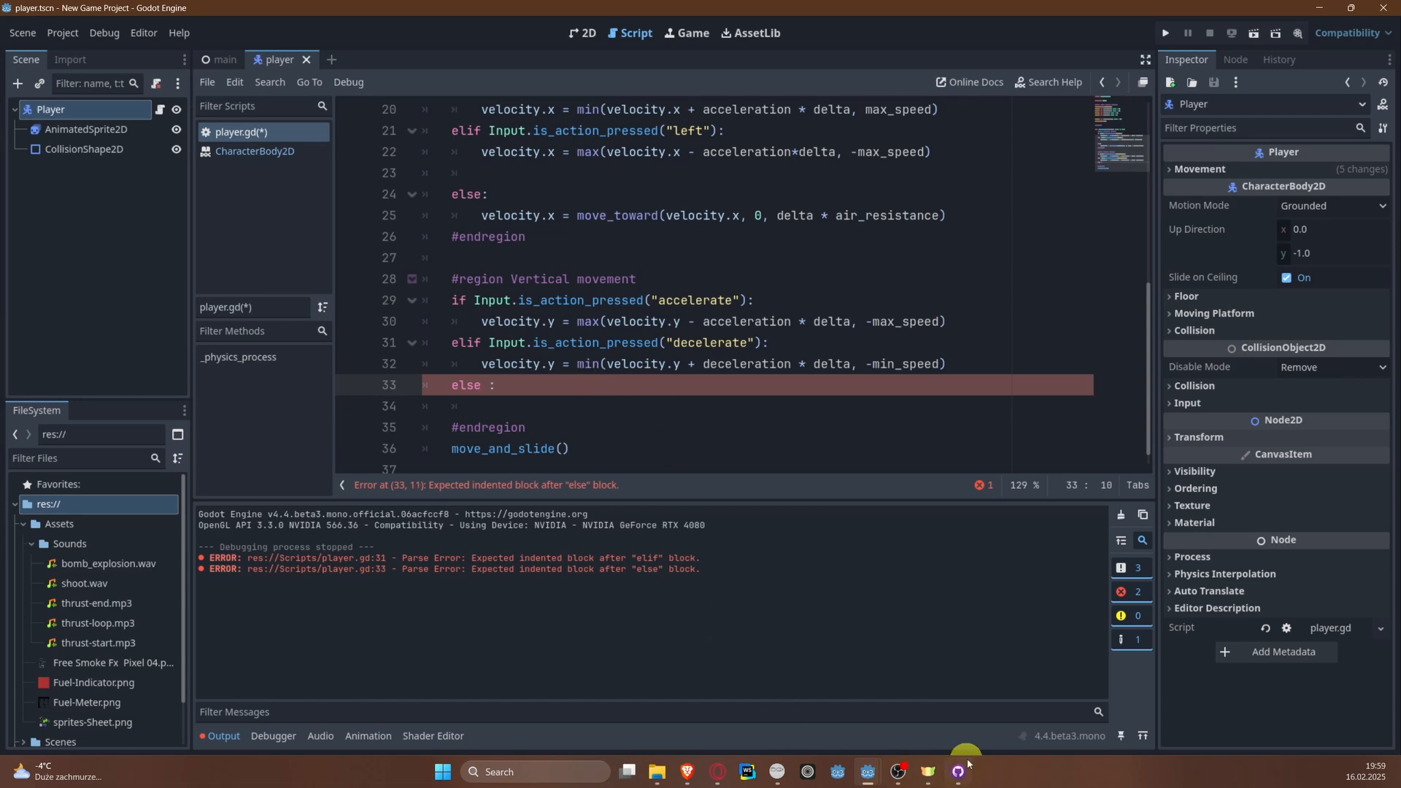
# Step: Switch to Milton and draw a red plane with a red upward arrow beside it in an empty canvas area
pyautogui.click(772, 769)
pyautogui.moveTo(854, 425); pyautogui.dragTo(951, 275, button='middle')
pyautogui.moveTo(698, 632); pyautogui.dragTo(785, 500, button='middle')
pyautogui.scroll(5, 818, 373)
pyautogui.moveTo(818, 373); pyautogui.dragTo(141, 522, button='middle')
pyautogui.moveTo(712, 399); pyautogui.dragTo(406, 564, button='middle')
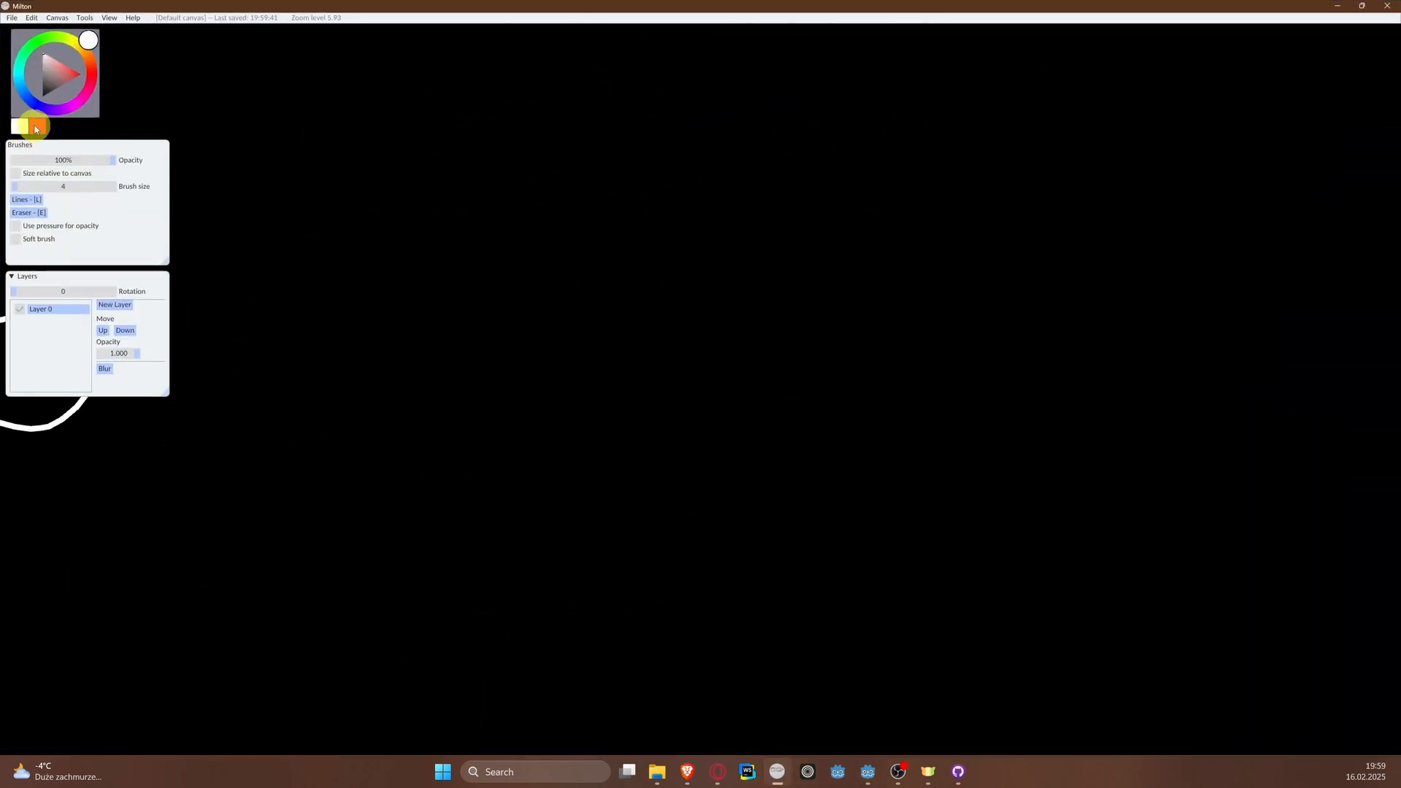
pyautogui.click(35, 129)
pyautogui.moveTo(546, 335); pyautogui.dragTo(511, 529)
pyautogui.moveTo(440, 398)
pyautogui.mouseDown()
pyautogui.moveTo(642, 352)
pyautogui.moveTo(648, 375)
pyautogui.mouseUp()
pyautogui.moveTo(524, 457)
pyautogui.mouseDown()
pyautogui.moveTo(619, 569)
pyautogui.moveTo(398, 551)
pyautogui.mouseUp()
pyautogui.moveTo(578, 370); pyautogui.dragTo(536, 493, button='middle')
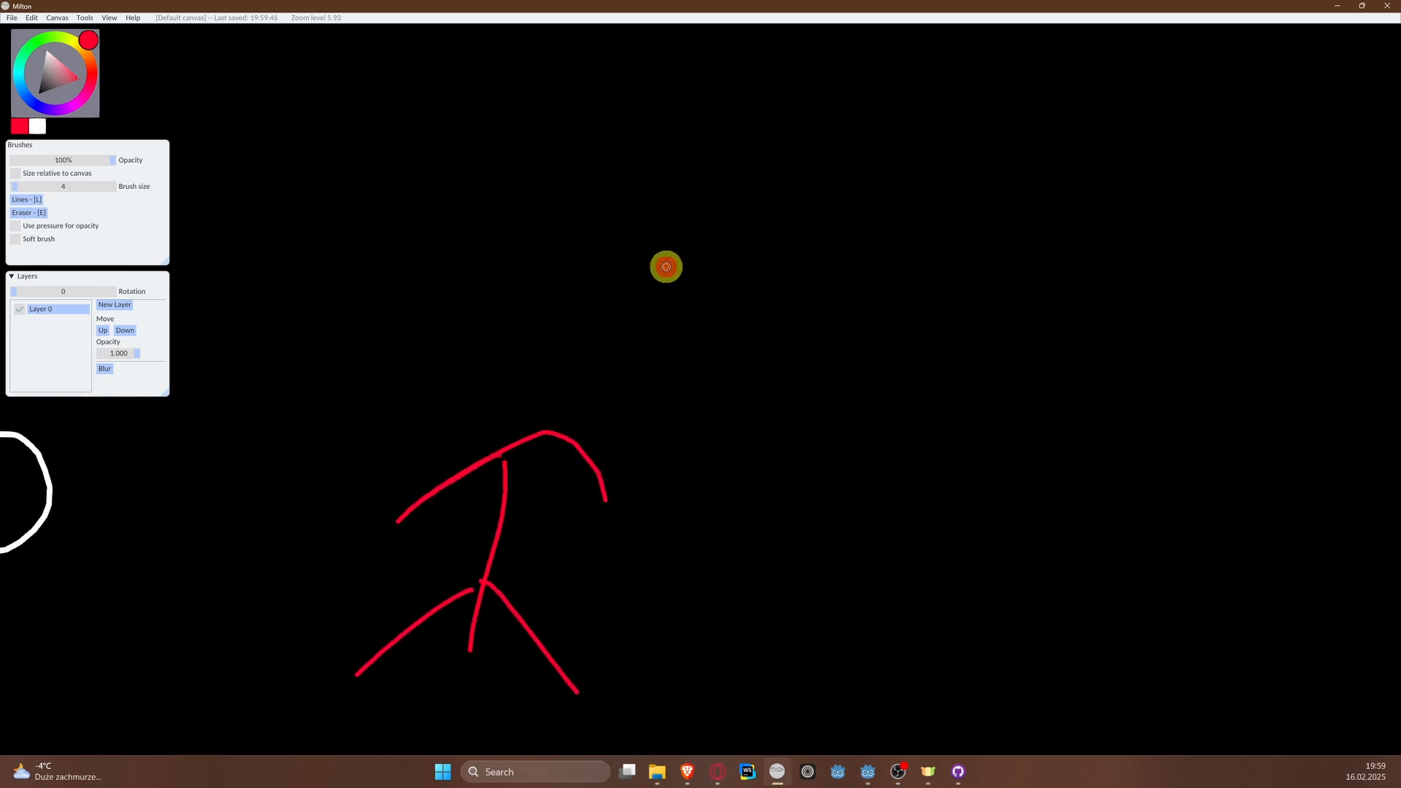
pyautogui.moveTo(666, 267); pyautogui.dragTo(665, 264)
pyautogui.moveTo(604, 335)
pyautogui.mouseDown()
pyautogui.moveTo(657, 244)
pyautogui.moveTo(719, 350)
pyautogui.mouseUp()
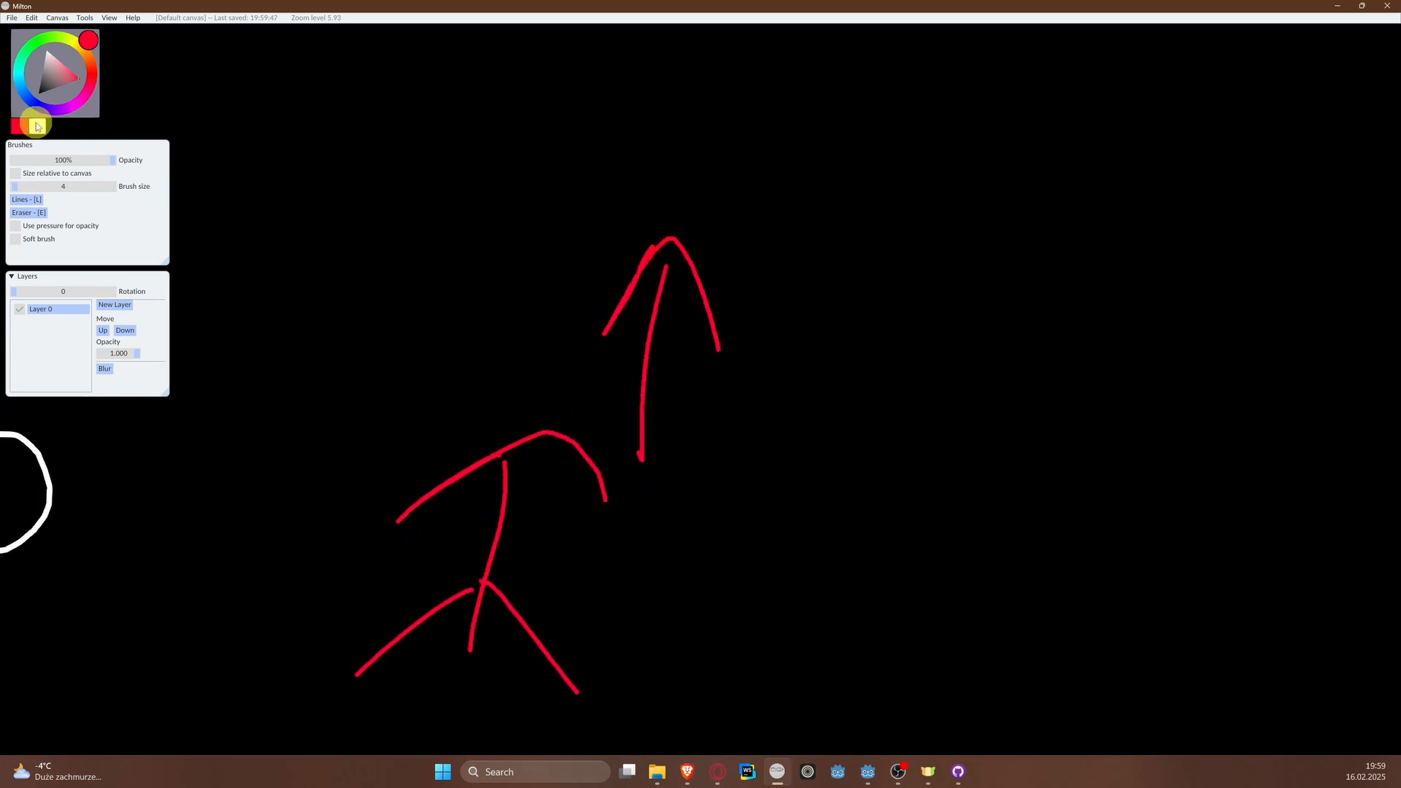
# Step: Draw a white downward arrow with the vector notation V = 0 below it, up and to the left of the red plane
pyautogui.click(36, 126)
pyautogui.moveTo(339, 93); pyautogui.dragTo(334, 247)
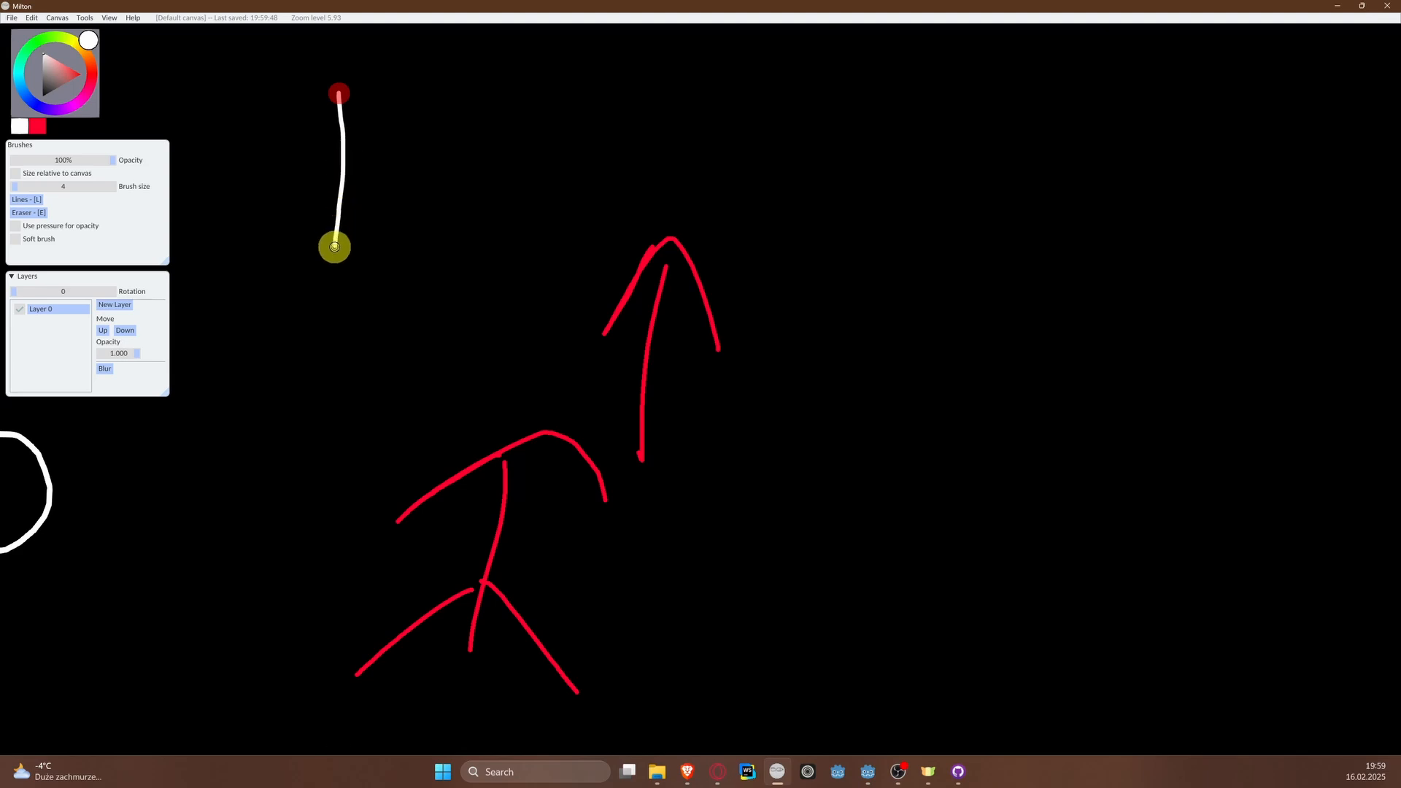
pyautogui.moveTo(313, 187)
pyautogui.mouseDown()
pyautogui.moveTo(334, 272)
pyautogui.moveTo(356, 248)
pyautogui.mouseUp()
pyautogui.moveTo(290, 265); pyautogui.dragTo(337, 266, button='middle')
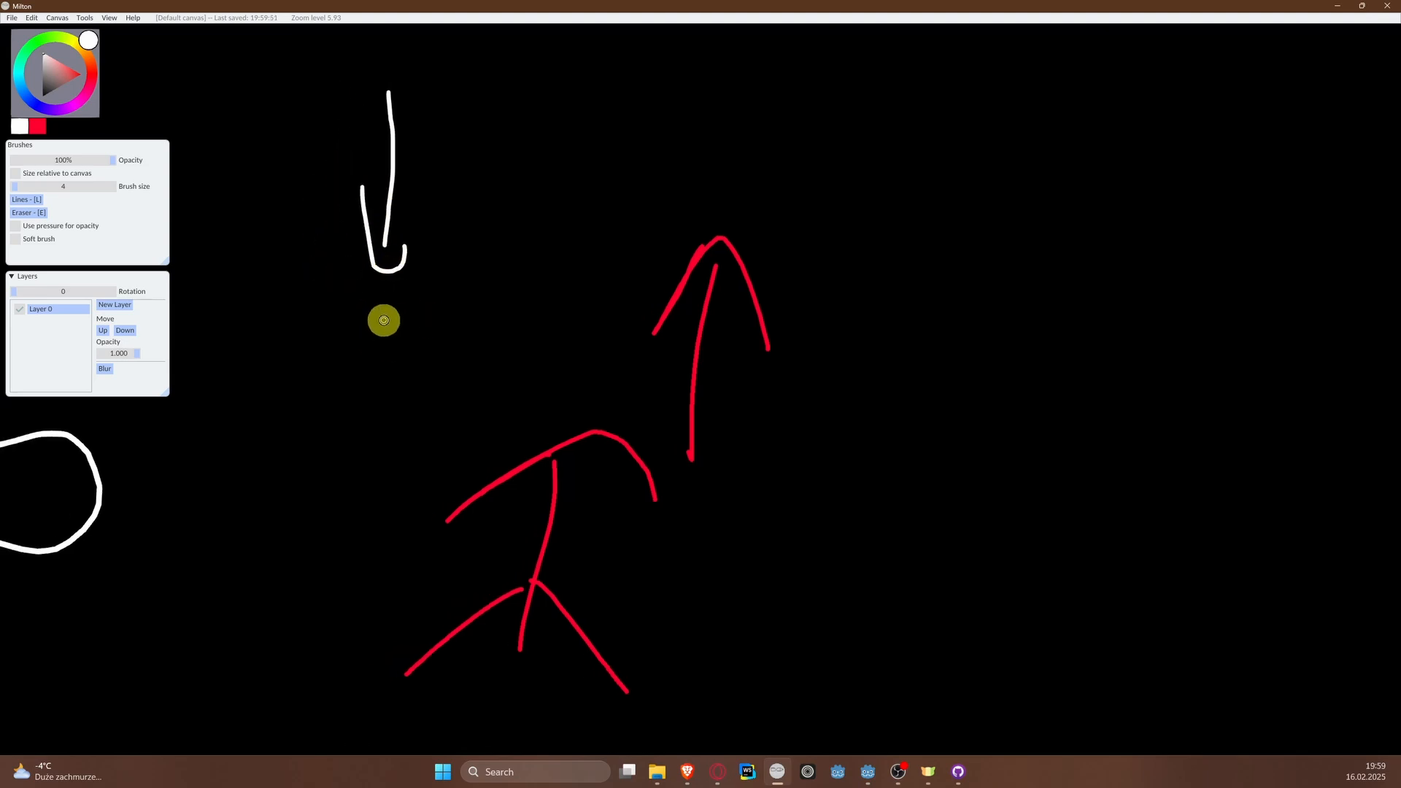
pyautogui.moveTo(278, 303)
pyautogui.mouseDown()
pyautogui.moveTo(278, 381)
pyautogui.moveTo(335, 323)
pyautogui.mouseUp()
pyautogui.moveTo(241, 278); pyautogui.dragTo(378, 312)
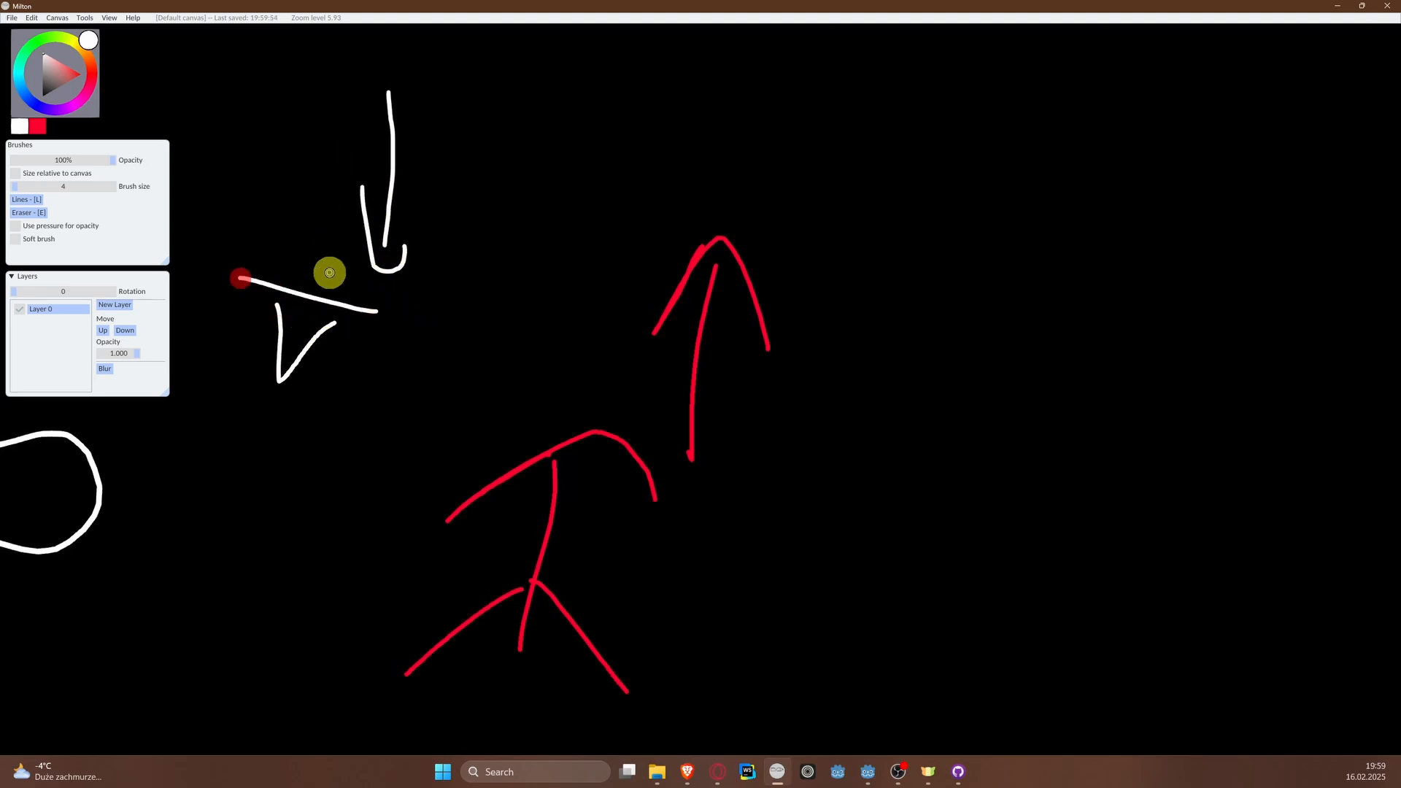
pyautogui.moveTo(329, 272)
pyautogui.mouseDown()
pyautogui.moveTo(357, 337)
pyautogui.moveTo(442, 363)
pyautogui.moveTo(440, 338)
pyautogui.moveTo(466, 316)
pyautogui.mouseUp()
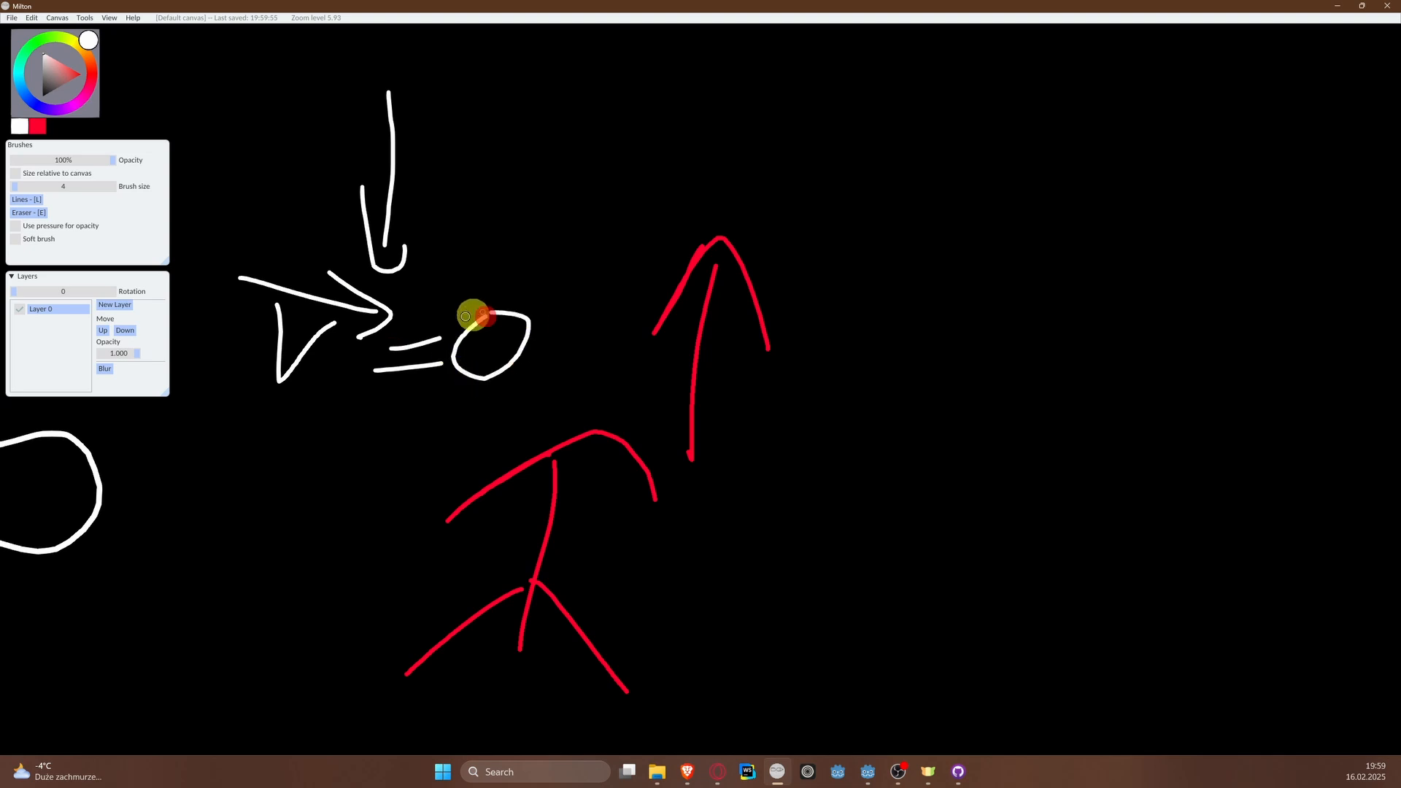
# Step: Draw a white downward arrow over the red plane's right side and minimize Milton to return to Godot
pyautogui.moveTo(650, 511); pyautogui.dragTo(657, 425, button='middle')
pyautogui.scroll(-2, 657, 425)
pyautogui.moveTo(669, 372); pyautogui.dragTo(644, 533)
pyautogui.moveTo(624, 471)
pyautogui.mouseDown()
pyautogui.moveTo(635, 557)
pyautogui.moveTo(721, 487)
pyautogui.mouseUp()
pyautogui.moveTo(625, 566); pyautogui.dragTo(588, 488, button='middle')
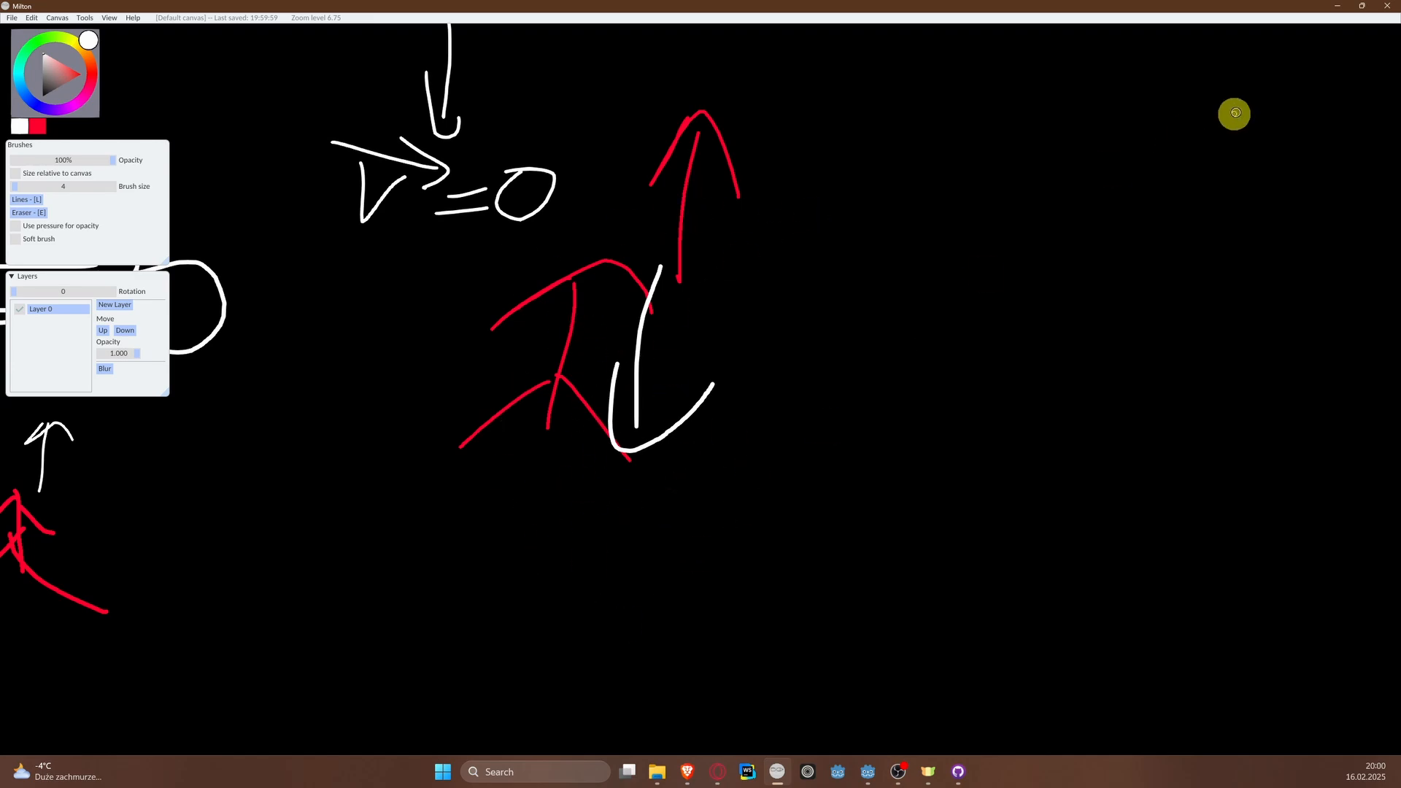
pyautogui.click(1338, 6)
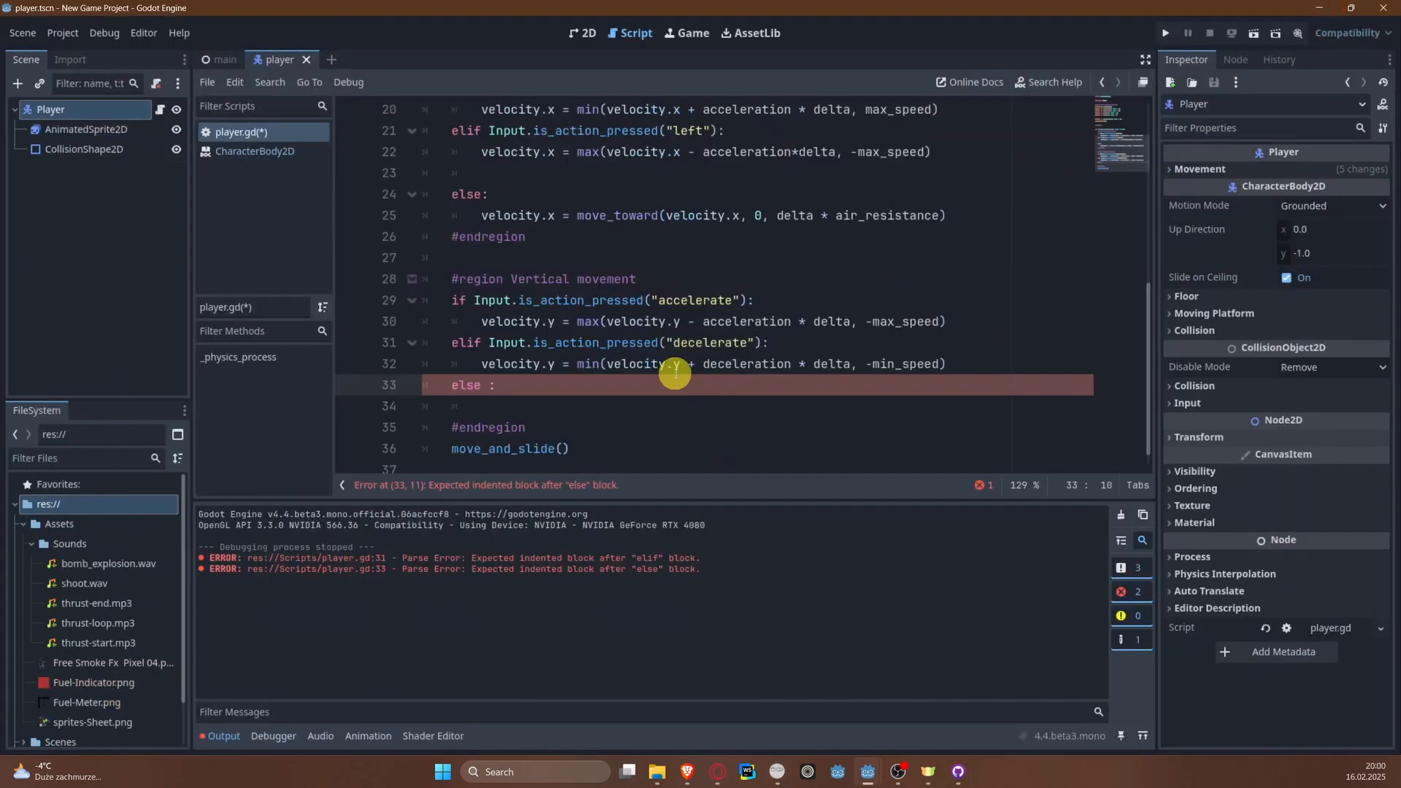
# Step: Replace the else of the vertical movement region with the condition elif velocity.y < 0:
pyautogui.press('BackSpace')
pyautogui.write('vc')
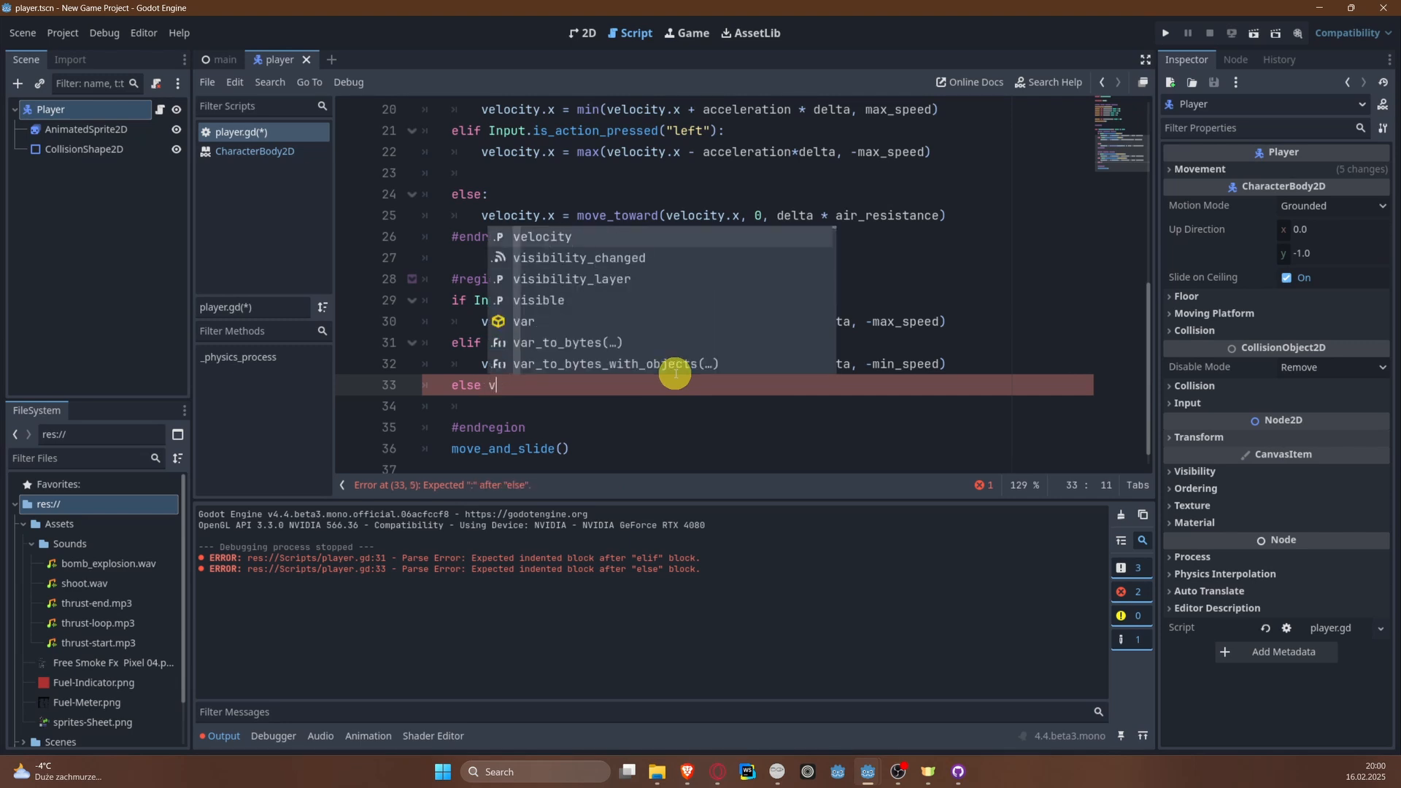
pyautogui.press('Return')
pyautogui.write('.')
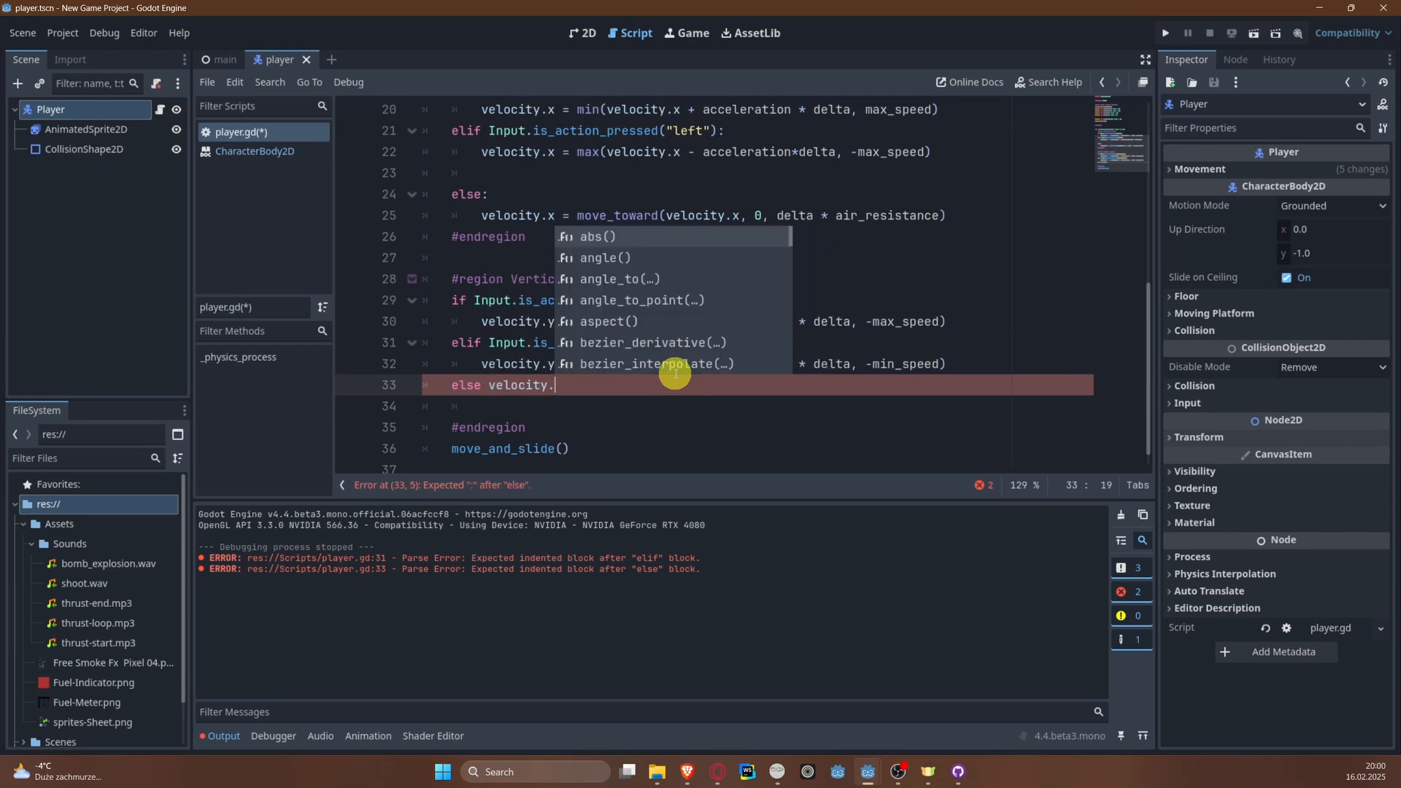
pyautogui.press('BackSpace')
pyautogui.press('BackSpace')
pyautogui.press('BackSpace')
pyautogui.press('BackSpace')
pyautogui.press('BackSpace')
pyautogui.press('BackSpace')
pyautogui.press('BackSpace')
pyautogui.press('BackSpace')
pyautogui.press('BackSpace')
pyautogui.press('BackSpace')
pyautogui.press('BackSpace')
pyautogui.press('BackSpace')
pyautogui.write('if')
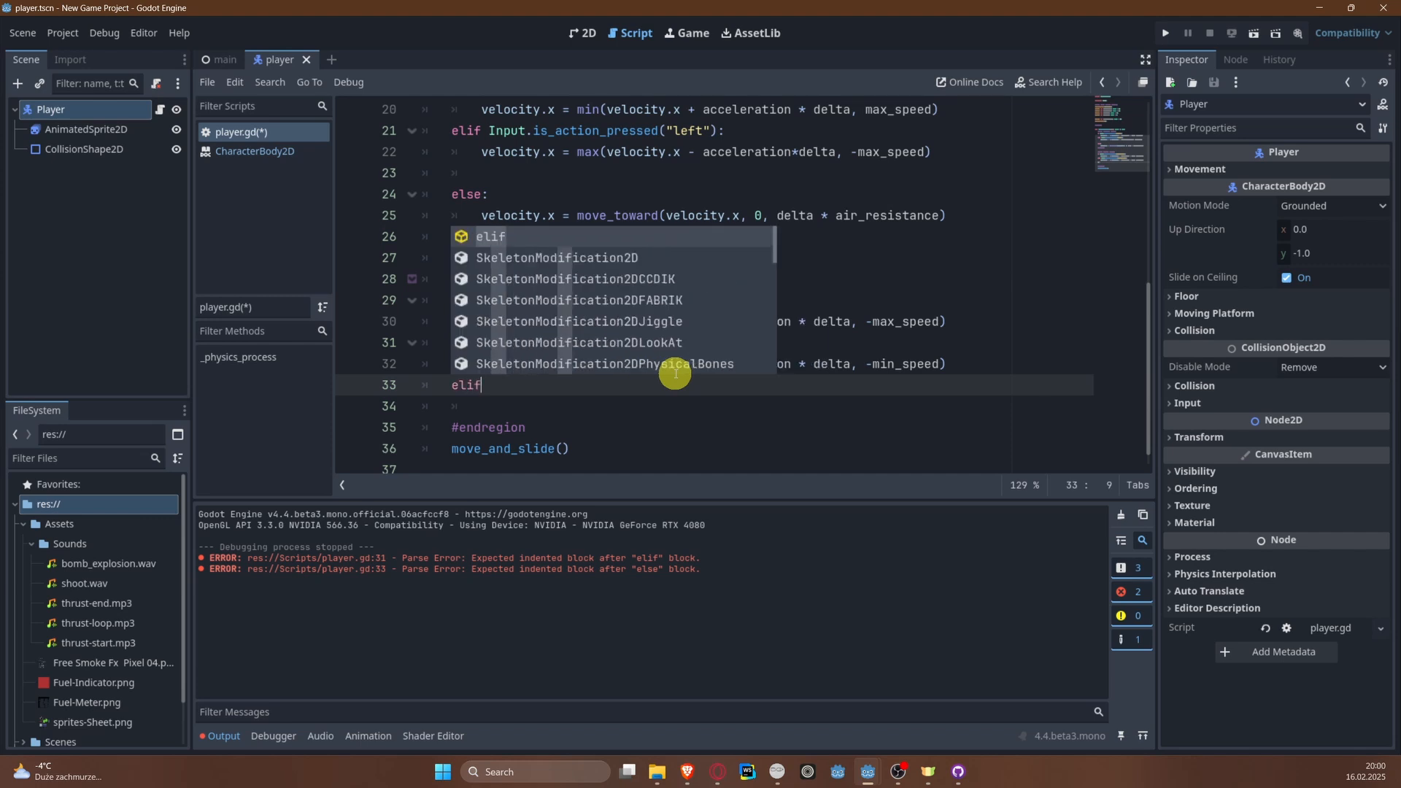
pyautogui.write(' velo')
pyautogui.press('Return')
pyautogui.write('.')
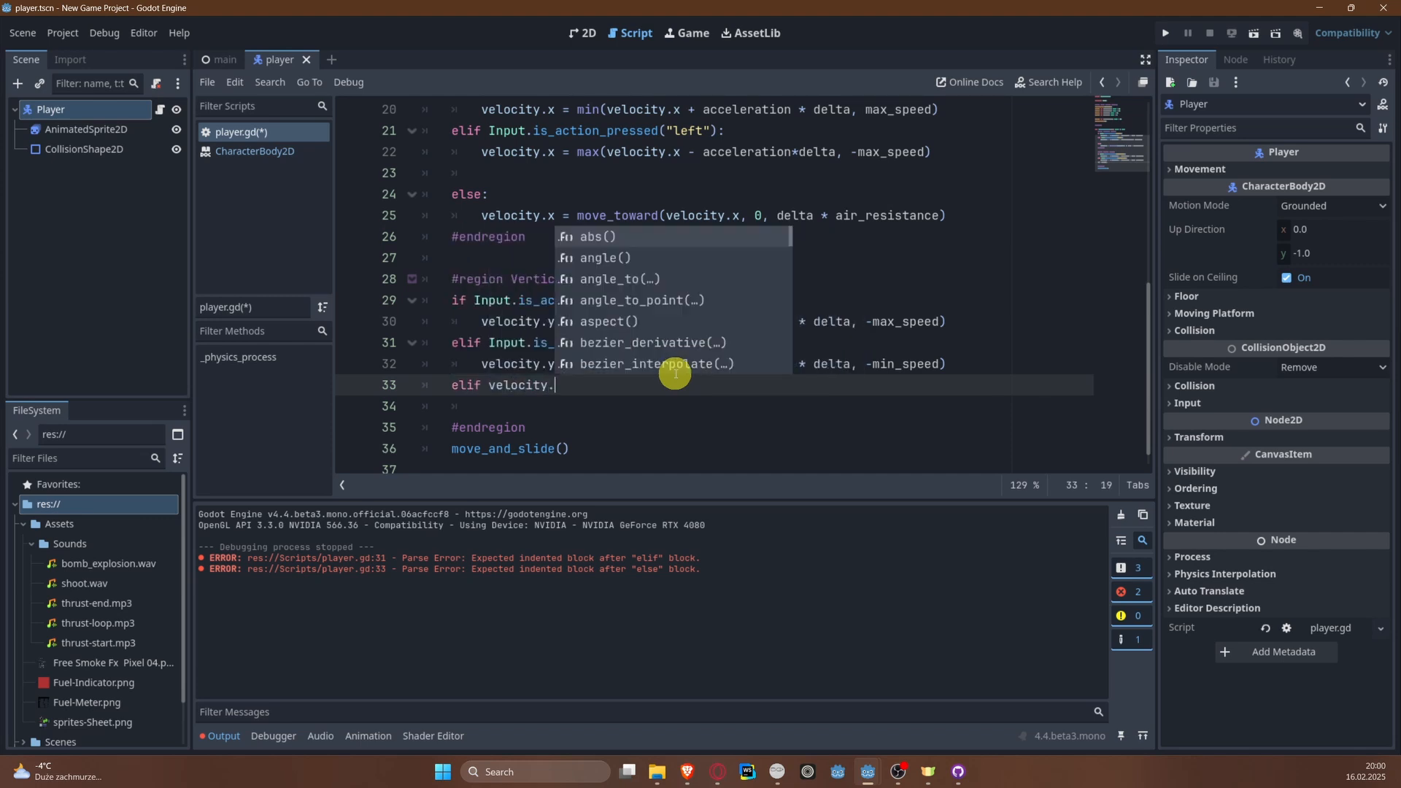
pyautogui.write('y <M')
pyautogui.press('BackSpace')
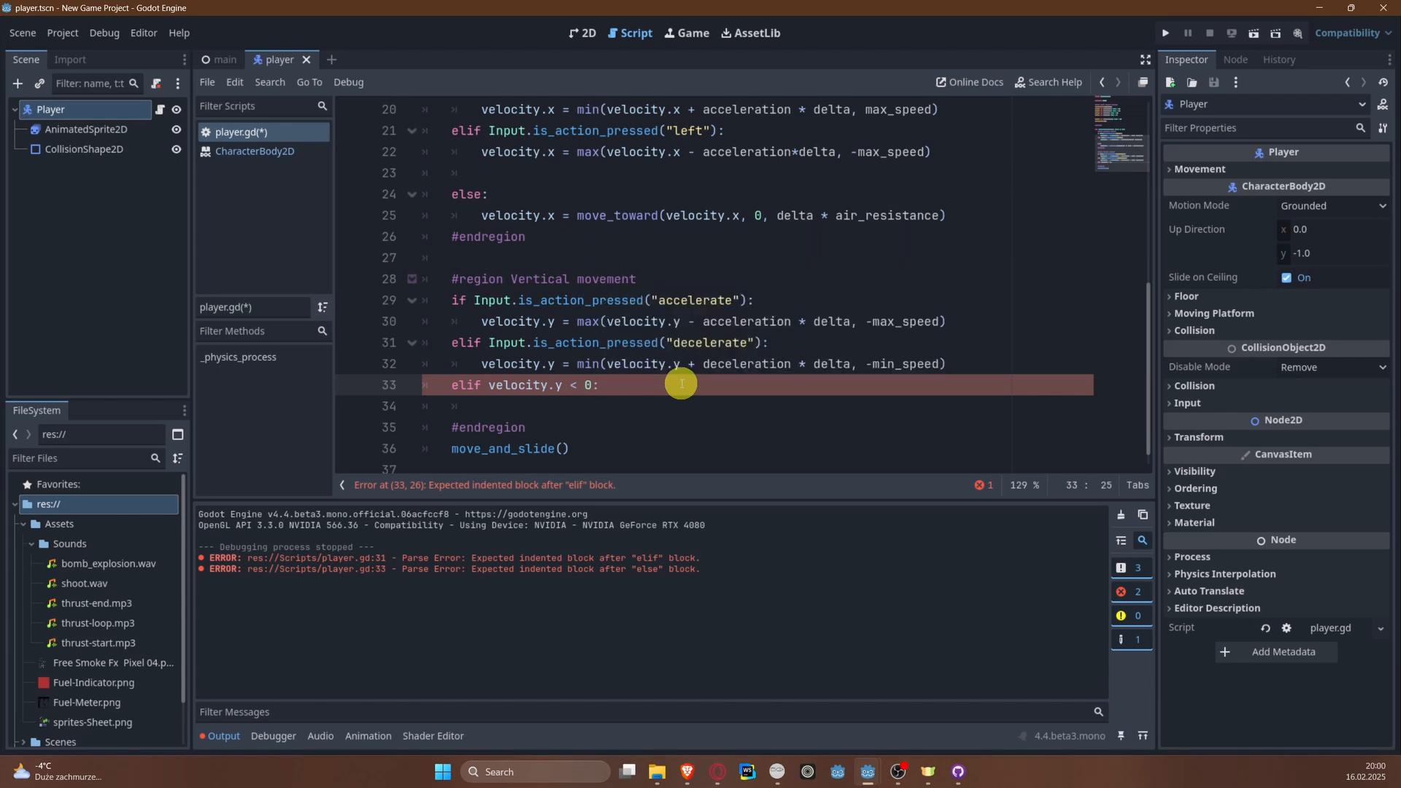
# Step: Under the elif velocity.y < 0 condition, set velocity.y = min(velocity.y + air_resistance * delta, -min_speed) and save the script
pyautogui.press('Return')
pyautogui.write('veloc')
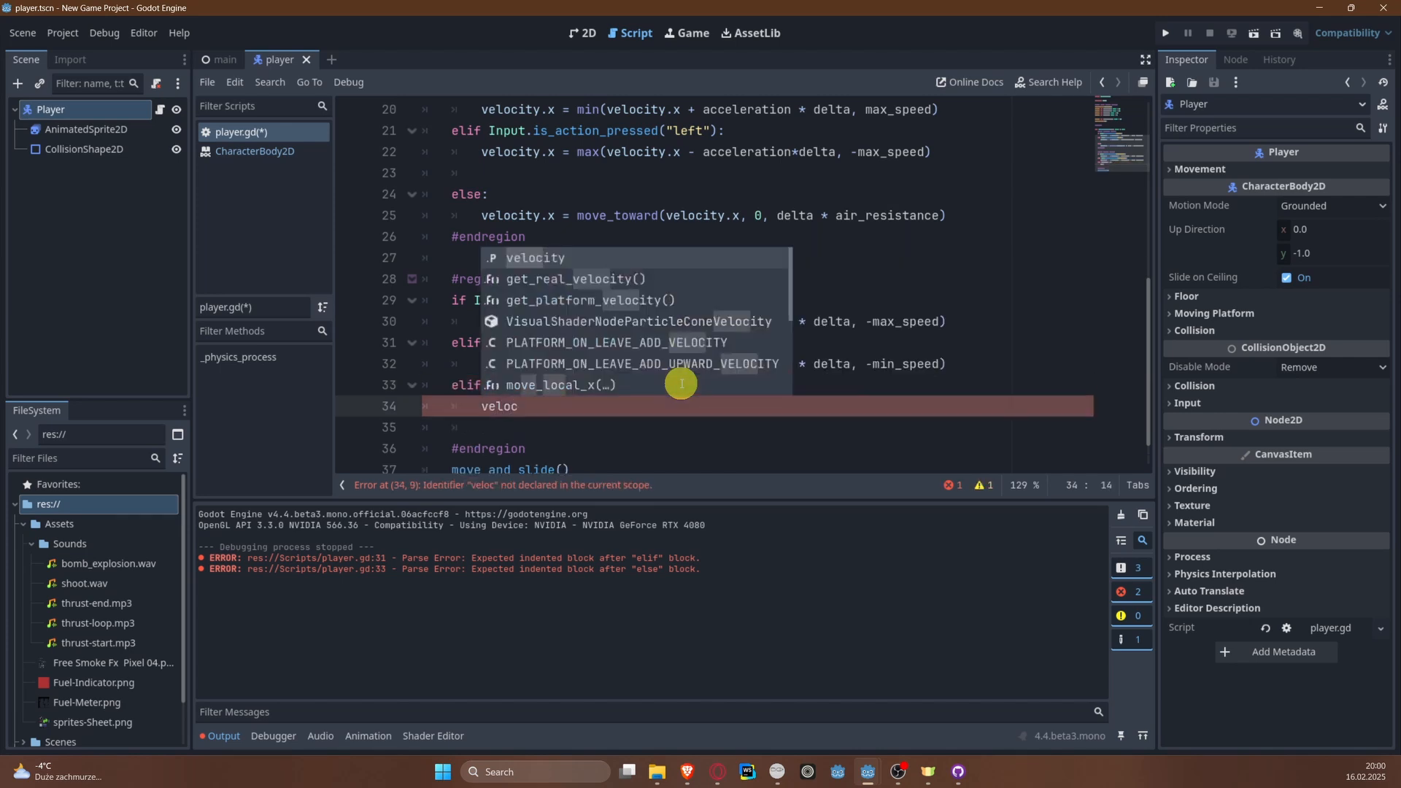
pyautogui.write('ity.y = ')
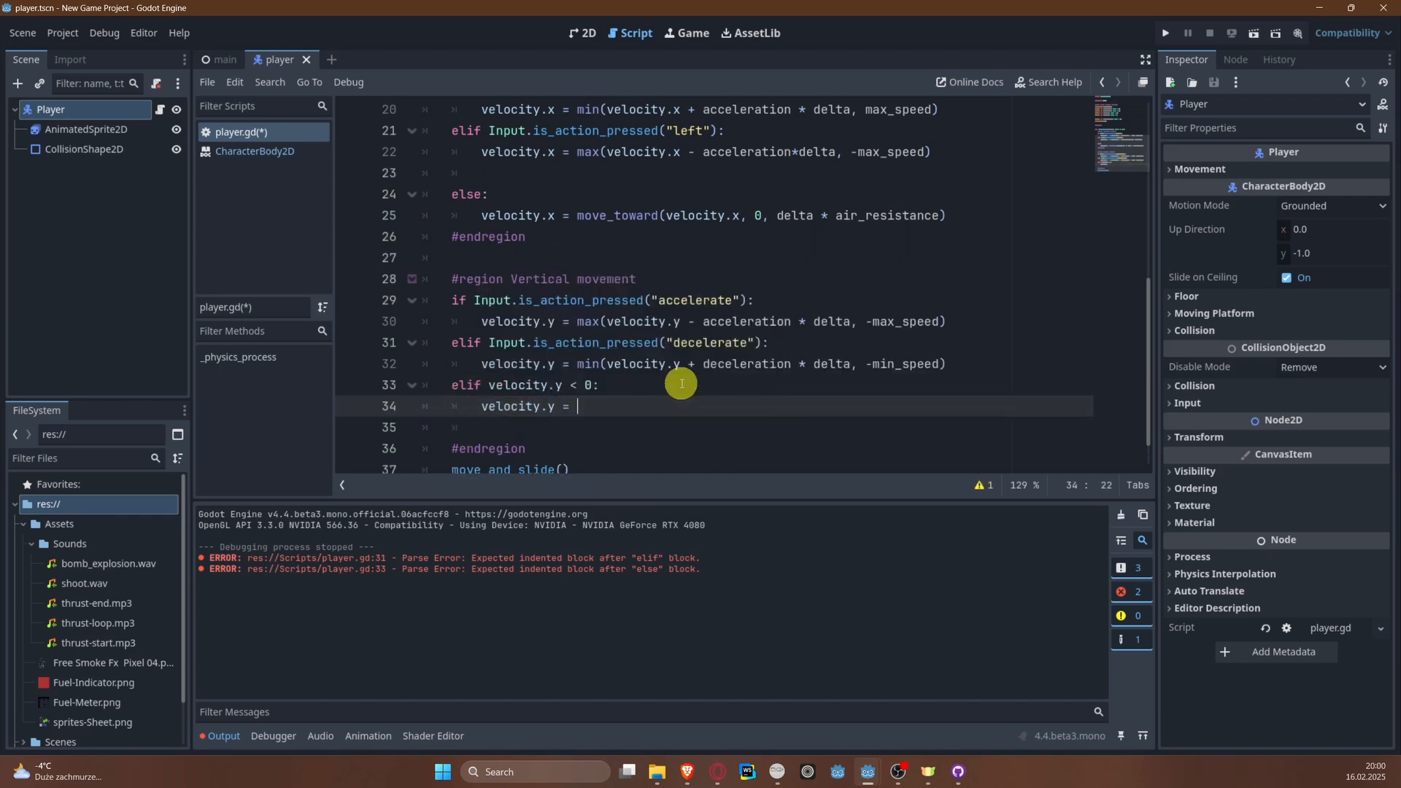
pyautogui.write('min(velocity')
pyautogui.write('.')
pyautogui.write('y + air_resistance')
pyautogui.press('Return')
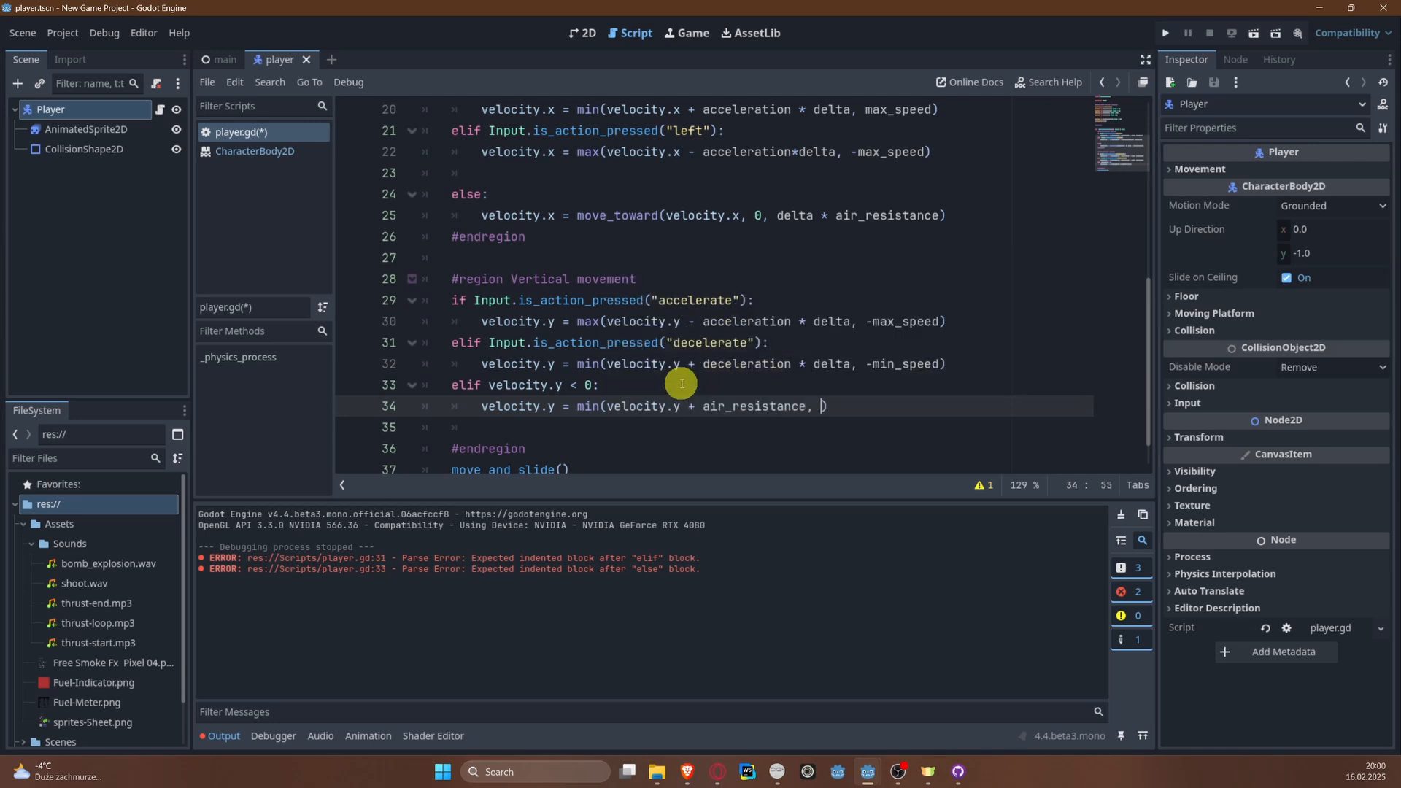
pyautogui.write(',')
pyautogui.press('BackSpace')
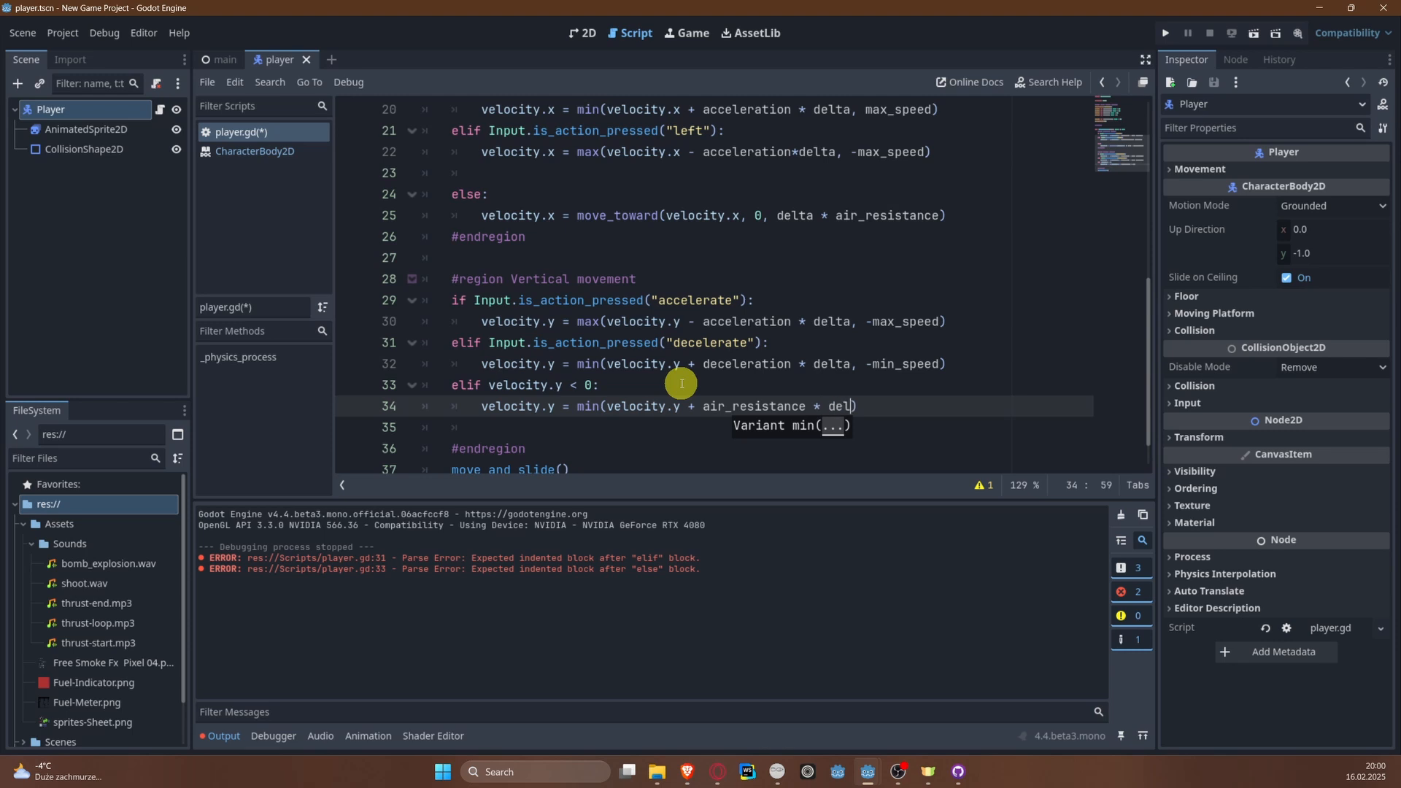
pyautogui.press('Escape')
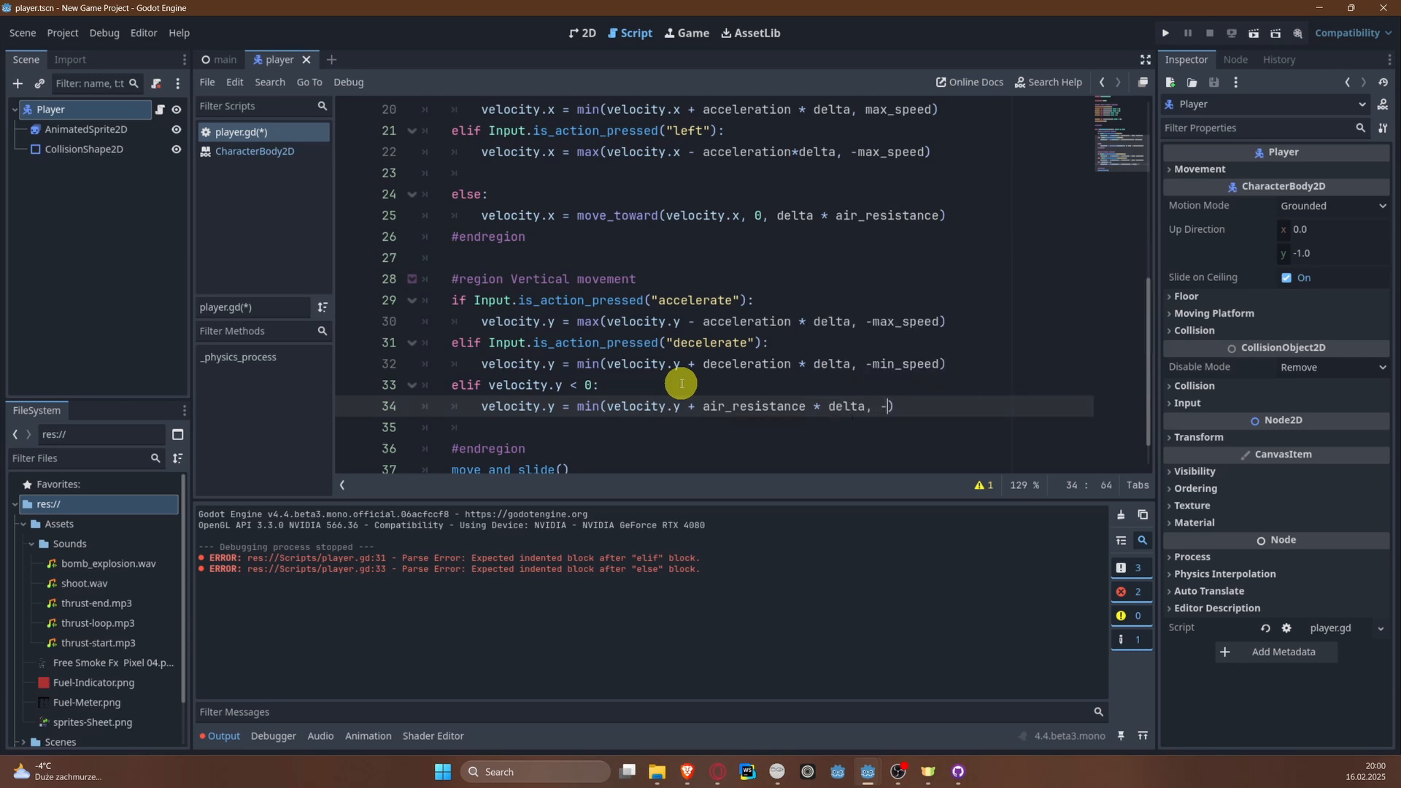
pyautogui.write('min_s')
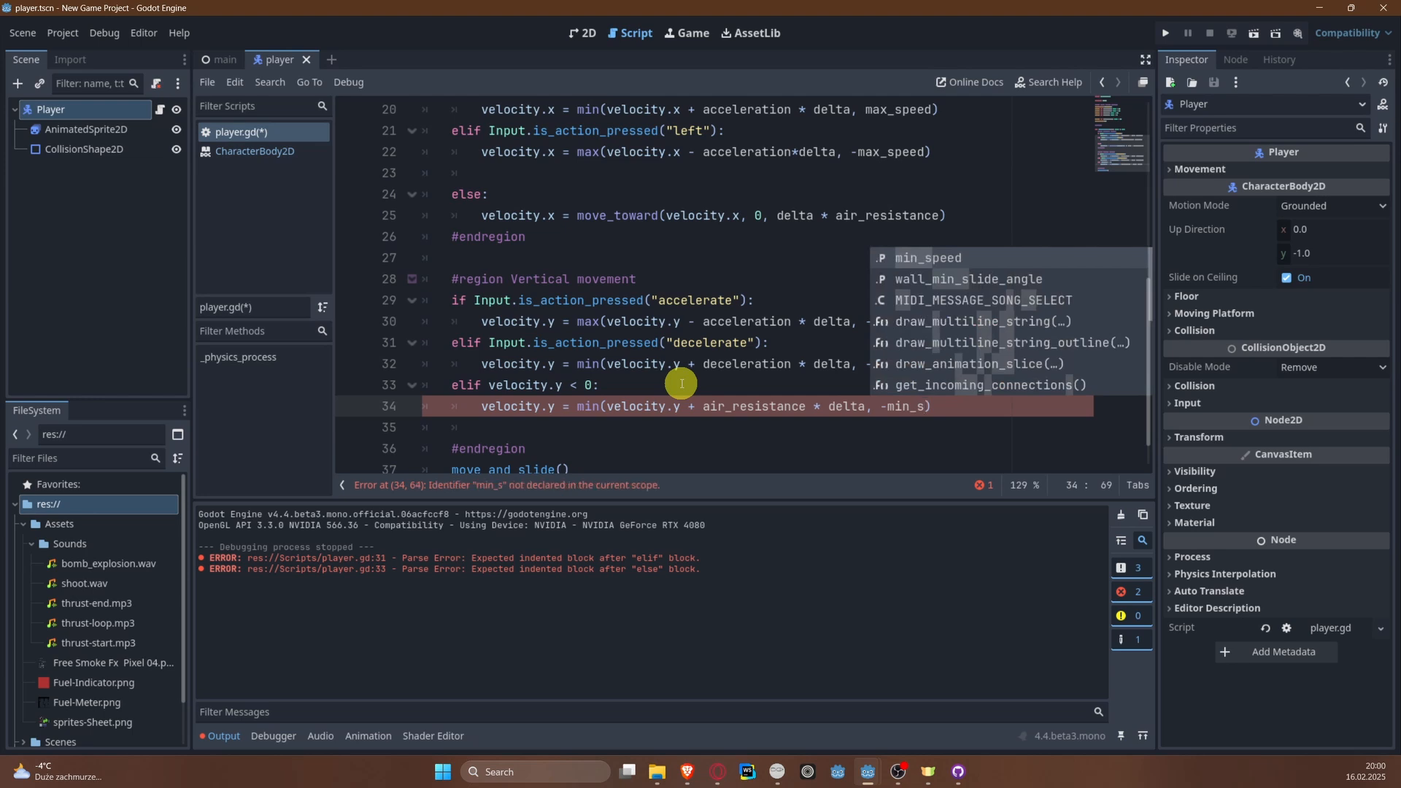
pyautogui.press('Return')
pyautogui.hotkey('ctrl', 's')
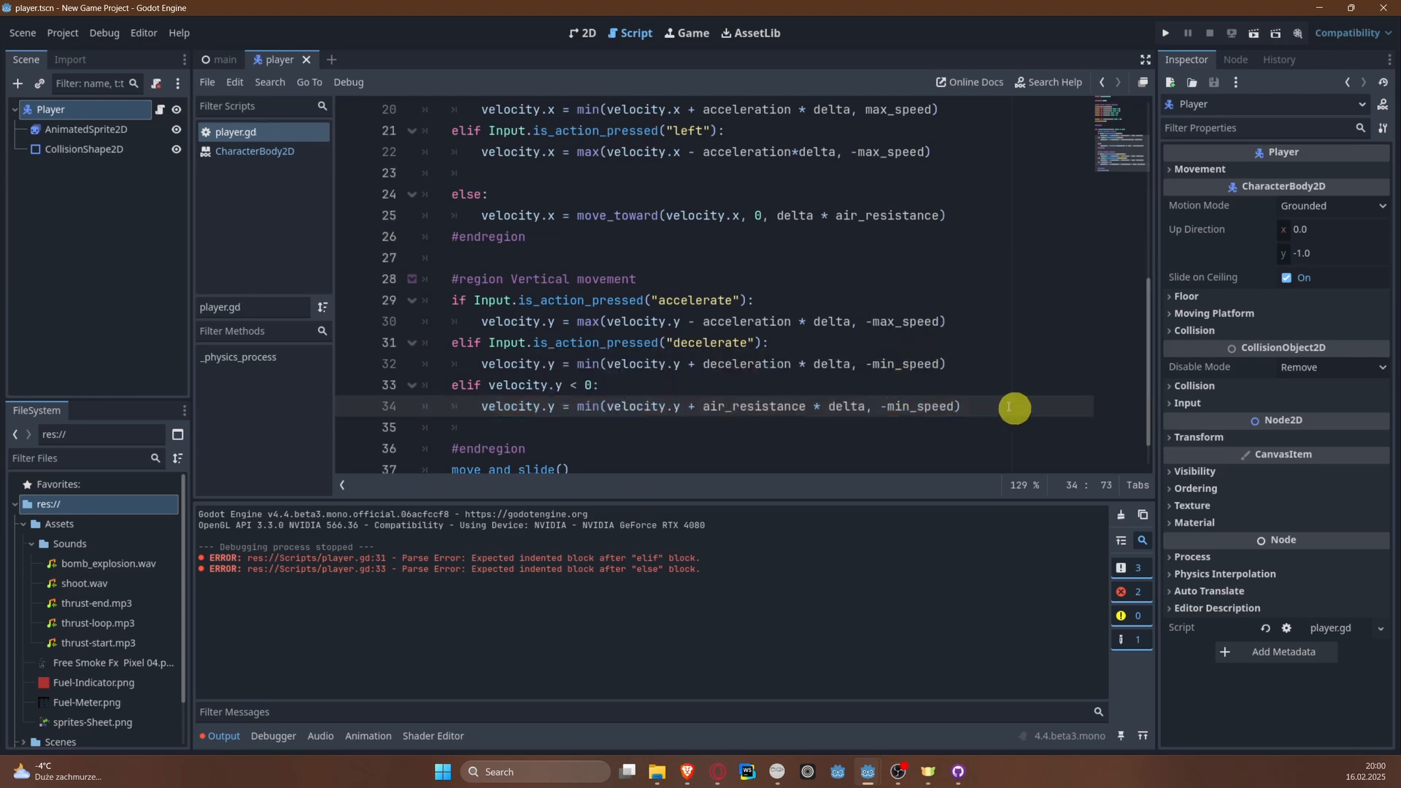
# Step: Switch to Milton and draw a white upward arrow on an empty part of the canvas beside the earlier sketch
pyautogui.moveTo(886, 410)
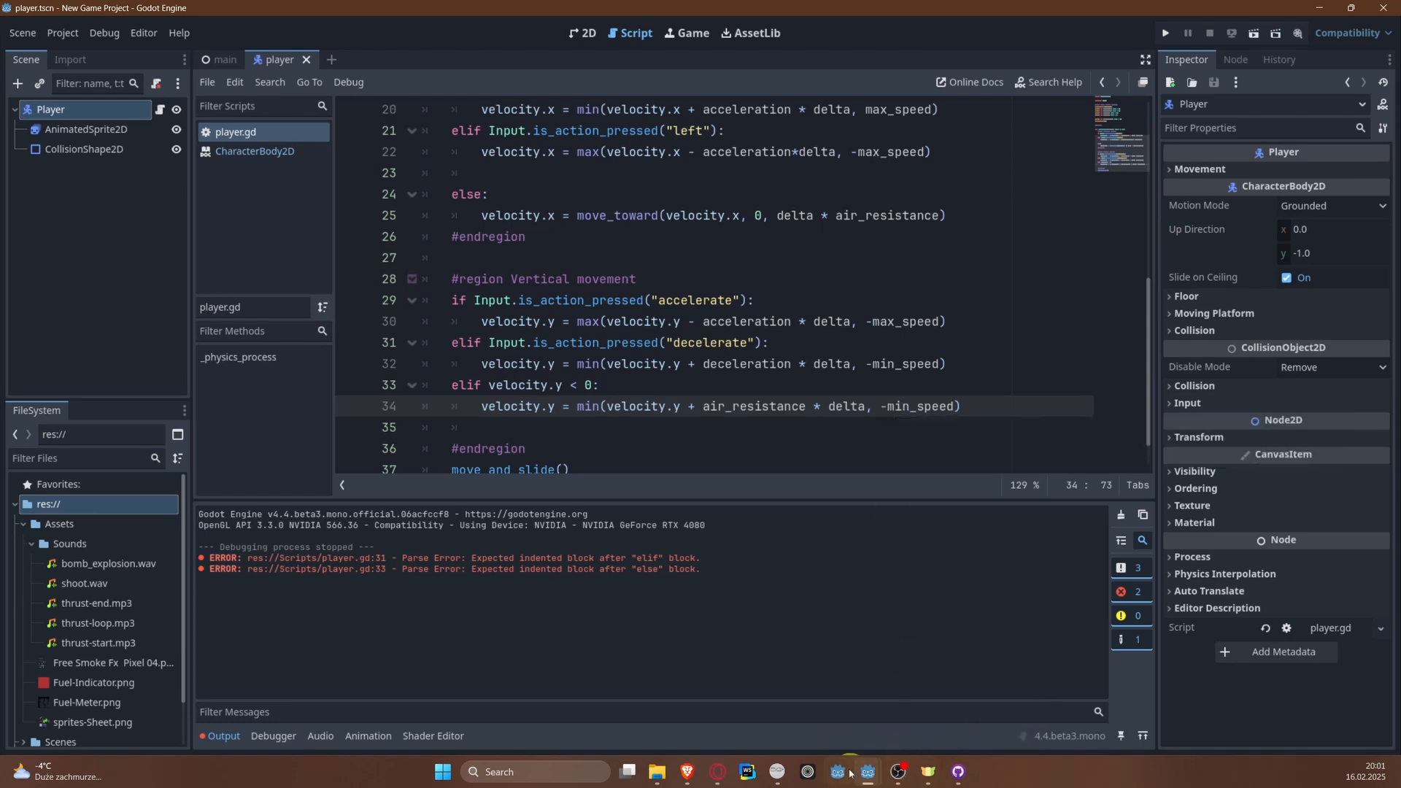
pyautogui.click(778, 775)
pyautogui.moveTo(758, 343)
pyautogui.mouseDown(button='middle')
pyautogui.moveTo(738, 378)
pyautogui.moveTo(468, 511)
pyautogui.mouseUp(button='middle')
pyautogui.moveTo(692, 306); pyautogui.dragTo(589, 344, button='middle')
pyautogui.moveTo(716, 329); pyautogui.dragTo(581, 397, button='middle')
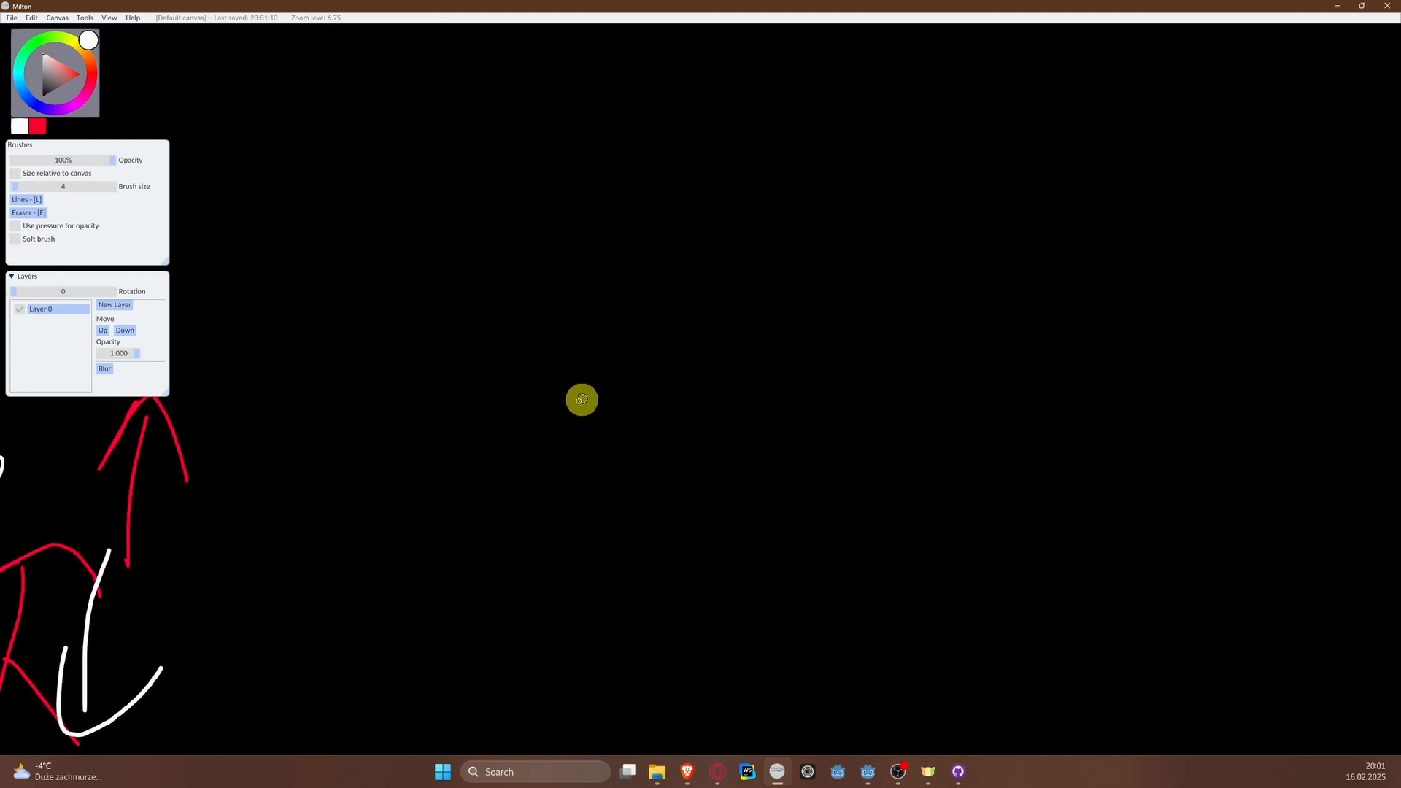
pyautogui.moveTo(599, 343); pyautogui.dragTo(582, 502)
pyautogui.moveTo(600, 340)
pyautogui.mouseDown()
pyautogui.moveTo(569, 394)
pyautogui.moveTo(623, 407)
pyautogui.mouseUp()
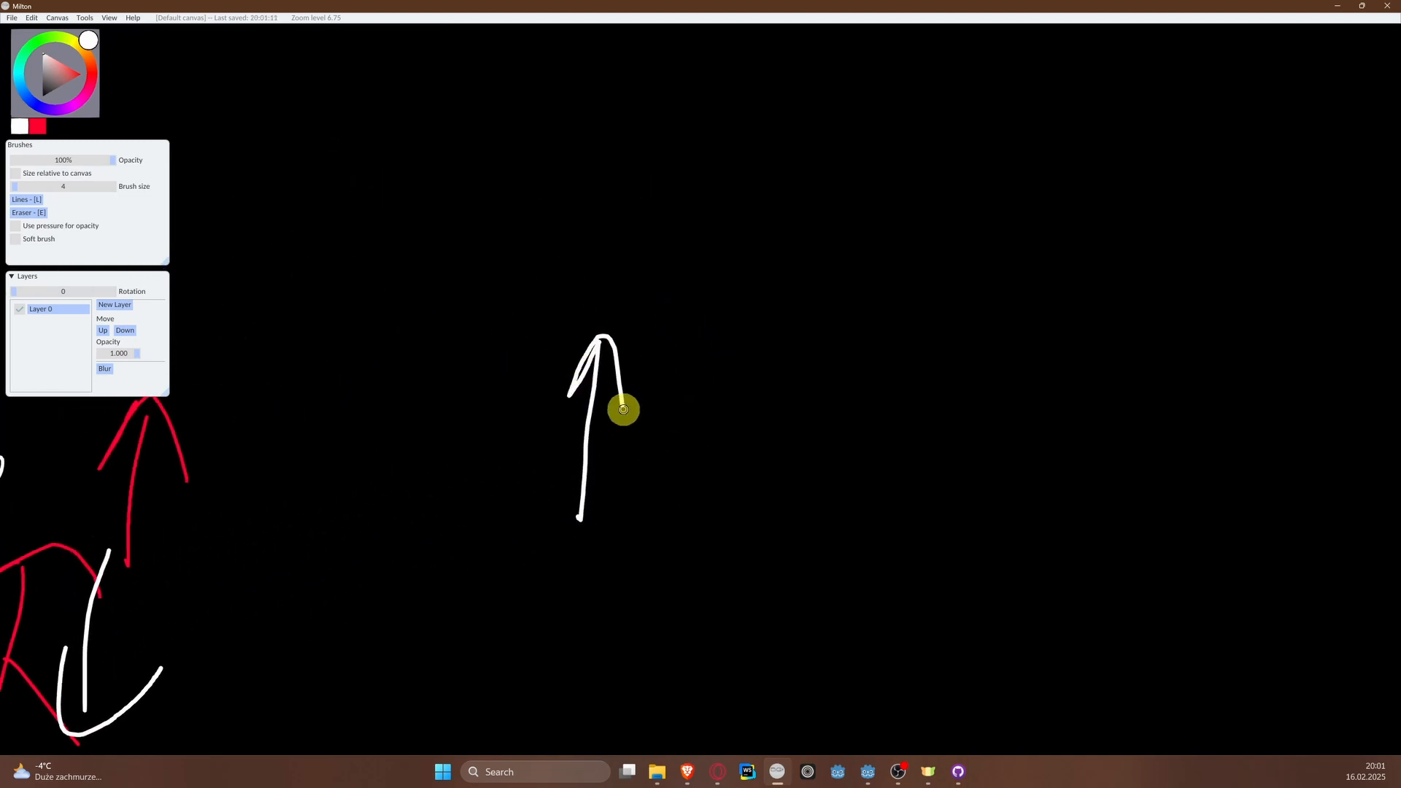
# Step: Draw a white downward arrow beside the new upward arrow and write the vector notation V = 0 above them
pyautogui.moveTo(782, 431); pyautogui.dragTo(684, 448, button='middle')
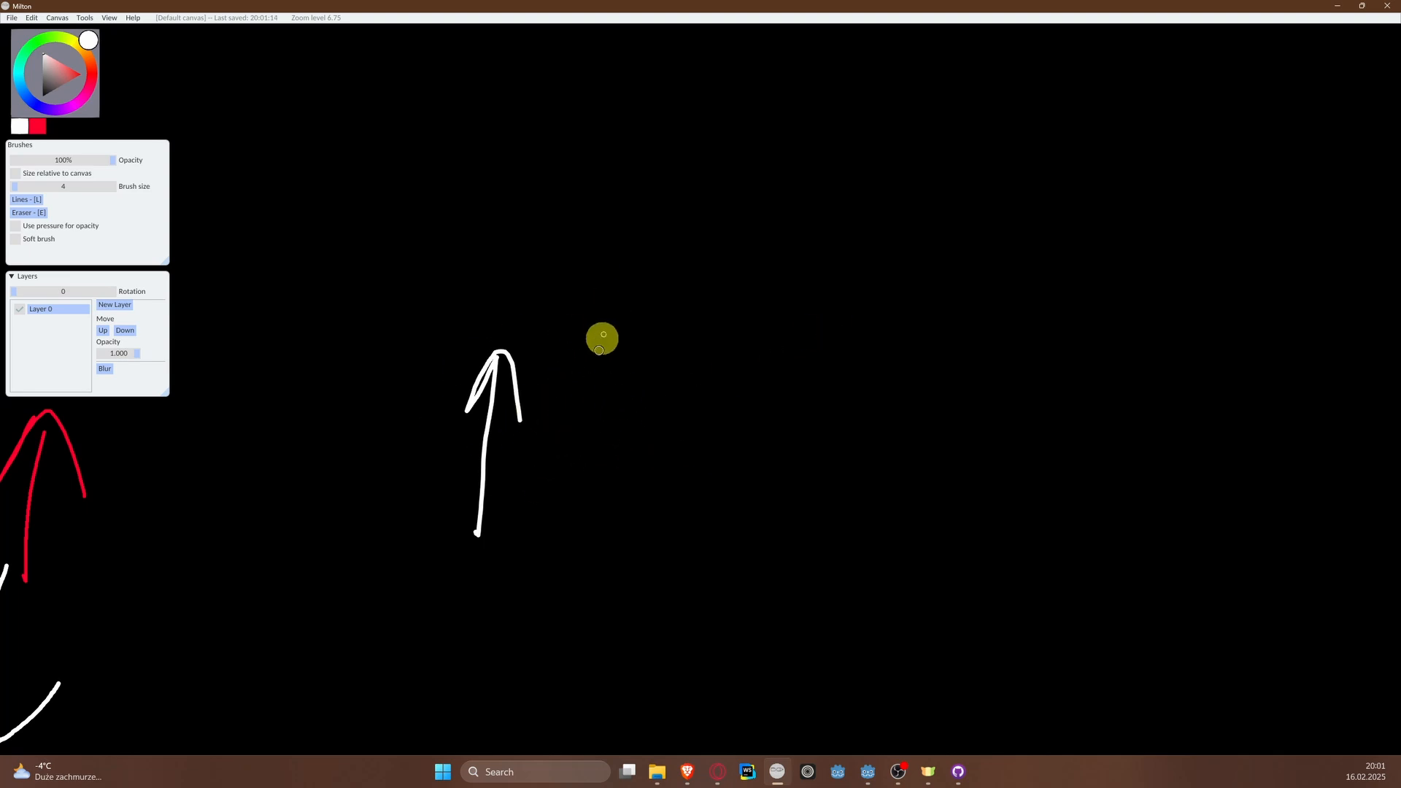
pyautogui.moveTo(598, 376); pyautogui.dragTo(621, 505)
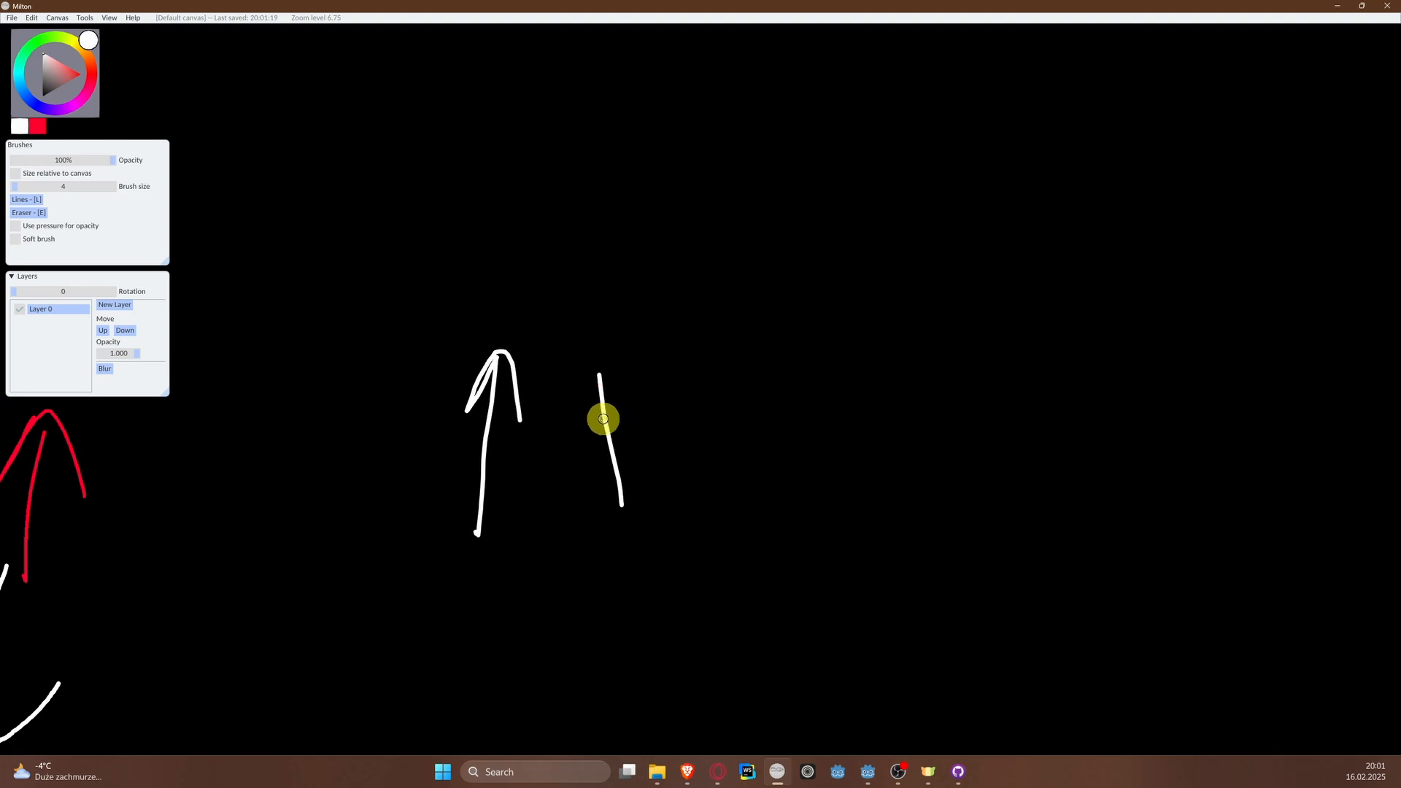
pyautogui.moveTo(628, 253)
pyautogui.mouseDown()
pyautogui.moveTo(657, 319)
pyautogui.moveTo(710, 254)
pyautogui.mouseUp()
pyautogui.moveTo(610, 223)
pyautogui.mouseDown()
pyautogui.moveTo(776, 219)
pyautogui.moveTo(773, 264)
pyautogui.mouseUp()
pyautogui.moveTo(816, 310); pyautogui.dragTo(896, 298)
pyautogui.moveTo(817, 279); pyautogui.dragTo(894, 257)
pyautogui.moveTo(957, 212); pyautogui.dragTo(977, 219)
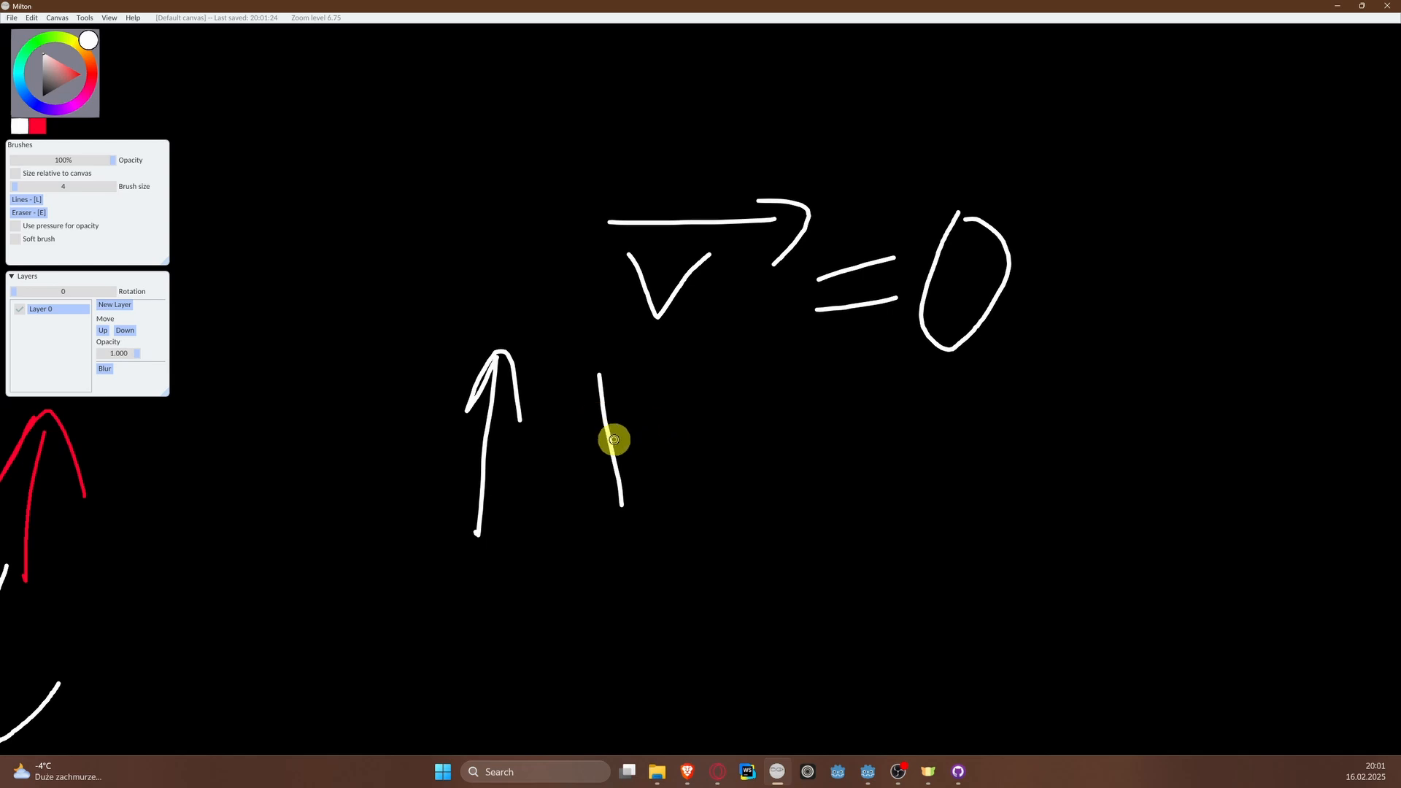
pyautogui.moveTo(576, 475); pyautogui.dragTo(640, 481)
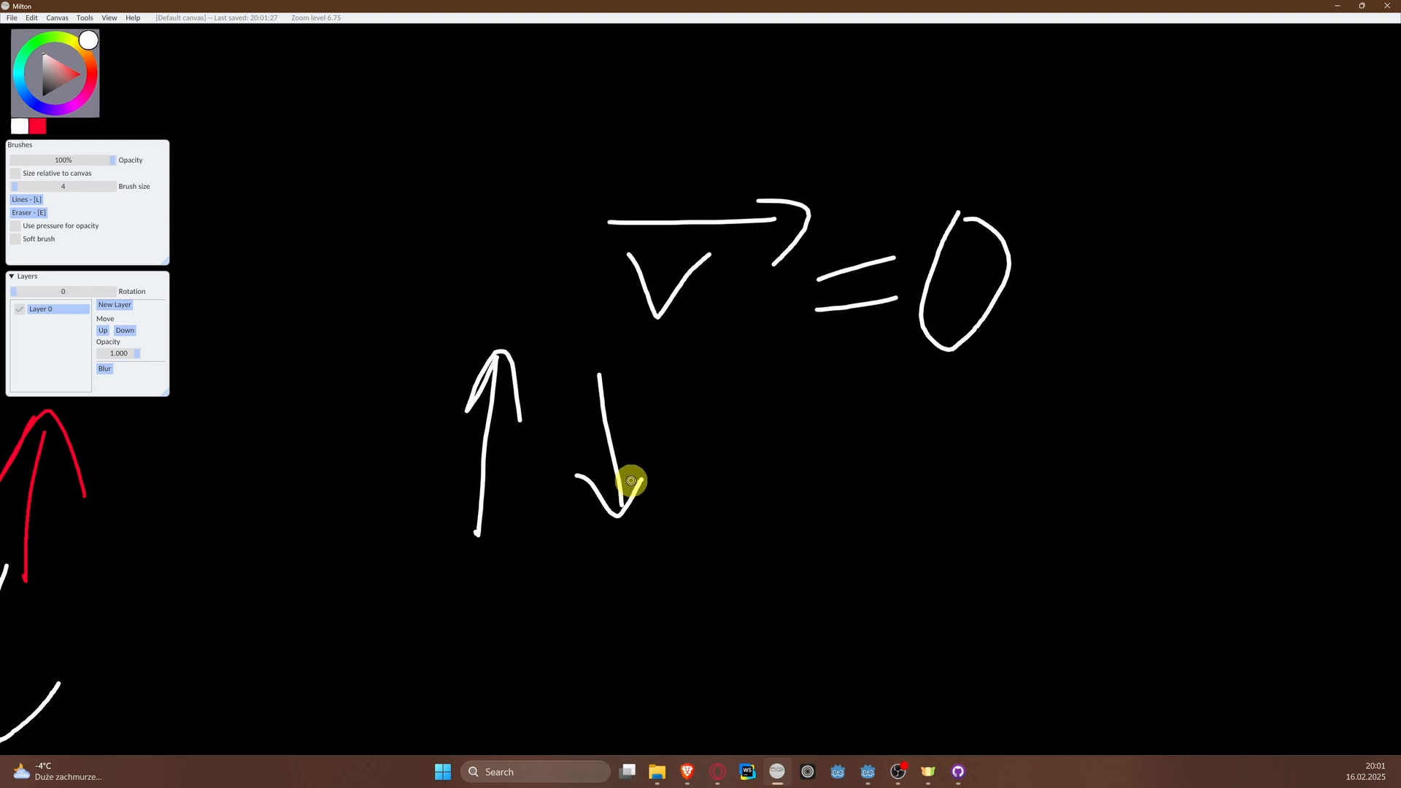
# Step: Scribble out the 0 in the vector equation and handwrite min-speed after it in white
pyautogui.moveTo(950, 256)
pyautogui.mouseDown(button='middle')
pyautogui.moveTo(888, 275)
pyautogui.moveTo(764, 277)
pyautogui.mouseUp(button='middle')
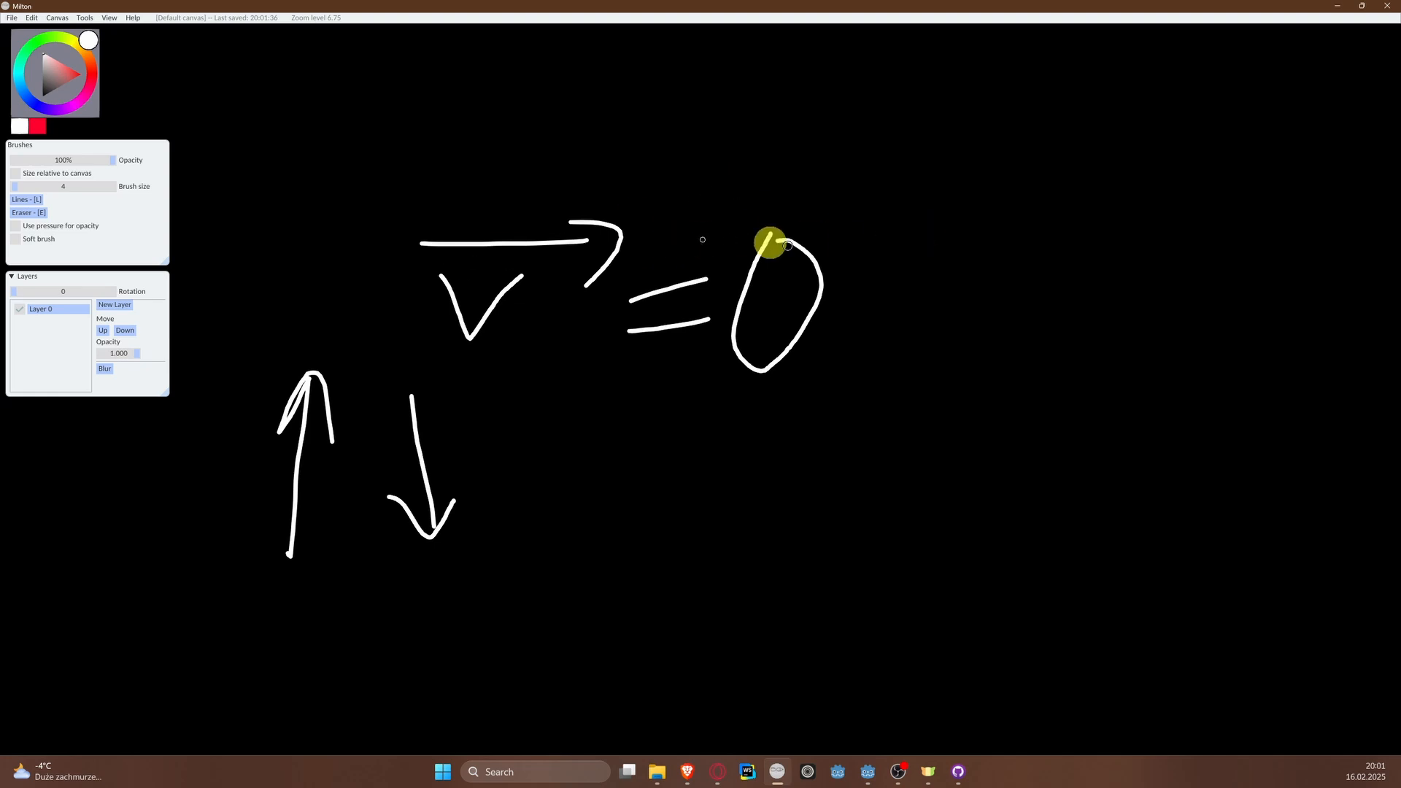
pyautogui.moveTo(789, 219)
pyautogui.mouseDown()
pyautogui.moveTo(760, 285)
pyautogui.moveTo(834, 336)
pyautogui.moveTo(836, 323)
pyautogui.mouseUp()
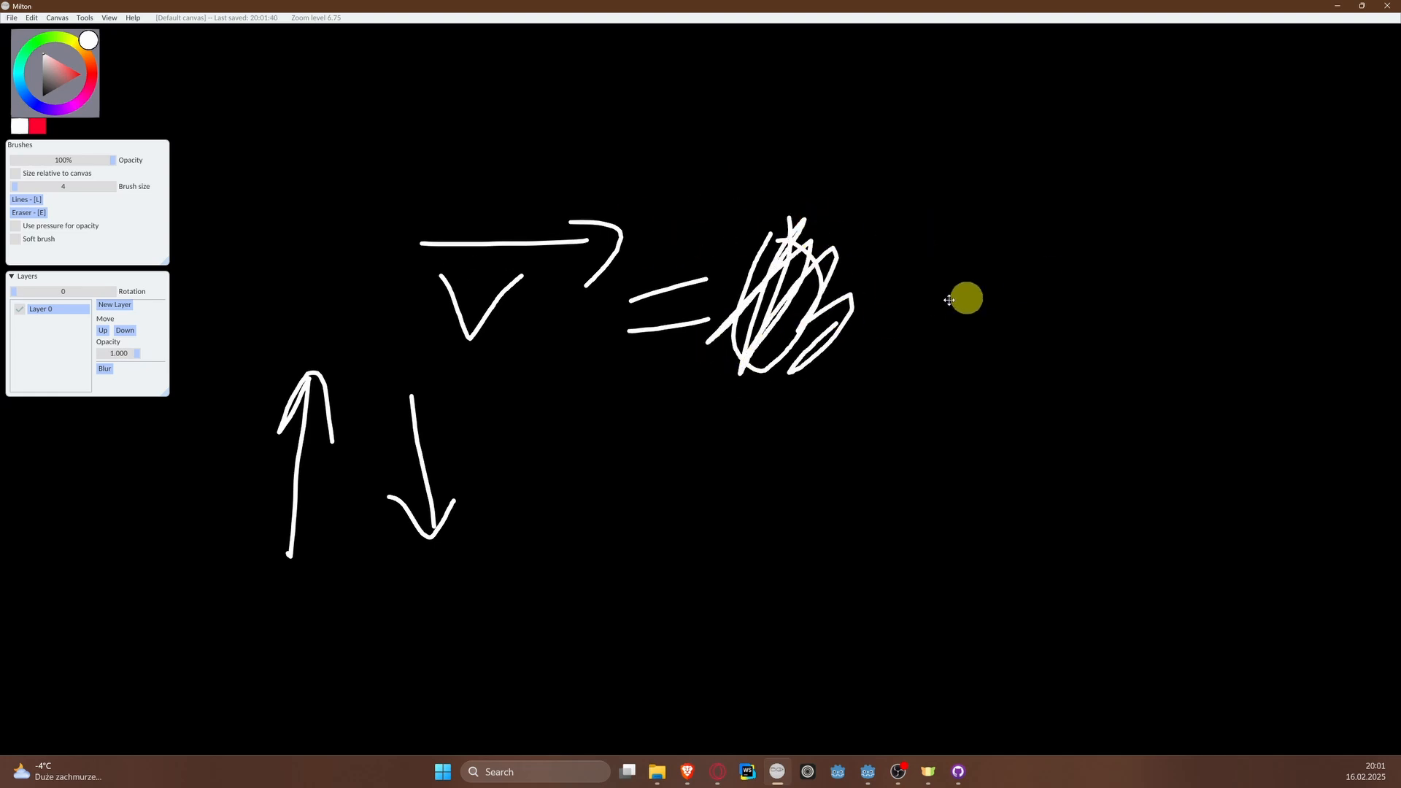
pyautogui.moveTo(978, 293); pyautogui.dragTo(763, 313, button='middle')
pyautogui.moveTo(731, 349)
pyautogui.mouseDown()
pyautogui.moveTo(791, 307)
pyautogui.moveTo(835, 319)
pyautogui.moveTo(838, 339)
pyautogui.mouseUp()
pyautogui.moveTo(871, 314)
pyautogui.mouseDown()
pyautogui.moveTo(863, 346)
pyautogui.moveTo(941, 300)
pyautogui.moveTo(948, 338)
pyautogui.mouseUp()
pyautogui.click(887, 273)
pyautogui.moveTo(1041, 347); pyautogui.dragTo(865, 374, button='middle')
pyautogui.moveTo(812, 364); pyautogui.dragTo(846, 361)
pyautogui.moveTo(940, 327)
pyautogui.mouseDown()
pyautogui.moveTo(873, 353)
pyautogui.moveTo(893, 380)
pyautogui.moveTo(950, 376)
pyautogui.mouseUp()
pyautogui.moveTo(988, 353)
pyautogui.mouseDown()
pyautogui.moveTo(1022, 326)
pyautogui.moveTo(1045, 372)
pyautogui.mouseUp()
pyautogui.moveTo(1059, 349)
pyautogui.mouseDown()
pyautogui.moveTo(1100, 380)
pyautogui.moveTo(1182, 256)
pyautogui.moveTo(1176, 380)
pyautogui.mouseUp()
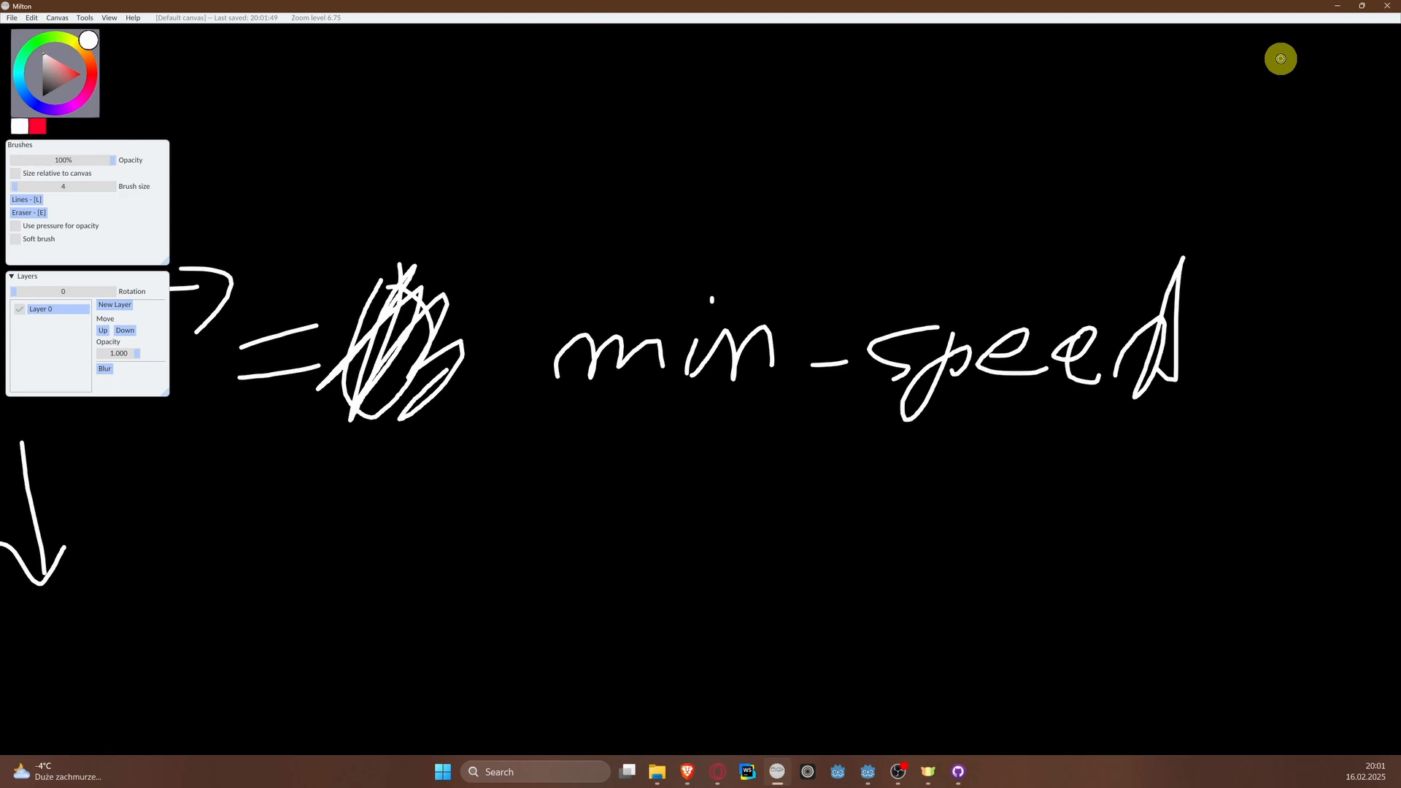
# Step: Minimize Milton to return to Godot, run the project to test the plane's vertical movement, and close the game window
pyautogui.click(1338, 9)
pyautogui.scroll(-1, 547, 250)
pyautogui.scroll(4, 664, 268)
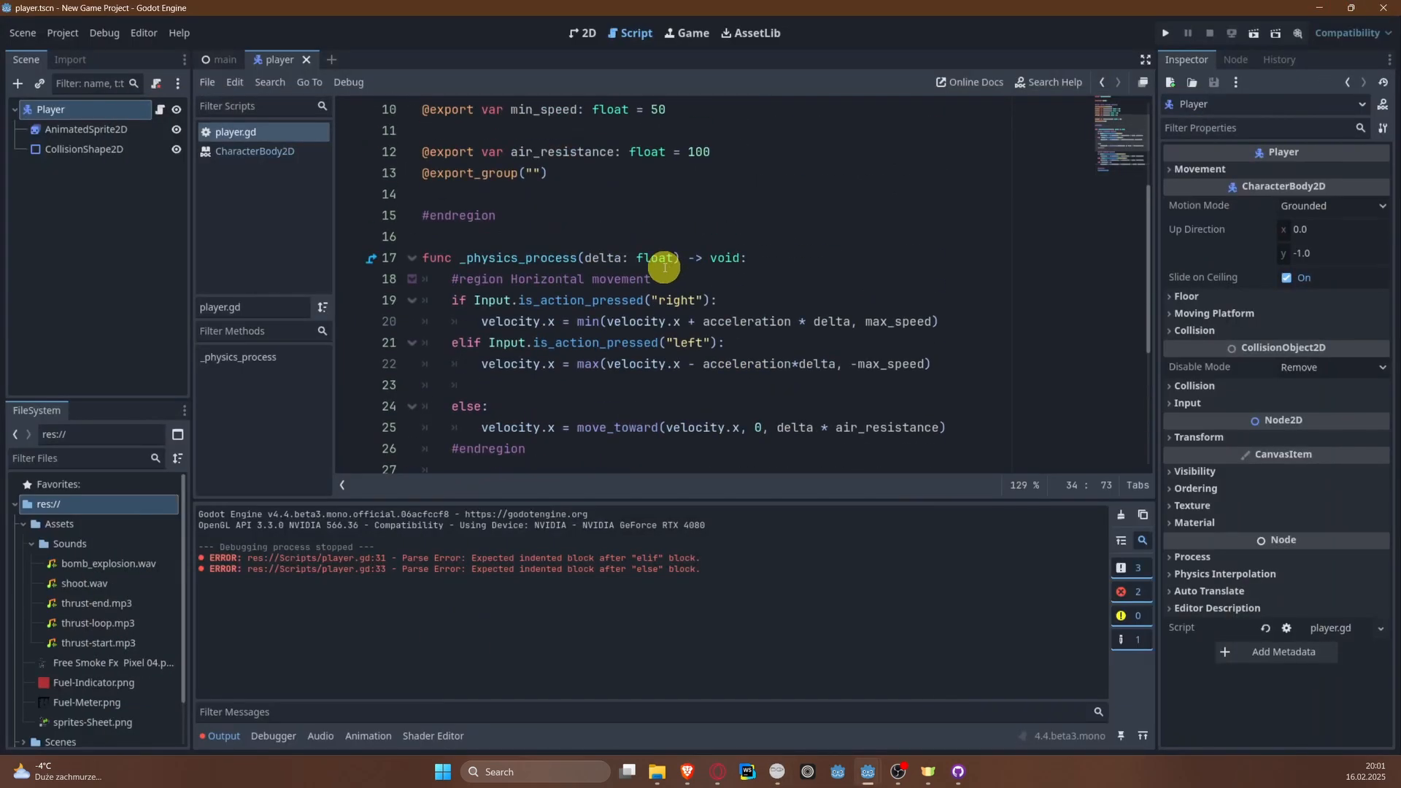
pyautogui.scroll(-4, 664, 268)
pyautogui.click(1166, 33)
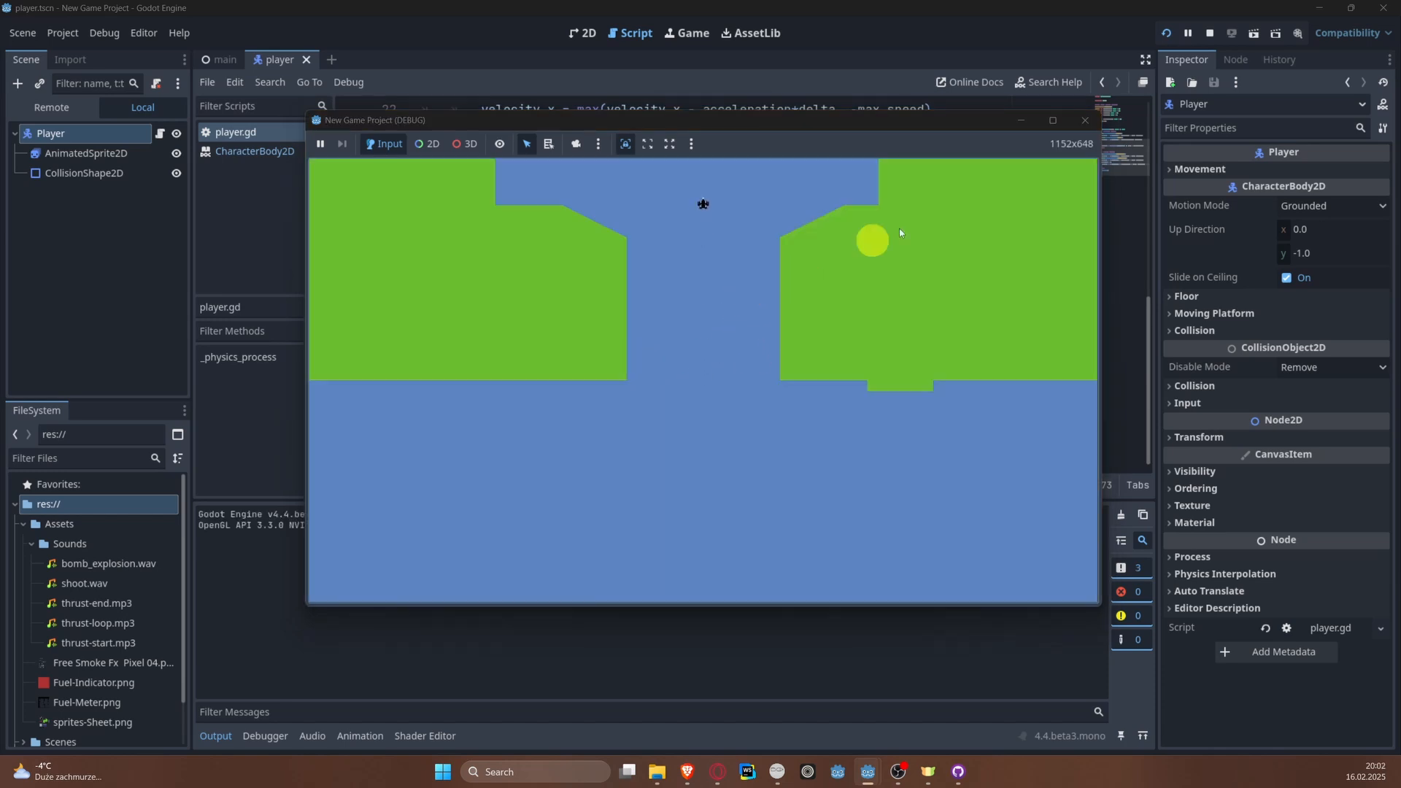
pyautogui.click(1166, 34)
pyautogui.click(1079, 121)
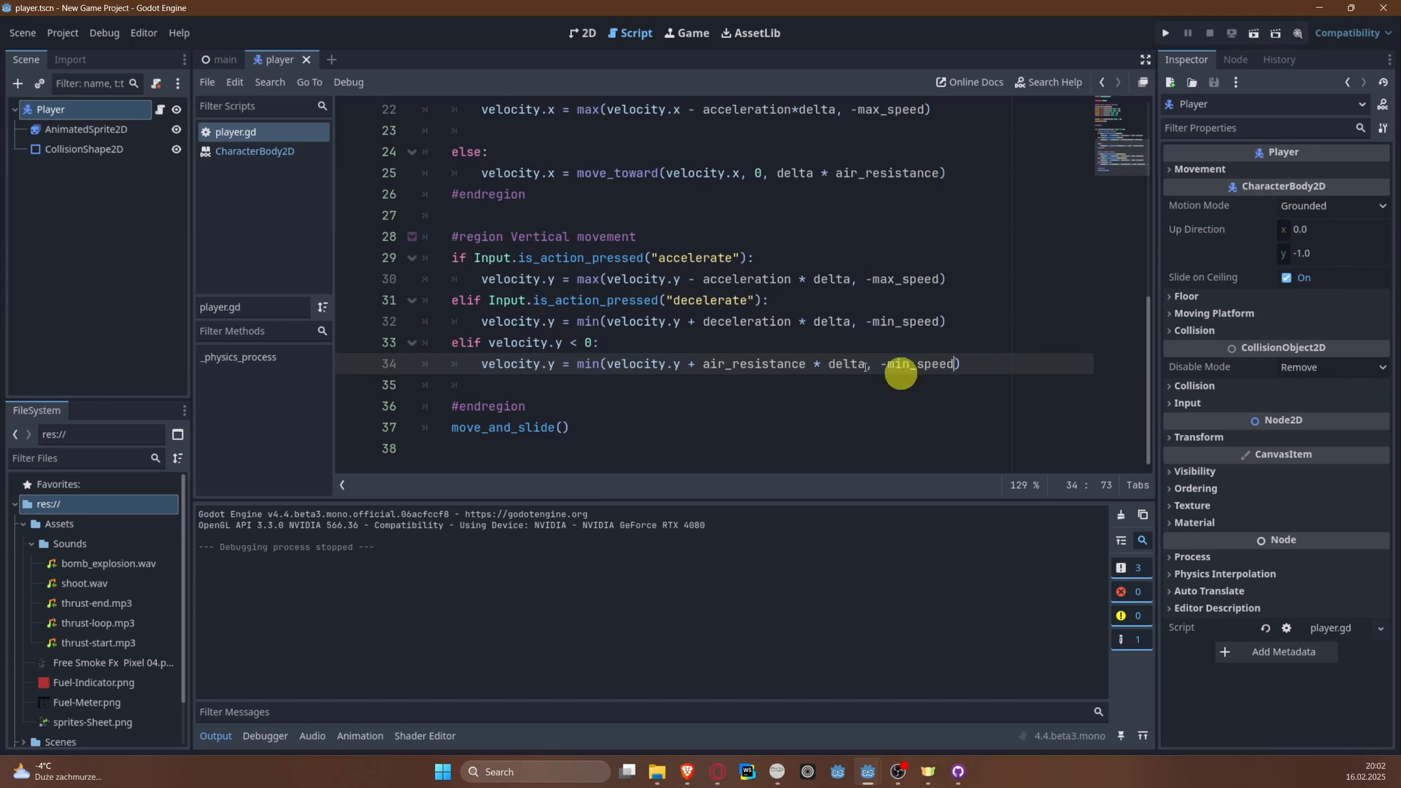
# Step: Review the Player movement variables region in player.gd, collapsing it and expanding it again
pyautogui.scroll(7, 866, 367)
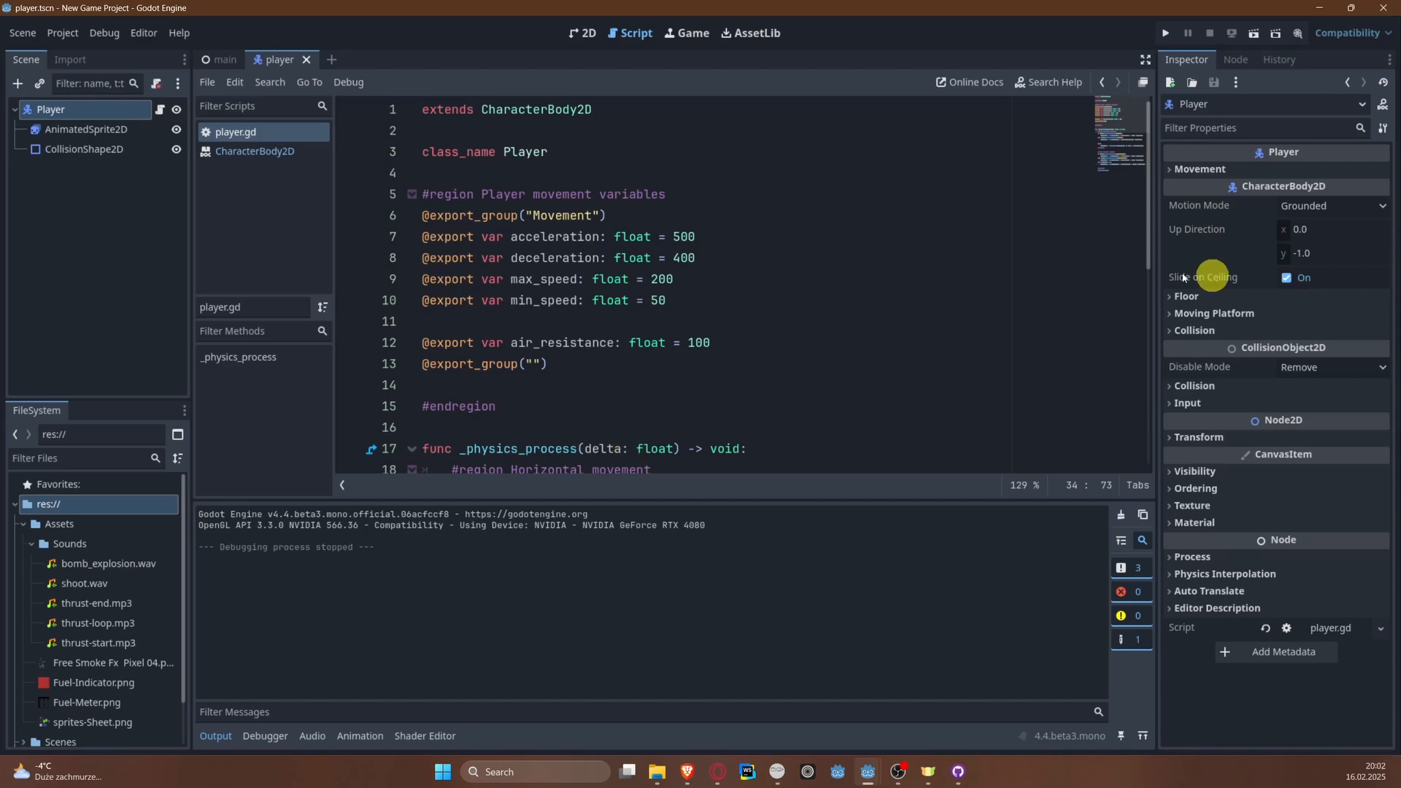
pyautogui.scroll(-3, 563, 256)
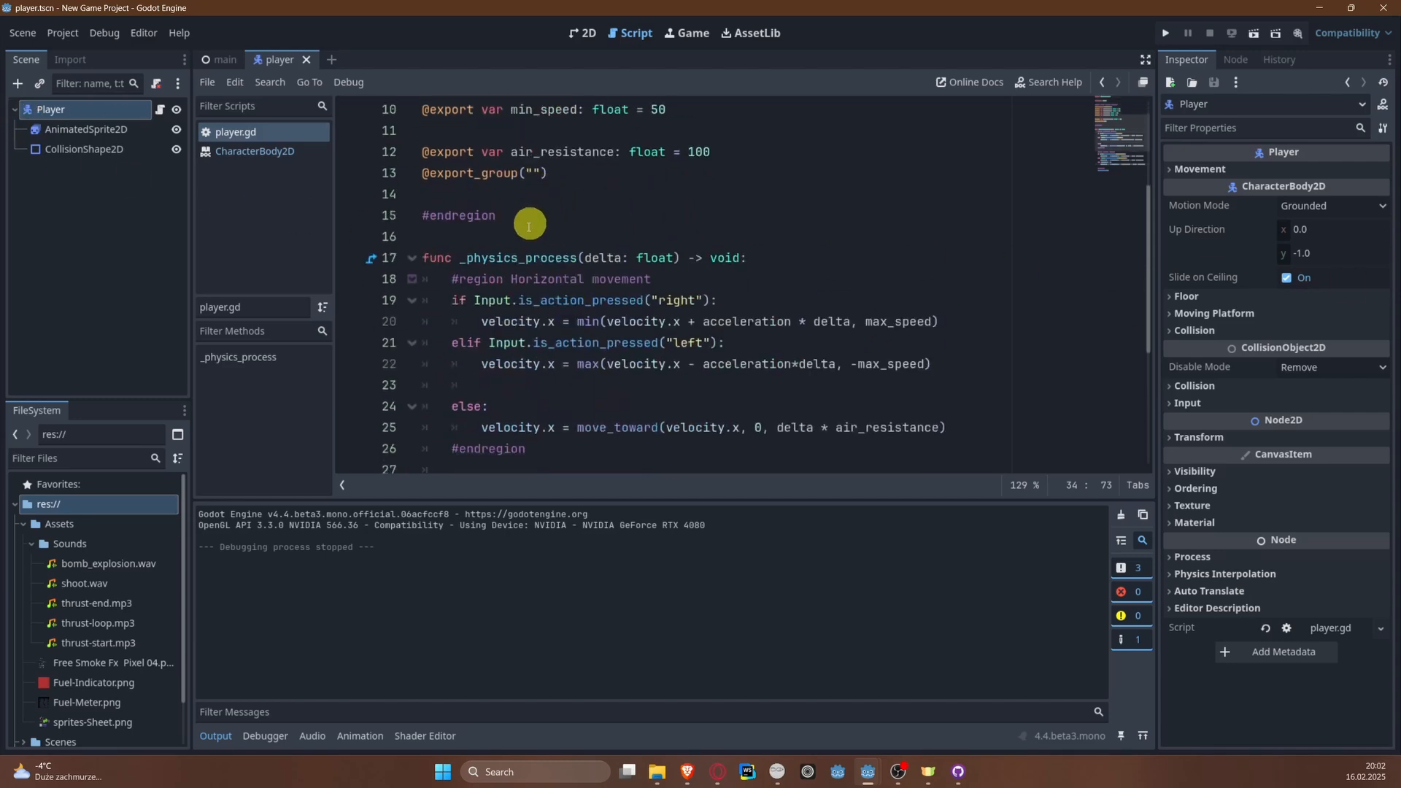
pyautogui.scroll(2, 529, 227)
pyautogui.click(412, 131)
pyautogui.click(461, 136)
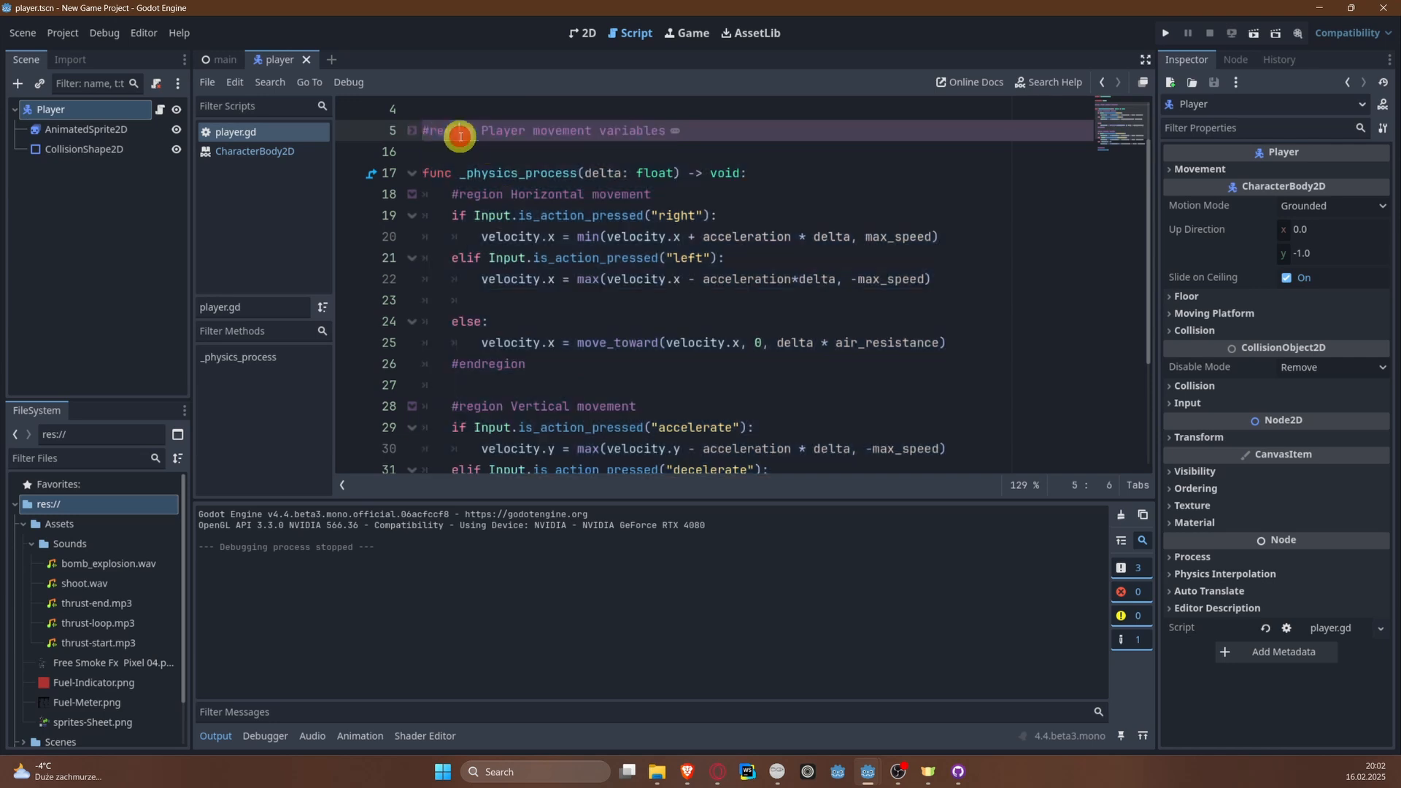
pyautogui.click(411, 131)
pyautogui.click(579, 342)
pyautogui.scroll(1, 570, 320)
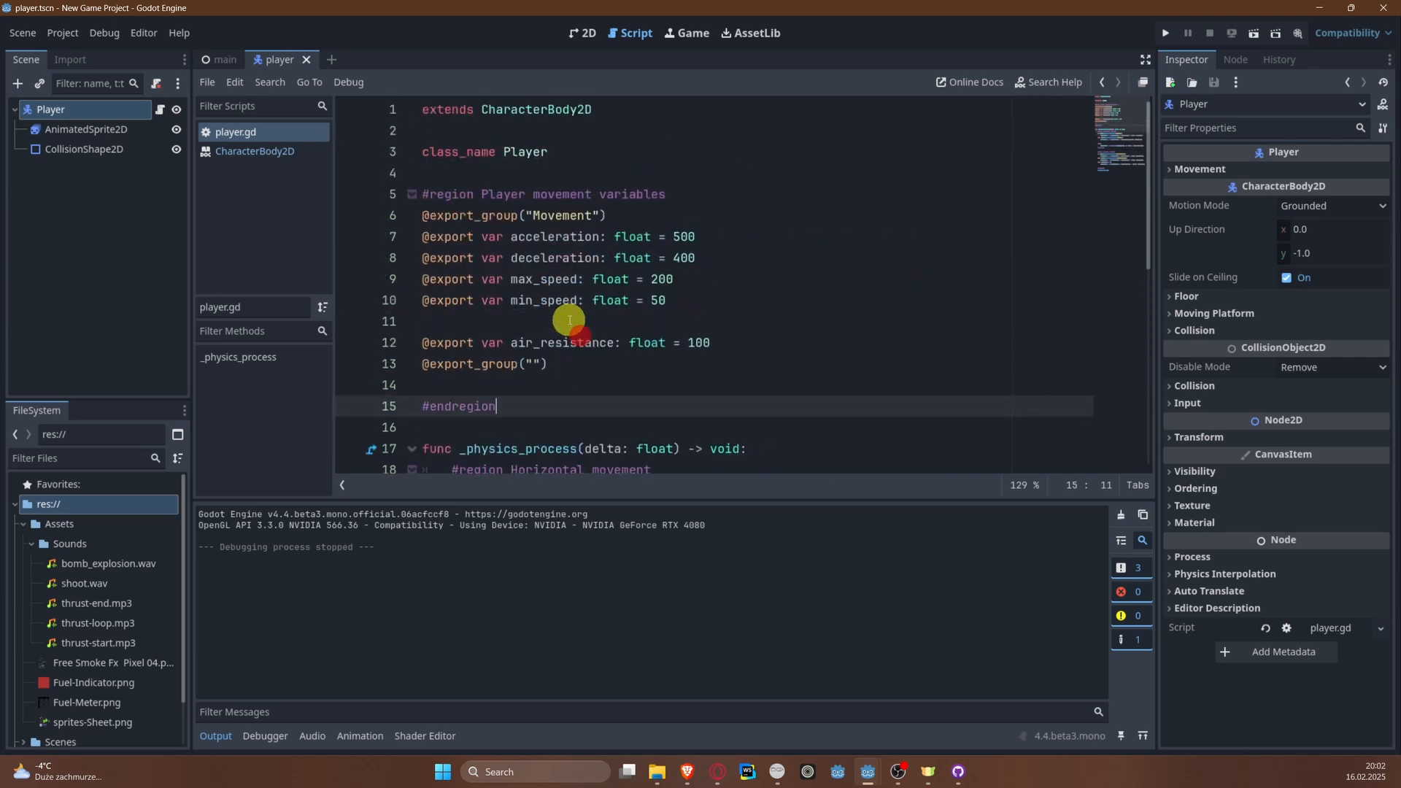
# Step: Below class_name Player, add a #region Child nodes block closed by #endregion, with an empty line inside it
pyautogui.click(525, 178)
pyautogui.press('Return')
pyautogui.press('Return')
pyautogui.press('Up')
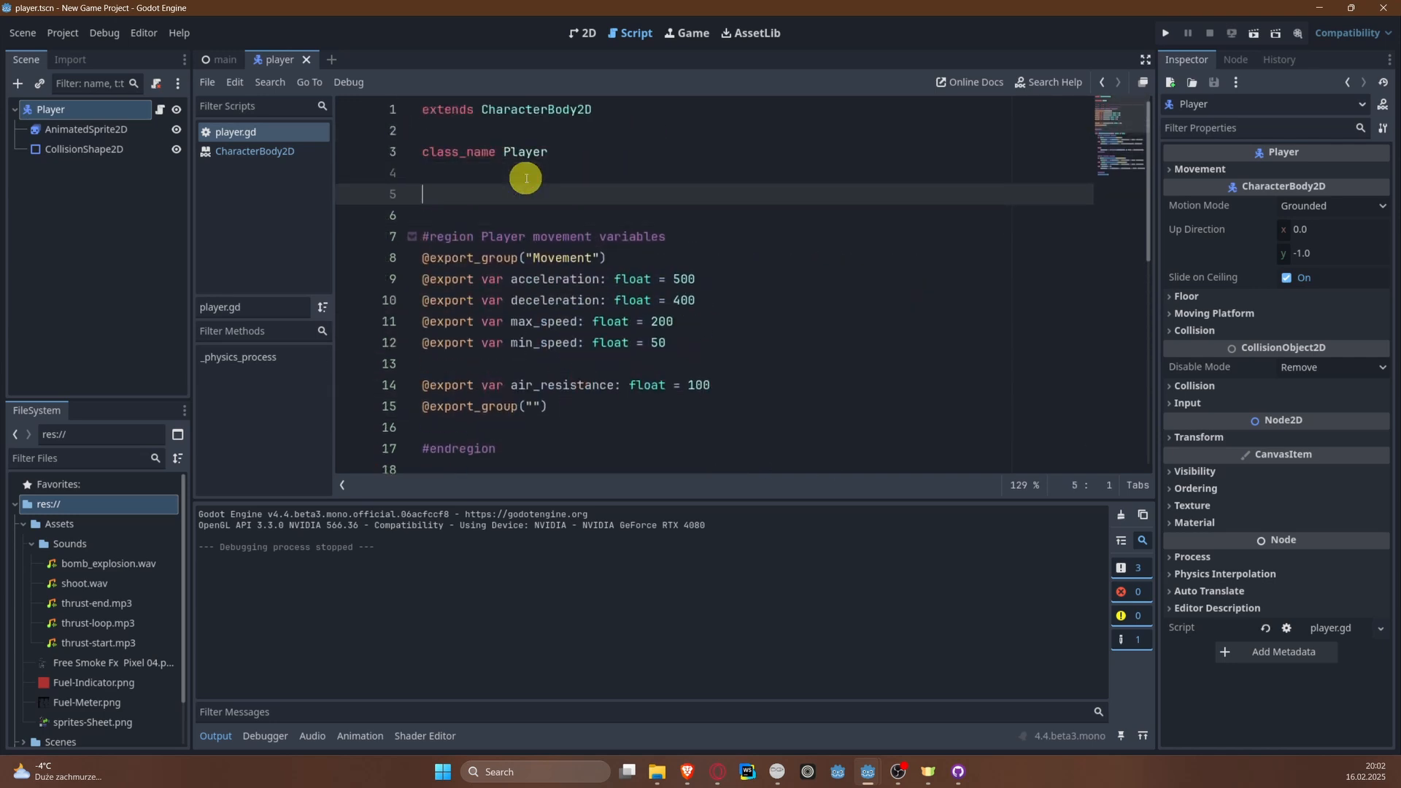
pyautogui.press('BackSpace')
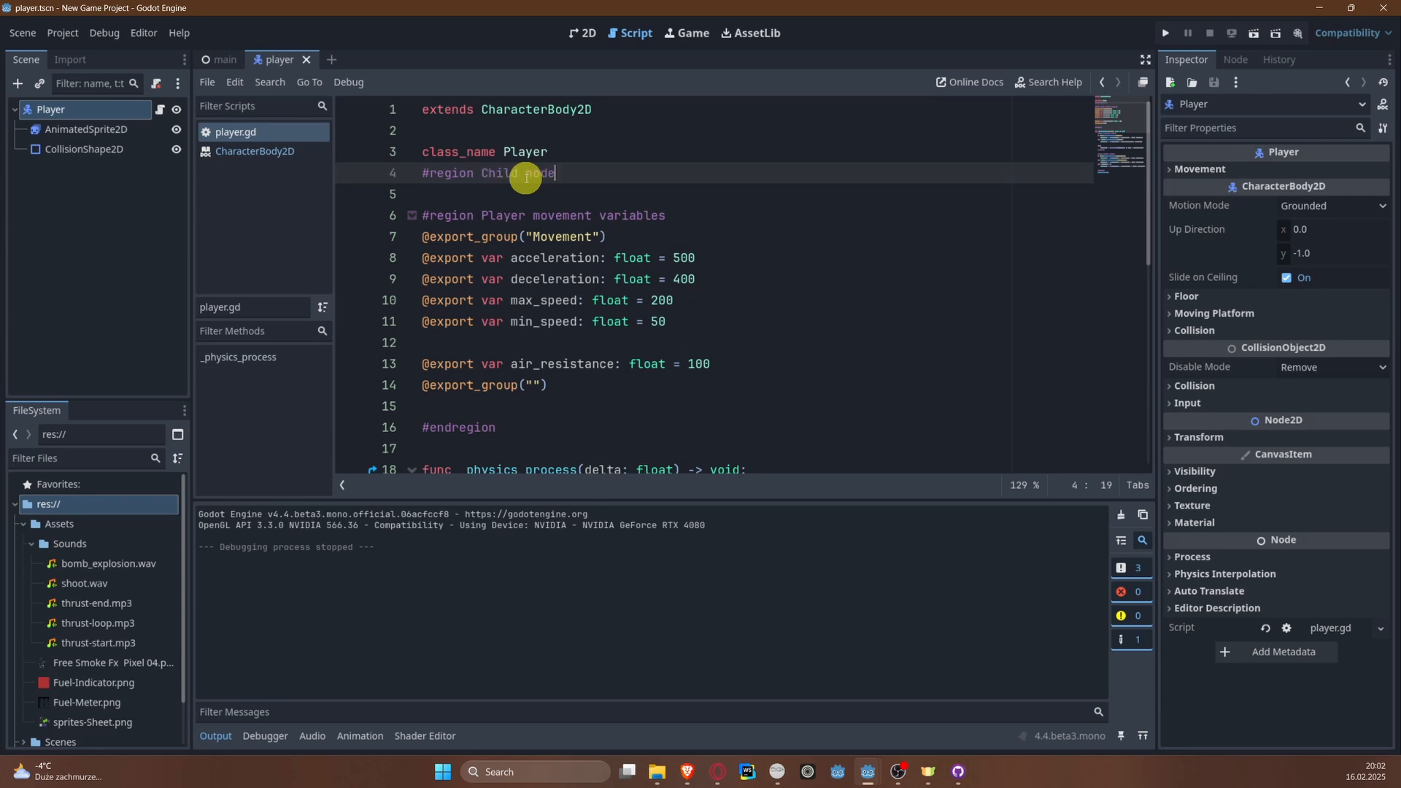
pyautogui.write('s')
pyautogui.press('Return')
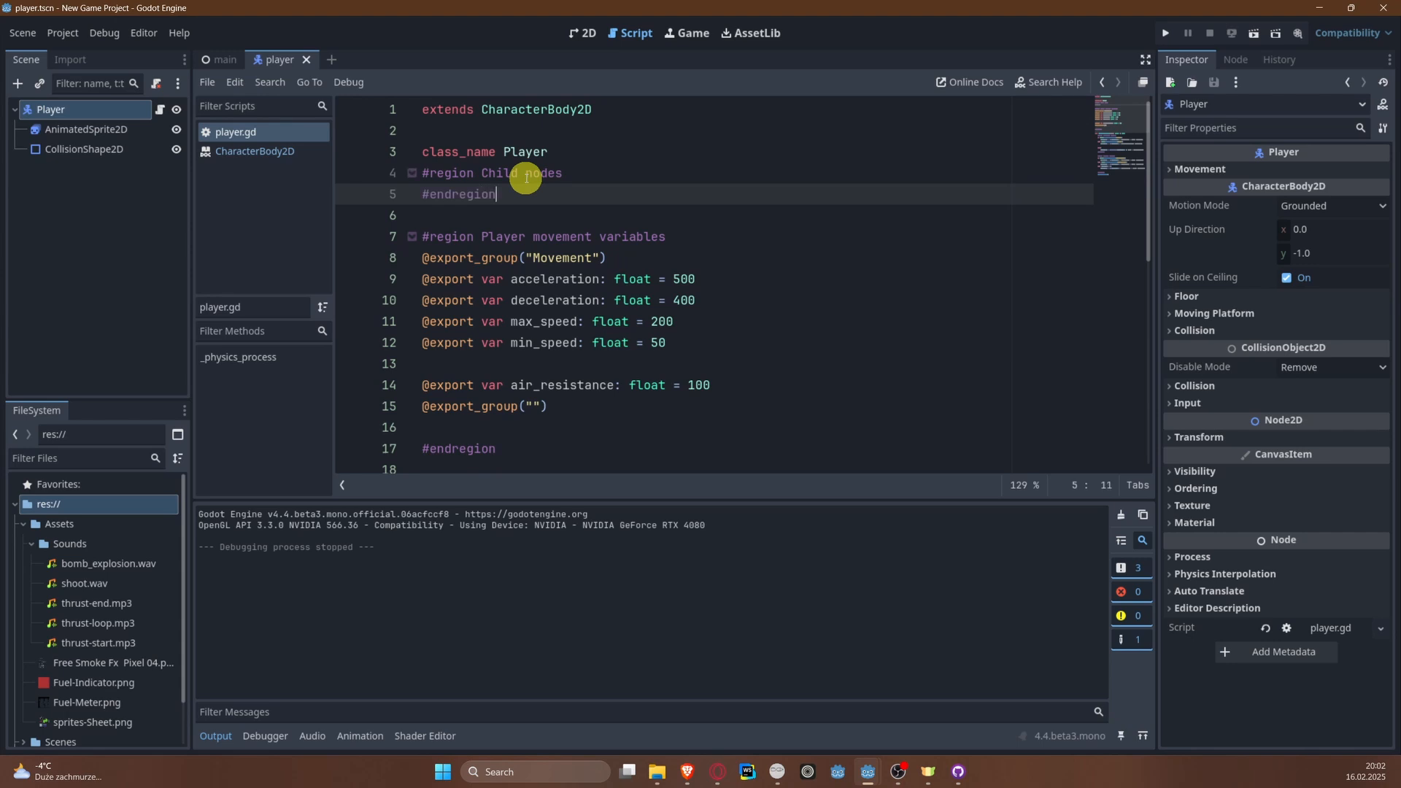
pyautogui.click(594, 173)
pyautogui.press('Return')
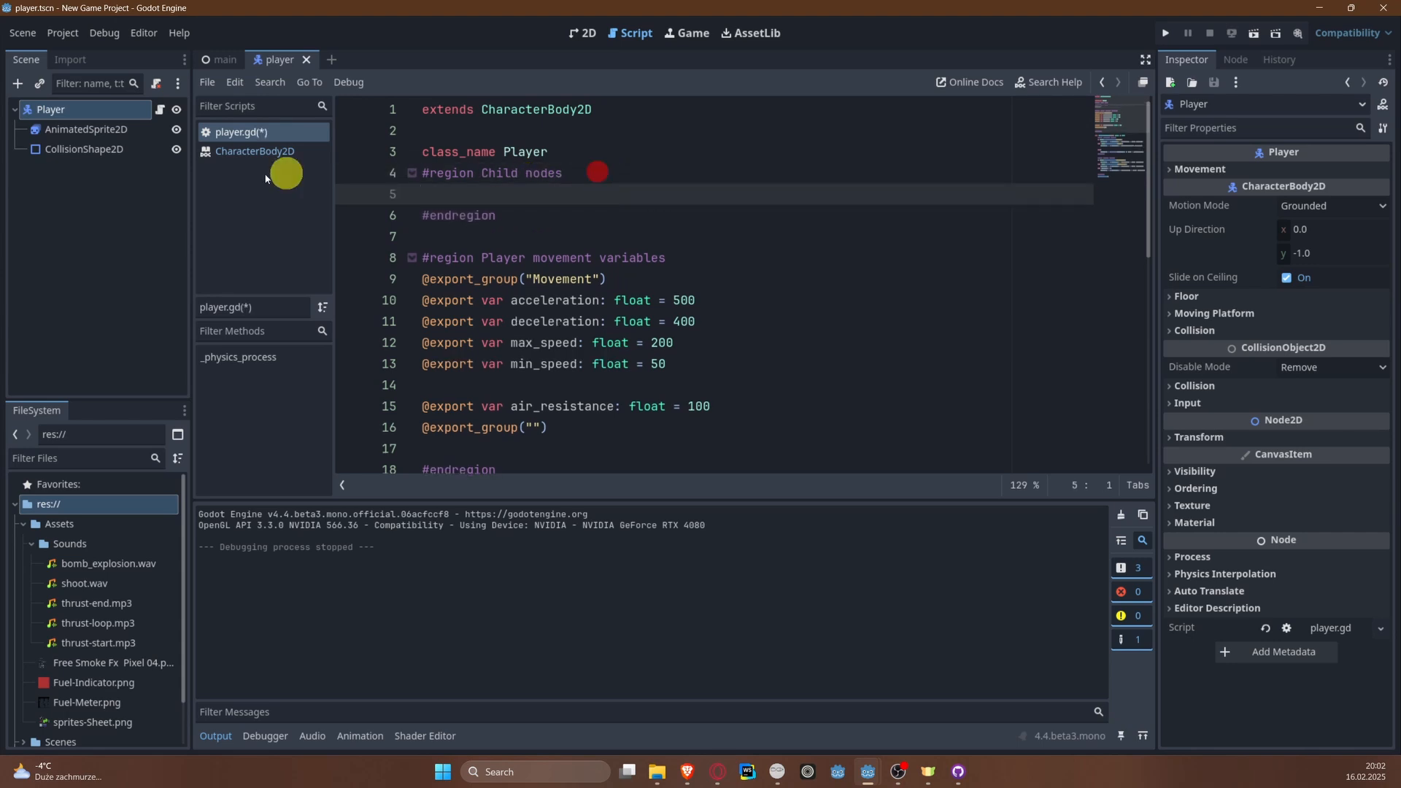
pyautogui.moveTo(122, 126); pyautogui.dragTo(445, 200)
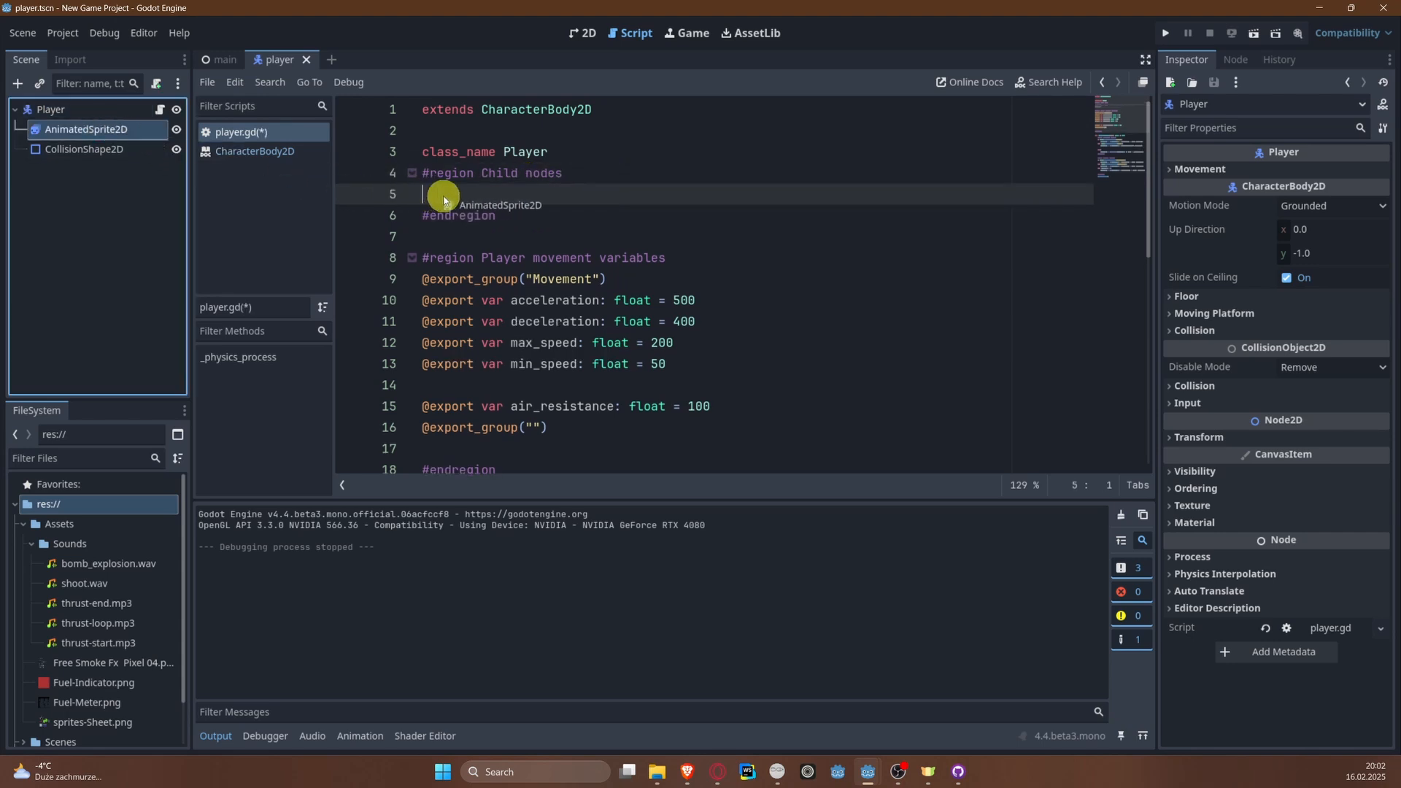
pyautogui.moveTo(443, 201); pyautogui.dragTo(447, 194)
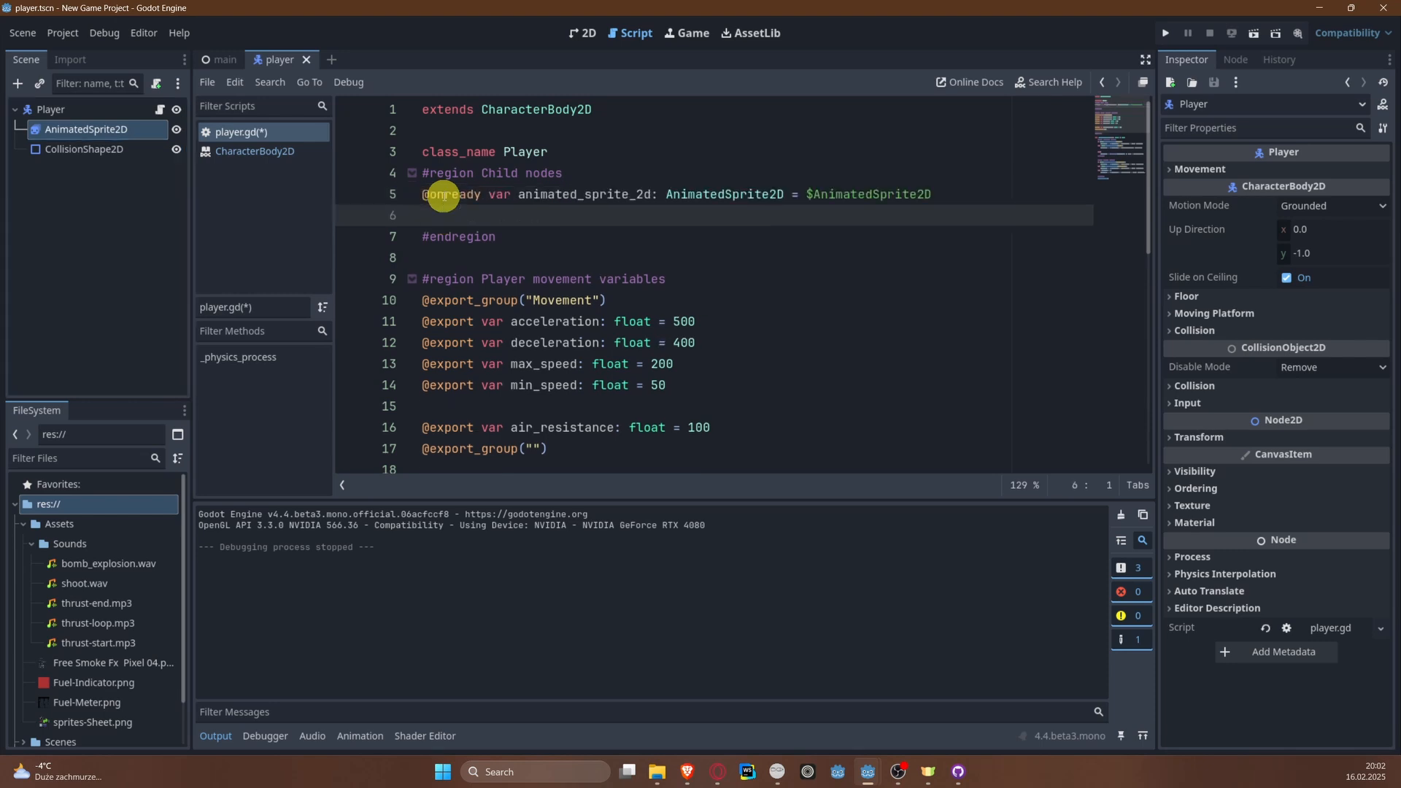
pyautogui.hotkey('ctrl', 's')
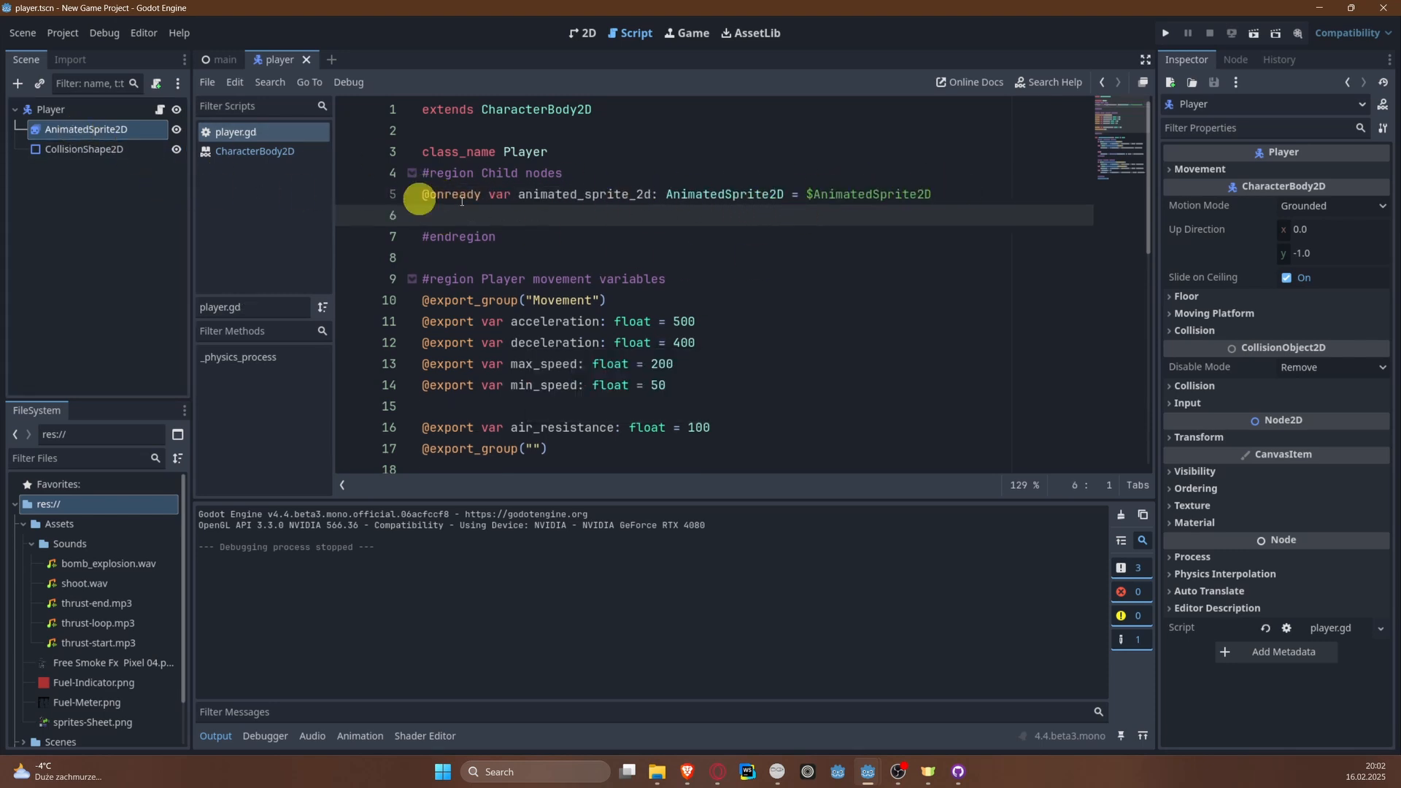
# Step: Add an empty line at the end of the "right" input branch and select the left animation in AnimatedSprite2D's SpriteFrames
pyautogui.scroll(-1, 910, 190)
pyautogui.scroll(-2, 725, 219)
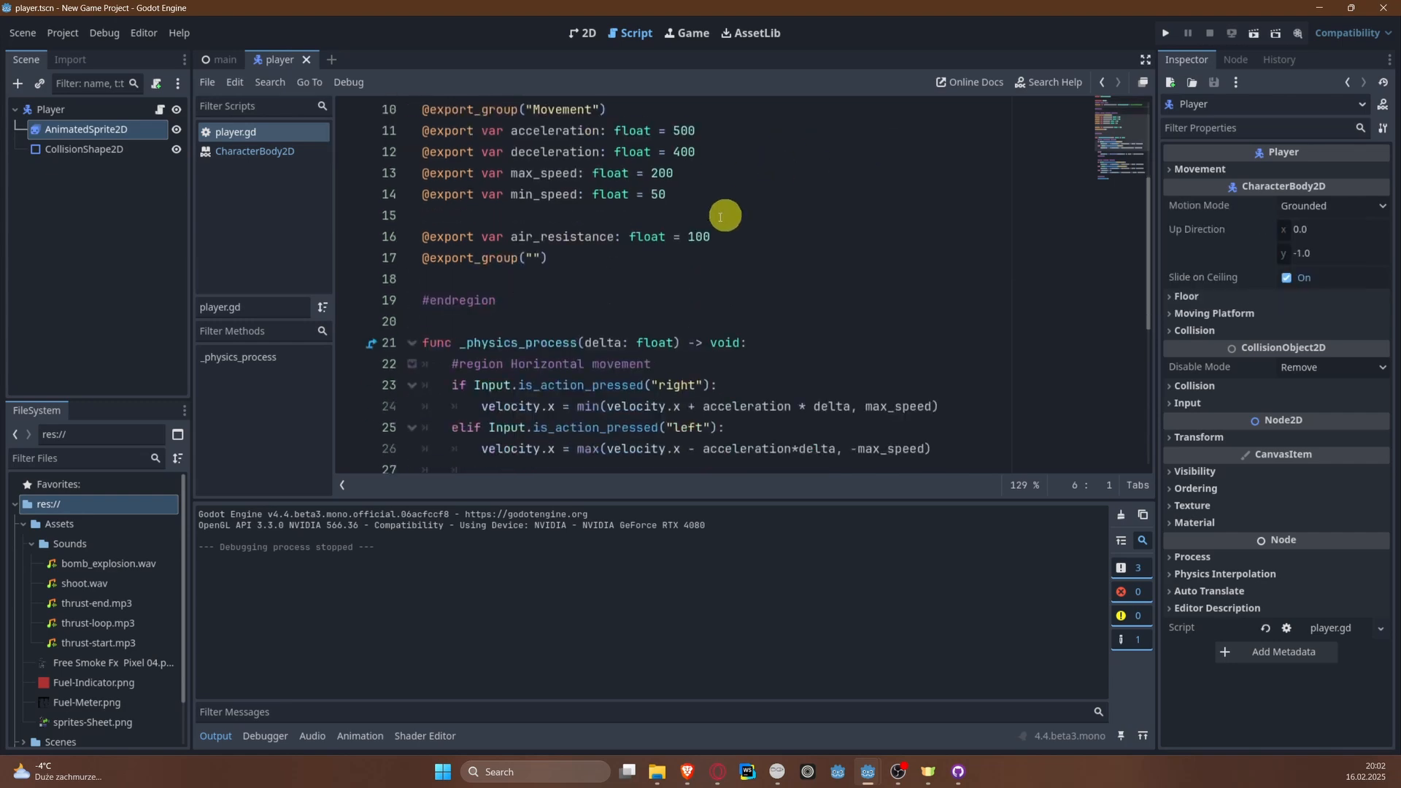
pyautogui.scroll(2, 675, 228)
pyautogui.scroll(-4, 669, 241)
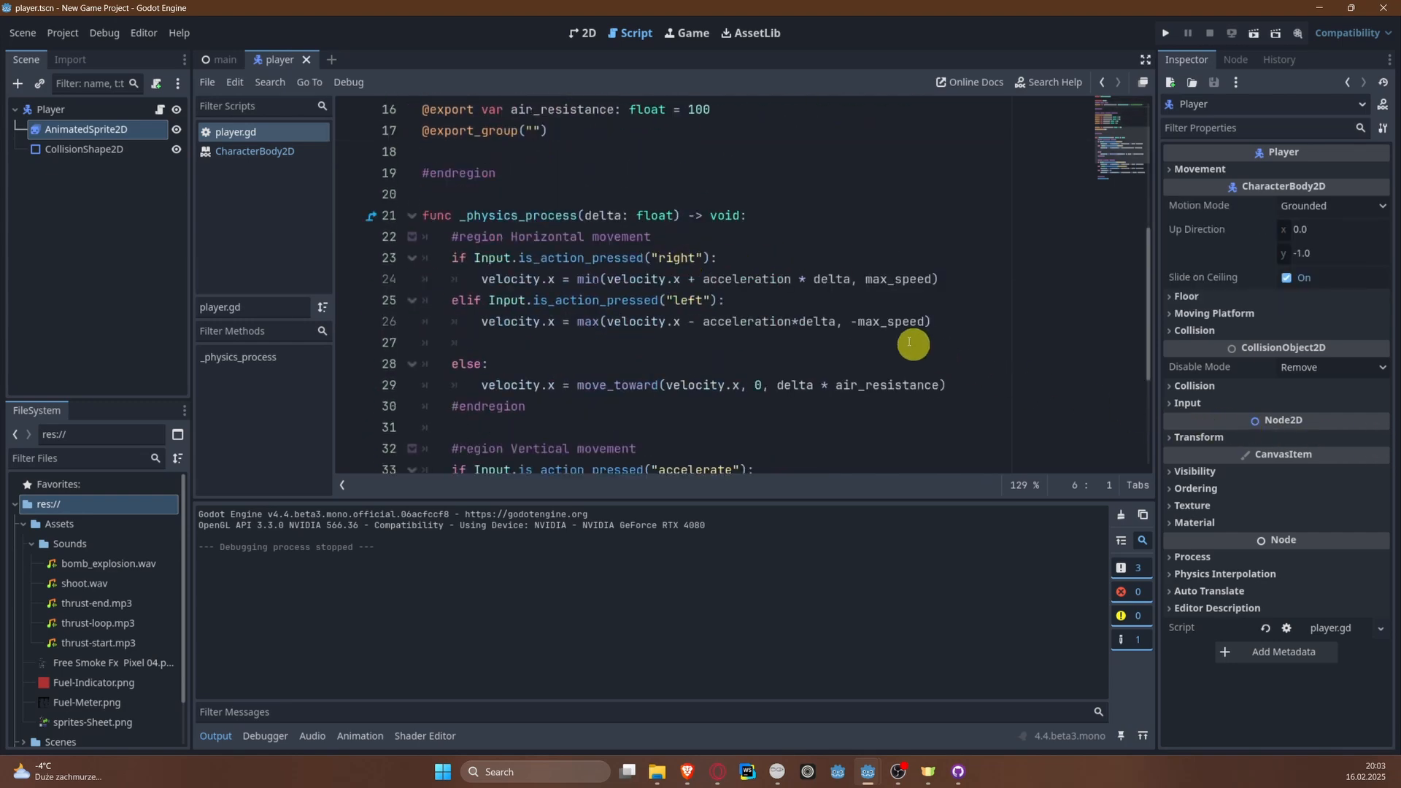
pyautogui.click(980, 278)
pyautogui.press('Return')
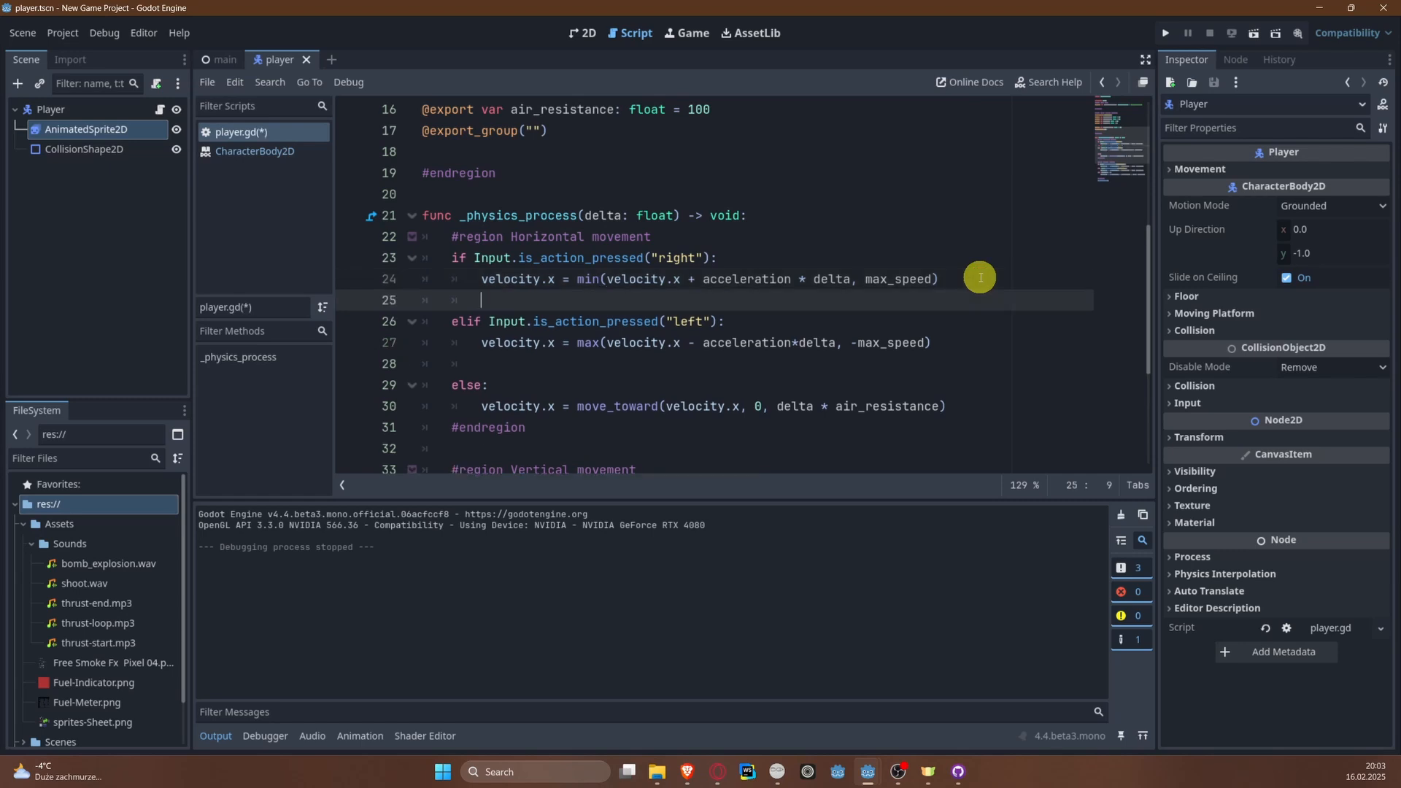
pyautogui.click(376, 736)
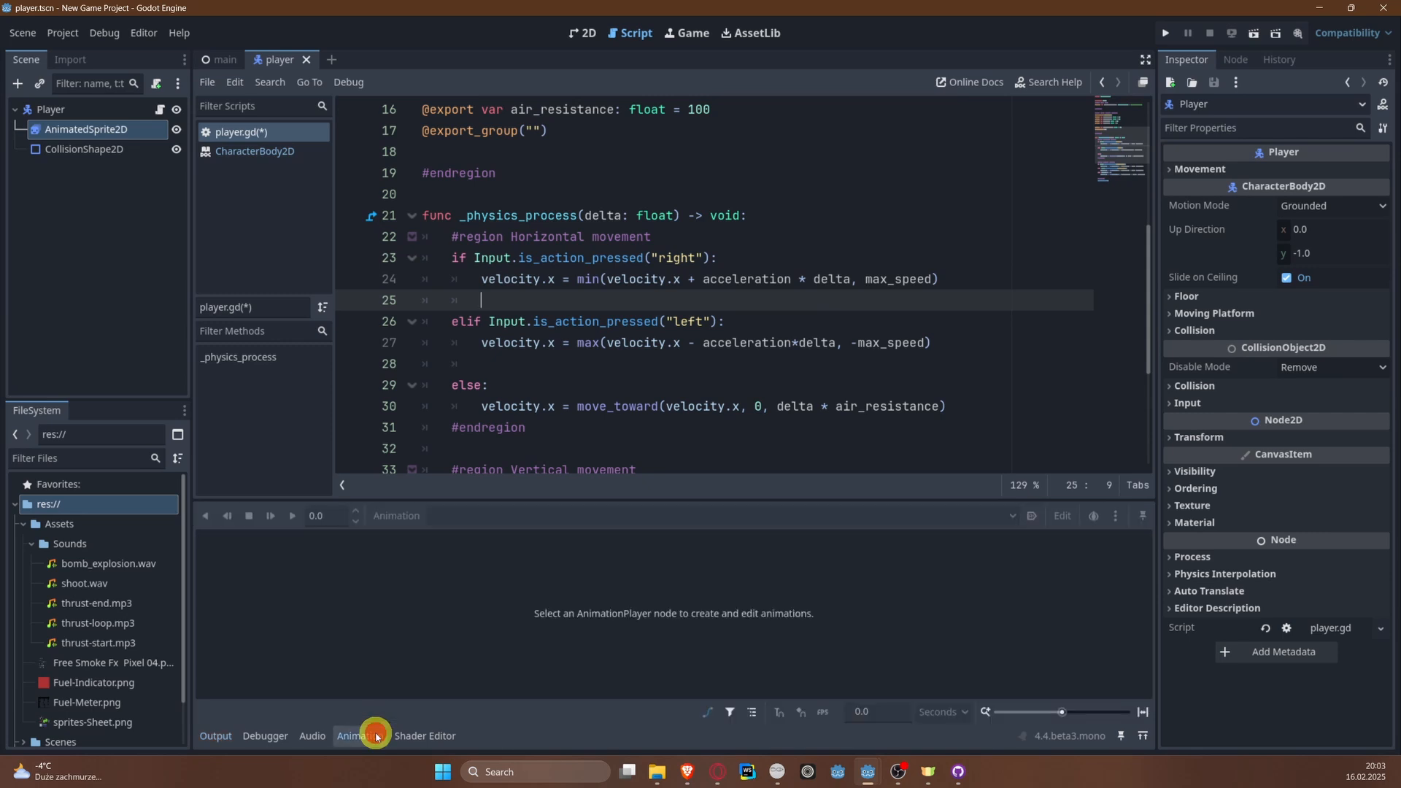
pyautogui.click(84, 127)
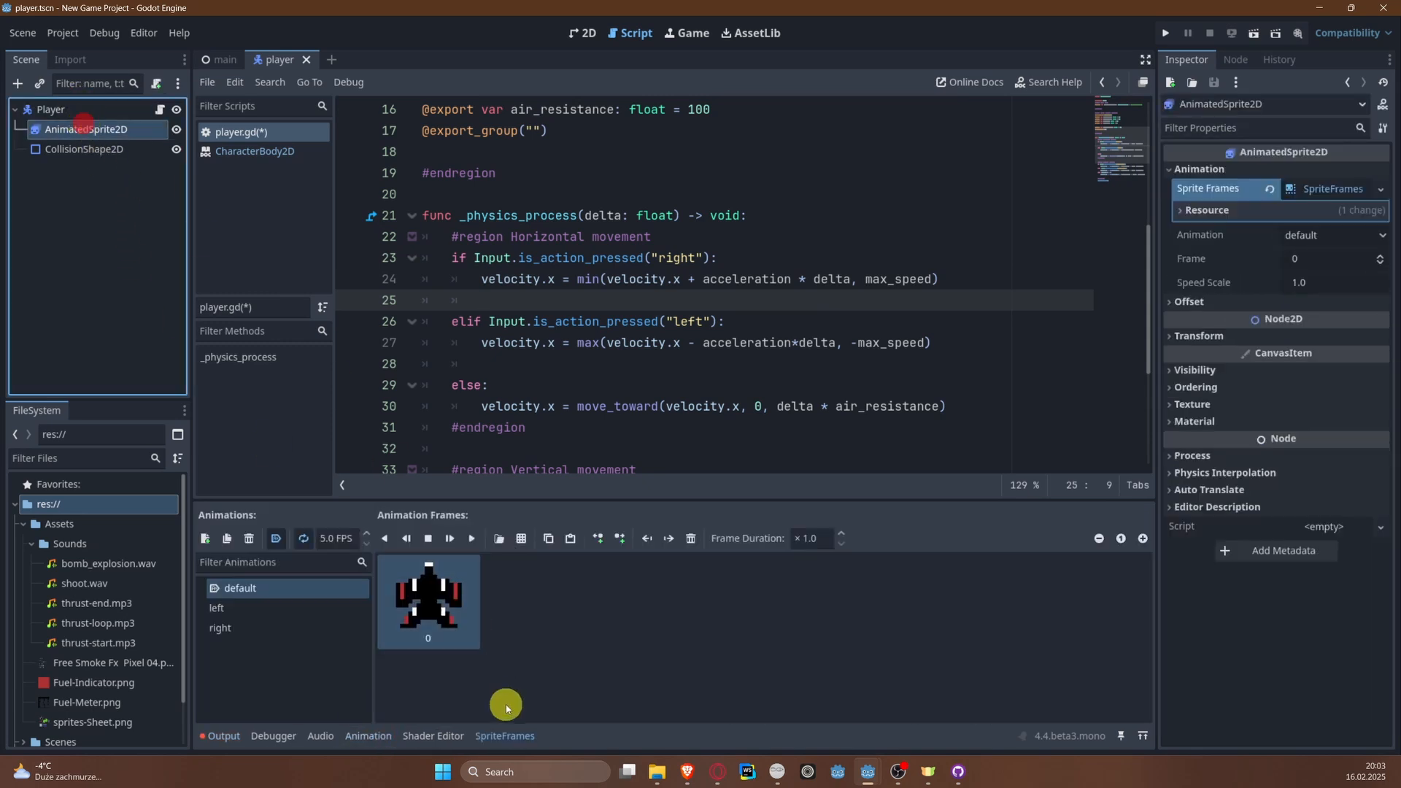
pyautogui.click(259, 608)
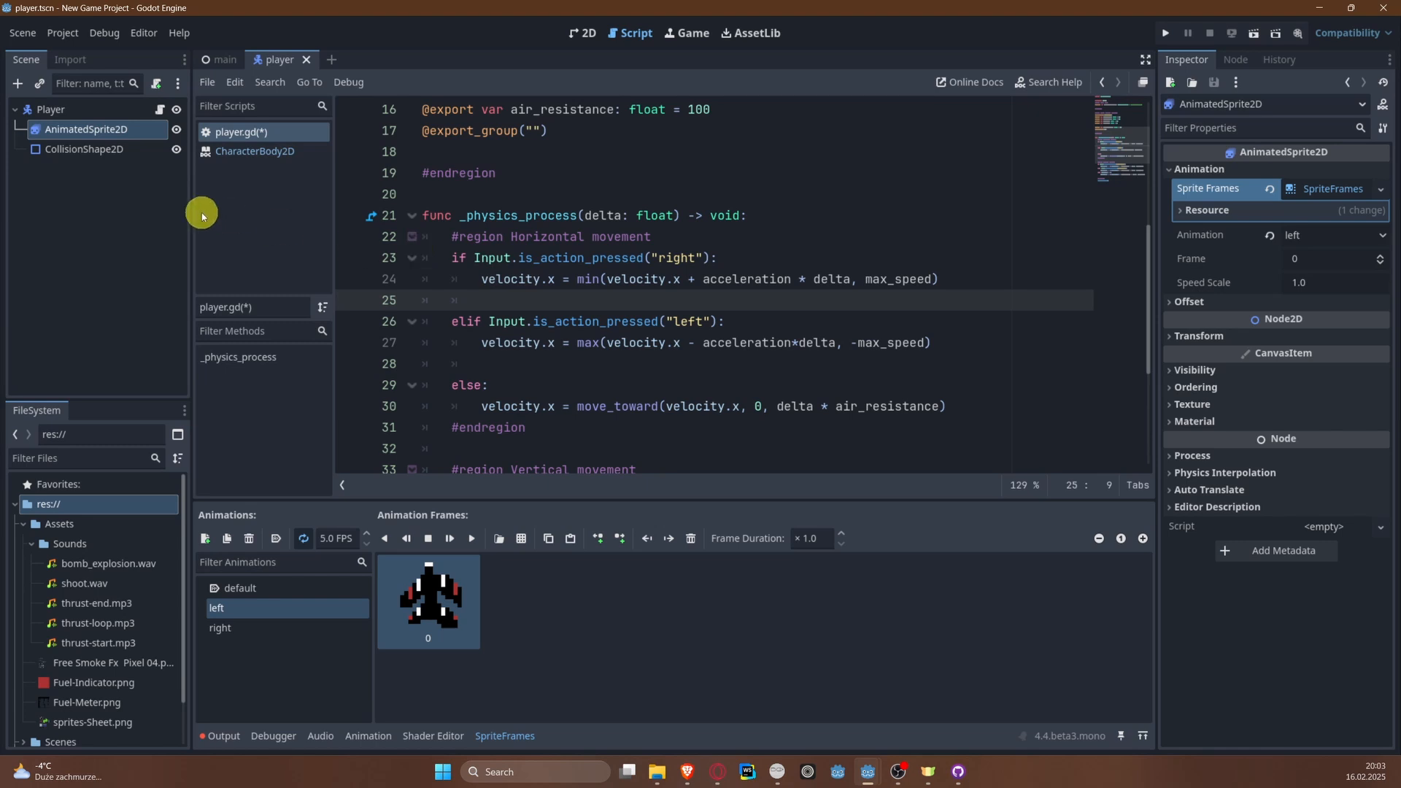
# Step: In the "right" input branch, below the velocity.x line, add the condition if animated_sprite_2d.animation != "right": and start its body
pyautogui.click(583, 302)
pyautogui.press('Return')
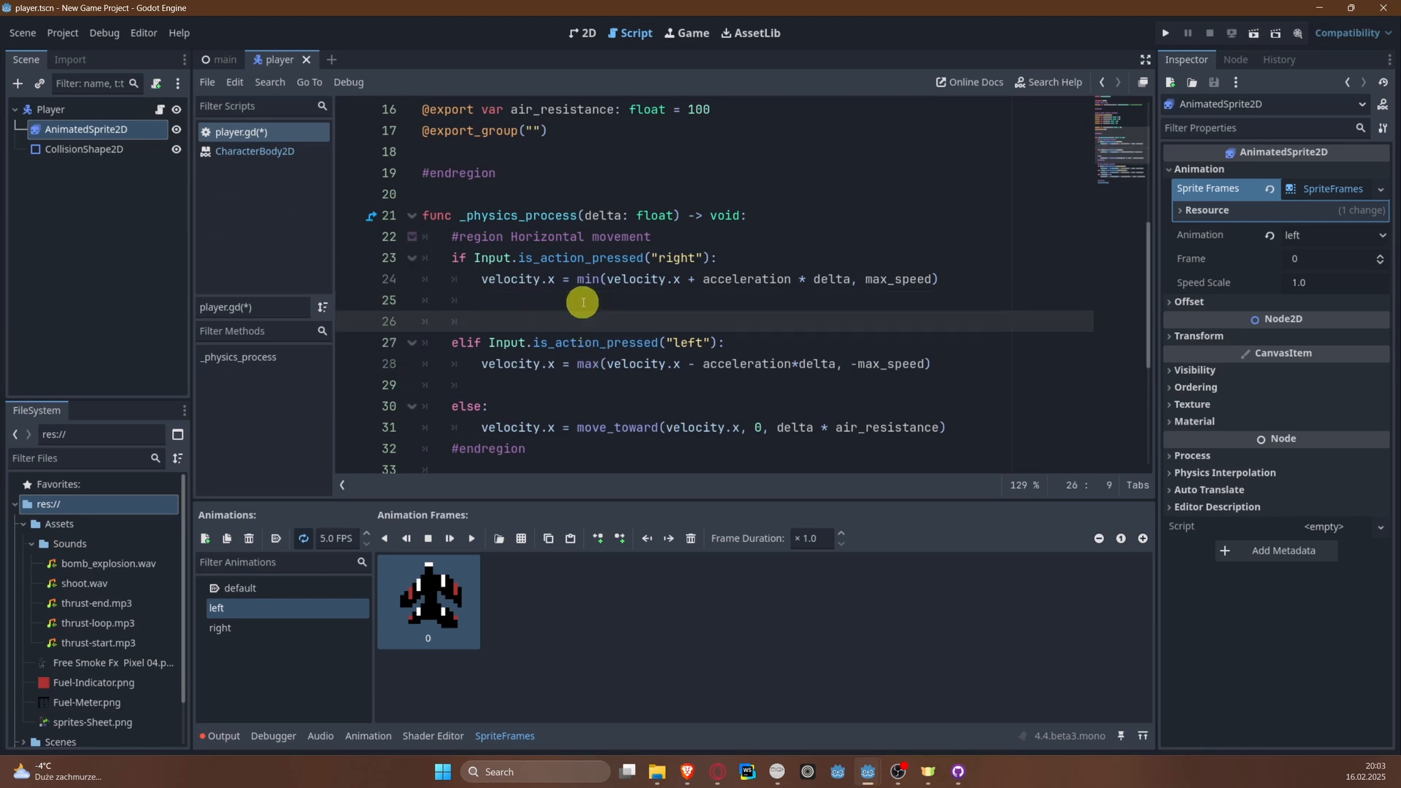
pyautogui.press('Up')
pyautogui.press('Tab')
pyautogui.press('Return')
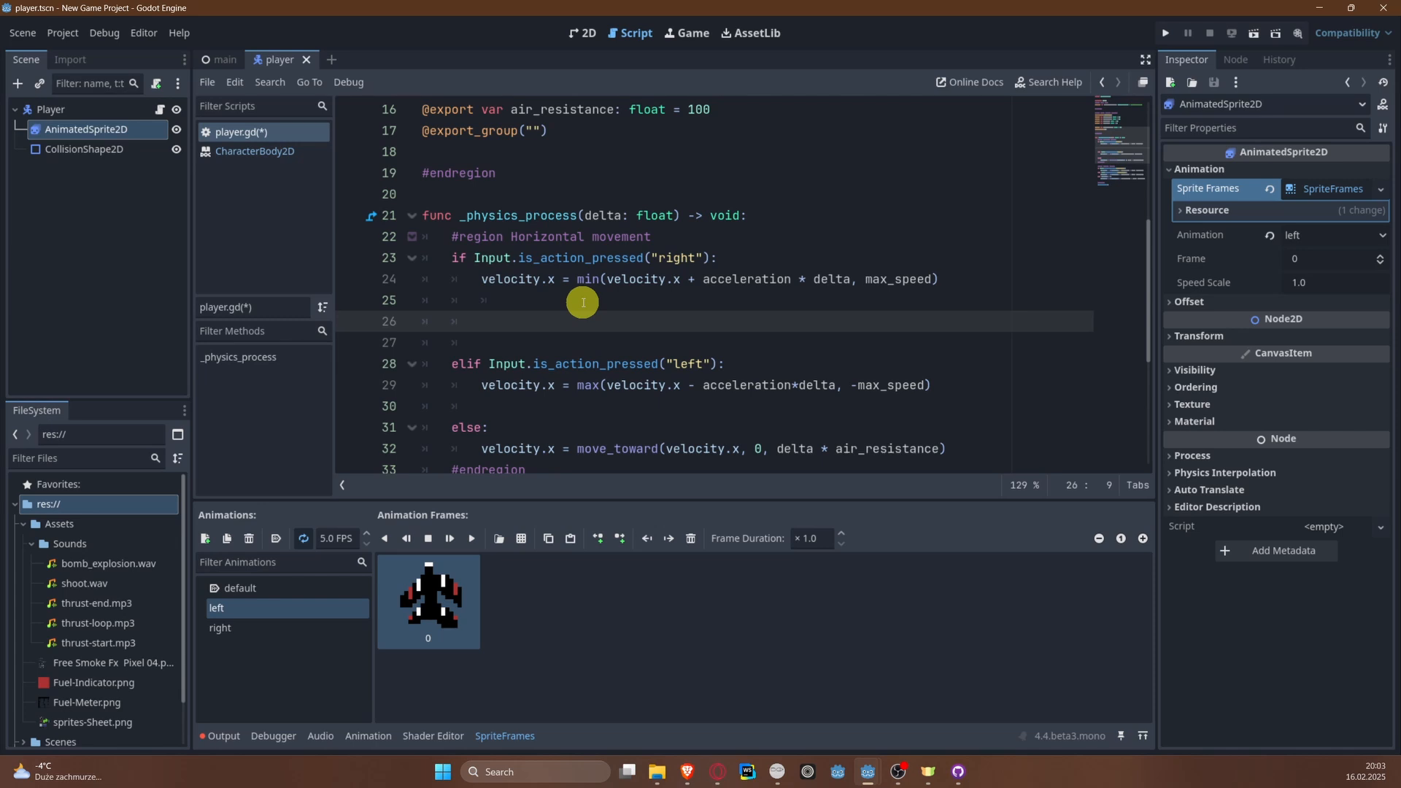
pyautogui.write('if anima')
pyautogui.press('Return')
pyautogui.write('.')
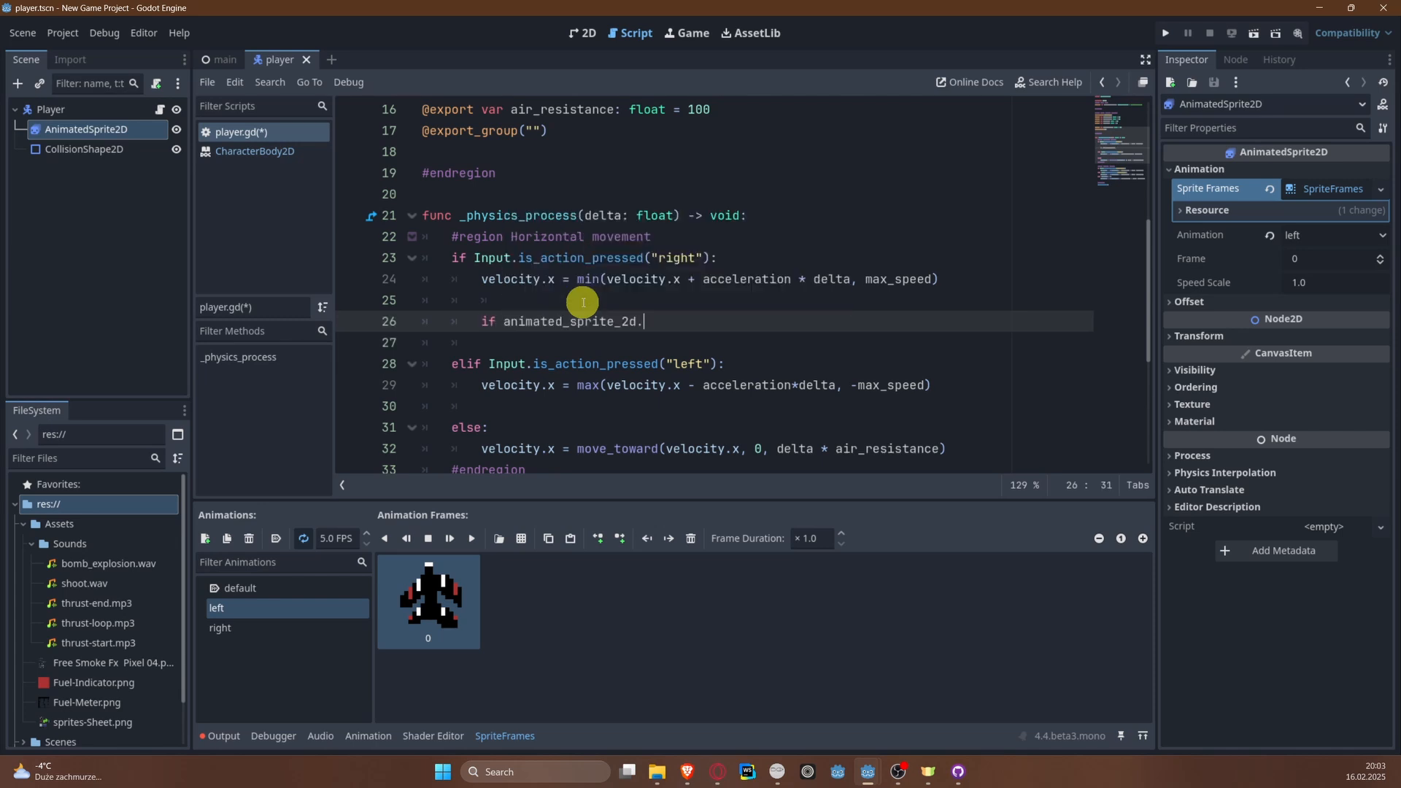
pyautogui.write('animation != "right"')
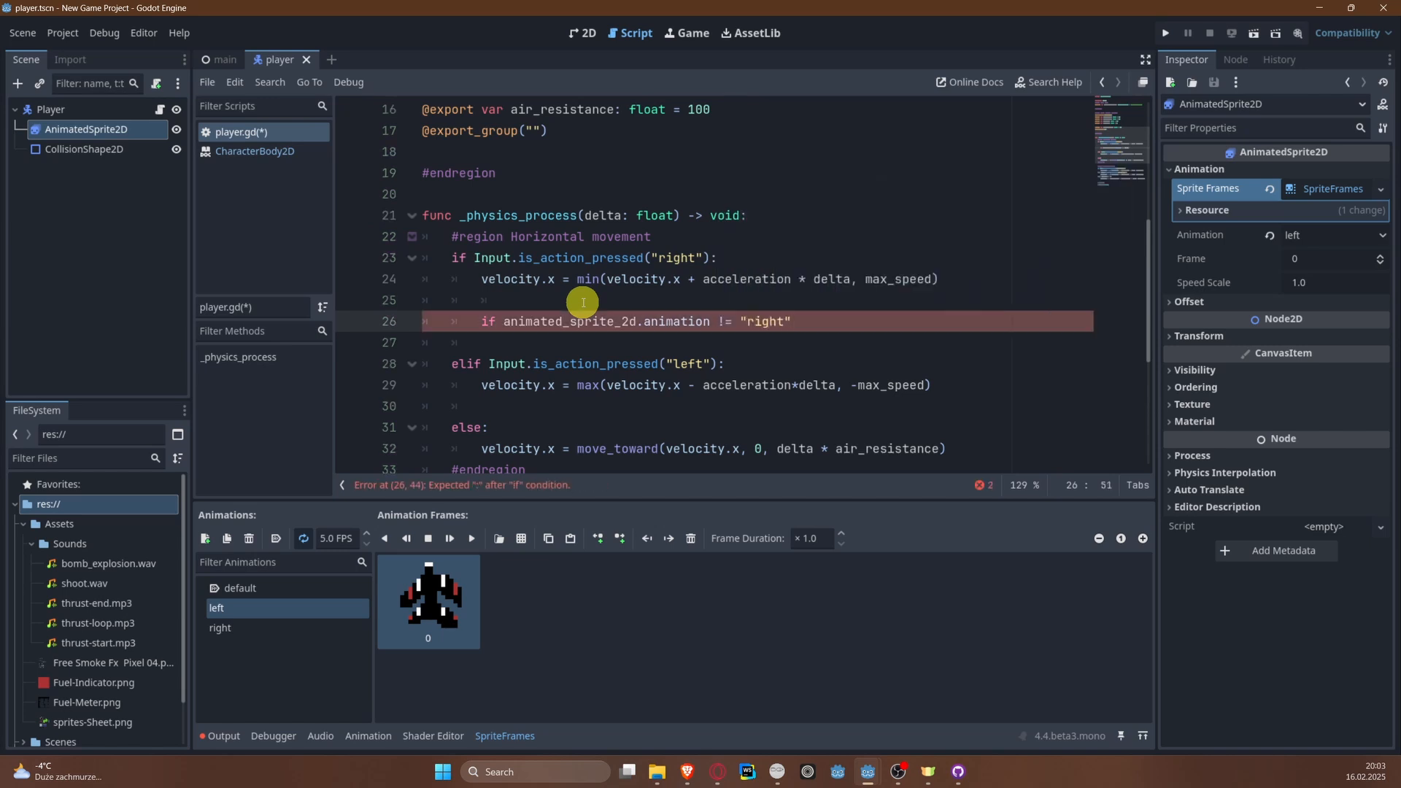
pyautogui.write(':')
pyautogui.press('Return')
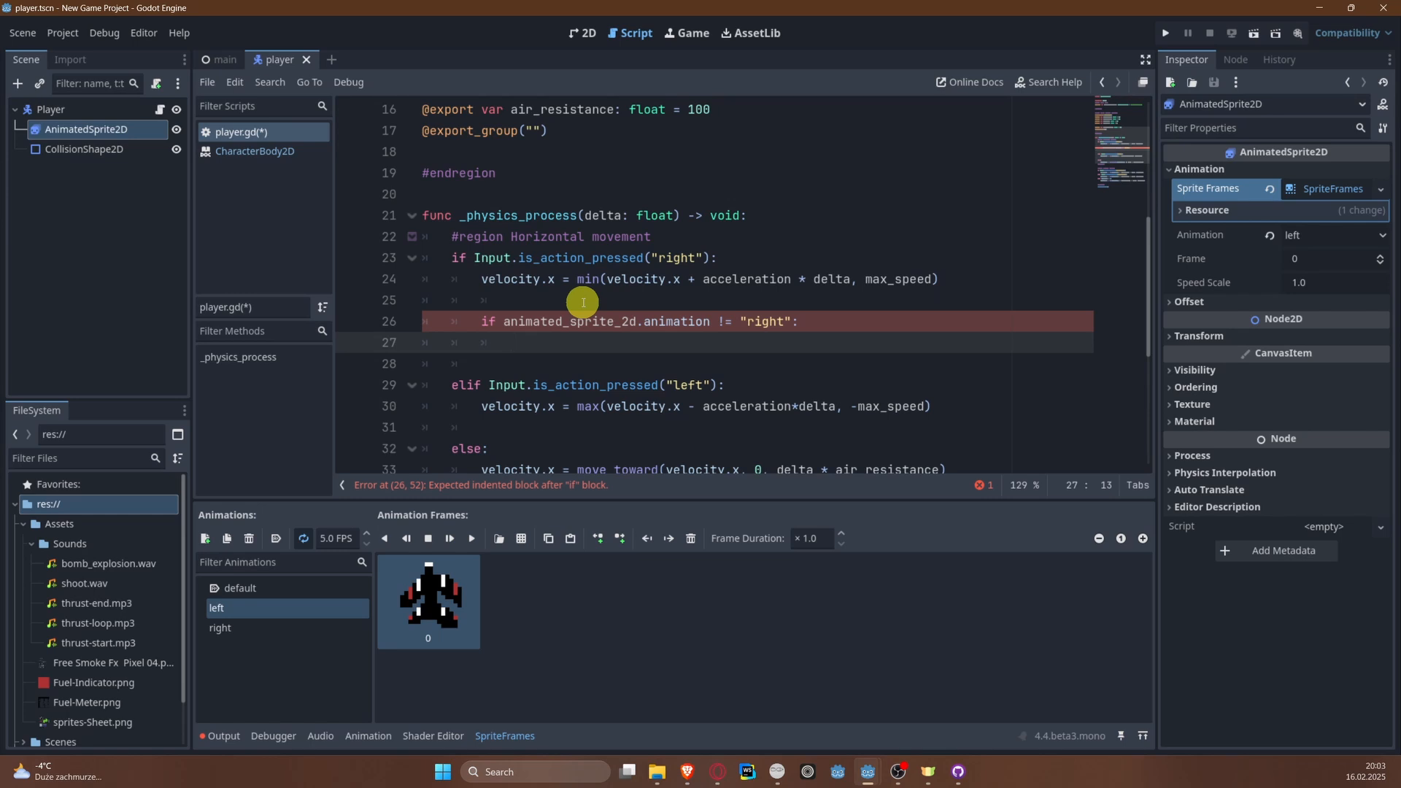
# Step: Make the "right" animation condition's body call animated_sprite_2d.play("right") and save the script
pyautogui.write('animated_sprite_2d.')
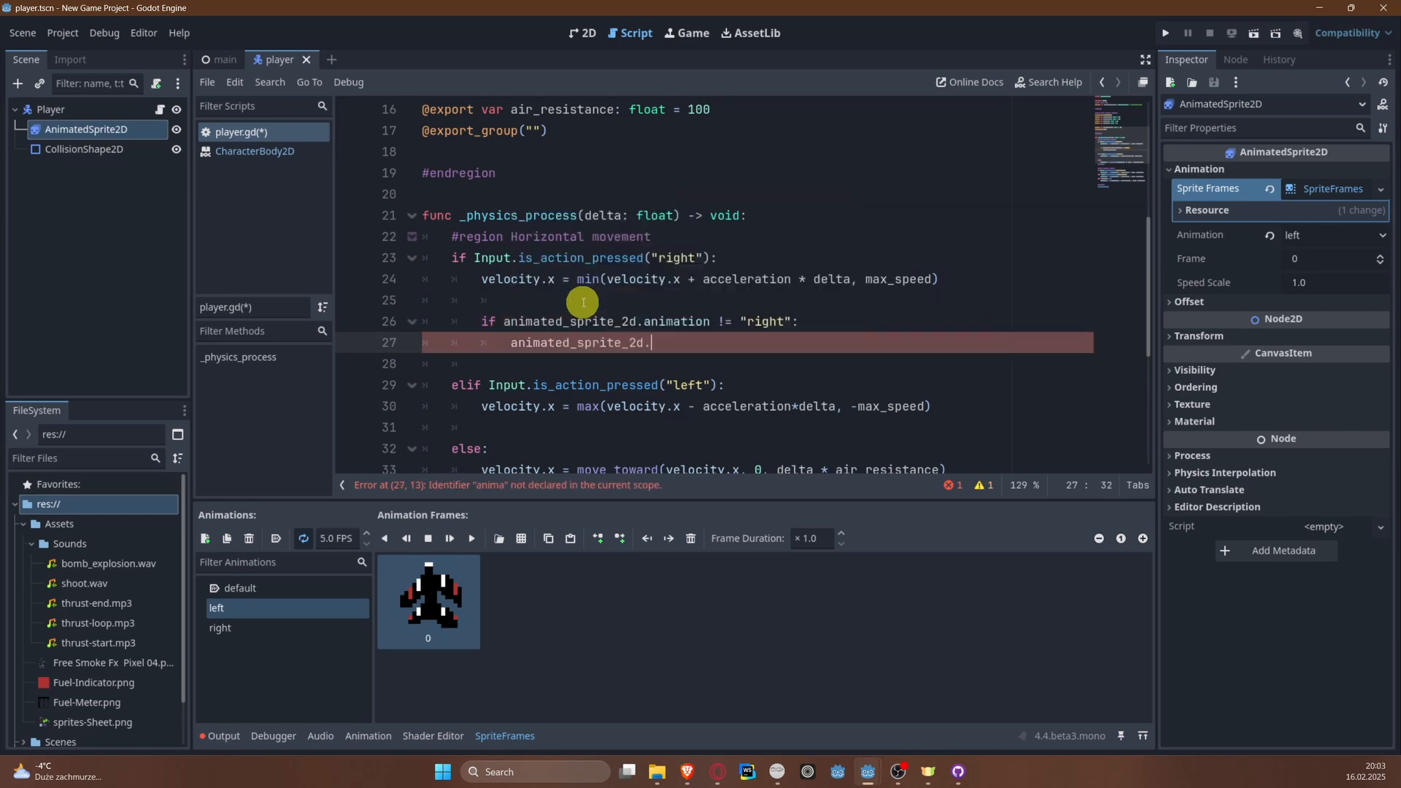
pyautogui.write('play("')
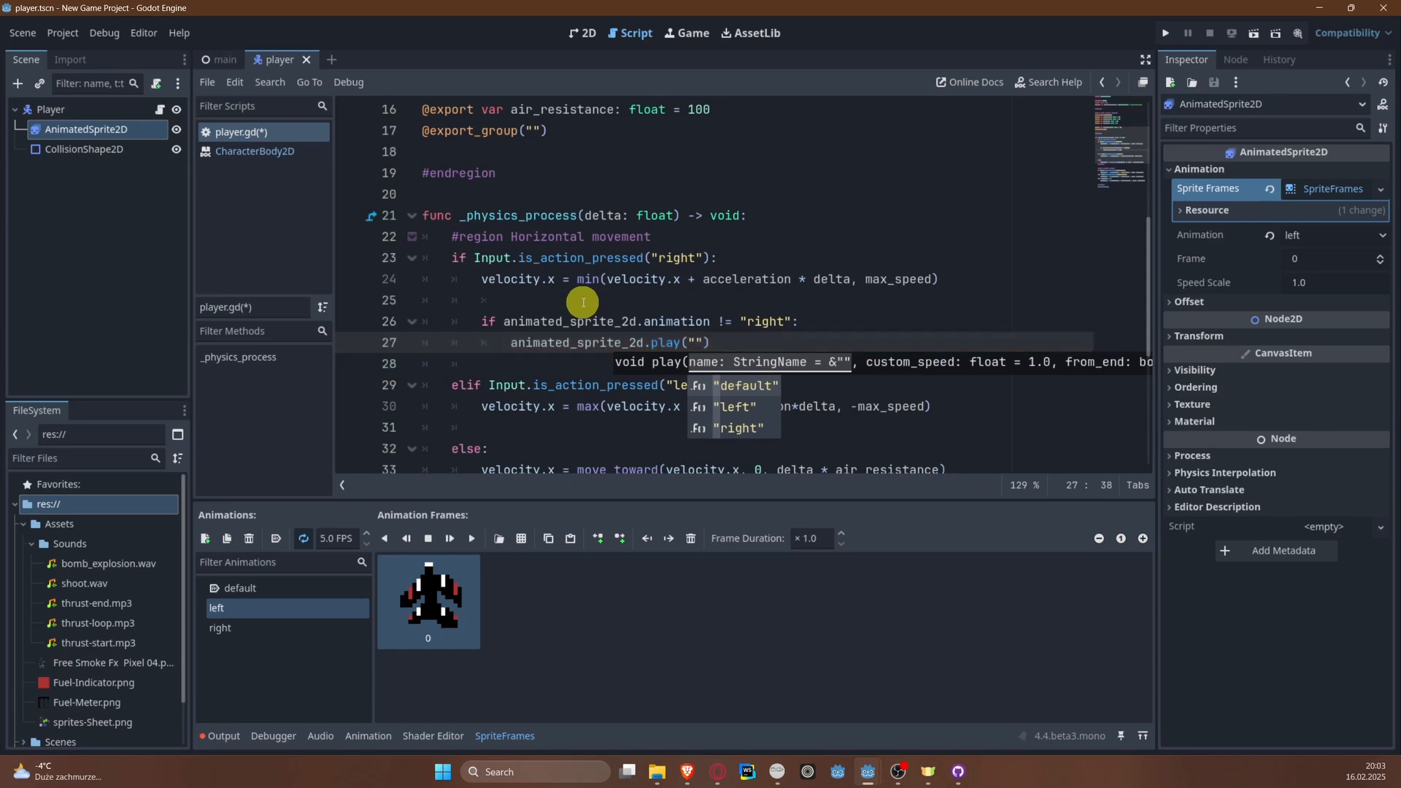
pyautogui.press('Down')
pyautogui.press('Down')
pyautogui.press('Return')
pyautogui.hotkey('ctrl', 's')
# Step: In the "left" input branch, below the velocity.x line, add the condition if animated_sprite_2d.animation != "left": and start its body
pyautogui.scroll(-3, 555, 253)
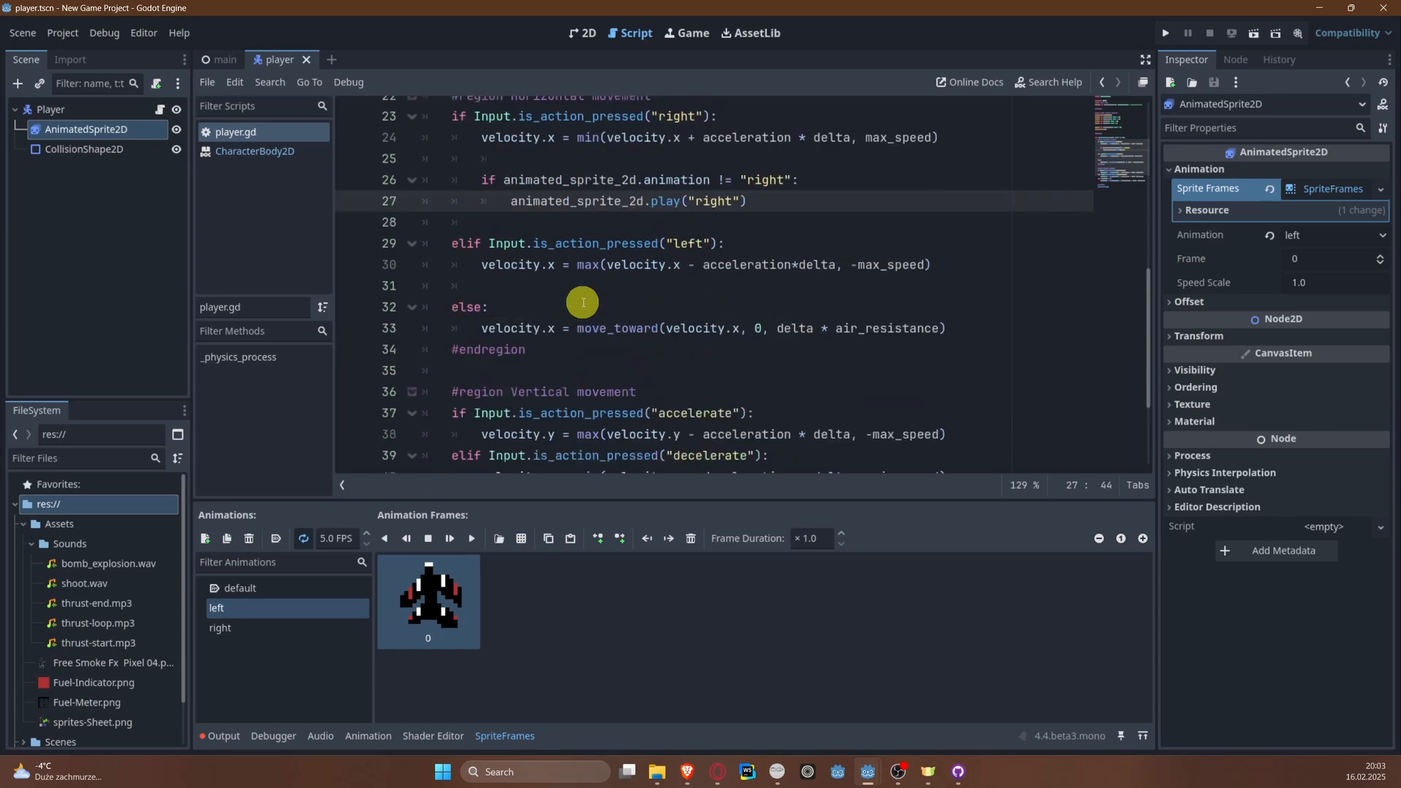
pyautogui.click(541, 238)
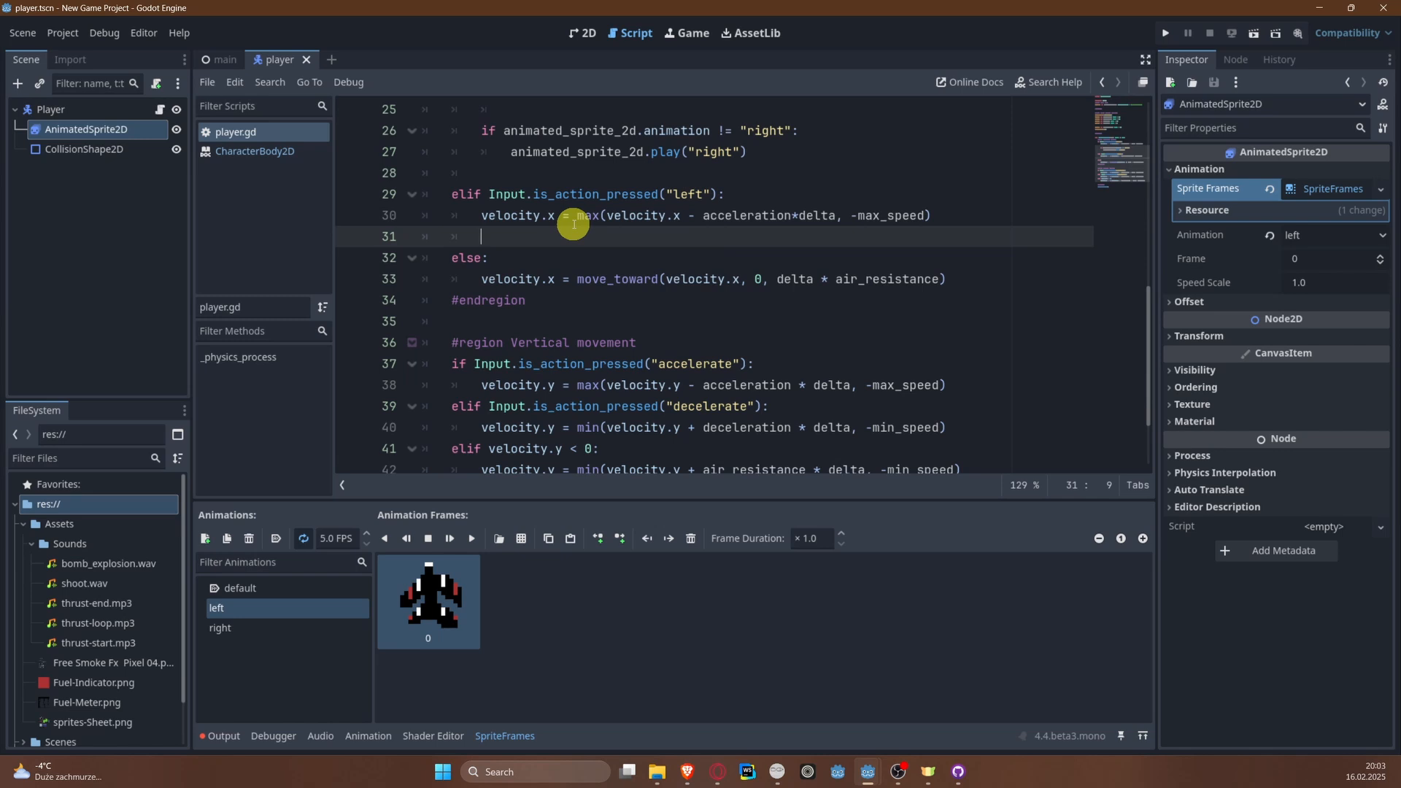
pyautogui.press('Return')
pyautogui.press('Up')
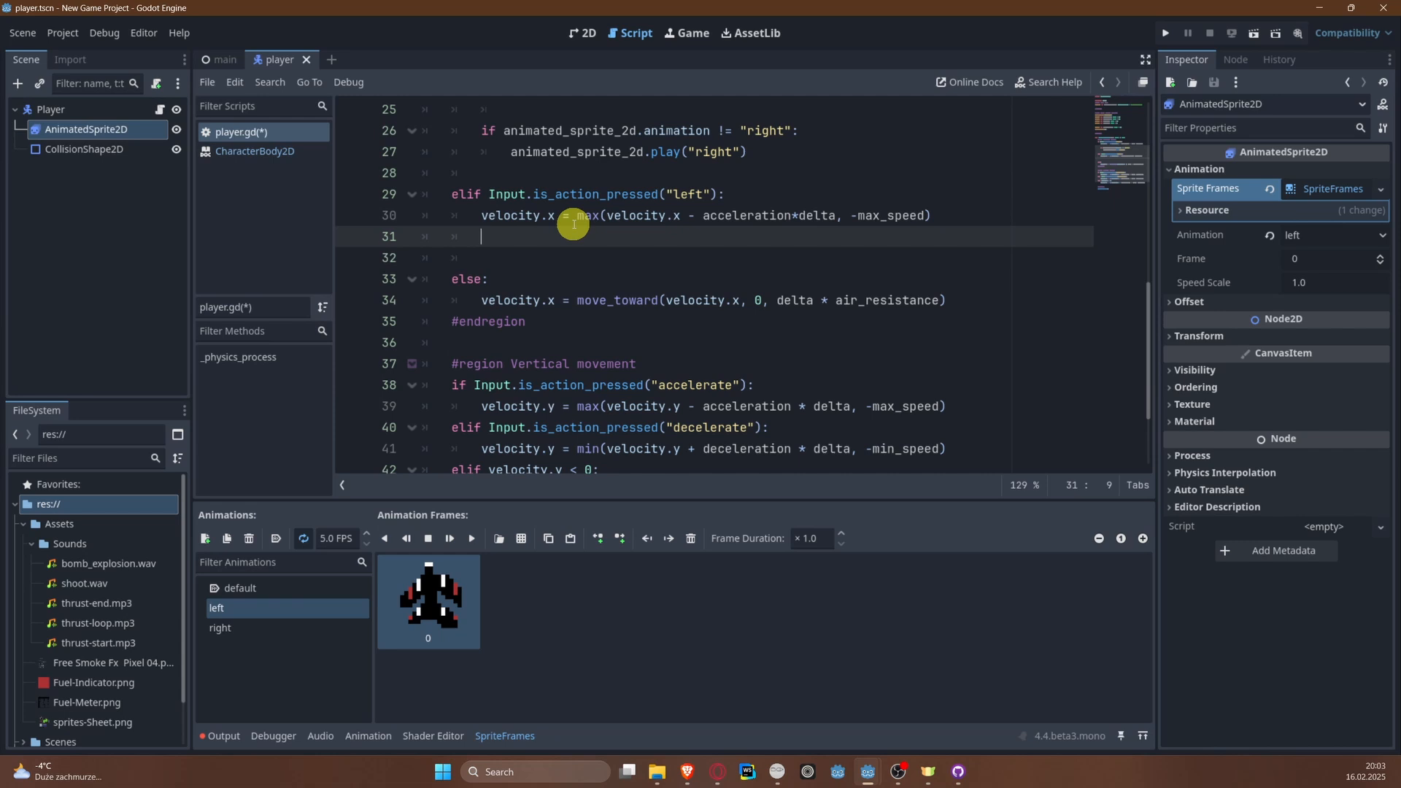
pyautogui.write('if')
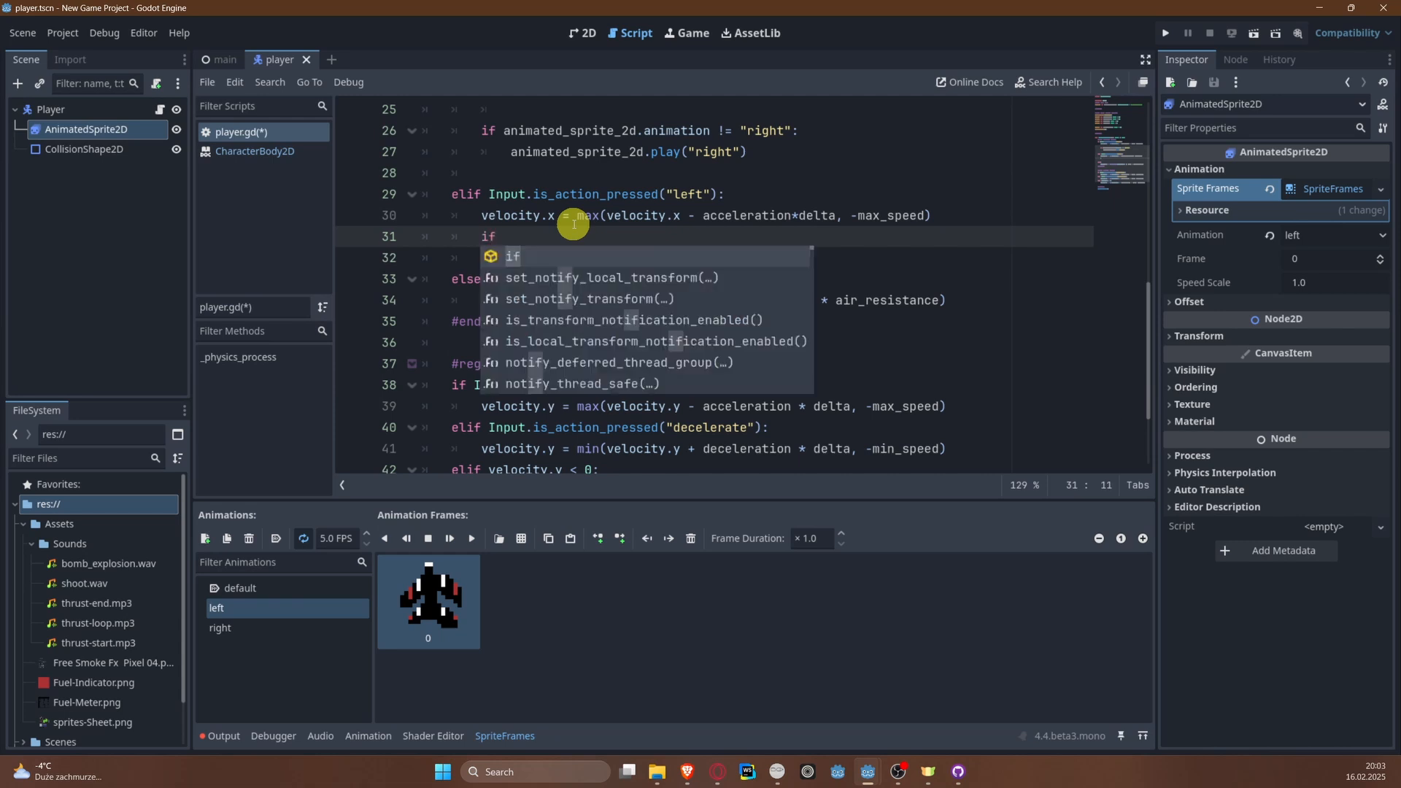
pyautogui.write(' anima')
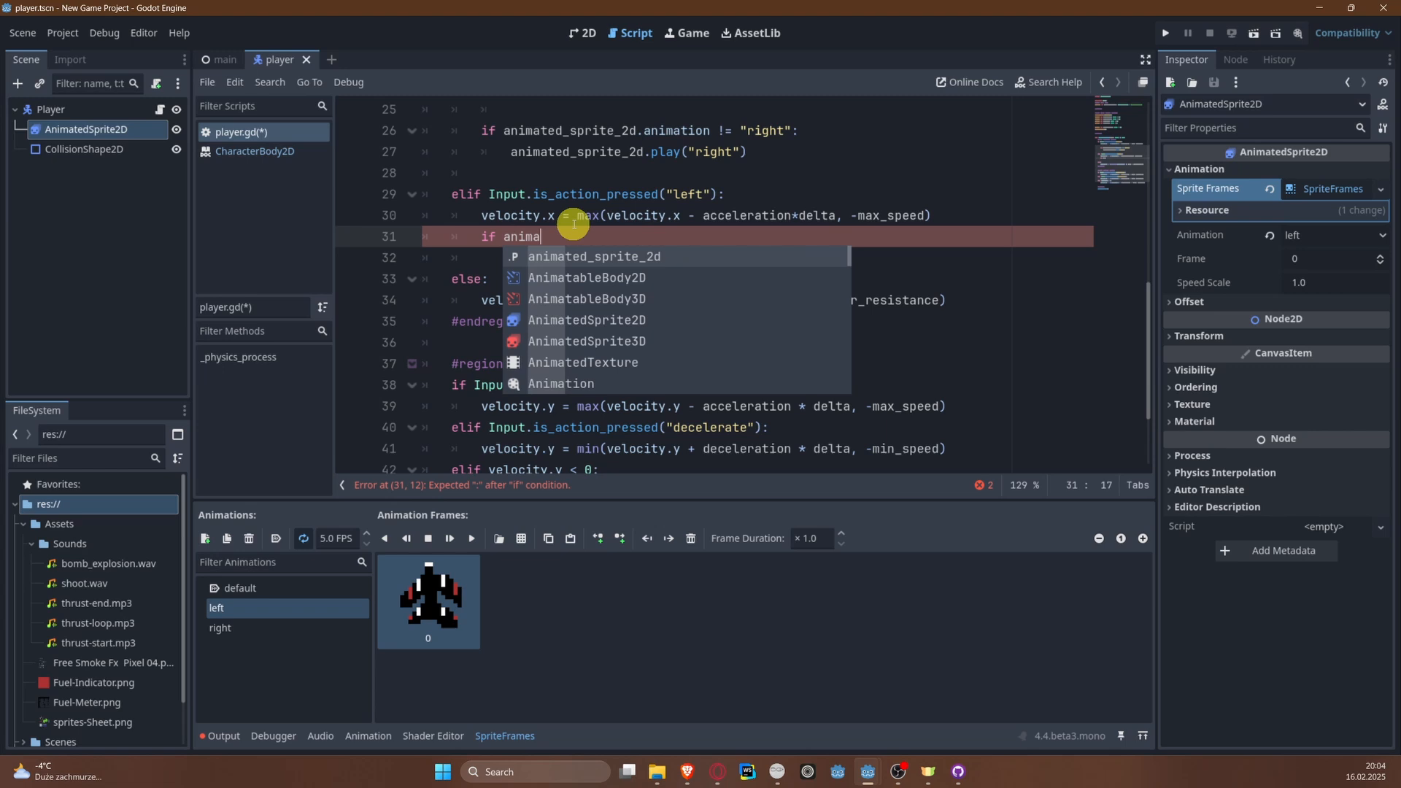
pyautogui.press('Return')
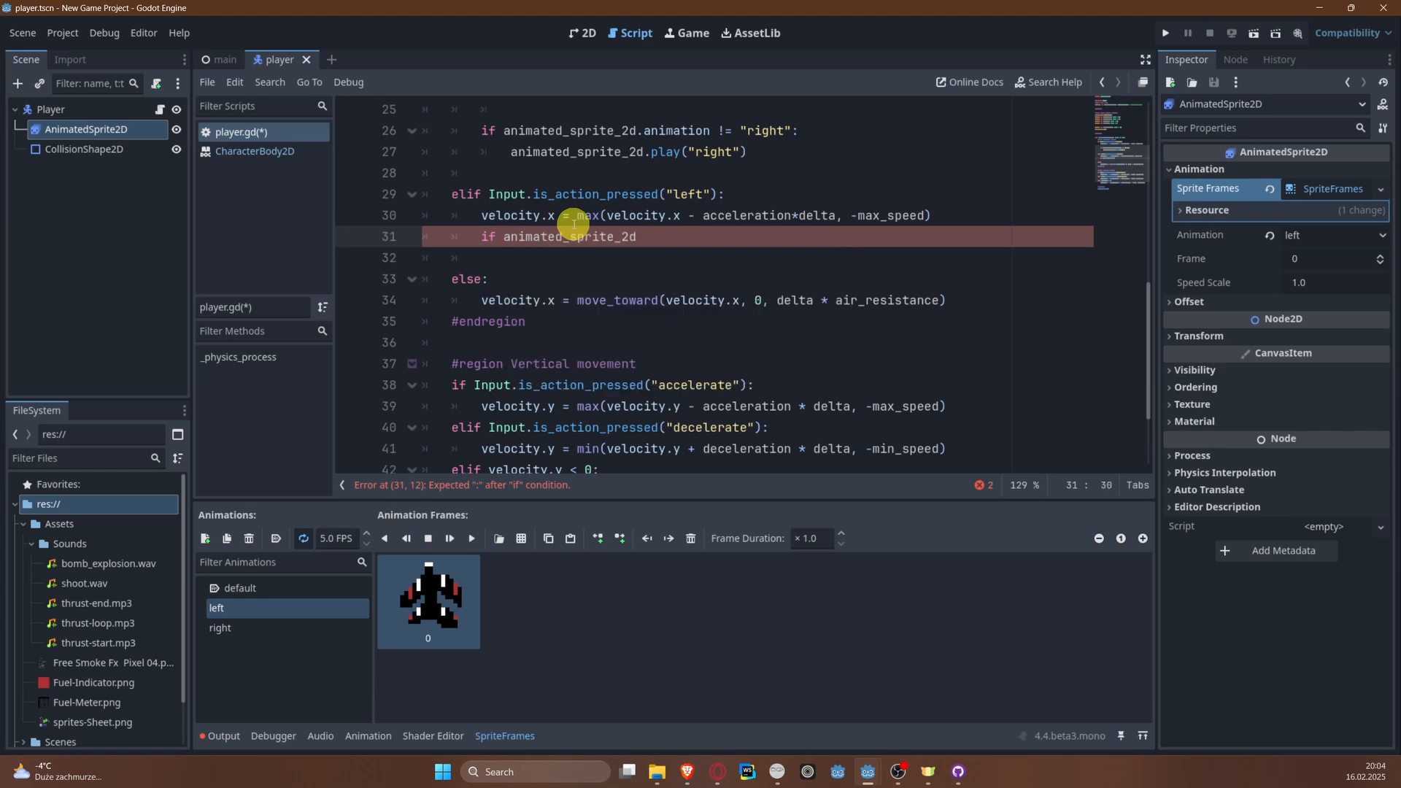
pyautogui.press('Return')
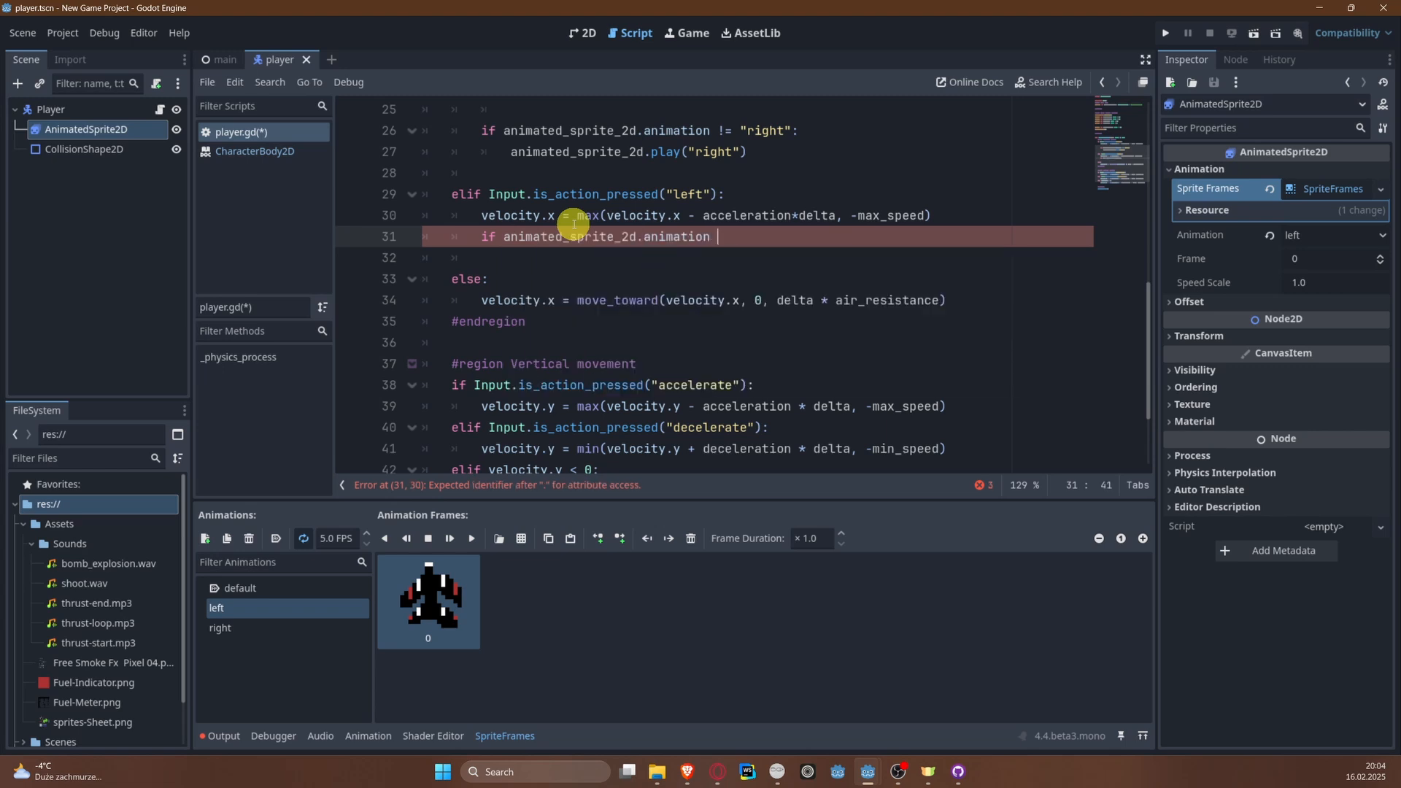
pyautogui.write('!= "left"')
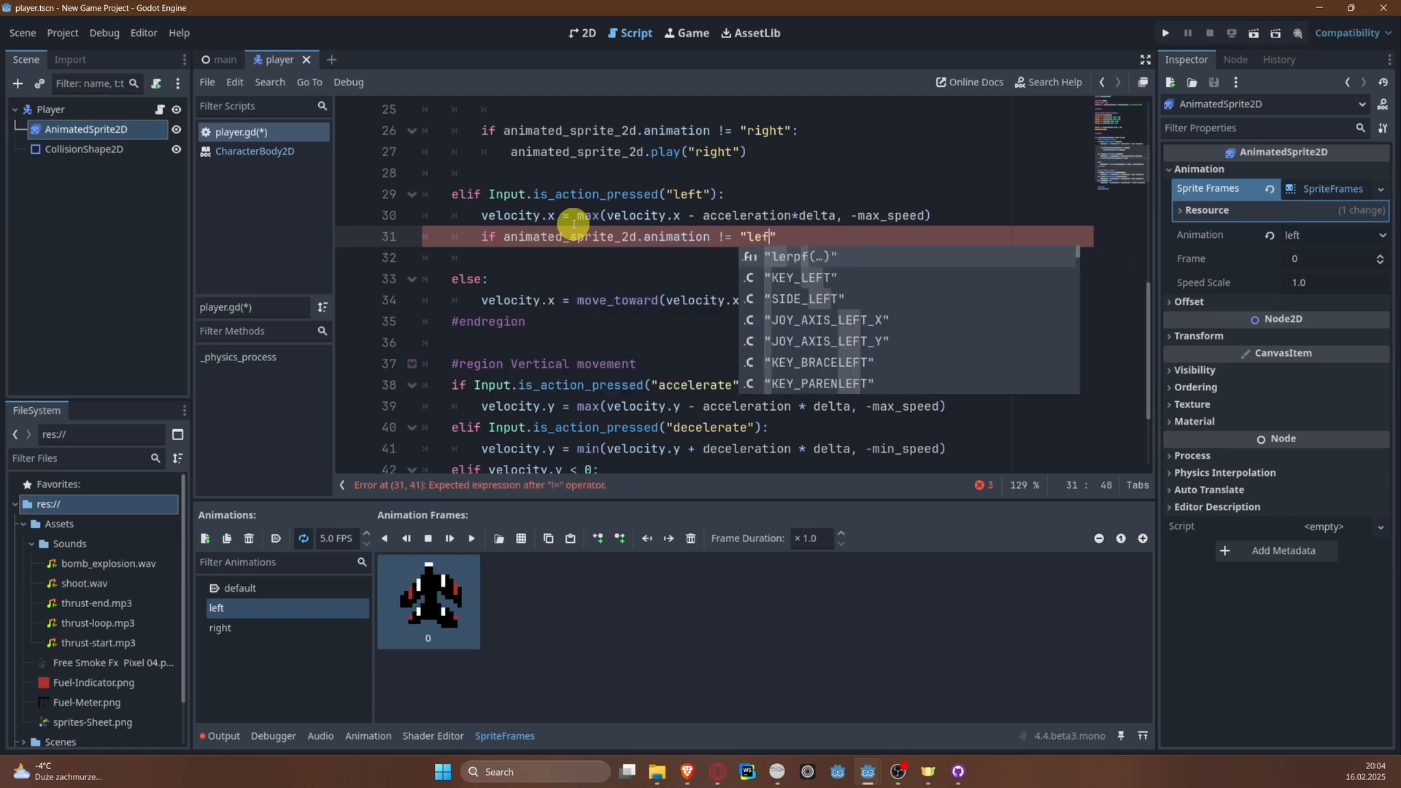
pyautogui.write(':')
pyautogui.press('Return')
# Step: Make the "left" animation condition's body call animated_sprite_2d.play("left") and save the script
pyautogui.write('ani')
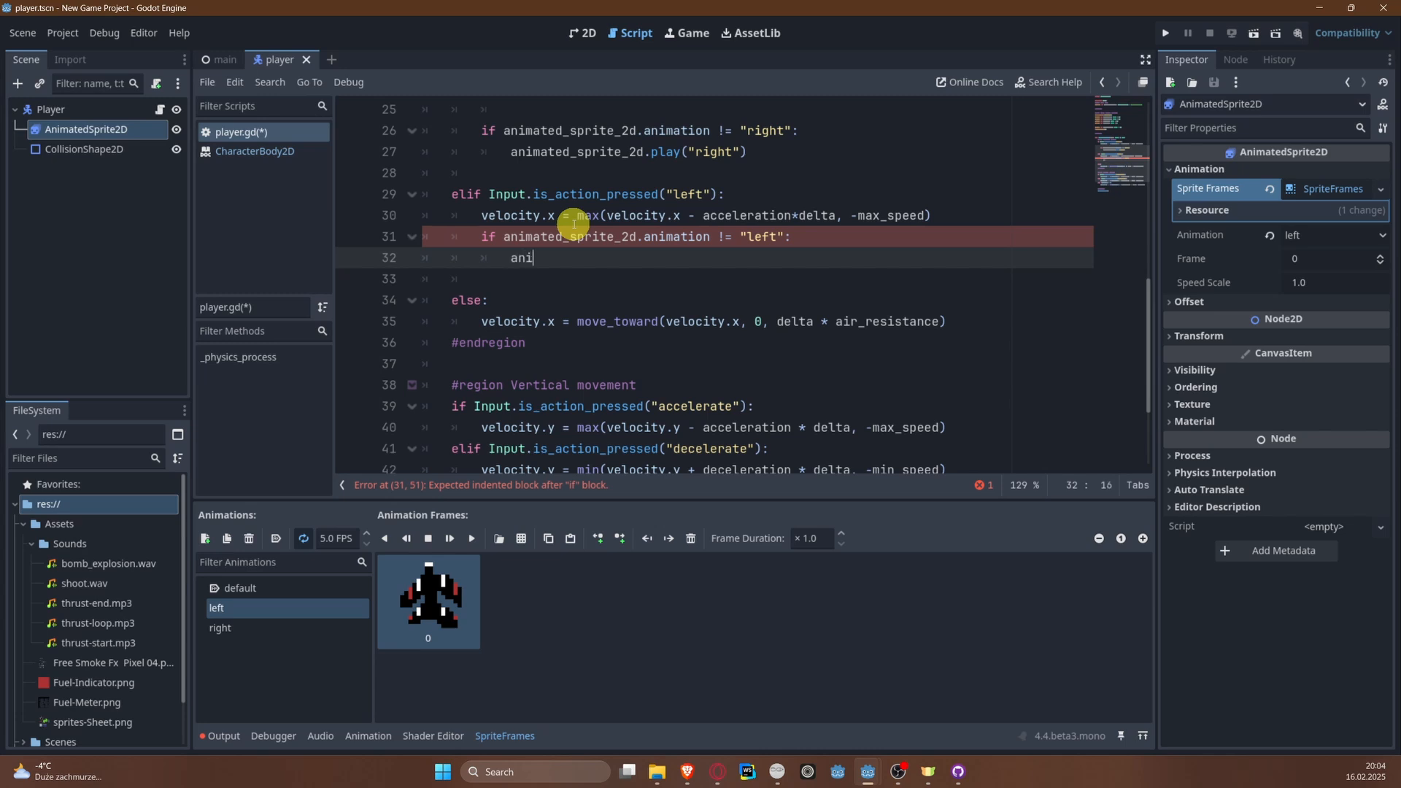
pyautogui.write('ma')
pyautogui.press('Return')
pyautogui.write('.pl')
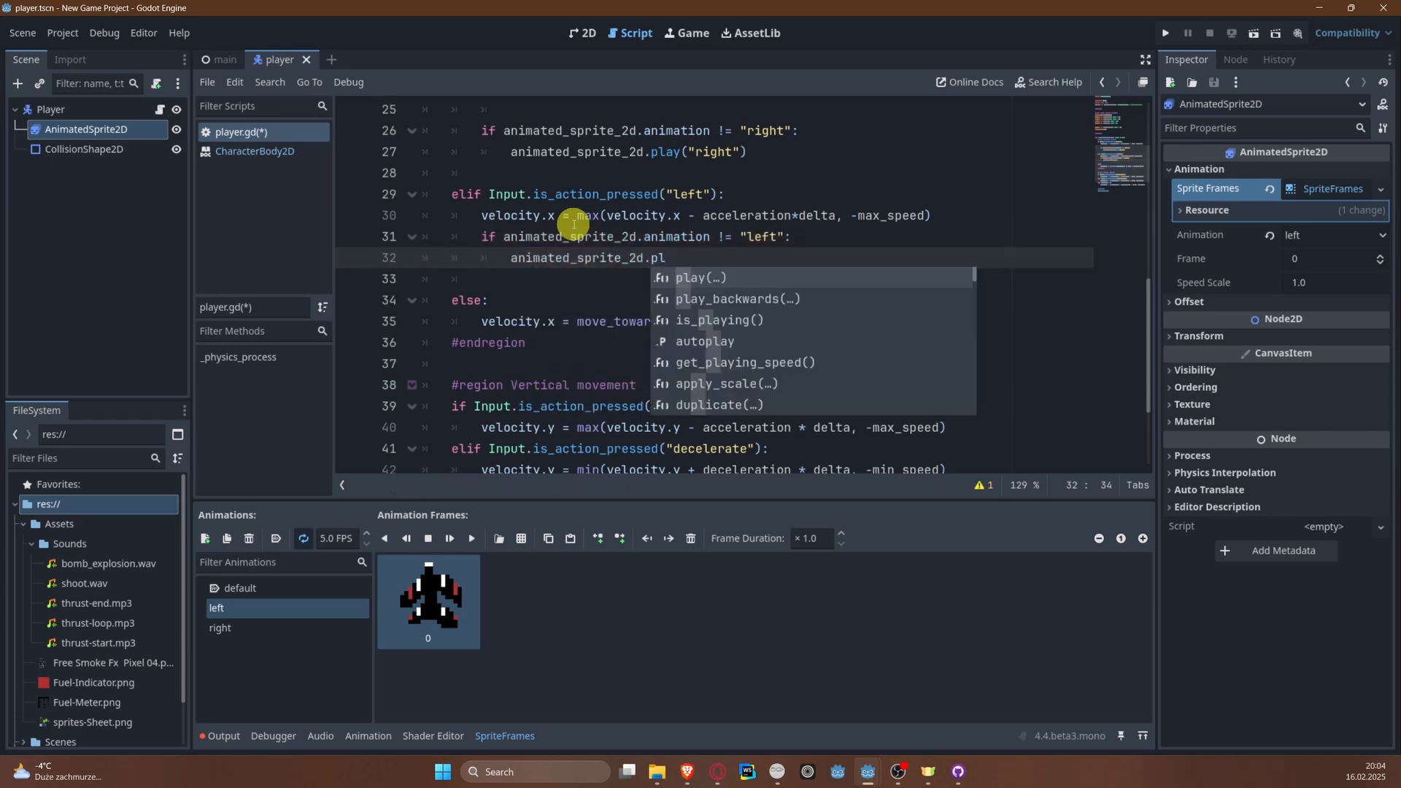
pyautogui.press('Return')
pyautogui.press('Down')
pyautogui.press('Return')
pyautogui.hotkey('ctrl', 's')
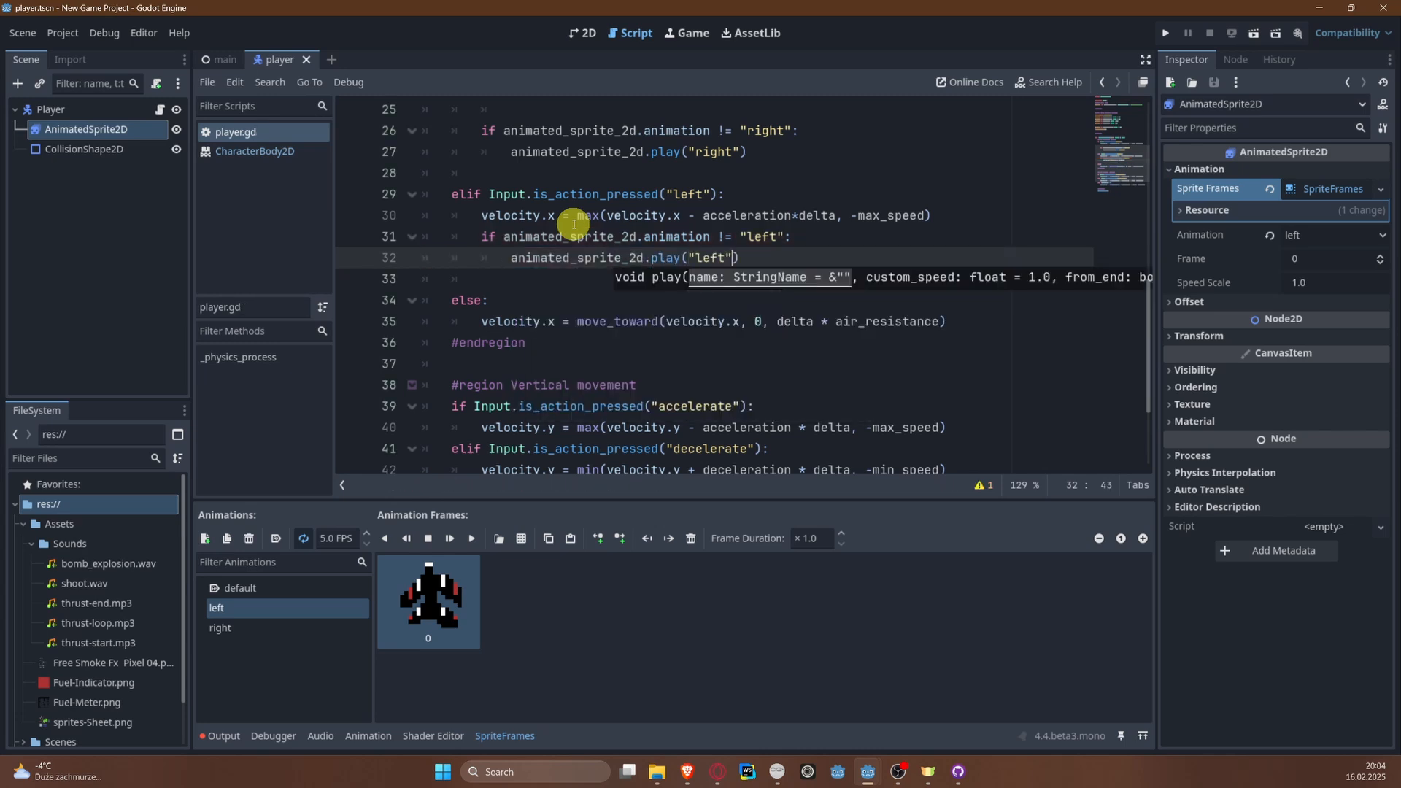
# Step: In the horizontal movement's else branch, above the velocity.x line, add the condition if animated_sprite_2d.animation != "default": and start its body
pyautogui.click(594, 302)
pyautogui.press('Return')
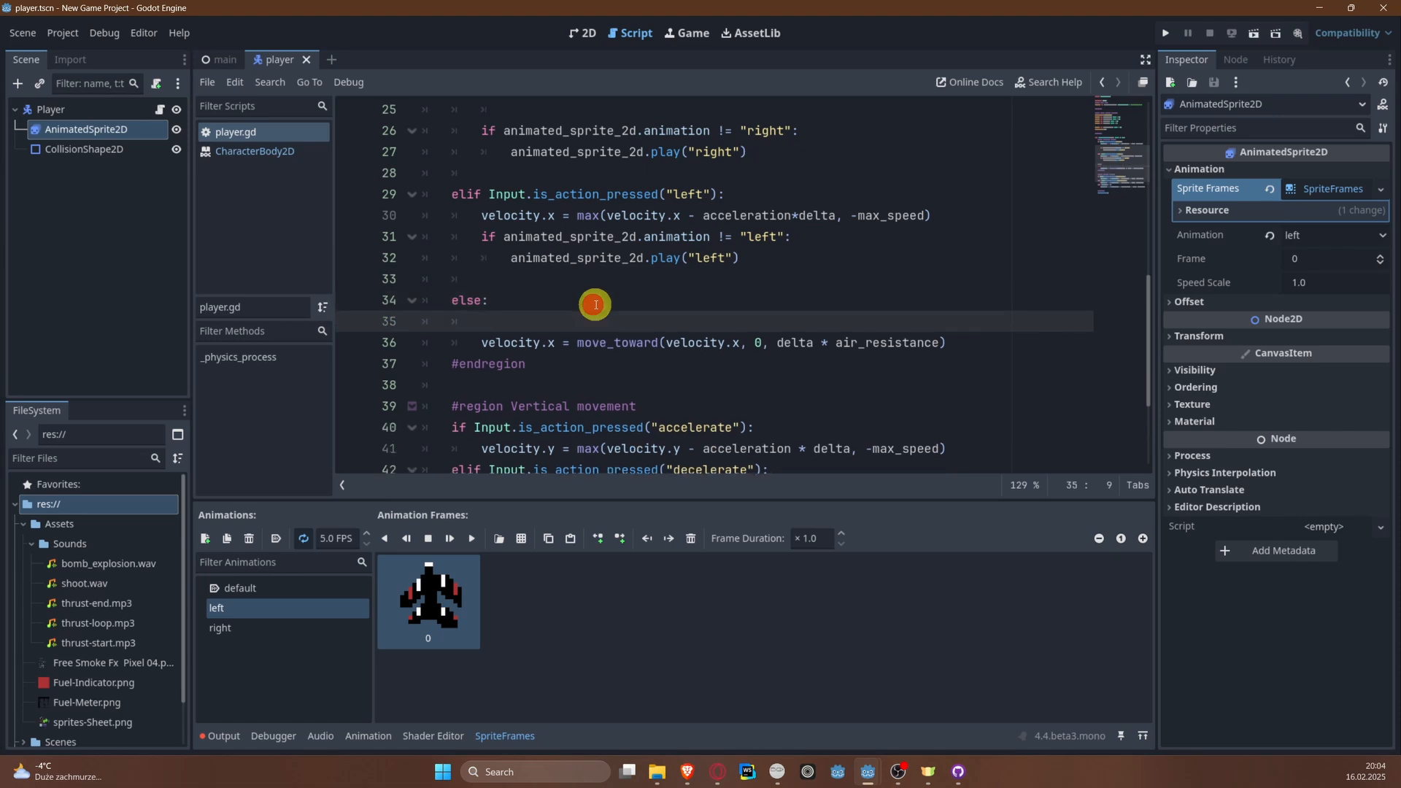
pyautogui.press('BackSpace')
pyautogui.write('if a')
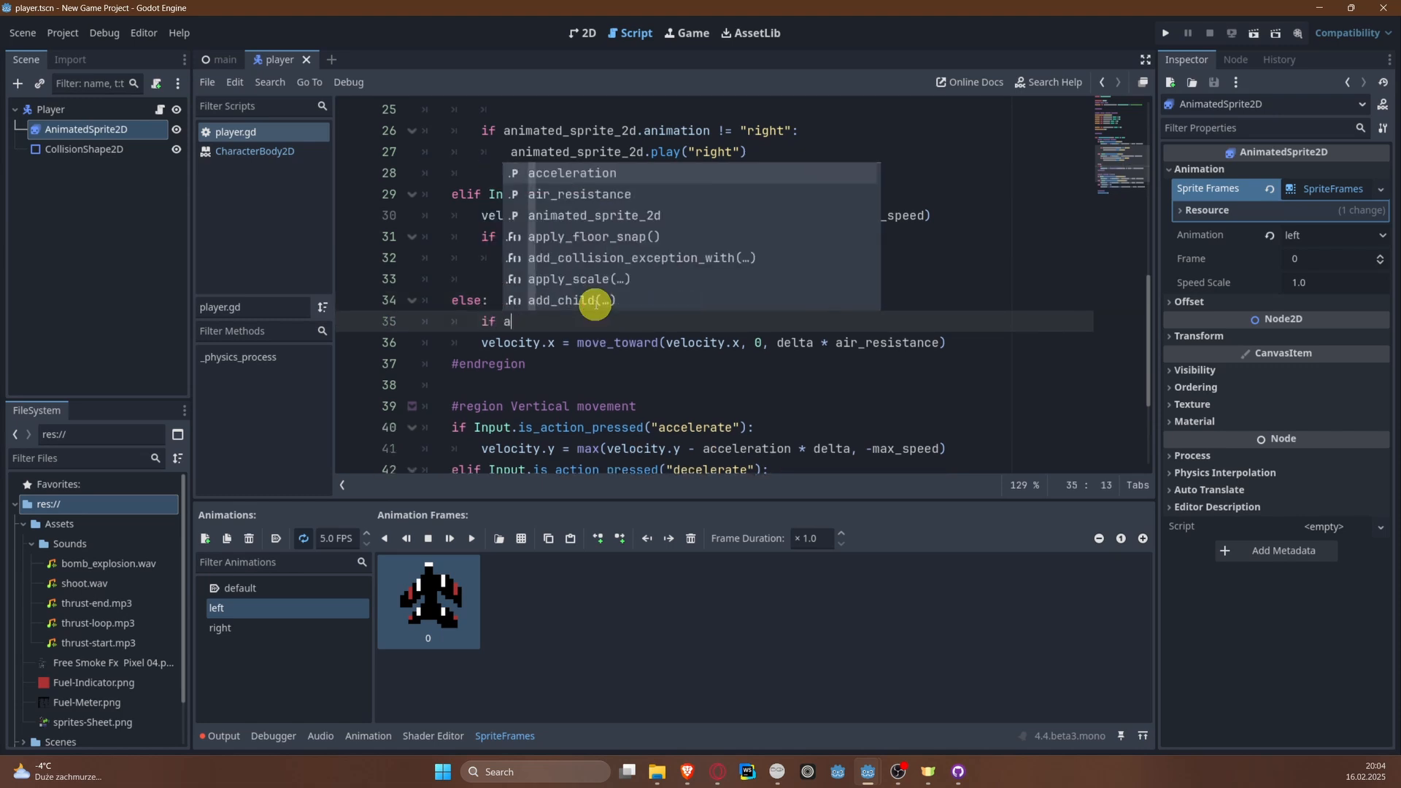
pyautogui.write('nimated_sprite_2d.animation !=')
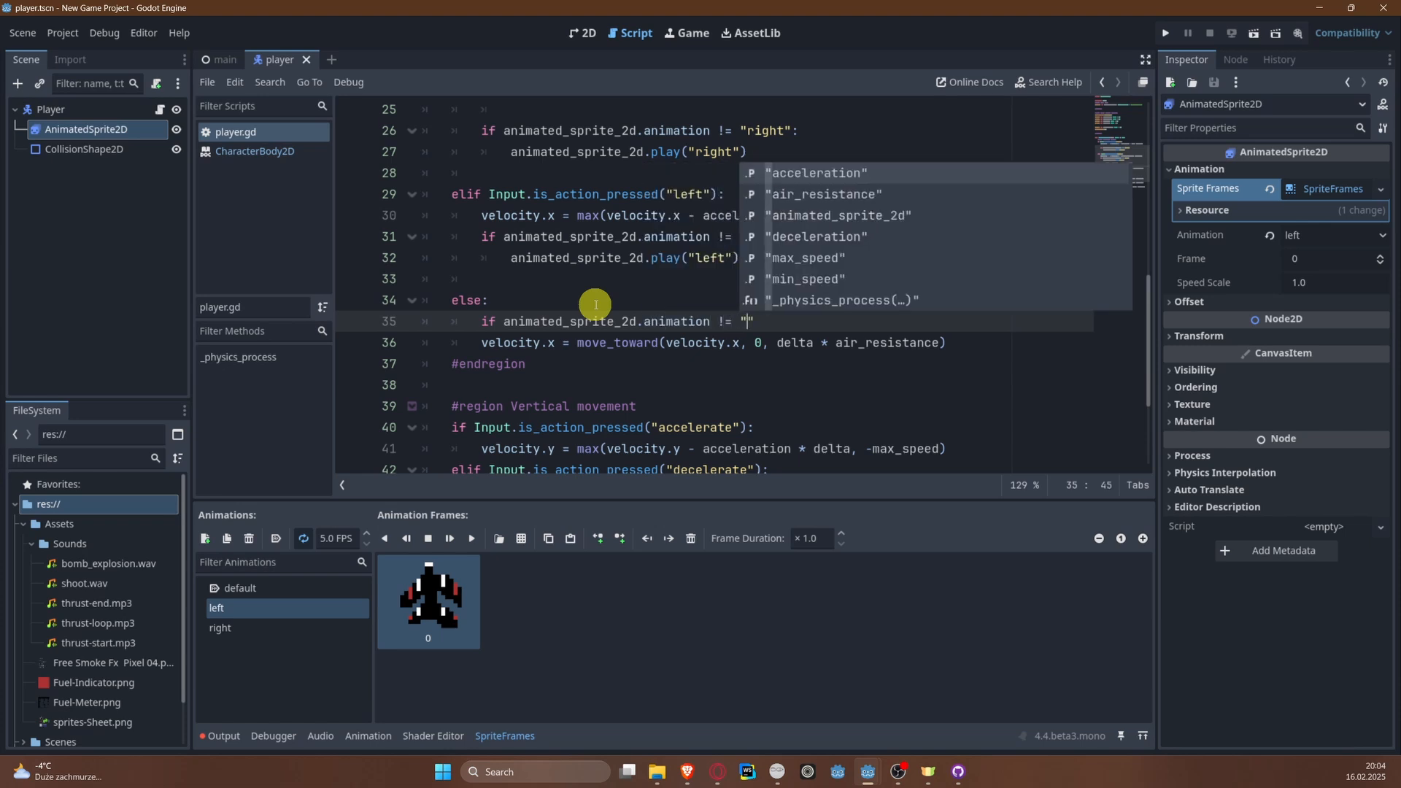
pyautogui.write(' "default"')
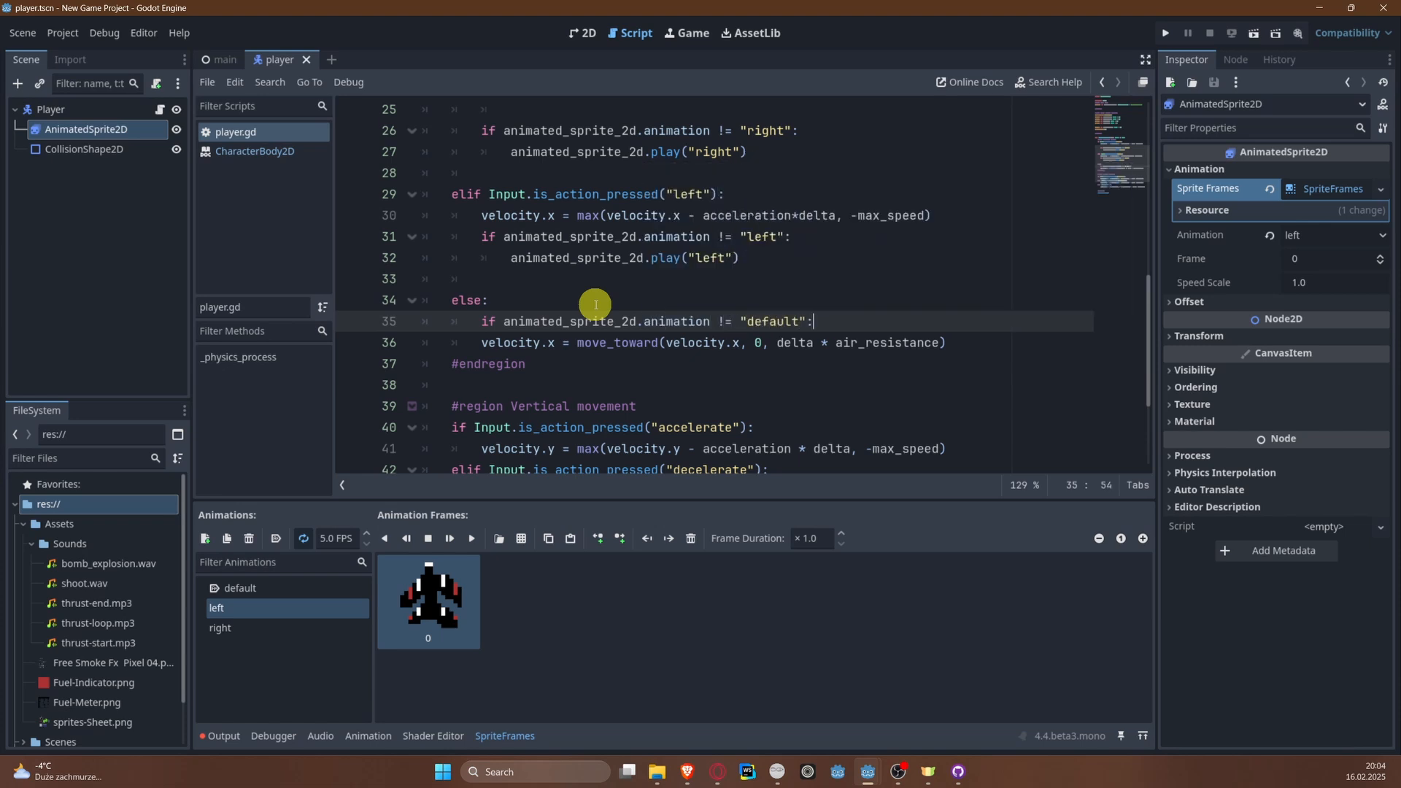
pyautogui.write(':')
pyautogui.press('Return')
# Step: Make the "default" animation condition's body call animated_sprite_2d.play("default")
pyautogui.write('anim')
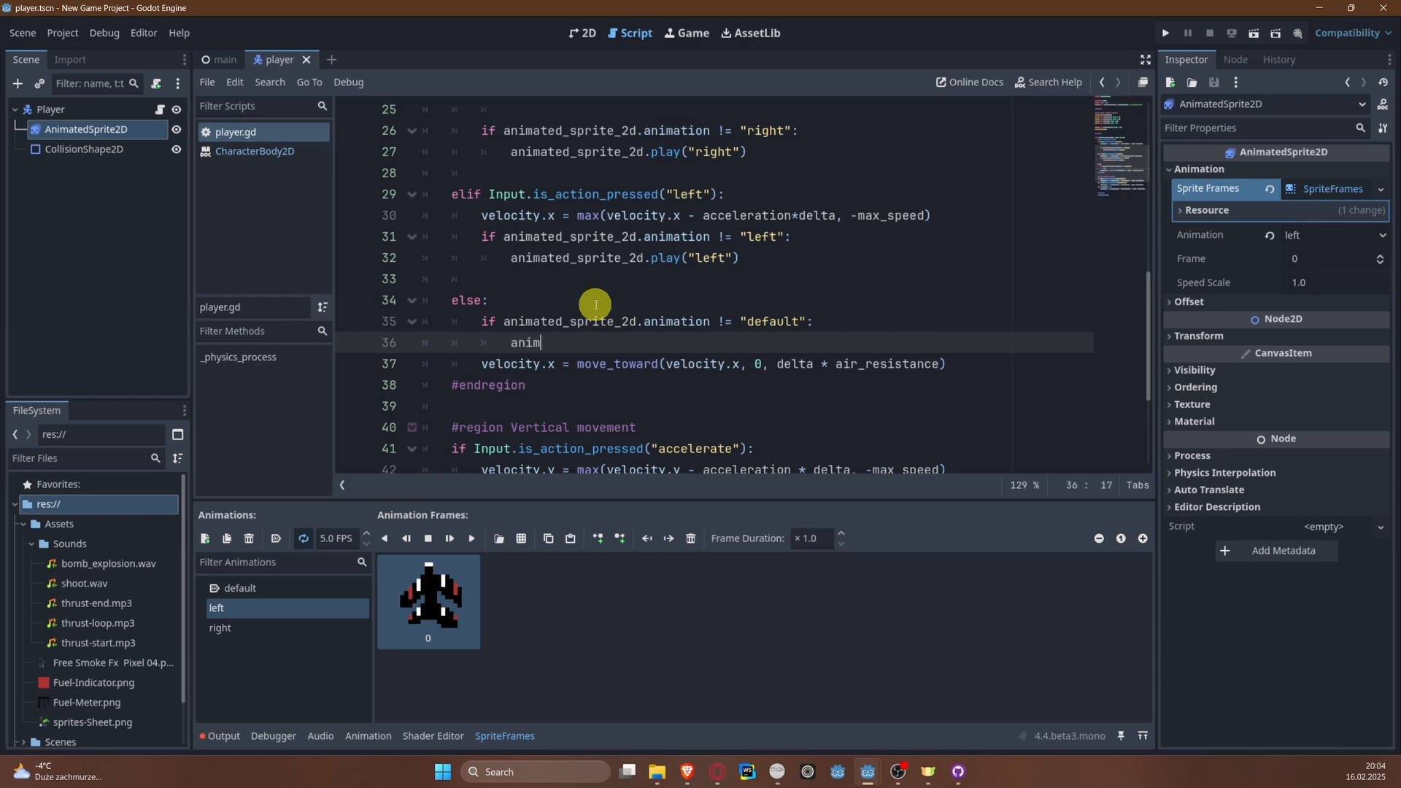
pyautogui.write('ated_sprite_2d.play("de')
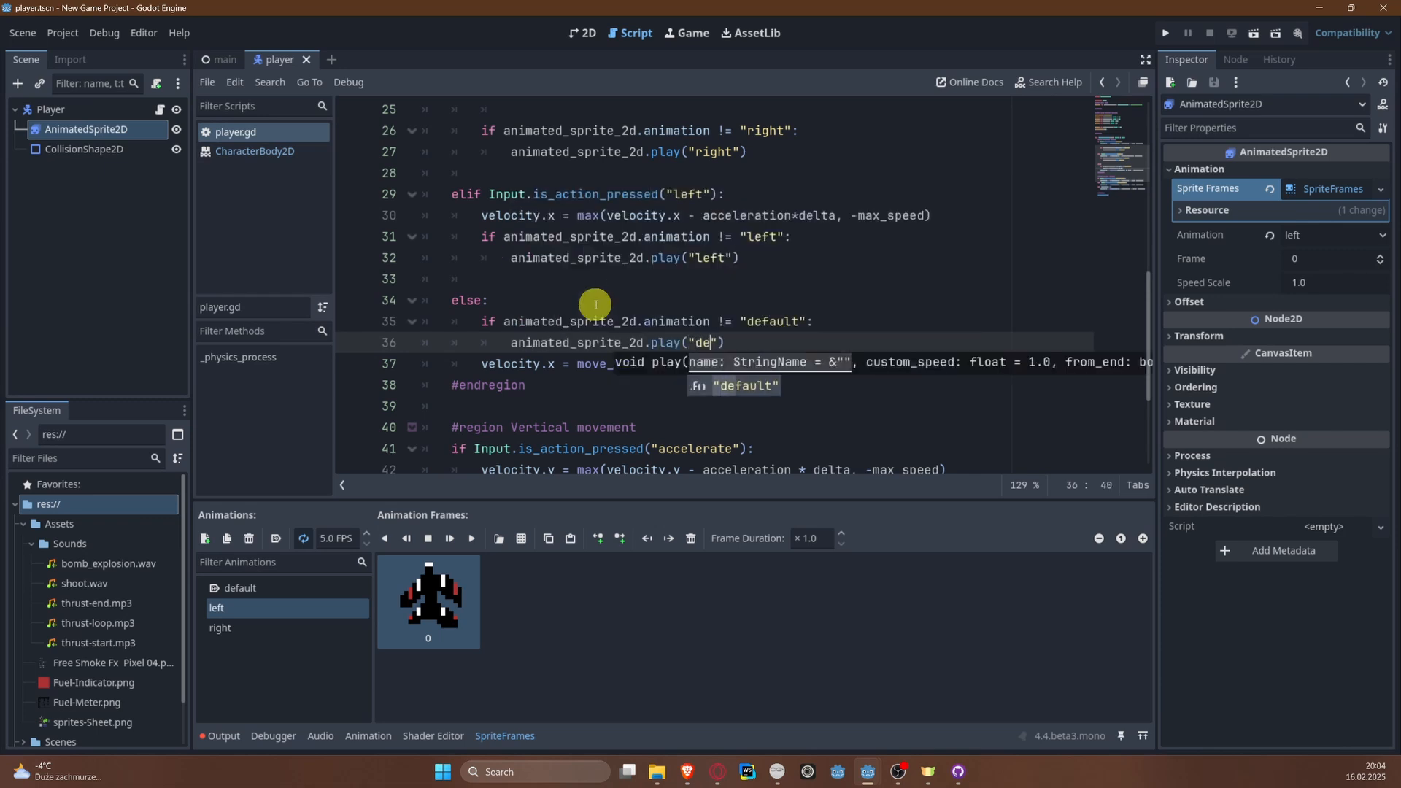
pyautogui.press('Return')
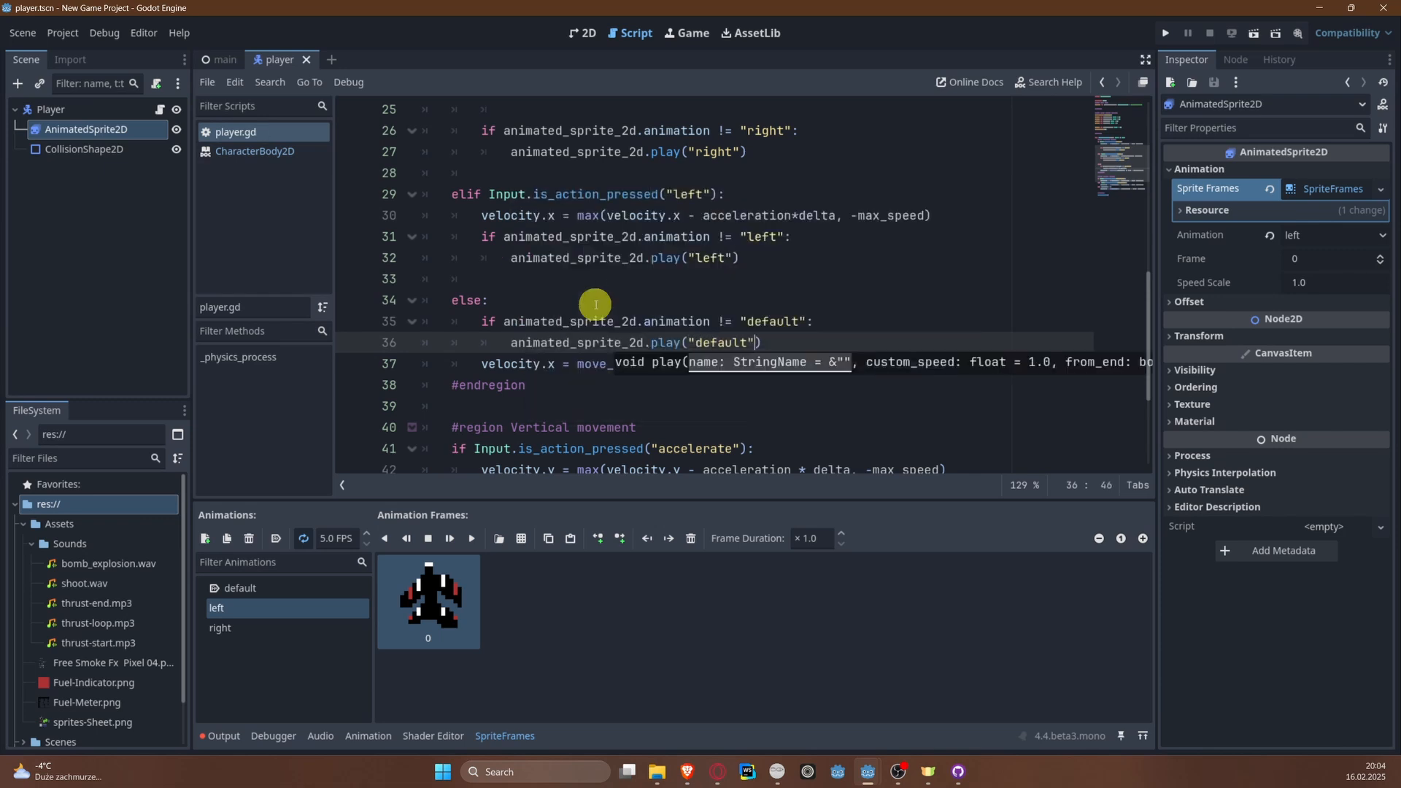
# Step: Run the project, steer the plane left and right to check its sprite animations, and close the game
pyautogui.click(1165, 34)
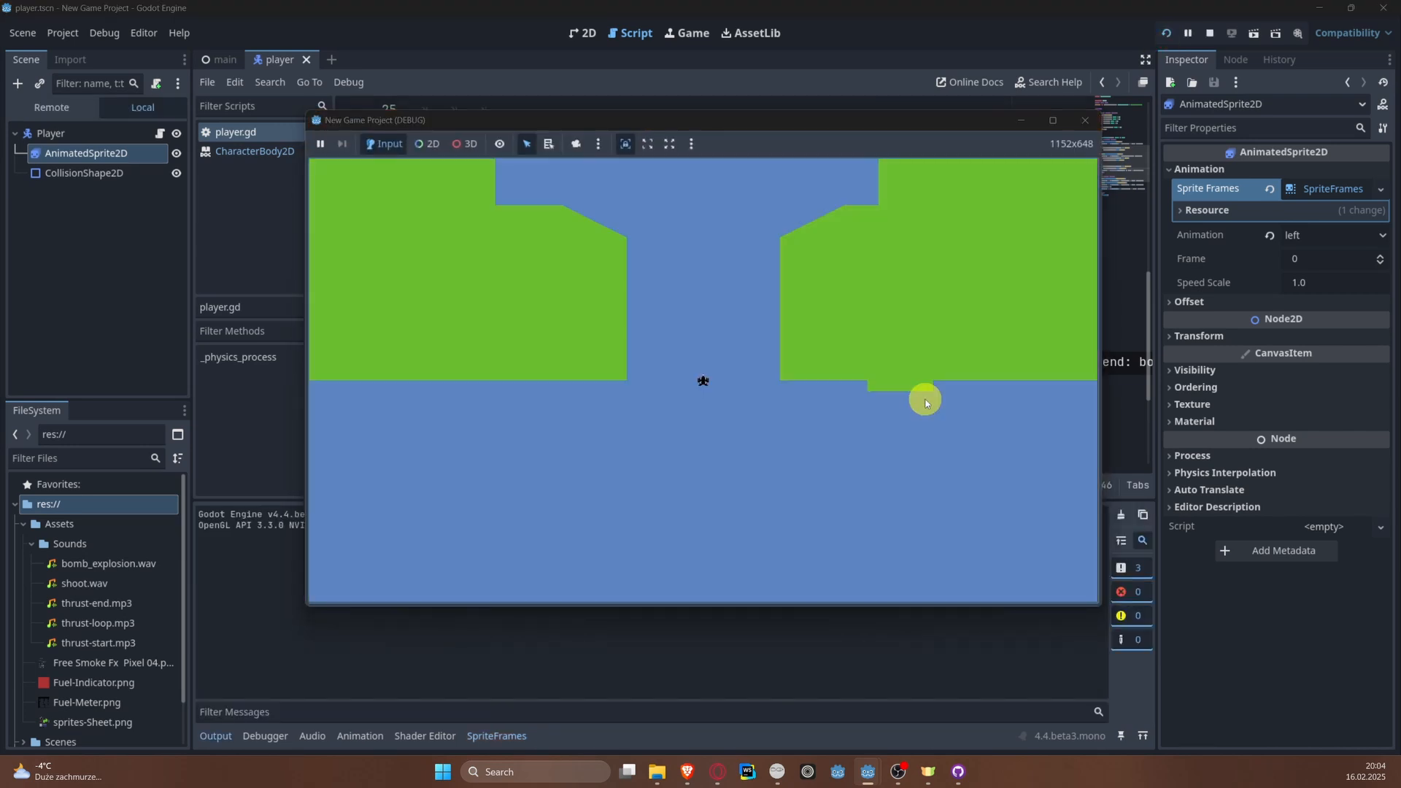
pyautogui.press('Left')
pyautogui.press('Right')
pyautogui.press('Left')
pyautogui.press('Left')
pyautogui.press('Right')
pyautogui.press('Left')
pyautogui.press('Right')
pyautogui.press('Left')
pyautogui.press('Right')
pyautogui.press('Left')
pyautogui.press('Left')
pyautogui.press('Right')
pyautogui.click(1086, 121)
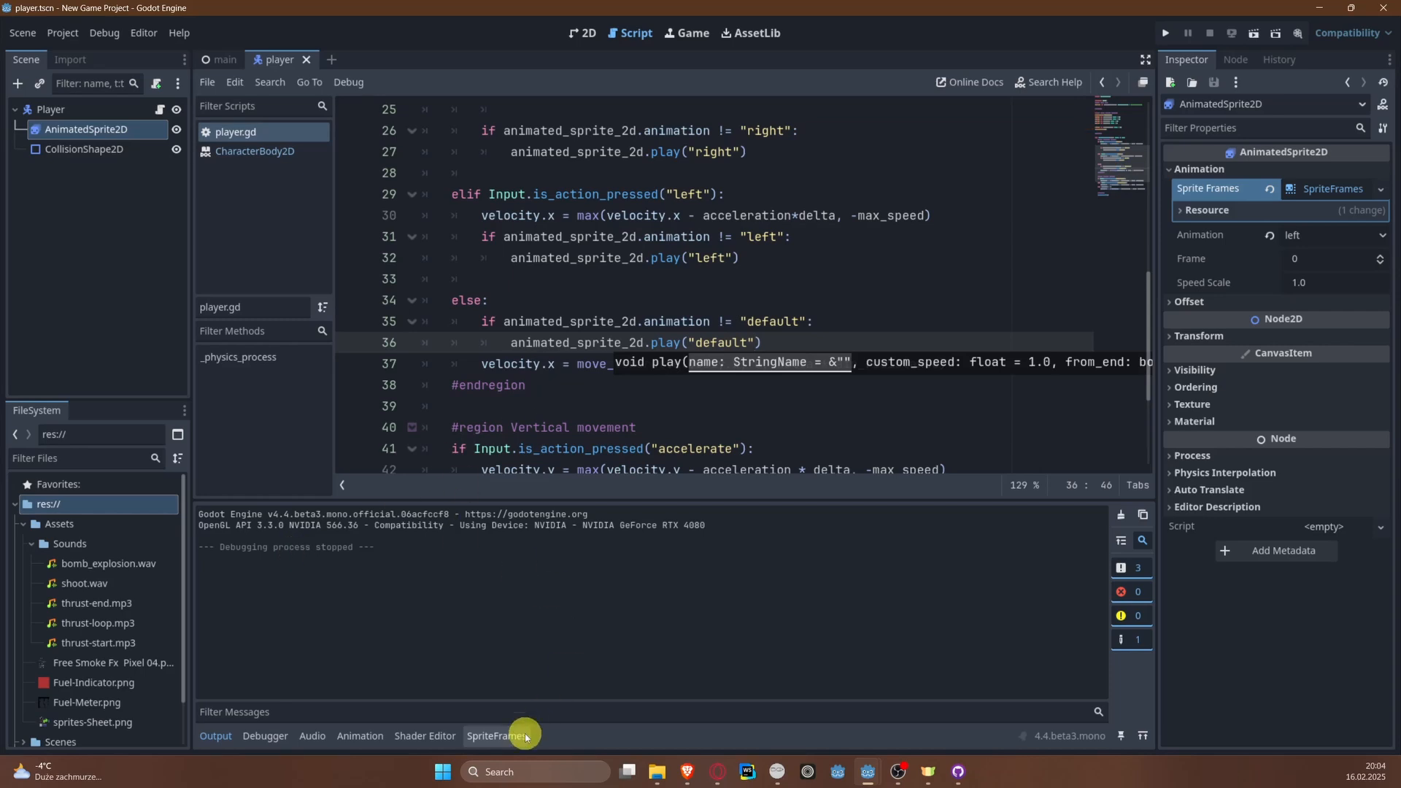
# Step: Try to rename the left animation in AnimatedSprite2D's SpriteFrames to right
pyautogui.click(50, 129)
pyautogui.click(359, 736)
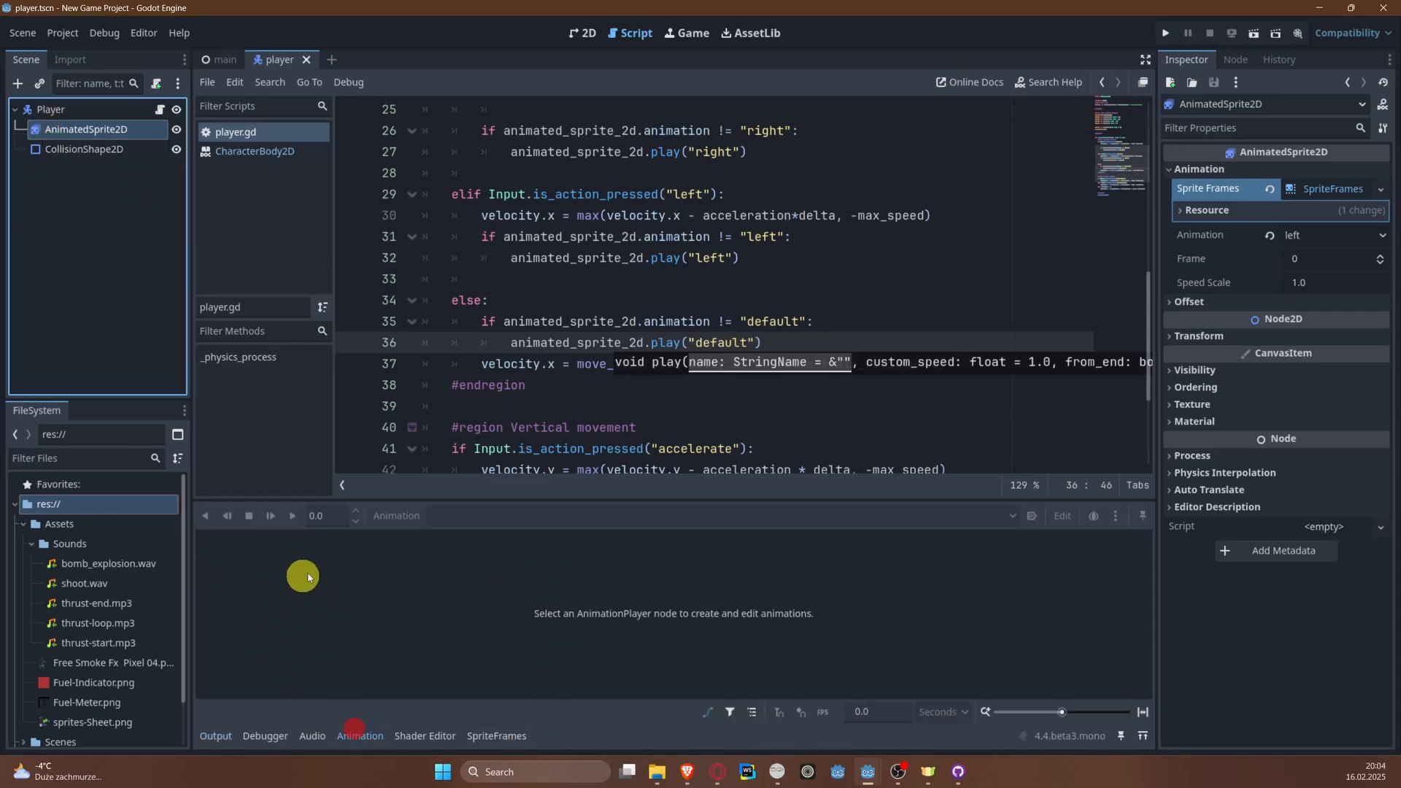
pyautogui.click(108, 148)
pyautogui.click(103, 130)
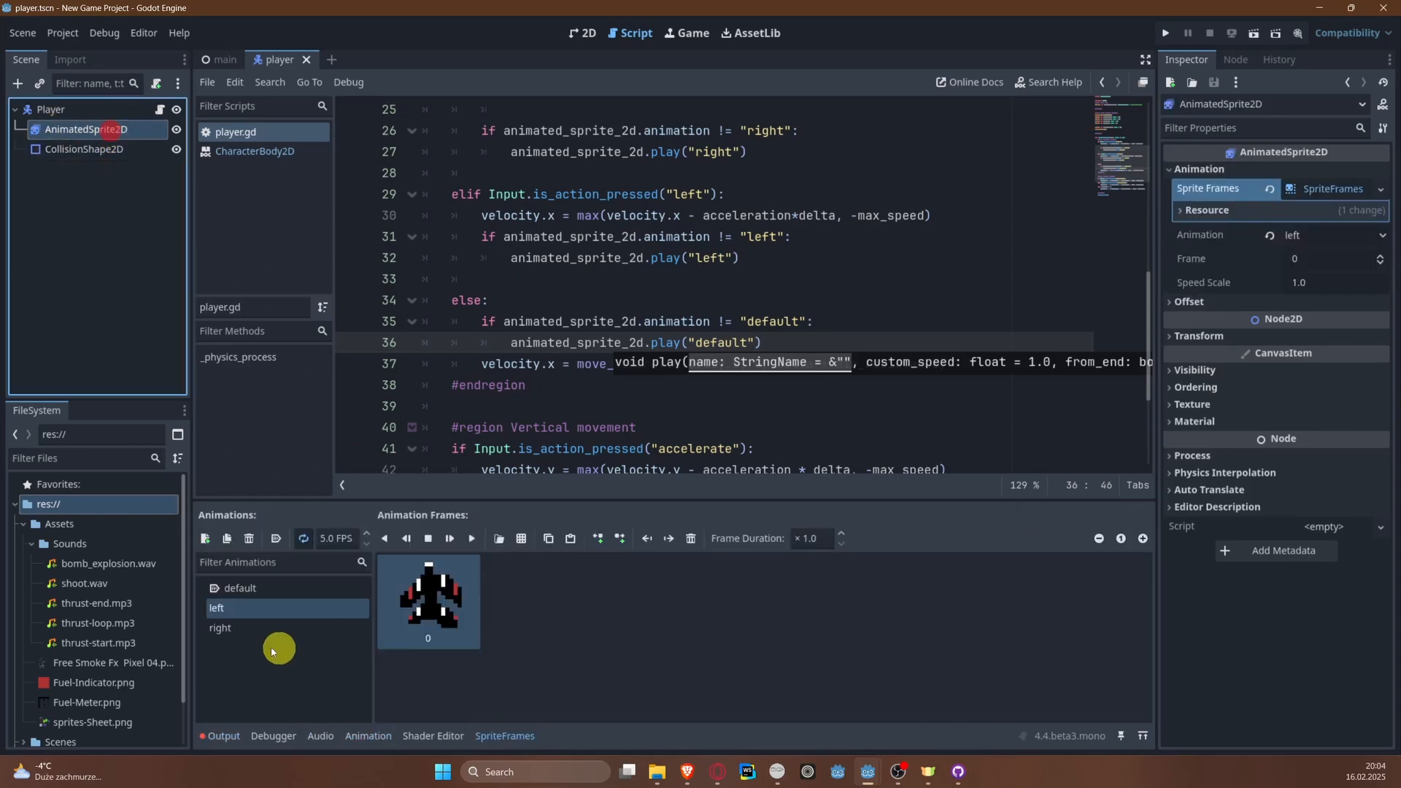
pyautogui.click(251, 610)
pyautogui.click(251, 609)
pyautogui.write('right')
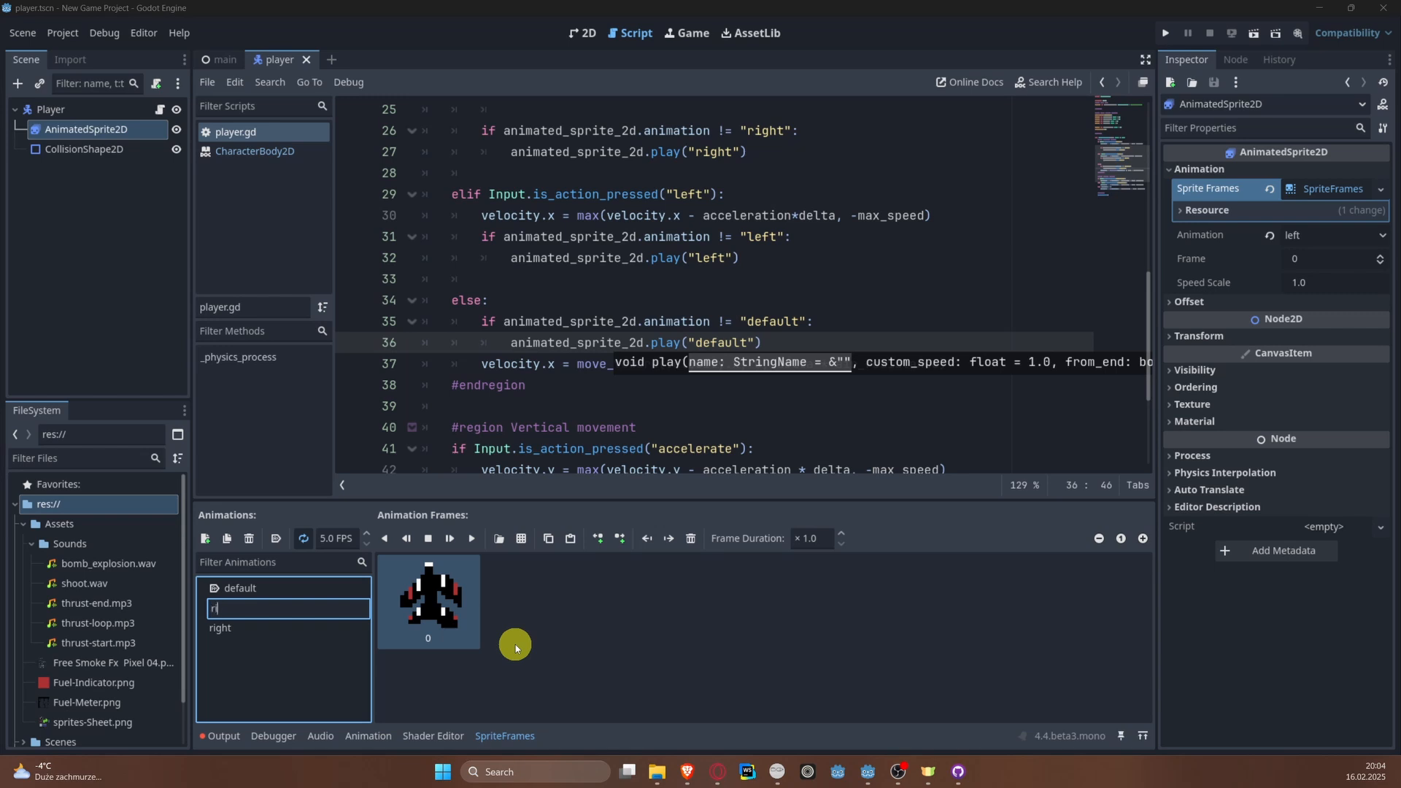
pyautogui.press('Return')
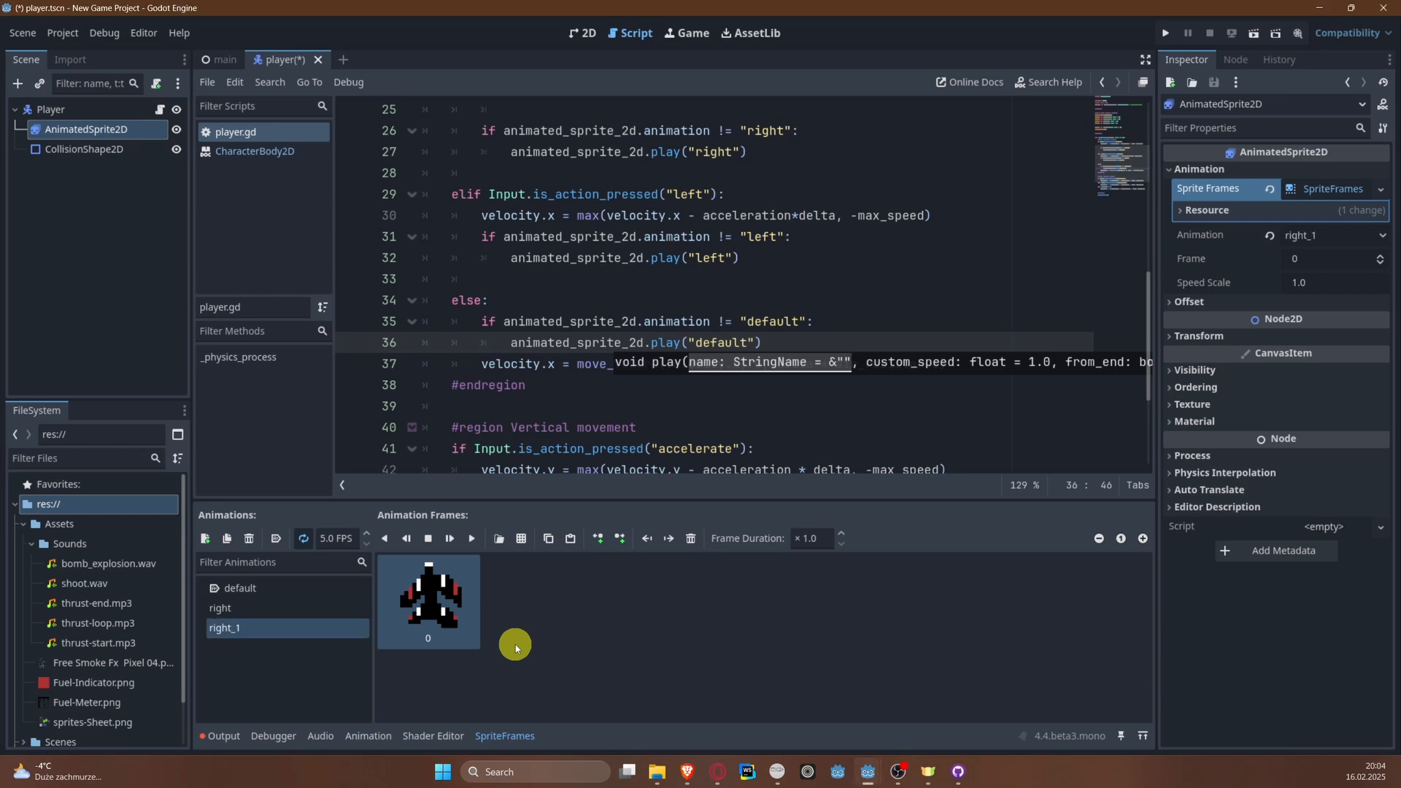
# Step: Rename the right_1 animation to left and save the scene
pyautogui.click(273, 626)
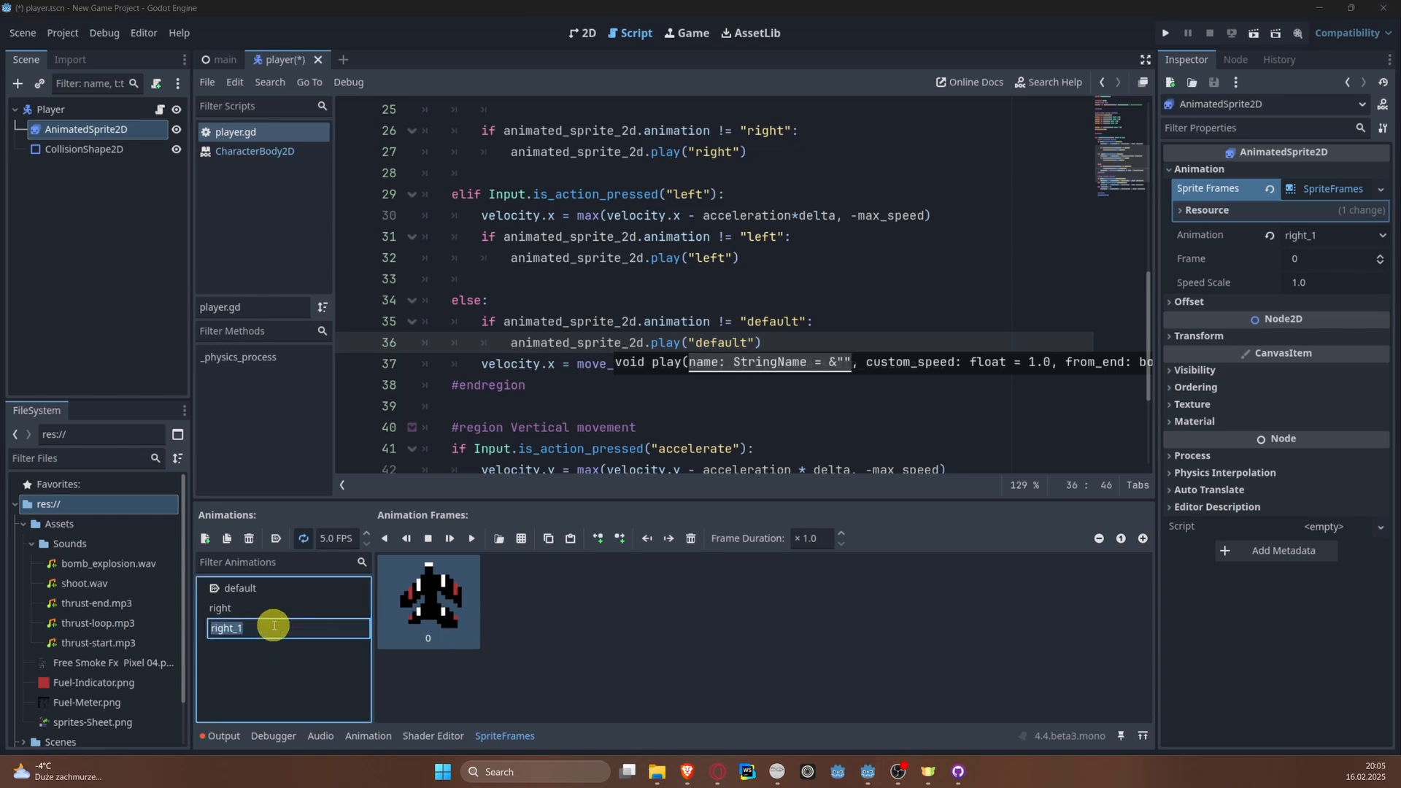
pyautogui.write('left')
pyautogui.press('Return')
pyautogui.hotkey('ctrl', 's')
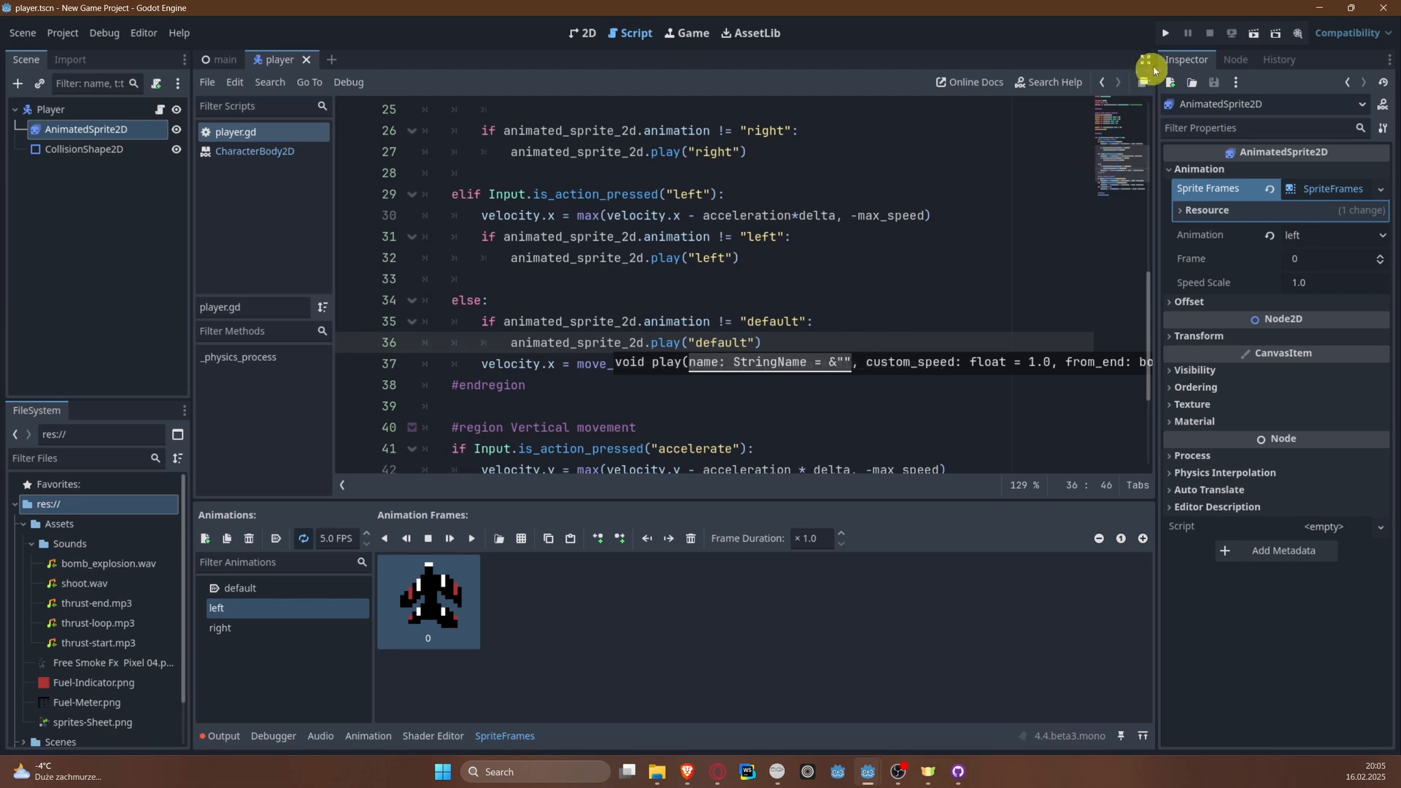
# Step: Run the project again, alternate the plane's steering between right and left to recheck its sprites, and close the game
pyautogui.click(1165, 33)
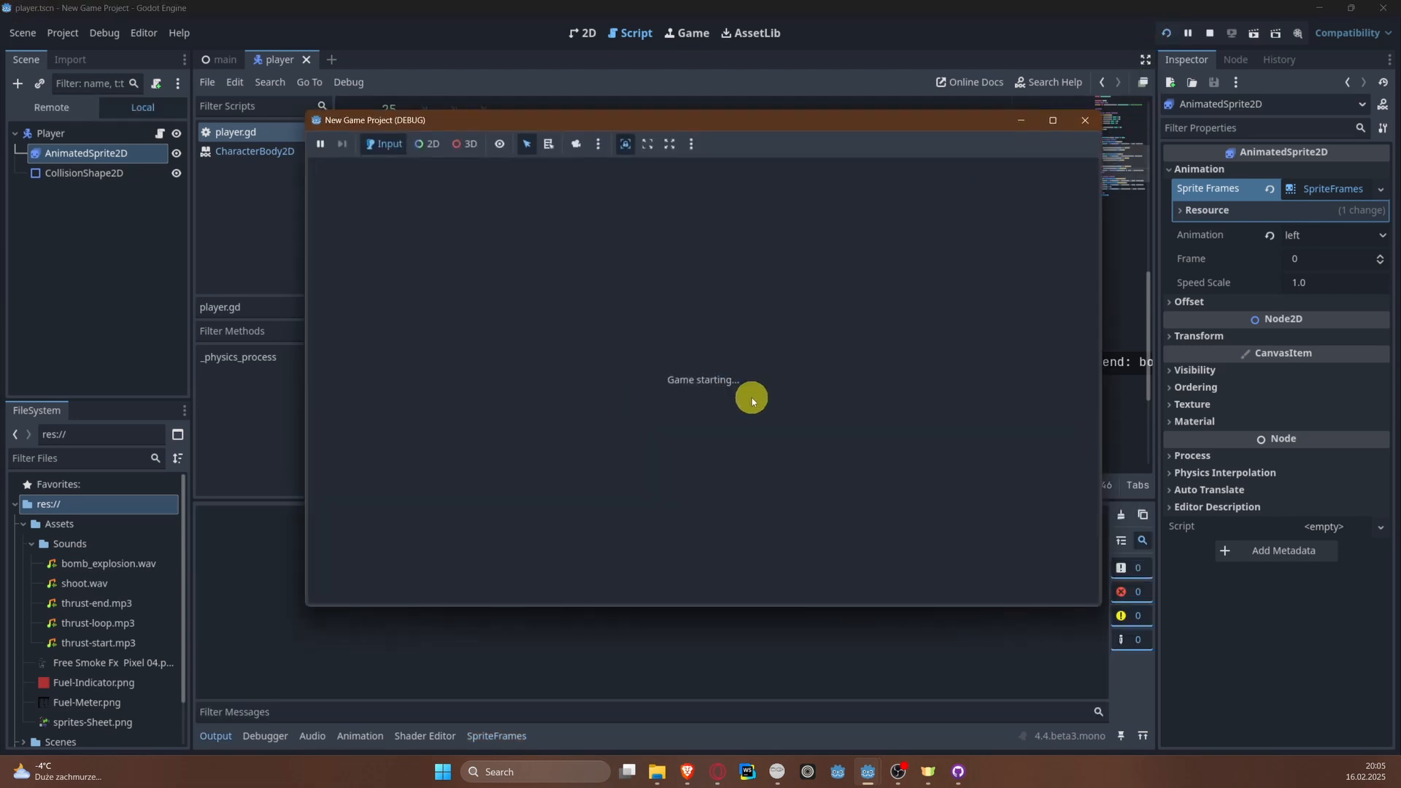
pyautogui.press('Right')
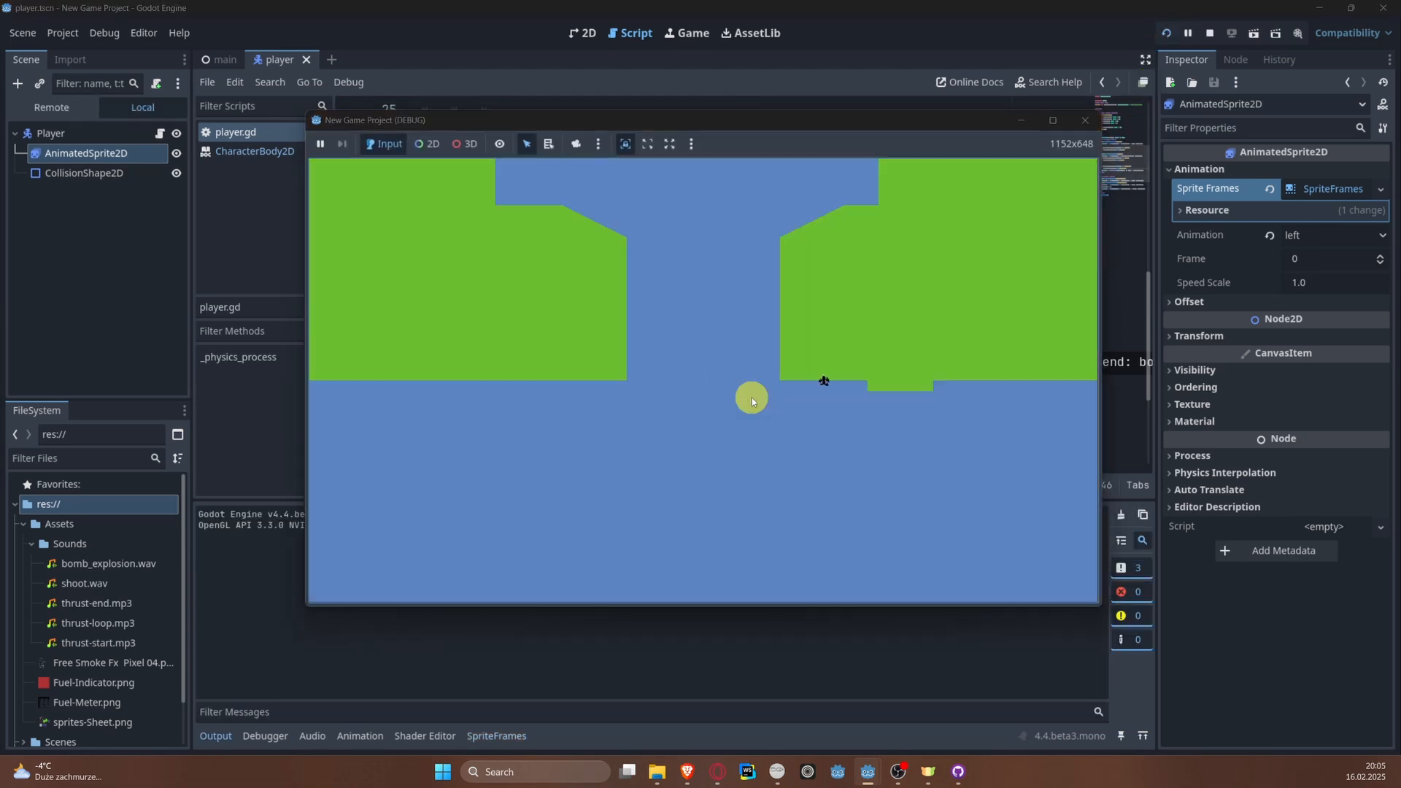
pyautogui.press('Left')
pyautogui.press('Right')
pyautogui.press('Left')
pyautogui.press('Right')
pyautogui.press('Left')
pyautogui.press('Right')
pyautogui.press('Left')
pyautogui.click(1085, 120)
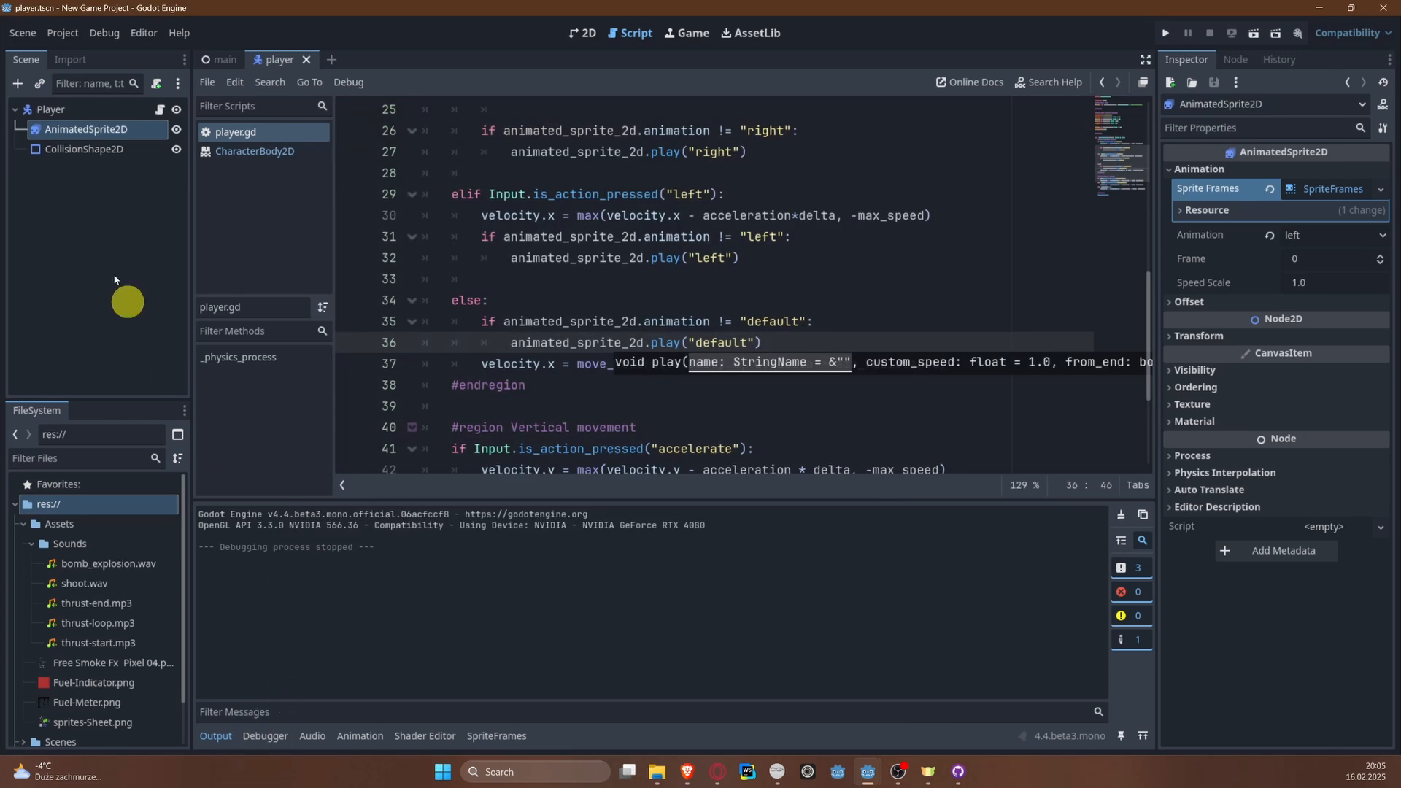
# Step: Rename the left animation in AnimatedSprite2D's SpriteFrames to left_0
pyautogui.click(79, 128)
pyautogui.click(499, 736)
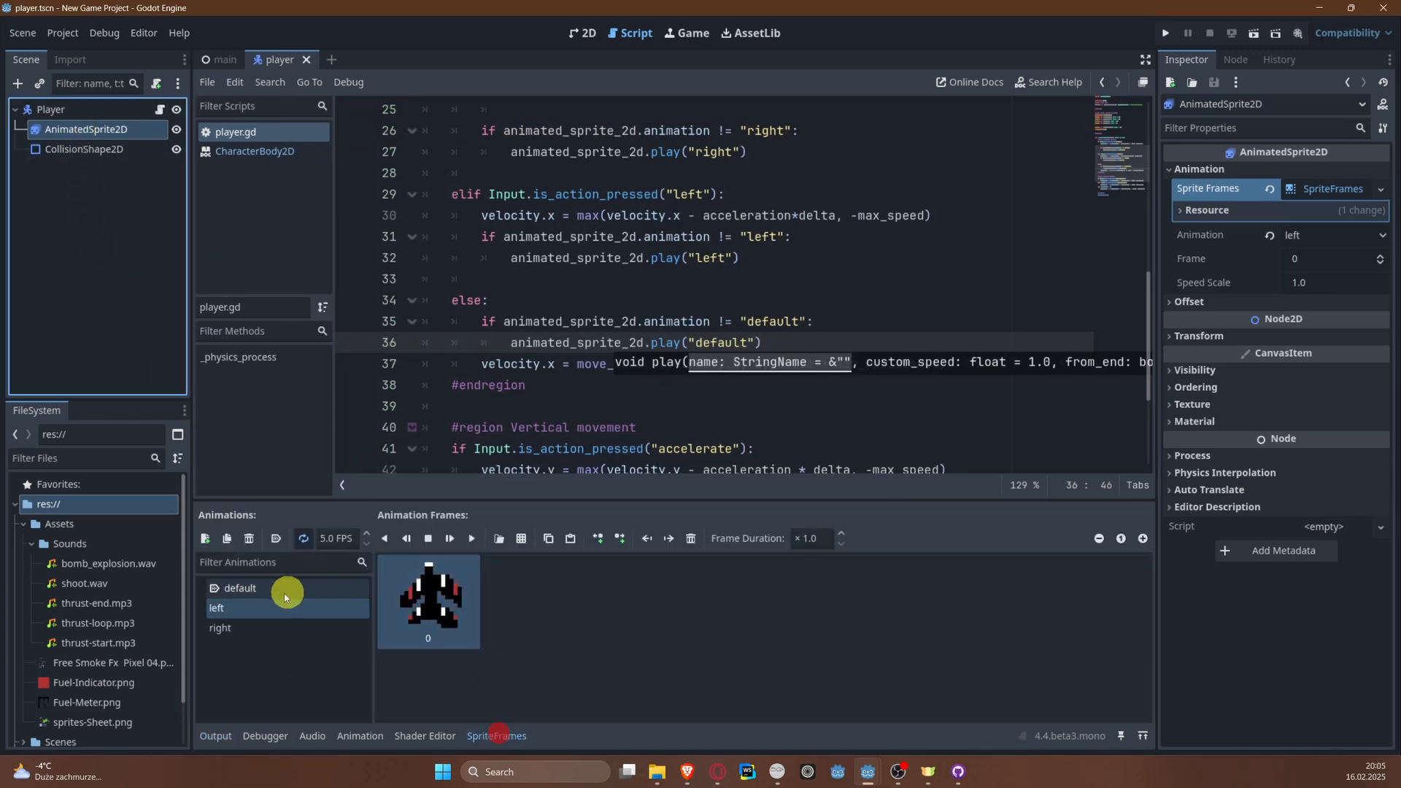
pyautogui.doubleClick(261, 606)
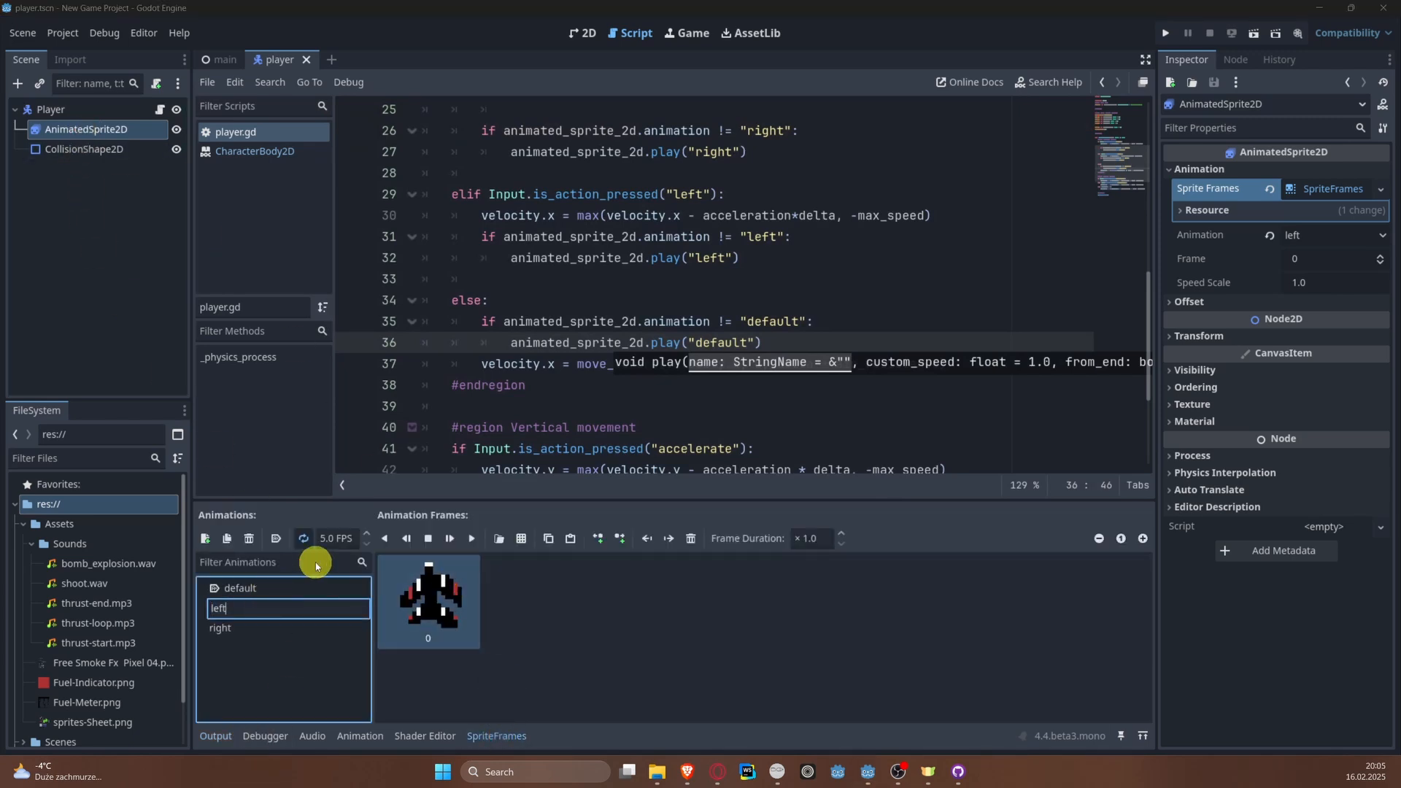
pyautogui.write('_0')
pyautogui.press('Return')
# Step: Try to rename the right animation in AnimatedSprite2D's SpriteFrames to left
pyautogui.click(278, 628)
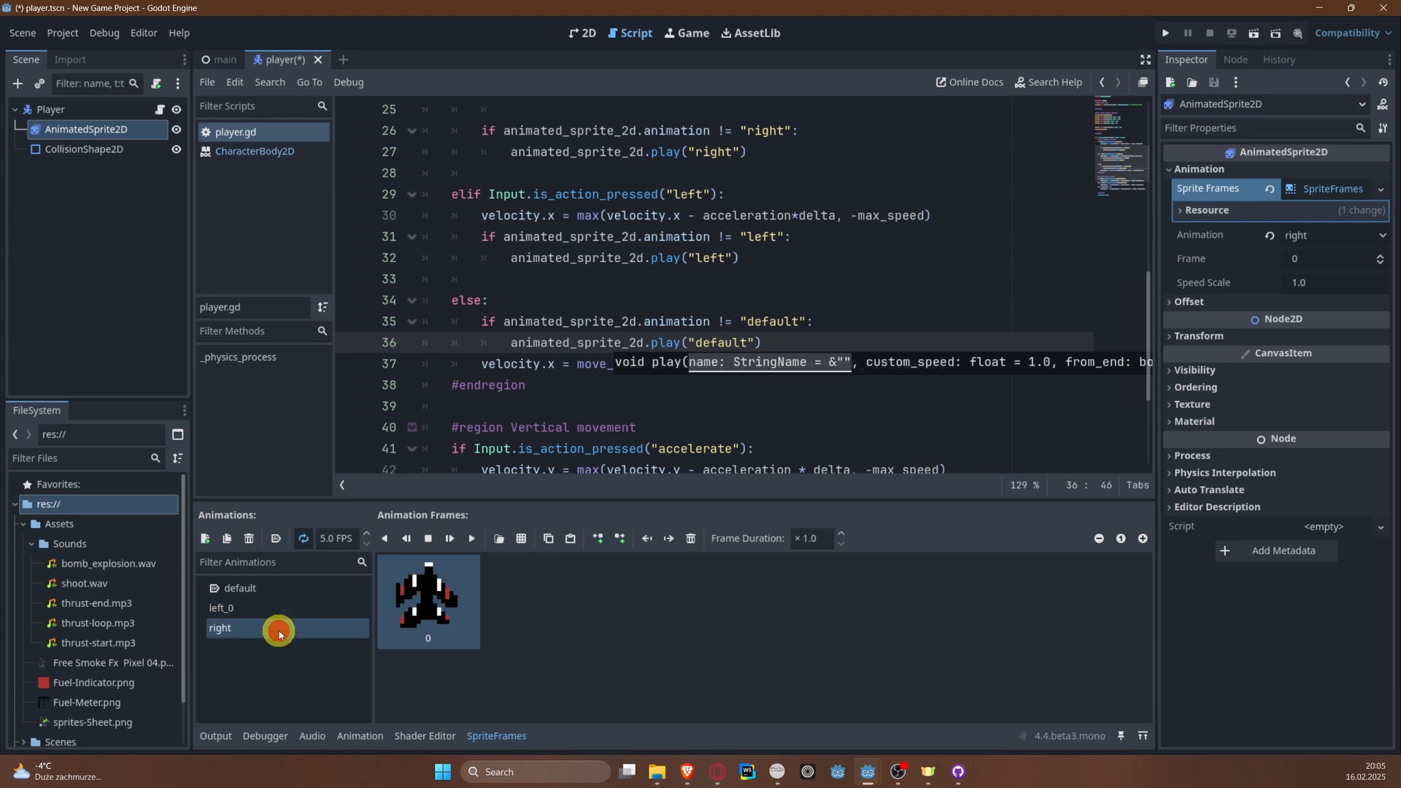
pyautogui.write('left')
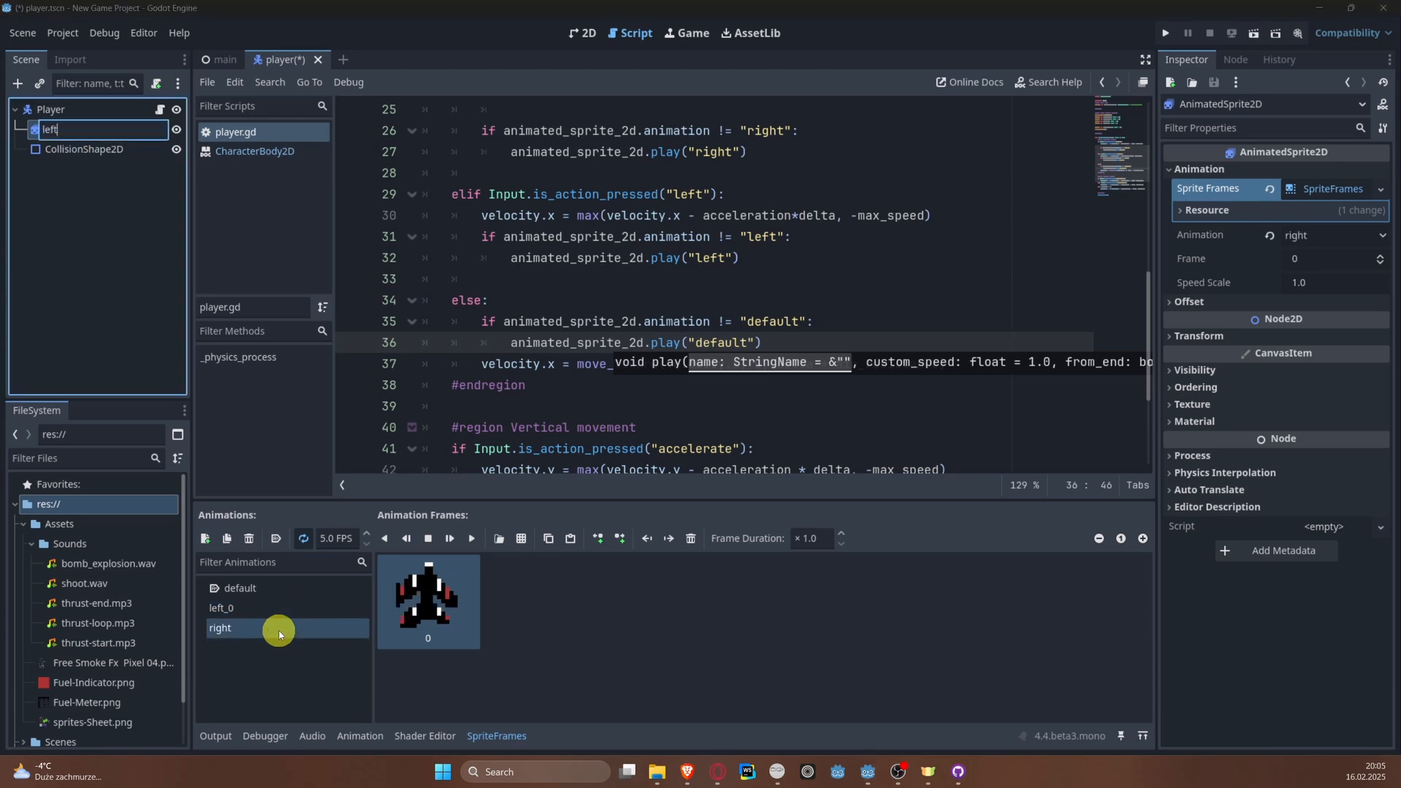
pyautogui.press('Return')
# Step: Rename the right animation to left and the left_0 animation to right, saving the player scene
pyautogui.doubleClick(278, 630)
pyautogui.write('left')
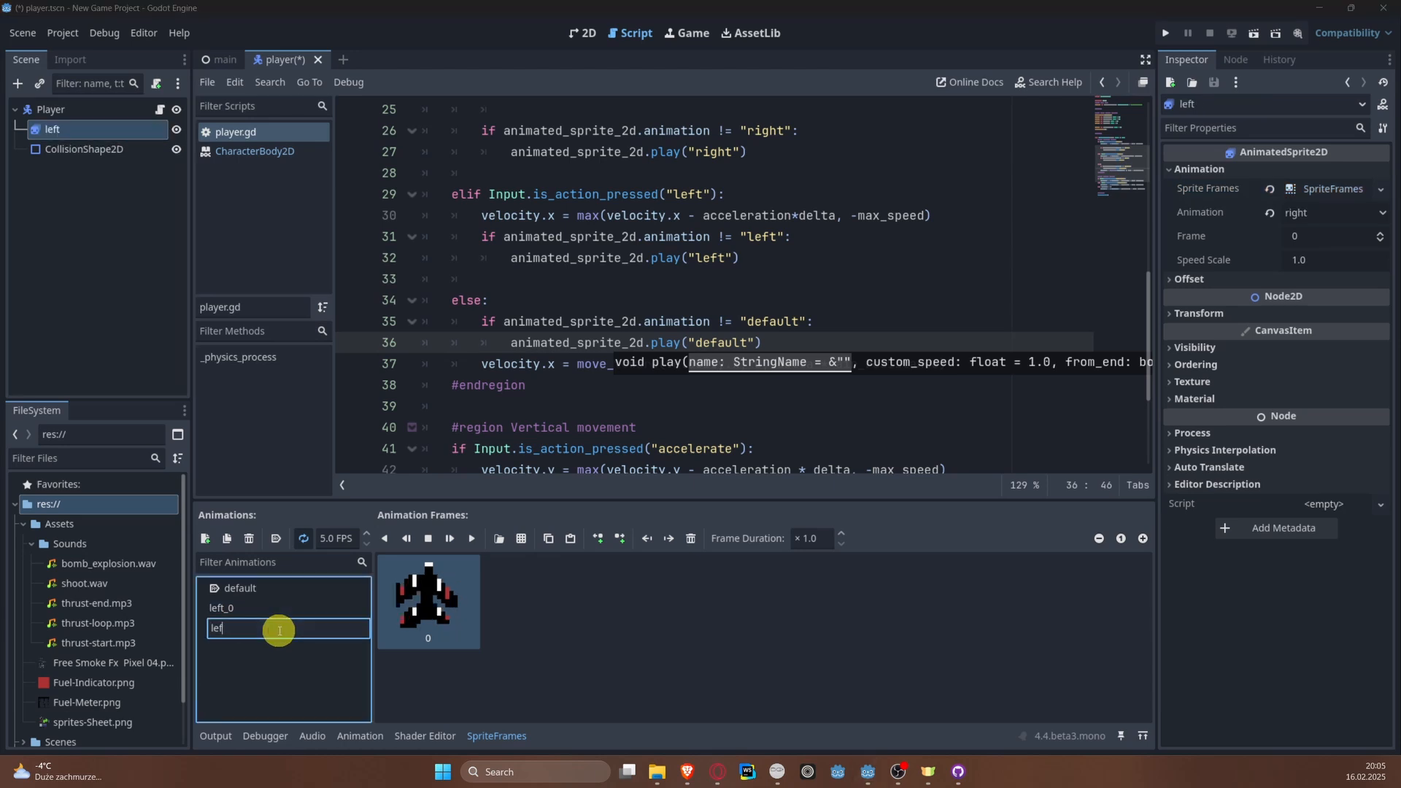
pyautogui.press('Return')
pyautogui.click(279, 630)
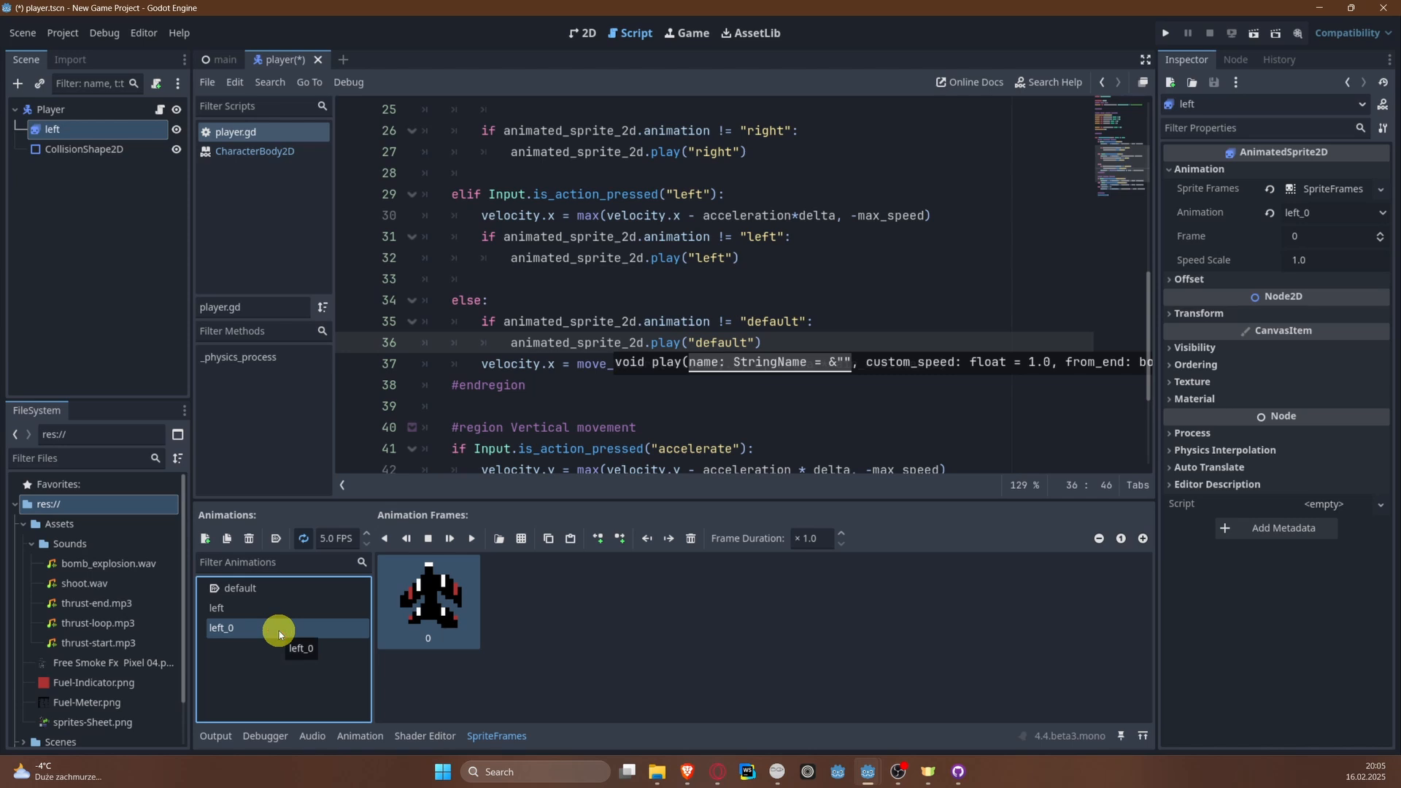
pyautogui.doubleClick(279, 630)
pyautogui.write('right')
pyautogui.press('Return')
pyautogui.hotkey('ctrl', 's')
# Step: Run the project to test the swapped animations and stop the debug session
pyautogui.click(1166, 33)
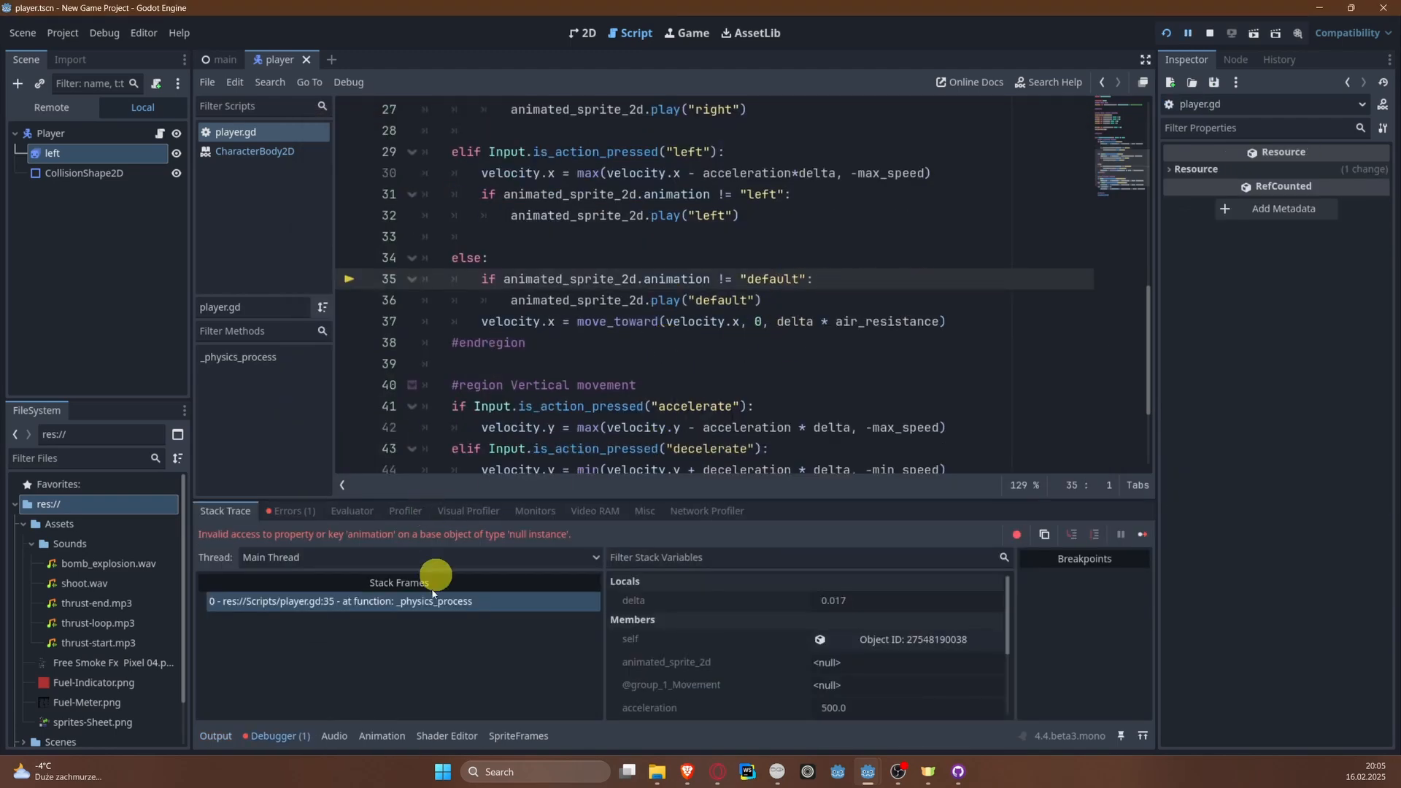
pyautogui.click(1210, 33)
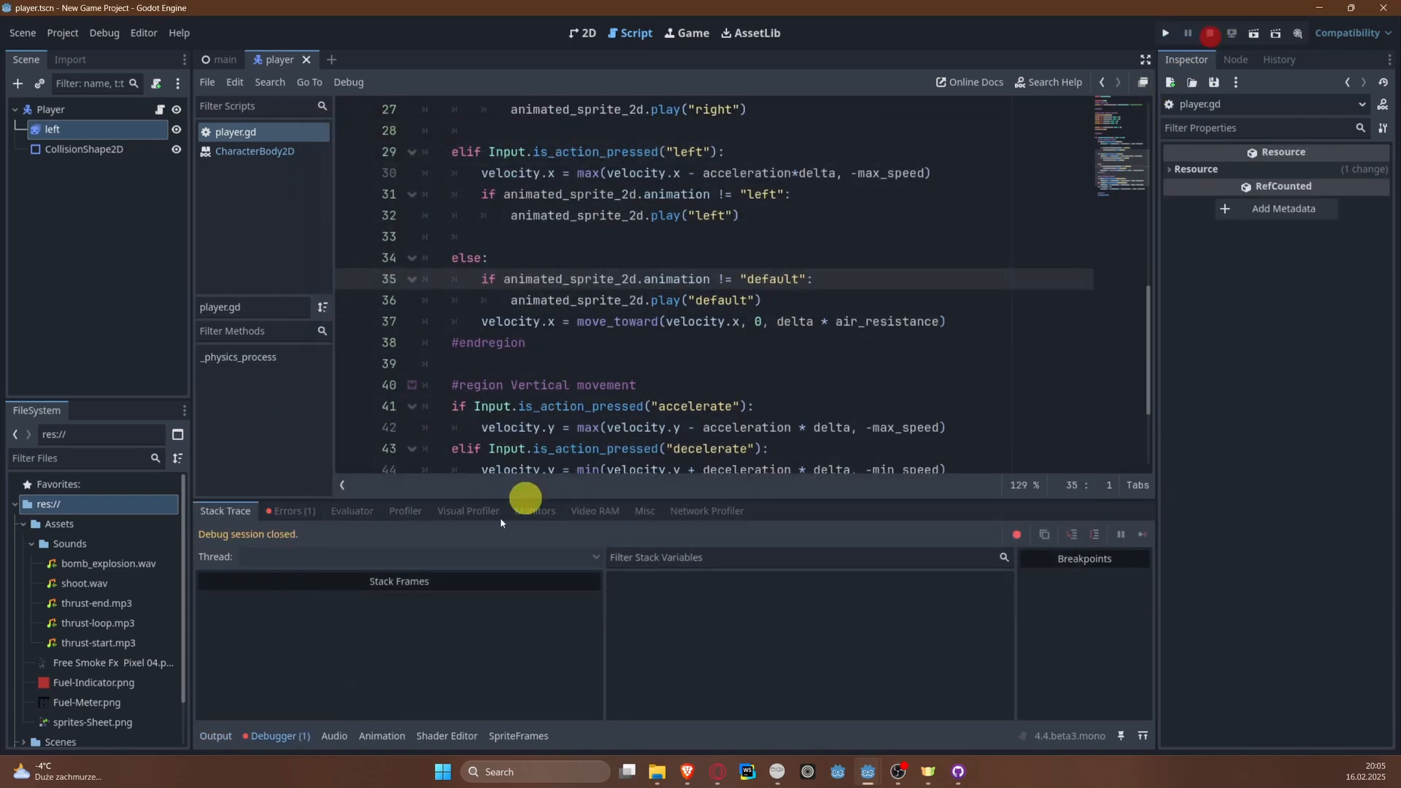
# Step: Rename the Player's left child node to AnimatedSprite2D, copying the name from the node reference in line 5 of player.gd
pyautogui.click(81, 129)
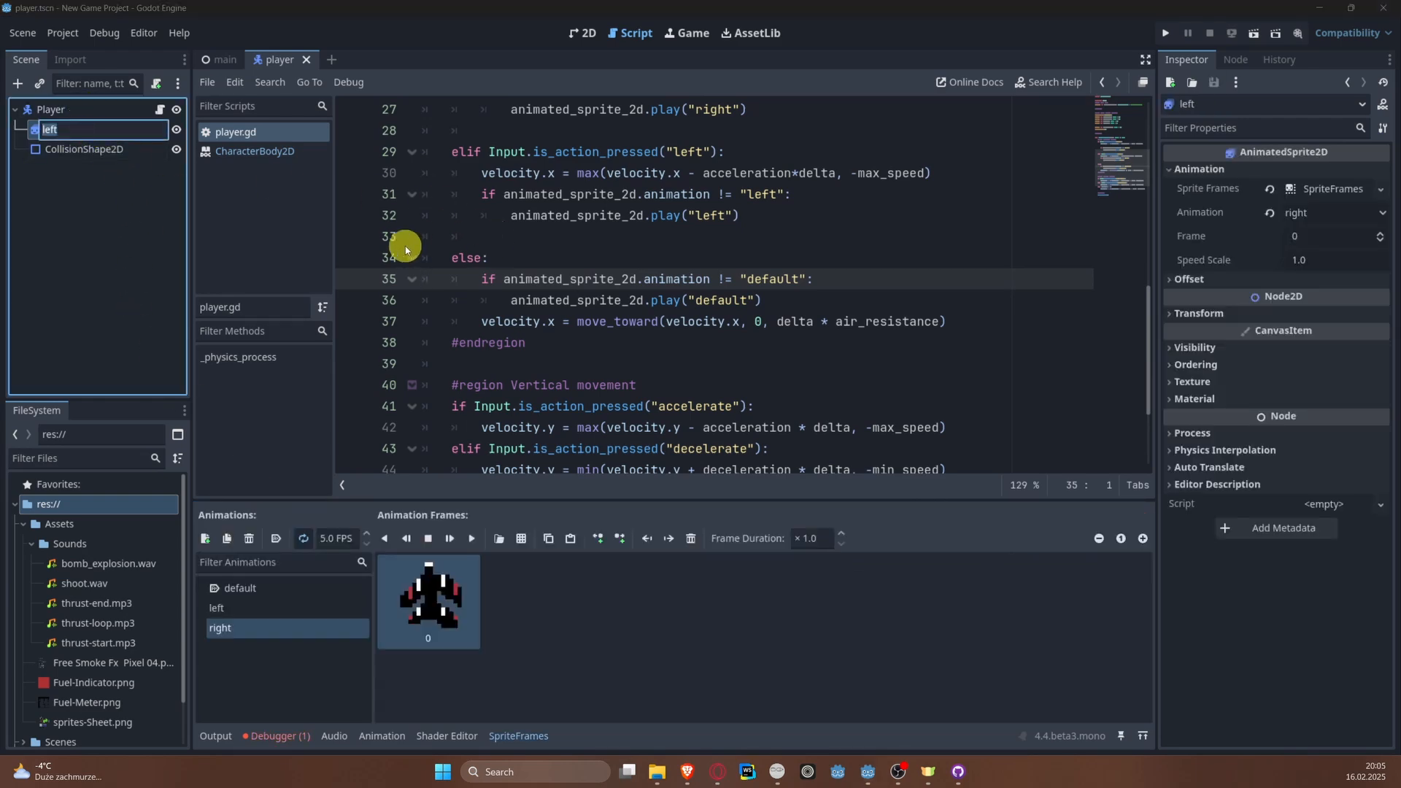
pyautogui.scroll(7, 500, 237)
pyautogui.scroll(2, 501, 237)
pyautogui.click(848, 189)
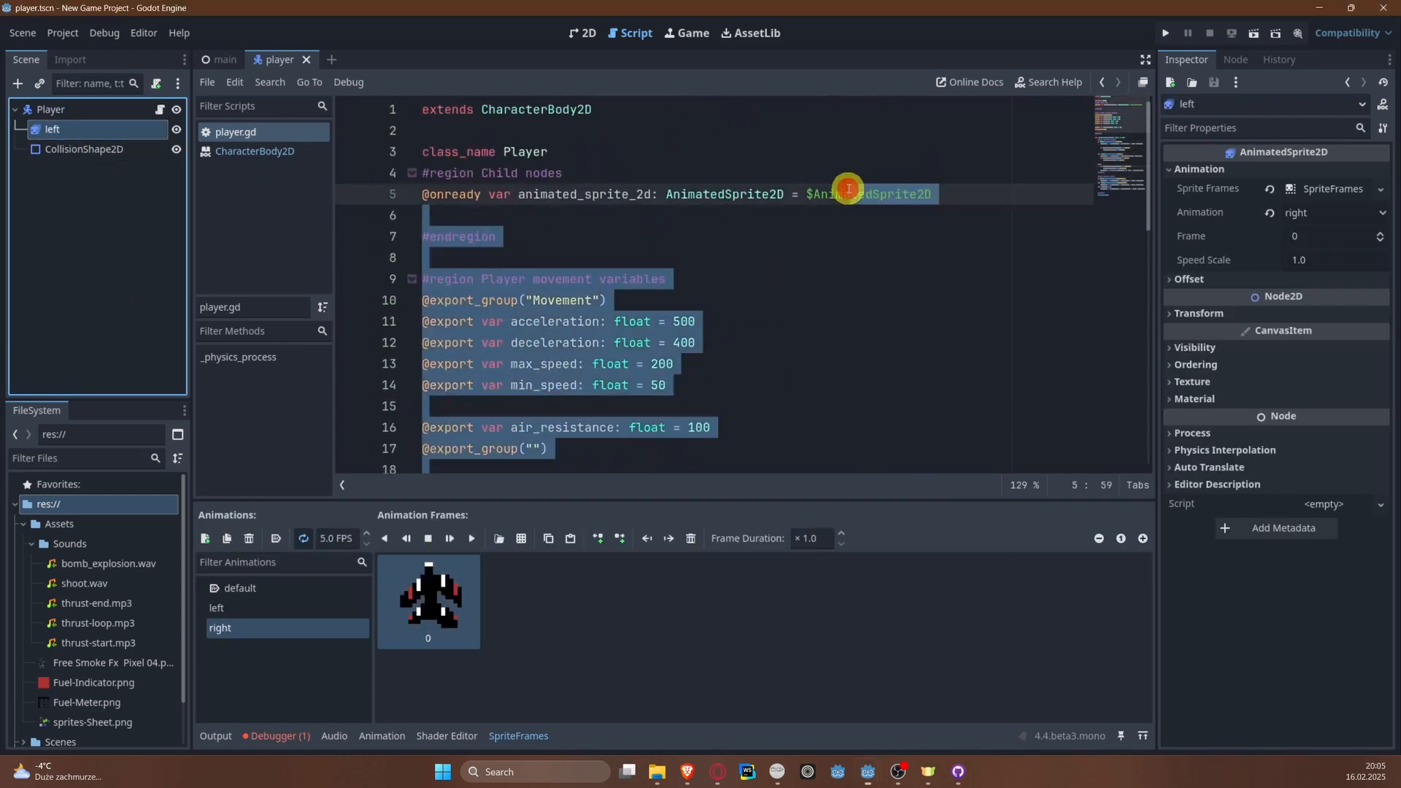
pyautogui.click(848, 189)
pyautogui.doubleClick(845, 193)
pyautogui.hotkey('ctrl', 'c')
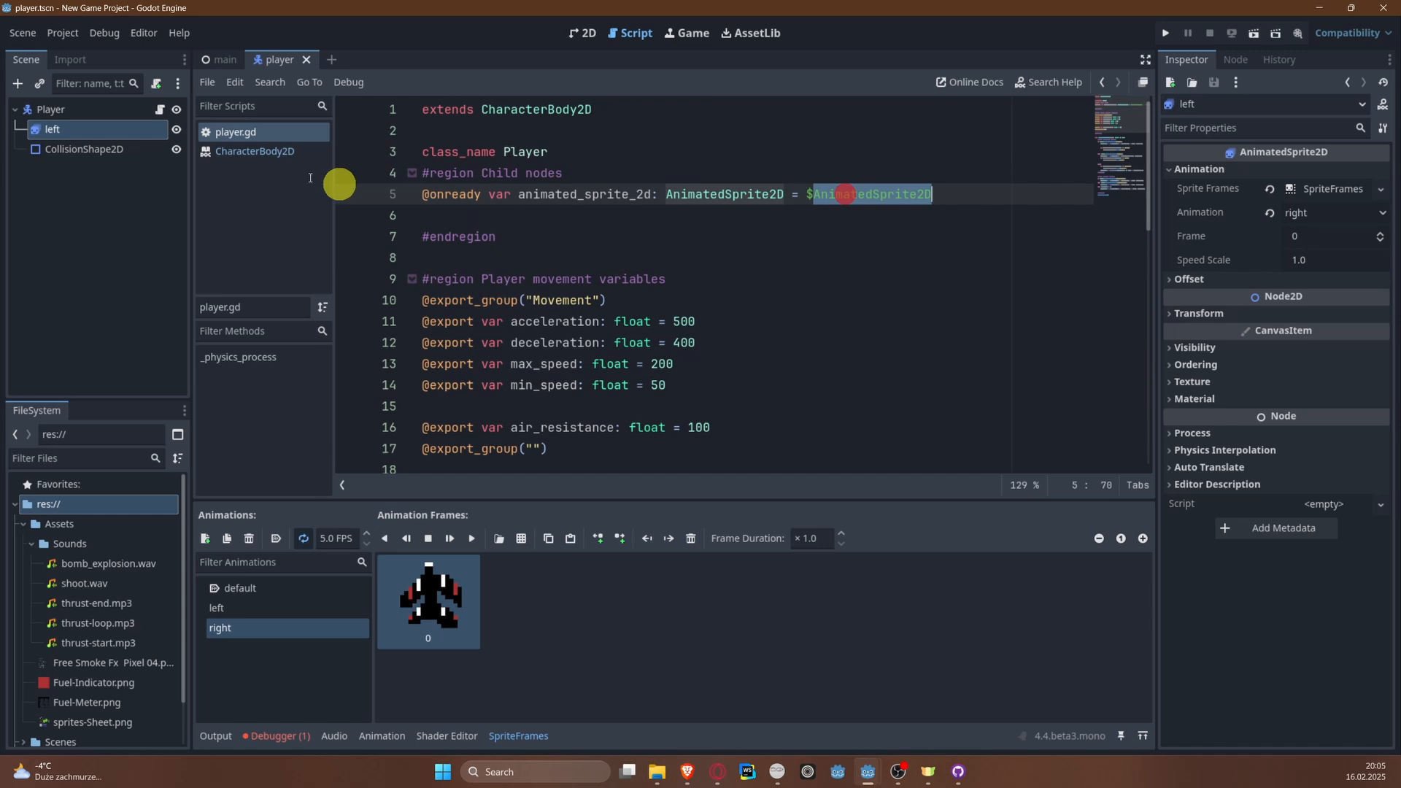
pyautogui.doubleClick(116, 130)
pyautogui.hotkey('ctrl', 'v')
pyautogui.press('Return')
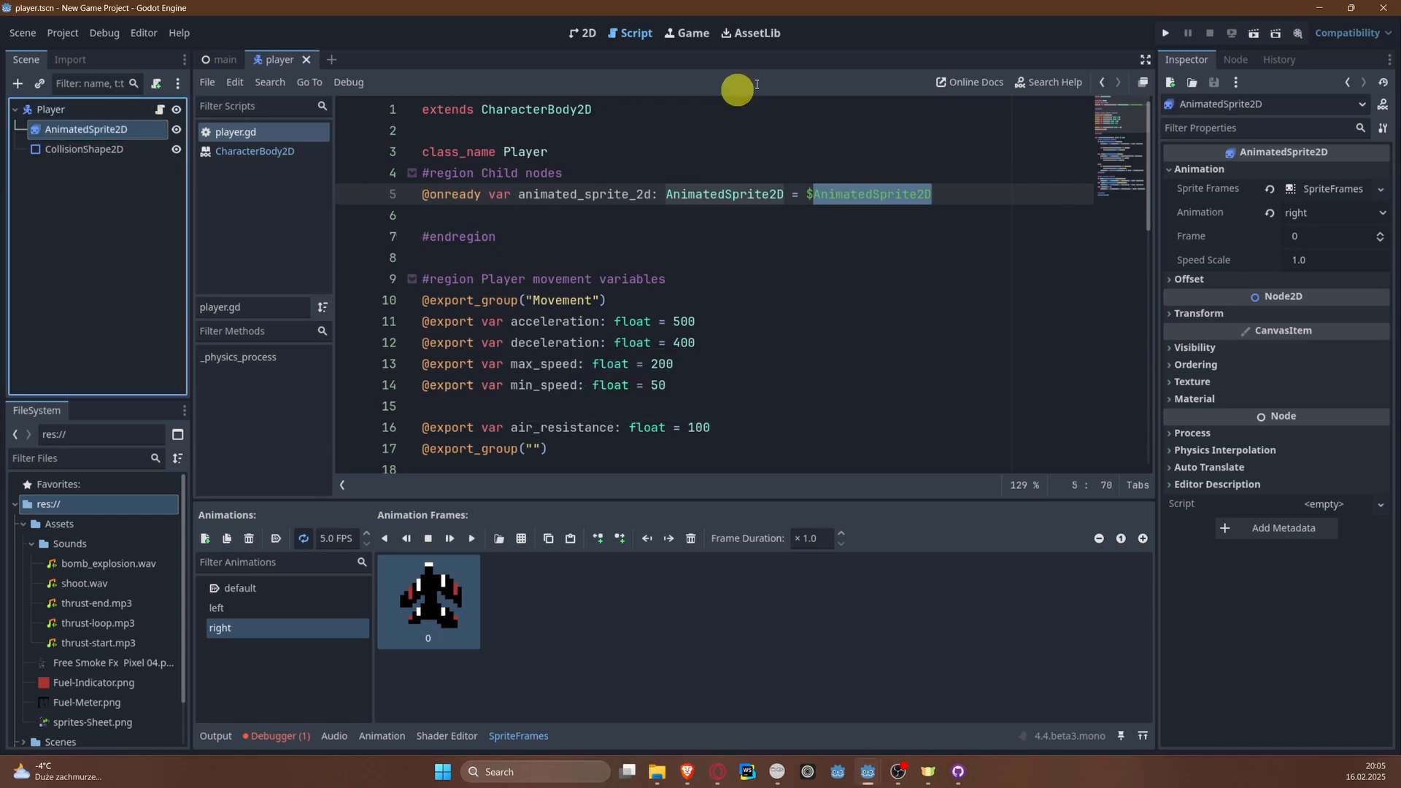
# Step: Run the game, steer the plane alternately right and left to check its turning sprites, and close the game
pyautogui.click(1166, 33)
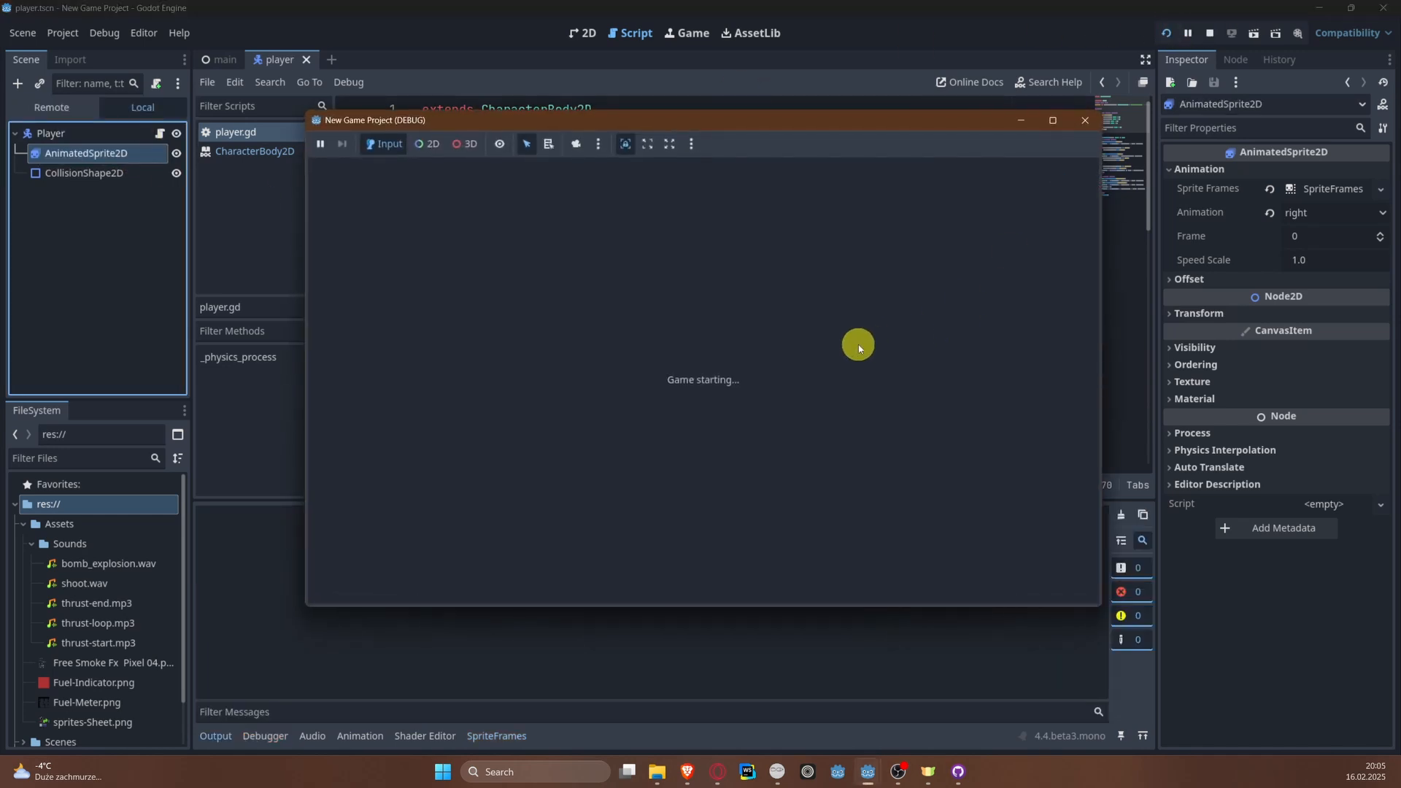
pyautogui.press('Right')
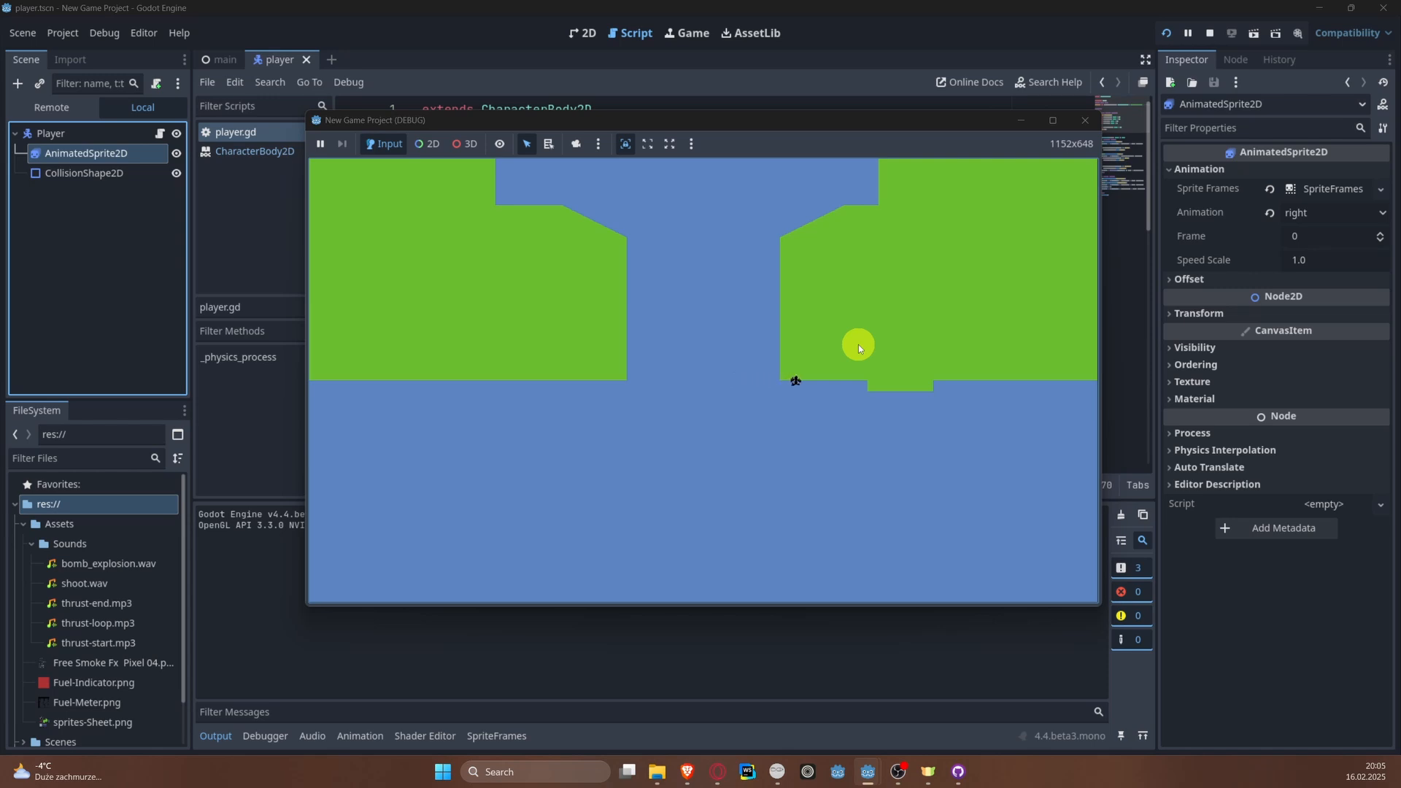
pyautogui.press('Left')
pyautogui.press('Right')
pyautogui.press('Left')
pyautogui.press('Right')
pyautogui.click(1087, 120)
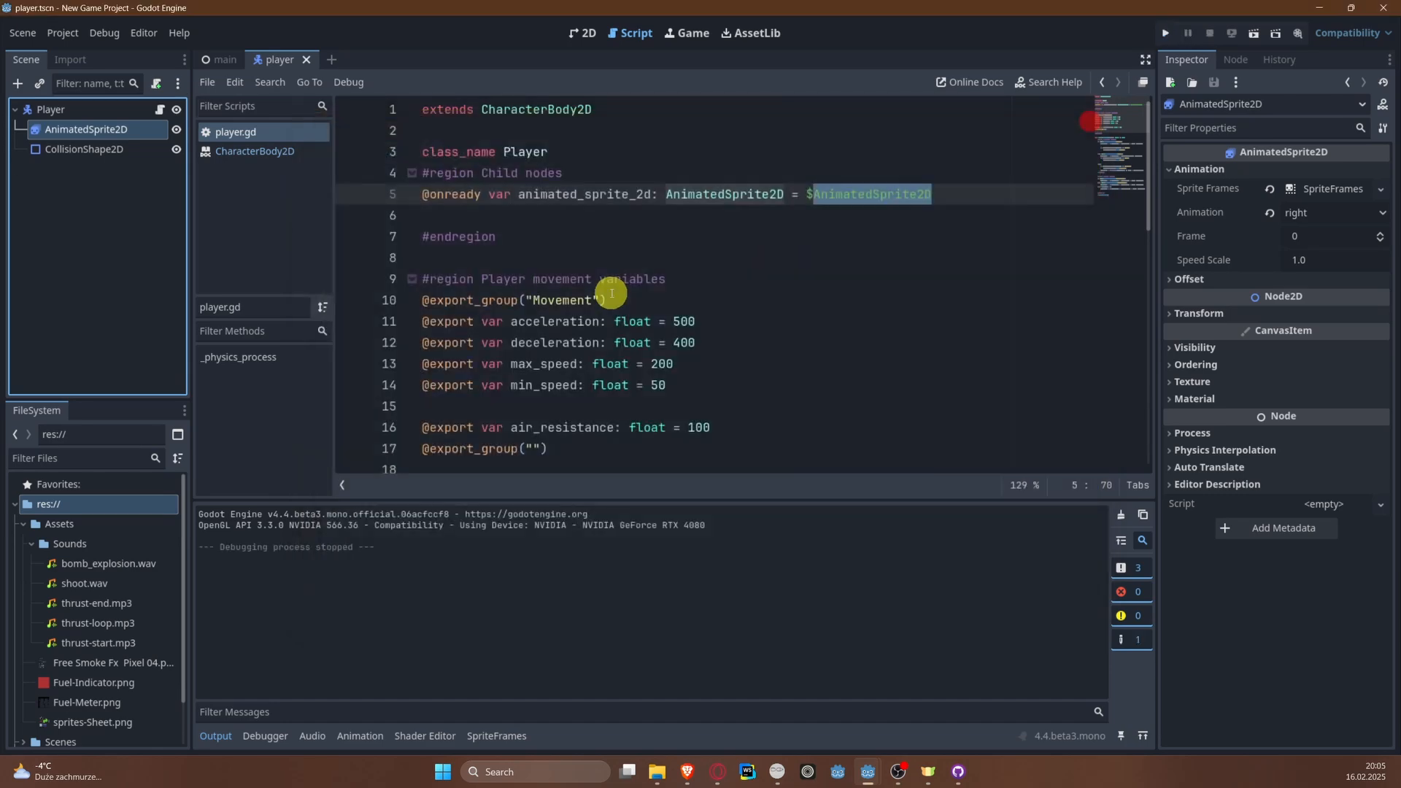
pyautogui.scroll(-4, 619, 321)
pyautogui.scroll(4, 629, 297)
pyautogui.scroll(-5, 629, 297)
pyautogui.scroll(3, 626, 287)
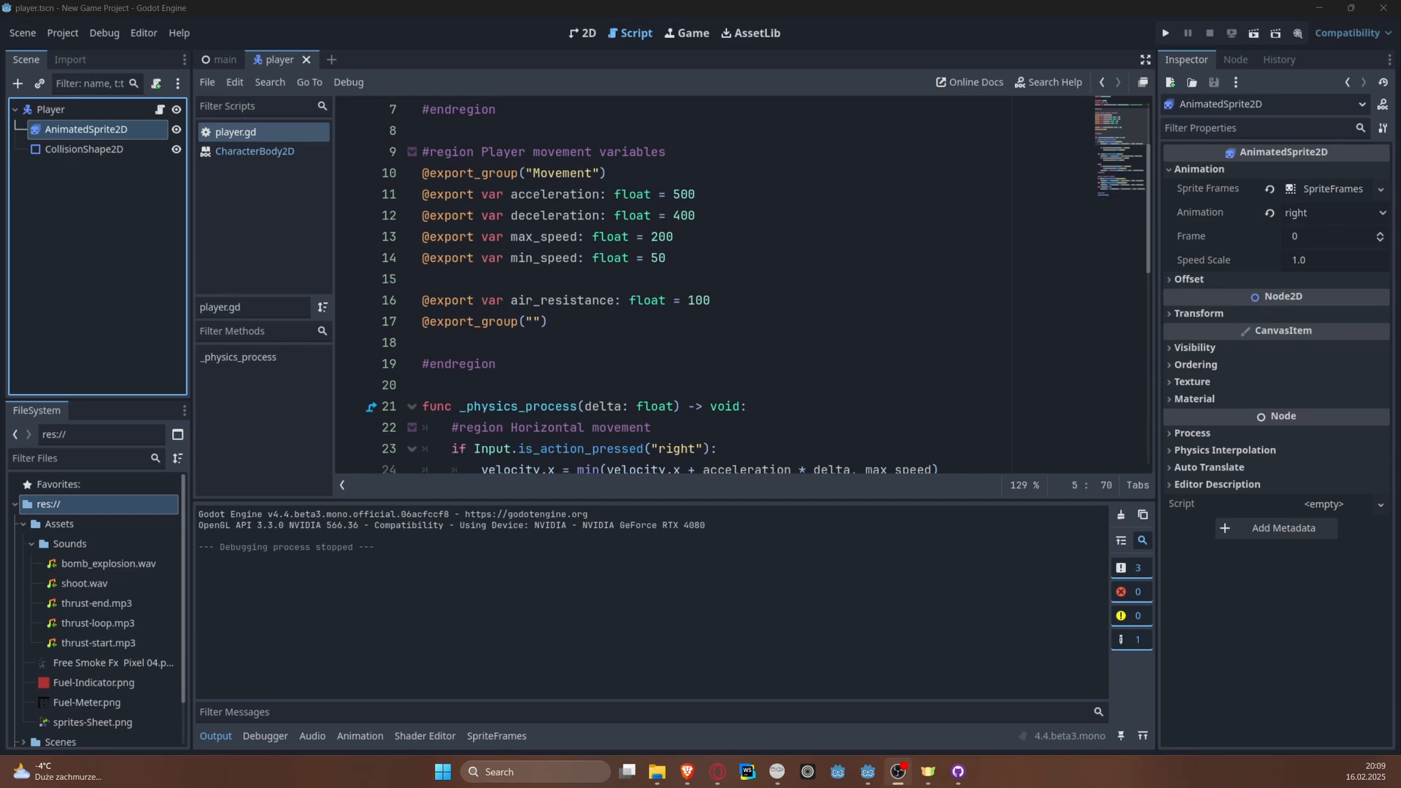
# Step: Open the main scene and switch to the Phantom Camera site in the Brave browser
pyautogui.click(225, 59)
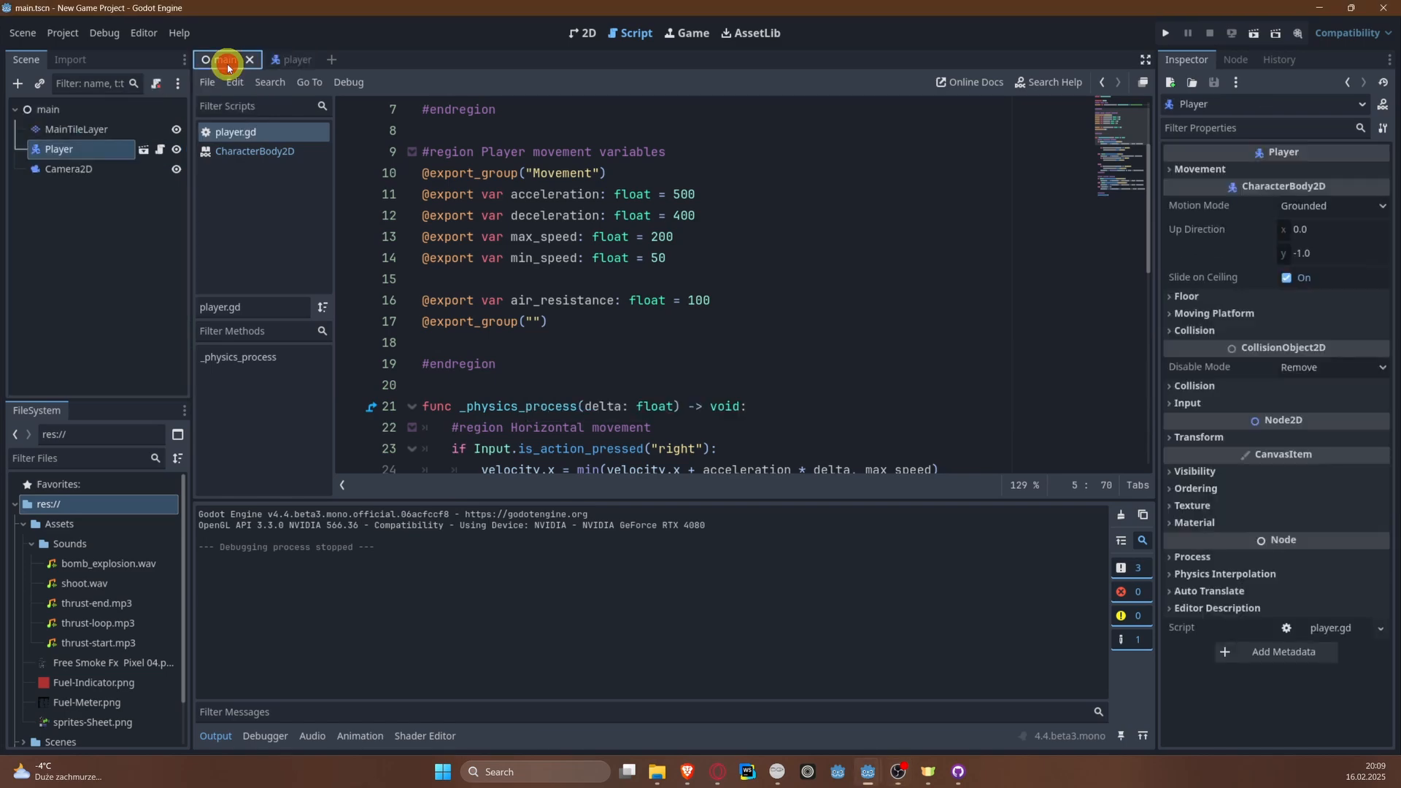
pyautogui.moveTo(687, 772)
pyautogui.click(807, 712)
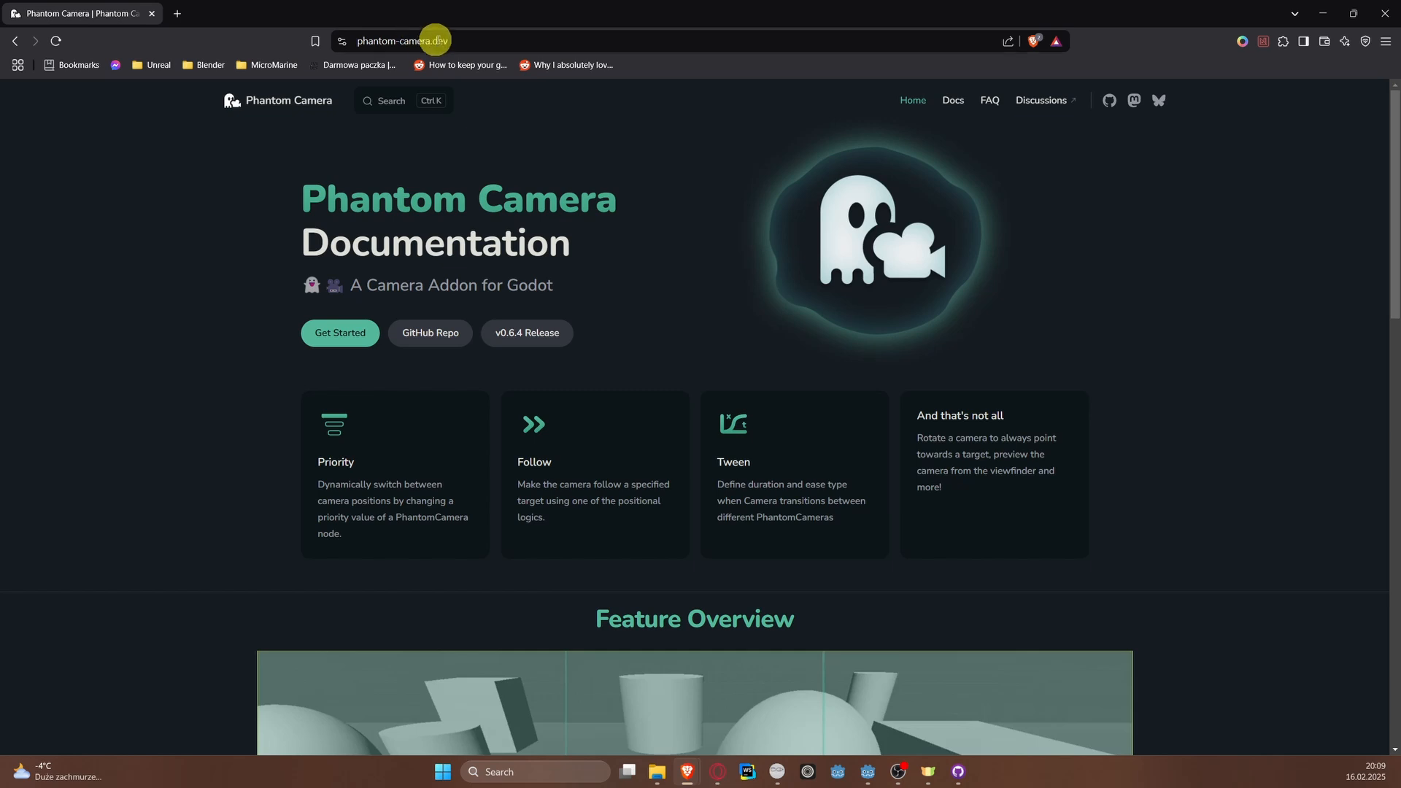
# Step: Examine the phantom-camera.dev home page, including its address, feature overview and showcase videos
pyautogui.click(398, 40)
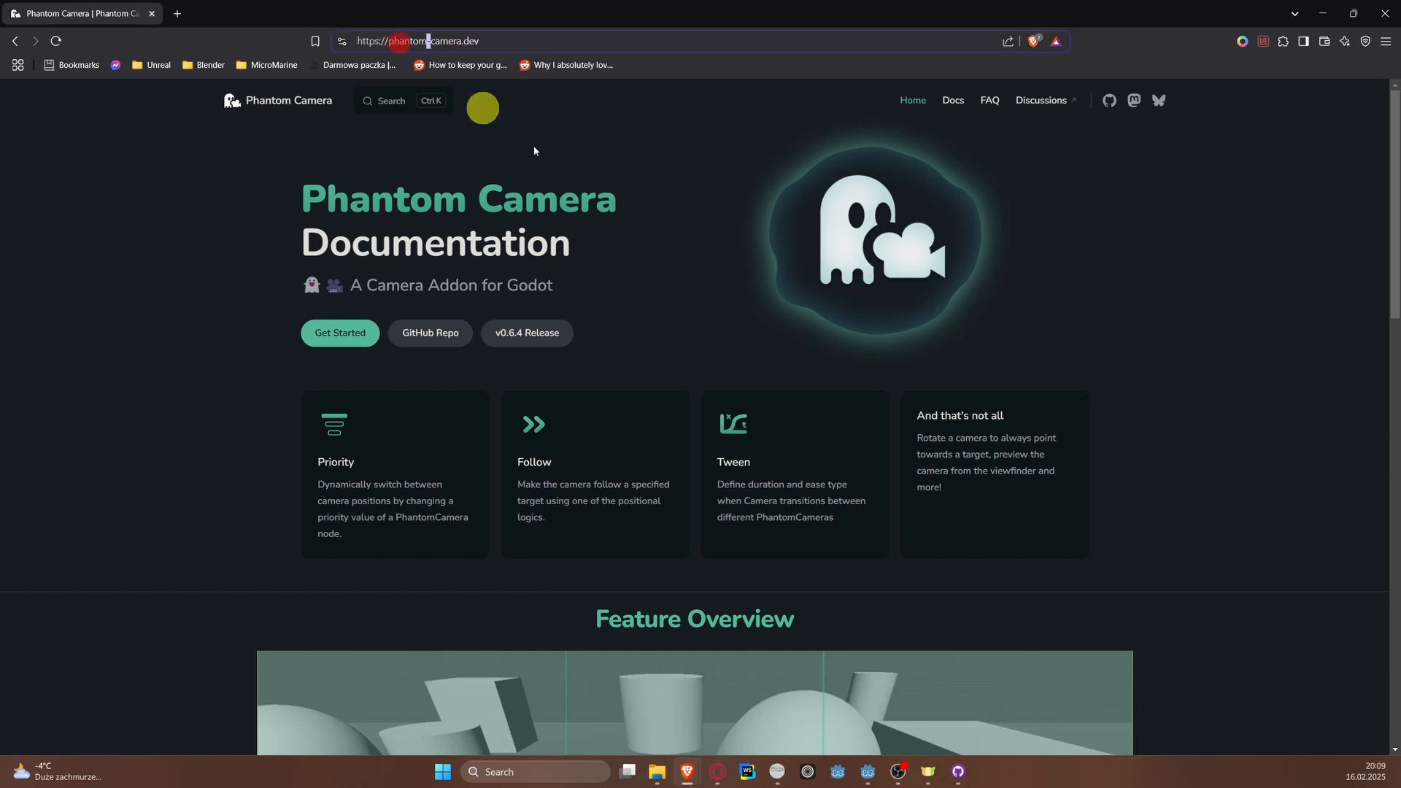
pyautogui.click(671, 275)
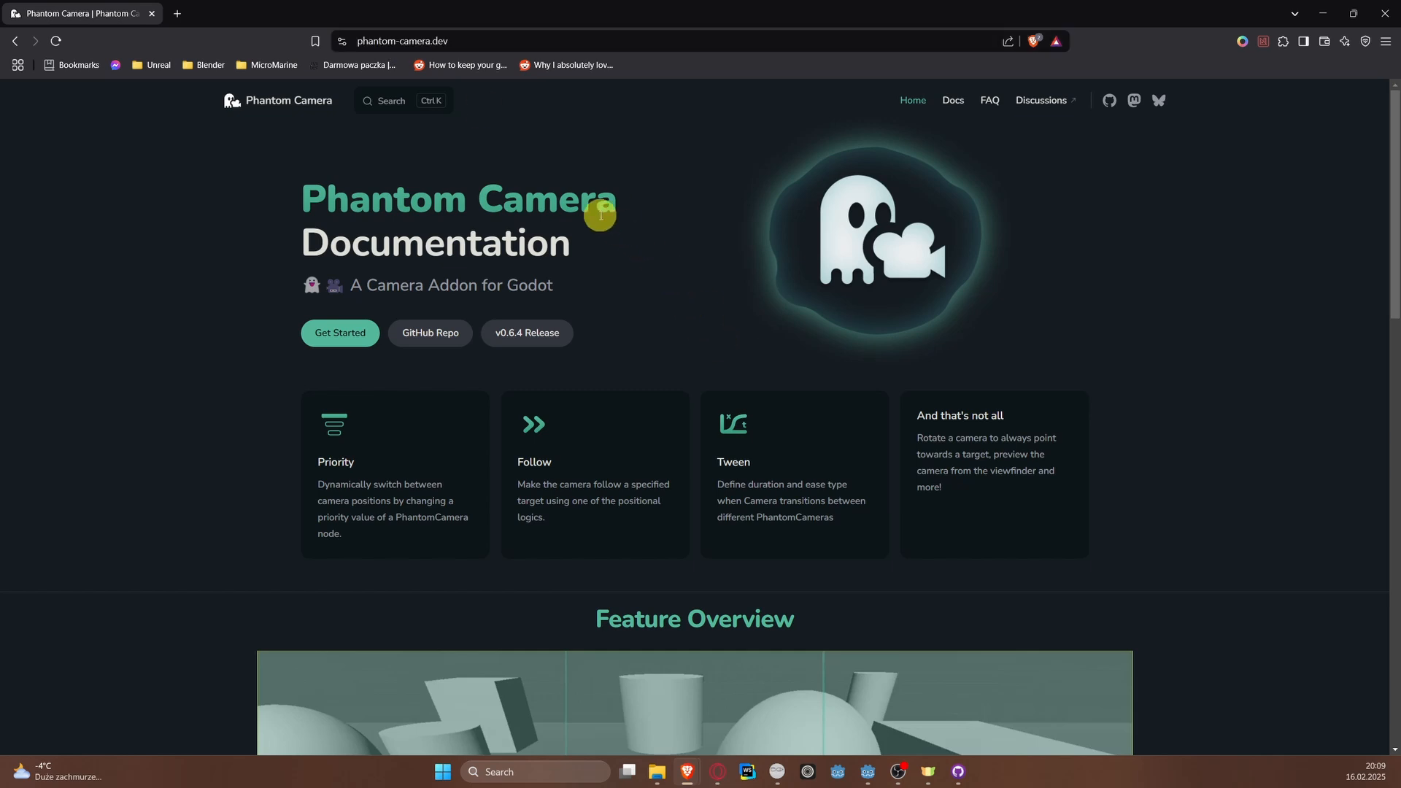
pyautogui.scroll(-5, 600, 215)
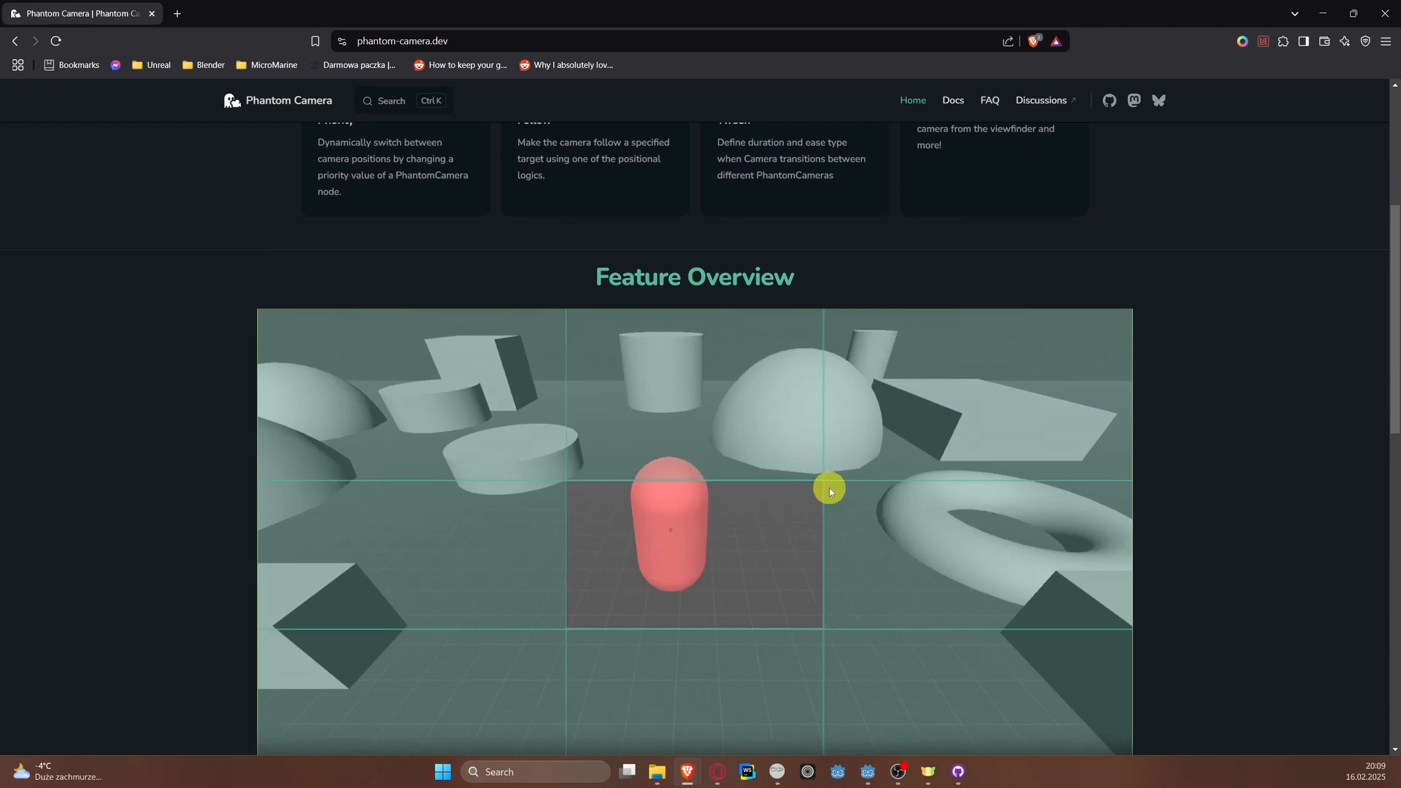
pyautogui.scroll(-8, 830, 490)
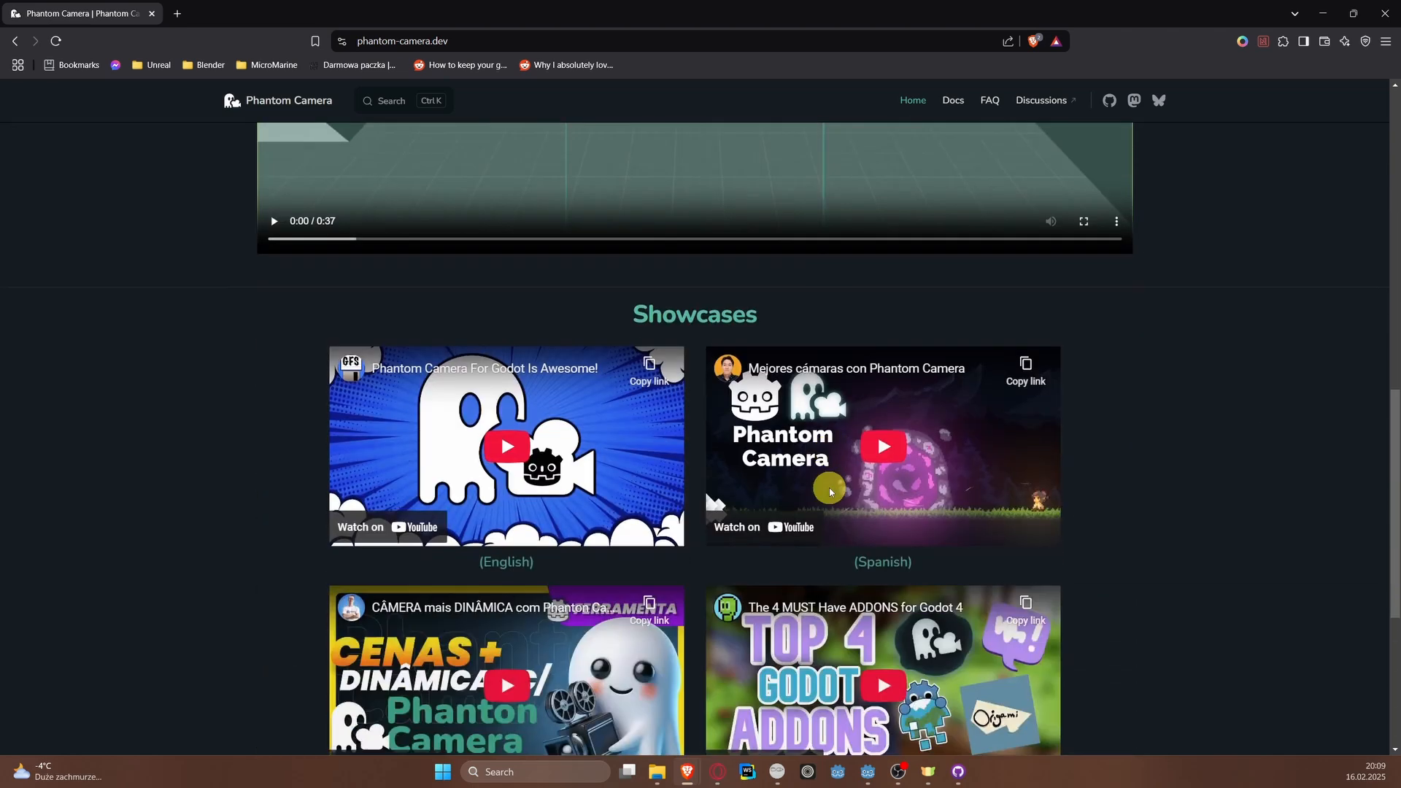
pyautogui.scroll(-3, 830, 490)
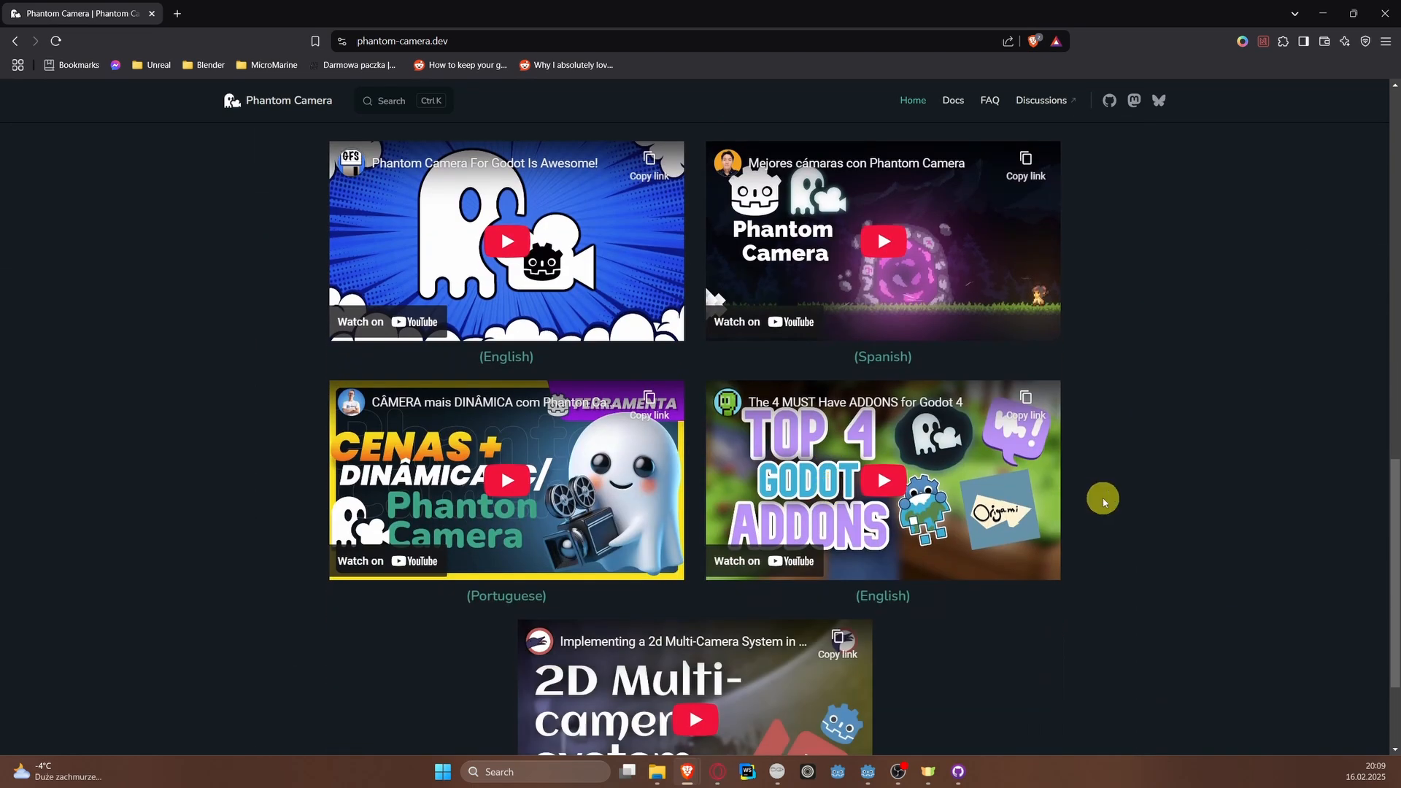
pyautogui.scroll(-3, 1102, 501)
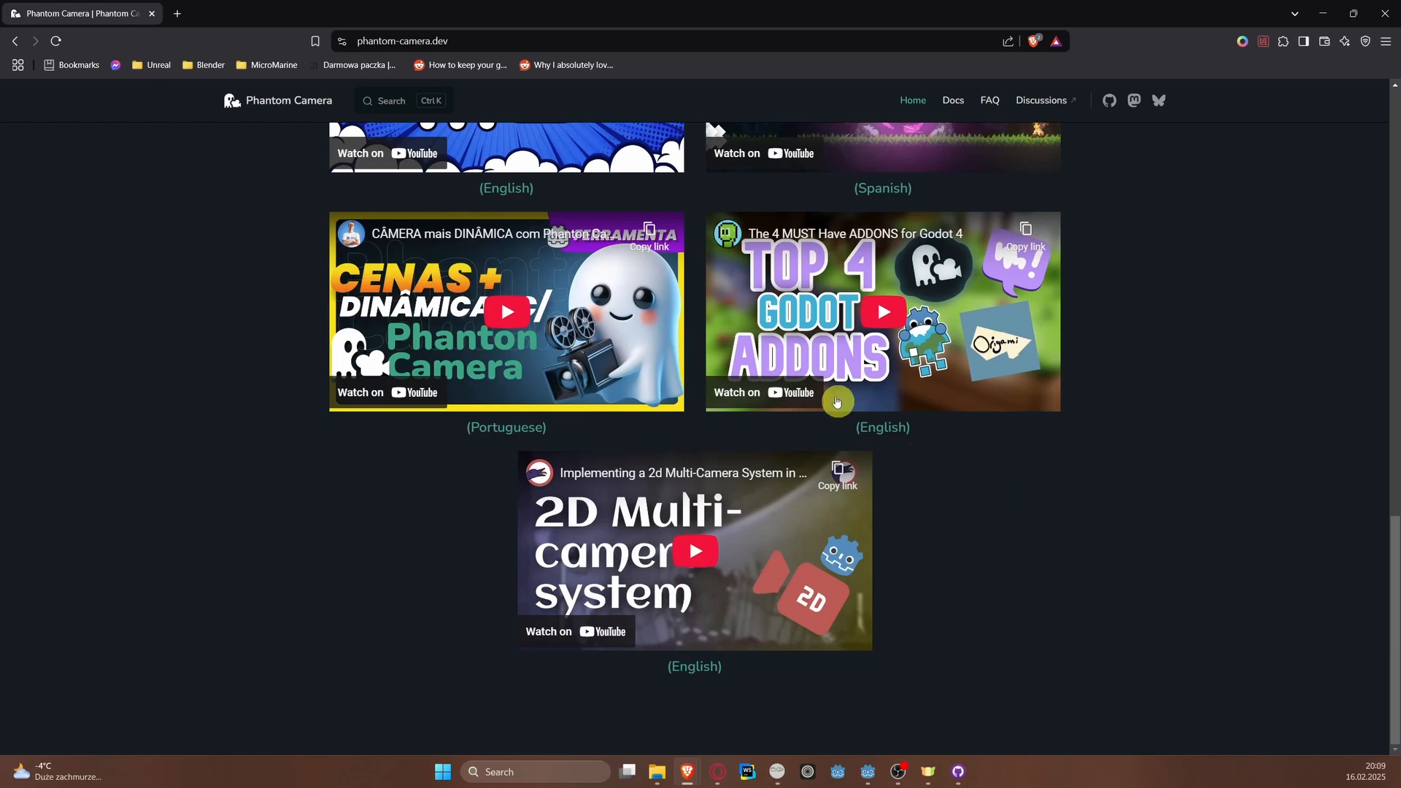
pyautogui.scroll(10, 963, 500)
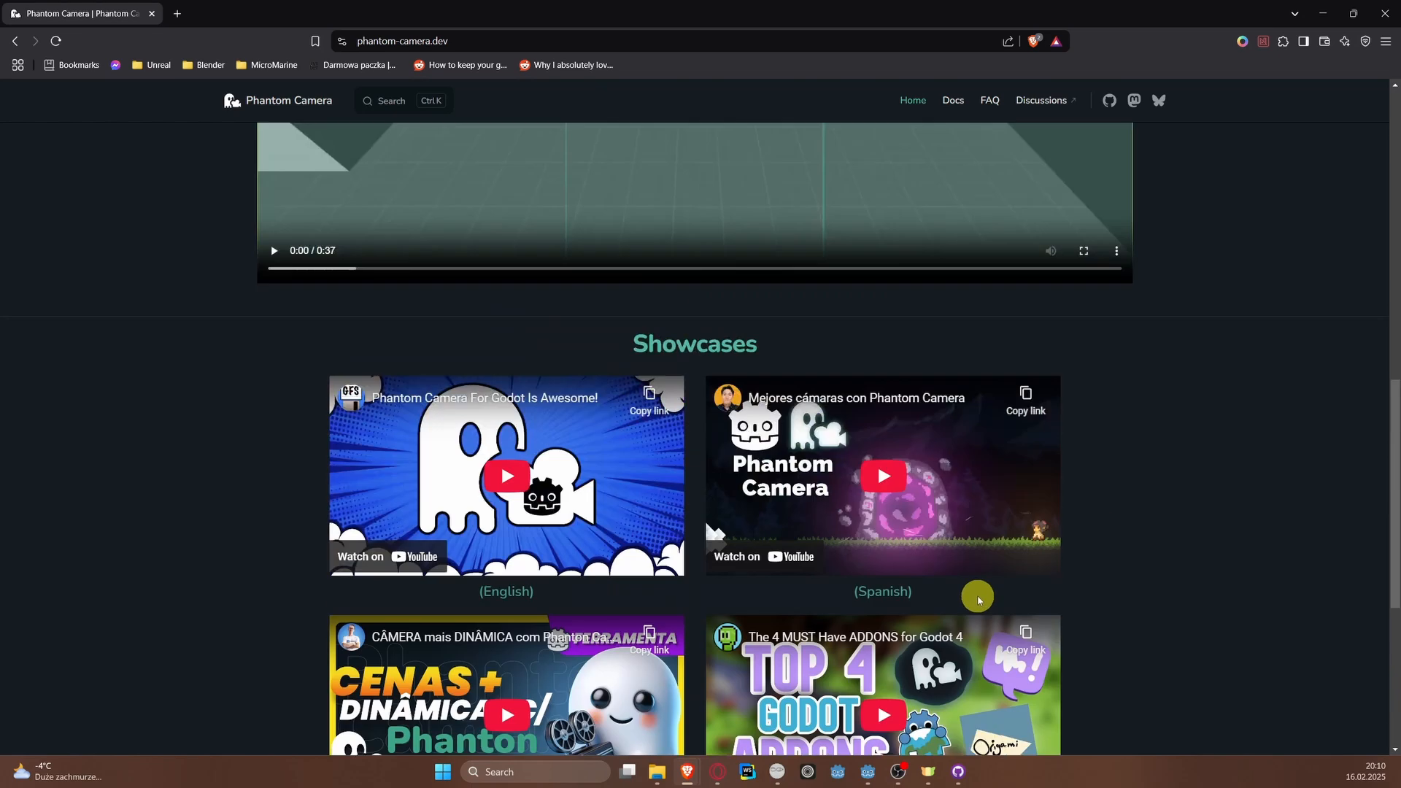
pyautogui.scroll(5, 978, 599)
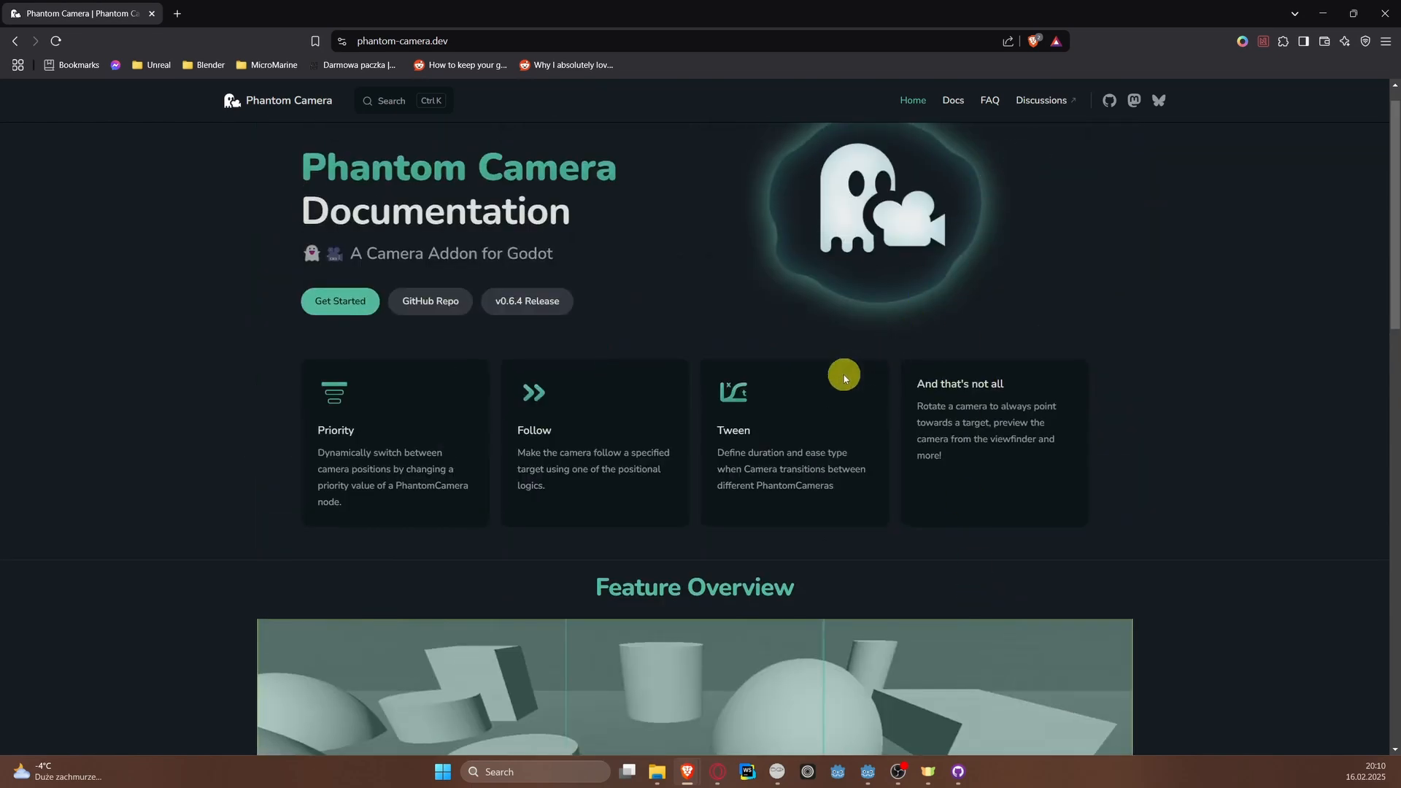
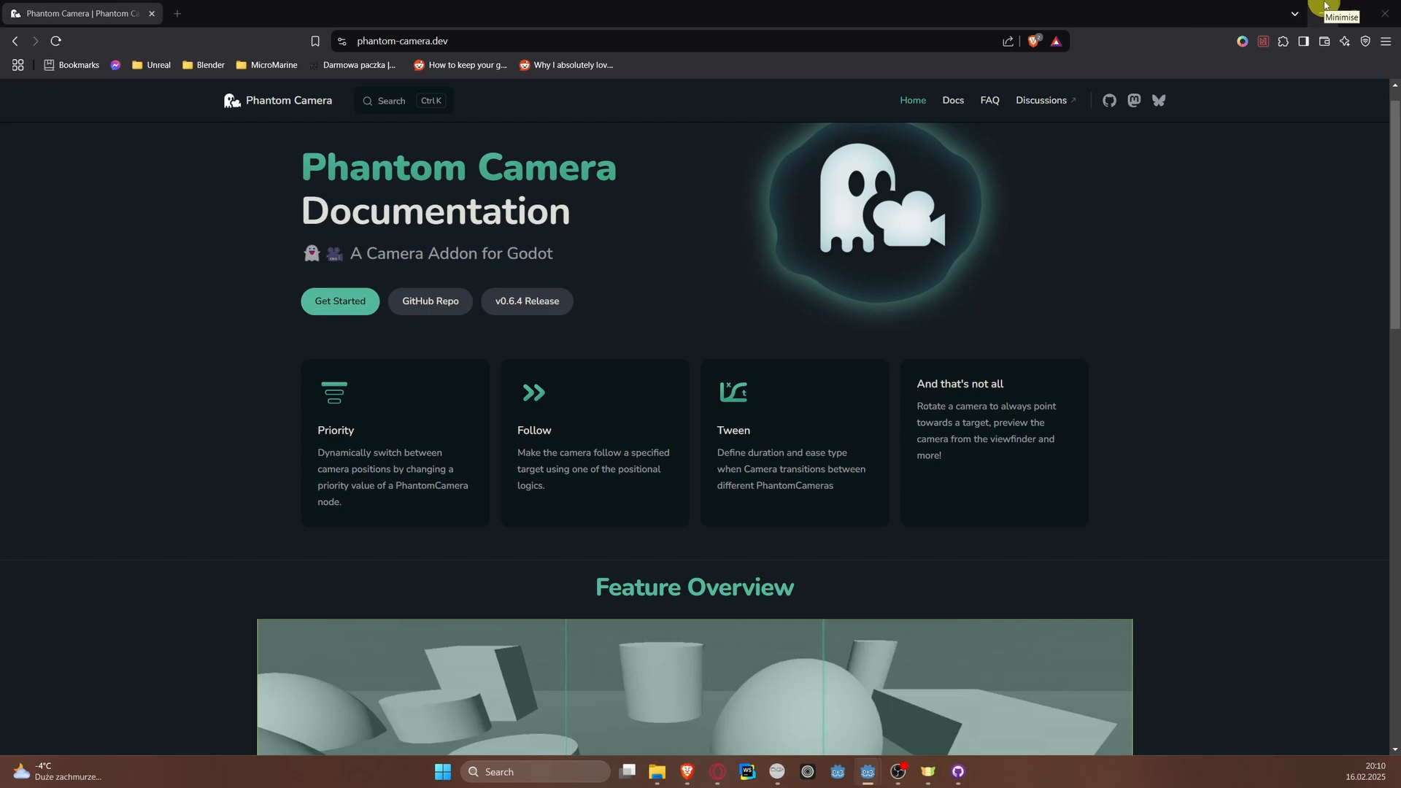
# Step: Return to the Godot editor, search the asset library for "phantom", and download and install the Phantom Camera addon
pyautogui.click(1325, 5)
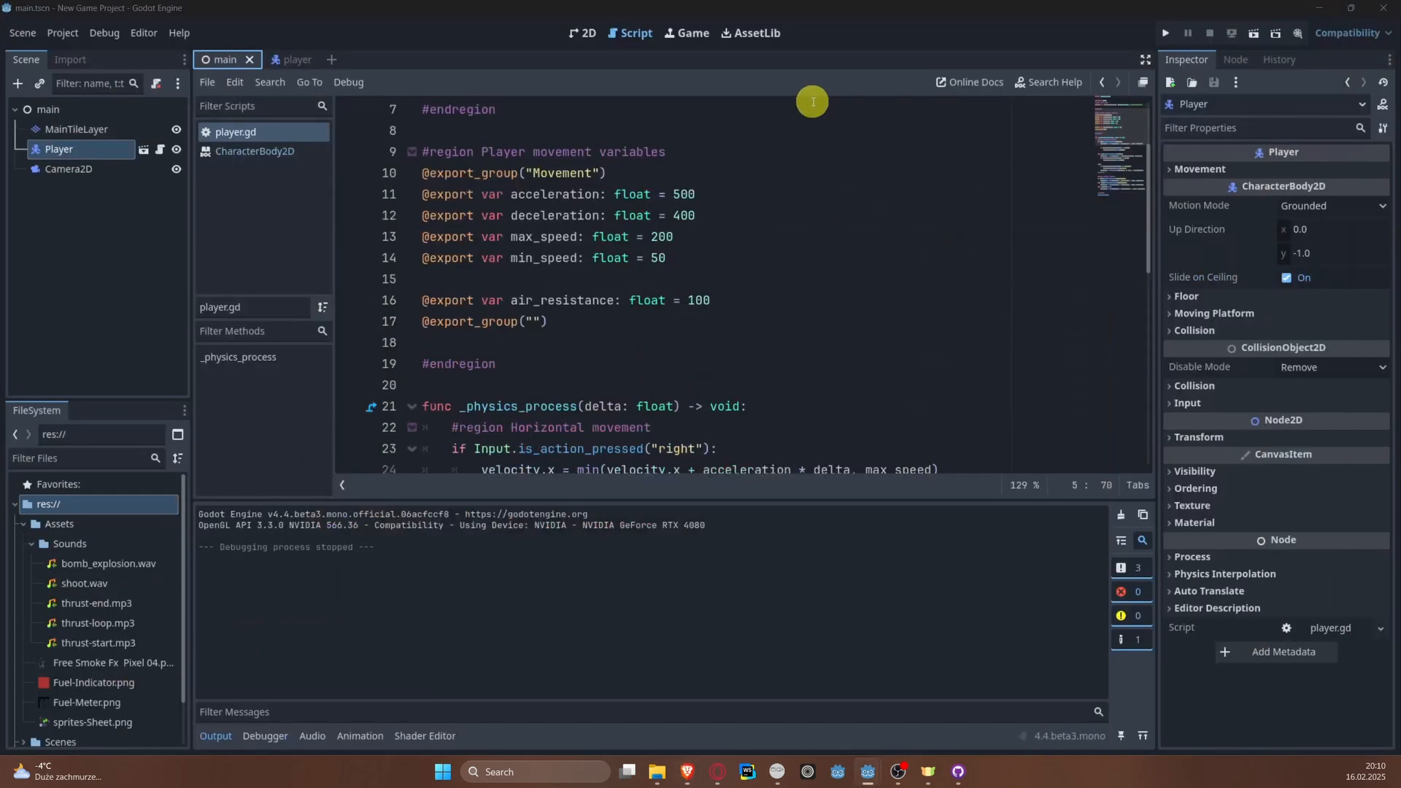
pyautogui.click(768, 36)
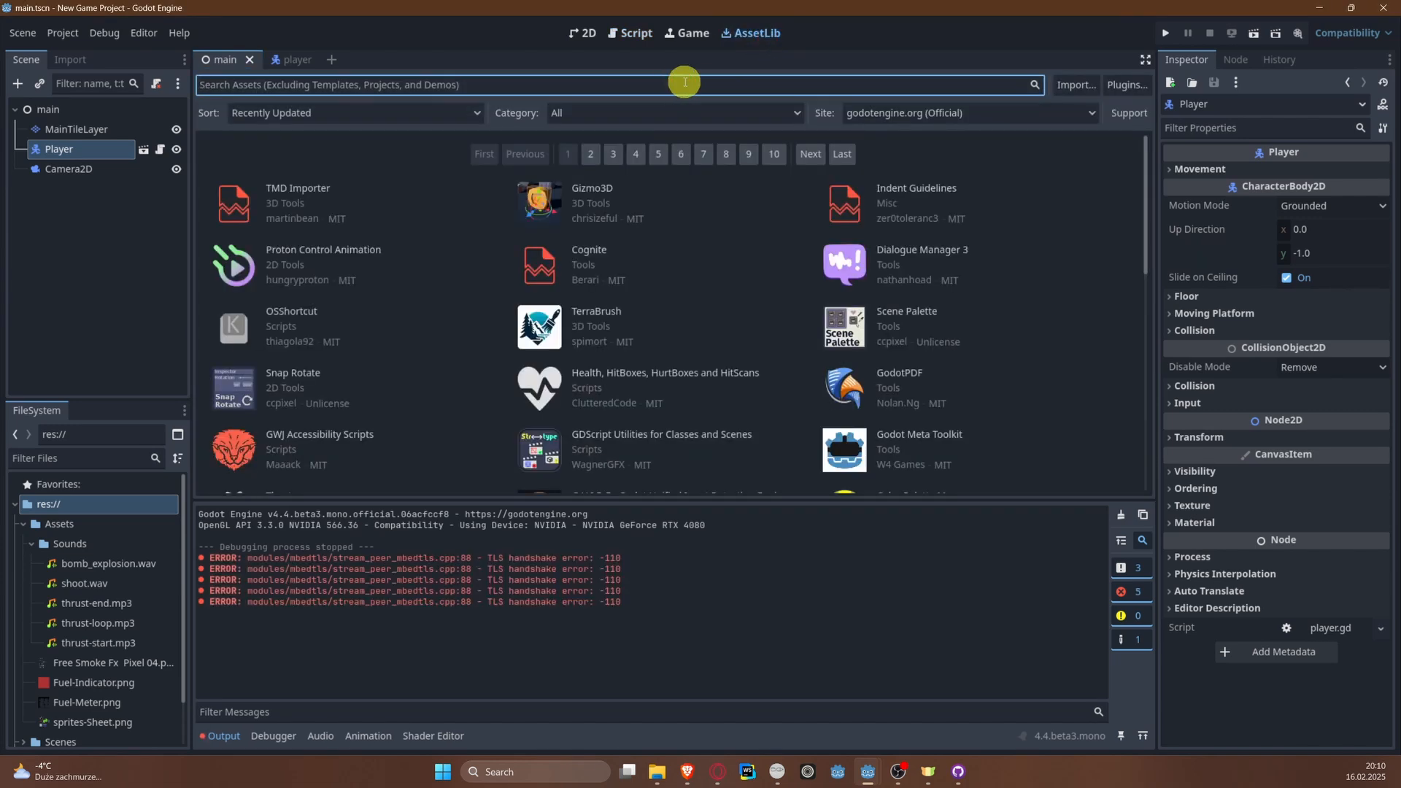
pyautogui.write('phantom')
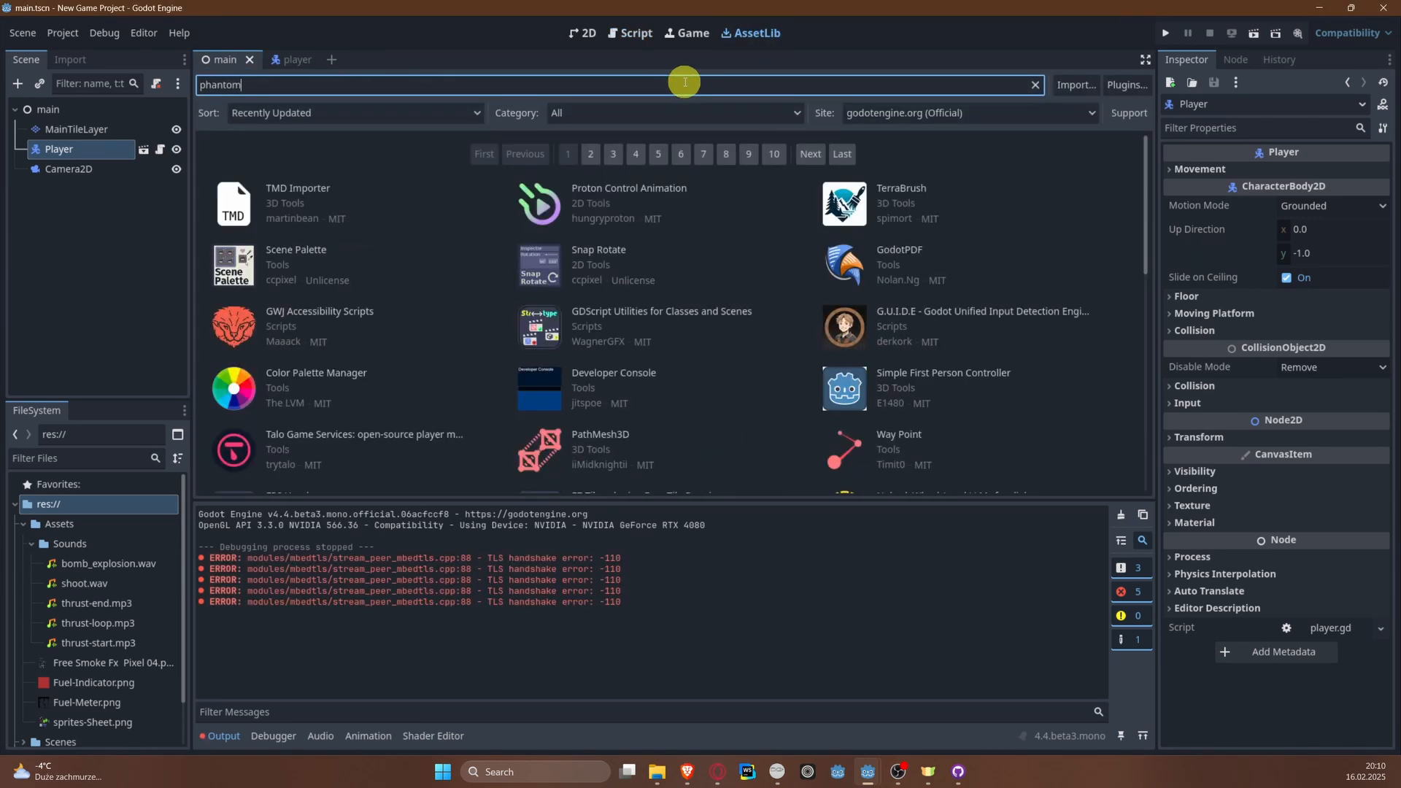
pyautogui.click(240, 176)
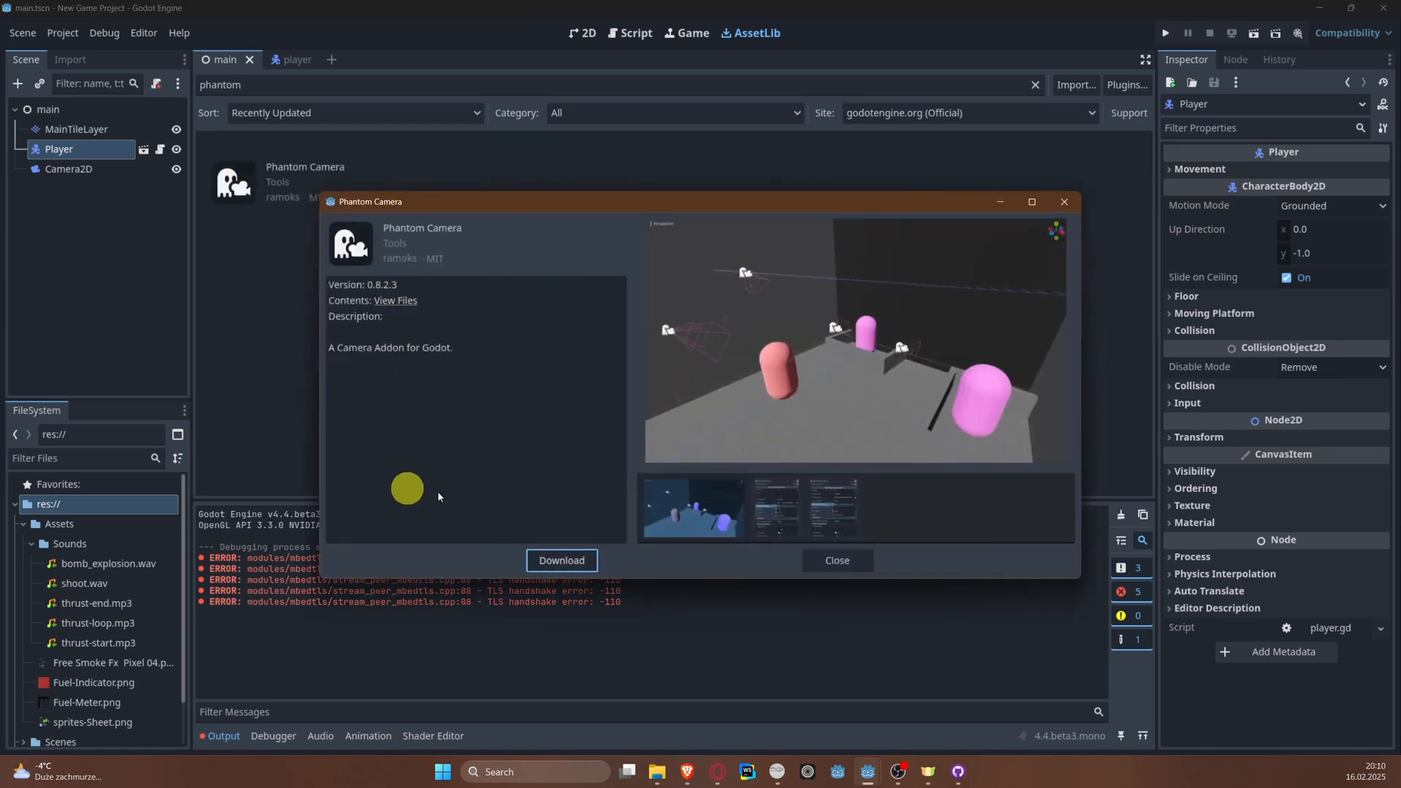
pyautogui.click(570, 561)
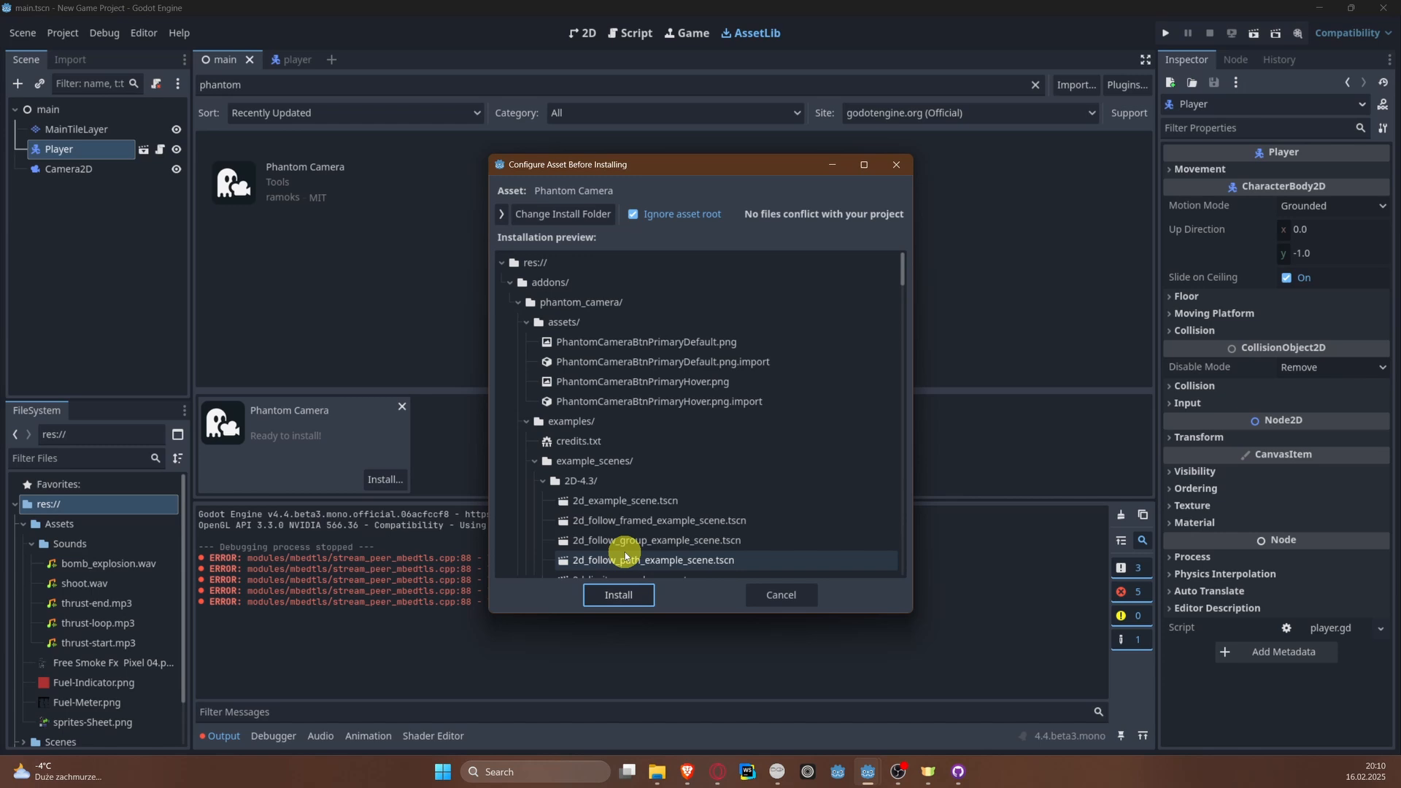
pyautogui.click(622, 593)
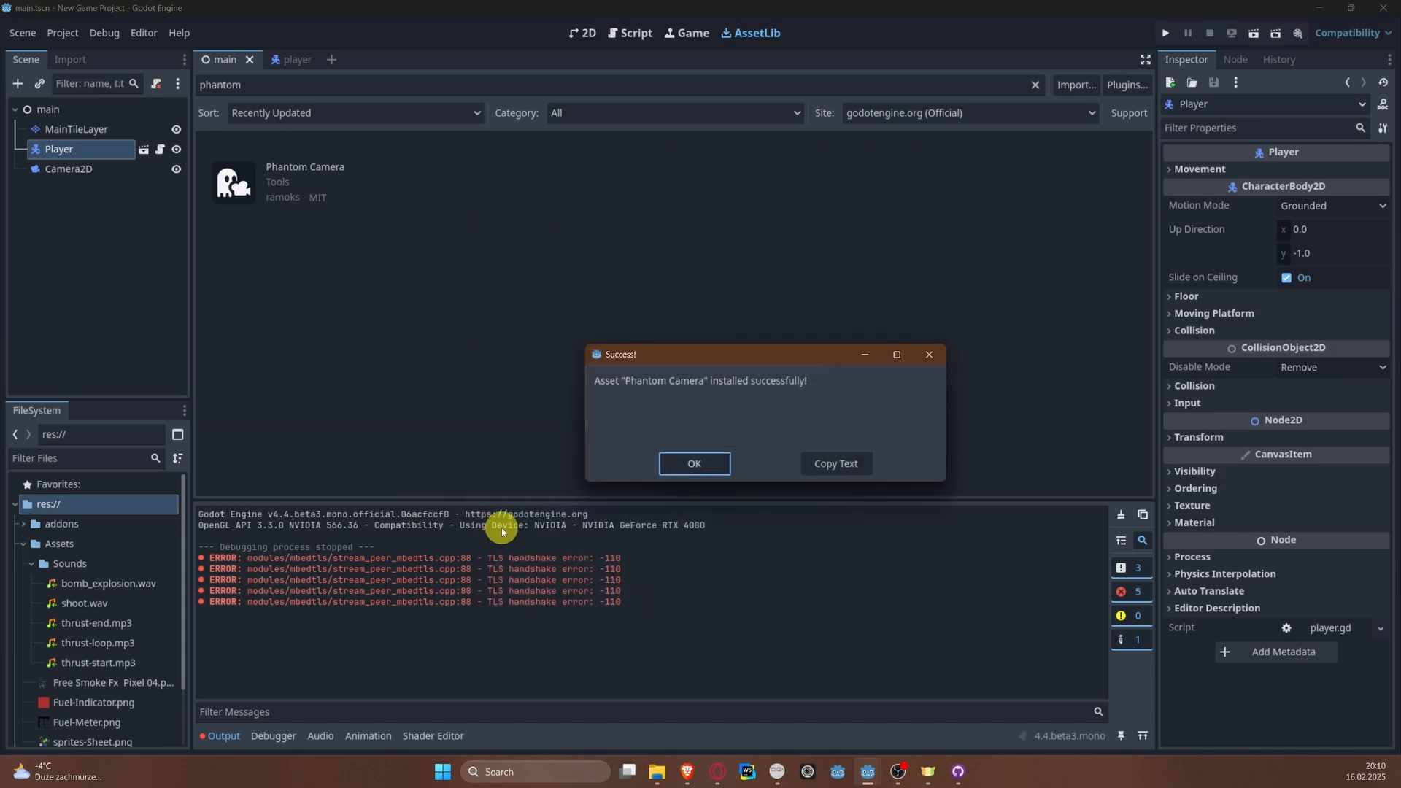
pyautogui.click(694, 464)
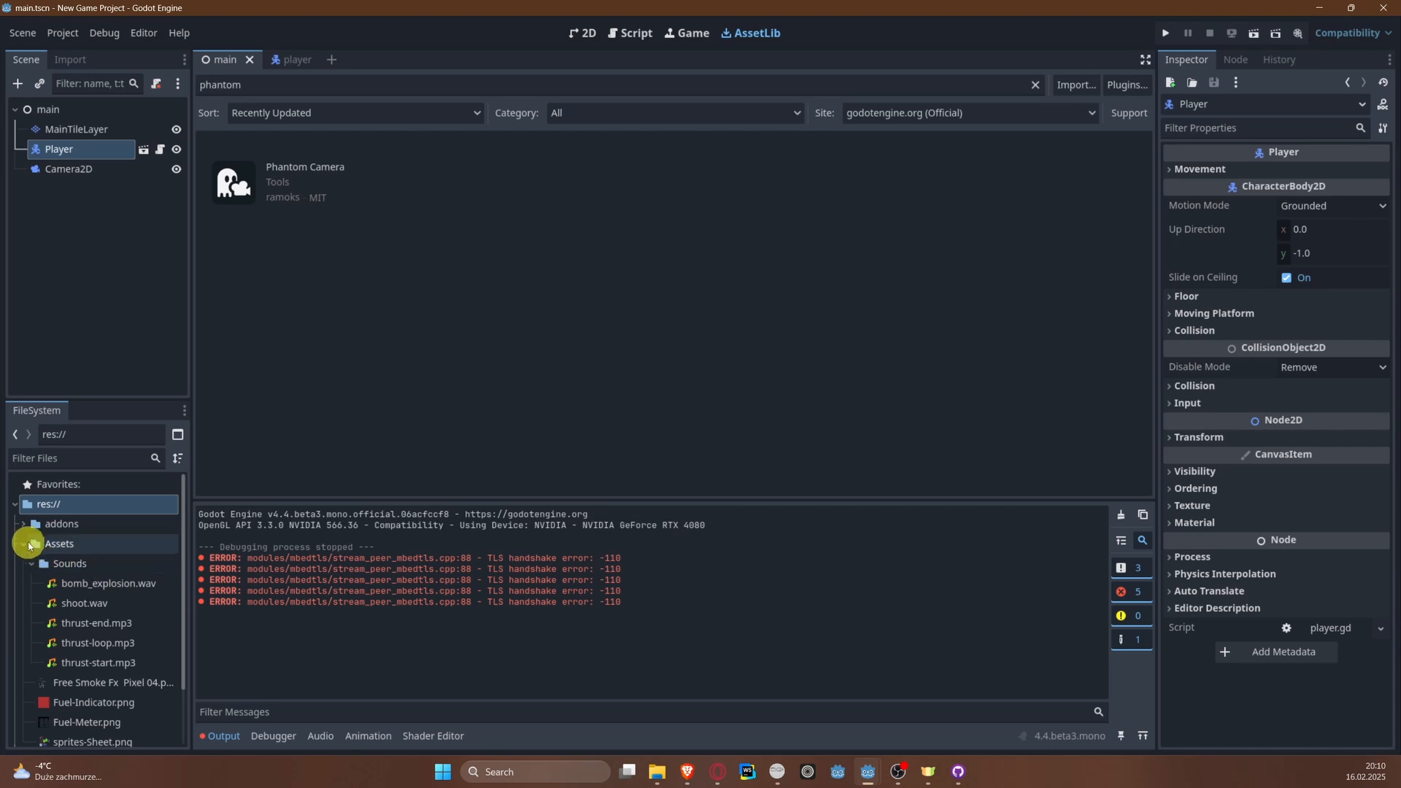
# Step: Collapse the Assets folder and look through the contents of addons/phantom_camera in the project files
pyautogui.click(62, 544)
pyautogui.click(22, 544)
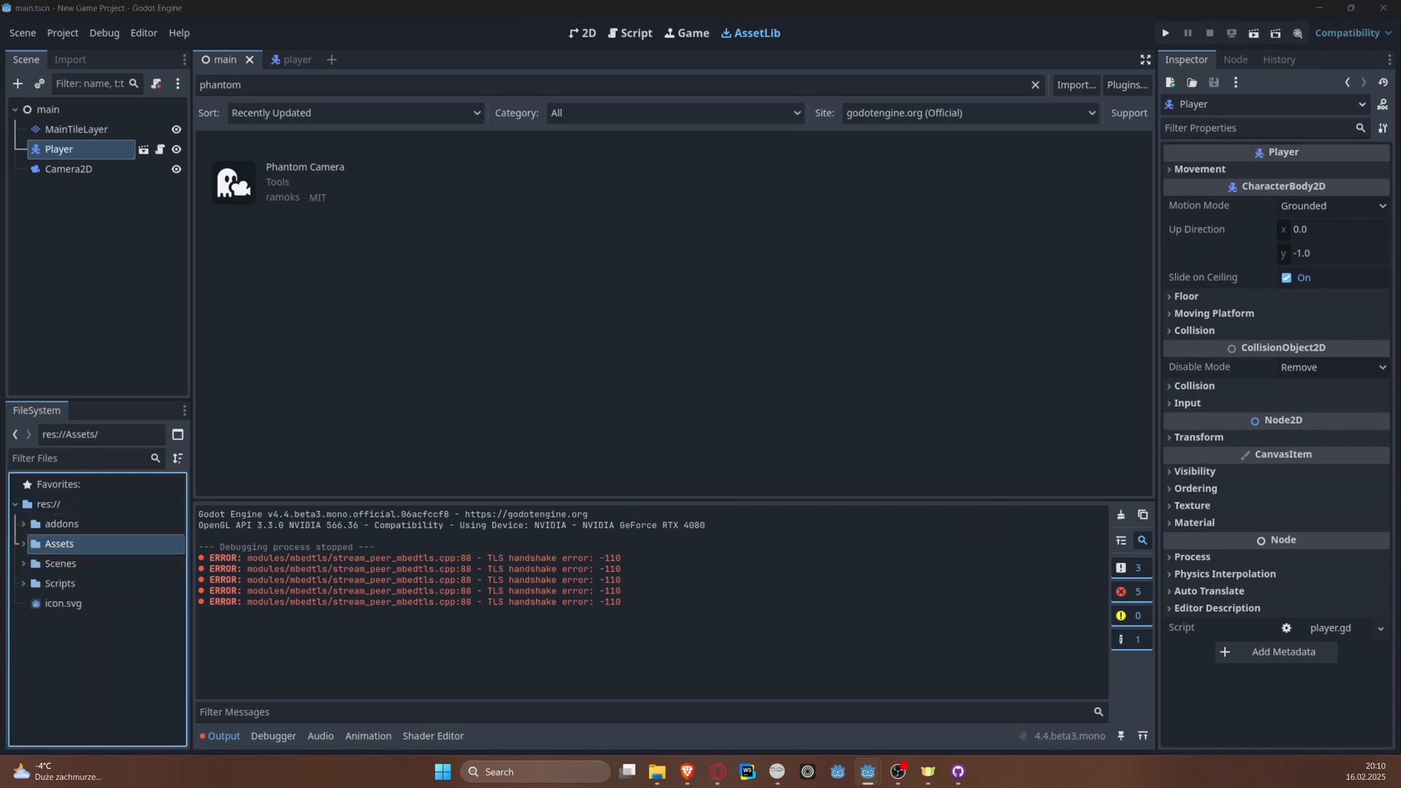
pyautogui.click(22, 524)
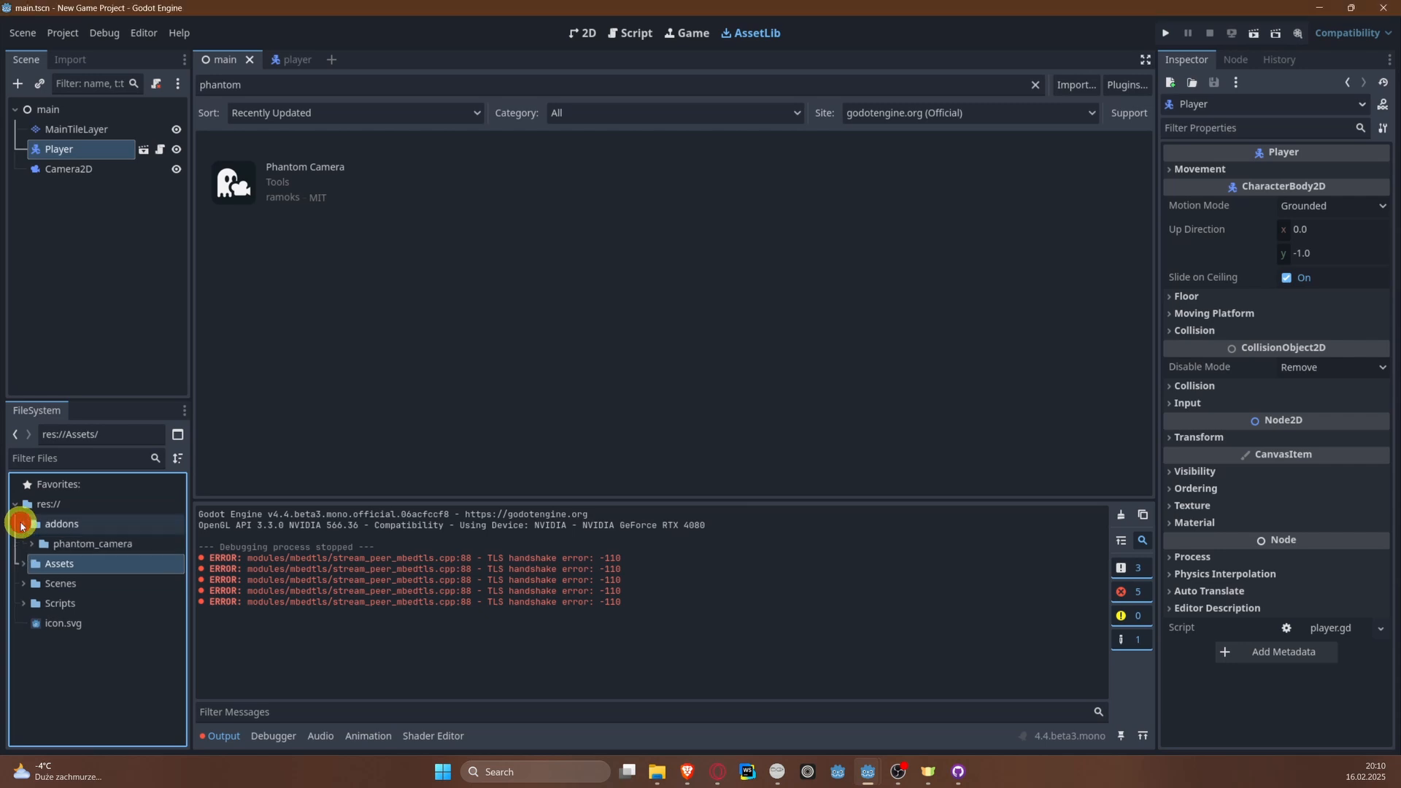
pyautogui.click(32, 544)
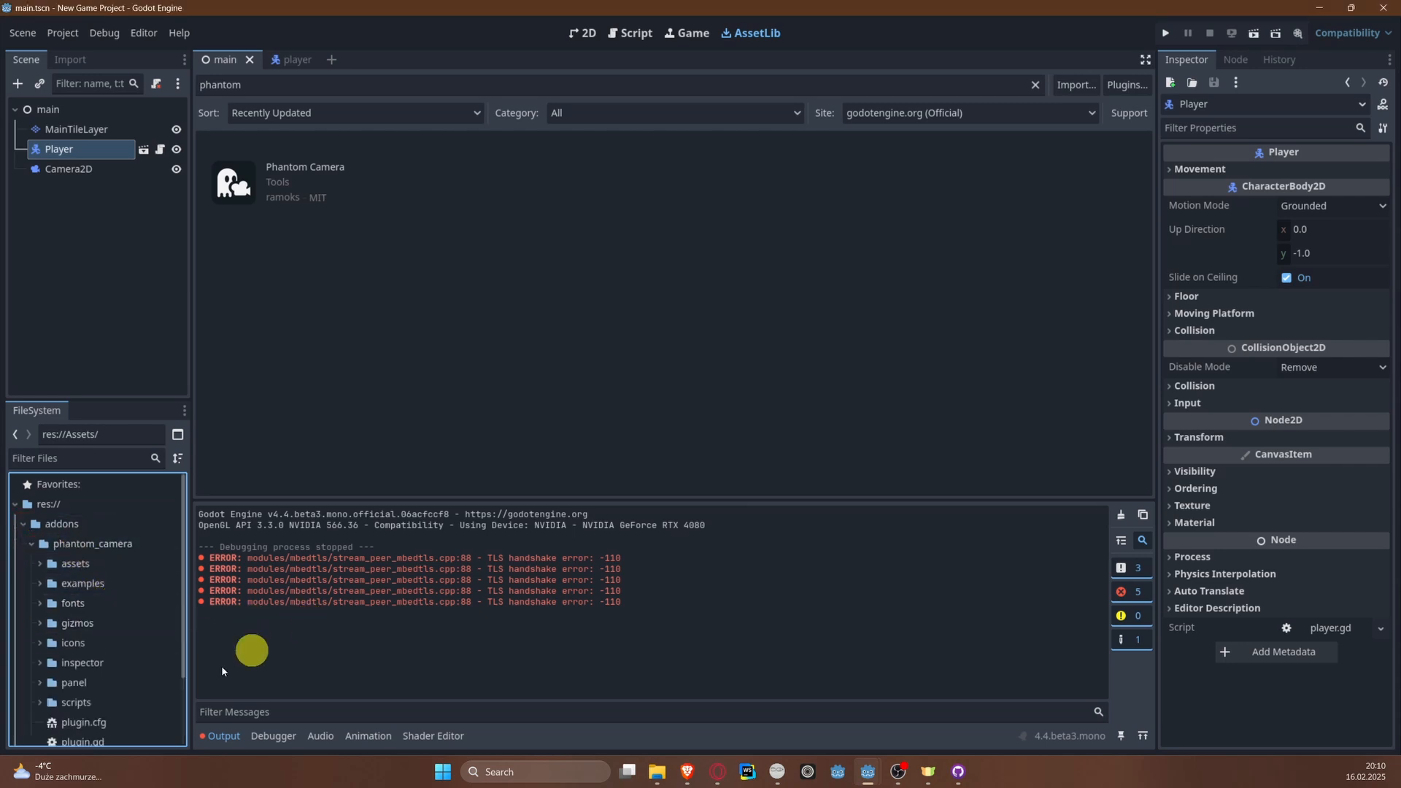
pyautogui.scroll(-3, 94, 693)
pyautogui.scroll(3, 94, 697)
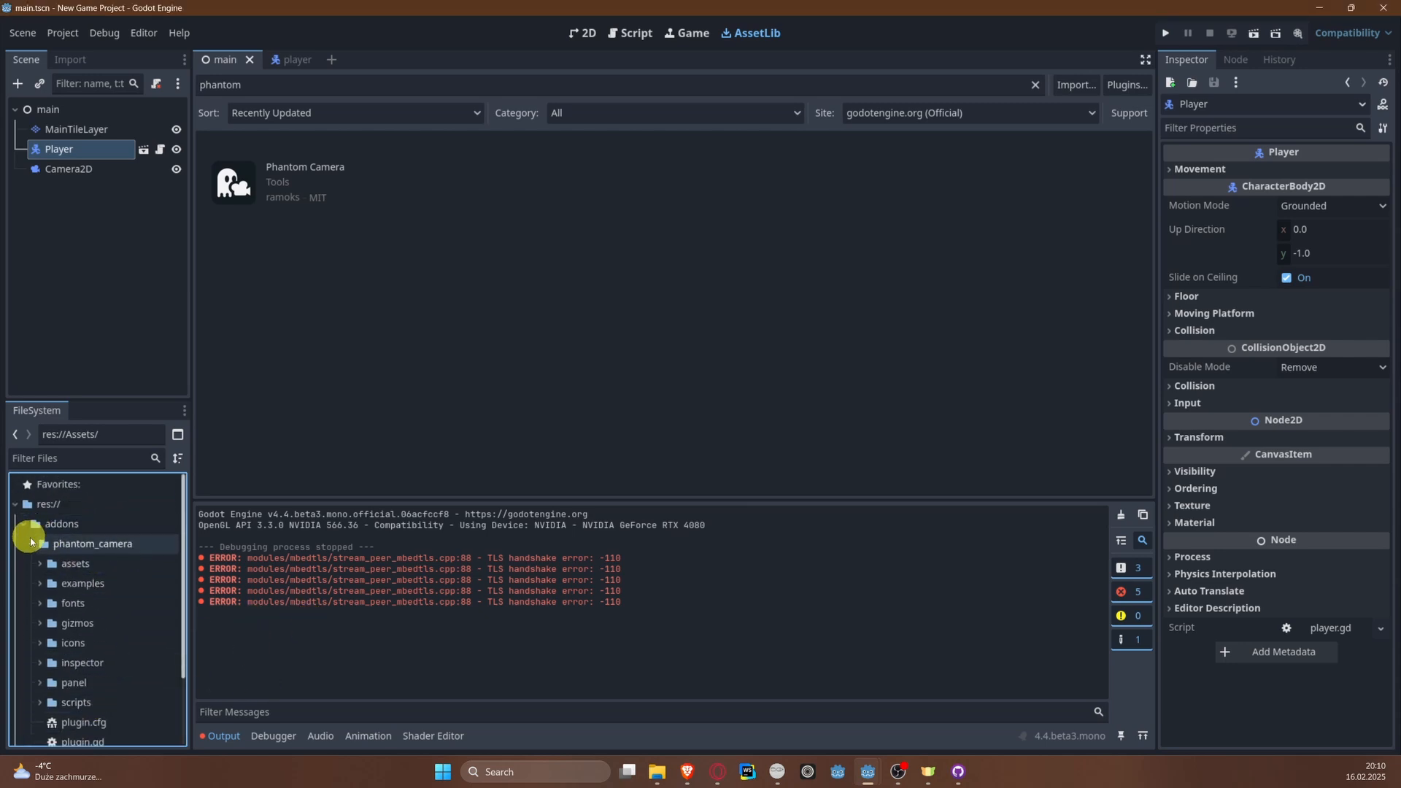
pyautogui.click(32, 543)
pyautogui.click(22, 523)
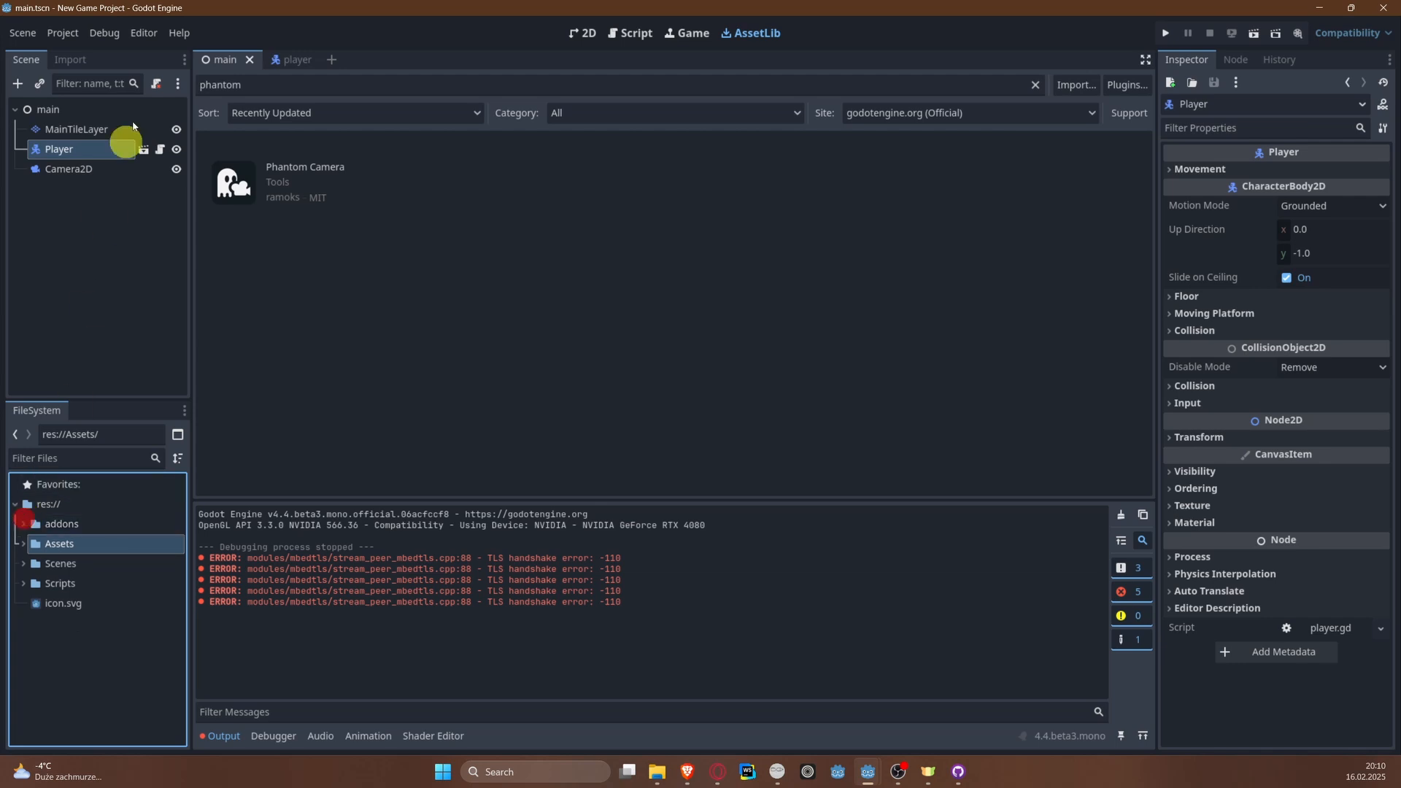
# Step: Enable the Phantom Camera plugin in the project settings and clear the output log
pyautogui.click(58, 33)
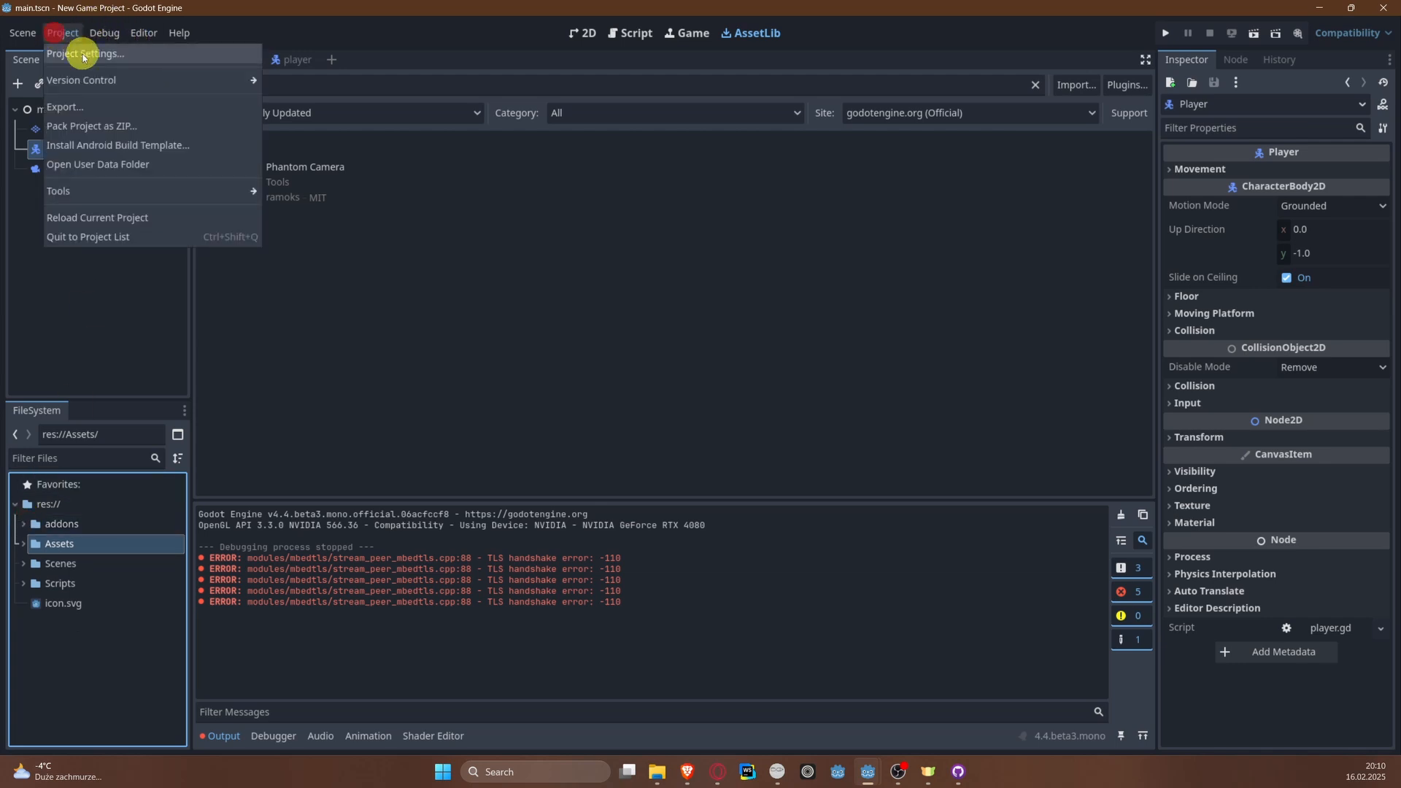
pyautogui.click(80, 55)
pyautogui.click(535, 174)
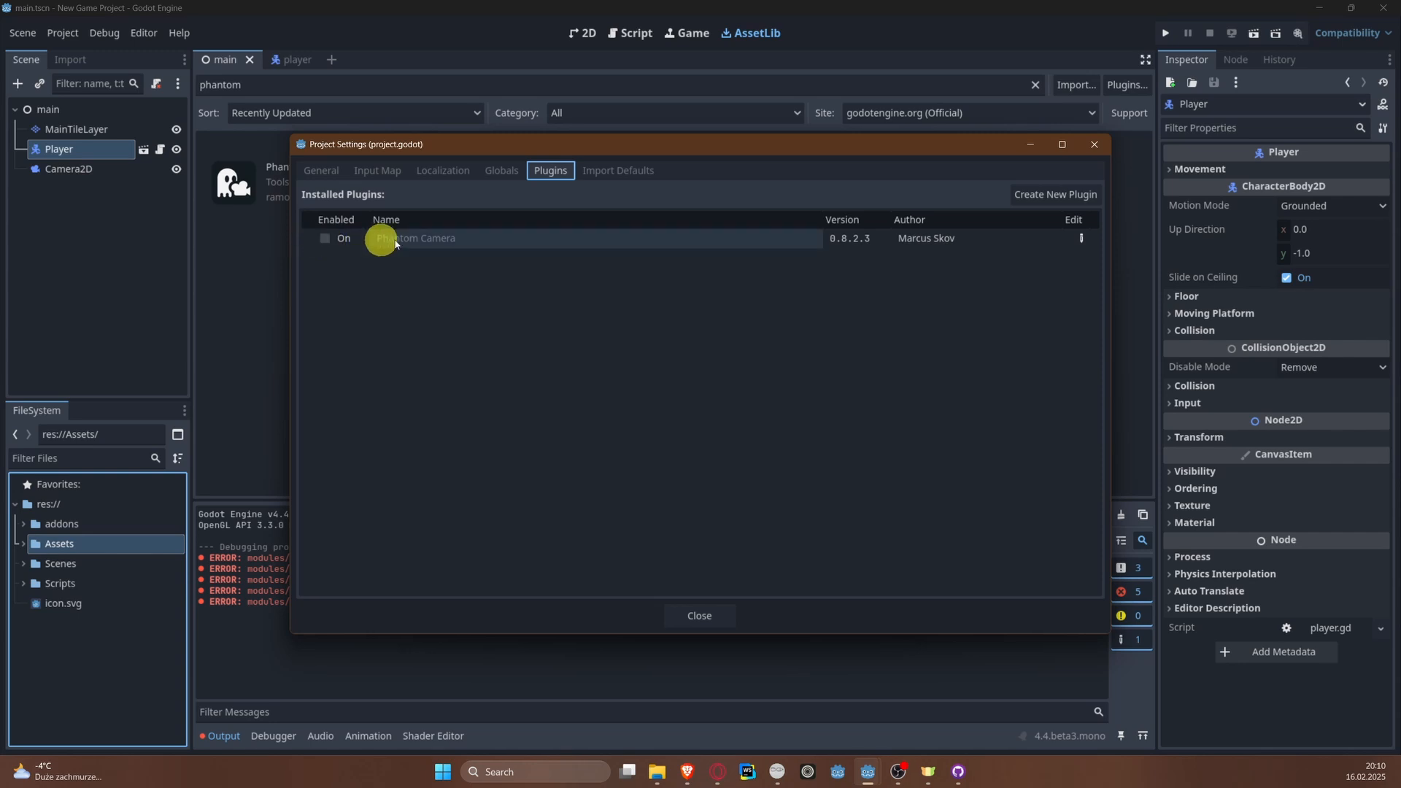
pyautogui.click(325, 240)
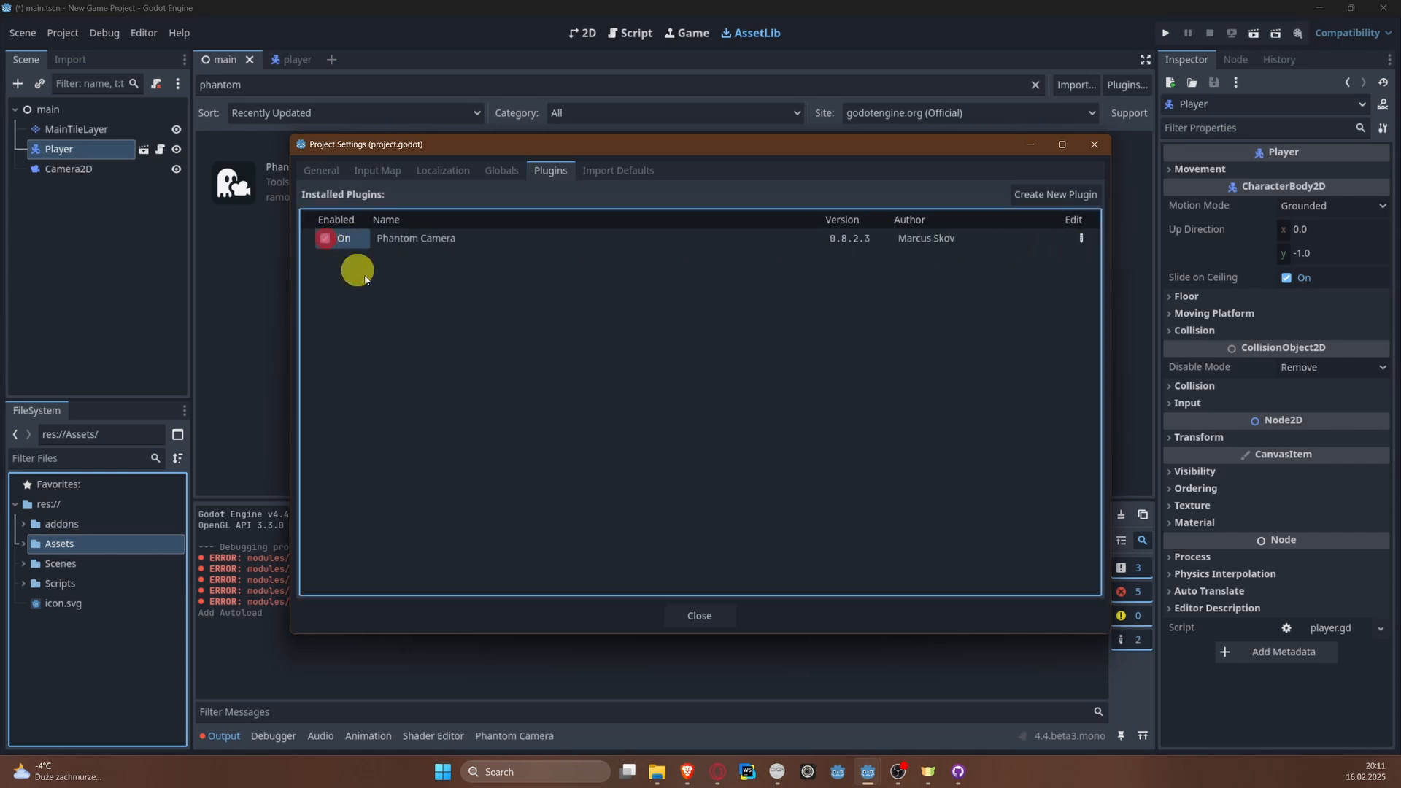
pyautogui.click(701, 616)
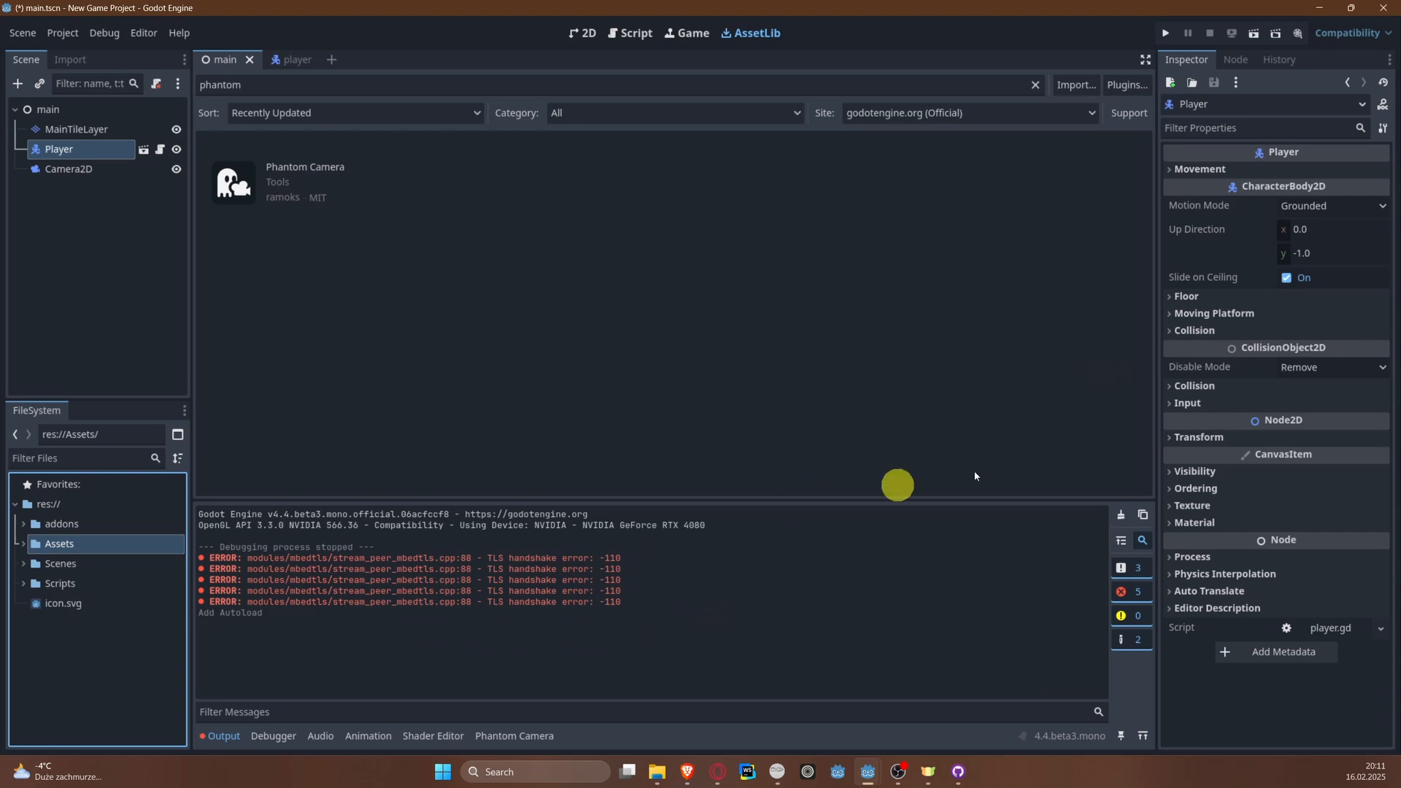
pyautogui.click(1121, 516)
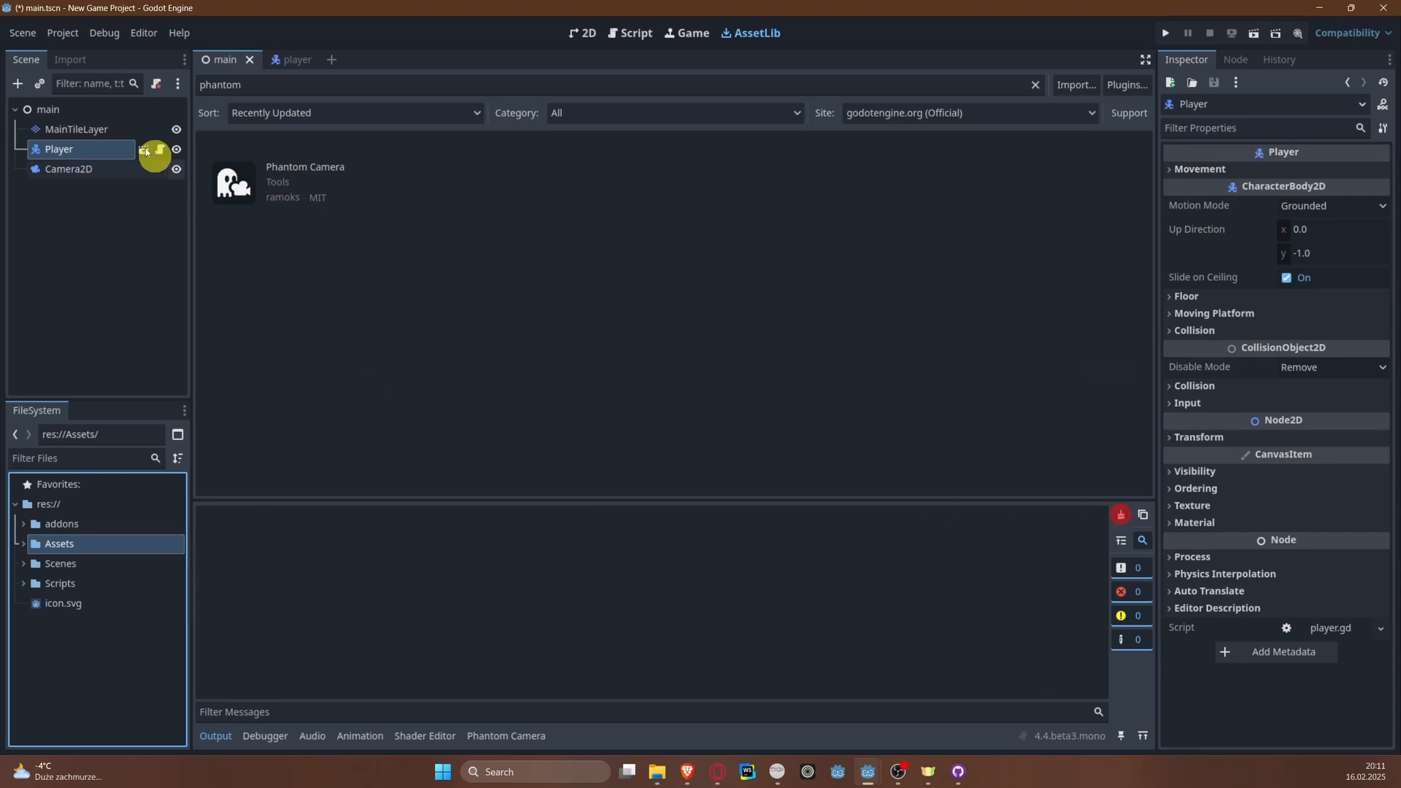
# Step: Add a PhantomCameraHost node as a child of Camera2D in the main scene
pyautogui.click(75, 108)
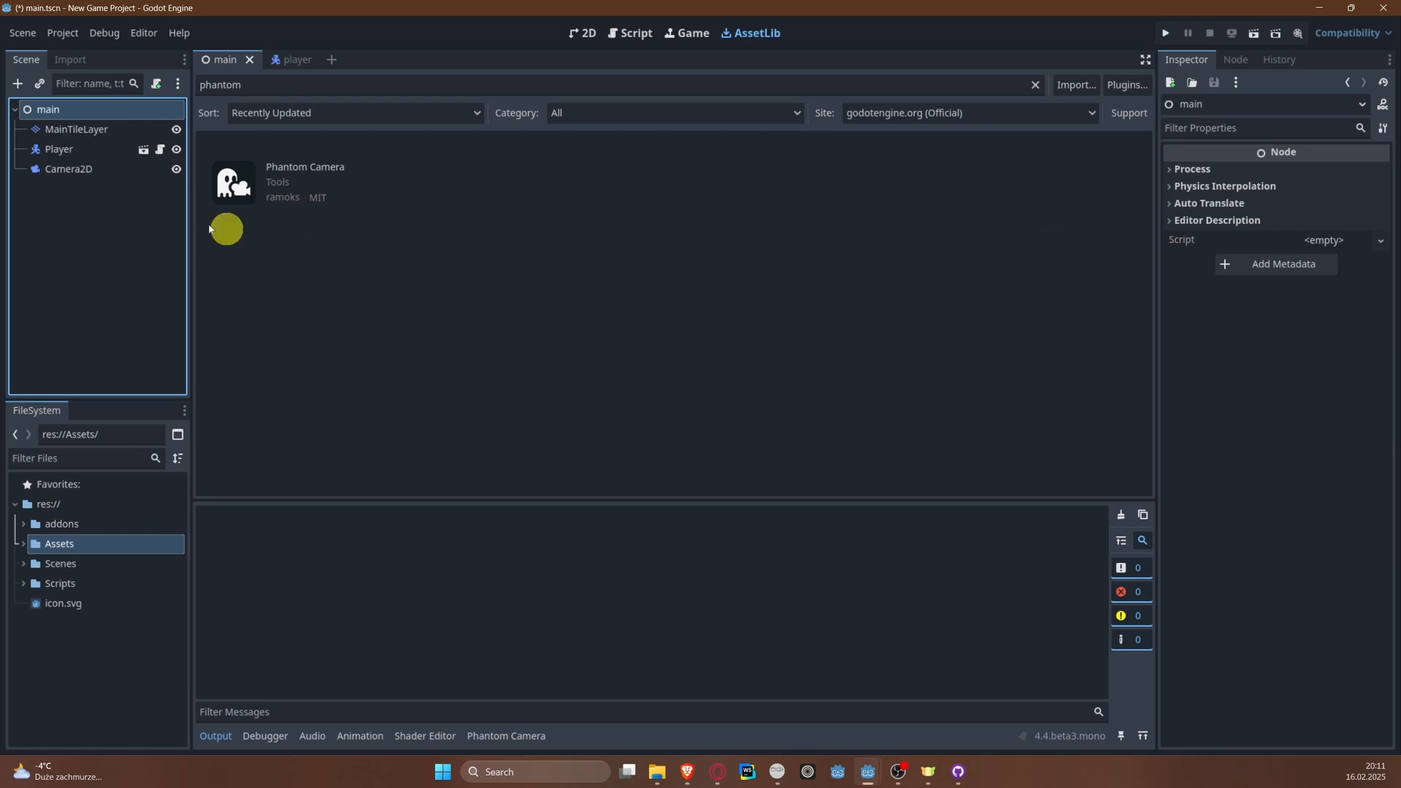
pyautogui.click(85, 181)
pyautogui.rightClick(83, 179)
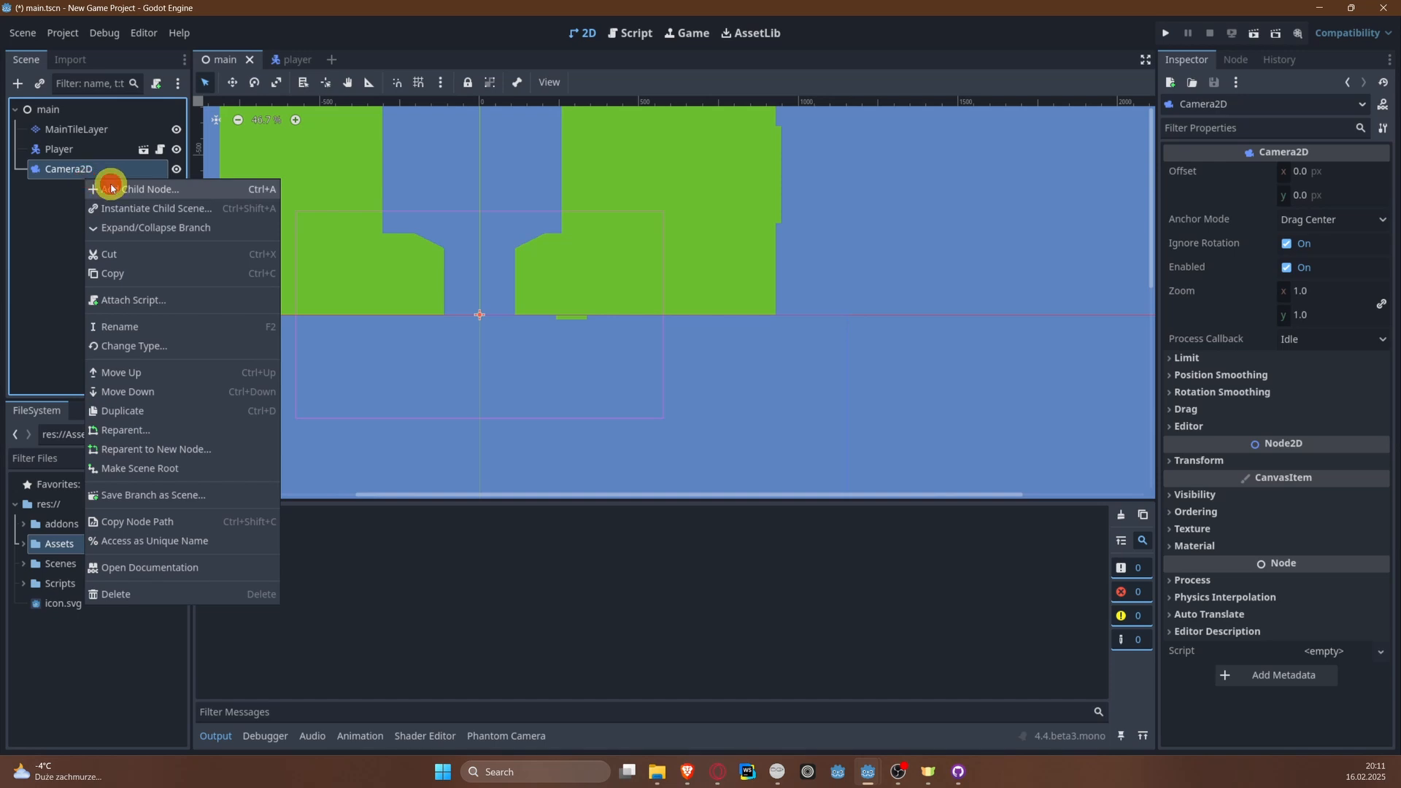
pyautogui.click(113, 187)
pyautogui.write('Phanto')
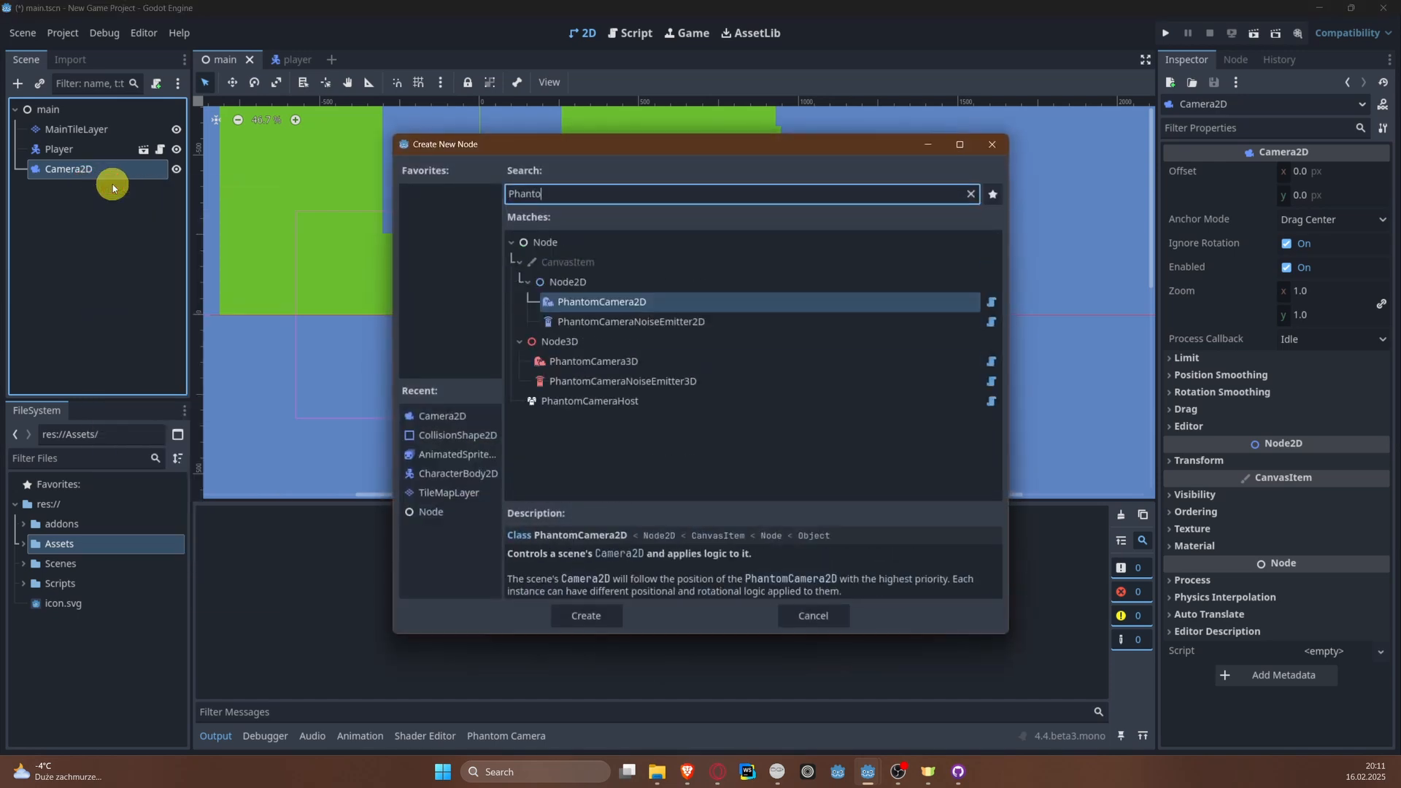
pyautogui.press('Down')
pyautogui.press('Down')
pyautogui.press('Down')
pyautogui.press('Down')
pyautogui.press('Down')
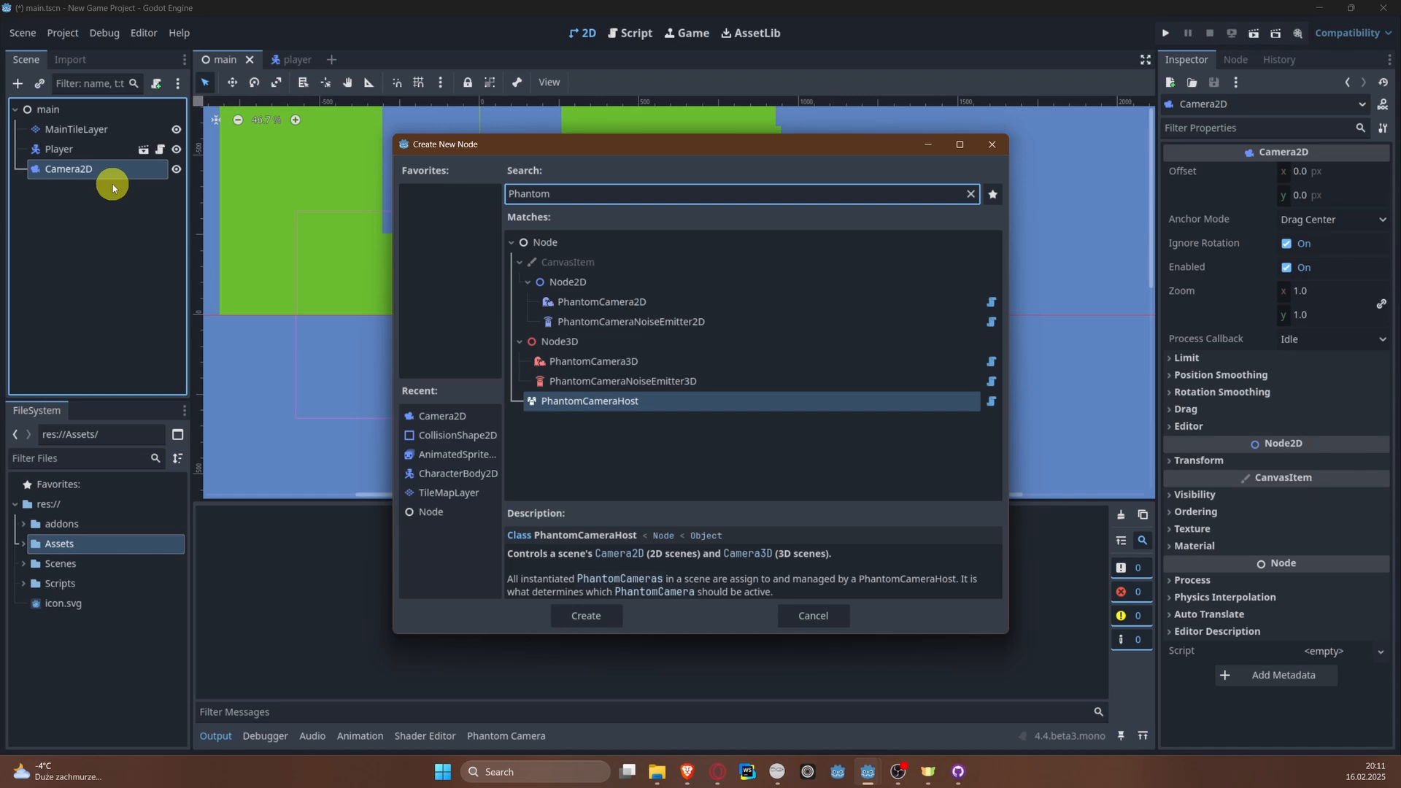
pyautogui.press('Return')
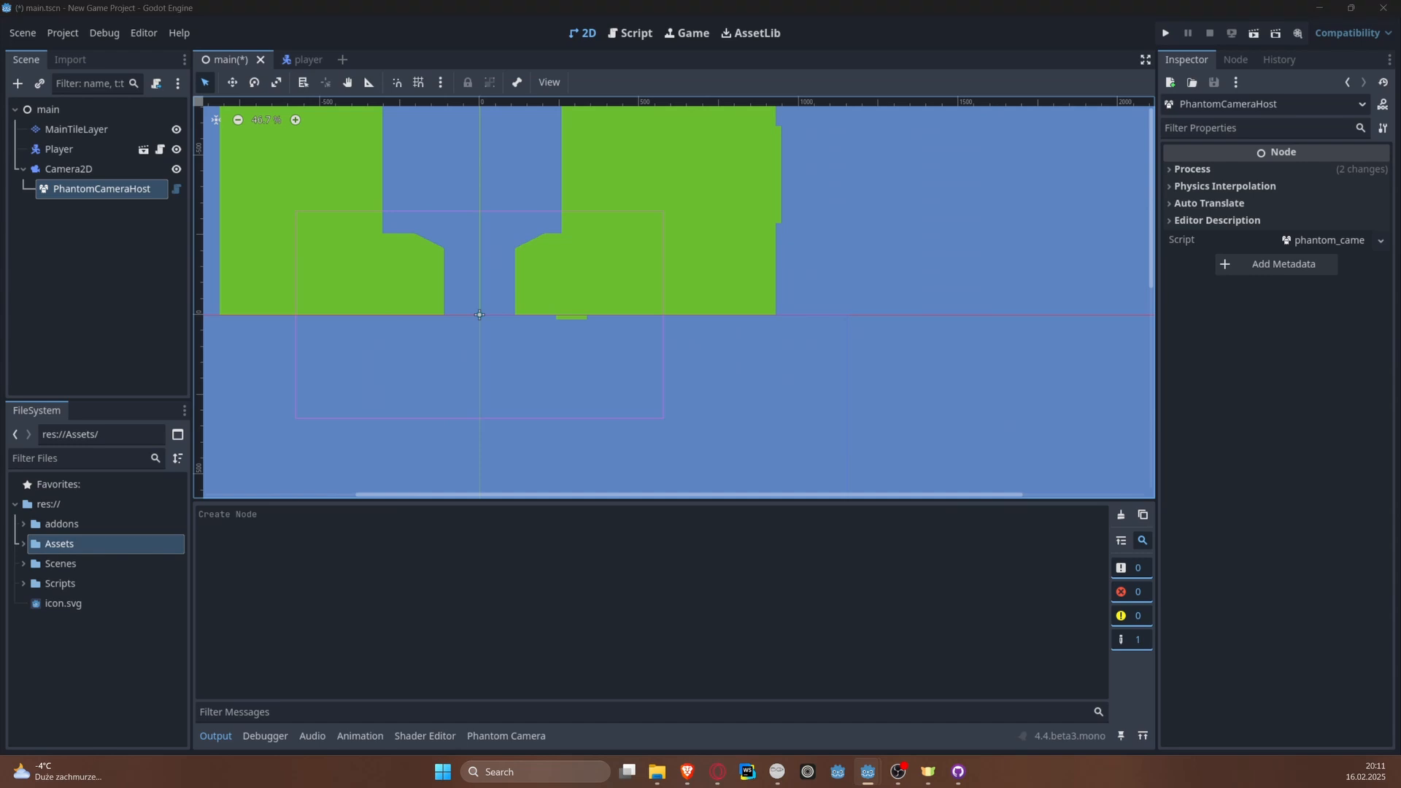
# Step: Add a PhantomCamera2D node directly under the main root node and save the scene
pyautogui.rightClick(54, 113)
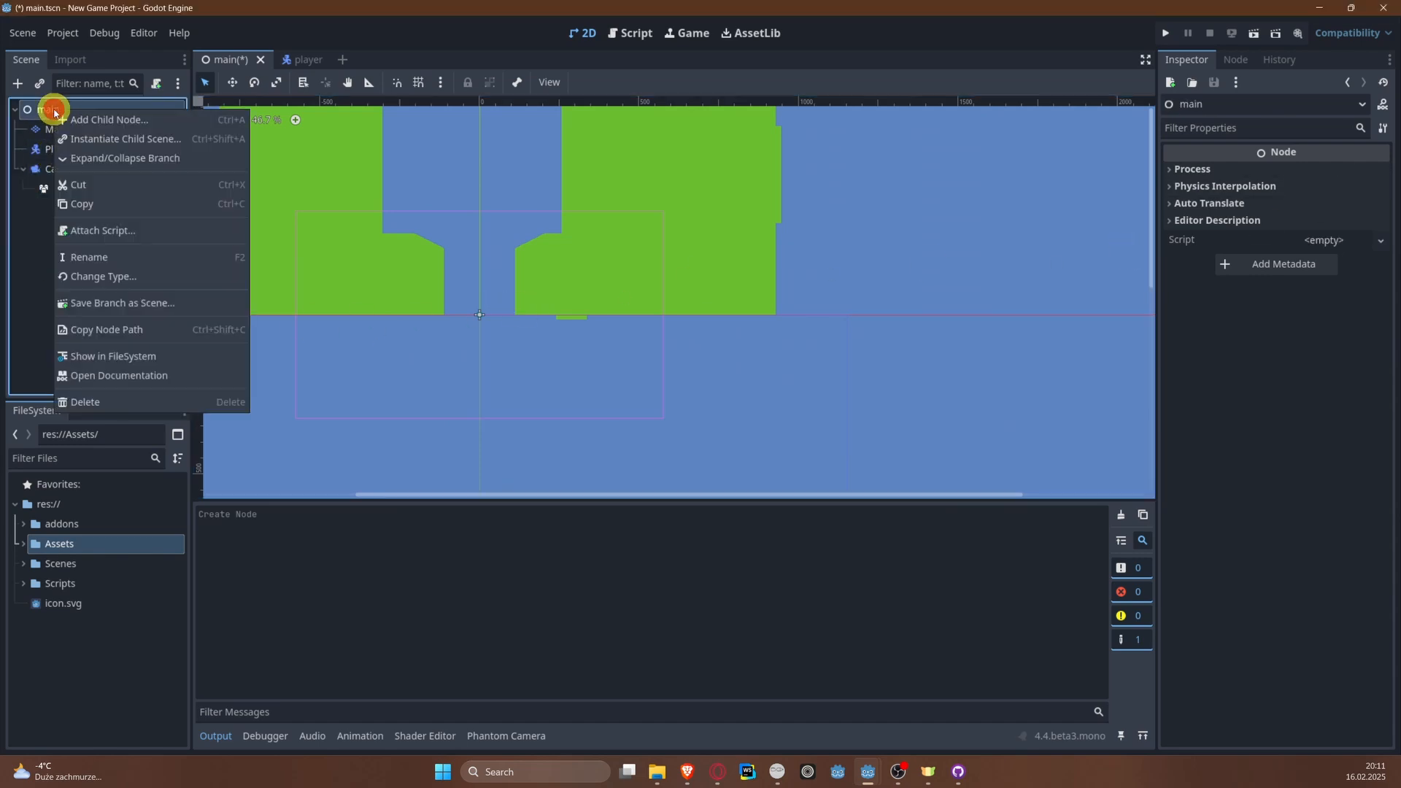
pyautogui.click(75, 115)
pyautogui.write('Phantom')
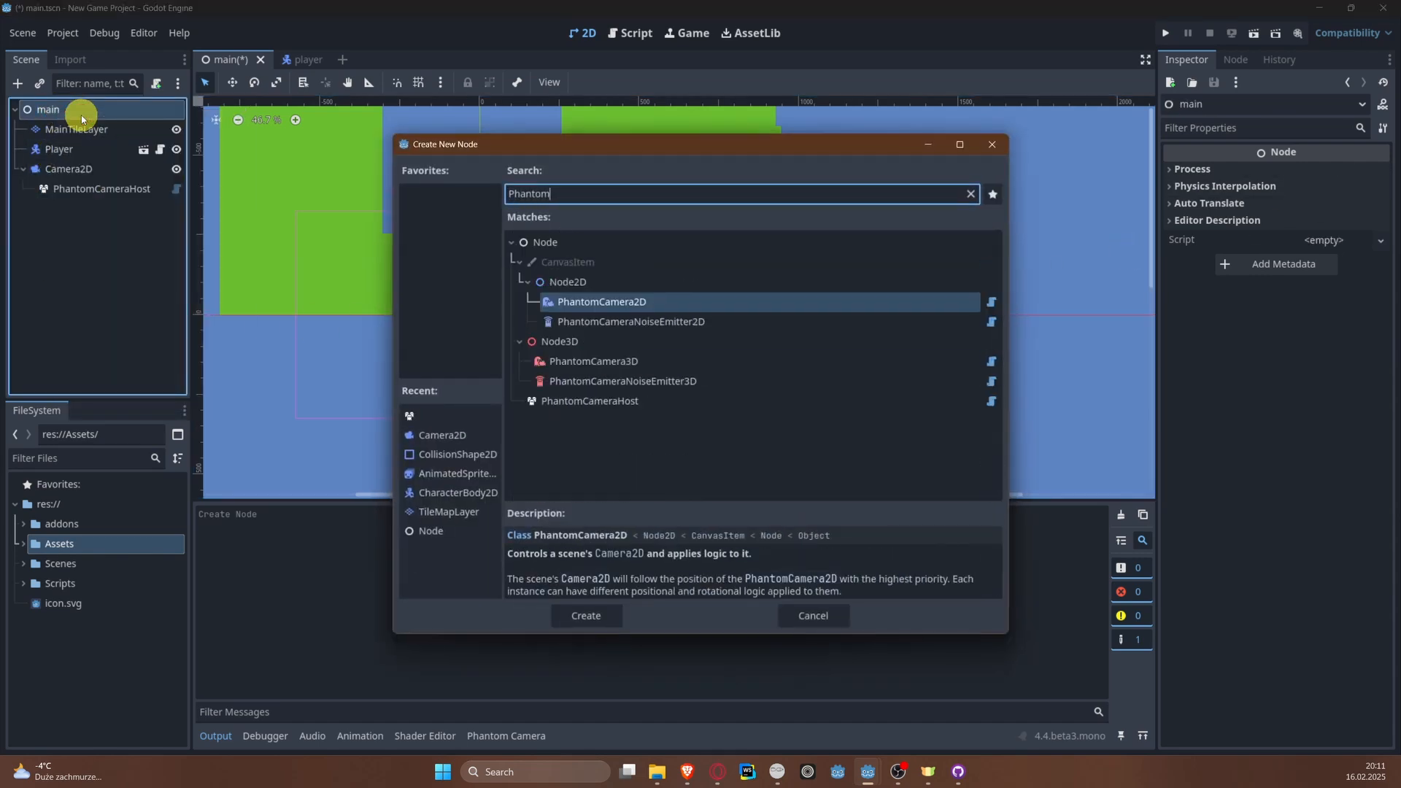
pyautogui.press('Return')
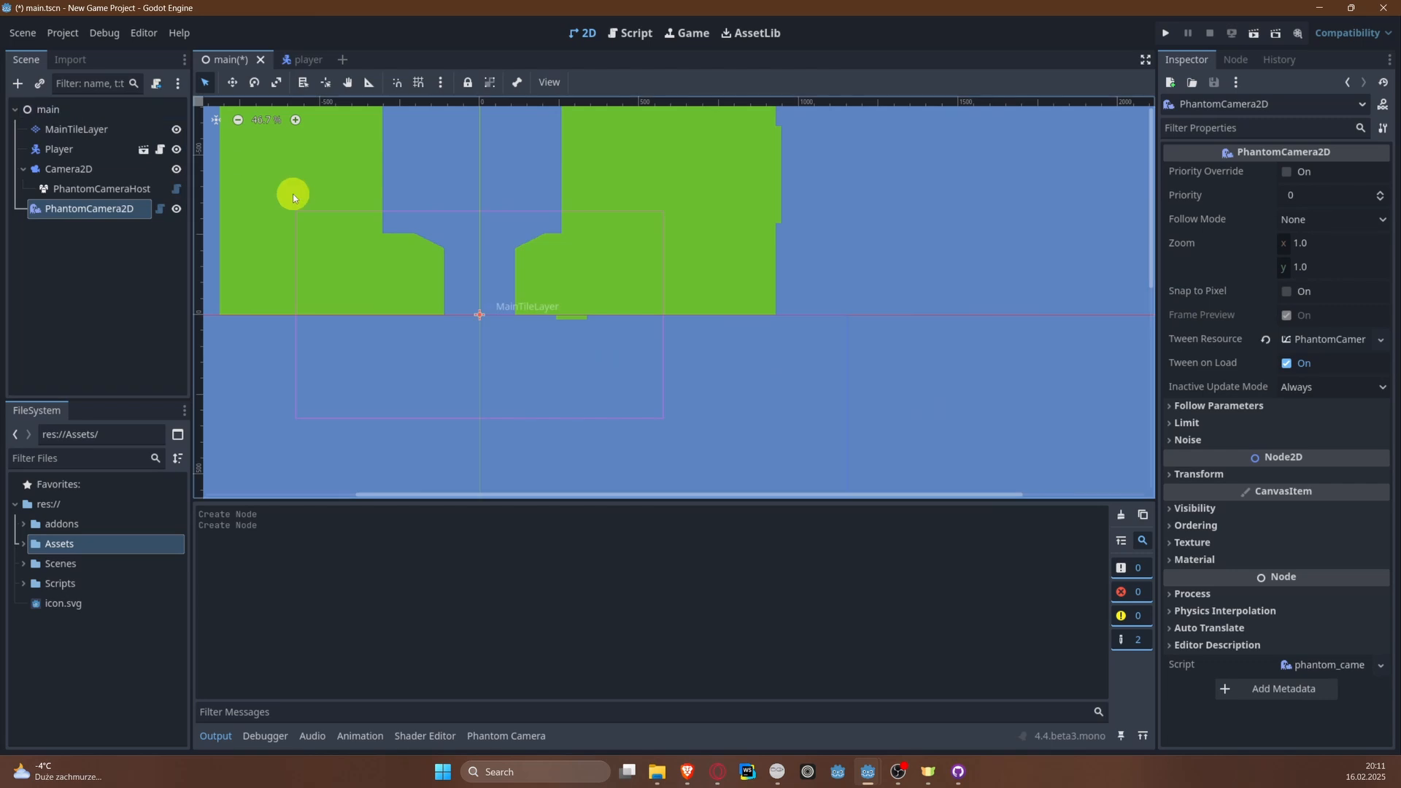
pyautogui.hotkey('ctrl', 's')
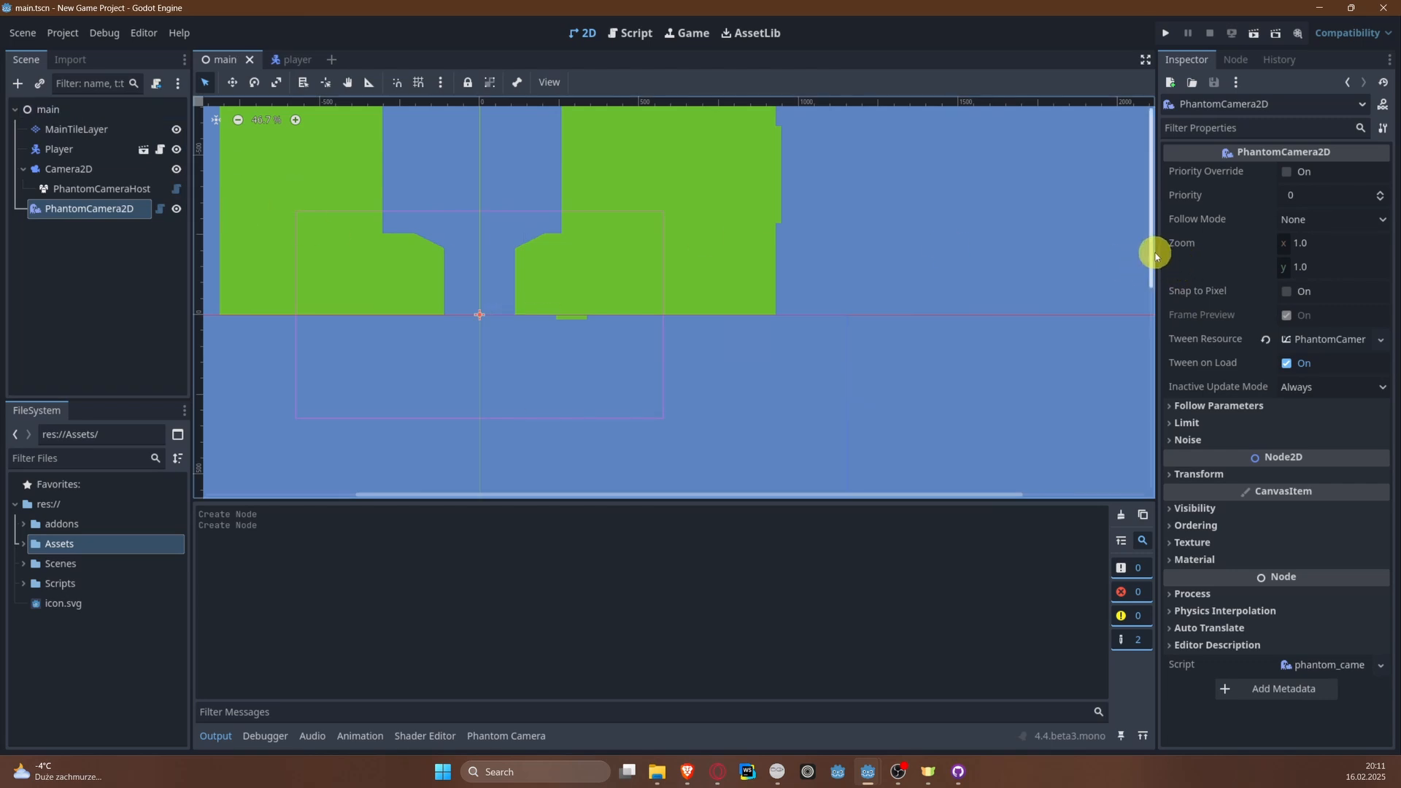
# Step: Widen the property area and expand PhantomCamera2D's Follow Parameters and Limit sections
pyautogui.moveTo(1157, 252); pyautogui.dragTo(785, 282)
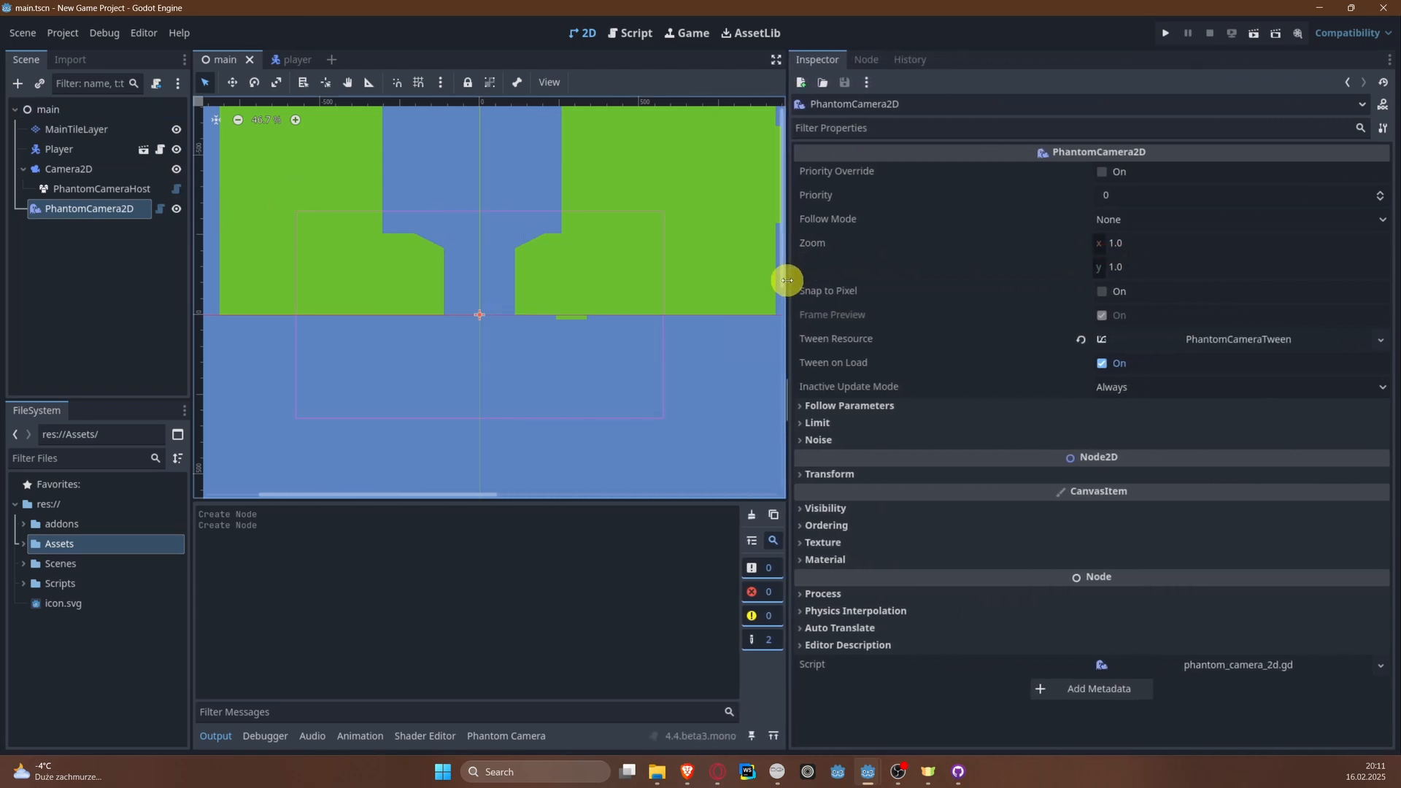
pyautogui.click(859, 406)
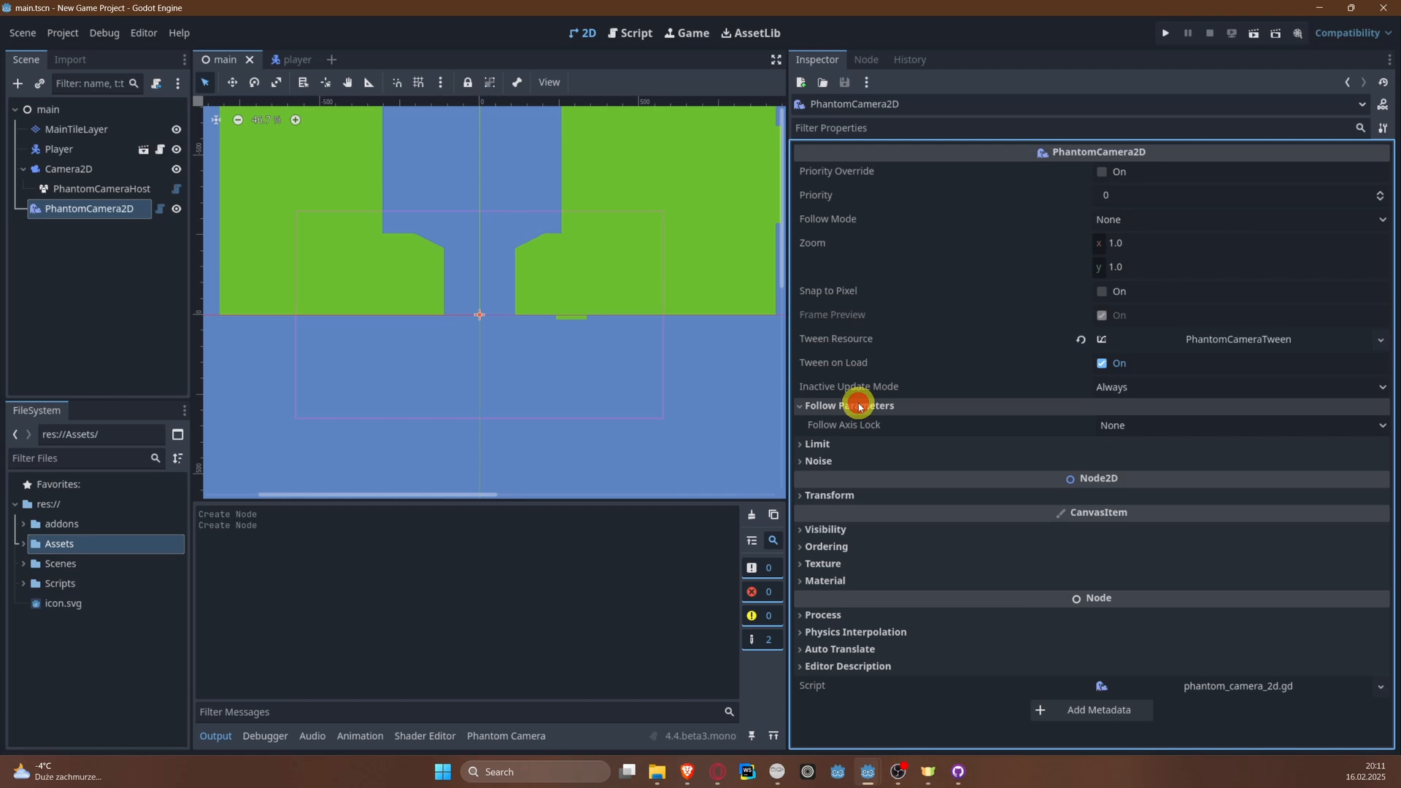
pyautogui.click(834, 445)
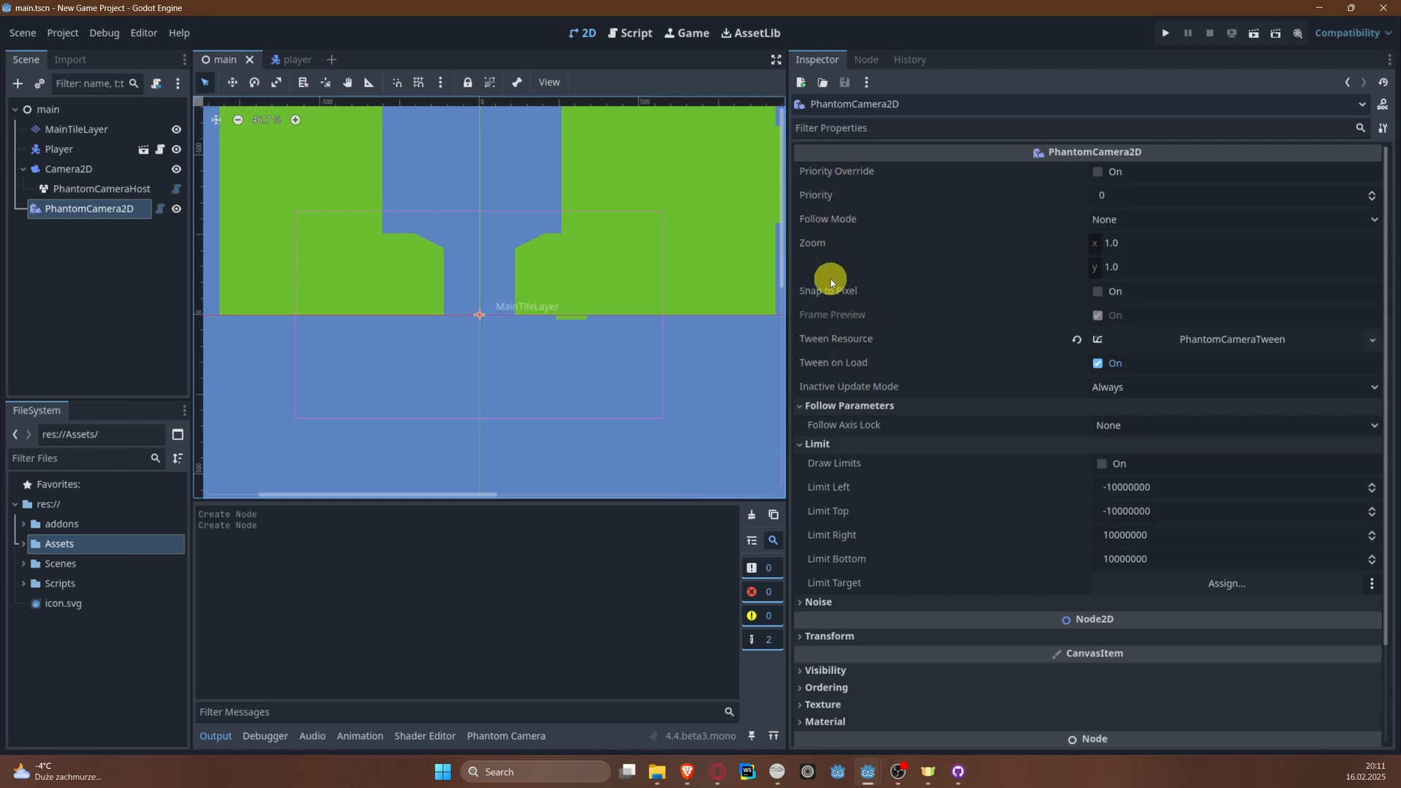
pyautogui.moveTo(837, 313)
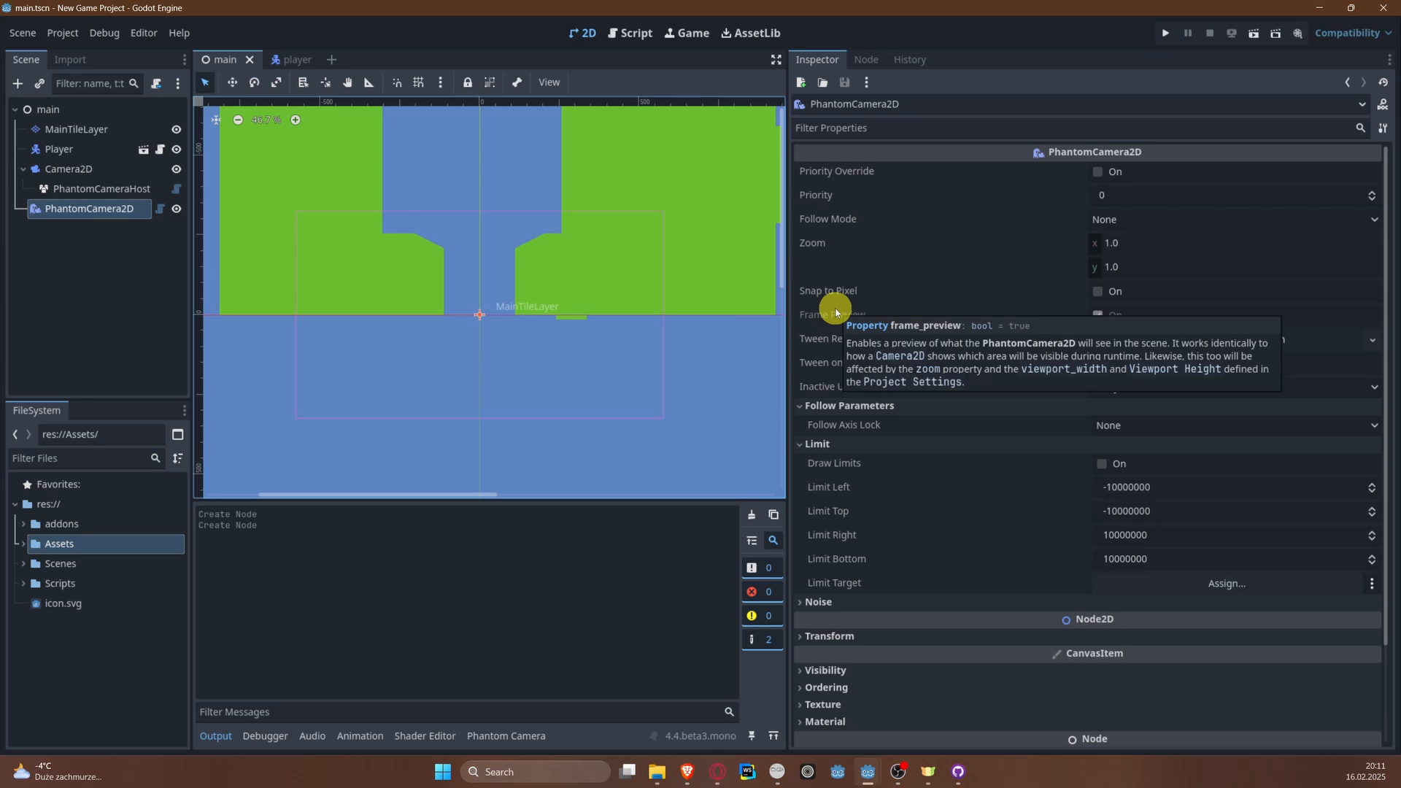
# Step: Set PhantomCamera2D's follow mode to Simple with the Player node as follow target, and save the scene
pyautogui.moveTo(846, 218)
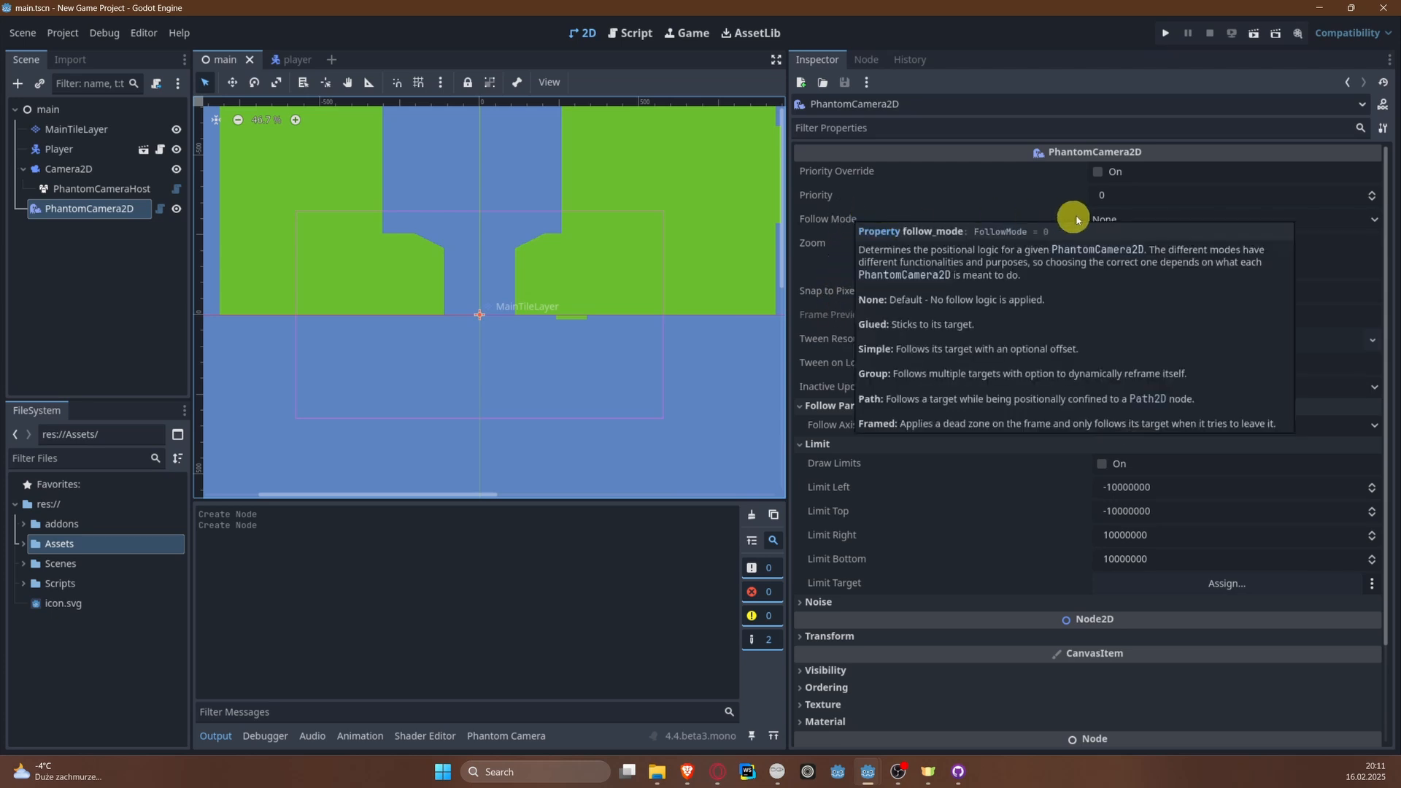
pyautogui.click(1107, 219)
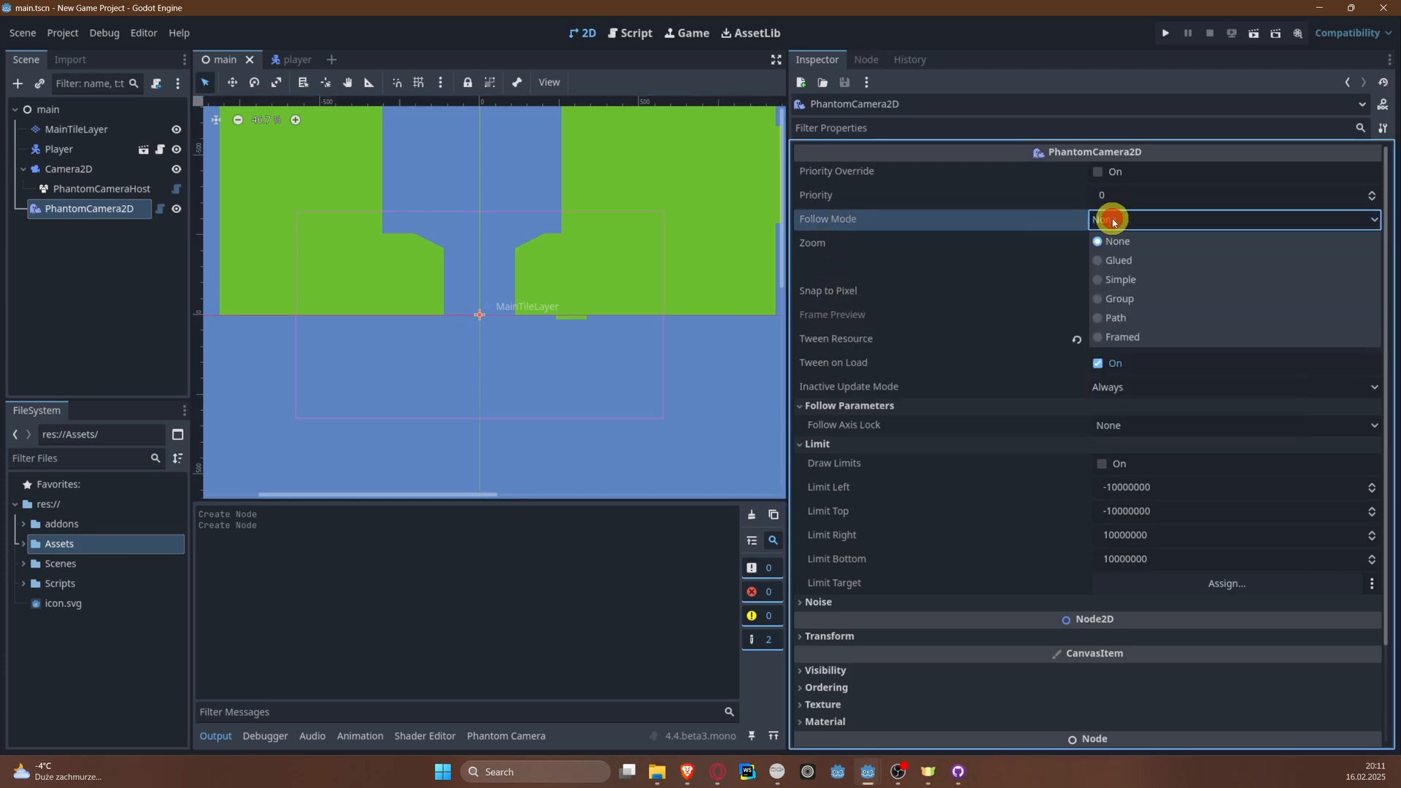
pyautogui.click(1129, 279)
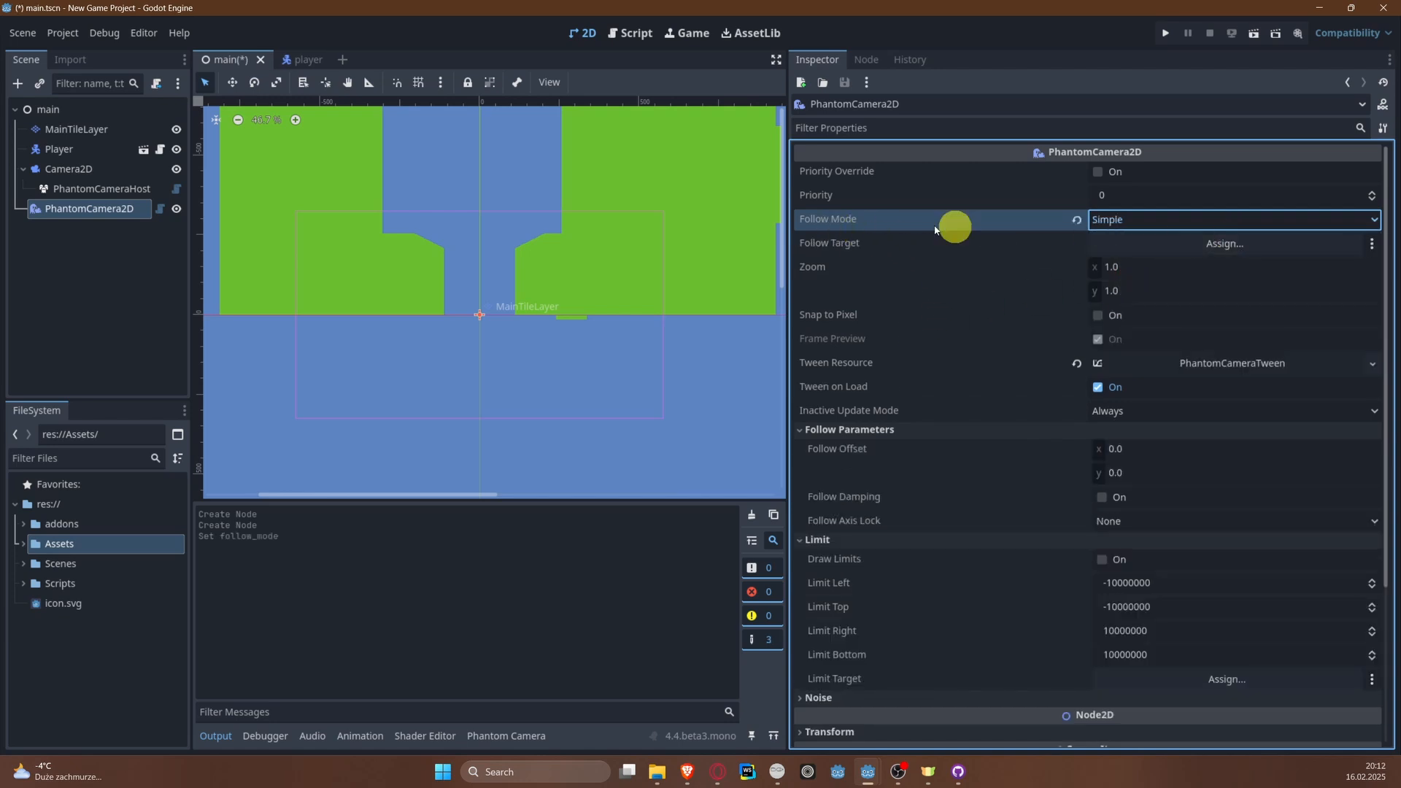
pyautogui.moveTo(57, 149); pyautogui.dragTo(1158, 248)
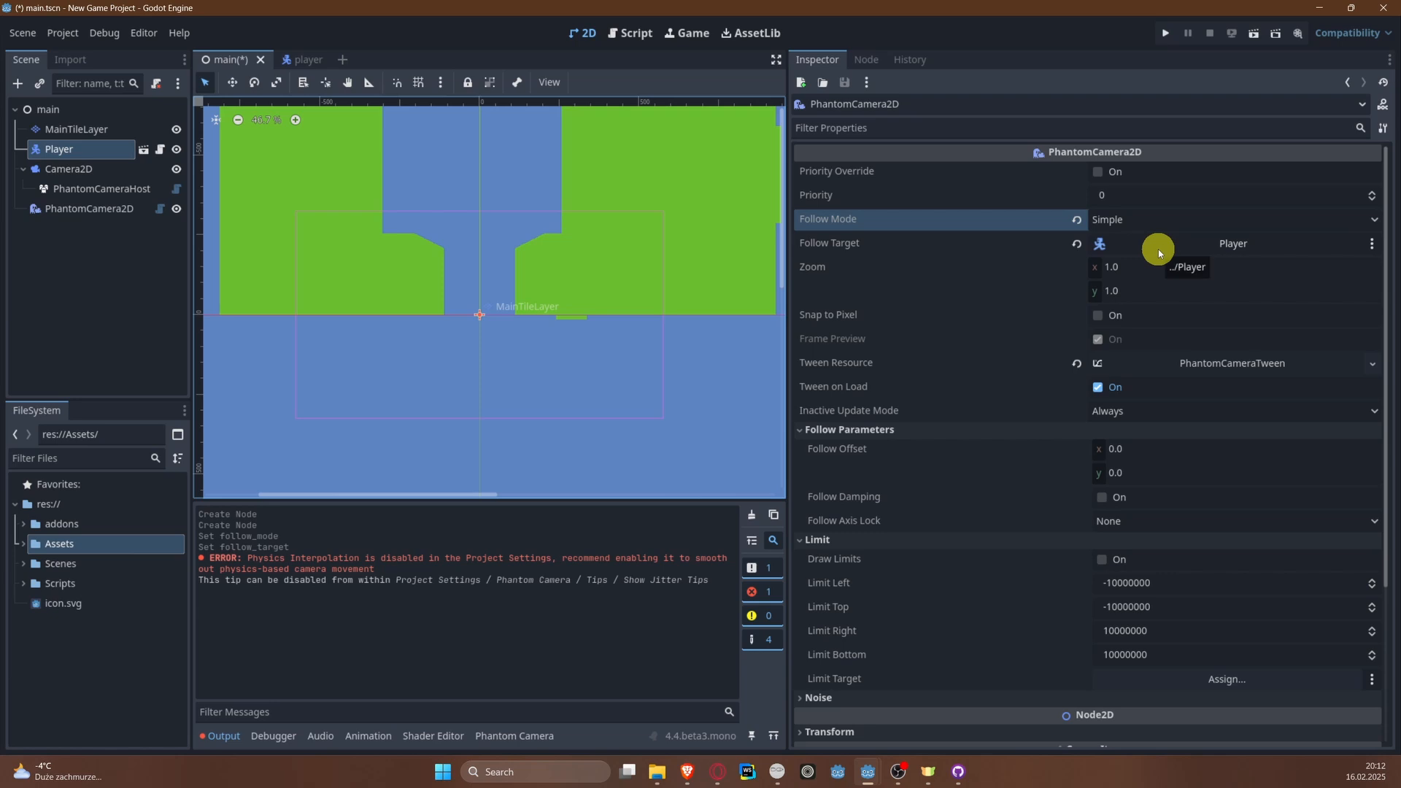
pyautogui.moveTo(867, 362)
pyautogui.hotkey('ctrl', 's')
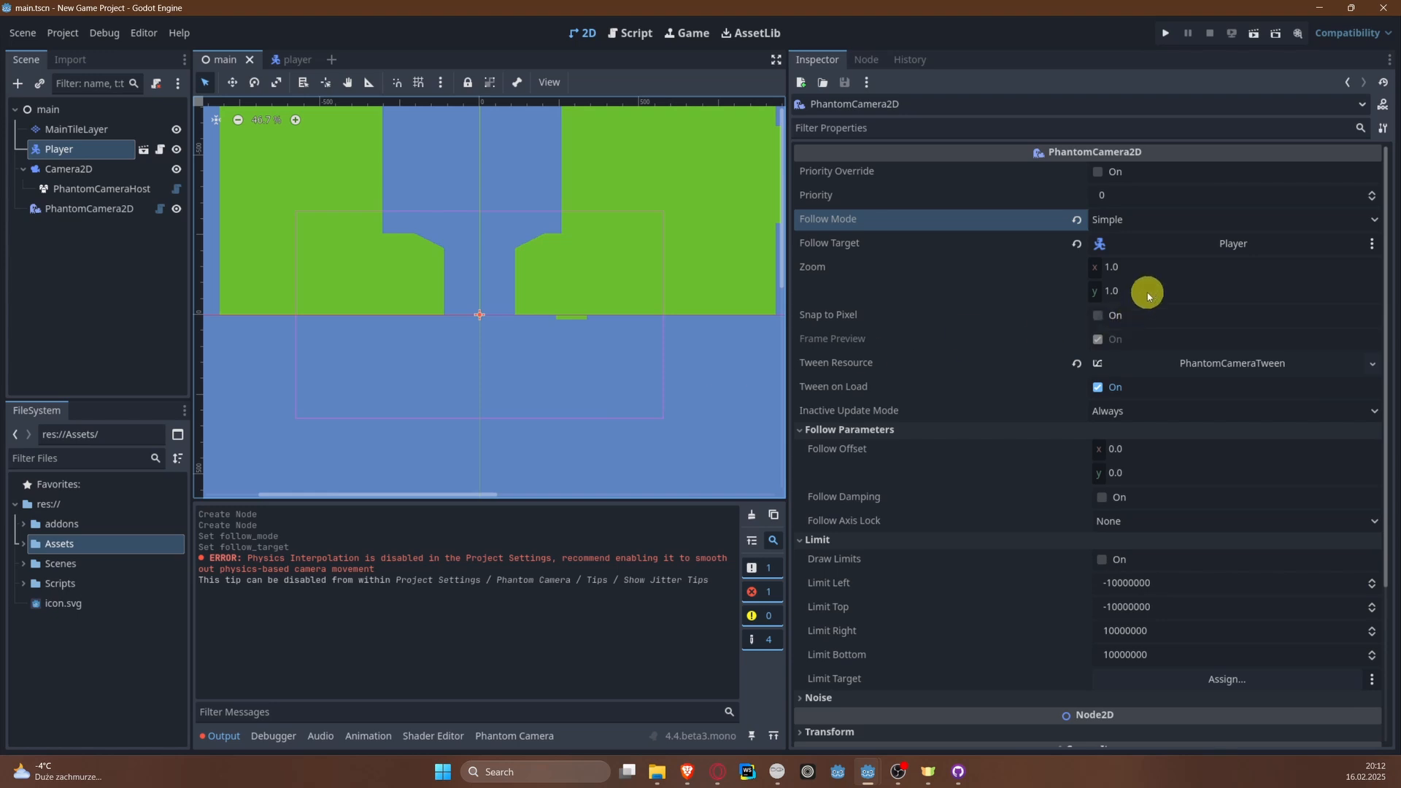
# Step: Set PhantomCamera2D's zoom to 2 on both the x and y axes and save the scene
pyautogui.click(1146, 269)
pyautogui.write('2')
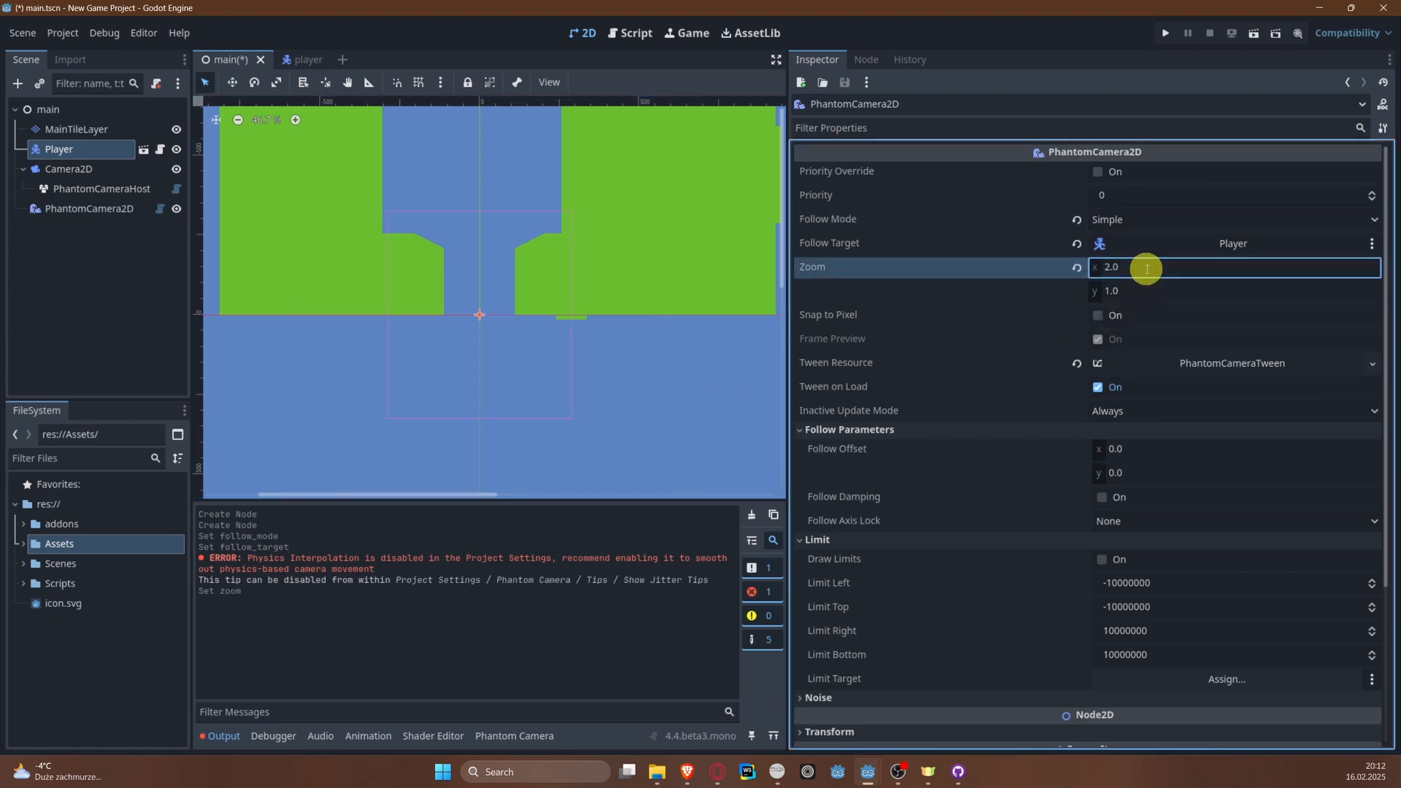
pyautogui.press('Tab')
pyautogui.write('2')
pyautogui.press('Return')
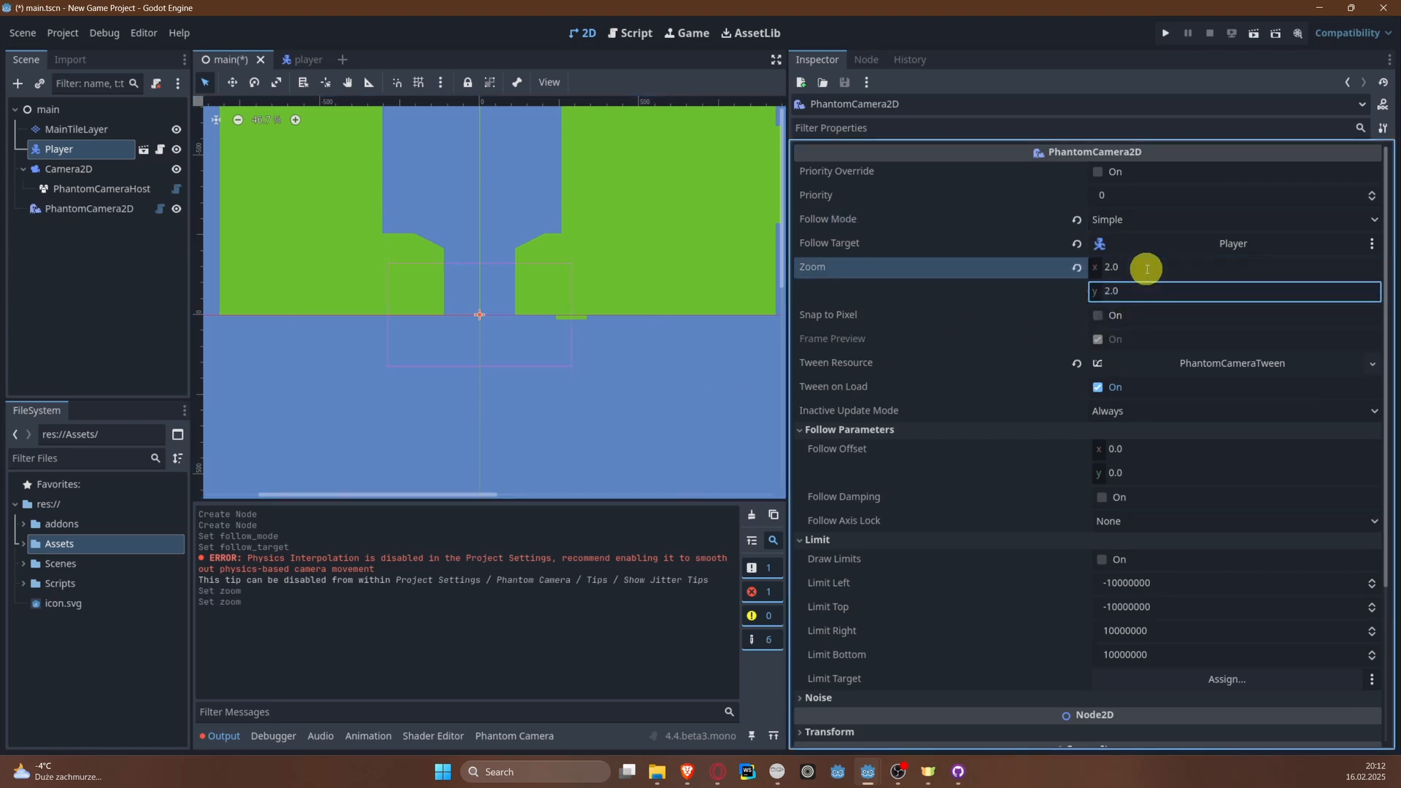
pyautogui.hotkey('ctrl', 's')
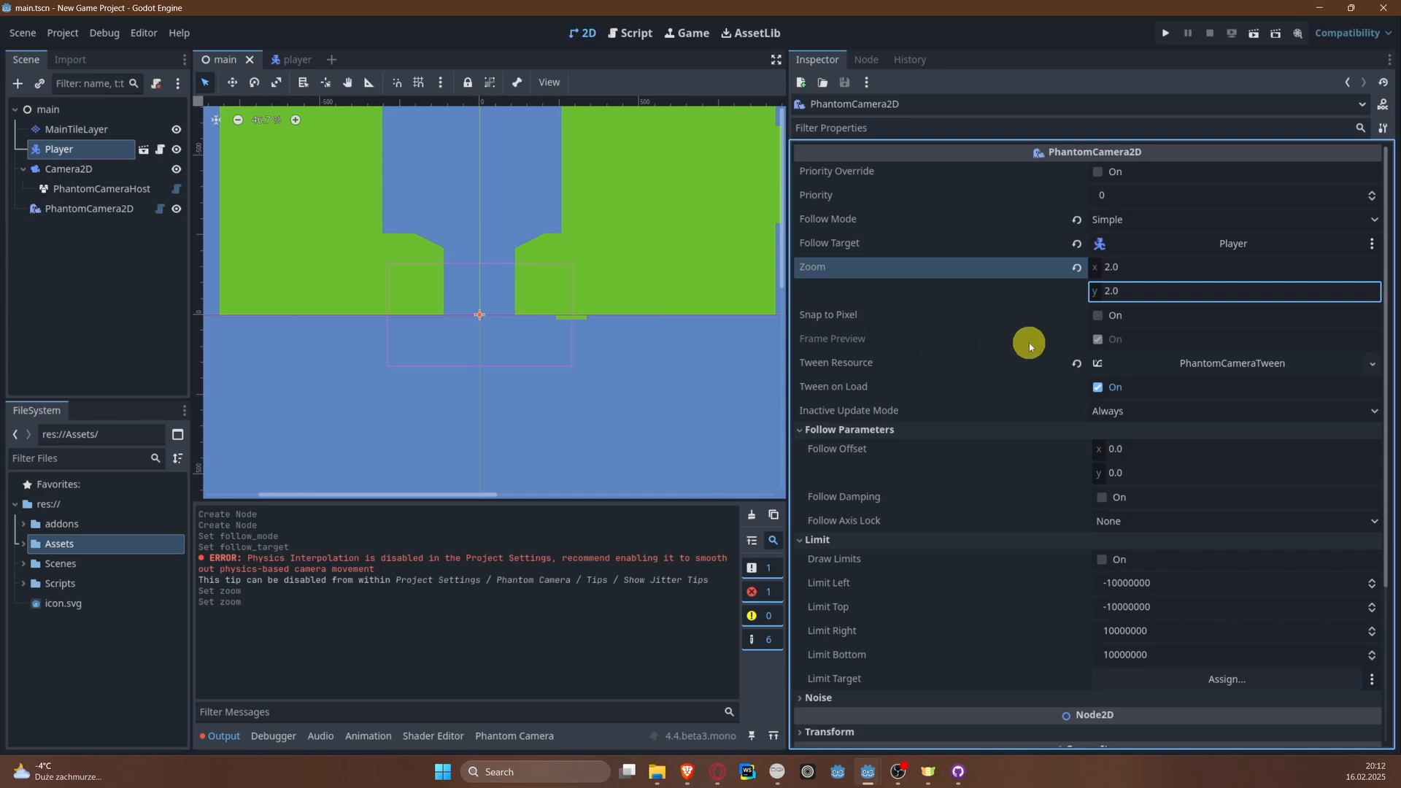
# Step: Lock PhantomCamera2D's follow movement on the X axis
pyautogui.moveTo(1030, 347)
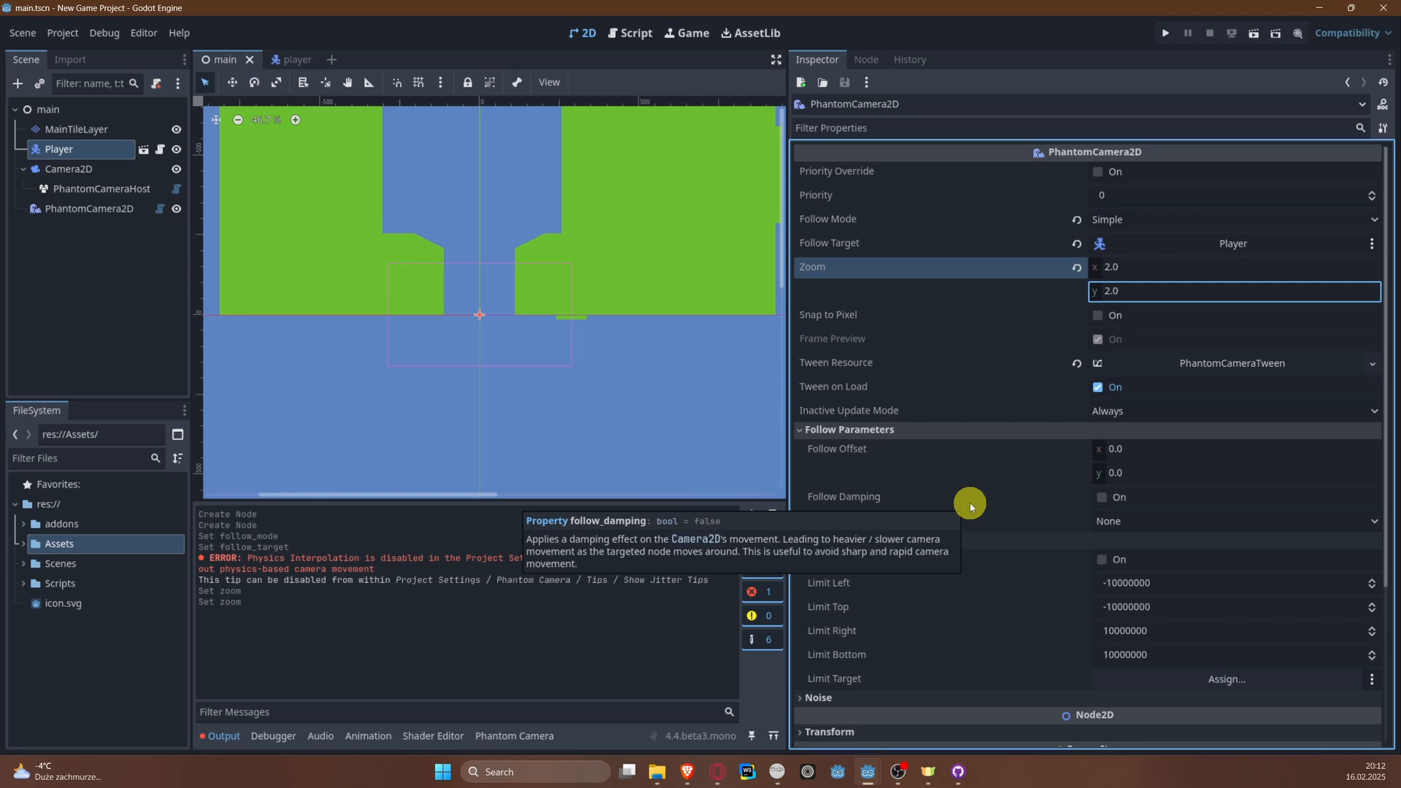
pyautogui.click(1117, 521)
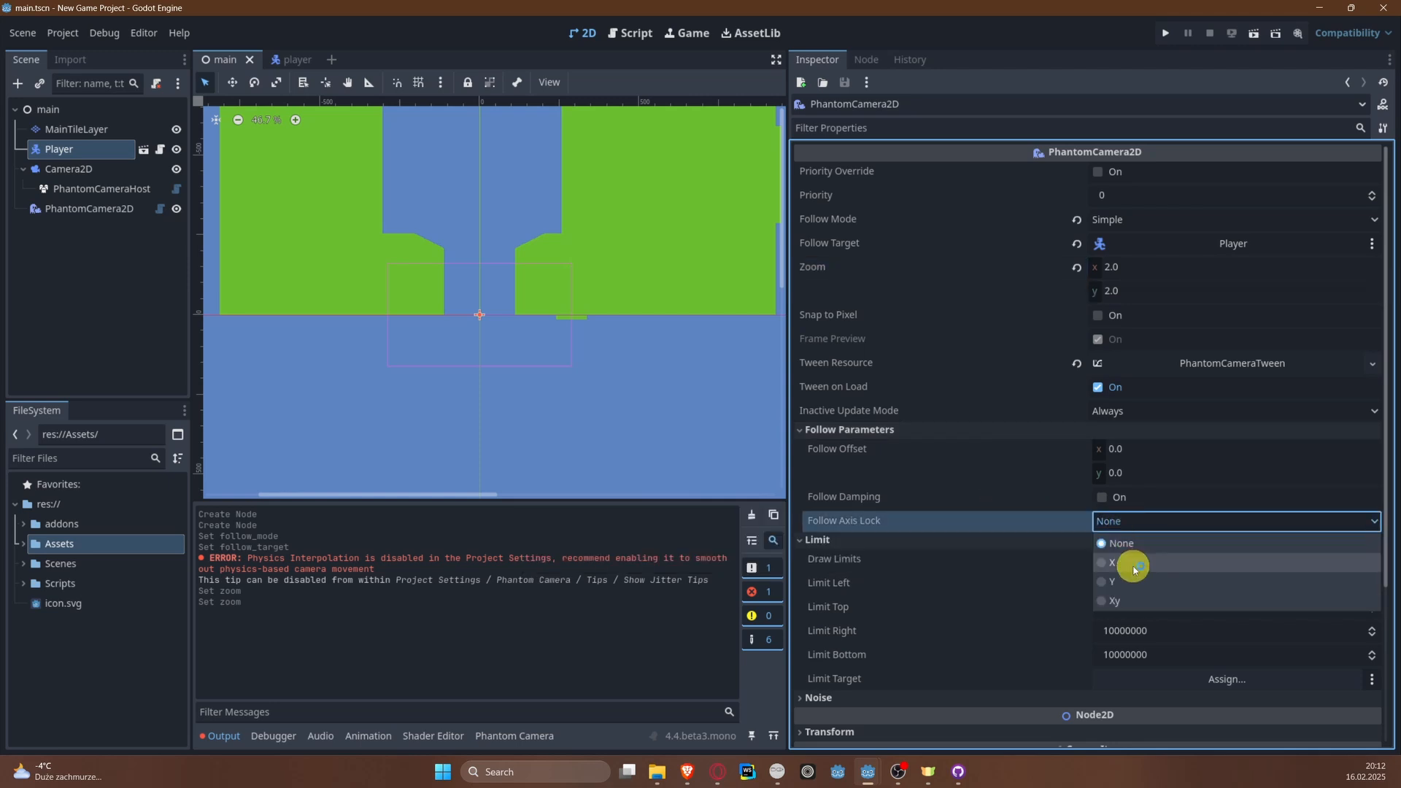
pyautogui.click(1134, 567)
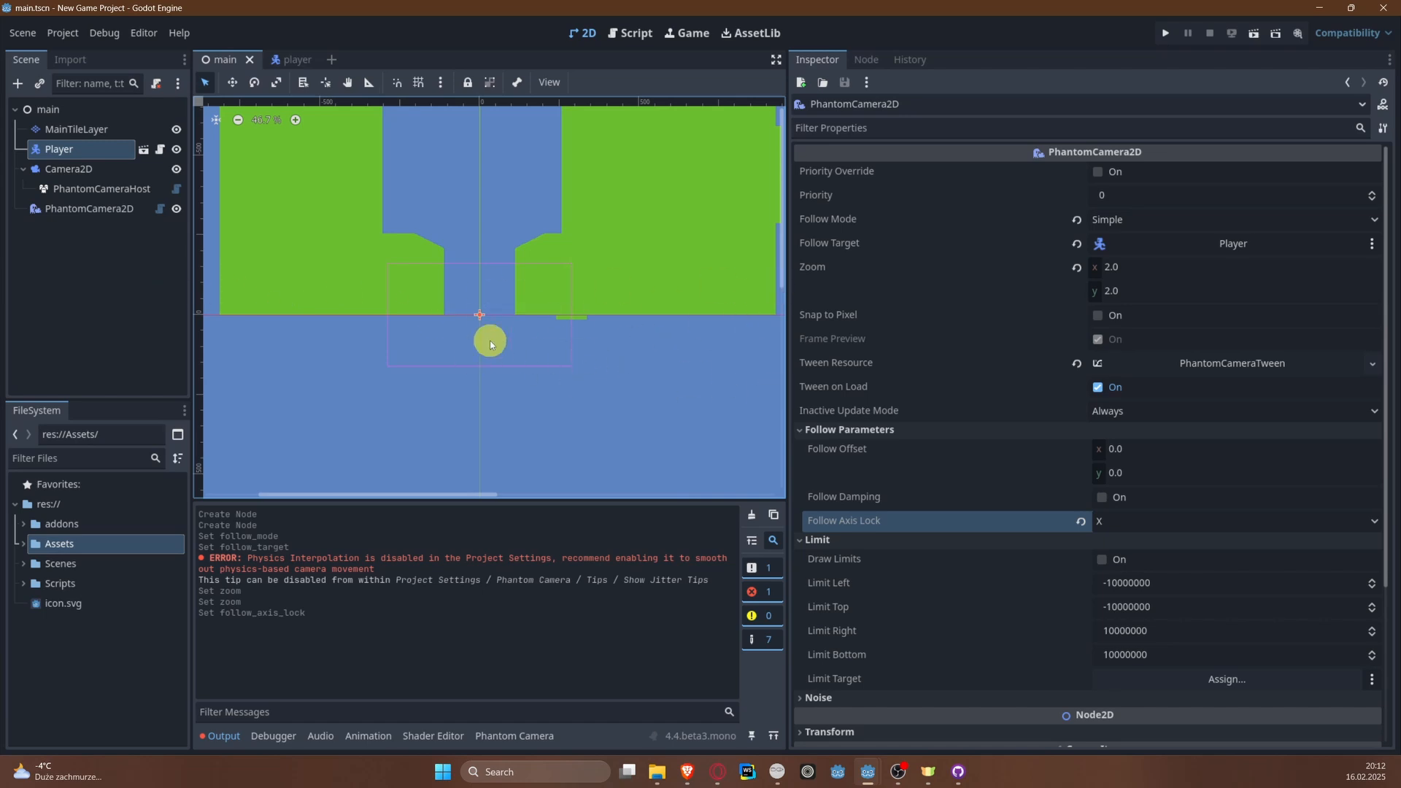
# Step: Run the project, steer the plane left and right along the river to test the camera, and close the game
pyautogui.click(1165, 34)
pyautogui.click(699, 326)
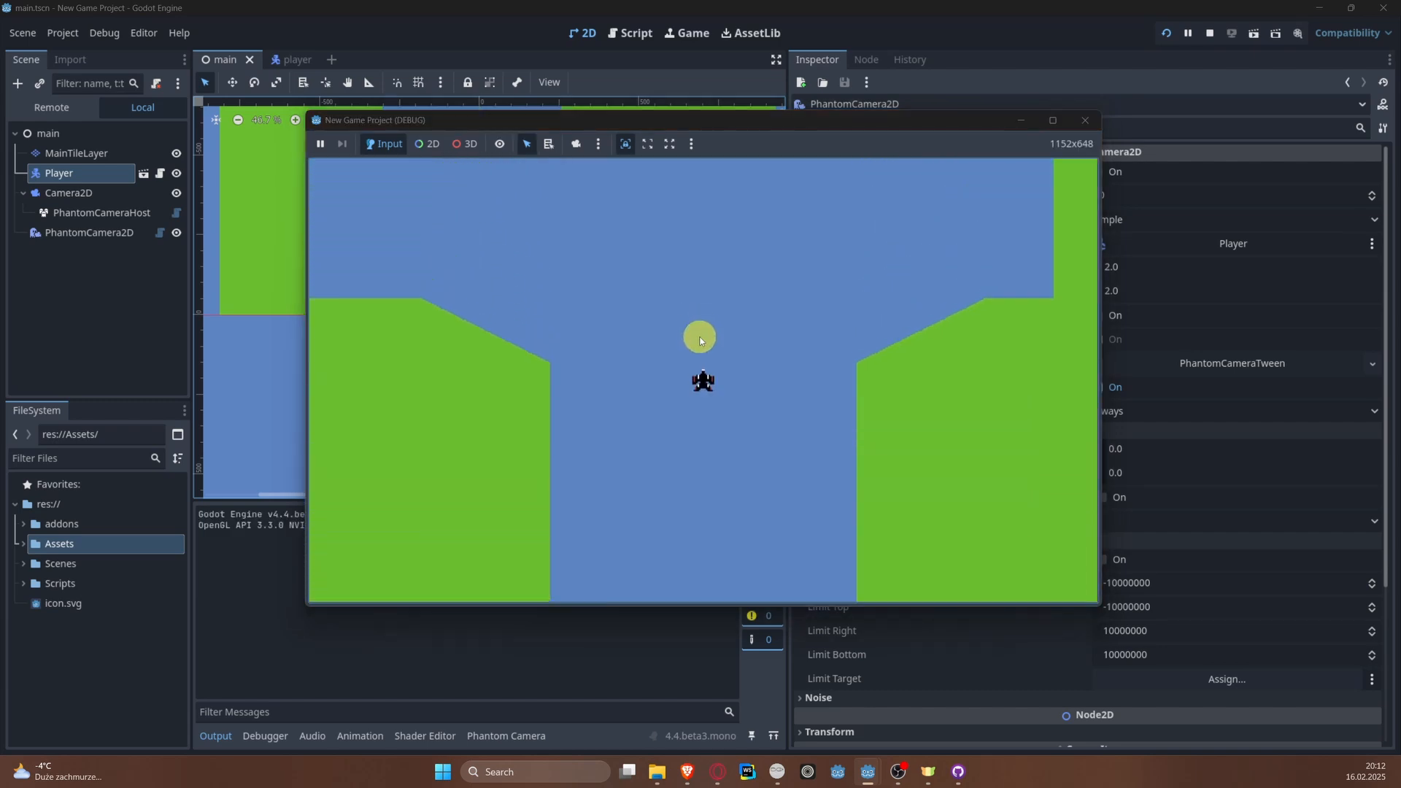
pyautogui.press('Left')
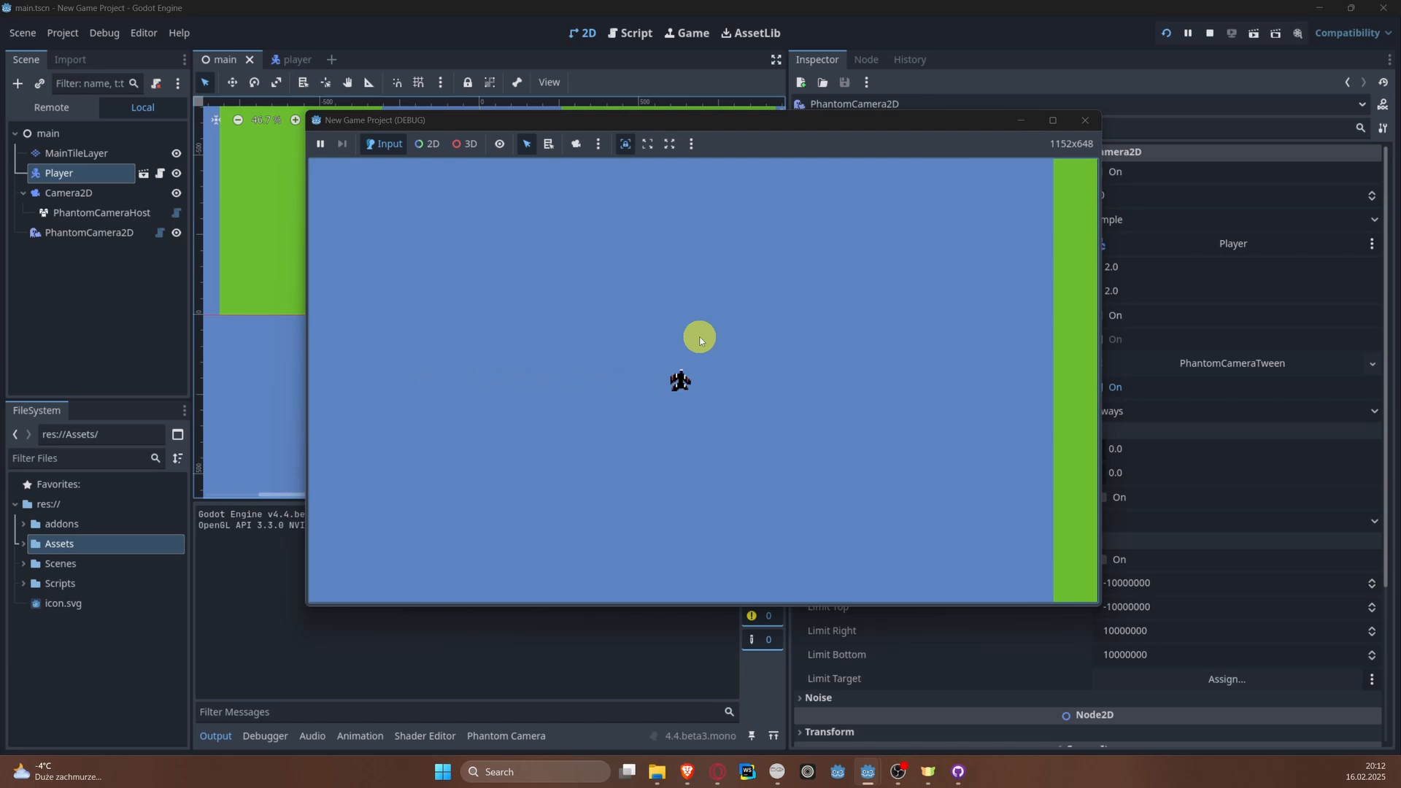
pyautogui.press('Left')
pyautogui.press('Right')
pyautogui.press('Left')
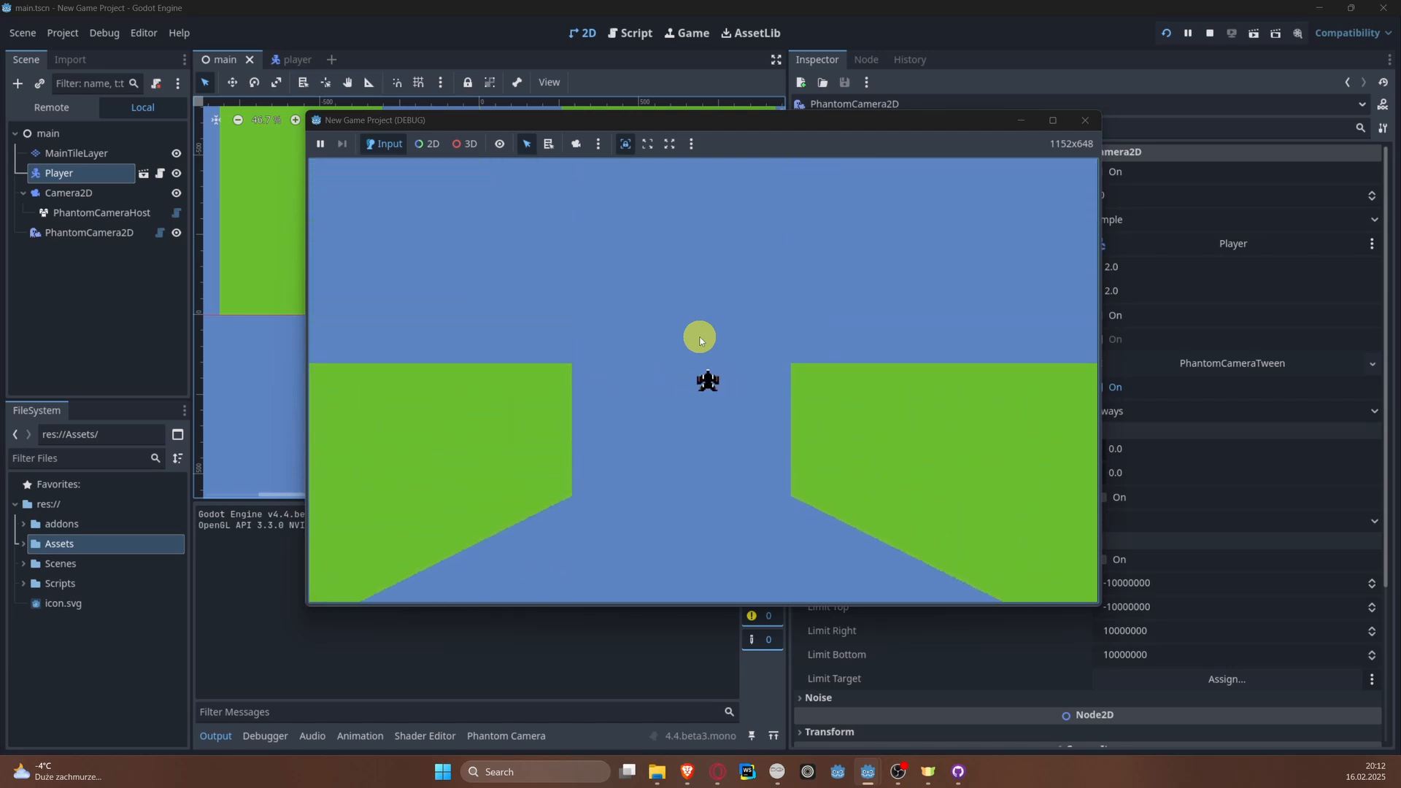
pyautogui.press('Left')
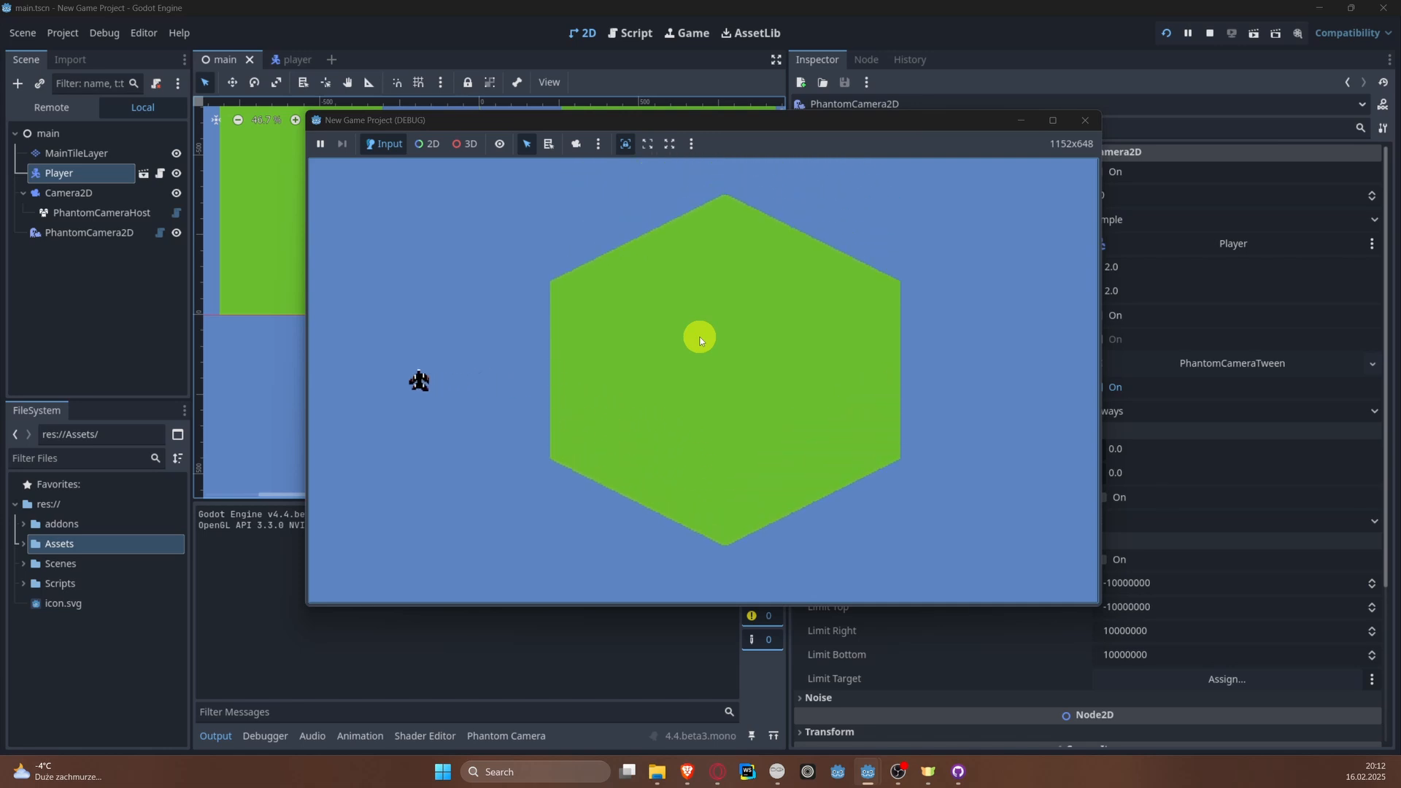
pyautogui.press('Right')
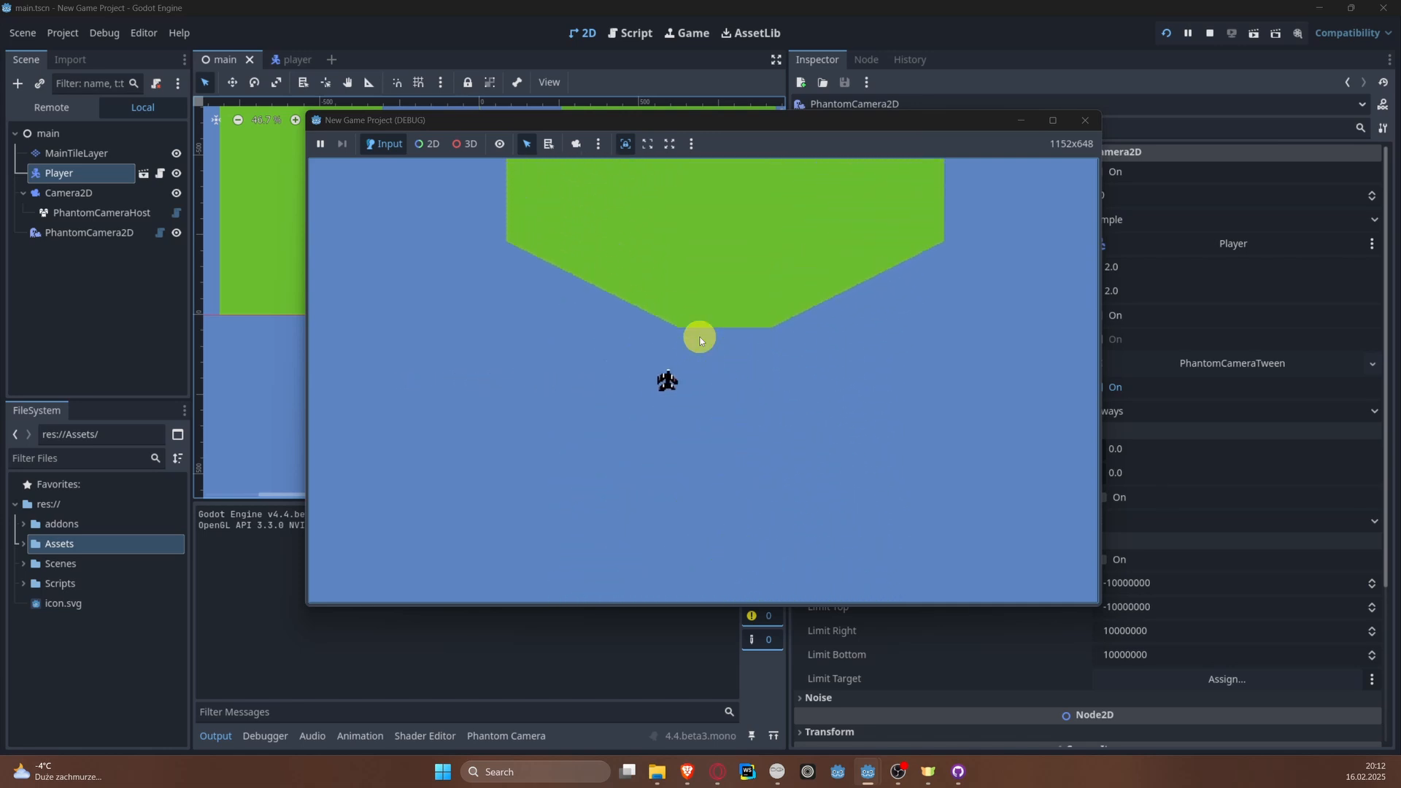
pyautogui.press('Left')
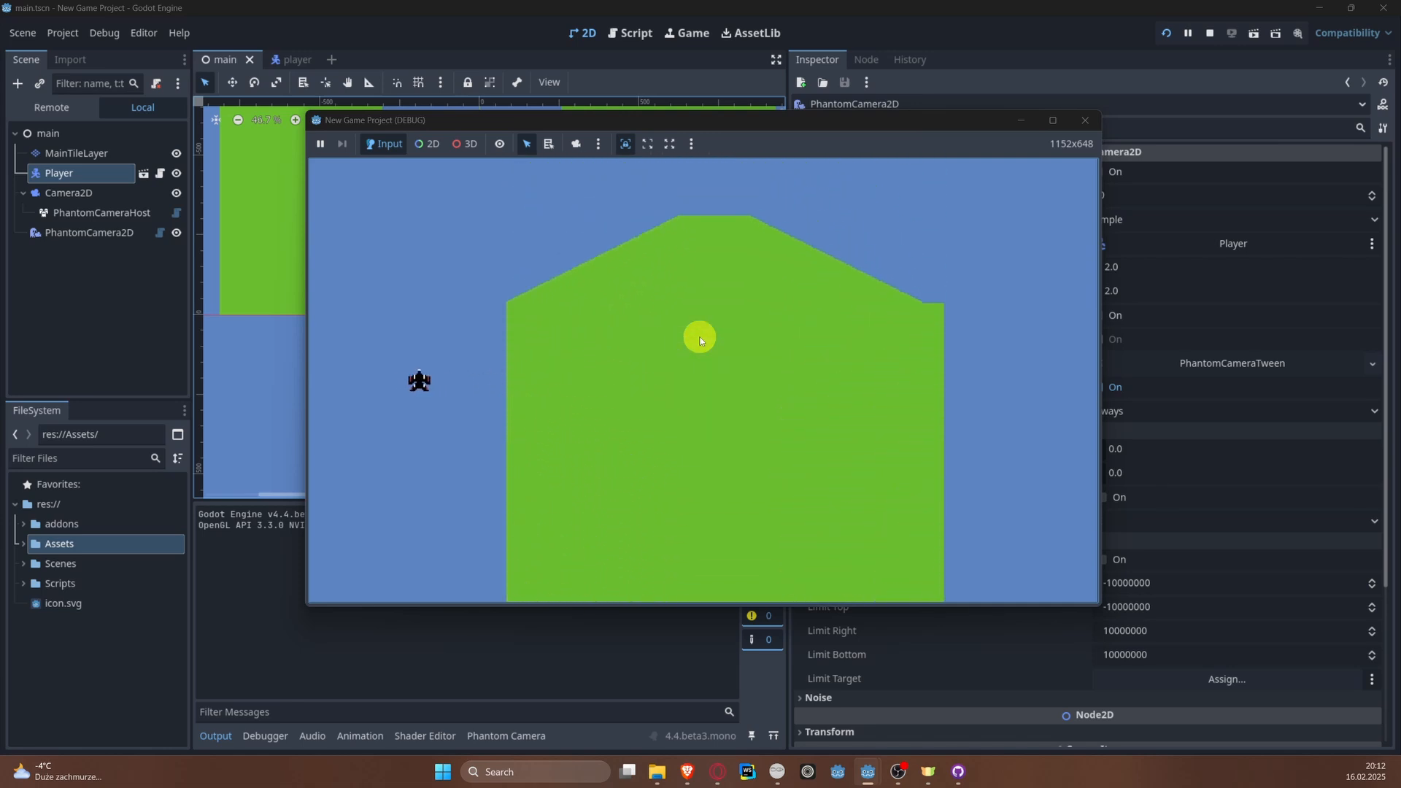
pyautogui.press('Right')
pyautogui.click(1085, 119)
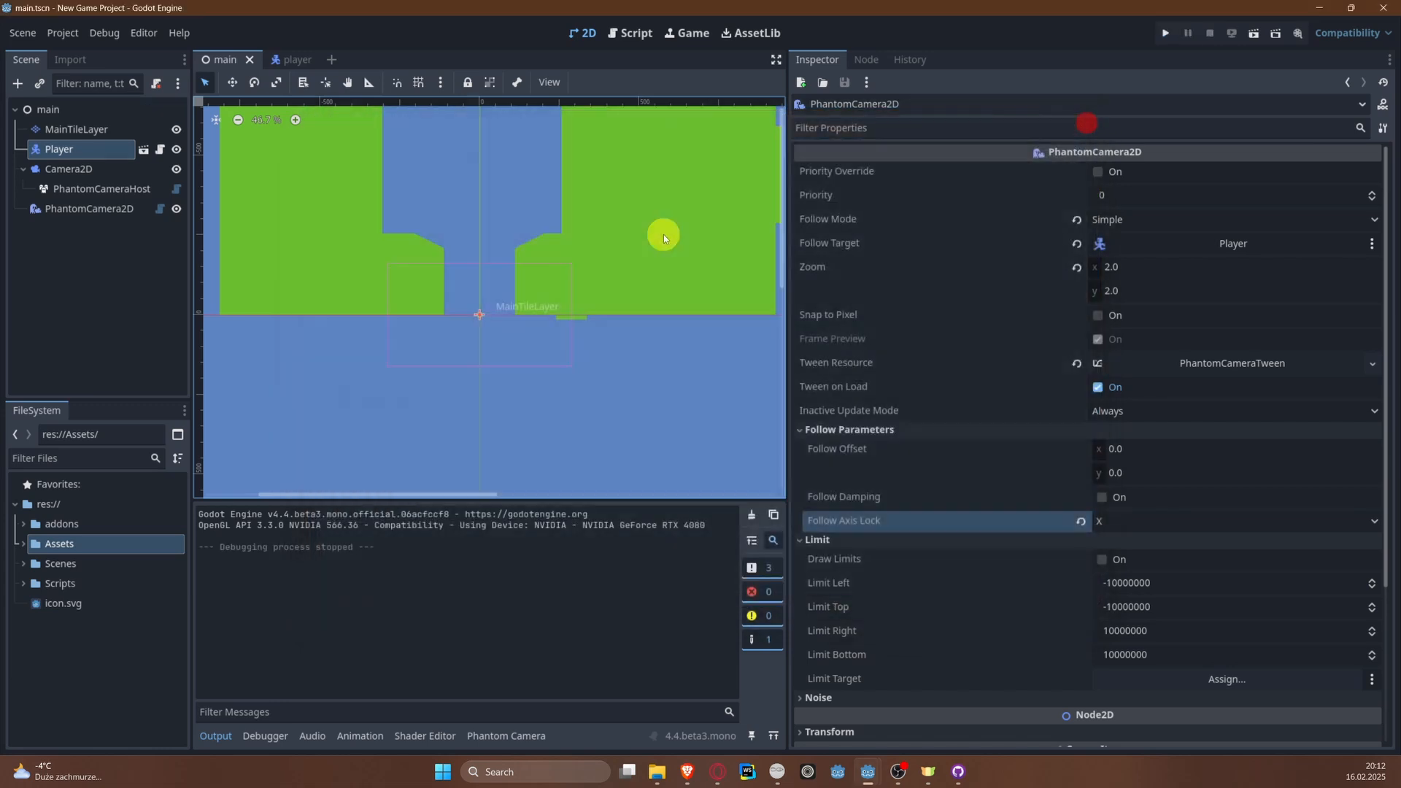
# Step: Examine the river's width against the camera frame around the player's start and further up the level
pyautogui.moveTo(573, 194); pyautogui.dragTo(544, 422, button='middle')
pyautogui.moveTo(456, 302); pyautogui.dragTo(466, 302, button='middle')
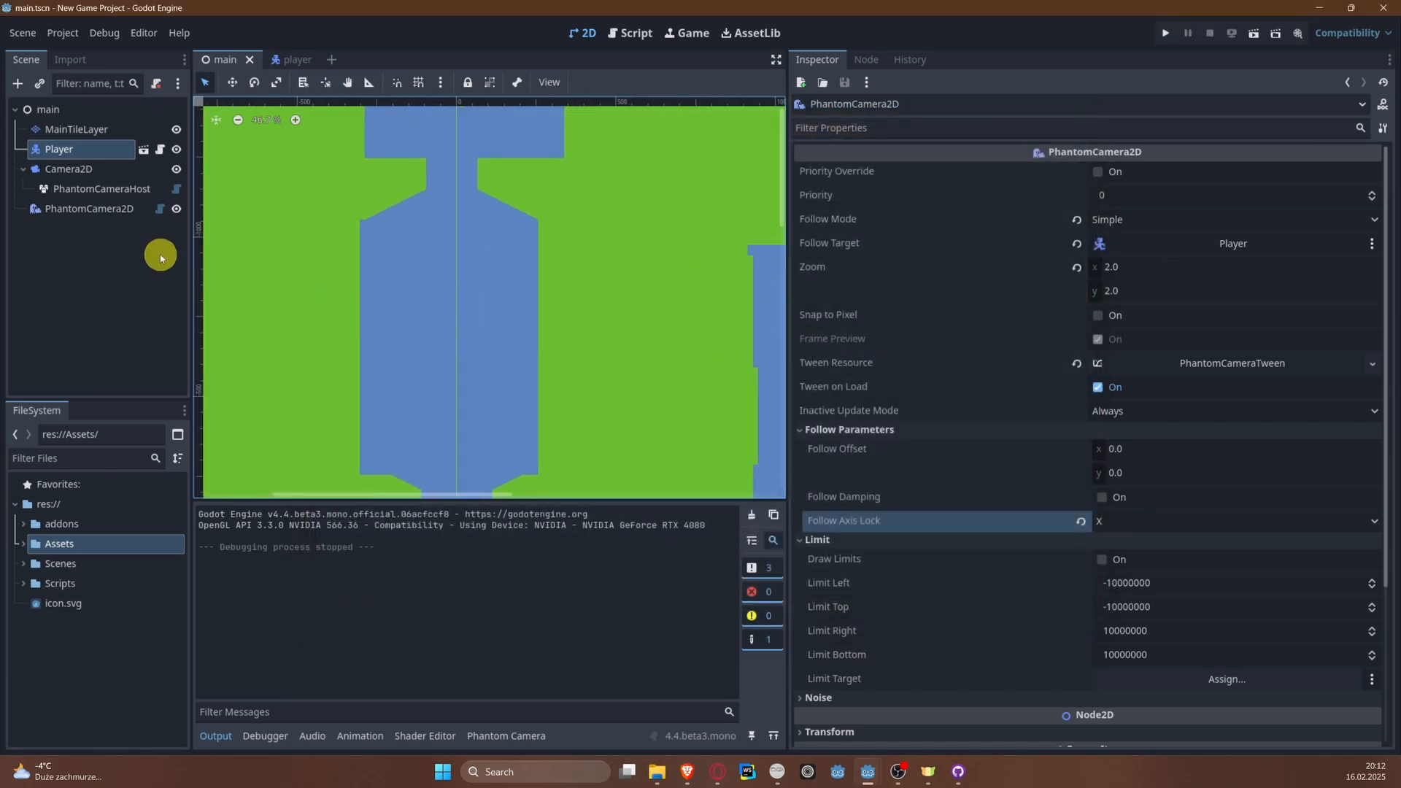
pyautogui.scroll(-3, 371, 304)
pyautogui.moveTo(421, 371); pyautogui.dragTo(372, 297, button='middle')
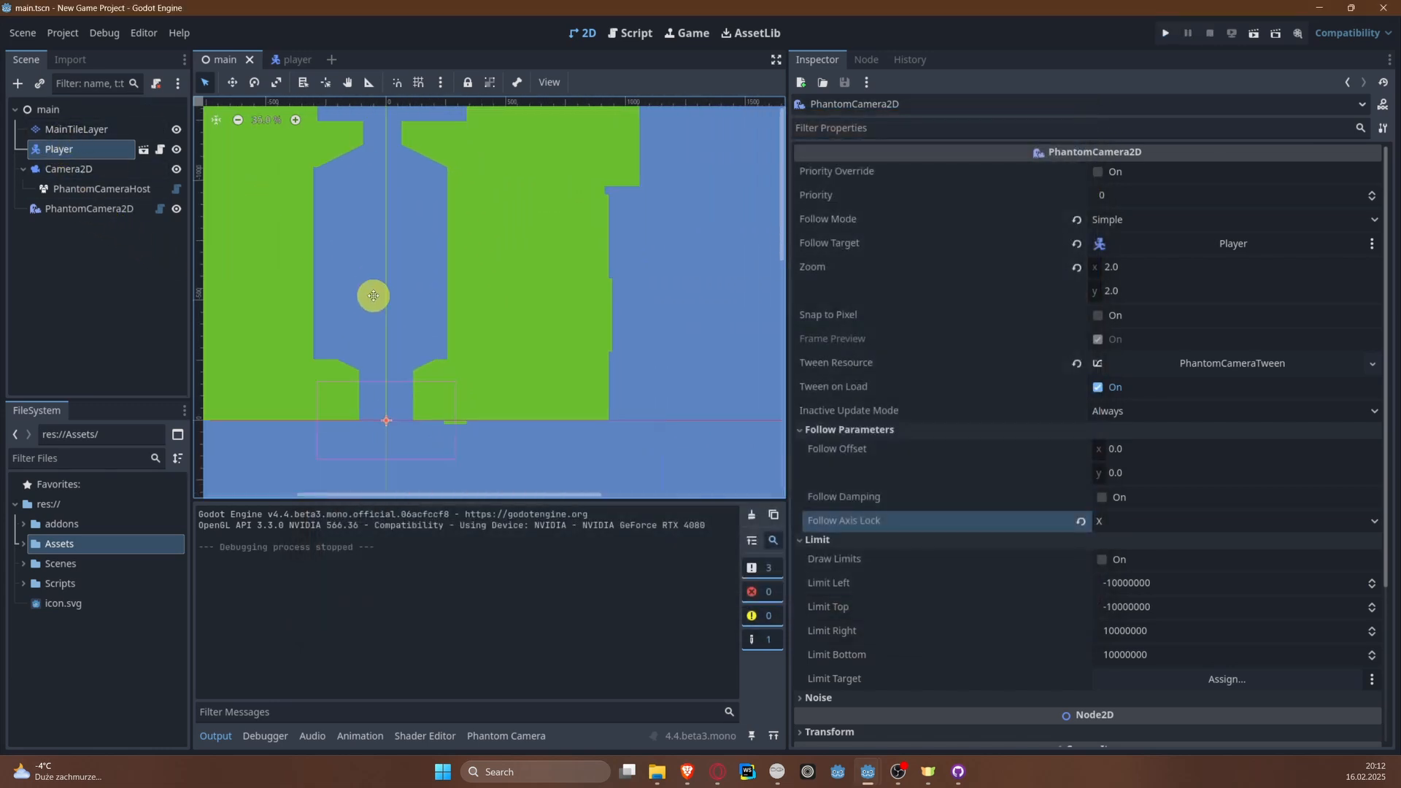
pyautogui.scroll(4, 332, 363)
pyautogui.scroll(1, 500, 427)
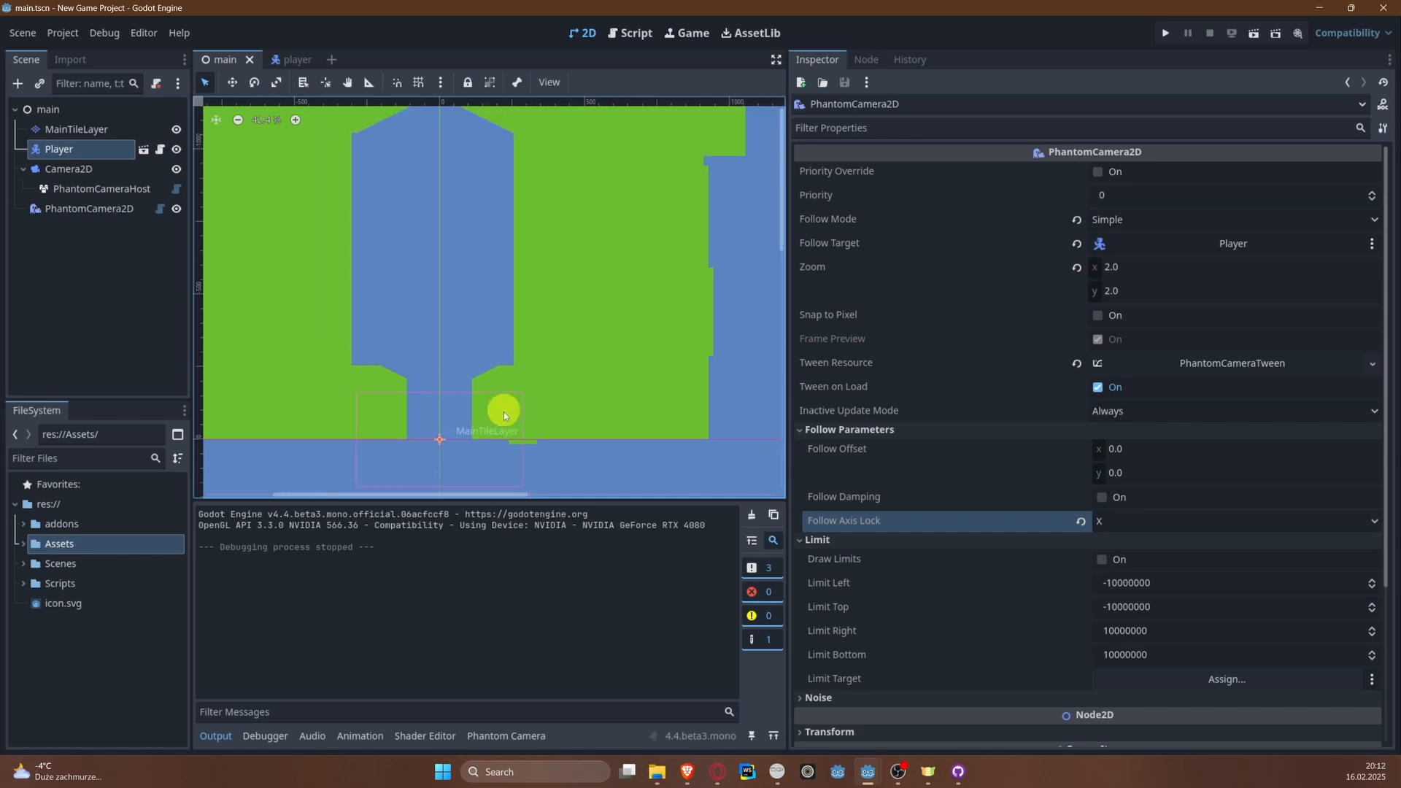
pyautogui.scroll(2, 537, 444)
pyautogui.moveTo(394, 343); pyautogui.dragTo(595, 351, button='middle')
pyautogui.scroll(-1, 420, 316)
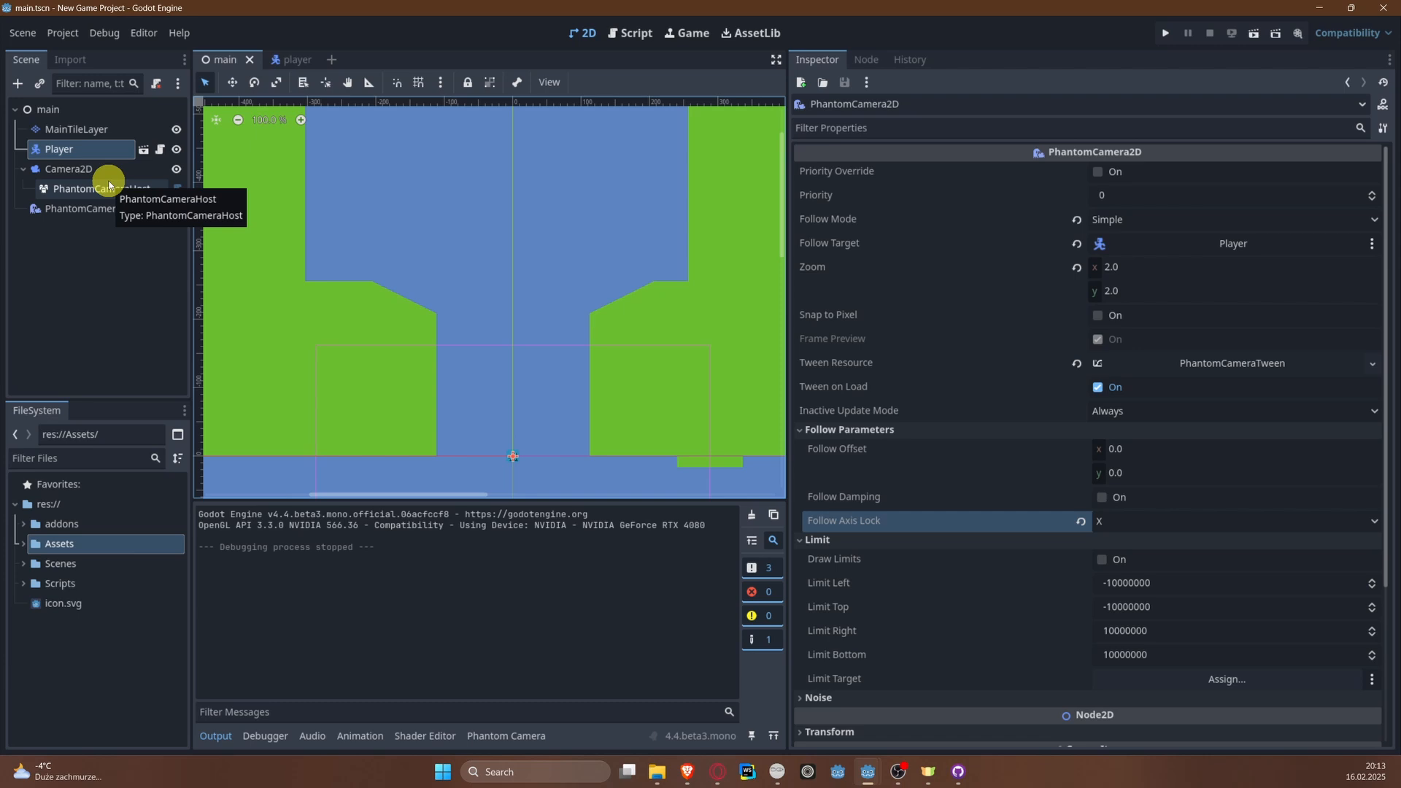
pyautogui.scroll(-1, 210, 252)
pyautogui.moveTo(420, 197); pyautogui.dragTo(384, 247, button='middle')
pyautogui.scroll(-2, 428, 357)
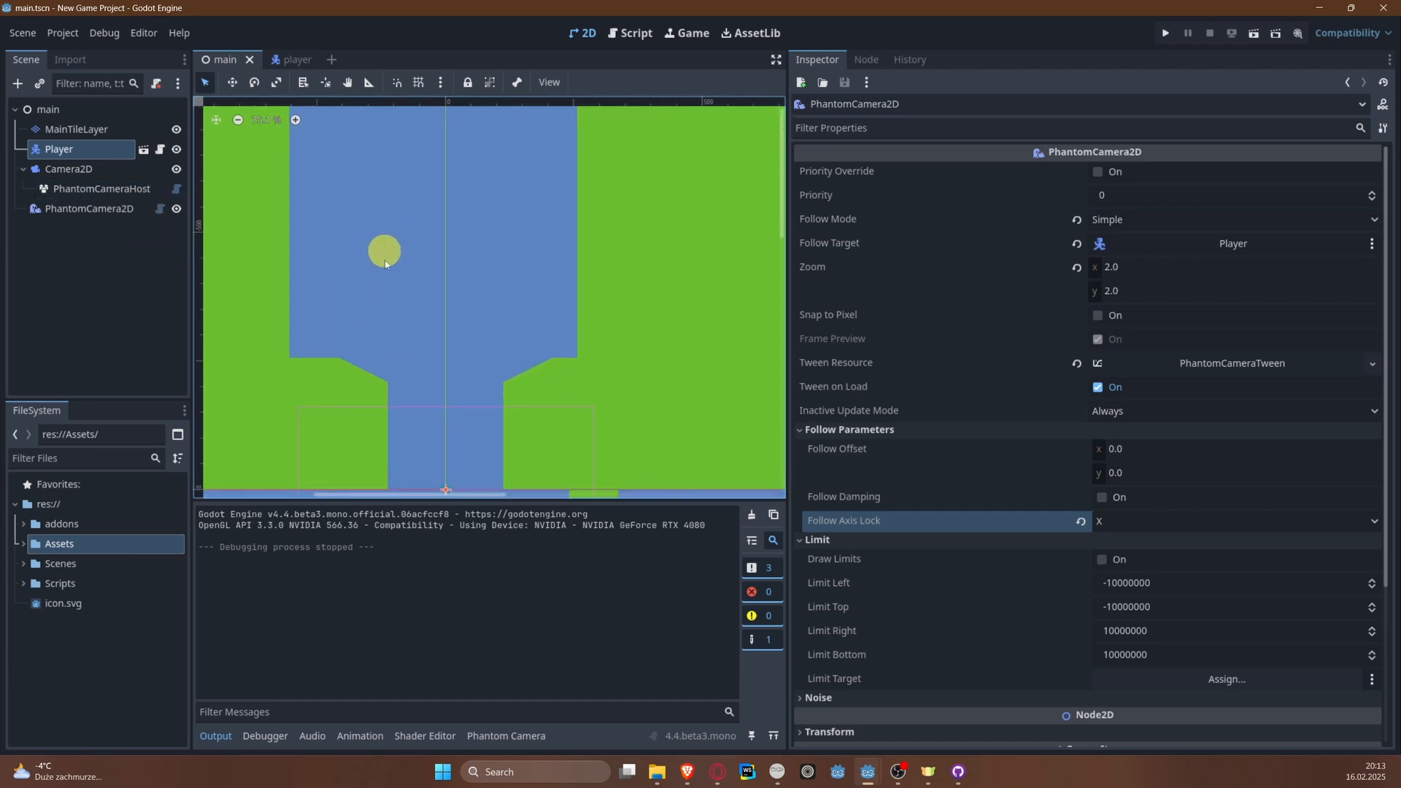
pyautogui.moveTo(510, 356); pyautogui.dragTo(435, 364, button='middle')
pyautogui.scroll(-3, 500, 372)
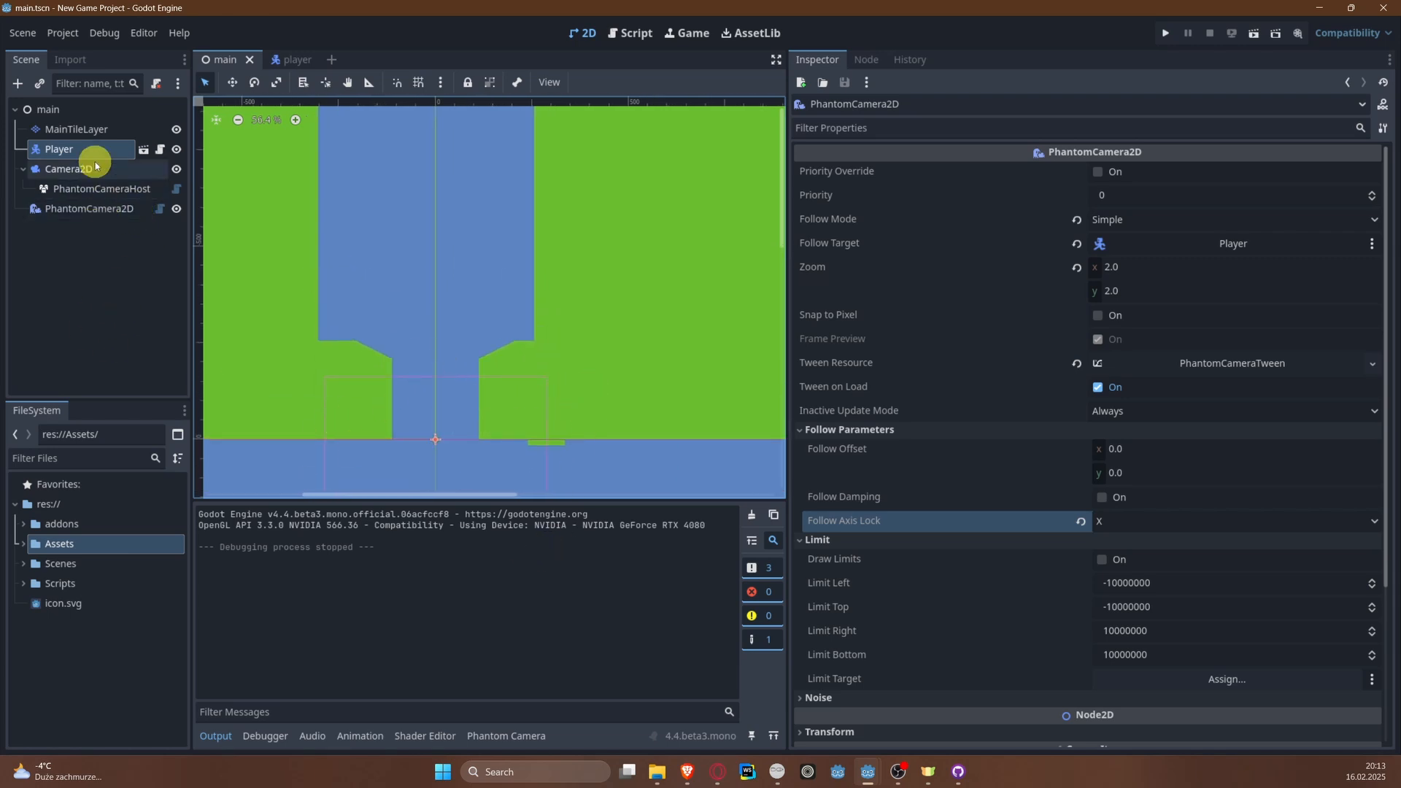
# Step: Narrow the first river section above the start by painting solid green land tiles on MainTileLayer along both banks
pyautogui.click(75, 132)
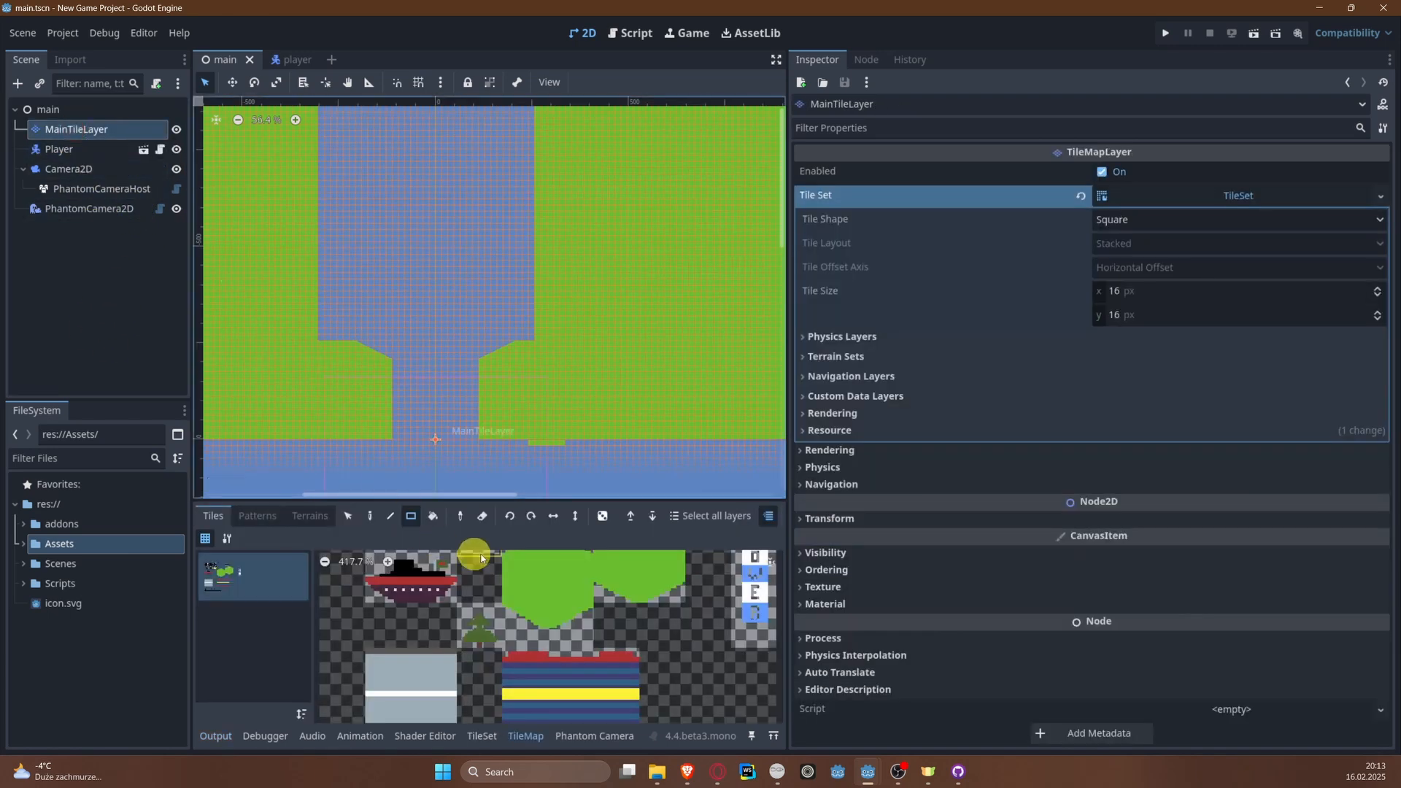
pyautogui.click(580, 626)
pyautogui.scroll(2, 577, 632)
pyautogui.moveTo(529, 605); pyautogui.dragTo(542, 692, button='middle')
pyautogui.click(536, 652)
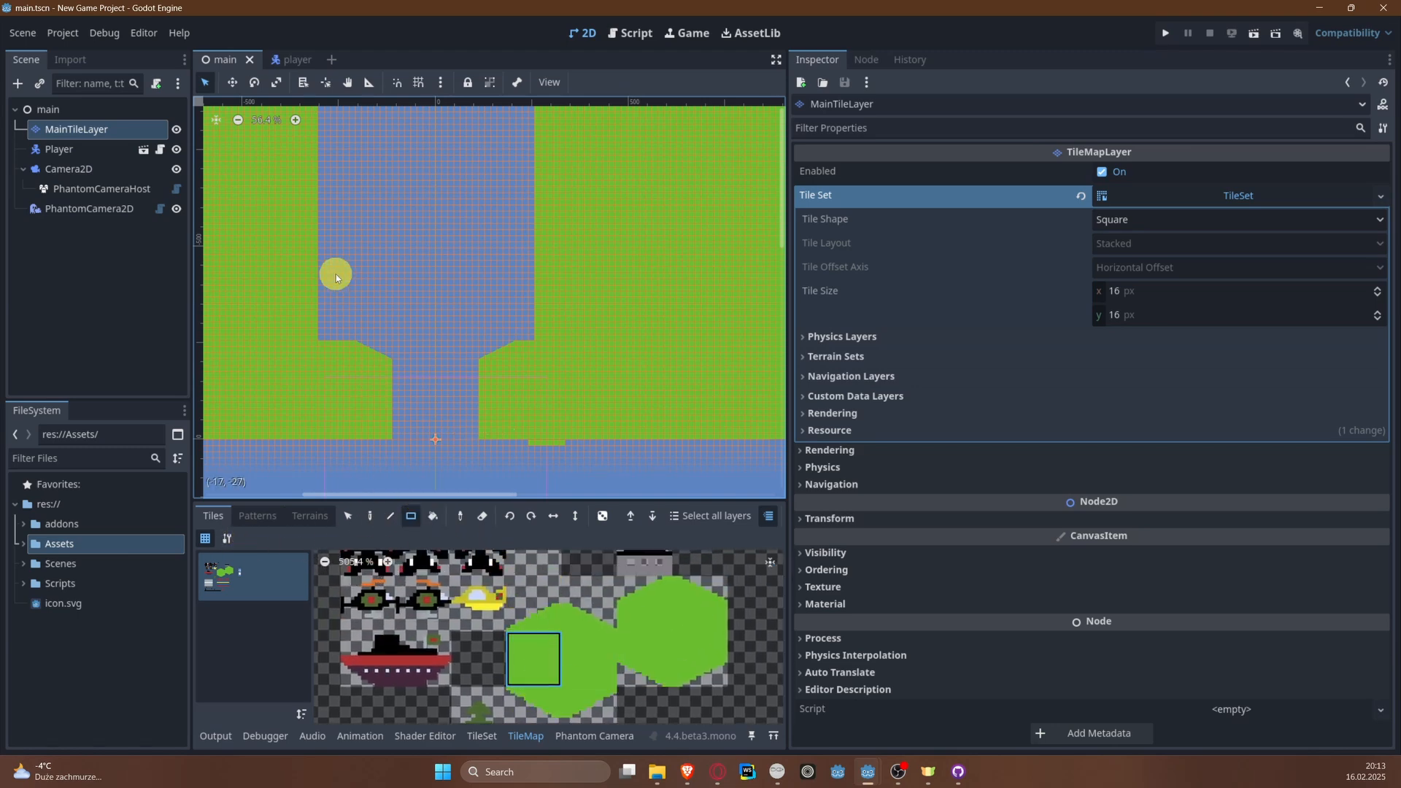
pyautogui.moveTo(335, 277); pyautogui.dragTo(408, 460, button='middle')
pyautogui.moveTo(401, 271); pyautogui.dragTo(368, 191, button='middle')
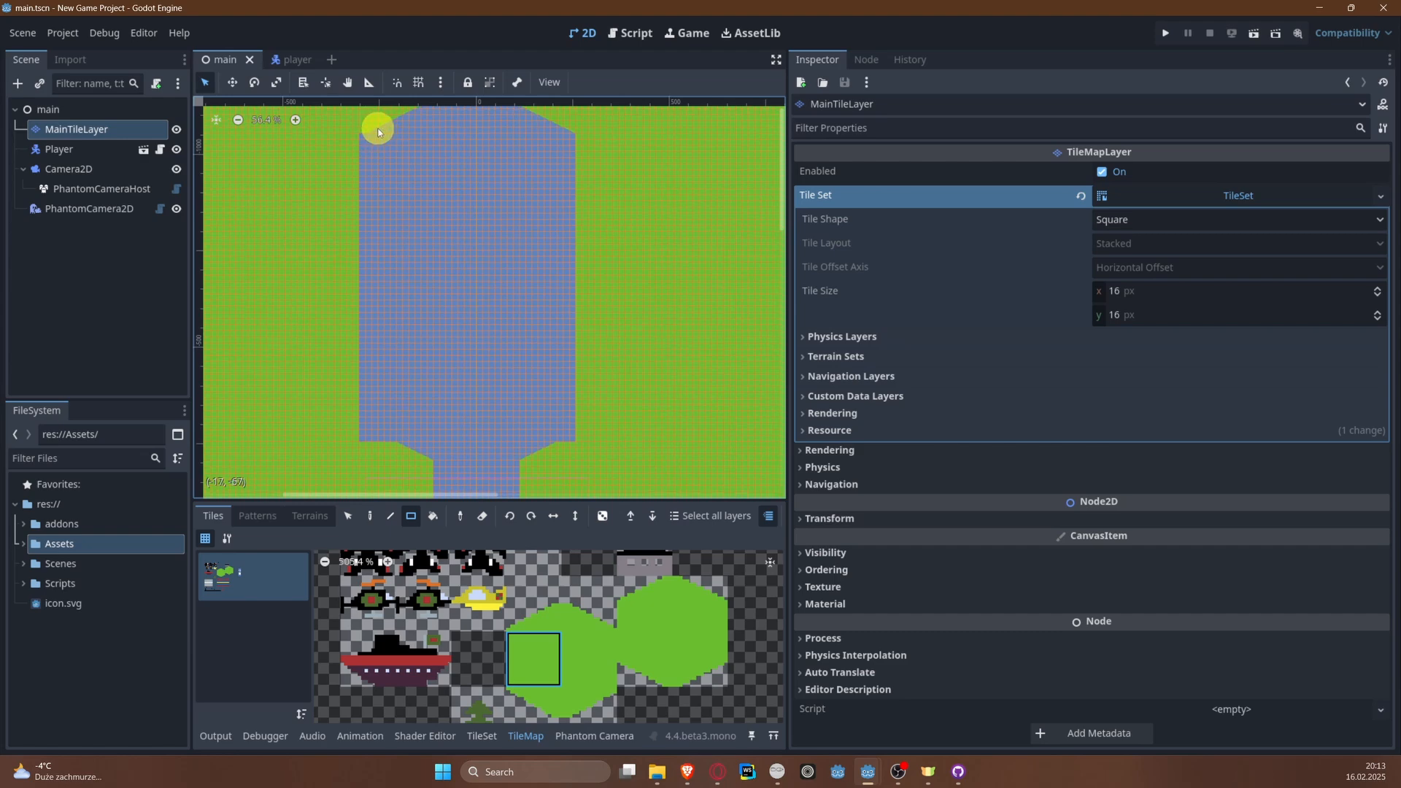
pyautogui.moveTo(383, 174); pyautogui.dragTo(343, 483)
pyautogui.moveTo(503, 388)
pyautogui.mouseDown(button='middle')
pyautogui.moveTo(464, 261)
pyautogui.moveTo(416, 338)
pyautogui.moveTo(420, 382)
pyautogui.mouseUp(button='middle')
pyautogui.moveTo(458, 148); pyautogui.dragTo(514, 480)
pyautogui.moveTo(507, 391)
pyautogui.mouseDown(button='middle')
pyautogui.moveTo(526, 249)
pyautogui.moveTo(504, 418)
pyautogui.mouseUp(button='middle')
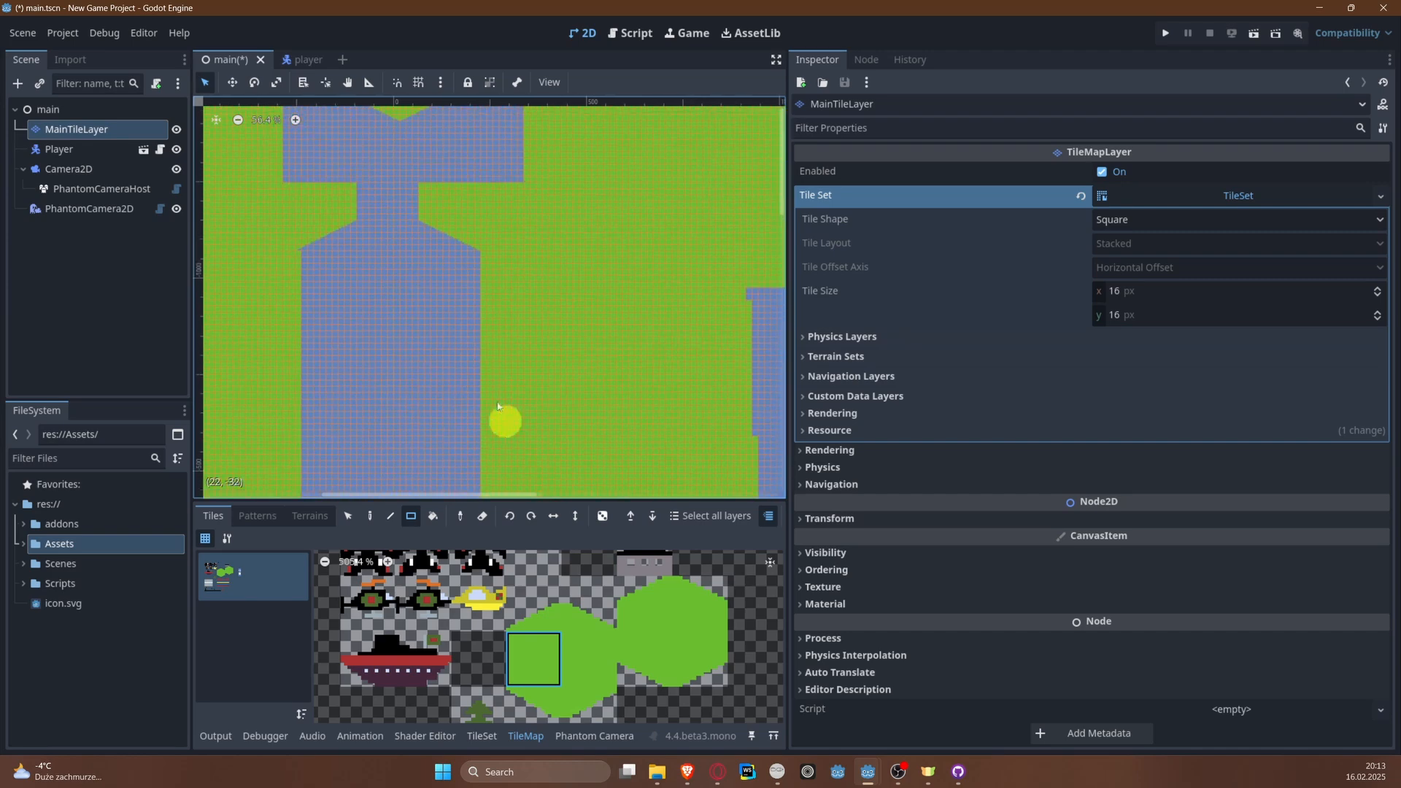
# Step: Paint a strip of green land tiles along the right bank of the river section with the two hexagonal islands
pyautogui.moveTo(434, 286); pyautogui.dragTo(453, 475, button='middle')
pyautogui.moveTo(541, 256); pyautogui.dragTo(522, 388, button='middle')
pyautogui.scroll(-2, 499, 323)
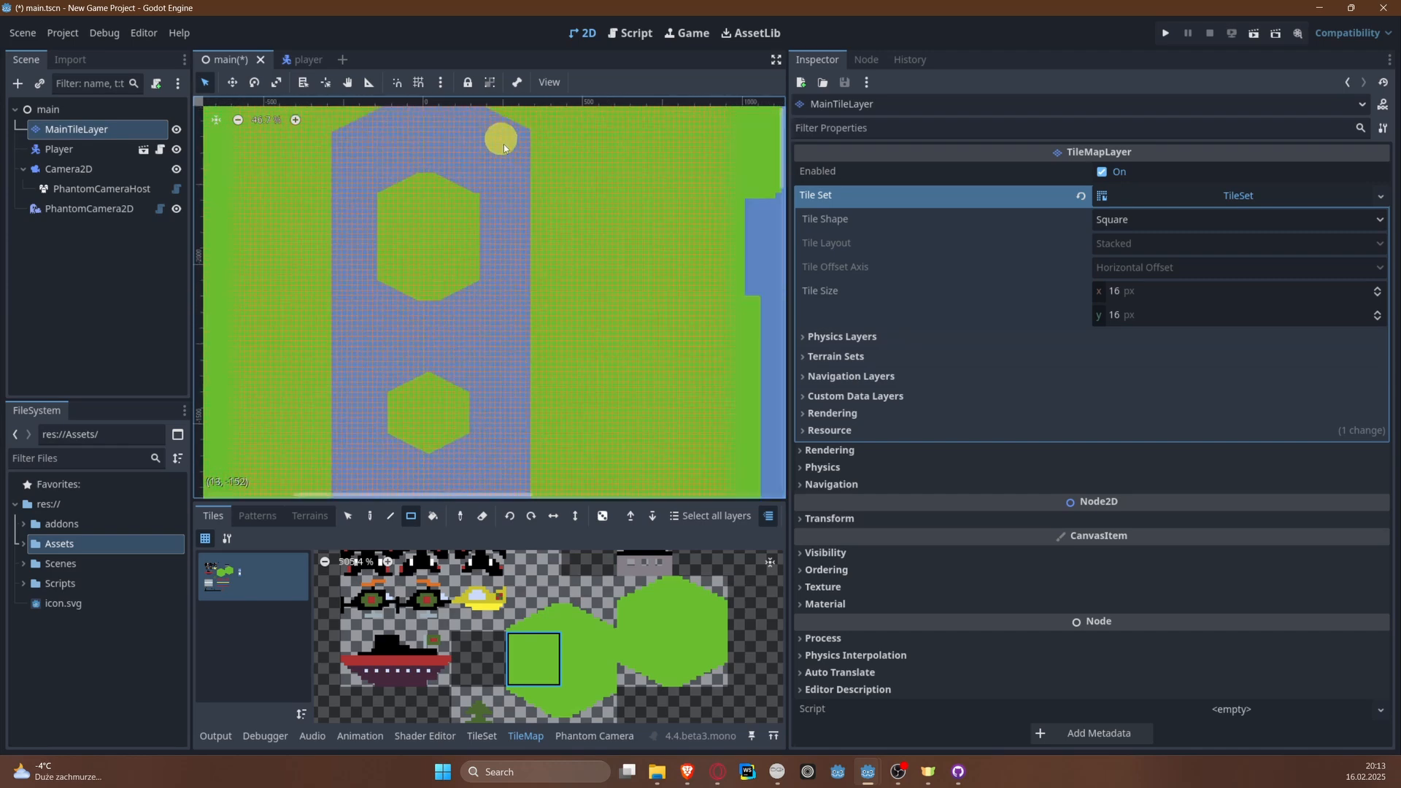
pyautogui.moveTo(504, 143); pyautogui.dragTo(502, 160, button='middle')
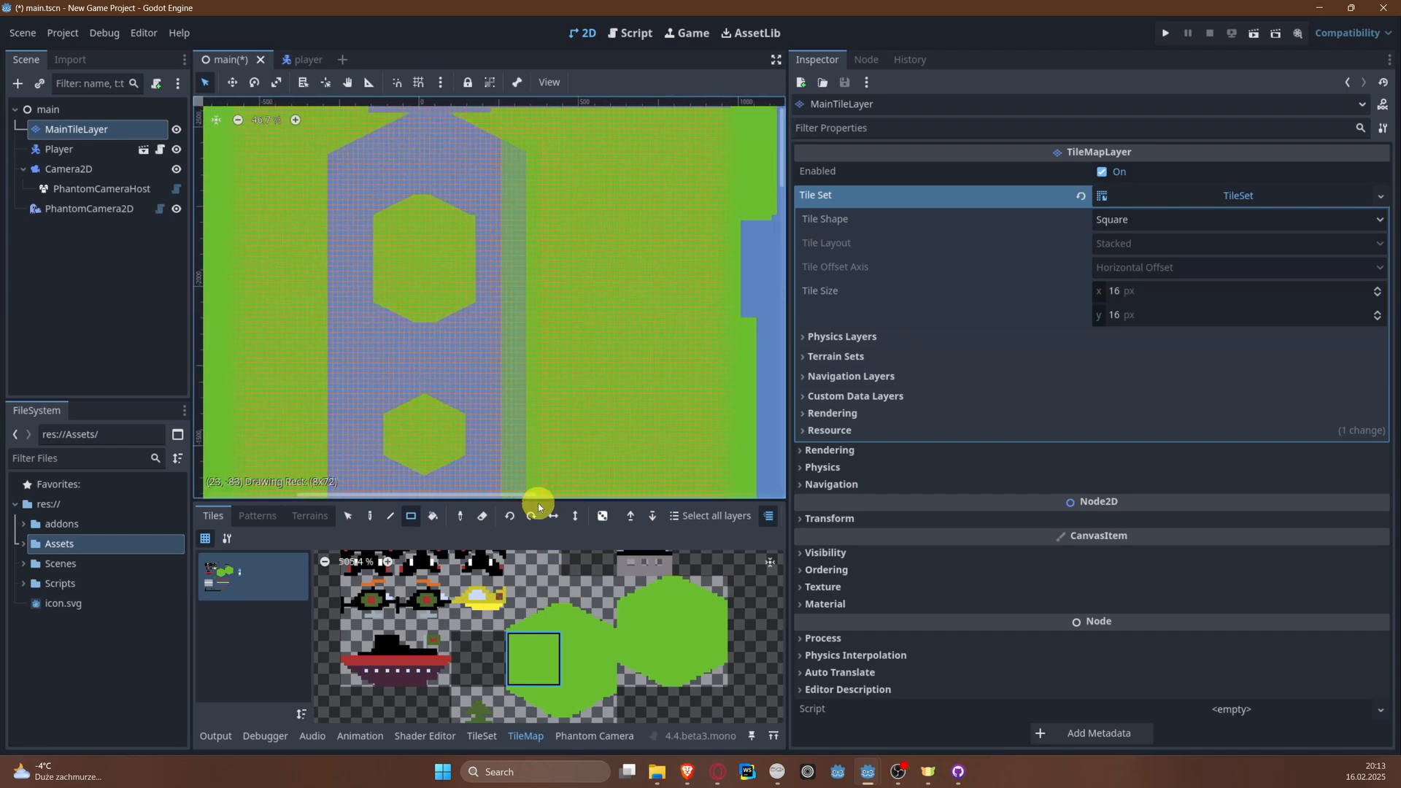
pyautogui.moveTo(548, 383); pyautogui.dragTo(525, 236, button='middle')
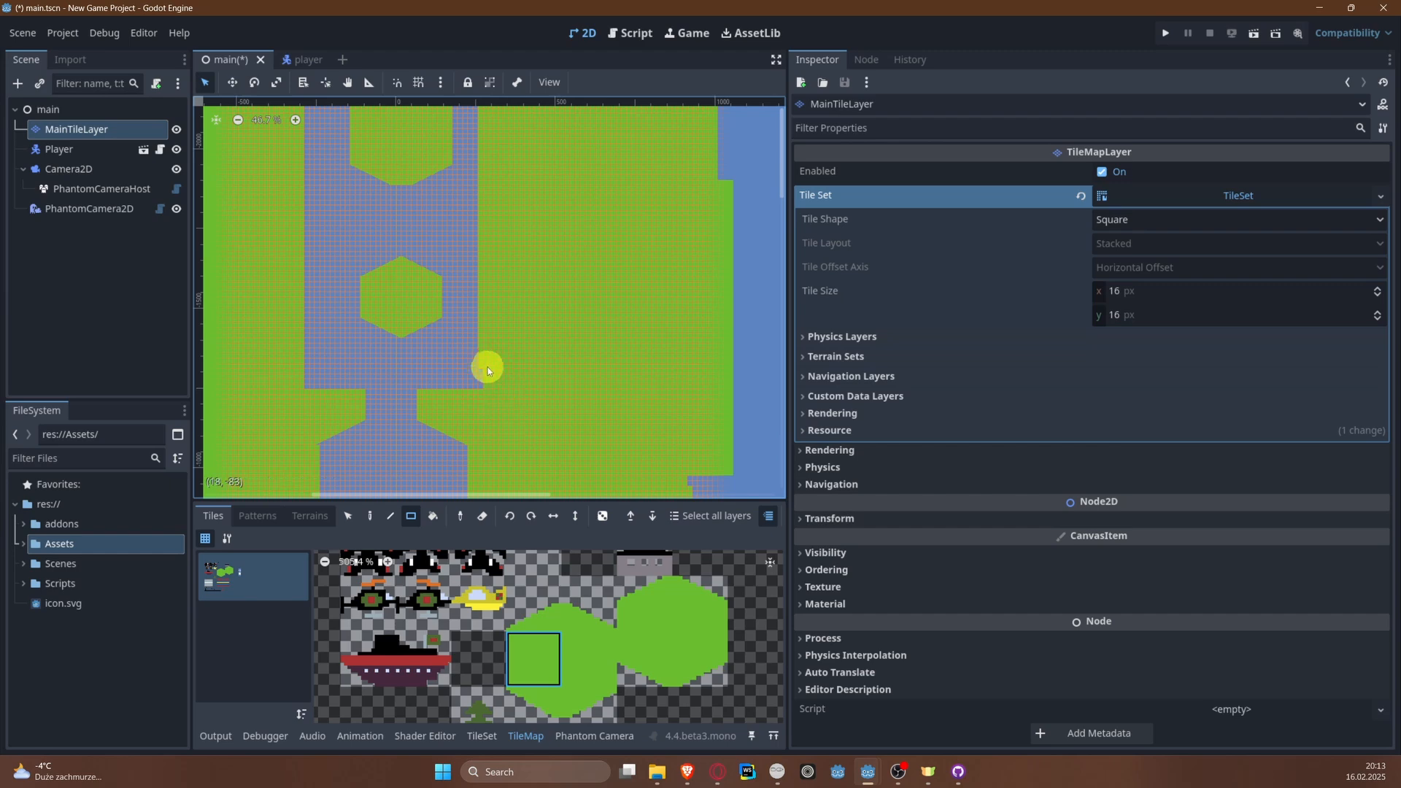
pyautogui.moveTo(477, 363); pyautogui.dragTo(498, 397)
# Step: Paint green land tiles along the left bank of the section with the two islands and save the scene
pyautogui.moveTo(402, 269); pyautogui.dragTo(528, 325, button='middle')
pyautogui.moveTo(481, 255); pyautogui.dragTo(461, 304, button='middle')
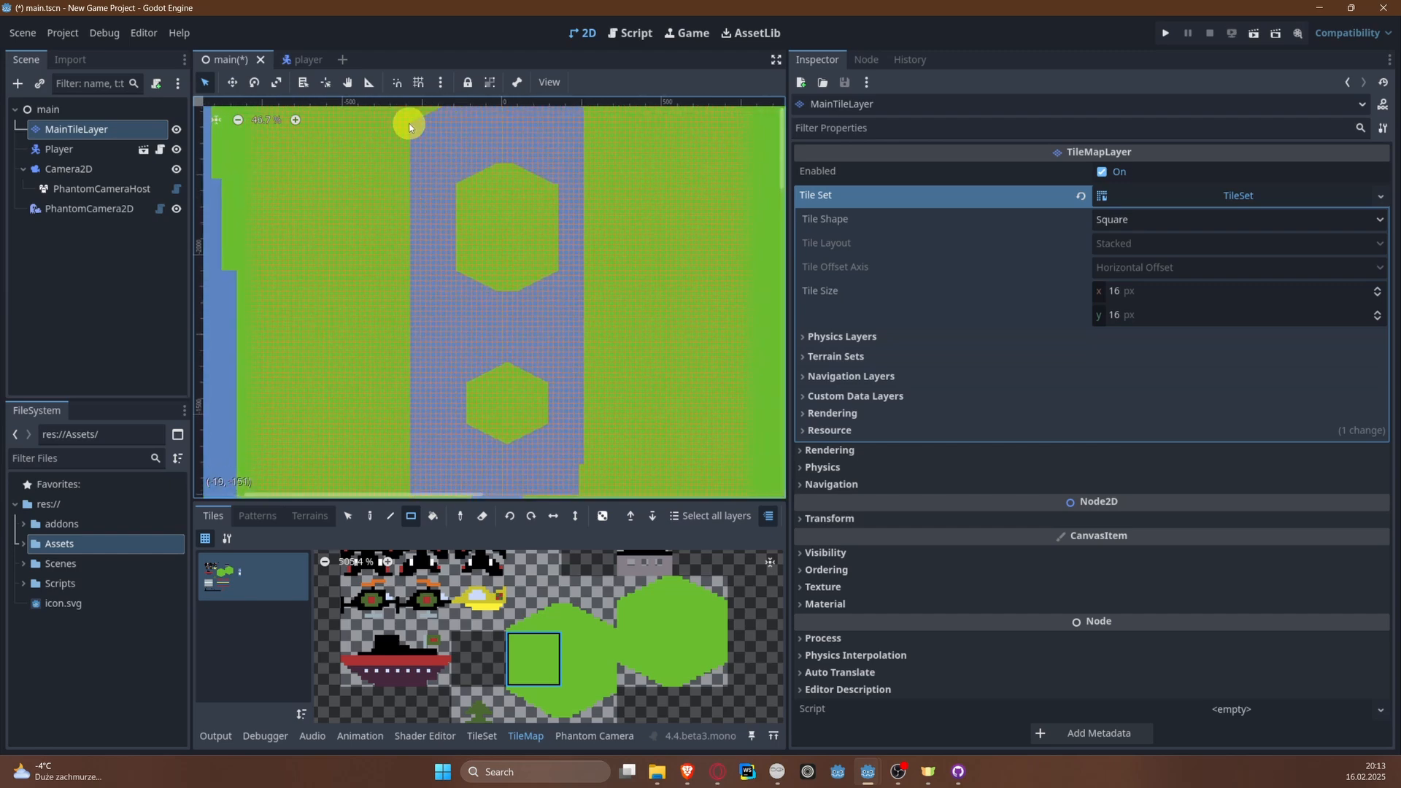
pyautogui.moveTo(410, 126)
pyautogui.mouseDown()
pyautogui.moveTo(430, 215)
pyautogui.moveTo(442, 450)
pyautogui.mouseUp()
pyautogui.moveTo(443, 499); pyautogui.dragTo(443, 497)
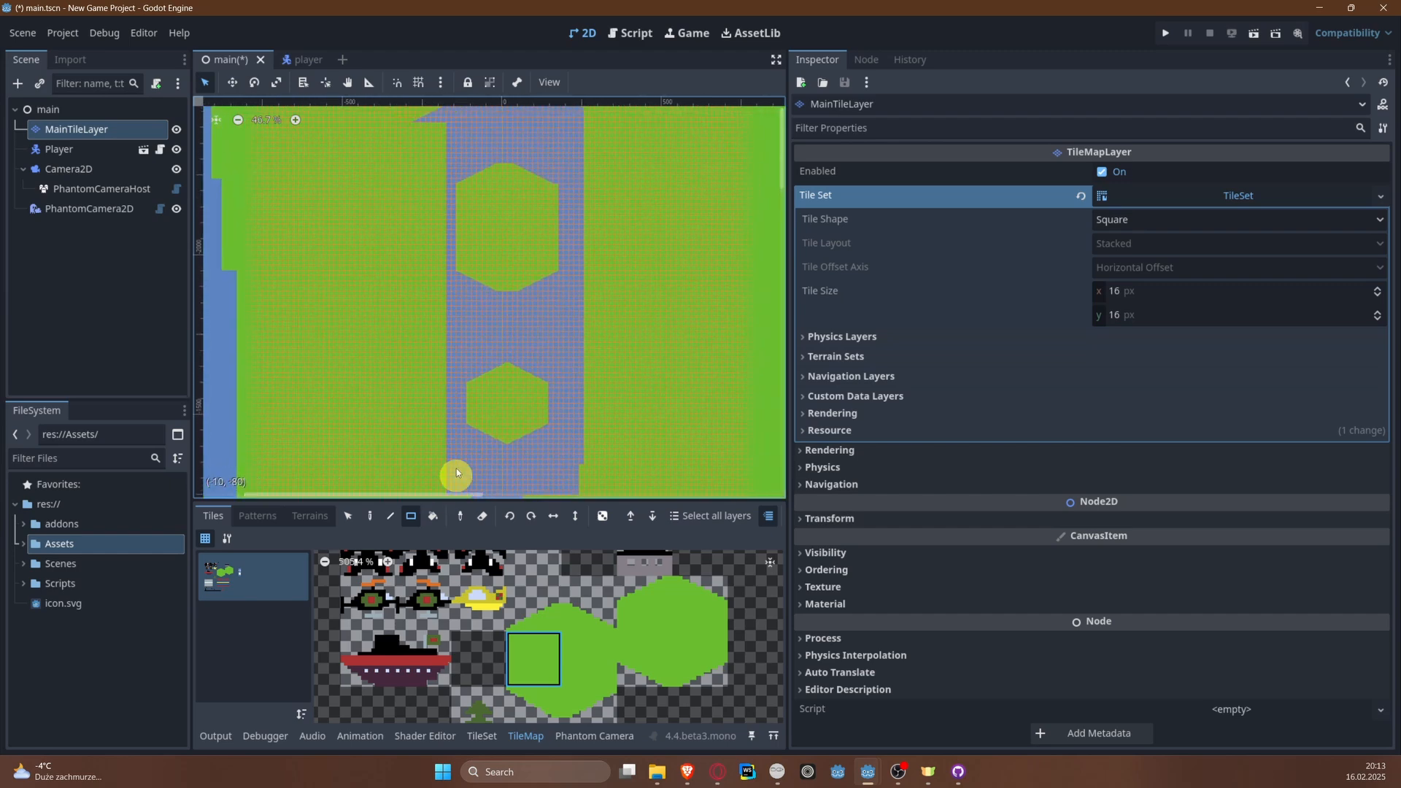
pyautogui.moveTo(412, 117); pyautogui.dragTo(438, 492)
pyautogui.scroll(3, 404, 234)
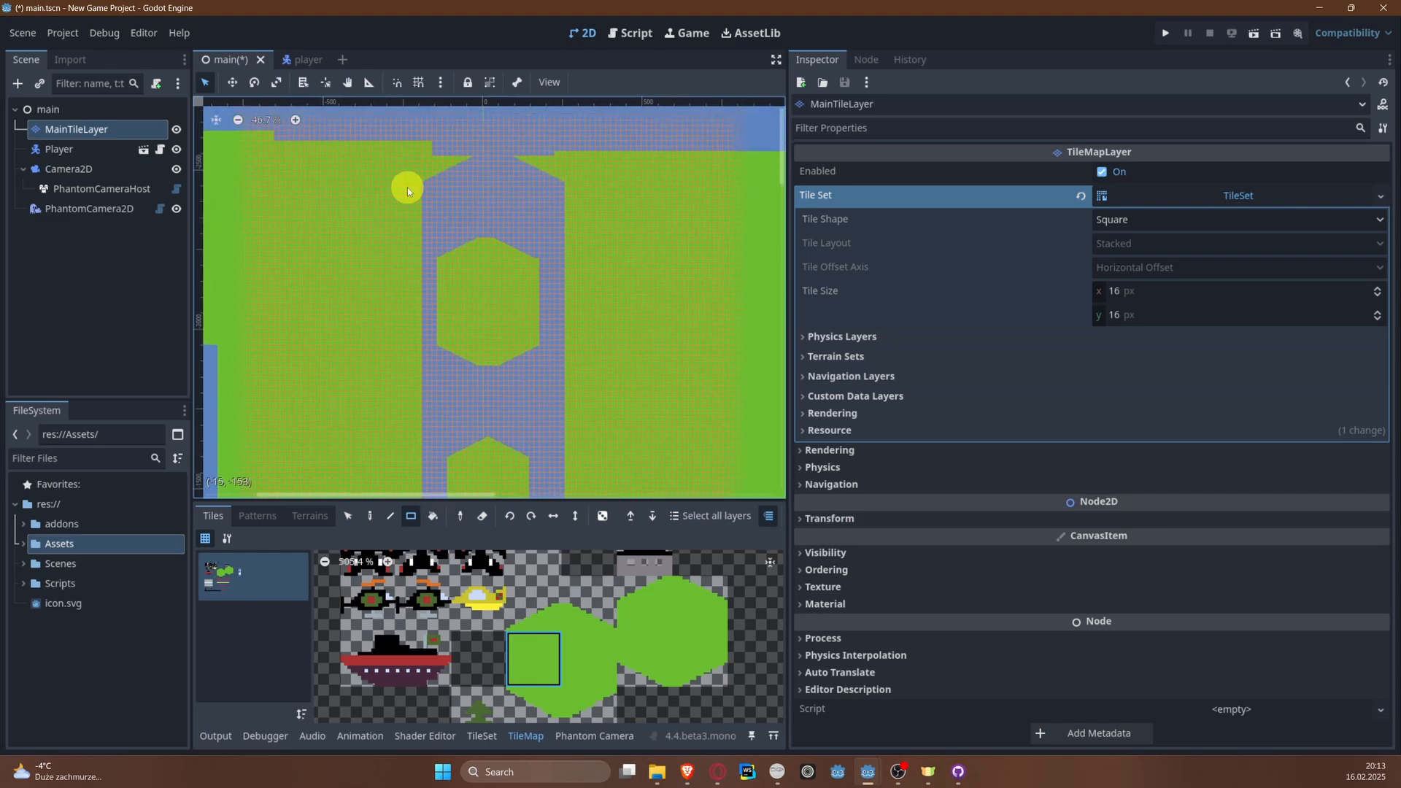
pyautogui.hotkey('ctrl', 's')
# Step: Erase tile columns from the left and right sides of the larger hexagonal island to make it narrower
pyautogui.scroll(-3, 406, 187)
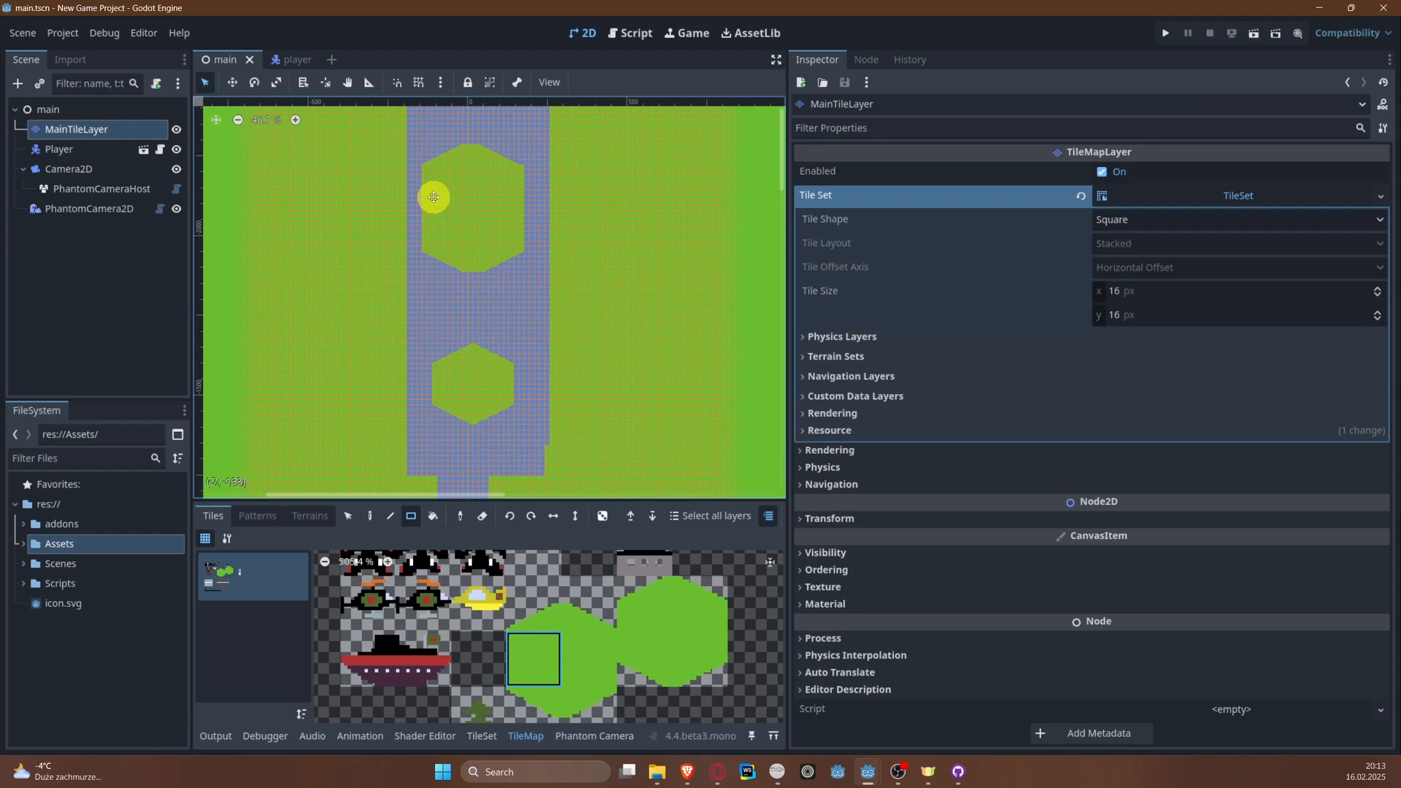
pyautogui.moveTo(535, 264); pyautogui.dragTo(473, 271, button='middle')
pyautogui.scroll(2, 460, 246)
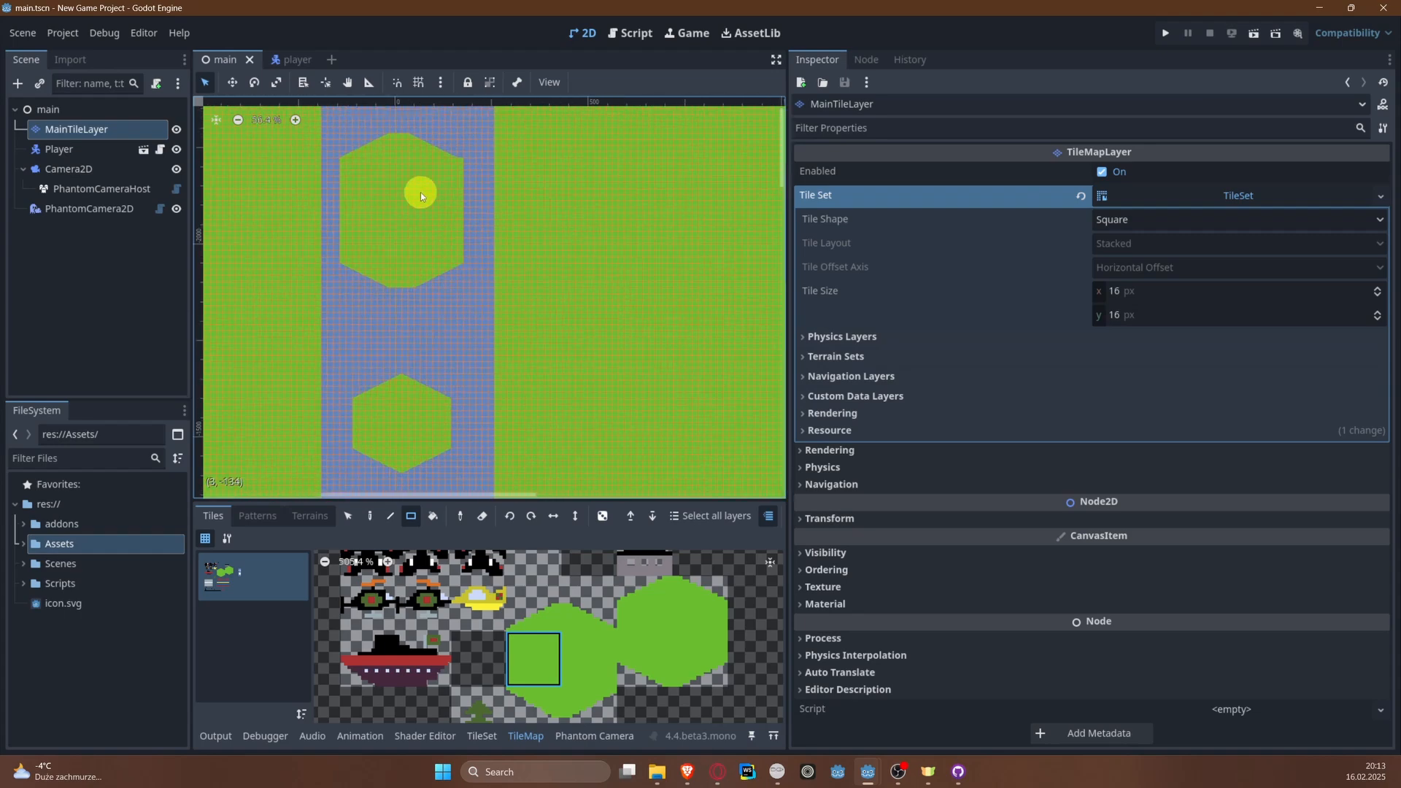
pyautogui.moveTo(409, 179); pyautogui.dragTo(394, 229, button='middle')
pyautogui.moveTo(330, 201); pyautogui.dragTo(344, 267)
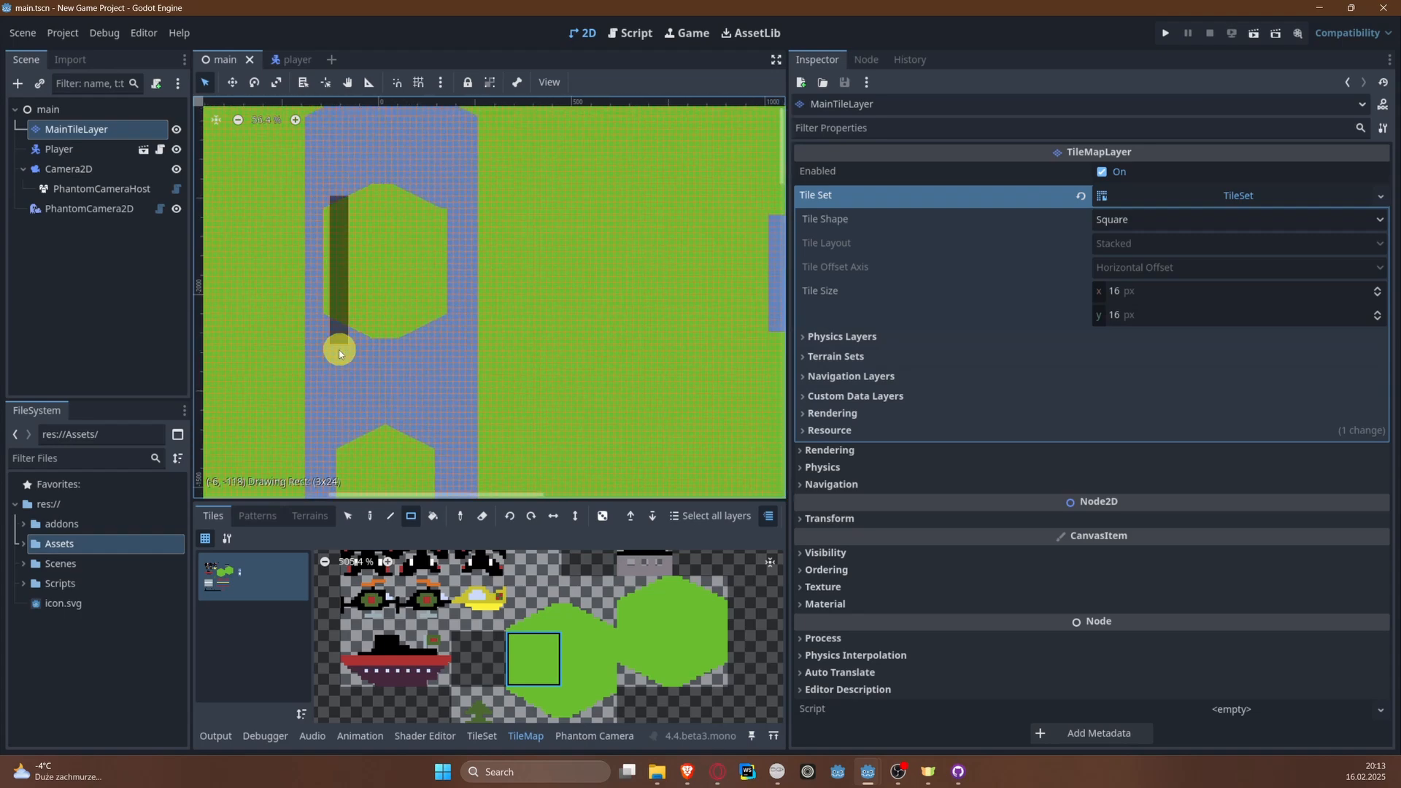
pyautogui.moveTo(338, 349)
pyautogui.mouseDown()
pyautogui.moveTo(316, 372)
pyautogui.moveTo(334, 368)
pyautogui.mouseUp()
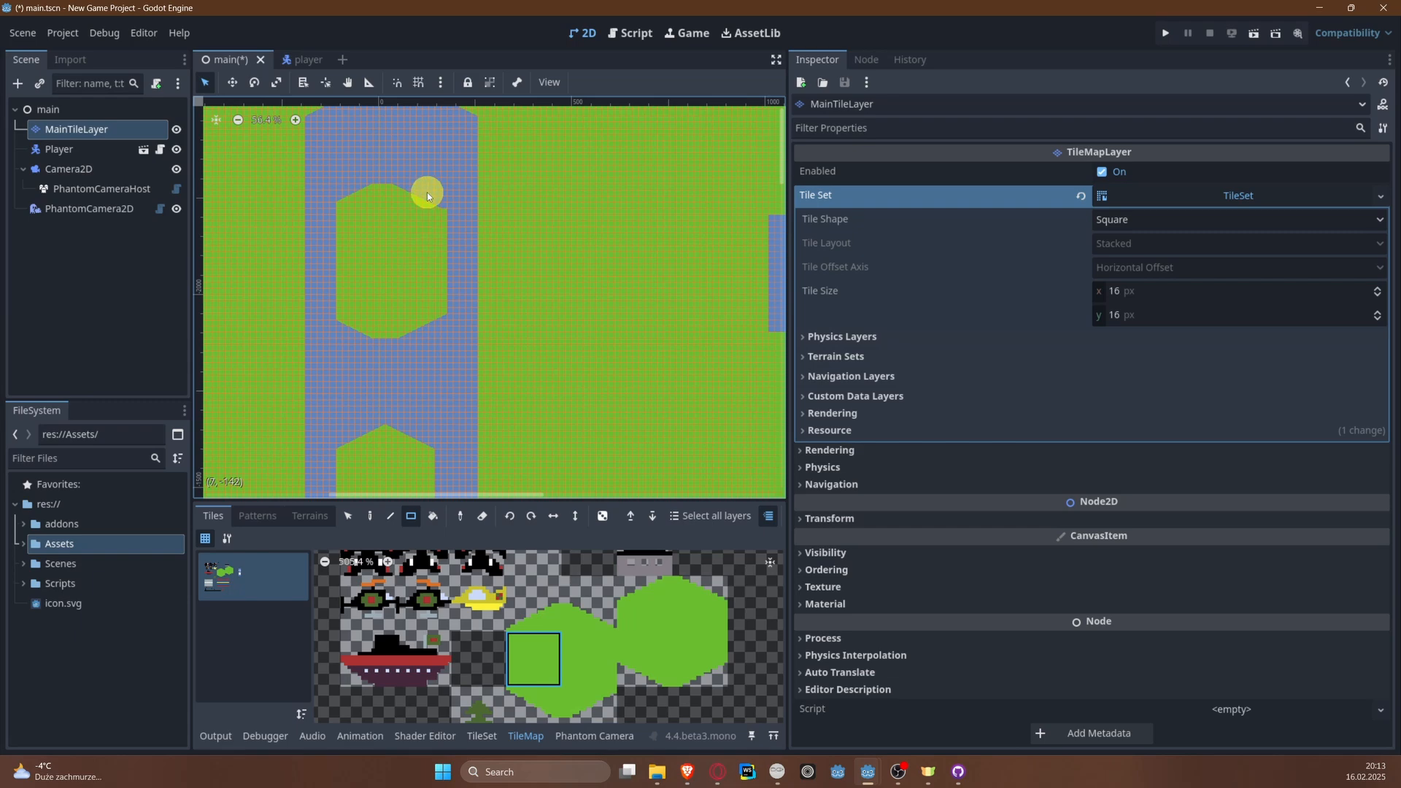
pyautogui.moveTo(429, 196); pyautogui.dragTo(445, 361)
# Step: Erase the outer tile columns of the smaller hexagonal island to widen the water passage around it
pyautogui.moveTo(440, 388); pyautogui.dragTo(427, 330, button='middle')
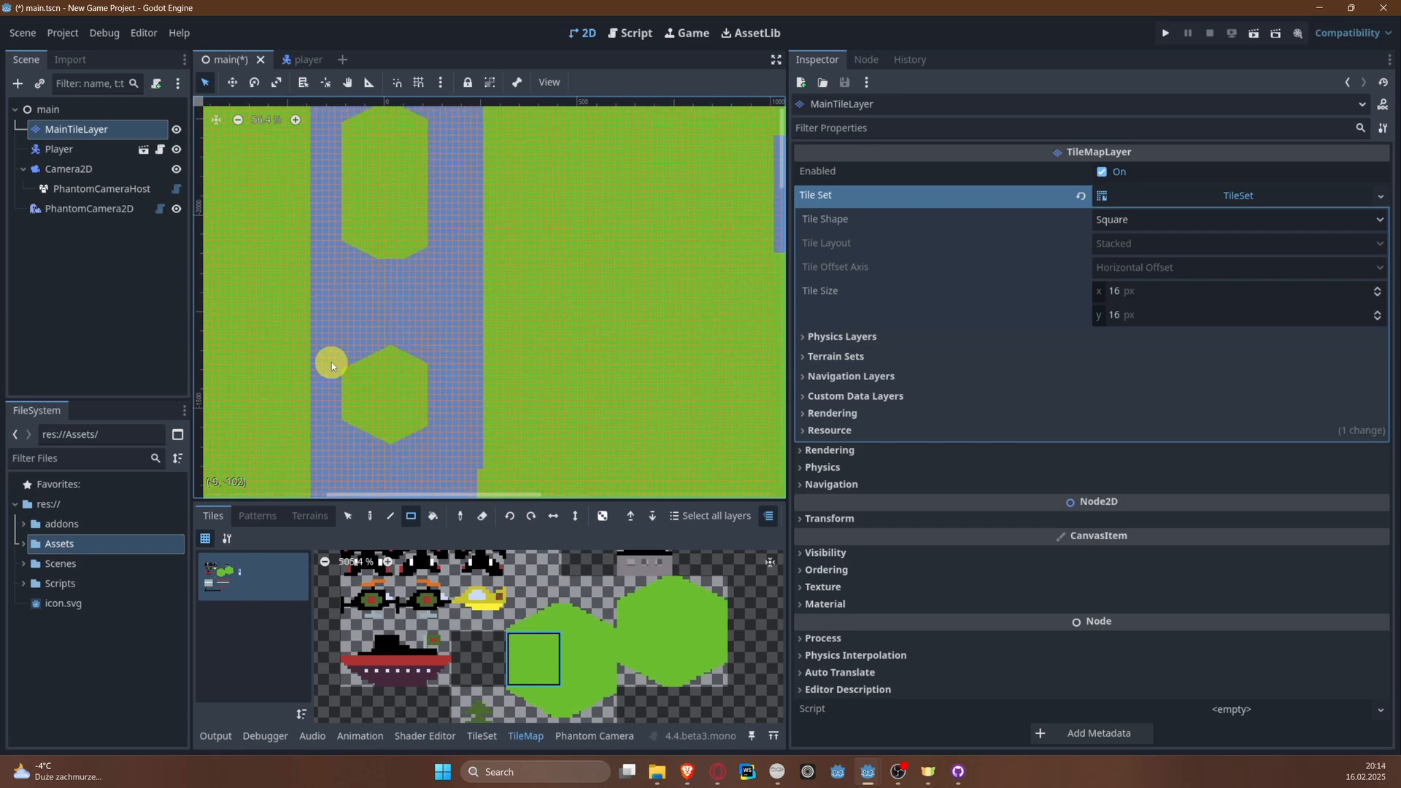
pyautogui.moveTo(332, 362); pyautogui.dragTo(346, 450)
pyautogui.moveTo(380, 263); pyautogui.dragTo(386, 312, button='middle')
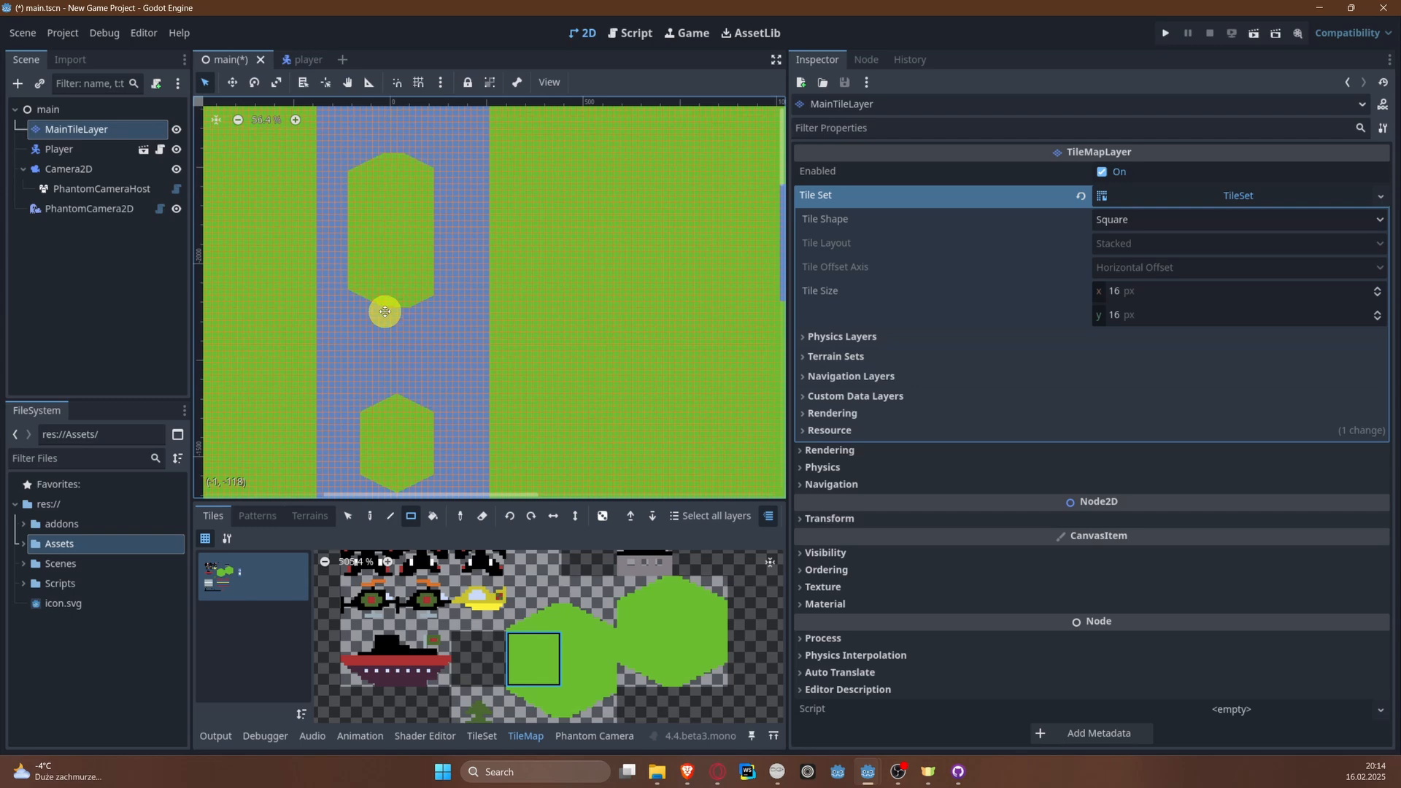
# Step: Shift both hexagonal islands right to centre them in the river channel, deselect the tiles and save the scene
pyautogui.click(351, 516)
pyautogui.moveTo(377, 230); pyautogui.dragTo(438, 331)
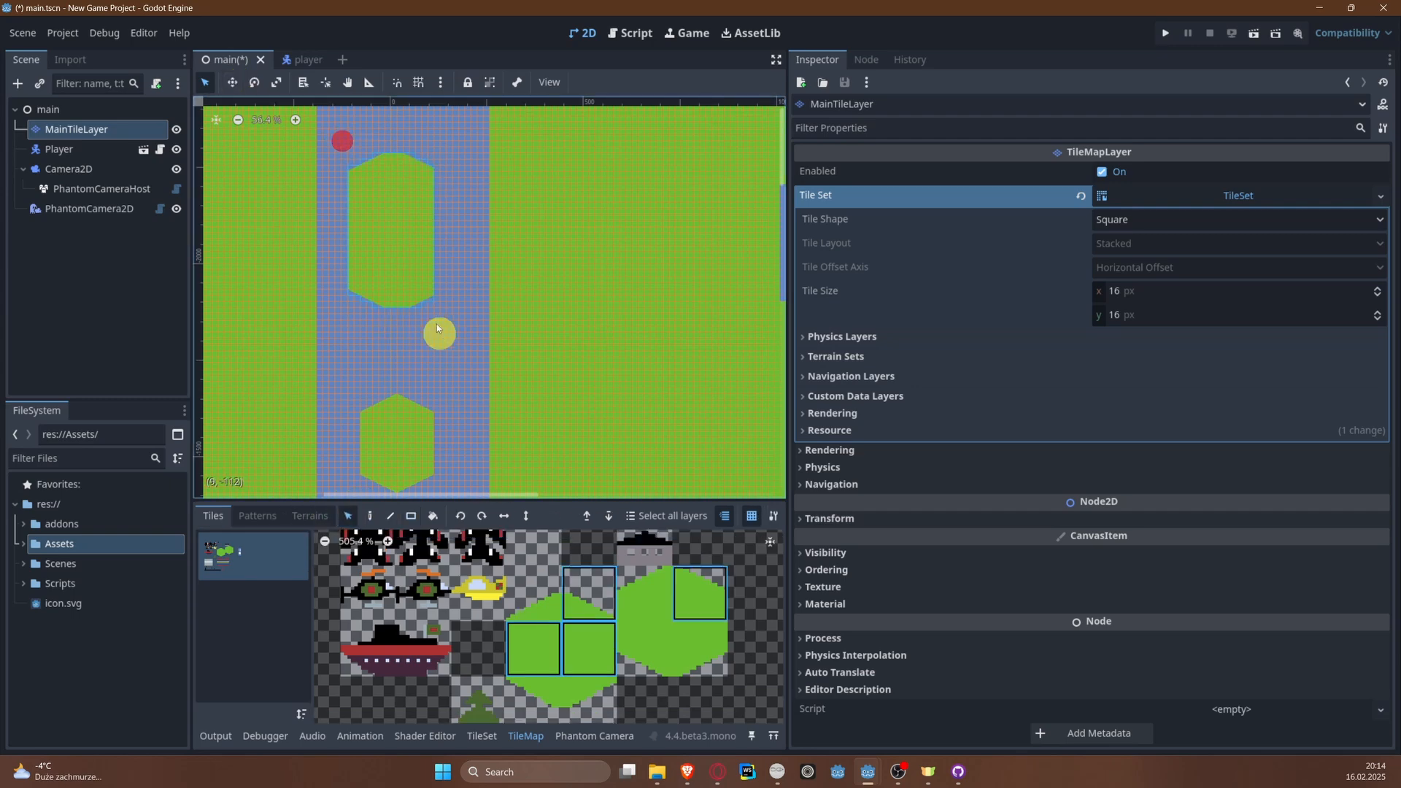
pyautogui.moveTo(403, 256); pyautogui.dragTo(417, 256)
pyautogui.moveTo(356, 380); pyautogui.dragTo(438, 496)
pyautogui.click(445, 353)
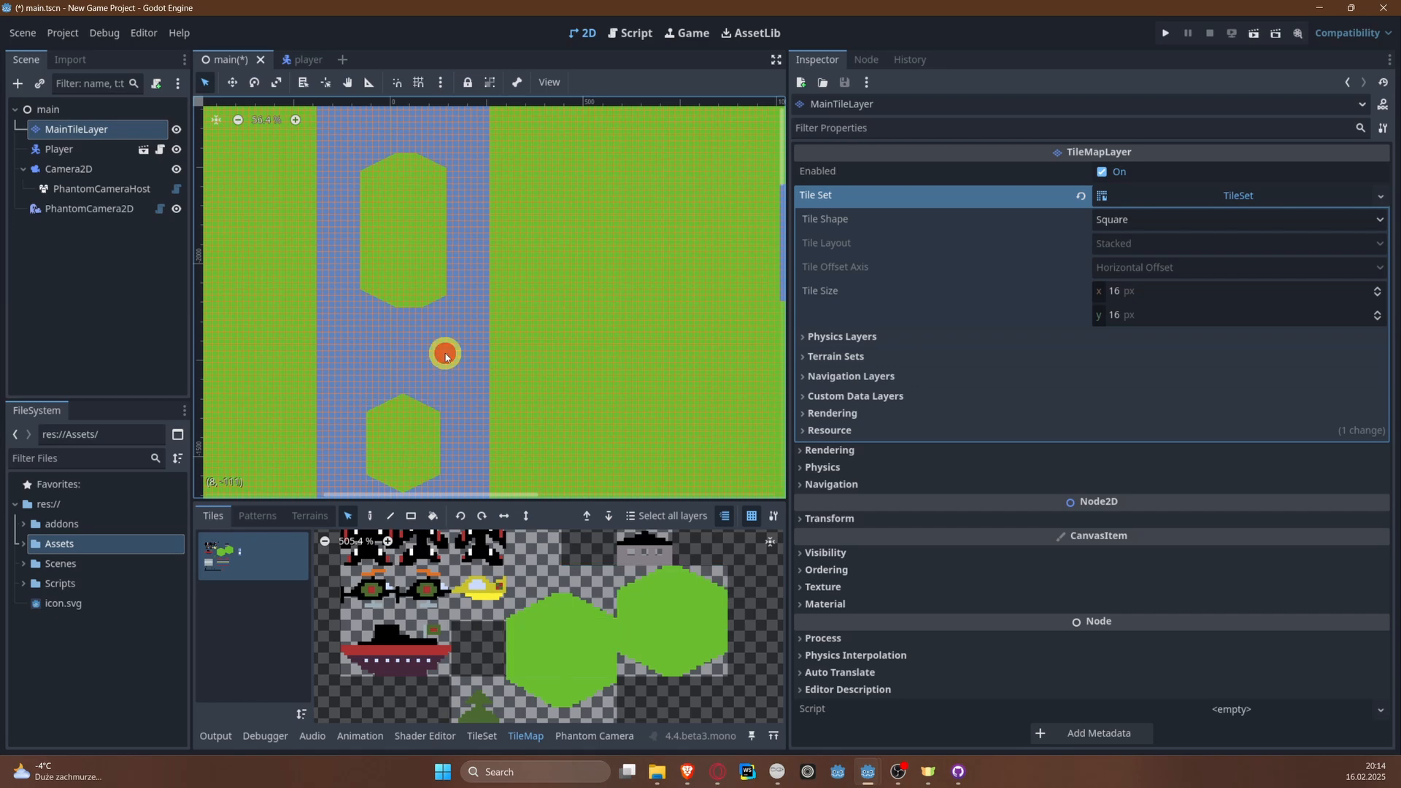
pyautogui.hotkey('ctrl', 's')
# Step: Run the project, fly the plane up the river past both islands to check the passage widths, and close the game
pyautogui.click(1166, 34)
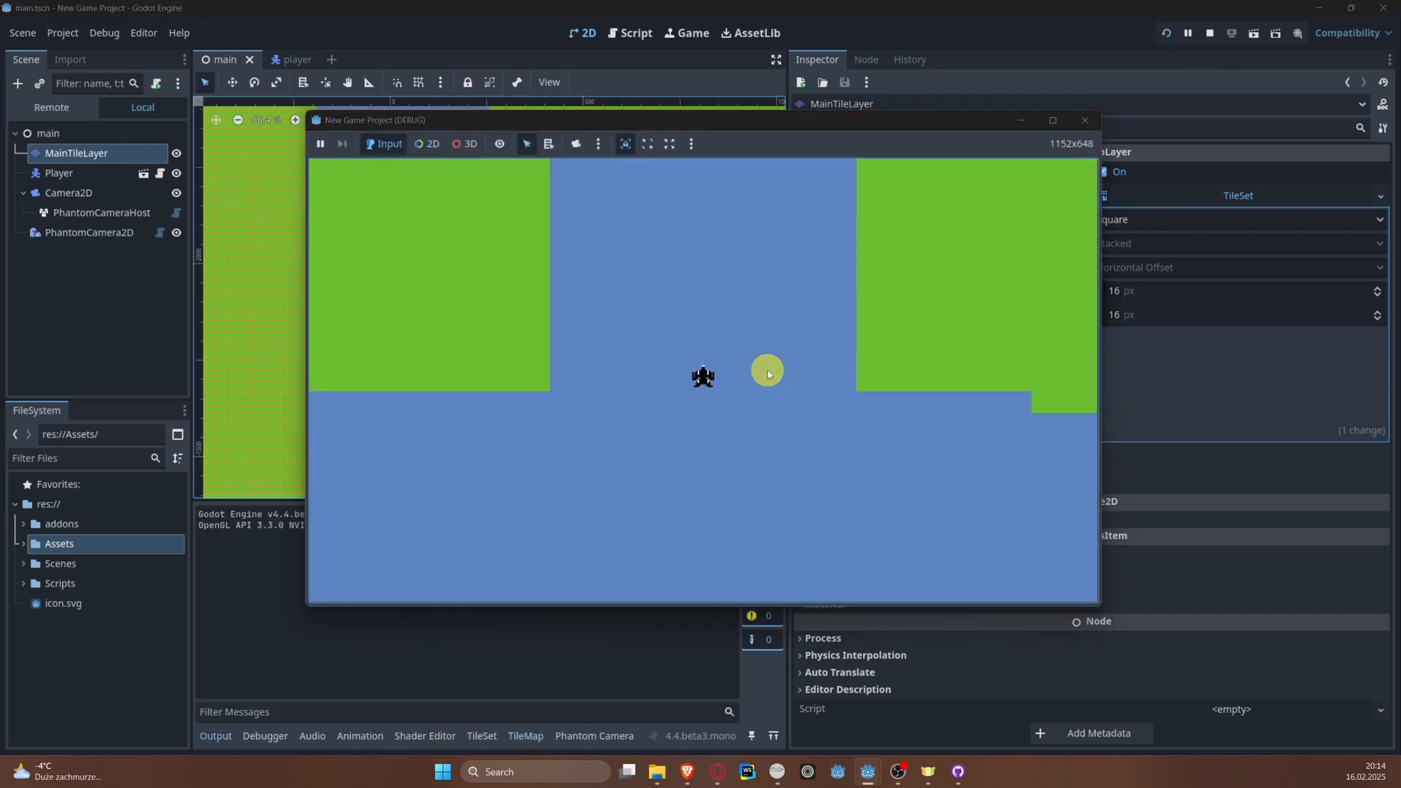
pyautogui.press('Left')
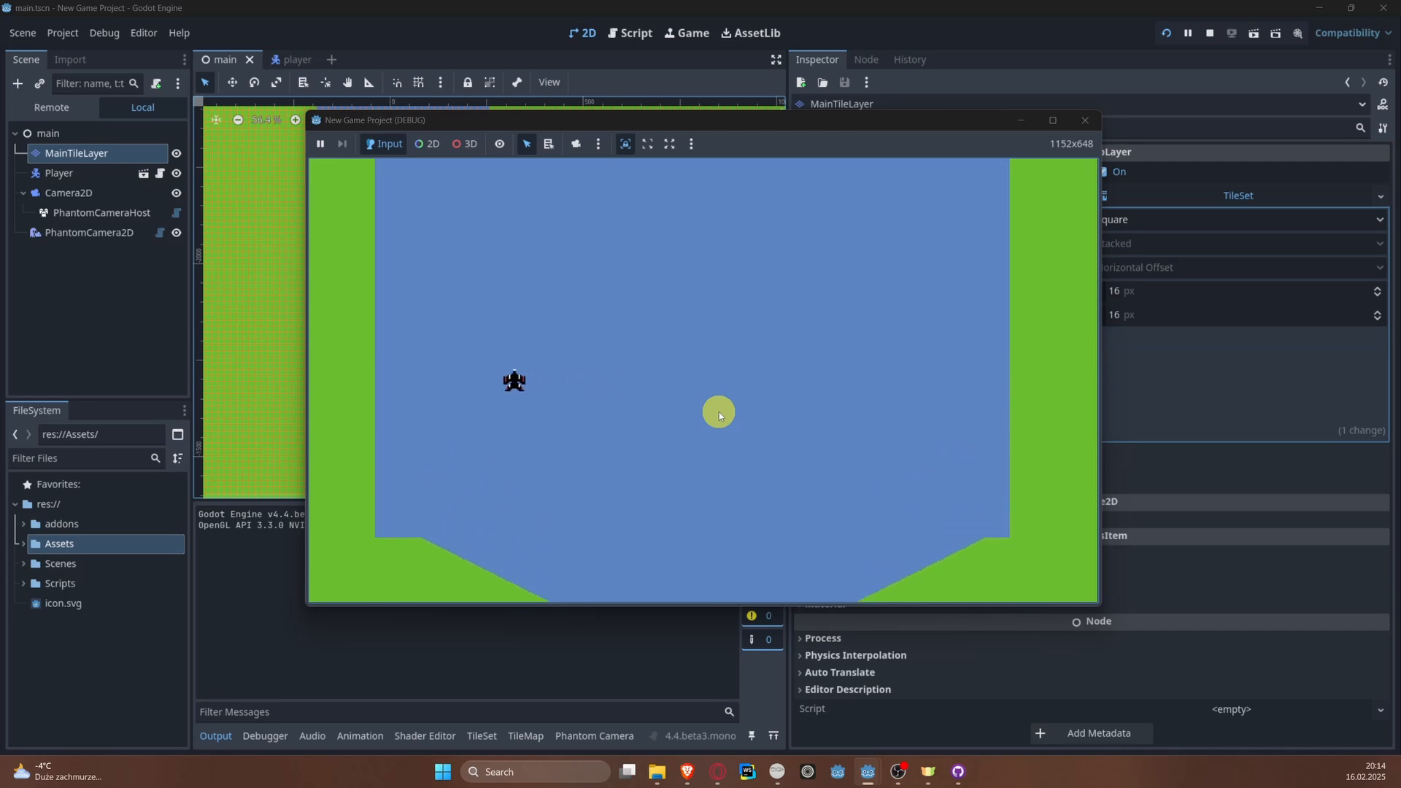
pyautogui.press('Right')
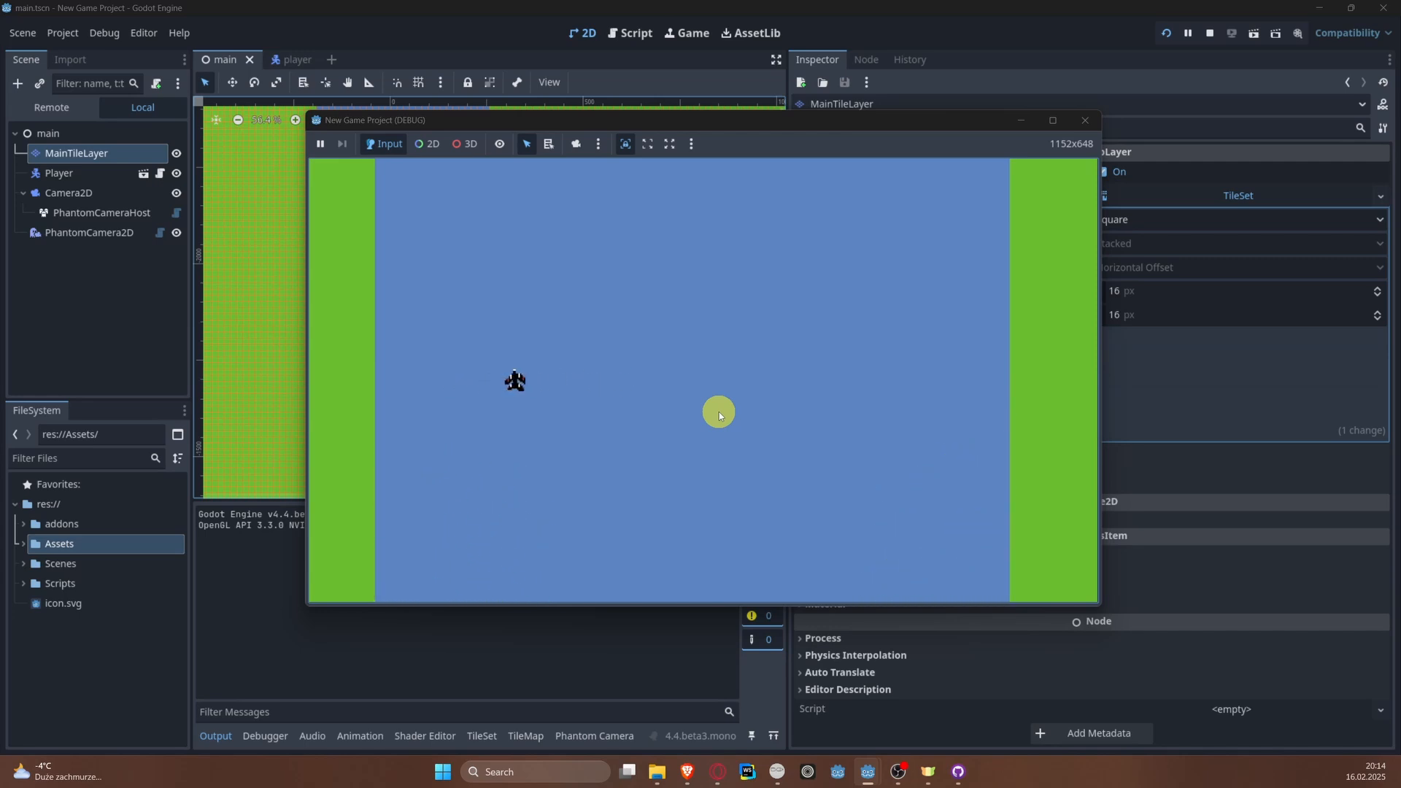
pyautogui.press('Right')
pyautogui.press('Left')
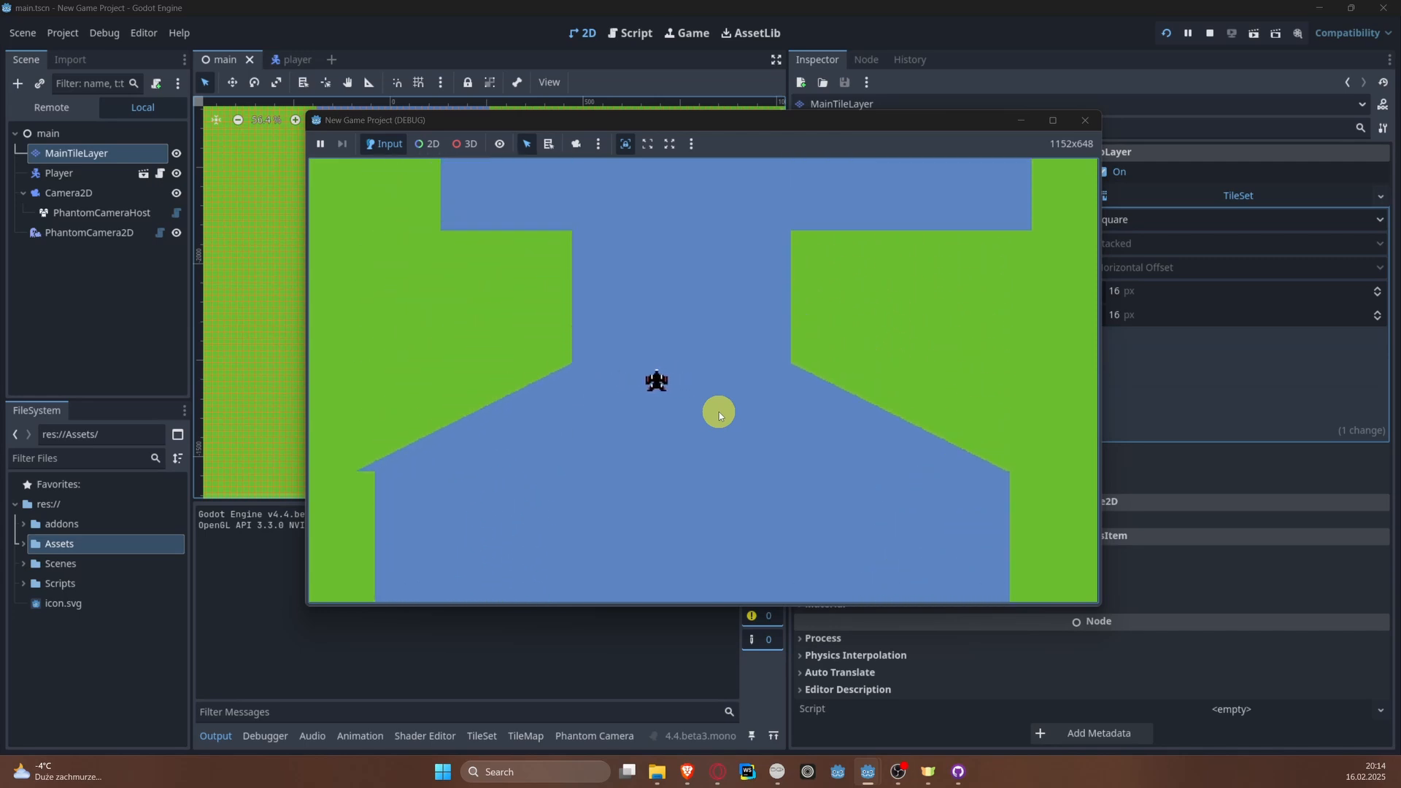
pyautogui.press('Left')
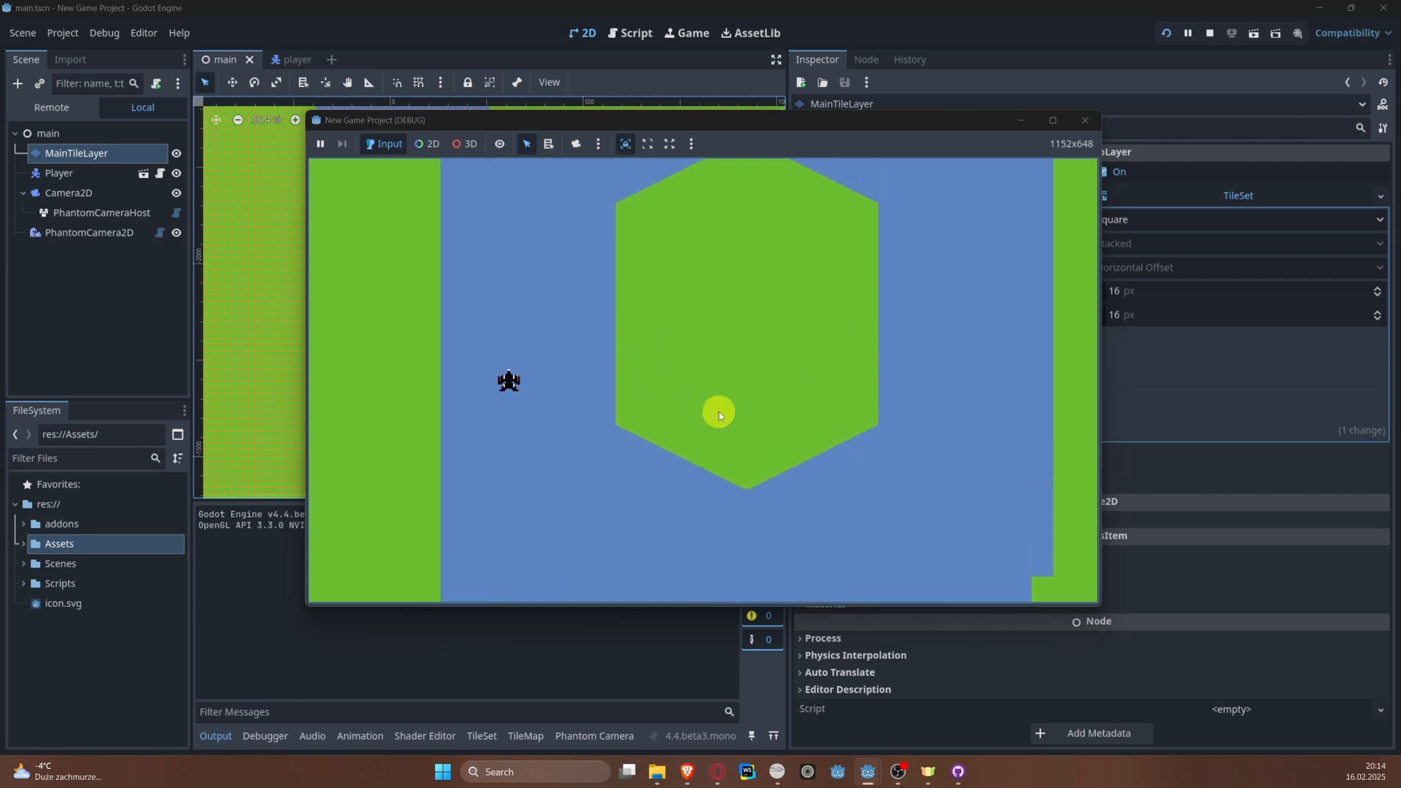
pyautogui.press('Right')
pyautogui.press('Right')
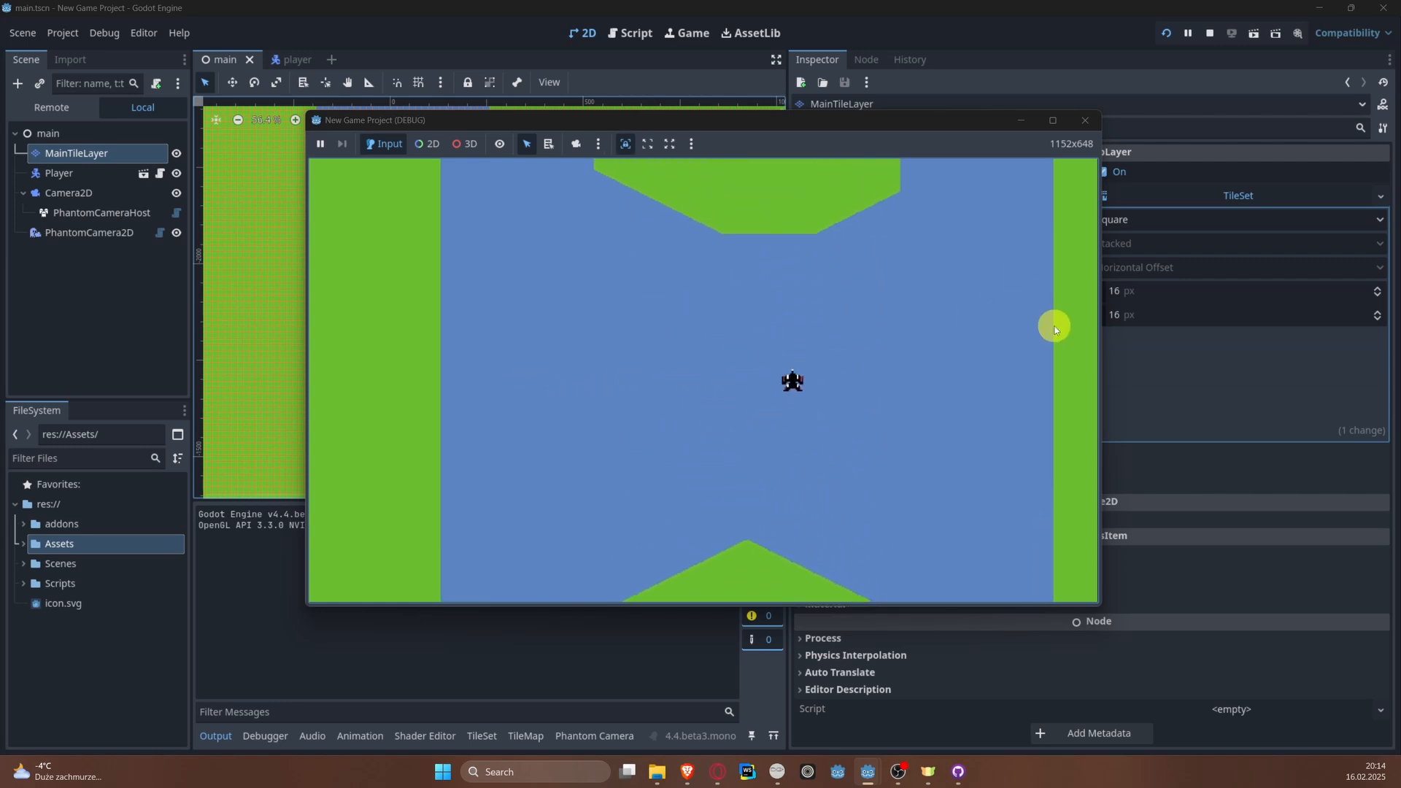
pyautogui.press('Left')
pyautogui.press('Left')
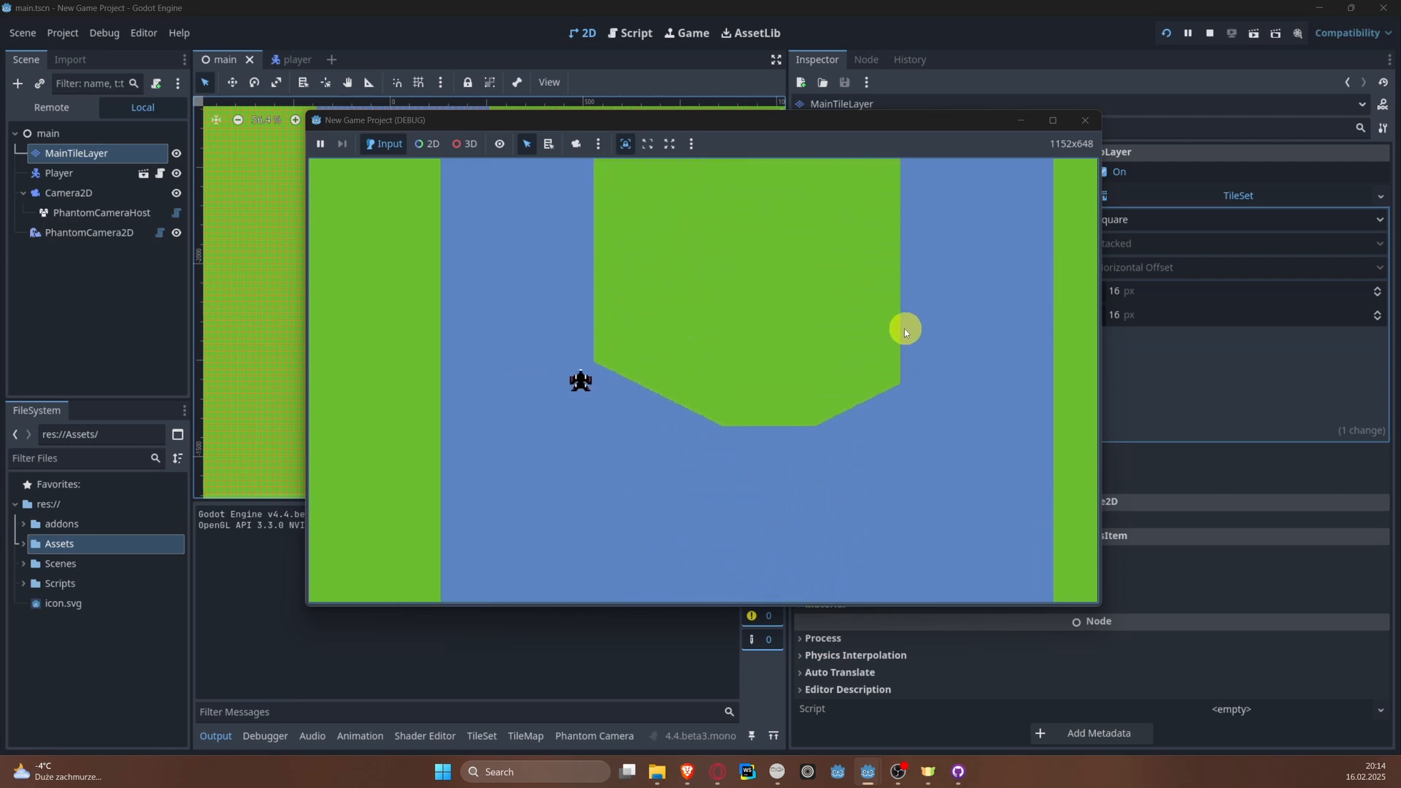
pyautogui.press('Right')
pyautogui.press('Left')
pyautogui.press('Right')
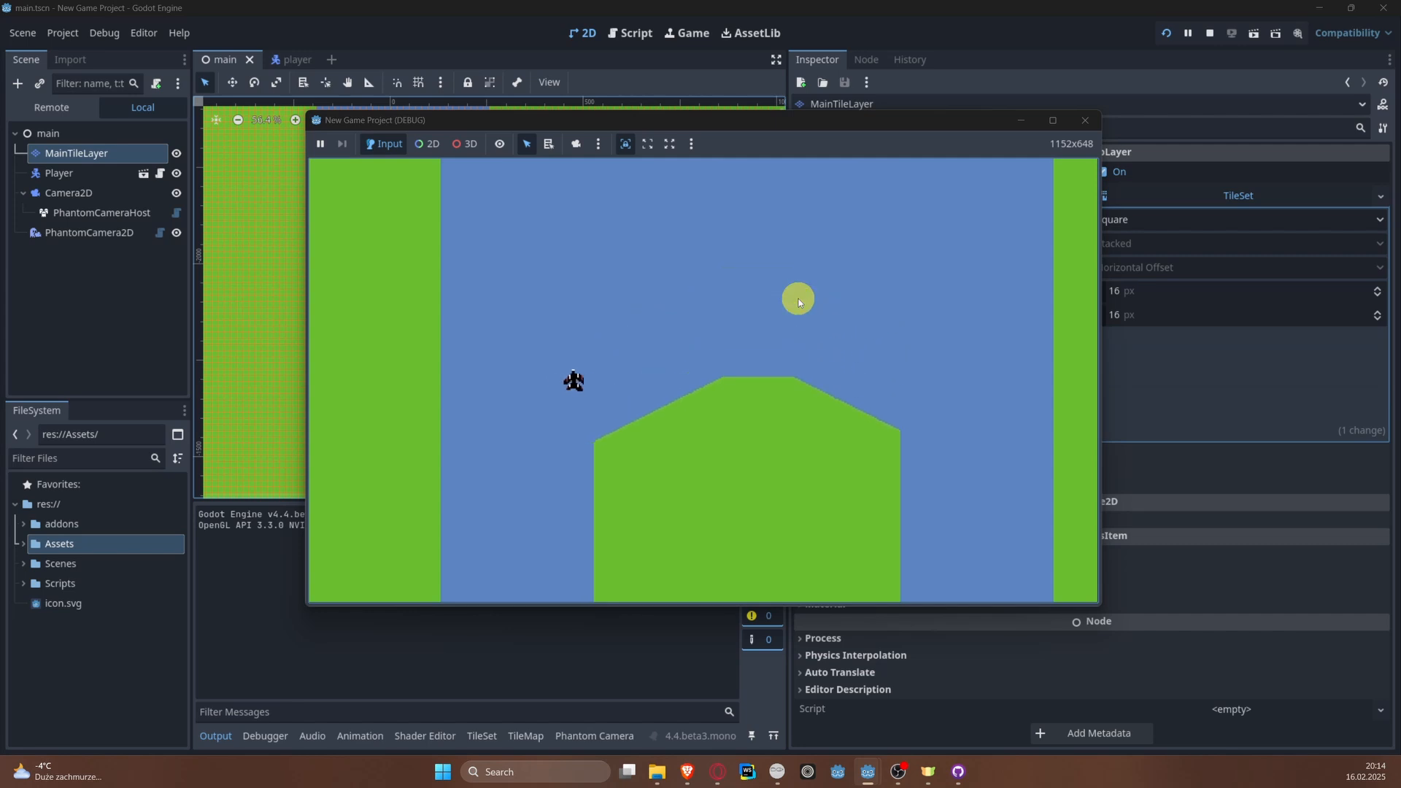
pyautogui.press('Left')
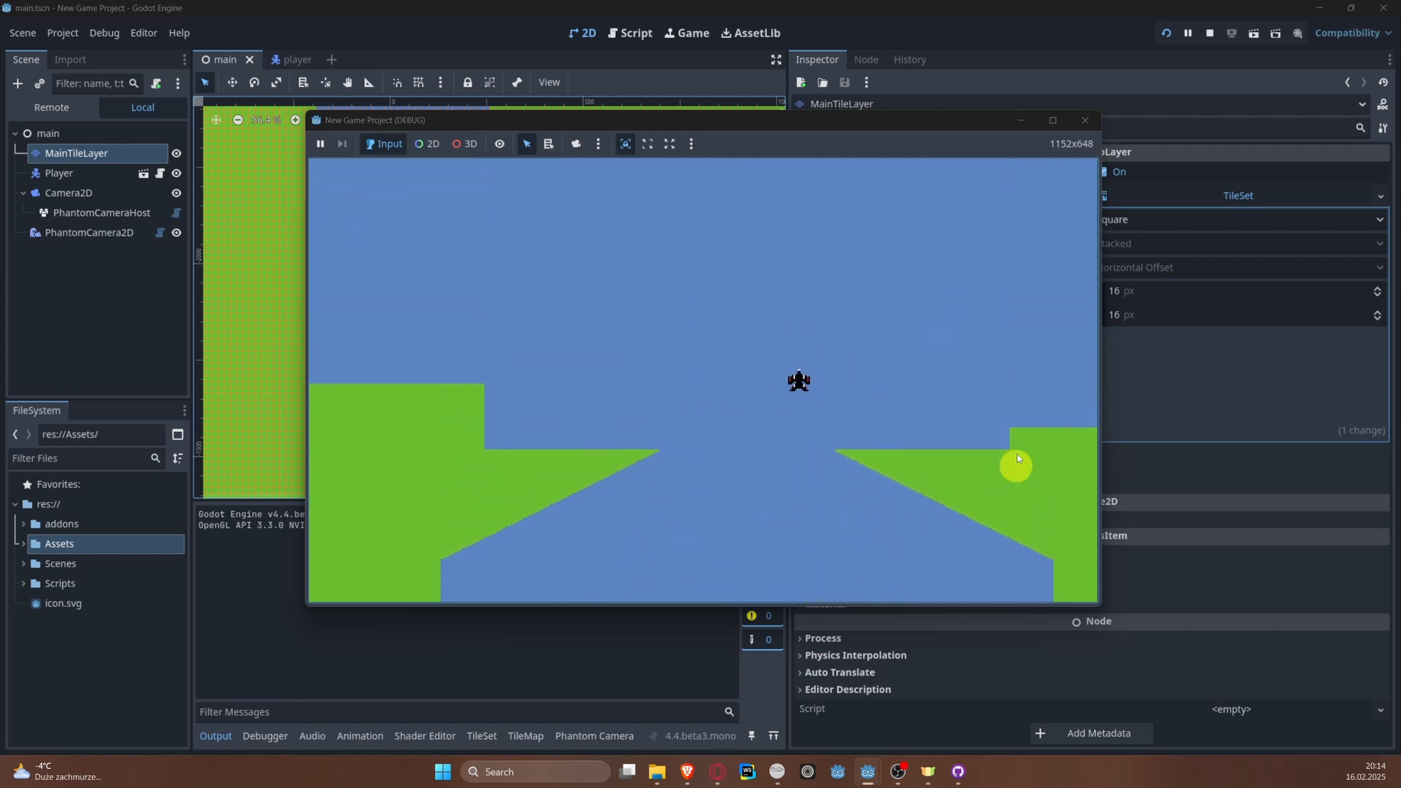
pyautogui.press('Down')
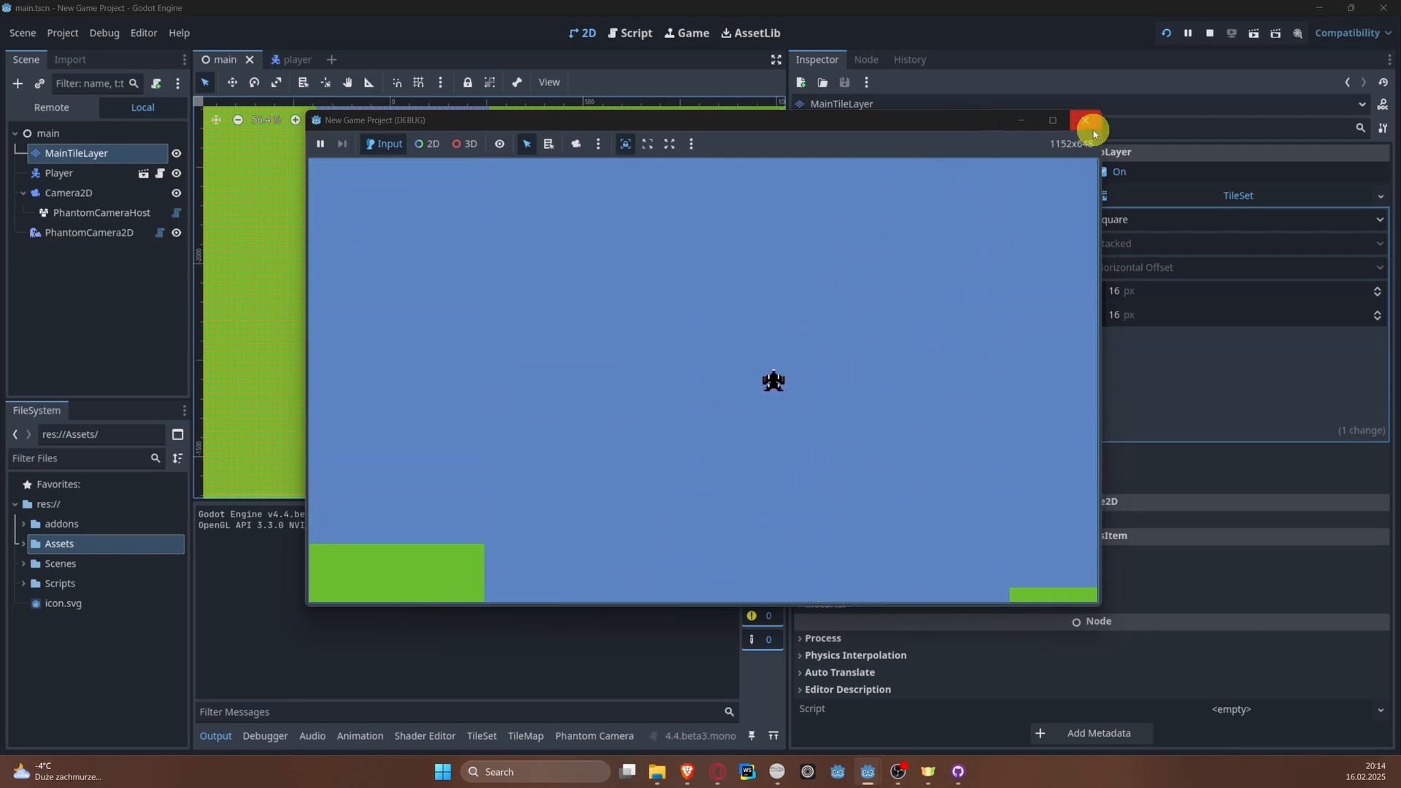
pyautogui.click(1086, 121)
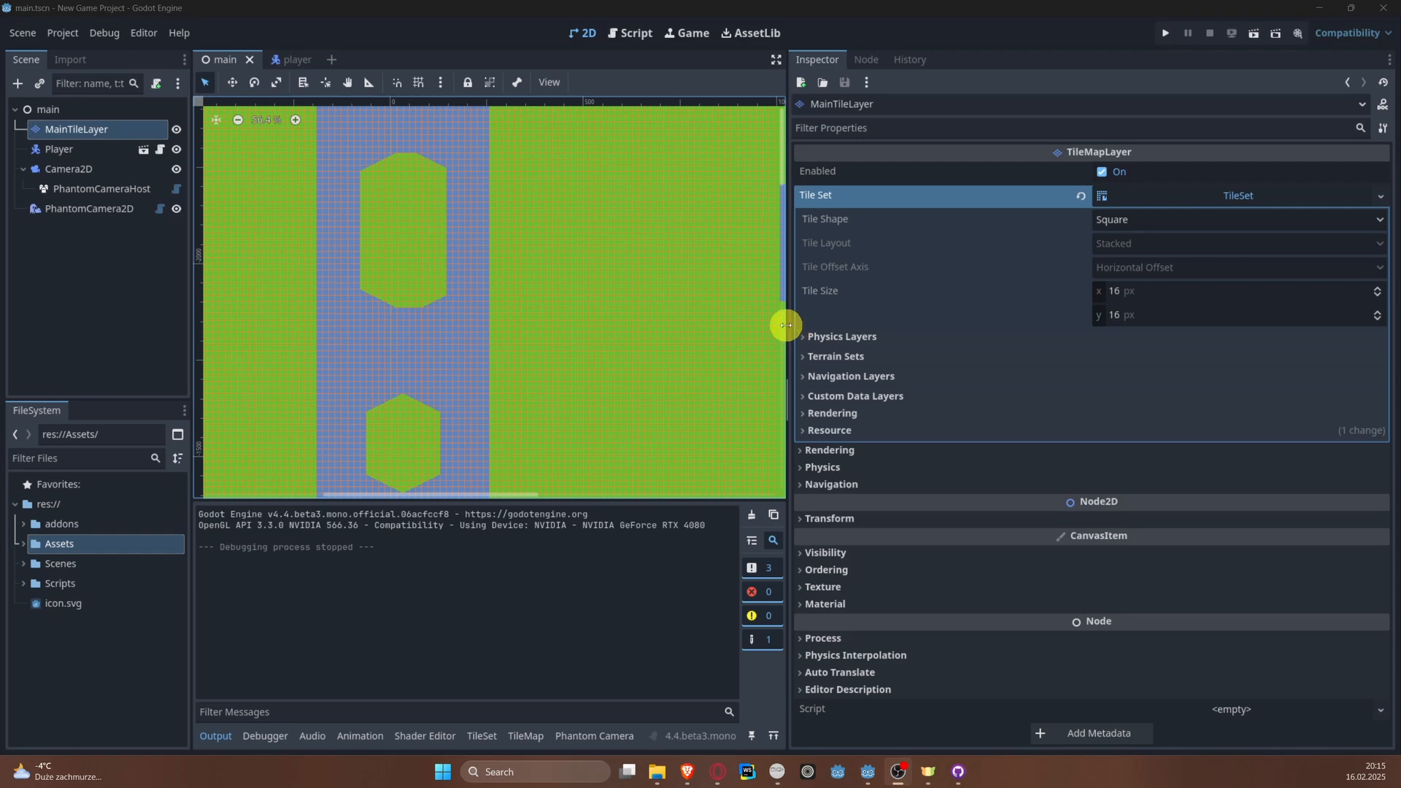
# Step: Widen the 2D viewport, and in Milton sketch two stacked green boxes to the right of the lower-left red plane
pyautogui.moveTo(786, 325); pyautogui.dragTo(983, 324)
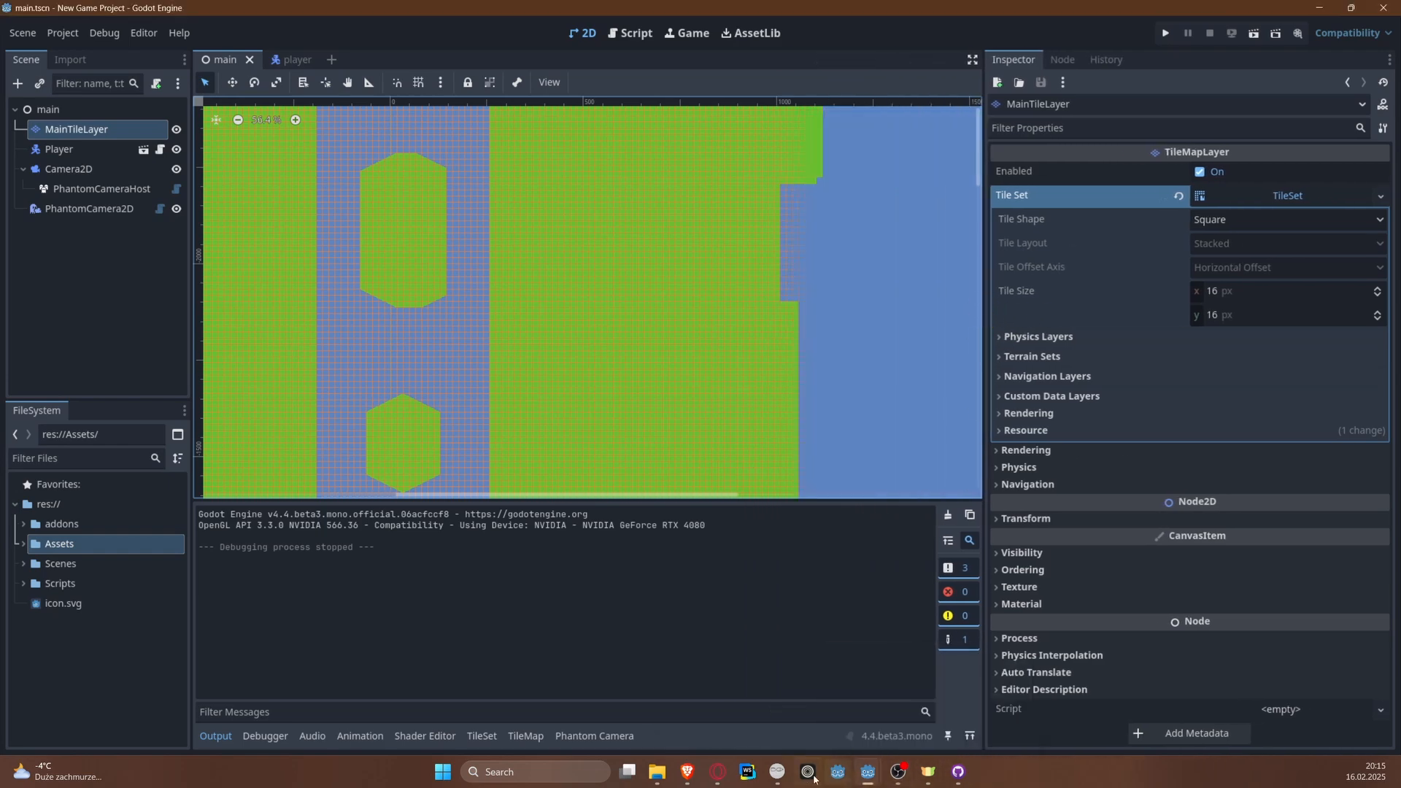
pyautogui.moveTo(777, 772)
pyautogui.click(781, 707)
pyautogui.scroll(-5, 750, 484)
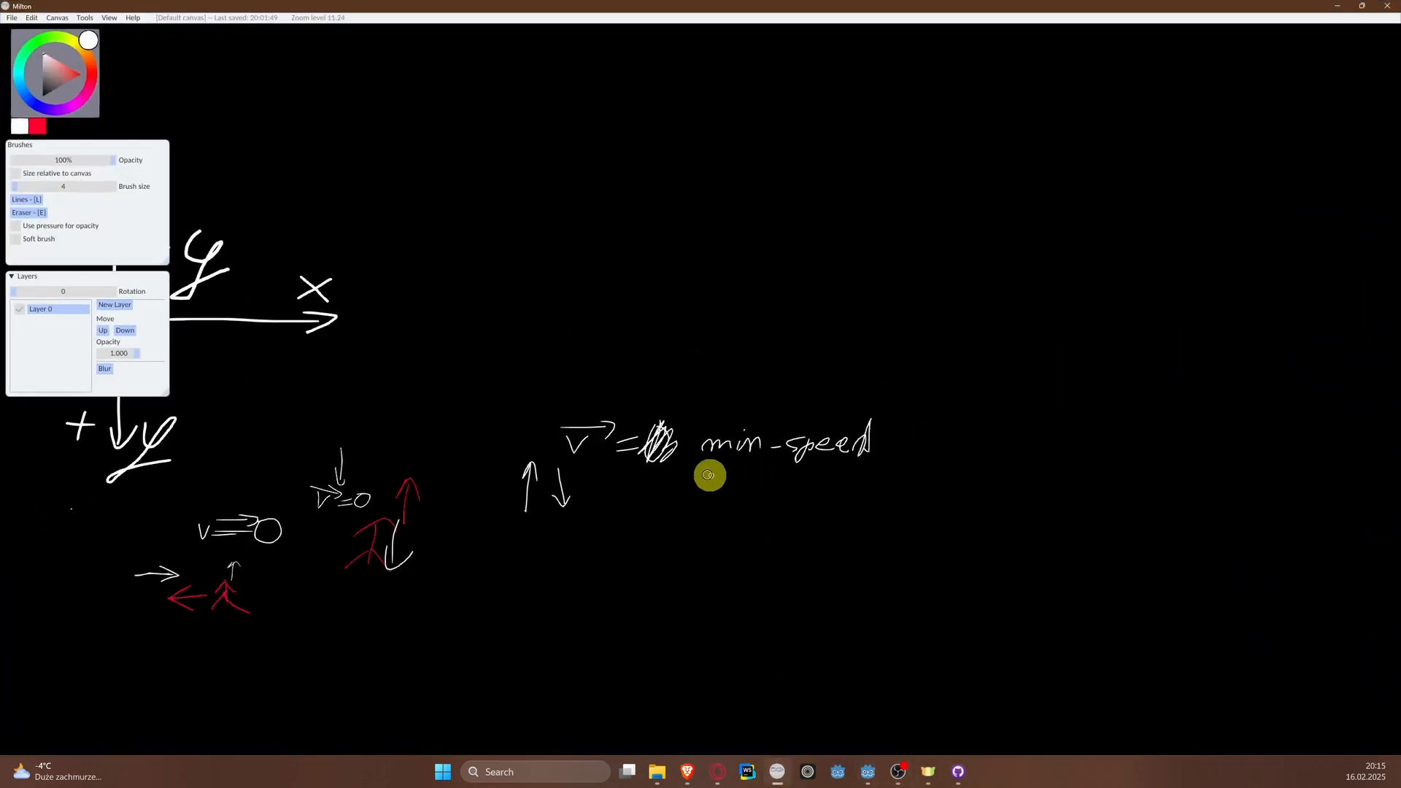
pyautogui.scroll(5, 460, 470)
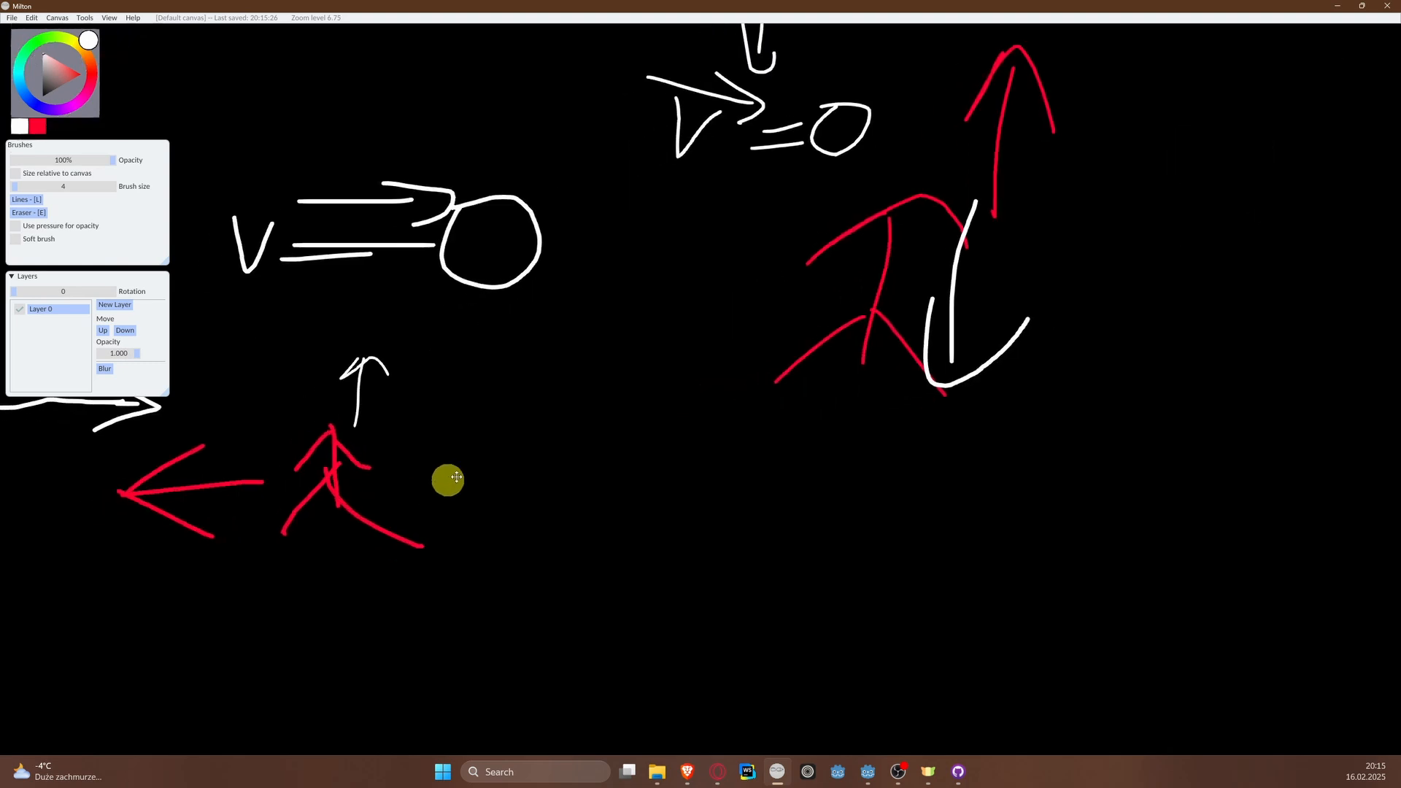
pyautogui.moveTo(44, 49); pyautogui.dragTo(31, 37)
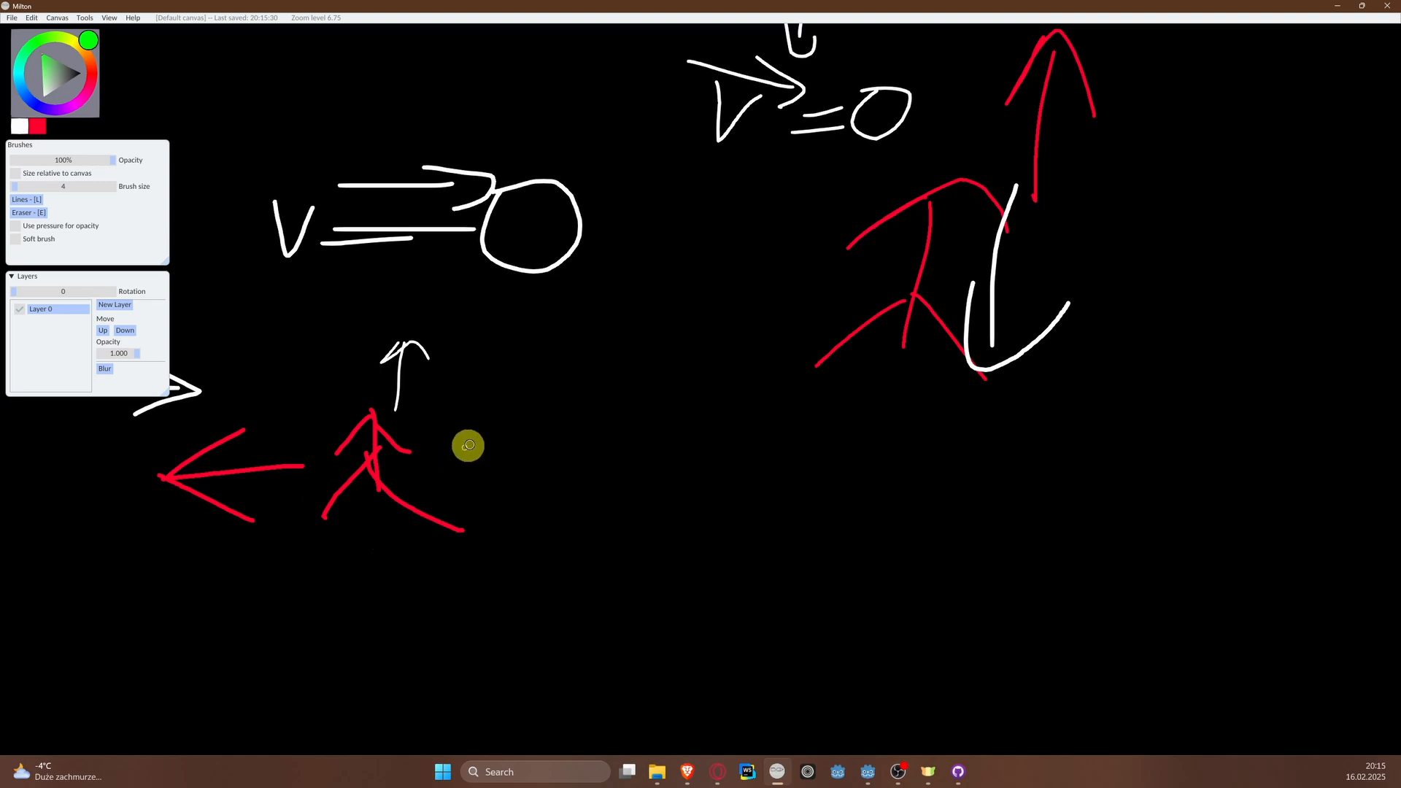
pyautogui.moveTo(483, 438)
pyautogui.mouseDown()
pyautogui.moveTo(503, 553)
pyautogui.moveTo(664, 406)
pyautogui.moveTo(504, 566)
pyautogui.mouseUp()
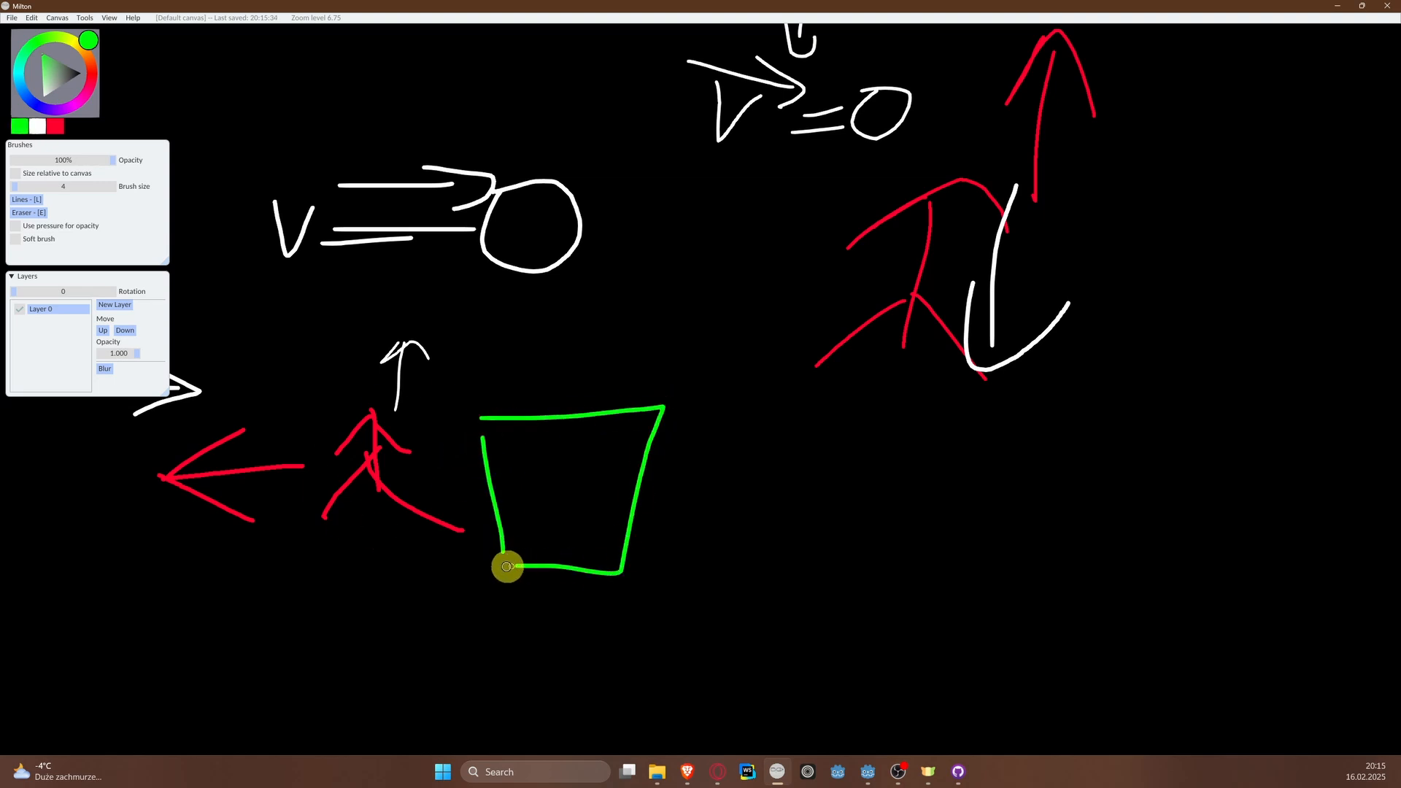
pyautogui.moveTo(474, 302)
pyautogui.mouseDown()
pyautogui.moveTo(500, 435)
pyautogui.moveTo(654, 304)
pyautogui.moveTo(672, 416)
pyautogui.mouseUp()
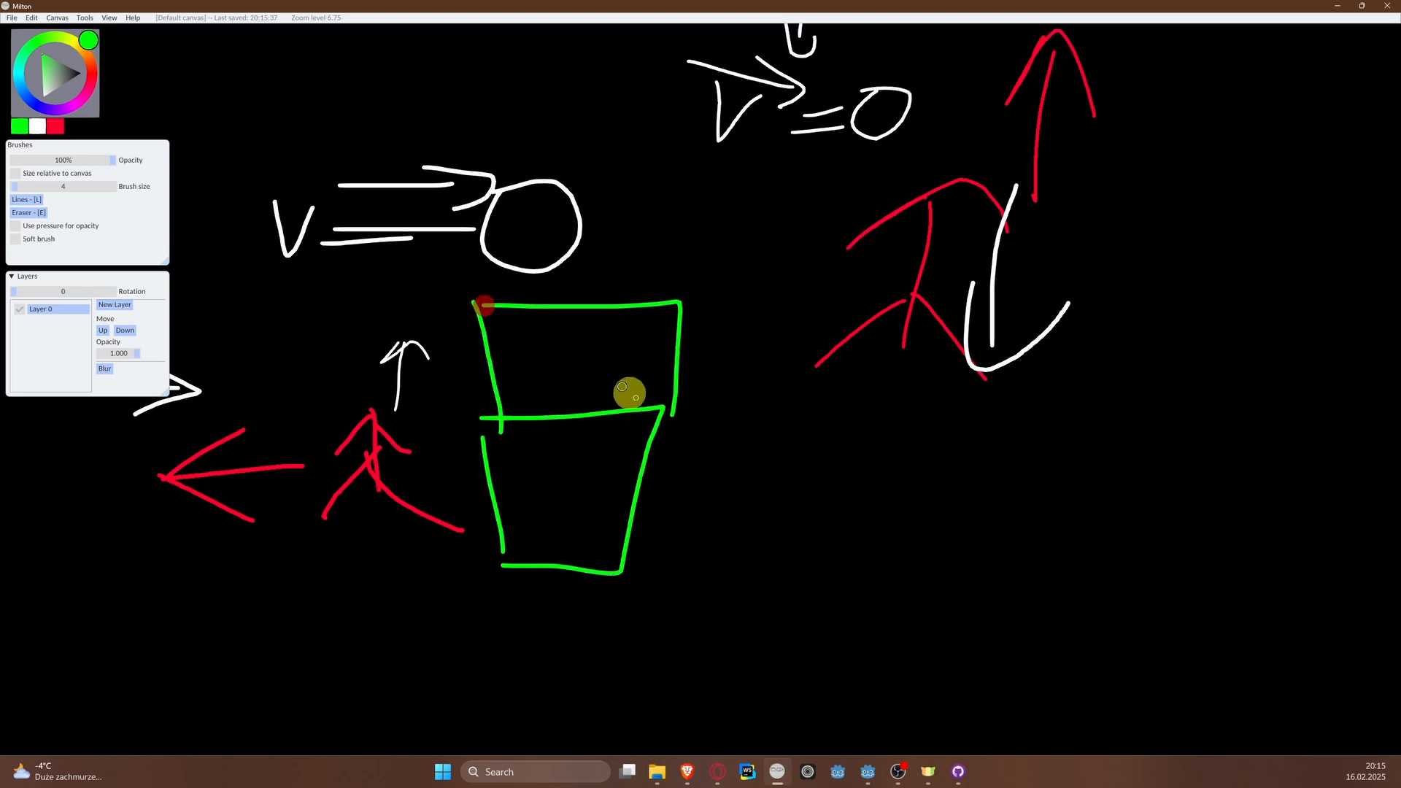
# Step: Sketch a second pair of stacked green boxes on the left side of the red plane
pyautogui.moveTo(628, 391); pyautogui.dragTo(783, 373, button='middle')
pyautogui.moveTo(378, 260)
pyautogui.mouseDown()
pyautogui.moveTo(282, 416)
pyautogui.moveTo(360, 266)
pyautogui.moveTo(380, 266)
pyautogui.mouseUp()
pyautogui.moveTo(278, 421)
pyautogui.mouseDown()
pyautogui.moveTo(311, 552)
pyautogui.moveTo(385, 416)
pyautogui.mouseUp()
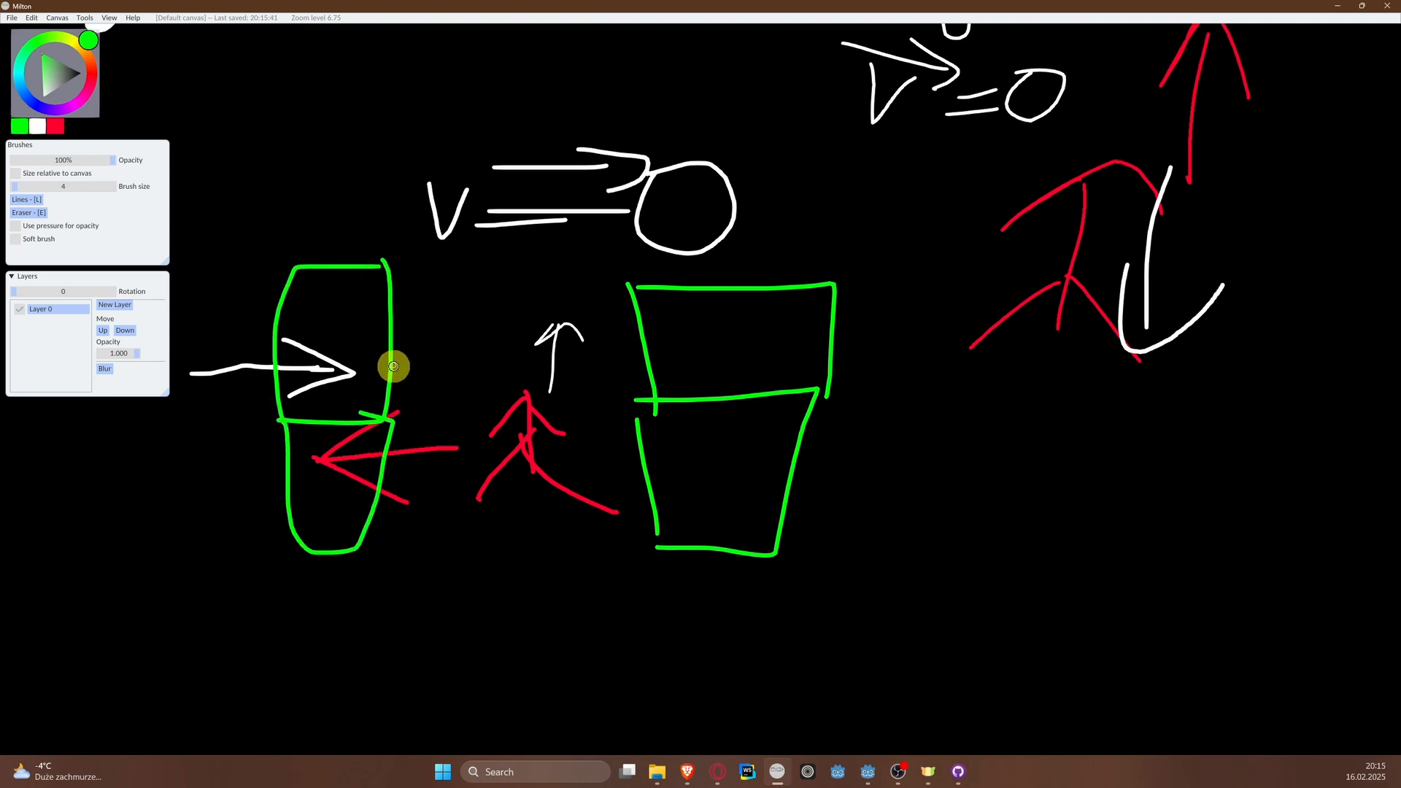
# Step: Draw green arrows from the plane's side pointing at the inner edges of all four boxes, and close Milton
pyautogui.moveTo(392, 367)
pyautogui.mouseDown()
pyautogui.moveTo(487, 378)
pyautogui.moveTo(420, 411)
pyautogui.moveTo(456, 324)
pyautogui.mouseUp()
pyautogui.moveTo(571, 355)
pyautogui.mouseDown()
pyautogui.moveTo(666, 371)
pyautogui.moveTo(648, 425)
pyautogui.mouseUp()
pyautogui.moveTo(600, 491); pyautogui.dragTo(653, 490)
pyautogui.moveTo(644, 472); pyautogui.dragTo(611, 524)
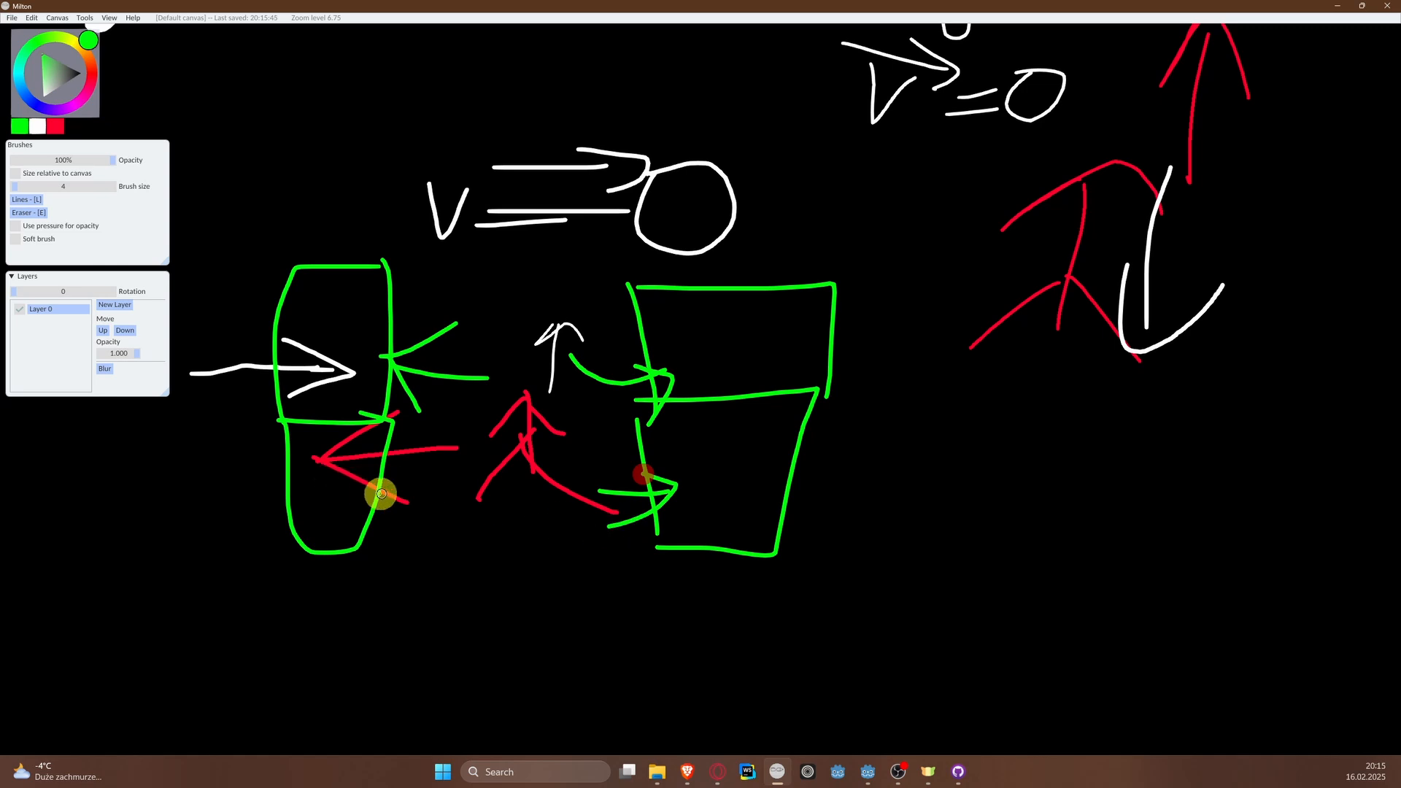
pyautogui.moveTo(387, 484)
pyautogui.mouseDown()
pyautogui.moveTo(425, 479)
pyautogui.moveTo(414, 527)
pyautogui.moveTo(416, 453)
pyautogui.mouseUp()
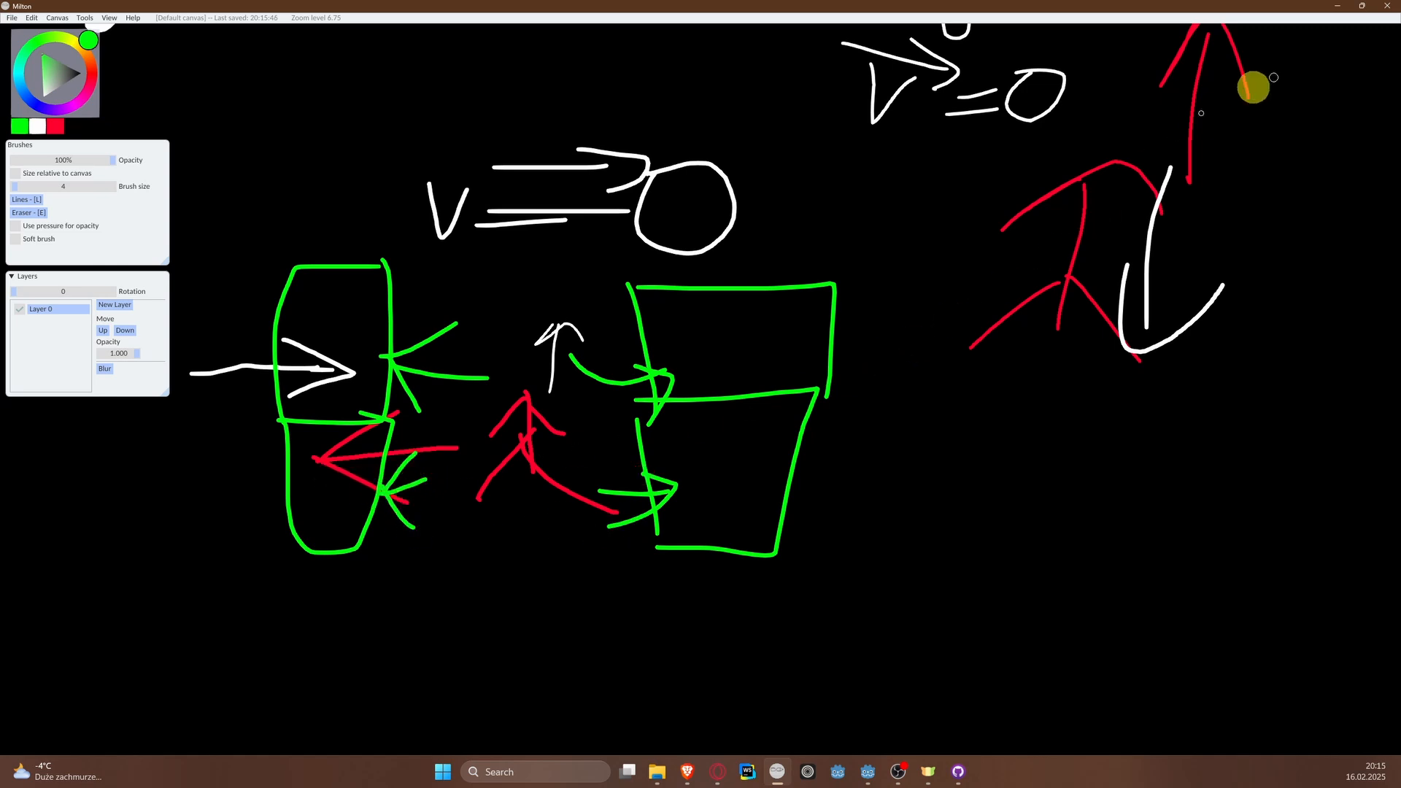
pyautogui.click(1384, 8)
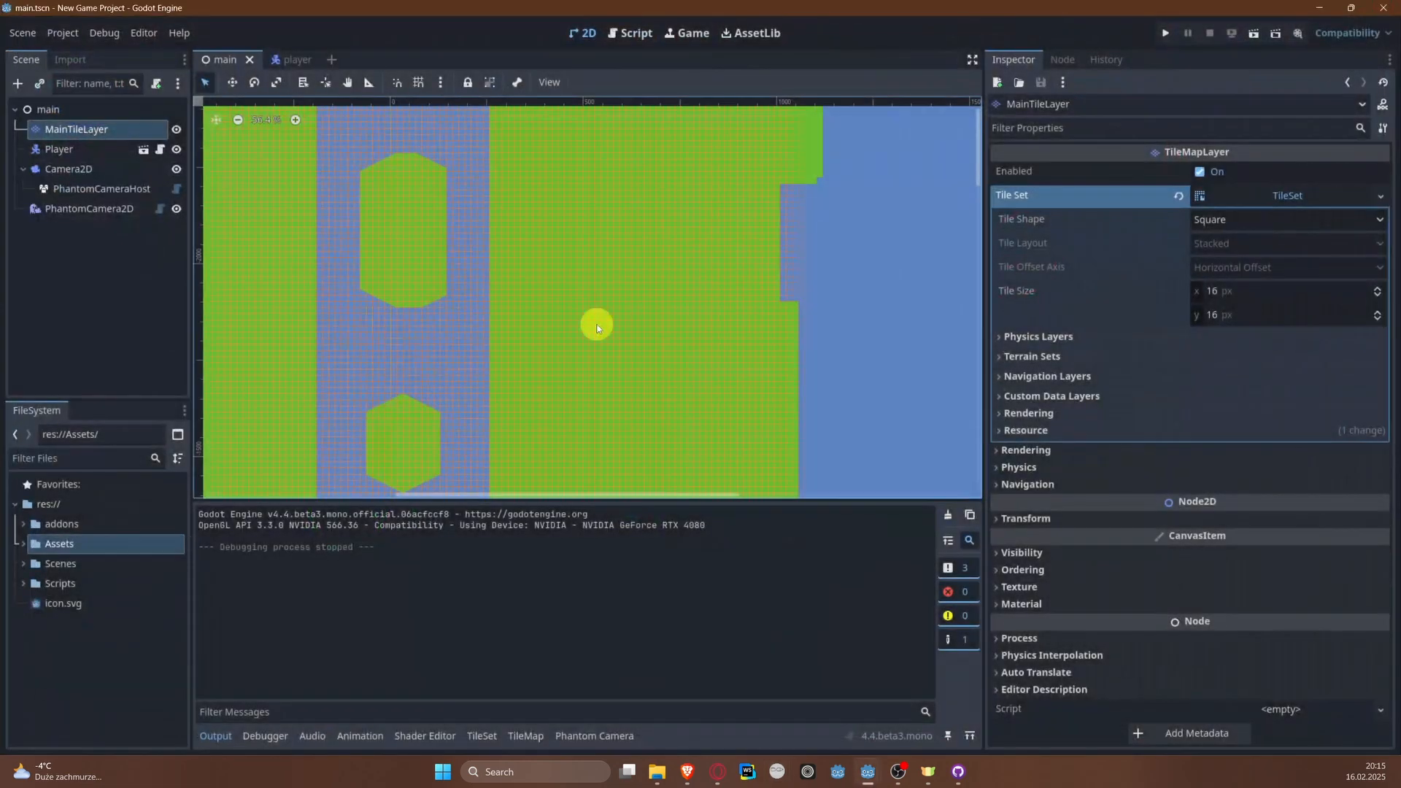
# Step: Open the tile set of MainTileLayer for editing and switch it to painting tile properties
pyautogui.scroll(-3, 537, 371)
pyautogui.moveTo(453, 458); pyautogui.dragTo(482, 137, button='middle')
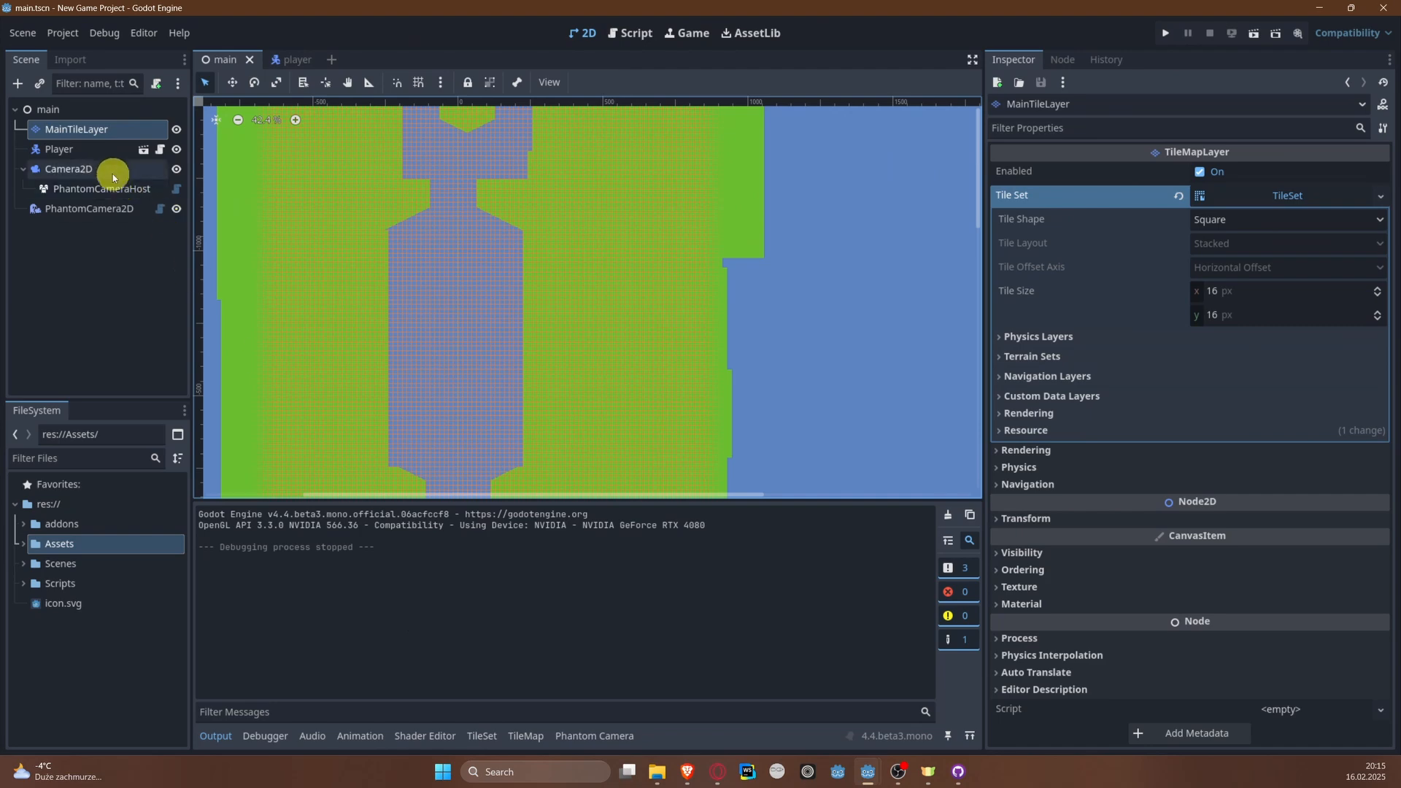
pyautogui.click(101, 131)
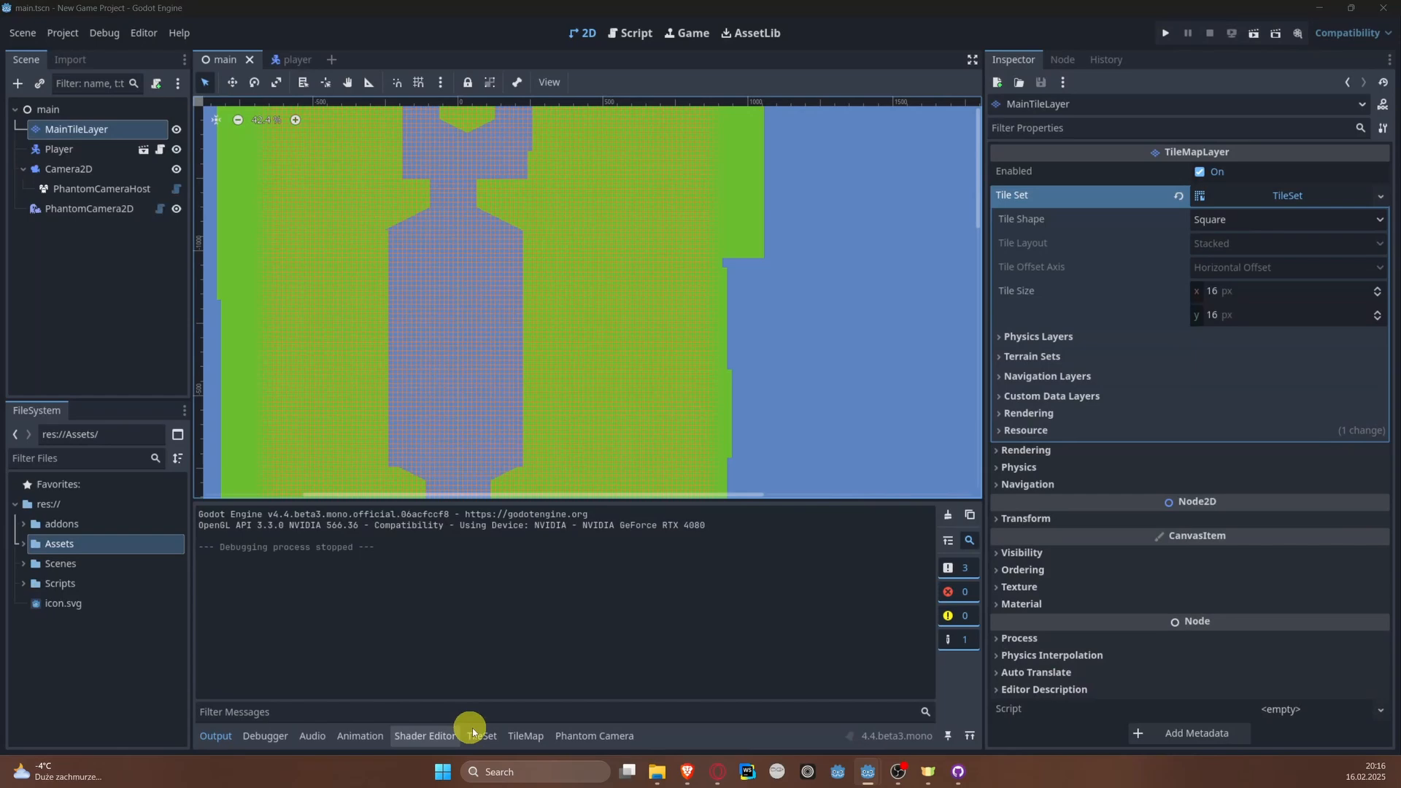
pyautogui.click(480, 734)
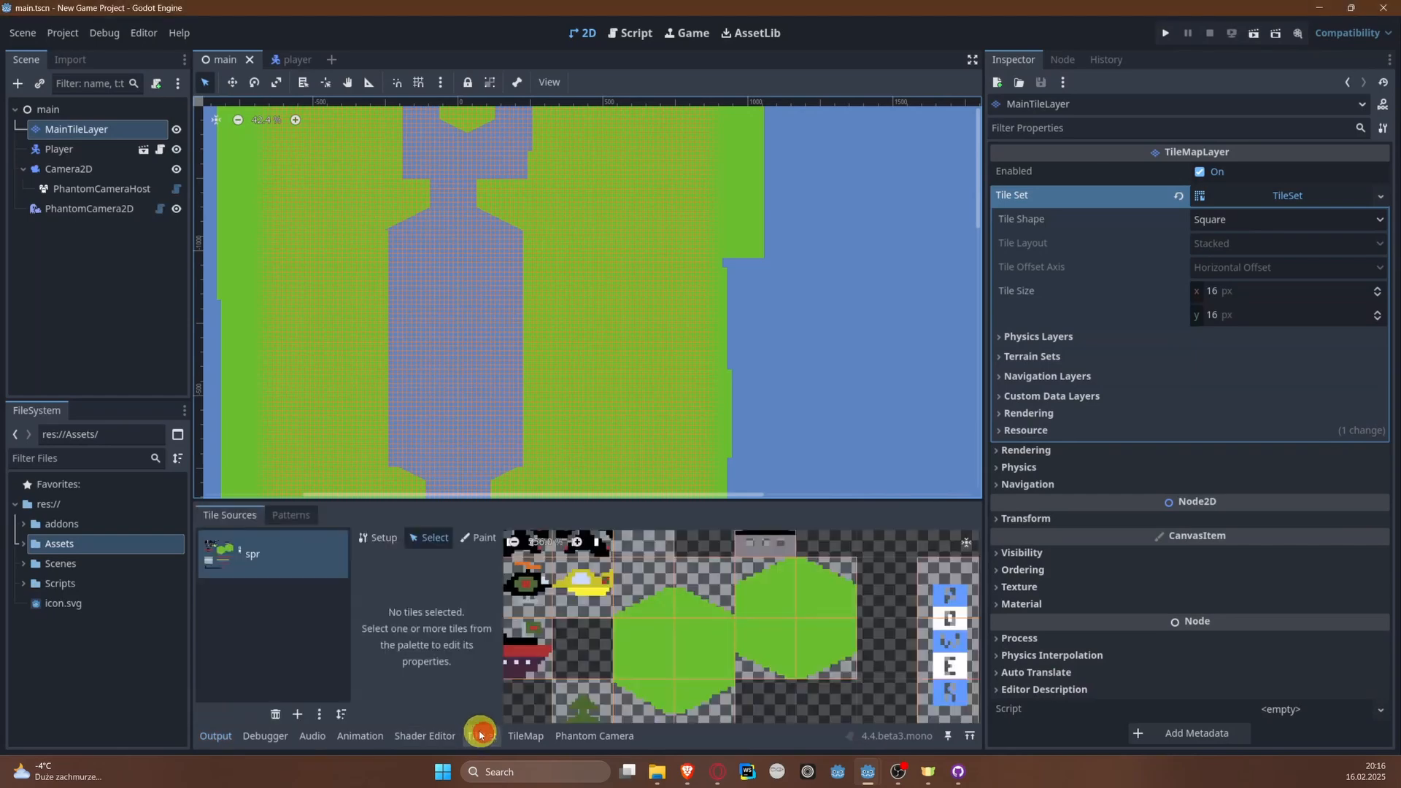
pyautogui.click(475, 538)
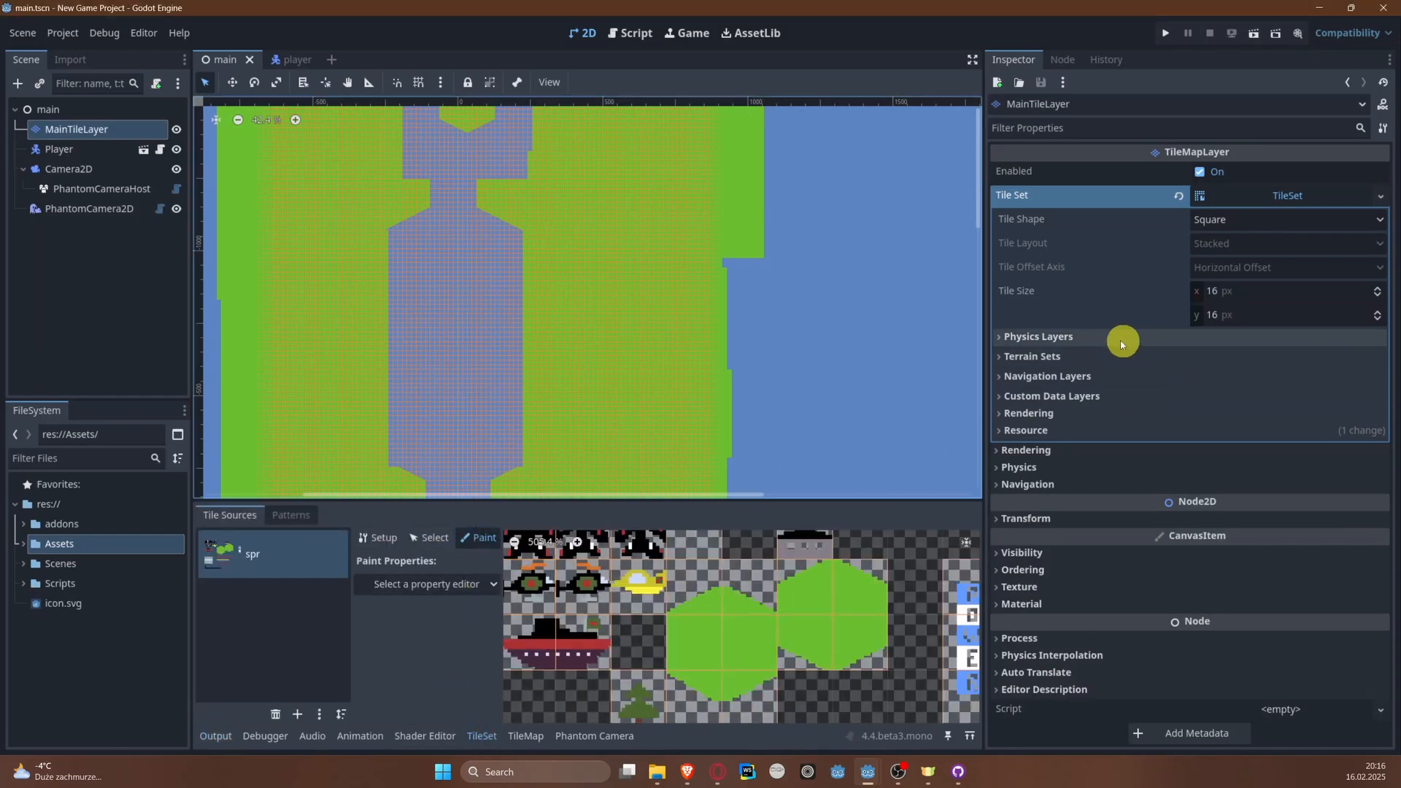
# Step: Look through the paintable tile properties for a physics layer option
pyautogui.click(484, 585)
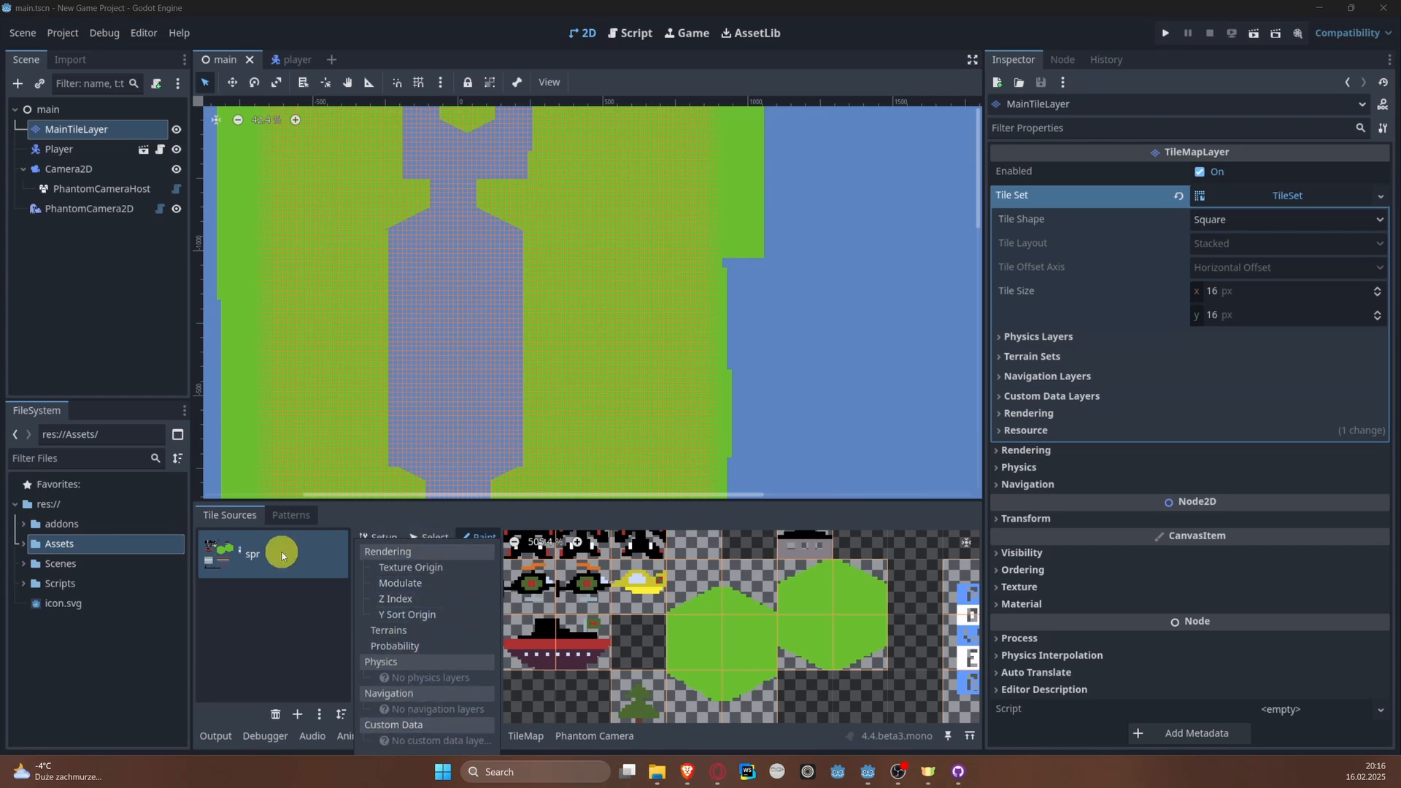
pyautogui.click(449, 488)
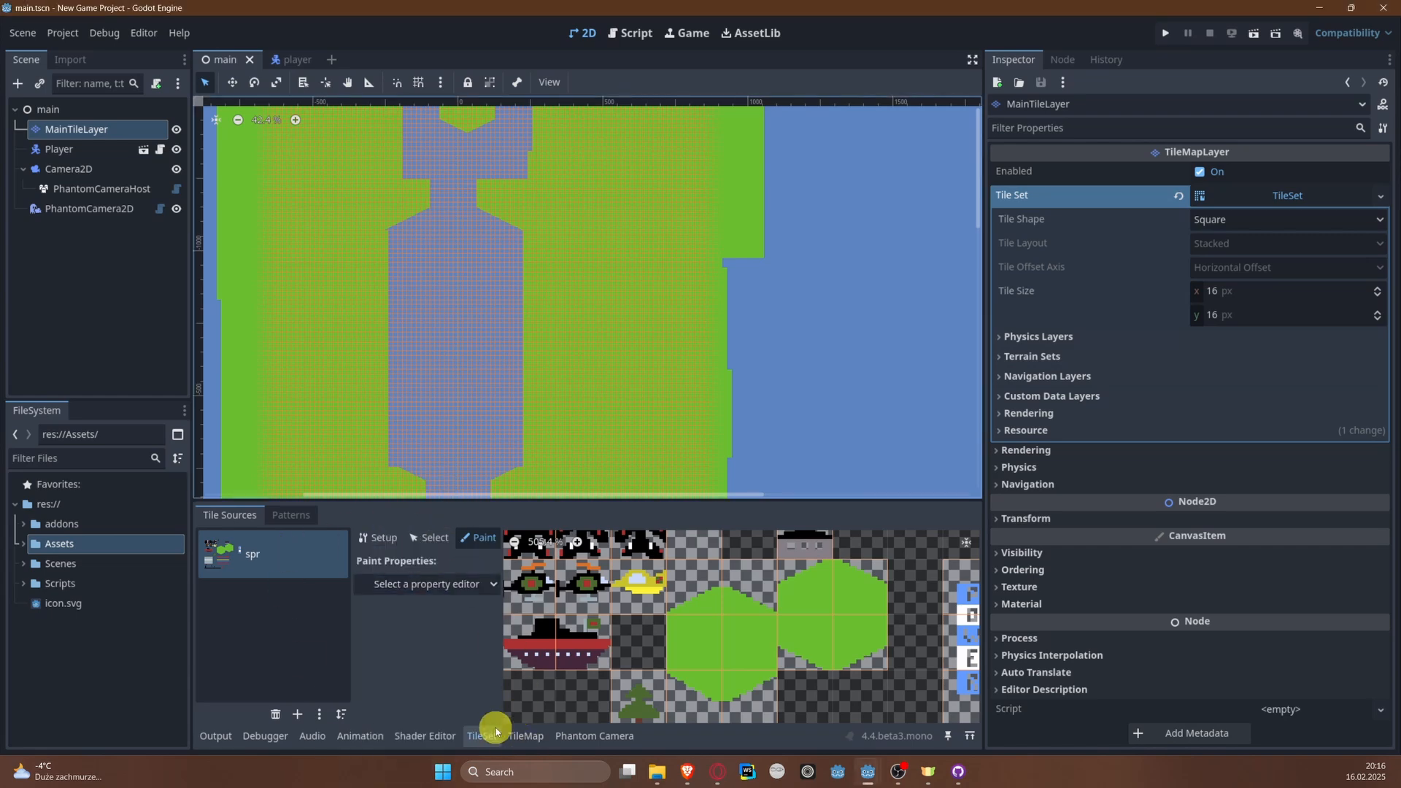
pyautogui.click(522, 627)
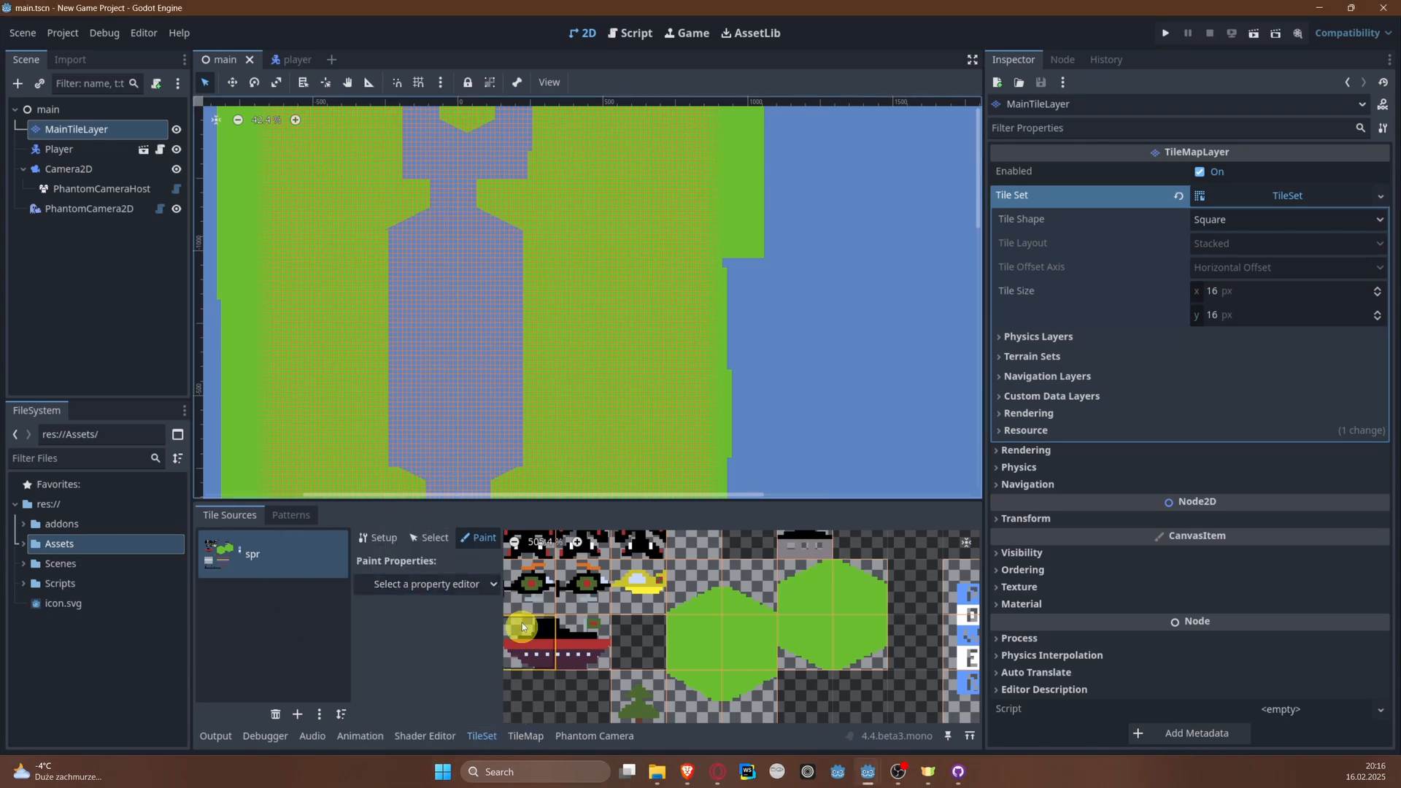
pyautogui.click(463, 582)
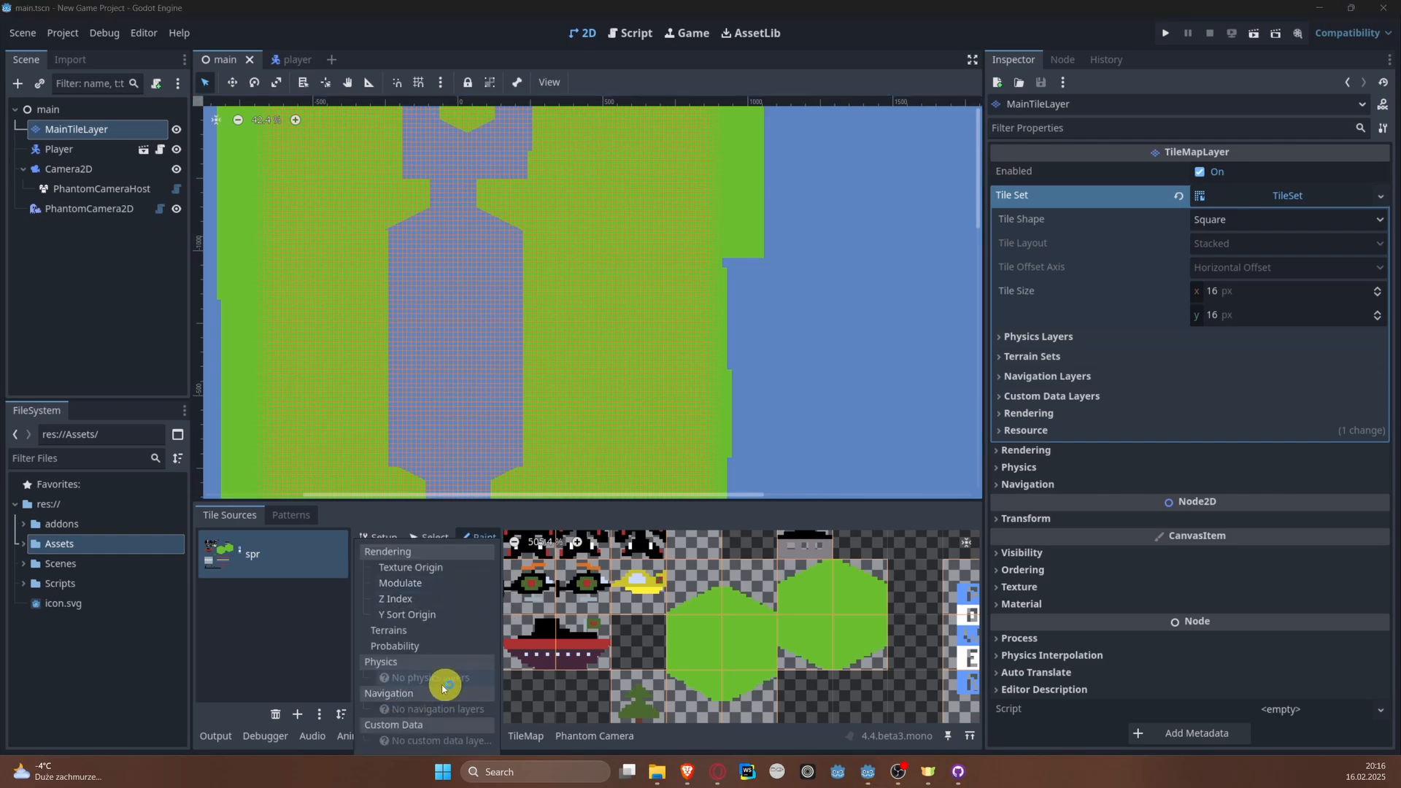
pyautogui.scroll(2, 729, 663)
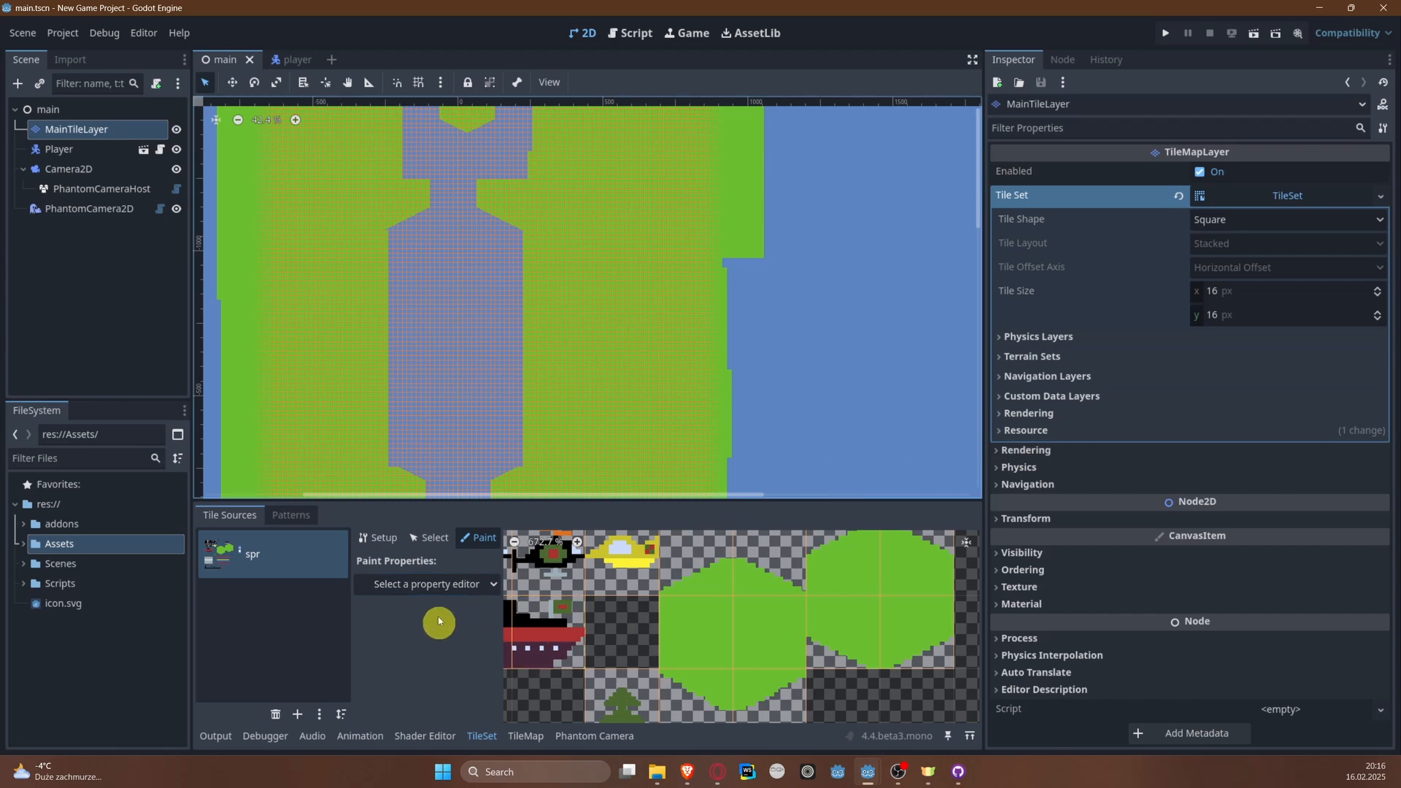
pyautogui.click(466, 585)
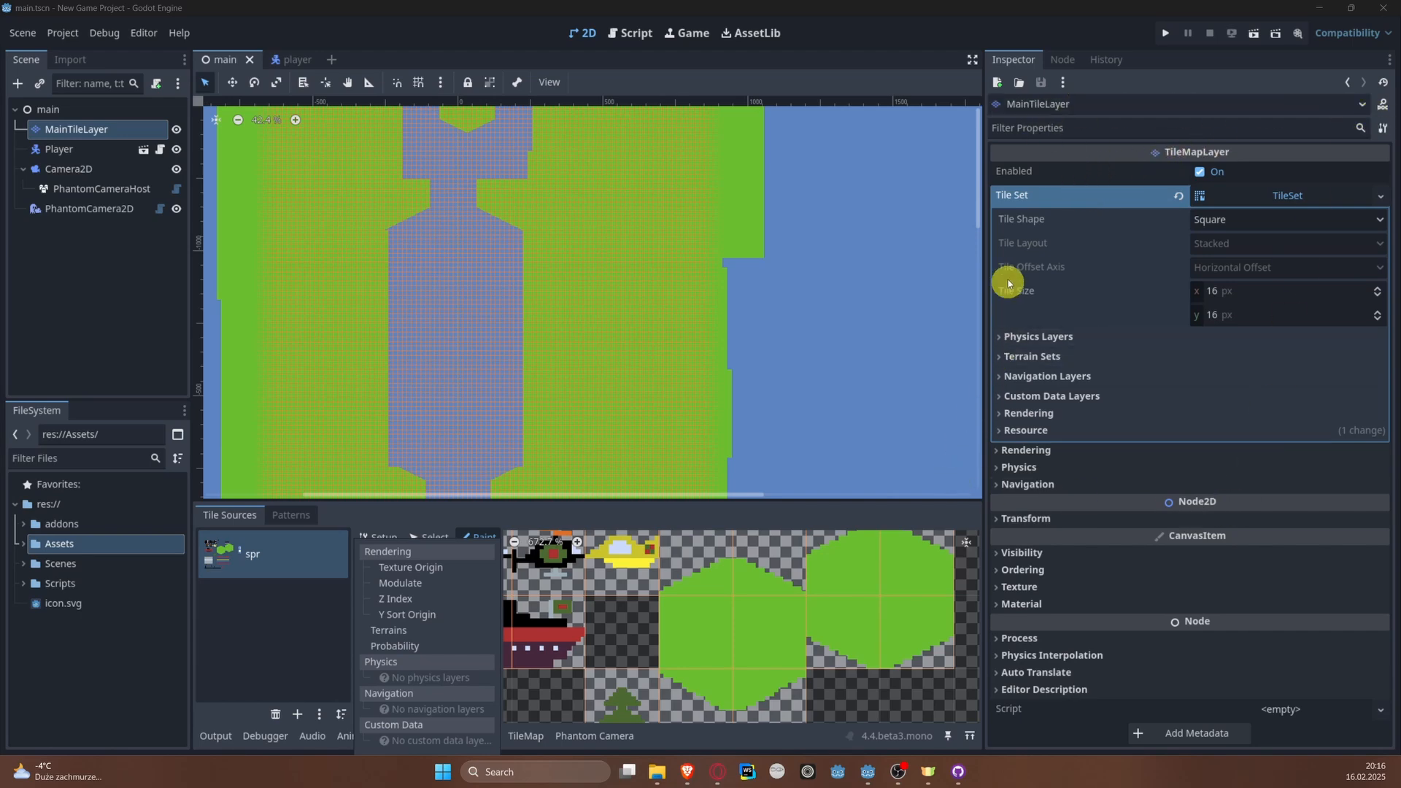
# Step: Collapse and re-expand MainTileLayer's TileSet resource to examine its settings, including Physics Layers
pyautogui.click(1256, 197)
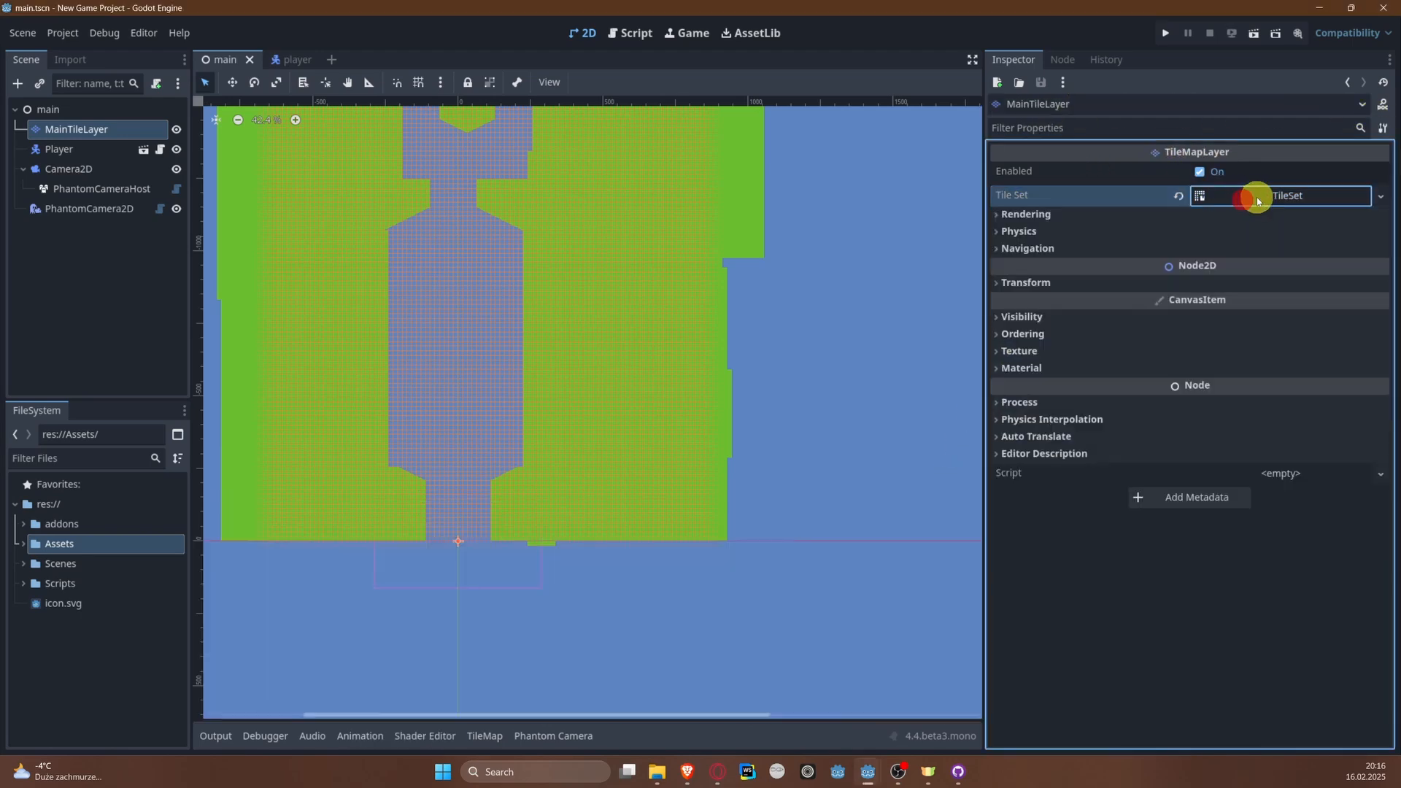
pyautogui.click(1257, 197)
pyautogui.click(1256, 197)
pyautogui.click(1257, 198)
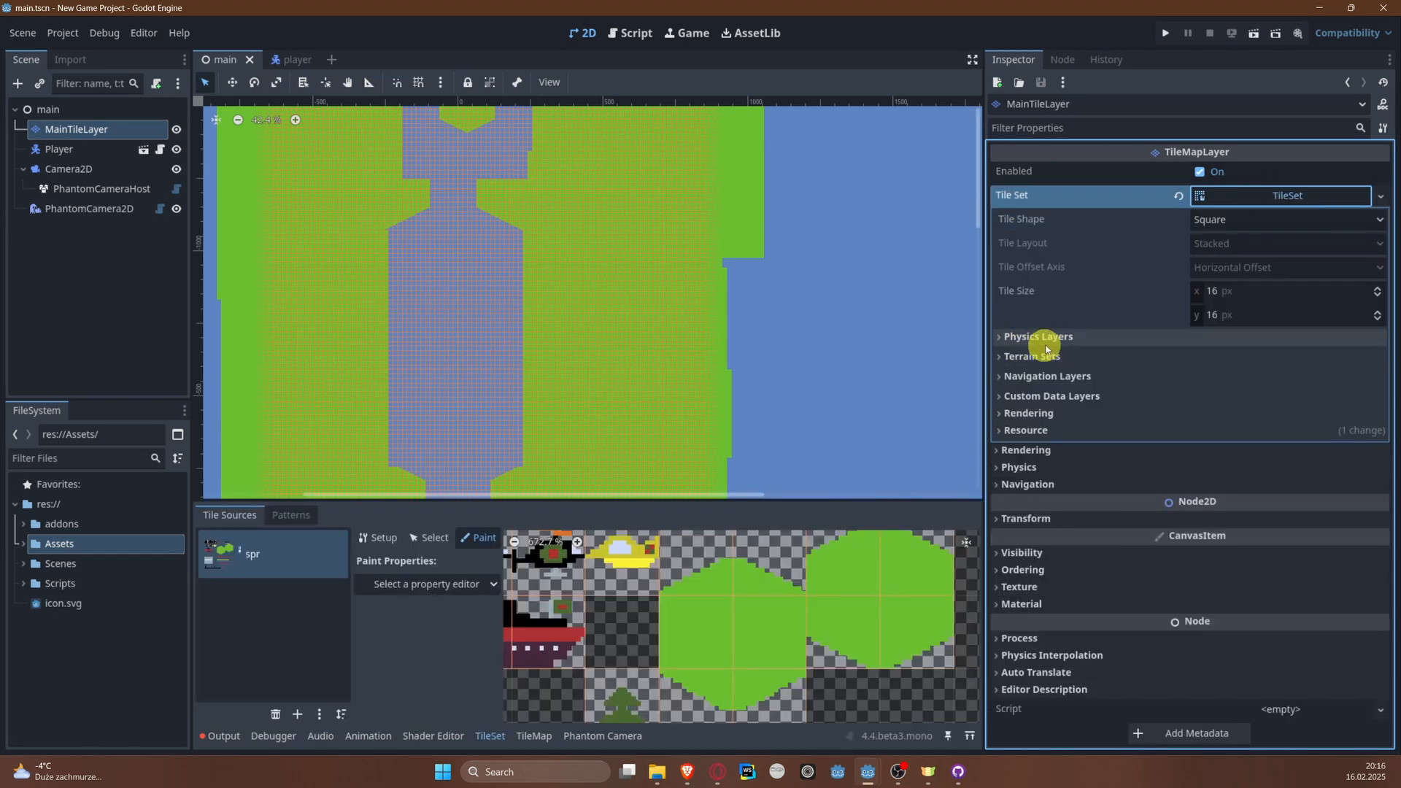
# Step: Add a physics layer to MainTileLayer's tile set, placed on collision layer 2 only, with the collision mask kept on layer 1
pyautogui.click(1093, 340)
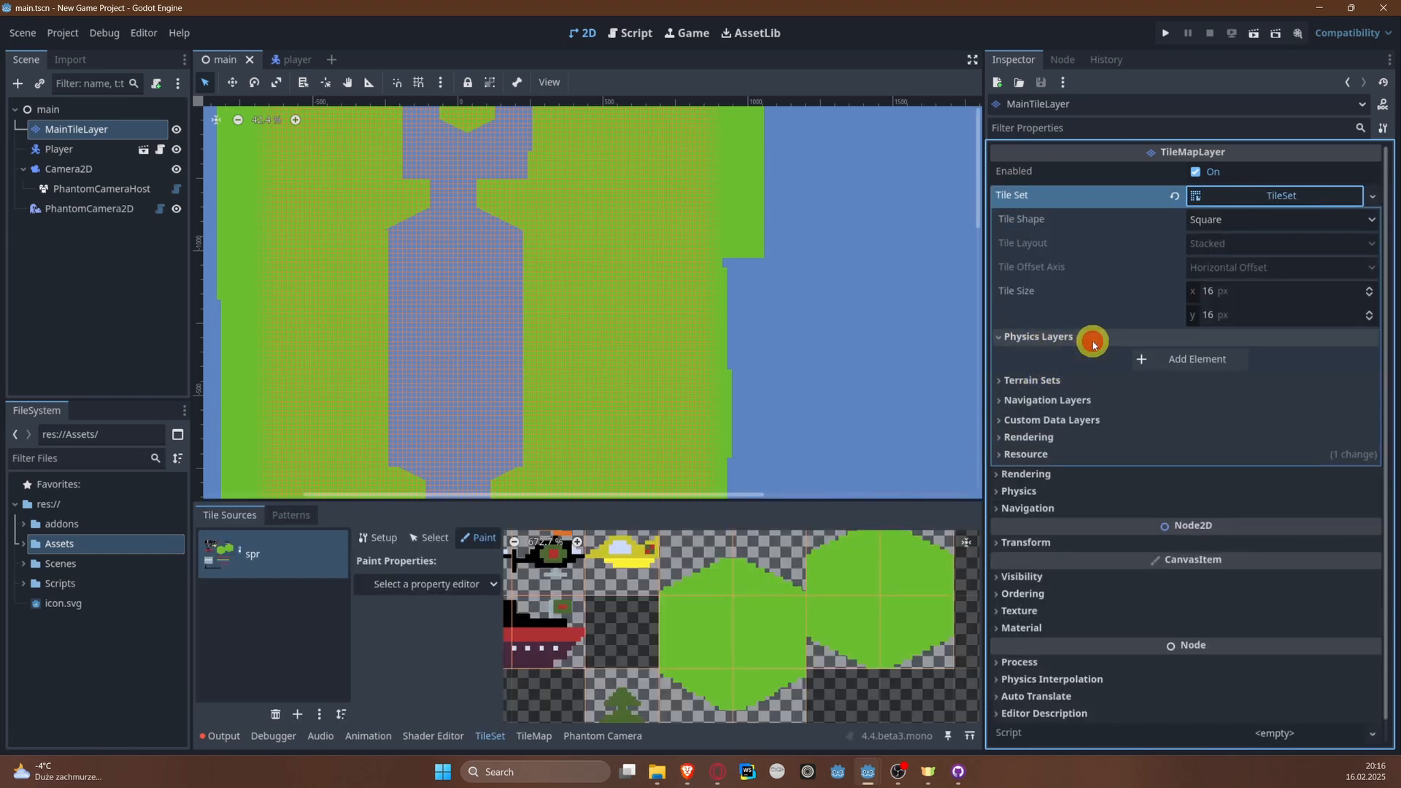
pyautogui.click(1172, 361)
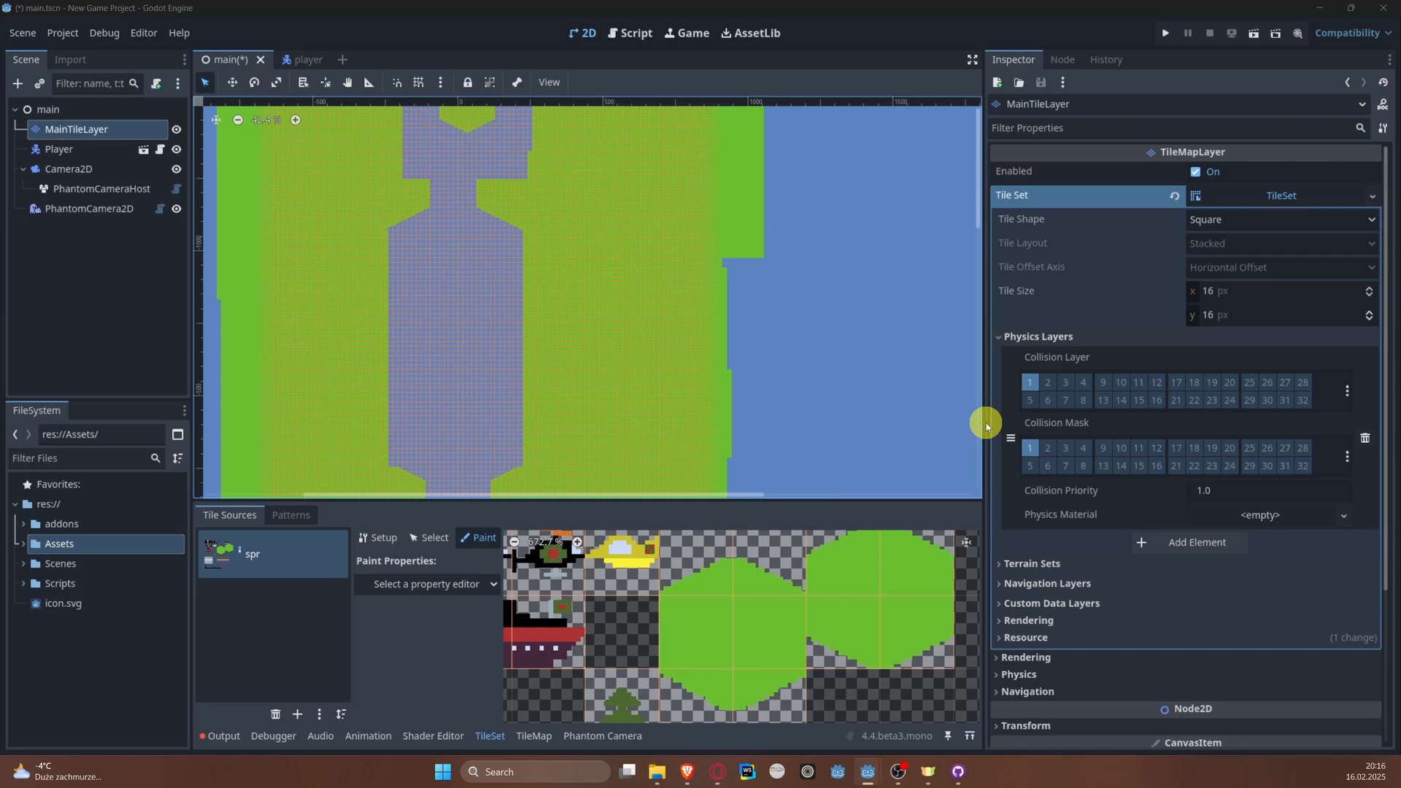
pyautogui.moveTo(983, 423); pyautogui.dragTo(853, 413)
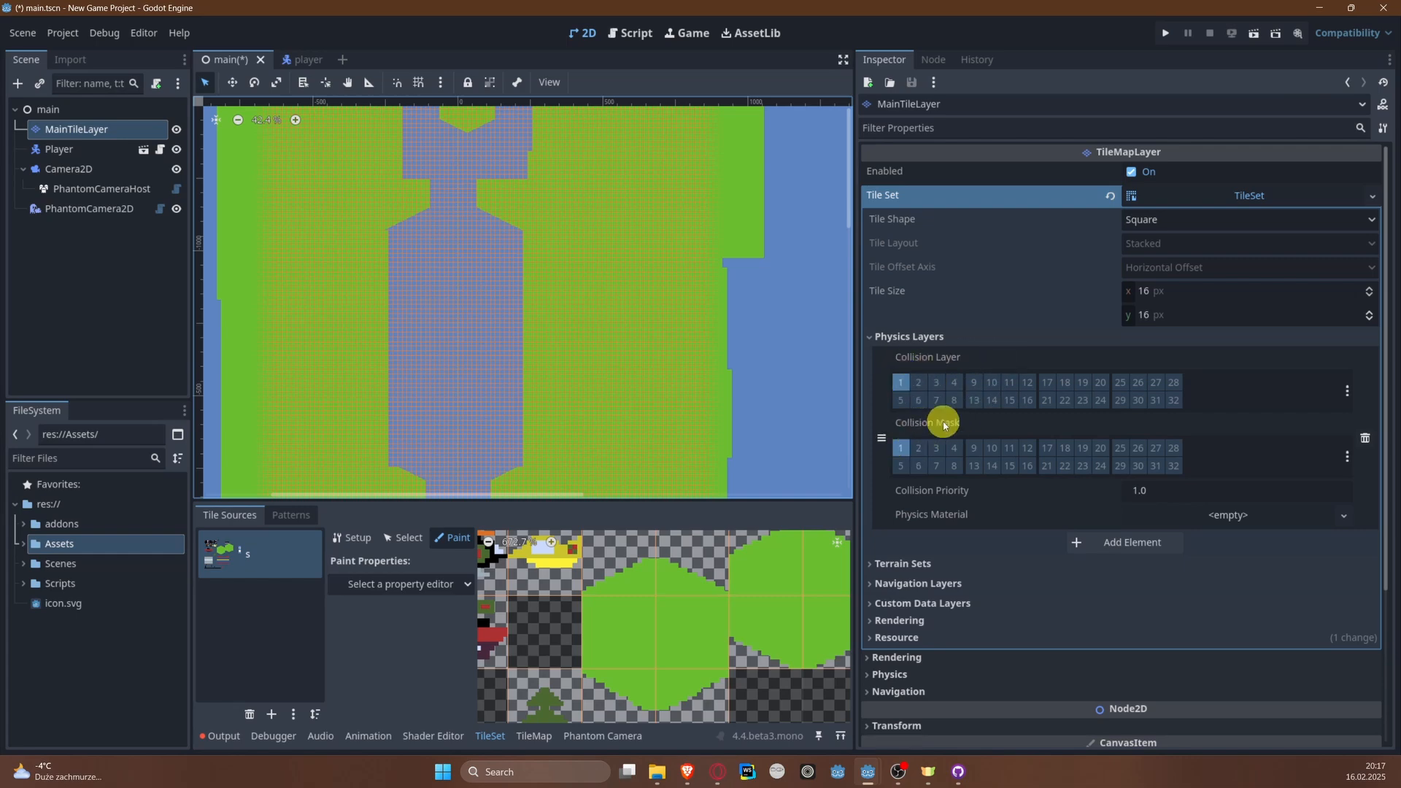
pyautogui.click(900, 381)
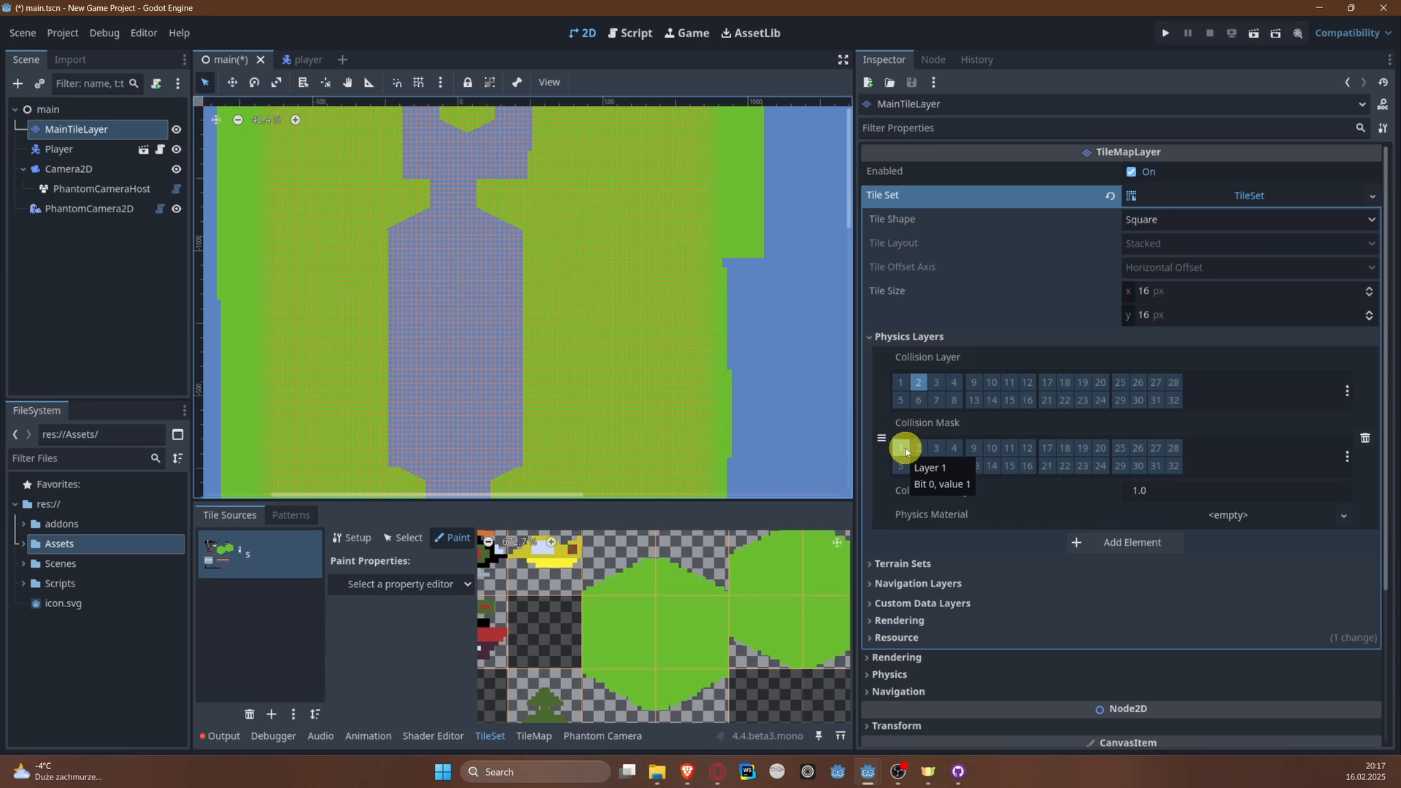
pyautogui.click(903, 448)
pyautogui.click(934, 382)
pyautogui.click(953, 382)
pyautogui.click(955, 401)
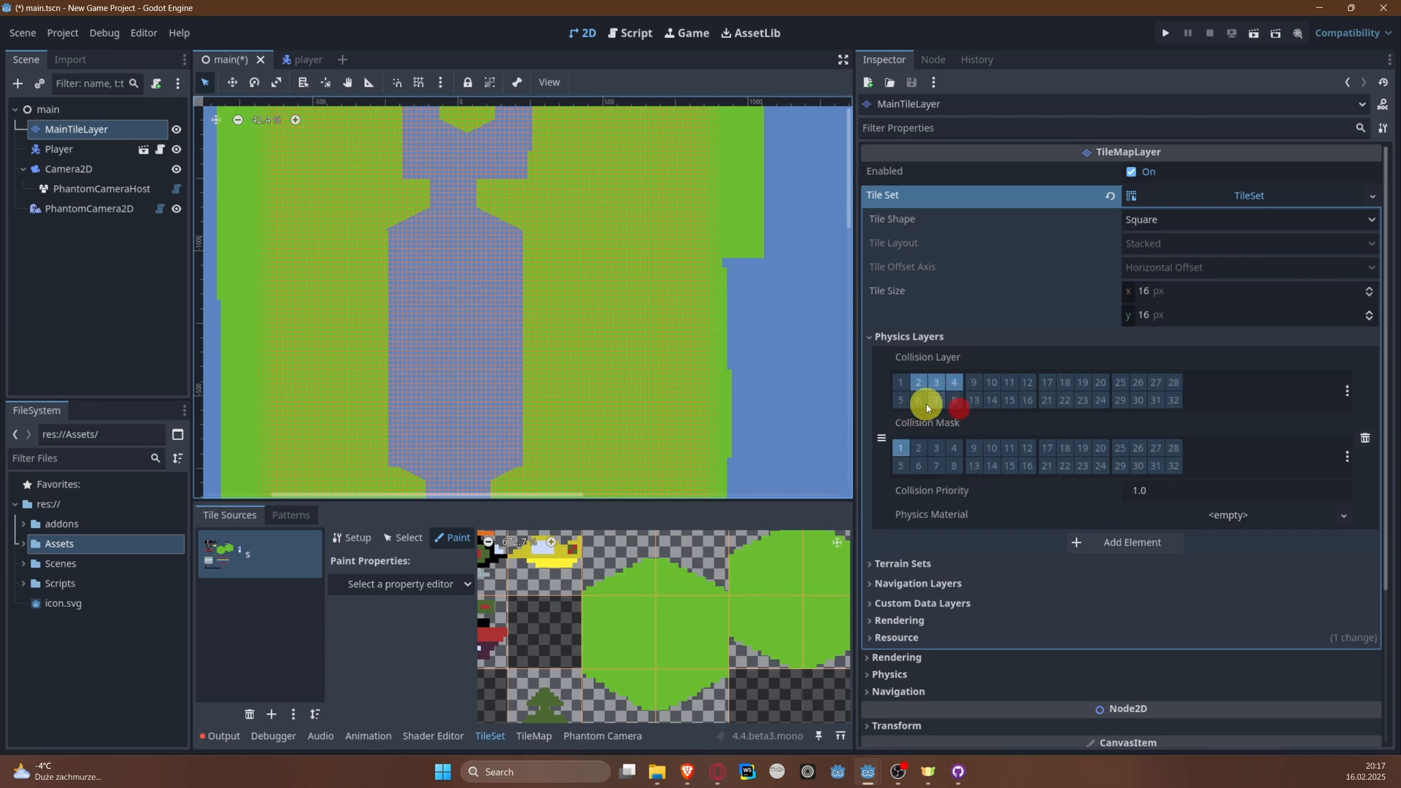
pyautogui.click(906, 403)
pyautogui.click(950, 398)
pyautogui.click(922, 406)
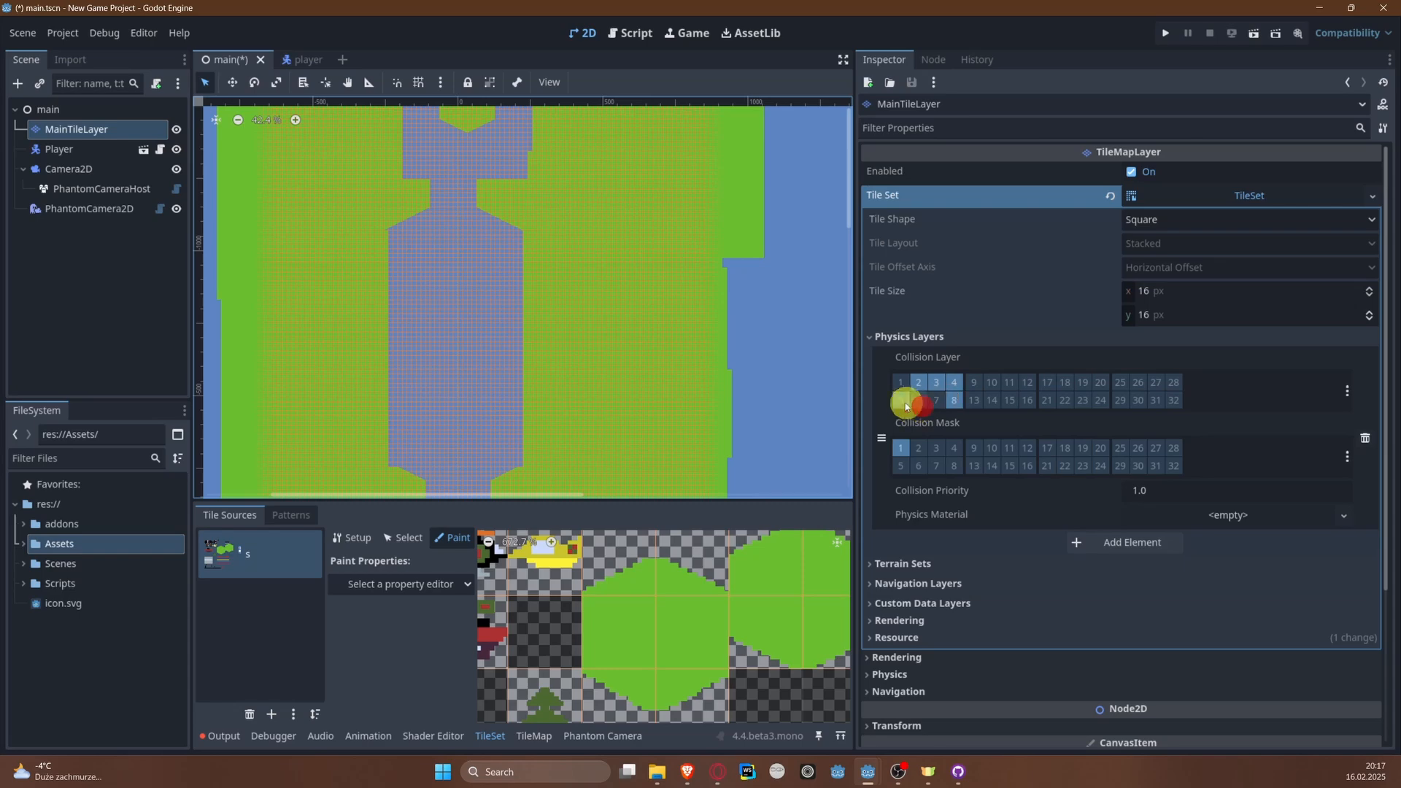
pyautogui.click(954, 400)
pyautogui.click(954, 382)
pyautogui.click(936, 381)
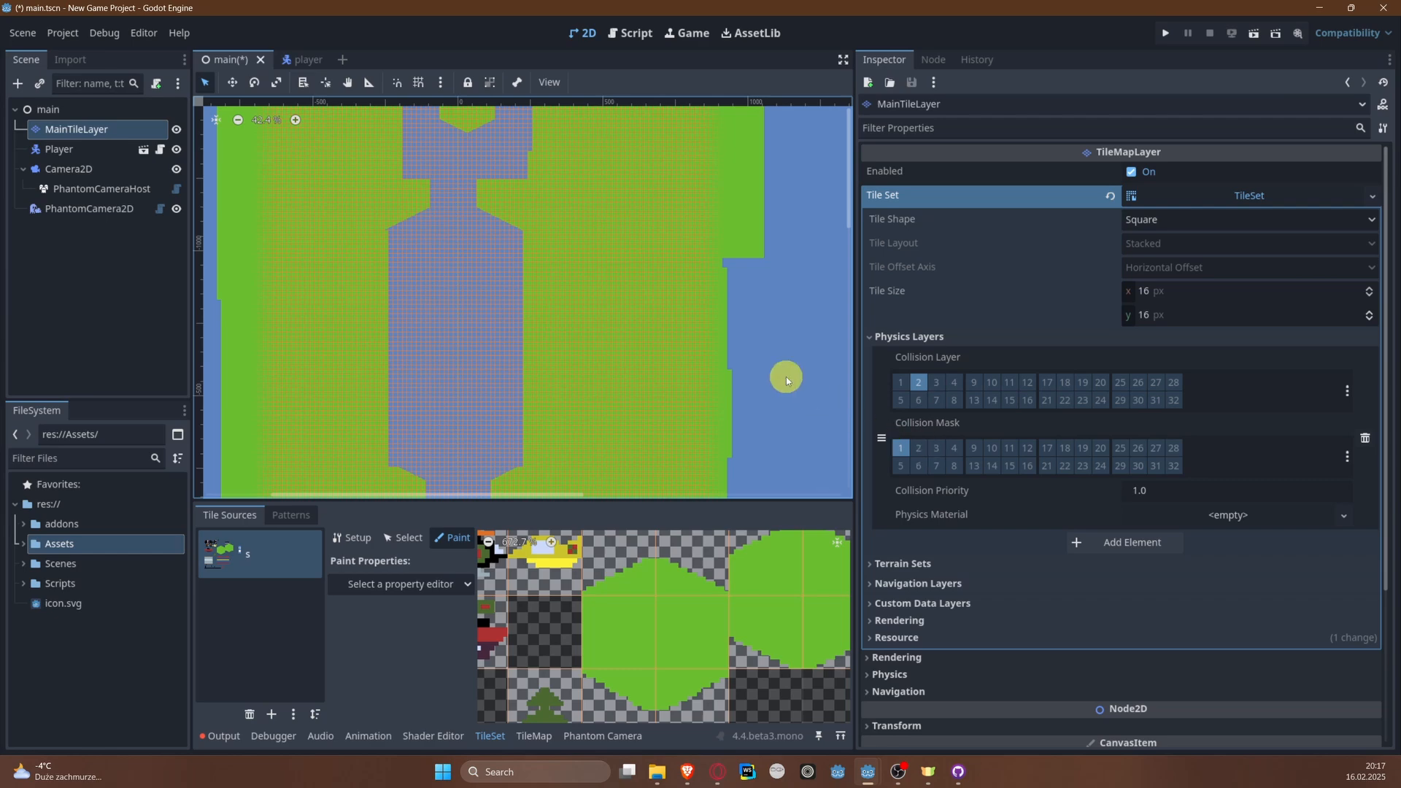
# Step: Open the 2D physics layer names in the general project settings
pyautogui.moveTo(854, 364); pyautogui.dragTo(899, 365)
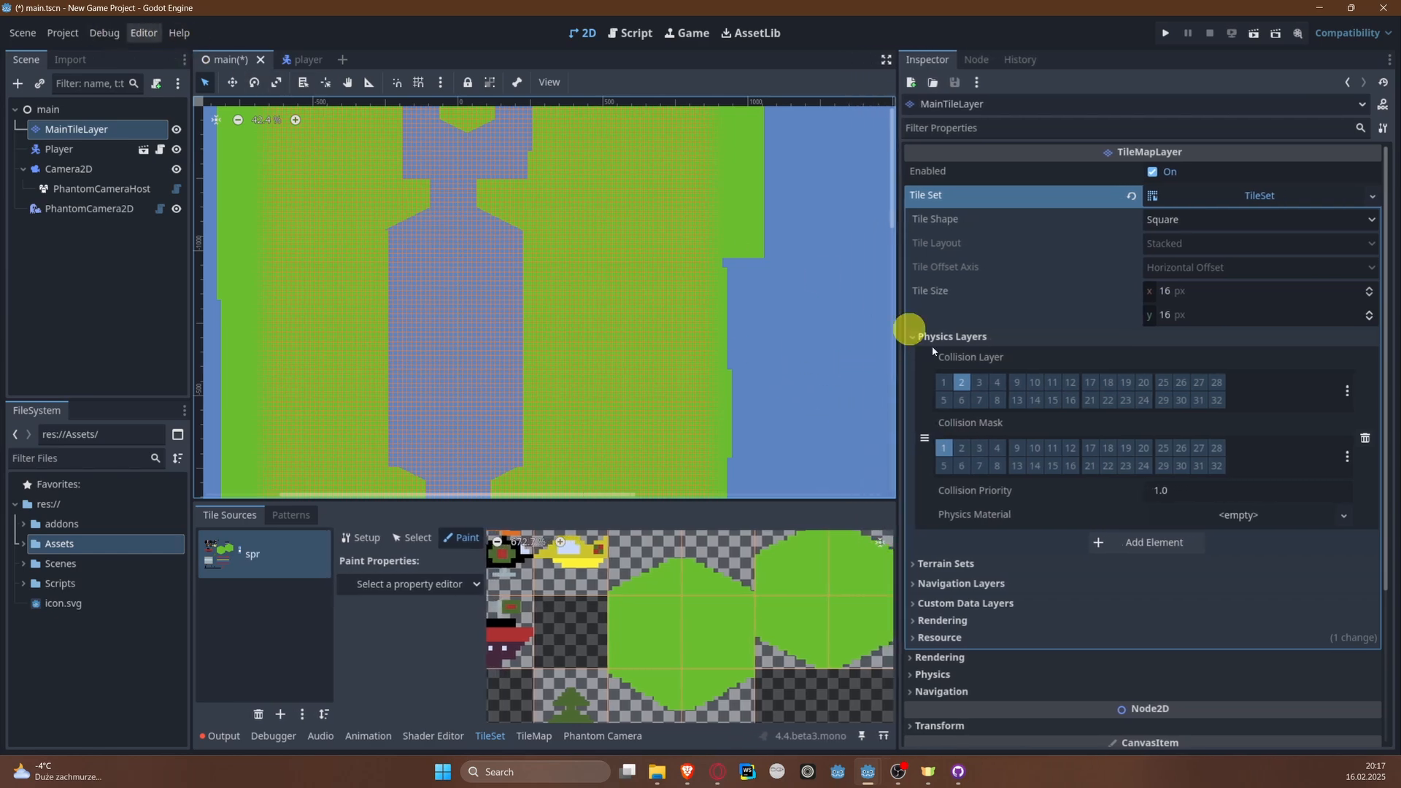
pyautogui.click(966, 379)
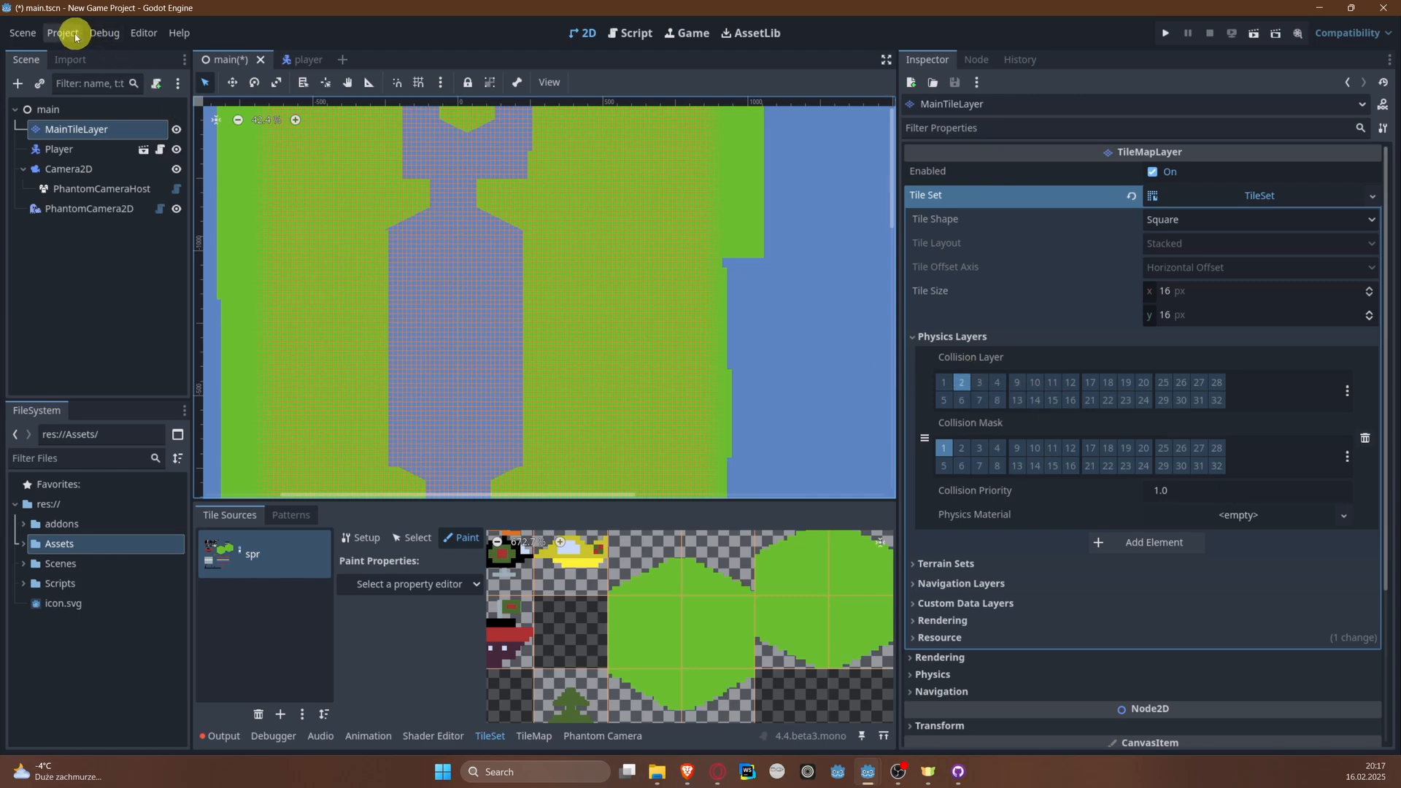
pyautogui.click(75, 34)
pyautogui.click(81, 54)
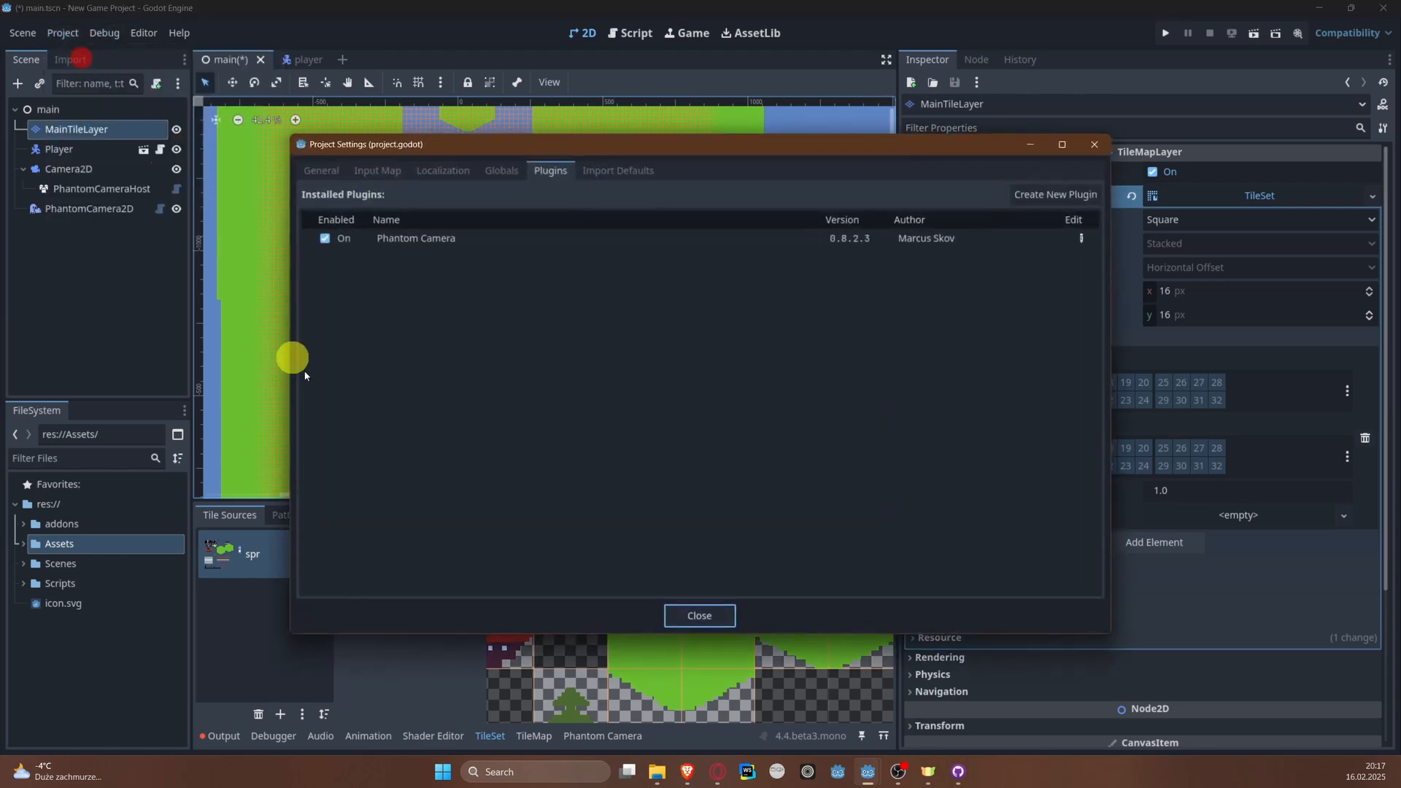
pyautogui.click(337, 168)
pyautogui.scroll(-5, 389, 431)
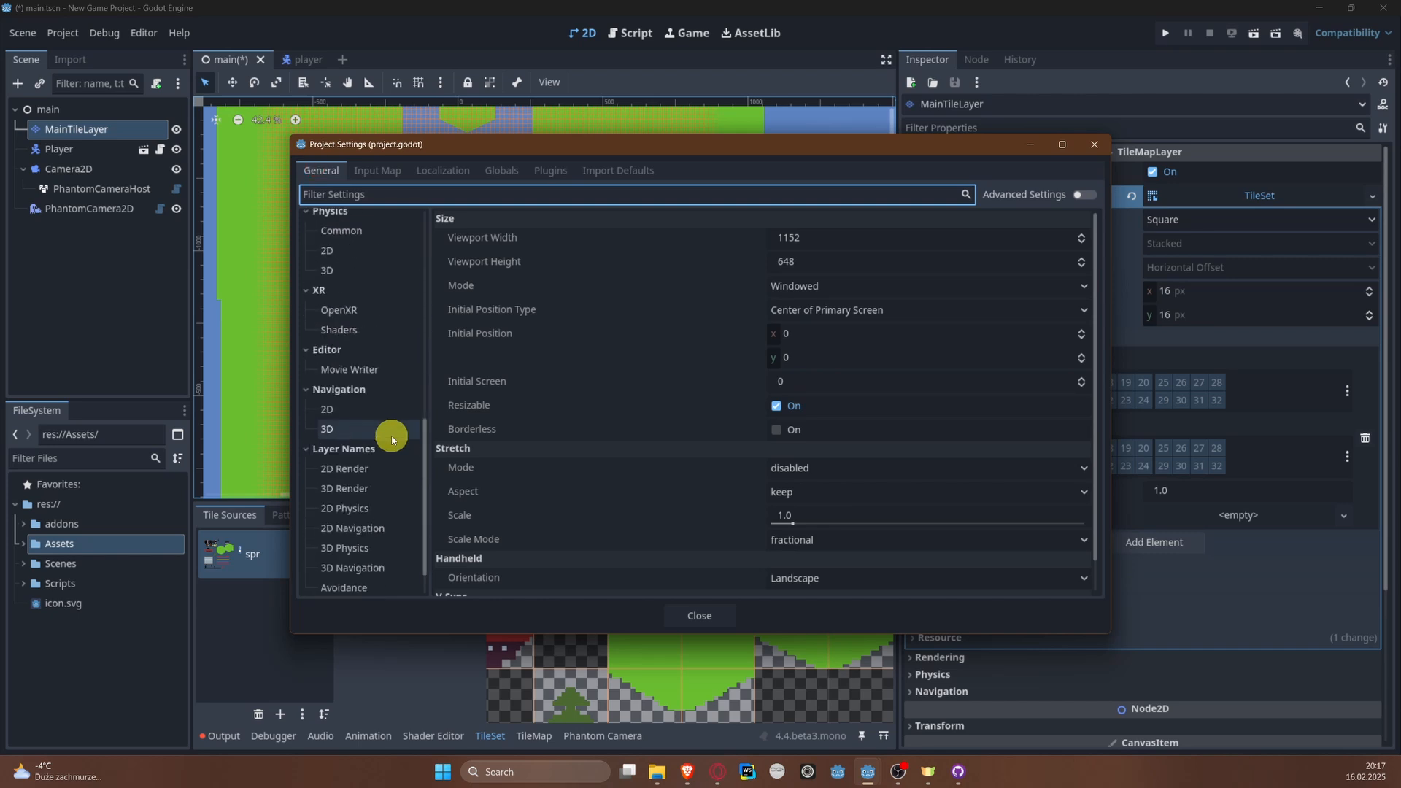
pyautogui.scroll(-2, 389, 416)
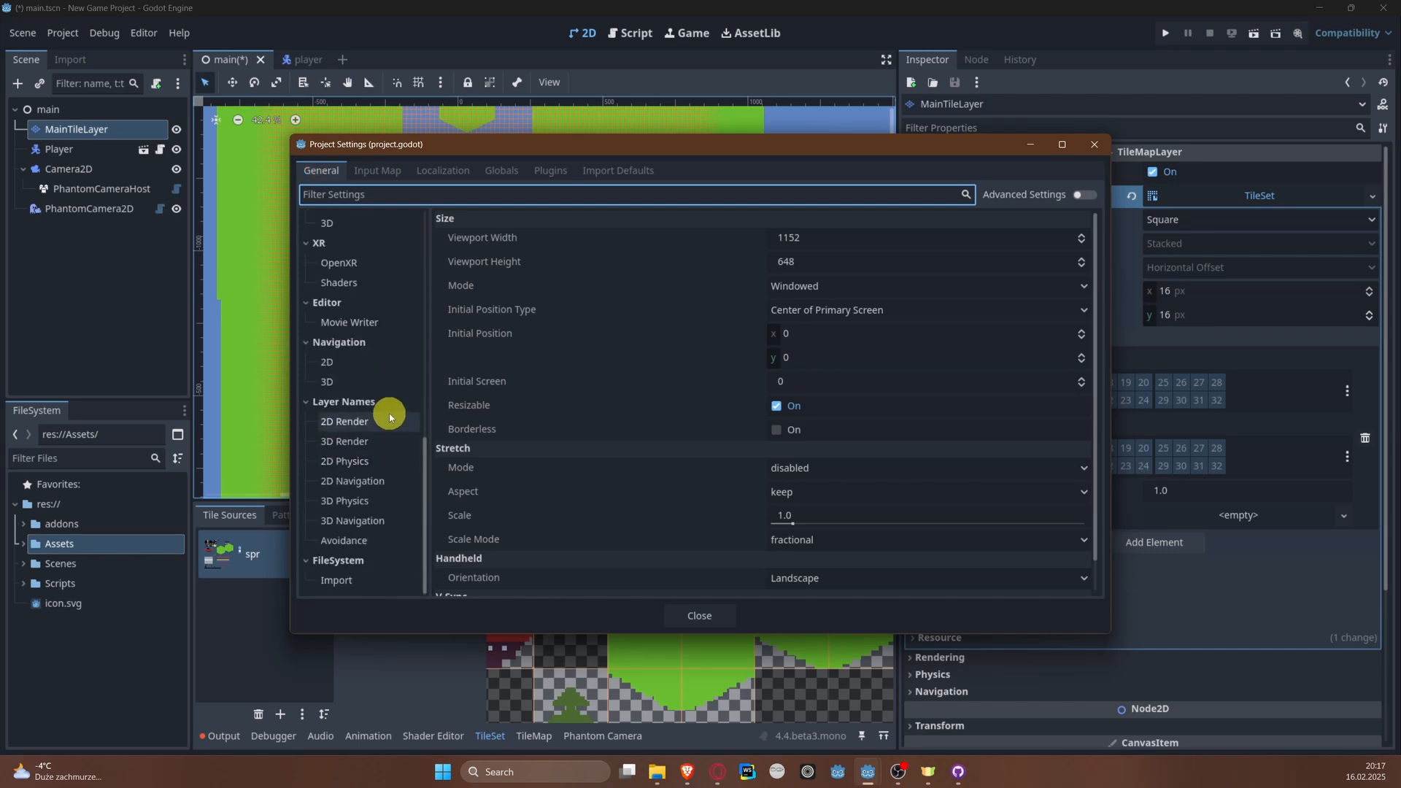
pyautogui.click(363, 464)
# Step: Name 2D physics layer 1 Player and layer 2 Ground, close the project settings and save the scene
pyautogui.click(845, 218)
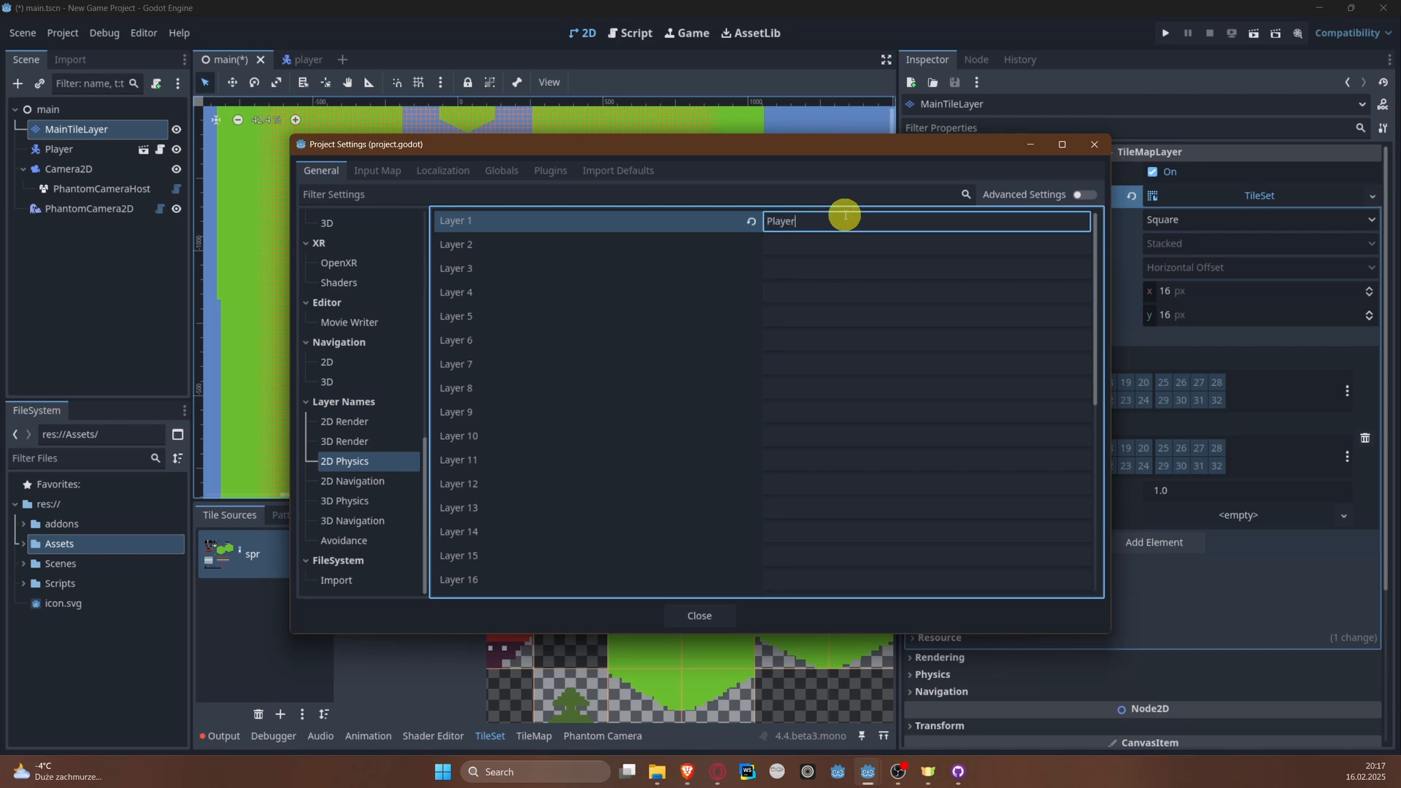
pyautogui.press('Tab')
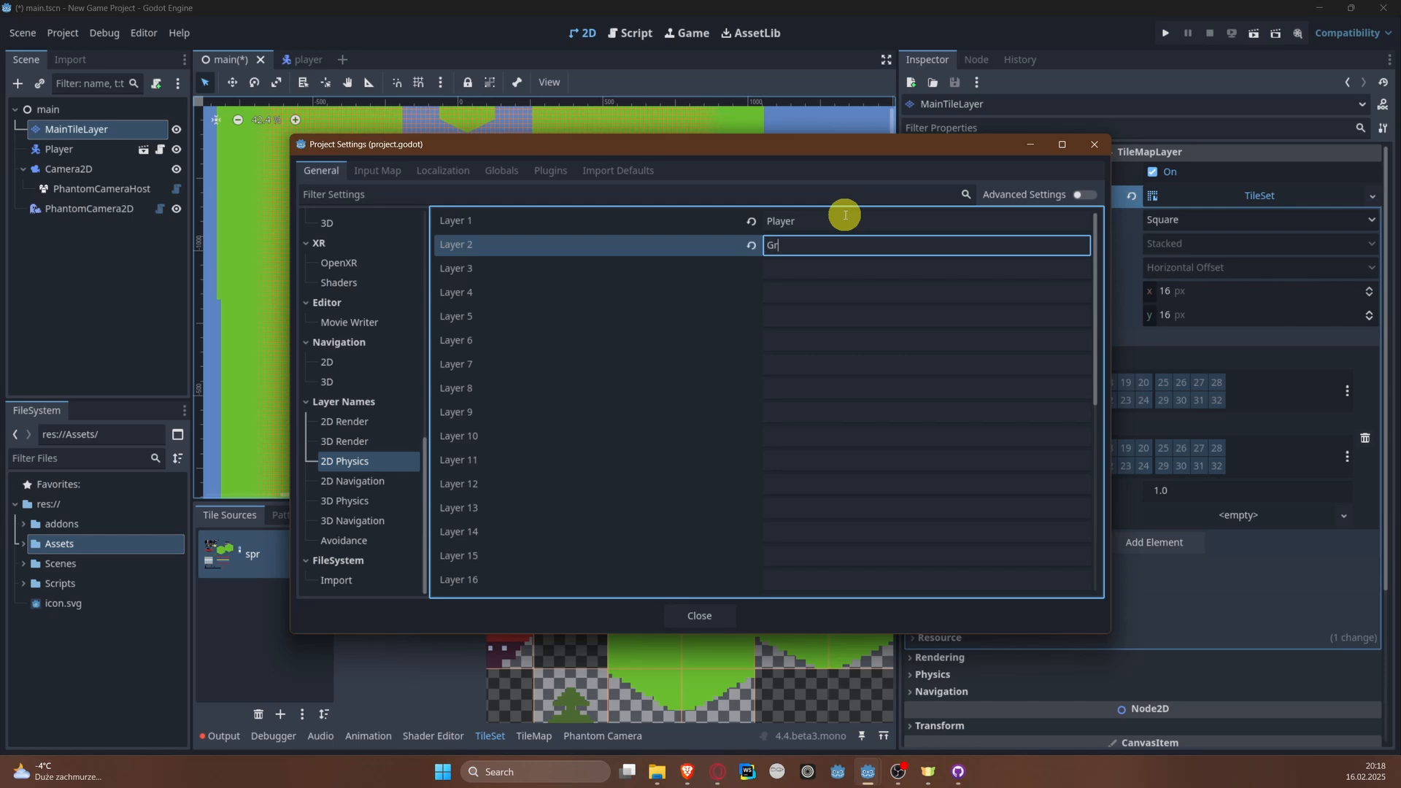
pyautogui.write('Ground')
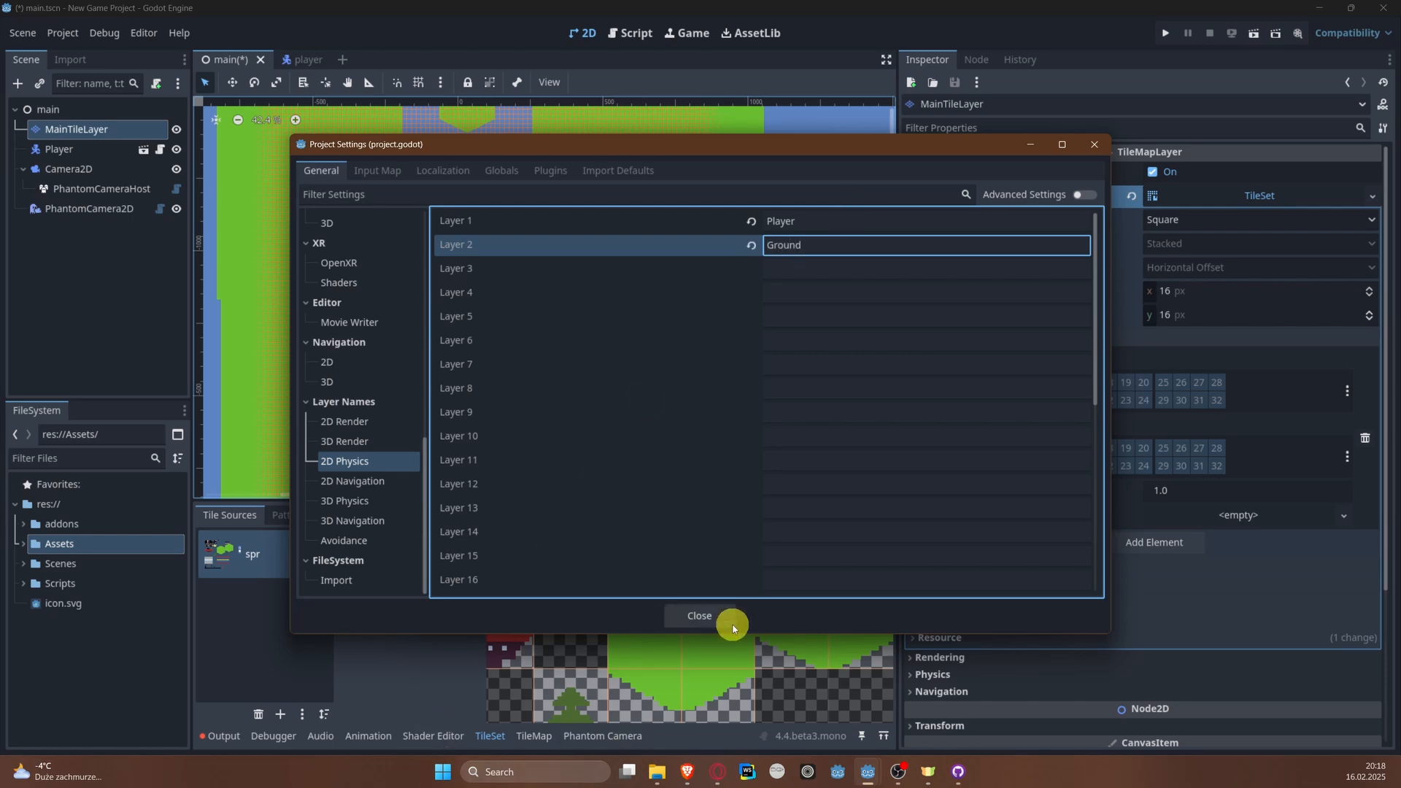
pyautogui.click(699, 615)
pyautogui.click(964, 383)
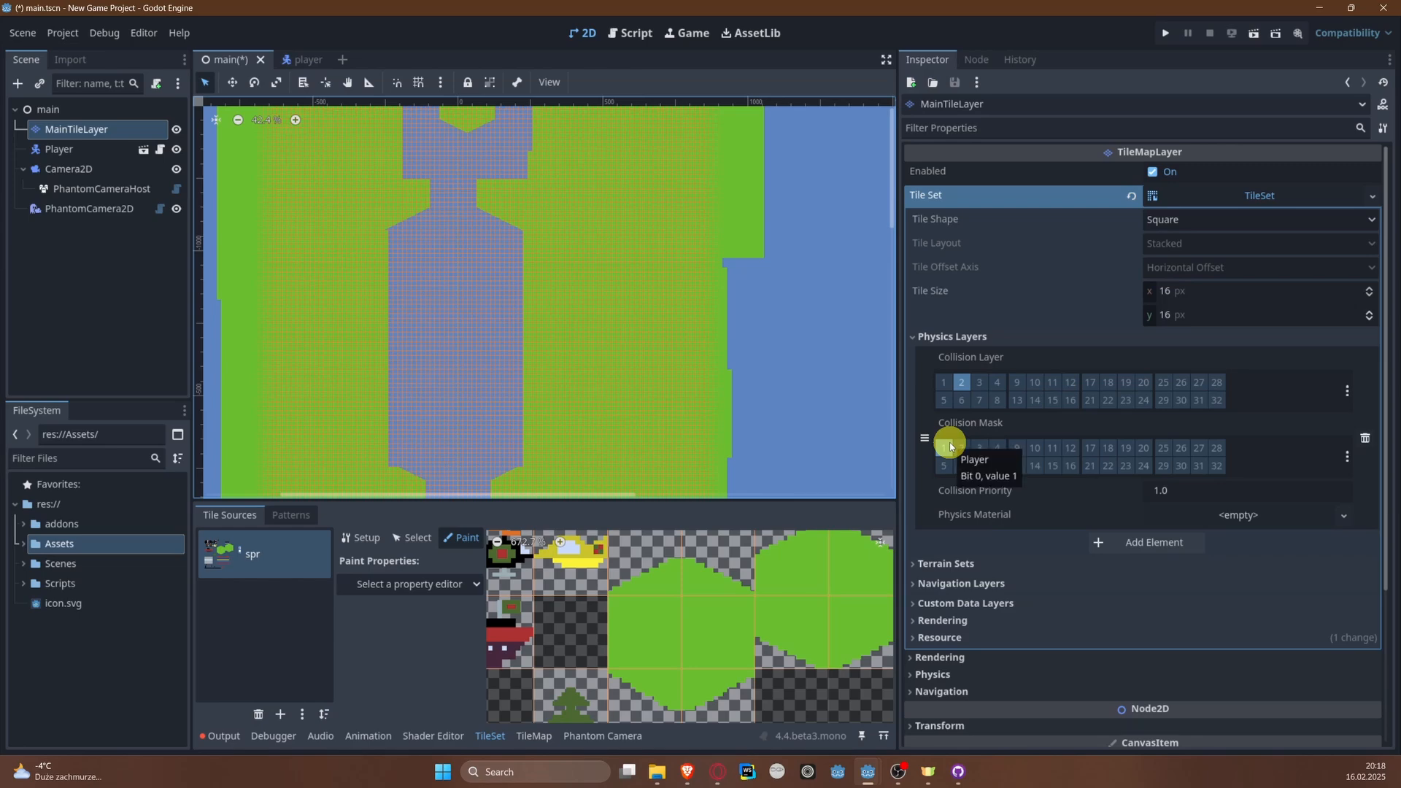
pyautogui.hotkey('ctrl', 's')
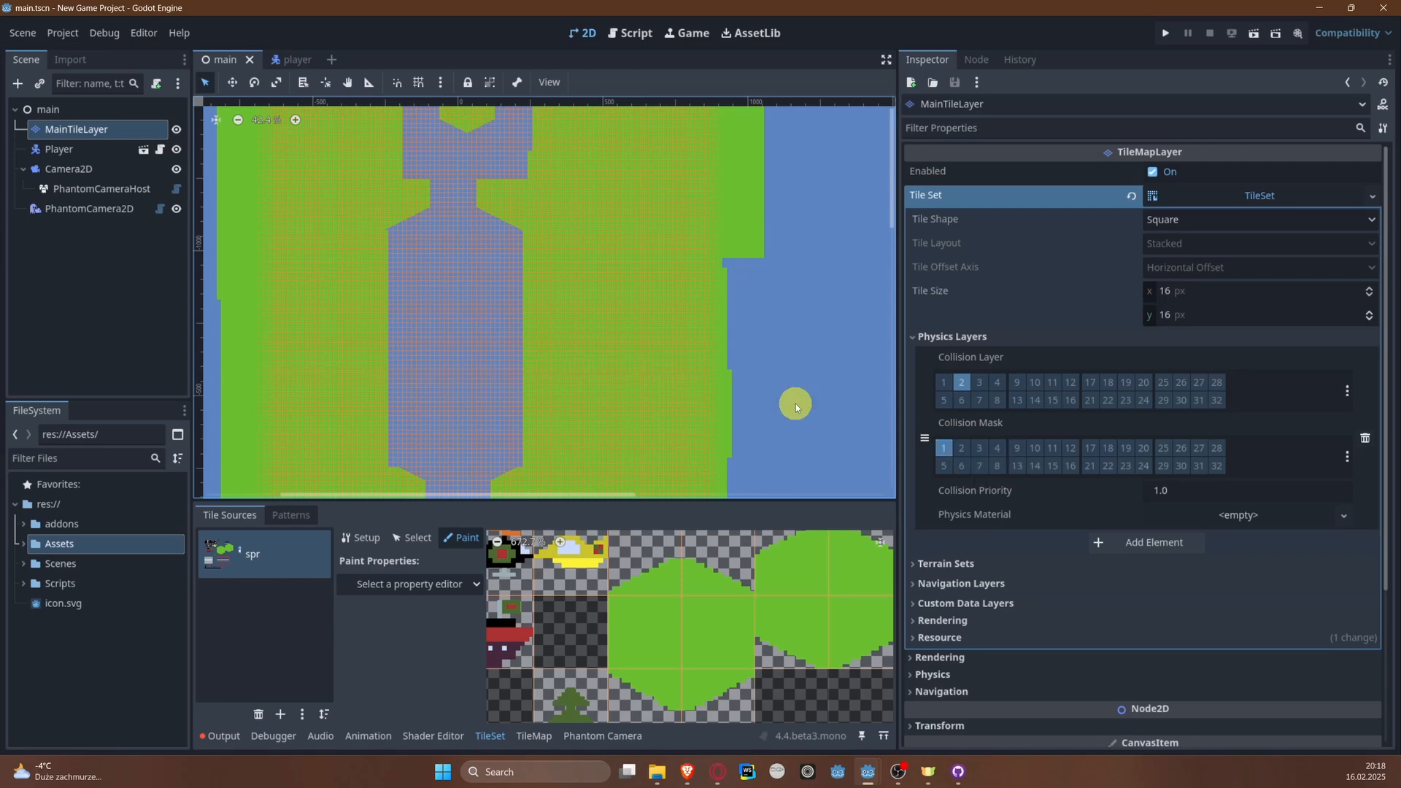
# Step: Set the Player's collision mask to layer 2 only and compare it with MainTileLayer's physics layer settings
pyautogui.click(73, 152)
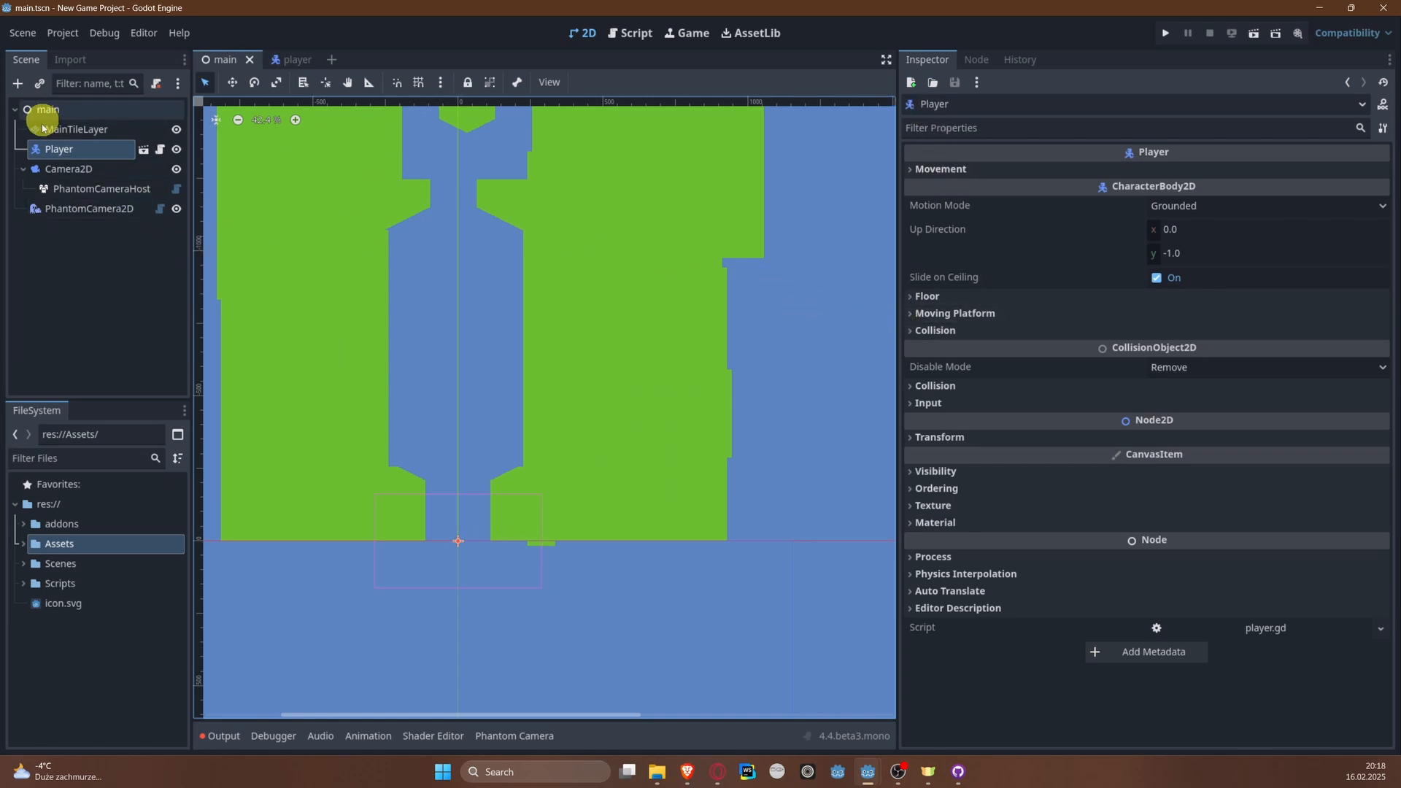
pyautogui.click(934, 386)
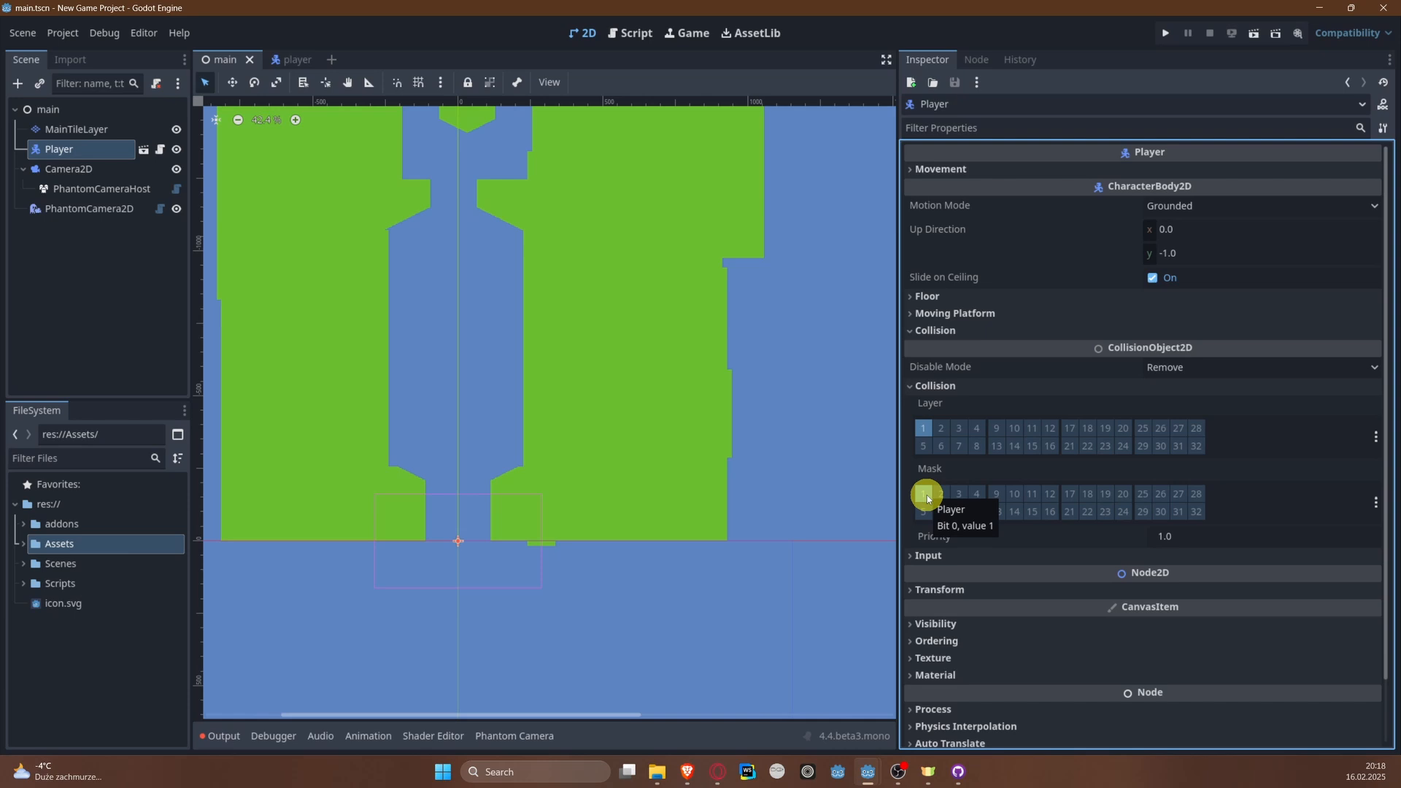
pyautogui.click(925, 495)
pyautogui.click(924, 494)
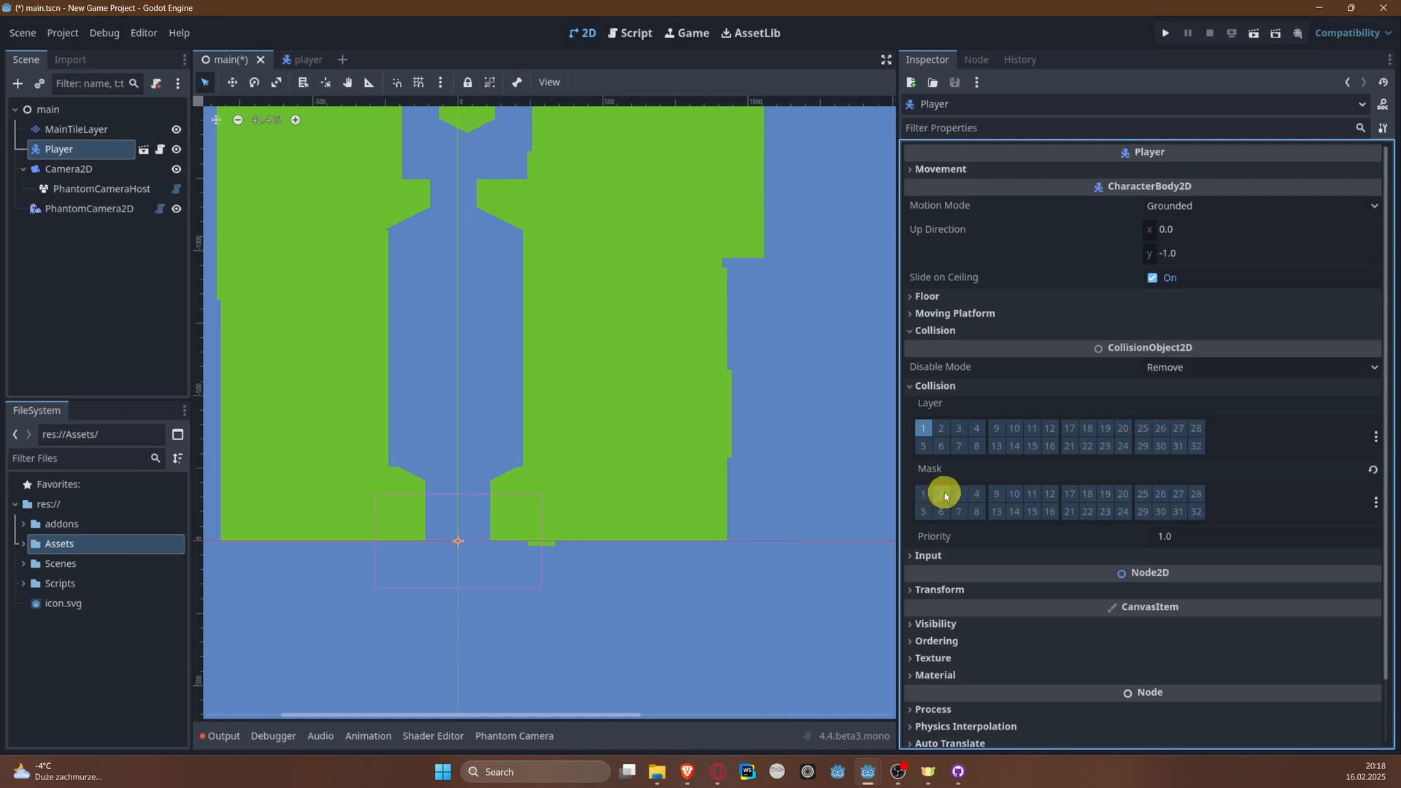
pyautogui.click(942, 494)
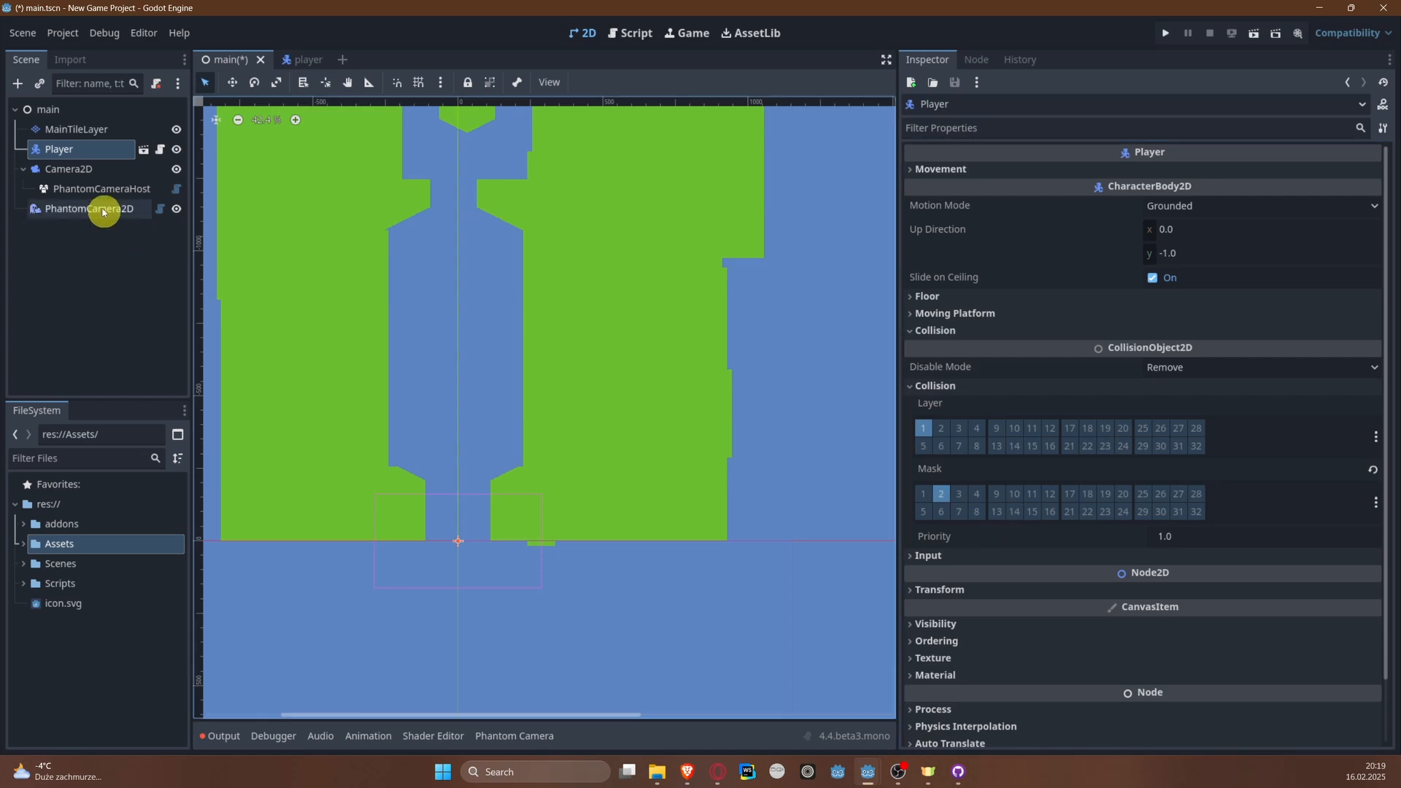
pyautogui.click(86, 129)
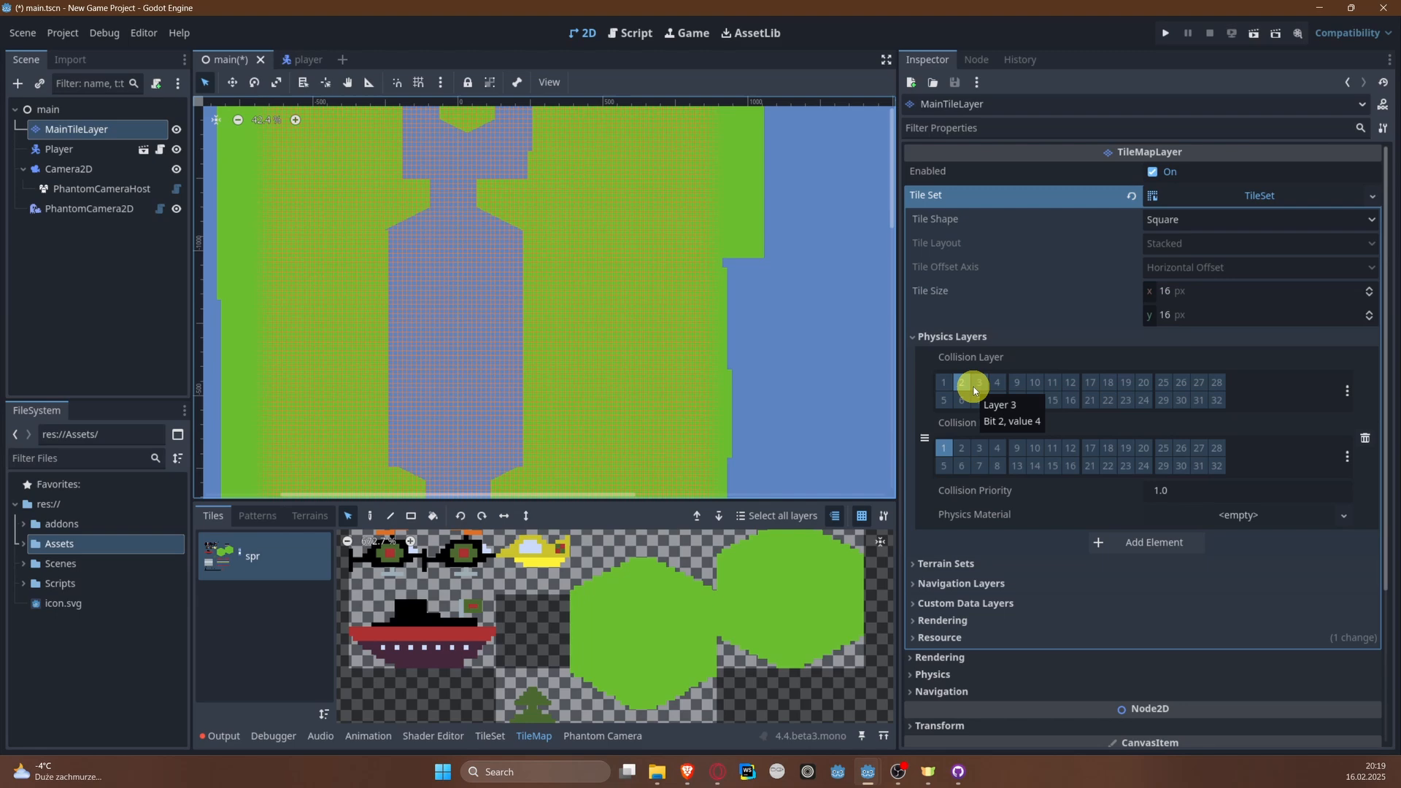
pyautogui.click(66, 150)
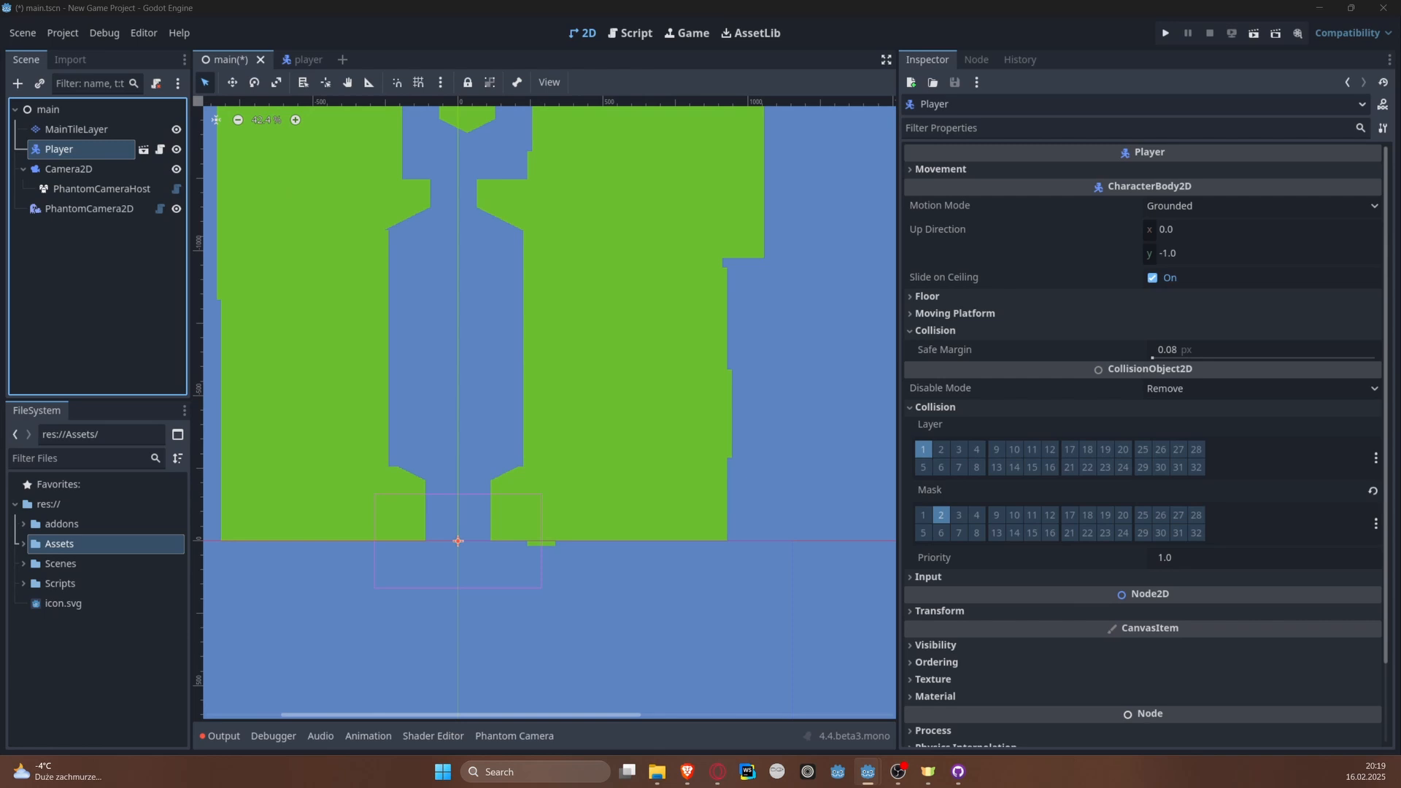
# Step: Open the player scene's player.gd script and widen the code editor to show the _physics_process function
pyautogui.click(159, 149)
pyautogui.click(152, 108)
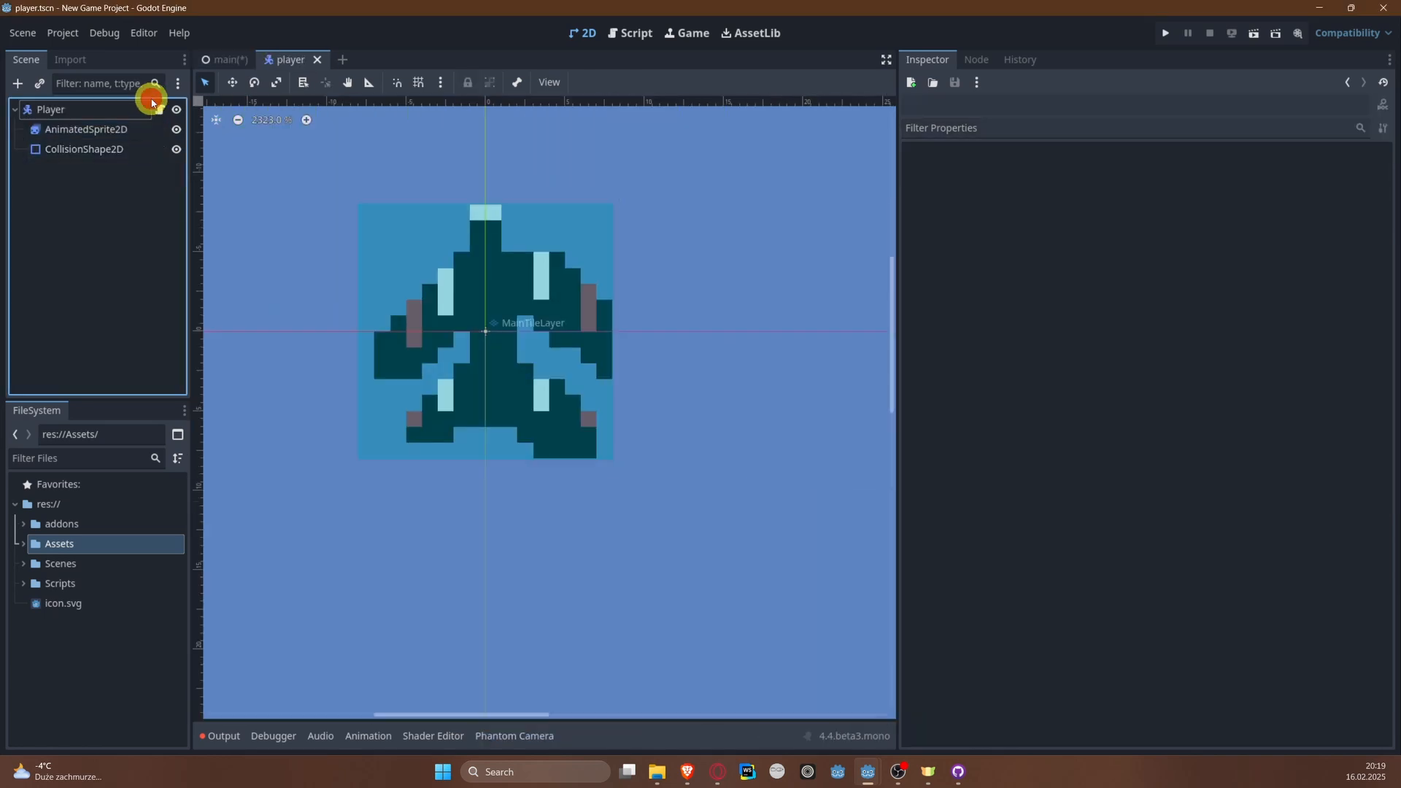
pyautogui.click(160, 113)
pyautogui.scroll(-5, 672, 173)
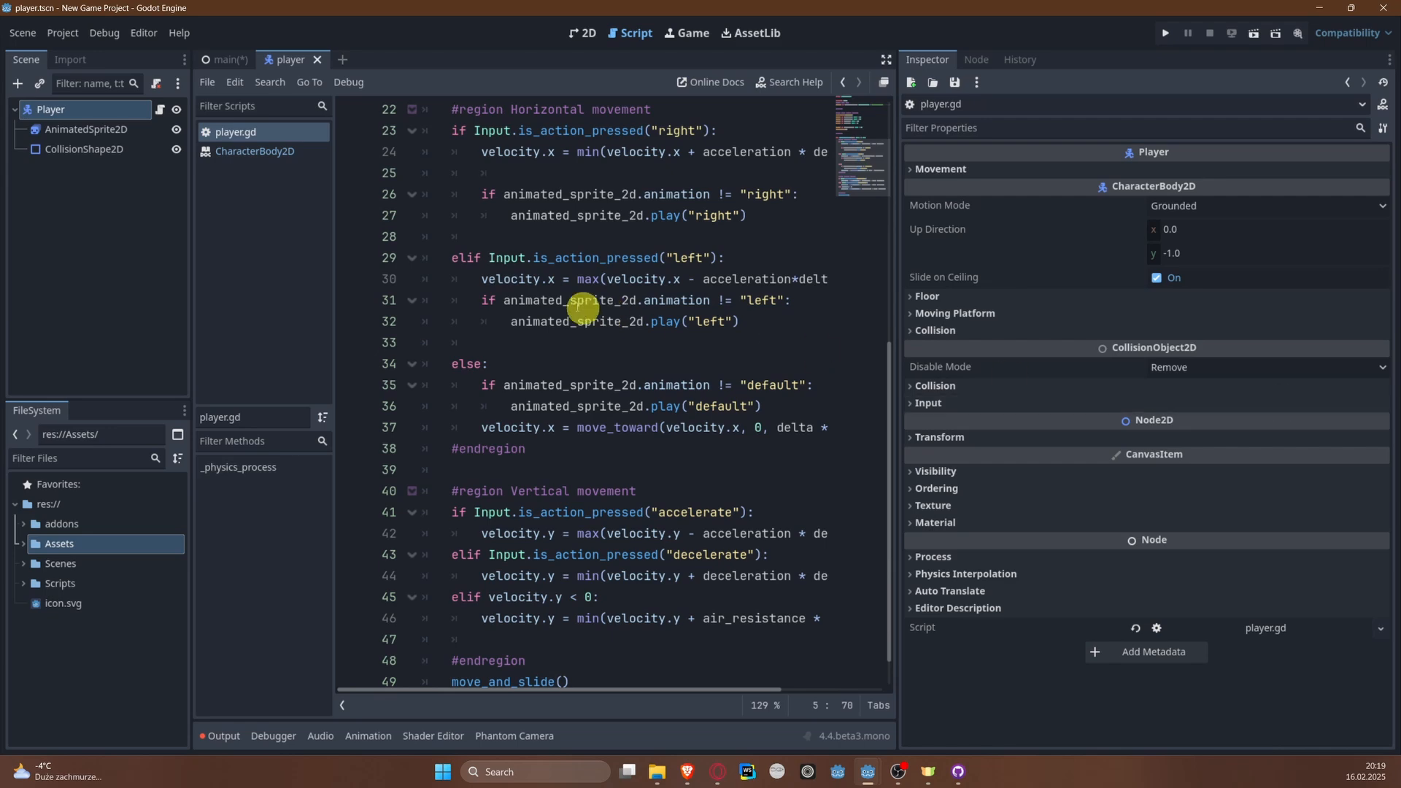
pyautogui.scroll(7, 759, 285)
pyautogui.scroll(-2, 759, 285)
pyautogui.scroll(-2, 759, 284)
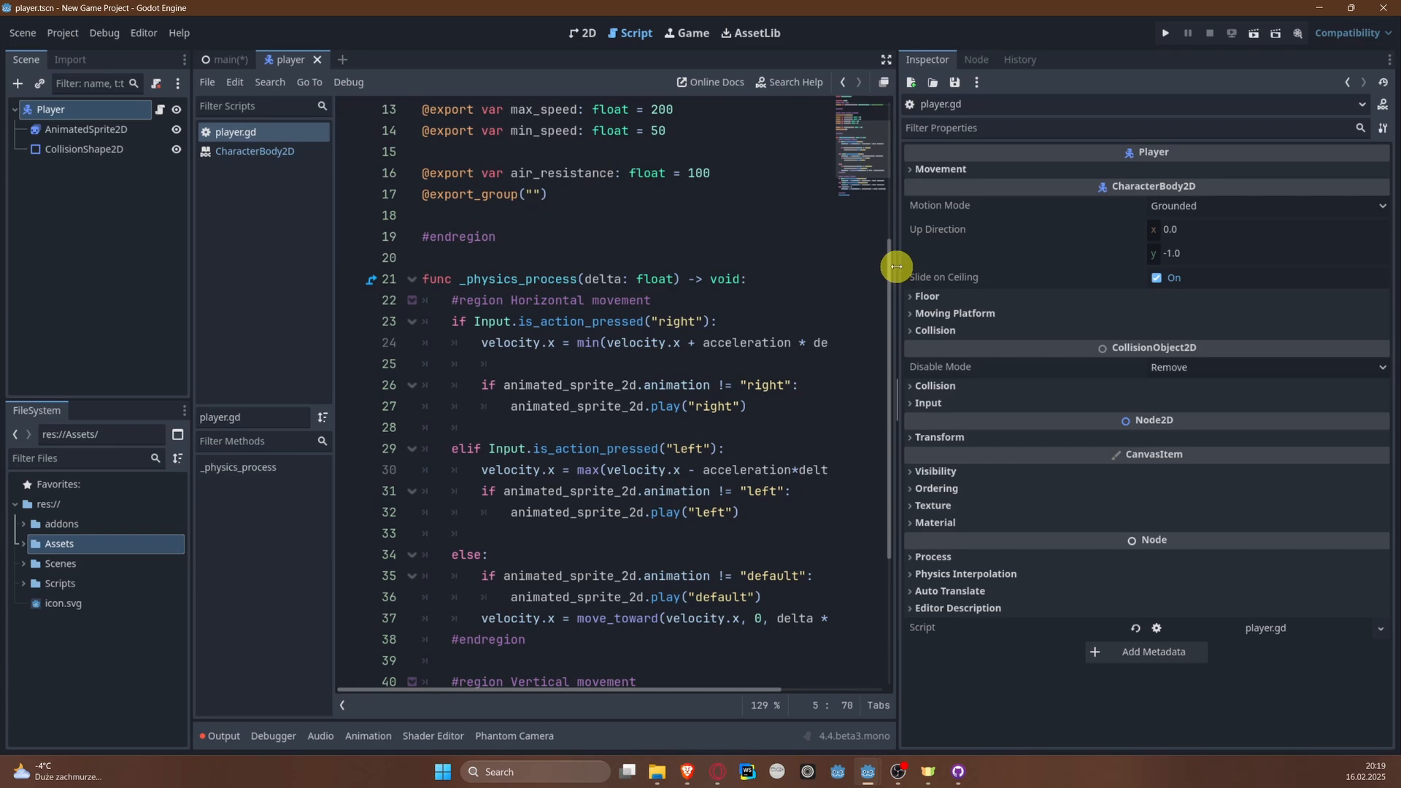
pyautogui.moveTo(899, 271); pyautogui.dragTo(1105, 270)
pyautogui.scroll(1, 810, 310)
pyautogui.scroll(-2, 809, 310)
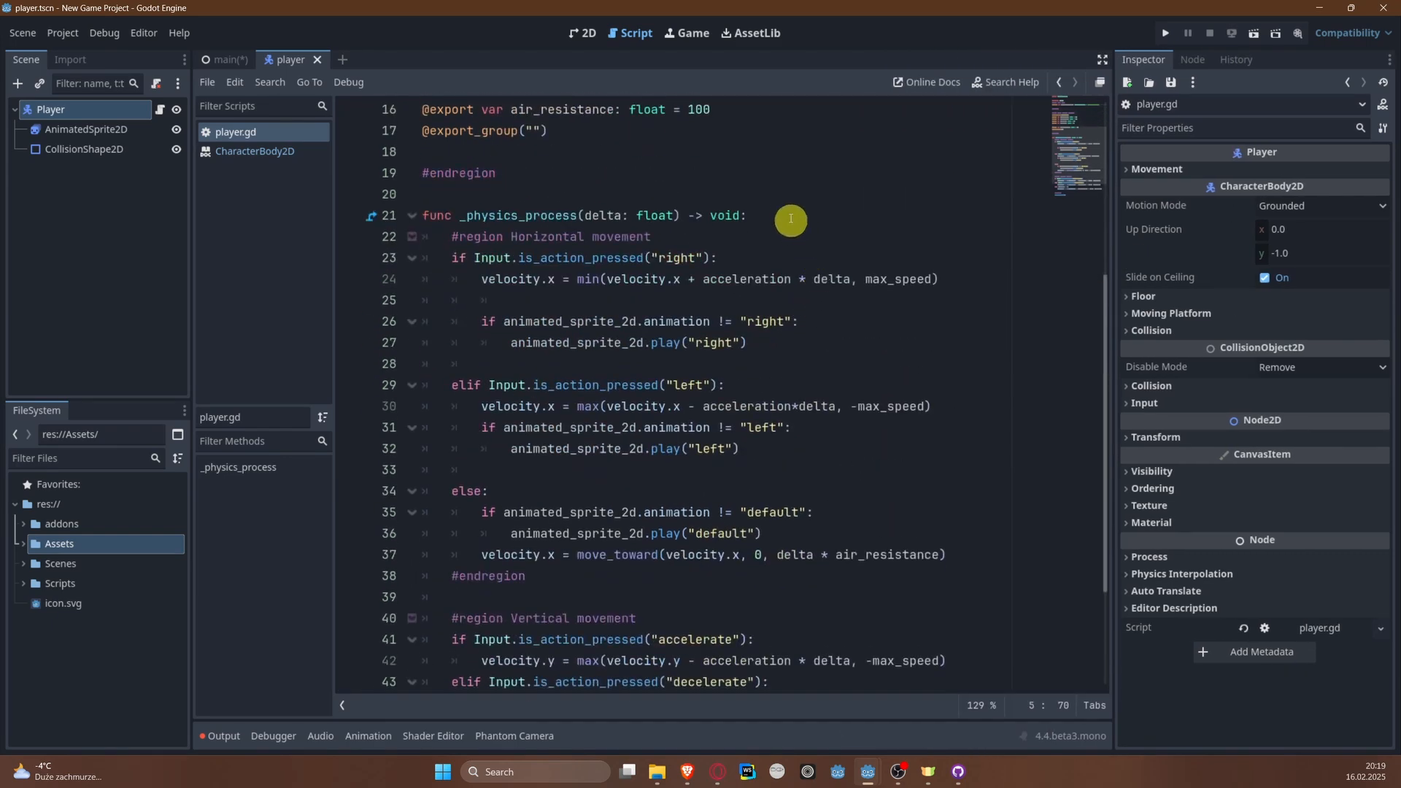
# Step: Start a code region named Collision check at the beginning of _physics_process, above the horizontal movement region
pyautogui.click(791, 214)
pyautogui.press('Return')
pyautogui.press('Return')
pyautogui.press('Return')
pyautogui.press('Up')
pyautogui.press('Up')
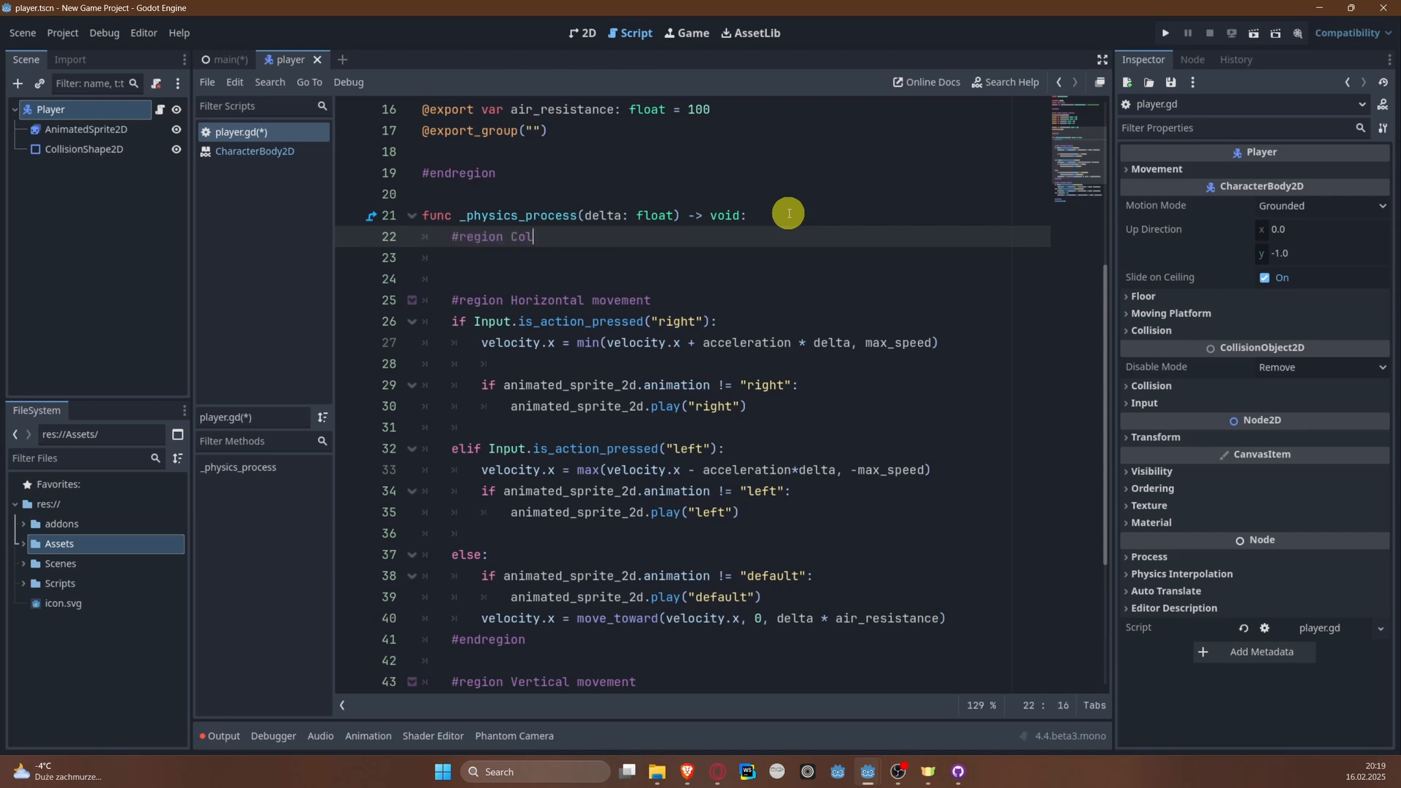
pyautogui.write('#region Collision check')
pyautogui.press('Return')
pyautogui.press('Return')
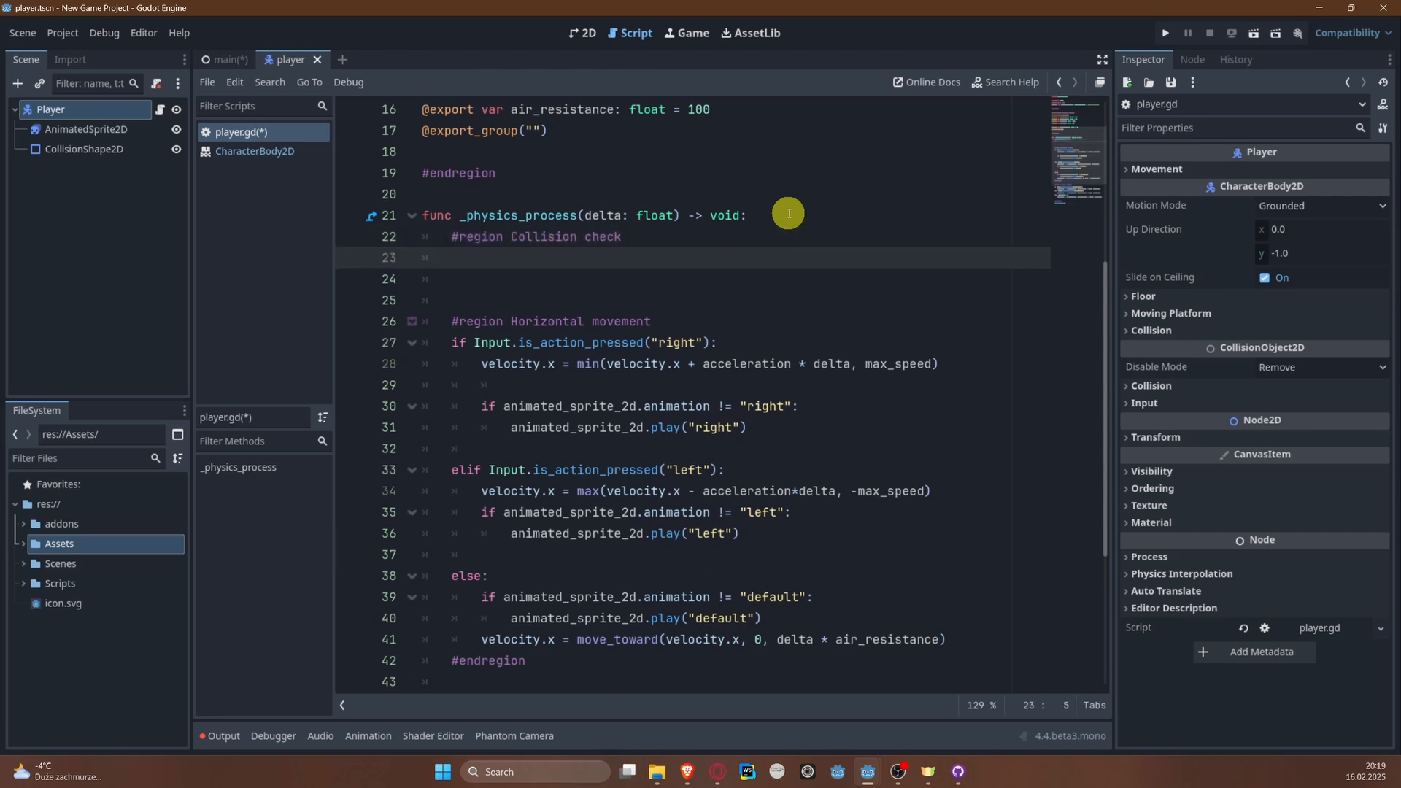
# Step: Close the Collision check region with #endregion and leave blank lines inside it for code
pyautogui.write('#end')
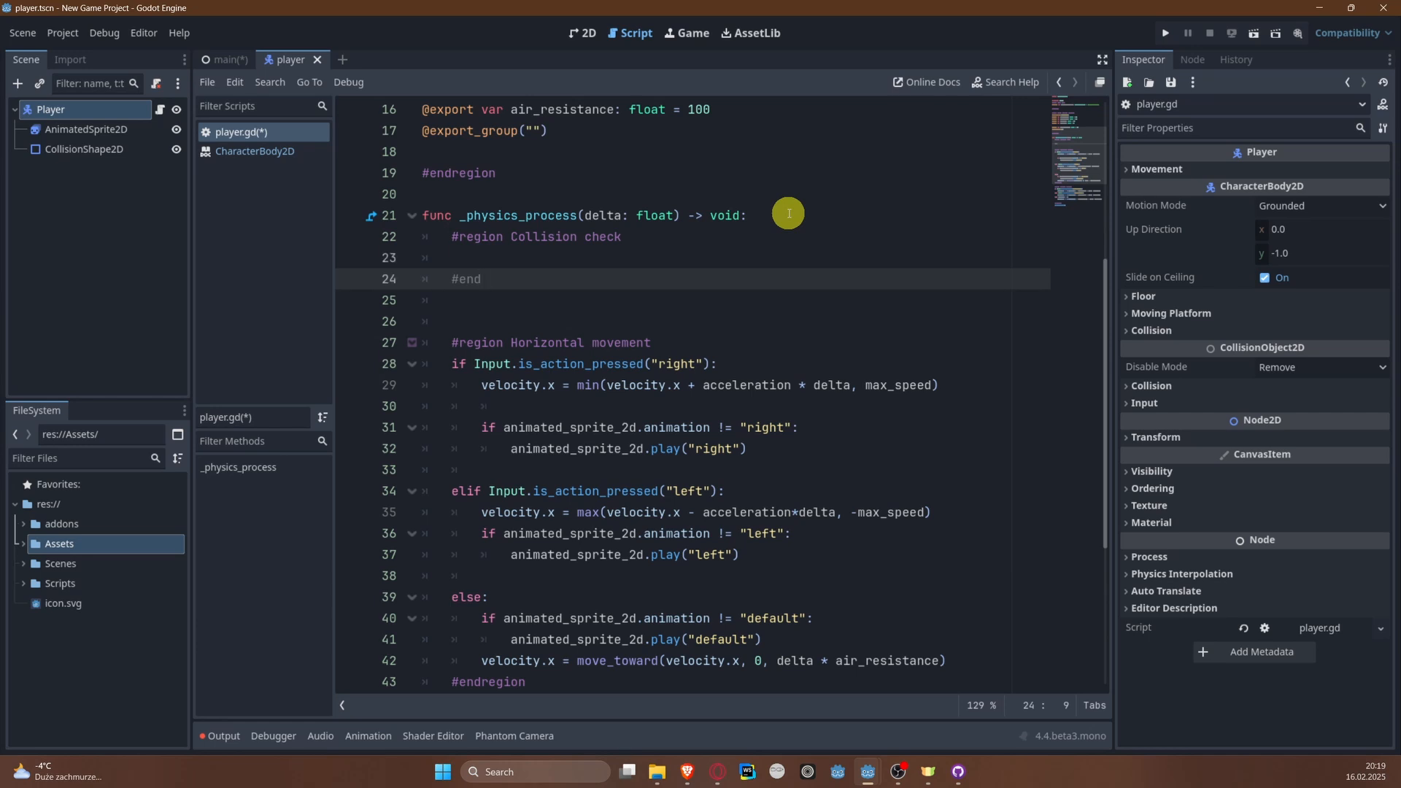
pyautogui.write('region')
pyautogui.press('Up')
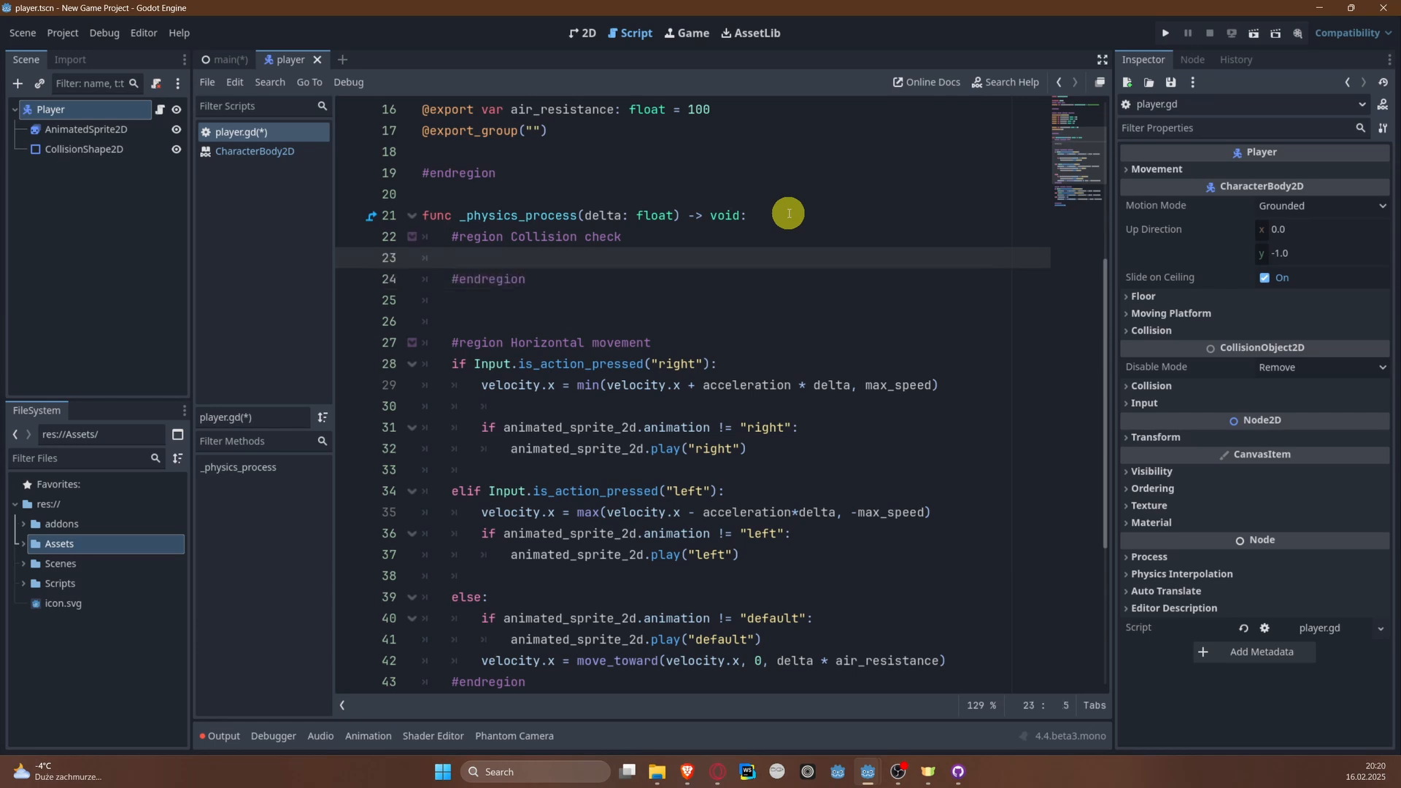
pyautogui.press('Return')
pyautogui.press('Up')
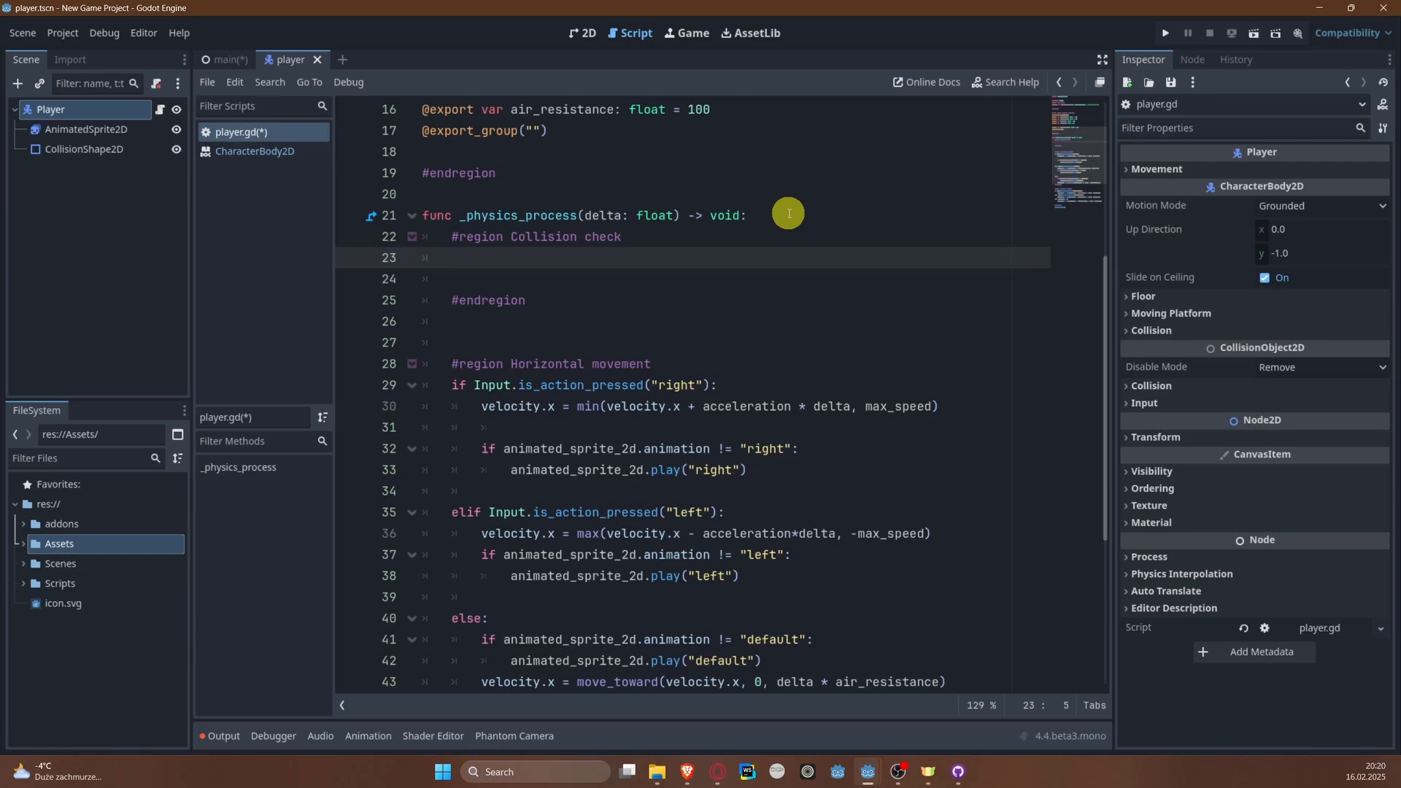
pyautogui.scroll(-5, 752, 408)
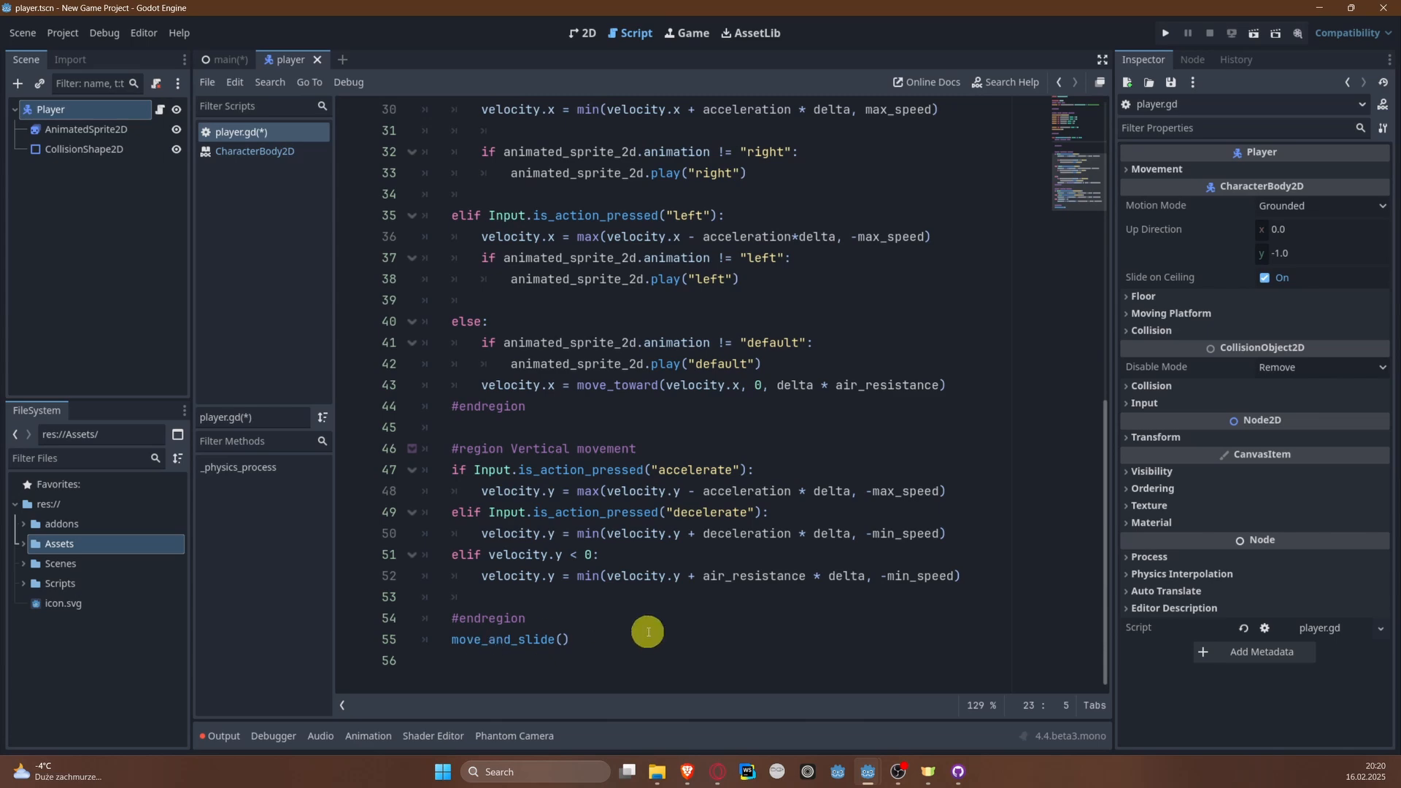
pyautogui.scroll(9, 641, 632)
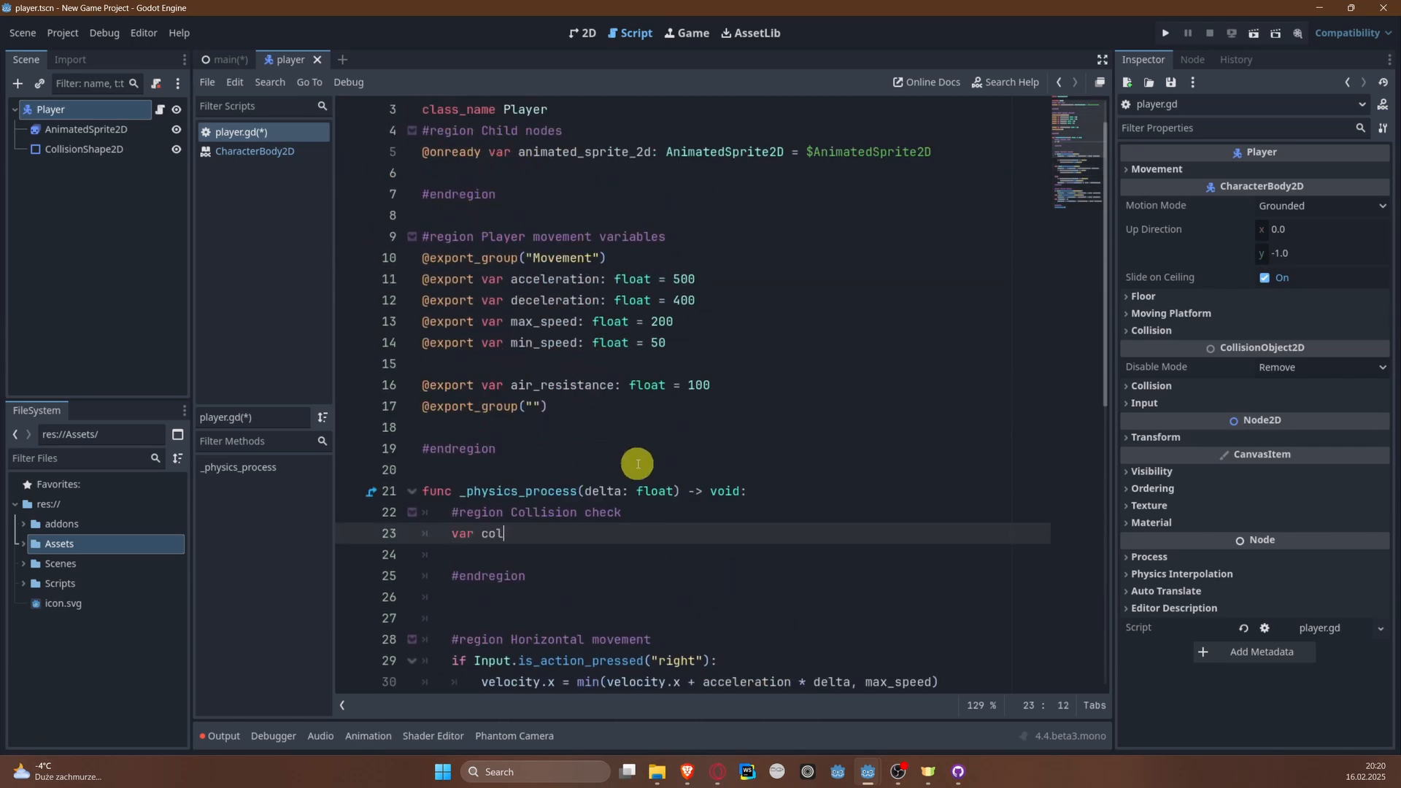
# Step: Declare var collision = get_last_slide_collision() inside the Collision check region, leaving a blank line below it
pyautogui.write('et_last')
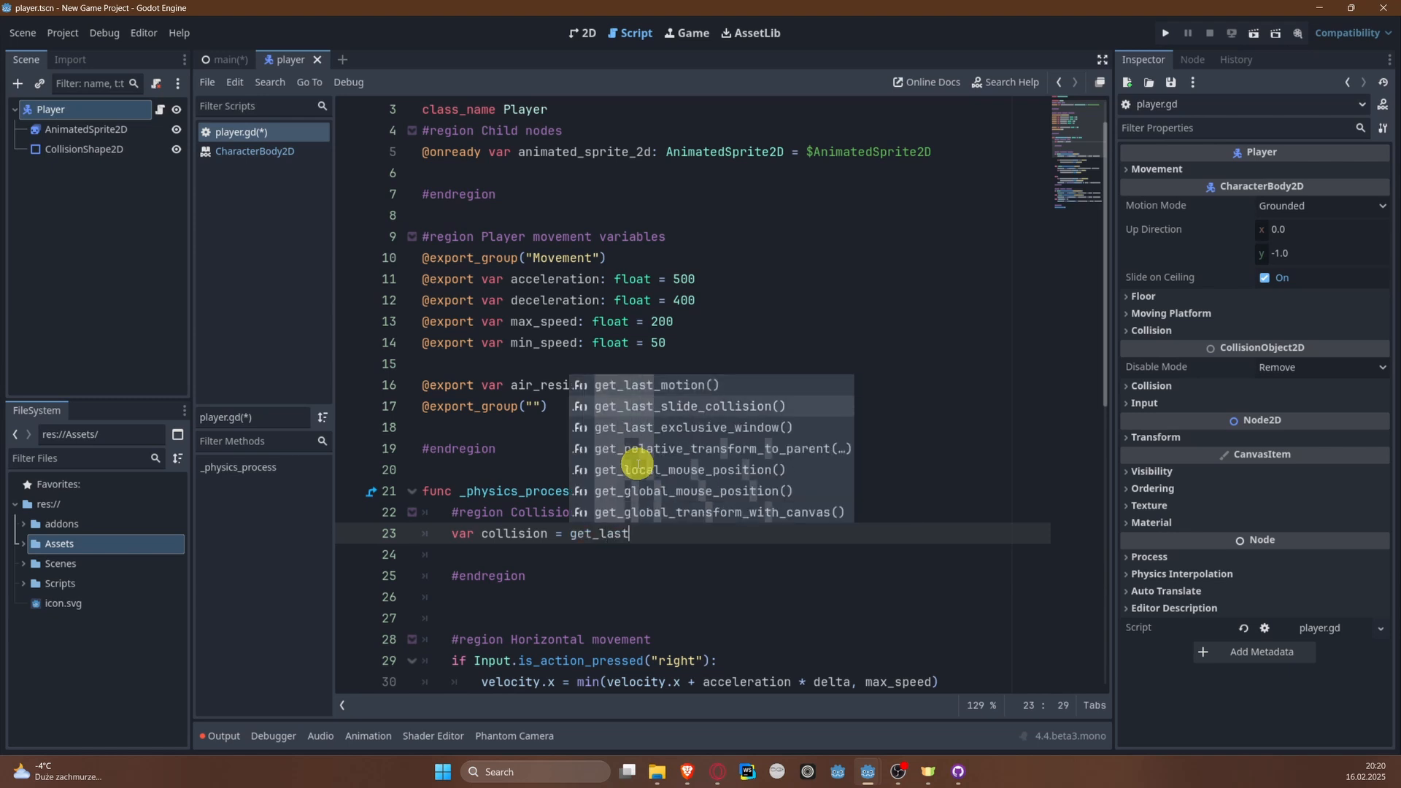
pyautogui.press('Return')
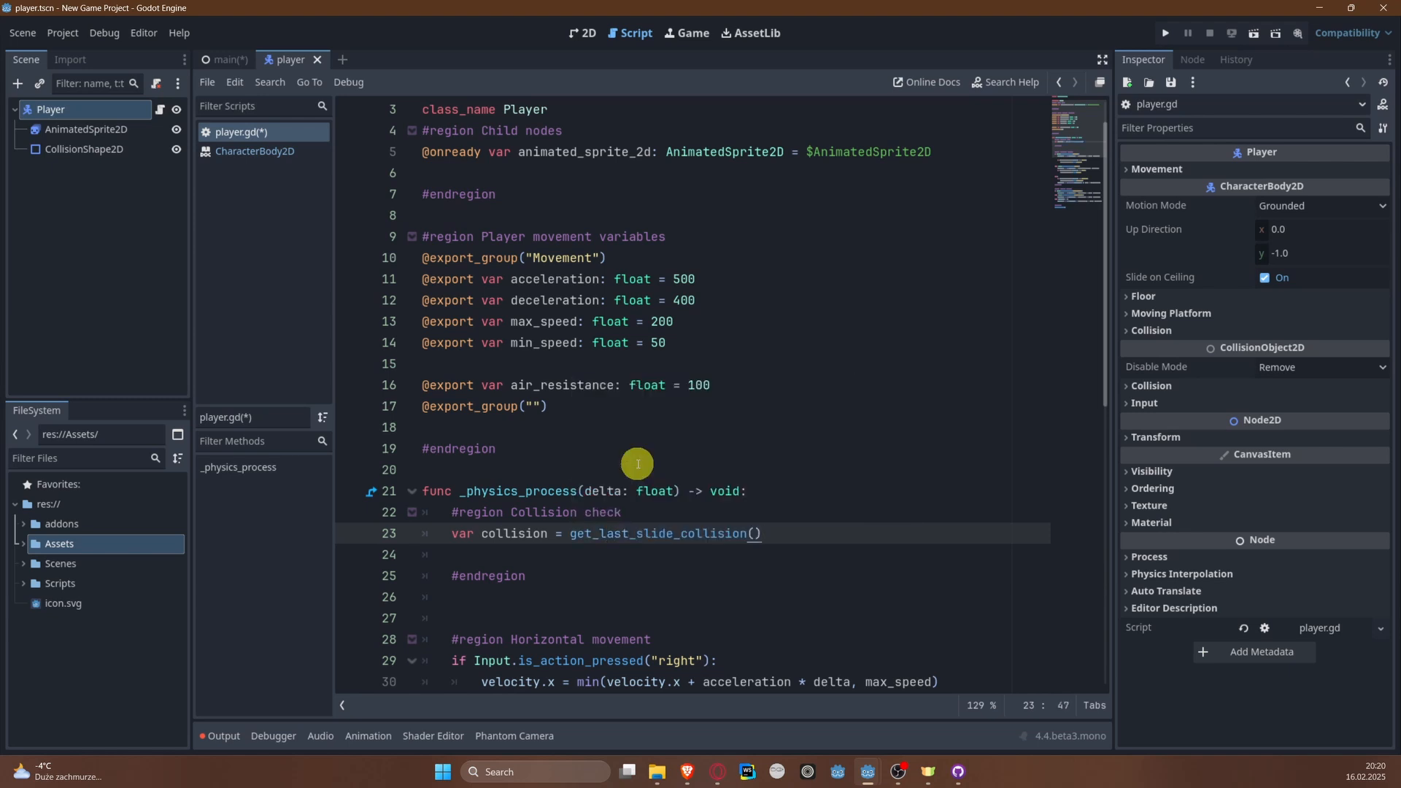
pyautogui.press('Return')
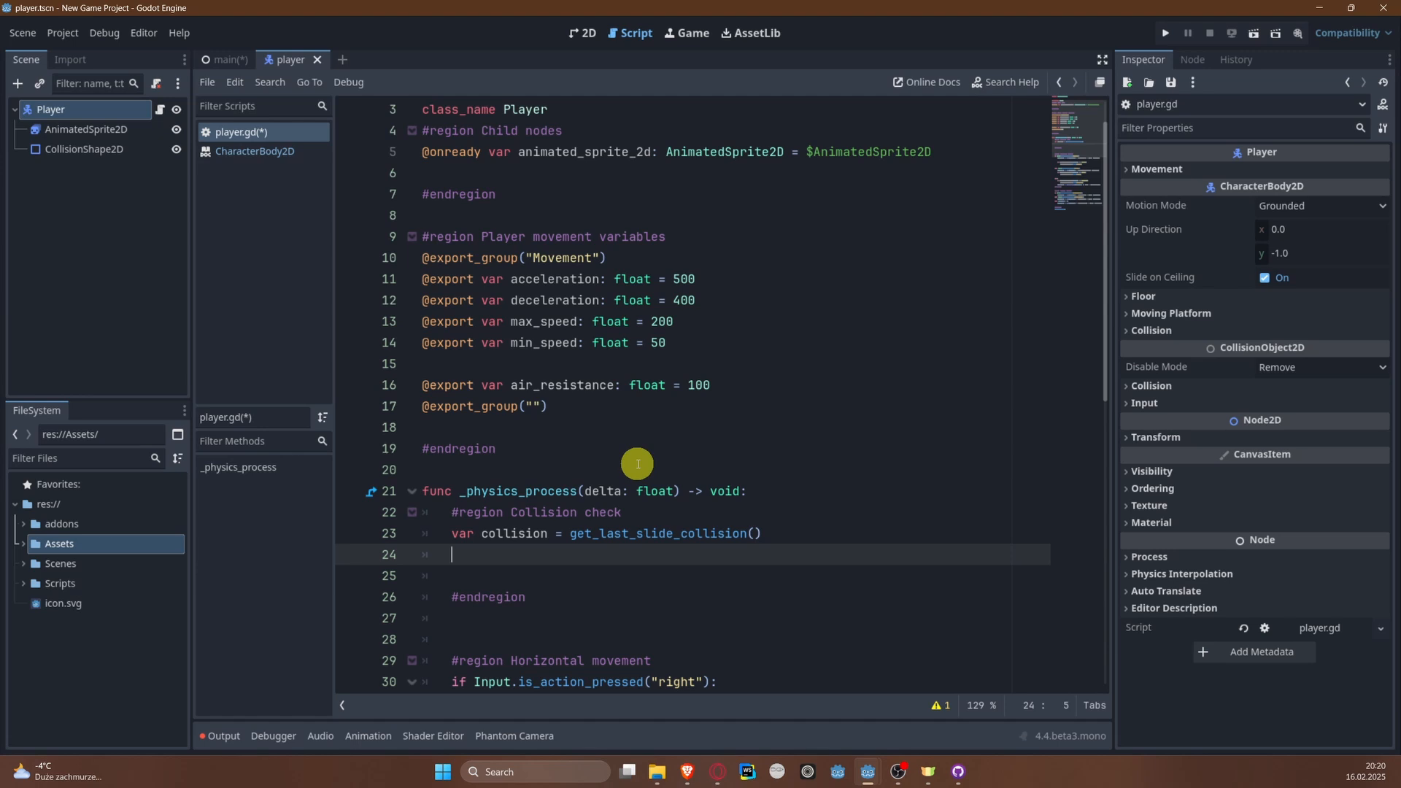
pyautogui.press('Return')
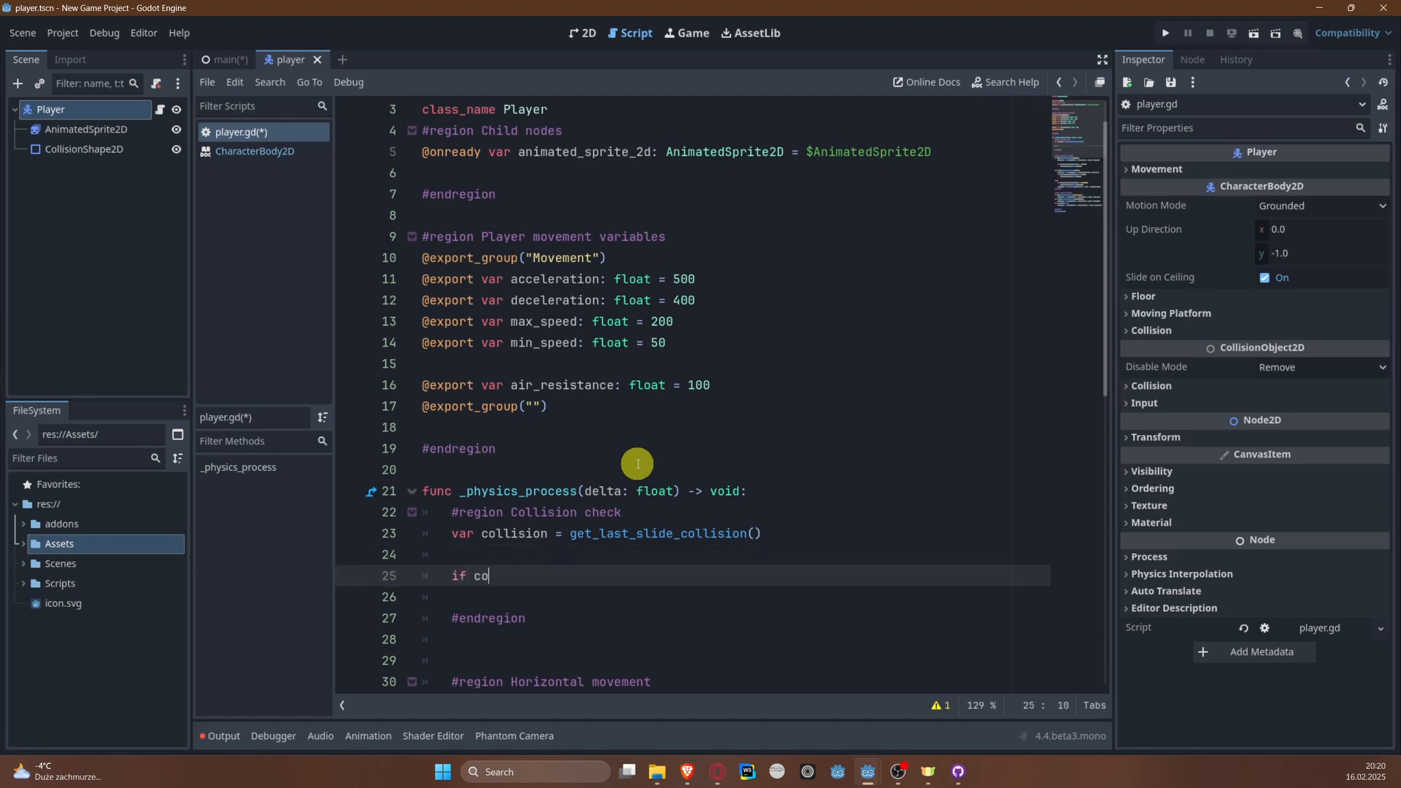
# Step: Add the condition if collision != null: below the collision variable and start its indented body
pyautogui.write('if collision')
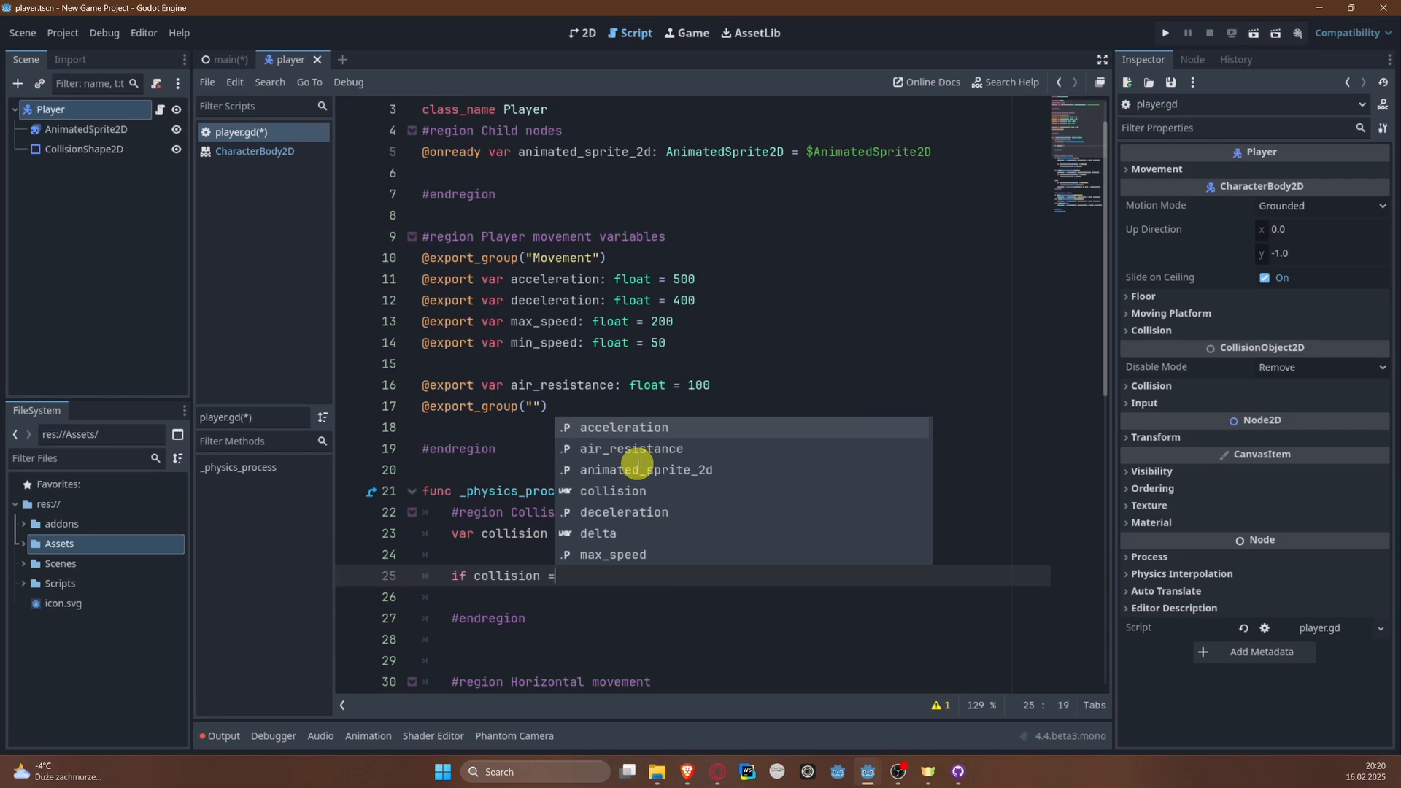
pyautogui.write(' !=')
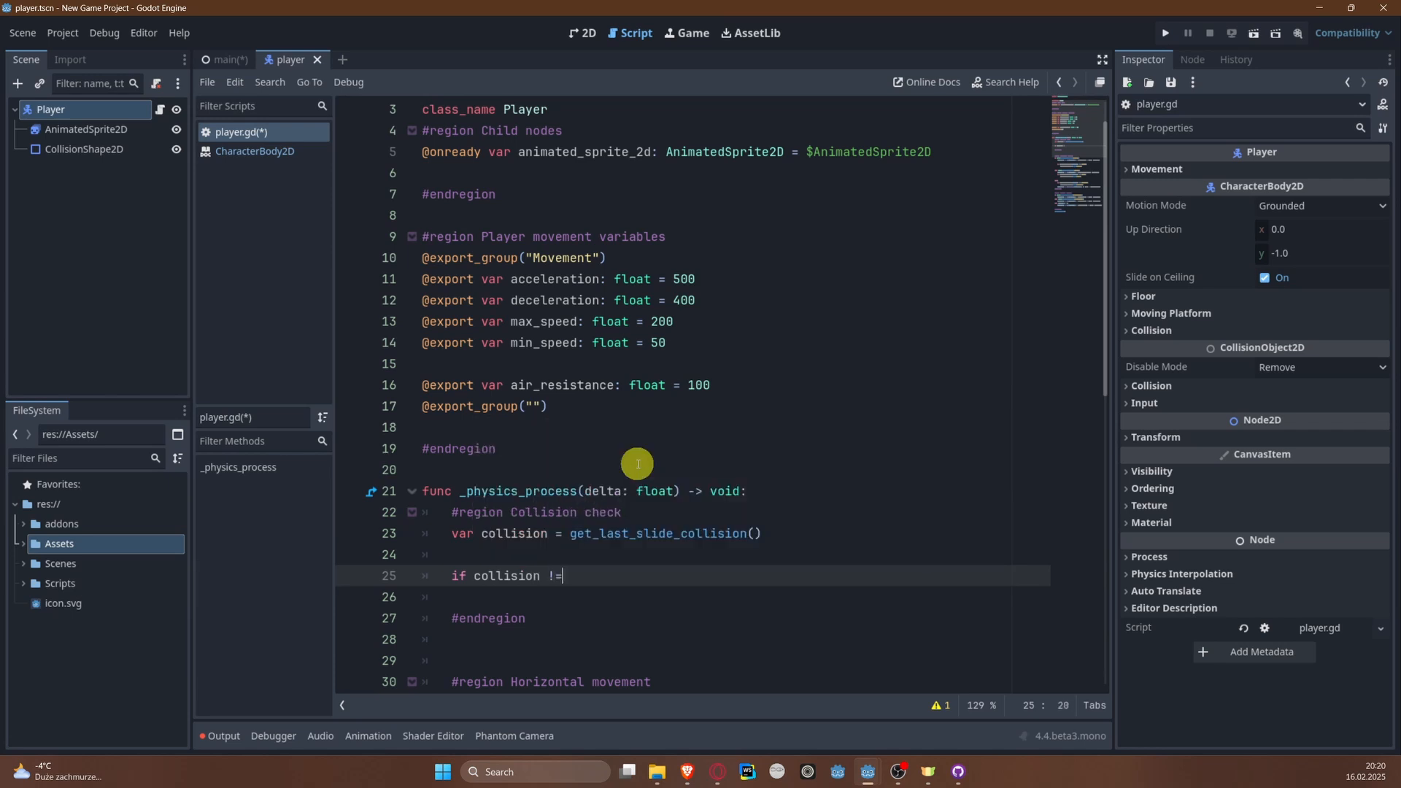
pyautogui.write(' null:')
pyautogui.press('Return')
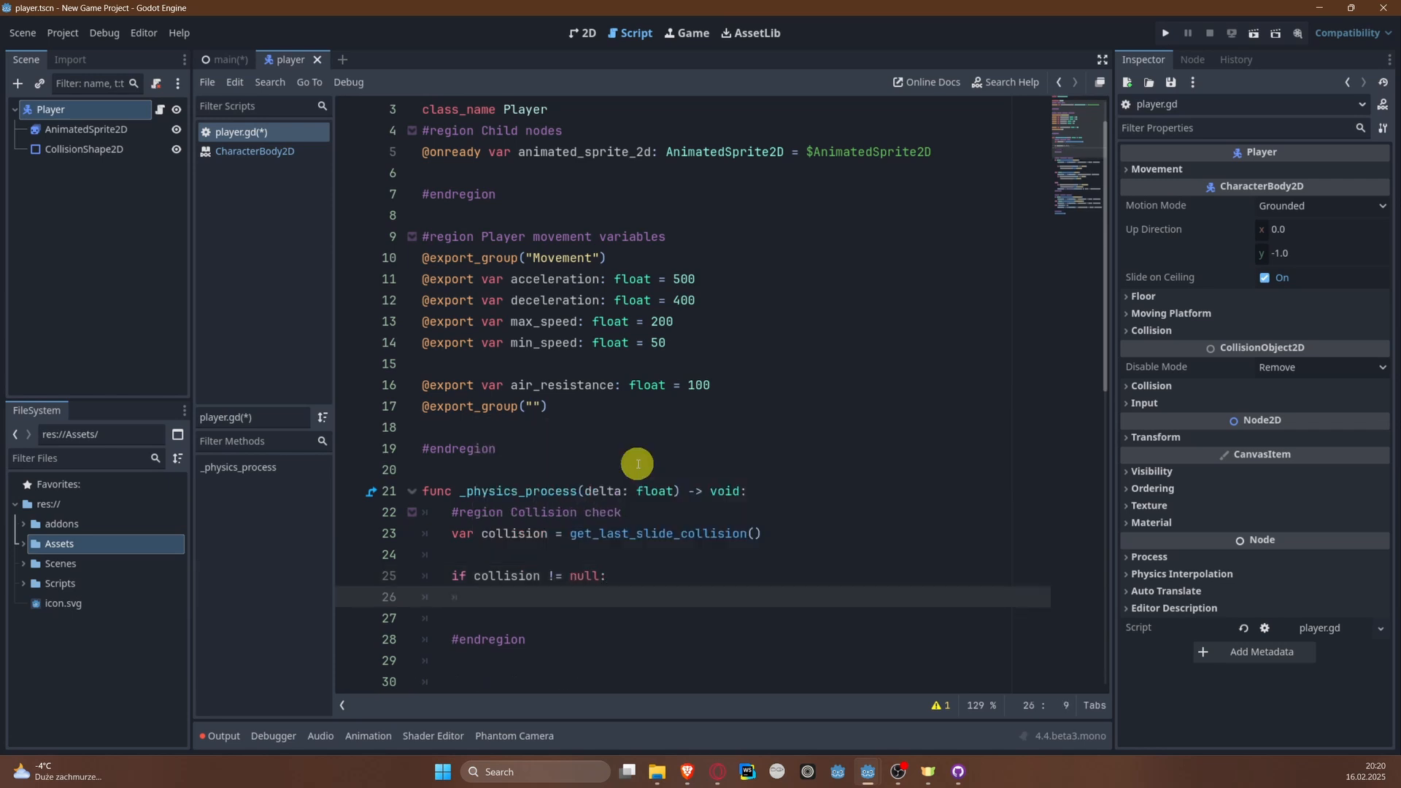
# Step: Fill the collision condition's body with print("explode") and a return line, and save the script
pyautogui.write('explode')
pyautogui.press('BackSpace')
pyautogui.press('BackSpace')
pyautogui.press('BackSpace')
pyautogui.press('BackSpace')
pyautogui.press('BackSpace')
pyautogui.write('pri')
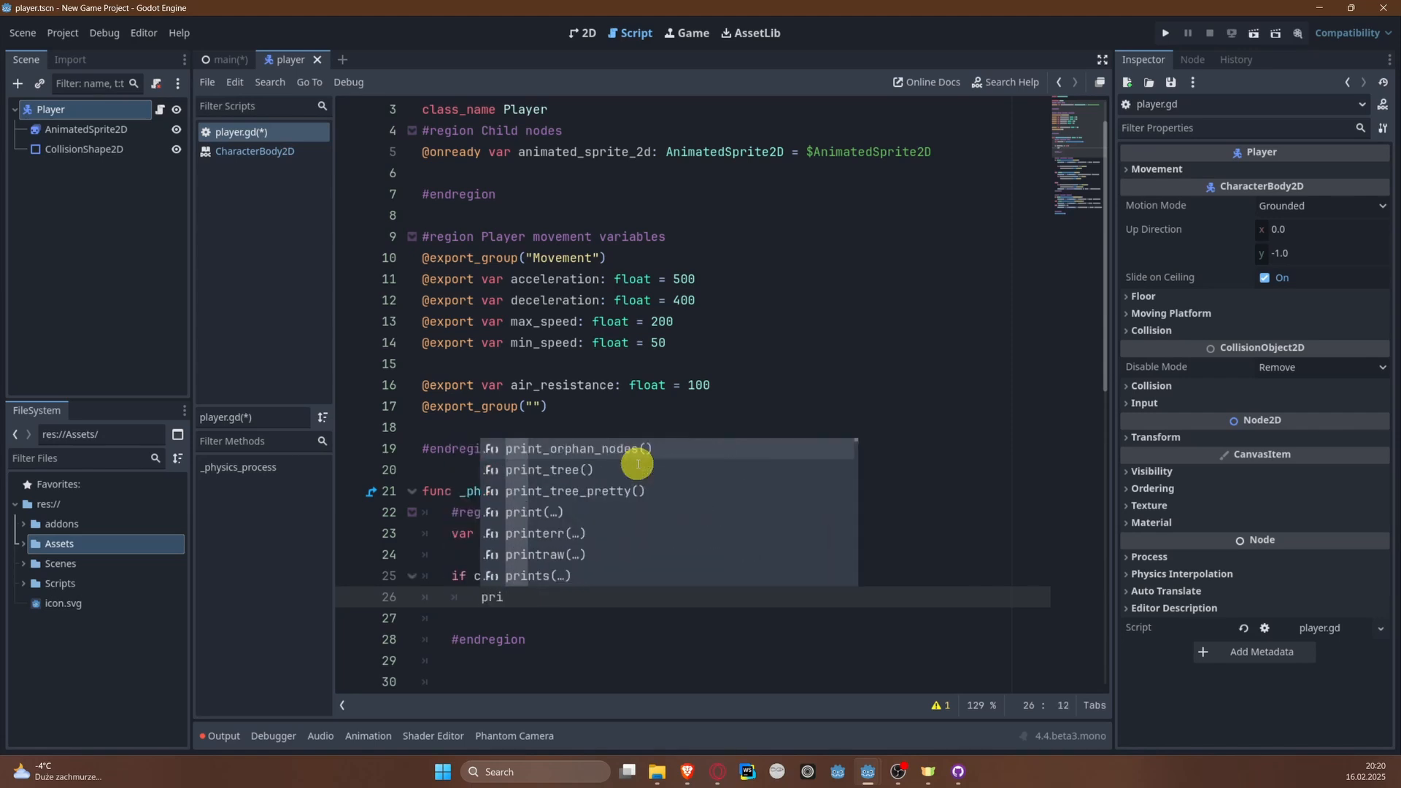
pyautogui.write('nt("')
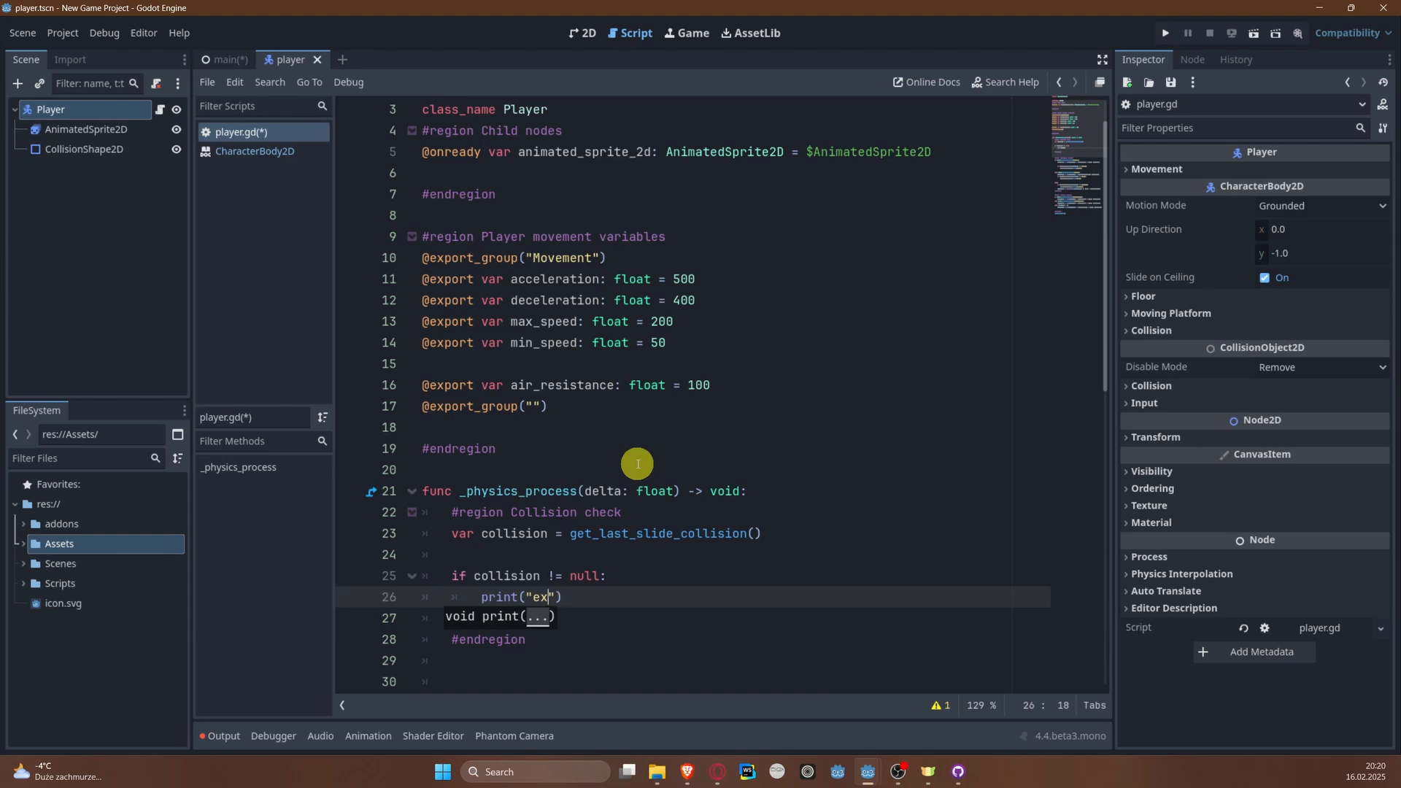
pyautogui.write('explode")')
pyautogui.press('Return')
pyautogui.hotkey('ctrl', 's')
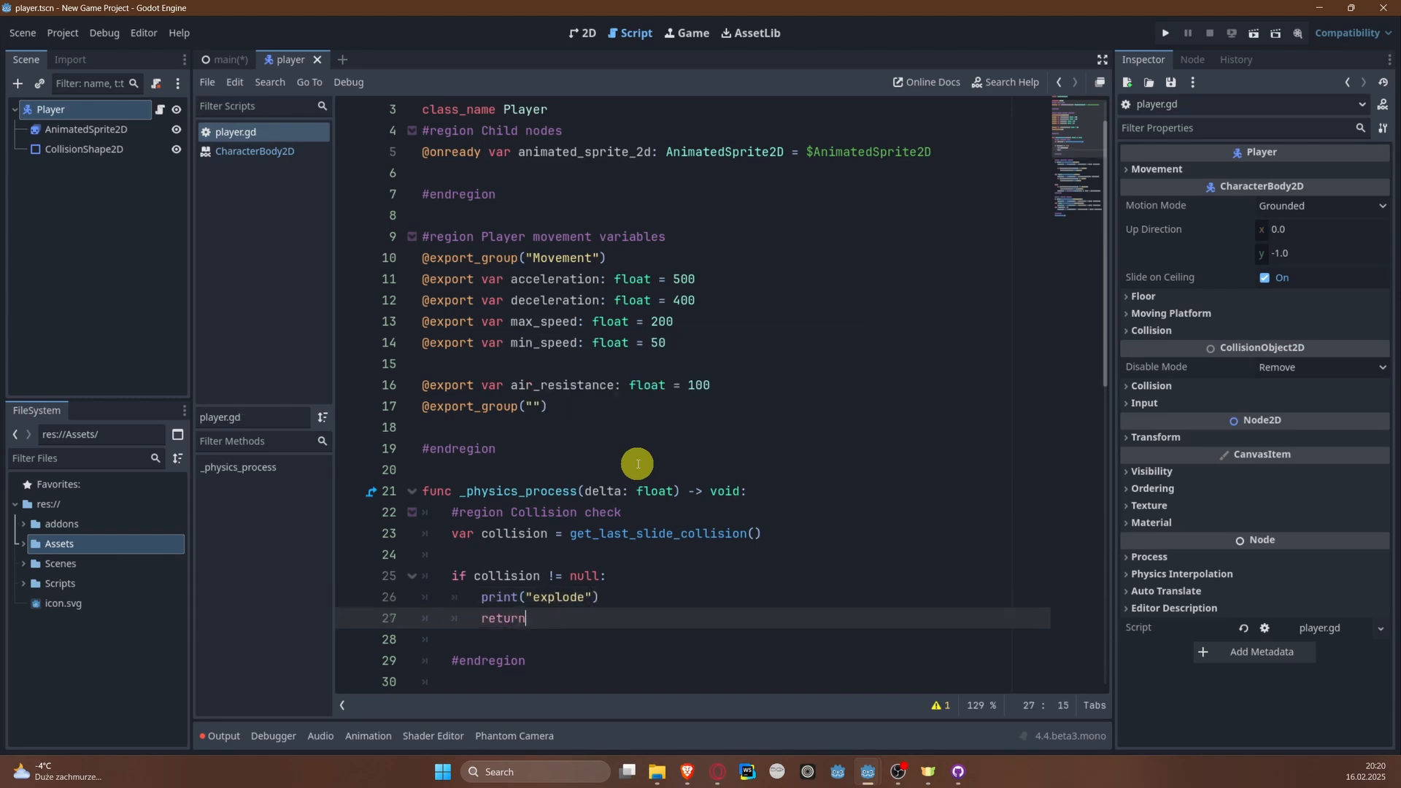
# Step: Review the Horizontal and Vertical movement regions and the move_and_slide() call that follow the collision check
pyautogui.scroll(-8, 726, 535)
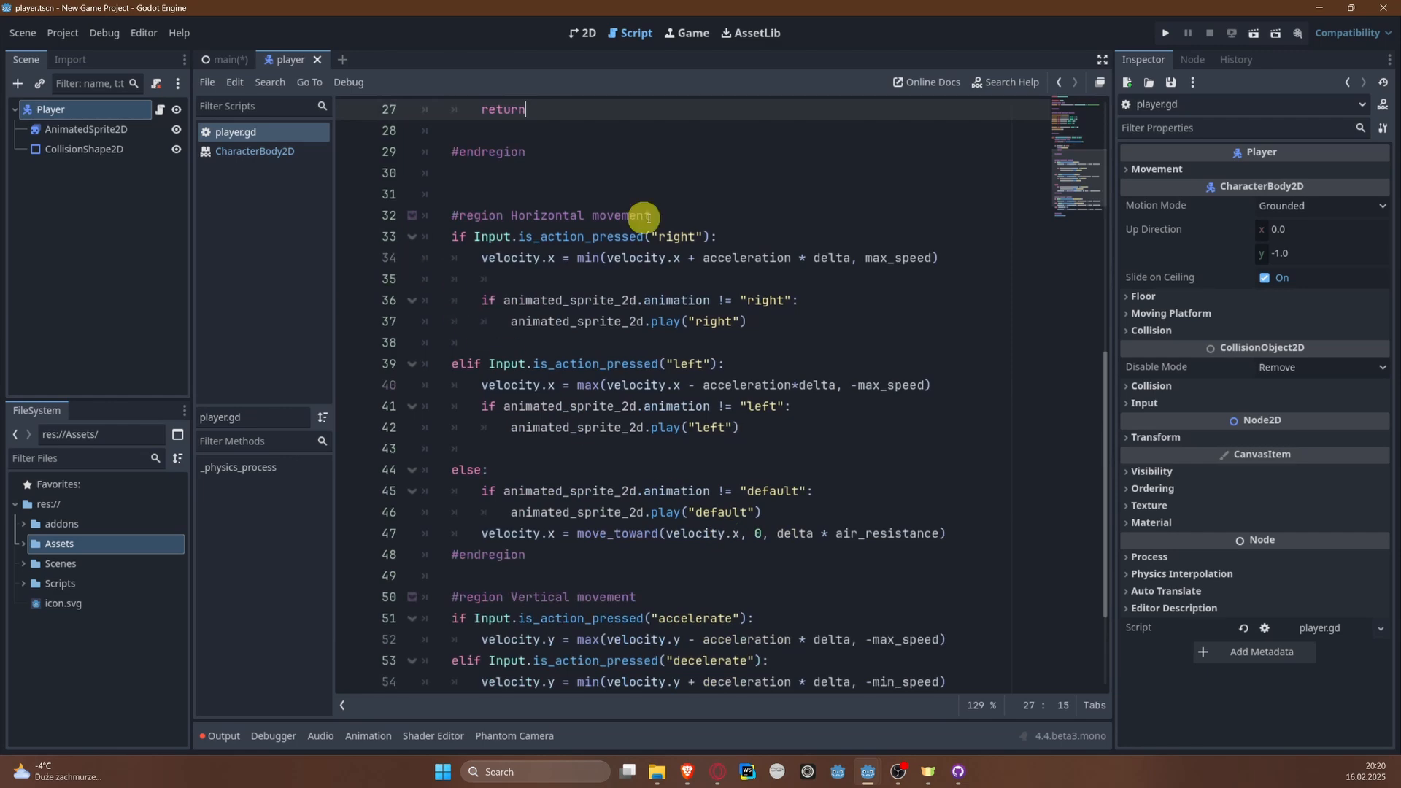
pyautogui.scroll(-3, 979, 251)
pyautogui.scroll(4, 401, 234)
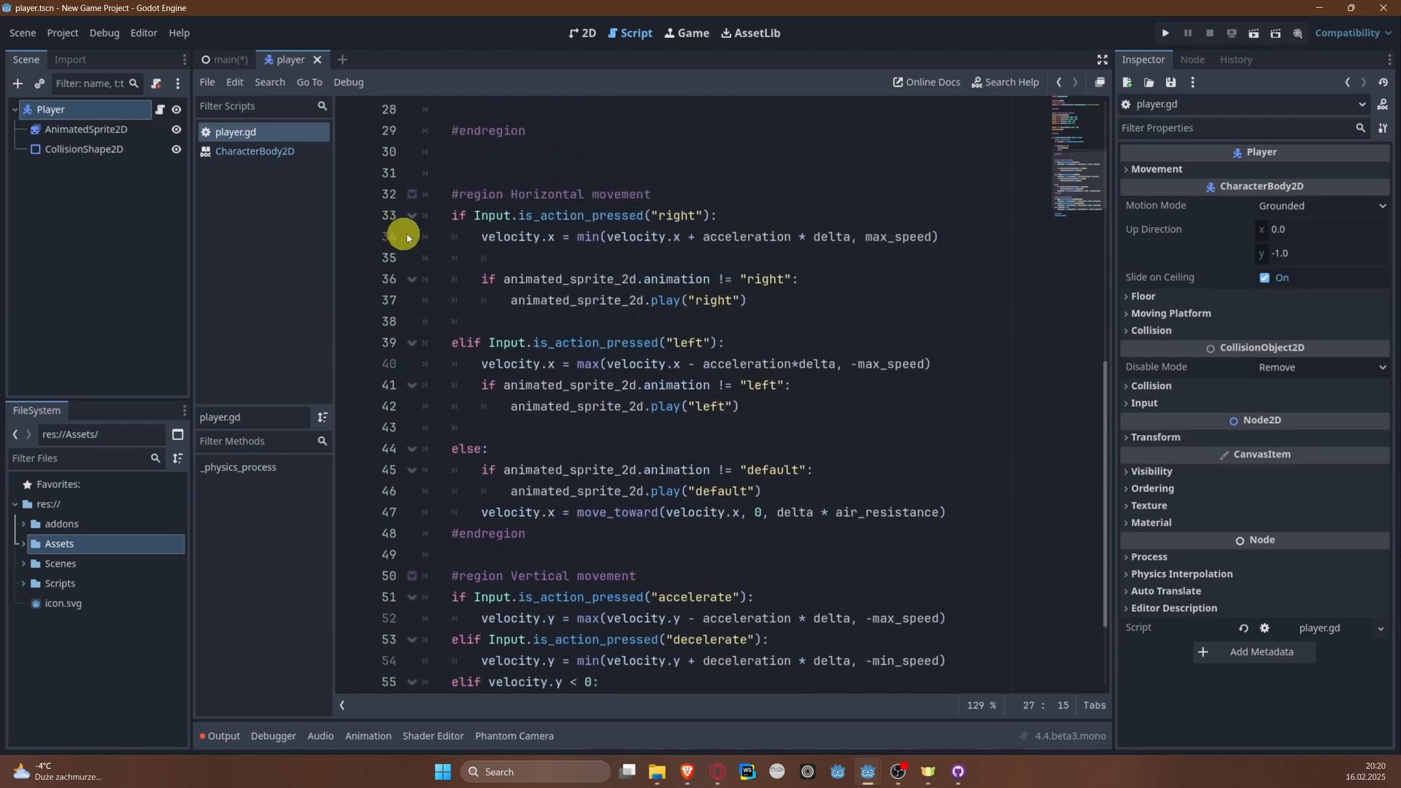
pyautogui.scroll(-5, 917, 261)
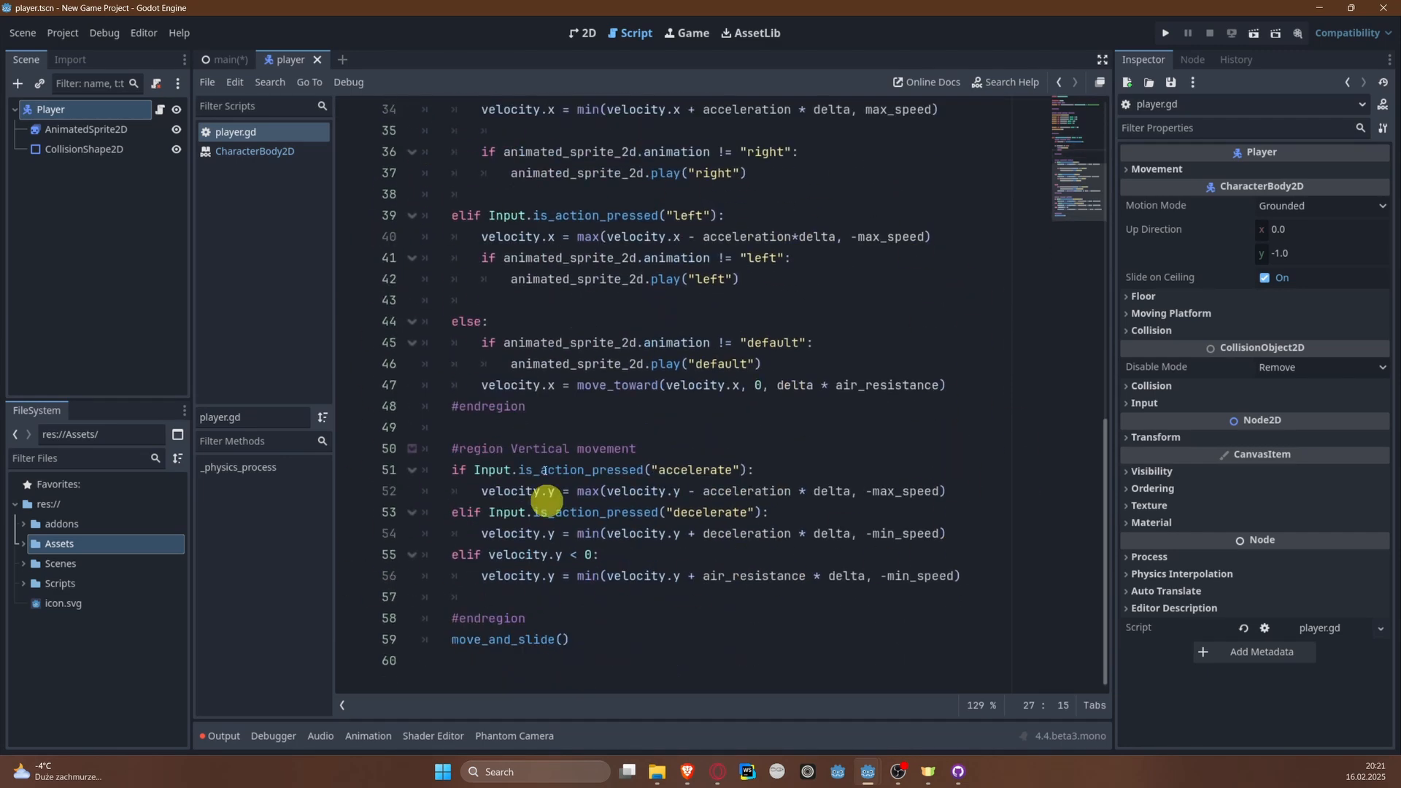
pyautogui.scroll(10, 623, 479)
pyautogui.hotkey('ctrl', 's')
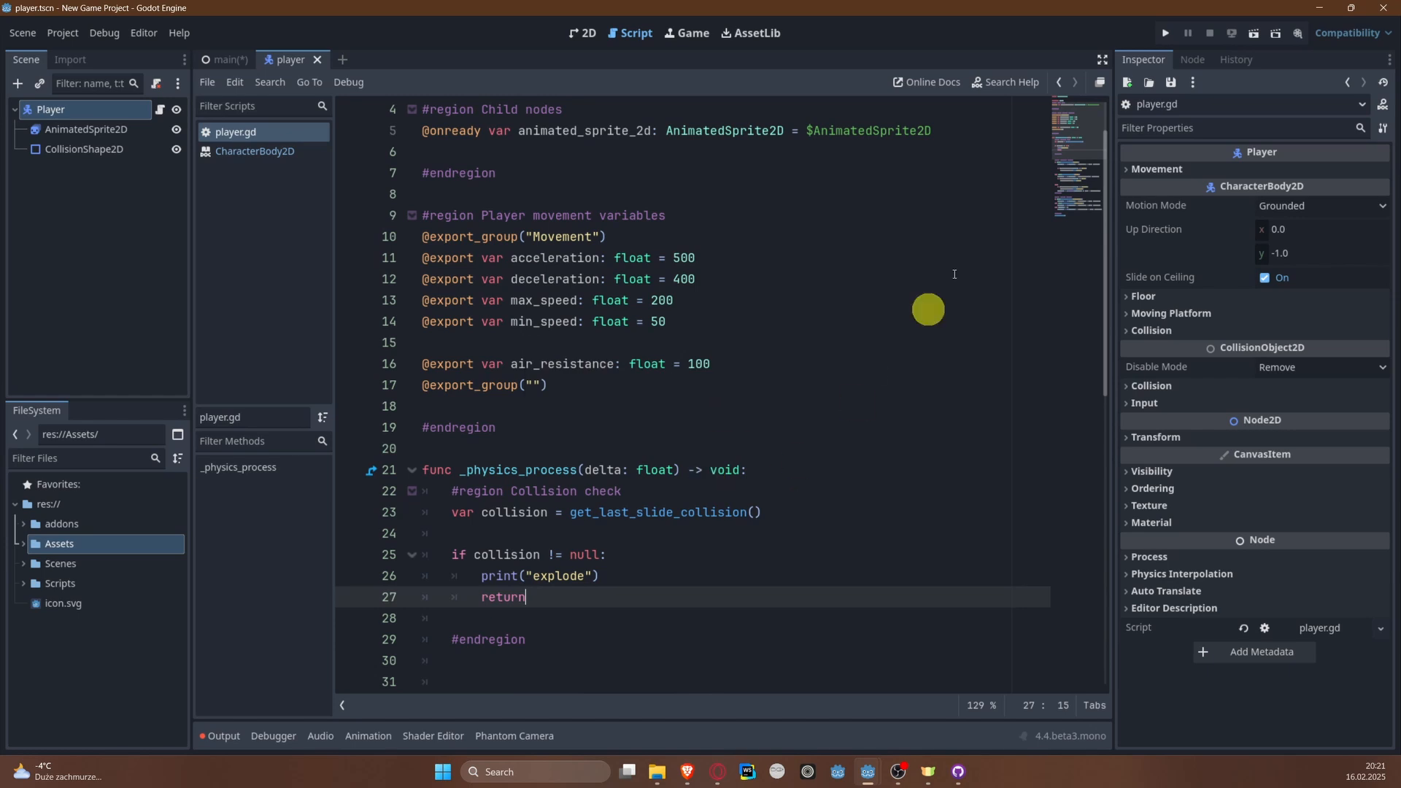
# Step: Run the project and fly the plane over both river banks to test the collision check, and stop the game
pyautogui.click(1164, 32)
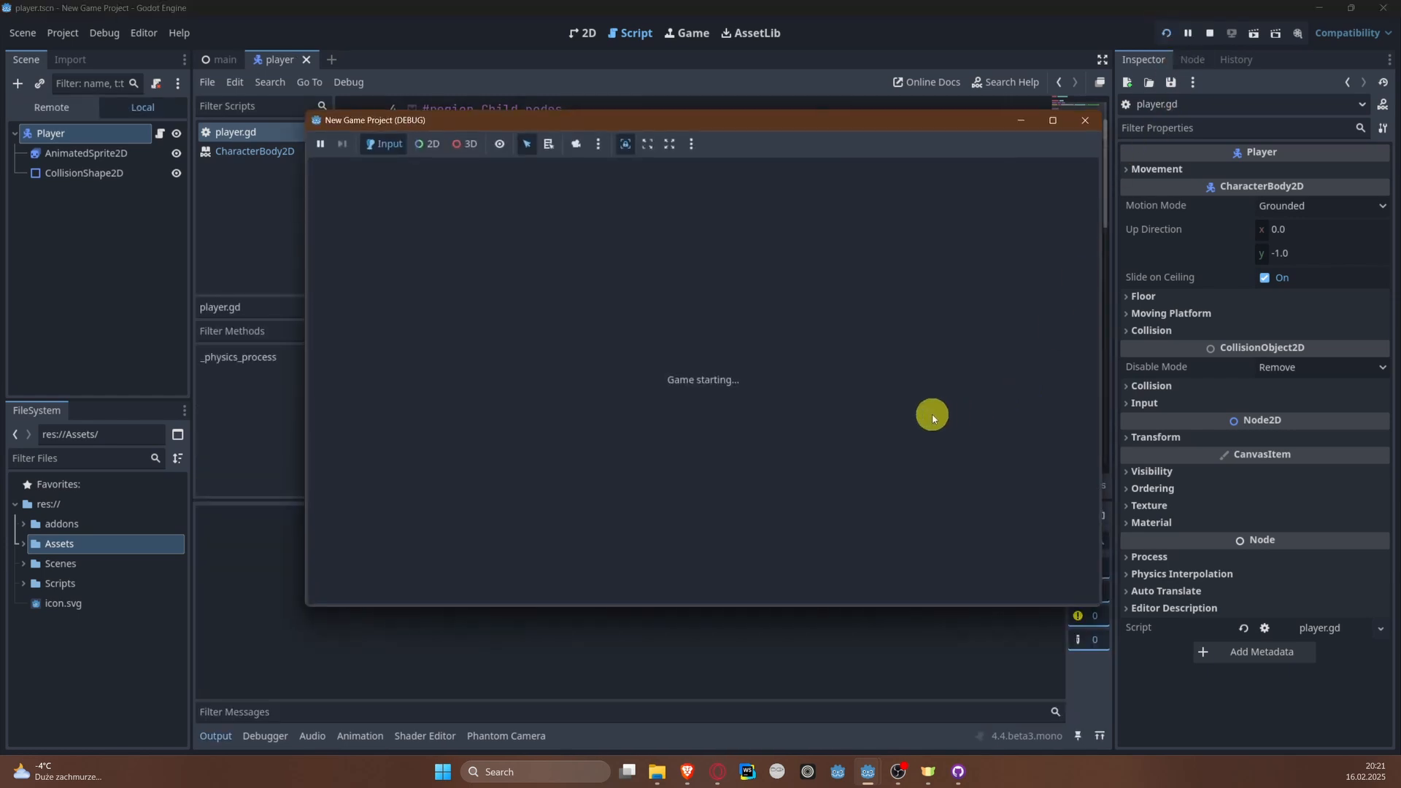
pyautogui.press('a')
pyautogui.press('w')
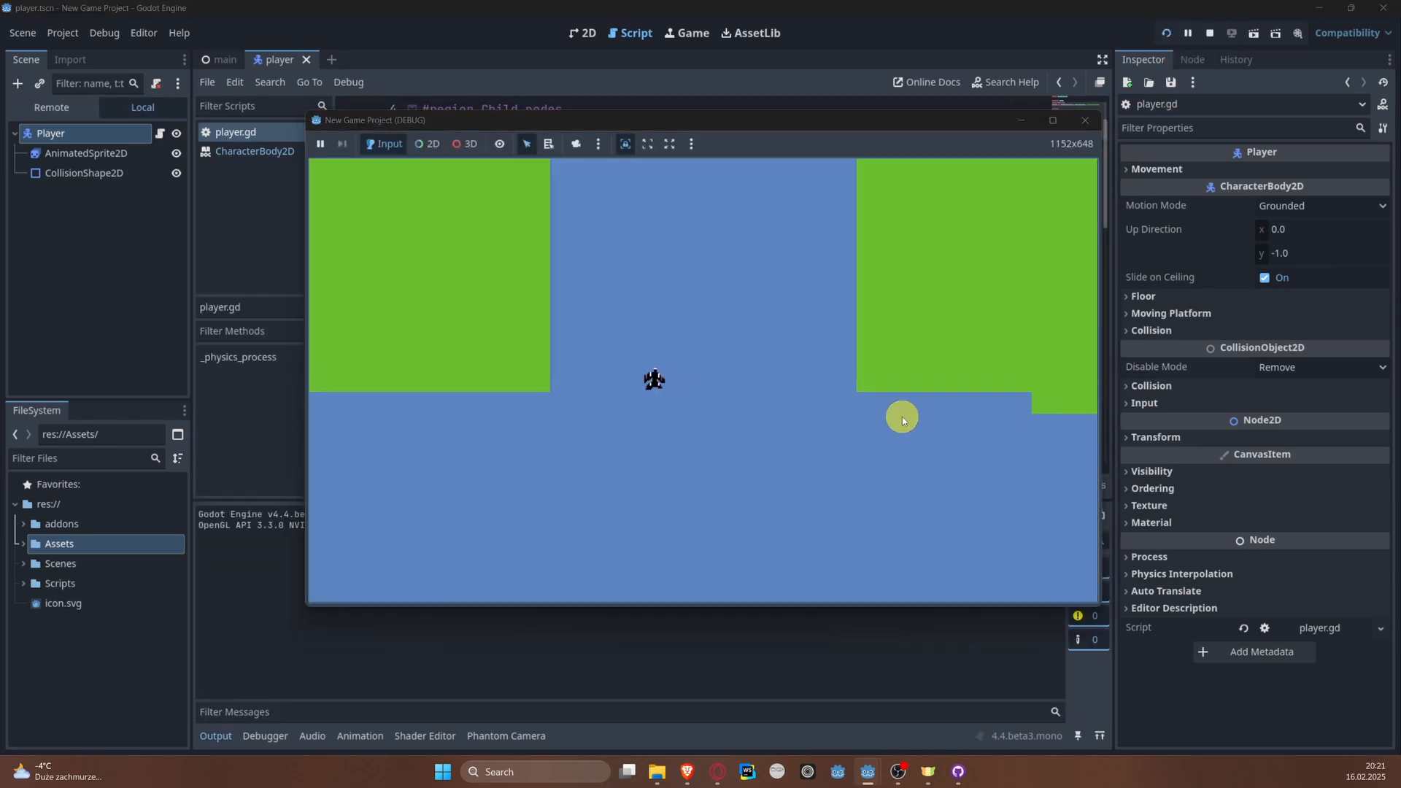
pyautogui.press('d')
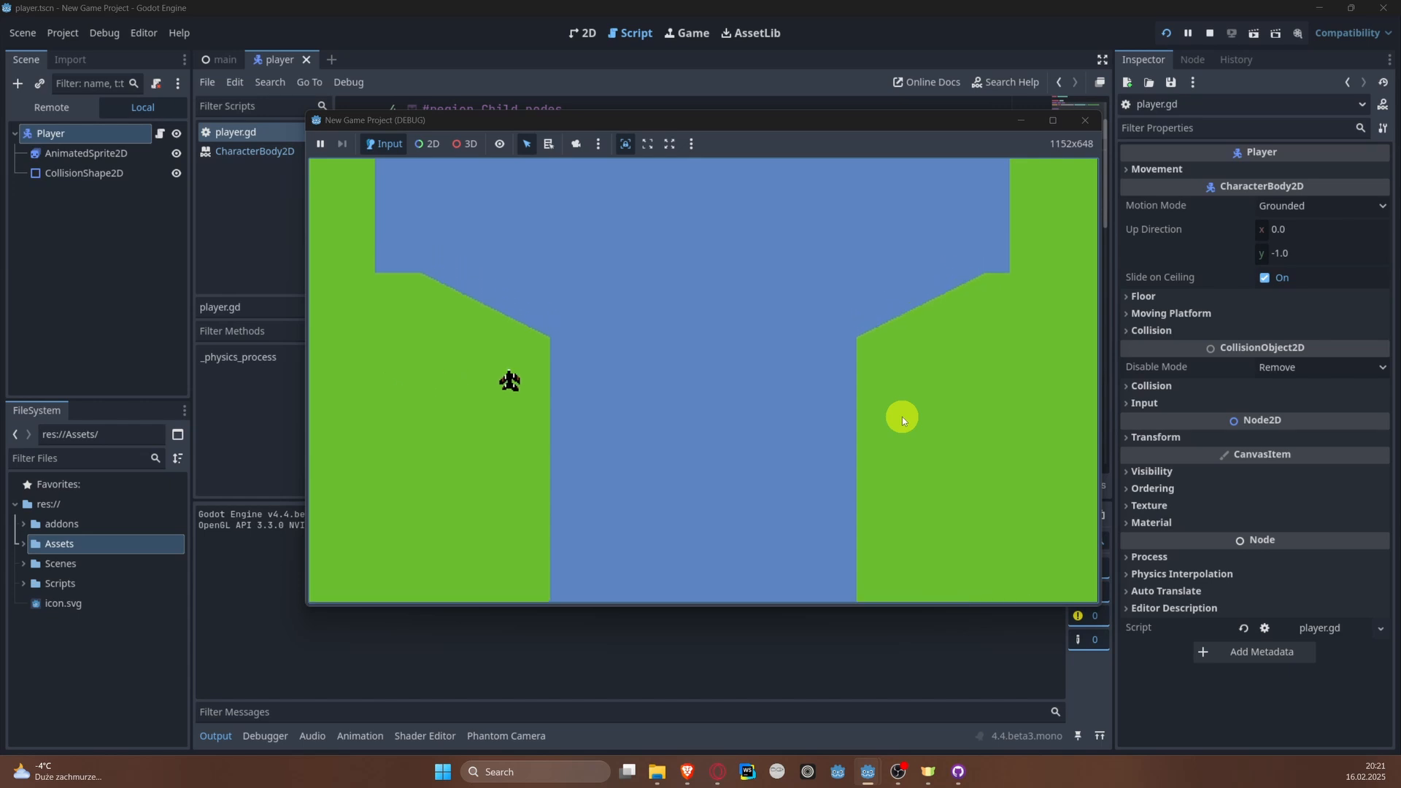
pyautogui.press('d')
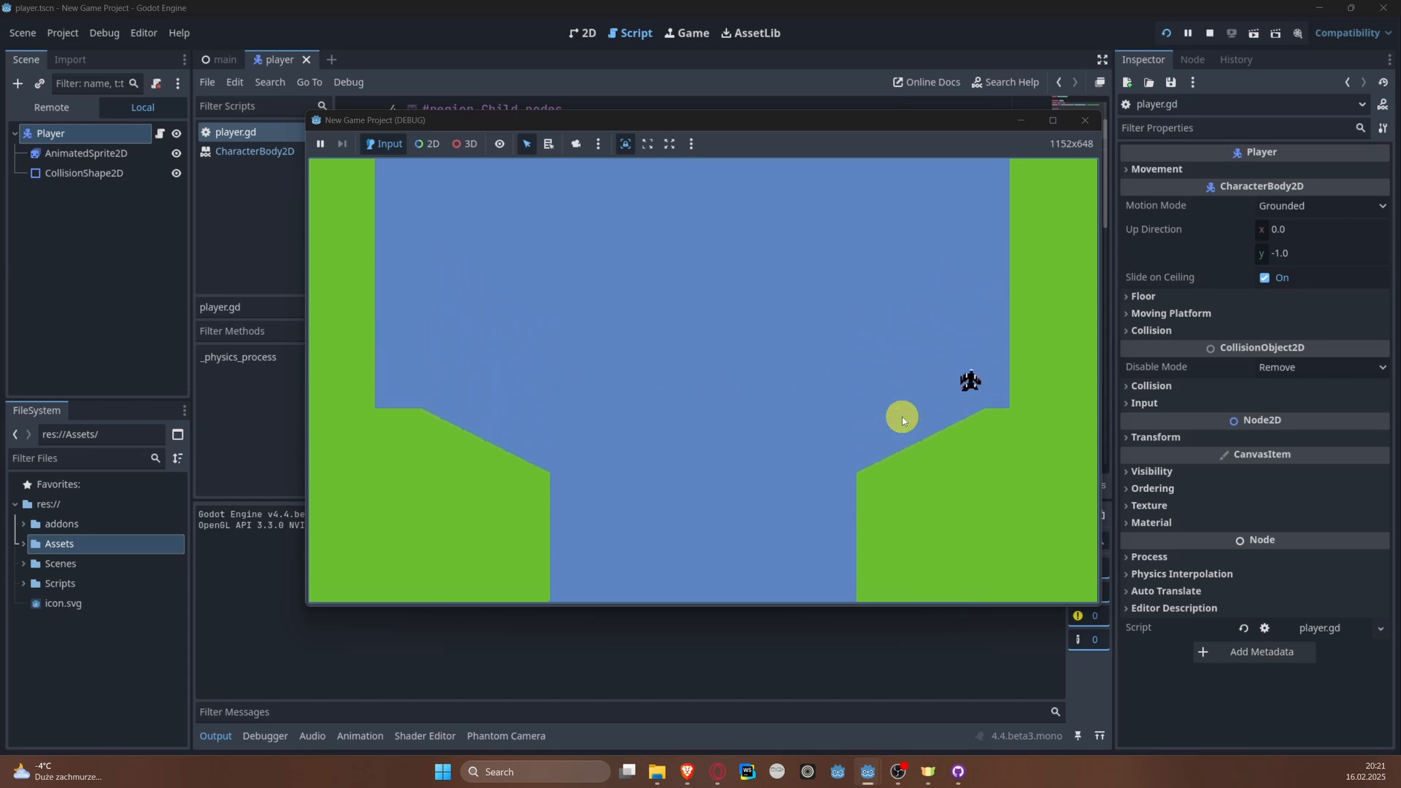
pyautogui.press('a')
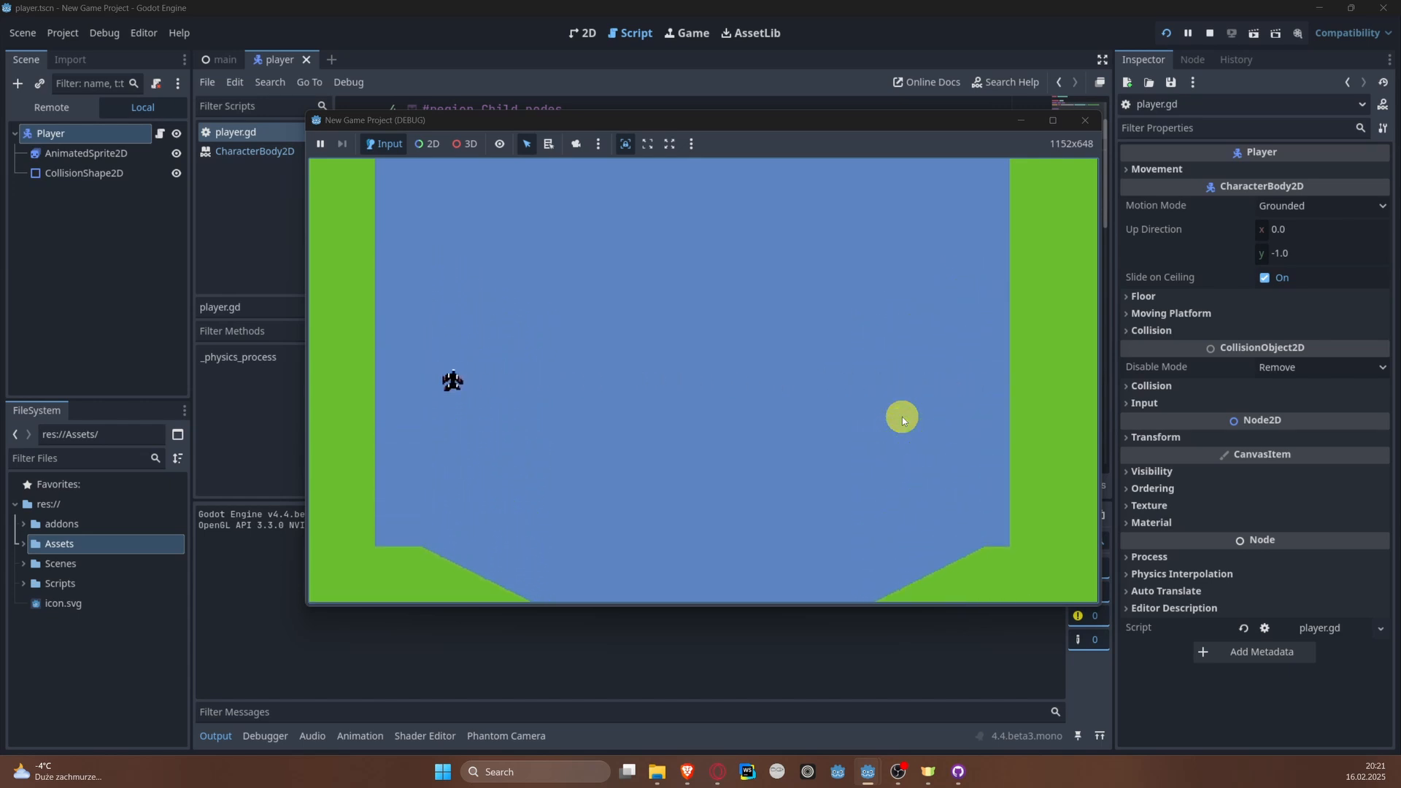
pyautogui.press('d')
pyautogui.press('d')
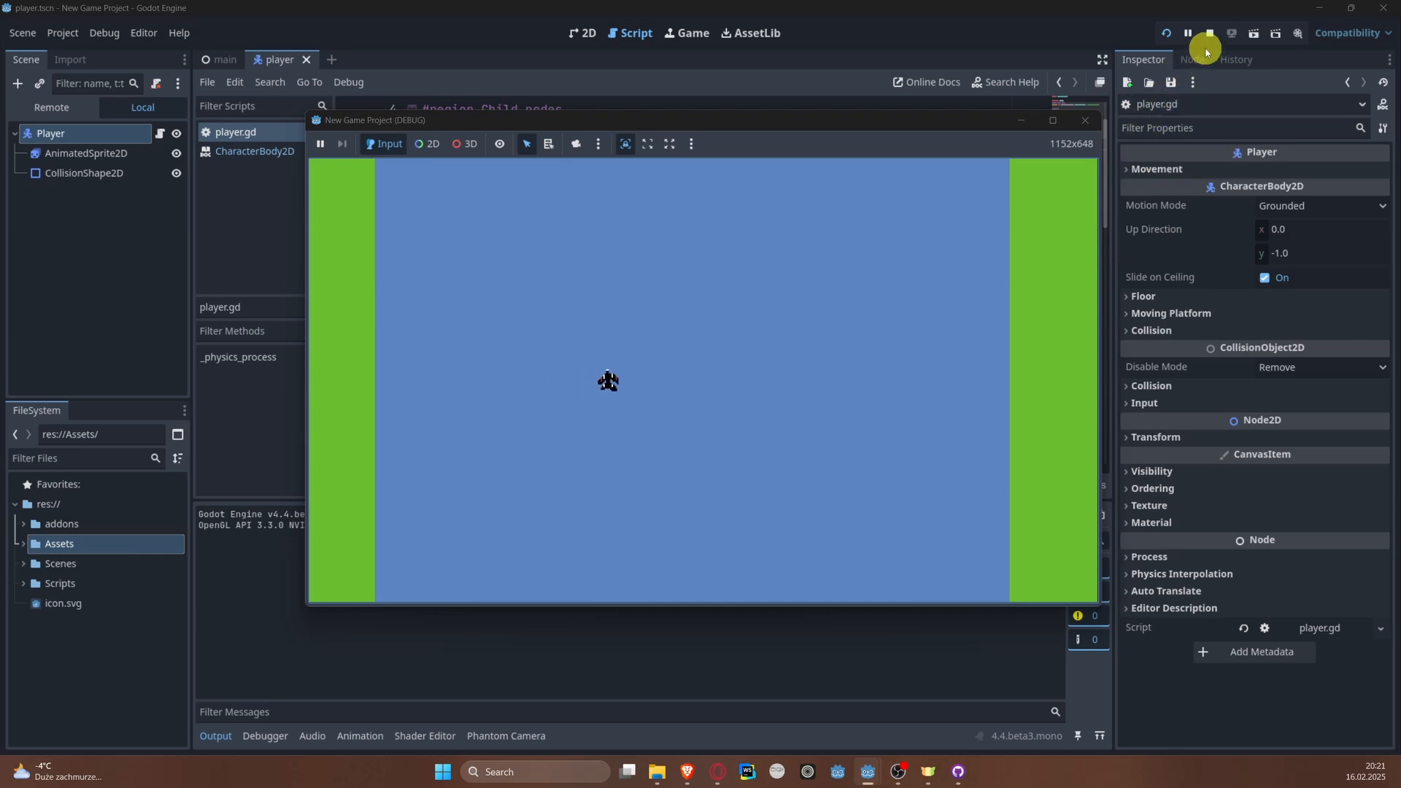
pyautogui.click(1209, 34)
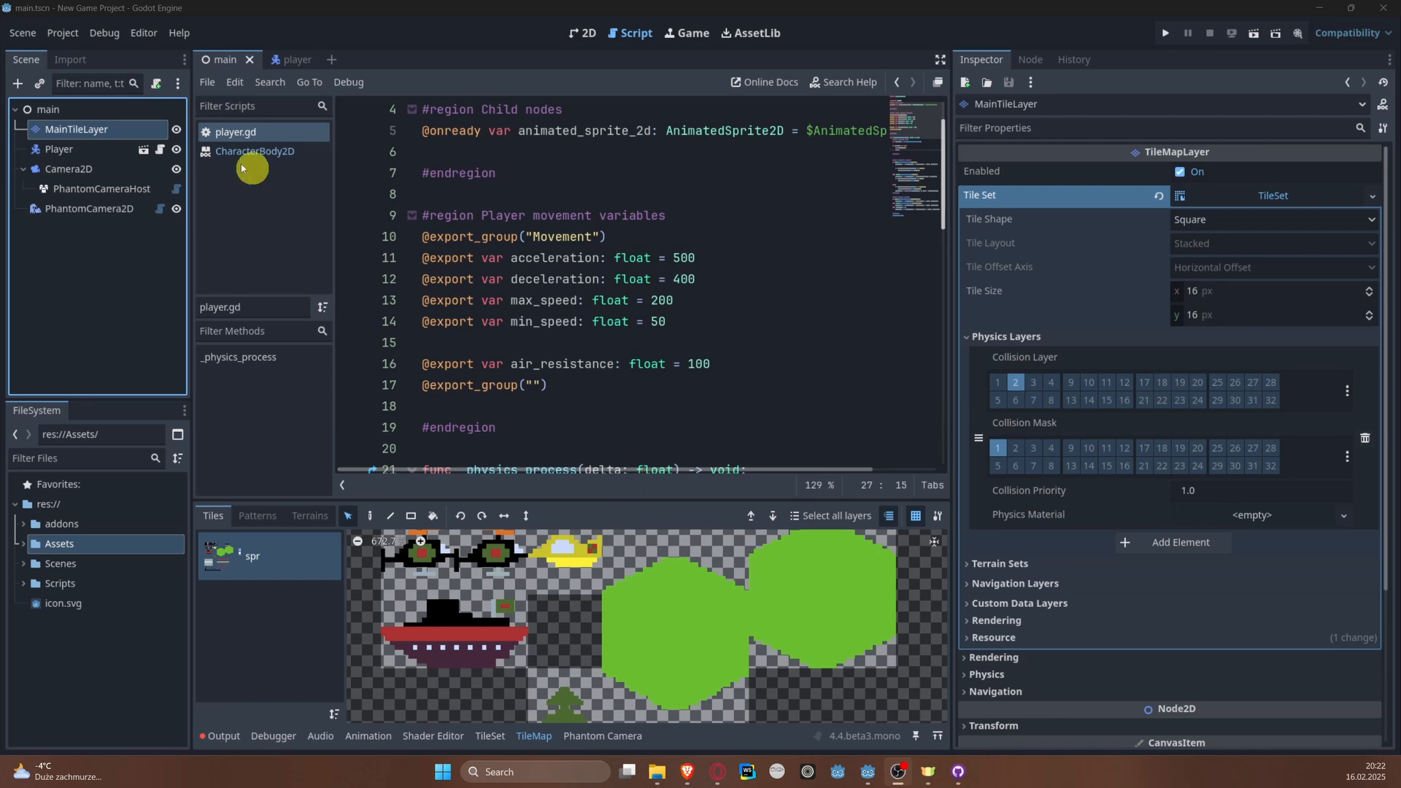
# Step: Switch to the player scene, run the project again with a short flight up the river, and close the game
pyautogui.click(300, 63)
pyautogui.click(1165, 33)
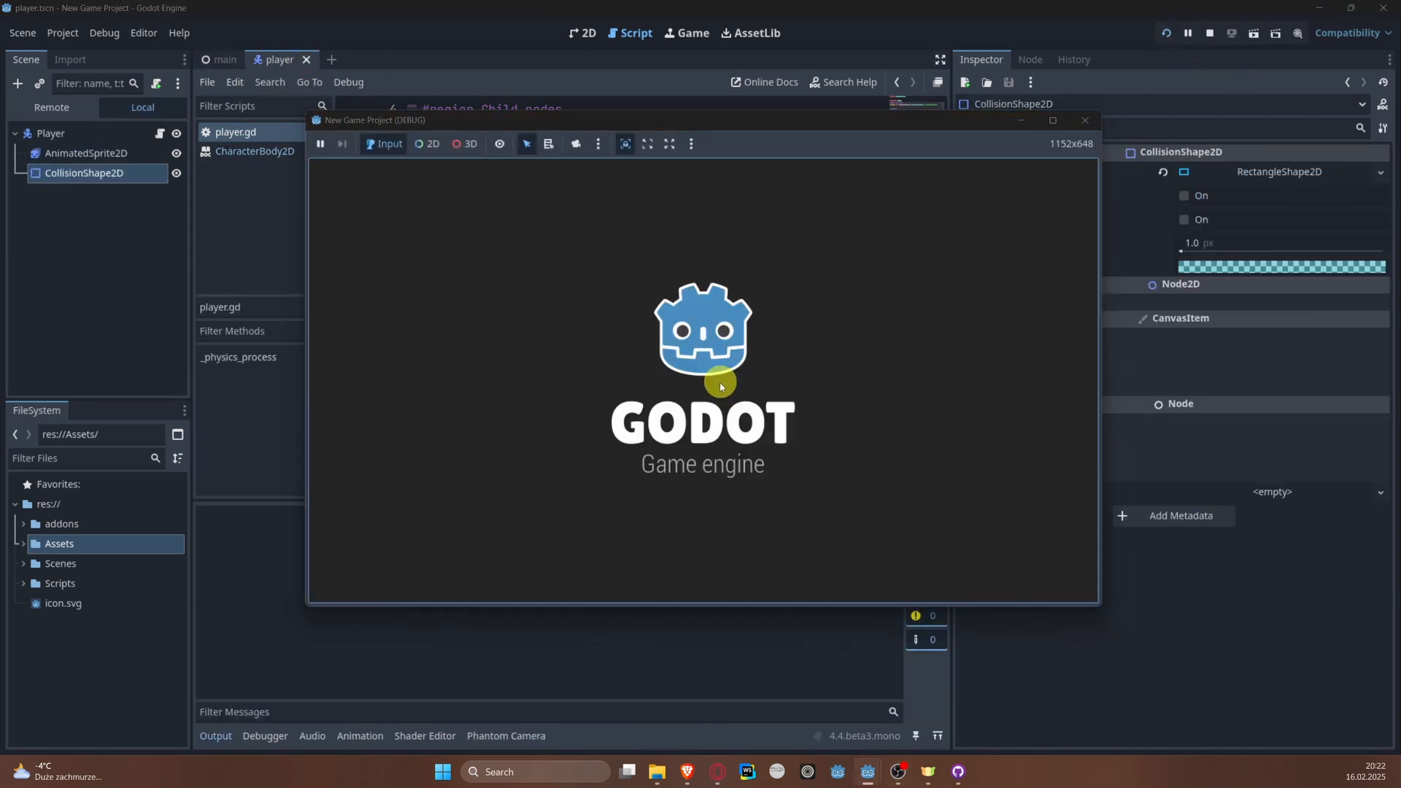
pyautogui.press('a')
pyautogui.press('w')
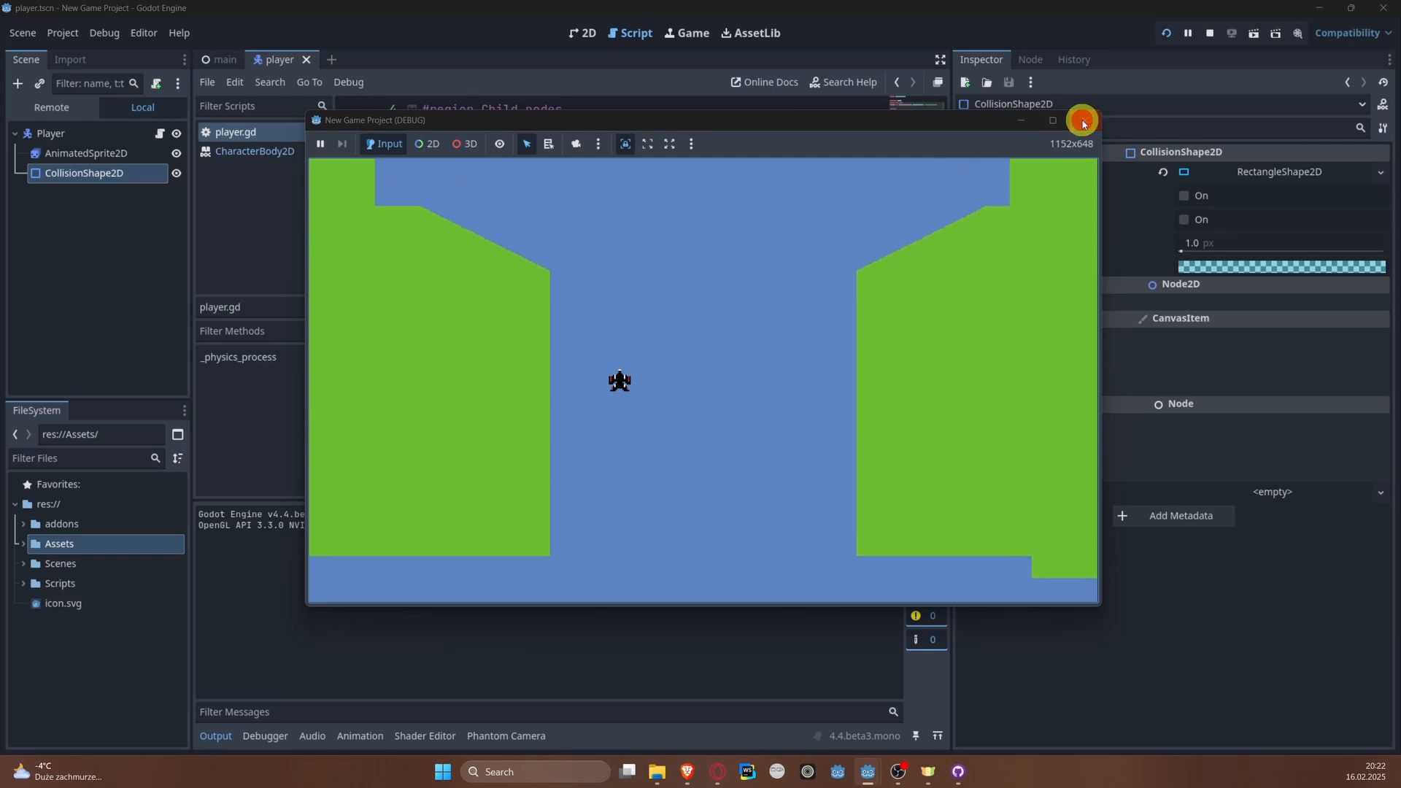
pyautogui.click(1086, 120)
# Step: Enable Visible Collision Shapes for debugging, save, and run the project briefly to check which objects have shapes
pyautogui.click(110, 33)
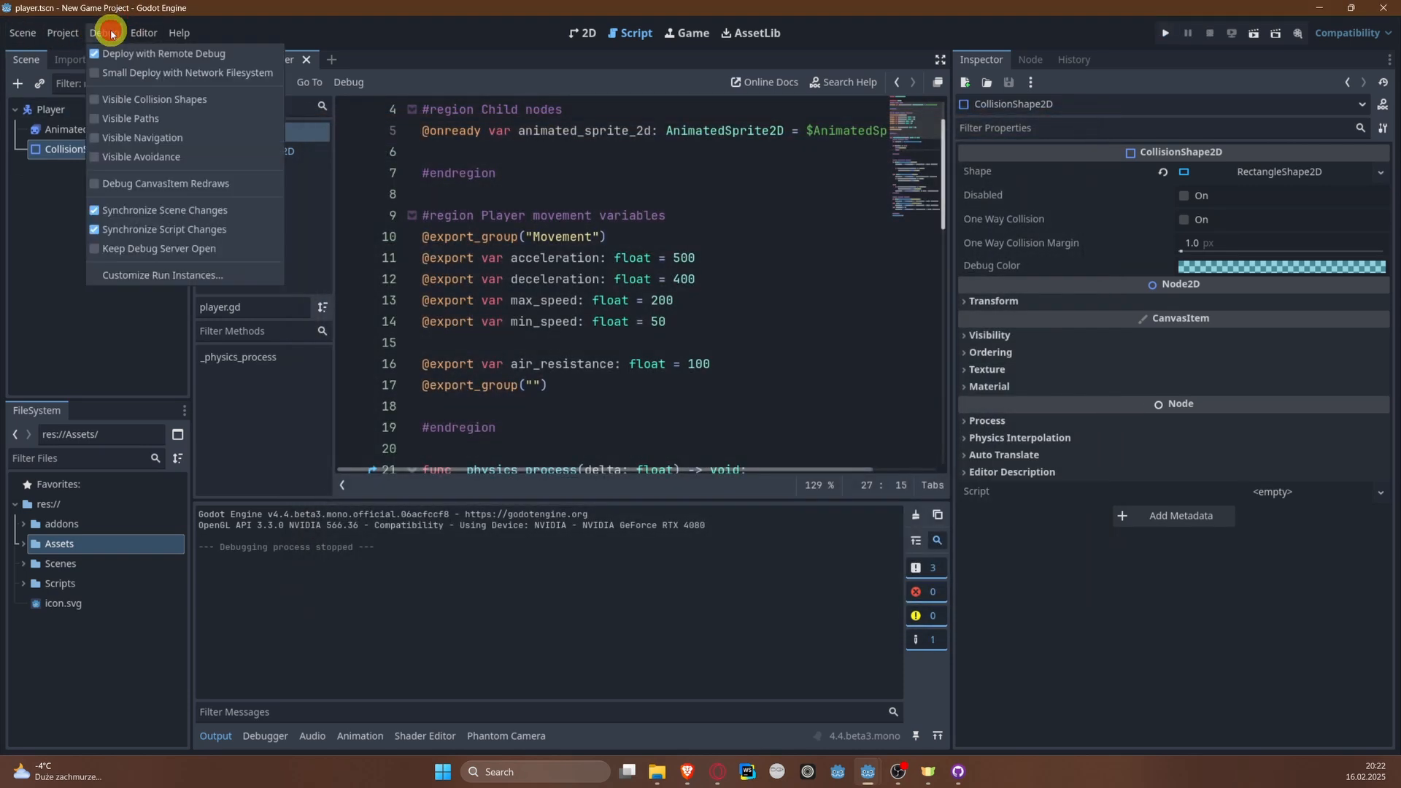
pyautogui.click(168, 101)
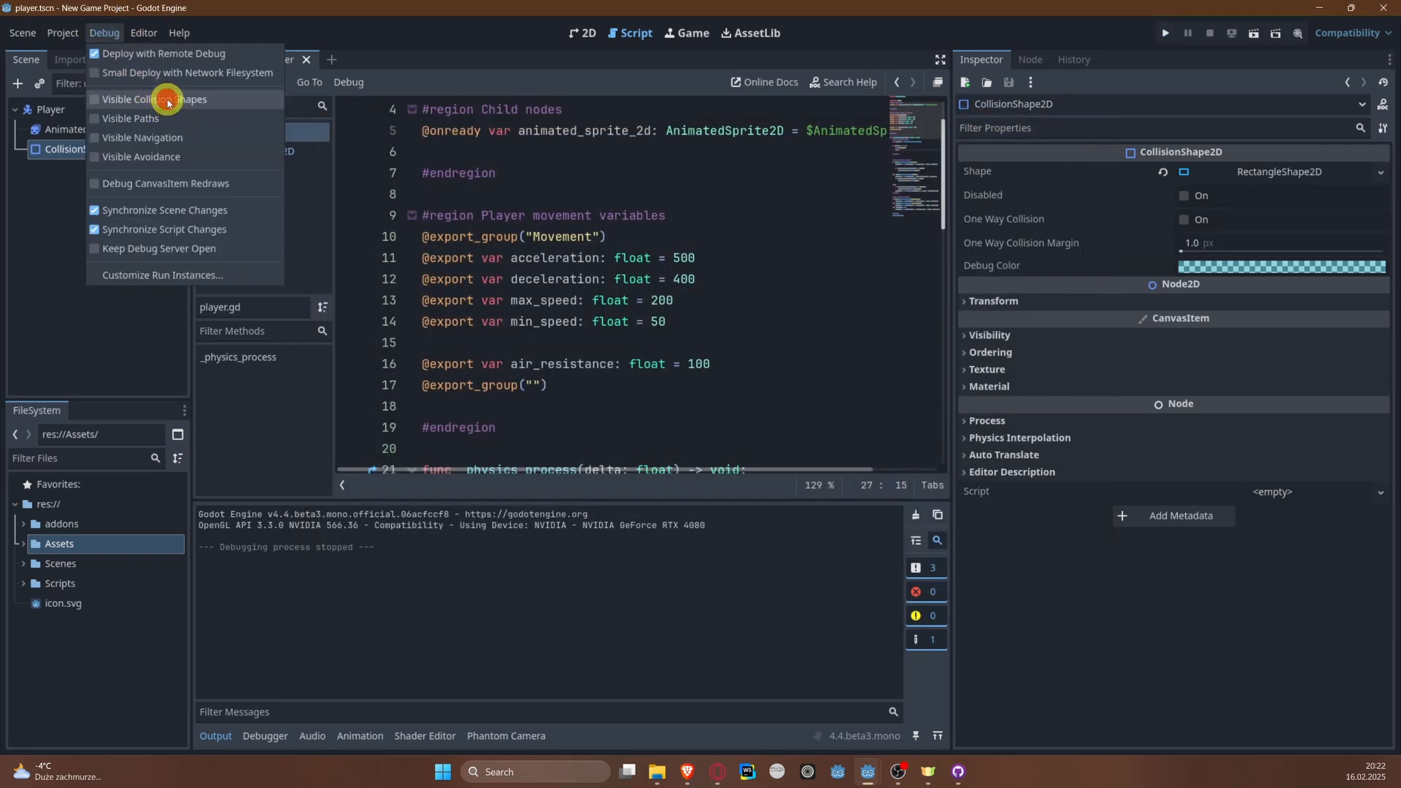
pyautogui.click(637, 204)
pyautogui.hotkey('ctrl', 's')
pyautogui.click(1168, 34)
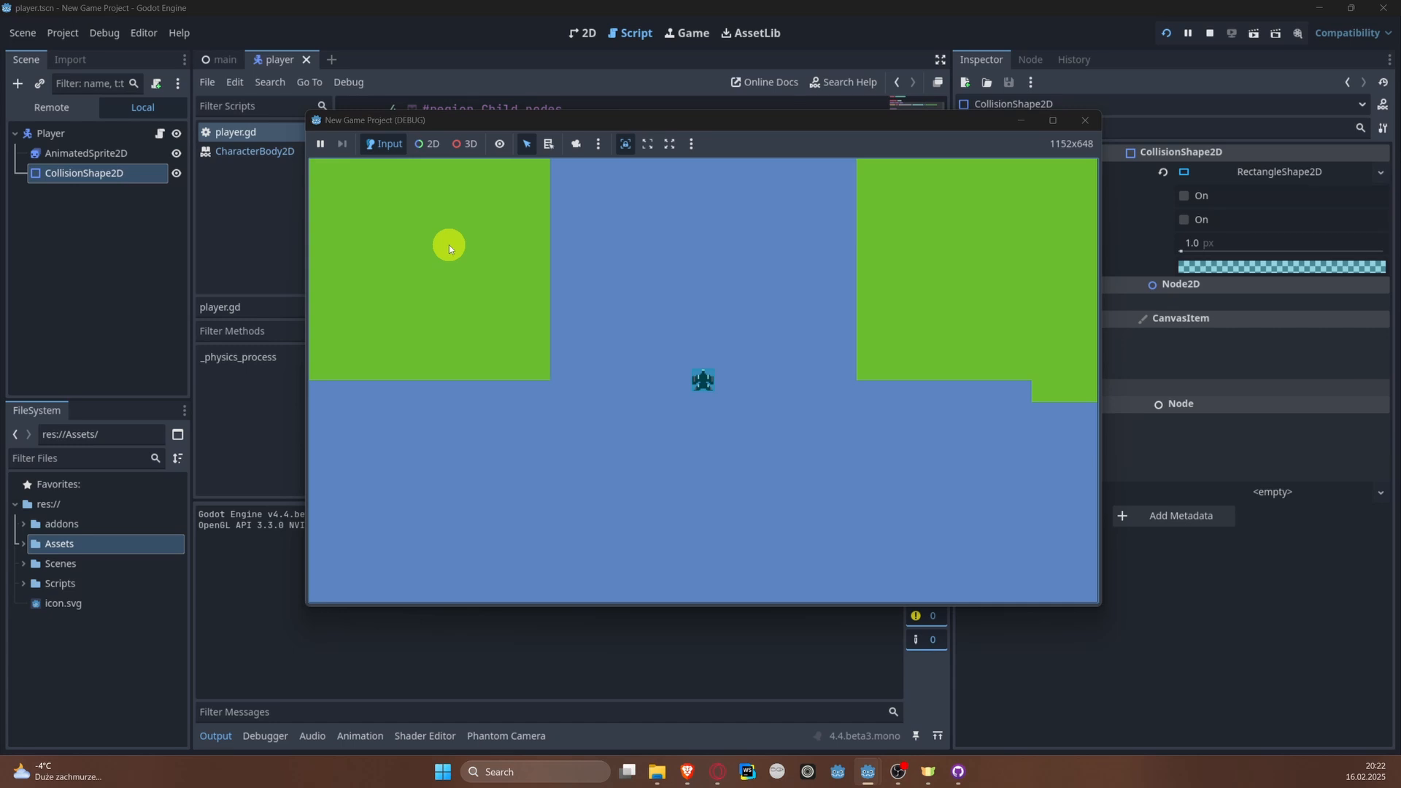
pyautogui.click(1086, 121)
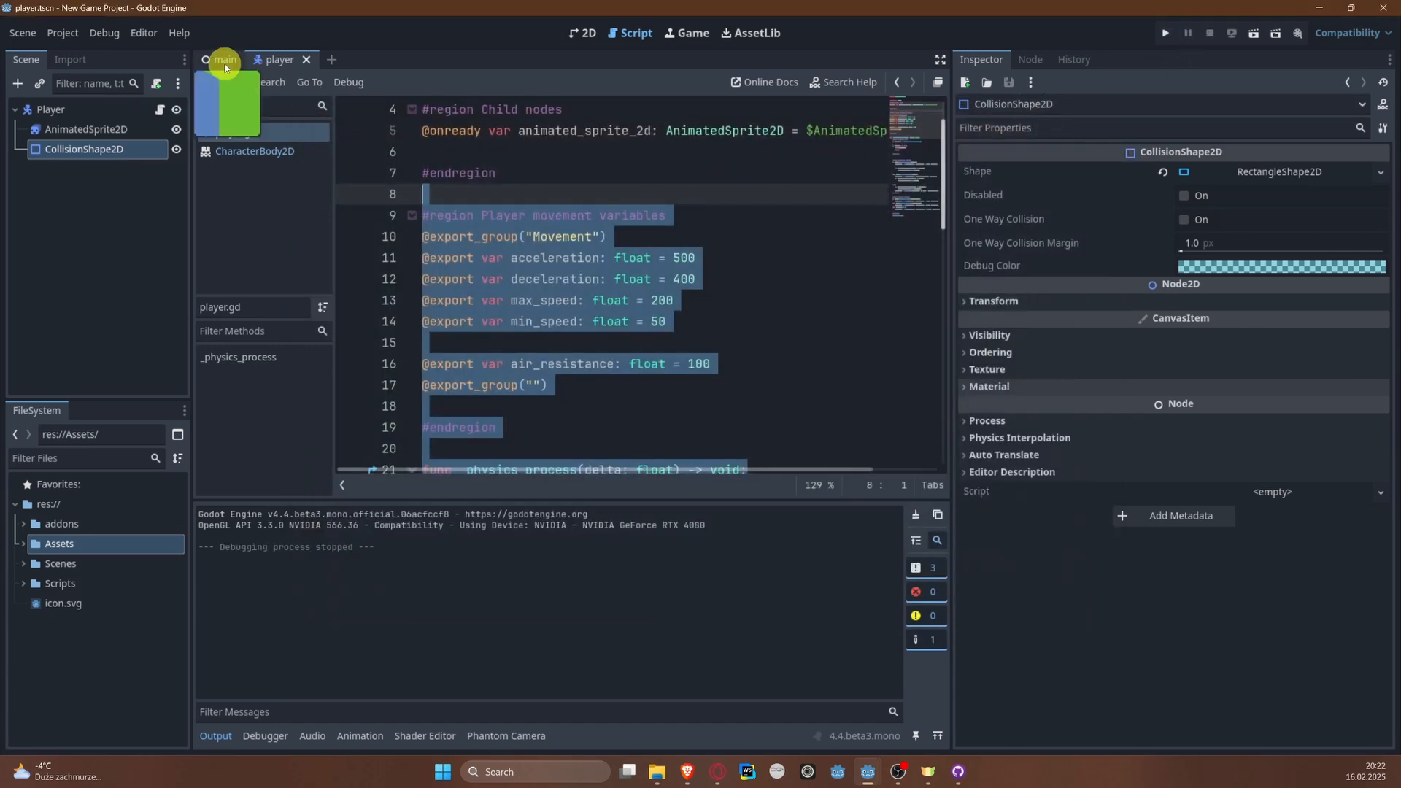
# Step: In the main scene, open MainTileLayer's TileSet editor in an enlarged panel and choose Physics Layer 0 as the property to paint
pyautogui.click(225, 62)
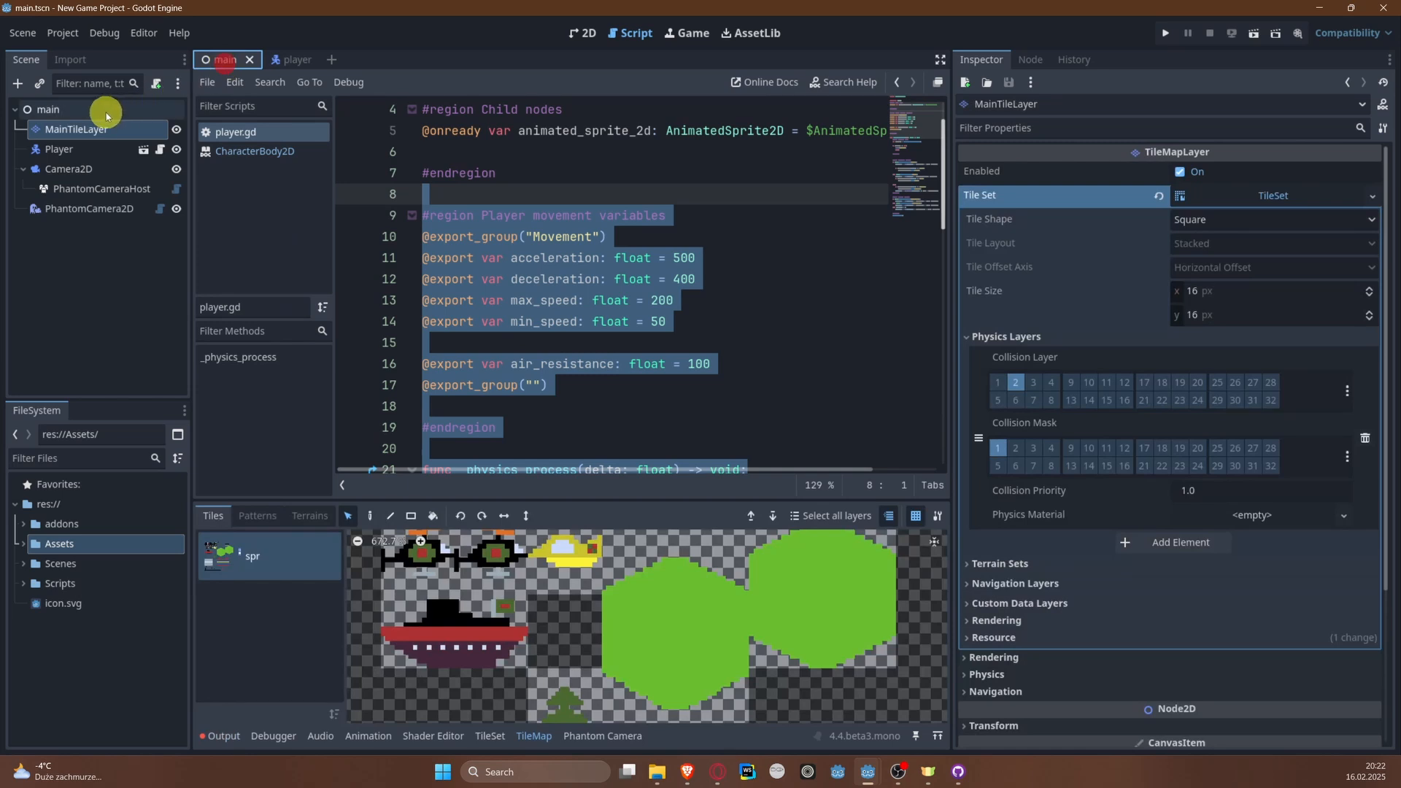
pyautogui.click(73, 131)
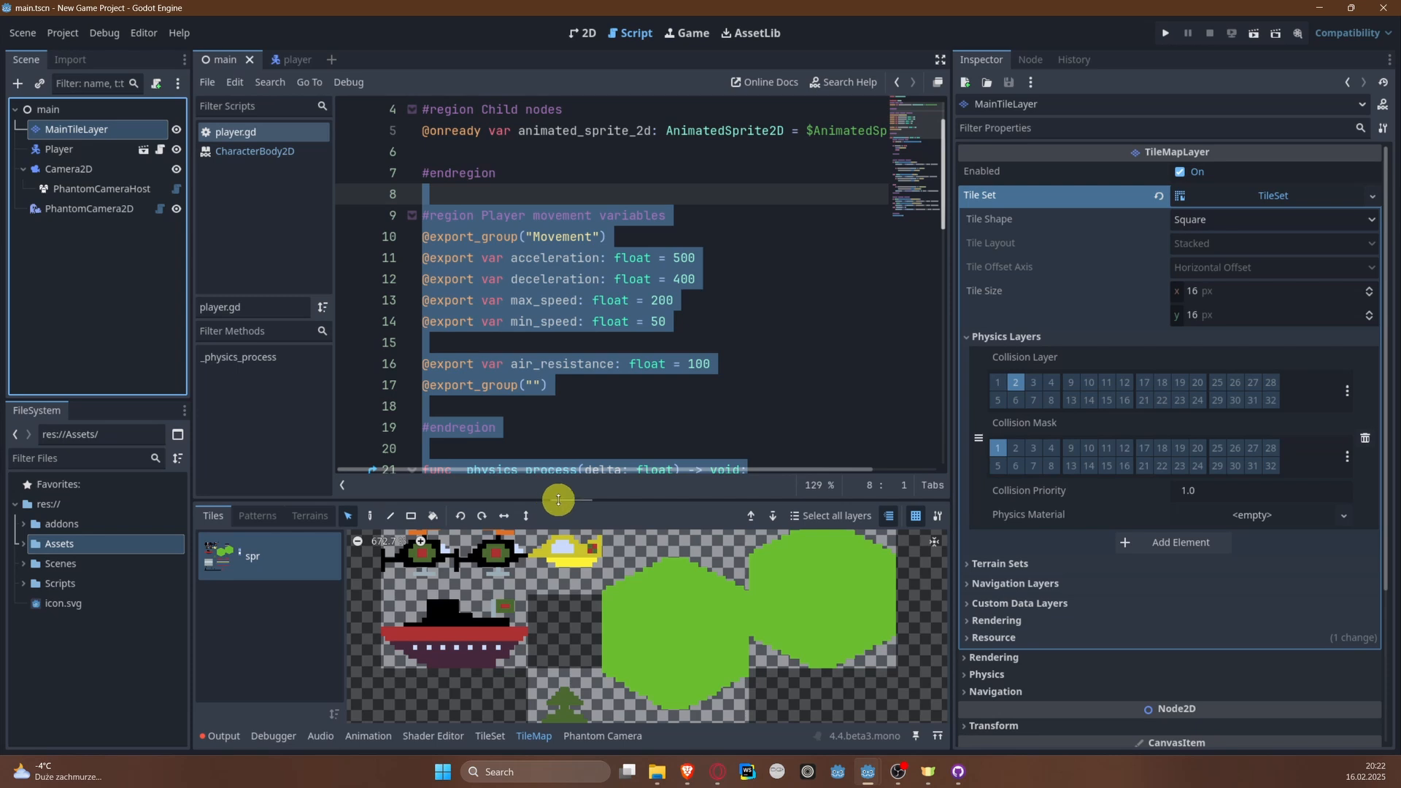
pyautogui.moveTo(554, 497); pyautogui.dragTo(553, 439)
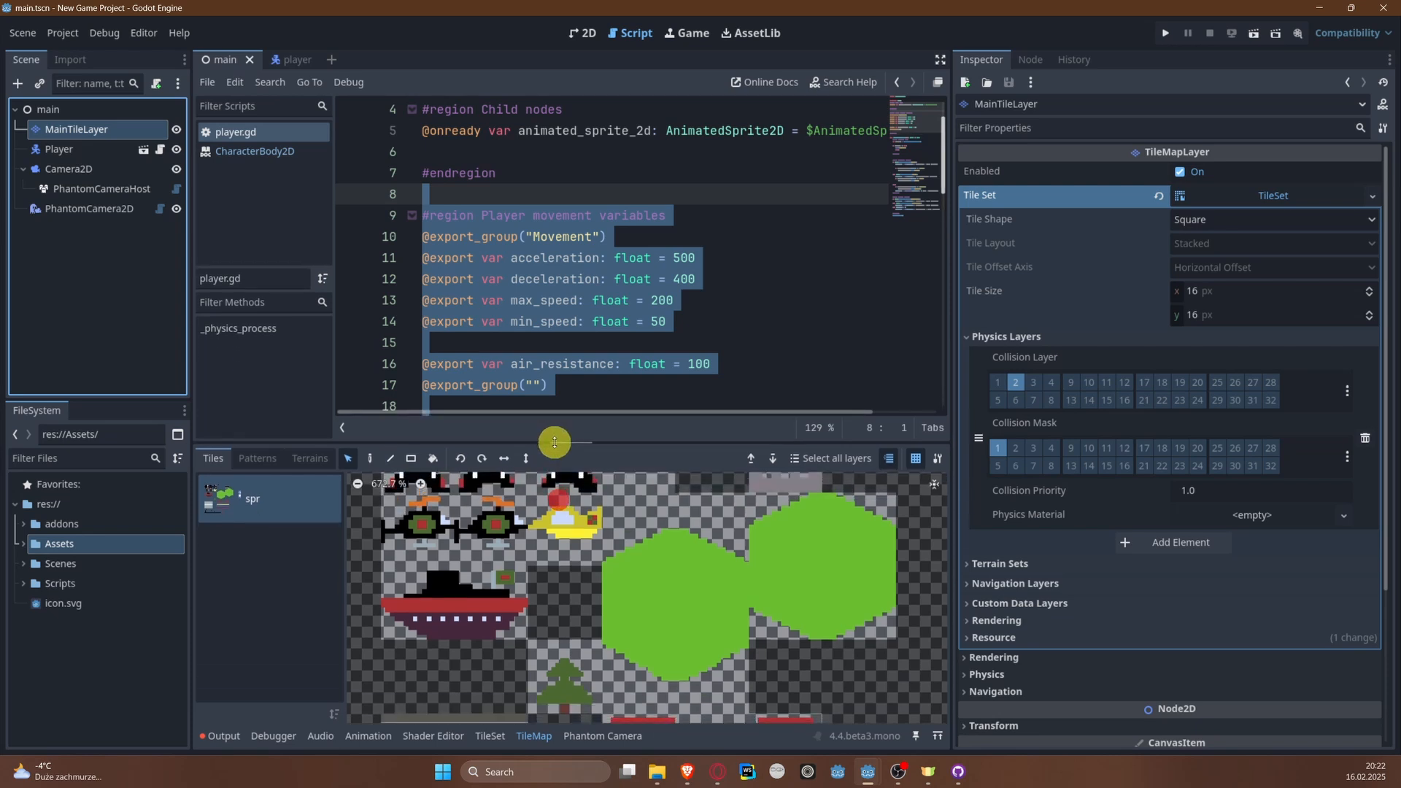
pyautogui.click(483, 739)
pyautogui.click(471, 527)
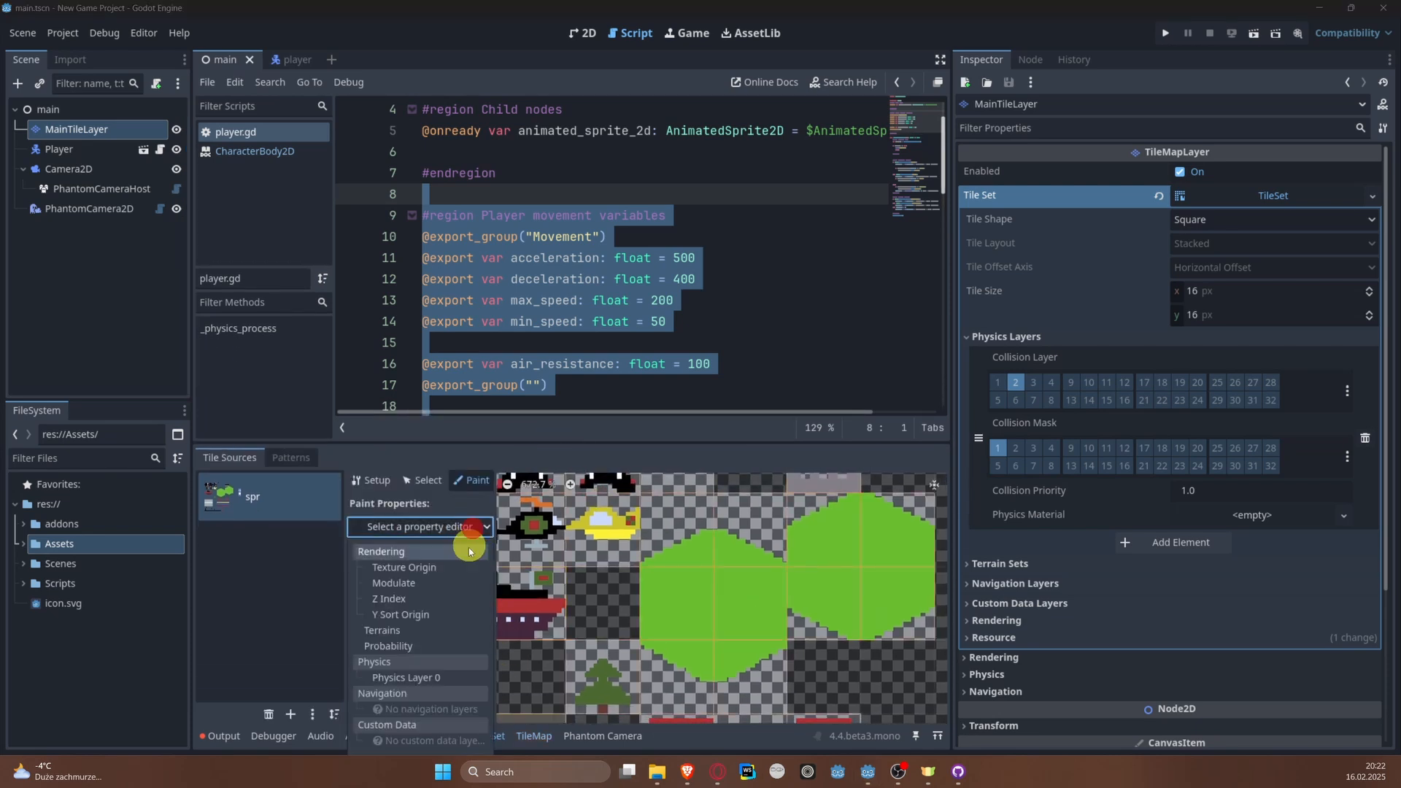
pyautogui.click(422, 680)
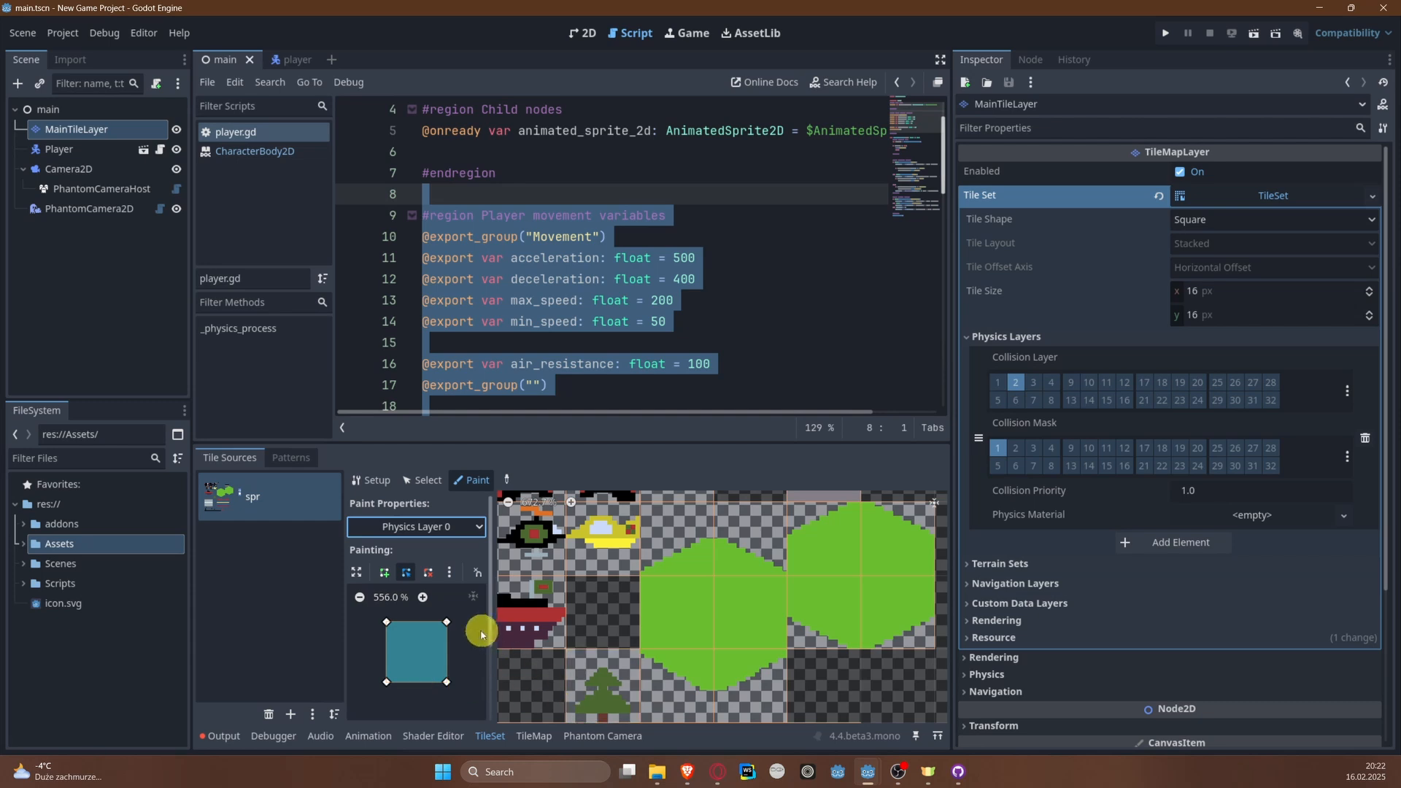
# Step: Paint the full-square collision polygon onto the two solid green tiles in the middle of the lower-left land shape
pyautogui.moveTo(466, 628)
pyautogui.mouseDown(button='middle')
pyautogui.moveTo(394, 634)
pyautogui.moveTo(473, 630)
pyautogui.mouseUp(button='middle')
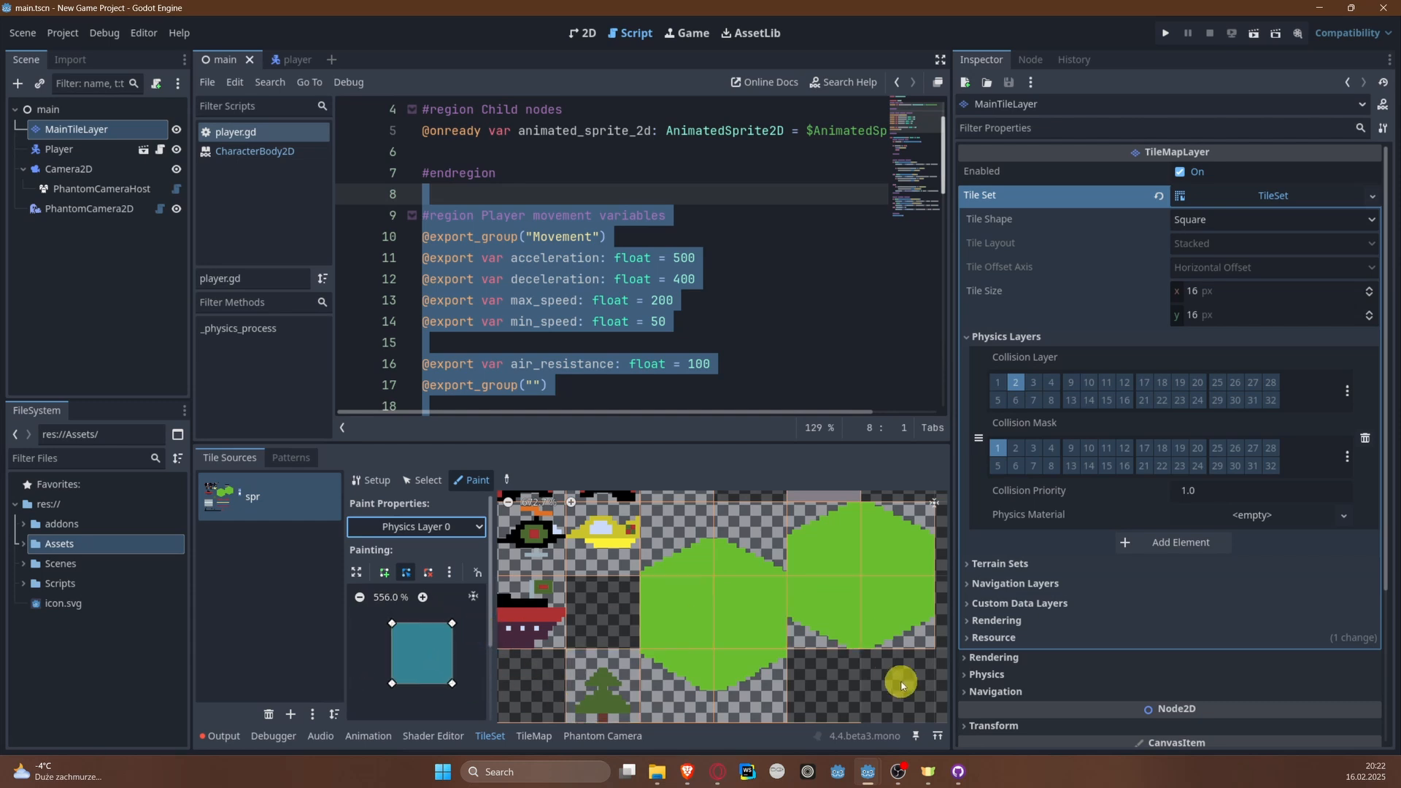
pyautogui.moveTo(902, 685)
pyautogui.mouseDown(button='middle')
pyautogui.moveTo(866, 635)
pyautogui.moveTo(869, 651)
pyautogui.mouseUp(button='middle')
pyautogui.click(649, 583)
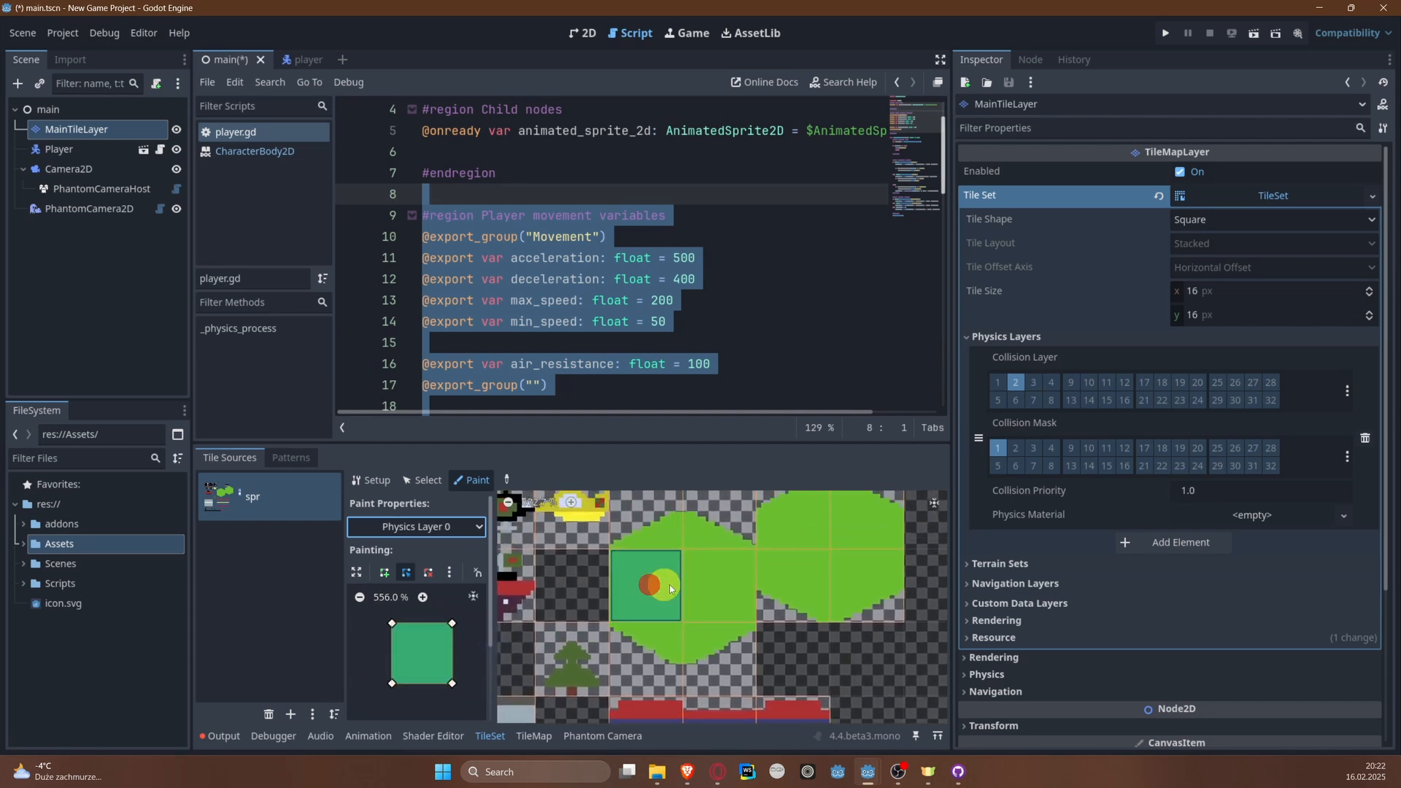
pyautogui.click(721, 584)
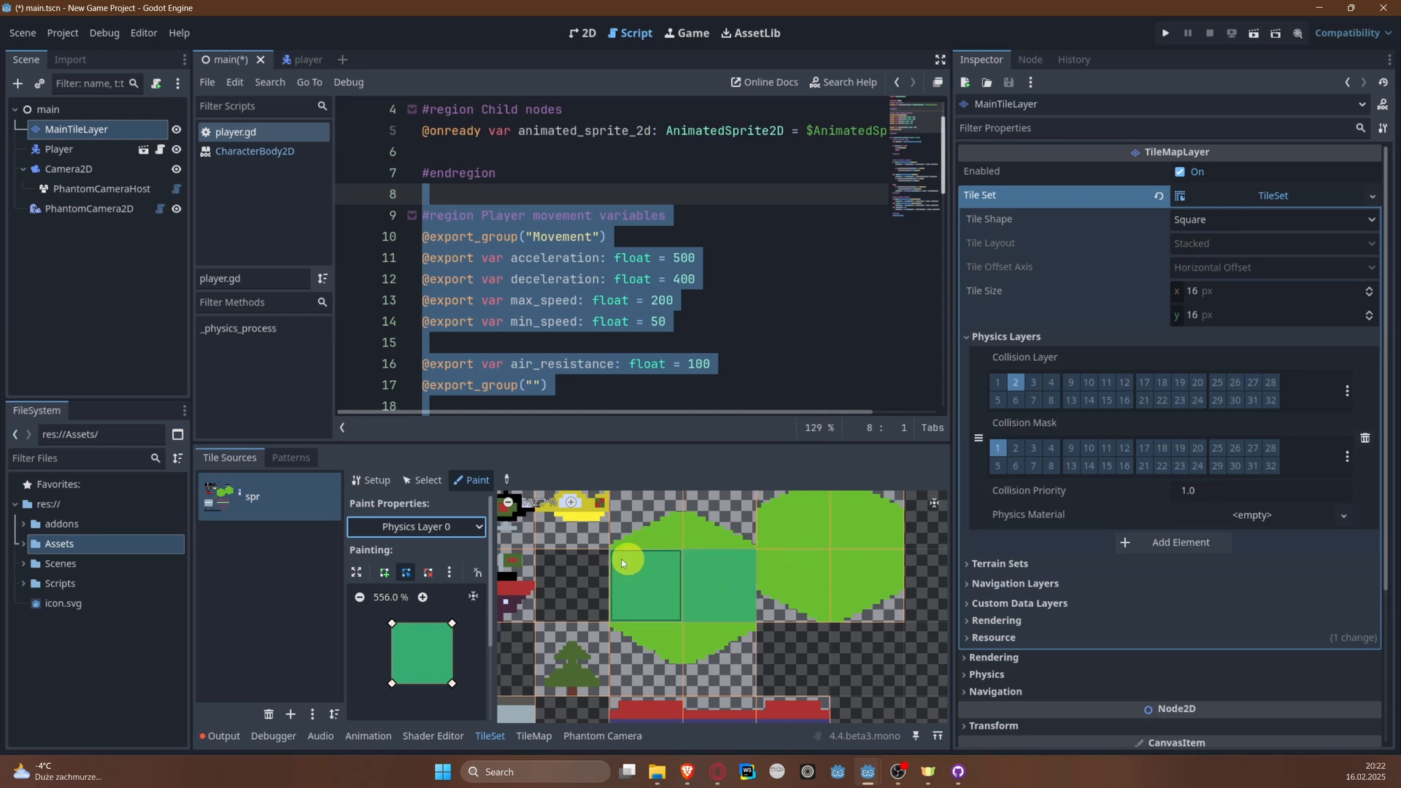
# Step: Reshape the collision polygon by lowering its upper corners to the slope and paint it onto the lower-left land shape's upper-left tile
pyautogui.click(646, 524)
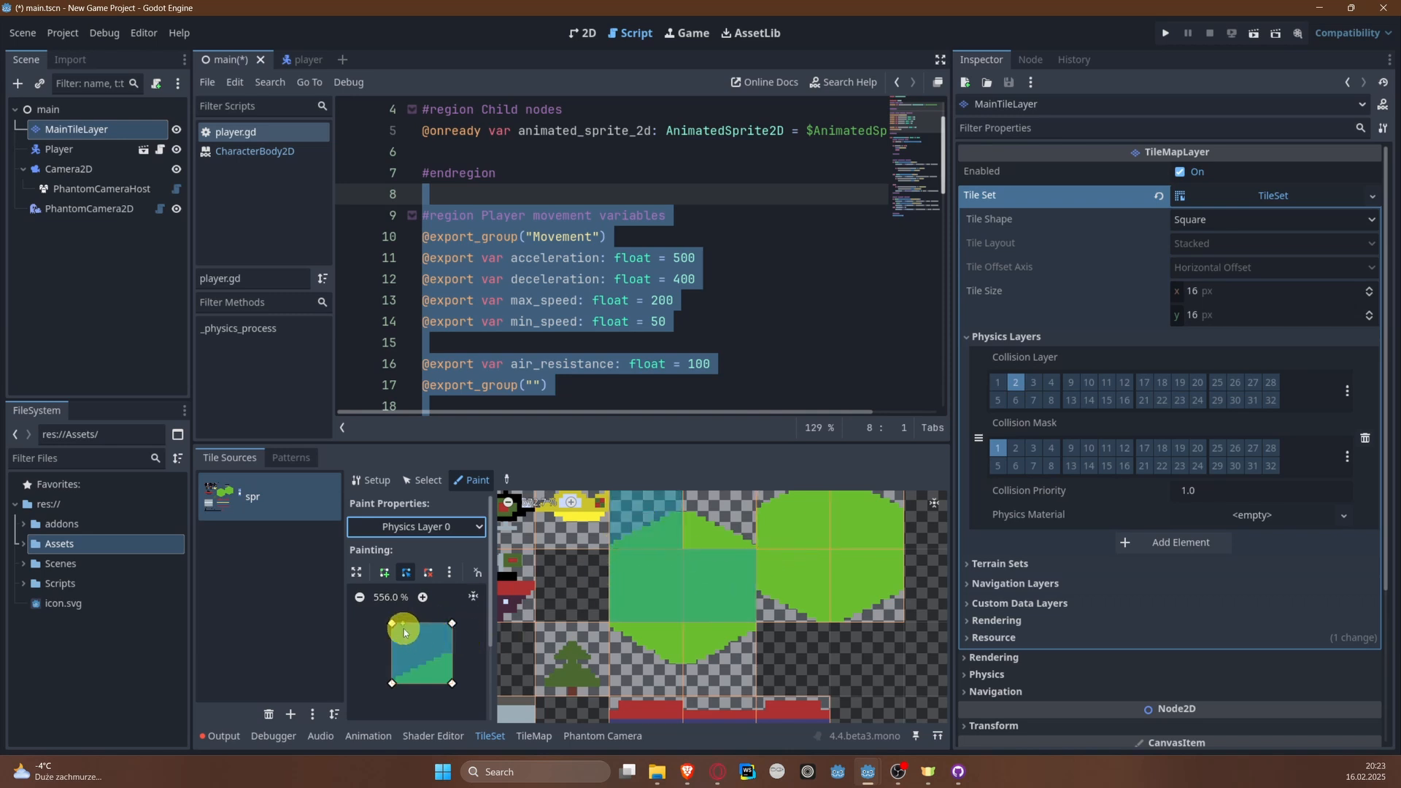
pyautogui.moveTo(393, 624); pyautogui.dragTo(424, 661)
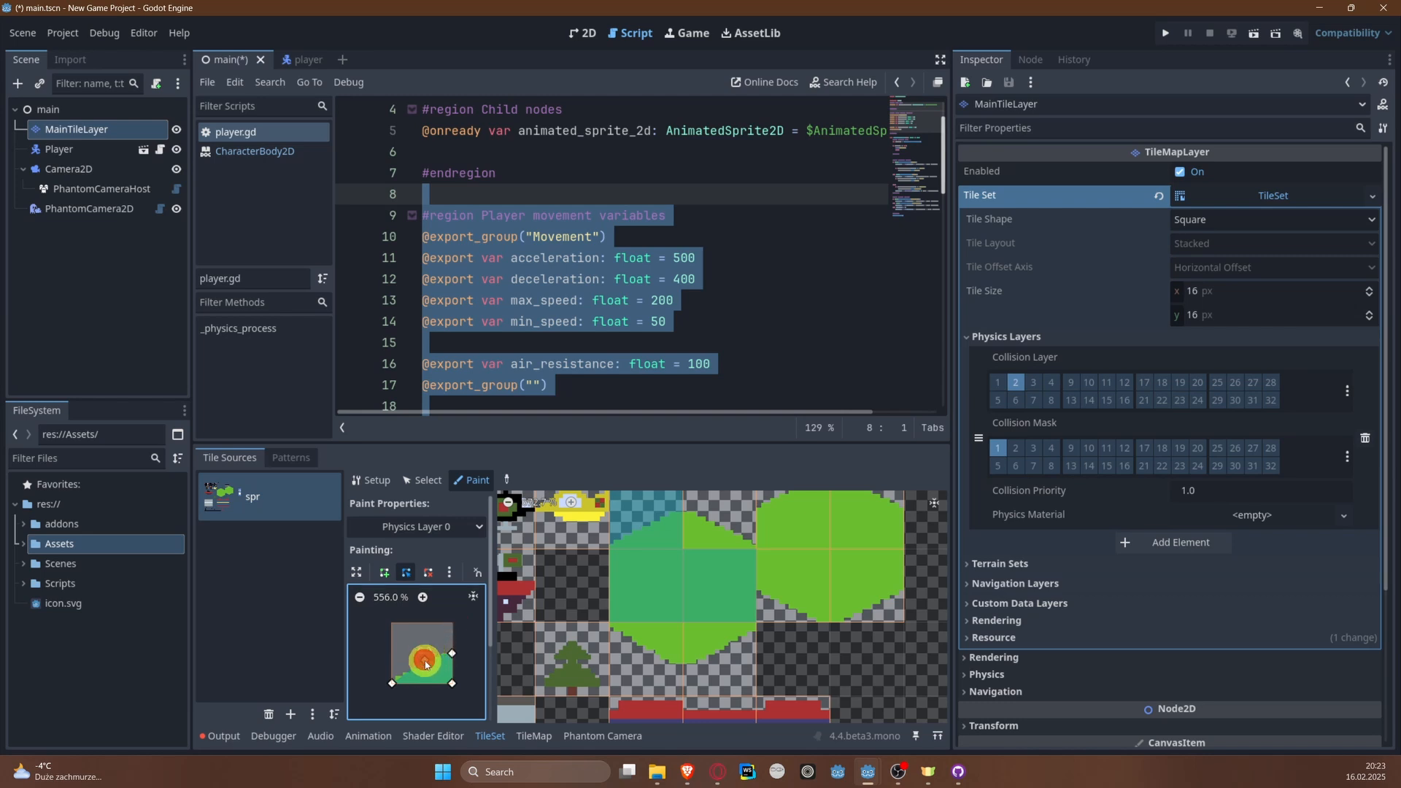
pyautogui.click(666, 524)
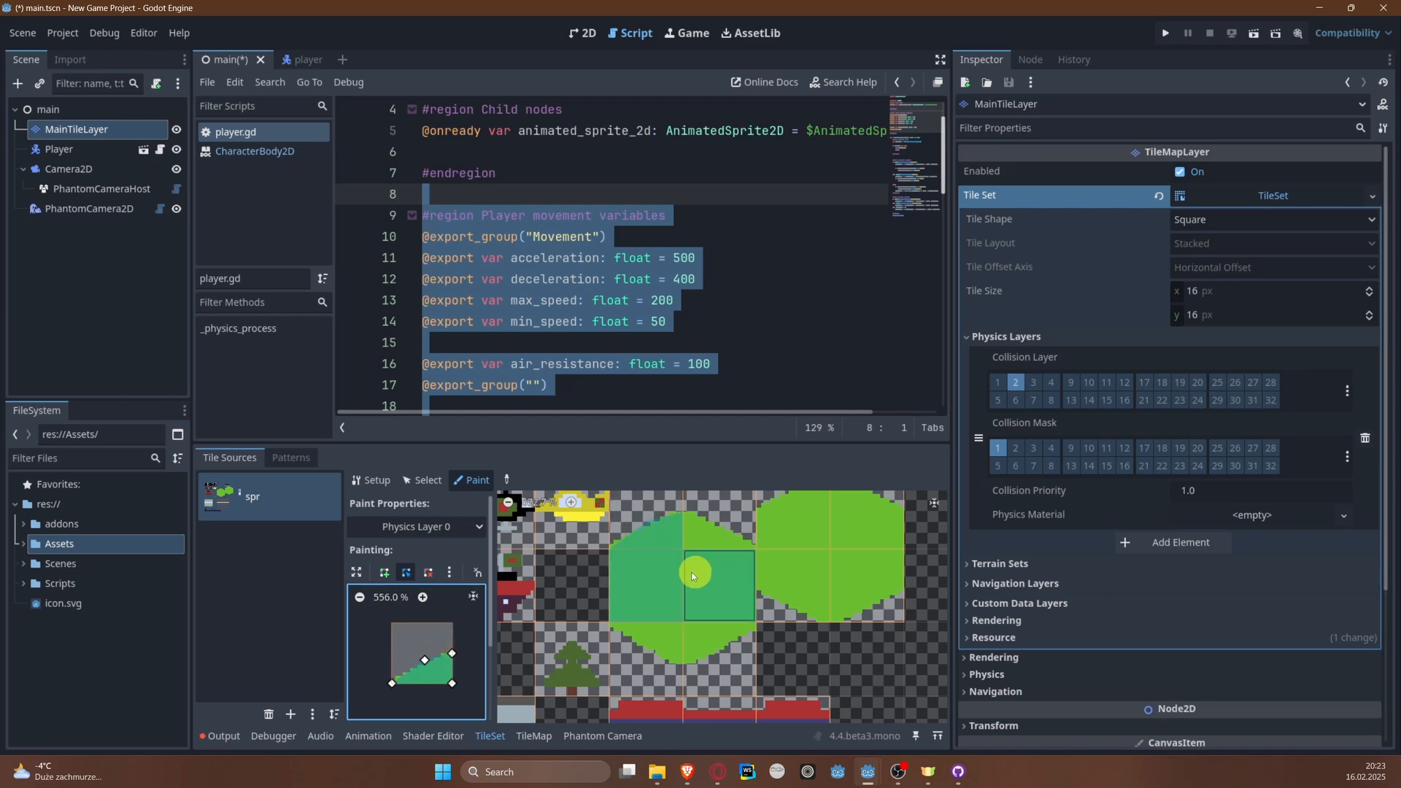
# Step: Flip the collision polygon horizontally and paint it onto the upper-right sloped tile of the same land shape
pyautogui.click(719, 521)
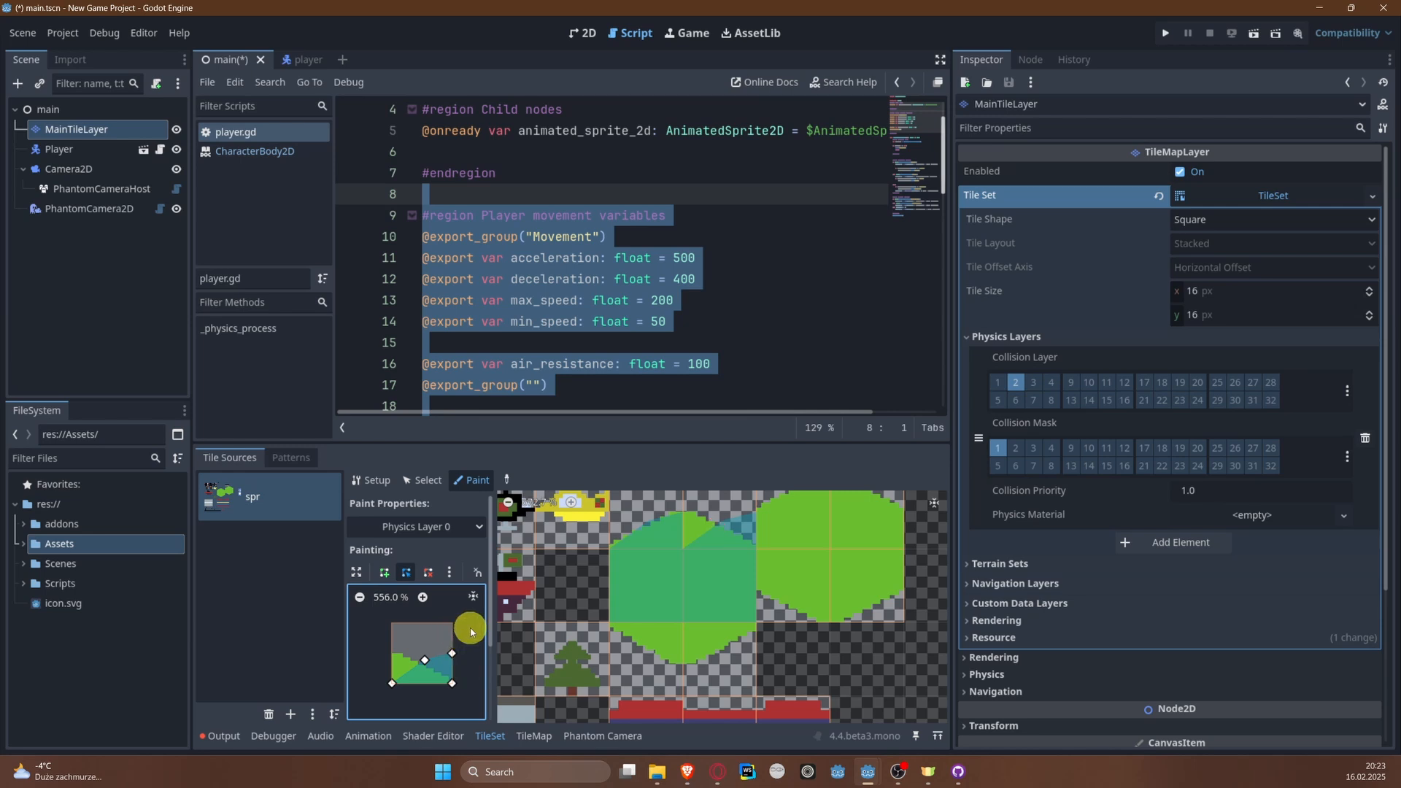
pyautogui.click(448, 572)
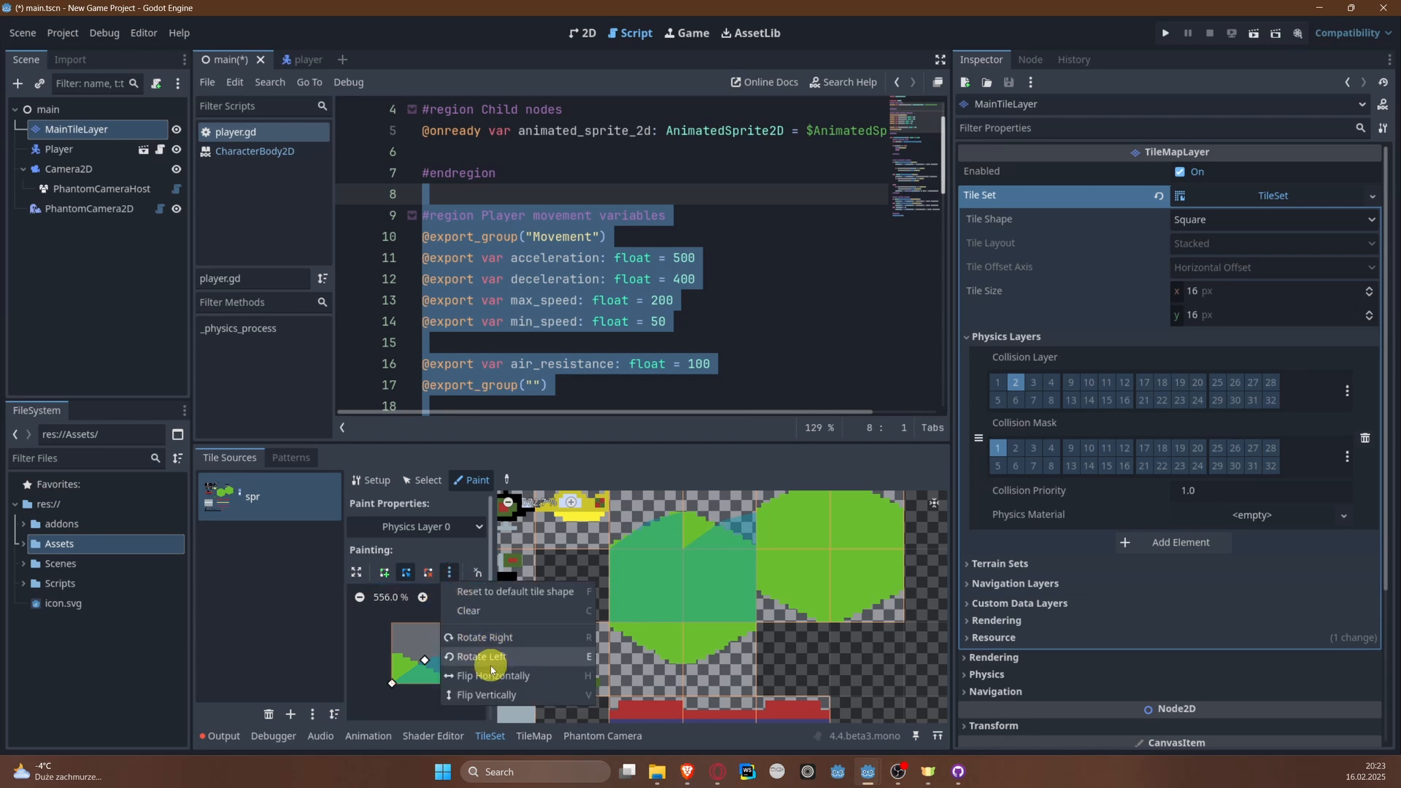
pyautogui.click(491, 676)
pyautogui.click(723, 536)
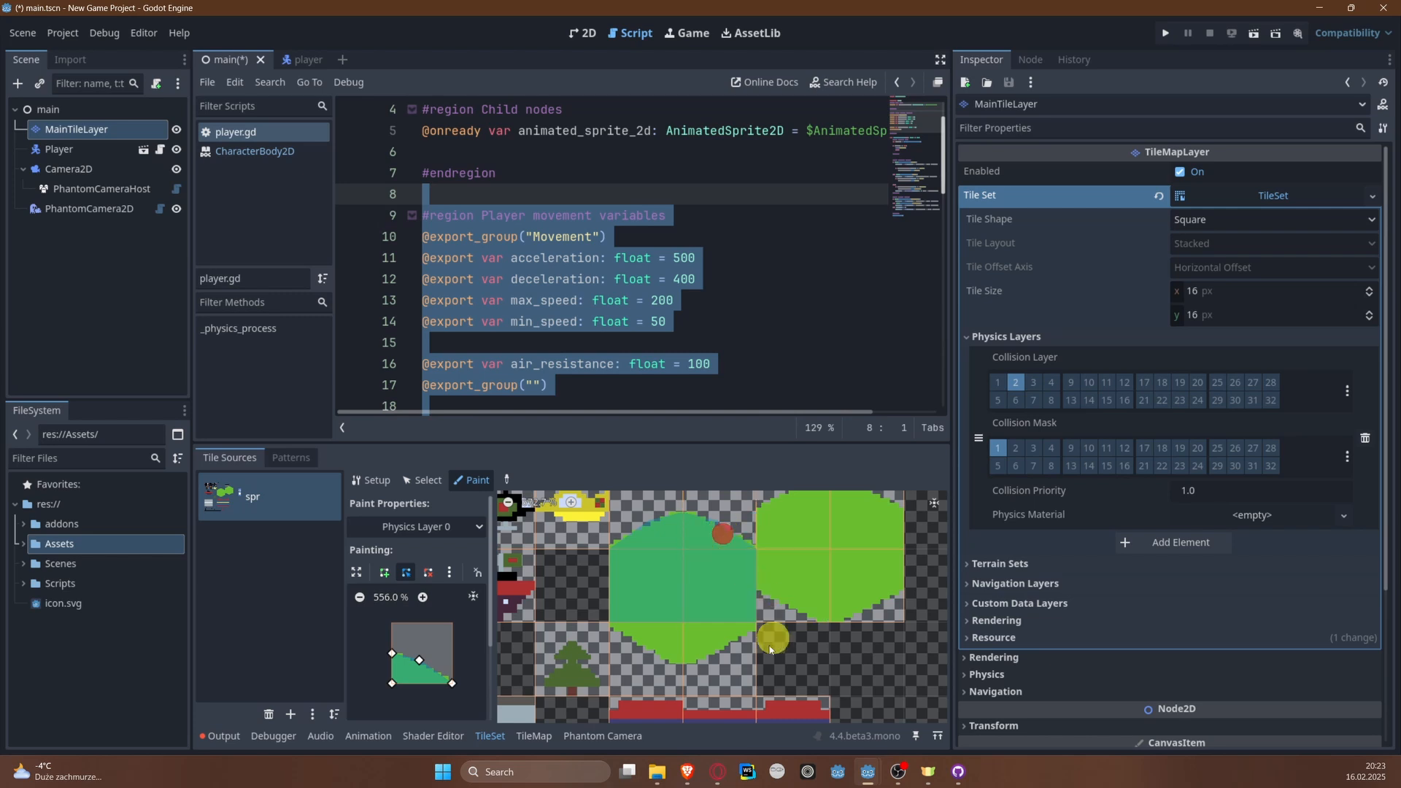
# Step: Paint the vertically flipped polygon onto the land shape's lower-right tile, and flip it horizontally for the lower-left tile
pyautogui.moveTo(728, 669); pyautogui.dragTo(681, 613, button='middle')
pyautogui.click(680, 592)
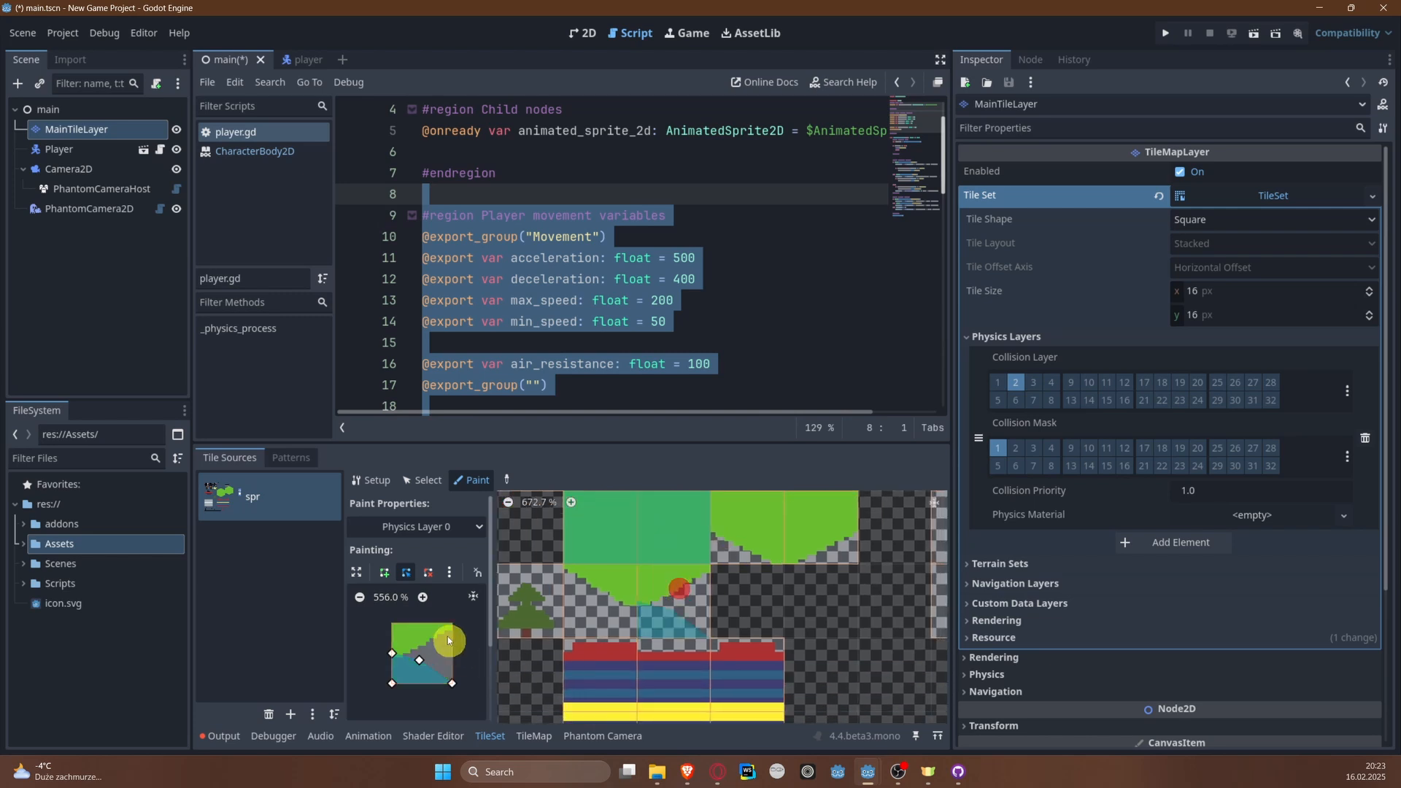
pyautogui.click(449, 572)
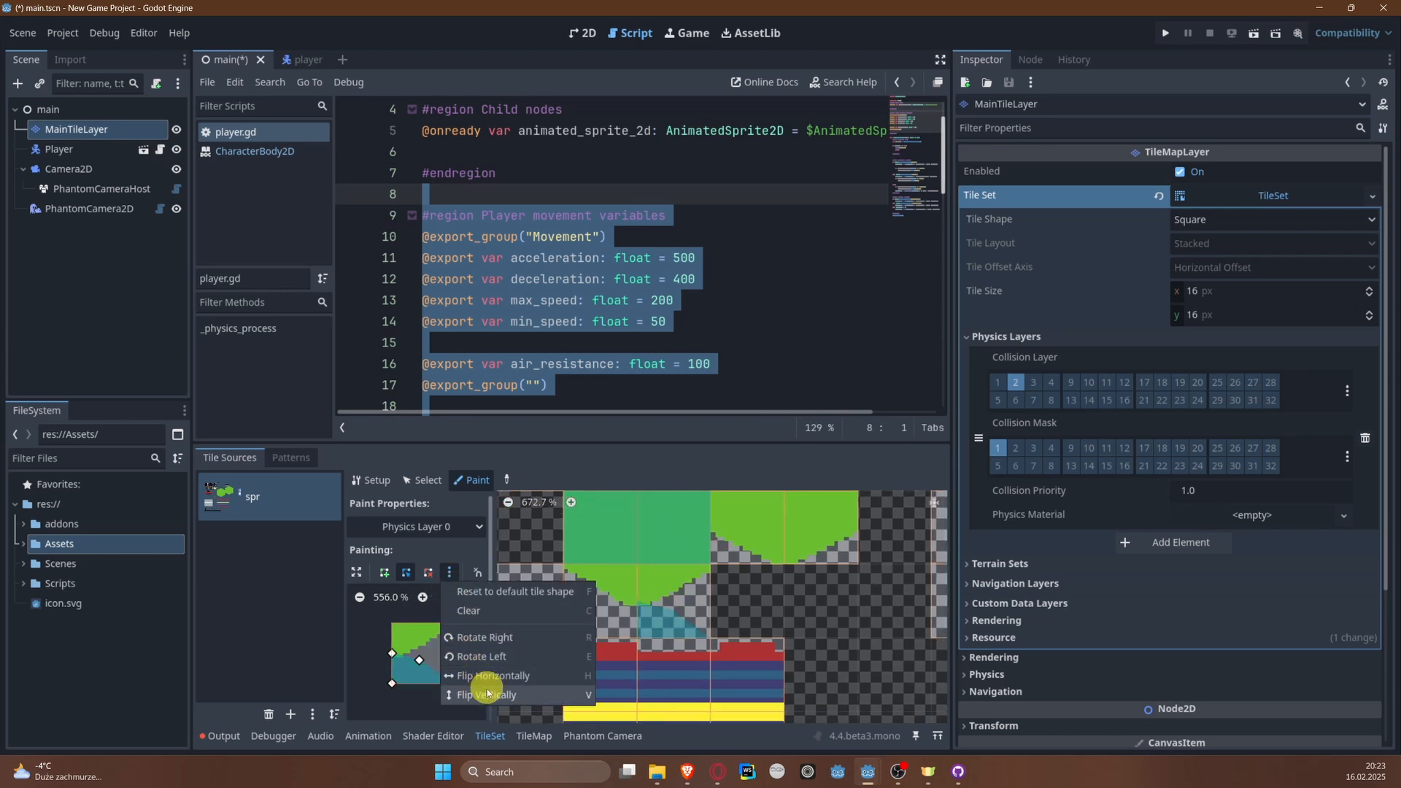
pyautogui.click(483, 693)
pyautogui.click(684, 583)
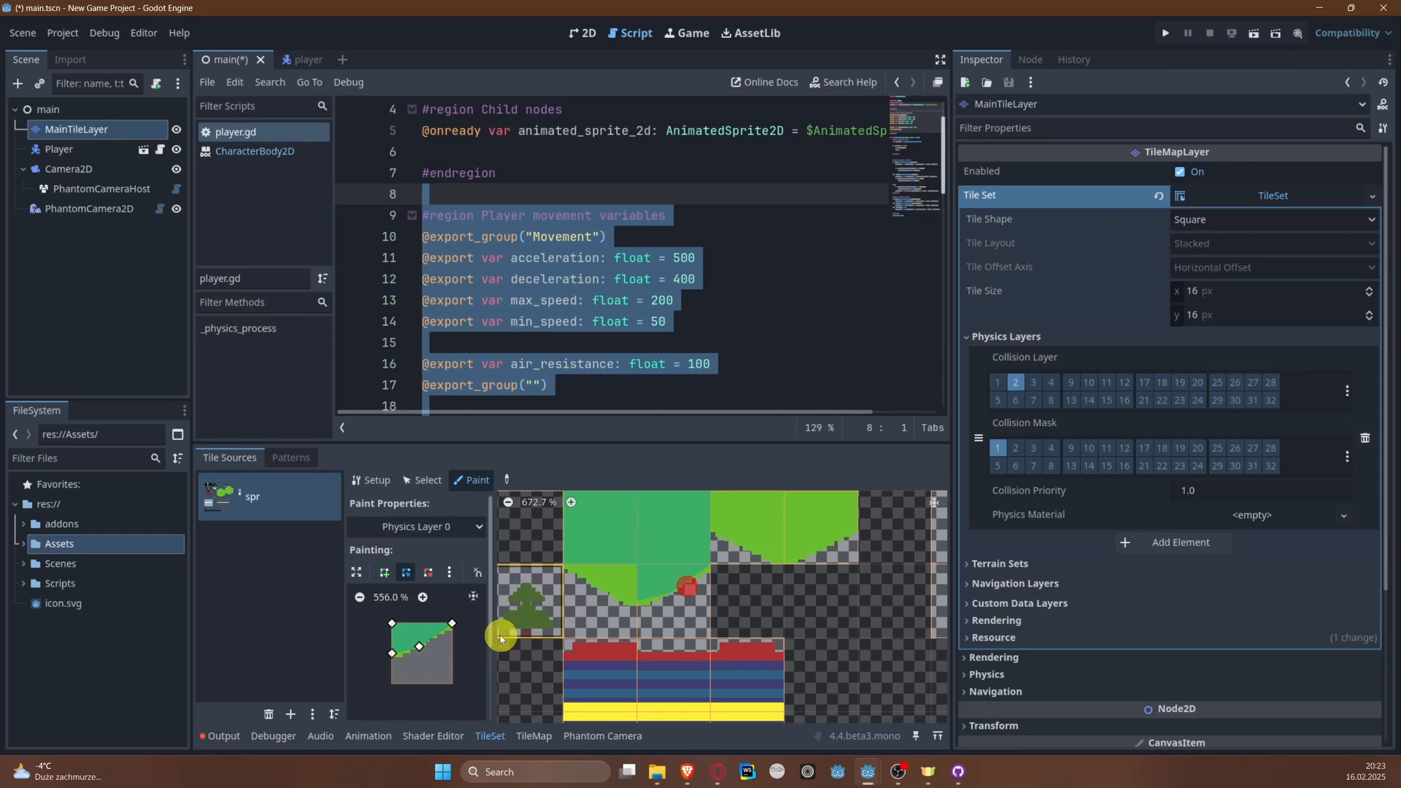
pyautogui.click(448, 572)
pyautogui.click(473, 669)
pyautogui.click(604, 597)
pyautogui.click(608, 599)
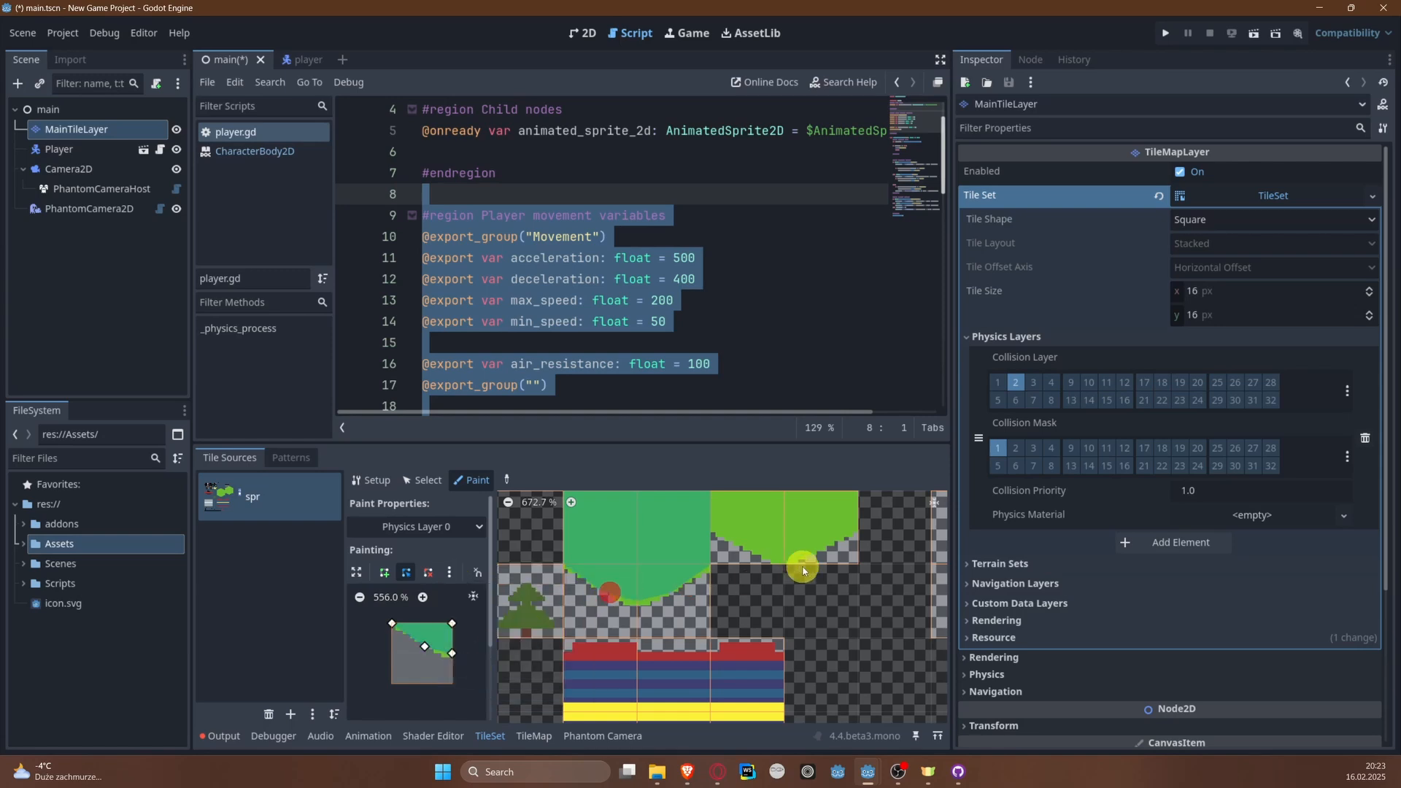
# Step: Reset the polygon to the default tile shape, lower its upper-left corner to the slope, and paint the neighbouring land shape's upper-left tile
pyautogui.moveTo(774, 578); pyautogui.dragTo(733, 596, button='middle')
pyautogui.moveTo(454, 655); pyautogui.dragTo(453, 656)
pyautogui.moveTo(752, 606); pyautogui.dragTo(705, 670, button='middle')
pyautogui.moveTo(651, 529); pyautogui.dragTo(631, 553, button='middle')
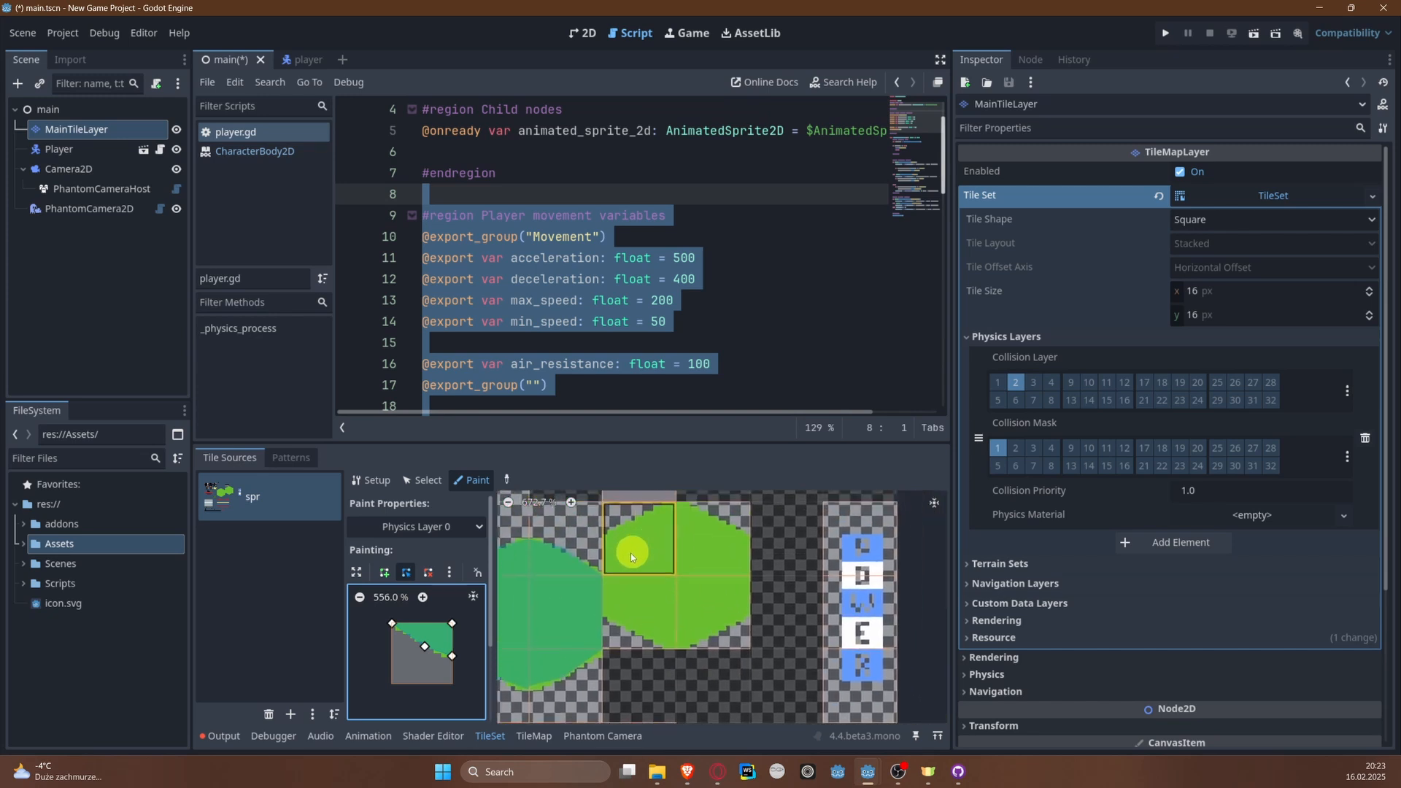
pyautogui.click(635, 562)
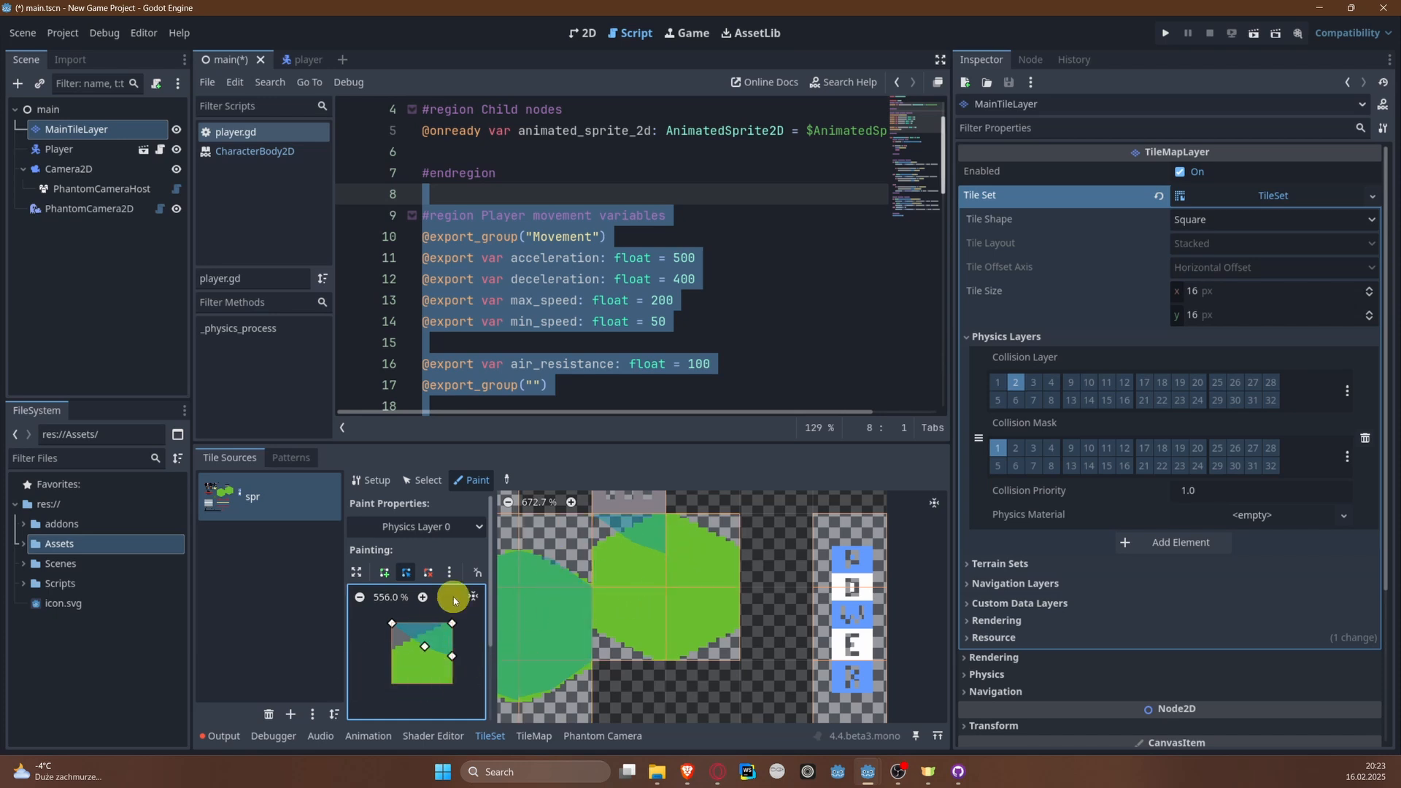
pyautogui.click(447, 575)
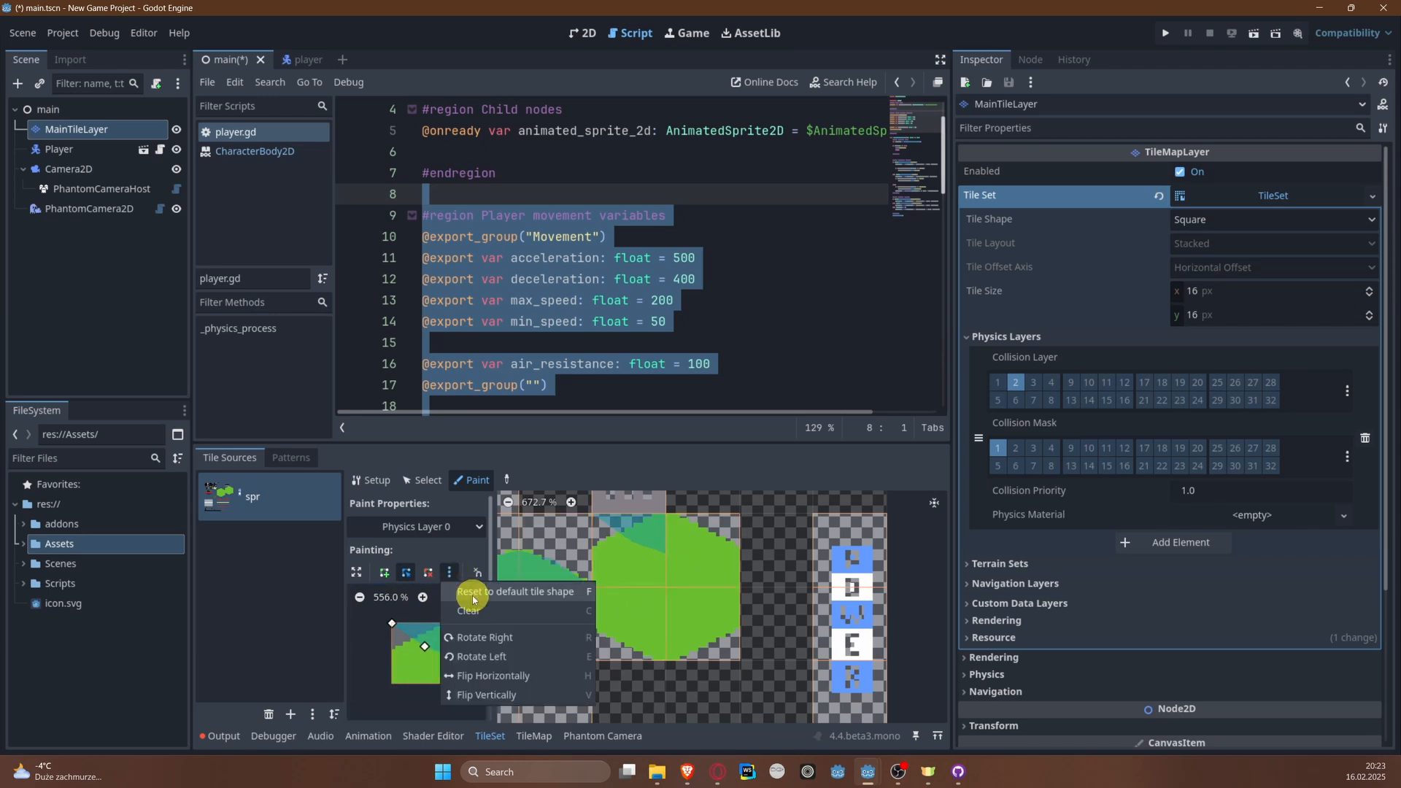
pyautogui.click(473, 592)
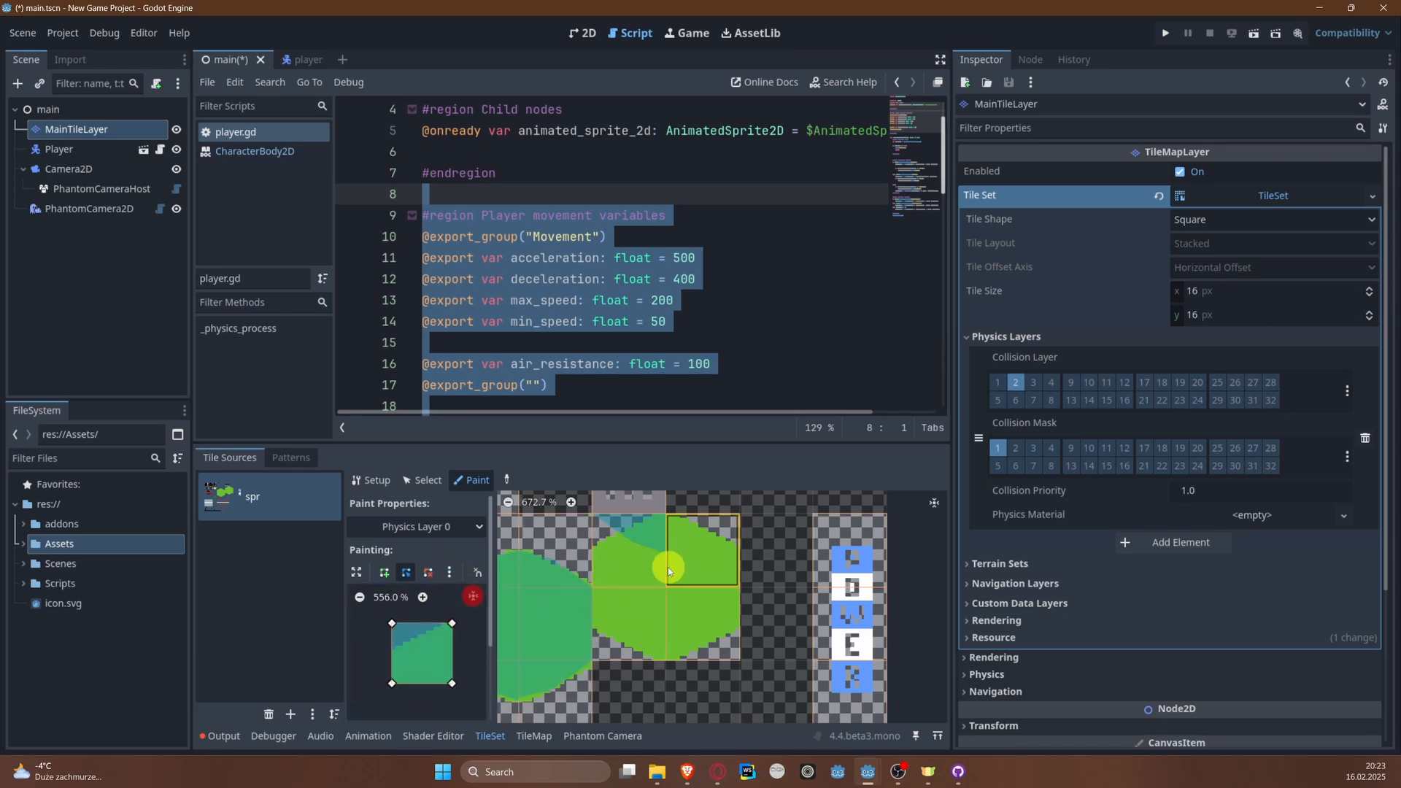
pyautogui.click(394, 627)
pyautogui.moveTo(396, 631); pyautogui.dragTo(399, 651)
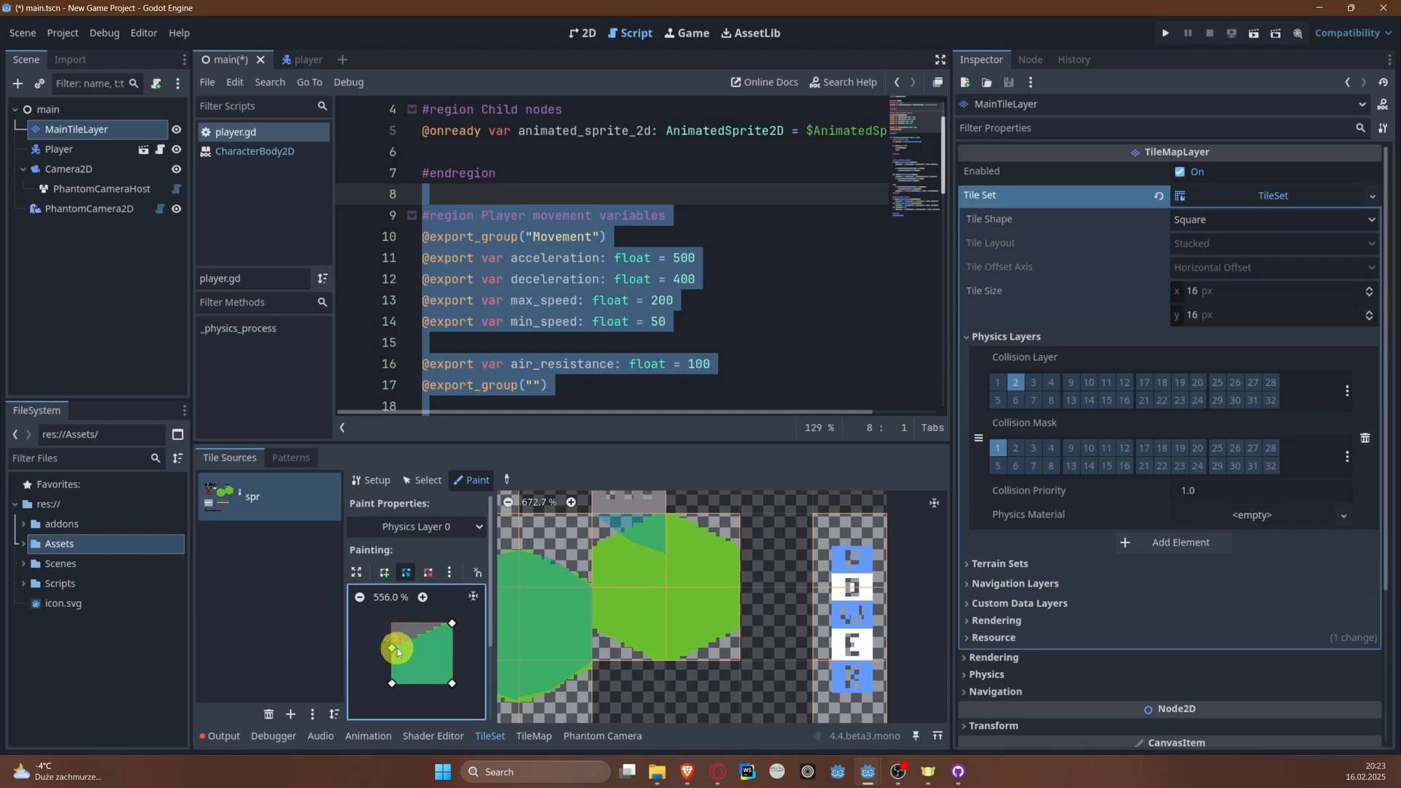
pyautogui.click(631, 561)
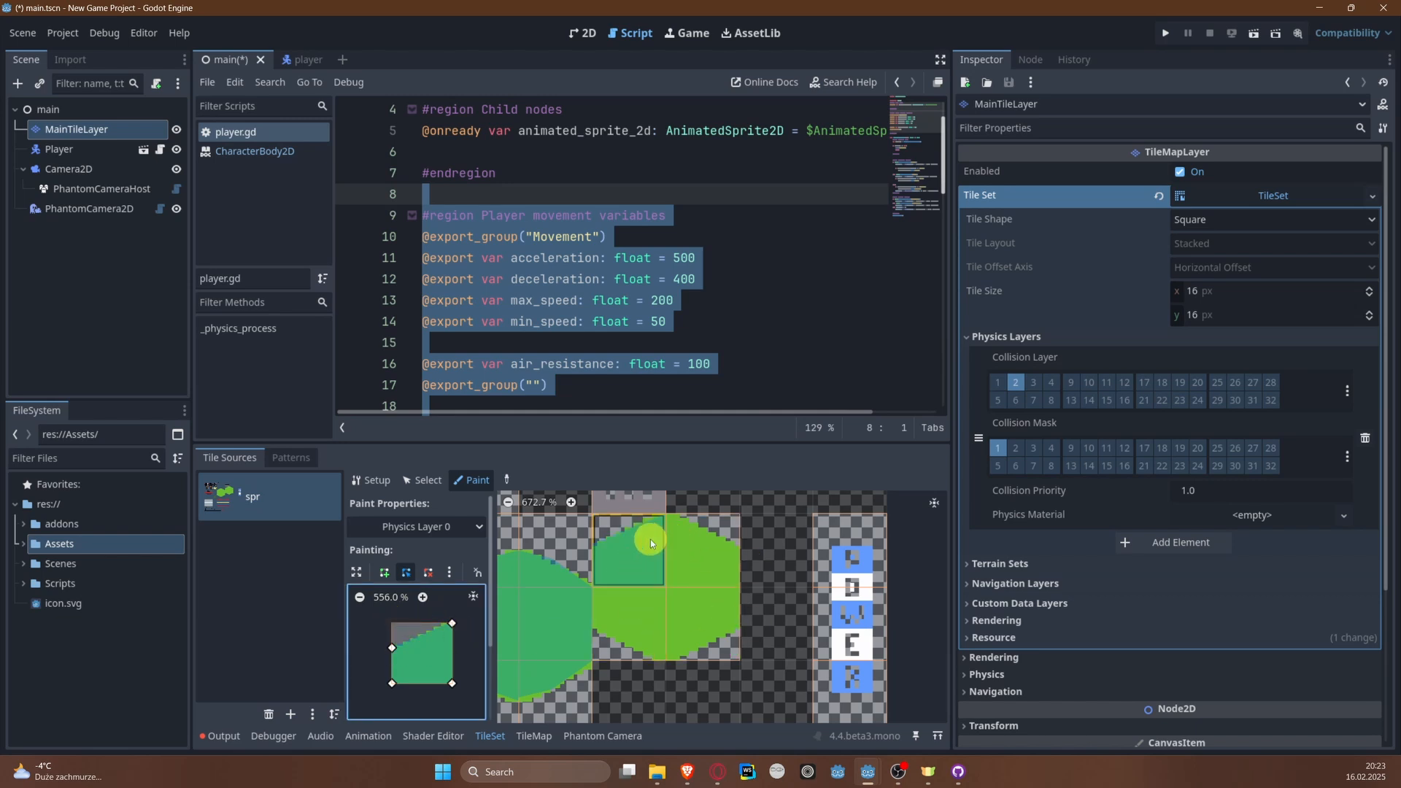
# Step: Paint the second land shape's upper-right tile with the polygon flipped horizontally, and its lower-right tile with it also flipped vertically
pyautogui.click(456, 573)
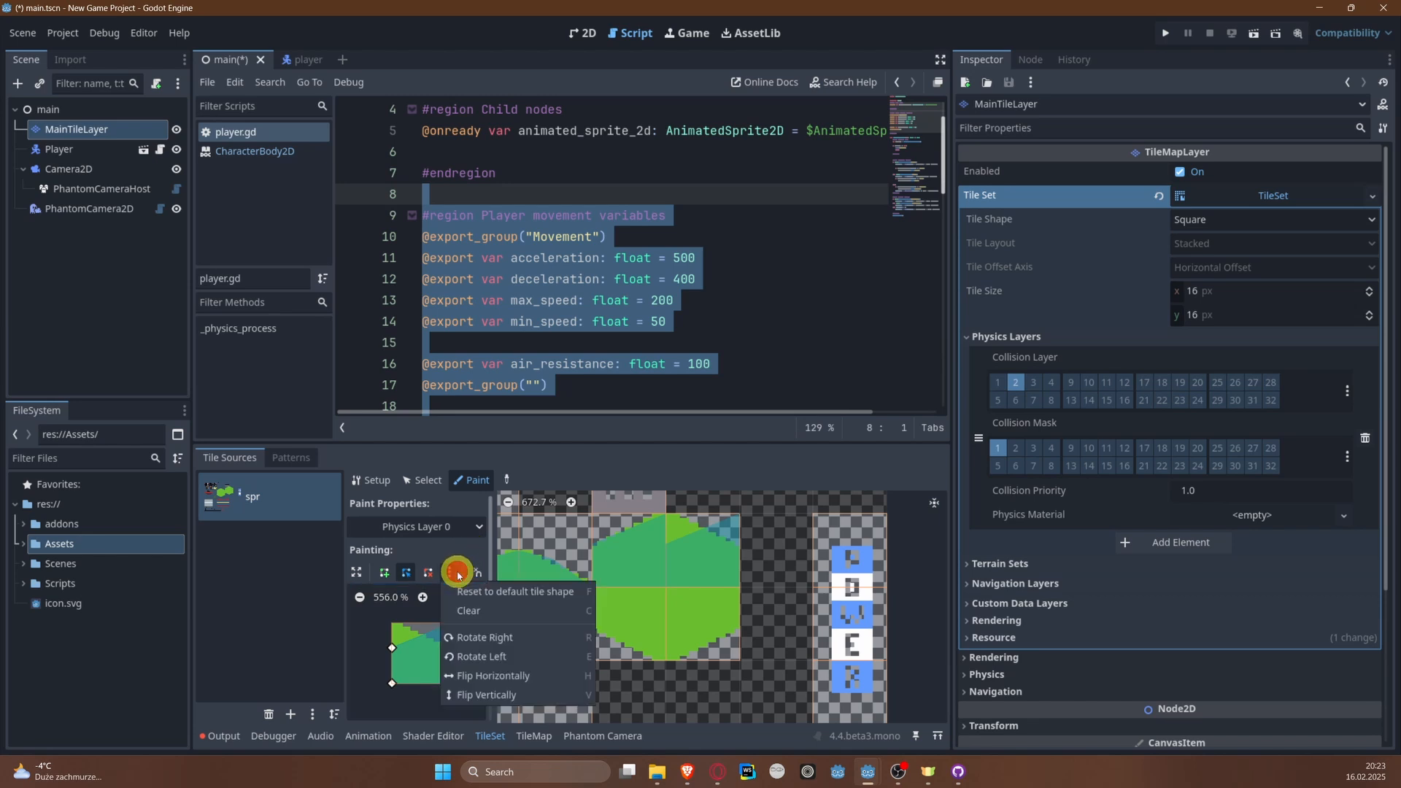
pyautogui.click(482, 676)
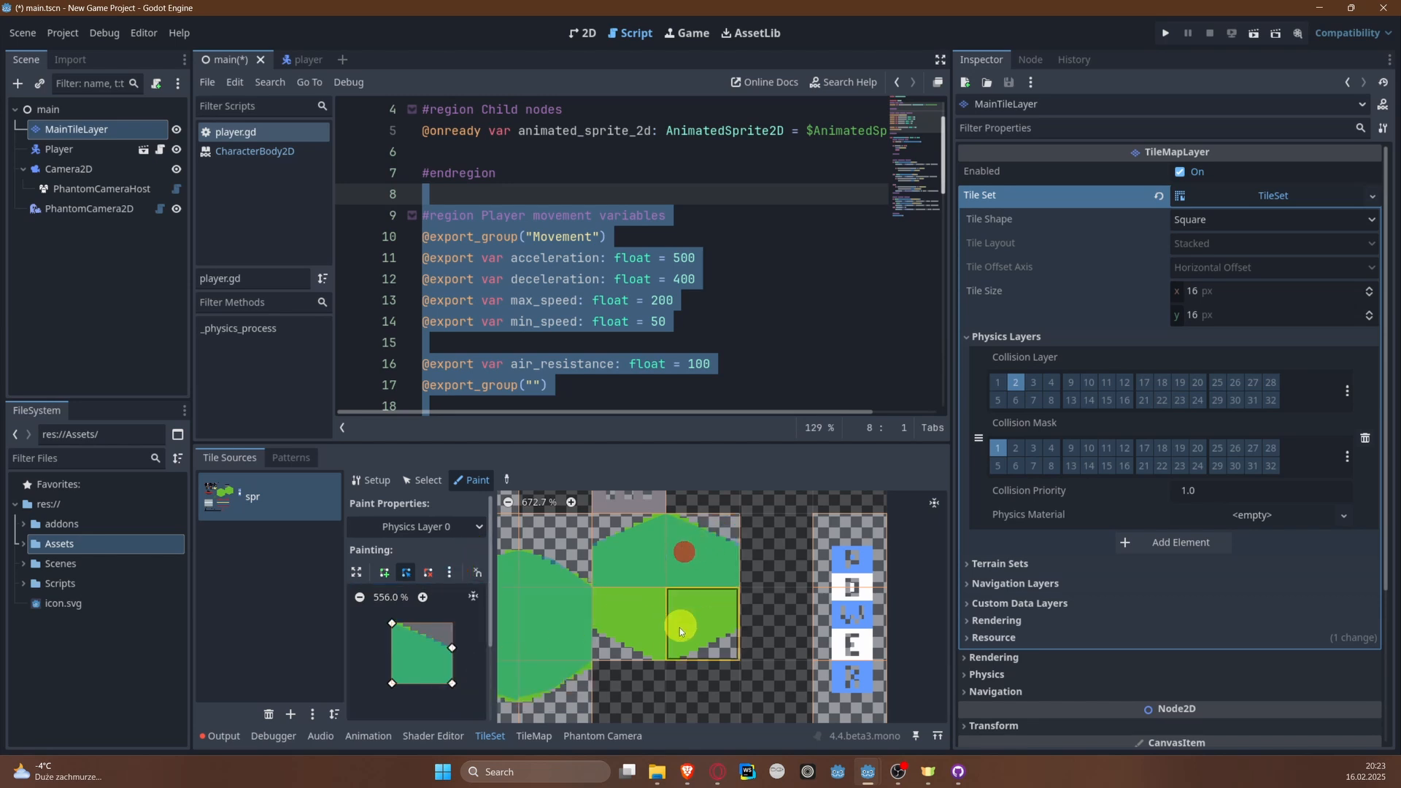
pyautogui.click(681, 632)
pyautogui.click(448, 572)
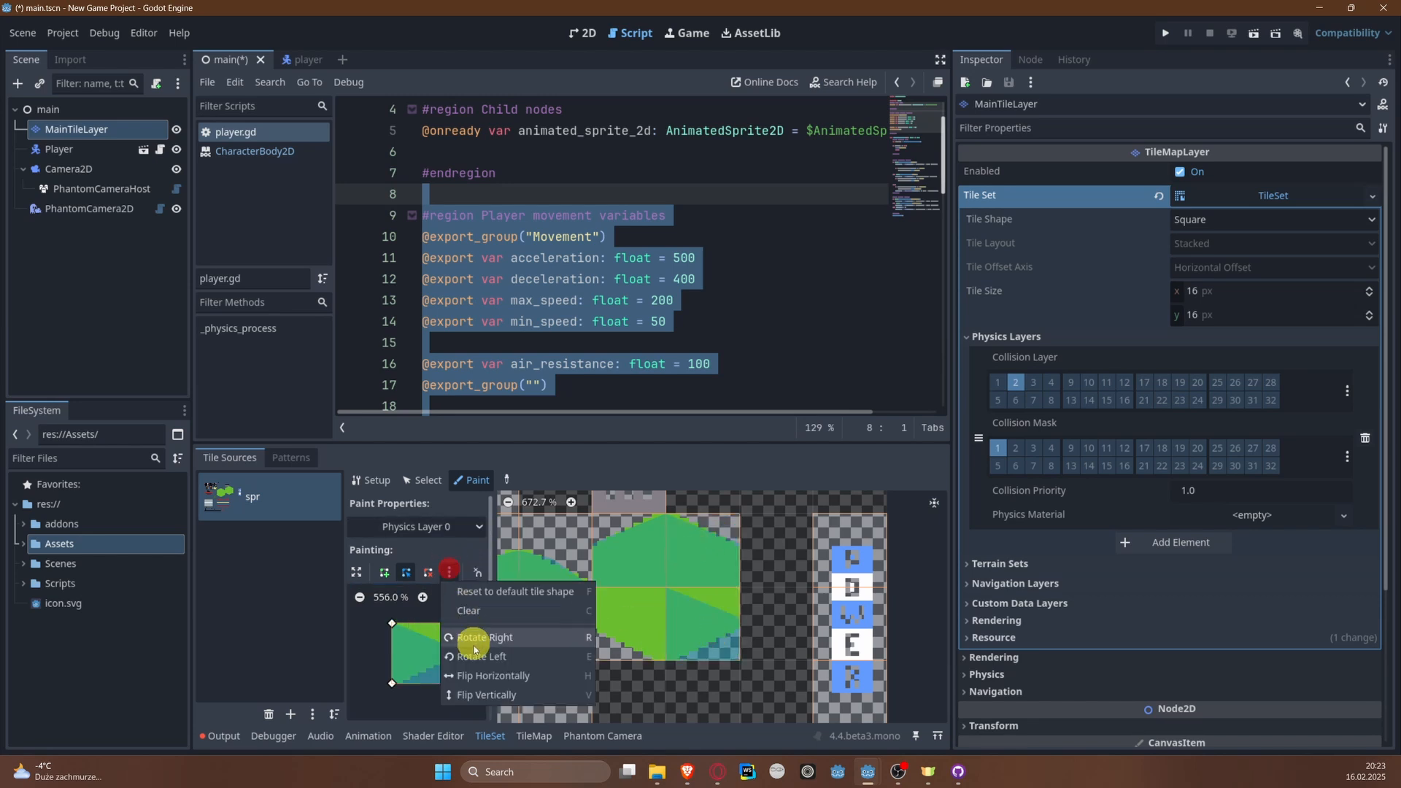
pyautogui.click(485, 695)
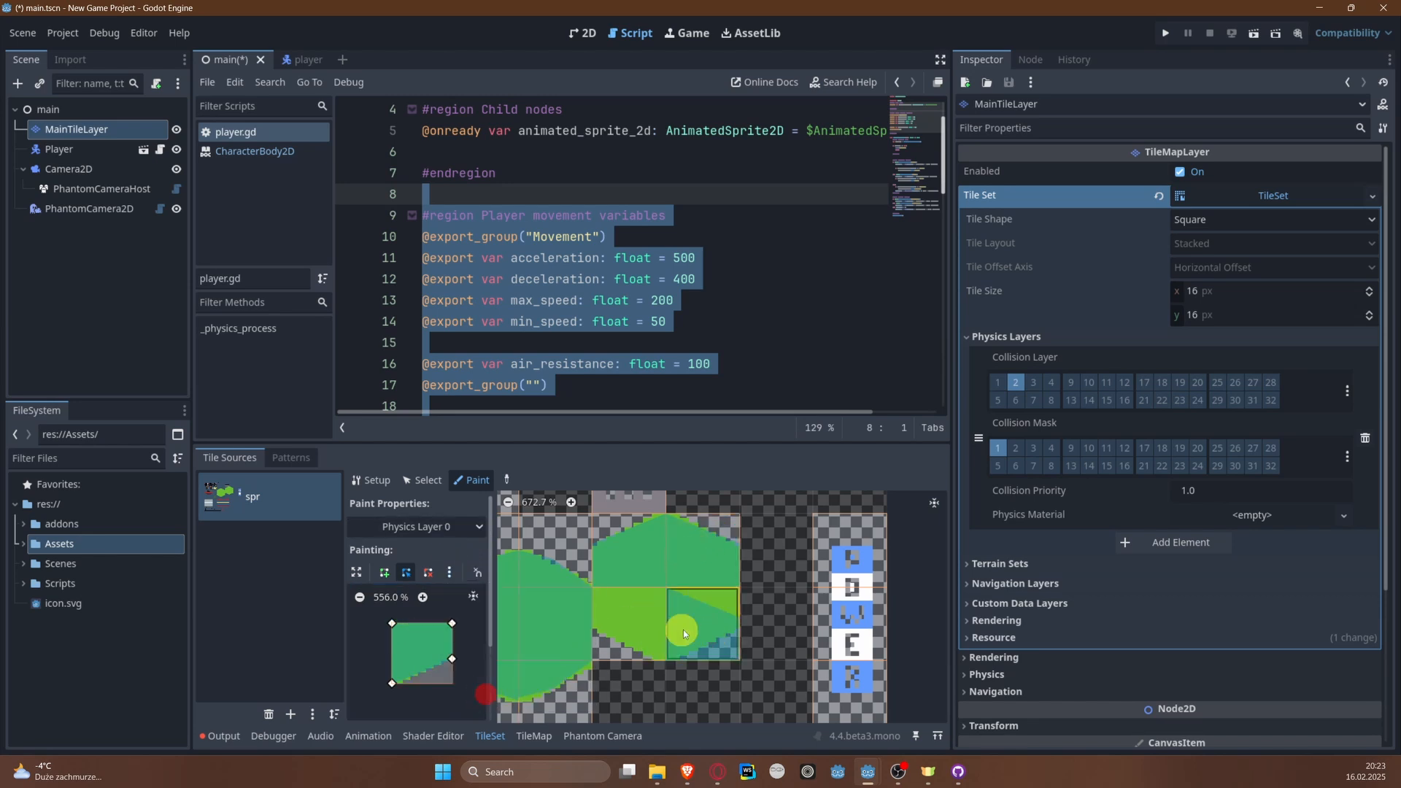
# Step: Flip the polygon horizontally again, paint it onto the second land shape's lower-left tile, and save the scene
pyautogui.click(626, 619)
pyautogui.click(449, 572)
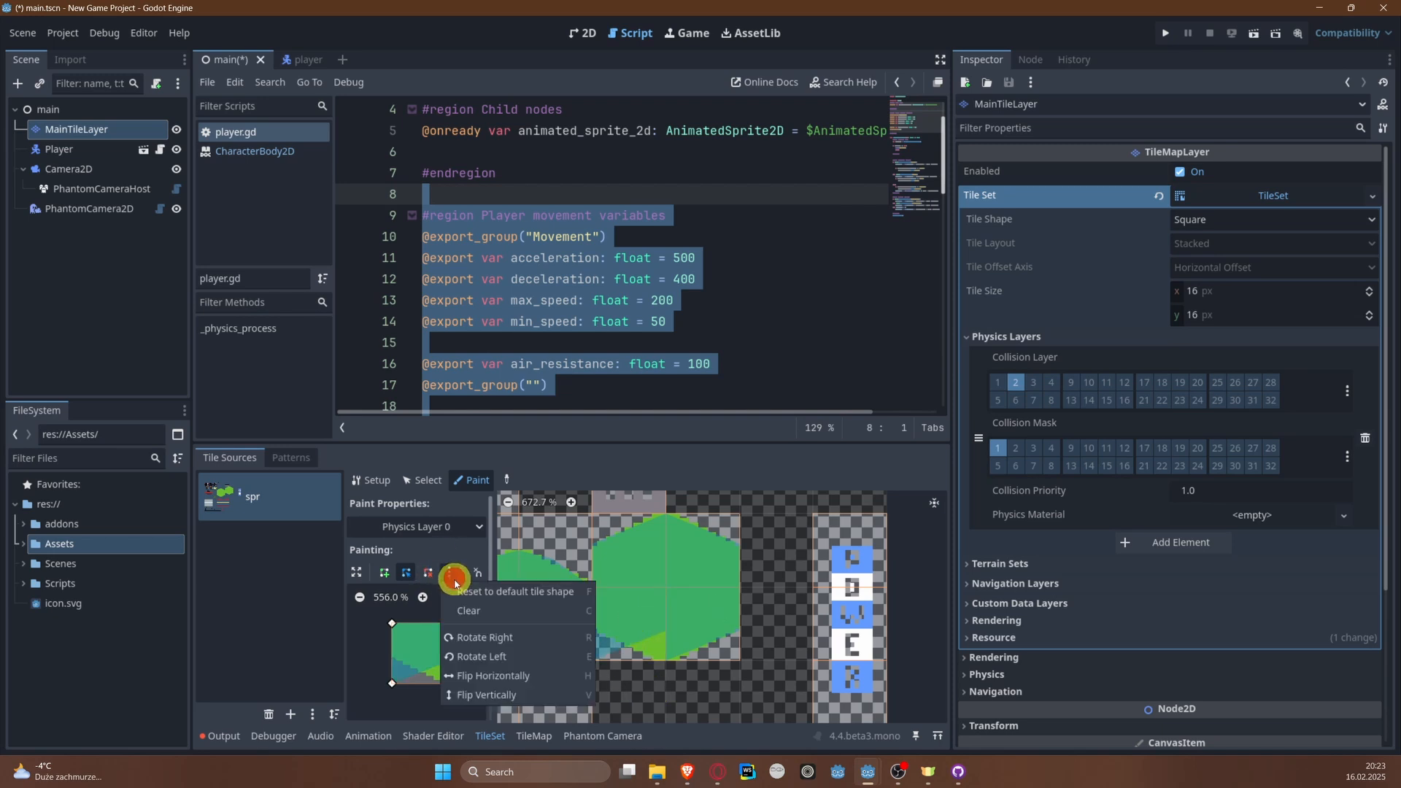
pyautogui.click(485, 674)
pyautogui.click(645, 626)
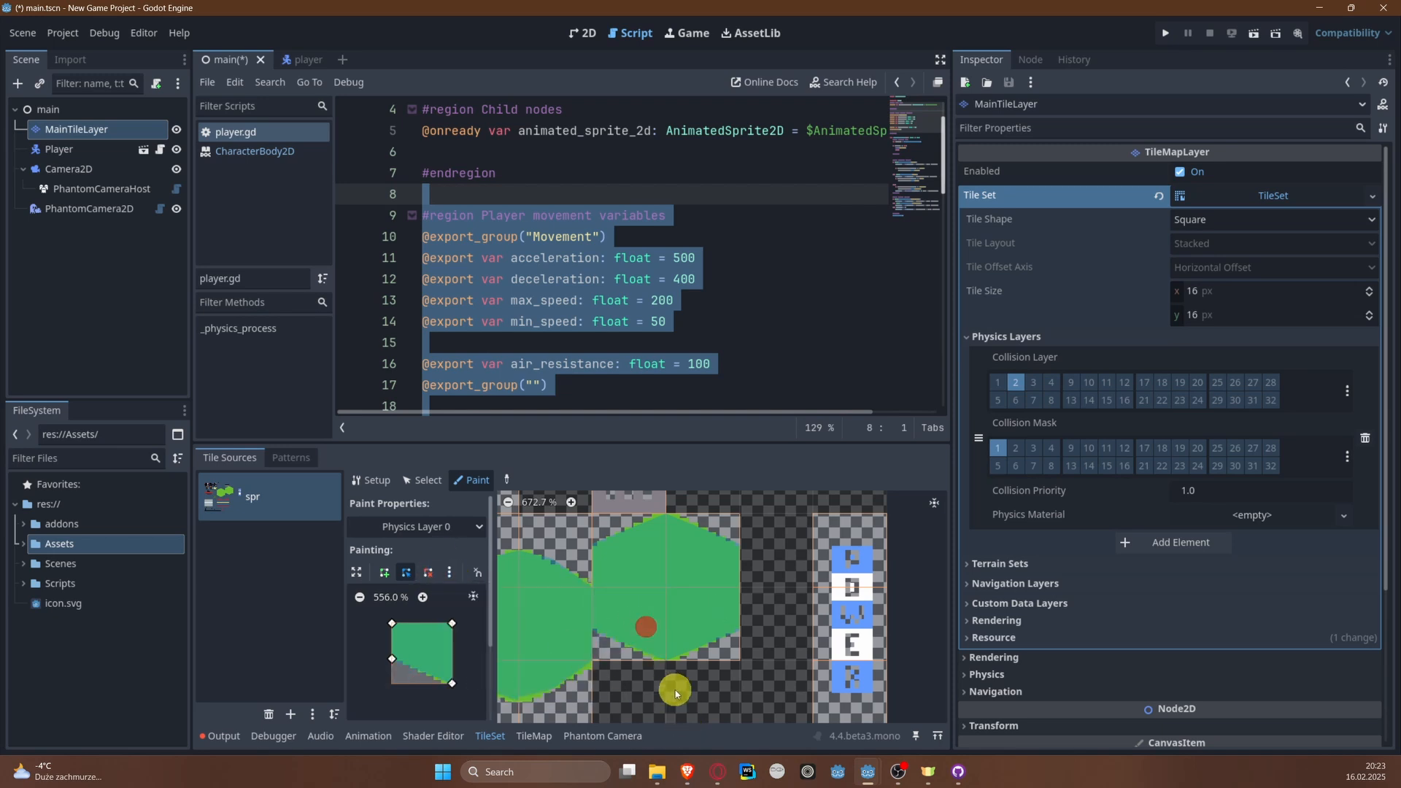
pyautogui.hotkey('ctrl', 's')
pyautogui.scroll(-7, 671, 661)
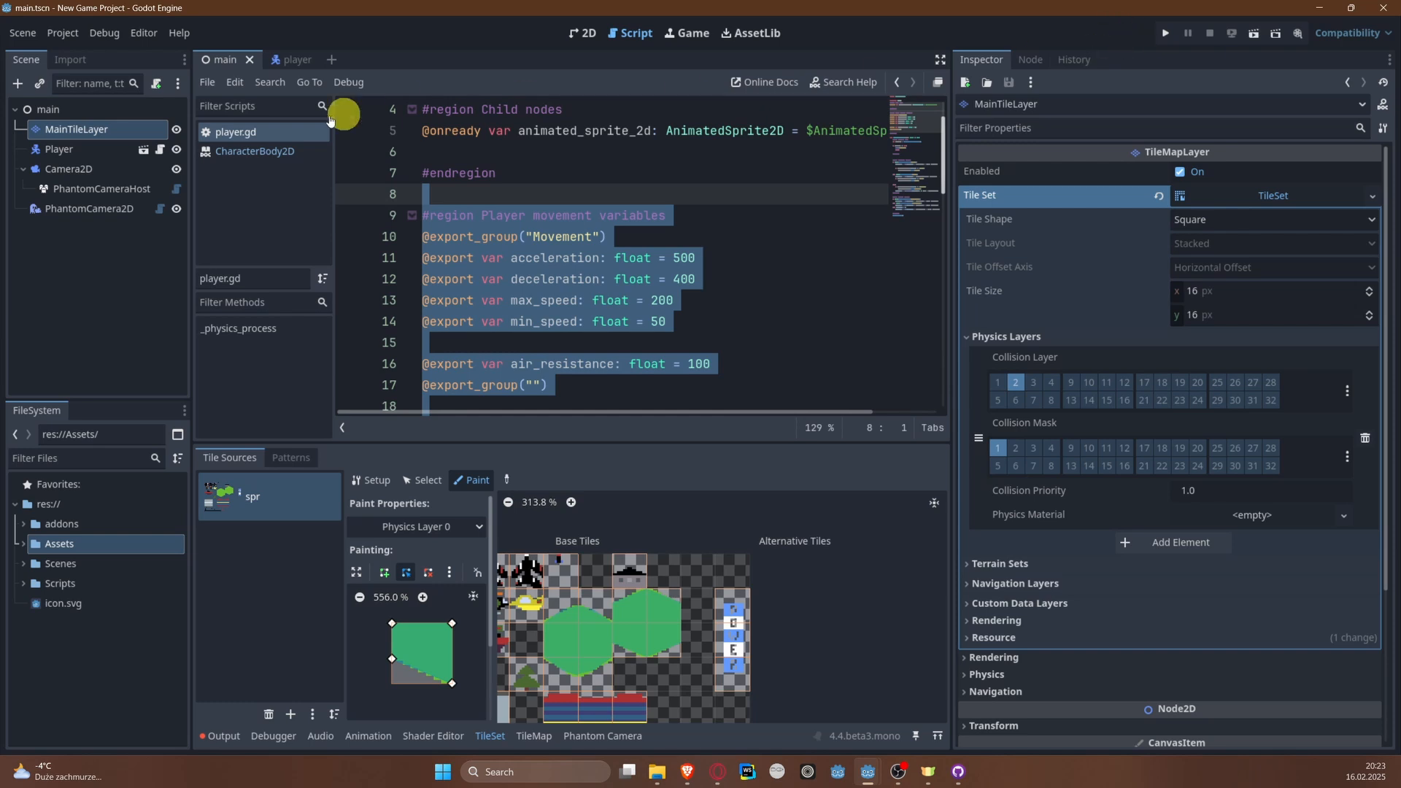
pyautogui.scroll(7, 593, 650)
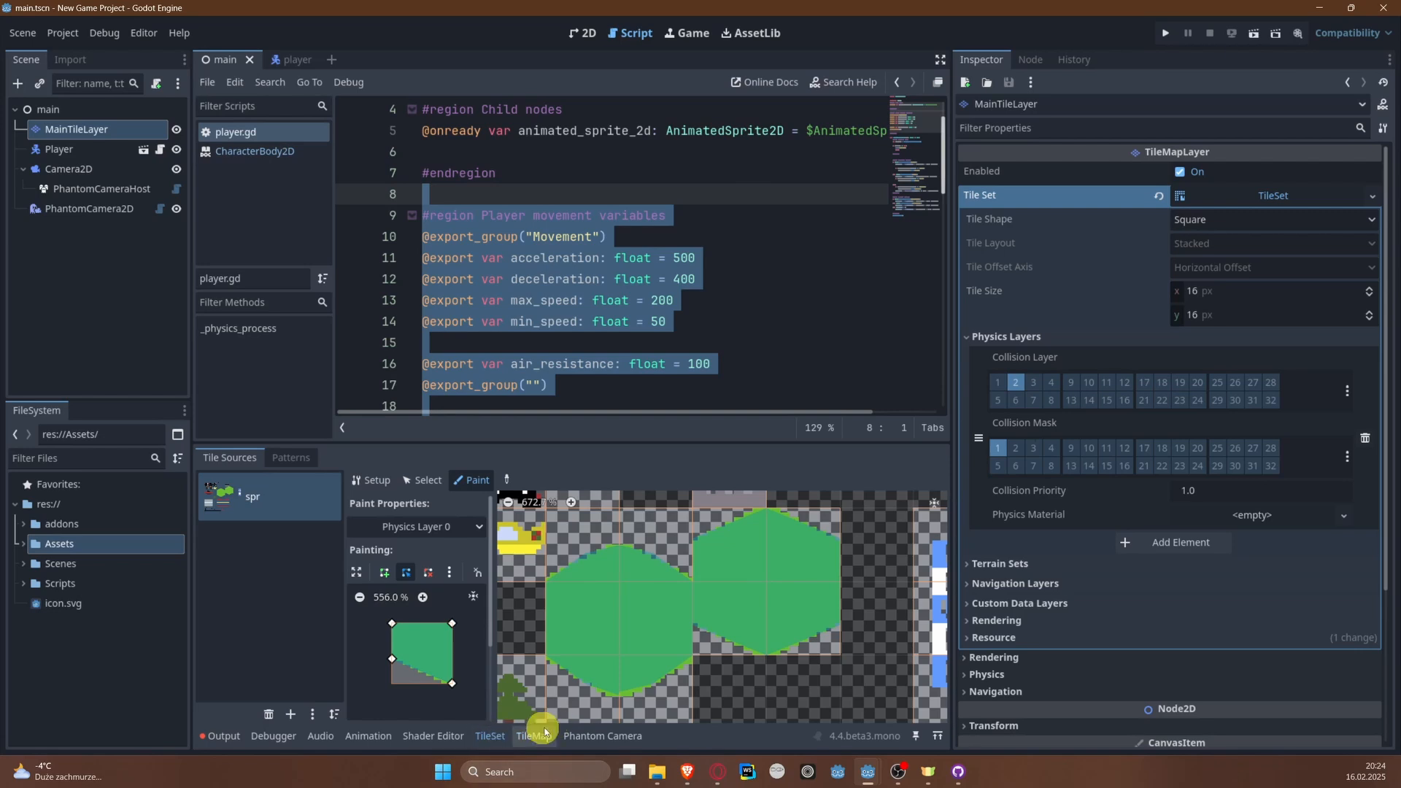
# Step: Run the project twice, steering the plane into the left river bank each time, and close the game
pyautogui.click(1166, 38)
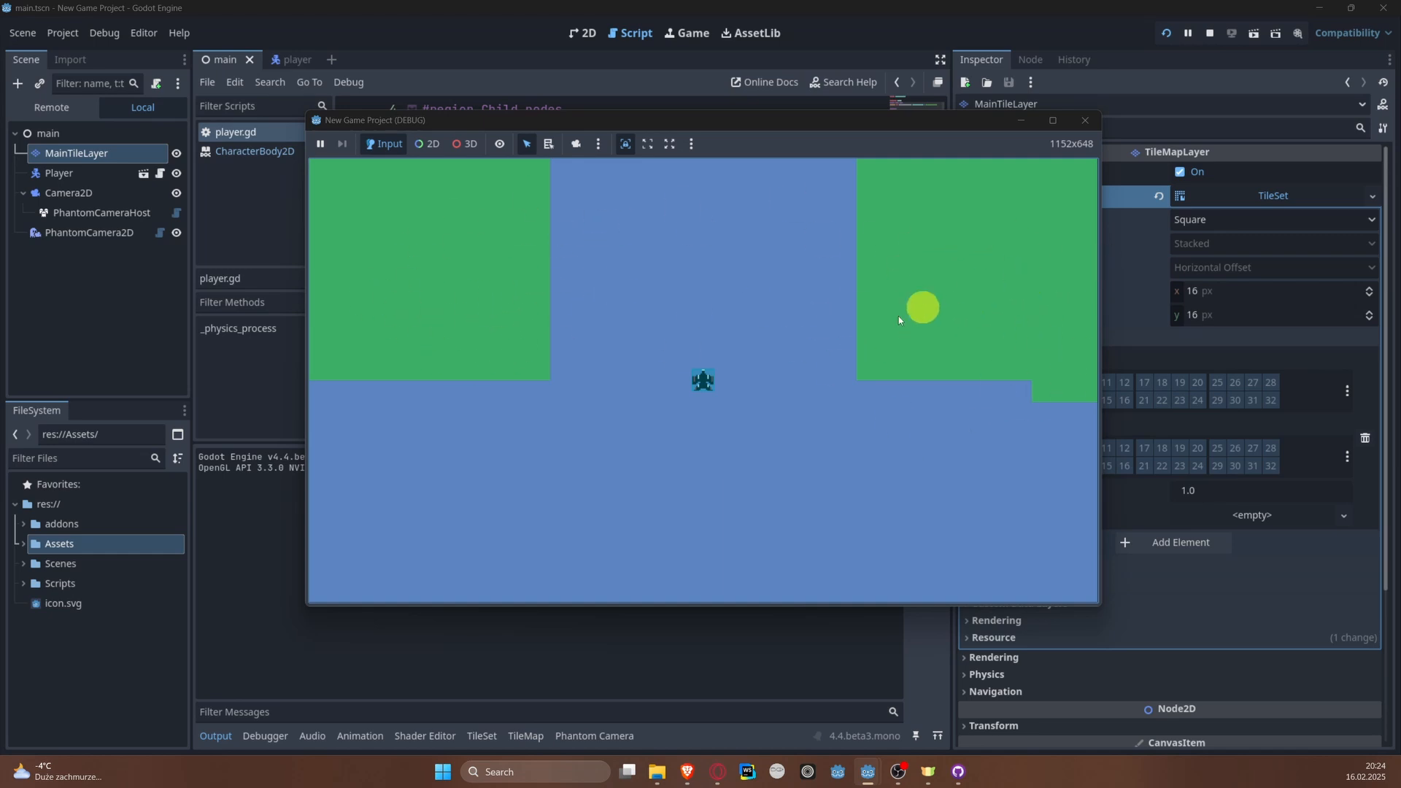
pyautogui.press('Left')
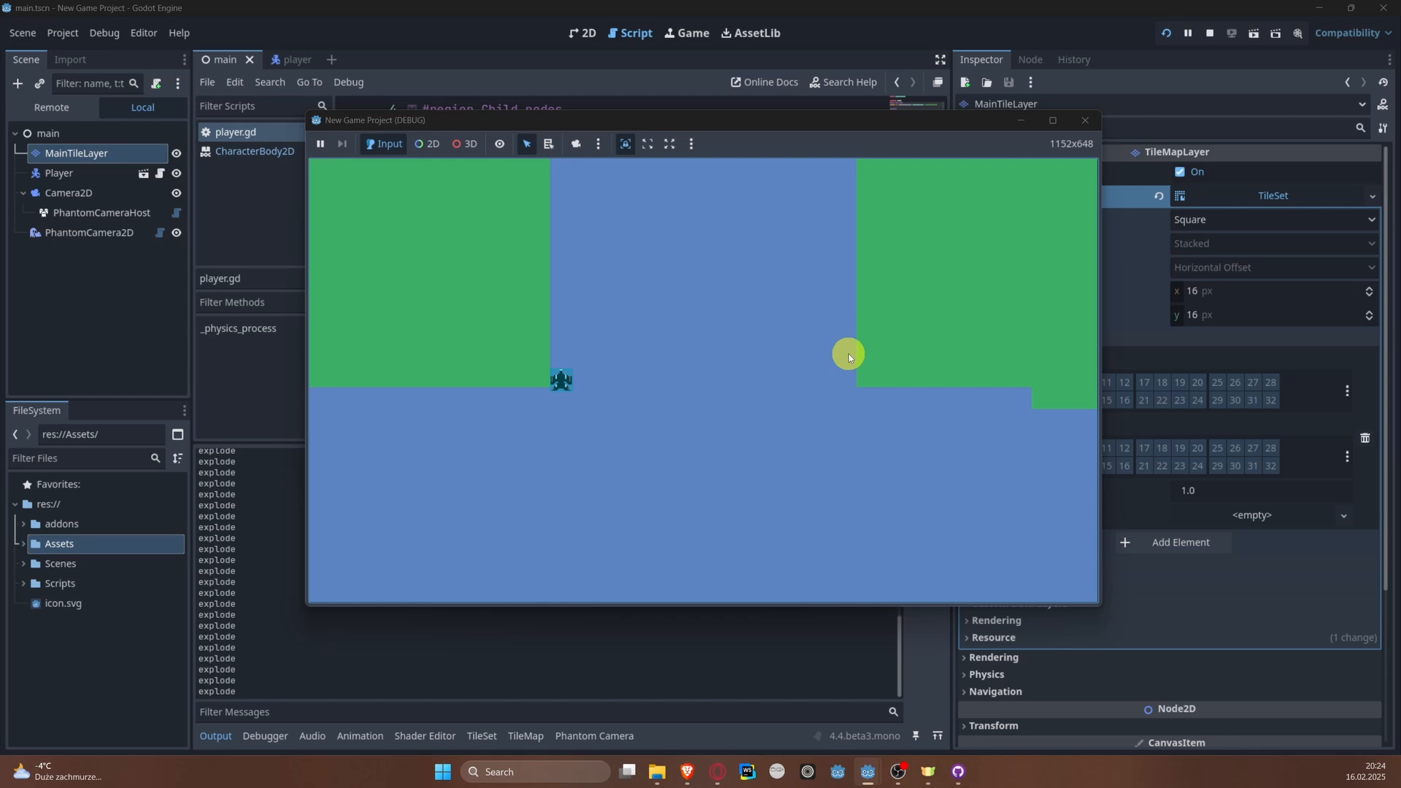
pyautogui.click(1165, 37)
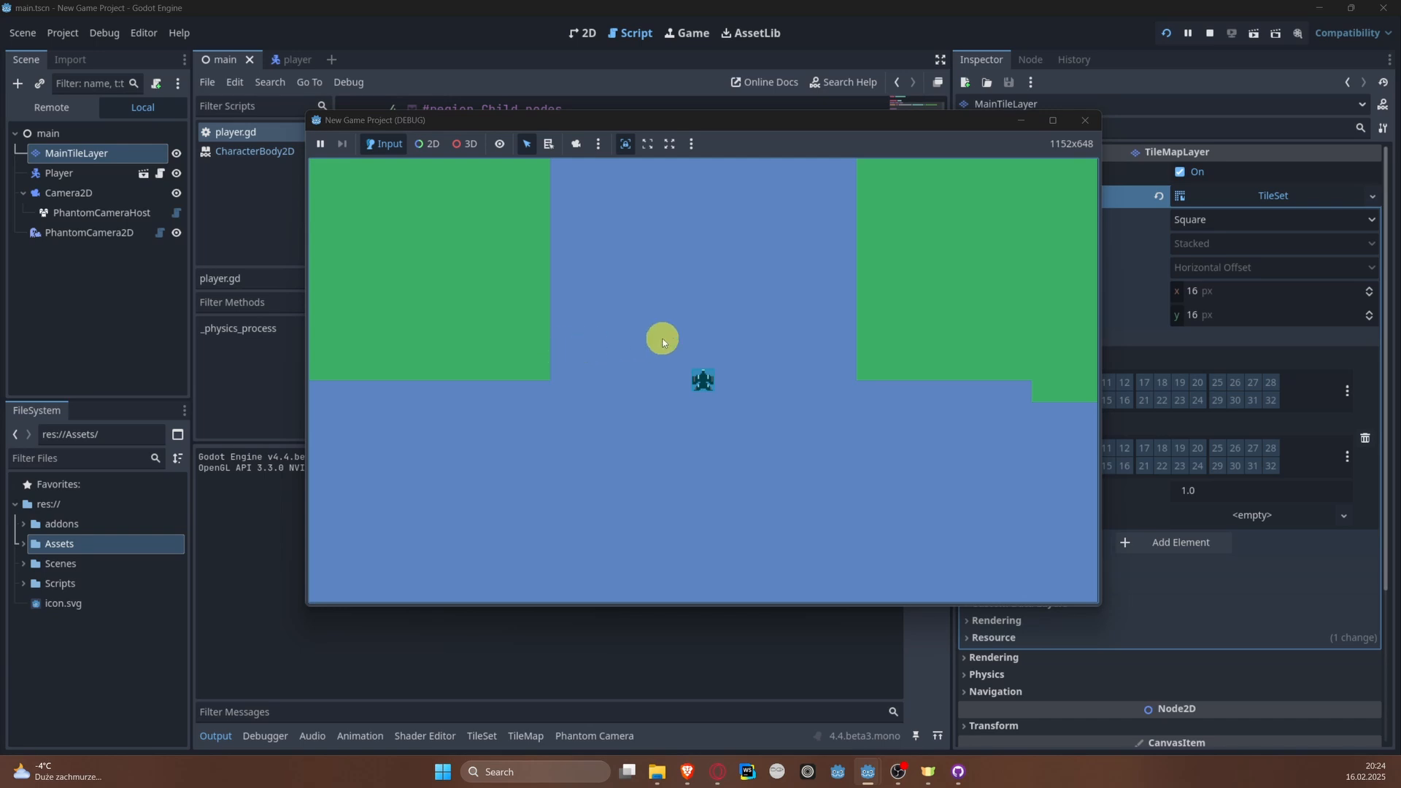
pyautogui.press('w')
pyautogui.press('a')
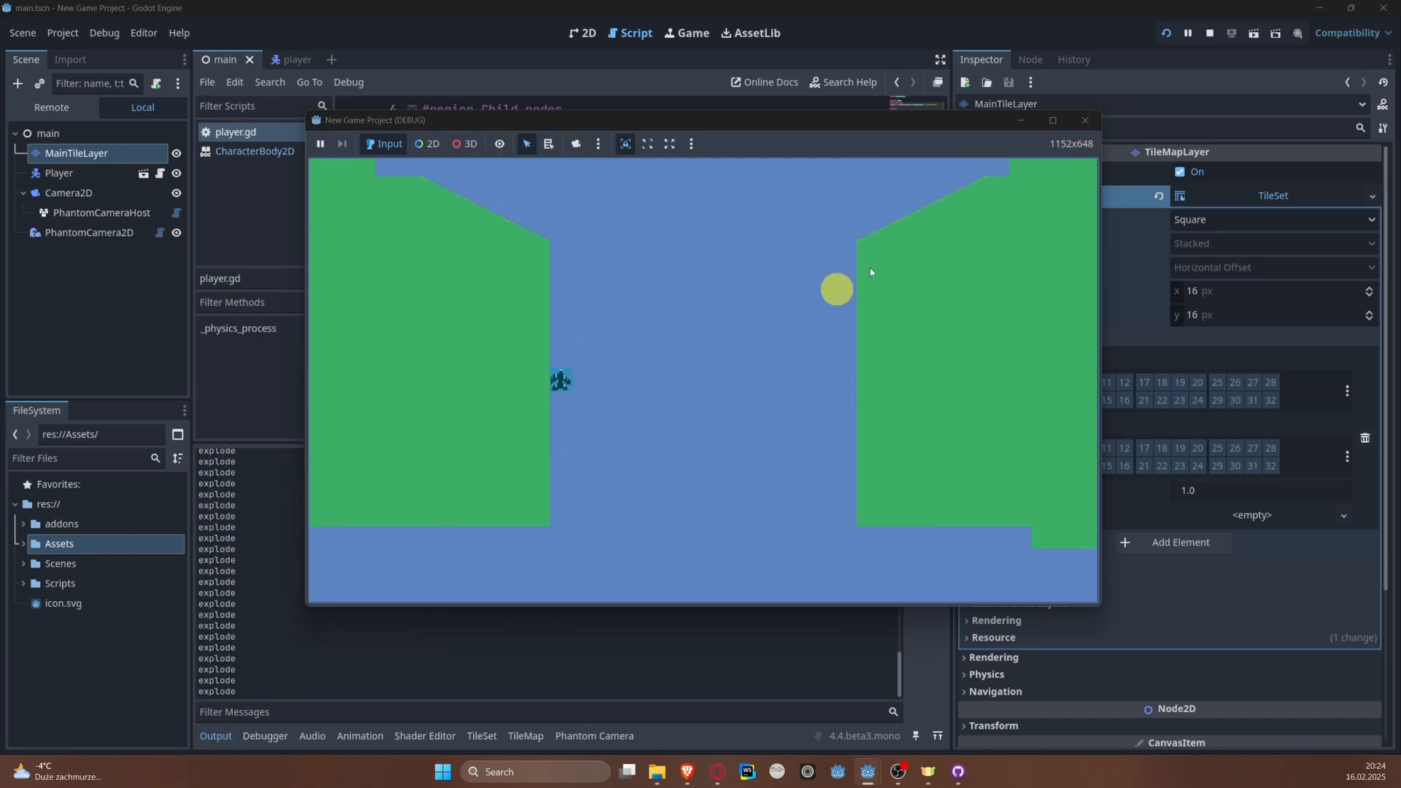
pyautogui.click(1094, 118)
pyautogui.click(1209, 35)
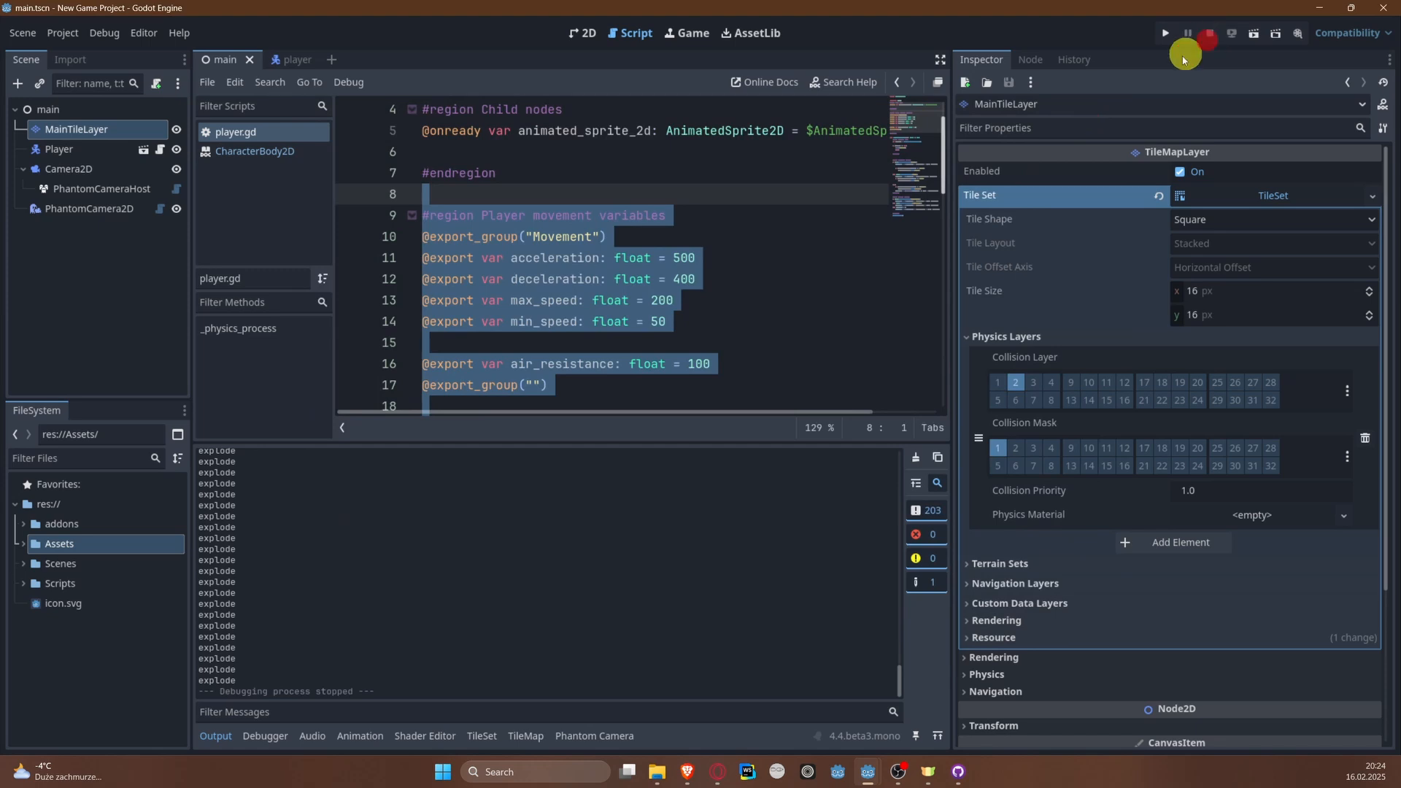
# Step: Turn off collision mask layer 2 on the Player, save, test-fly up the river with left and right turns, and close the game
pyautogui.click(90, 157)
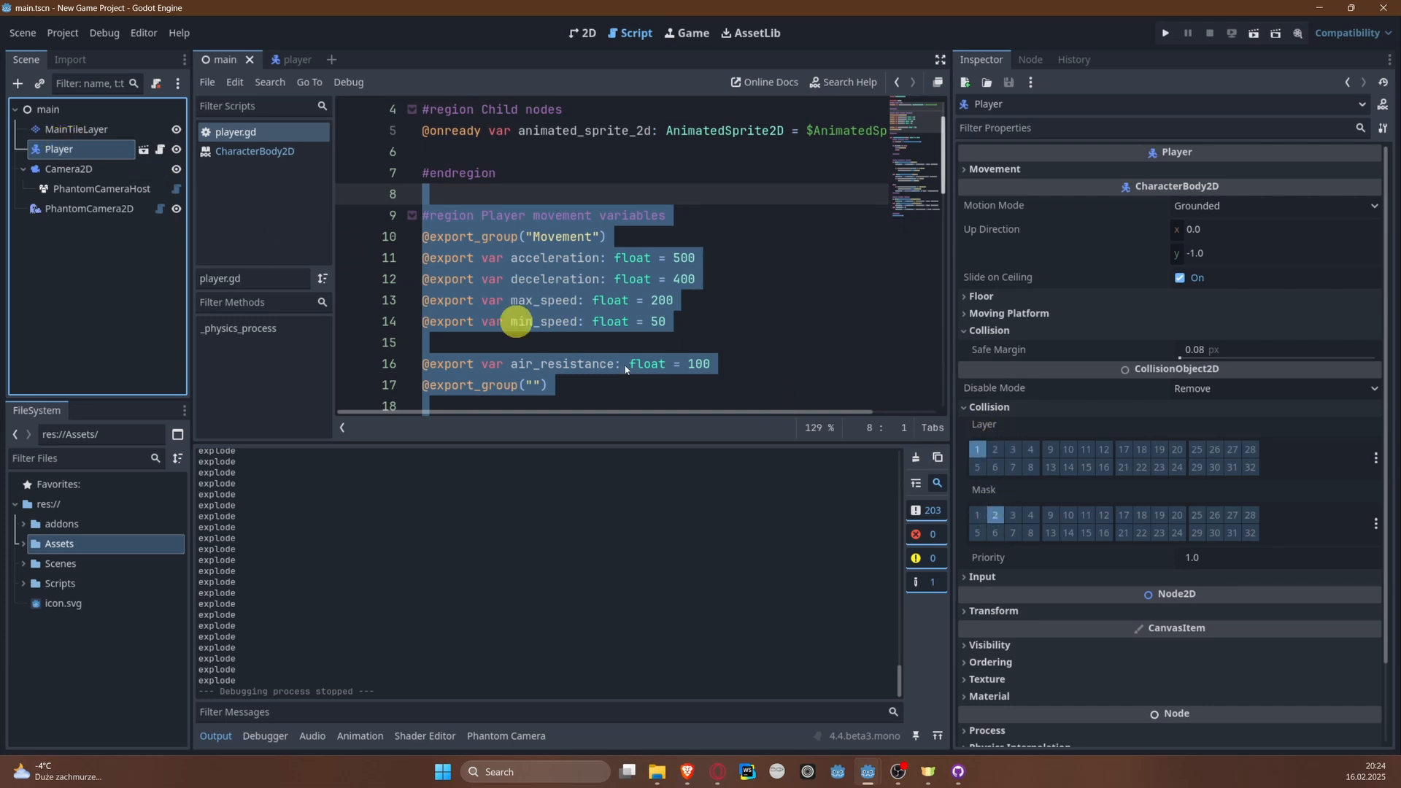
pyautogui.click(997, 516)
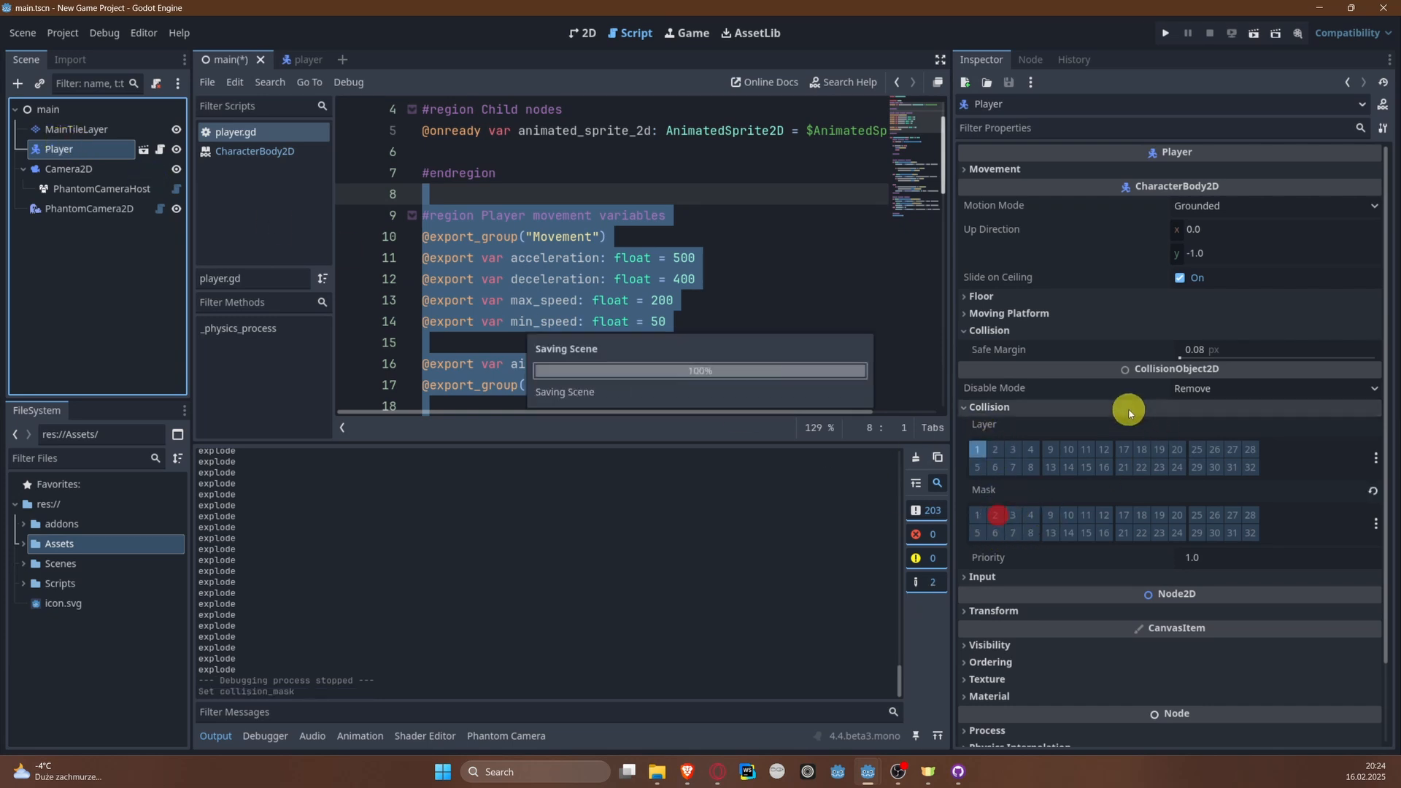
pyautogui.click(1164, 36)
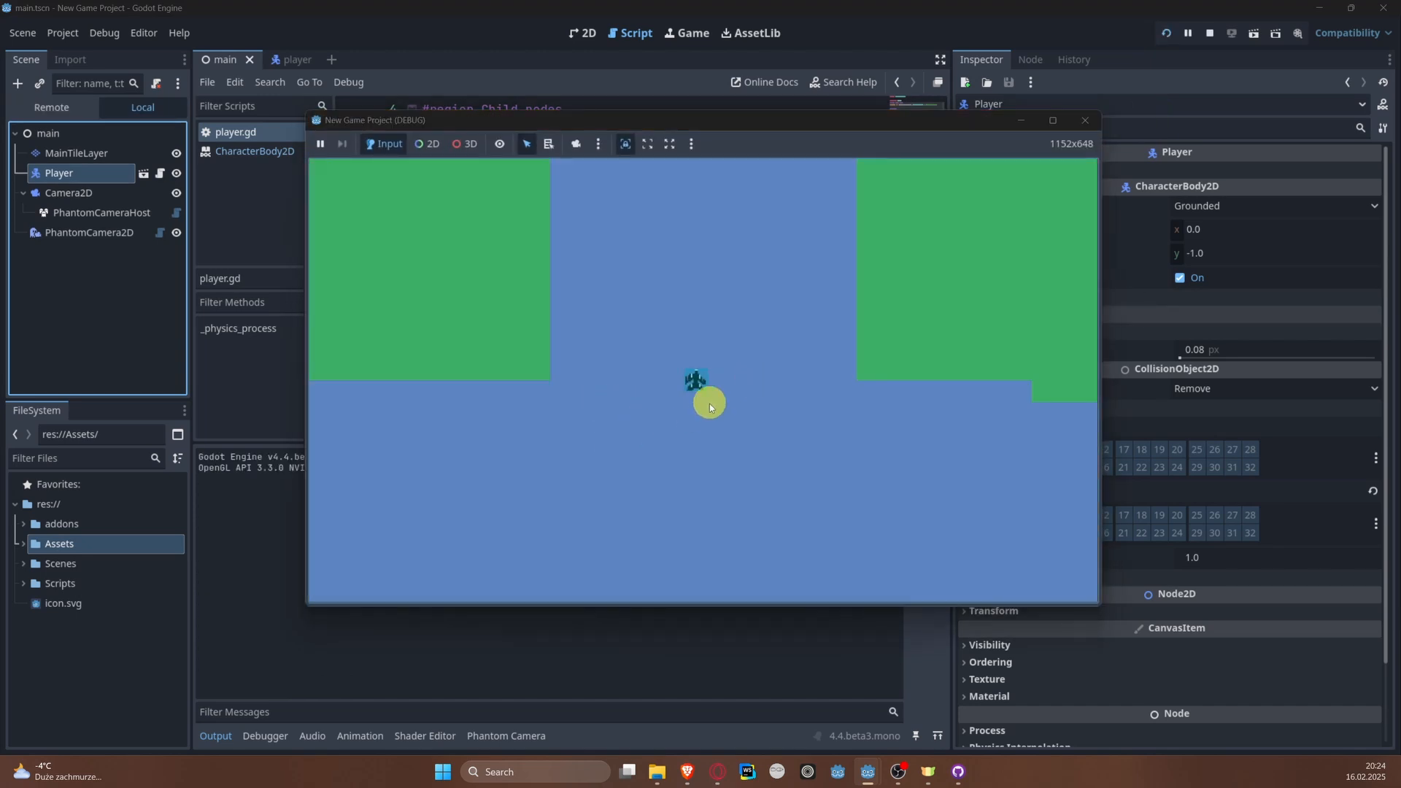
pyautogui.press('Left')
pyautogui.press('Up')
pyautogui.press('Right')
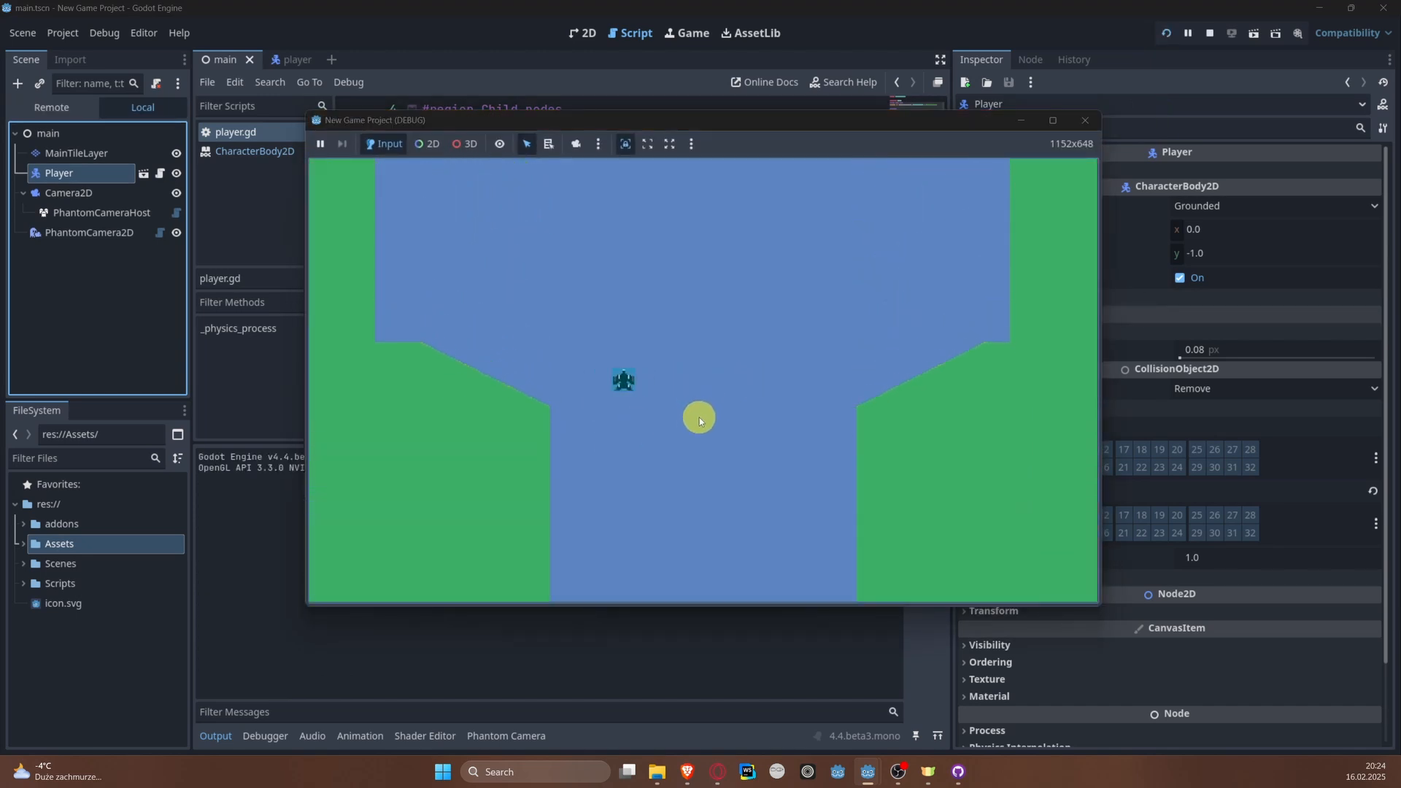
pyautogui.press('Right')
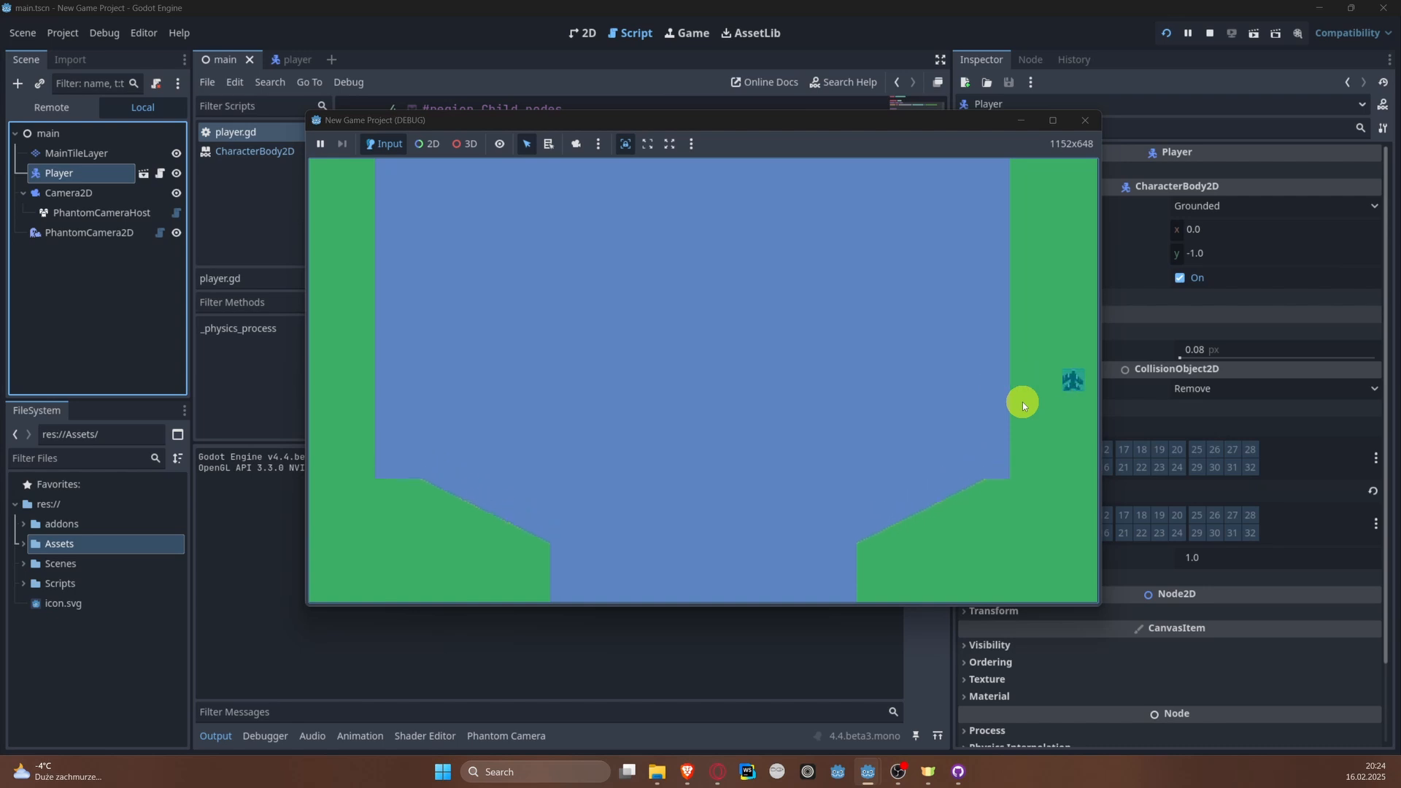
pyautogui.press('Left')
pyautogui.press('Right')
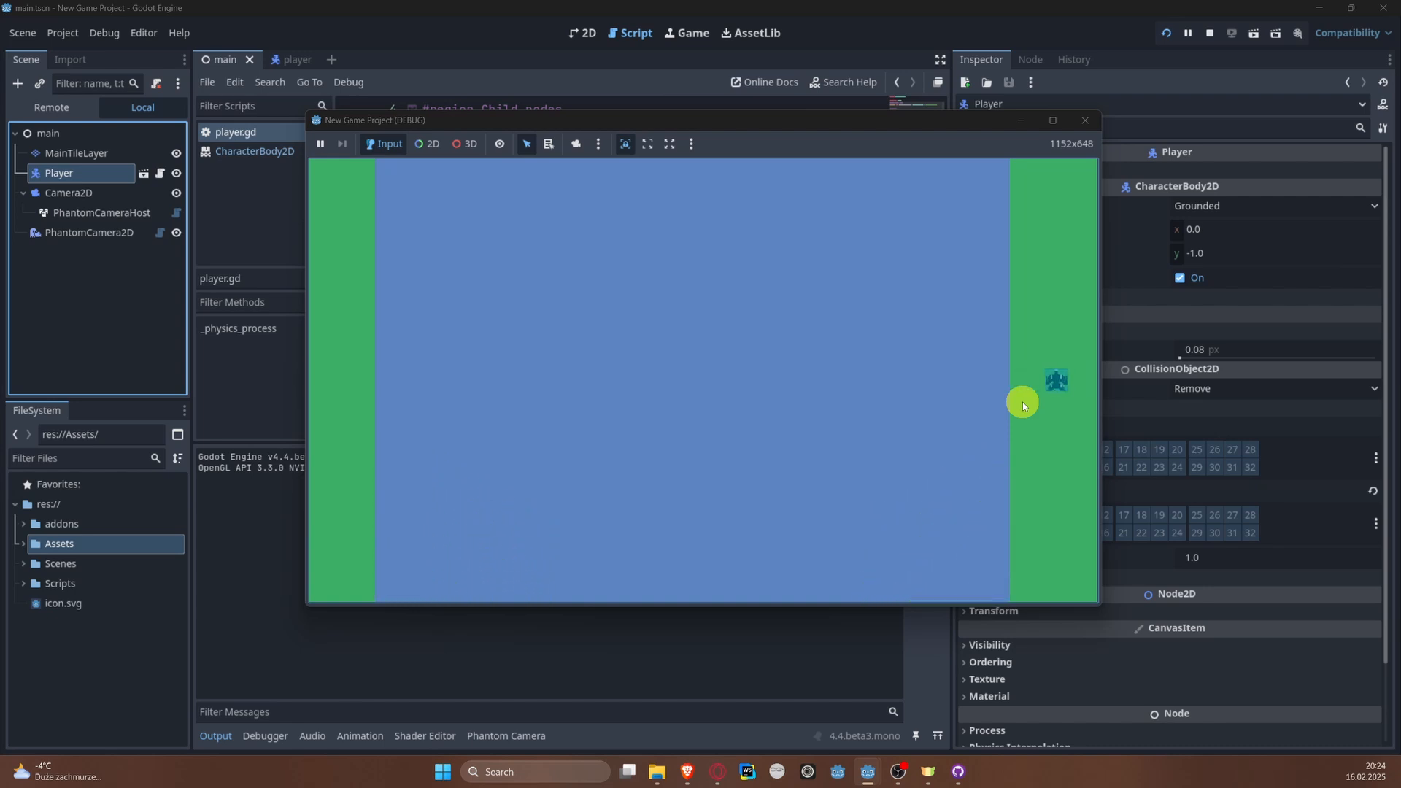
pyautogui.press('Left')
pyautogui.press('Left')
pyautogui.press('Right')
pyautogui.click(1087, 121)
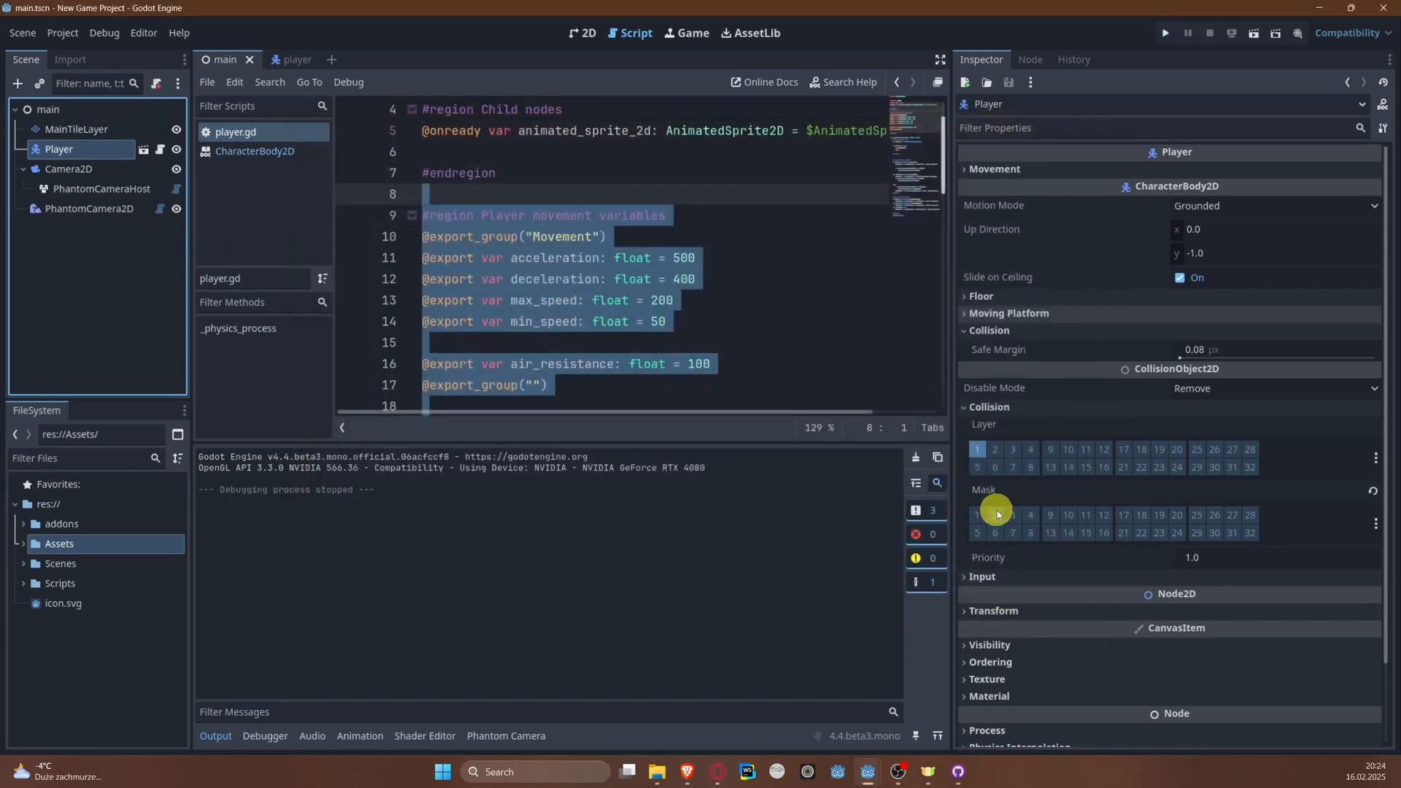
# Step: Turn collision mask layer 2 (Ground) back on for the Player and save the scene
pyautogui.click(976, 448)
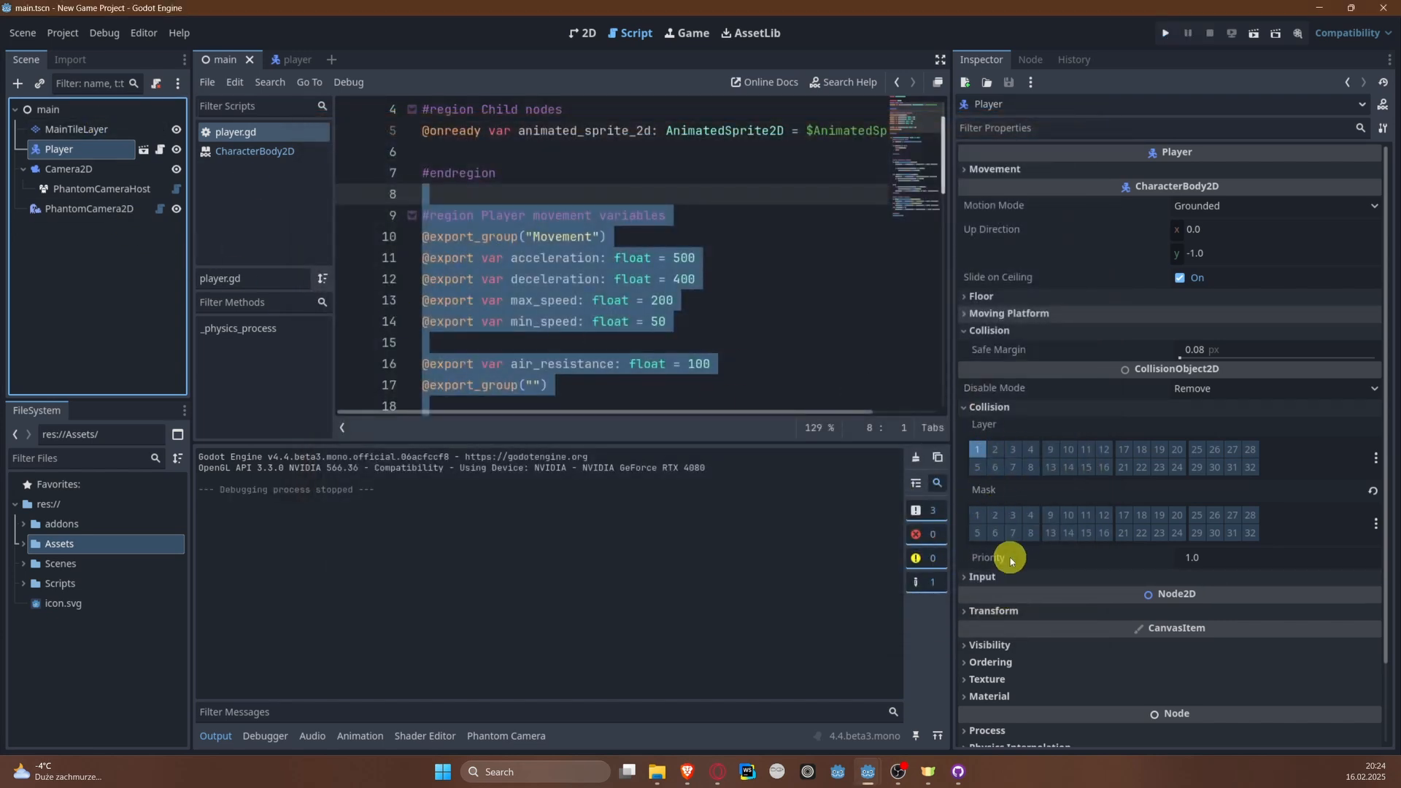
pyautogui.click(997, 516)
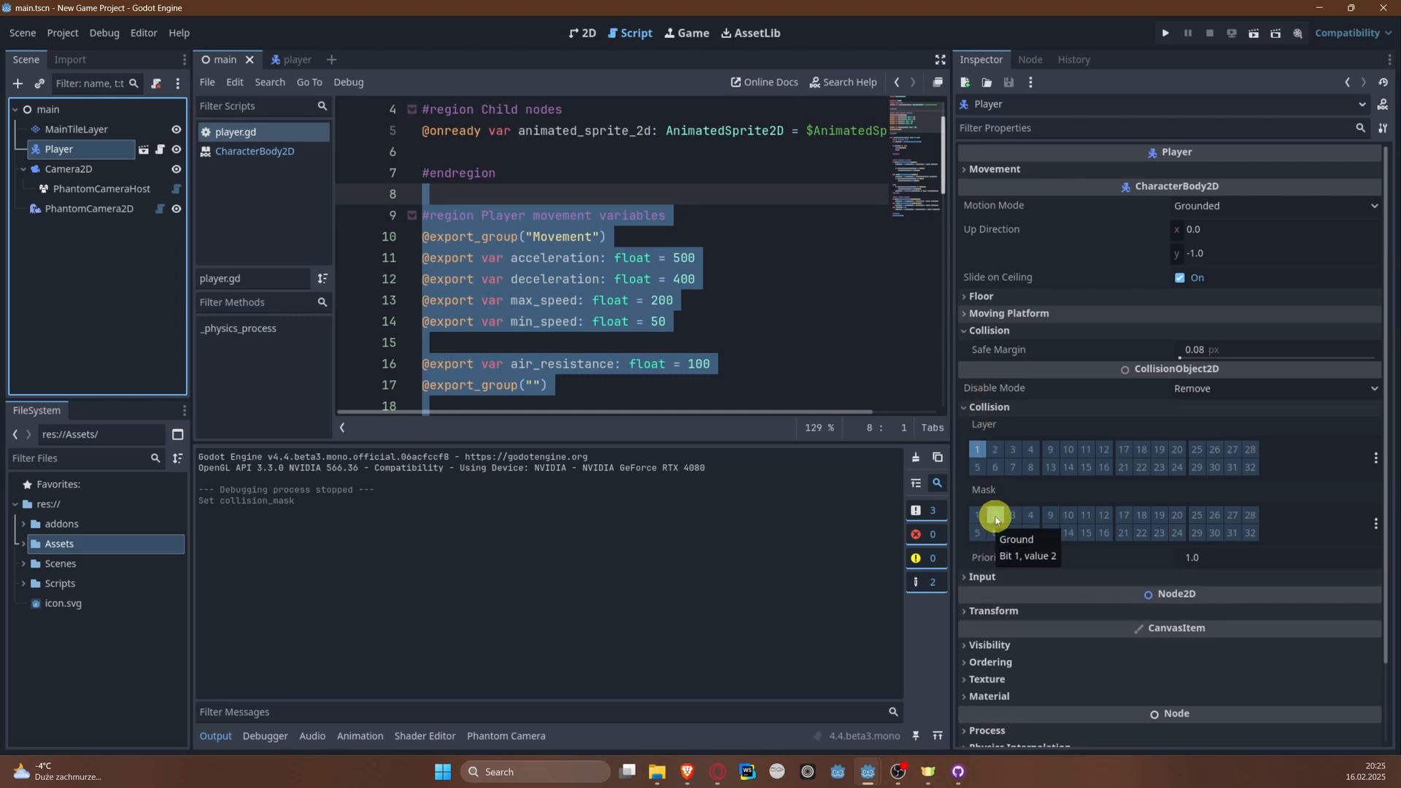
# Step: Run the project, steer the plane into the left river bank, close the game, and save the scene
pyautogui.click(1167, 36)
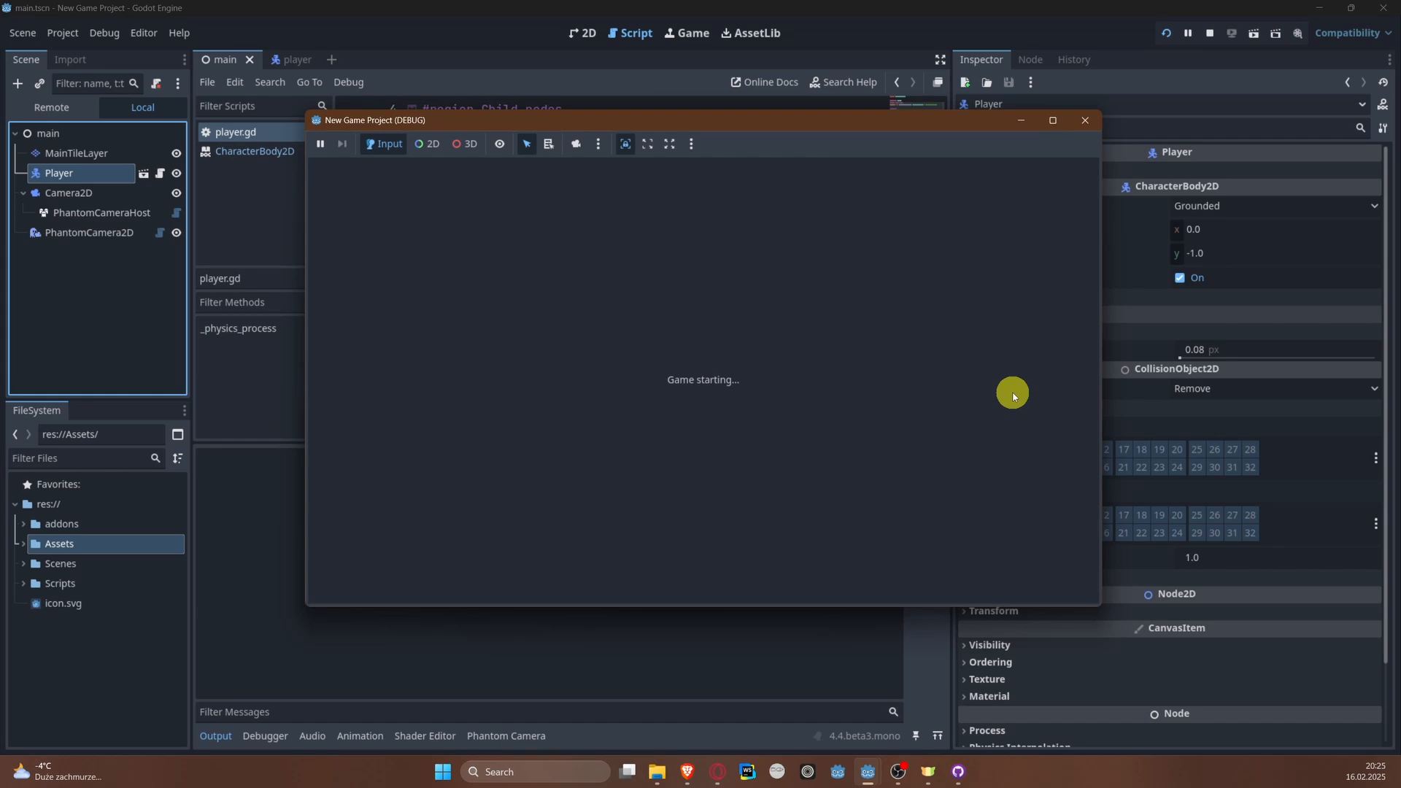
pyautogui.press('Left')
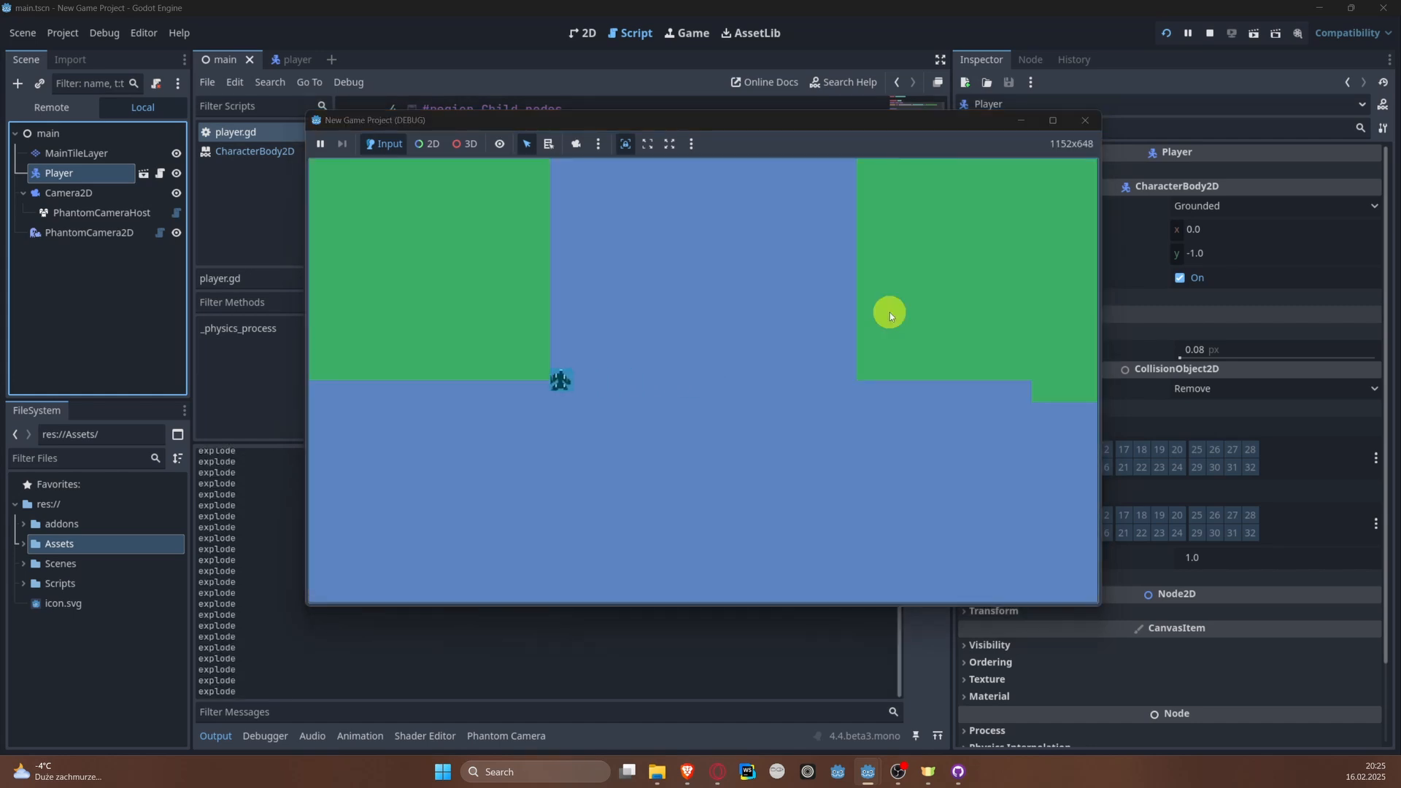
pyautogui.click(1085, 119)
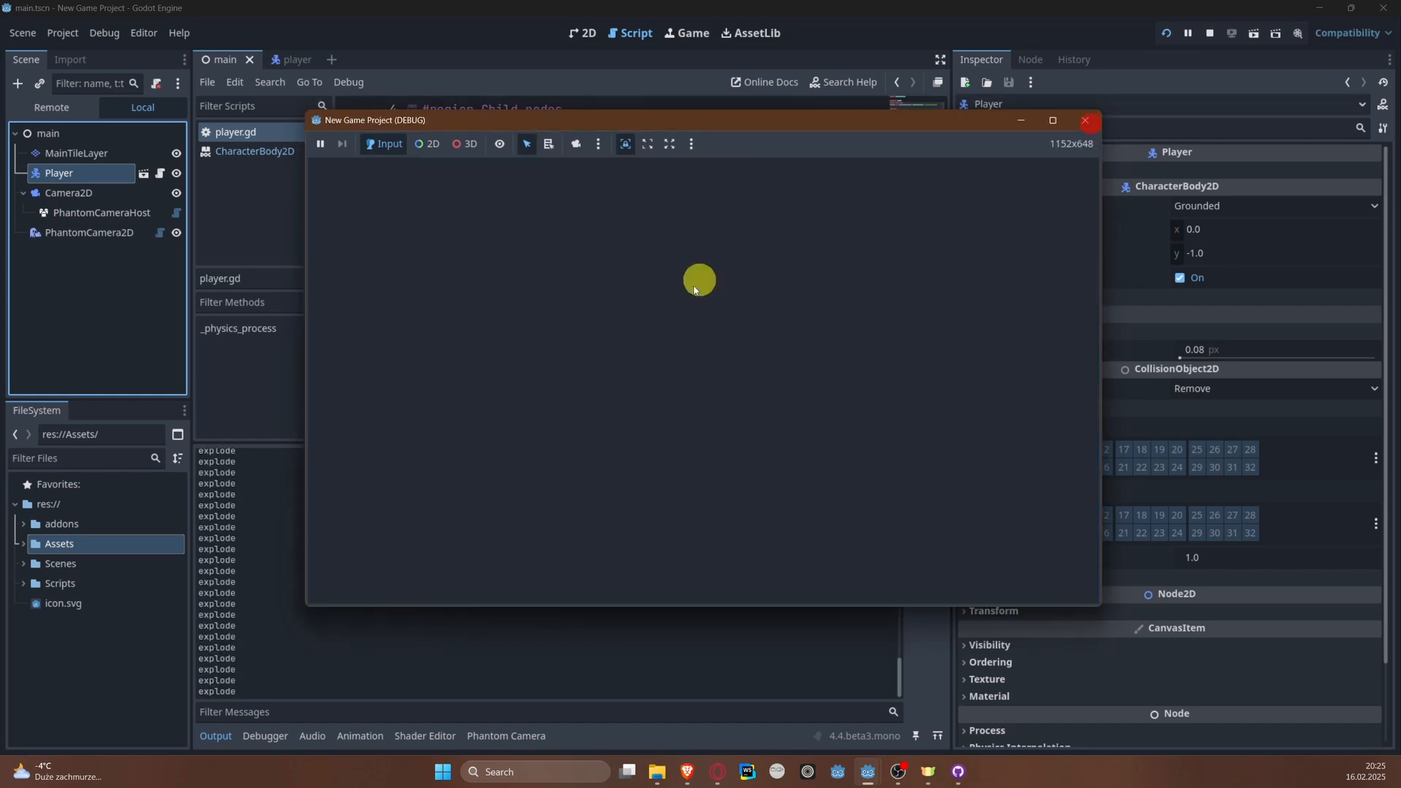
pyautogui.click(735, 230)
pyautogui.hotkey('ctrl', 's')
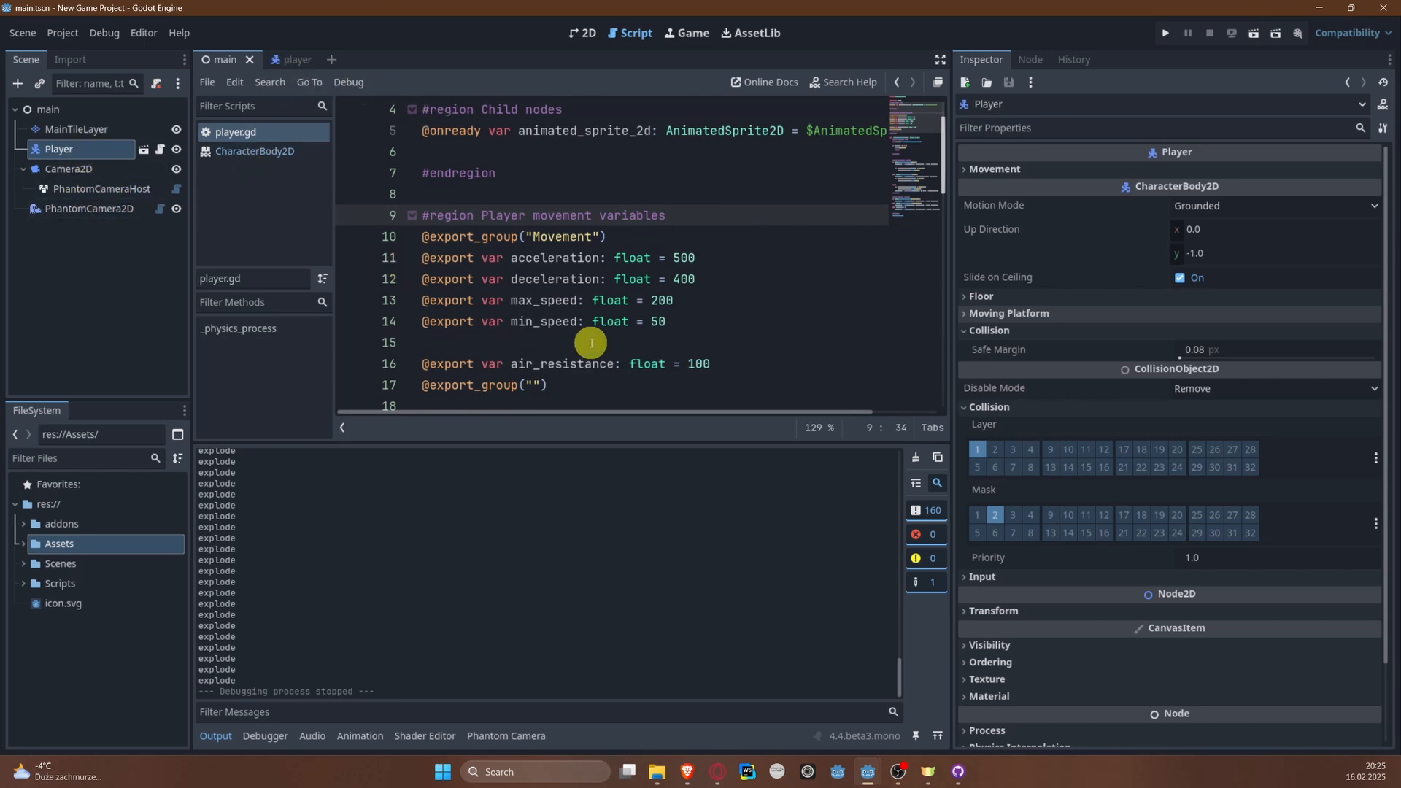
# Step: Review the movement variables and the collision check with its return statement in player.gd
pyautogui.scroll(-4, 856, 374)
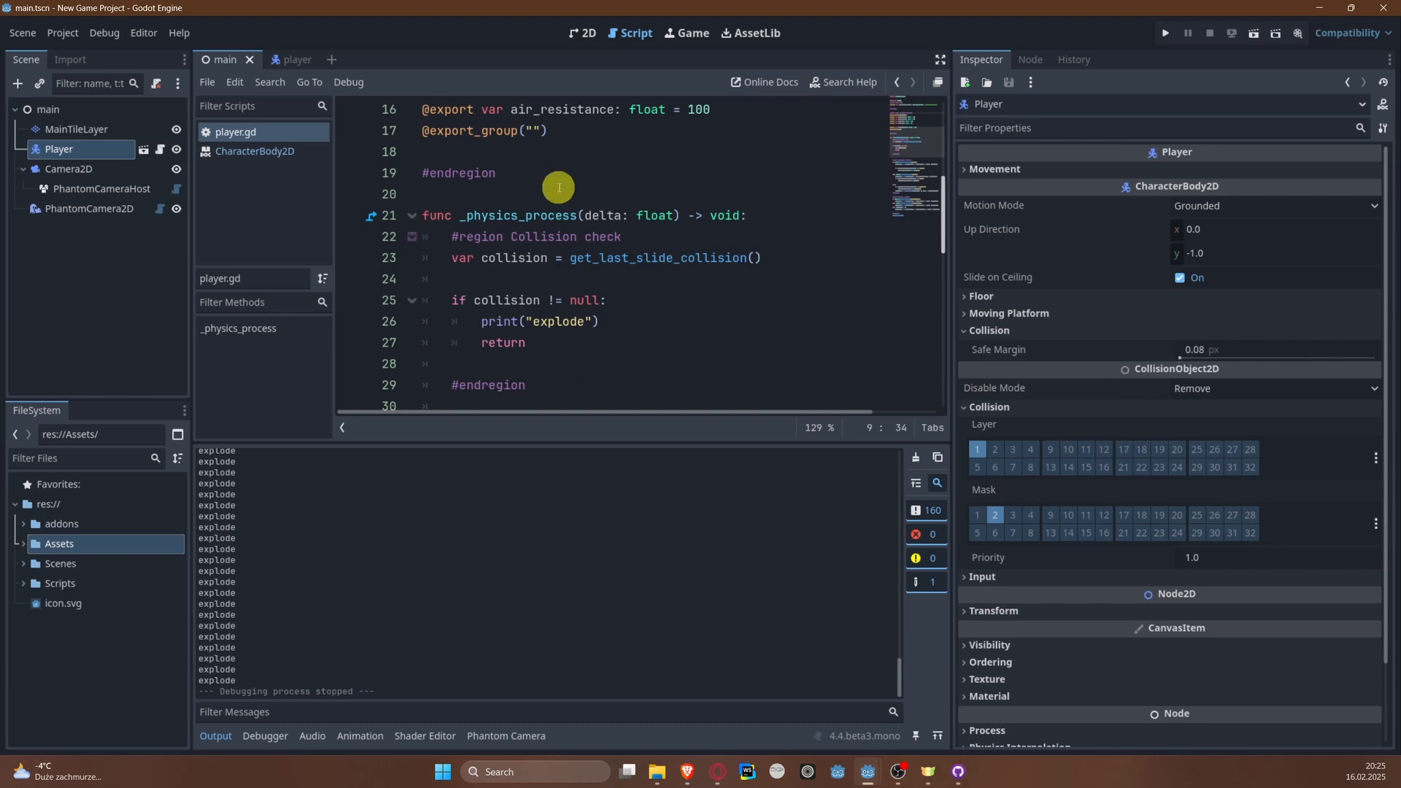
pyautogui.scroll(5, 521, 208)
pyautogui.scroll(-3, 578, 281)
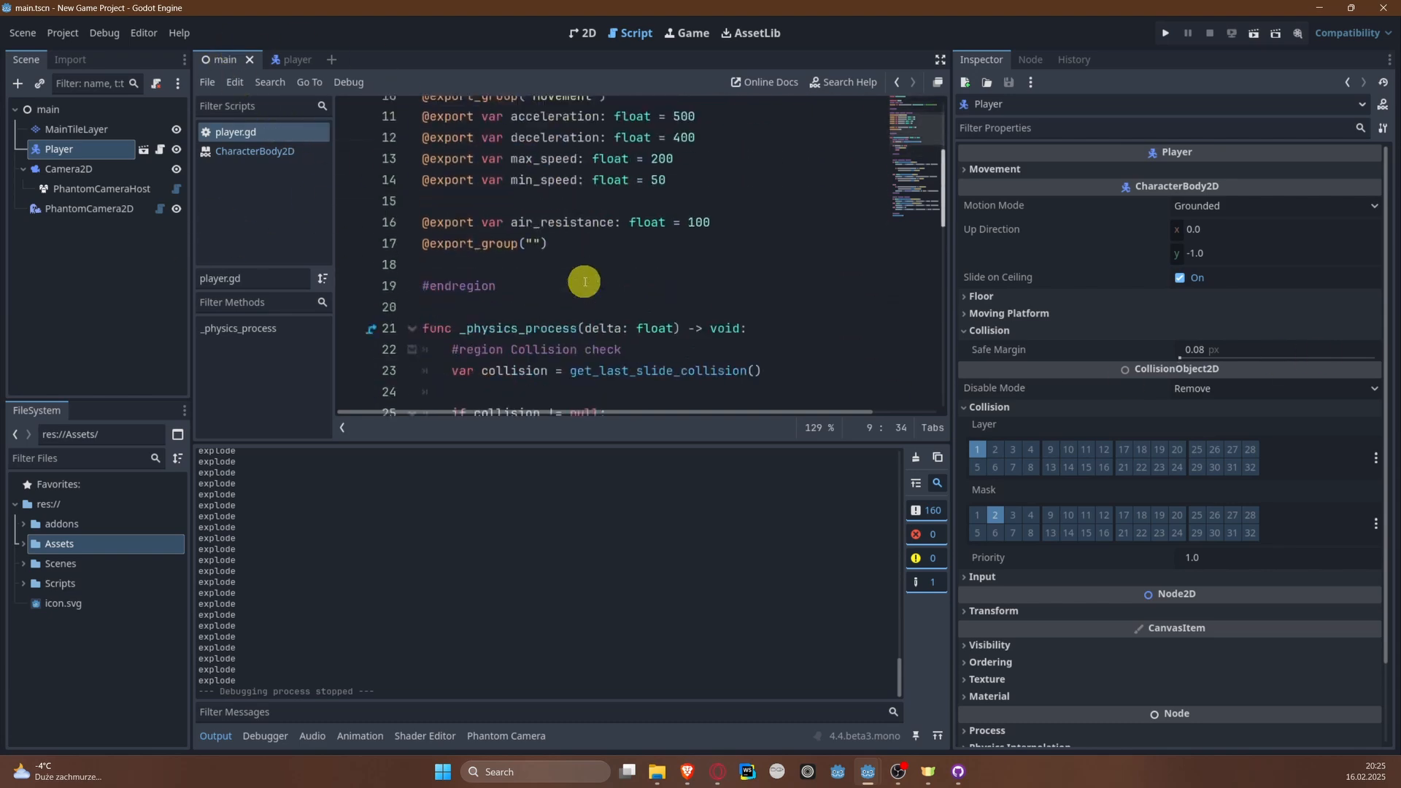
pyautogui.scroll(3, 581, 281)
pyautogui.scroll(-5, 585, 281)
pyautogui.scroll(-5, 585, 282)
pyautogui.scroll(4, 576, 287)
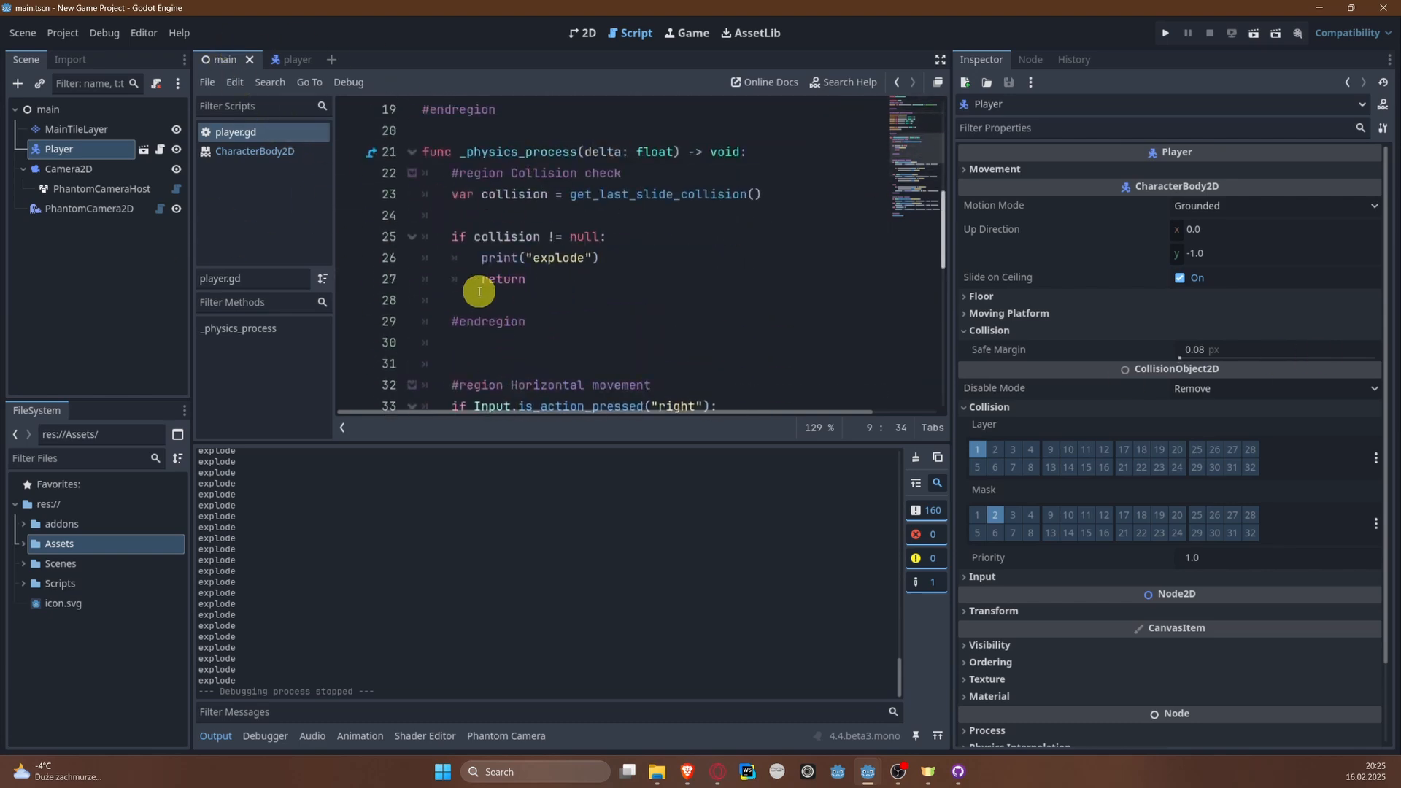
pyautogui.moveTo(470, 286); pyautogui.dragTo(552, 289)
pyautogui.click(646, 272)
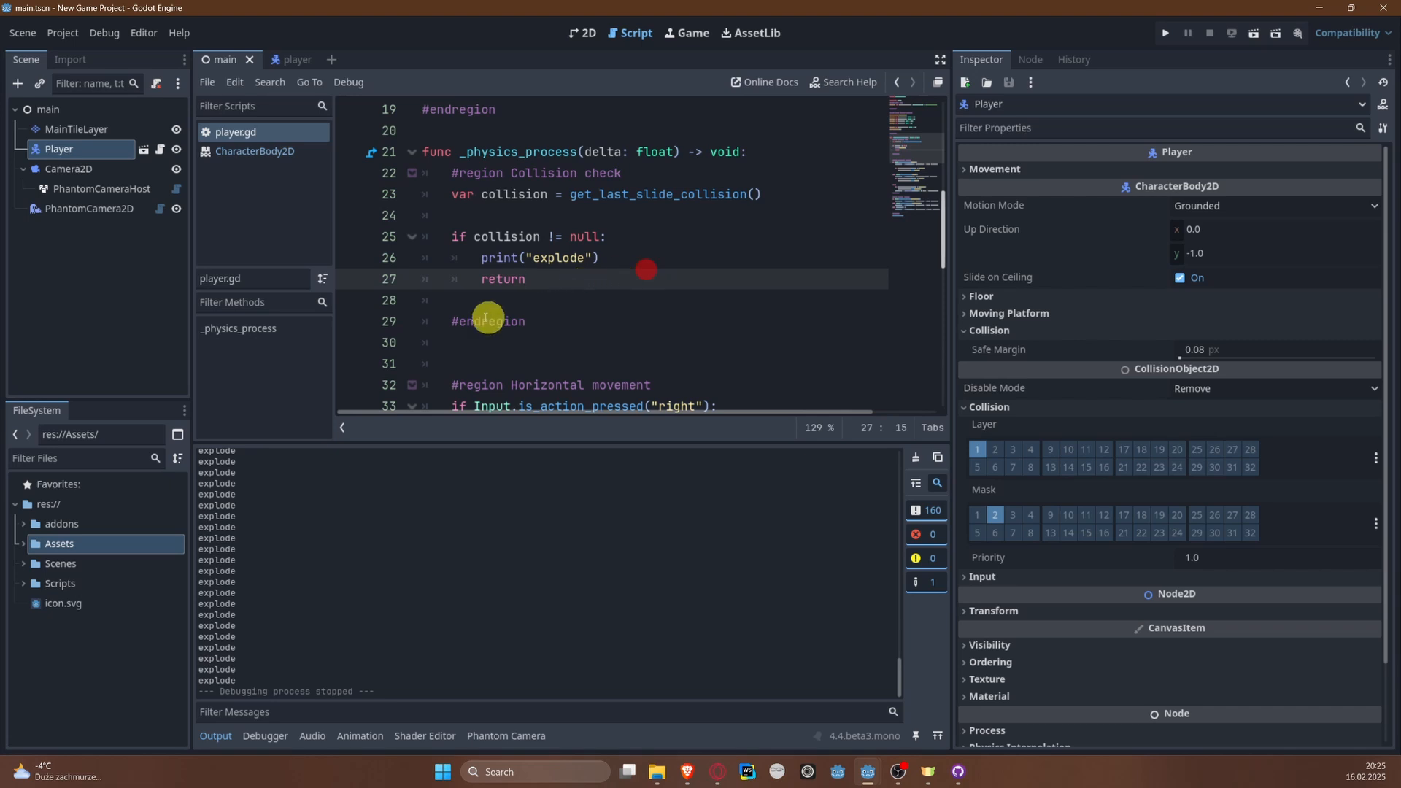
# Step: Open the Player scene and add an animation named explode to the AnimatedSprite2D's sprite frames
pyautogui.click(148, 151)
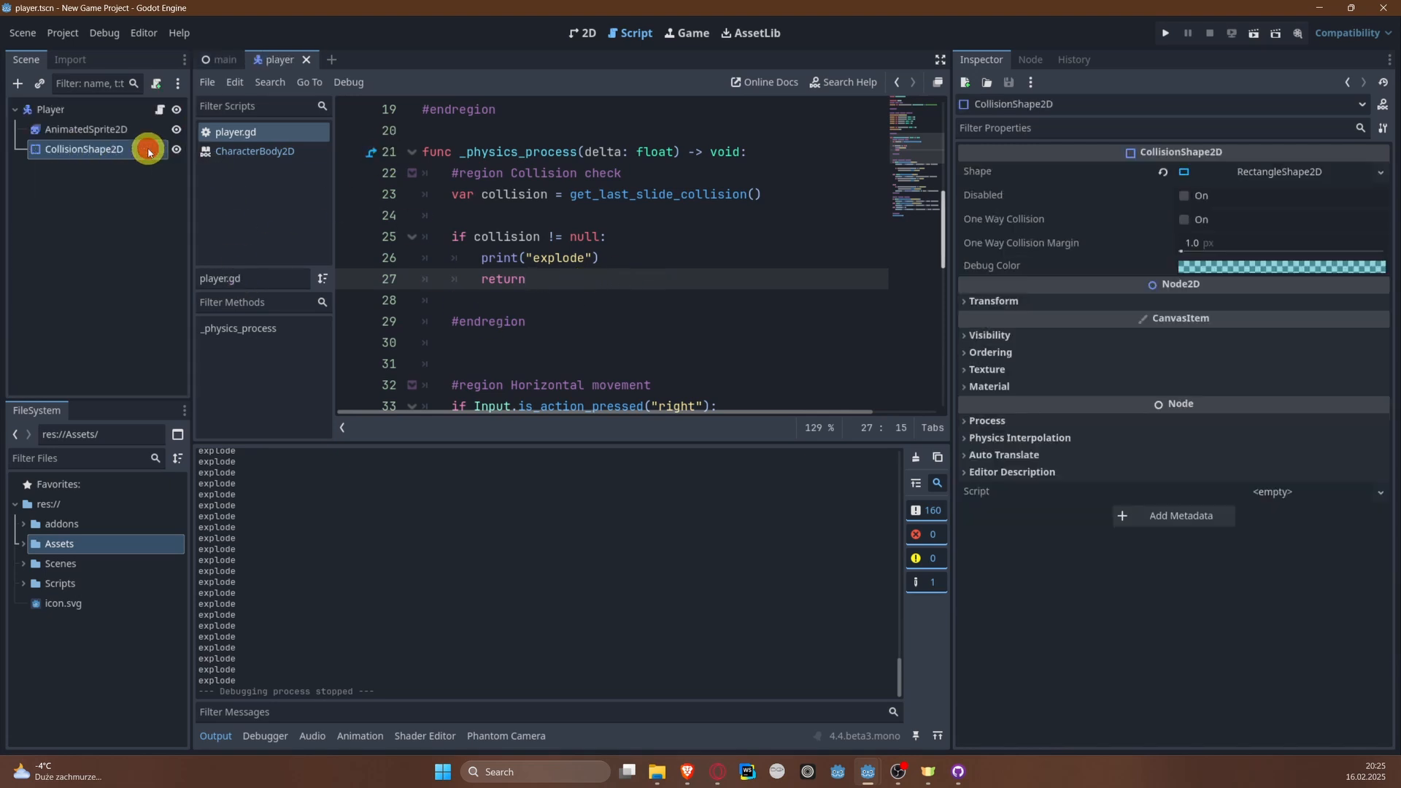
pyautogui.click(111, 130)
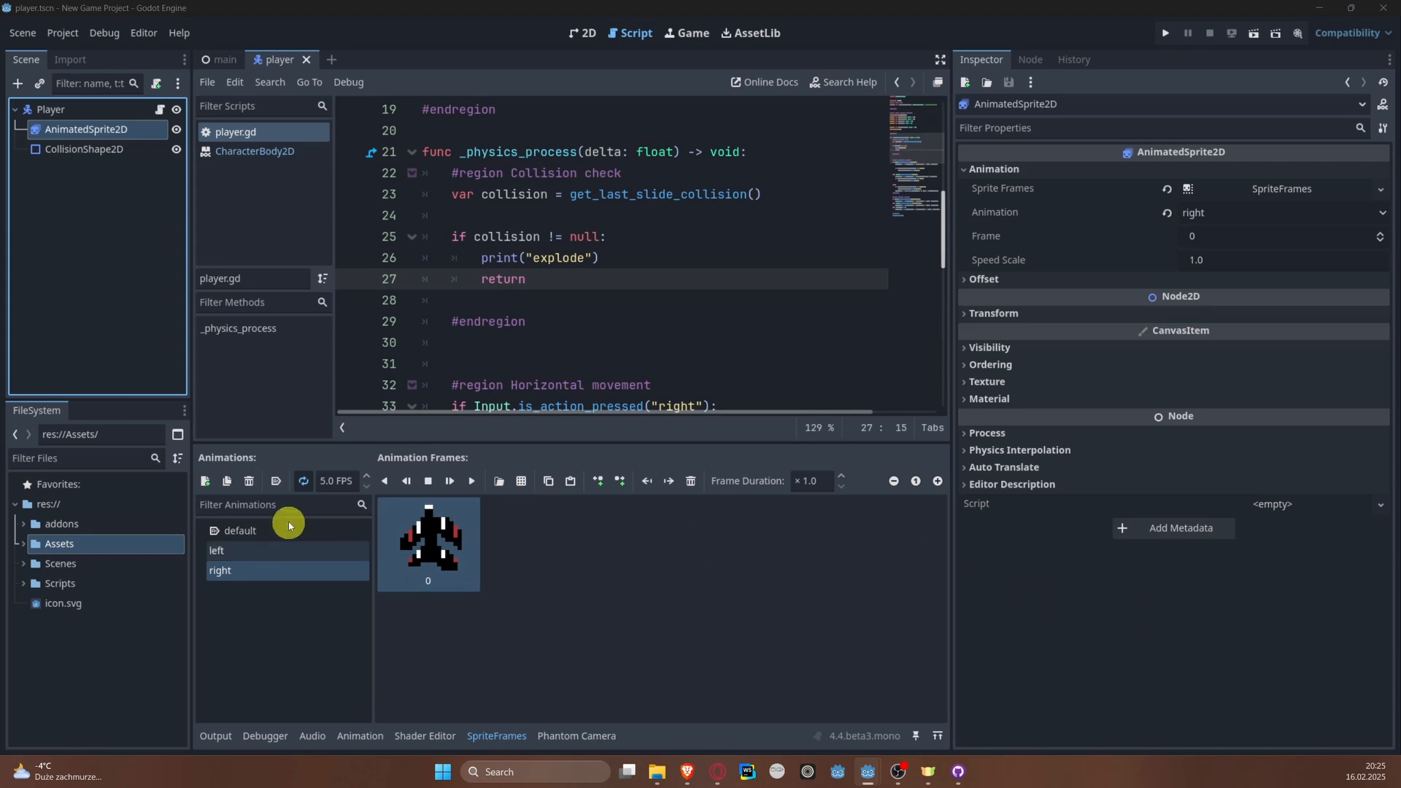
pyautogui.click(207, 482)
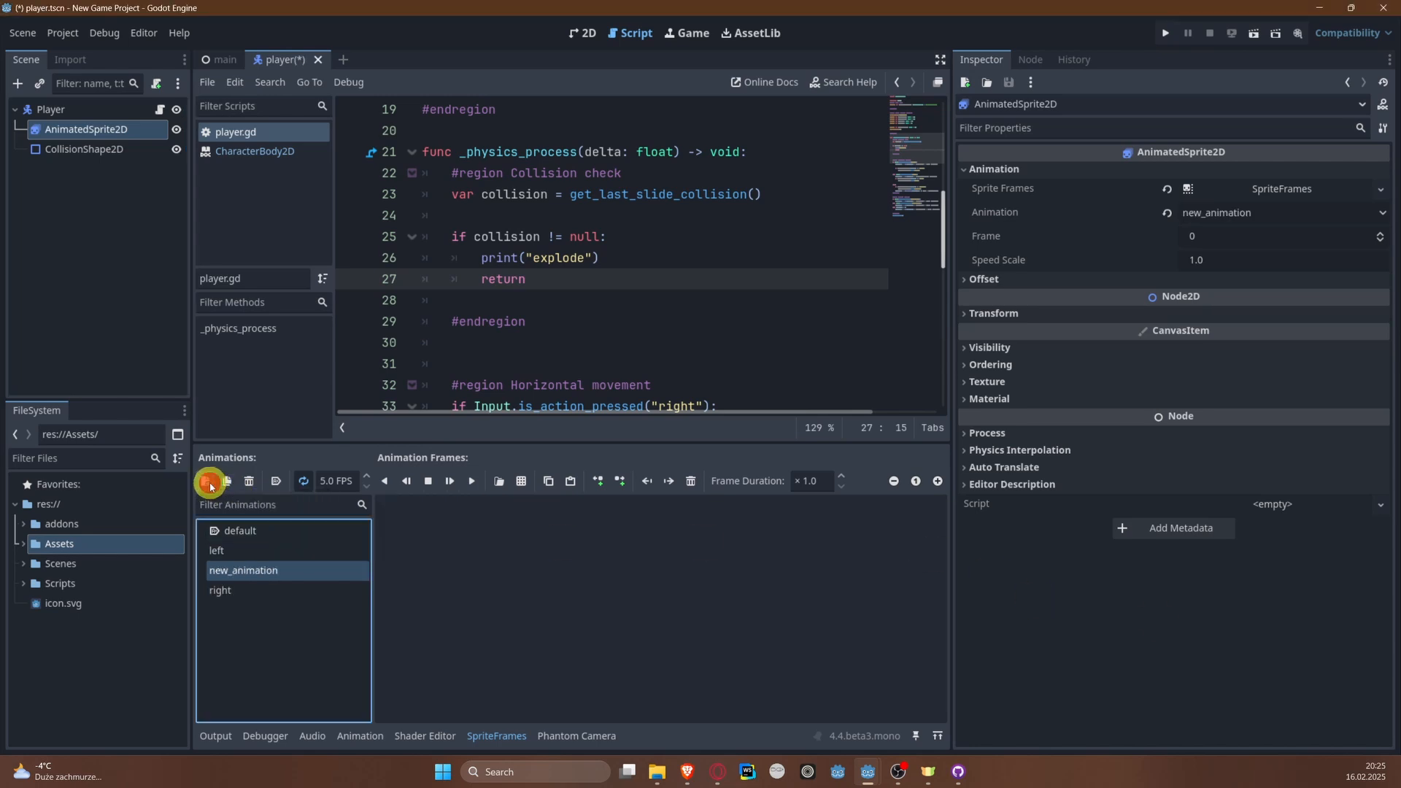
pyautogui.click(291, 552)
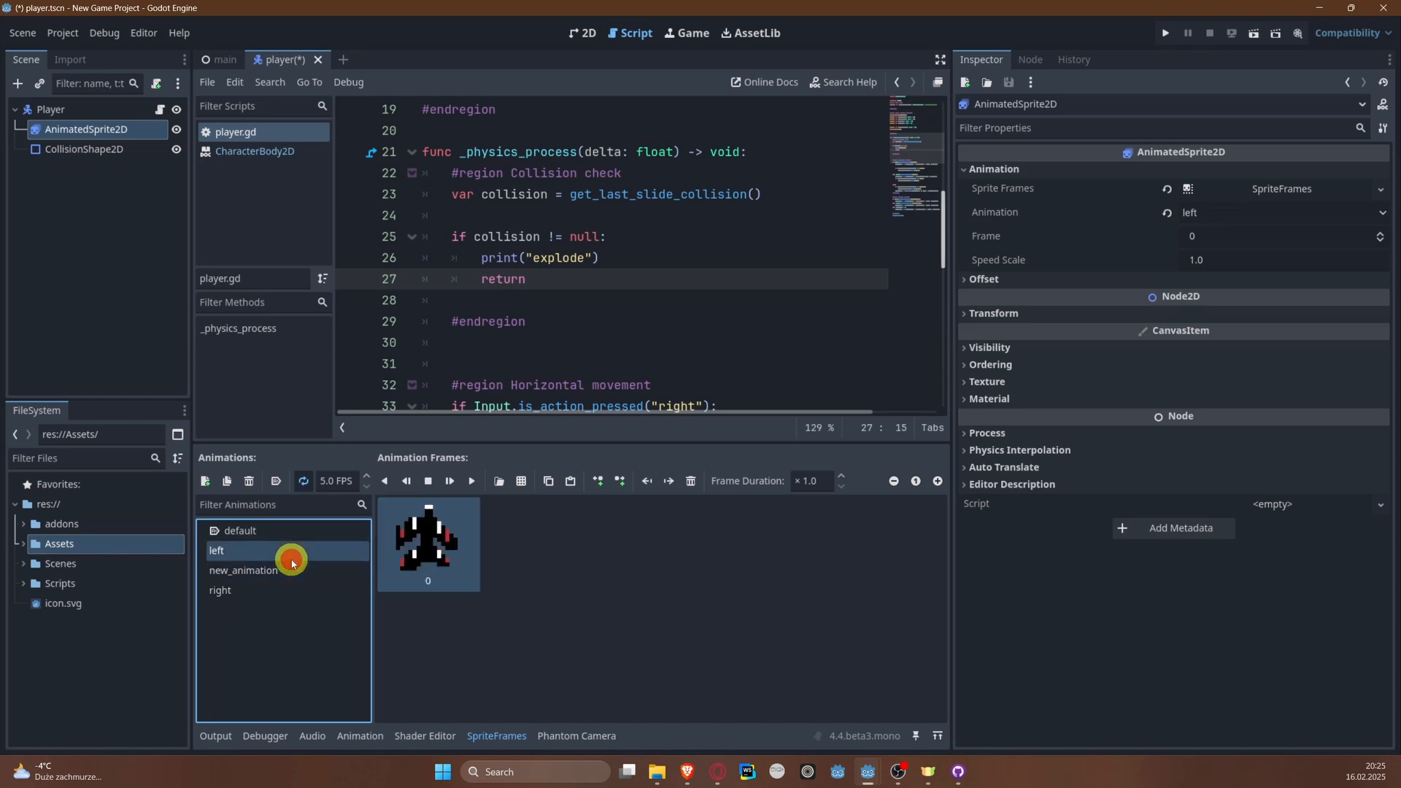
pyautogui.click(297, 570)
pyautogui.click(300, 568)
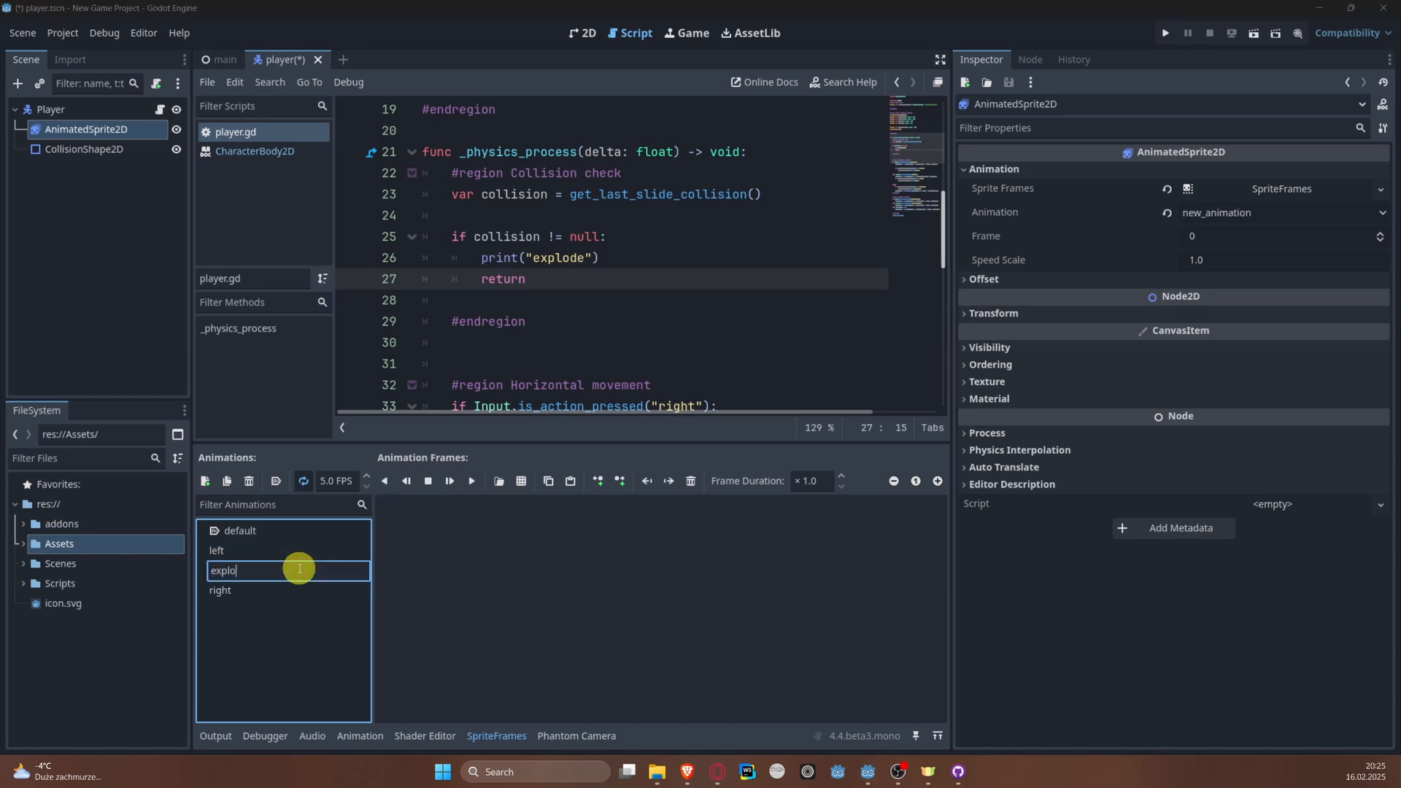
pyautogui.write('explode')
pyautogui.press('Return')
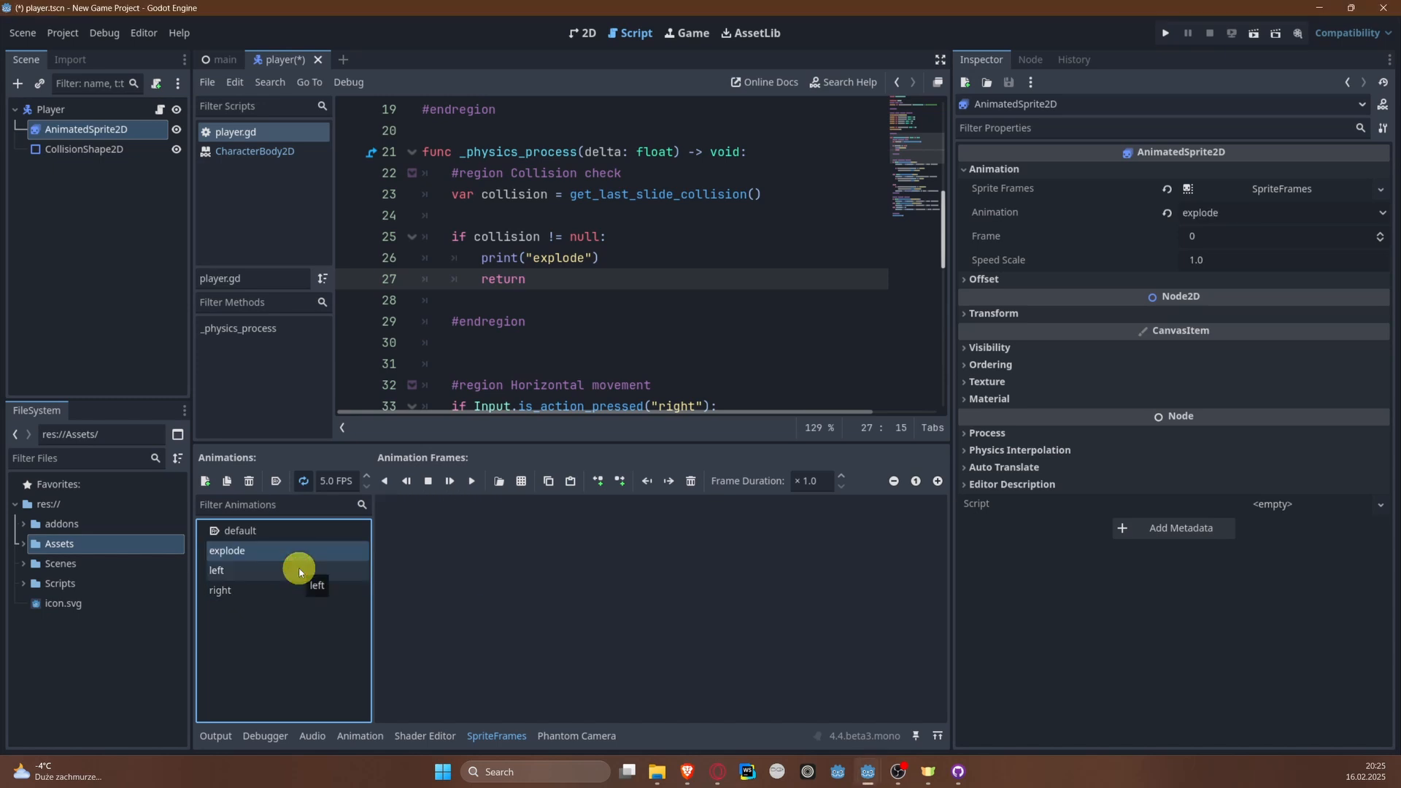
# Step: Load the Free Smoke Fx Pixel sprite sheet for the explode animation and divide it into 16 horizontal and 16 vertical frames
pyautogui.click(523, 483)
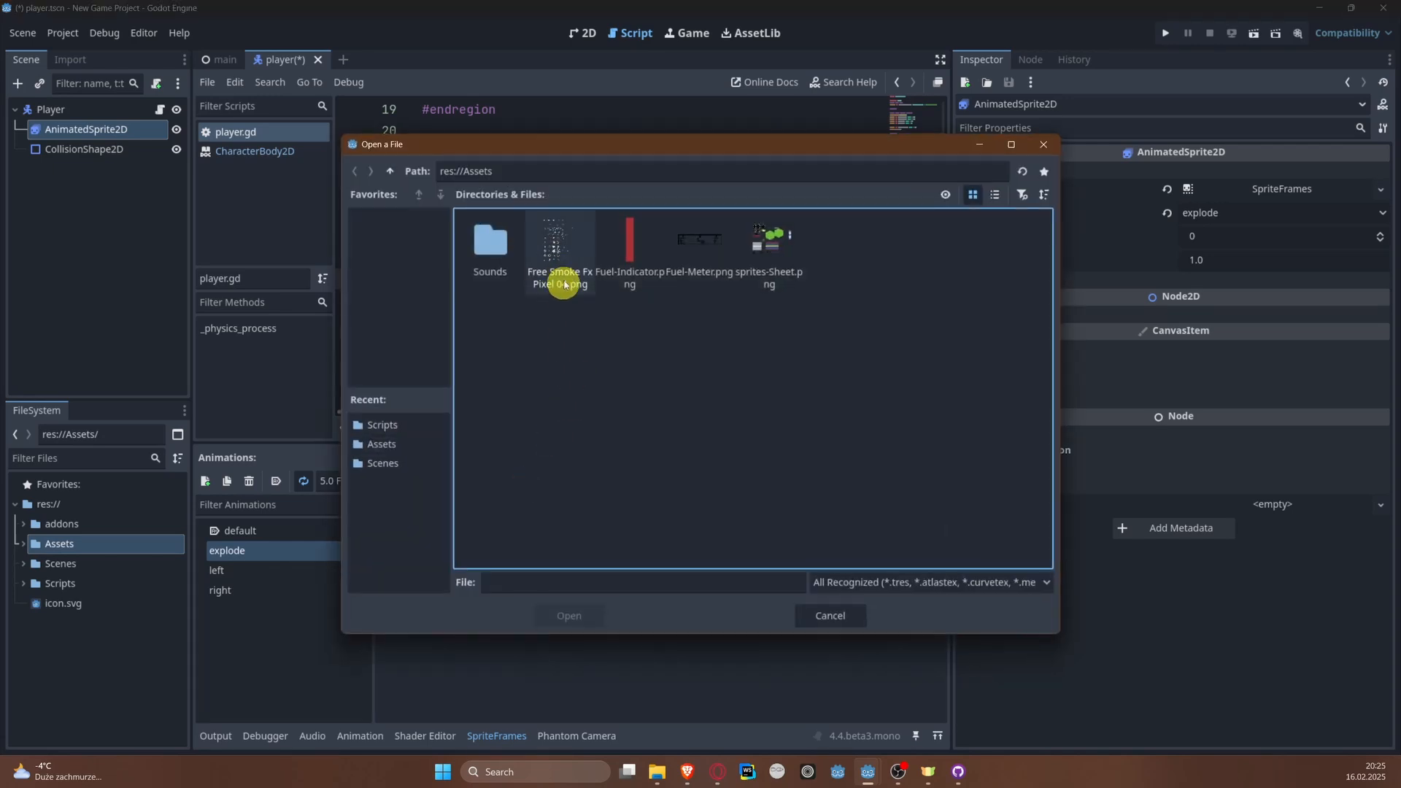
pyautogui.doubleClick(560, 247)
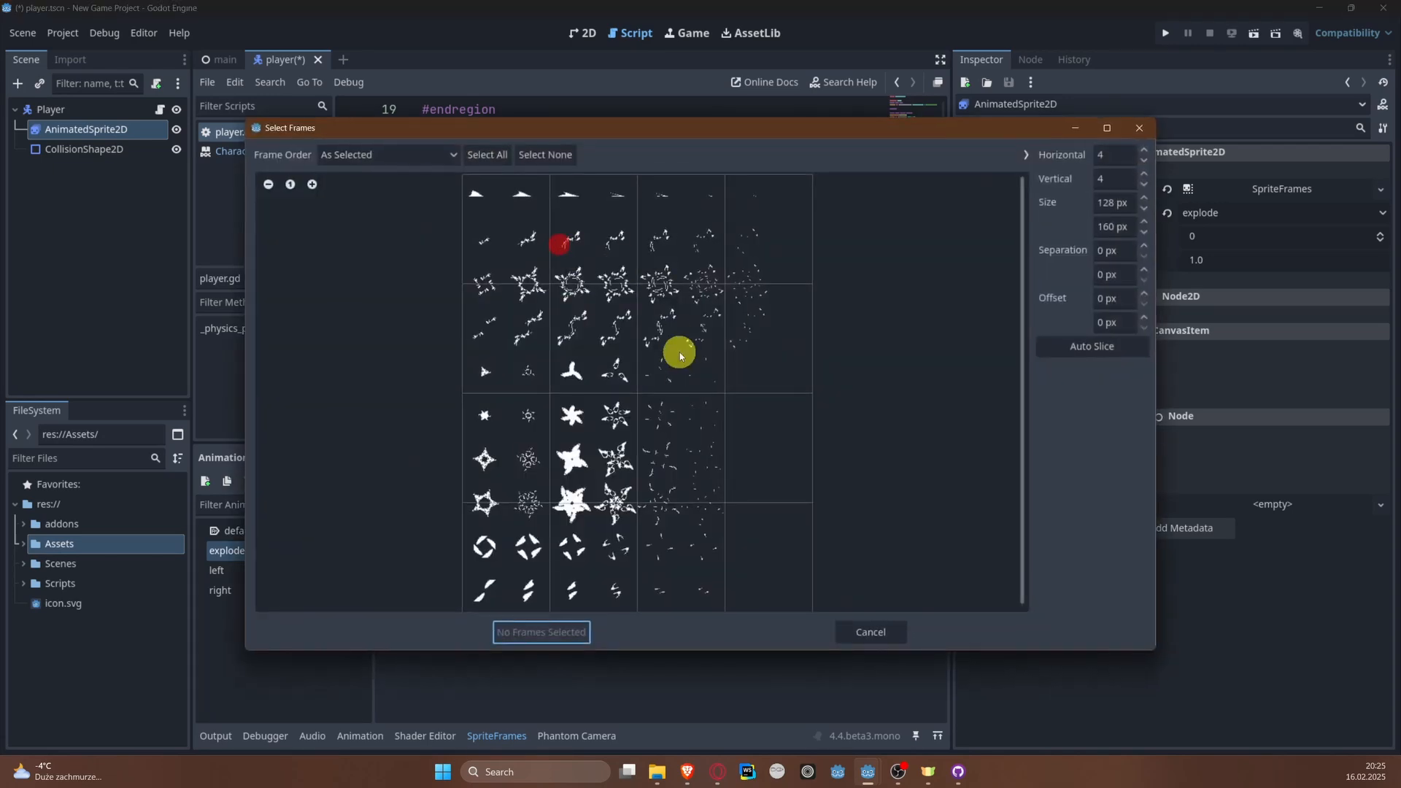
pyautogui.doubleClick(1115, 155)
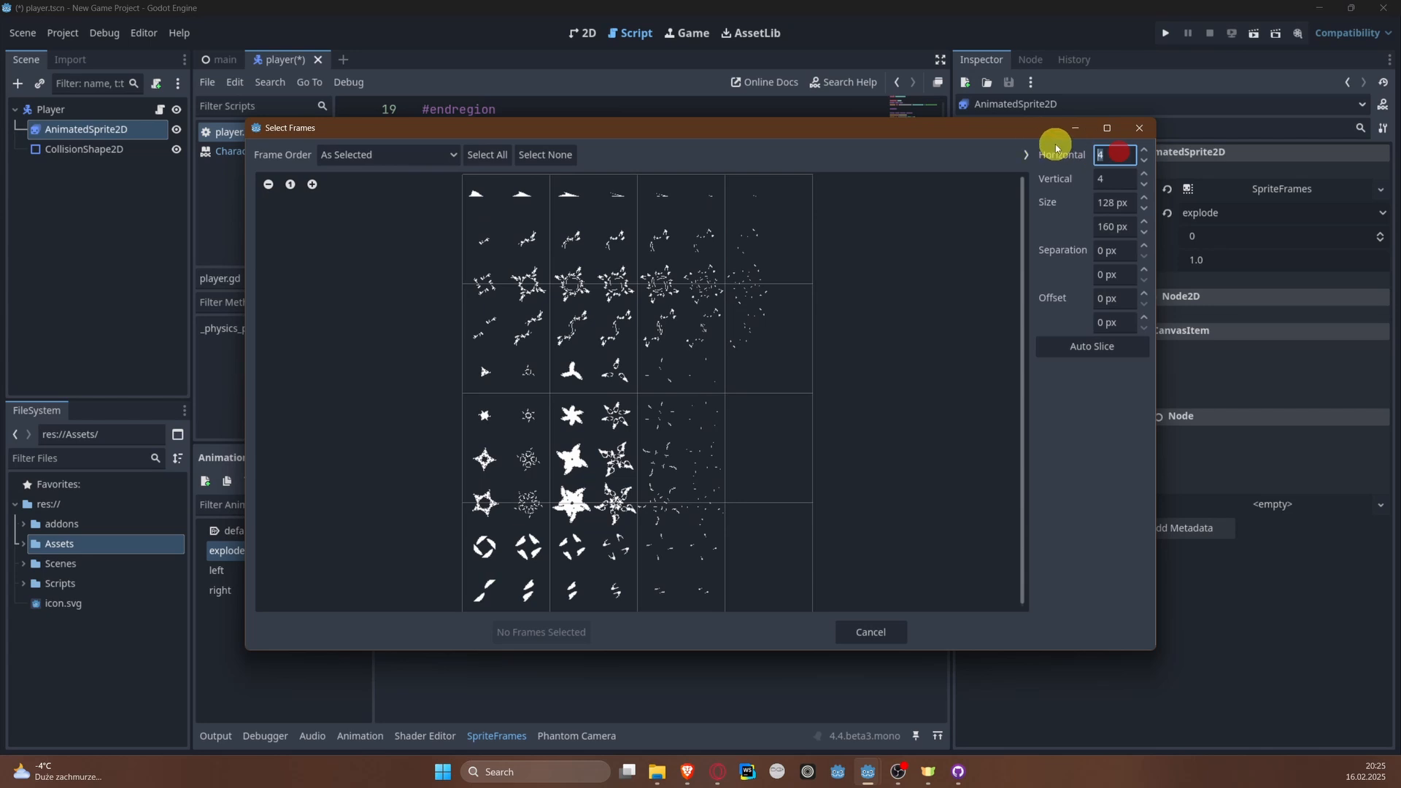
pyautogui.write('16')
pyautogui.press('Tab')
pyautogui.write('16')
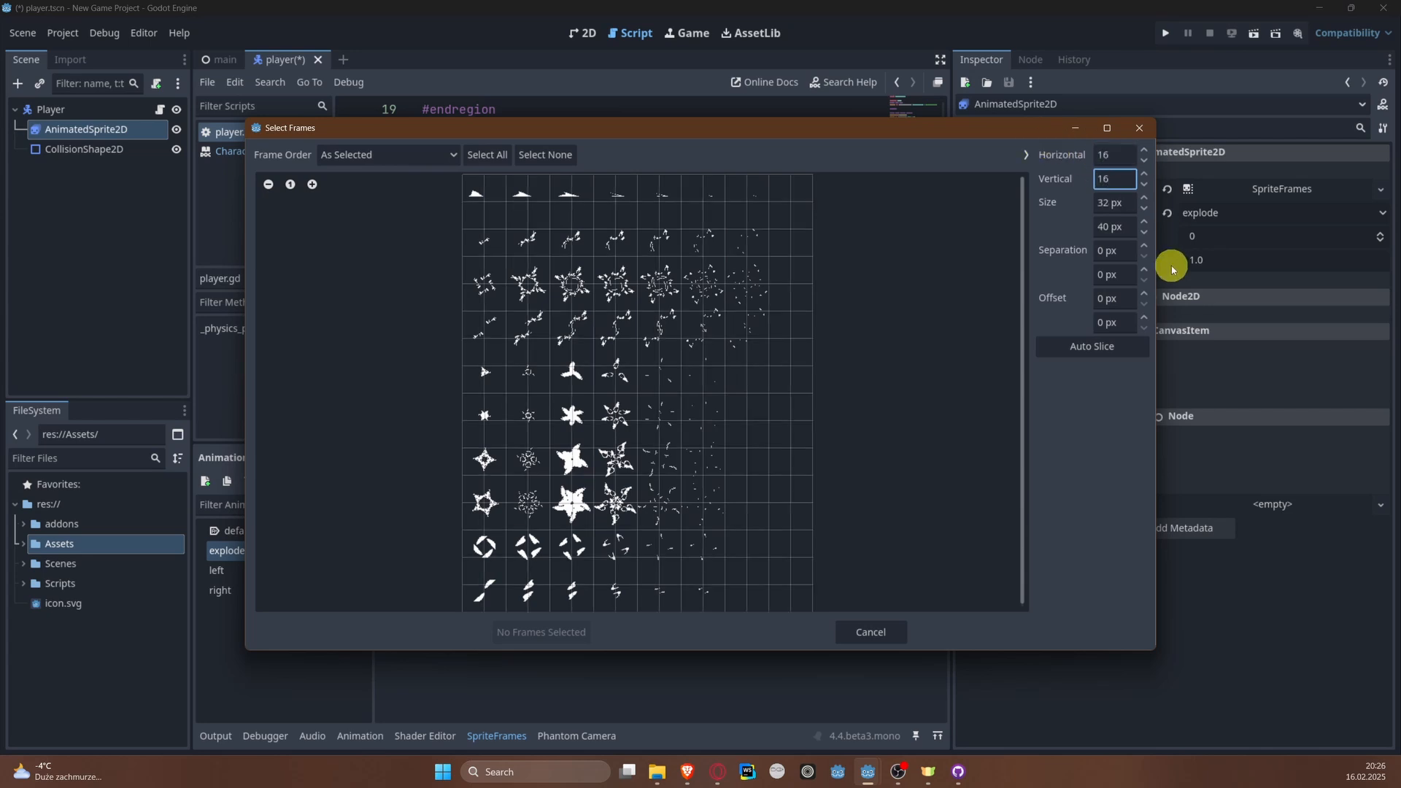
# Step: Try a 32 by 32 frame grid on the smoke sprite sheet, and return the grid to 16 by 16
pyautogui.moveTo(1122, 153); pyautogui.dragTo(1079, 162)
pyautogui.write('32')
pyautogui.press('Tab')
pyautogui.write('32')
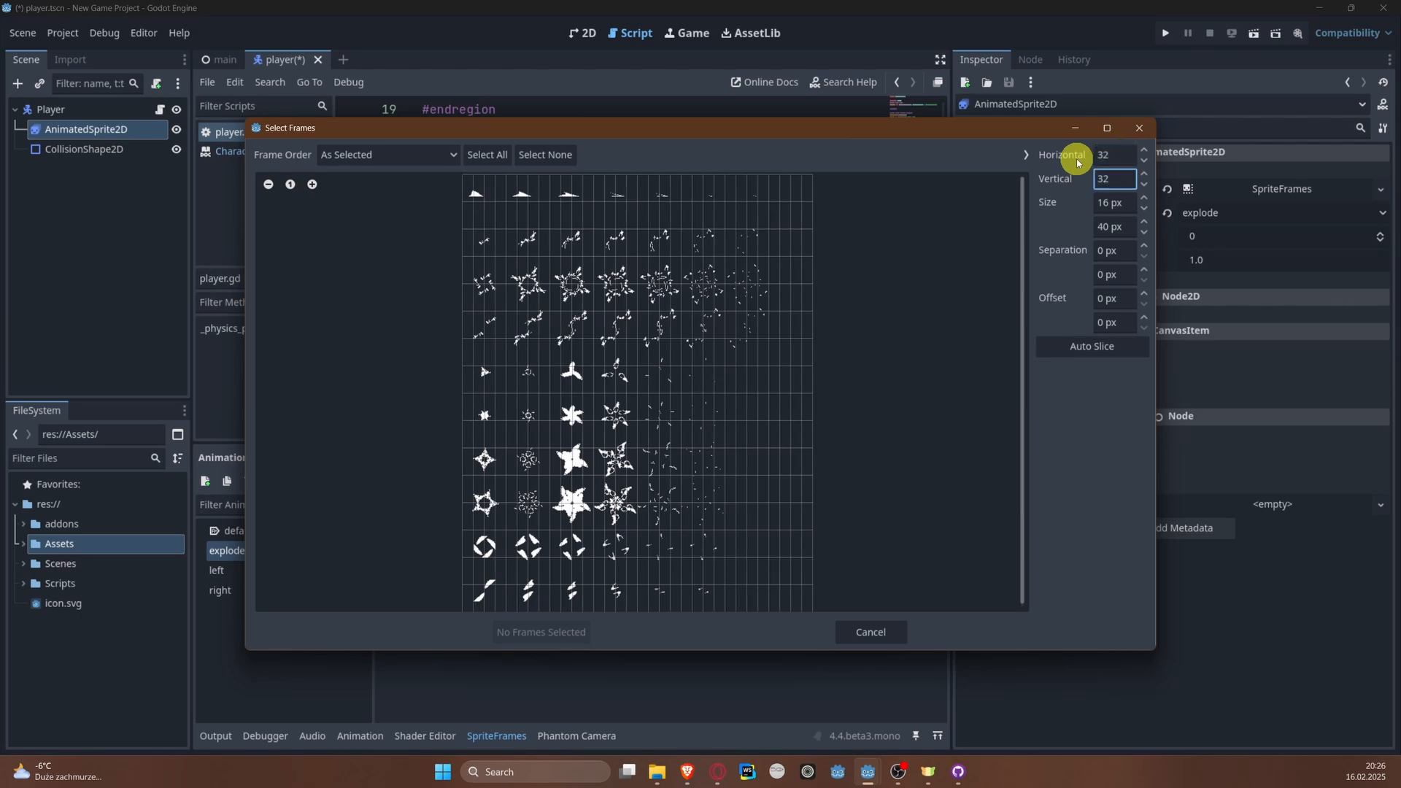
pyautogui.press('BackSpace')
pyautogui.press('BackSpace')
pyautogui.write('16')
pyautogui.click(1129, 155)
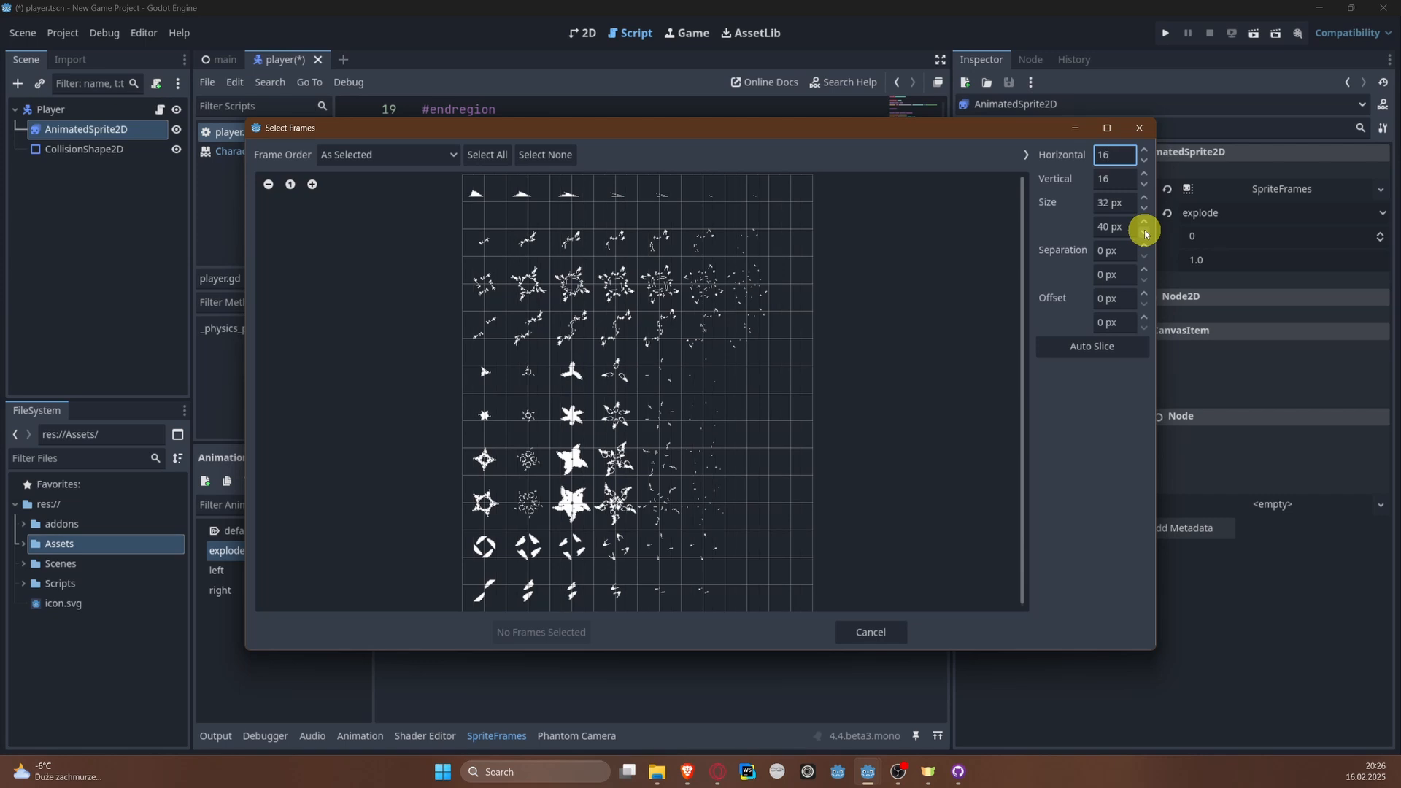
# Step: Try slicing the smoke sprite sheet with a frame size of 16 by 16 px
pyautogui.click(1117, 203)
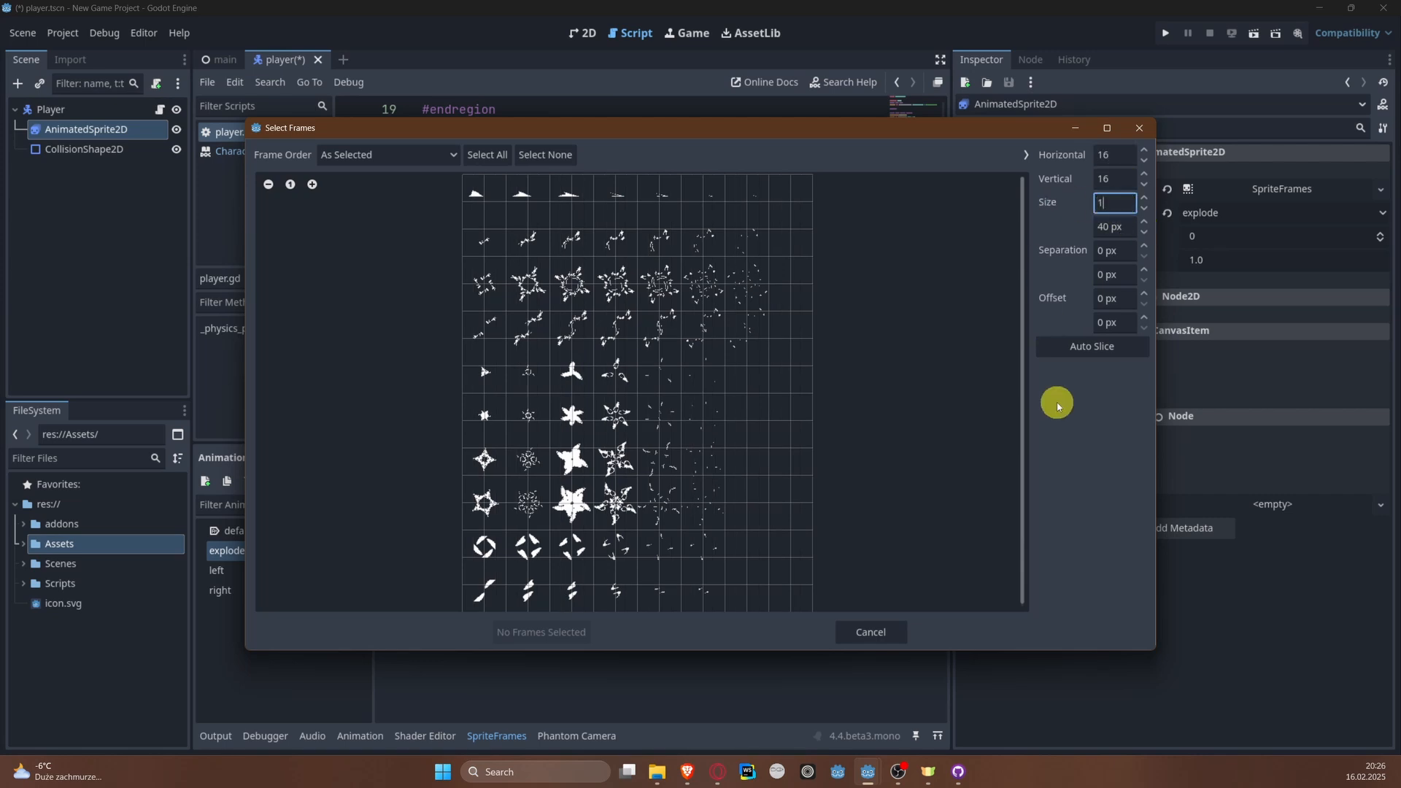
pyautogui.write('16')
pyautogui.press('Tab')
pyautogui.write('16')
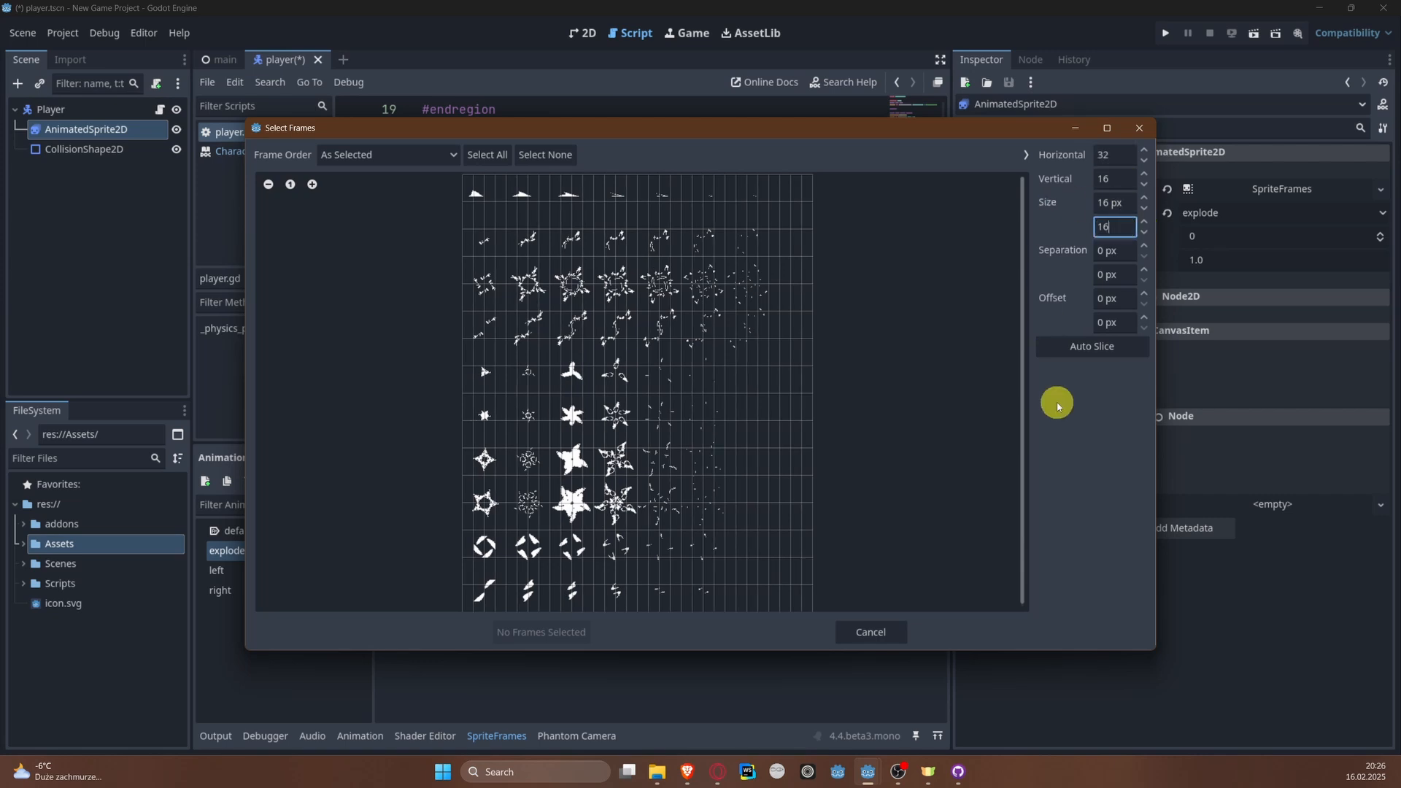
pyautogui.press('Return')
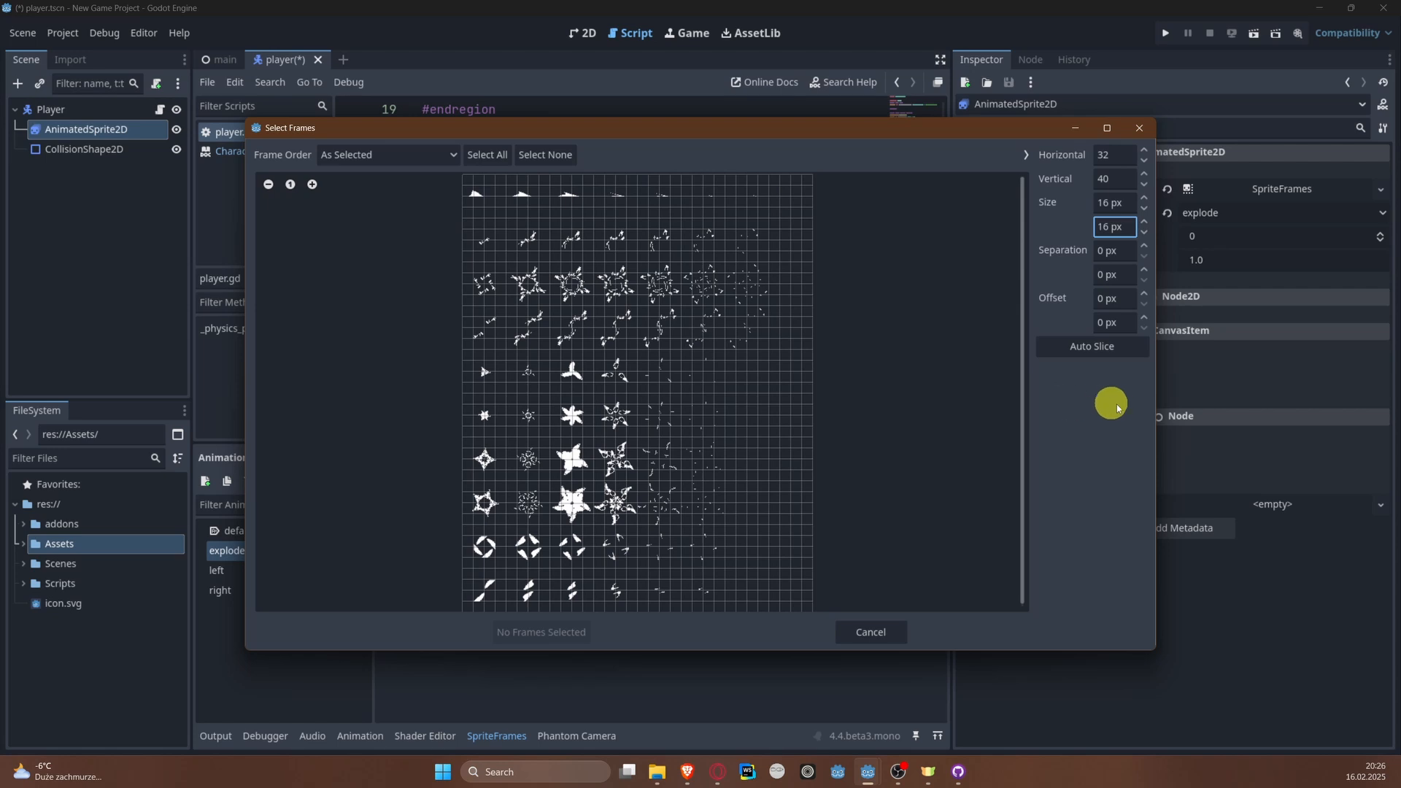
# Step: Try slicing the smoke sprite sheet with a frame size of 32 by 32 px
pyautogui.moveTo(1112, 204); pyautogui.dragTo(1049, 205)
pyautogui.write('32')
pyautogui.press('Tab')
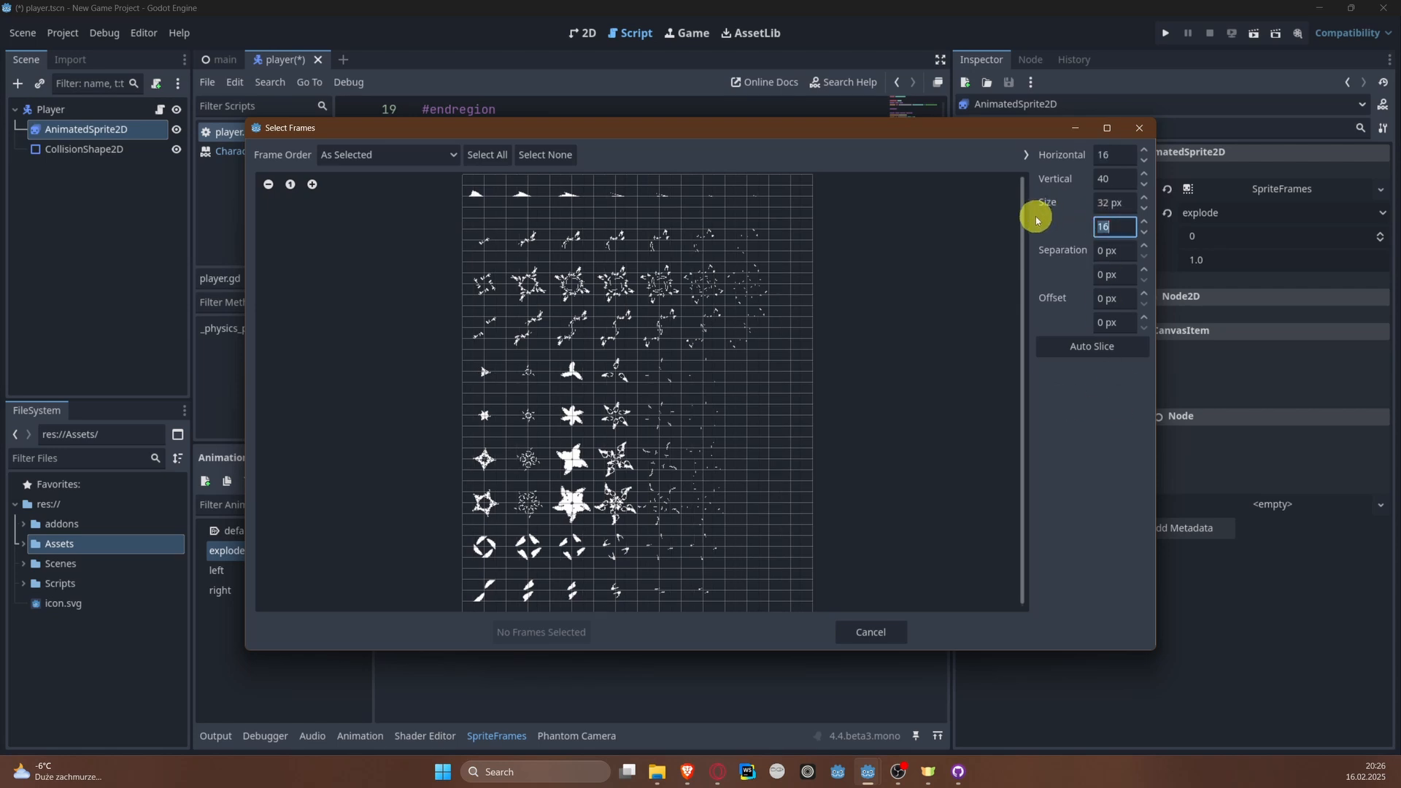
pyautogui.write('32')
pyautogui.press('Return')
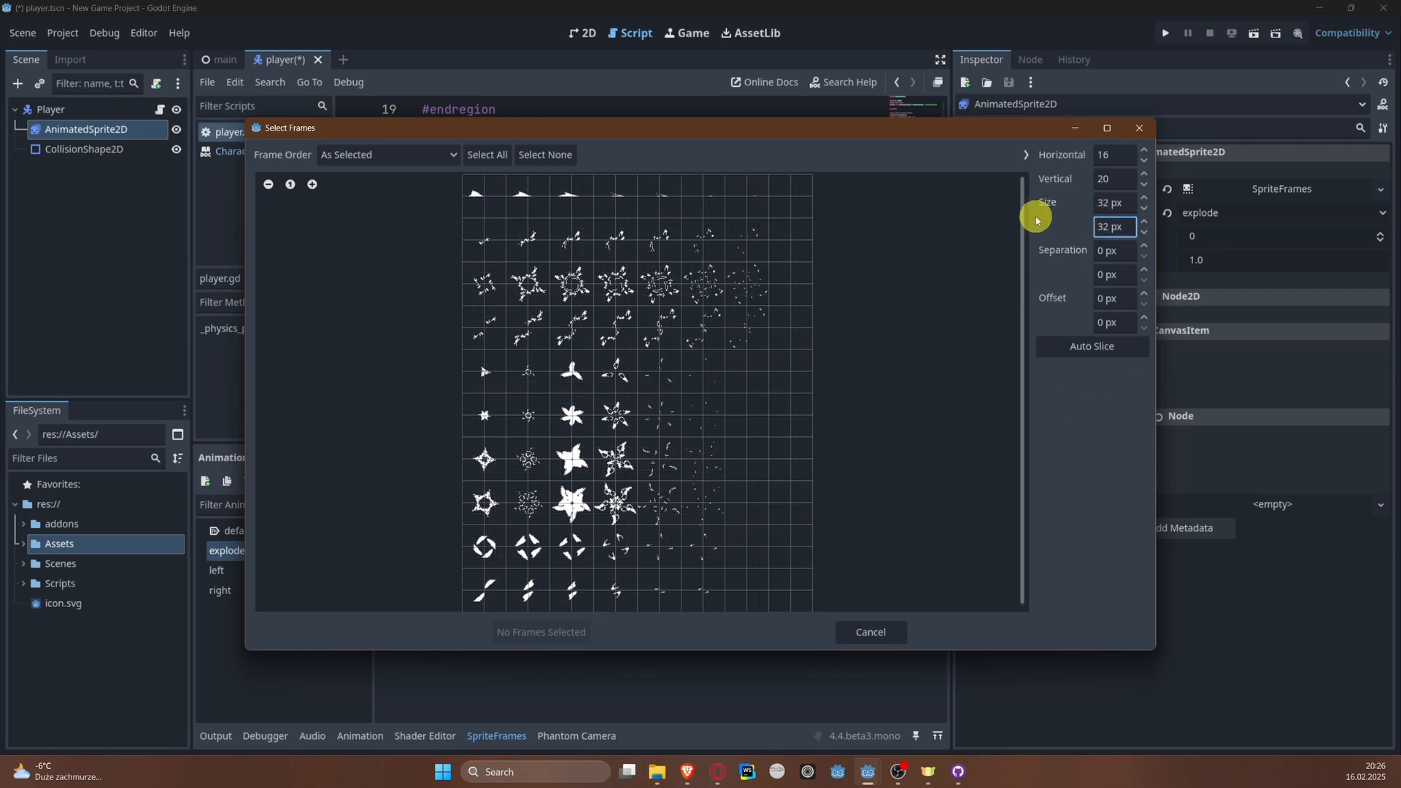
# Step: Set the smoke sprite sheet's frame size to 64 by 64 px
pyautogui.click(1120, 203)
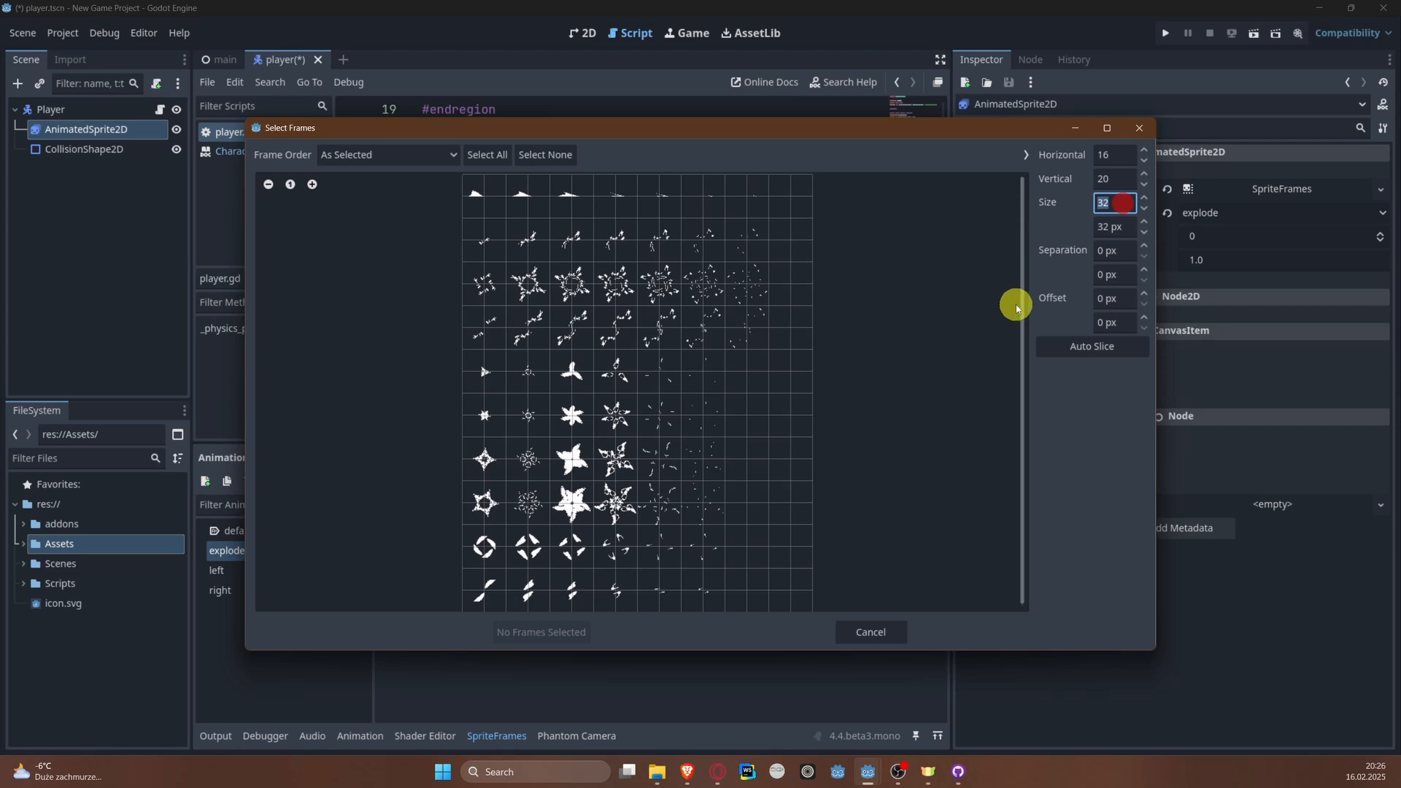
pyautogui.write('64')
pyautogui.press('Tab')
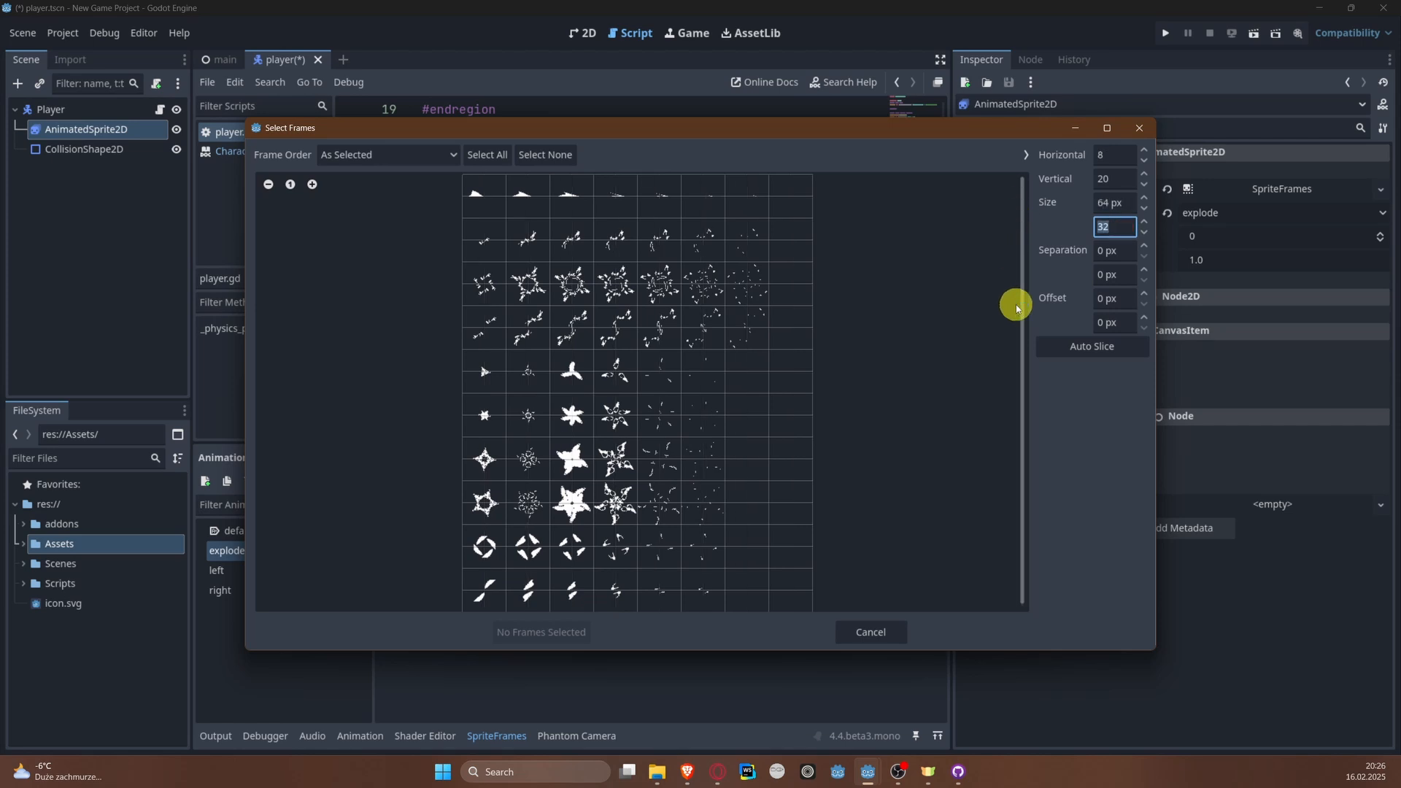
pyautogui.press('Return')
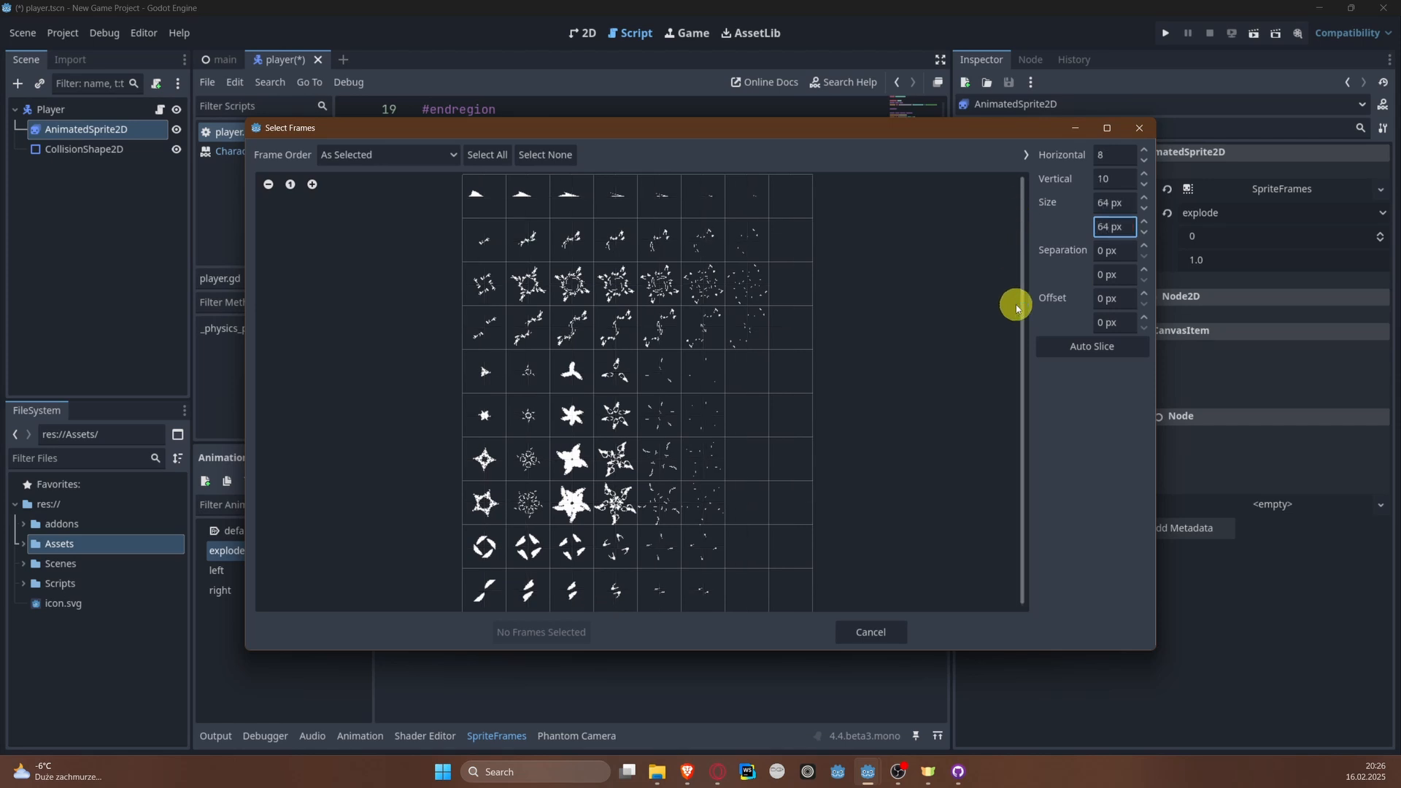
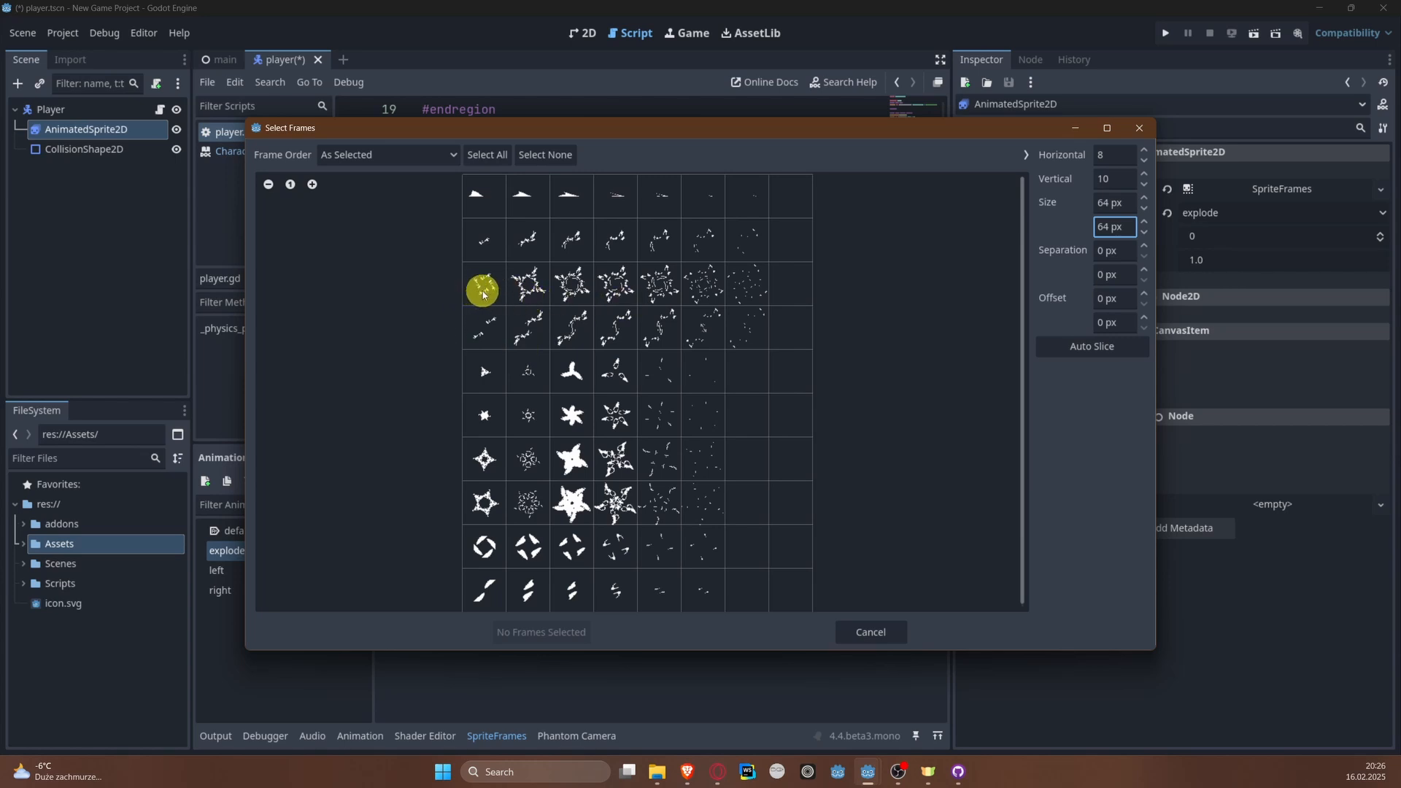
# Step: Add the seven burst frames from the sprite sheet's third row to the explode animation and turn off its looping
pyautogui.moveTo(482, 292); pyautogui.dragTo(751, 288)
pyautogui.click(562, 633)
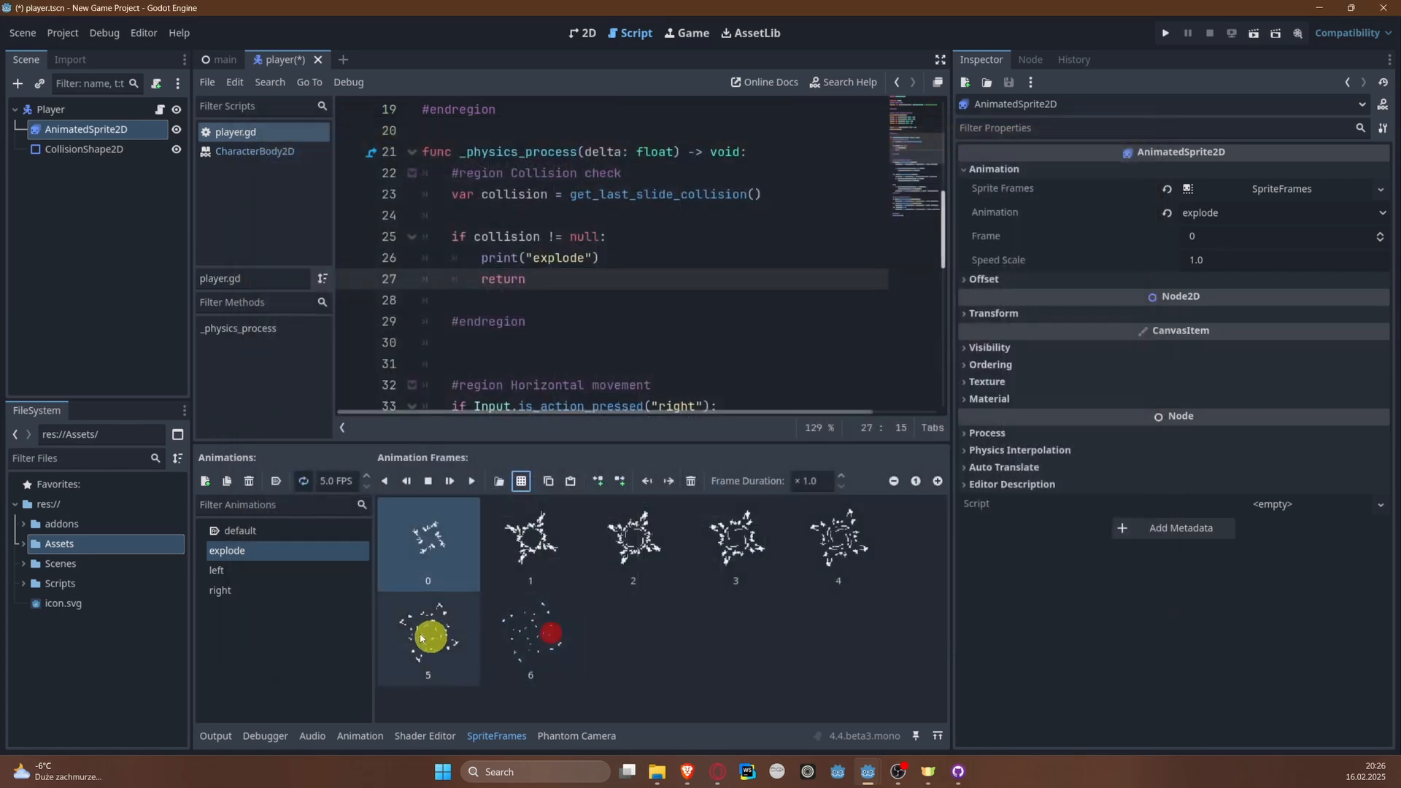
pyautogui.click(303, 484)
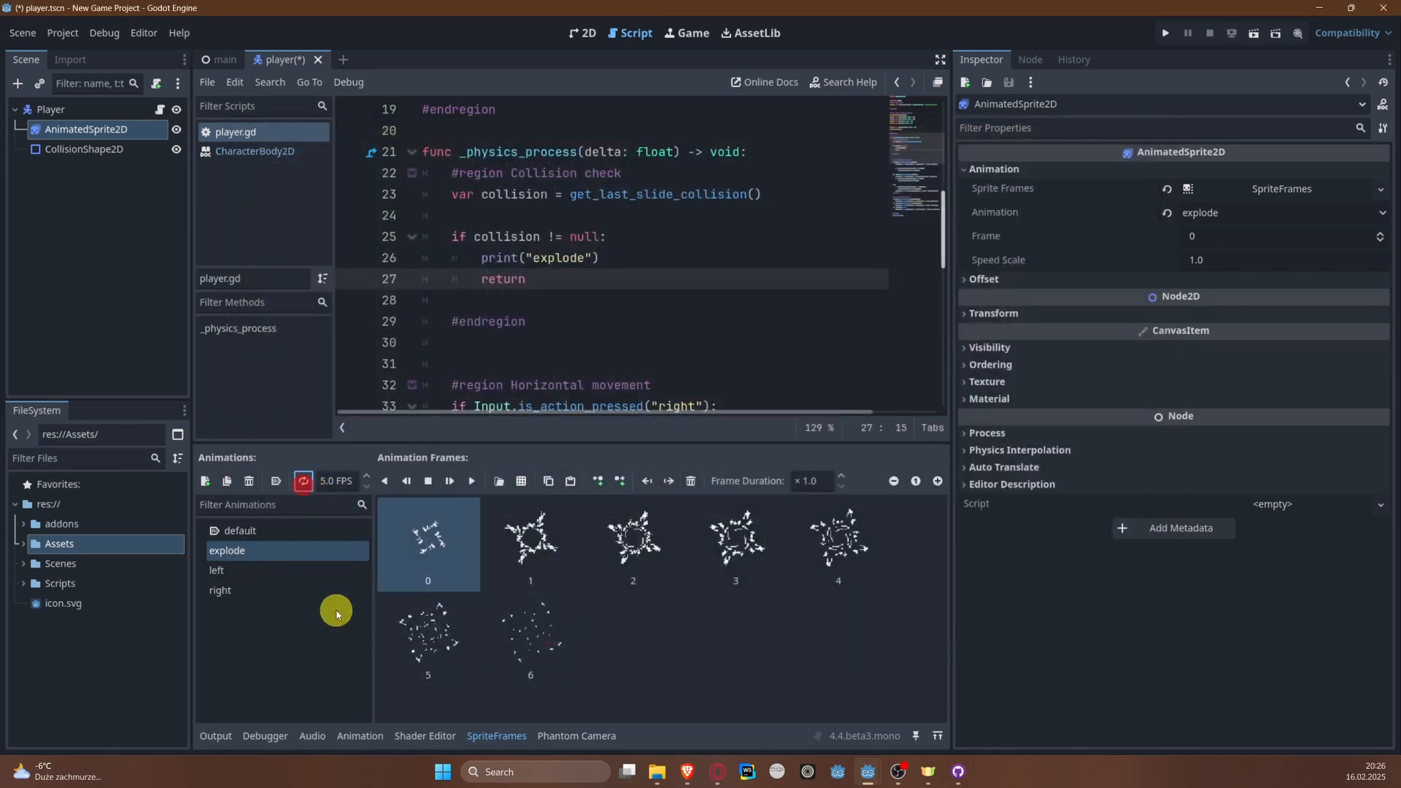
# Step: Set the explode animation's speed to 32 FPS and save the player scene
pyautogui.click(327, 482)
pyautogui.write('3')
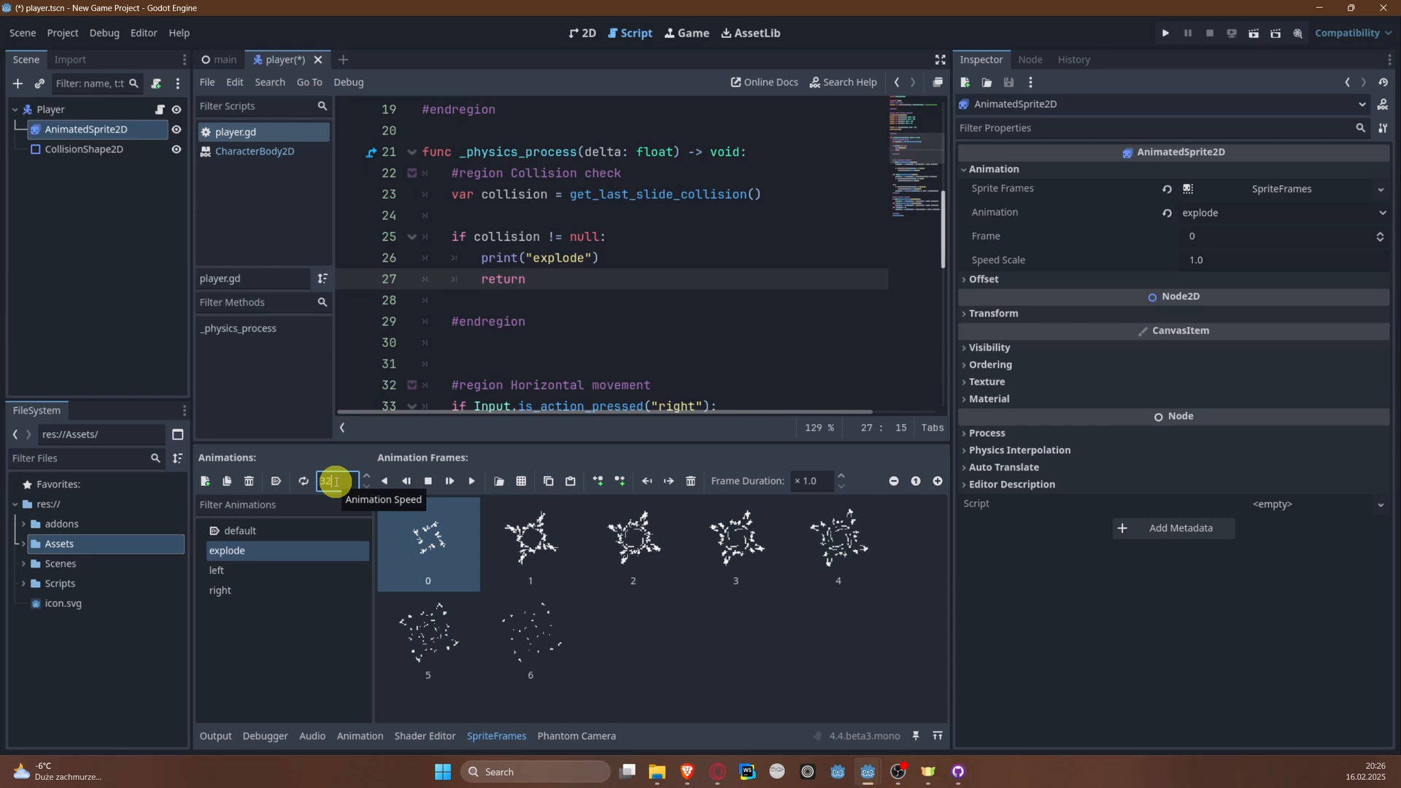
pyautogui.write('2')
pyautogui.press('Return')
pyautogui.hotkey('ctrl', 's')
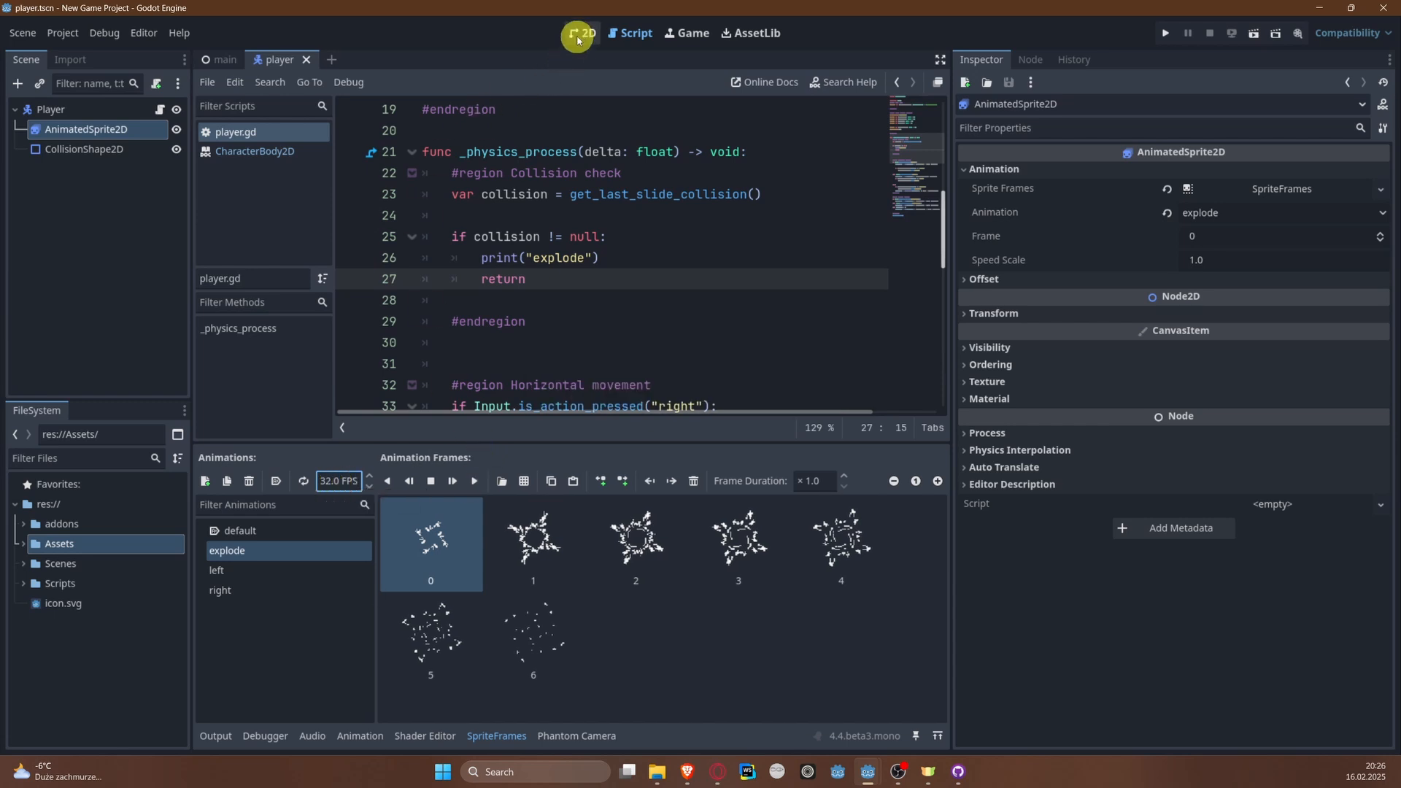
# Step: Preview the explode animation on the player in the 2D view, replaying it several times from the start
pyautogui.click(577, 36)
pyautogui.scroll(-6, 626, 353)
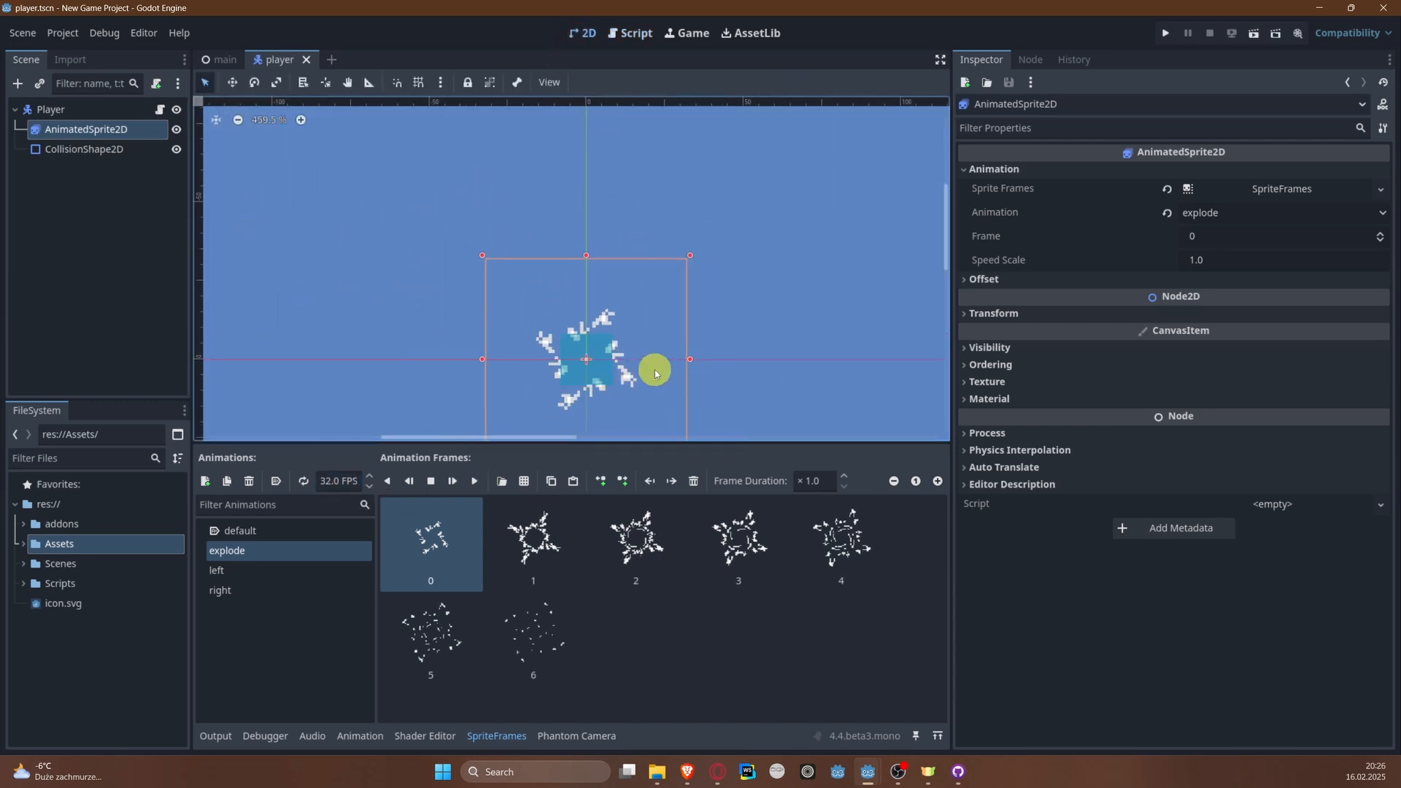
pyautogui.moveTo(654, 373); pyautogui.dragTo(567, 241, button='middle')
pyautogui.click(472, 482)
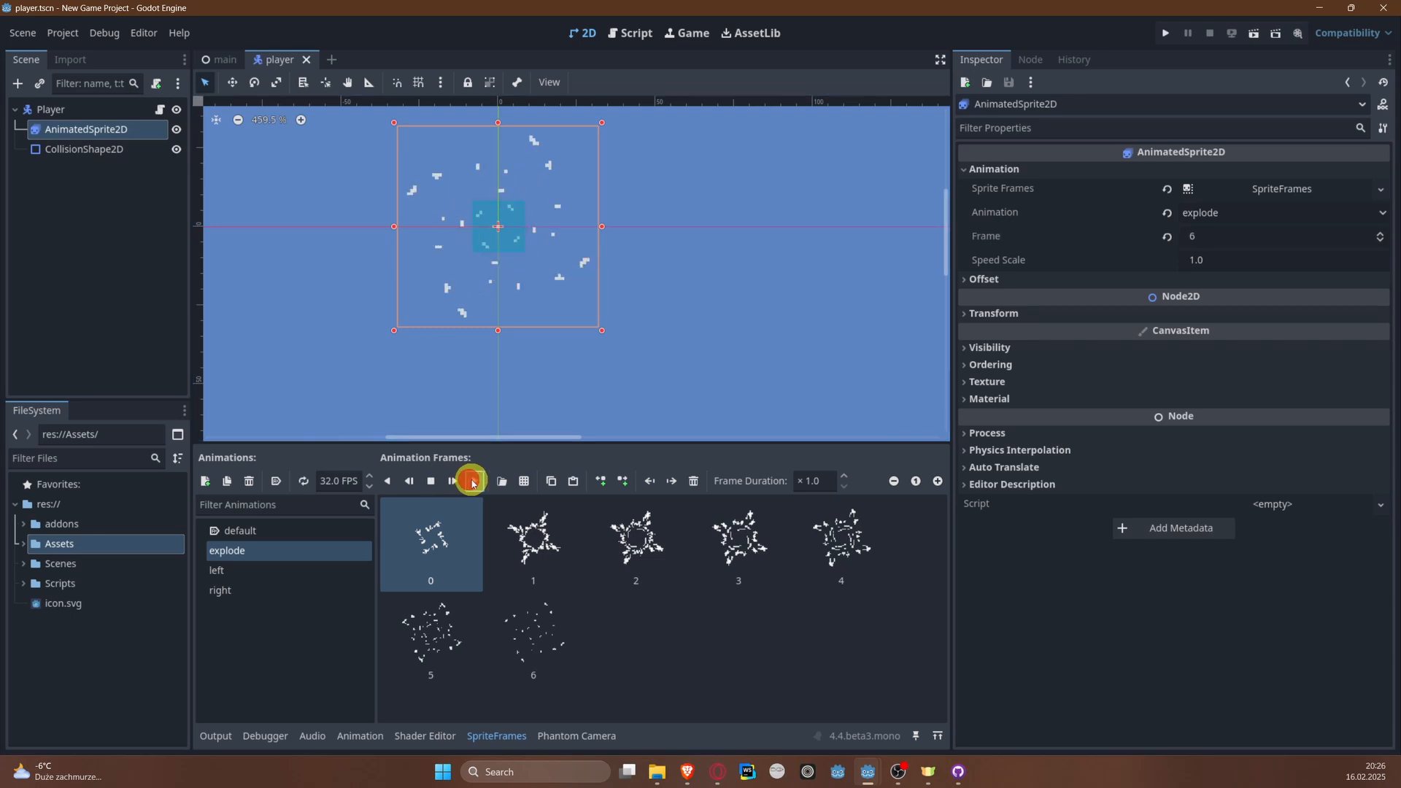
pyautogui.click(404, 556)
pyautogui.click(471, 483)
pyautogui.click(472, 482)
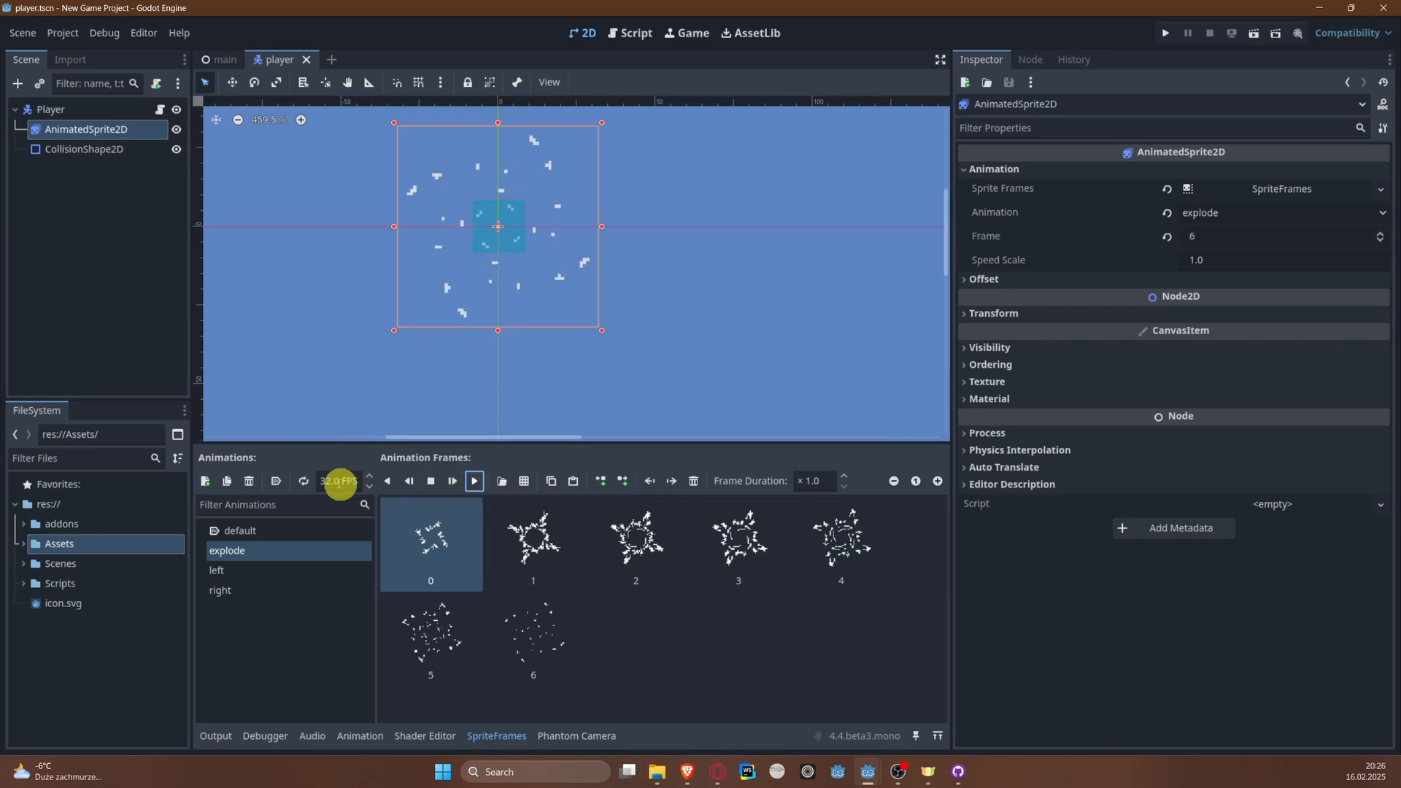
pyautogui.click(469, 538)
pyautogui.click(474, 482)
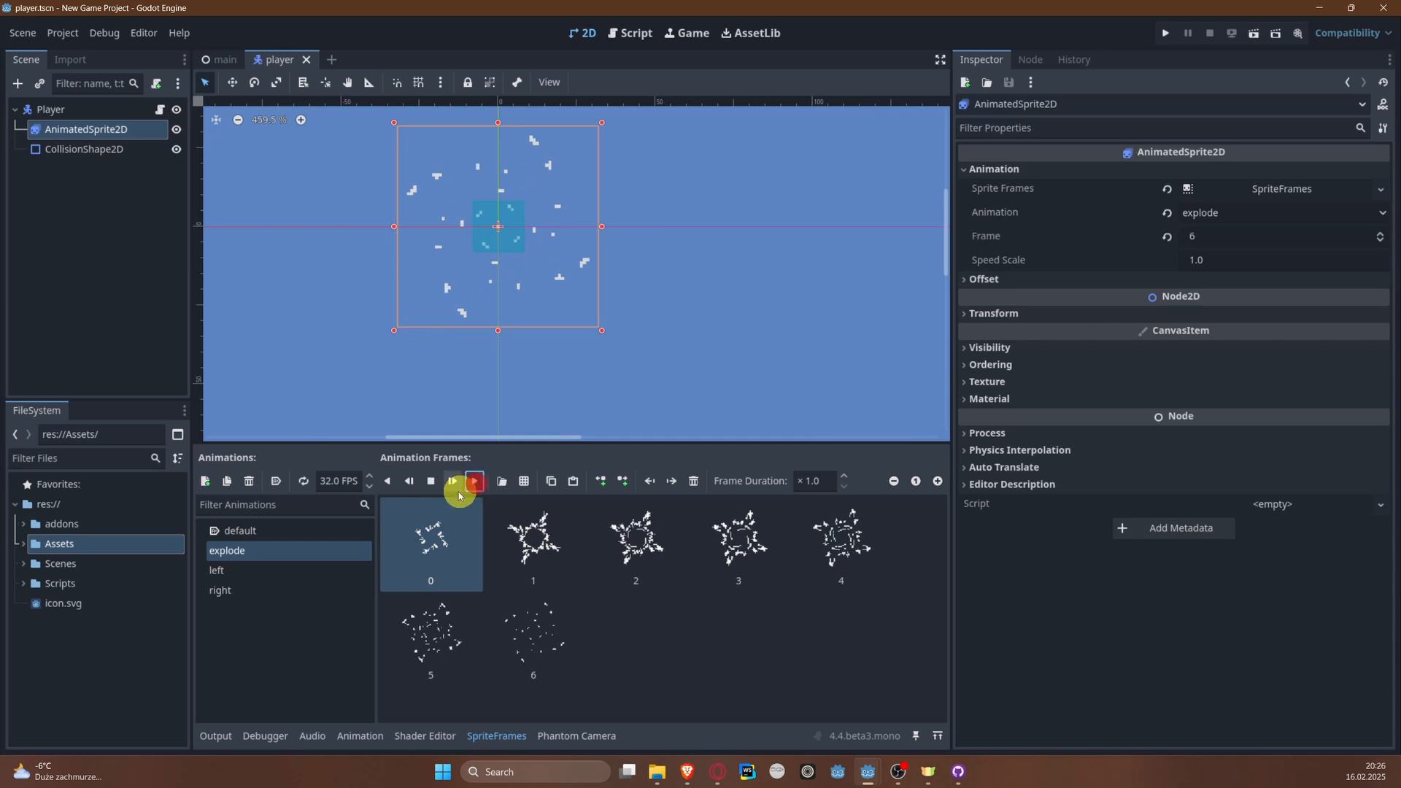
pyautogui.click(453, 482)
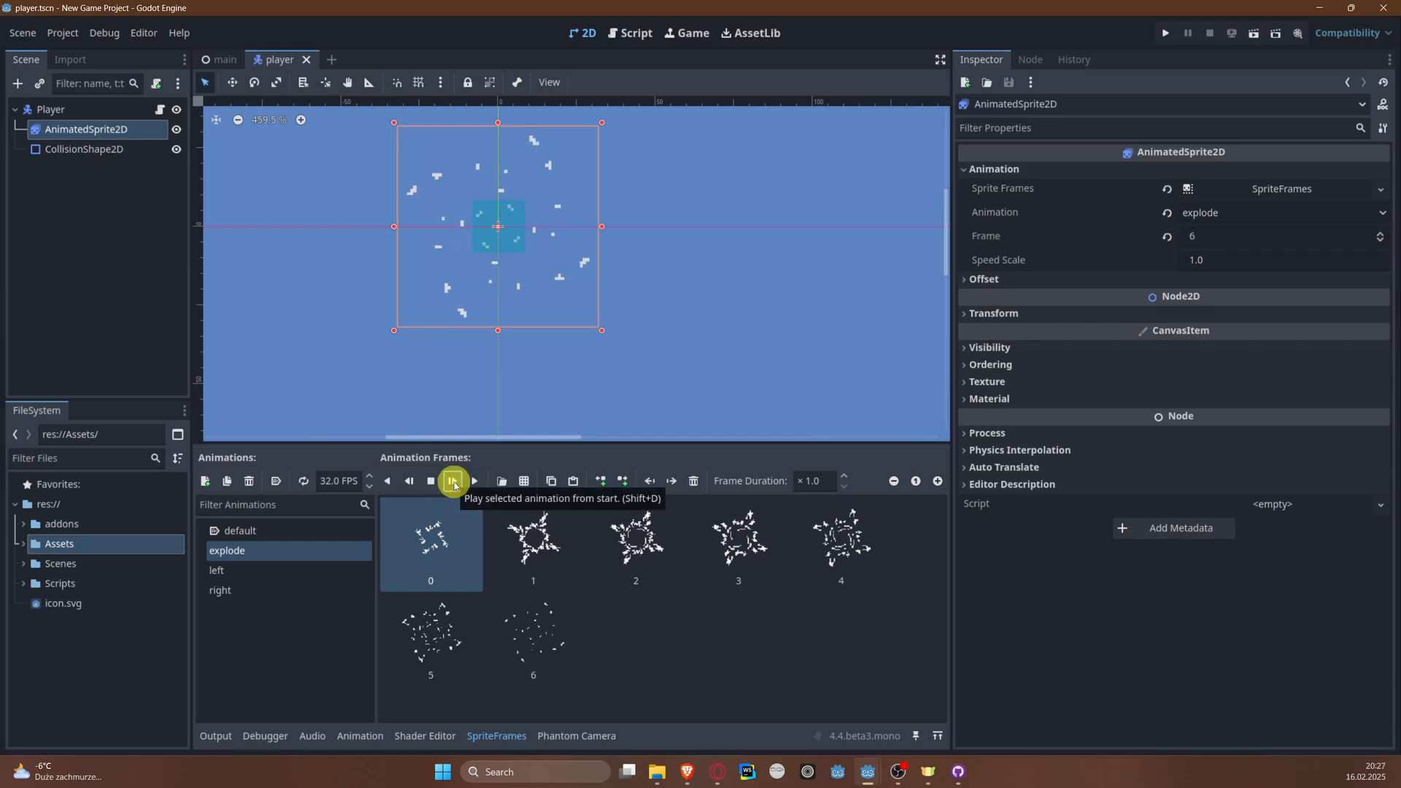
pyautogui.click(453, 481)
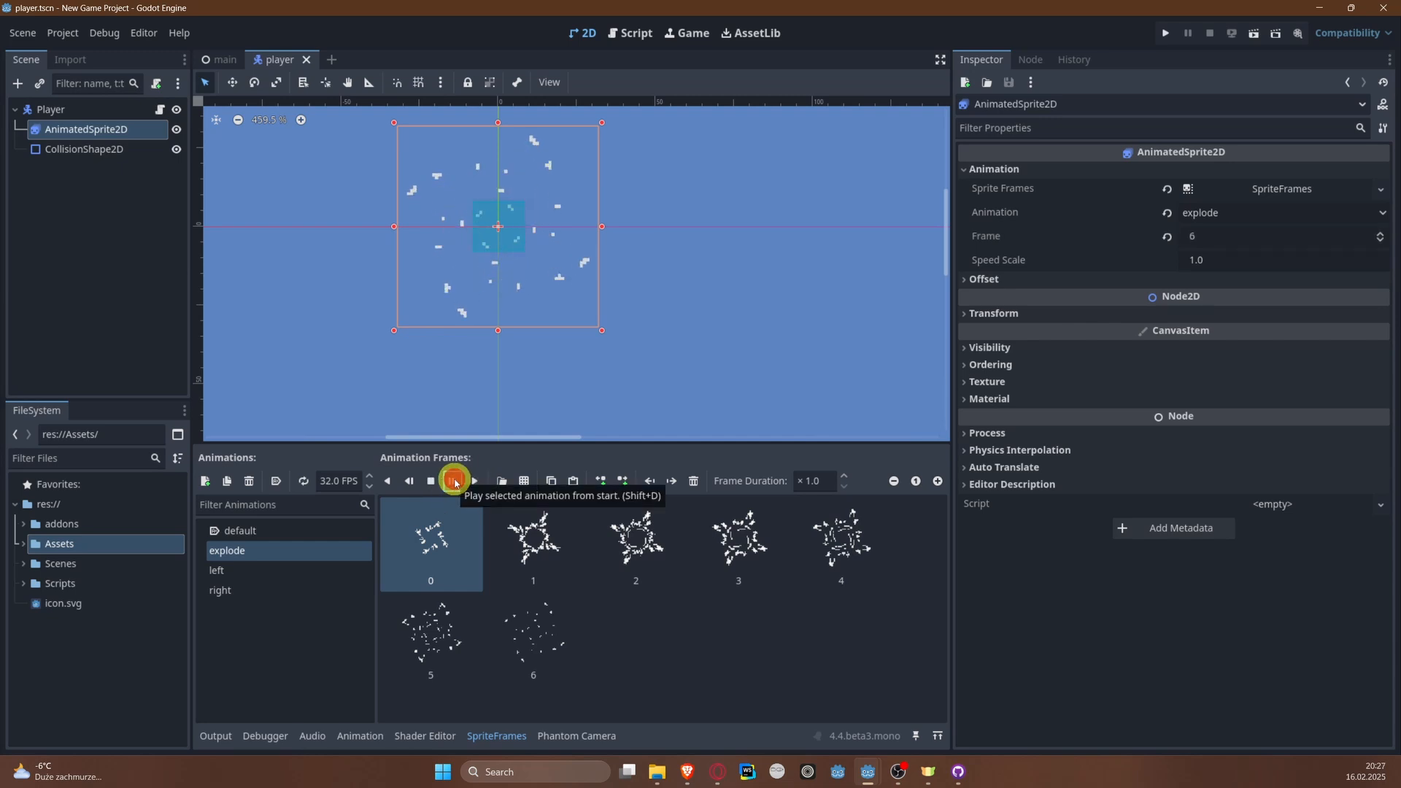
pyautogui.click(454, 482)
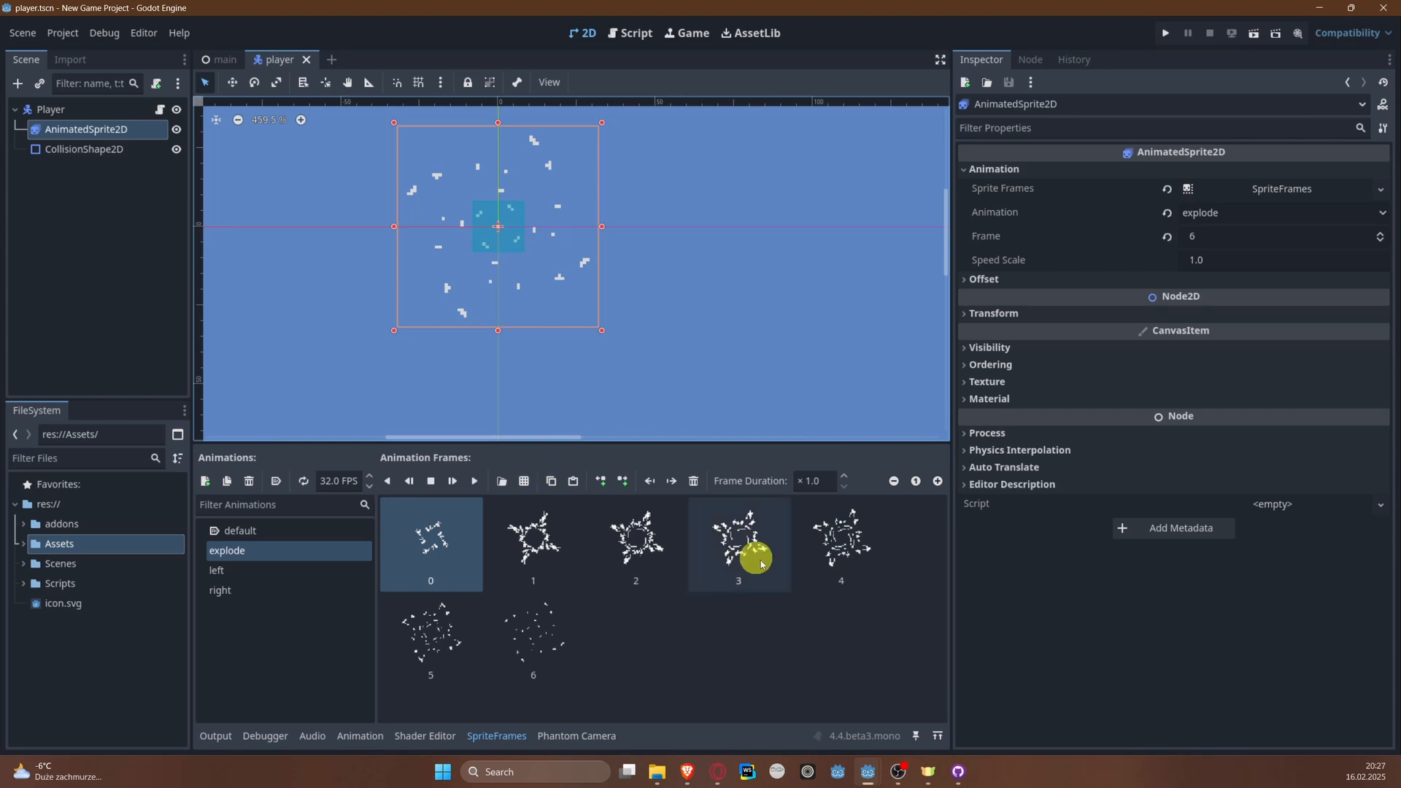
pyautogui.scroll(-1, 448, 271)
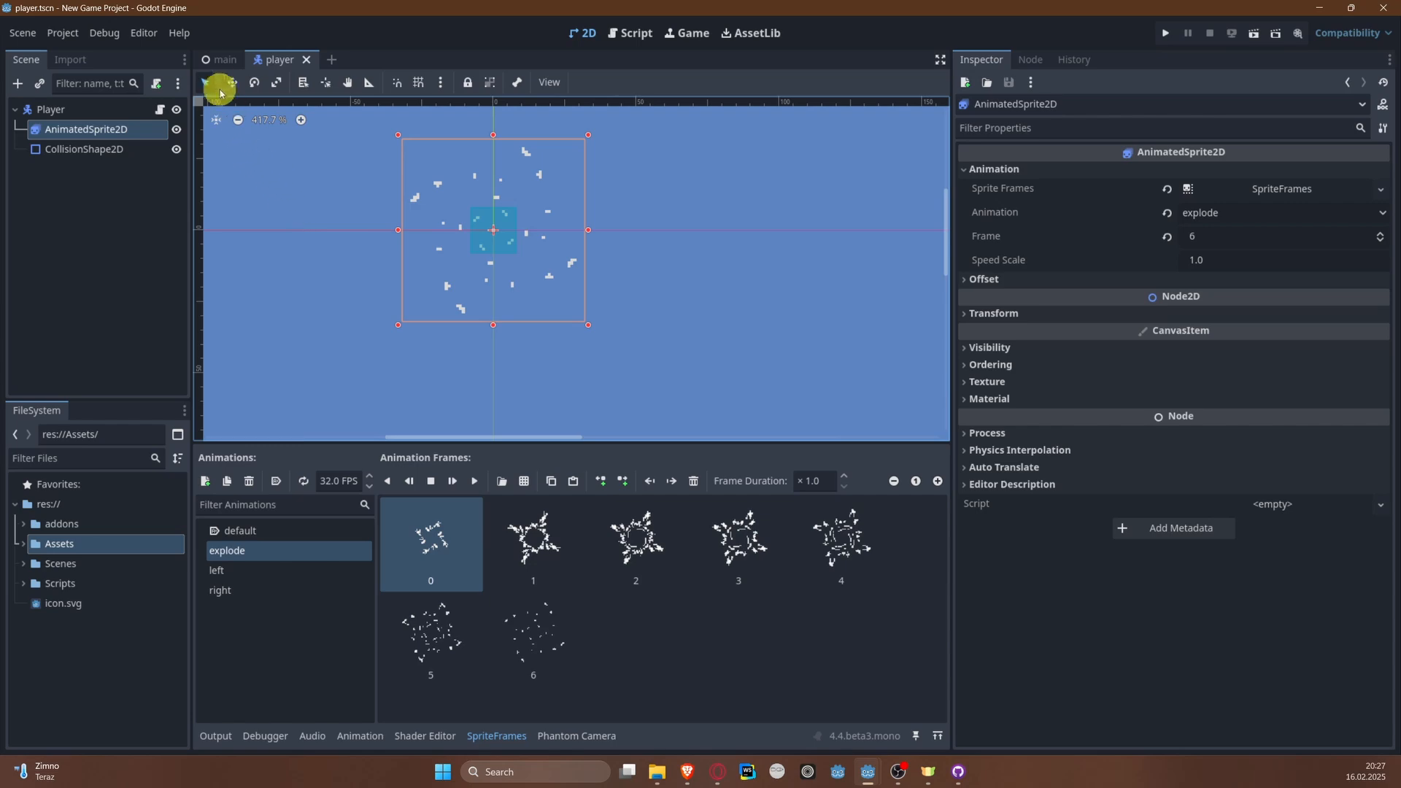
# Step: In the player script's collision check, replace the print("explode") line with a call to explode()
pyautogui.click(217, 59)
pyautogui.click(284, 62)
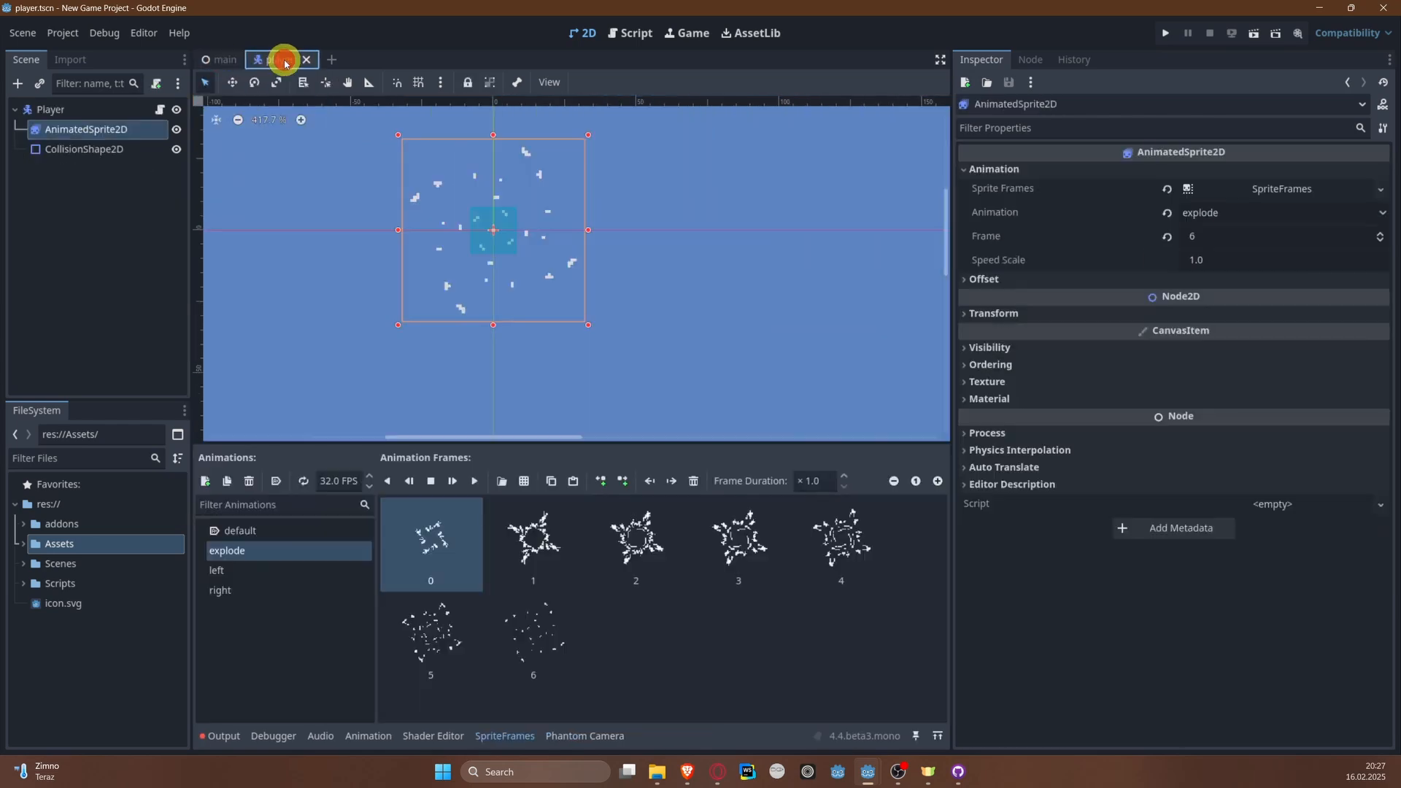
pyautogui.click(158, 109)
pyautogui.scroll(-6, 648, 300)
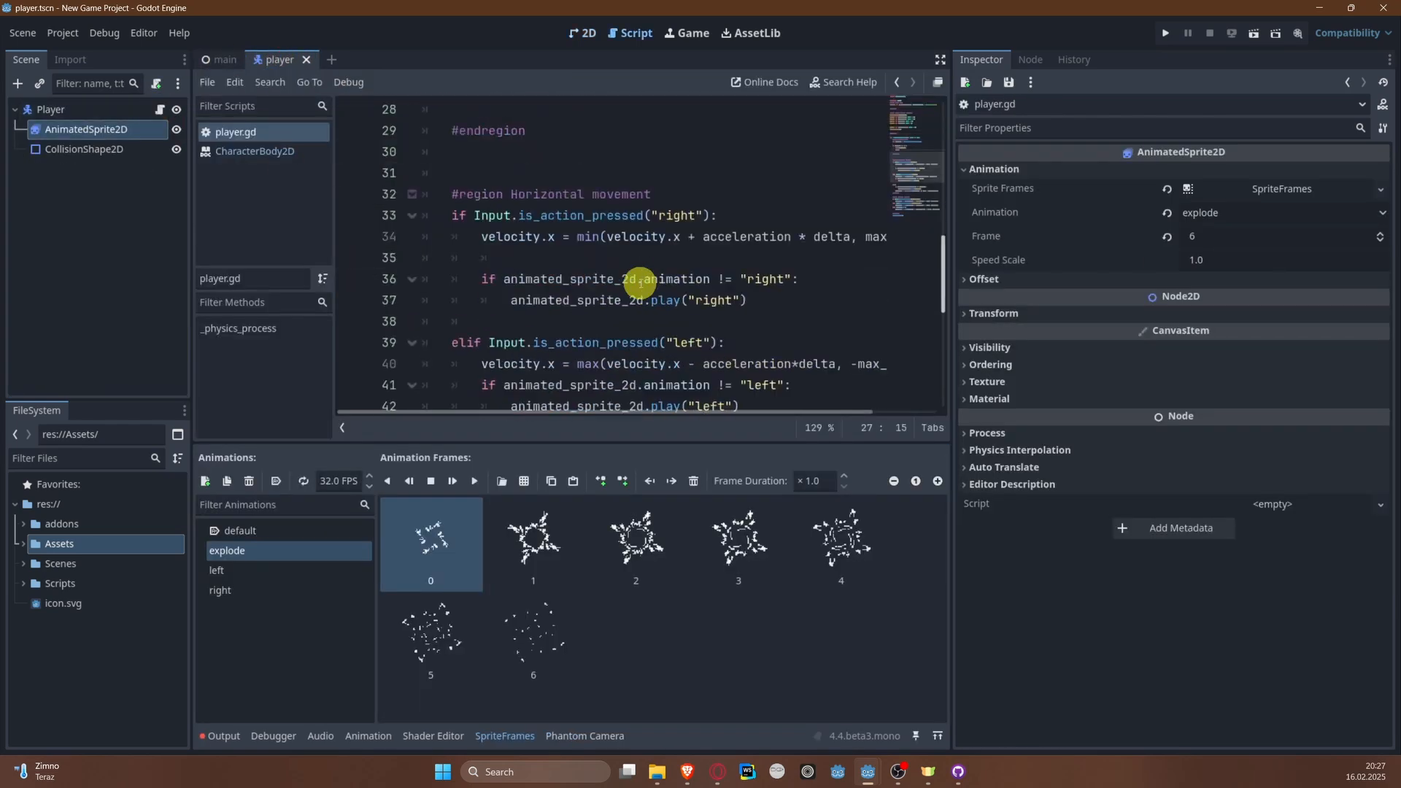
pyautogui.scroll(10, 642, 291)
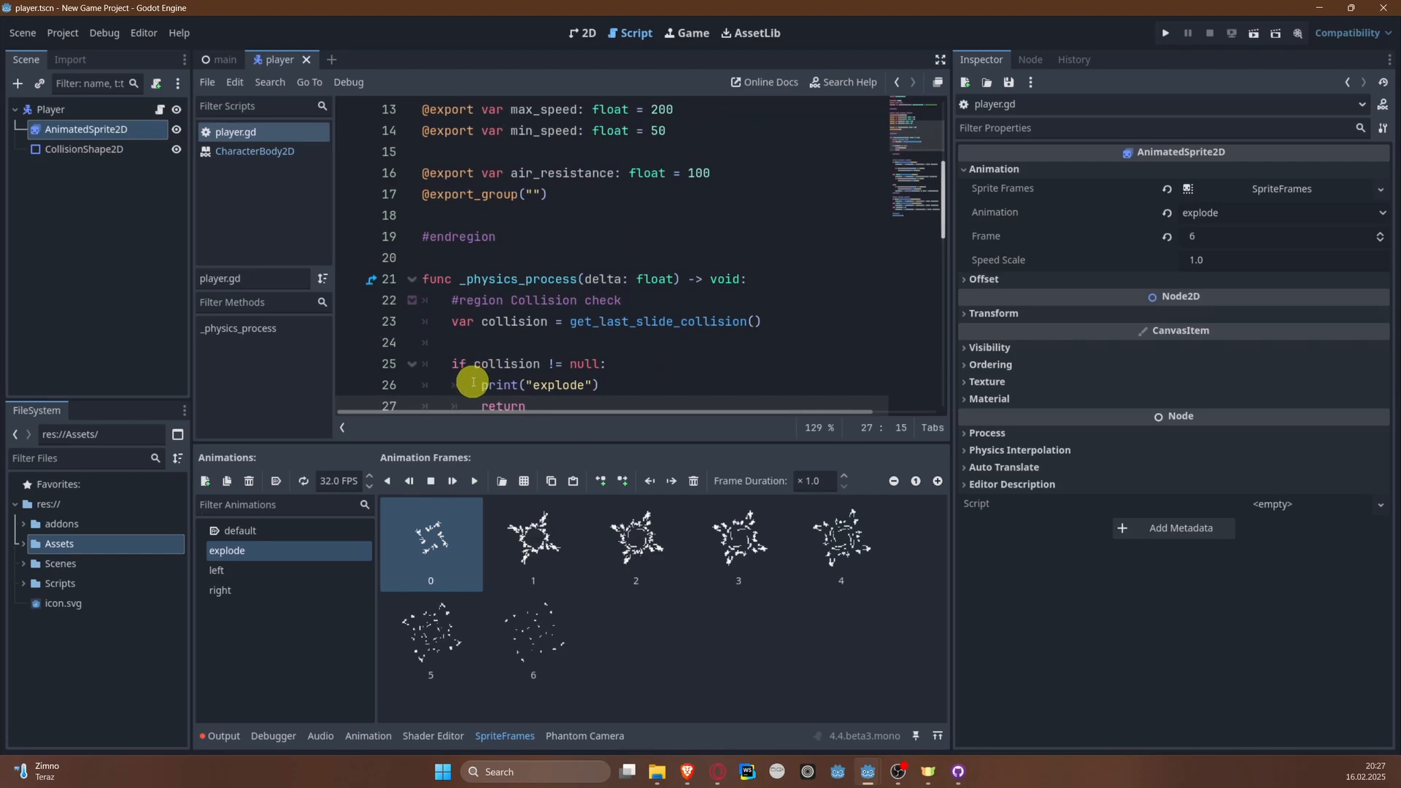
pyautogui.moveTo(479, 384); pyautogui.dragTo(613, 383)
pyautogui.write('explode()')
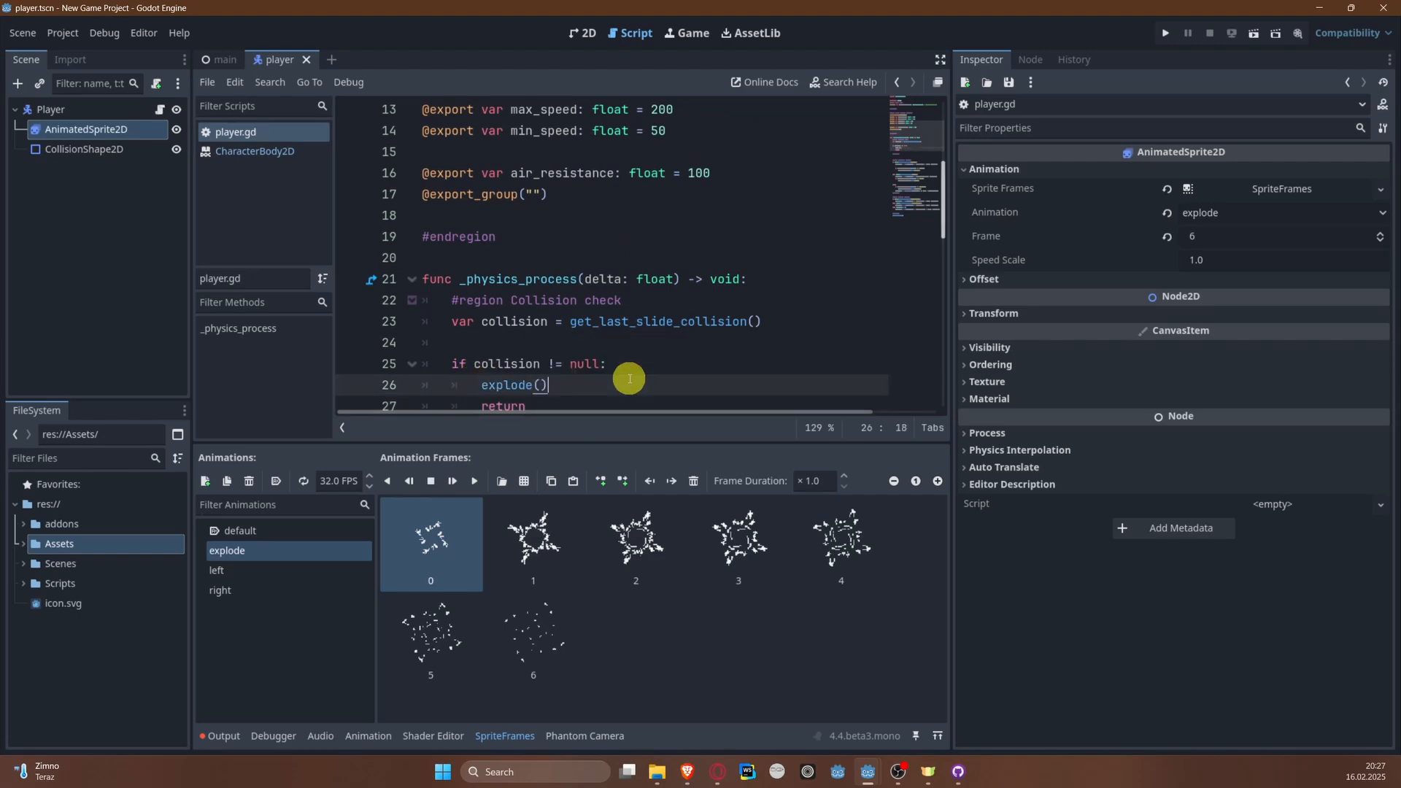
# Step: Declare a new function explode() at the end of the player script, below move_and_slide()
pyautogui.scroll(-6, 486, 289)
pyautogui.scroll(-5, 486, 291)
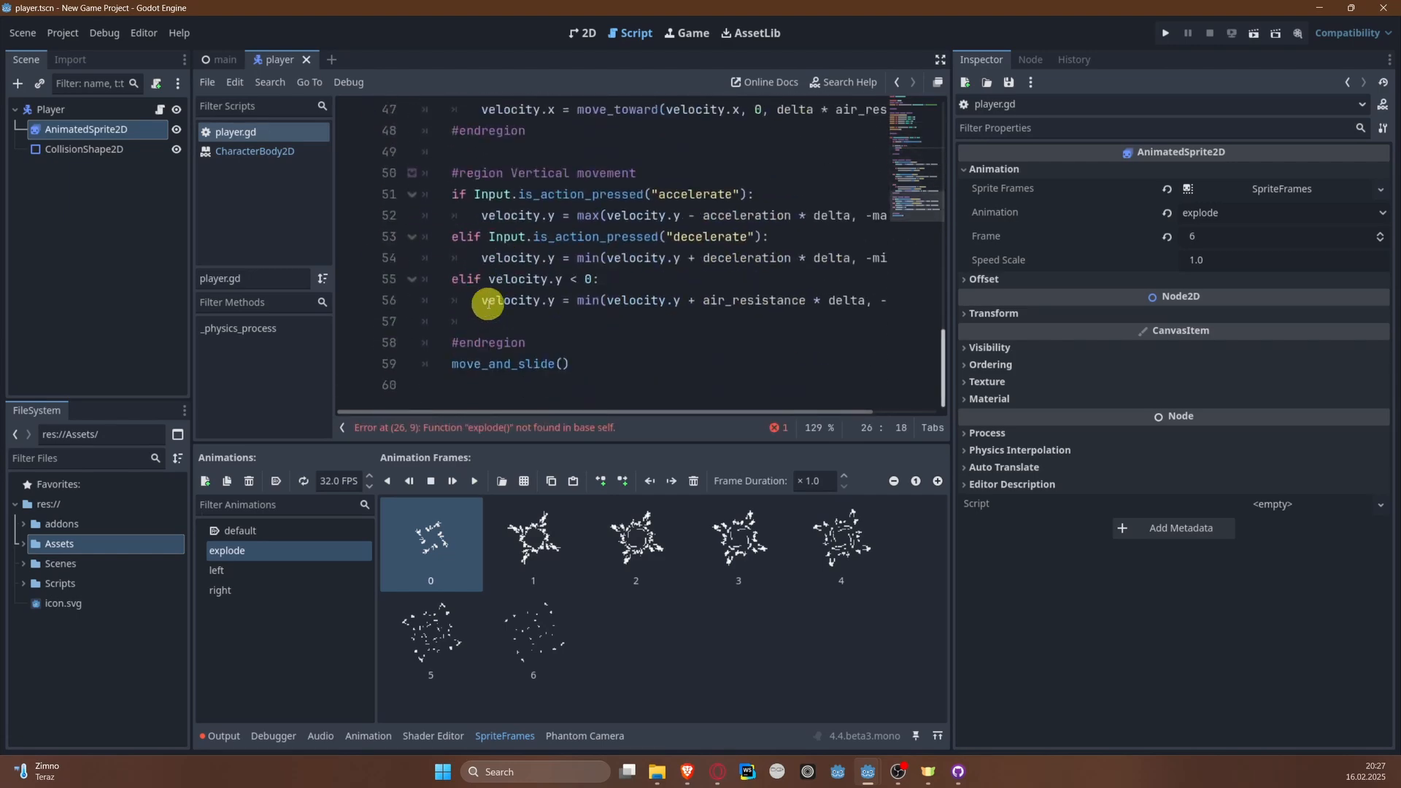
pyautogui.click(649, 378)
pyautogui.press('Return')
pyautogui.press('Return')
pyautogui.write('f')
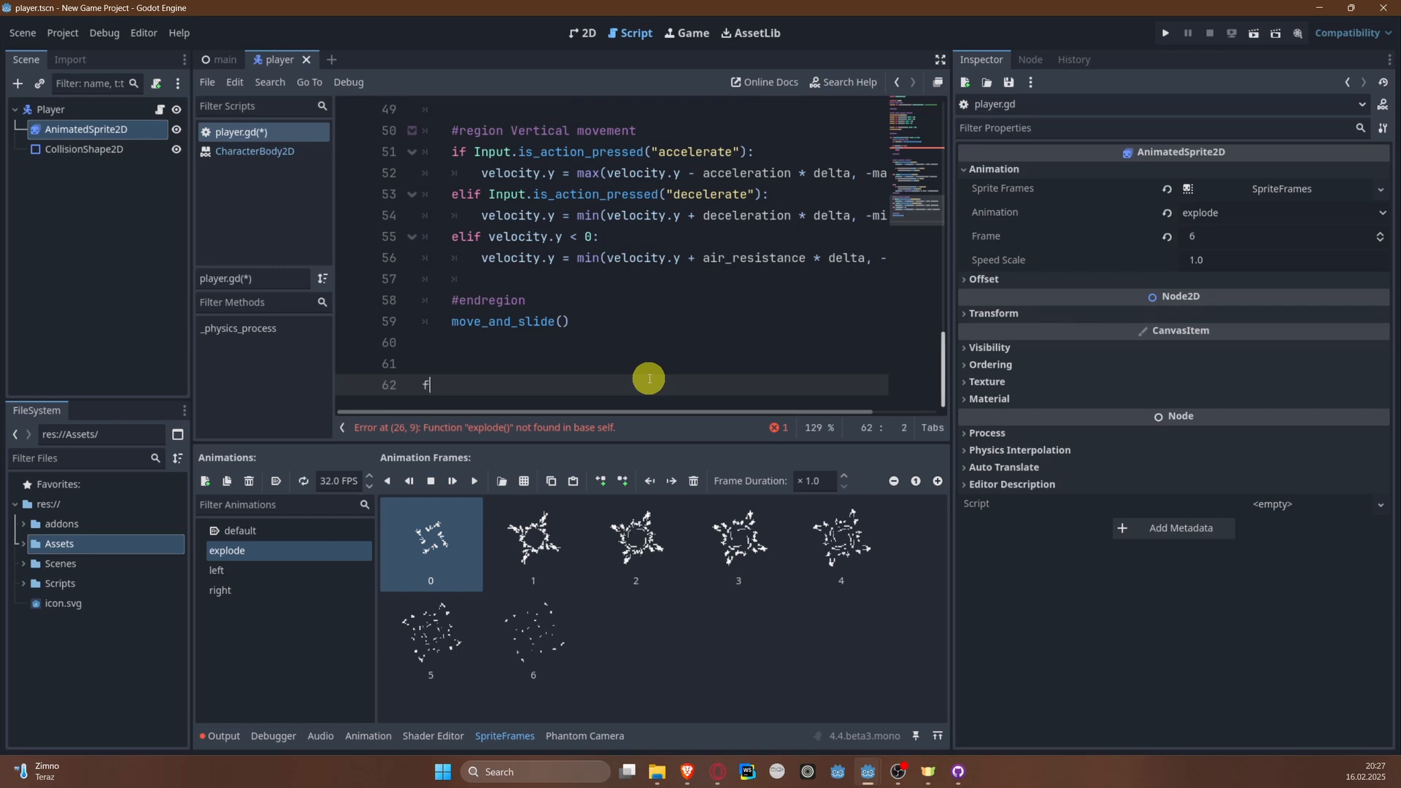
pyautogui.write('unc expl')
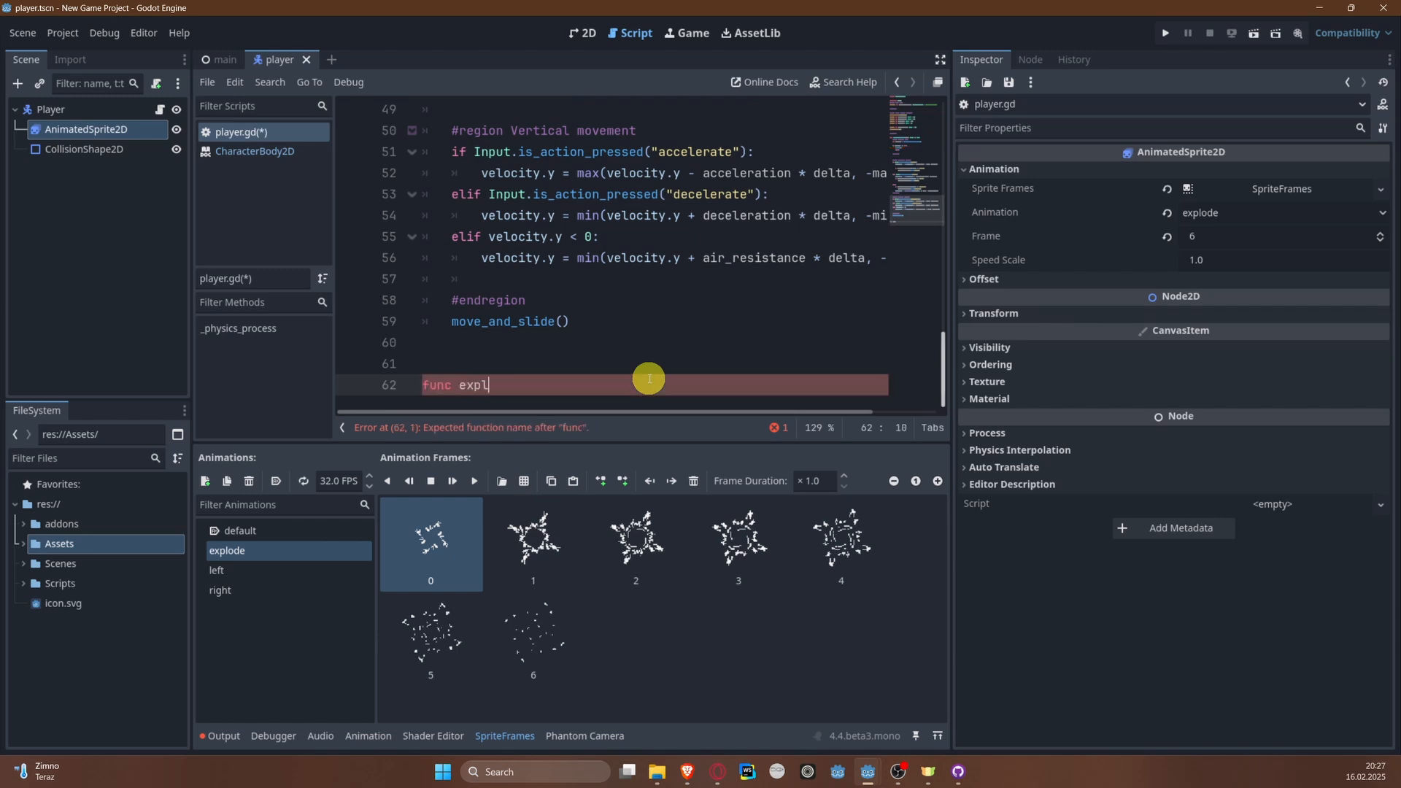
pyautogui.write('ode():L')
pyautogui.press('BackSpace')
pyautogui.press('Return')
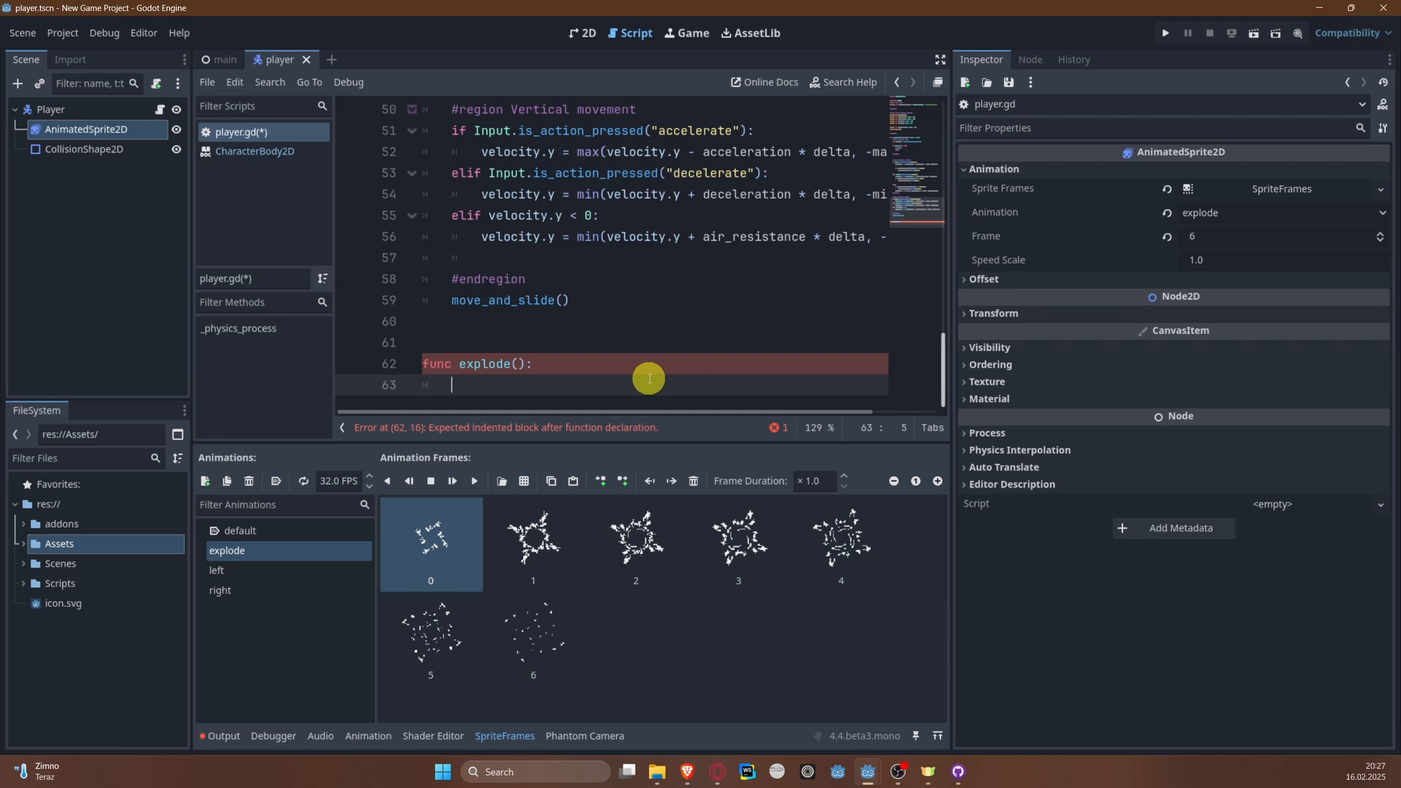
# Step: Make the explode function play the sprite's animation with animated_sprite_2d.play("explode")
pyautogui.write('anima')
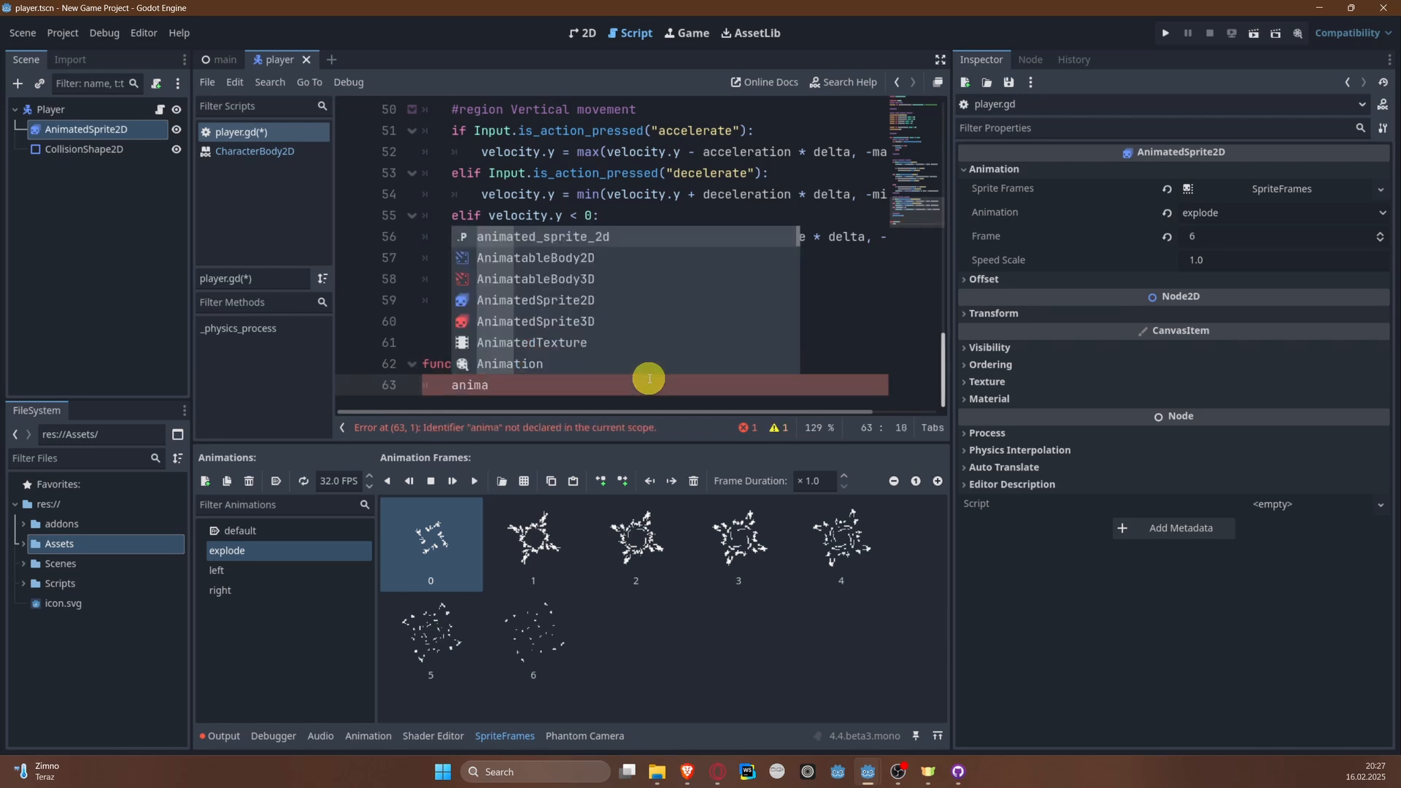
pyautogui.write('ted_sprite_2d.pla')
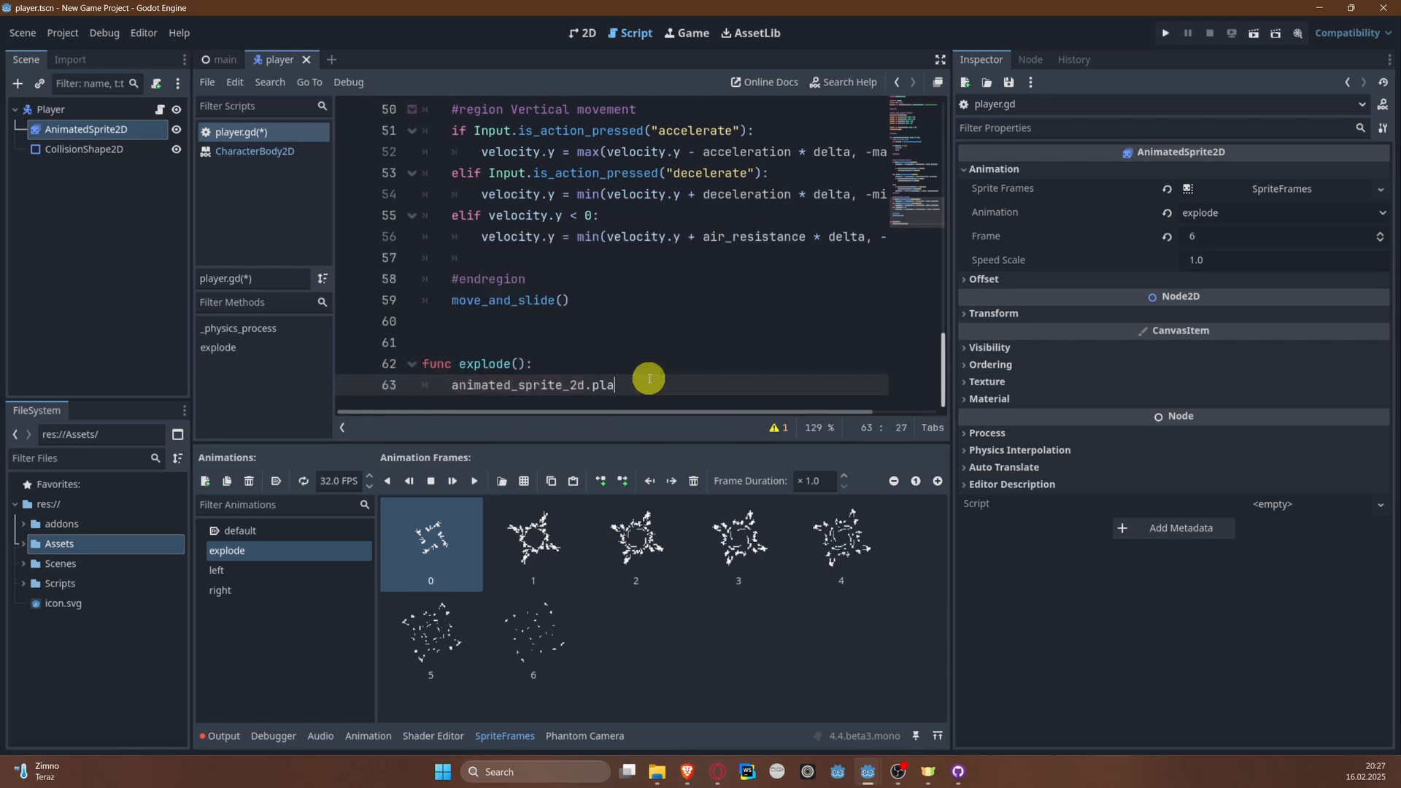
pyautogui.write('y("')
pyautogui.press('Down')
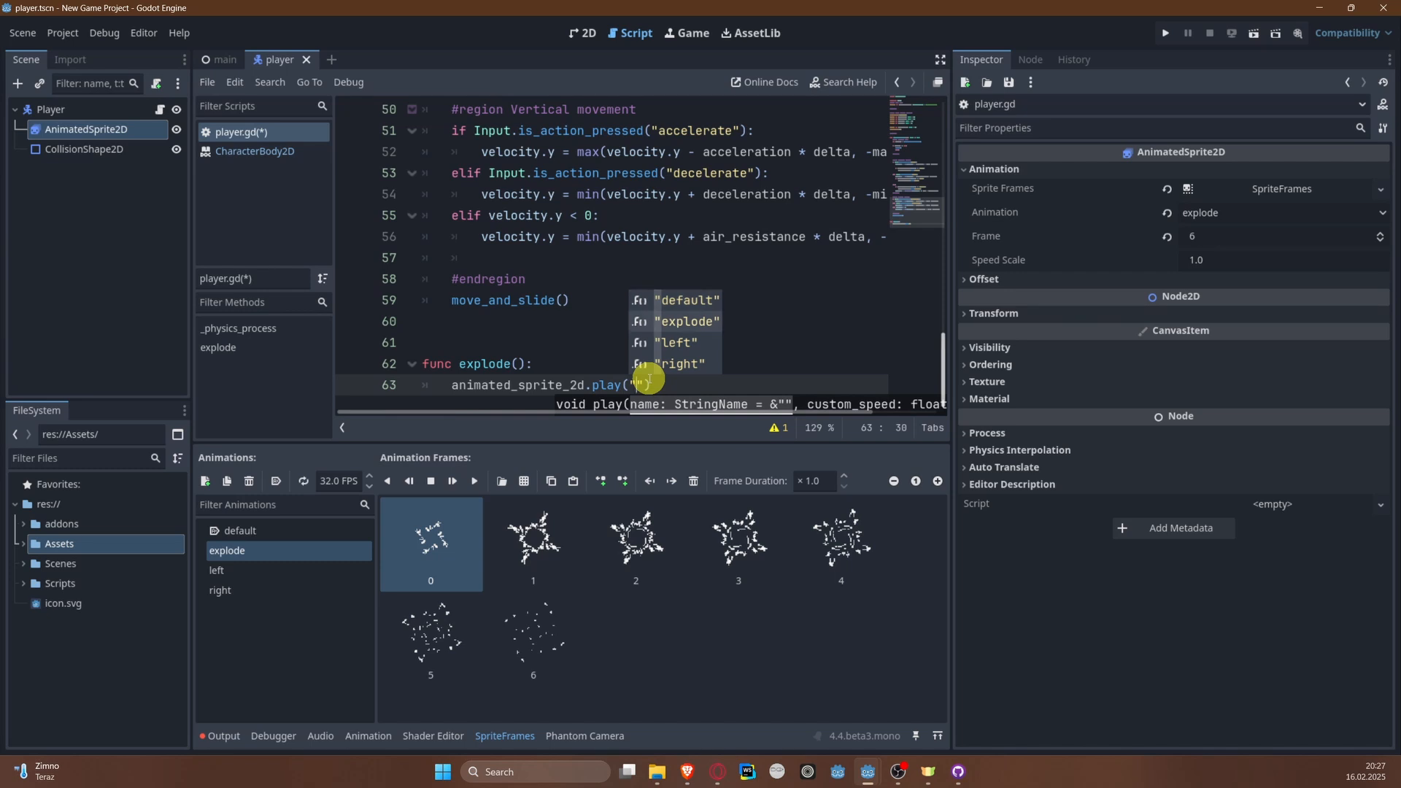
pyautogui.press('Return')
pyautogui.press('Right')
pyautogui.press('Return')
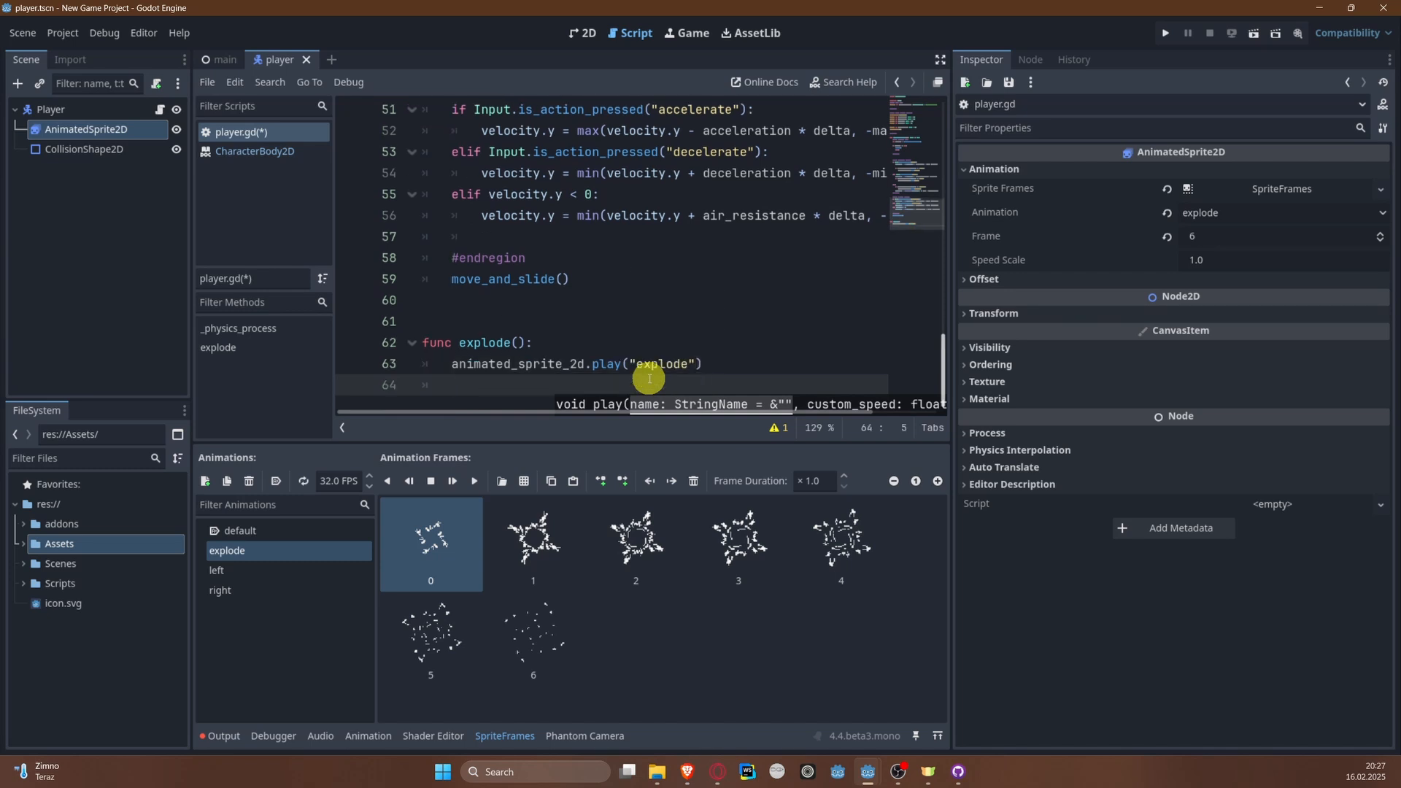
# Step: Add set_physics_process(false) to the explode function and save the script
pyautogui.write('set_ph')
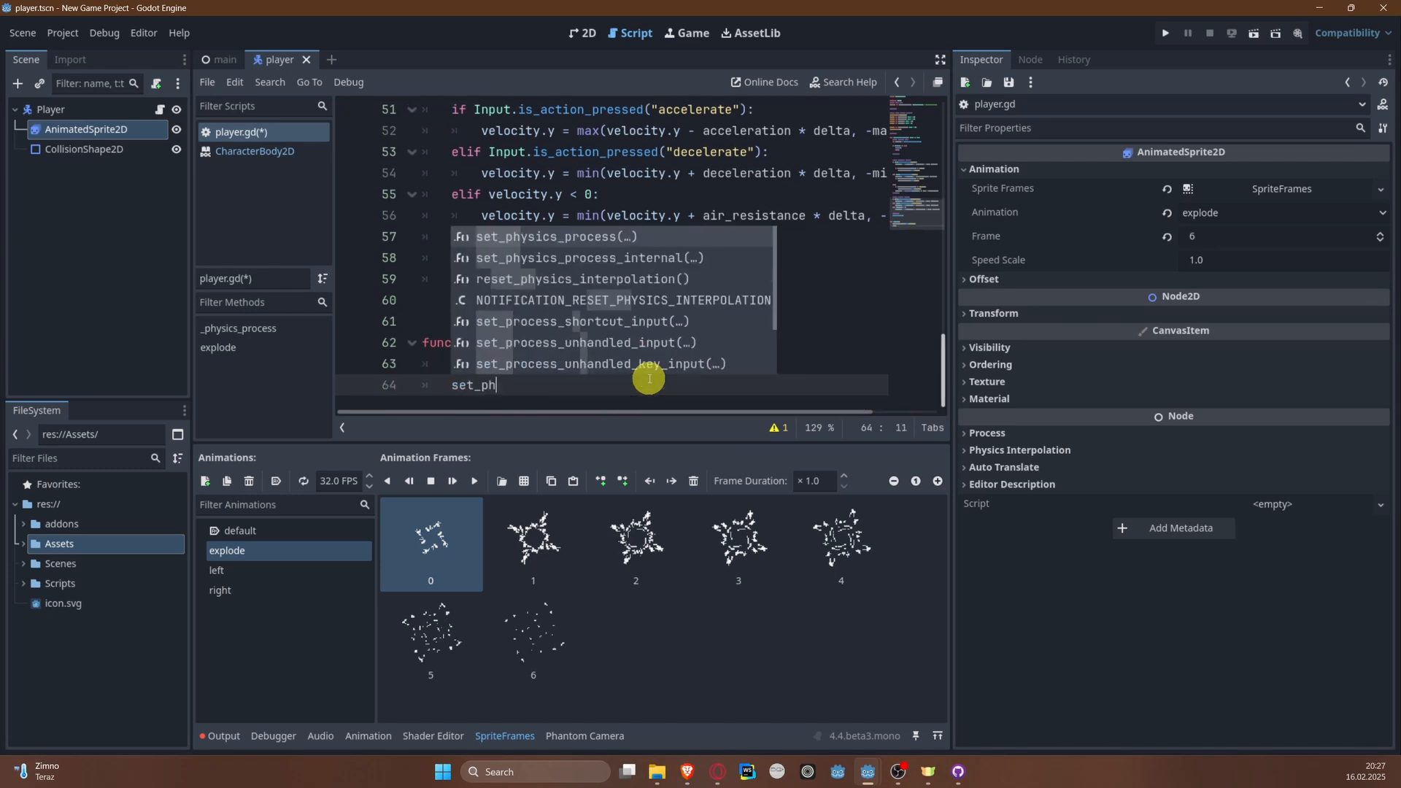
pyautogui.press('Return')
pyautogui.write('false')
pyautogui.press('Right')
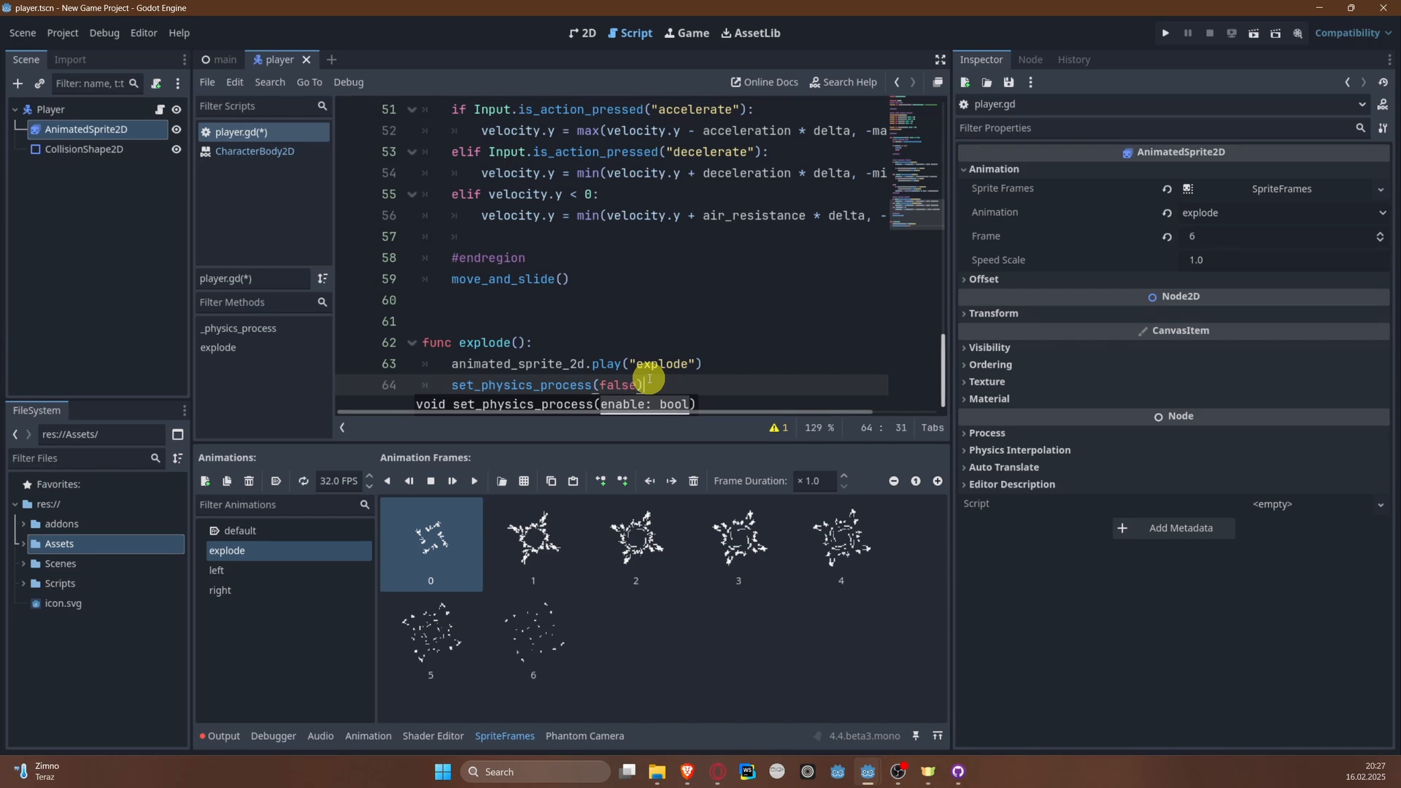
pyautogui.press('Return')
pyautogui.press('BackSpace')
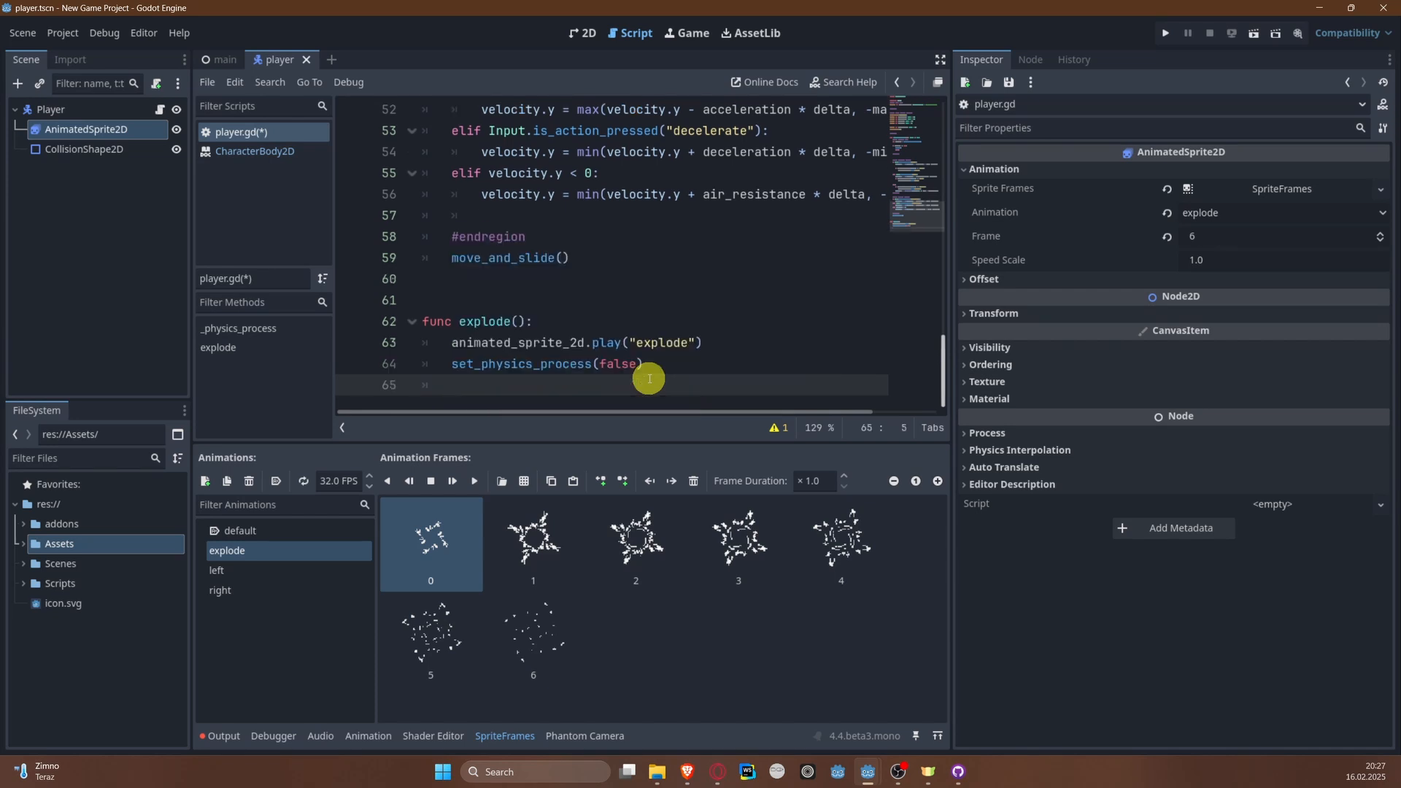
pyautogui.hotkey('ctrl', 's')
# Step: Add velocity = Vector2.ZERO as the last line of the explode function and save the script
pyautogui.write('vel')
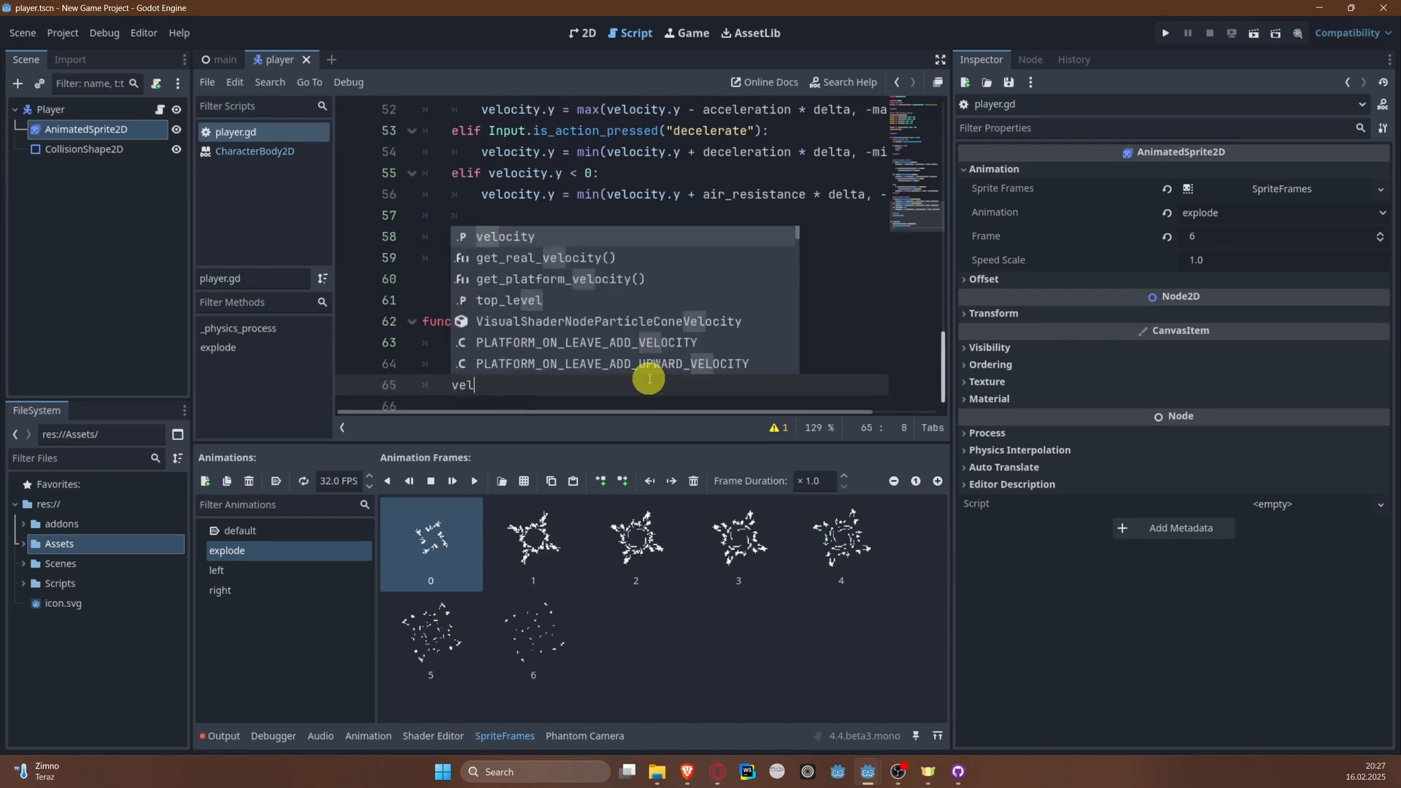
pyautogui.write('ocity = Vec')
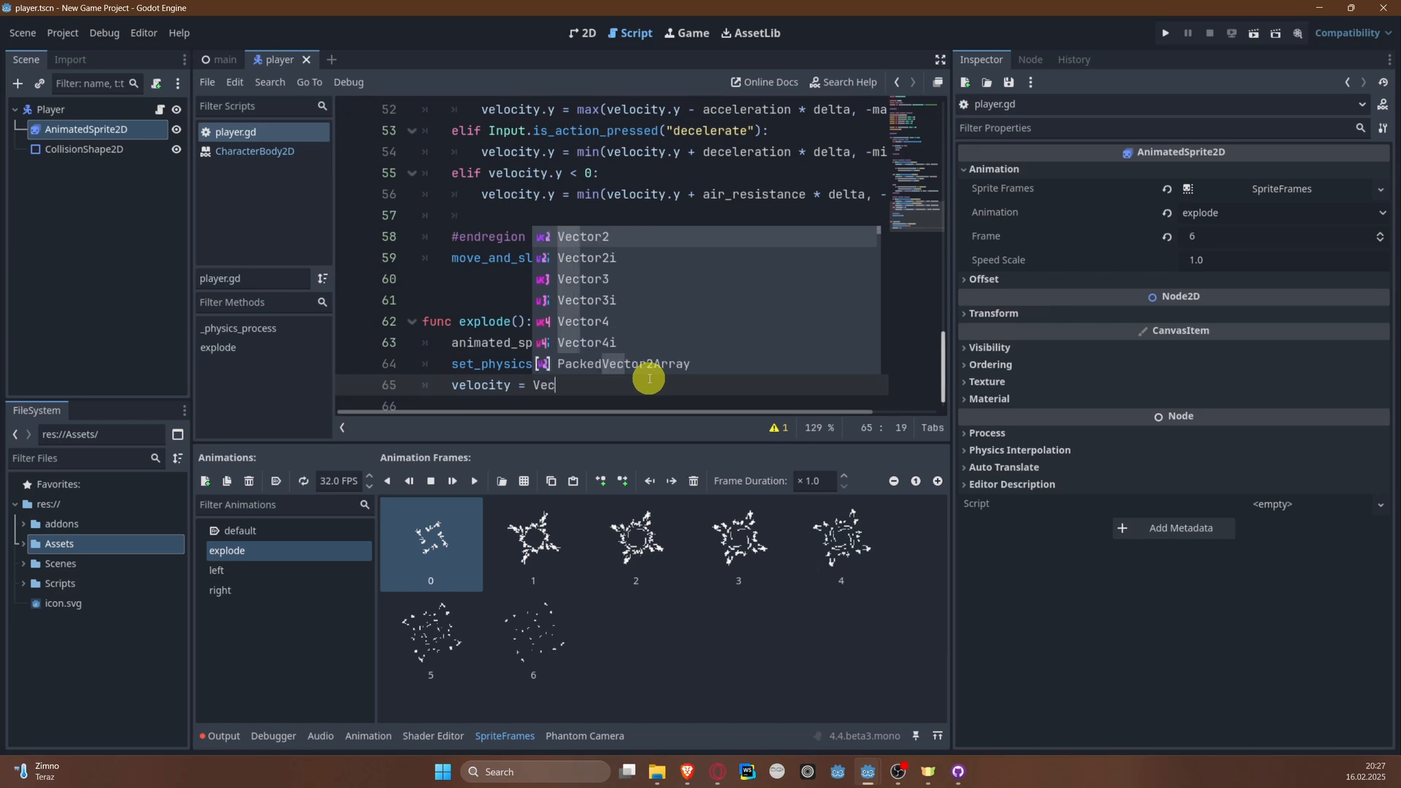
pyautogui.write('tor2.Z')
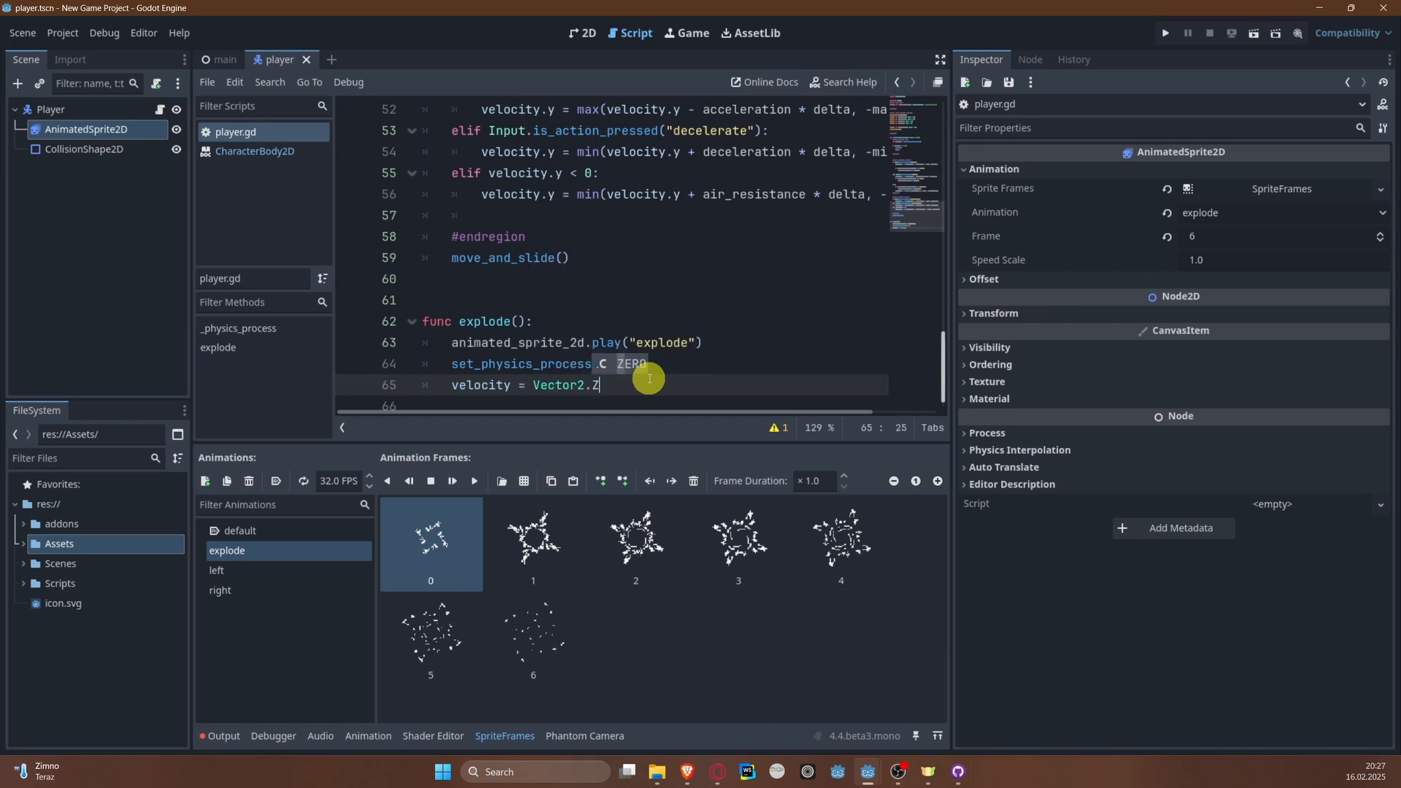
pyautogui.press('Return')
pyautogui.hotkey('ctrl', 's')
# Step: Run the project, steer the player left into the green bank to test the explosion, and close the game
pyautogui.click(1170, 29)
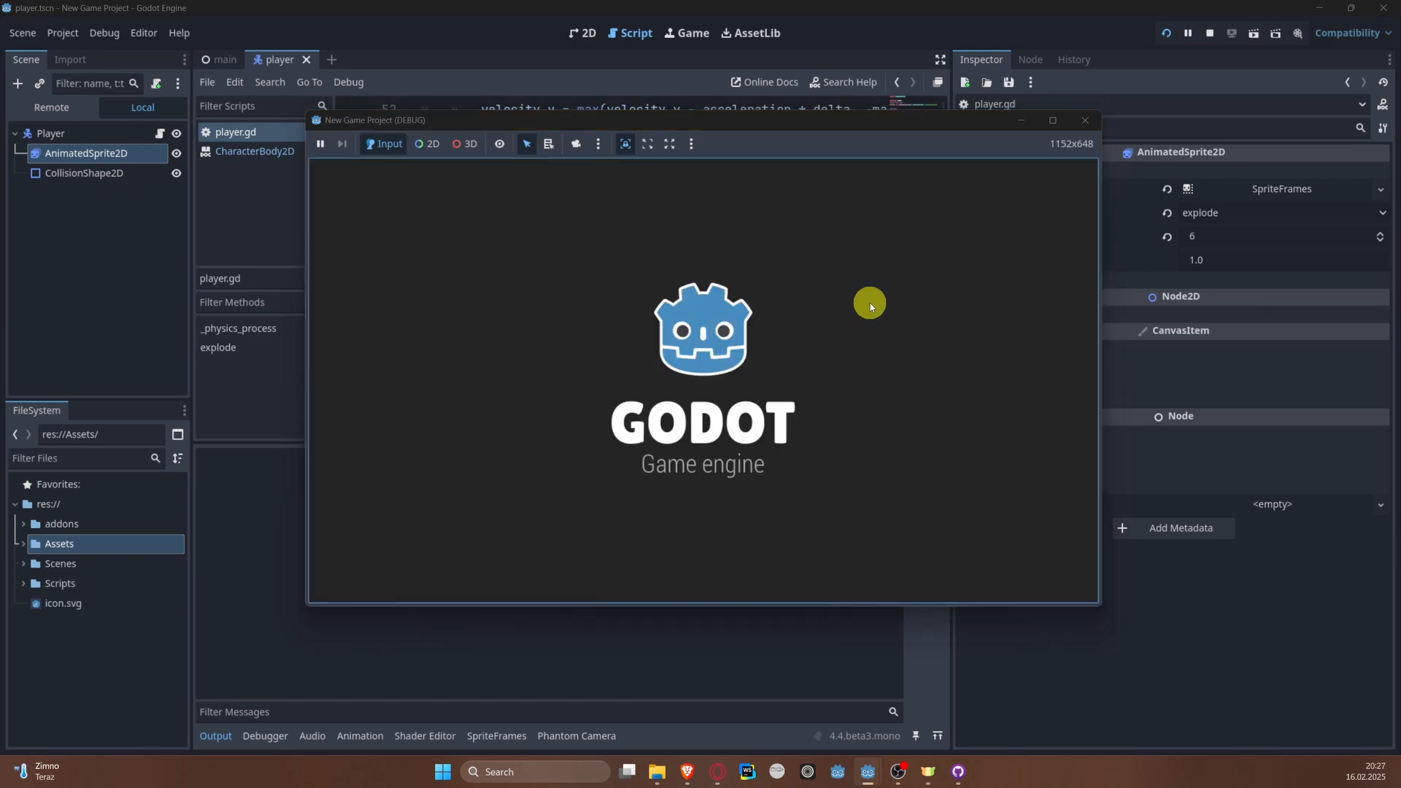
pyautogui.press('a')
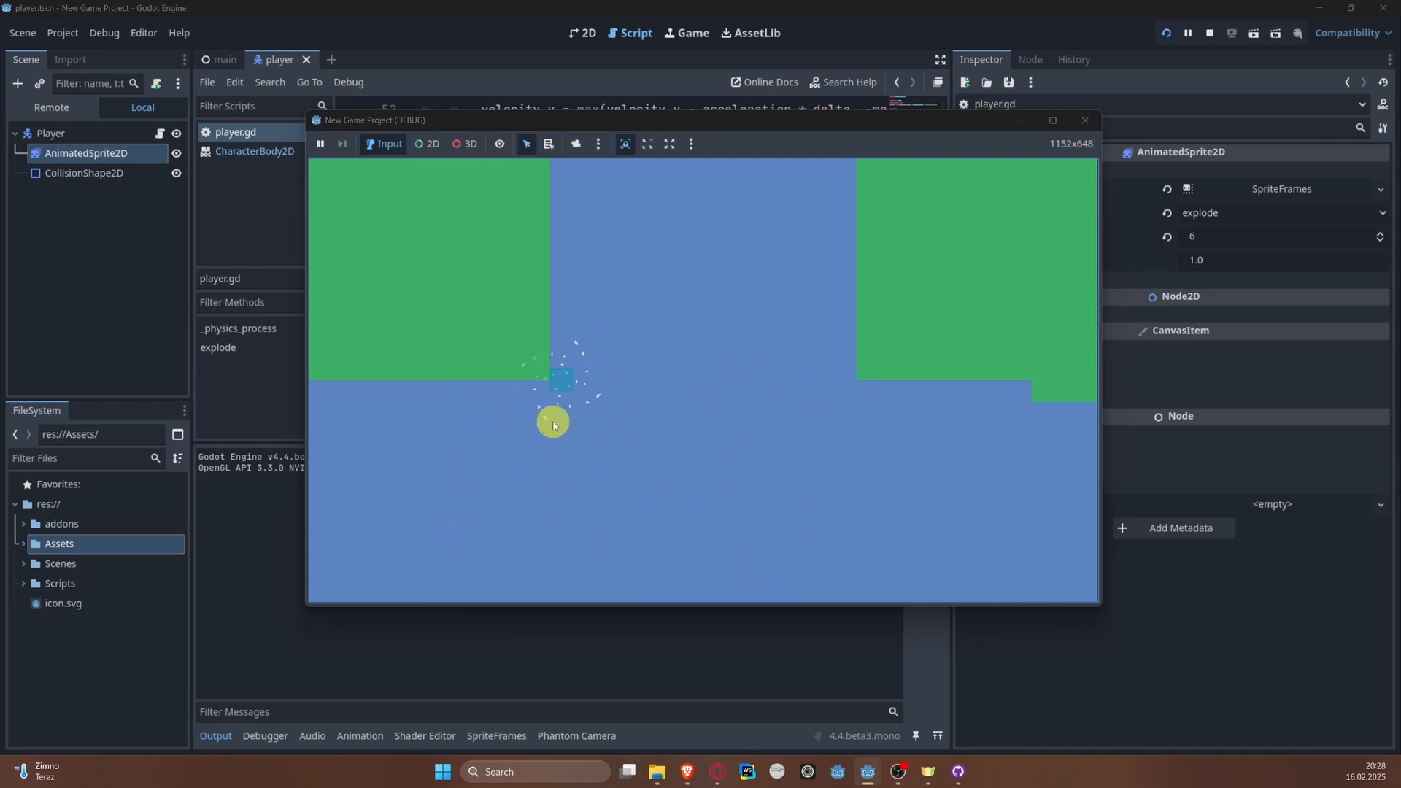
pyautogui.click(1085, 120)
# Step: Connect the AnimatedSprite2D's animation_finished signal to the Player script with the receiver method _on_animated_sprite_2d_animation_finished
pyautogui.scroll(-1, 655, 321)
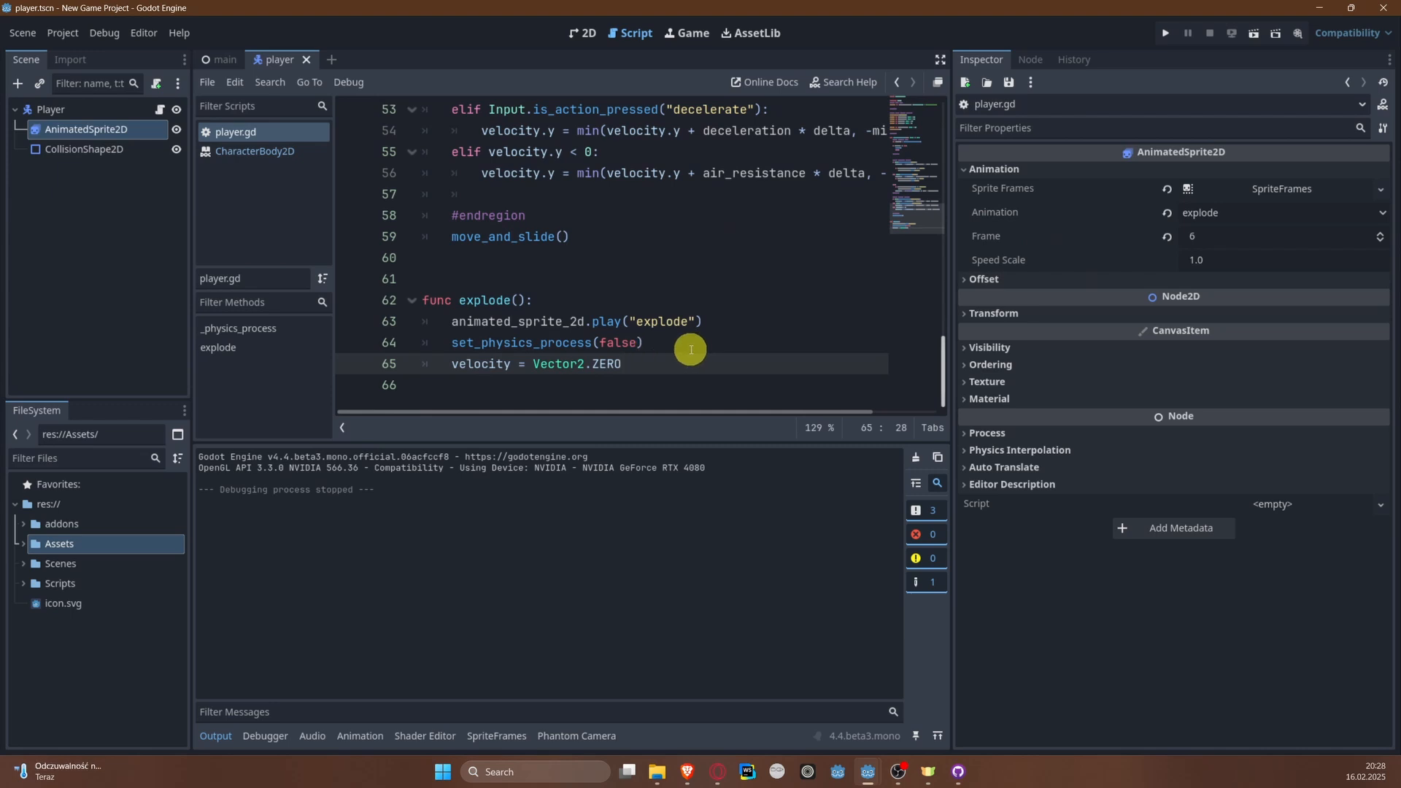
pyautogui.press('Return')
pyautogui.press('Return')
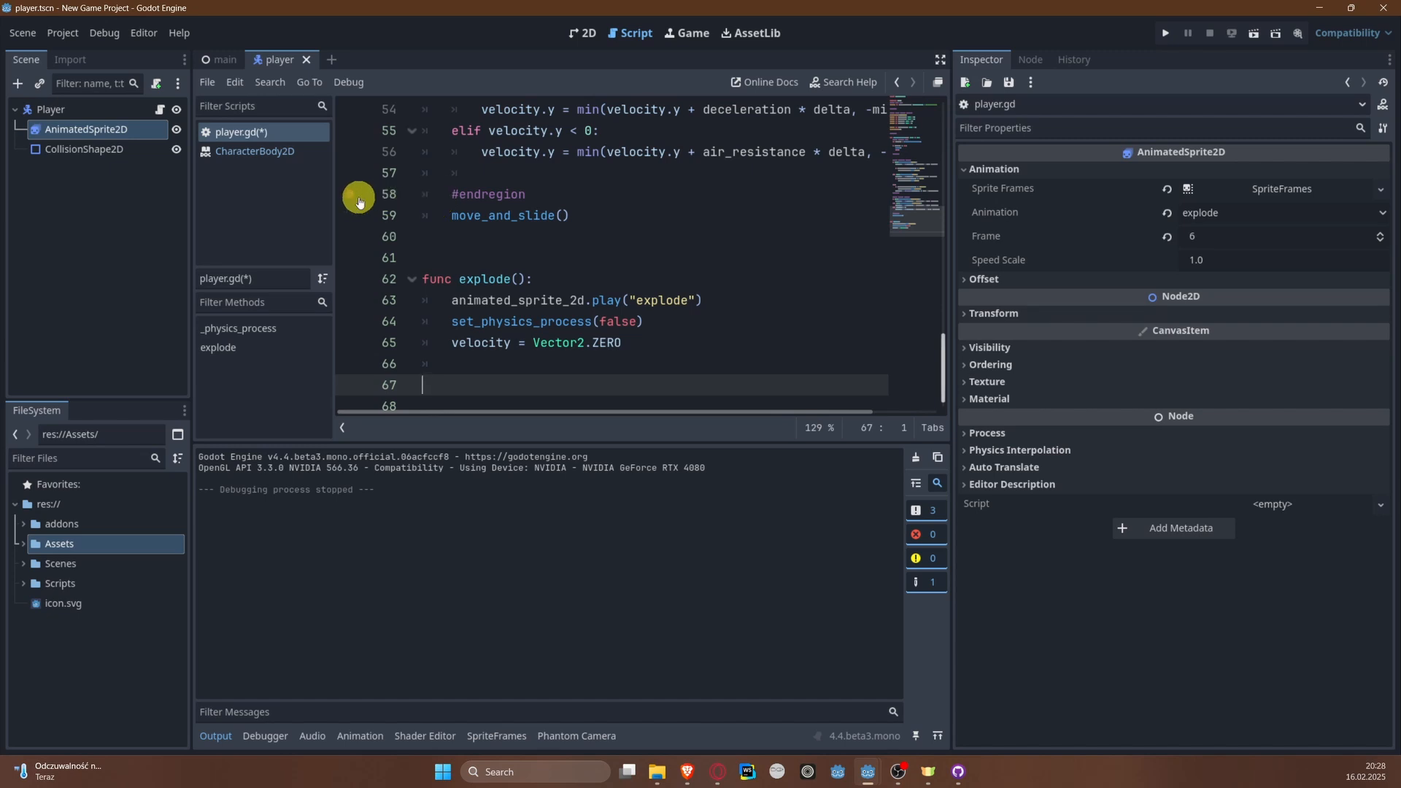
pyautogui.click(112, 133)
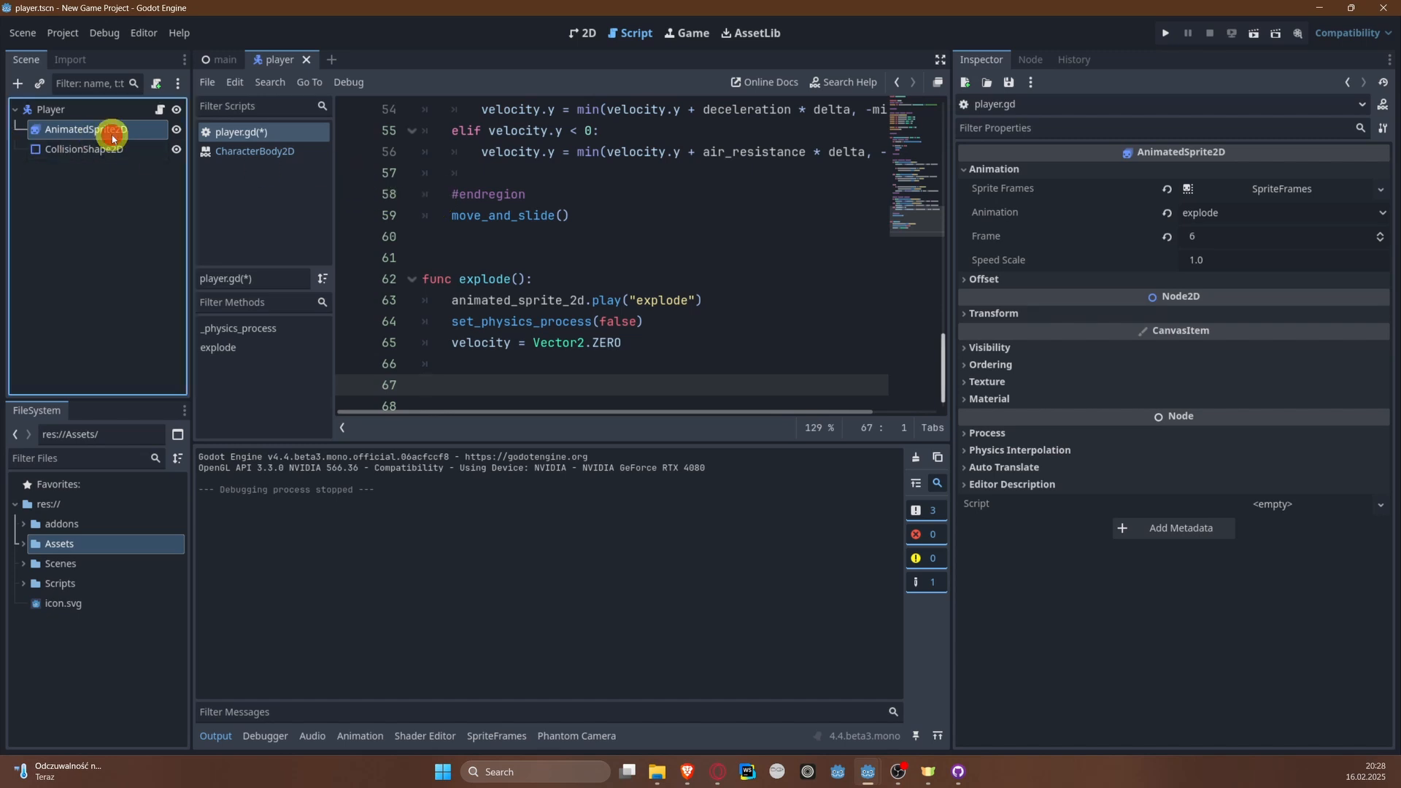
pyautogui.click(1030, 59)
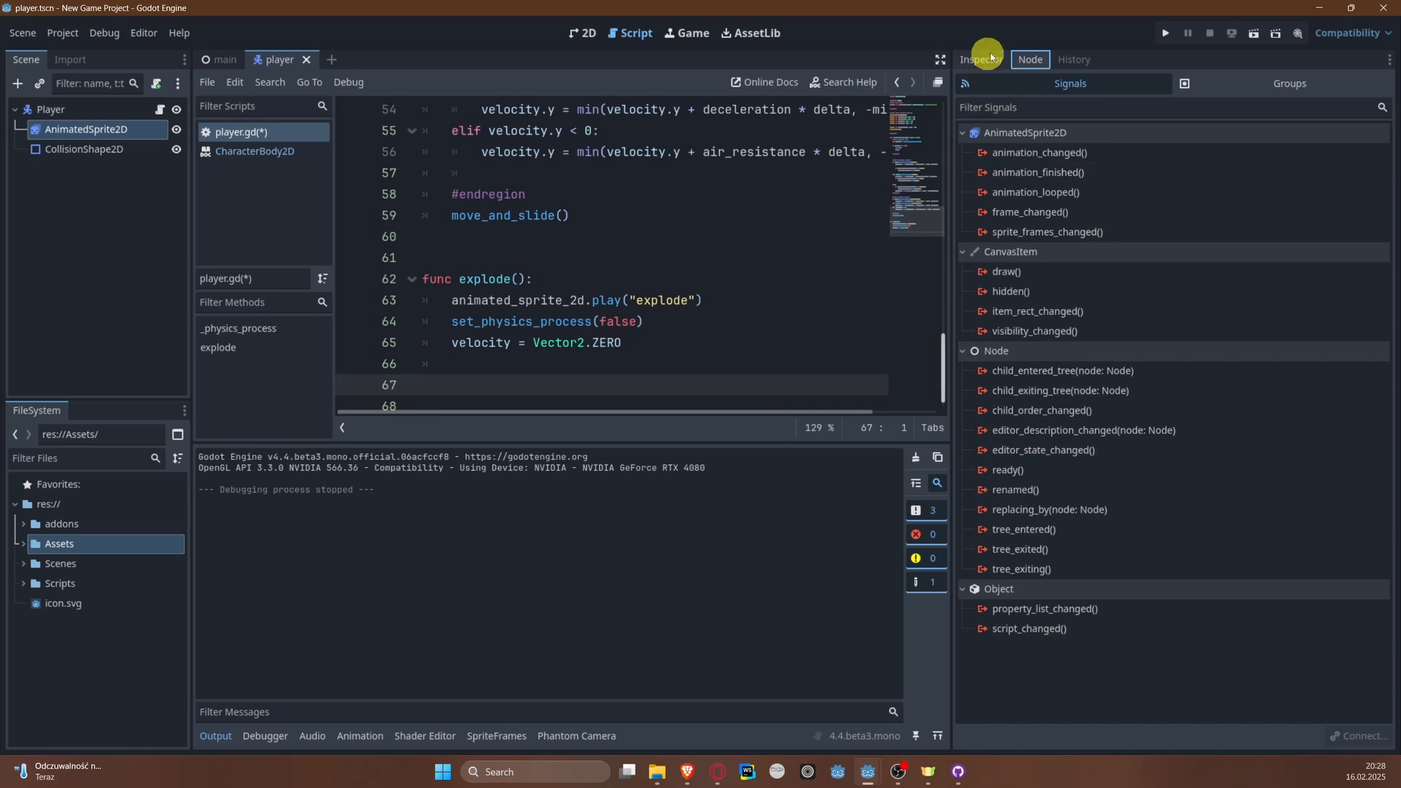
pyautogui.rightClick(1052, 175)
pyautogui.click(1073, 191)
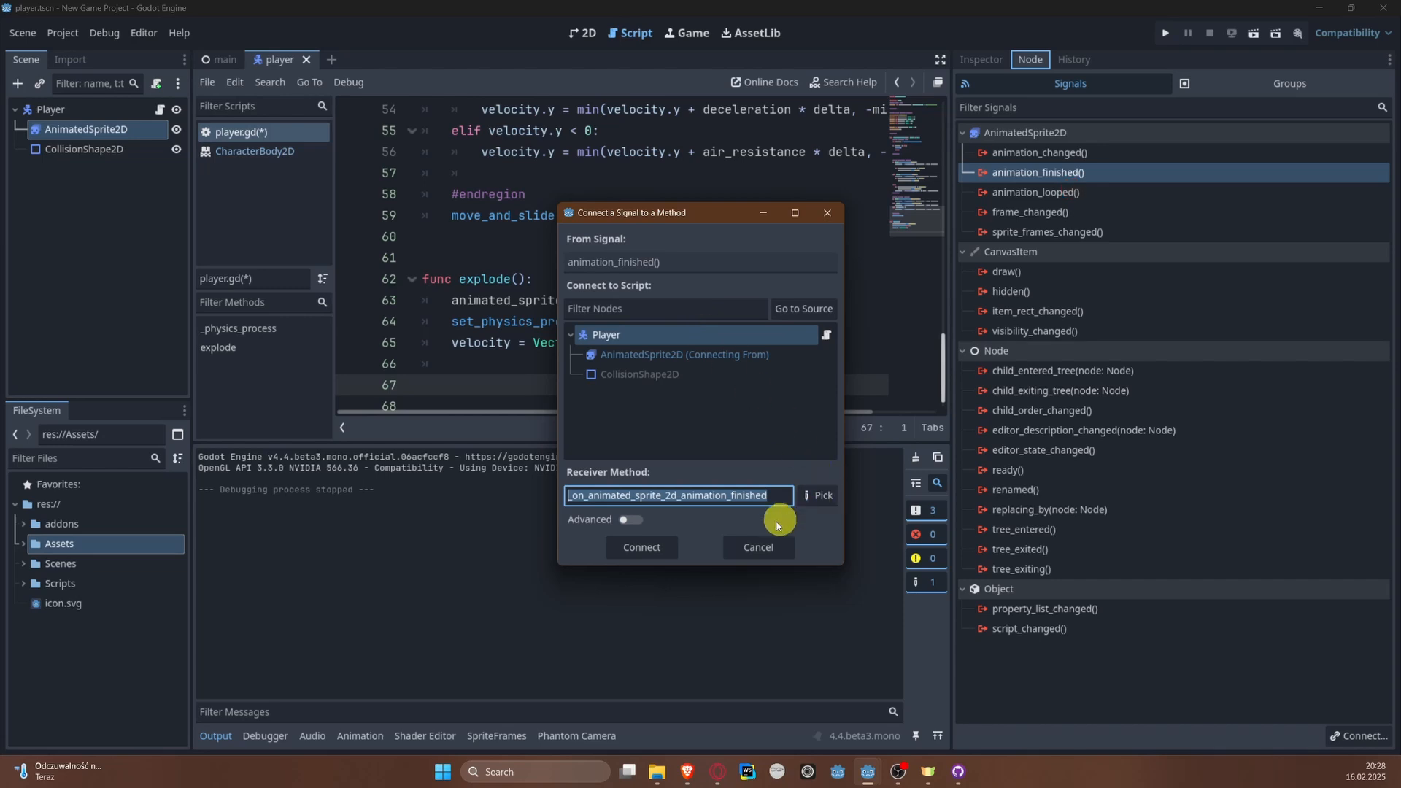
pyautogui.click(642, 548)
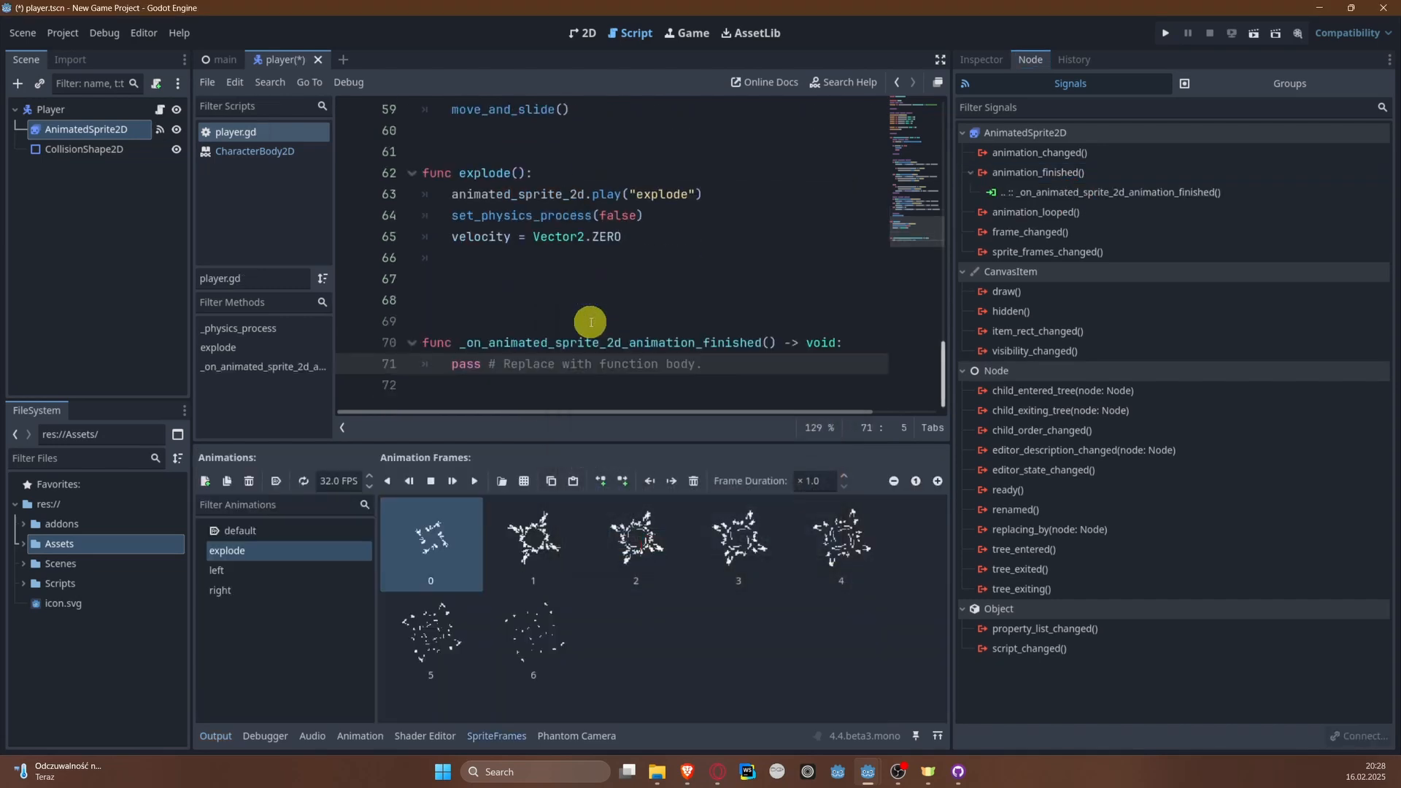
# Step: Replace the placeholder body of _on_animated_sprite_2d_animation_finished with the condition if animated_sprite_2d.animation == "explode":
pyautogui.moveTo(454, 368); pyautogui.dragTo(764, 367)
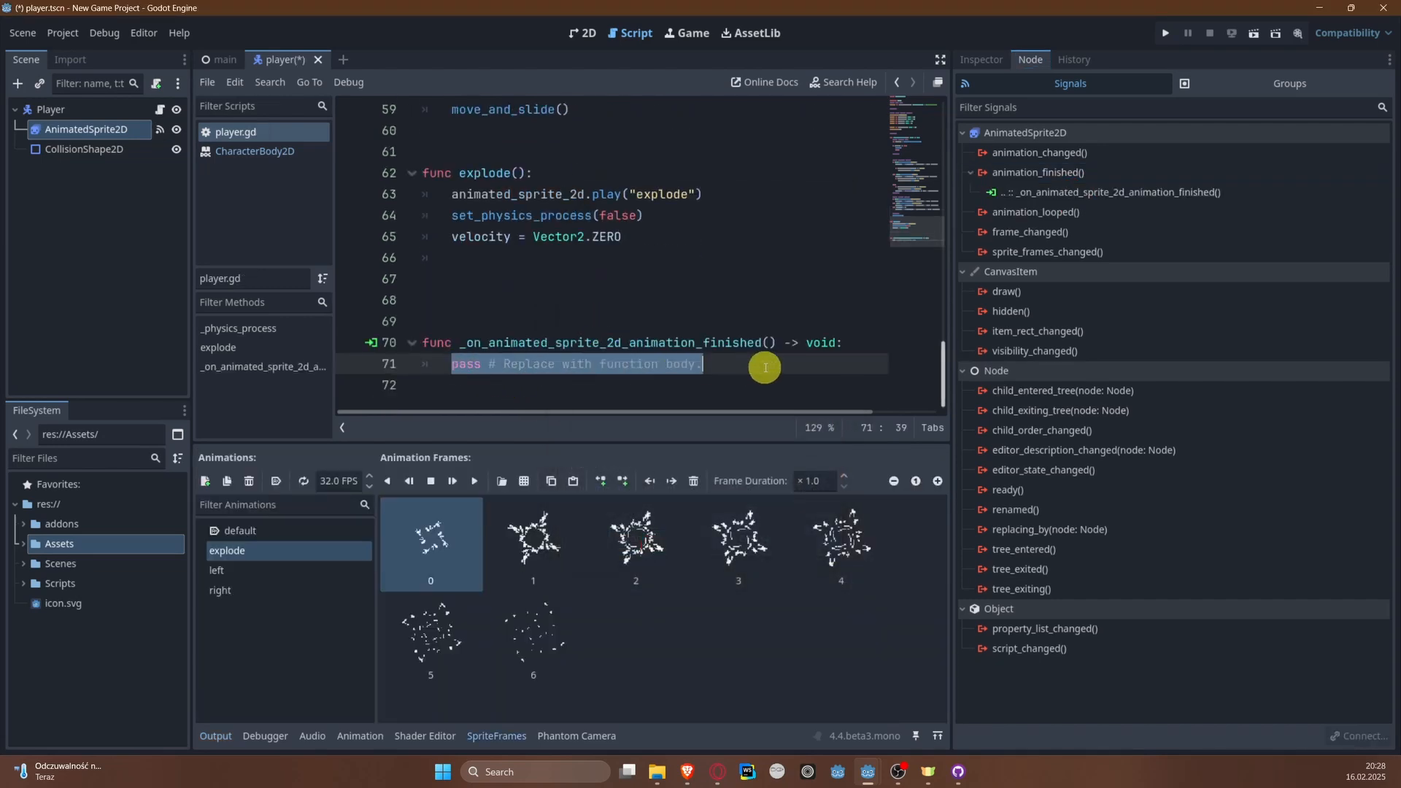
pyautogui.press('BackSpace')
pyautogui.write('if animated_sprite_2d.')
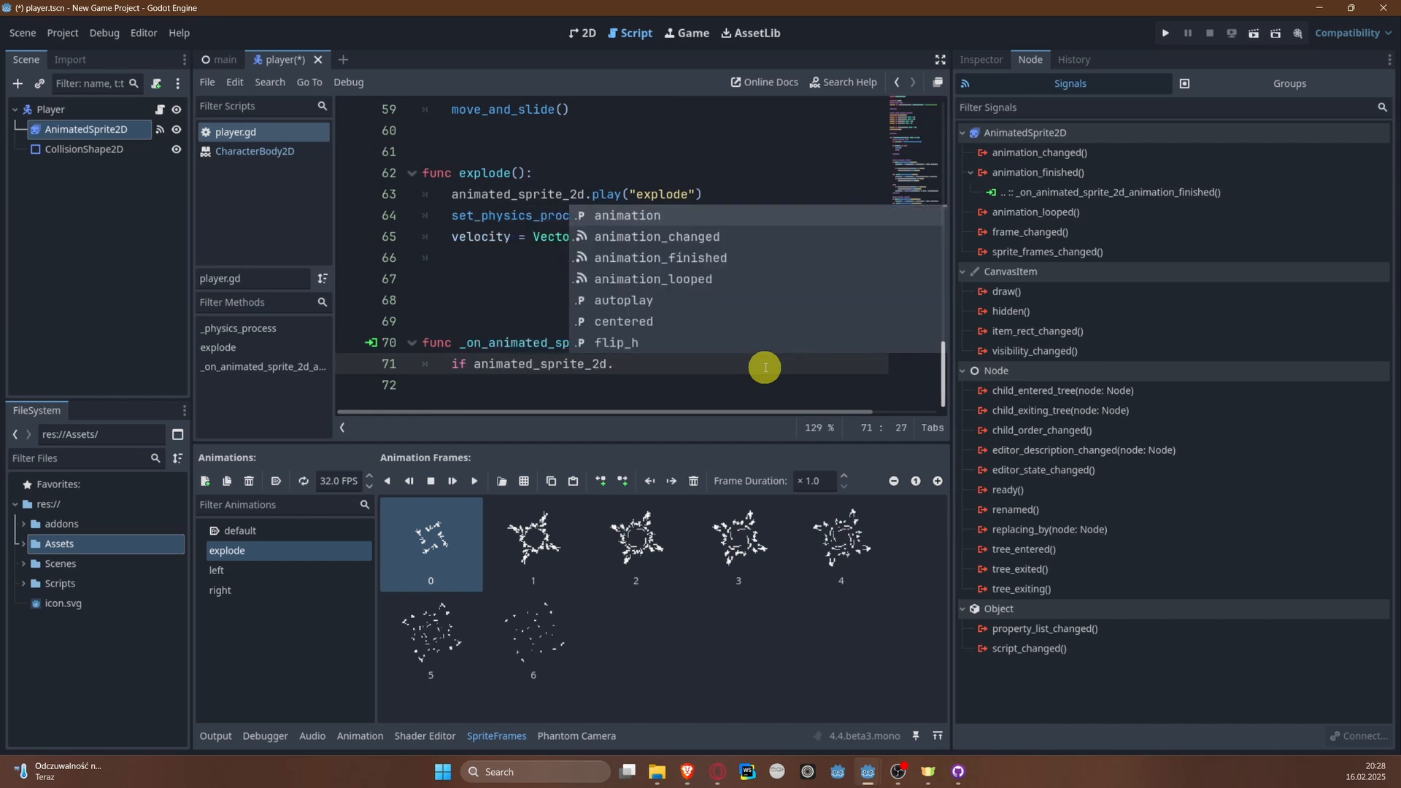
pyautogui.write('ani')
pyautogui.press('Return')
pyautogui.write('===')
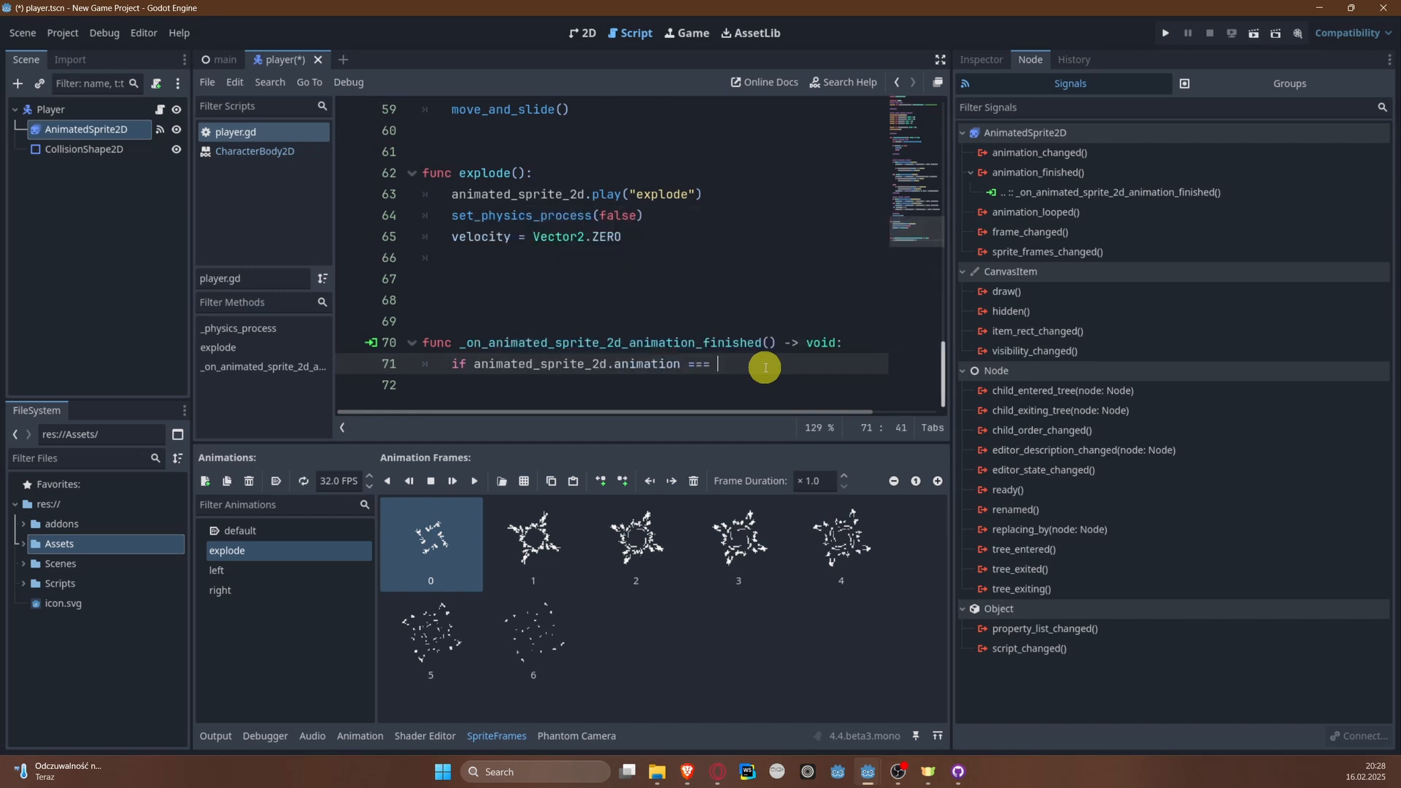
pyautogui.press('BackSpace')
pyautogui.press('BackSpace')
pyautogui.write('"explode":')
pyautogui.press('Return')
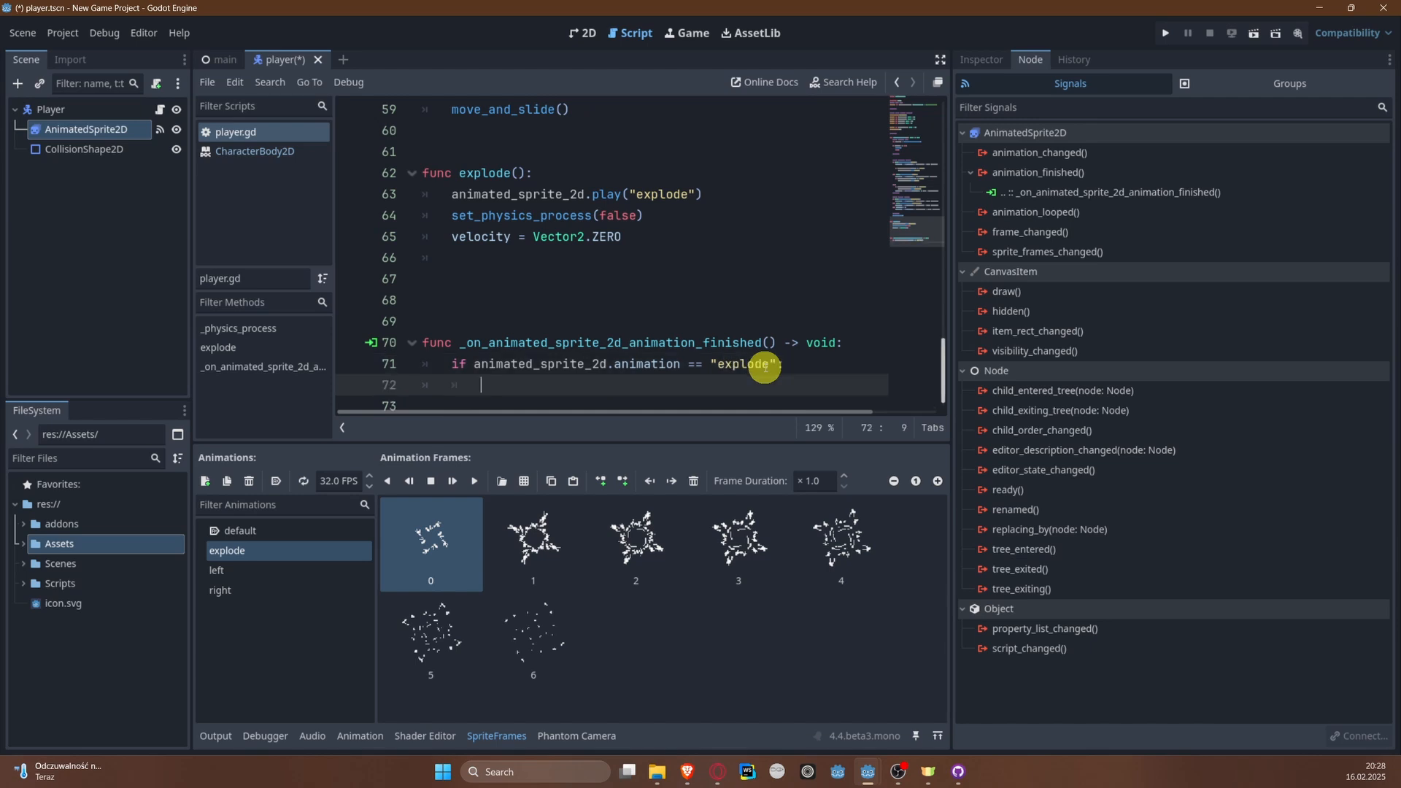
# Step: Call queue_free() inside the explode condition and save the script
pyautogui.write('que')
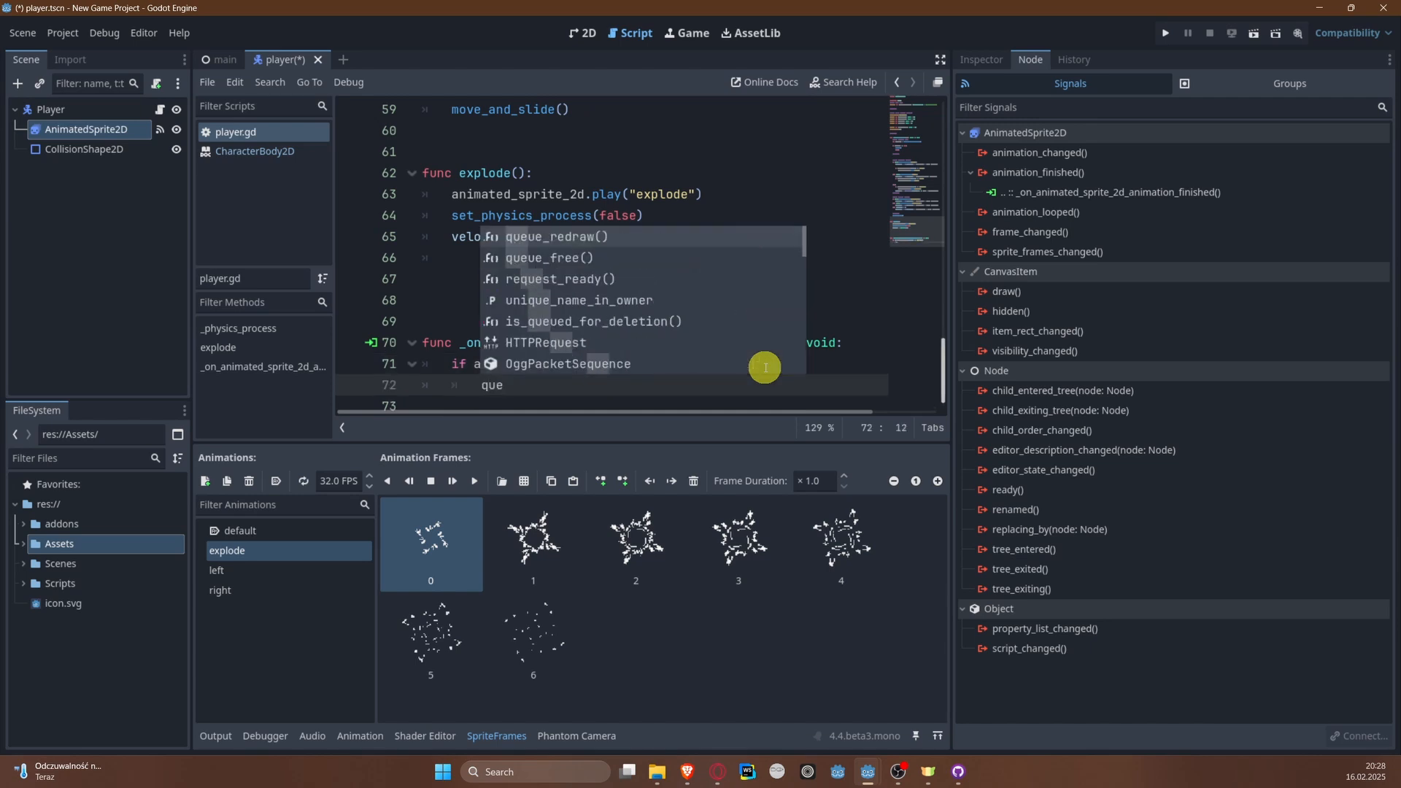
pyautogui.press('Down')
pyautogui.press('Return')
pyautogui.hotkey('ctrl', 's')
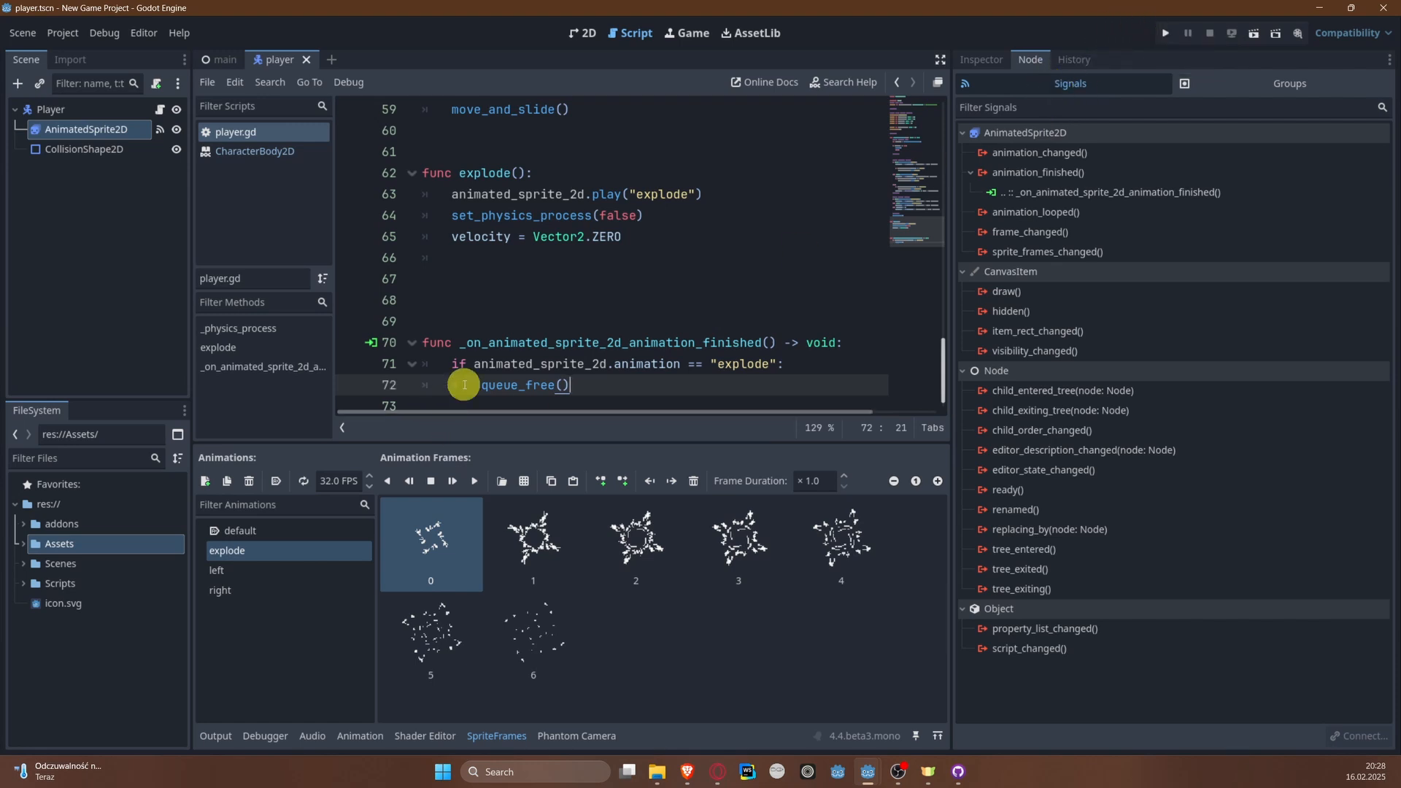
# Step: Run the project, steer the player left into the green bank to test its removal, and close the game
pyautogui.click(1165, 33)
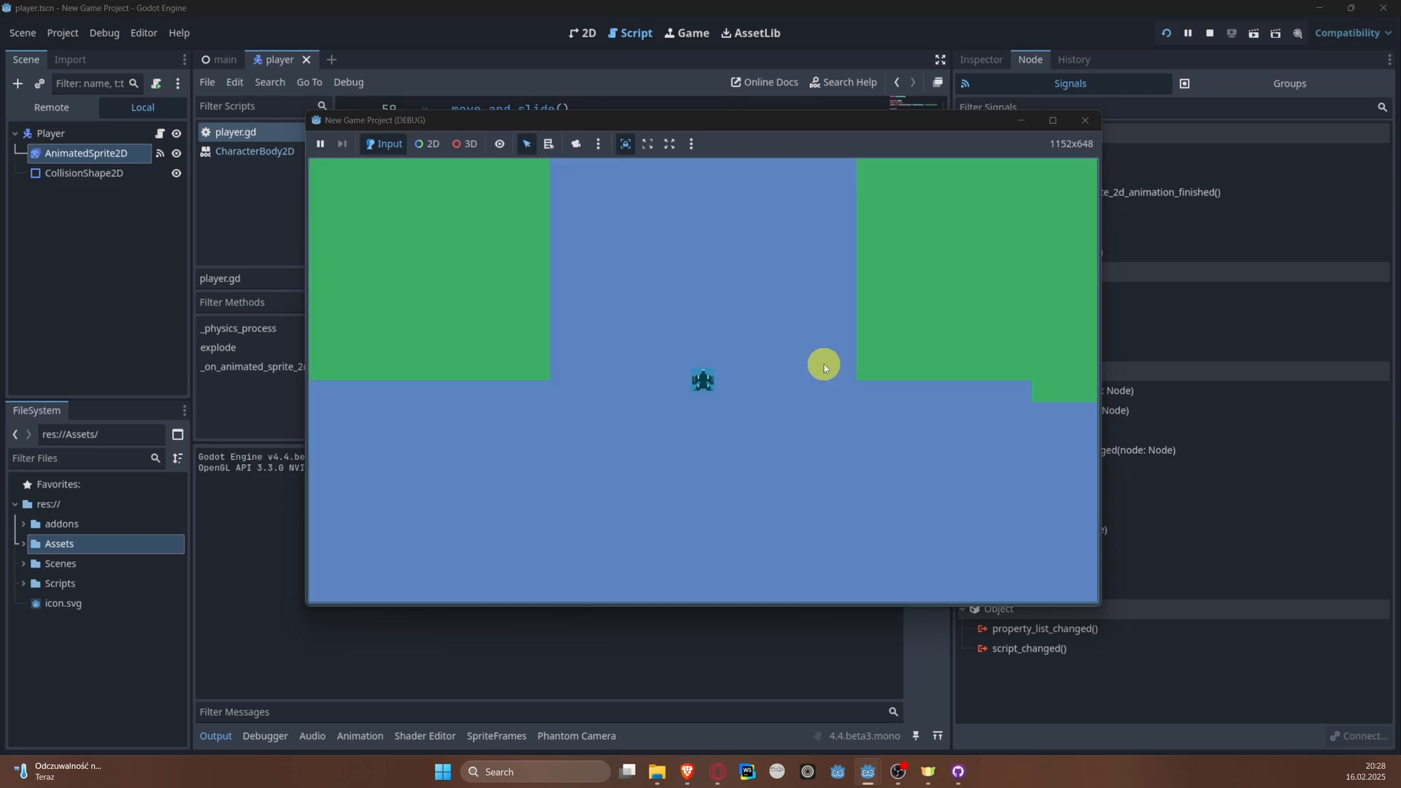
pyautogui.press('Left')
pyautogui.click(1087, 126)
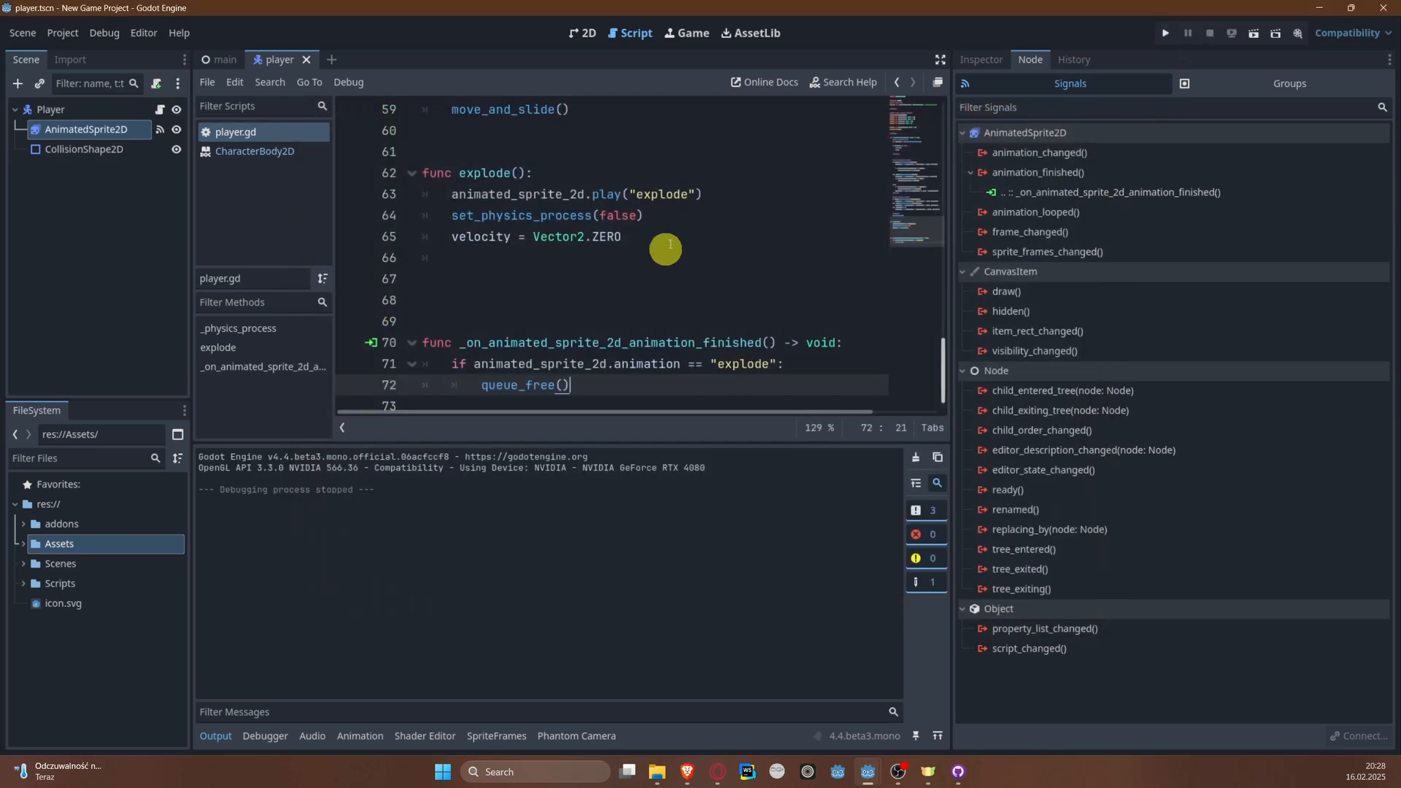
# Step: Delete two blank lines above the _on_animated_sprite_2d_animation_finished function and save the script
pyautogui.click(525, 317)
pyautogui.press('BackSpace')
pyautogui.press('BackSpace')
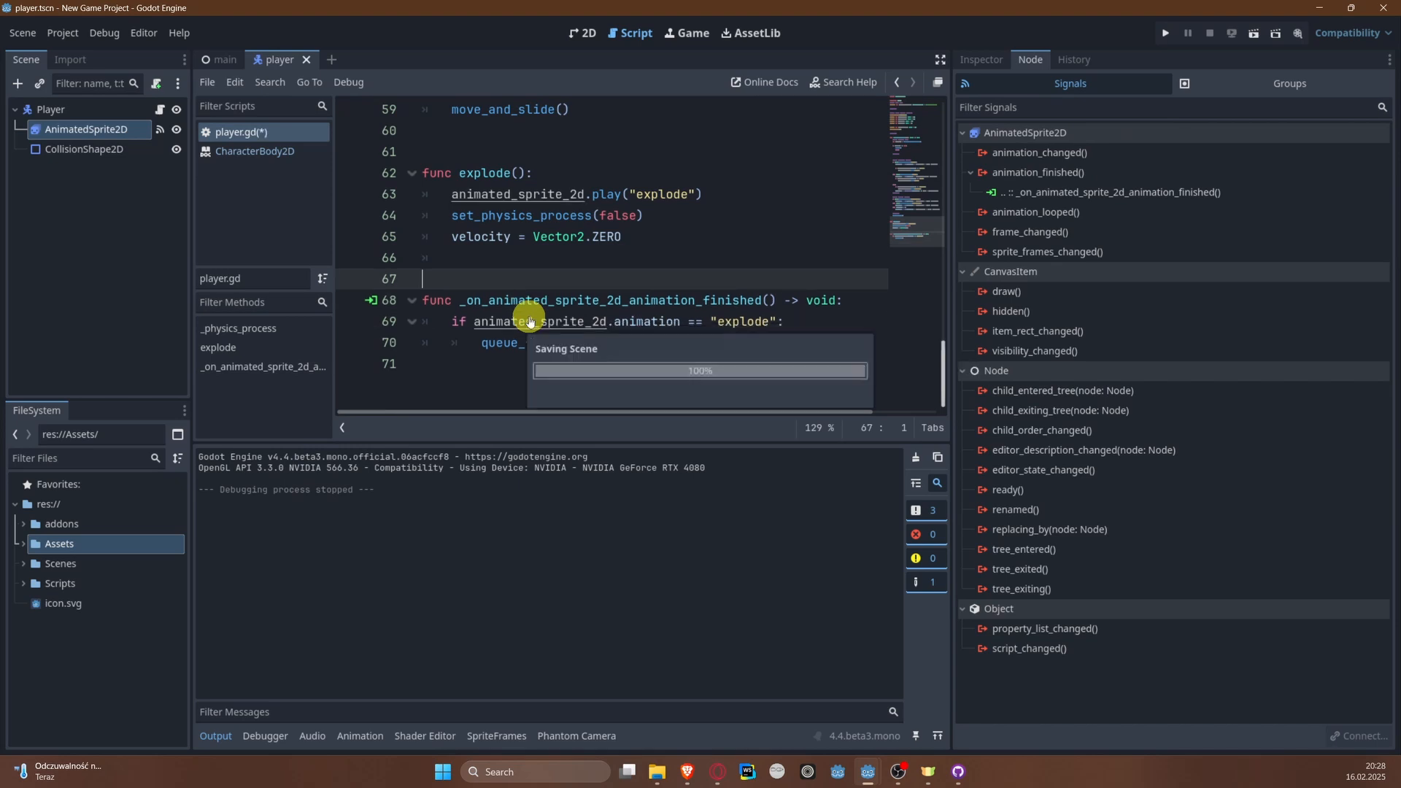
pyautogui.scroll(5, 635, 277)
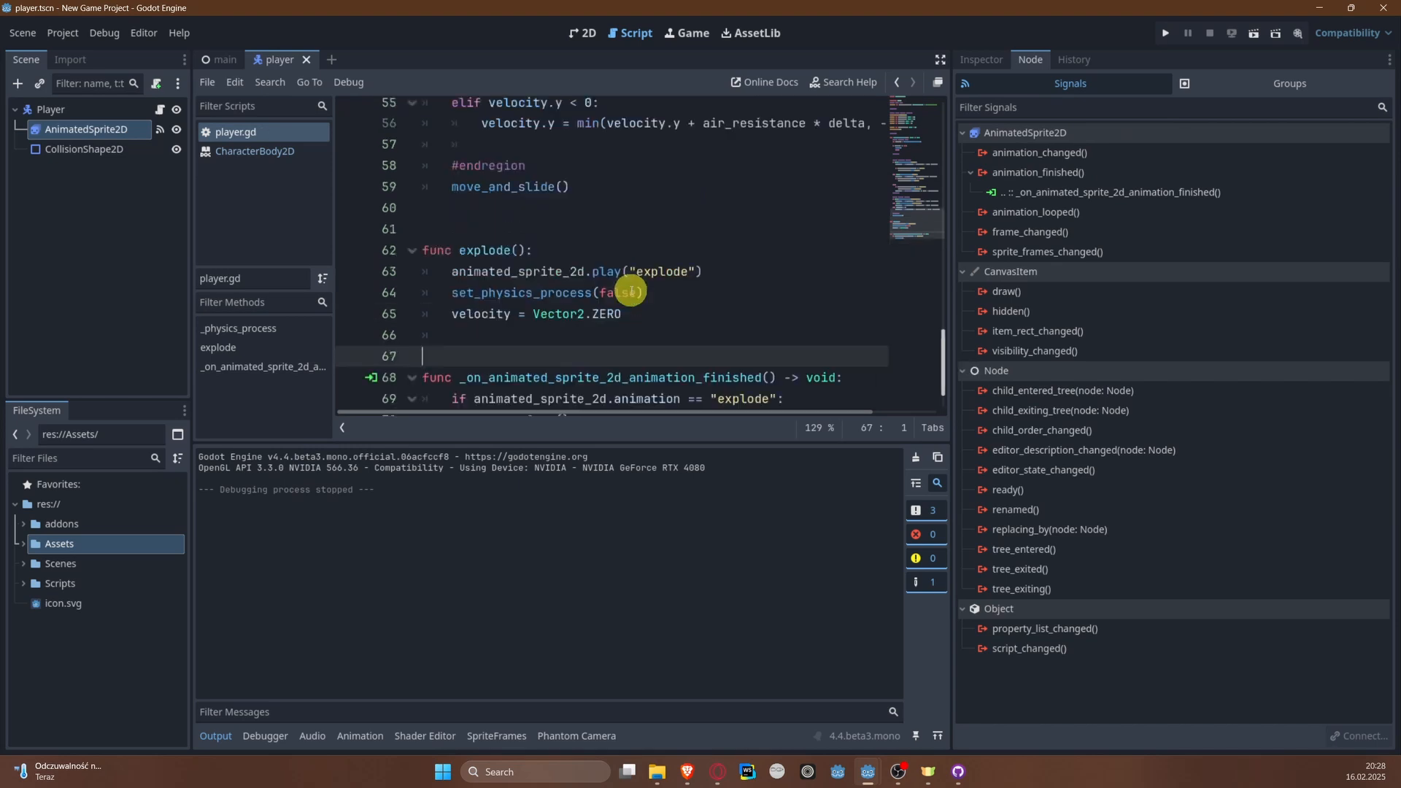
pyautogui.scroll(-4, 637, 286)
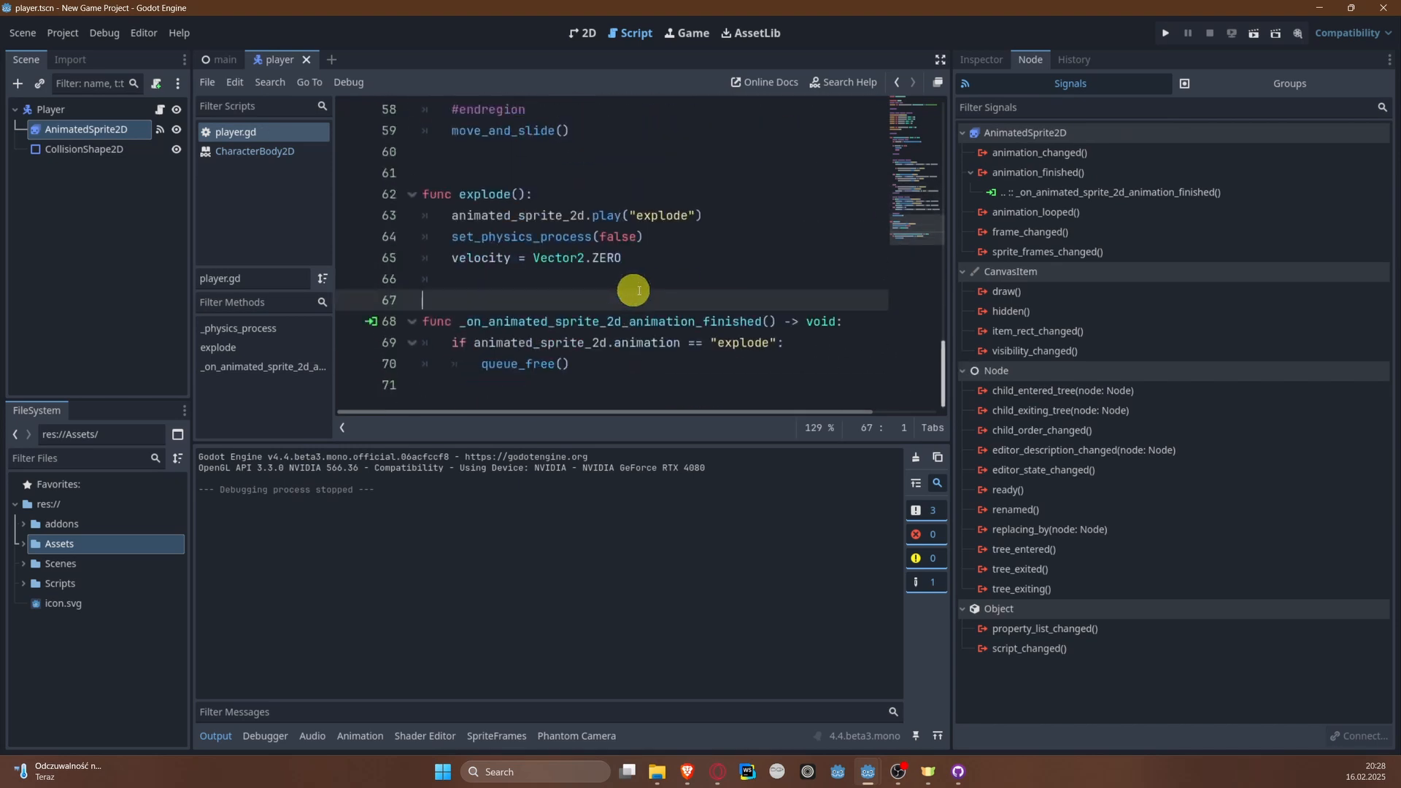
# Step: Add animated_sprite_2d.modulate = Color.CRIMSON below the play call in the explode function
pyautogui.click(740, 211)
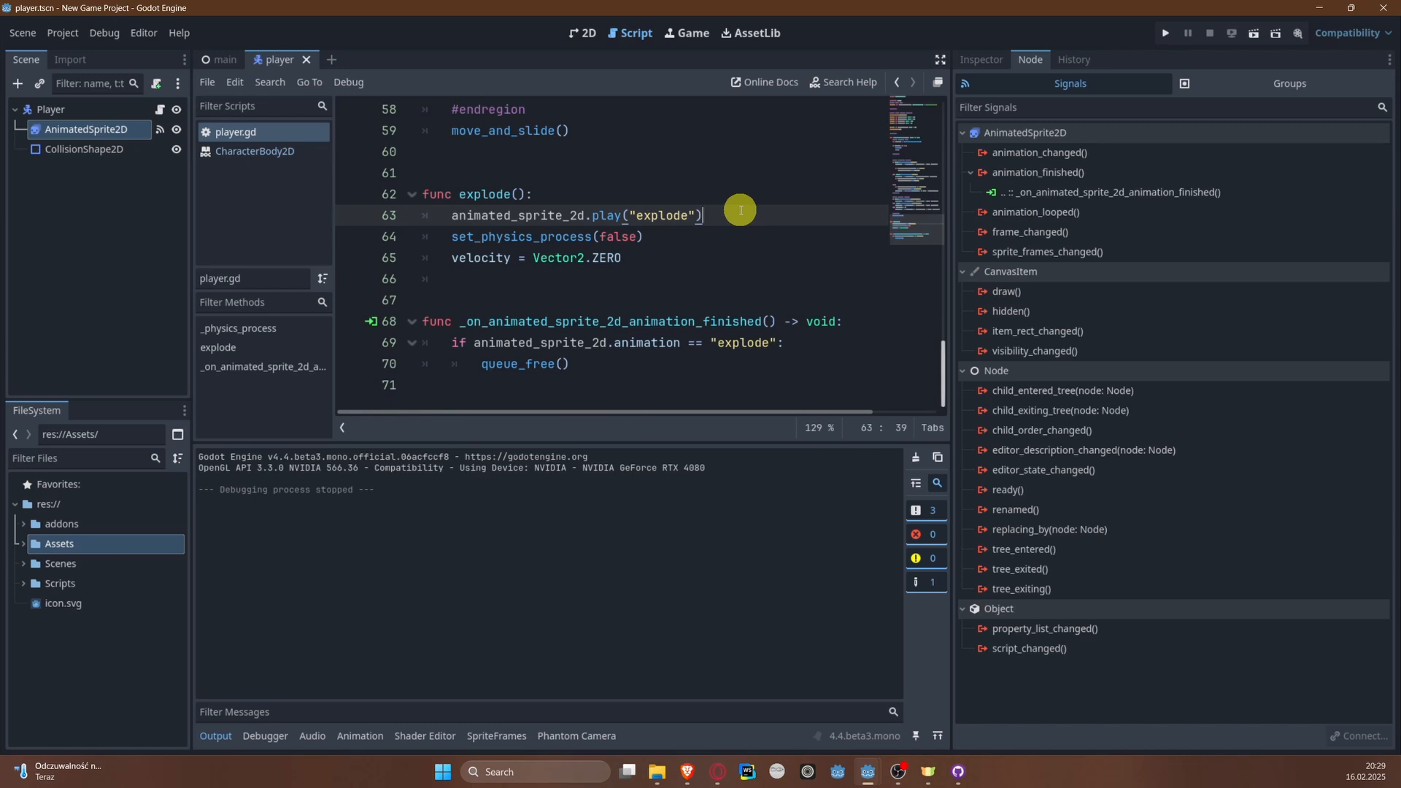
pyautogui.press('Return')
pyautogui.write('anim')
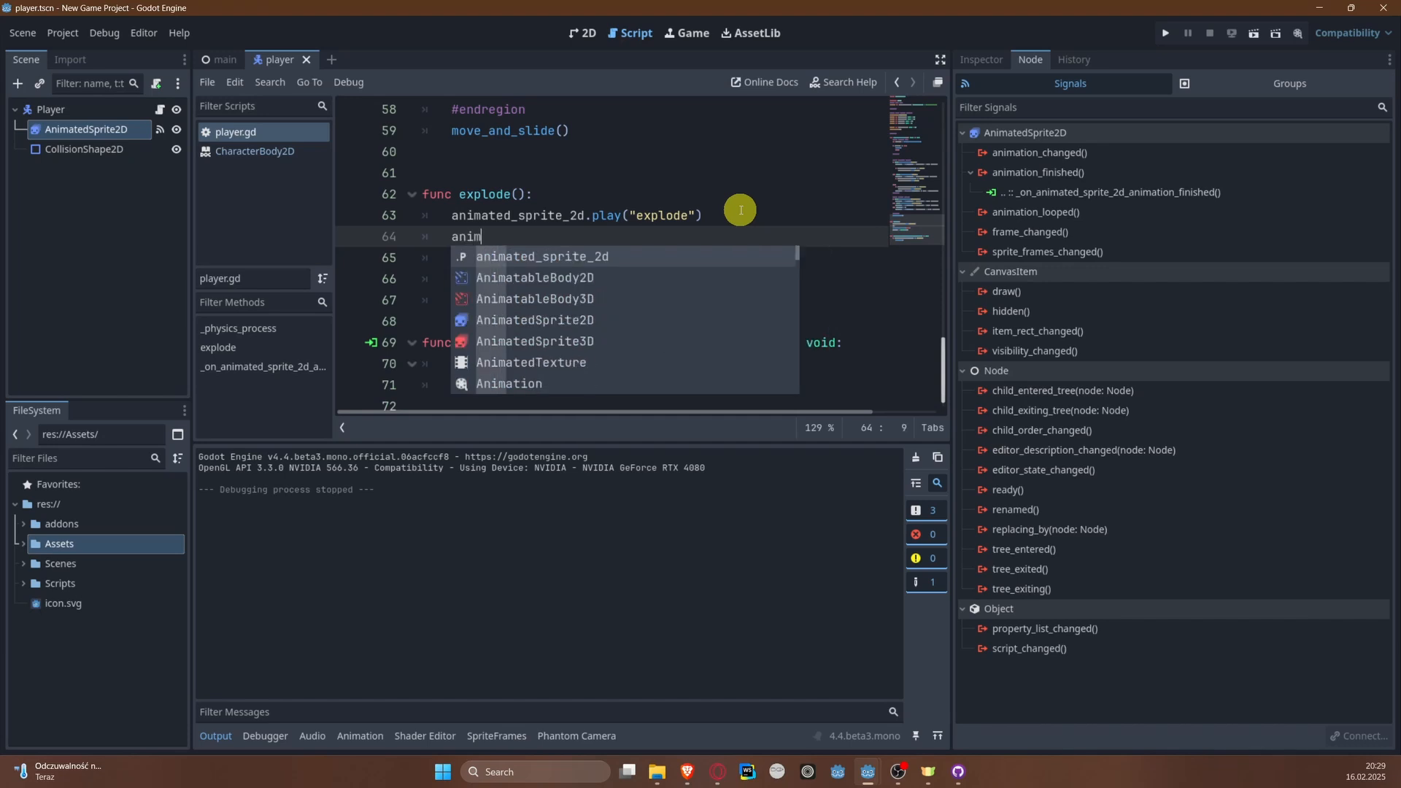
pyautogui.write('ated_sprite_2d.modu')
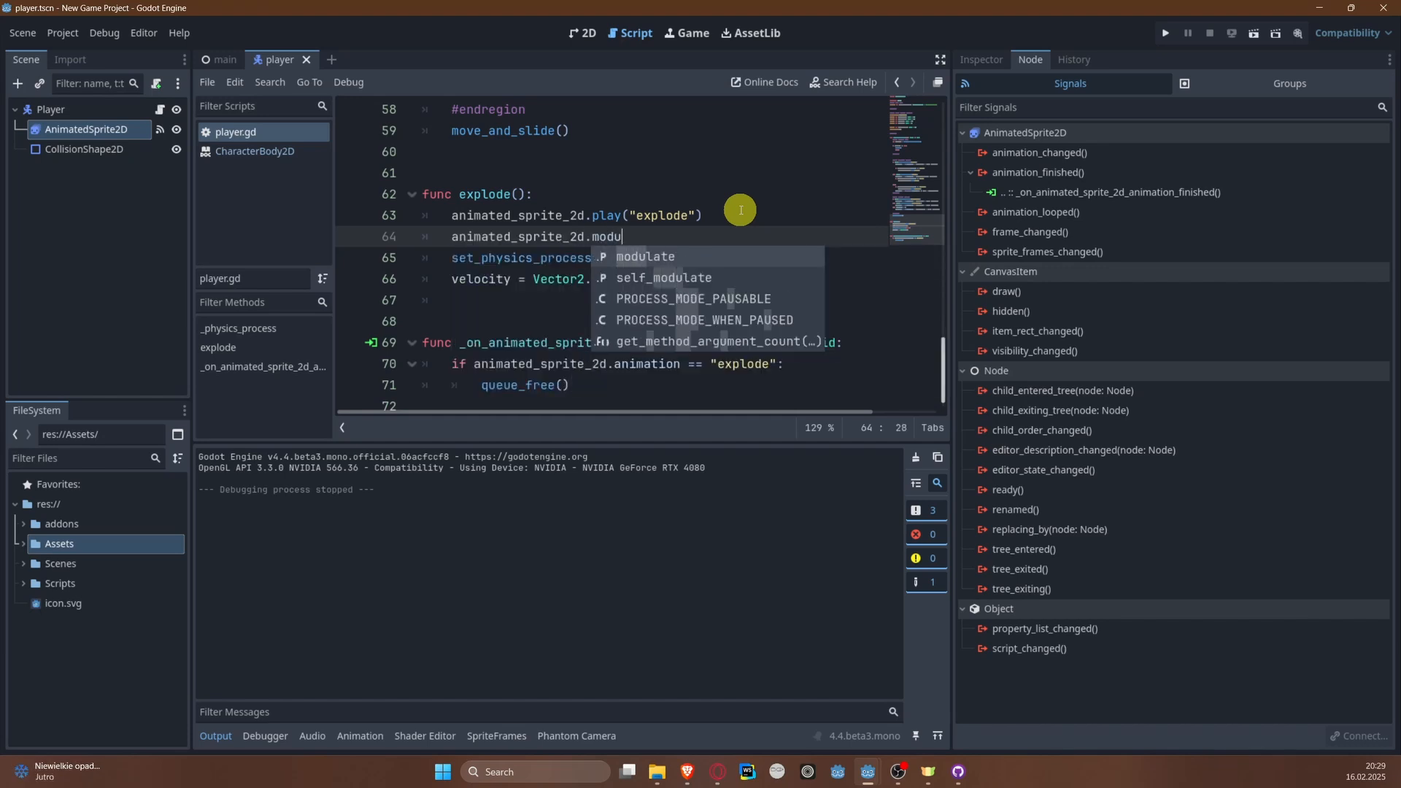
pyautogui.write('late = Color.')
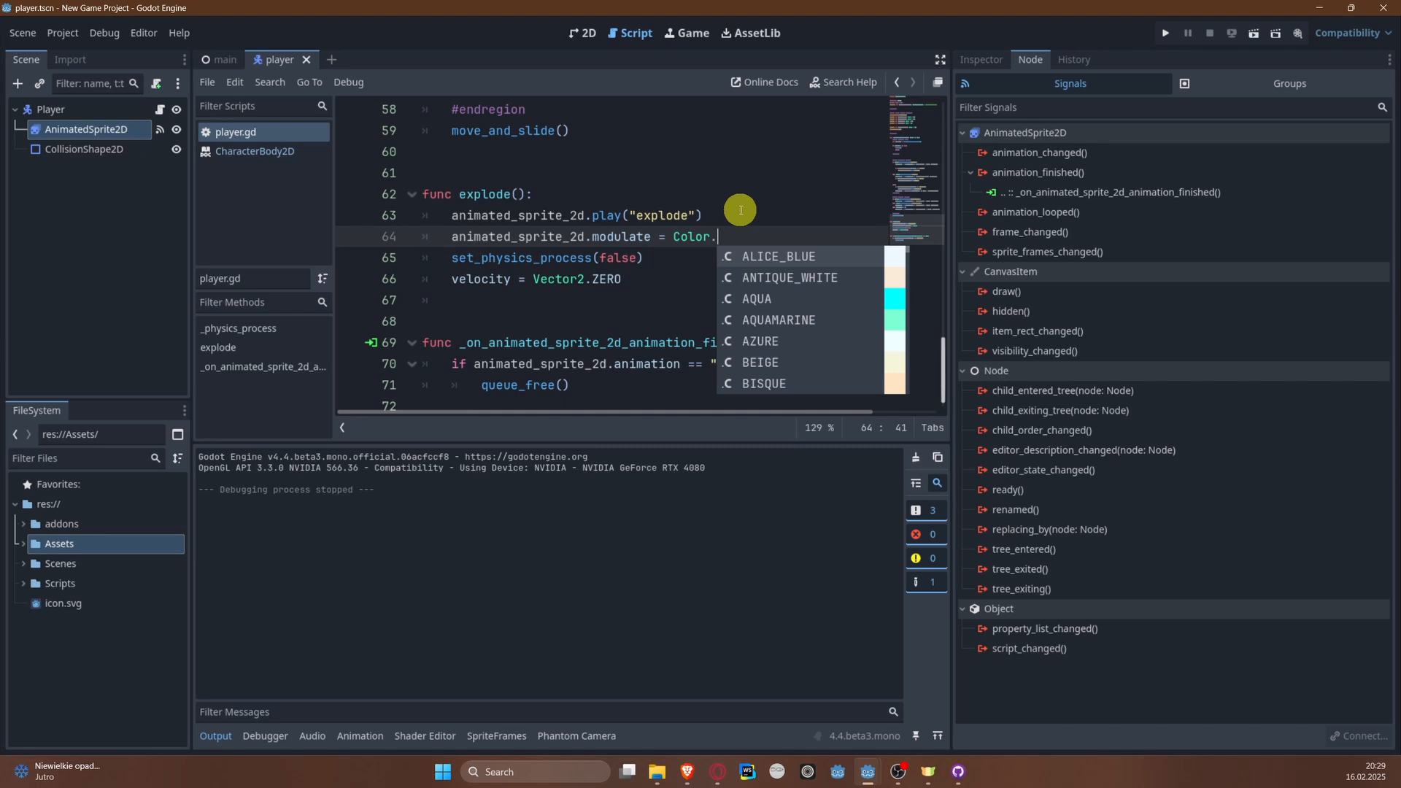
pyautogui.scroll(-5, 810, 316)
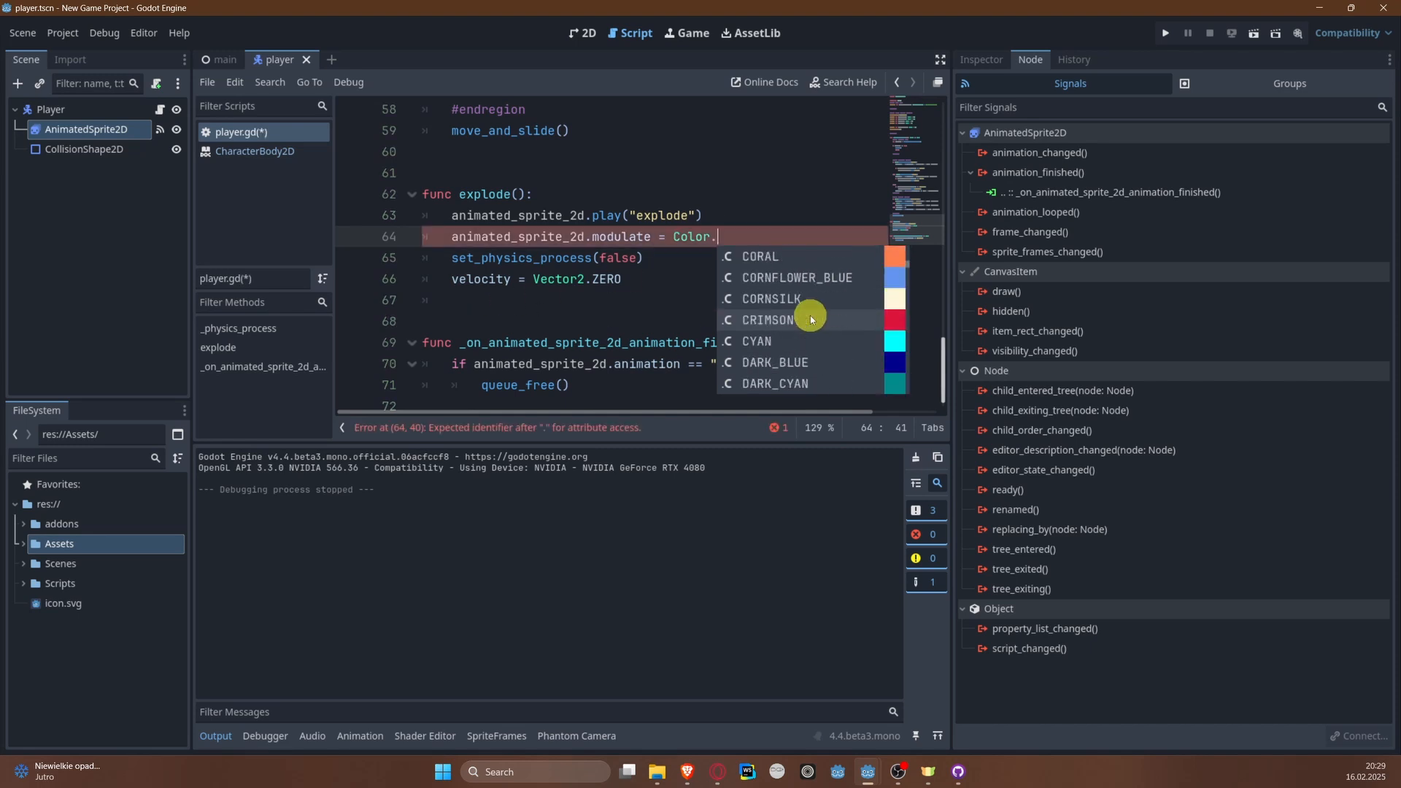
pyautogui.click(796, 320)
pyautogui.doubleClick(776, 319)
pyautogui.click(815, 251)
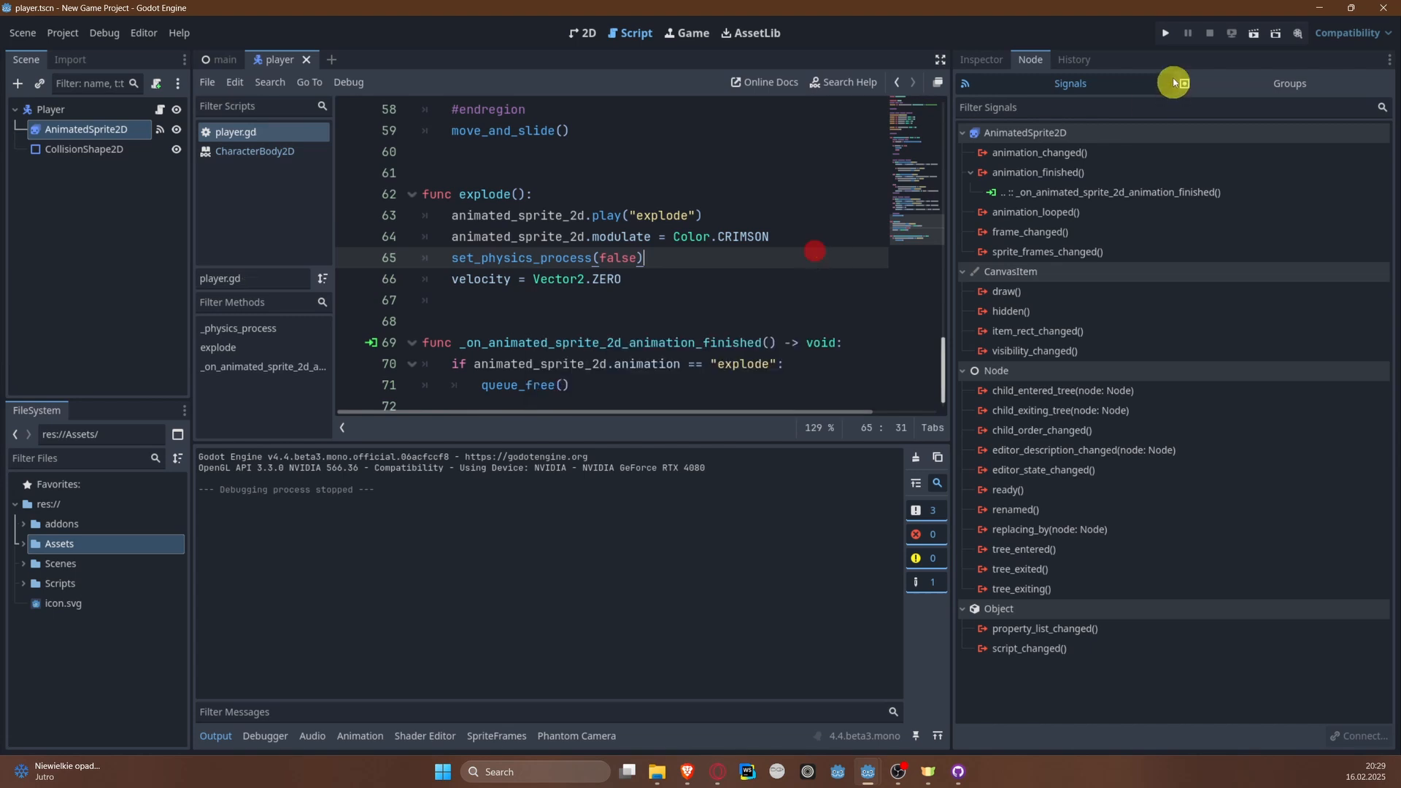
# Step: Run the project and steer the player right to test the crimson explosion
pyautogui.click(1166, 33)
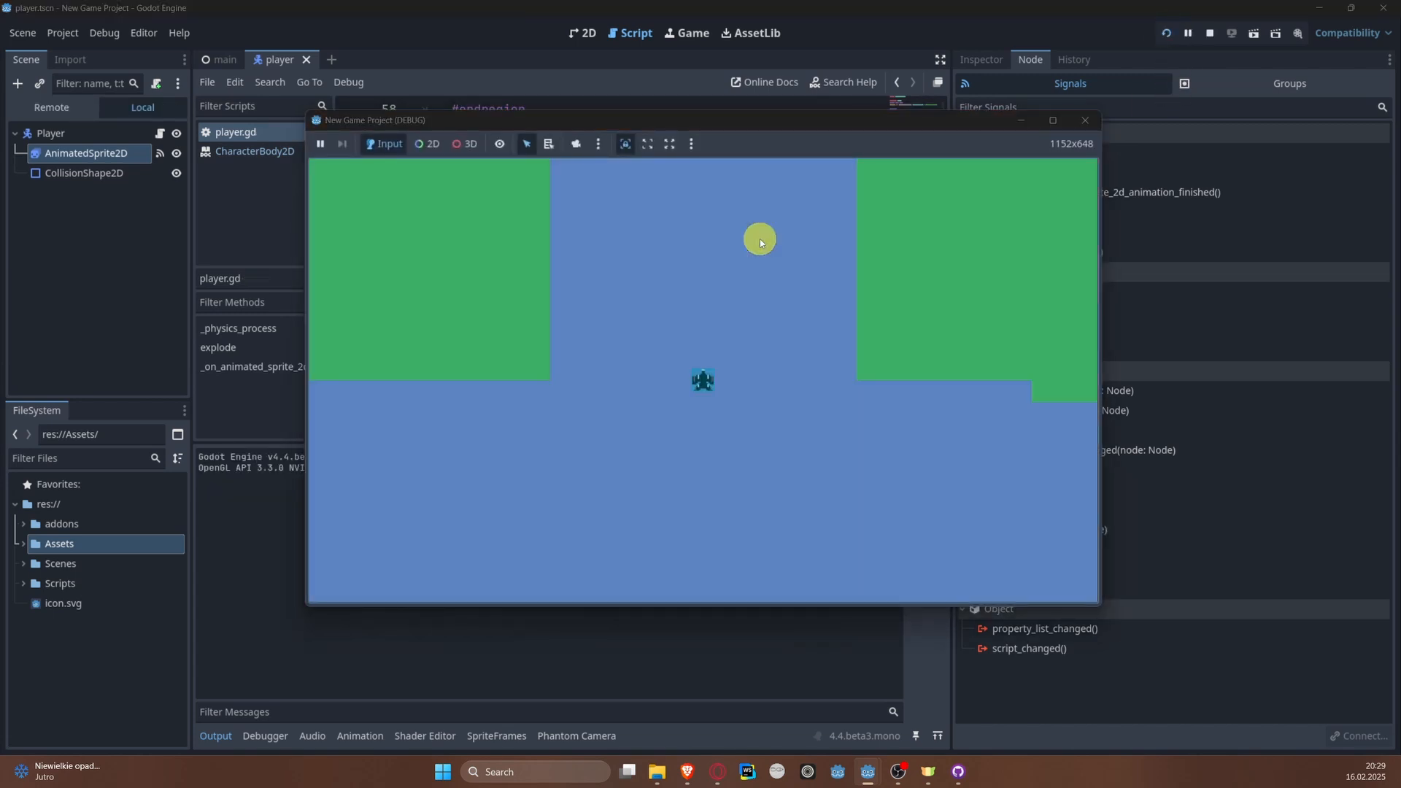
pyautogui.press('Right')
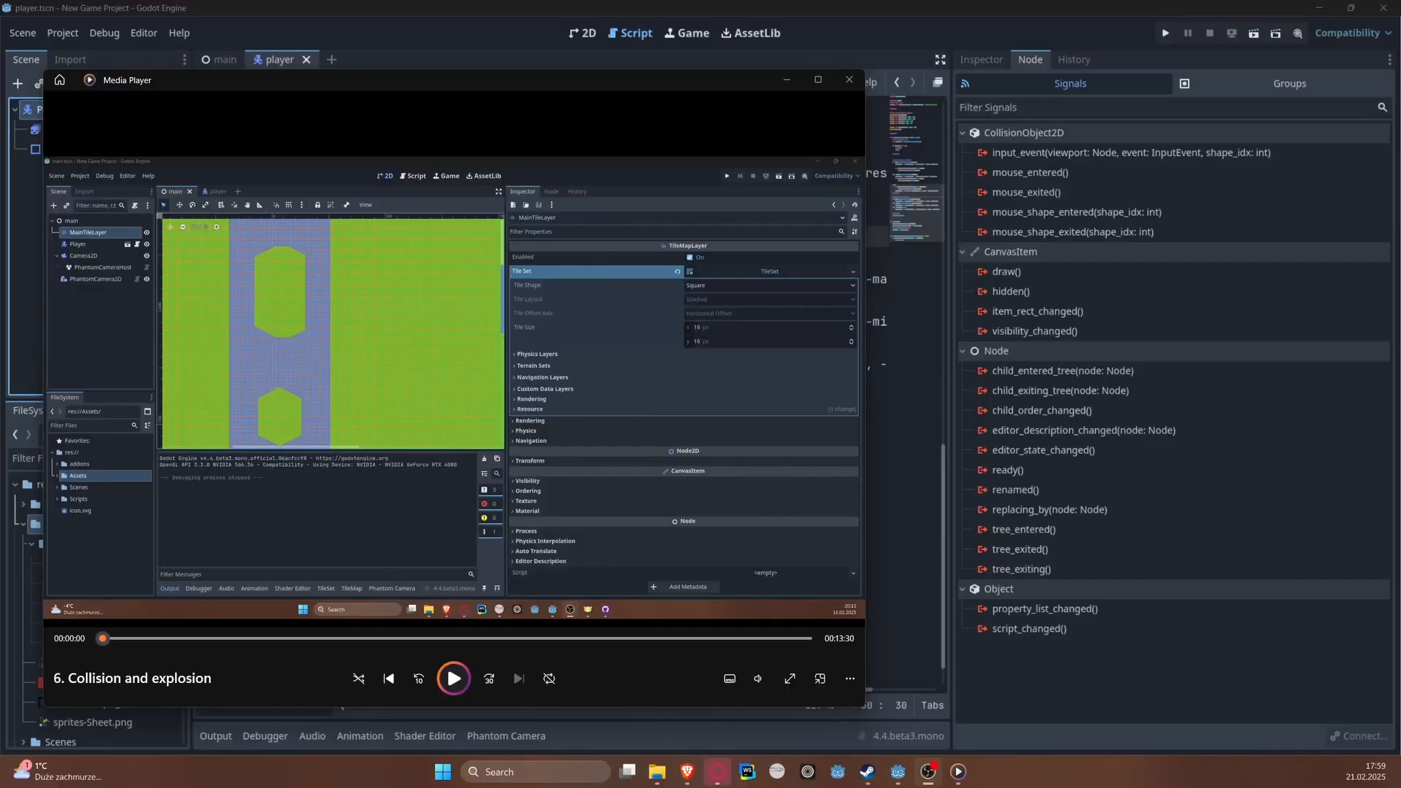
# Step: Minimise the Media Player window and widen the script editor so the full code lines fit
pyautogui.click(787, 80)
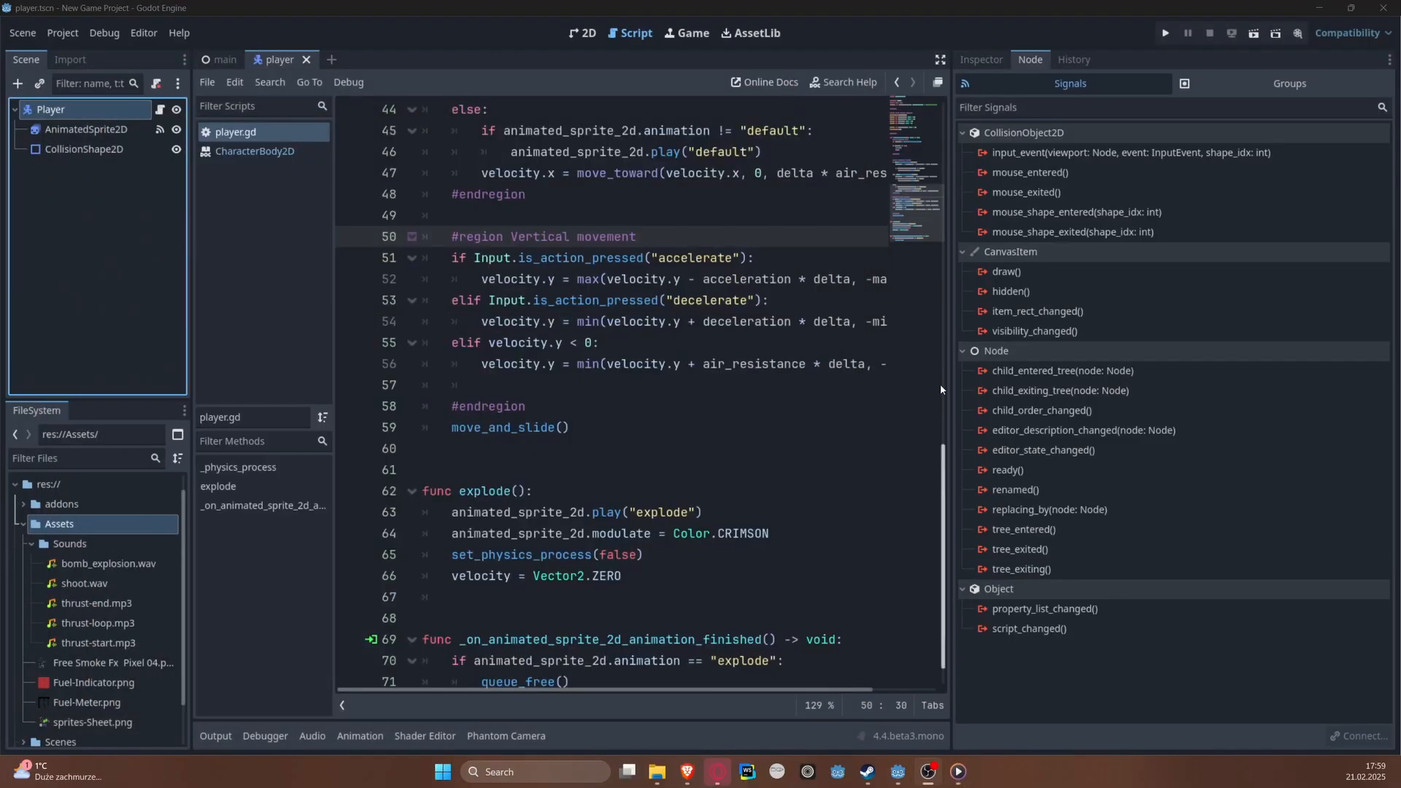
pyautogui.moveTo(953, 375); pyautogui.dragTo(1056, 368)
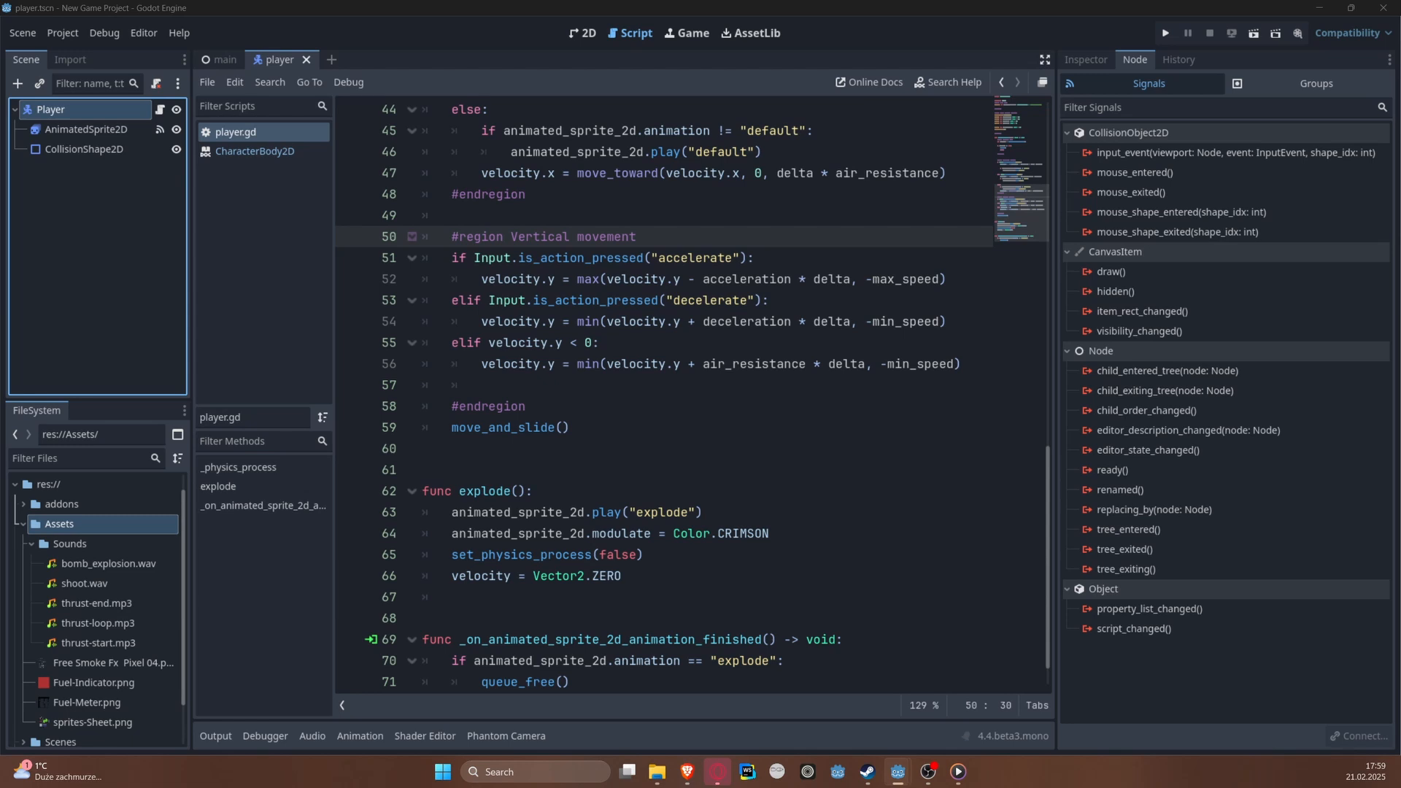
# Step: Create a new scene with an Area2D as its root node
pyautogui.click(24, 33)
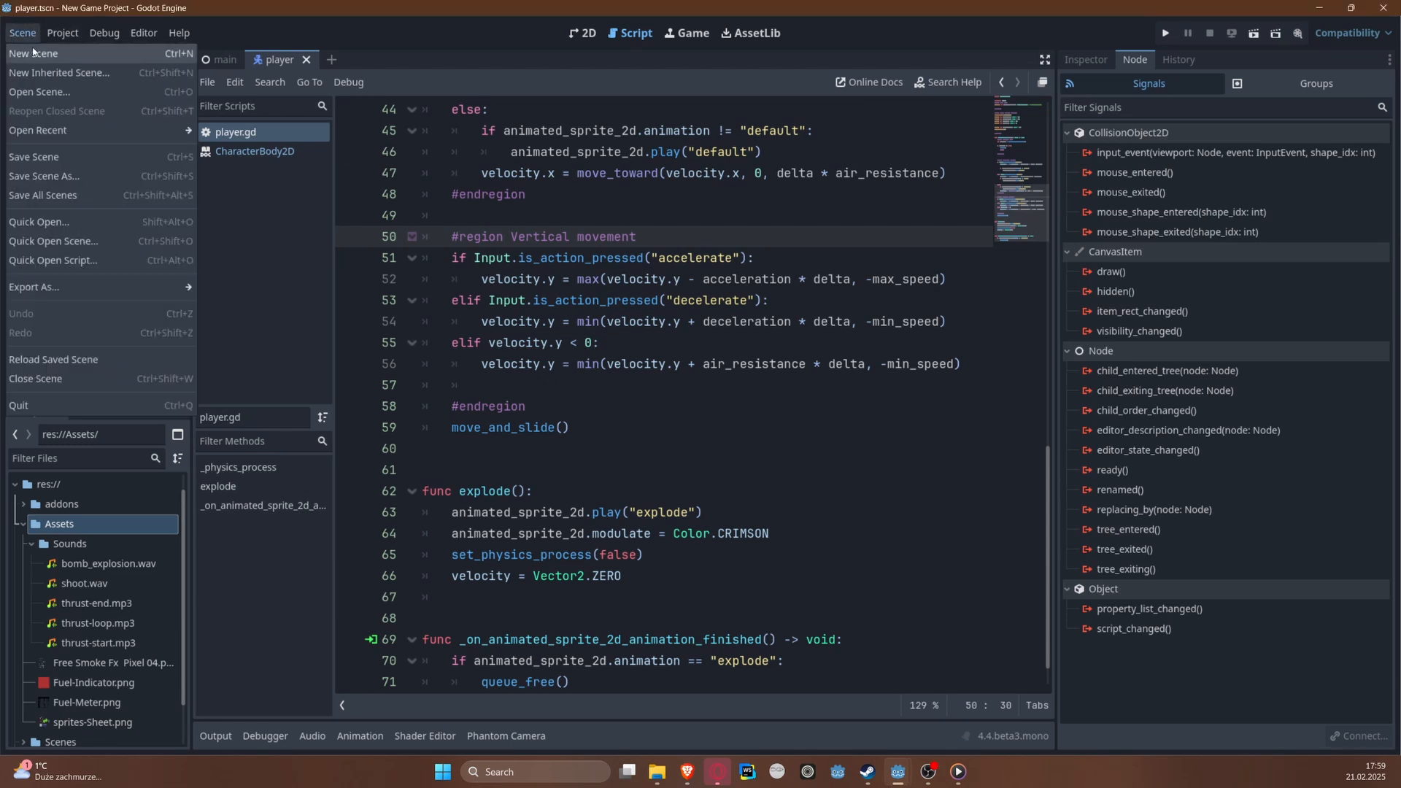
pyautogui.click(34, 53)
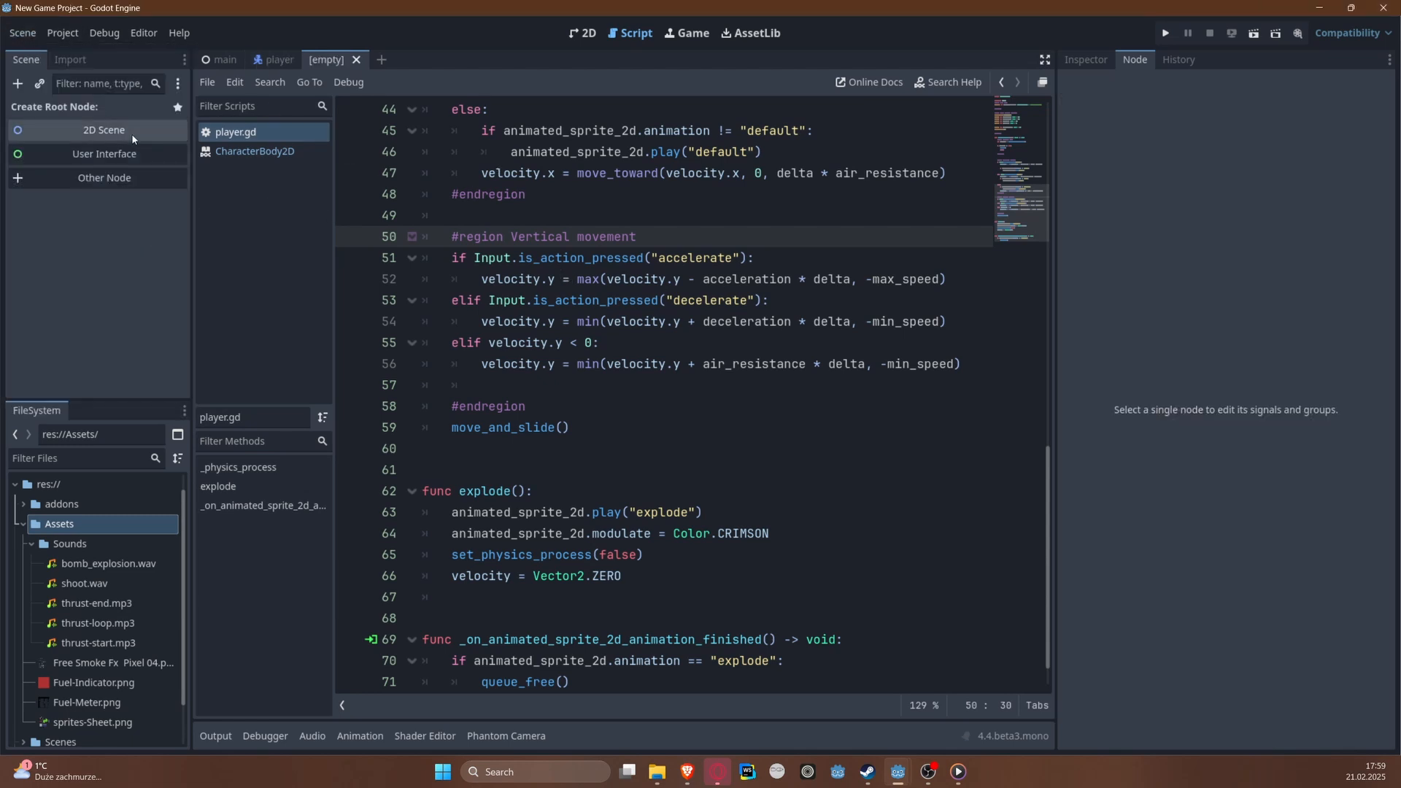
pyautogui.click(106, 180)
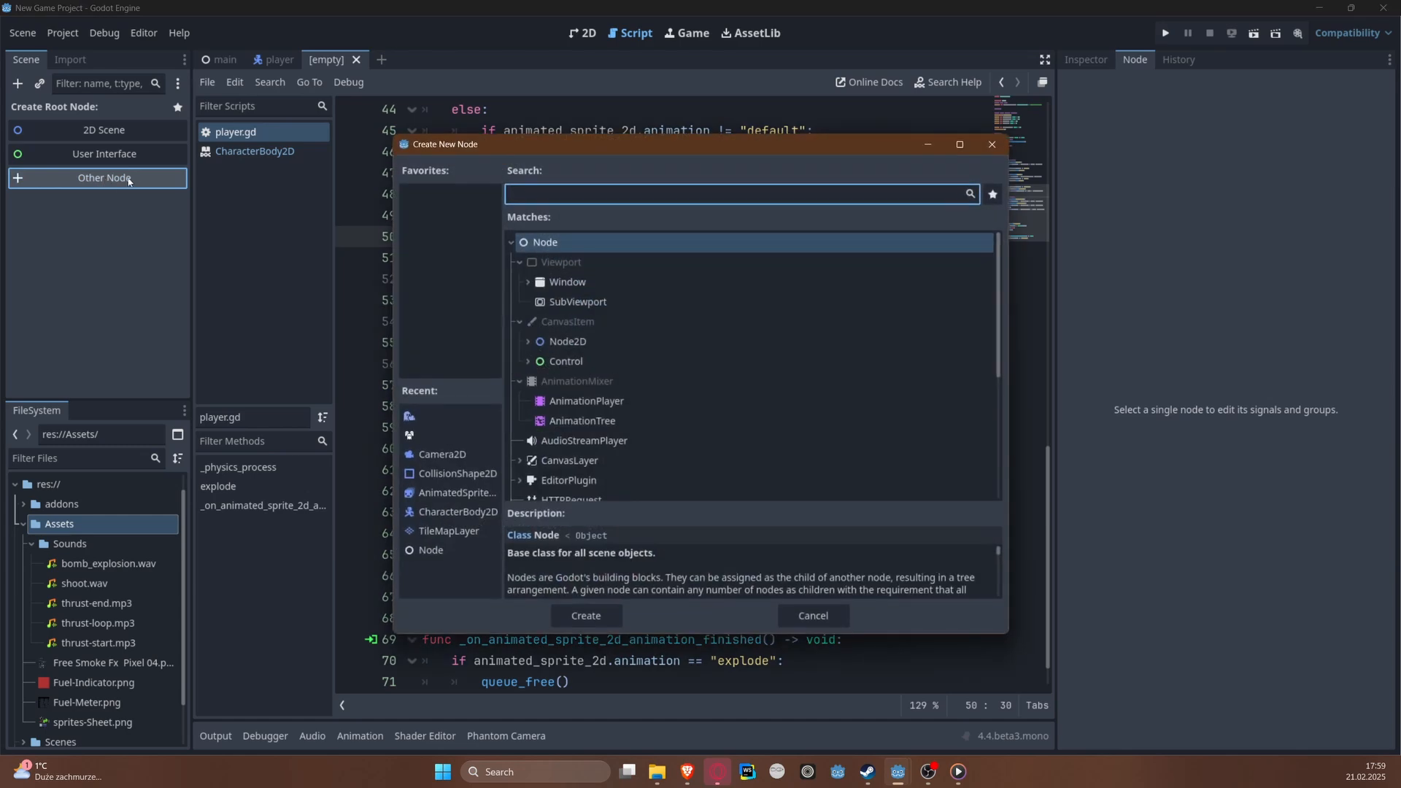
pyautogui.write('Area')
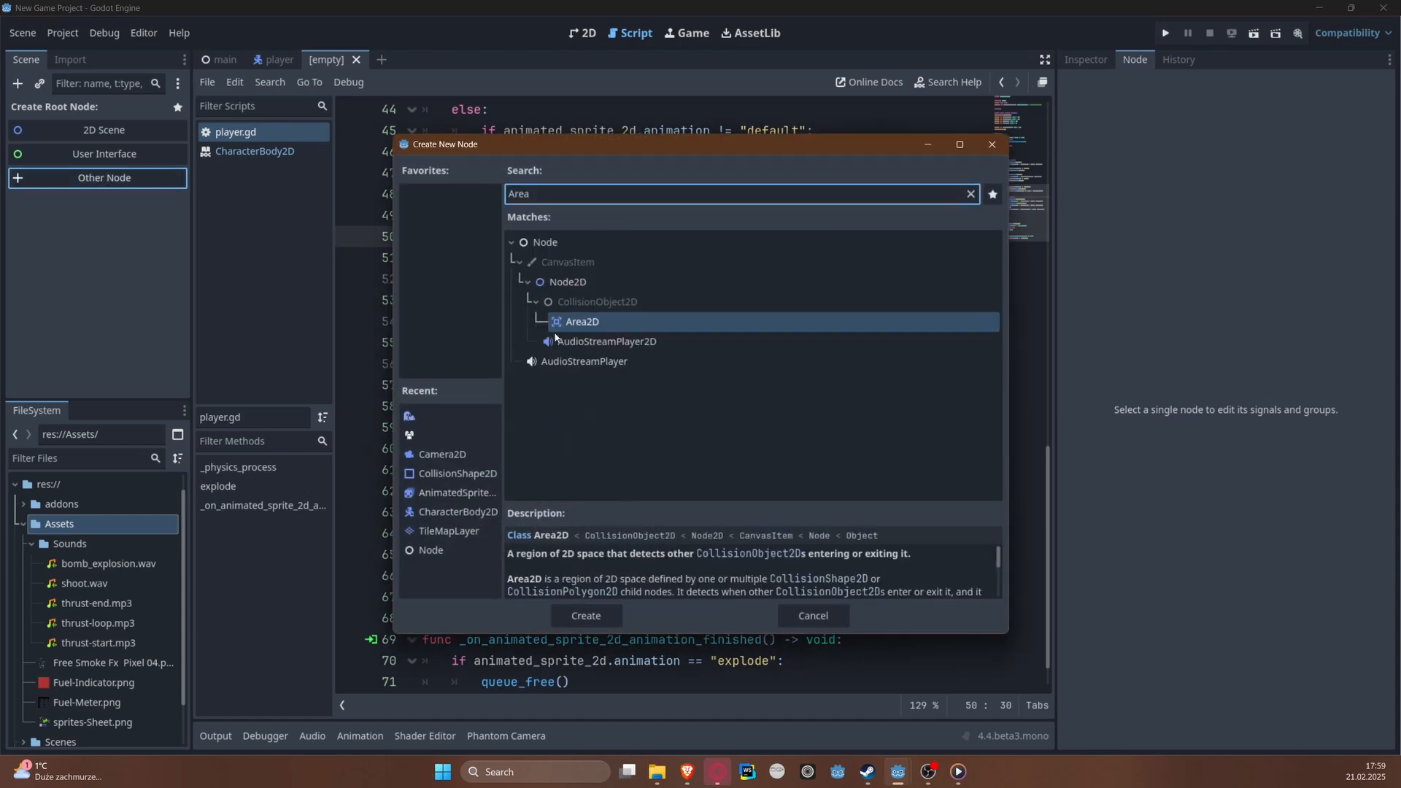
pyautogui.doubleClick(610, 328)
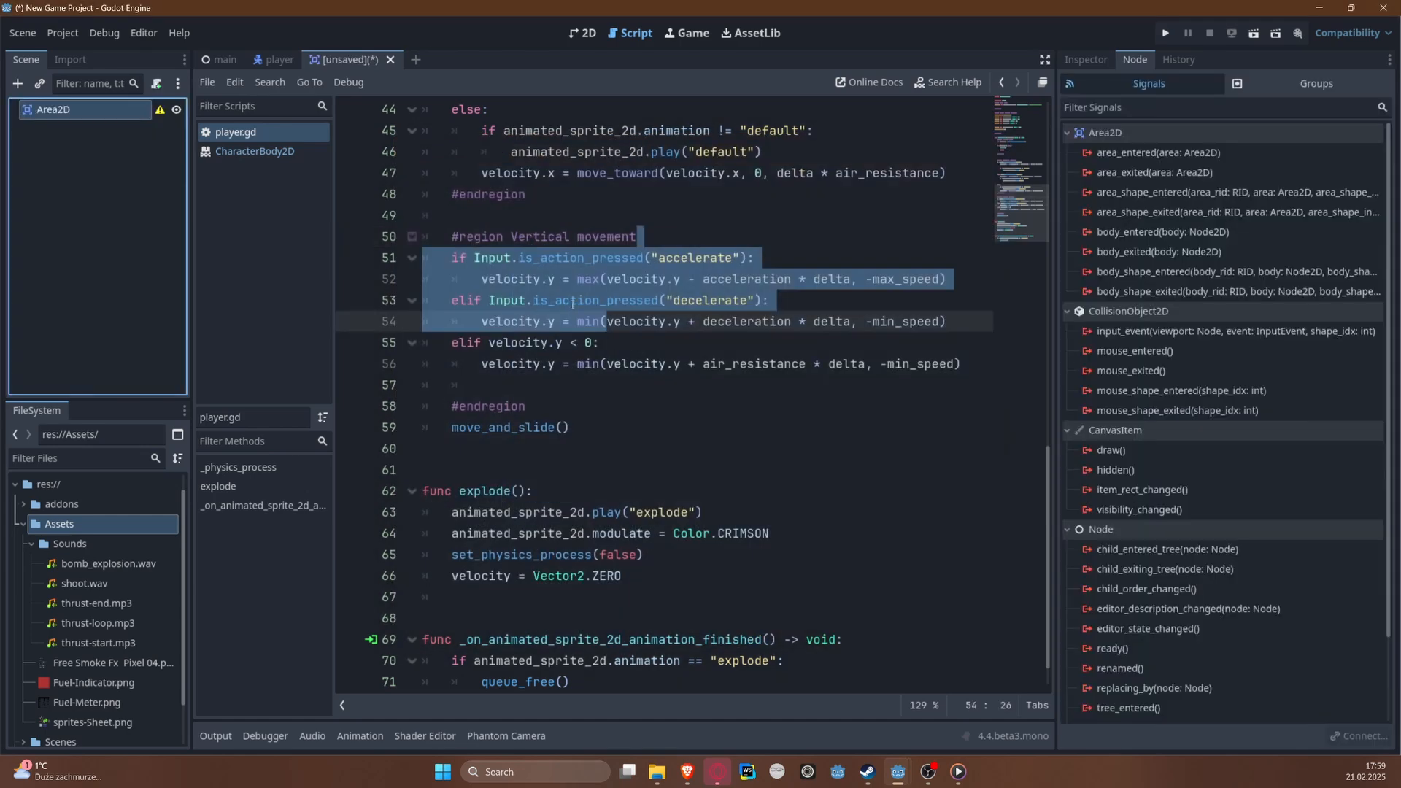
# Step: Add a Sprite2D child node to the Area2D root
pyautogui.rightClick(103, 107)
pyautogui.click(135, 112)
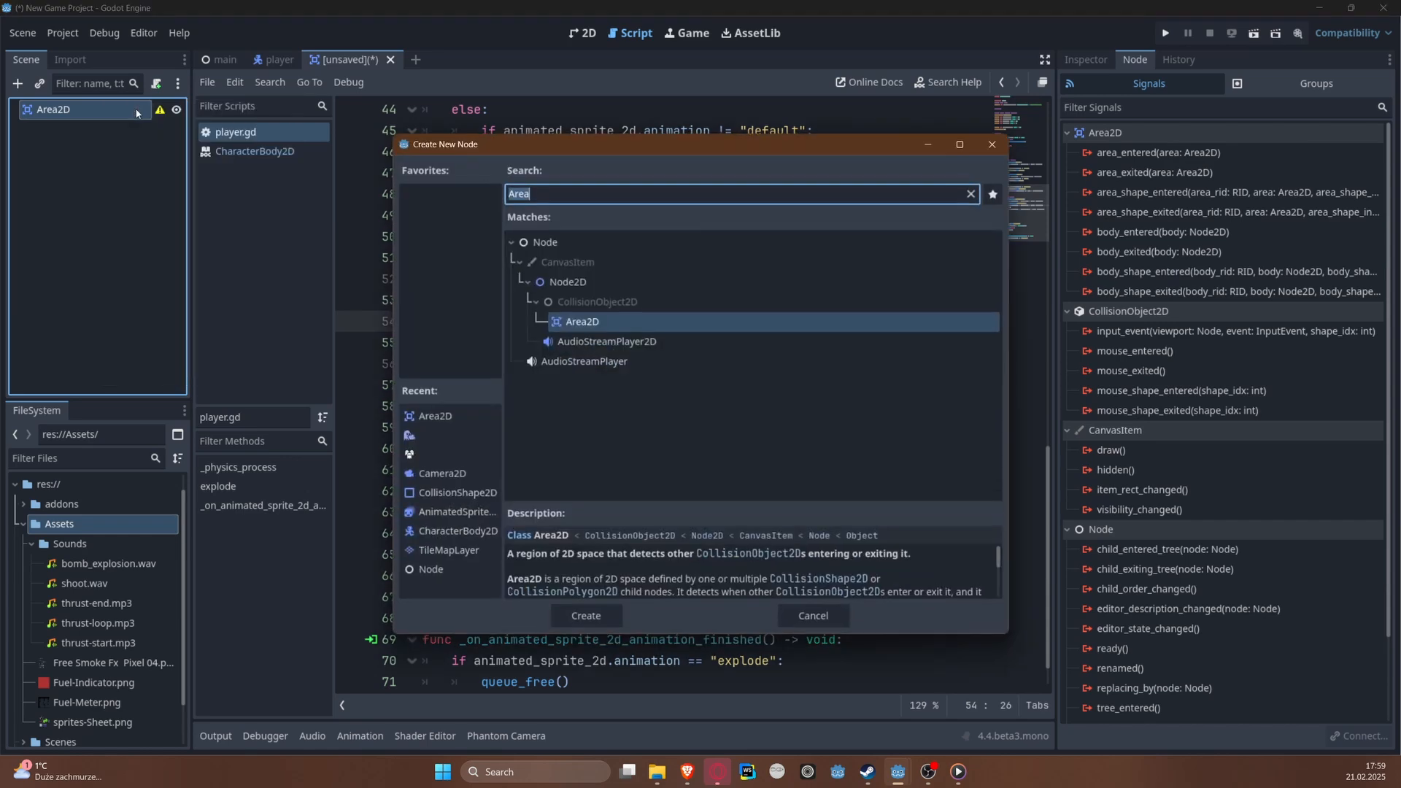
pyautogui.write('Spirt')
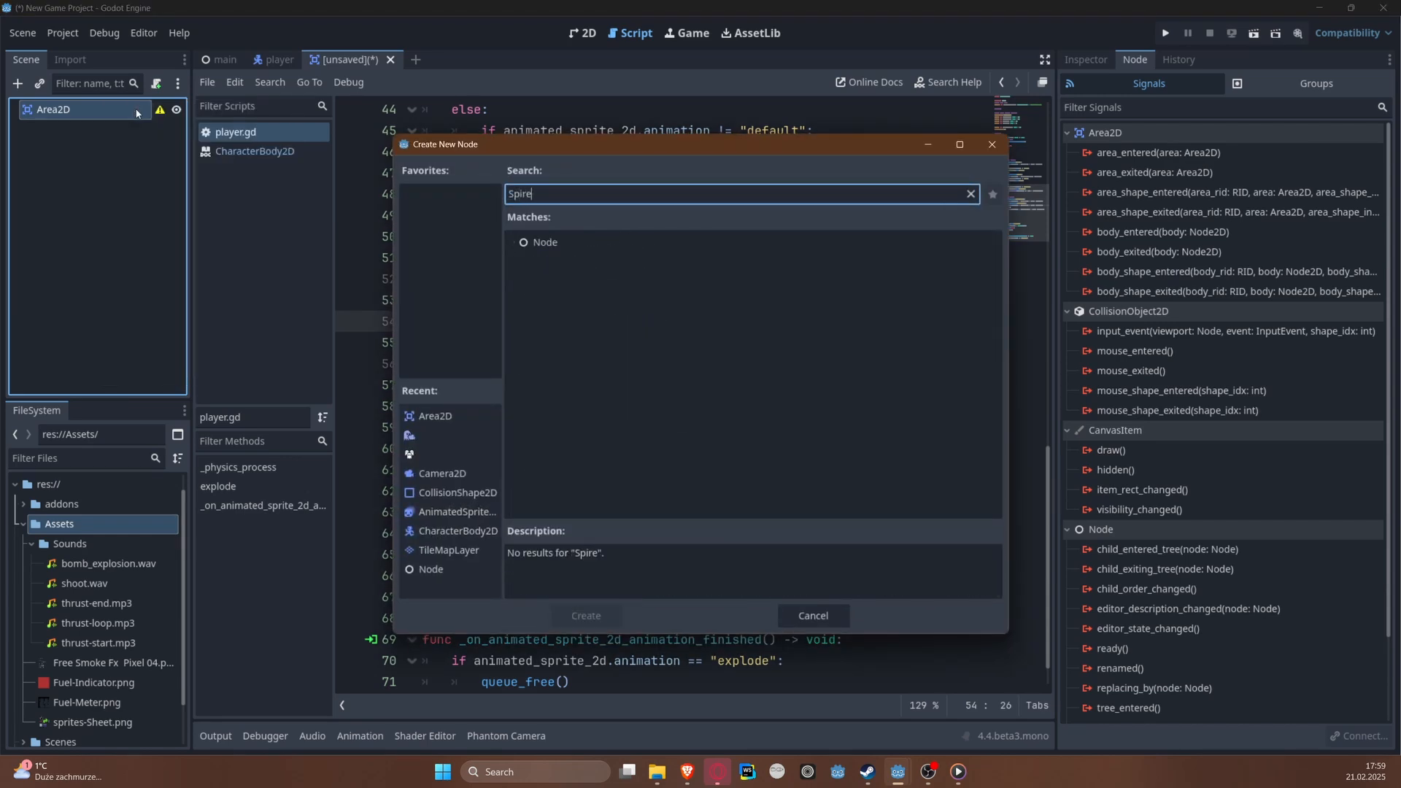
pyautogui.press('BackSpace')
pyautogui.press('BackSpace')
pyautogui.press('BackSpace')
pyautogui.write('r')
pyautogui.press('Return')
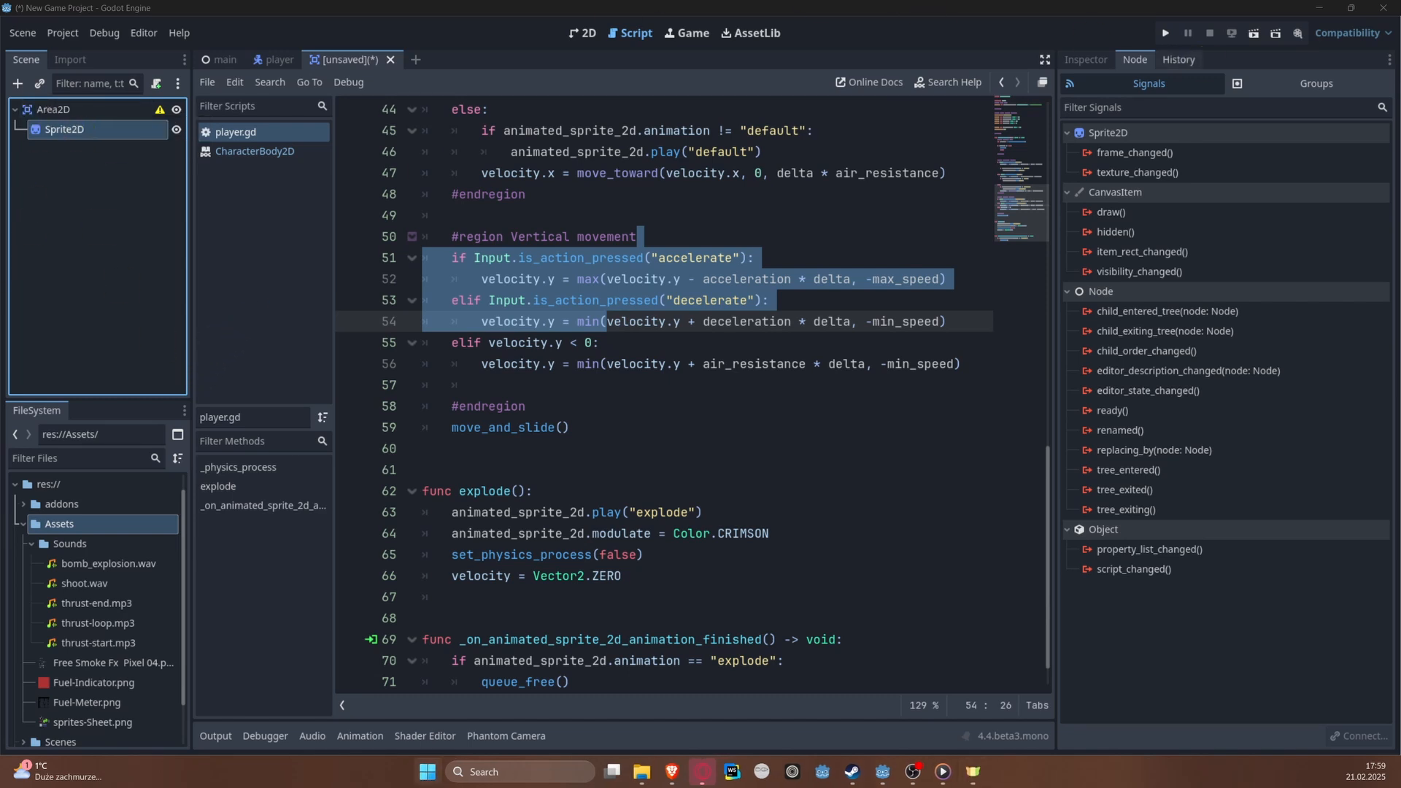
# Step: Add a CollisionShape2D child node to the Area2D root
pyautogui.click(63, 109)
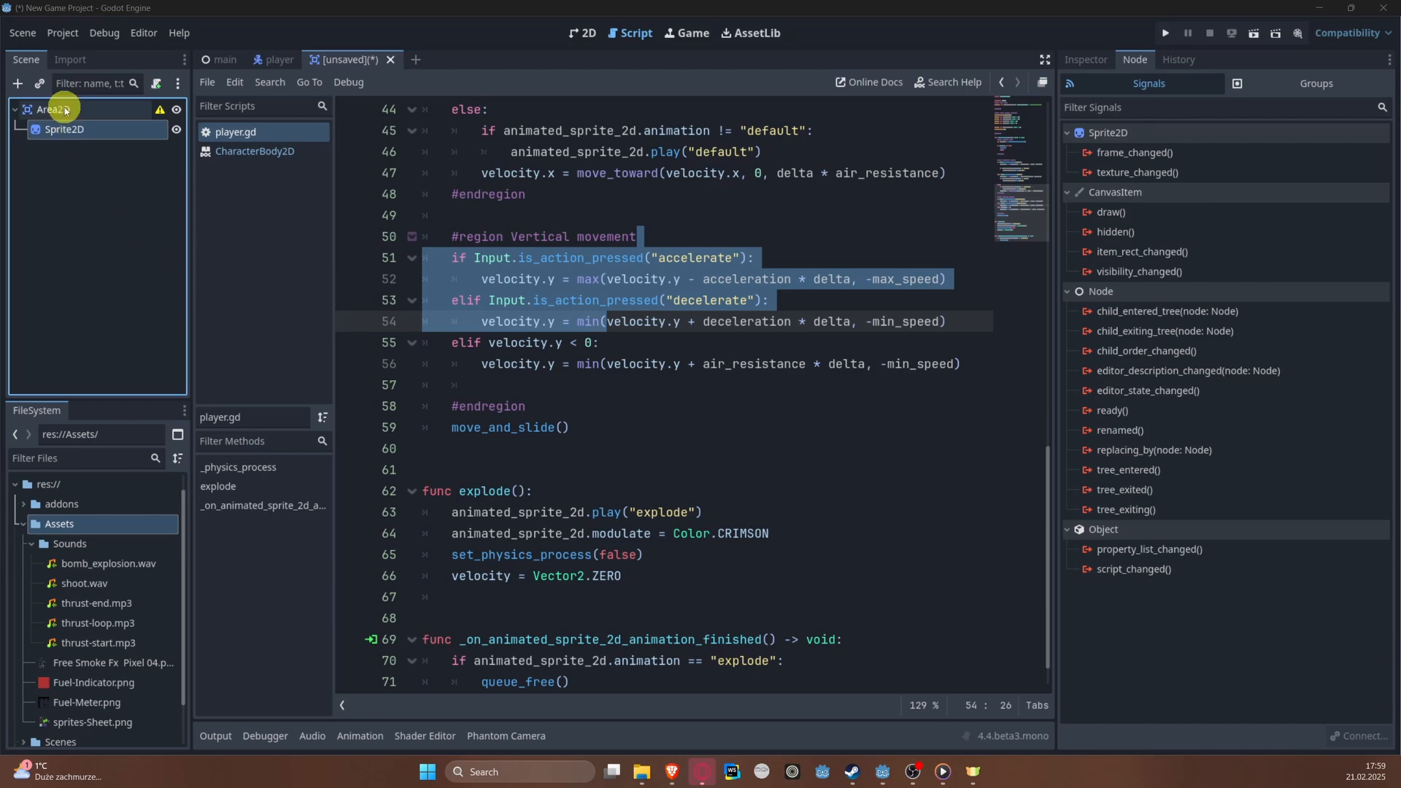
pyautogui.hotkey('ctrl', 'a')
pyautogui.write('collision')
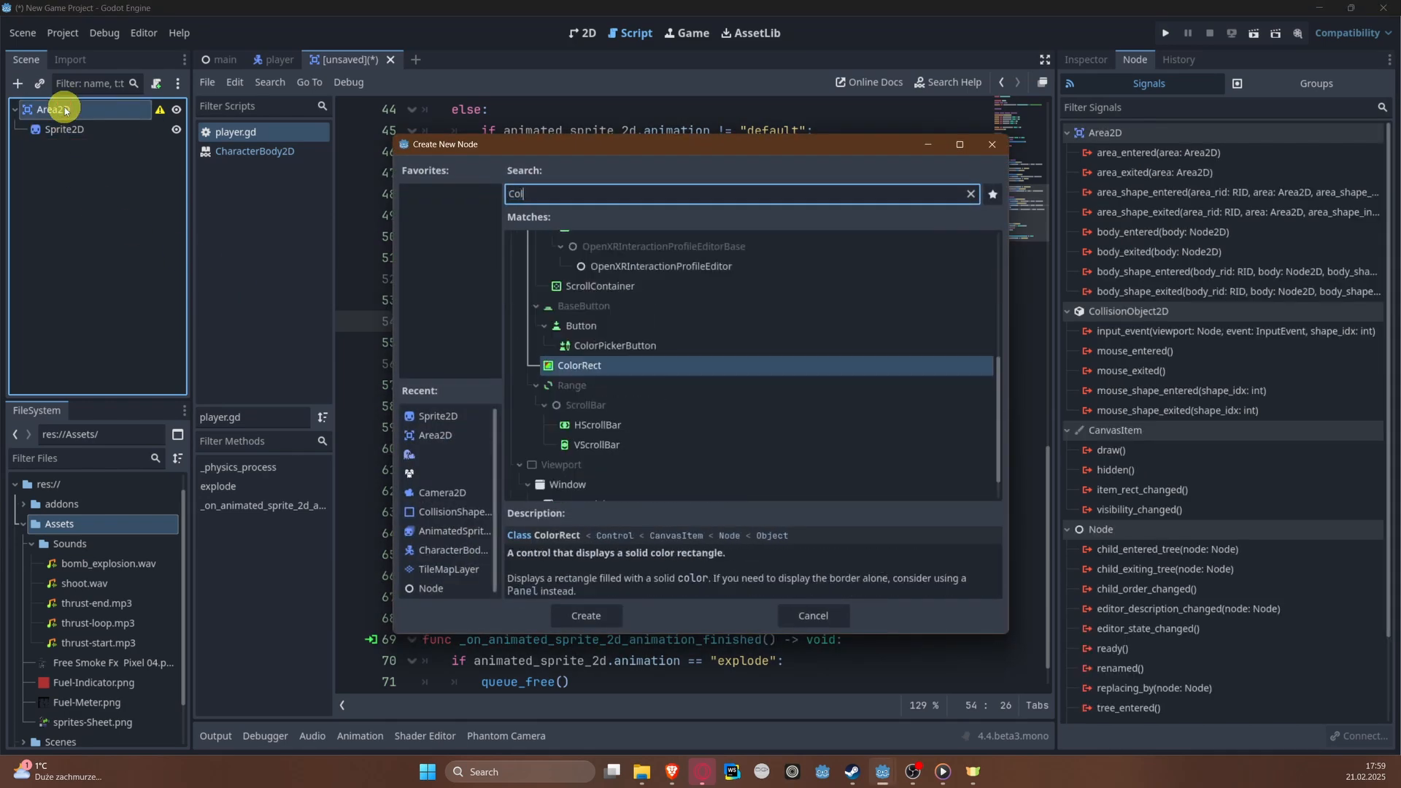
pyautogui.press('Return')
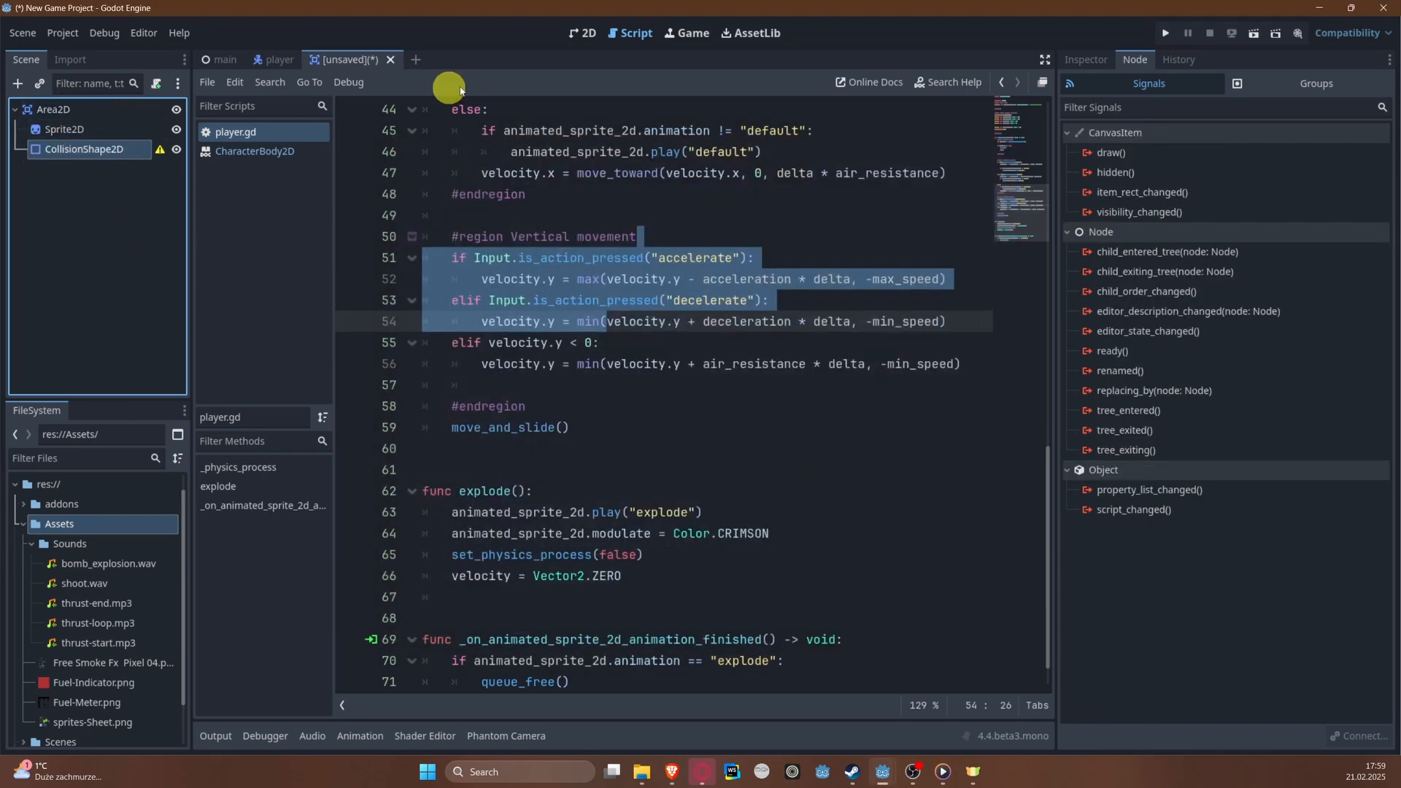
# Step: Show the scene in the 2D workspace and assign sprites-Sheet.png as the Sprite2D's texture
pyautogui.click(584, 33)
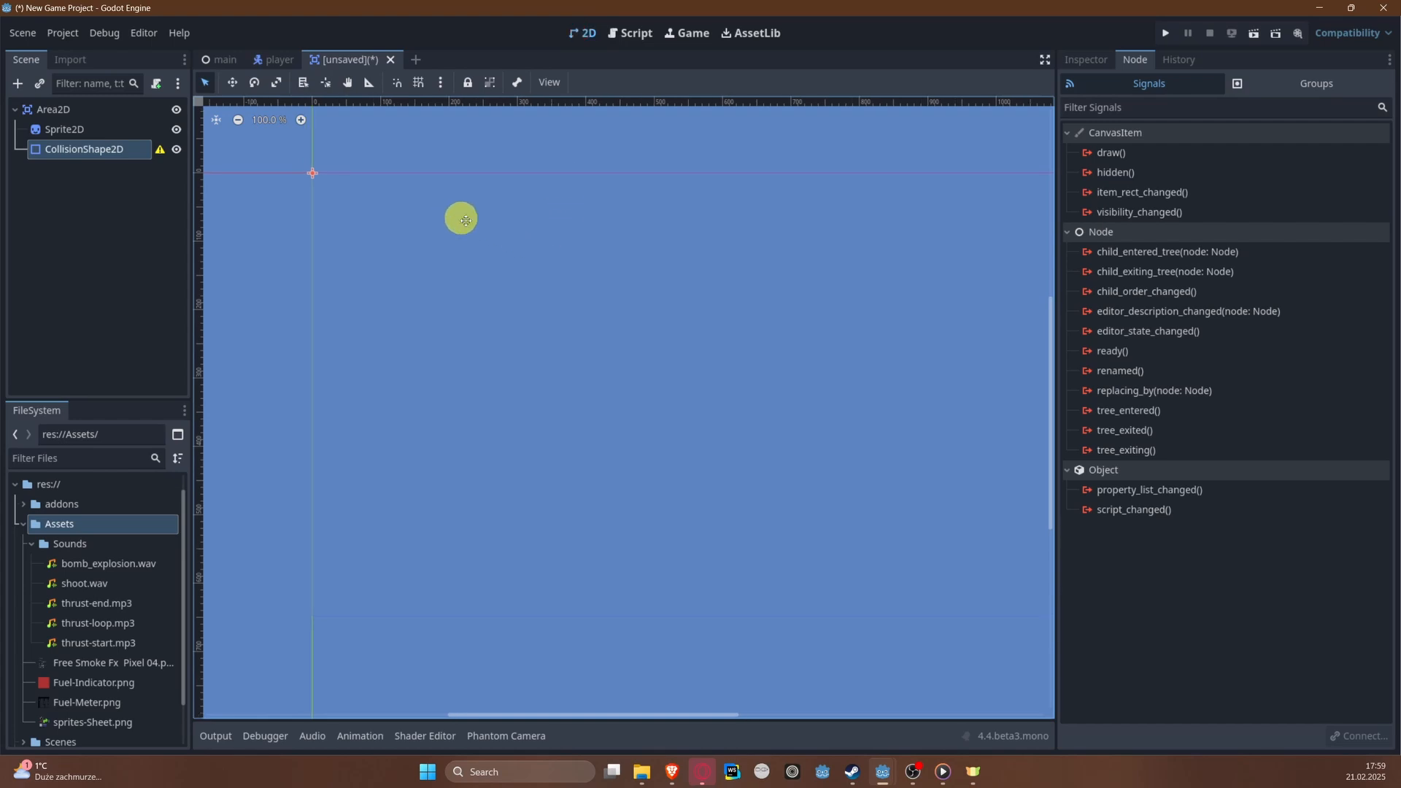
pyautogui.click(56, 129)
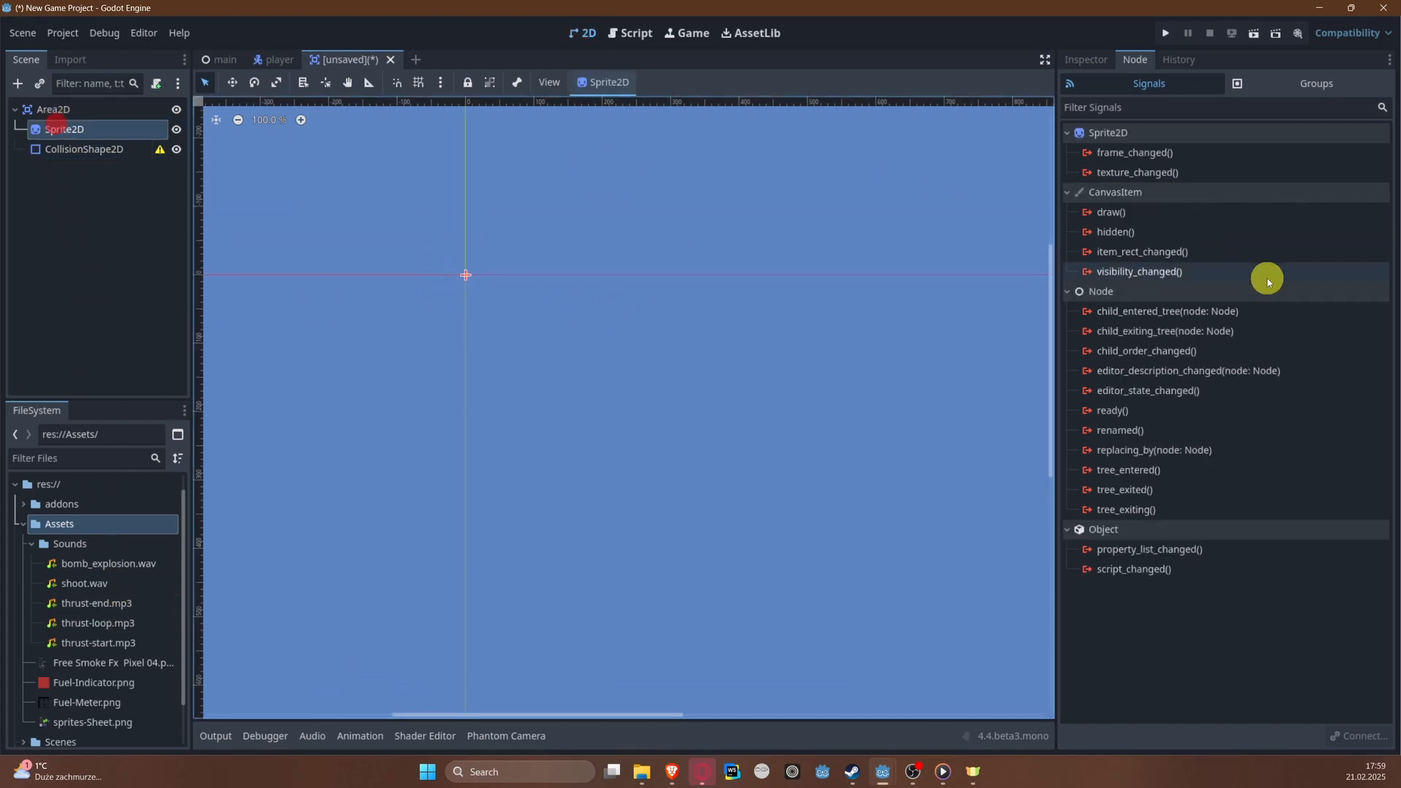
pyautogui.click(1086, 59)
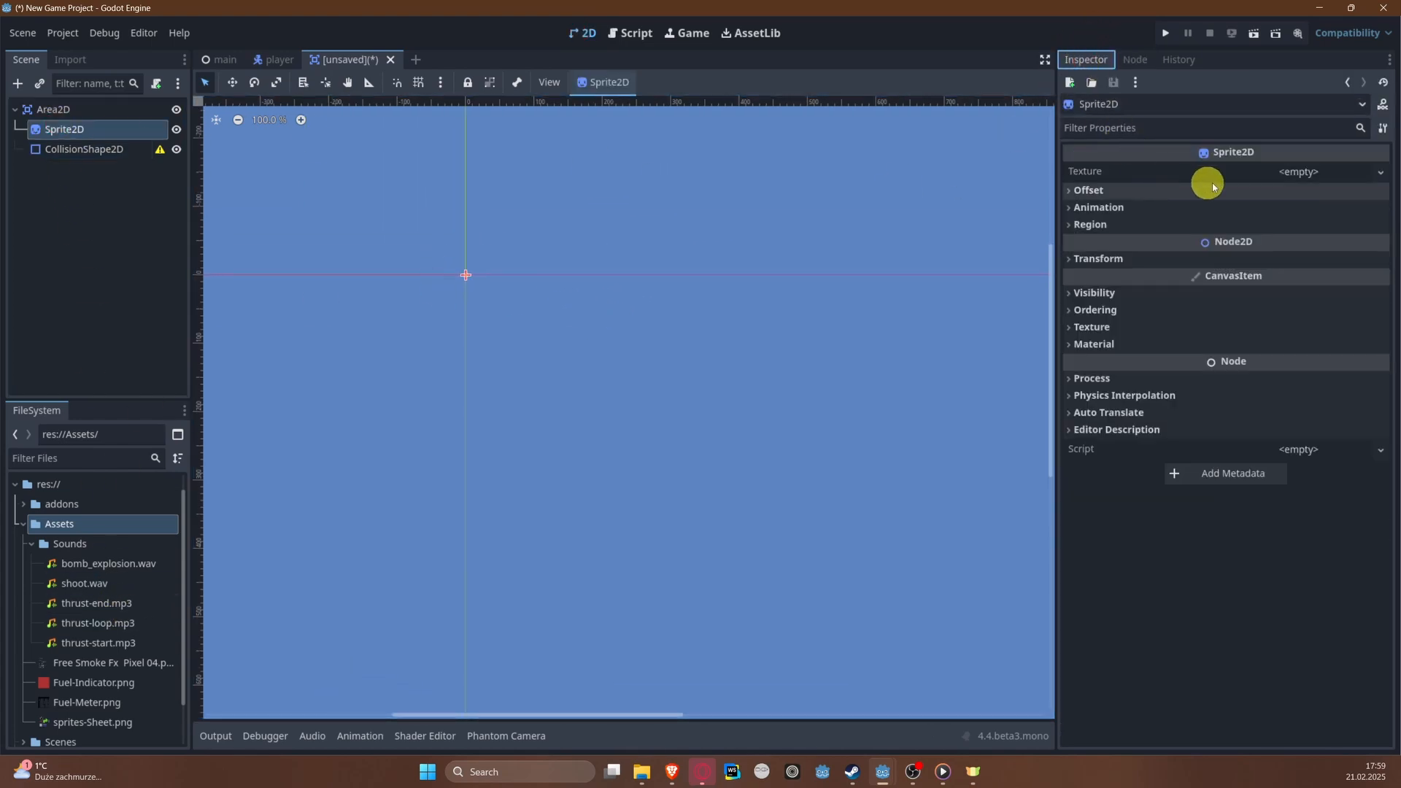
pyautogui.click(1283, 174)
pyautogui.click(1275, 535)
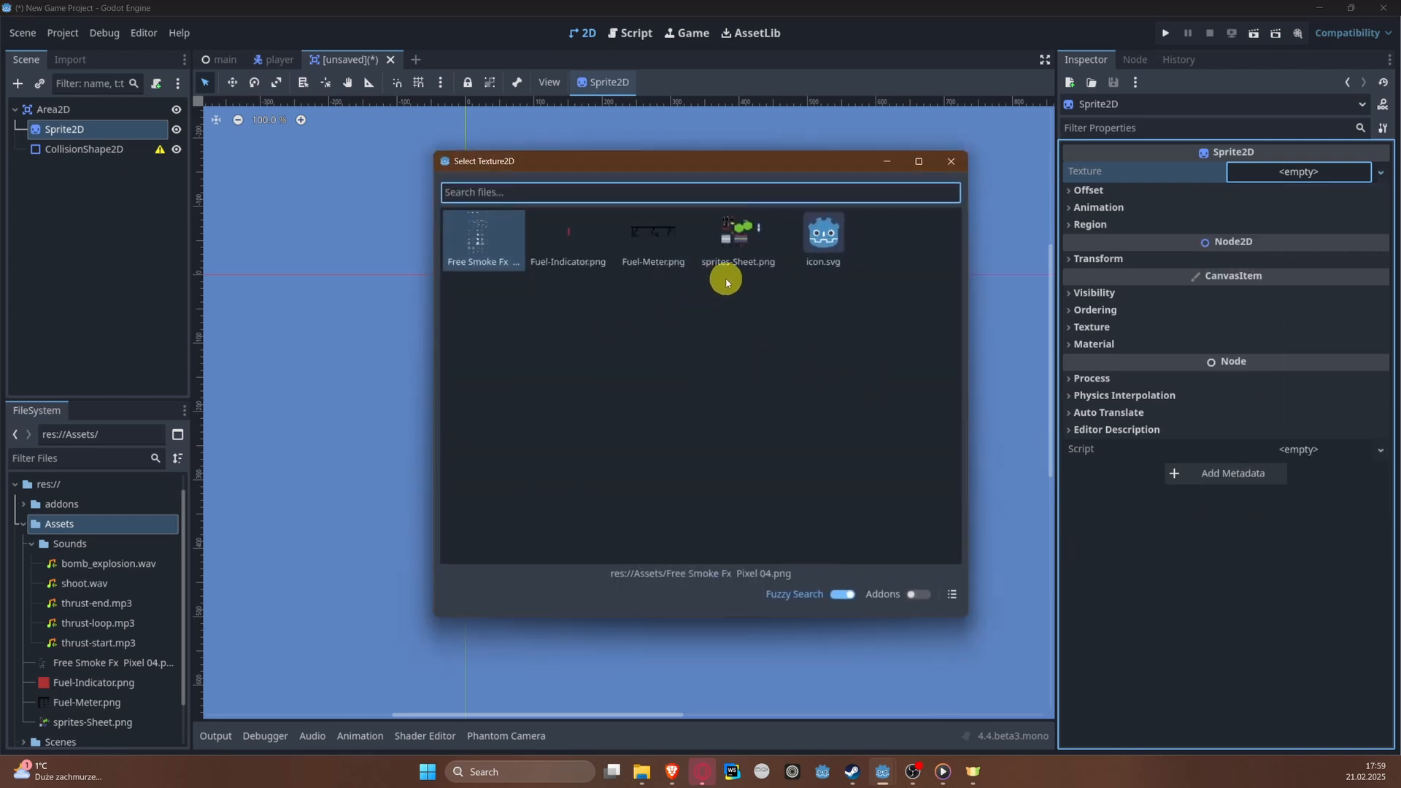
pyautogui.doubleClick(745, 236)
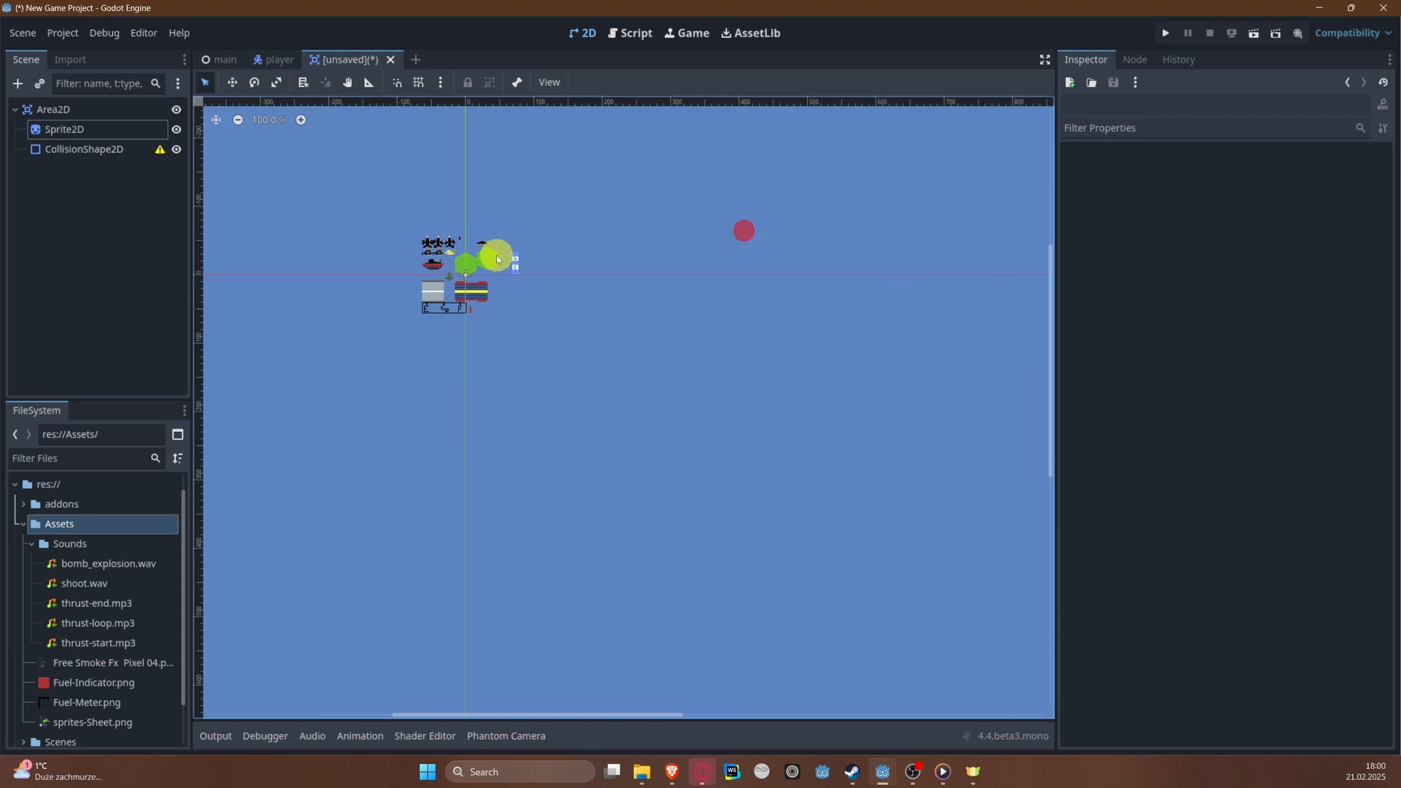
# Step: Locate the small red-tipped missile on the sprite sheet and enable Region for the Sprite2D
pyautogui.scroll(8, 474, 250)
pyautogui.moveTo(600, 141); pyautogui.dragTo(557, 219, button='middle')
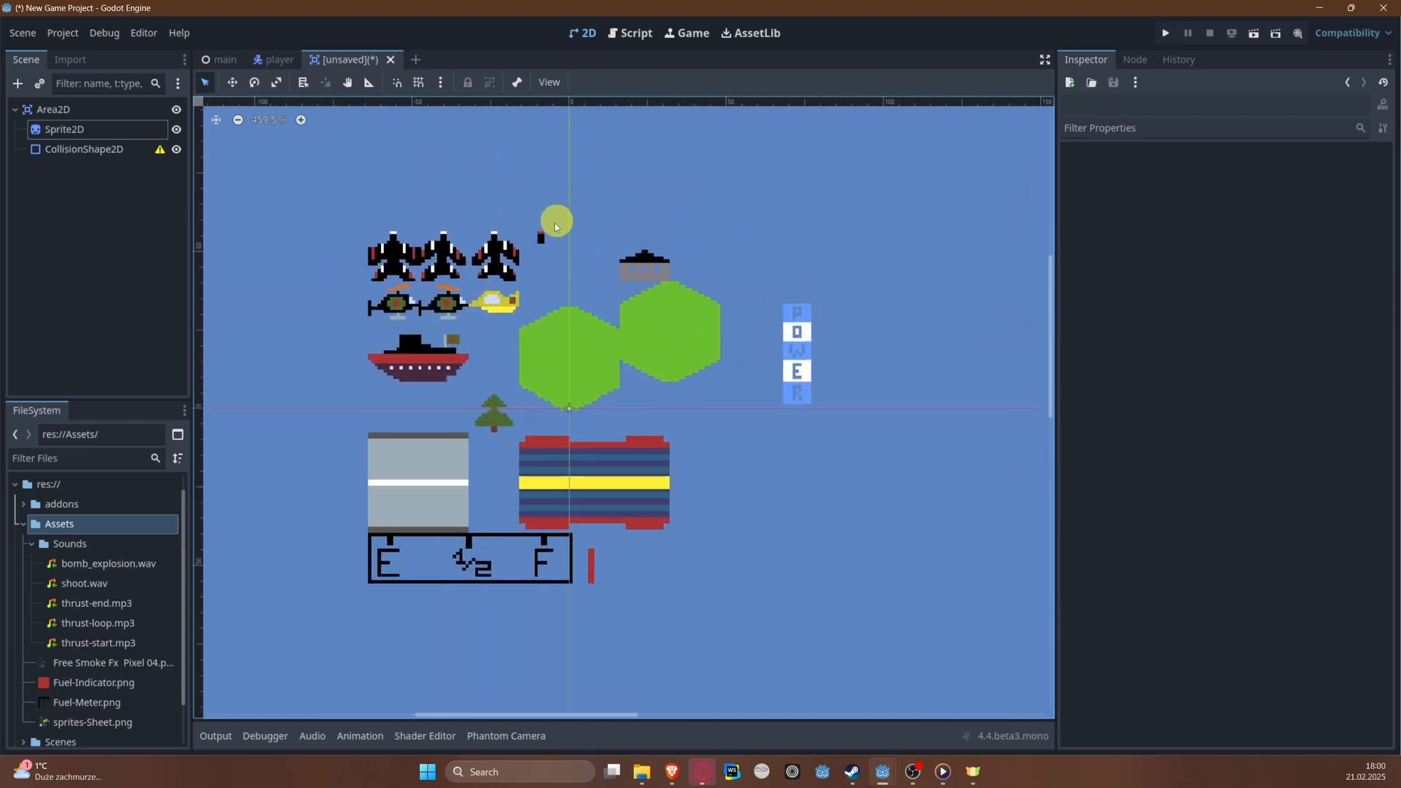
pyautogui.scroll(3, 537, 225)
pyautogui.scroll(2, 538, 228)
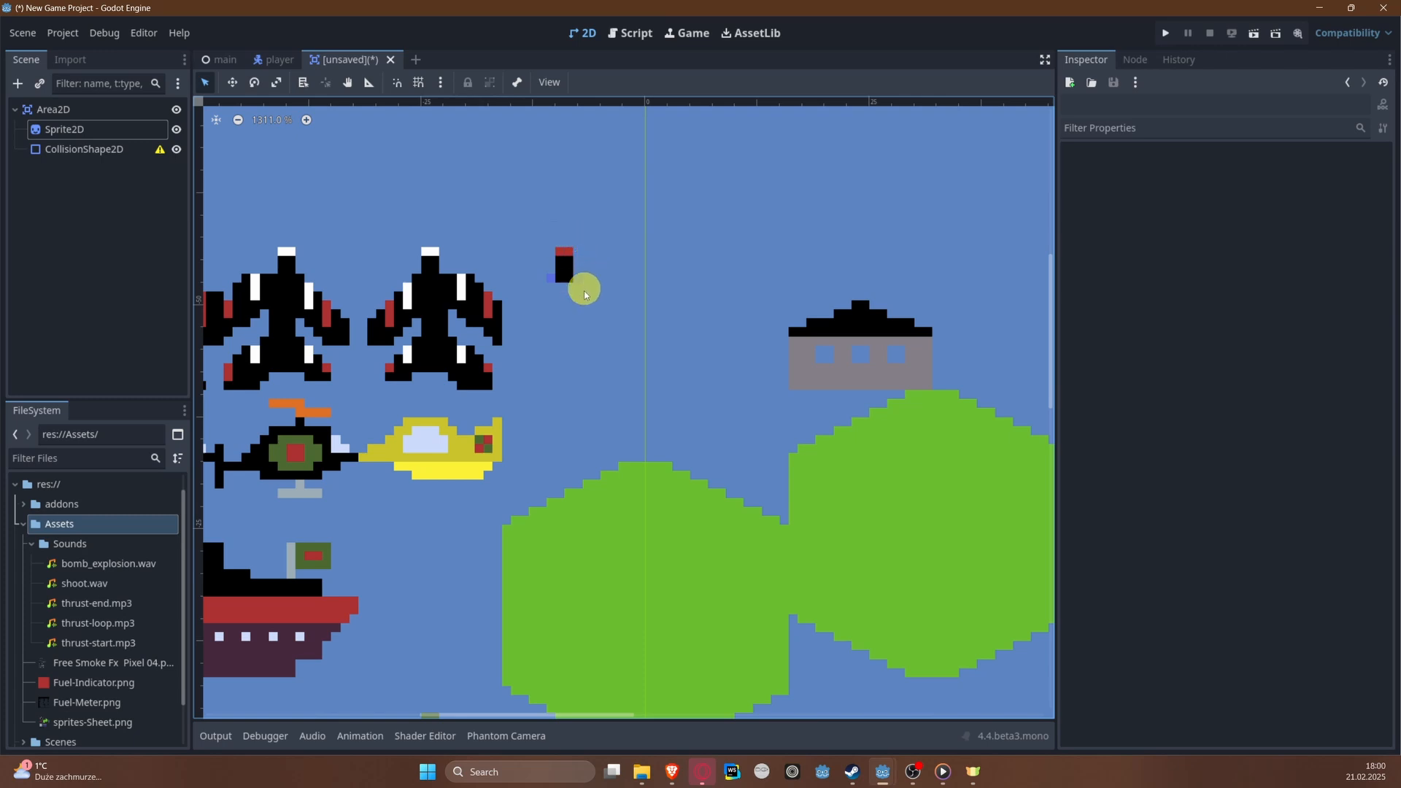
pyautogui.click(116, 129)
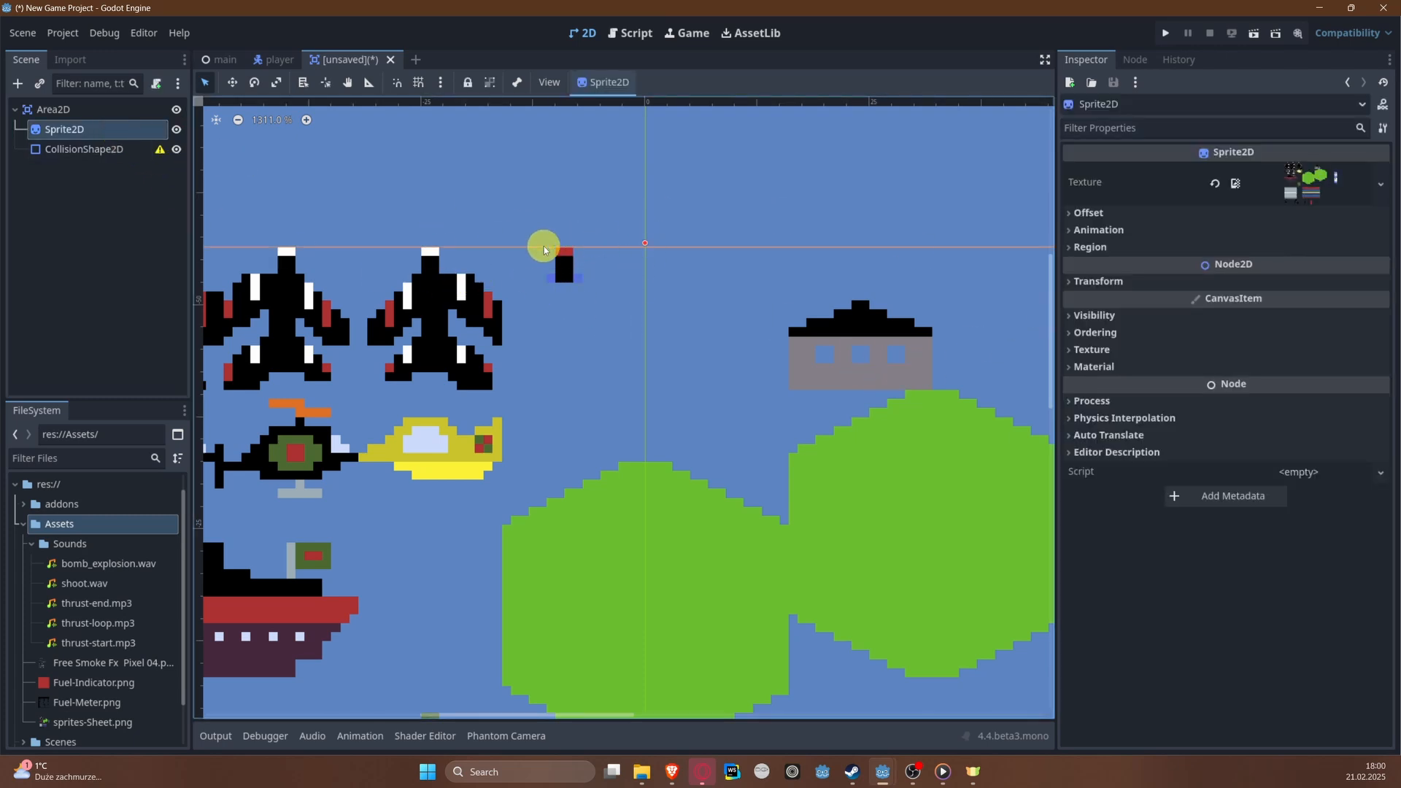
pyautogui.click(1127, 247)
pyautogui.click(1248, 266)
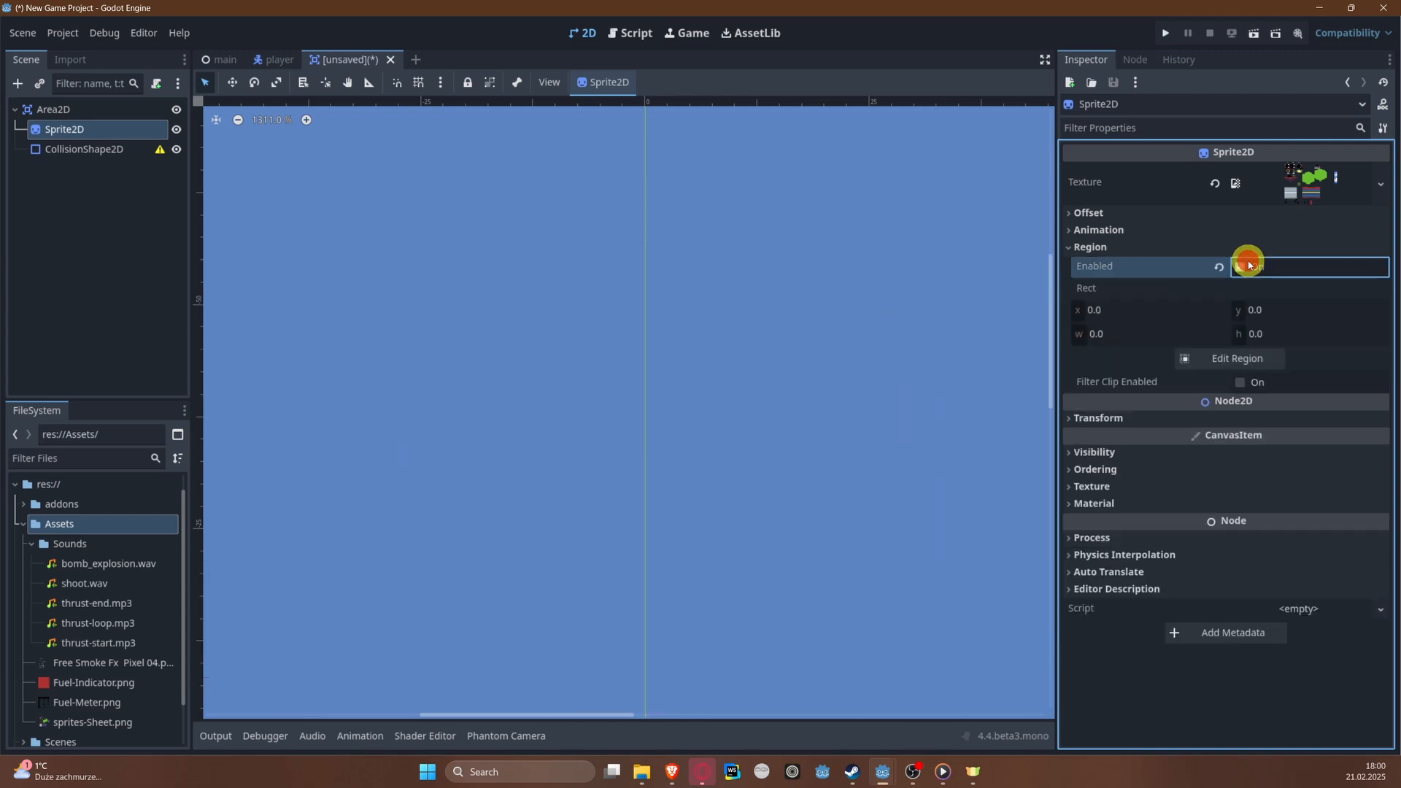
pyautogui.scroll(-5, 839, 354)
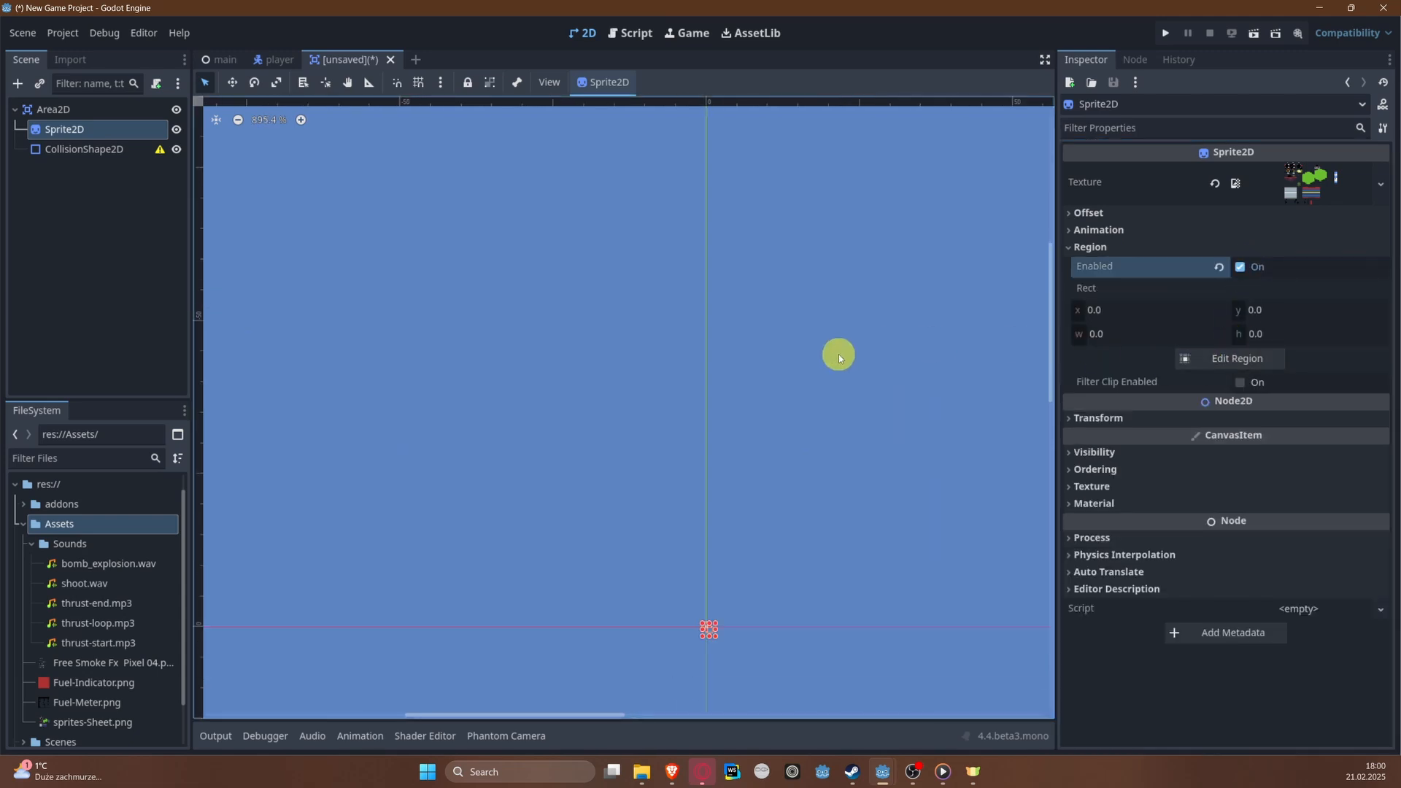
# Step: Open the Sprite2D's region for editing and set the snap mode to Pixel Snap
pyautogui.click(1208, 359)
pyautogui.scroll(4, 779, 379)
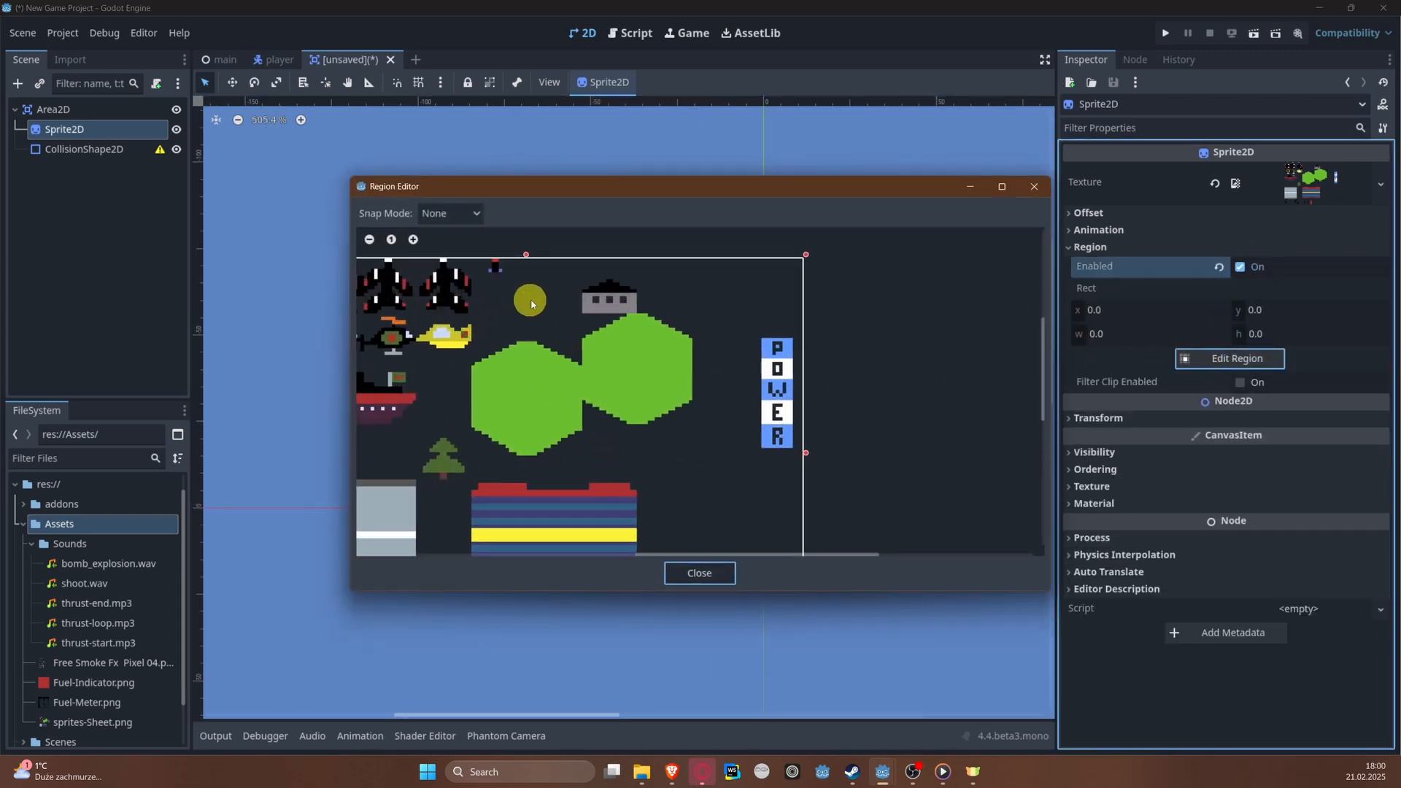
pyautogui.click(473, 213)
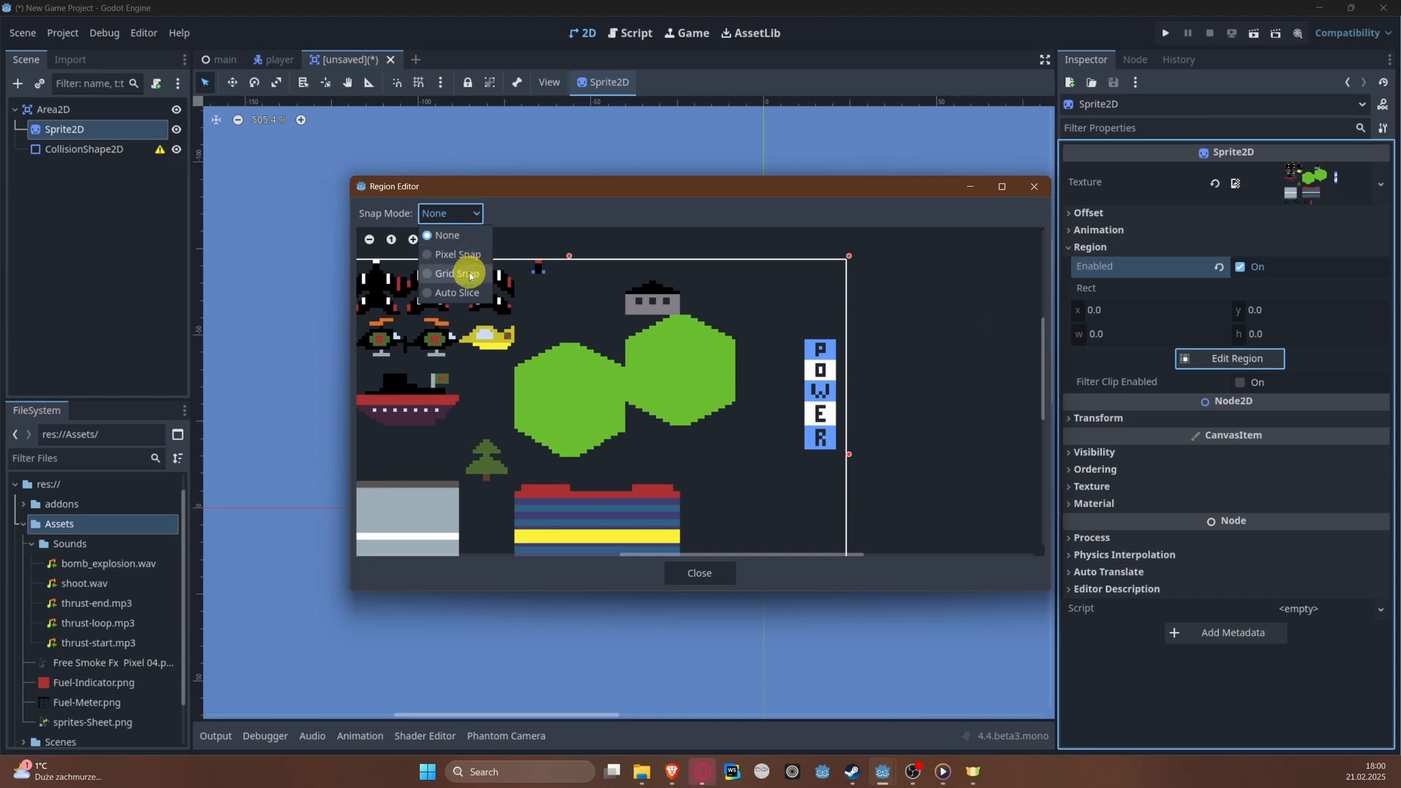
pyautogui.click(460, 273)
pyautogui.click(475, 213)
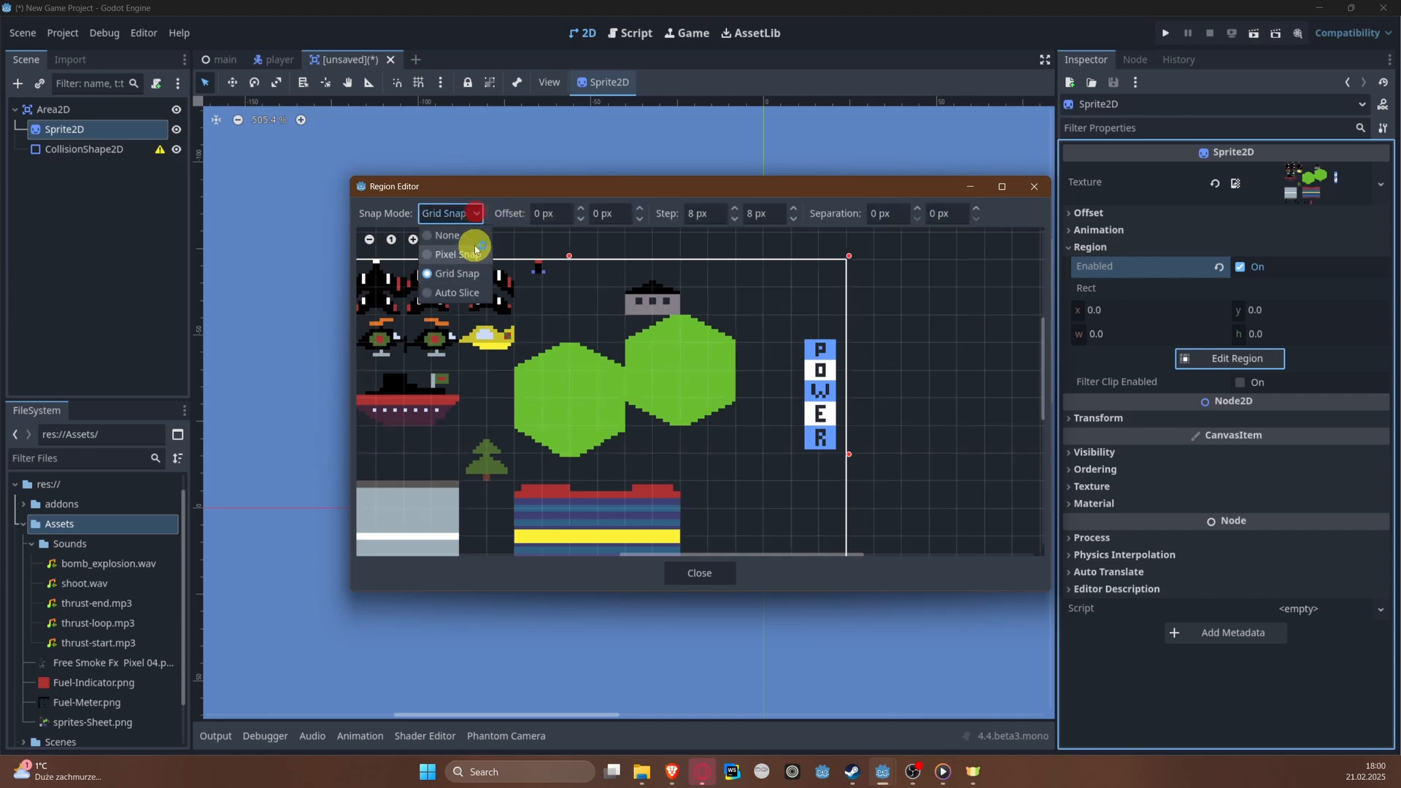
pyautogui.click(476, 249)
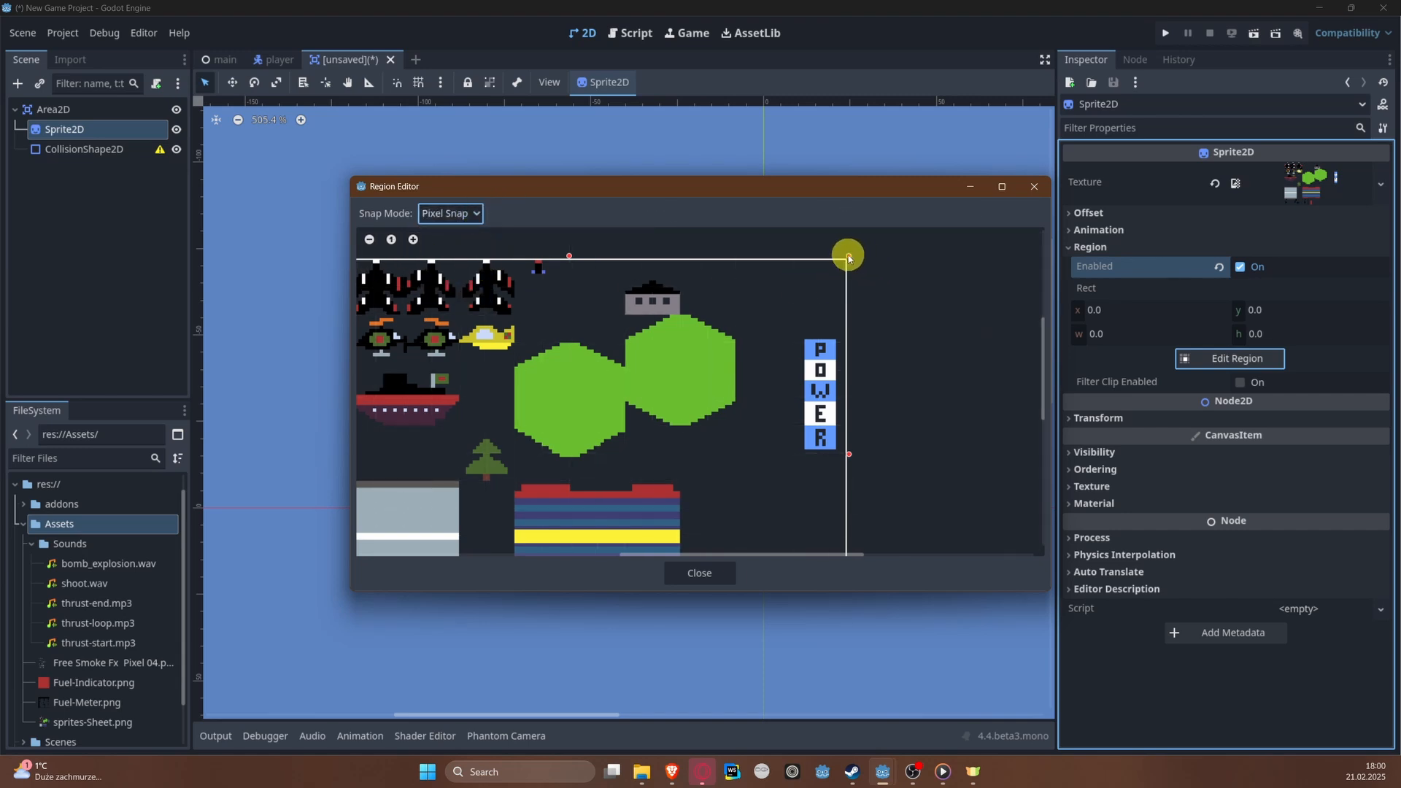
# Step: Shrink the texture region from the whole sheet to about 5 × 3 px around the small missile
pyautogui.moveTo(849, 257); pyautogui.dragTo(522, 276)
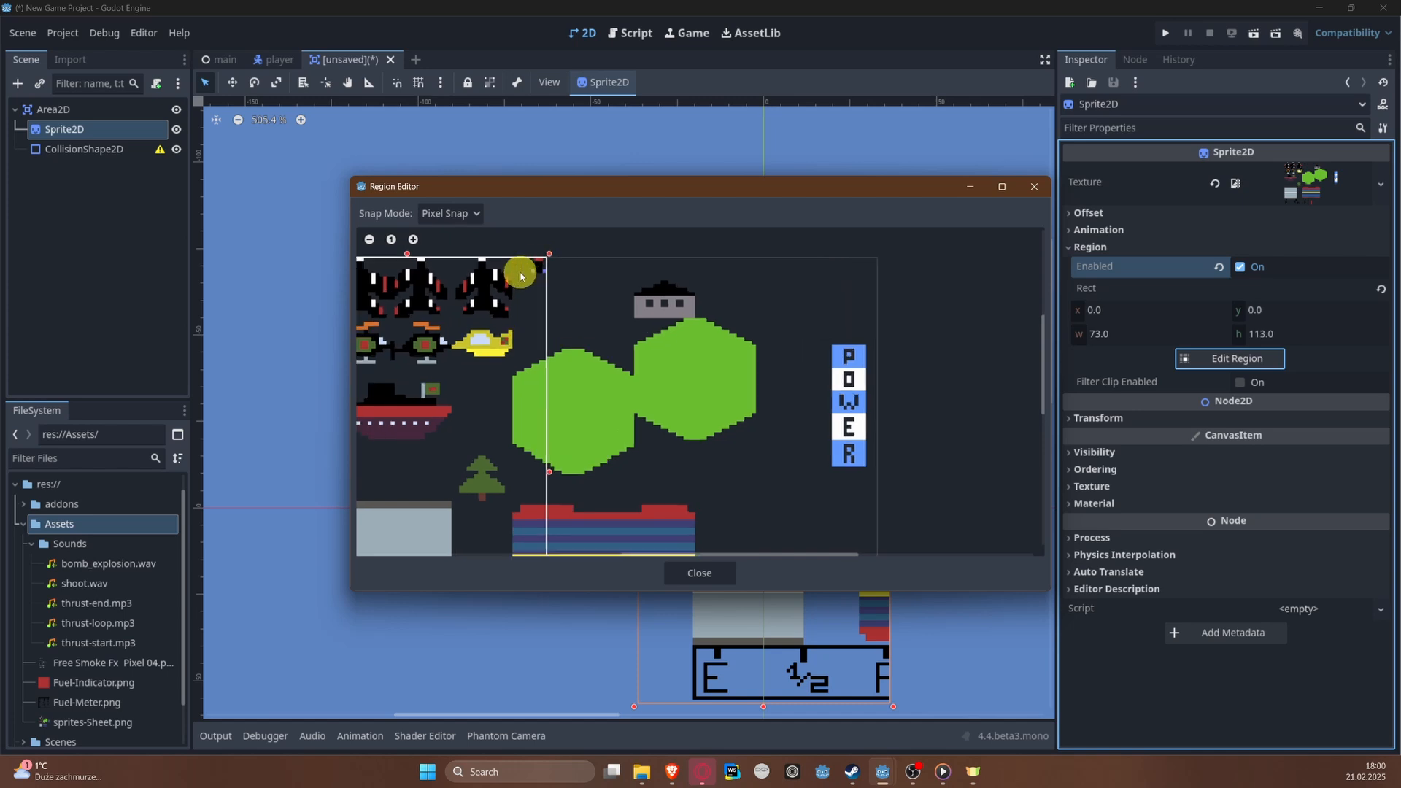
pyautogui.moveTo(520, 276); pyautogui.dragTo(747, 263, button='middle')
pyautogui.moveTo(495, 240); pyautogui.dragTo(754, 246)
pyautogui.moveTo(777, 468); pyautogui.dragTo(741, 350, button='middle')
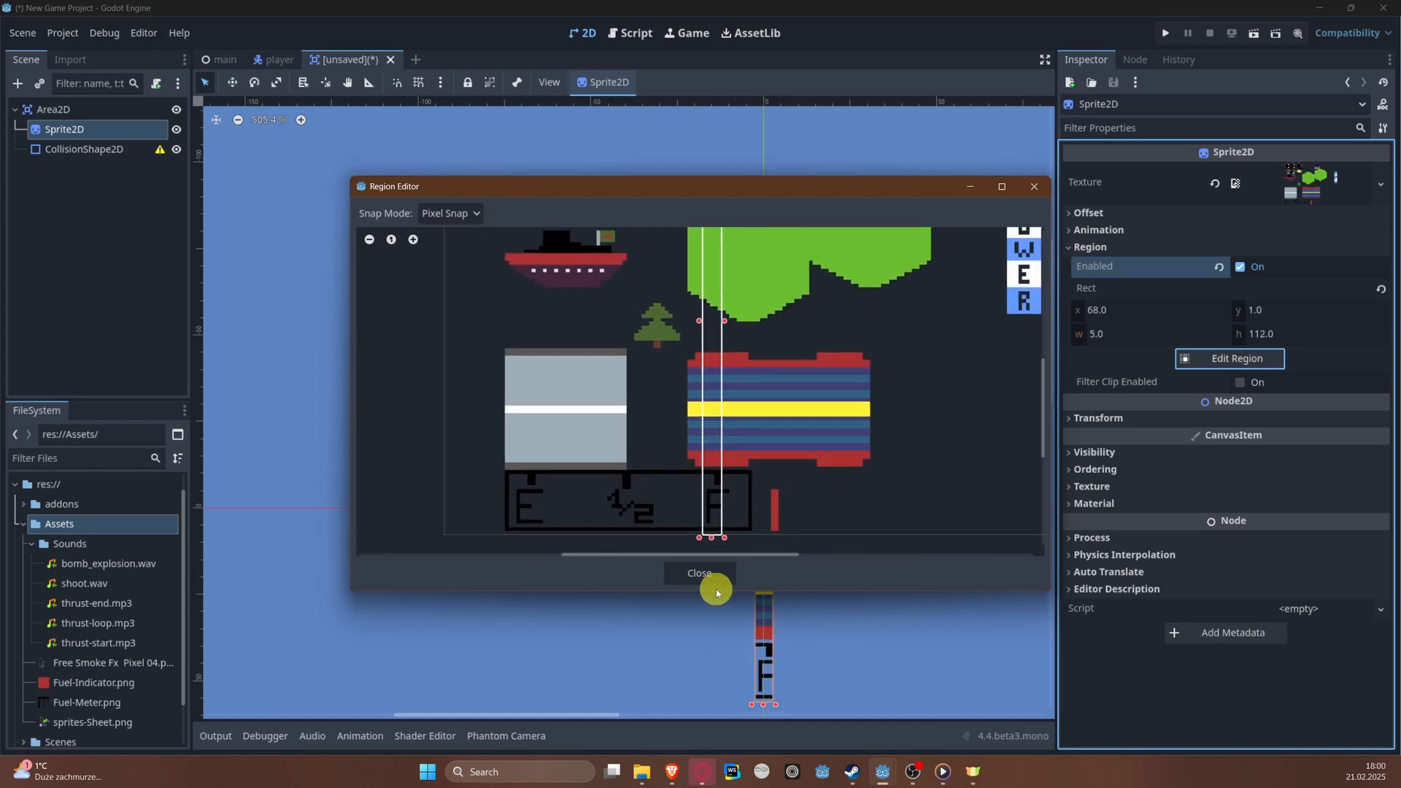
pyautogui.moveTo(714, 539); pyautogui.dragTo(715, 256)
pyautogui.moveTo(716, 256); pyautogui.dragTo(668, 489, button='middle')
pyautogui.moveTo(669, 490); pyautogui.dragTo(671, 349)
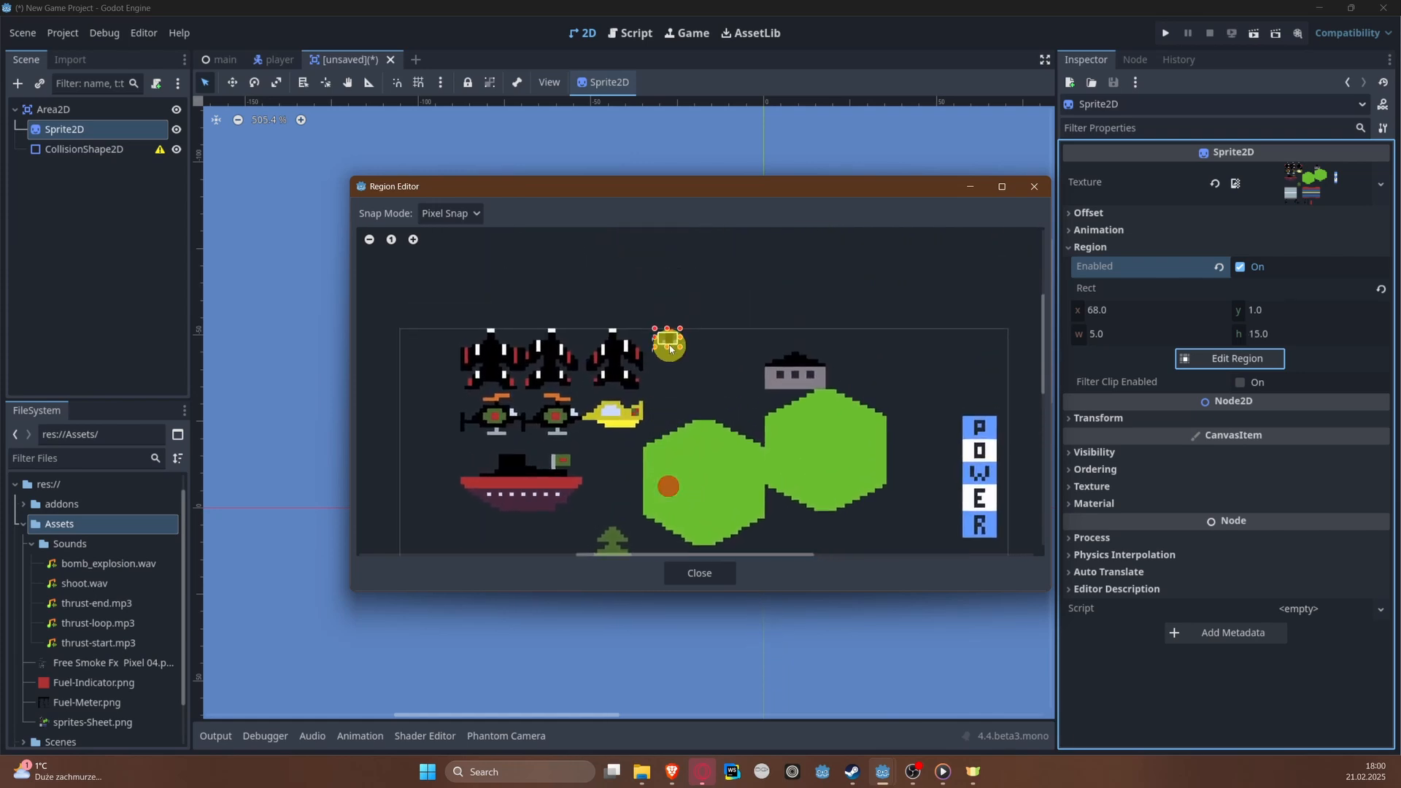
# Step: Fit the region exactly to the missile at x 69, y 0 with a 4 × 4 px size, and close the region editor
pyautogui.scroll(10, 672, 349)
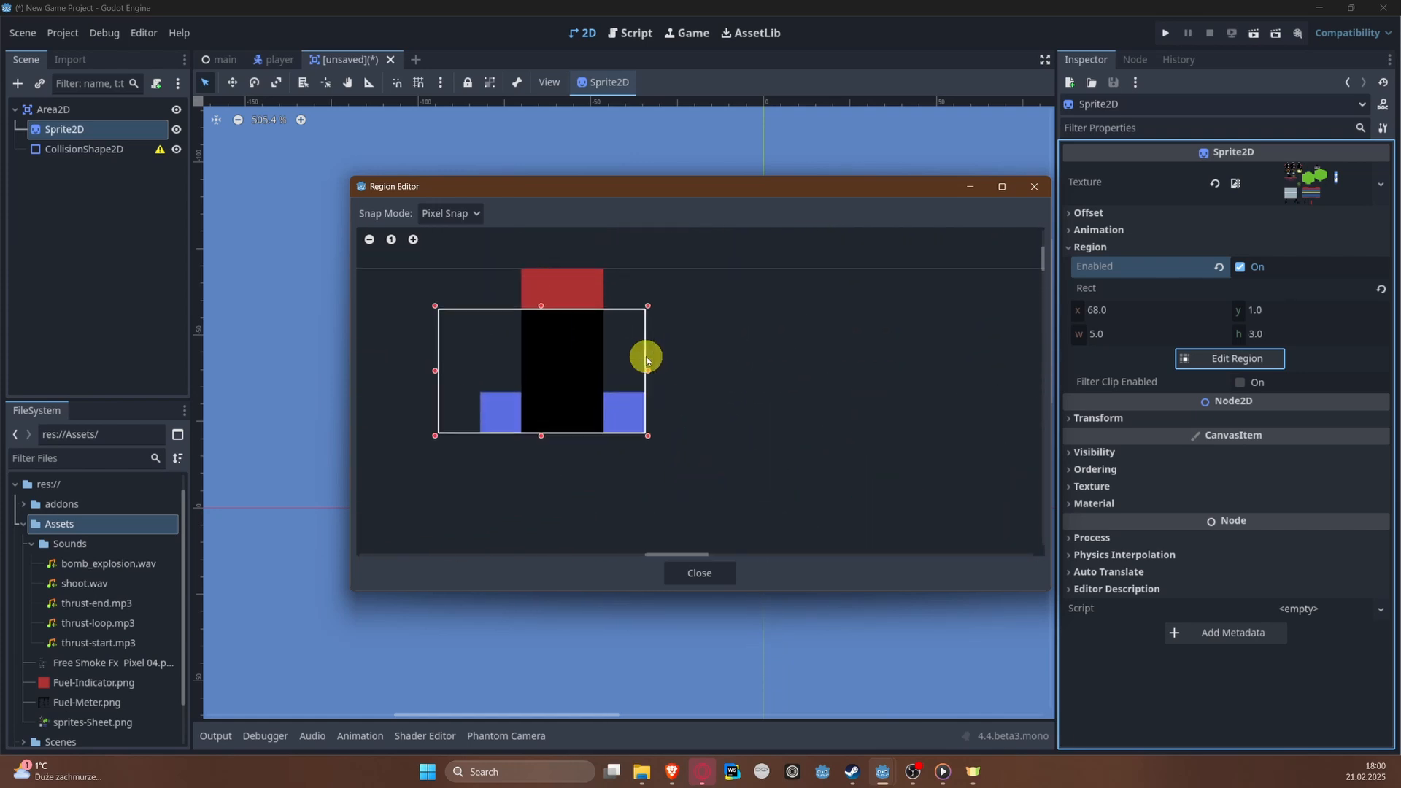
pyautogui.moveTo(541, 307); pyautogui.dragTo(547, 272)
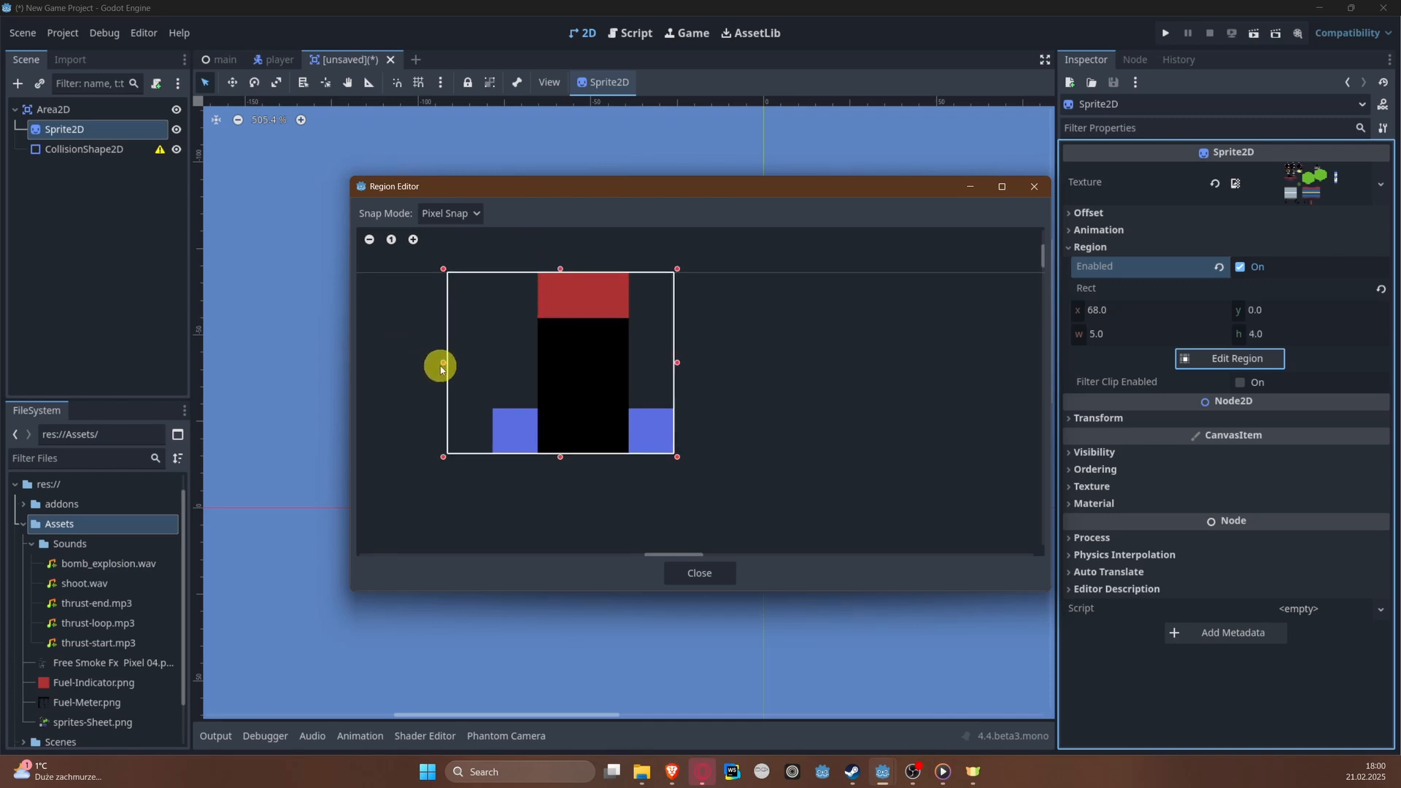
pyautogui.moveTo(441, 368); pyautogui.dragTo(482, 362)
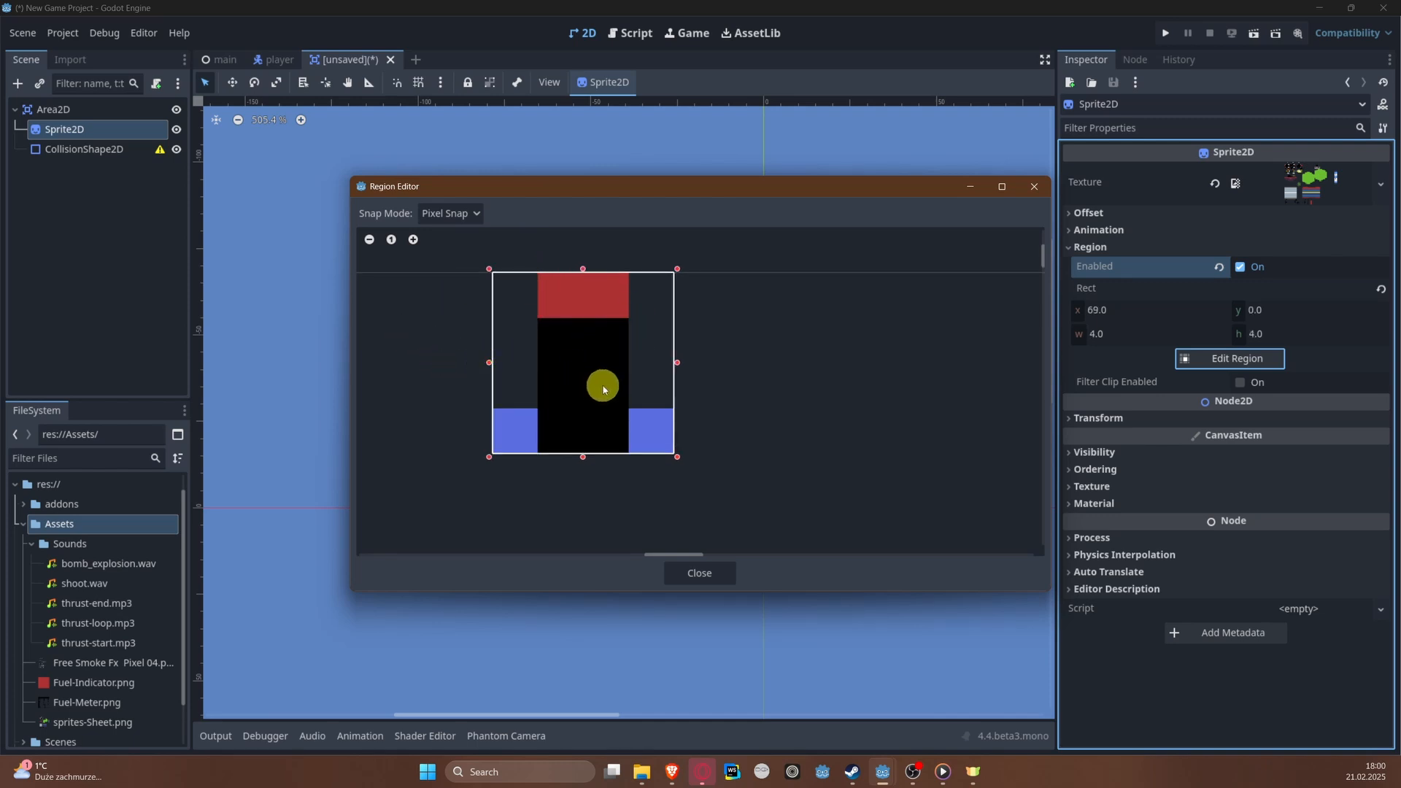
pyautogui.click(688, 572)
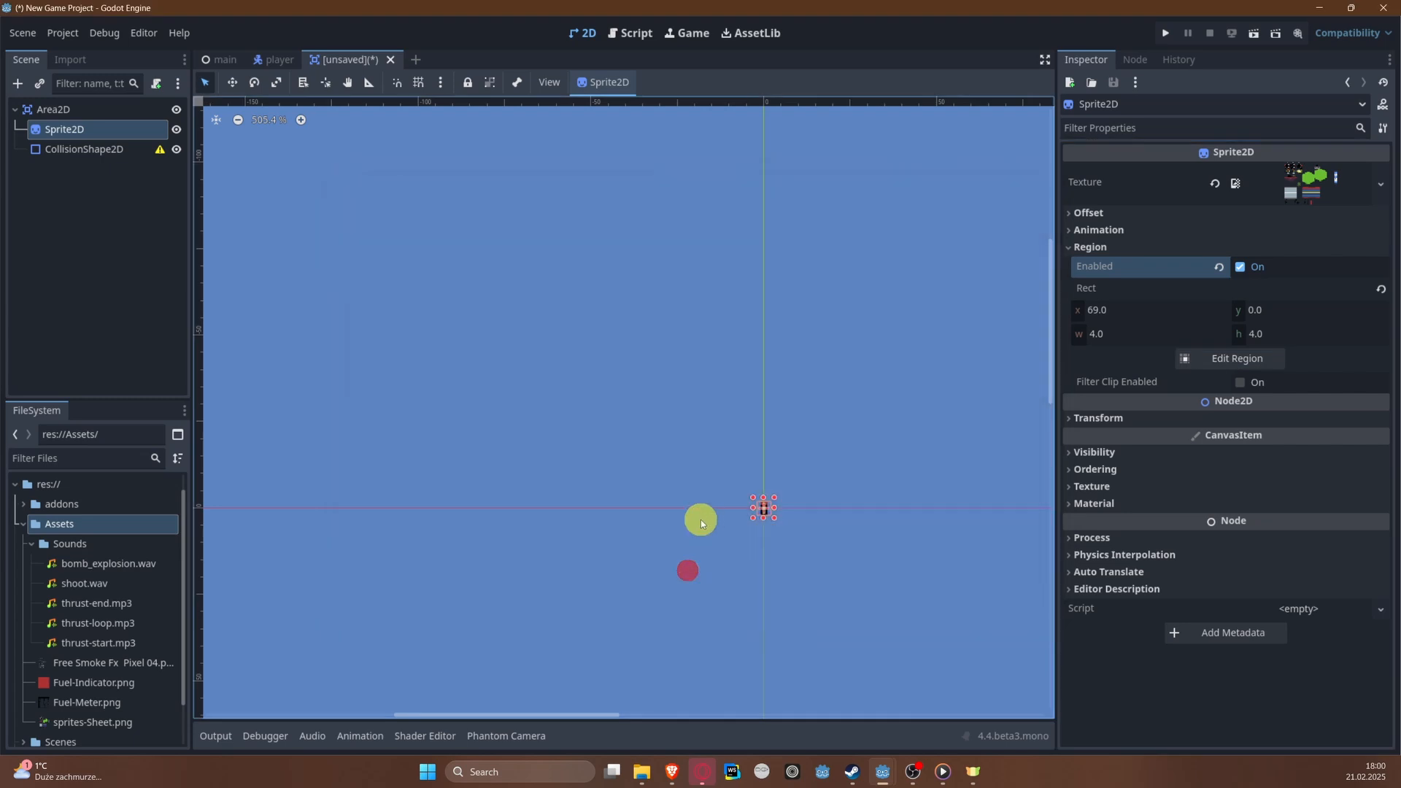
# Step: Assign a new RectangleShape2D as the CollisionShape2D's shape
pyautogui.scroll(10, 889, 536)
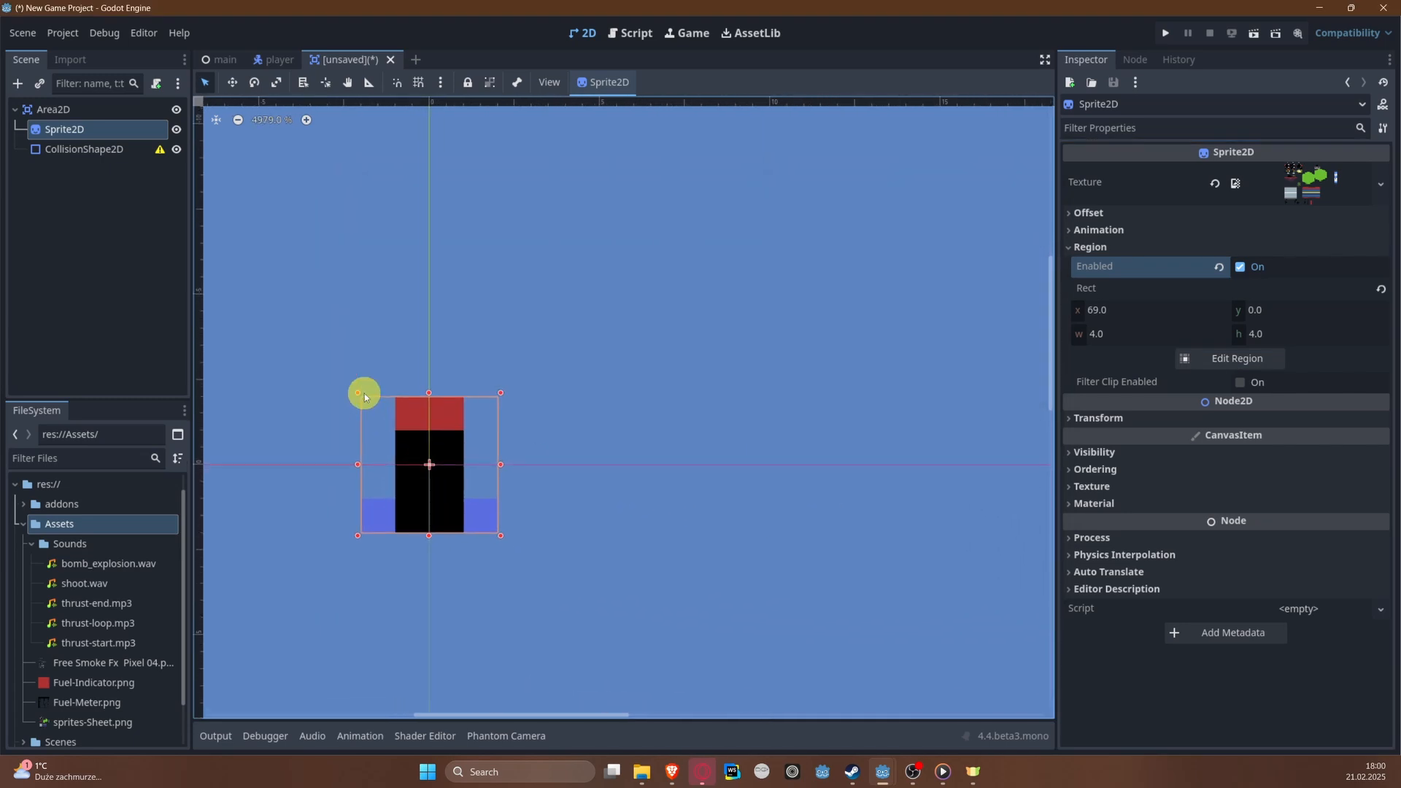
pyautogui.scroll(2, 365, 396)
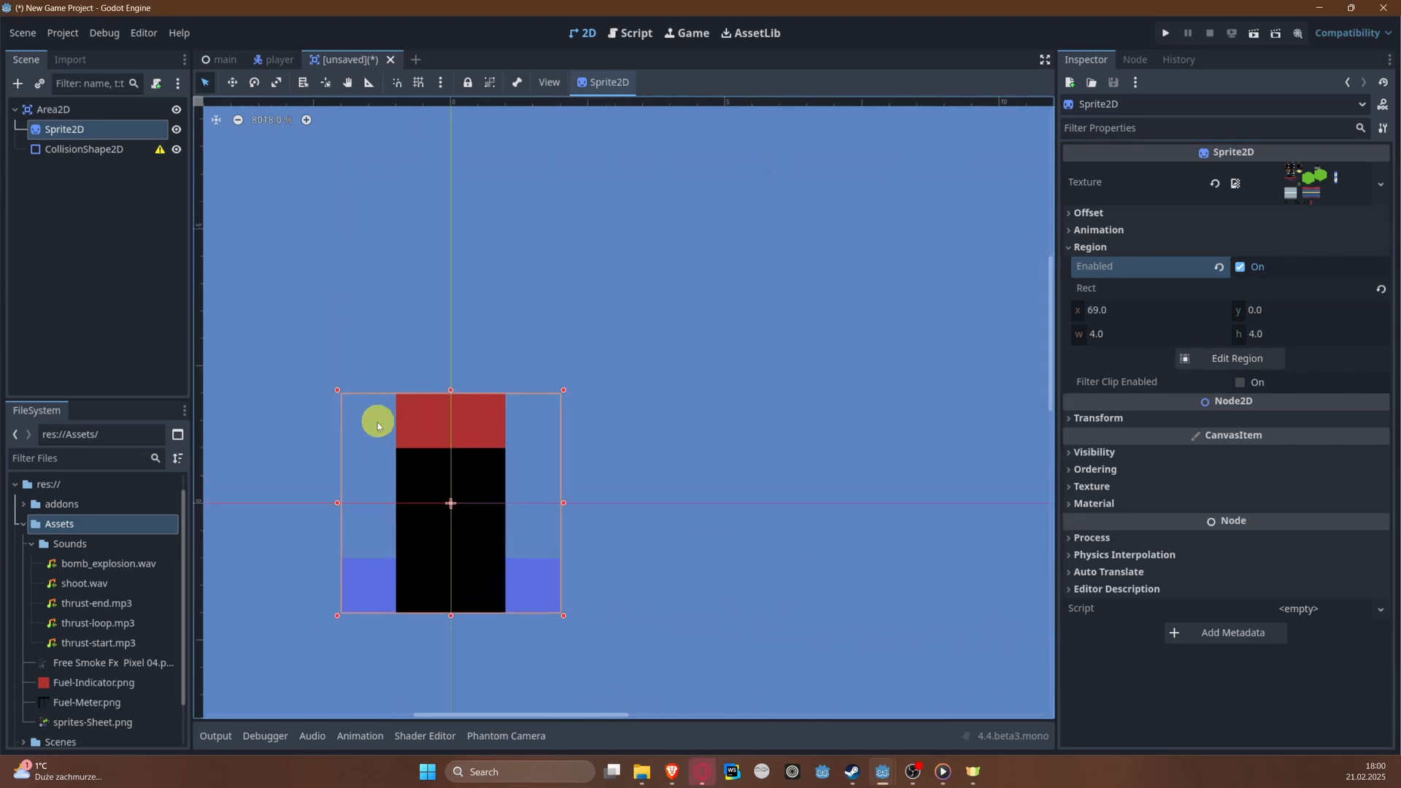
pyautogui.click(106, 148)
pyautogui.click(1328, 173)
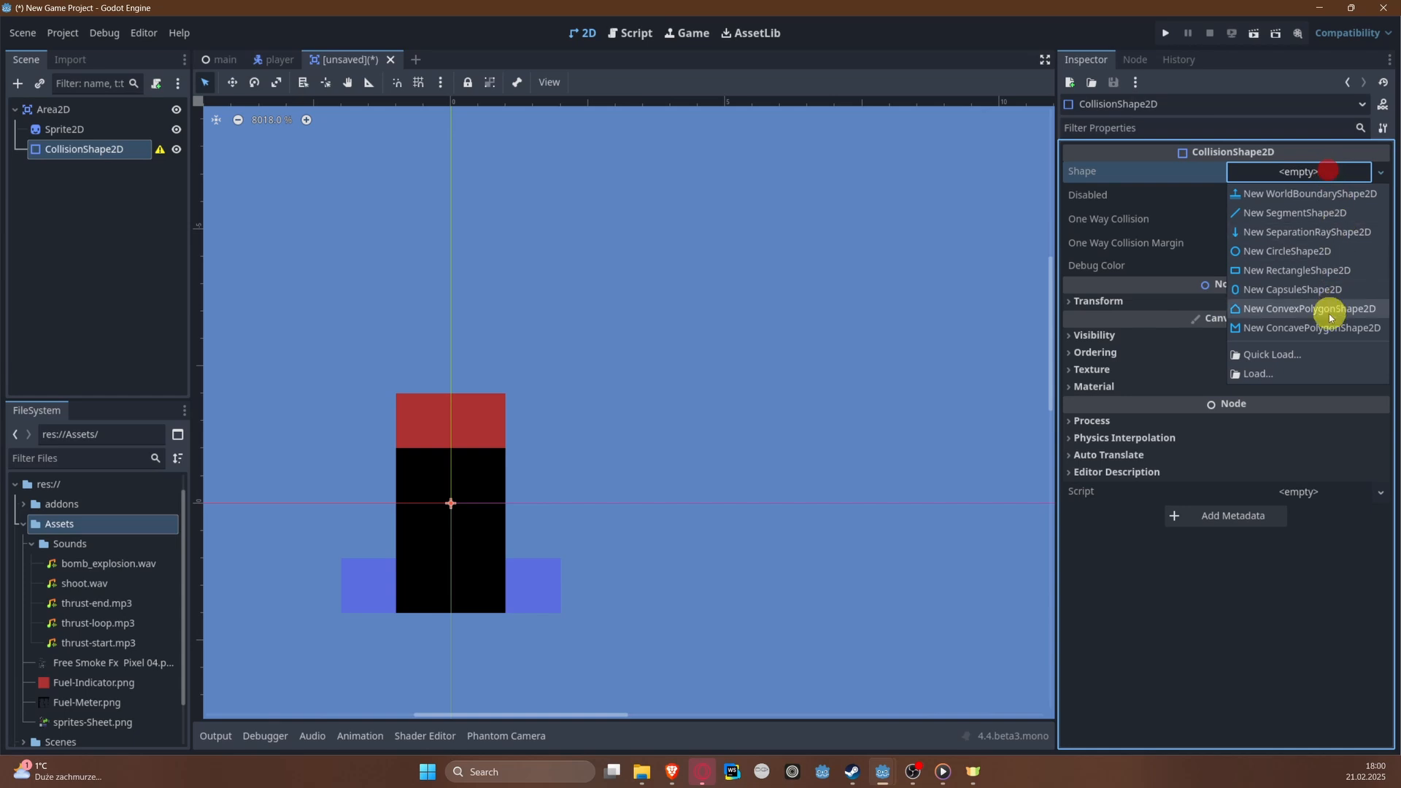
pyautogui.click(1330, 271)
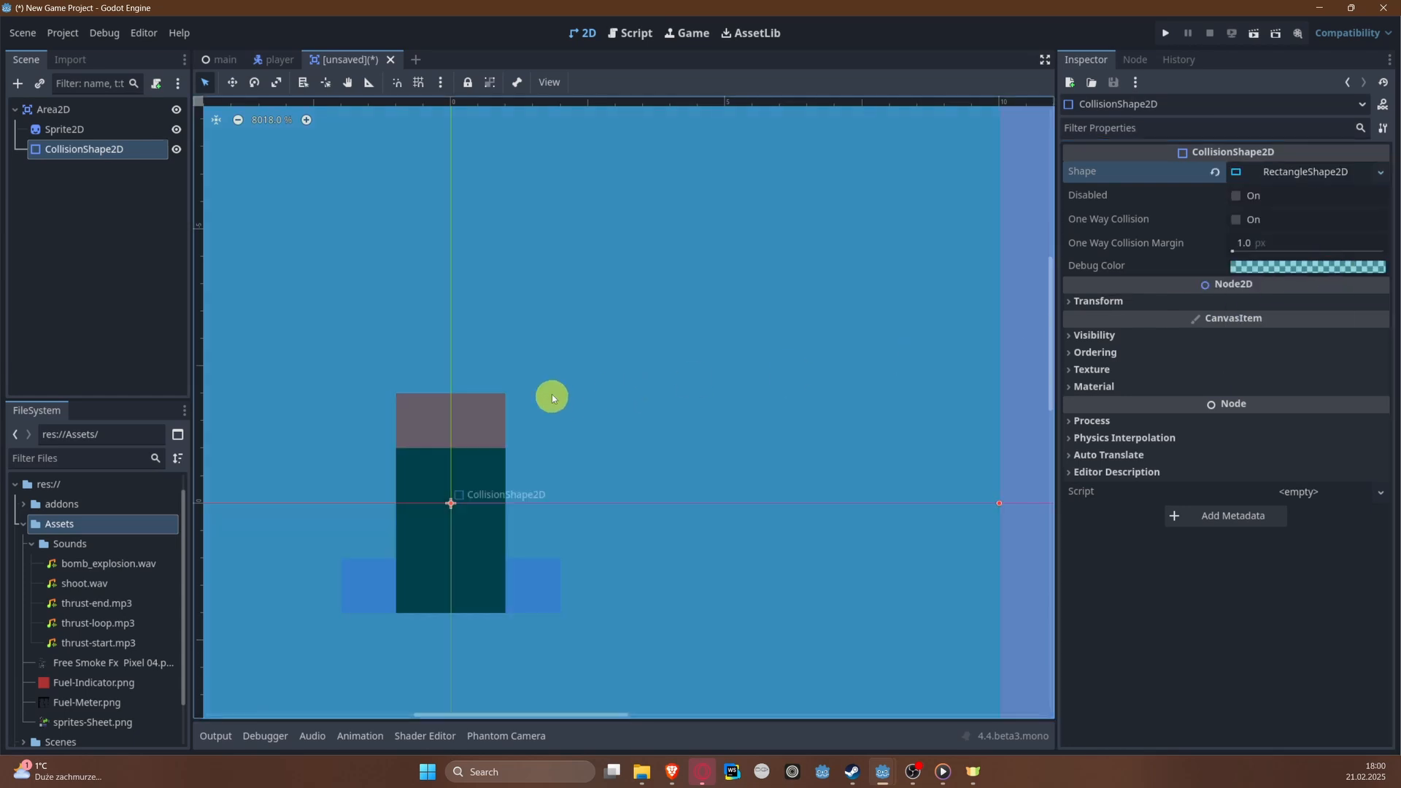
# Step: Resize the rectangular collision shape from two opposite corners to match the missile sprite's outer bounds
pyautogui.scroll(-4, 554, 376)
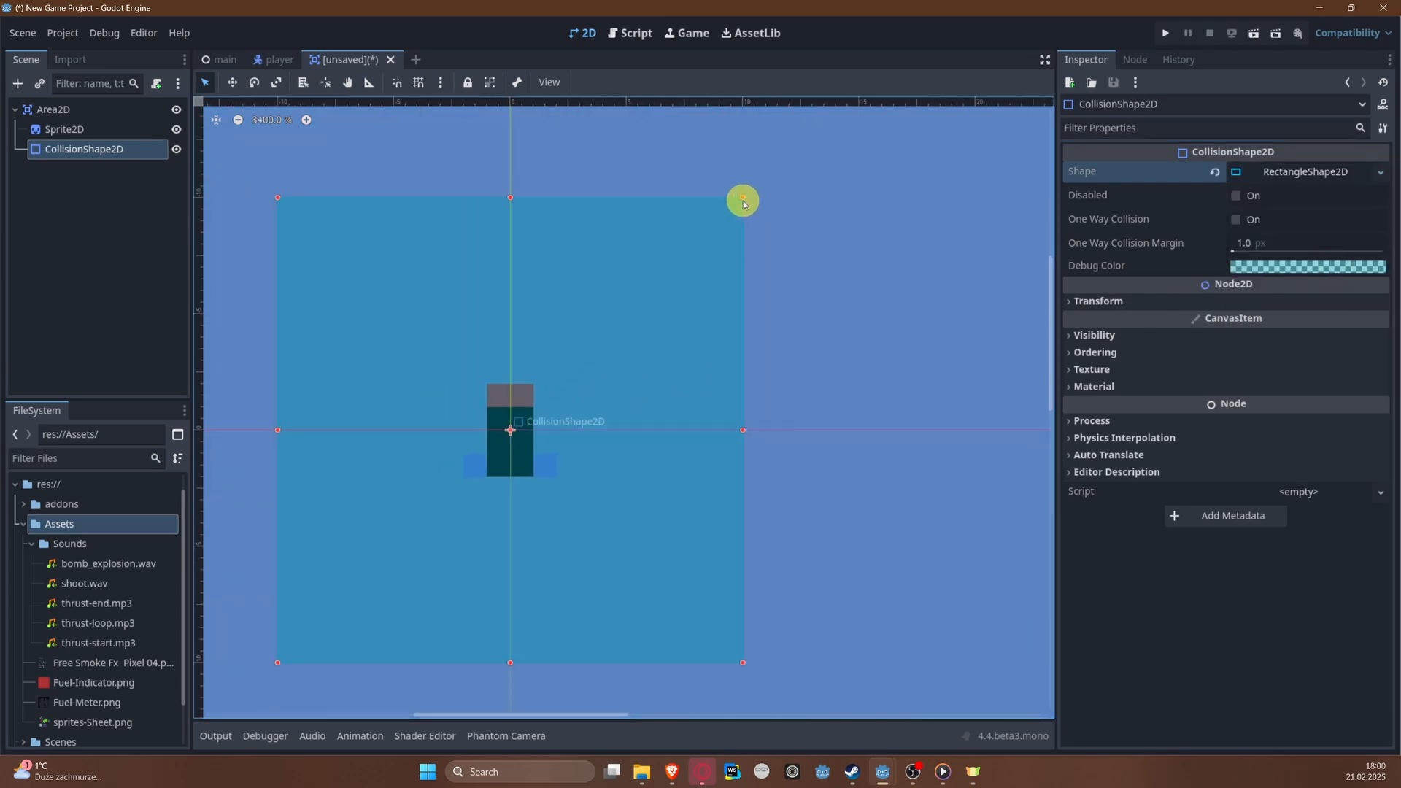
pyautogui.moveTo(742, 201); pyautogui.dragTo(534, 388)
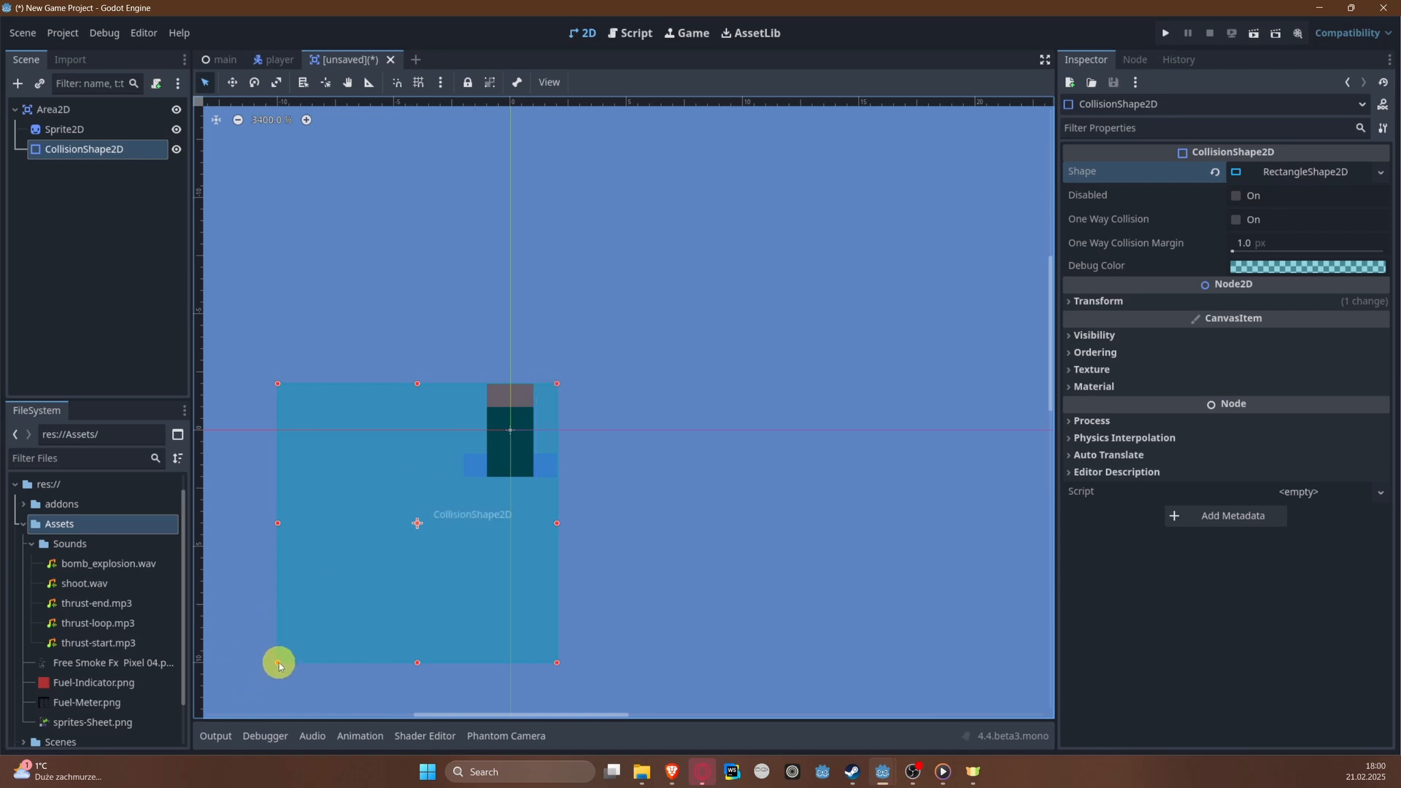
pyautogui.moveTo(279, 666); pyautogui.dragTo(467, 488)
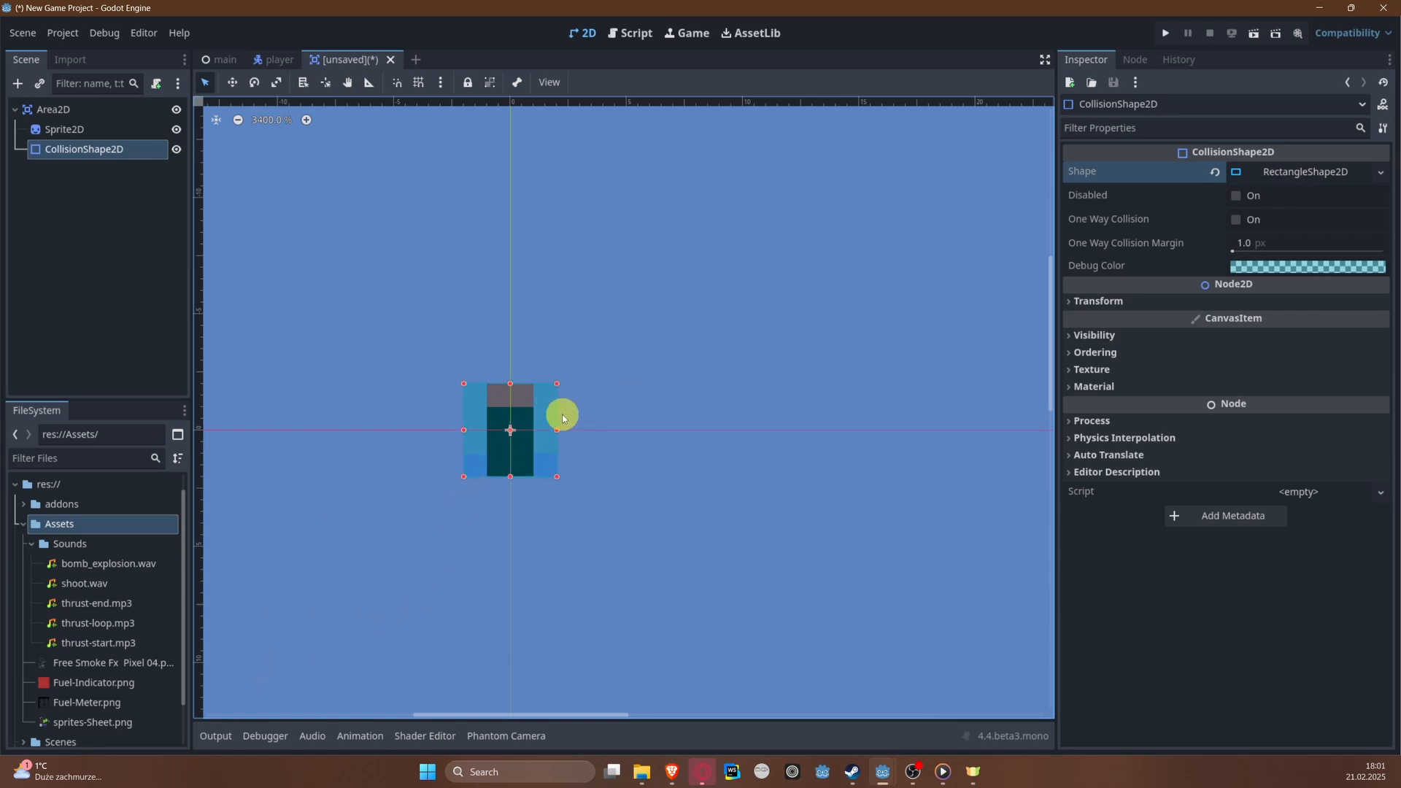
# Step: Save the scene as missle.tscn in the Scenes folder
pyautogui.hotkey('ctrl', 's')
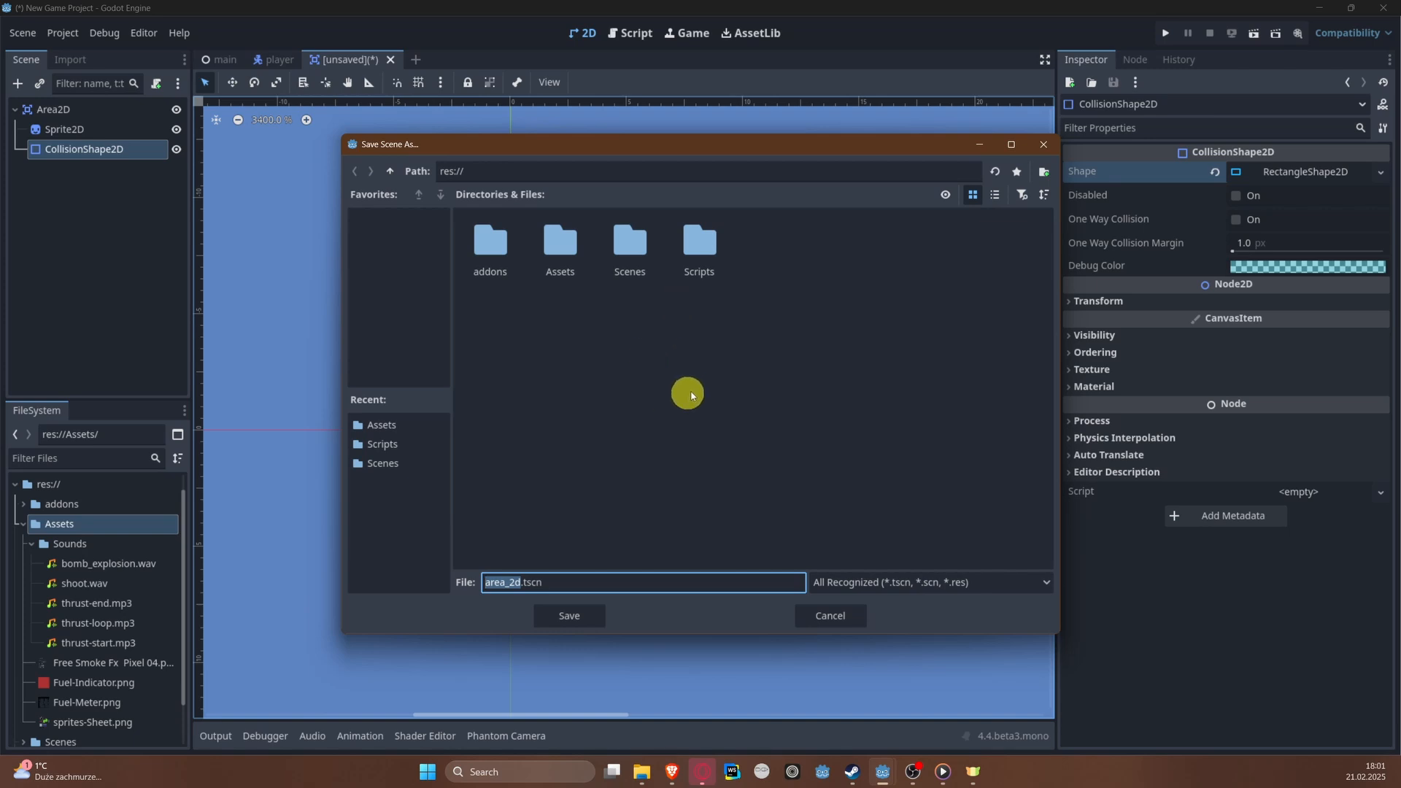
pyautogui.doubleClick(634, 246)
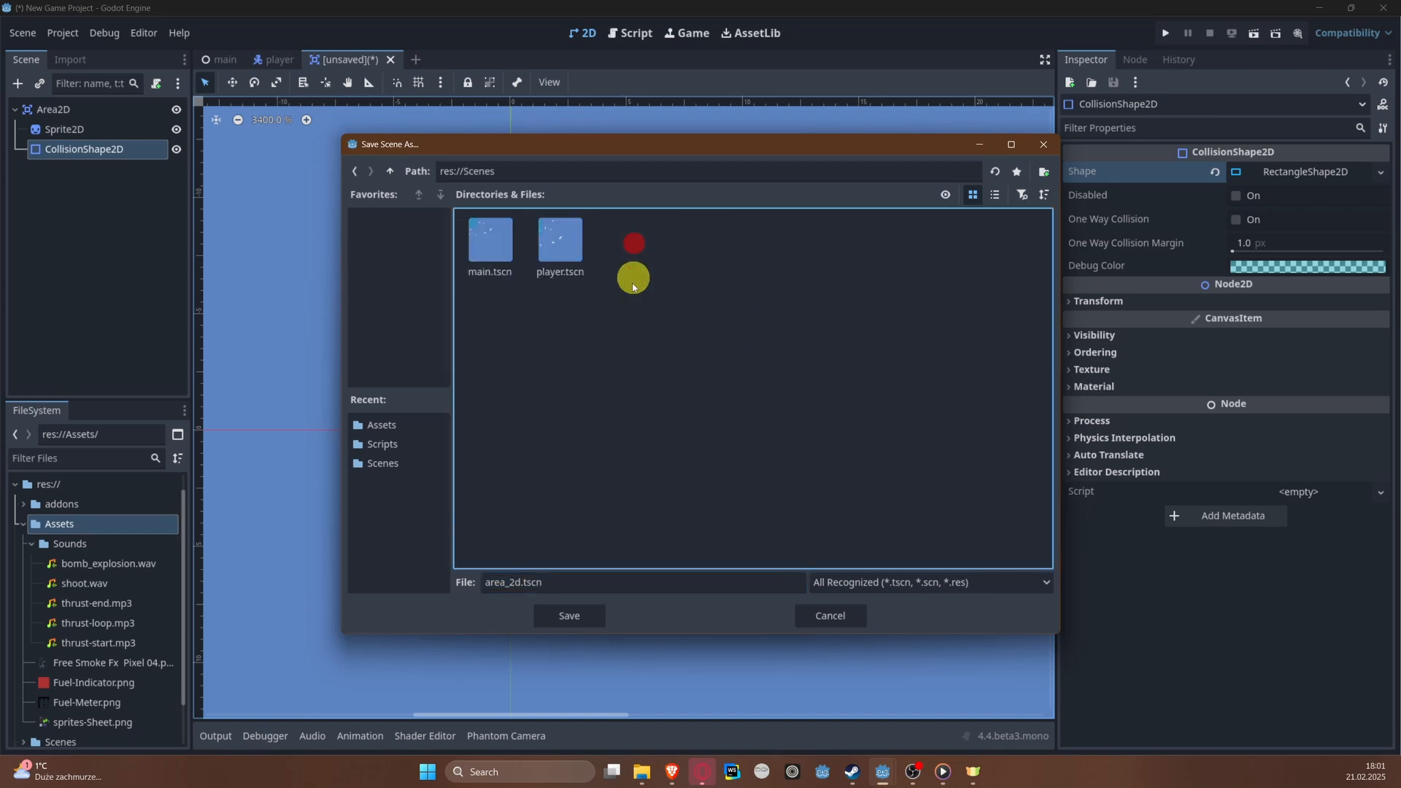
pyautogui.doubleClick(520, 581)
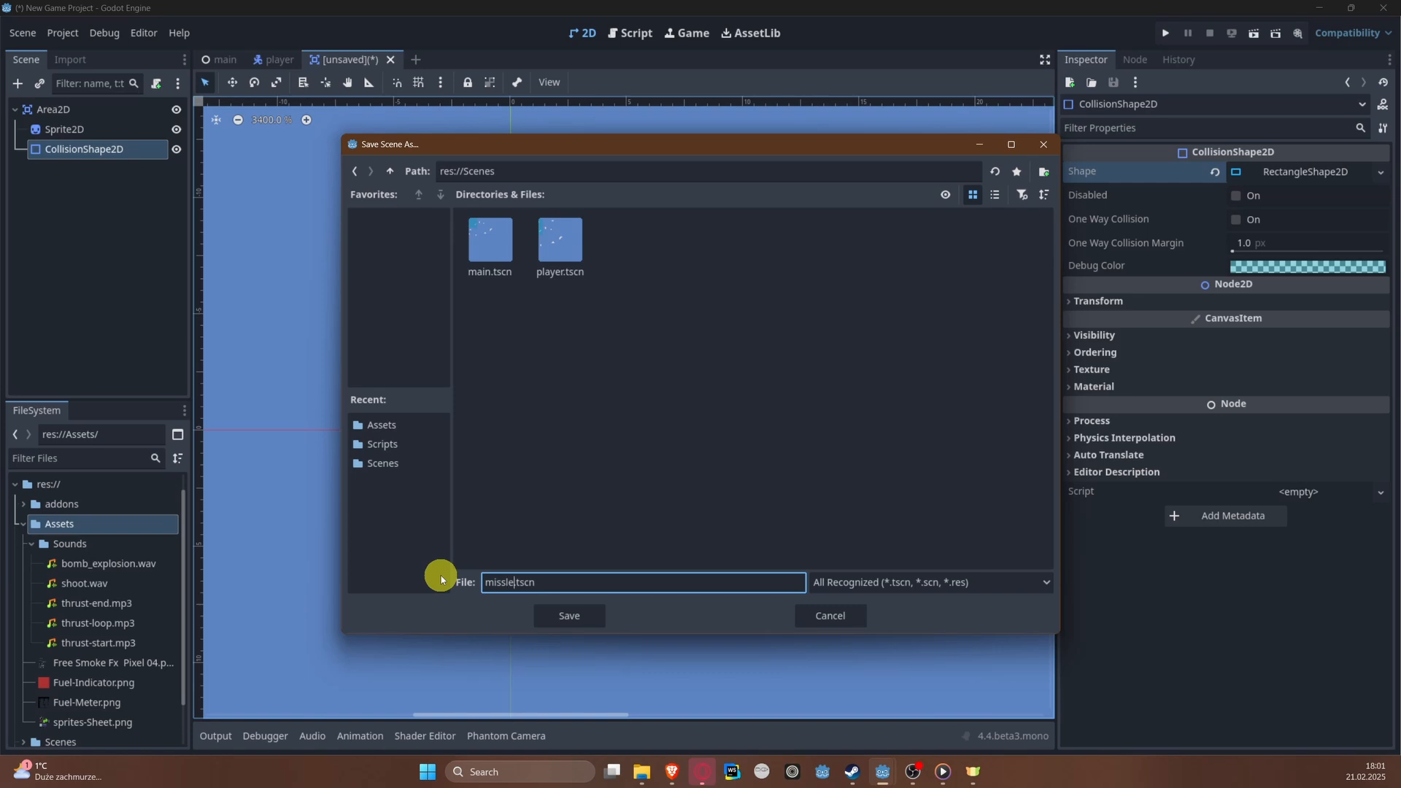
pyautogui.press('Return')
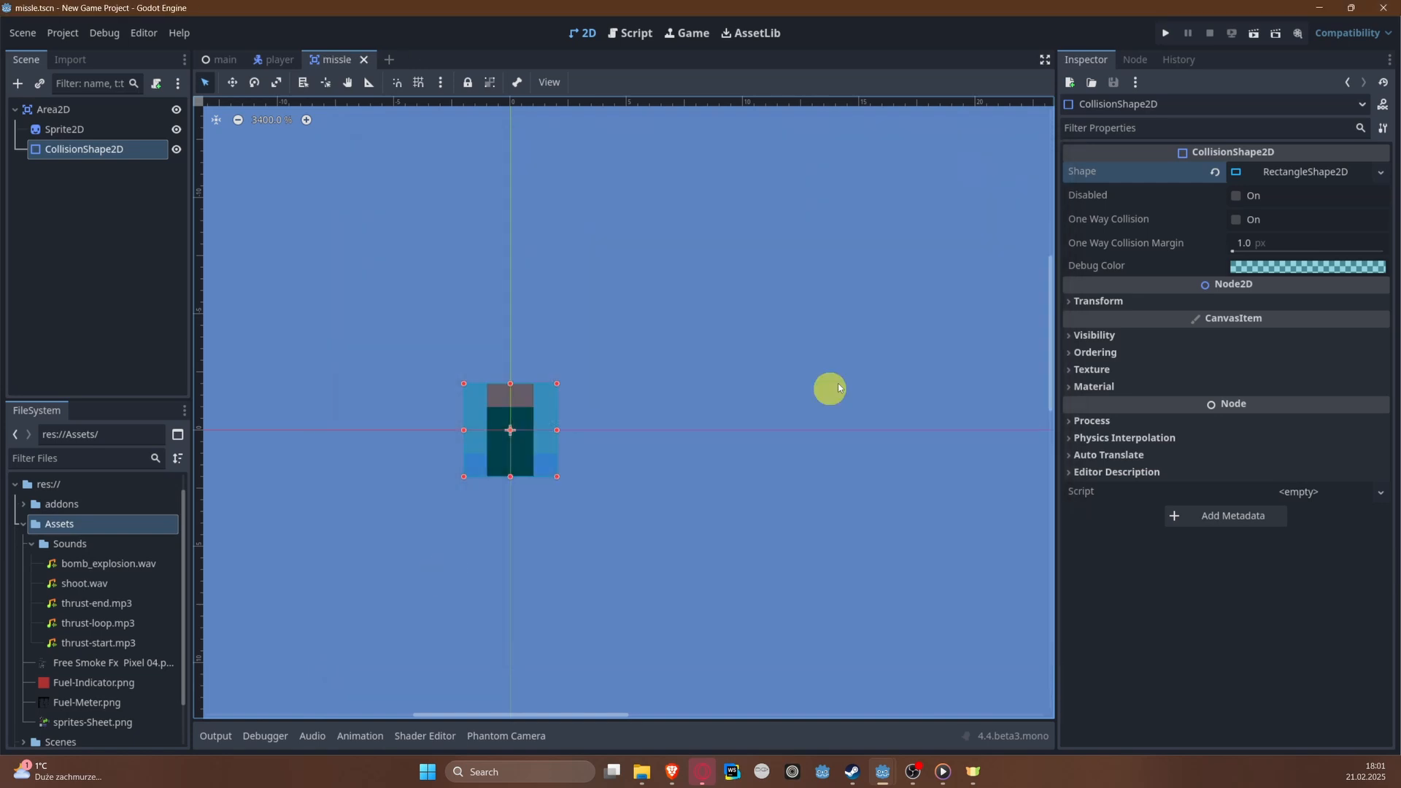
# Step: Attach a new GDScript named missle.gd, stored in the Scripts folder, to the missile scene's Area2D root
pyautogui.click(116, 108)
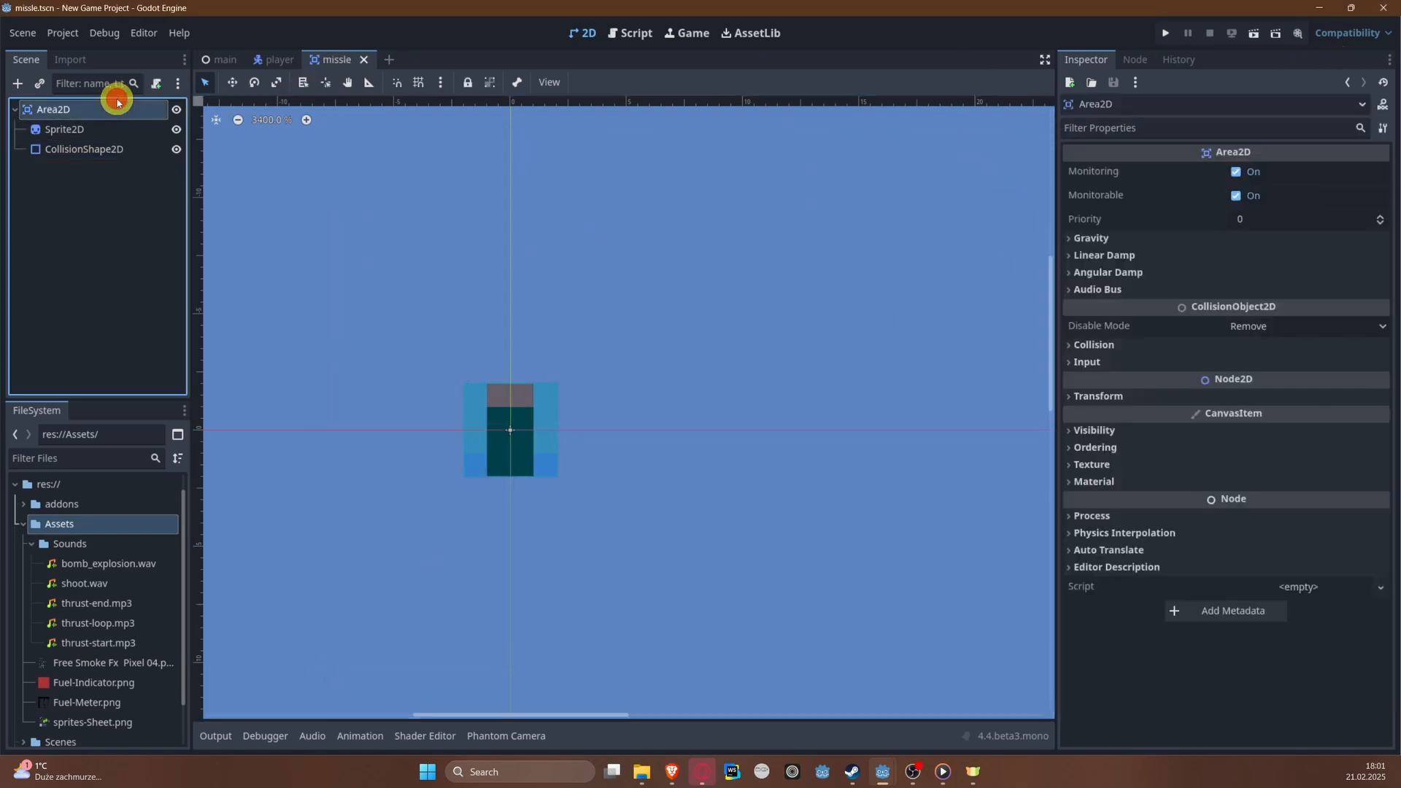
pyautogui.click(156, 83)
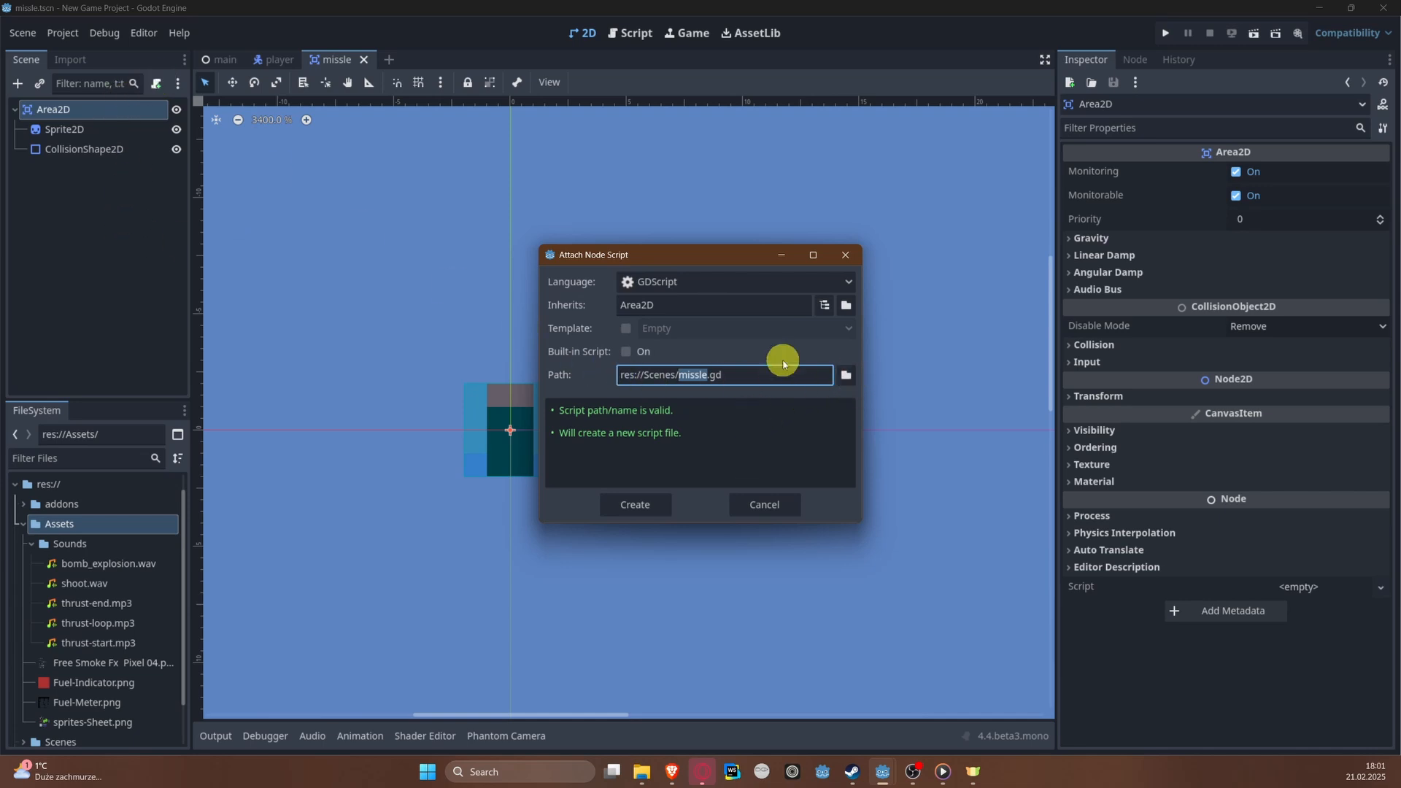
pyautogui.click(847, 375)
pyautogui.click(390, 171)
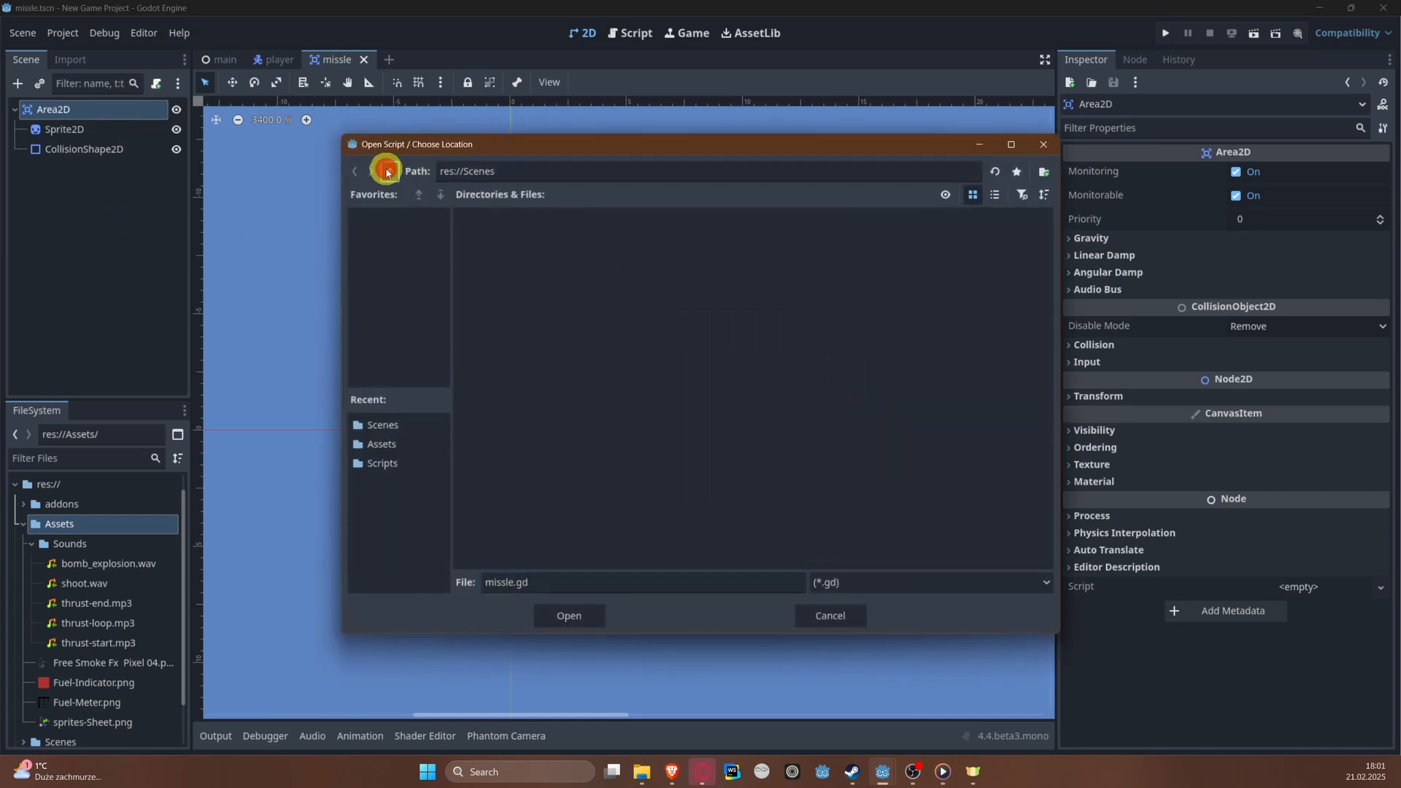
pyautogui.doubleClick(704, 256)
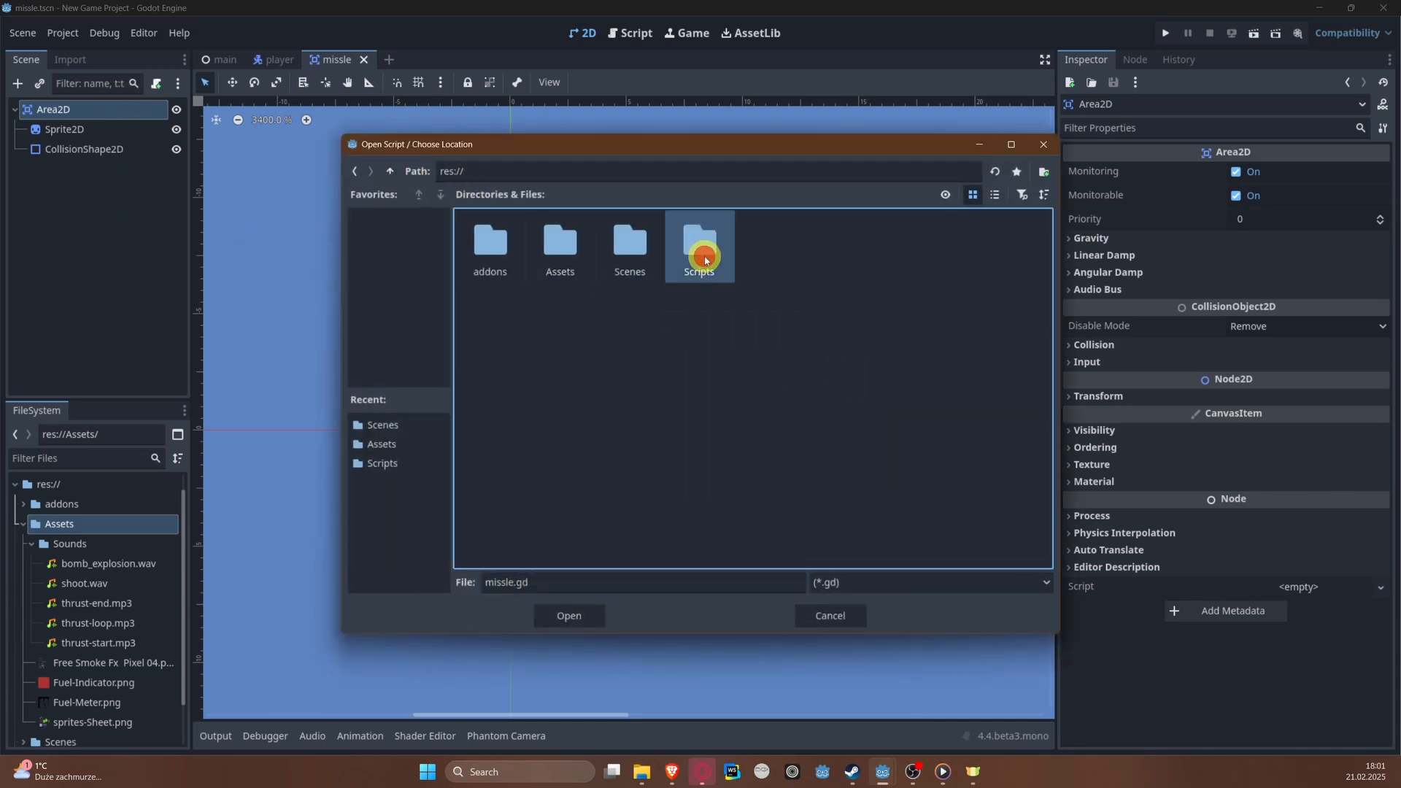
pyautogui.click(584, 618)
pyautogui.click(666, 499)
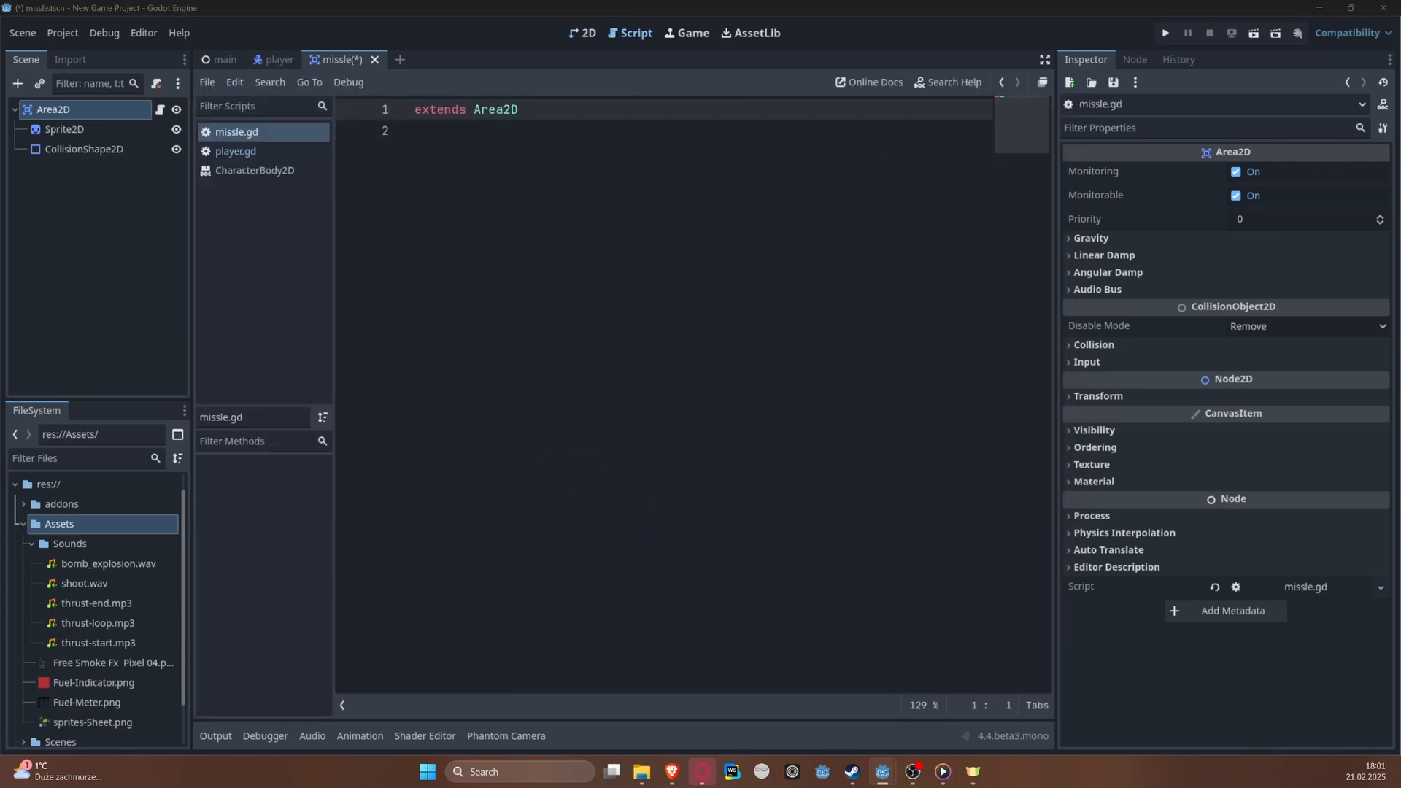
# Step: Declare the class name Missle below the extends line of the script
pyautogui.click(982, 231)
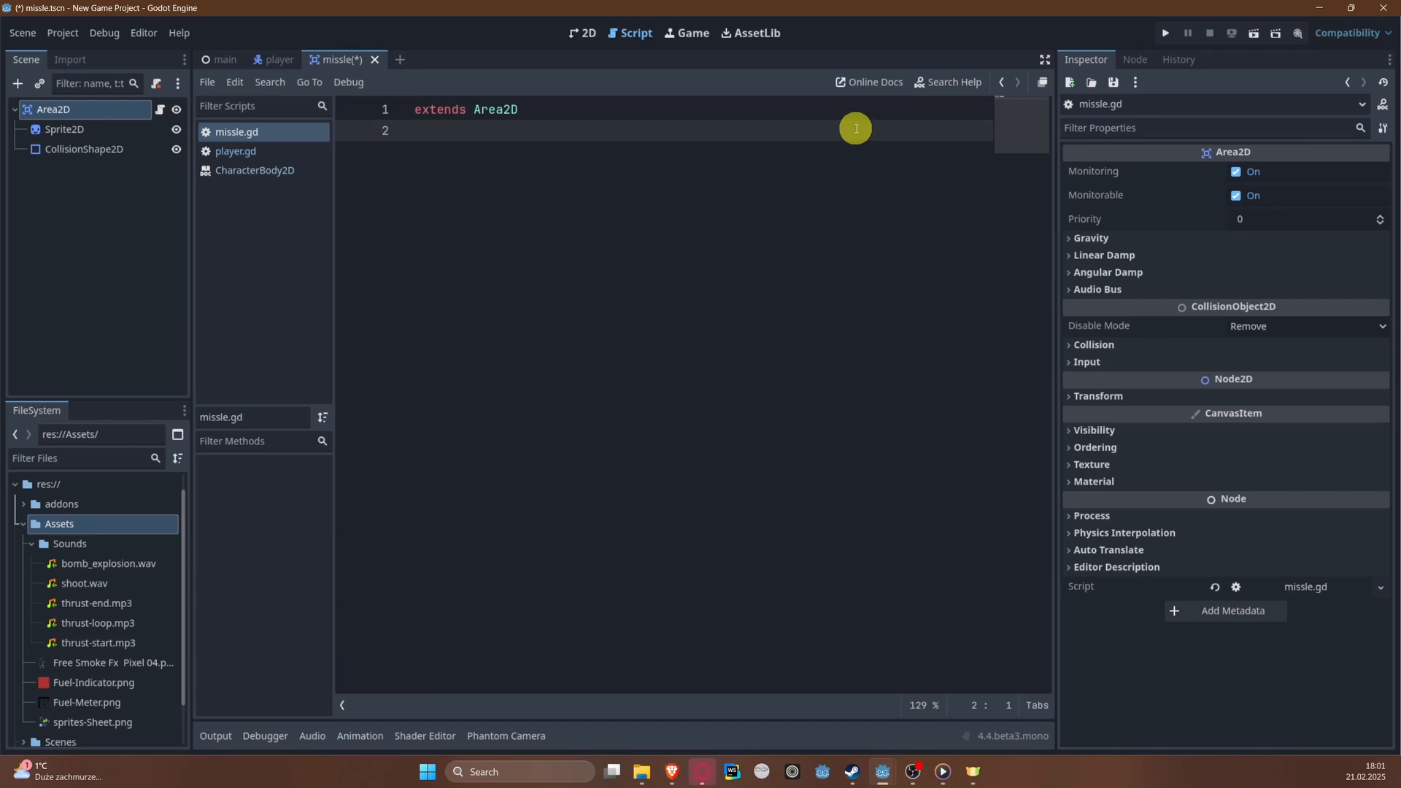
pyautogui.press('Return')
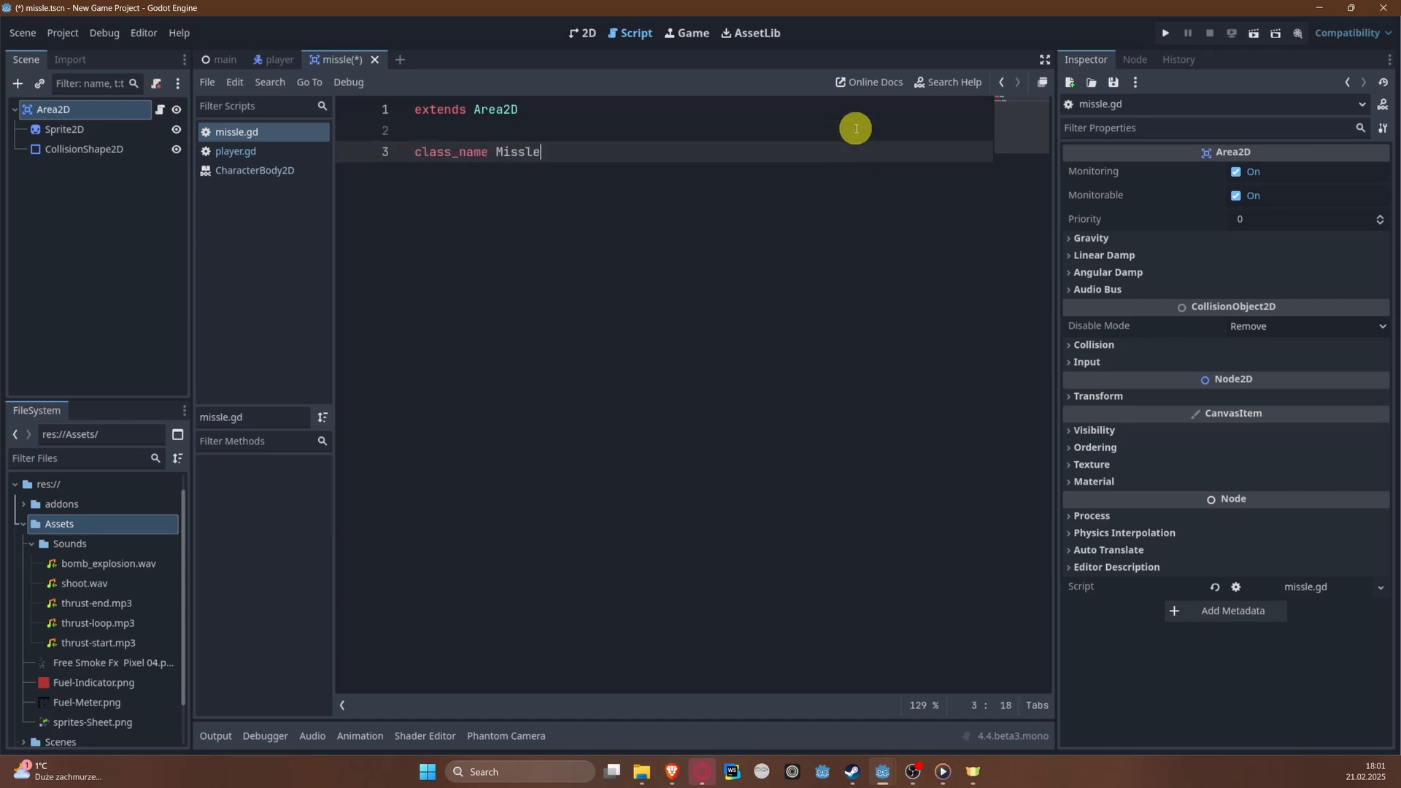
pyautogui.press('Return')
pyautogui.press('Return')
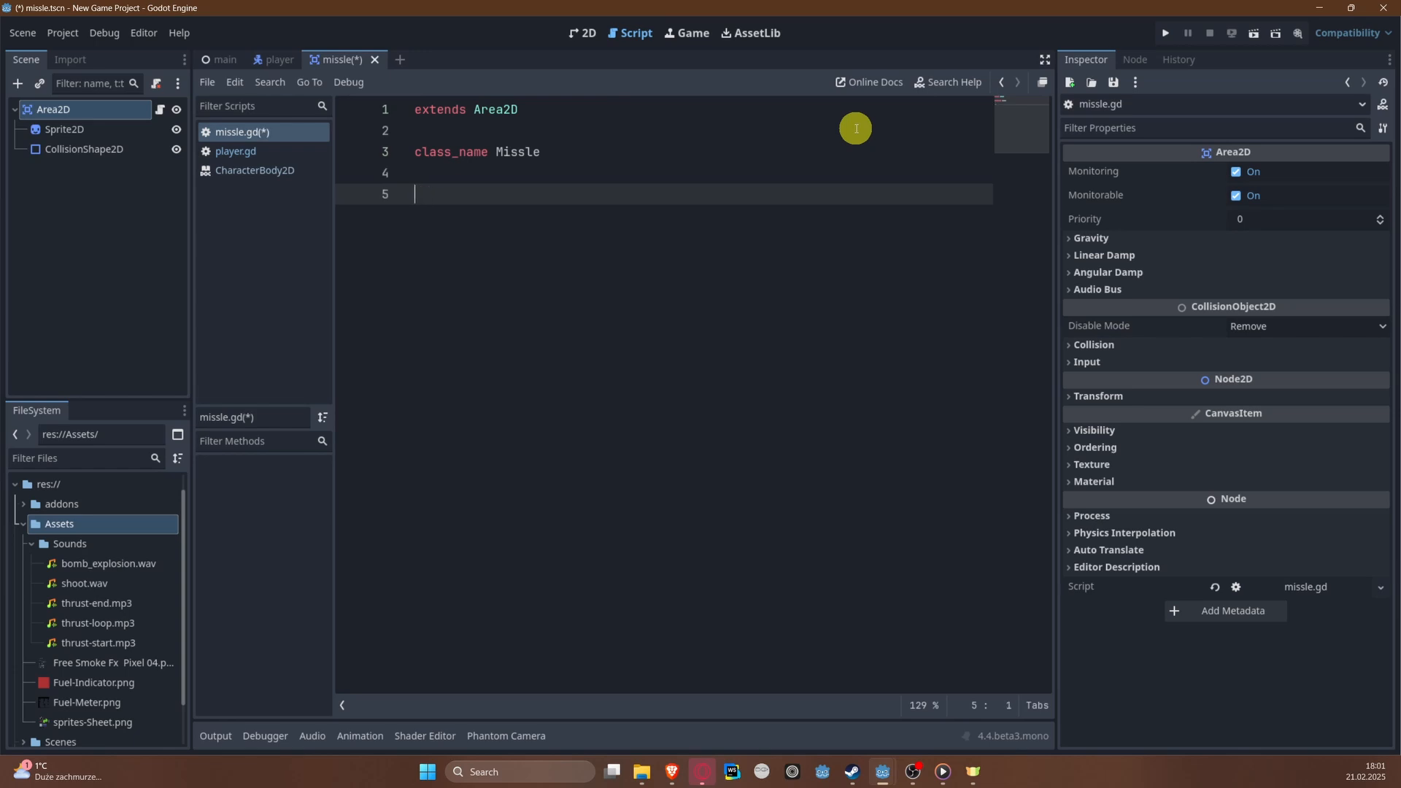
# Step: Add an exported variable missle_speed with the value 400 below the class name
pyautogui.write('@export var missle_speed')
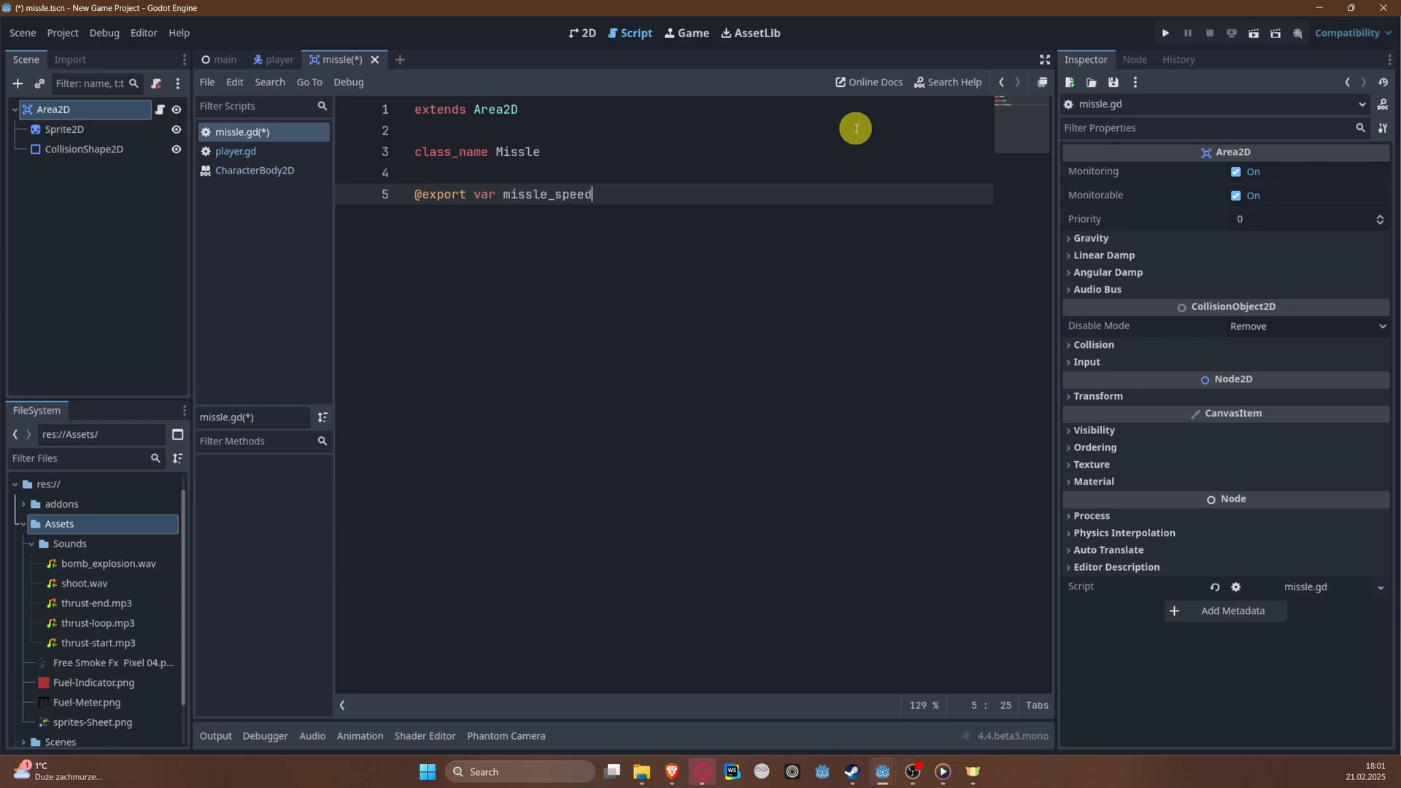
pyautogui.write('4')
pyautogui.press('Return')
pyautogui.press('Return')
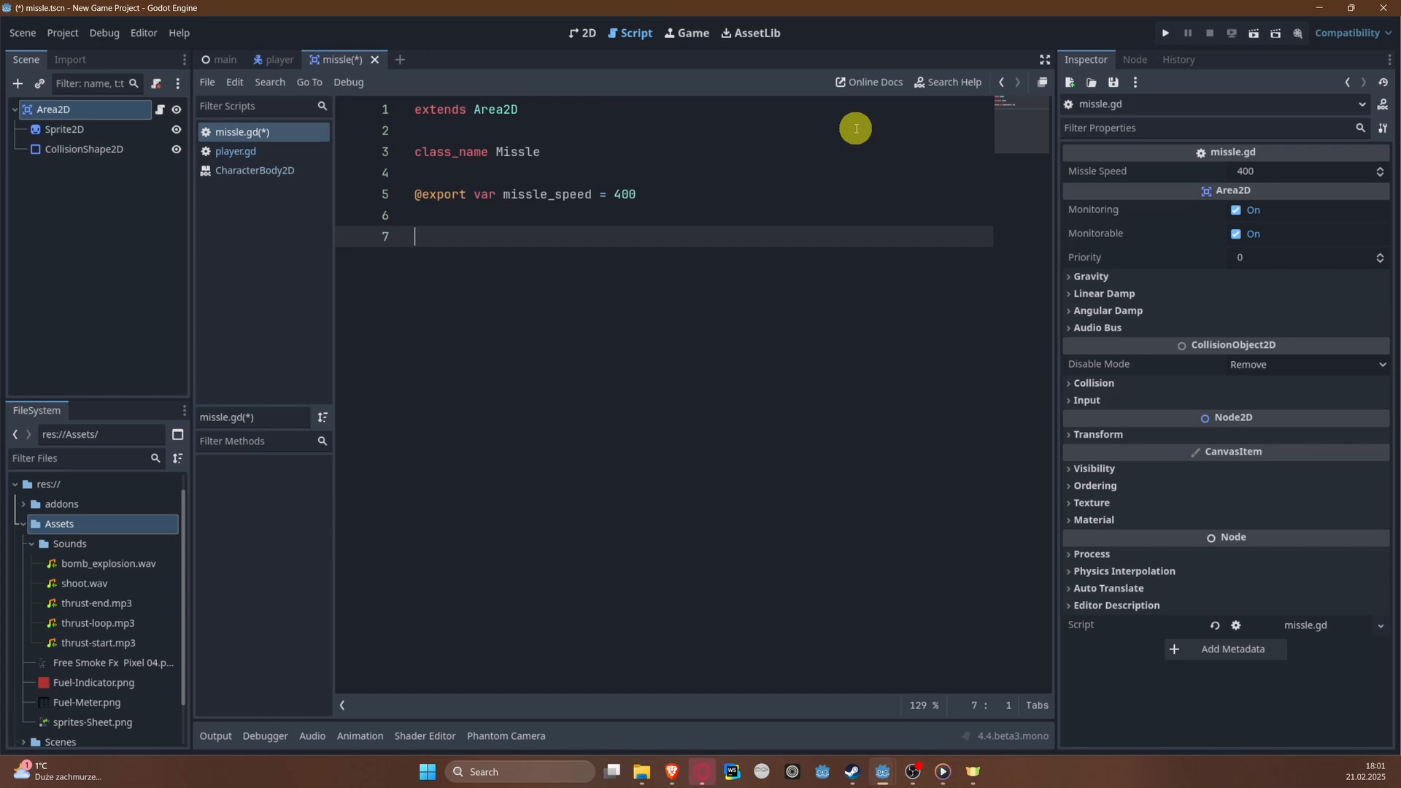
# Step: Add a _process function that moves the missile upward with position.y -= missle_speed * delta, and save the script
pyautogui.write('func _)')
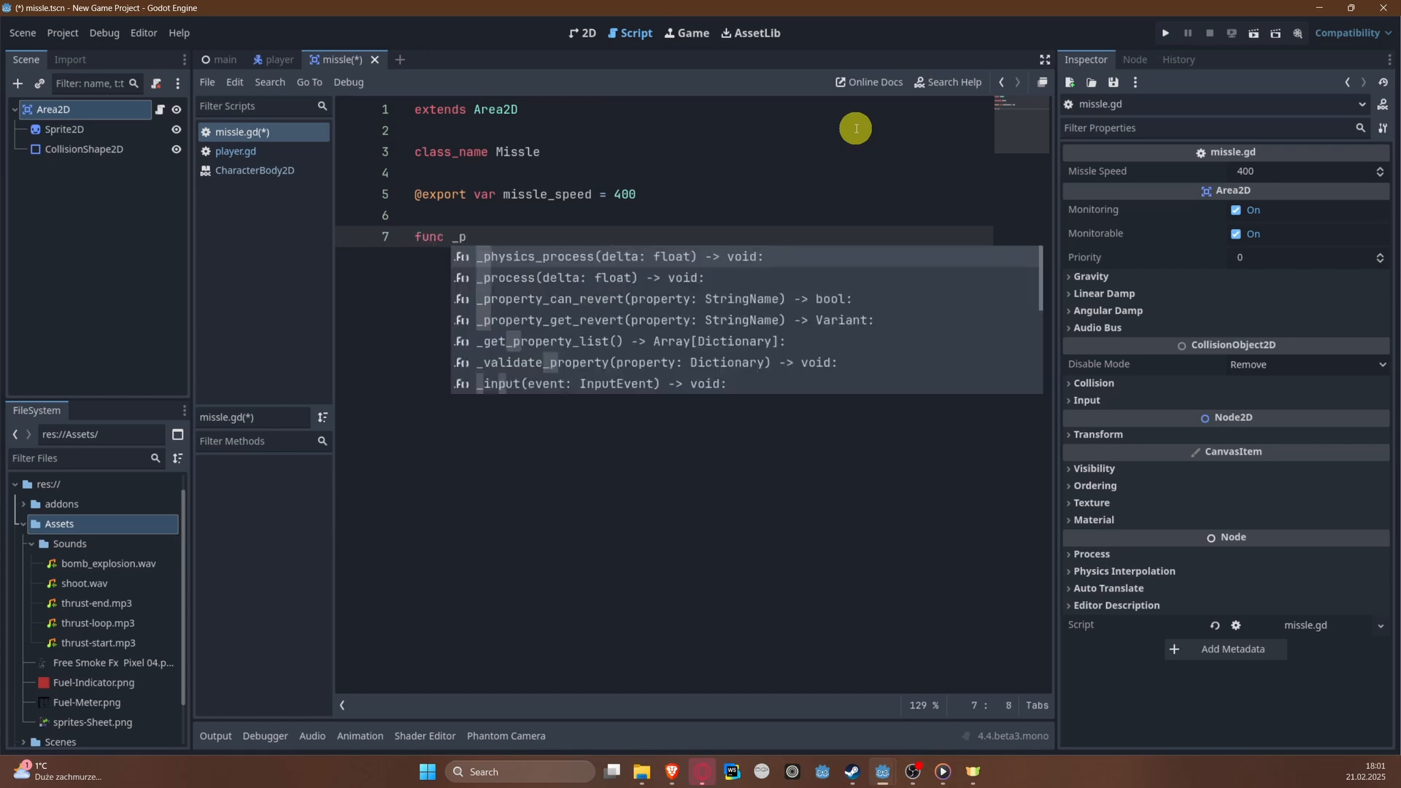
pyautogui.press('Down')
pyautogui.press('Return')
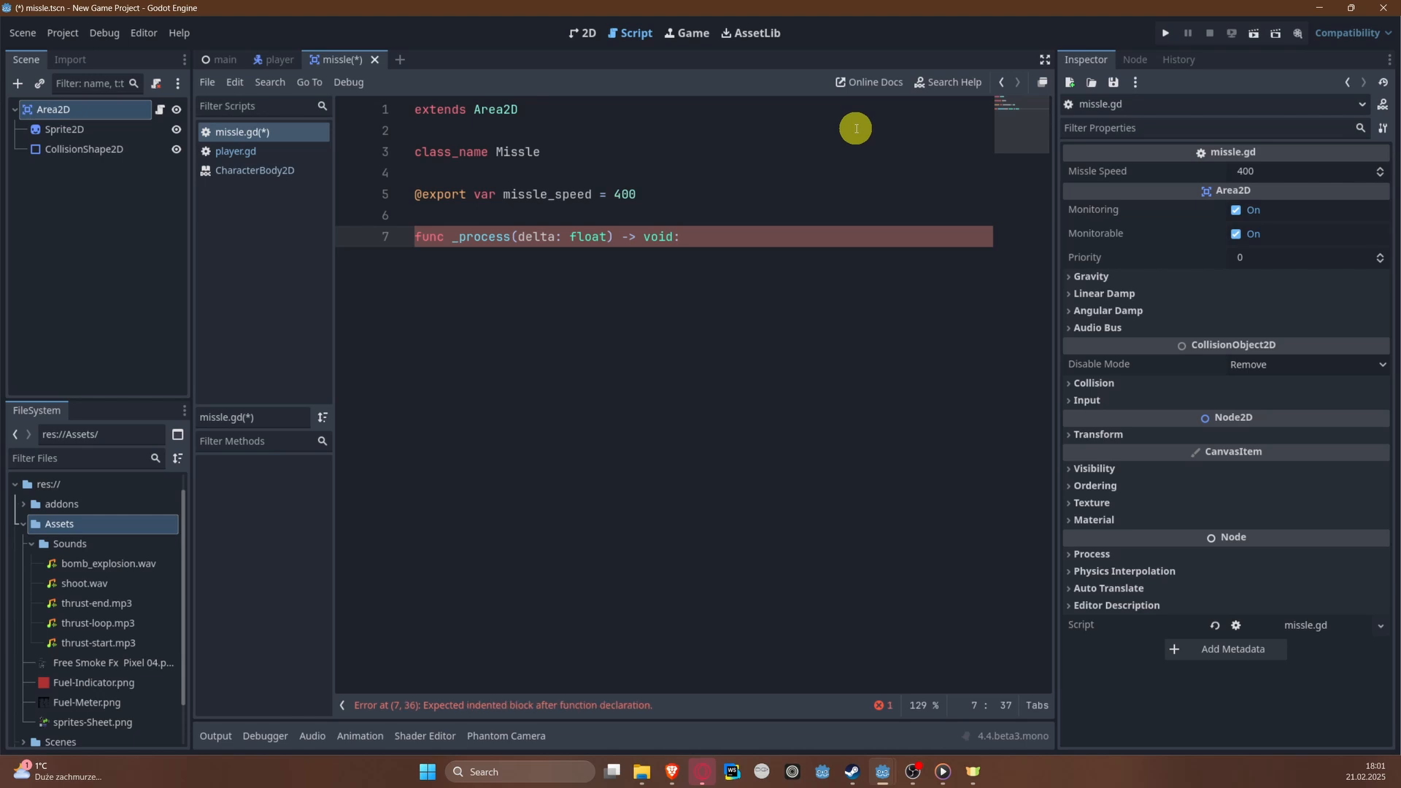
pyautogui.press('Return')
pyautogui.write('pos')
pyautogui.press('Return')
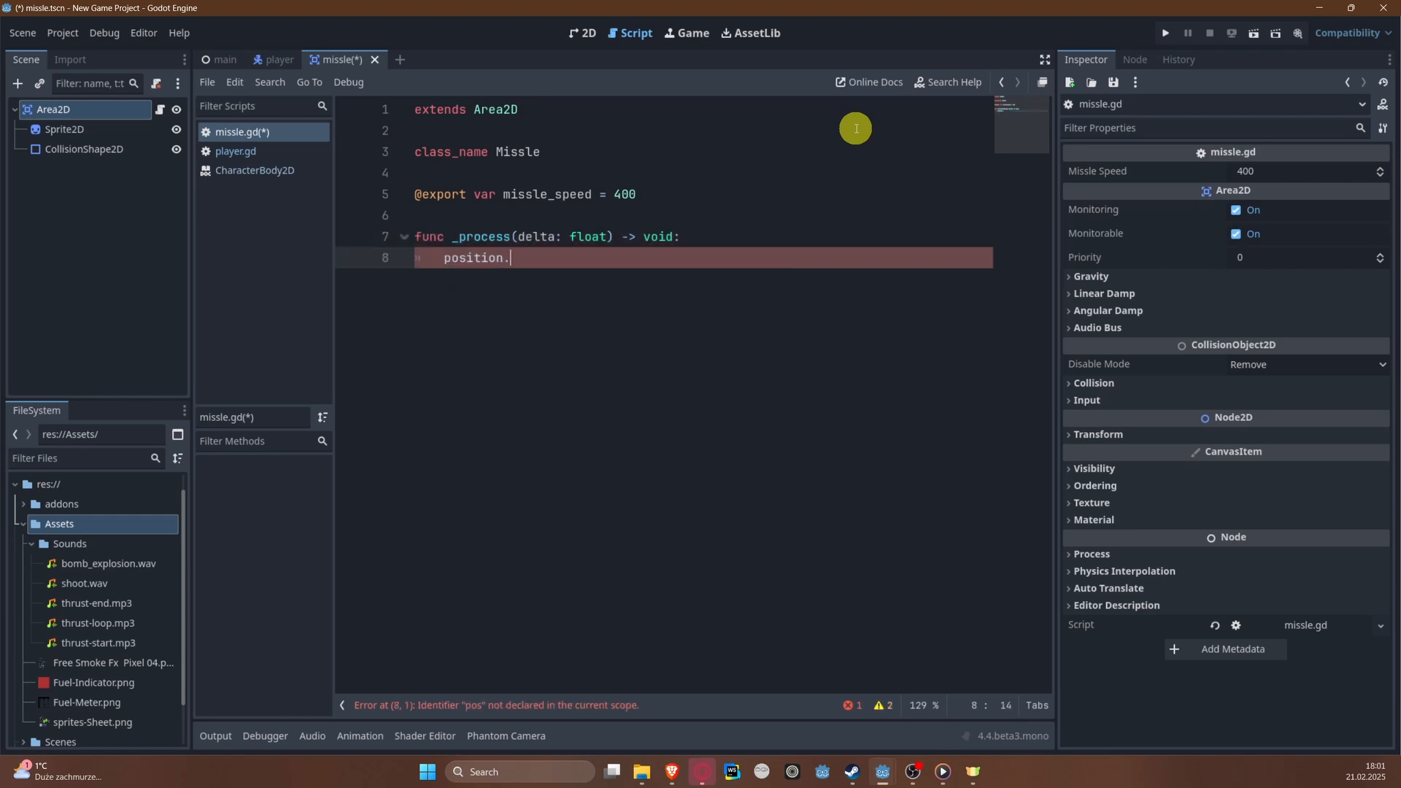
pyautogui.write('.y -= ')
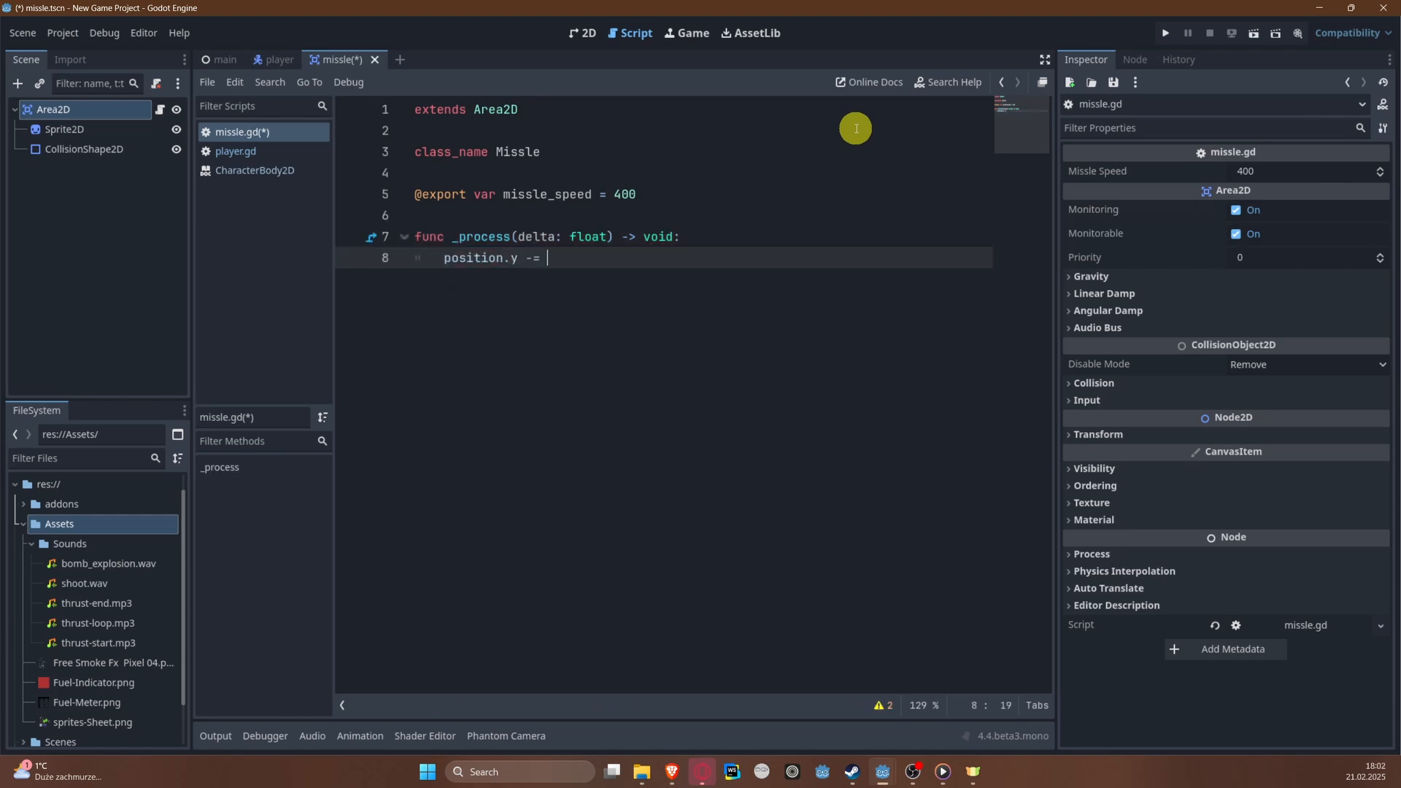
pyautogui.write('mis')
pyautogui.press('Return')
pyautogui.write('* delta')
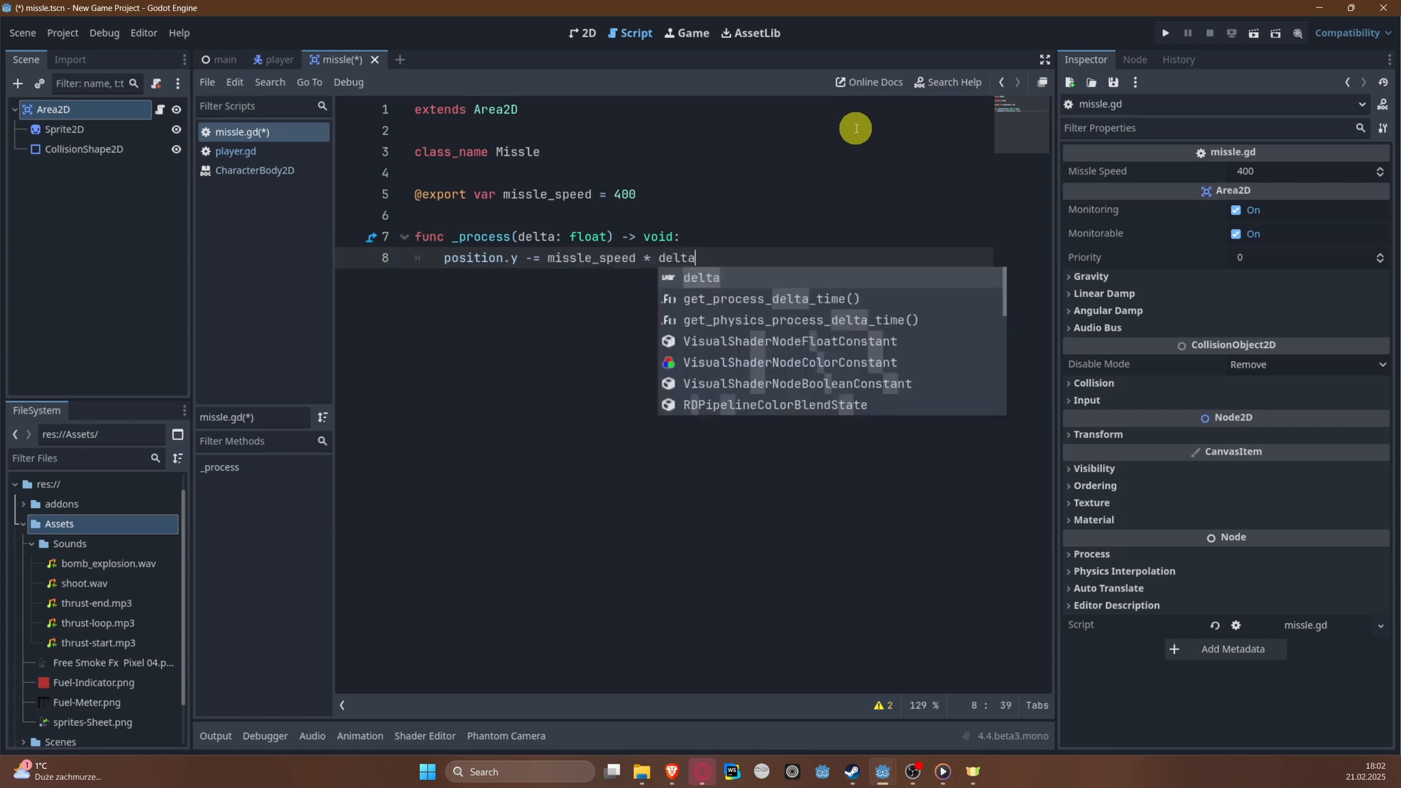
pyautogui.hotkey('ctrl', 's')
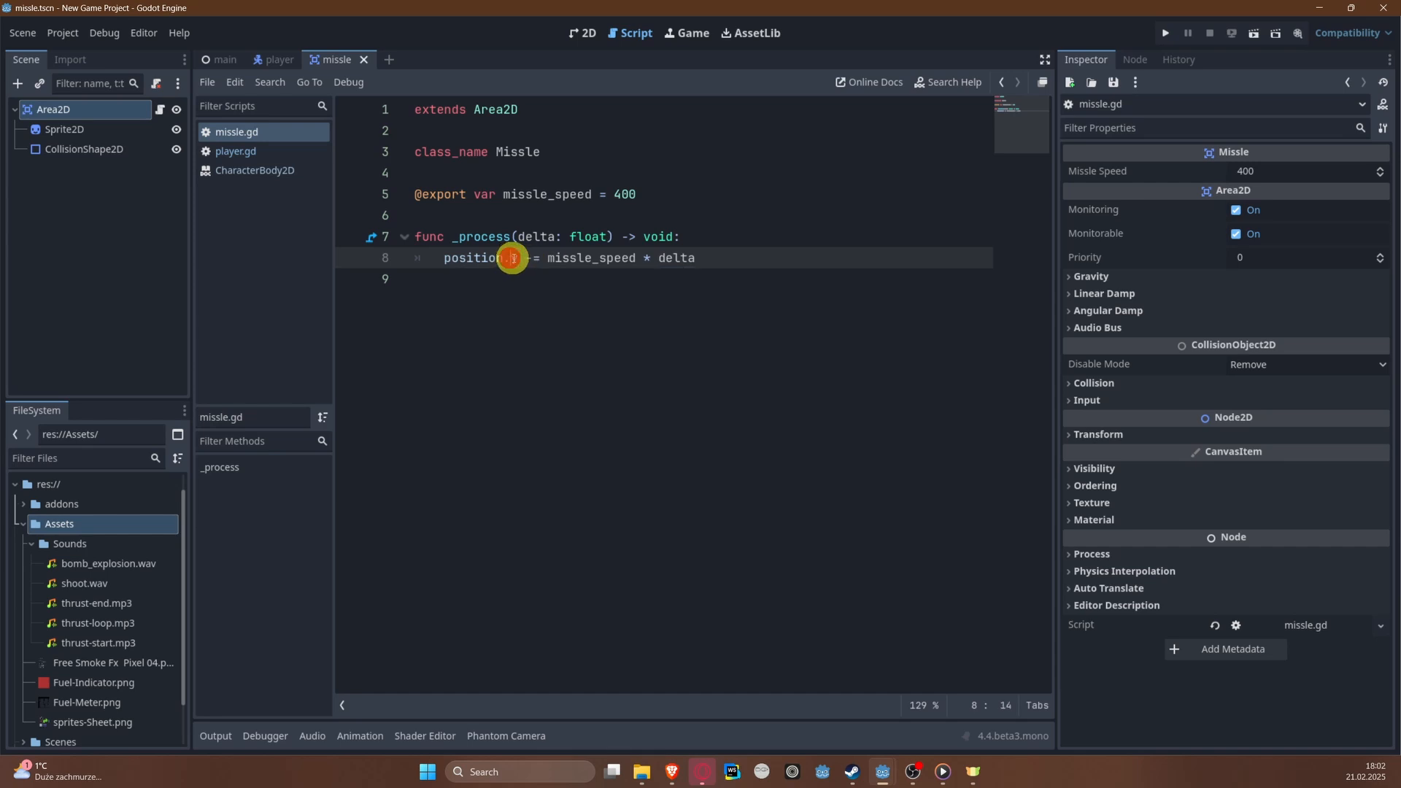
# Step: Connect the Area2D's body_entered signal to a new _on_body_entered method in the missile script
pyautogui.moveTo(511, 259); pyautogui.dragTo(547, 259)
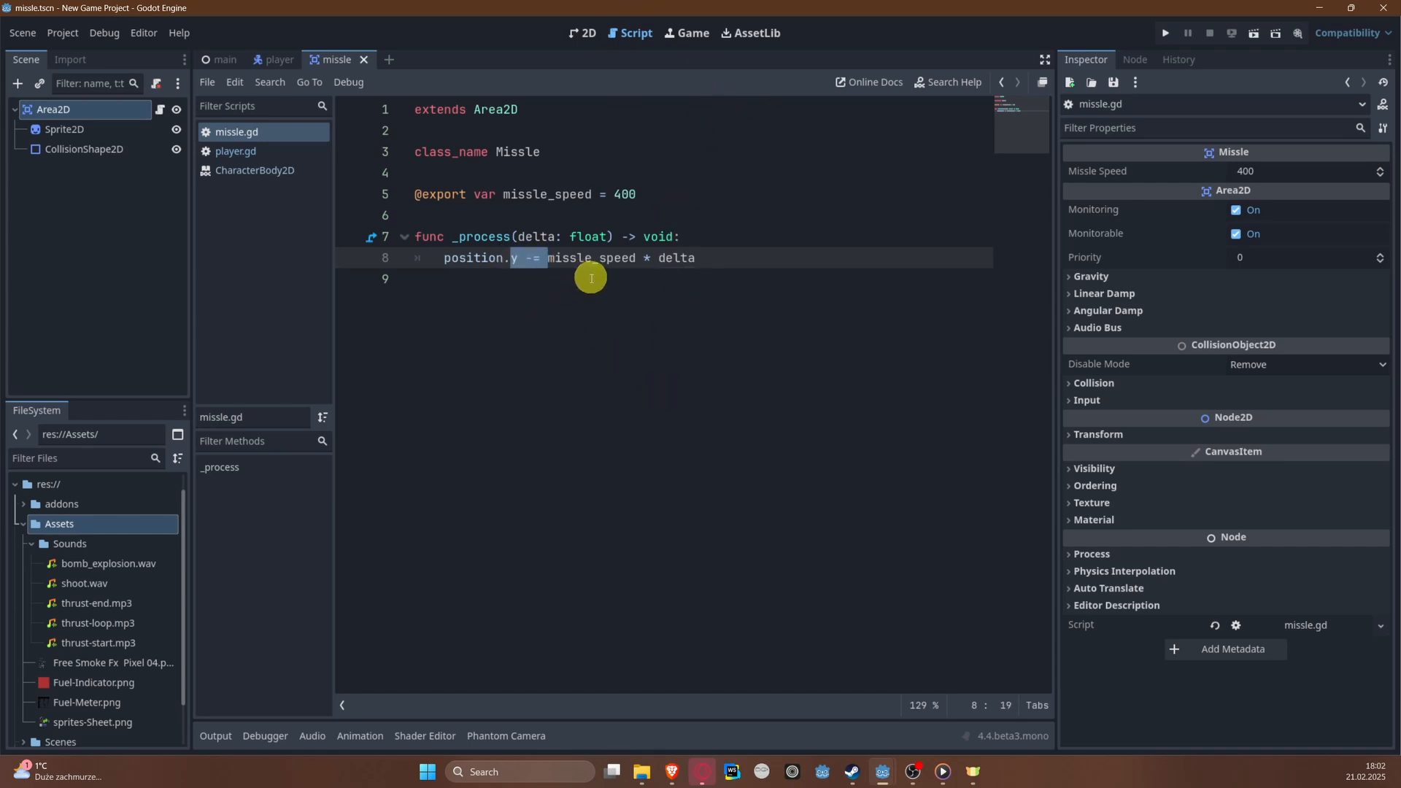
pyautogui.click(421, 308)
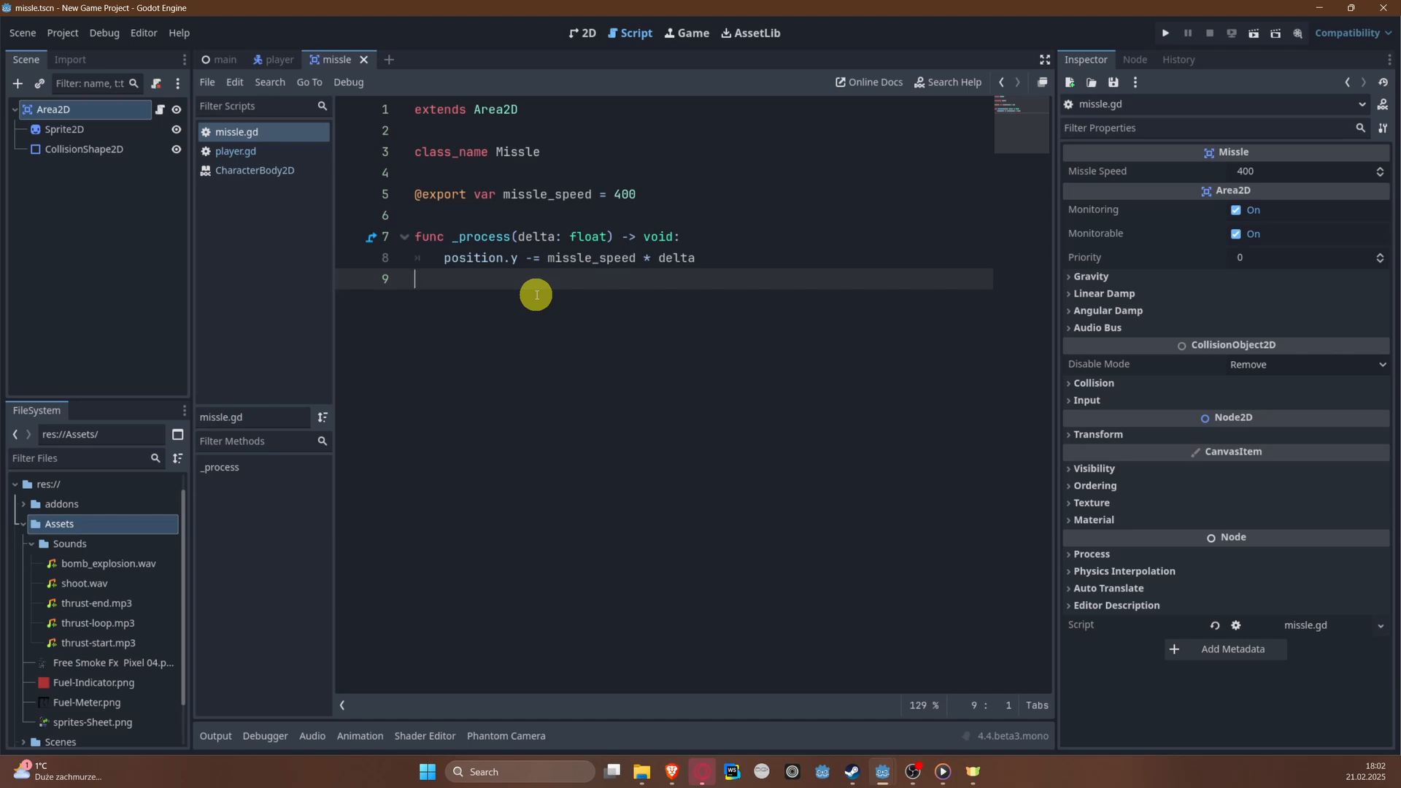
pyautogui.press('Return')
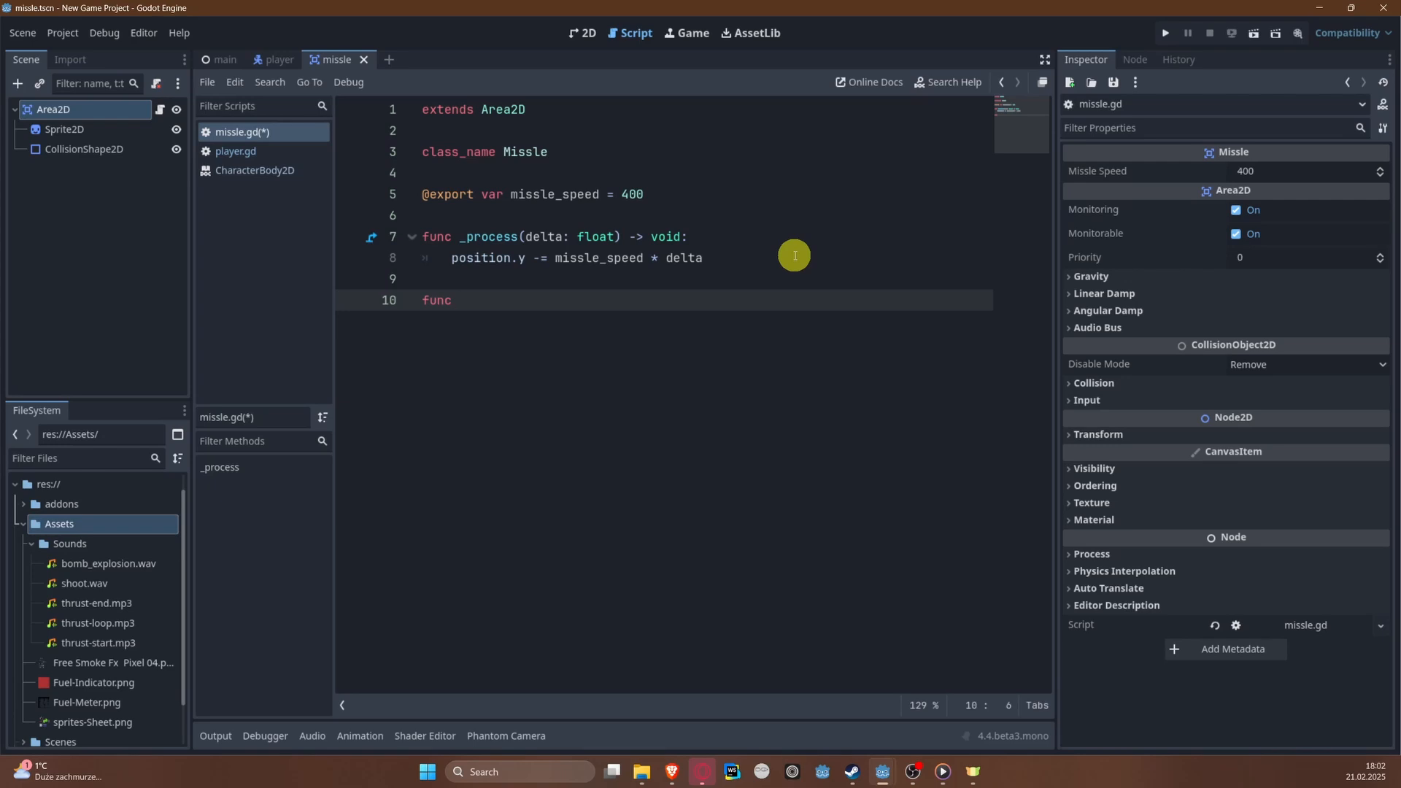
pyautogui.click(70, 148)
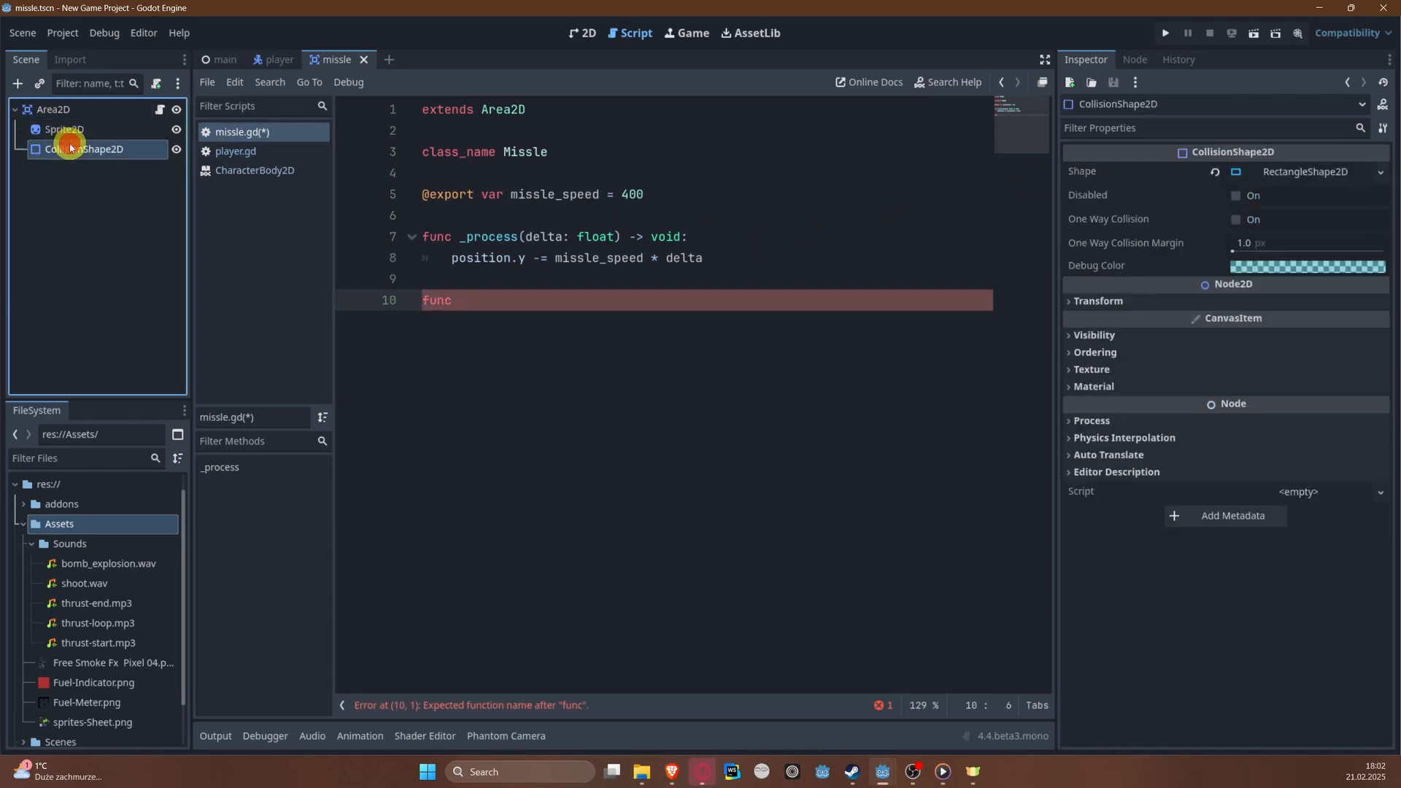
pyautogui.click(1134, 59)
pyautogui.click(1105, 59)
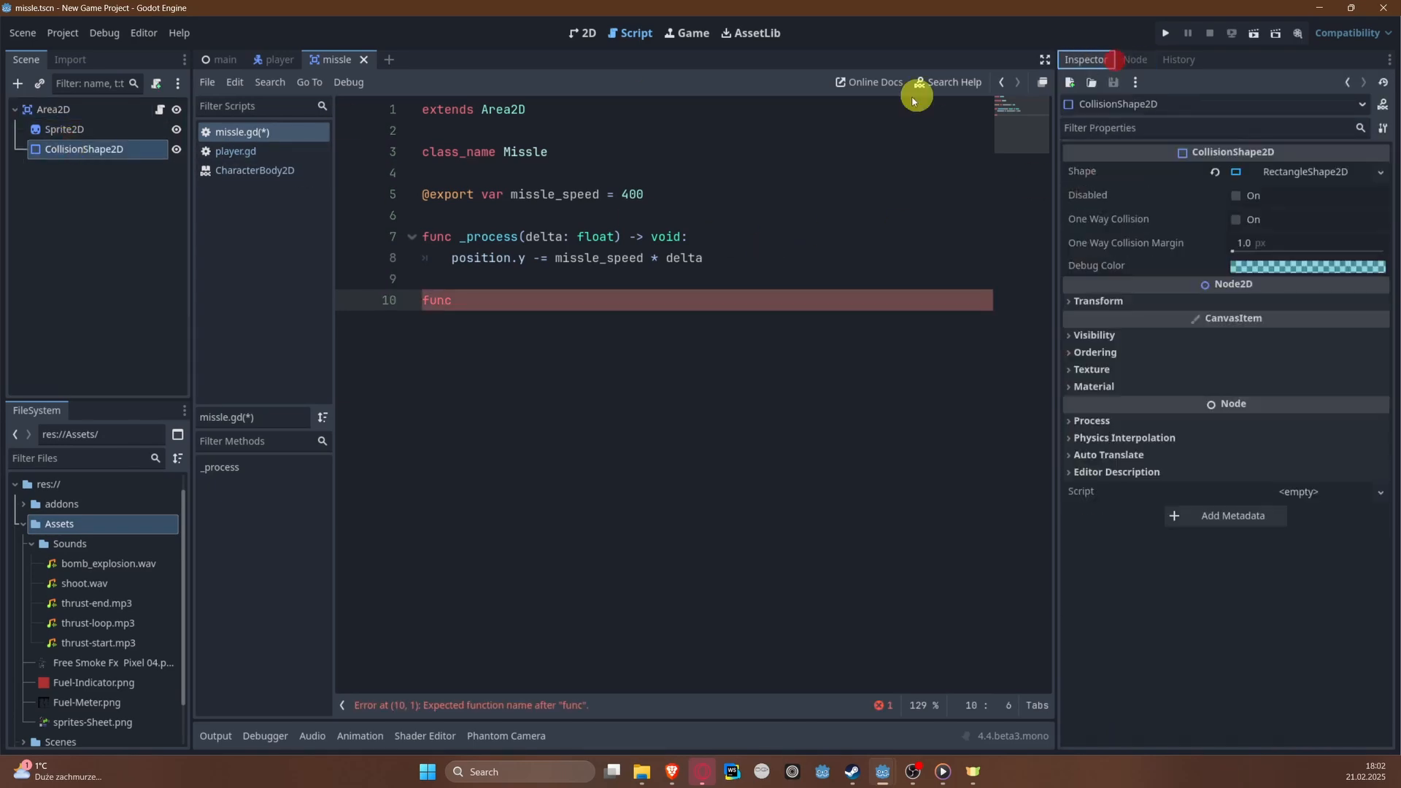
pyautogui.click(115, 107)
pyautogui.click(1135, 59)
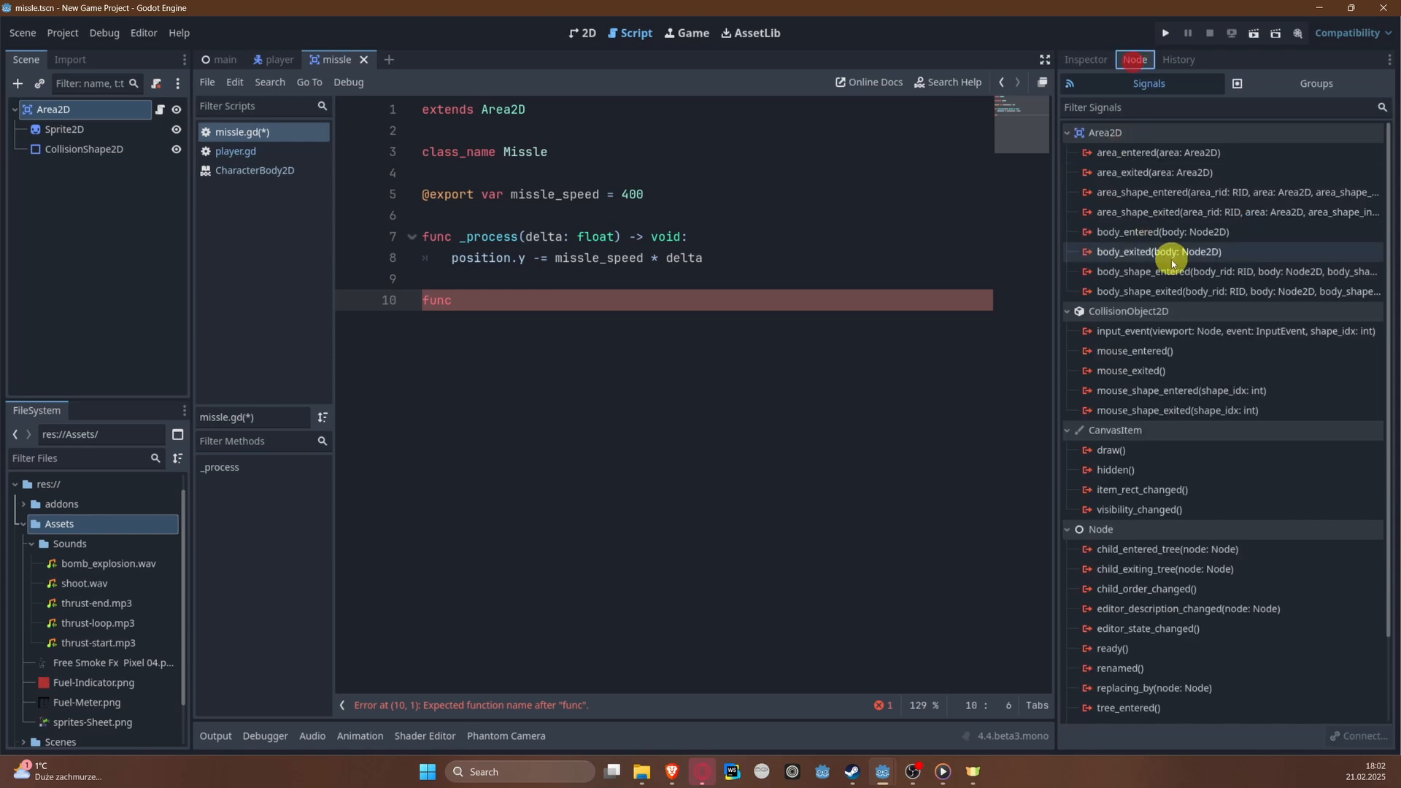
pyautogui.click(1181, 236)
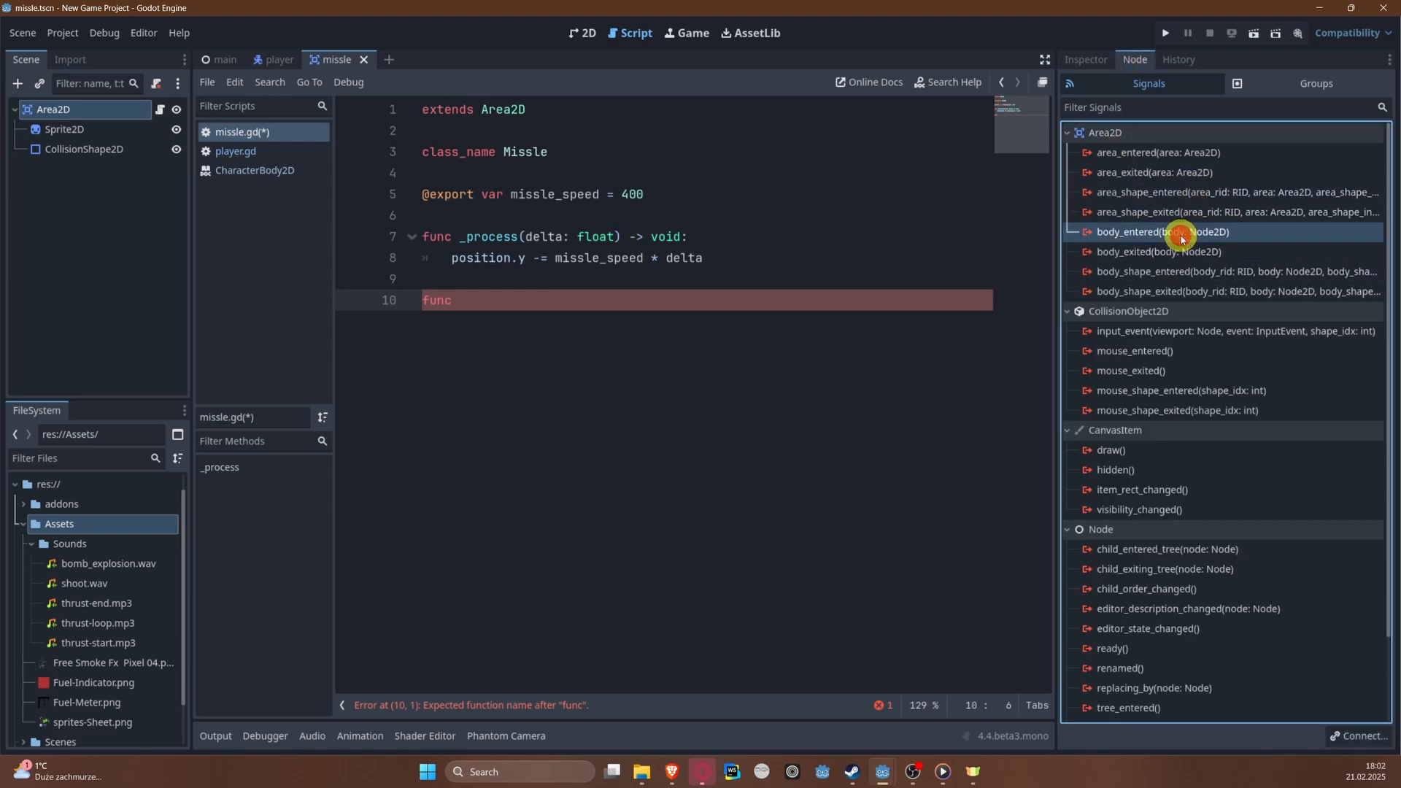
pyautogui.rightClick(1181, 236)
pyautogui.click(1204, 248)
pyautogui.click(653, 542)
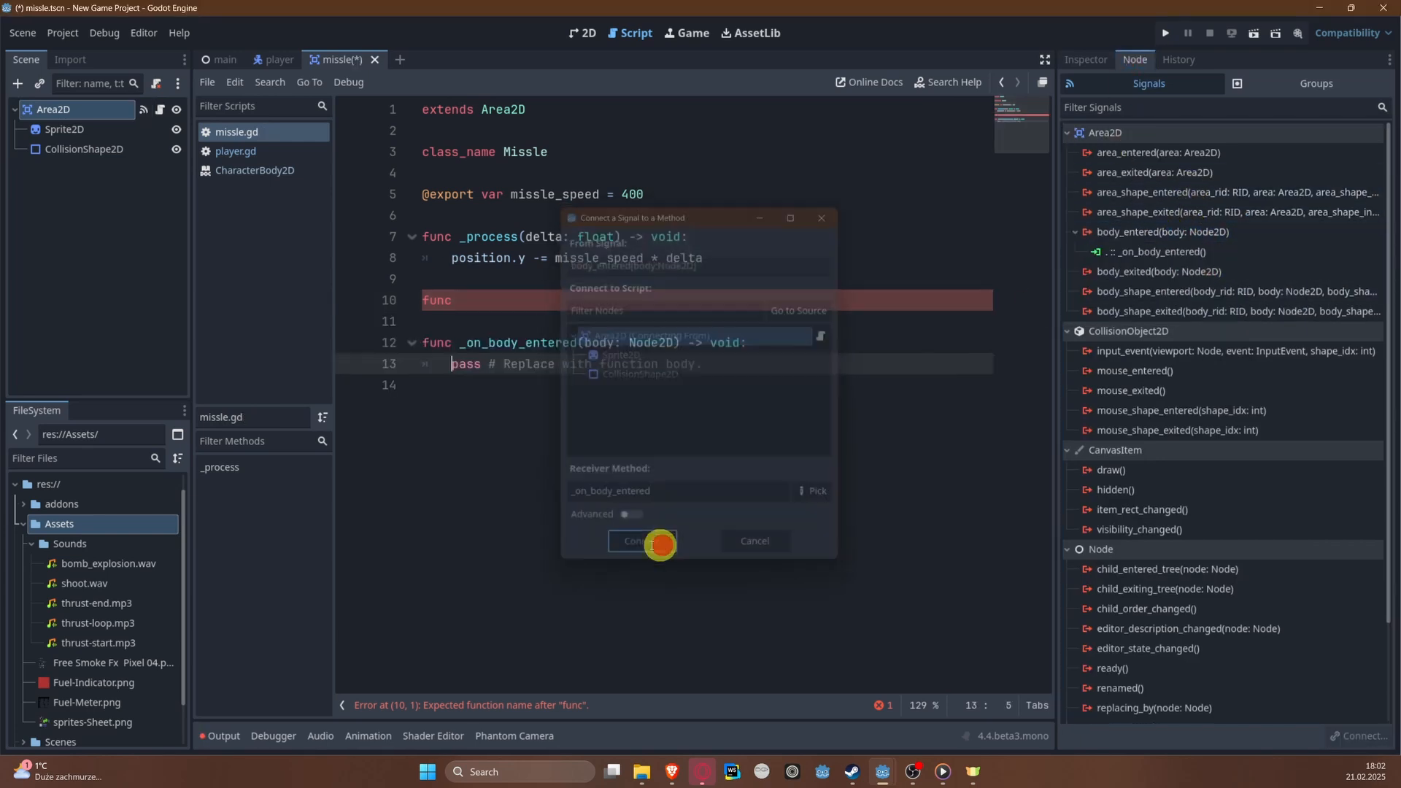
# Step: Remove the stray func line, replace the placeholder in _on_body_entered with queue_free(), and save the script
pyautogui.moveTo(400, 312); pyautogui.dragTo(714, 322)
pyautogui.press('BackSpace')
pyautogui.press('Delete')
pyautogui.press('BackSpace')
pyautogui.write('que')
pyautogui.press('Down')
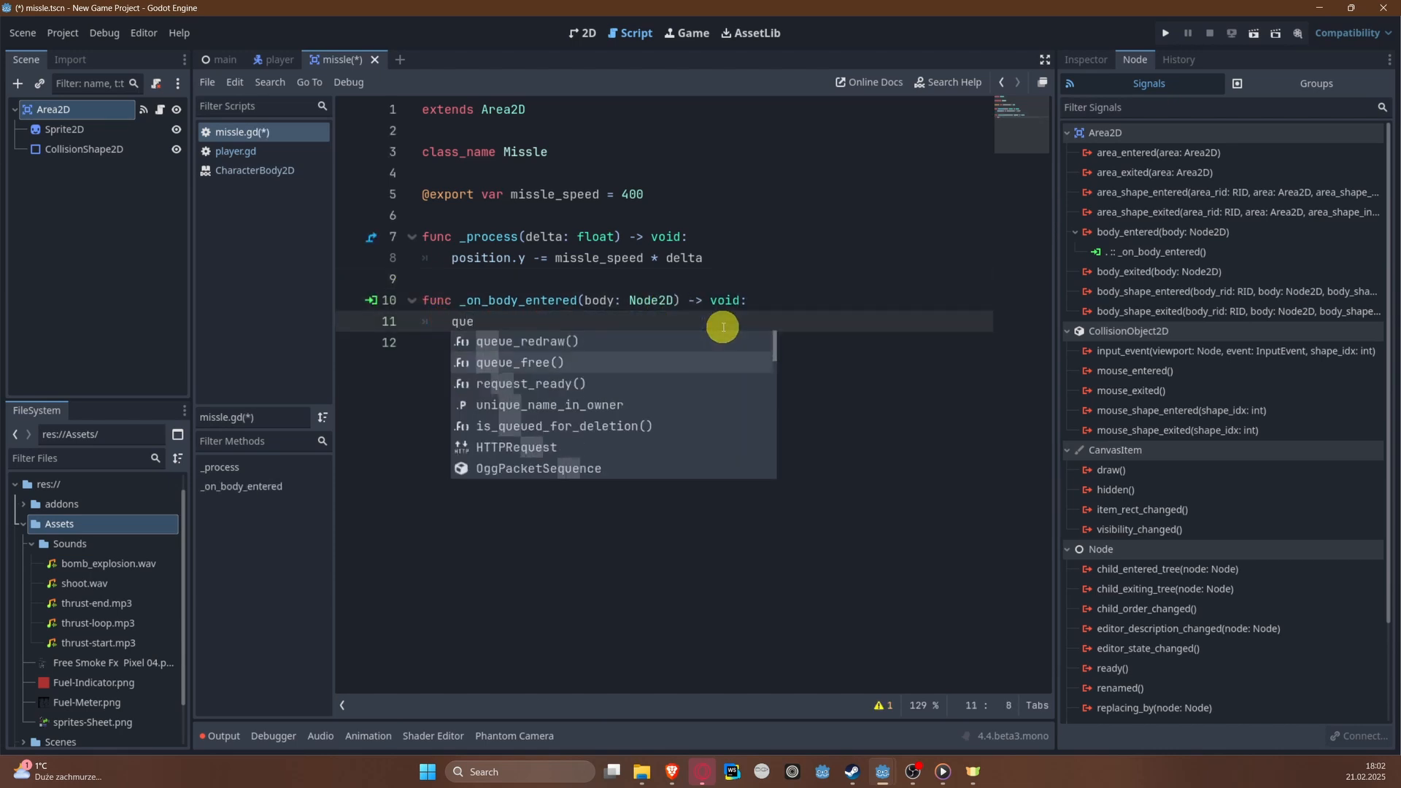
pyautogui.press('Return')
pyautogui.hotkey('ctrl', 's')
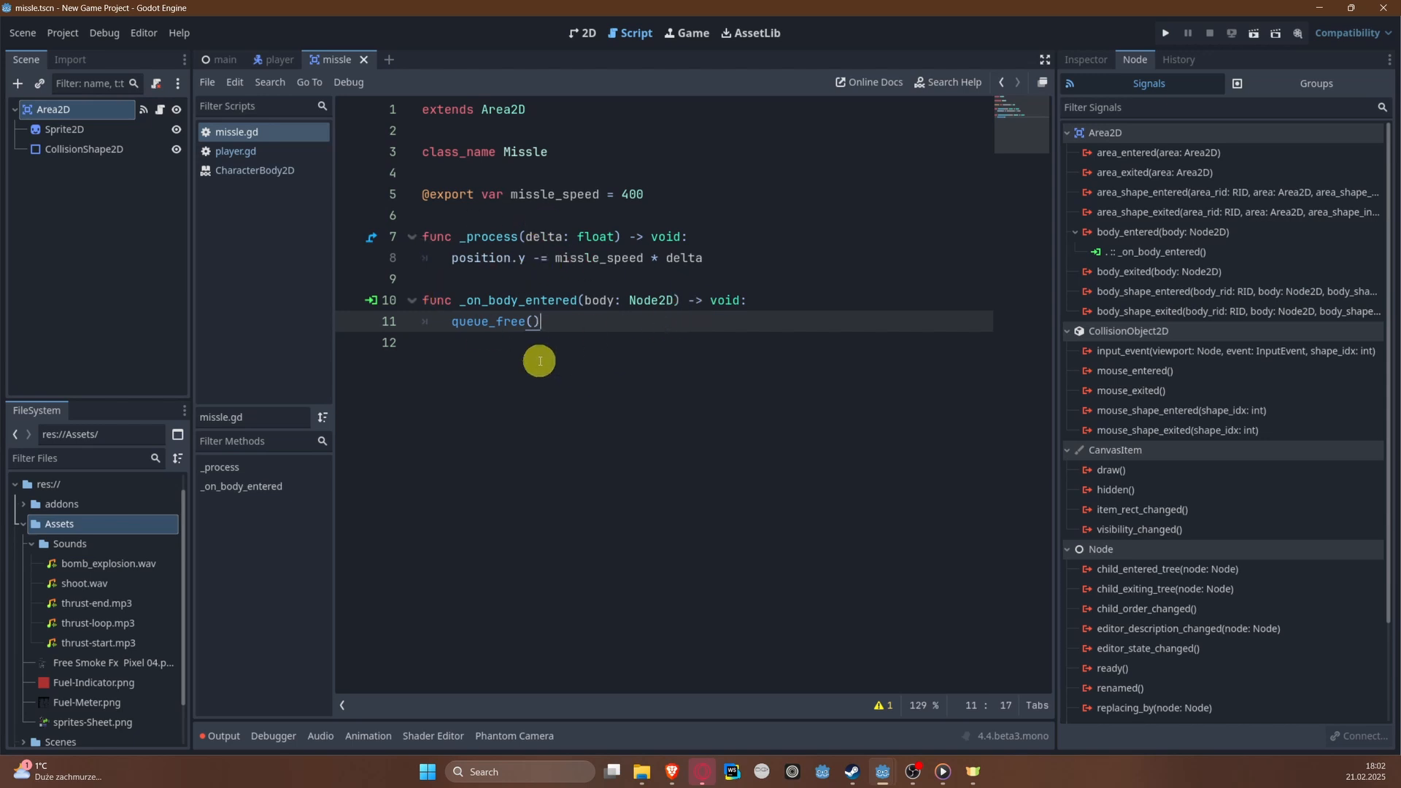
# Step: Examine the area around and above the player in the main scene's 2D view
pyautogui.moveTo(444, 326); pyautogui.dragTo(615, 300)
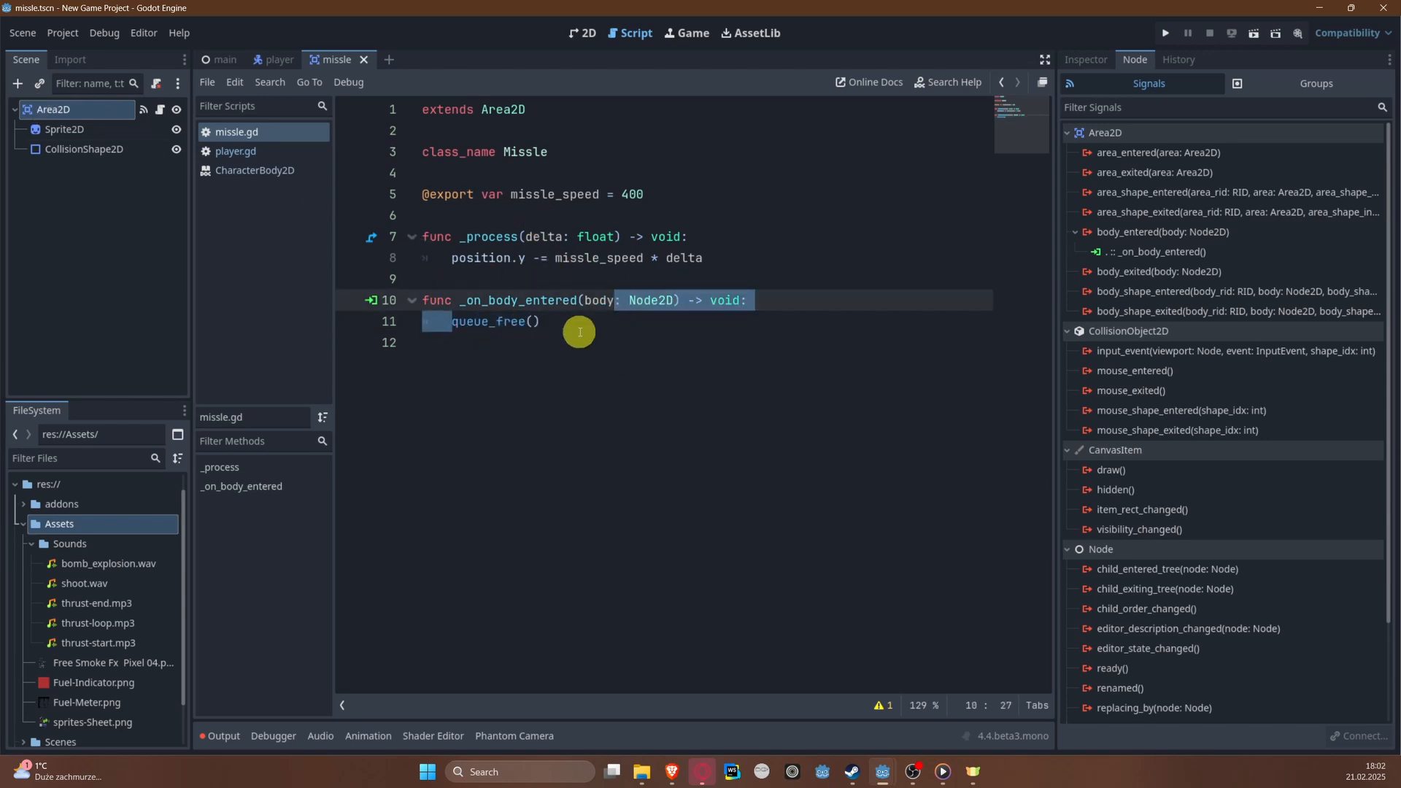
pyautogui.click(225, 58)
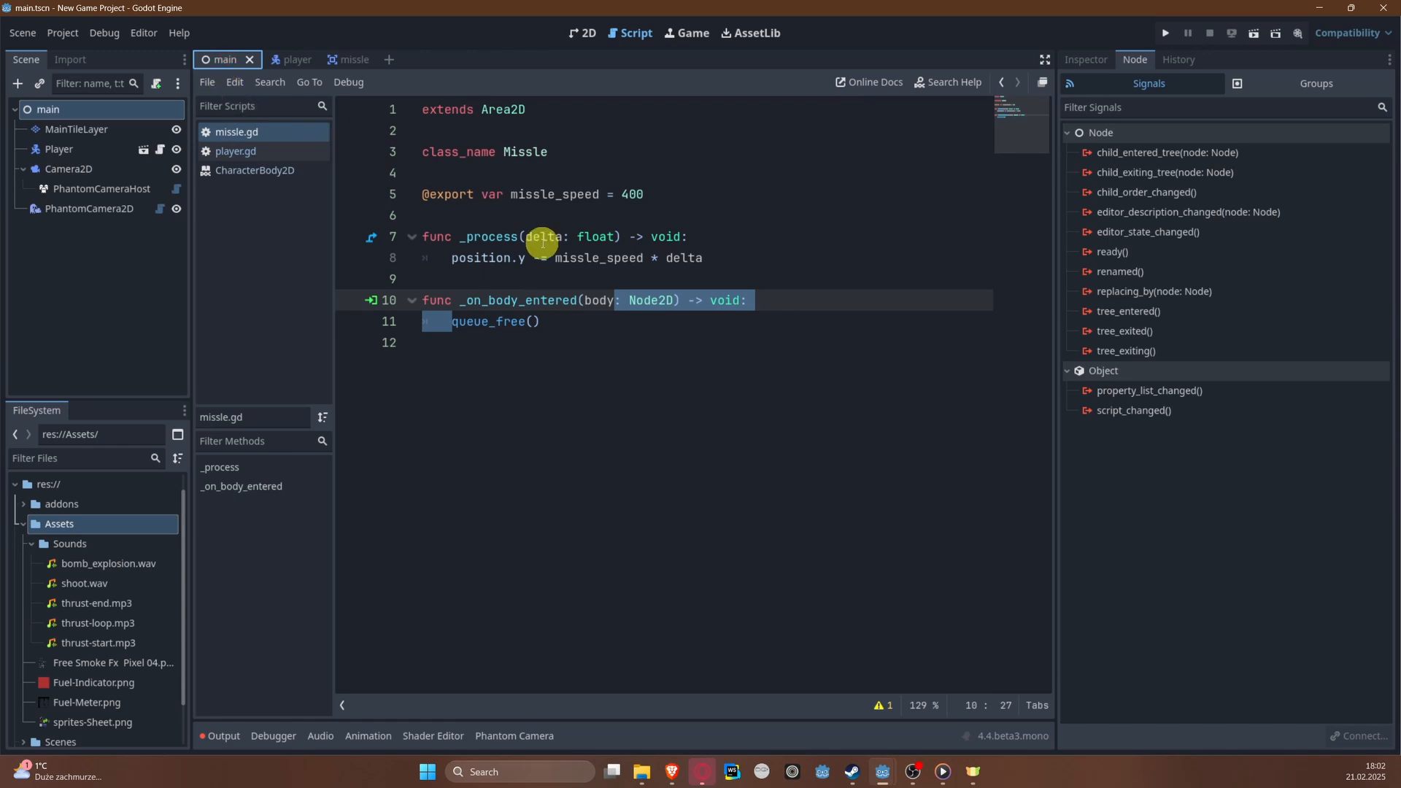
pyautogui.click(580, 33)
pyautogui.scroll(10, 437, 576)
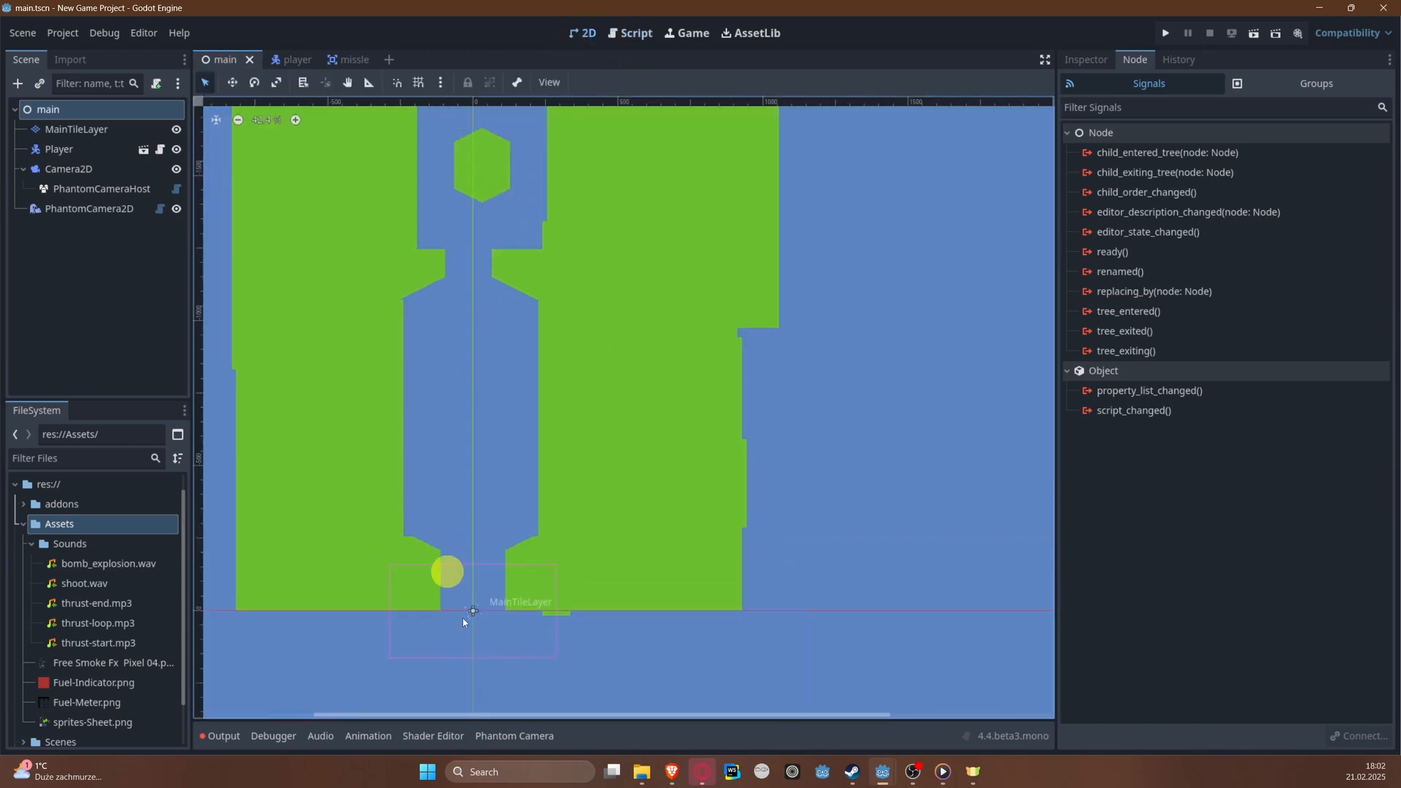
pyautogui.moveTo(502, 375); pyautogui.dragTo(500, 426, button='middle')
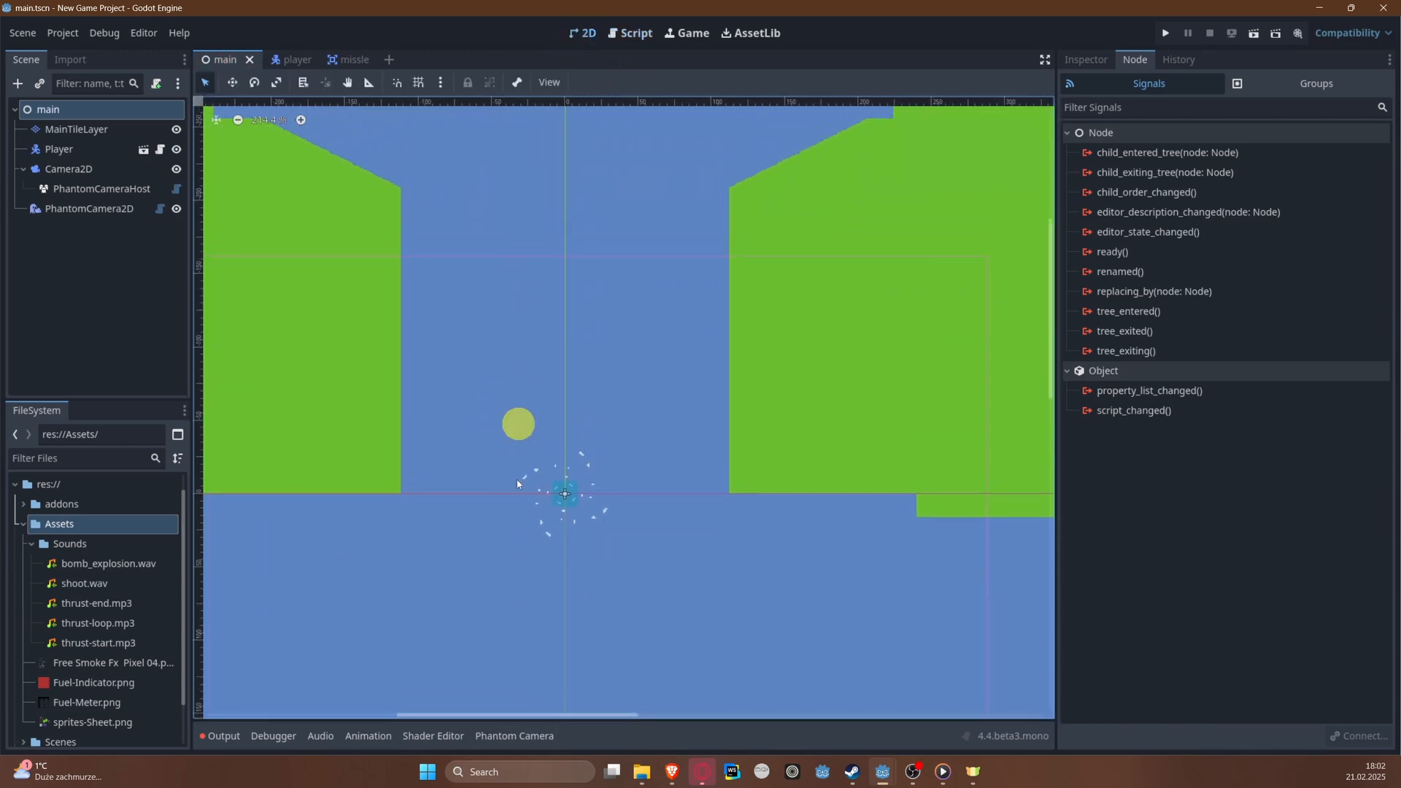
pyautogui.scroll(2, 581, 315)
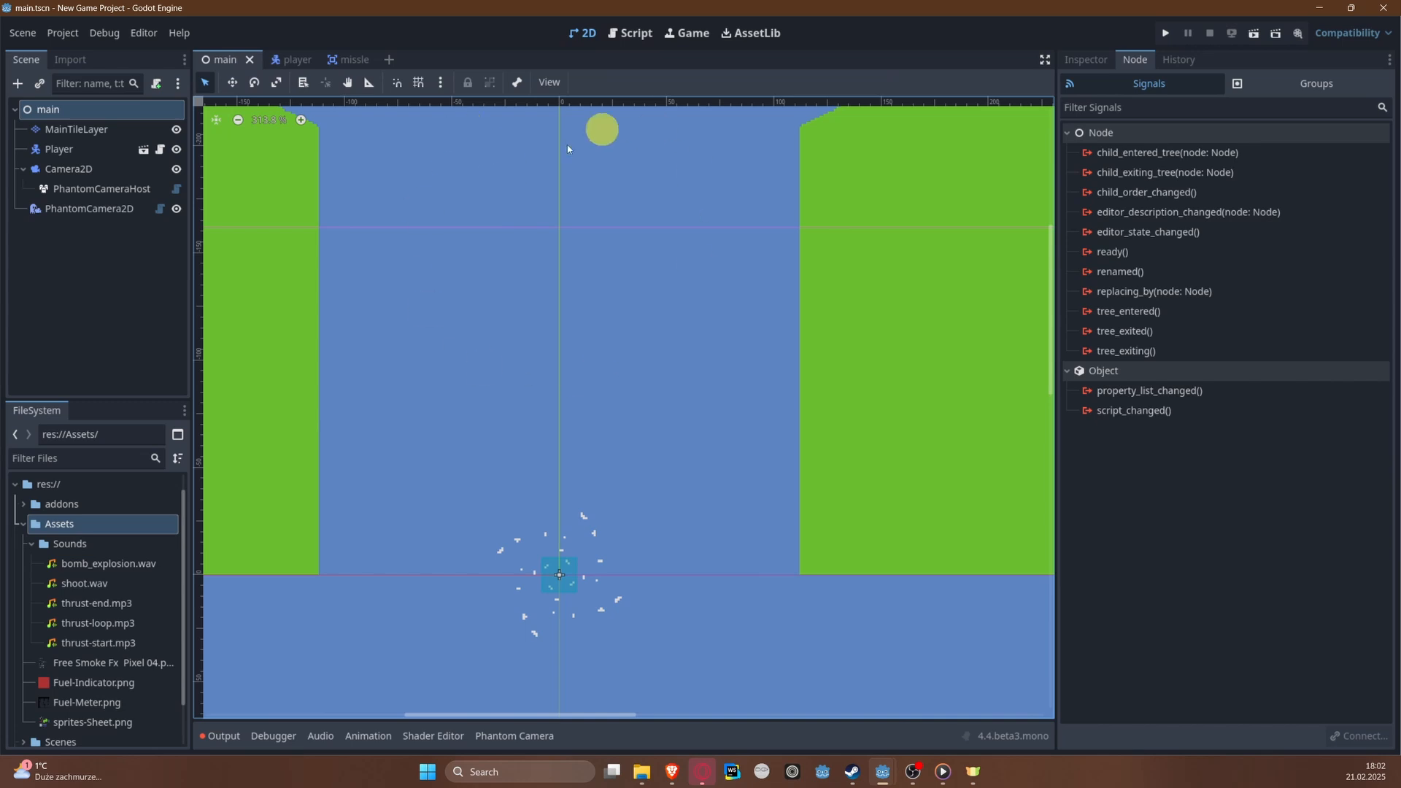
pyautogui.scroll(-1, 582, 260)
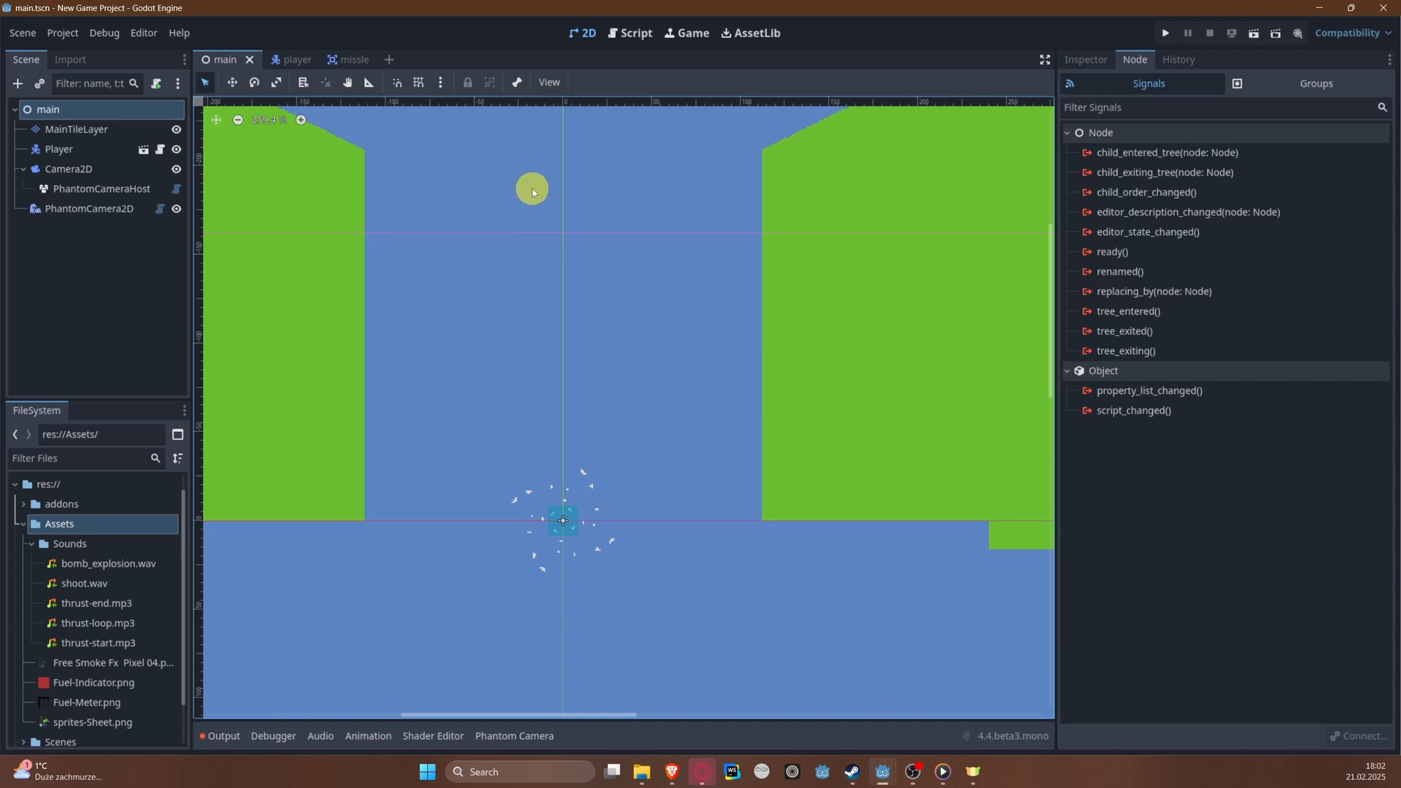
# Step: Add a VisibleOnScreenNotifier2D as a child of the Area2D in the missle scene
pyautogui.click(343, 61)
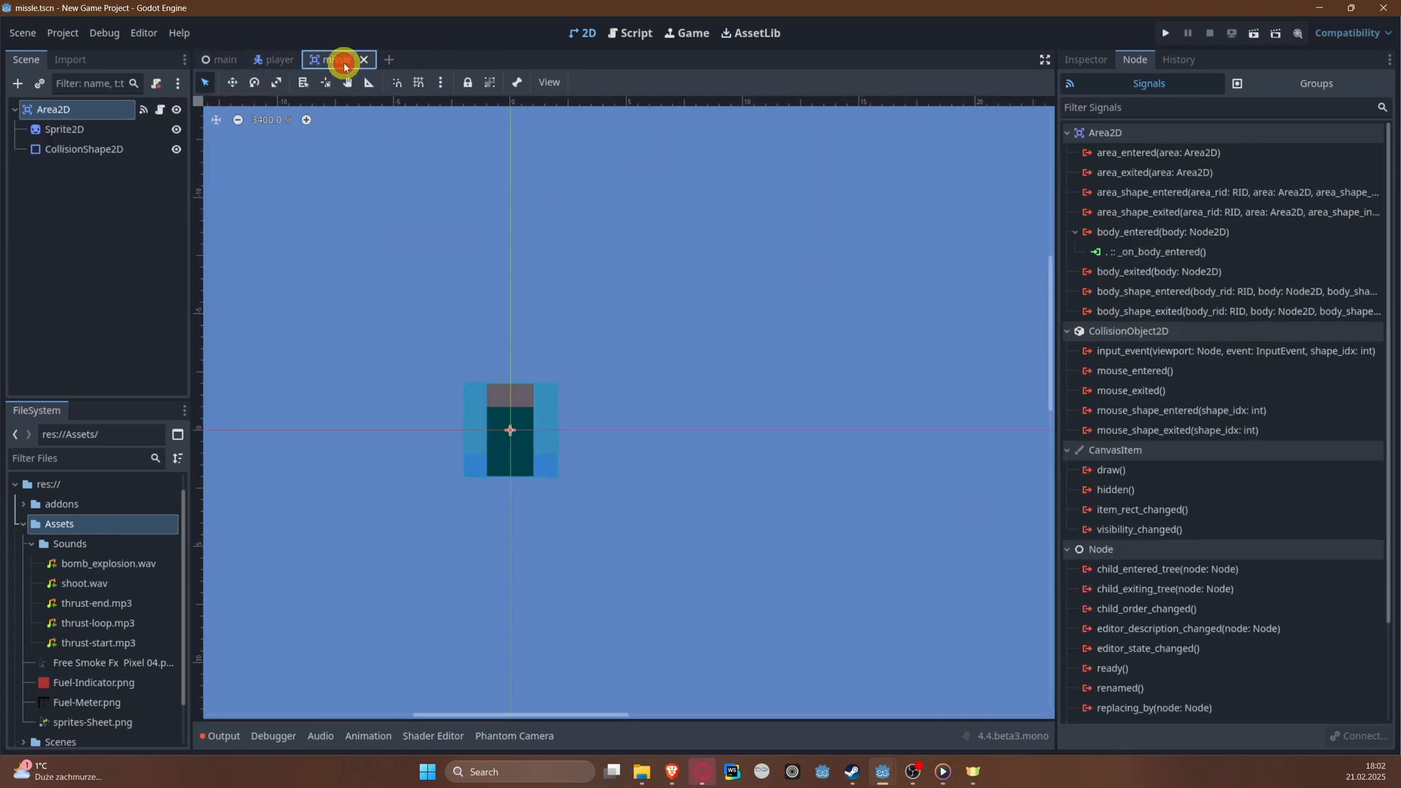
pyautogui.rightClick(76, 111)
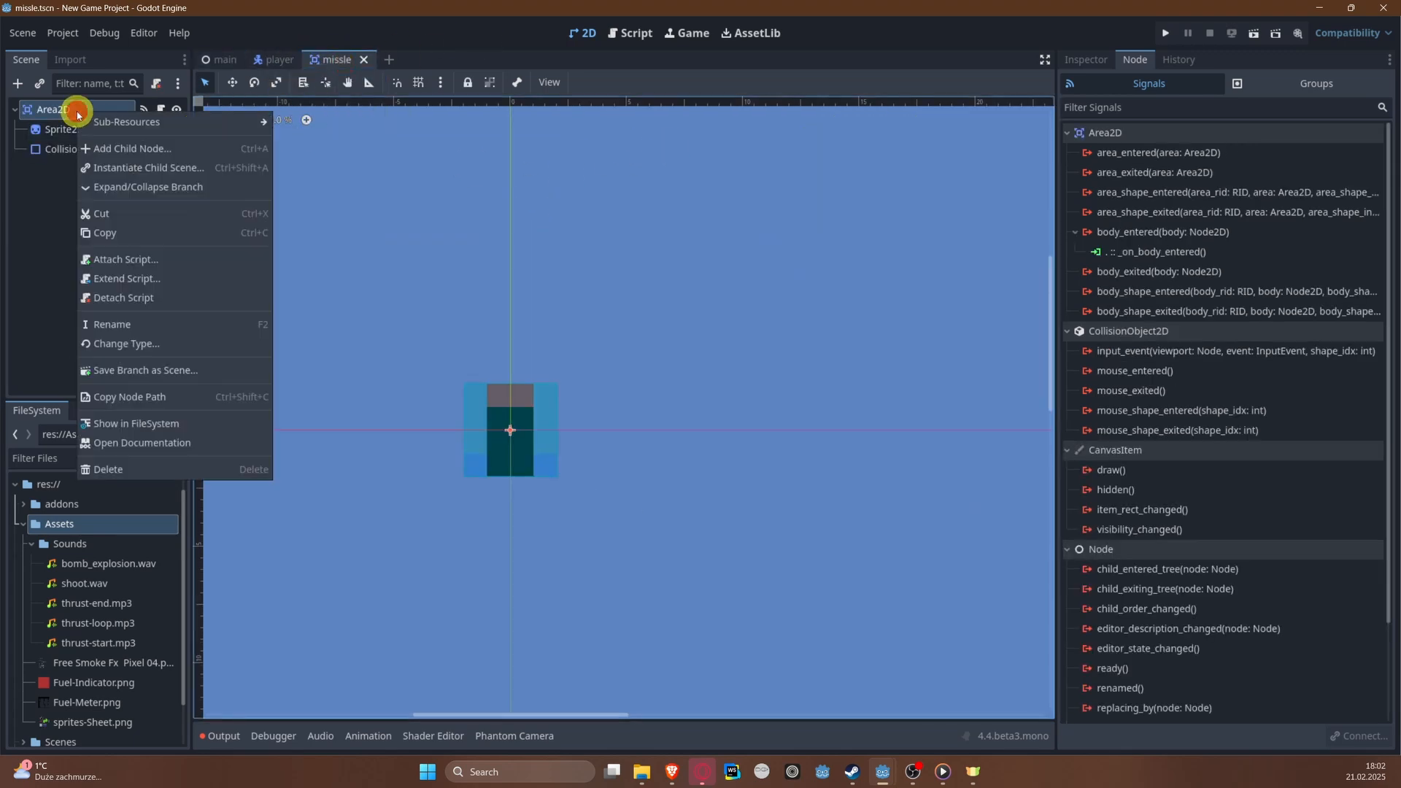
pyautogui.click(129, 149)
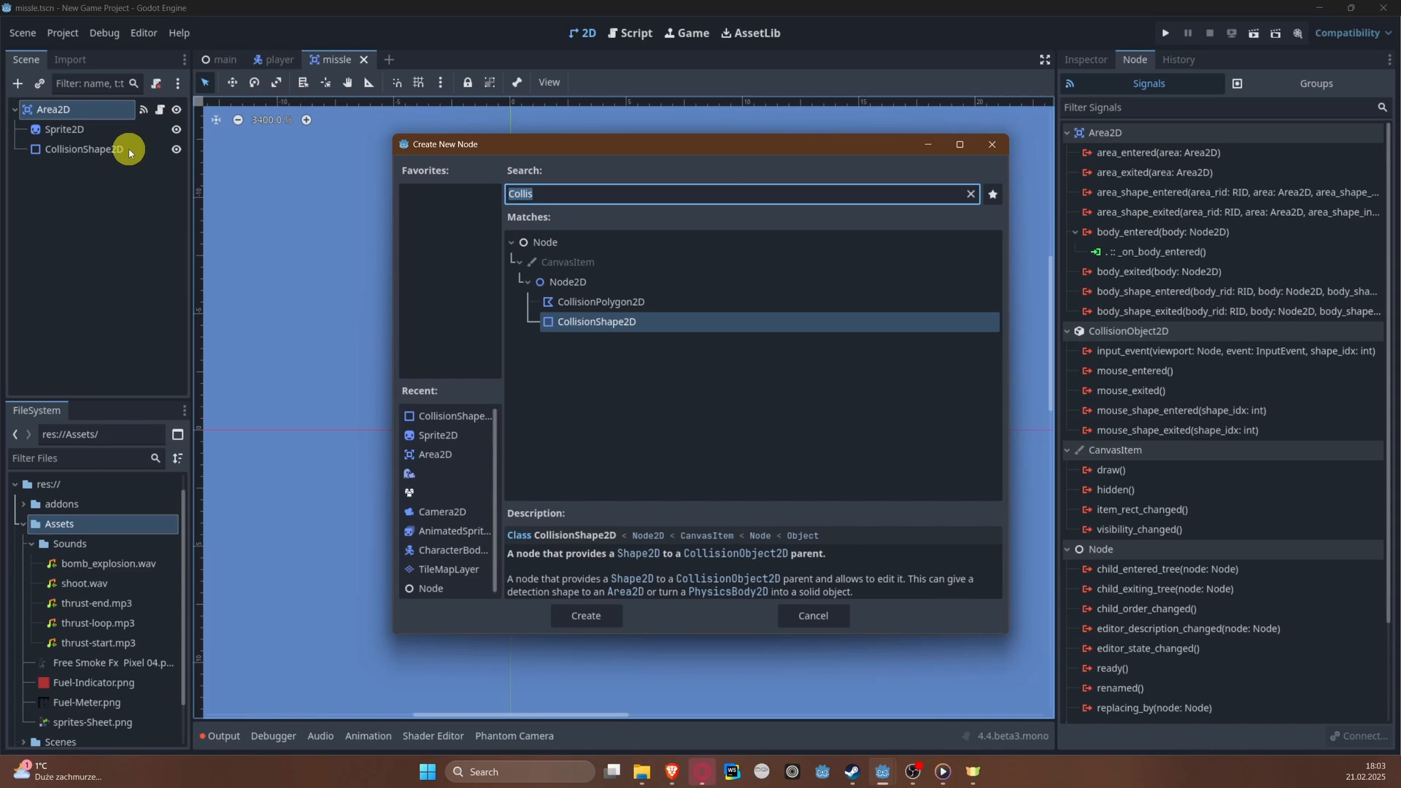
pyautogui.write('Visi')
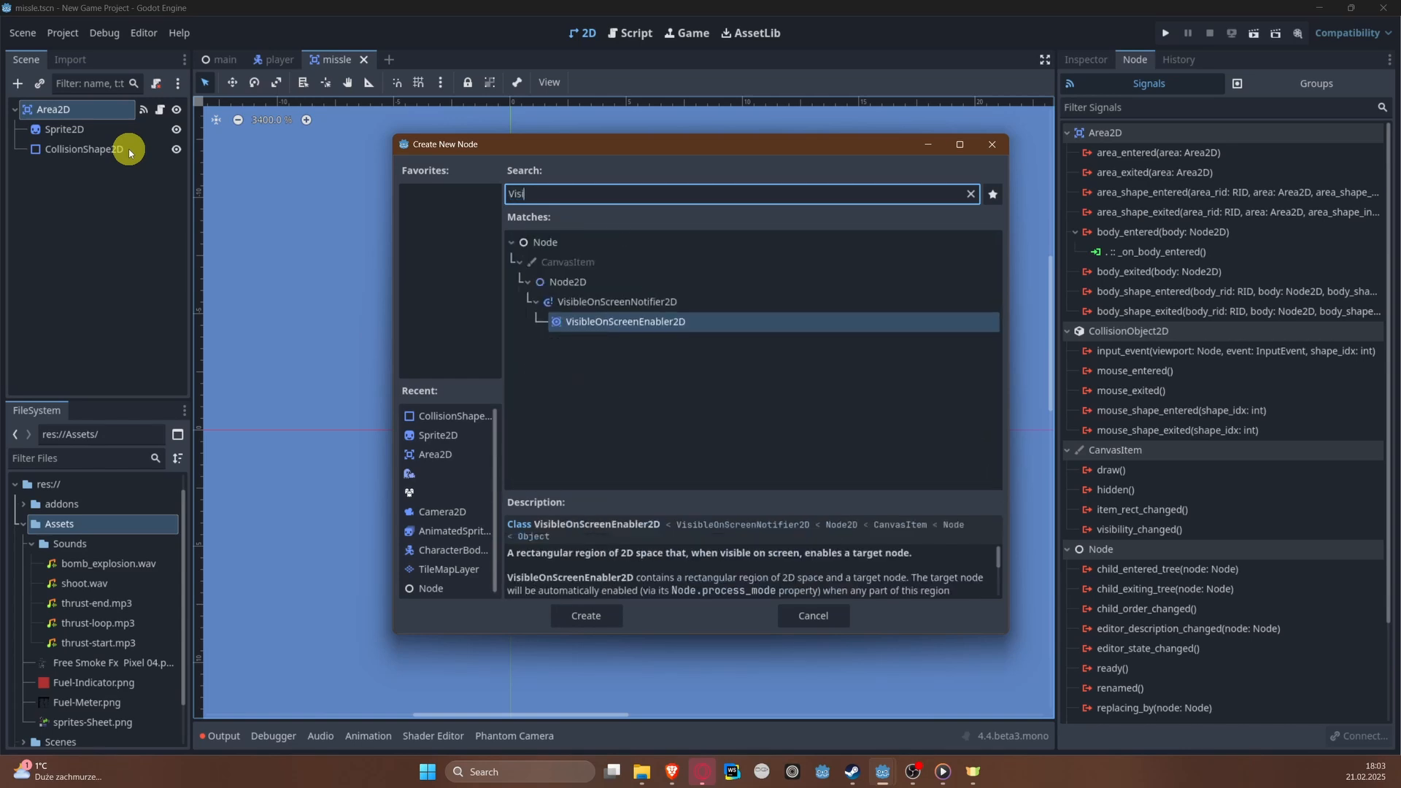
pyautogui.press('Up')
pyautogui.press('Return')
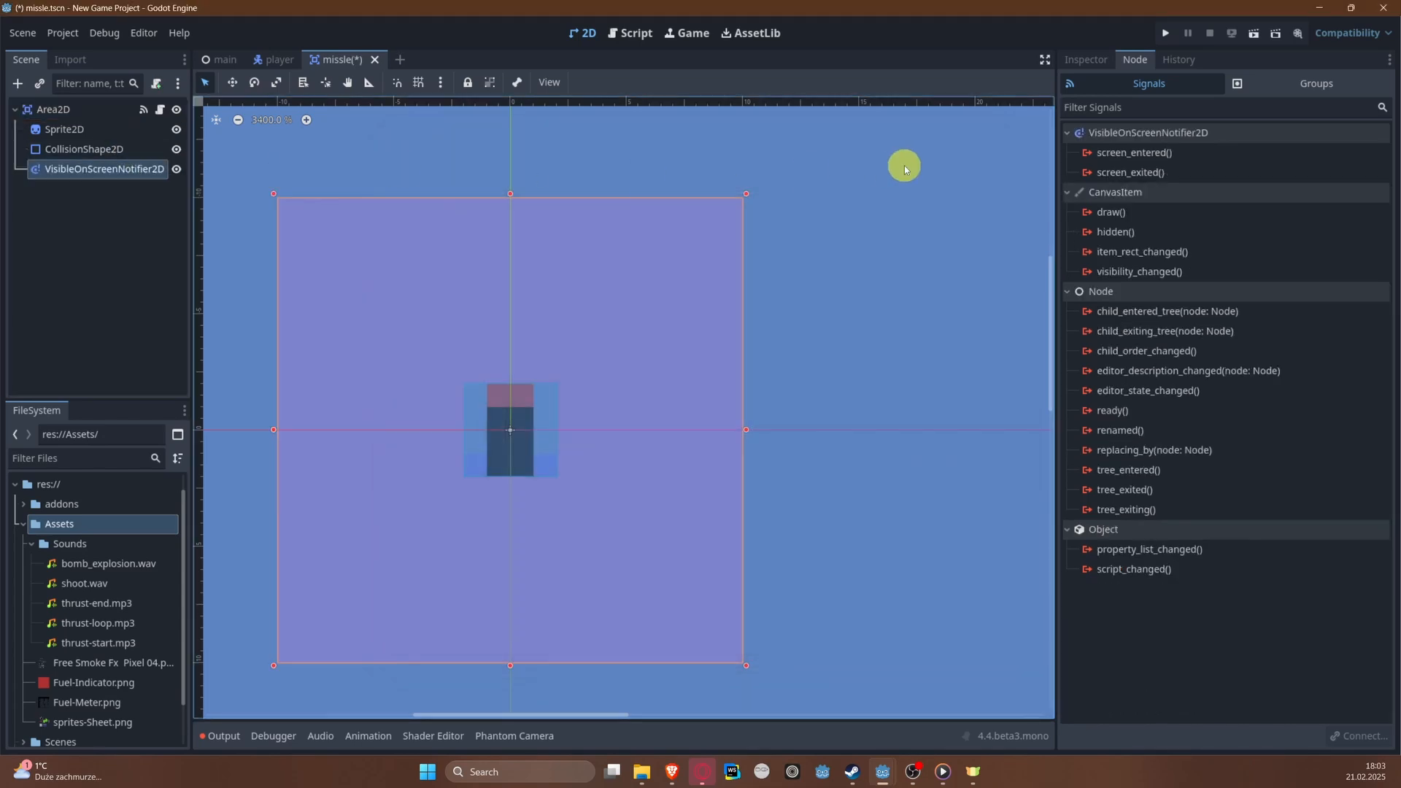
# Step: Shrink the VisibleOnScreenNotifier2D's rectangle to match the missile's square collision shape, and save the scene
pyautogui.click(1088, 57)
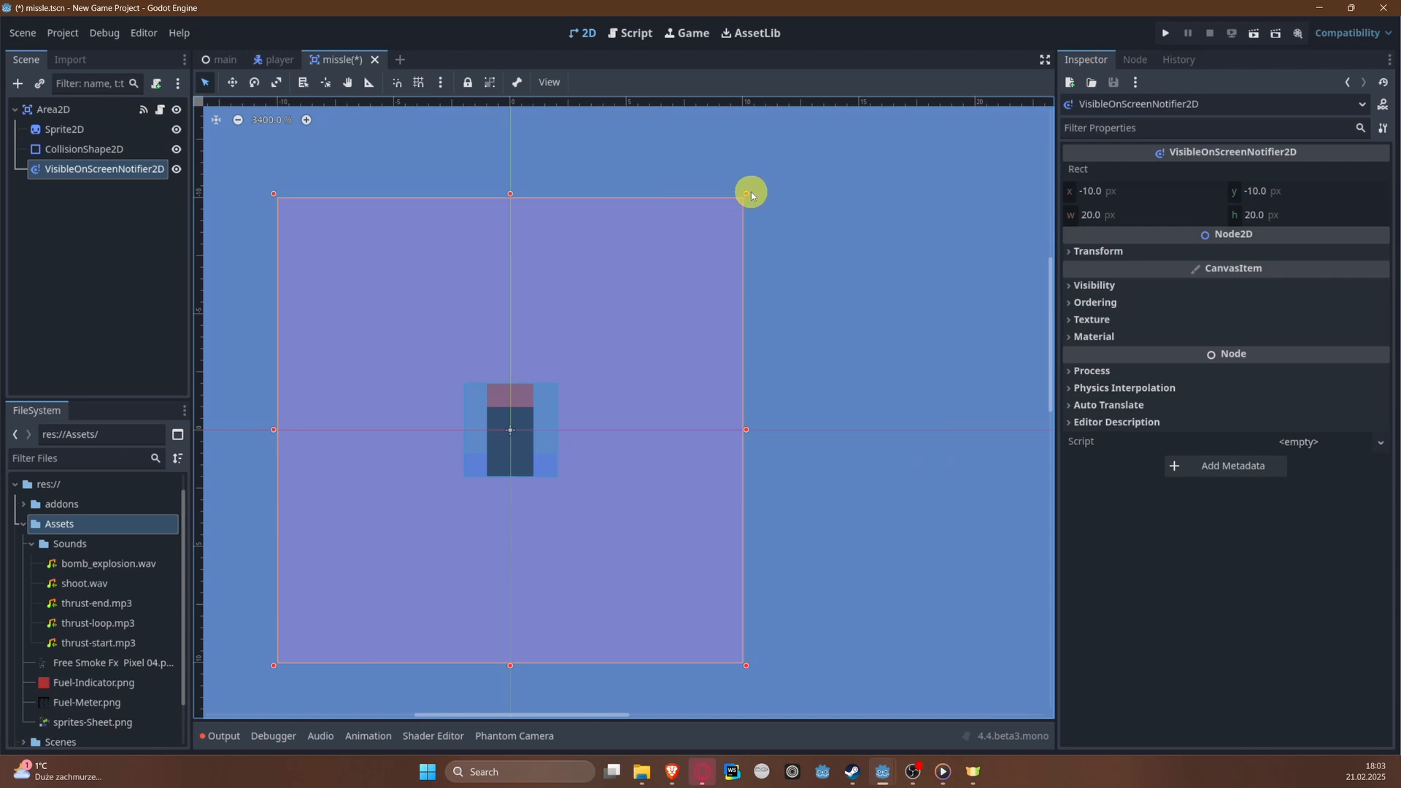
pyautogui.moveTo(747, 192); pyautogui.dragTo(560, 383)
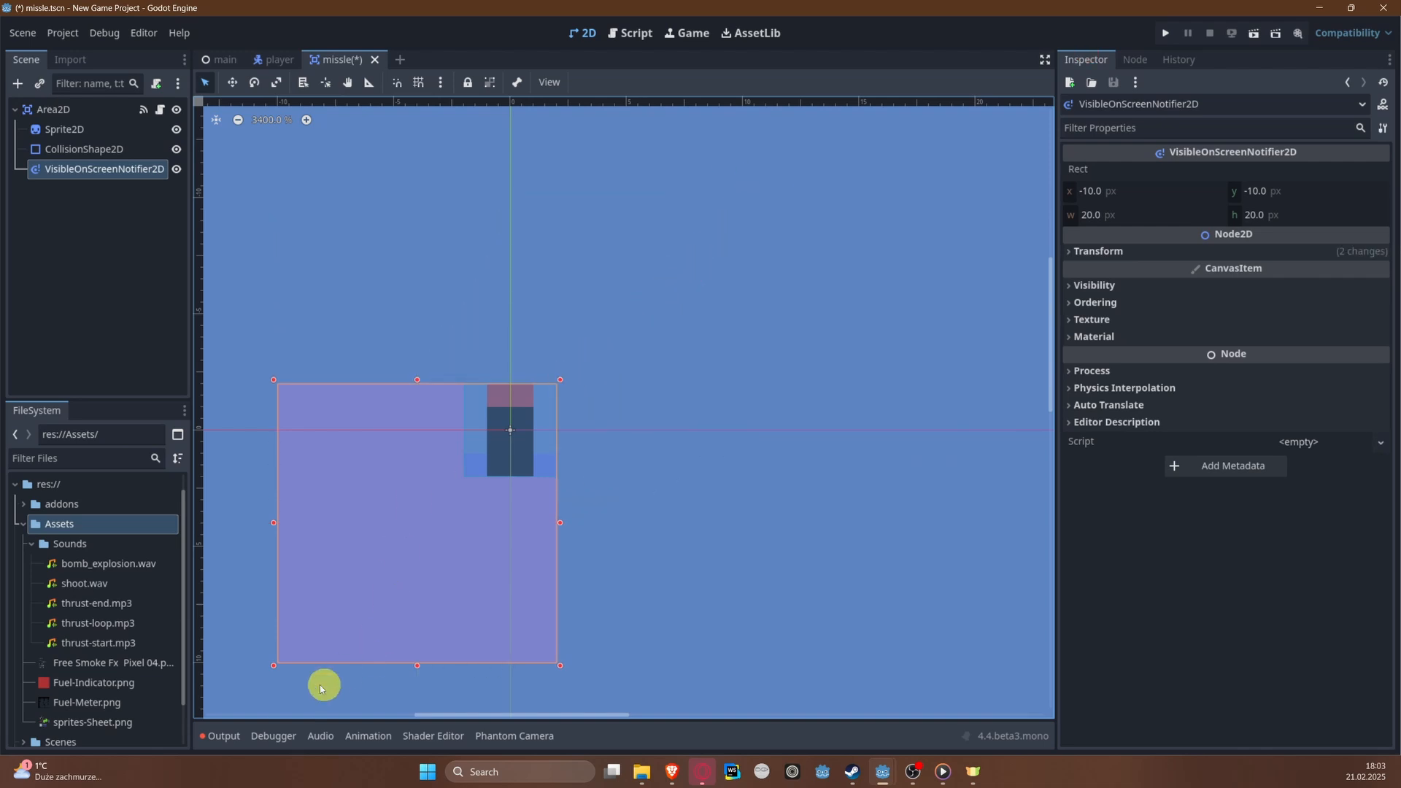
pyautogui.click(279, 671)
pyautogui.click(285, 661)
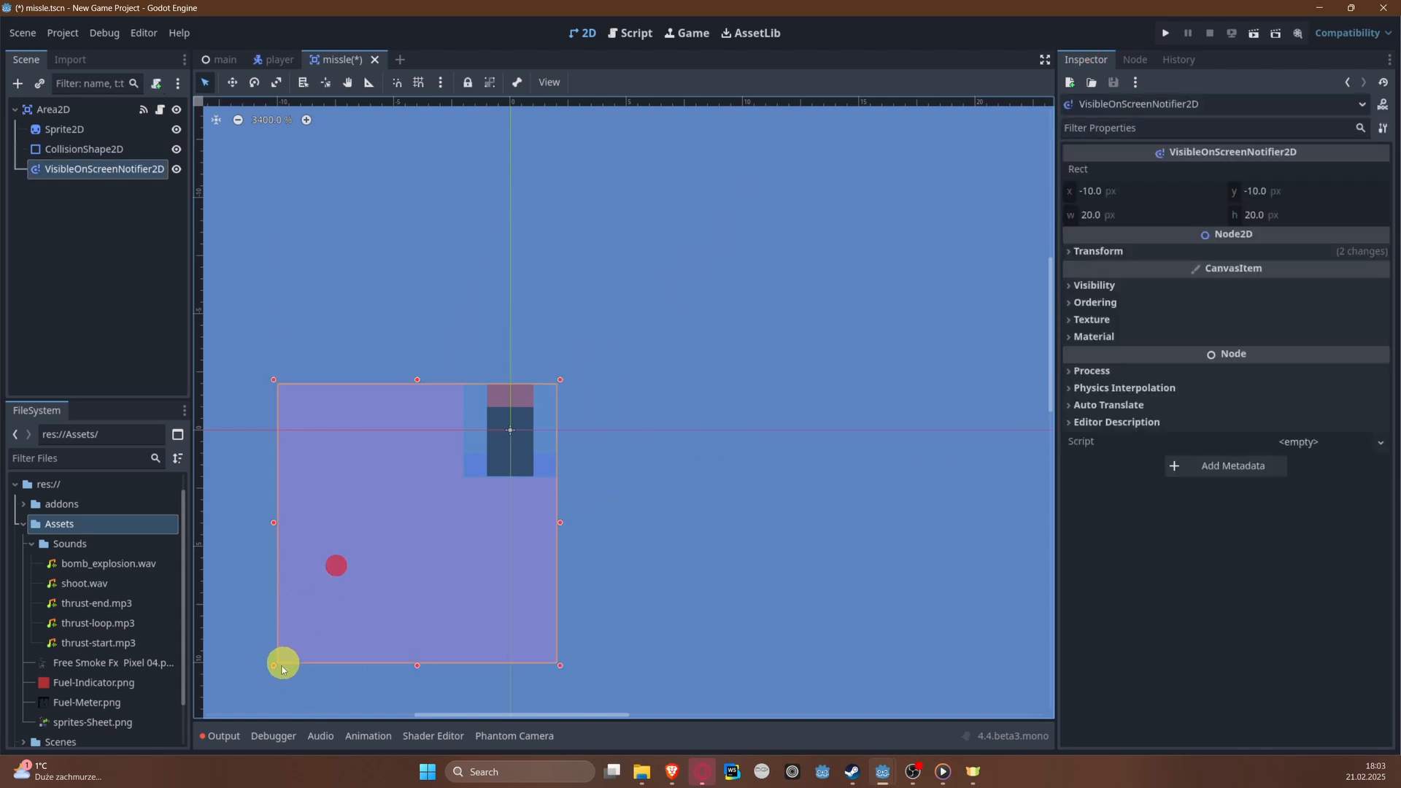
pyautogui.moveTo(278, 662); pyautogui.dragTo(452, 477)
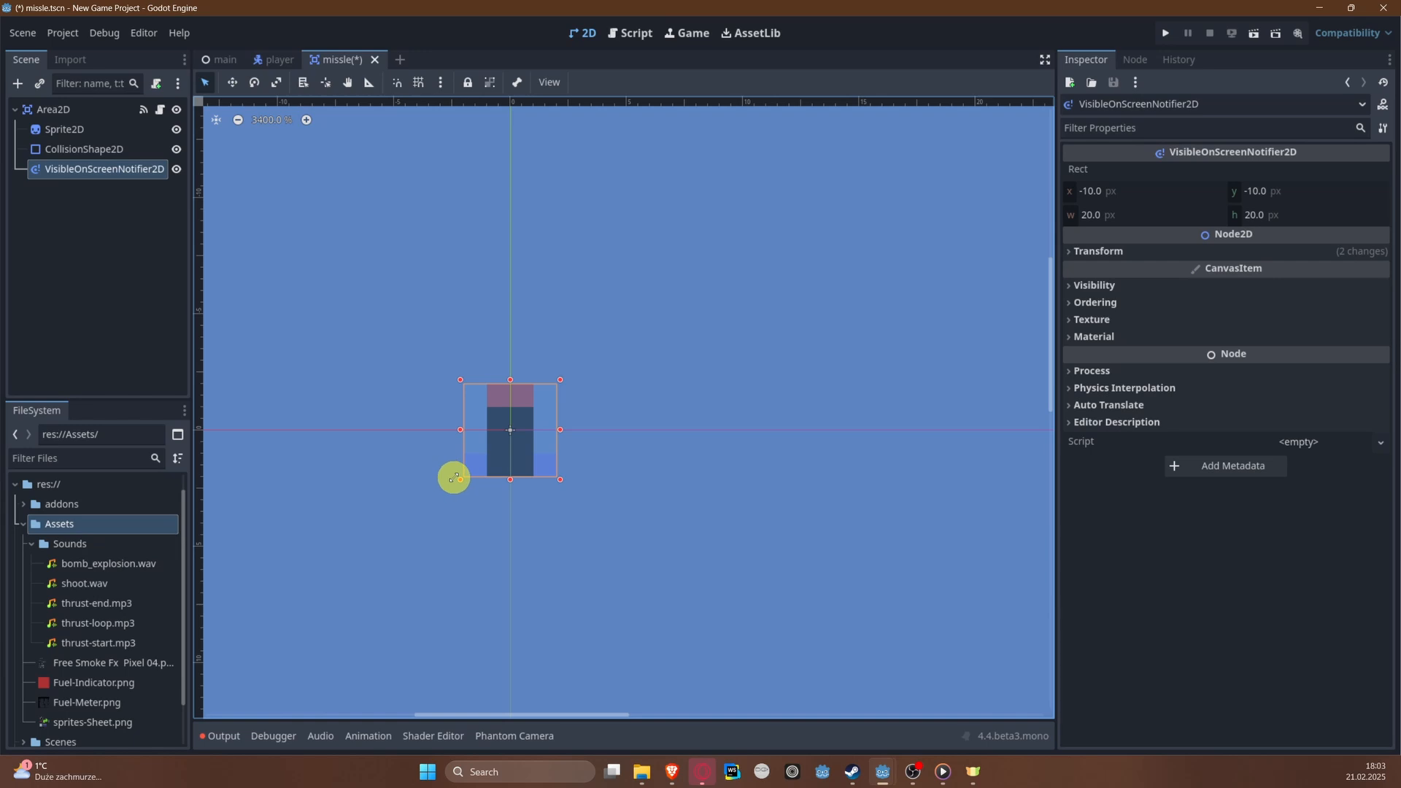
pyautogui.hotkey('ctrl', 's')
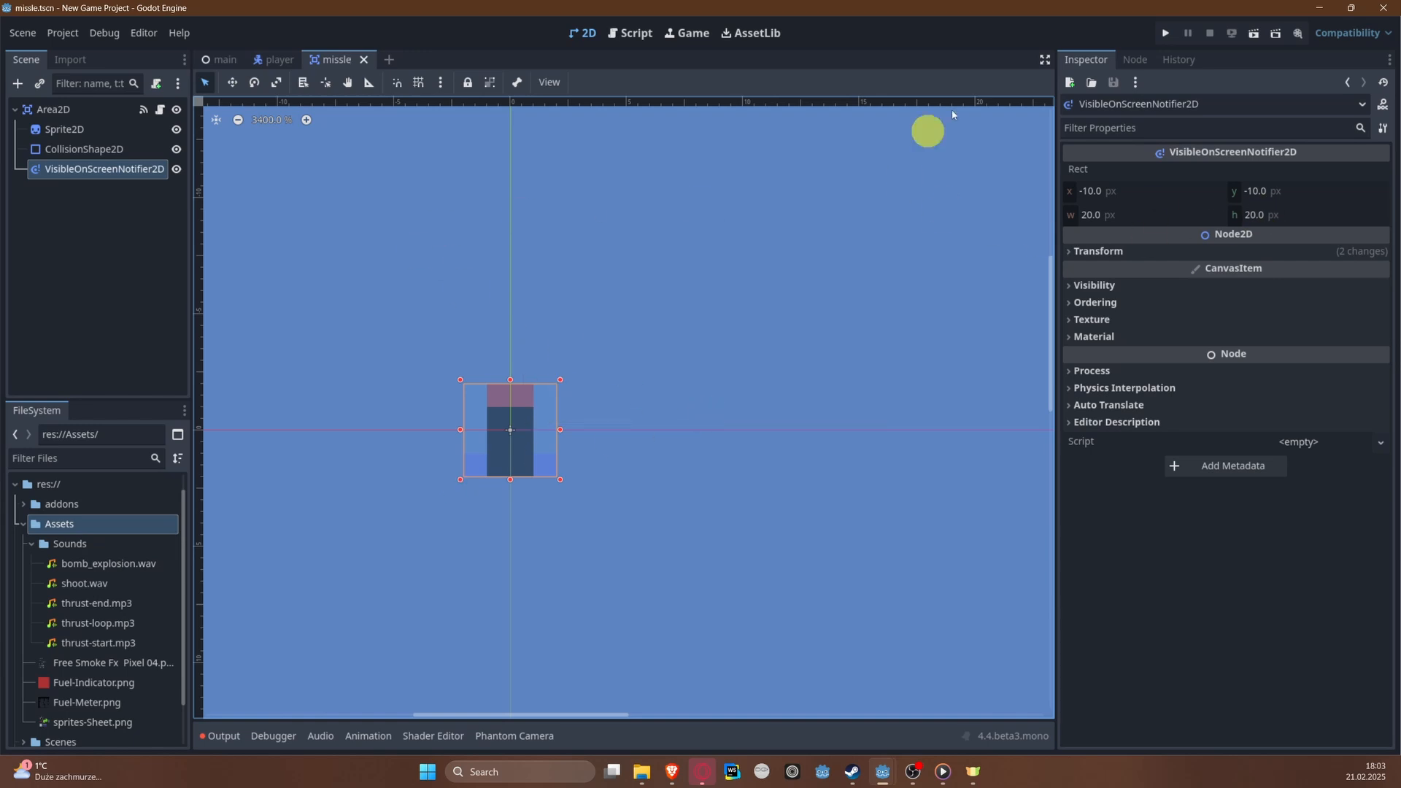
# Step: Connect the notifier's screen_exited signal to a new _on_visible_on_screen_notifier_2d_screen_exited method in the missile script, and save
pyautogui.click(1135, 59)
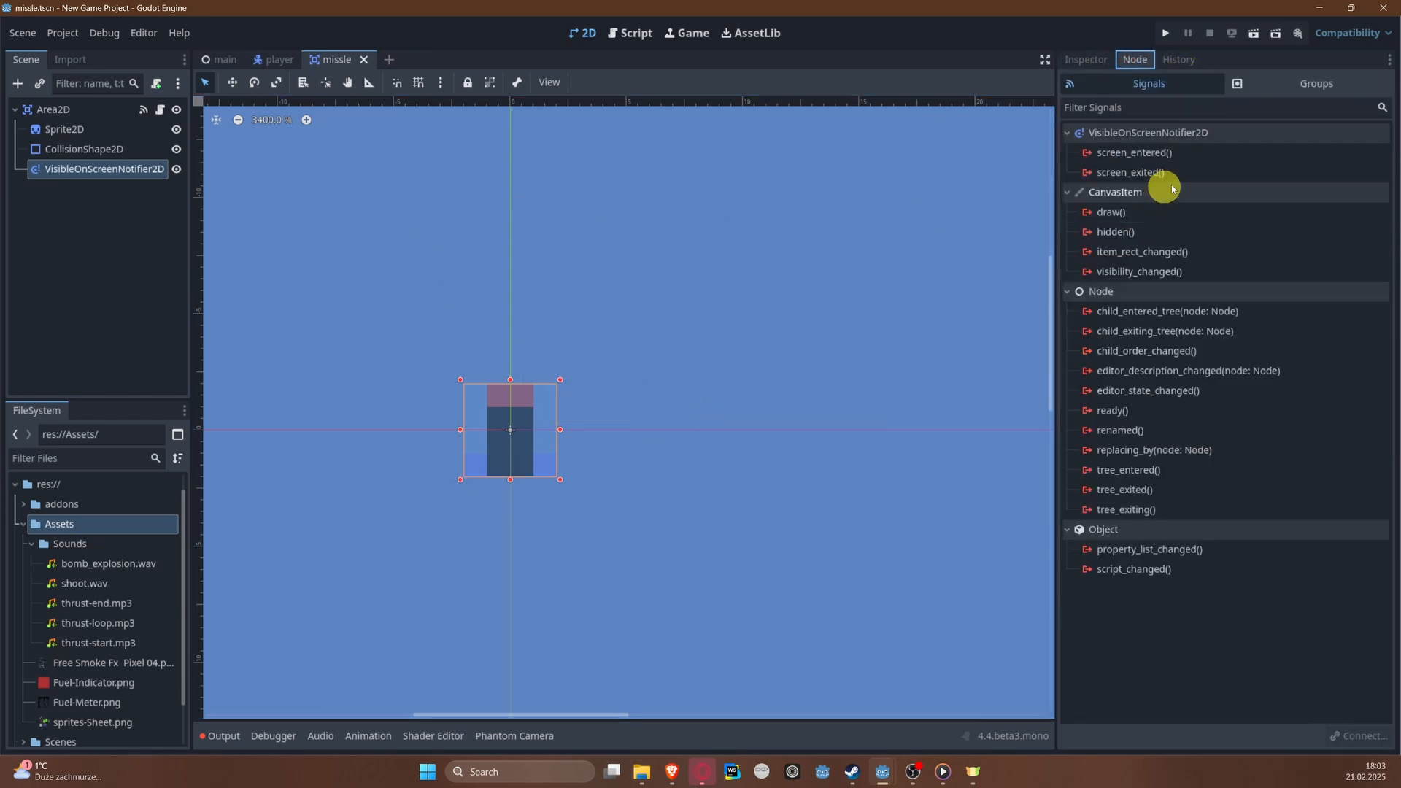
pyautogui.rightClick(1131, 179)
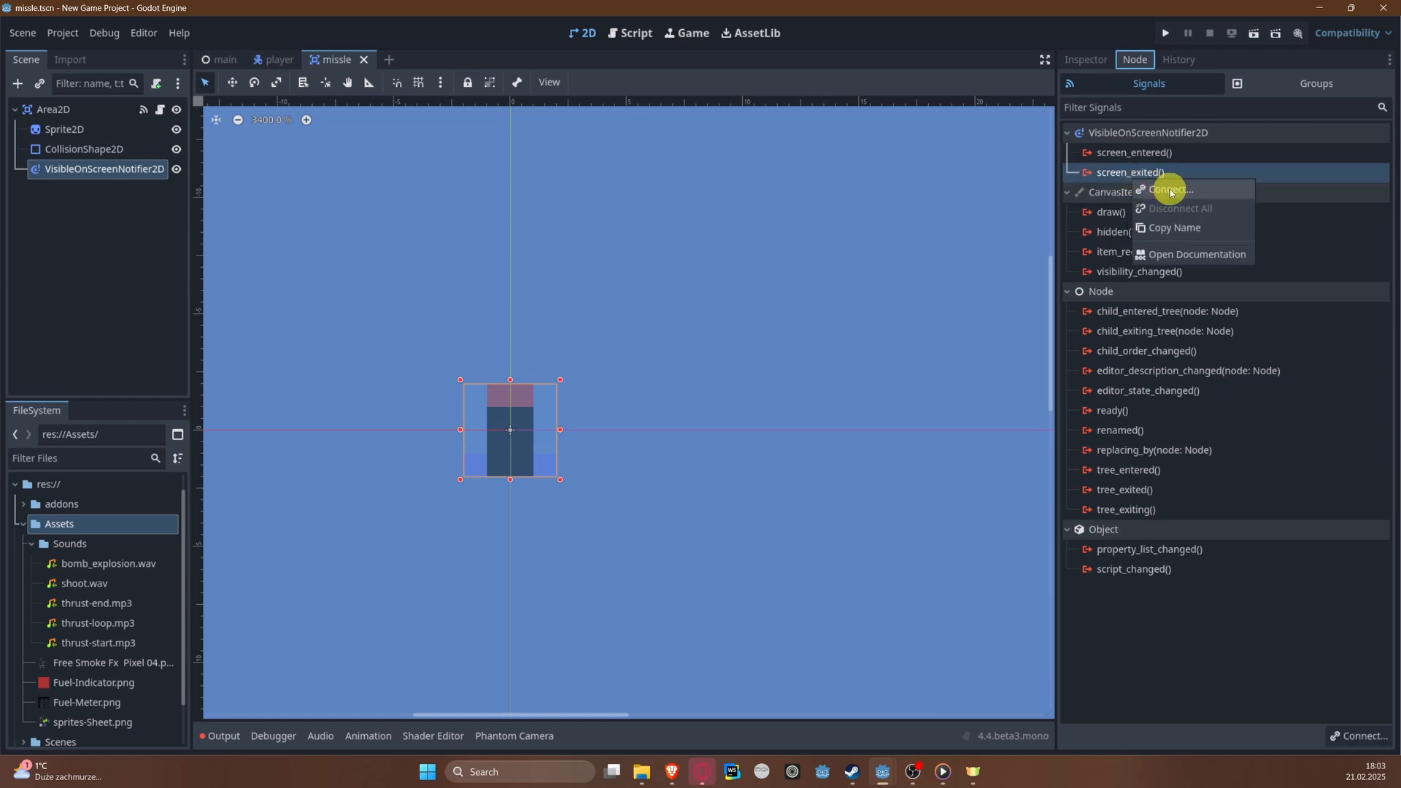
pyautogui.click(1171, 190)
pyautogui.click(661, 548)
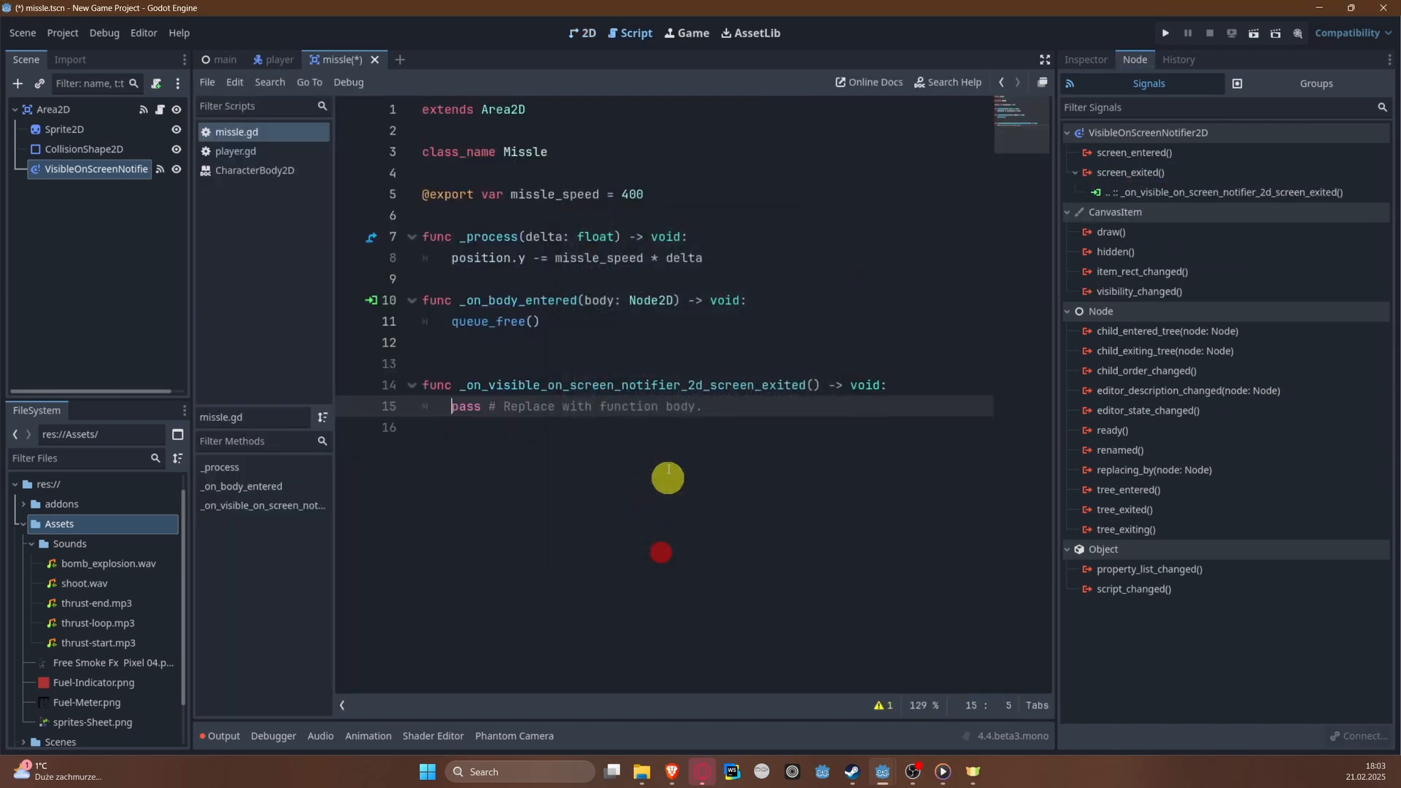
pyautogui.hotkey('ctrl', 's')
# Step: Replace the placeholder in the screen_exited handler with queue_free(), save the script, and remove the extra blank line above the function
pyautogui.moveTo(422, 406); pyautogui.dragTo(749, 405)
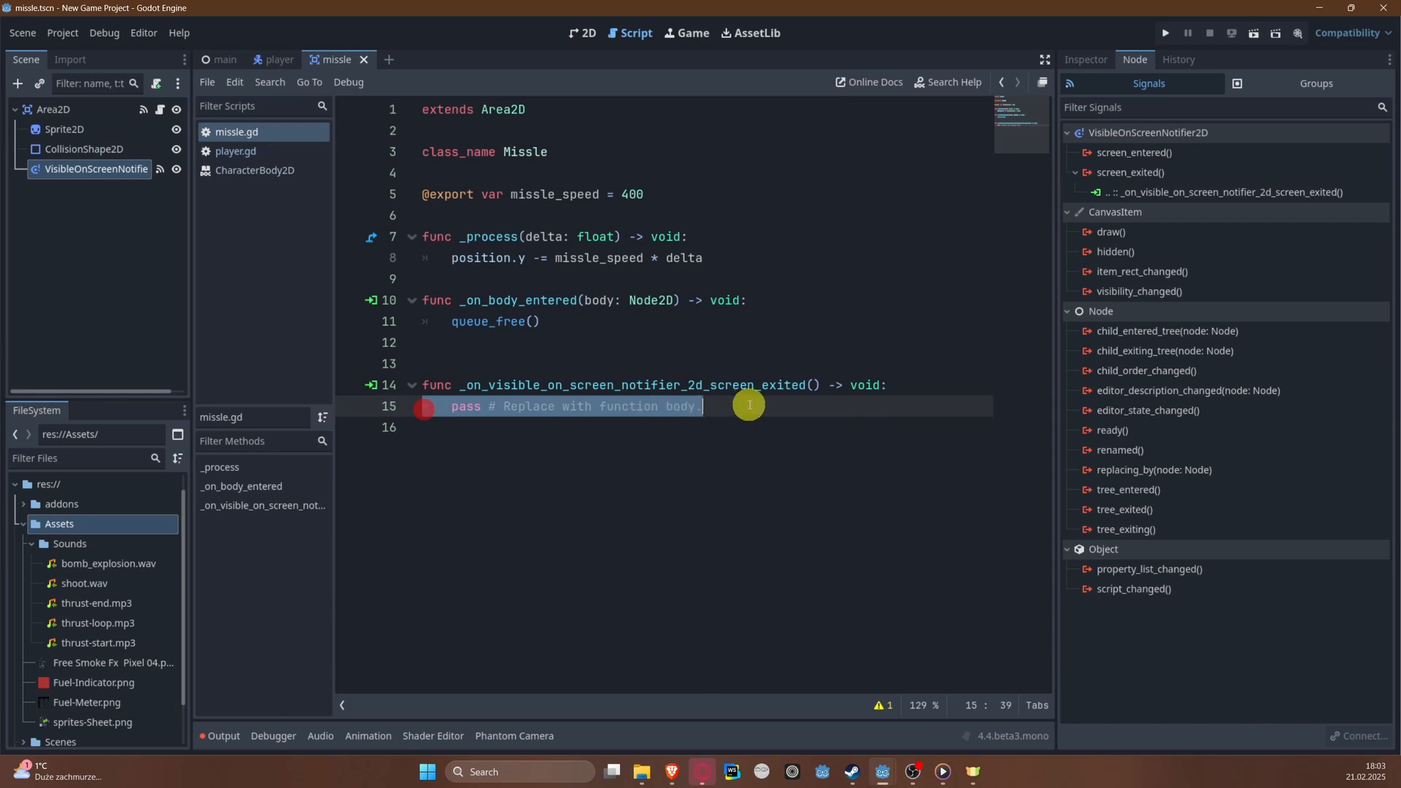
pyautogui.press('BackSpace')
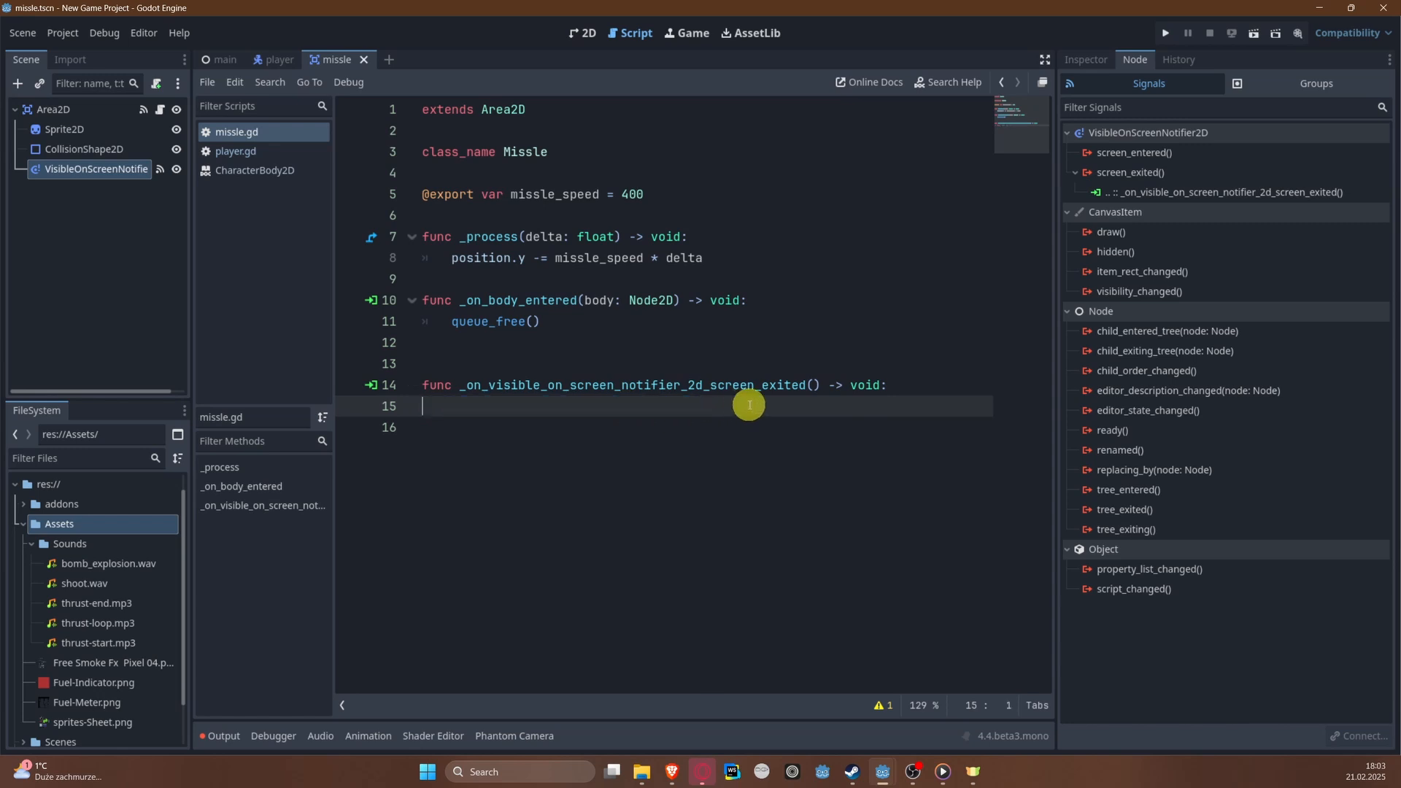
pyautogui.write('qie')
pyautogui.press('BackSpace')
pyautogui.press('BackSpace')
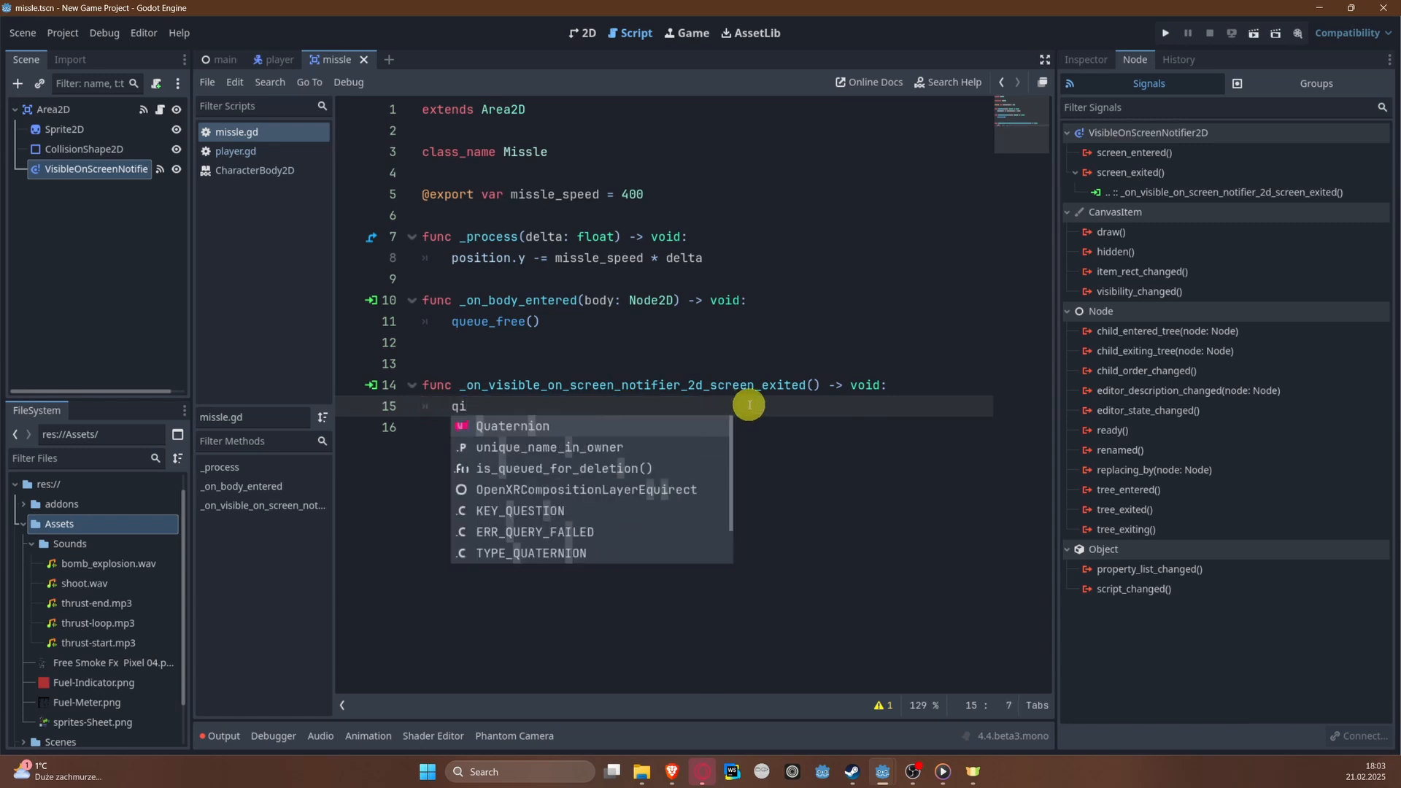
pyautogui.write('ueue_free()')
pyautogui.press('Down')
pyautogui.press('Return')
pyautogui.hotkey('ctrl', 's')
pyautogui.press('Up')
pyautogui.press('Up')
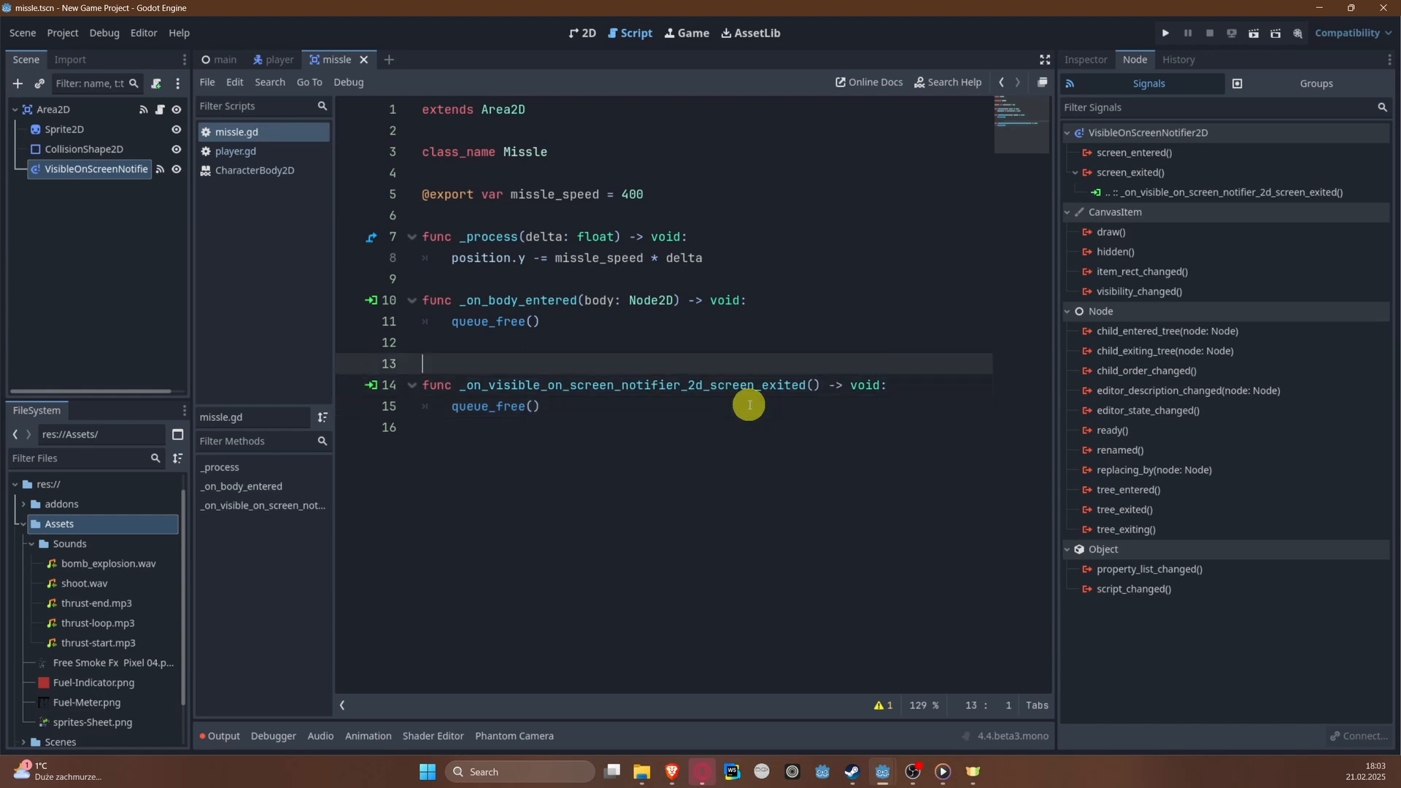
pyautogui.press('BackSpace')
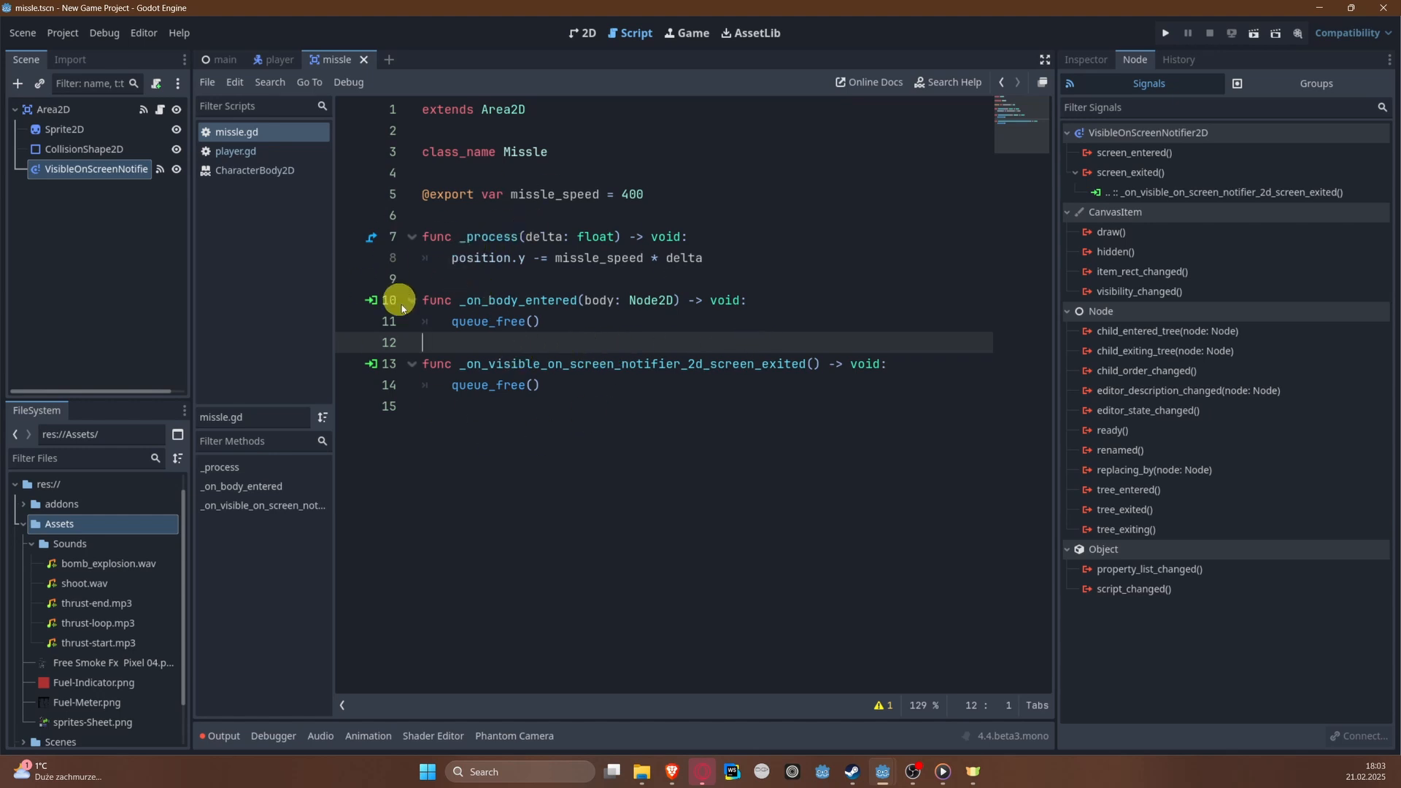
pyautogui.moveTo(616, 497); pyautogui.dragTo(372, 98)
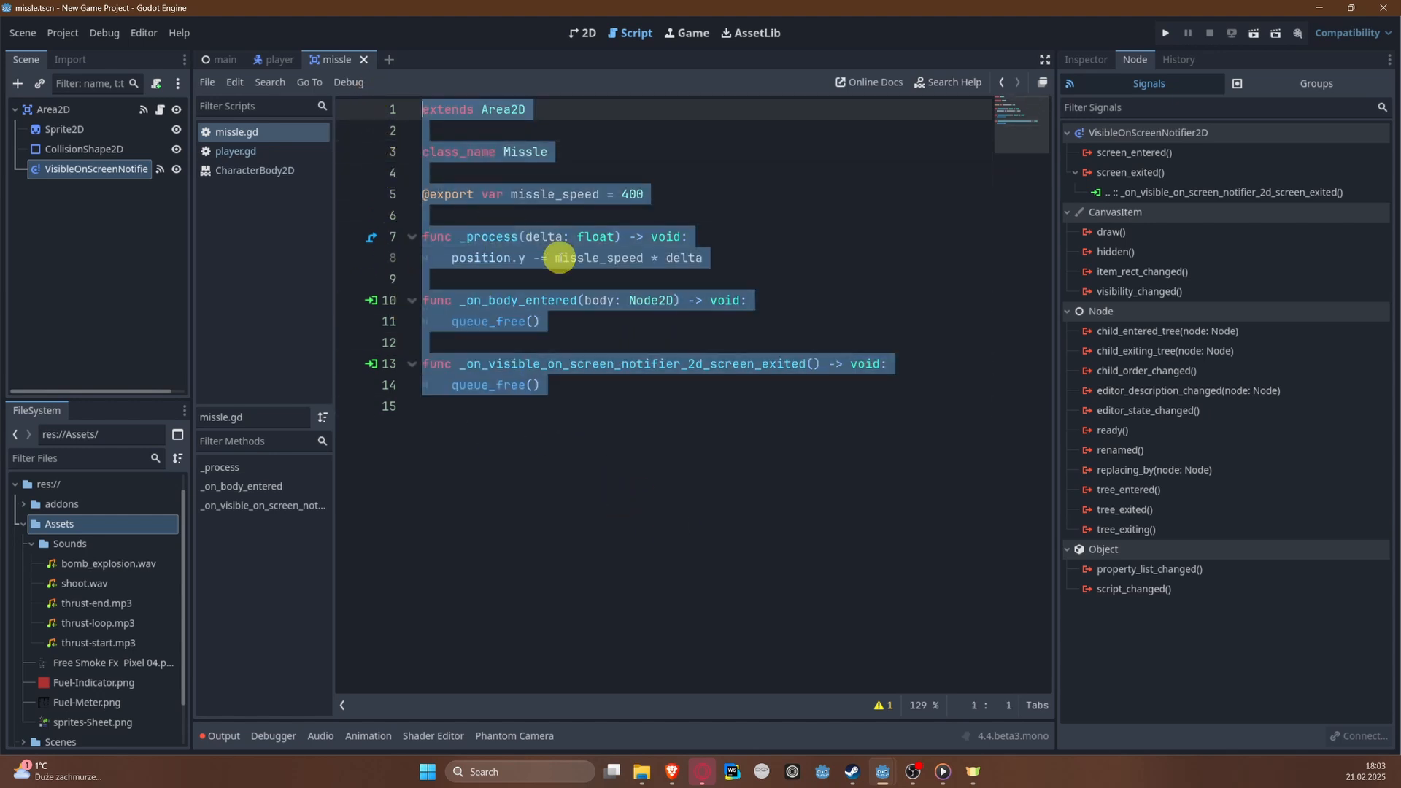
pyautogui.click(559, 257)
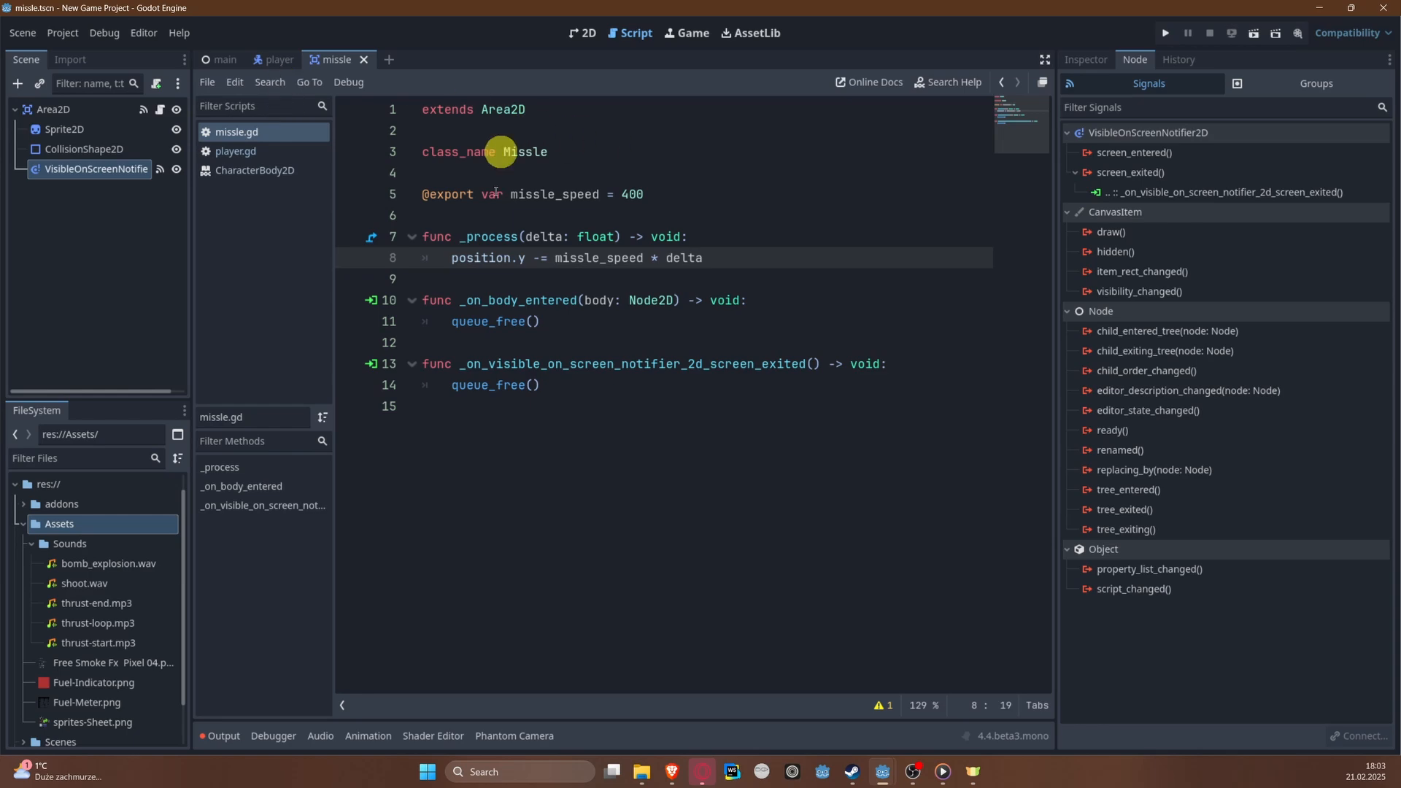
pyautogui.click(638, 598)
pyautogui.moveTo(499, 500); pyautogui.dragTo(382, 110)
pyautogui.click(545, 179)
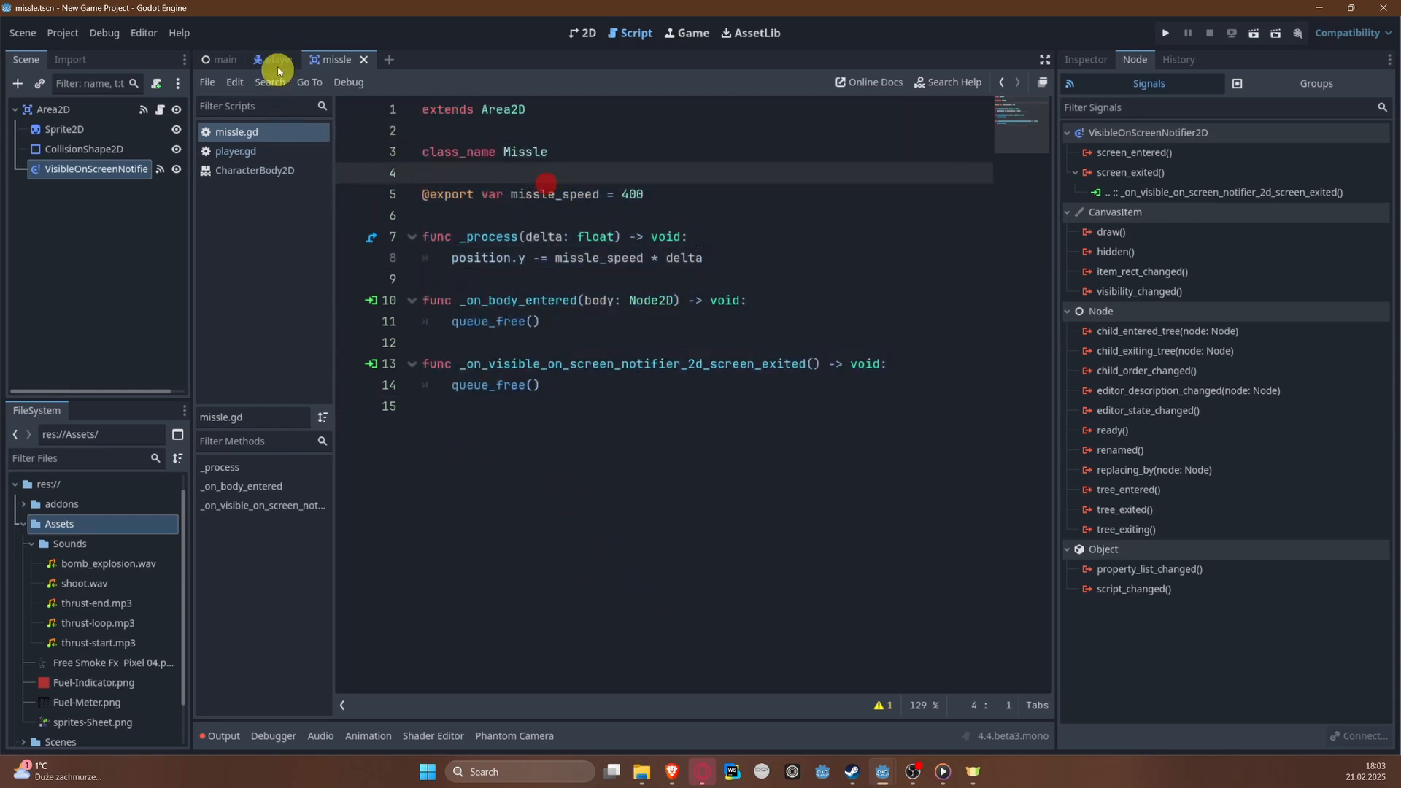
# Step: In the player script, fold the _physics_process, explode and _on_animated_sprite_2d_animation_finished functions
pyautogui.click(278, 62)
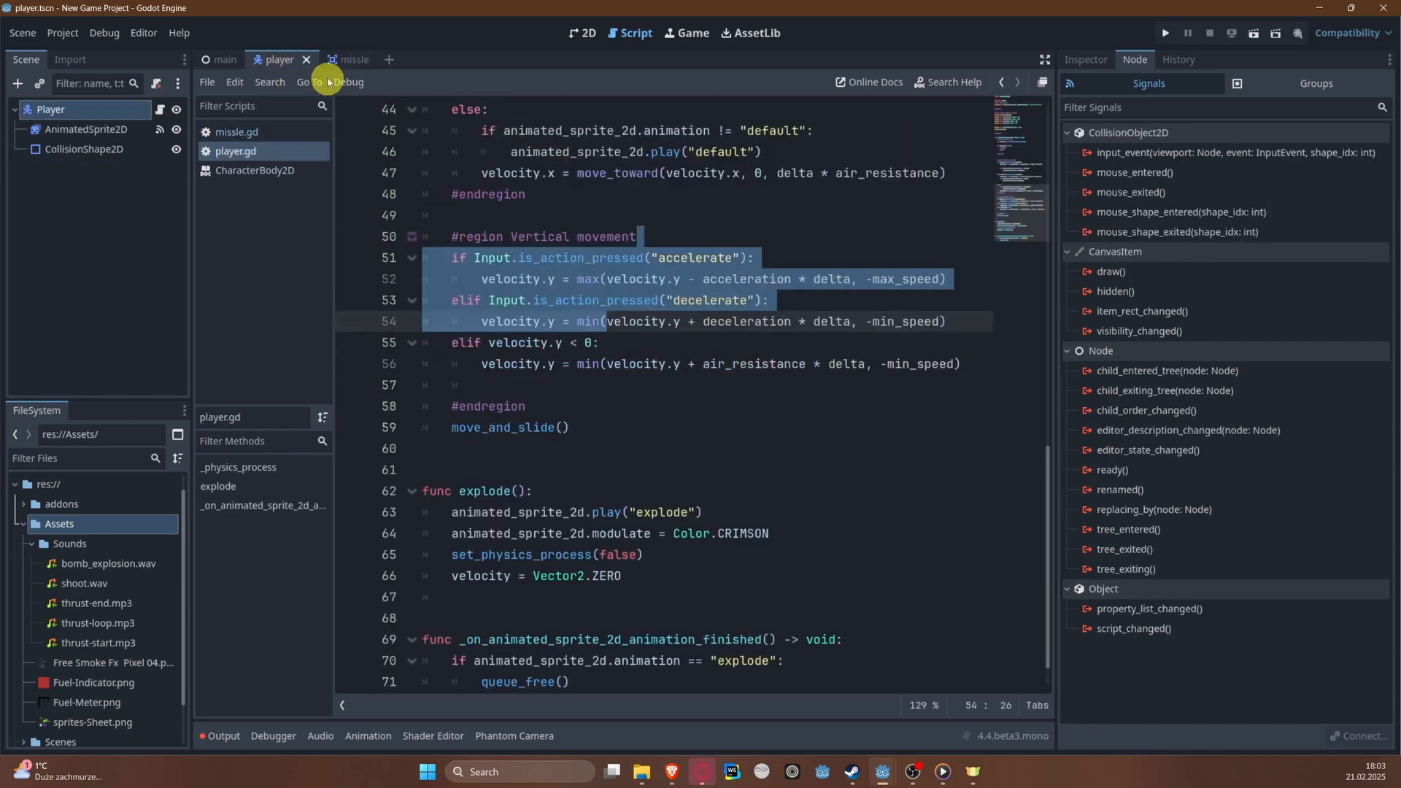
pyautogui.scroll(-1, 593, 375)
pyautogui.scroll(7, 601, 380)
pyautogui.scroll(6, 589, 334)
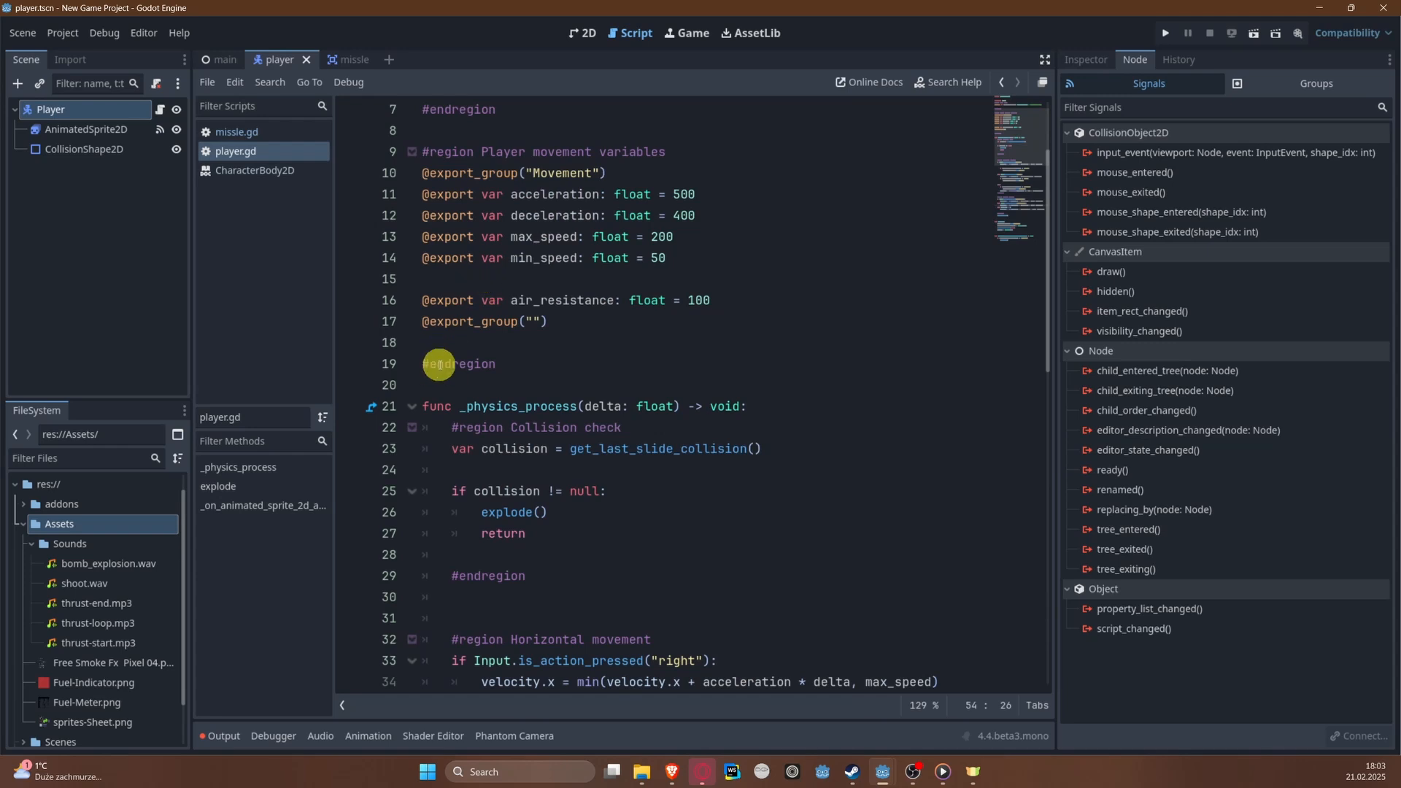
pyautogui.scroll(-1, 441, 365)
pyautogui.click(408, 345)
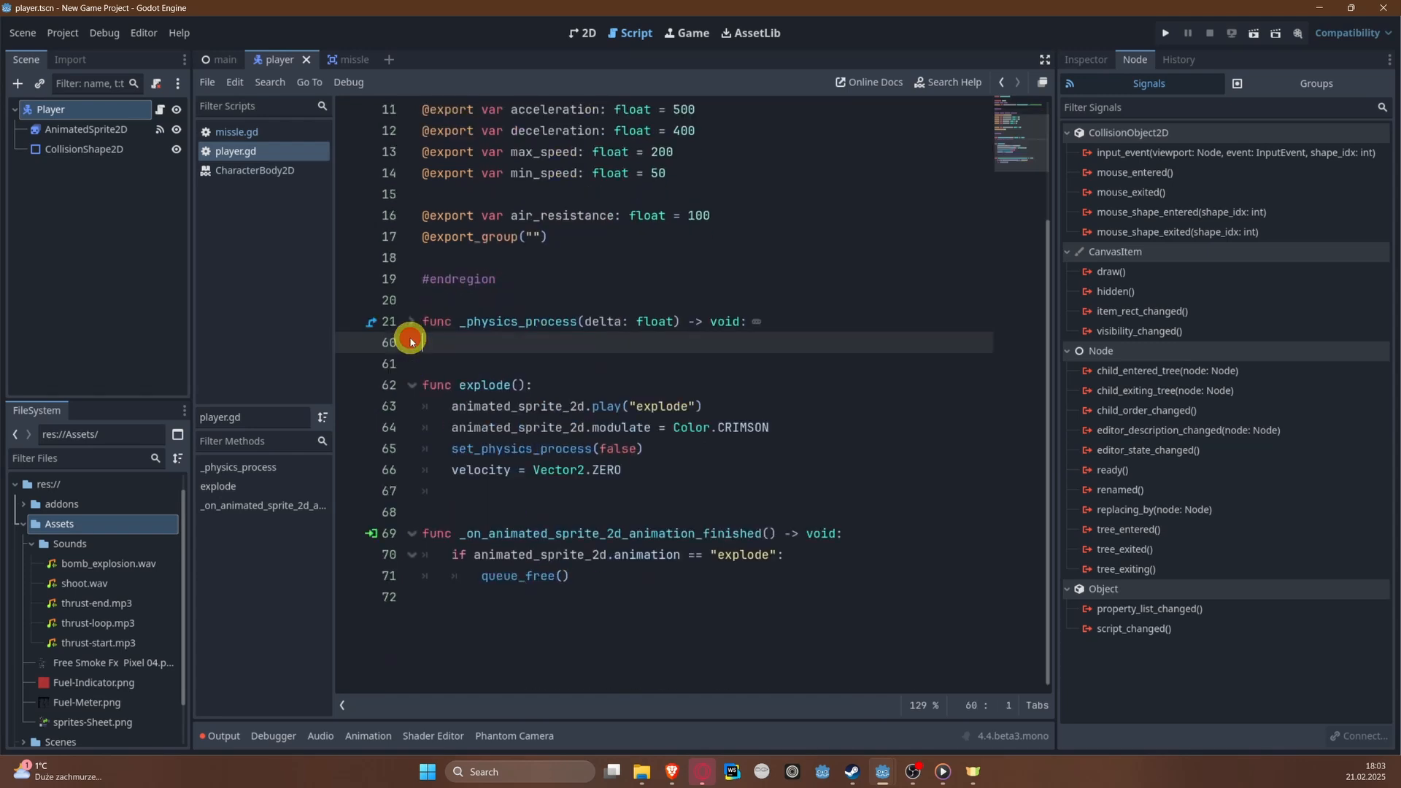
pyautogui.click(408, 381)
pyautogui.click(411, 407)
pyautogui.click(410, 470)
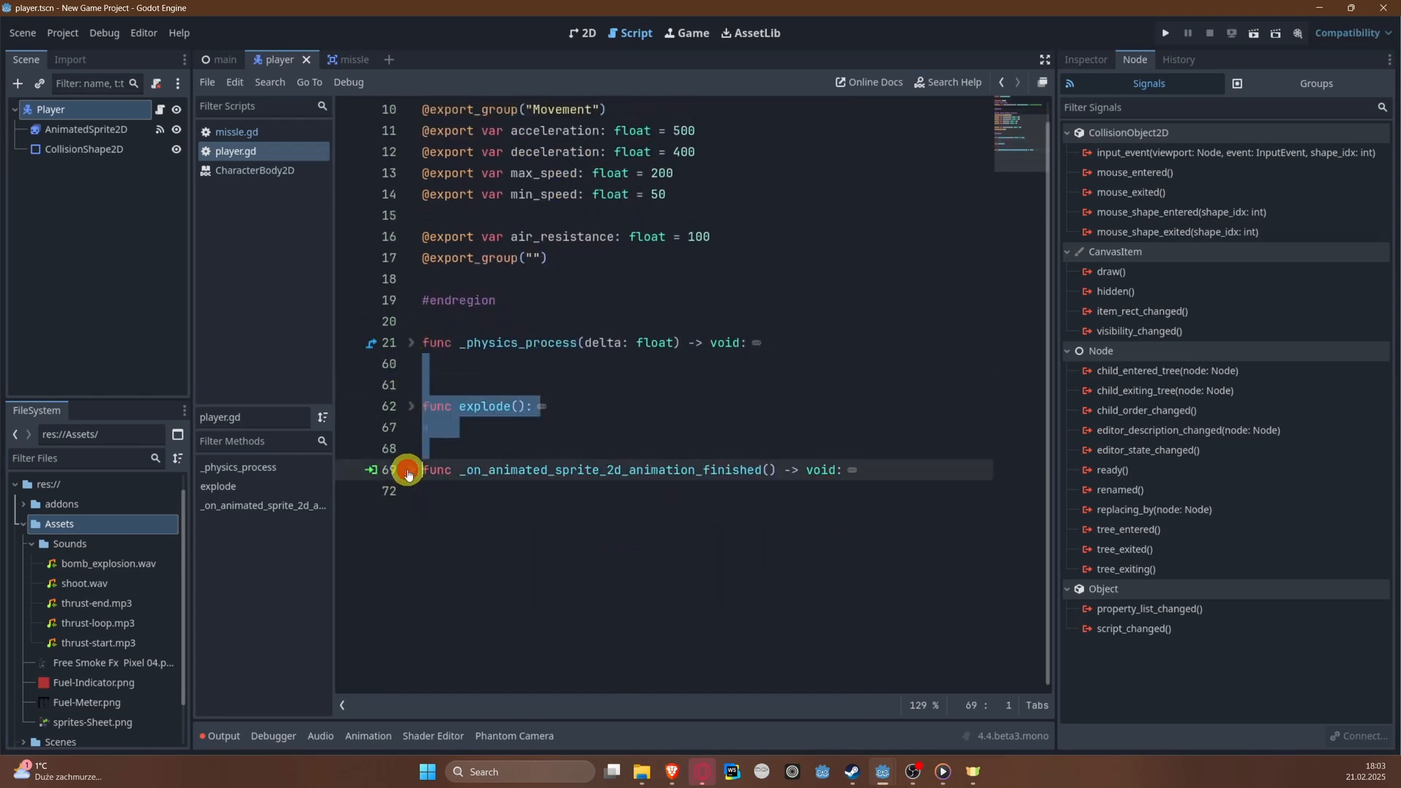
pyautogui.click(624, 436)
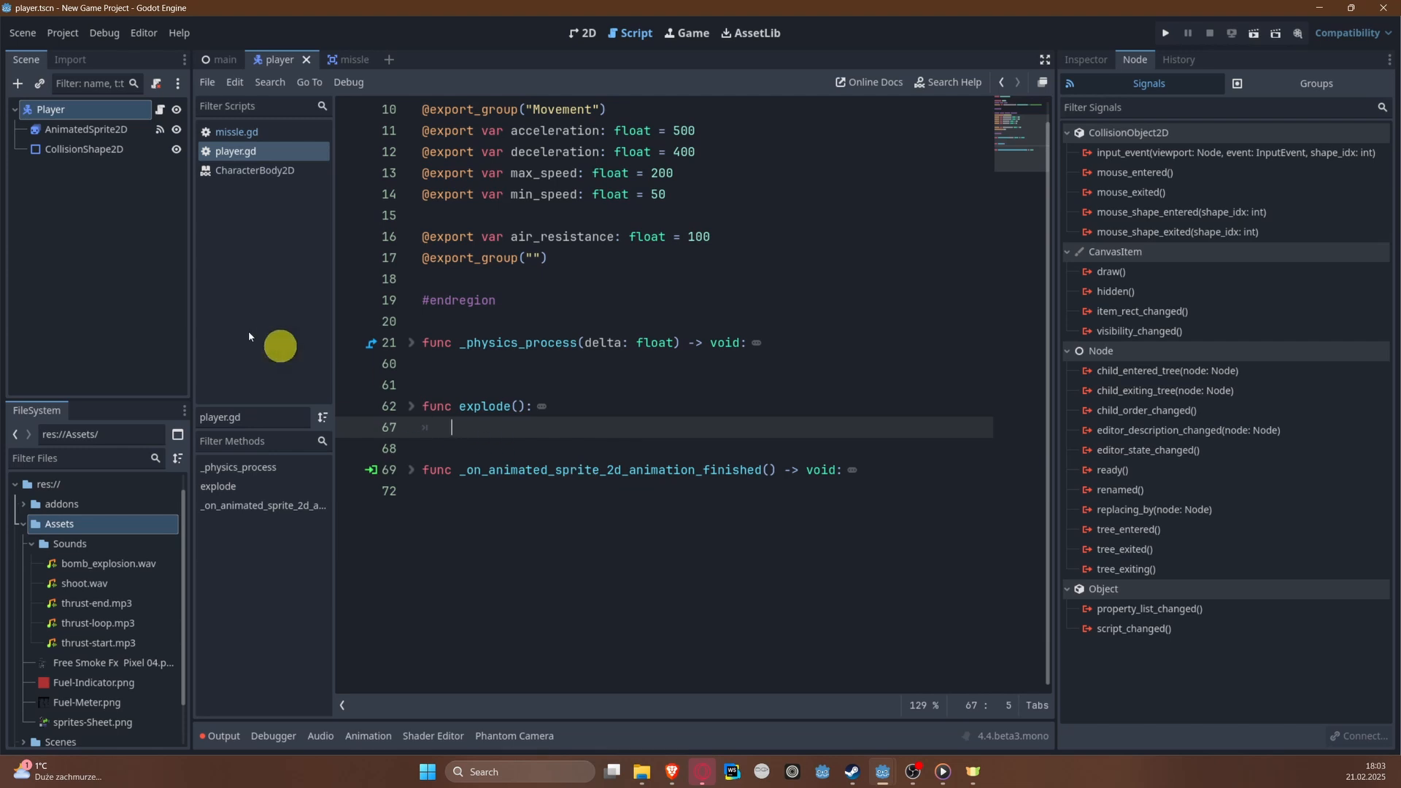
# Step: Add a plain Node as a child of Player and name it ShootingSystem
pyautogui.rightClick(65, 108)
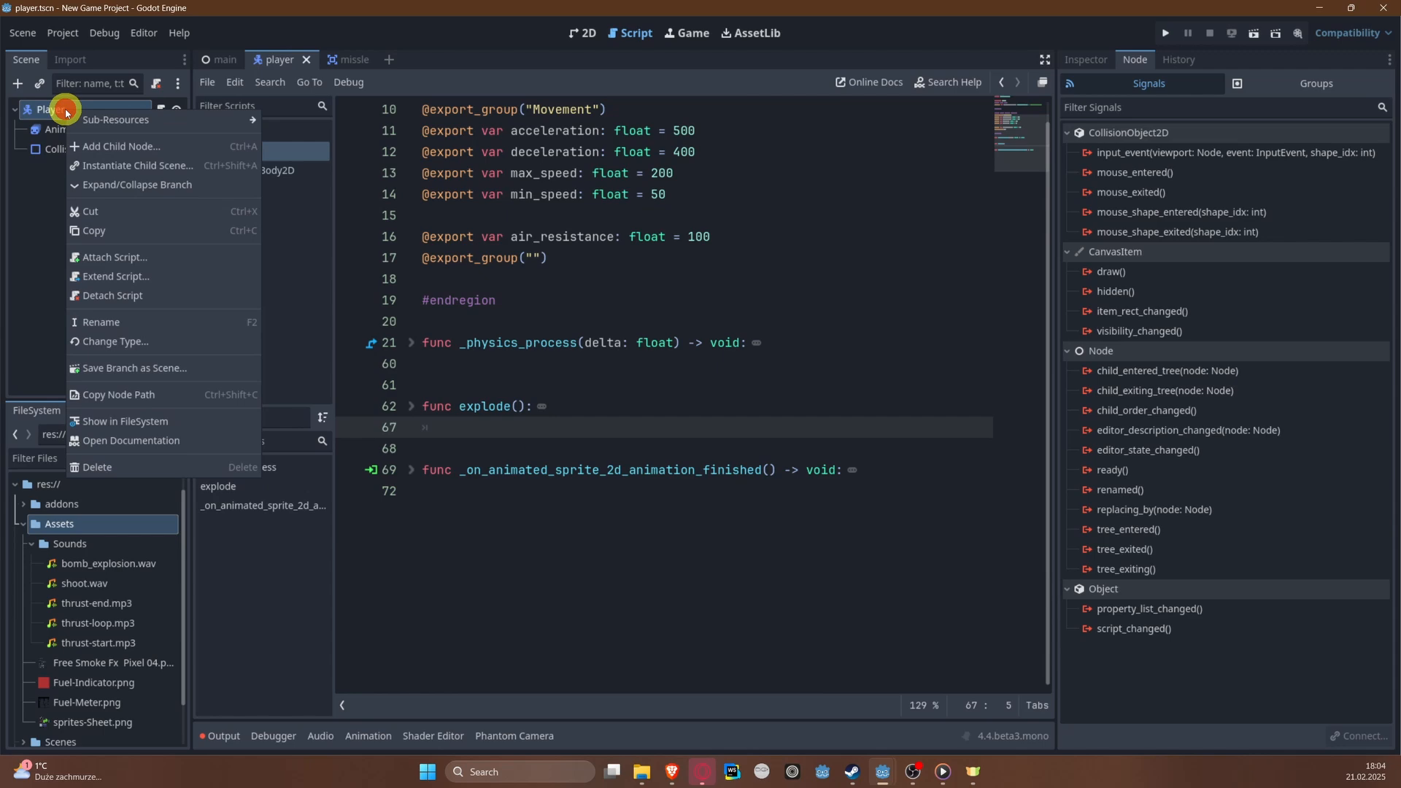
pyautogui.click(136, 149)
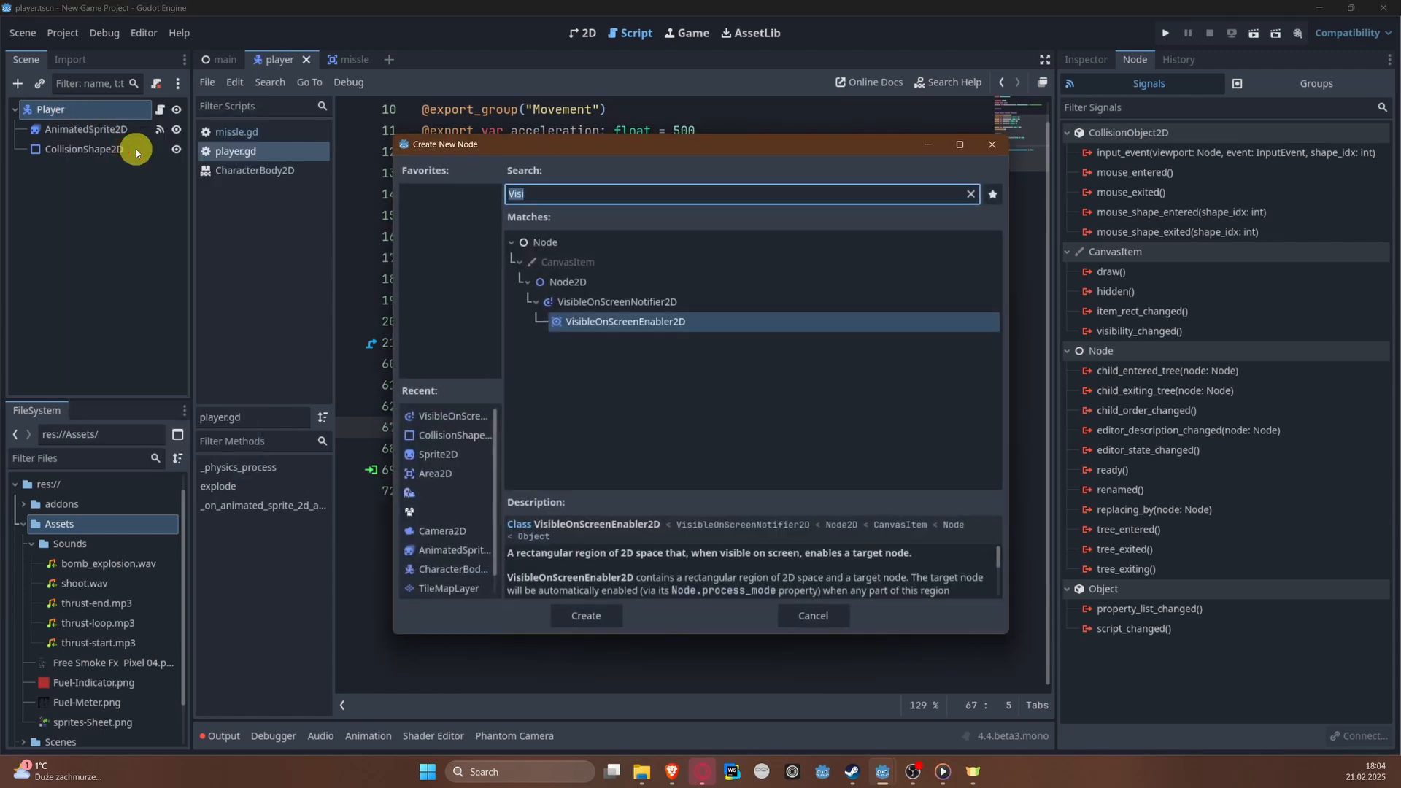
pyautogui.click(540, 249)
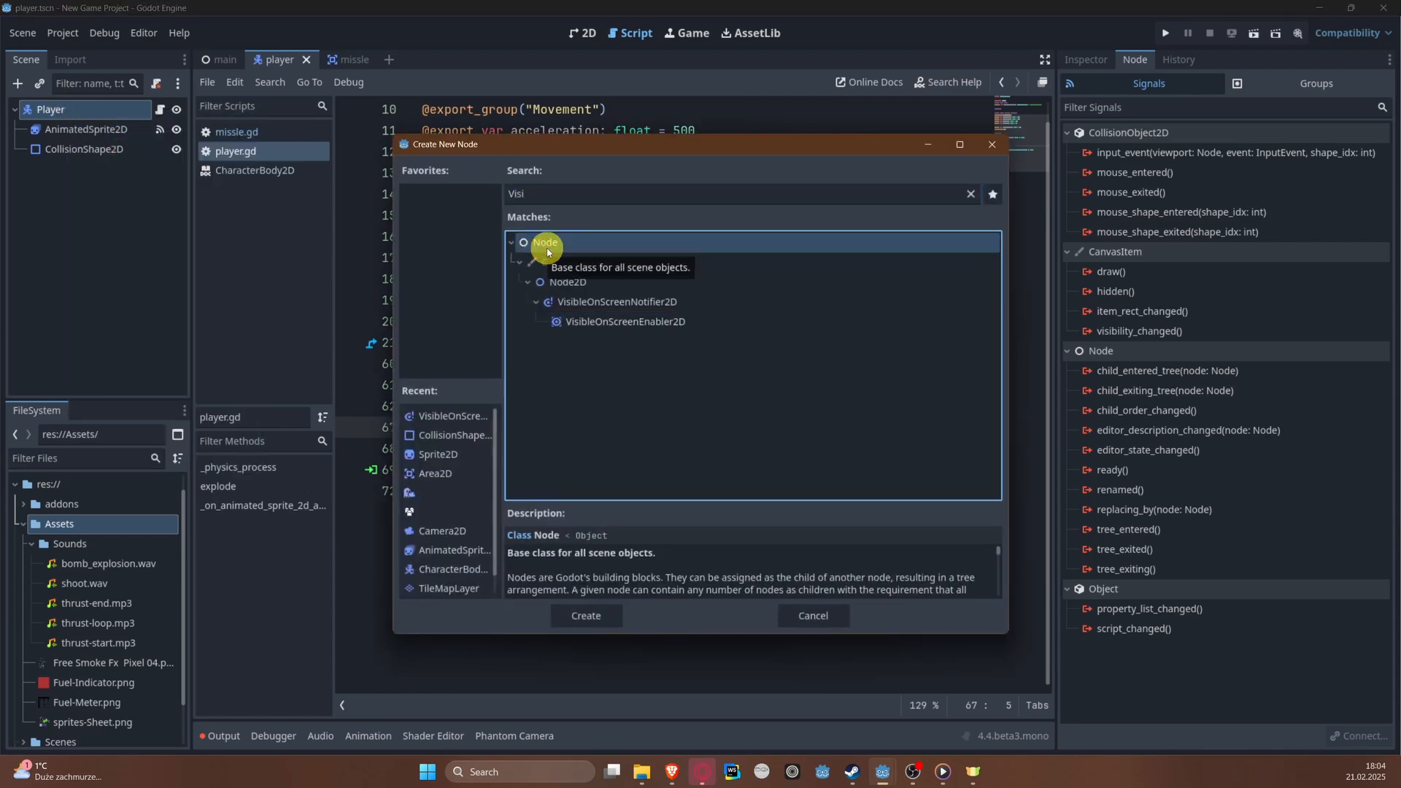
pyautogui.doubleClick(547, 245)
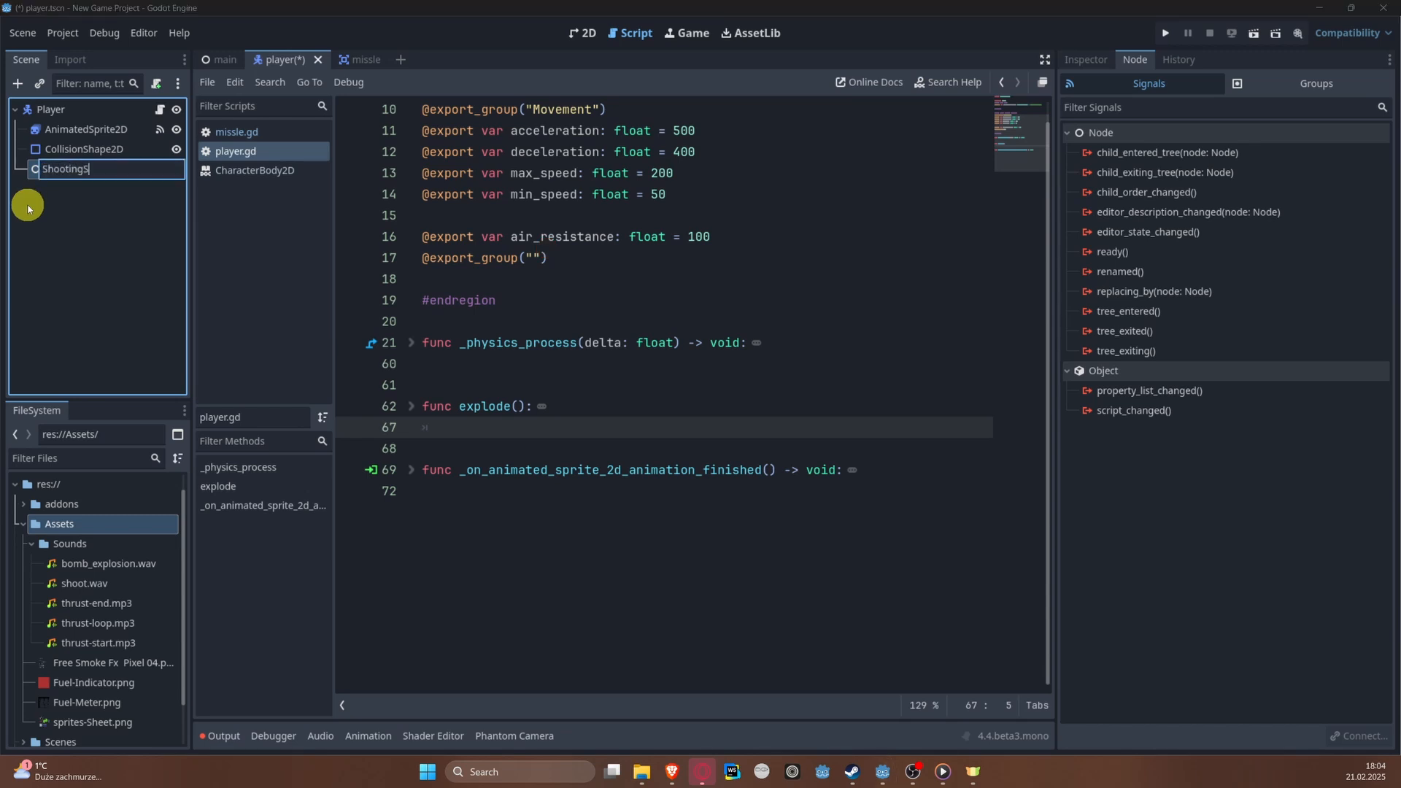
pyautogui.write('ShootingSystem')
pyautogui.press('Return')
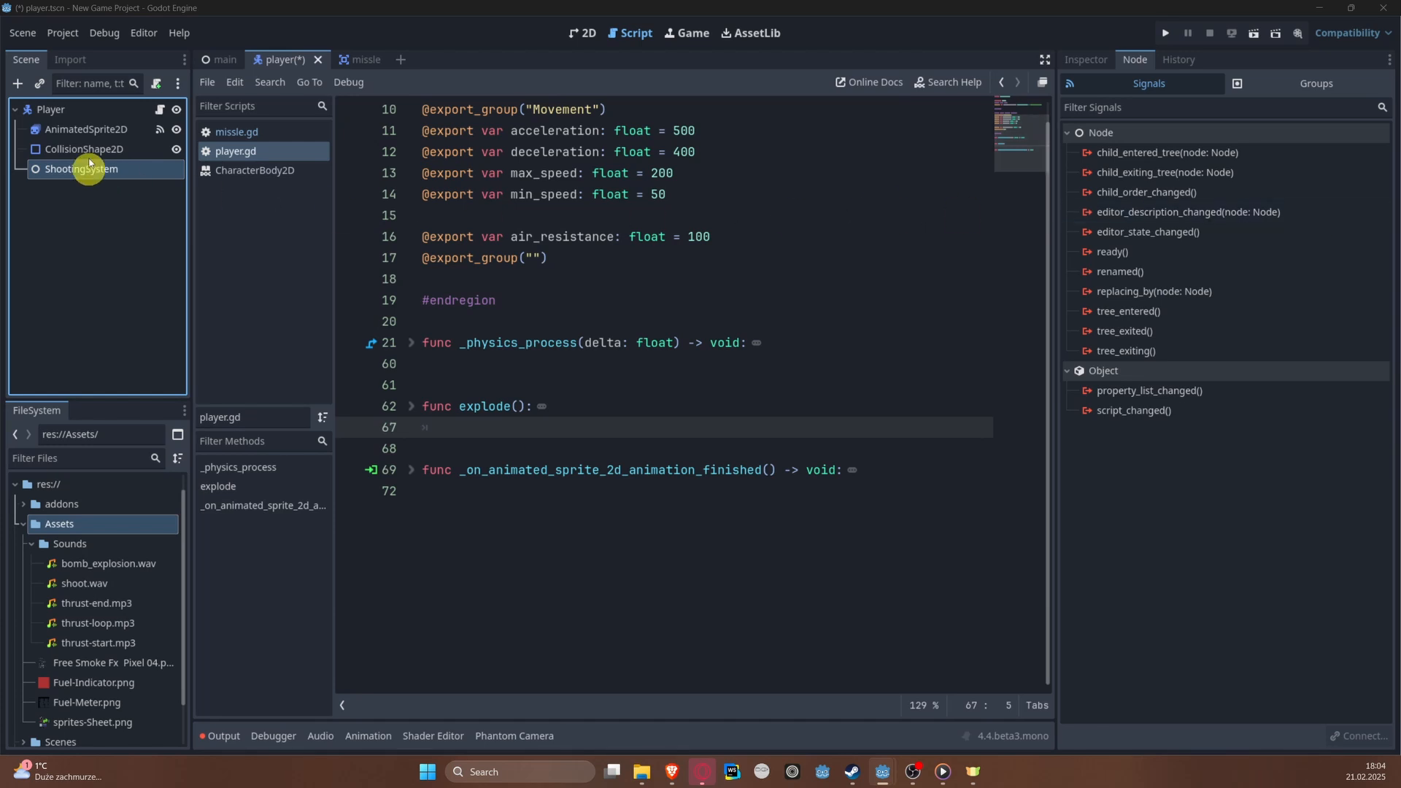
# Step: Change the ShootingSystem node's type to Node2D and save the player scene
pyautogui.scroll(3, 465, 254)
pyautogui.click(578, 33)
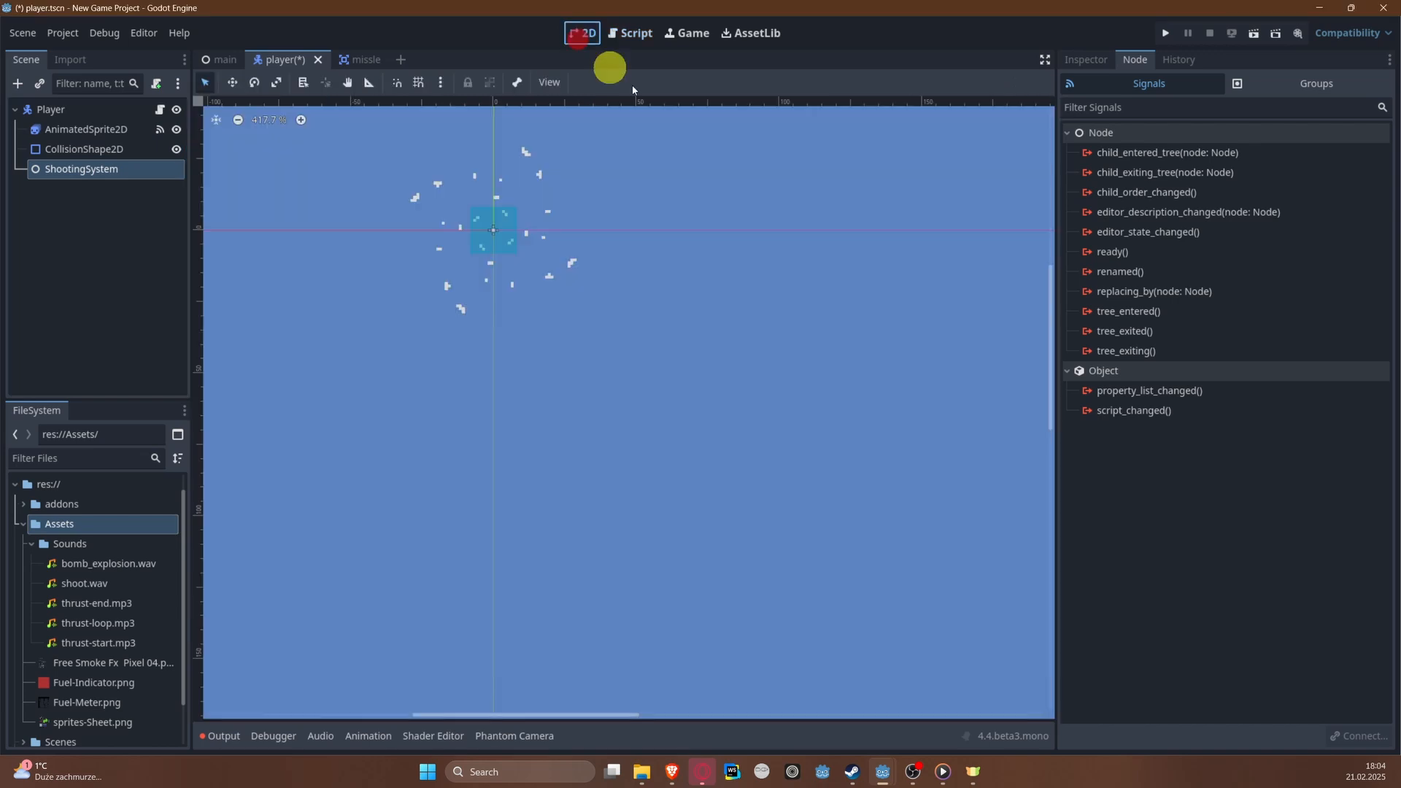
pyautogui.scroll(5, 507, 241)
pyautogui.rightClick(62, 169)
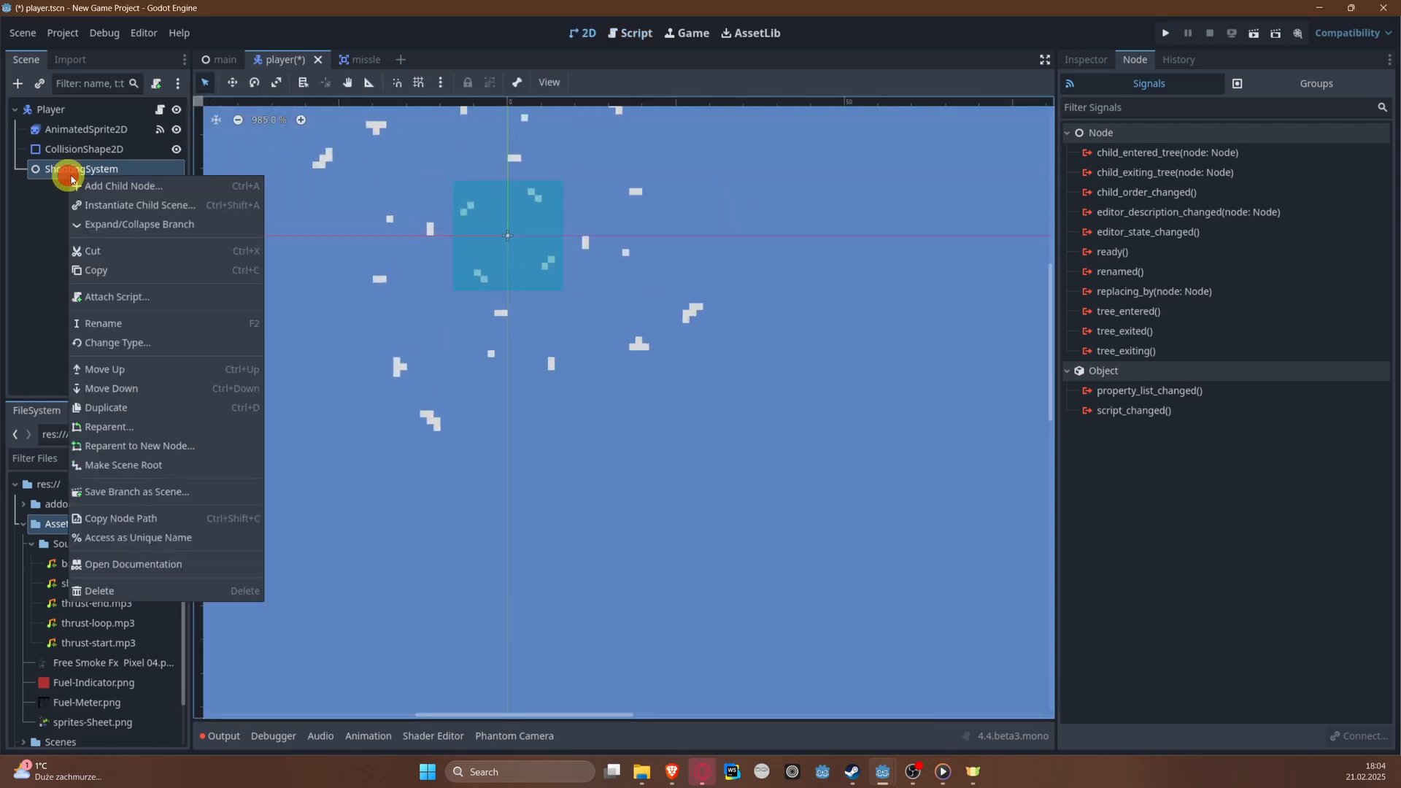
pyautogui.click(123, 343)
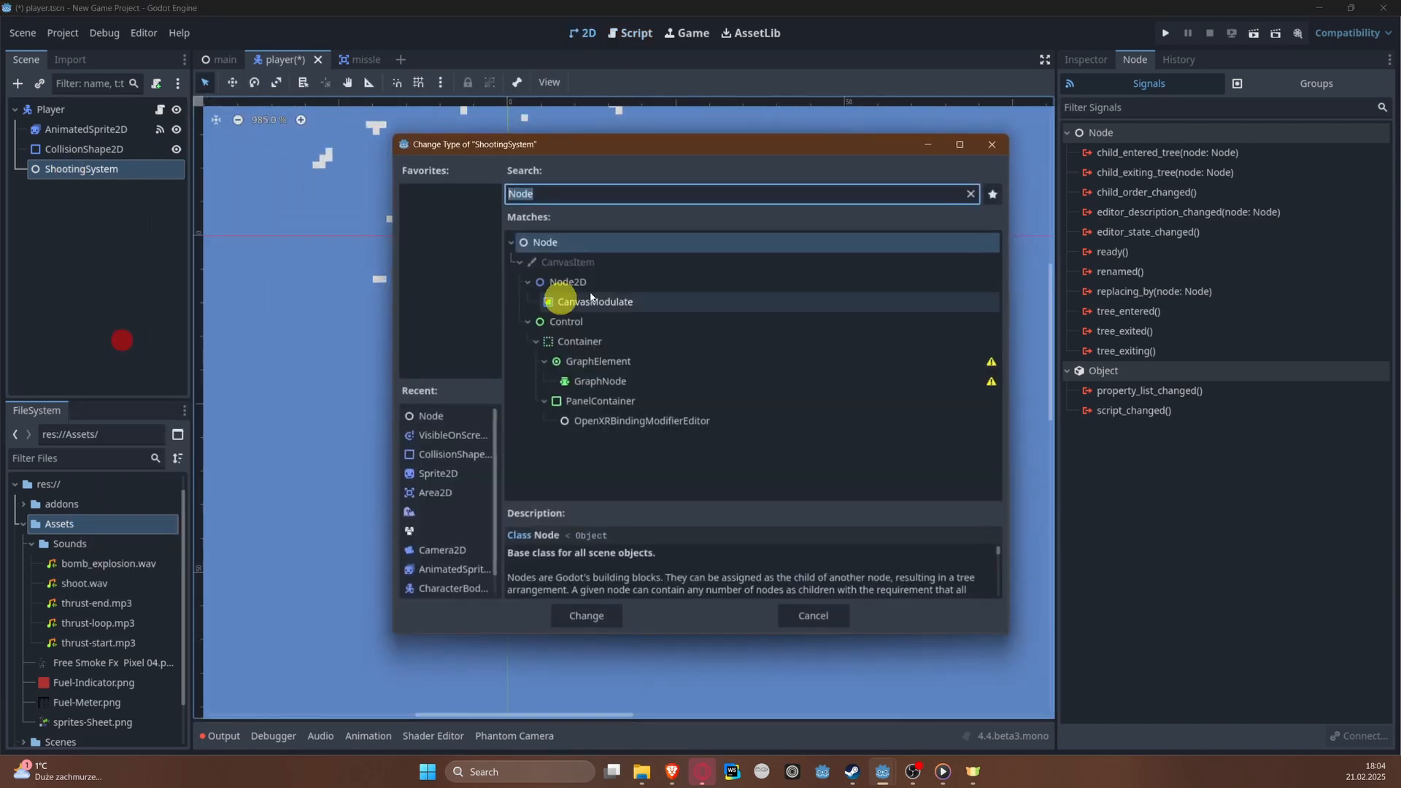
pyautogui.doubleClick(634, 281)
pyautogui.hotkey('ctrl', 's')
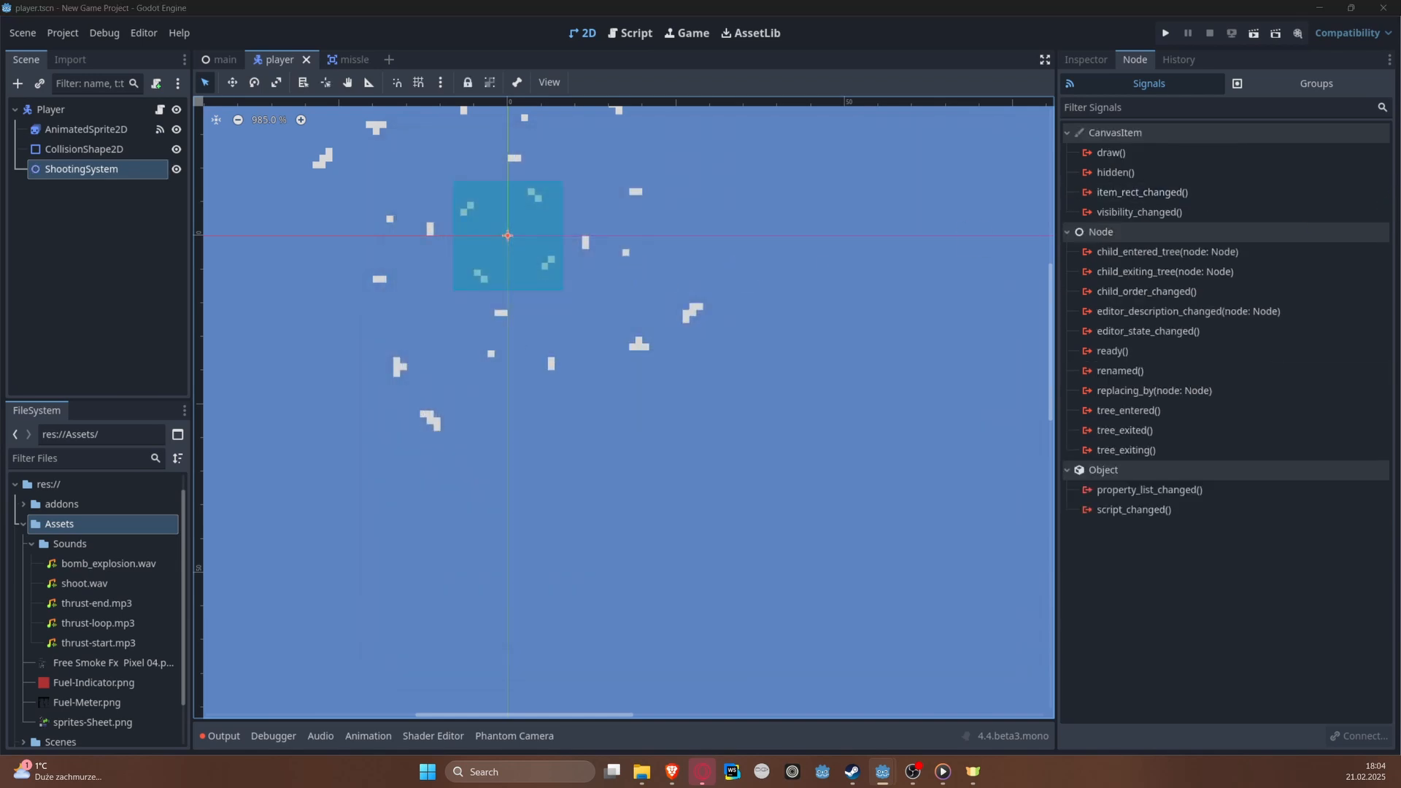
# Step: Add a Marker2D node as a child of ShootingSystem
pyautogui.rightClick(114, 169)
pyautogui.click(154, 180)
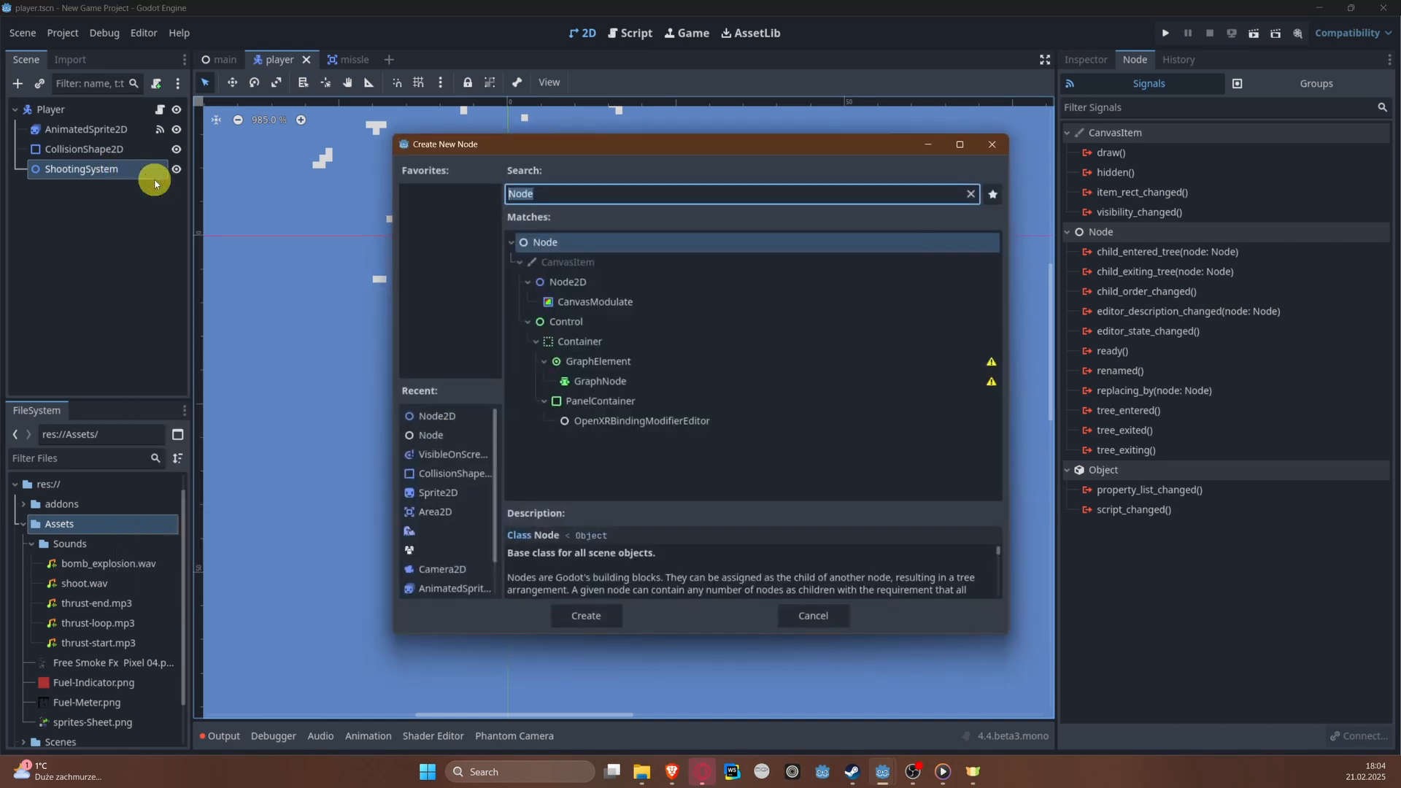
pyautogui.write('Marker')
pyautogui.press('Return')
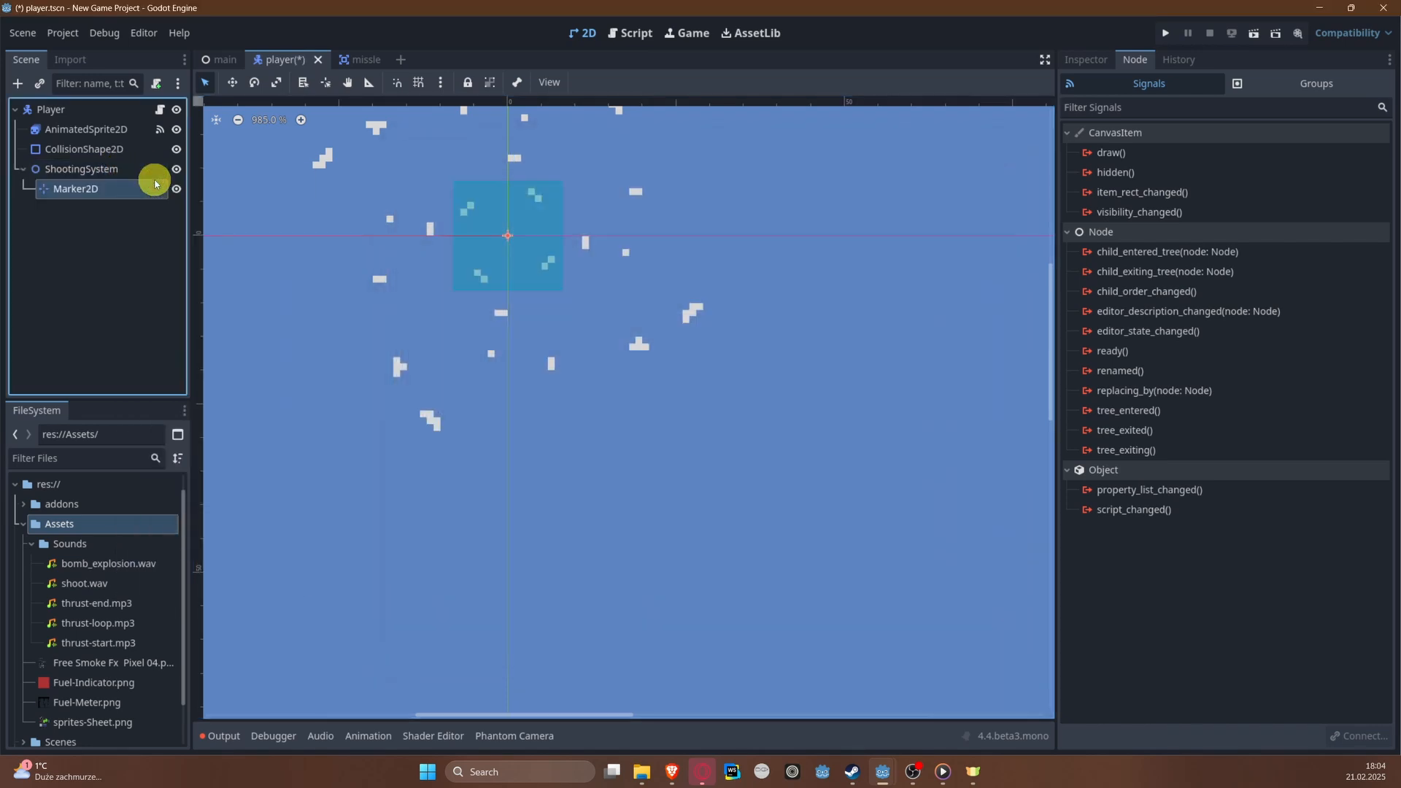
pyautogui.scroll(4, 460, 198)
pyautogui.scroll(-4, 467, 199)
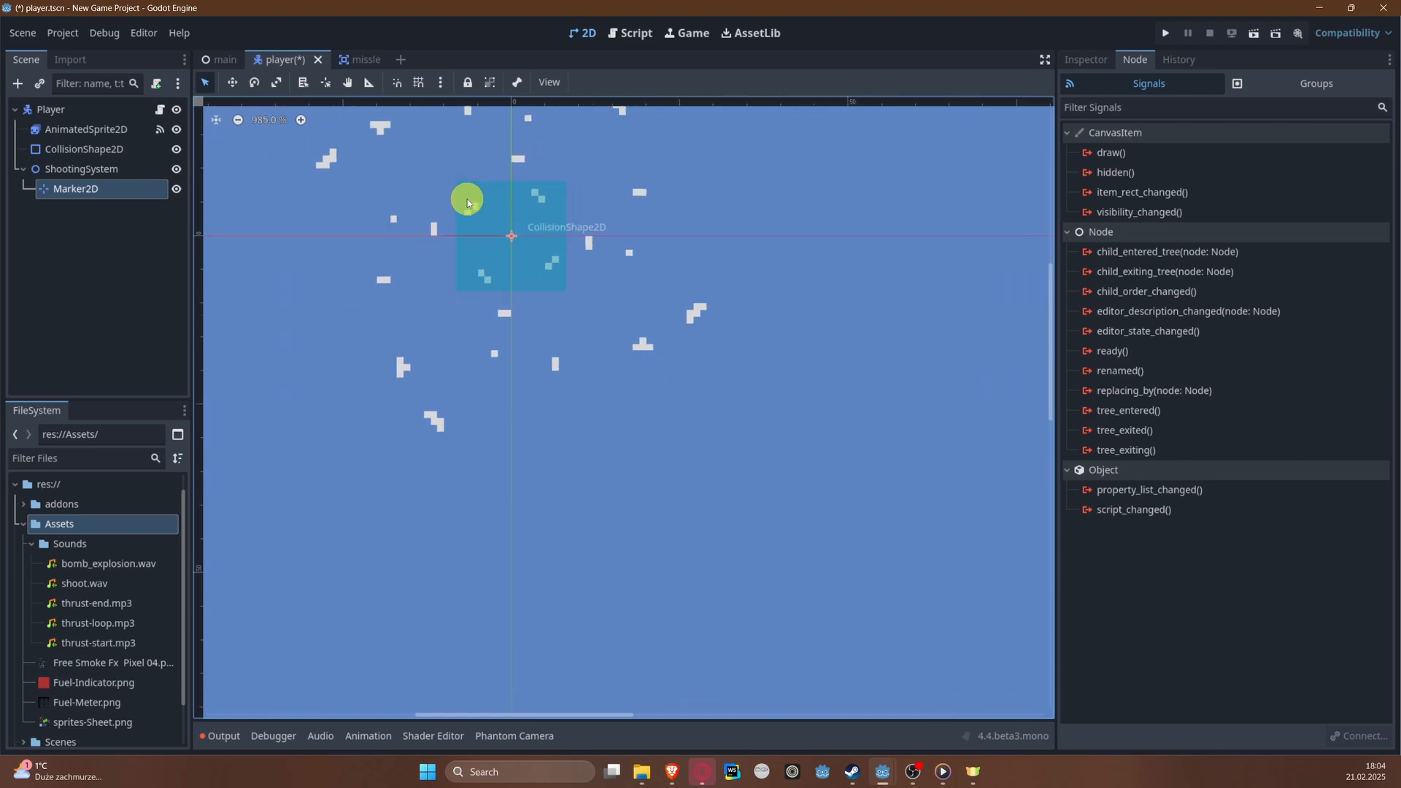
# Step: Rename the Marker2D node to MissleSpawnPoint and save the player scene
pyautogui.doubleClick(99, 189)
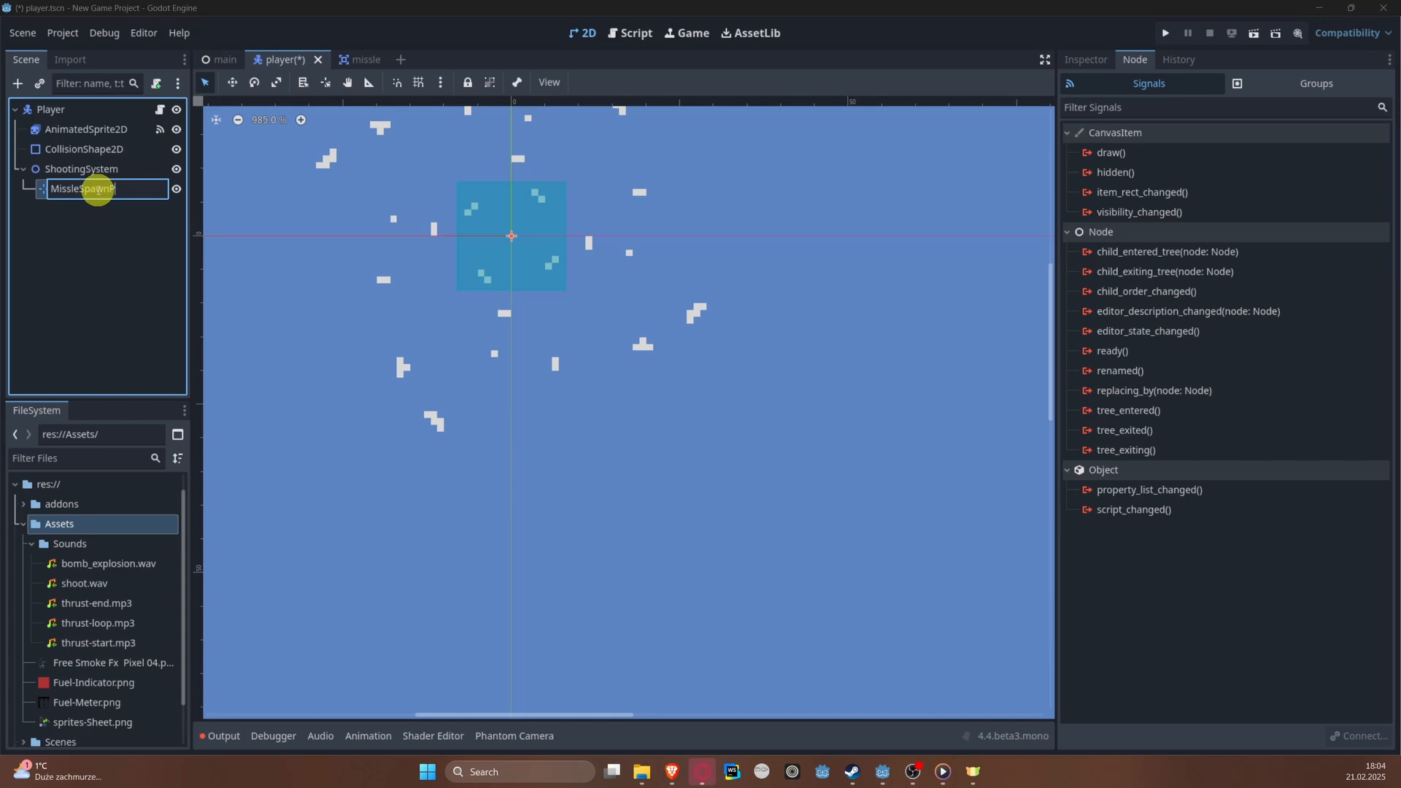
pyautogui.write('MissleSpawnPoint')
pyautogui.press('Return')
pyautogui.hotkey('ctrl', 's')
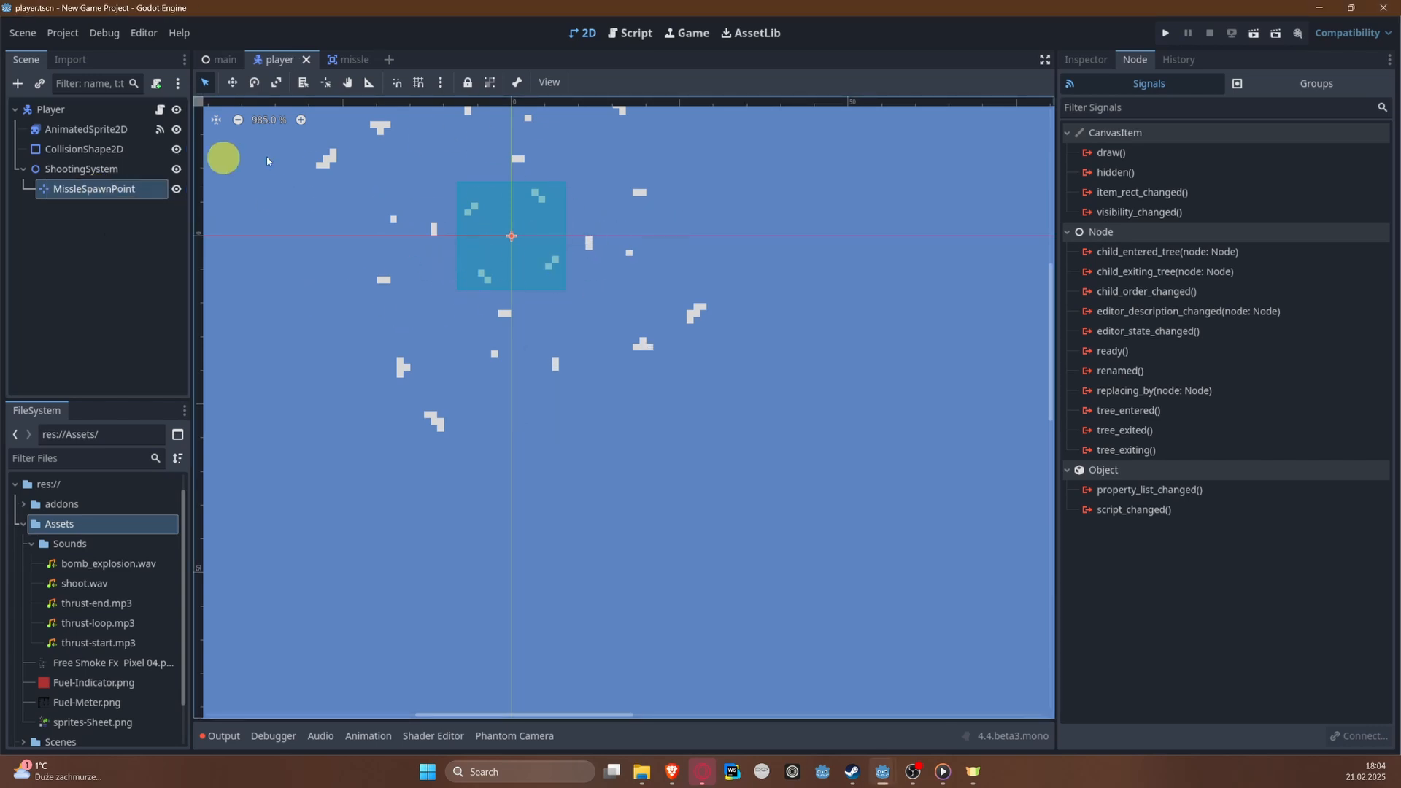
# Step: Show the default animation of the player's AnimatedSprite2D so the ship is displayed in the viewport
pyautogui.moveTo(469, 197); pyautogui.dragTo(442, 328, button='middle')
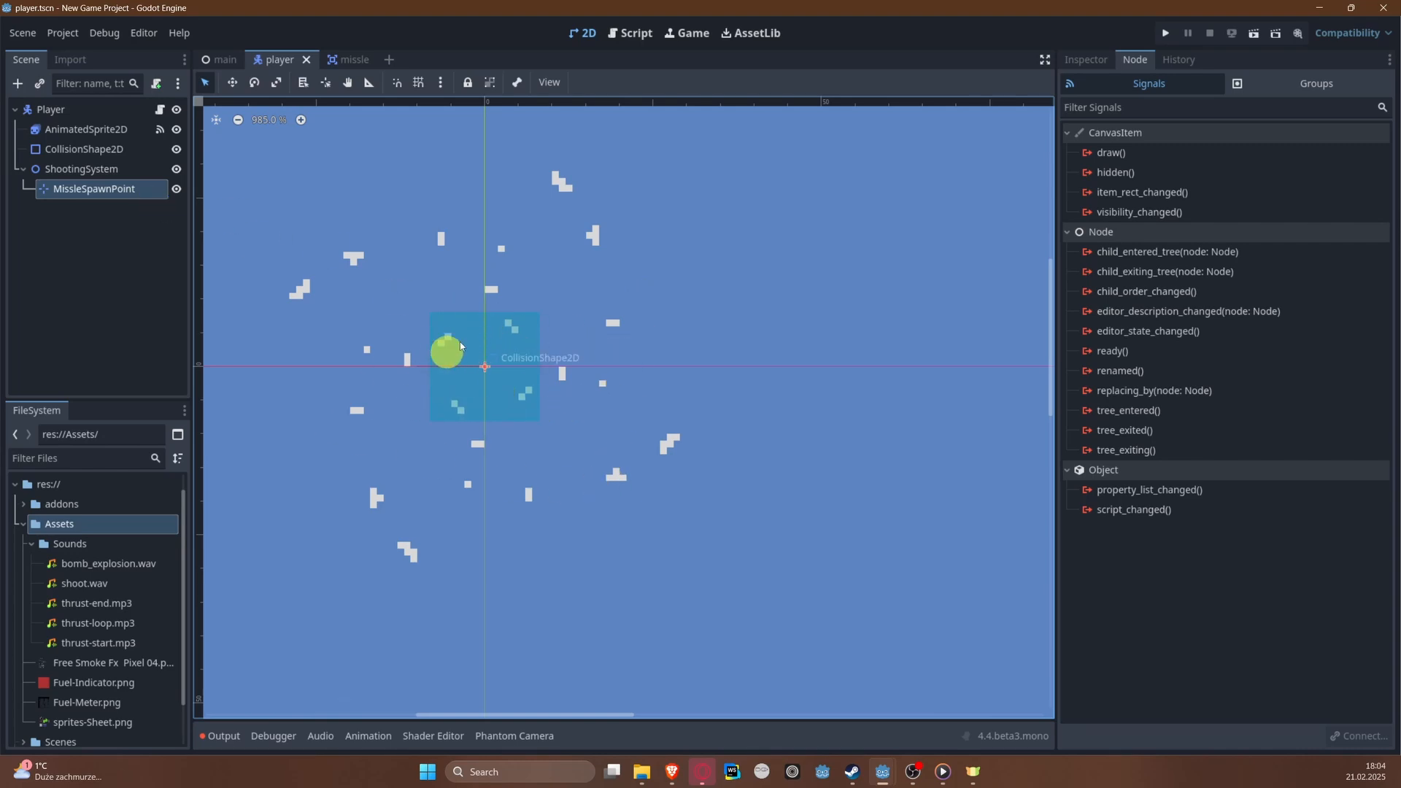
pyautogui.click(88, 133)
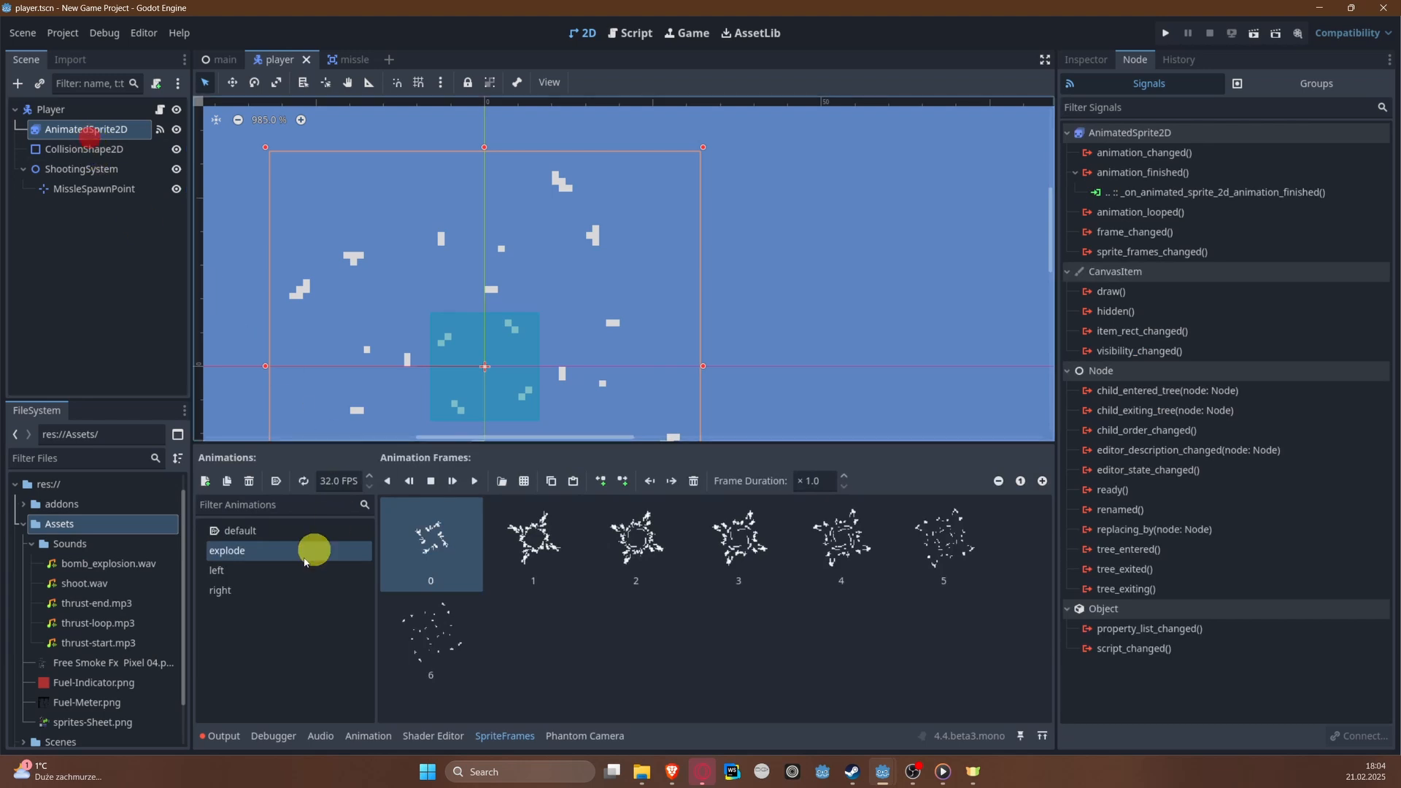
pyautogui.click(238, 531)
pyautogui.click(241, 531)
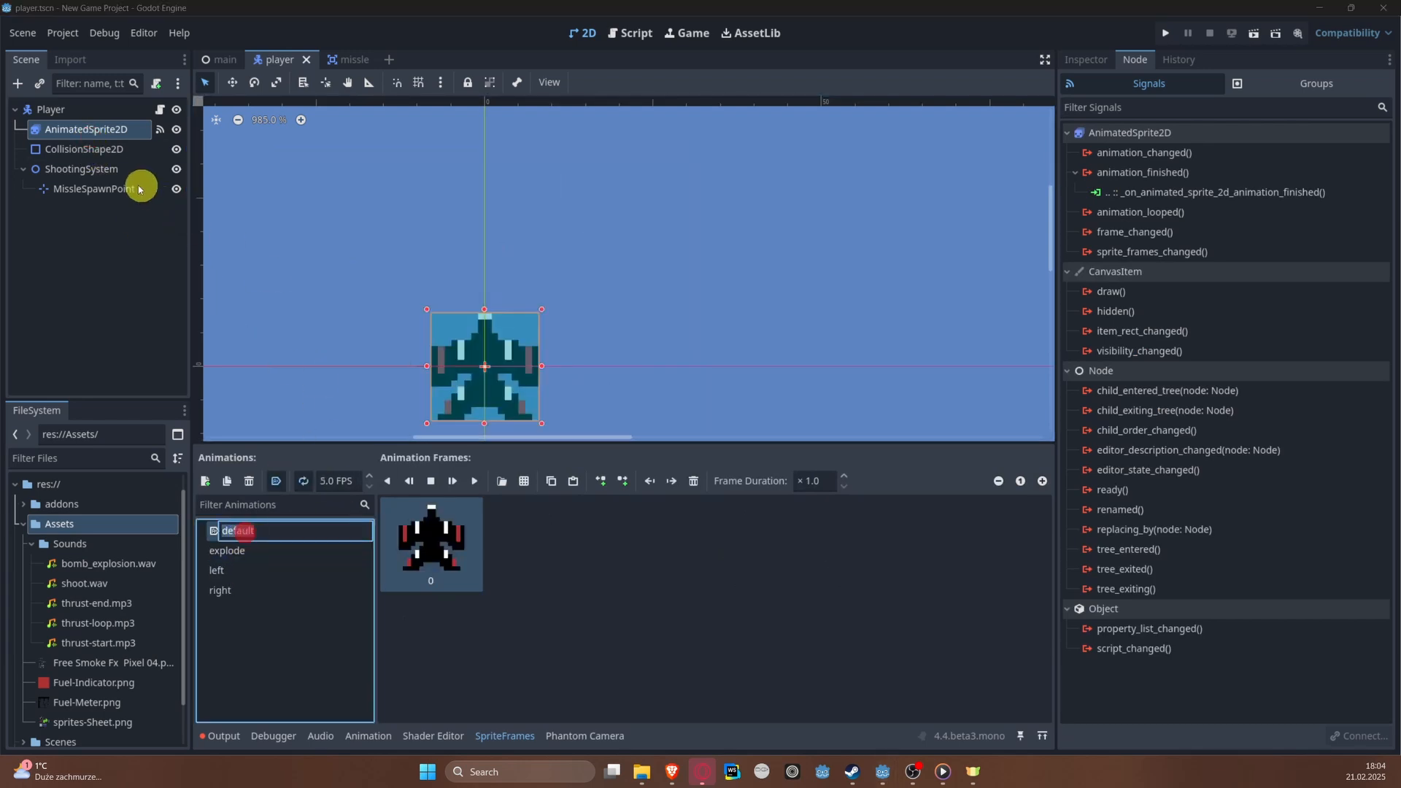
# Step: Move the MissleSpawnPoint marker straight up to the tip of the ship's nose
pyautogui.click(109, 189)
pyautogui.press('w')
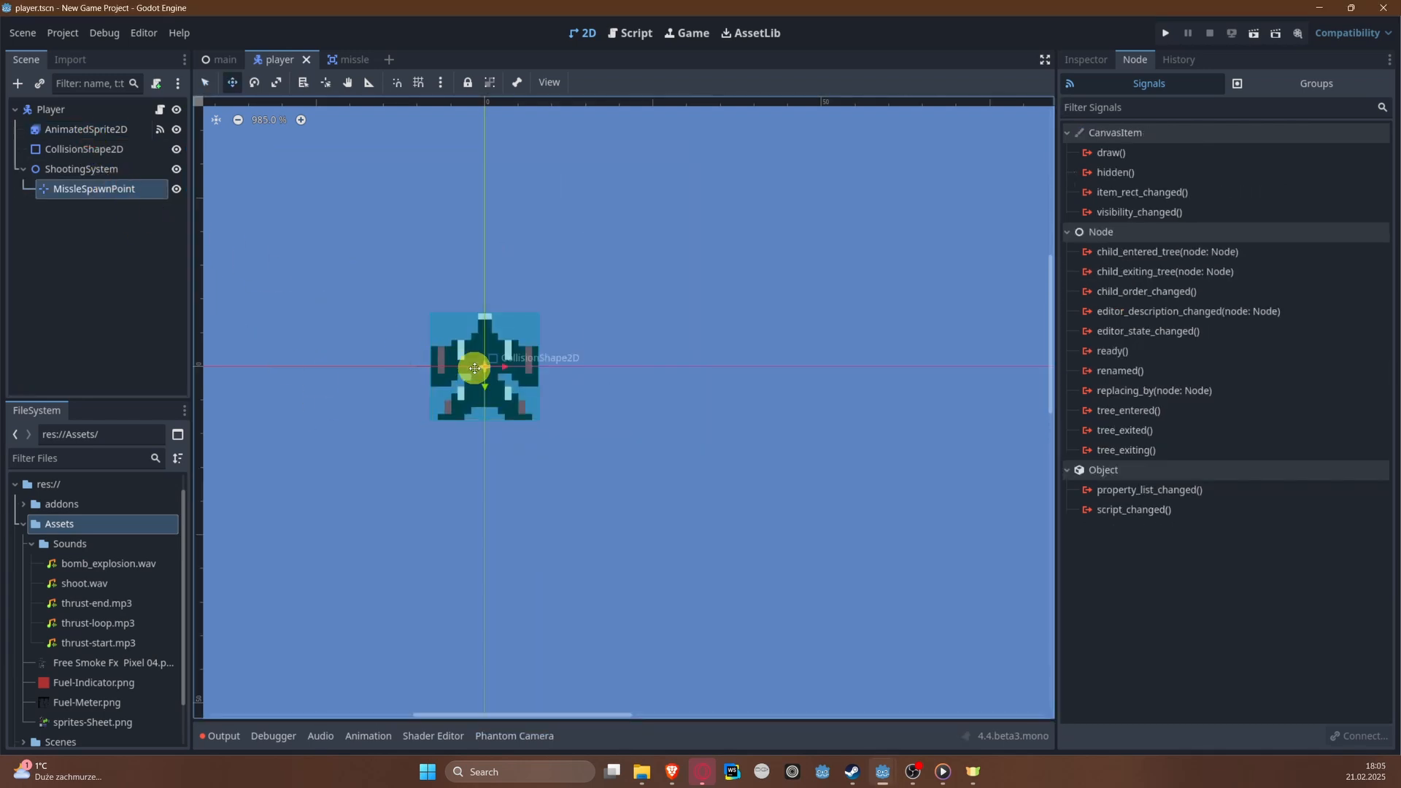
pyautogui.moveTo(486, 367); pyautogui.dragTo(486, 316)
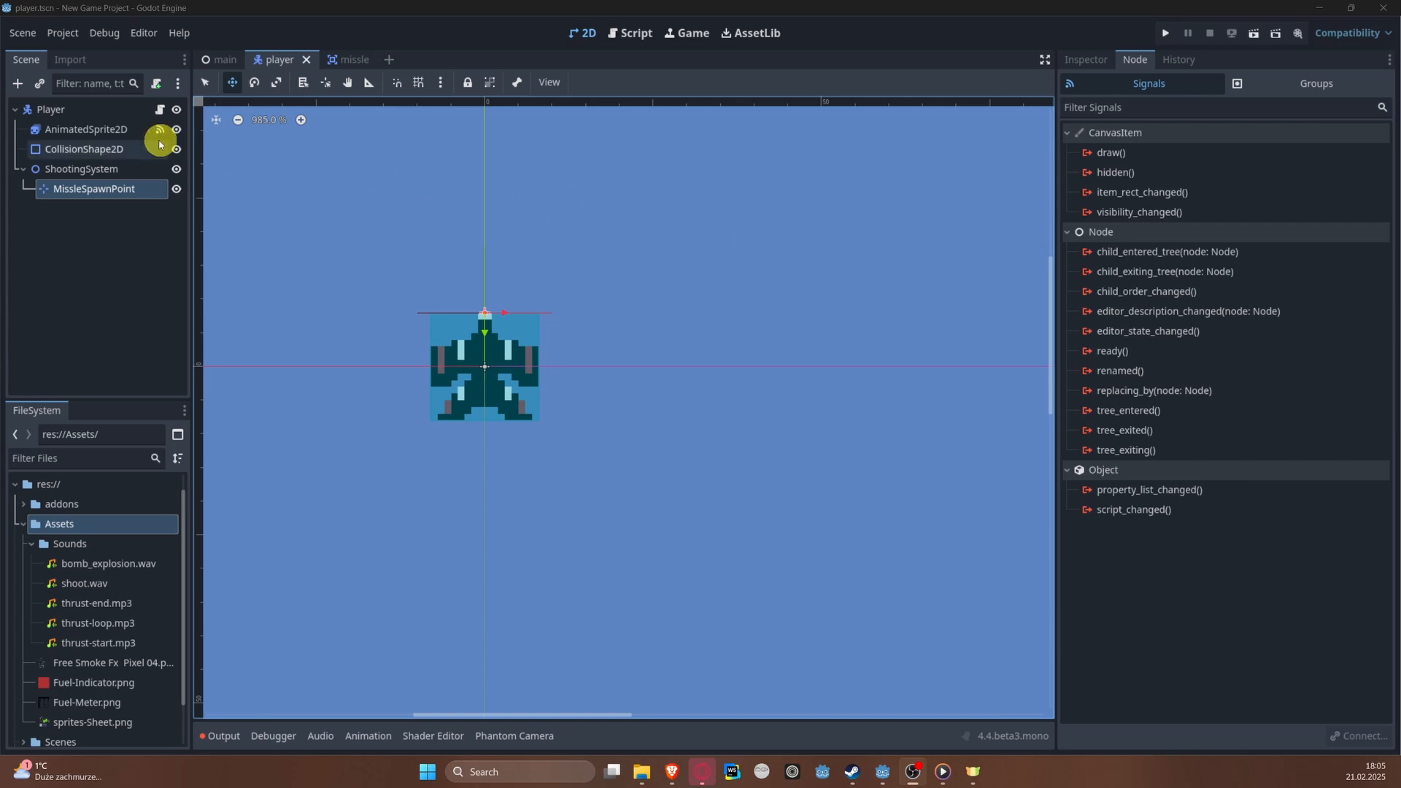
# Step: Attach a new GDScript named shooting_system.gd to the ShootingSystem node, stored in the res://Scripts folder
pyautogui.click(110, 169)
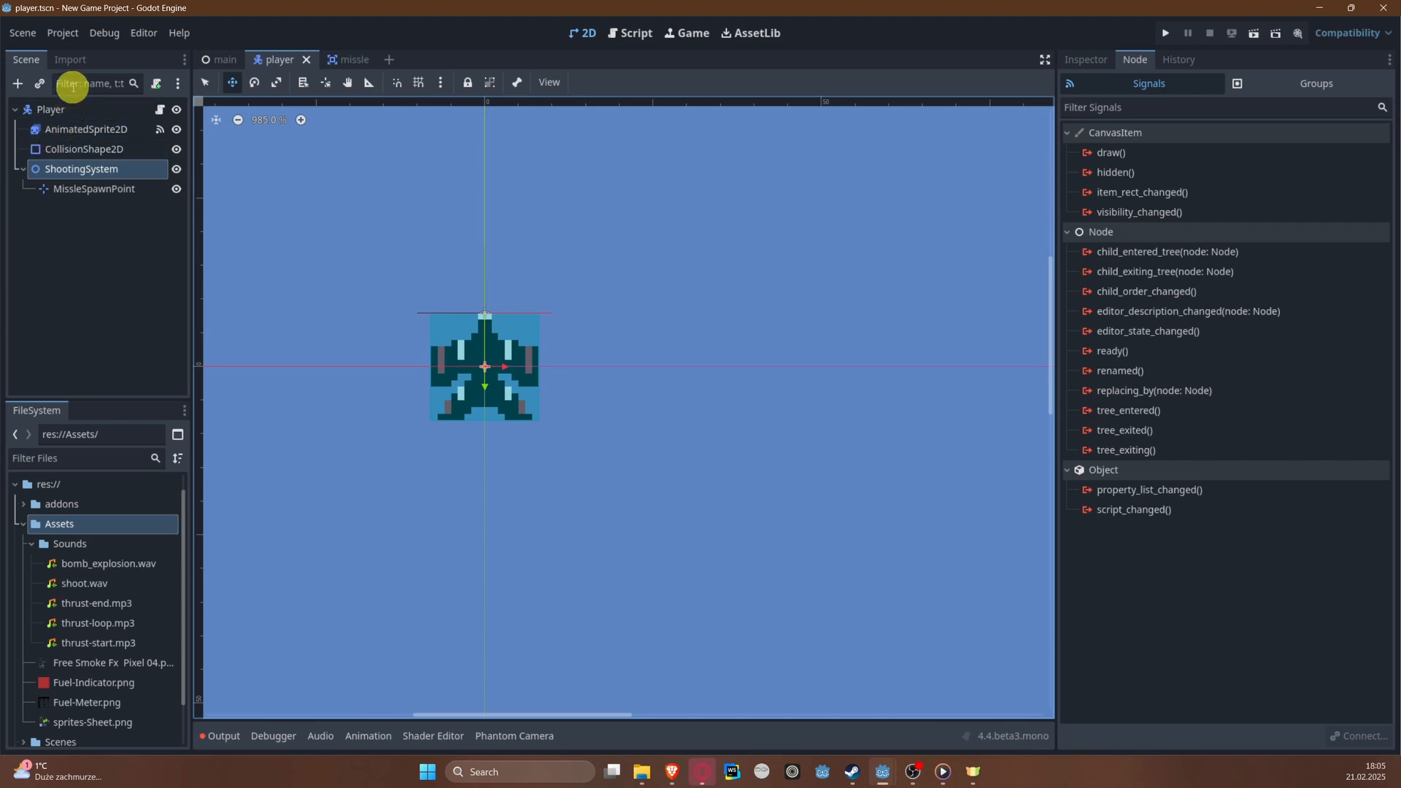
pyautogui.click(85, 117)
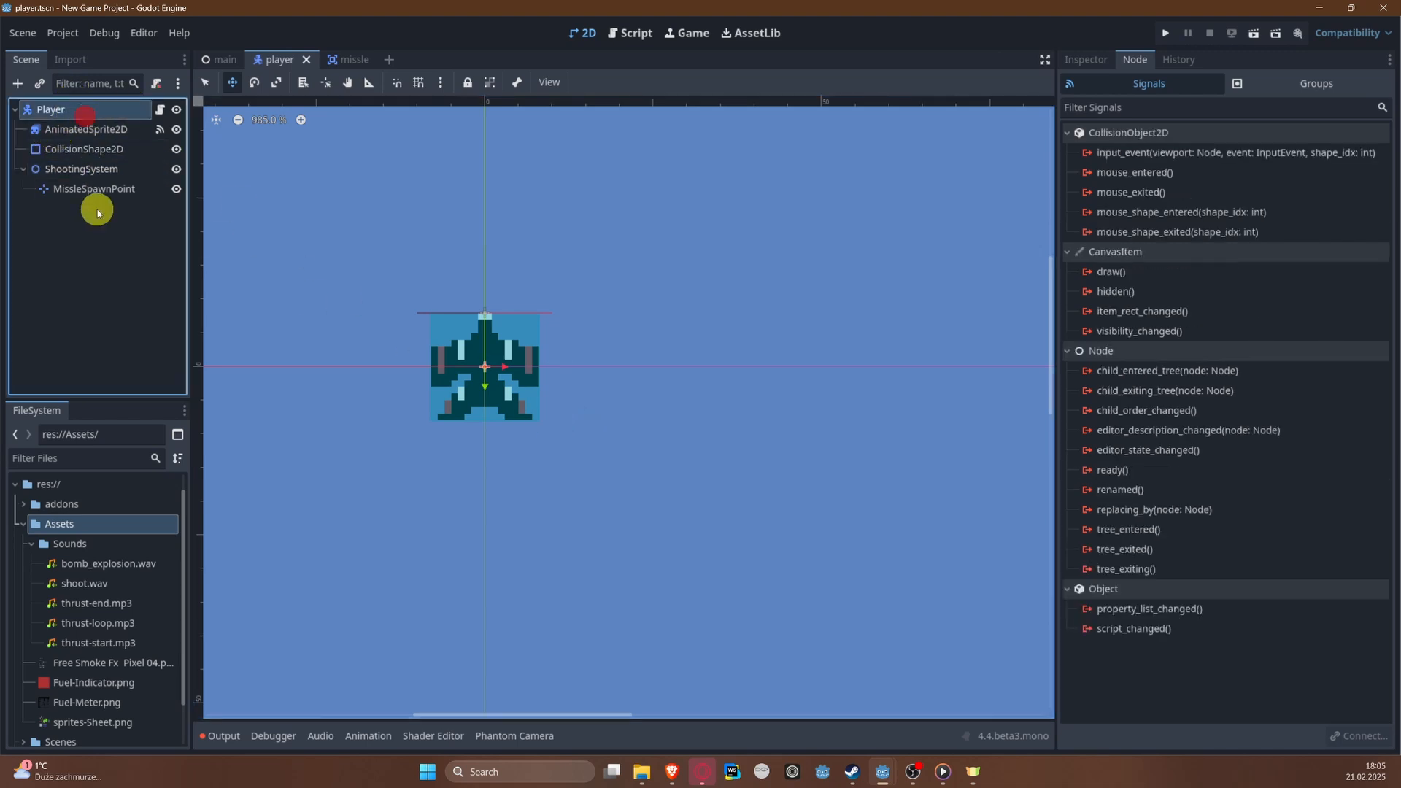
pyautogui.click(102, 170)
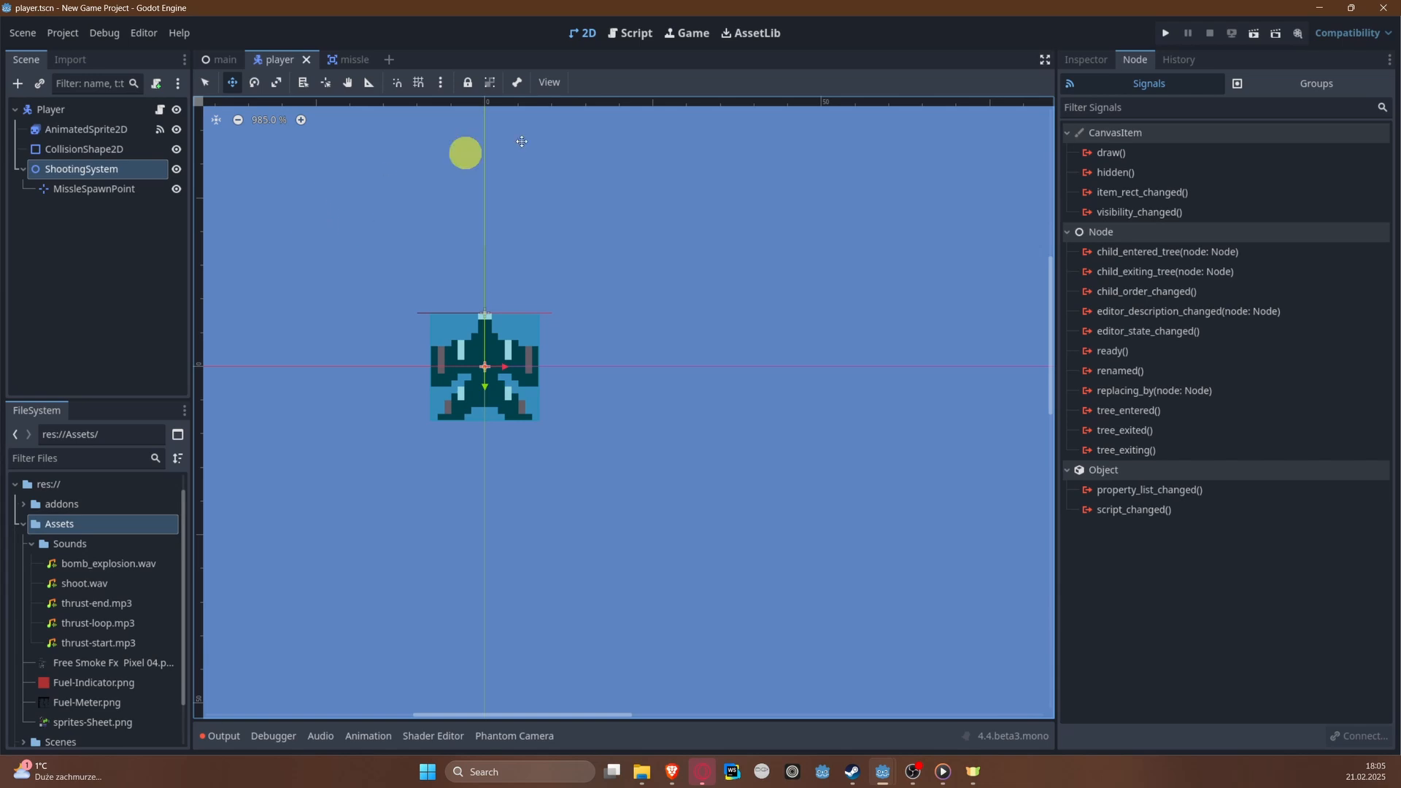
pyautogui.scroll(-3, 540, 330)
pyautogui.scroll(-3, 540, 329)
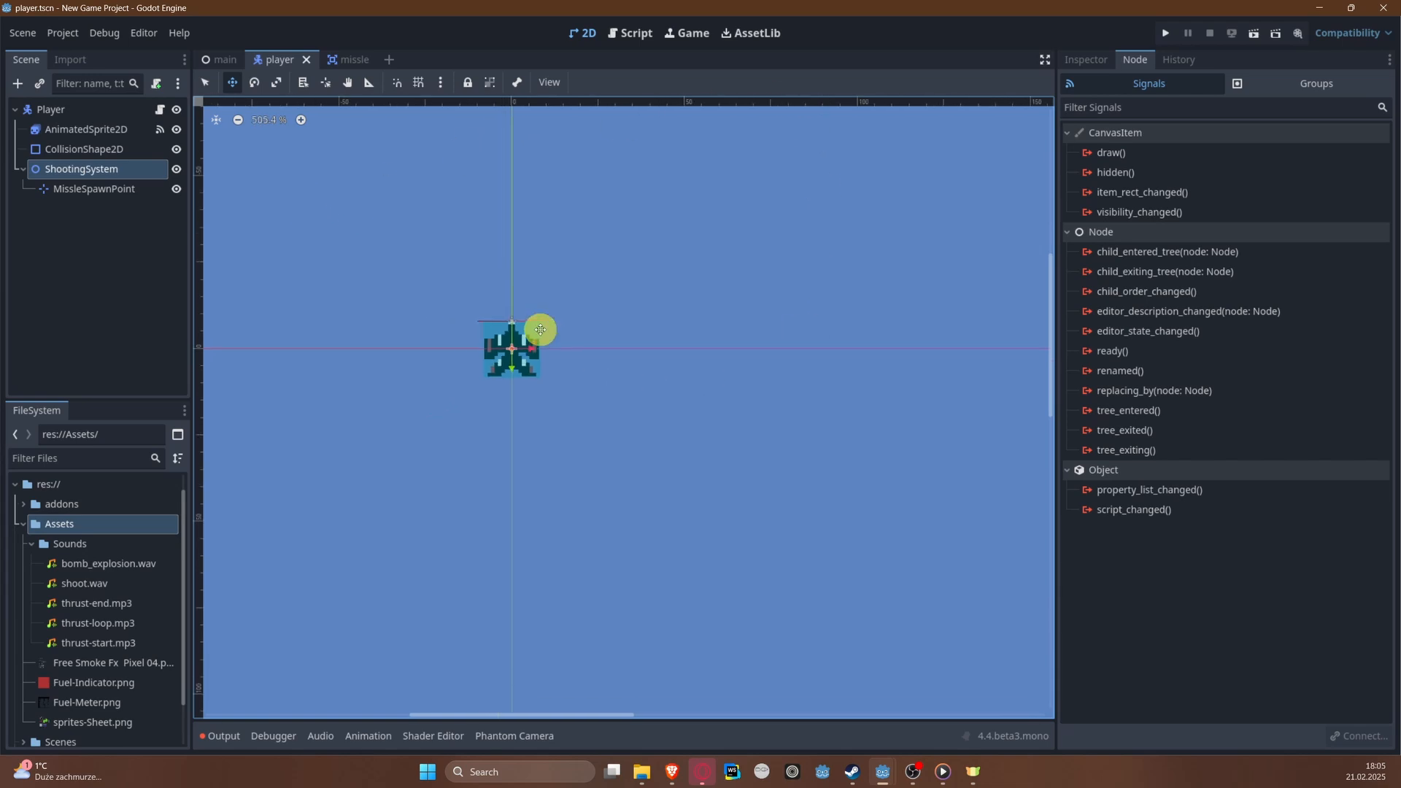
pyautogui.scroll(3, 514, 341)
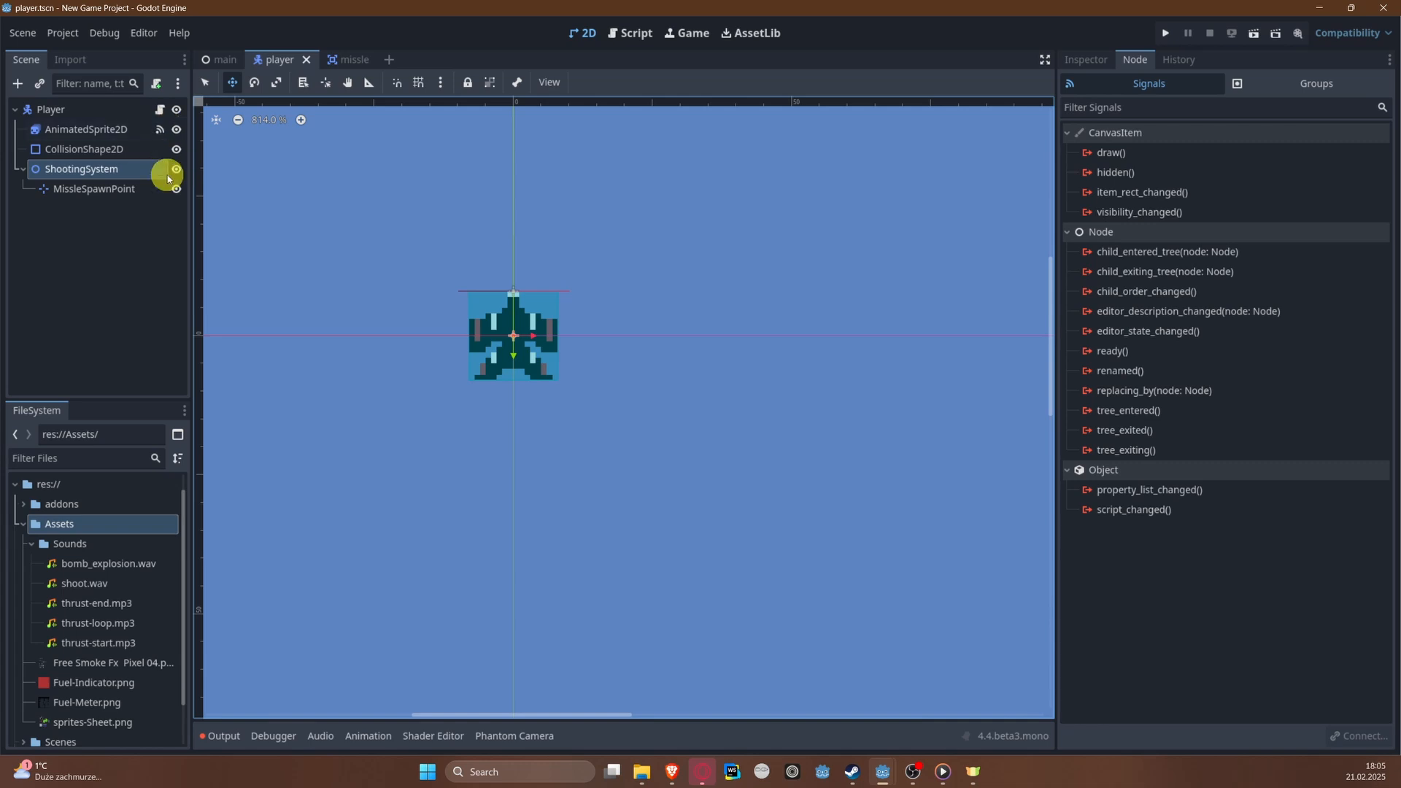
pyautogui.click(154, 86)
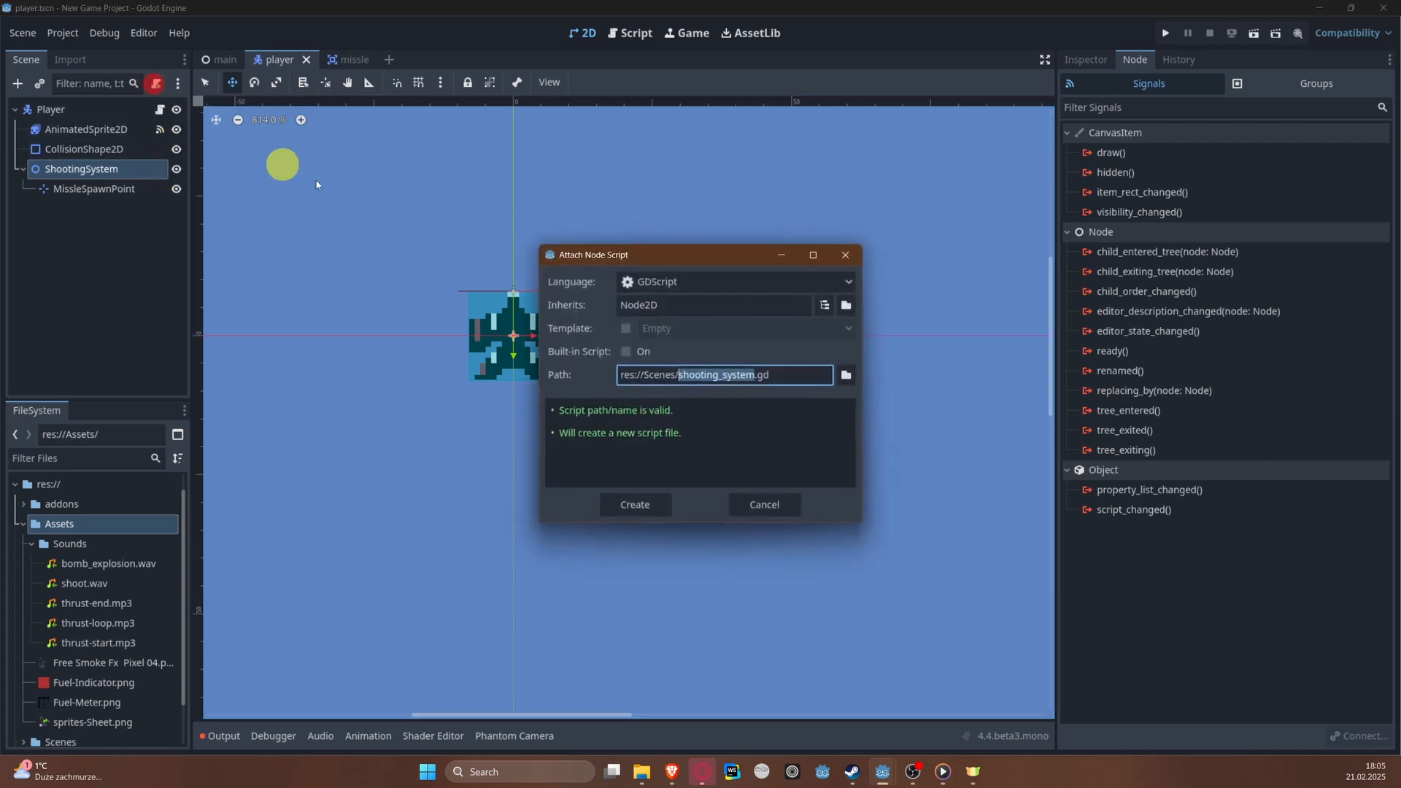
pyautogui.click(845, 377)
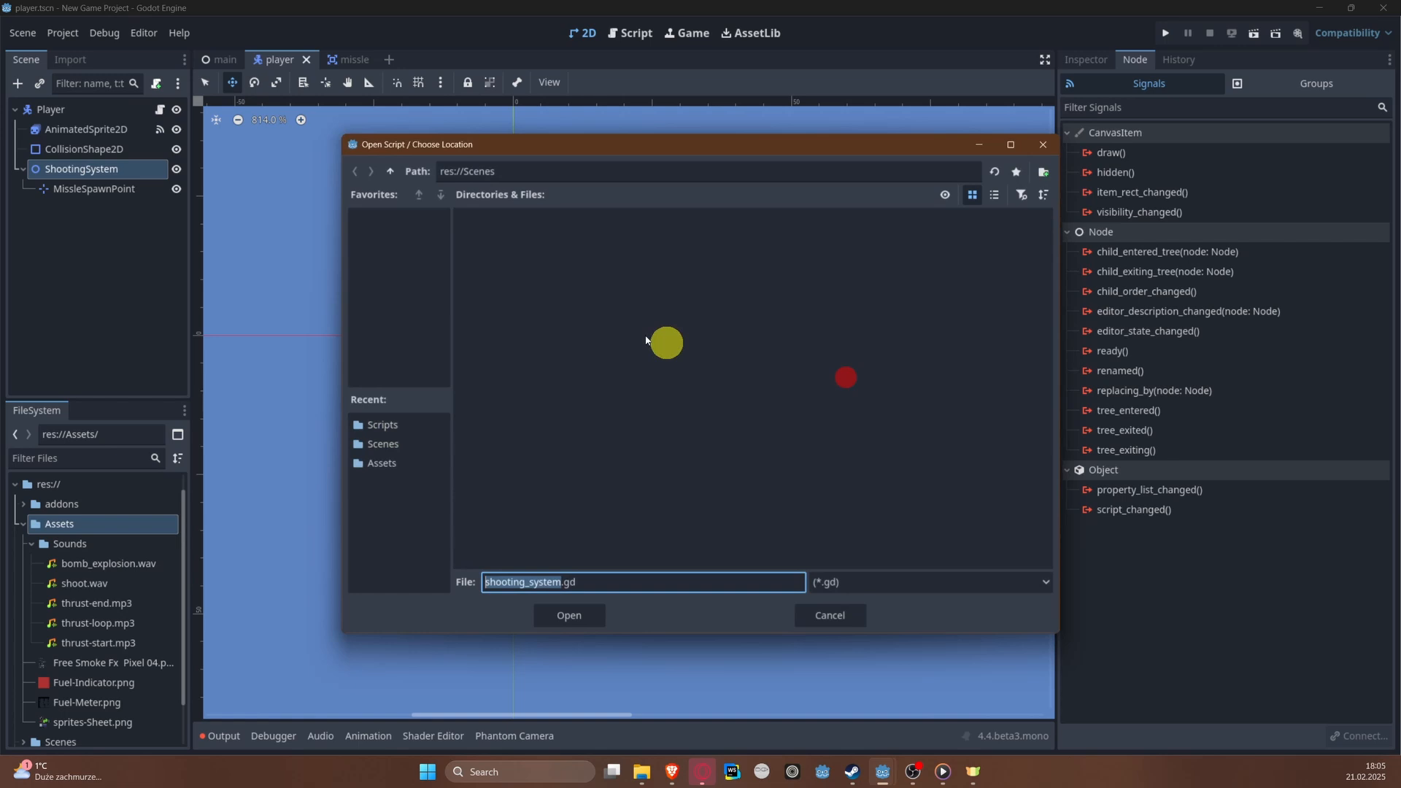
pyautogui.click(390, 171)
pyautogui.doubleClick(683, 264)
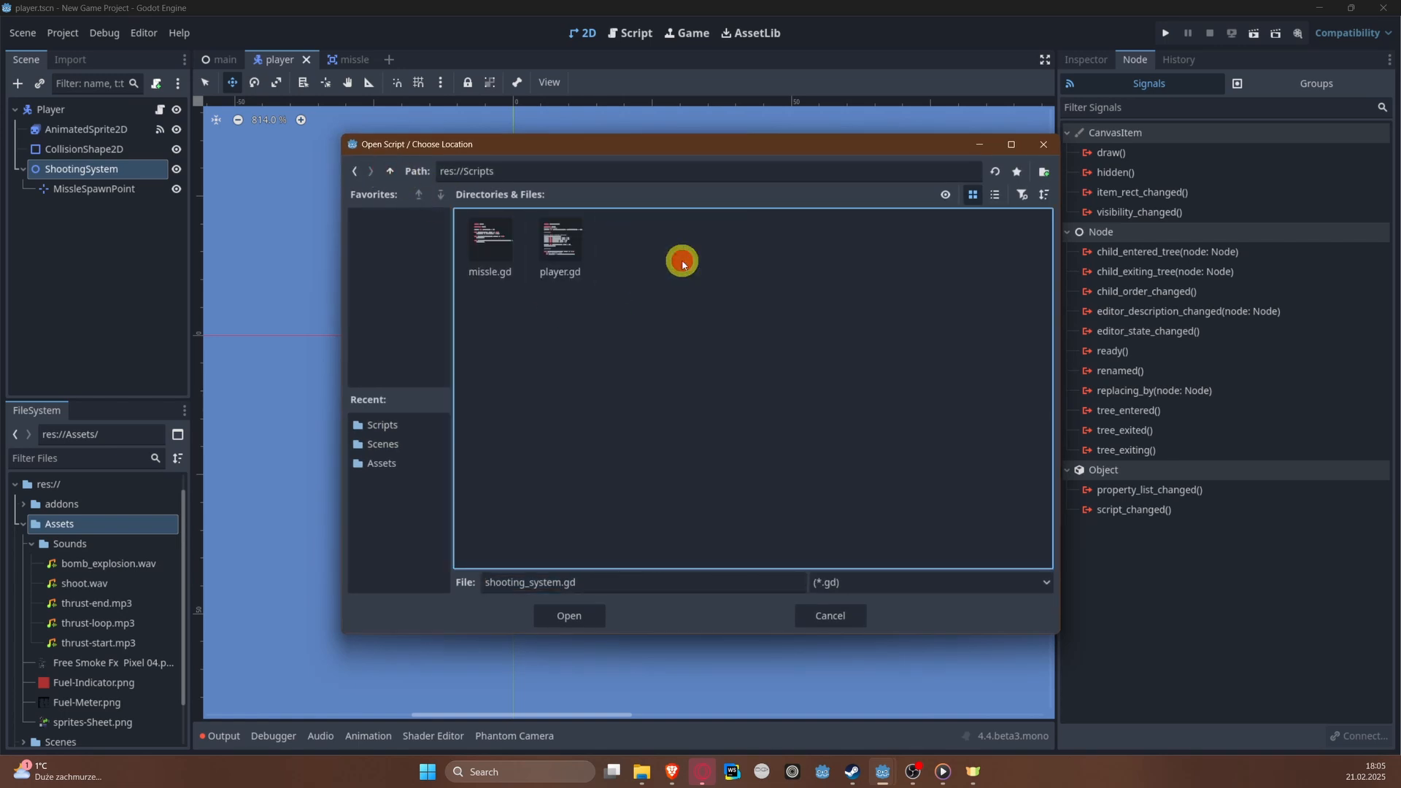
pyautogui.click(581, 617)
pyautogui.click(632, 502)
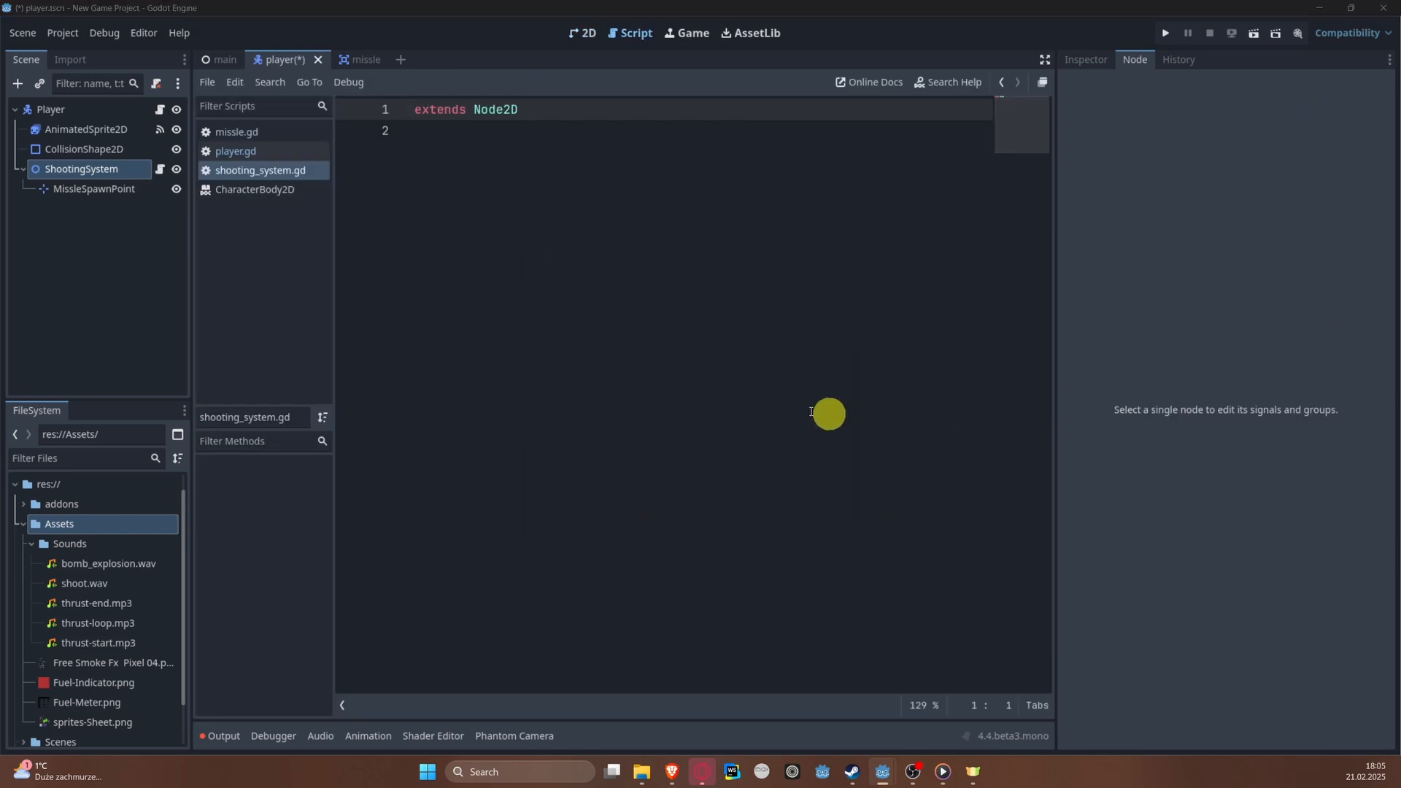
# Step: Declare class_name ShootingSystem below the extends line of the new script
pyautogui.click(425, 286)
pyautogui.press('Return')
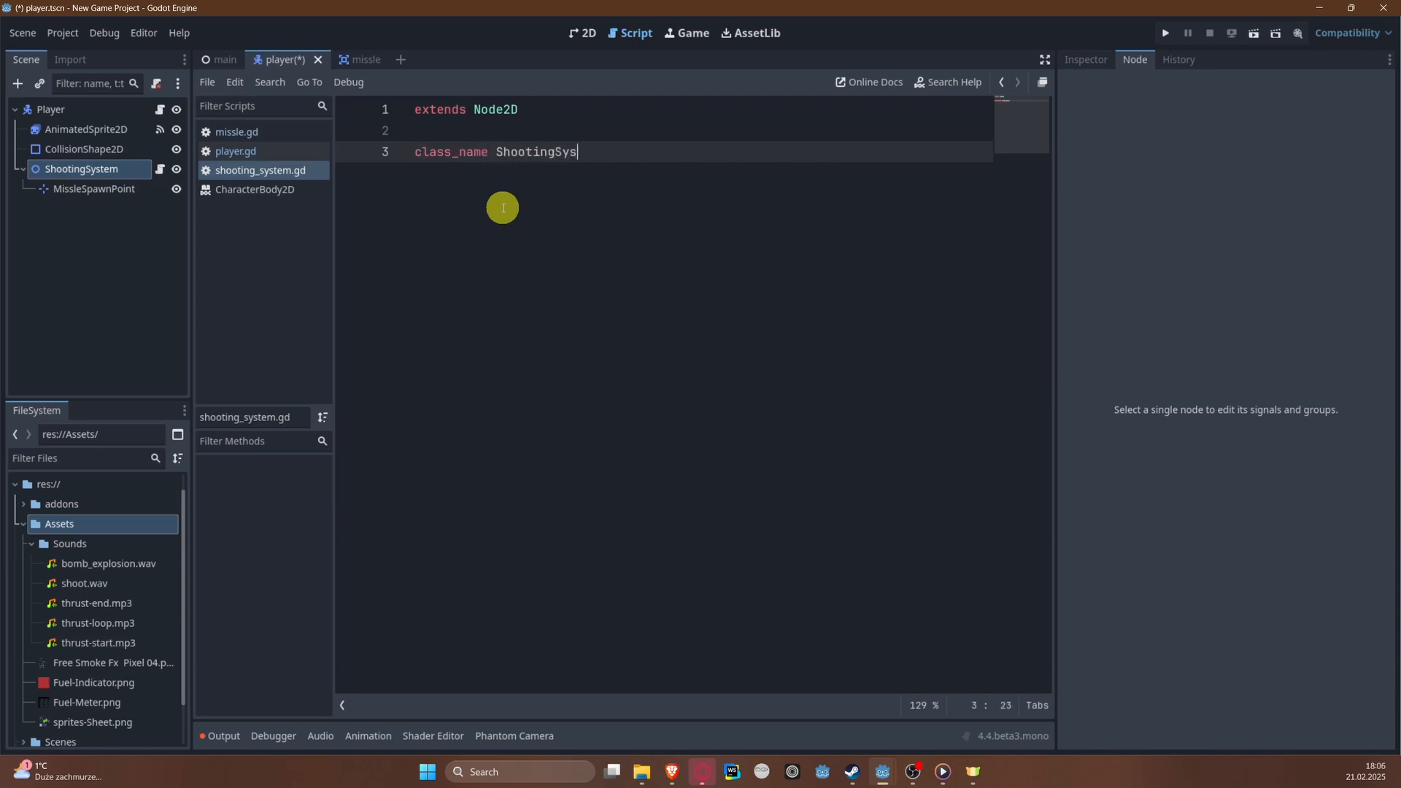
pyautogui.press('Return')
pyautogui.press('Return')
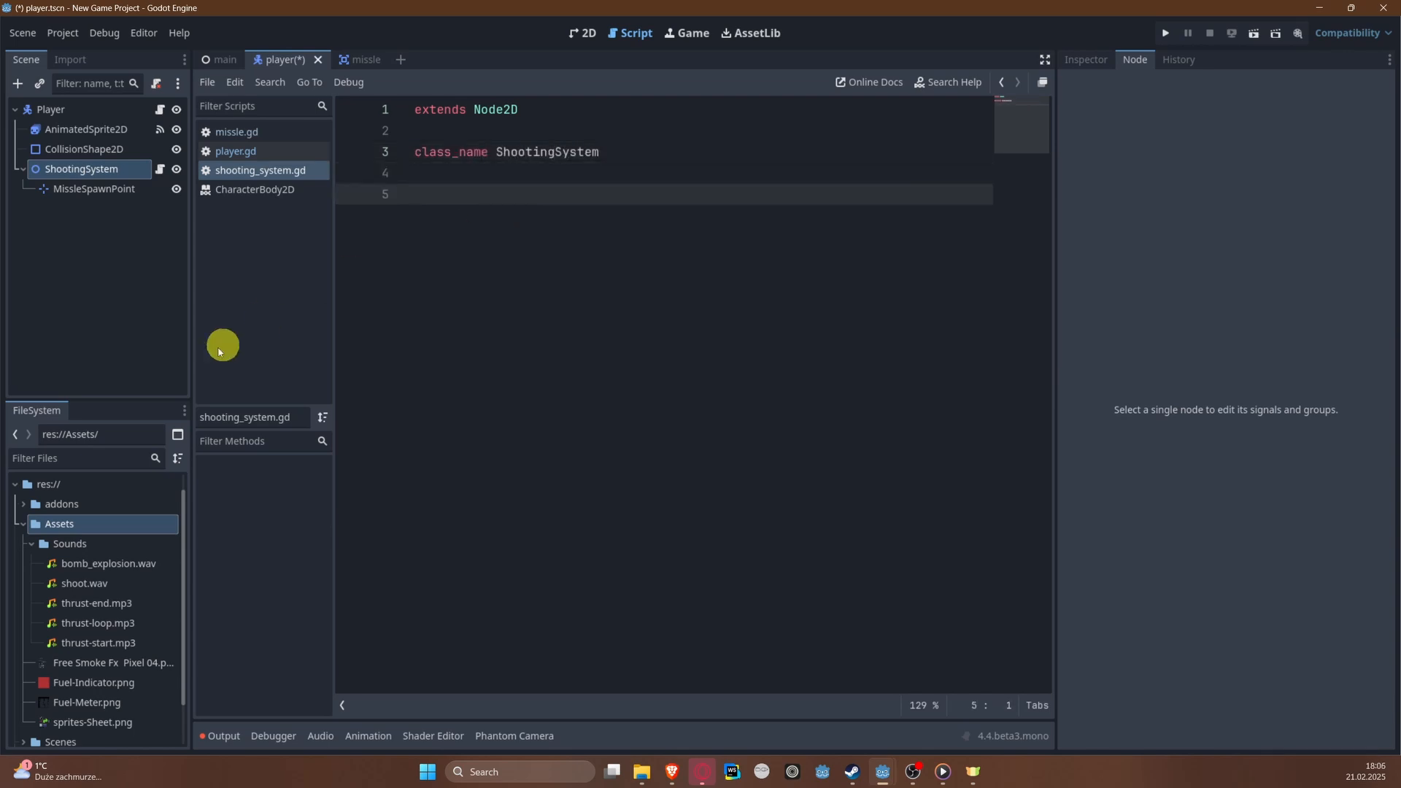
# Step: Preload res://Scenes/missle.tscn as a constant named MISSLE_SCENE below the class name, and save the script
pyautogui.scroll(-2, 69, 475)
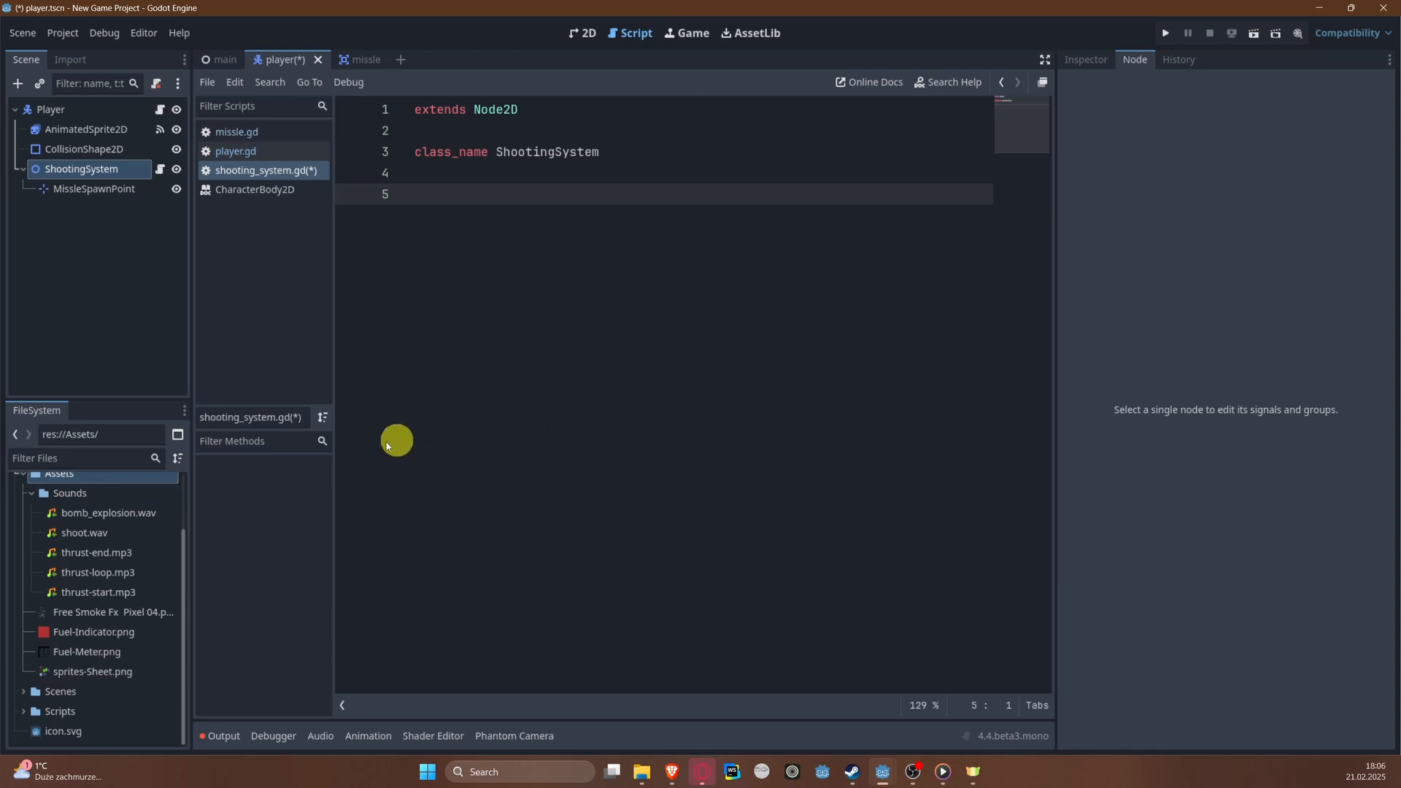
pyautogui.click(26, 694)
pyautogui.scroll(-2, 137, 673)
pyautogui.moveTo(88, 672); pyautogui.dragTo(485, 195)
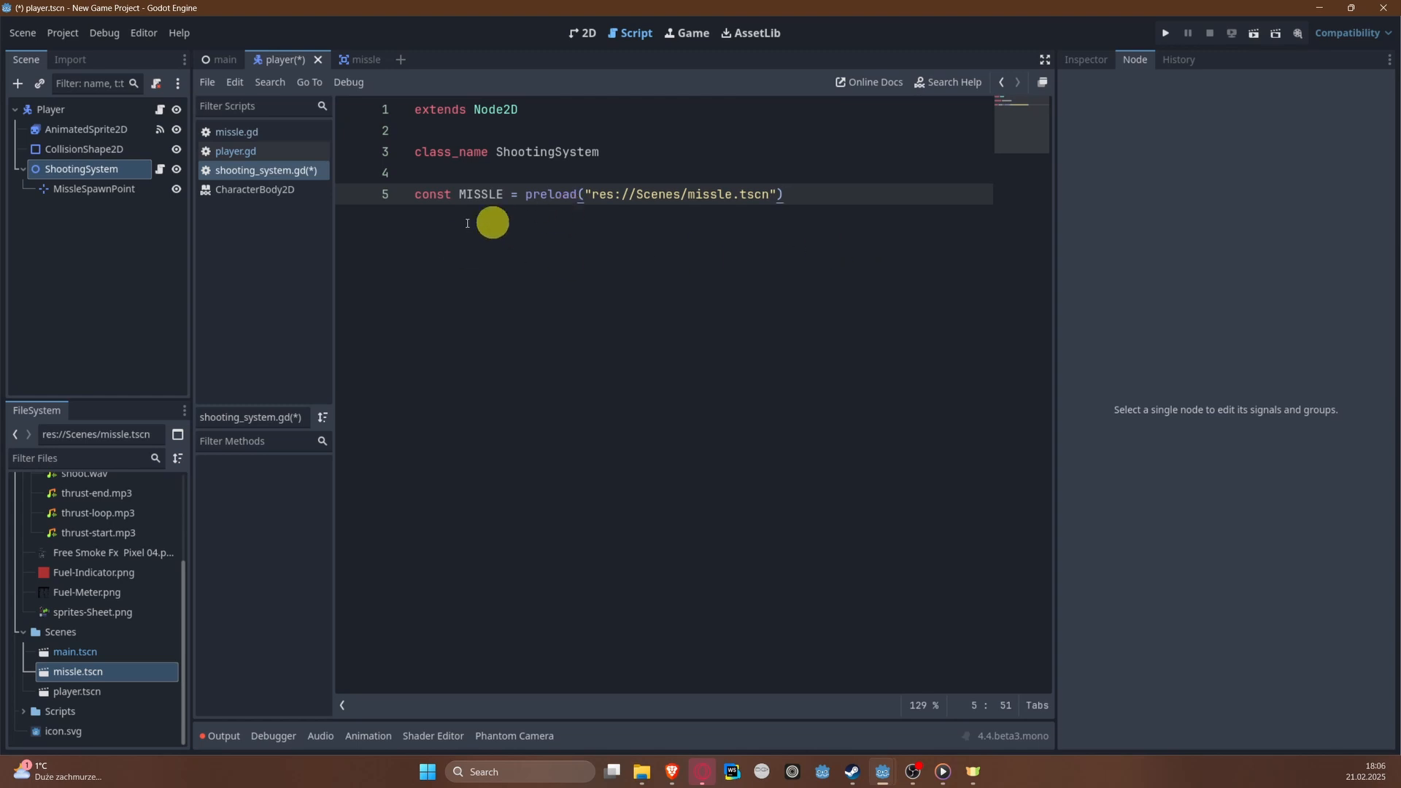
pyautogui.click(472, 196)
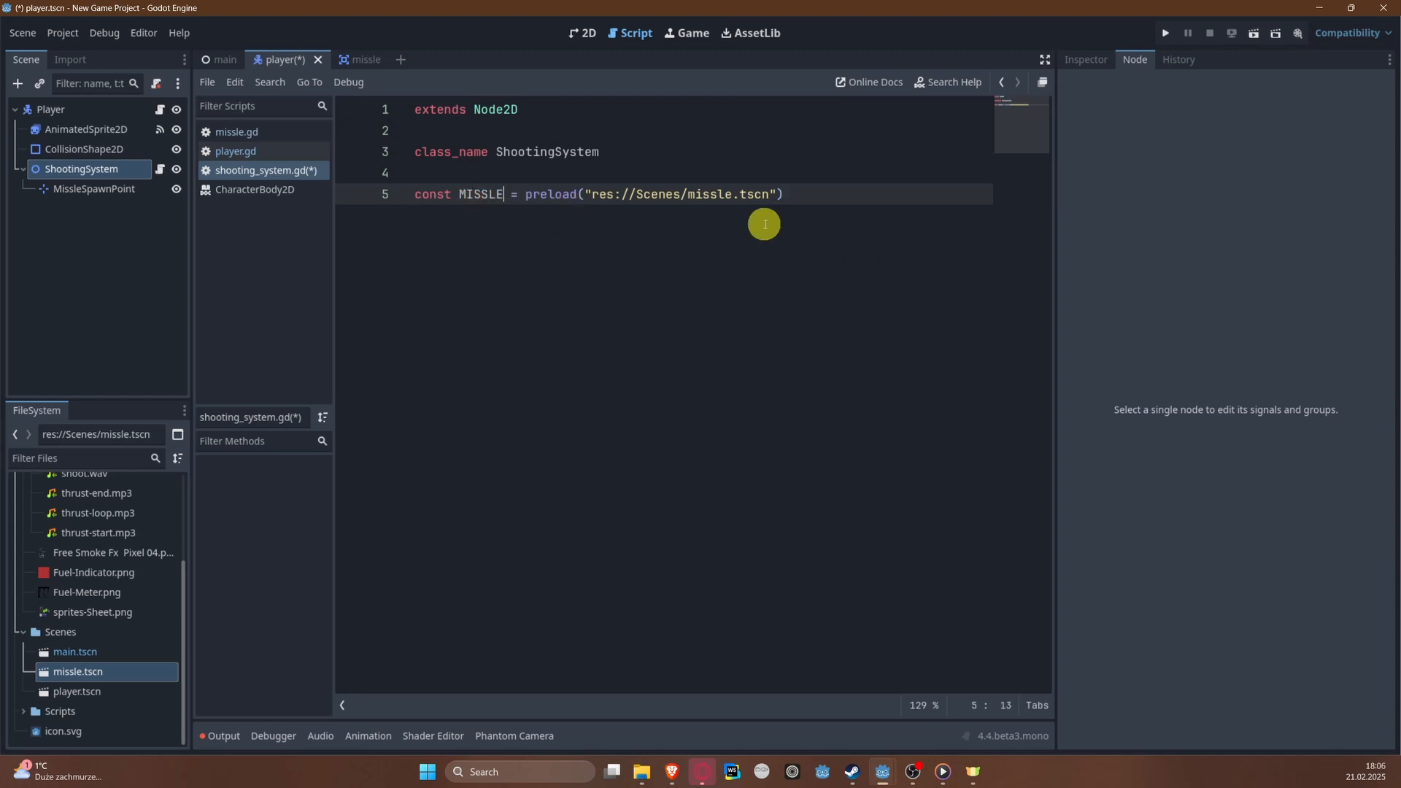
pyautogui.write('_SCENE')
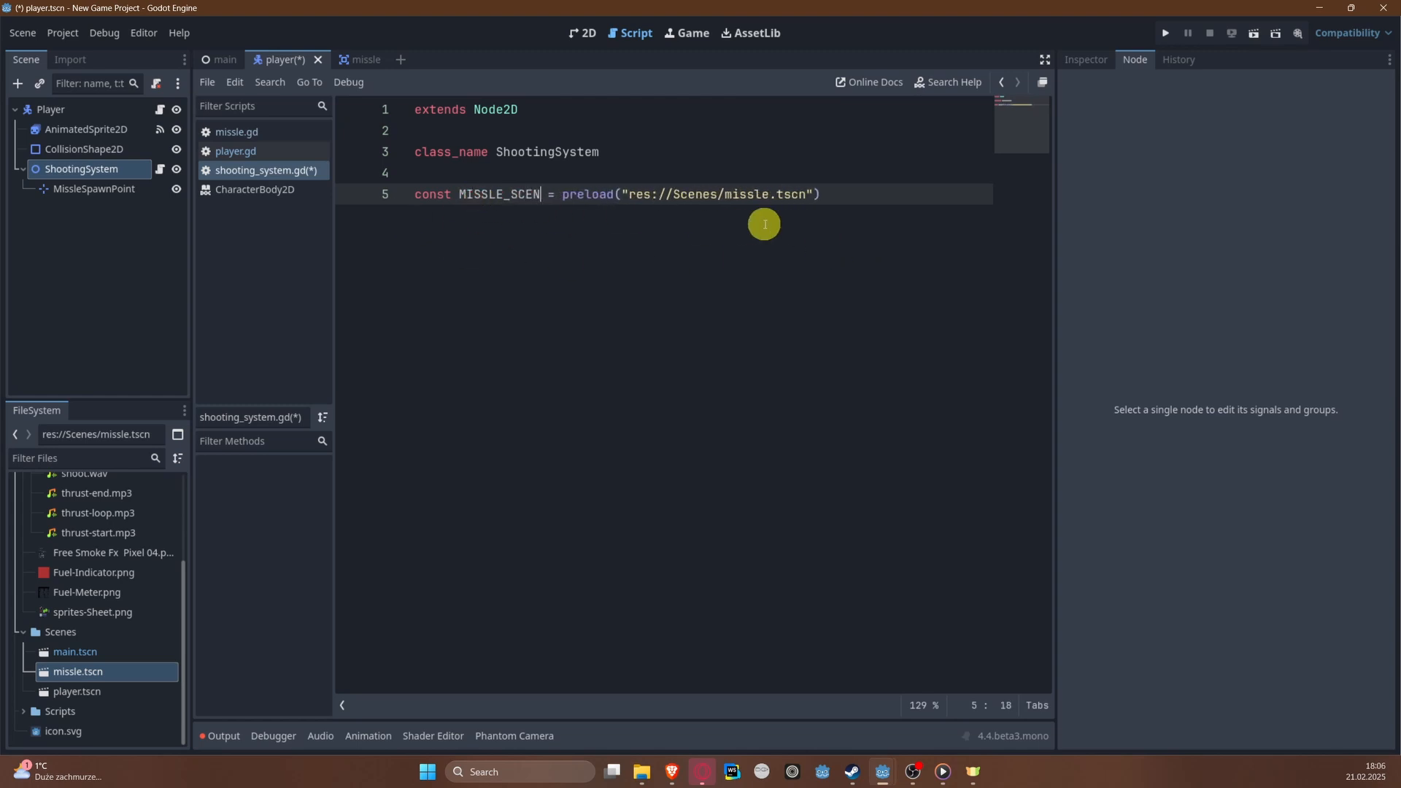
pyautogui.hotkey('ctrl', 's')
pyautogui.press('Return')
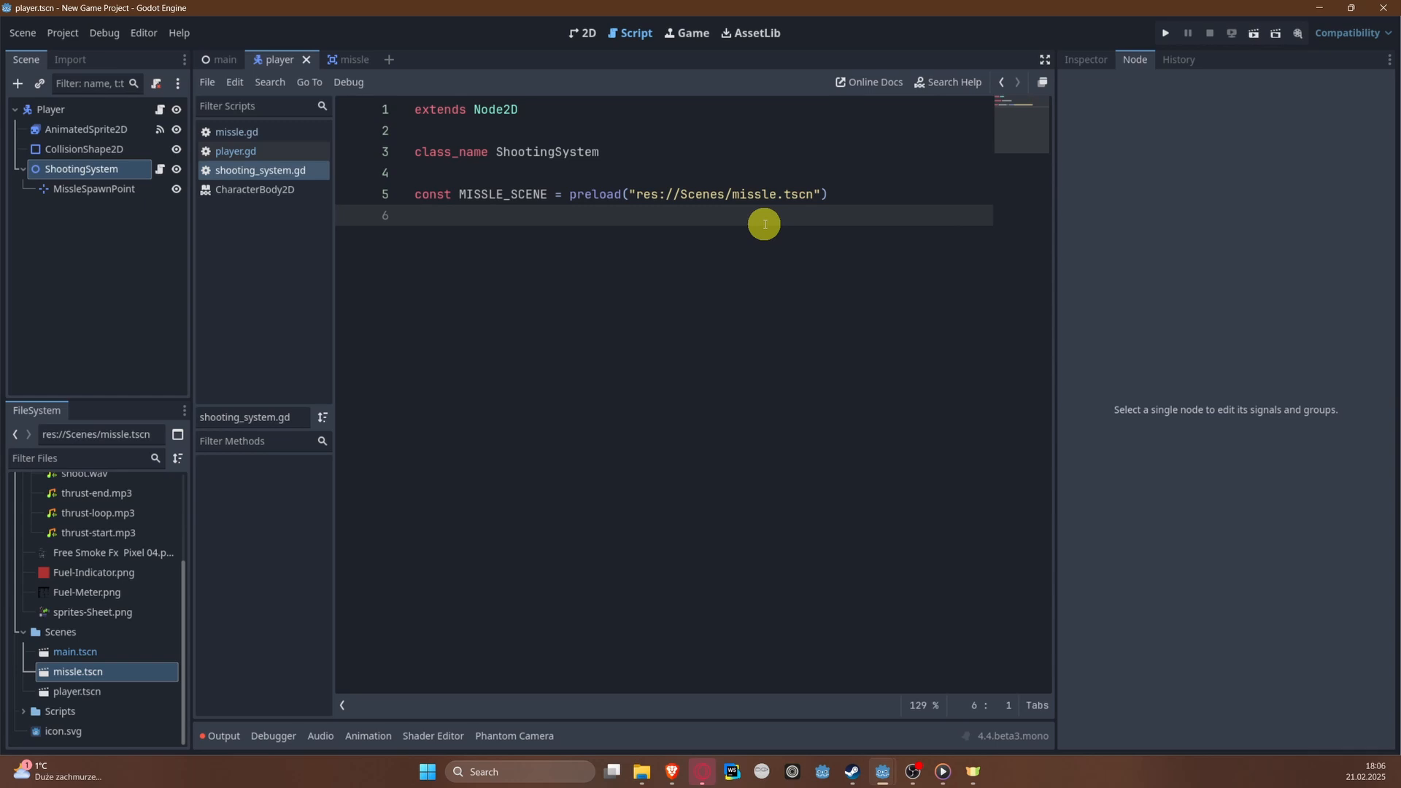
pyautogui.press('Return')
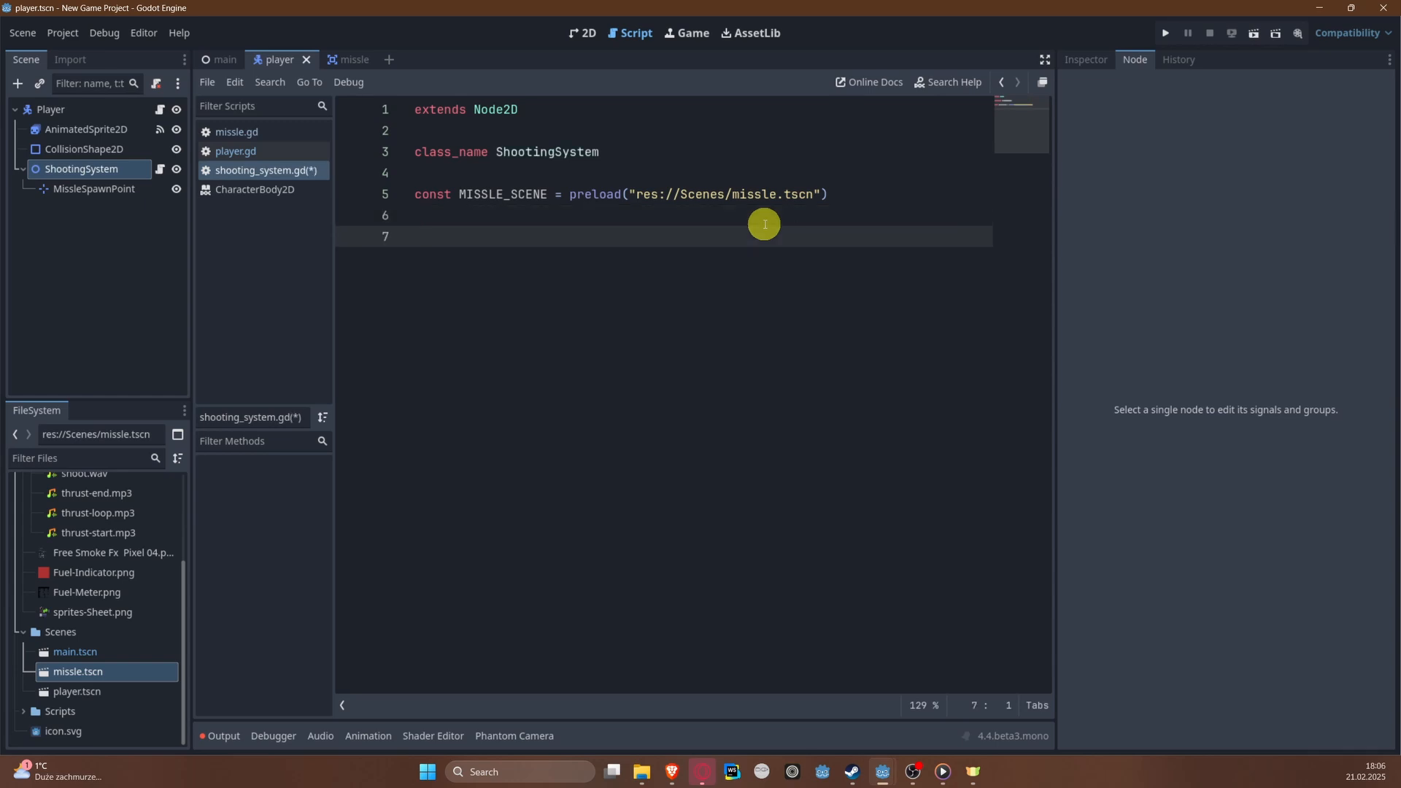
pyautogui.moveTo(78, 189); pyautogui.dragTo(475, 241)
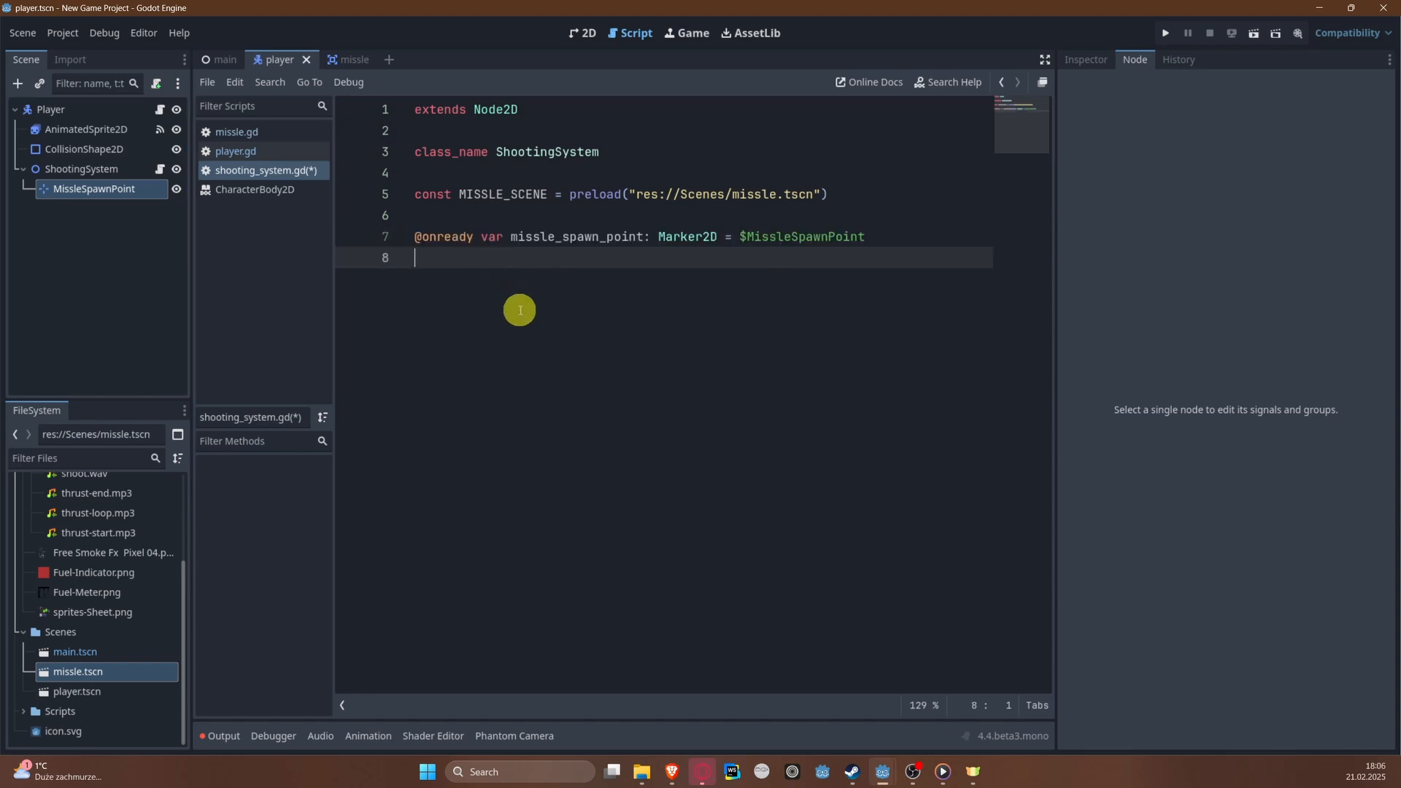
# Step: Declare the variable can_shoot = true below the missle_spawn_point reference
pyautogui.press('Return')
pyautogui.press('Return')
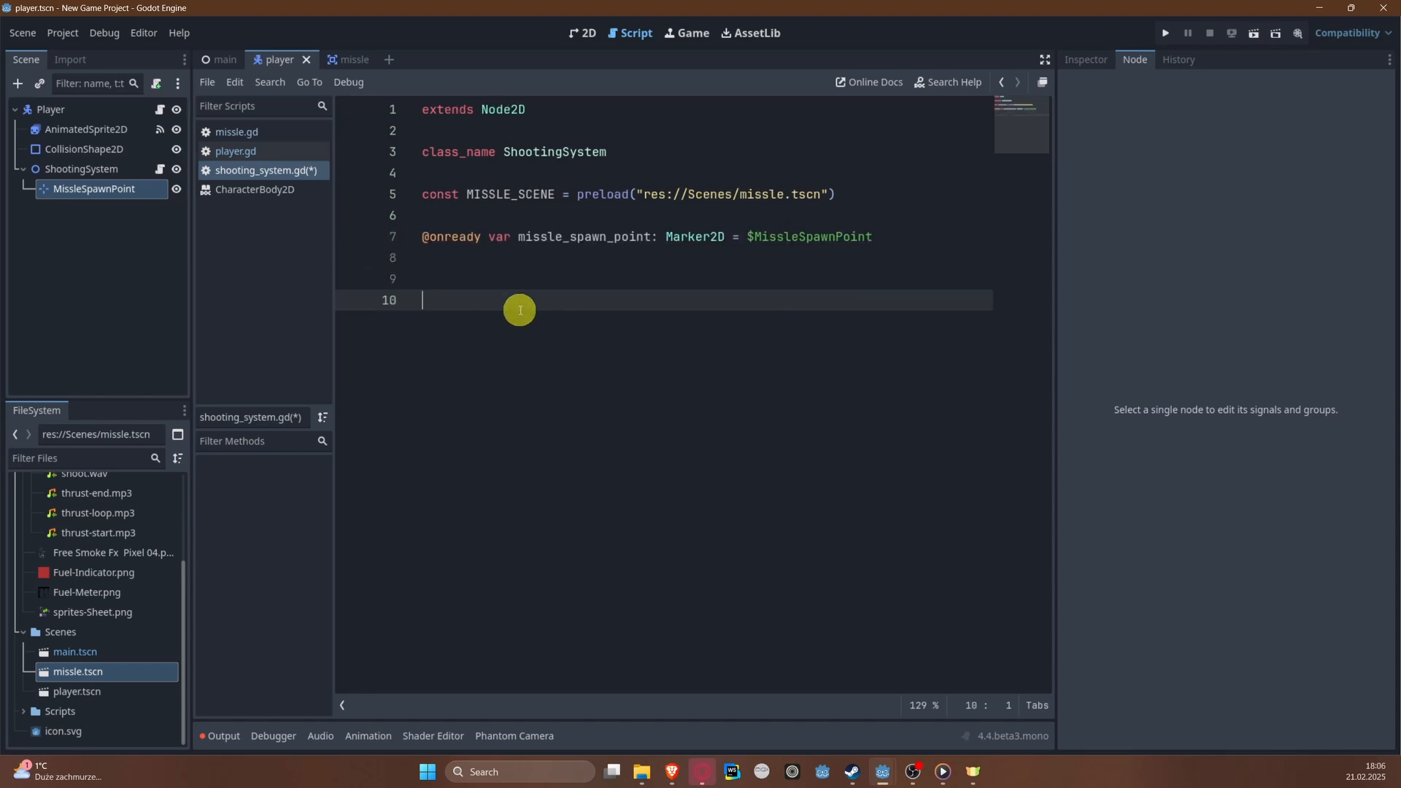
pyautogui.press('Up')
pyautogui.press('Return')
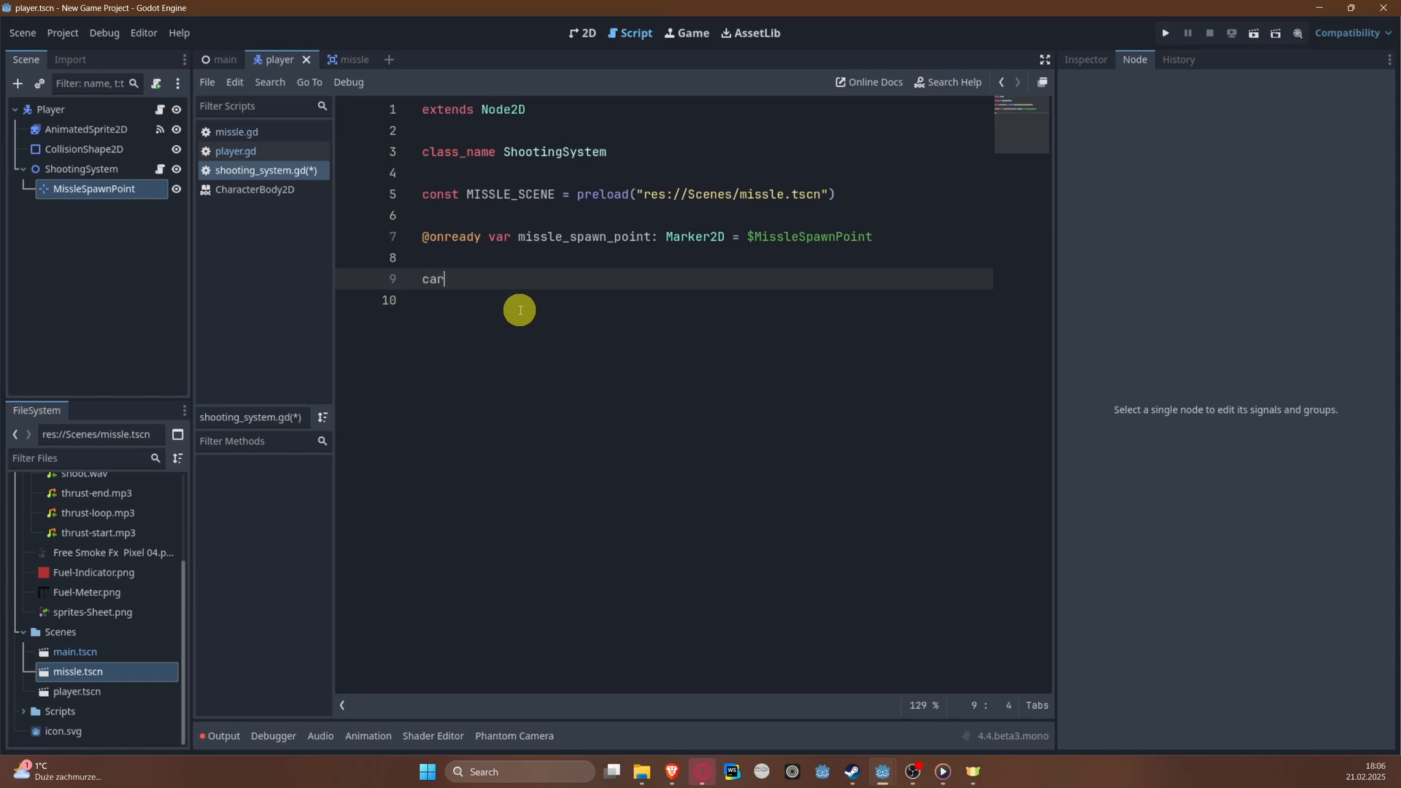
pyautogui.write('var')
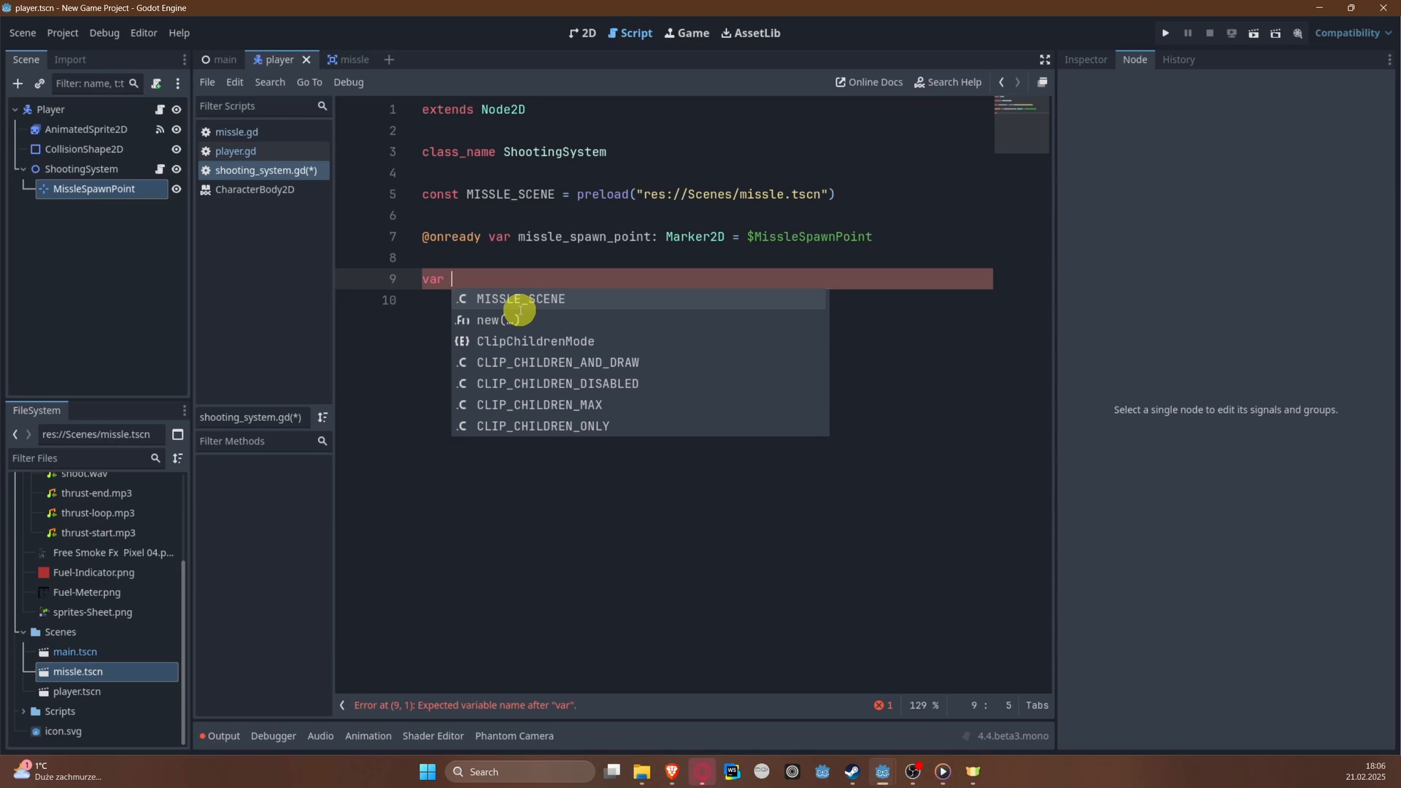
pyautogui.write('can_shoot ')
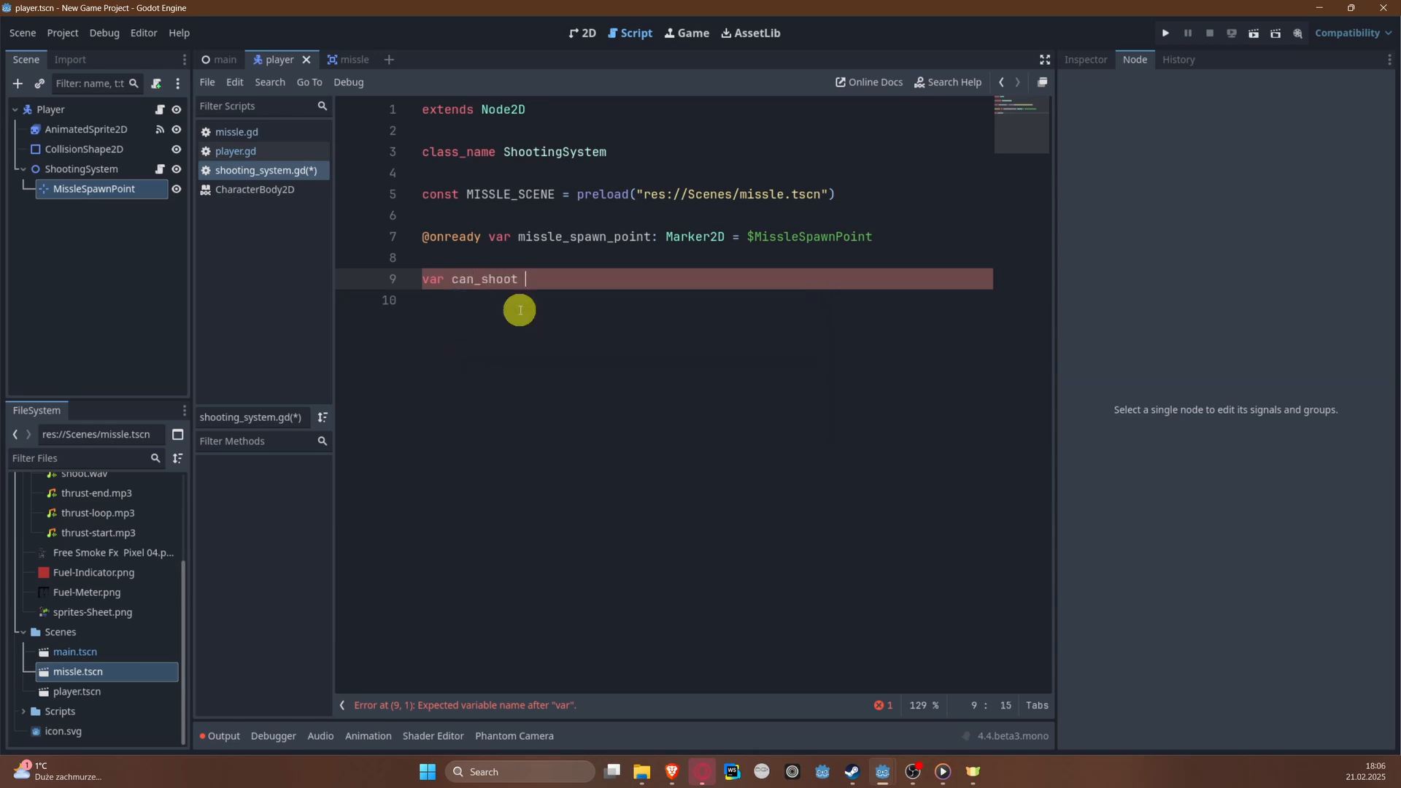
pyautogui.write('= tree')
pyautogui.press('Return')
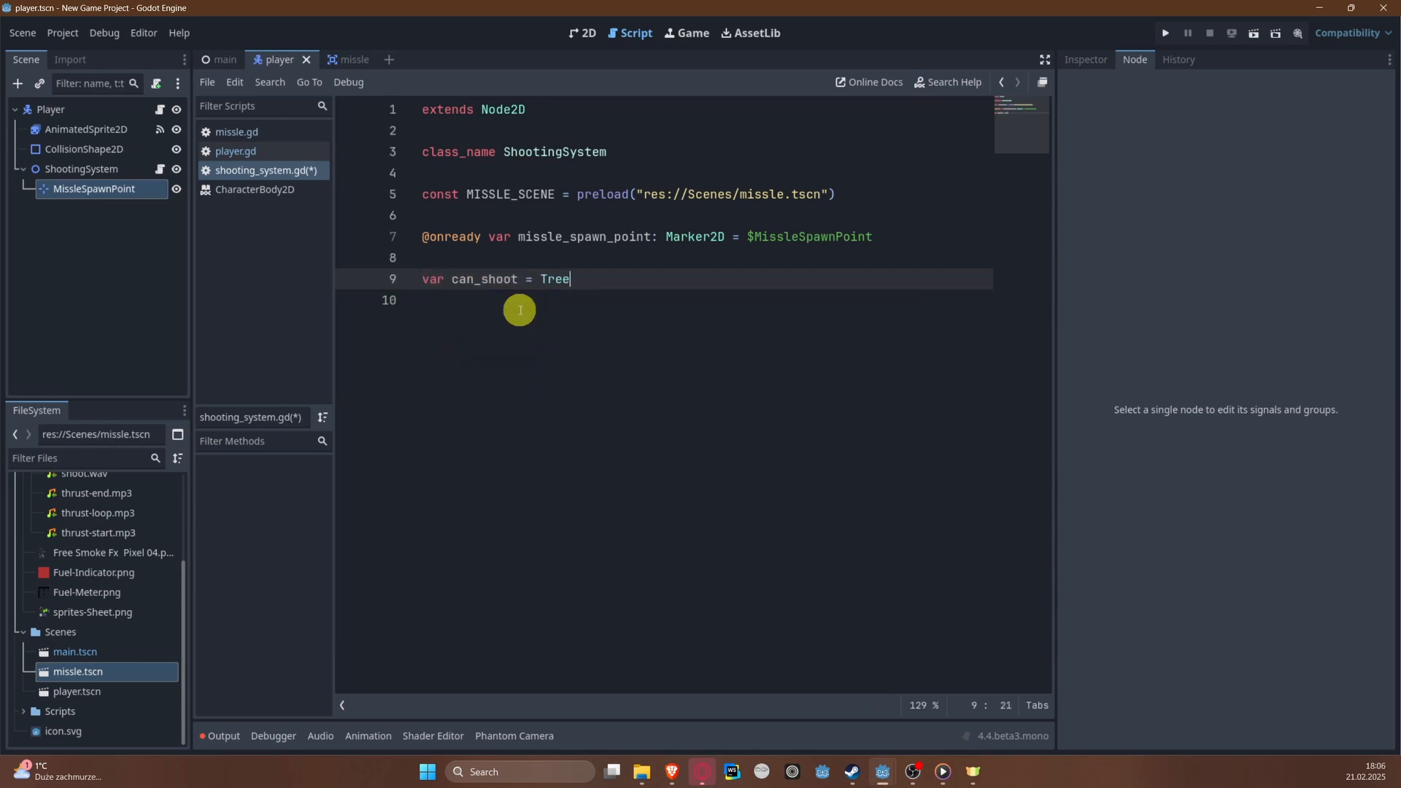
pyautogui.hotkey('ctrl', 'BackSpace')
pyautogui.write('true')
# Step: Add an _input(event: InputEvent) -> void function below the can_shoot variable
pyautogui.press('Return')
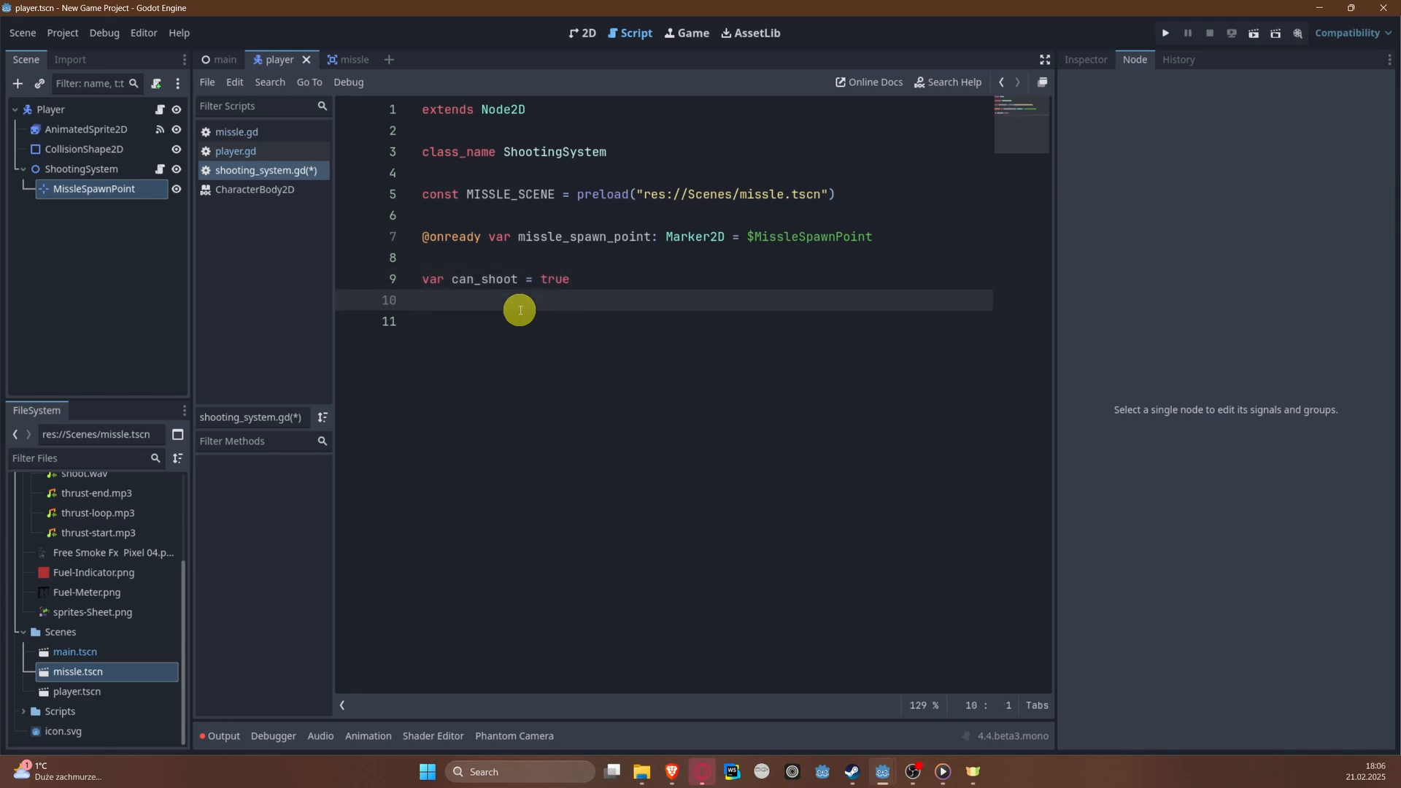
pyautogui.press('Return')
pyautogui.write('func _i')
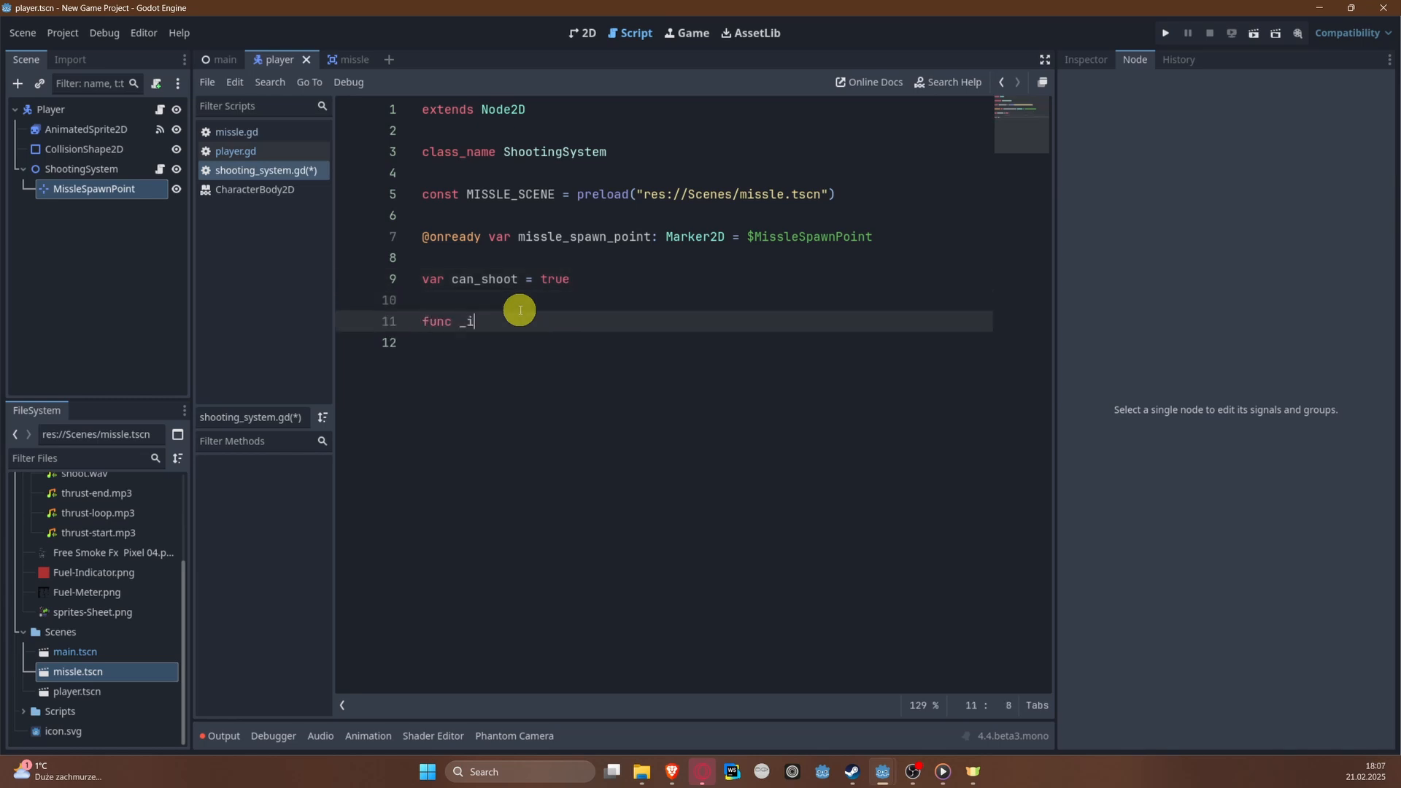
pyautogui.write('npu')
pyautogui.press('Return')
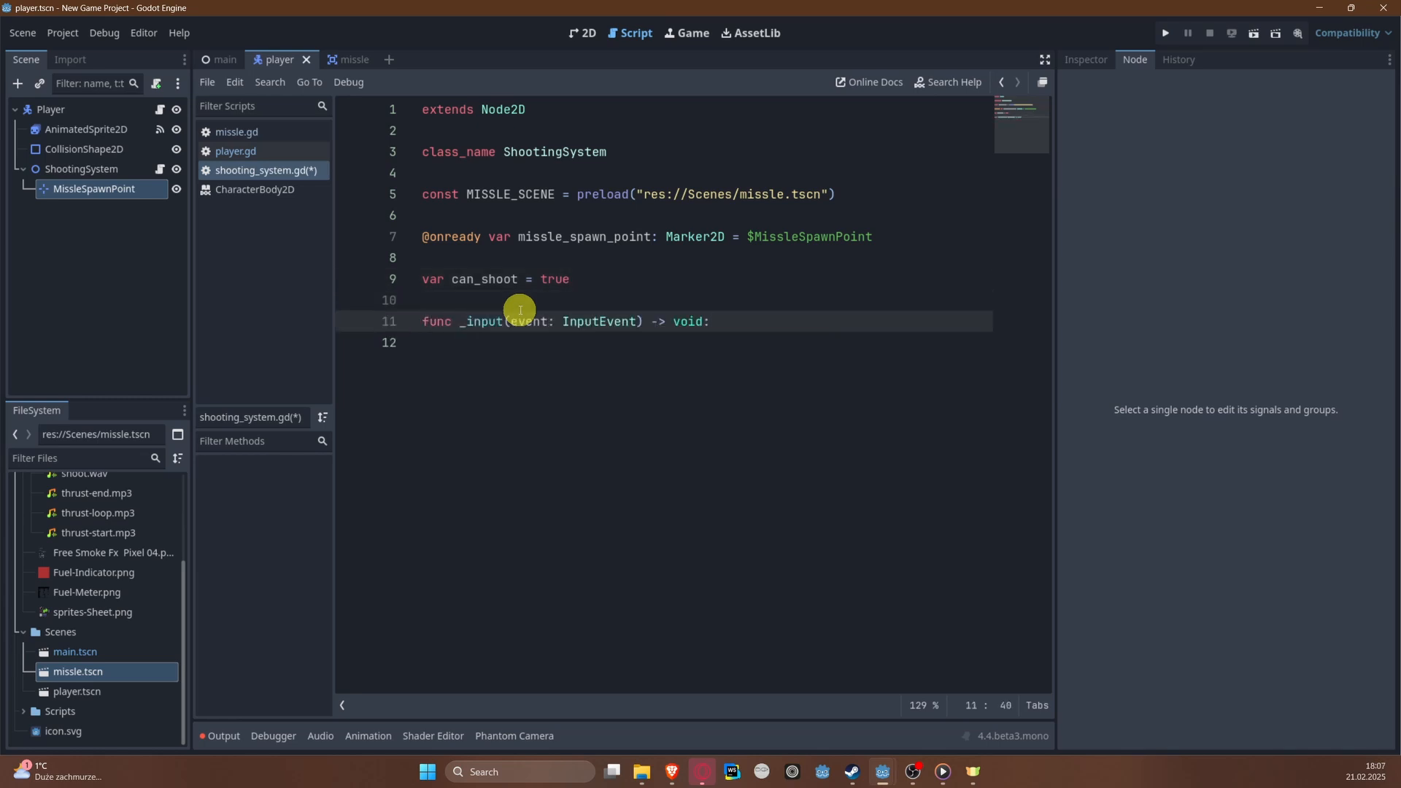
# Step: Begin an if statement inside _input that checks Input.is_action_just_pressed("shoot")
pyautogui.press('Return')
pyautogui.write('in')
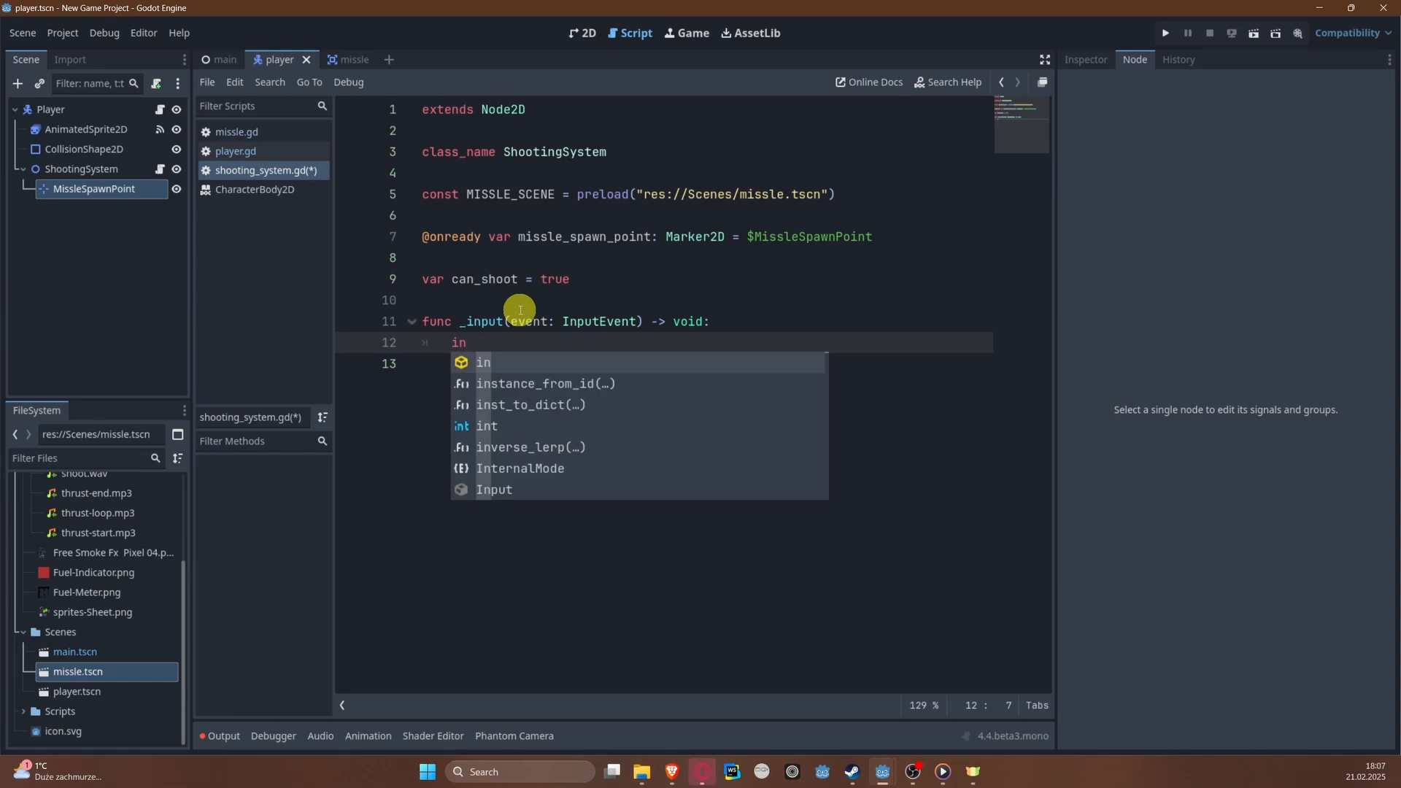
pyautogui.press('BackSpace')
pyautogui.write('f Input')
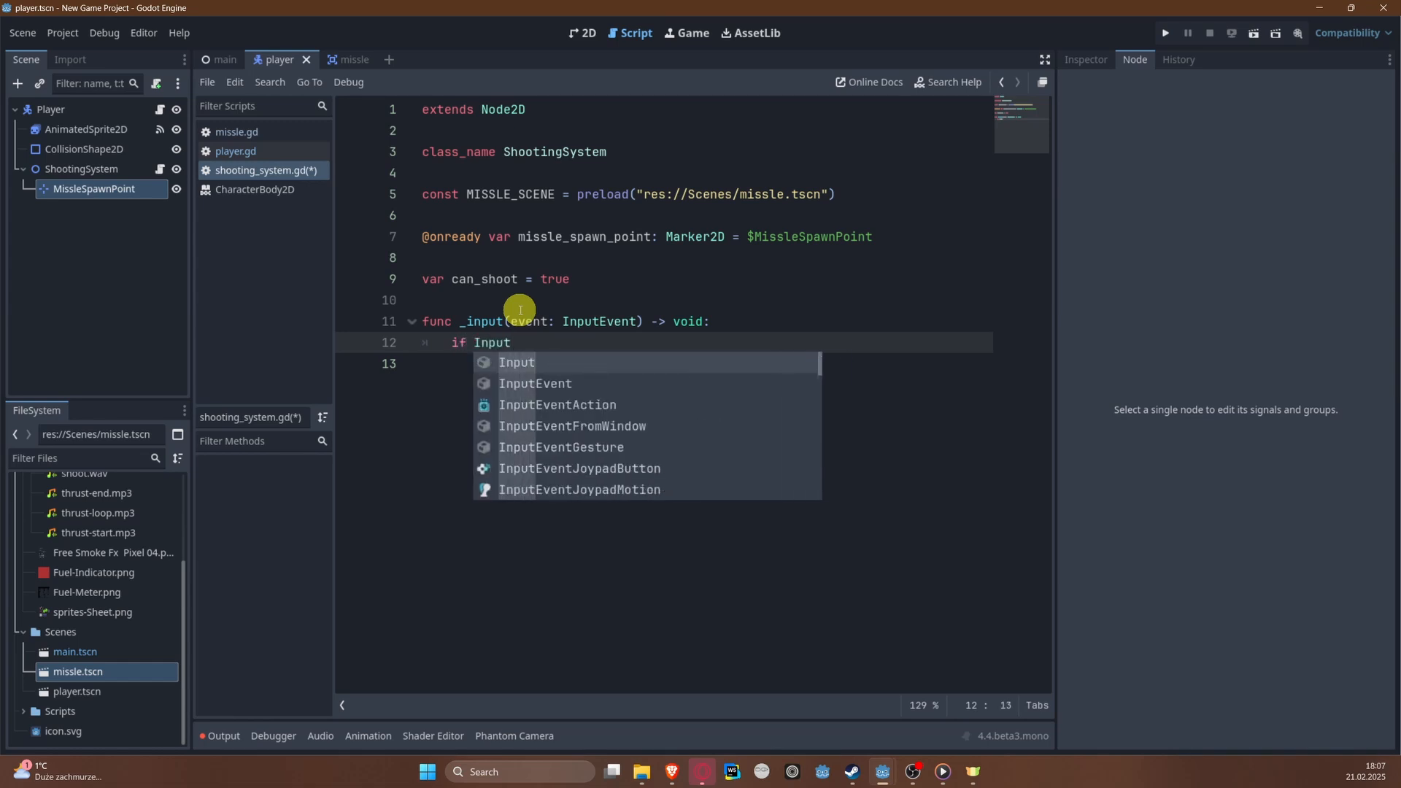
pyautogui.press('BackSpace')
pyautogui.write('.')
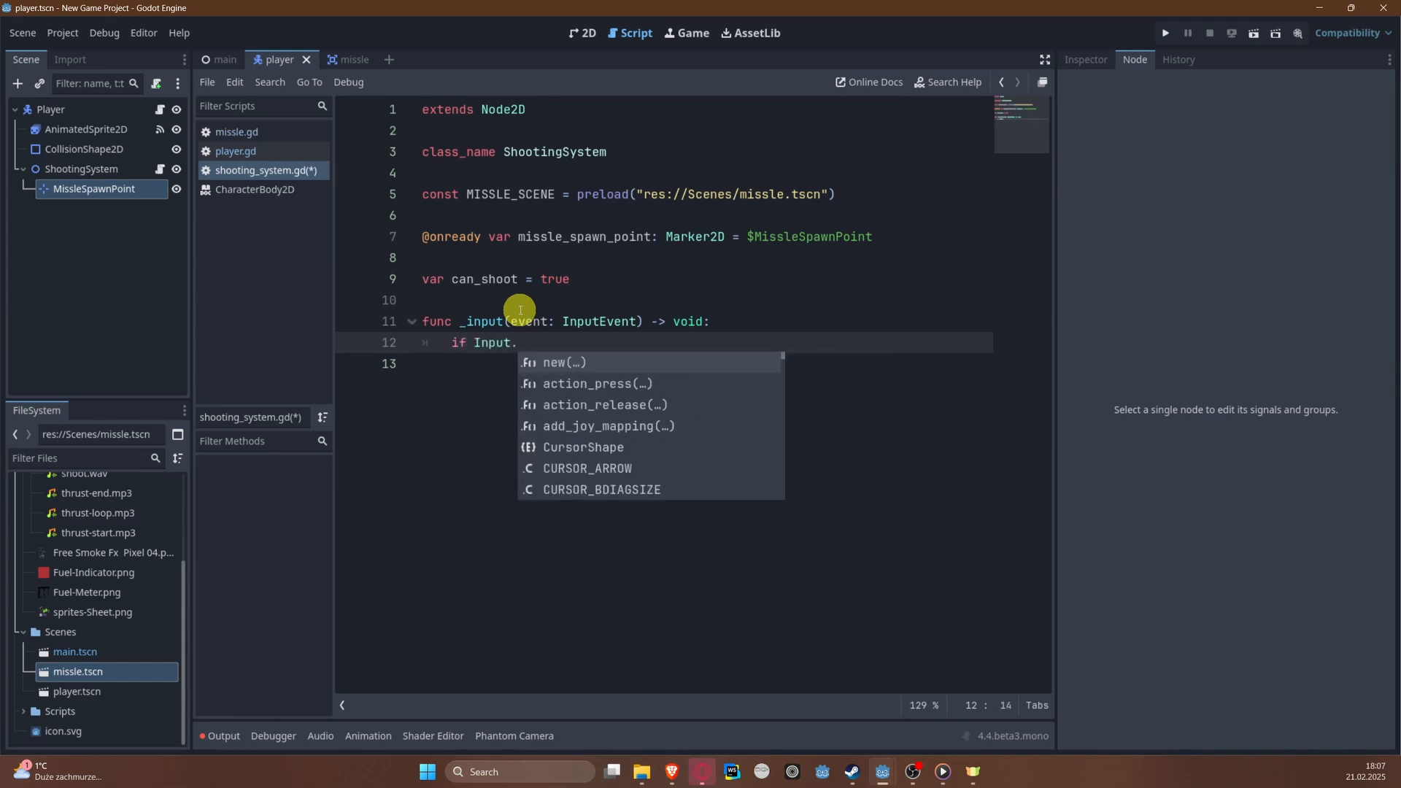
pyautogui.write('is_a')
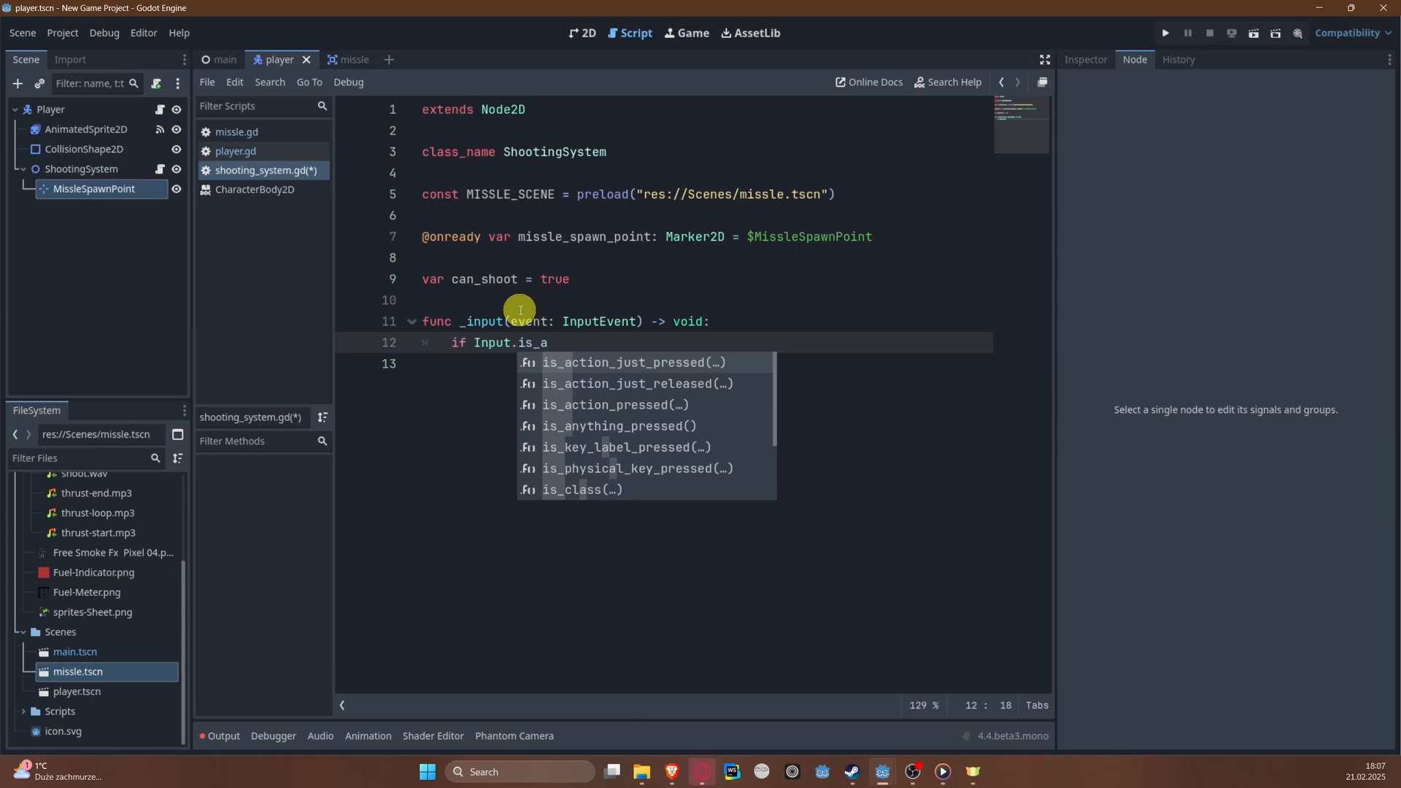
pyautogui.press('Return')
pyautogui.press('Down')
pyautogui.press('Down')
pyautogui.press('Down')
pyautogui.press('Down')
pyautogui.press('Return')
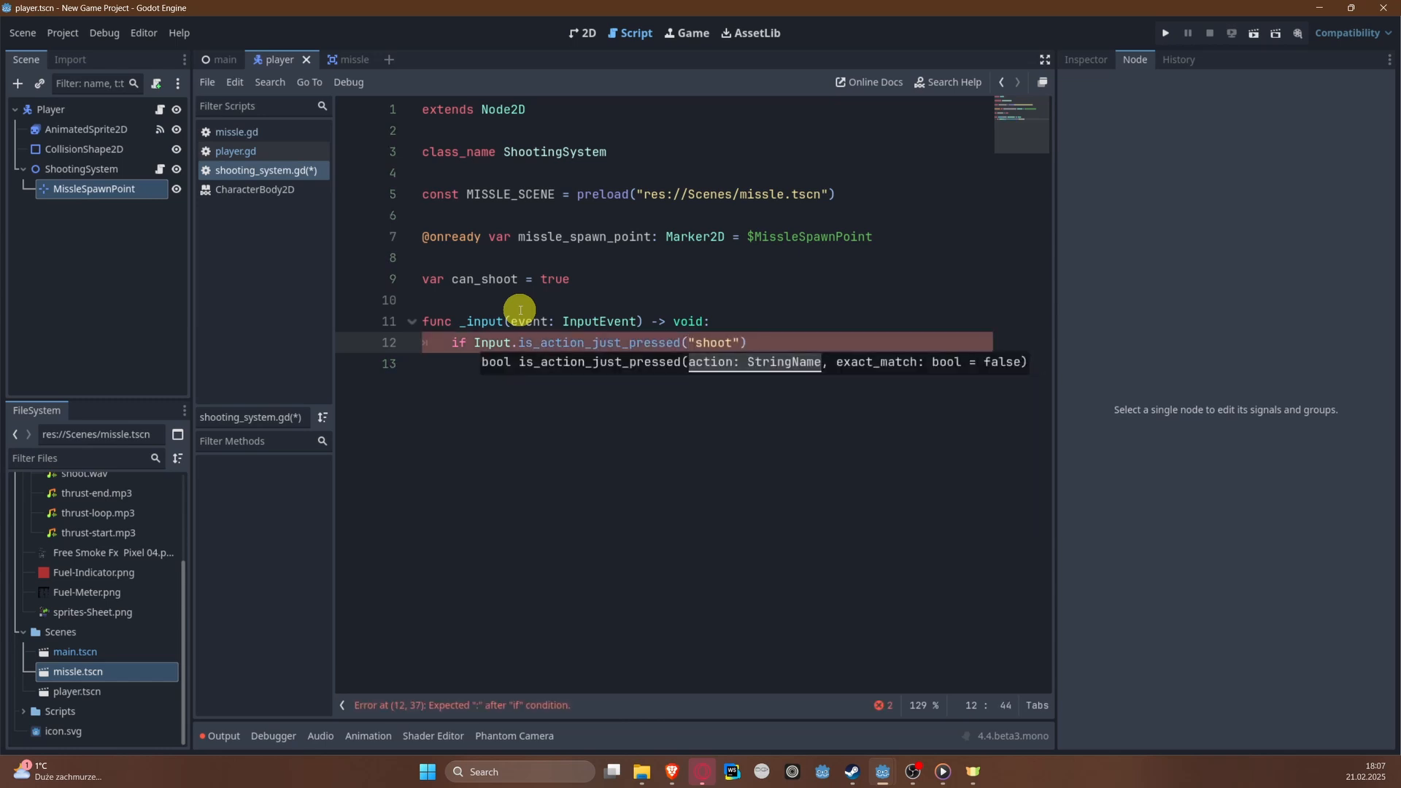
# Step: Extend the if condition with && can_shoot and close it with a colon
pyautogui.press('Home')
pyautogui.press('Home')
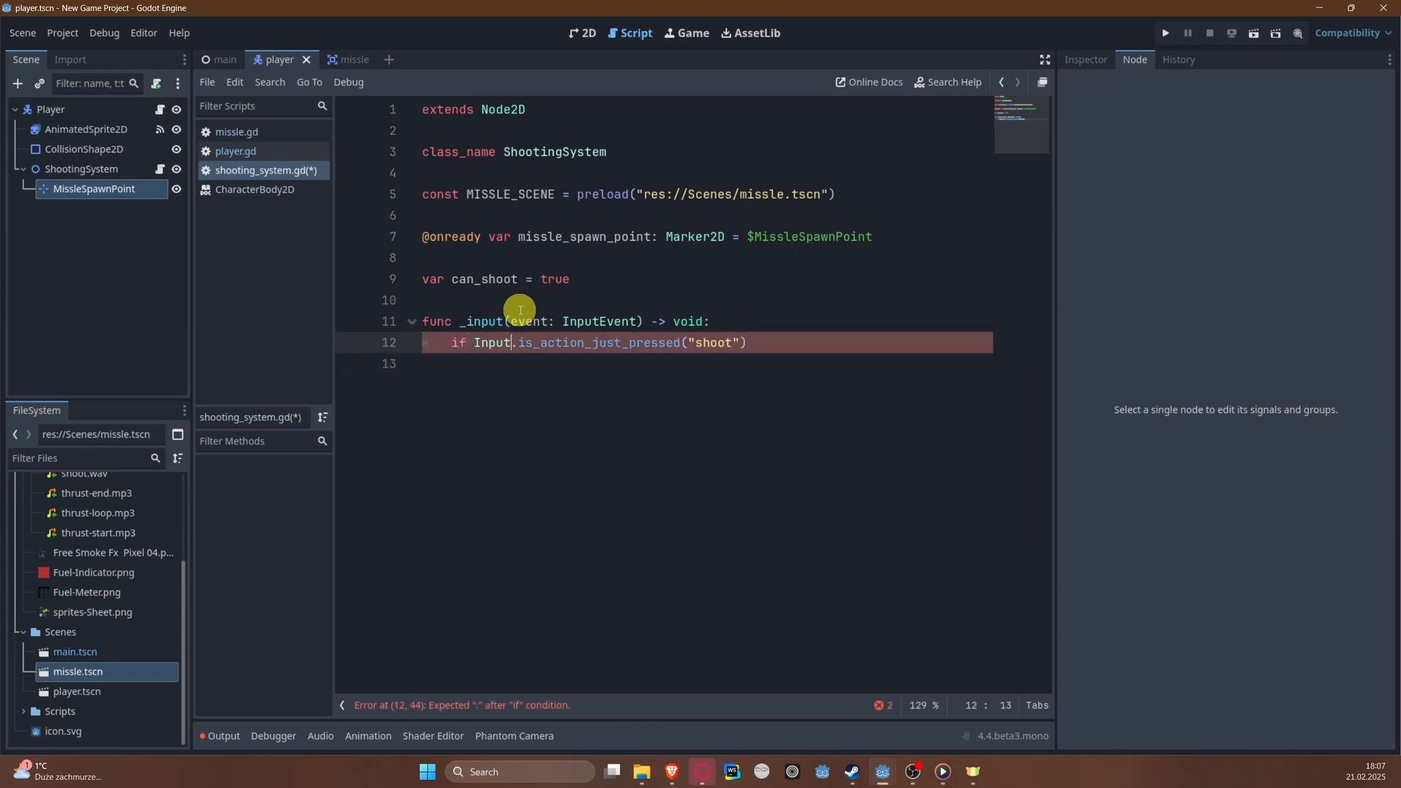
pyautogui.write('&& can_sho')
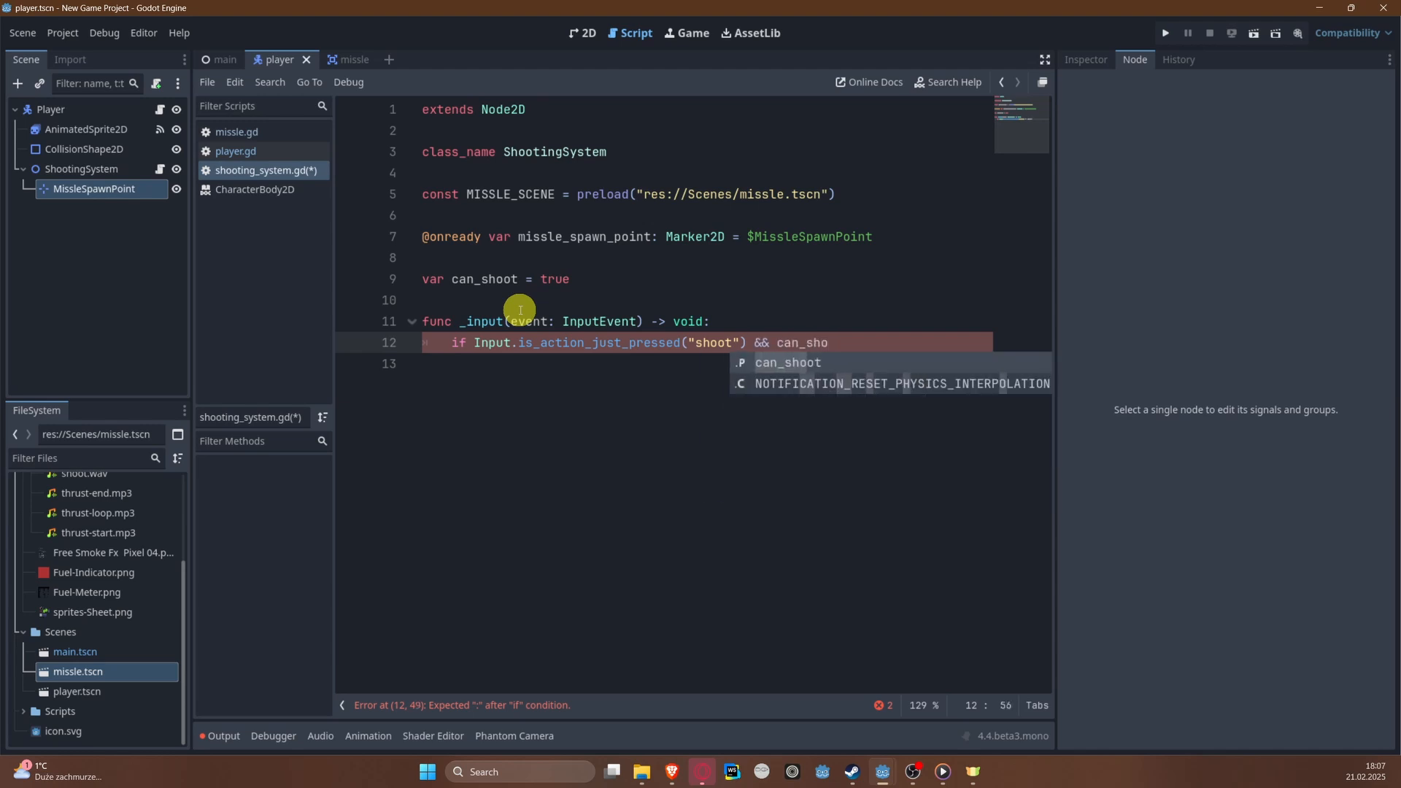
pyautogui.press('Return')
pyautogui.press('Return')
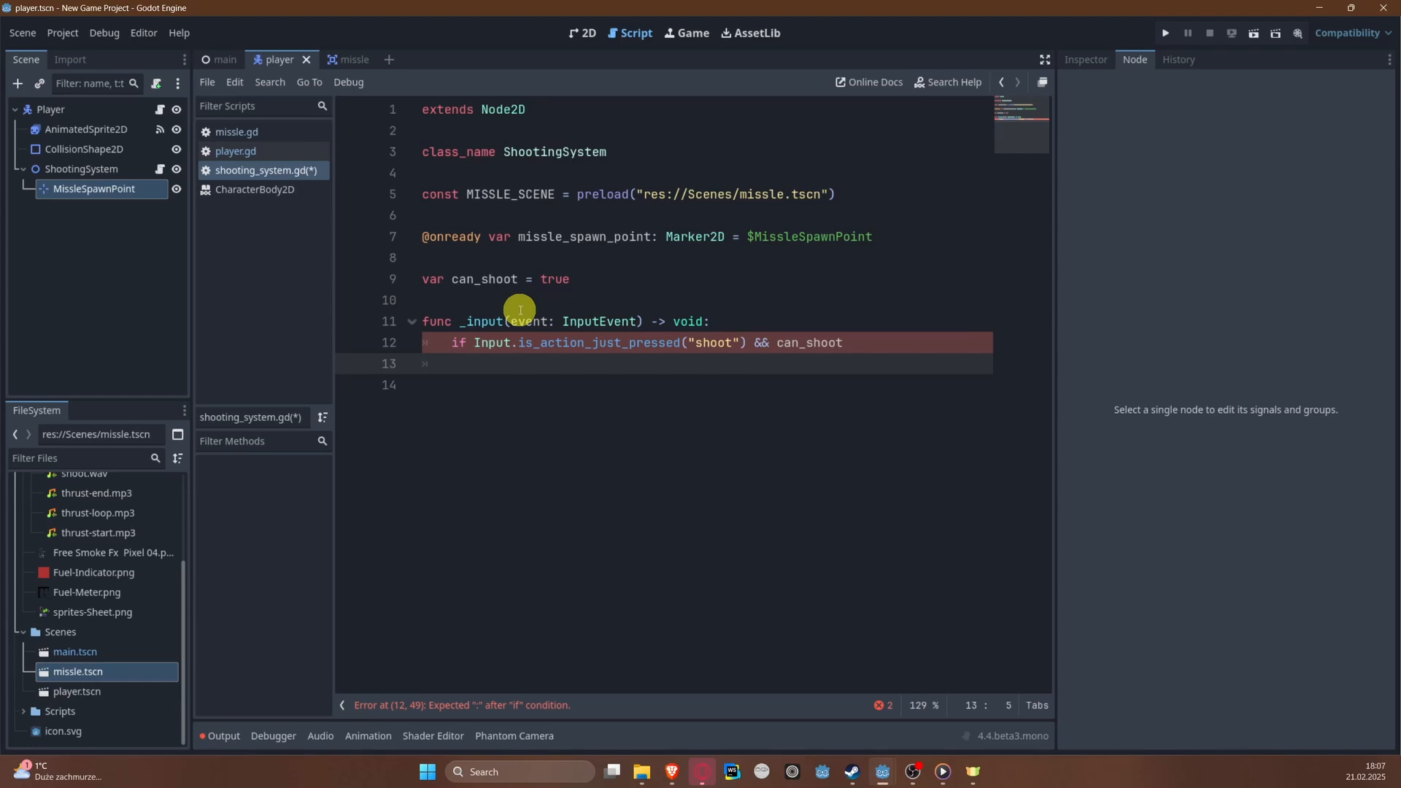
pyautogui.write('v')
pyautogui.click(930, 346)
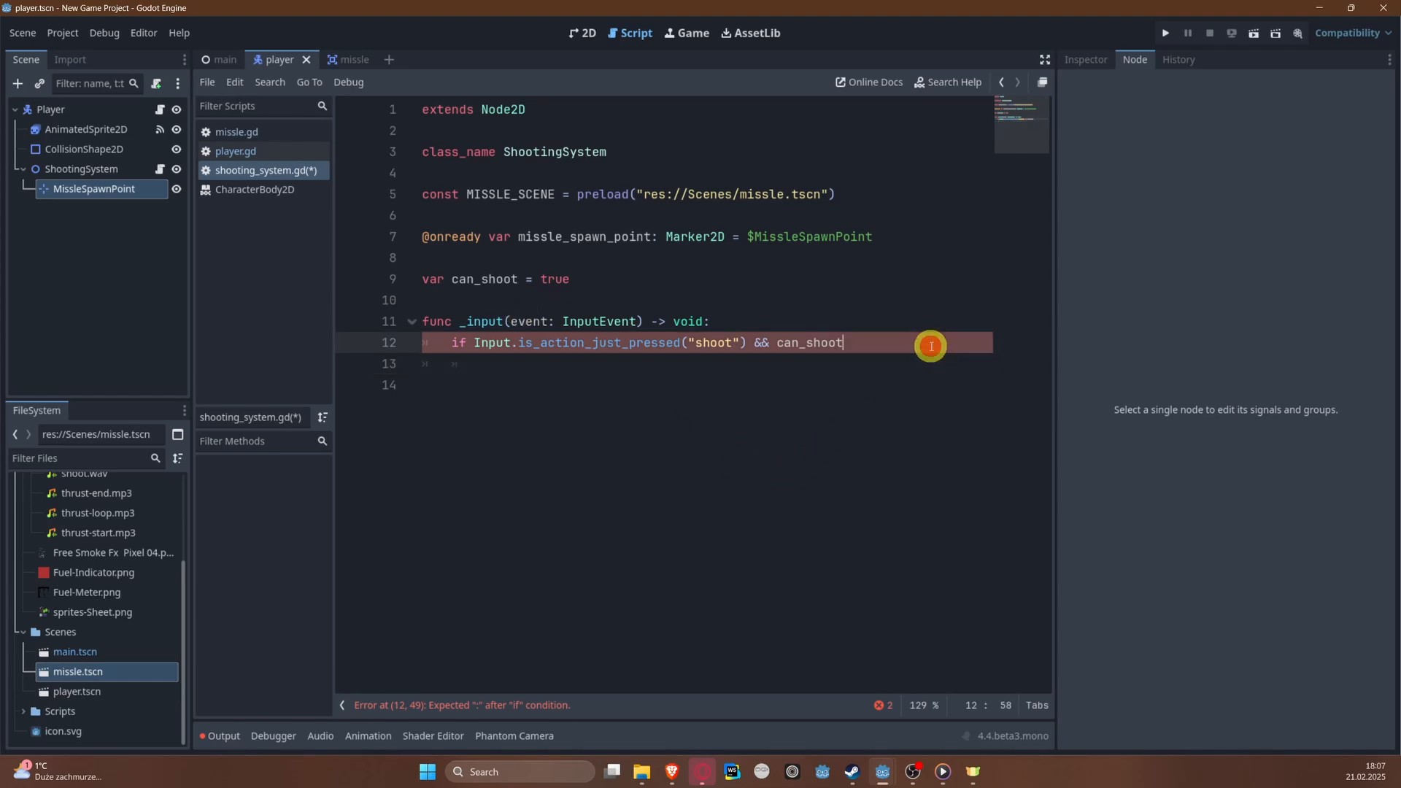
pyautogui.write(':')
# Step: Inside the if block, declare var missle = MISSLE_SCENE.instantiate() with no argument in the parentheses
pyautogui.press('Return')
pyautogui.write('var ')
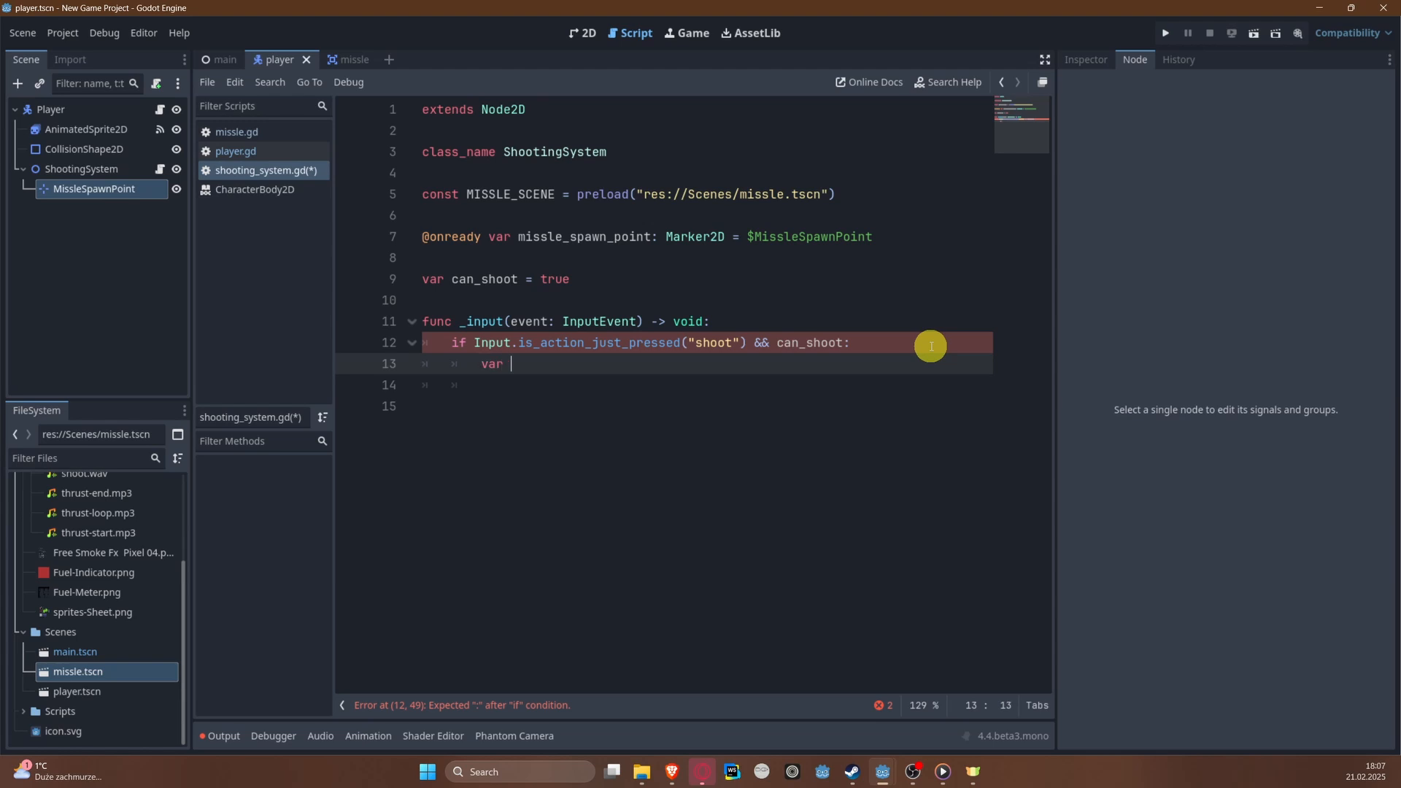
pyautogui.write('missle = ')
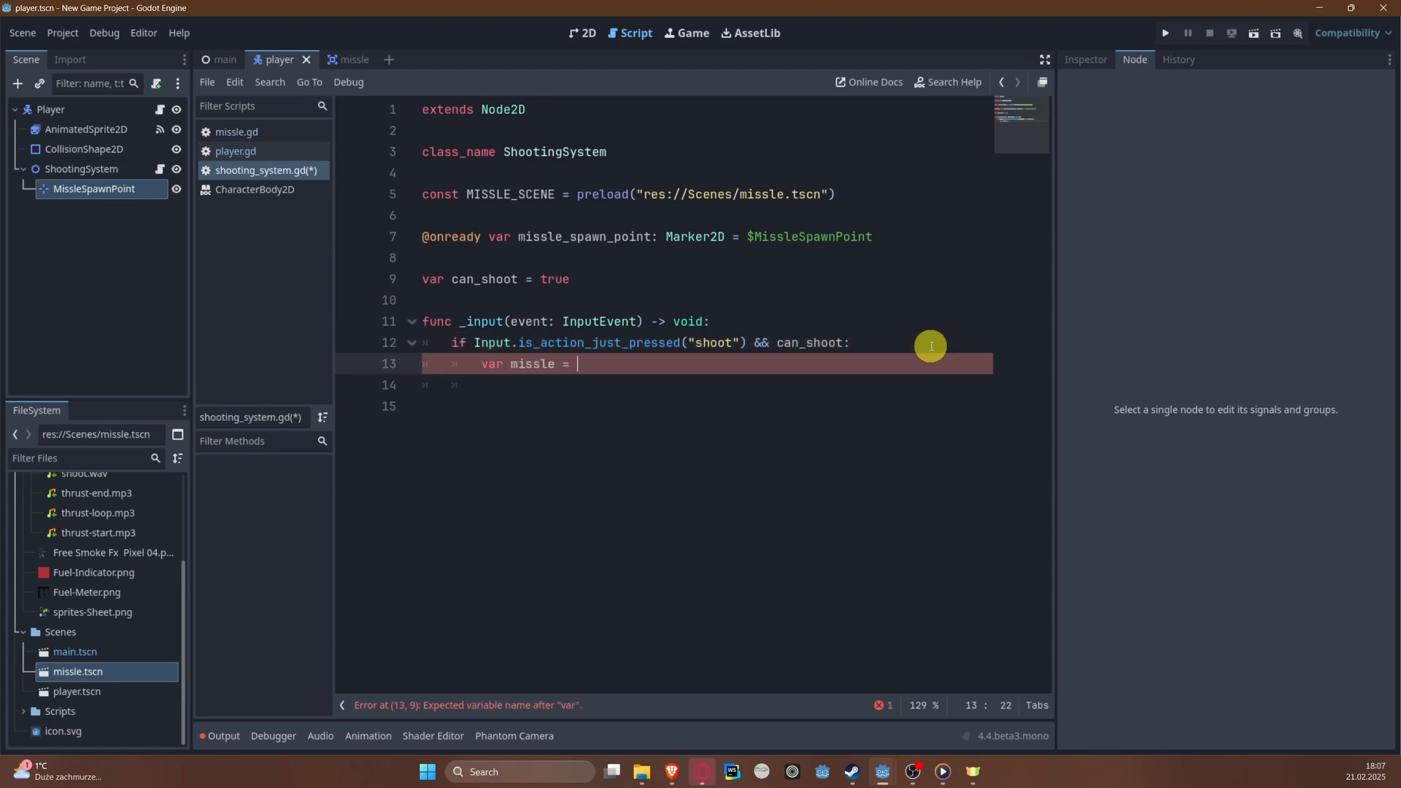
pyautogui.write('MI')
pyautogui.press('Return')
pyautogui.write('.in')
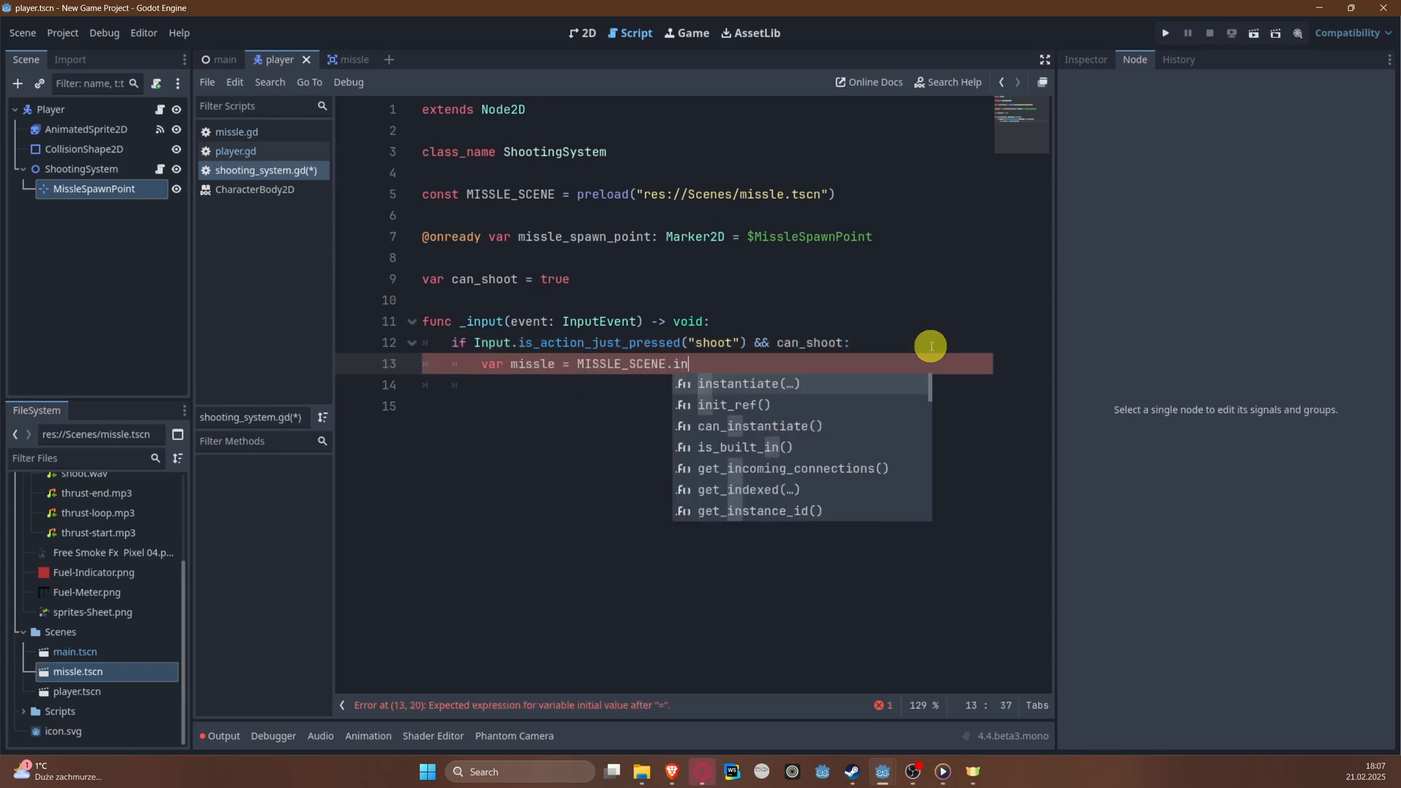
pyautogui.press('Return')
pyautogui.press('Return')
pyautogui.write('mi')
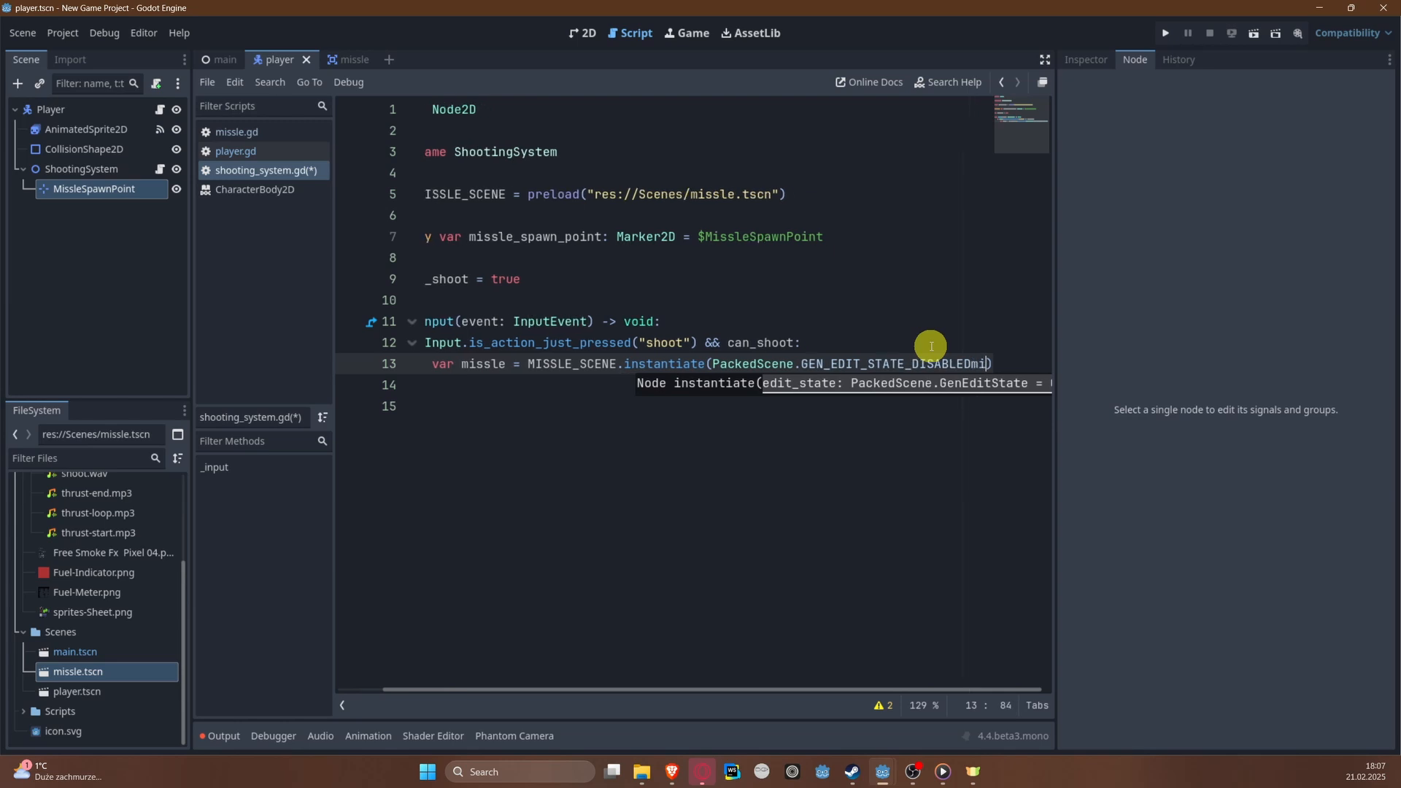
pyautogui.press('BackSpace')
pyautogui.press('BackSpace')
pyautogui.press('Left')
pyautogui.hotkey('ctrl', 'shift', 'Left')
pyautogui.hotkey('ctrl', 'shift', 'Left')
pyautogui.hotkey('ctrl', 'shift', 'Left')
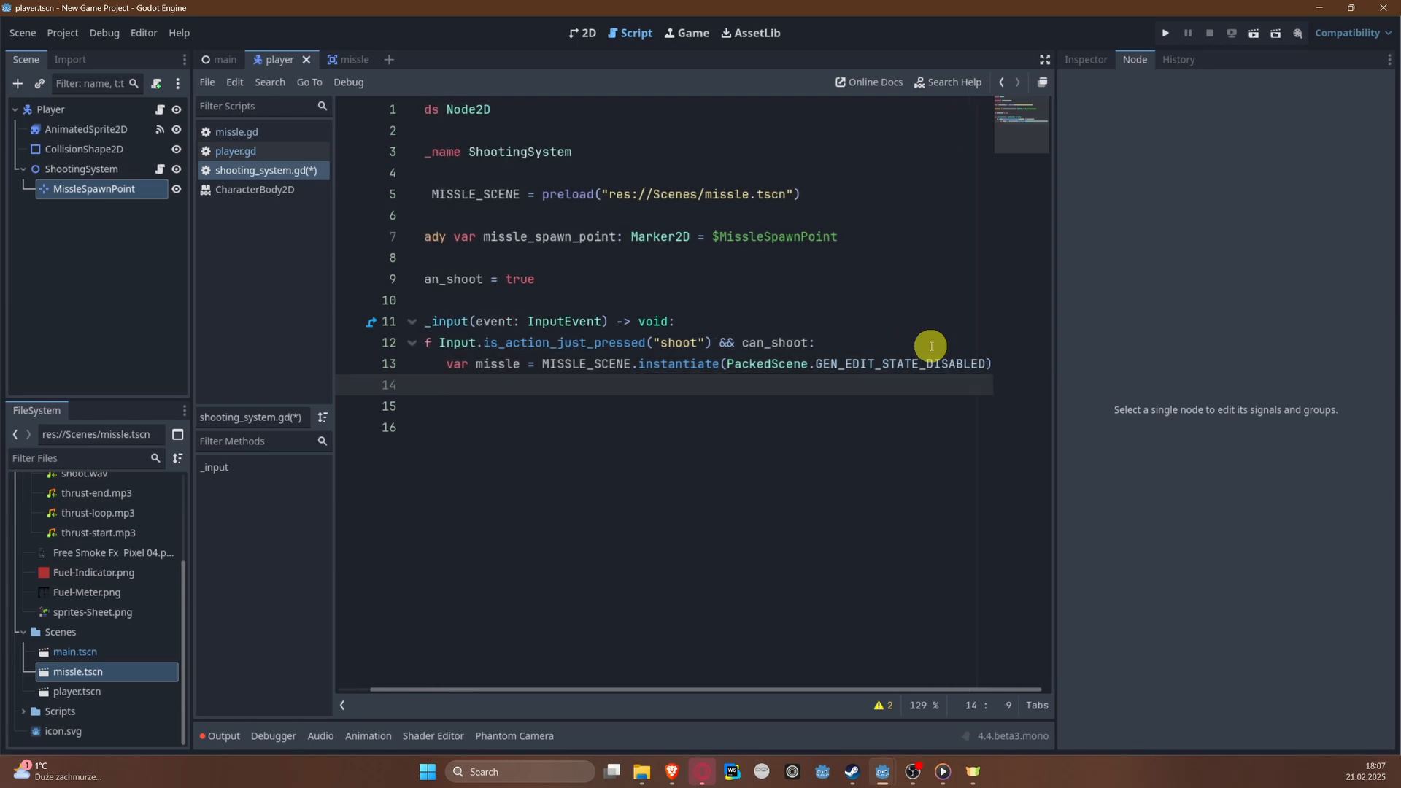
pyautogui.press('BackSpace')
# Step: Assign missle_spawn_point.global_position to missle.global_position on the line below the instantiation
pyautogui.press('Return')
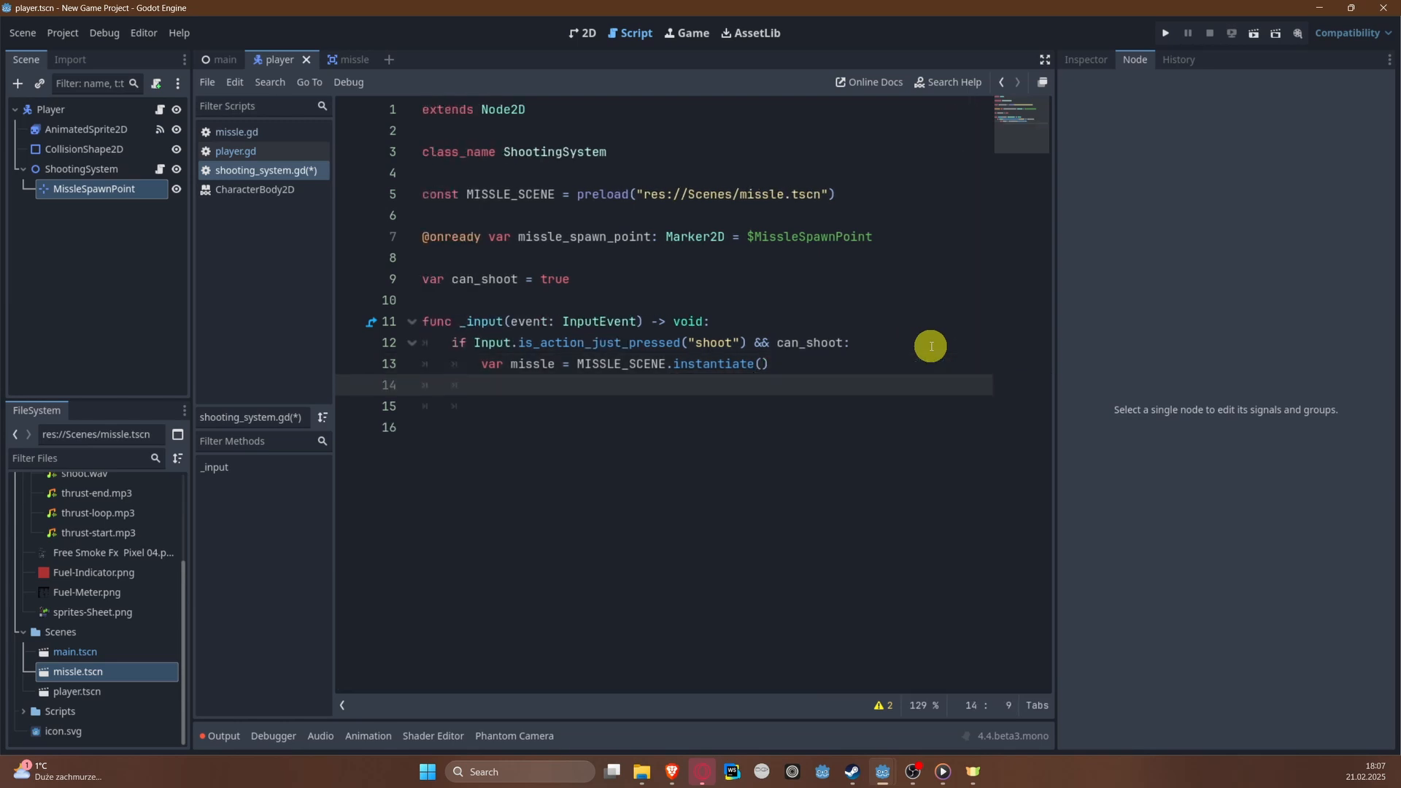
pyautogui.write('mi')
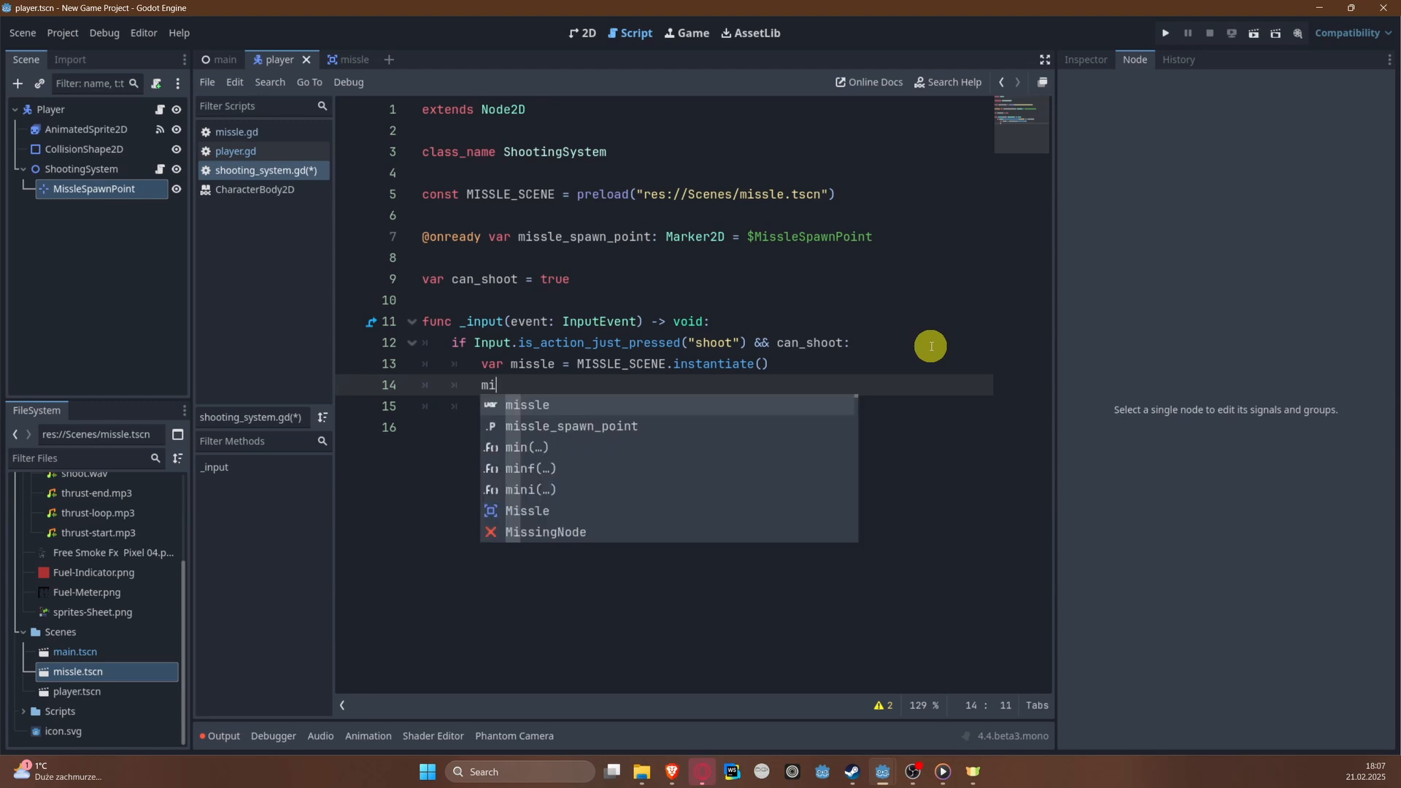
pyautogui.press('Return')
pyautogui.write('.glo')
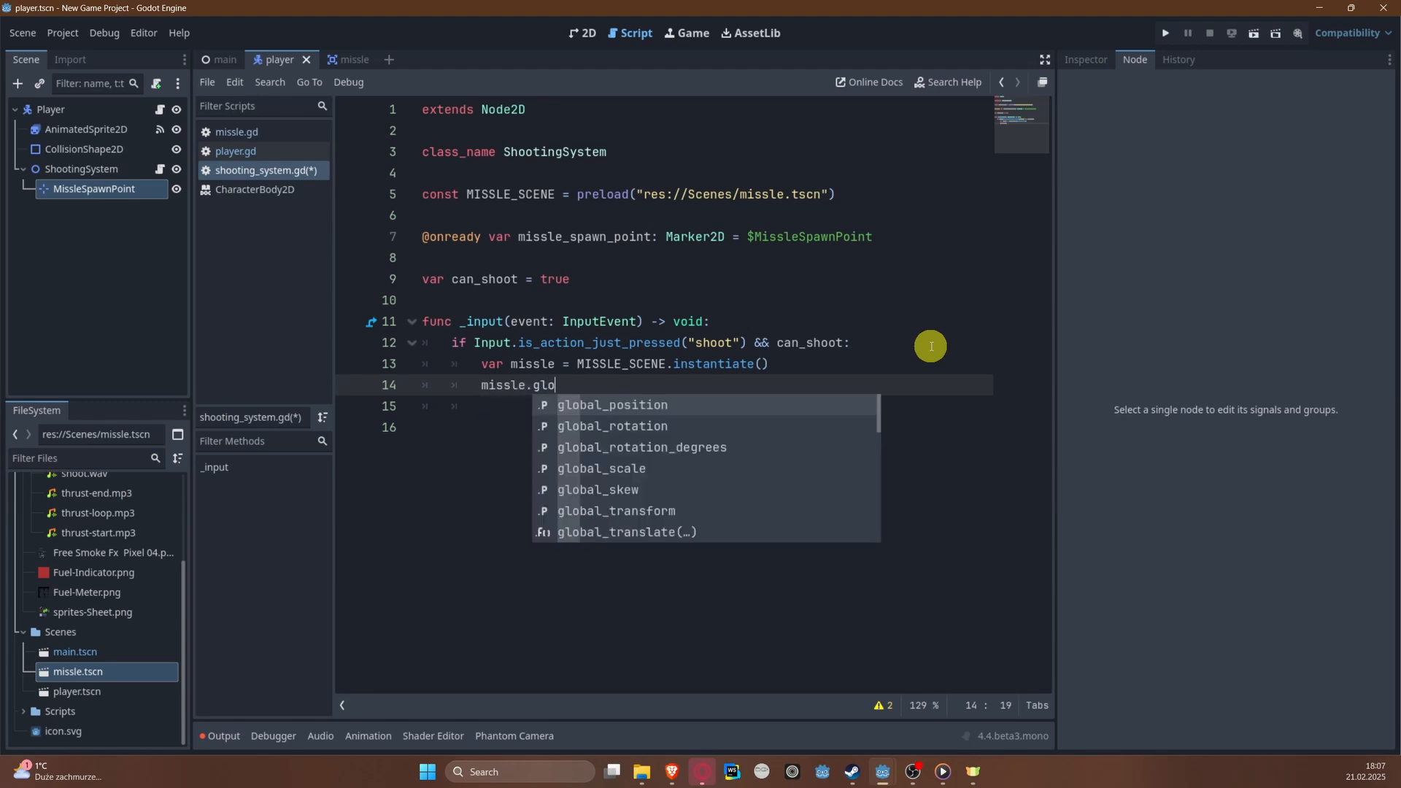
pyautogui.press('Return')
pyautogui.write('= ')
pyautogui.write('mi')
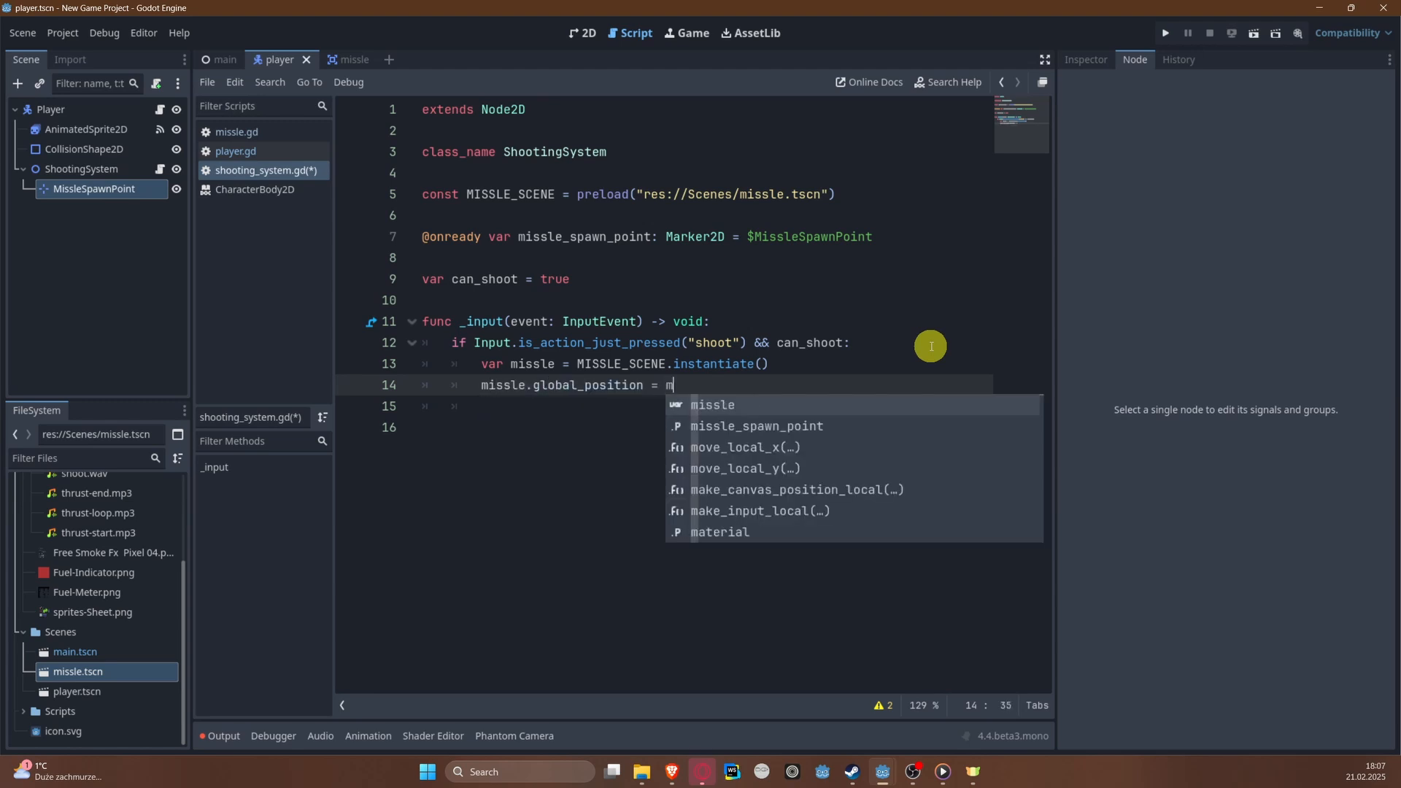
pyautogui.press('Down')
pyautogui.press('Return')
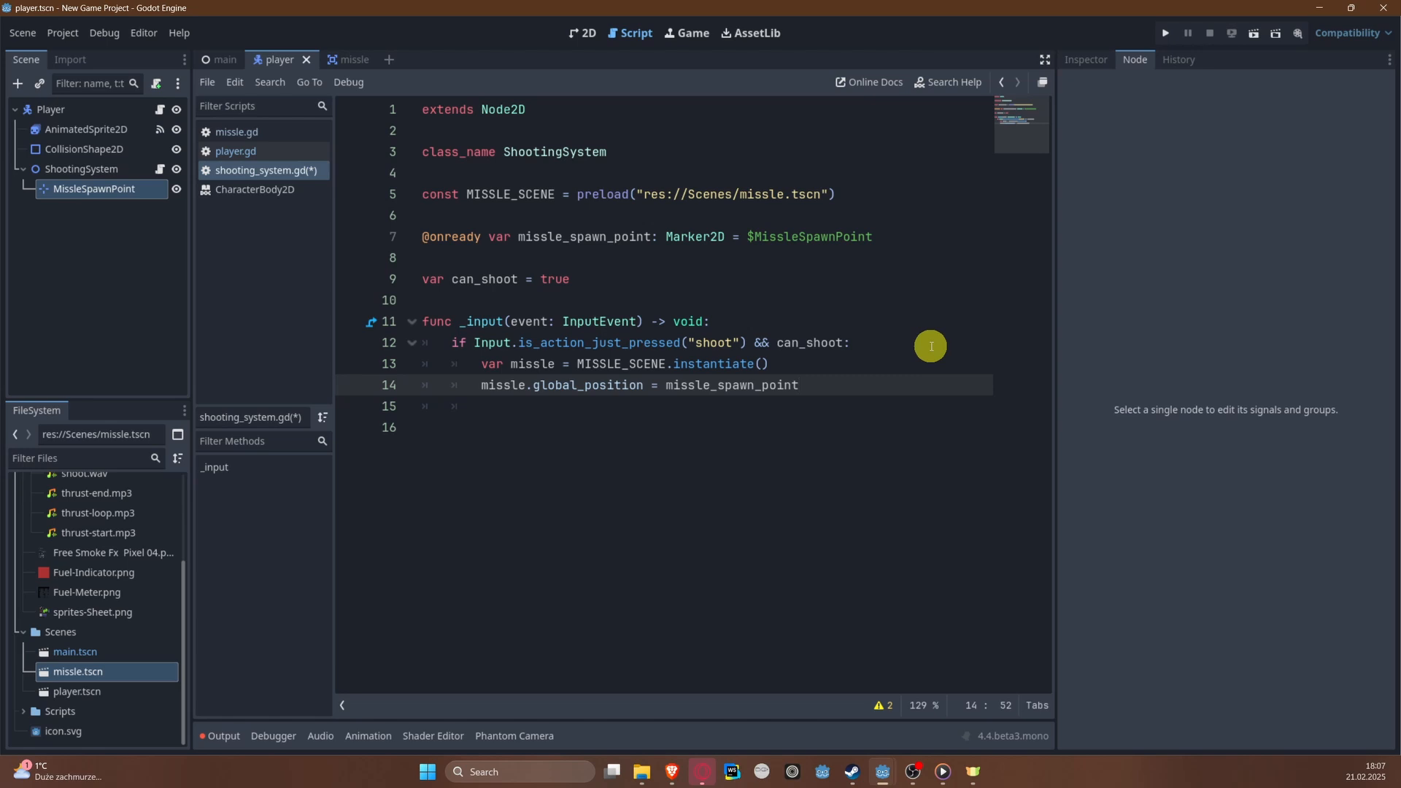
pyautogui.write('.glo')
pyautogui.press('Return')
pyautogui.press('Return')
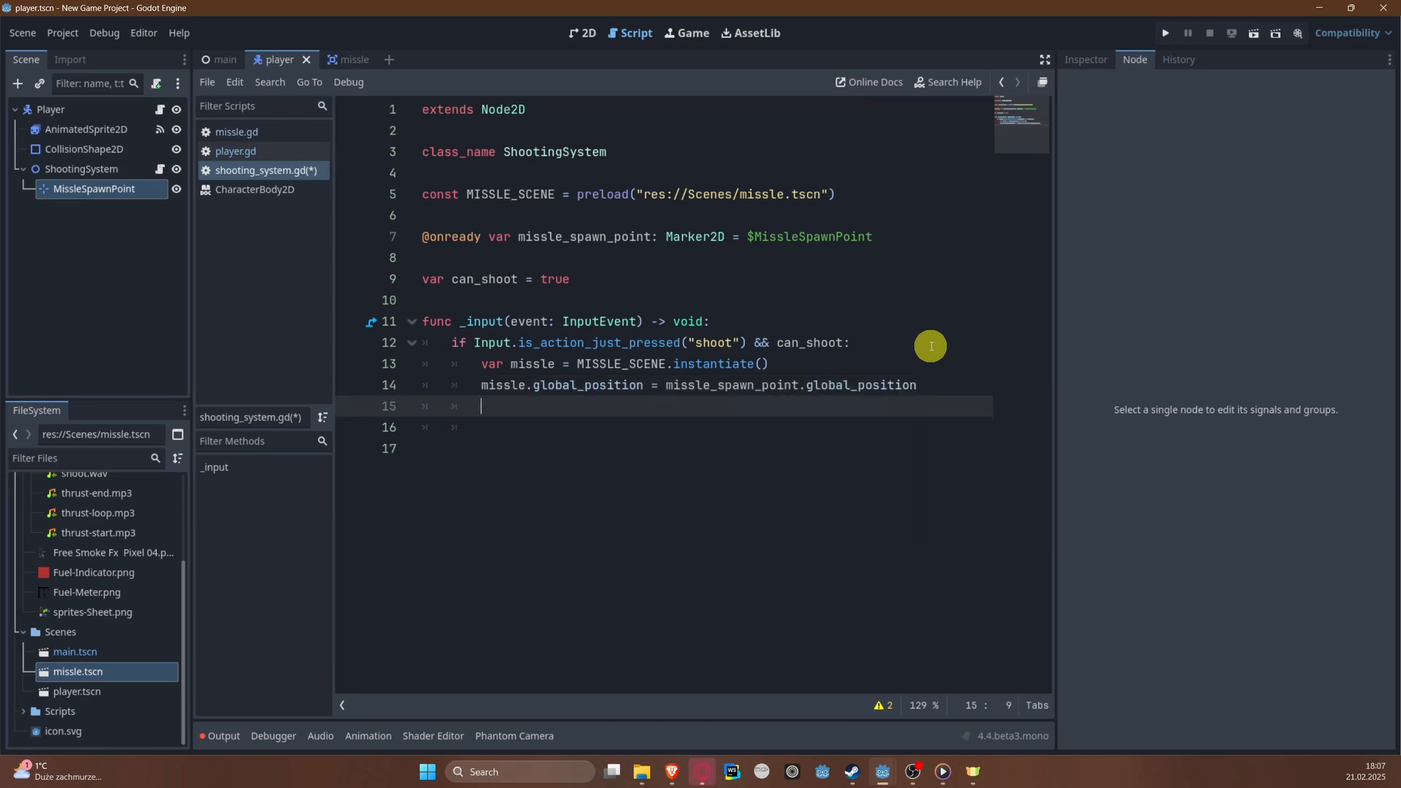
# Step: Add the missile to the scene tree root with get_tree().root.add_child(missle)
pyautogui.write('get_tr')
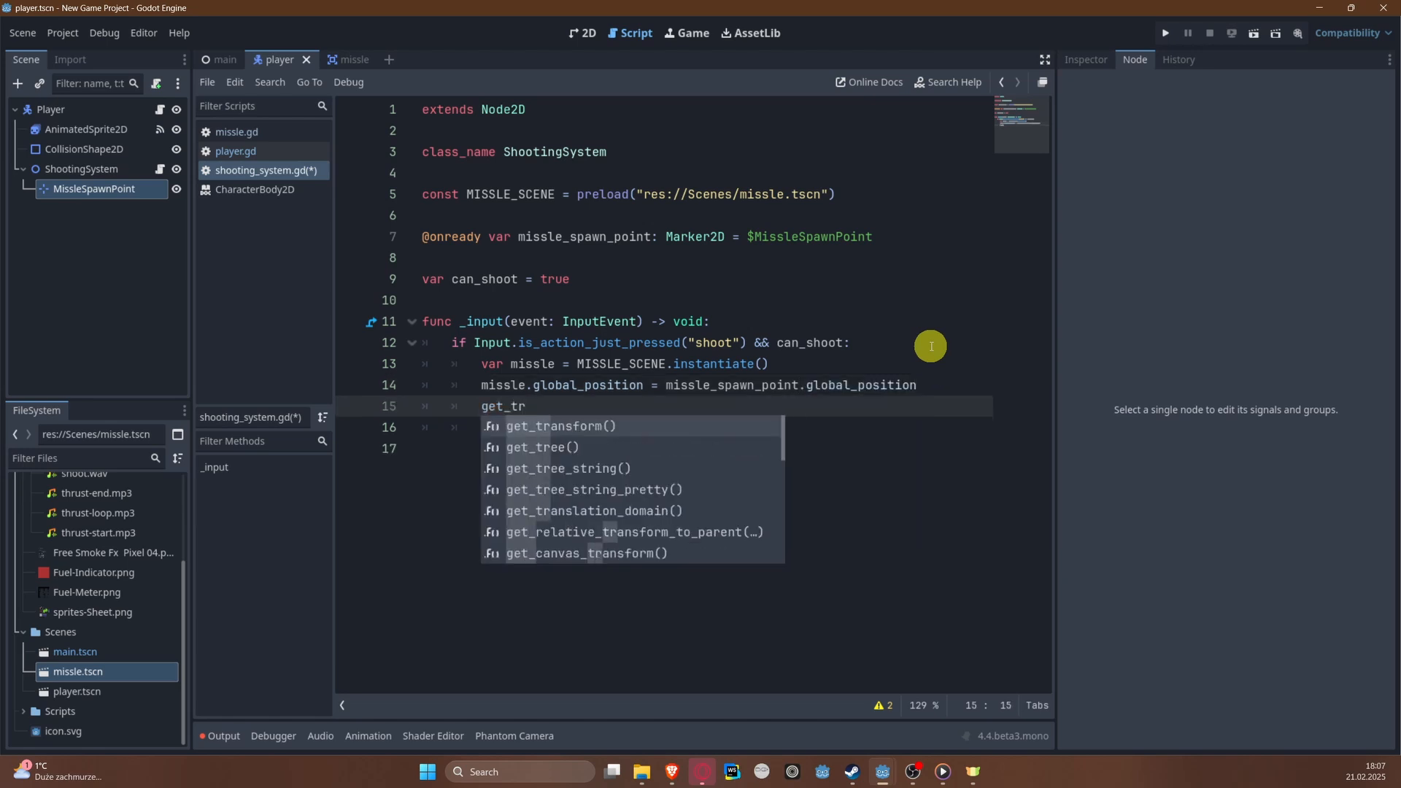
pyautogui.press('Down')
pyautogui.press('Return')
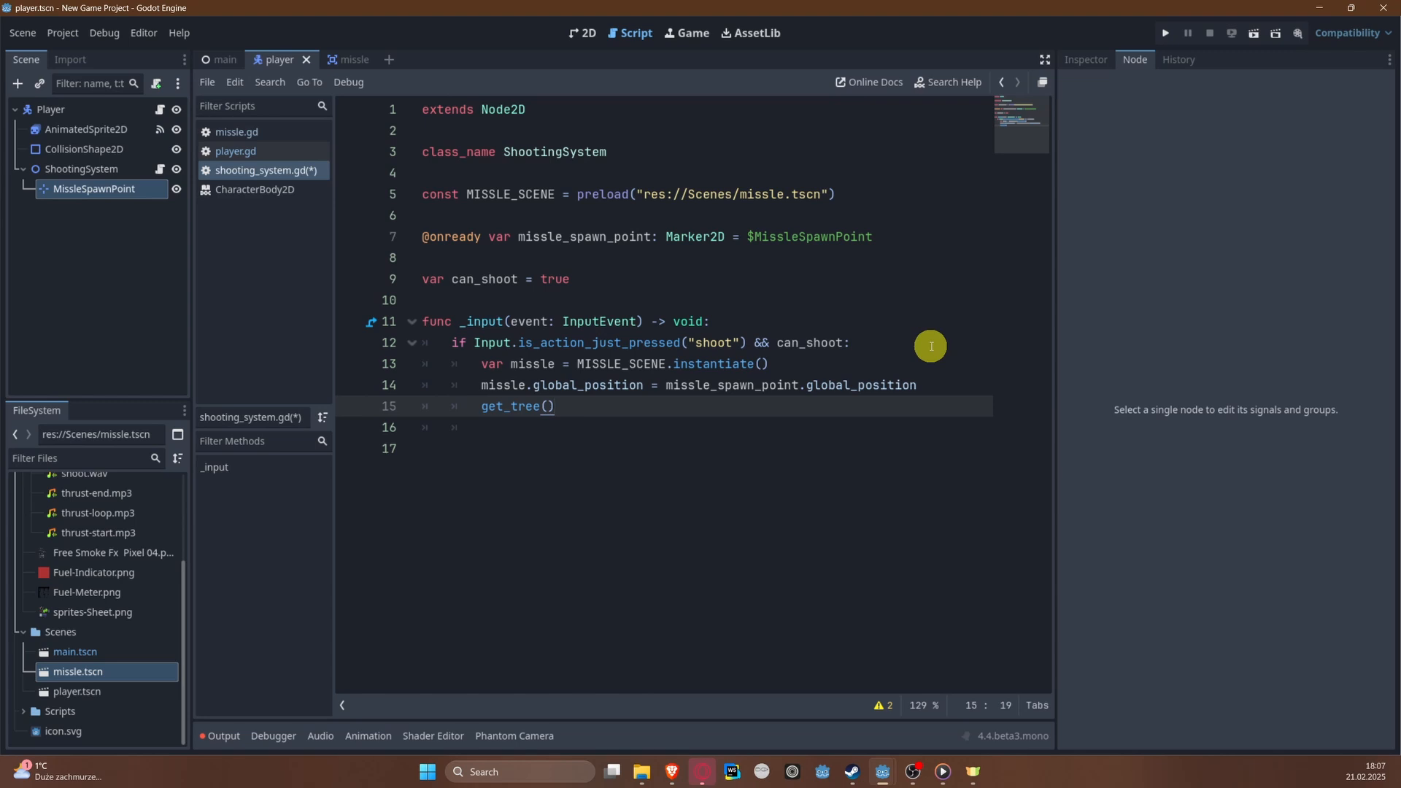
pyautogui.write('.root.add_ch')
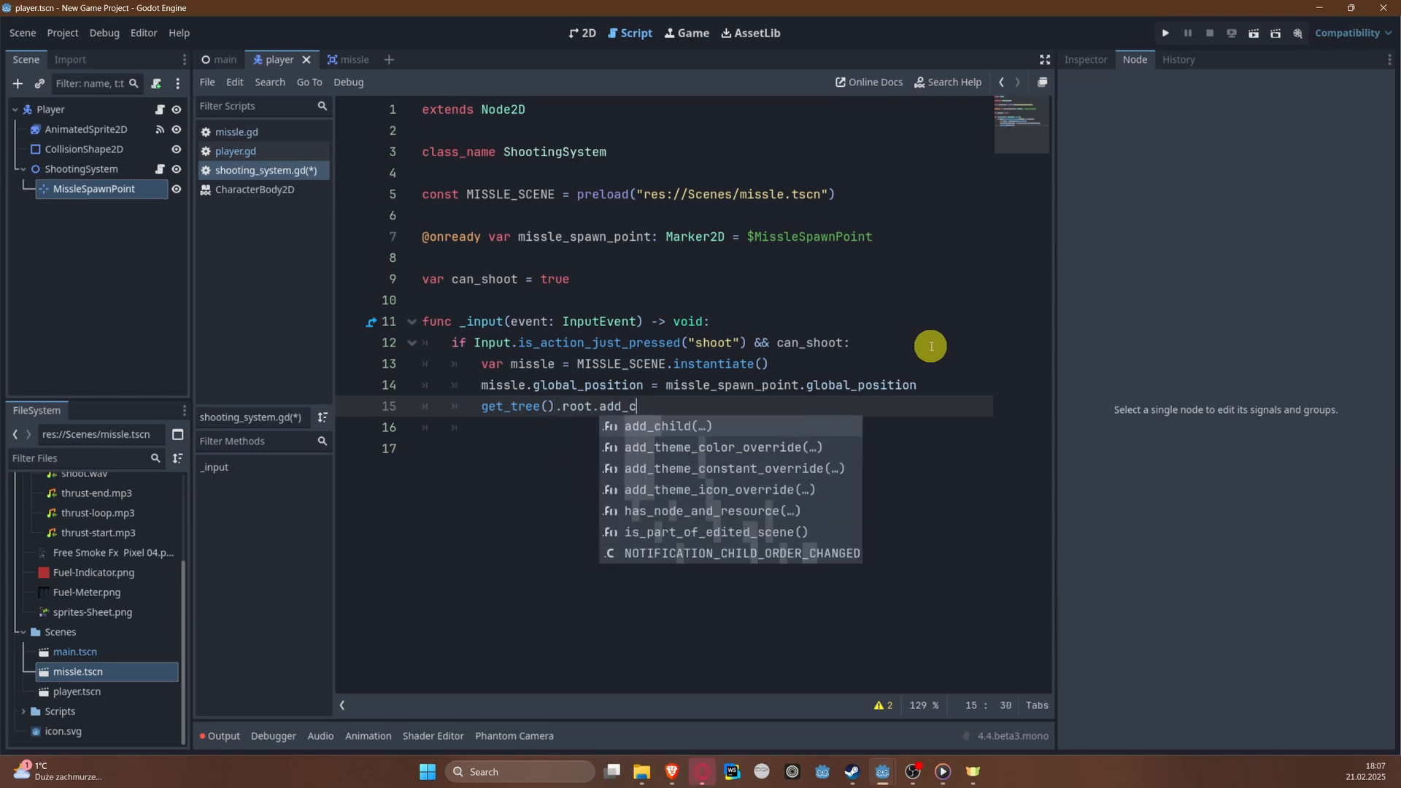
pyautogui.press('Return')
pyautogui.write('missle')
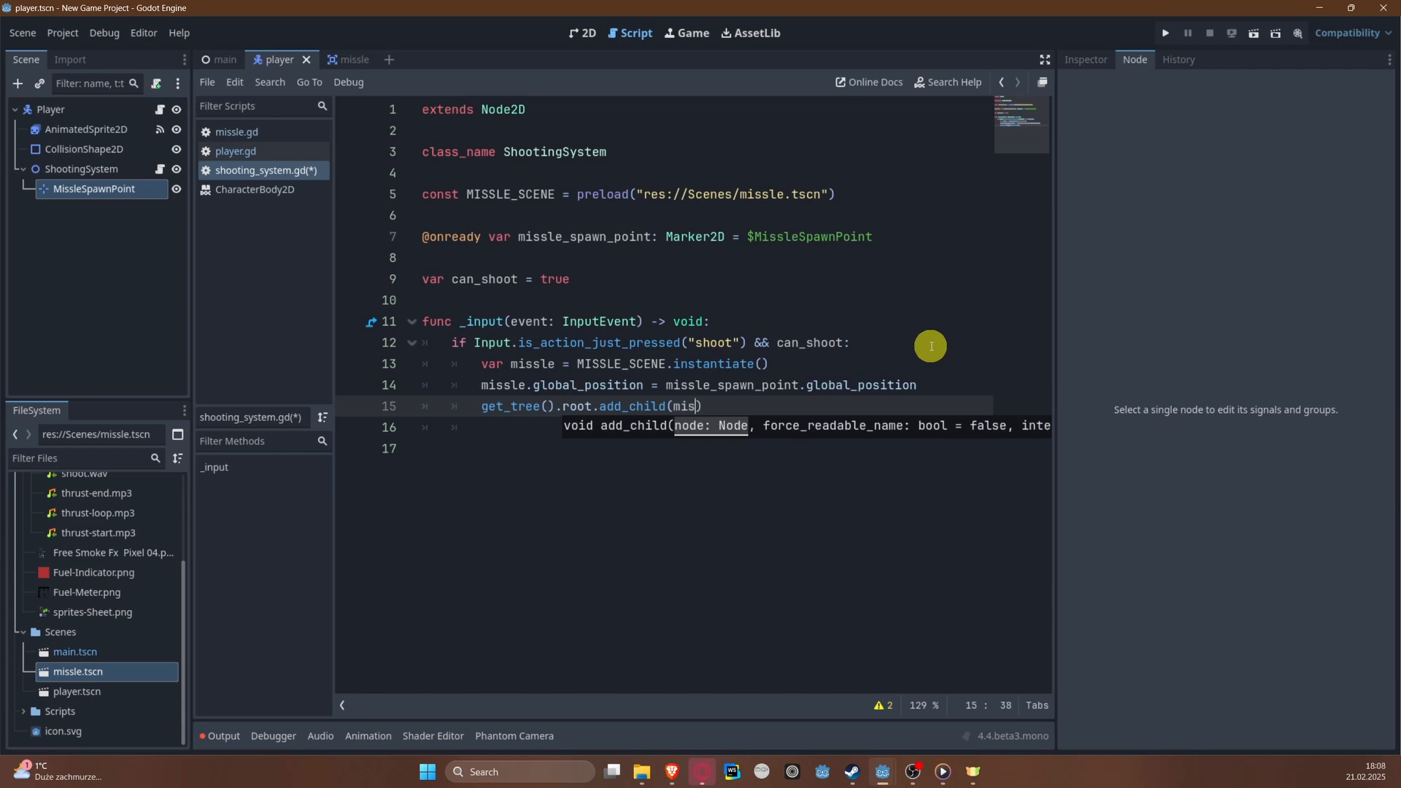
# Step: Connect the missile's tree_exited signal to on_missle_destroyed on the line below add_child
pyautogui.press('Return')
pyautogui.write('m')
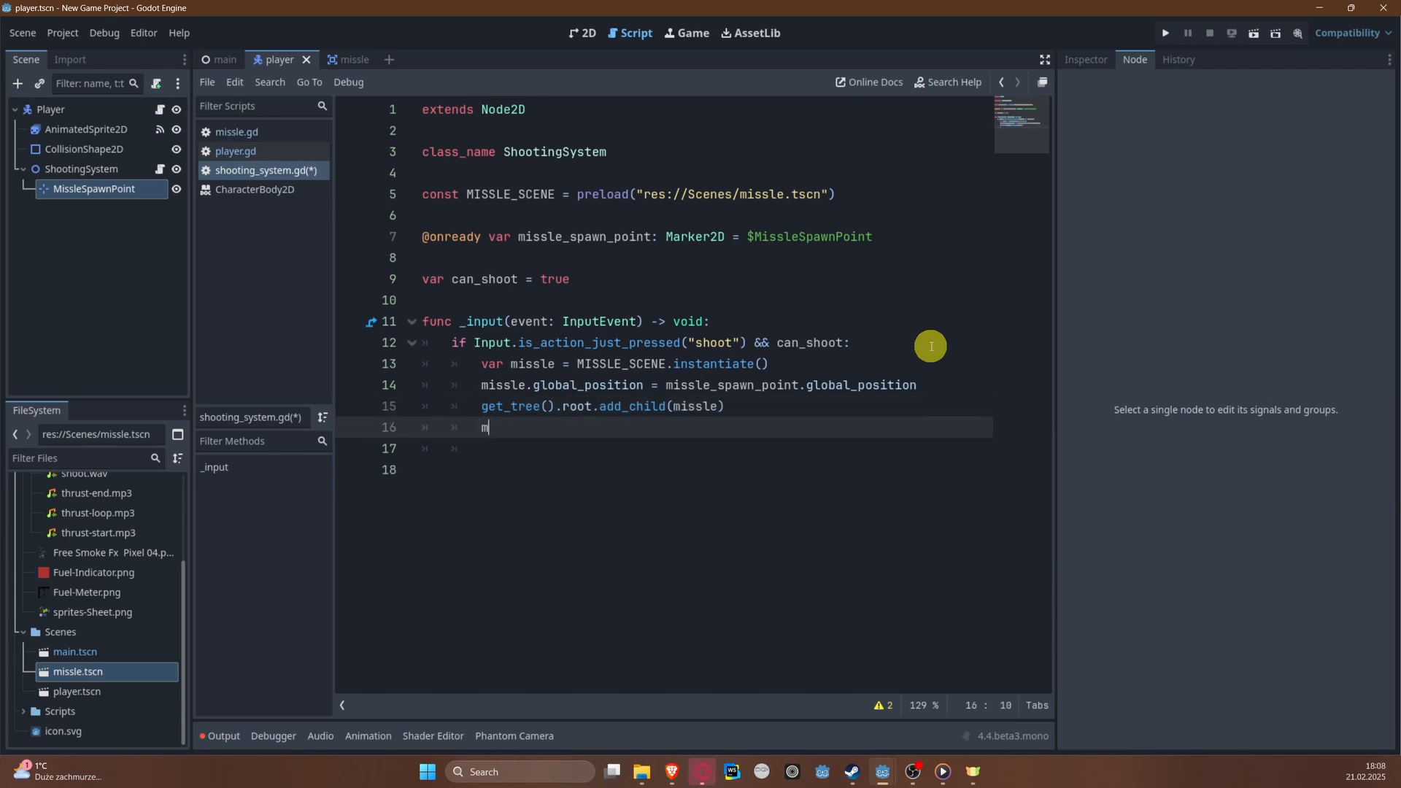
pyautogui.write('issle.tre')
pyautogui.press('Down')
pyautogui.press('Return')
pyautogui.write('.connect')
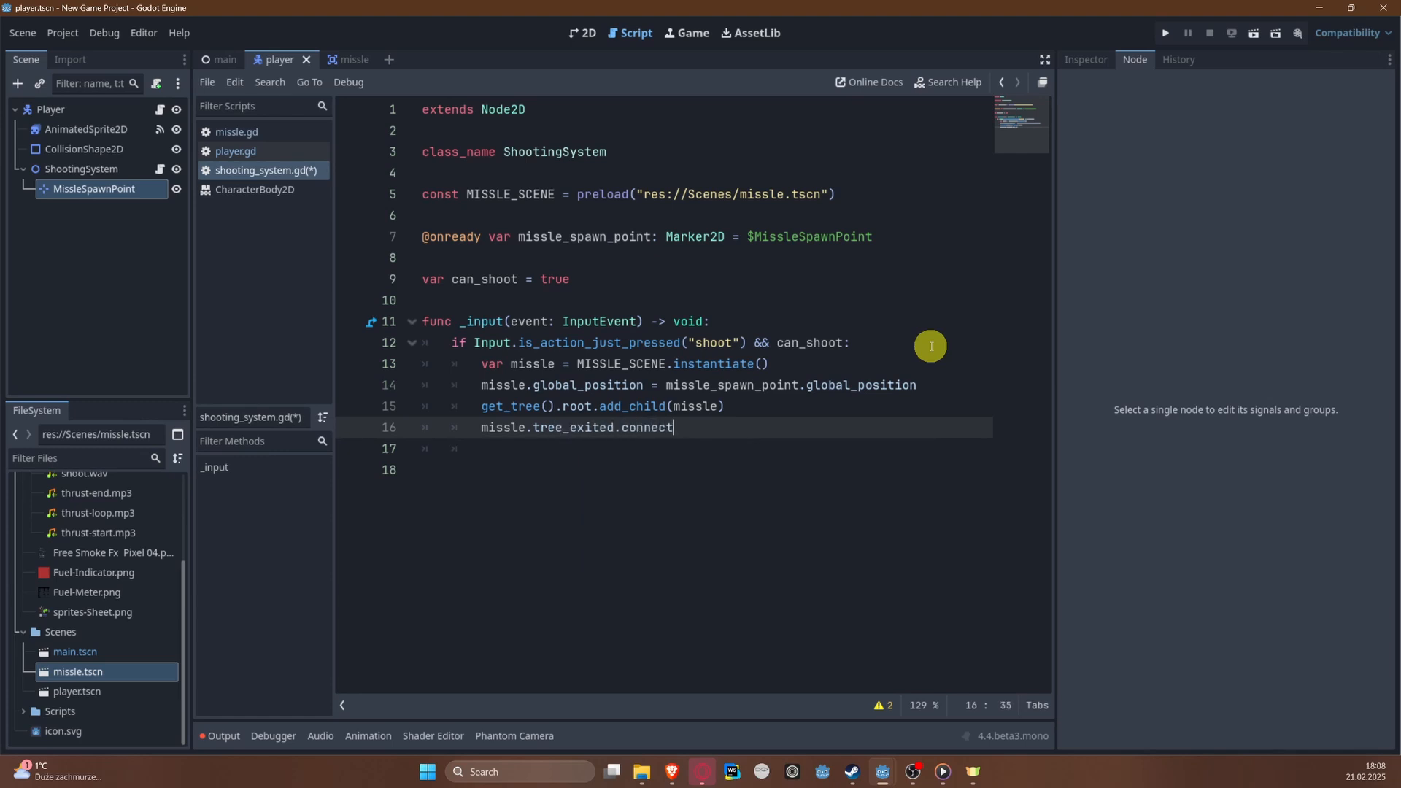
pyautogui.write('(on_missle_destroyed')
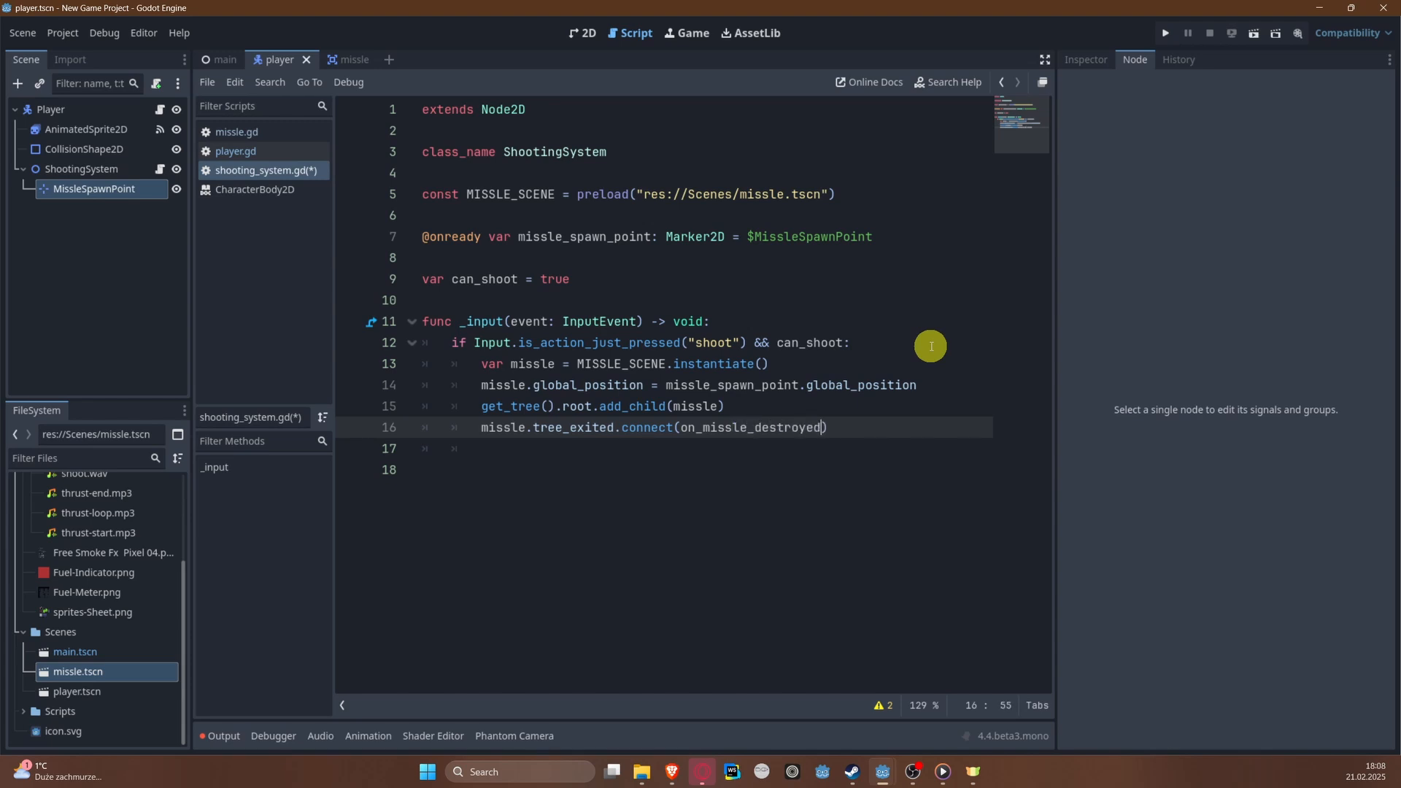
# Step: Set can_shoot = false at the end of the if block and save the script
pyautogui.press('Return')
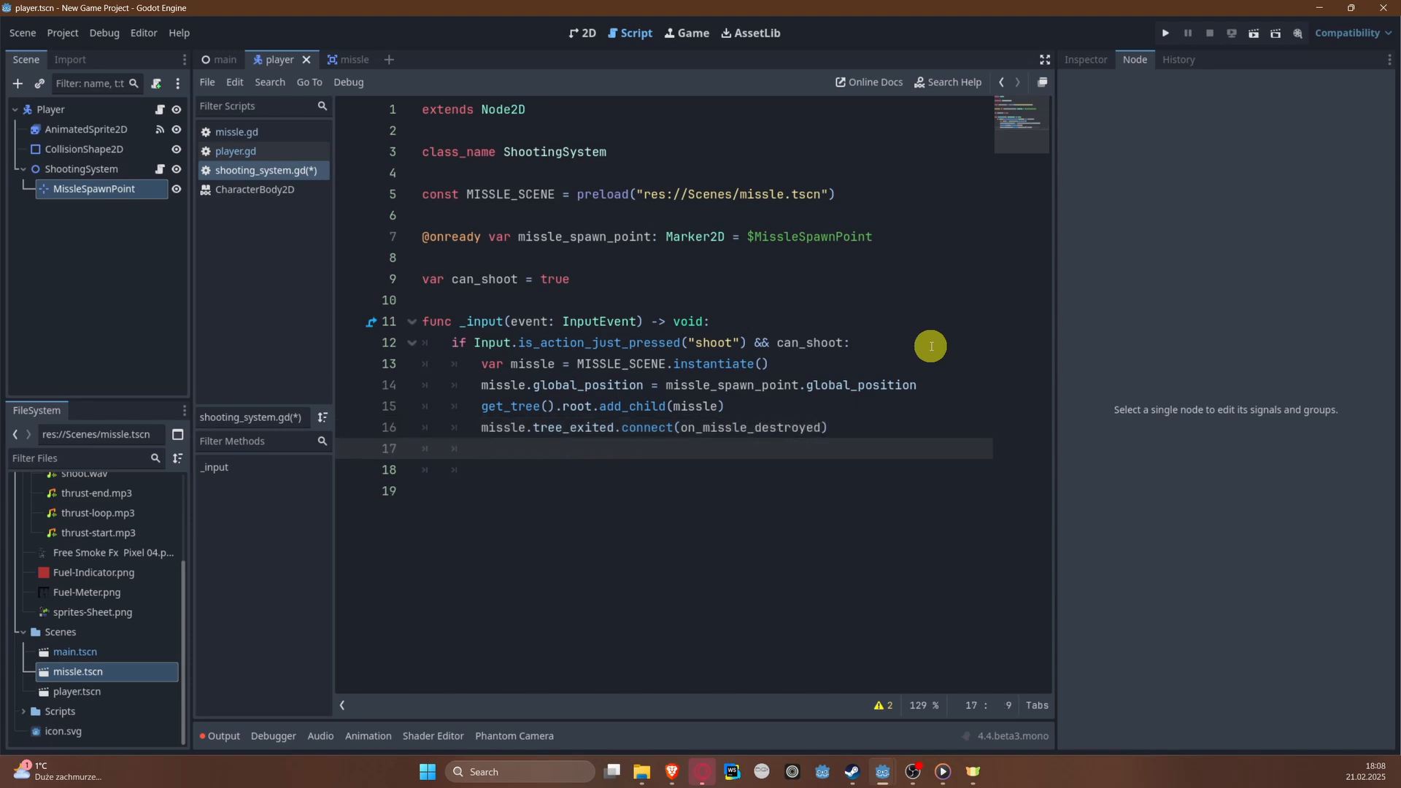
pyautogui.write('can_shoot = false')
pyautogui.hotkey('ctrl', 's')
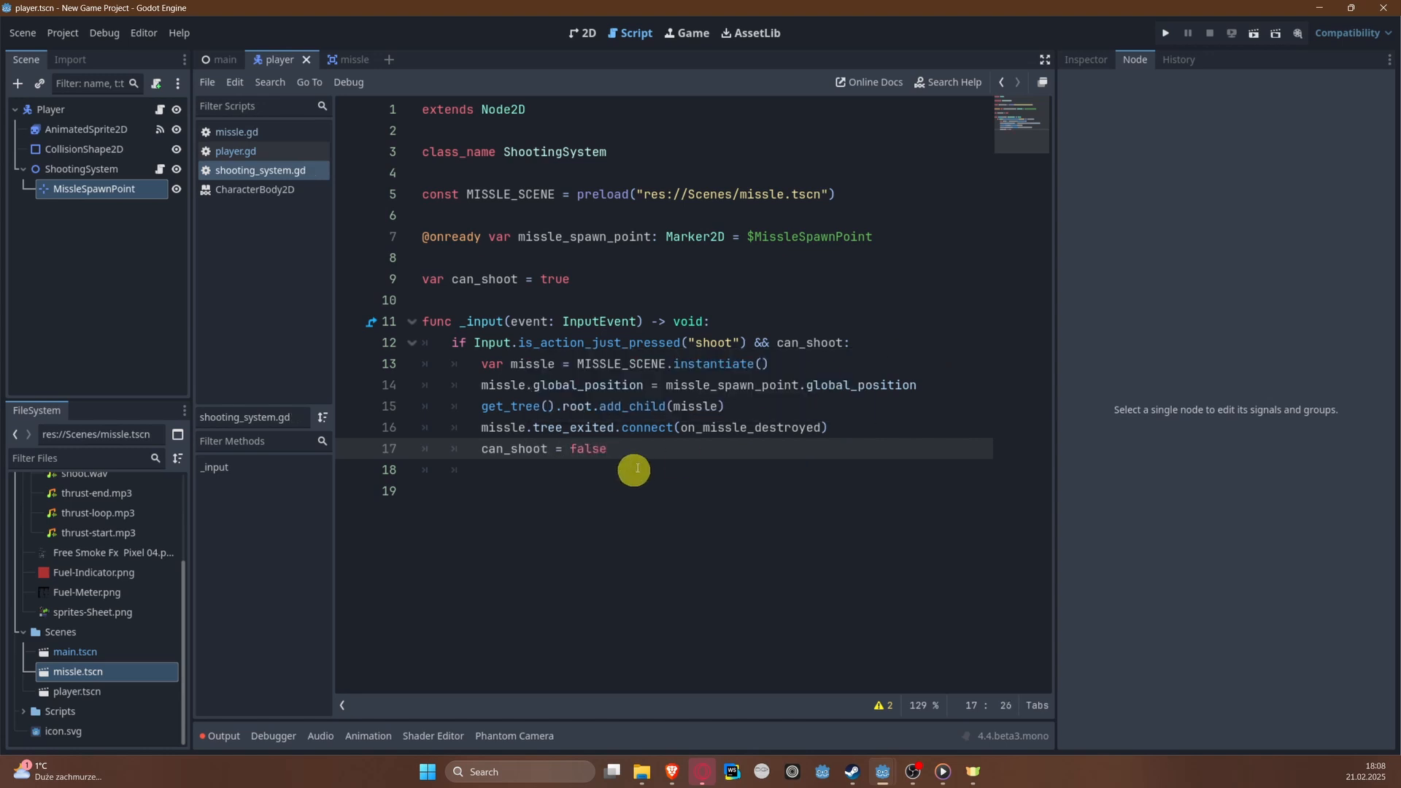
pyautogui.moveTo(638, 449); pyautogui.dragTo(806, 362)
pyautogui.click(482, 366)
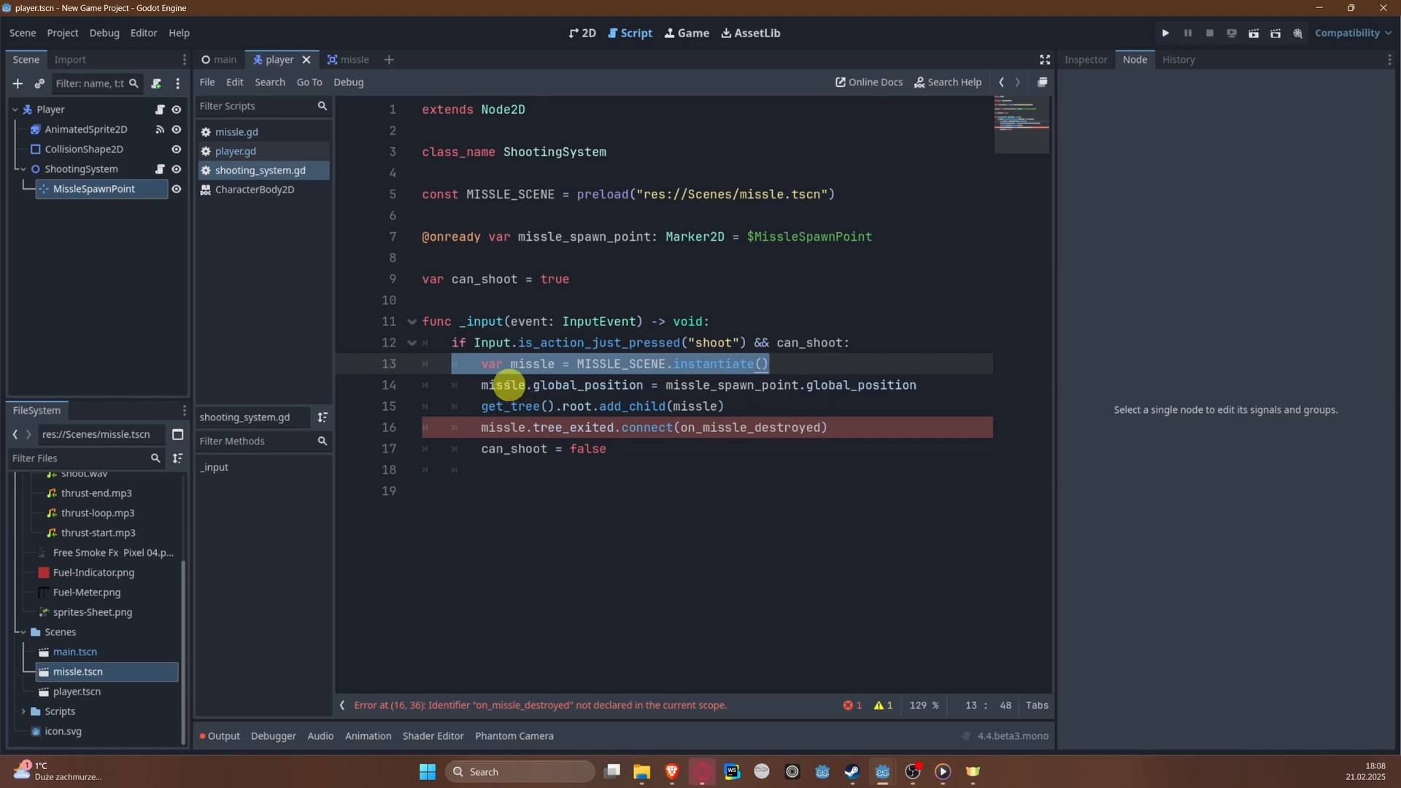
pyautogui.moveTo(442, 385); pyautogui.dragTo(702, 363)
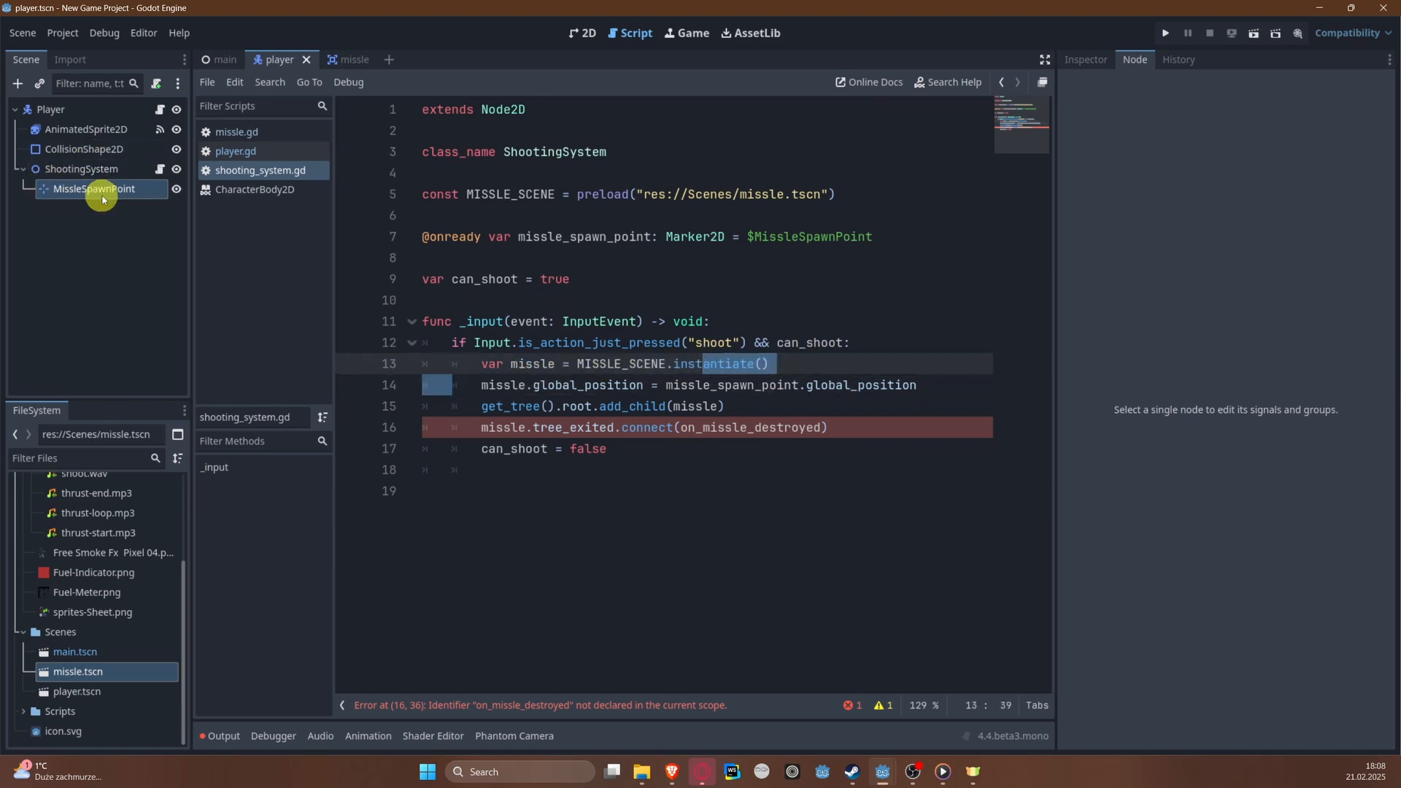
pyautogui.click(560, 409)
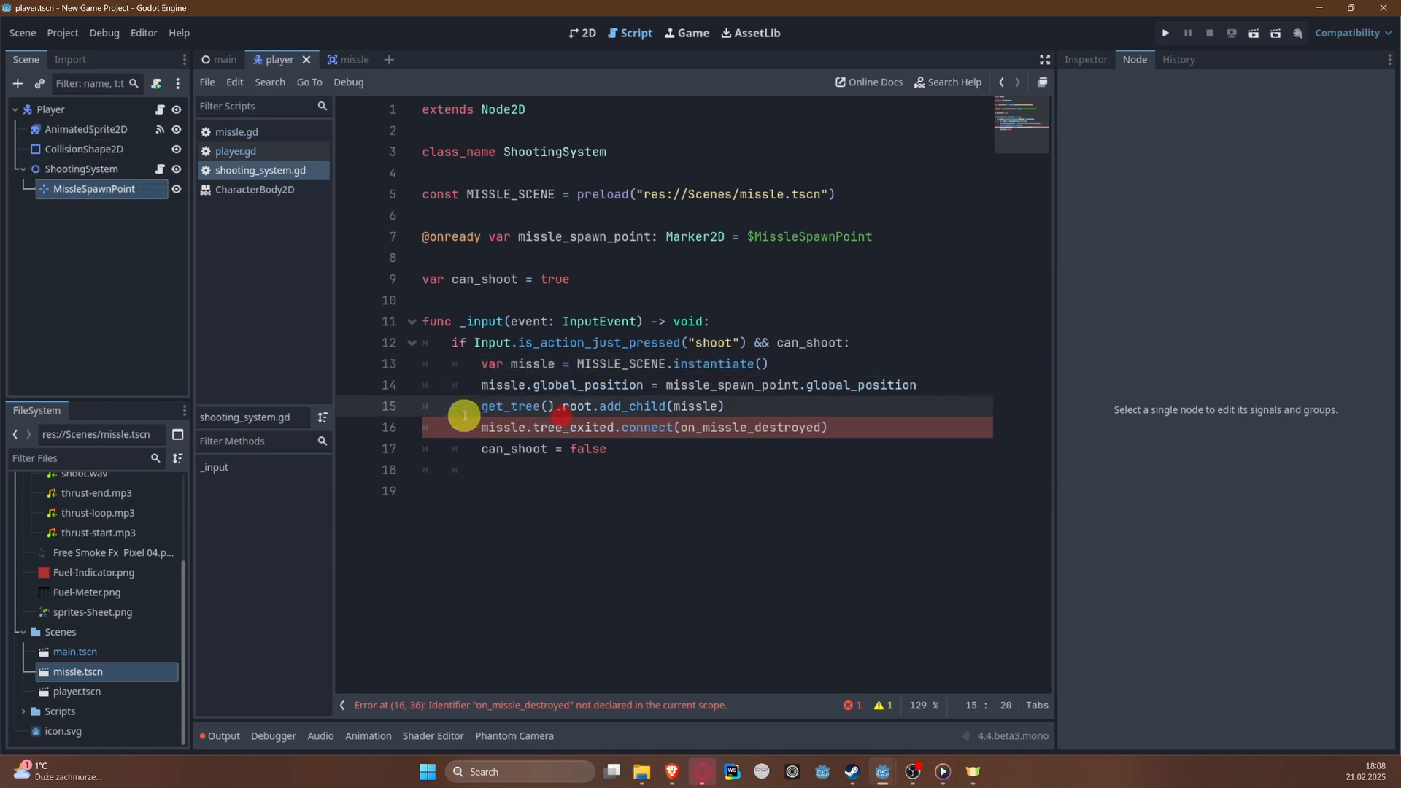
# Step: Review the add_child, tree_exited.connect and can_shoot lines in the shoot block of shooting_system.gd
pyautogui.moveTo(464, 416); pyautogui.dragTo(751, 403)
pyautogui.click(756, 403)
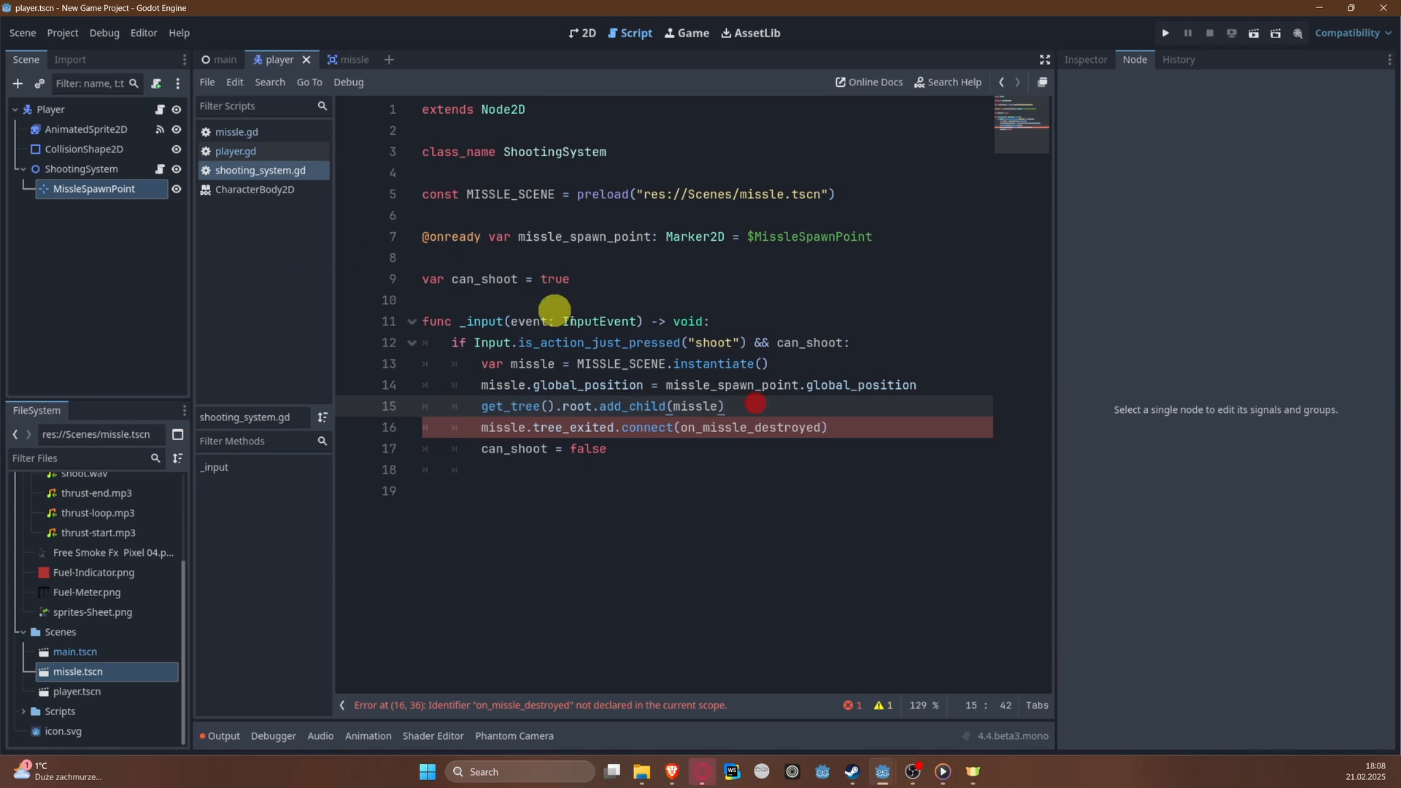
pyautogui.moveTo(472, 423); pyautogui.dragTo(865, 427)
pyautogui.click(705, 491)
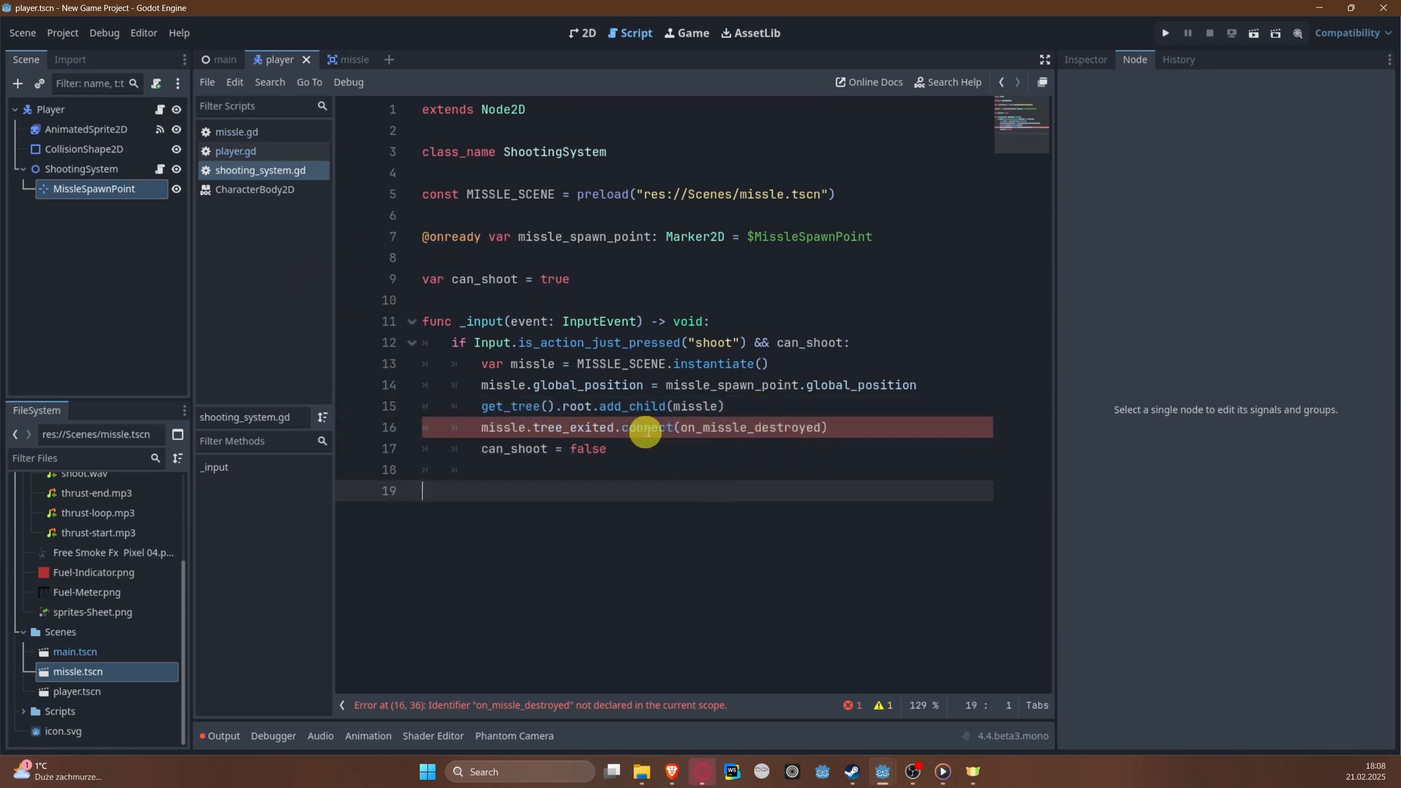
pyautogui.doubleClick(728, 428)
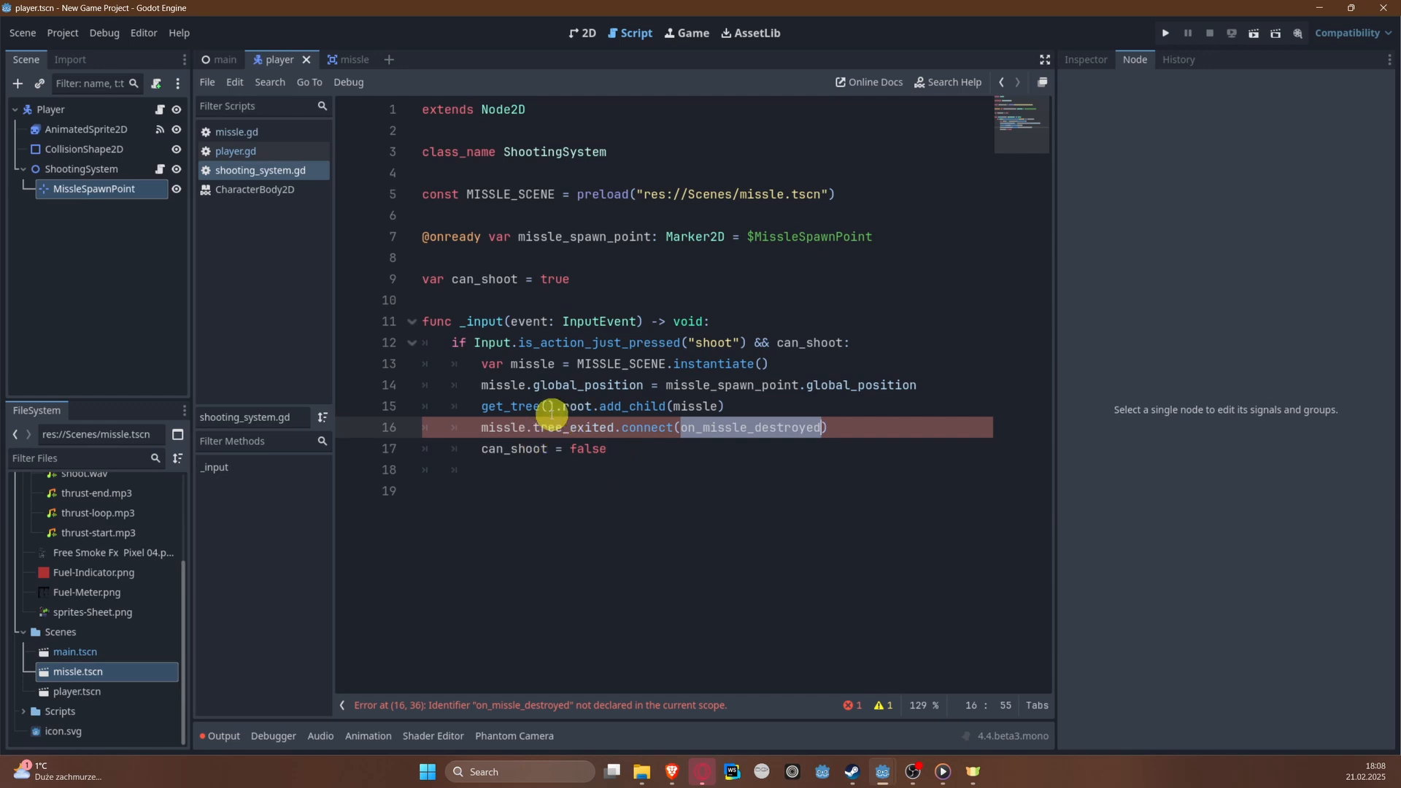
pyautogui.doubleClick(501, 432)
pyautogui.doubleClick(752, 435)
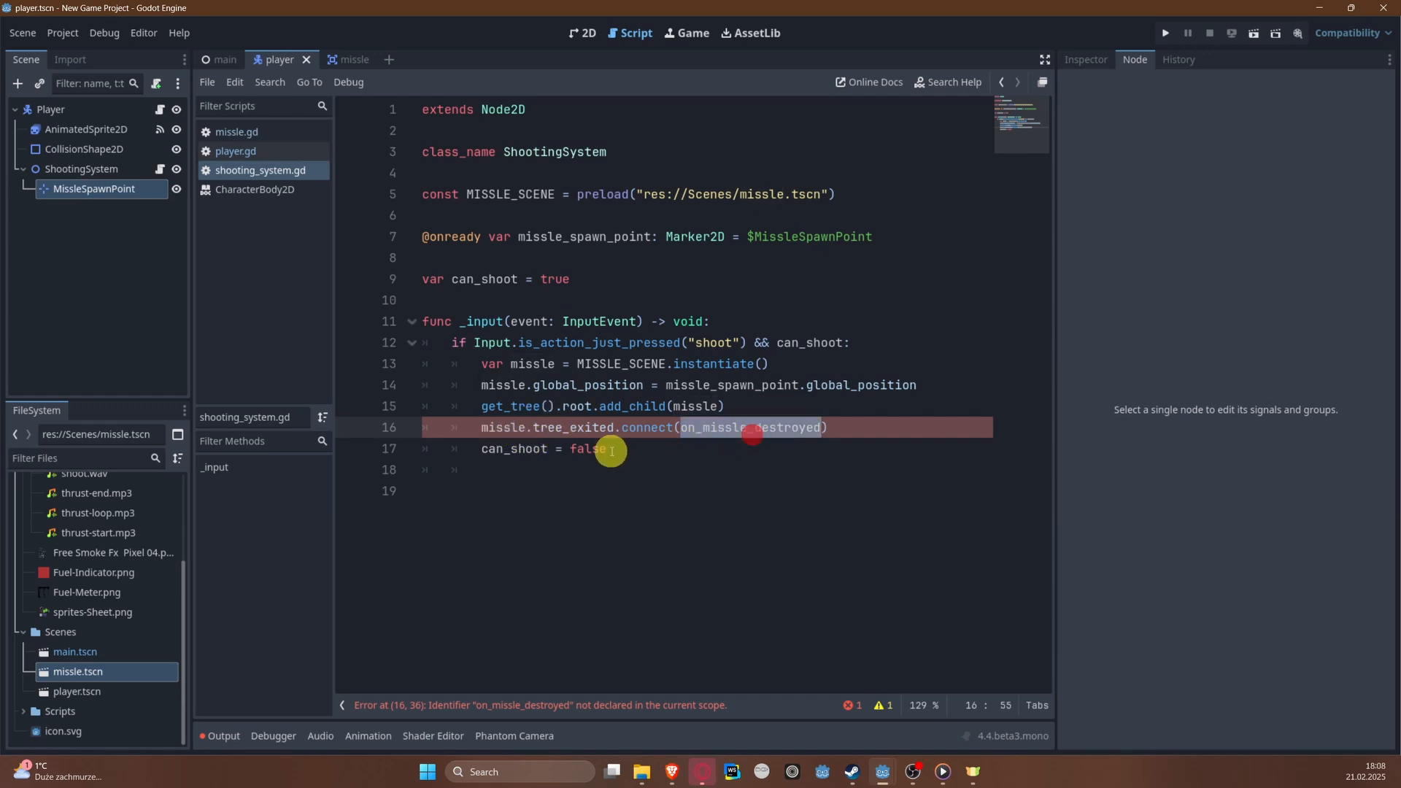
pyautogui.doubleClick(585, 430)
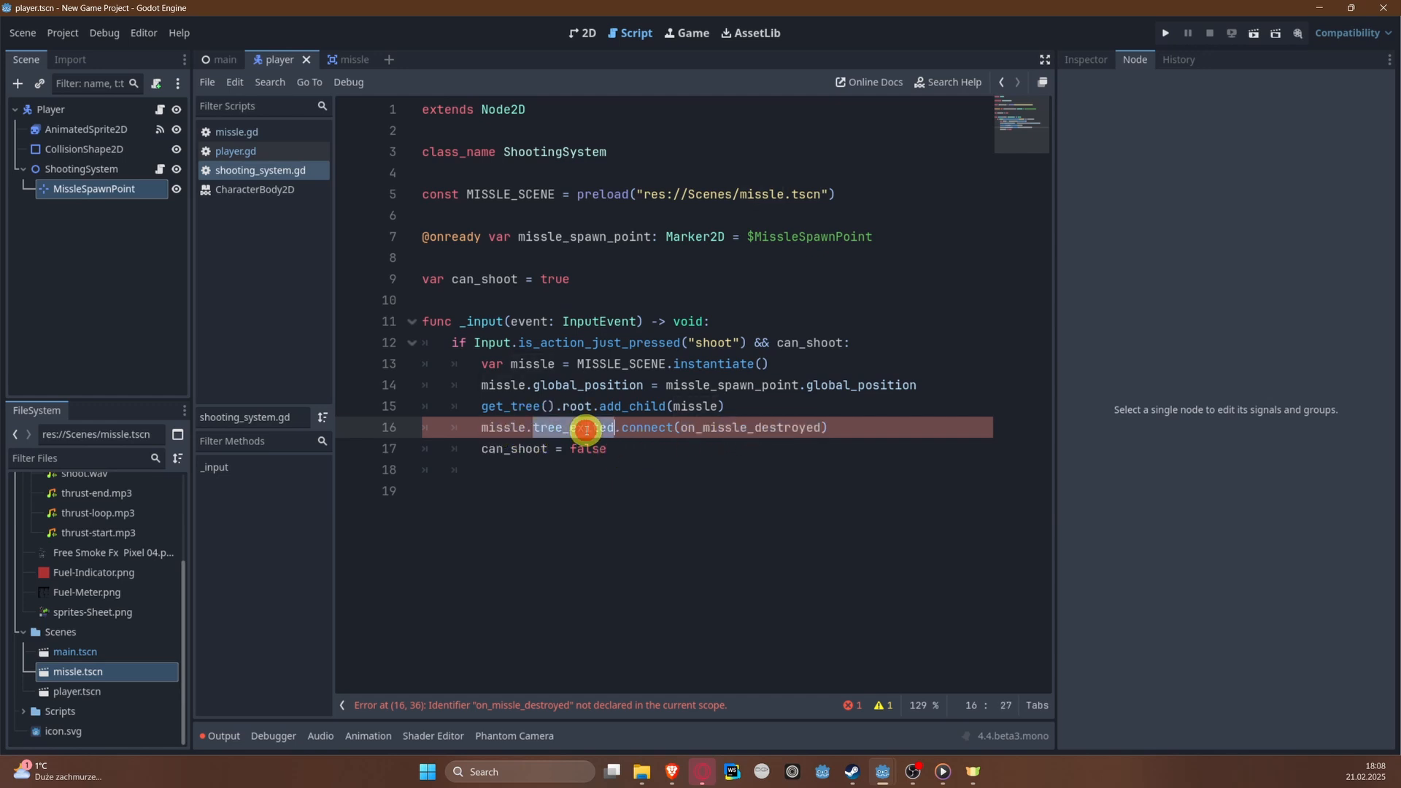
pyautogui.click(633, 448)
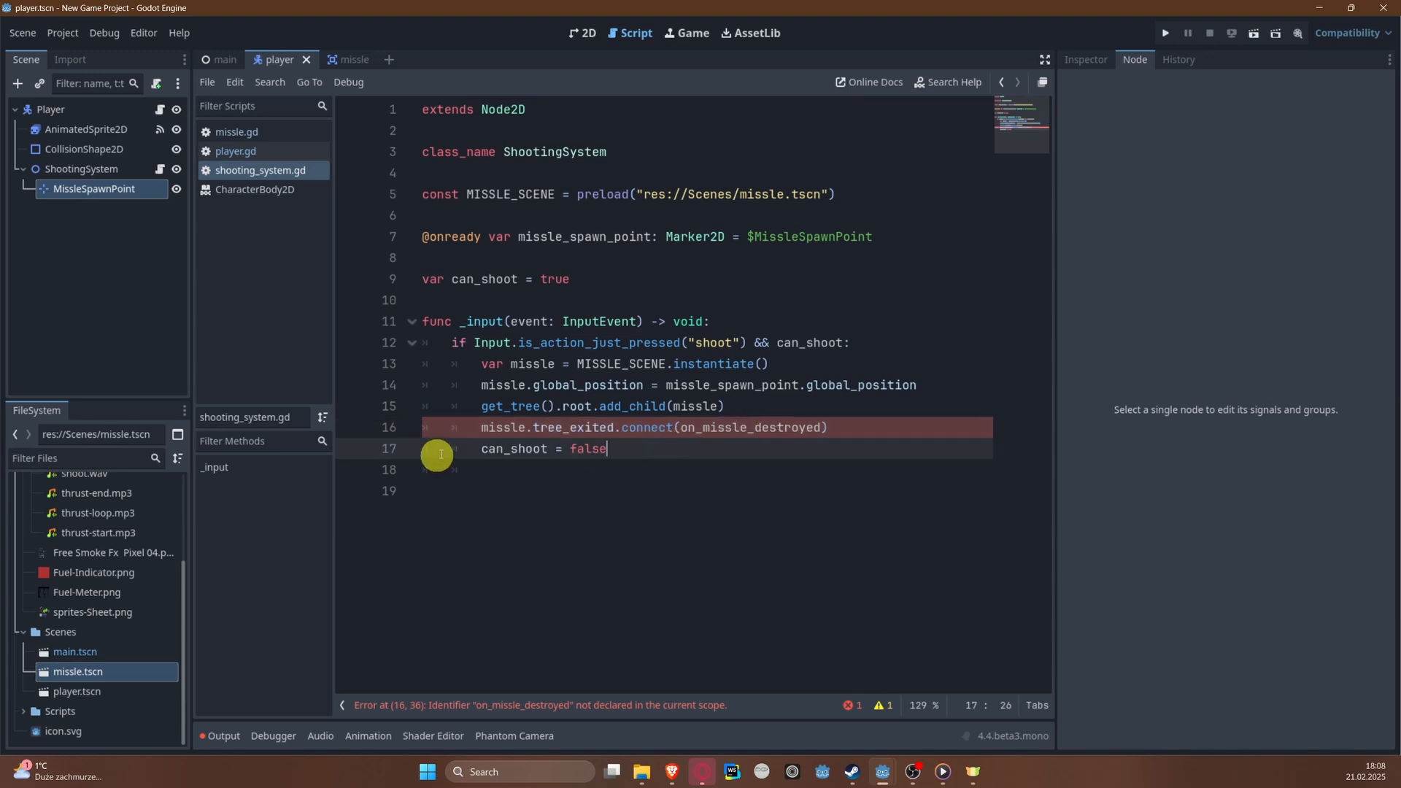
pyautogui.moveTo(449, 448); pyautogui.dragTo(627, 444)
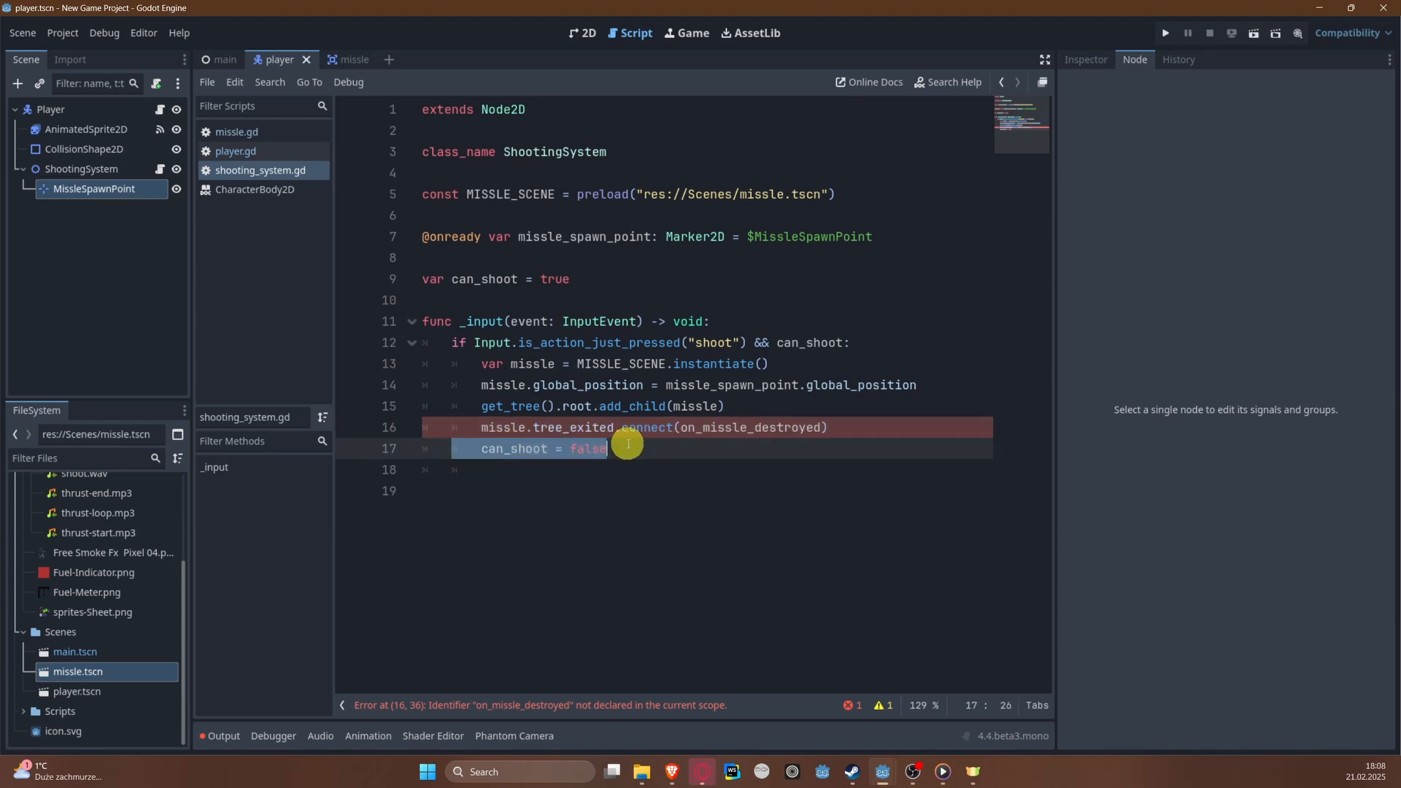
# Step: Declare a new function on_missle_destroyed() below _input in the shooting system script
pyautogui.click(634, 446)
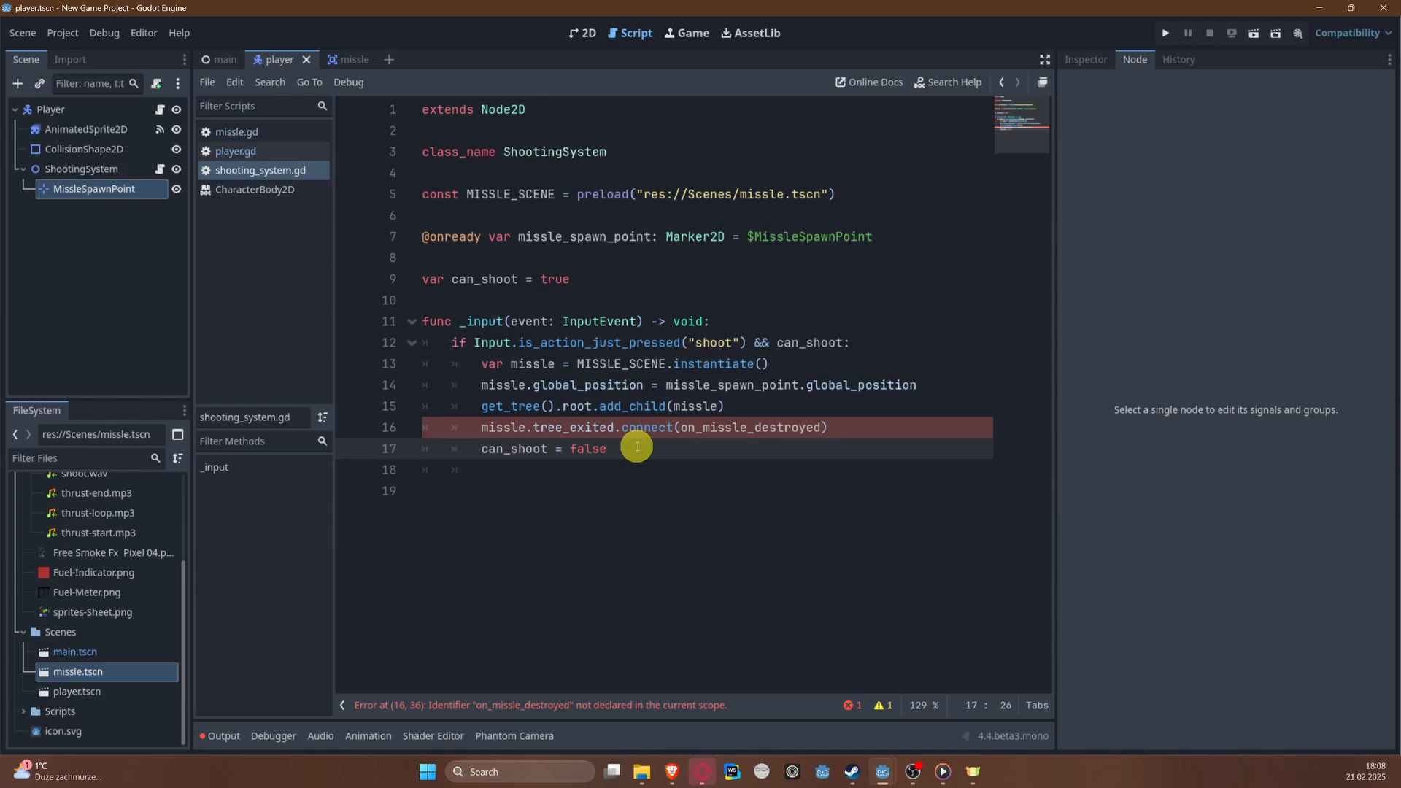
pyautogui.press('Return')
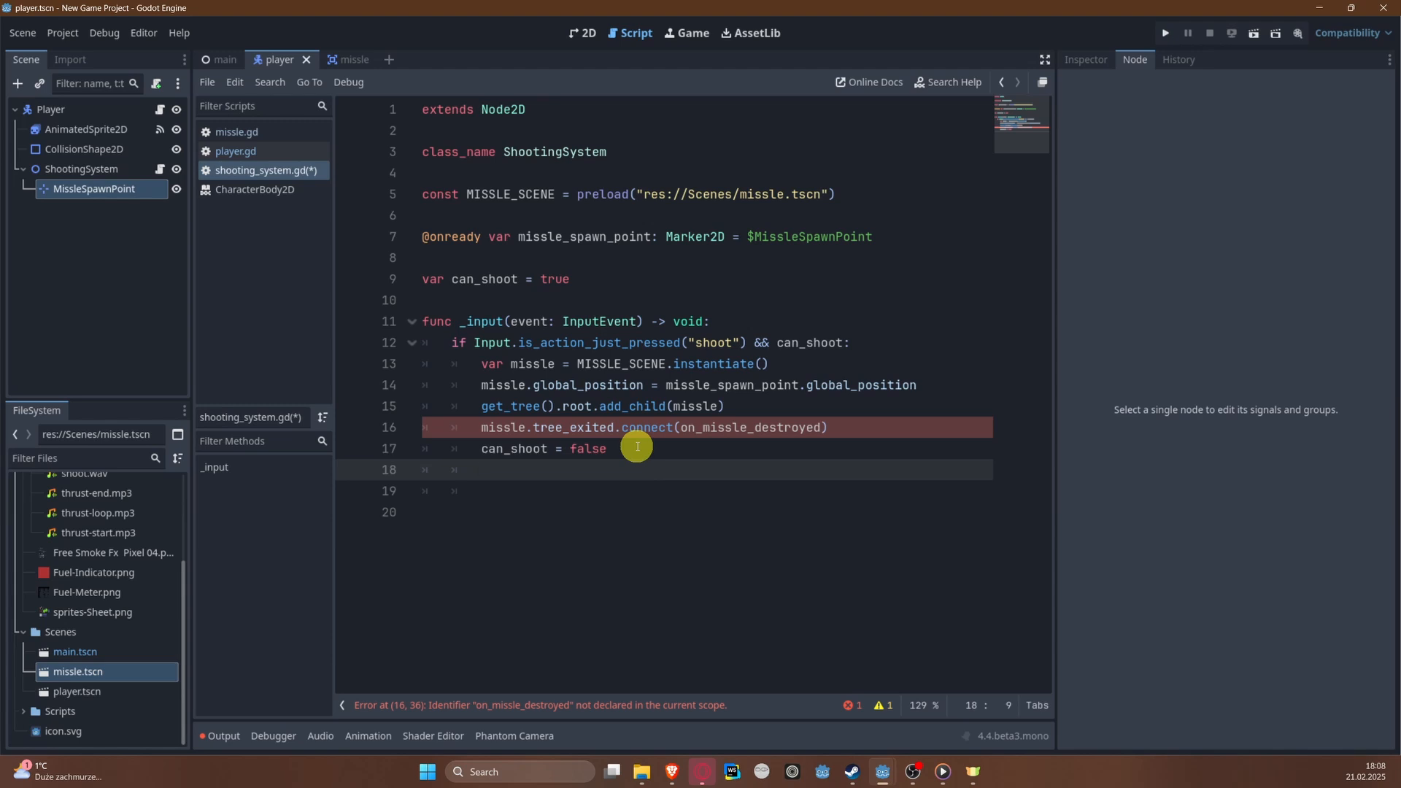
pyautogui.press('Return')
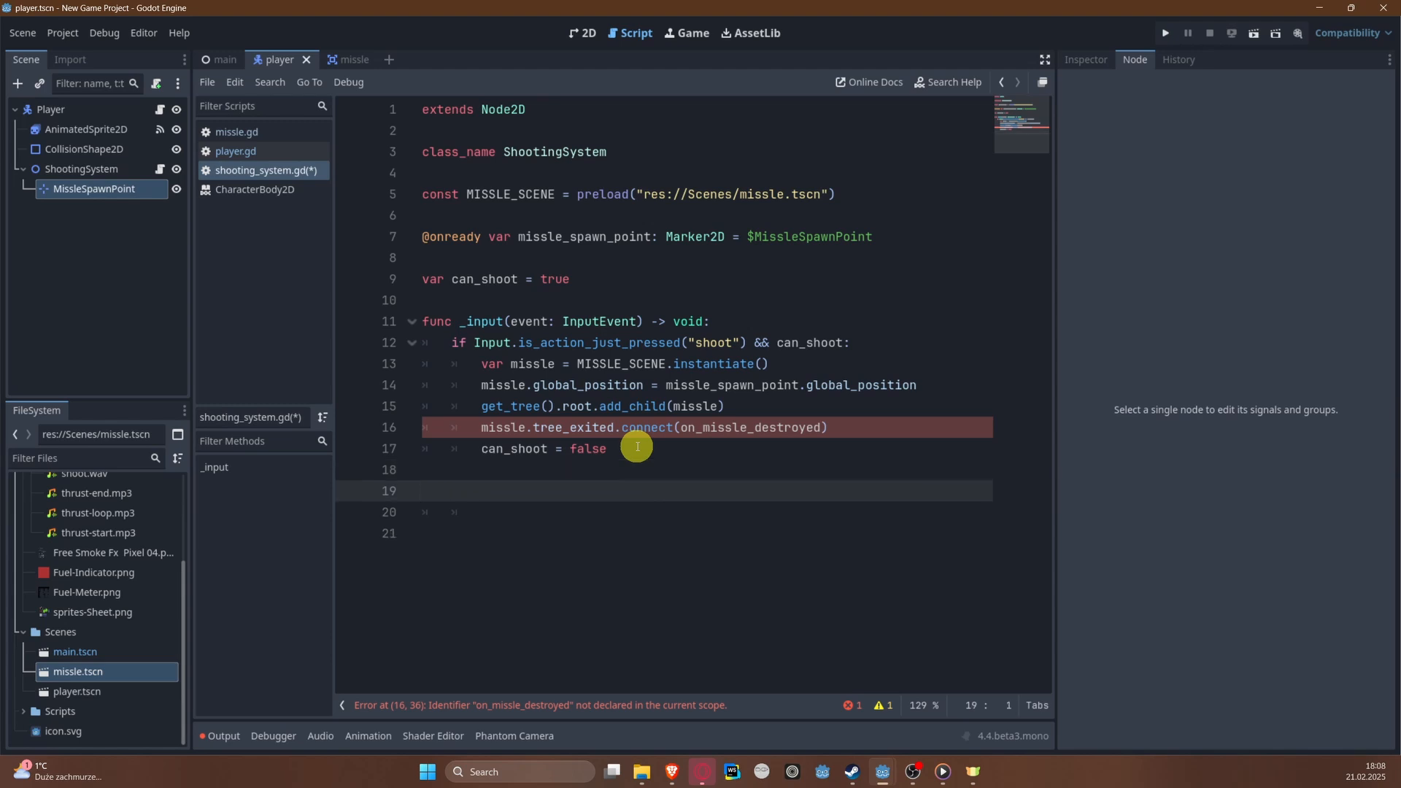
pyautogui.write('func ')
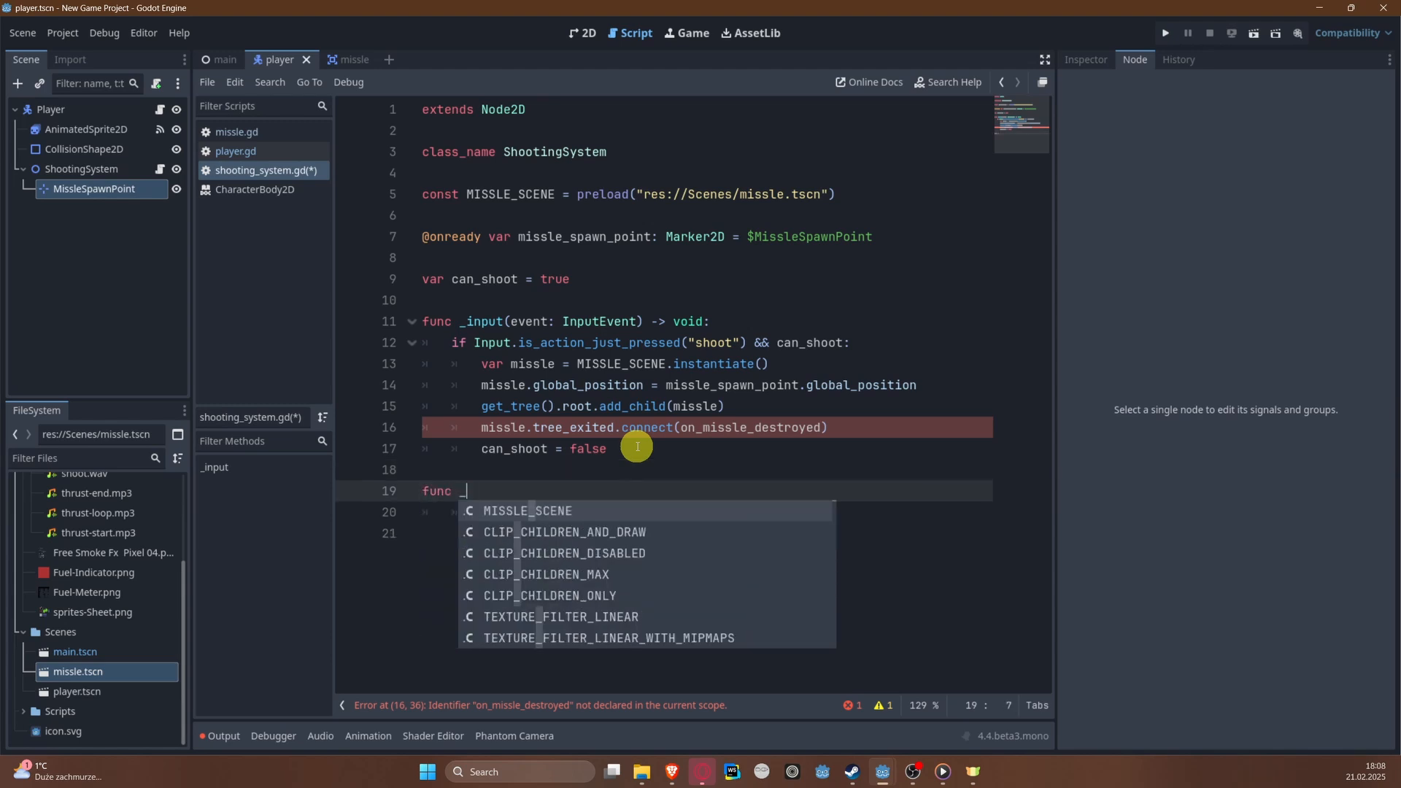
pyautogui.write('on_mi')
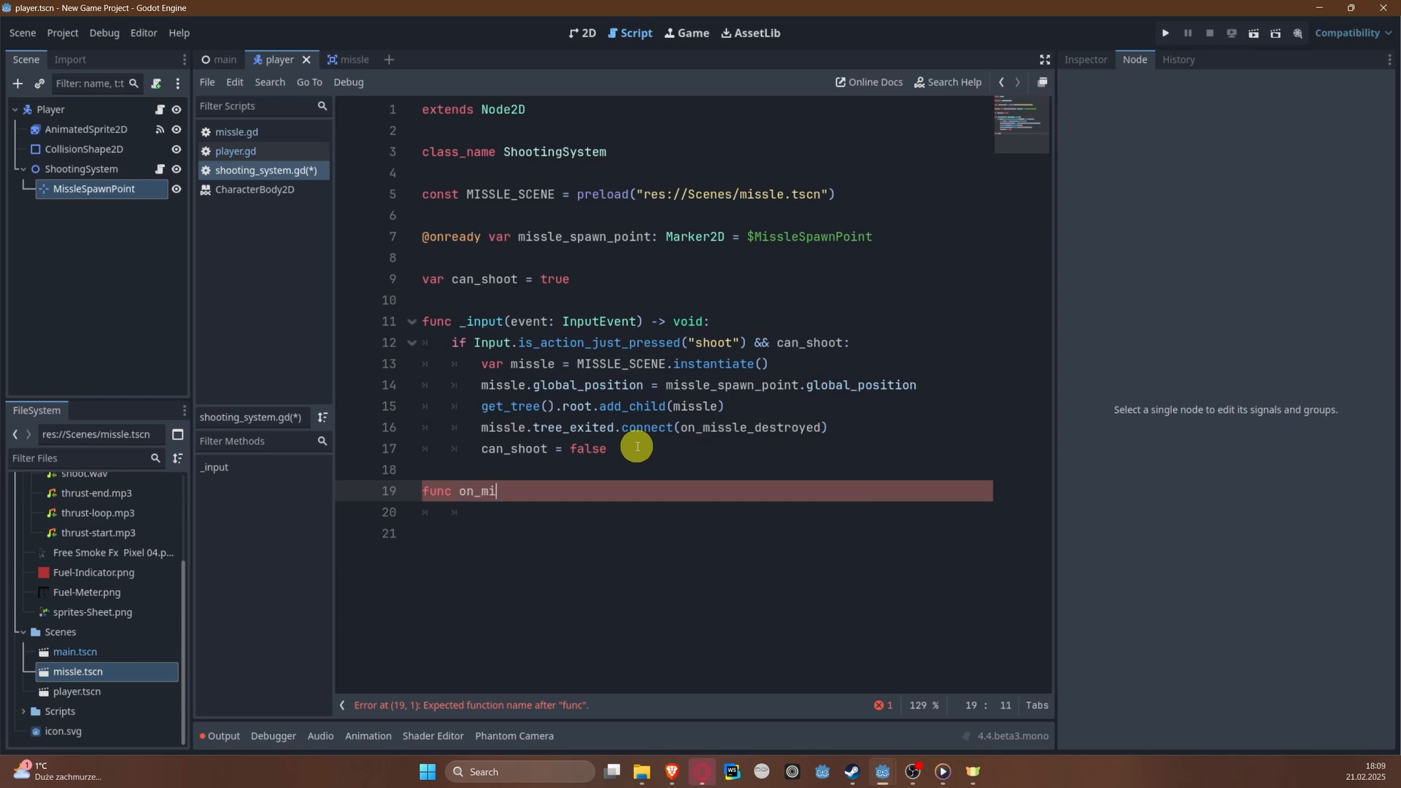
pyautogui.write('ssle_destroye')
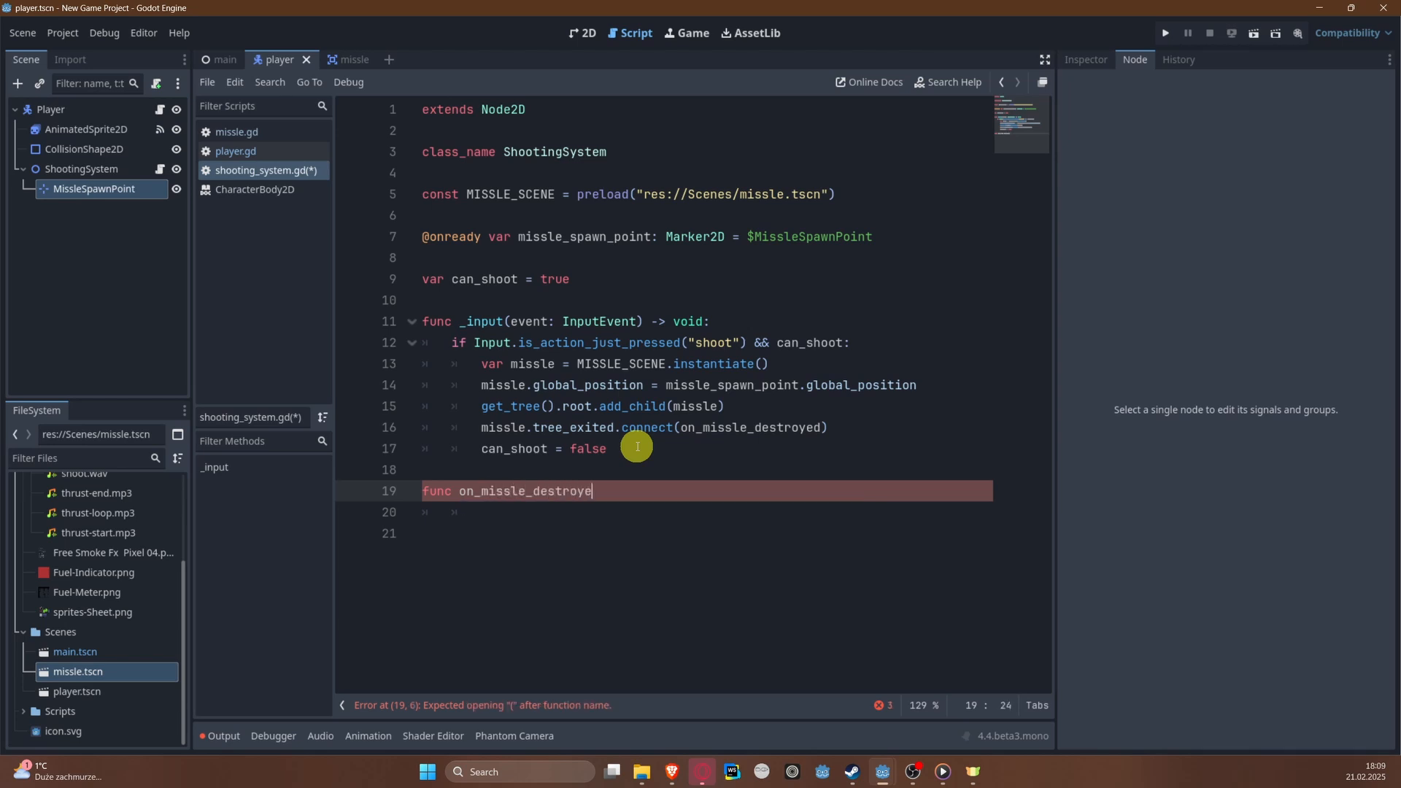
pyautogui.write('d():')
# Step: Set can_shoot = true in the body of on_missle_destroyed() and save the script
pyautogui.press('Return')
pyautogui.write('c')
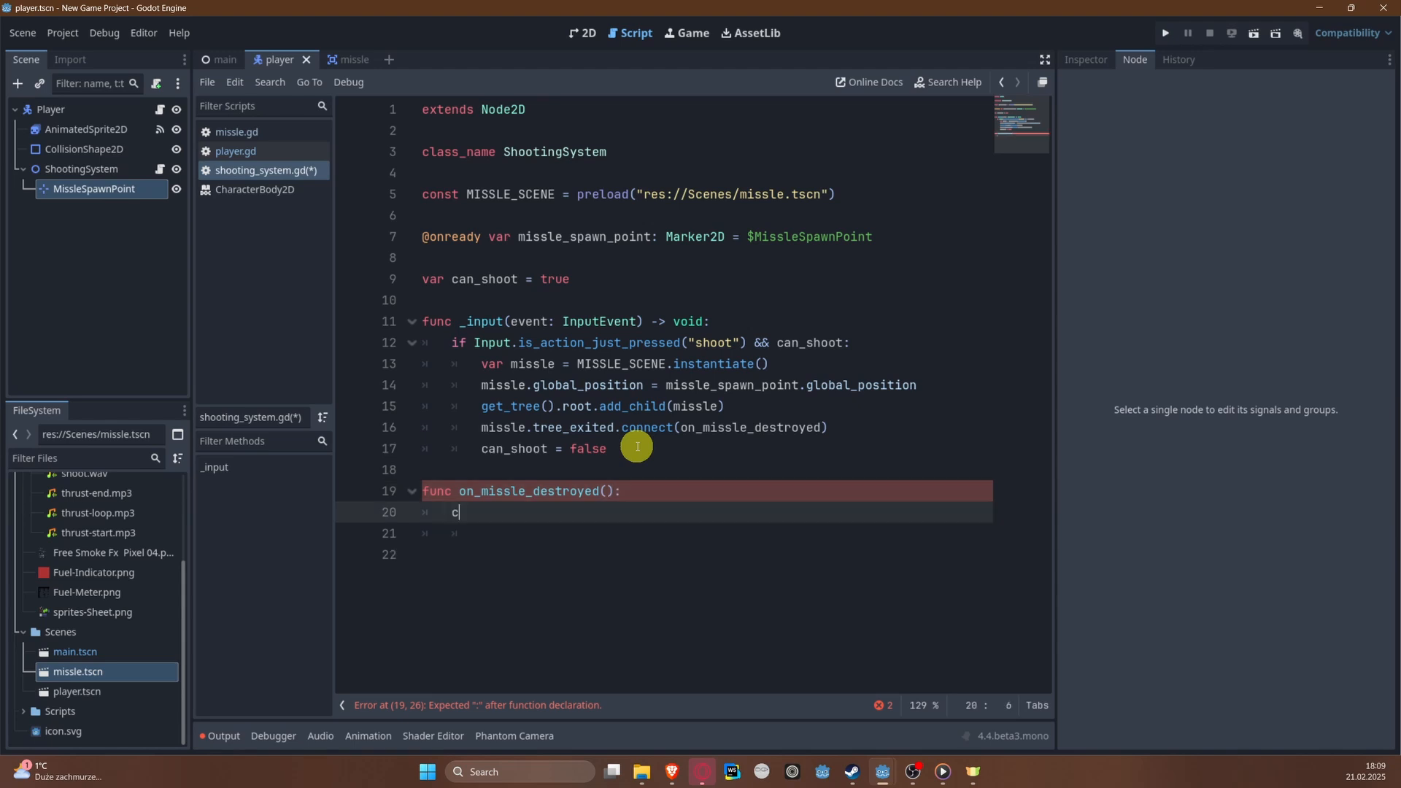
pyautogui.write('an_shoot = true')
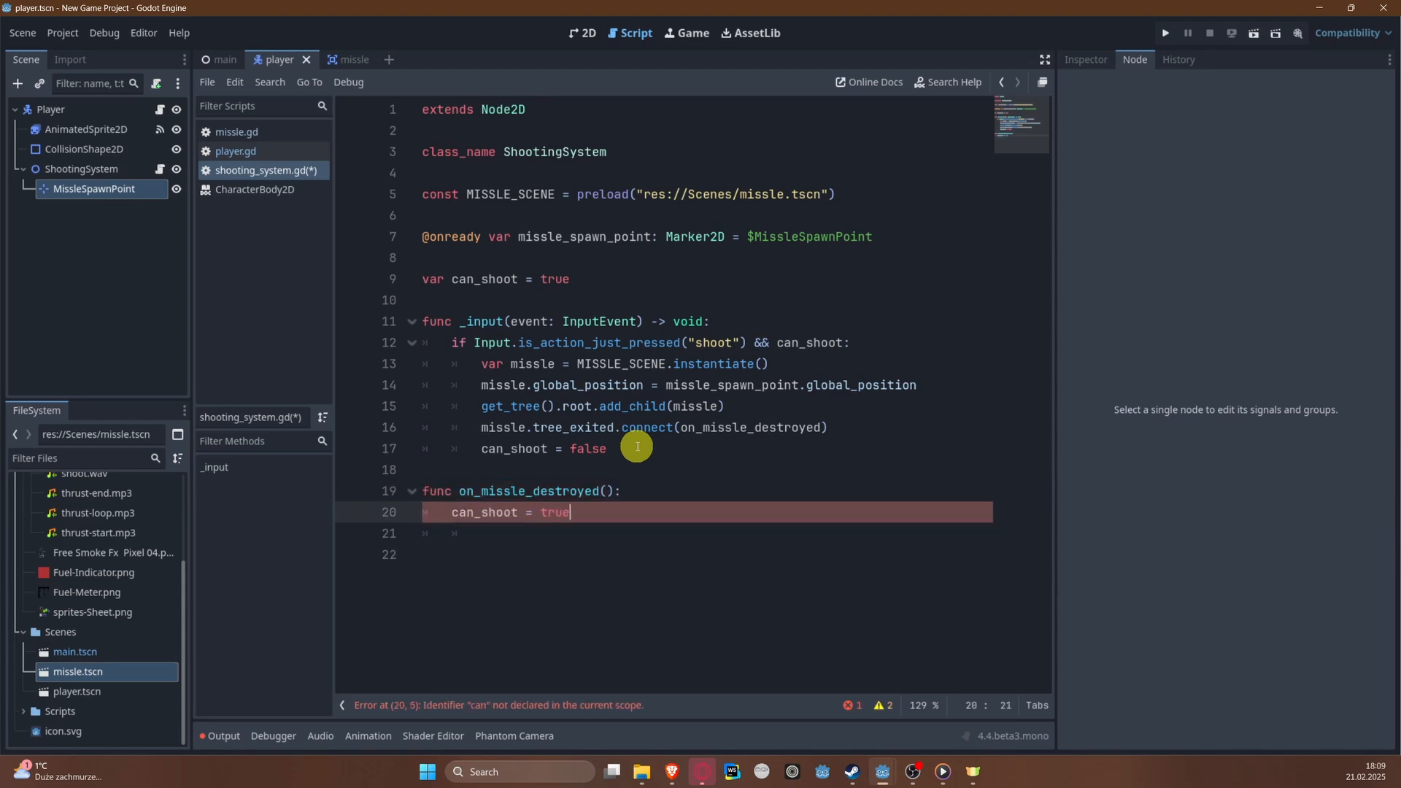
pyautogui.click(637, 447)
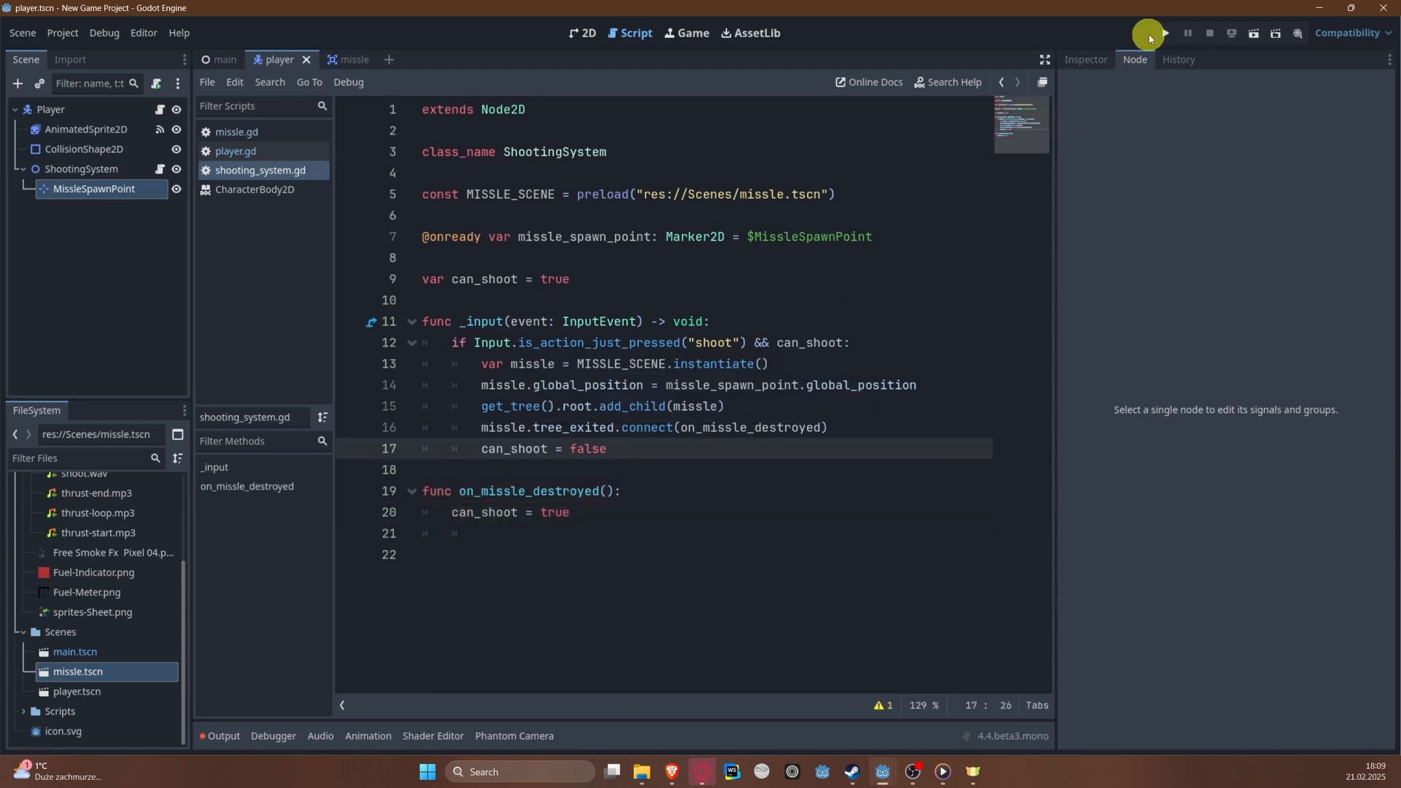
# Step: Run the project to test shooting while steering the plane sideways, and close the game window
pyautogui.click(1169, 33)
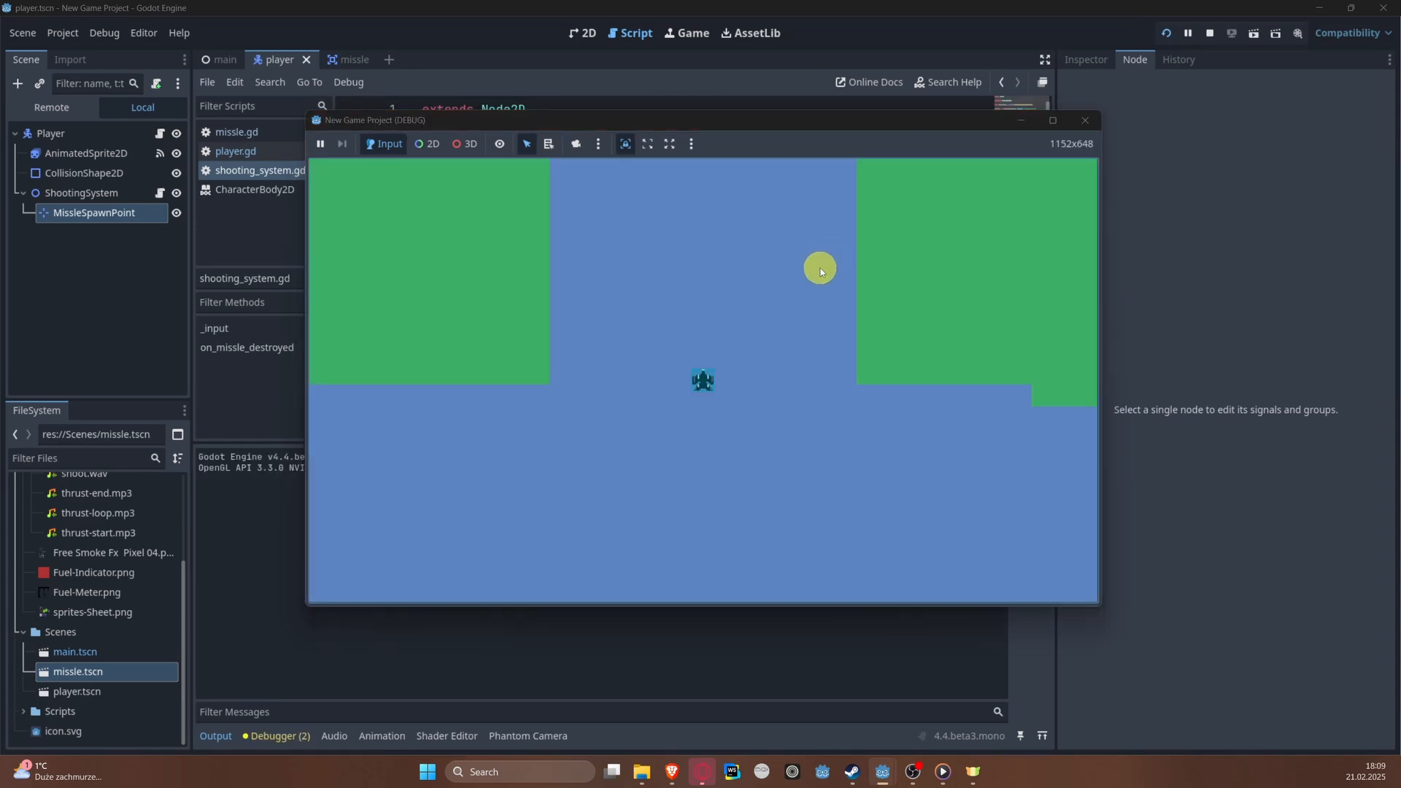
pyautogui.press('Left')
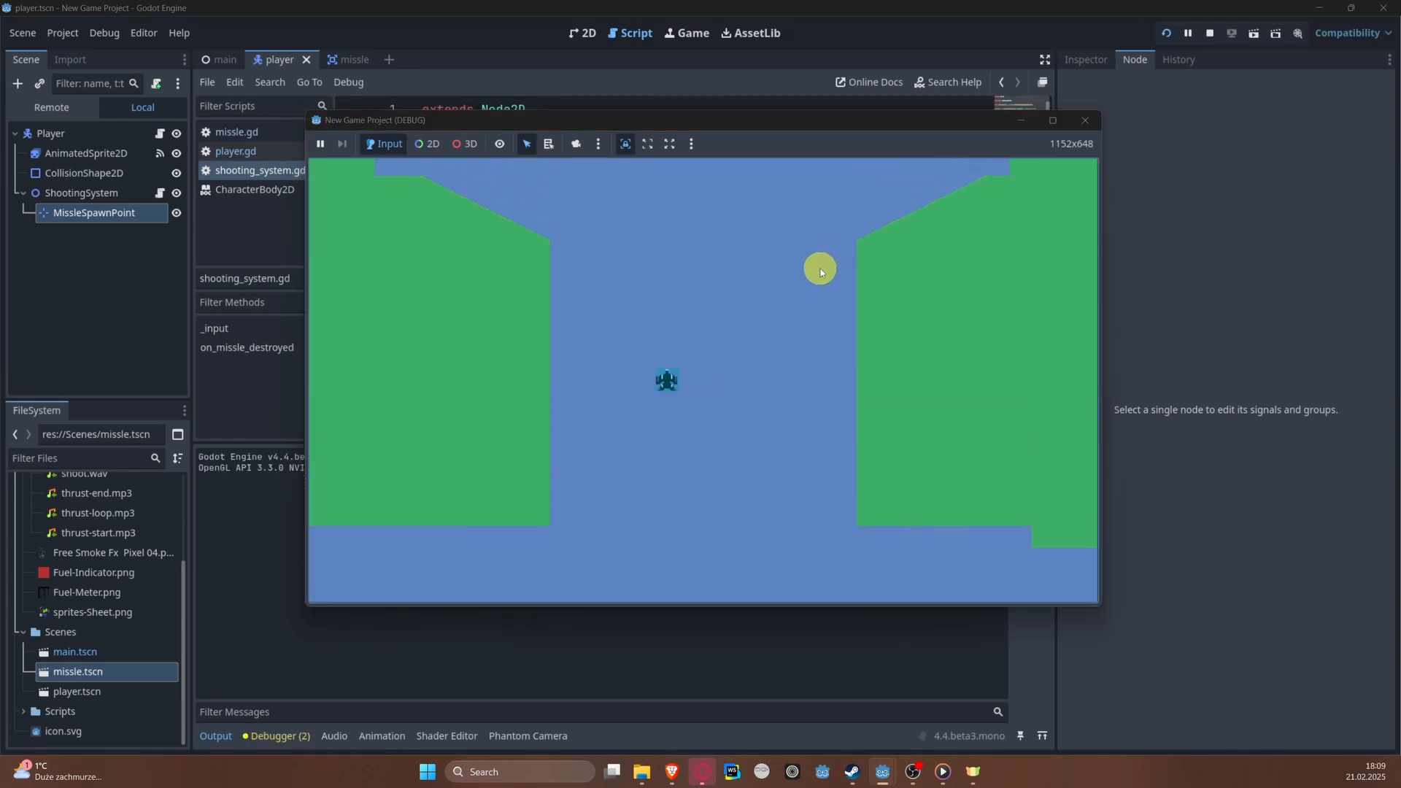
pyautogui.press('Right')
pyautogui.press('Right')
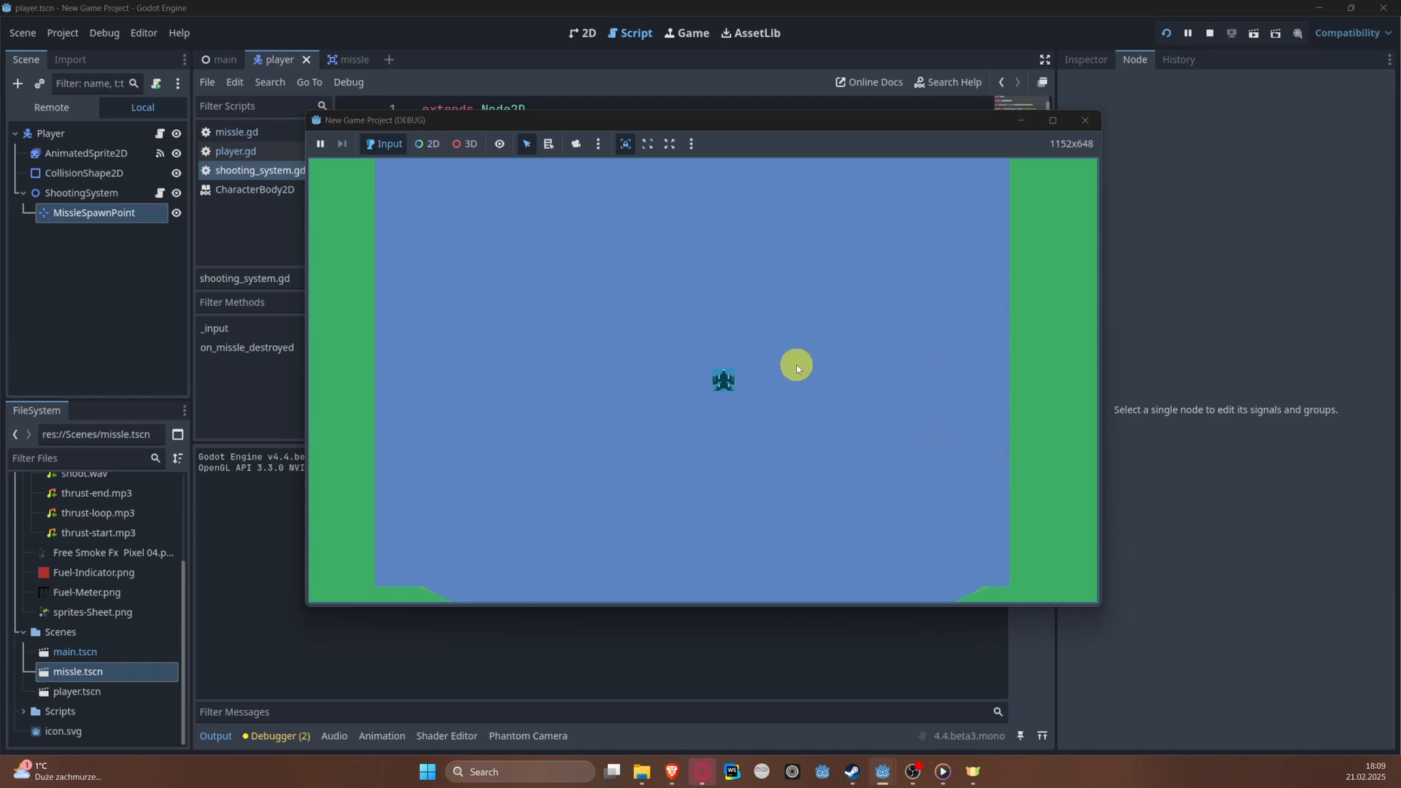
pyautogui.click(1080, 122)
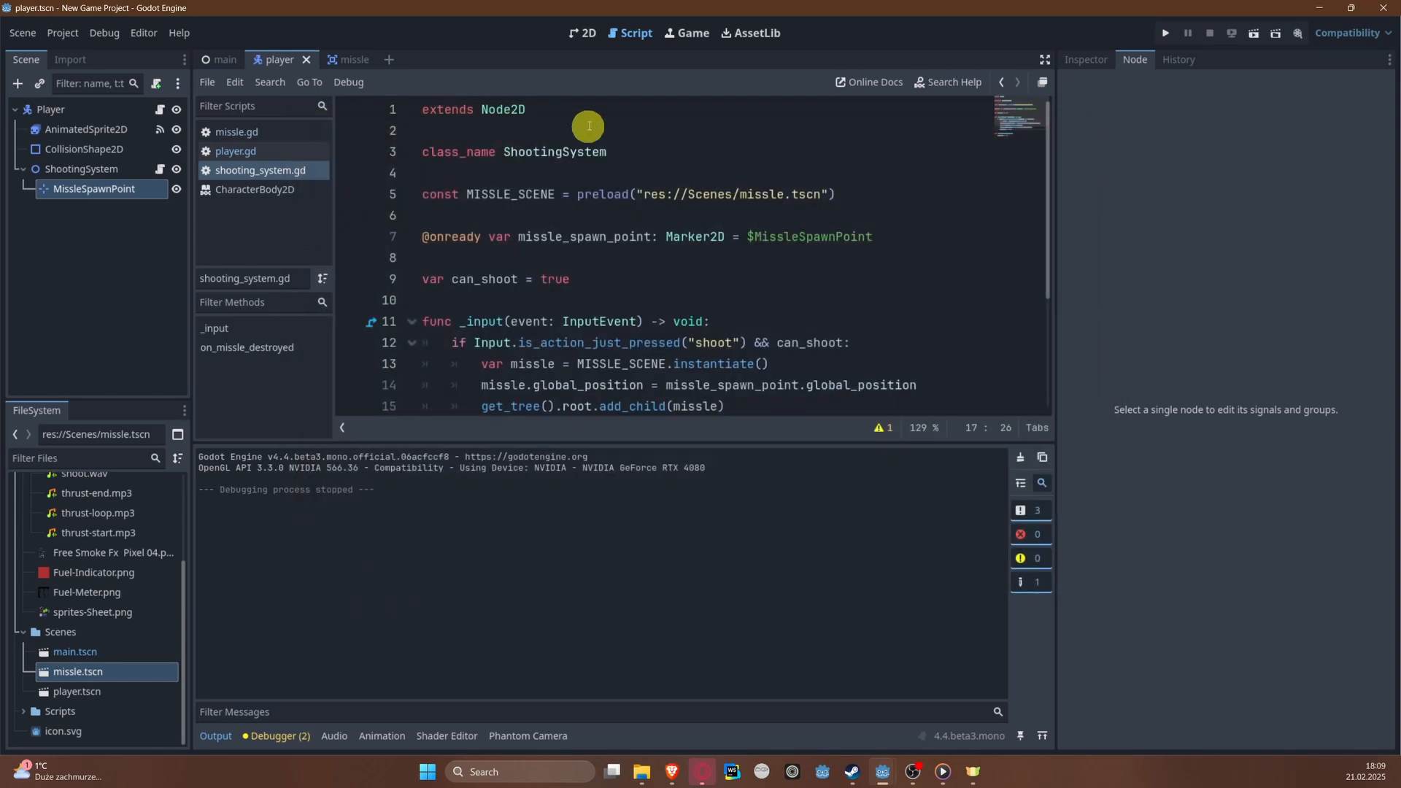
# Step: In the missle scene, turn off collision mask layer 1 on the root Area2D
pyautogui.click(340, 63)
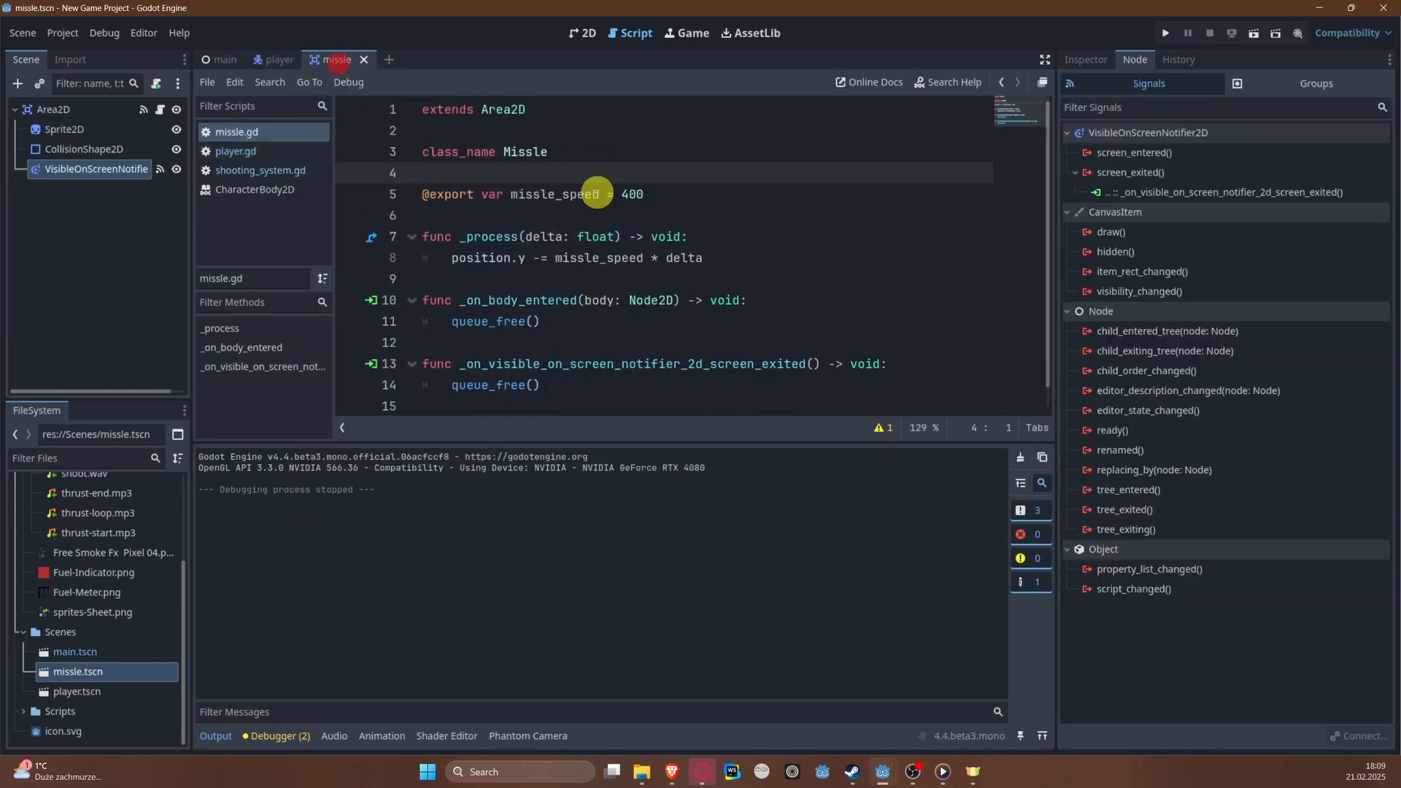
pyautogui.click(1086, 60)
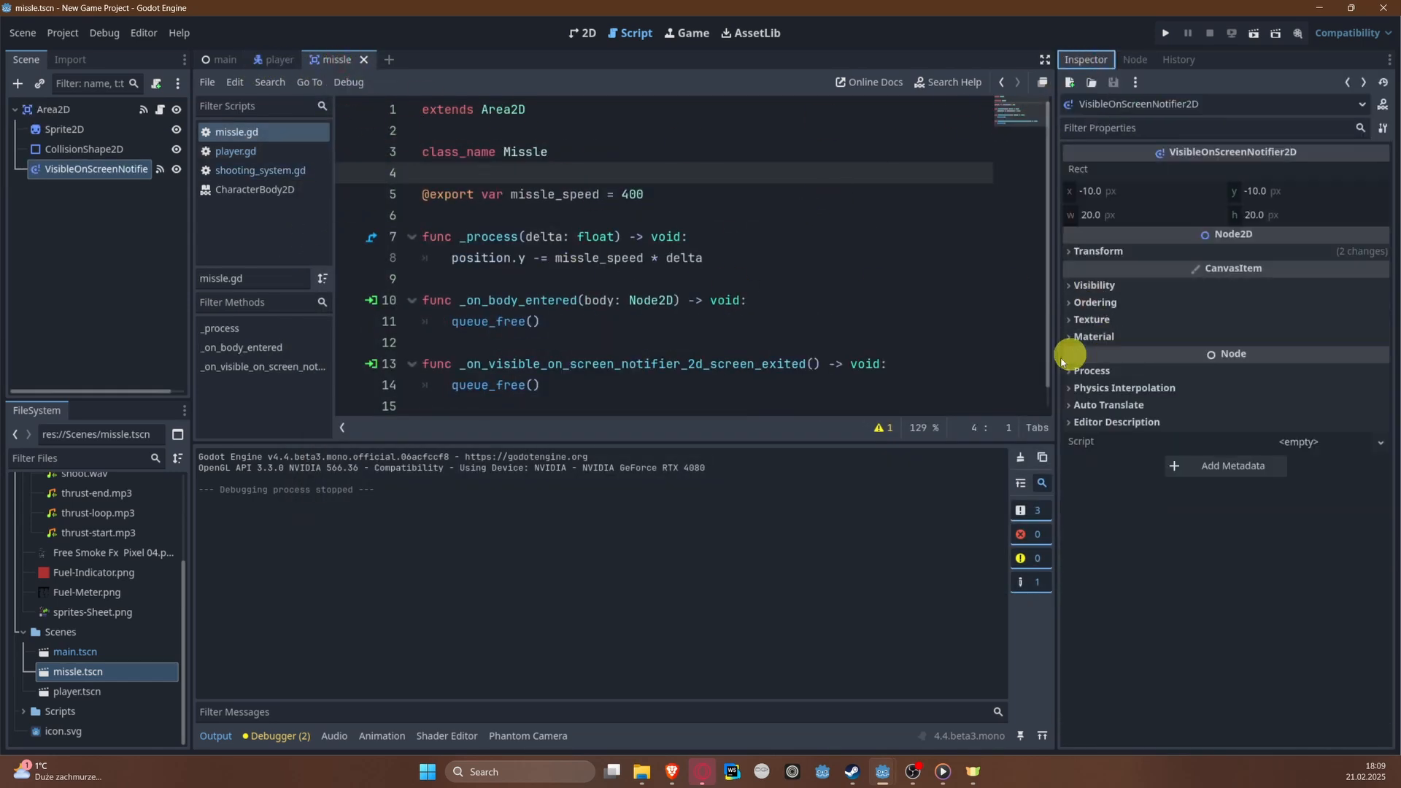
pyautogui.click(53, 107)
pyautogui.click(56, 125)
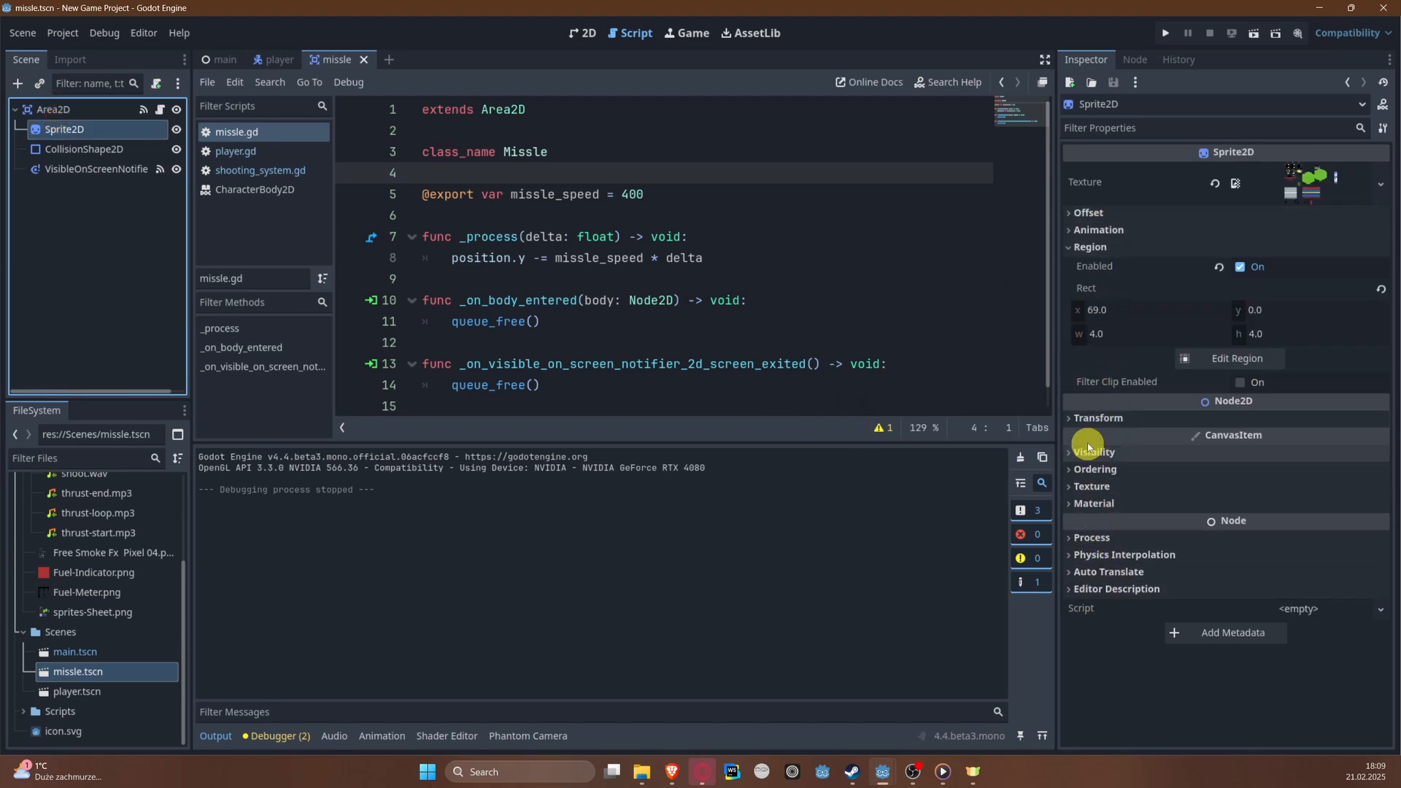
pyautogui.click(77, 110)
pyautogui.click(1117, 384)
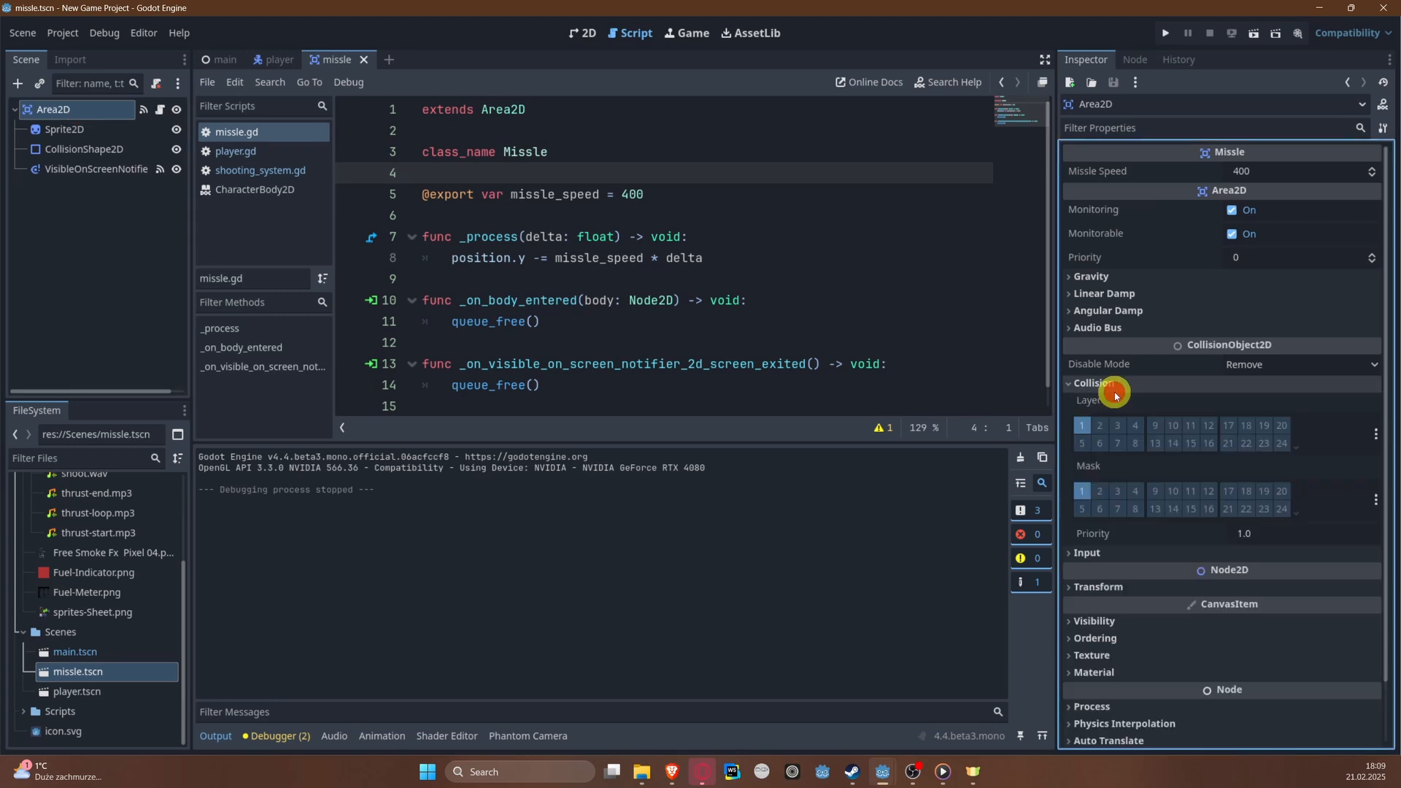
pyautogui.click(1083, 492)
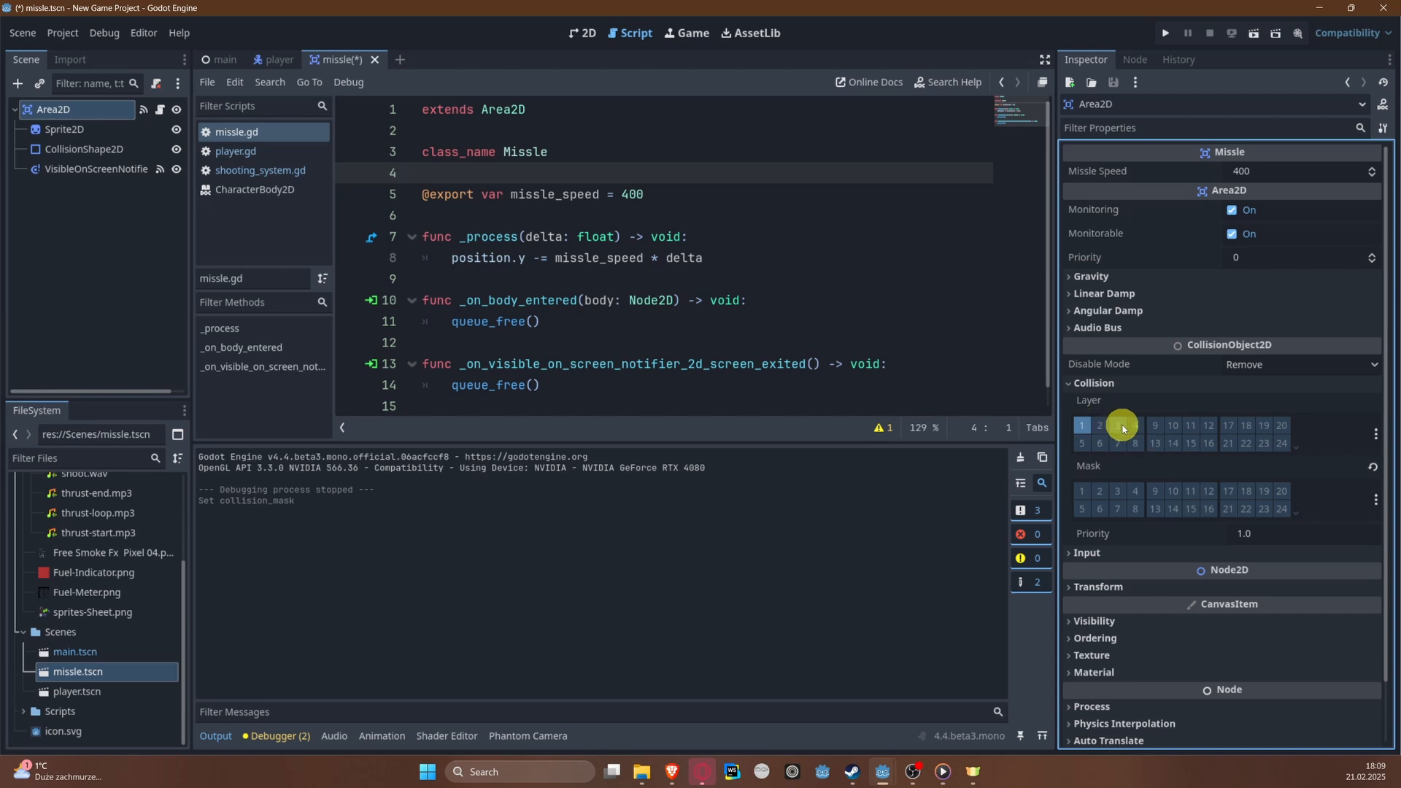
# Step: Name 2D physics layer 3 Missle and layer 4 Enemy in the project settings
pyautogui.click(72, 34)
pyautogui.click(85, 53)
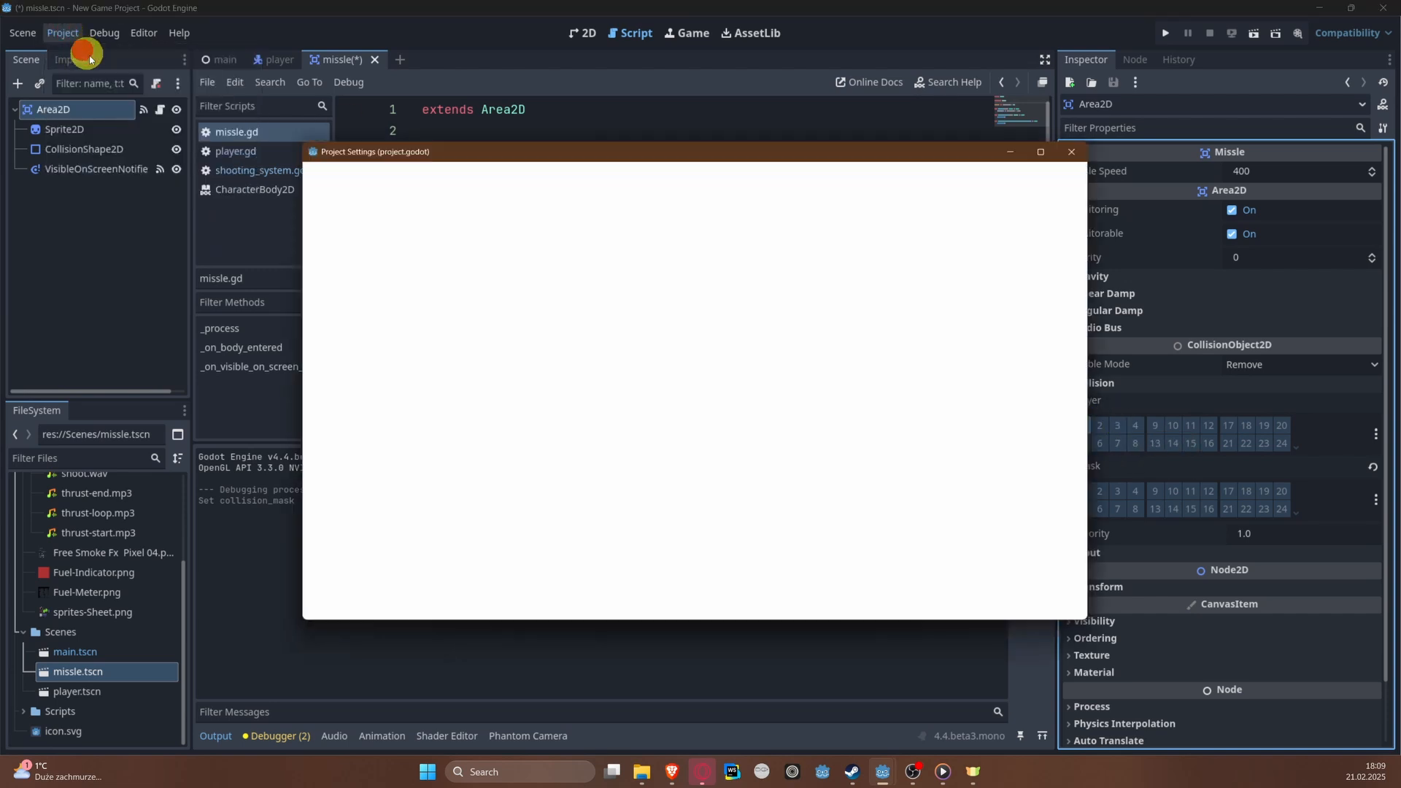
pyautogui.scroll(-5, 376, 438)
pyautogui.scroll(3, 388, 395)
pyautogui.scroll(3, 388, 395)
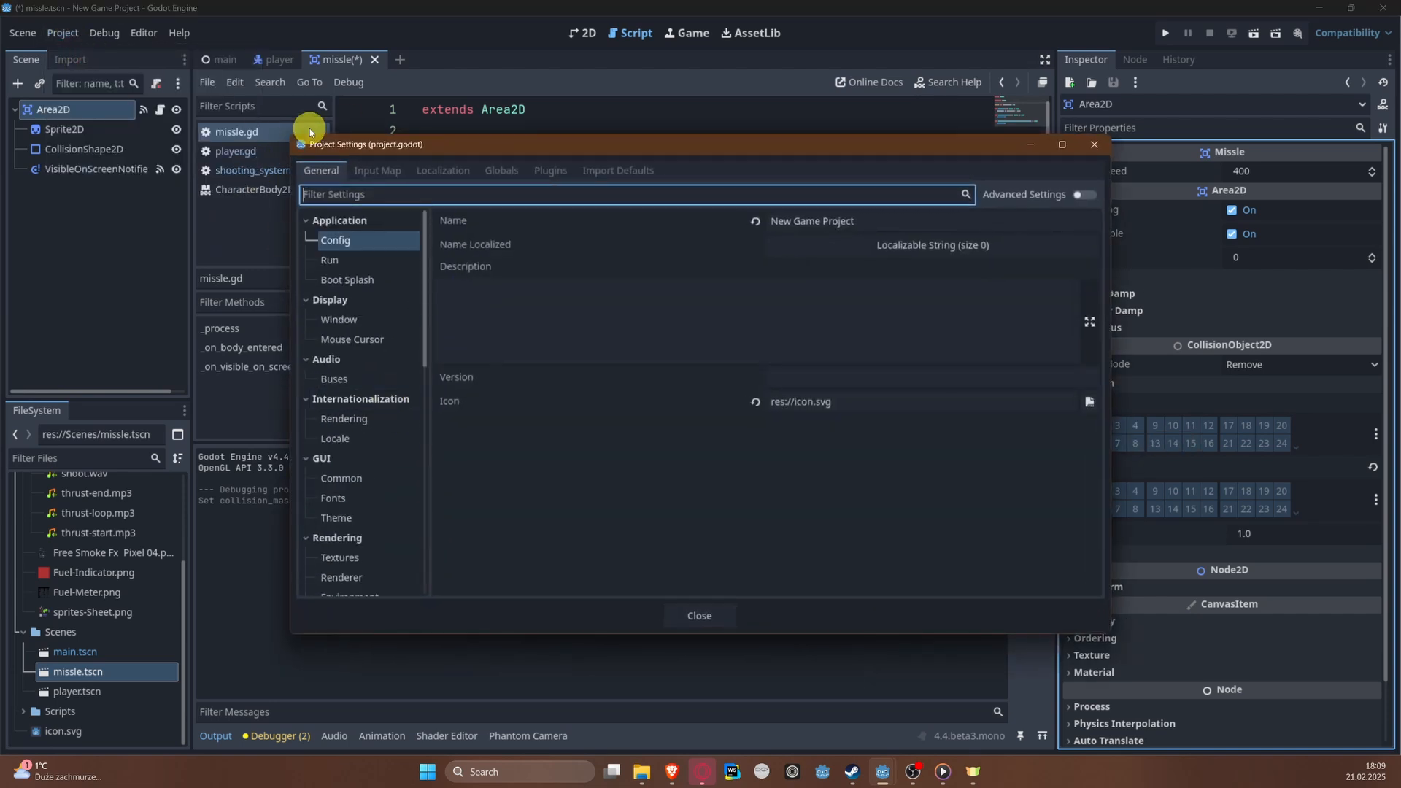
pyautogui.scroll(-10, 372, 503)
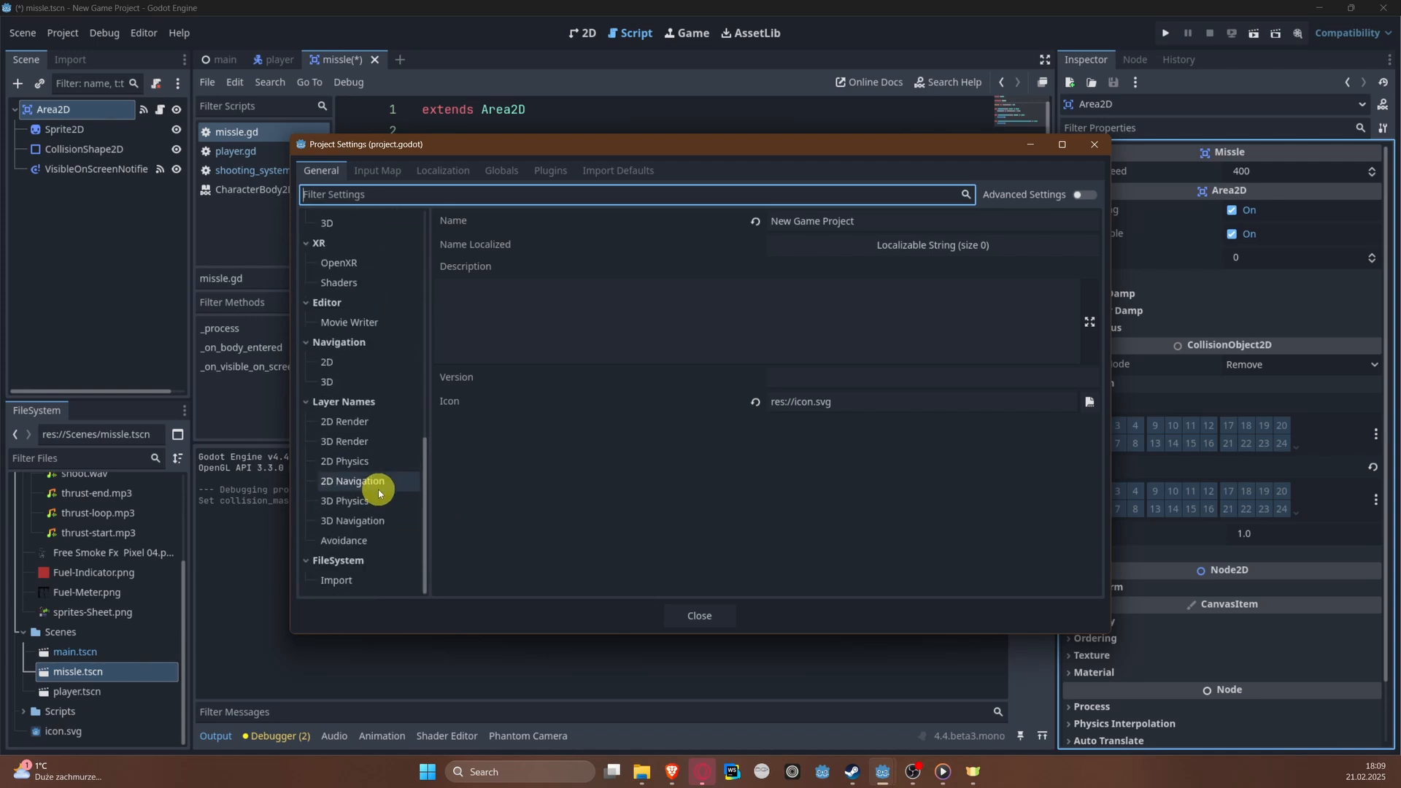
pyautogui.scroll(-2, 378, 487)
pyautogui.click(381, 467)
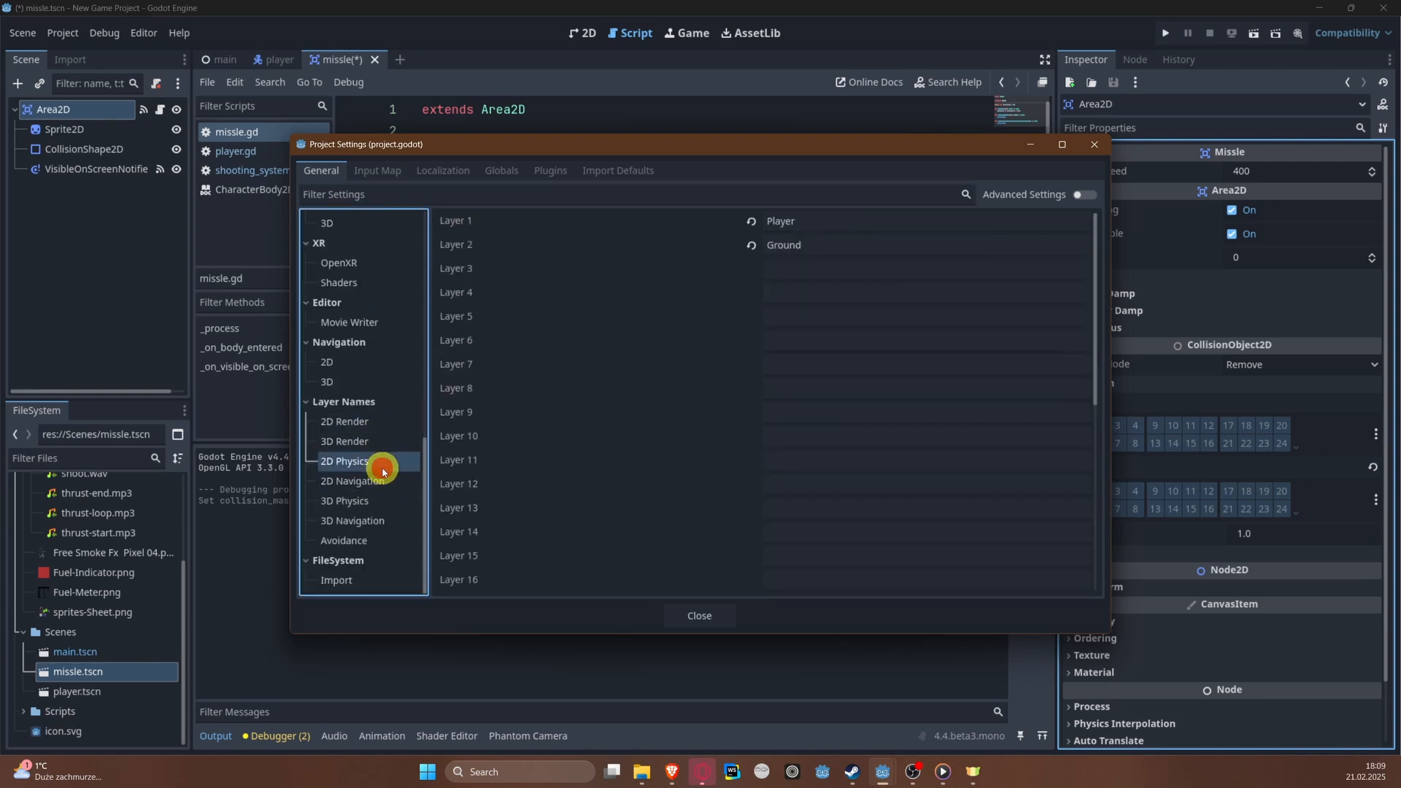
pyautogui.click(861, 267)
pyautogui.write('M')
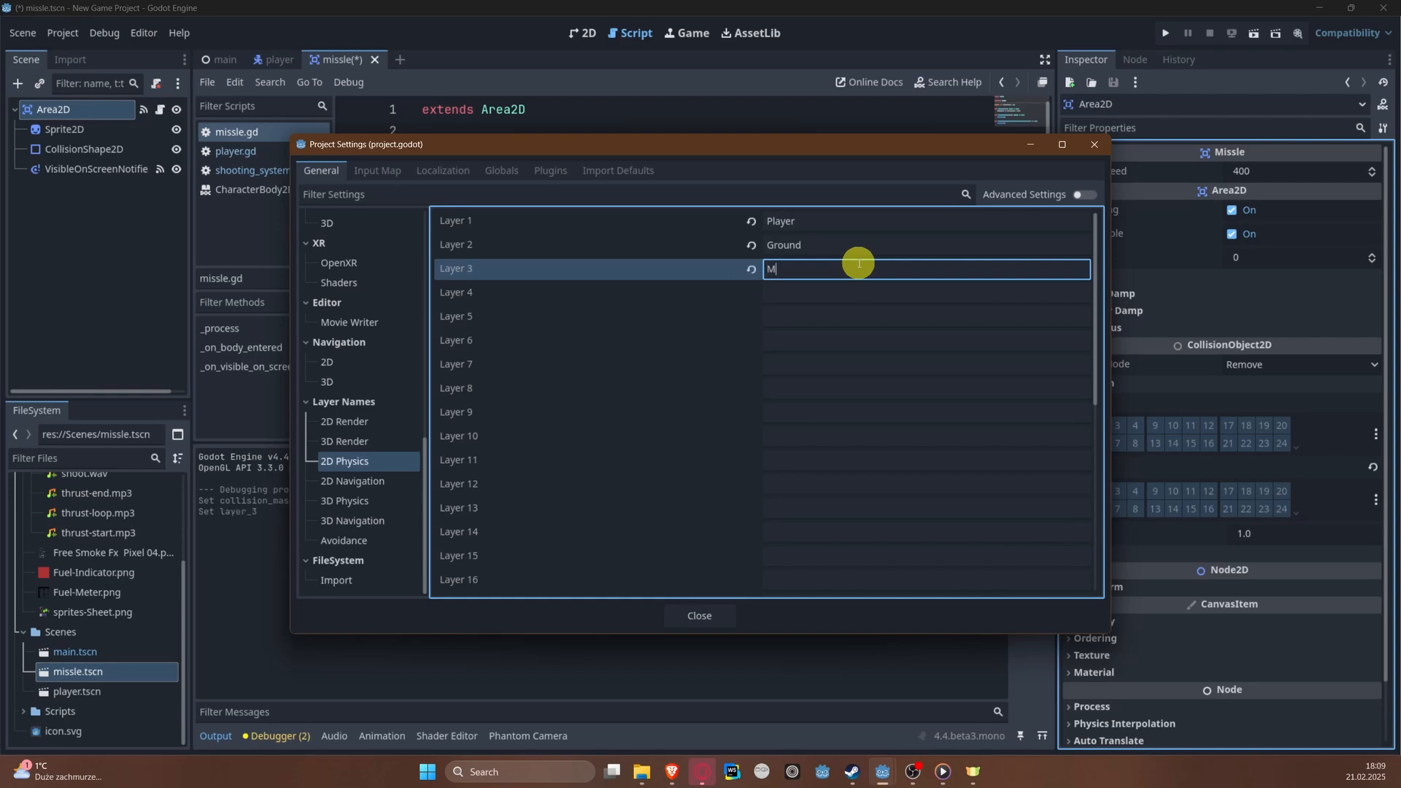
pyautogui.write('issle')
pyautogui.press('Tab')
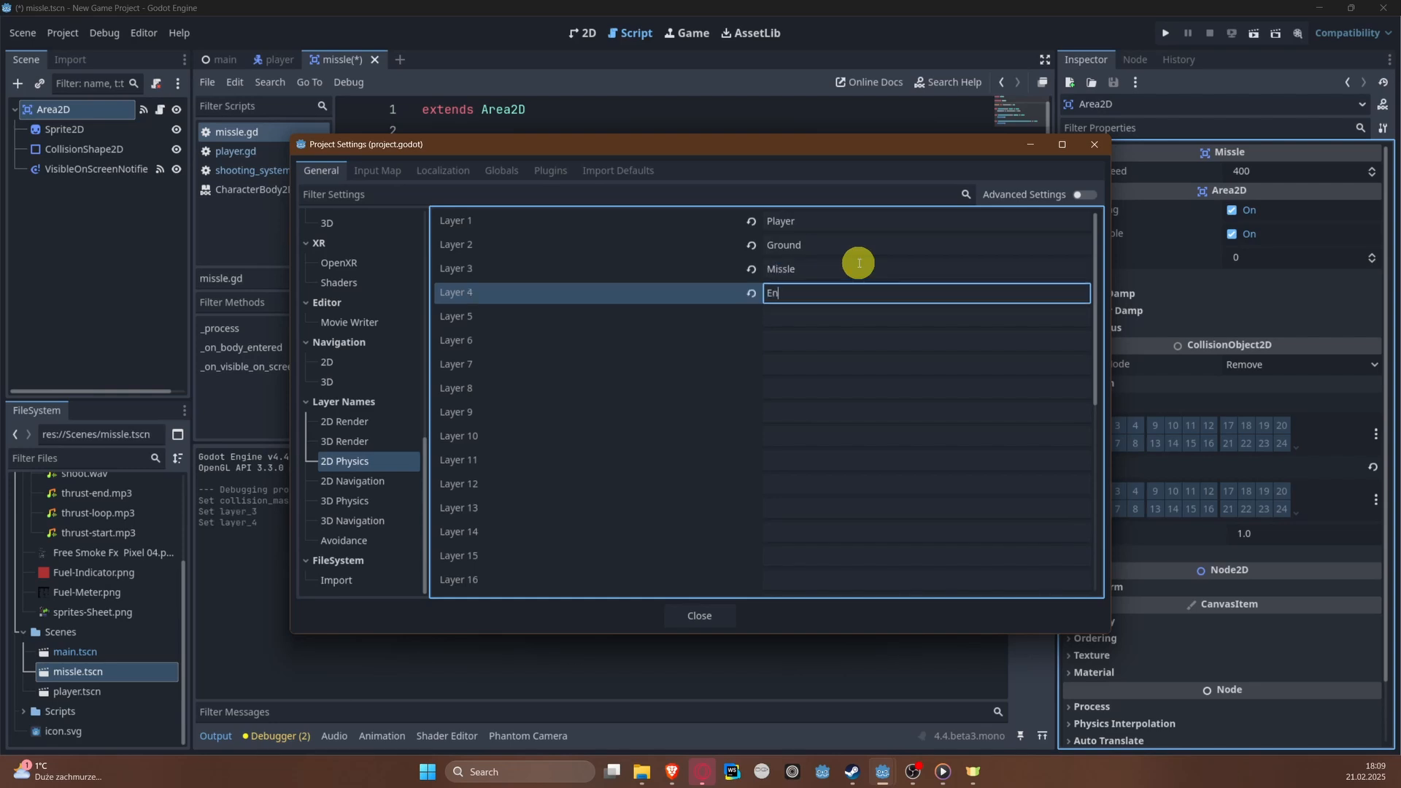
pyautogui.click(695, 620)
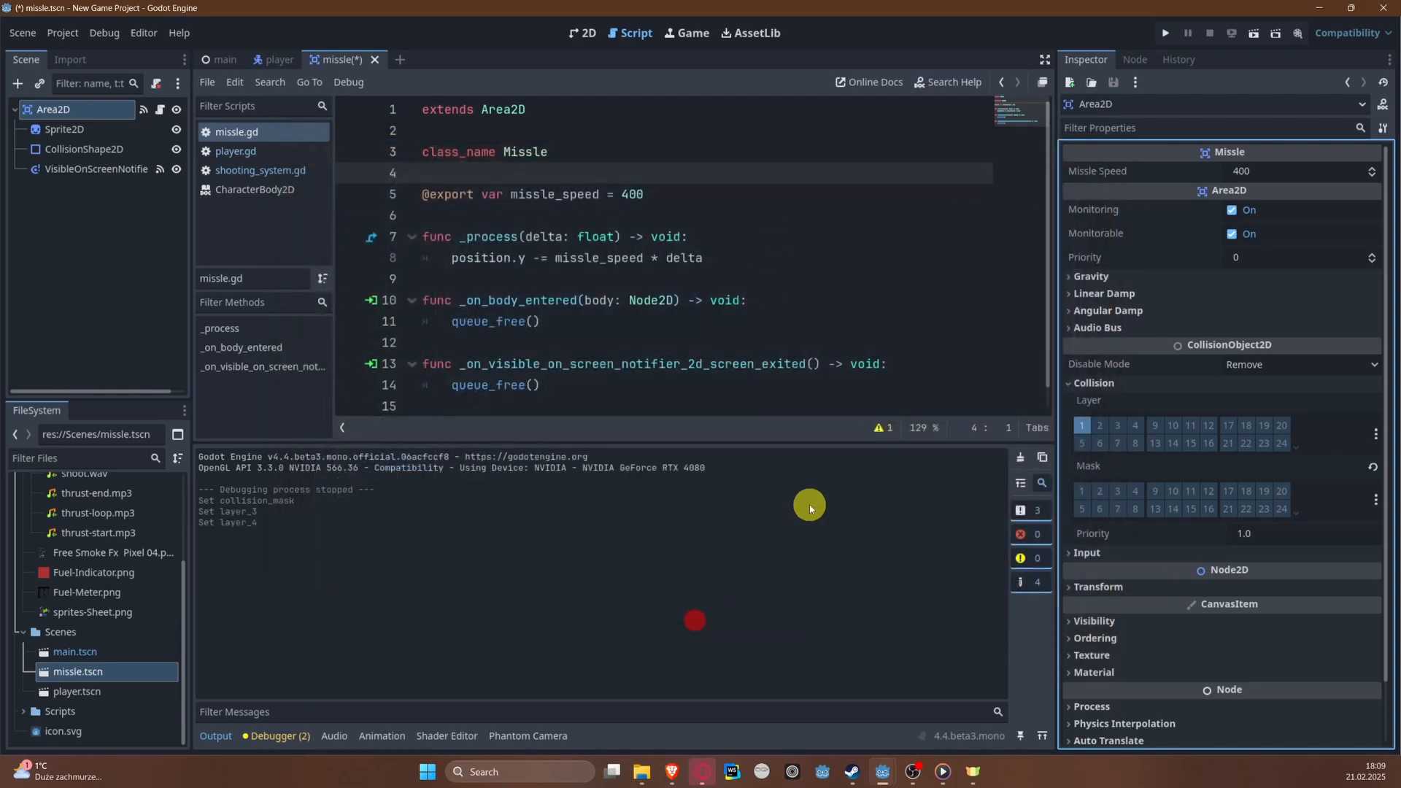
# Step: Put the missile's Area2D on collision layer 3 only, enable mask layers 2 and 4, and save the scene
pyautogui.click(1122, 427)
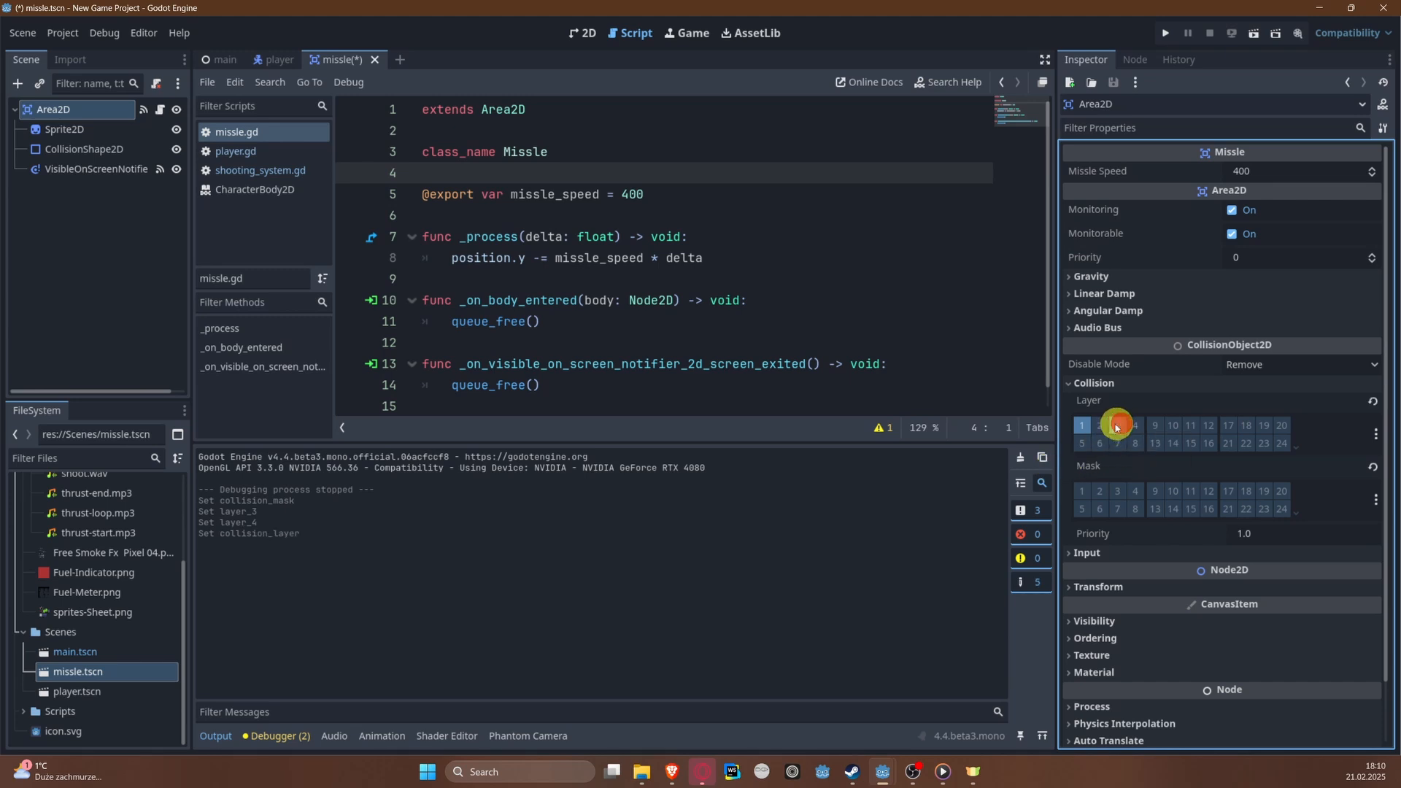
pyautogui.click(1087, 424)
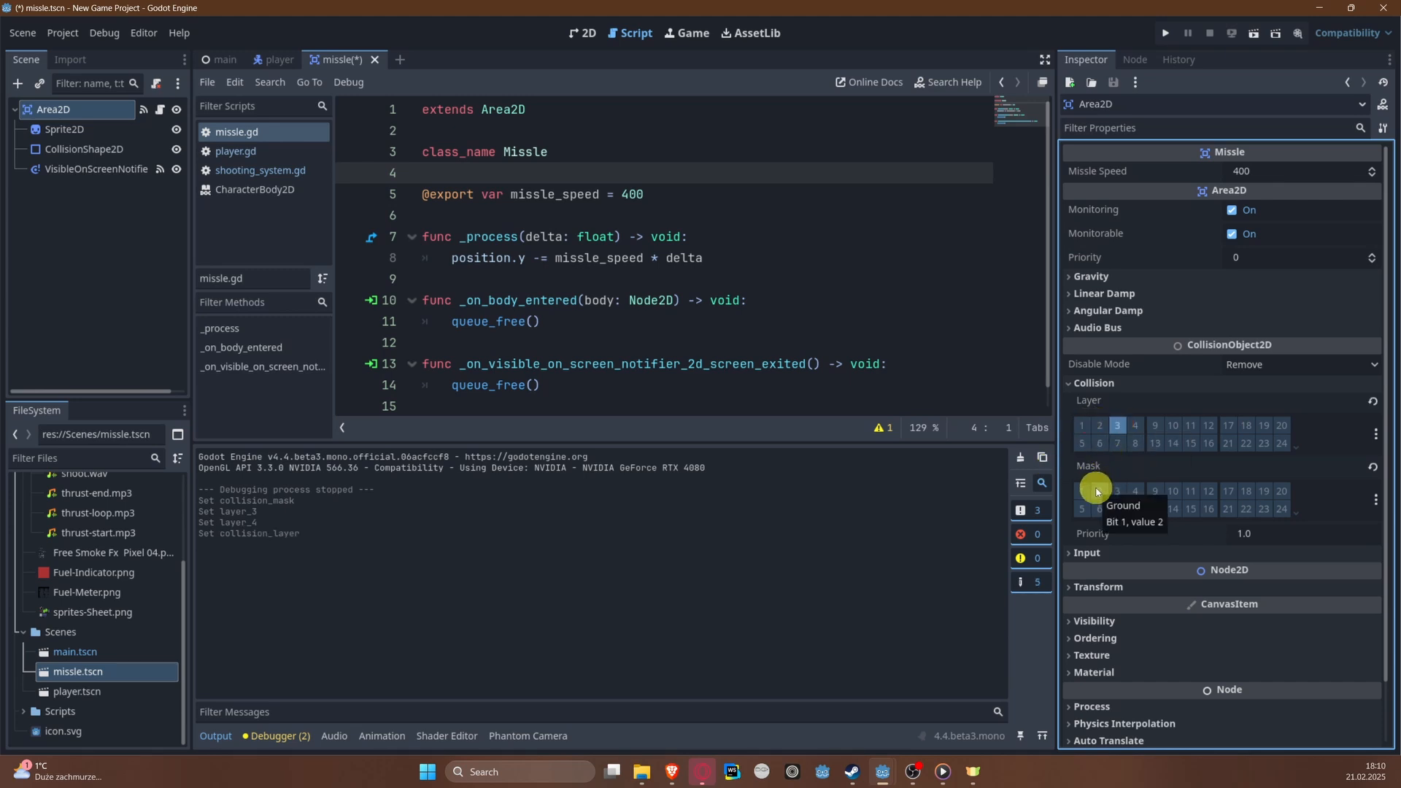
pyautogui.click(1100, 491)
pyautogui.click(1135, 491)
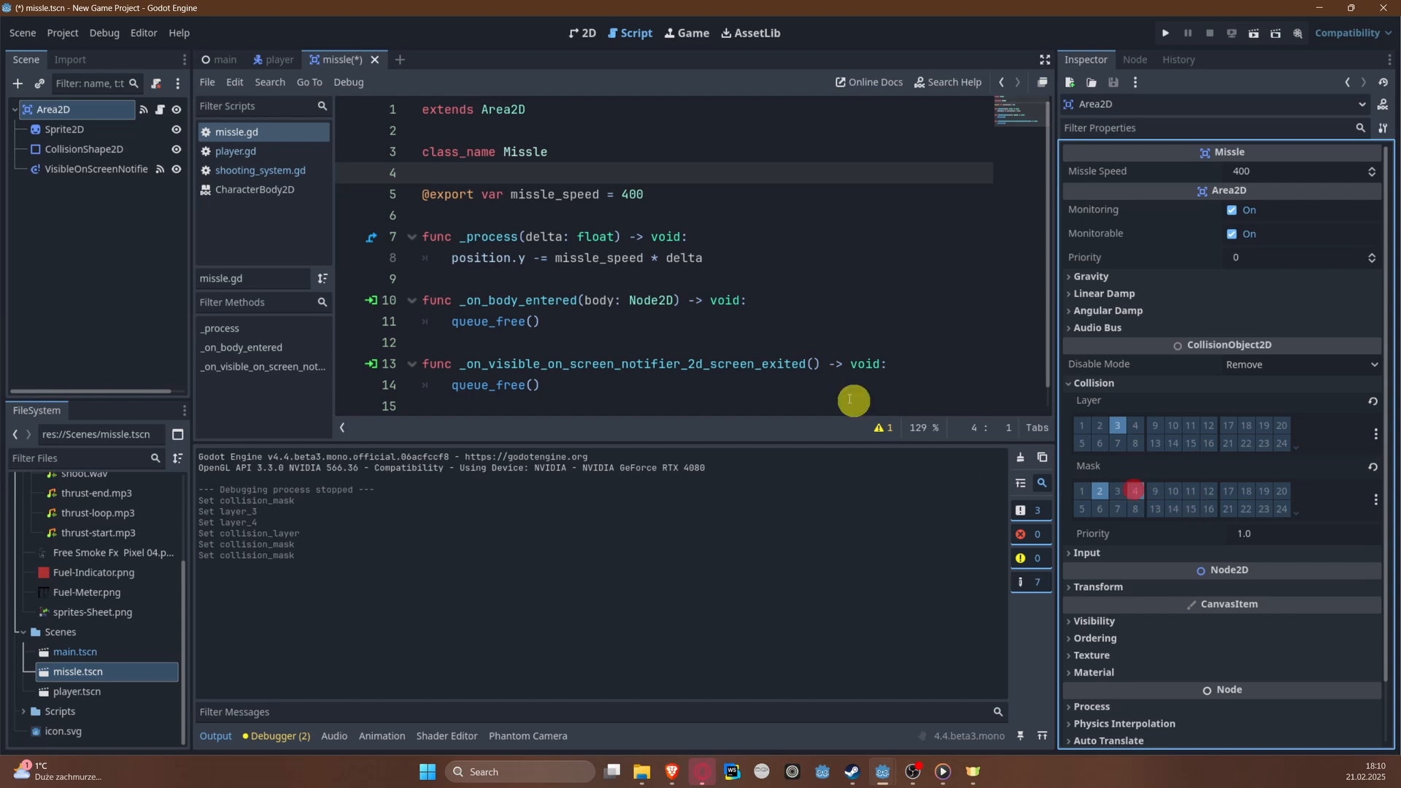
pyautogui.hotkey('ctrl', 's')
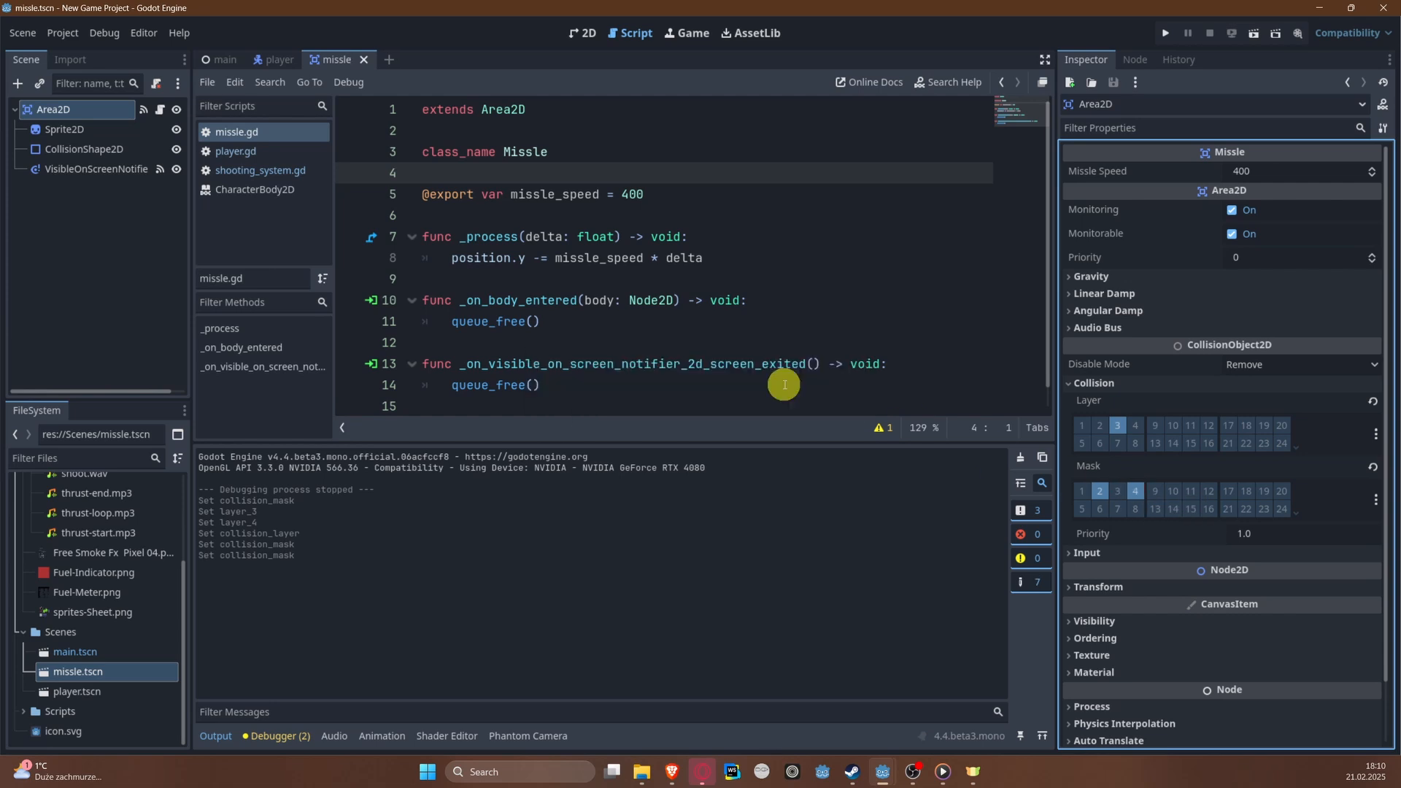
# Step: Run the project and repeatedly fire missiles while steering the plane left and right through the level
pyautogui.click(1165, 32)
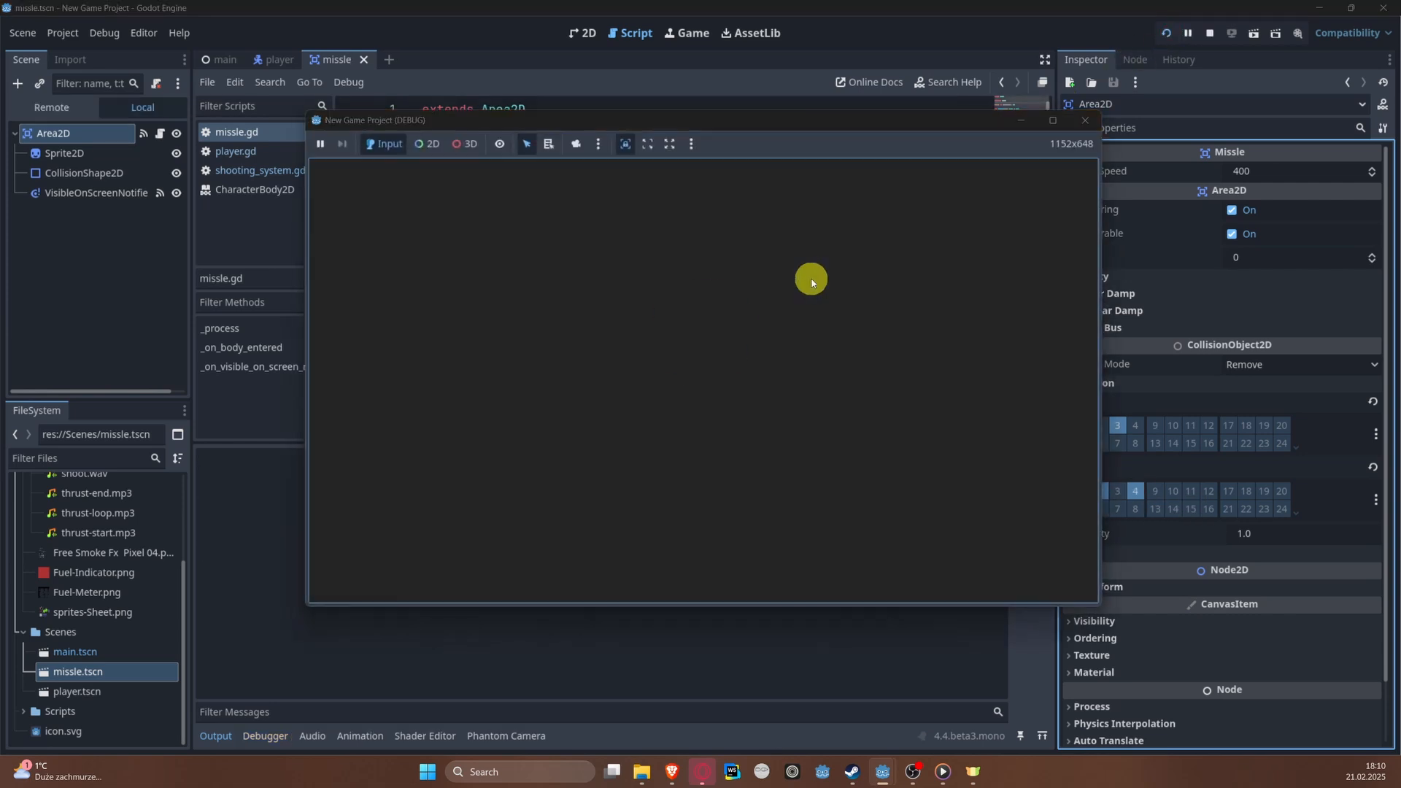
pyautogui.press('Left')
pyautogui.press('space')
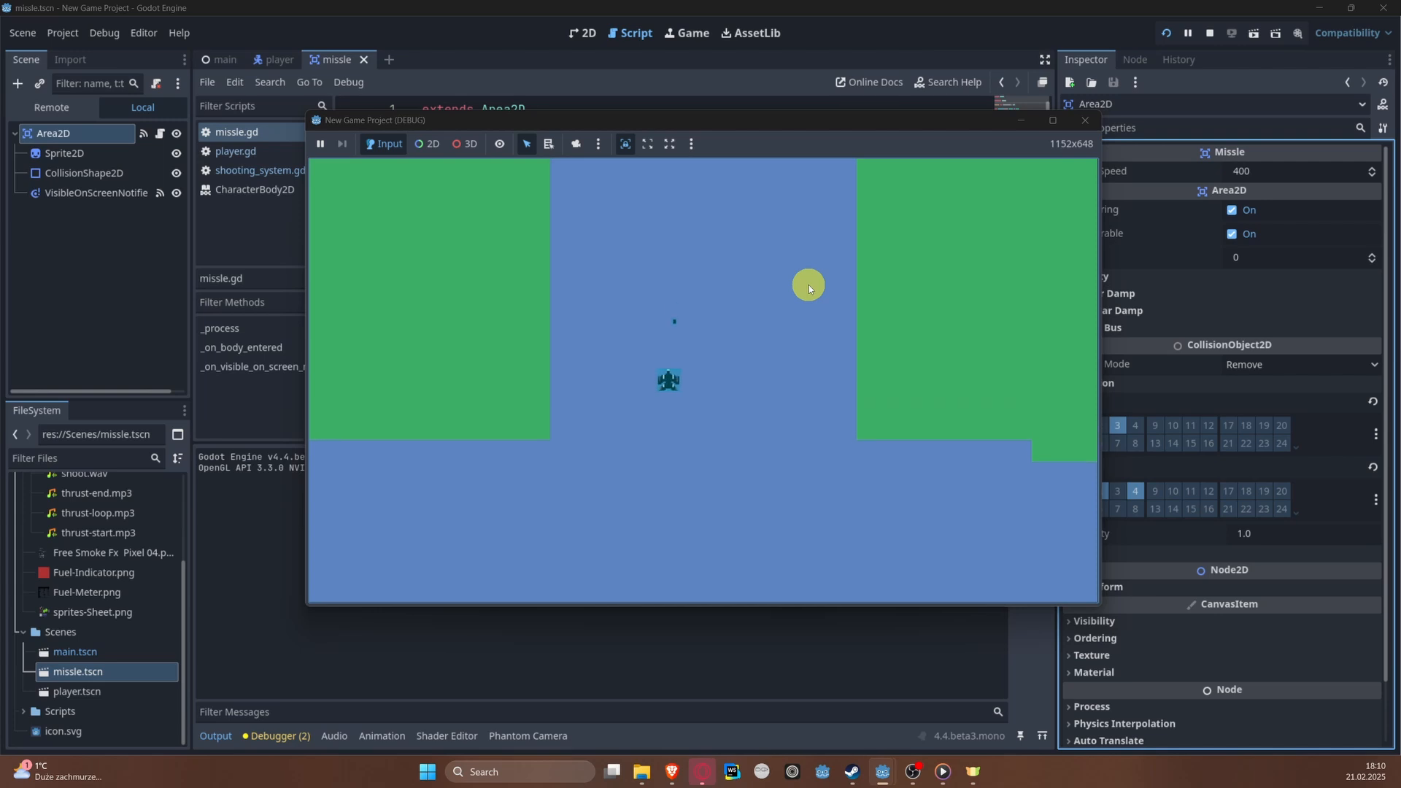
pyautogui.press('Right')
pyautogui.press('space')
pyautogui.press('Left')
pyautogui.press('space')
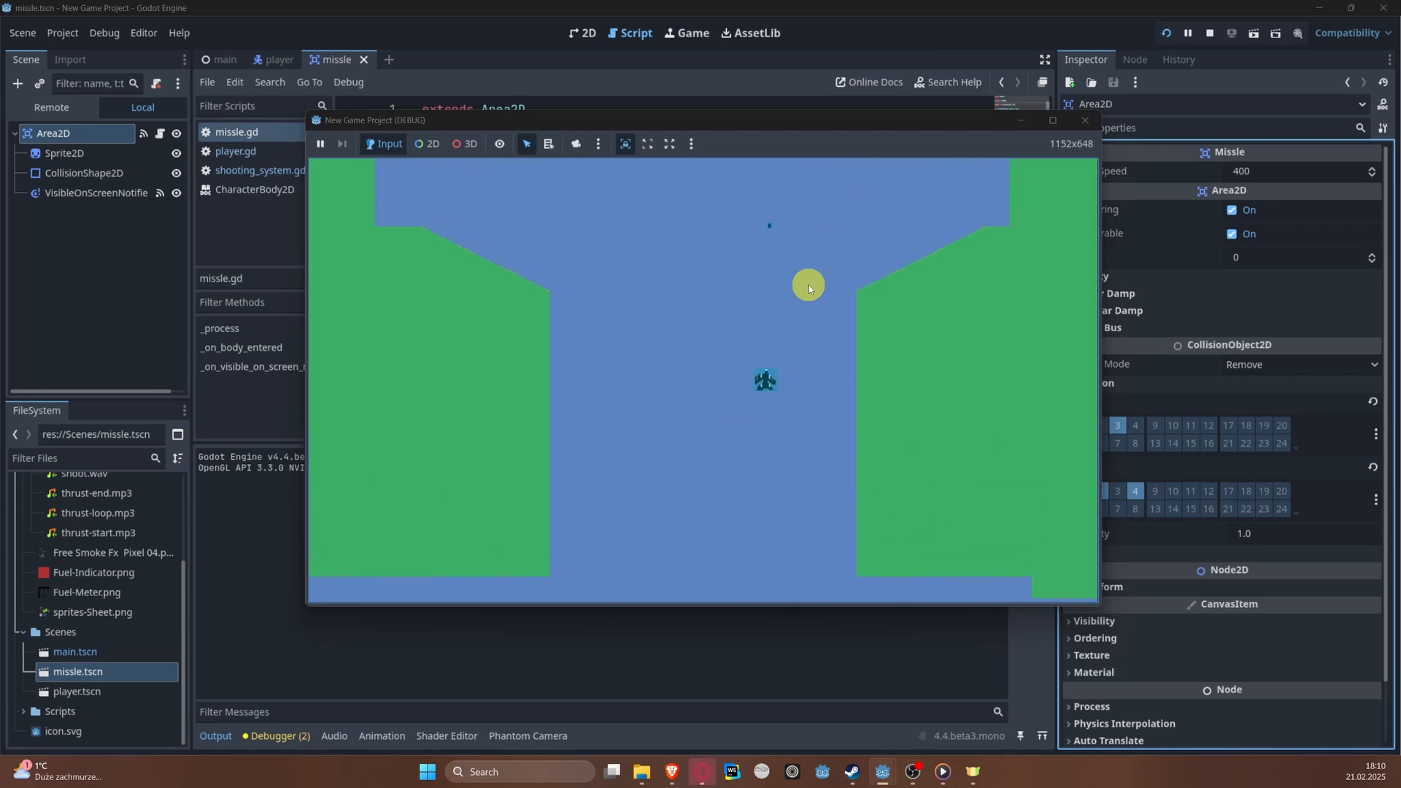
pyautogui.press('space')
pyautogui.press('Up')
pyautogui.press('space')
pyautogui.press('Left')
pyautogui.press('space')
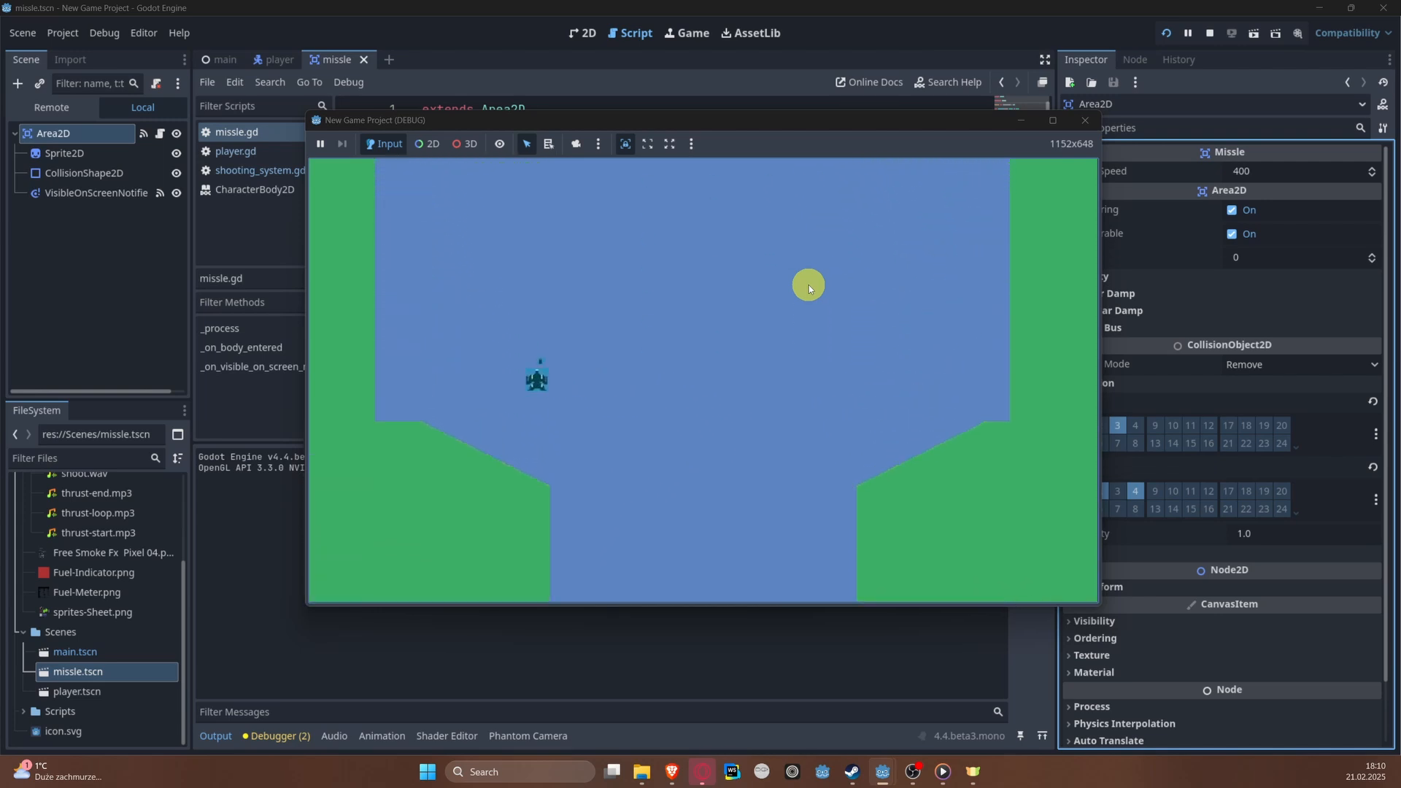
pyautogui.press('space')
pyautogui.press('Right')
pyautogui.press('space')
pyautogui.press('Right')
pyautogui.press('space')
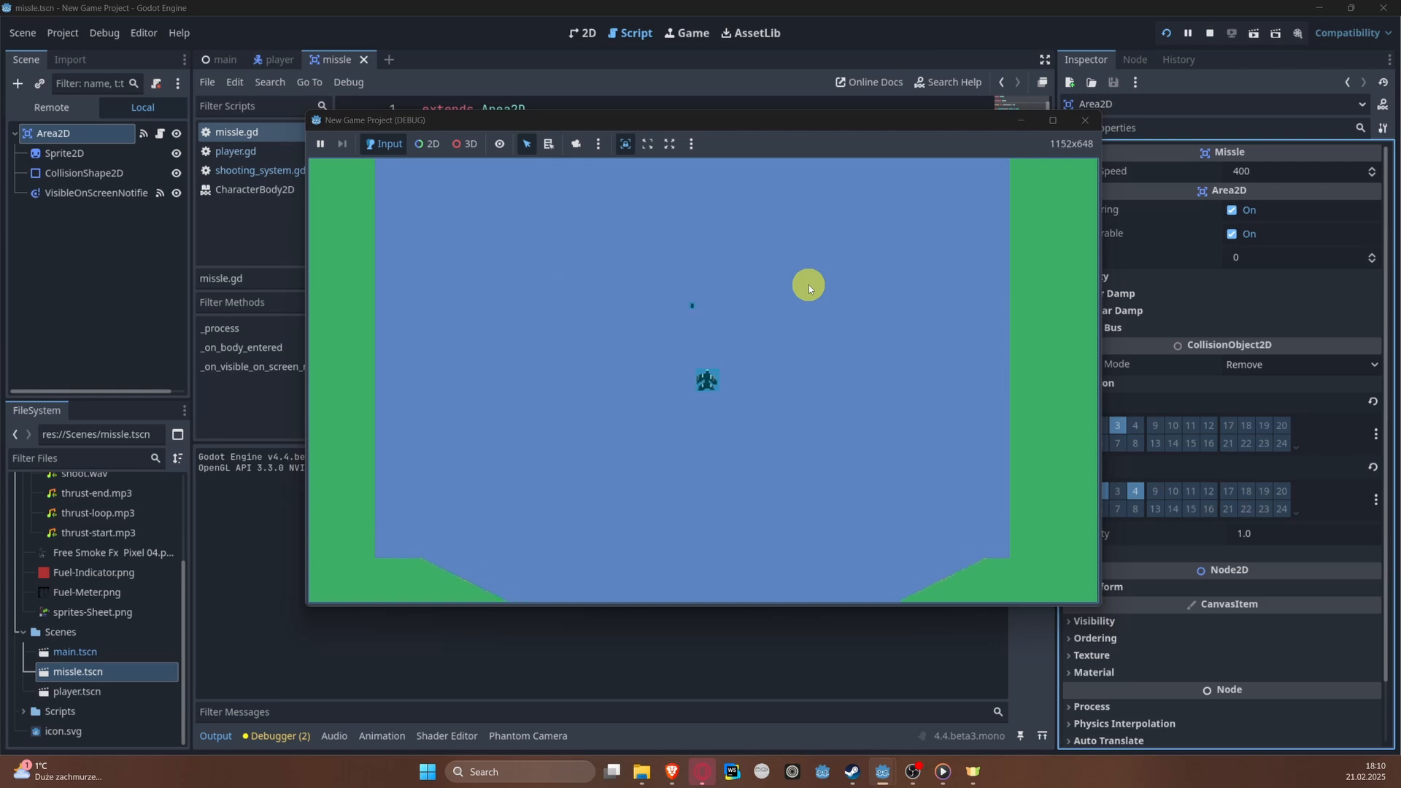
pyautogui.press('Left')
pyautogui.press('space')
pyautogui.press('Right')
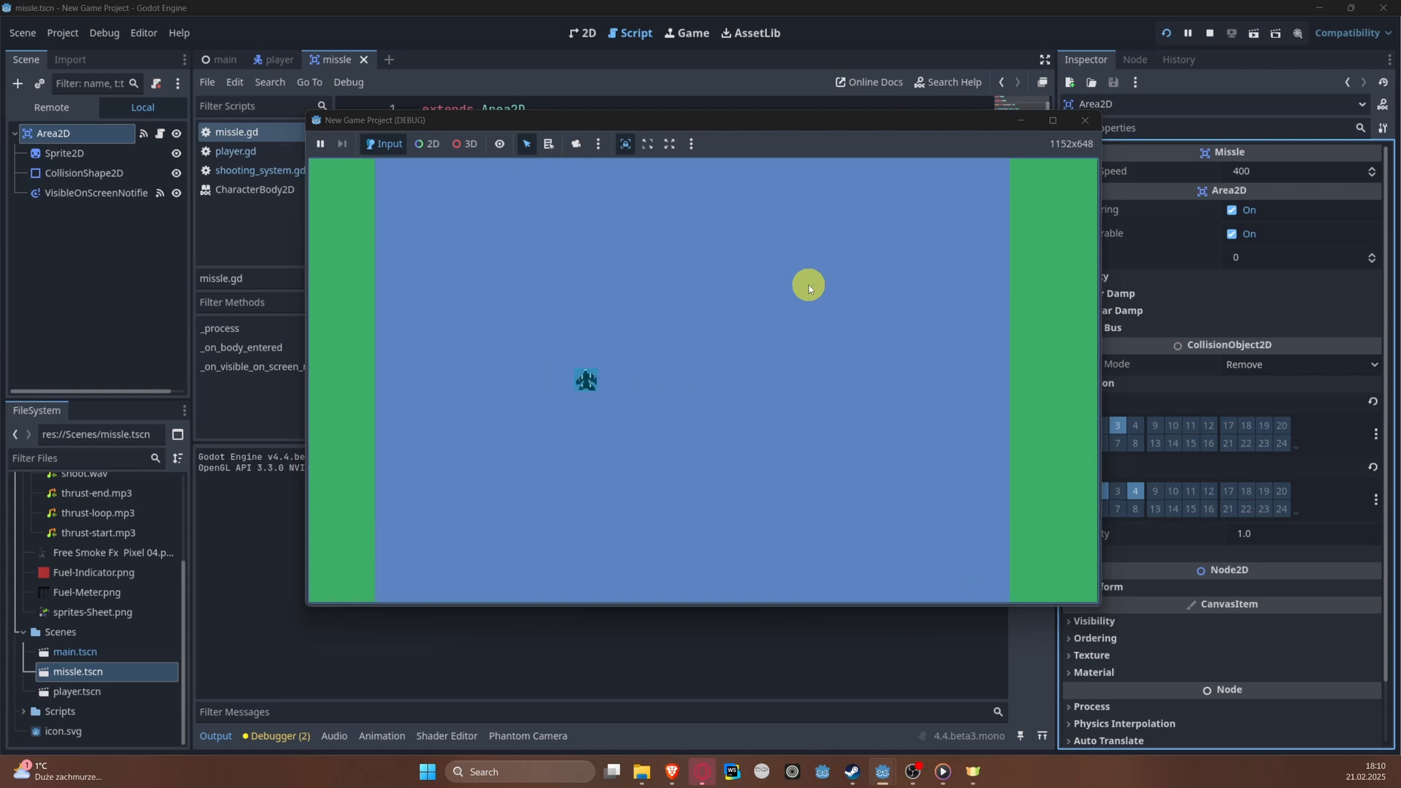
pyautogui.press('space')
pyautogui.press('space')
pyautogui.press('Left')
pyautogui.press('space')
pyautogui.press('Left')
pyautogui.click(1087, 123)
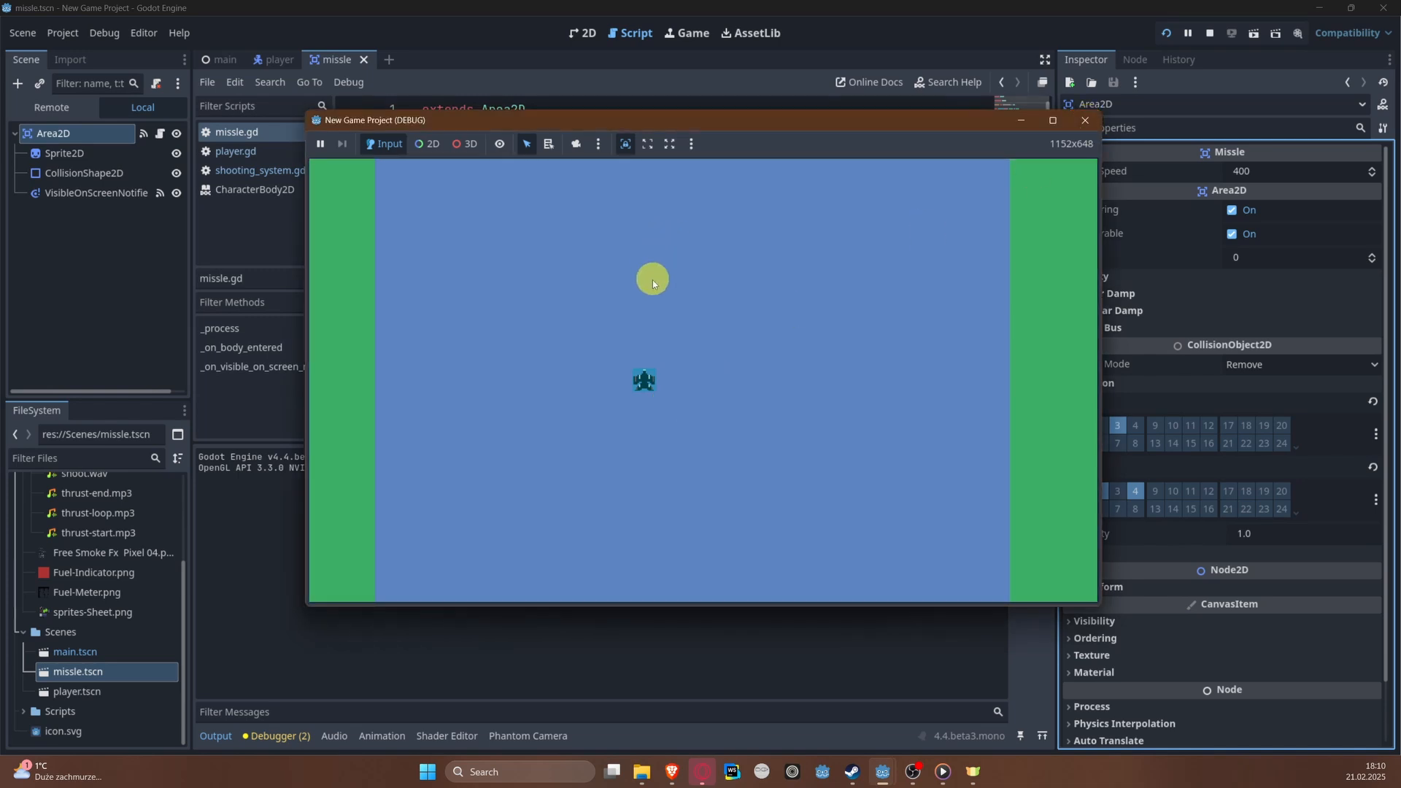
# Step: Pick the node at the plane in the running game using 2D selection mode, and close the game window
pyautogui.click(575, 389)
pyautogui.press('Right')
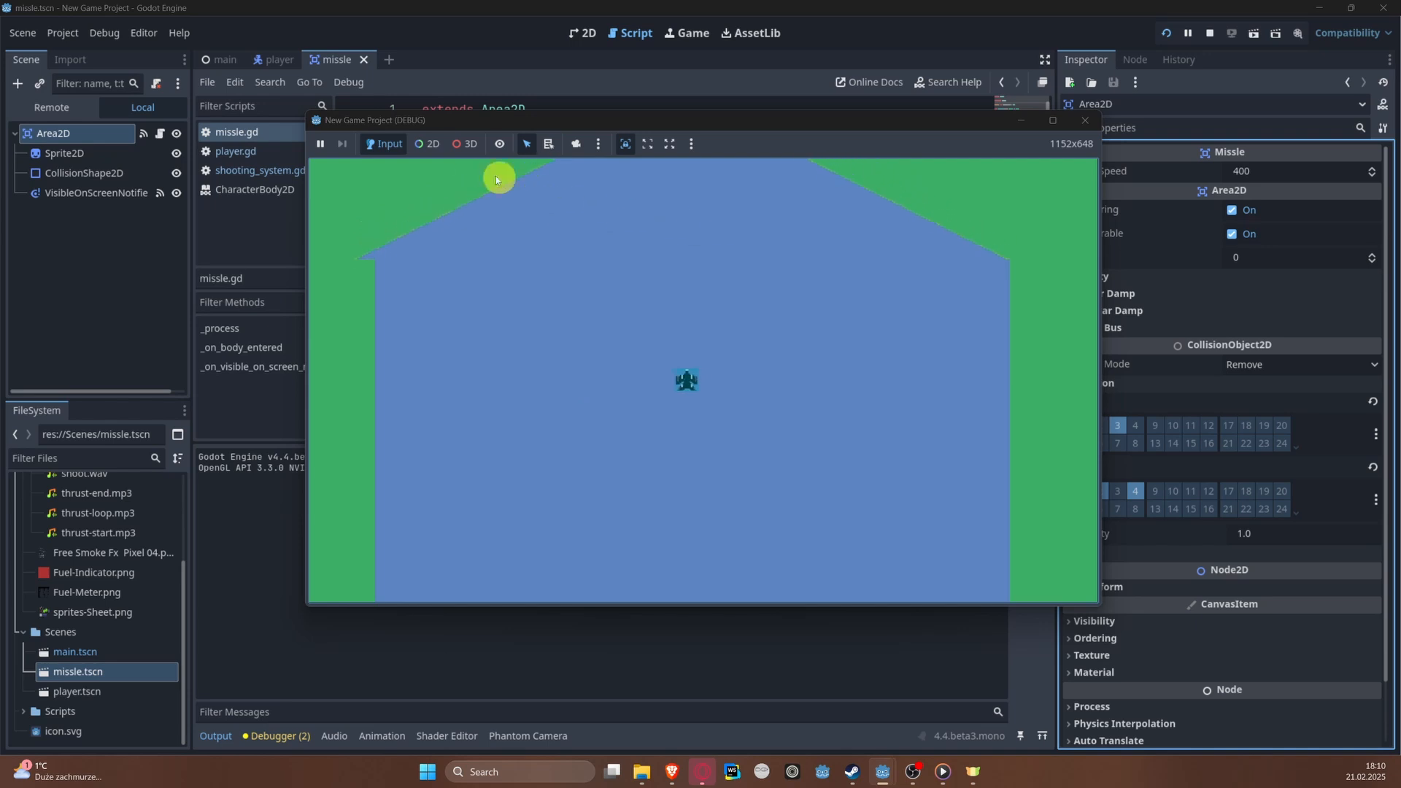
pyautogui.click(402, 140)
pyautogui.click(429, 144)
pyautogui.click(680, 383)
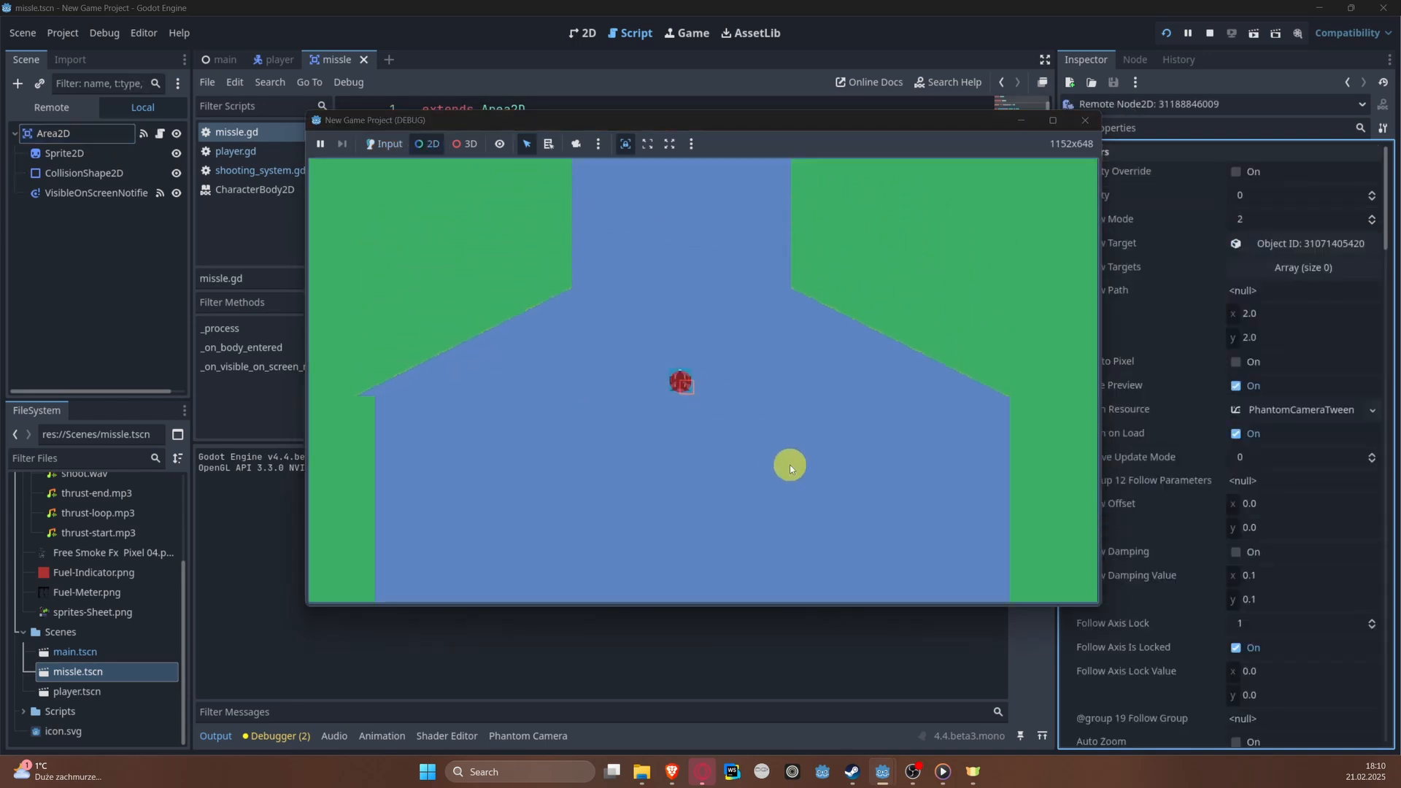
pyautogui.click(1085, 119)
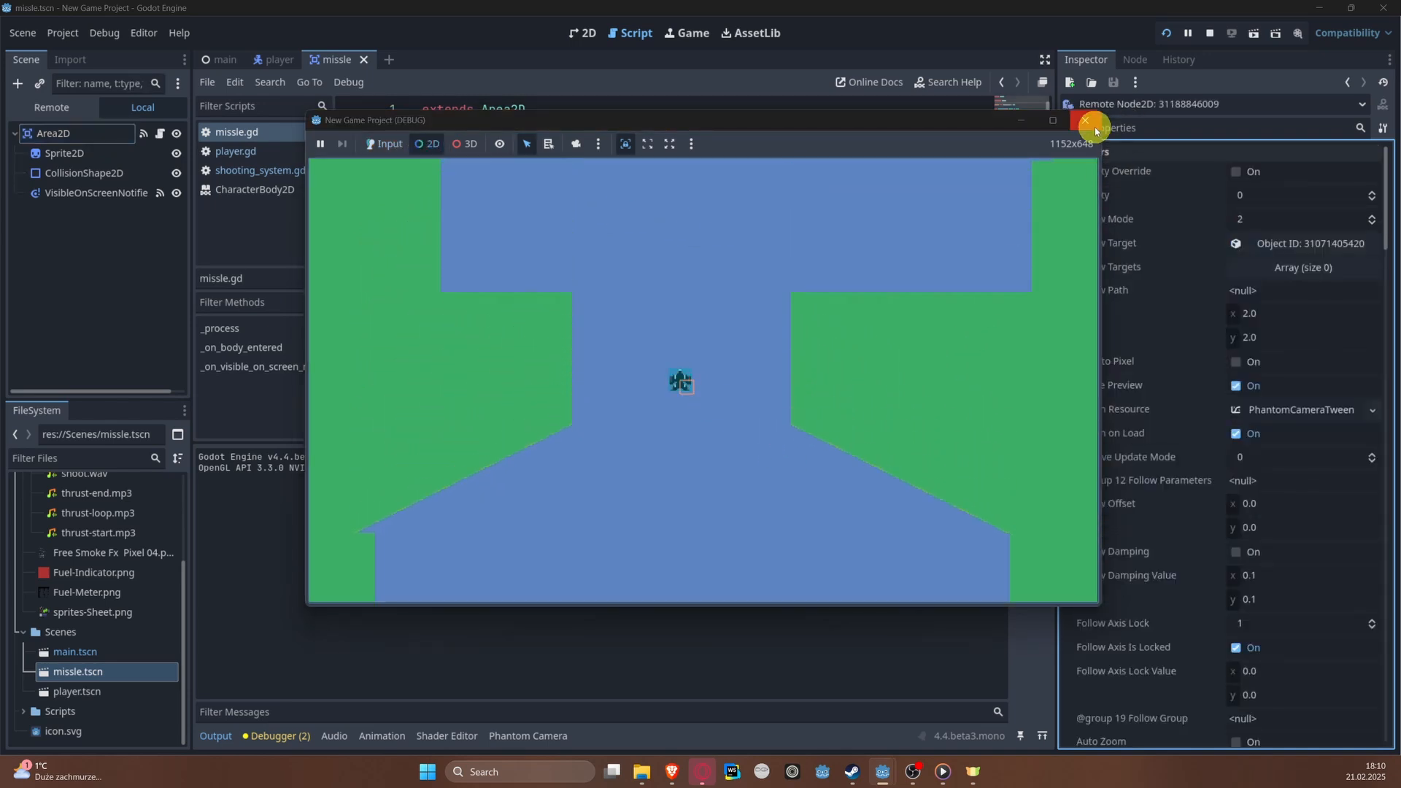
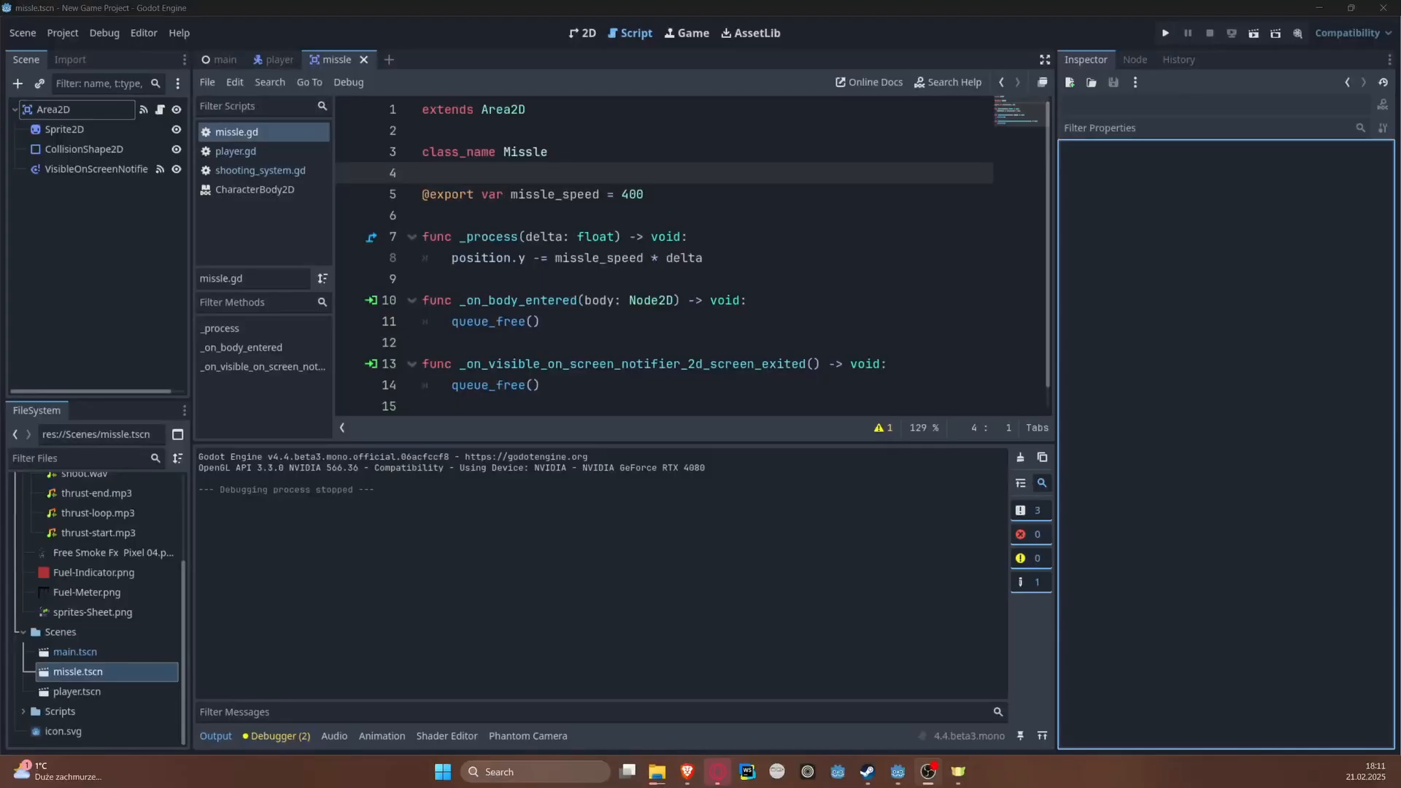
# Step: In the main scene, add a TileMapLayer named DecorationTileLayer and place it directly below MainTileLayer in the scene tree
pyautogui.click(225, 60)
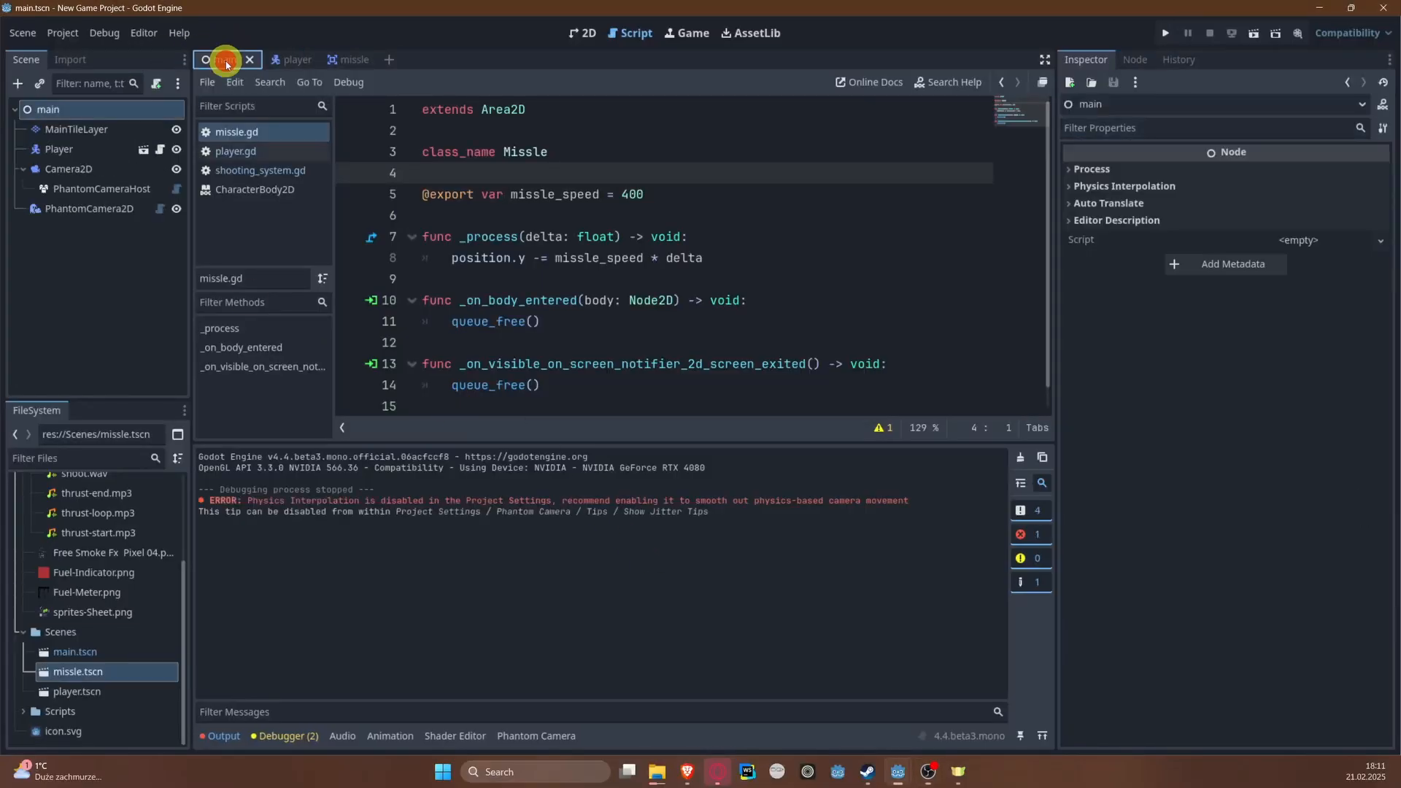
pyautogui.click(582, 32)
pyautogui.scroll(-5, 650, 343)
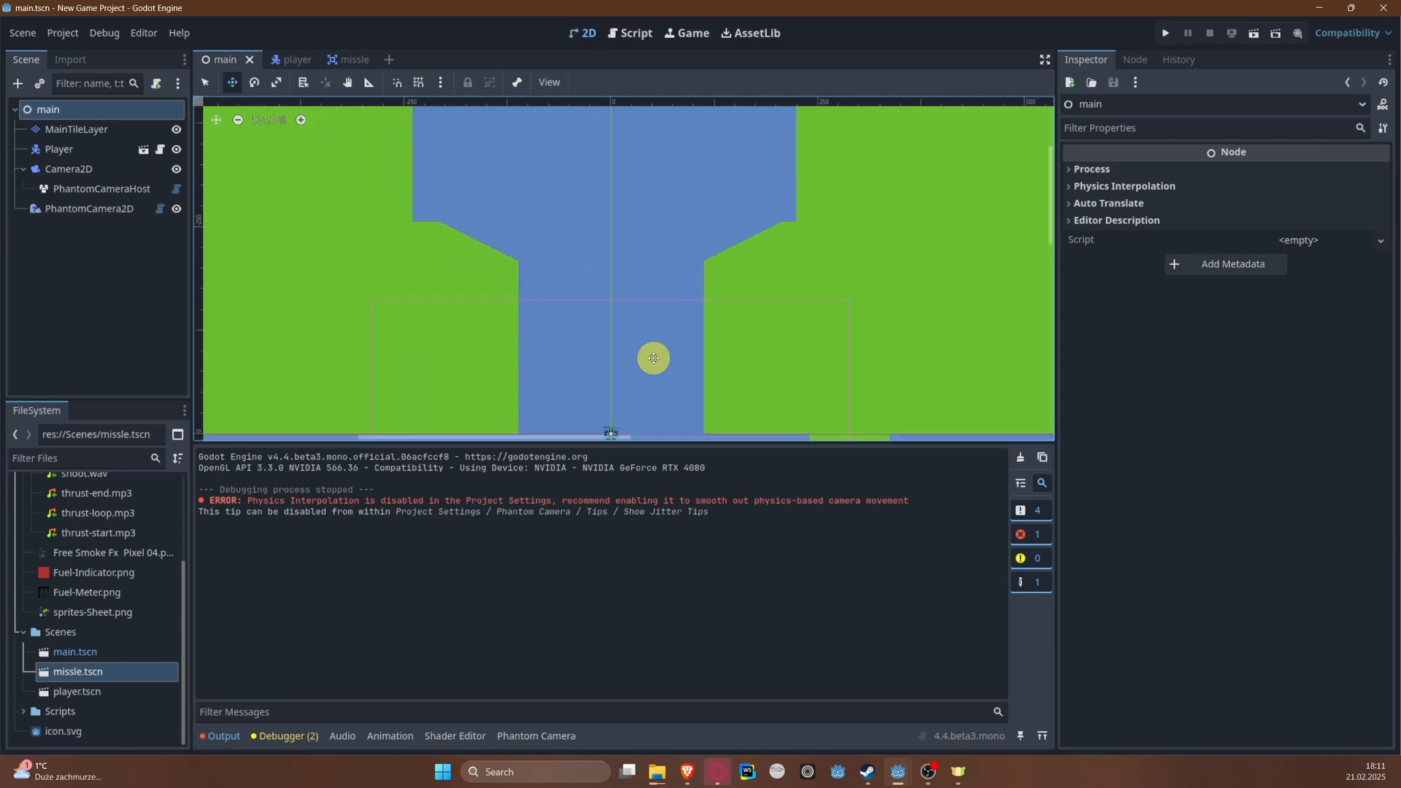
pyautogui.scroll(-4, 650, 358)
pyautogui.moveTo(681, 293); pyautogui.dragTo(644, 293, button='middle')
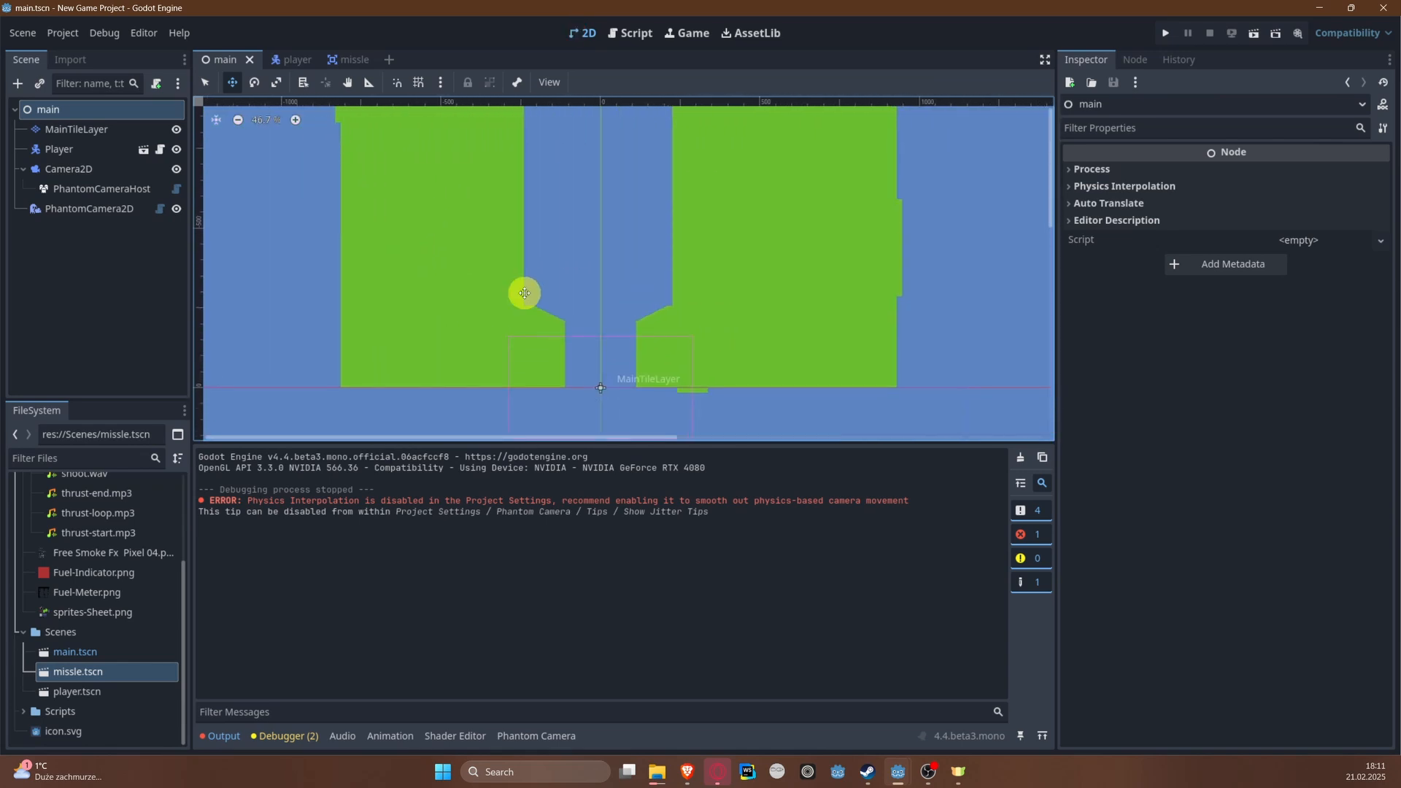
pyautogui.rightClick(68, 110)
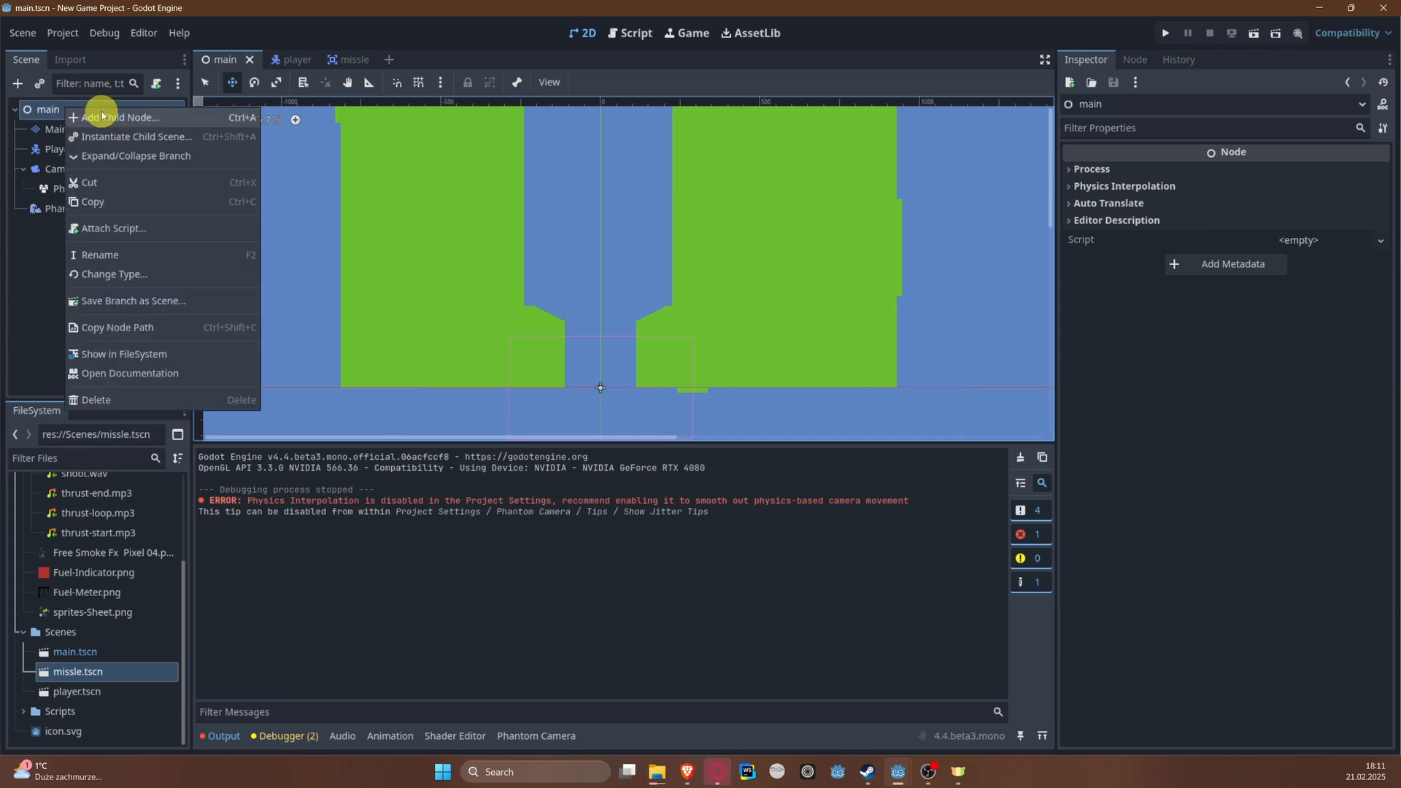
pyautogui.click(102, 117)
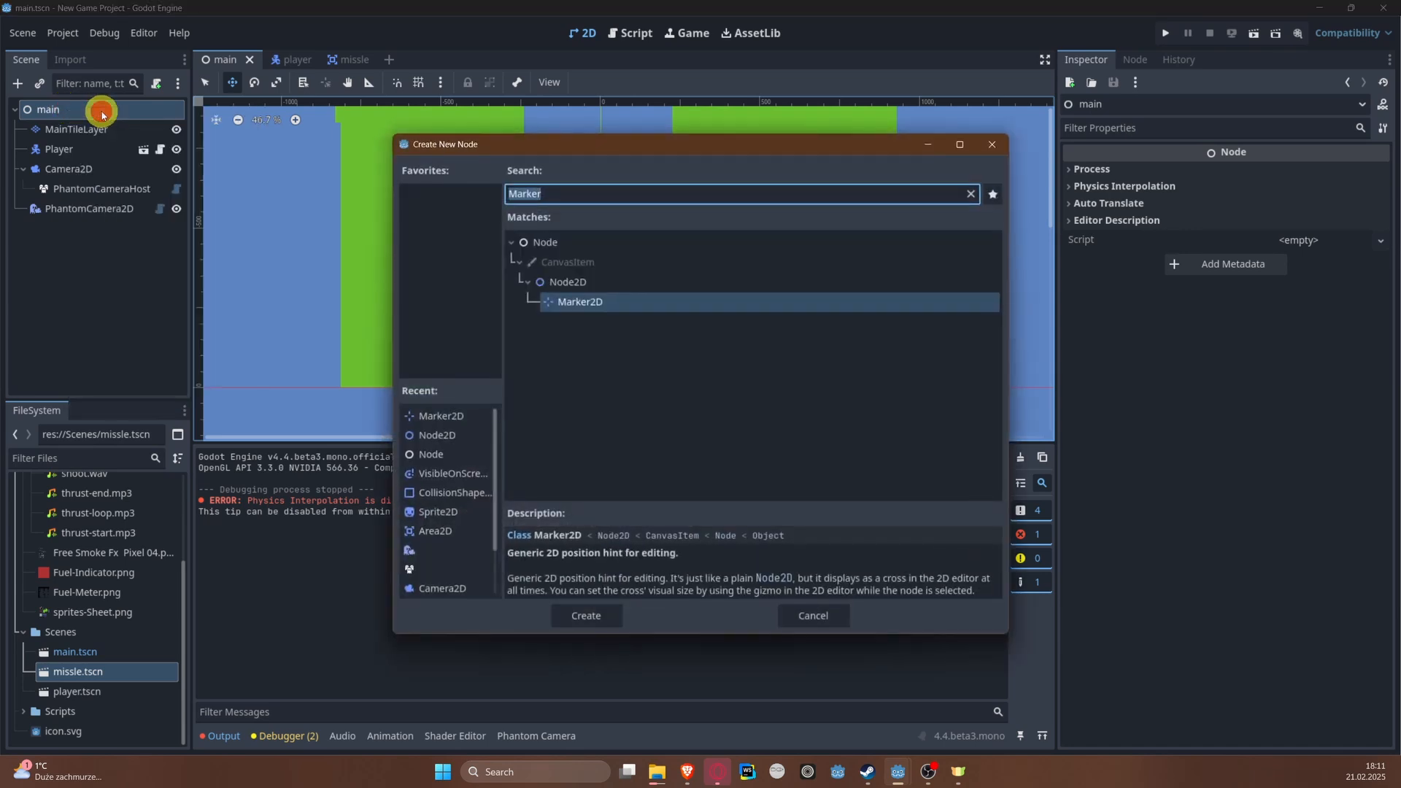
pyautogui.write('TileLa')
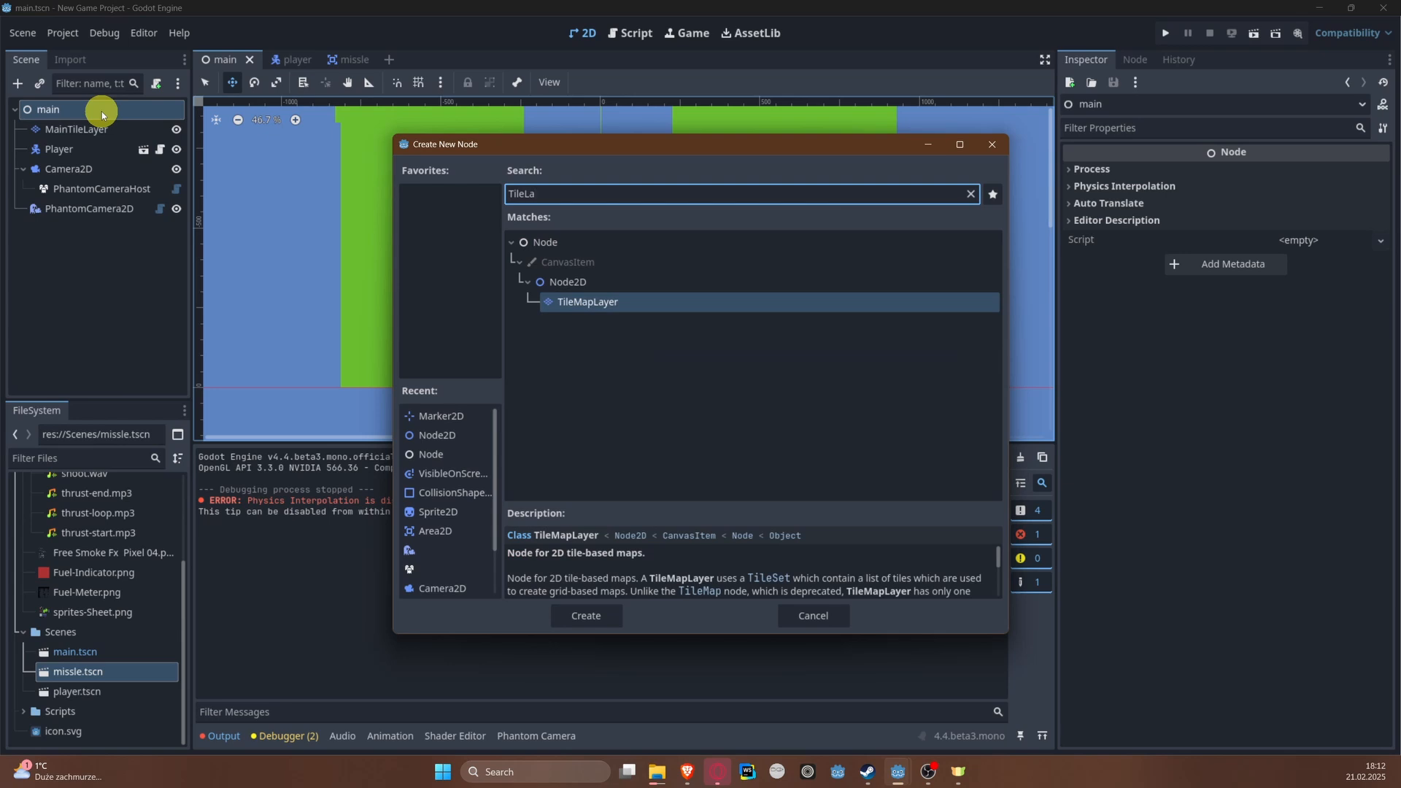
pyautogui.press('Return')
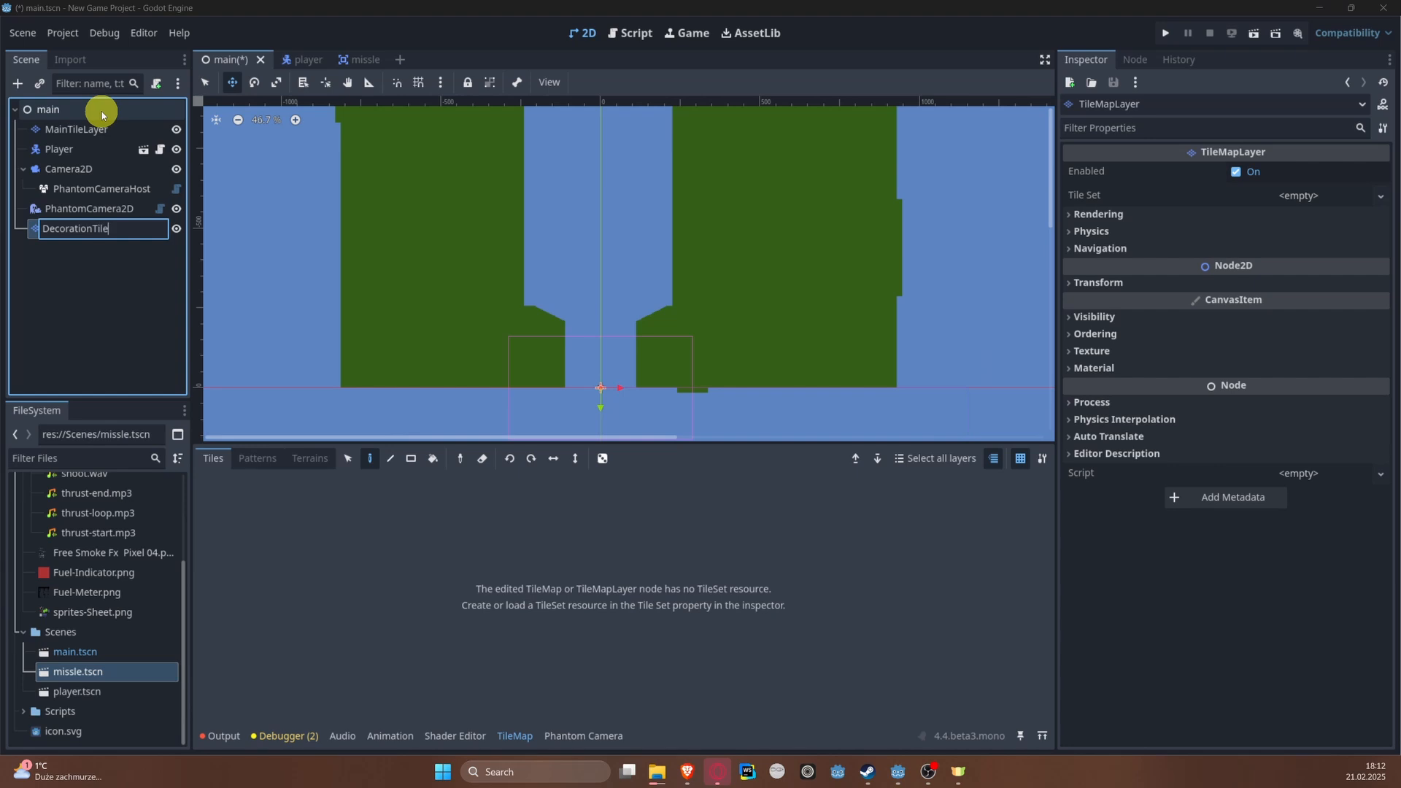
pyautogui.write('DecorationTileLayer')
pyautogui.press('Return')
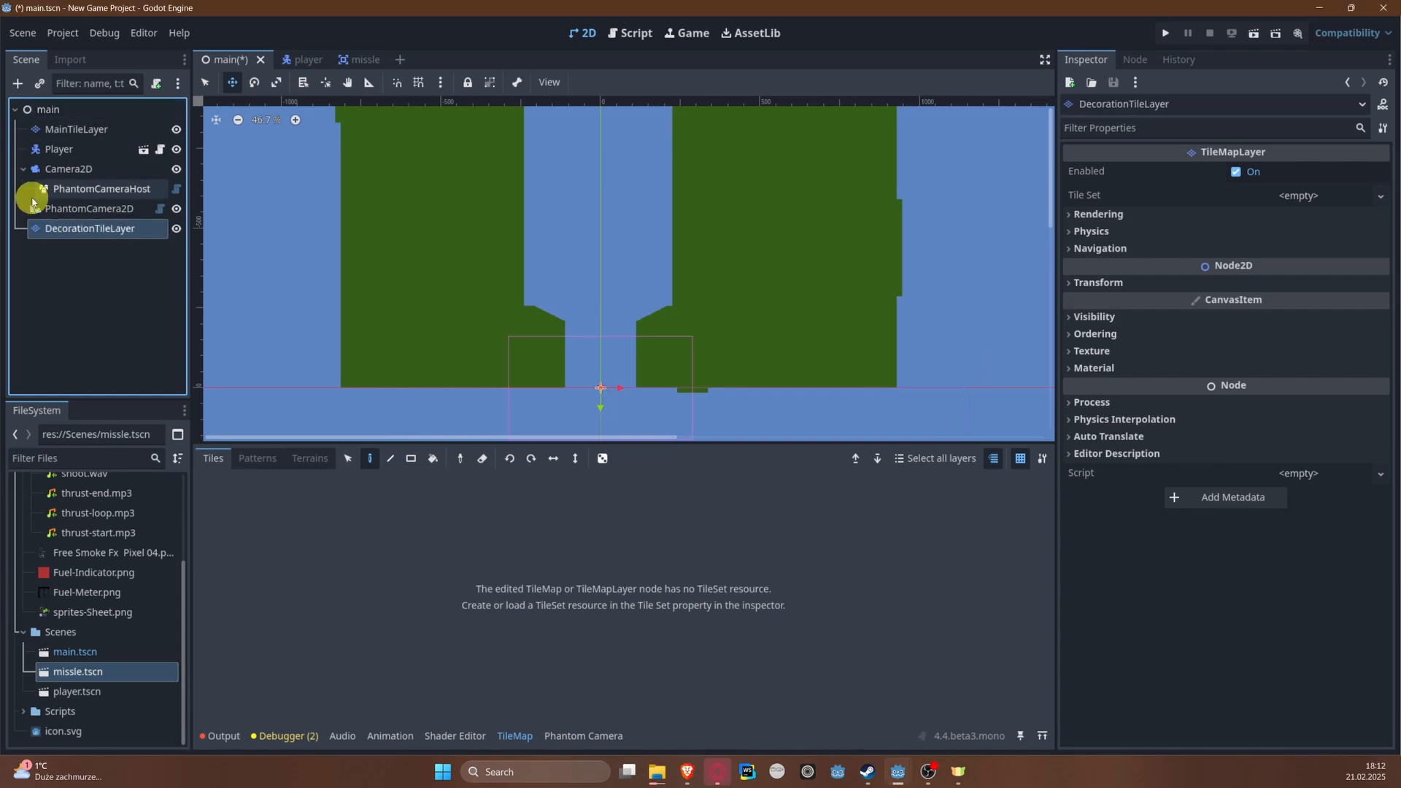
pyautogui.moveTo(70, 227); pyautogui.dragTo(64, 139)
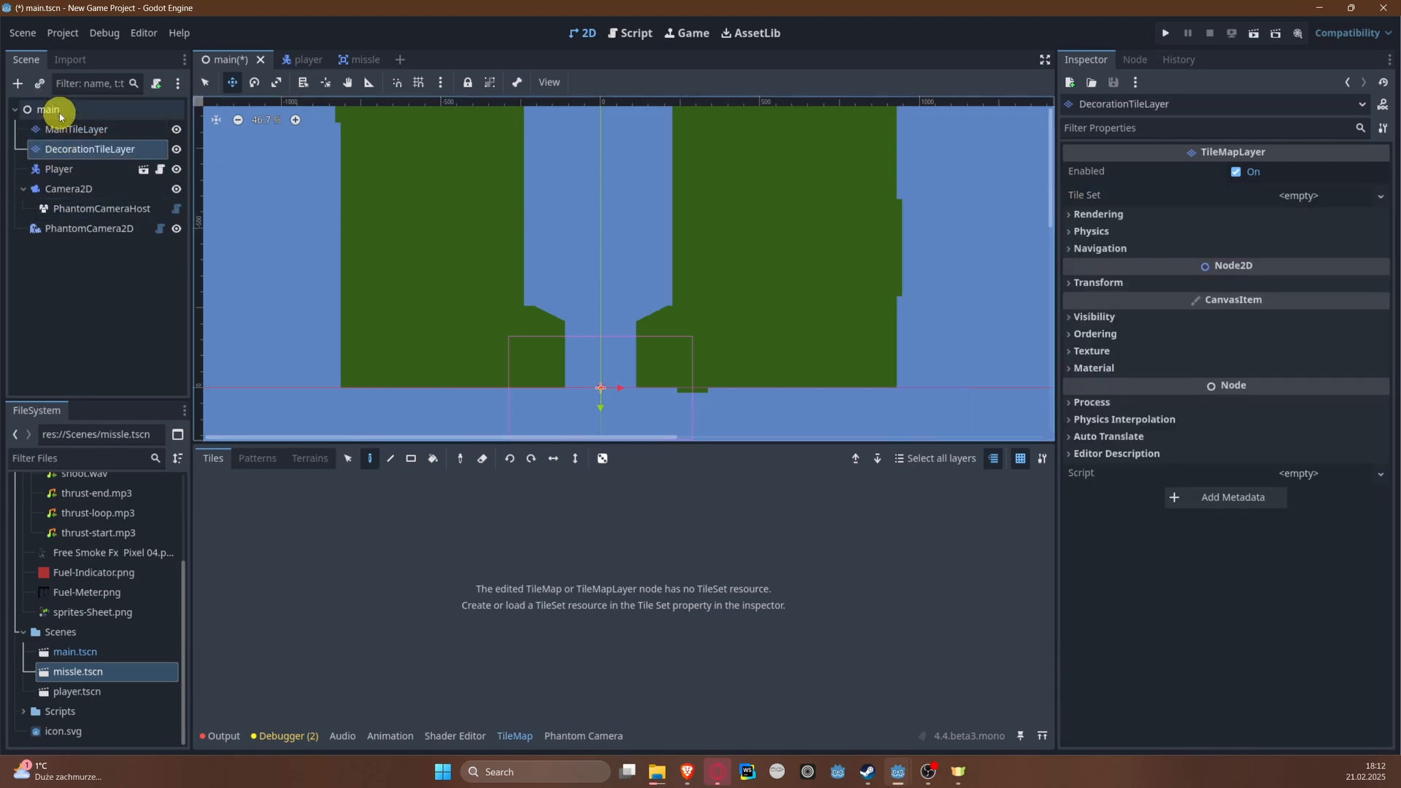
# Step: Add a plain Node under the main root and name it TileLayers
pyautogui.click(59, 110)
pyautogui.rightClick(59, 110)
pyautogui.click(64, 117)
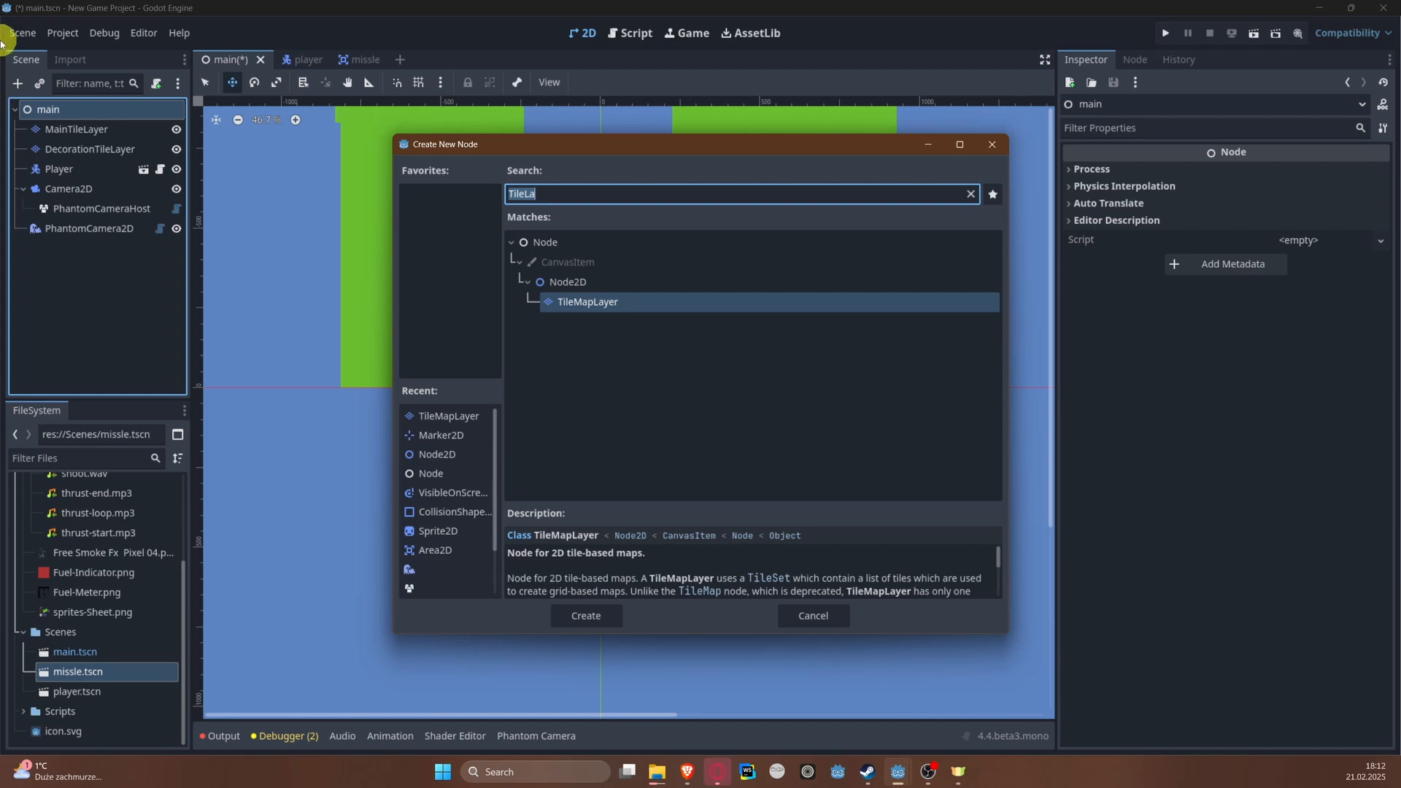
pyautogui.doubleClick(577, 242)
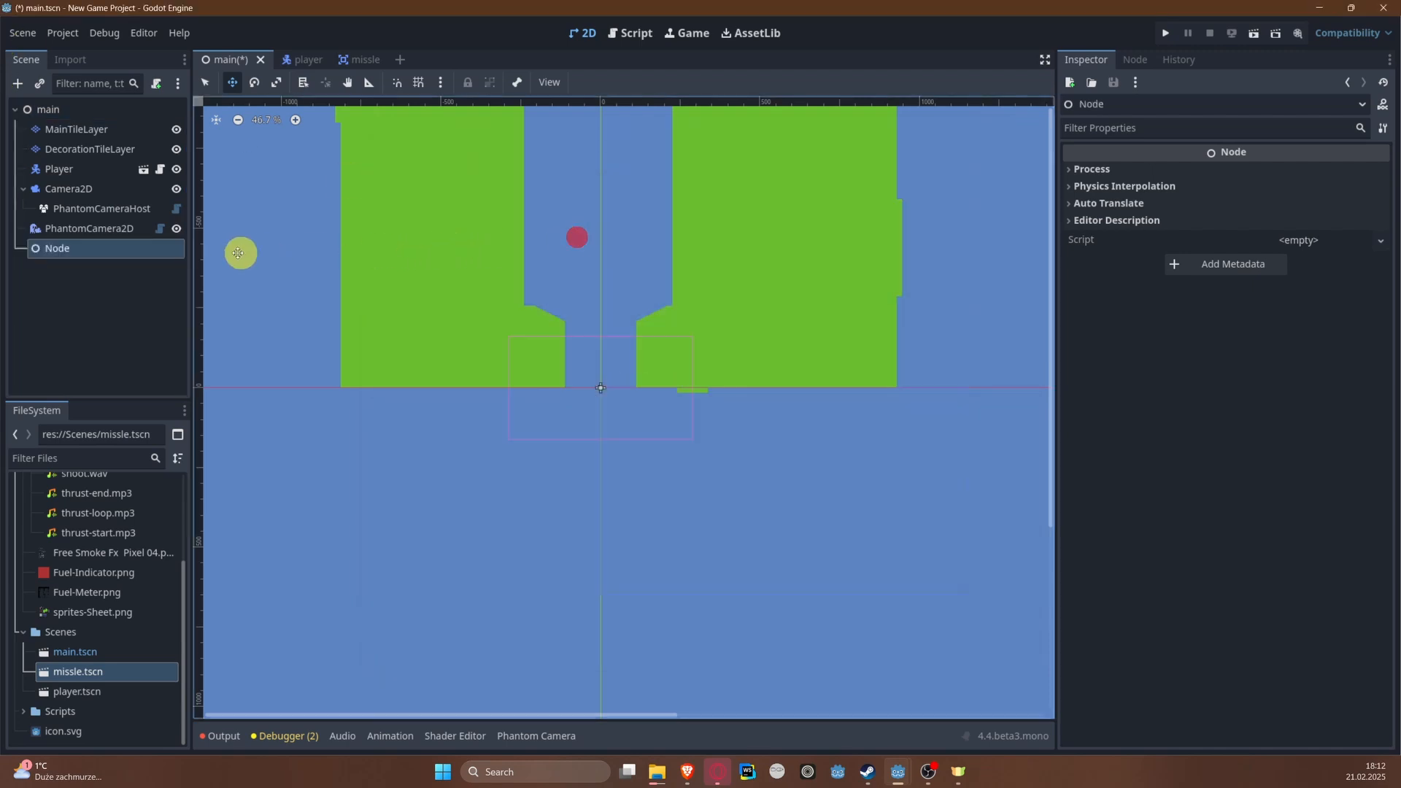
pyautogui.press('F2')
pyautogui.write('TileLa')
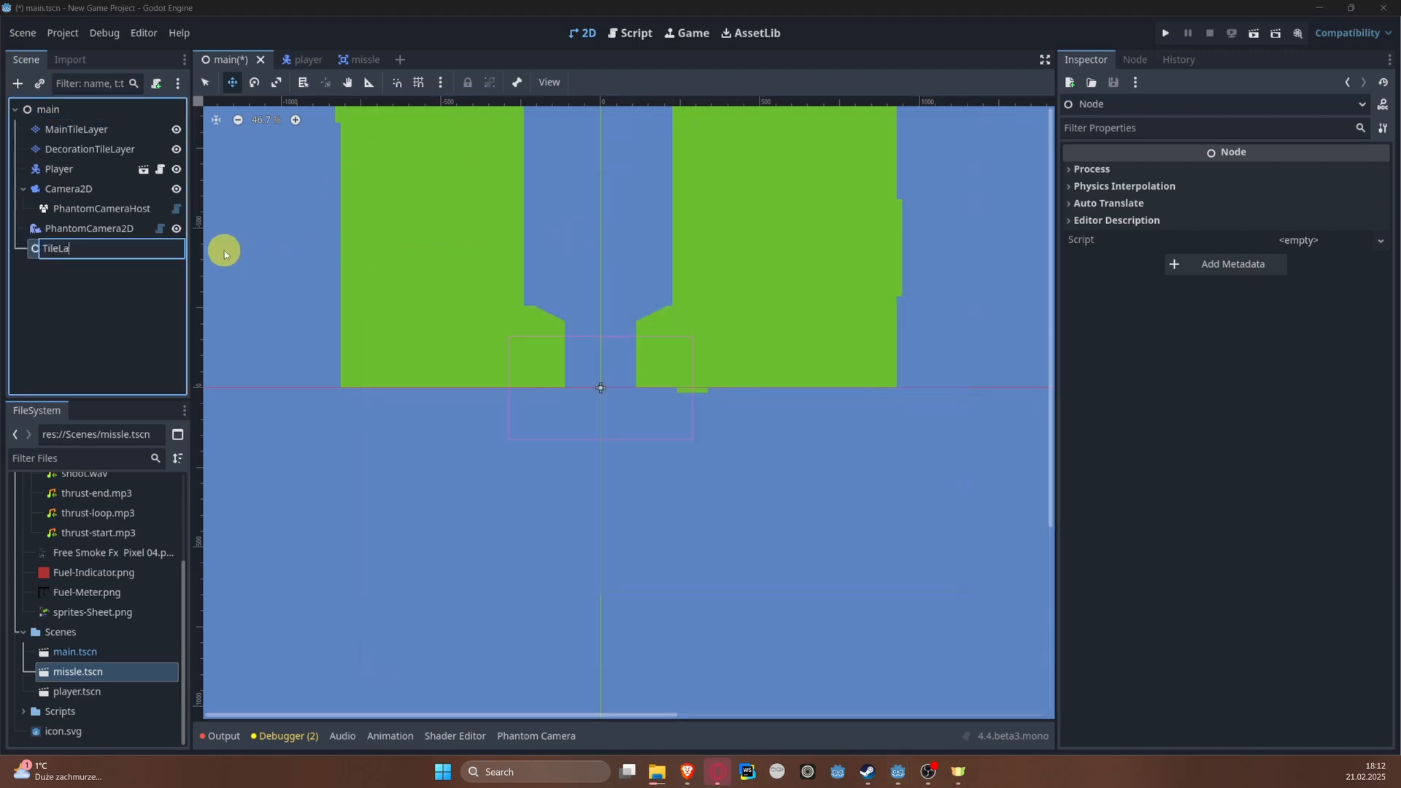
pyautogui.write('yers')
pyautogui.press('Return')
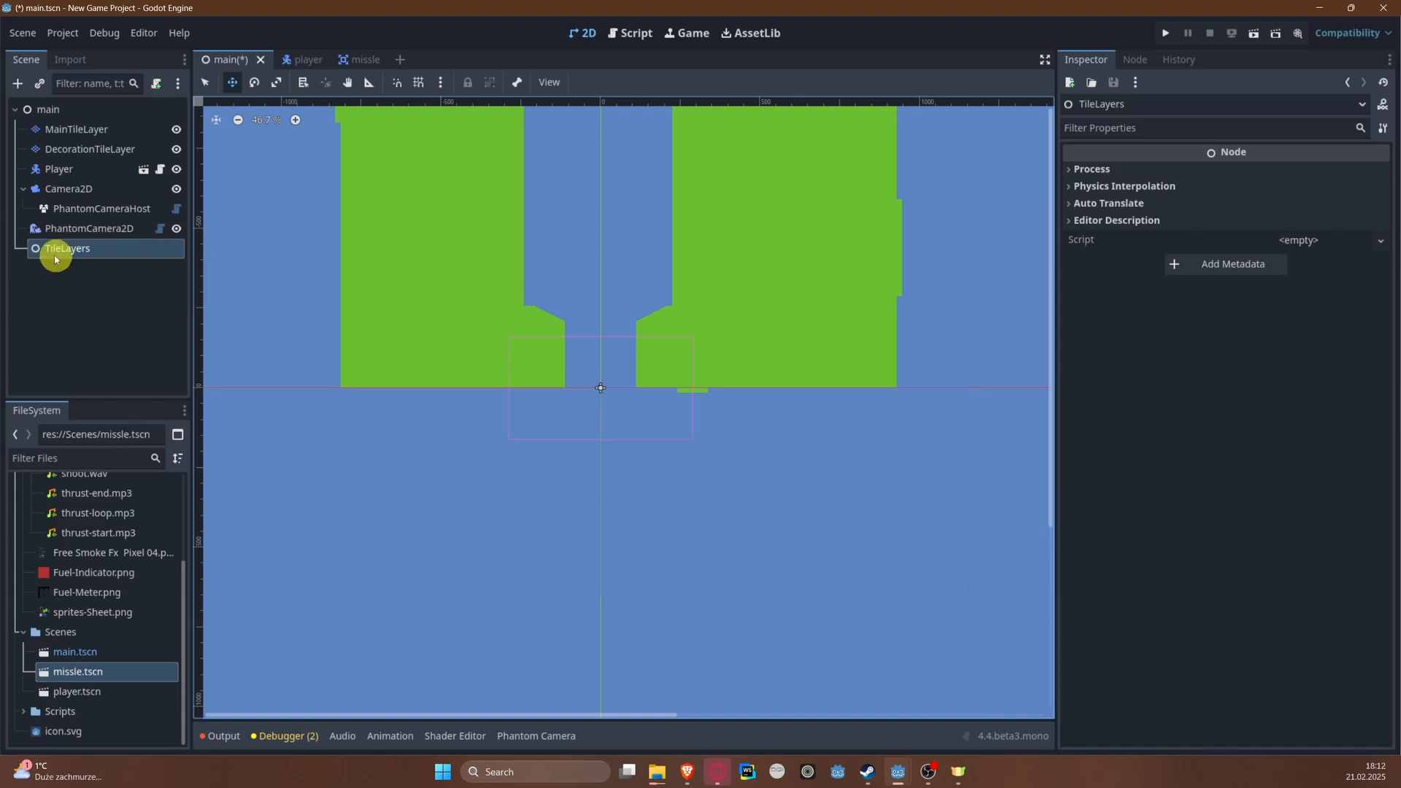
# Step: Move TileLayers to the start of the main node's children and nest MainTileLayer and DecorationTileLayer inside it
pyautogui.moveTo(55, 259); pyautogui.dragTo(85, 128)
pyautogui.keyDown('shift'); pyautogui.click(82, 168); pyautogui.keyUp('shift')
pyautogui.scroll(3, 547, 278)
pyautogui.scroll(-2, 487, 297)
pyautogui.scroll(-2, 488, 297)
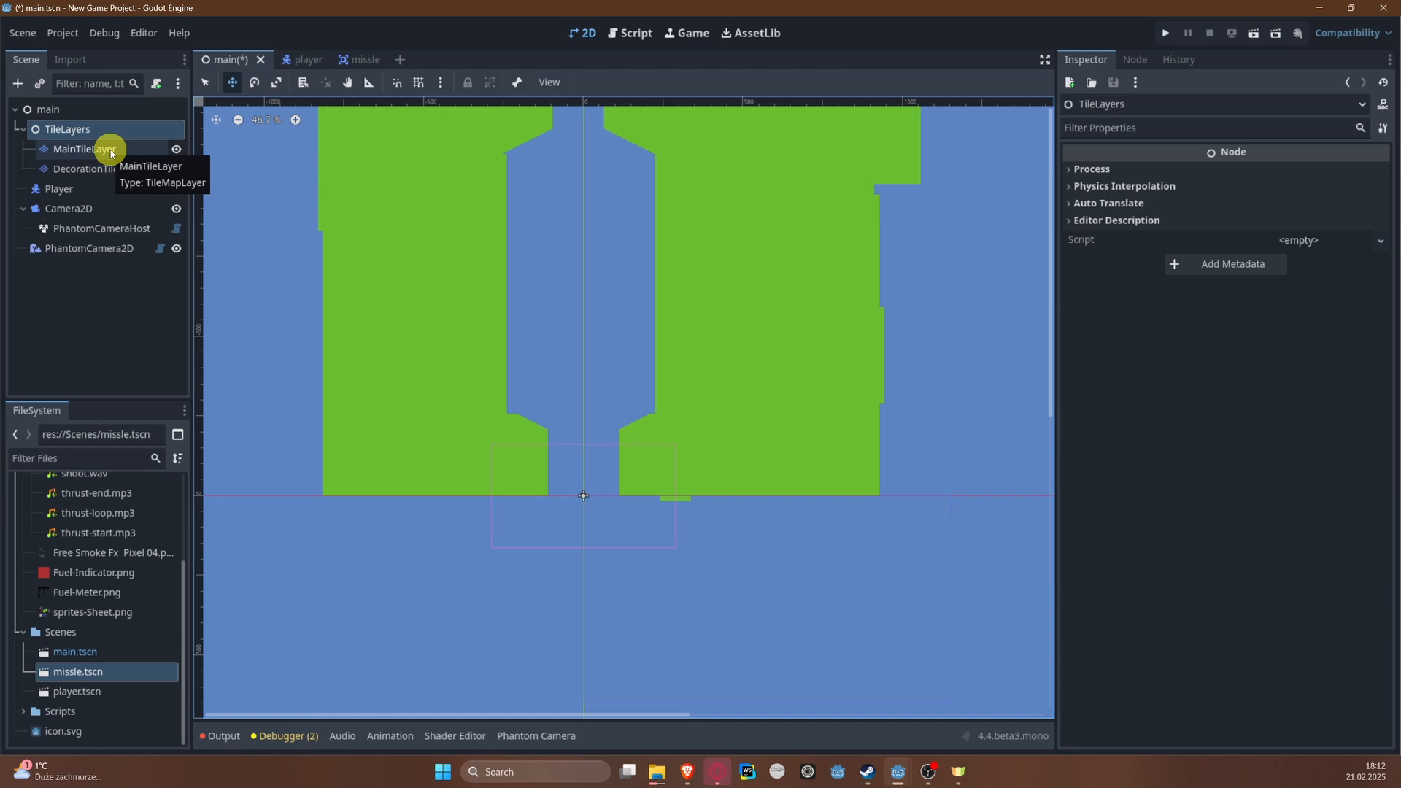
# Step: Start saving MainTileLayer's tile set as a separate resource and create a TileSets folder inside Assets for it
pyautogui.click(95, 169)
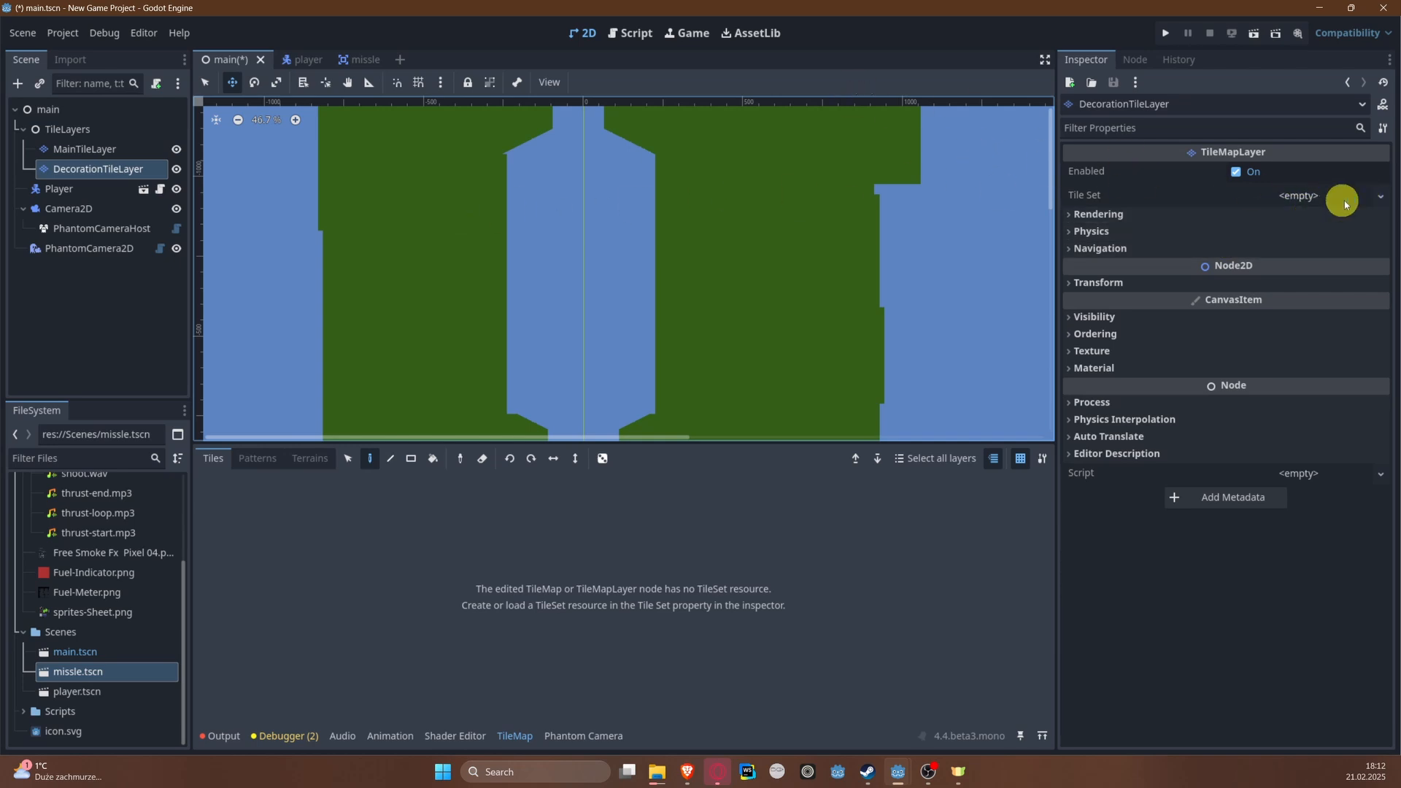
pyautogui.click(70, 149)
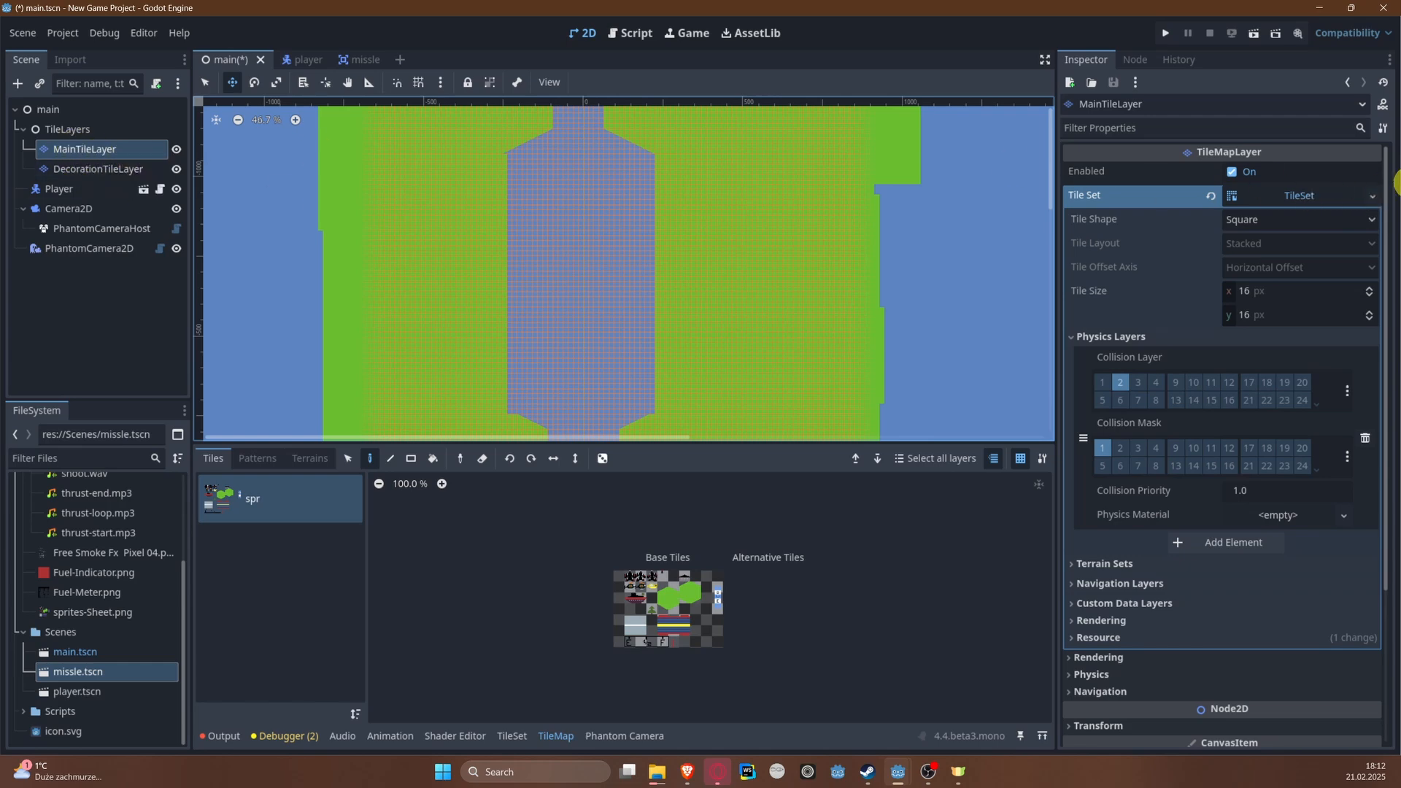
pyautogui.click(1374, 199)
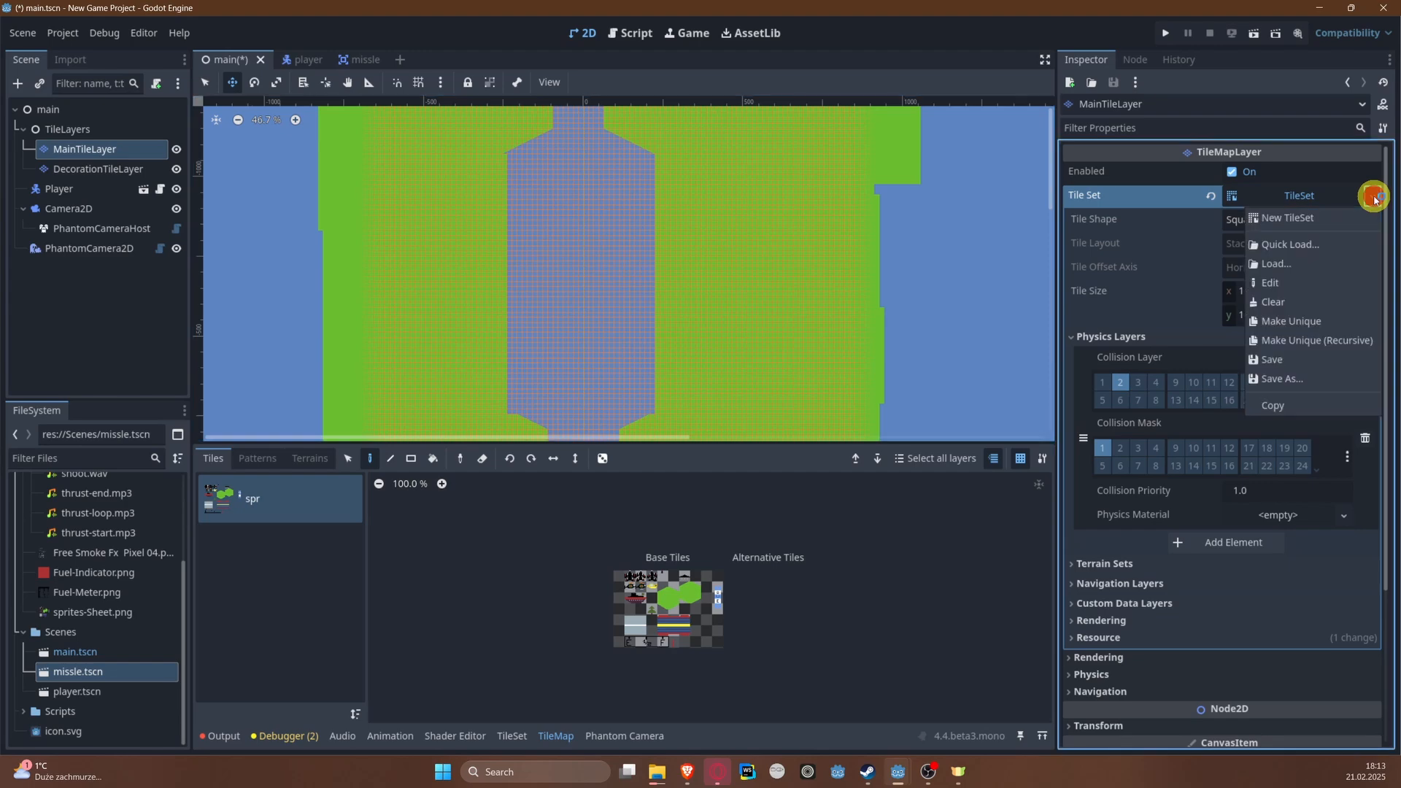
pyautogui.click(1329, 380)
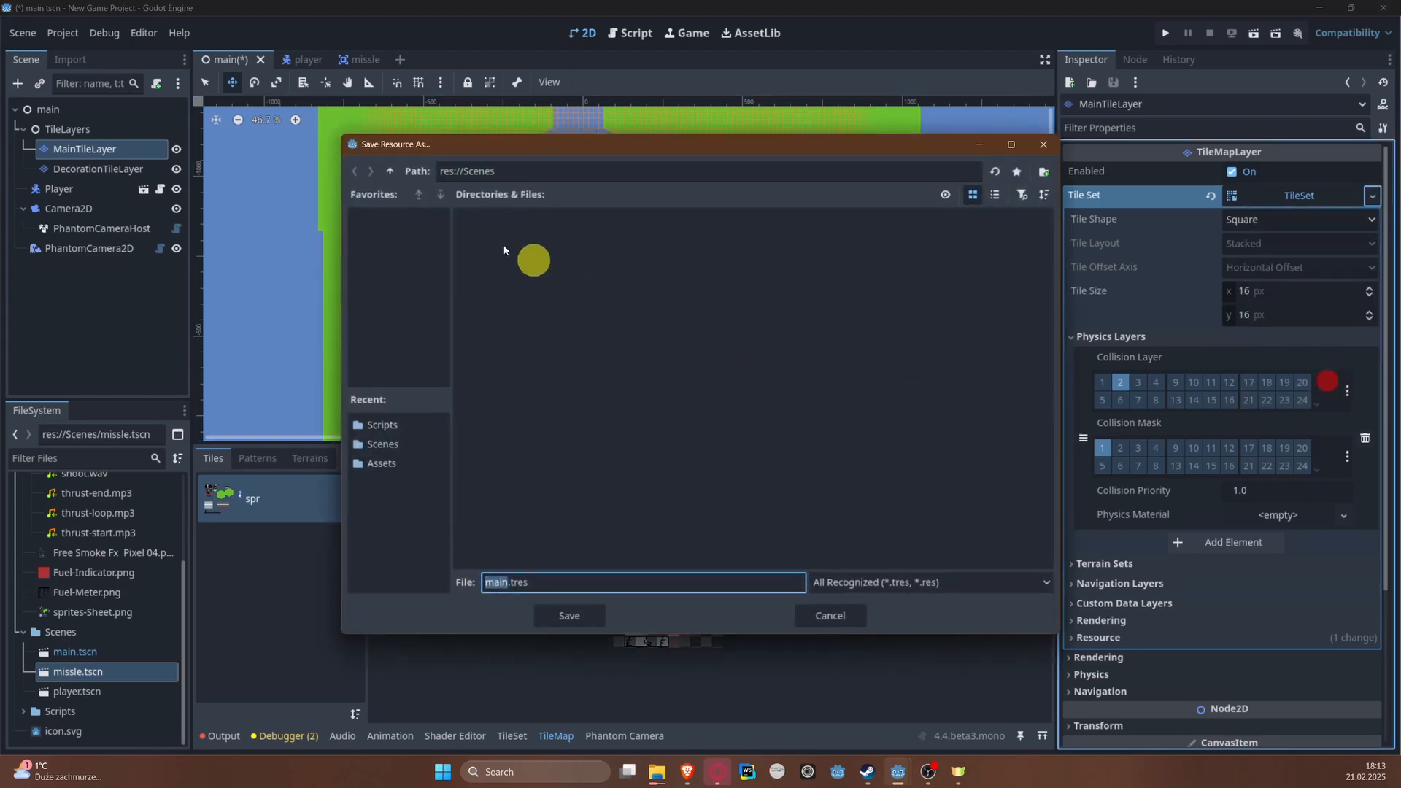
pyautogui.click(391, 172)
pyautogui.doubleClick(552, 258)
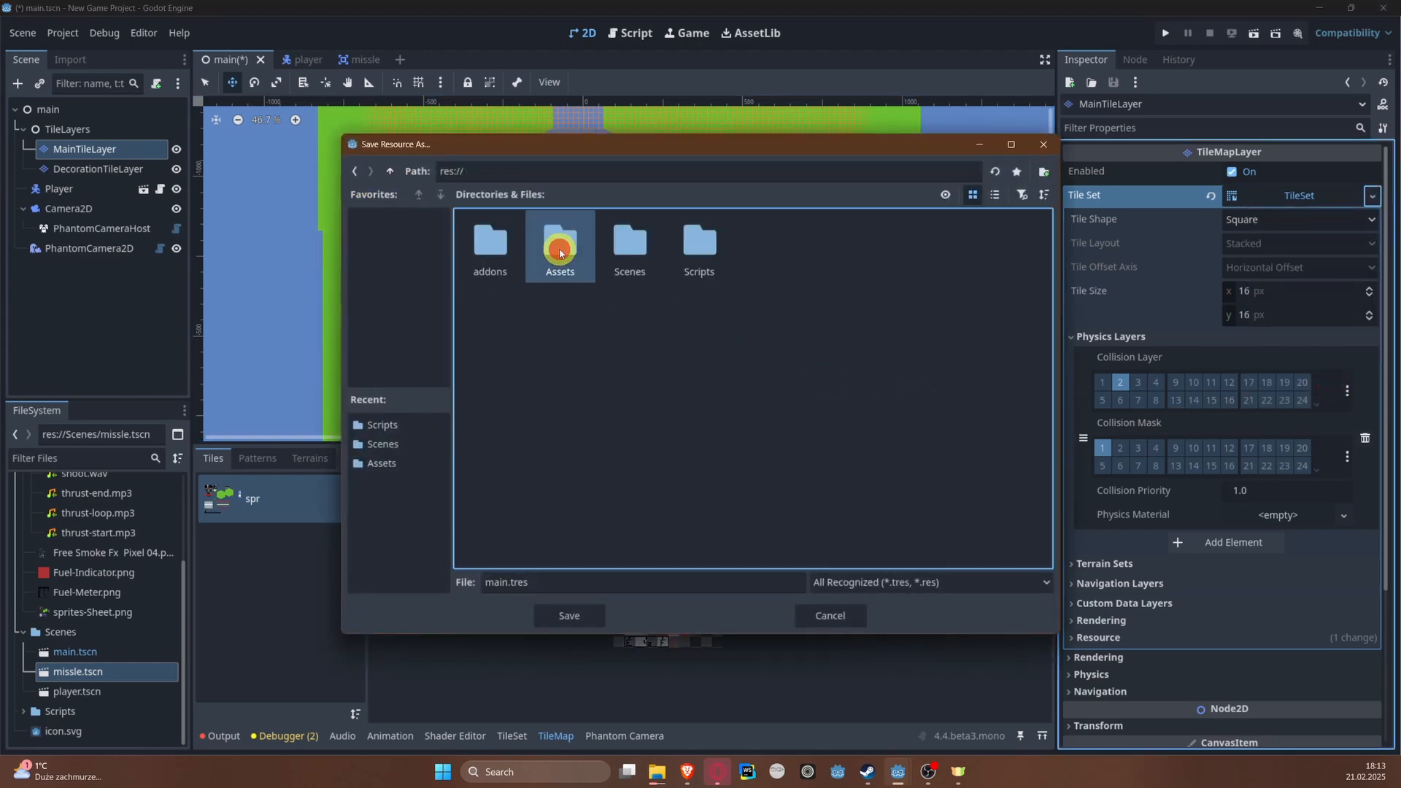
pyautogui.rightClick(672, 363)
pyautogui.click(713, 375)
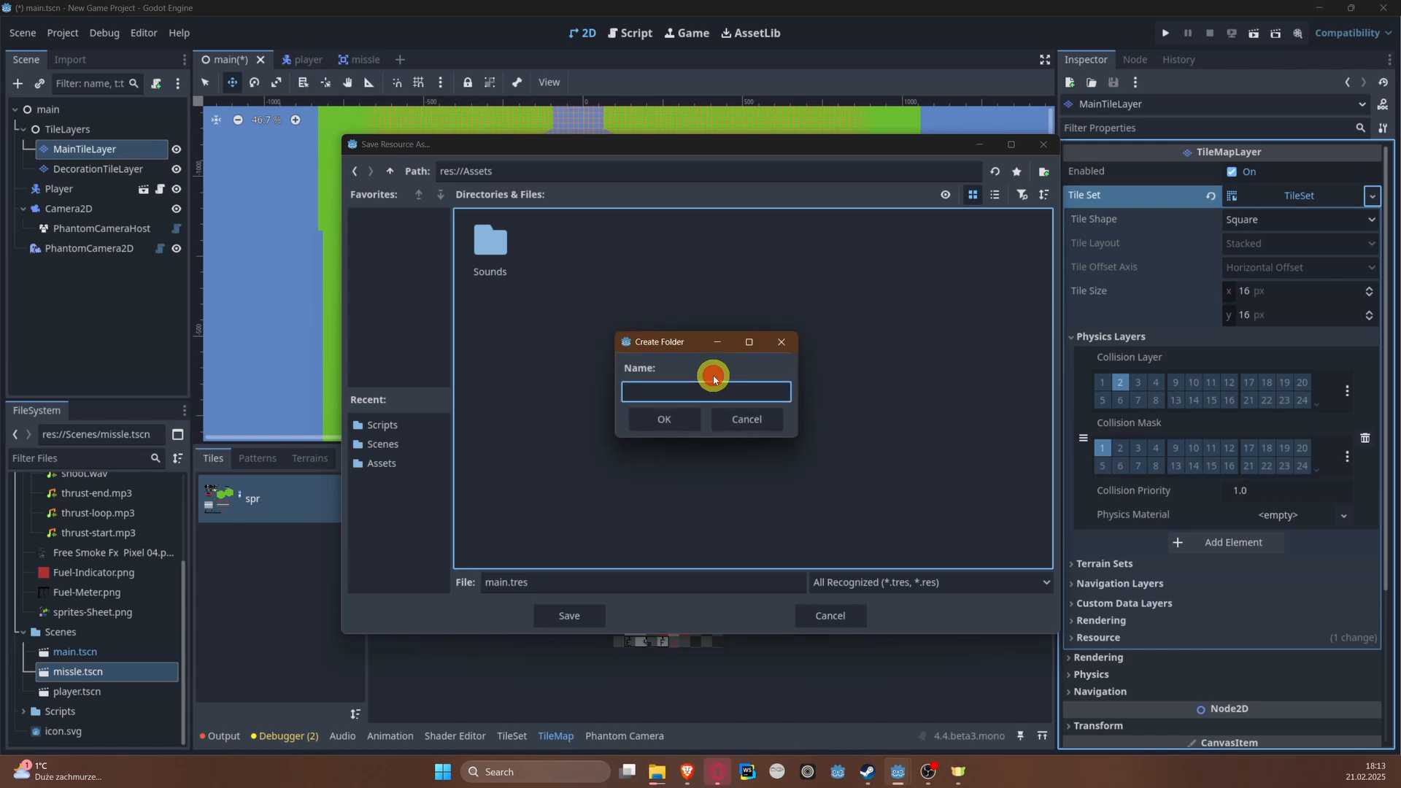
pyautogui.write('TileSets')
pyautogui.press('Return')
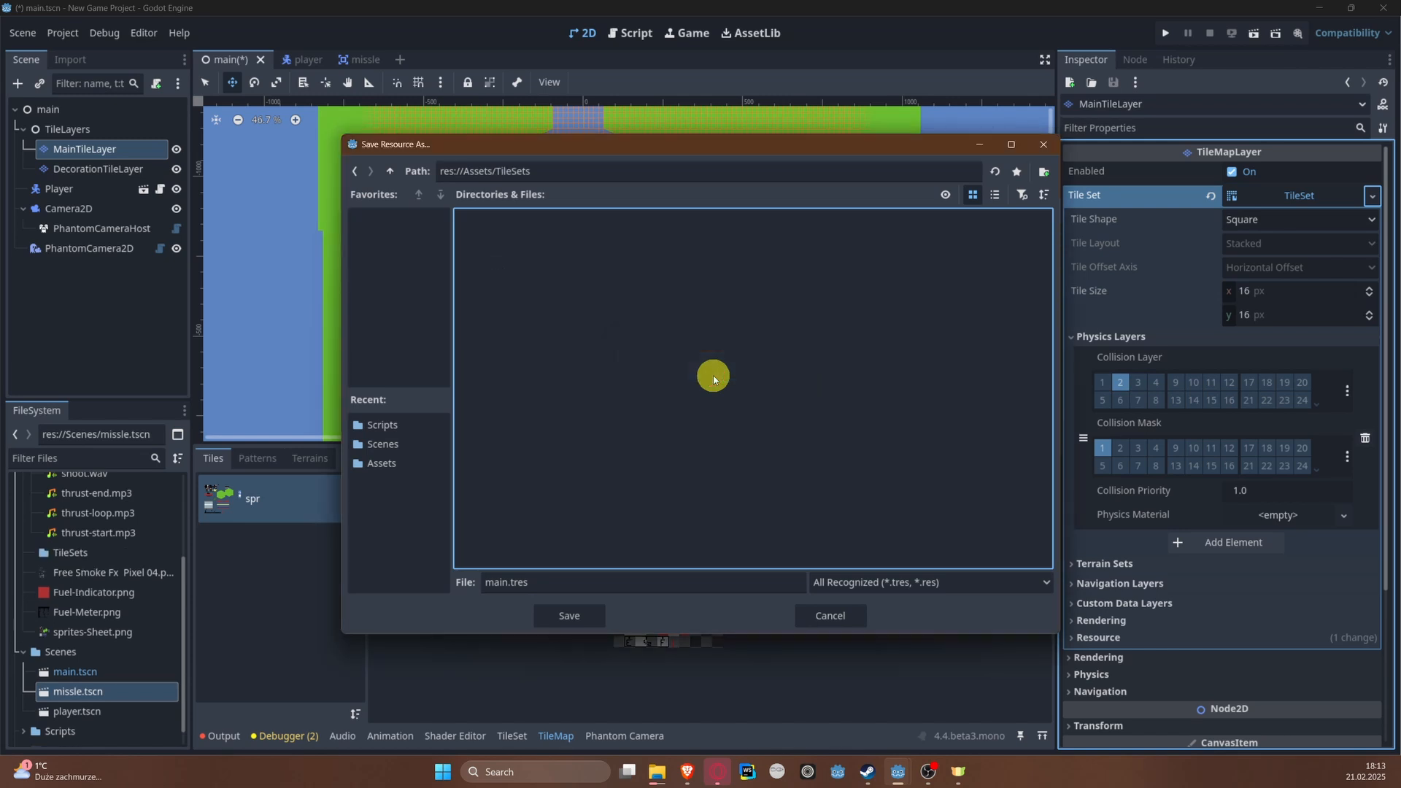
# Step: Save the tile set as tileset.tres in the TileSets folder
pyautogui.click(884, 584)
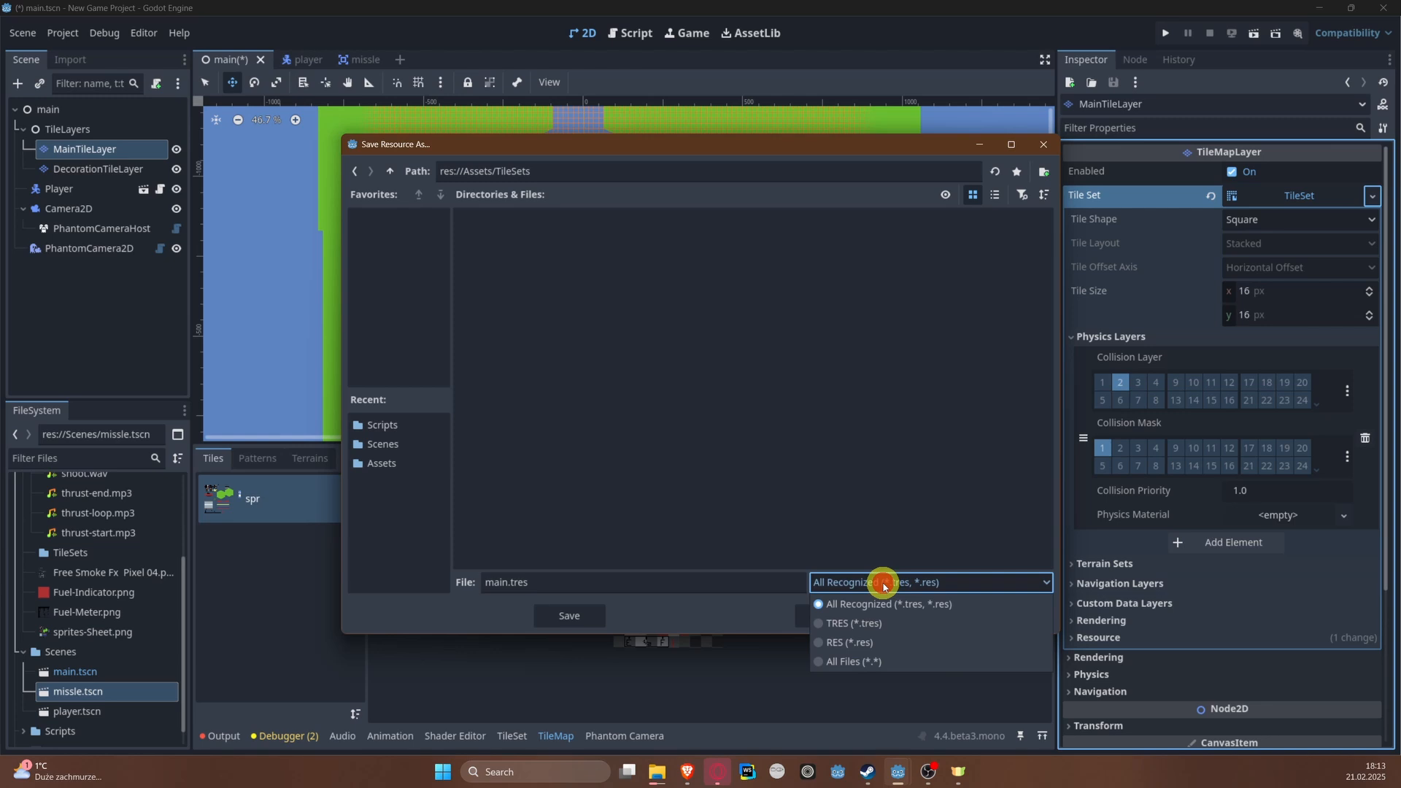
pyautogui.click(883, 584)
pyautogui.click(486, 584)
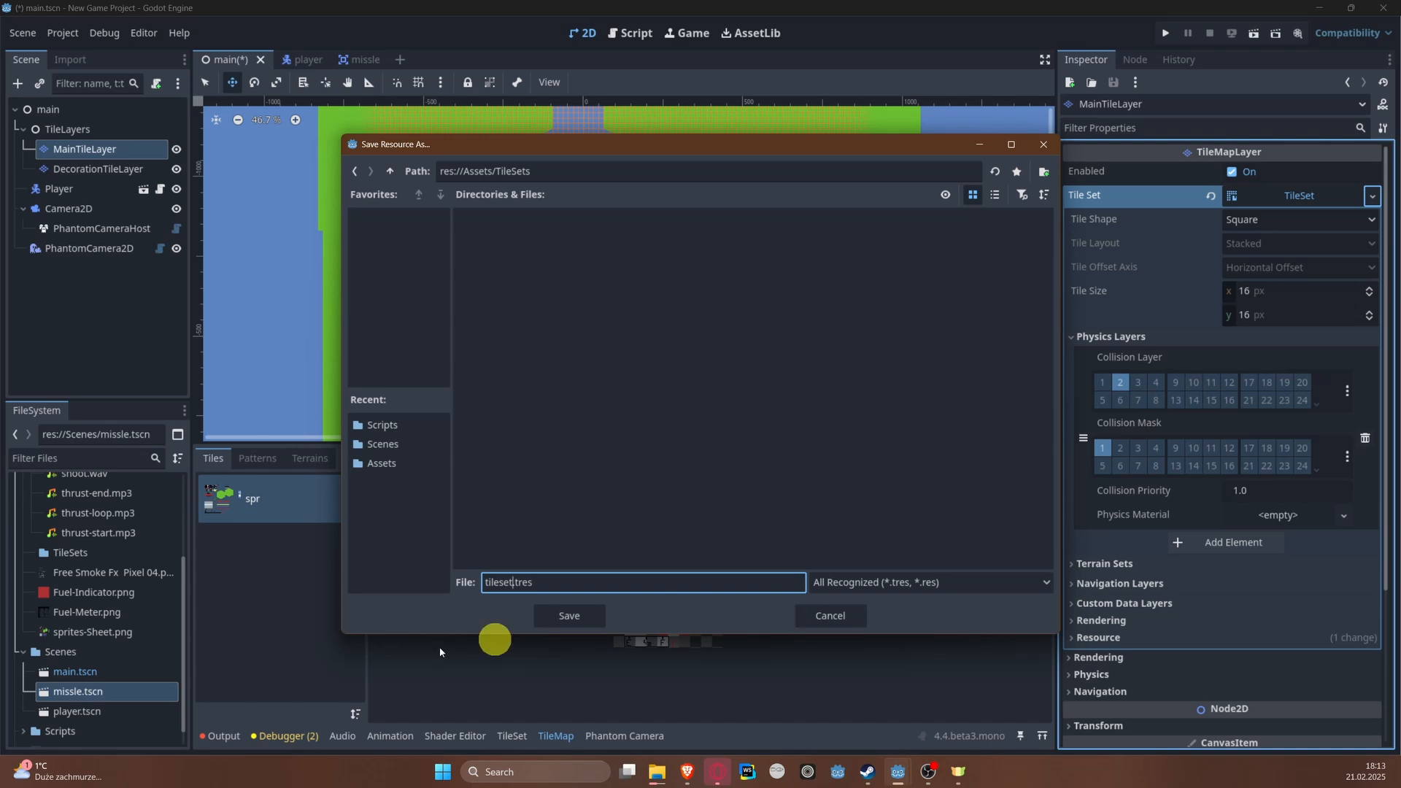
pyautogui.click(581, 618)
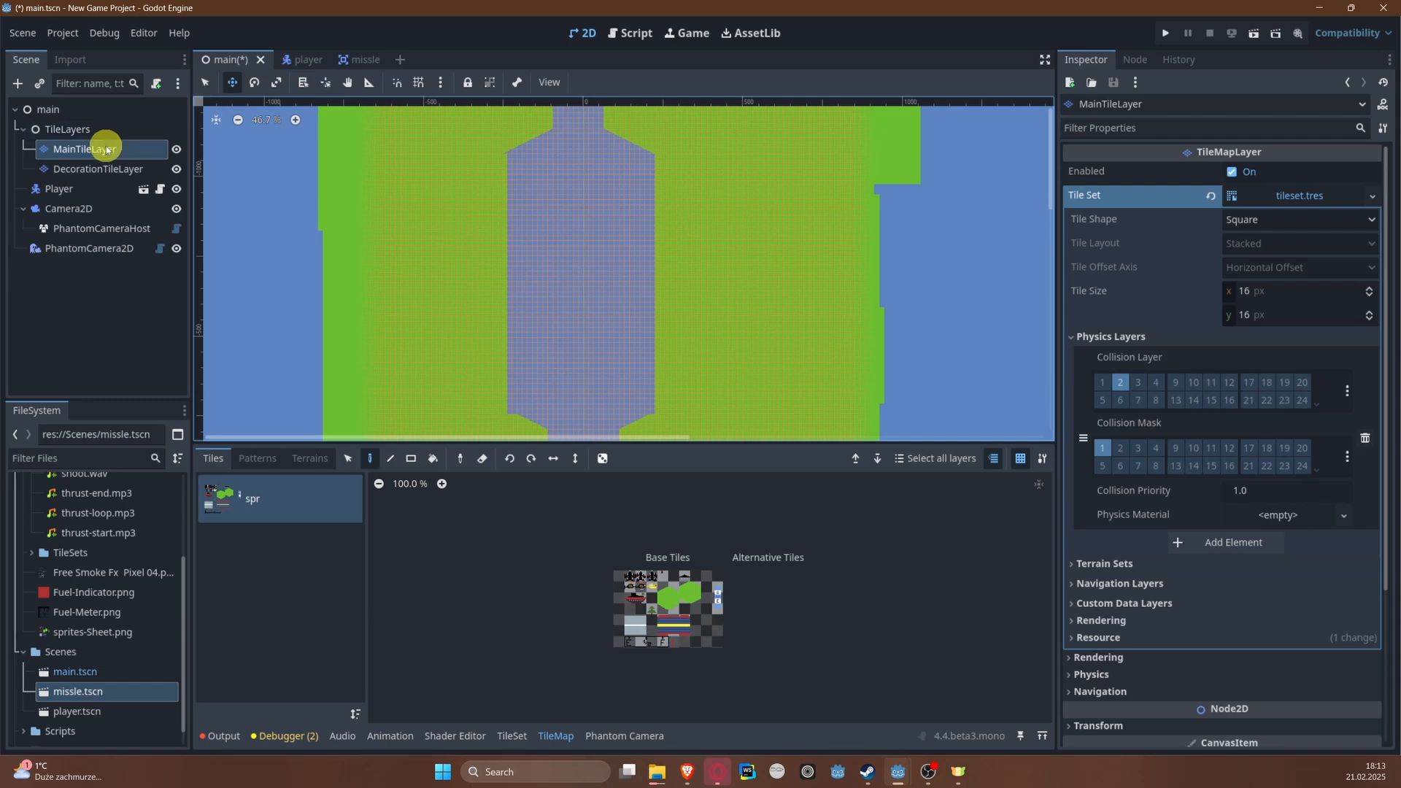
# Step: Assign tileset.tres as the tile set of DecorationTileLayer and save the scene
pyautogui.click(93, 168)
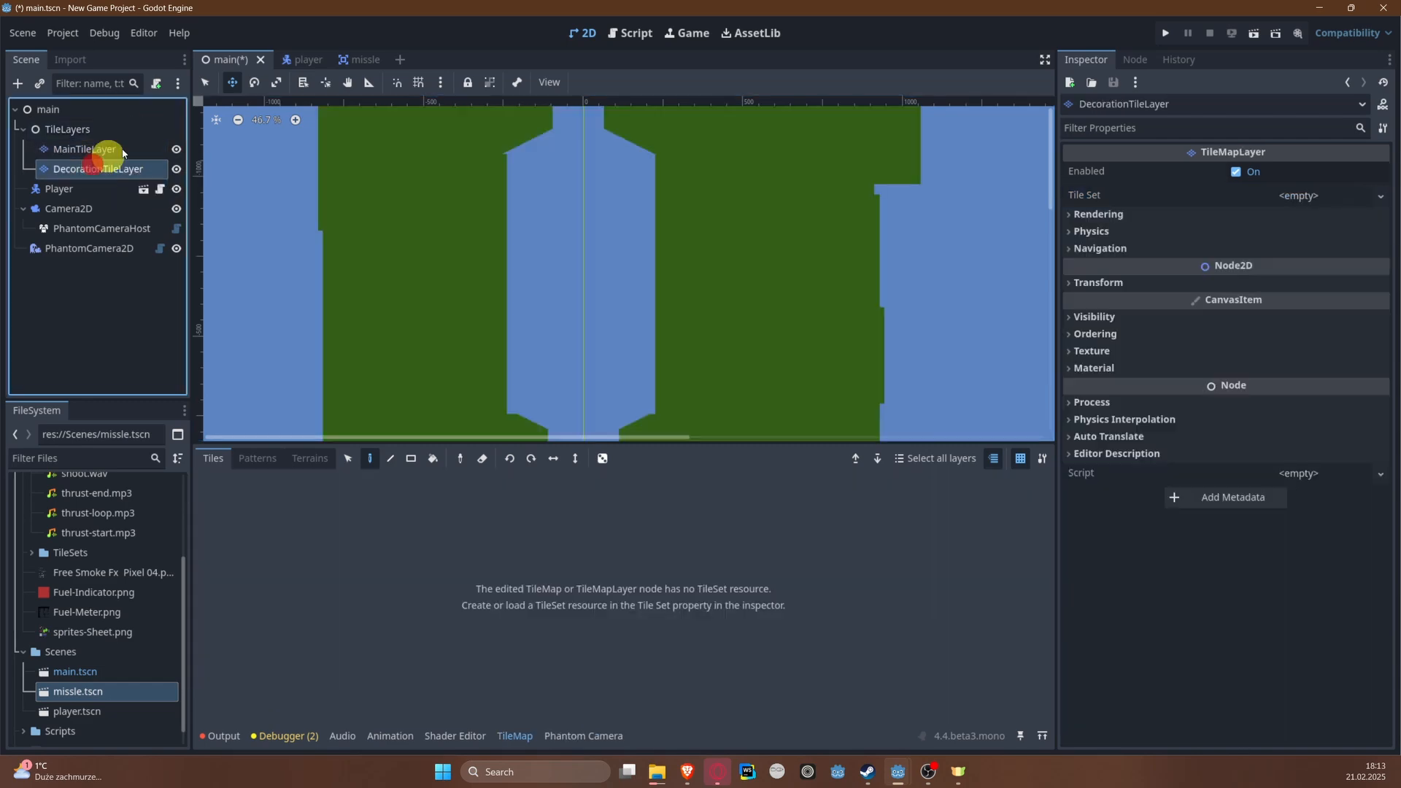
pyautogui.click(1380, 196)
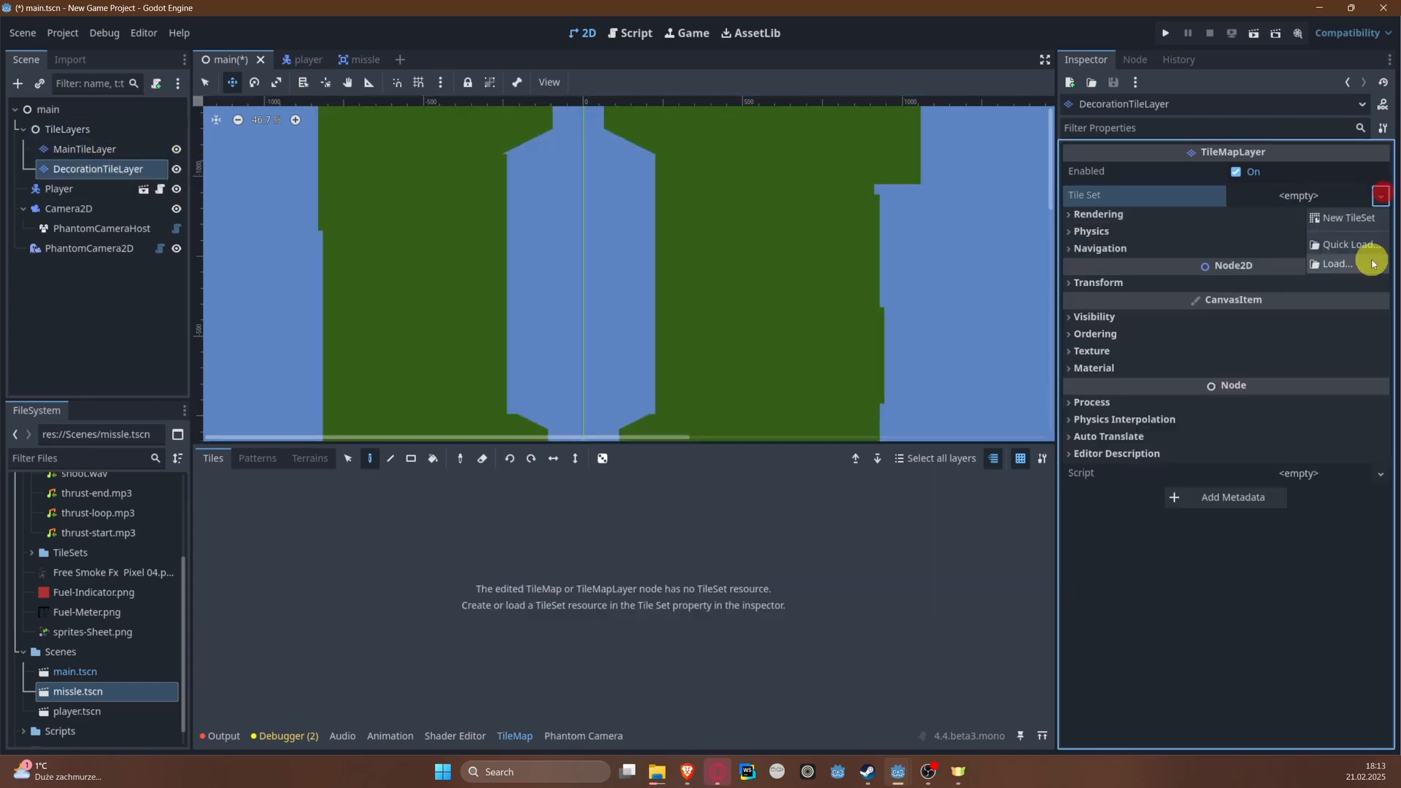
pyautogui.click(1365, 255)
pyautogui.doubleClick(532, 220)
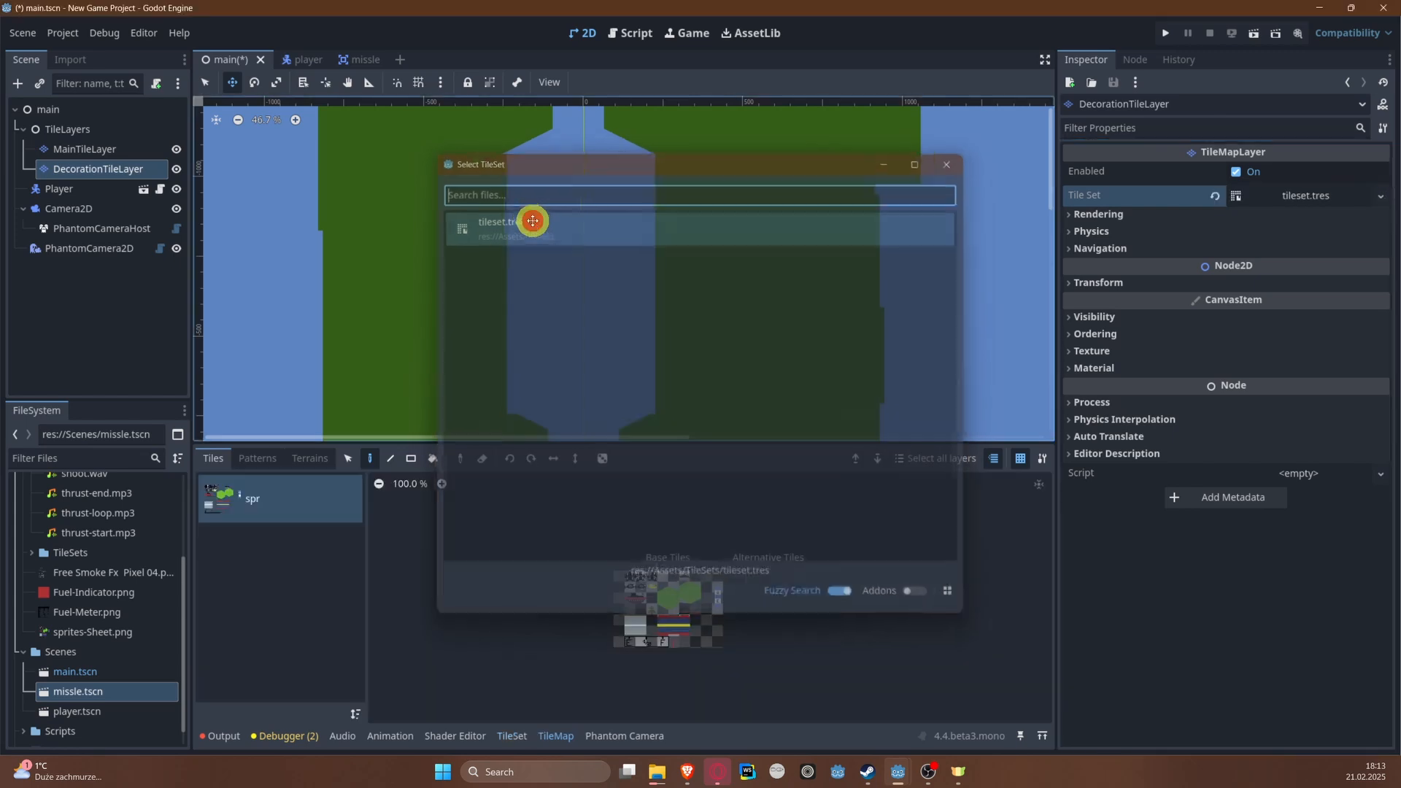
pyautogui.hotkey('ctrl', 's')
# Step: Pick the tree tile from the spr atlas as the tile to paint on DecorationTileLayer
pyautogui.scroll(2, 566, 282)
pyautogui.scroll(6, 607, 622)
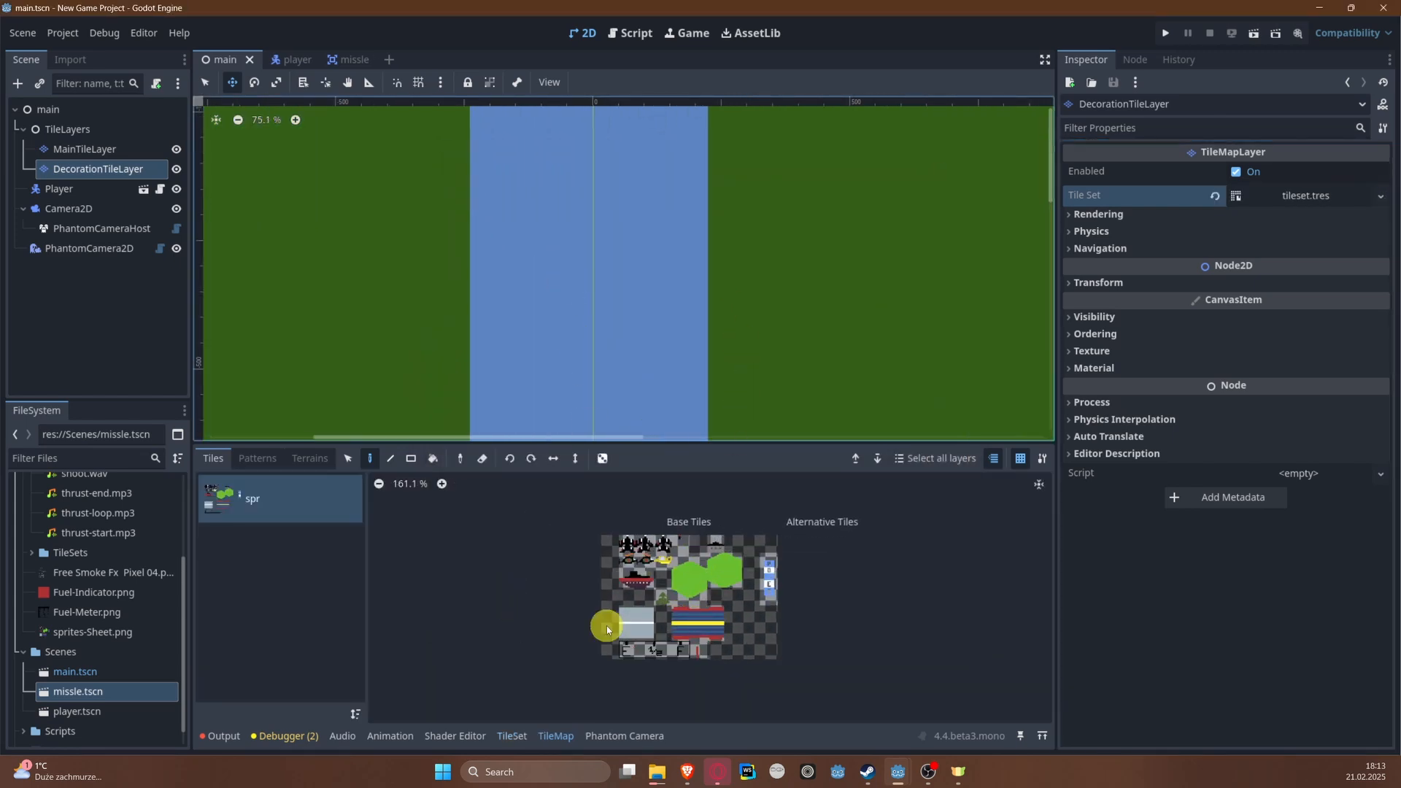
pyautogui.scroll(3, 726, 599)
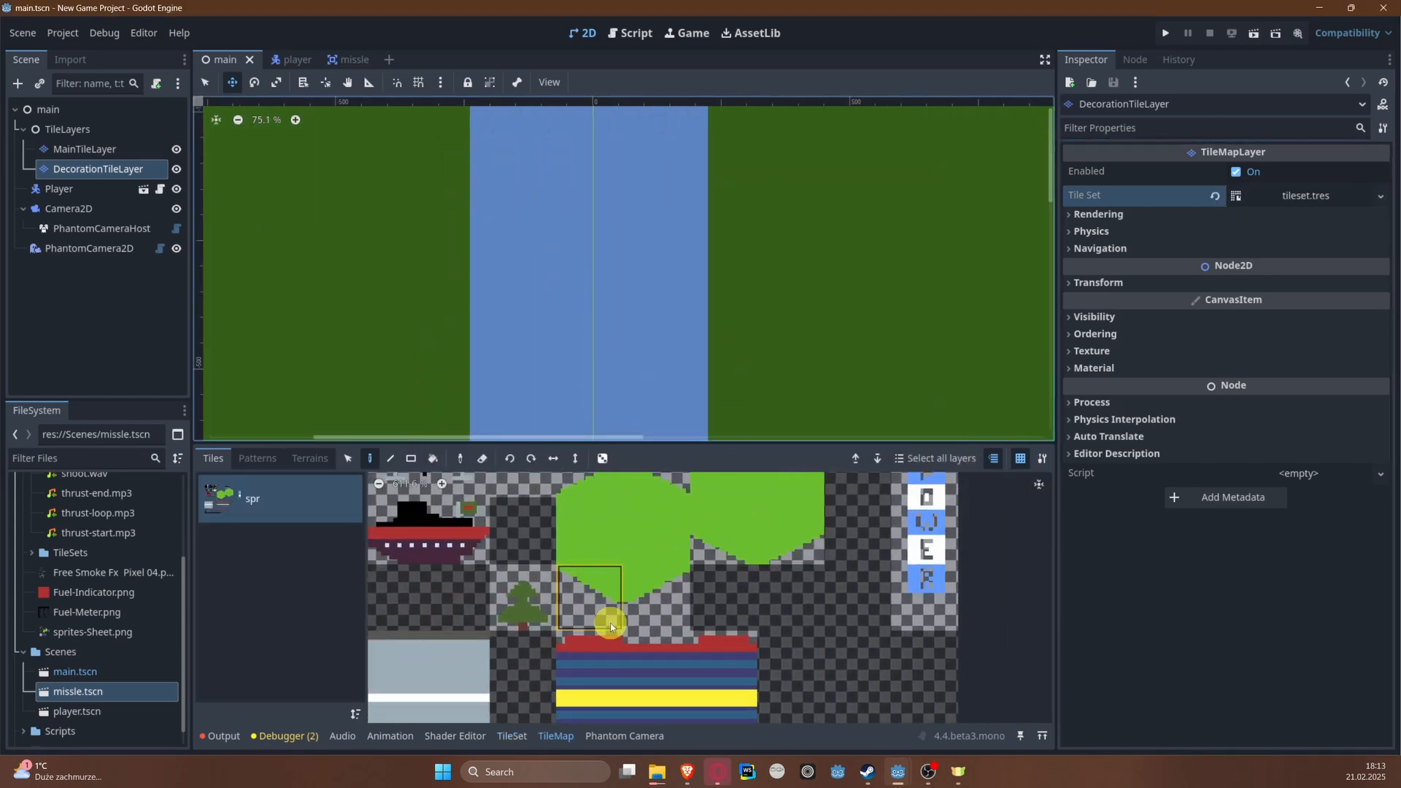
pyautogui.scroll(-4, 643, 601)
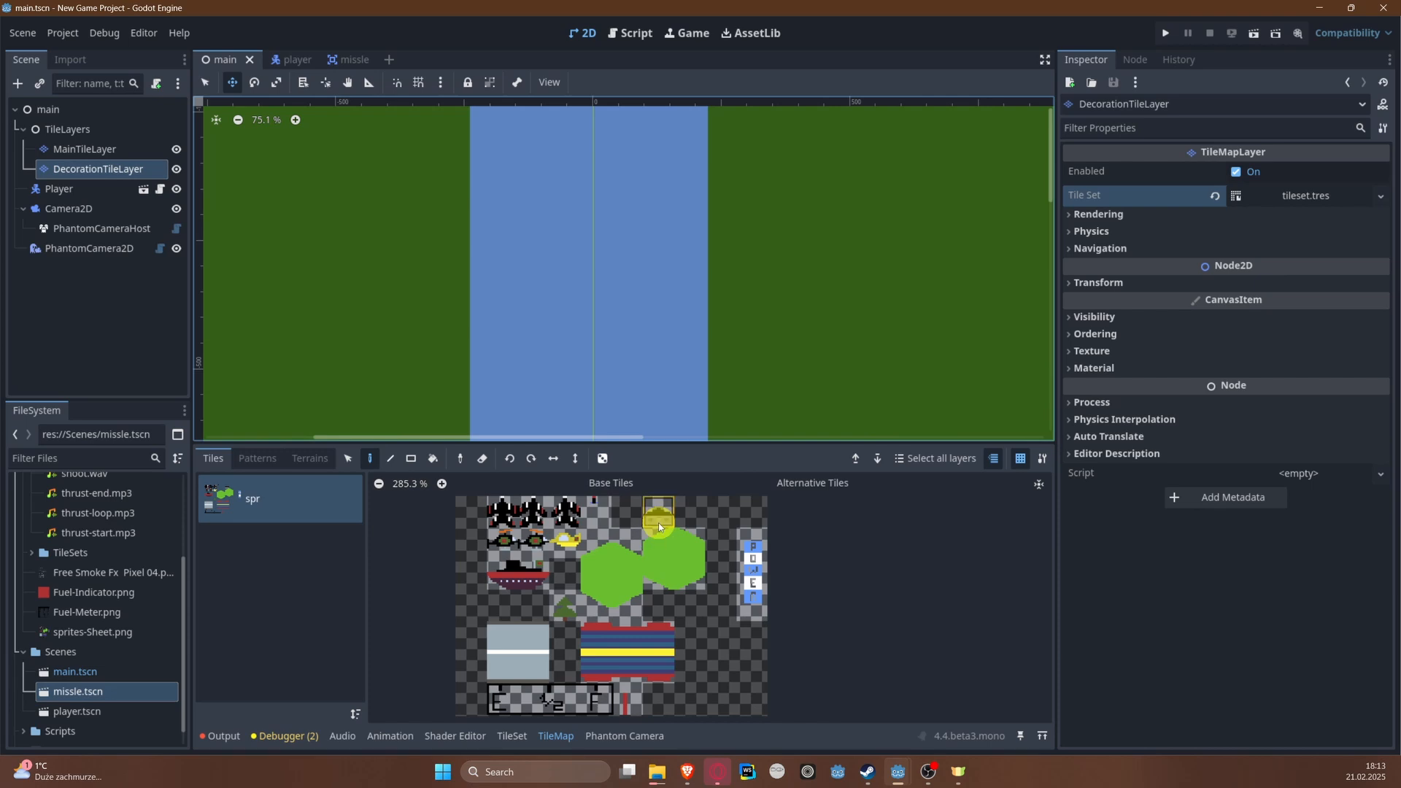
pyautogui.click(557, 611)
pyautogui.scroll(-1, 376, 312)
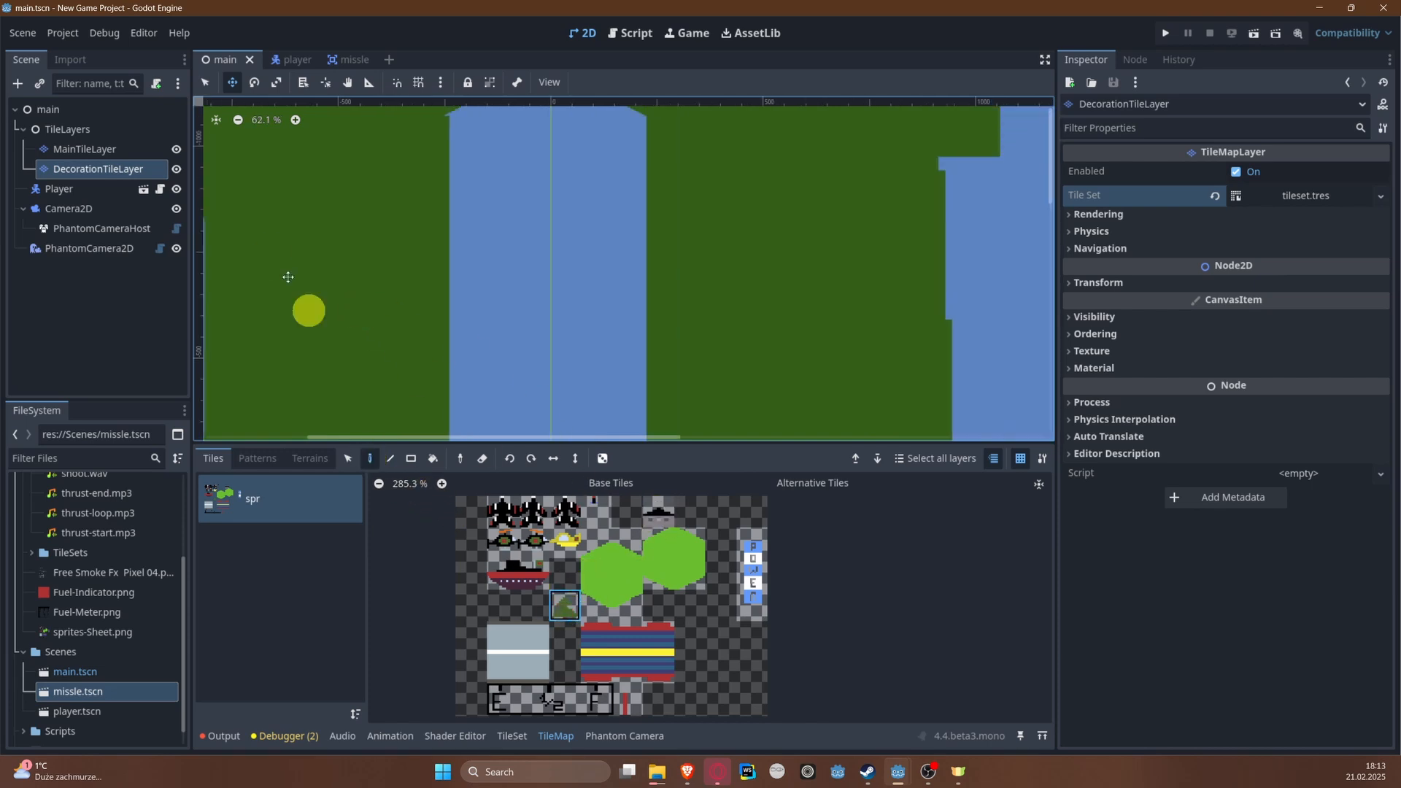
# Step: On DecorationTileLayer, paint the first tree on the left river bank near the level's start
pyautogui.click(103, 149)
pyautogui.click(103, 169)
pyautogui.click(345, 290)
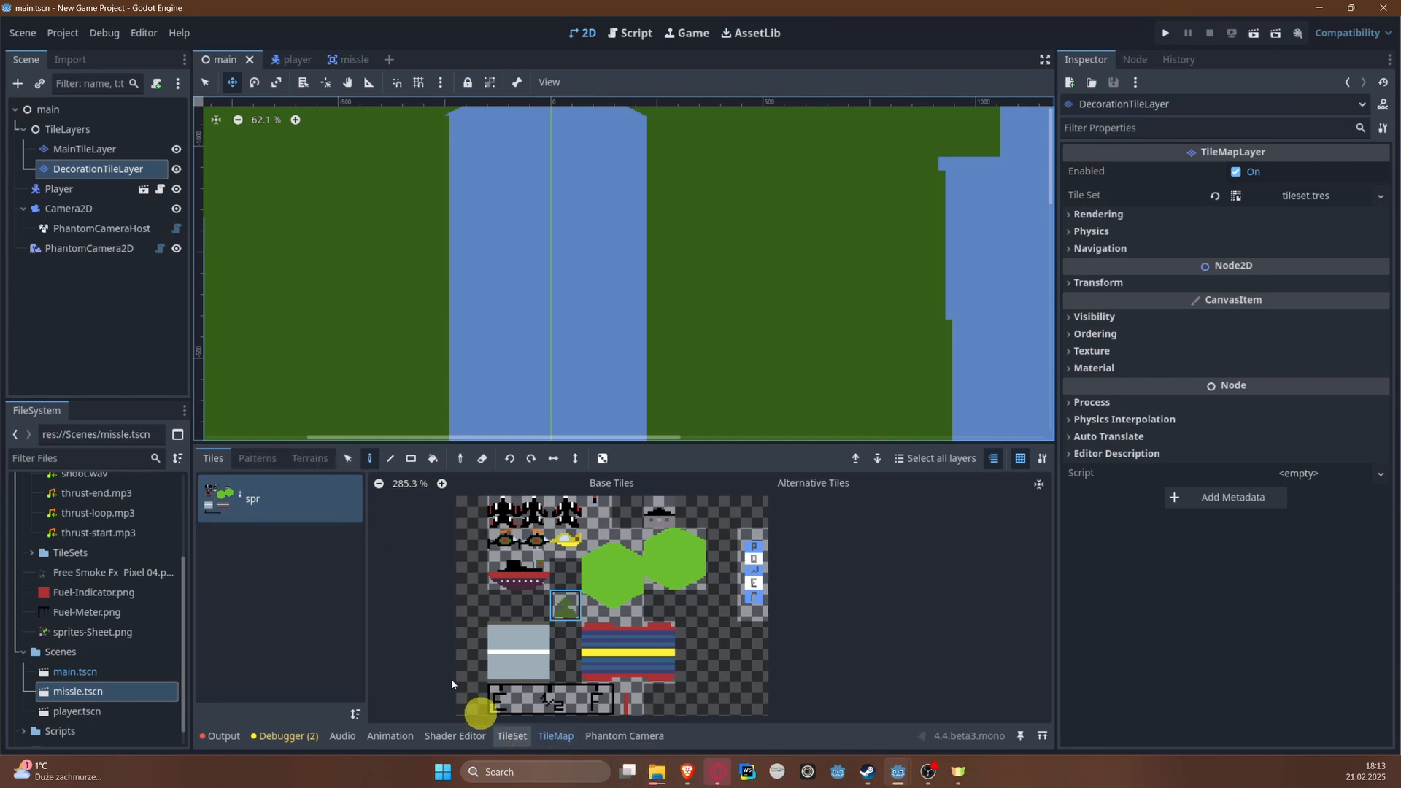
pyautogui.moveTo(304, 326); pyautogui.dragTo(436, 100, button='middle')
pyautogui.moveTo(730, 390); pyautogui.dragTo(620, 227, button='middle')
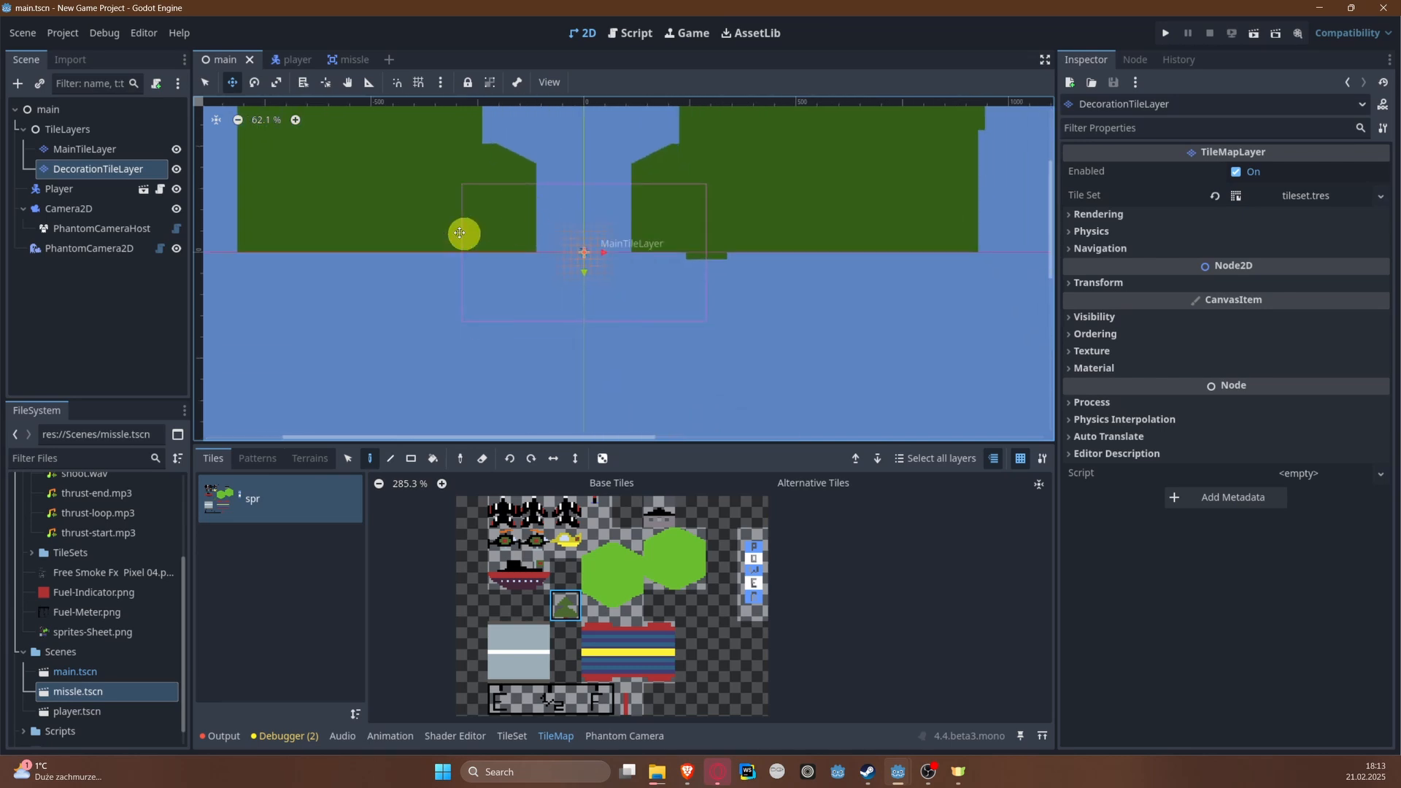
pyautogui.scroll(3, 436, 222)
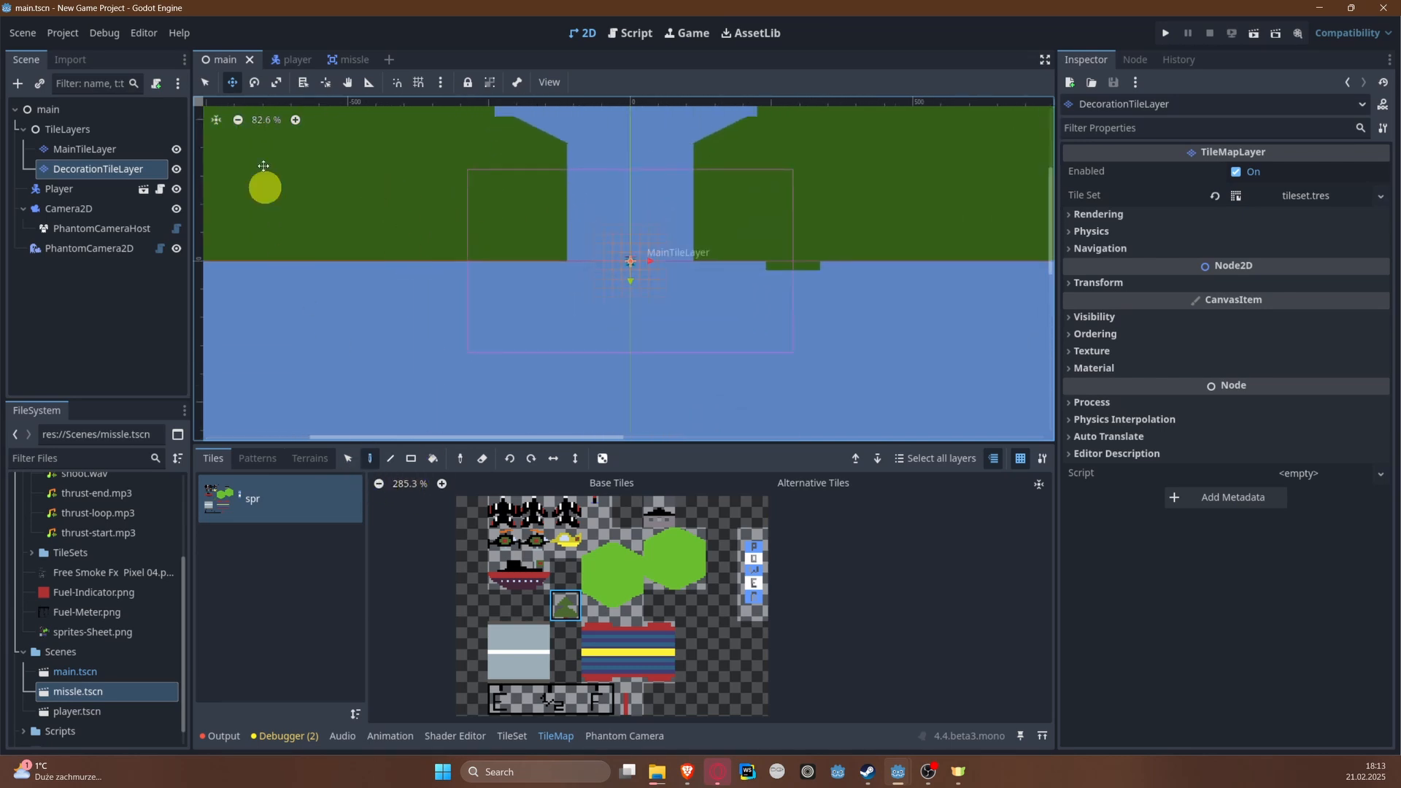
pyautogui.scroll(5, 377, 291)
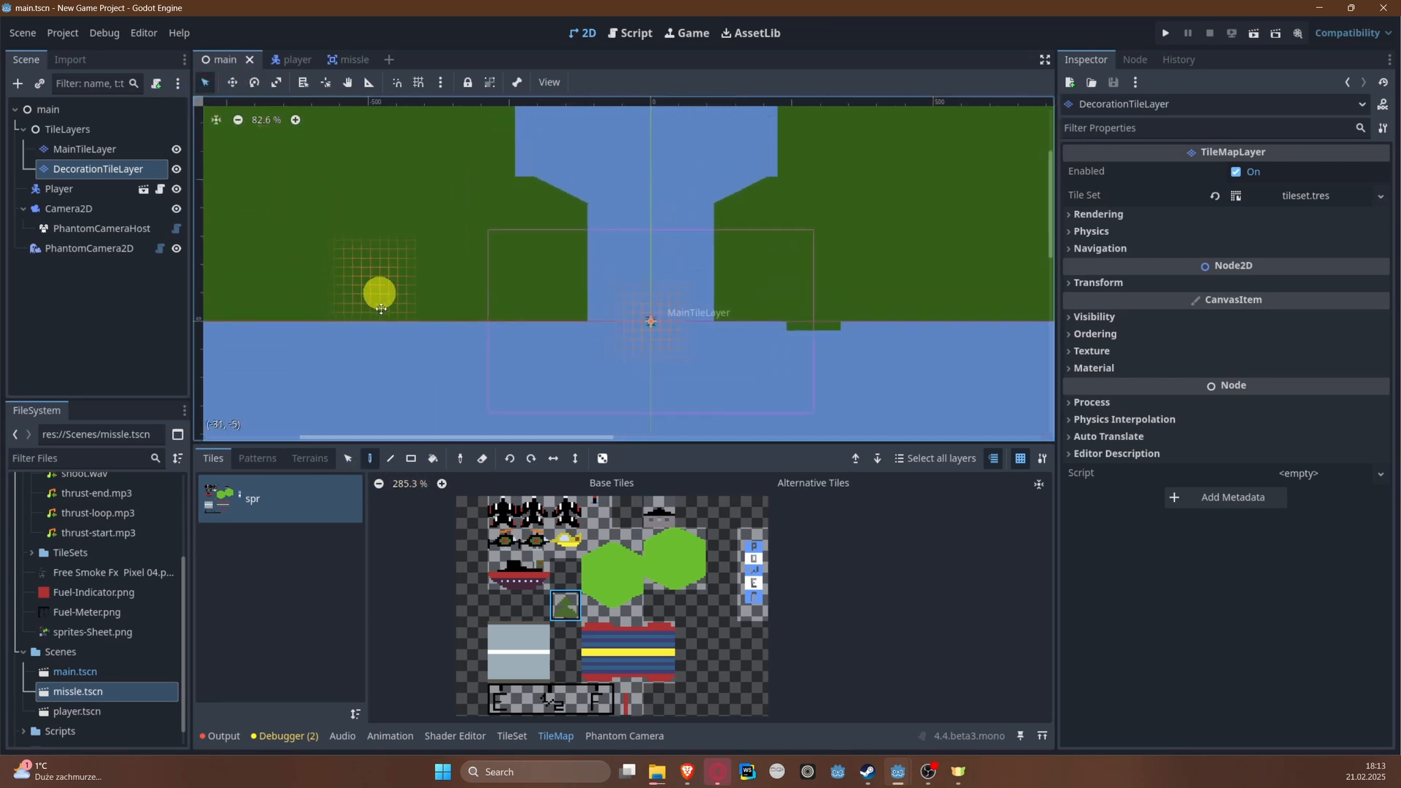
pyautogui.scroll(8, 443, 316)
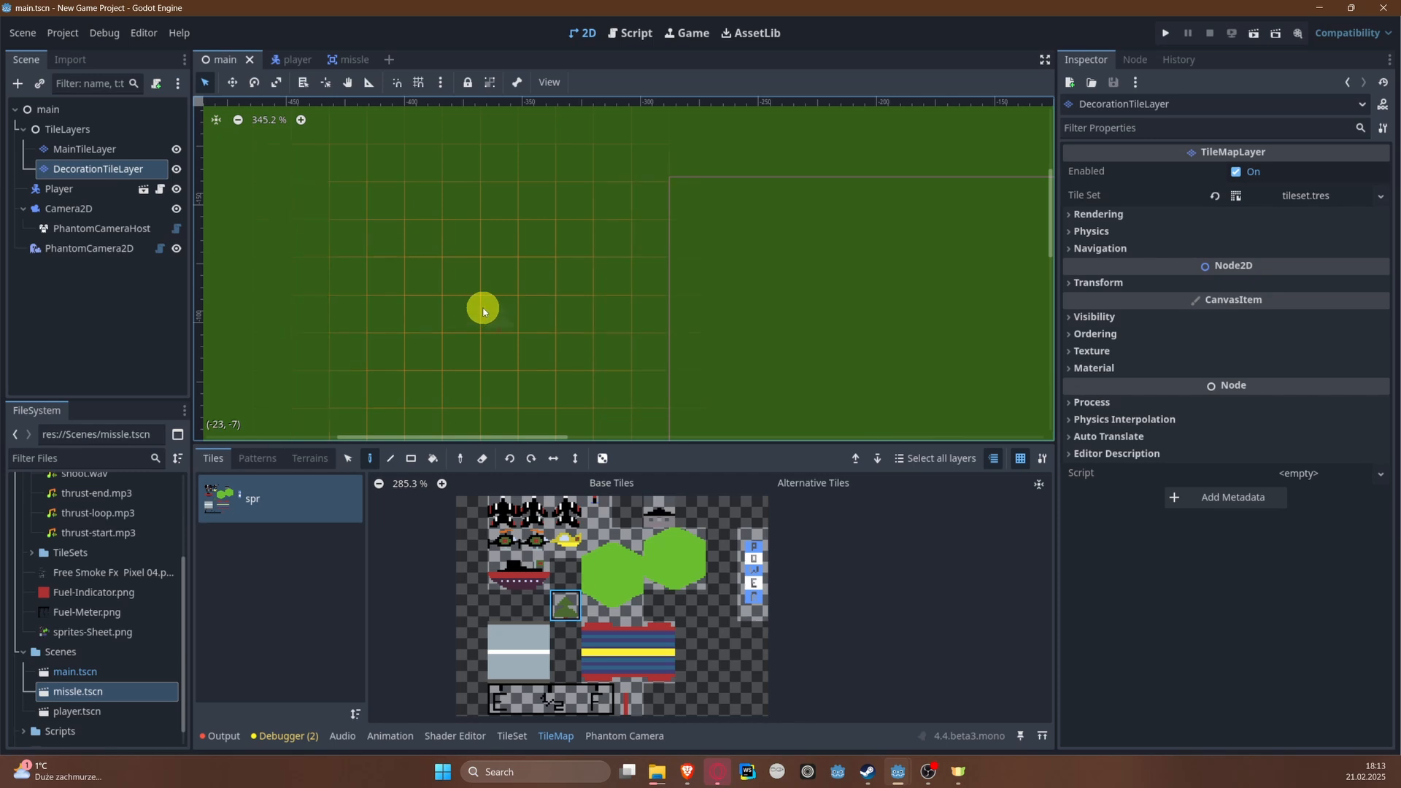
pyautogui.scroll(-2, 614, 291)
pyautogui.click(723, 222)
pyautogui.moveTo(492, 230); pyautogui.dragTo(500, 409, button='middle')
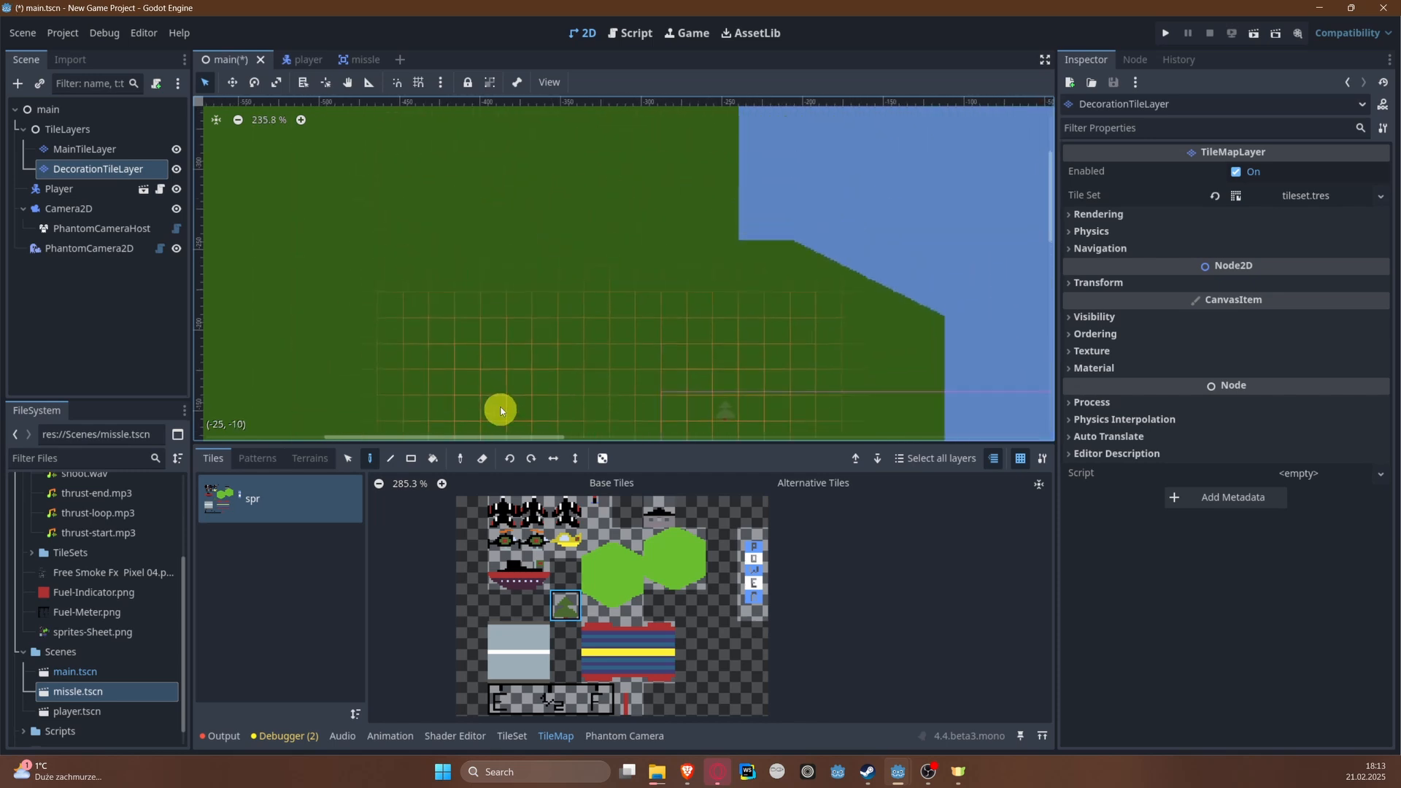
# Step: Scatter more tree tiles up the left bank along the wide river stretch above the start
pyautogui.click(580, 217)
pyautogui.moveTo(686, 238); pyautogui.dragTo(452, 414, button='middle')
pyautogui.click(416, 221)
pyautogui.moveTo(417, 256); pyautogui.dragTo(421, 436, button='middle')
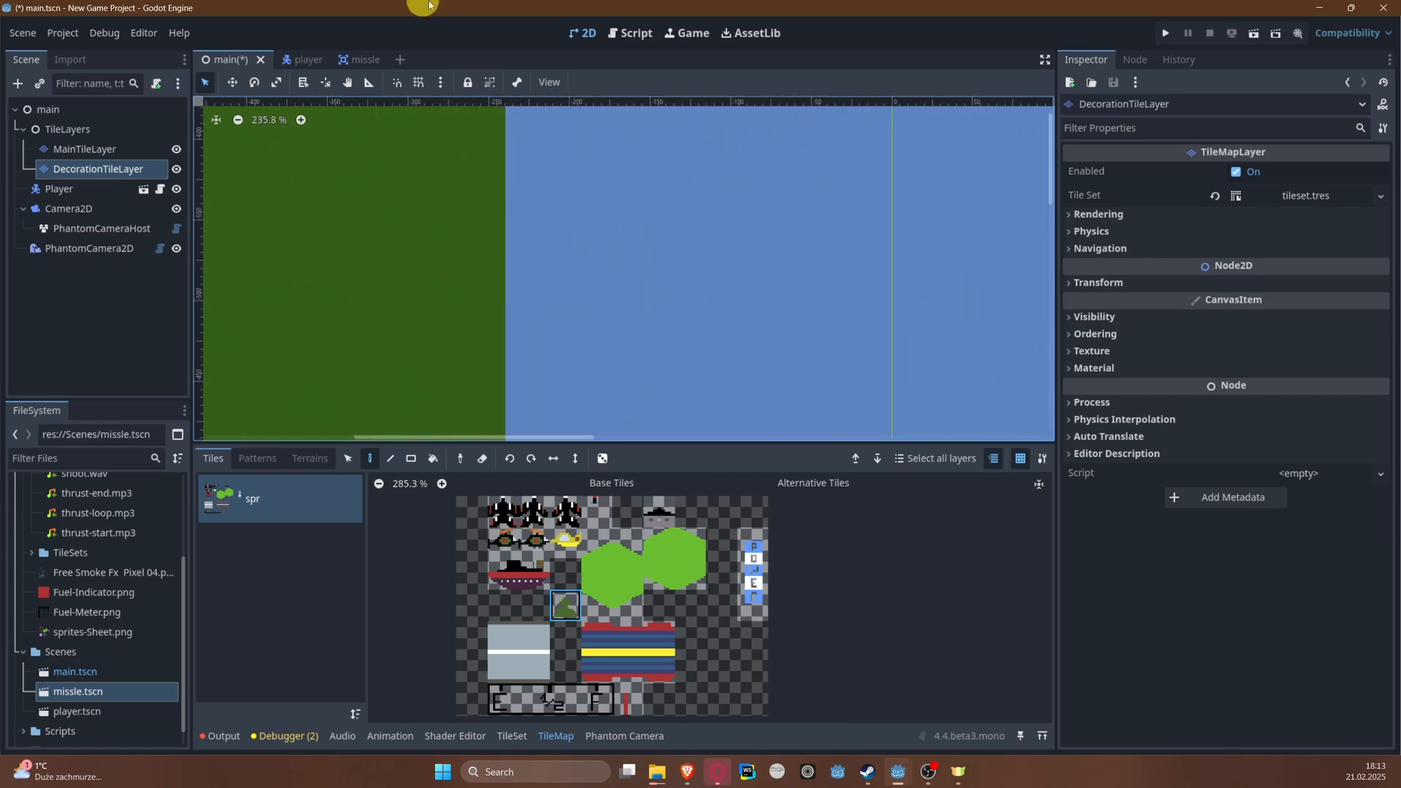
pyautogui.click(435, 213)
pyautogui.scroll(-9, 435, 216)
pyautogui.moveTo(430, 225); pyautogui.dragTo(413, 429, button='middle')
pyautogui.click(382, 226)
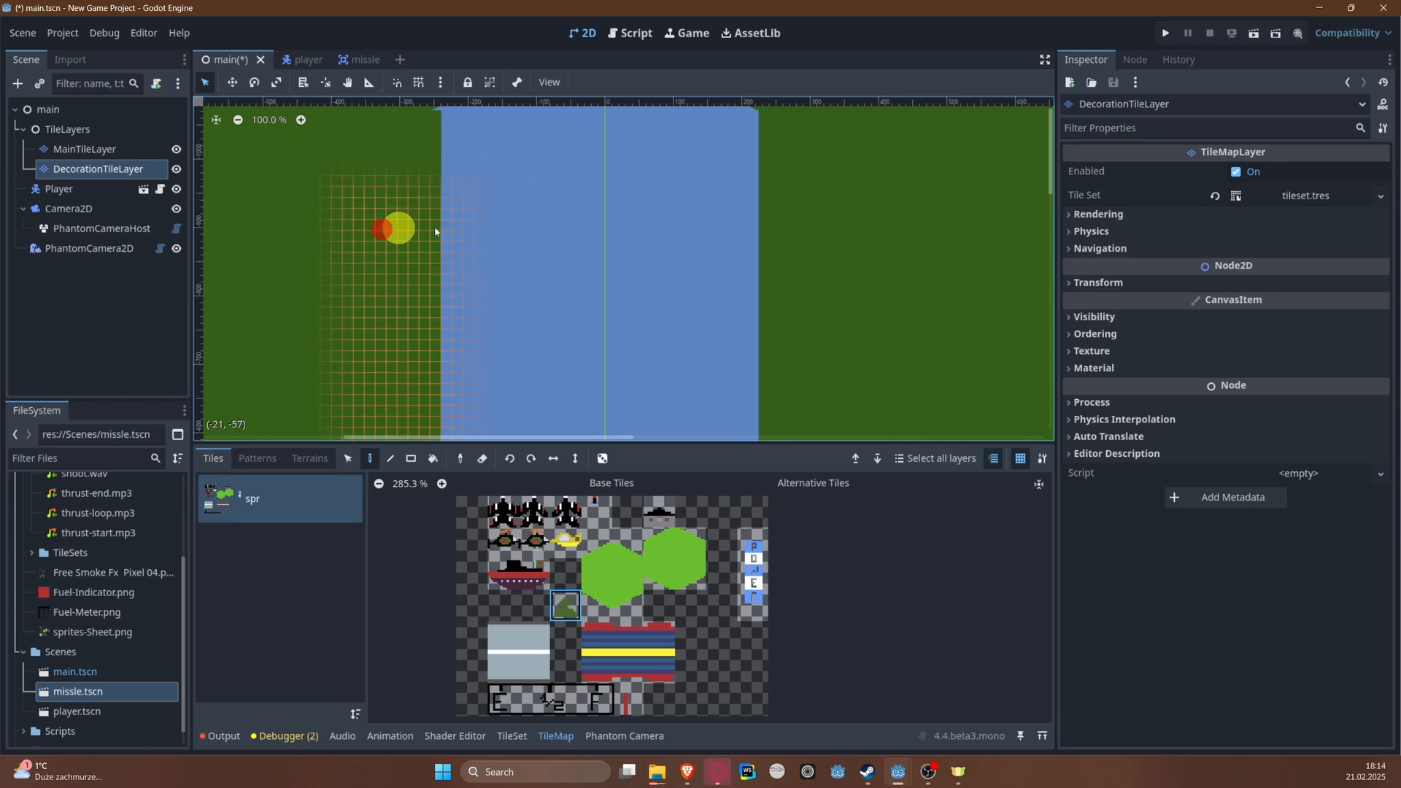
# Step: Scatter trees along the right bank of the wide stretch and on both sides up to the narrow channel
pyautogui.click(902, 264)
pyautogui.click(773, 188)
pyautogui.click(829, 382)
pyautogui.moveTo(808, 228); pyautogui.dragTo(760, 482, button='middle')
pyautogui.click(694, 304)
pyautogui.click(378, 264)
pyautogui.click(465, 291)
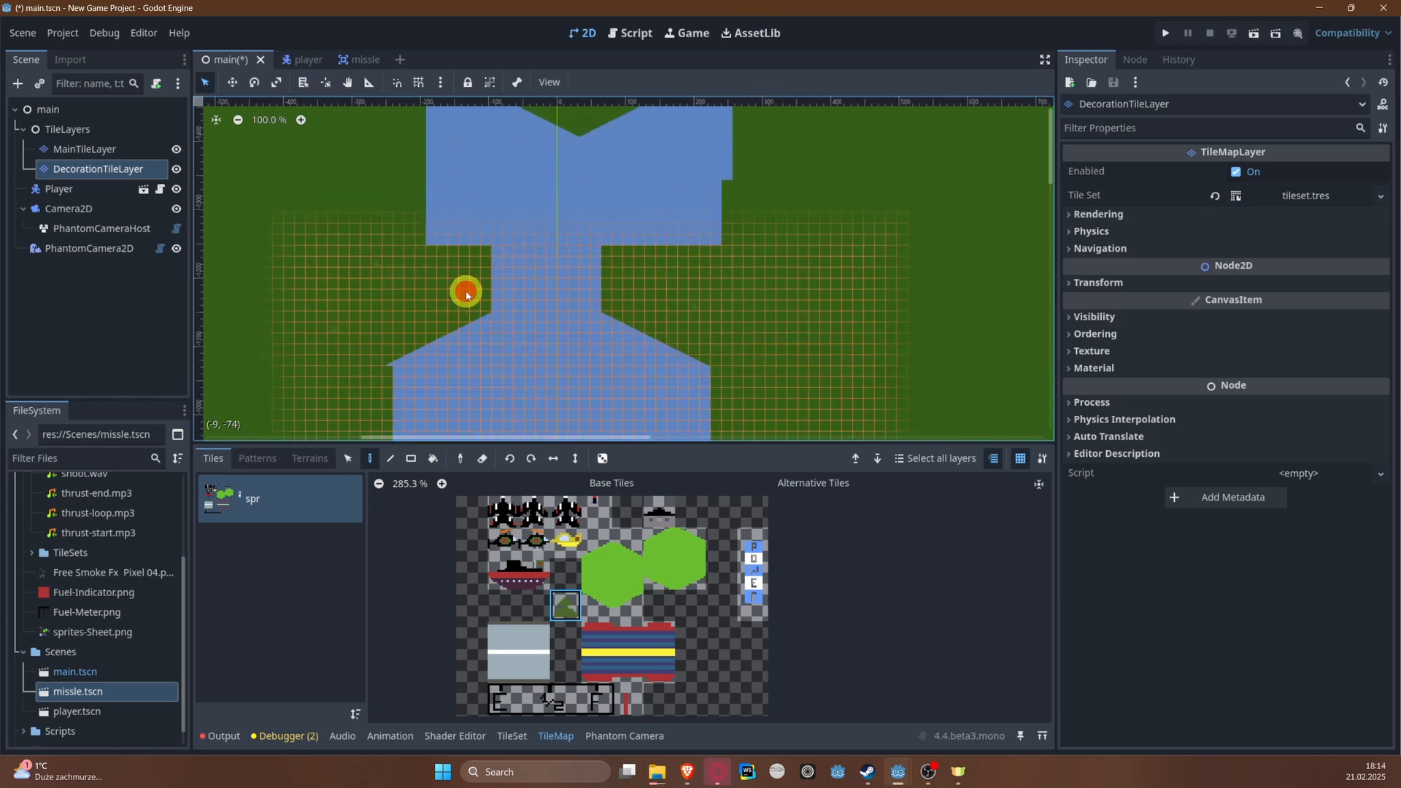
# Step: Paint several trees on the small hexagonal island and on the left bank beside it
pyautogui.moveTo(351, 187)
pyautogui.mouseDown(button='middle')
pyautogui.moveTo(349, 363)
pyautogui.moveTo(380, 493)
pyautogui.mouseUp(button='middle')
pyautogui.click(613, 317)
pyautogui.moveTo(648, 261); pyautogui.dragTo(627, 262)
pyautogui.click(585, 263)
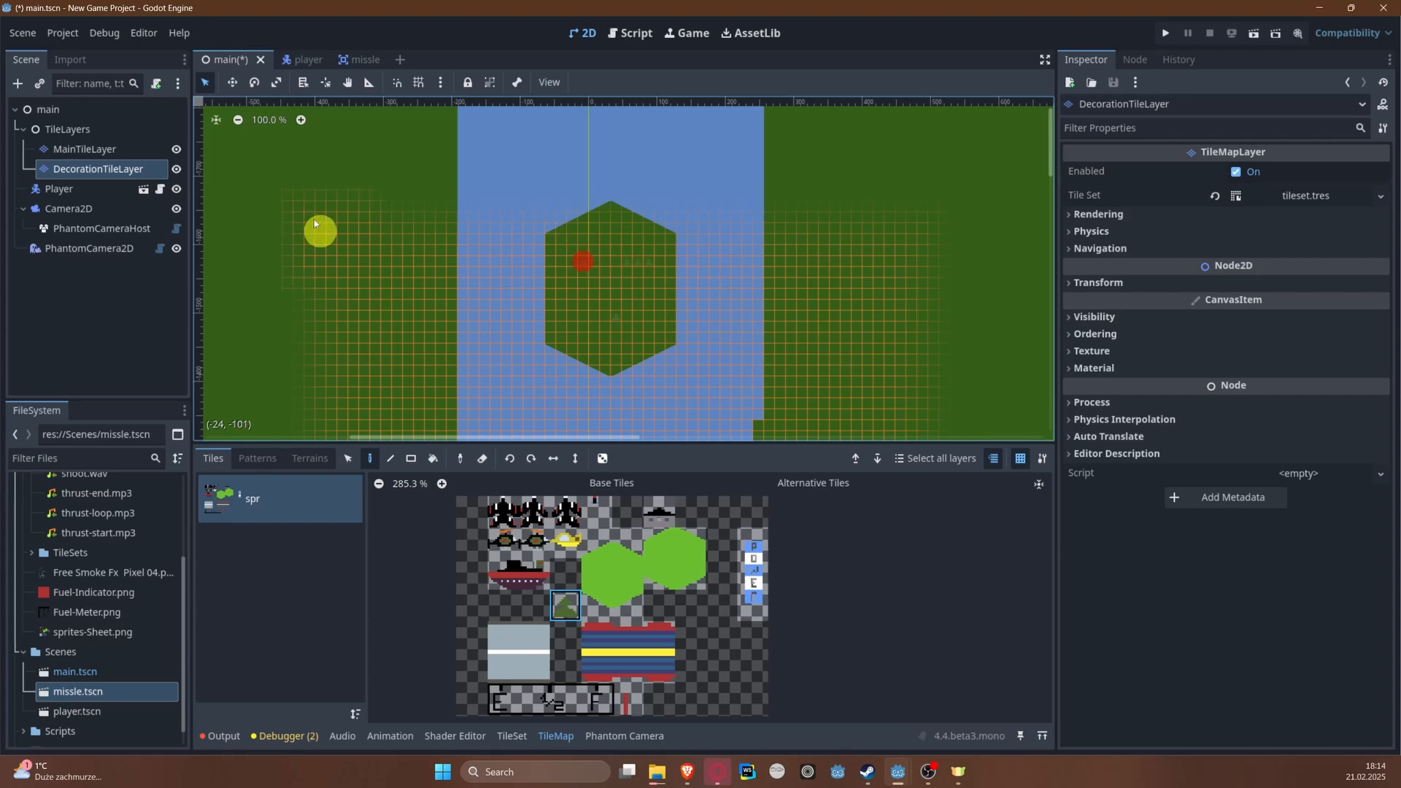
pyautogui.click(319, 185)
pyautogui.click(376, 186)
pyautogui.click(375, 310)
pyautogui.moveTo(419, 223)
pyautogui.mouseDown(button='middle')
pyautogui.moveTo(403, 251)
pyautogui.moveTo(407, 517)
pyautogui.mouseUp(button='middle')
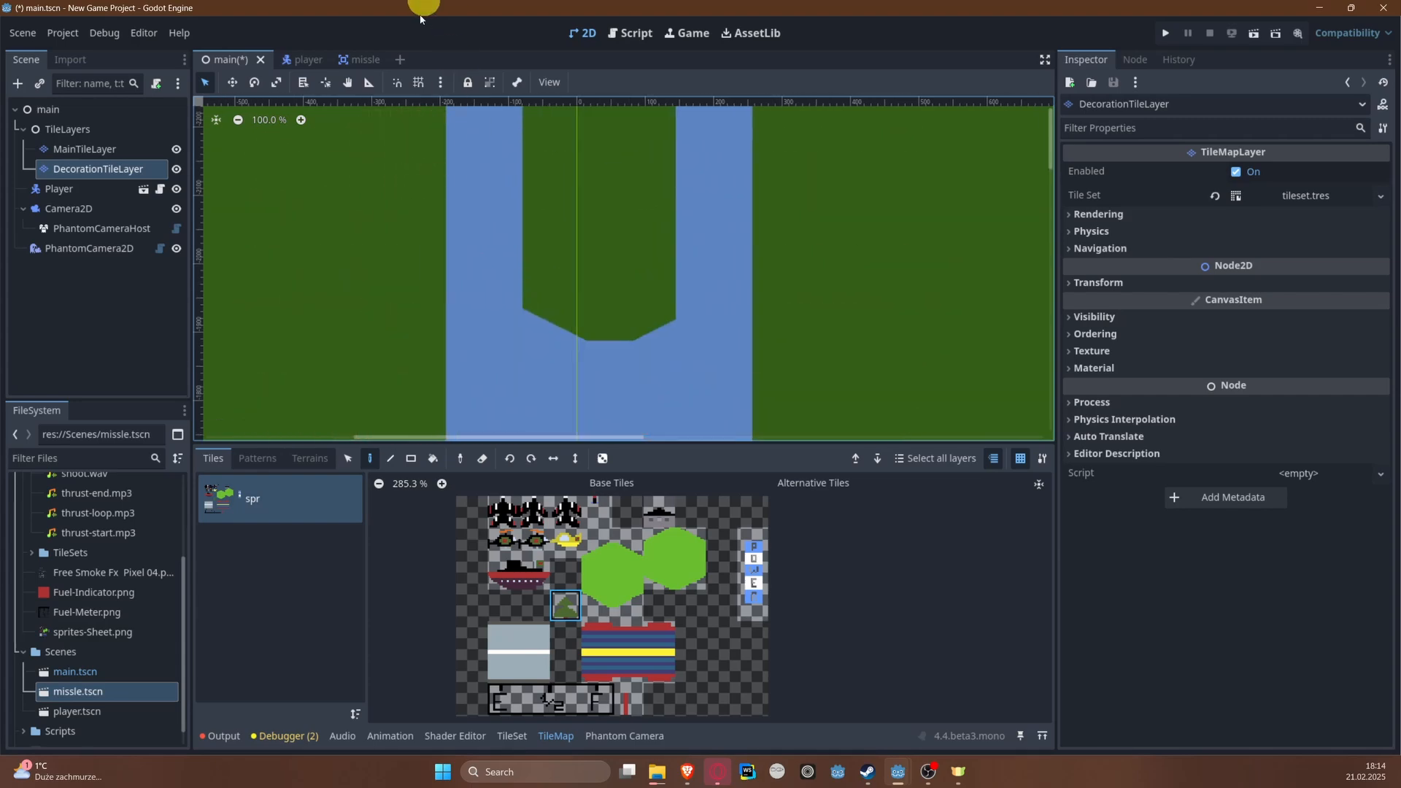
# Step: Scatter trees across the long island in the middle of the river
pyautogui.click(553, 223)
pyautogui.click(652, 232)
pyautogui.moveTo(637, 177)
pyautogui.mouseDown(button='middle')
pyautogui.moveTo(615, 269)
pyautogui.moveTo(510, 319)
pyautogui.mouseUp(button='middle')
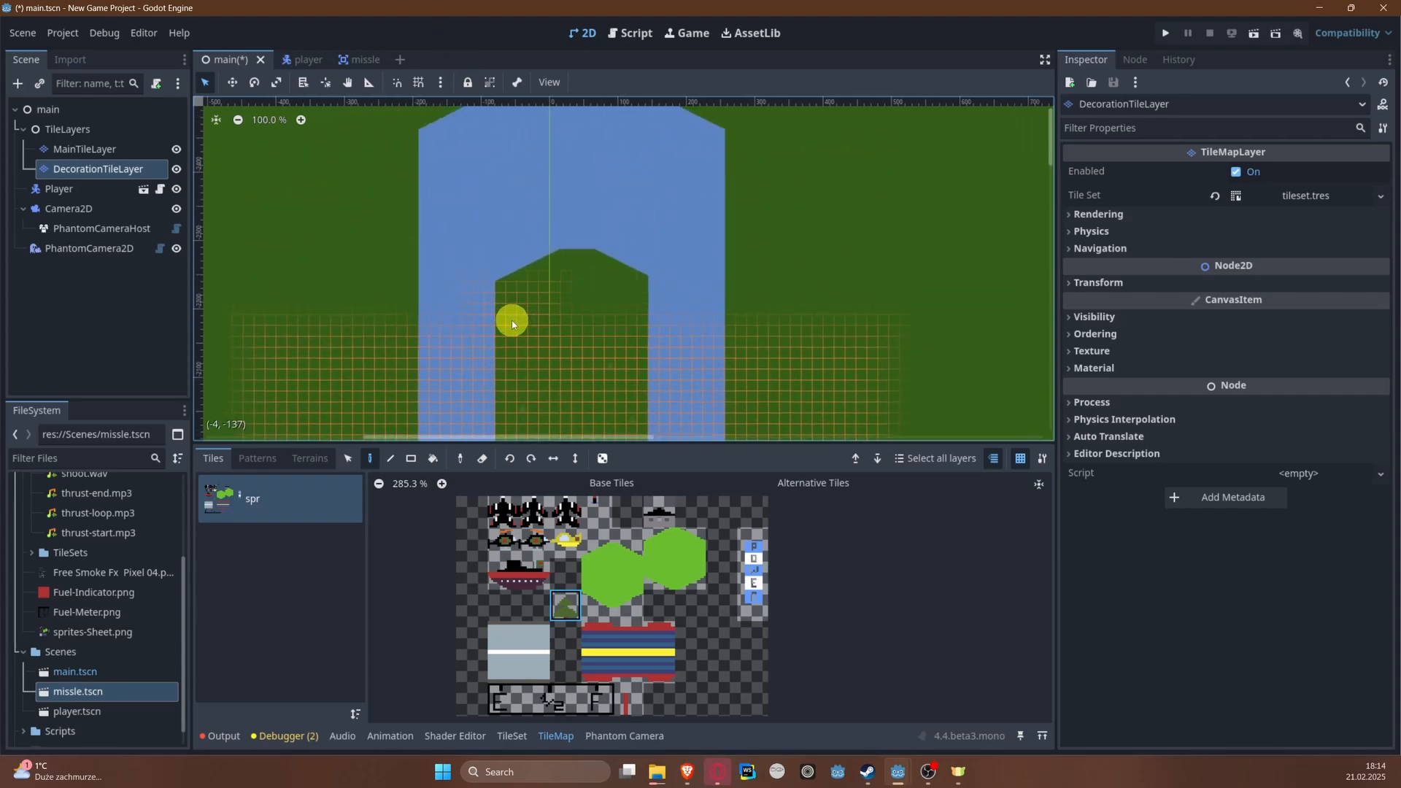
pyautogui.click(592, 301)
# Step: Paint trees on both banks from the long island's upper end to the far end of the level
pyautogui.click(328, 335)
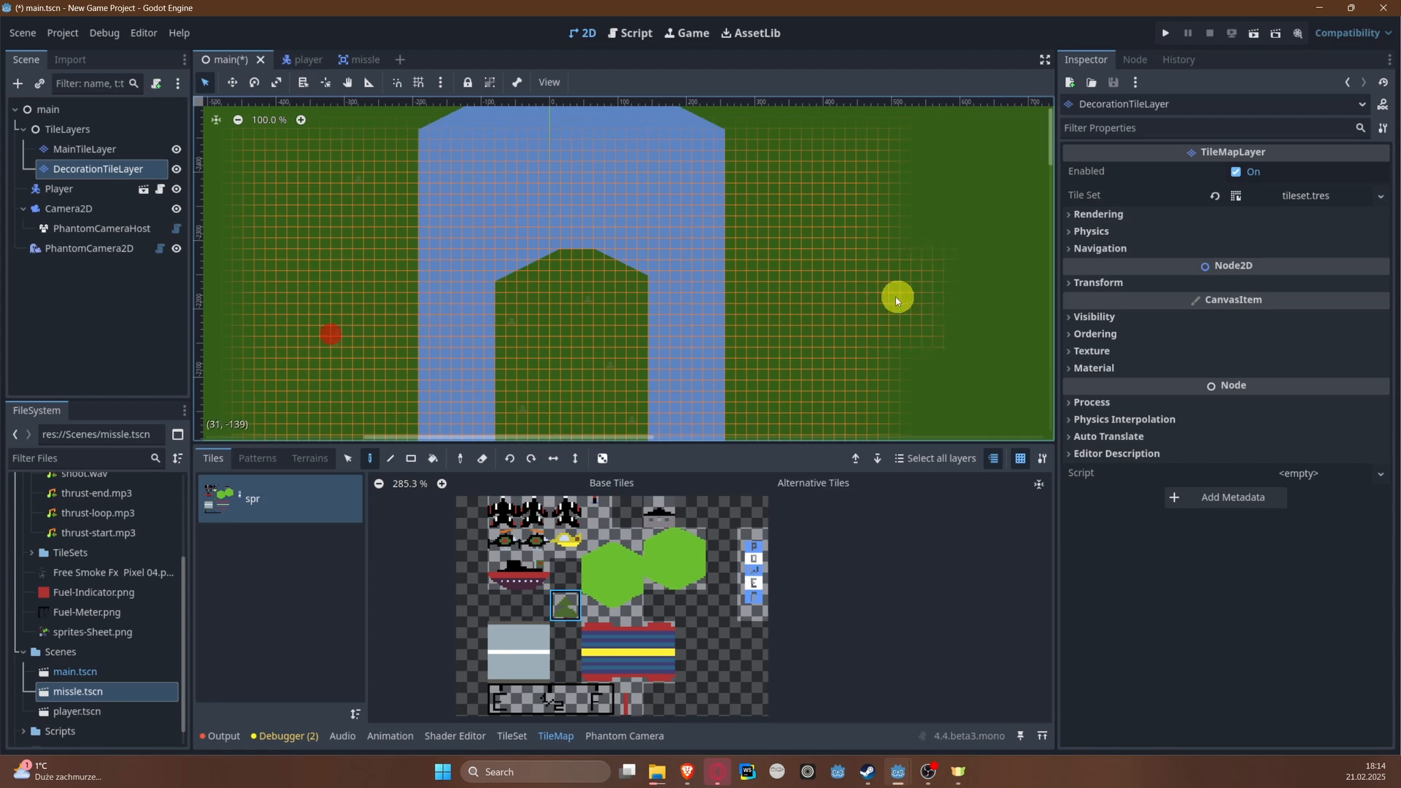
pyautogui.click(763, 260)
pyautogui.click(764, 199)
pyautogui.moveTo(731, 203); pyautogui.dragTo(707, 349, button='middle')
pyautogui.click(387, 228)
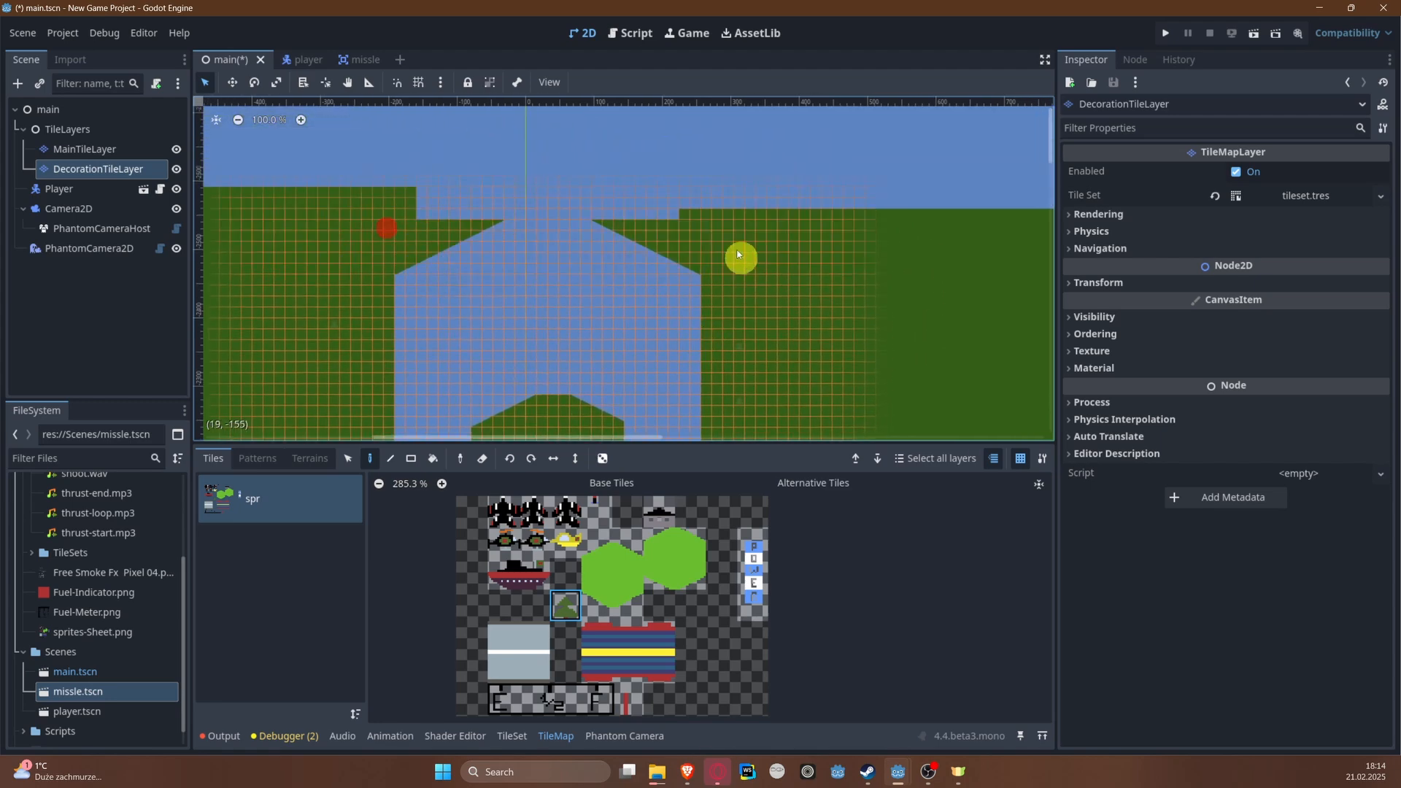
pyautogui.click(735, 243)
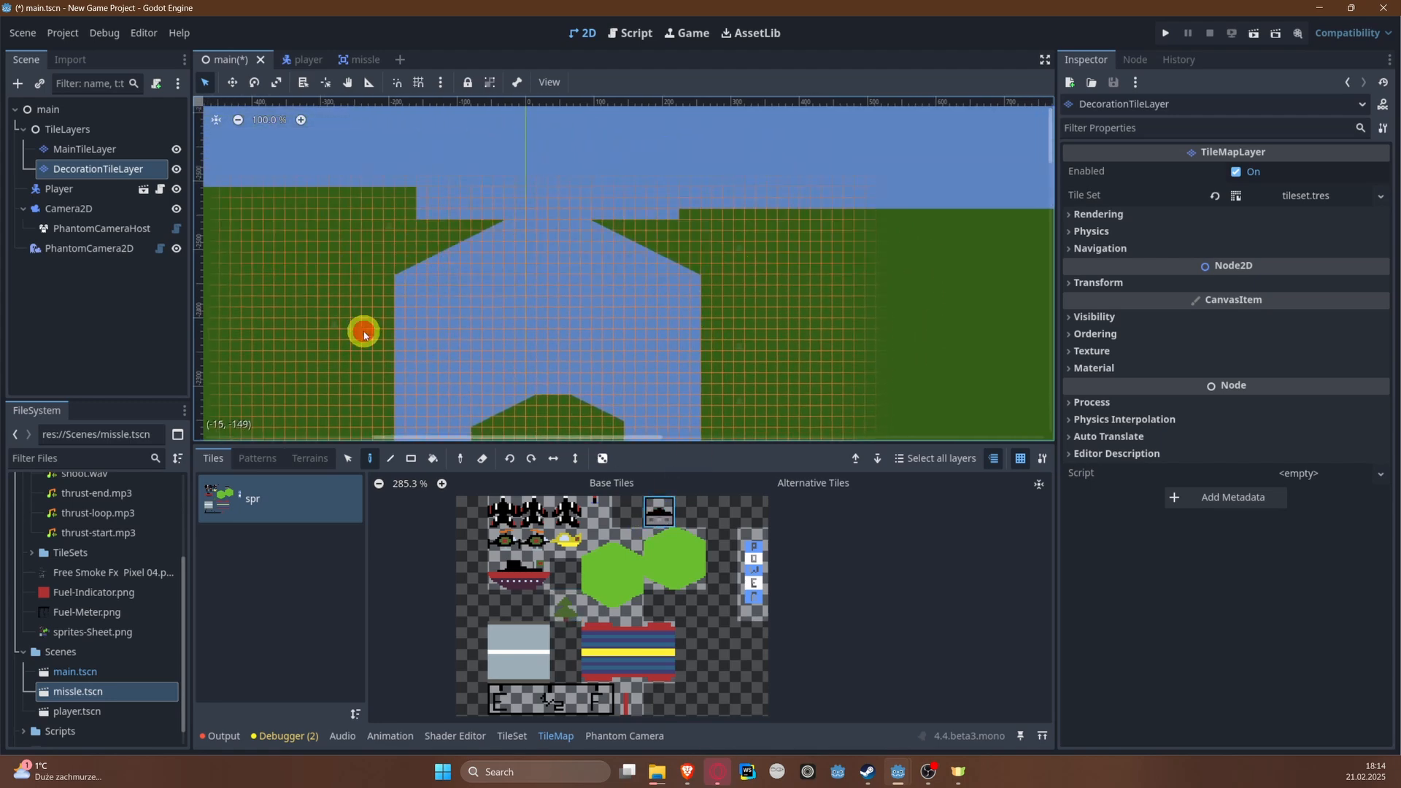
# Step: Switch to the house tile from the spr atlas and place houses on the long island and the left bank beside it
pyautogui.scroll(-5, 364, 334)
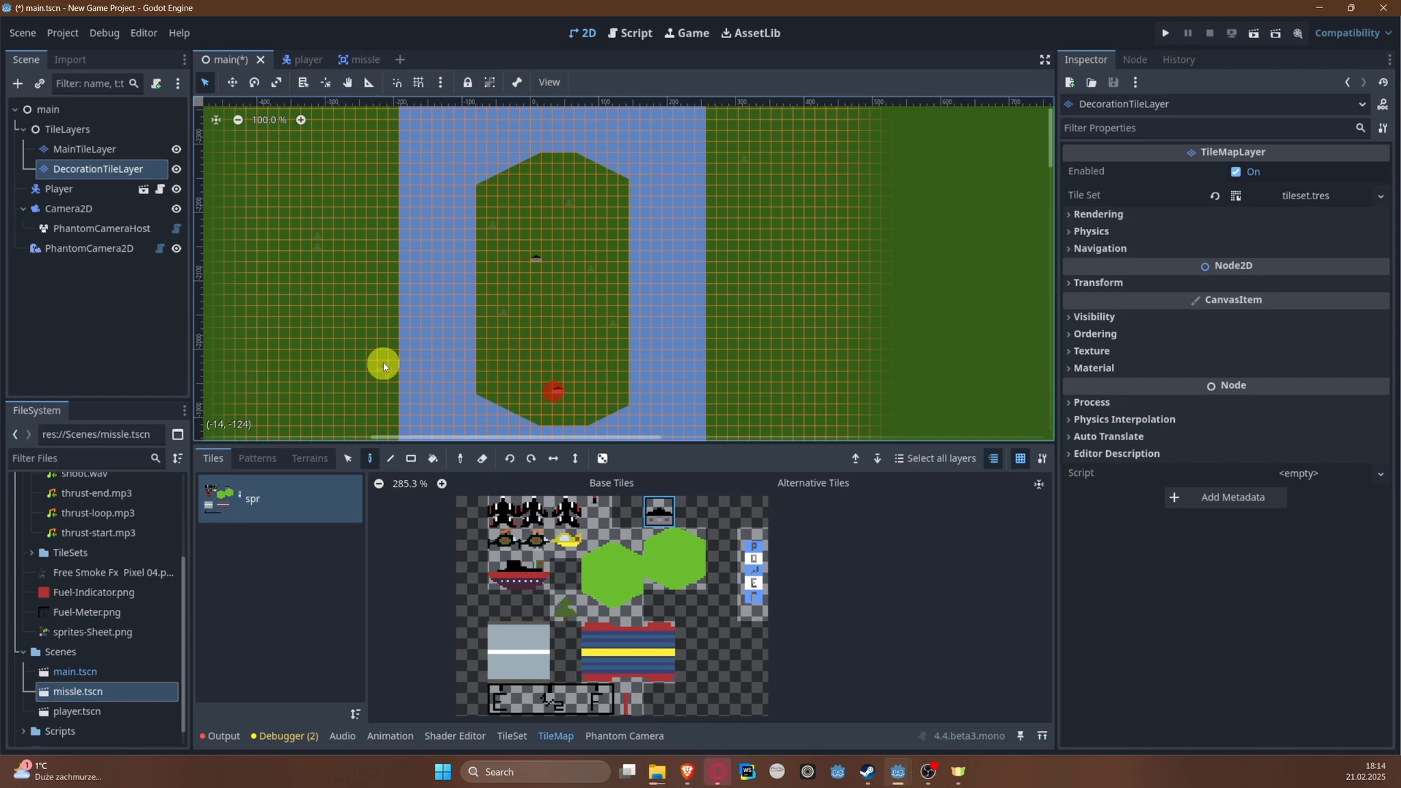
pyautogui.click(384, 363)
pyautogui.click(370, 211)
pyautogui.moveTo(507, 303); pyautogui.dragTo(329, 123, button='middle')
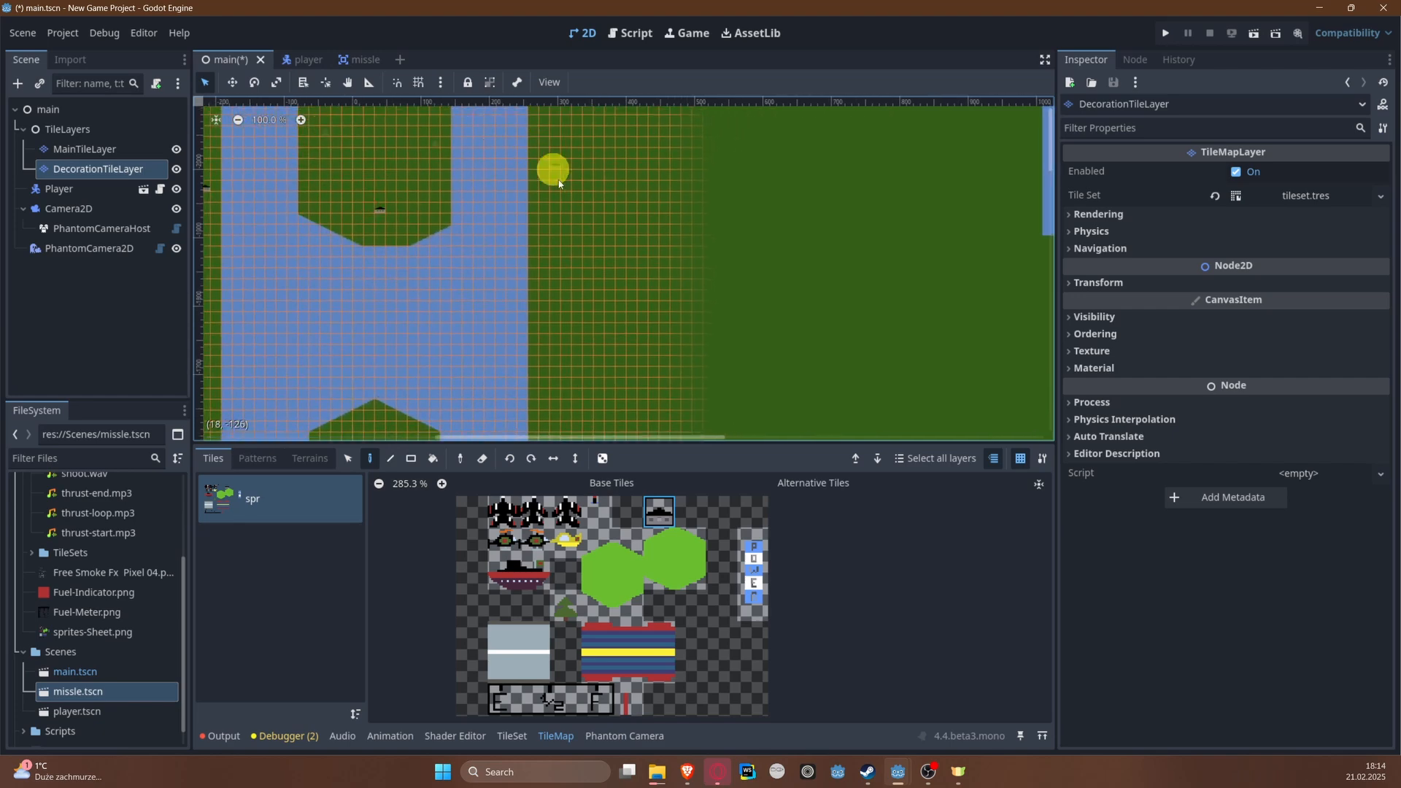
# Step: Place house tiles down the right bank from the long island to the stretch above the narrow channel
pyautogui.click(544, 322)
pyautogui.scroll(1, 611, 372)
pyautogui.moveTo(616, 358); pyautogui.dragTo(588, 204, button='middle')
pyautogui.click(517, 281)
pyautogui.moveTo(529, 392); pyautogui.dragTo(558, 194, button='middle')
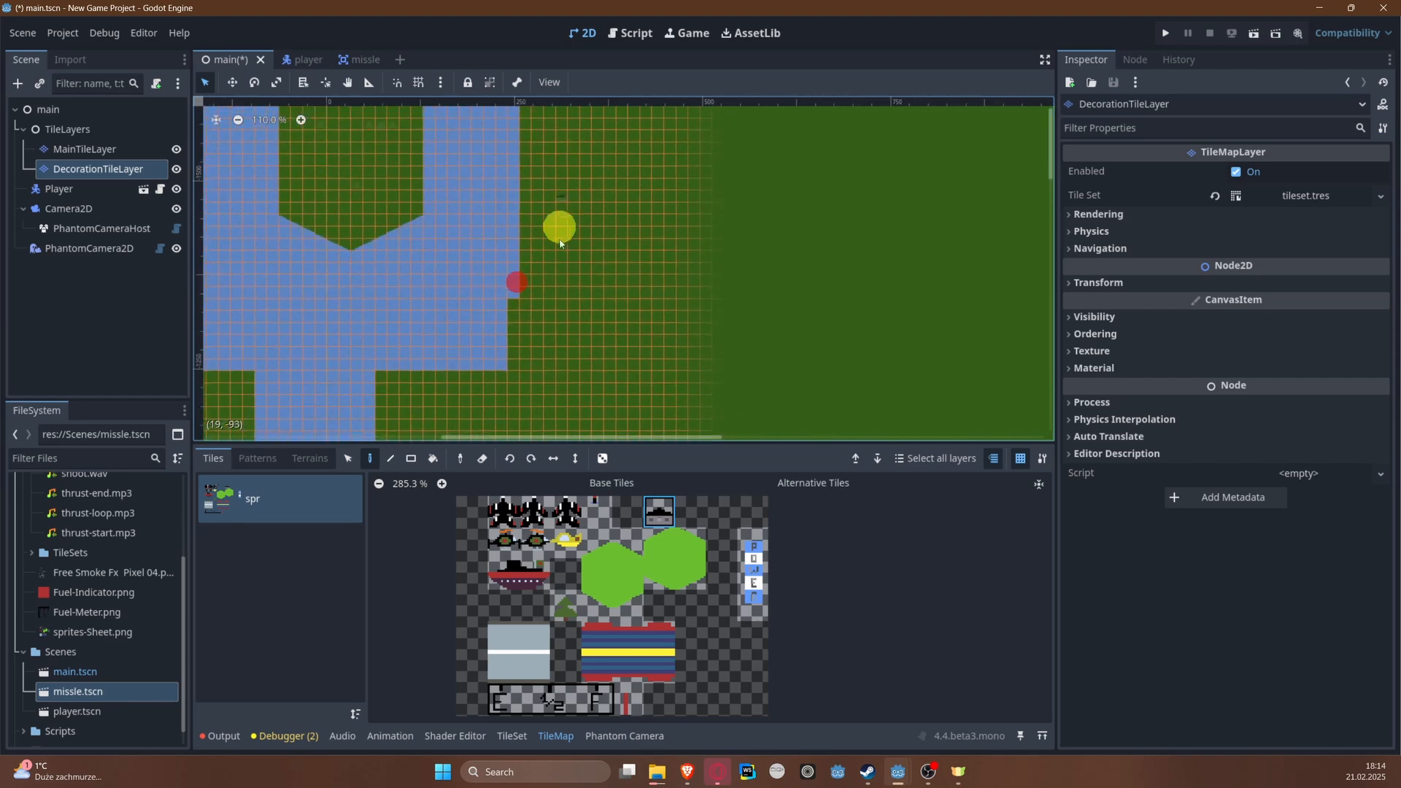
pyautogui.moveTo(543, 340); pyautogui.dragTo(621, 251, button='middle')
pyautogui.click(617, 232)
# Step: Place houses on the left bank from the narrow channel down along the wide stretch below it
pyautogui.moveTo(325, 311); pyautogui.dragTo(519, 301, button='middle')
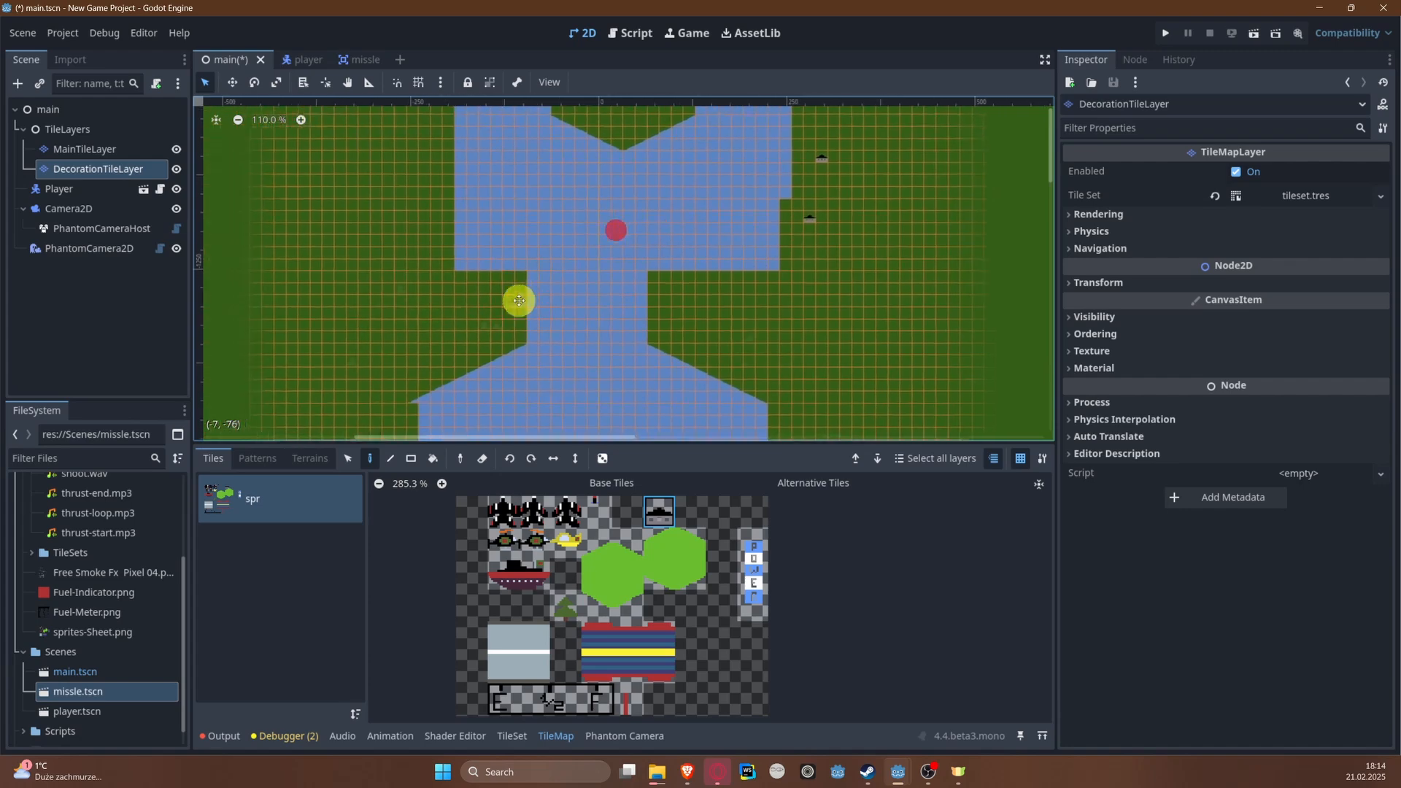
pyautogui.click(442, 197)
pyautogui.scroll(1, 430, 283)
pyautogui.moveTo(428, 292); pyautogui.dragTo(400, 171, button='middle')
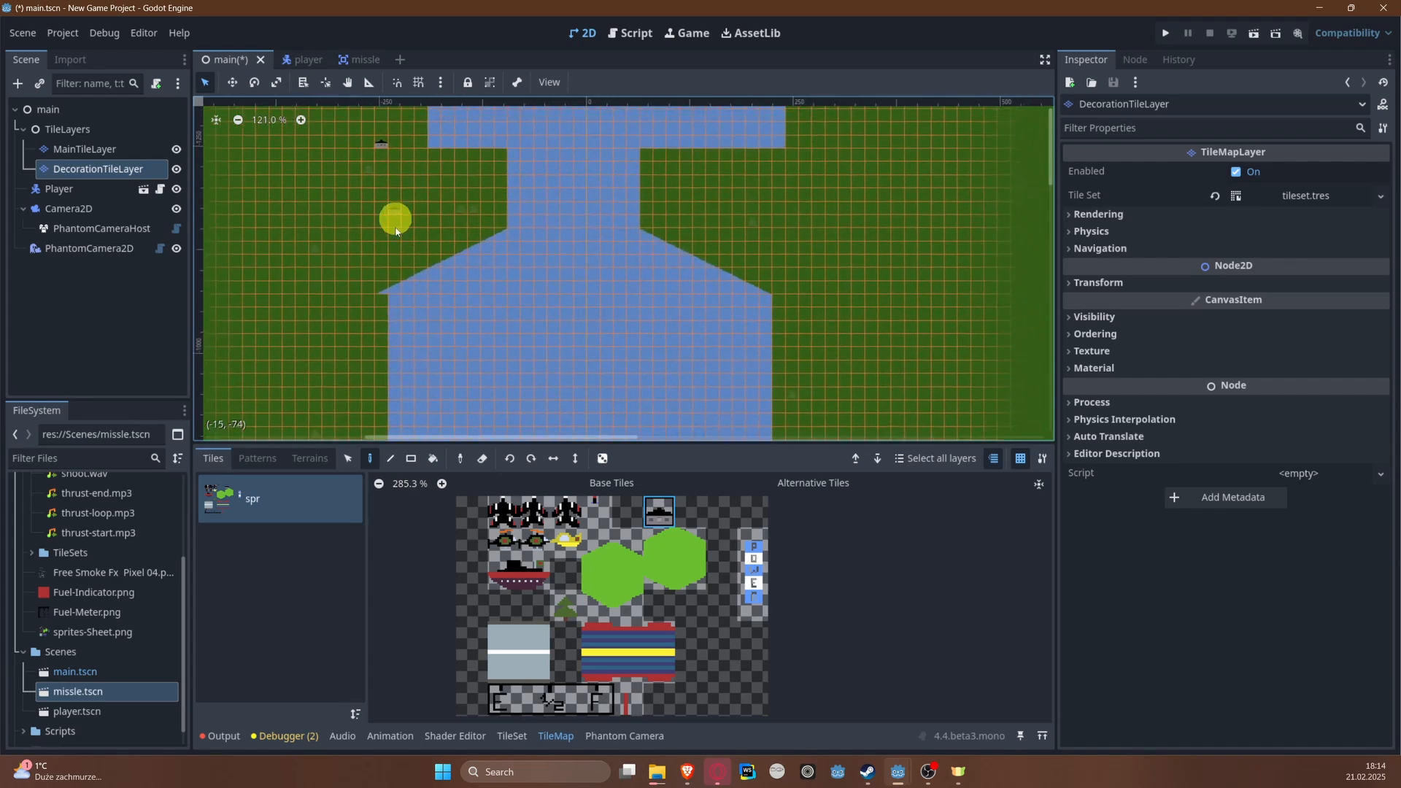
pyautogui.moveTo(403, 236)
pyautogui.mouseDown(button='middle')
pyautogui.moveTo(360, 129)
pyautogui.moveTo(366, 101)
pyautogui.mouseUp(button='middle')
pyautogui.click(332, 272)
pyautogui.moveTo(307, 336); pyautogui.dragTo(307, 193, button='middle')
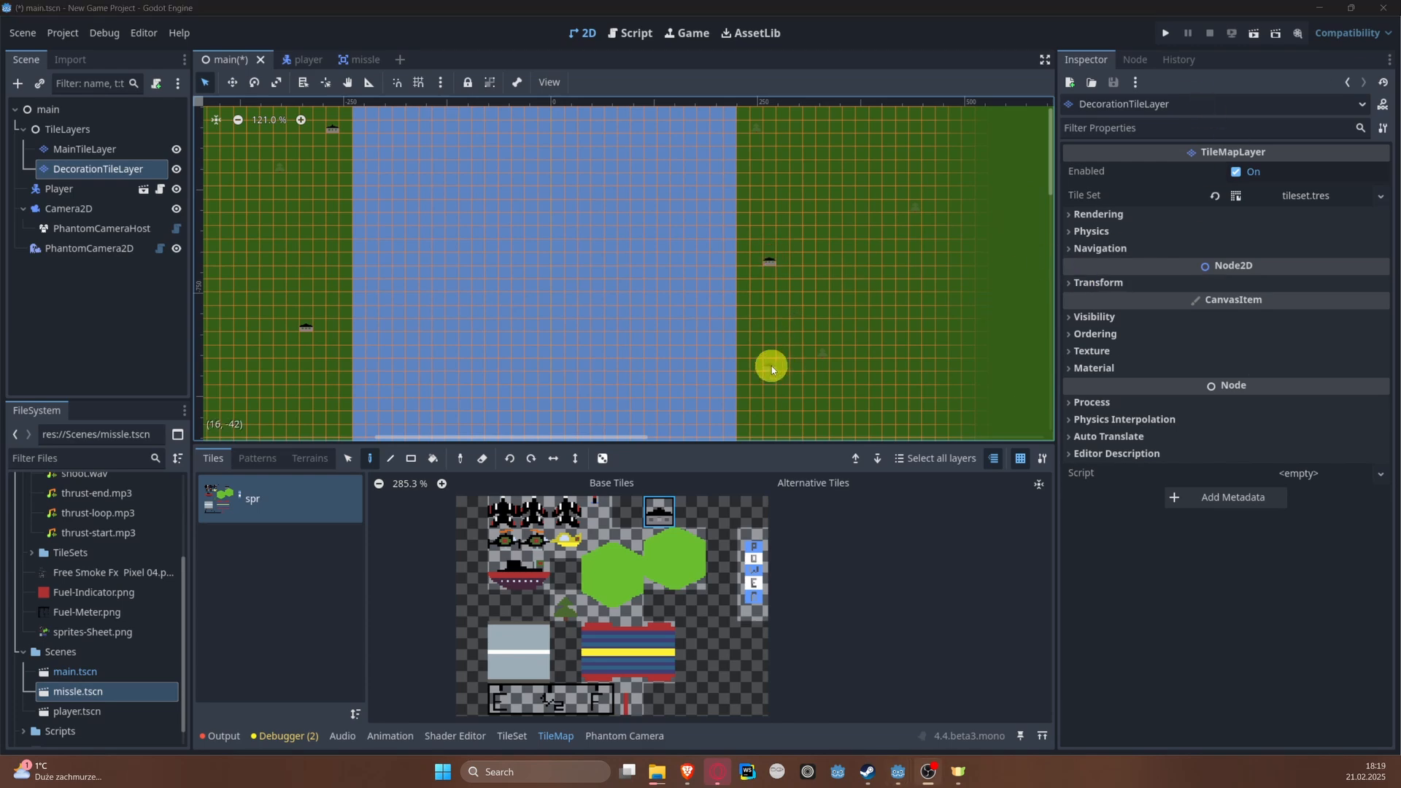
# Step: Place houses on the right bank where the wide stretch narrows towards the level's start
pyautogui.moveTo(772, 366)
pyautogui.mouseDown(button='middle')
pyautogui.moveTo(786, 135)
pyautogui.moveTo(767, 226)
pyautogui.mouseUp(button='middle')
pyautogui.moveTo(767, 226); pyautogui.dragTo(775, 226)
pyautogui.click(827, 226)
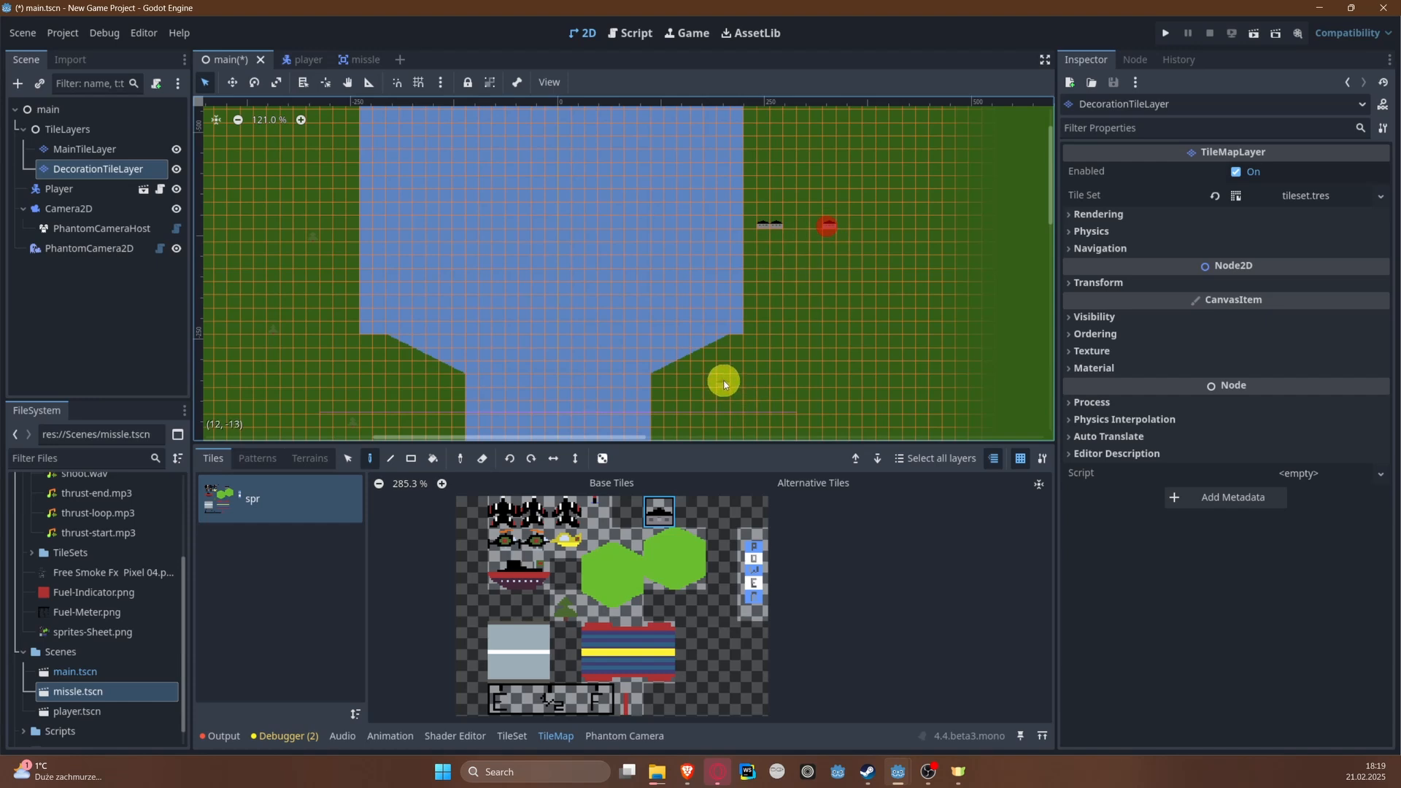
pyautogui.click(798, 375)
pyautogui.click(759, 290)
pyautogui.click(750, 297)
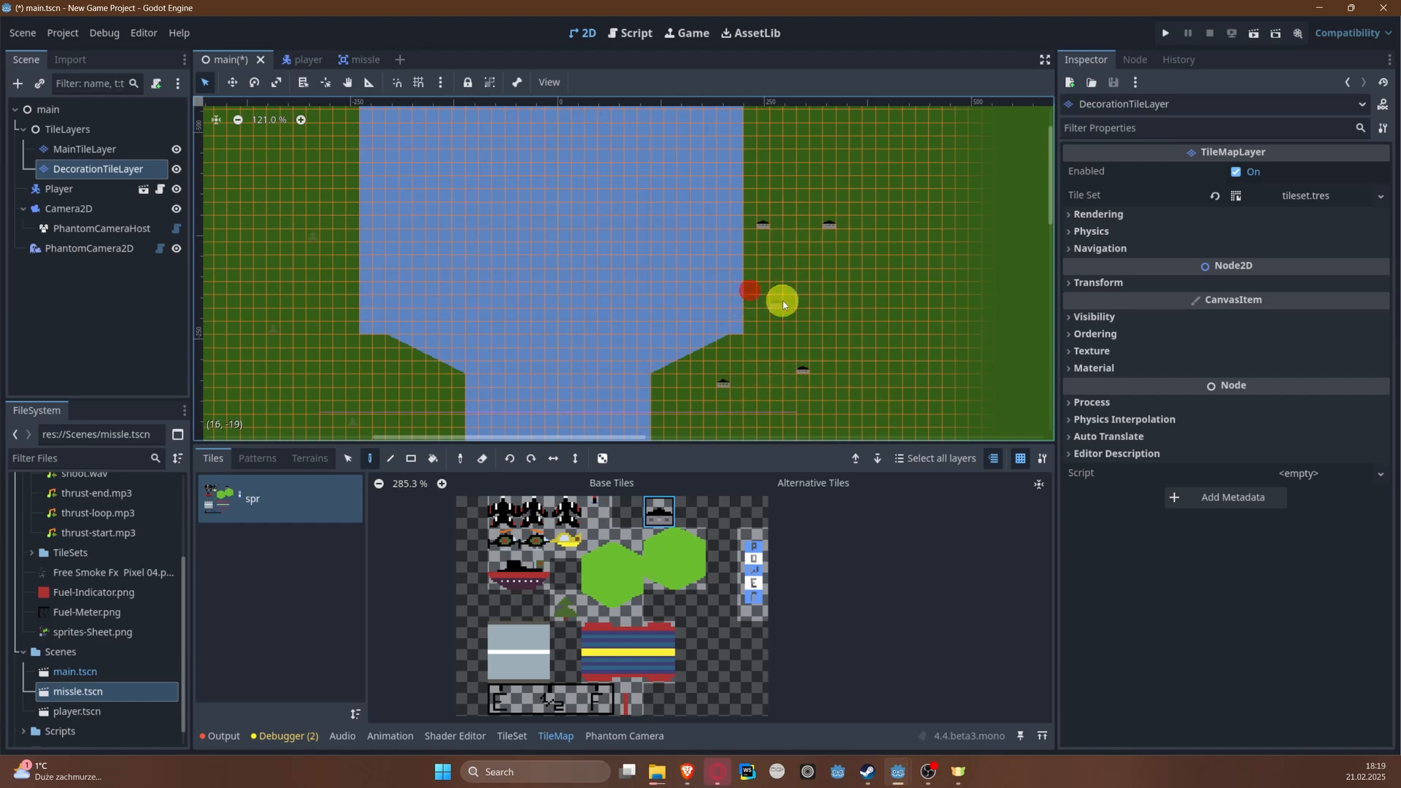
# Step: Place additional houses up the left bank of the wide stretch above the start
pyautogui.moveTo(248, 225); pyautogui.dragTo(549, 314, button='middle')
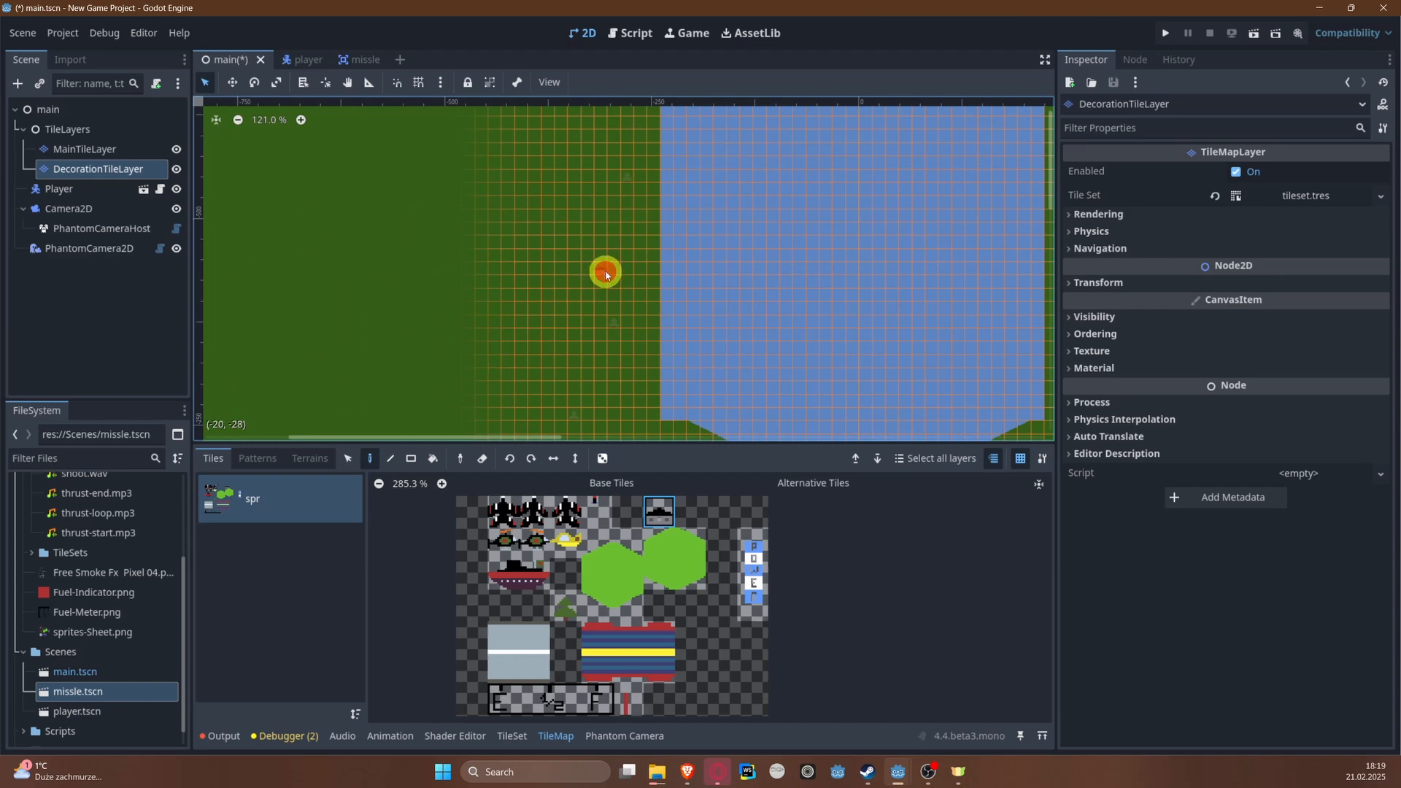
pyautogui.moveTo(591, 182); pyautogui.dragTo(510, 356, button='middle')
pyautogui.click(523, 266)
pyautogui.moveTo(499, 225); pyautogui.dragTo(432, 319, button='middle')
pyautogui.click(471, 181)
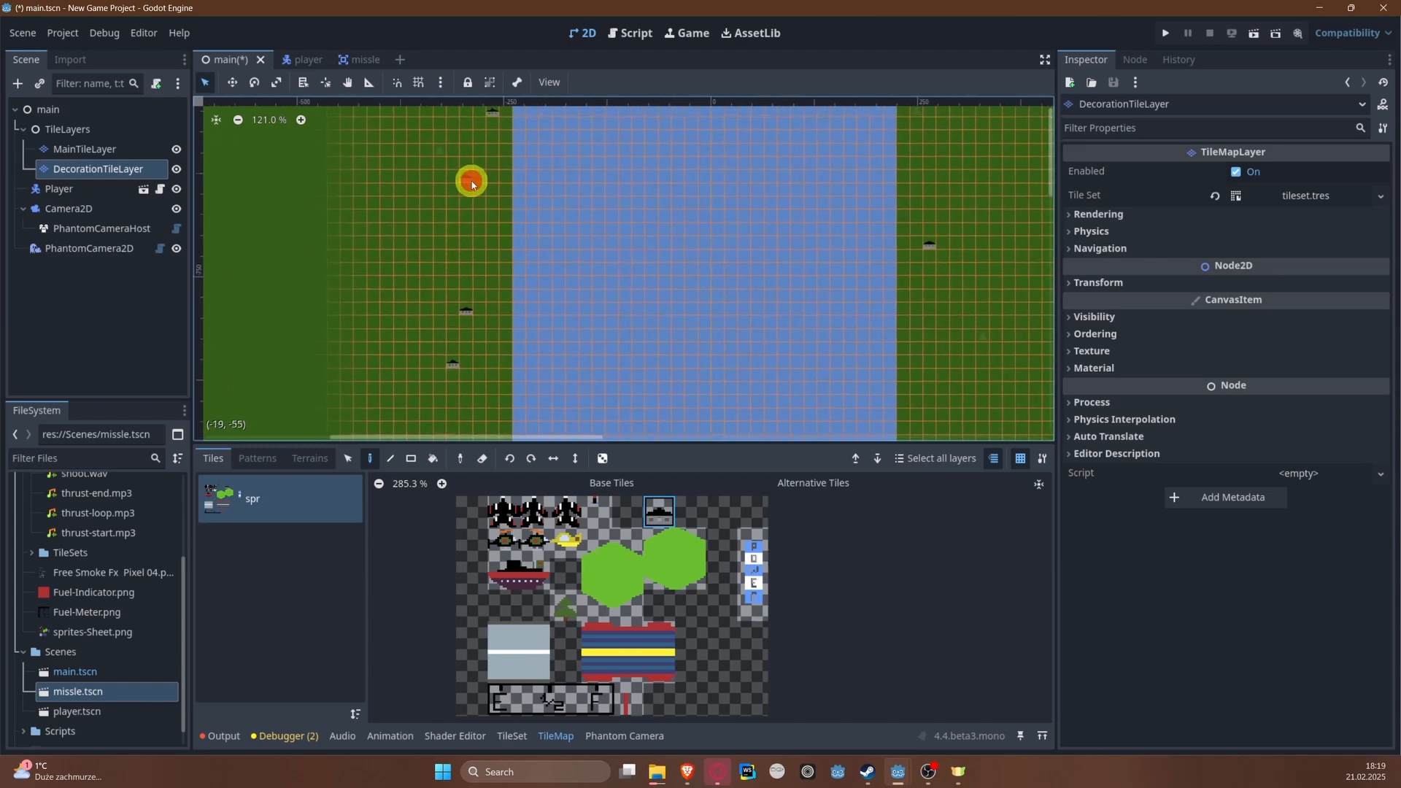
# Step: Run the project and set the game window to Input mode so the plane can be controlled
pyautogui.click(1163, 34)
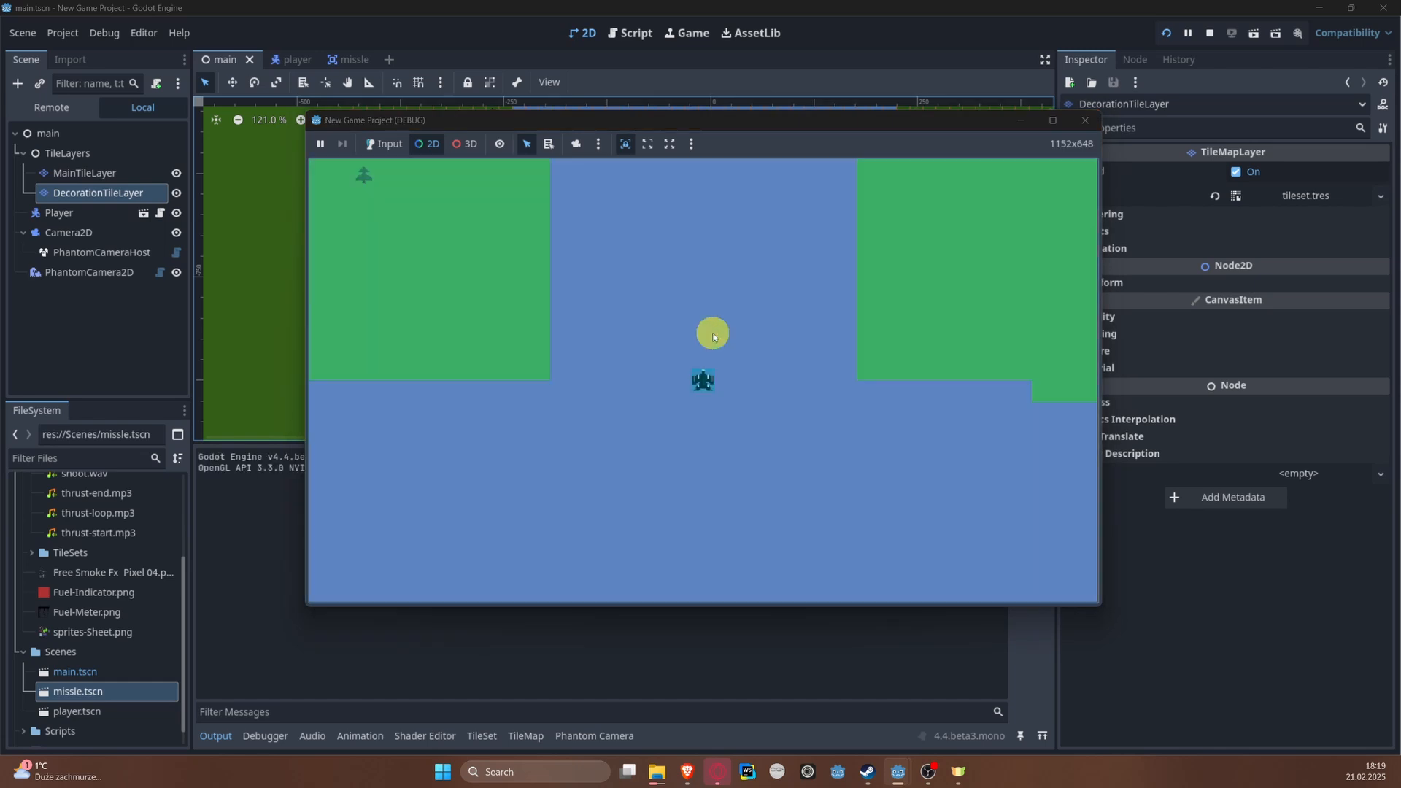
pyautogui.click(710, 308)
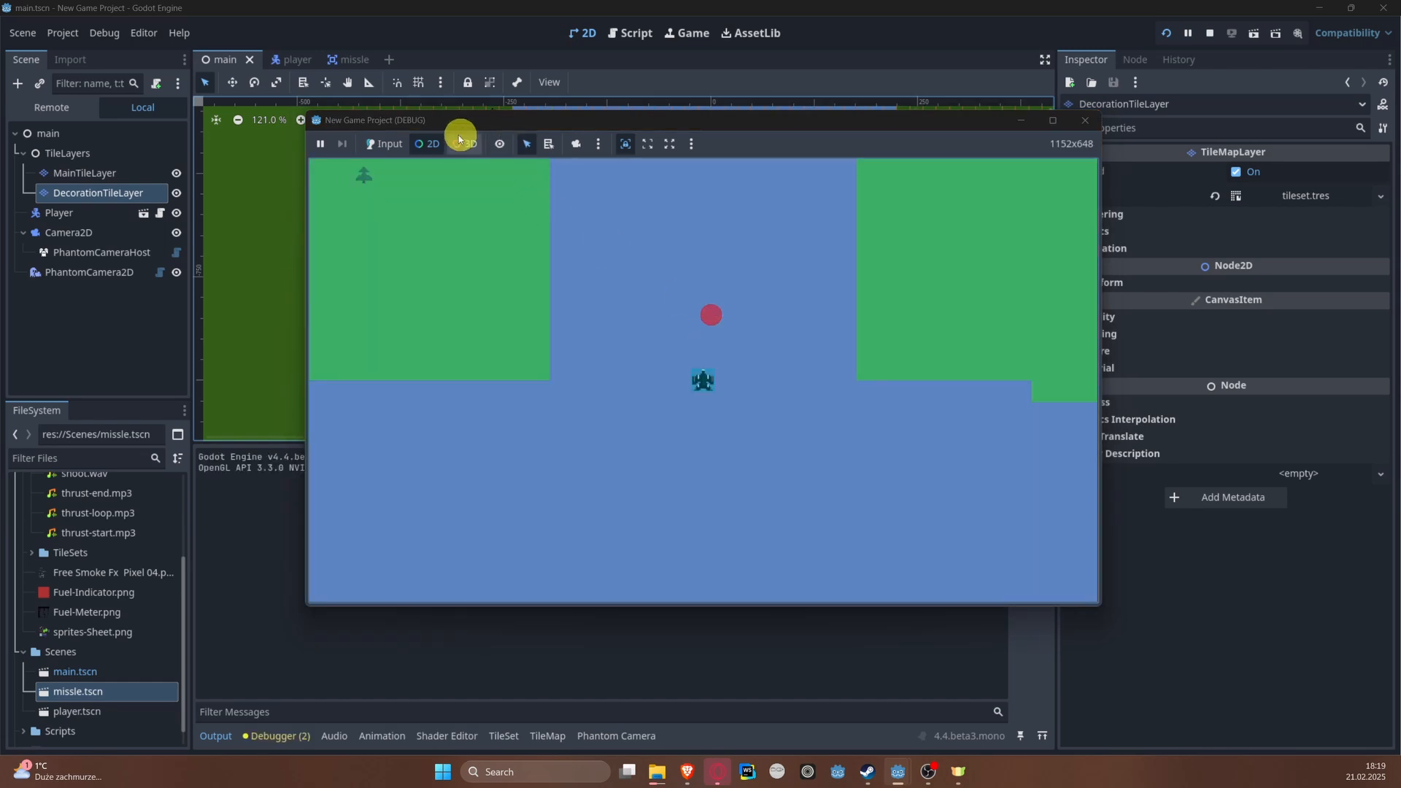
pyautogui.click(385, 140)
pyautogui.click(394, 143)
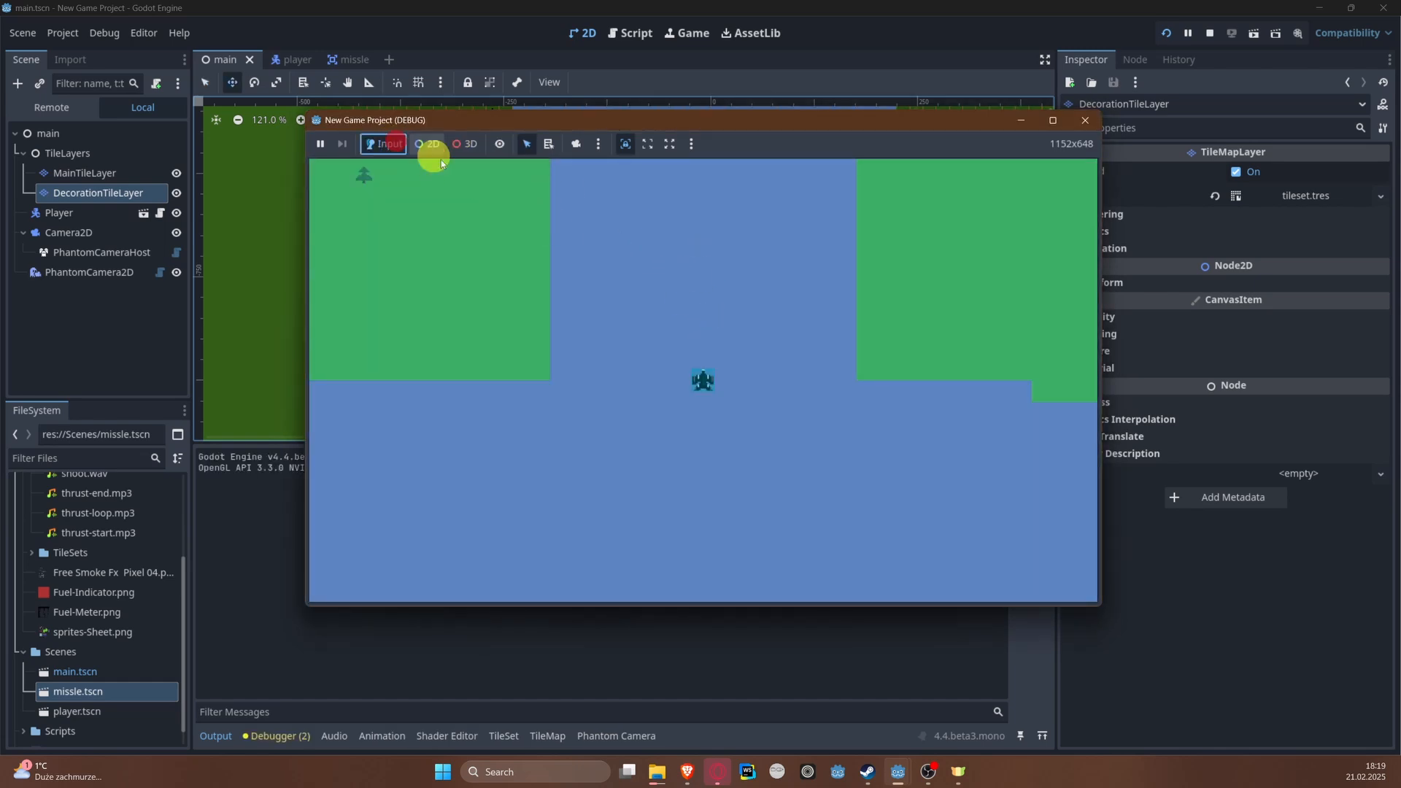
# Step: Fly the plane up the river, steering to both sides to check the decorations, and close the game
pyautogui.click(710, 311)
pyautogui.press('w')
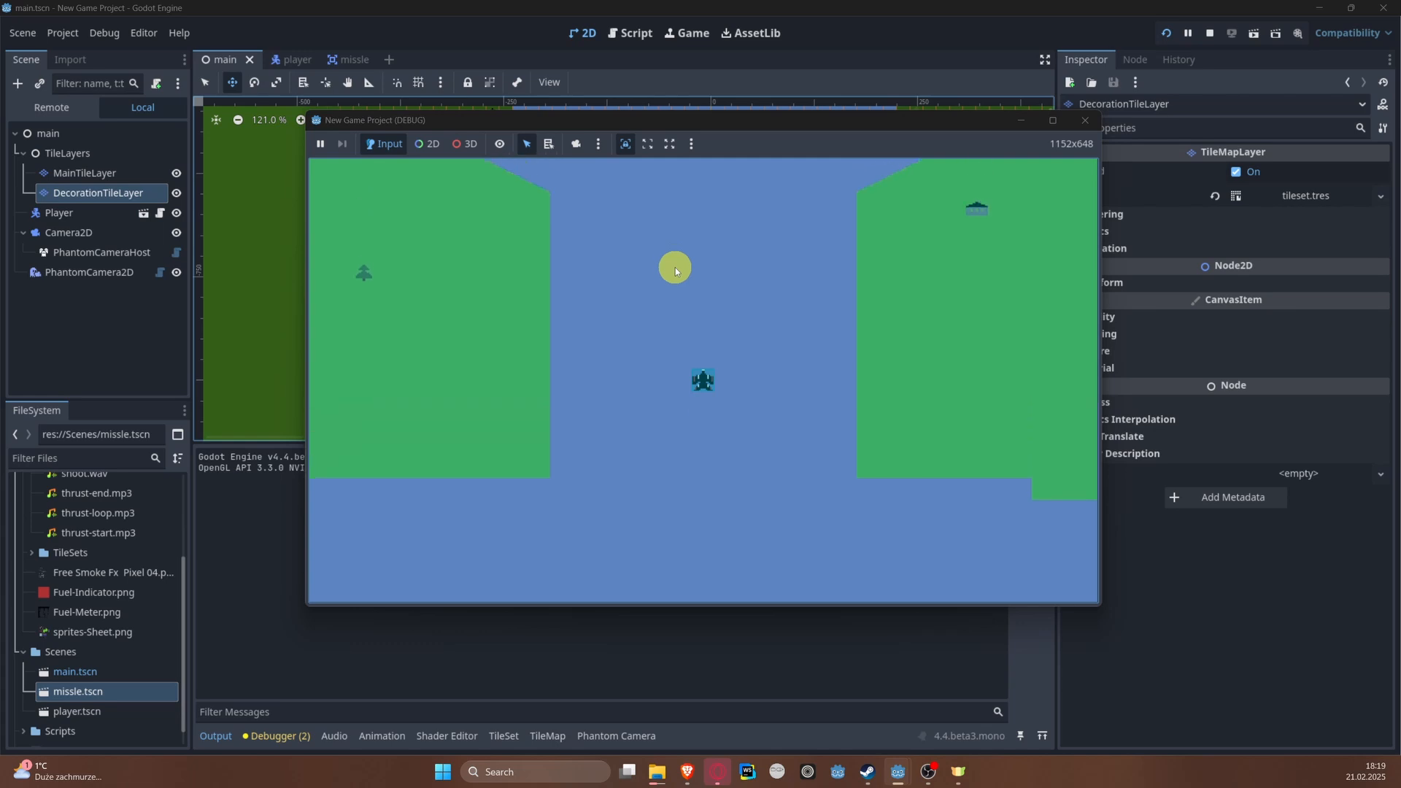
pyautogui.press('a')
pyautogui.press('d')
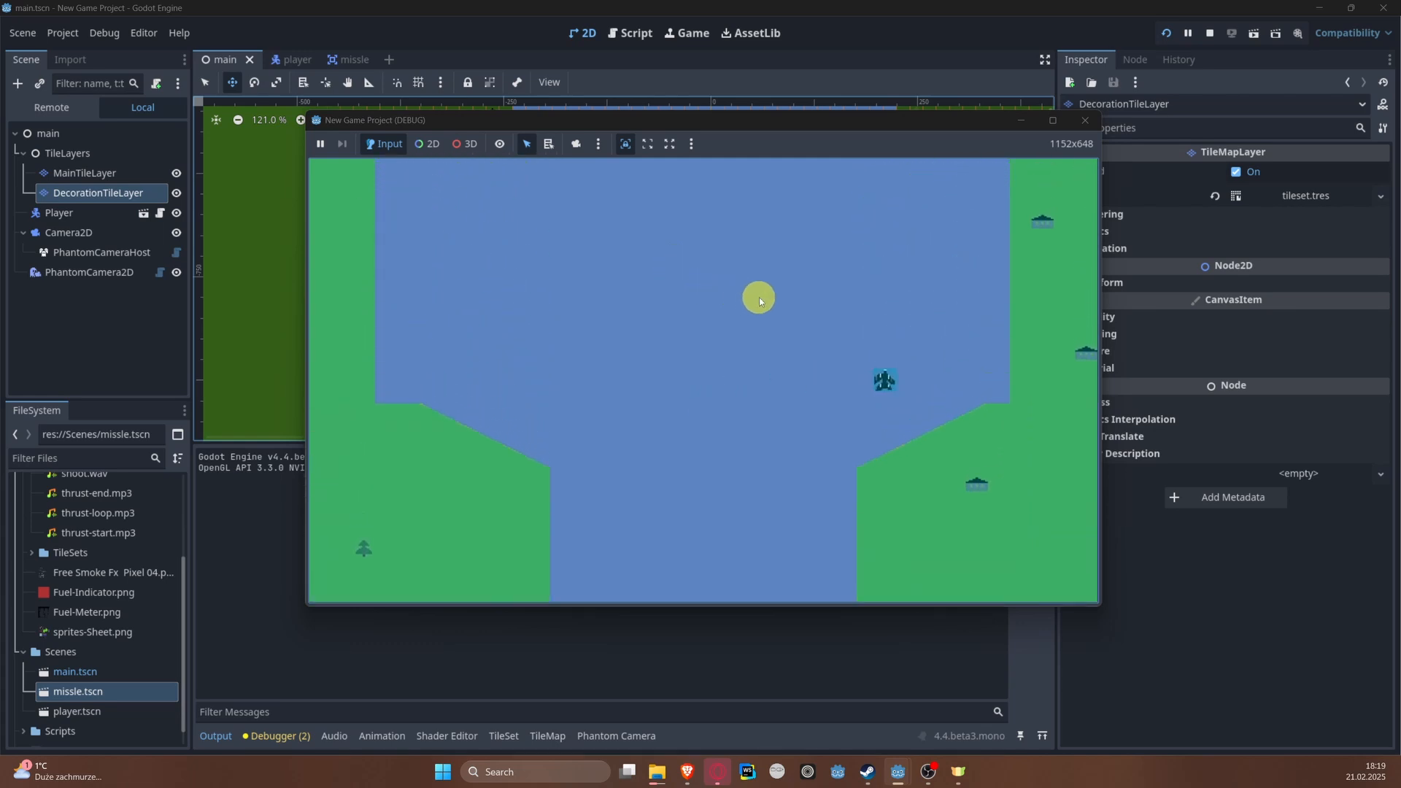
pyautogui.press('a')
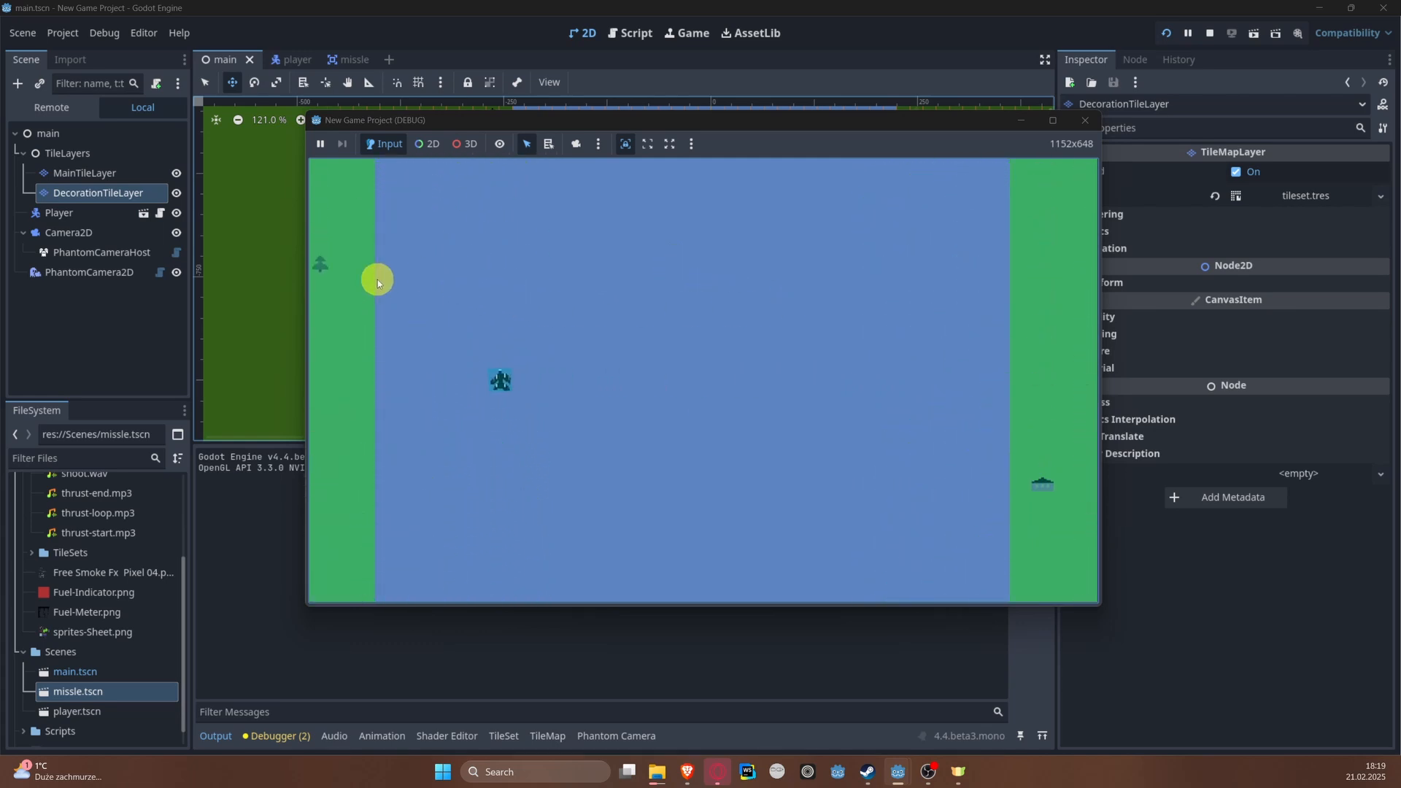
pyautogui.press('d')
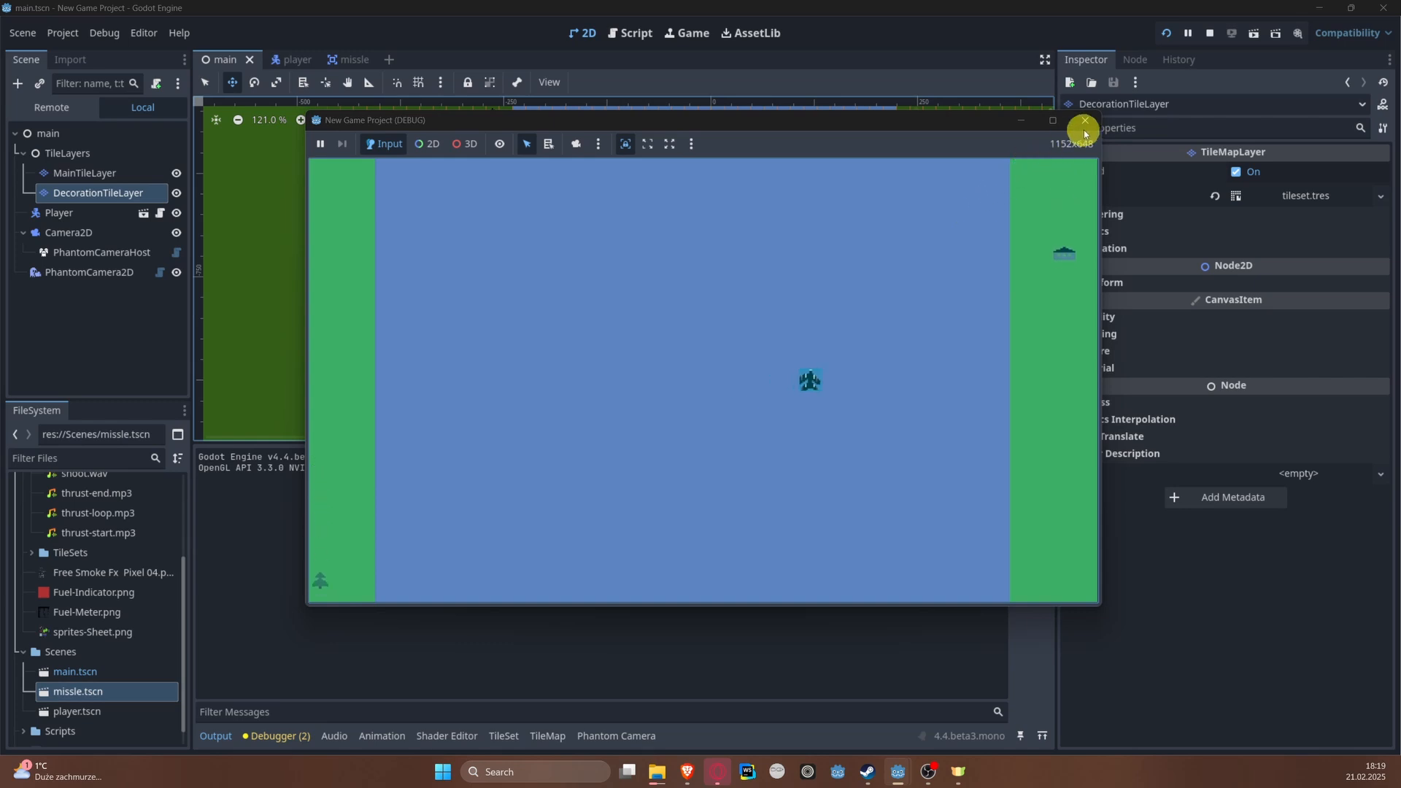
pyautogui.press('a')
pyautogui.click(1085, 120)
# Step: Turn off Visible Collision Shapes for debugging and run the project again
pyautogui.click(104, 33)
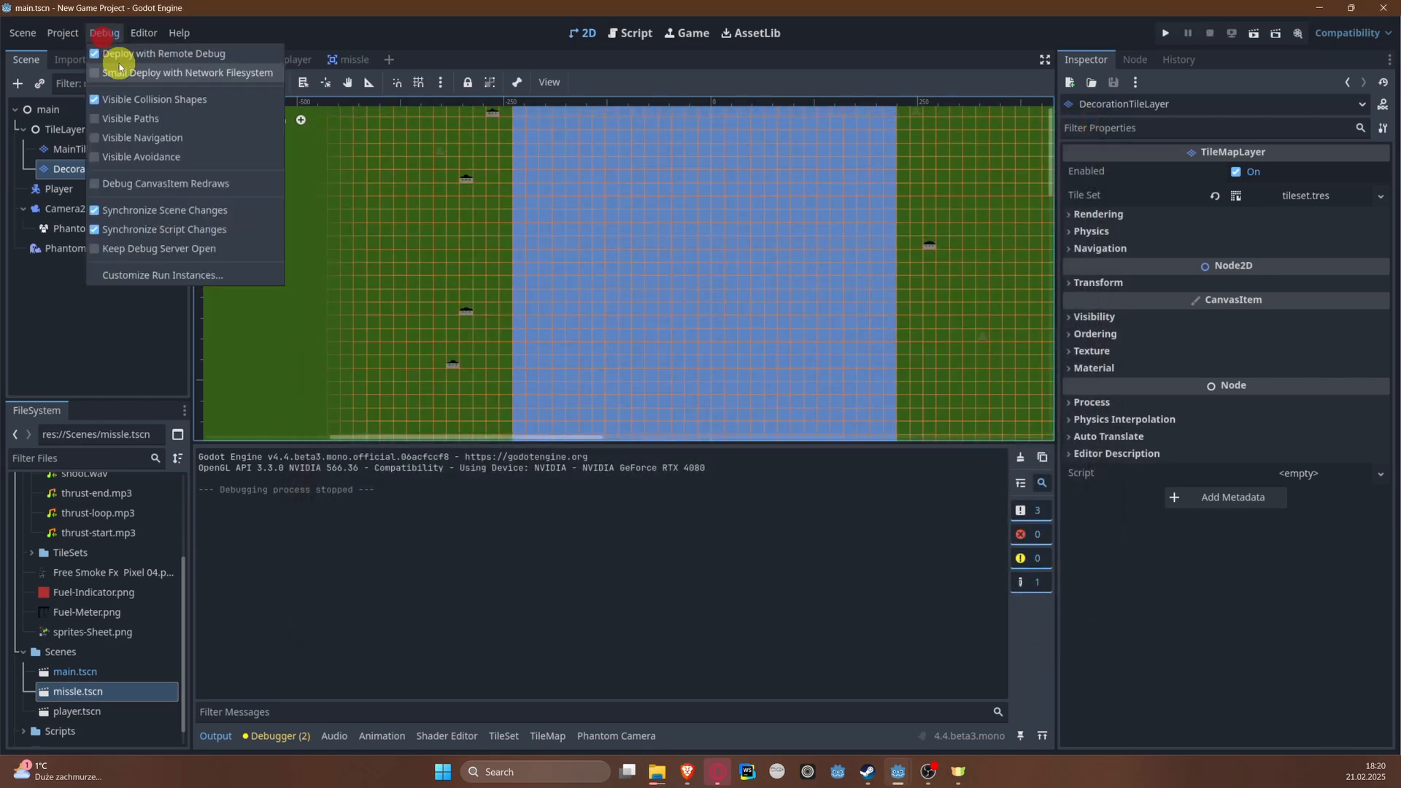
pyautogui.click(160, 100)
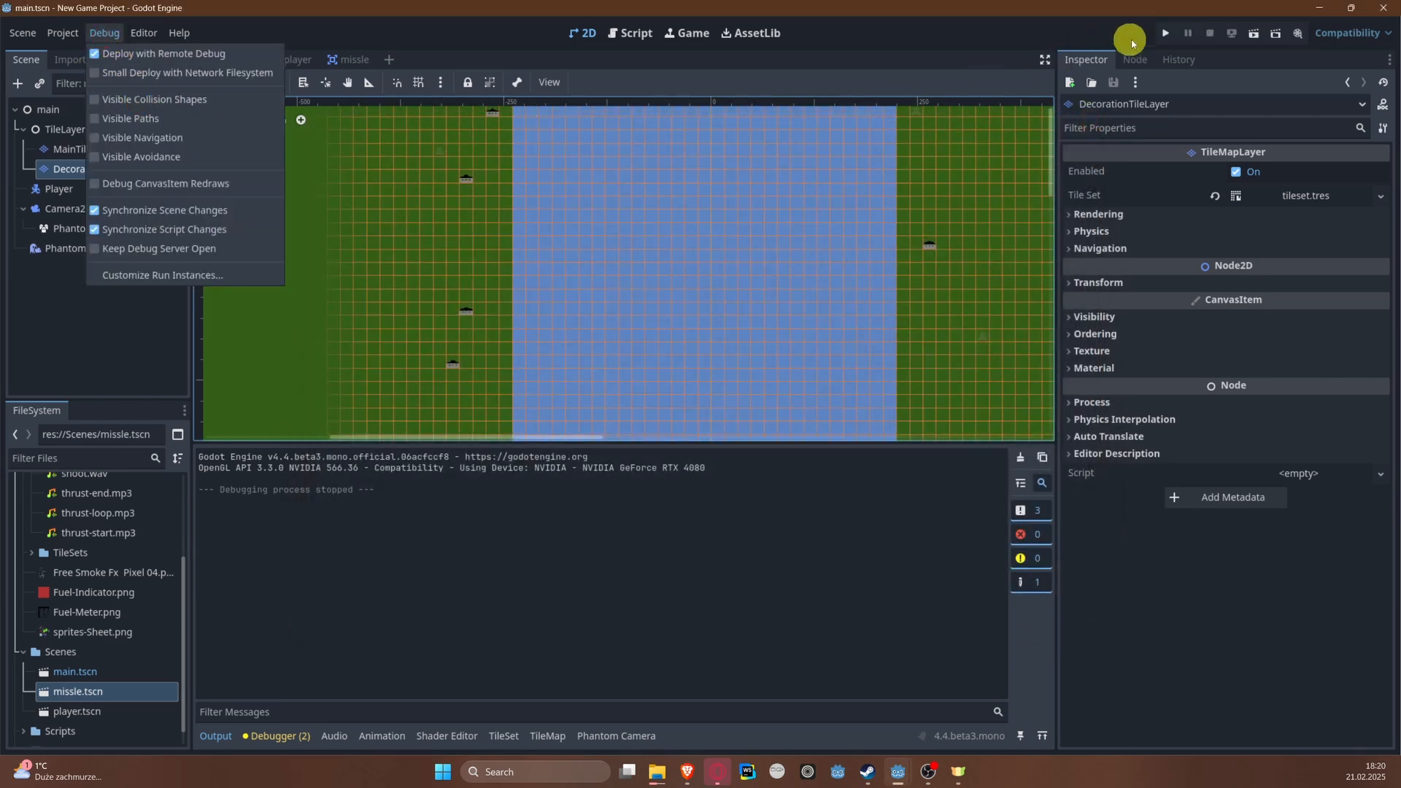
pyautogui.click(1166, 33)
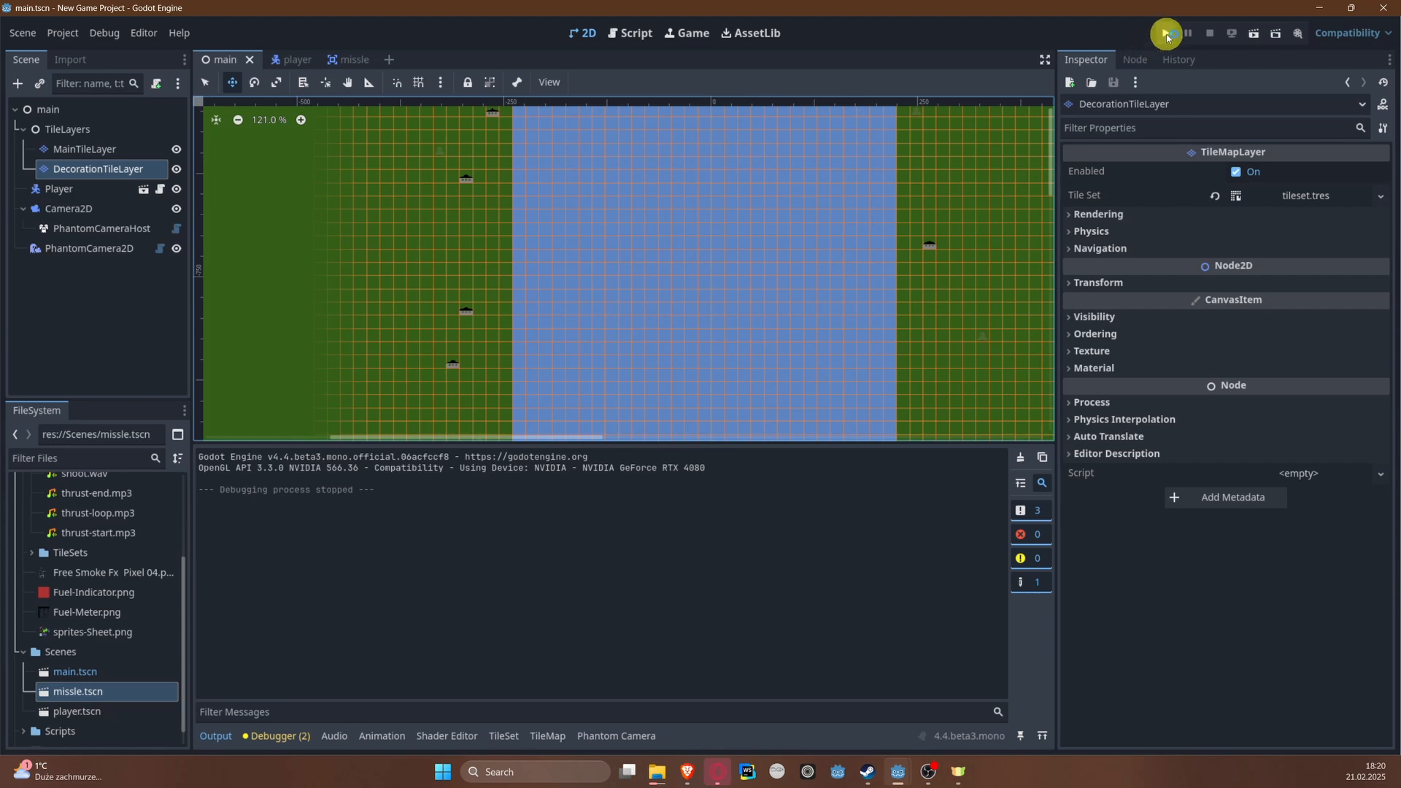
pyautogui.click(1165, 33)
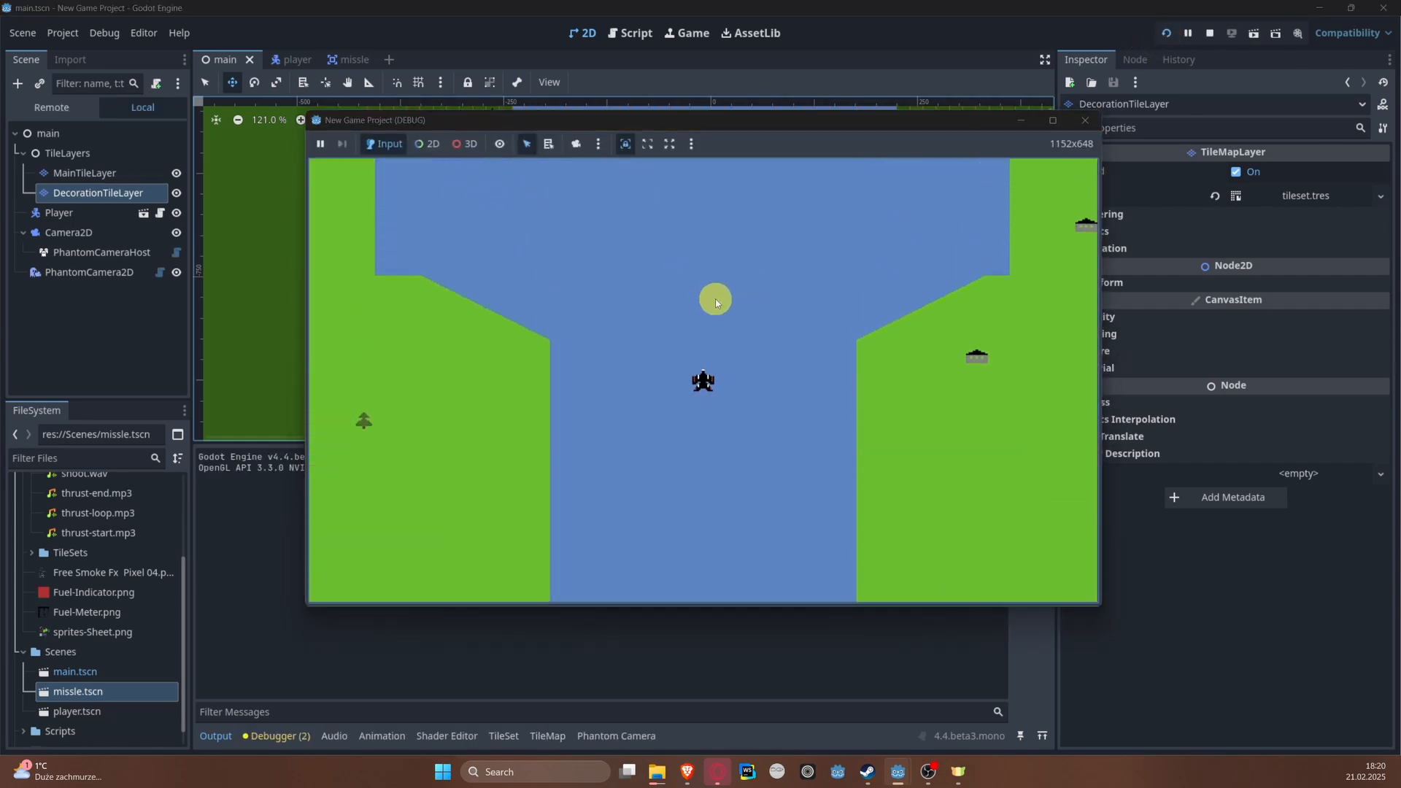
# Step: Fly the plane up the river to check the decorations without collision outlines, and close the game
pyautogui.press('Right')
pyautogui.press('Left')
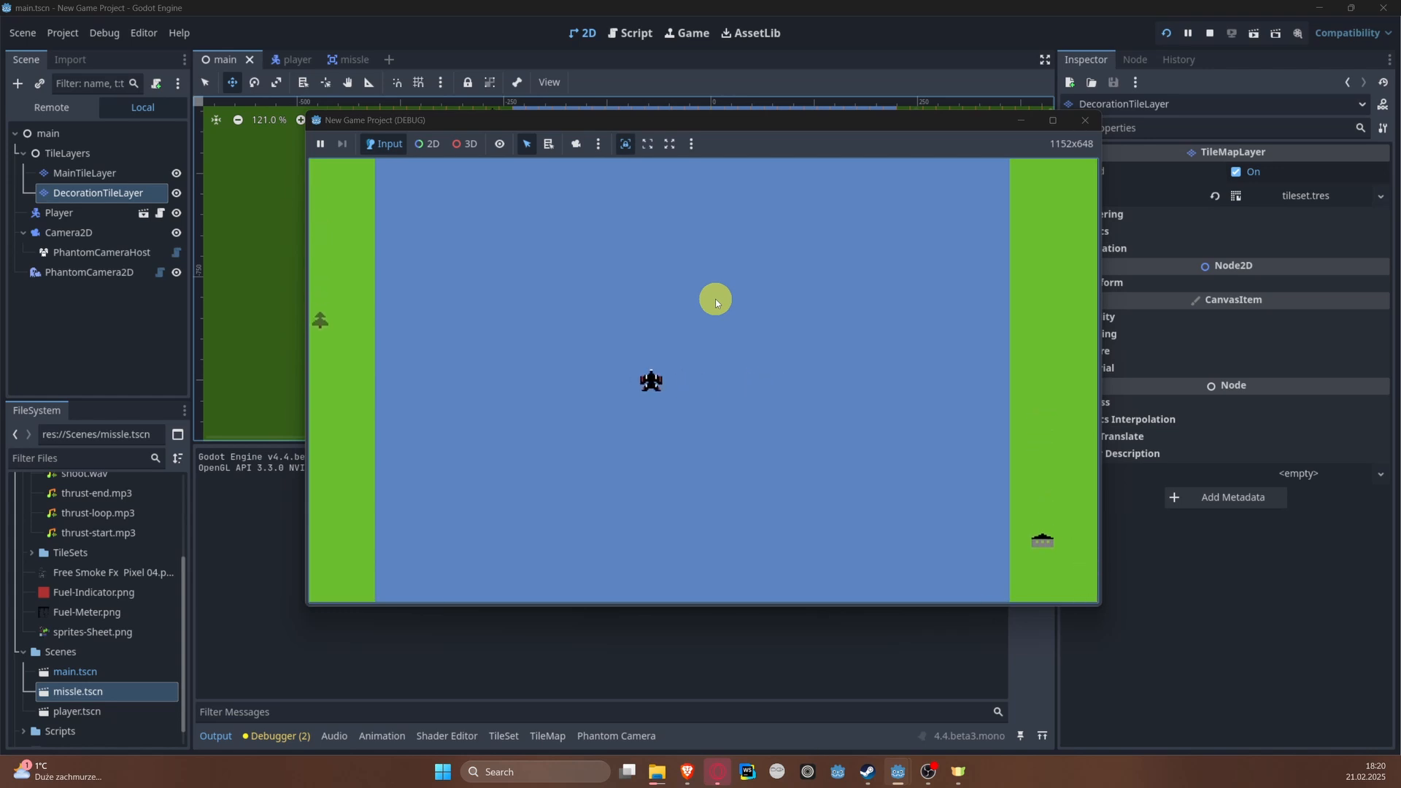
pyautogui.press('Right')
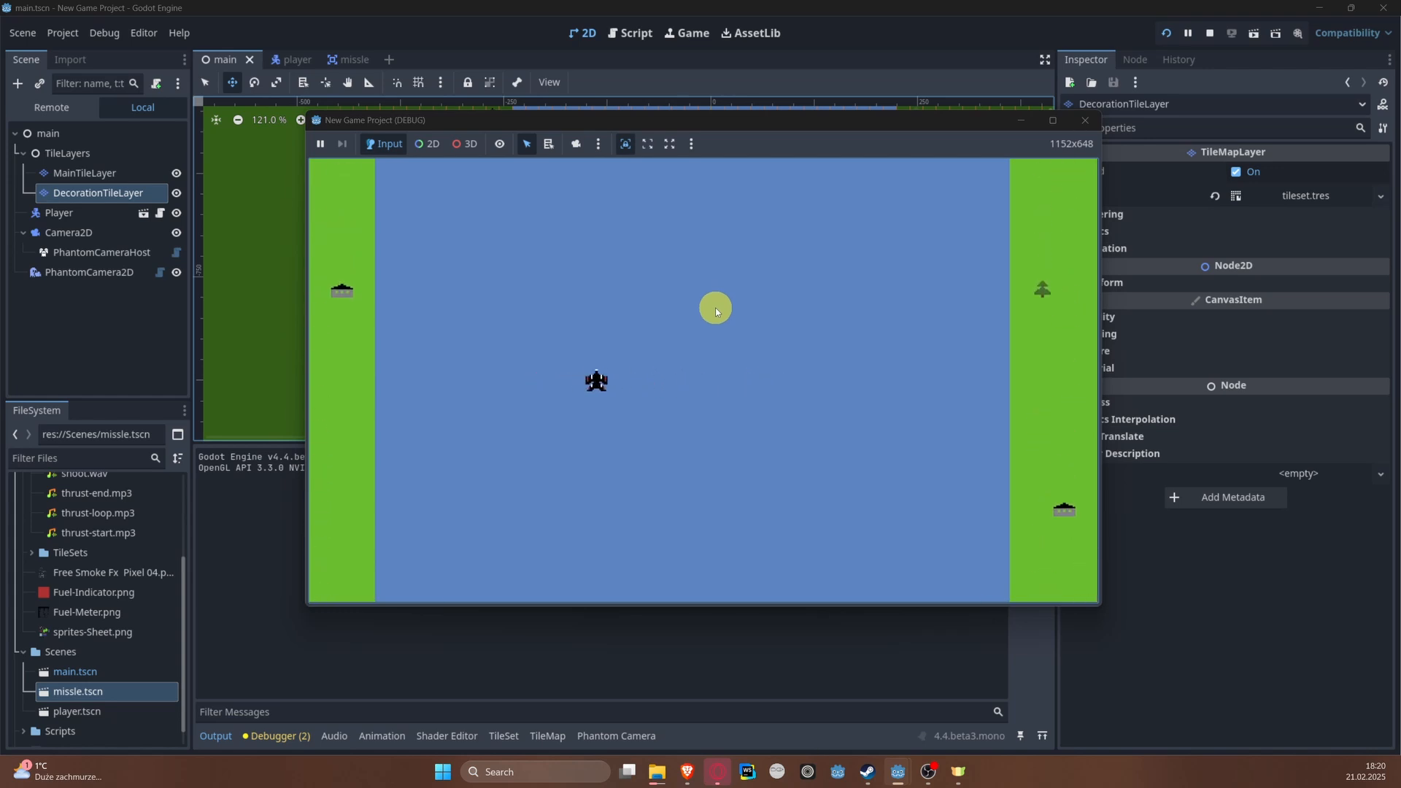
pyautogui.press('Down')
pyautogui.press('Left')
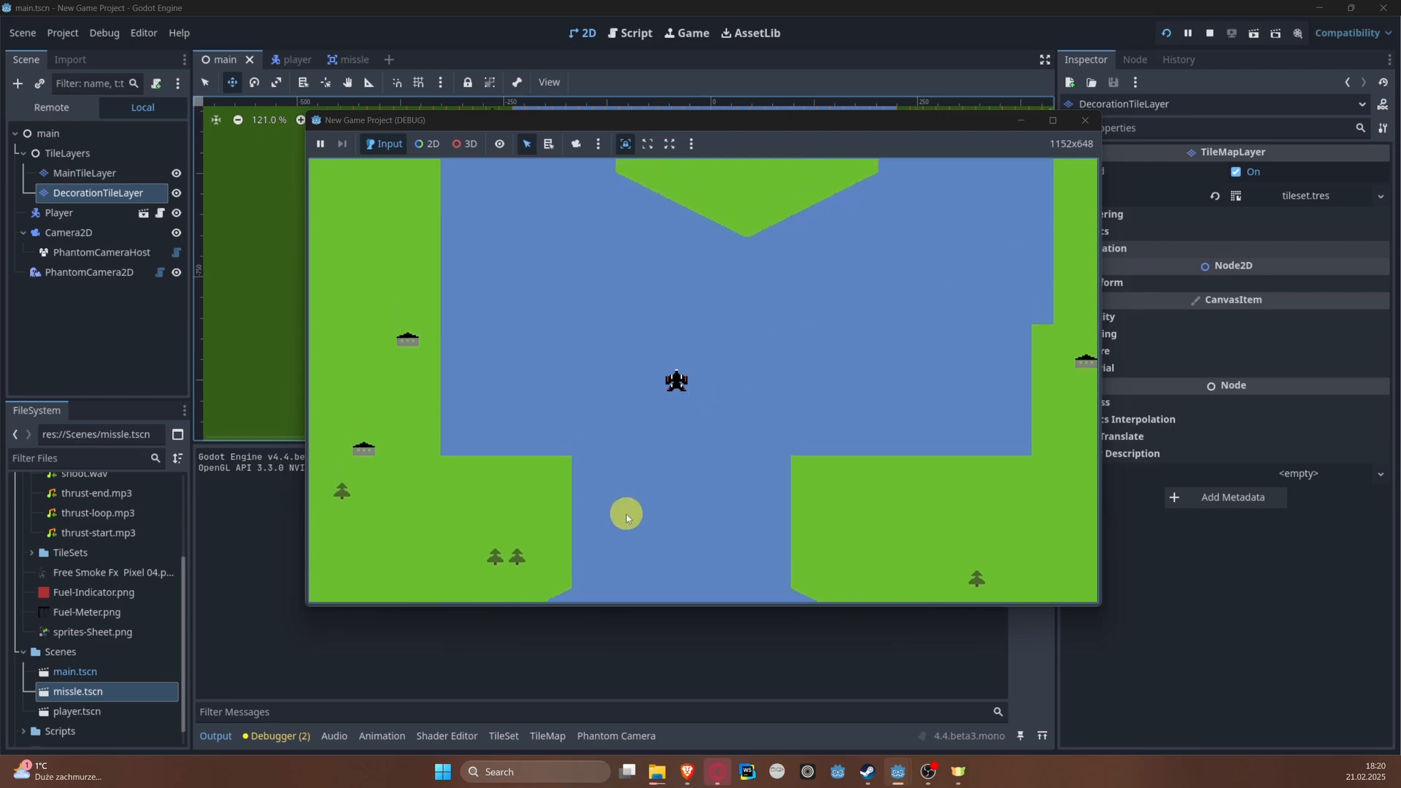
pyautogui.click(1085, 119)
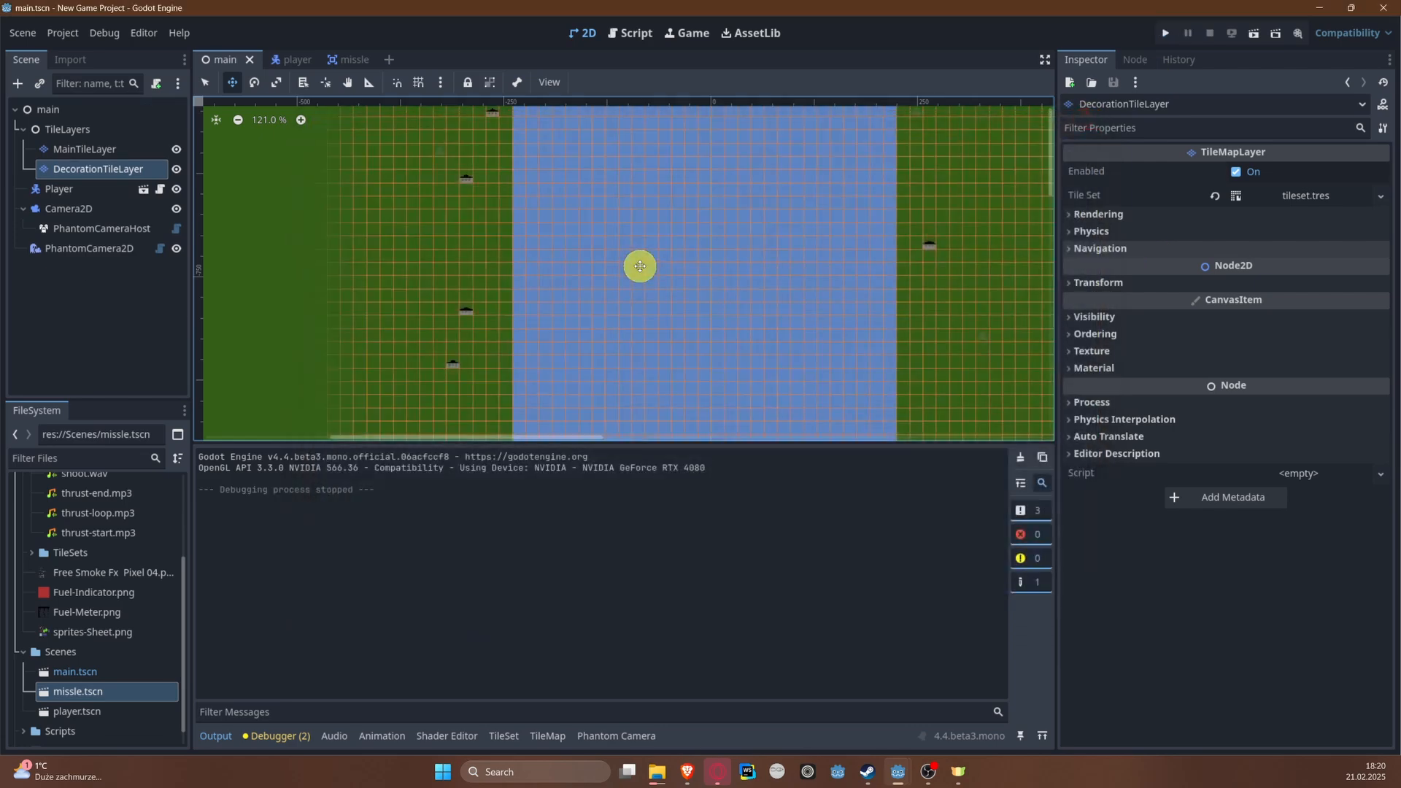
# Step: Look over the river from the wide stretch past both islands and return to the narrow passage below the first island
pyautogui.moveTo(640, 267); pyautogui.dragTo(658, 150, button='middle')
pyautogui.scroll(-1, 712, 203)
pyautogui.moveTo(710, 204); pyautogui.dragTo(572, 261, button='middle')
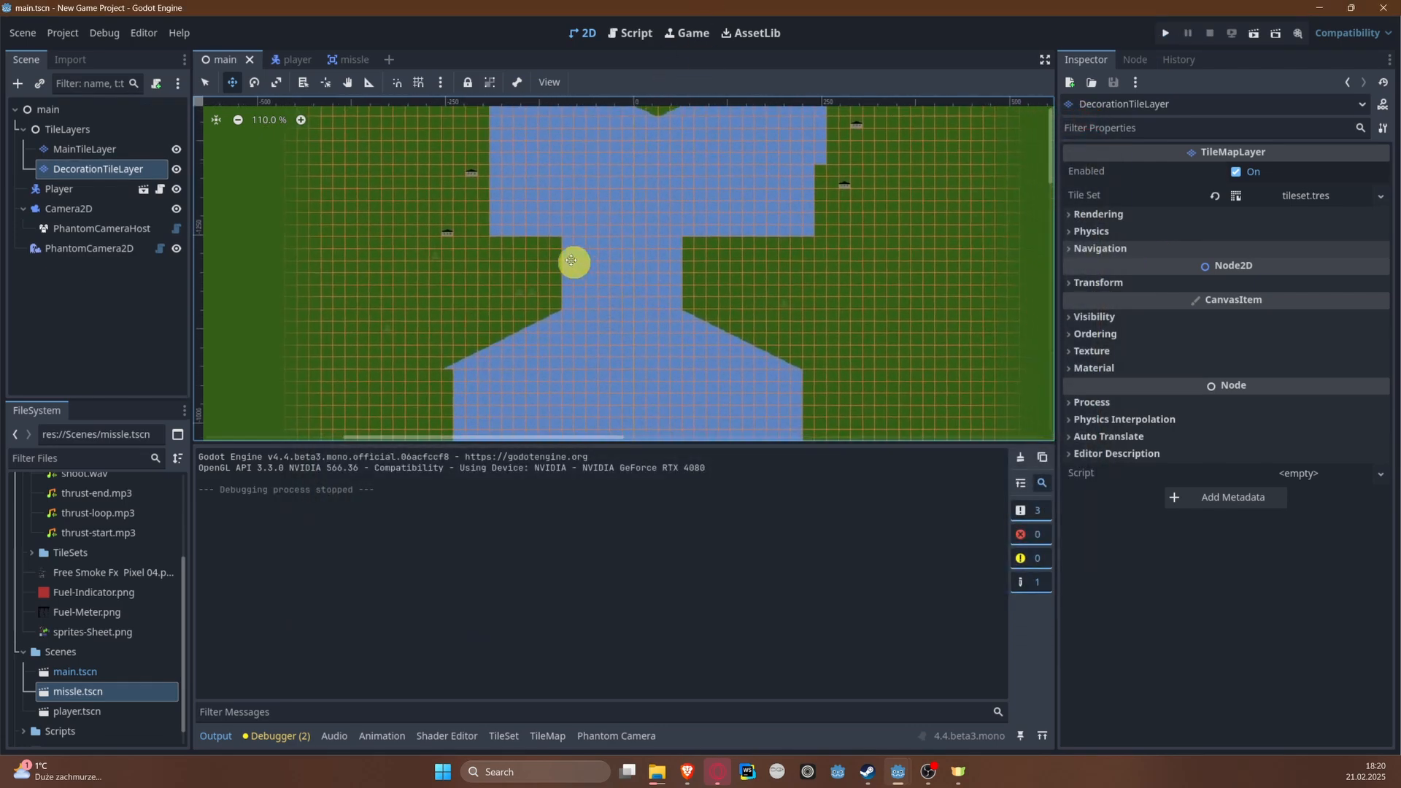
pyautogui.scroll(4, 646, 312)
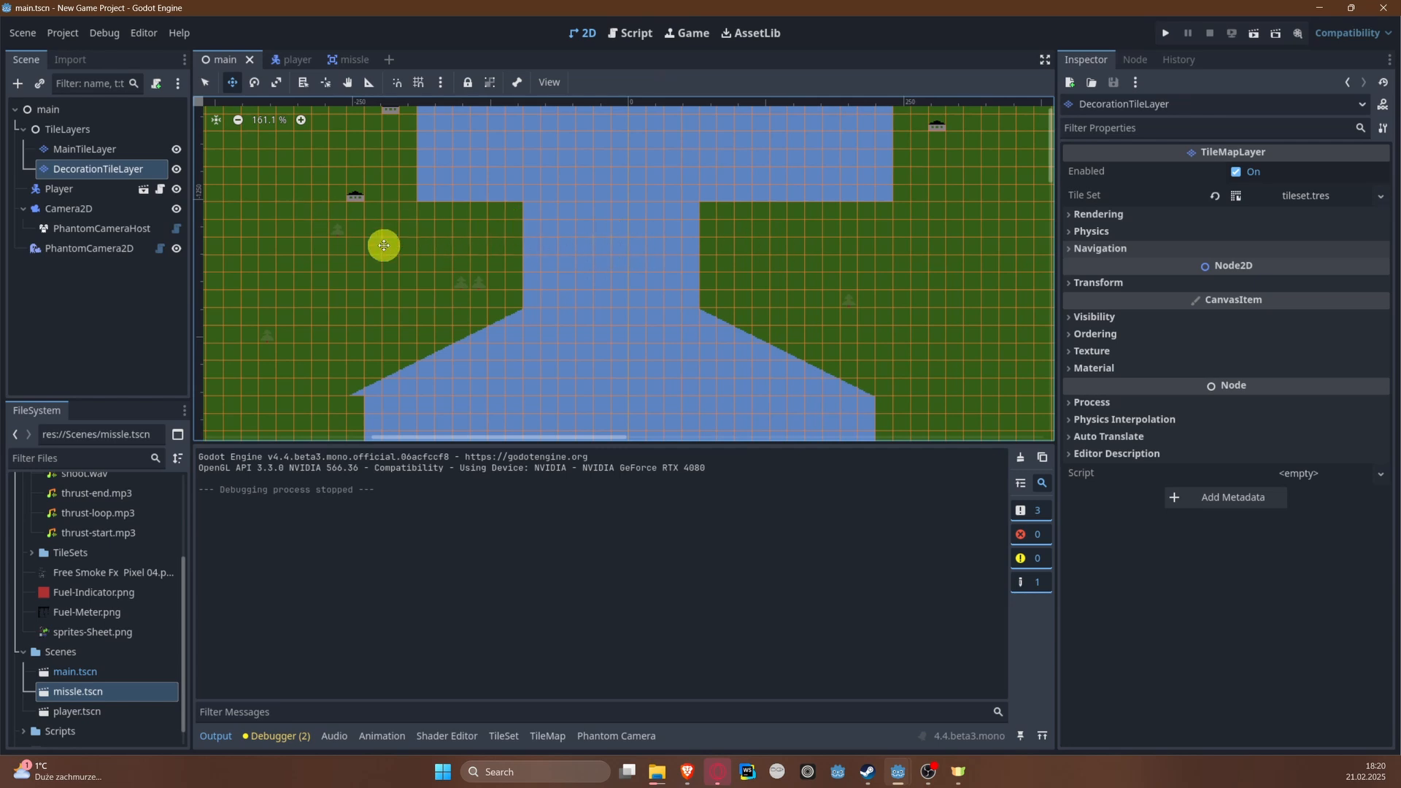
pyautogui.moveTo(601, 212); pyautogui.dragTo(588, 363, button='middle')
pyautogui.scroll(-5, 540, 287)
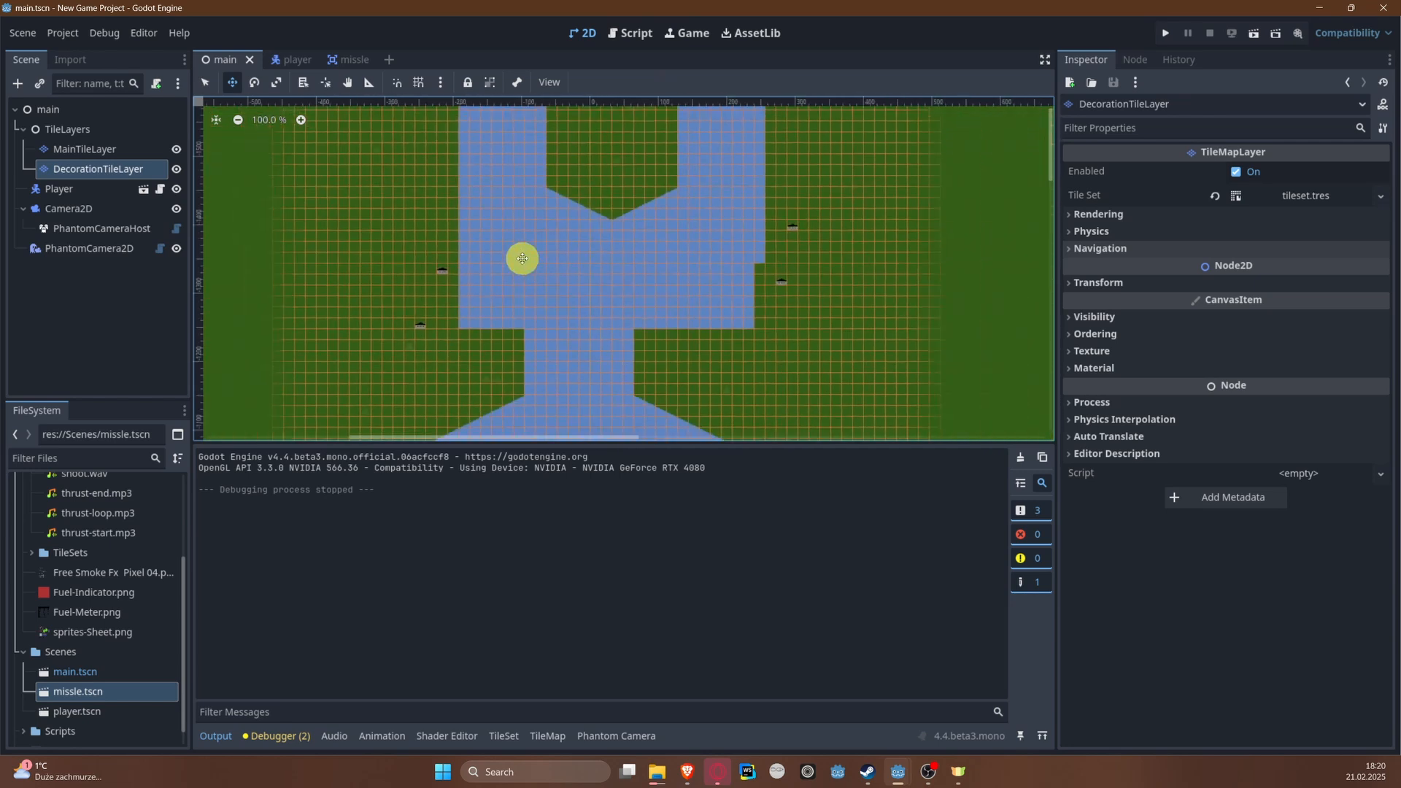
pyautogui.moveTo(520, 110); pyautogui.dragTo(568, 216, button='middle')
pyautogui.moveTo(628, 178); pyautogui.dragTo(562, 316, button='middle')
pyautogui.moveTo(580, 228); pyautogui.dragTo(516, 350, button='middle')
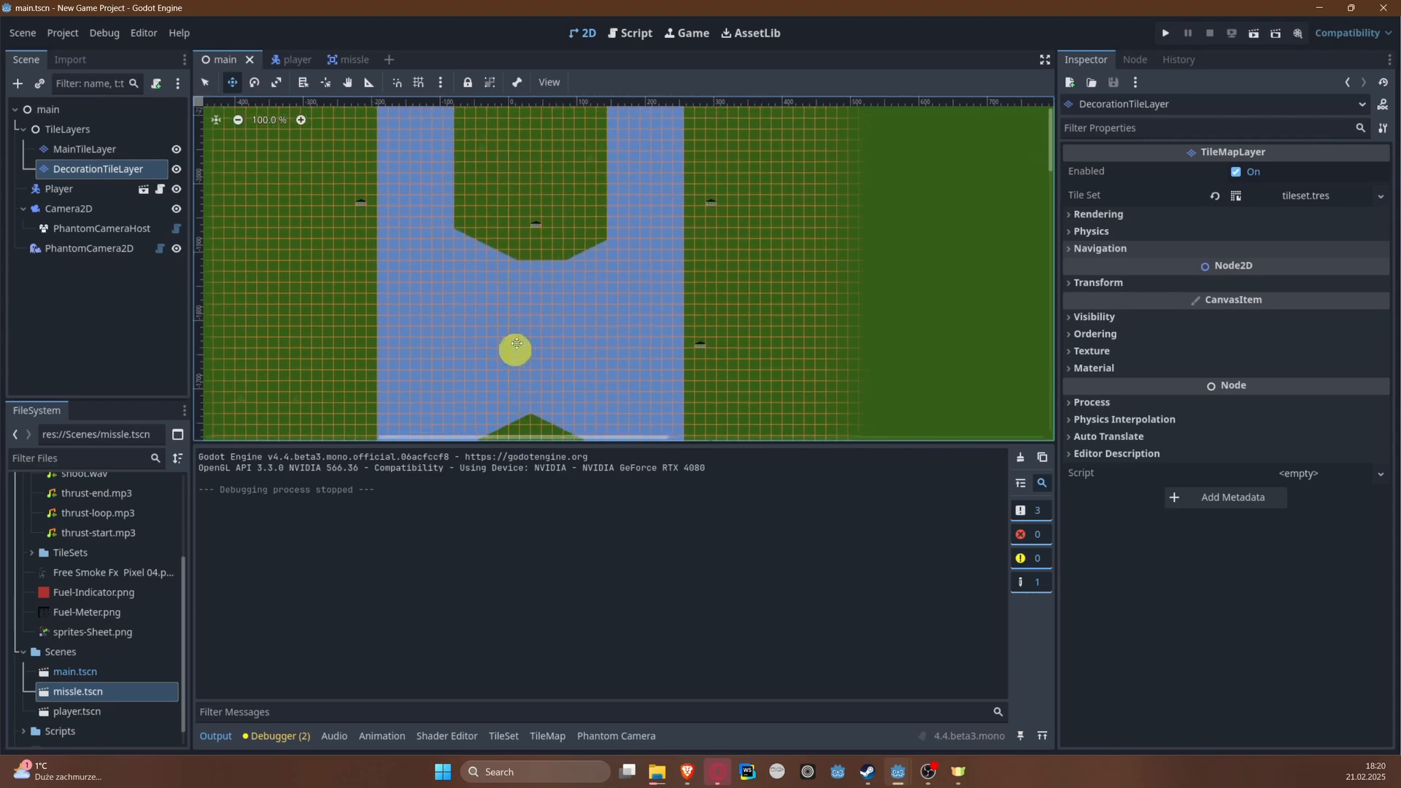
pyautogui.moveTo(590, 117); pyautogui.dragTo(578, 291, button='middle')
pyautogui.moveTo(567, 342); pyautogui.dragTo(539, 114, button='middle')
pyautogui.moveTo(509, 336); pyautogui.dragTo(506, 118, button='middle')
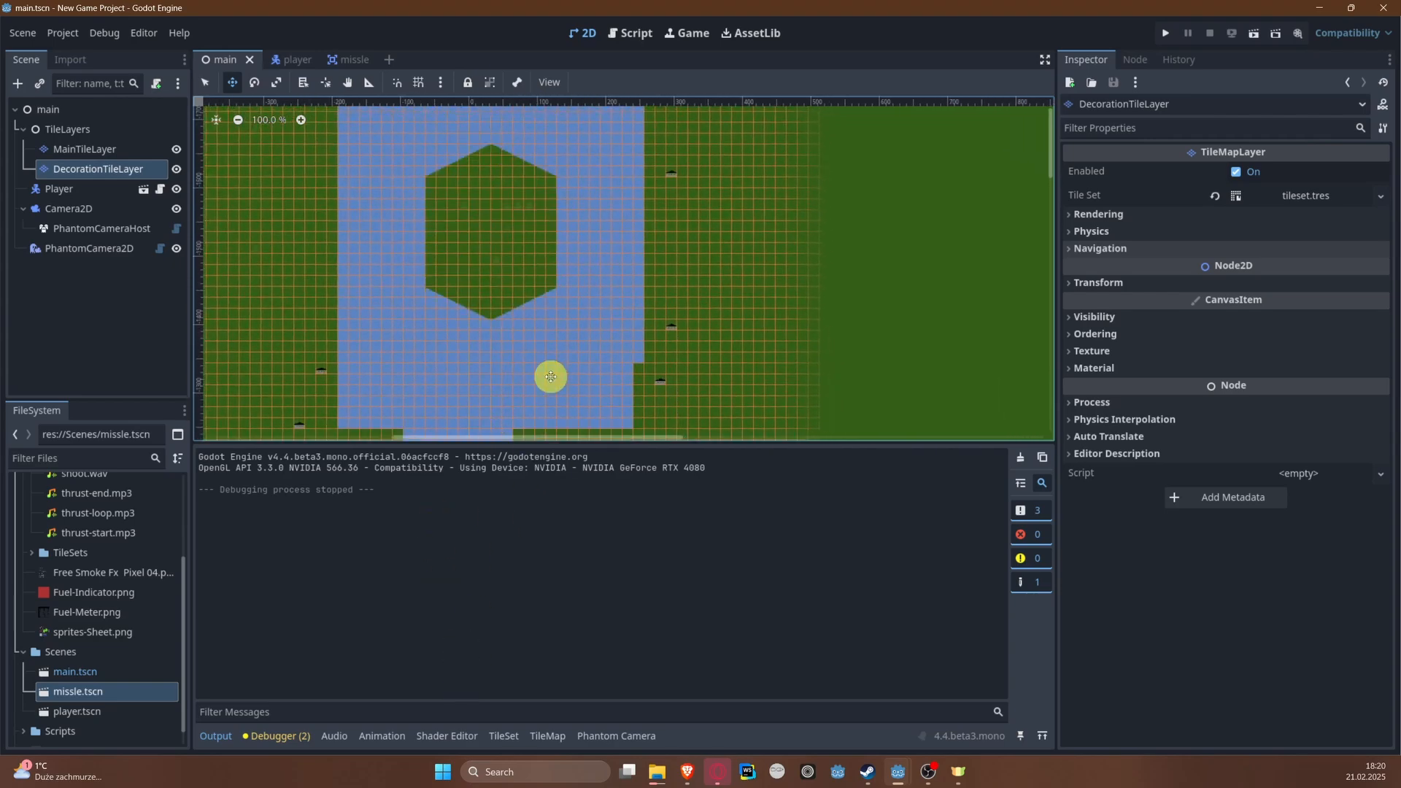
pyautogui.moveTo(551, 373); pyautogui.dragTo(559, 127, button='middle')
pyautogui.scroll(4, 430, 255)
pyautogui.moveTo(433, 219); pyautogui.dragTo(547, 244, button='middle')
pyautogui.scroll(3, 548, 244)
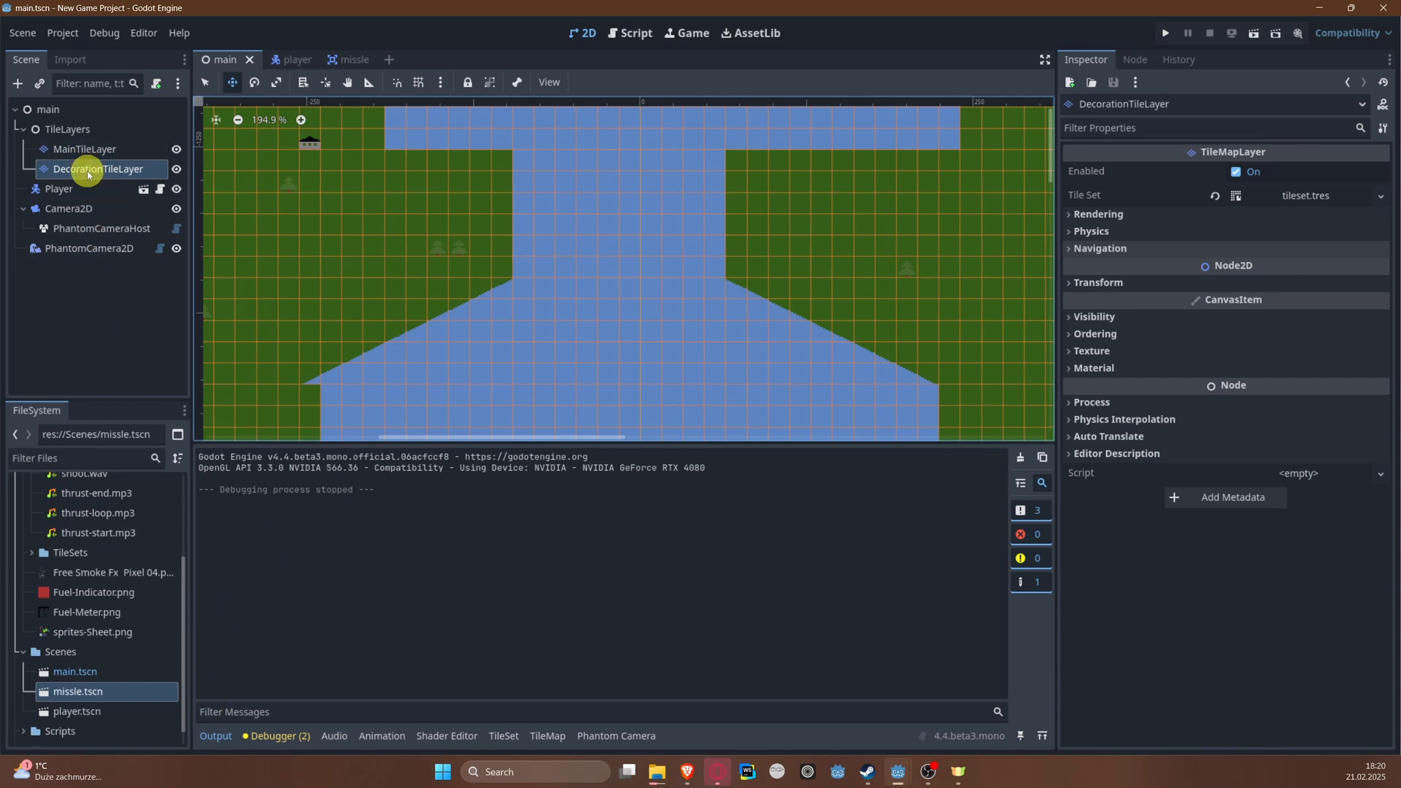
# Step: Paint a horizontal road with the 2×2 grey road tiles on DecorationTileLayer, from the narrow passage across the whole left bank
pyautogui.click(552, 737)
pyautogui.scroll(4, 554, 575)
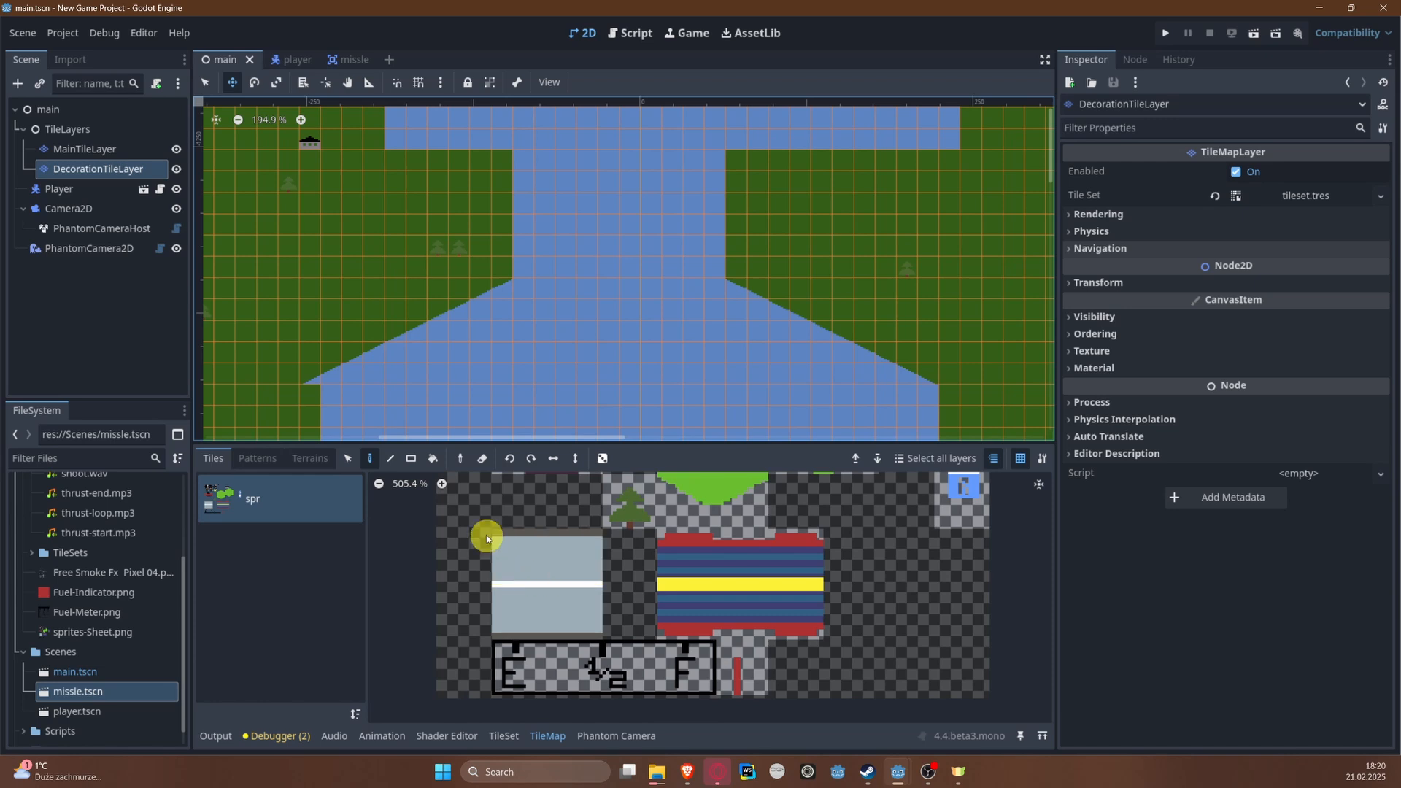
pyautogui.click(348, 458)
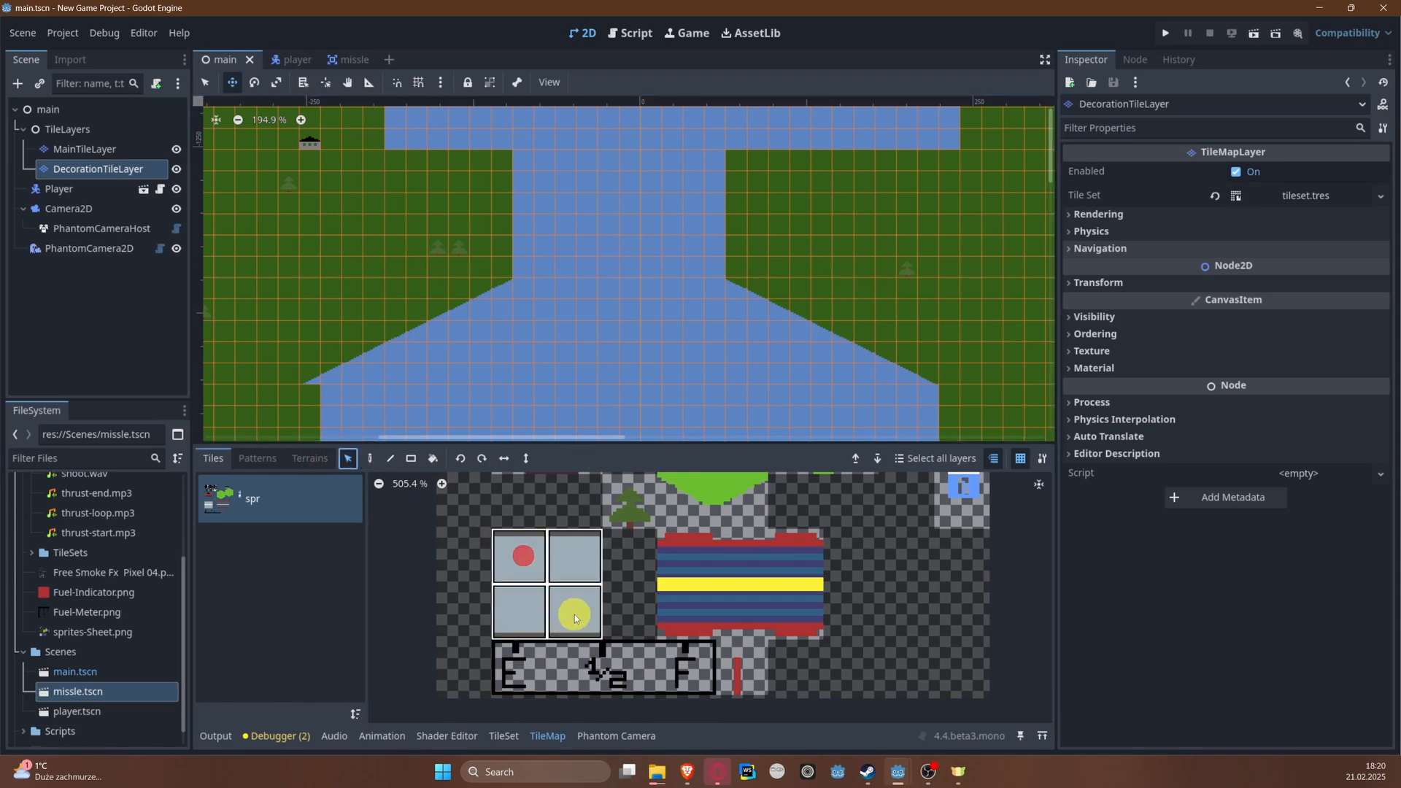
pyautogui.moveTo(524, 556); pyautogui.dragTo(575, 615)
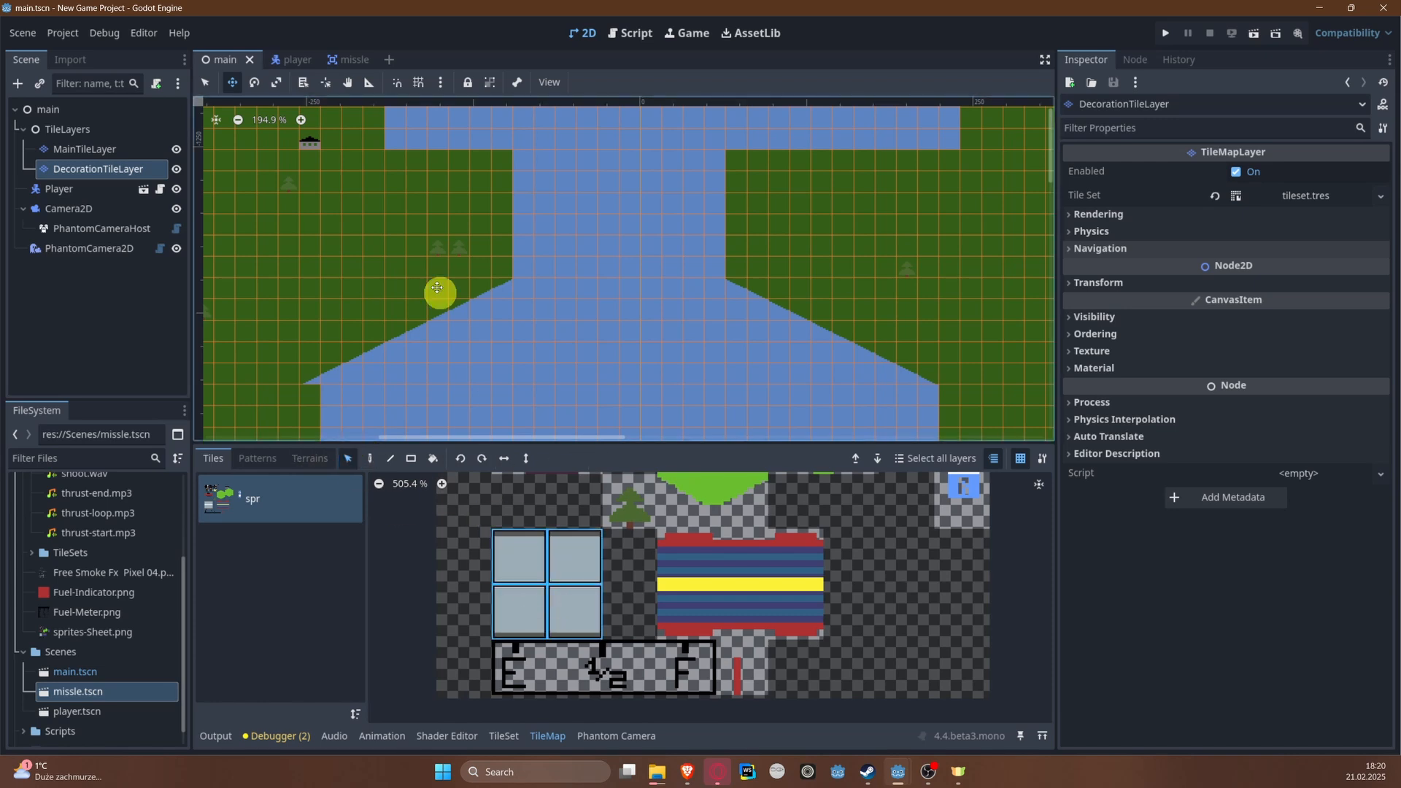
pyautogui.click(370, 458)
pyautogui.moveTo(394, 210); pyautogui.dragTo(449, 268, button='middle')
pyautogui.click(207, 82)
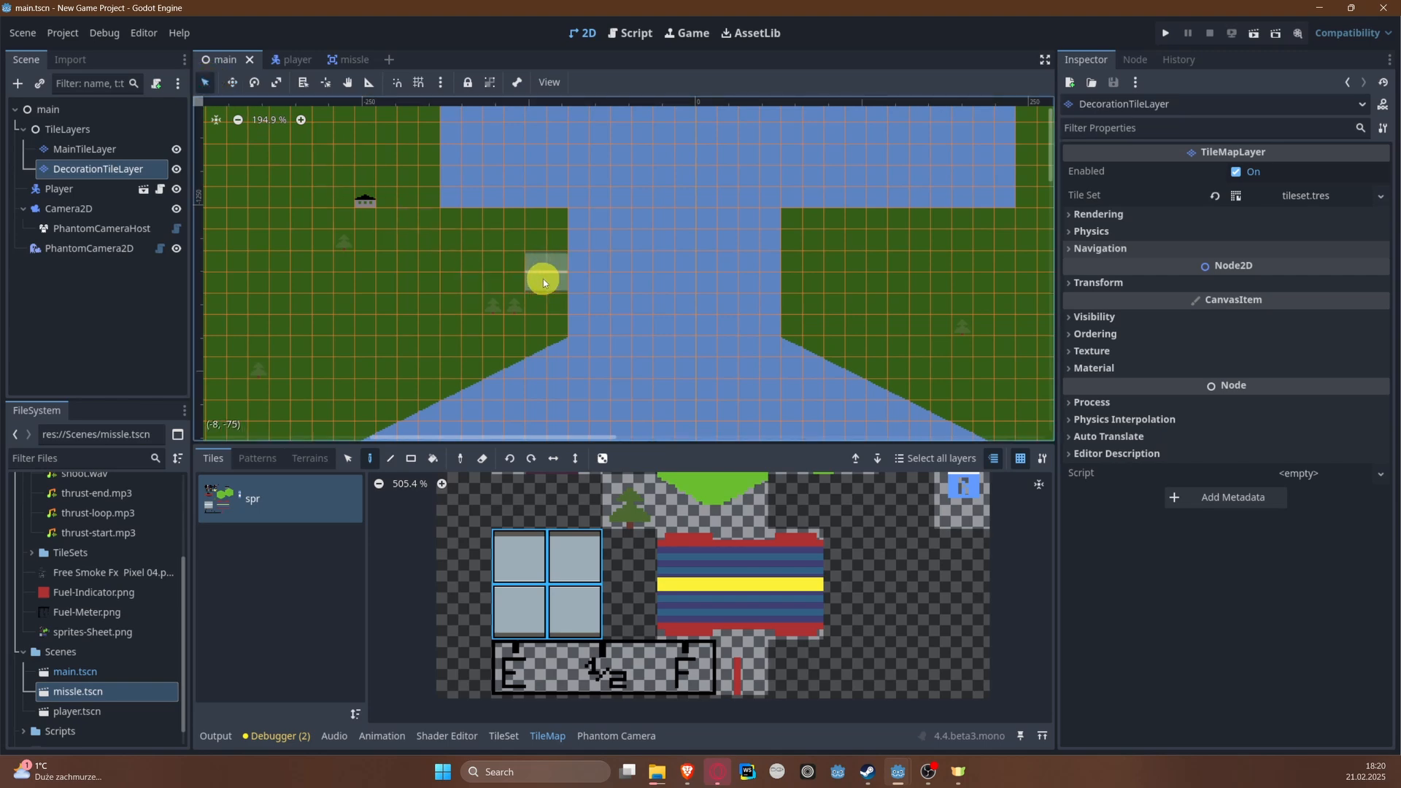
pyautogui.moveTo(542, 278); pyautogui.dragTo(467, 273)
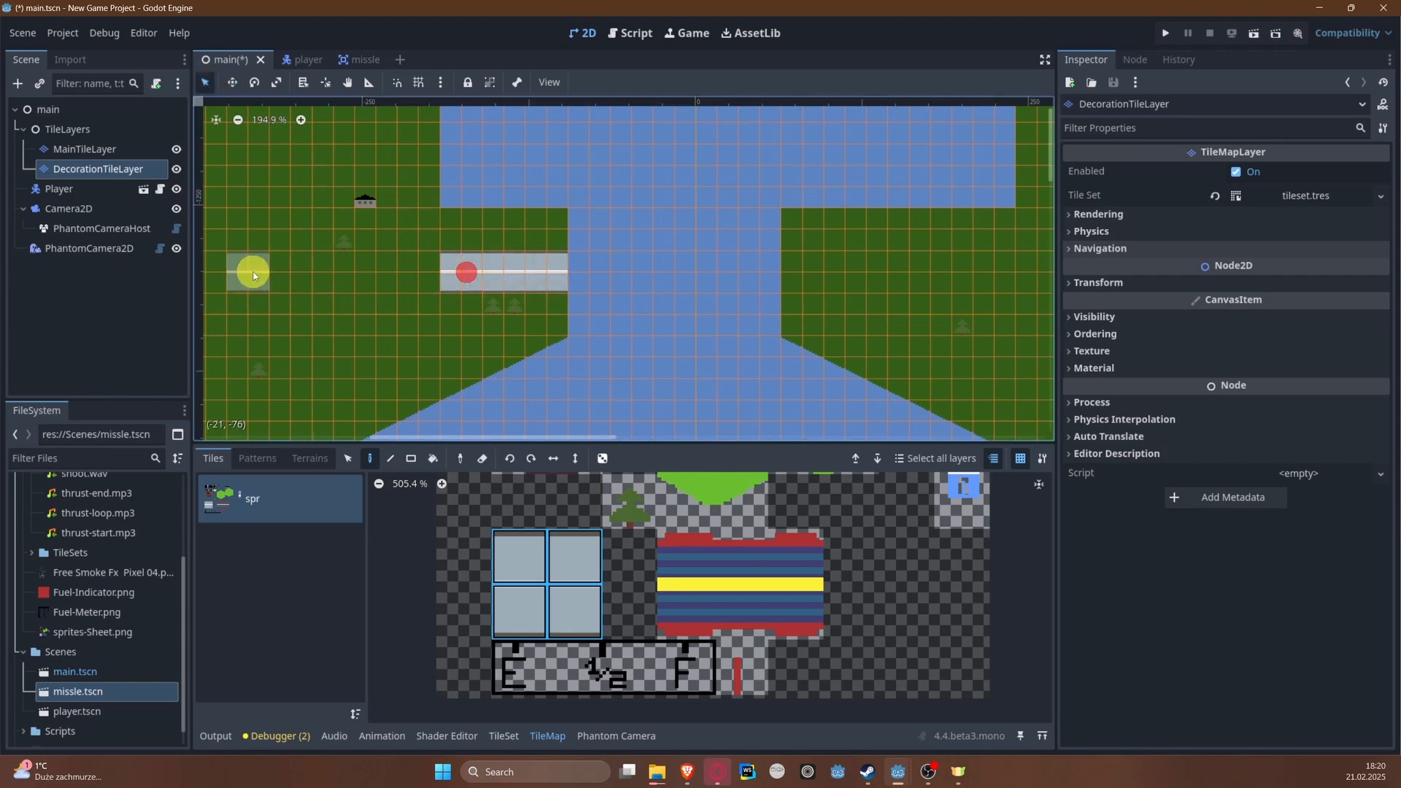
pyautogui.moveTo(223, 282); pyautogui.dragTo(403, 275)
pyautogui.moveTo(302, 273); pyautogui.dragTo(594, 264, button='middle')
pyautogui.moveTo(324, 264); pyautogui.dragTo(475, 271)
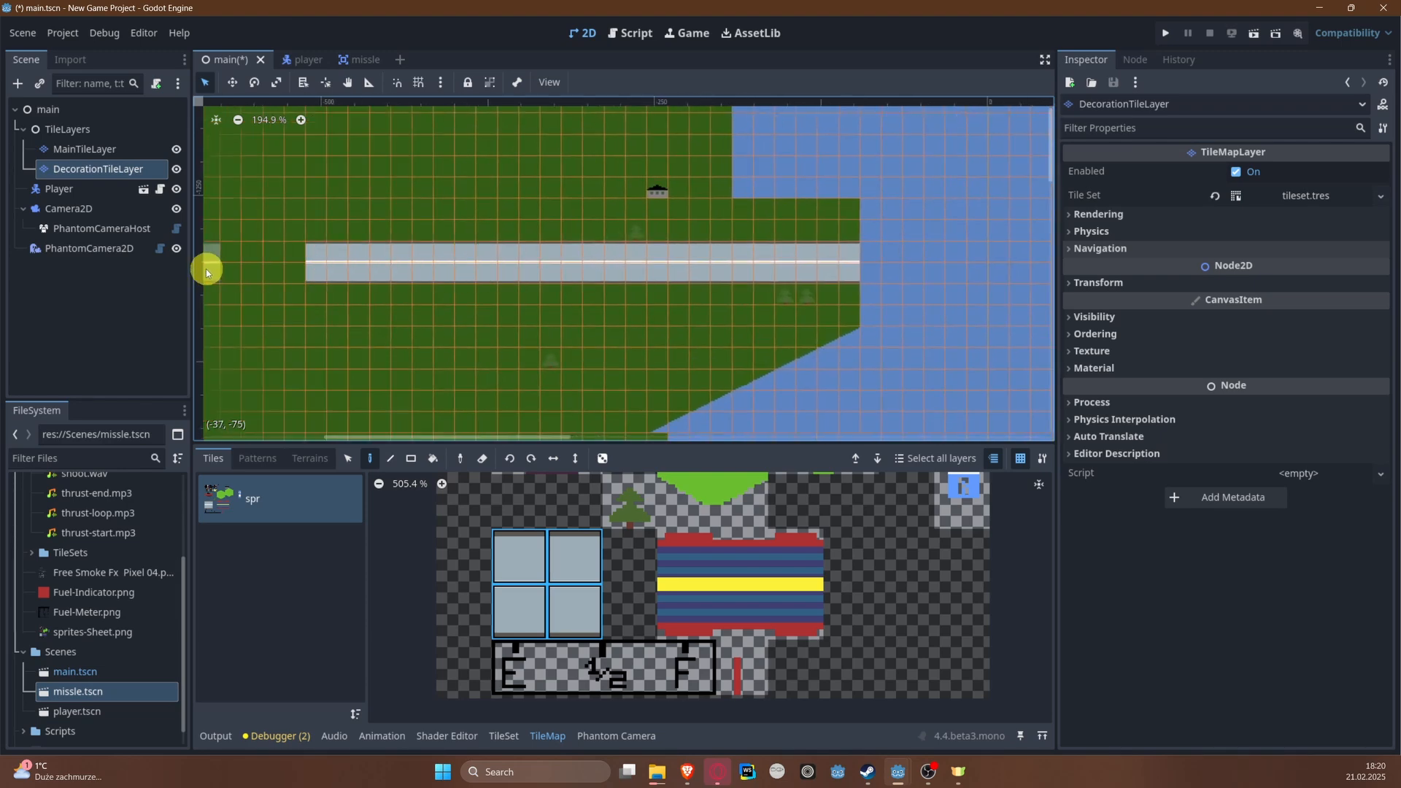
pyautogui.moveTo(236, 270); pyautogui.dragTo(297, 266)
# Step: Continue the road across the right bank of the narrow passage at the same height and save the scene
pyautogui.moveTo(771, 282)
pyautogui.mouseDown(button='middle')
pyautogui.moveTo(454, 254)
pyautogui.moveTo(278, 258)
pyautogui.mouseUp(button='middle')
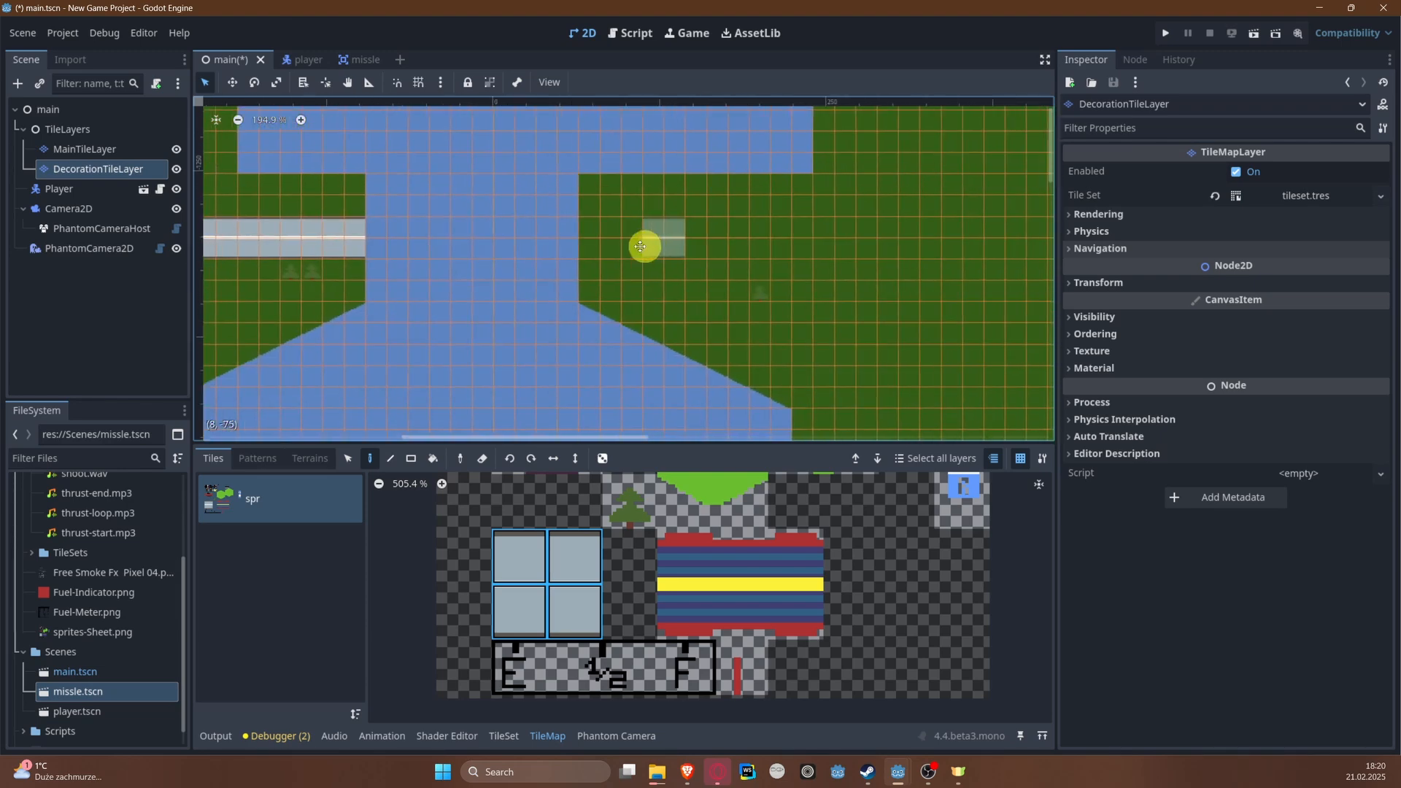
pyautogui.moveTo(647, 249); pyautogui.dragTo(542, 251, button='middle')
pyautogui.moveTo(500, 246); pyautogui.dragTo(1013, 242)
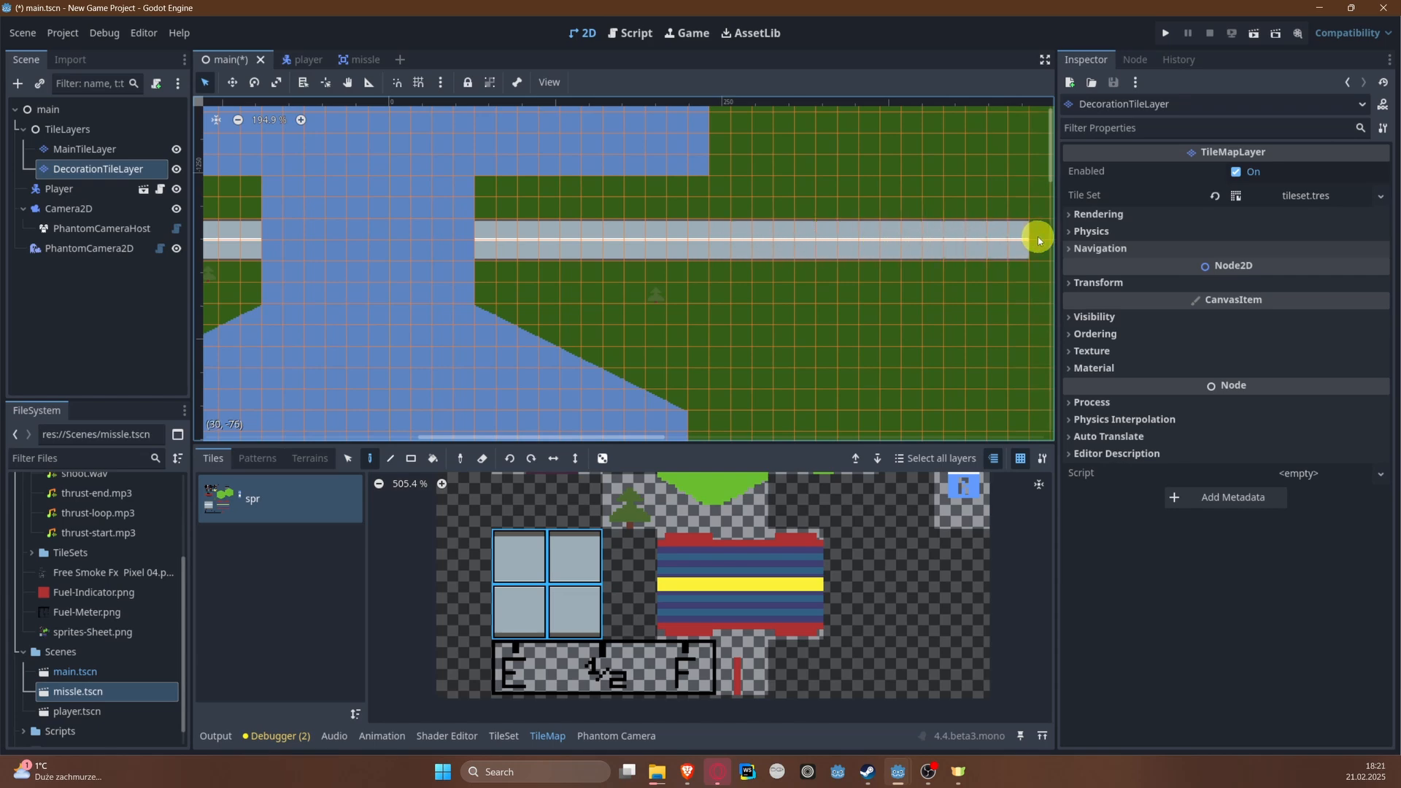
pyautogui.moveTo(451, 243); pyautogui.dragTo(685, 230, button='middle')
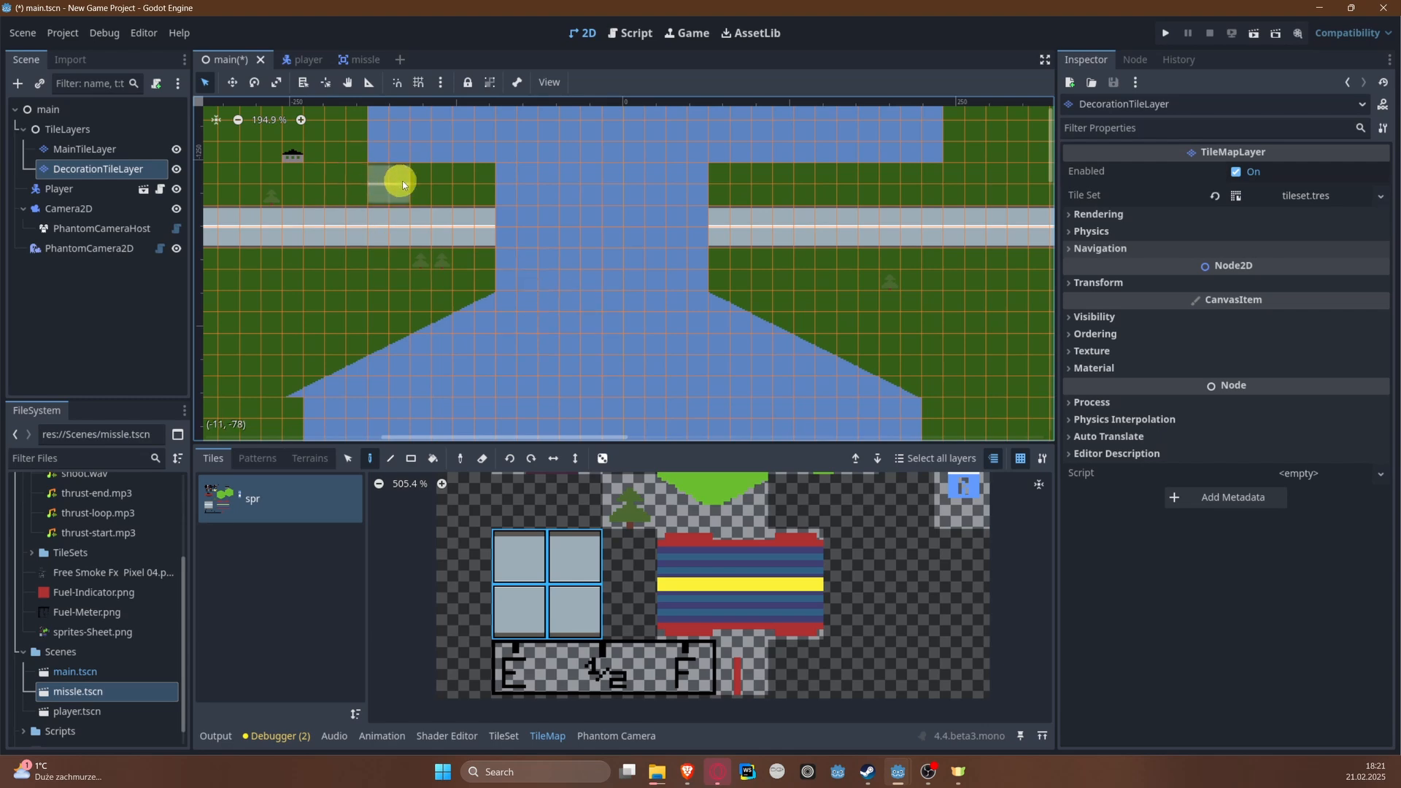
pyautogui.hotkey('ctrl', 's')
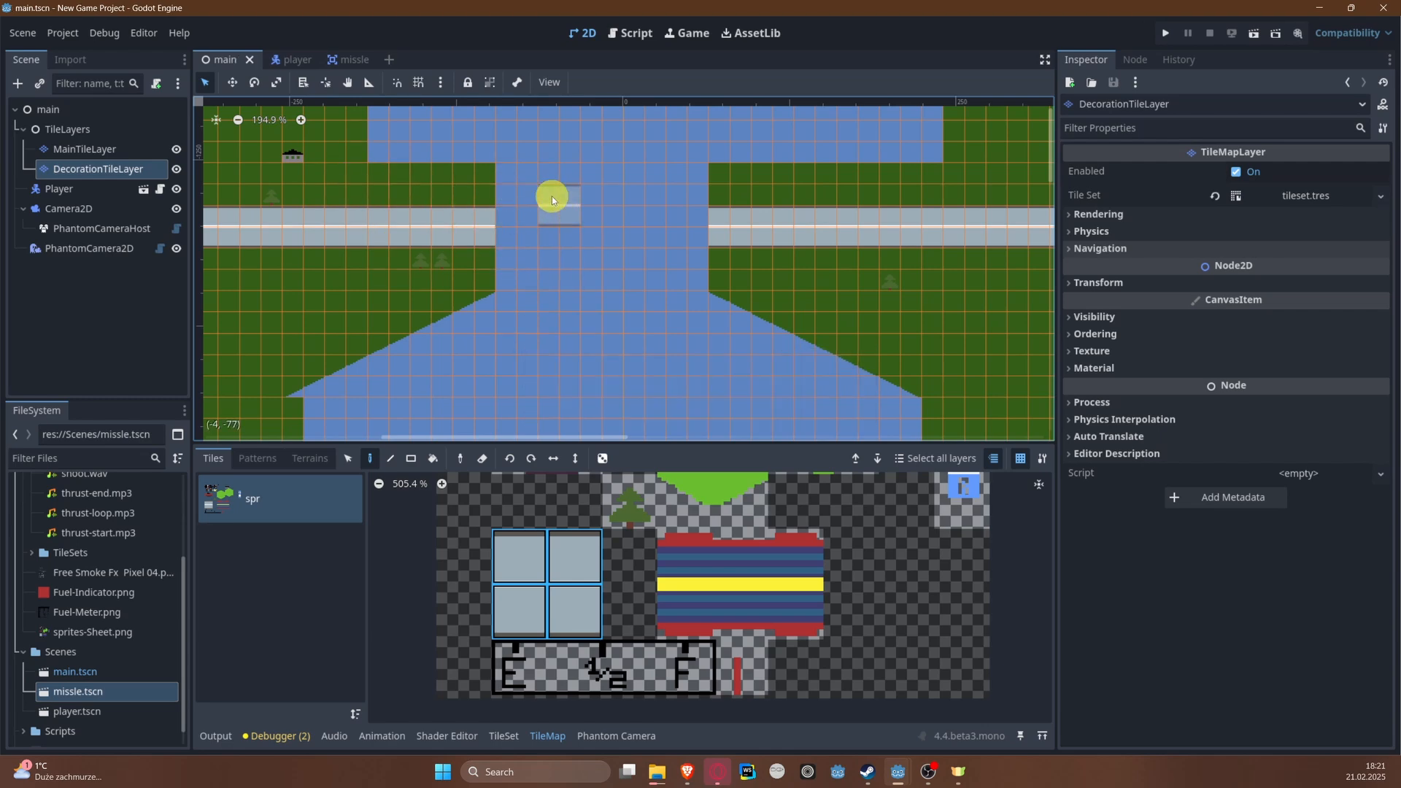
# Step: Choose the solid green land tile and the Rectangle tool for filling at the upper end of the level
pyautogui.scroll(-4, 550, 195)
pyautogui.moveTo(550, 196); pyautogui.dragTo(587, 438, button='middle')
pyautogui.moveTo(613, 305); pyautogui.dragTo(625, 448, button='middle')
pyautogui.moveTo(533, 178); pyautogui.dragTo(489, 331, button='middle')
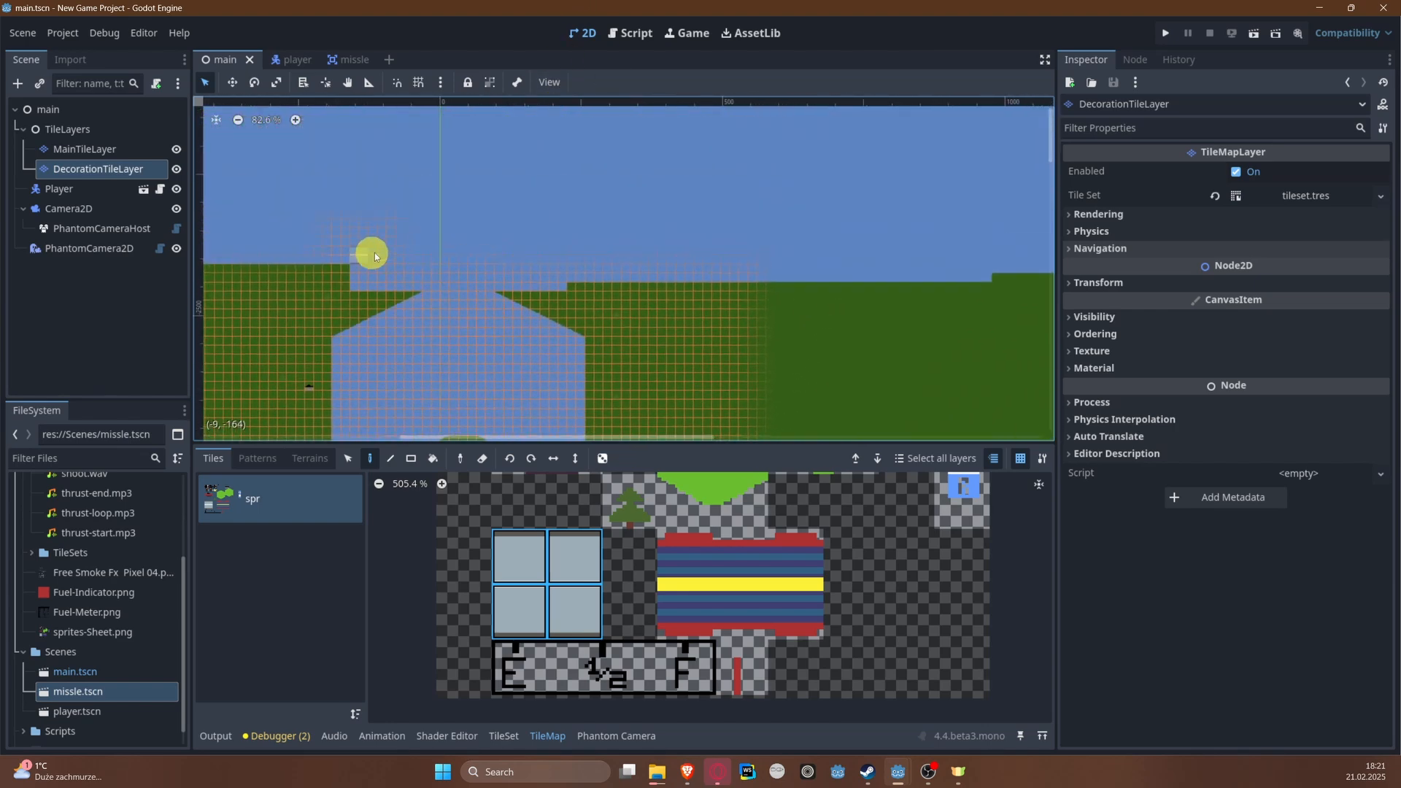
pyautogui.scroll(3, 743, 523)
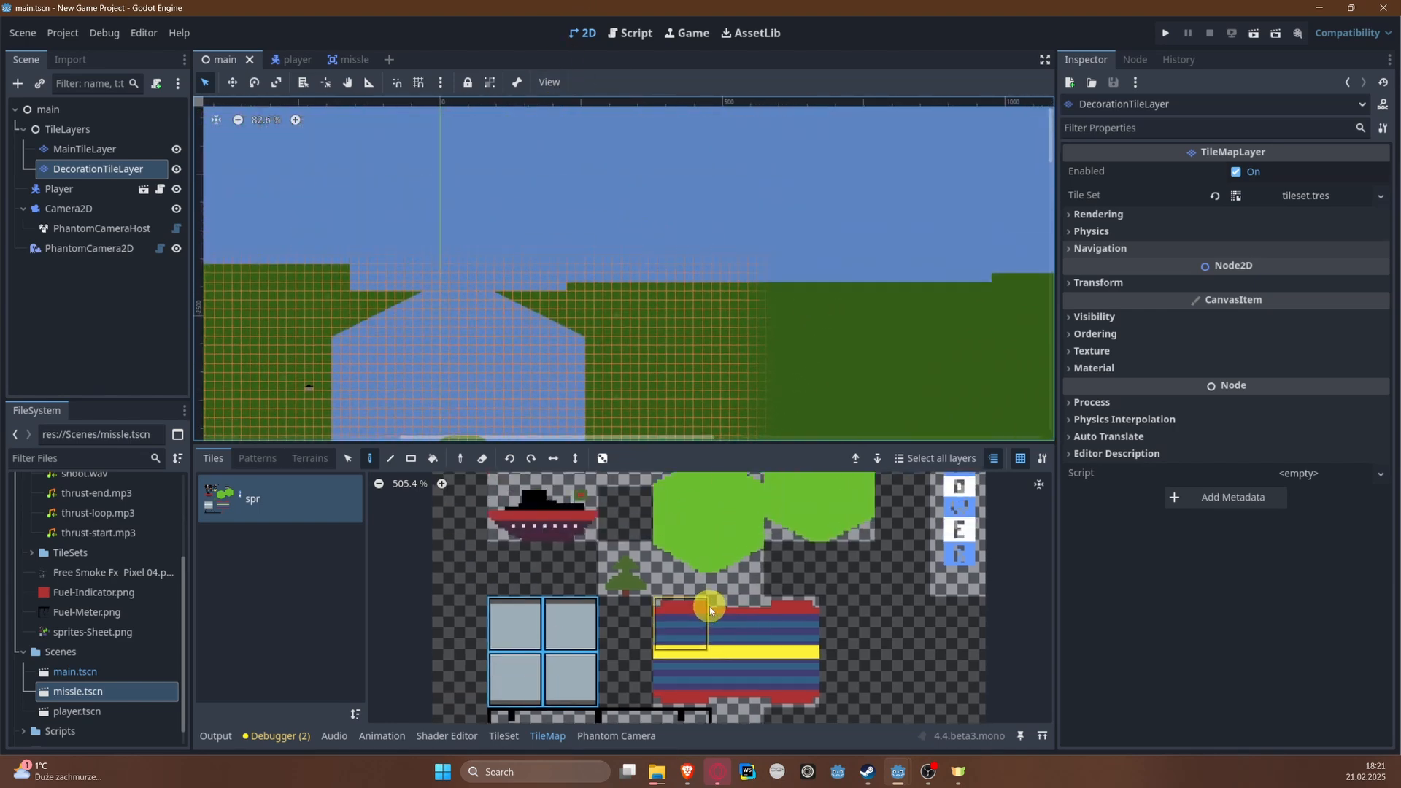
pyautogui.click(348, 459)
pyautogui.click(697, 551)
pyautogui.click(348, 277)
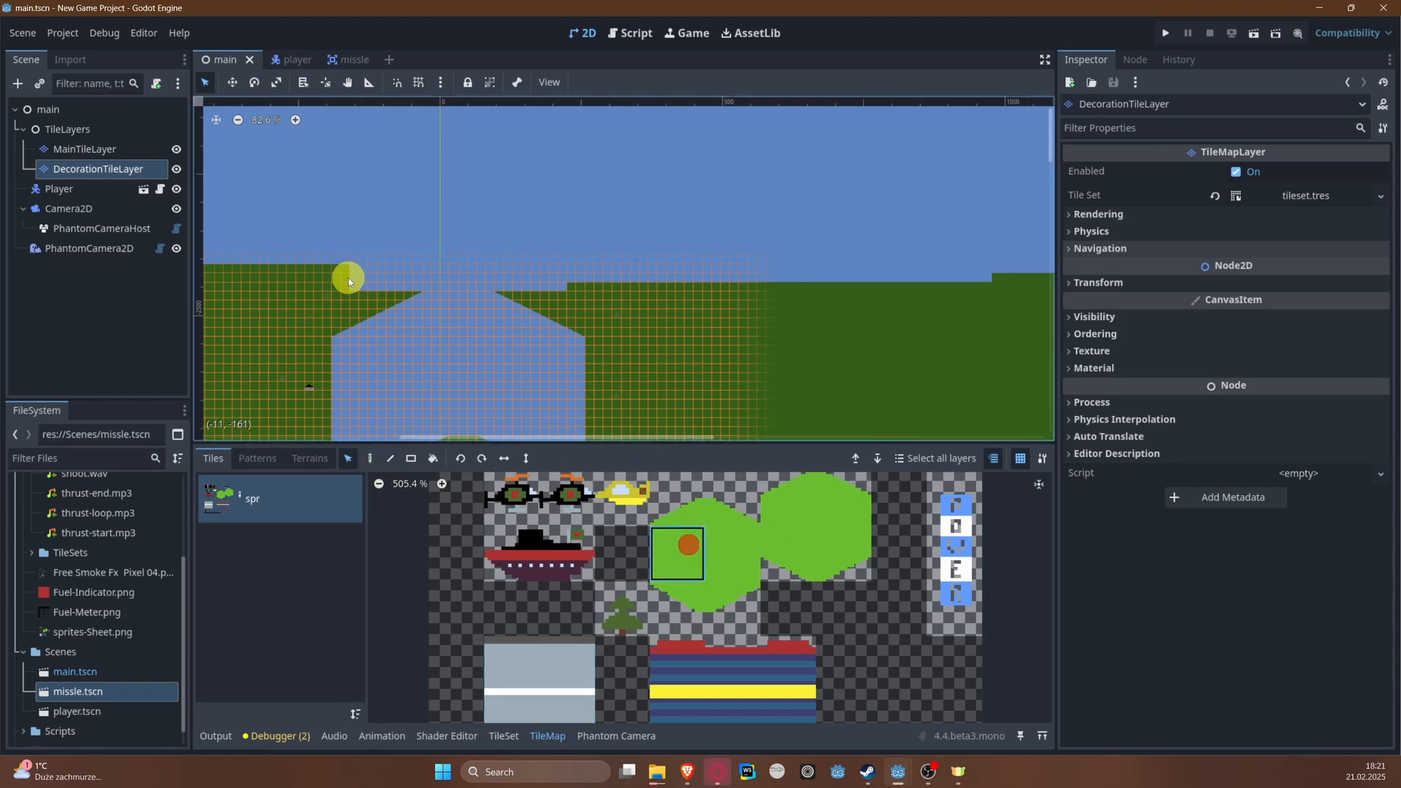
pyautogui.scroll(5, 356, 269)
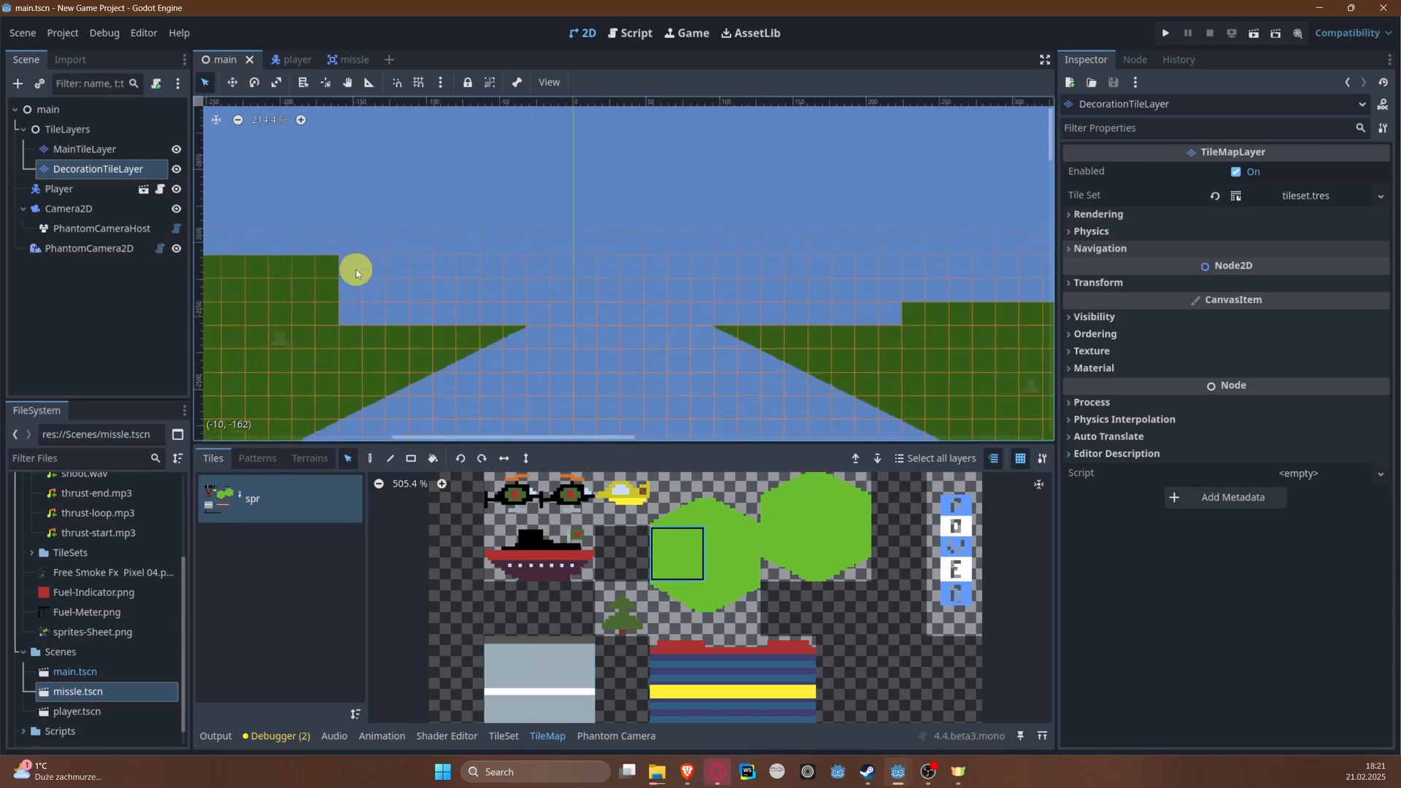
pyautogui.click(410, 460)
# Step: Fill green land rectangles on MainTileLayer on both sides of the channel at the level's upper end
pyautogui.moveTo(350, 257); pyautogui.dragTo(502, 317)
pyautogui.hotkey('ctrl', 'z')
pyautogui.click(110, 149)
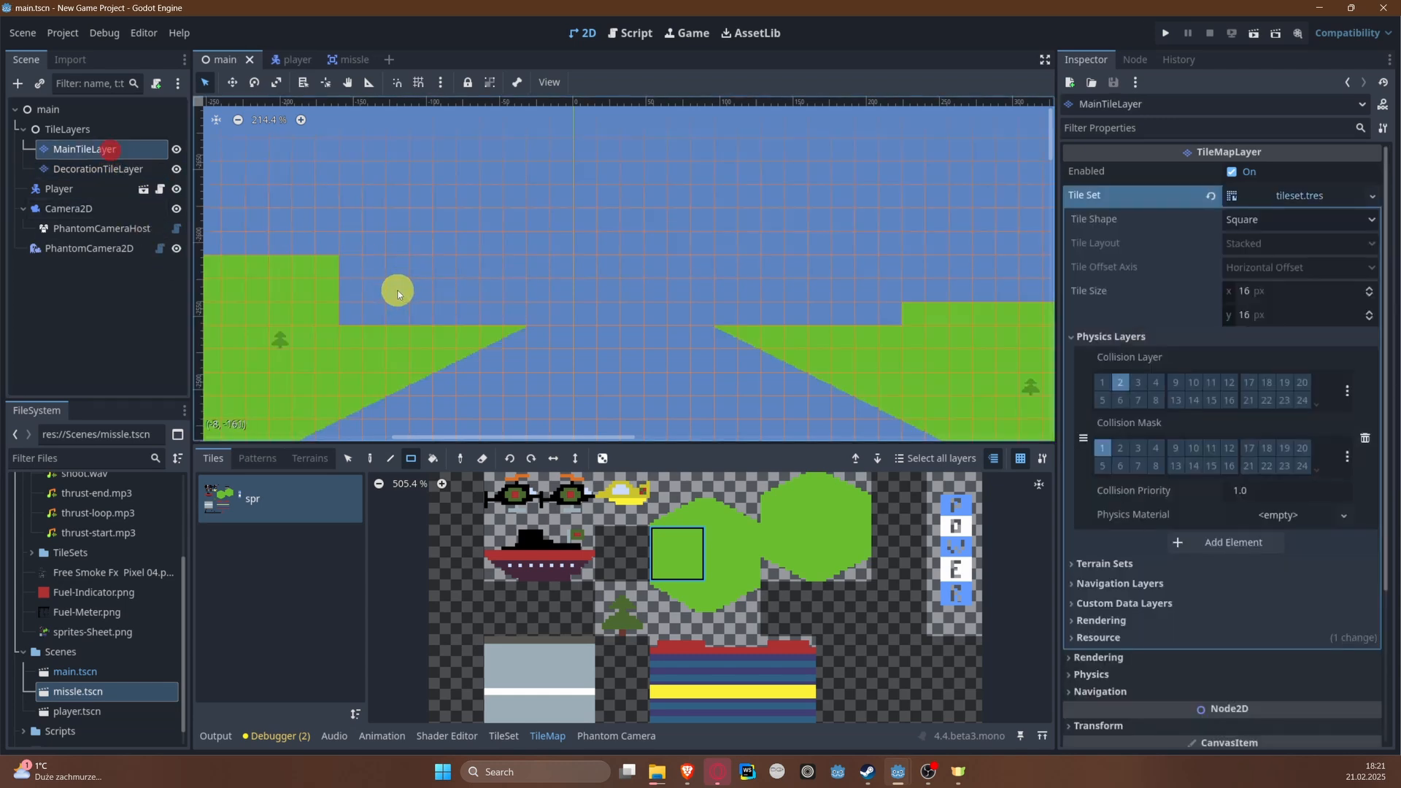
pyautogui.moveTo(345, 263); pyautogui.dragTo(515, 313)
pyautogui.moveTo(915, 272); pyautogui.dragTo(660, 248, button='middle')
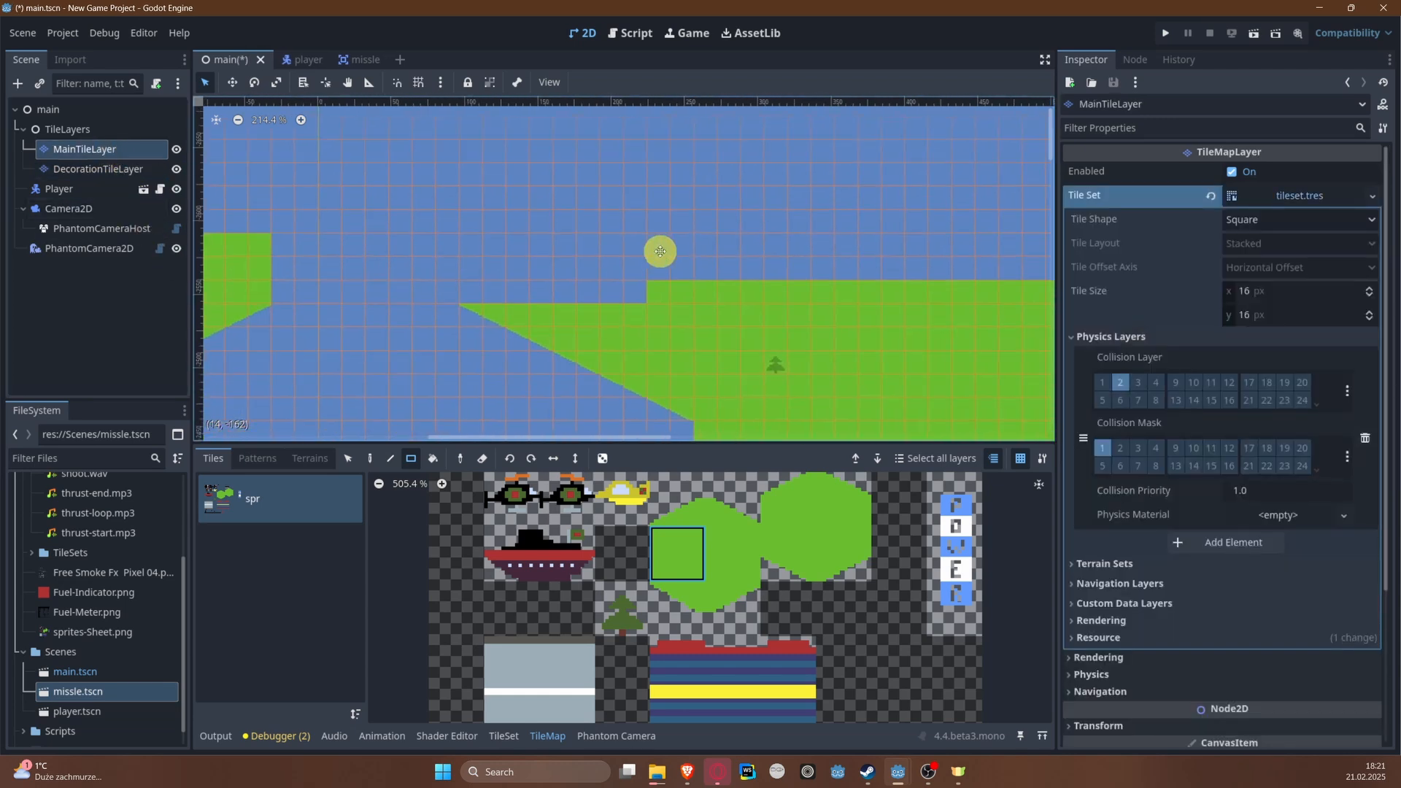
pyautogui.moveTo(478, 214)
pyautogui.mouseDown()
pyautogui.moveTo(563, 303)
pyautogui.moveTo(866, 272)
pyautogui.mouseUp()
pyautogui.scroll(-3, 866, 272)
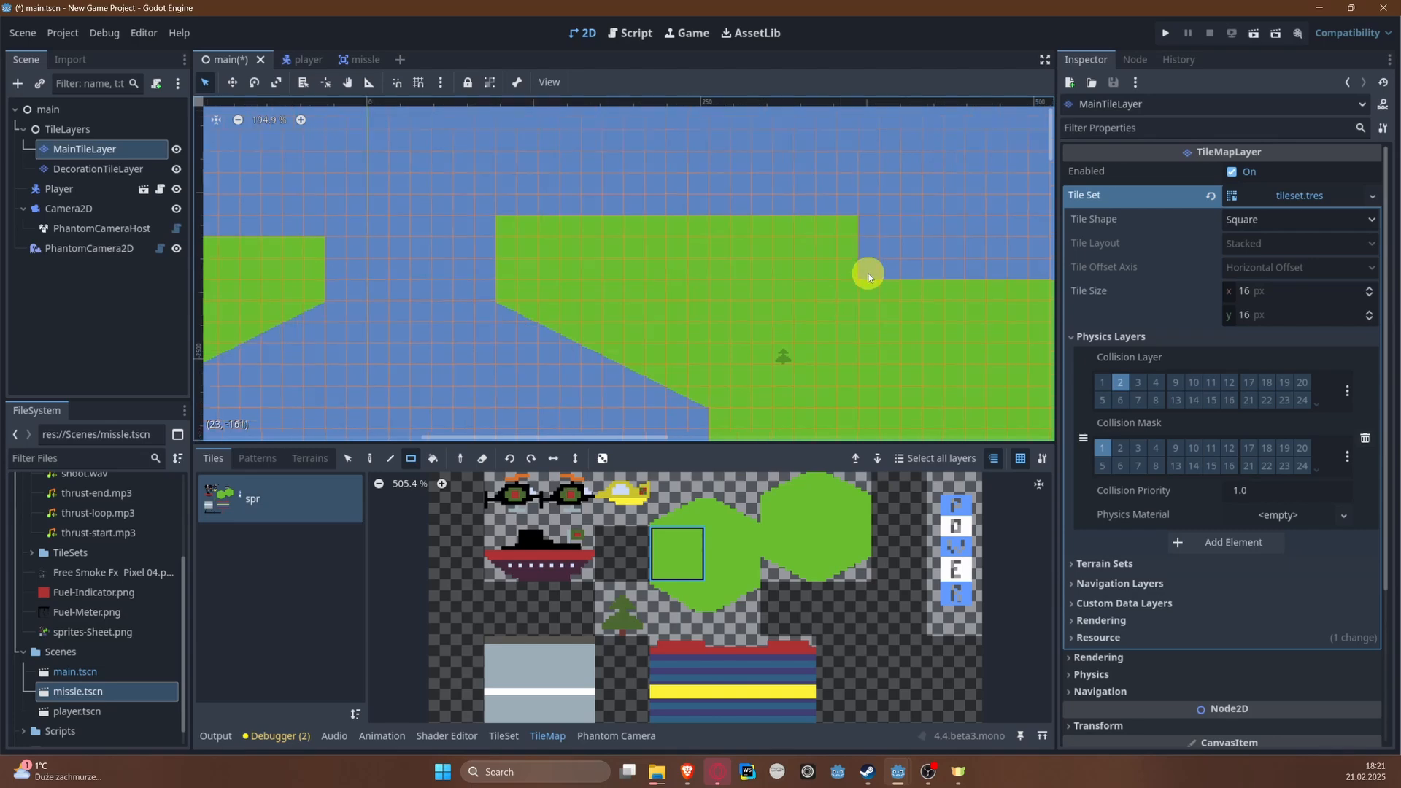
# Step: Extend the land fill outward on both banks of the upper channel and level off the banks' upper edges
pyautogui.moveTo(662, 243); pyautogui.dragTo(921, 229, button='middle')
pyautogui.scroll(-4, 609, 226)
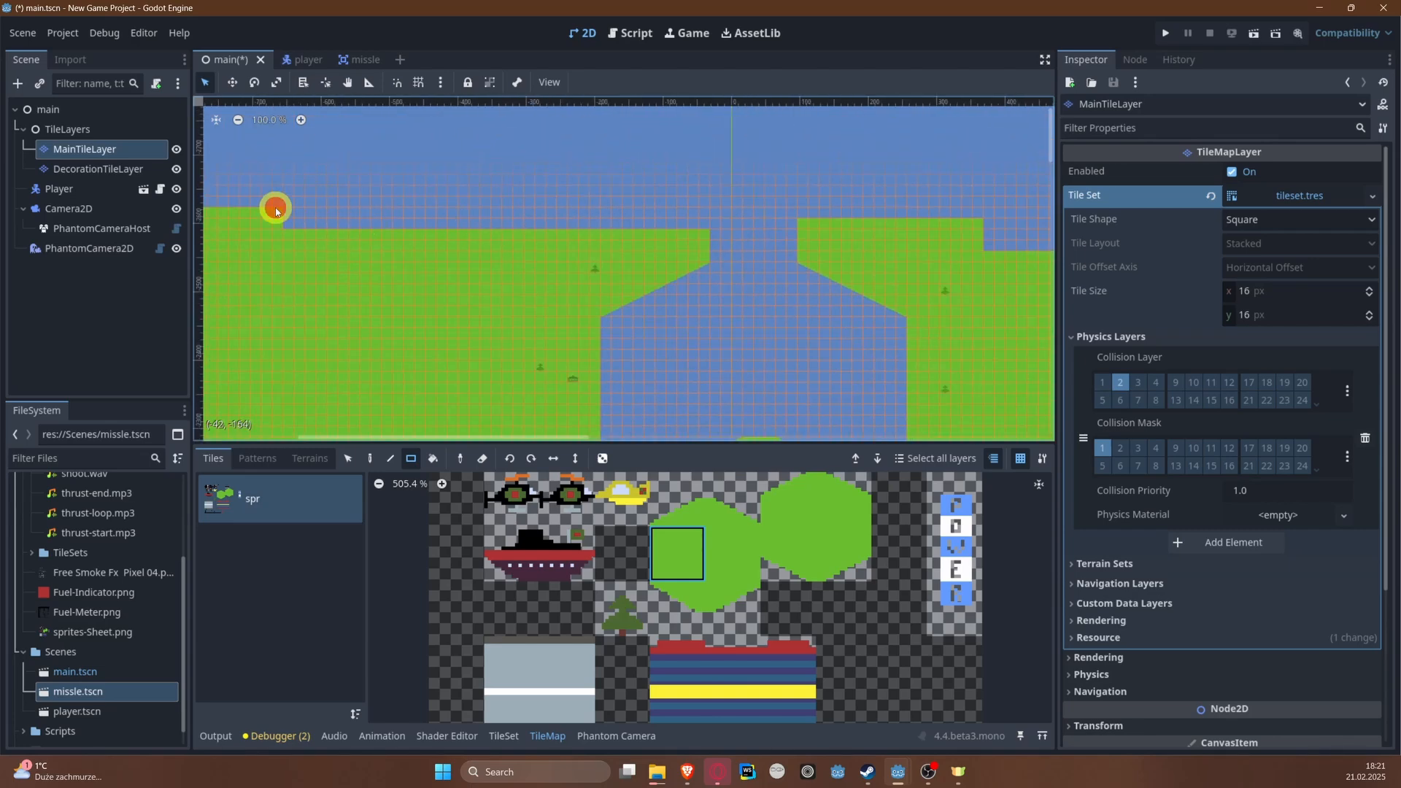
pyautogui.moveTo(276, 211); pyautogui.dragTo(709, 242)
pyautogui.moveTo(929, 243); pyautogui.dragTo(619, 178, button='middle')
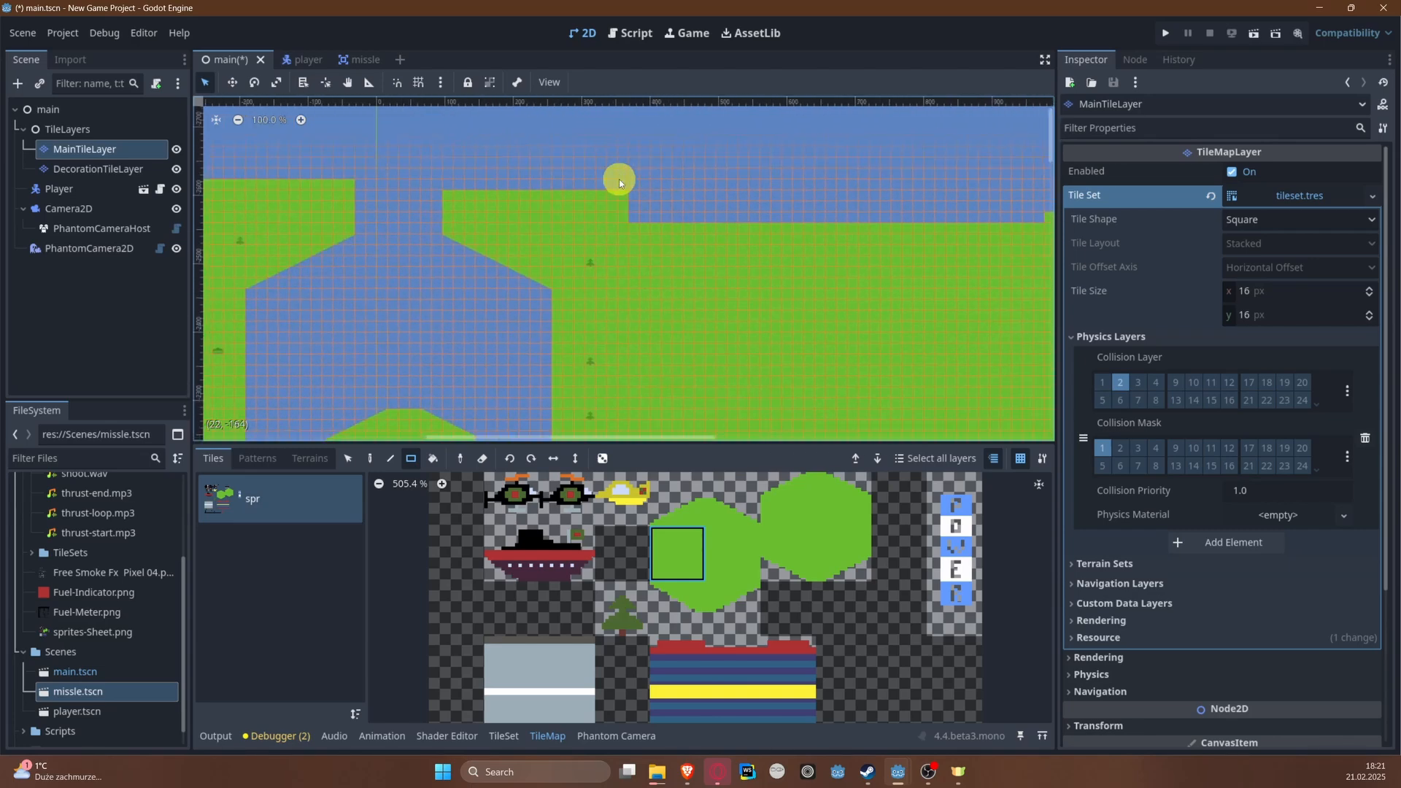
pyautogui.moveTo(619, 178)
pyautogui.mouseDown()
pyautogui.moveTo(838, 250)
pyautogui.moveTo(1040, 254)
pyautogui.mouseUp()
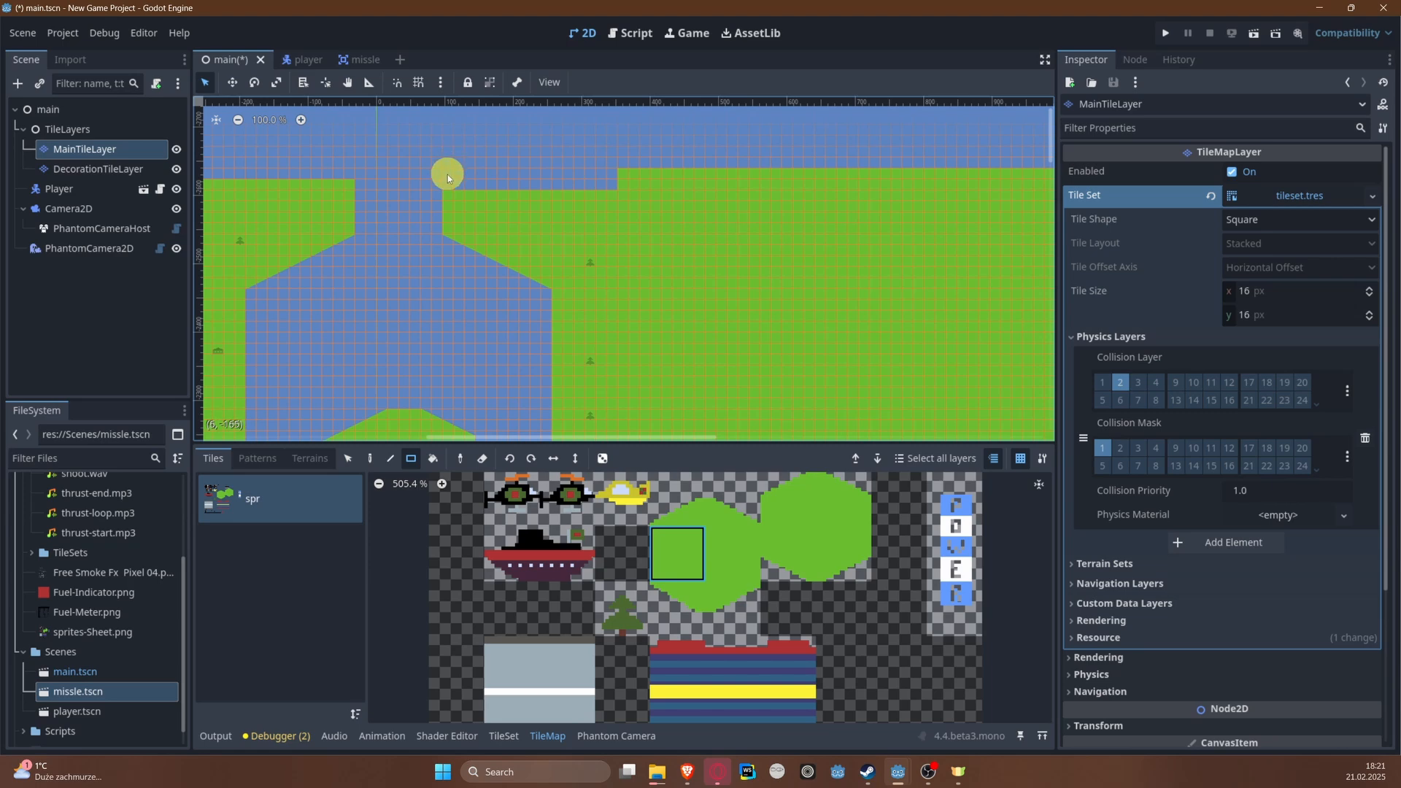
pyautogui.moveTo(448, 175)
pyautogui.mouseDown()
pyautogui.moveTo(541, 209)
pyautogui.moveTo(610, 192)
pyautogui.mouseUp()
pyautogui.moveTo(358, 188); pyautogui.dragTo(671, 220, button='middle')
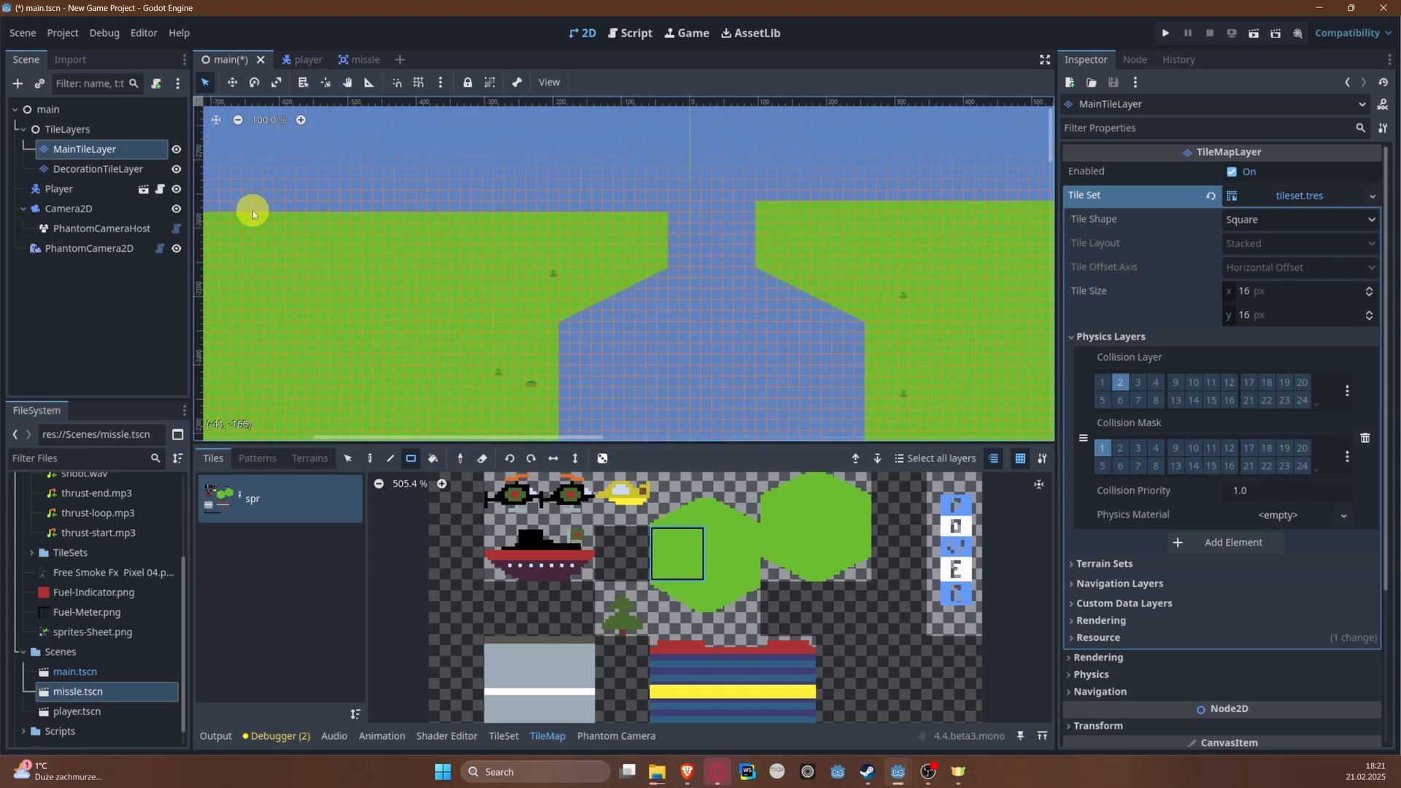
pyautogui.moveTo(253, 210); pyautogui.dragTo(667, 222)
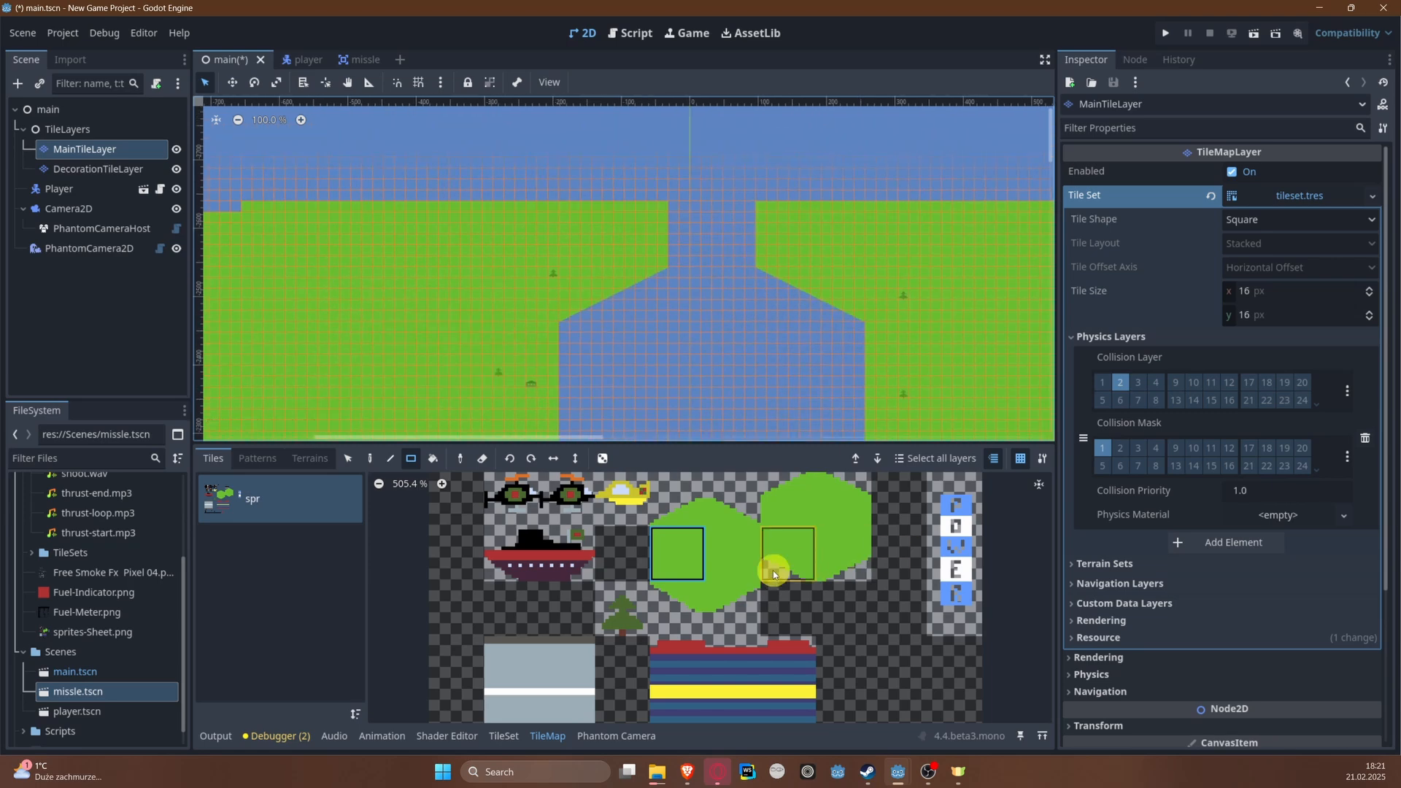
# Step: On DecorationTileLayer, draw a horizontal road with the Line tool and the 2x2 grey road tiles across the upper channel's left bank
pyautogui.click(140, 167)
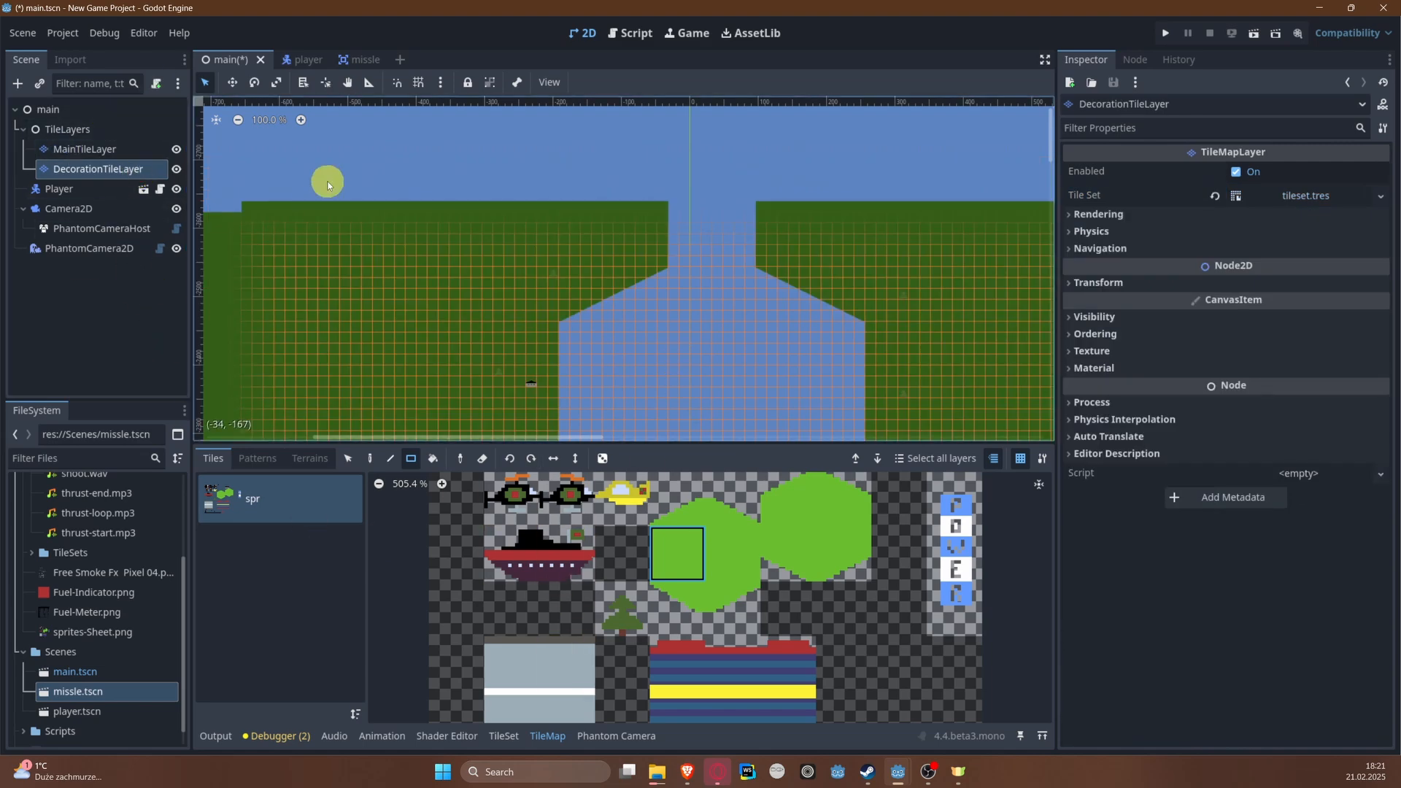
pyautogui.moveTo(439, 561); pyautogui.dragTo(411, 480, button='middle')
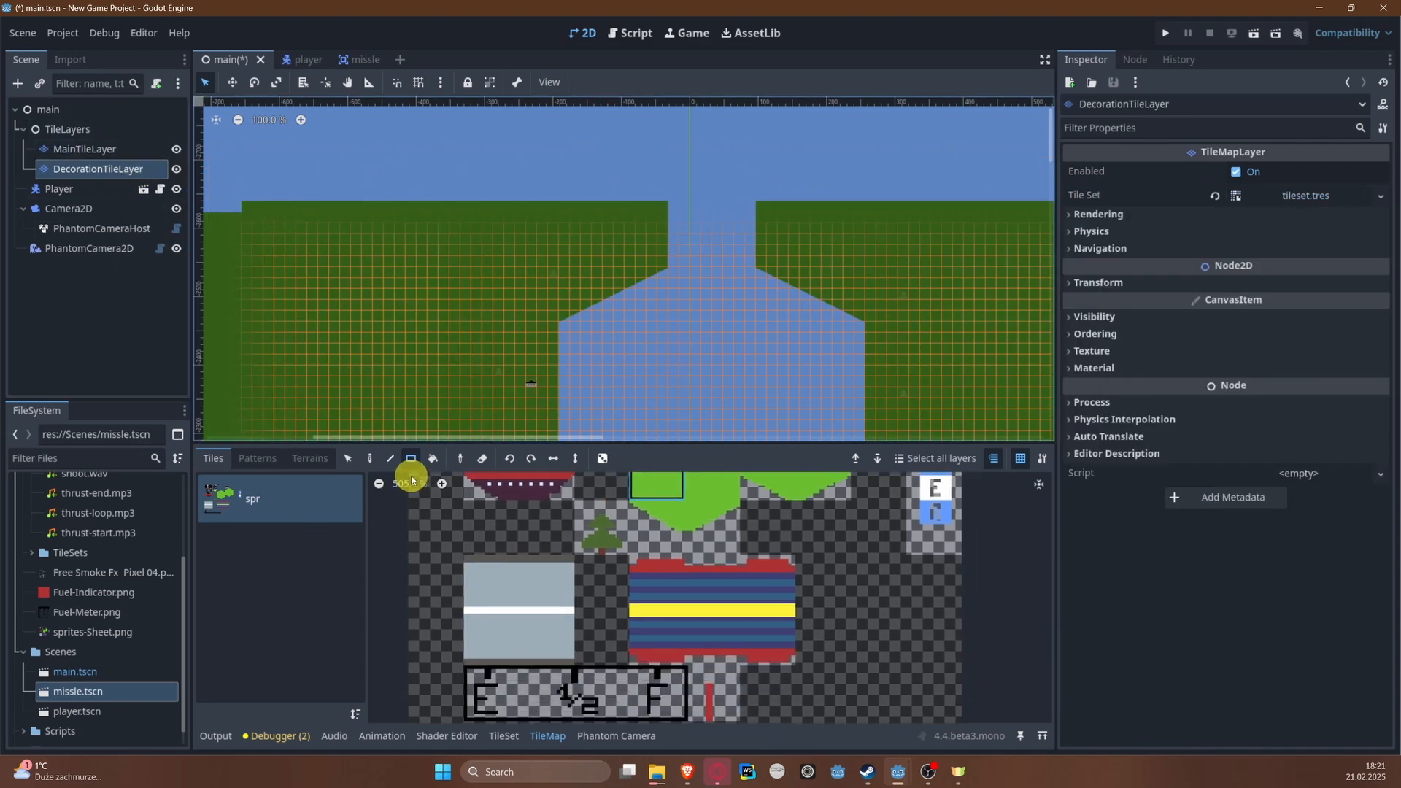
pyautogui.click(356, 459)
pyautogui.moveTo(494, 596); pyautogui.dragTo(550, 632)
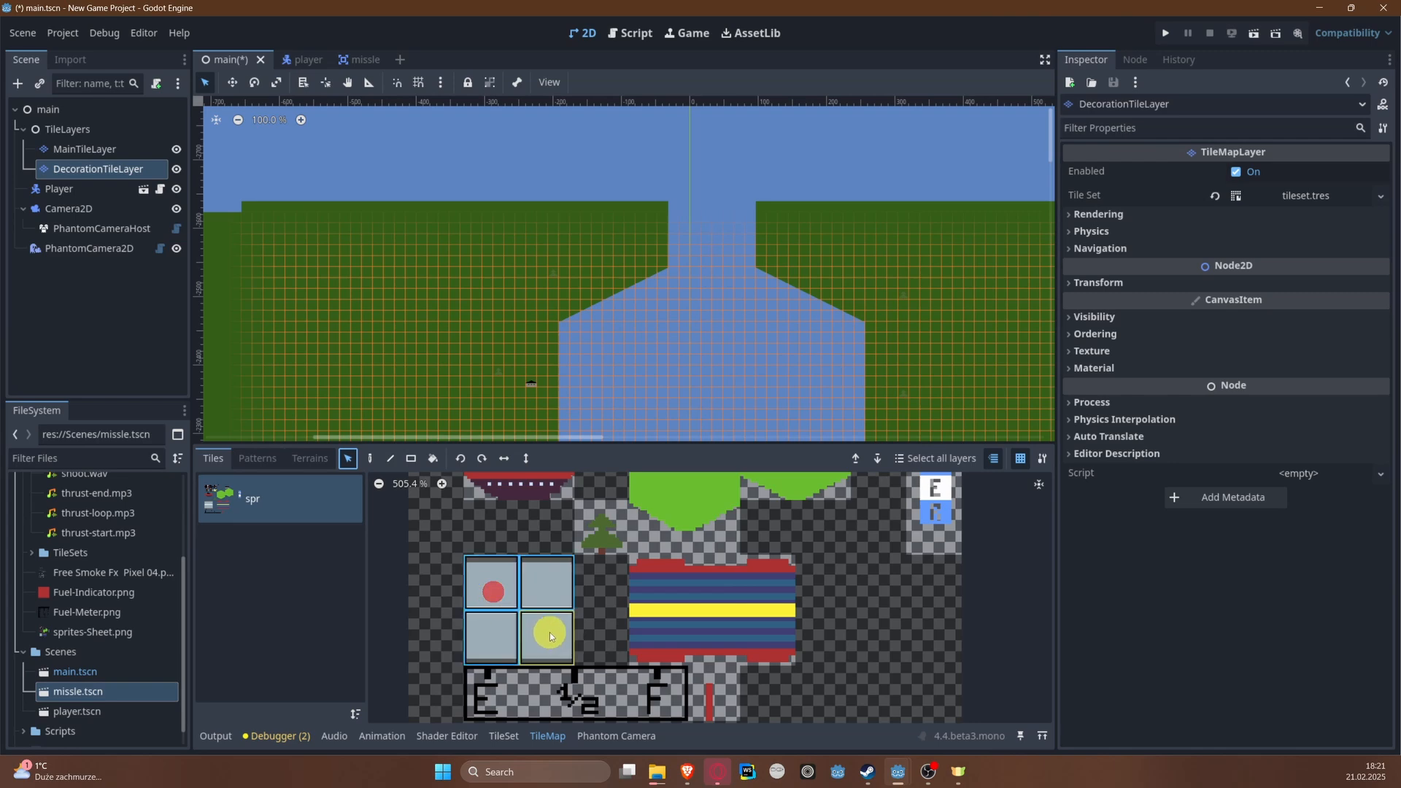
pyautogui.click(409, 460)
pyautogui.scroll(5, 620, 224)
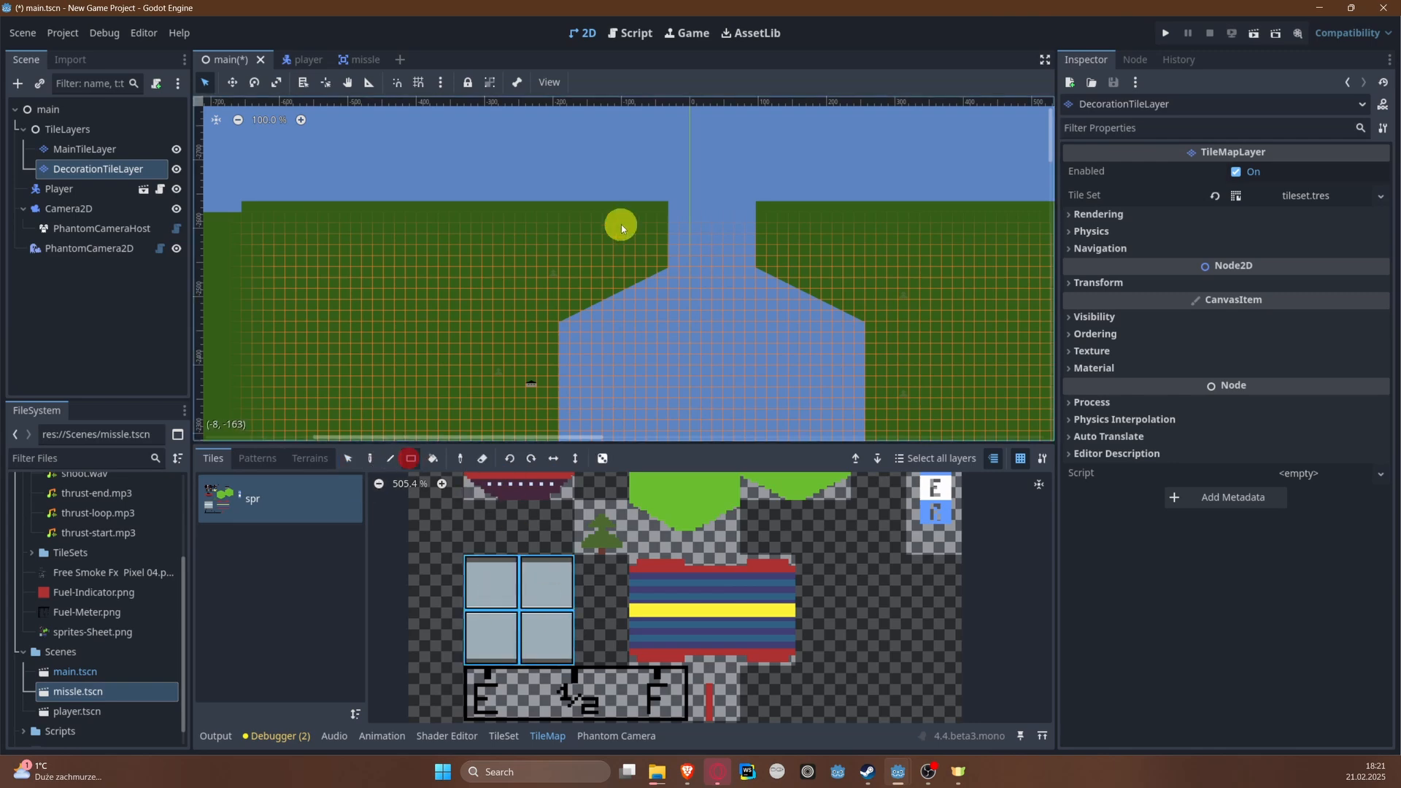
pyautogui.click(391, 459)
pyautogui.moveTo(629, 250); pyautogui.dragTo(479, 266, button='middle')
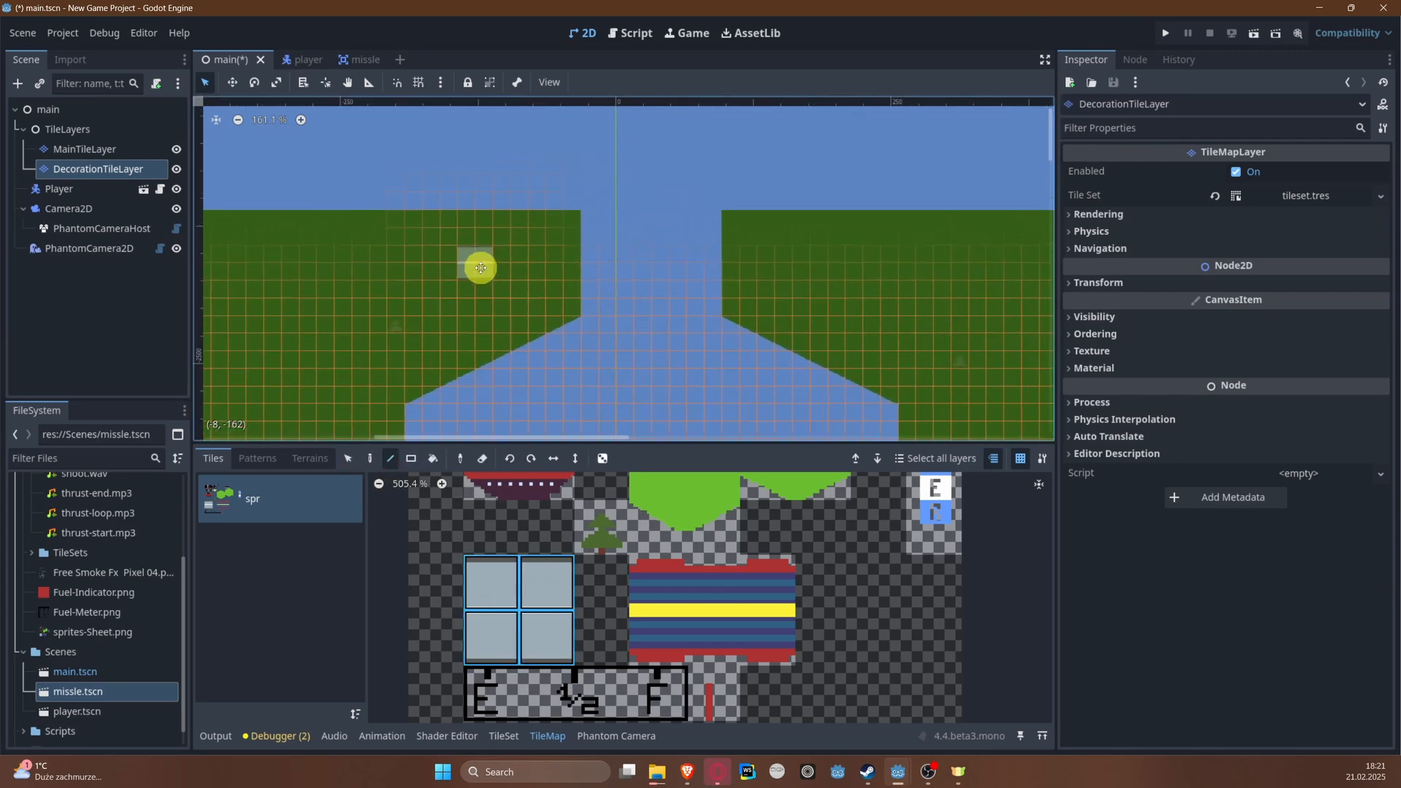
pyautogui.moveTo(291, 260); pyautogui.dragTo(528, 285, button='middle')
# Step: Continue the road across the right bank of the upper channel at the same height
pyautogui.moveTo(788, 283); pyautogui.dragTo(210, 266)
pyautogui.moveTo(720, 229); pyautogui.dragTo(340, 186, button='middle')
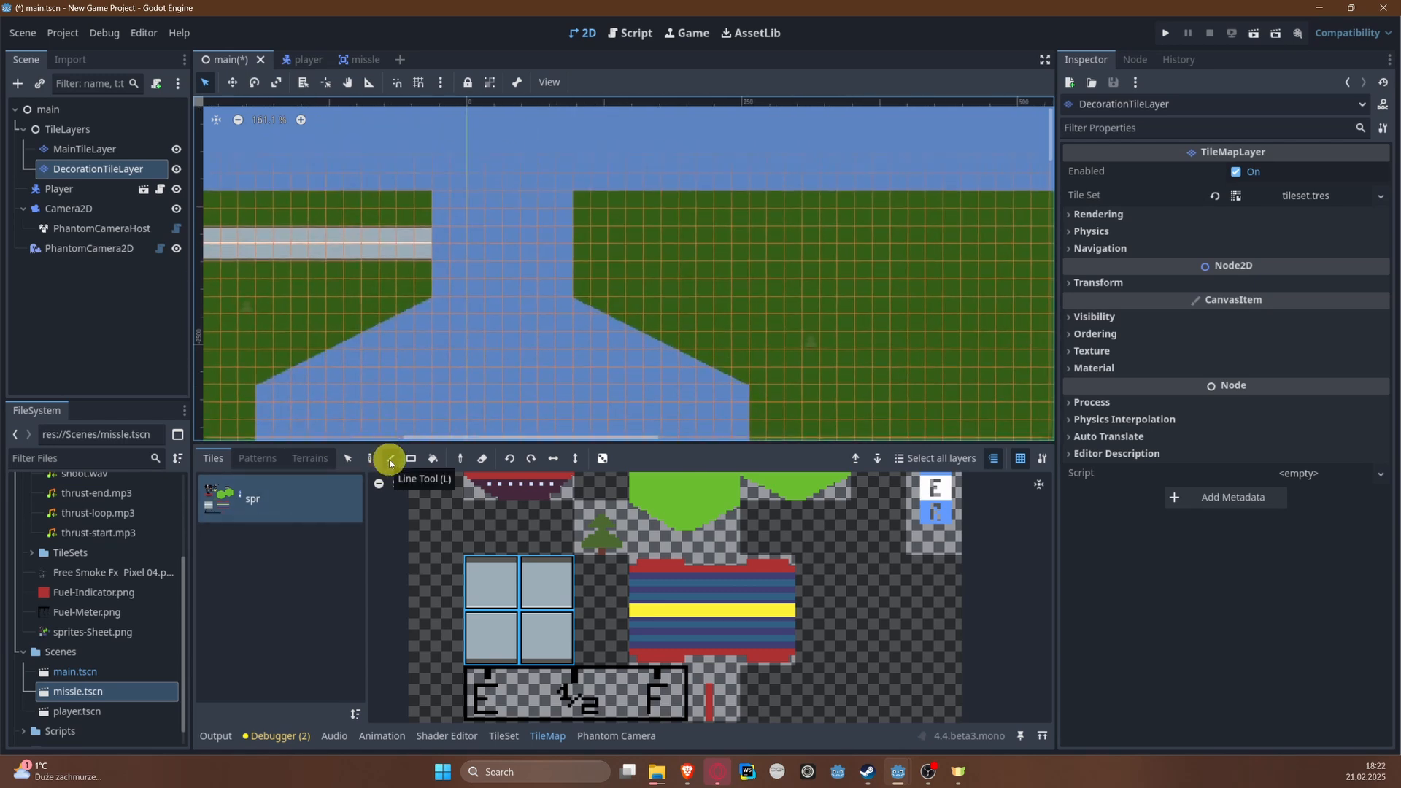
pyautogui.moveTo(817, 306); pyautogui.dragTo(522, 297, button='middle')
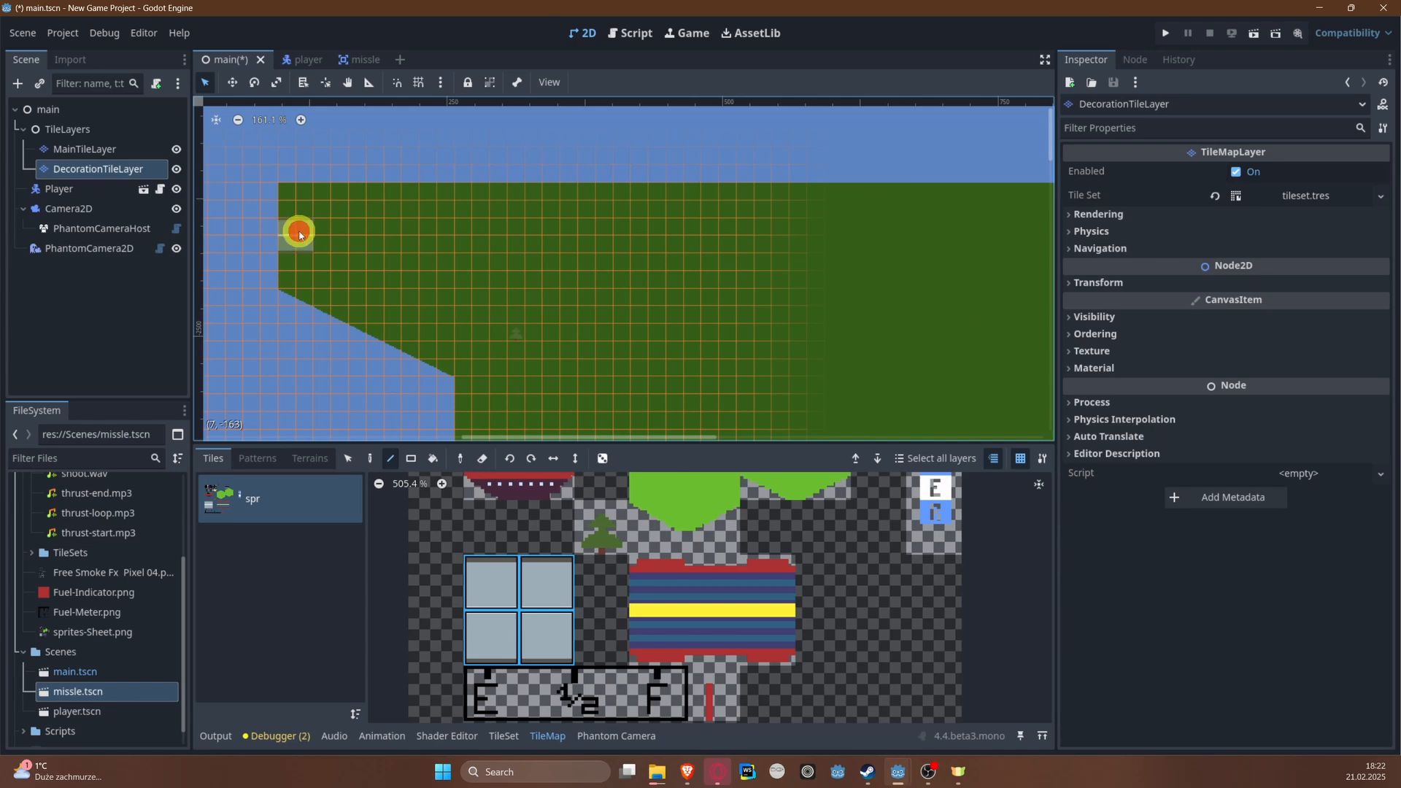
pyautogui.moveTo(299, 233); pyautogui.dragTo(978, 228)
pyautogui.scroll(-4, 588, 286)
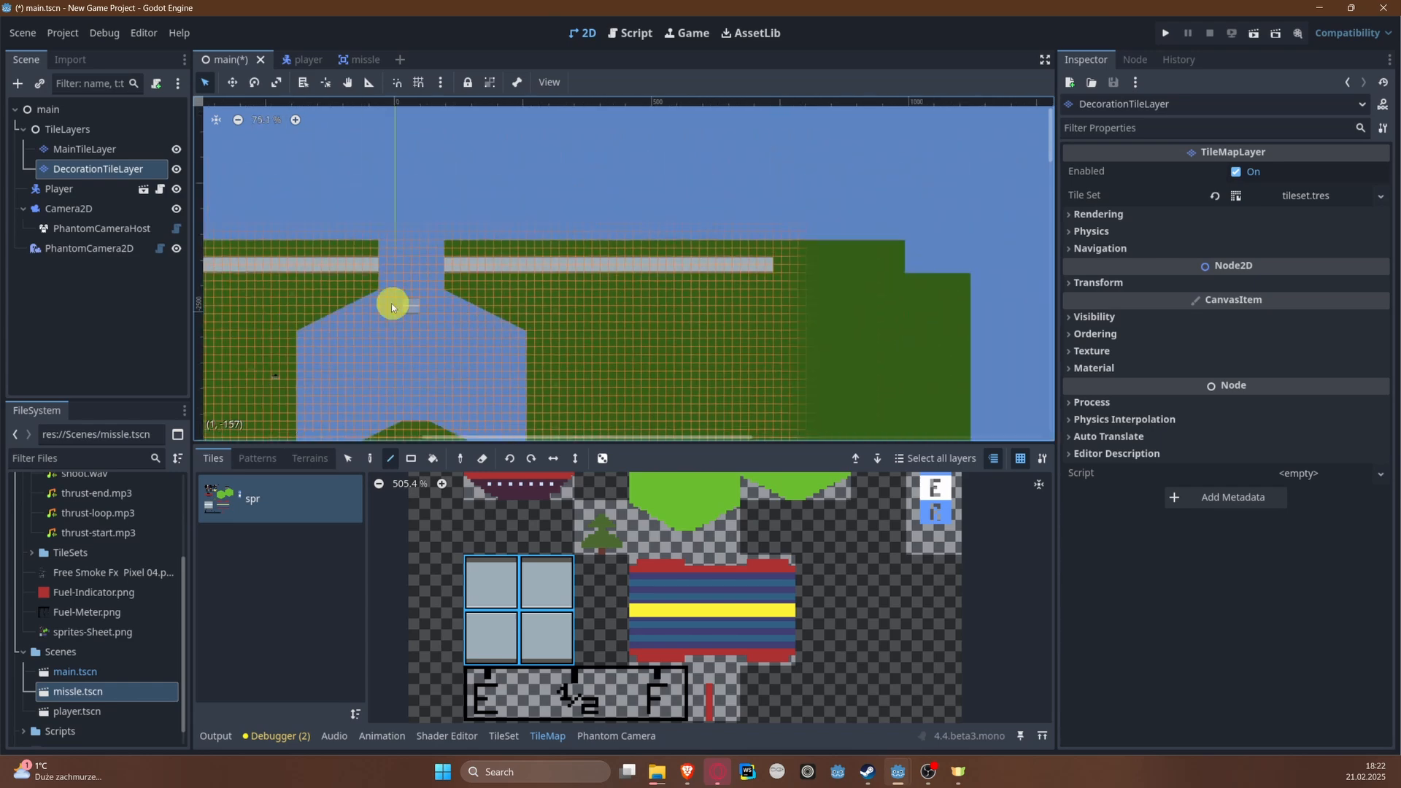
pyautogui.moveTo(391, 303); pyautogui.dragTo(611, 287, button='middle')
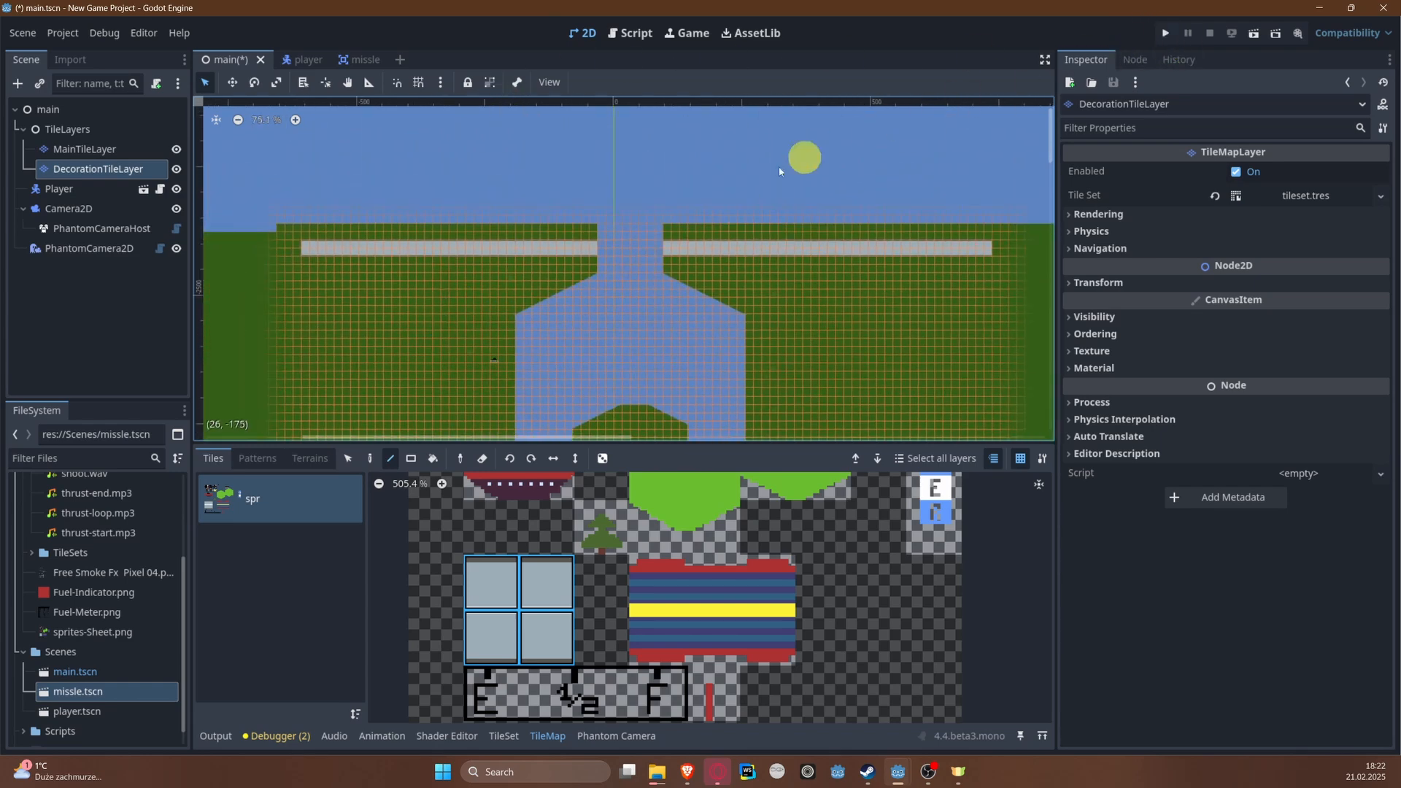
# Step: Run the project, steer the plane up the river past the decorated banks, and close the game
pyautogui.click(1163, 34)
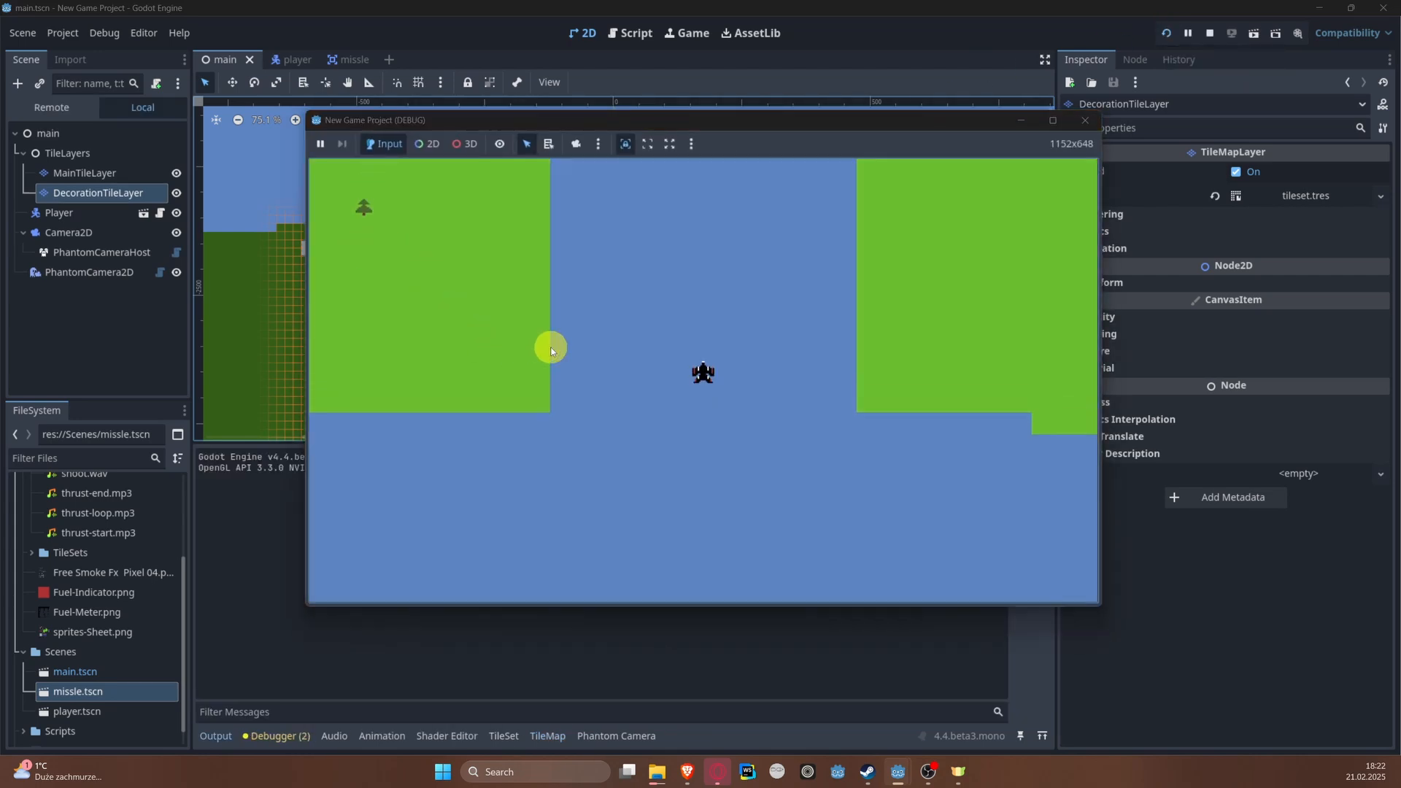
pyautogui.press('a')
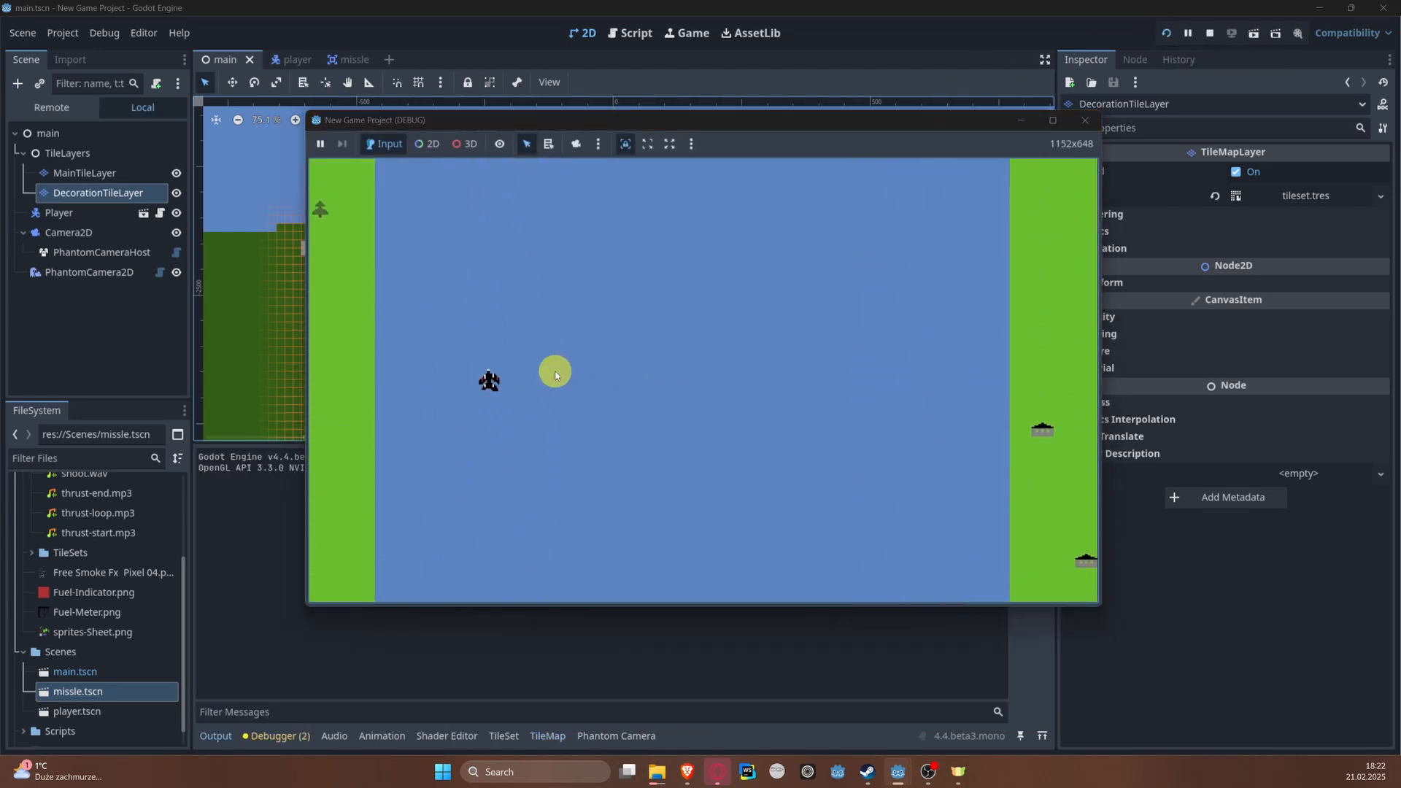
pyautogui.press('a')
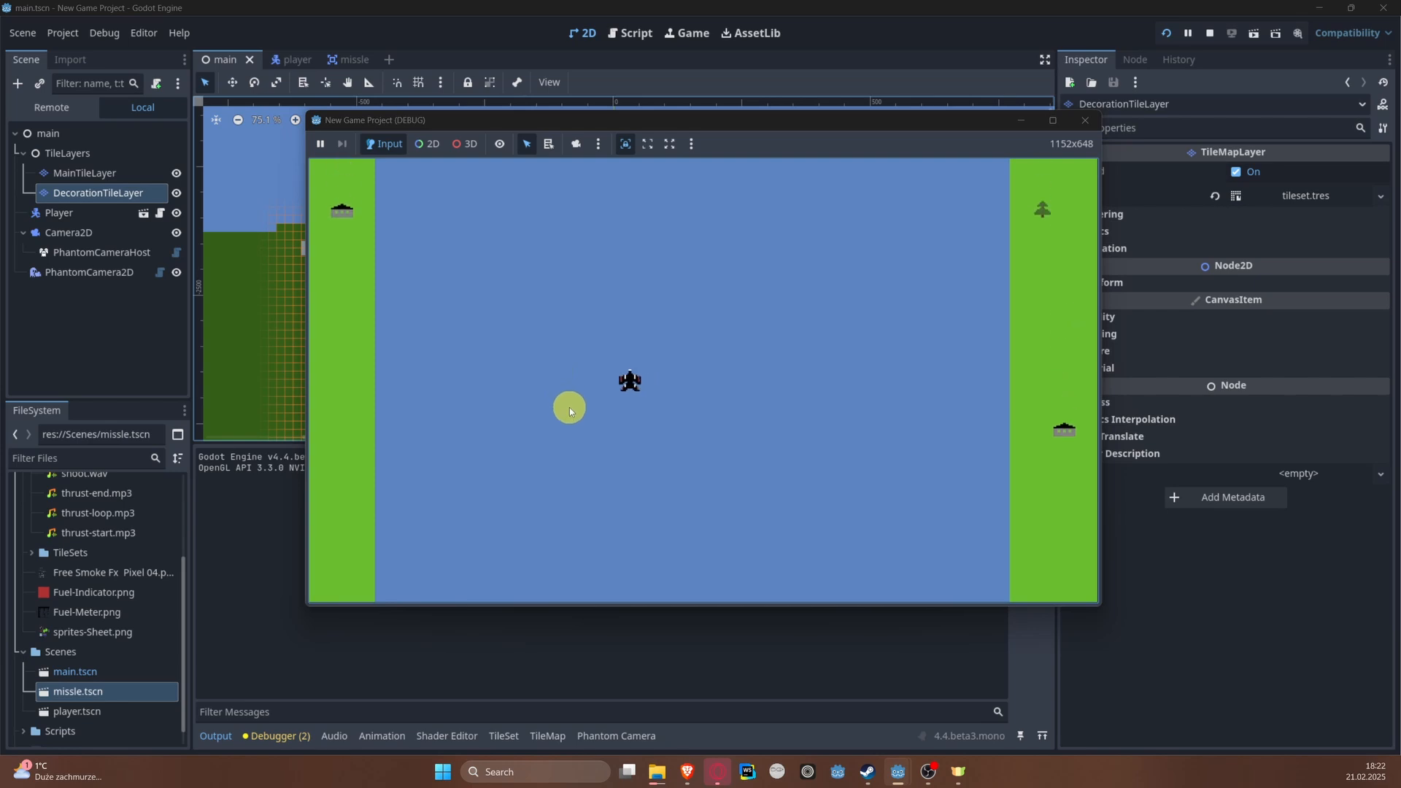
pyautogui.press('d')
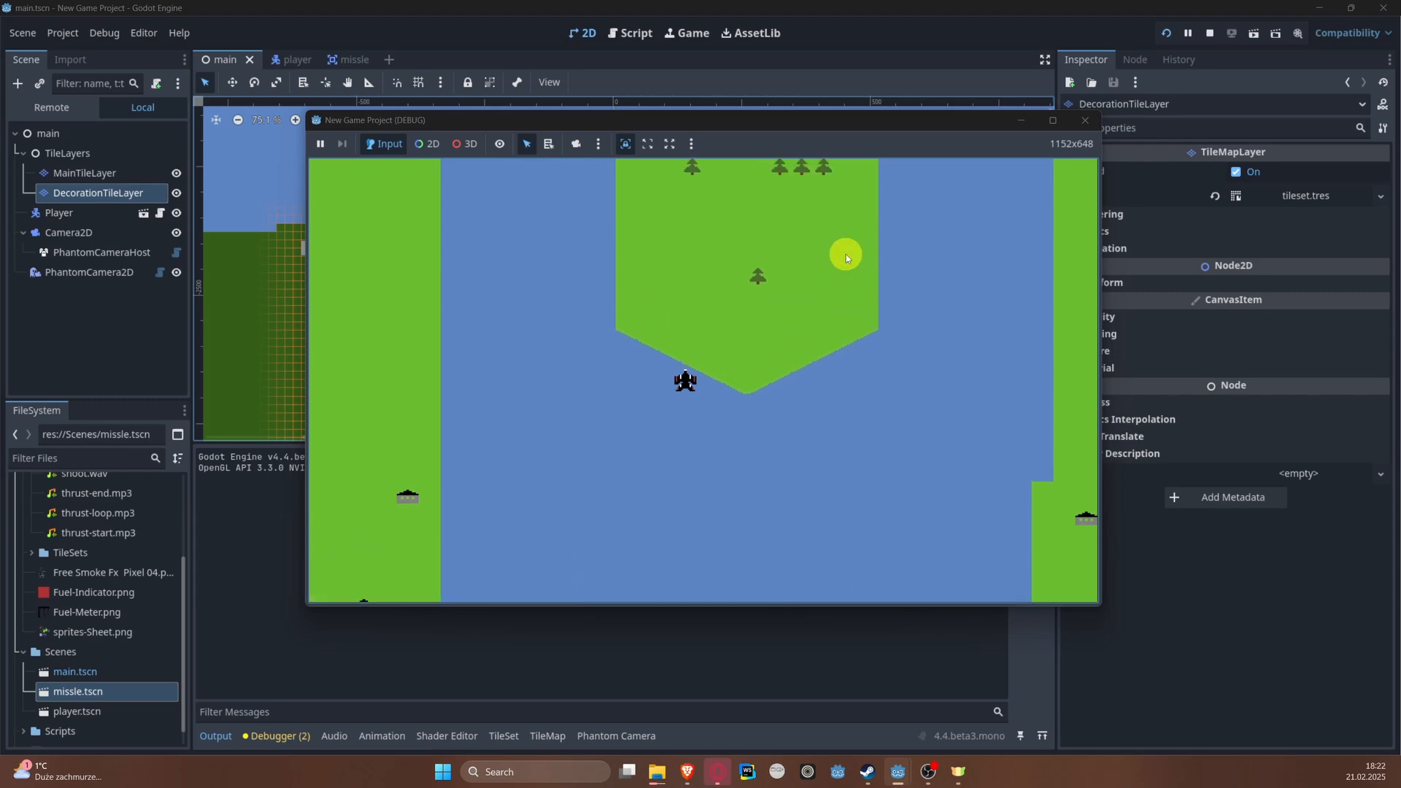
pyautogui.click(1085, 120)
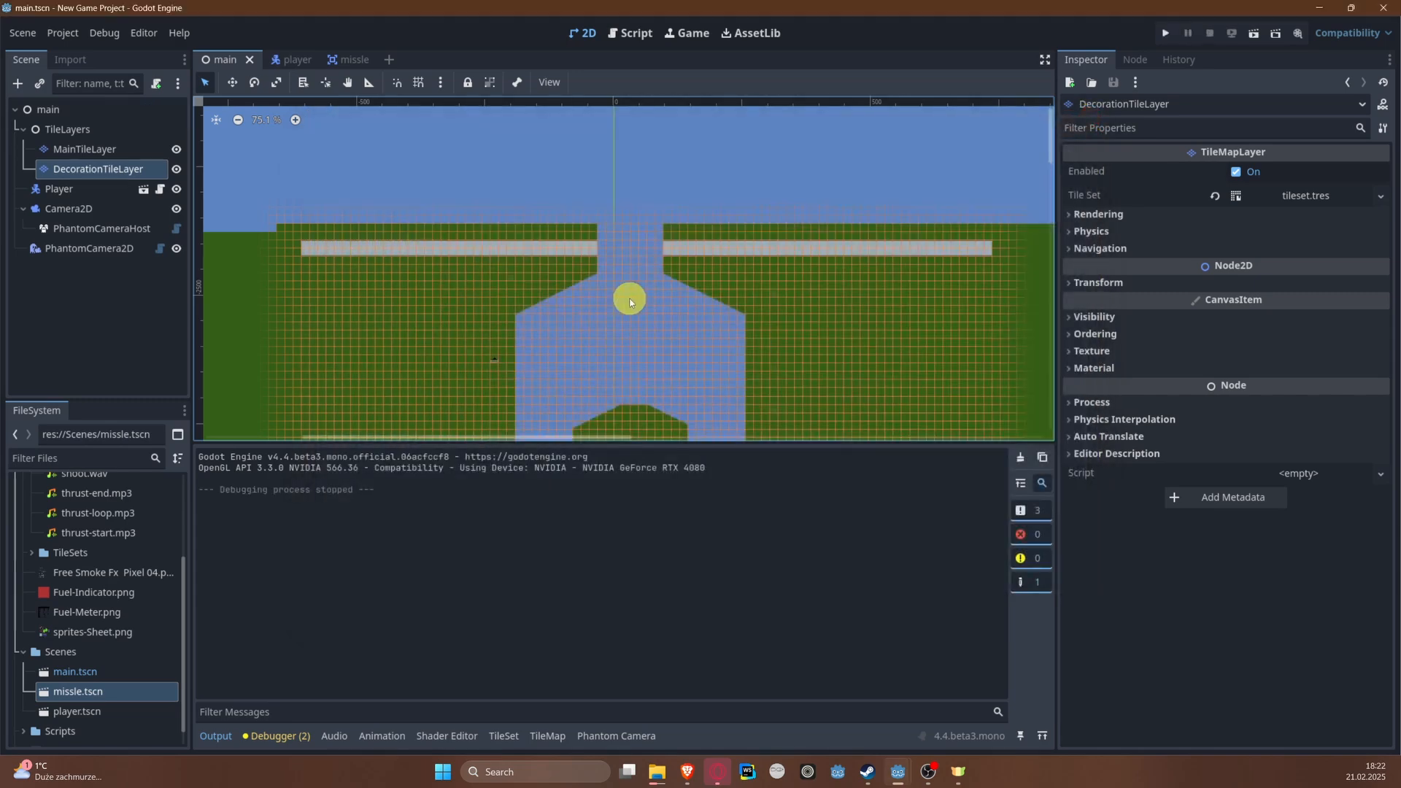
# Step: Enlarge the 2D viewport by shrinking the output area and narrowing the Inspector
pyautogui.scroll(-5, 628, 299)
pyautogui.moveTo(642, 335); pyautogui.dragTo(573, 184, button='middle')
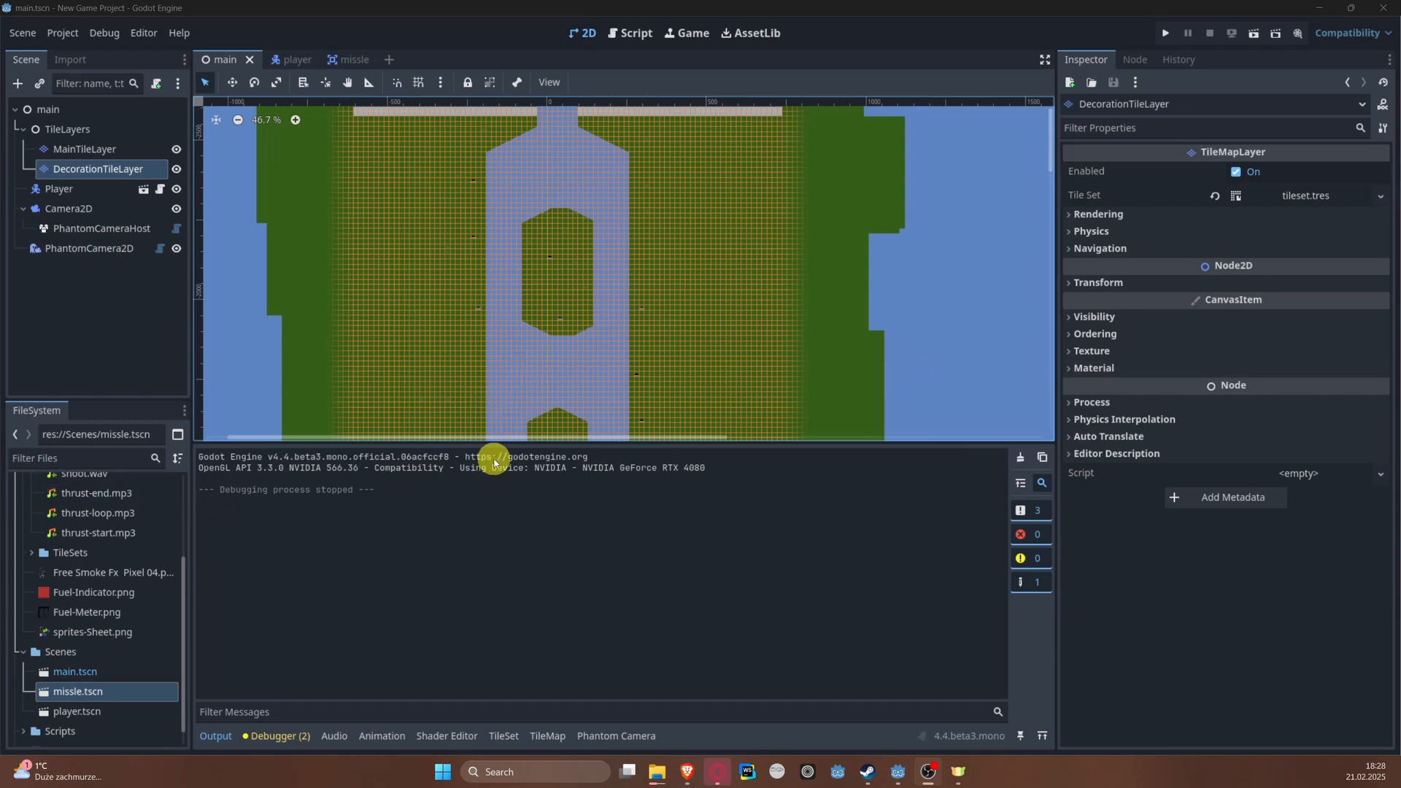
pyautogui.moveTo(506, 443); pyautogui.dragTo(505, 562)
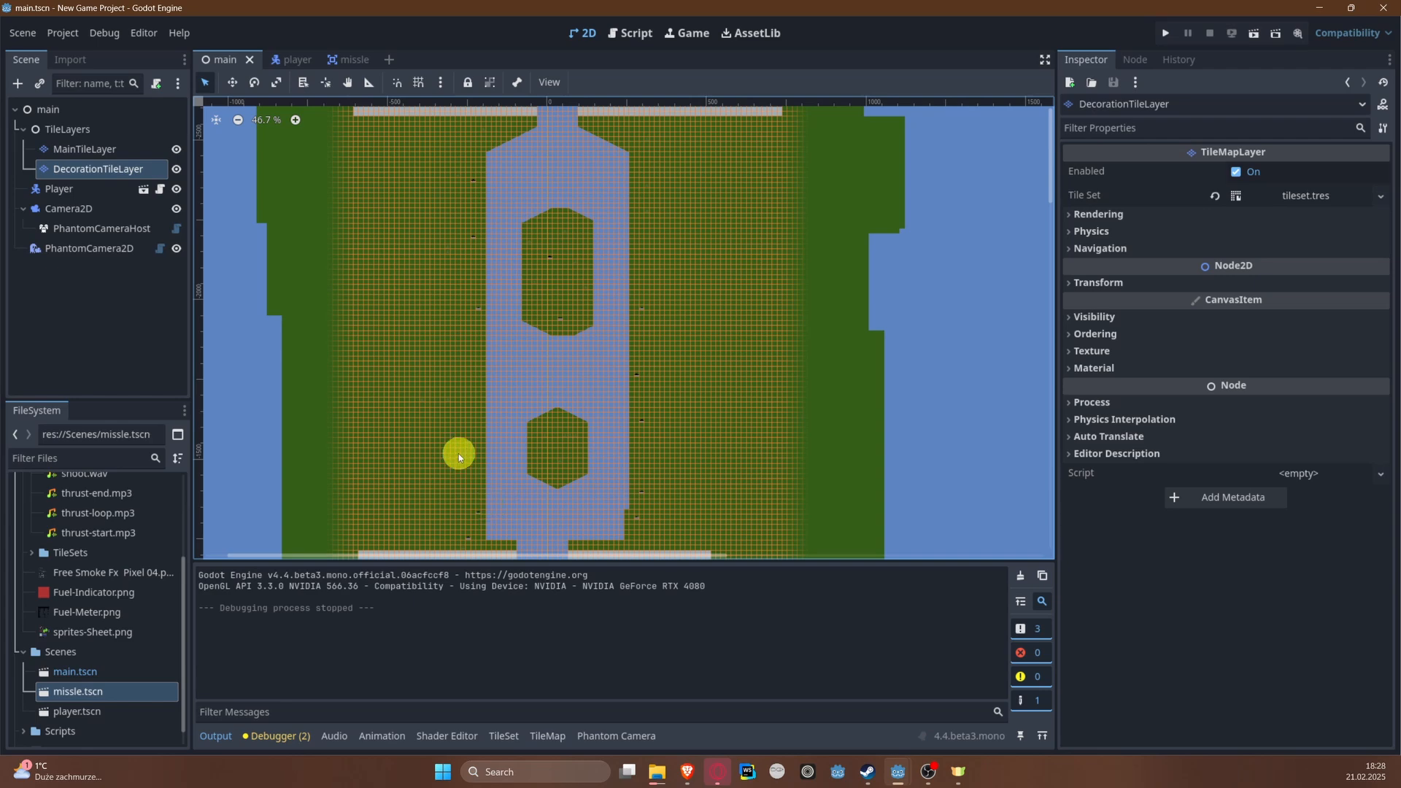
pyautogui.scroll(3, 514, 398)
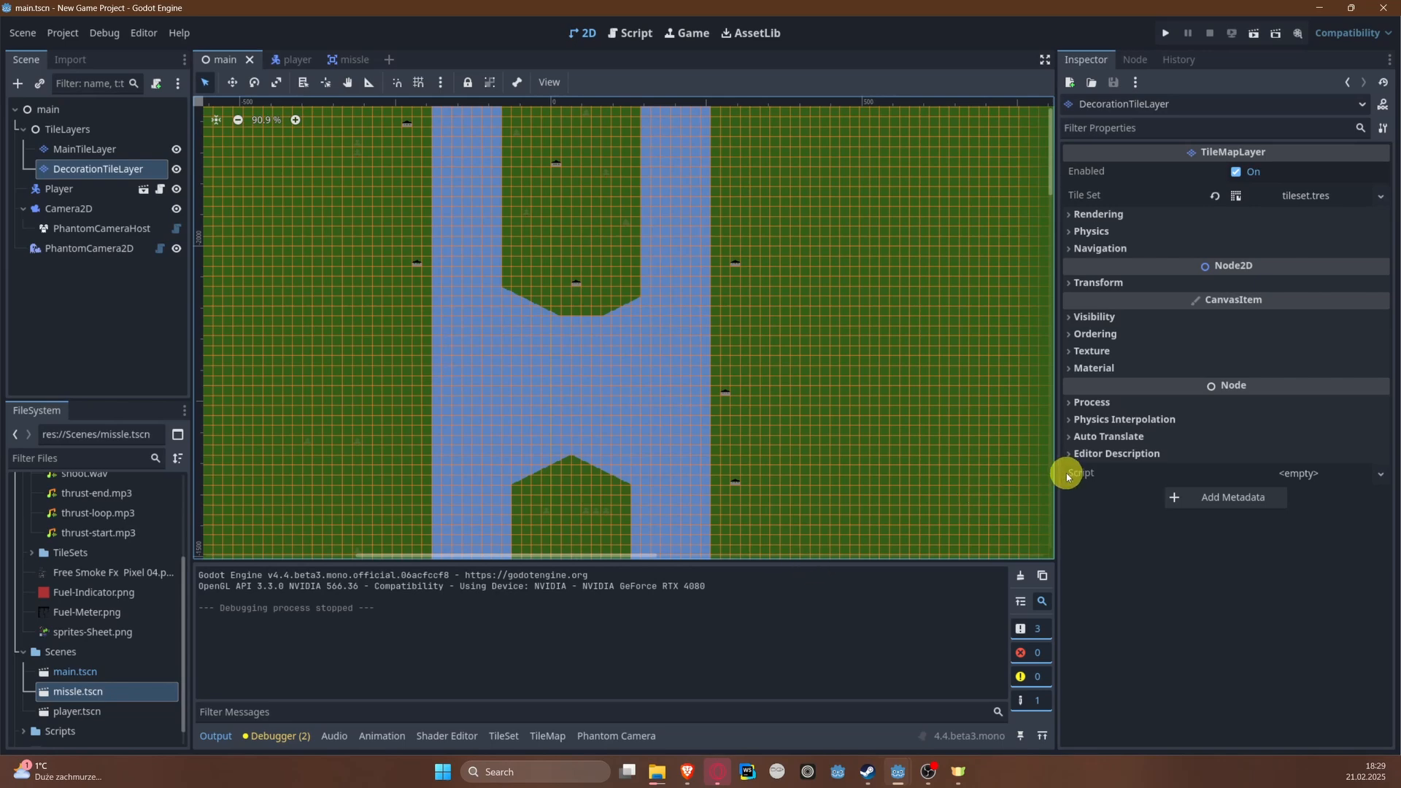
pyautogui.moveTo(1056, 470); pyautogui.dragTo(1114, 470)
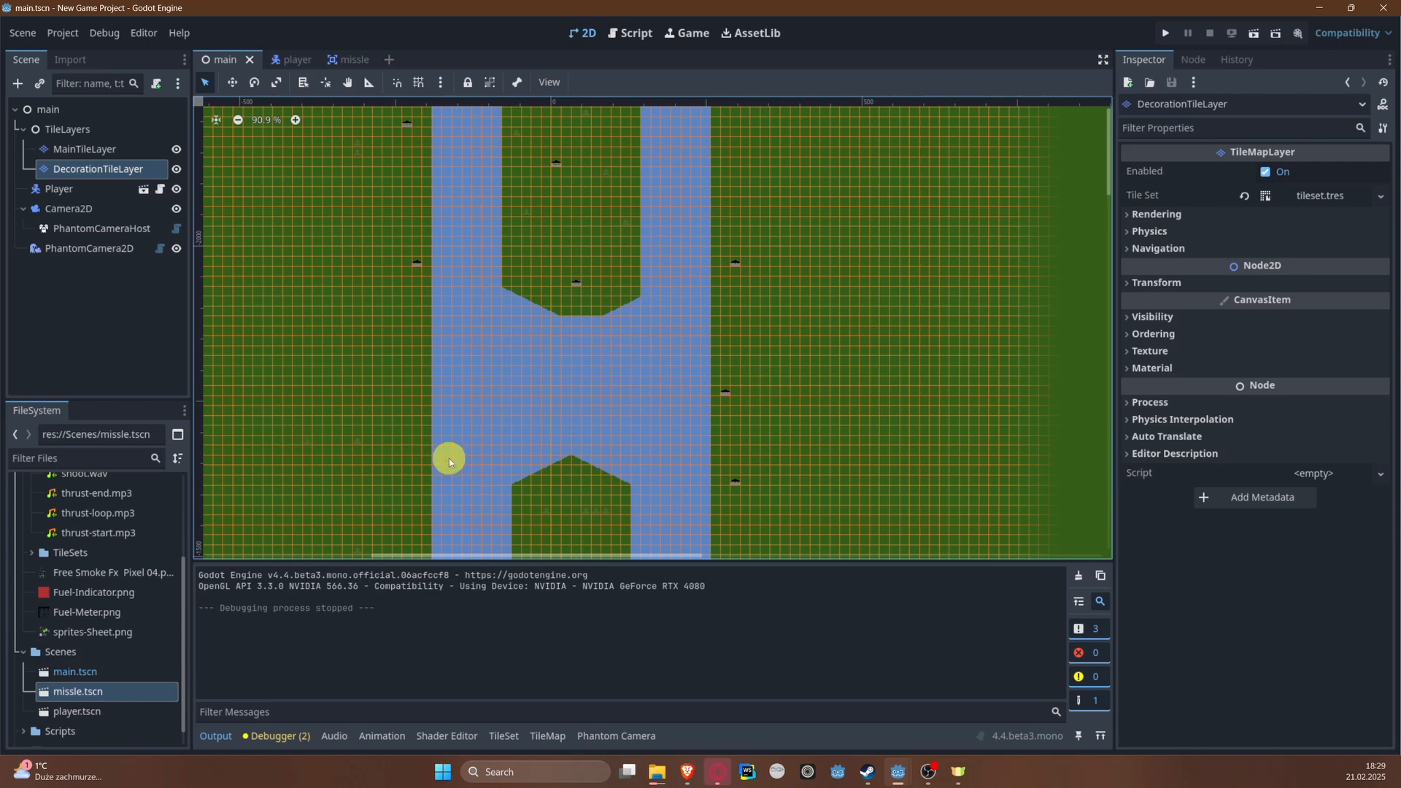
pyautogui.scroll(2, 557, 454)
pyautogui.scroll(2, 558, 454)
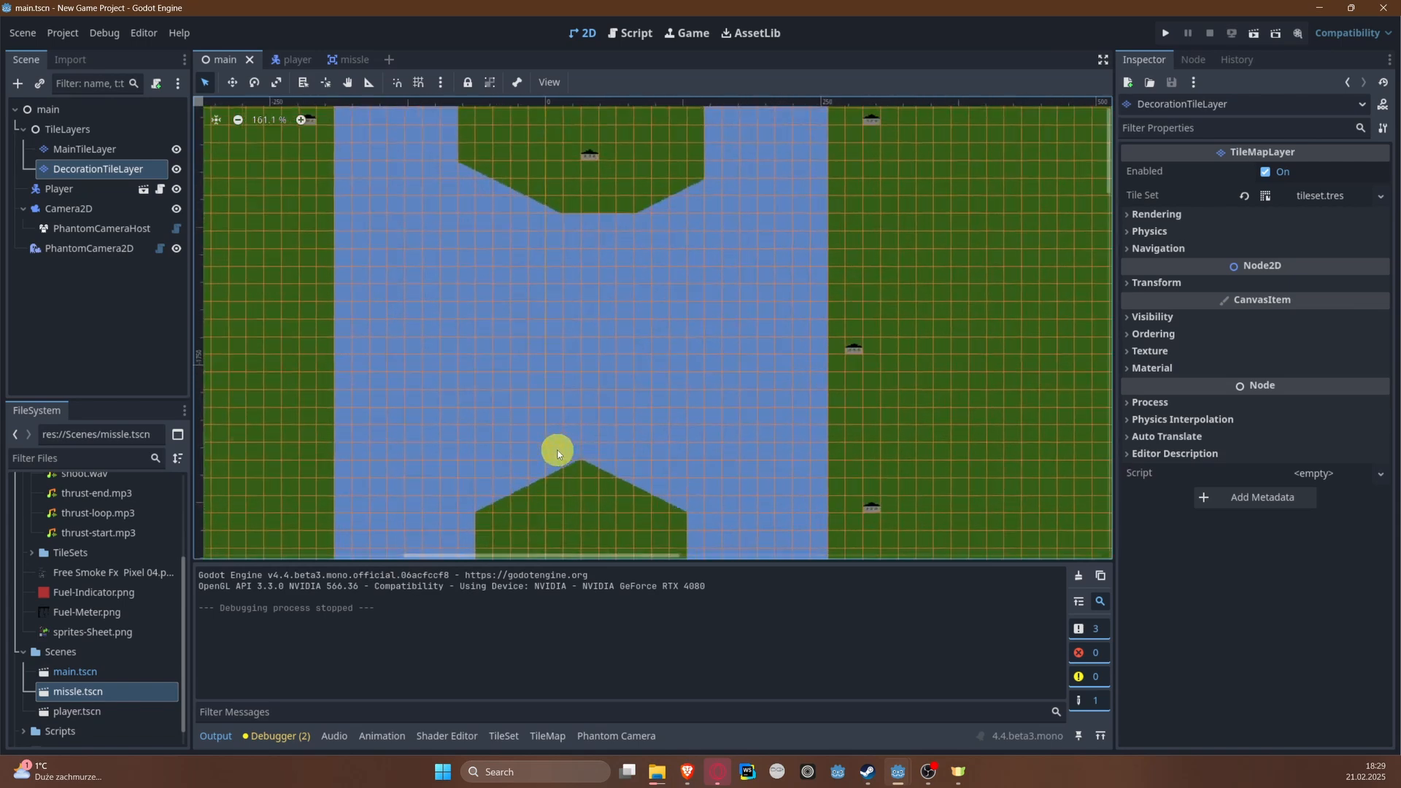
pyautogui.moveTo(537, 442); pyautogui.dragTo(617, 352, button='middle')
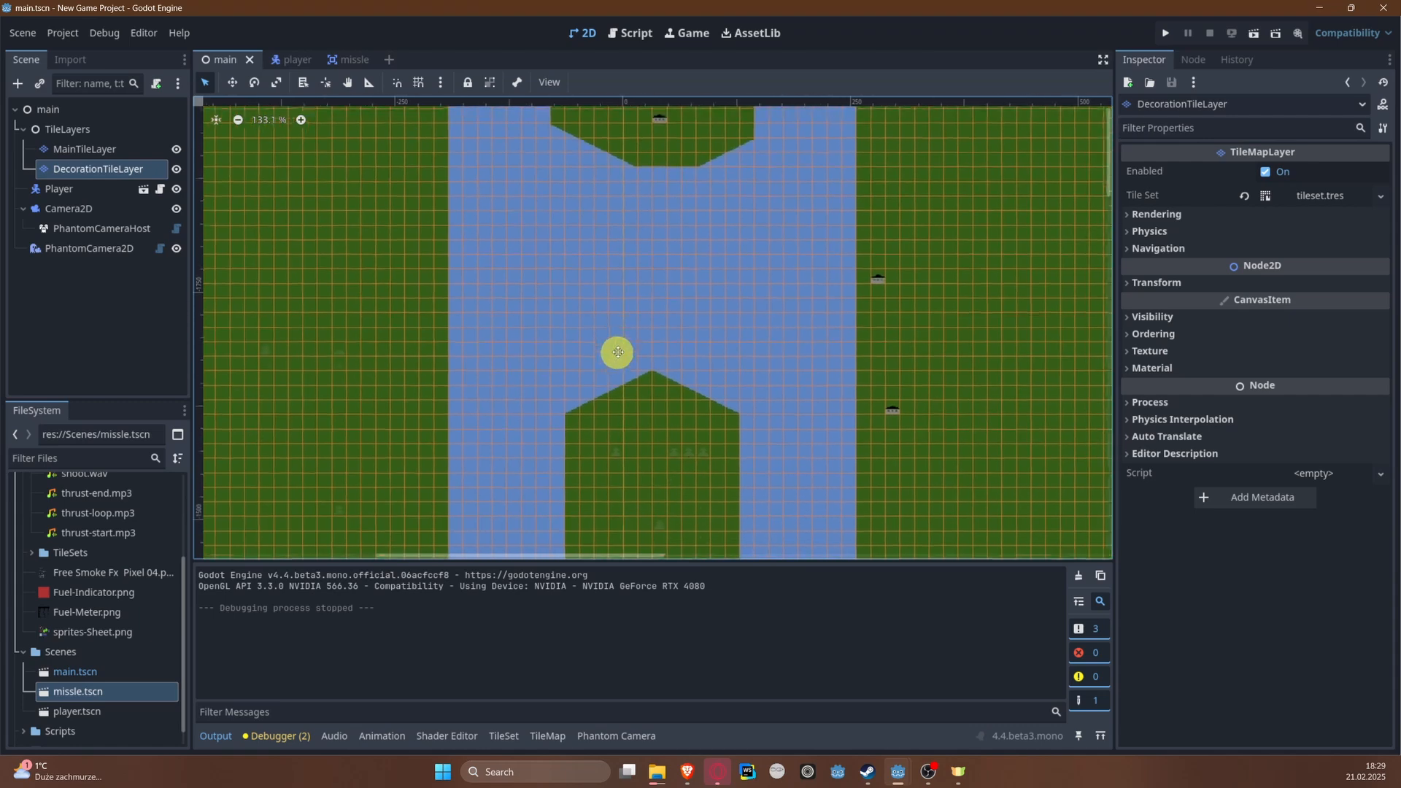
pyautogui.rightClick(691, 447)
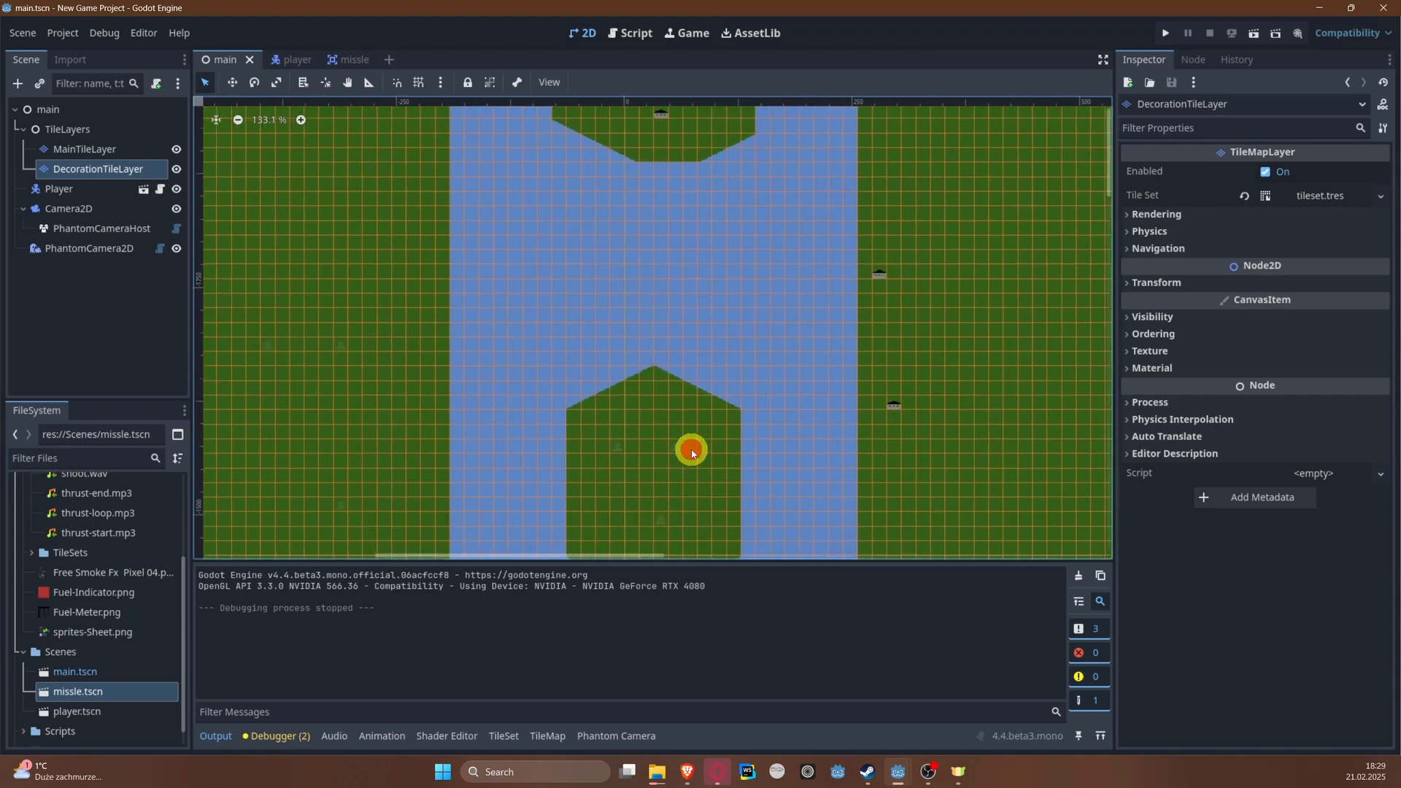
pyautogui.click(610, 439)
pyautogui.moveTo(532, 246)
pyautogui.mouseDown(button='middle')
pyautogui.moveTo(528, 338)
pyautogui.moveTo(526, 248)
pyautogui.mouseUp(button='middle')
pyautogui.scroll(5, 526, 334)
pyautogui.scroll(-5, 526, 334)
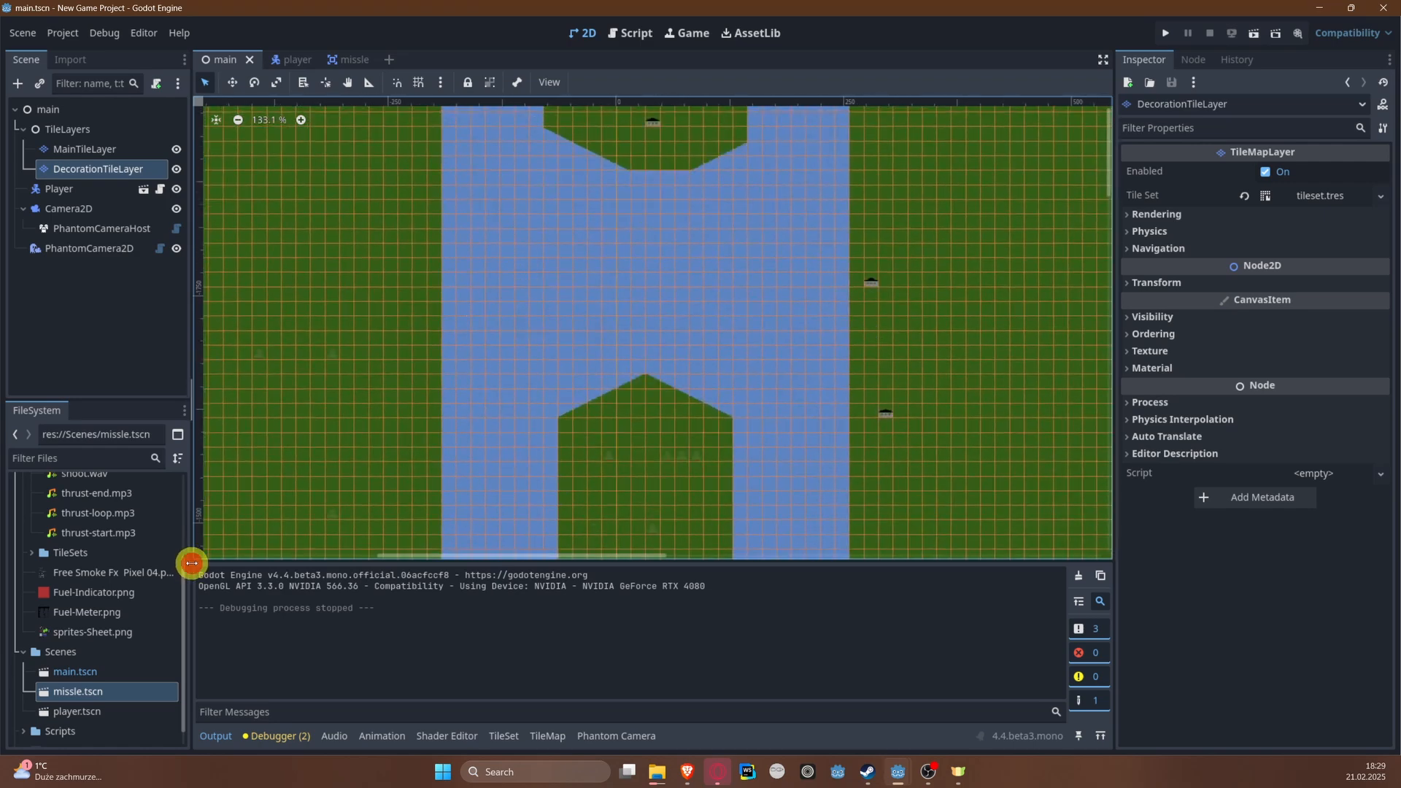
# Step: Widen the Scene and FileSystem docks and collapse the Assets folder
pyautogui.moveTo(194, 564); pyautogui.dragTo(221, 561)
pyautogui.scroll(5, 210, 571)
pyautogui.scroll(-5, 211, 571)
pyautogui.scroll(4, 211, 571)
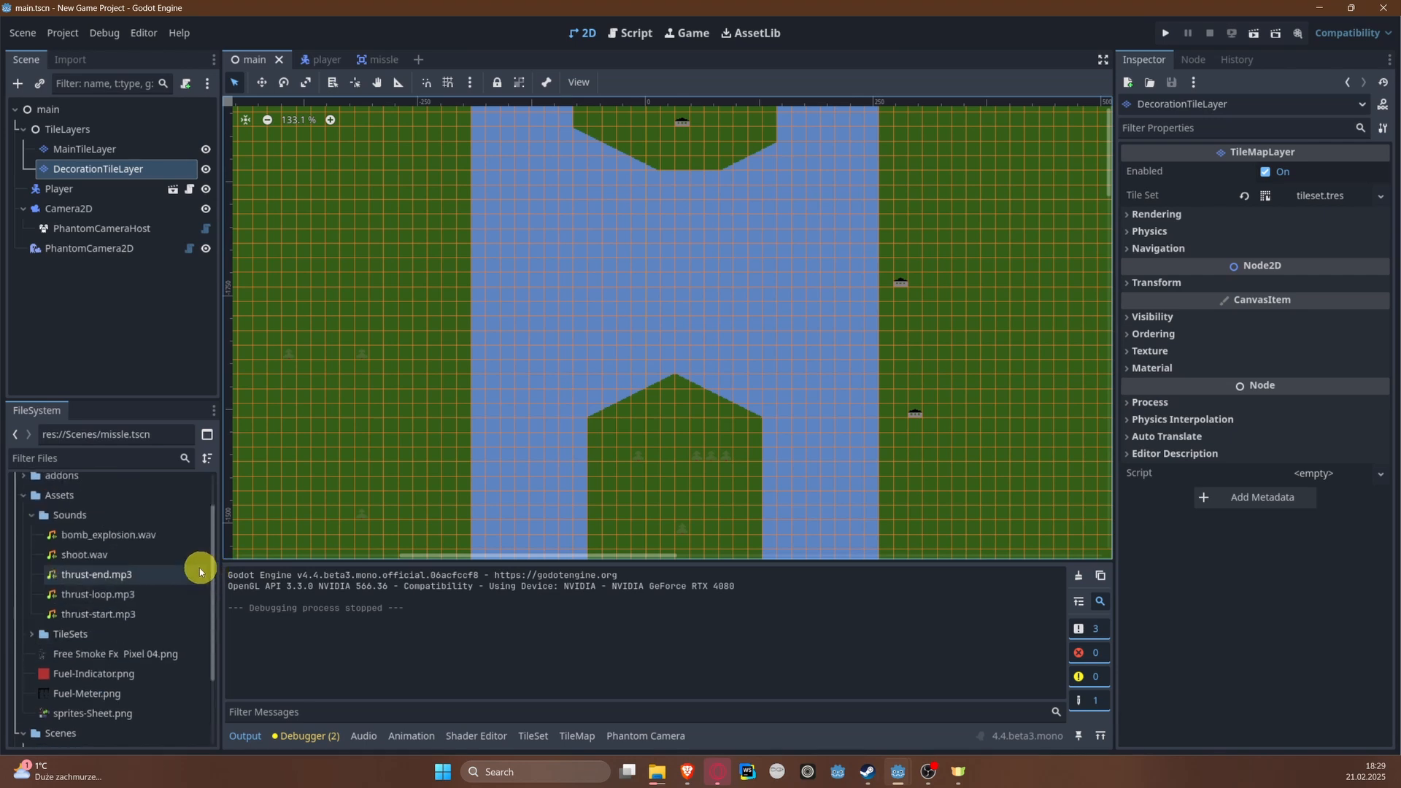
pyautogui.click(26, 495)
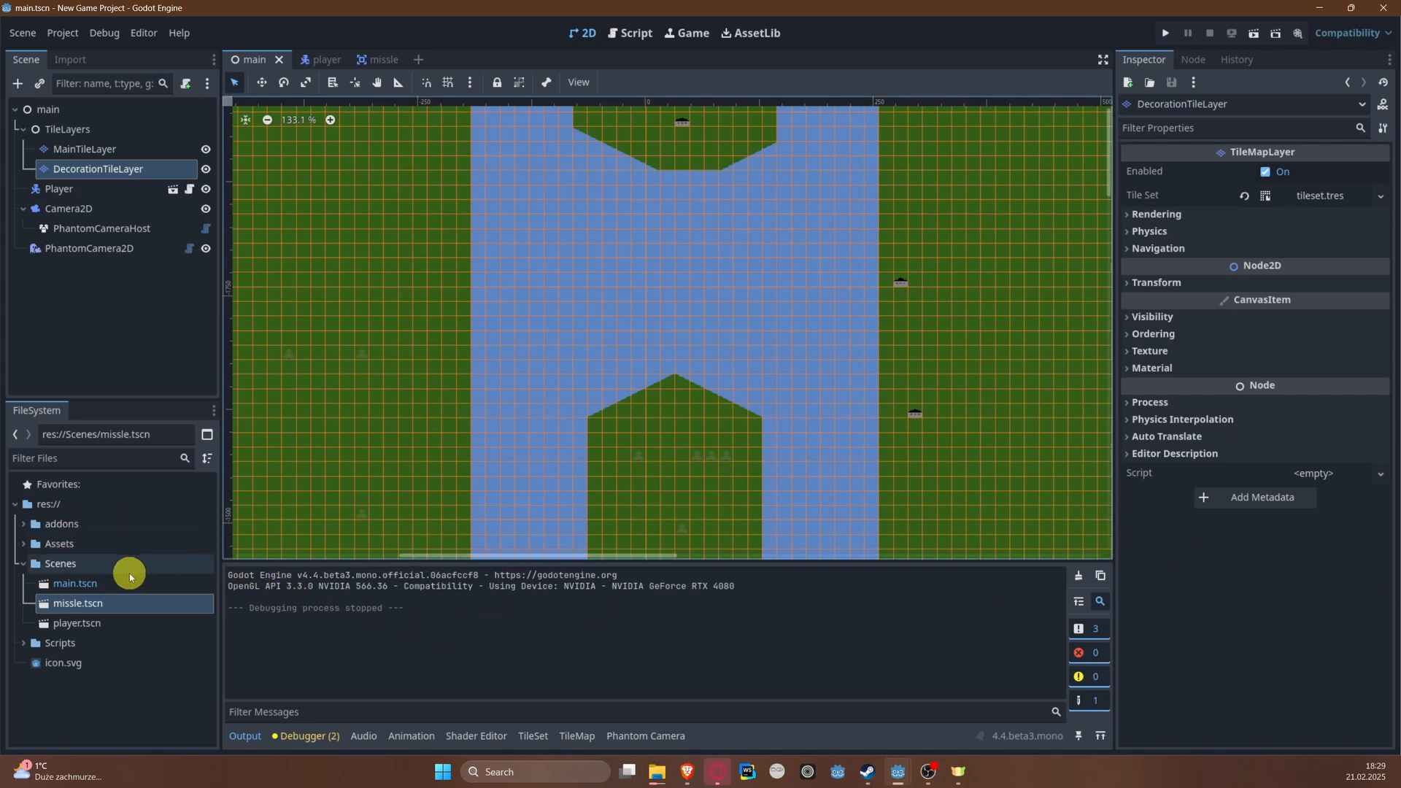
# Step: Create a new GDScript file named enemy_config.gd in the Scripts folder
pyautogui.click(57, 643)
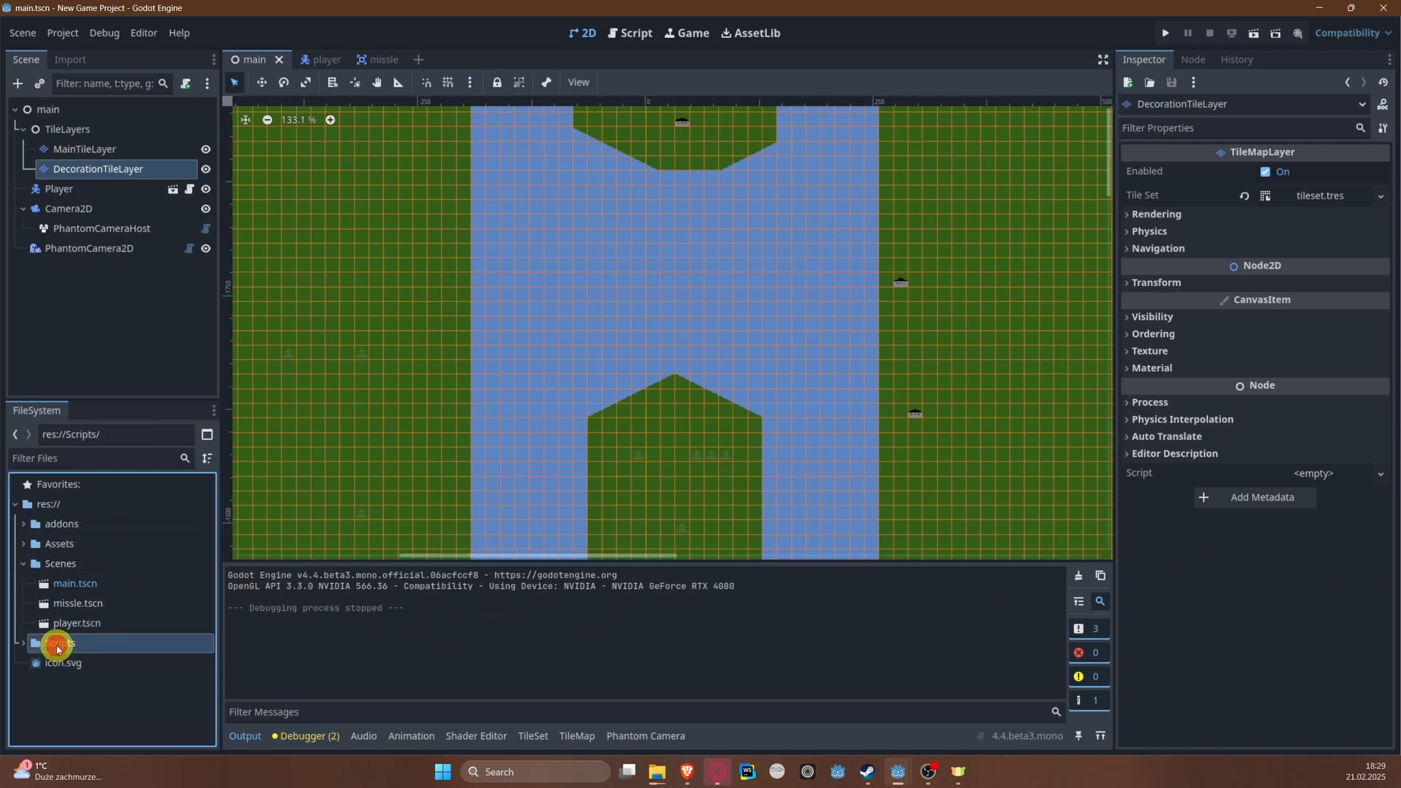
pyautogui.rightClick(109, 643)
pyautogui.moveTo(195, 476)
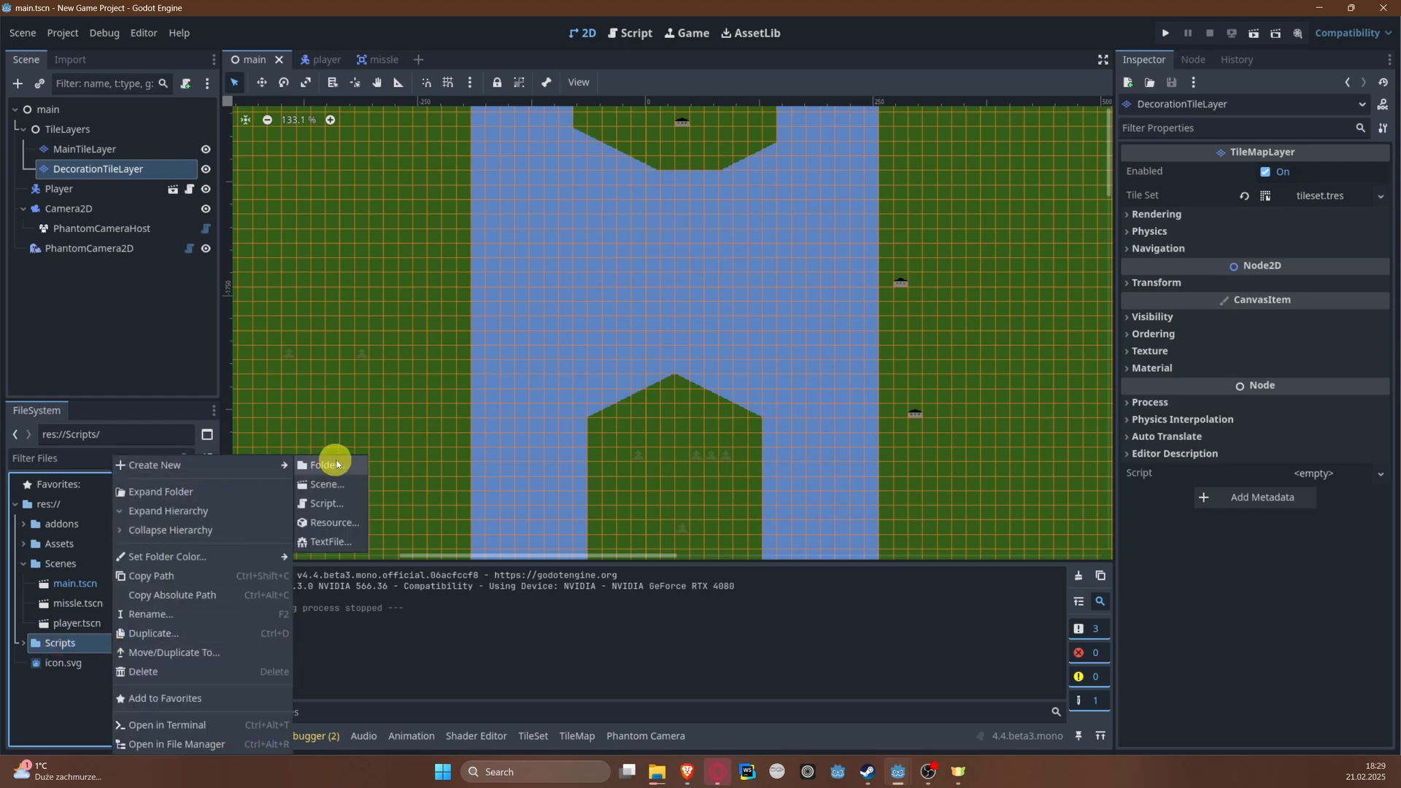
pyautogui.click(337, 510)
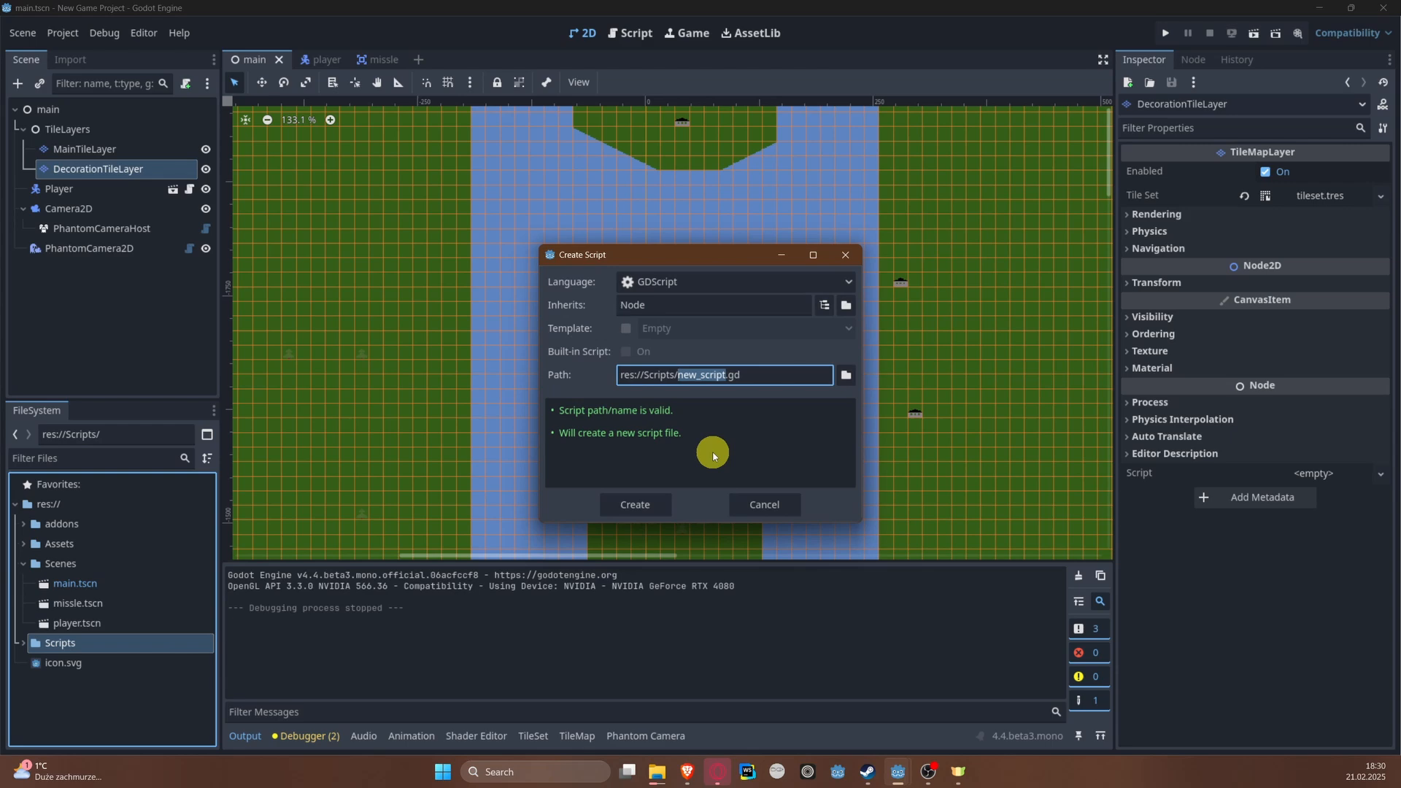
pyautogui.press('BackSpace')
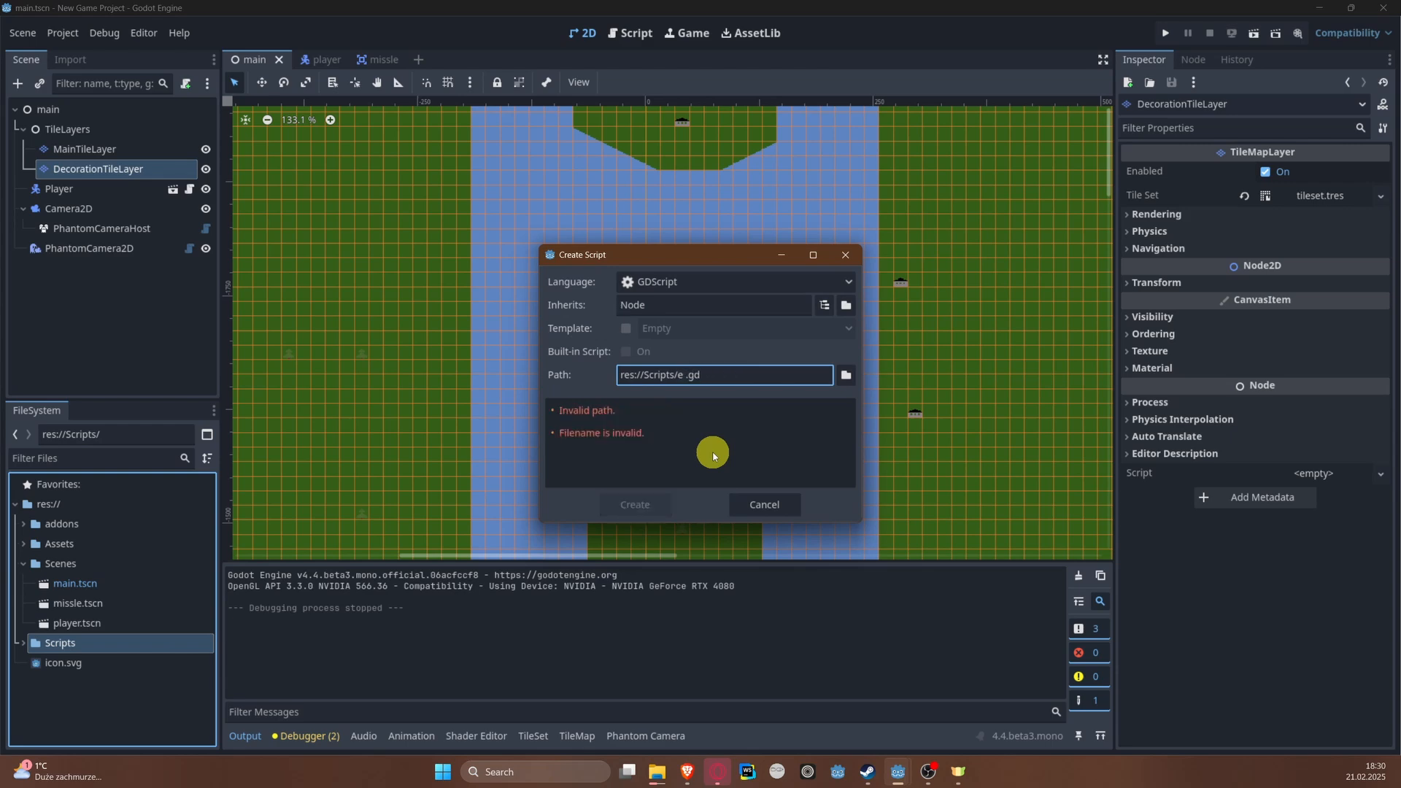
pyautogui.write('ene')
pyautogui.write('my_config')
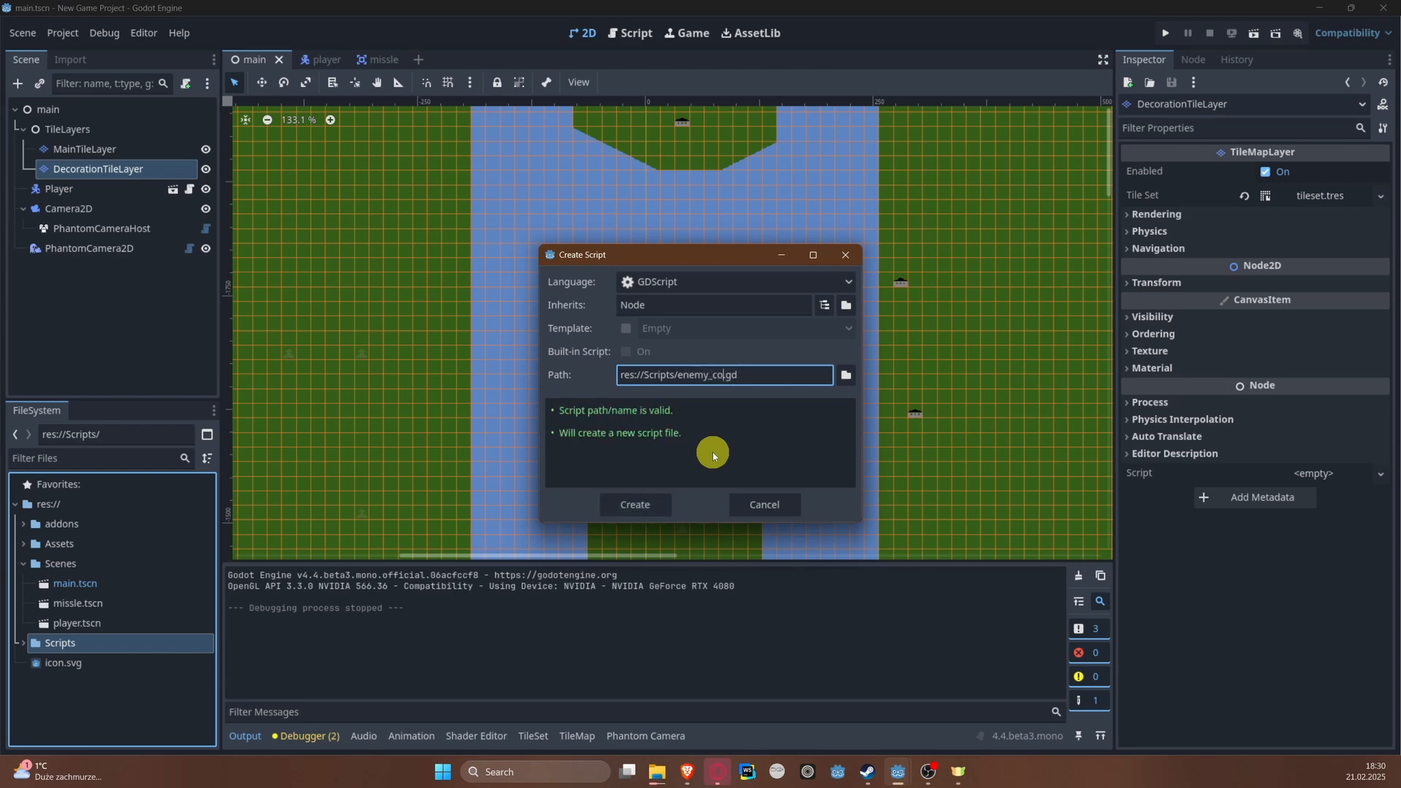
pyautogui.press('Return')
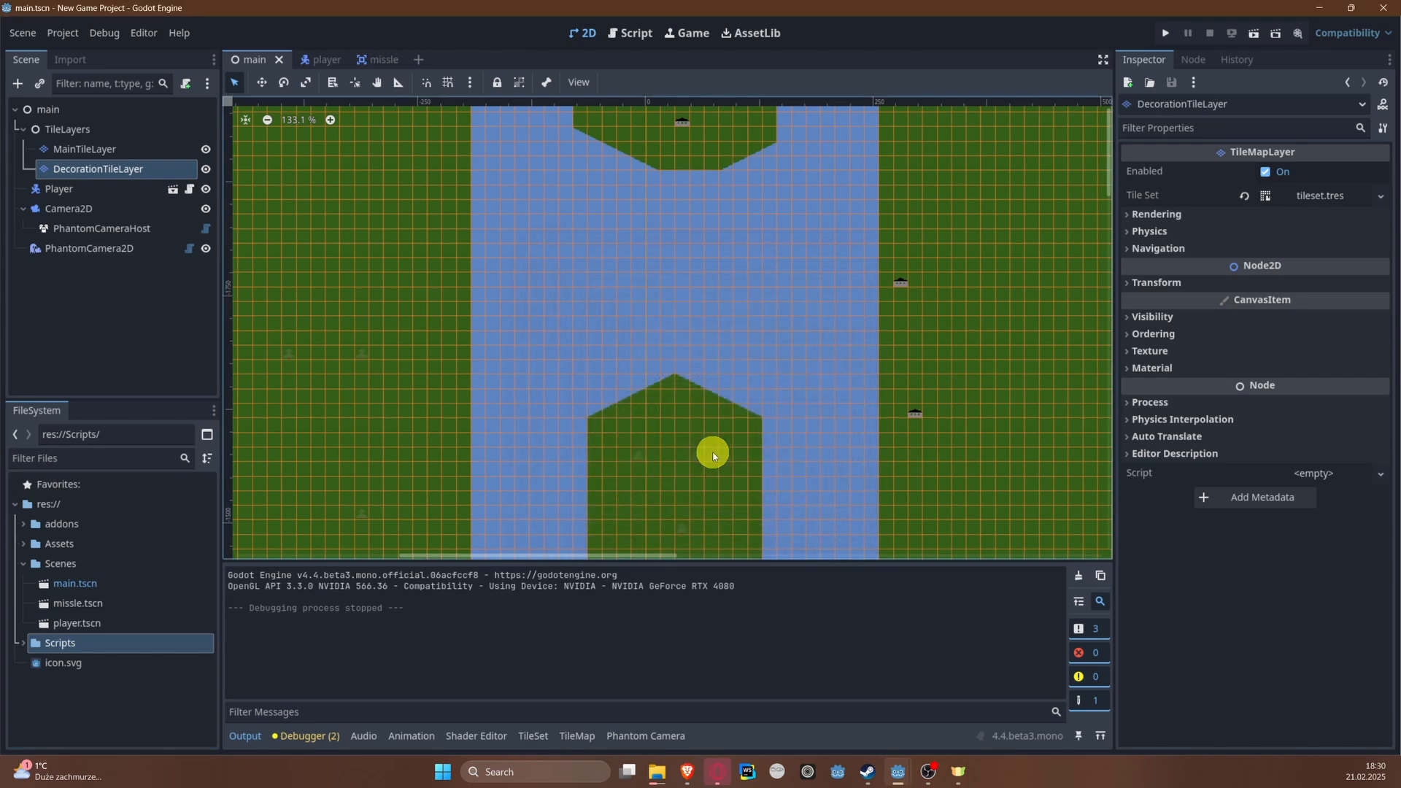
# Step: Open enemy_config.gd and make the script extend Resource instead of Node
pyautogui.click(23, 643)
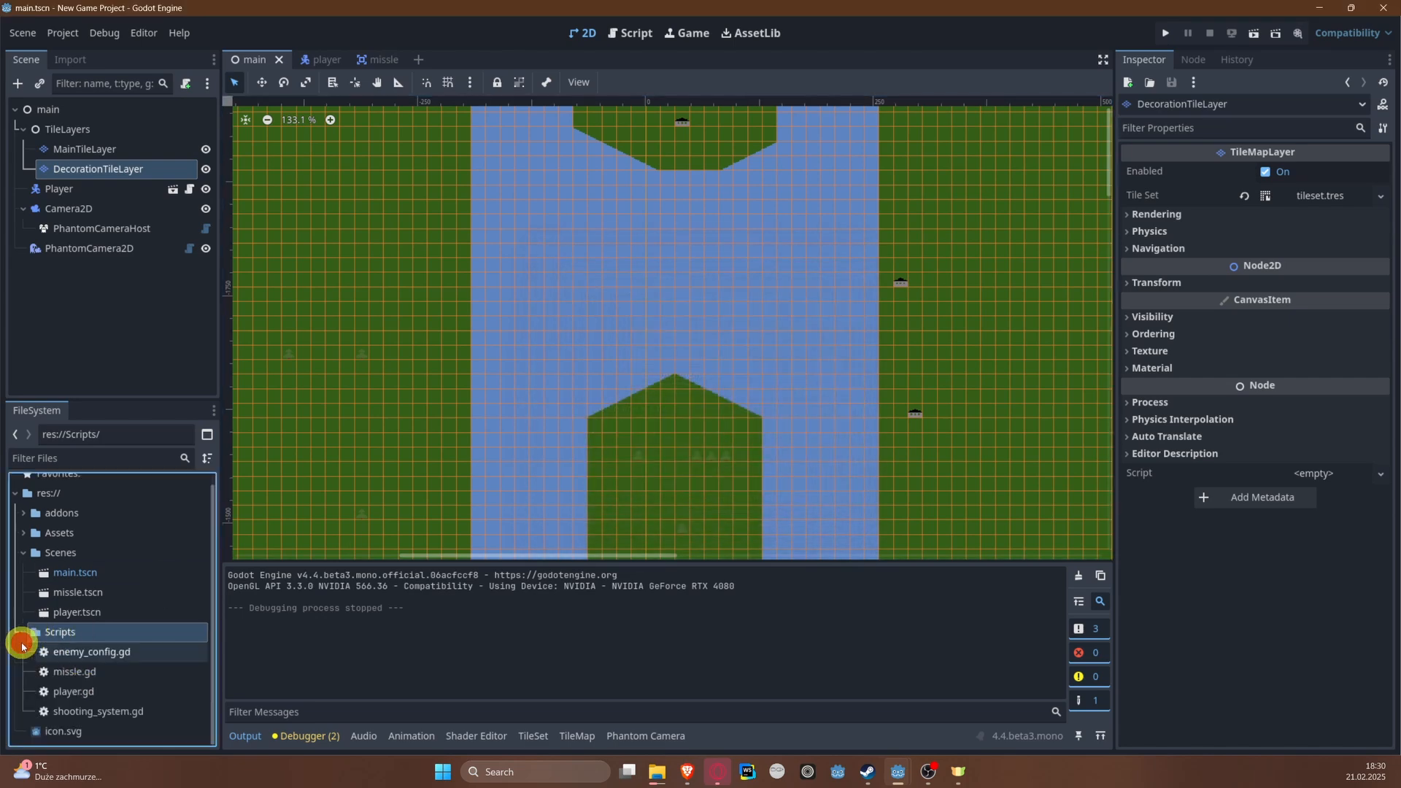
pyautogui.doubleClick(101, 650)
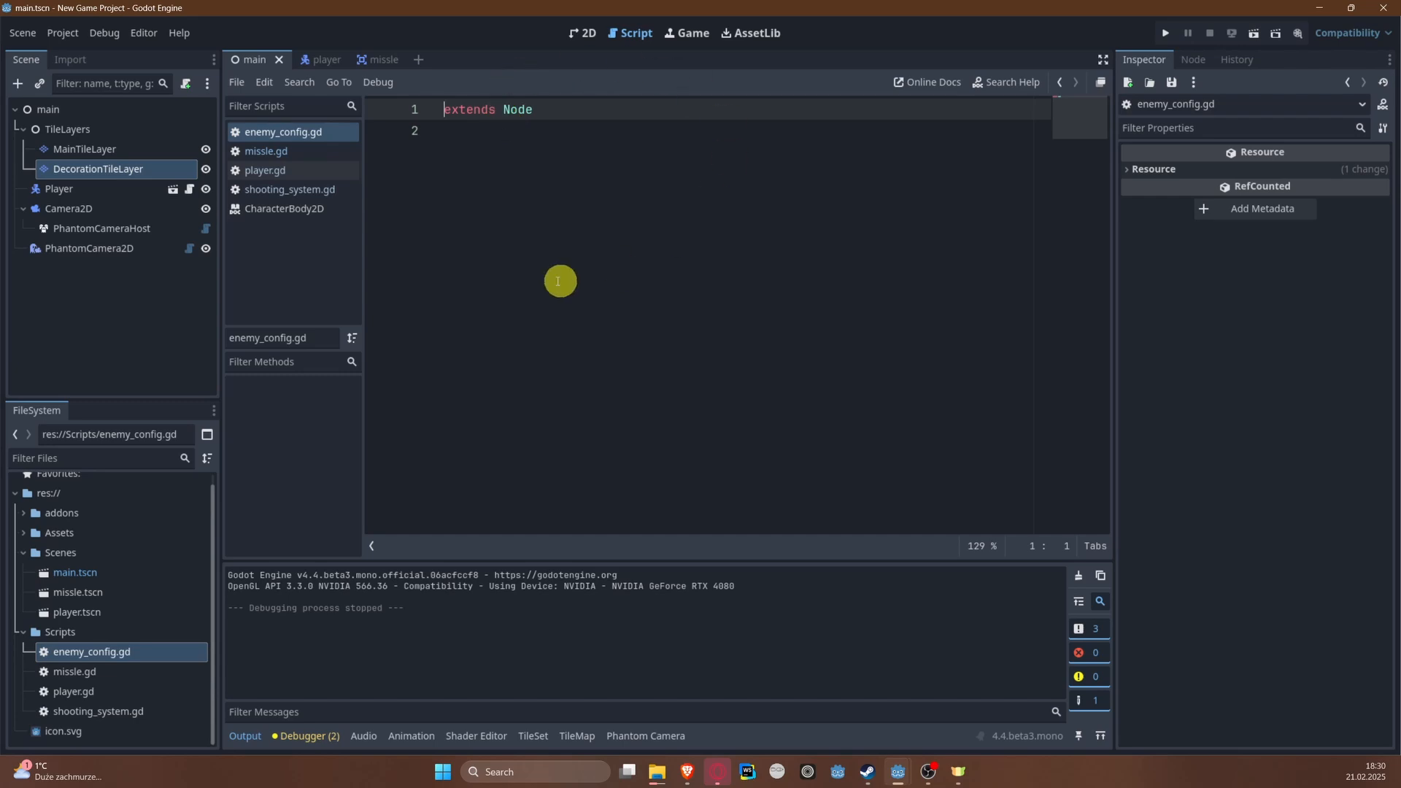
pyautogui.doubleClick(510, 110)
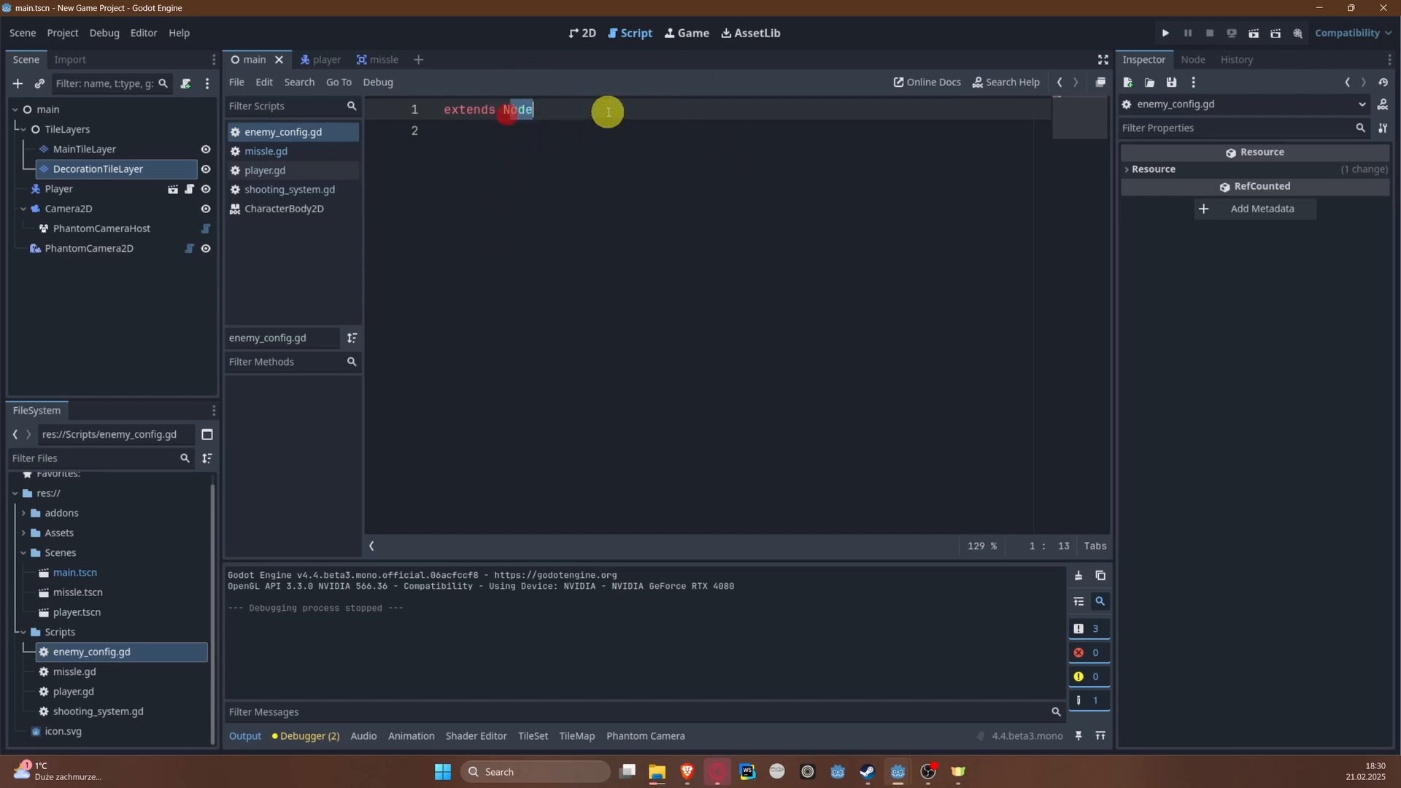
pyautogui.press('BackSpace')
pyautogui.write('Resource')
pyautogui.press('Return')
pyautogui.press('Return')
pyautogui.press('Return')
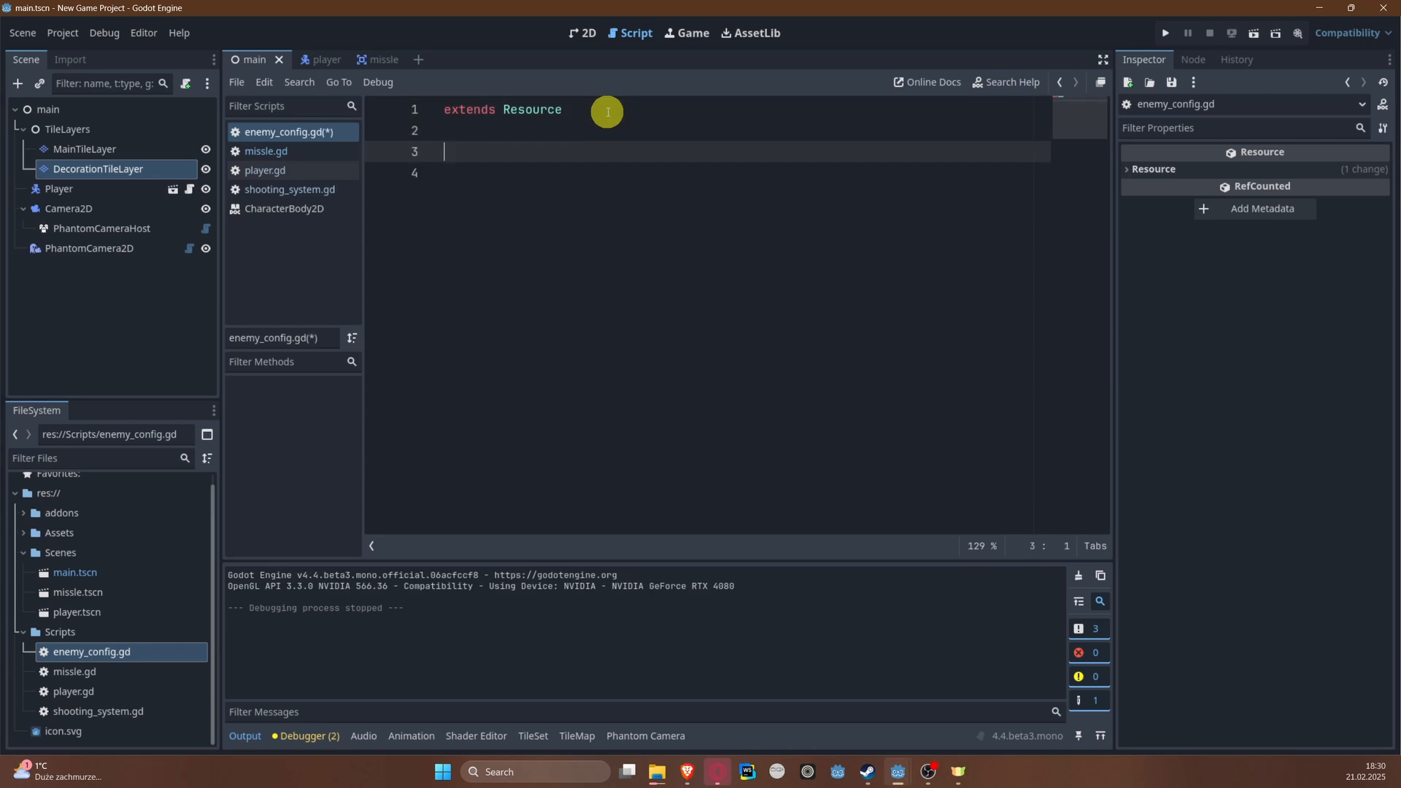
# Step: Declare the class name EnemyConfig below the extends line in enemy_config.gd
pyautogui.write('class_name EnemyConfig')
pyautogui.press('Return')
pyautogui.press('Return')
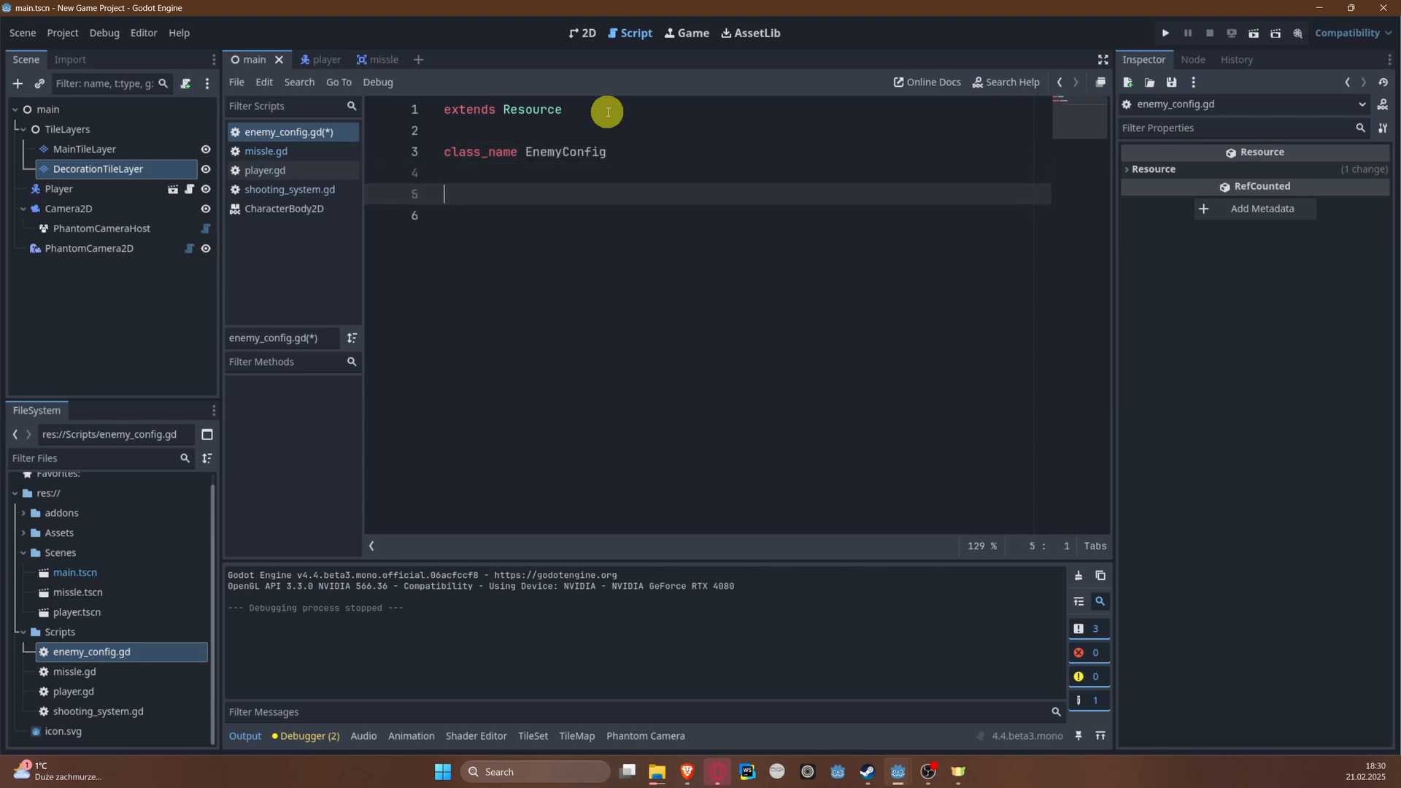
# Step: Declare an exported variable enemy_collision_shape of type RectangleShape2D below the class name in enemy_config.gd
pyautogui.write('@e')
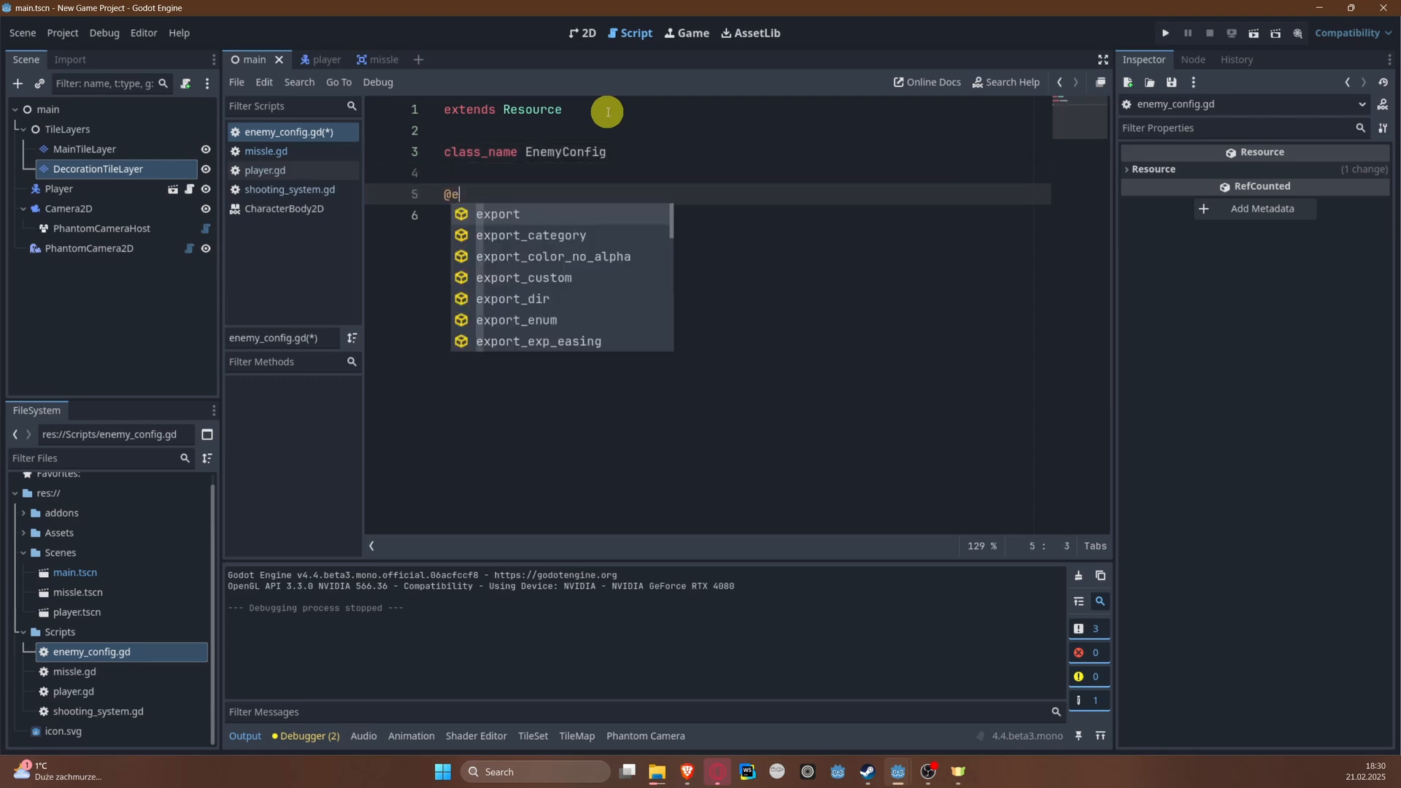
pyautogui.press('Return')
pyautogui.write('var ')
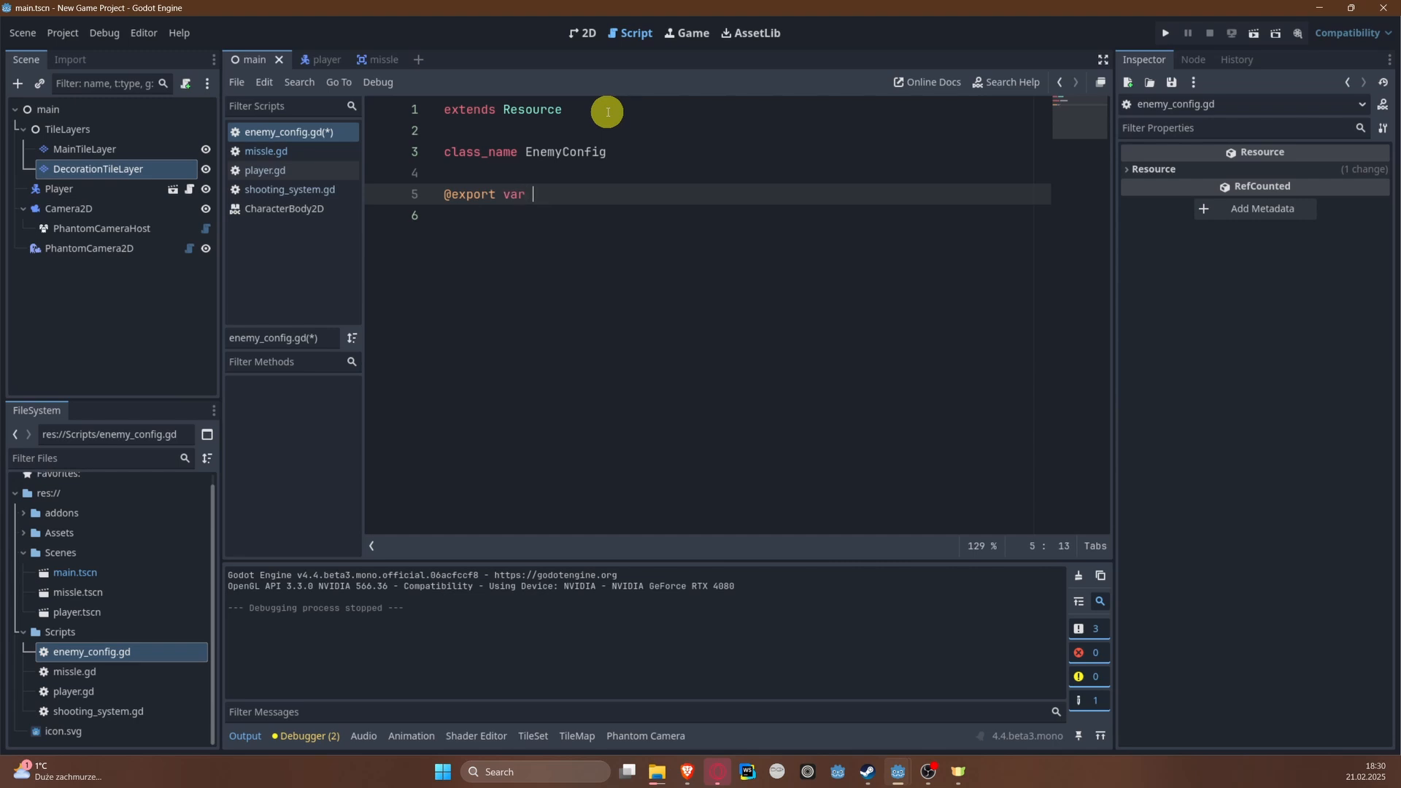
pyautogui.write('enemy_collision_shape: Rectan')
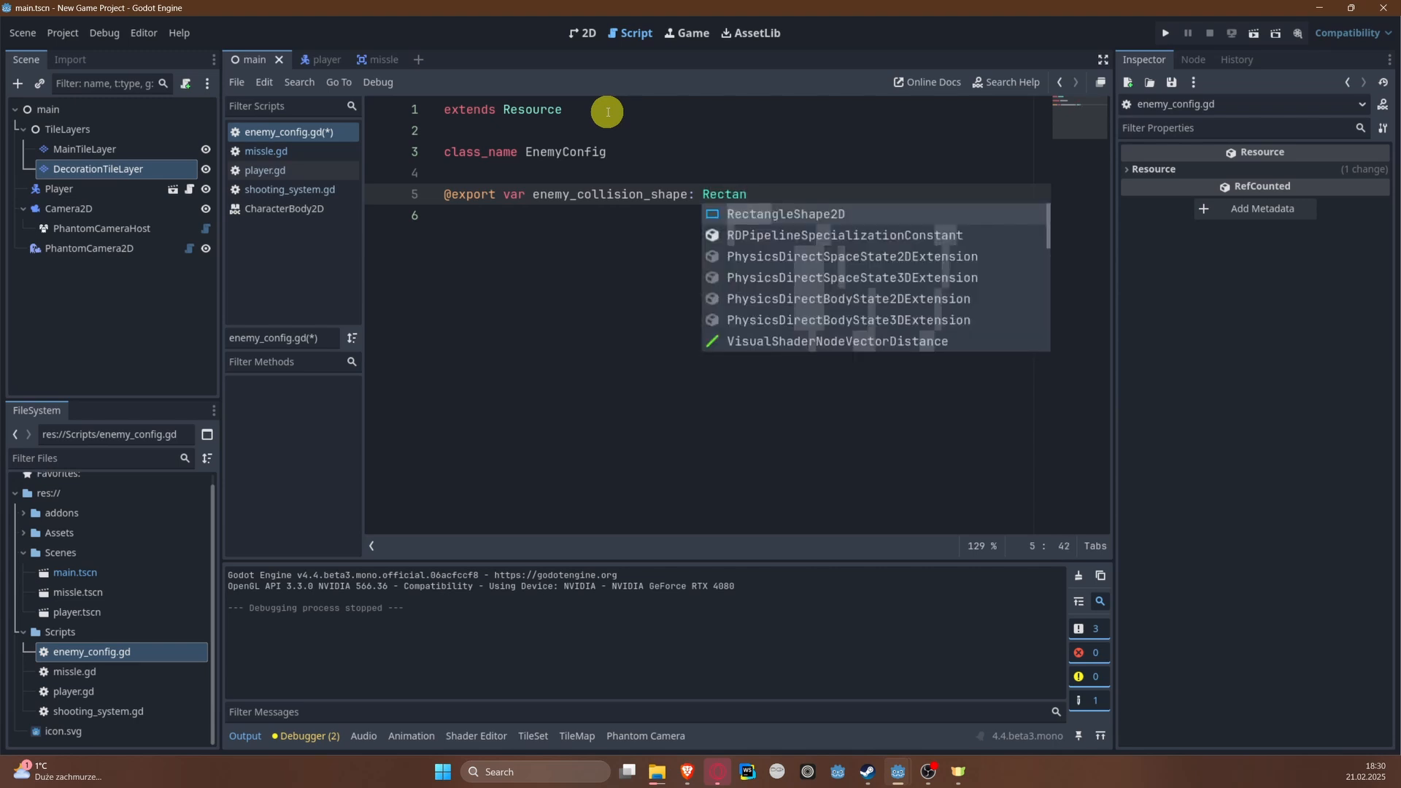
pyautogui.press('Return')
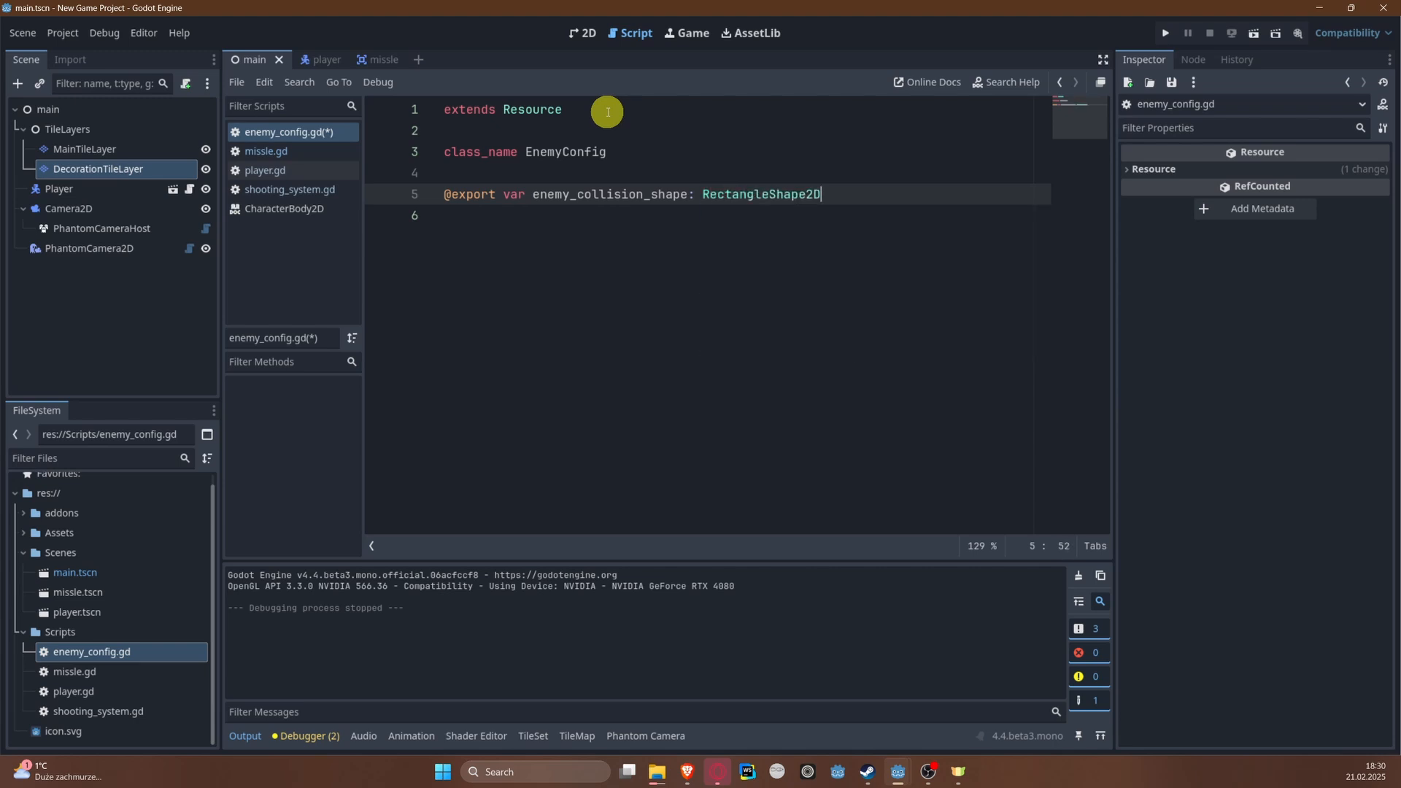
pyautogui.press('Return')
# Step: Add an export_enum annotation with the options "ship", "jet" and "helicopter" below the collision shape variable
pyautogui.write('@export_en')
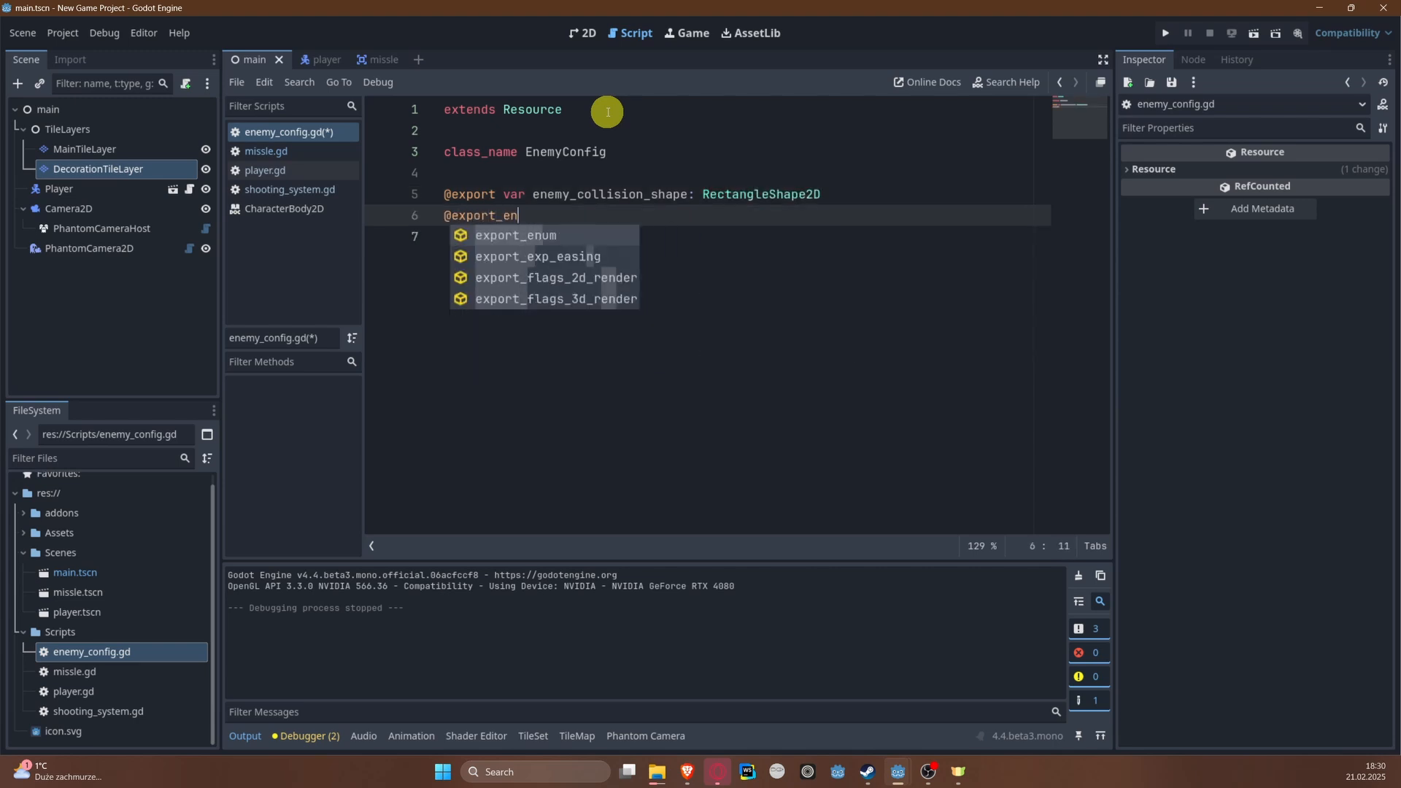
pyautogui.press('Return')
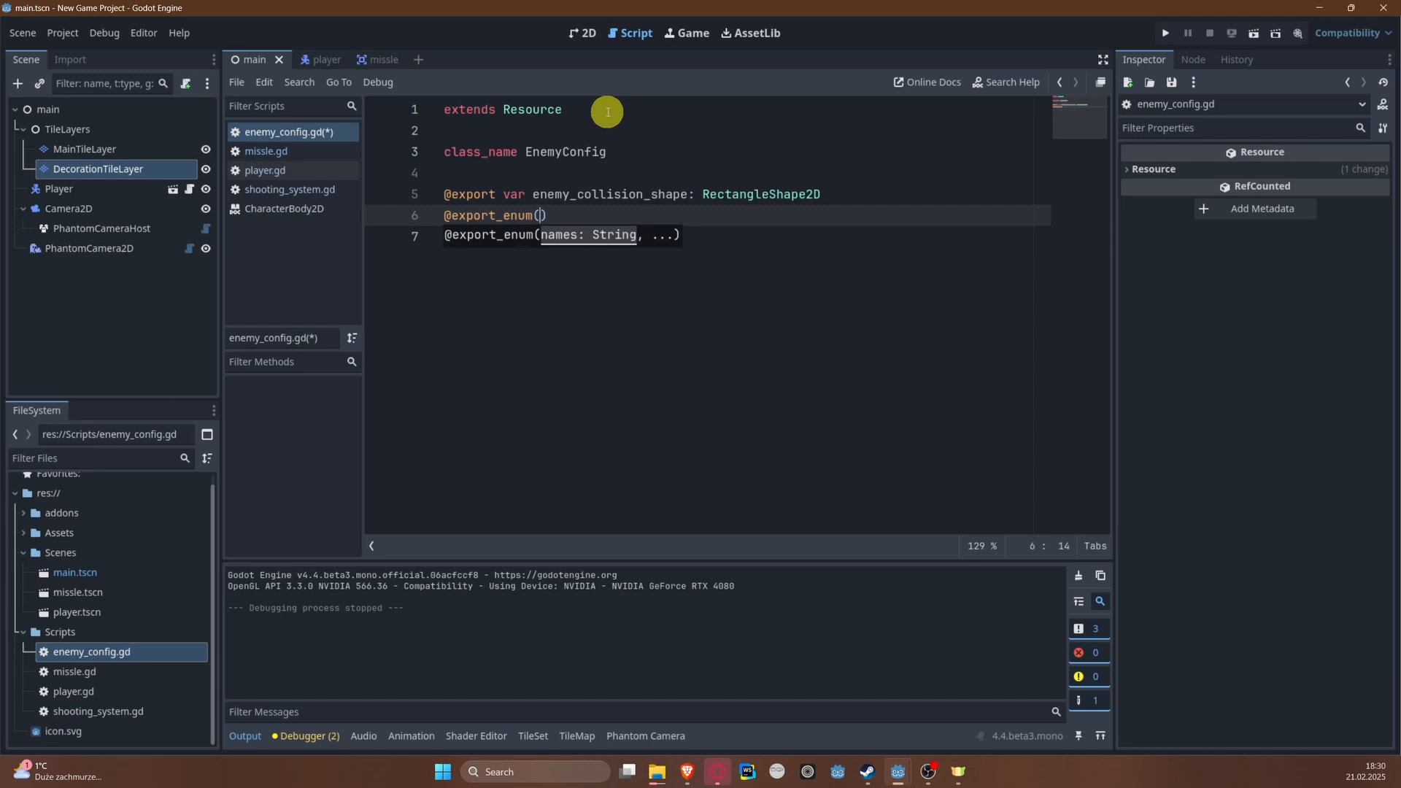
pyautogui.write('"ship", "jet')
pyautogui.press('BackSpace')
pyautogui.press('BackSpace')
pyautogui.press('BackSpace')
pyautogui.press('BackSpace')
pyautogui.press('BackSpace')
pyautogui.press('BackSpace')
pyautogui.write('", "jt')
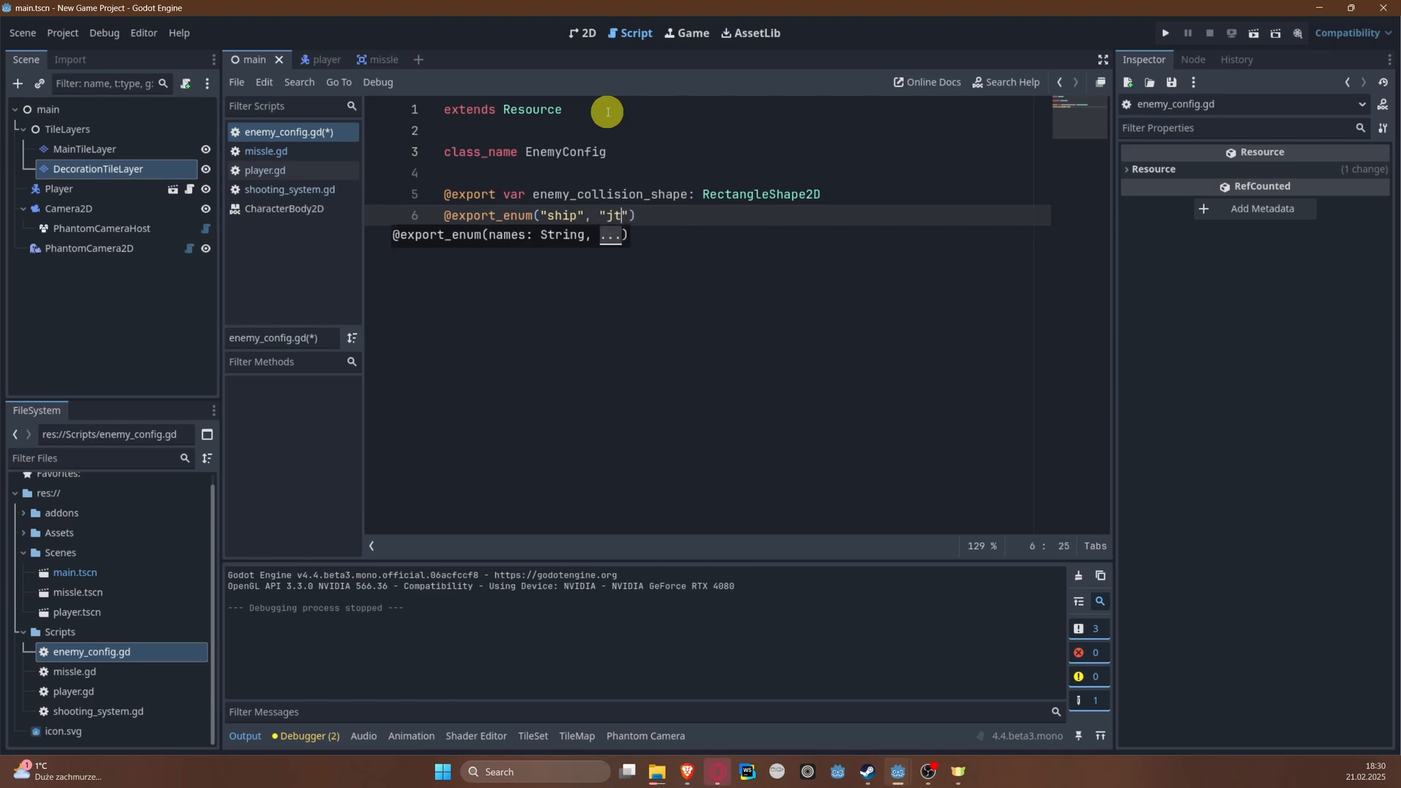
pyautogui.press('BackSpace')
pyautogui.write('et", "helicopter") var en')
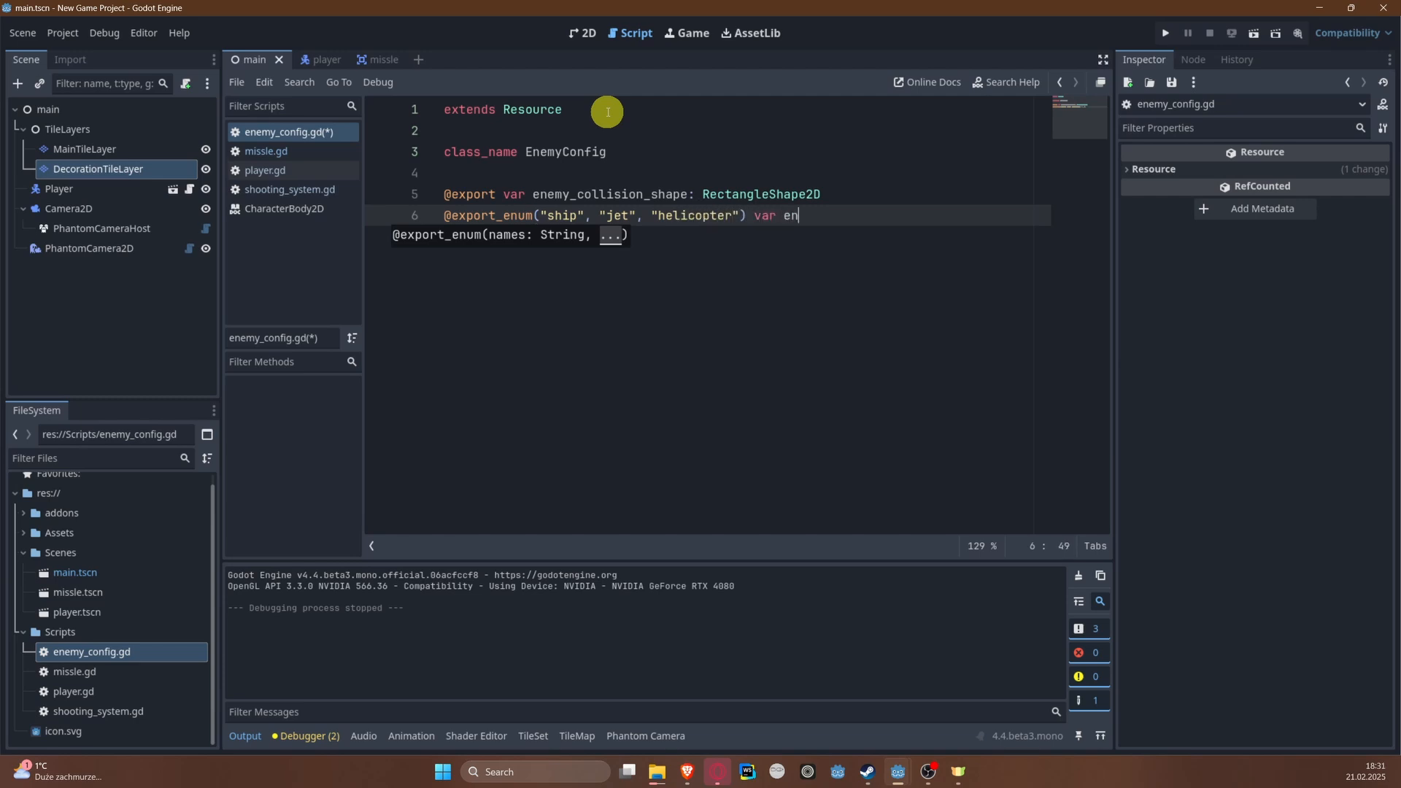
pyautogui.write('emy_type')
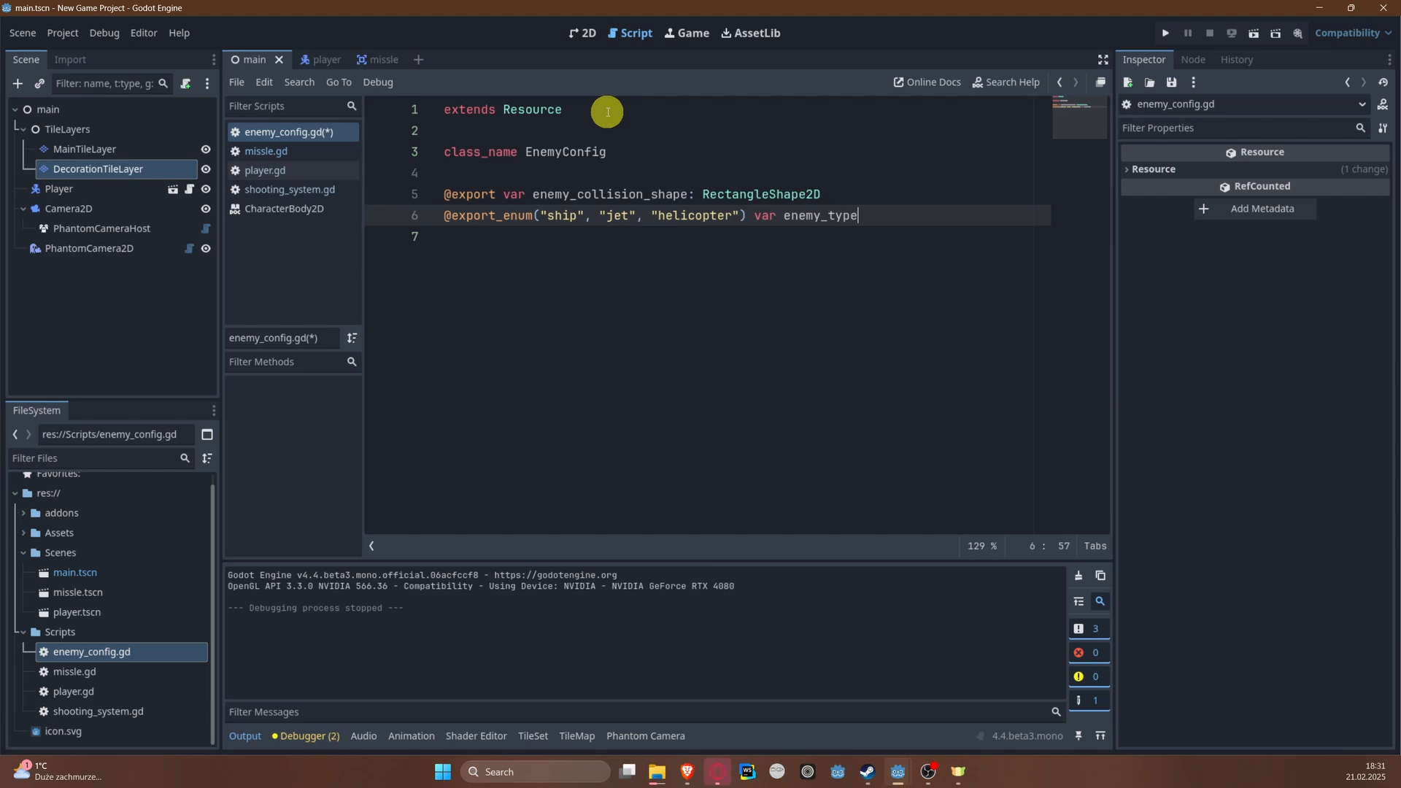
pyautogui.write(': String = "ship')
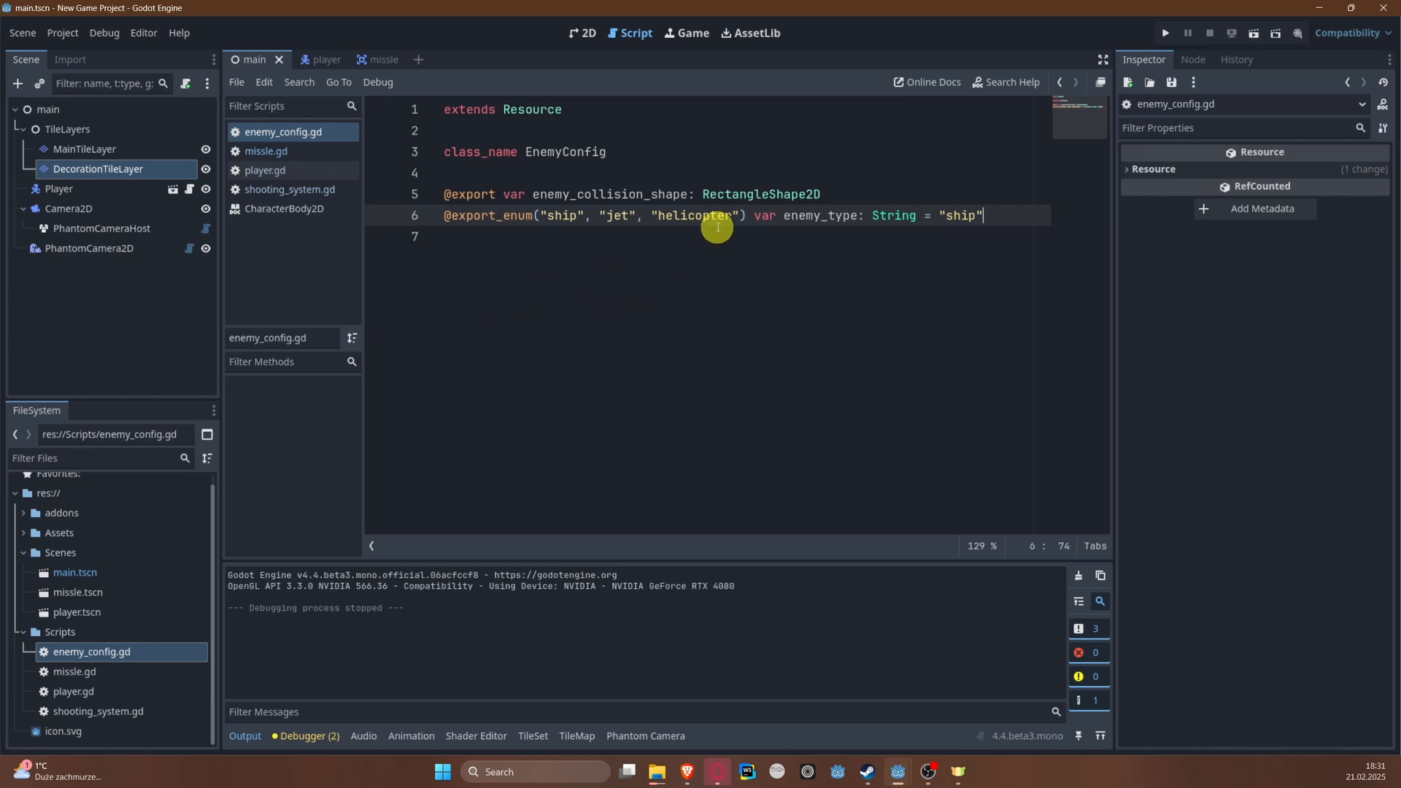
pyautogui.moveTo(749, 213); pyautogui.dragTo(423, 217)
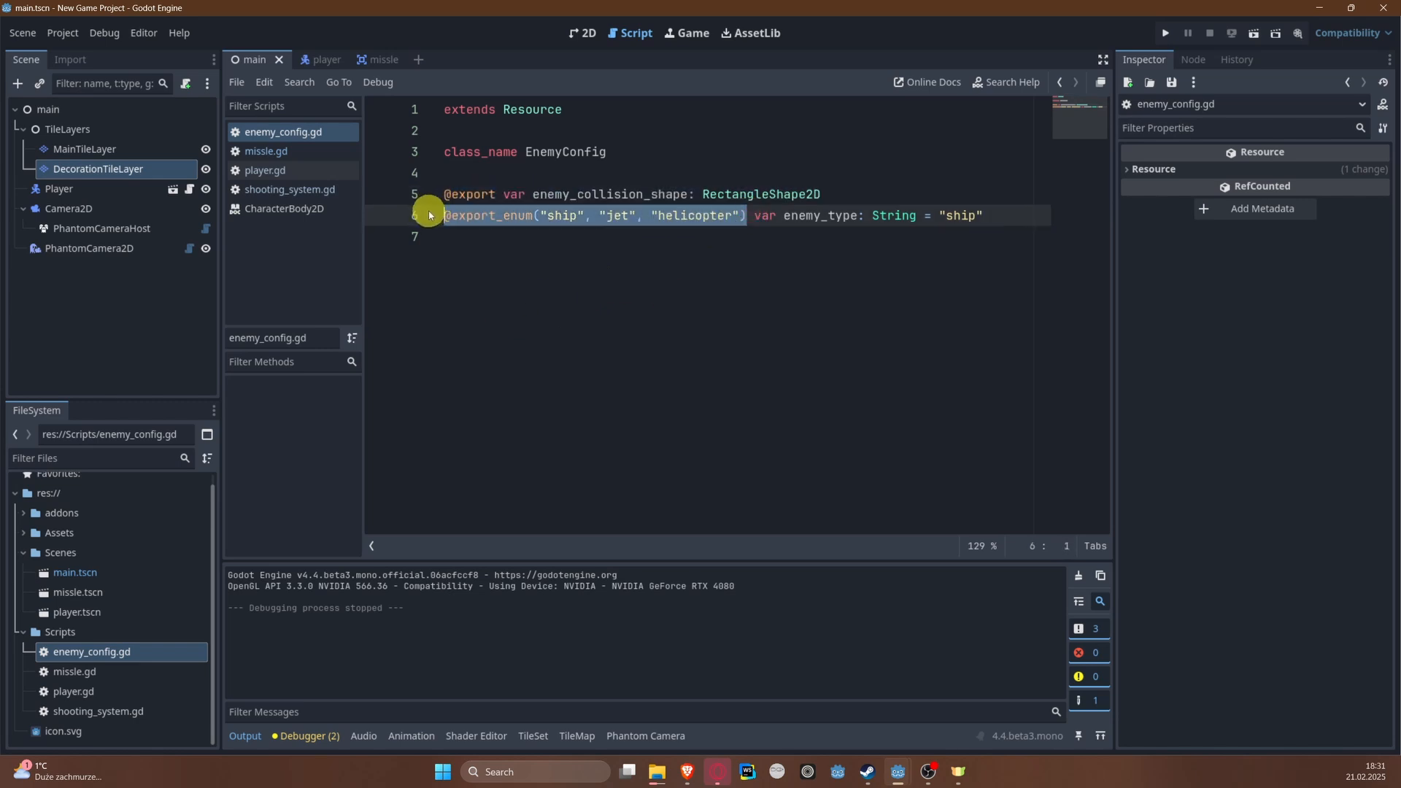
pyautogui.click(534, 253)
# Step: Declare an exported variable explosion_color of type Color below the enemy_type line
pyautogui.click(998, 215)
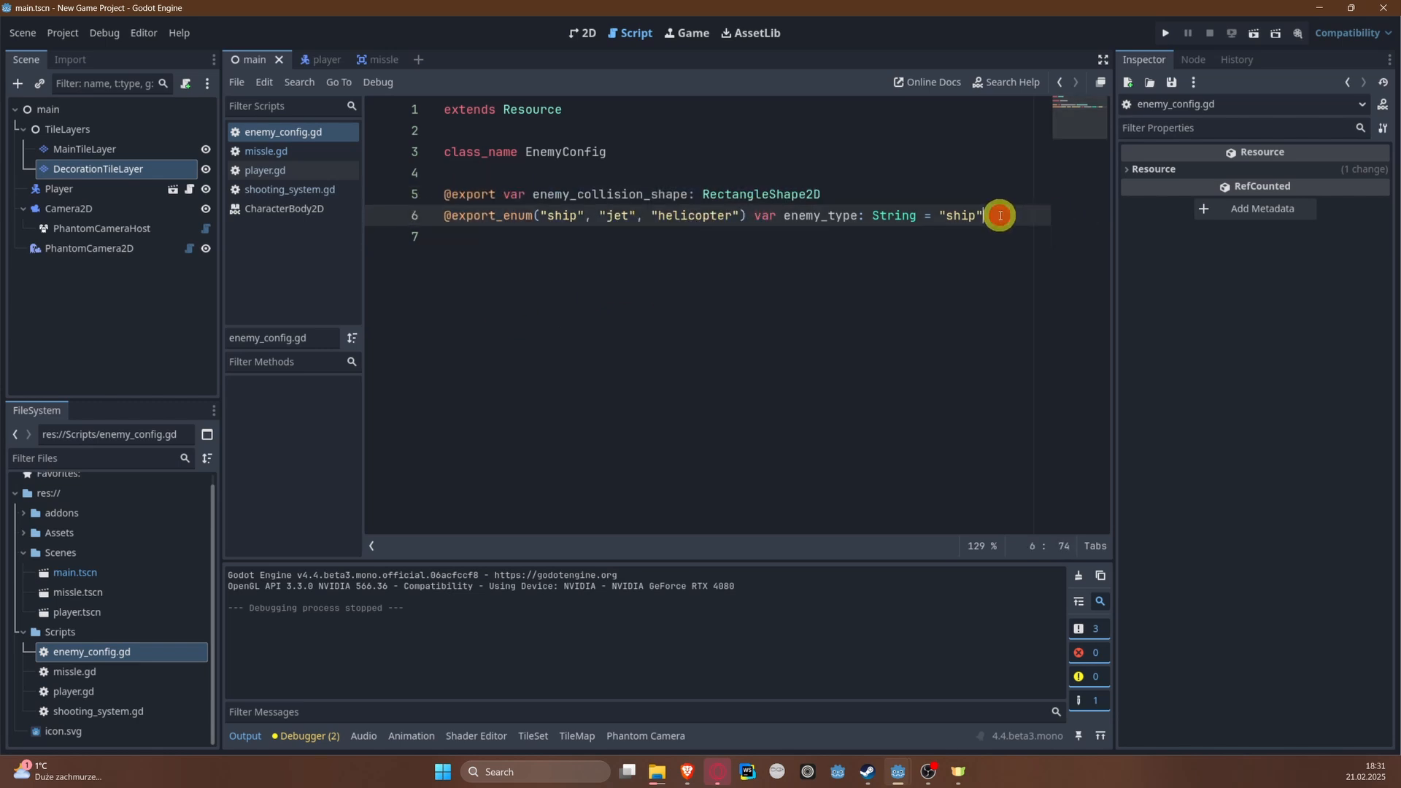
pyautogui.press('Return')
pyautogui.write('@exp')
pyautogui.press('Return')
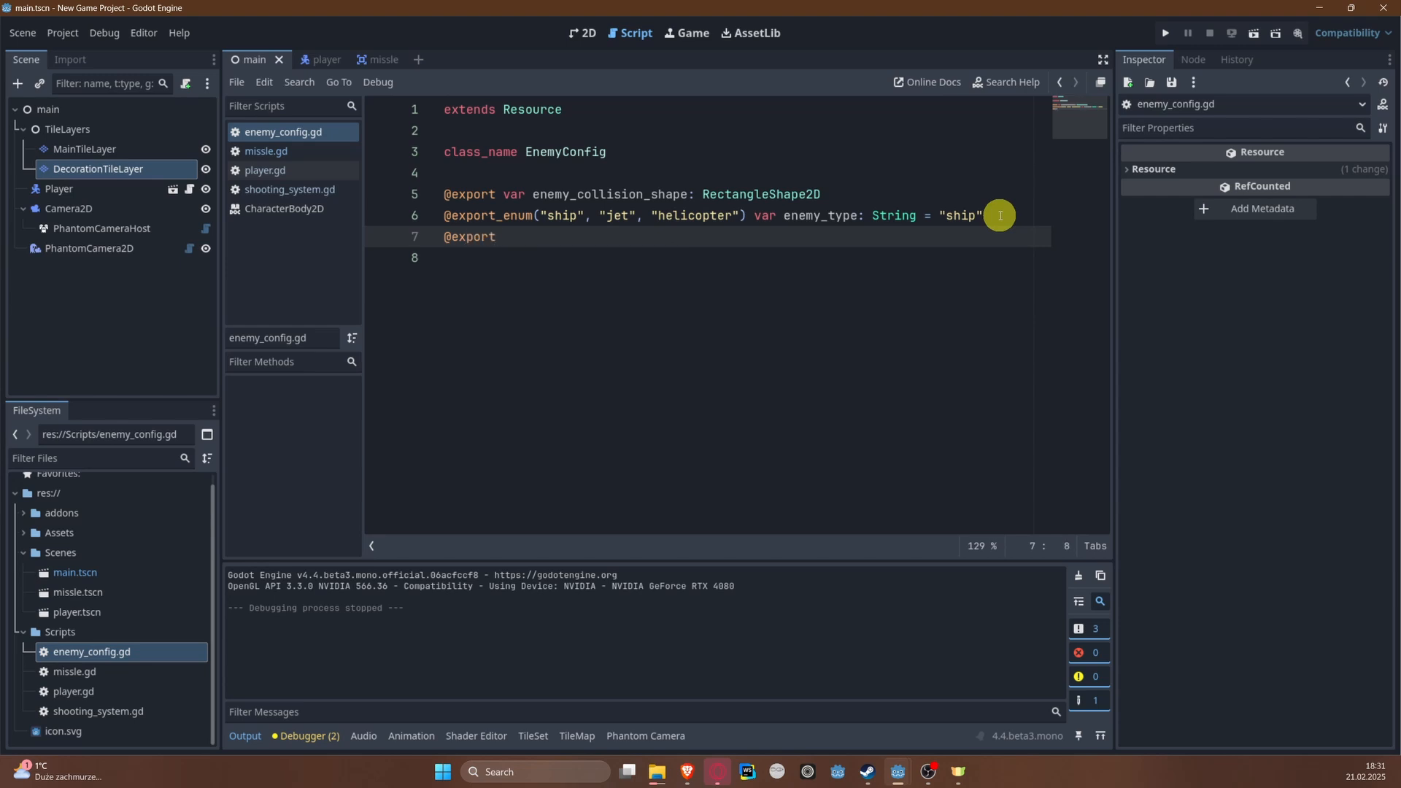
pyautogui.write('var ex')
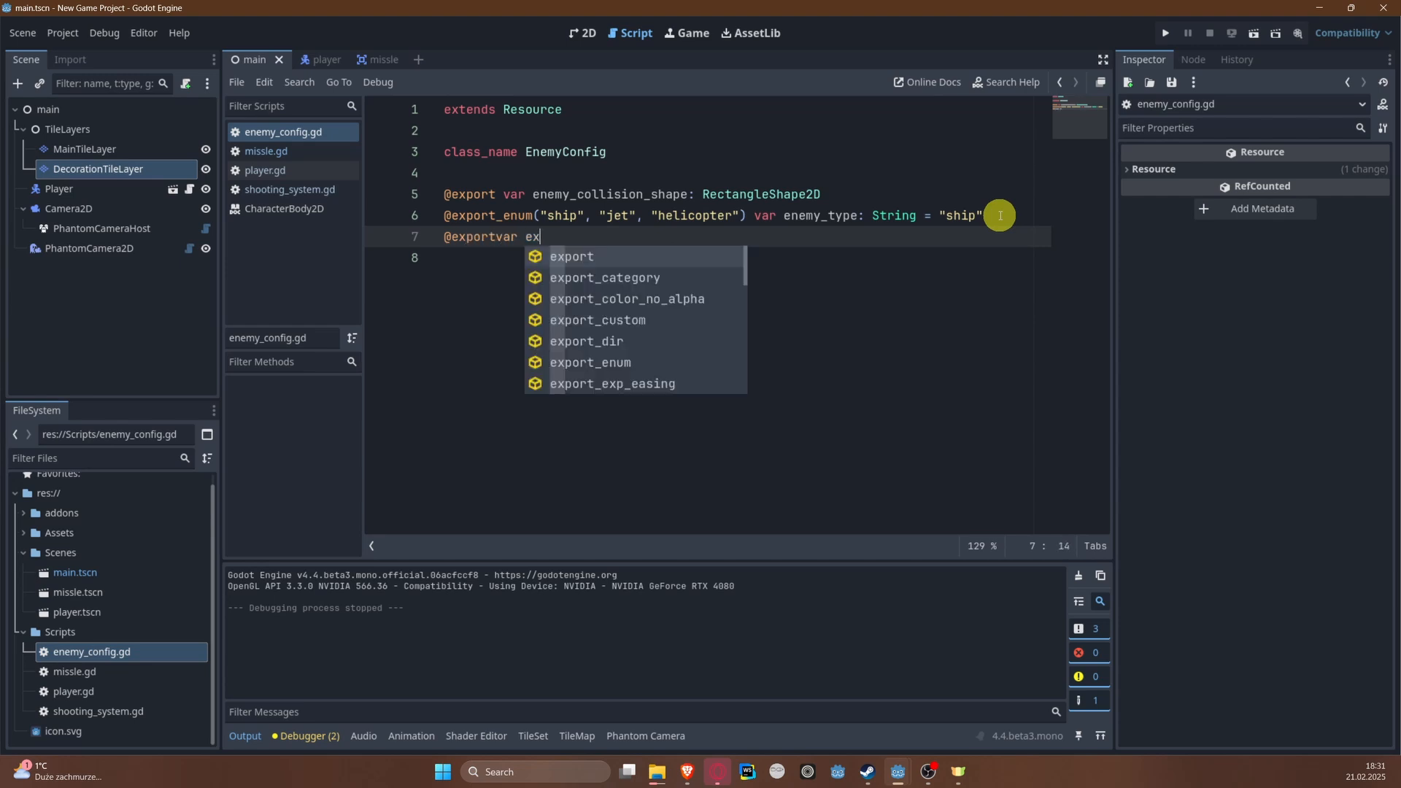
pyautogui.press('BackSpace')
pyautogui.press('BackSpace')
pyautogui.press('BackSpace')
pyautogui.press('BackSpace')
pyautogui.press('BackSpace')
pyautogui.press('BackSpace')
pyautogui.write('var ')
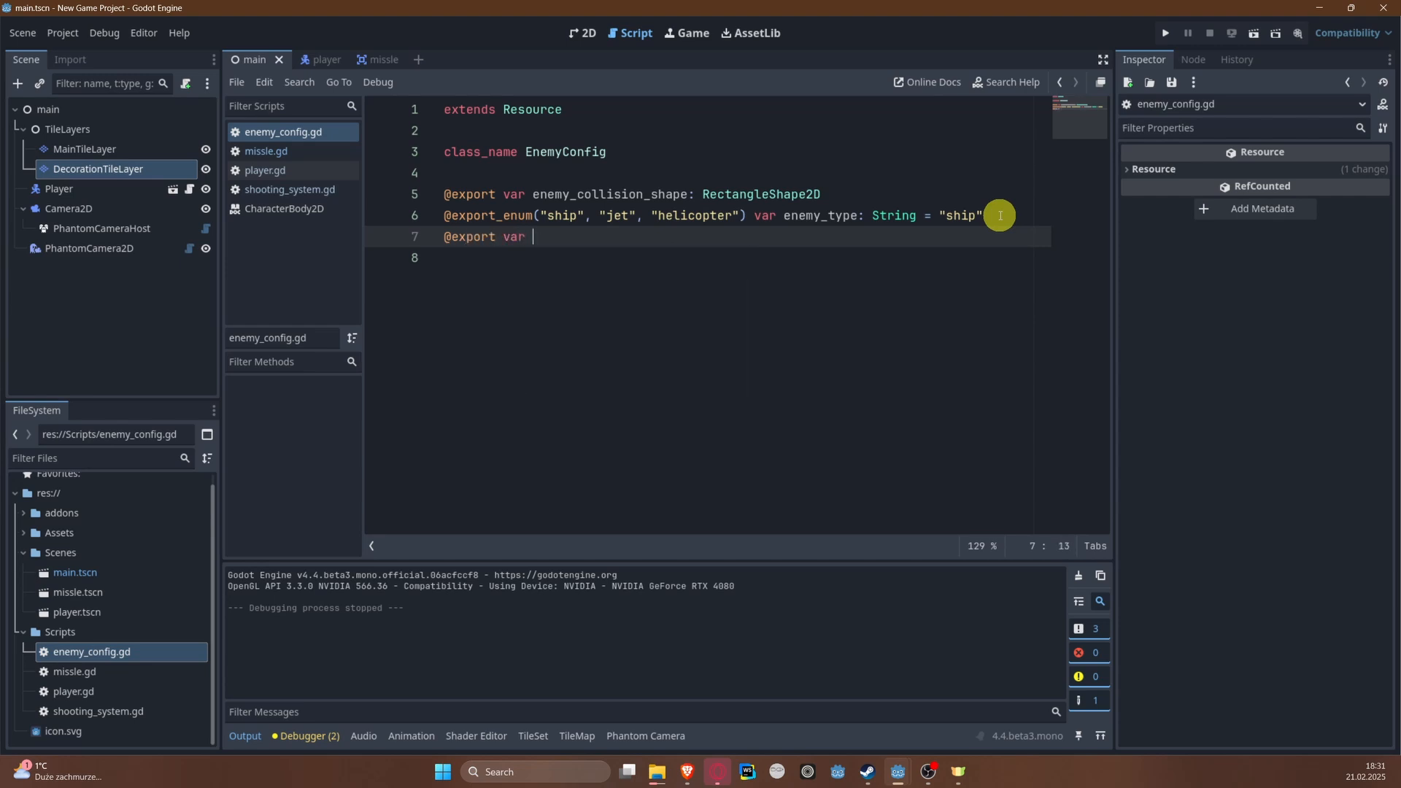
pyautogui.write('explosion_color: Color')
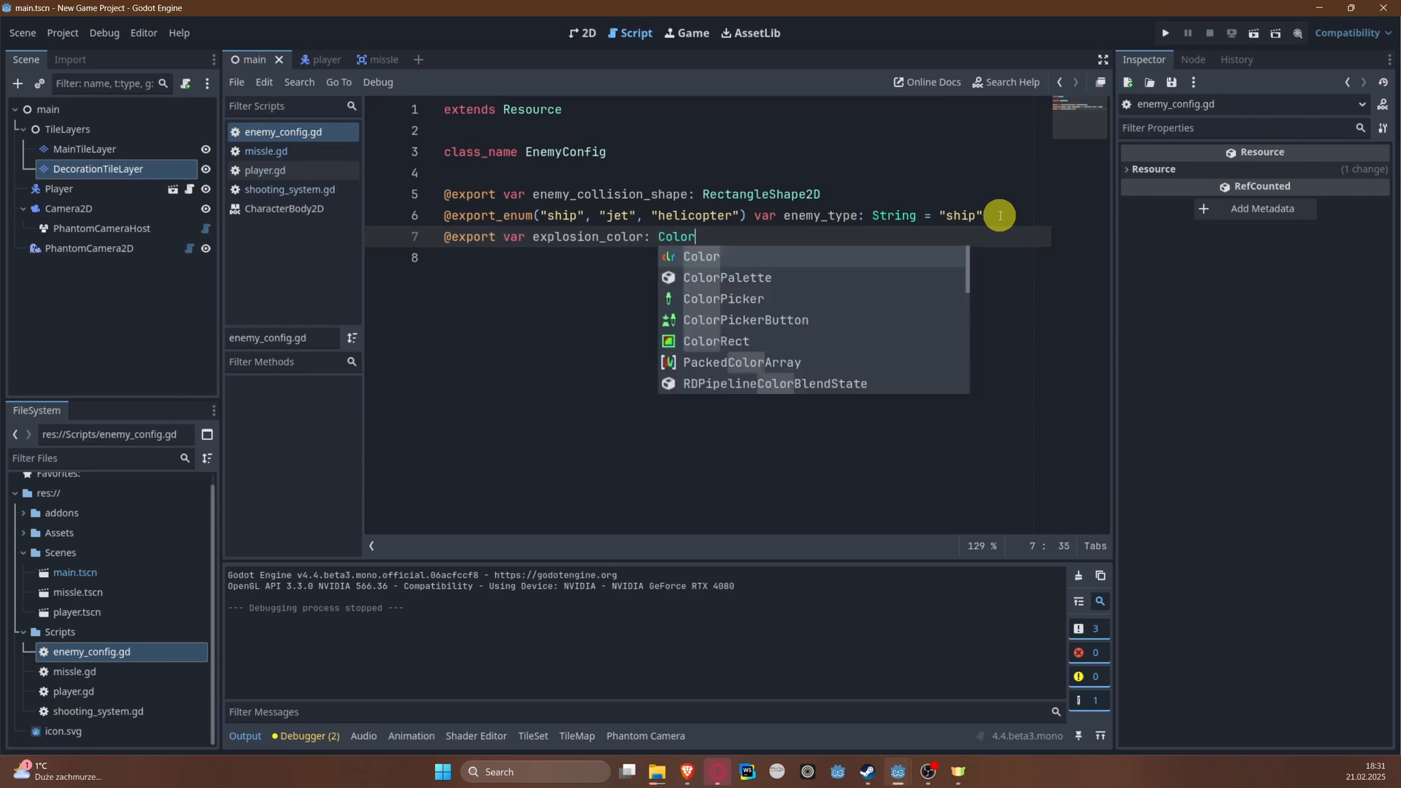
pyautogui.press('Return')
pyautogui.press('Return')
# Step: Declare an exported float variable speed with a default of 50 below explosion_color
pyautogui.write('@ex')
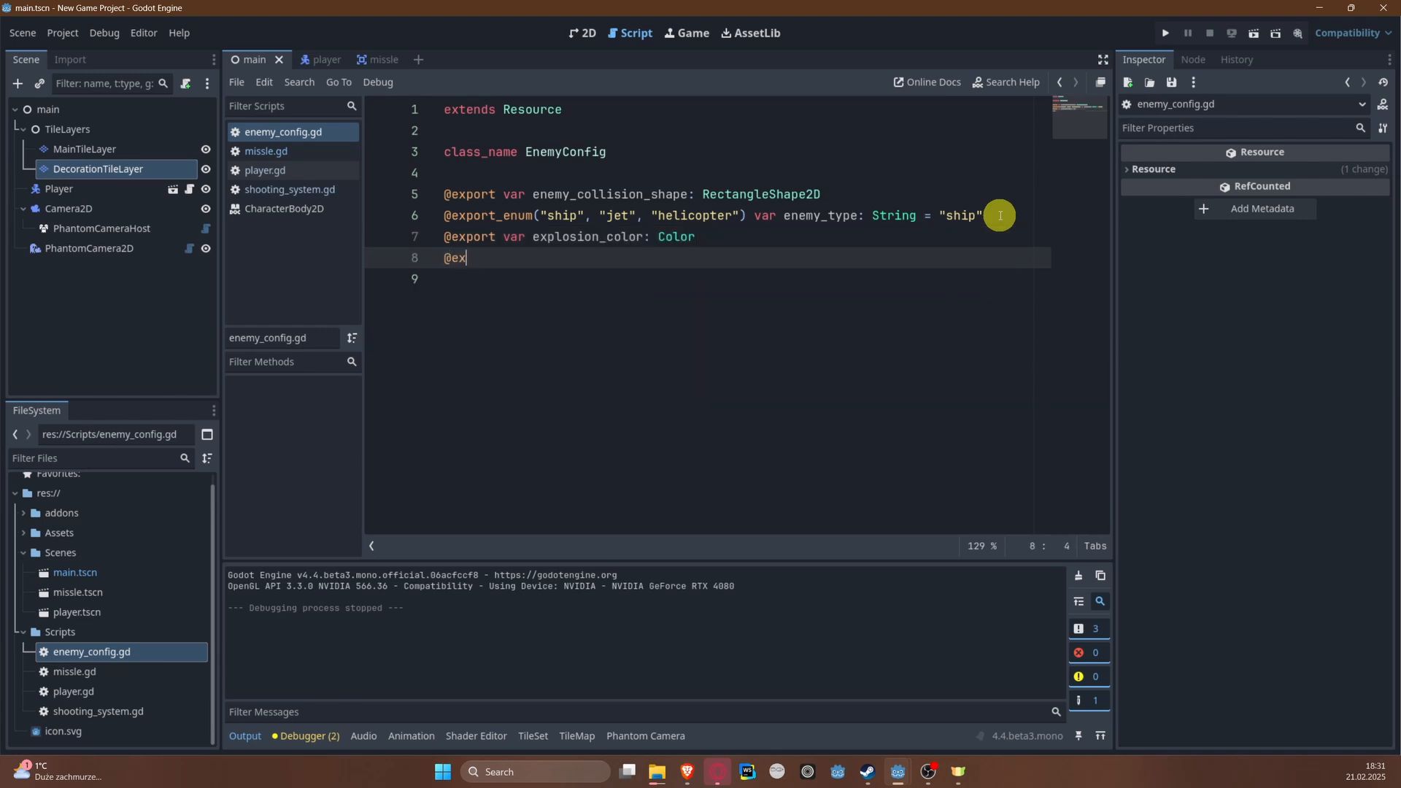
pyautogui.write('port var speed: float = 5')
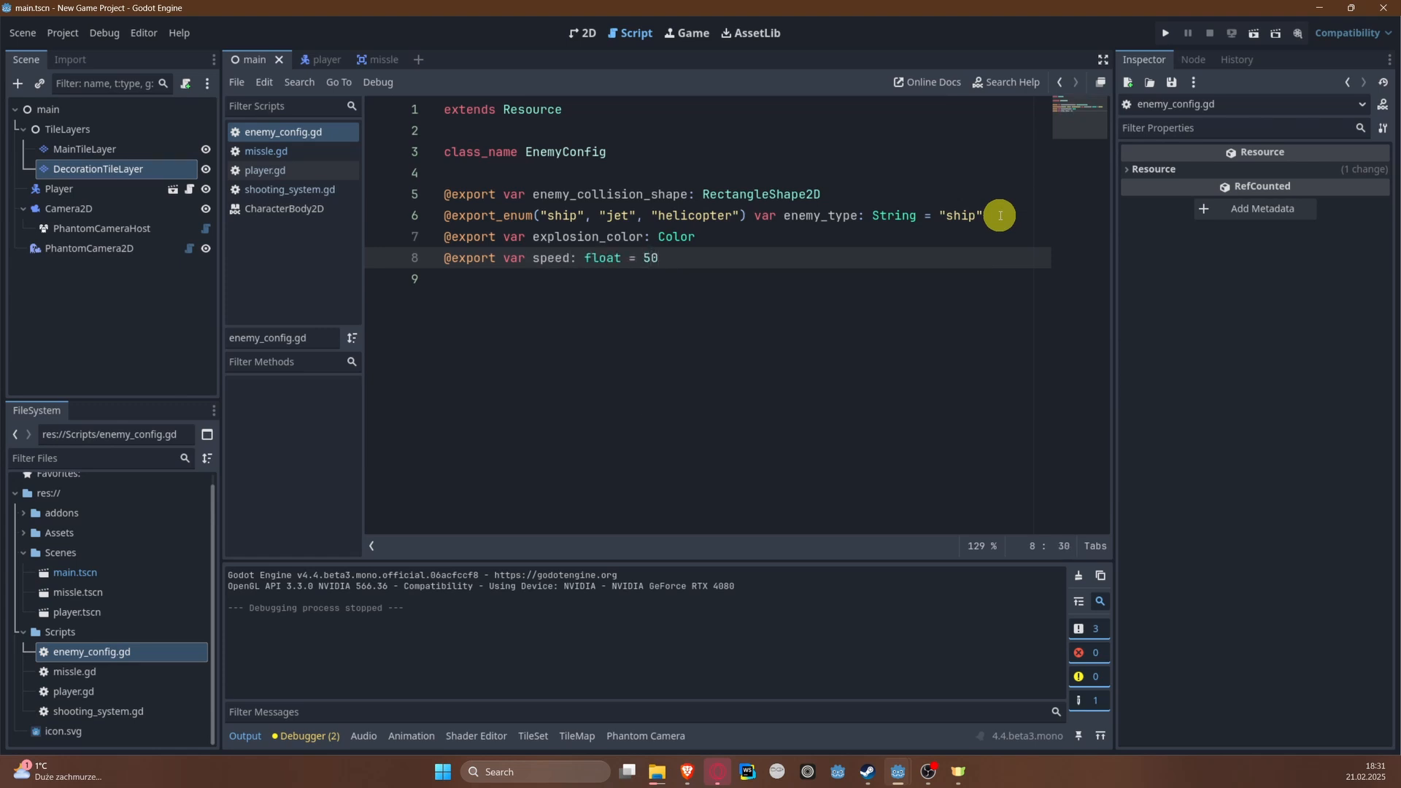
pyautogui.write('0')
# Step: Declare an exported int variable points with a default of 75 below speed
pyautogui.press('Return')
pyautogui.write('@export ')
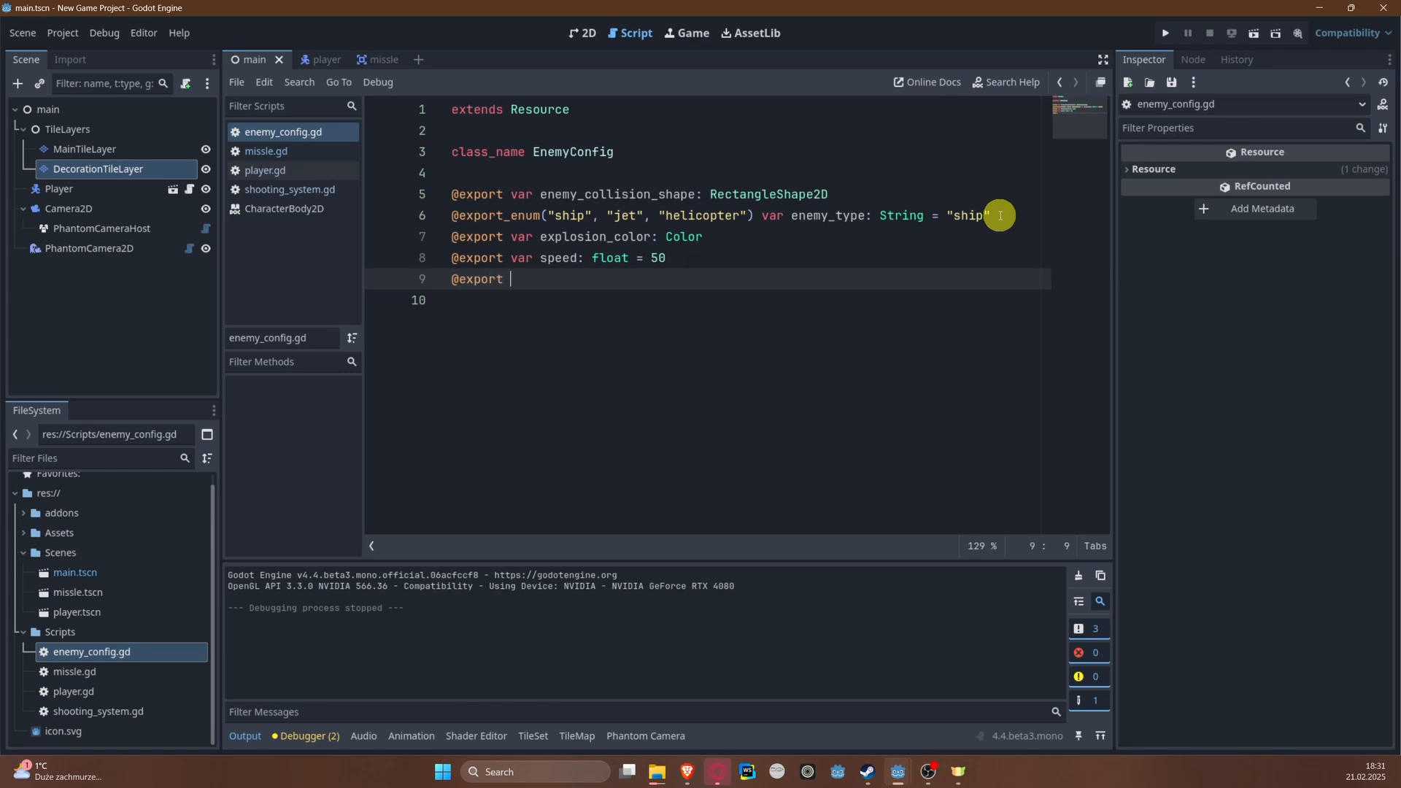
pyautogui.write('var points: int = 75')
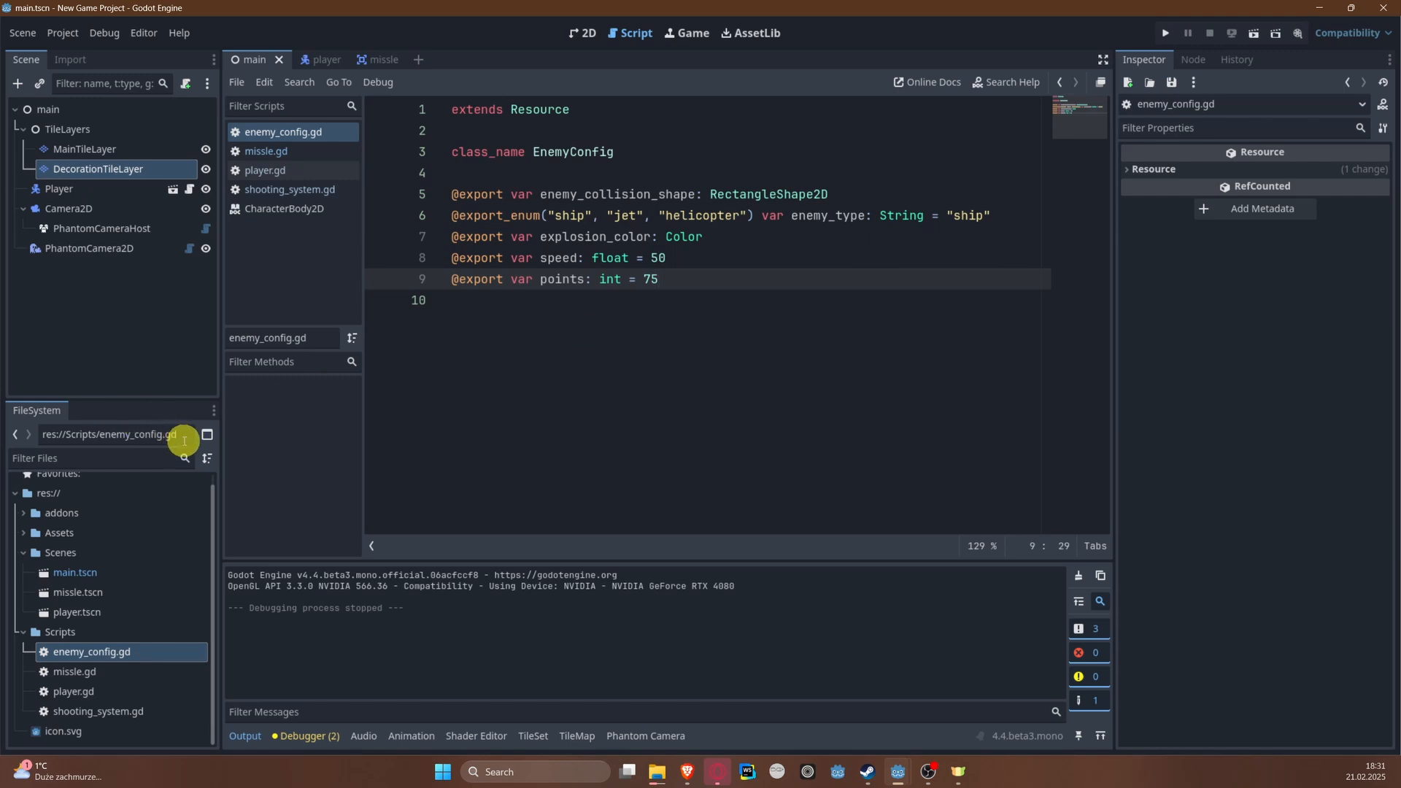
# Step: Collapse the Scenes and Scripts folders in the project file tree
pyautogui.moveTo(707, 394); pyautogui.dragTo(440, 191)
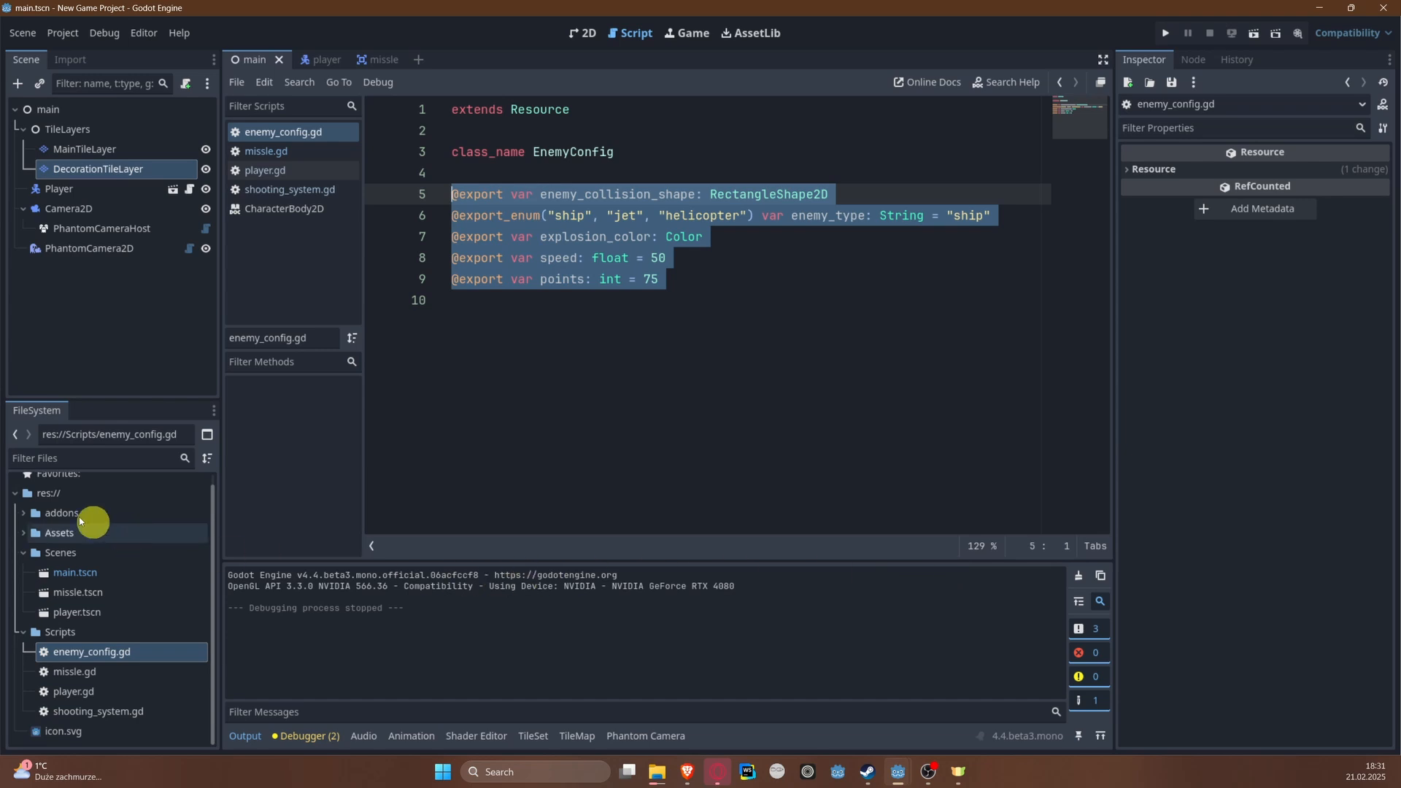
pyautogui.click(22, 555)
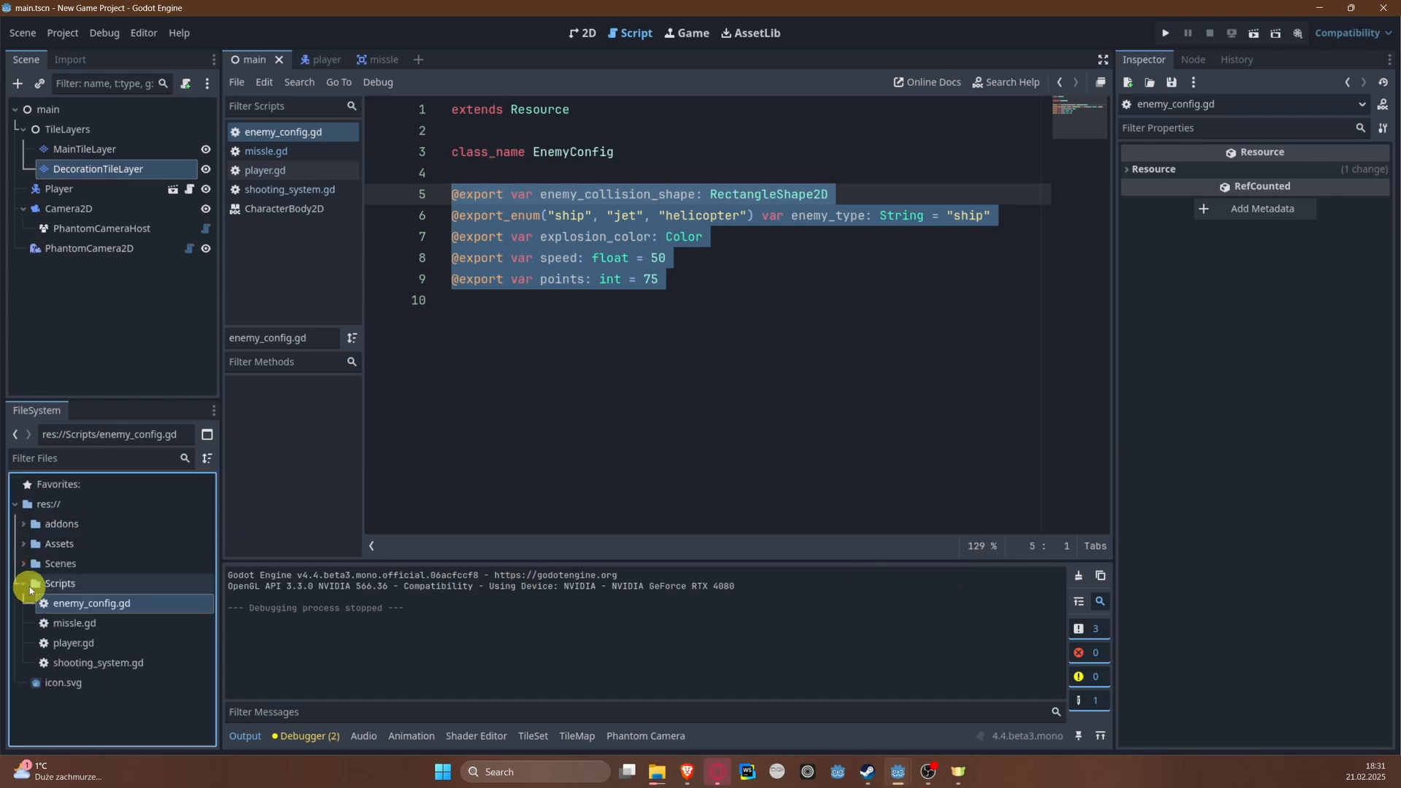
pyautogui.click(25, 584)
pyautogui.click(25, 584)
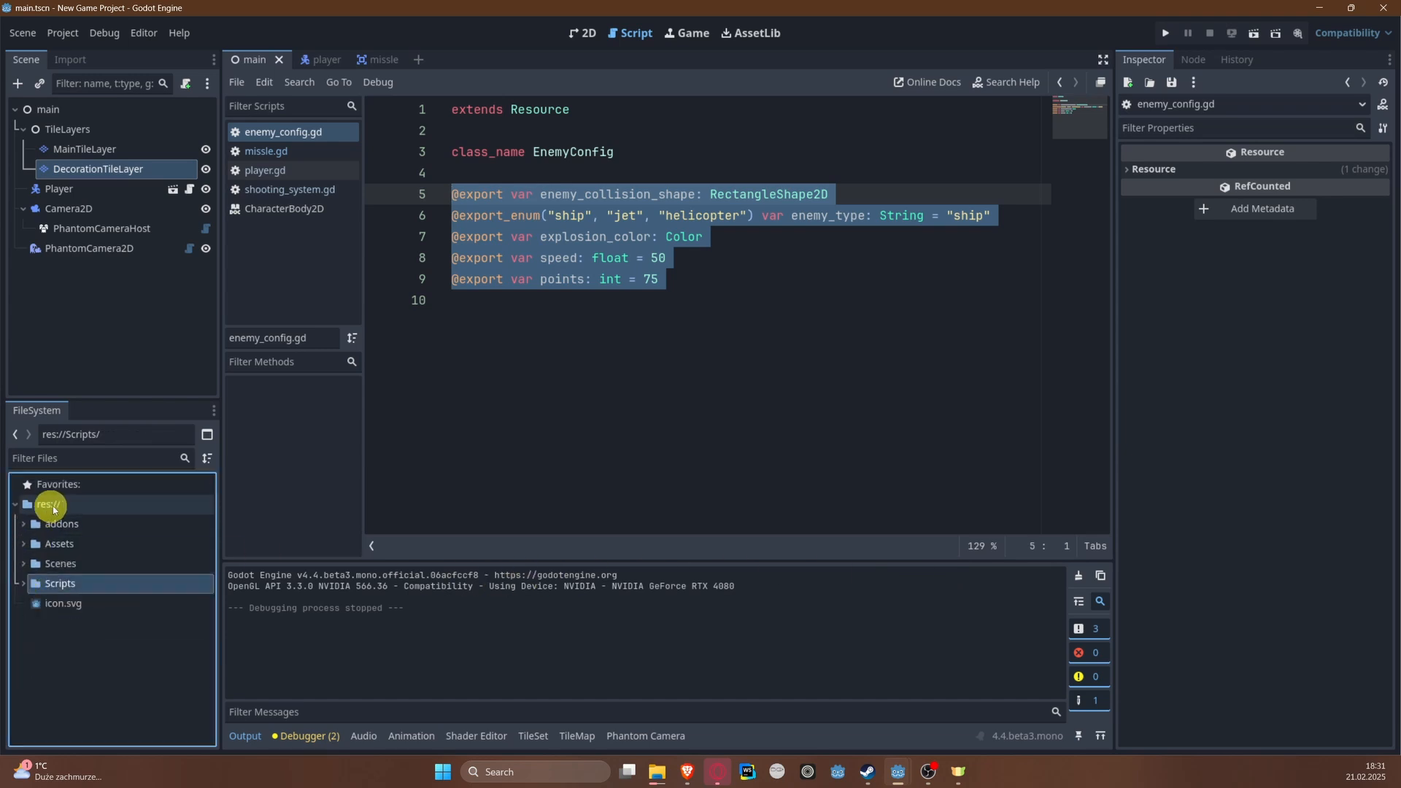
# Step: Create a folder named Resources in the project root res://
pyautogui.rightClick(53, 504)
pyautogui.moveTo(132, 513)
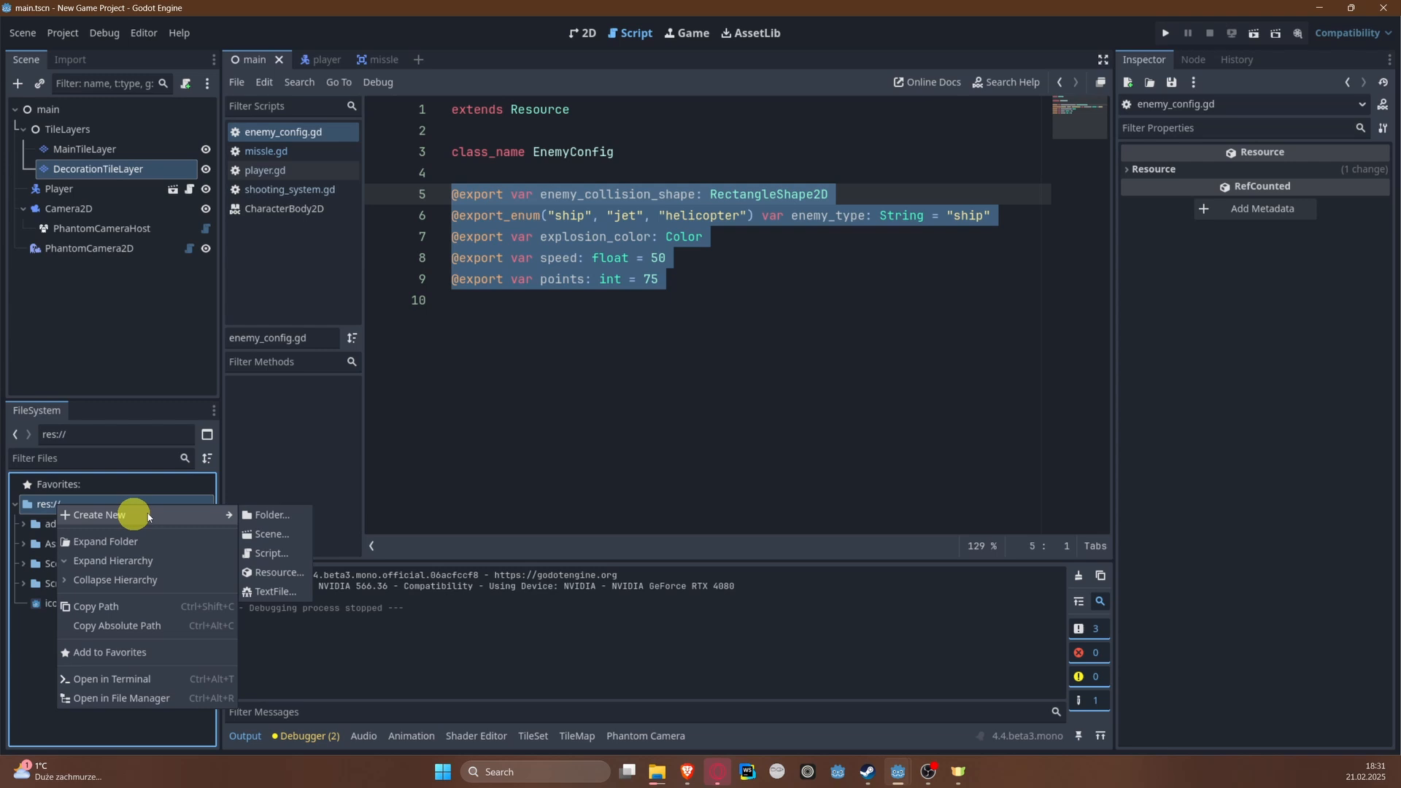
pyautogui.click(285, 517)
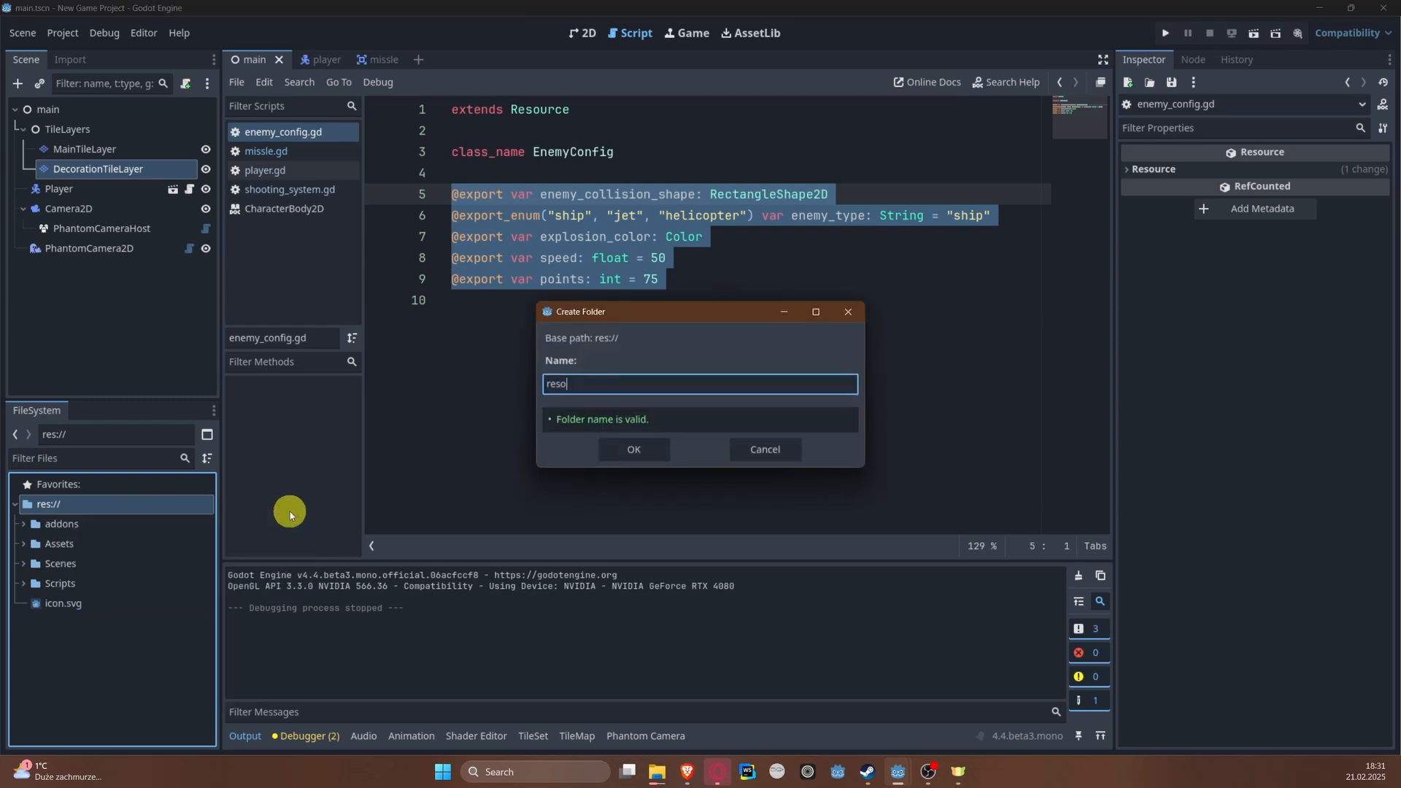
pyautogui.press('BackSpace')
pyautogui.press('BackSpace')
pyautogui.press('BackSpace')
pyautogui.press('BackSpace')
pyautogui.press('BackSpace')
pyautogui.press('BackSpace')
pyautogui.press('BackSpace')
pyautogui.write('Res')
pyautogui.press('Return')
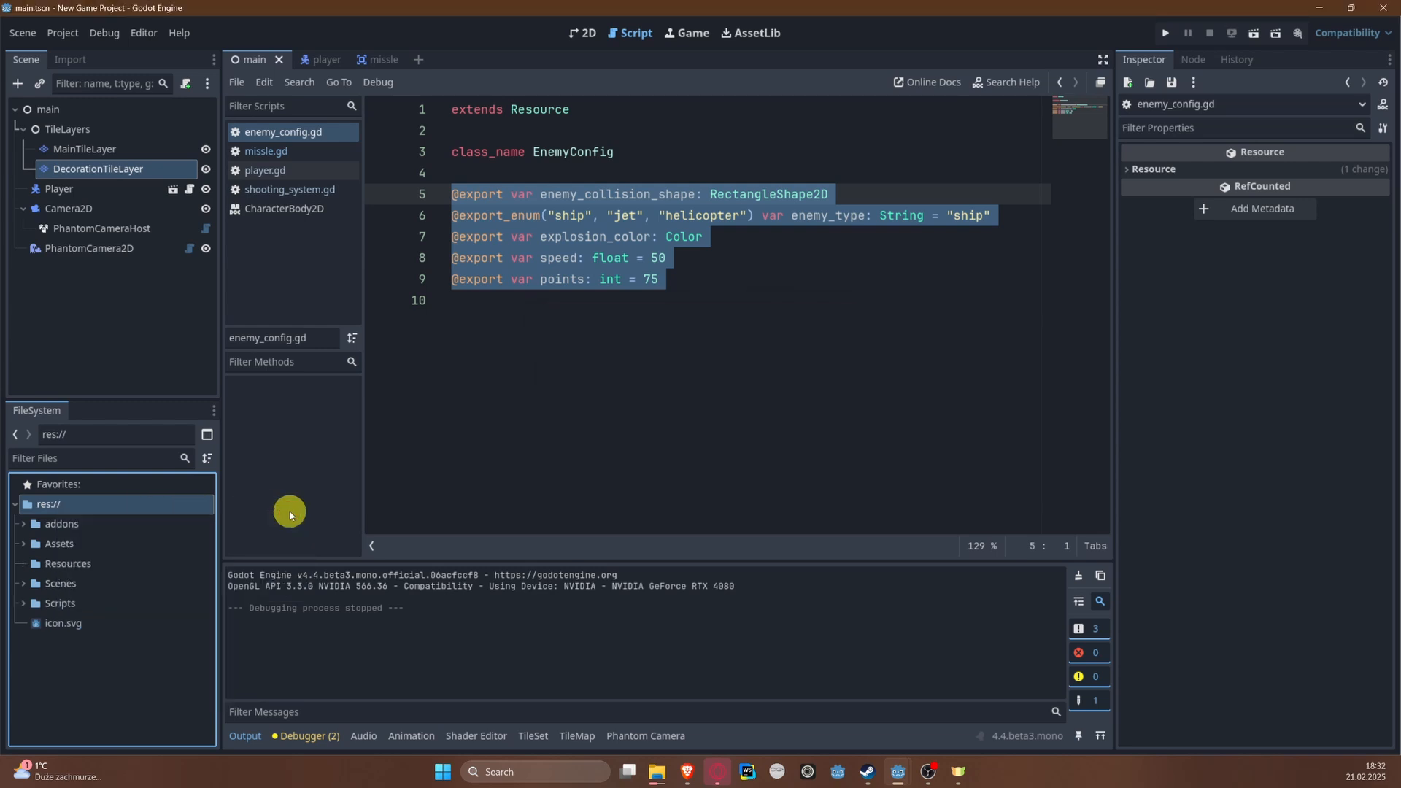
# Step: Create a subfolder named EnemyConfigs inside the Resources folder
pyautogui.rightClick(81, 566)
pyautogui.moveTo(203, 470)
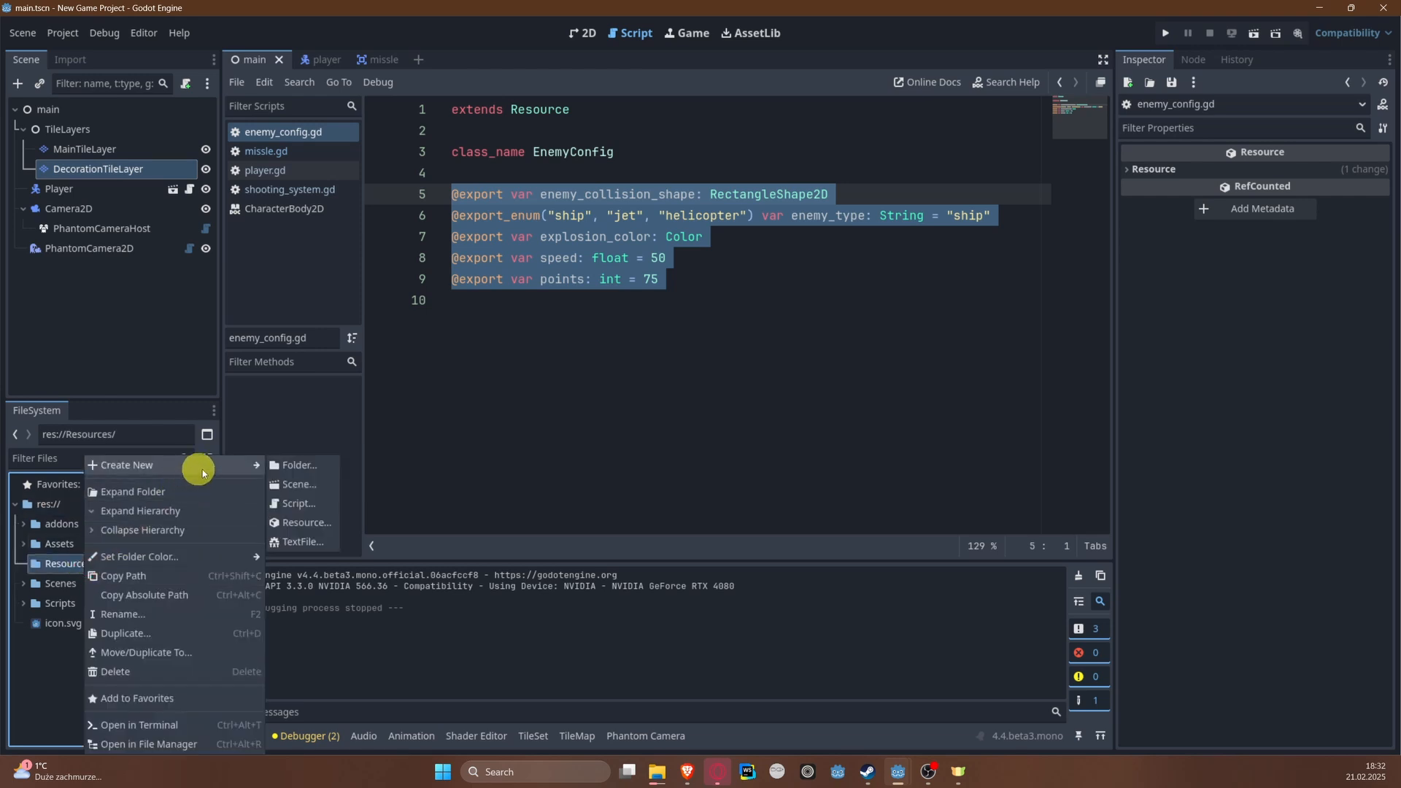
pyautogui.click(294, 471)
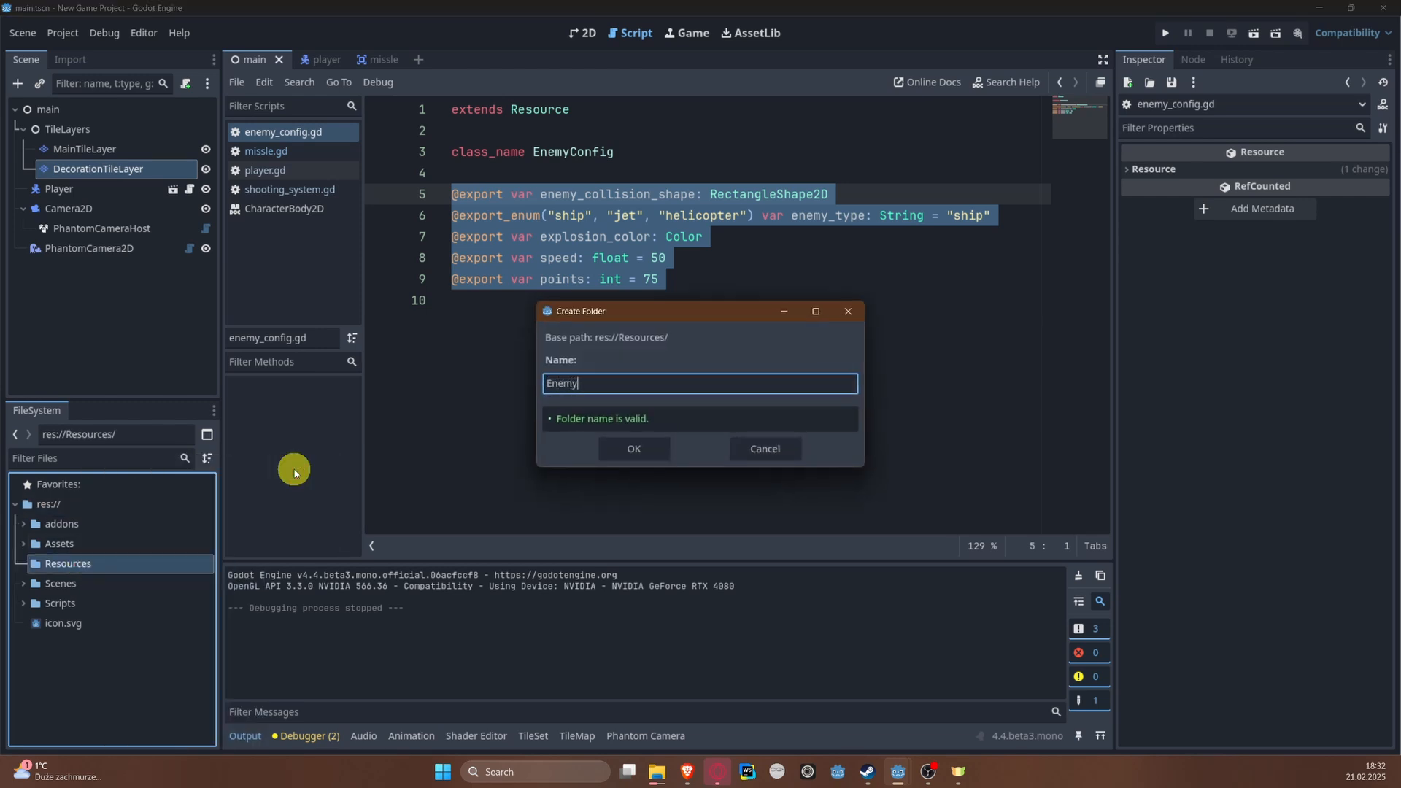
pyautogui.press('Return')
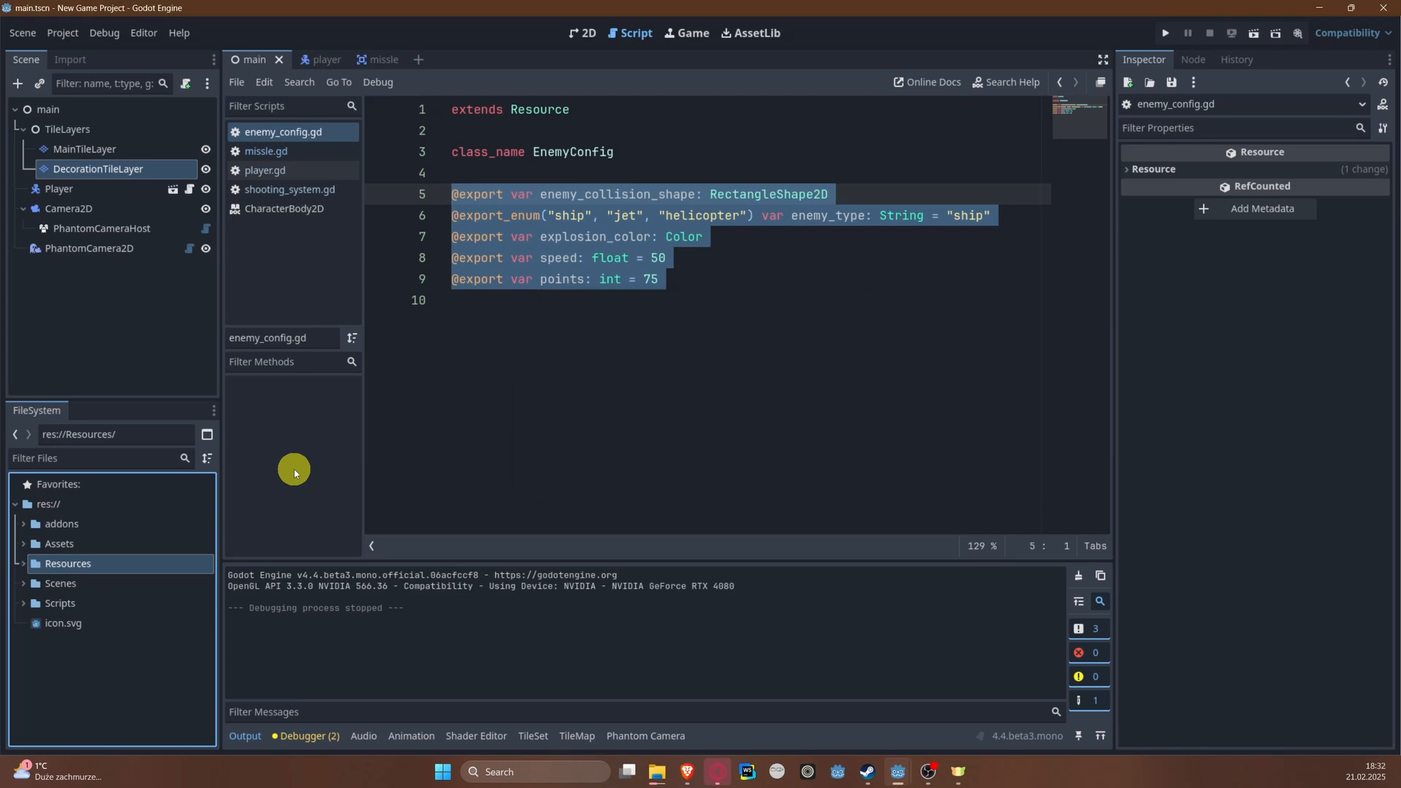
# Step: Create a new base Resource in the EnemyConfigs folder and save it as the helicopter config .tres file
pyautogui.click(25, 543)
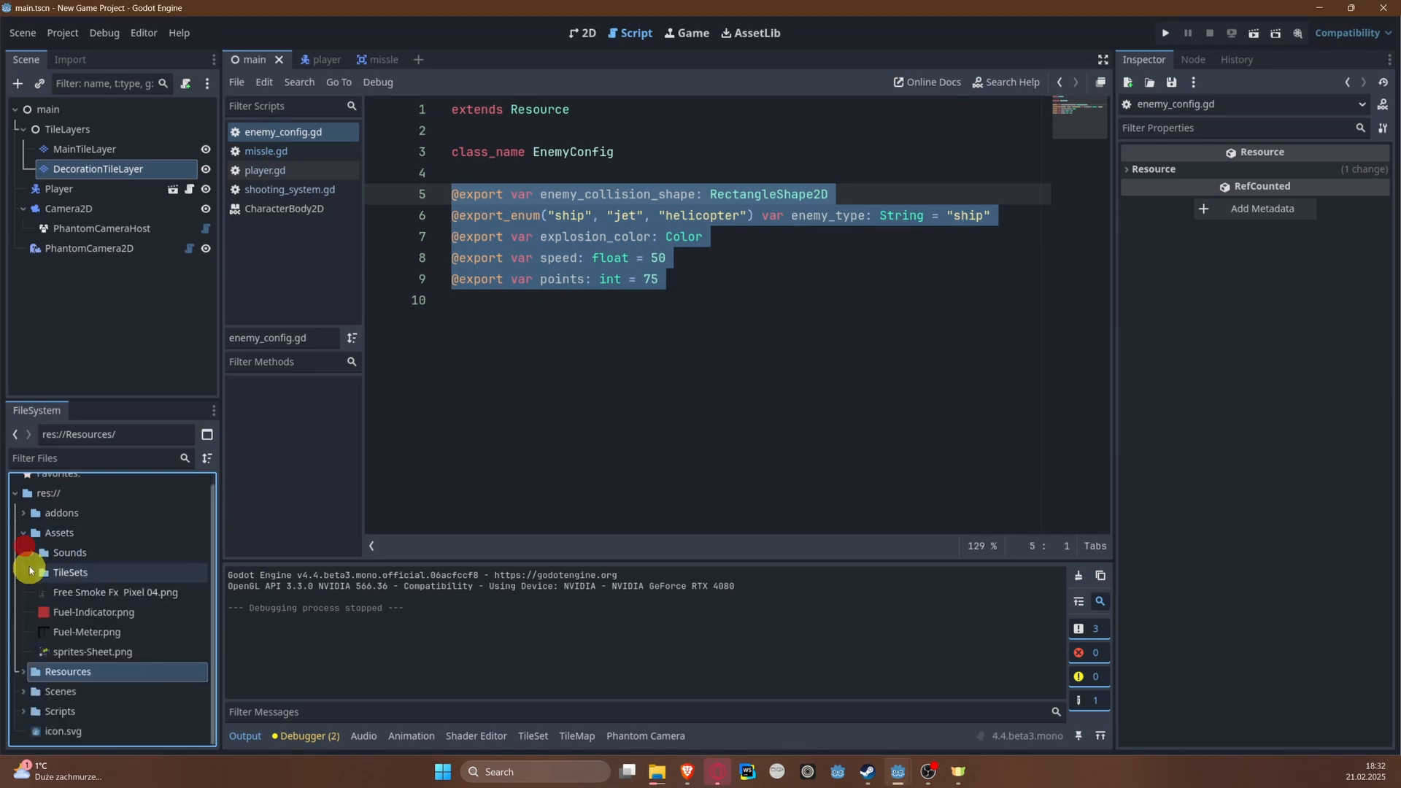
pyautogui.click(24, 671)
pyautogui.click(34, 672)
pyautogui.rightClick(34, 675)
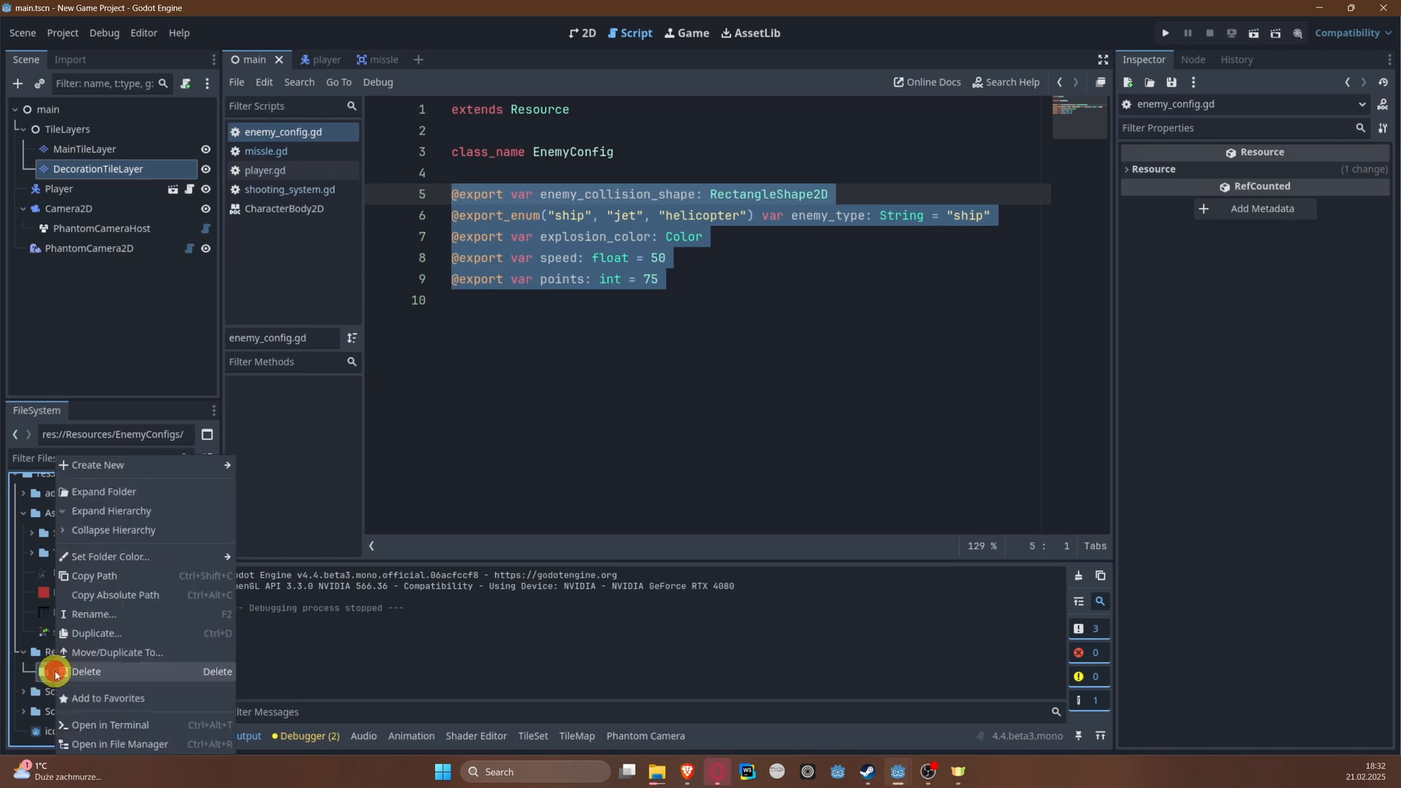
pyautogui.moveTo(153, 465)
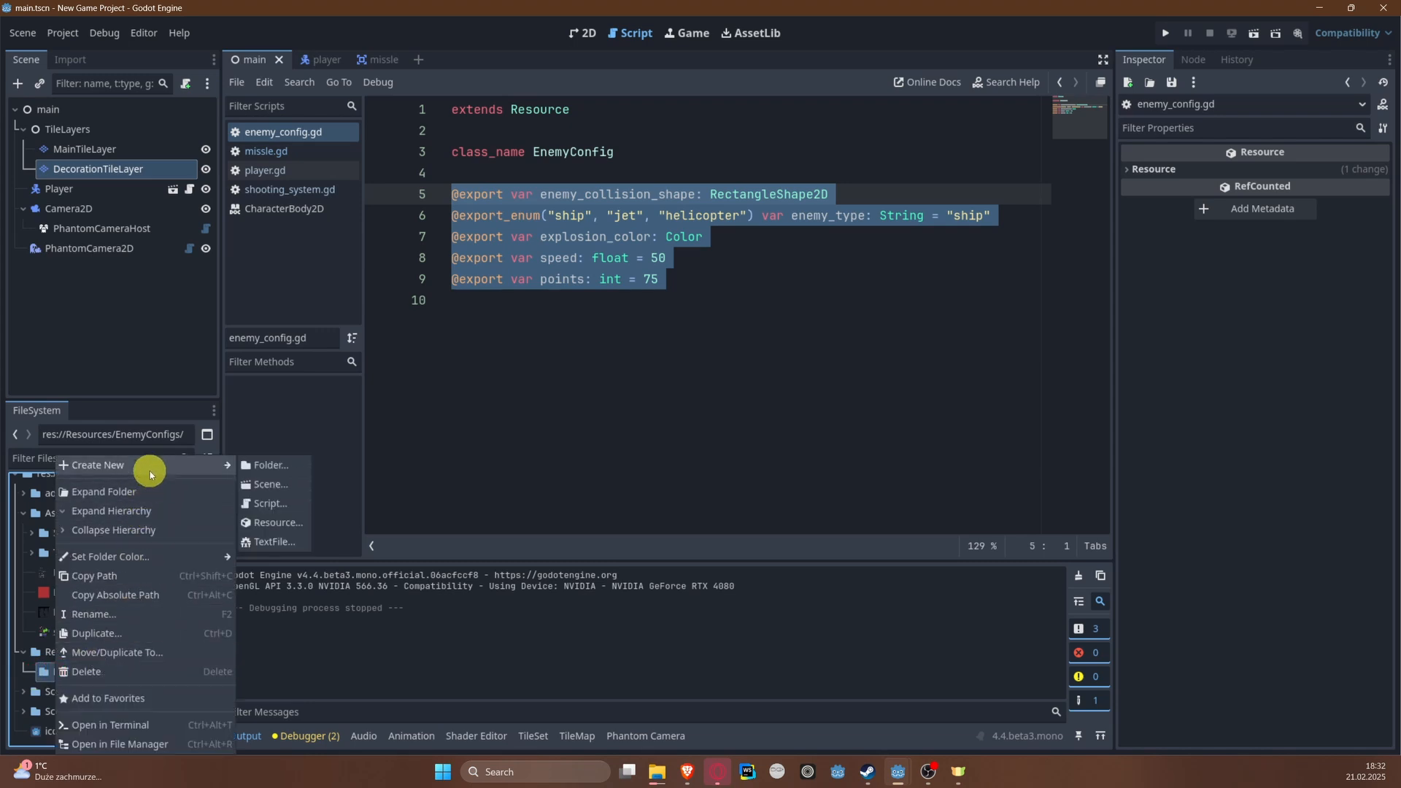
pyautogui.click(296, 523)
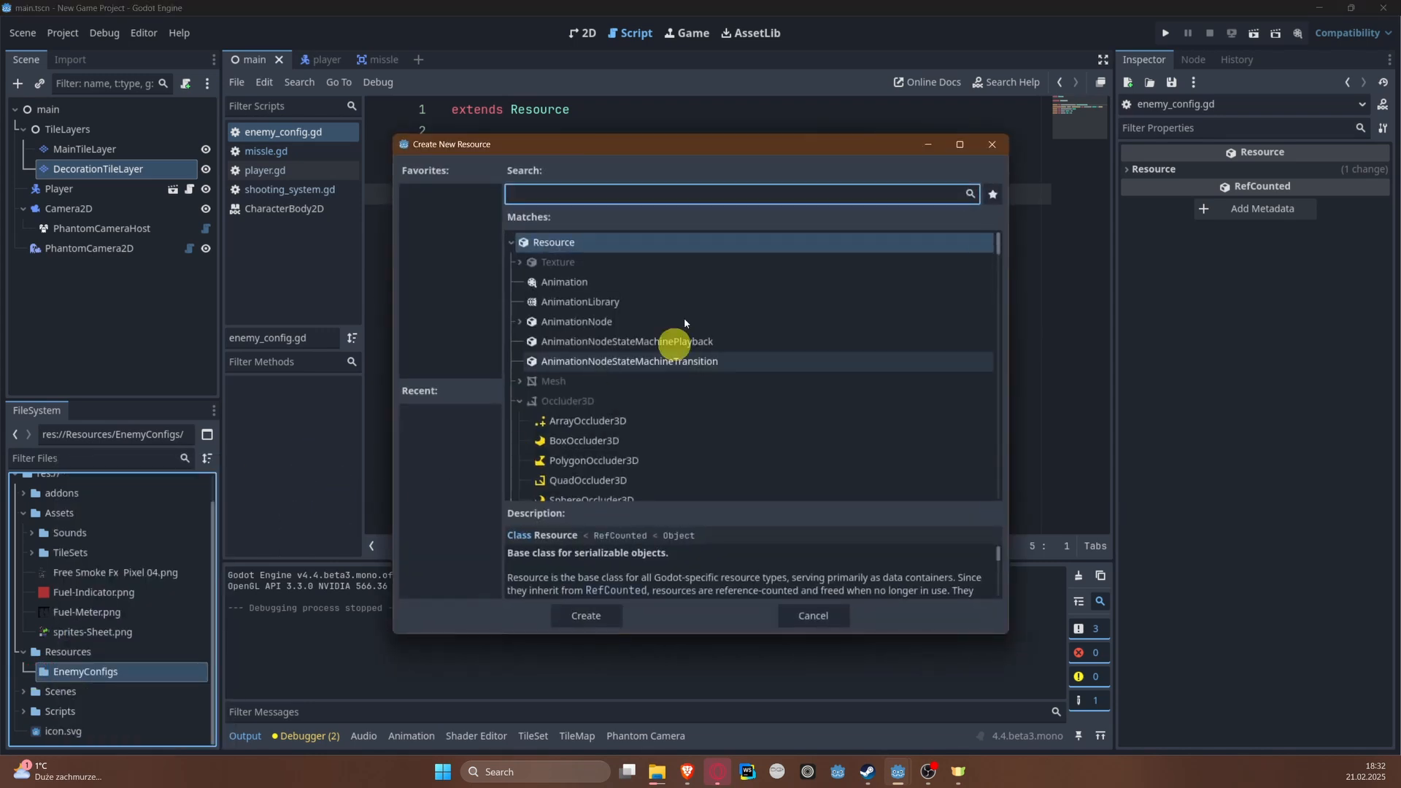
pyautogui.doubleClick(551, 243)
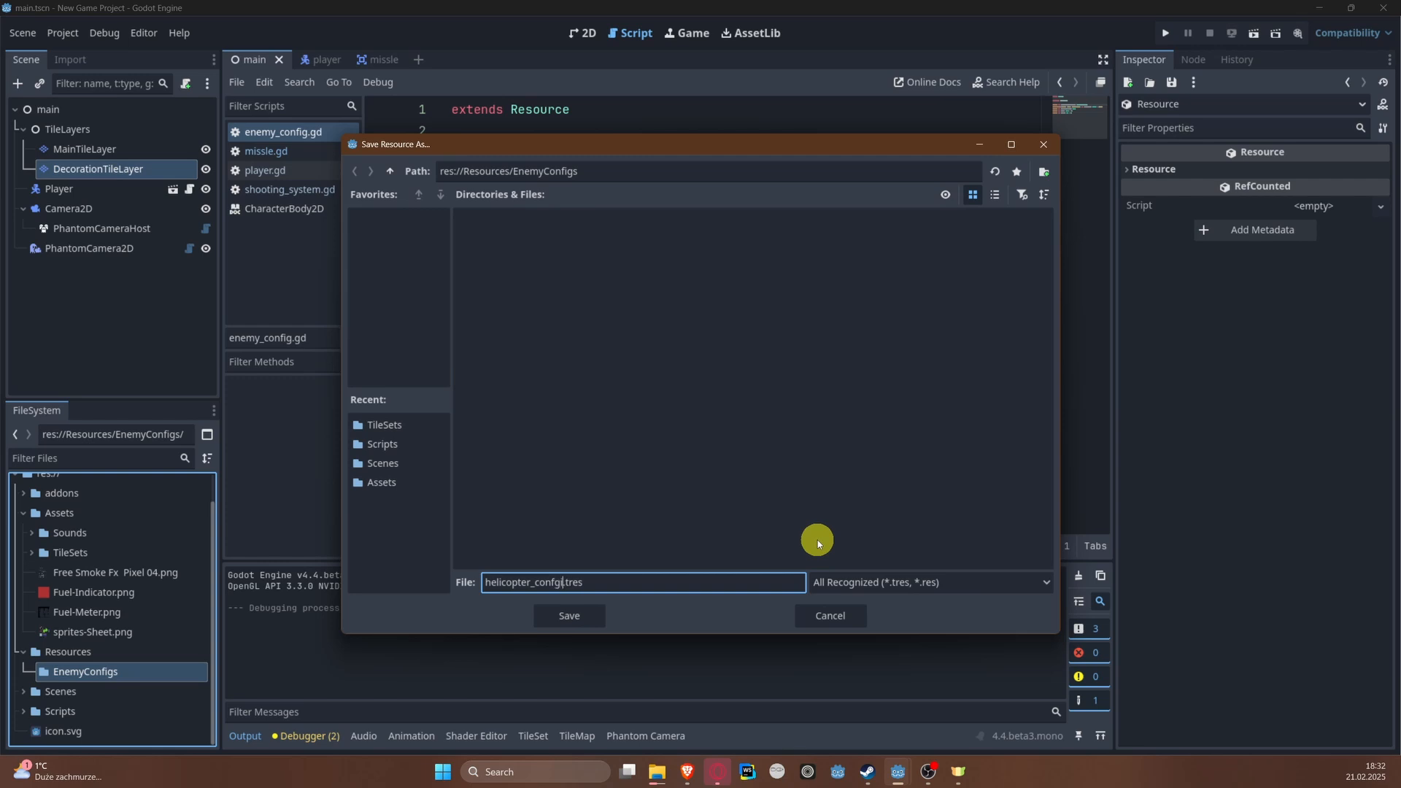
pyautogui.press('Return')
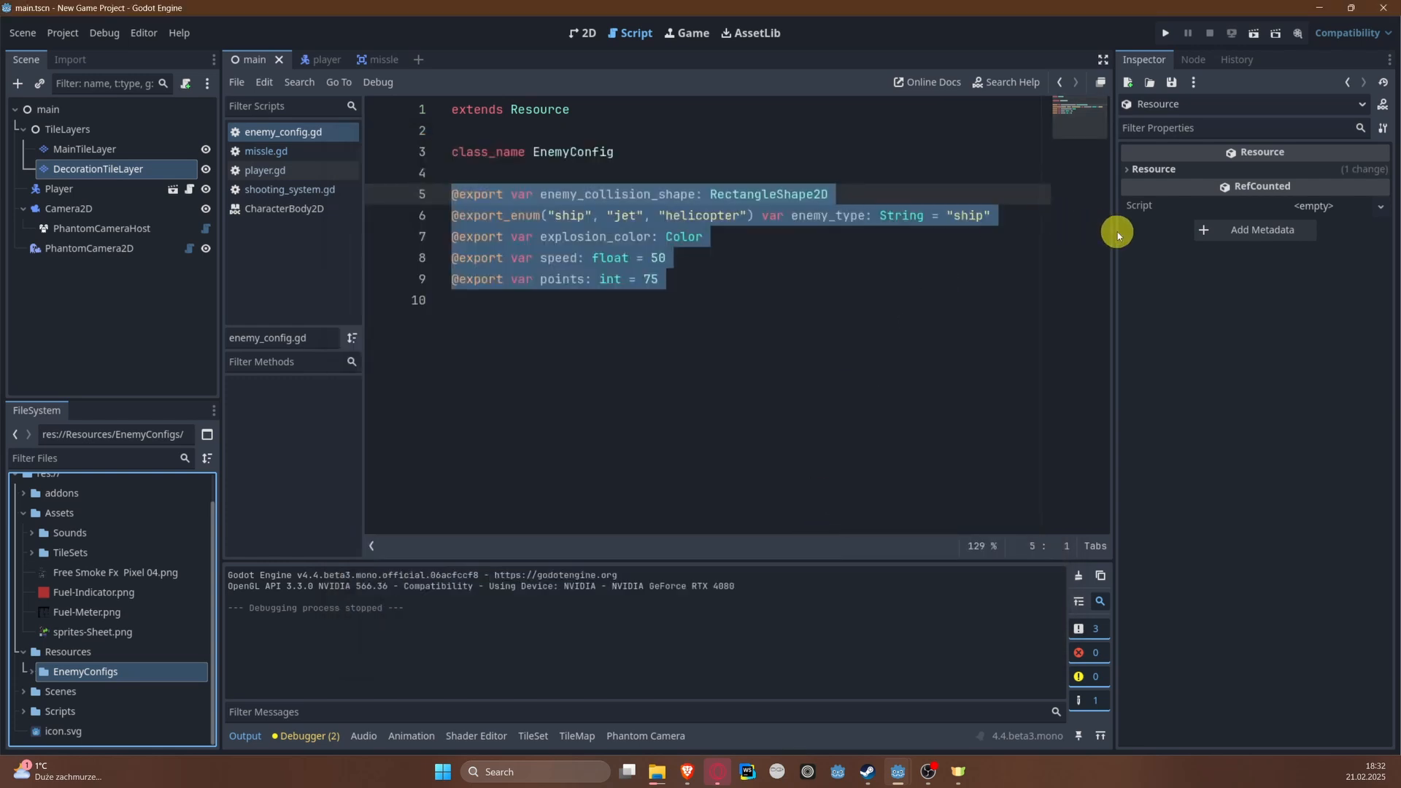
# Step: Widen the Inspector dock to give the new resource's properties more room
pyautogui.moveTo(1114, 232); pyautogui.dragTo(952, 253)
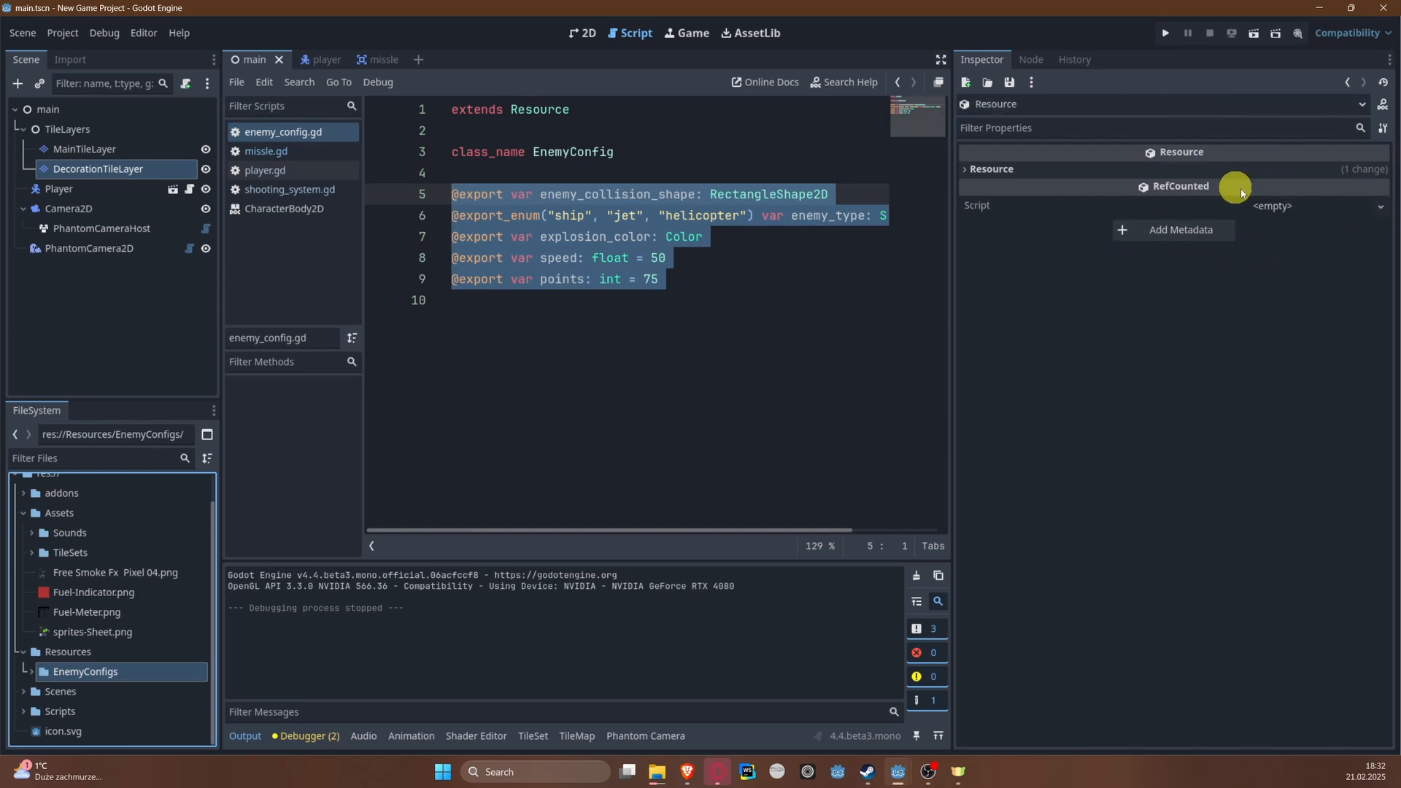
# Step: Attach the enemy_config.gd script to the new helicopter config resource and save the project
pyautogui.click(1382, 206)
pyautogui.click(1337, 272)
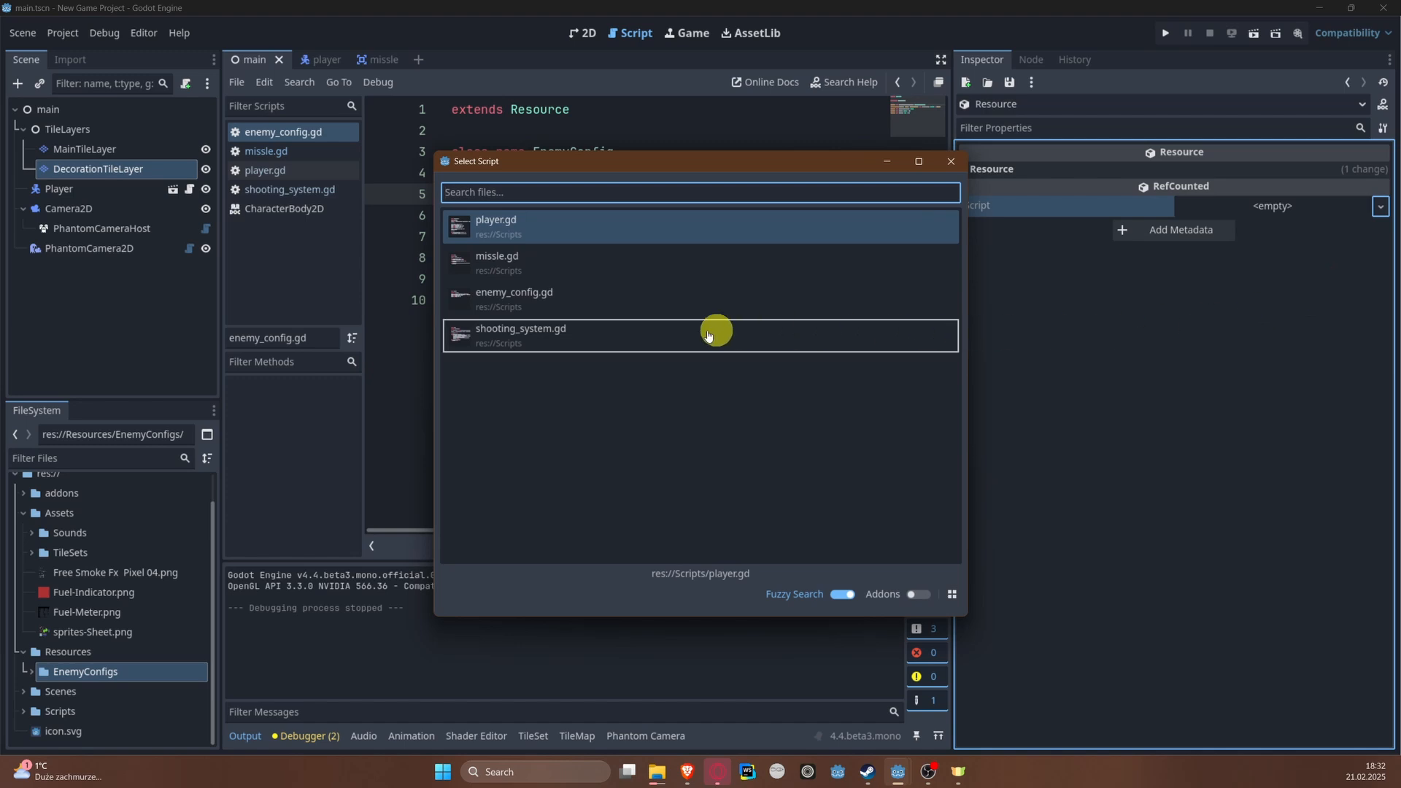
pyautogui.doubleClick(535, 301)
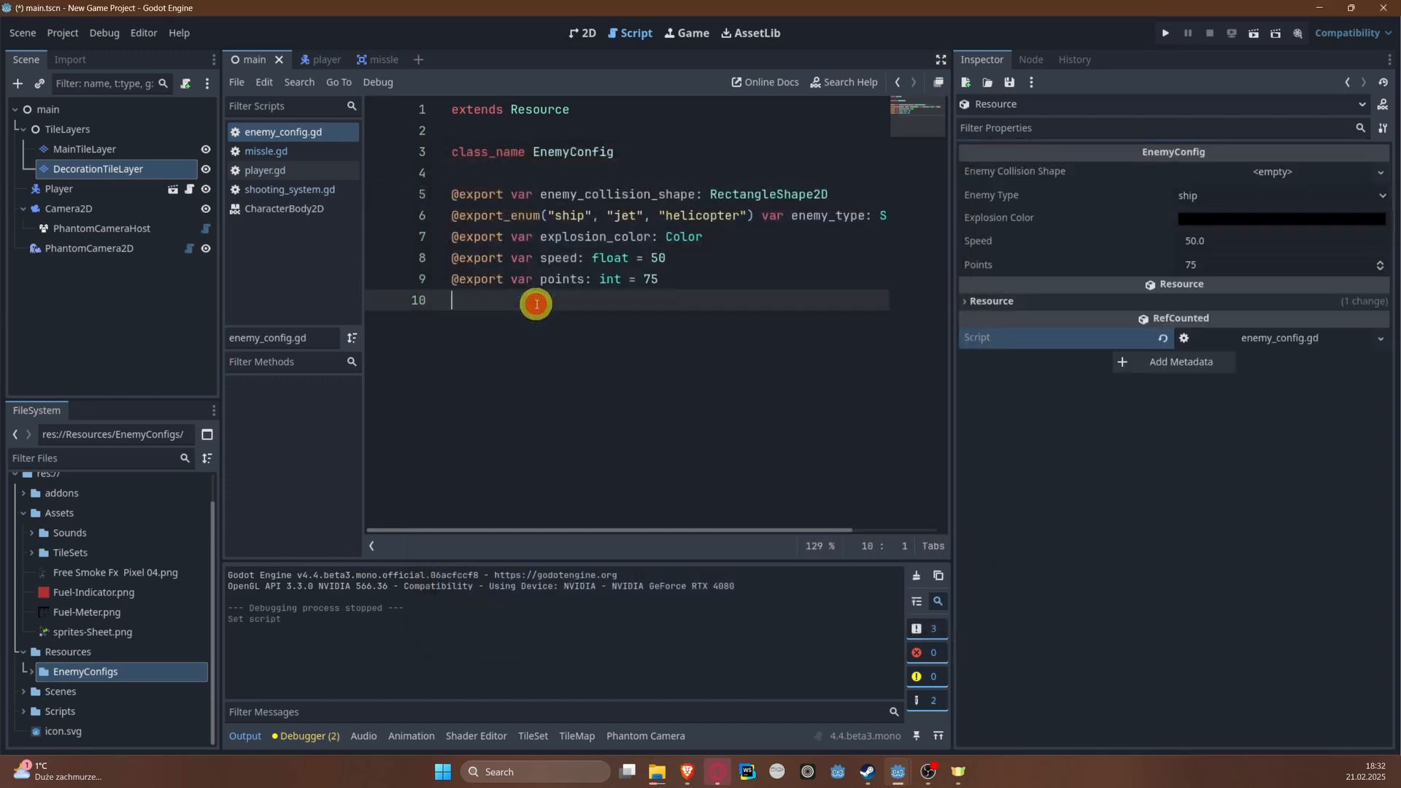
pyautogui.hotkey('ctrl', 's')
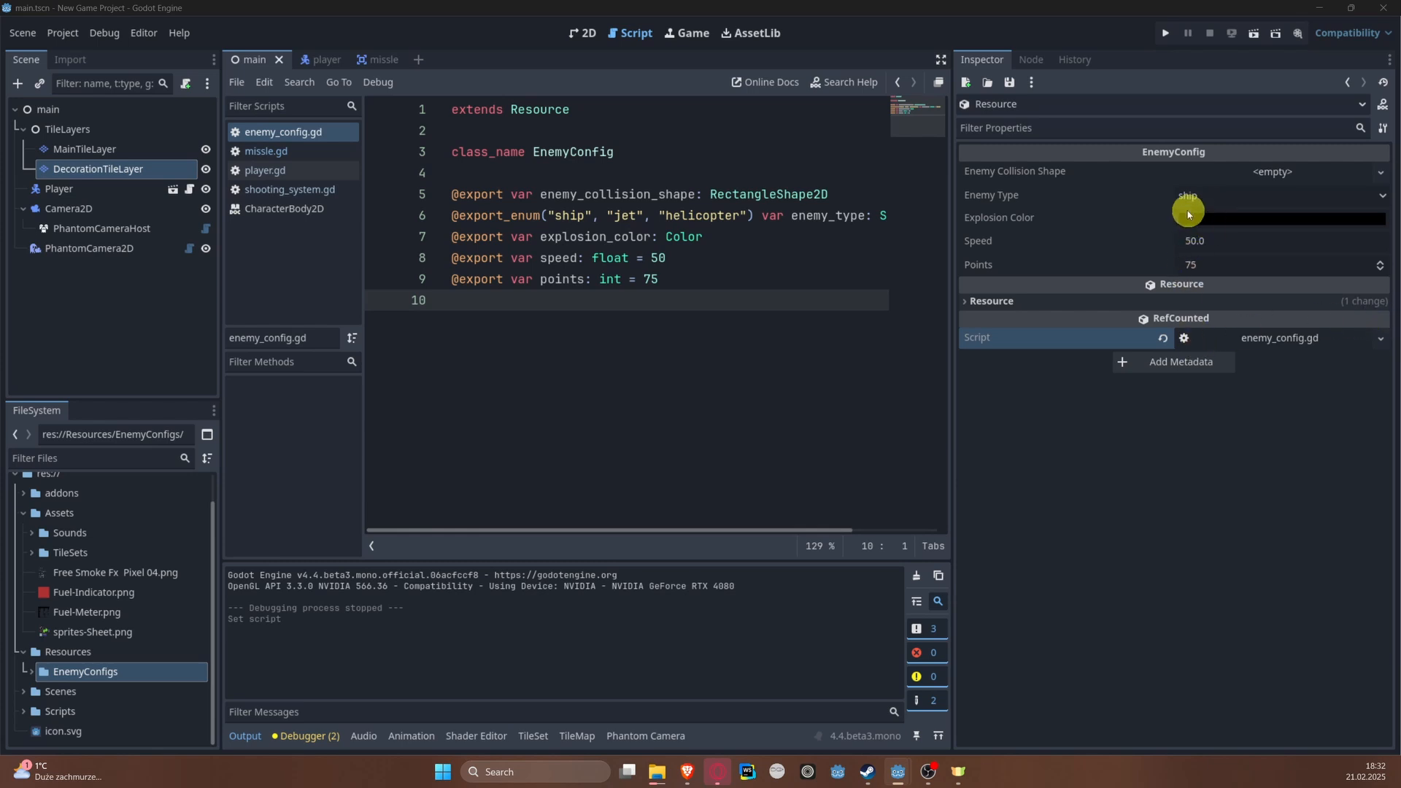
# Step: Set the helicopter config's Explosion Color to red, hex cc1a0a, and save
pyautogui.click(1285, 219)
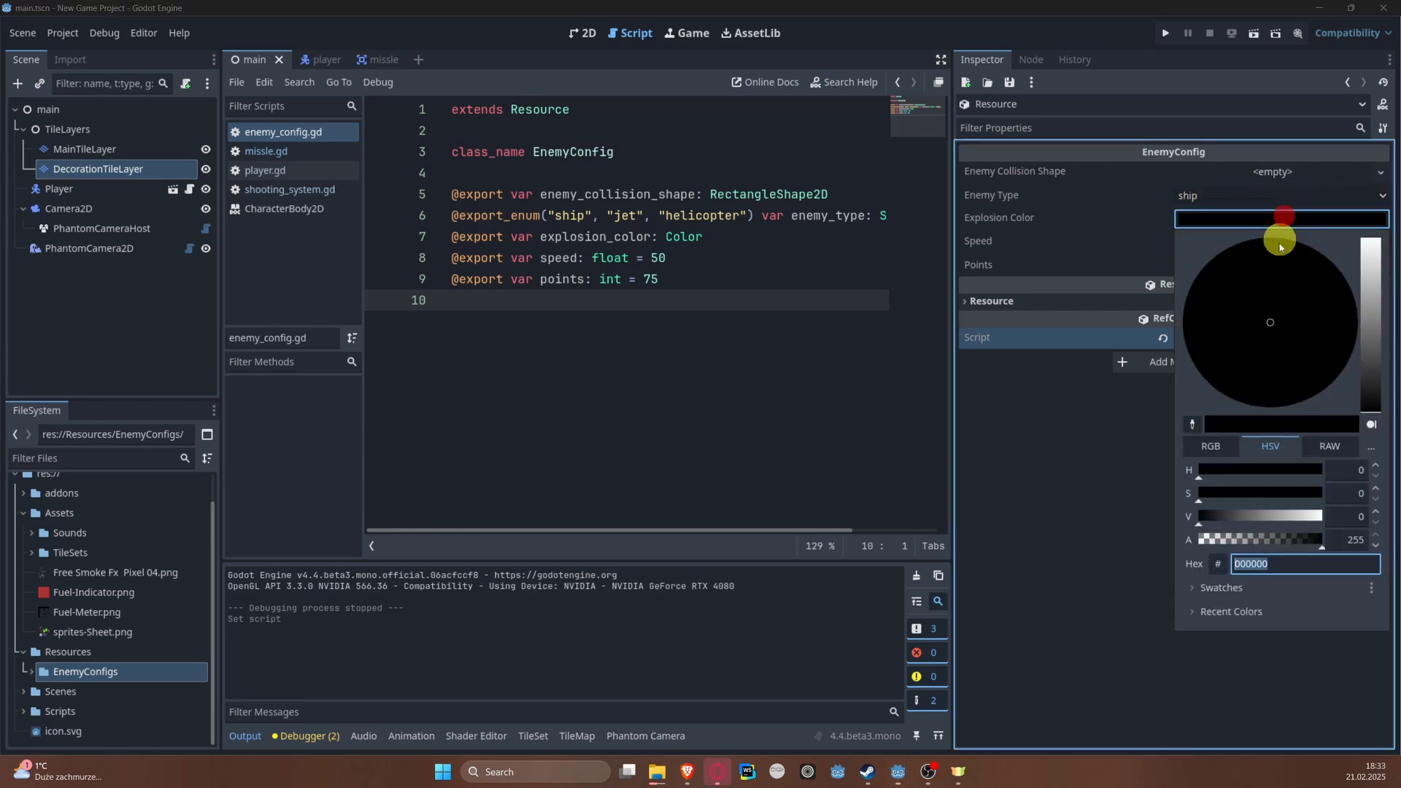
pyautogui.moveTo(1381, 354); pyautogui.dragTo(1371, 319)
pyautogui.click(1329, 335)
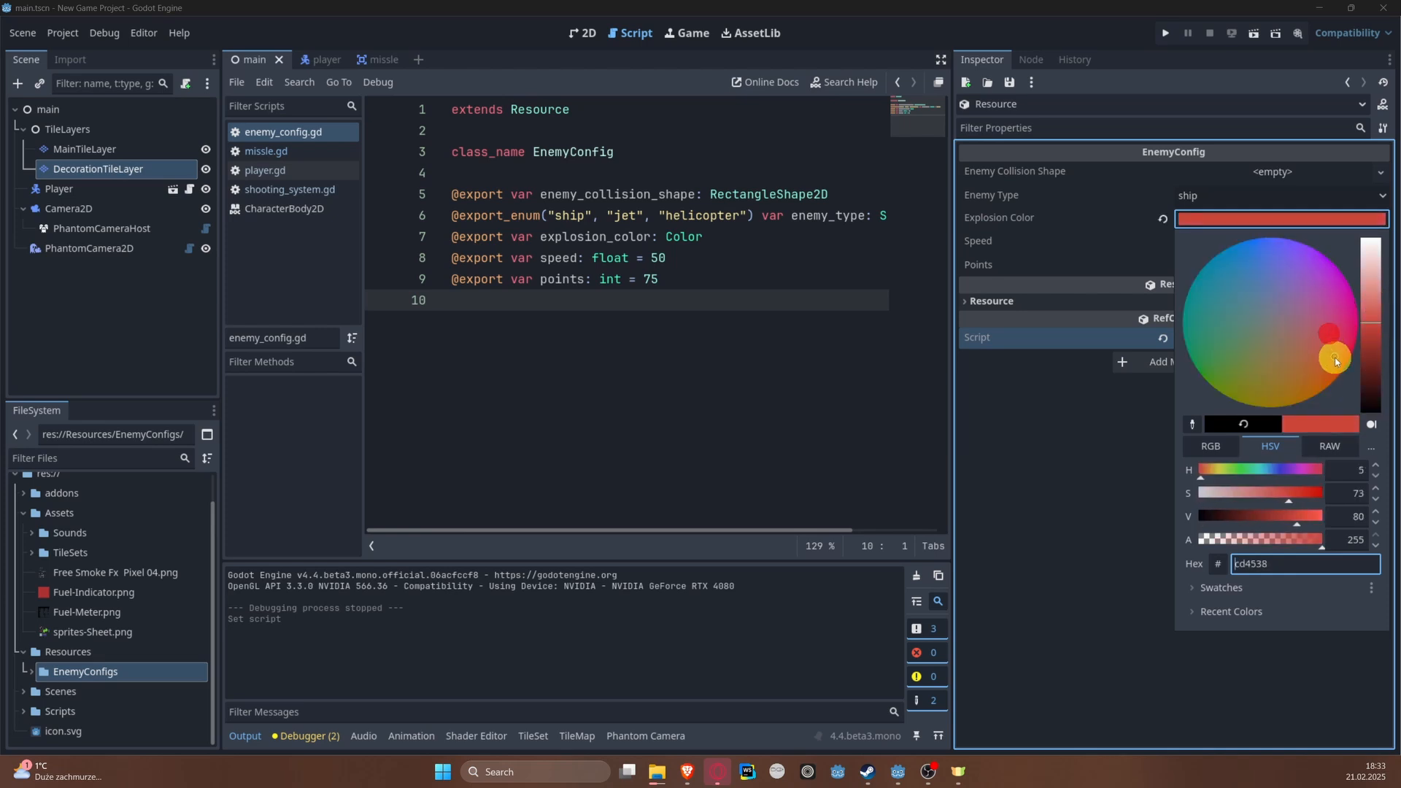
pyautogui.moveTo(1306, 494); pyautogui.dragTo(1311, 495)
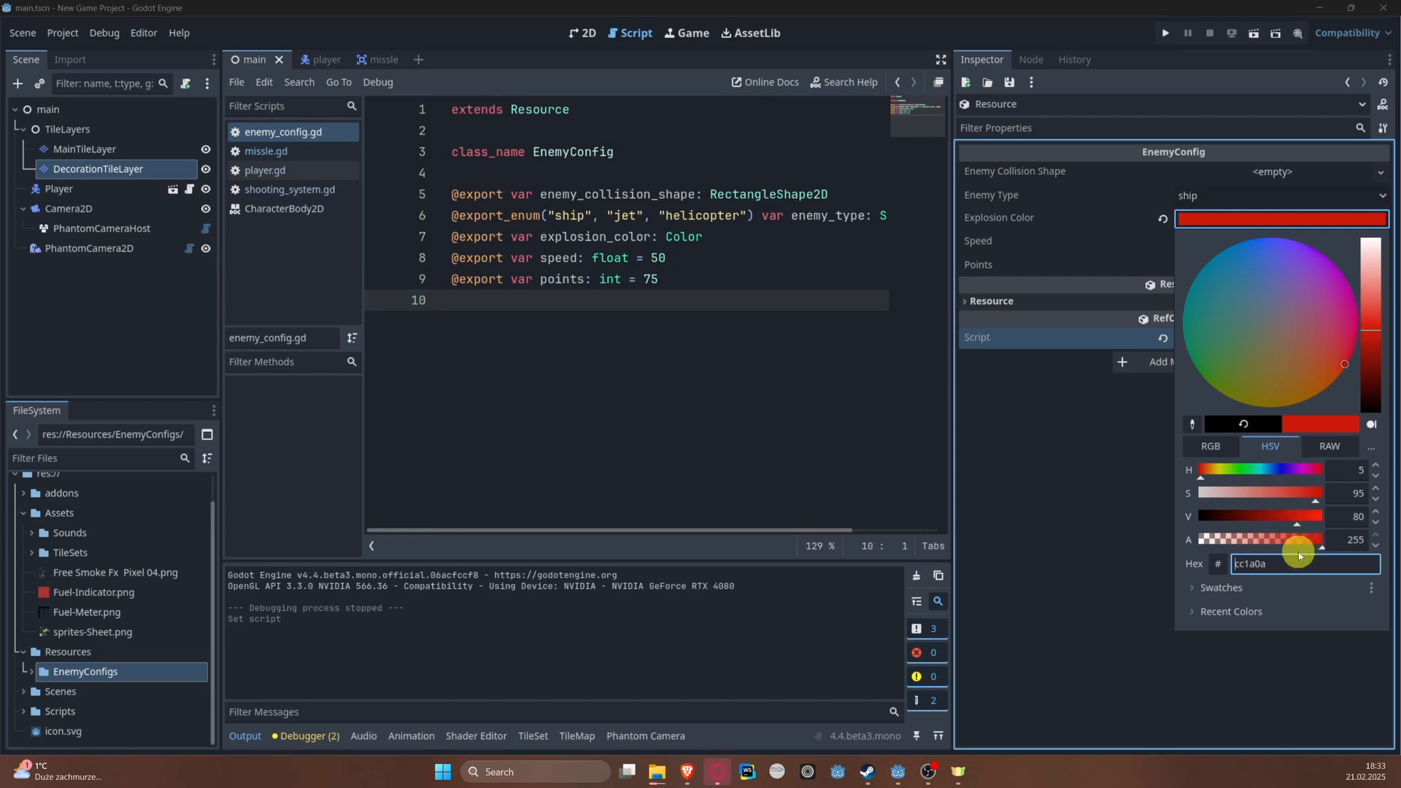
pyautogui.click(1115, 513)
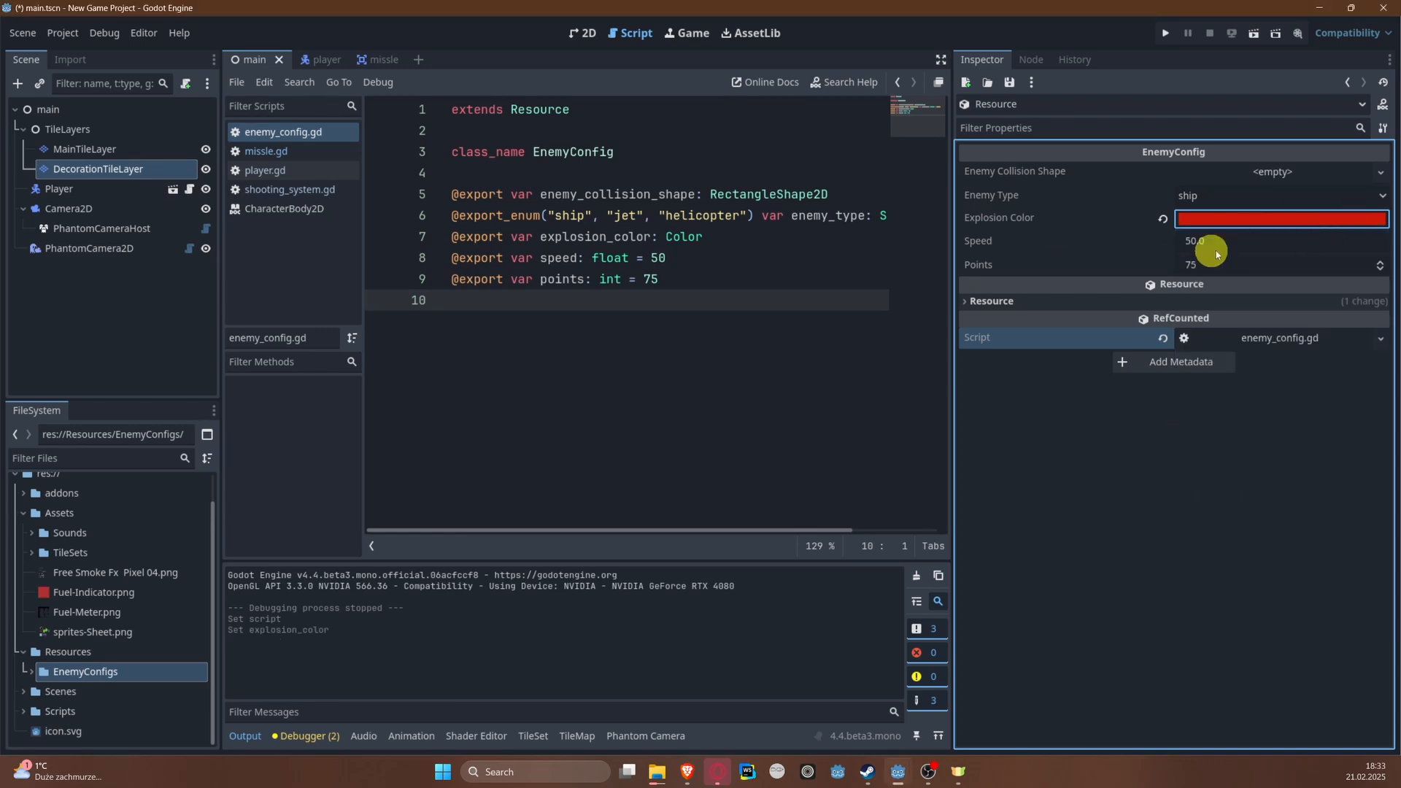
pyautogui.hotkey('ctrl', 's')
# Step: Create a new scene with an Area2D as its root node
pyautogui.click(18, 42)
pyautogui.click(26, 57)
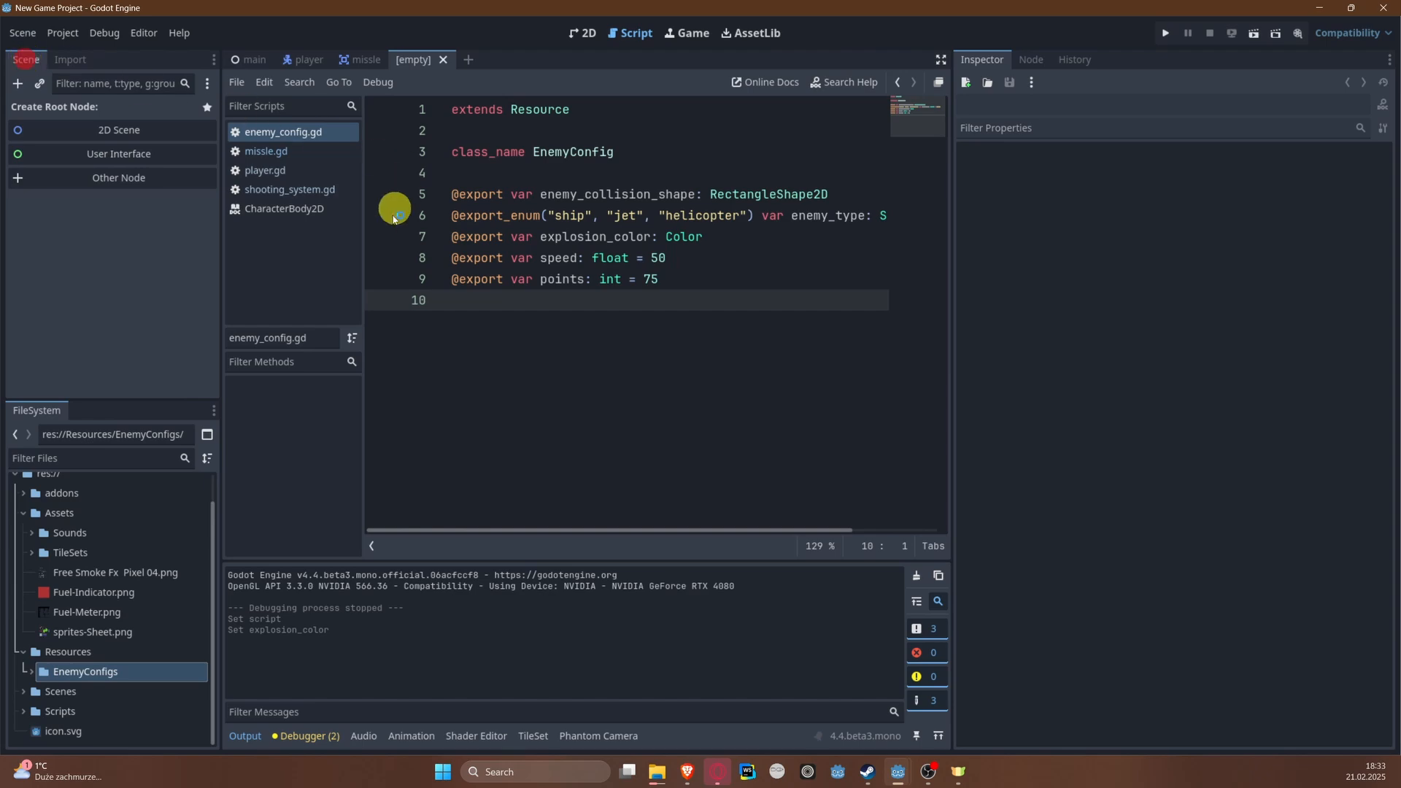
pyautogui.click(134, 181)
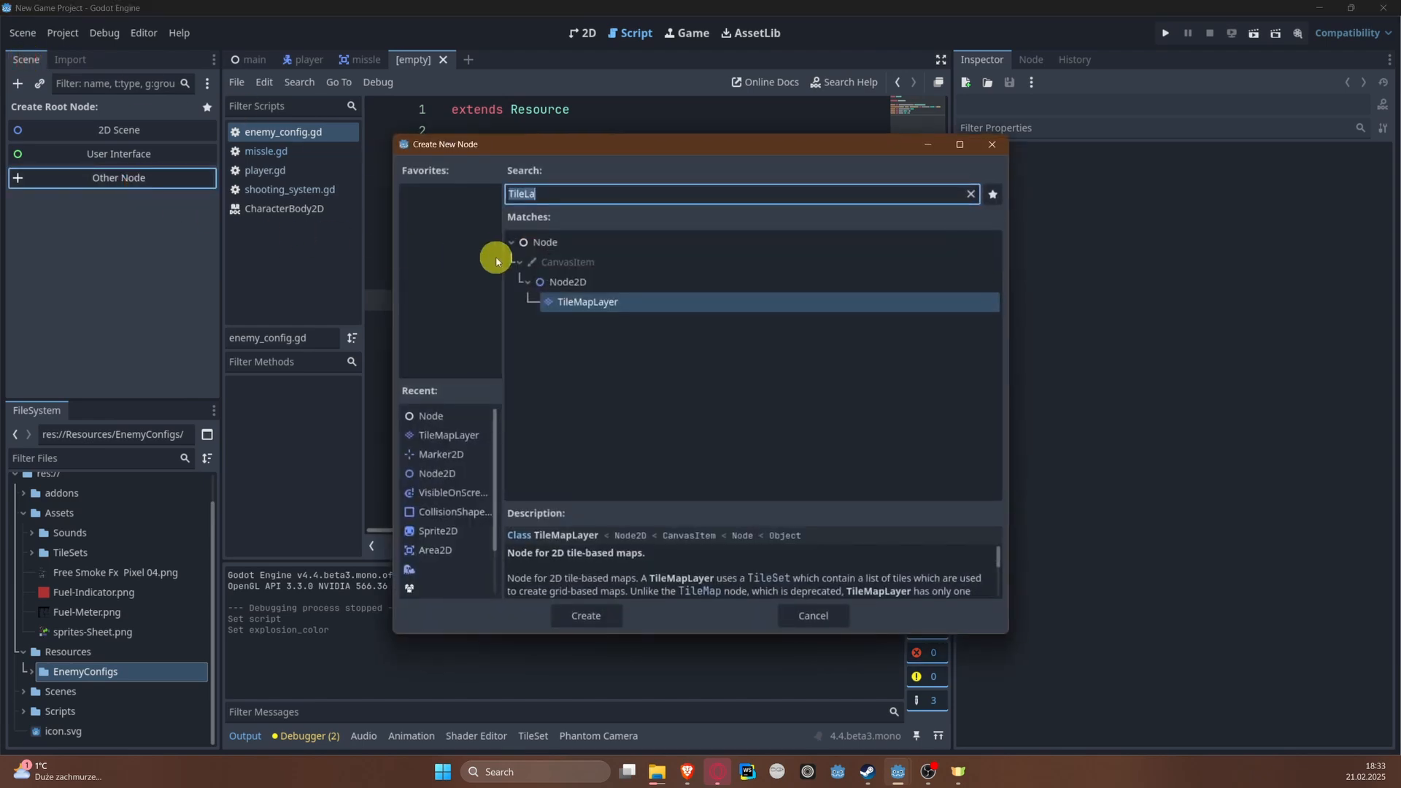
pyautogui.write('area')
pyautogui.doubleClick(572, 318)
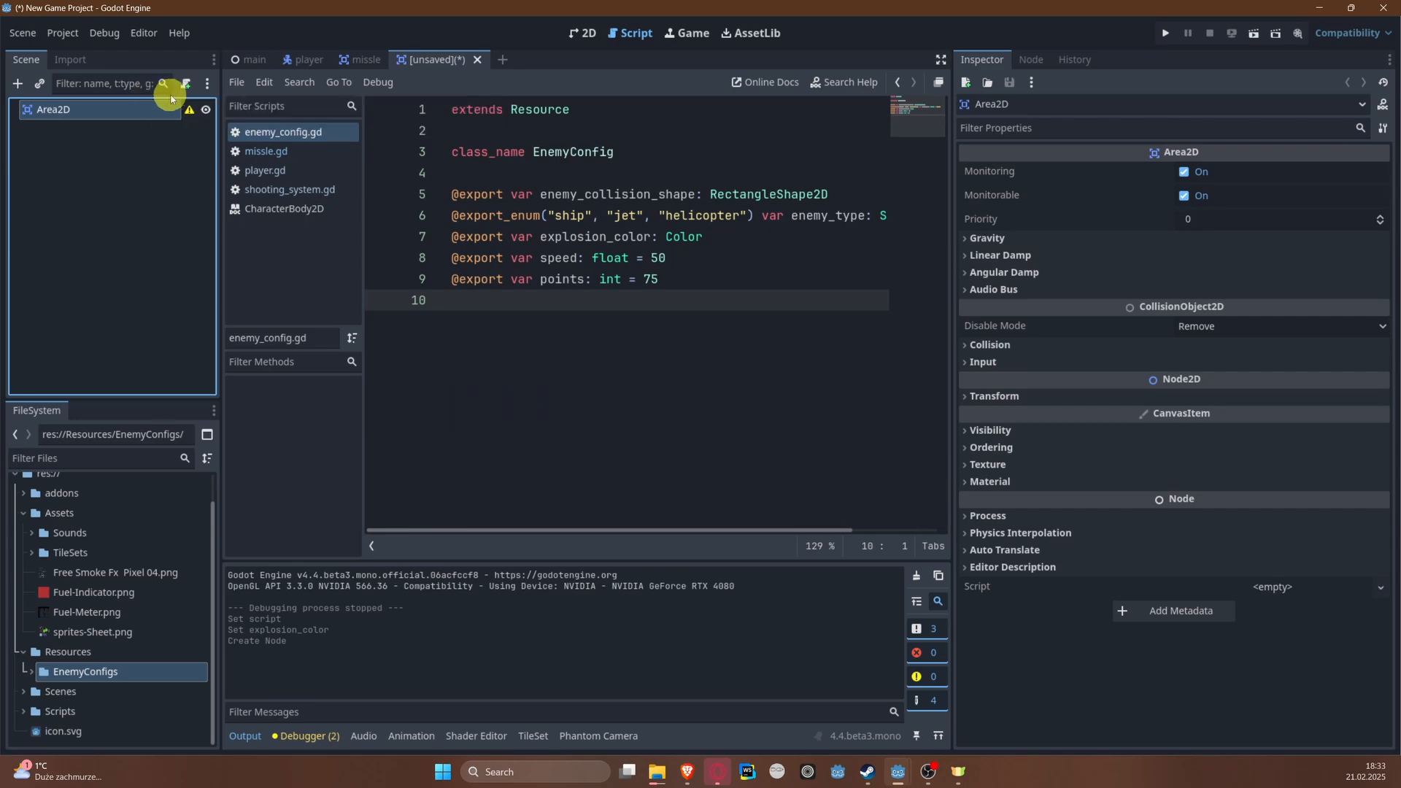
# Step: Add an AnimatedSprite2D under the Area2D root and a CollisionShape2D beneath the sprite
pyautogui.click(18, 84)
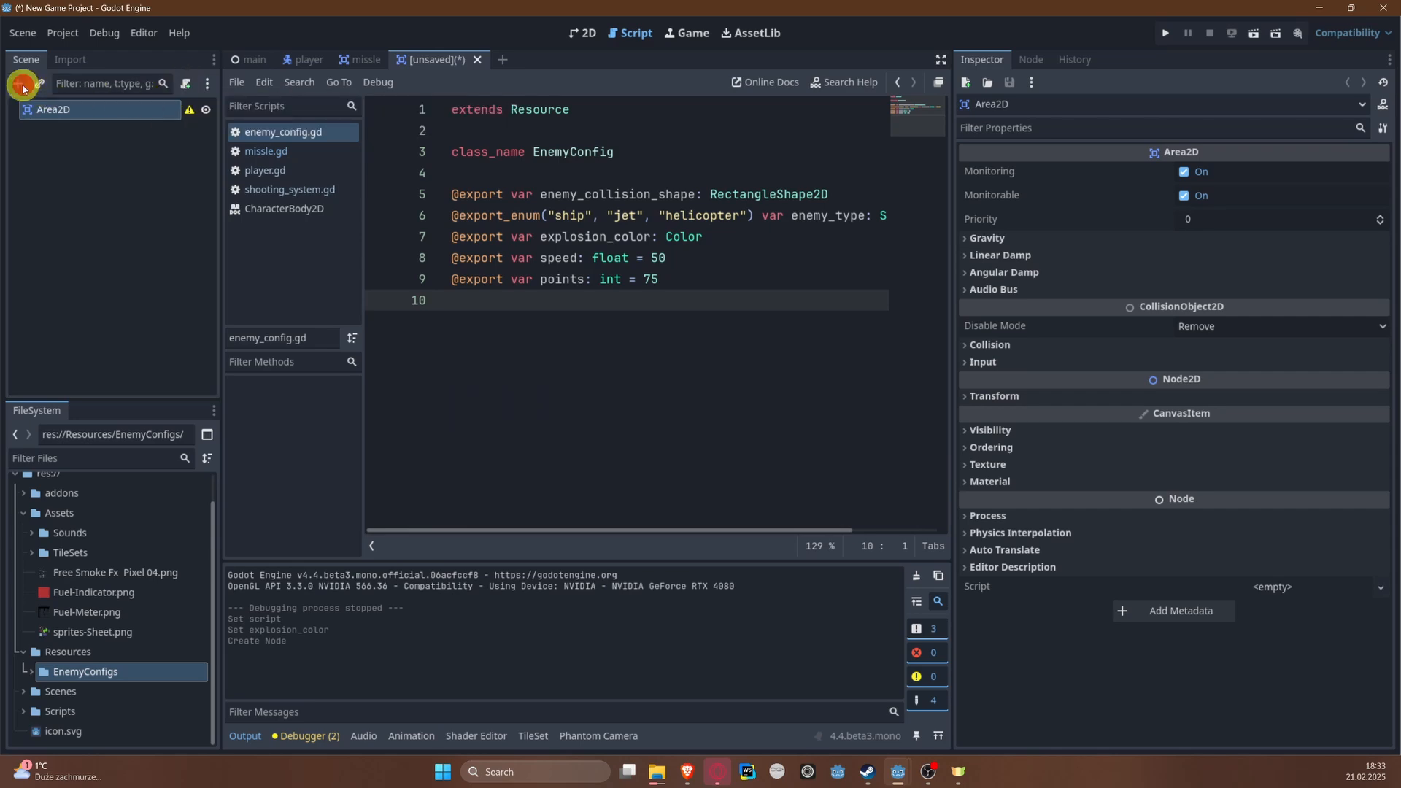
pyautogui.write('Anima')
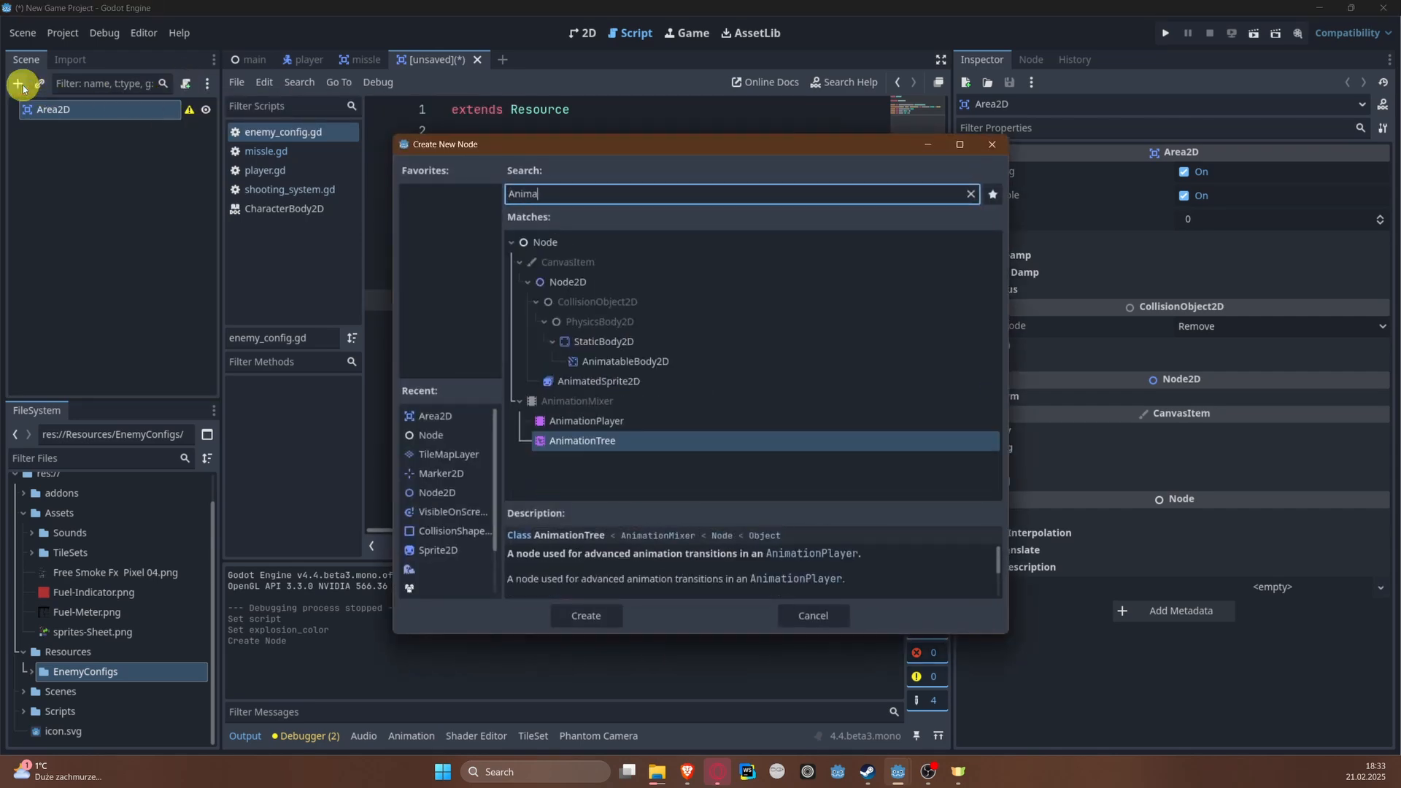
pyautogui.press('Return')
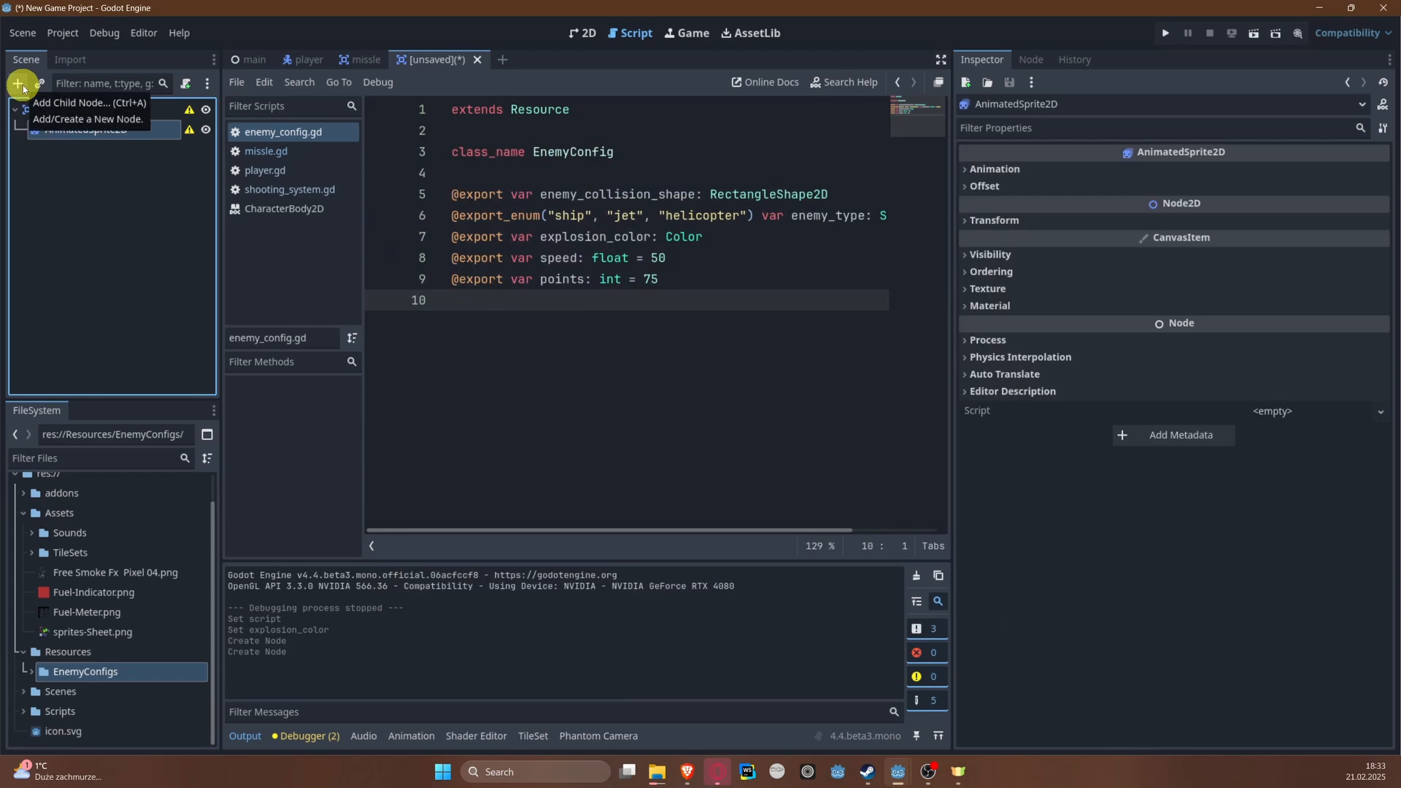
pyautogui.click(20, 84)
pyautogui.write('coll')
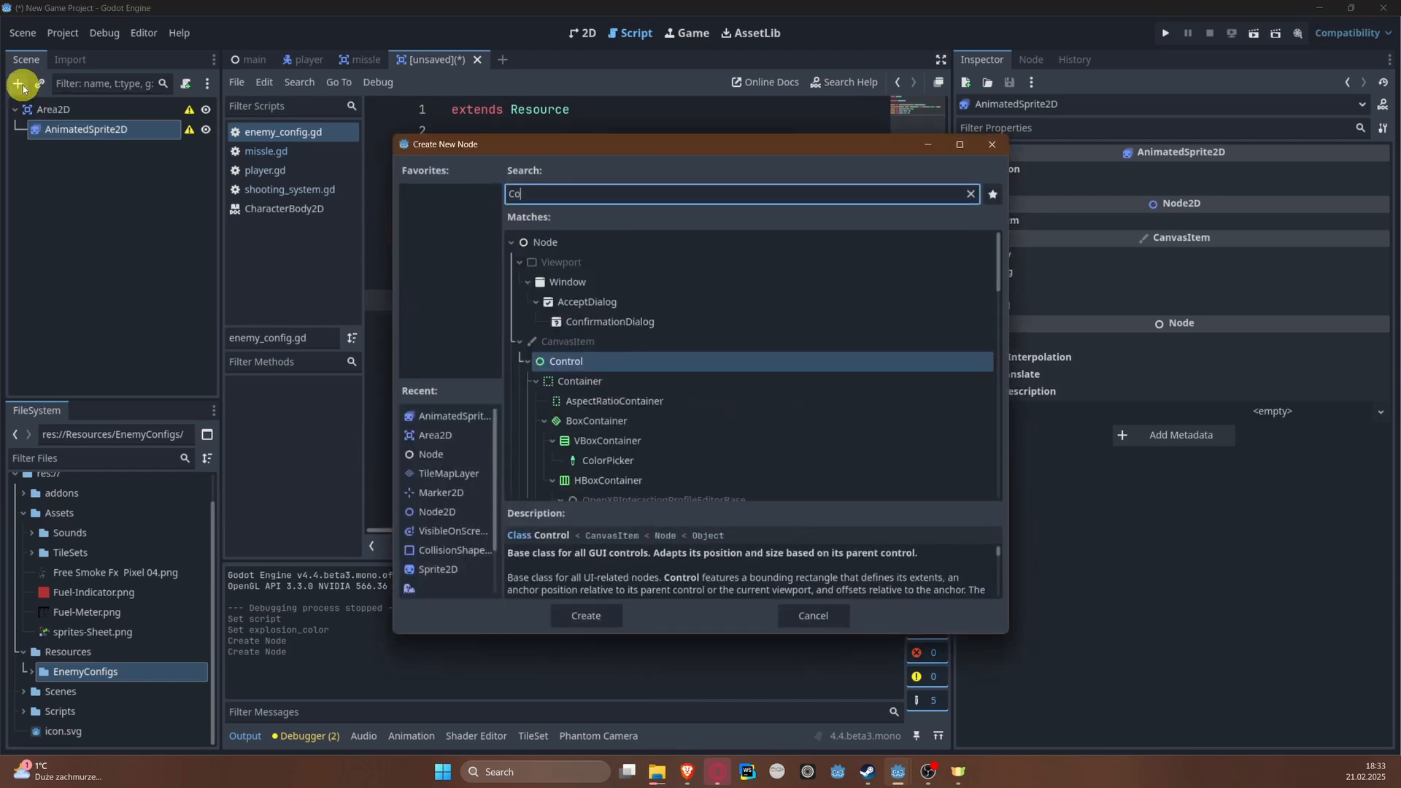
pyautogui.press('Return')
# Step: Reparent the CollisionShape2D so it sits directly under the Area2D root
pyautogui.hotkey('ctrl', 's')
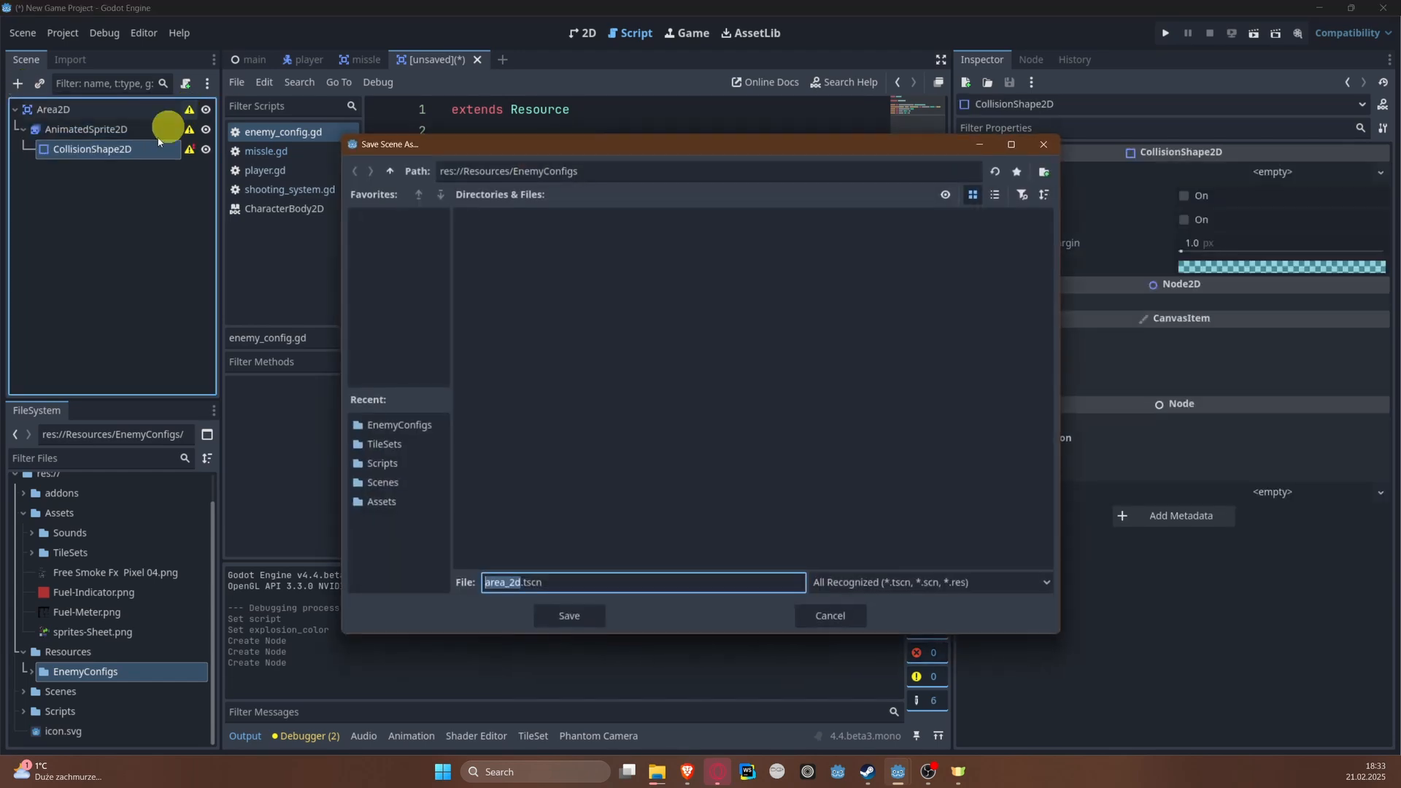
pyautogui.press('Escape')
pyautogui.moveTo(37, 99); pyautogui.dragTo(42, 109)
pyautogui.hotkey('ctrl', 's')
pyautogui.press('Escape')
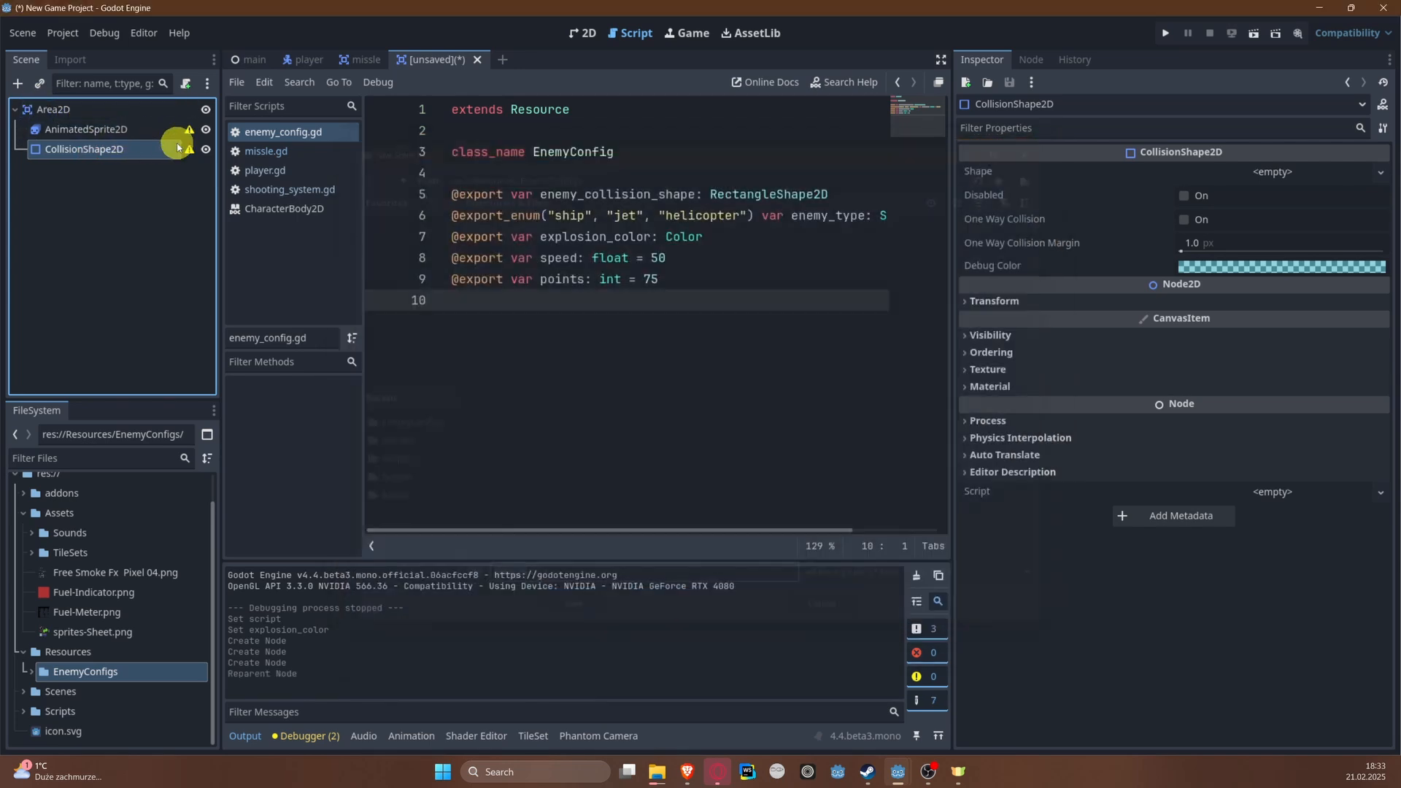
# Step: Rename the Area2D root node to Enemy
pyautogui.click(113, 110)
pyautogui.click(113, 111)
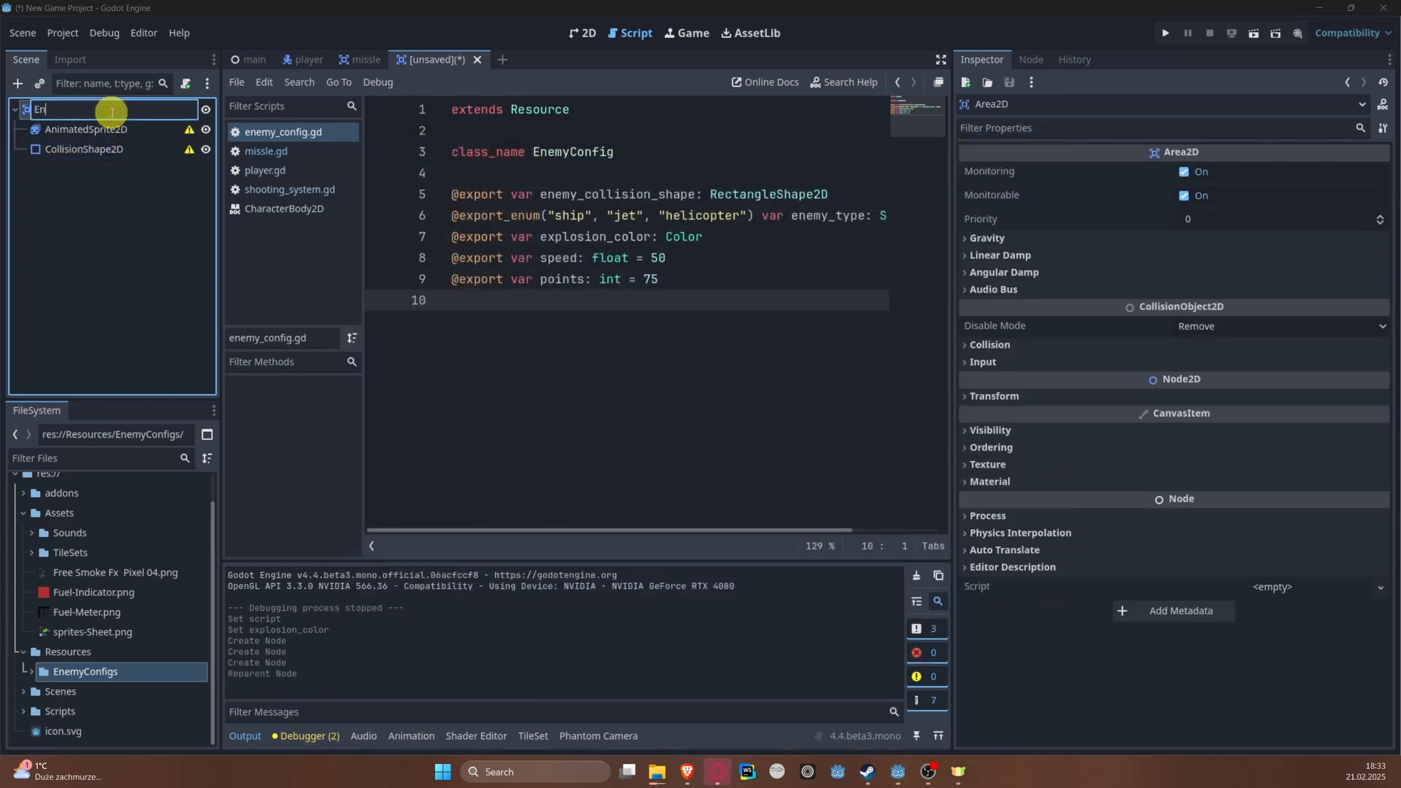
pyautogui.press('Return')
# Step: Save the new scene as enemy.tscn in the res://Scenes folder
pyautogui.hotkey('ctrl', 's')
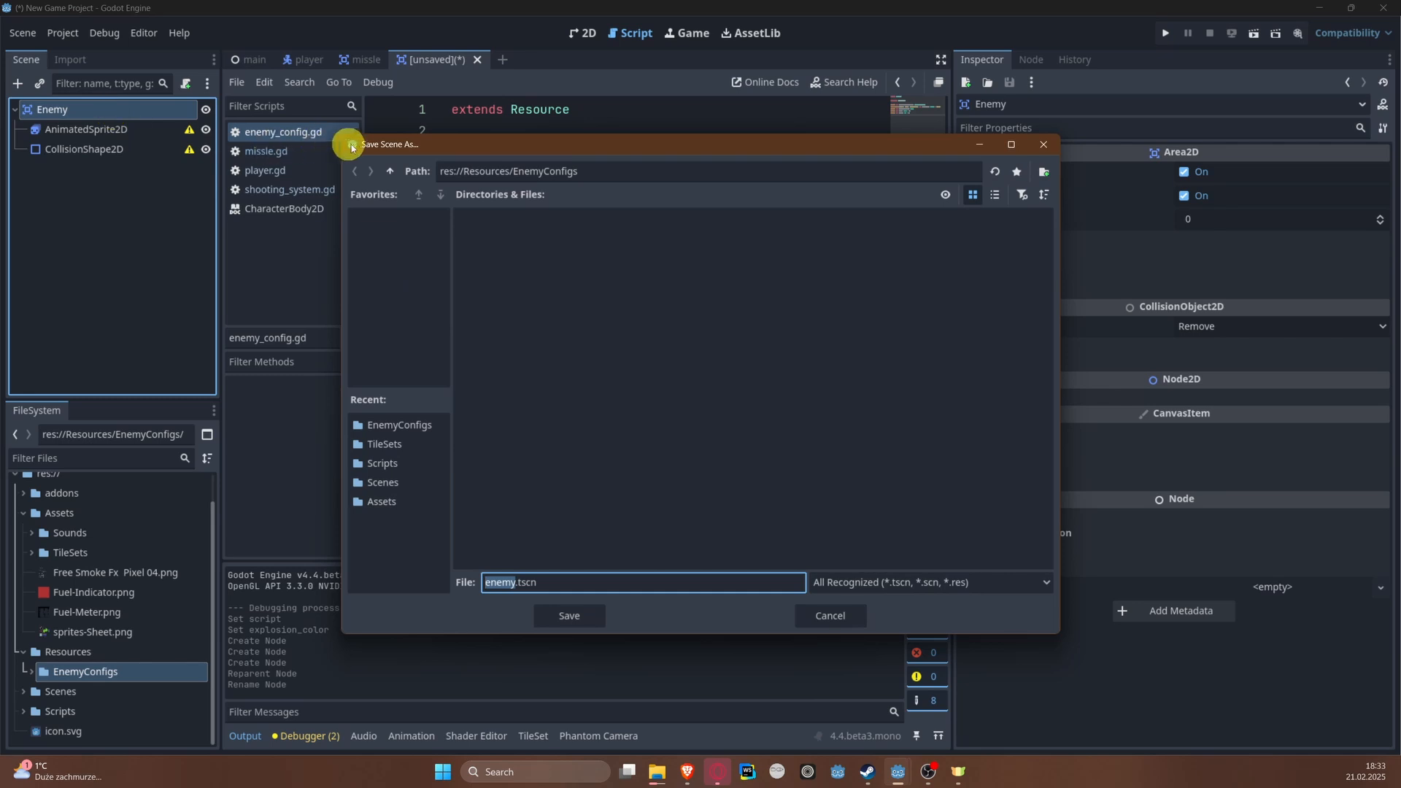
pyautogui.click(389, 172)
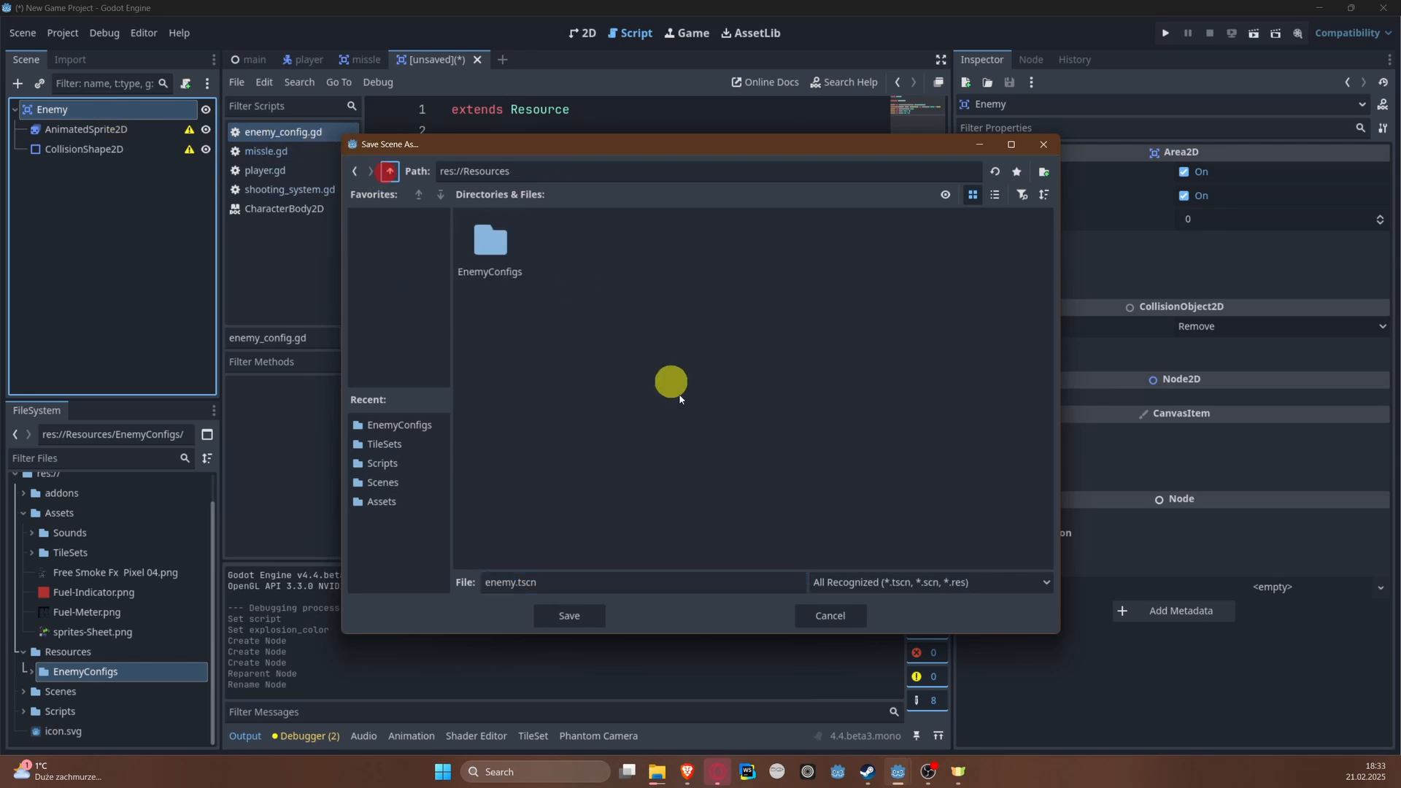
pyautogui.click(391, 173)
pyautogui.click(714, 254)
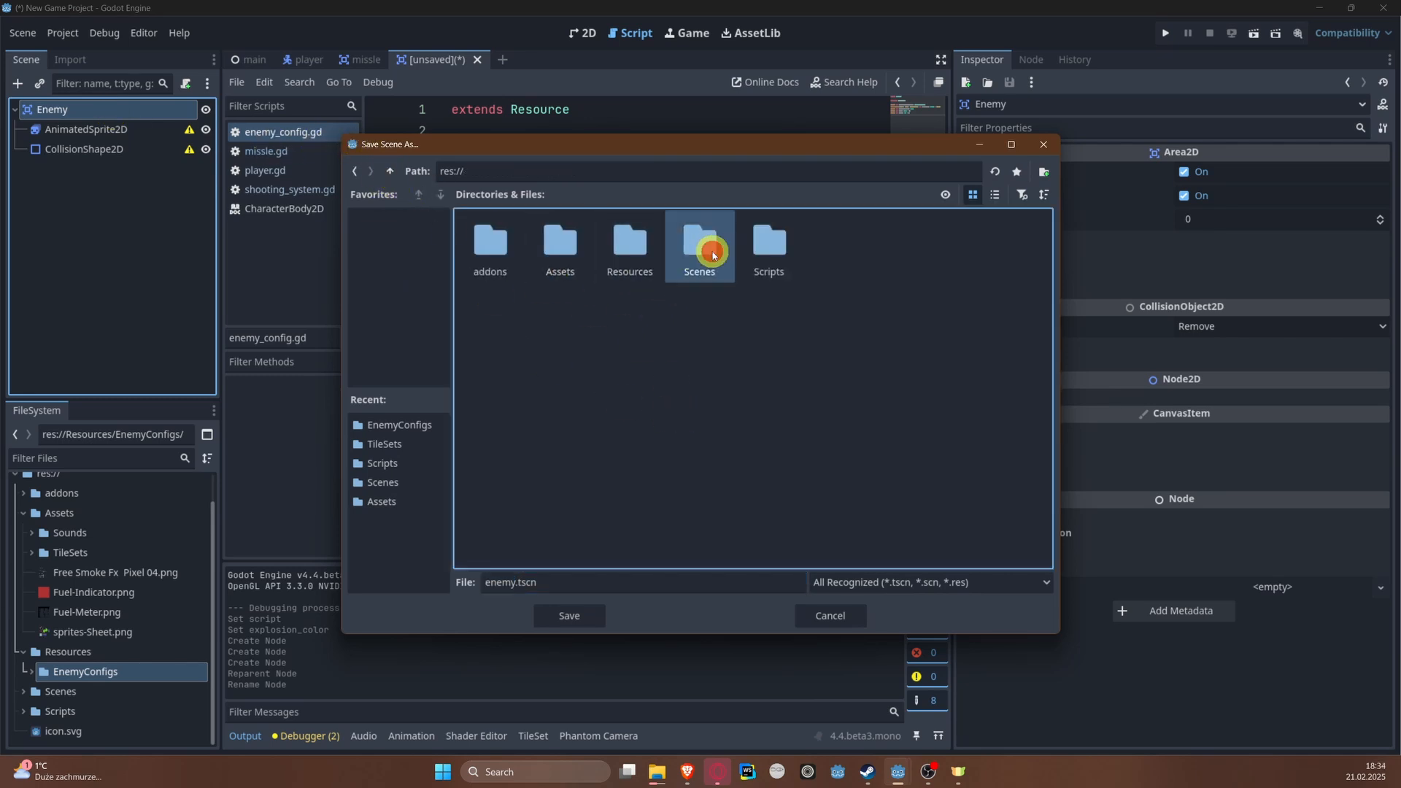
pyautogui.doubleClick(714, 254)
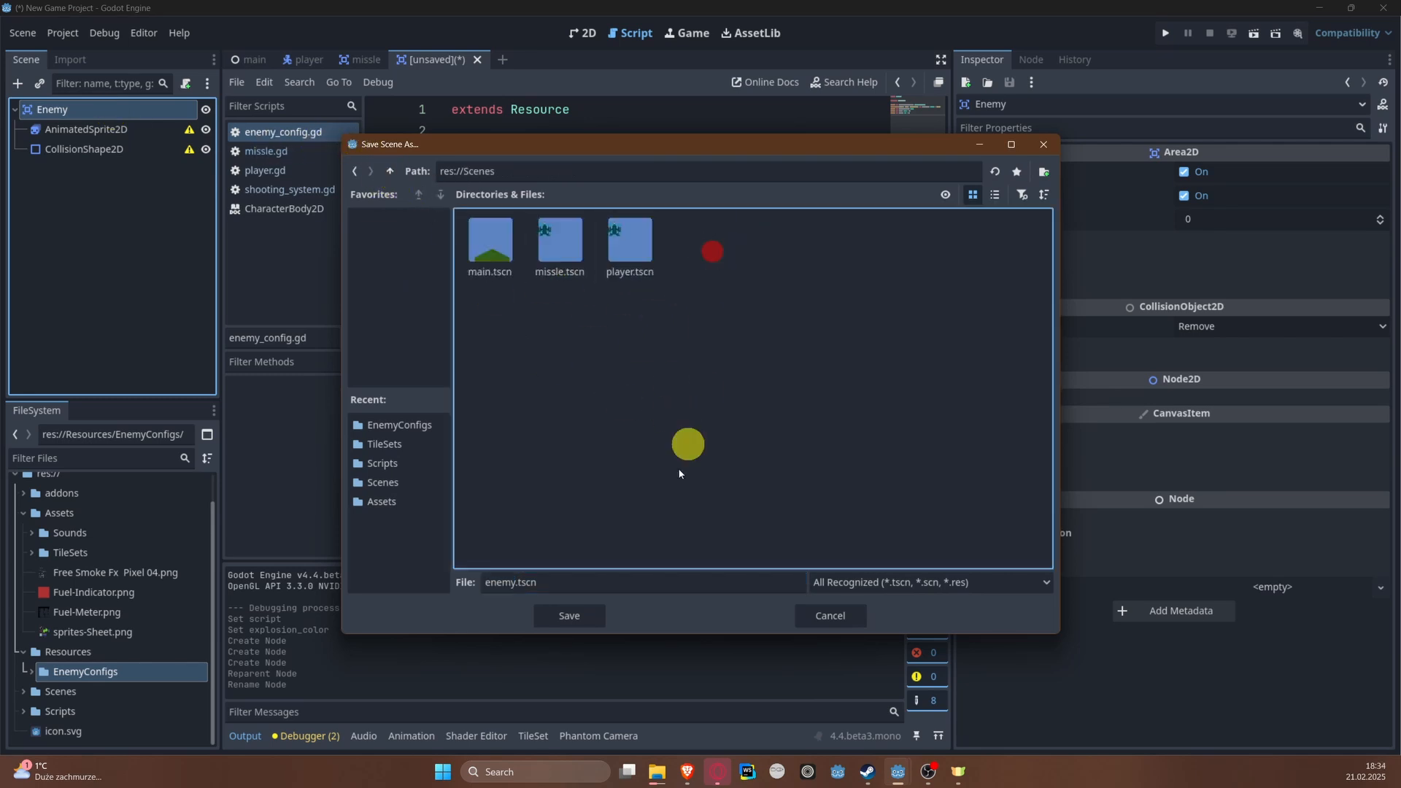
pyautogui.click(574, 613)
# Step: Assign a new SpriteFrames resource to the AnimatedSprite2D and open it for editing
pyautogui.click(114, 129)
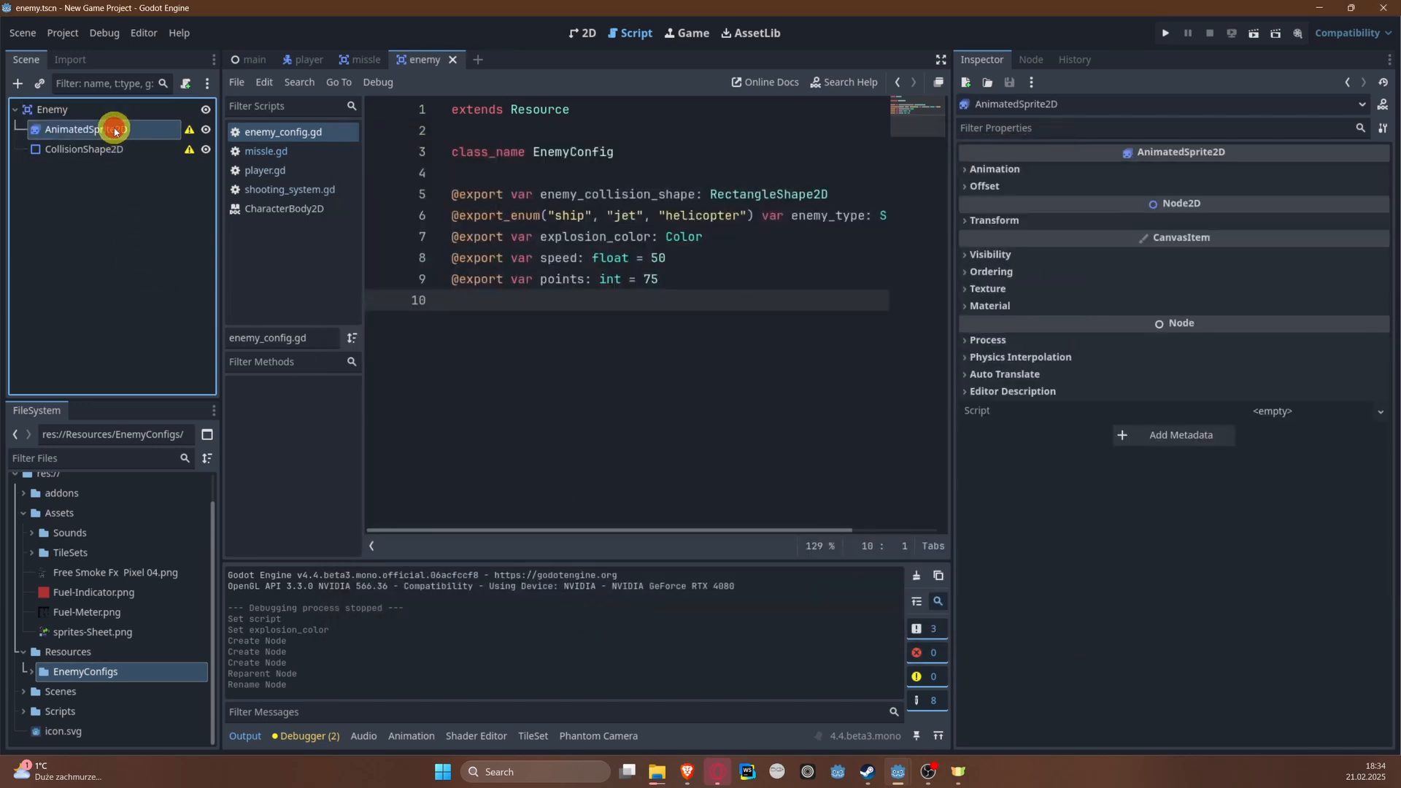
pyautogui.click(1013, 174)
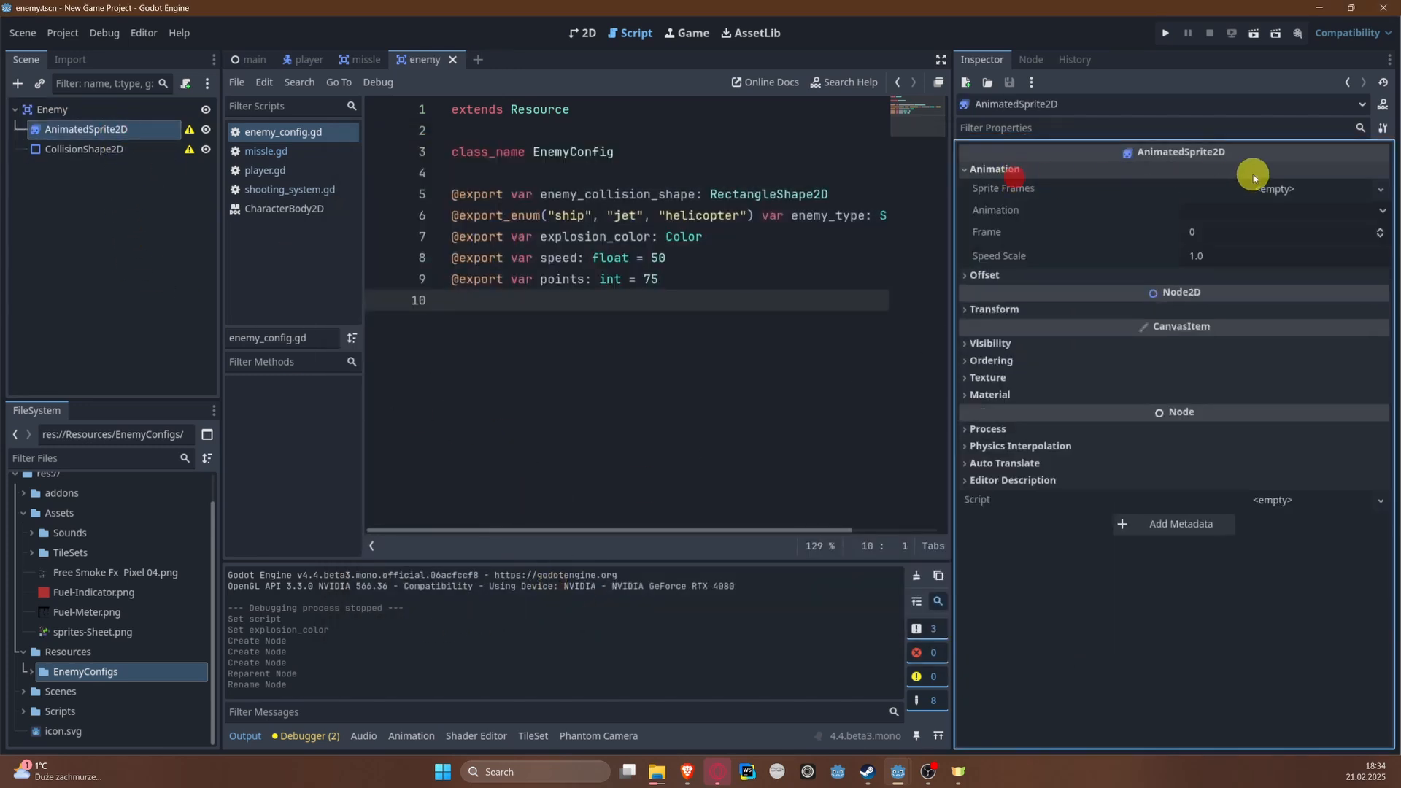
pyautogui.click(1258, 187)
pyautogui.click(1311, 213)
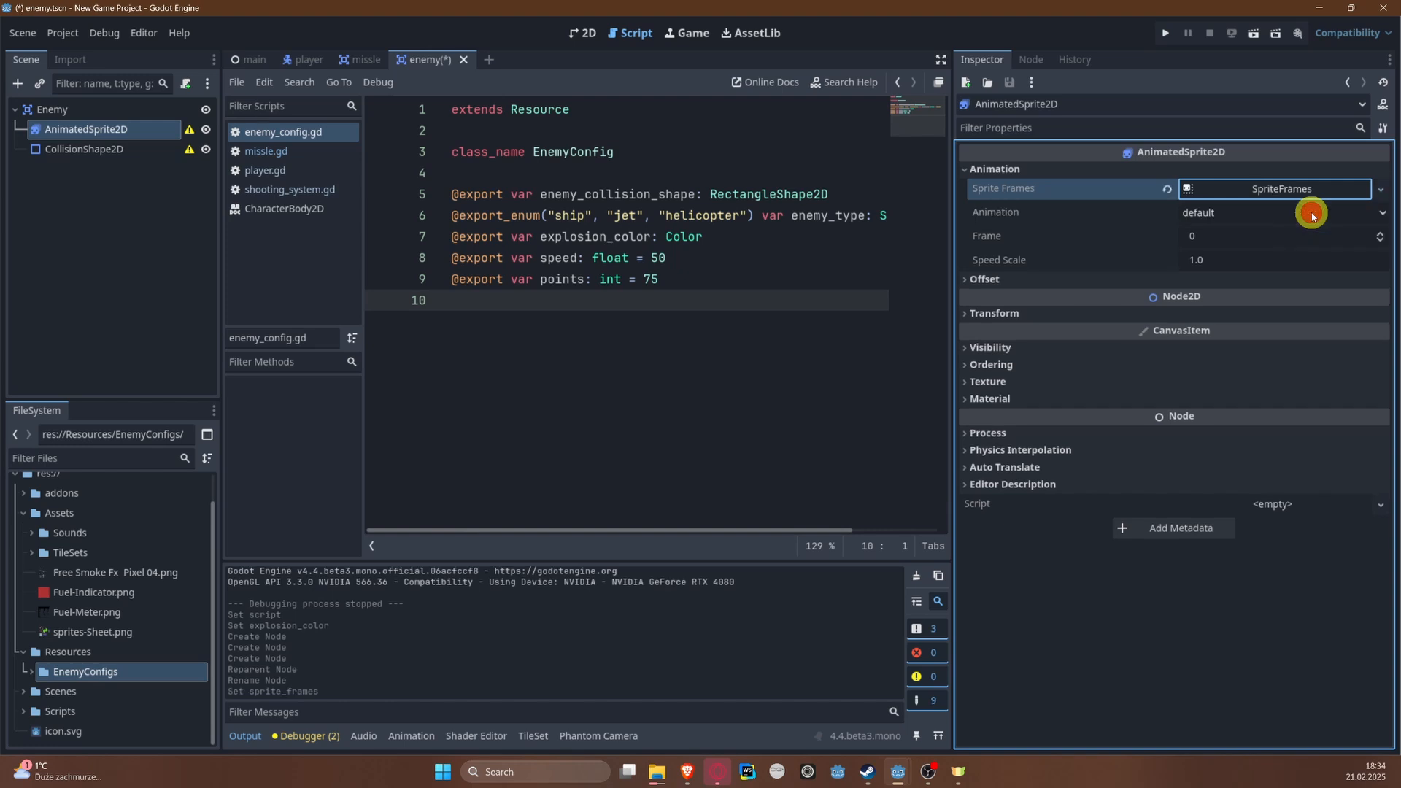
pyautogui.click(411, 736)
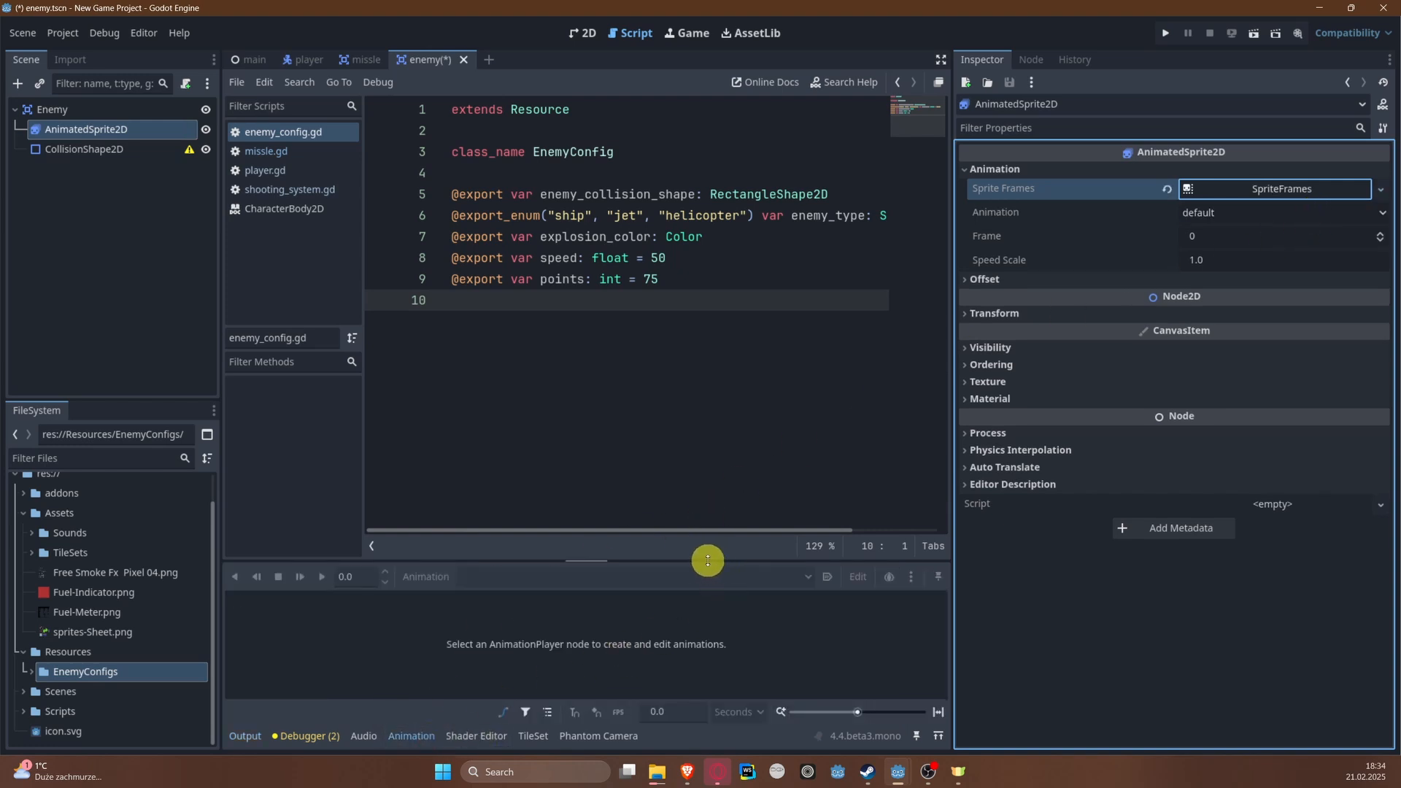
pyautogui.click(1213, 189)
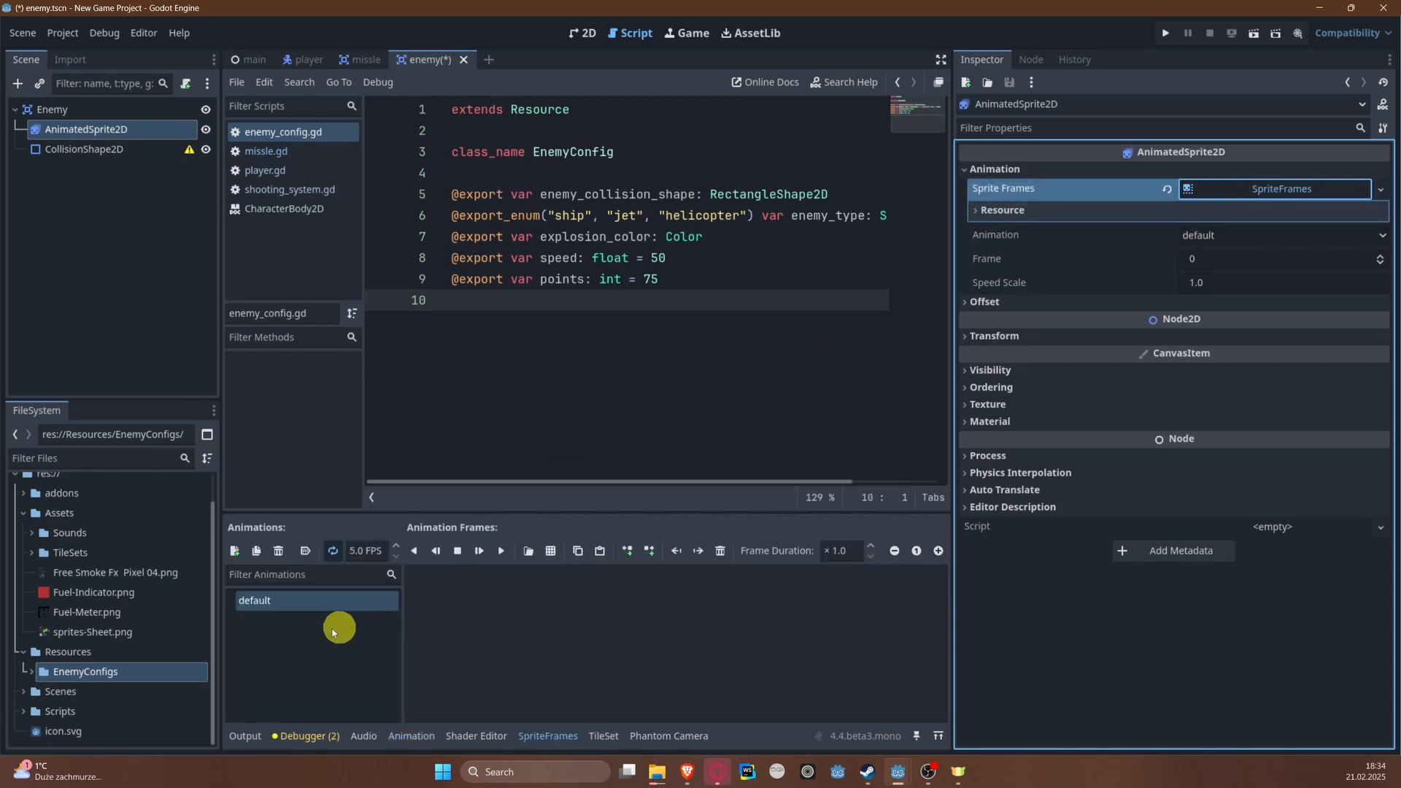
# Step: Load sprites-Sheet.png from the Assets folder as the sprite sheet for the default animation's frames
pyautogui.click(551, 553)
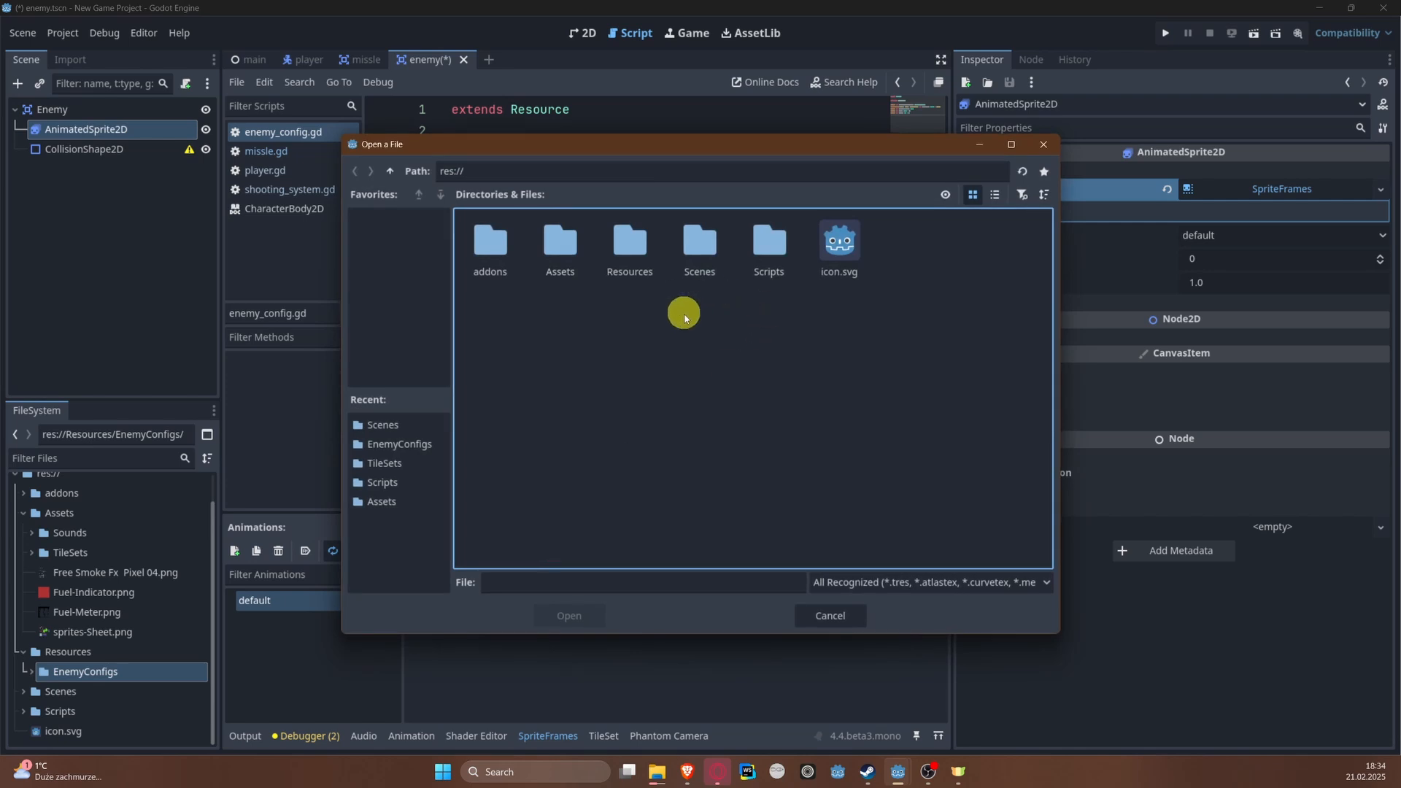
pyautogui.doubleClick(558, 255)
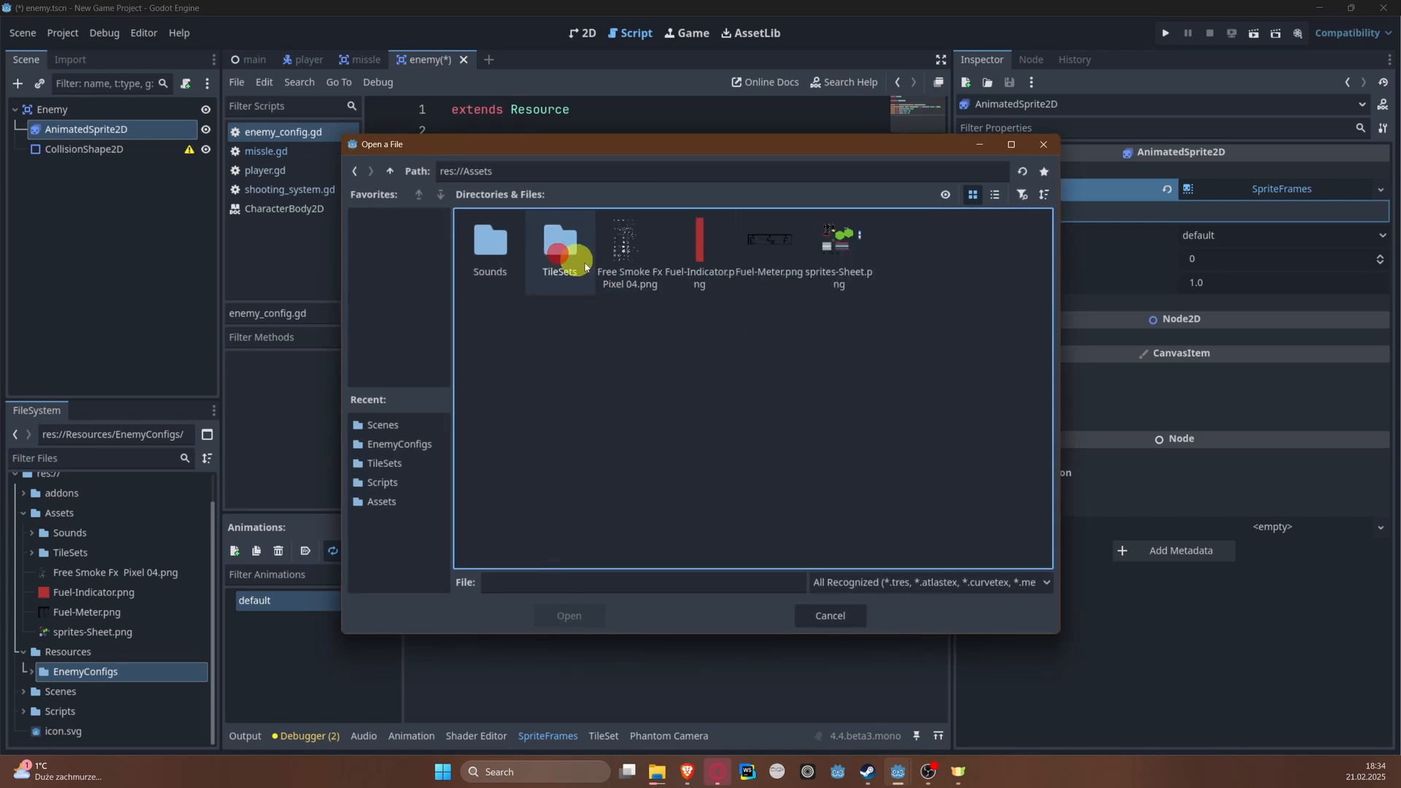
pyautogui.doubleClick(837, 241)
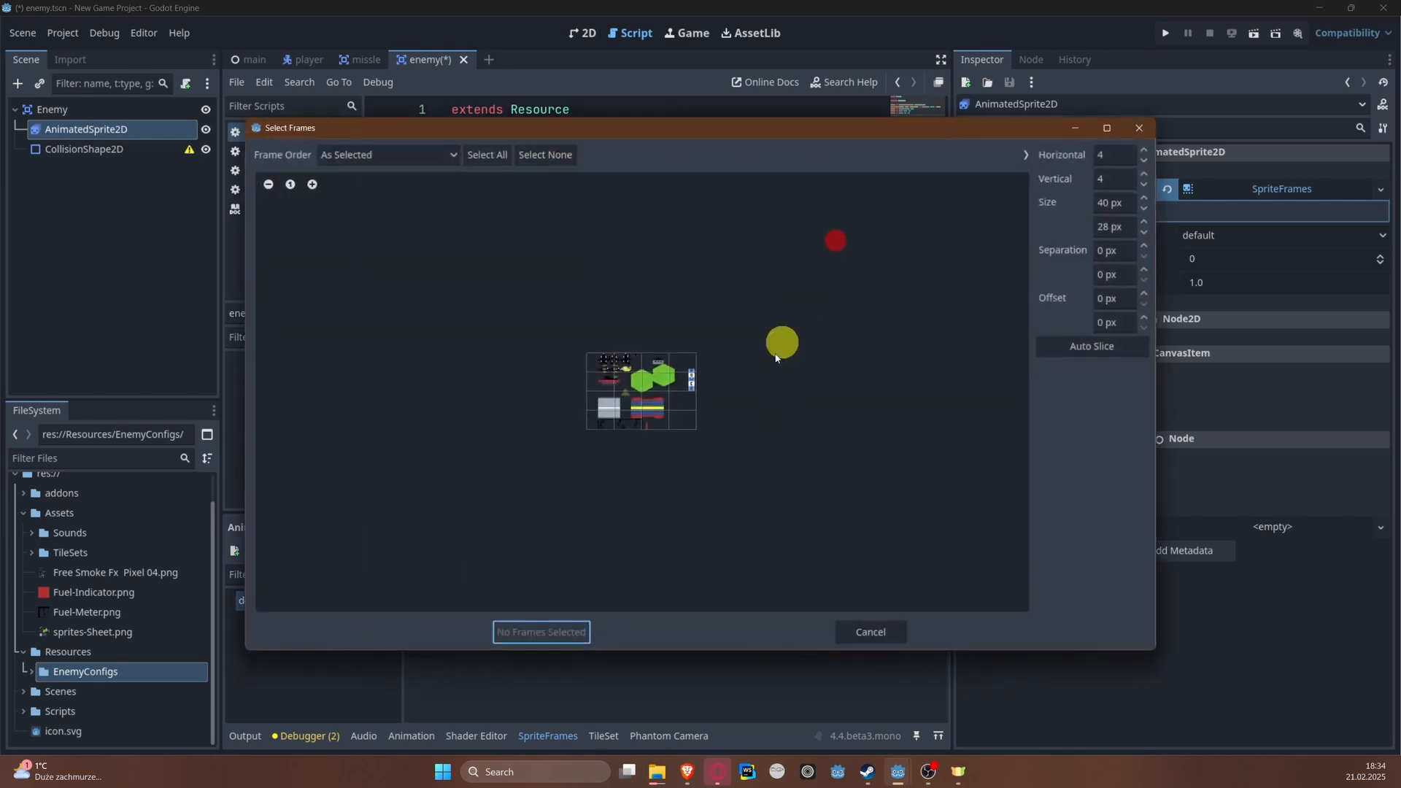
# Step: Set the sprite sheet's frame size to 16 × 16 px
pyautogui.click(1098, 198)
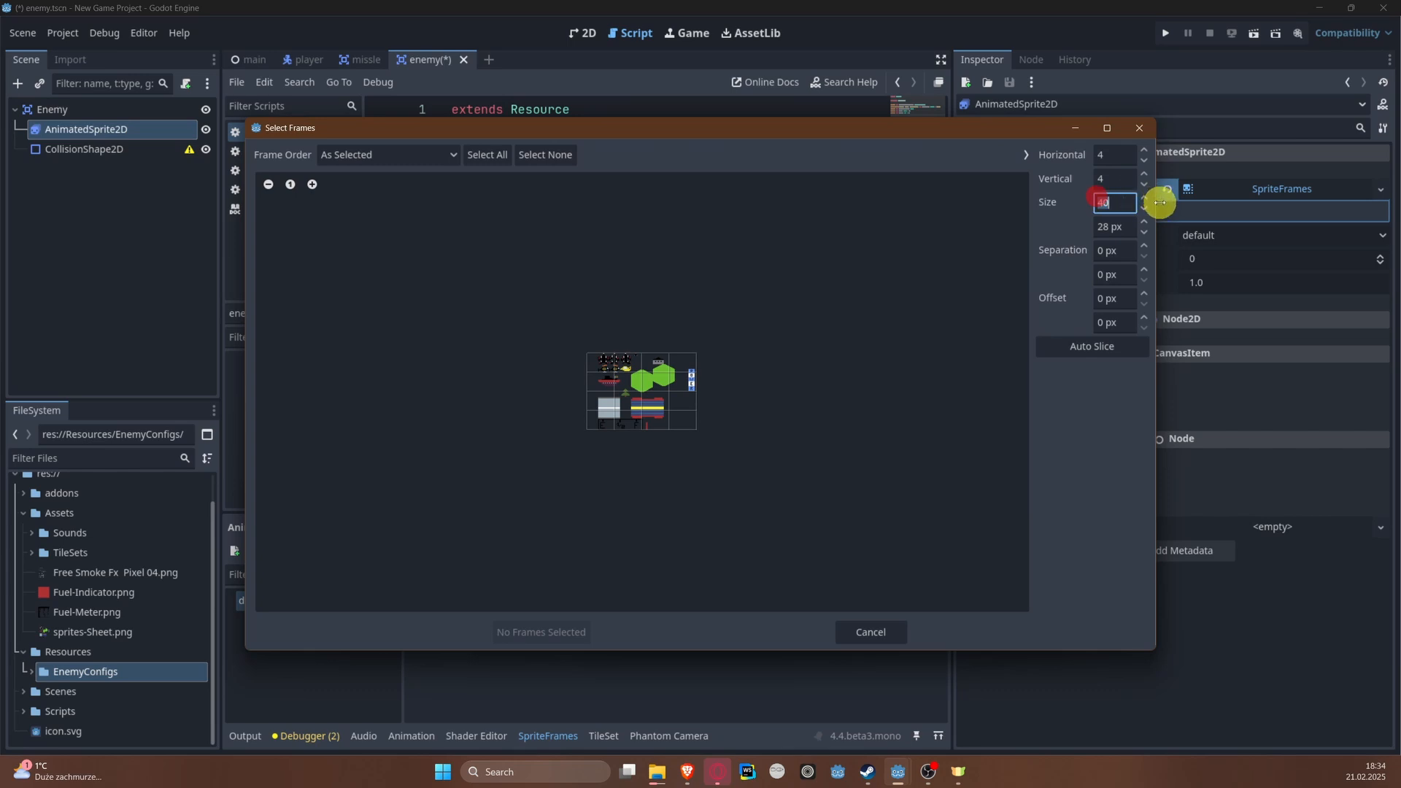
pyautogui.write('16')
pyautogui.press('Tab')
pyautogui.write('1')
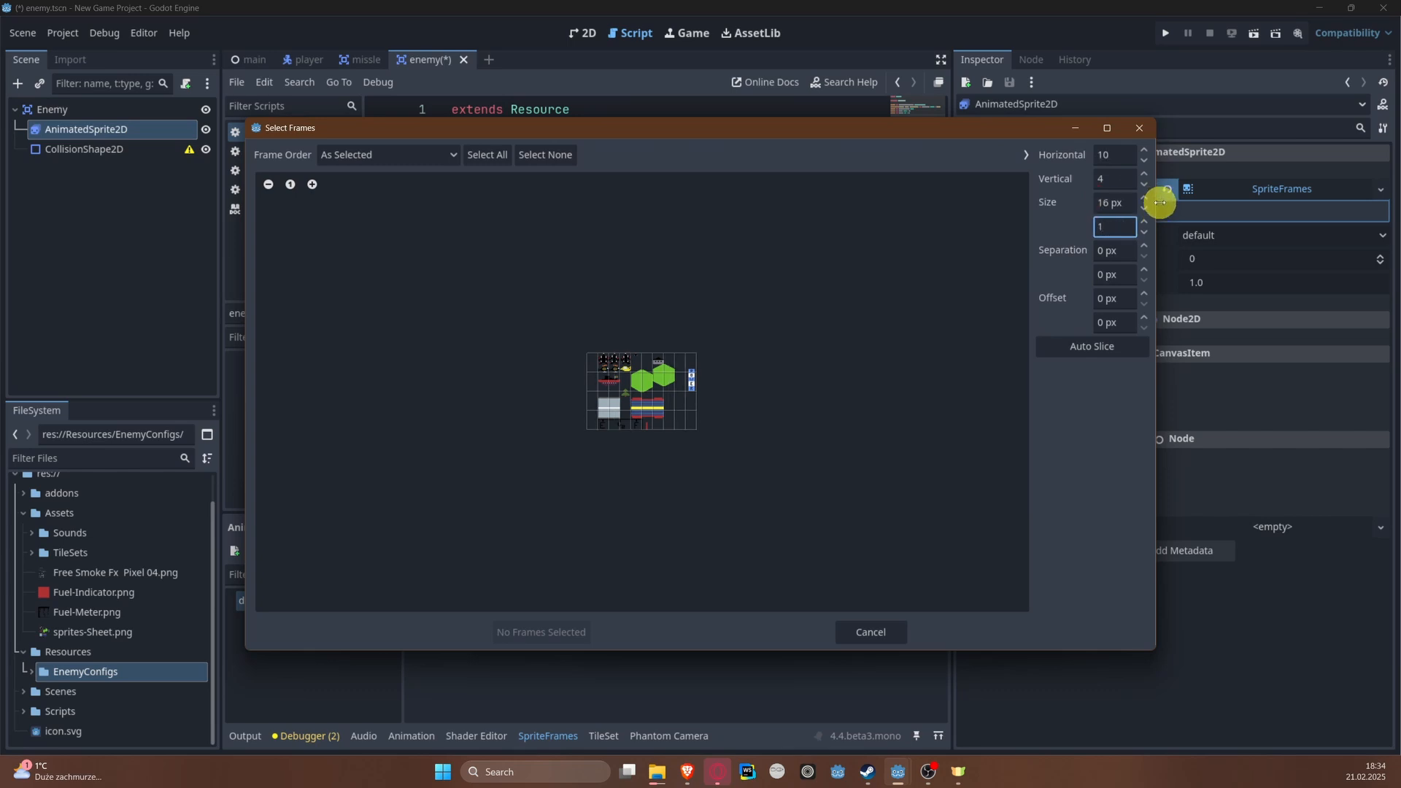
pyautogui.write('6')
pyautogui.click(1132, 426)
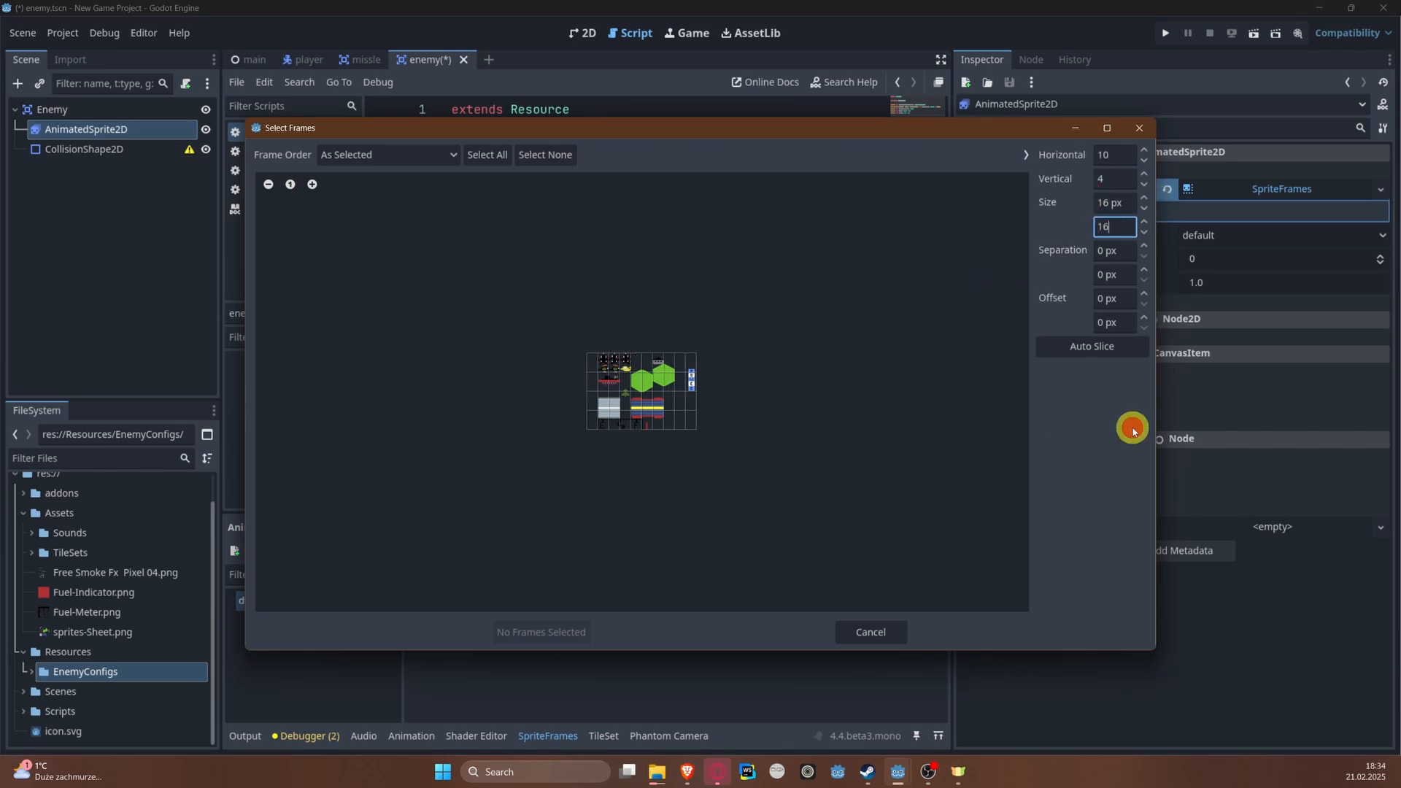
pyautogui.click(1108, 267)
pyautogui.scroll(5, 600, 358)
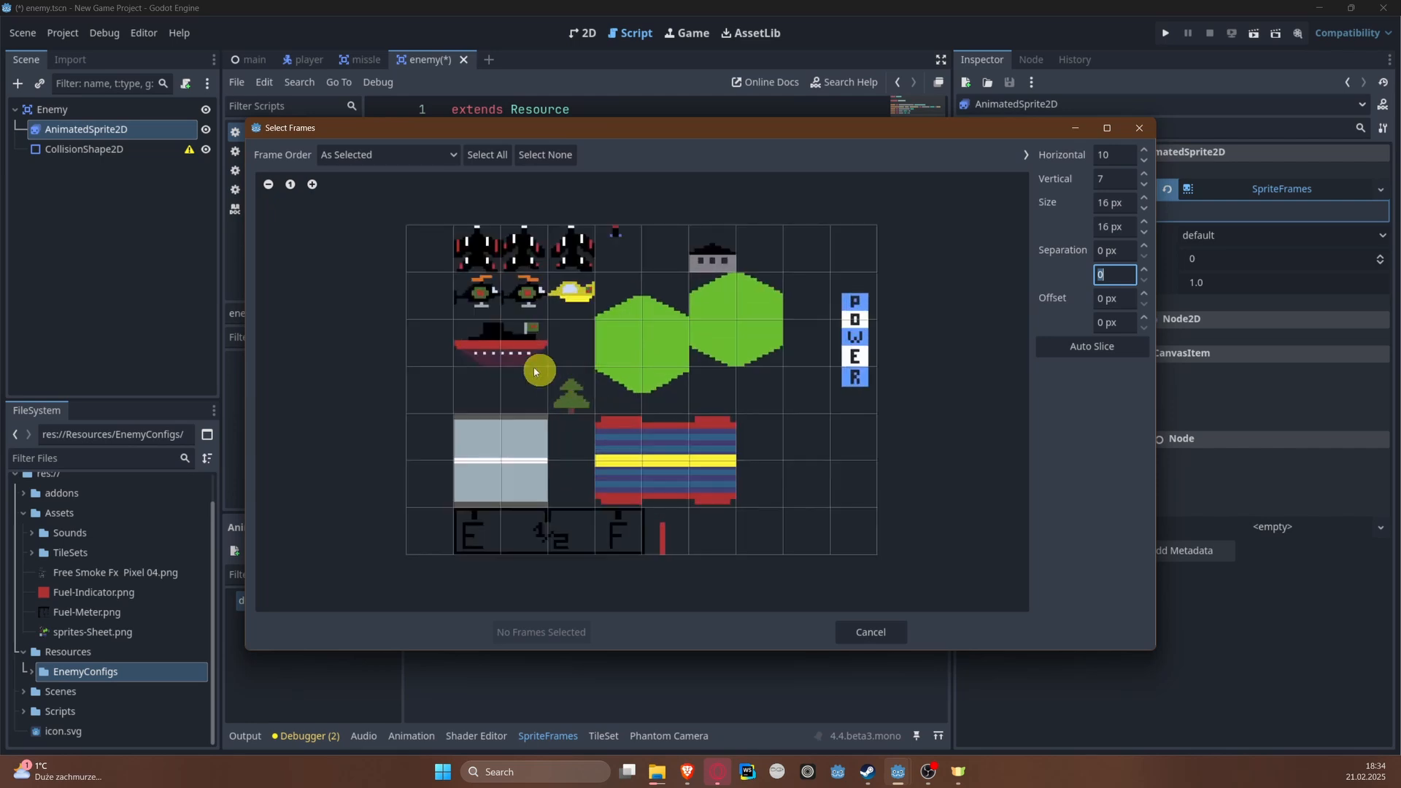
# Step: Add the two black-and-green helicopter sprites from the sheet as frames of the default animation
pyautogui.click(480, 298)
pyautogui.click(482, 303)
pyautogui.click(520, 303)
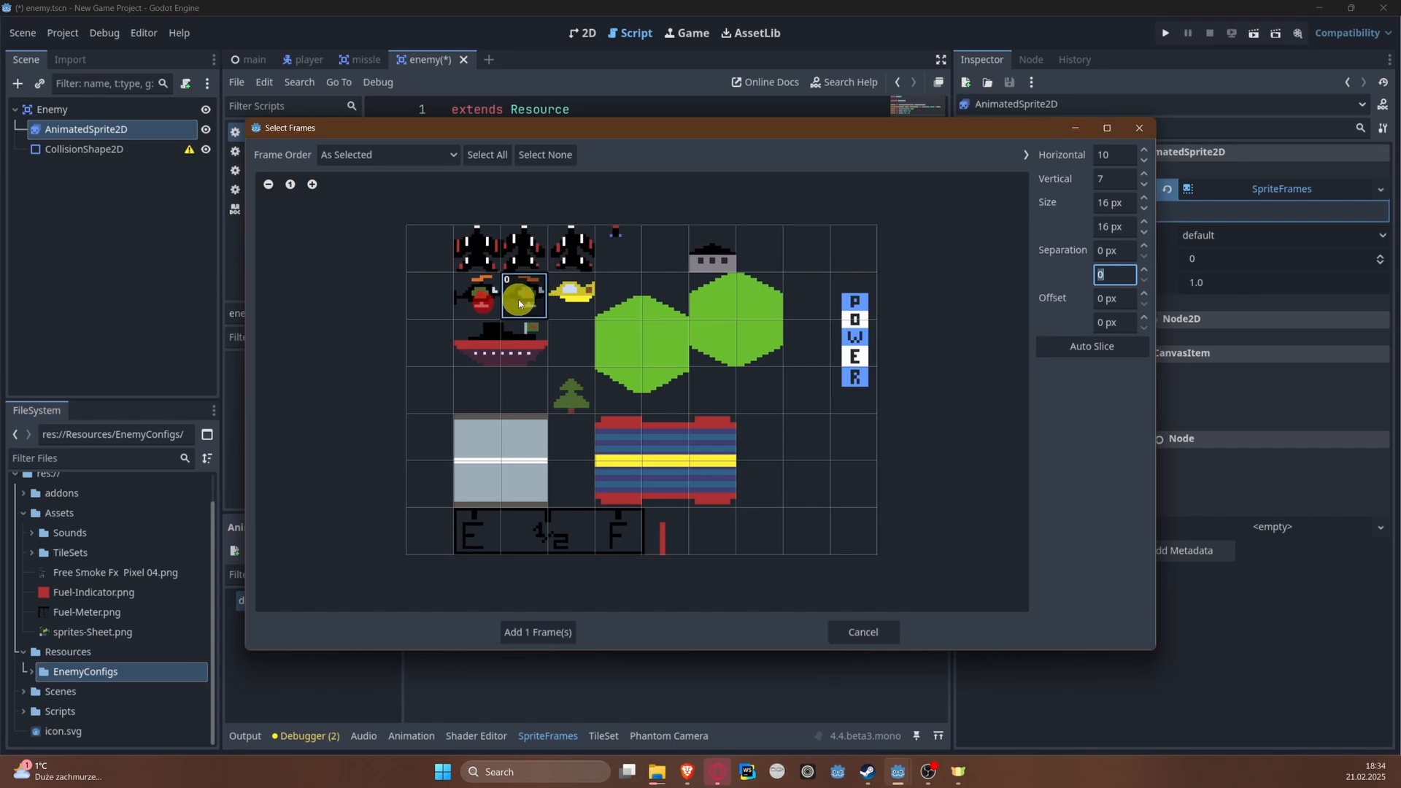
pyautogui.moveTo(479, 297); pyautogui.dragTo(517, 300)
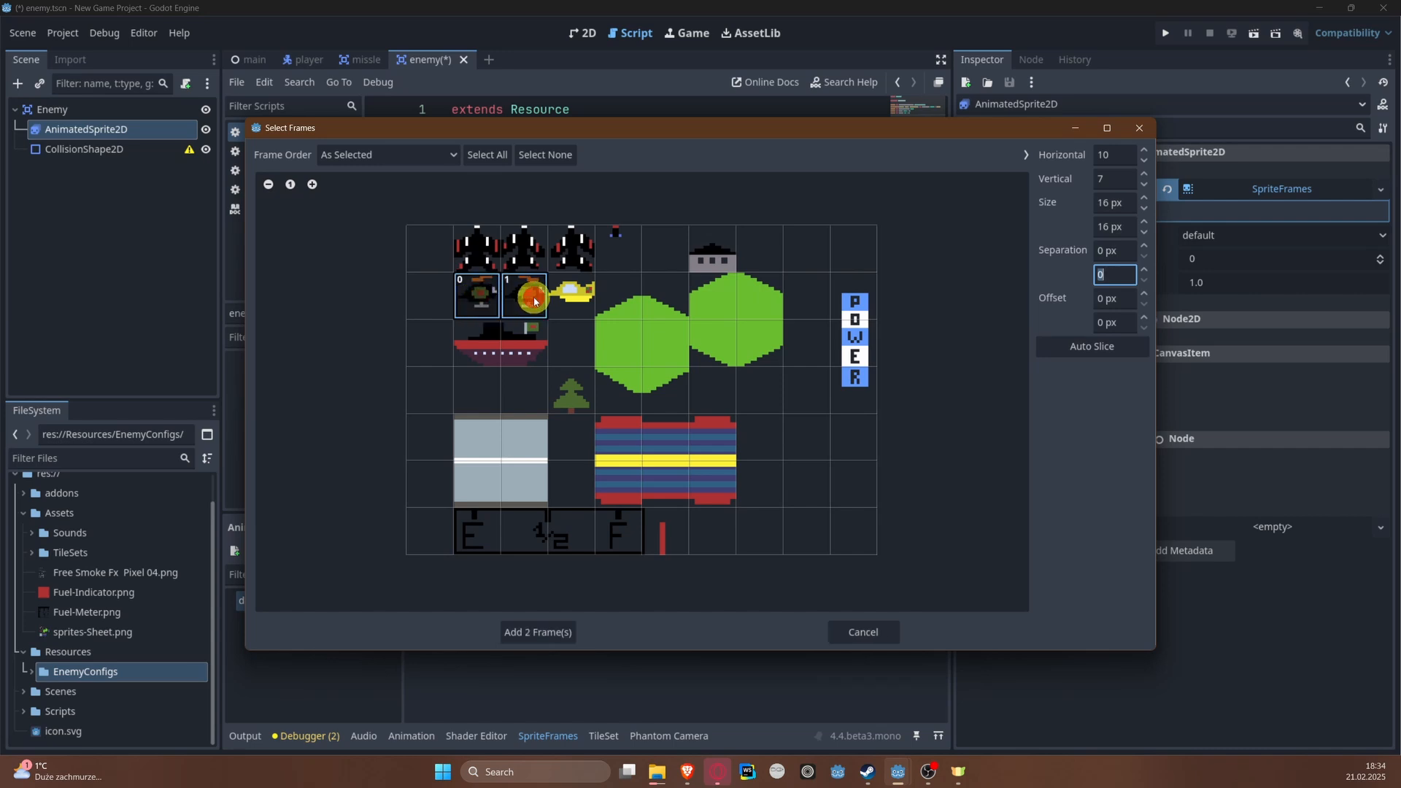
pyautogui.click(554, 631)
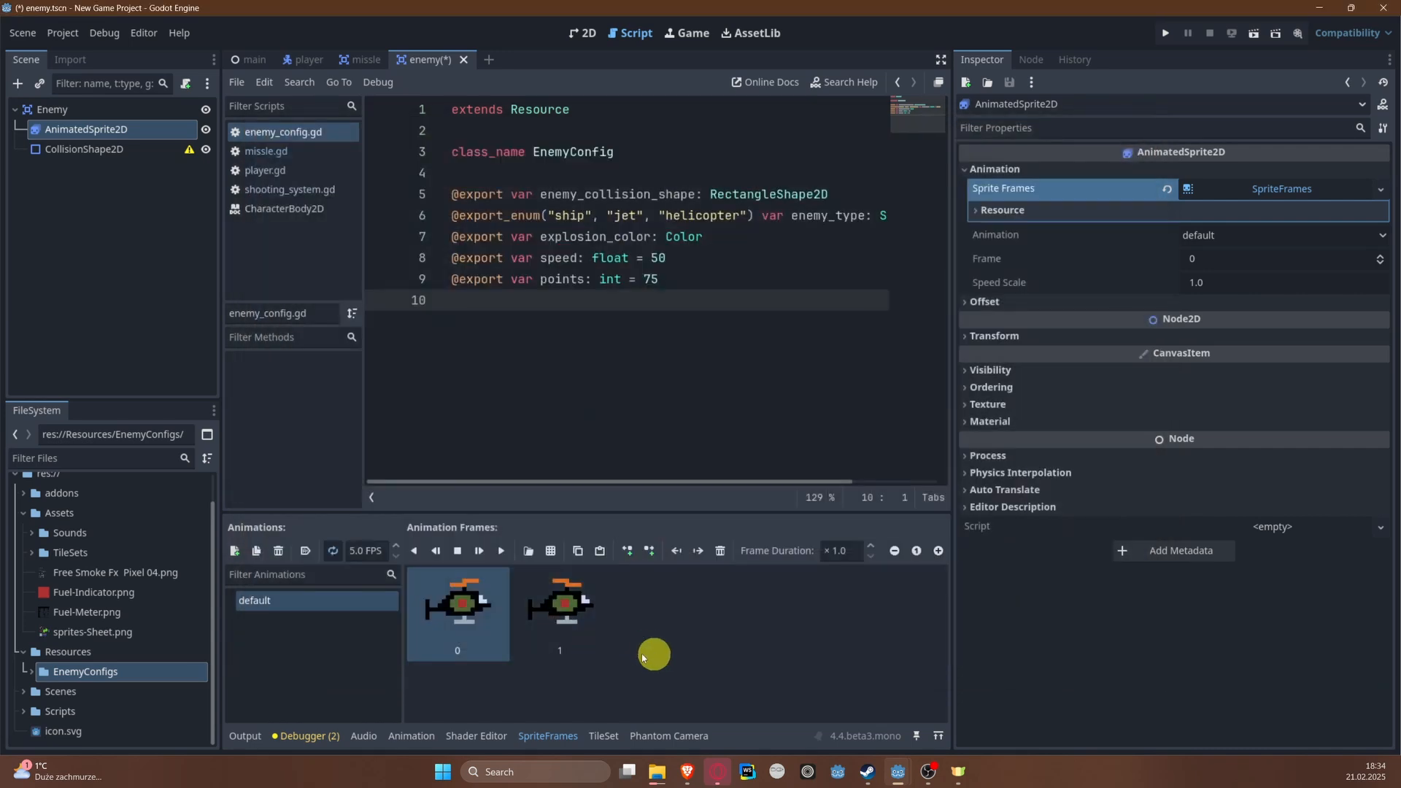
# Step: Show the enemy sprite up close in the 2D view and play its animation
pyautogui.click(580, 33)
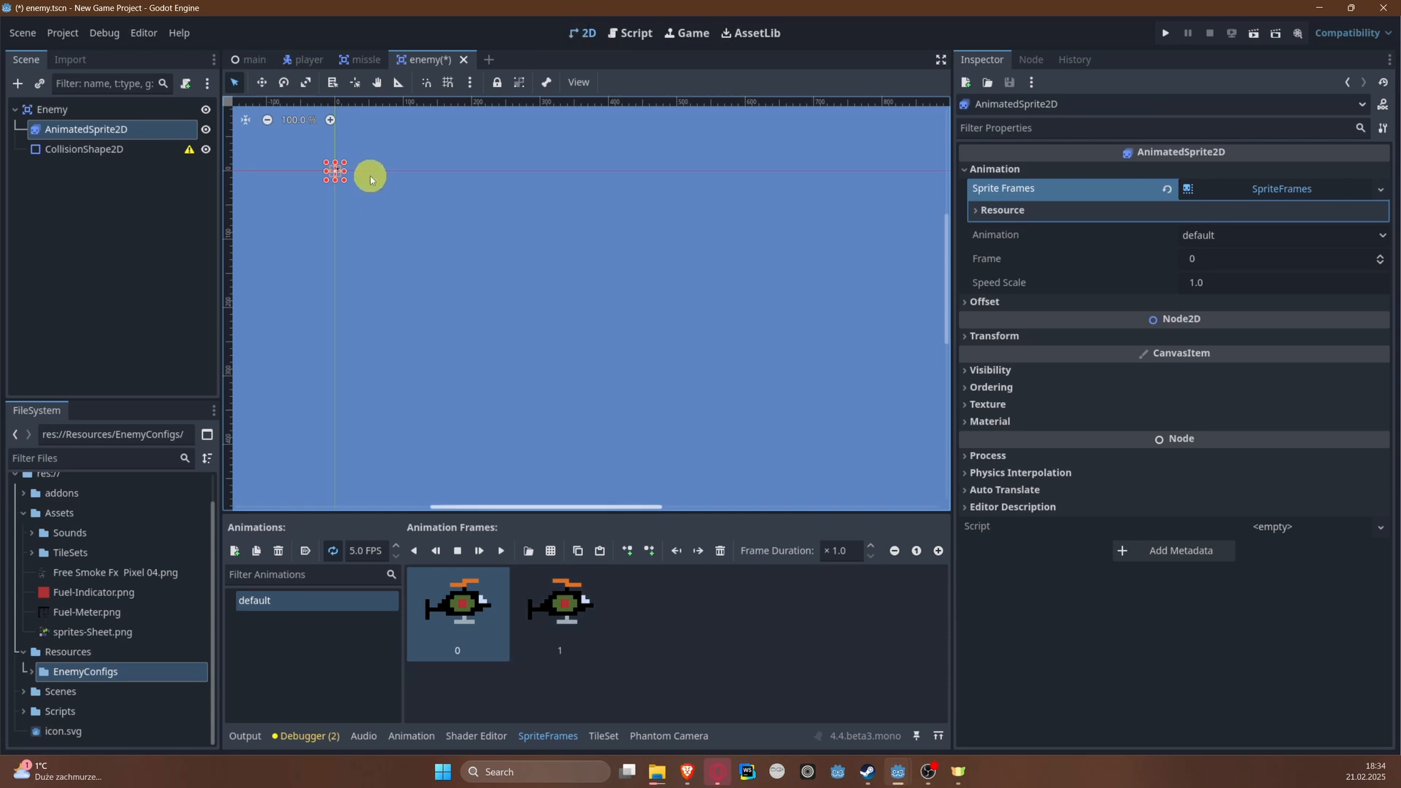
pyautogui.scroll(8, 369, 175)
pyautogui.scroll(6, 576, 383)
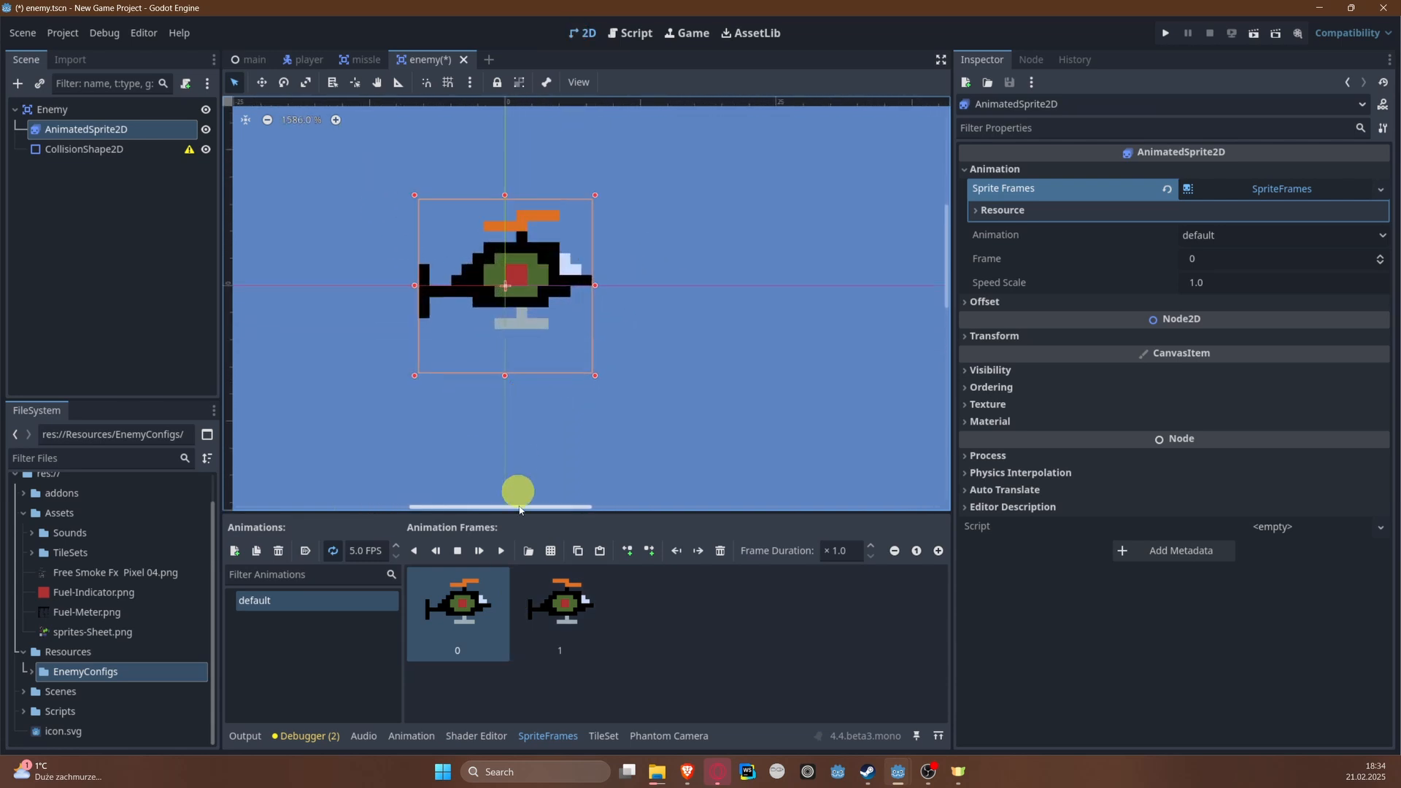
pyautogui.click(501, 551)
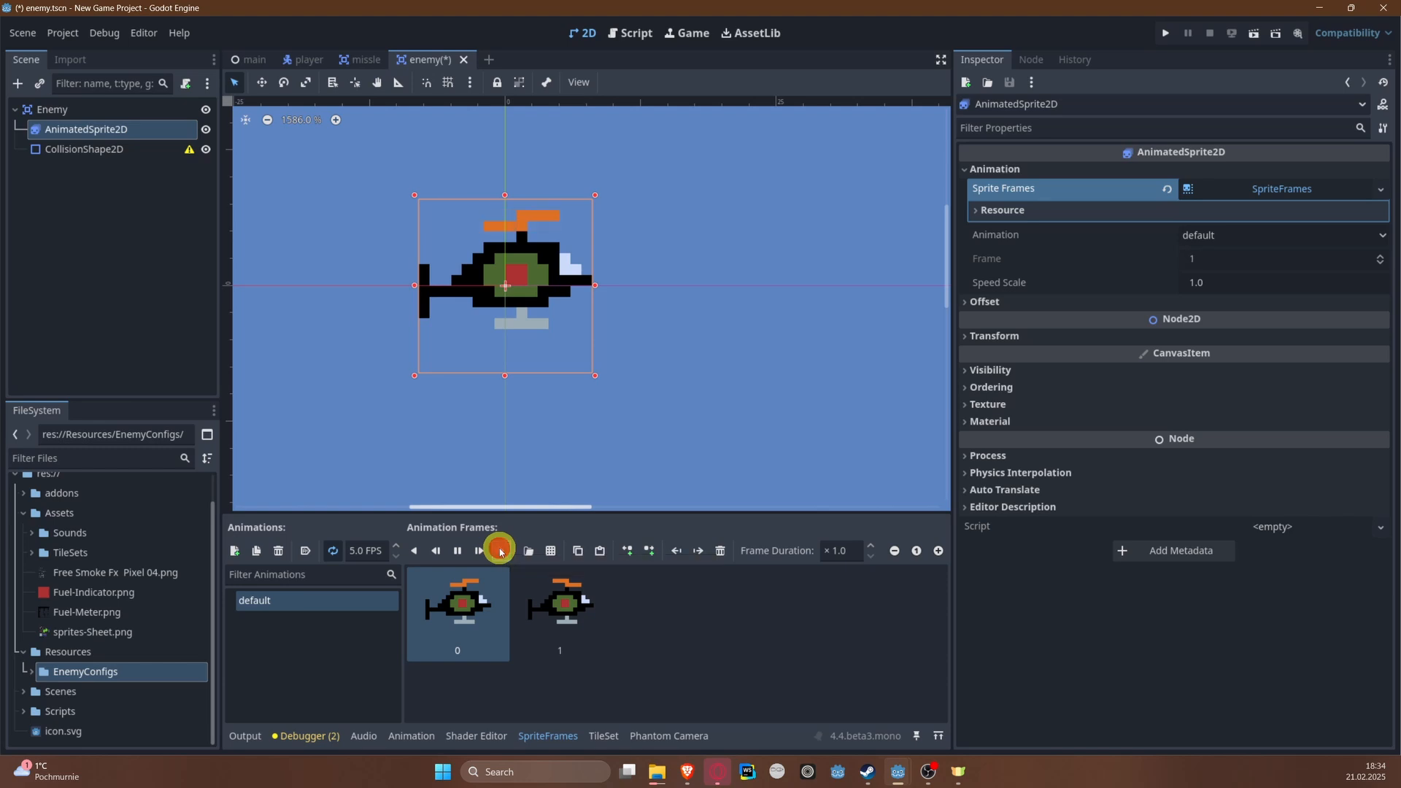
# Step: Rename the default animation to helicopter and stop its playback
pyautogui.doubleClick(307, 606)
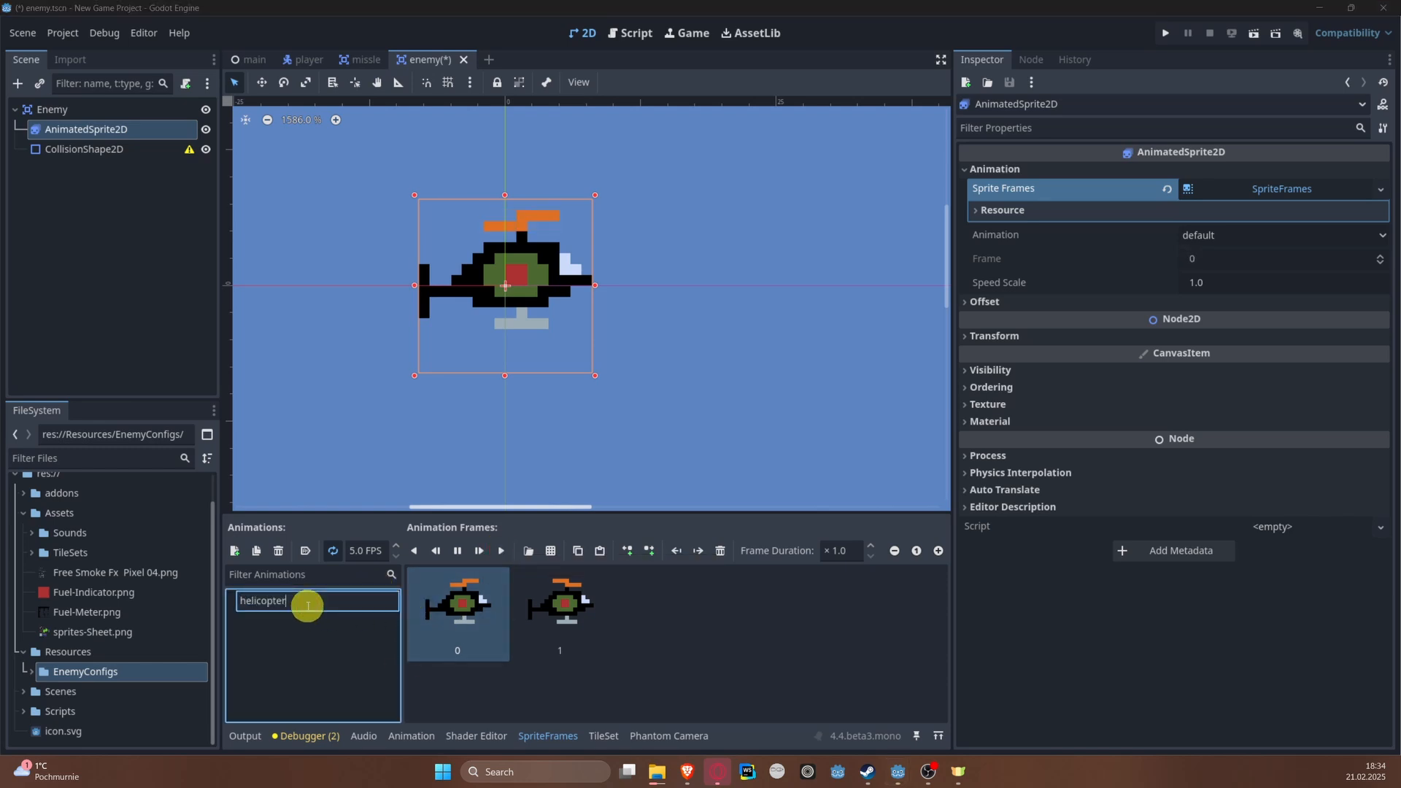
pyautogui.write('helicopter')
pyautogui.press('Return')
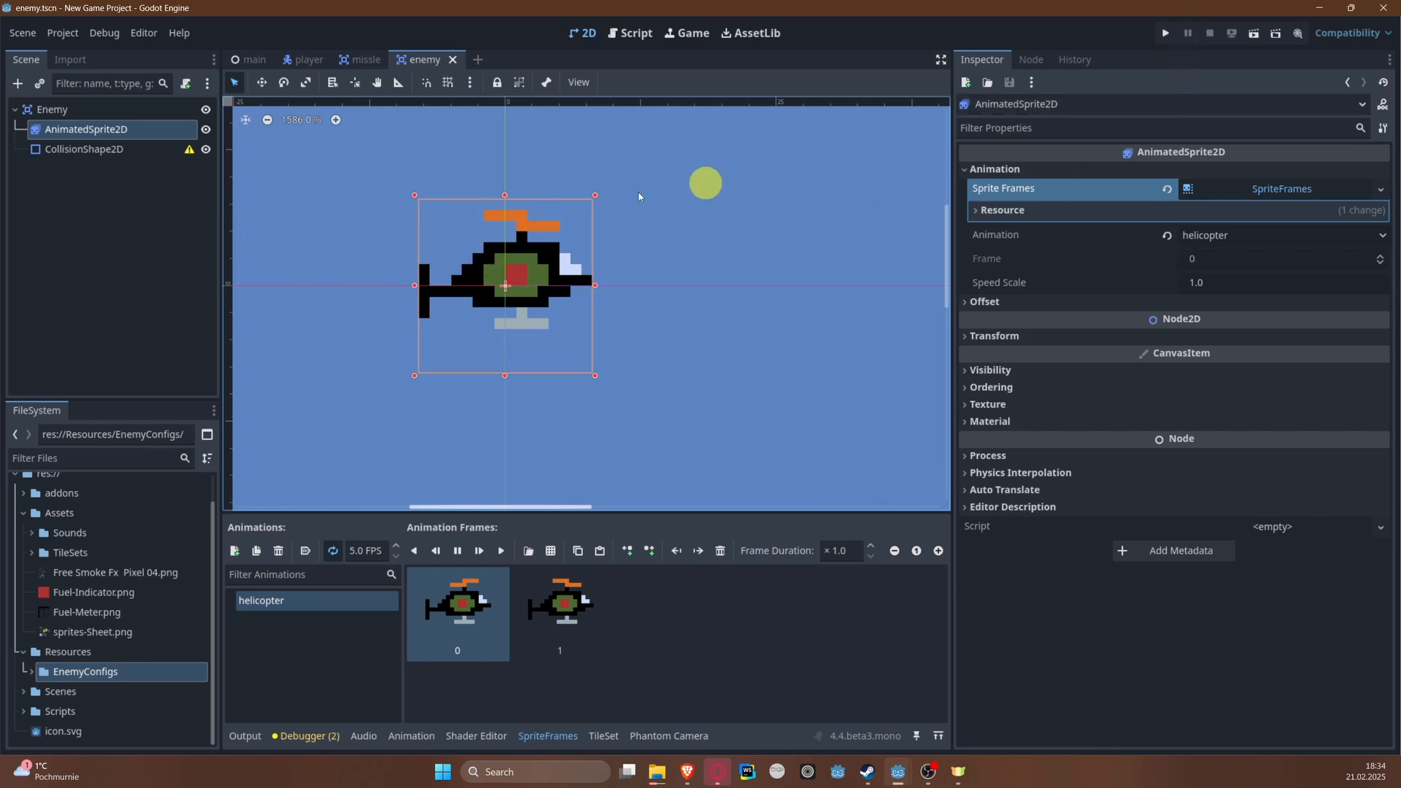
pyautogui.click(458, 550)
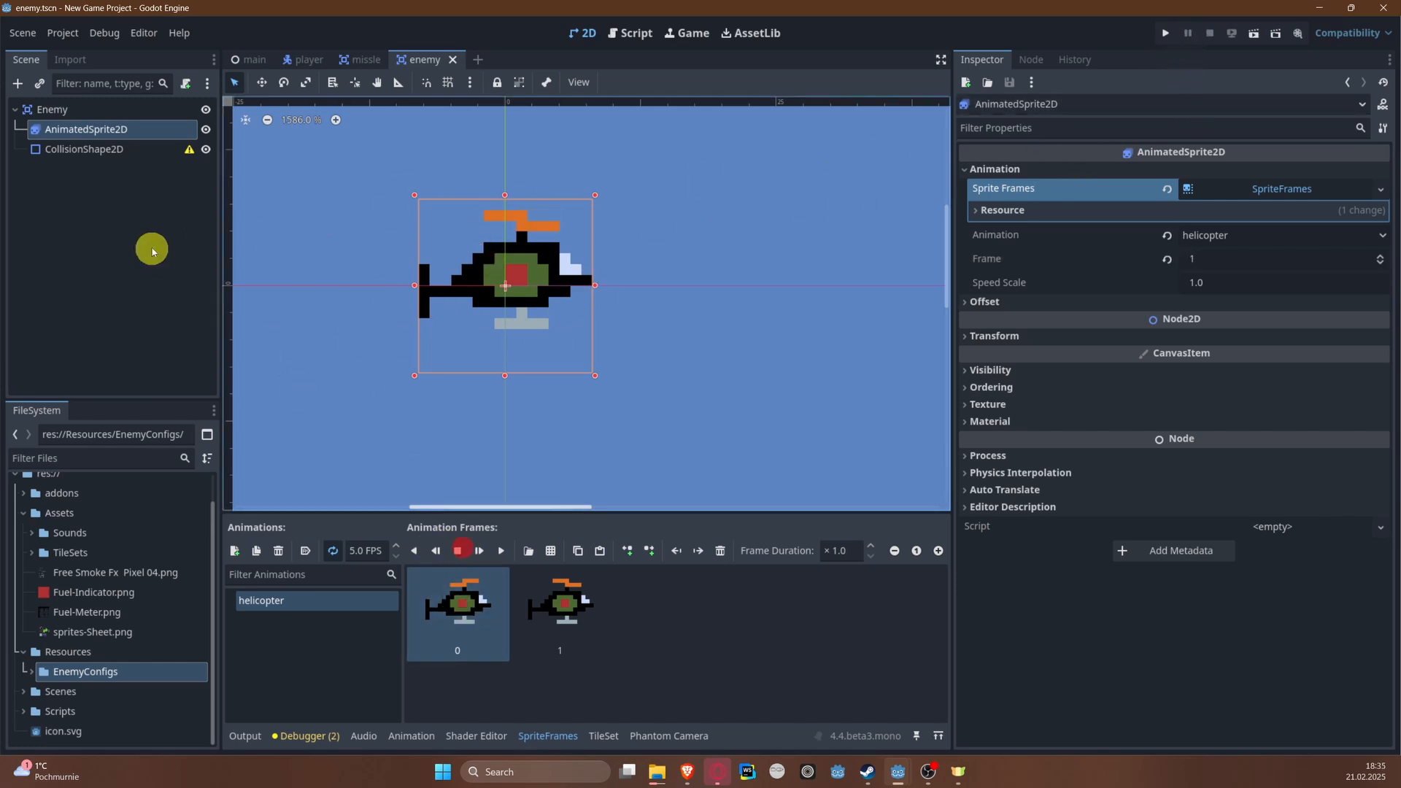
# Step: Give the CollisionShape2D a new RectangleShape2D, resize it to fit tightly around the helicopter, and save the scene
pyautogui.click(131, 155)
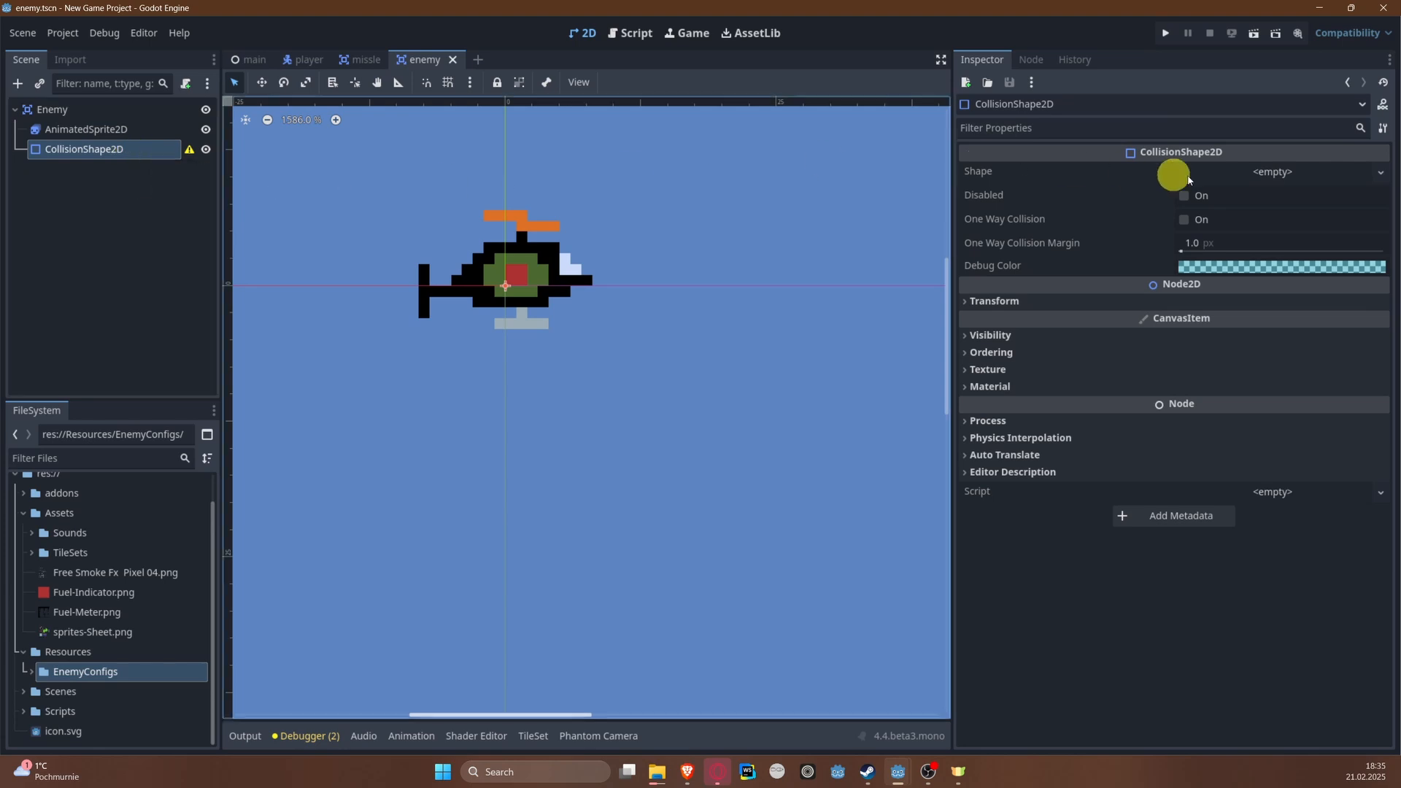
pyautogui.click(1267, 177)
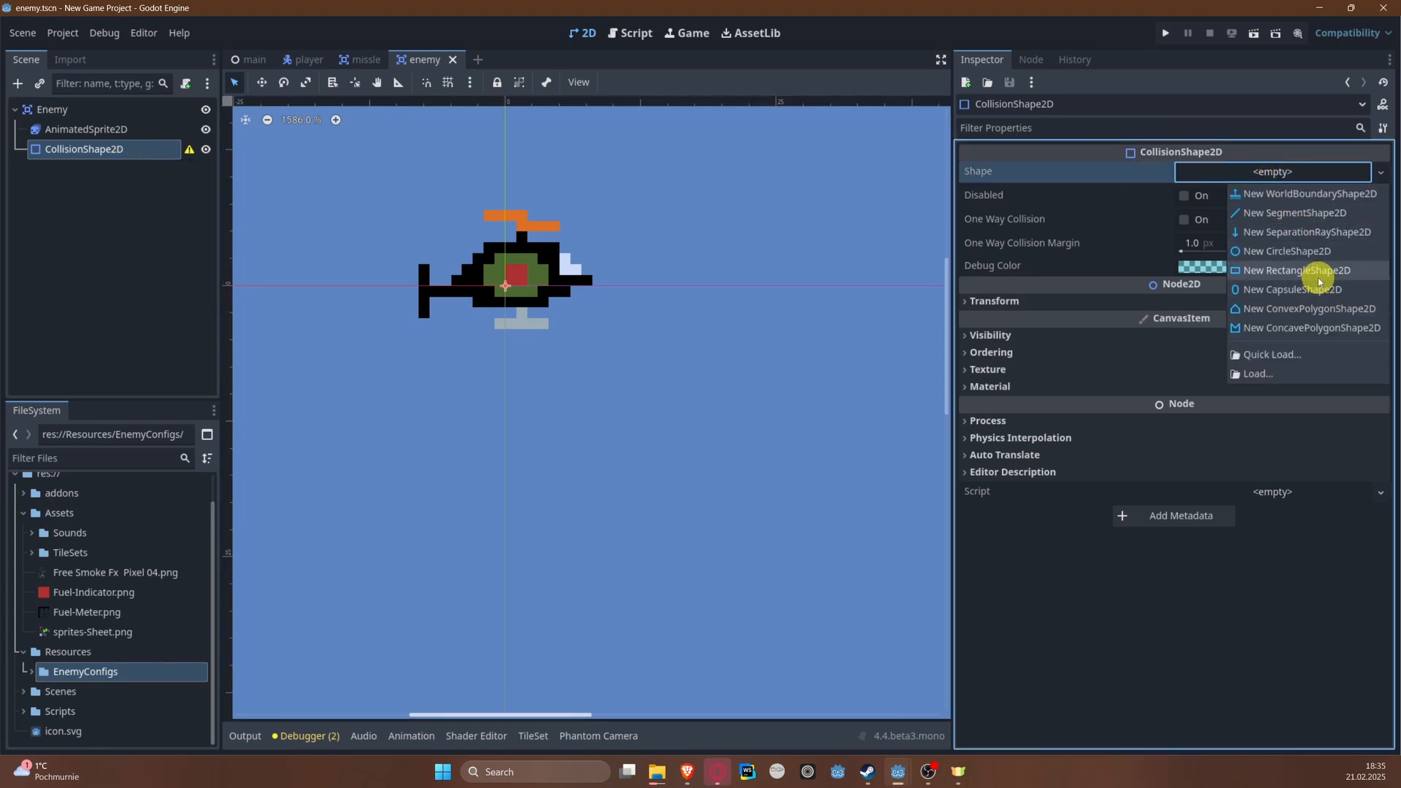
pyautogui.click(1324, 270)
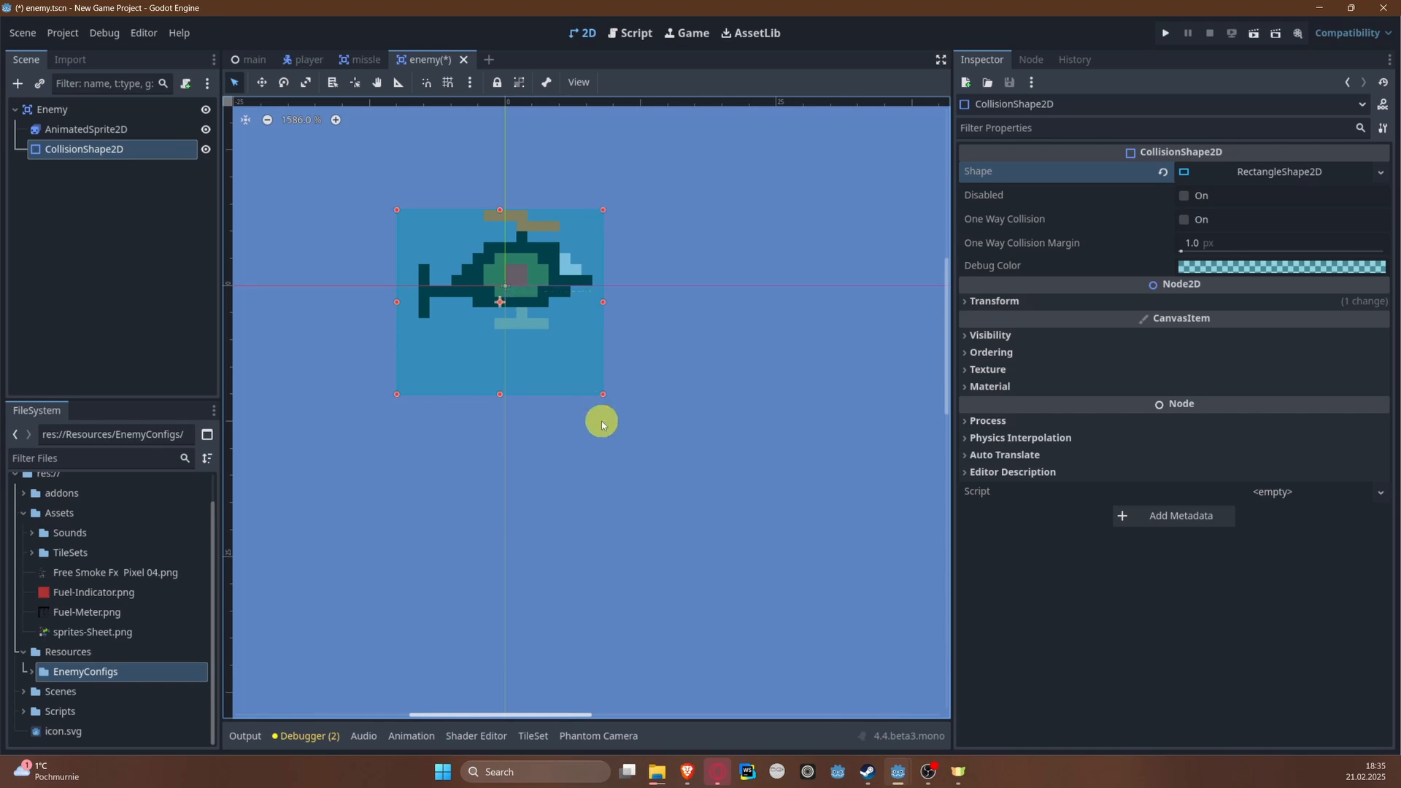
pyautogui.moveTo(601, 406); pyautogui.dragTo(593, 332)
pyautogui.click(592, 363)
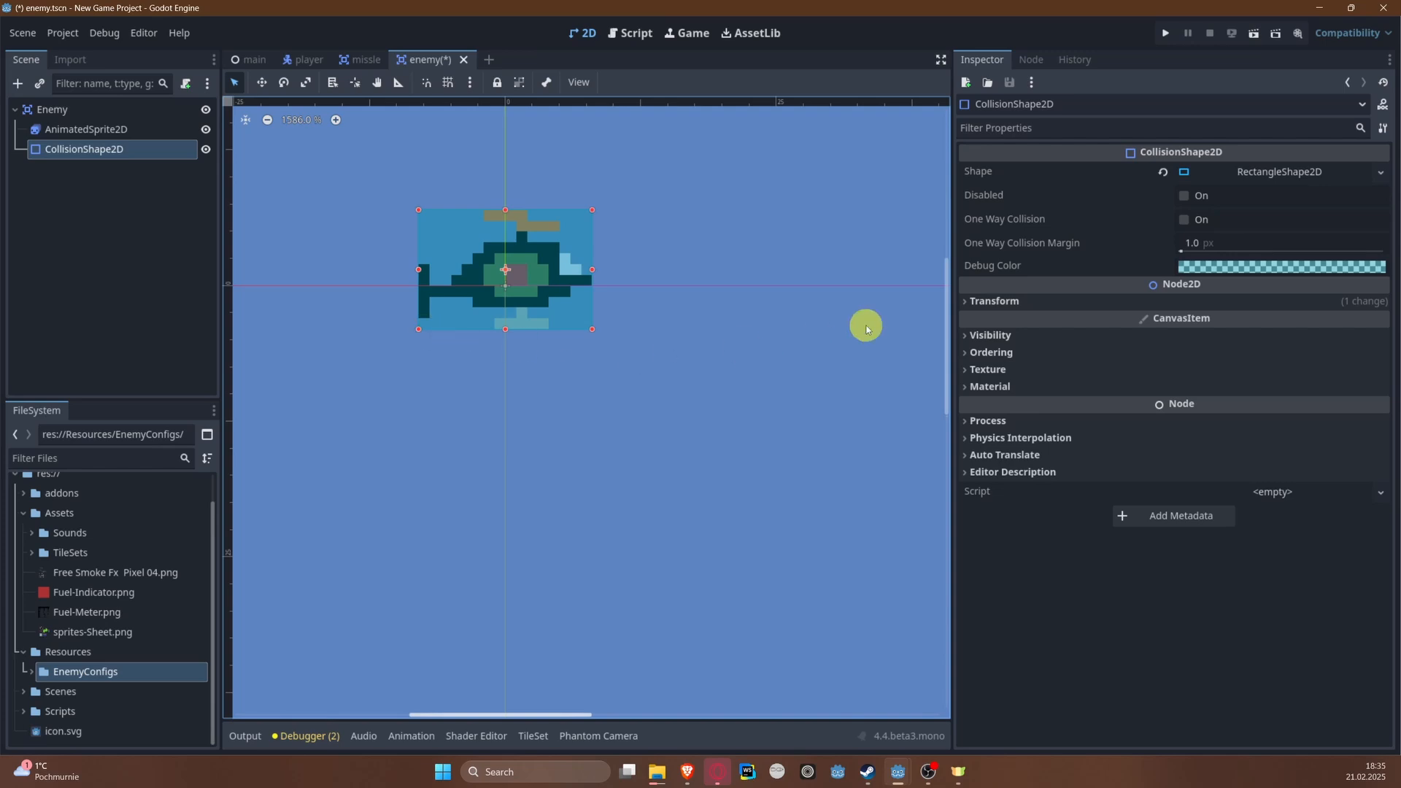
pyautogui.hotkey('ctrl', 's')
# Step: Start saving the collision rectangle as a separate resource file and create a new folder for it inside res://Resources
pyautogui.click(1380, 171)
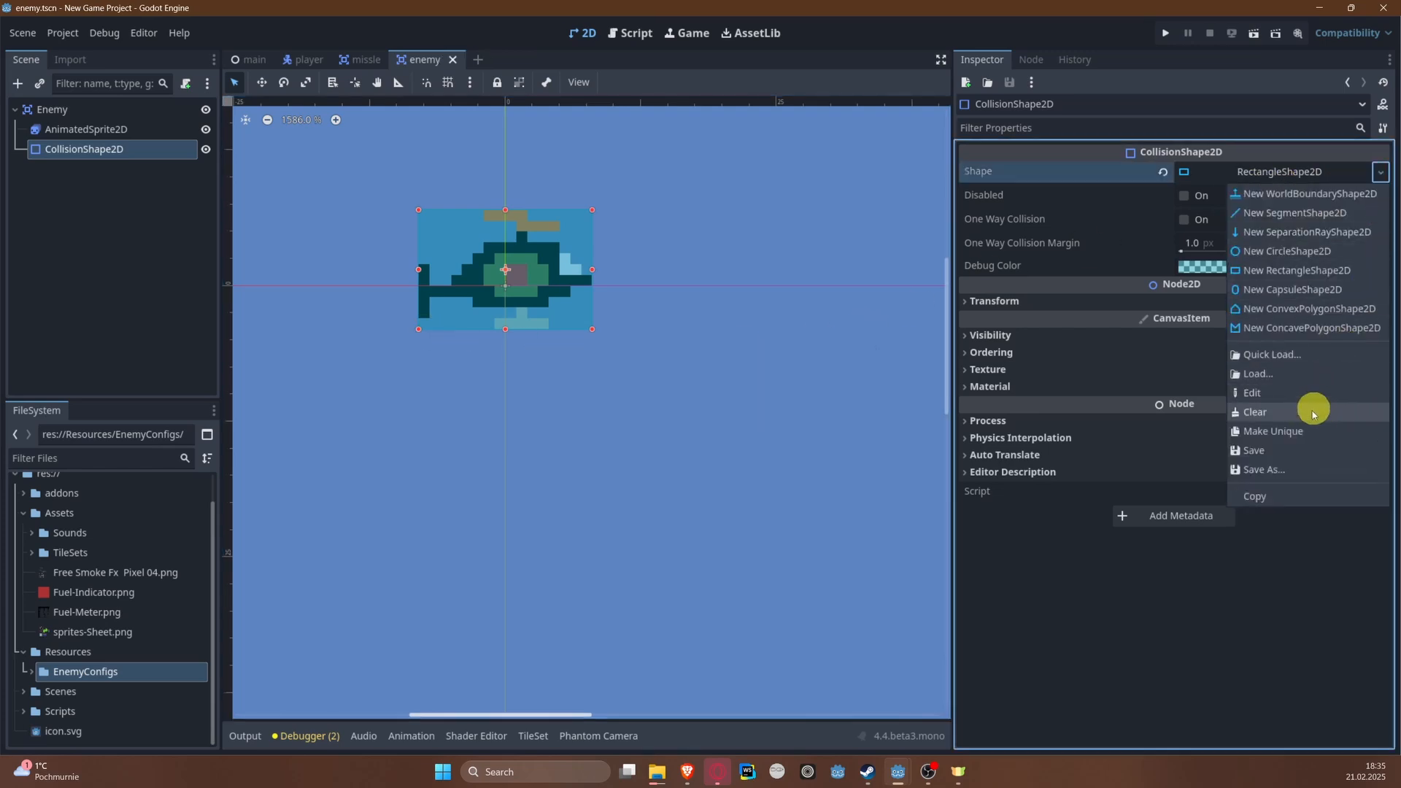
pyautogui.click(1289, 472)
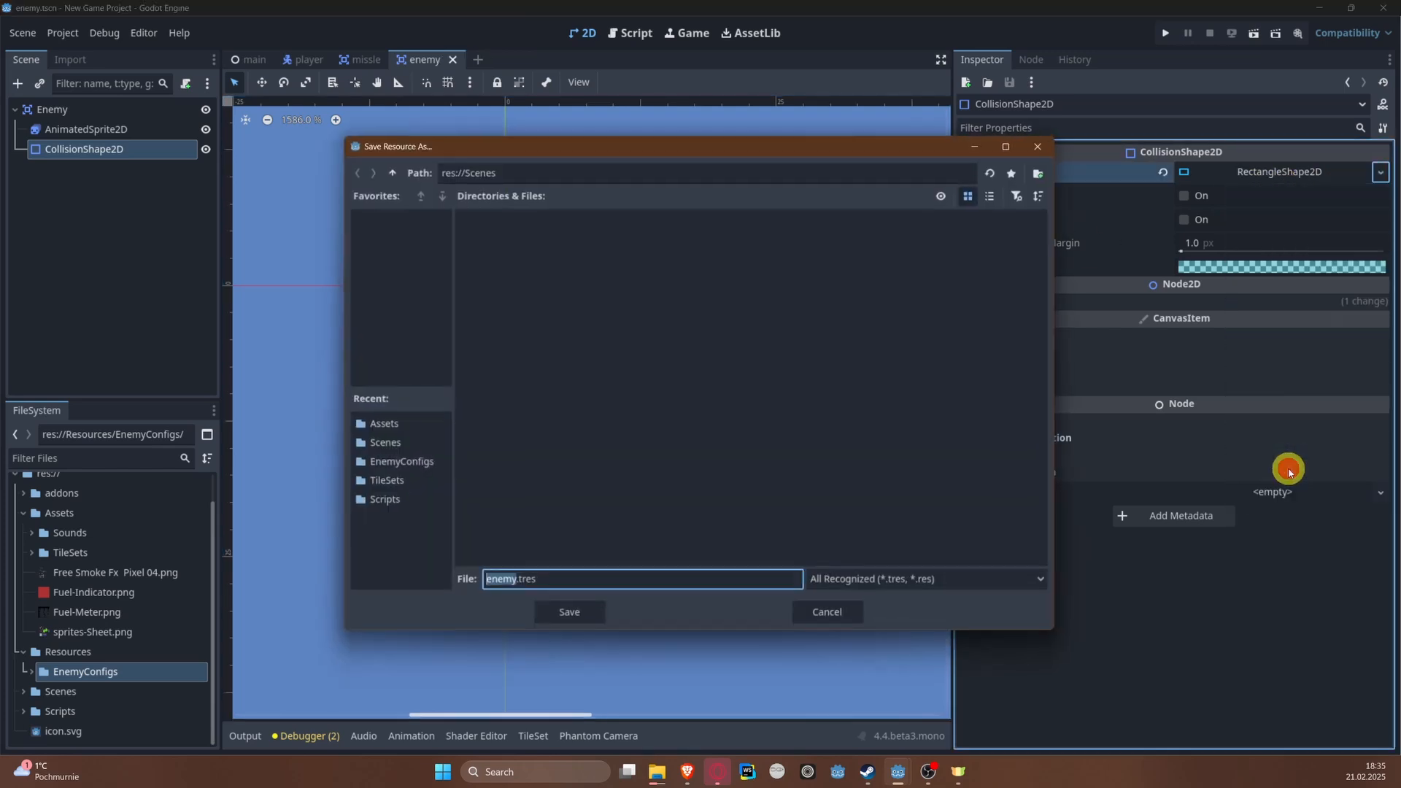
pyautogui.click(393, 173)
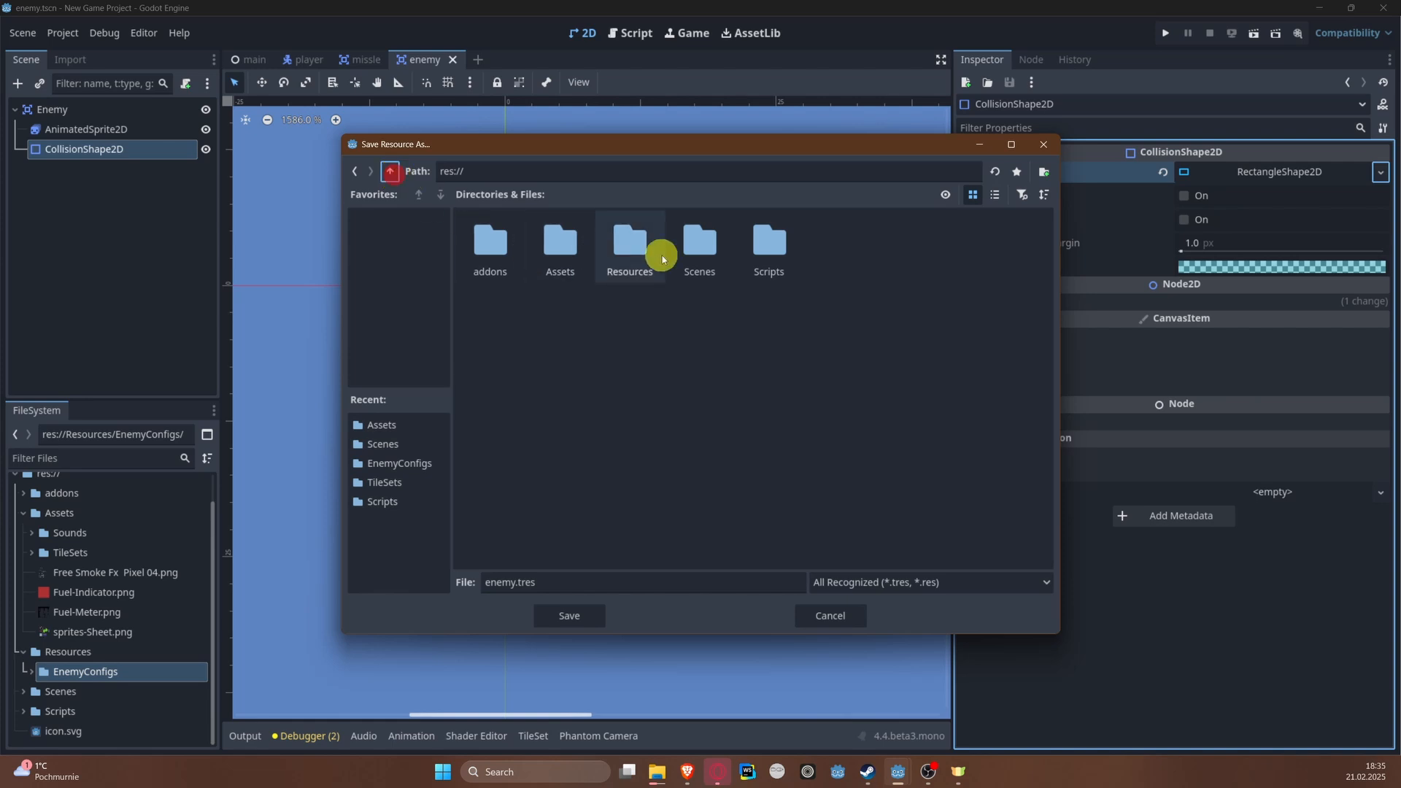
pyautogui.doubleClick(622, 248)
pyautogui.rightClick(667, 286)
pyautogui.click(711, 299)
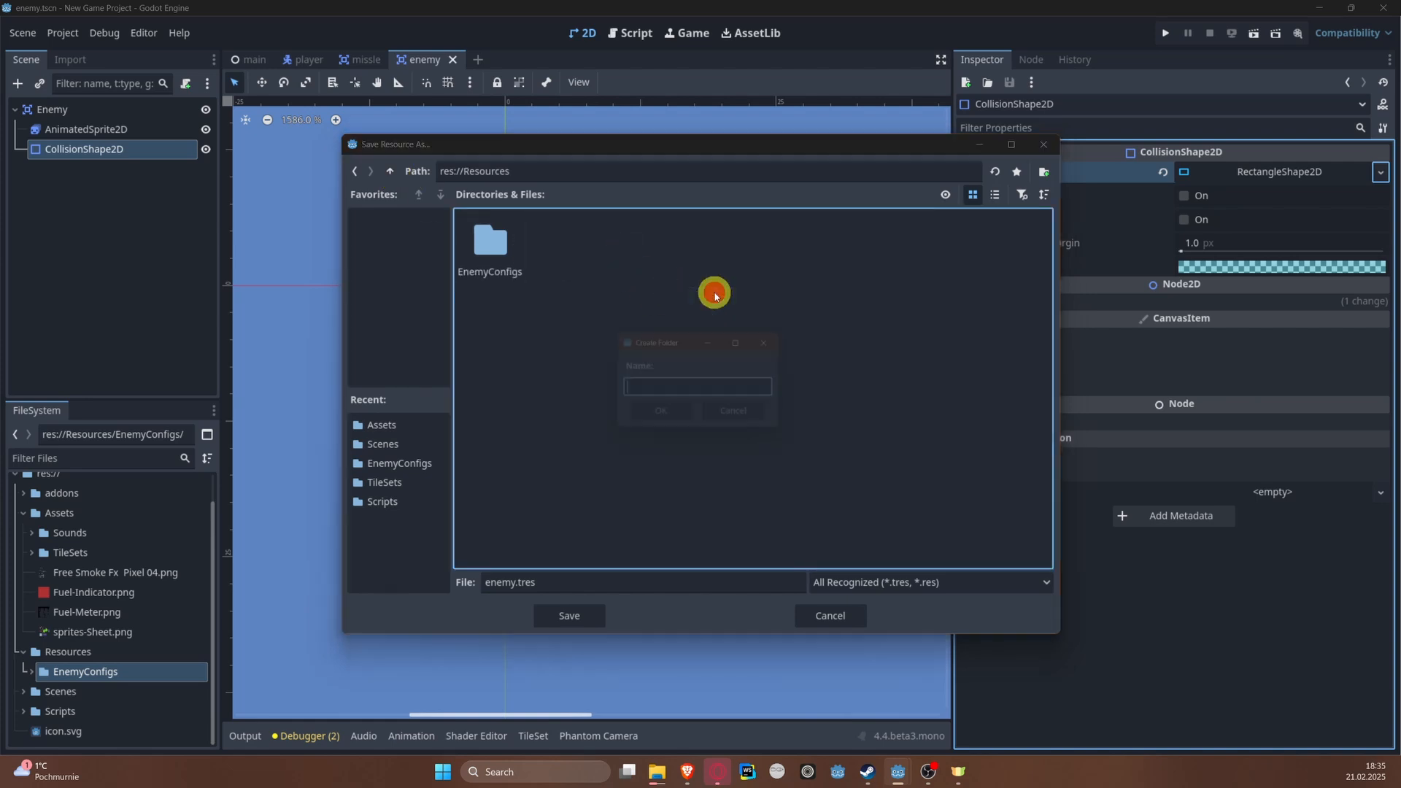
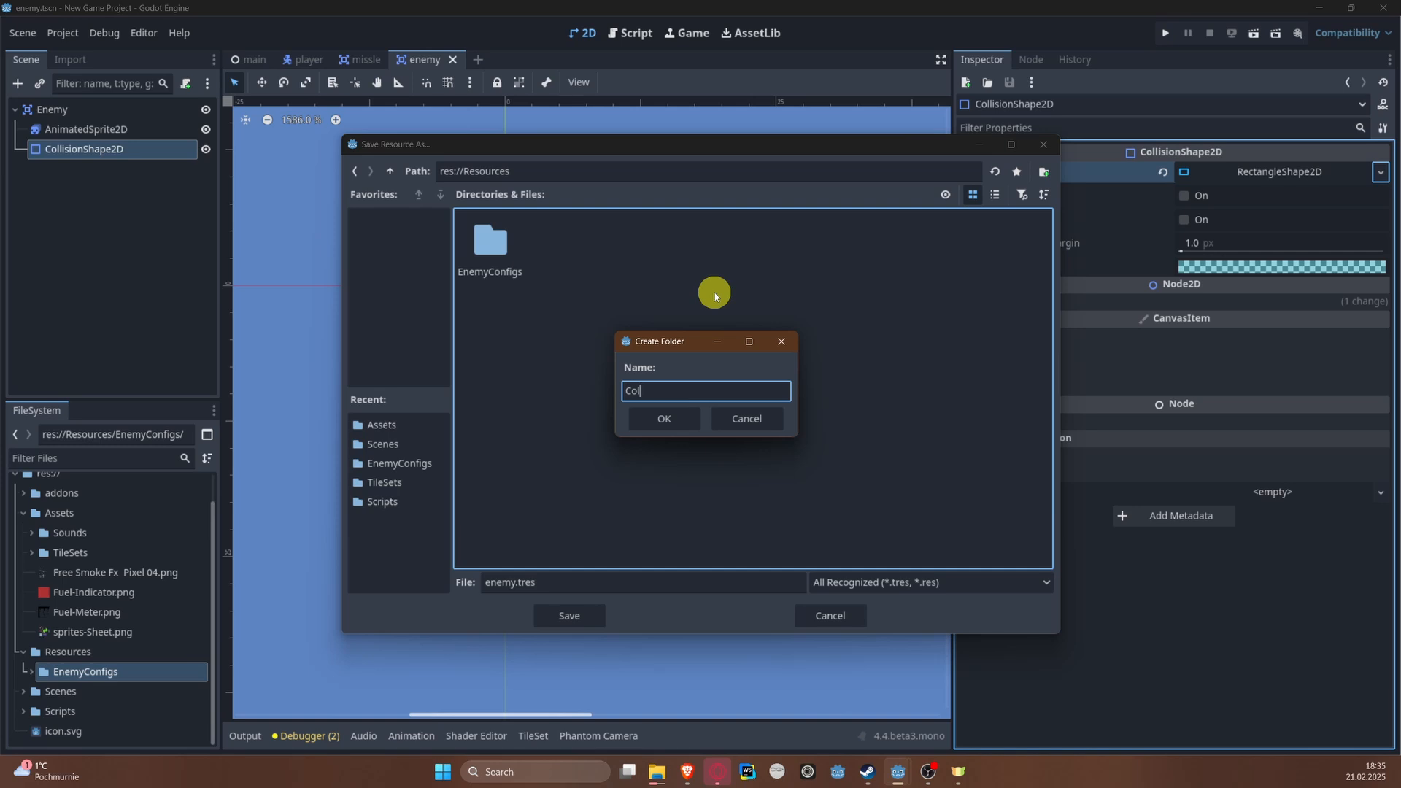
# Step: Name the new folder CollisionShapes, save the helicopter's collision rectangle in it as CS_helicopter.tres, and save the scene
pyautogui.write('CollisionShapes')
pyautogui.press('Return')
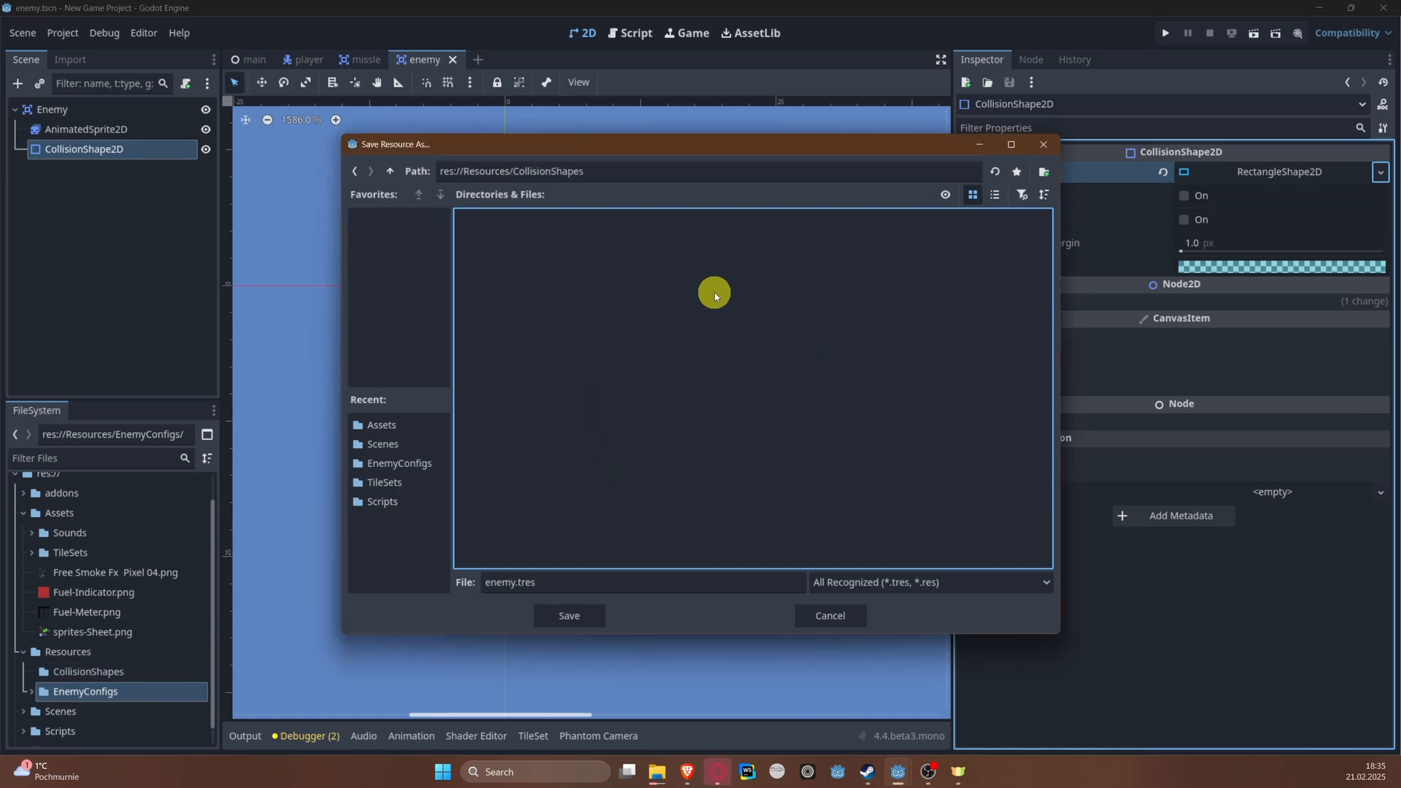
pyautogui.click(500, 582)
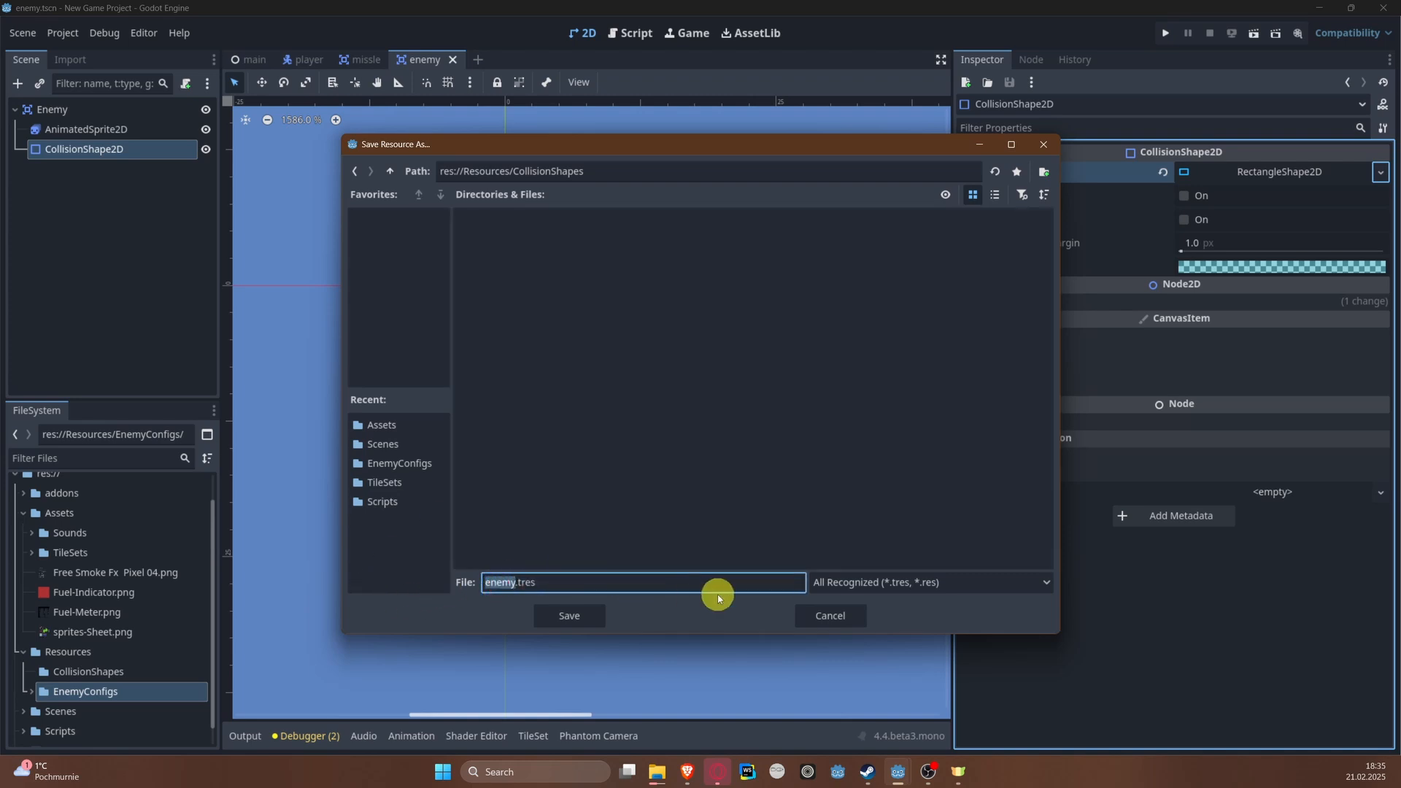
pyautogui.write('CS_helicopter')
pyautogui.press('Return')
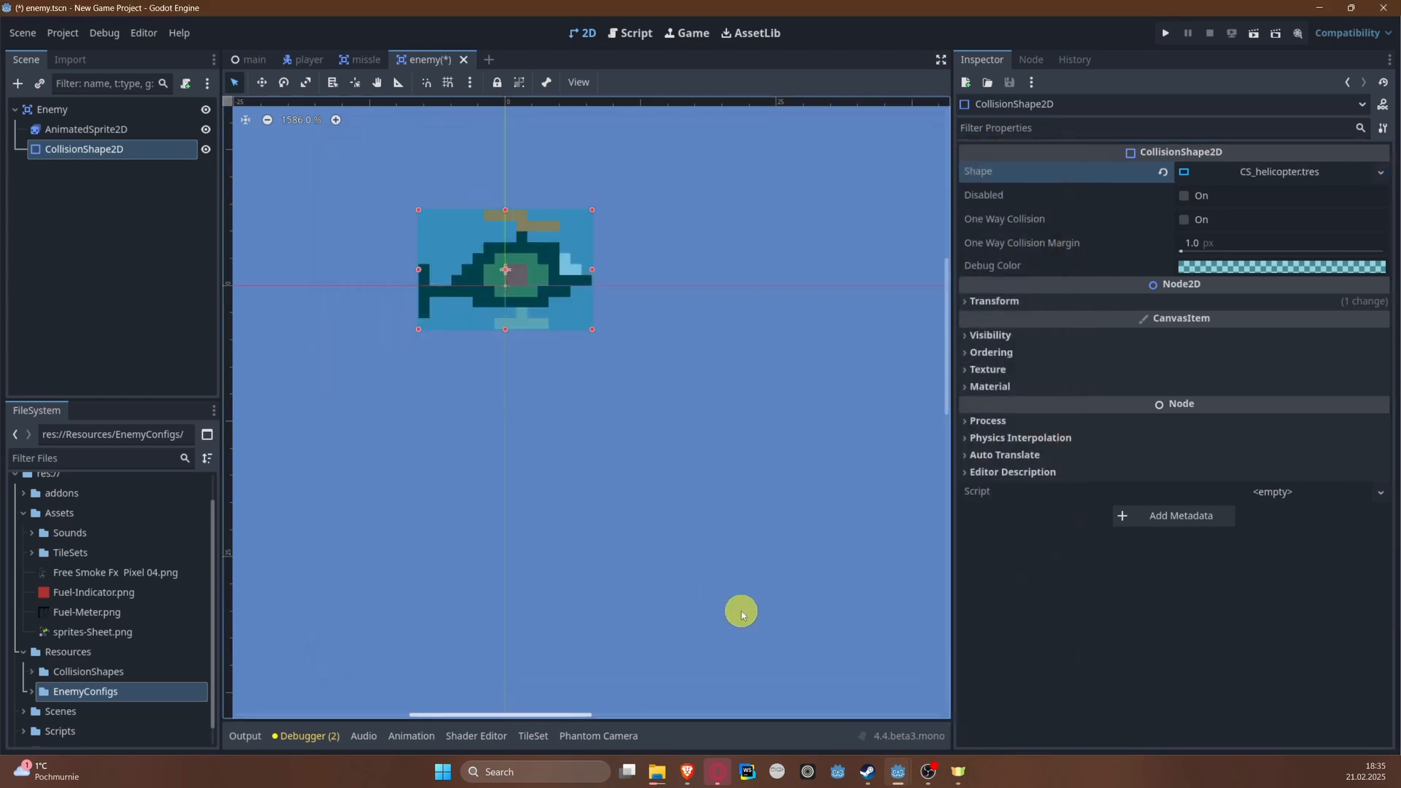
pyautogui.hotkey('ctrl', 's')
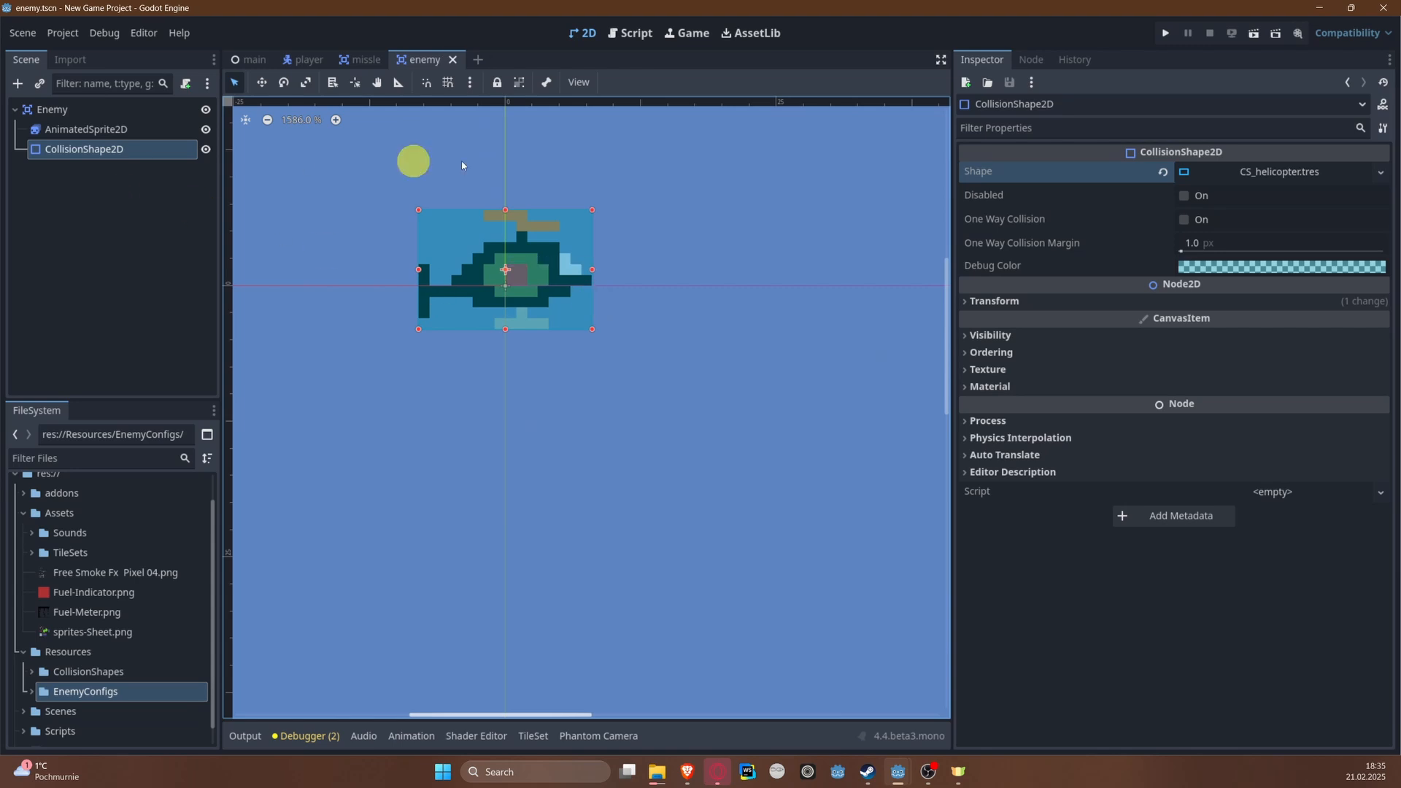
# Step: Add a new animation to the AnimatedSprite2D's SpriteFrames and turn off its looping
pyautogui.click(86, 129)
pyautogui.click(1257, 189)
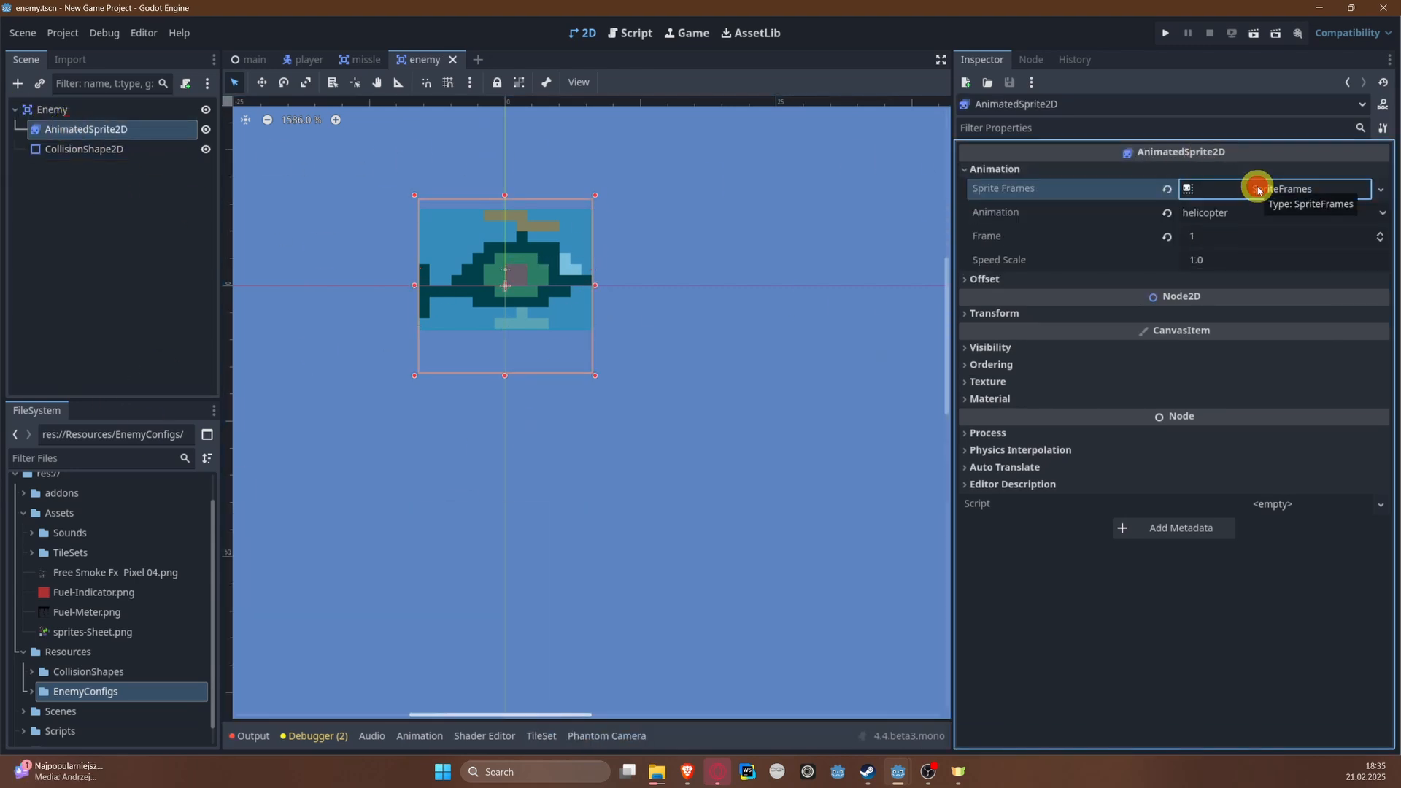
pyautogui.click(1256, 189)
pyautogui.click(232, 553)
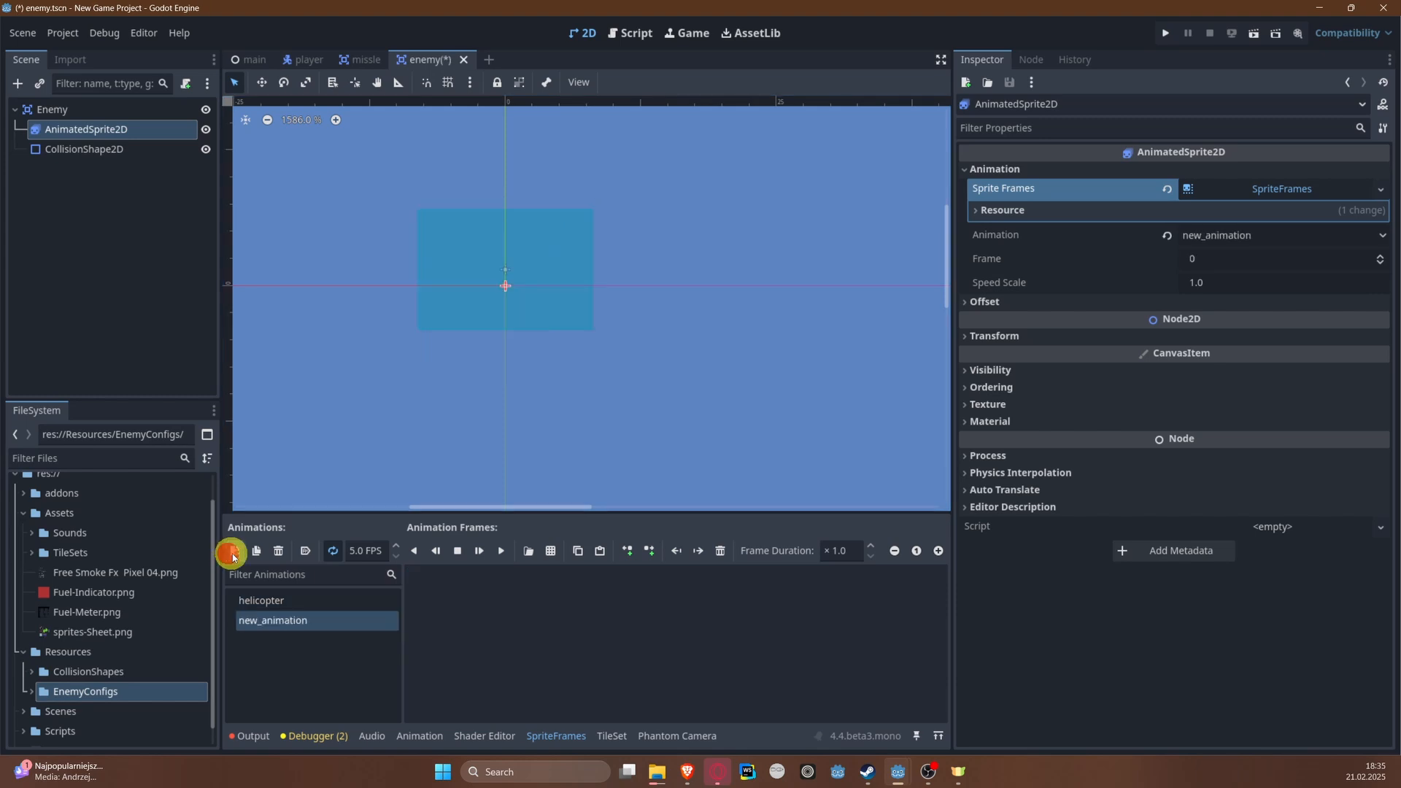
pyautogui.click(301, 623)
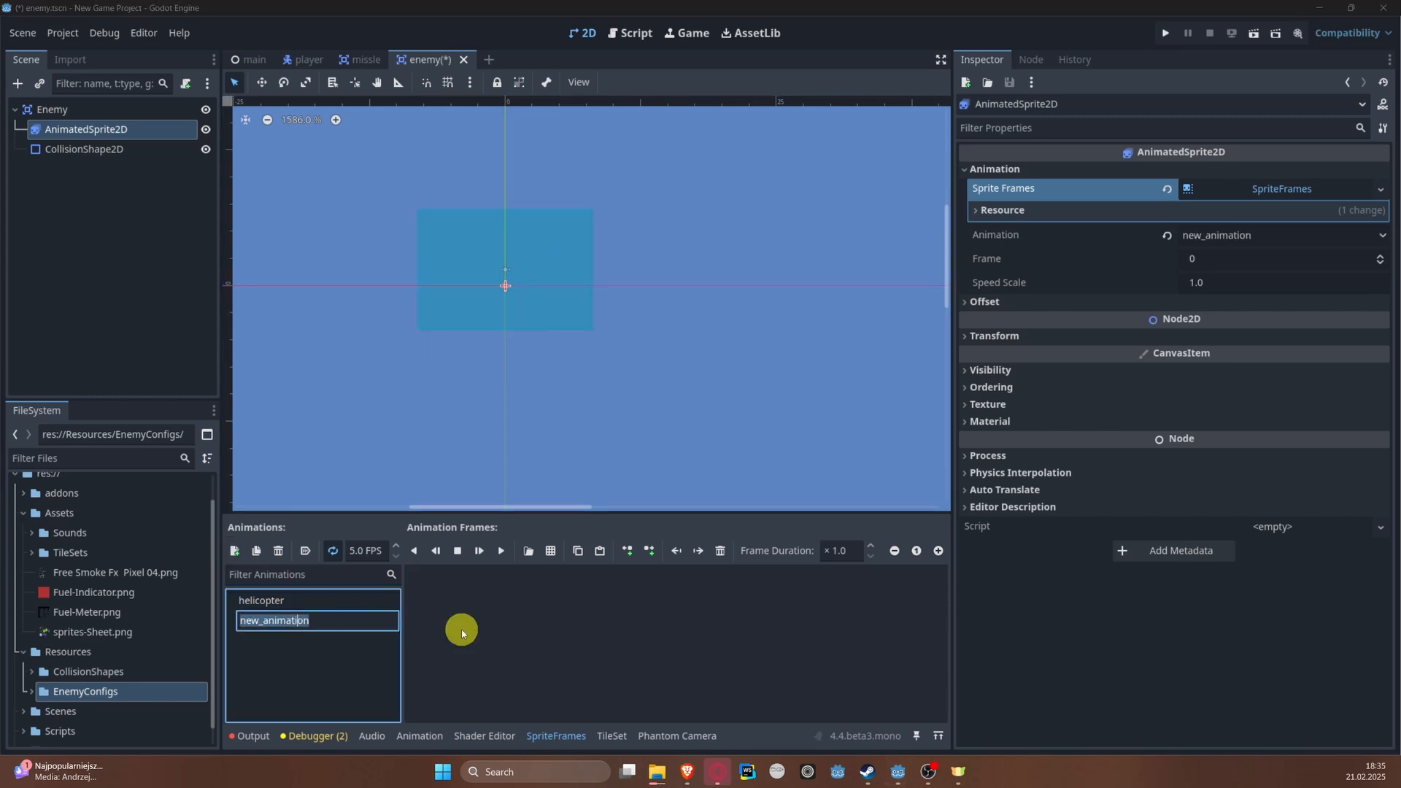
pyautogui.press('BackSpace')
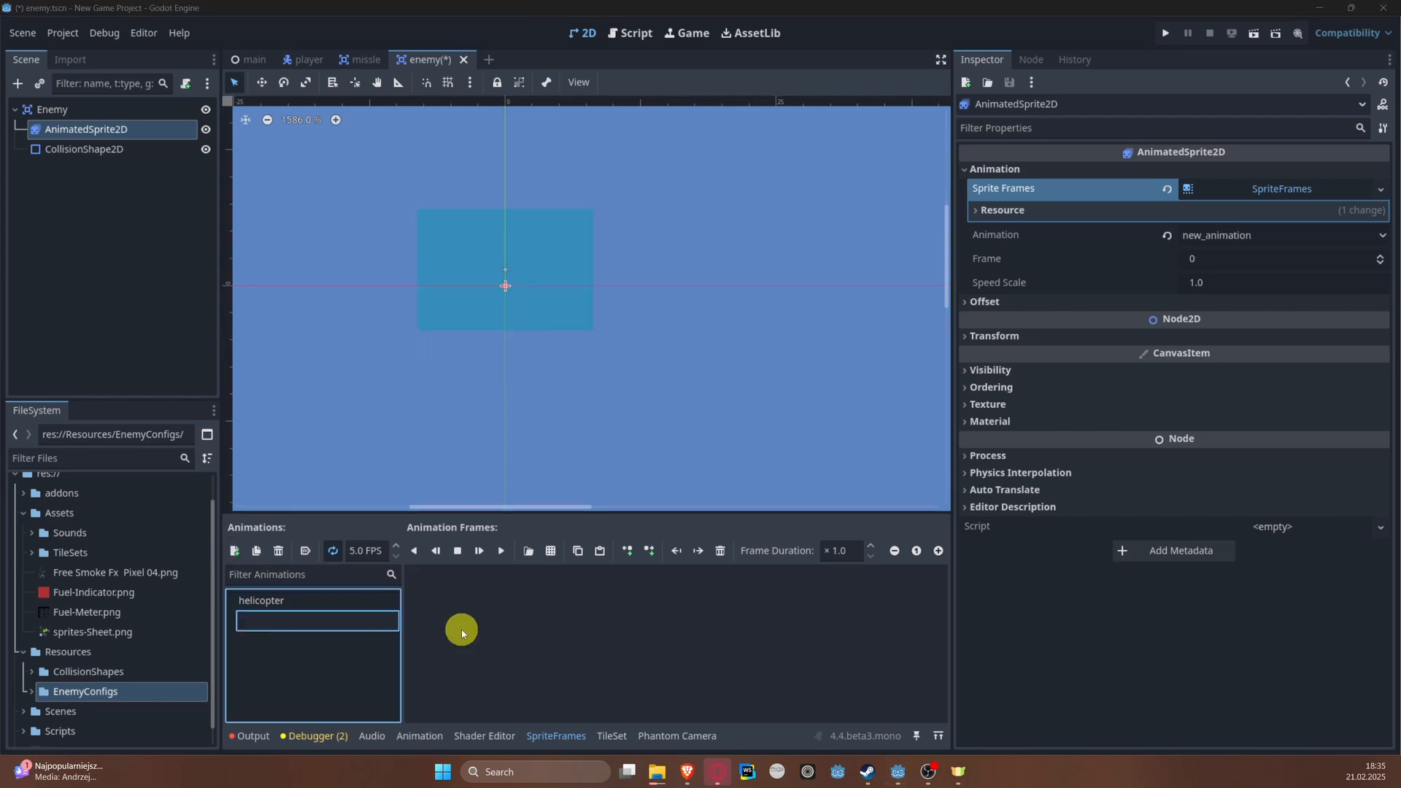
pyautogui.click(334, 552)
pyautogui.click(334, 551)
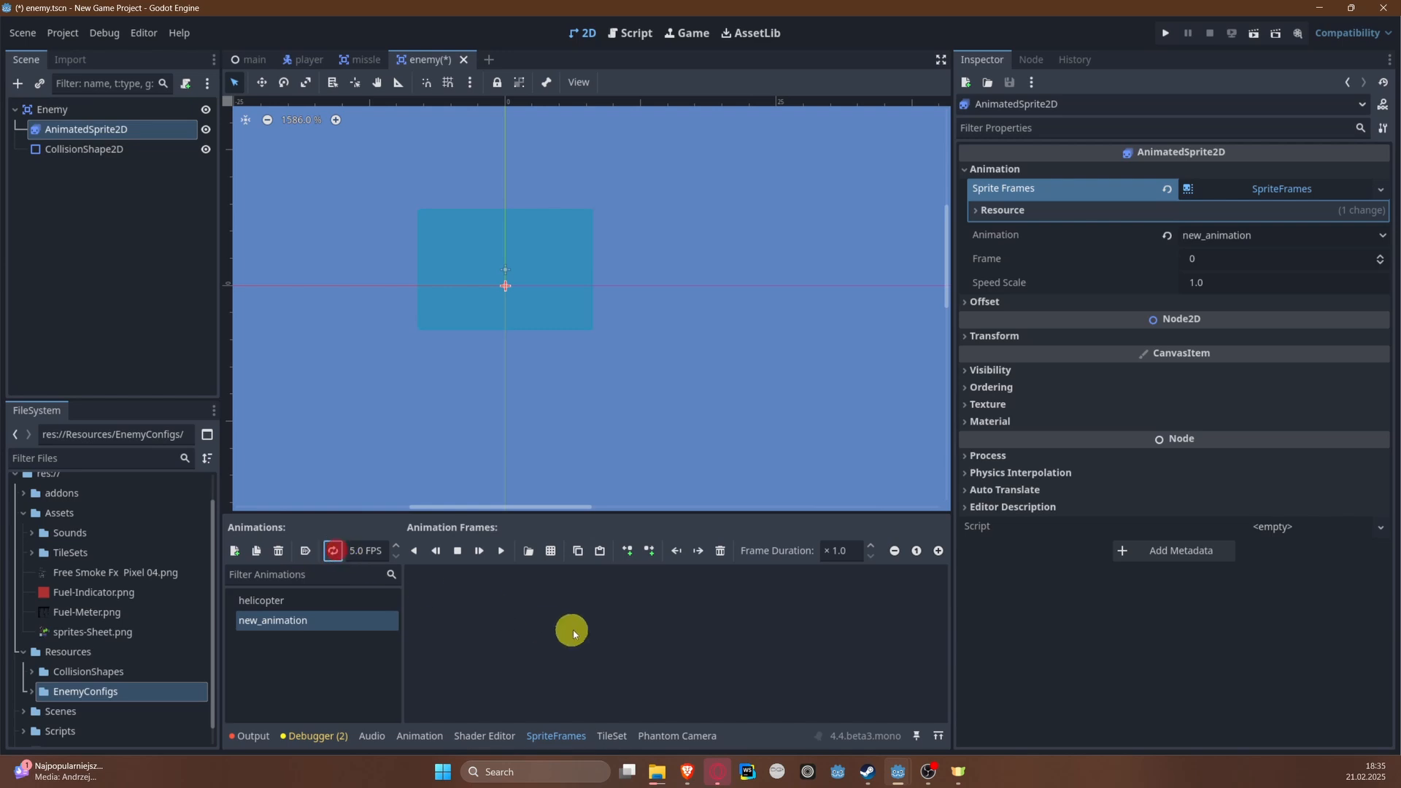
# Step: Add the yellow jet from sprites-Sheet.png as the single frame of the new animation
pyautogui.click(551, 553)
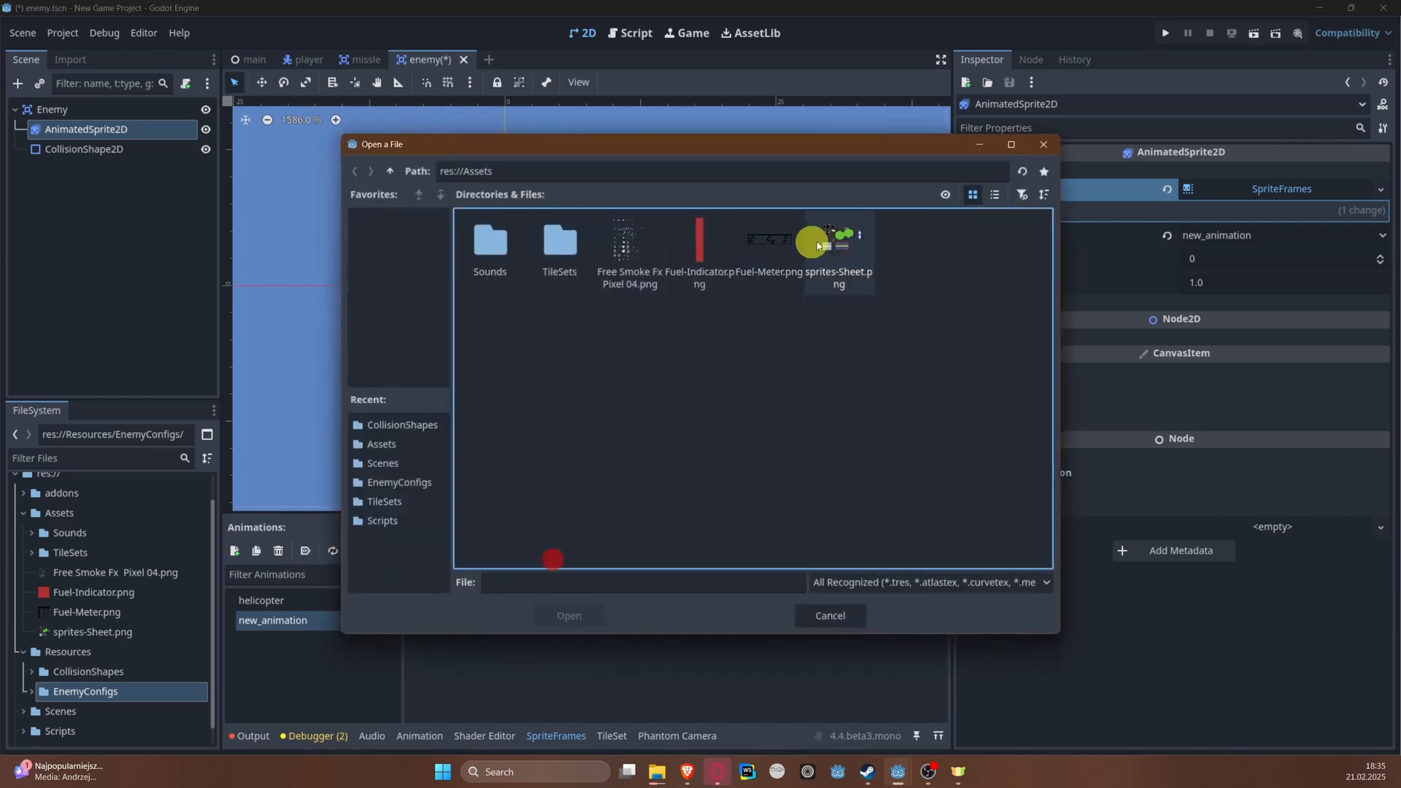
pyautogui.doubleClick(832, 248)
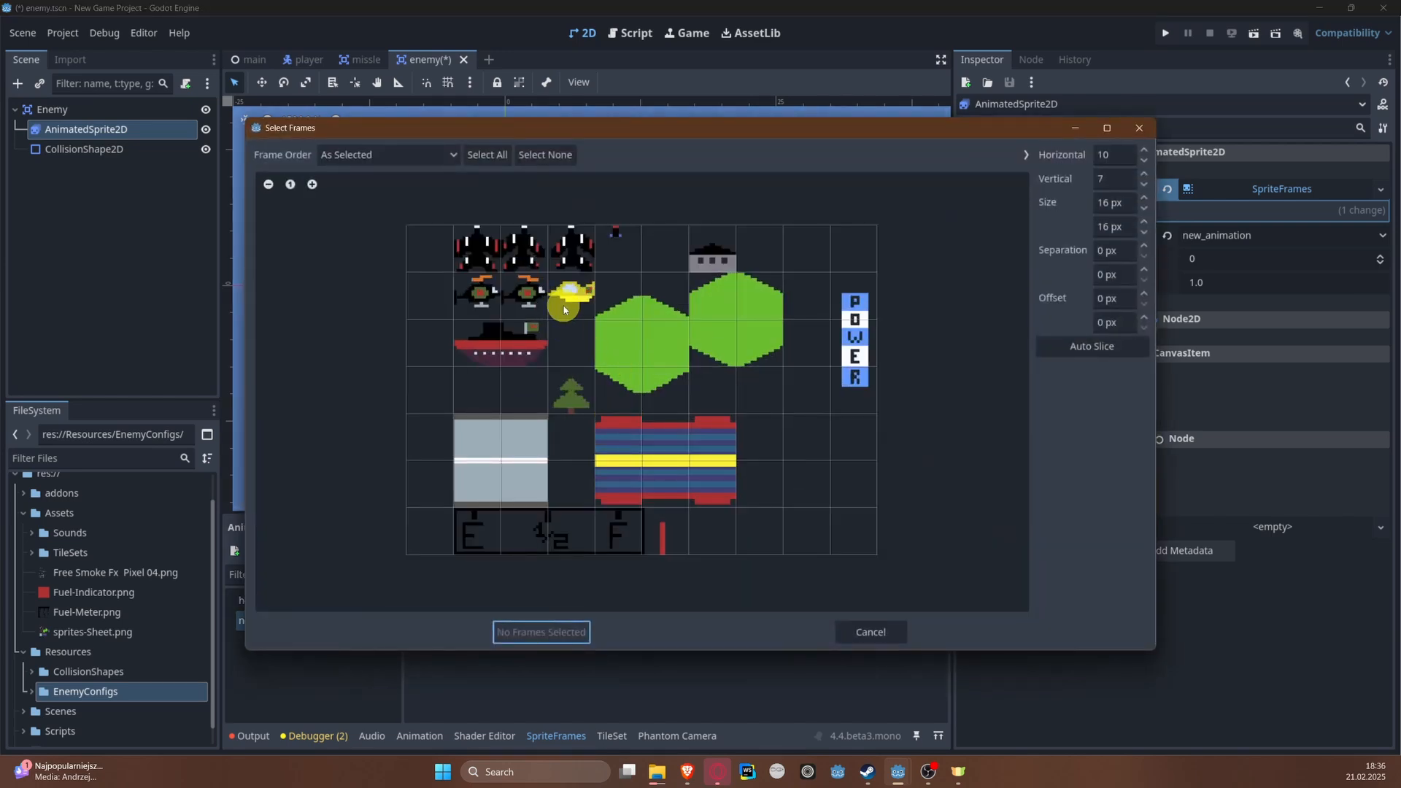
pyautogui.click(572, 295)
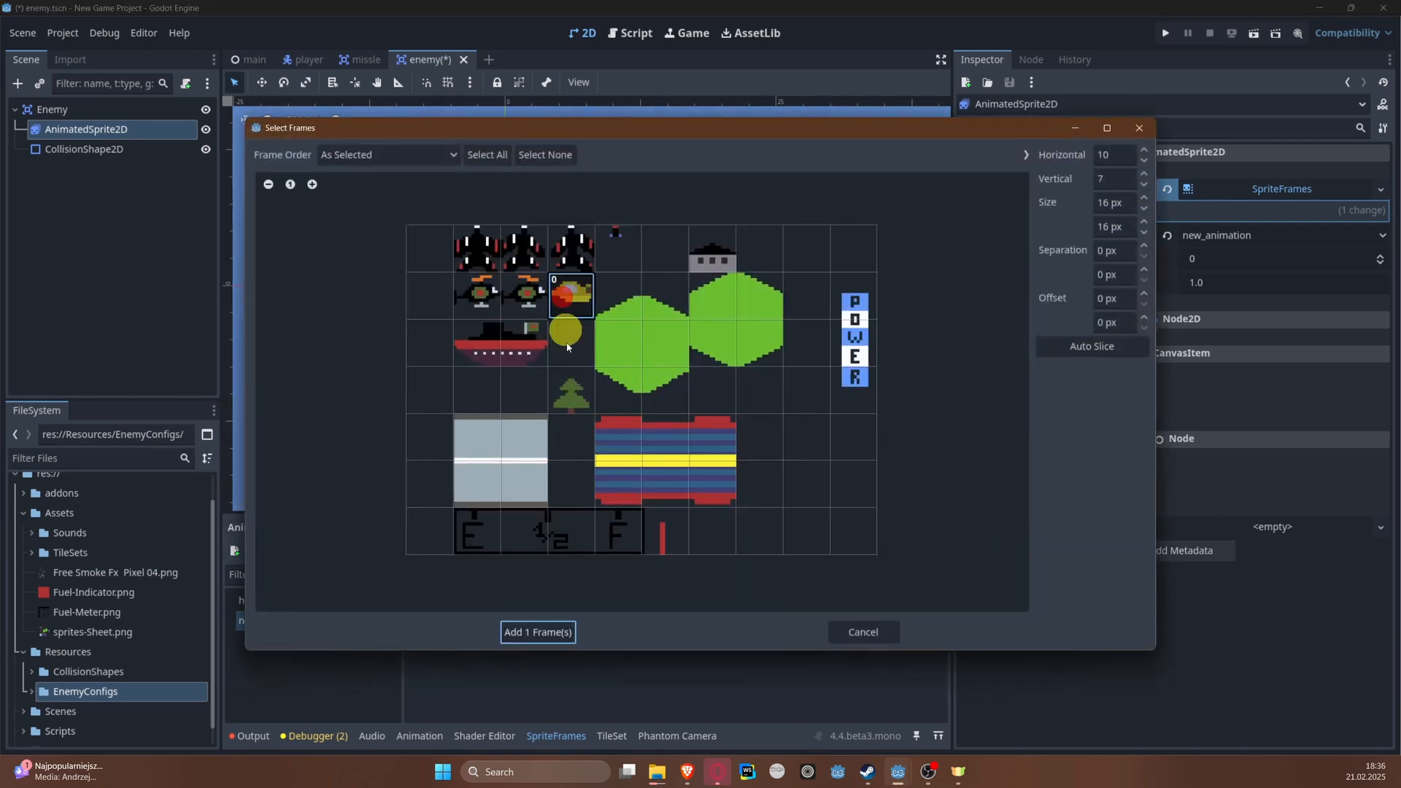
pyautogui.click(545, 631)
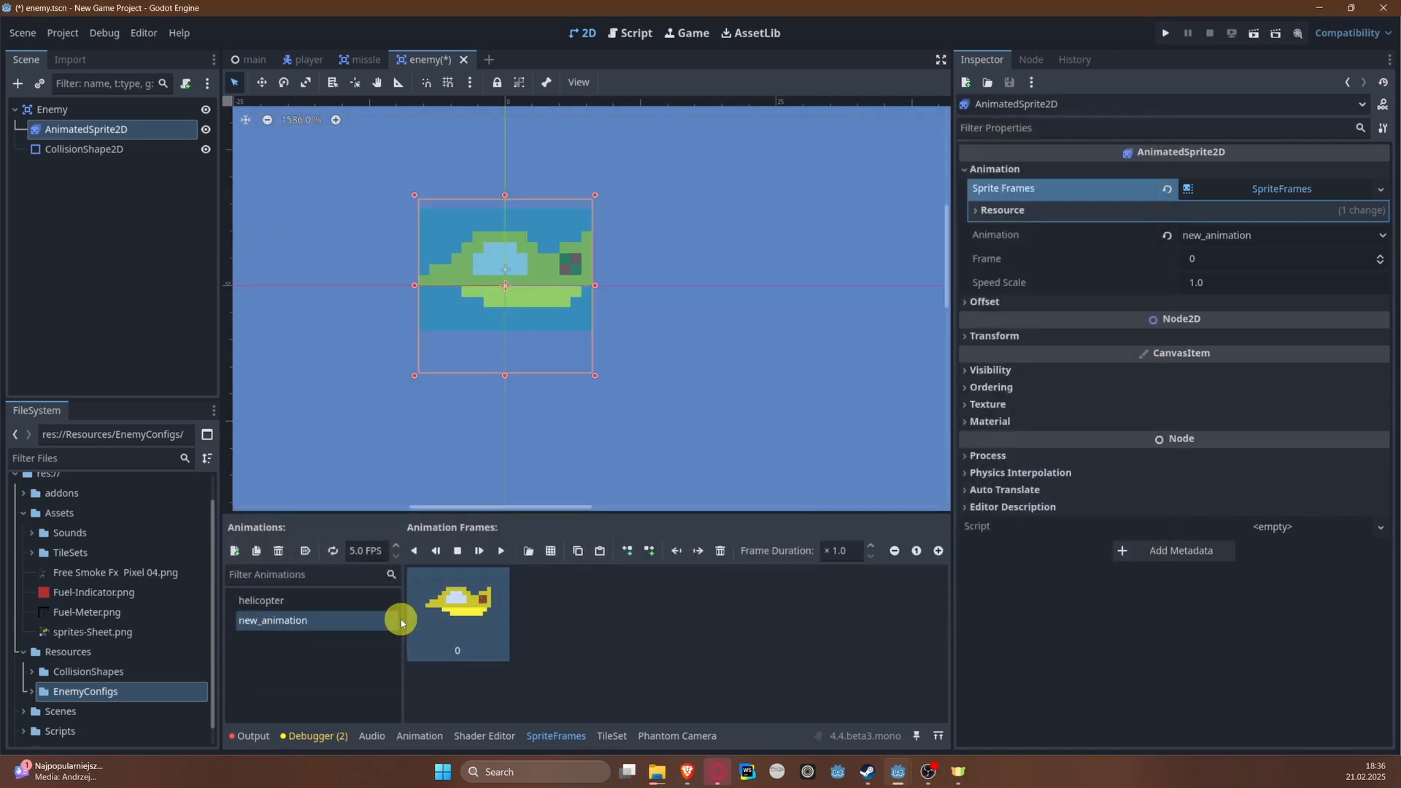
# Step: Rename the new animation to jet and save the scene
pyautogui.doubleClick(315, 622)
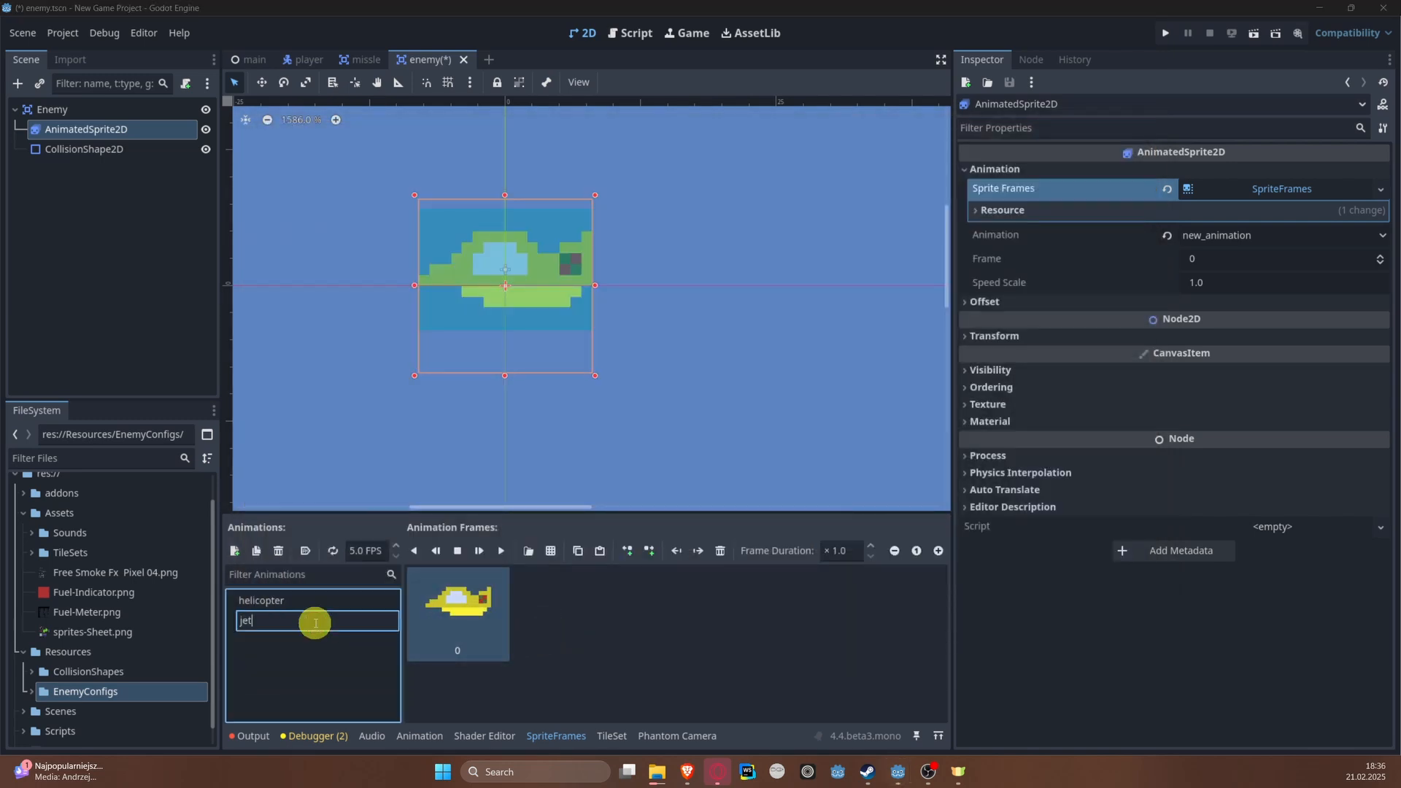
pyautogui.press('Return')
pyautogui.hotkey('ctrl', 's')
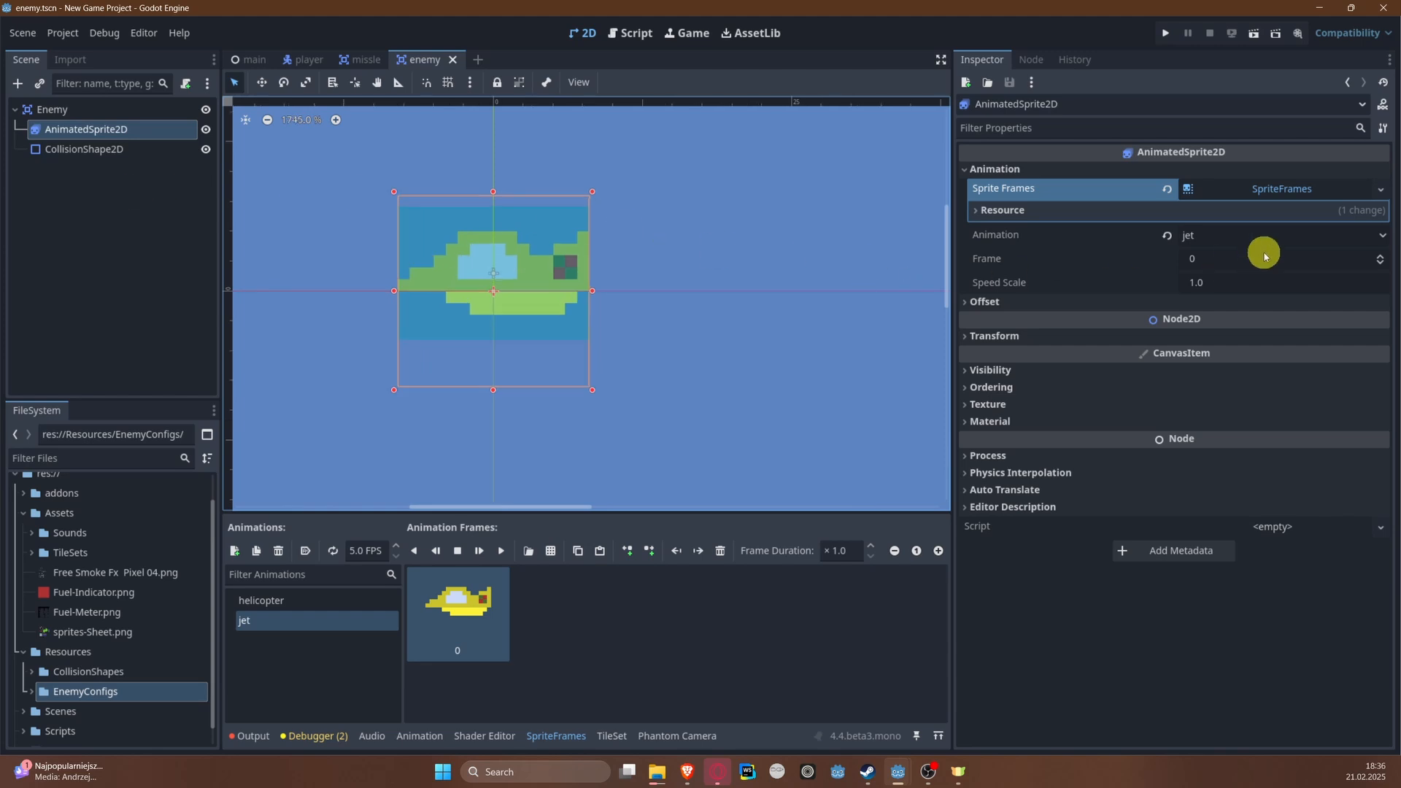
# Step: Give the CollisionShape2D a new RectangleShape2D and resize it to fit tightly around the jet
pyautogui.click(104, 149)
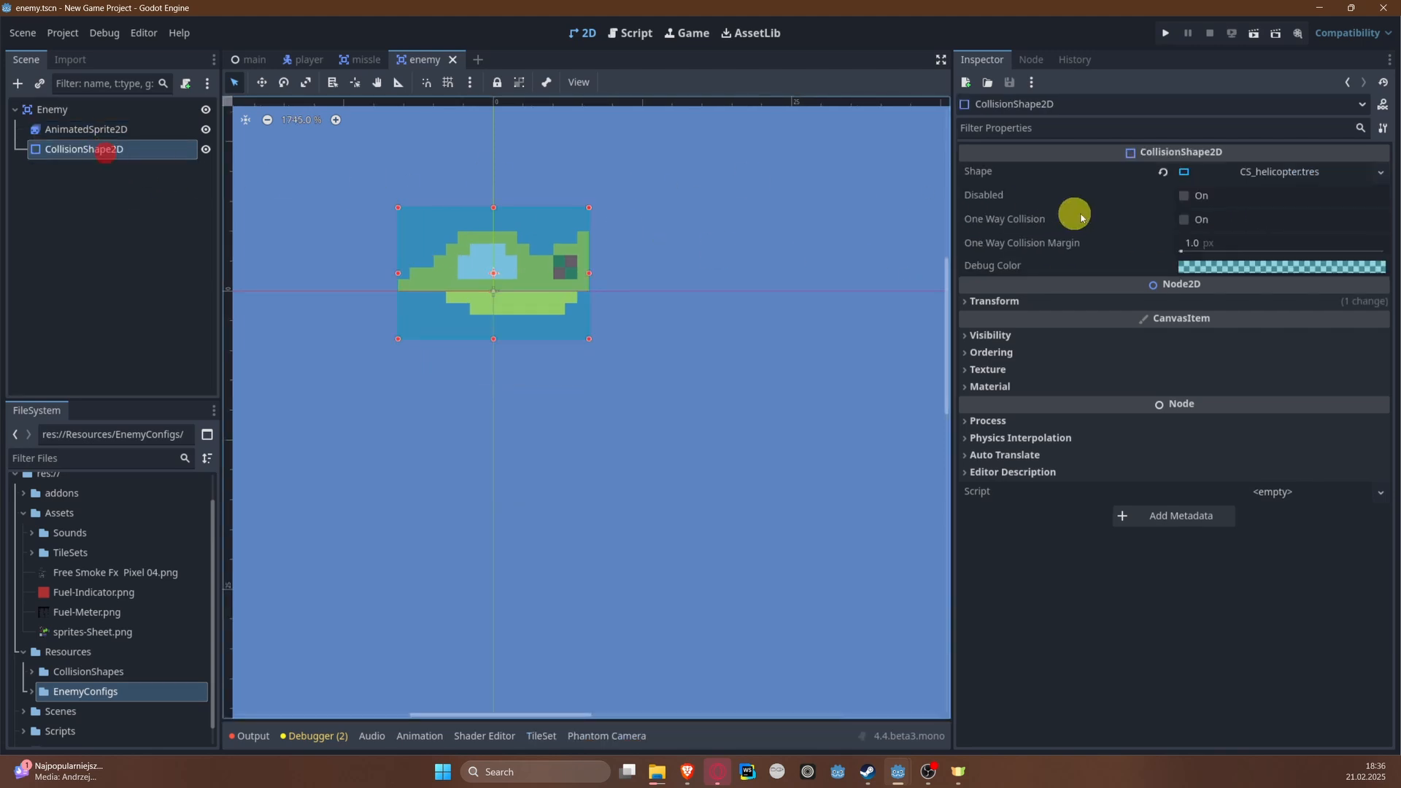
pyautogui.click(1380, 172)
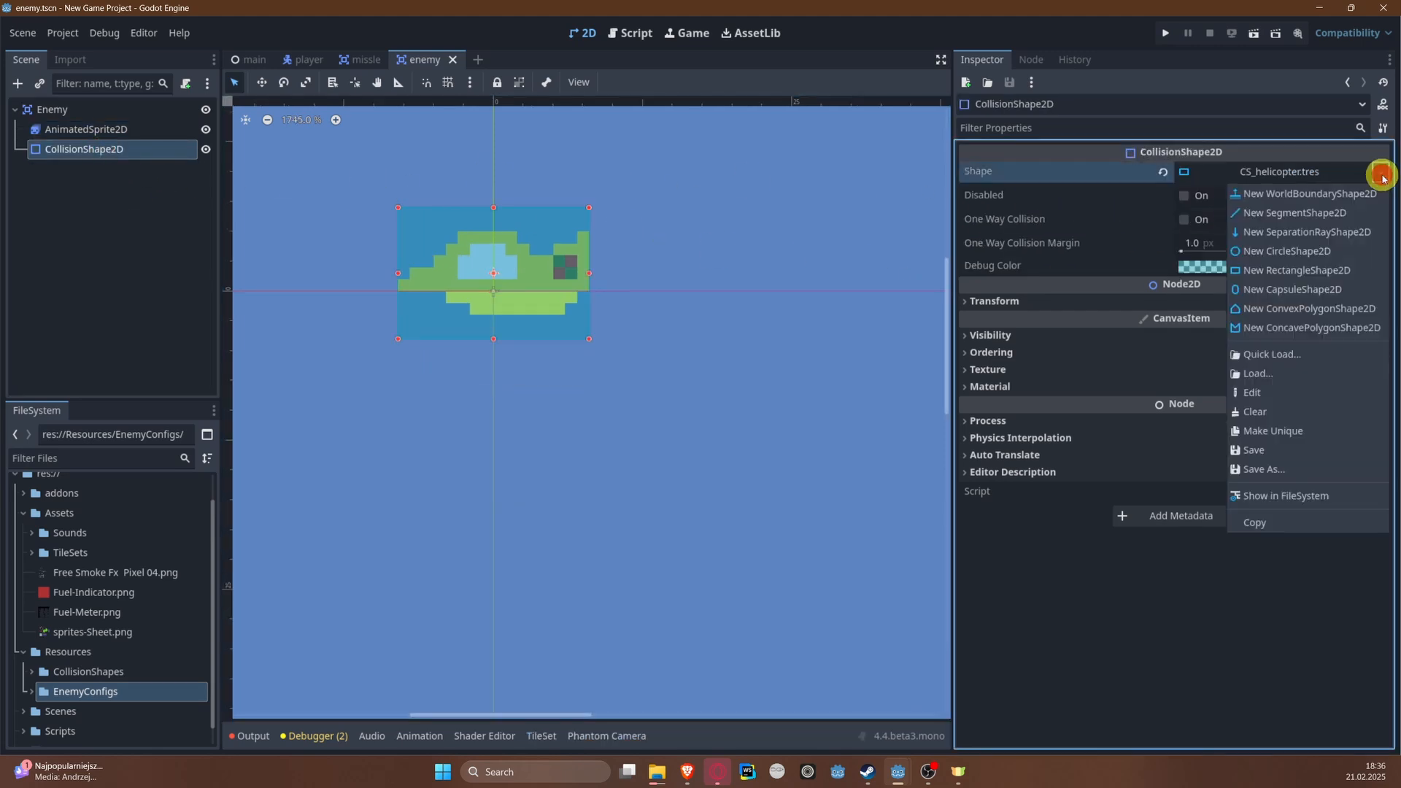
pyautogui.click(1322, 272)
pyautogui.moveTo(614, 156); pyautogui.dragTo(584, 229)
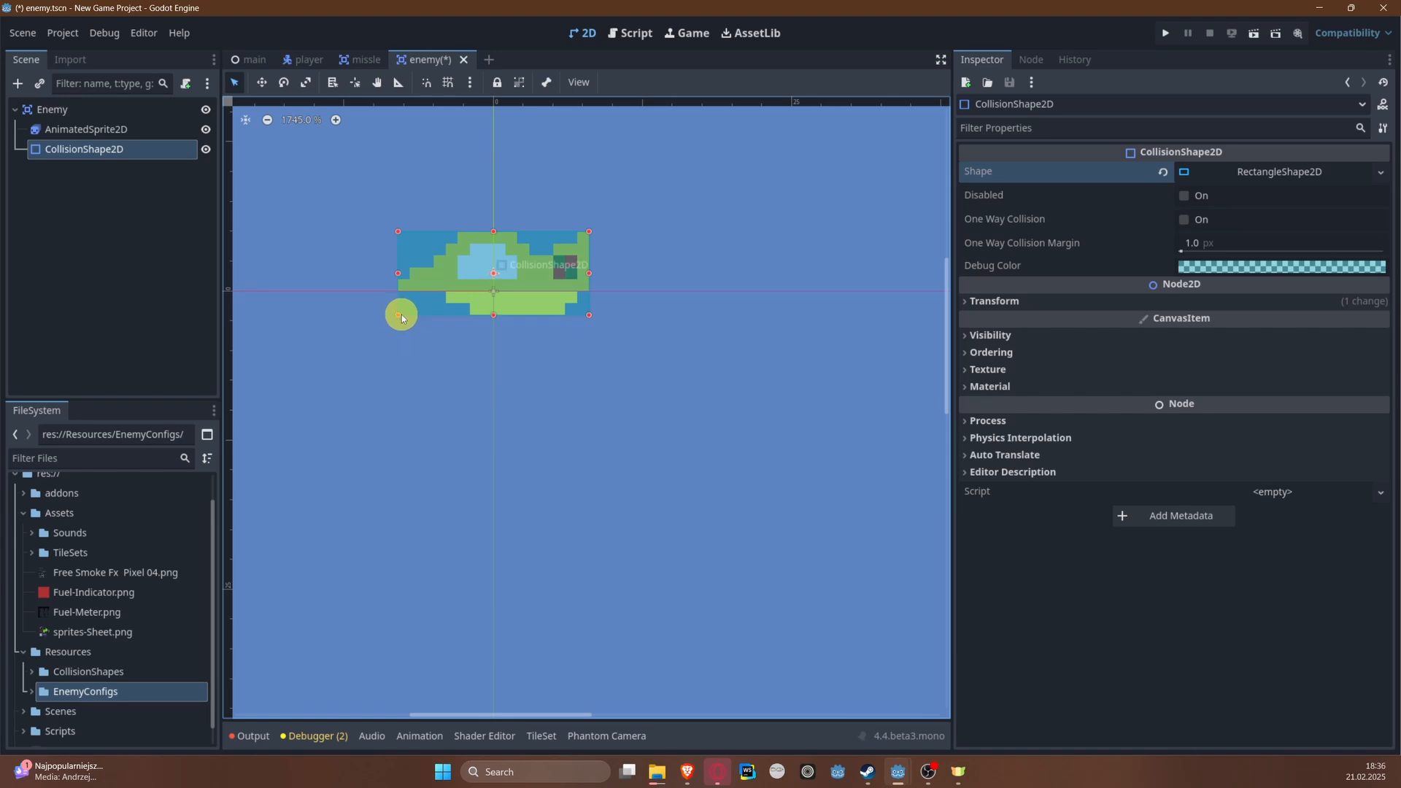
pyautogui.click(707, 369)
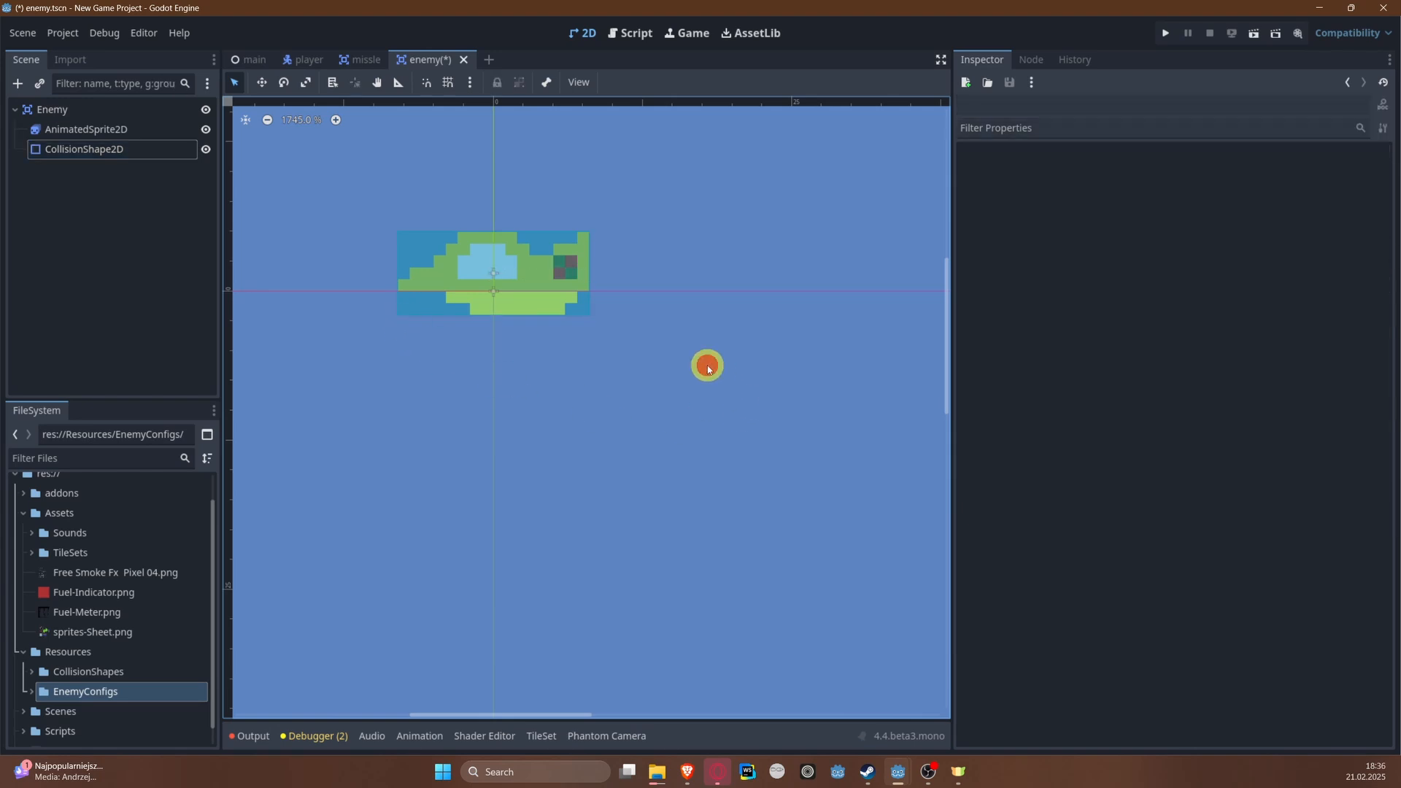
# Step: Save the jet's collision rectangle as CS_jet.tres in res://Resources/CollisionShapes and save the scene
pyautogui.click(495, 291)
pyautogui.click(1376, 174)
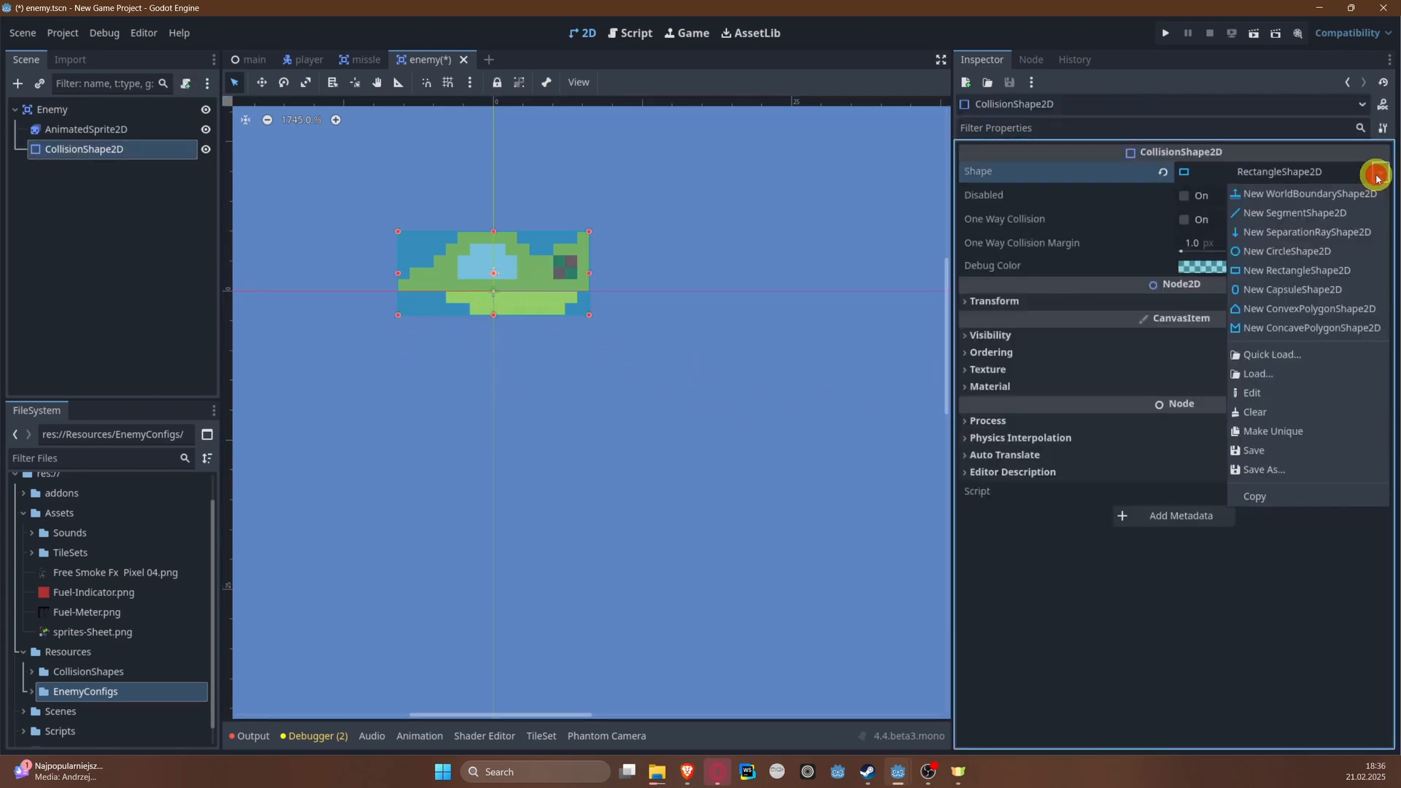
pyautogui.click(1292, 469)
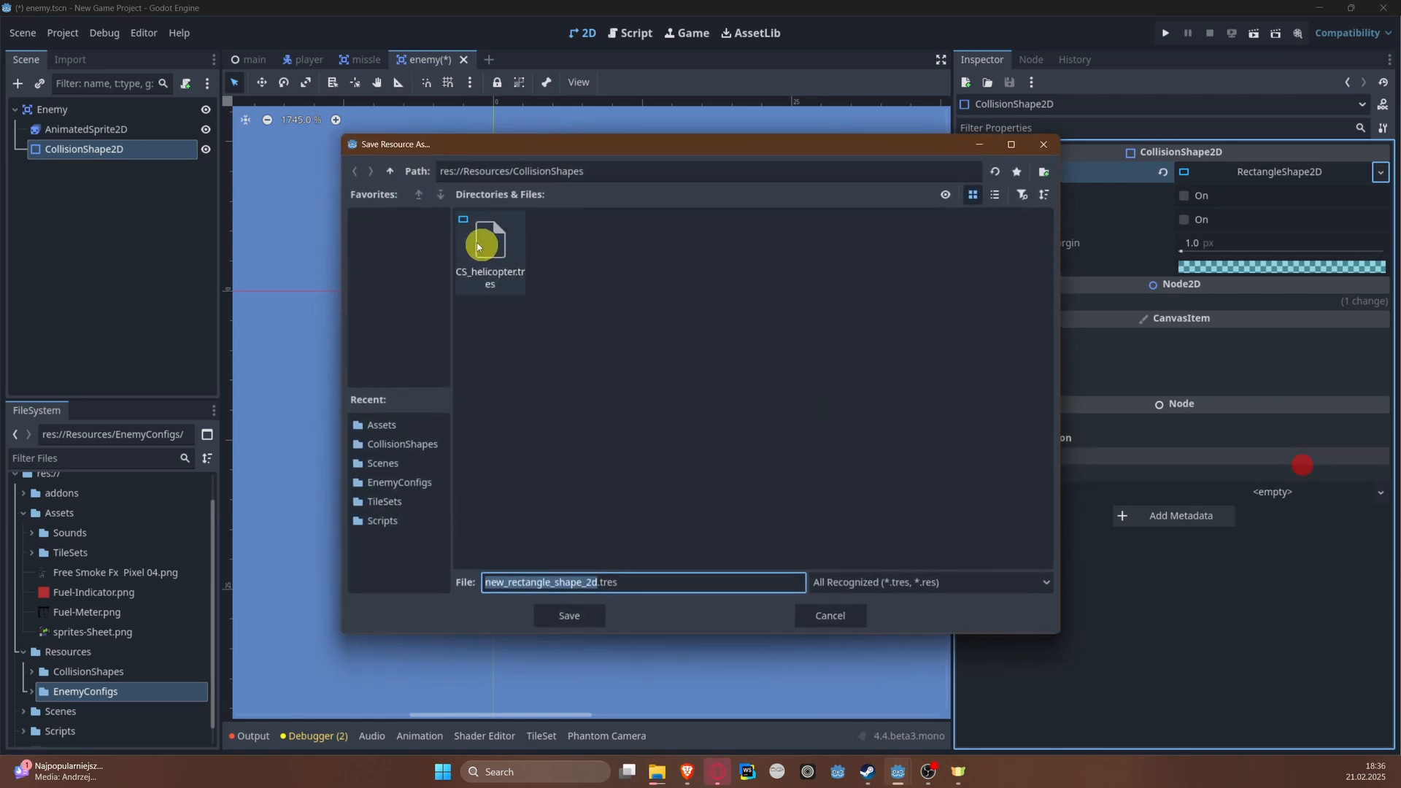
pyautogui.write('CS')
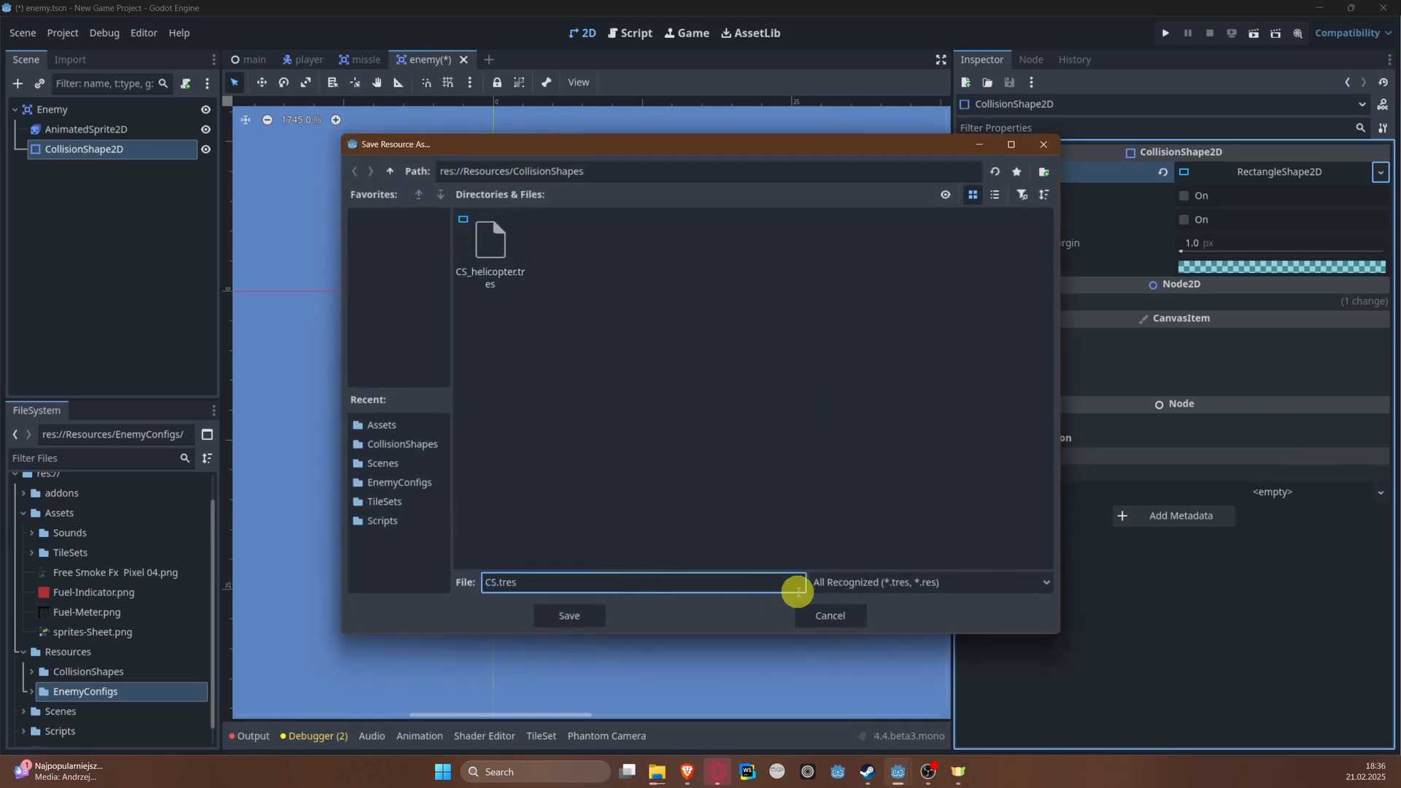
pyautogui.write('_jet')
pyautogui.press('Return')
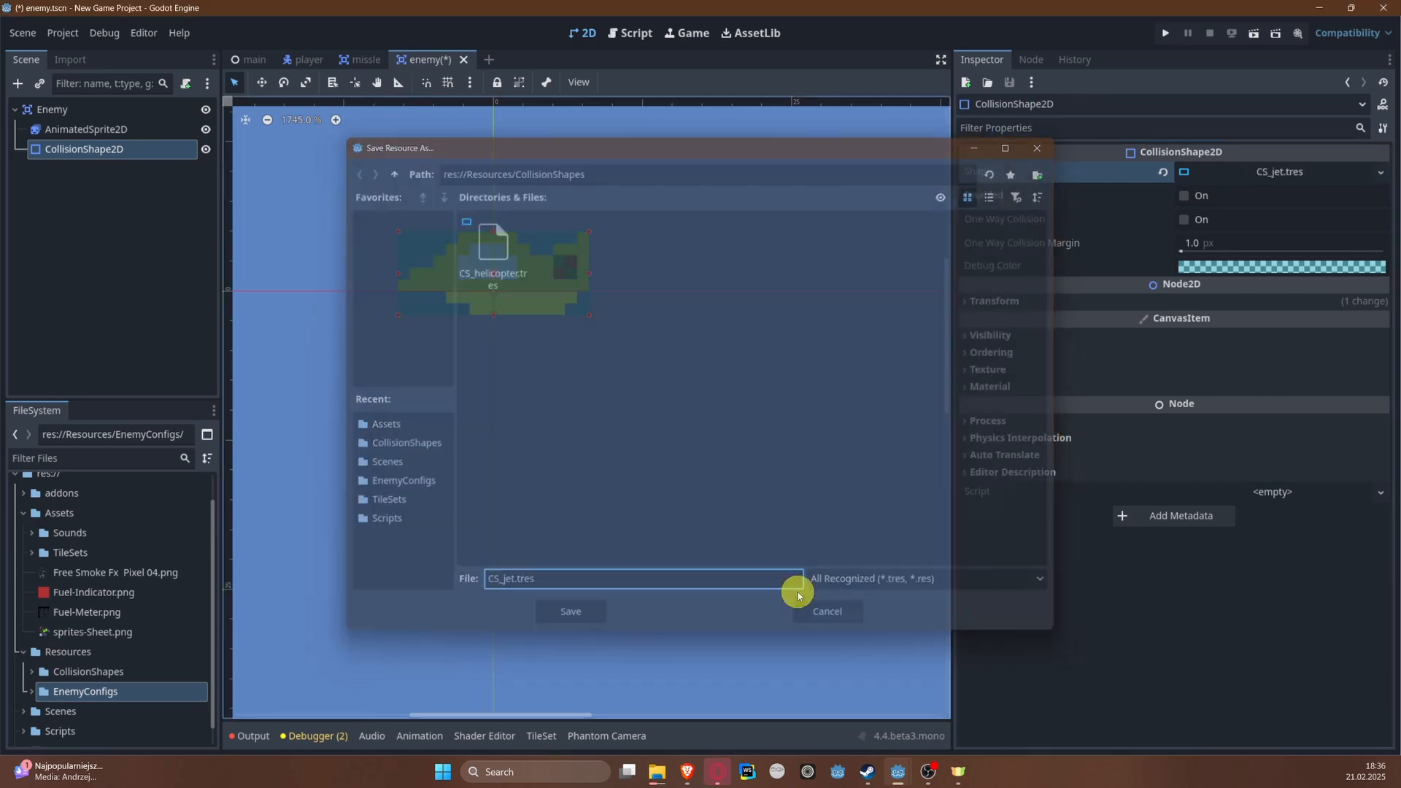
pyautogui.hotkey('ctrl', 's')
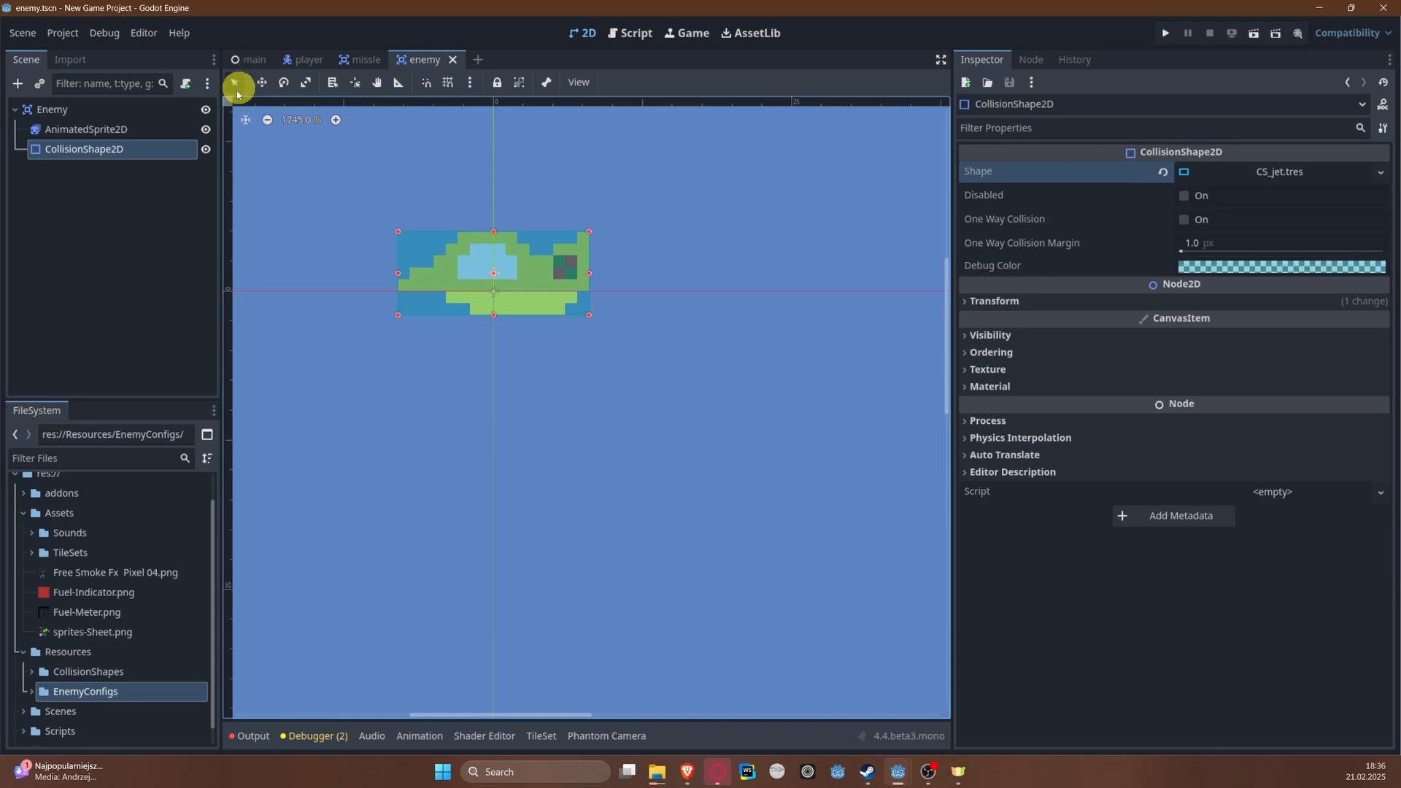
# Step: Add another animation named ship to the AnimatedSprite2D's SpriteFrames and save the scene
pyautogui.click(109, 132)
pyautogui.click(1307, 188)
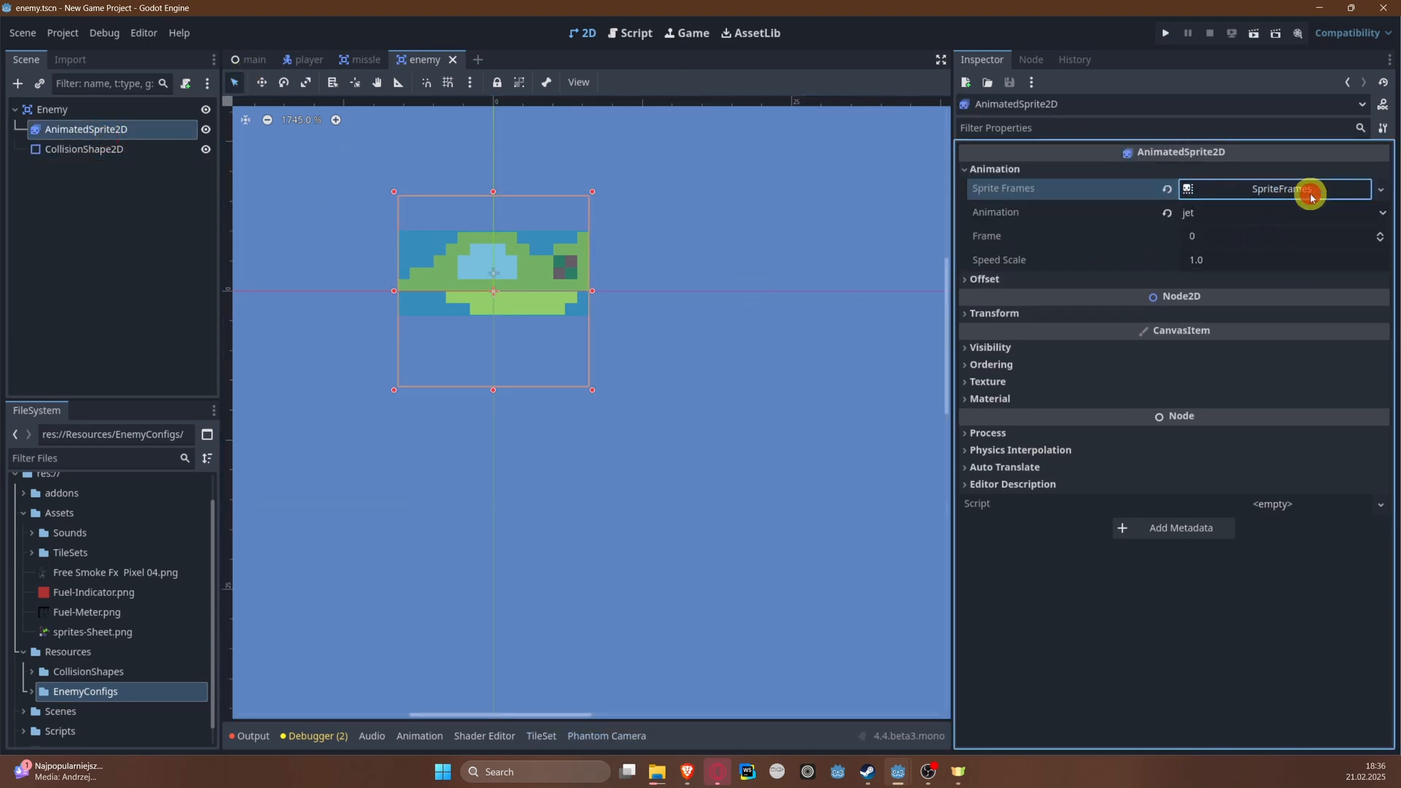
pyautogui.click(1307, 187)
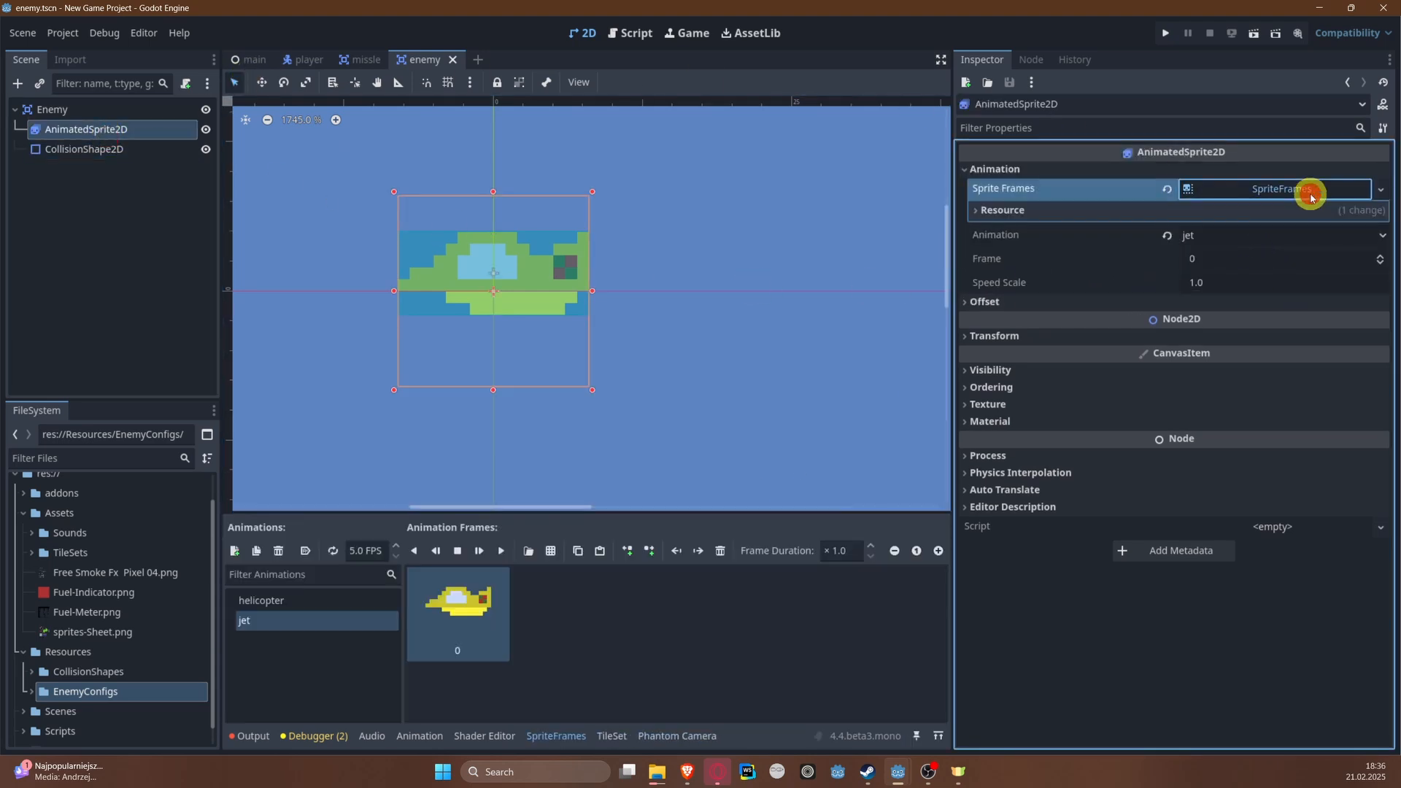
pyautogui.click(234, 550)
pyautogui.doubleClick(323, 640)
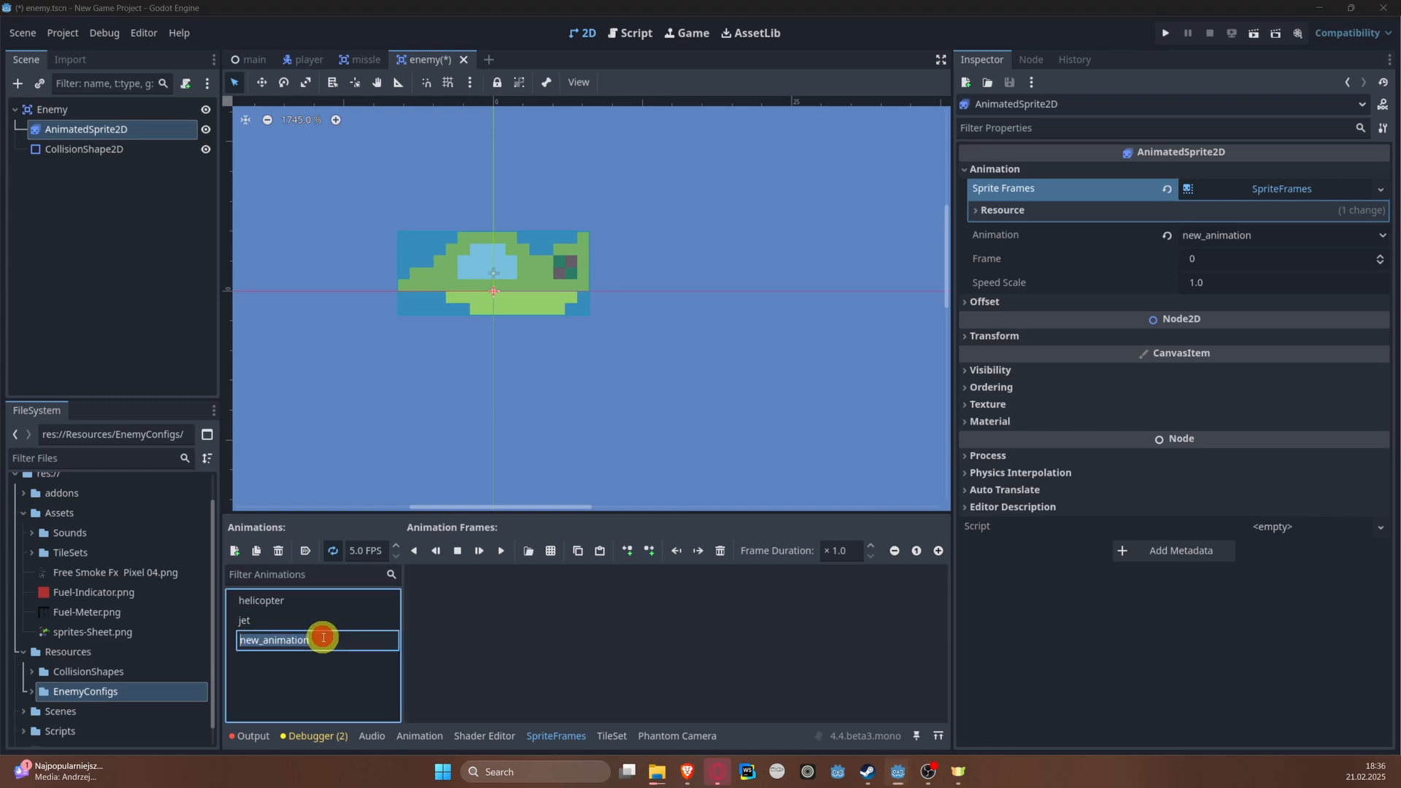
pyautogui.write('ship')
pyautogui.press('Return')
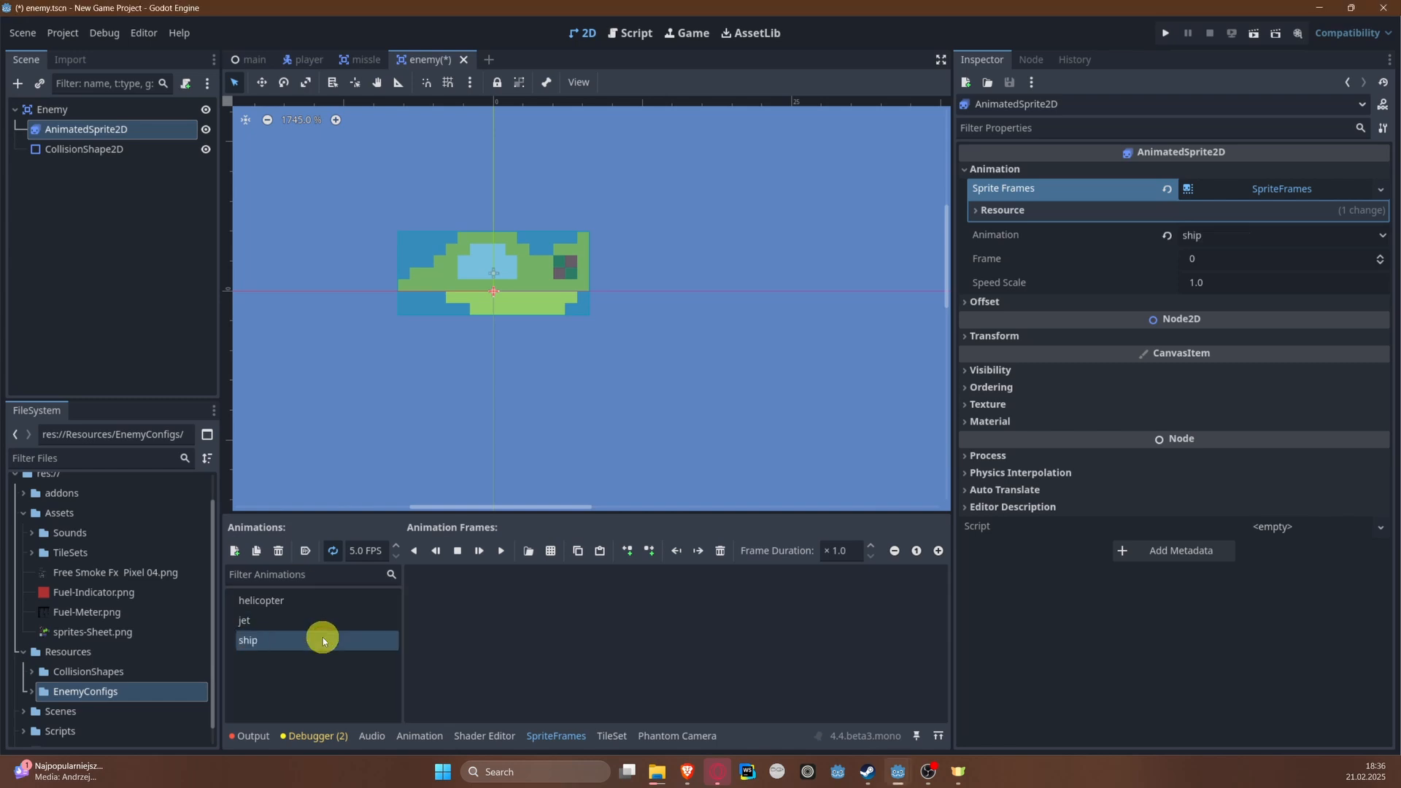
pyautogui.hotkey('ctrl', 's')
# Step: Load sprites-Sheet.png as the frame source for the ship animation and set the frame width to 32 px
pyautogui.click(549, 565)
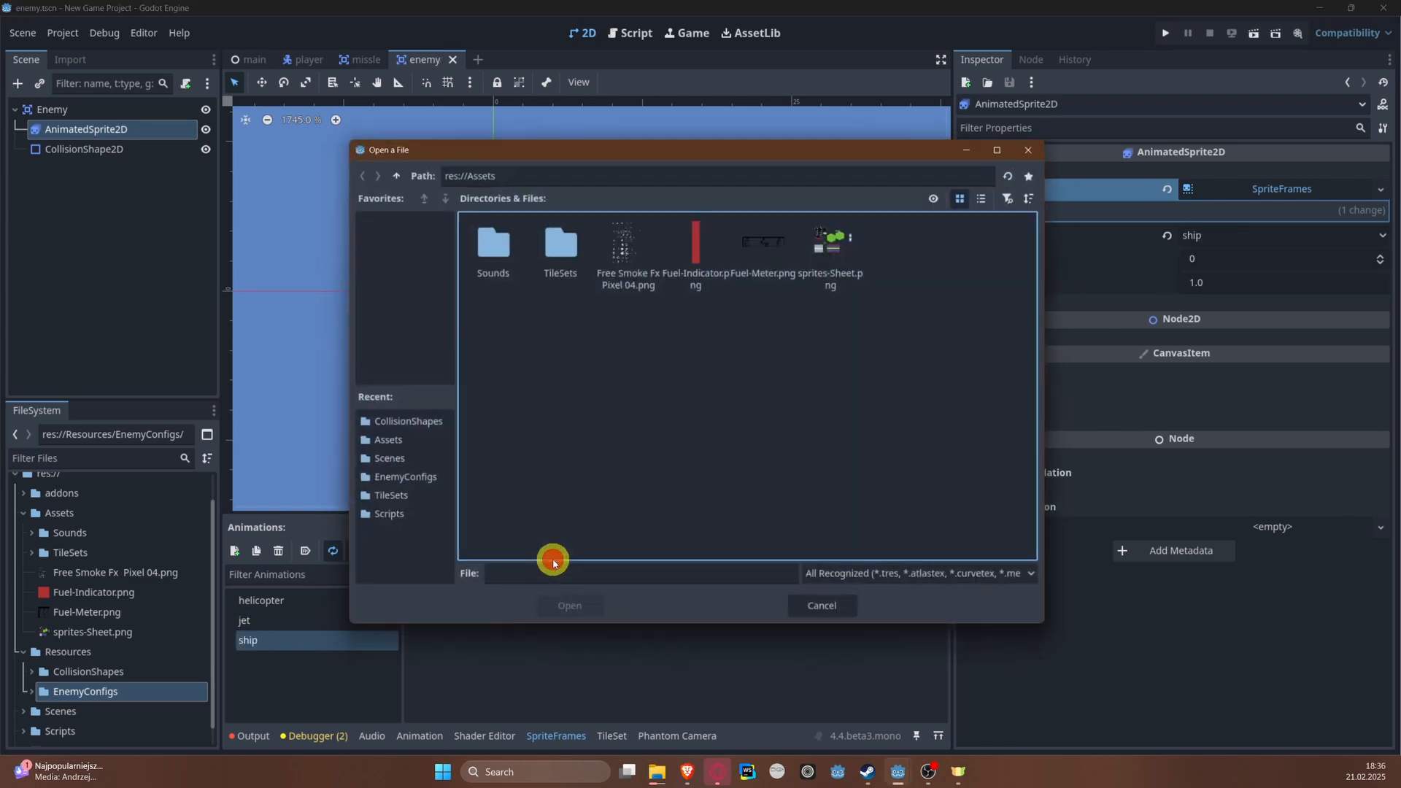
pyautogui.doubleClick(822, 252)
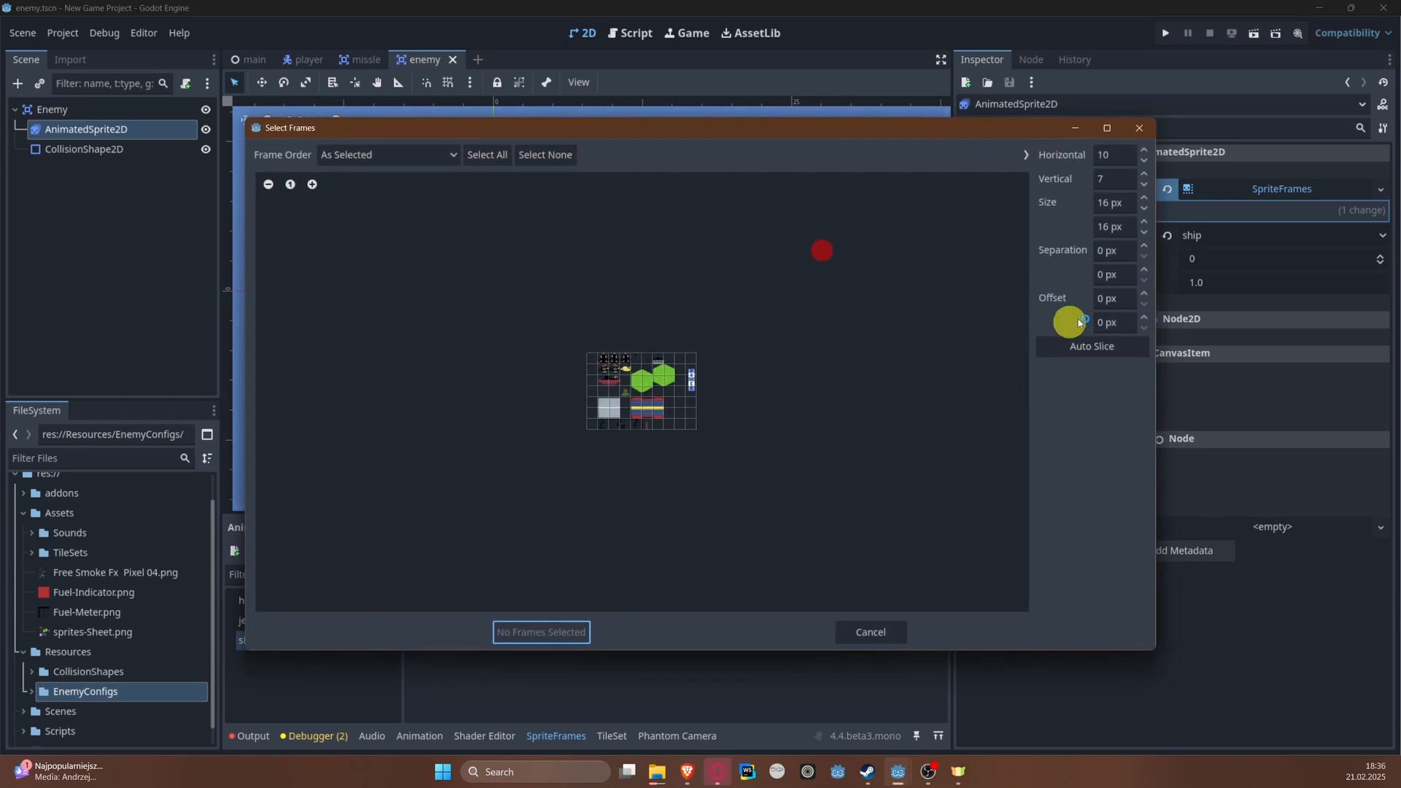
pyautogui.click(1108, 204)
pyautogui.write('32')
pyautogui.press('Return')
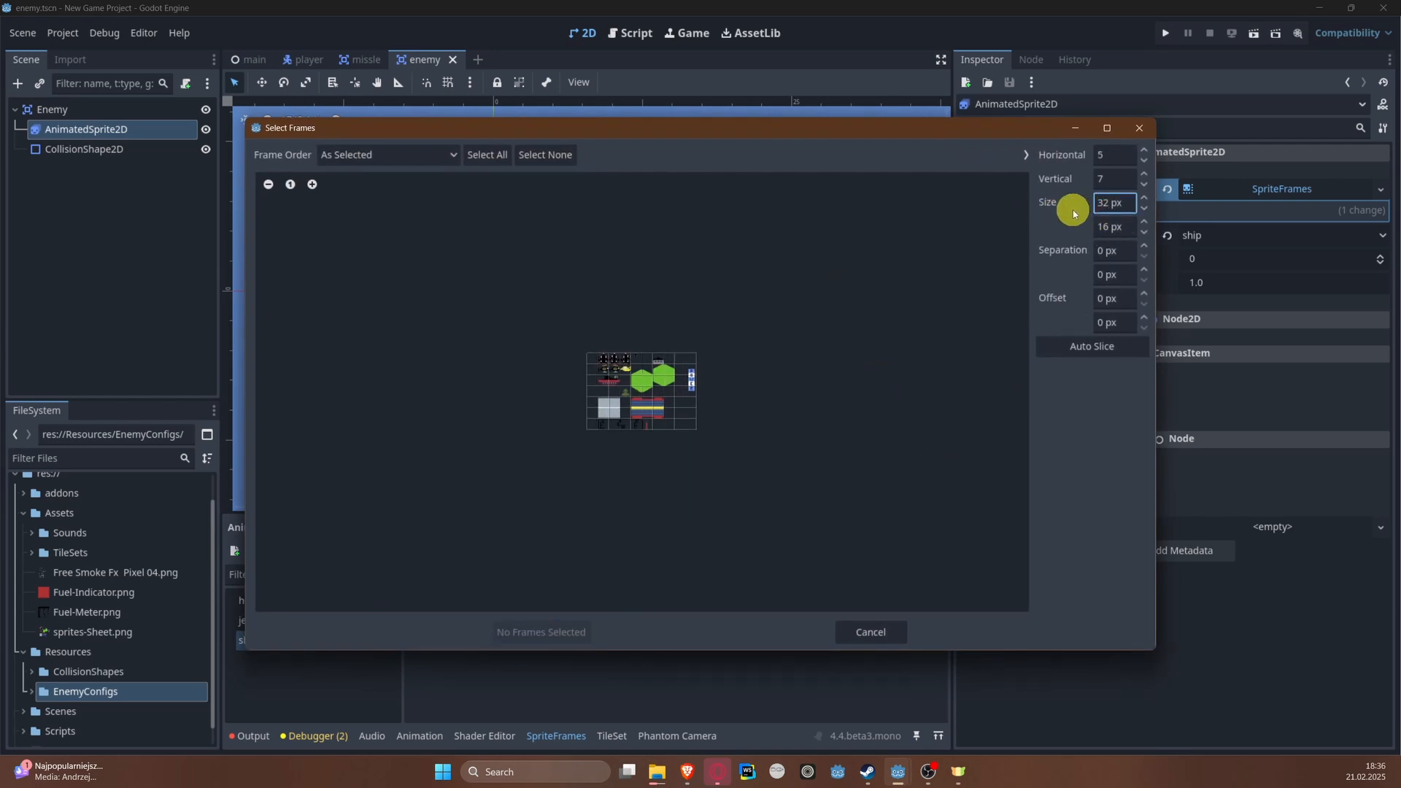
pyautogui.scroll(5, 643, 430)
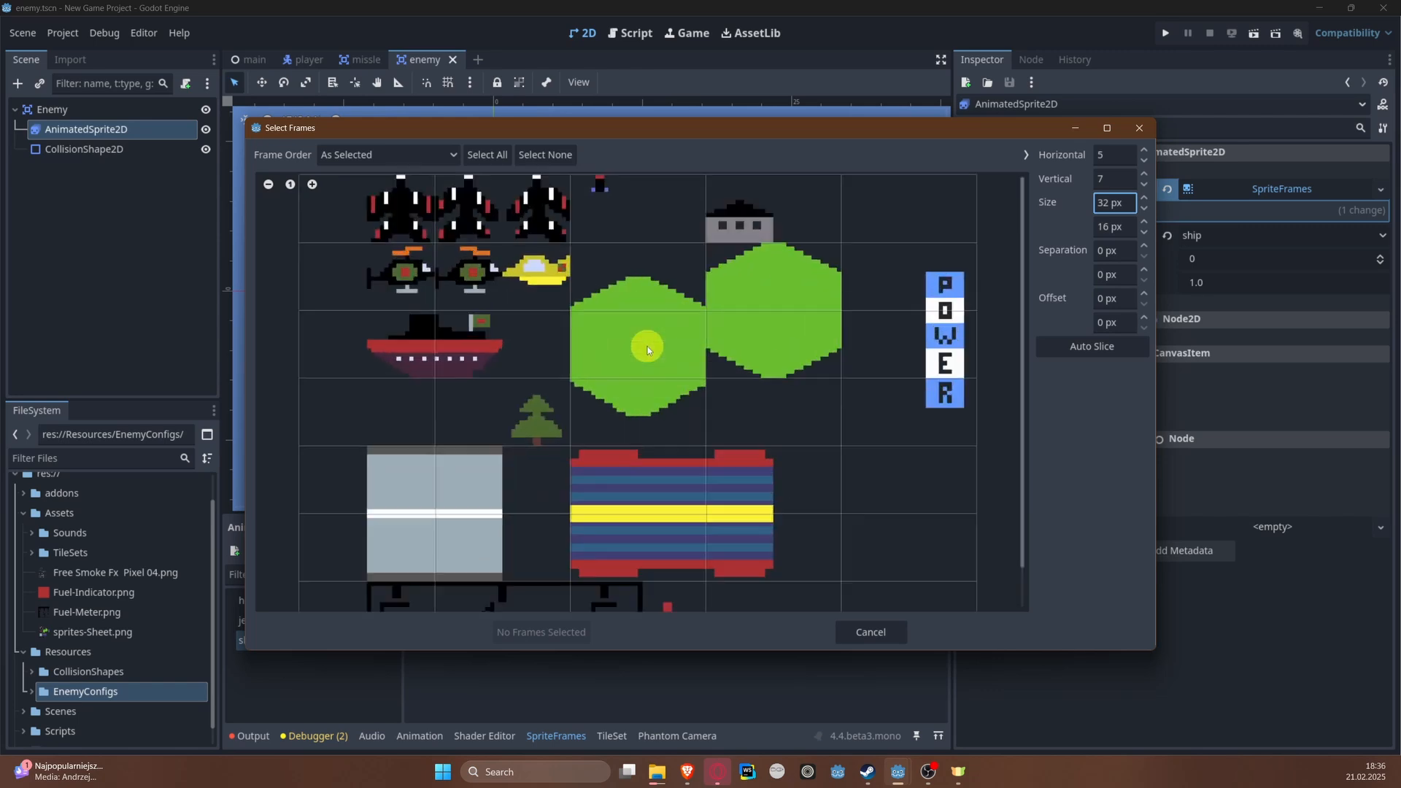
pyautogui.scroll(-1, 488, 333)
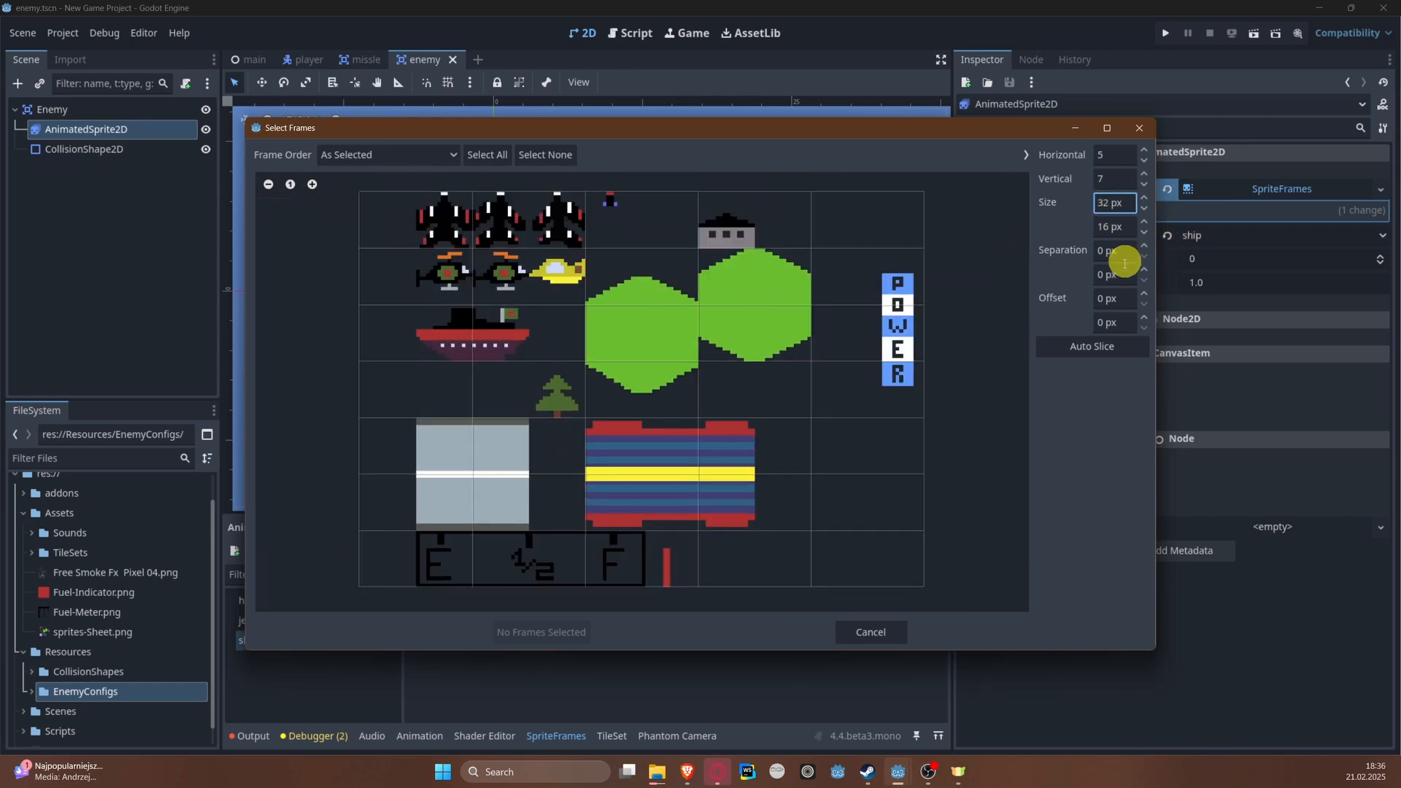
# Step: Set the slicing grid's horizontal offset to 16 px and add the single ship frame to the ship animation
pyautogui.click(1112, 302)
pyautogui.write('16')
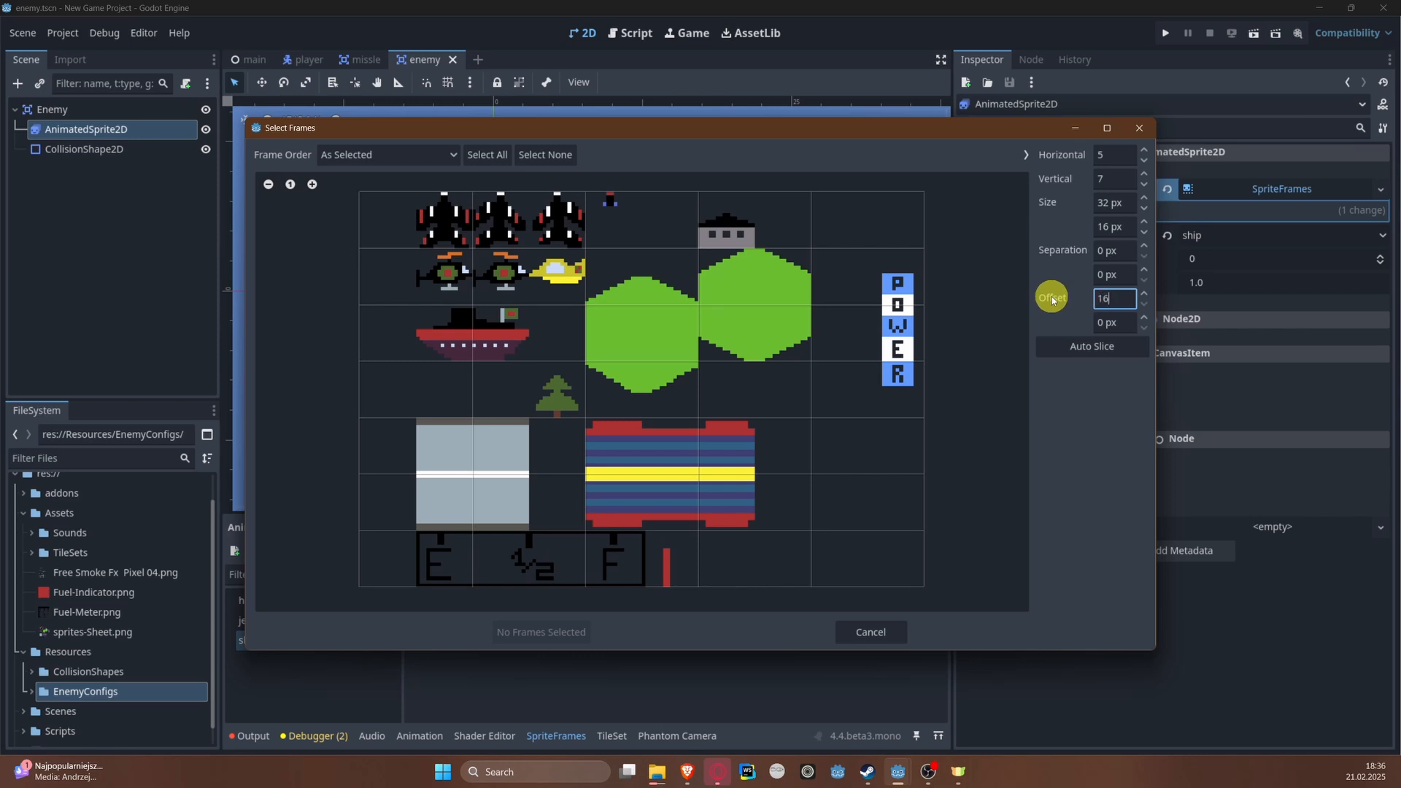
pyautogui.press('Return')
pyautogui.click(516, 354)
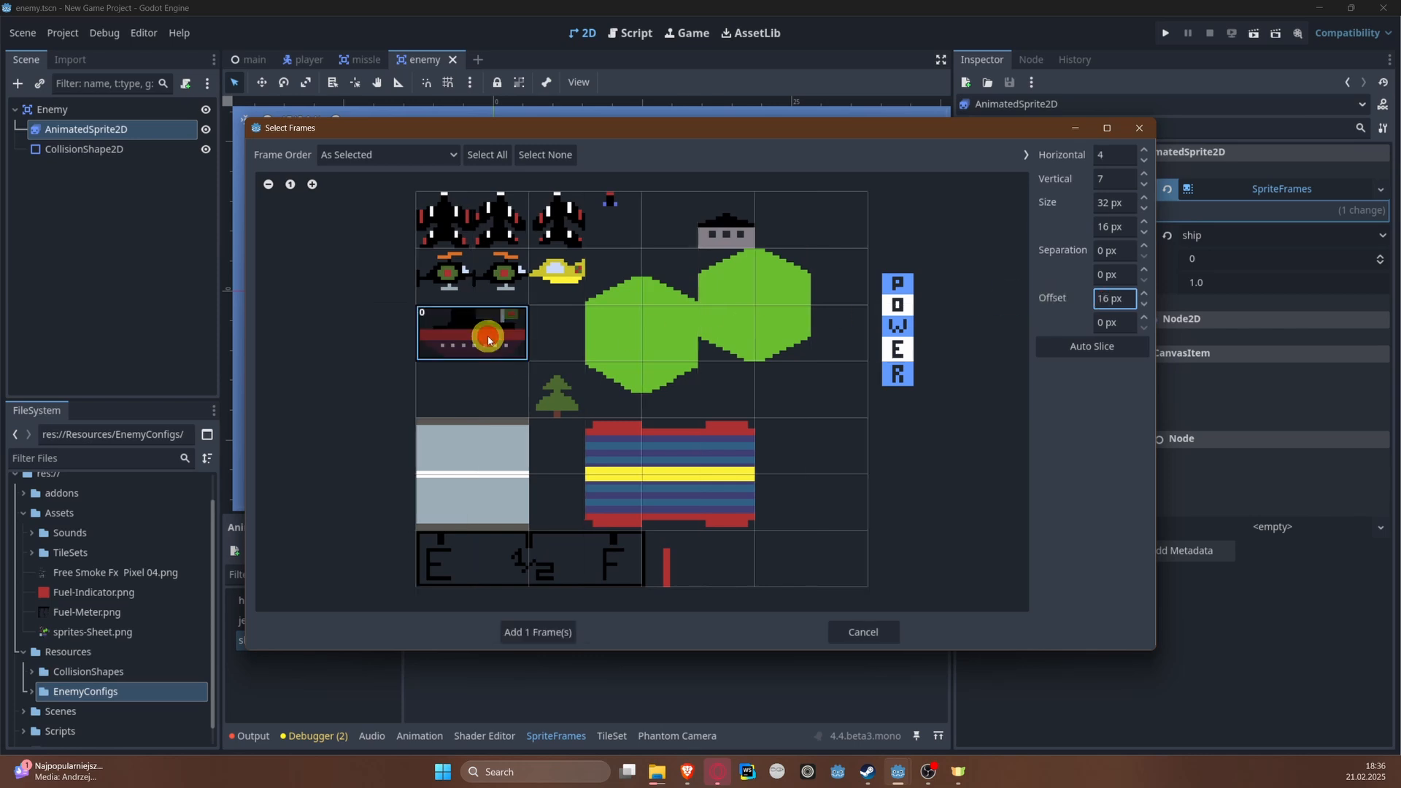
pyautogui.click(532, 634)
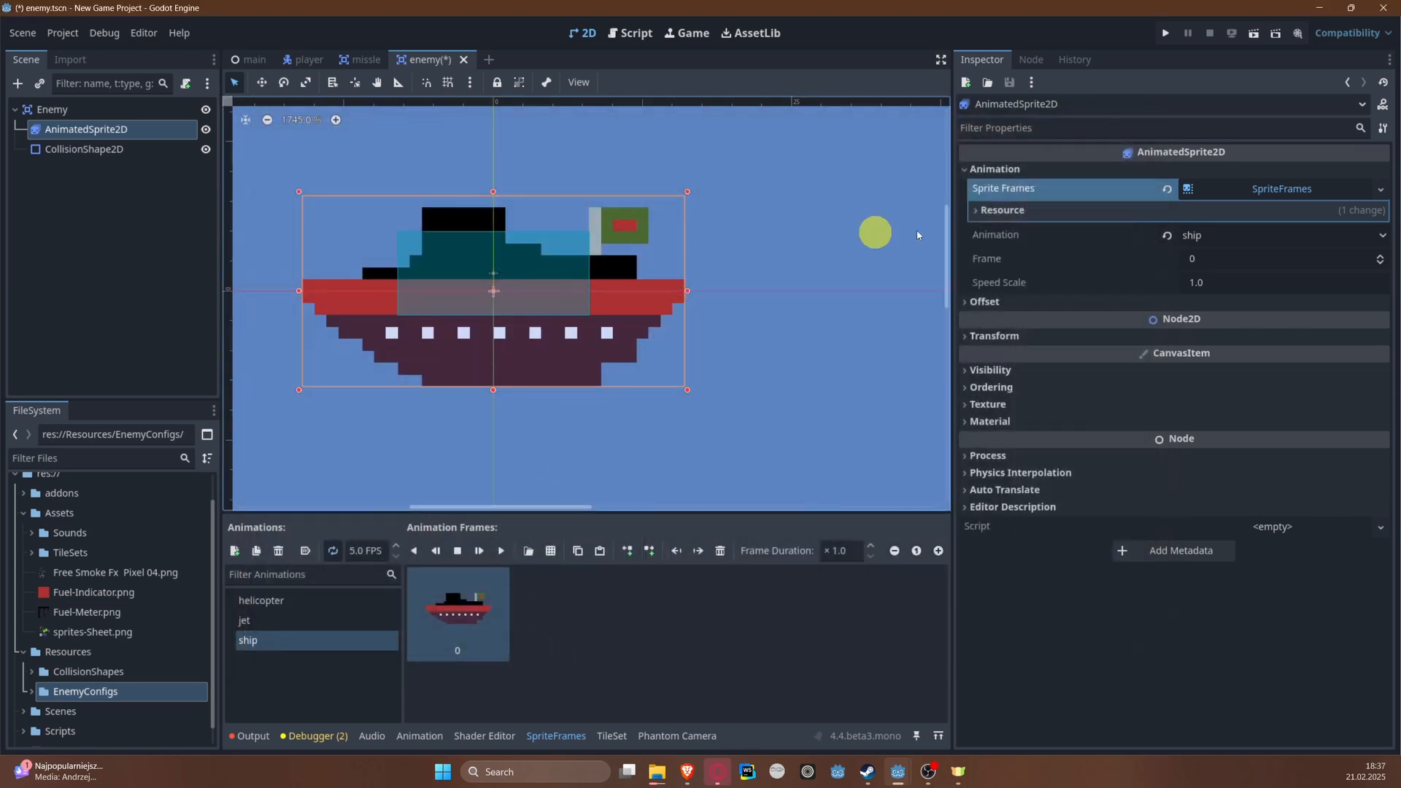
# Step: Give the CollisionShape2D a new RectangleShape2D and stretch it over the ship to about 32 by 15.5 px
pyautogui.click(92, 149)
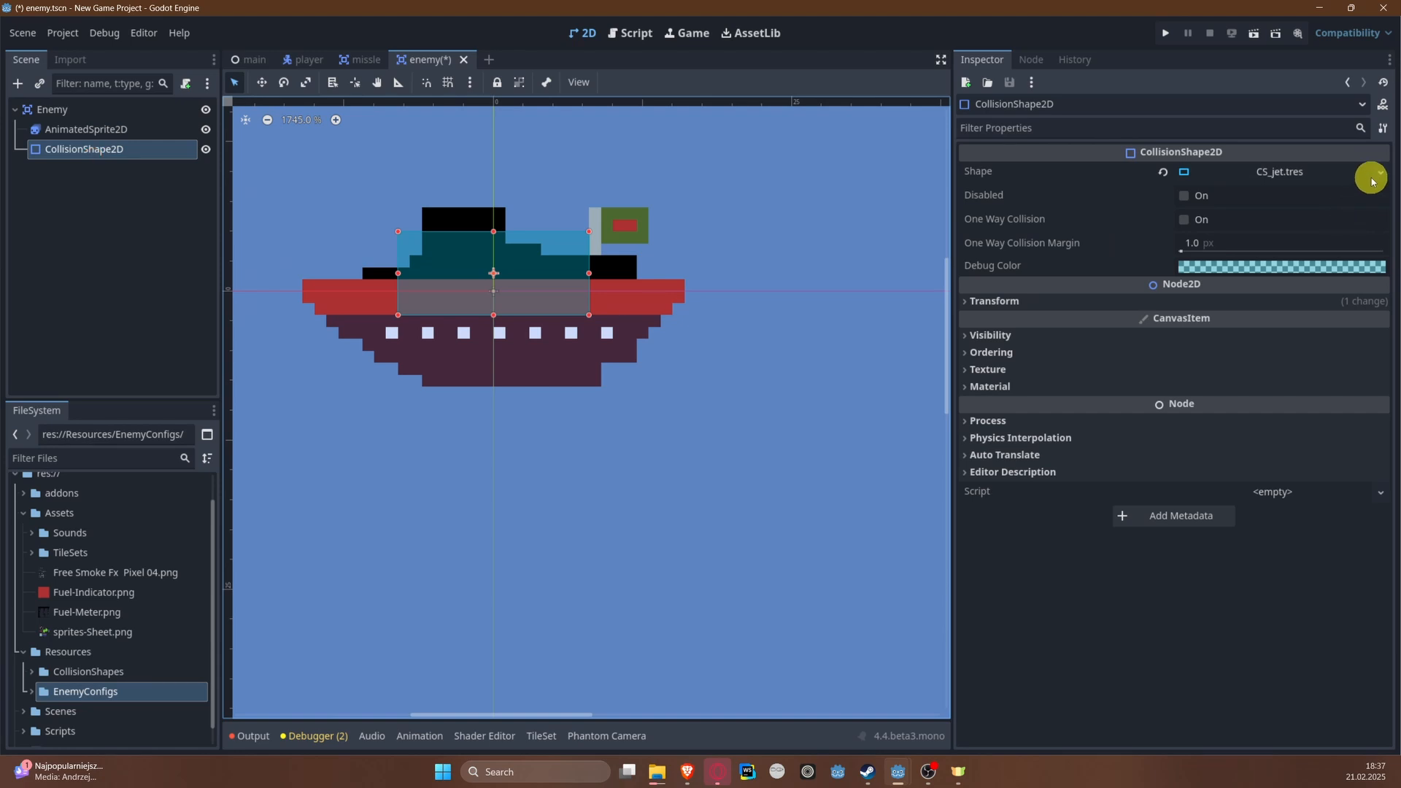
pyautogui.click(1378, 174)
pyautogui.click(1333, 271)
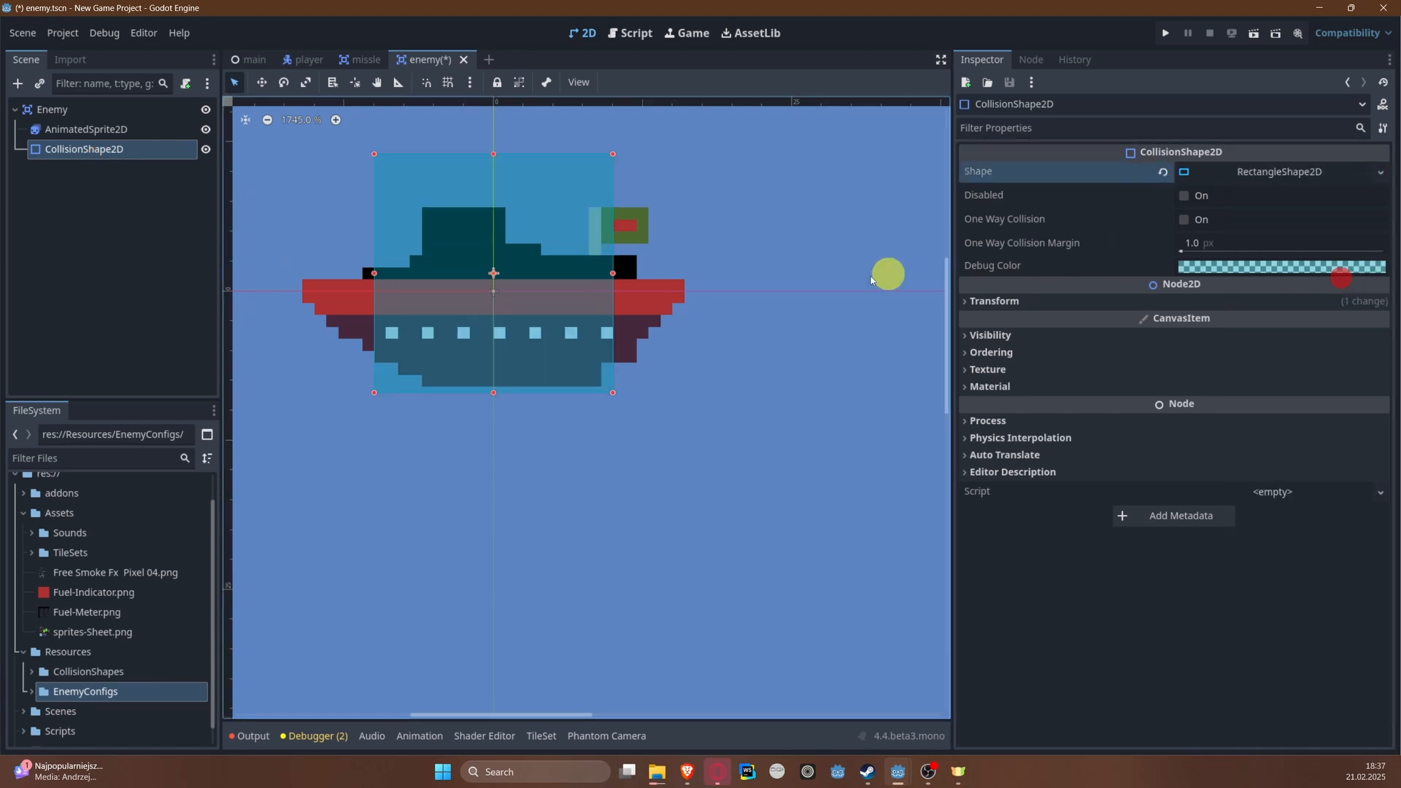
pyautogui.moveTo(612, 156); pyautogui.dragTo(678, 211)
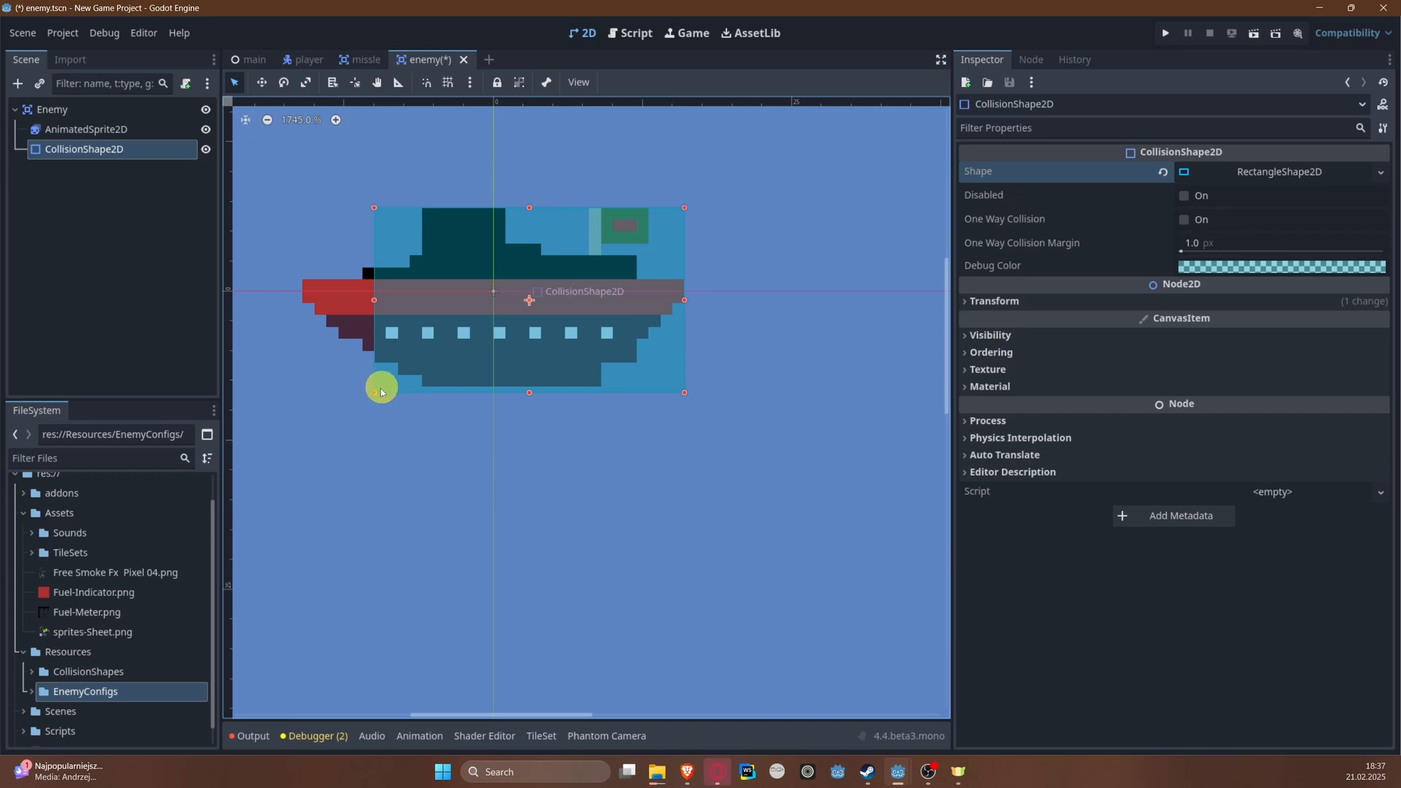
pyautogui.moveTo(380, 388); pyautogui.dragTo(303, 387)
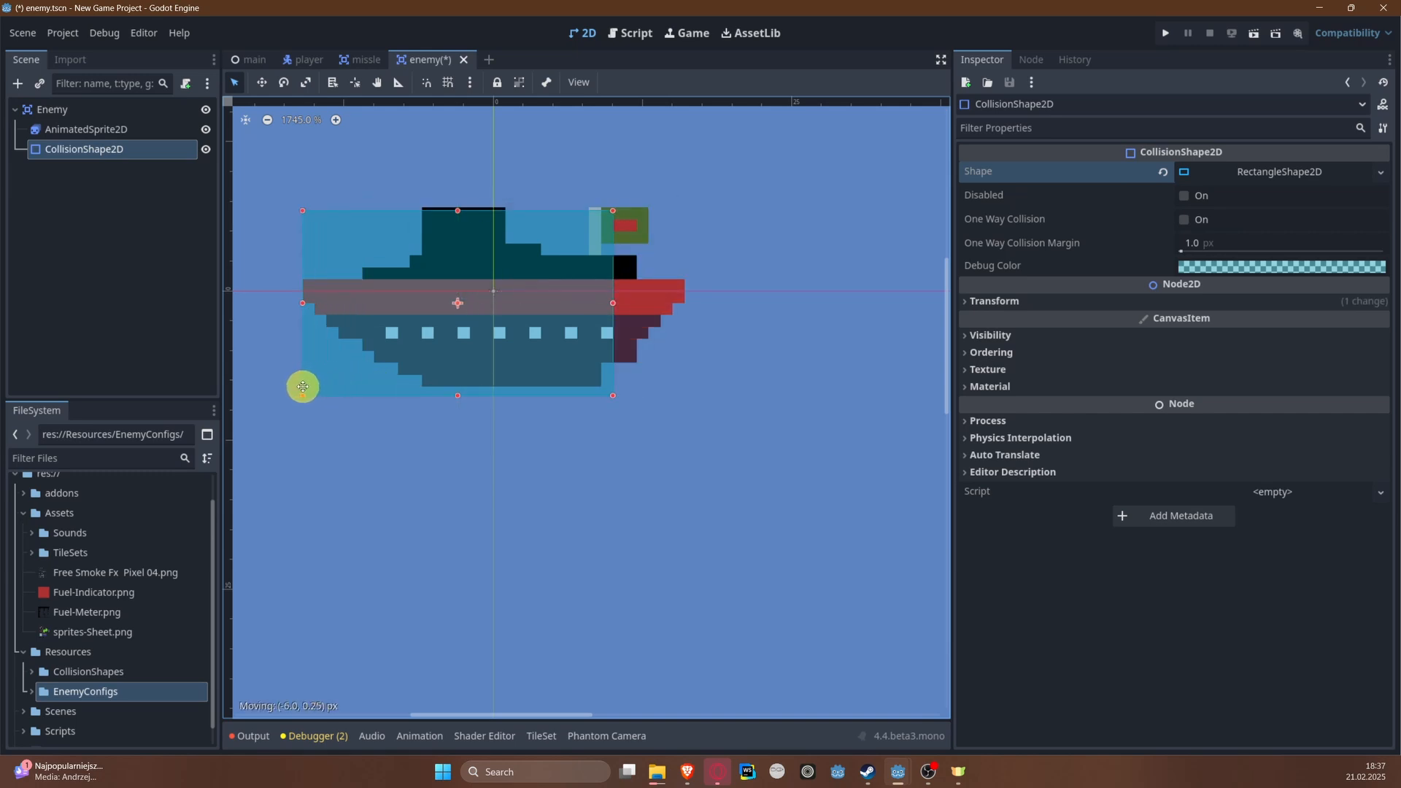
pyautogui.moveTo(613, 302); pyautogui.dragTo(683, 297)
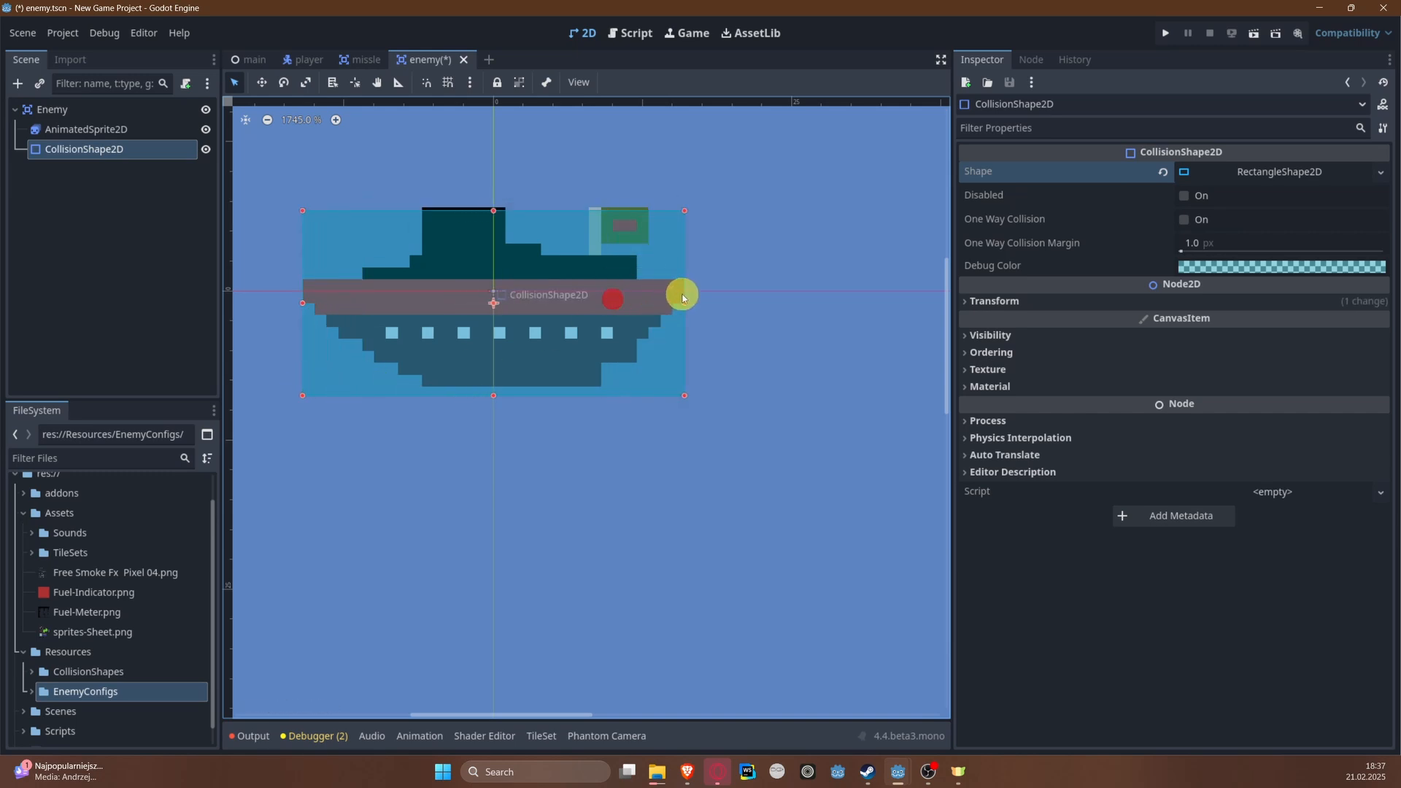
# Step: Reduce the ship's collision rectangle to 32 by 14.75 px, center it on the origin and save the scene
pyautogui.click(1236, 172)
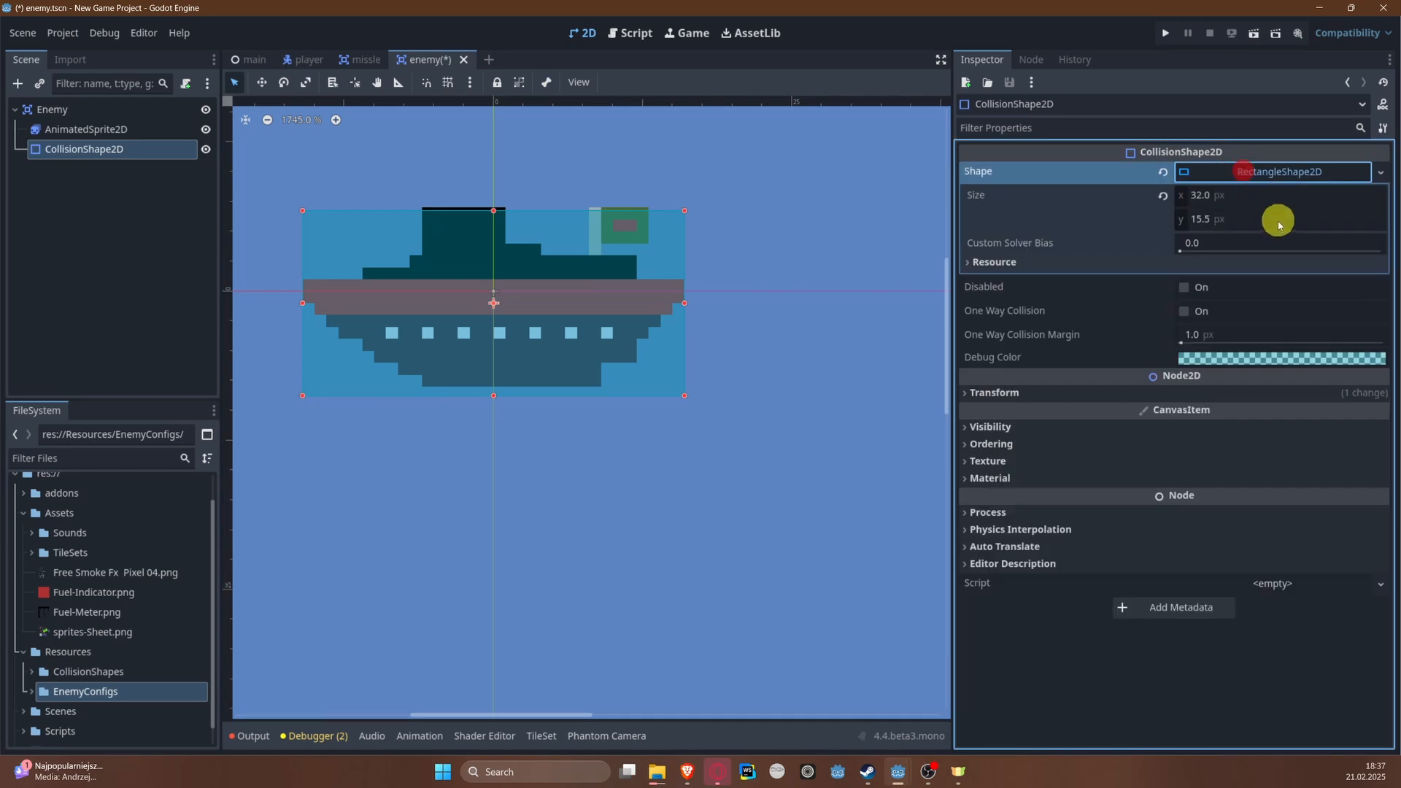
pyautogui.moveTo(524, 326)
pyautogui.mouseDown()
pyautogui.moveTo(516, 304)
pyautogui.moveTo(525, 316)
pyautogui.moveTo(508, 322)
pyautogui.mouseUp()
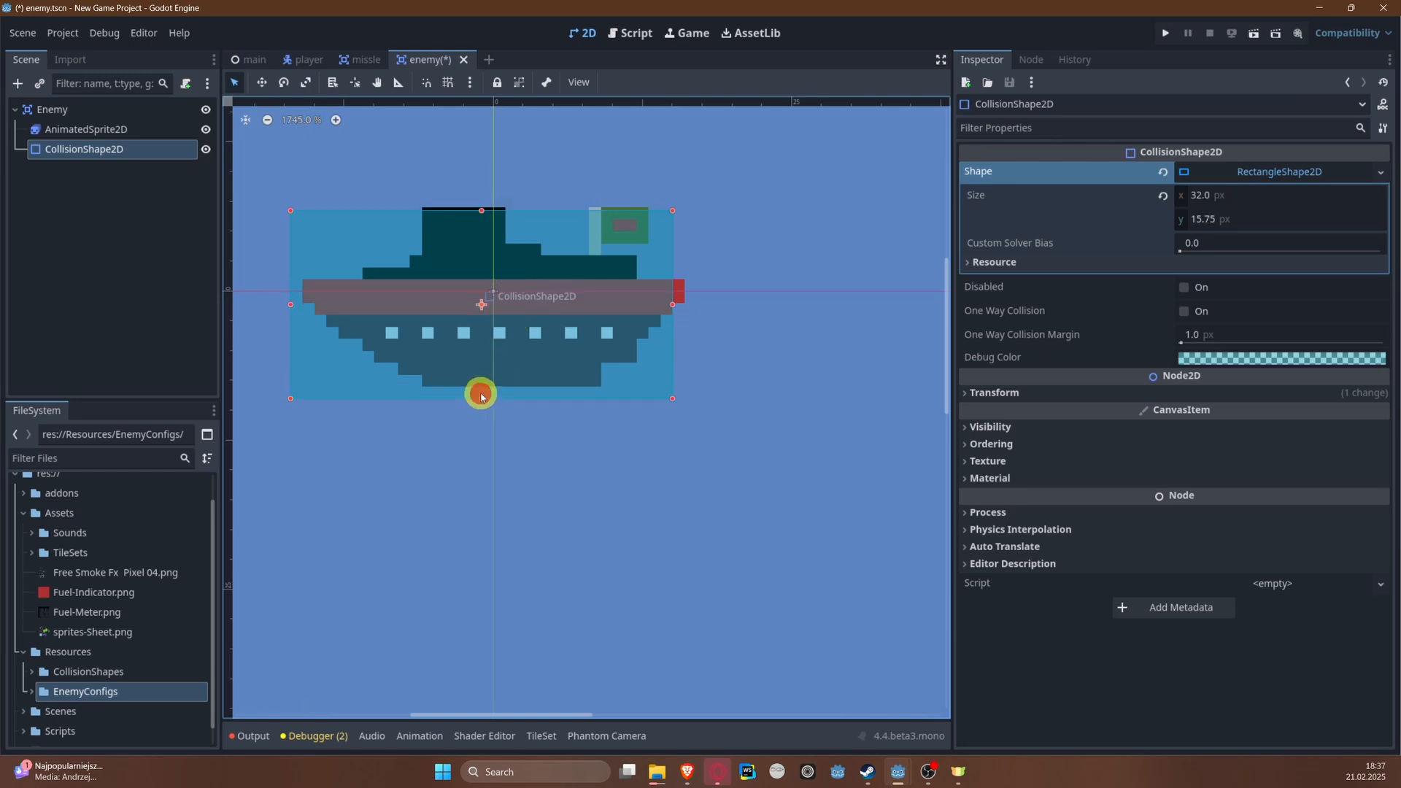
pyautogui.moveTo(481, 396); pyautogui.dragTo(479, 388)
pyautogui.hotkey('ctrl', 's')
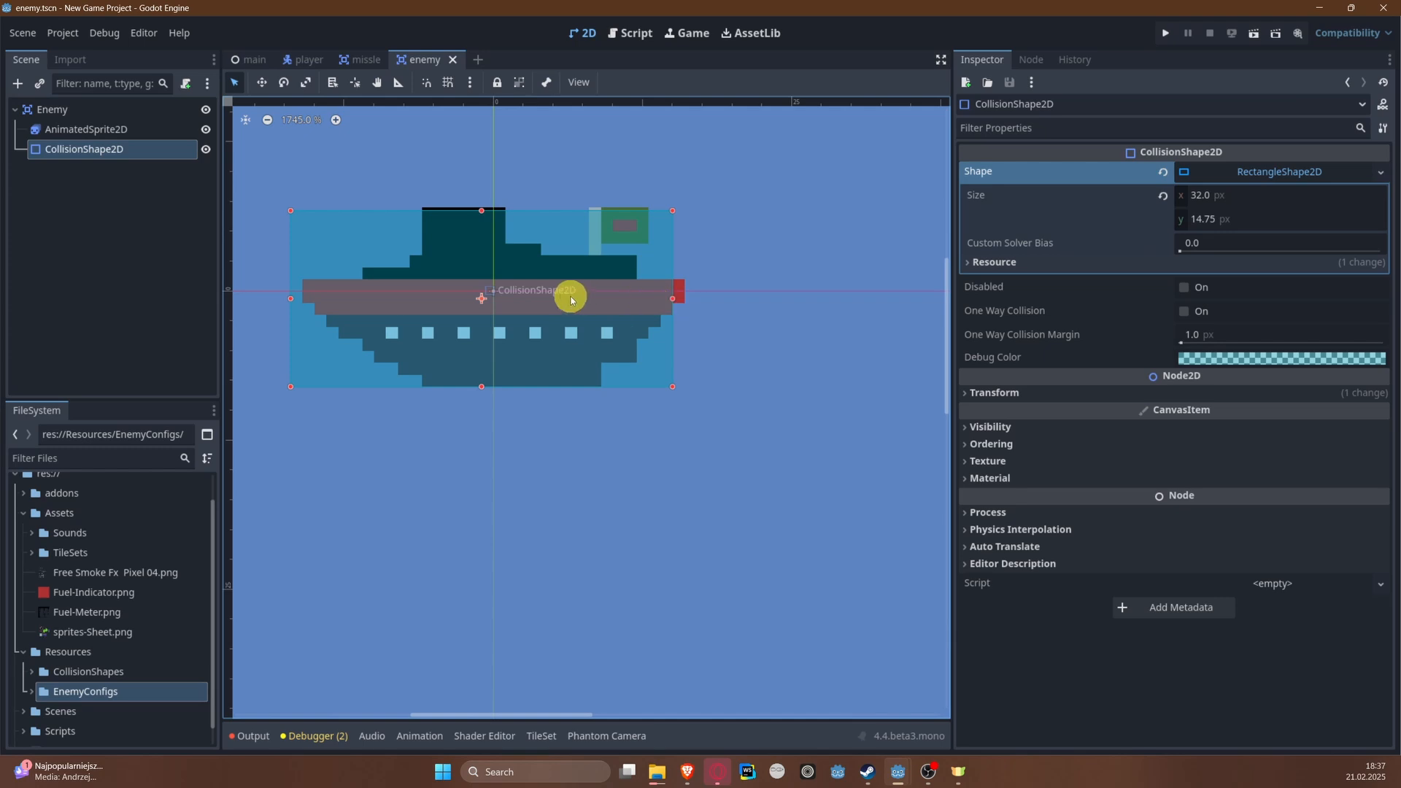
pyautogui.moveTo(572, 299); pyautogui.dragTo(578, 291)
pyautogui.press('Down')
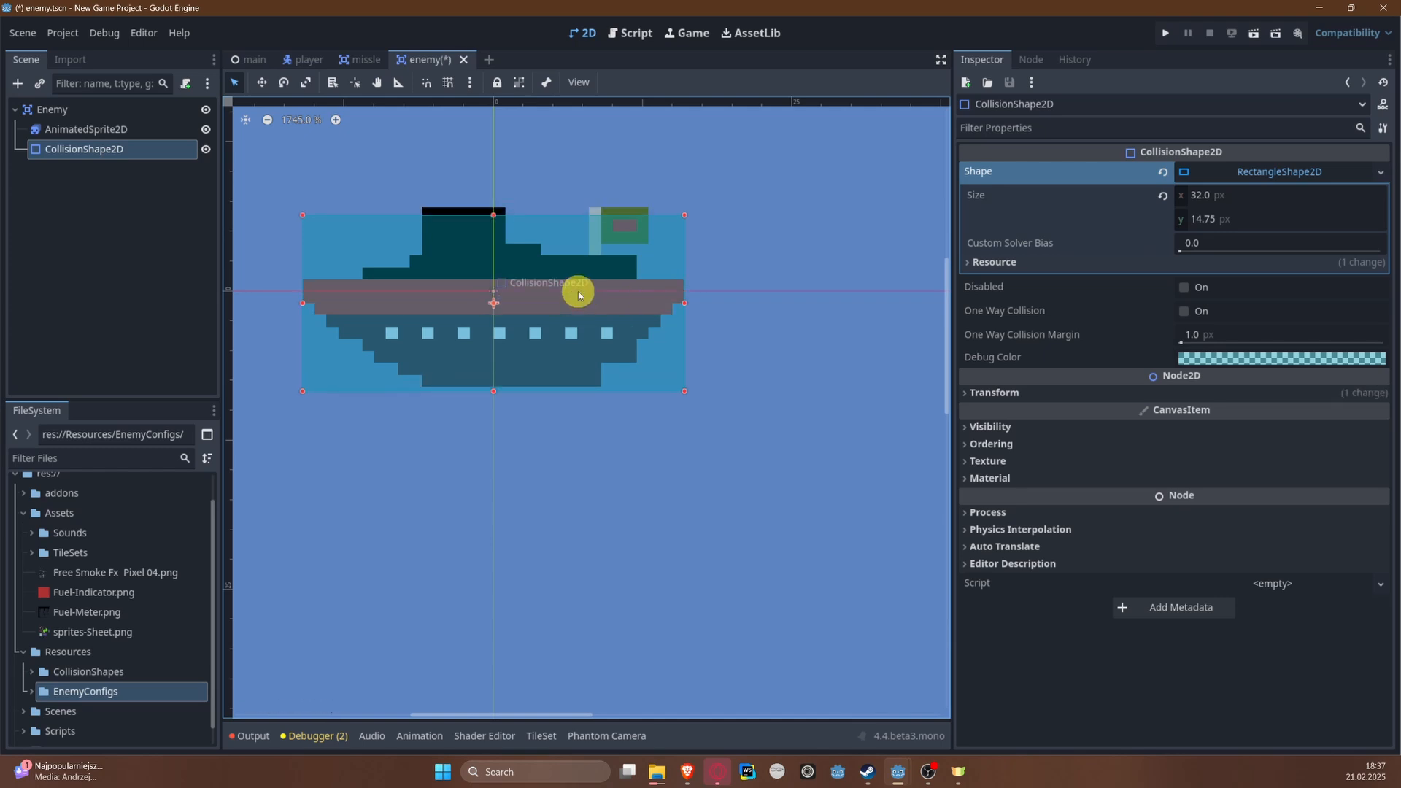
pyautogui.press('Up')
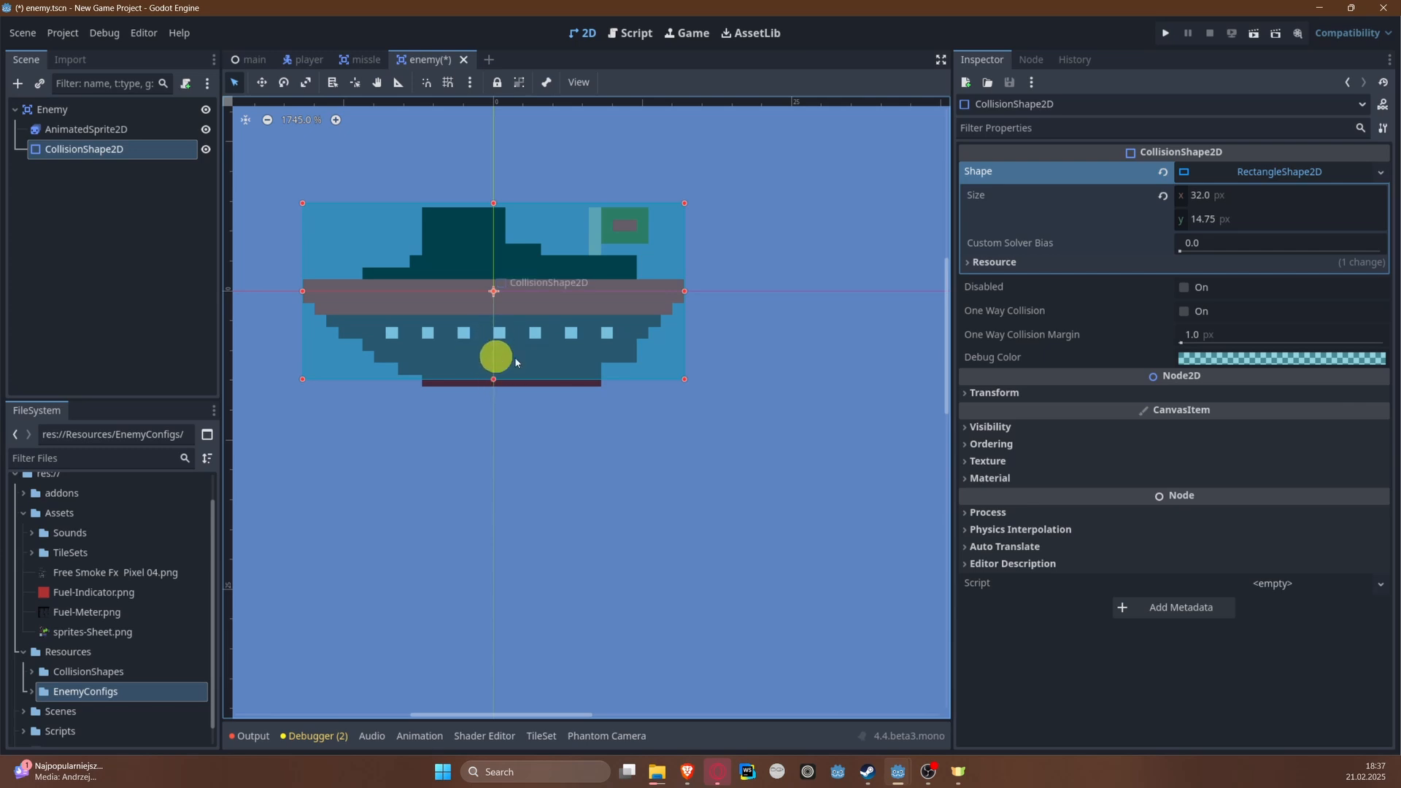
pyautogui.hotkey('ctrl', 's')
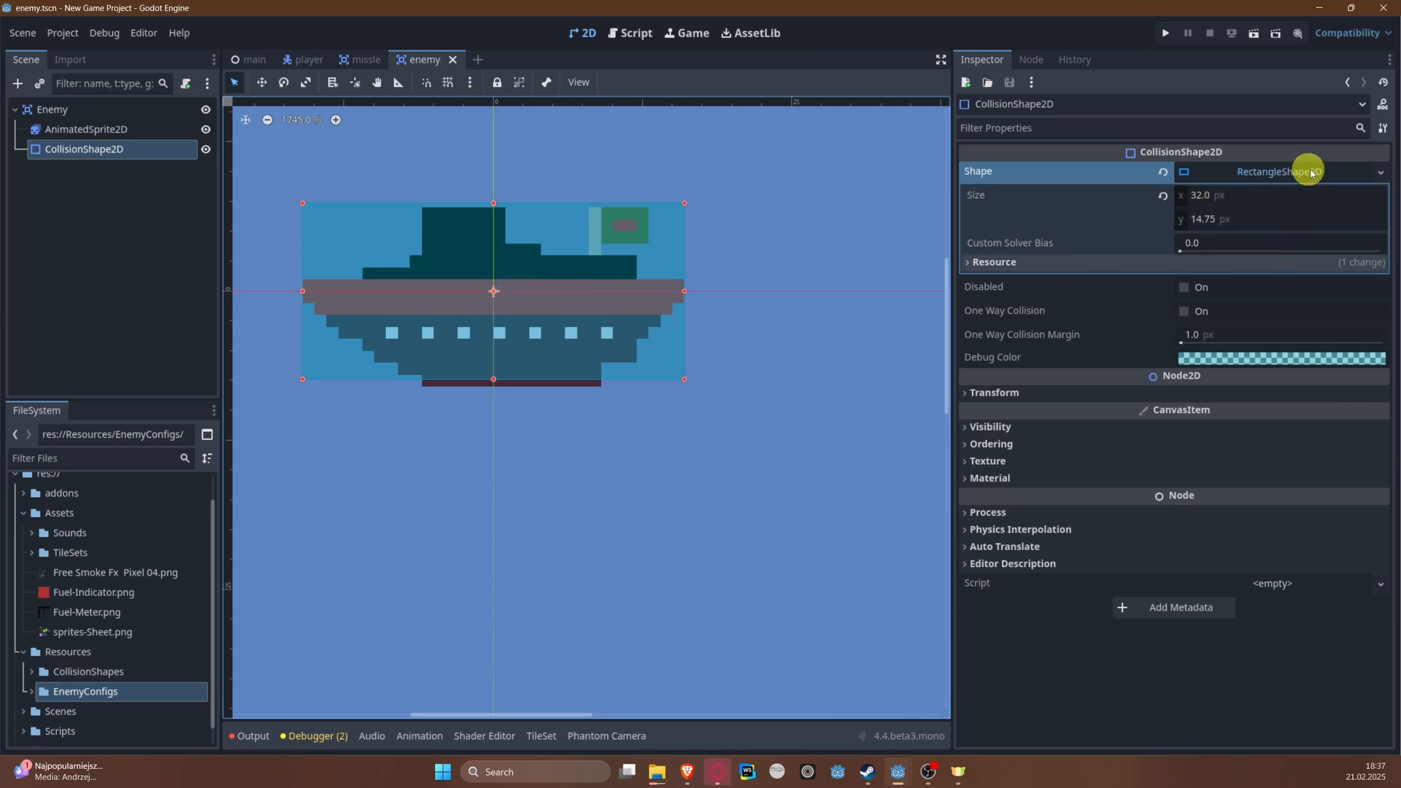
# Step: Save the ship's collision rectangle as CS_ship.tres in res://Resources/CollisionShapes and save the scene
pyautogui.click(1380, 172)
pyautogui.click(1306, 468)
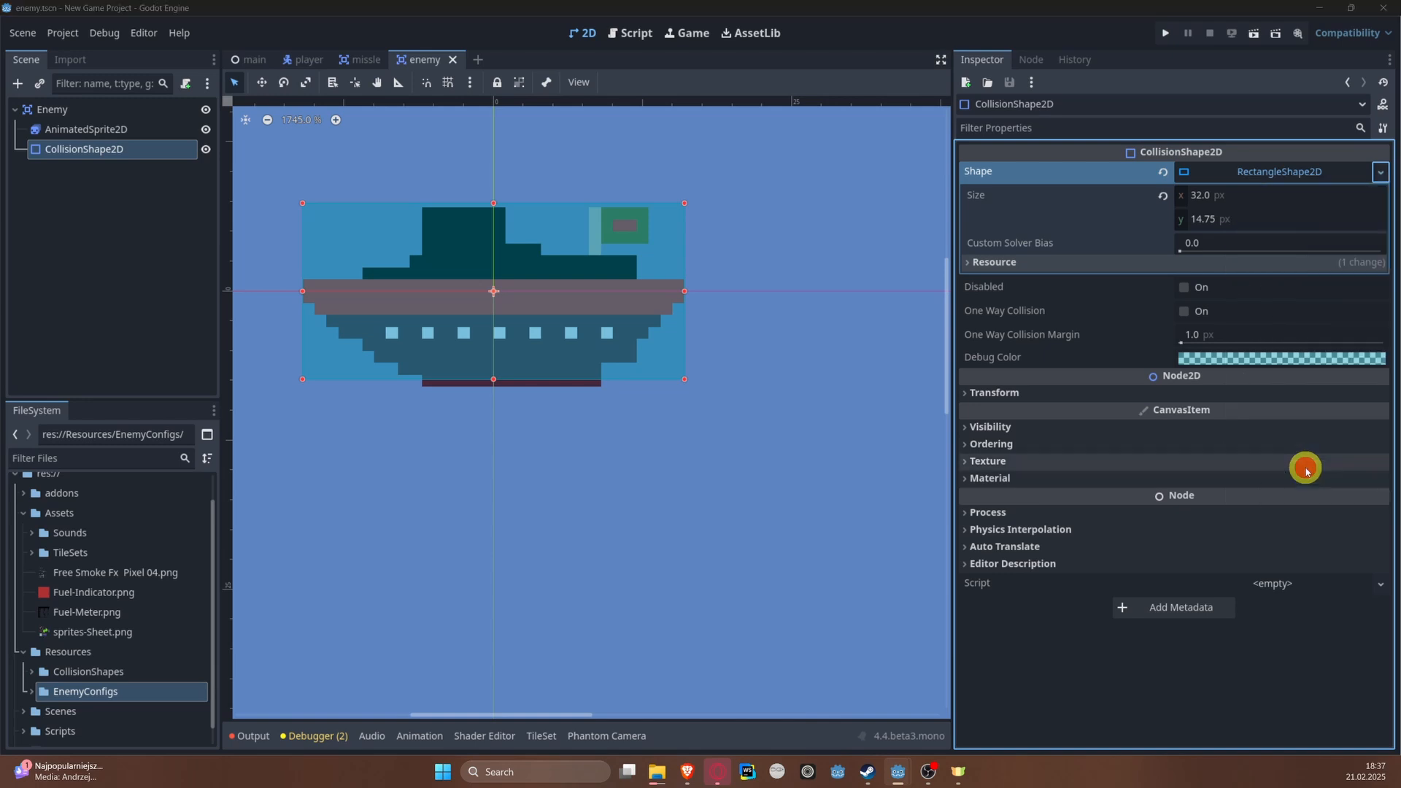
pyautogui.click(402, 445)
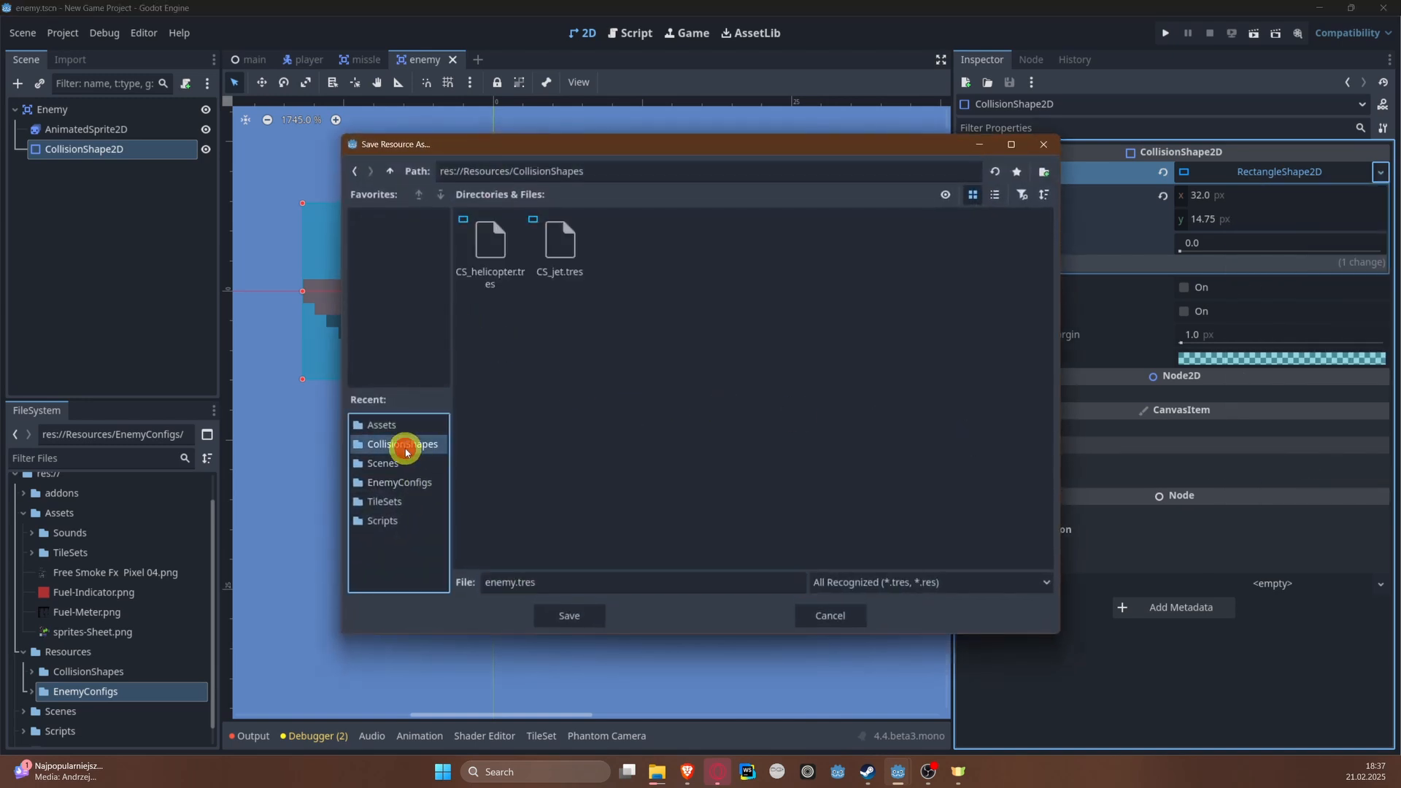
pyautogui.click(502, 582)
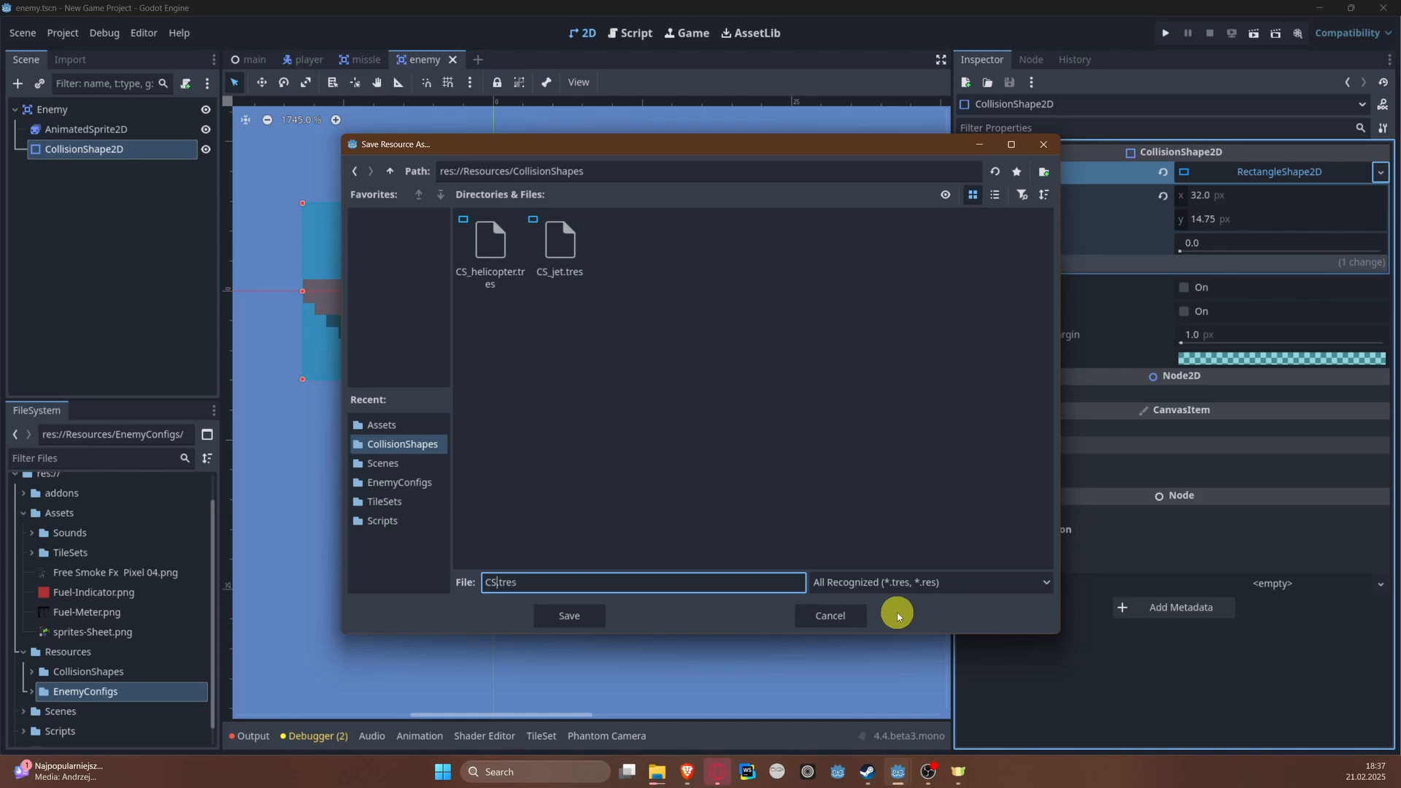
pyautogui.press('Return')
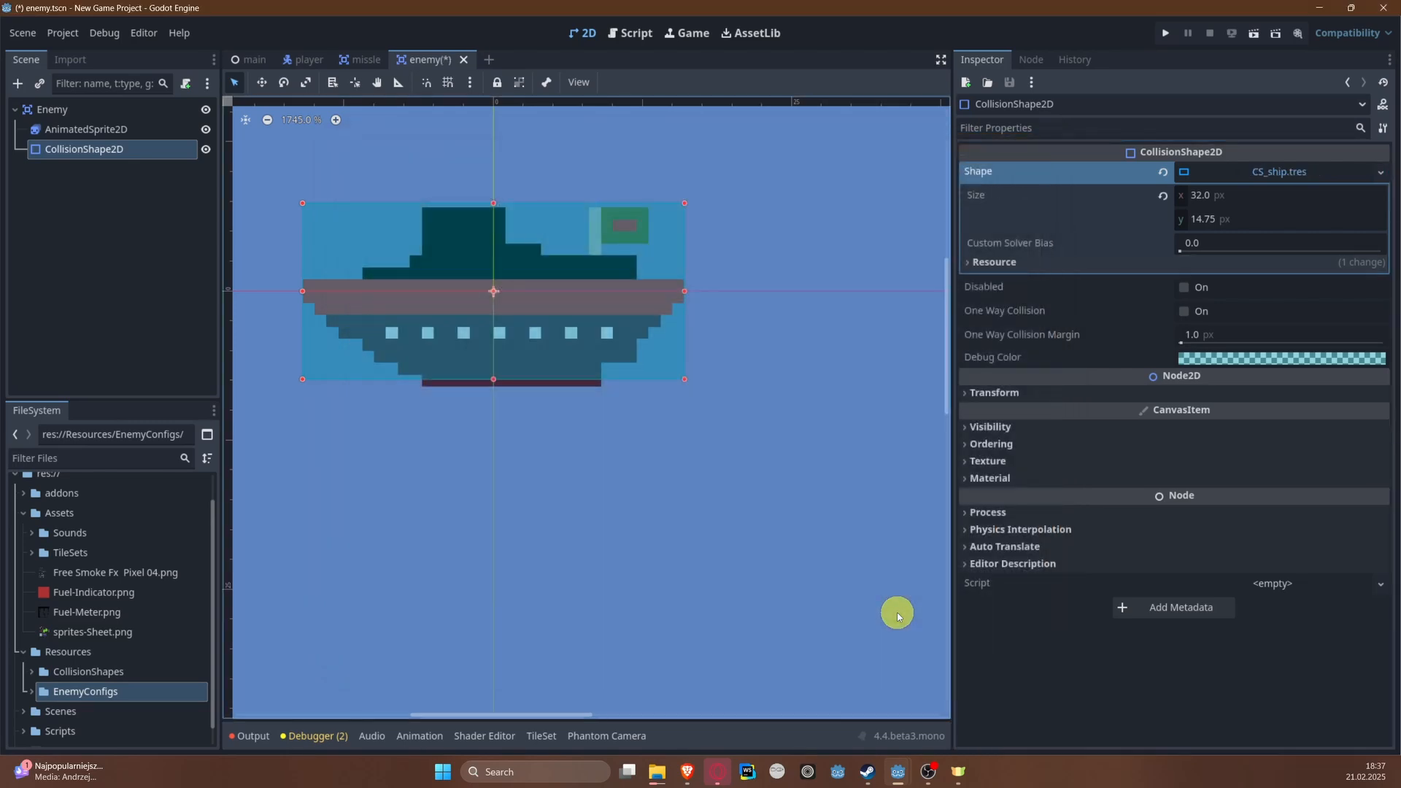
pyautogui.hotkey('ctrl', 's')
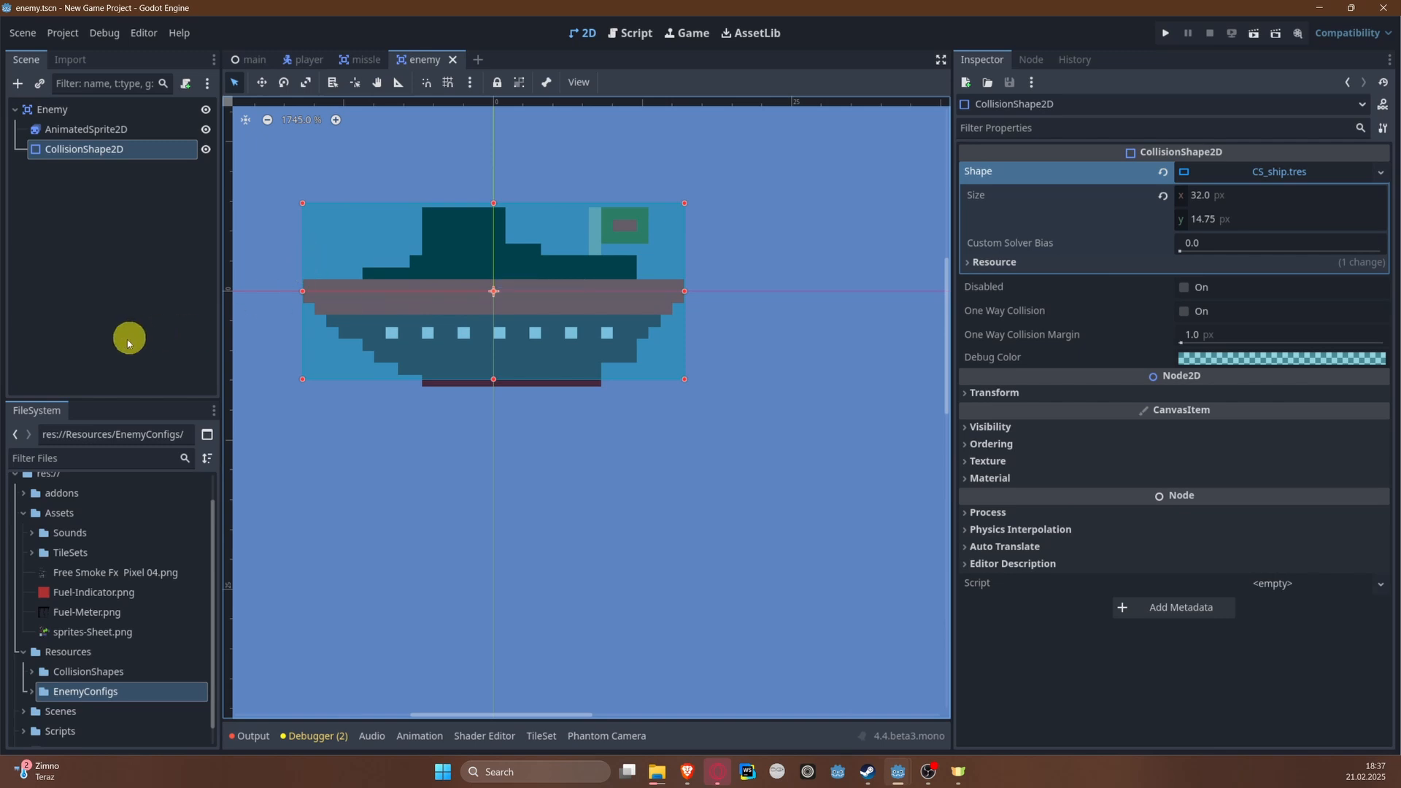
# Step: Open helicopter_config.tres from the EnemyConfigs folder and assign CS_helicopter.tres as its Enemy Collision Shape
pyautogui.scroll(-1, 117, 683)
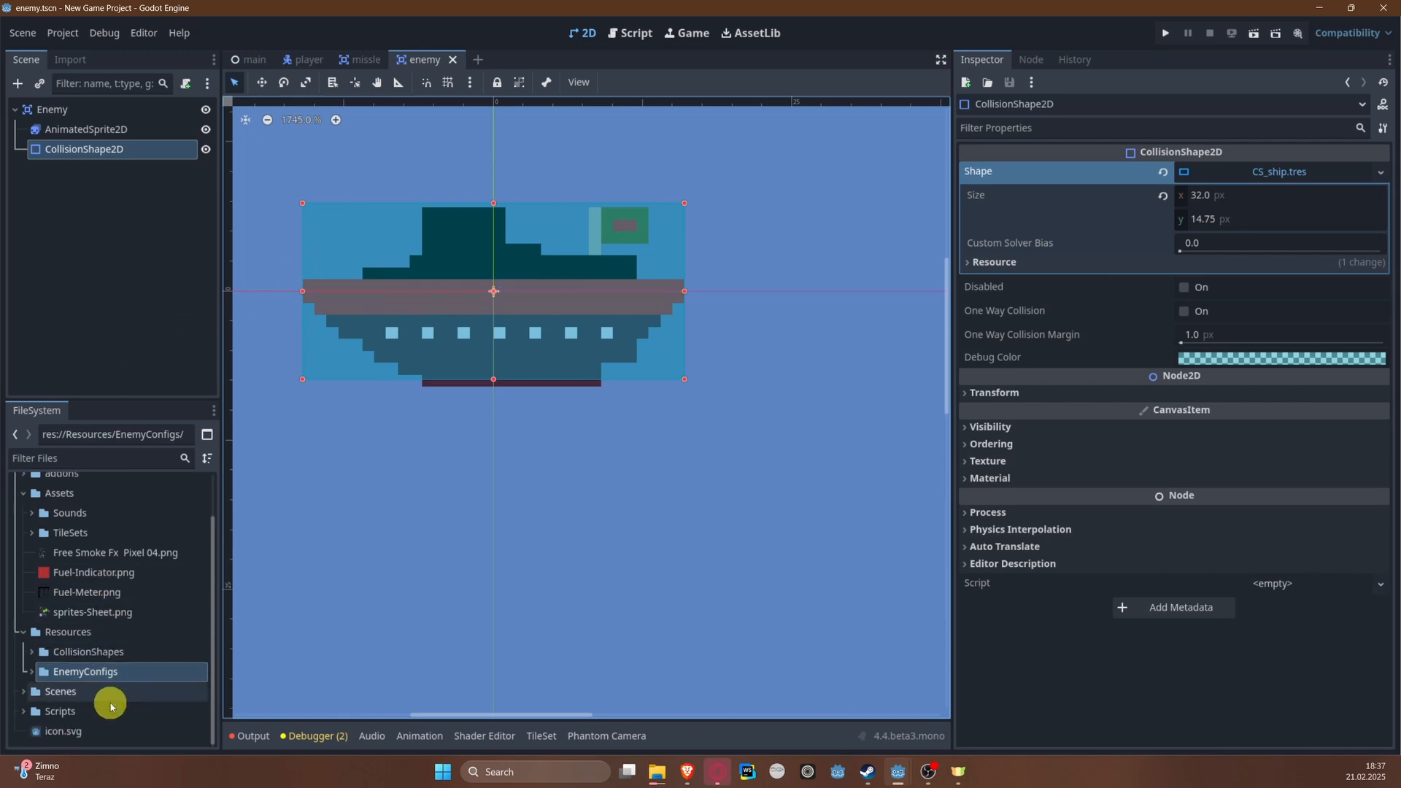
pyautogui.scroll(3, 110, 699)
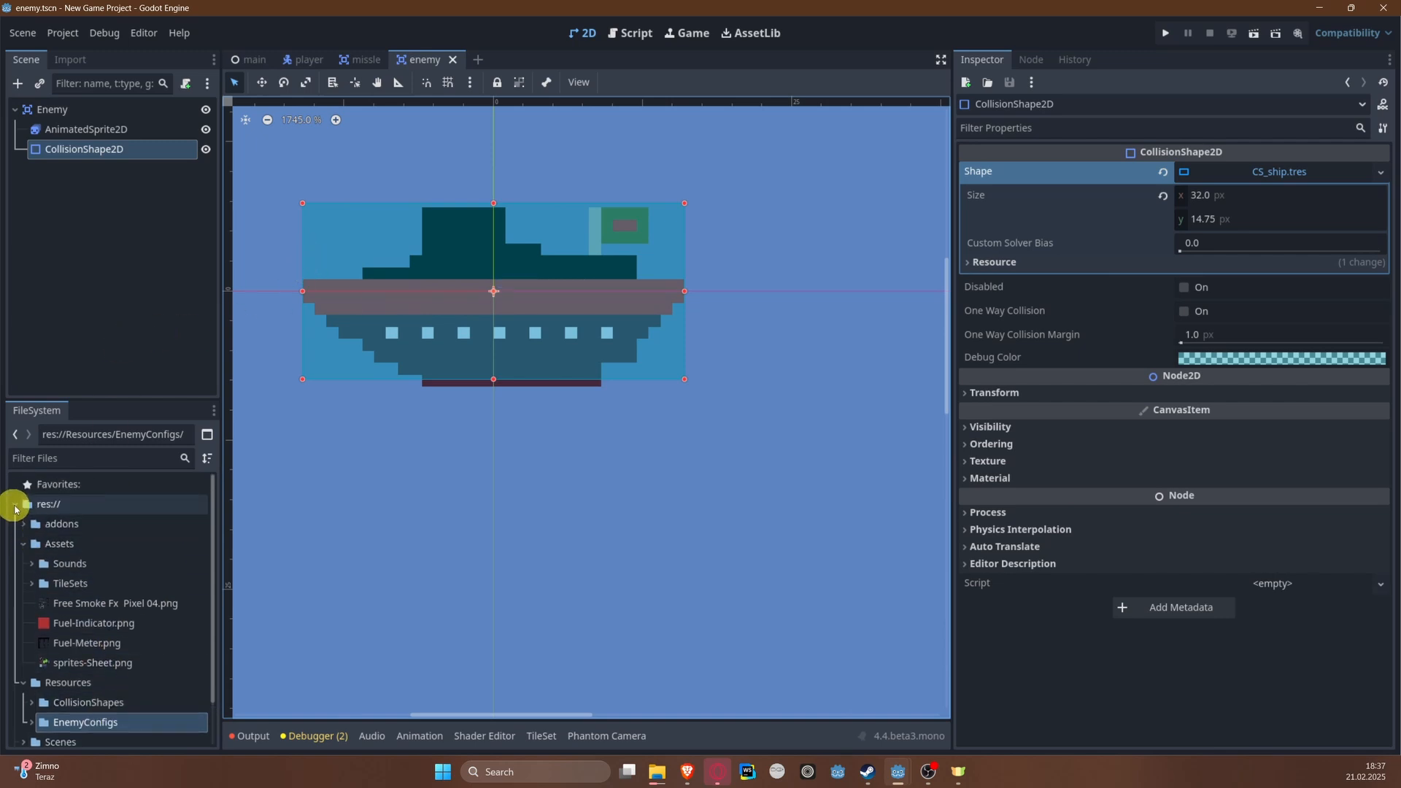
pyautogui.click(24, 543)
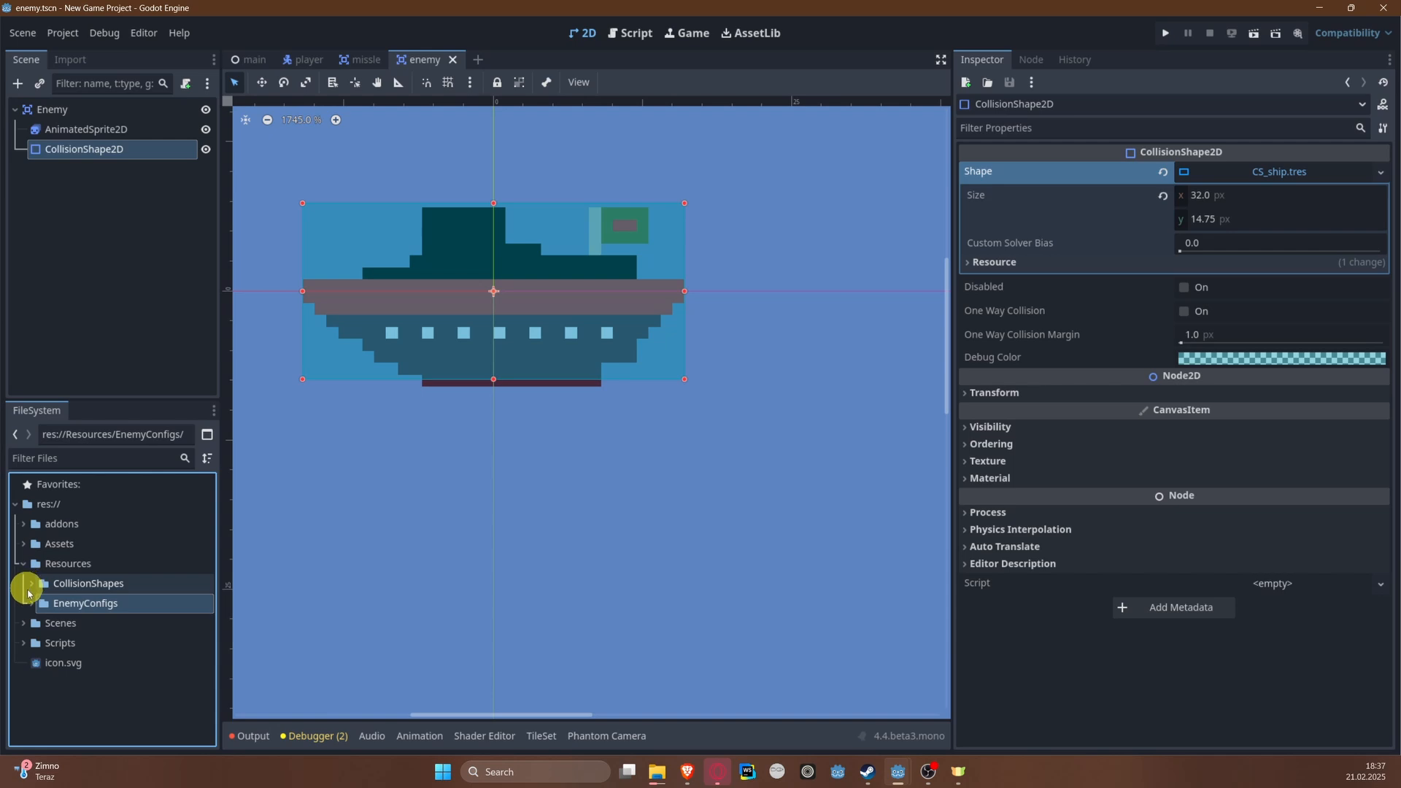
pyautogui.click(31, 603)
pyautogui.click(58, 622)
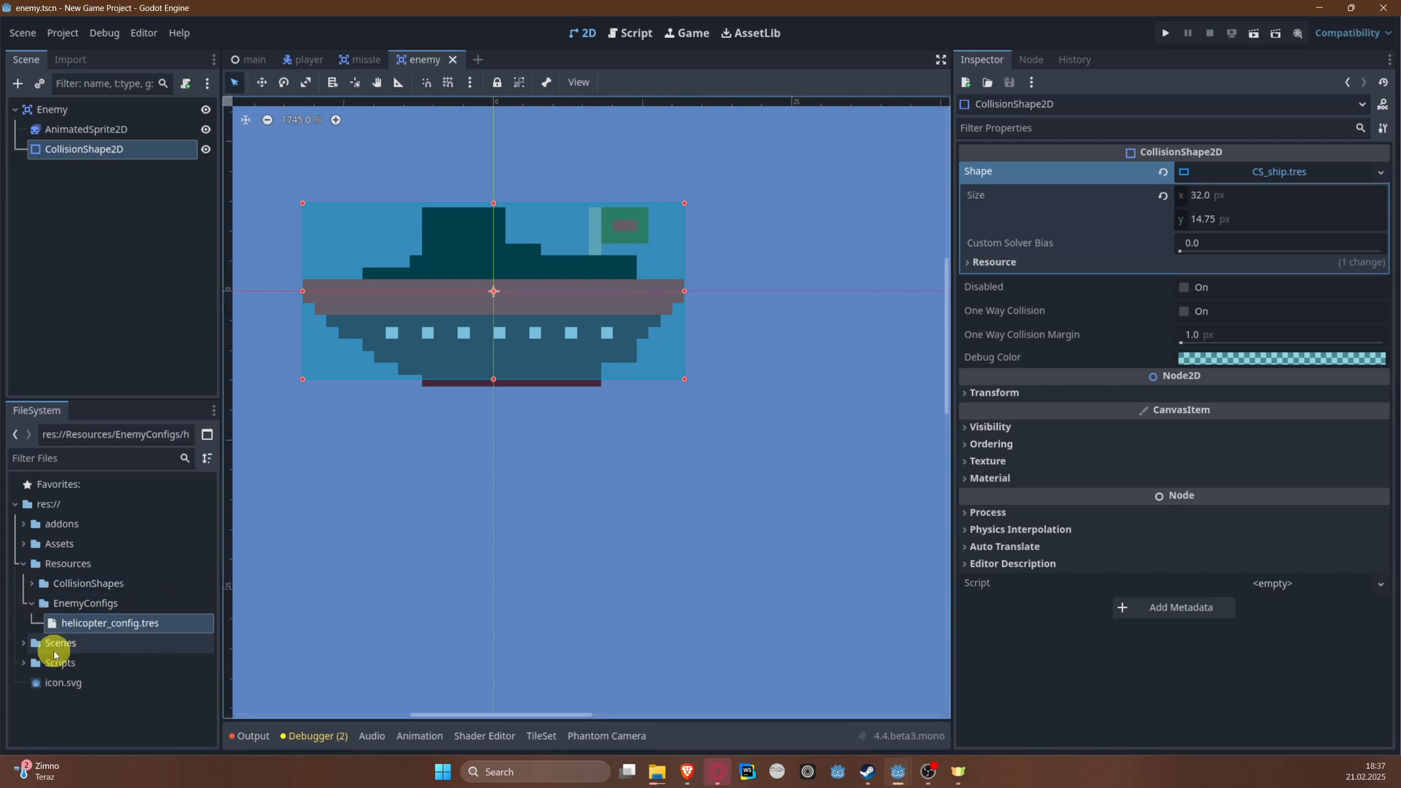
pyautogui.doubleClick(66, 622)
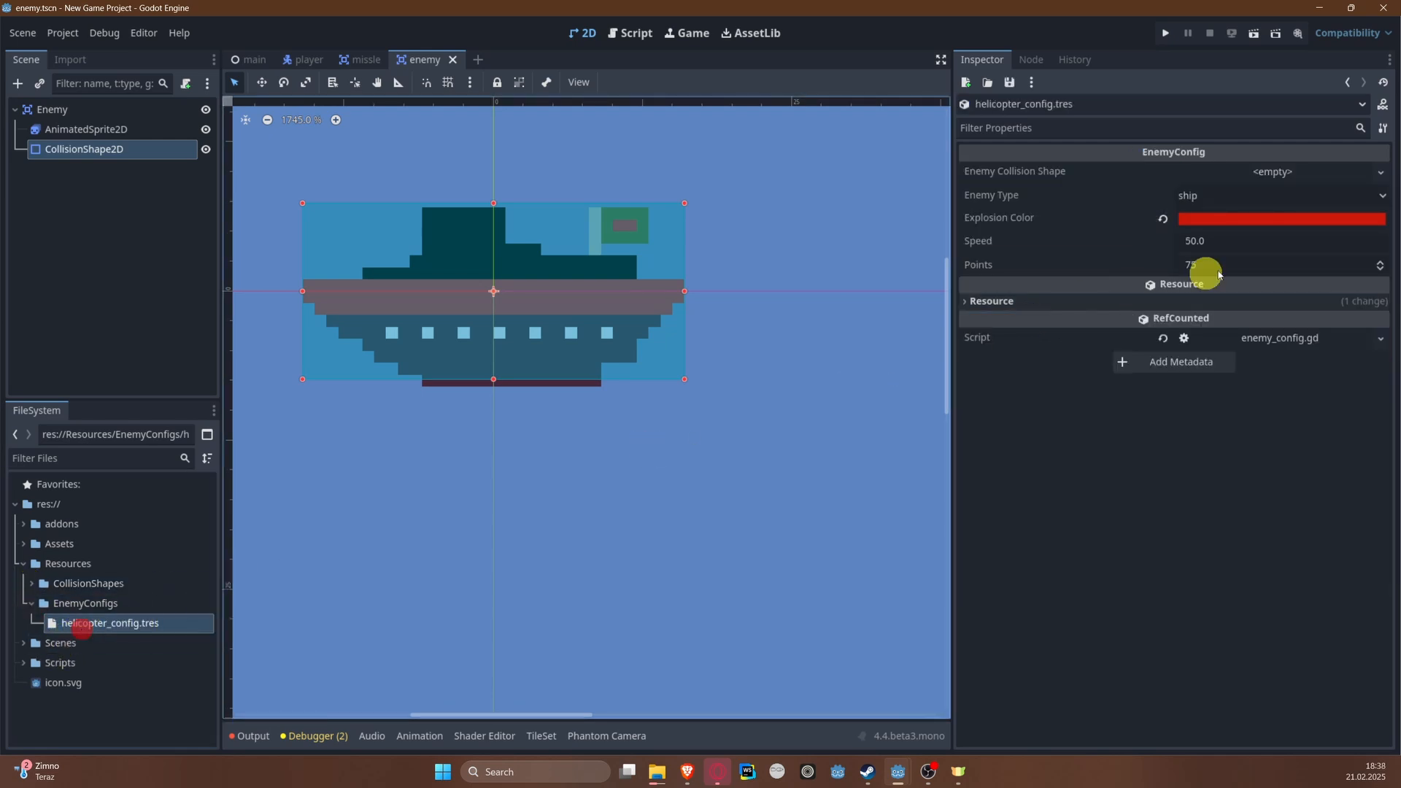
pyautogui.click(1376, 173)
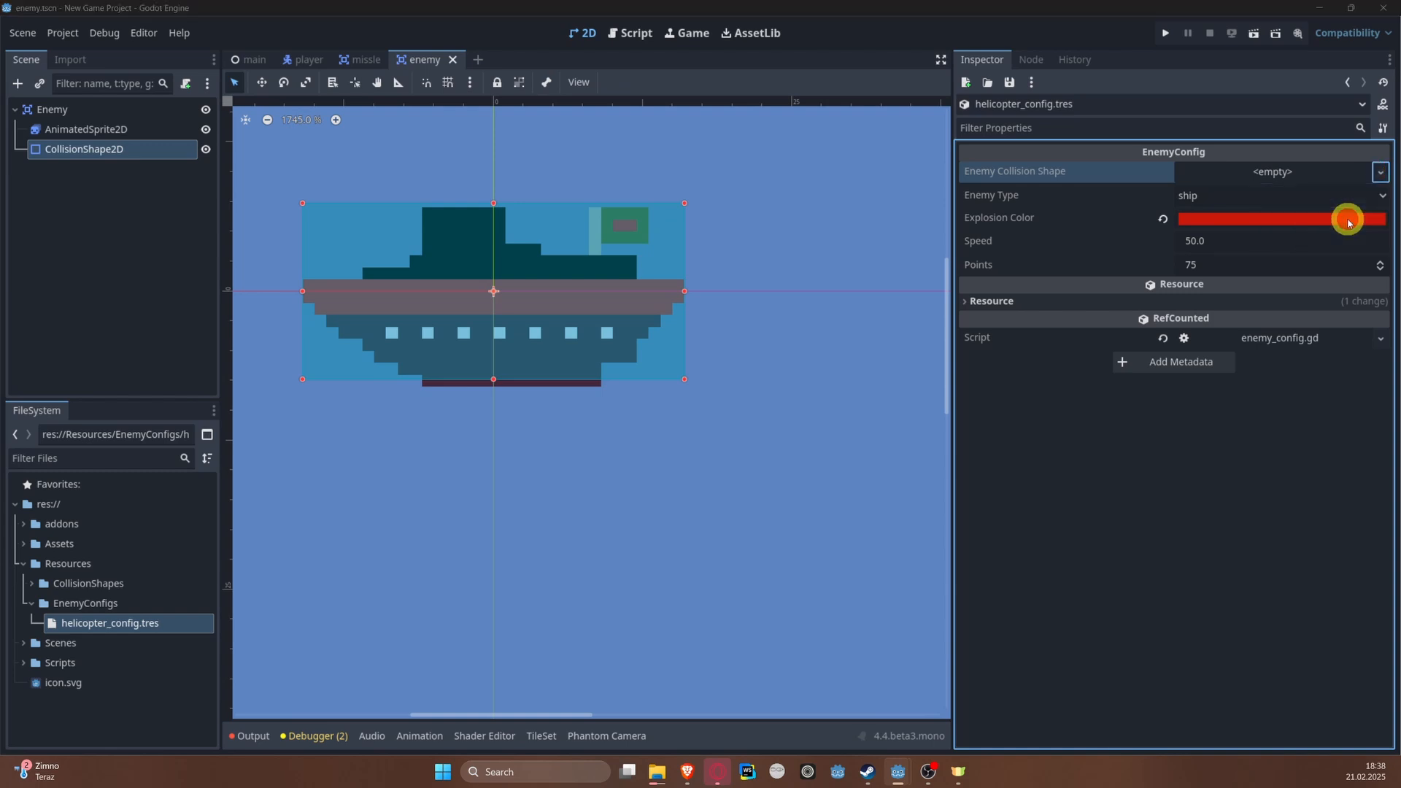
pyautogui.click(1345, 219)
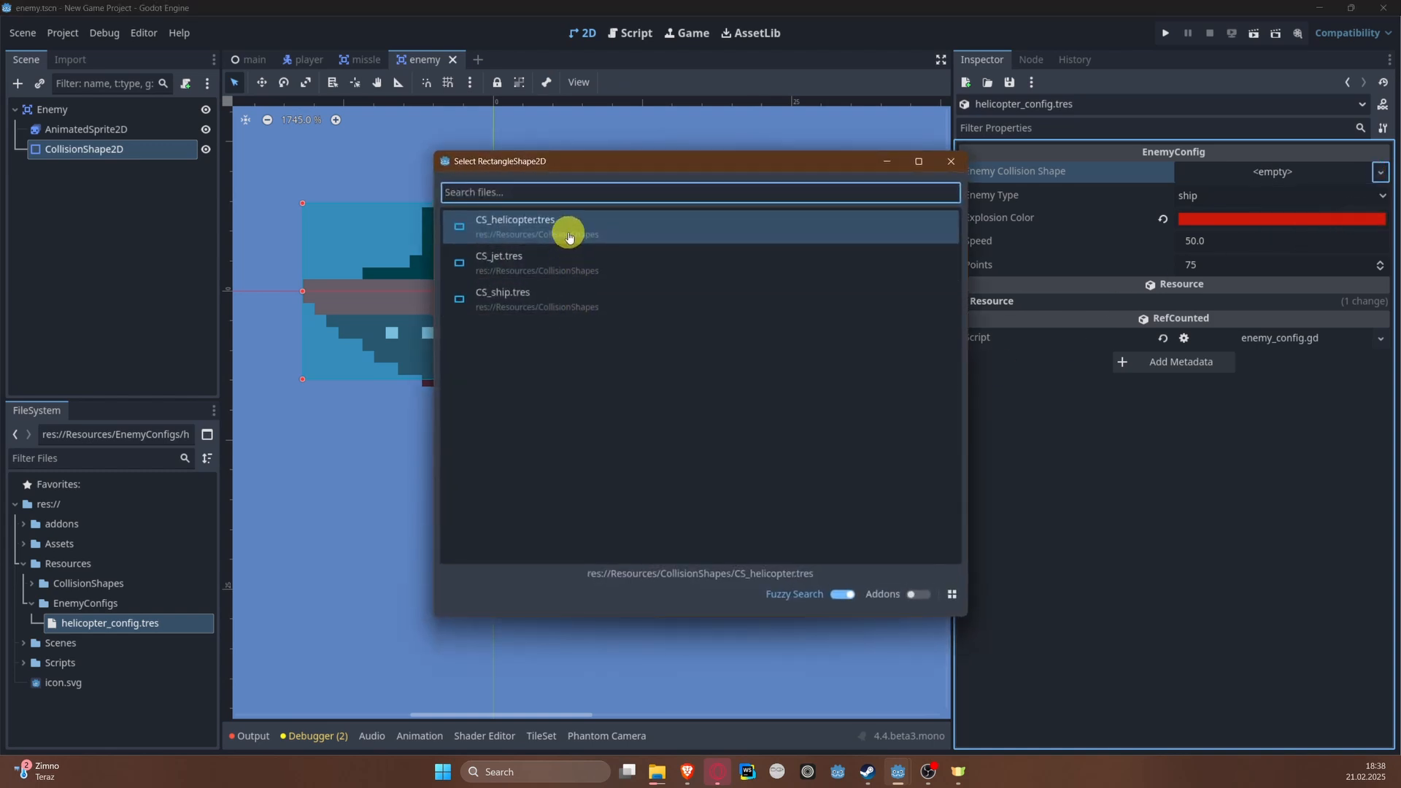
pyautogui.doubleClick(569, 236)
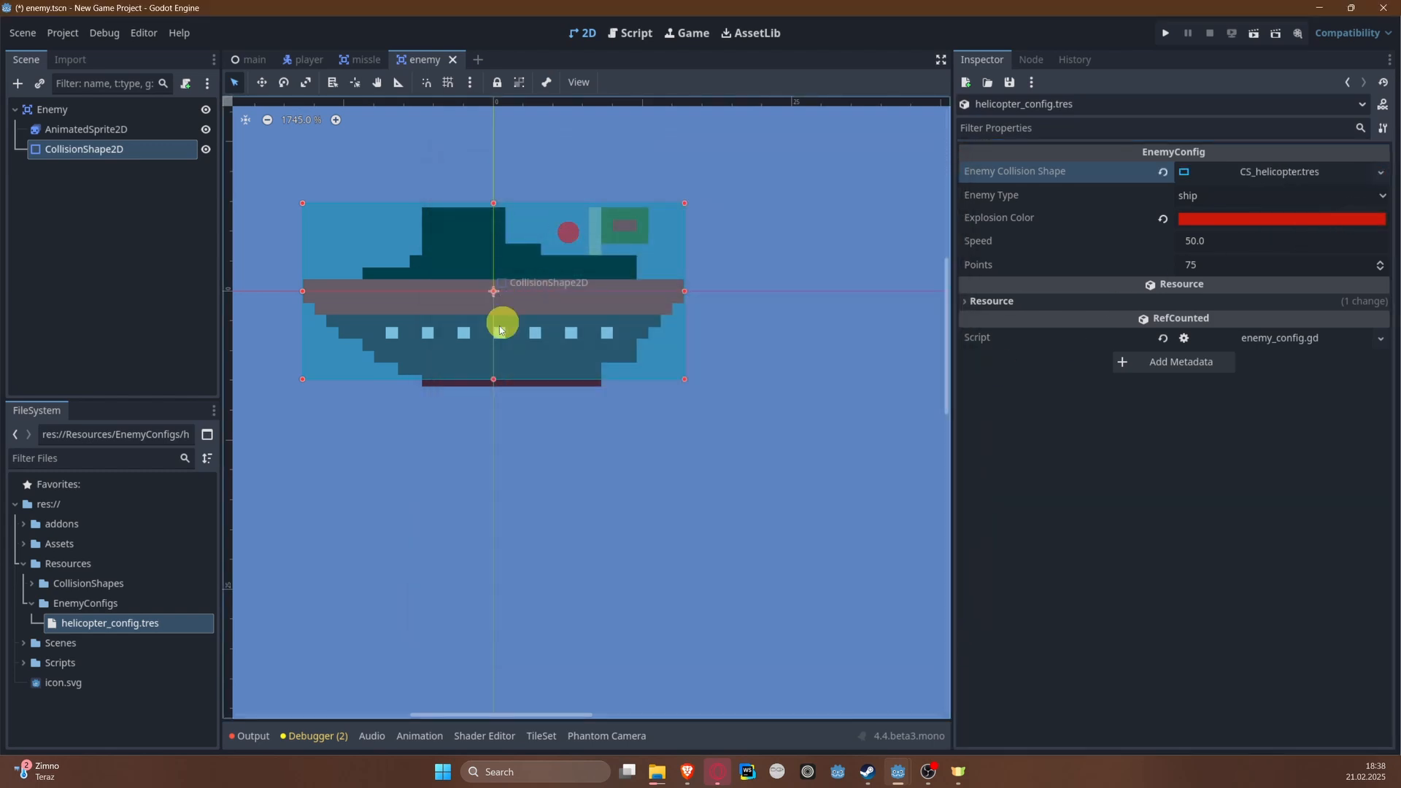
pyautogui.hotkey('ctrl', 'd')
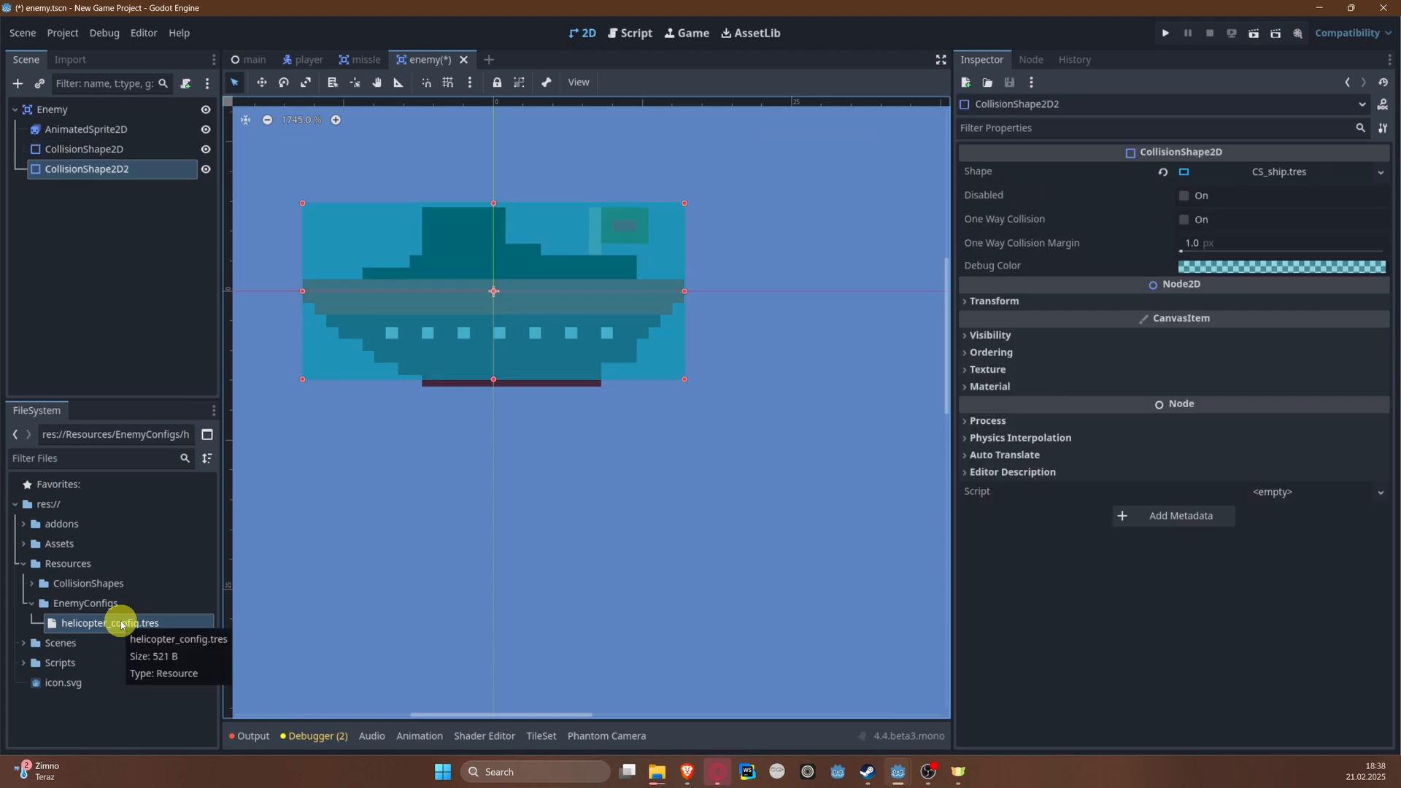
pyautogui.hotkey('ctrl', 'z')
pyautogui.click(139, 227)
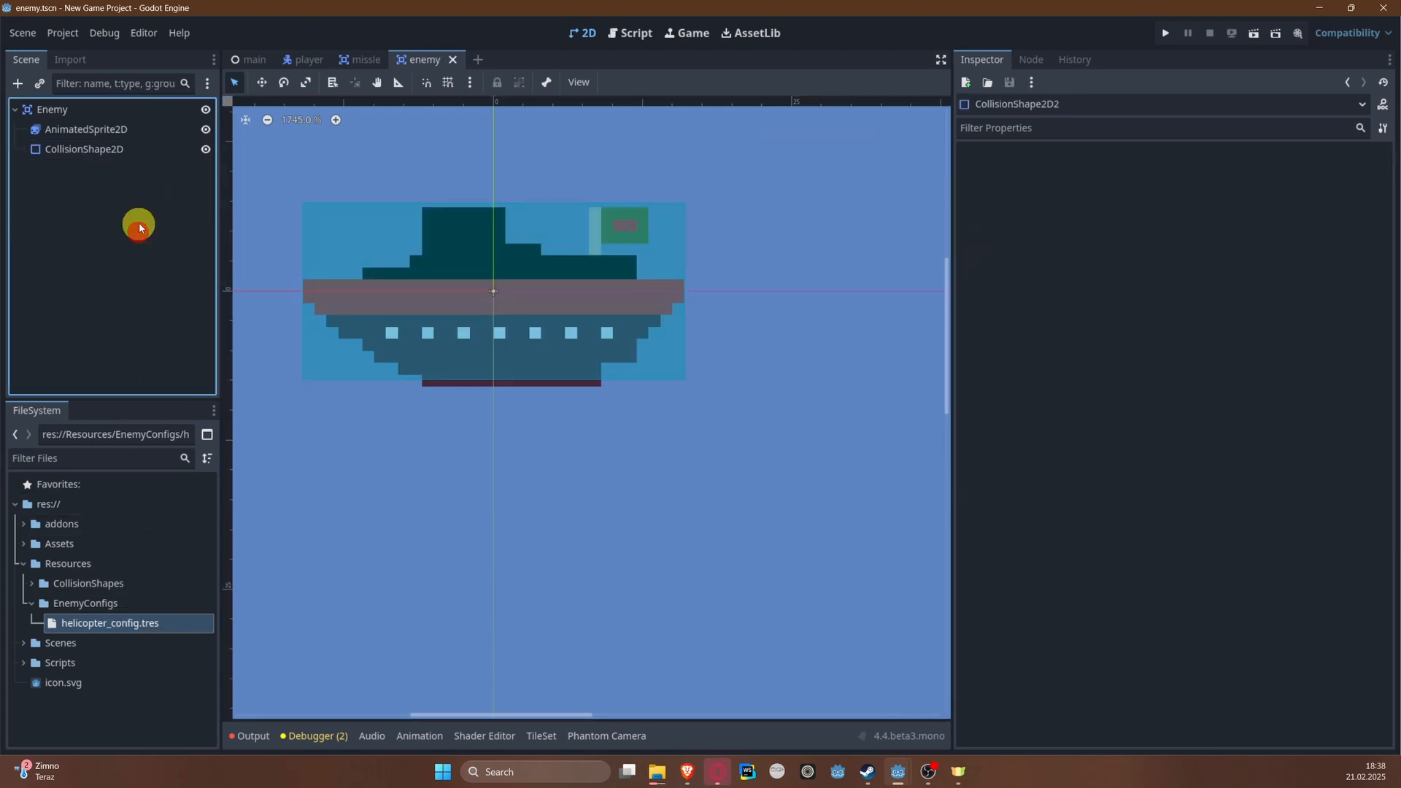
# Step: Create a new Resource in the EnemyConfigs folder and save it as jet_config.tres
pyautogui.rightClick(106, 602)
pyautogui.moveTo(222, 464)
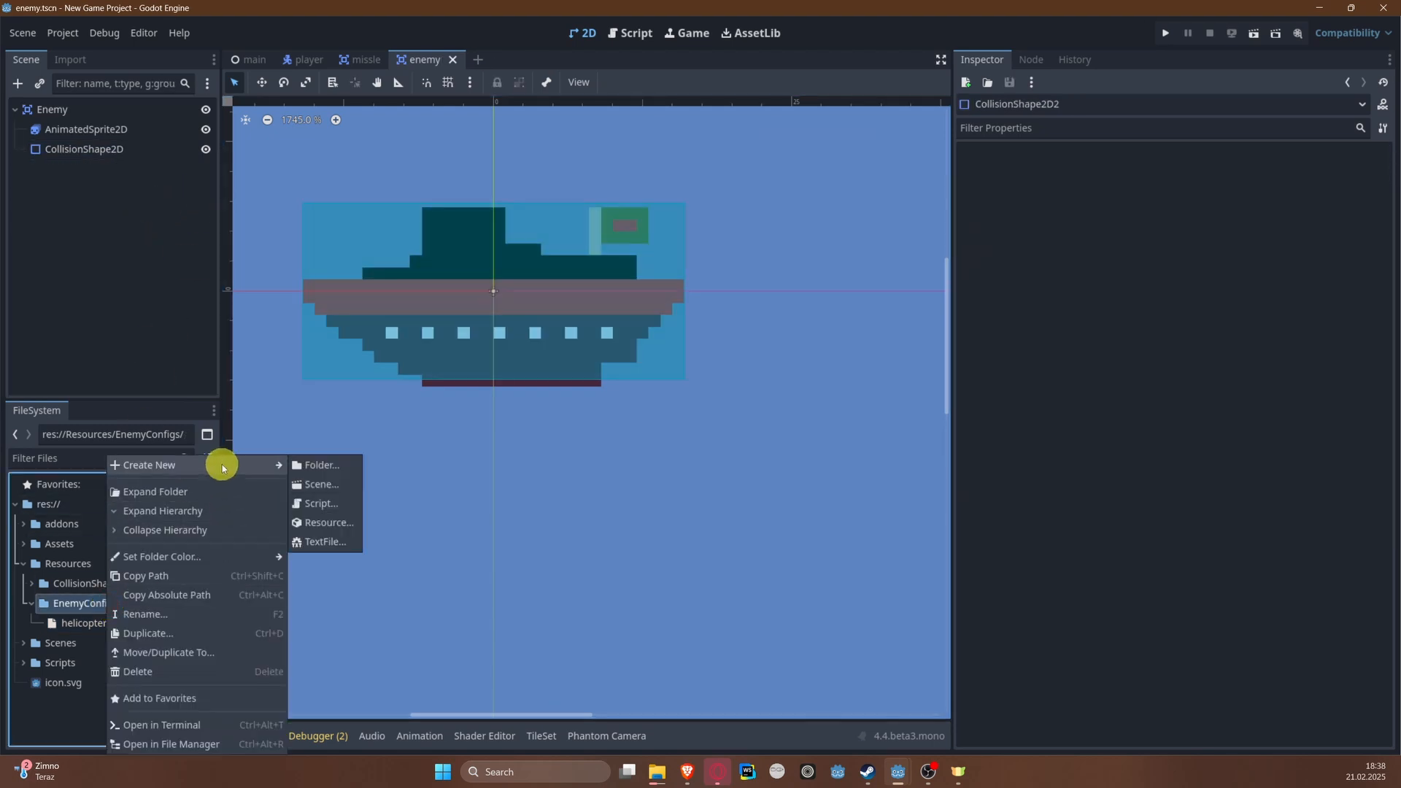
pyautogui.click(338, 525)
pyautogui.click(587, 613)
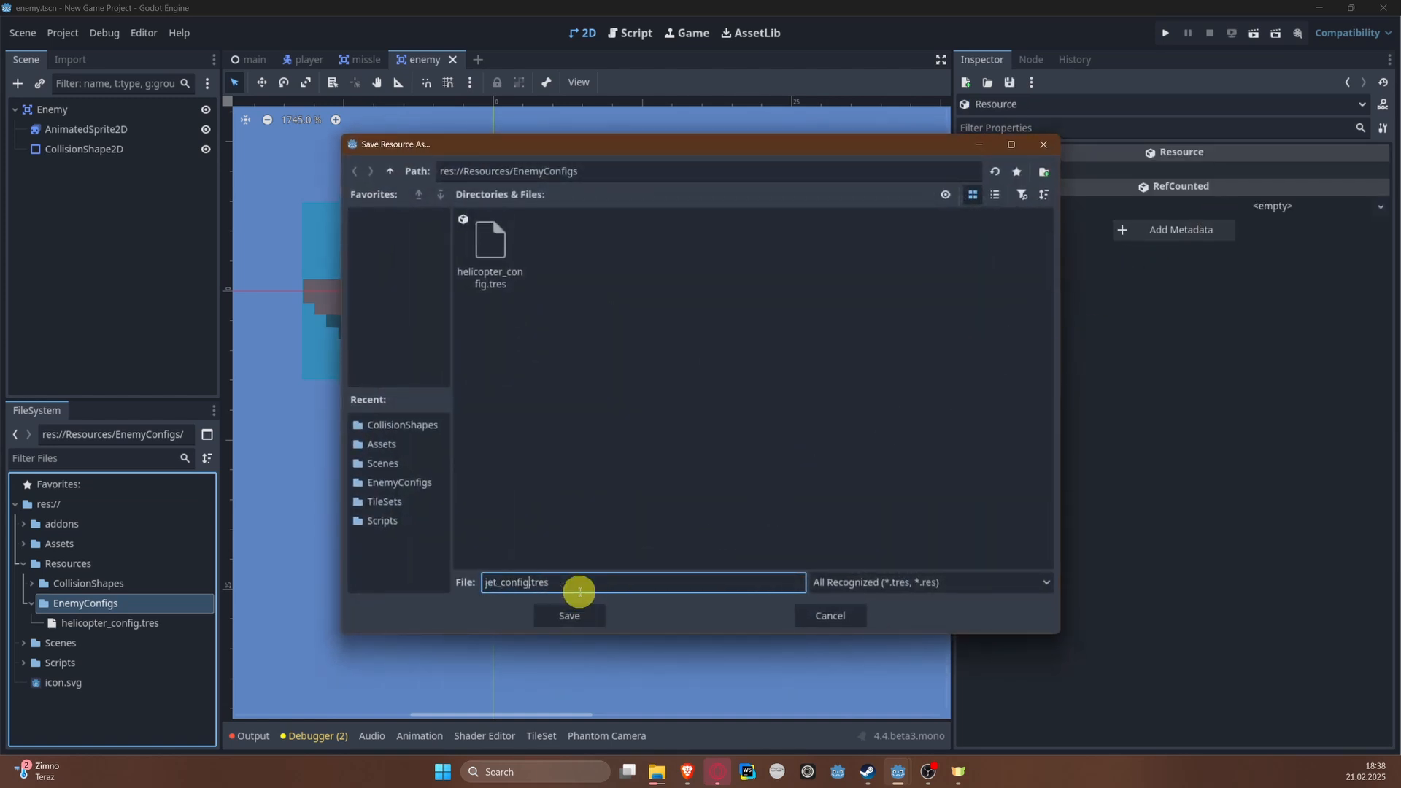
pyautogui.press('Return')
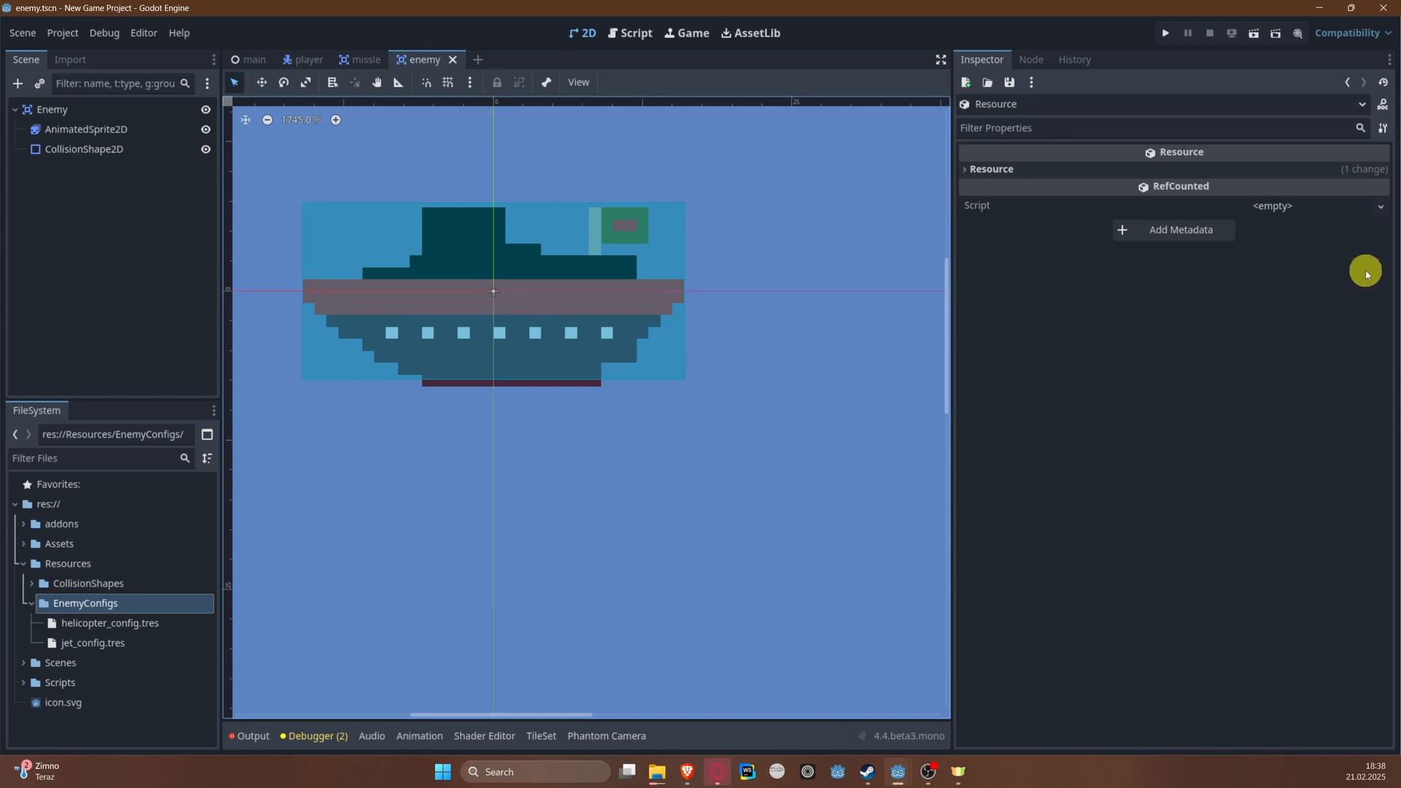
# Step: Assign enemy_config.gd as the script of the new jet config resource
pyautogui.click(1304, 208)
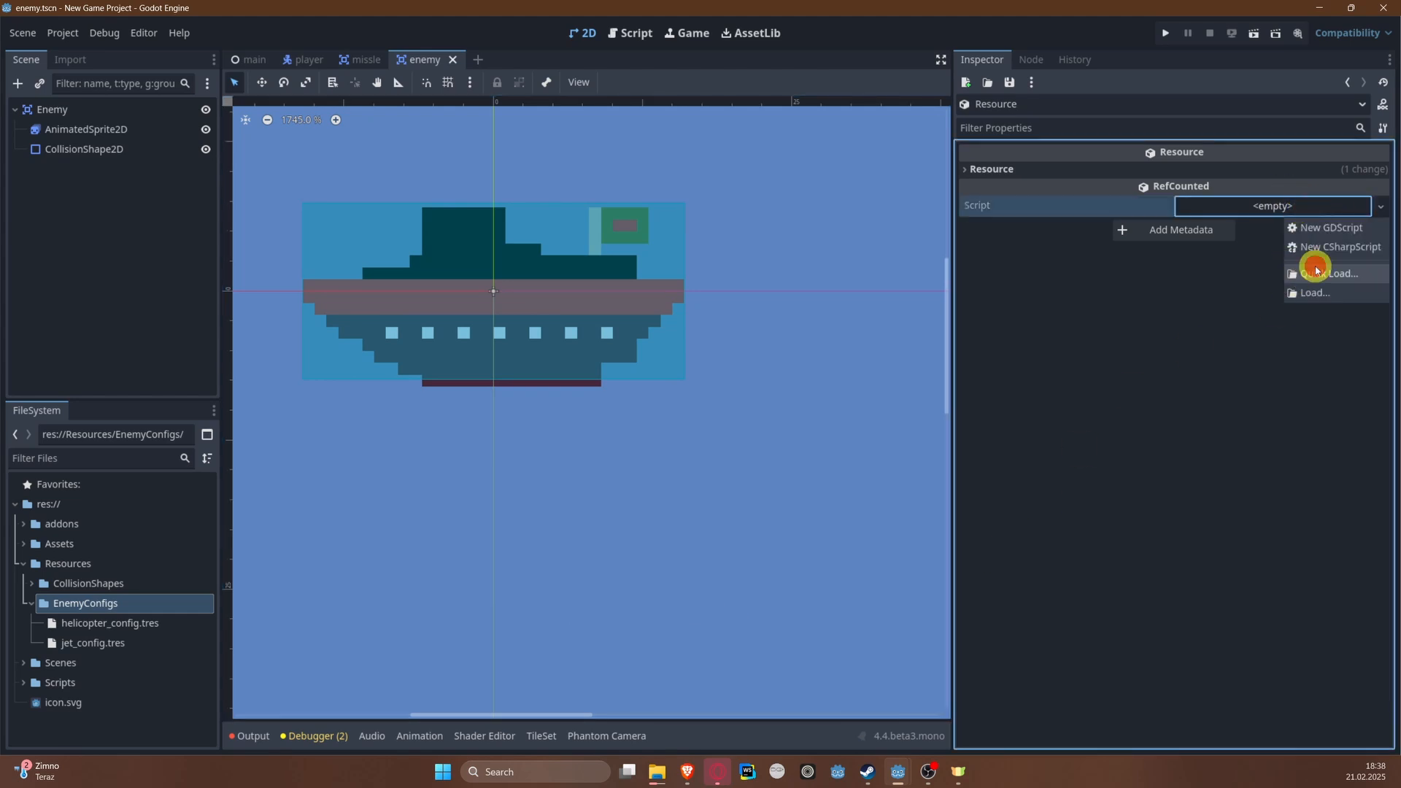
pyautogui.click(1316, 272)
pyautogui.doubleClick(573, 300)
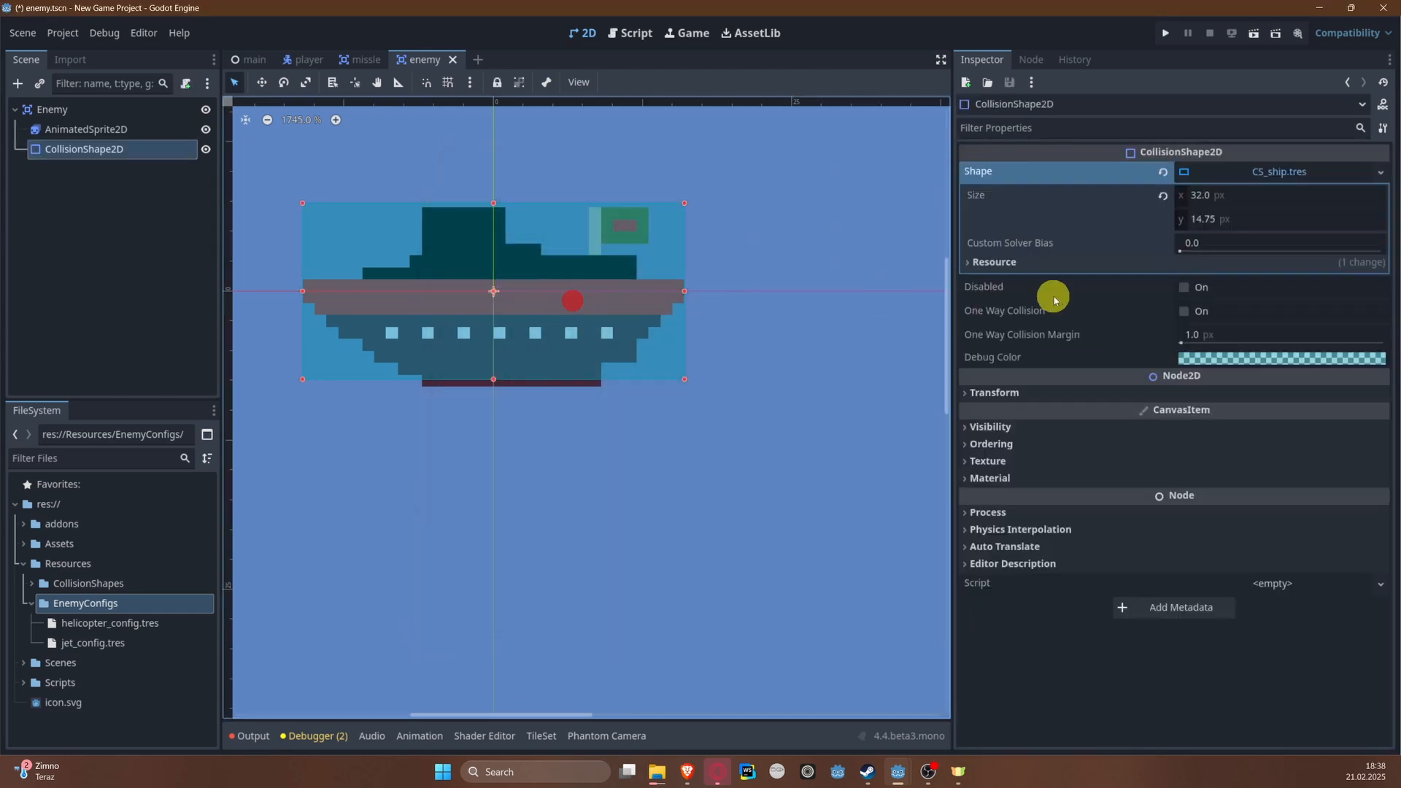
# Step: Open jet_config.tres, set its Enemy Type to jet and load CS_jet.tres as its Enemy Collision Shape
pyautogui.doubleClick(133, 660)
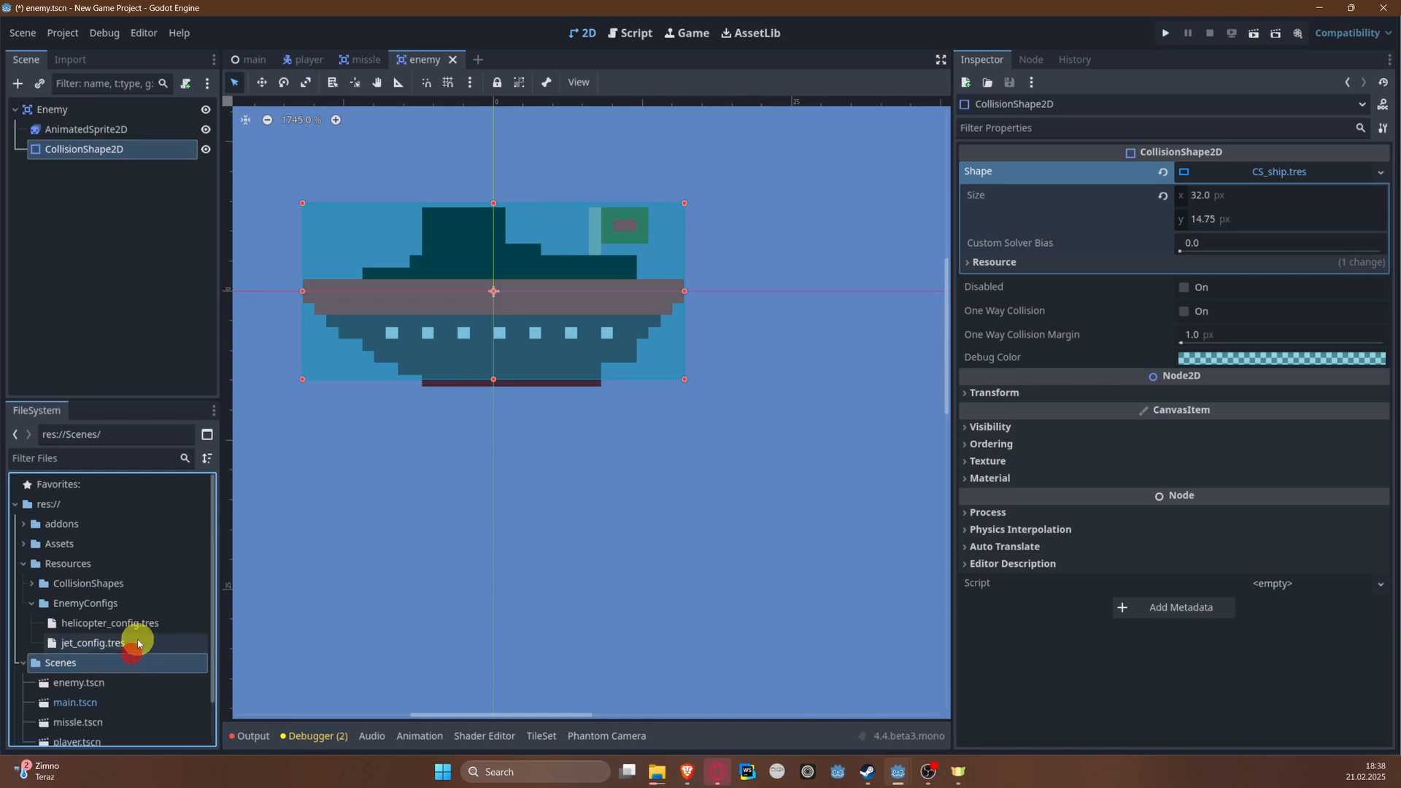
pyautogui.click(92, 645)
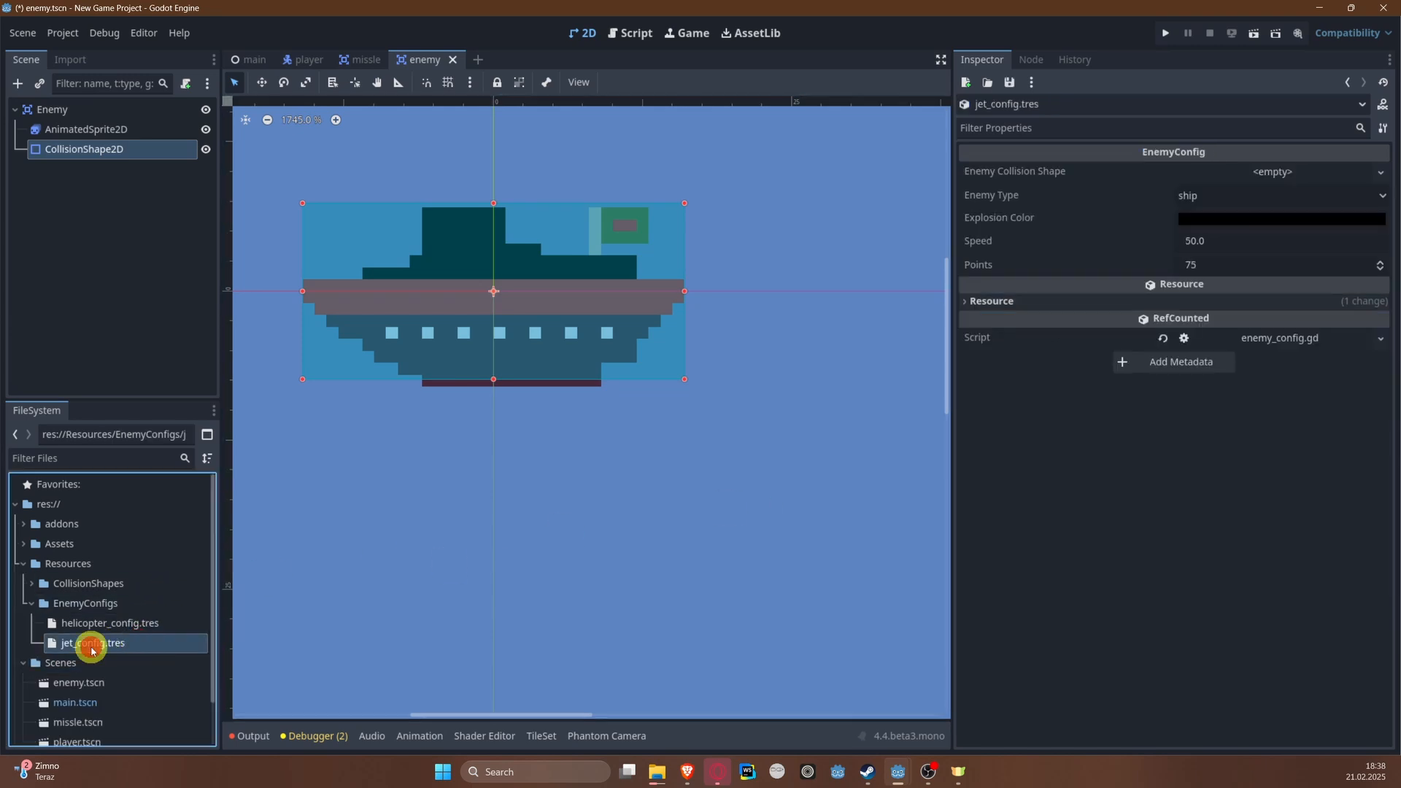
pyautogui.click(1253, 195)
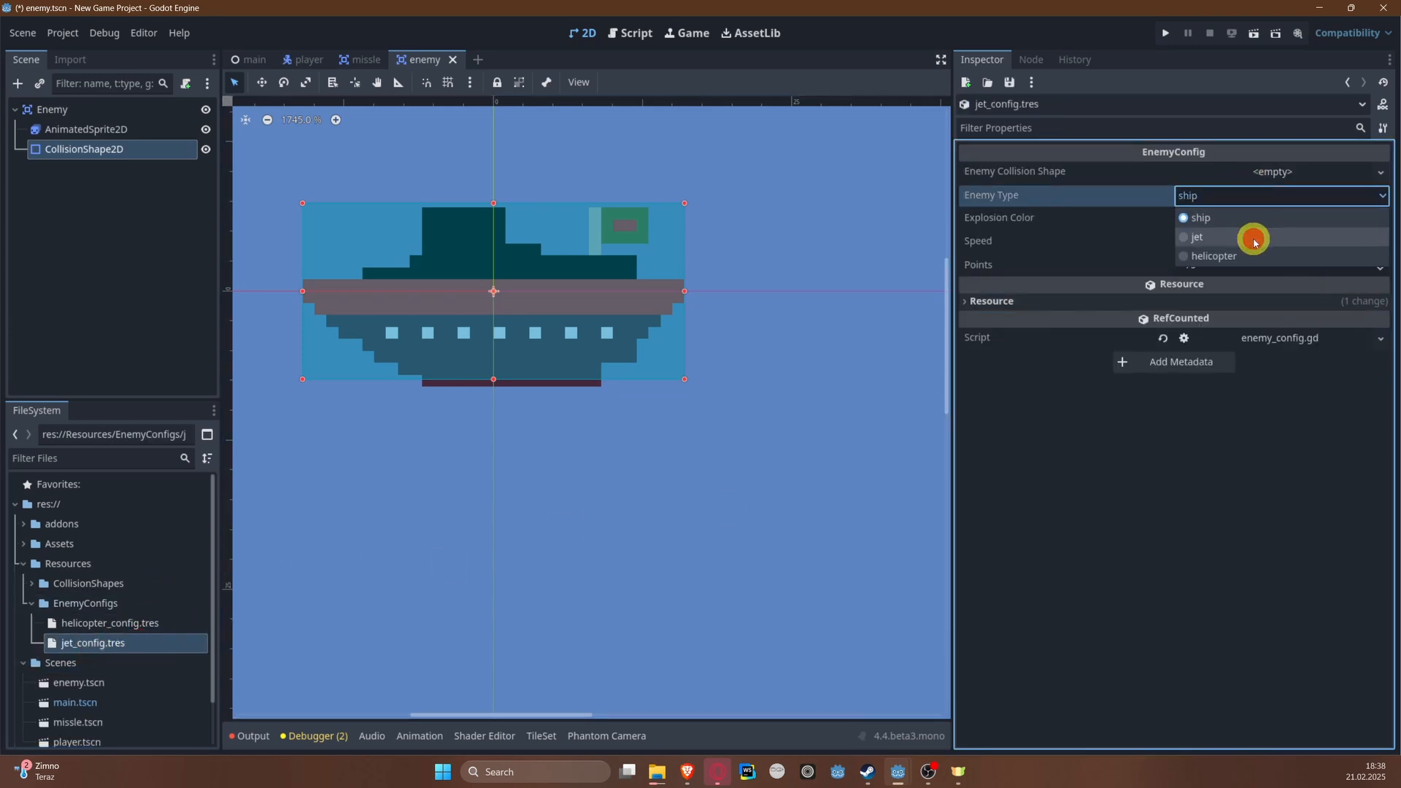
pyautogui.click(1254, 238)
pyautogui.click(1344, 172)
pyautogui.click(1343, 215)
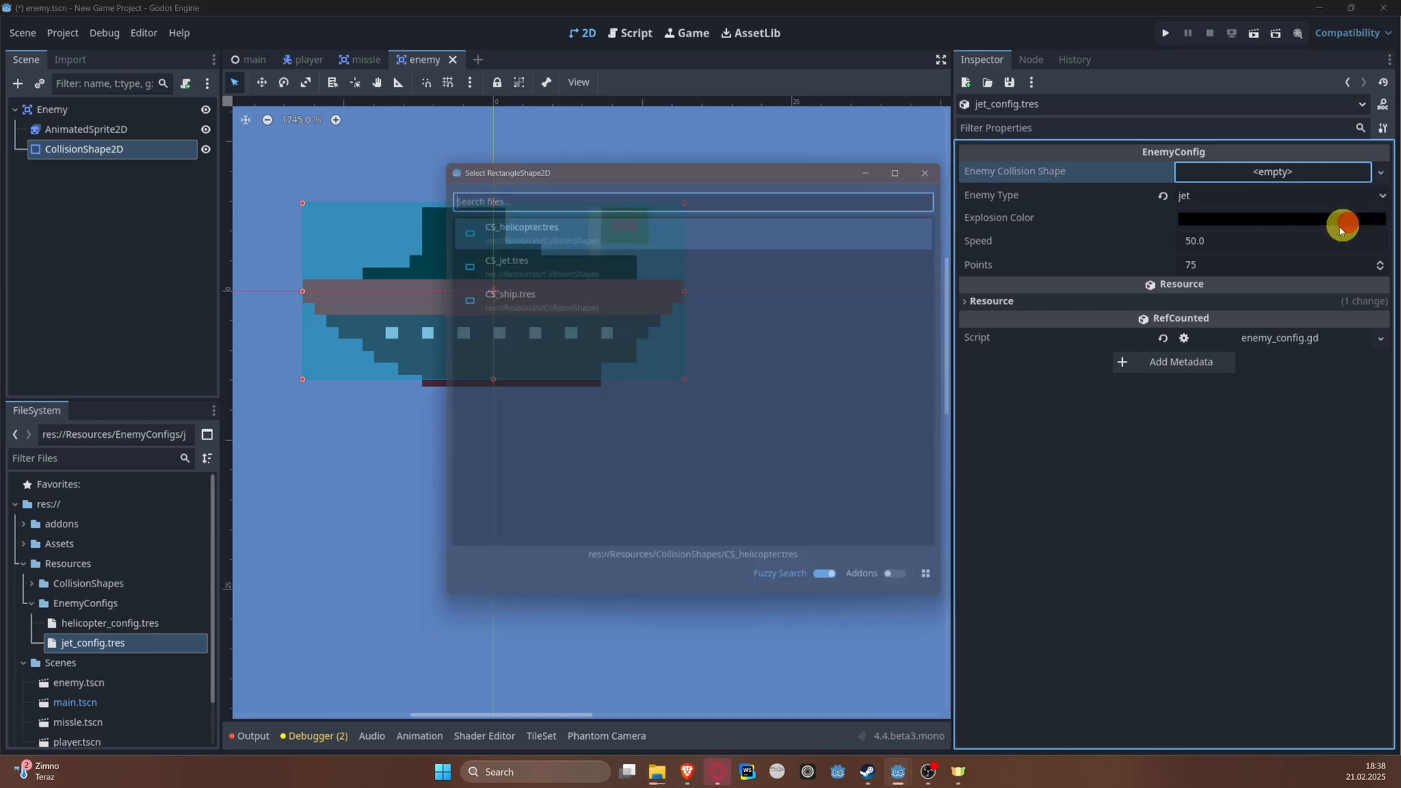
pyautogui.click(628, 264)
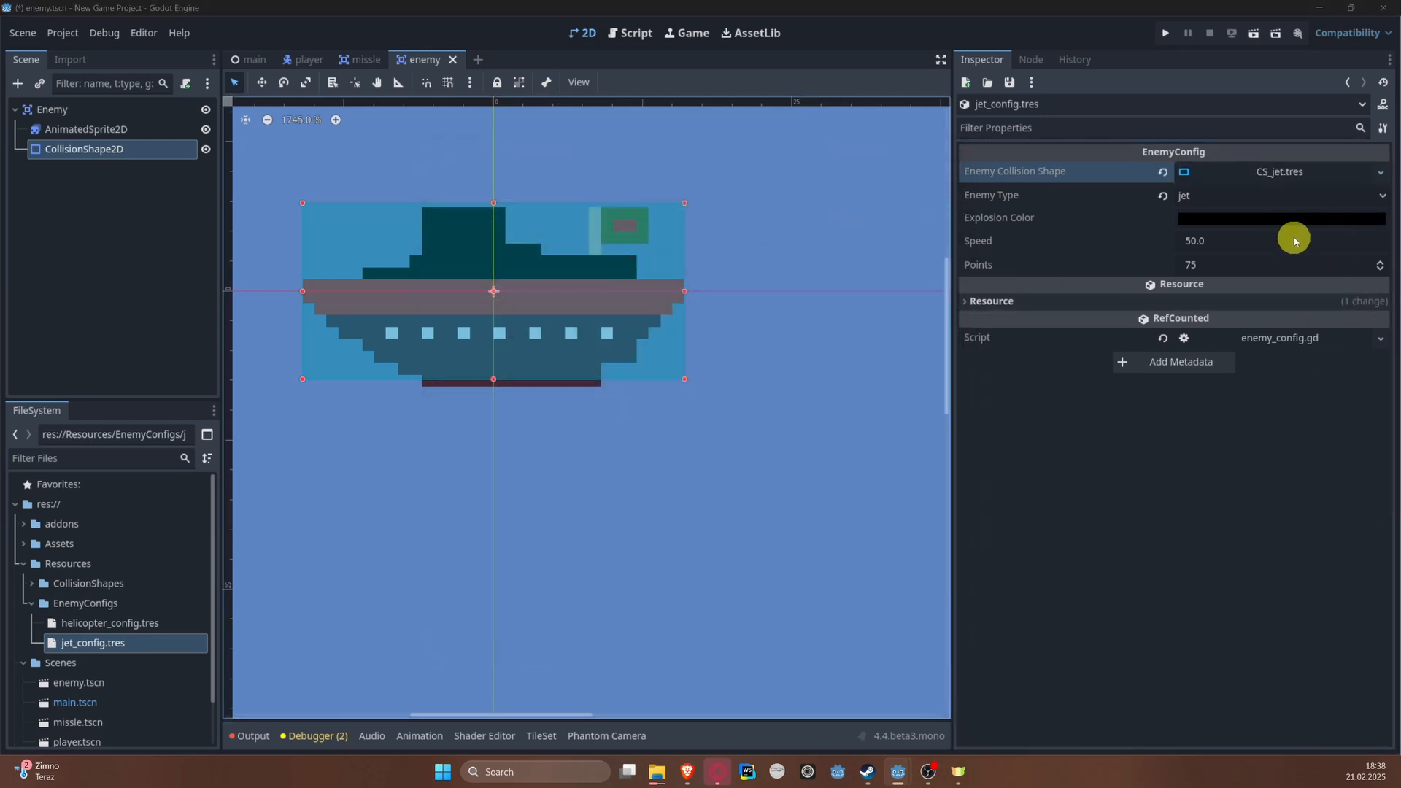
# Step: Set the jet config's Explosion Color to a bright golden yellow, hex deb100
pyautogui.click(1267, 221)
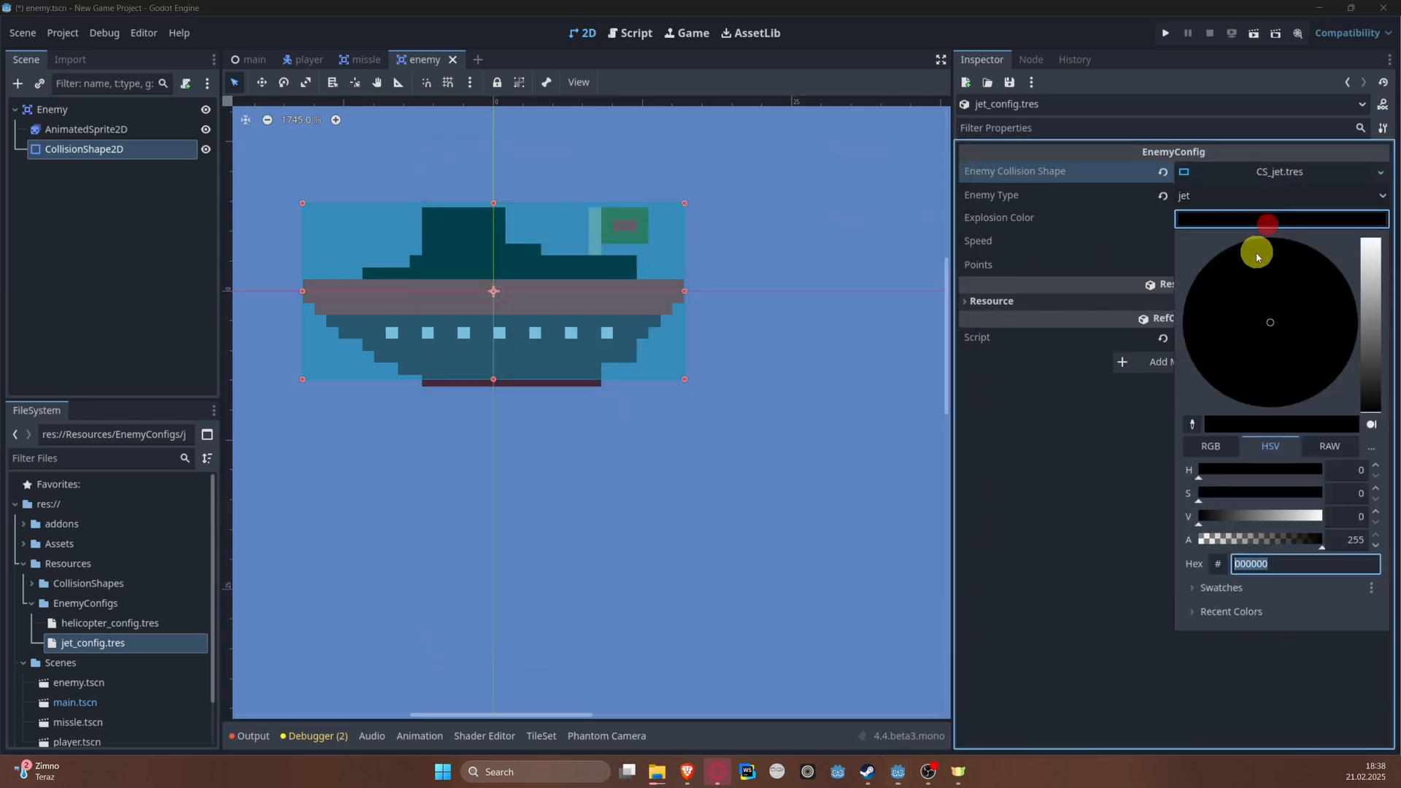
pyautogui.click(1374, 320)
pyautogui.moveTo(1300, 322); pyautogui.dragTo(1247, 387)
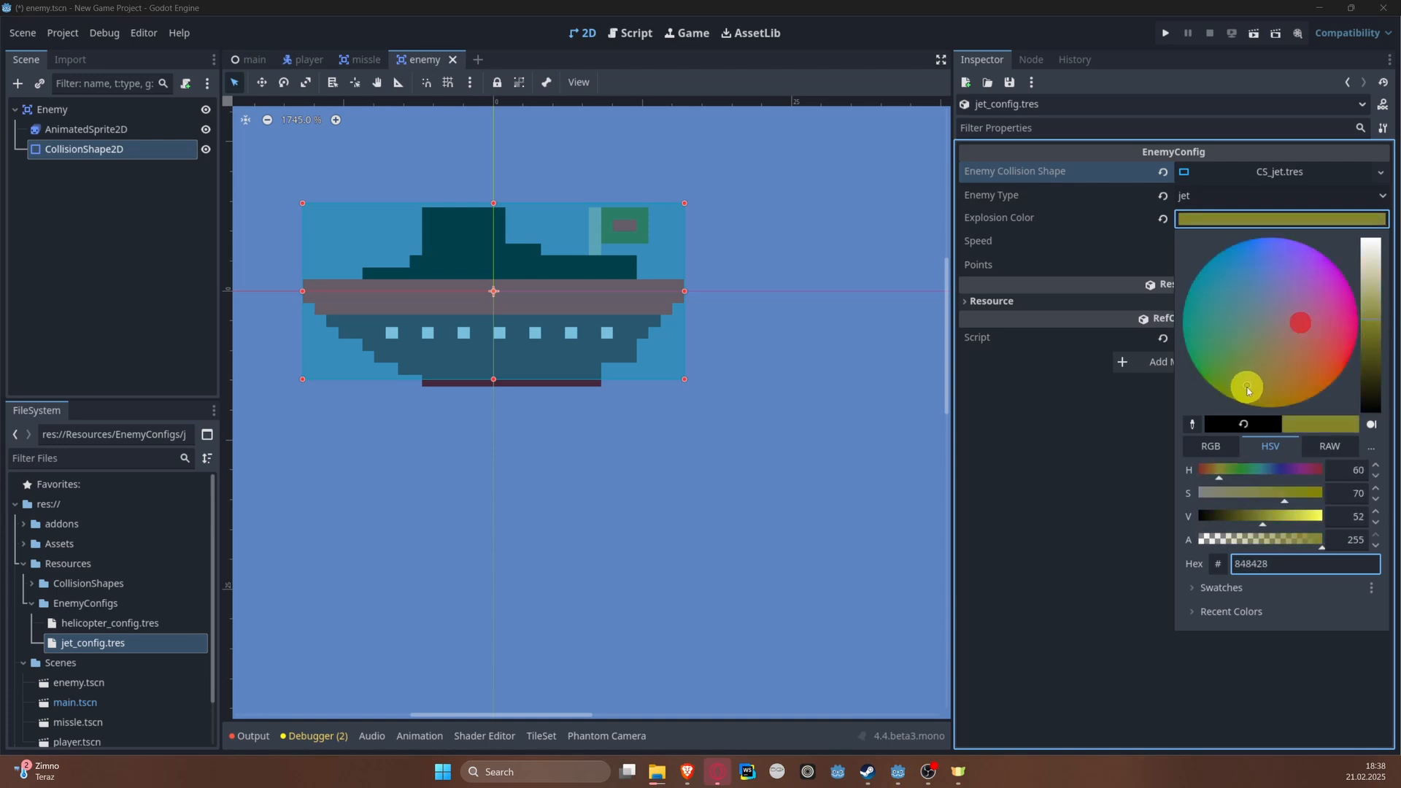
pyautogui.click(1370, 312)
pyautogui.click(1268, 525)
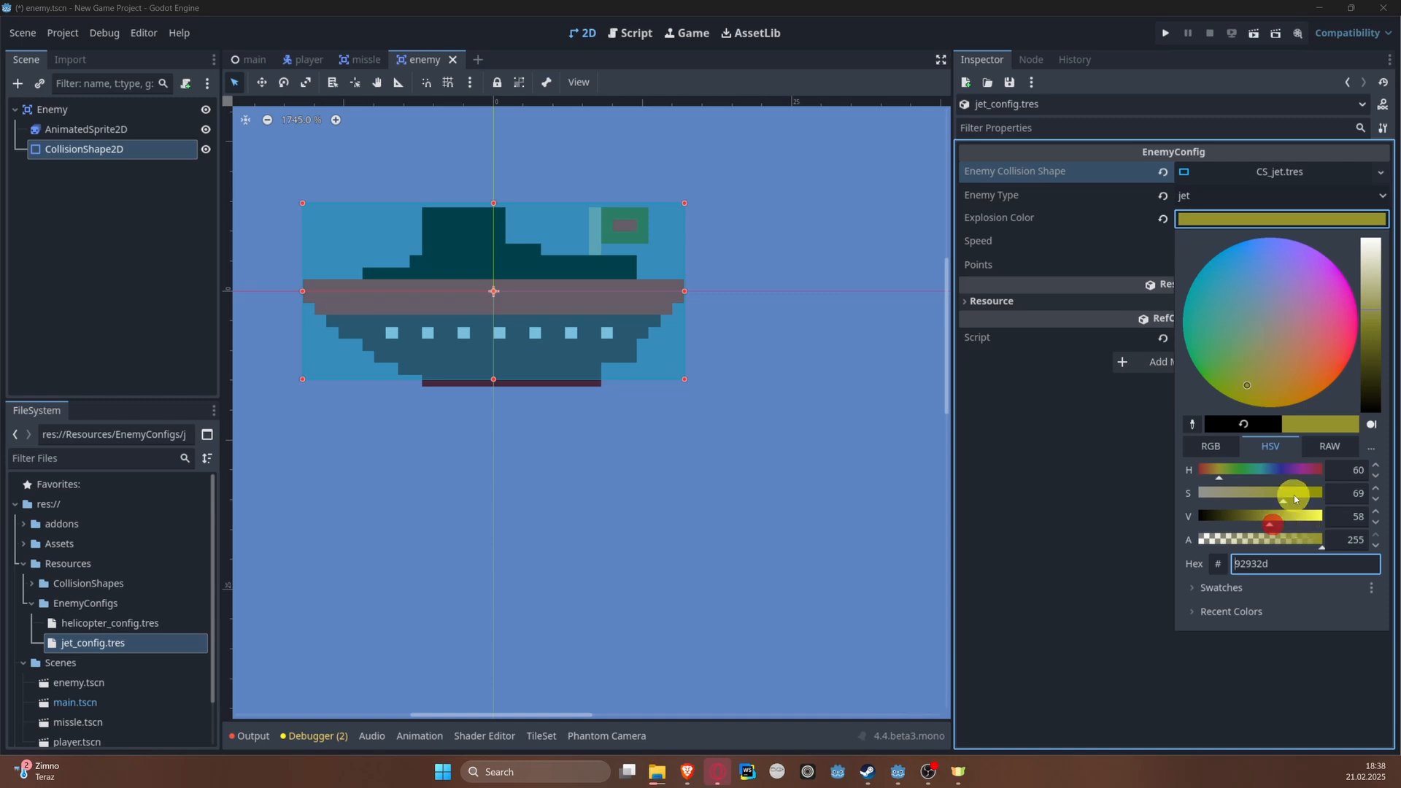
pyautogui.moveTo(1283, 500); pyautogui.dragTo(1329, 500)
pyautogui.moveTo(1270, 349)
pyautogui.mouseDown()
pyautogui.moveTo(1231, 400)
pyautogui.moveTo(1270, 422)
pyautogui.mouseUp()
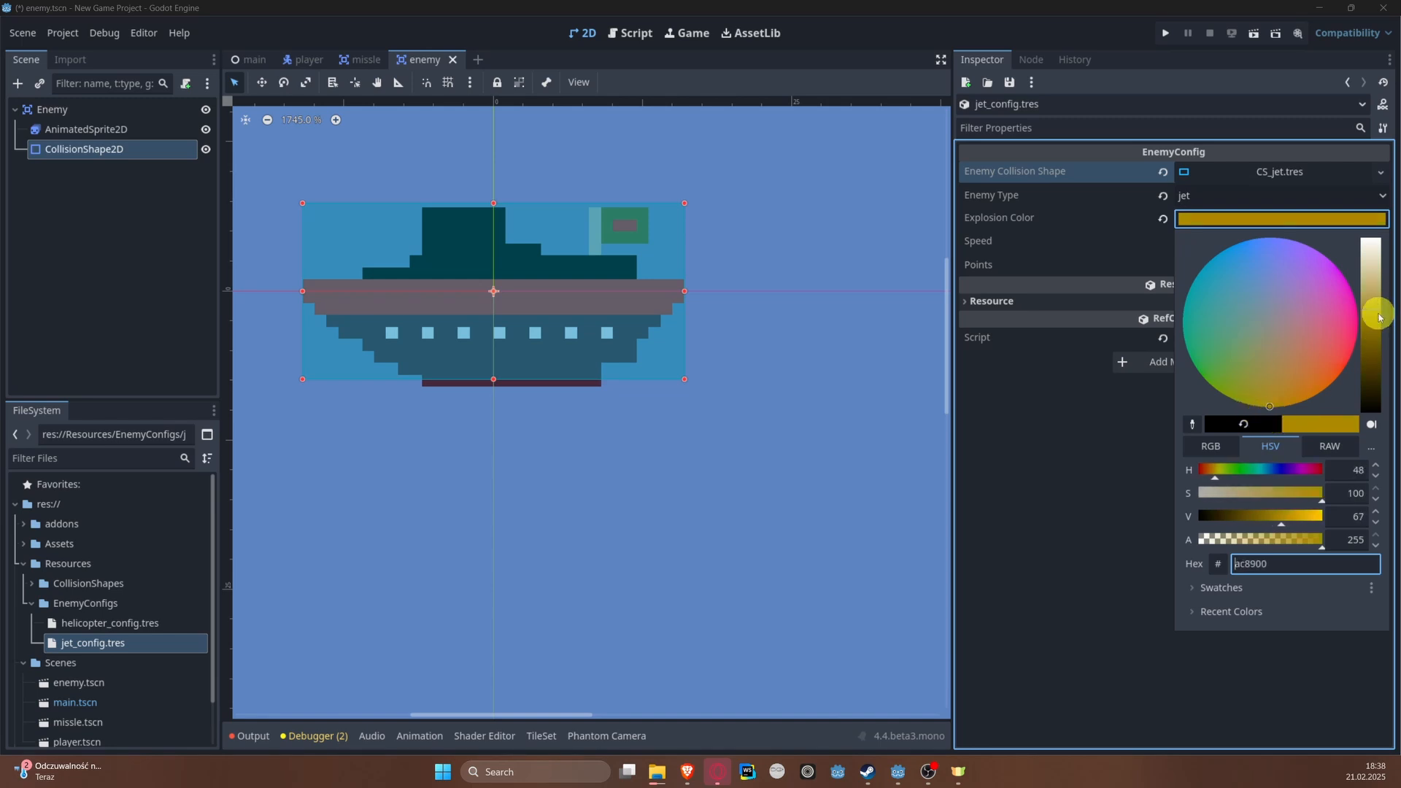
pyautogui.moveTo(1372, 314)
pyautogui.mouseDown()
pyautogui.moveTo(1373, 338)
pyautogui.moveTo(1370, 288)
pyautogui.mouseUp()
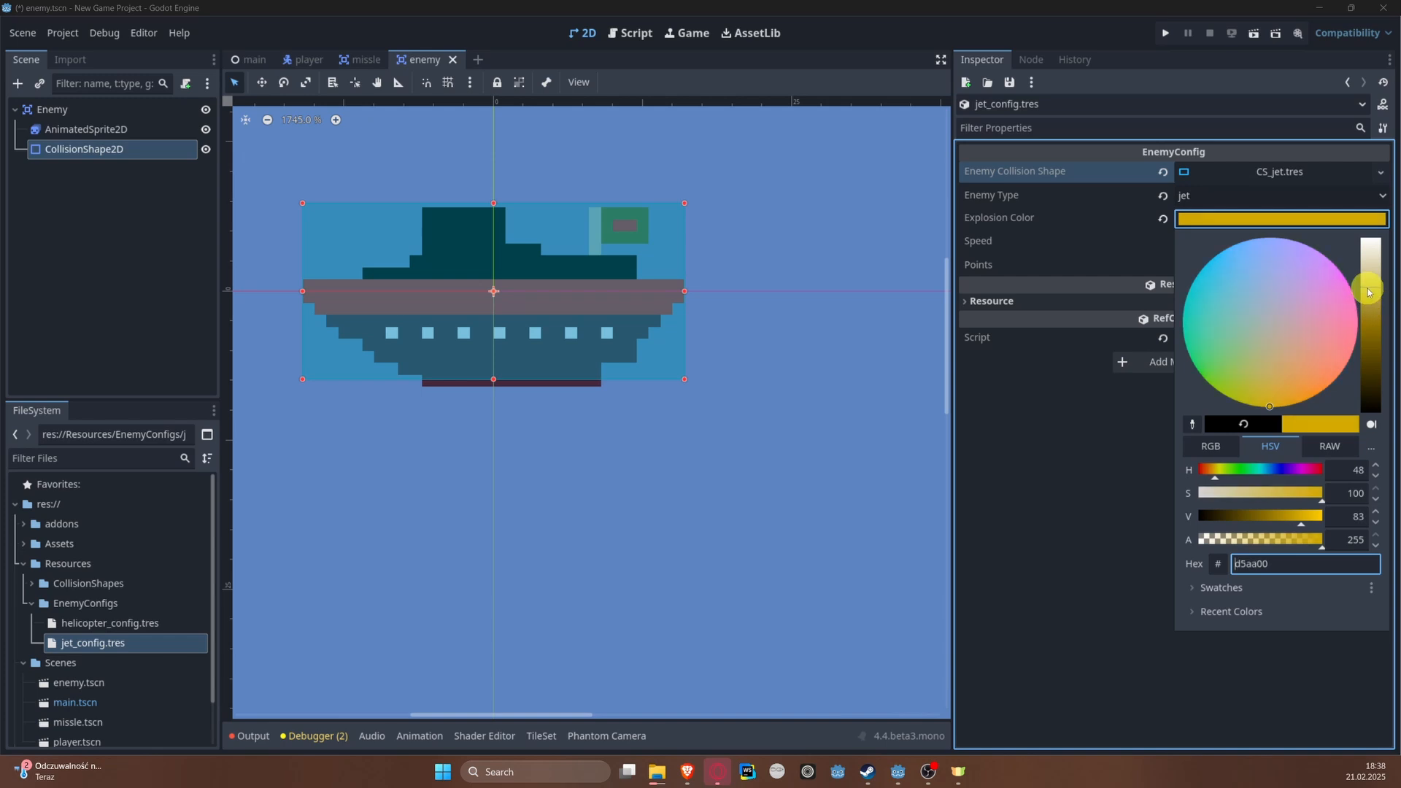
pyautogui.click(1089, 512)
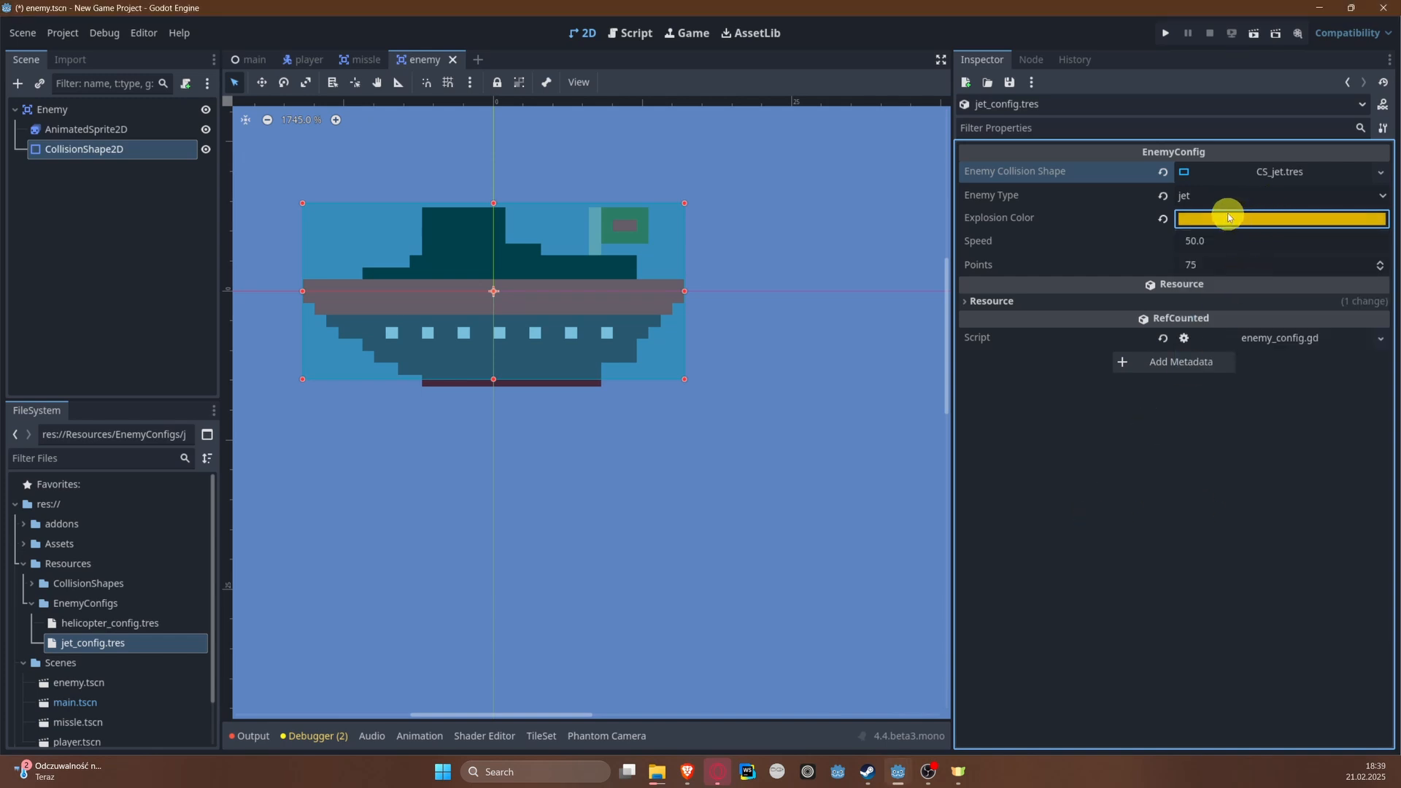
# Step: Set the jet config's Speed to 125 and its Points to 150
pyautogui.click(1226, 240)
pyautogui.write('125')
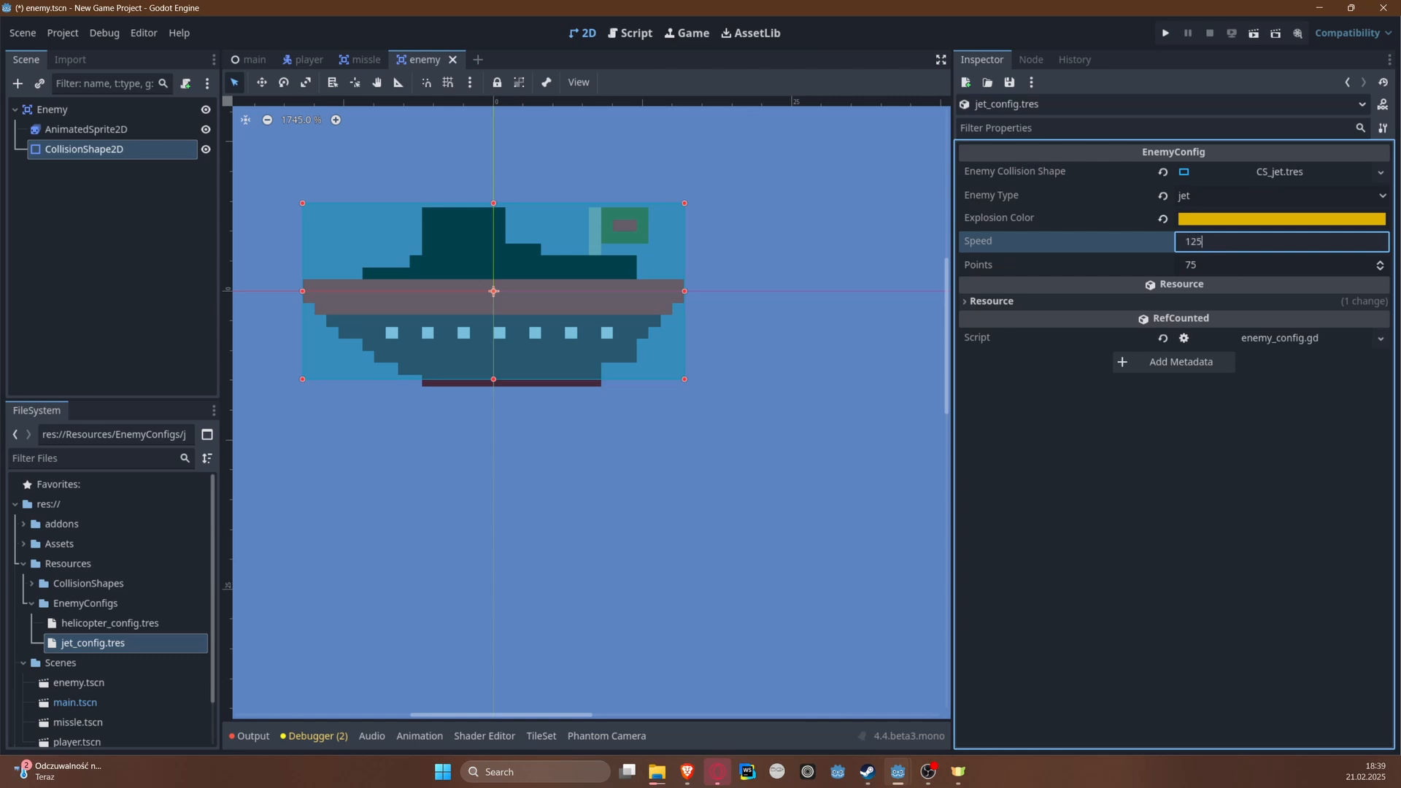
pyautogui.press('Tab')
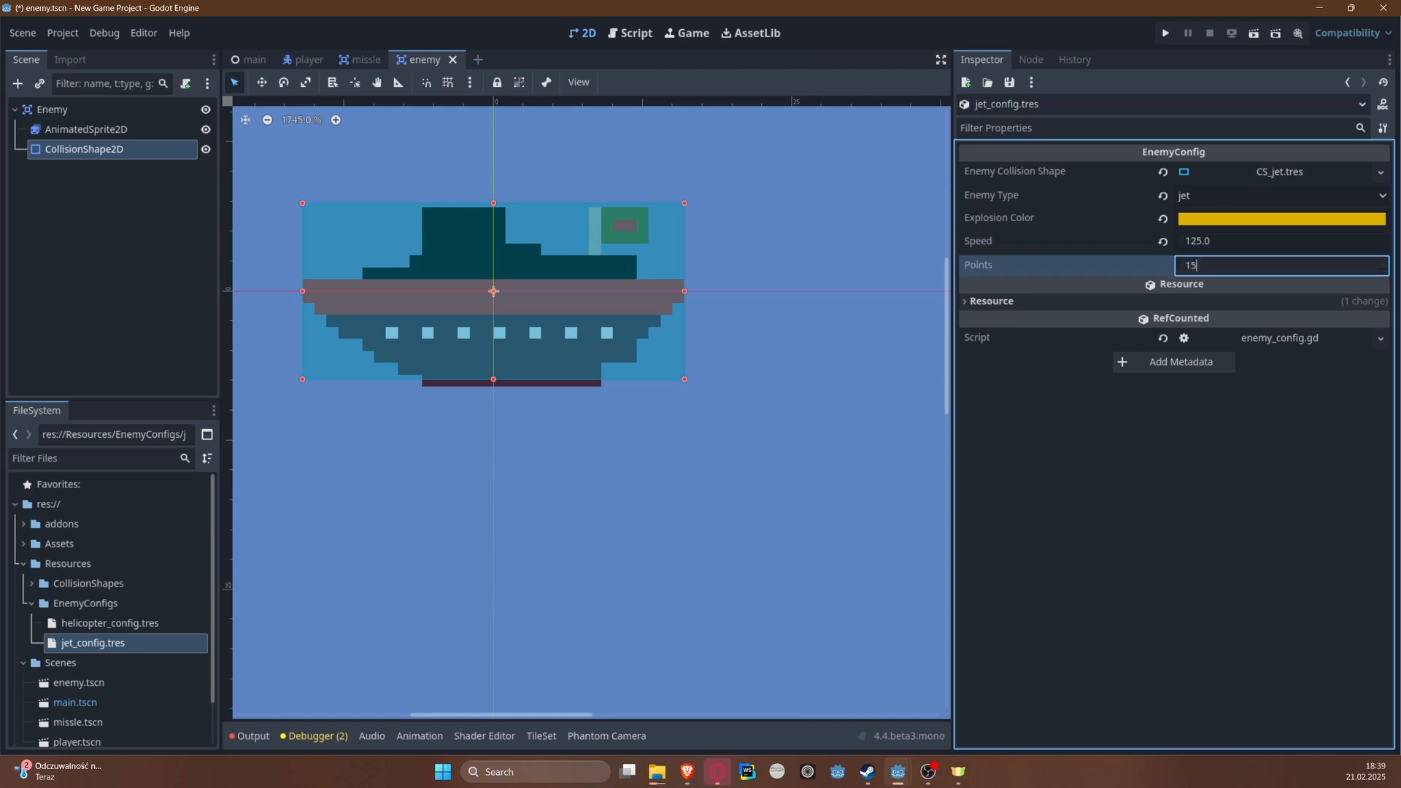
pyautogui.write('150')
pyautogui.press('Return')
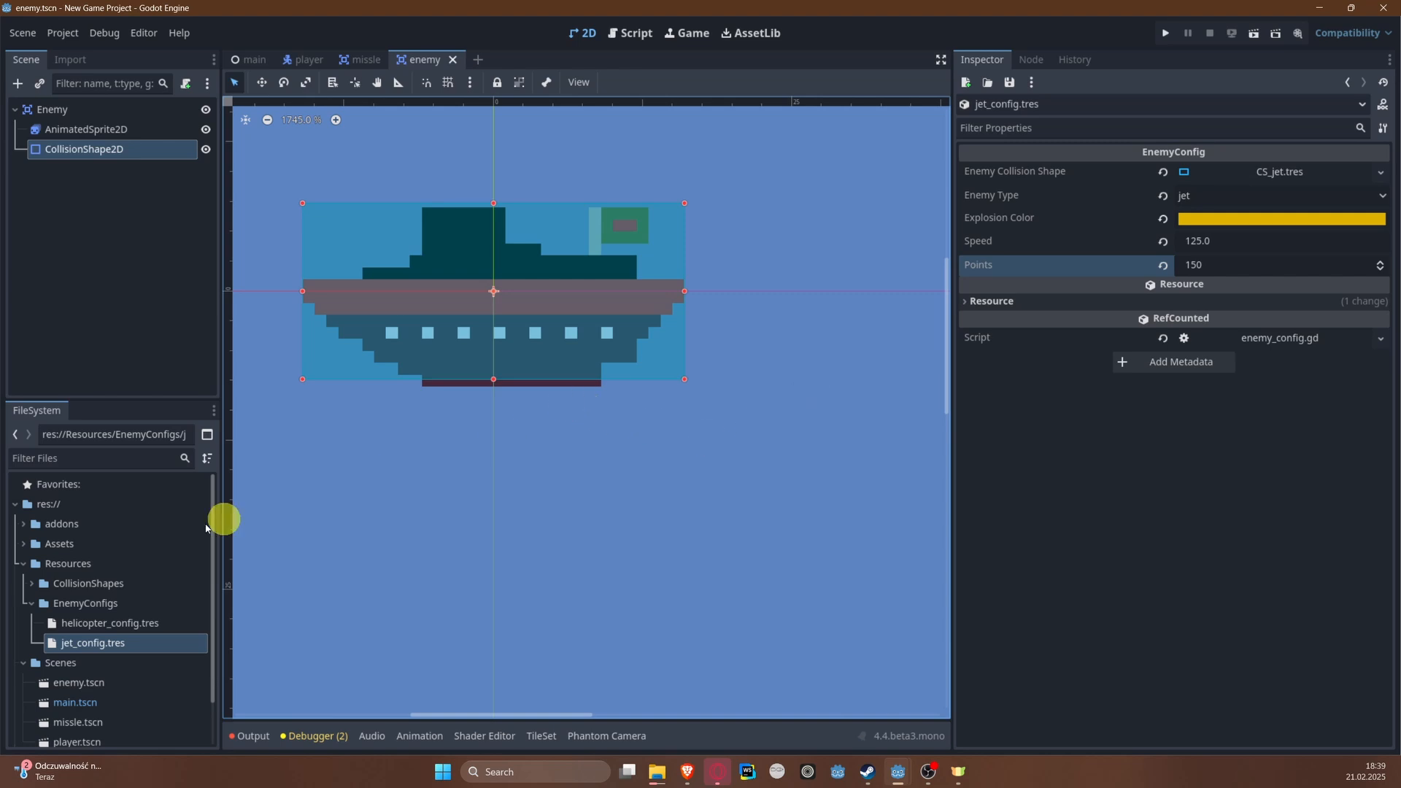
# Step: Create another Resource in the EnemyConfigs folder and save it as ship_config.tres
pyautogui.rightClick(84, 603)
pyautogui.moveTo(147, 465)
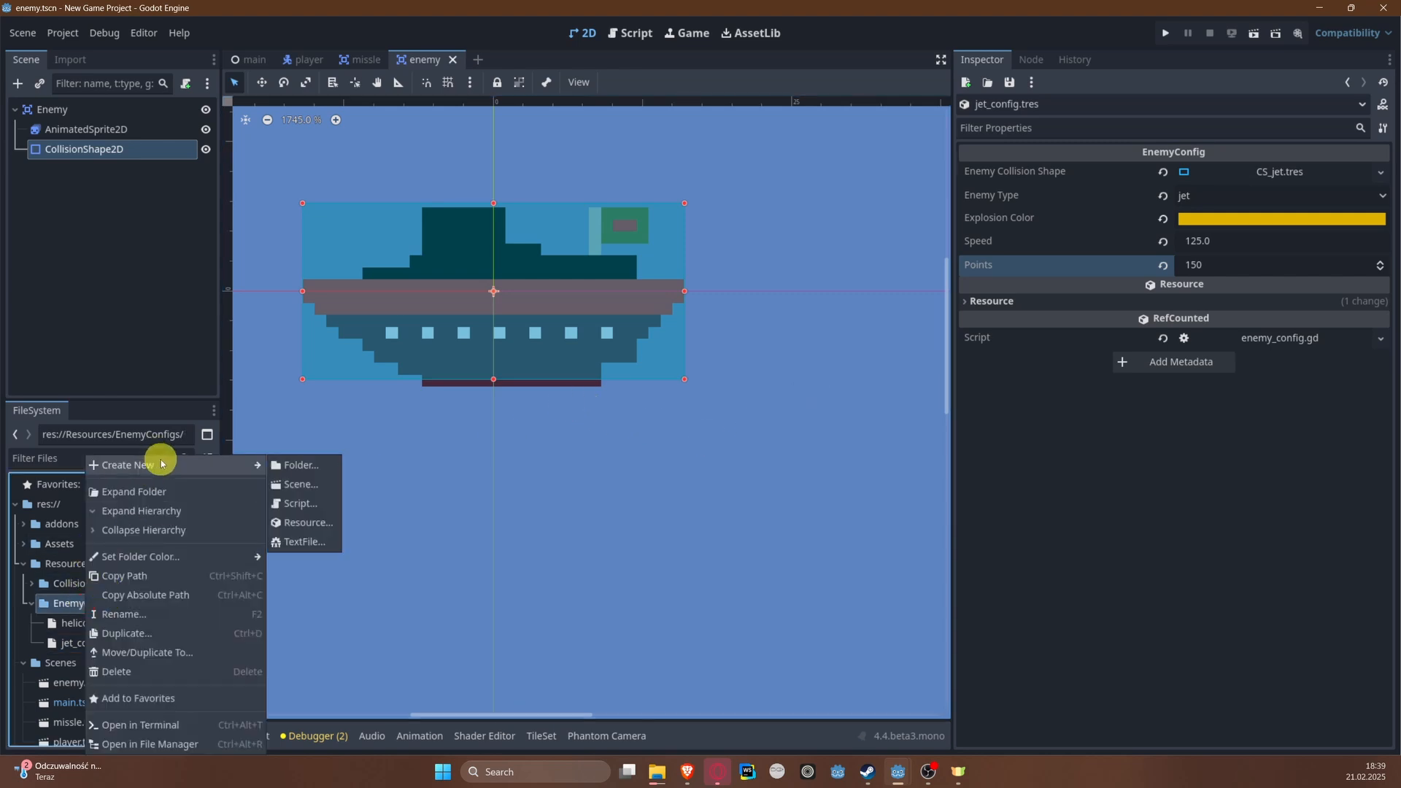
pyautogui.click(321, 523)
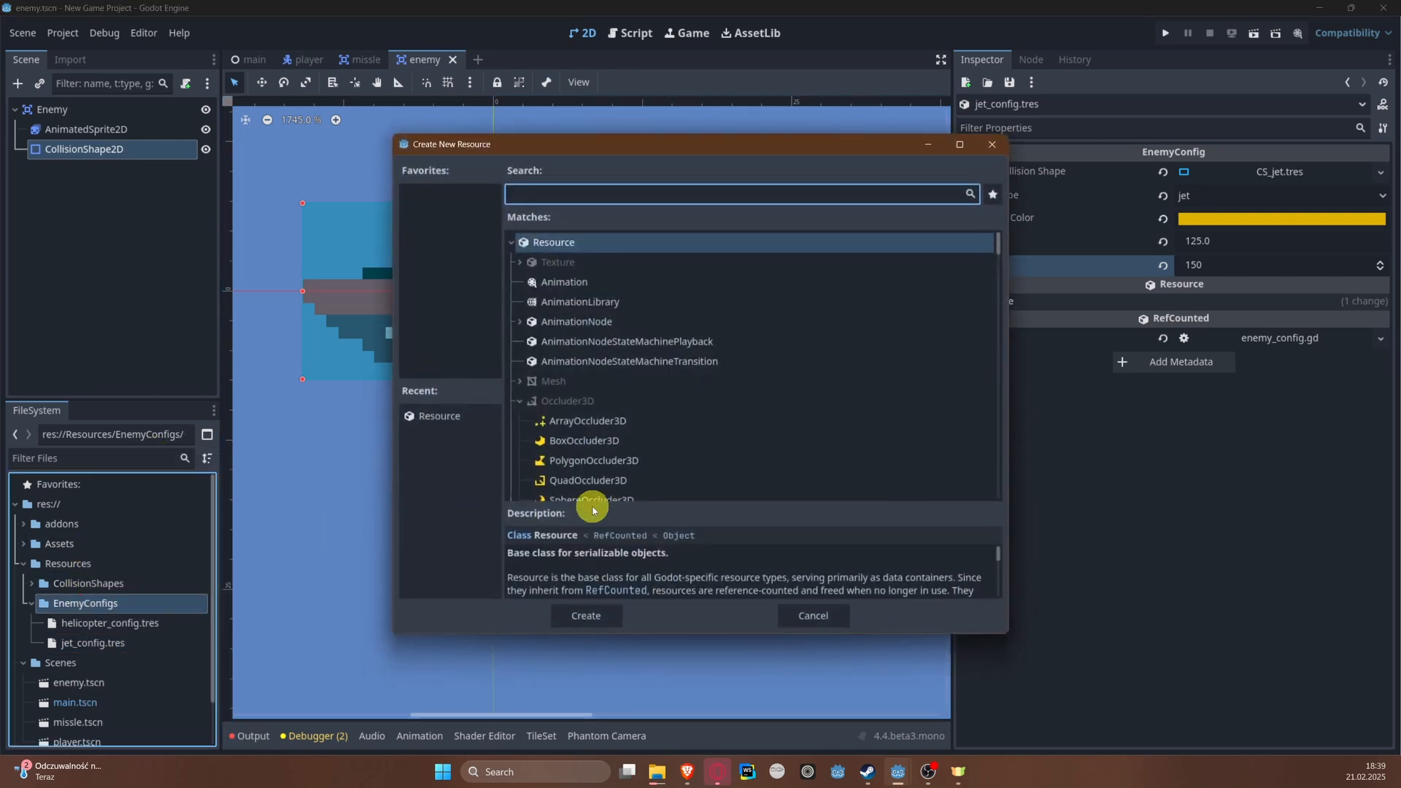
pyautogui.doubleClick(577, 244)
pyautogui.write('s')
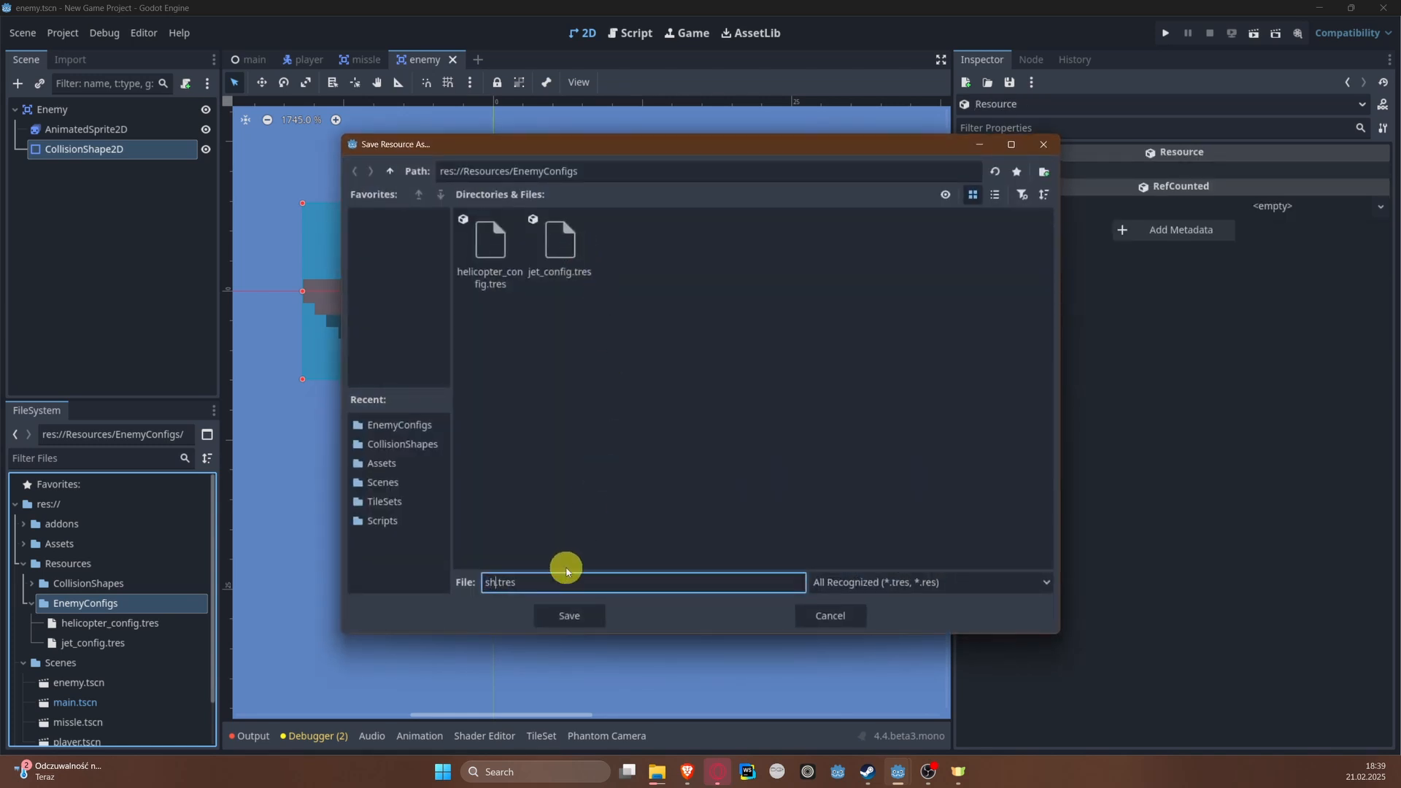
pyautogui.write('hip_conf')
pyautogui.write('ig')
pyautogui.press('Return')
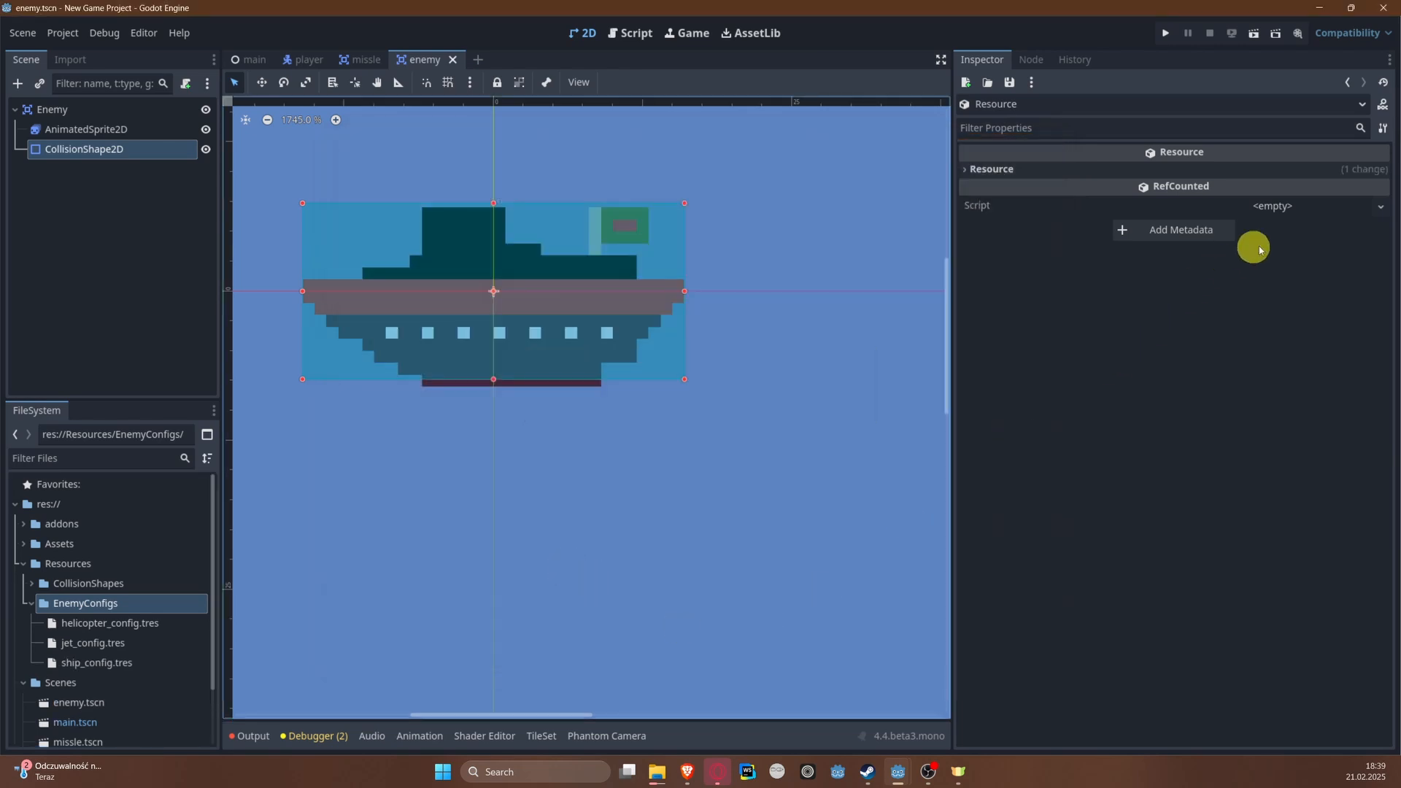
# Step: Give the ship config the enemy_config.gd script and load CS_ship.tres as its Enemy Collision Shape
pyautogui.click(1380, 207)
pyautogui.click(1335, 268)
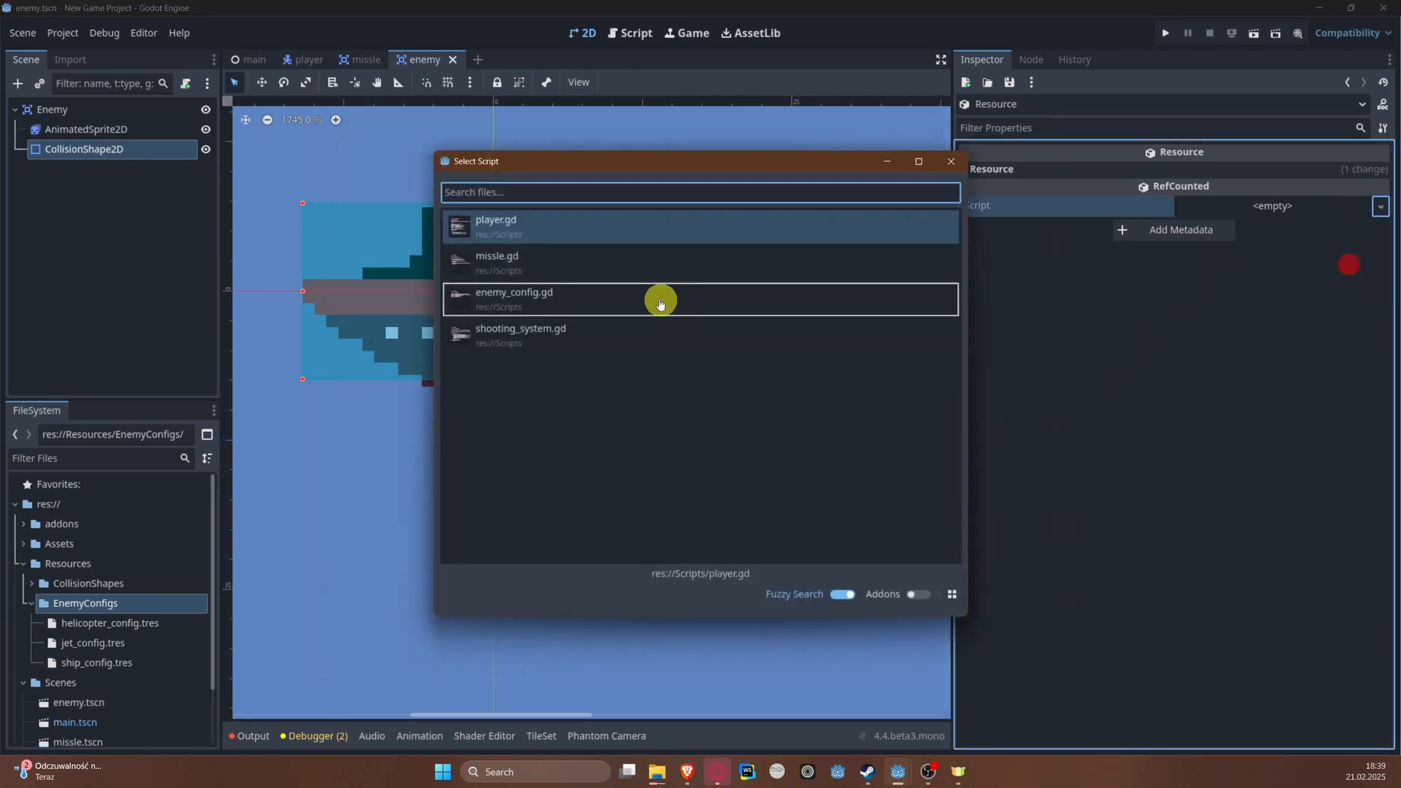
pyautogui.click(555, 294)
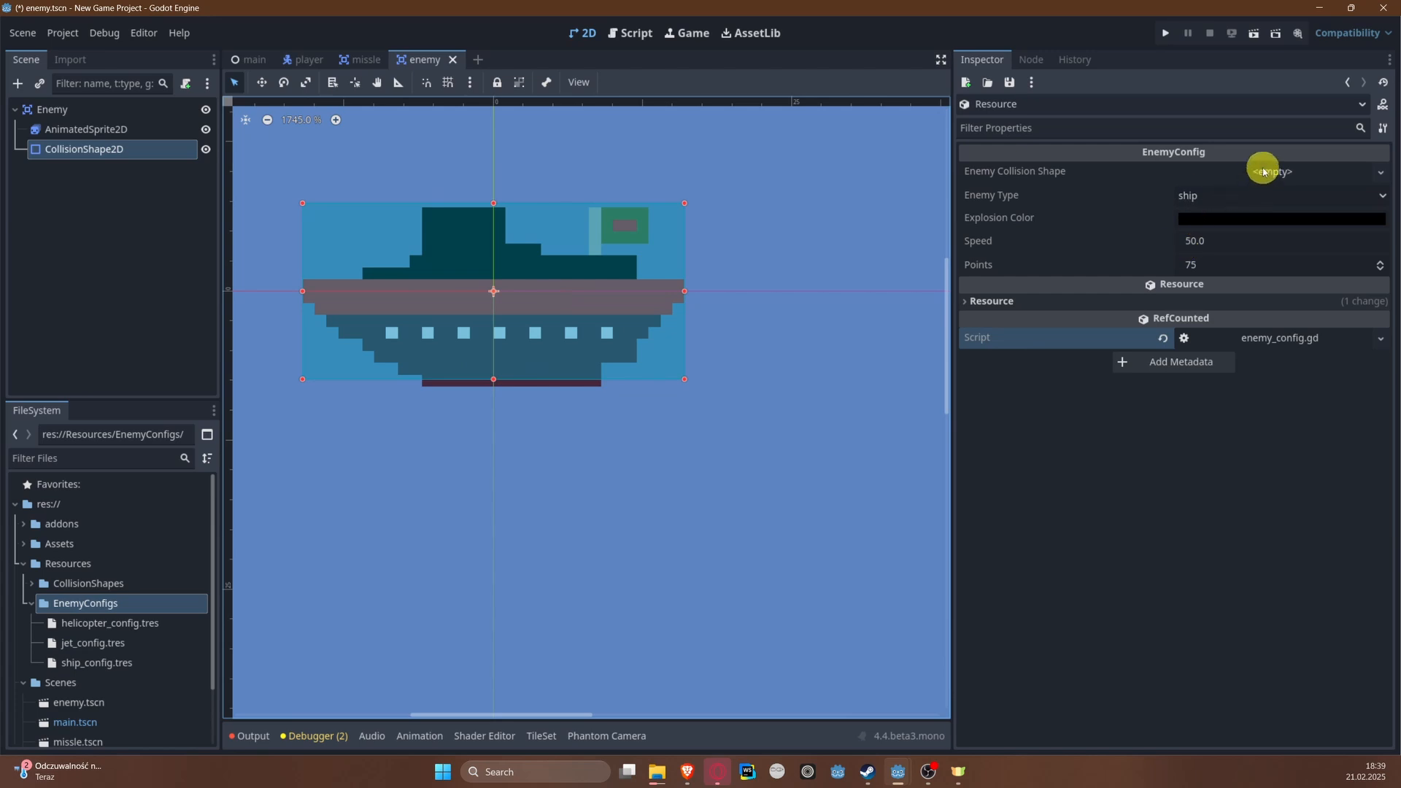
pyautogui.click(1263, 169)
pyautogui.click(1293, 221)
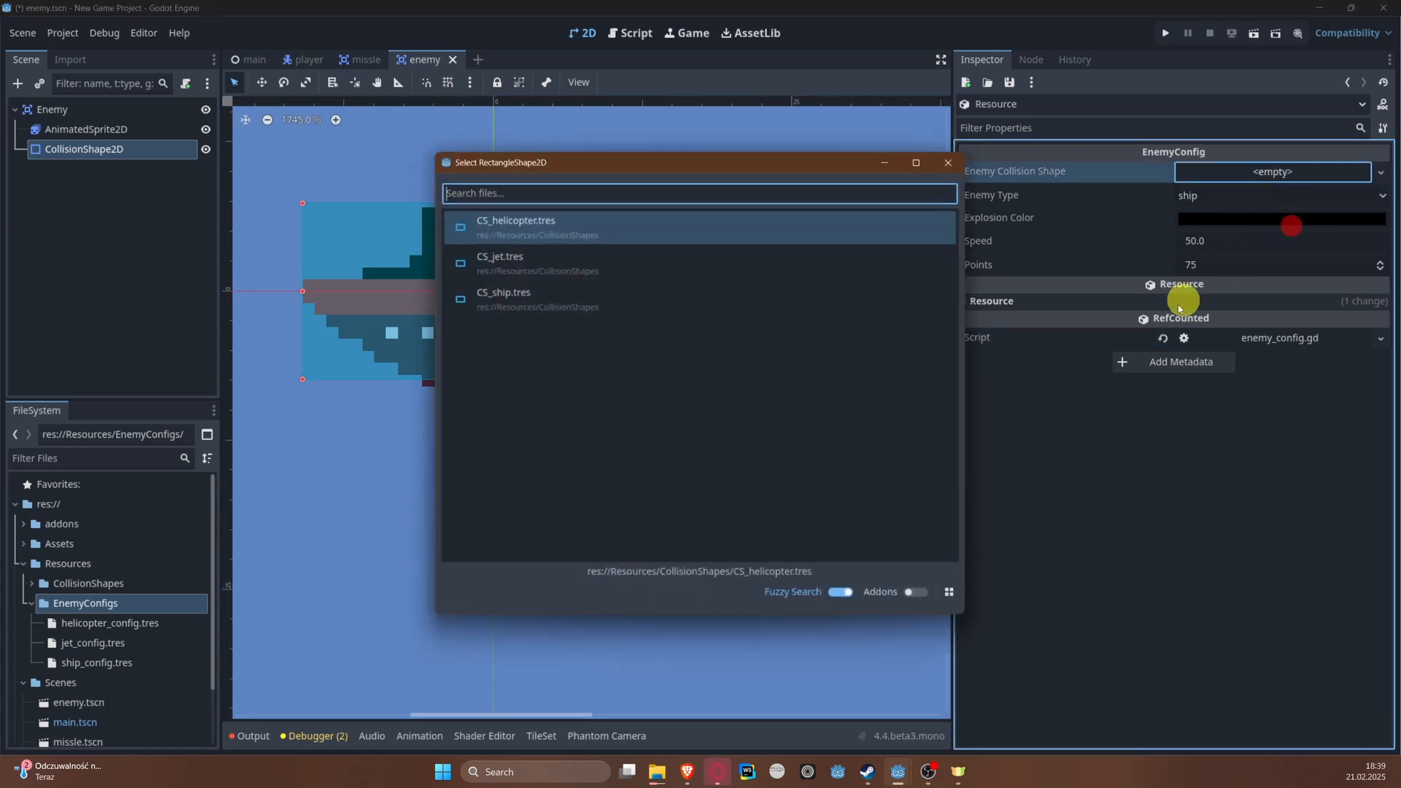
pyautogui.click(563, 303)
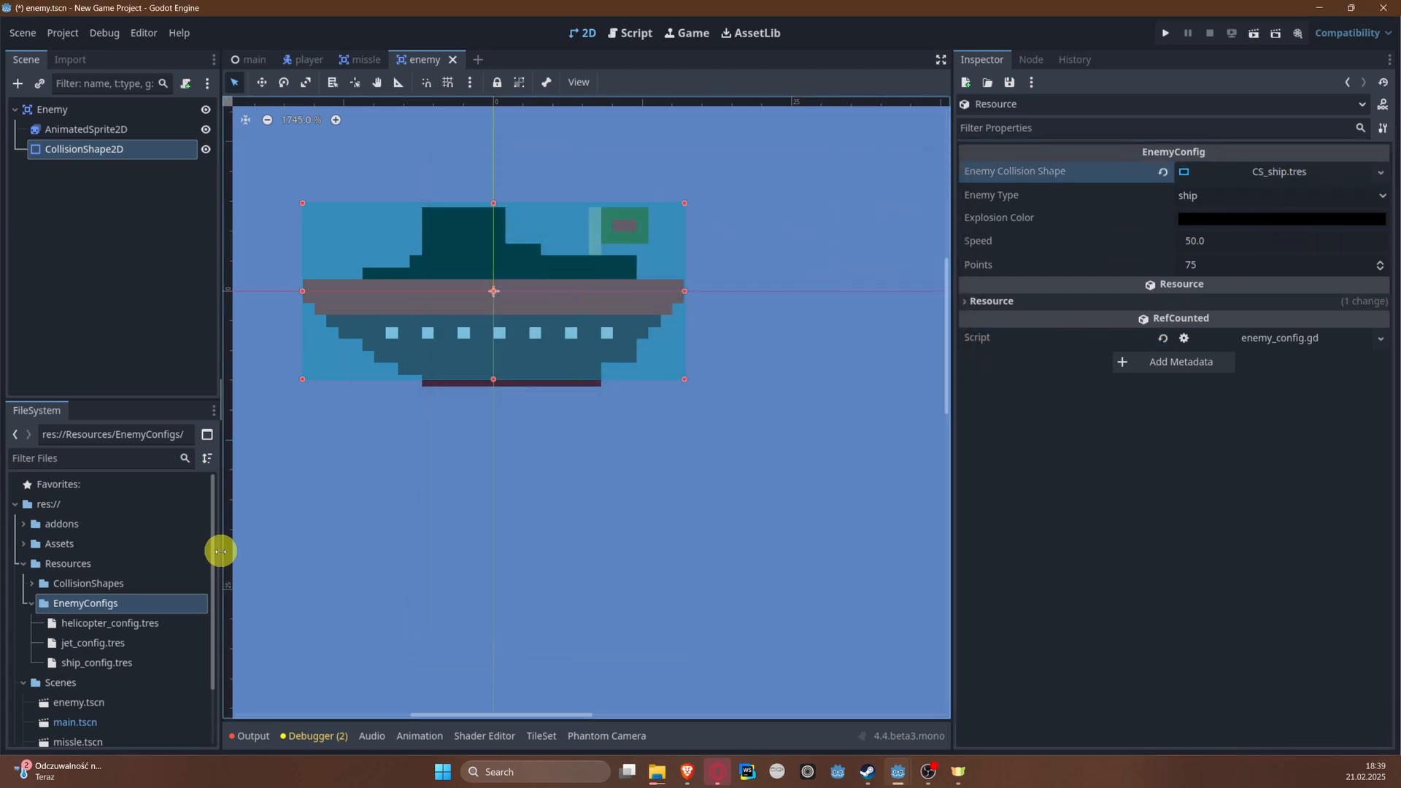
# Step: Open helicopter_config.tres and set its Enemy Type to helicopter
pyautogui.click(119, 624)
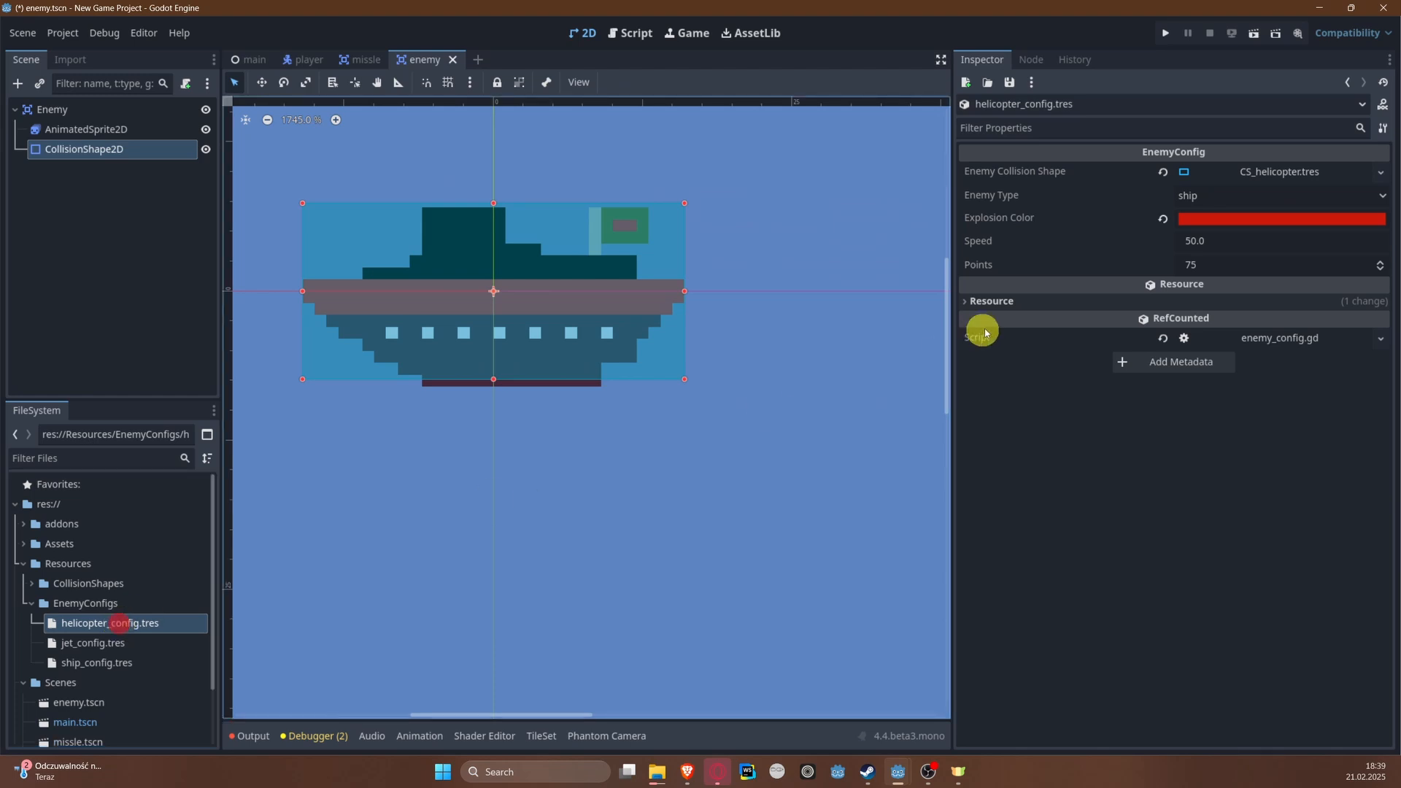
pyautogui.click(1251, 194)
pyautogui.click(1253, 256)
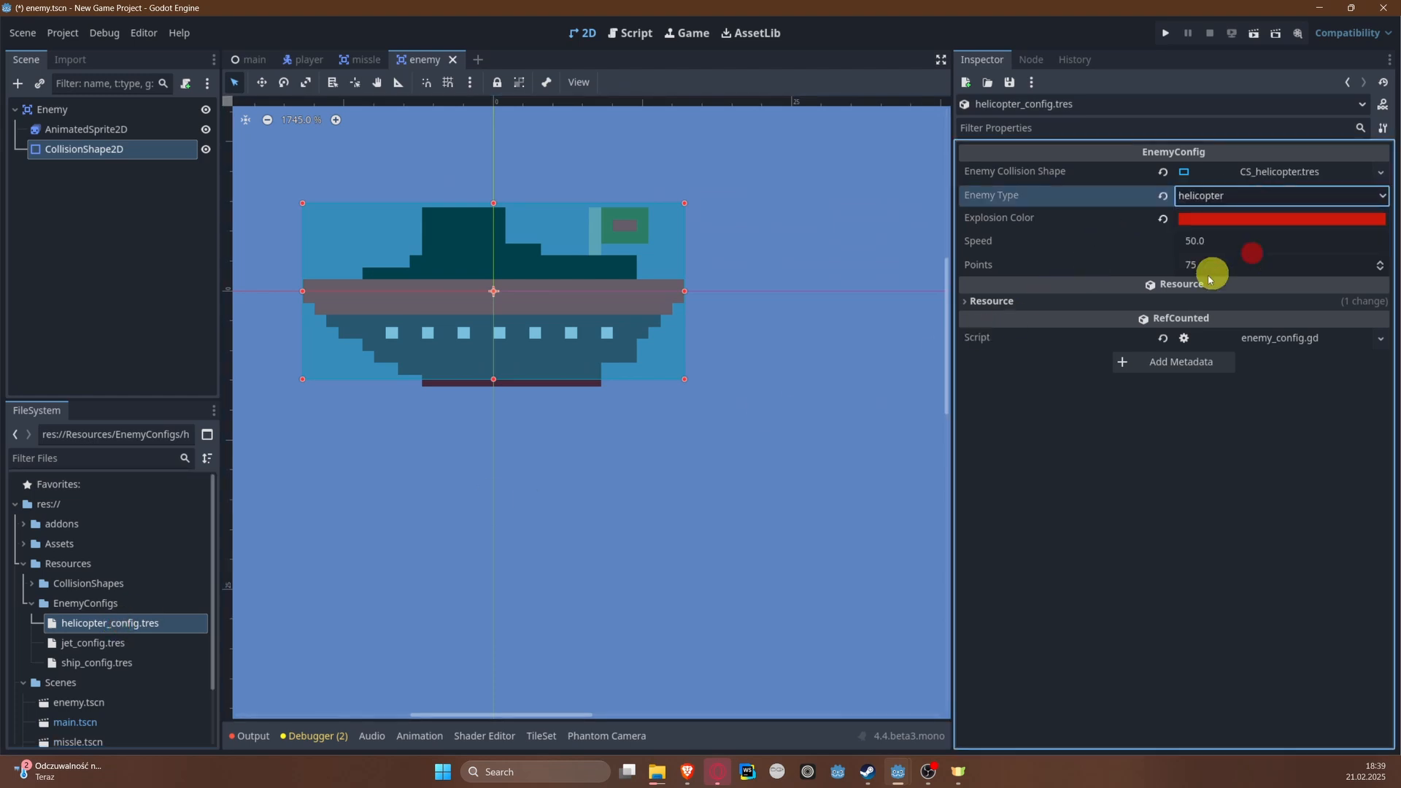
# Step: Open ship_config.tres and set its Explosion Color to a dark orange-brown, hex 862e00
pyautogui.click(106, 663)
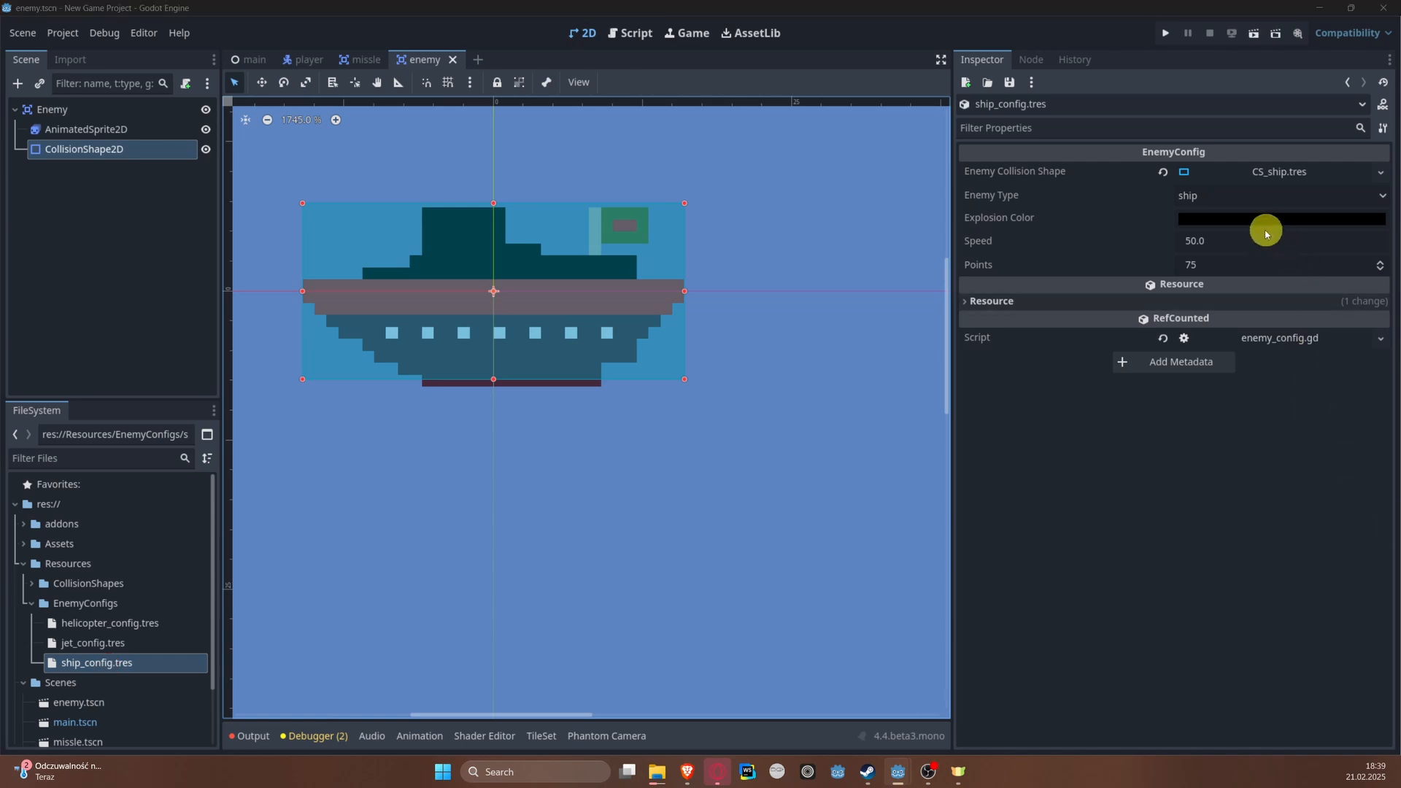
pyautogui.click(1223, 221)
pyautogui.moveTo(1369, 327); pyautogui.dragTo(1345, 391)
pyautogui.click(1277, 525)
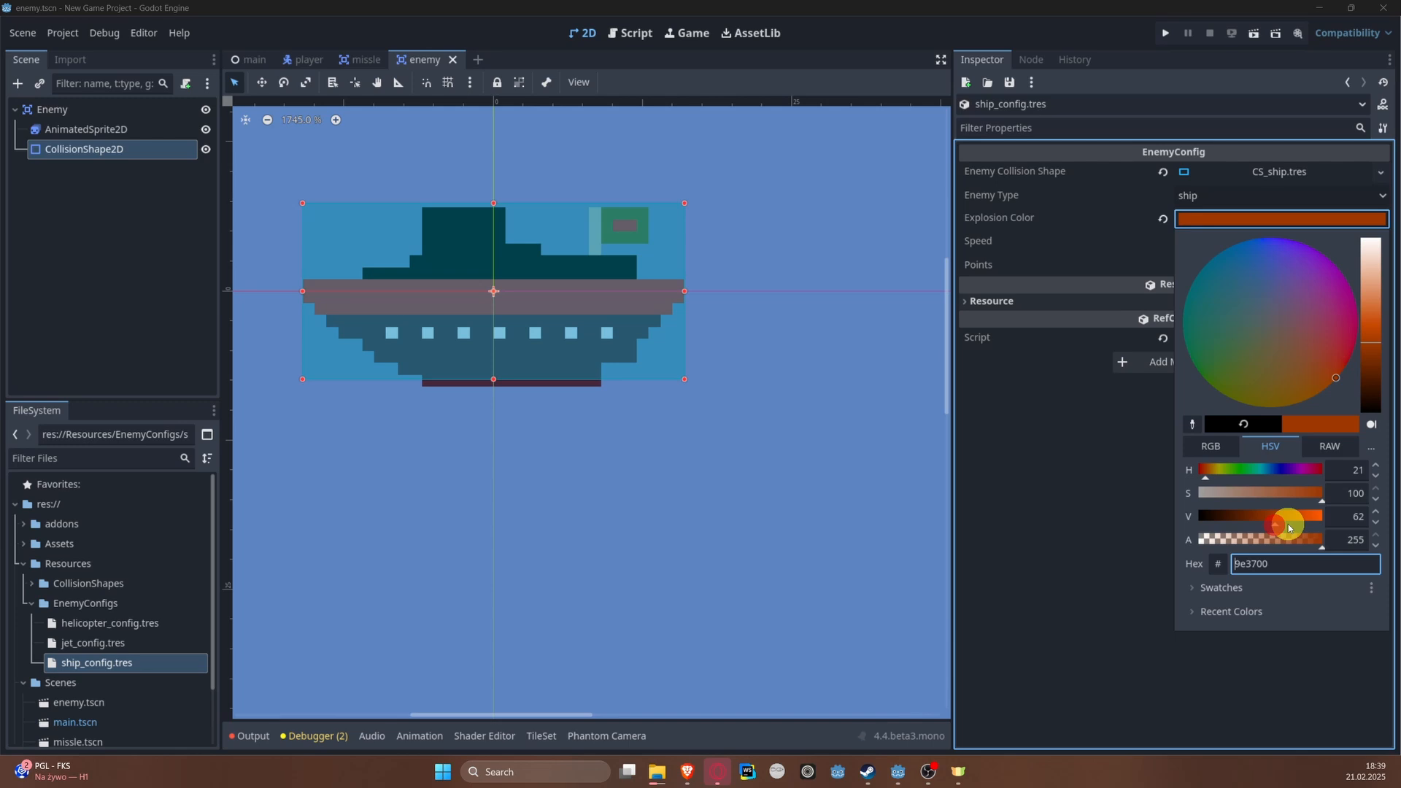
pyautogui.click(1372, 353)
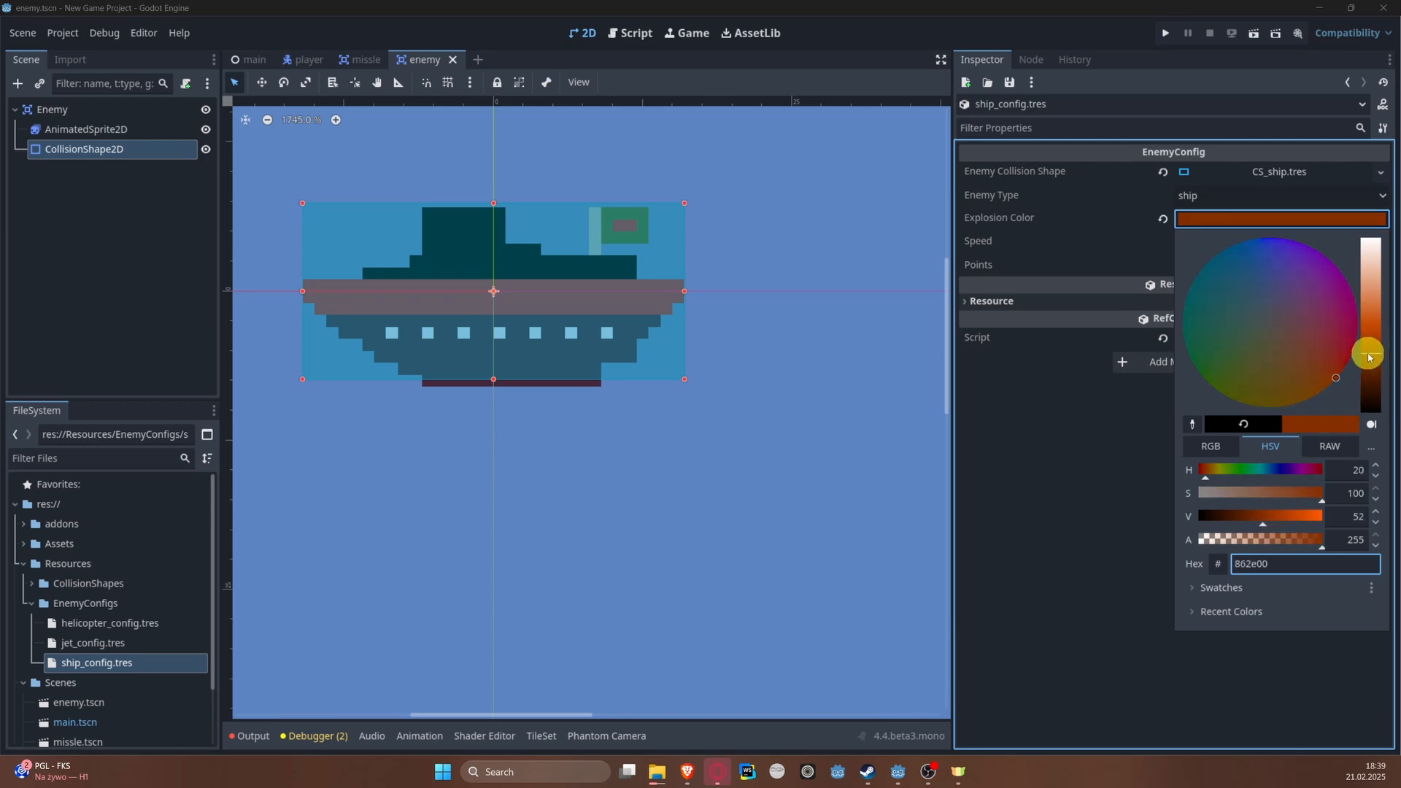
pyautogui.click(1078, 457)
# Step: Set the ship config's Speed to 80 and its Points to 50
pyautogui.click(1226, 241)
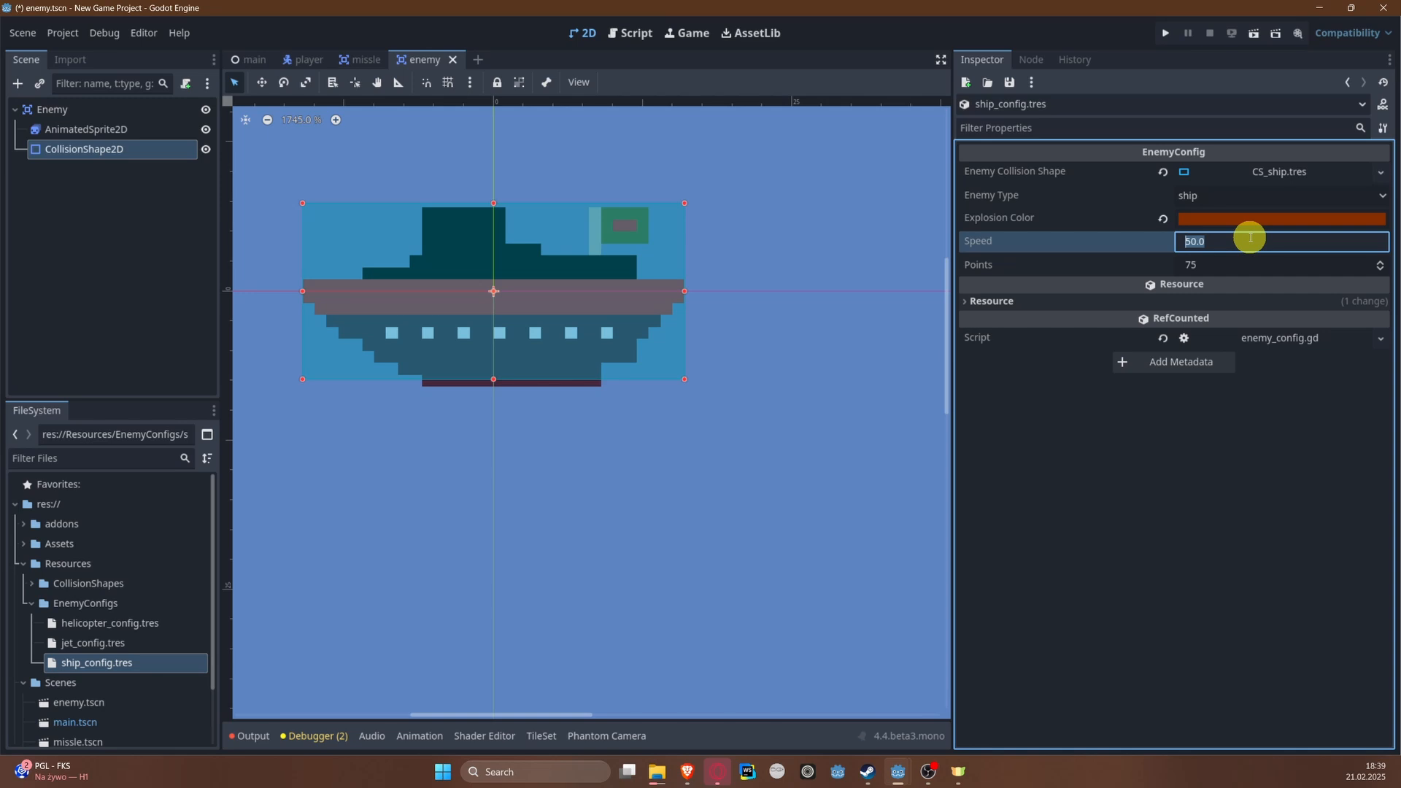
pyautogui.write('80')
pyautogui.click(1250, 263)
pyautogui.write('50')
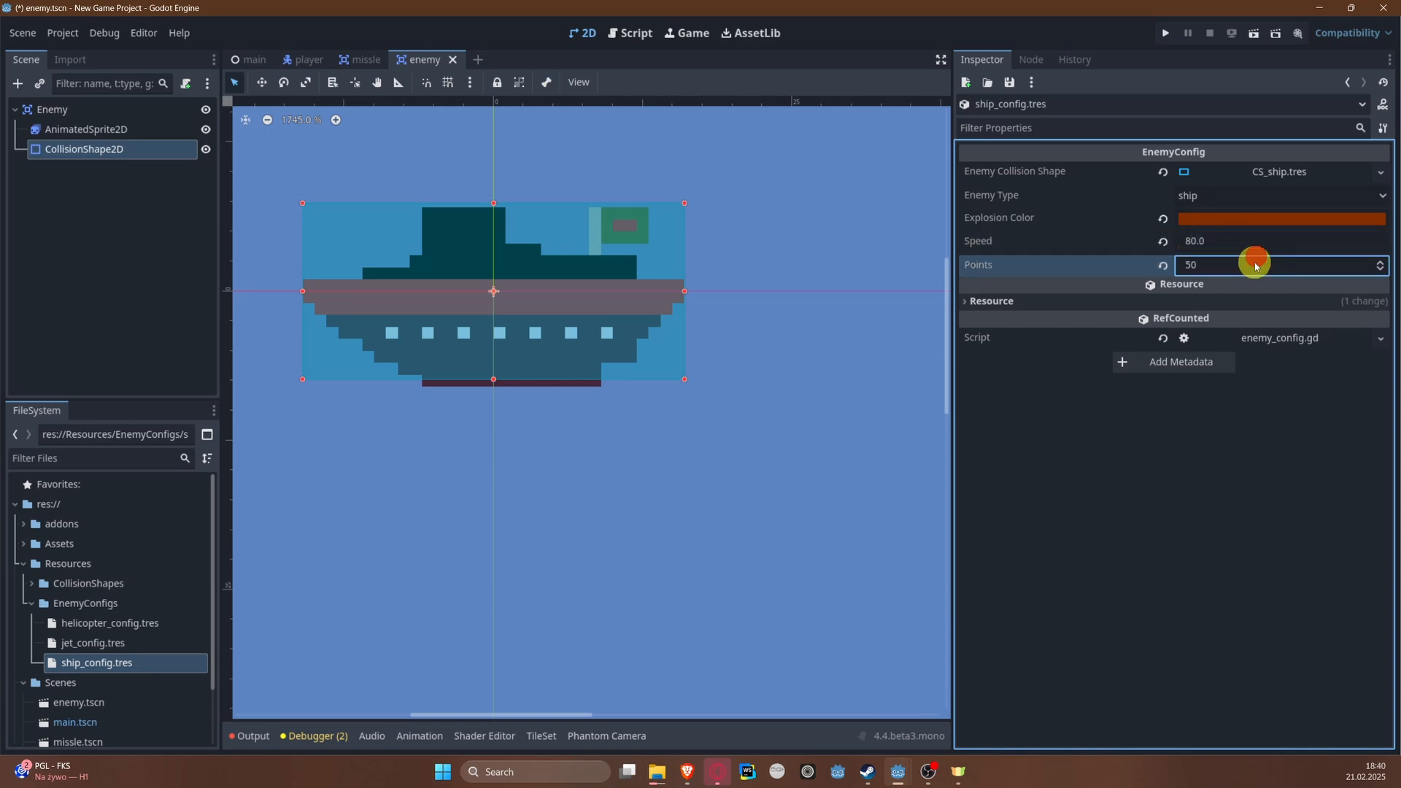
# Step: Set the ship config's Points to 100 and save it
pyautogui.click(1237, 240)
pyautogui.click(1255, 264)
pyautogui.write('1')
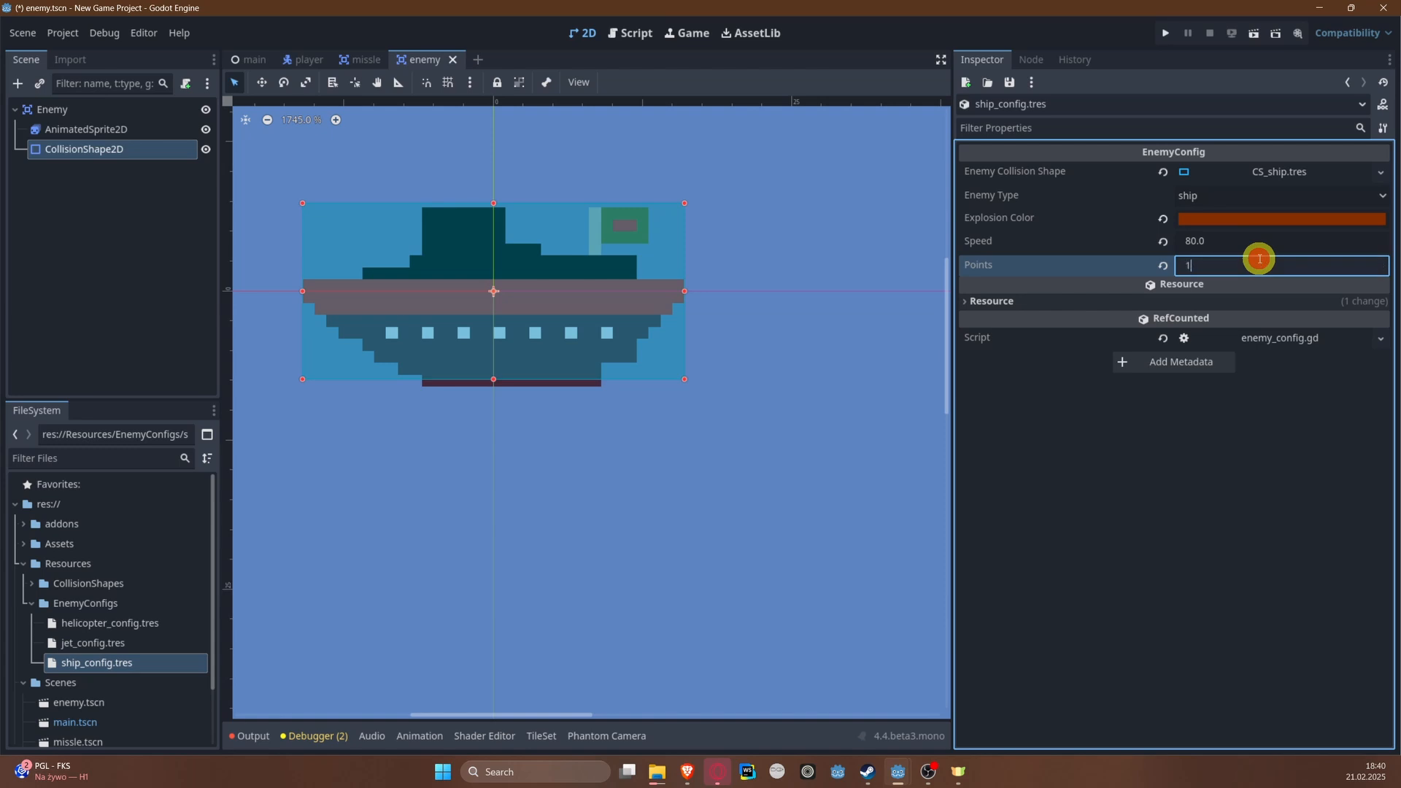
pyautogui.write('00')
pyautogui.press('Return')
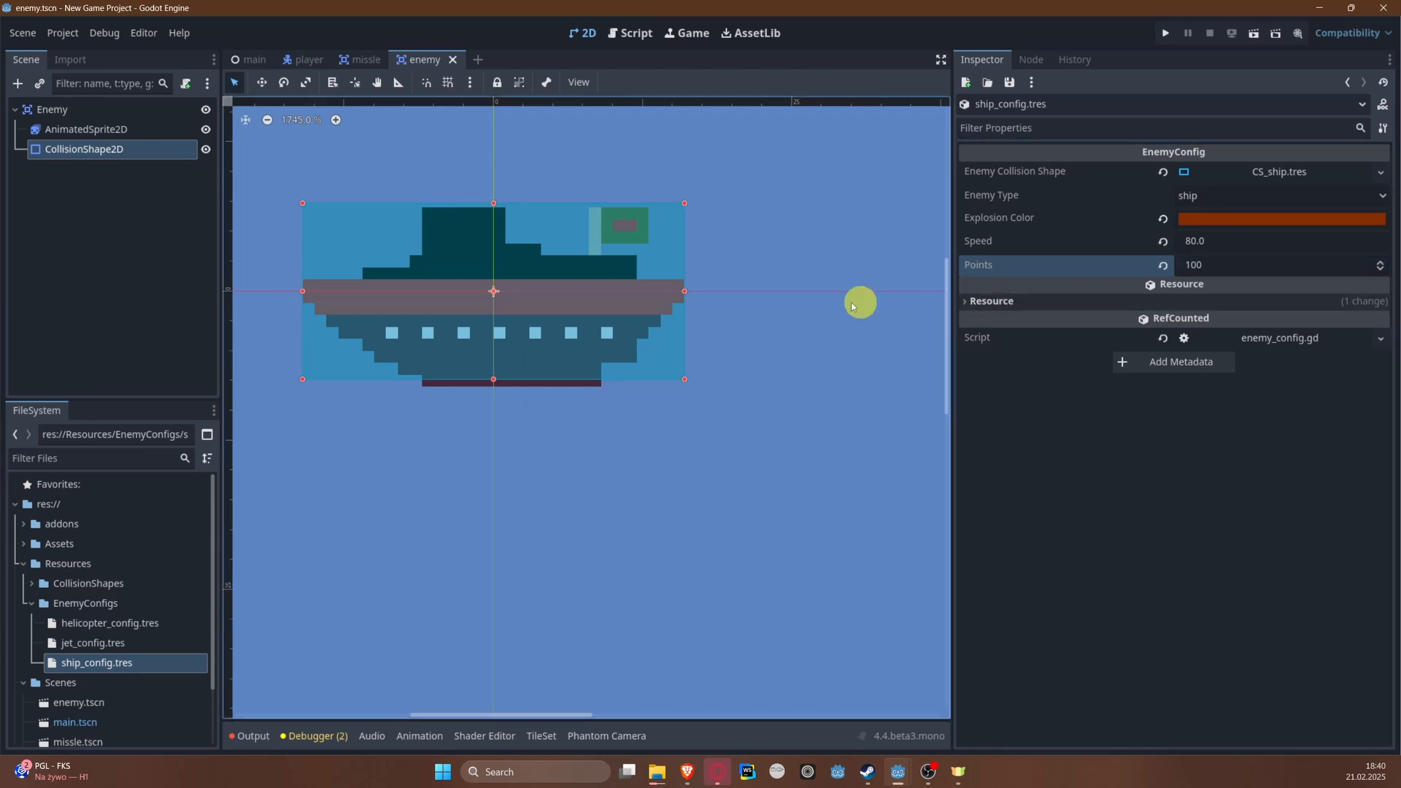
pyautogui.scroll(-2, 523, 347)
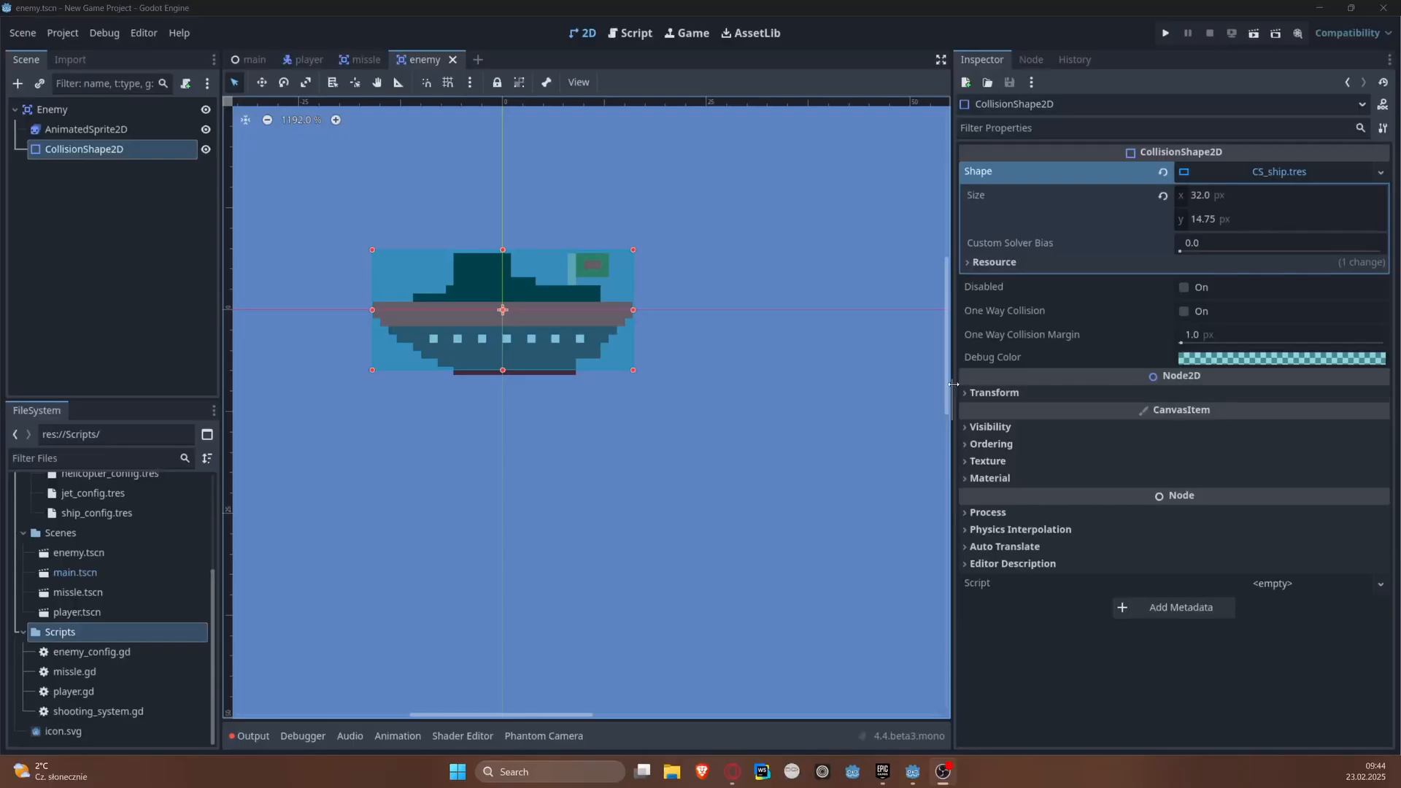
# Step: Attach a new GDScript named enemy.gd, stored in the res://Scripts folder, to the Enemy root node
pyautogui.hotkey('alt', 'Tab')
pyautogui.click(93, 107)
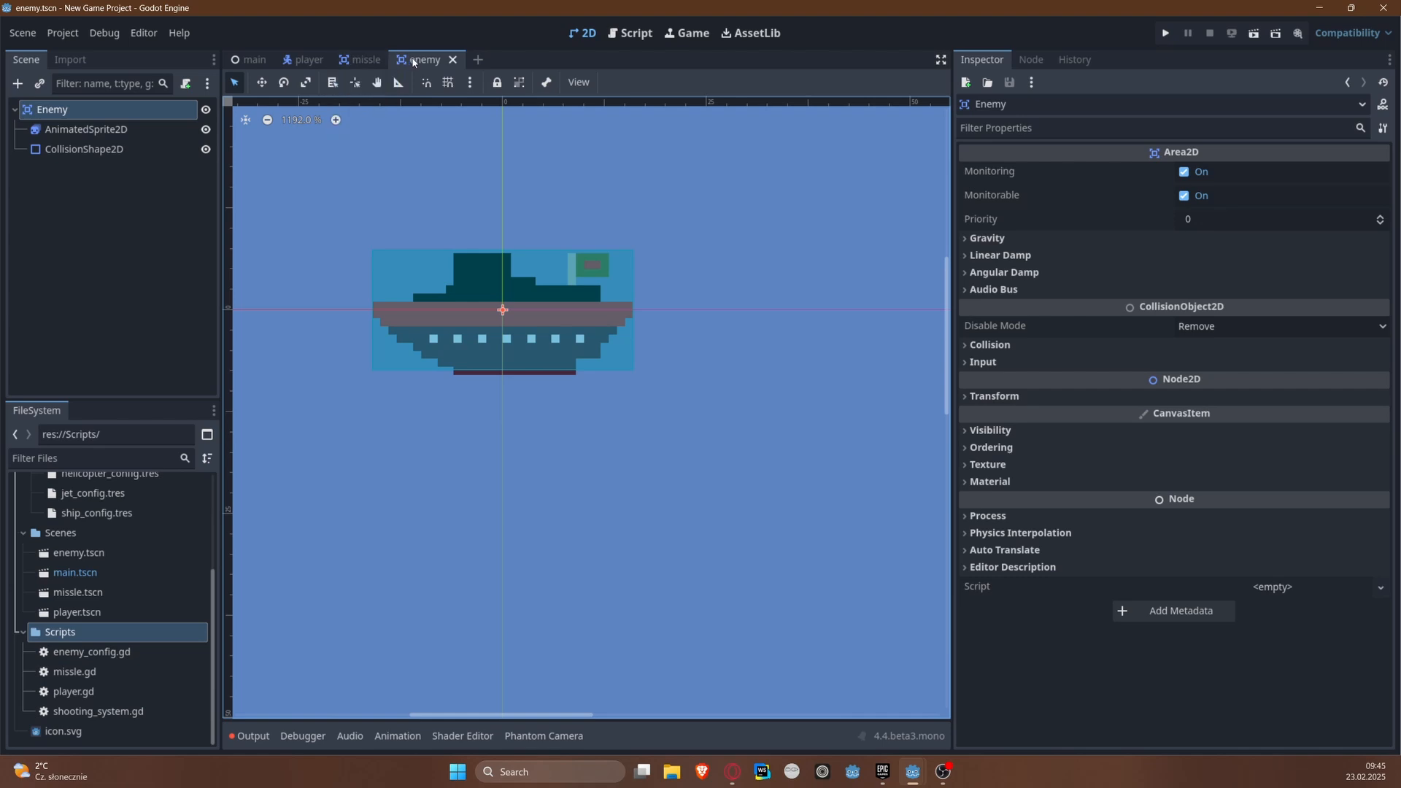
pyautogui.press('super')
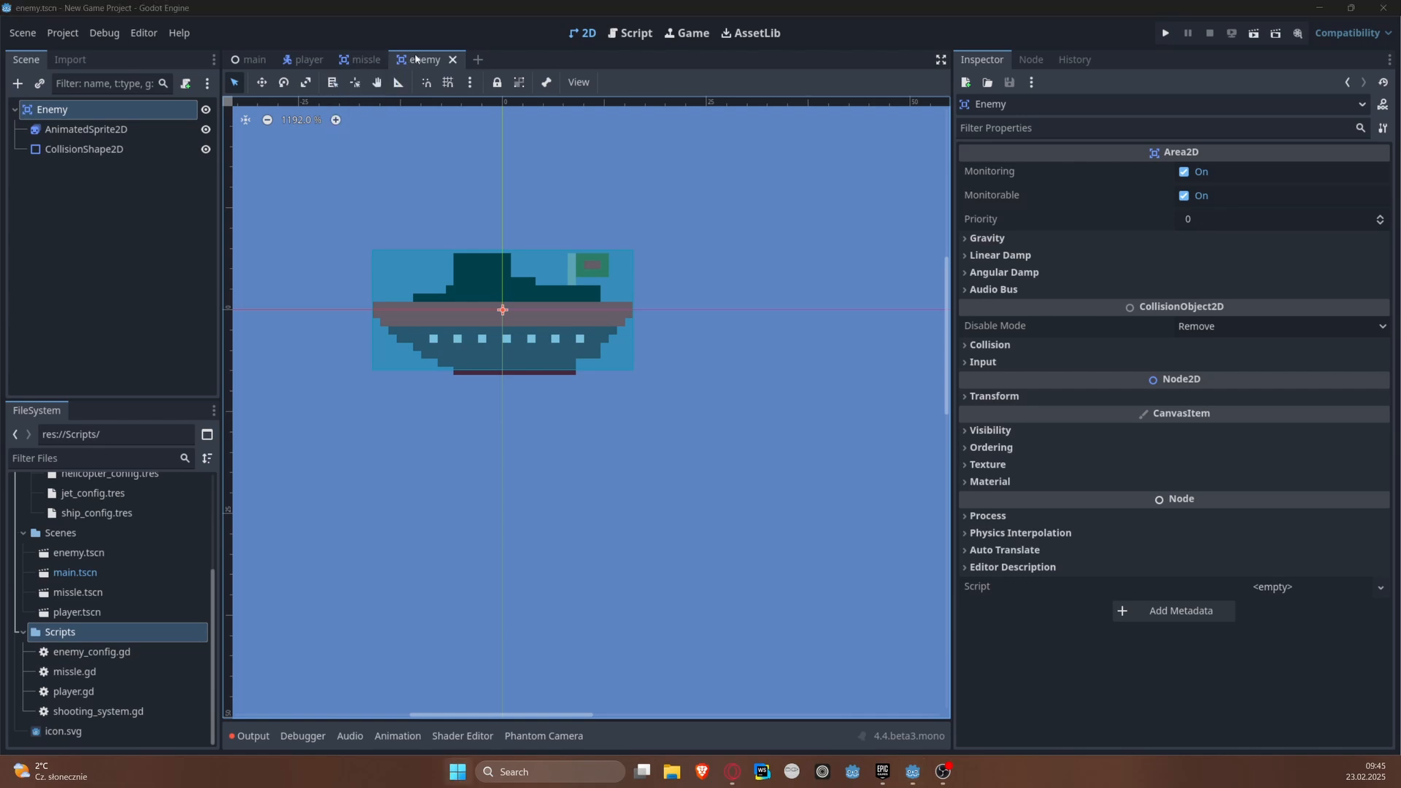
pyautogui.click(184, 85)
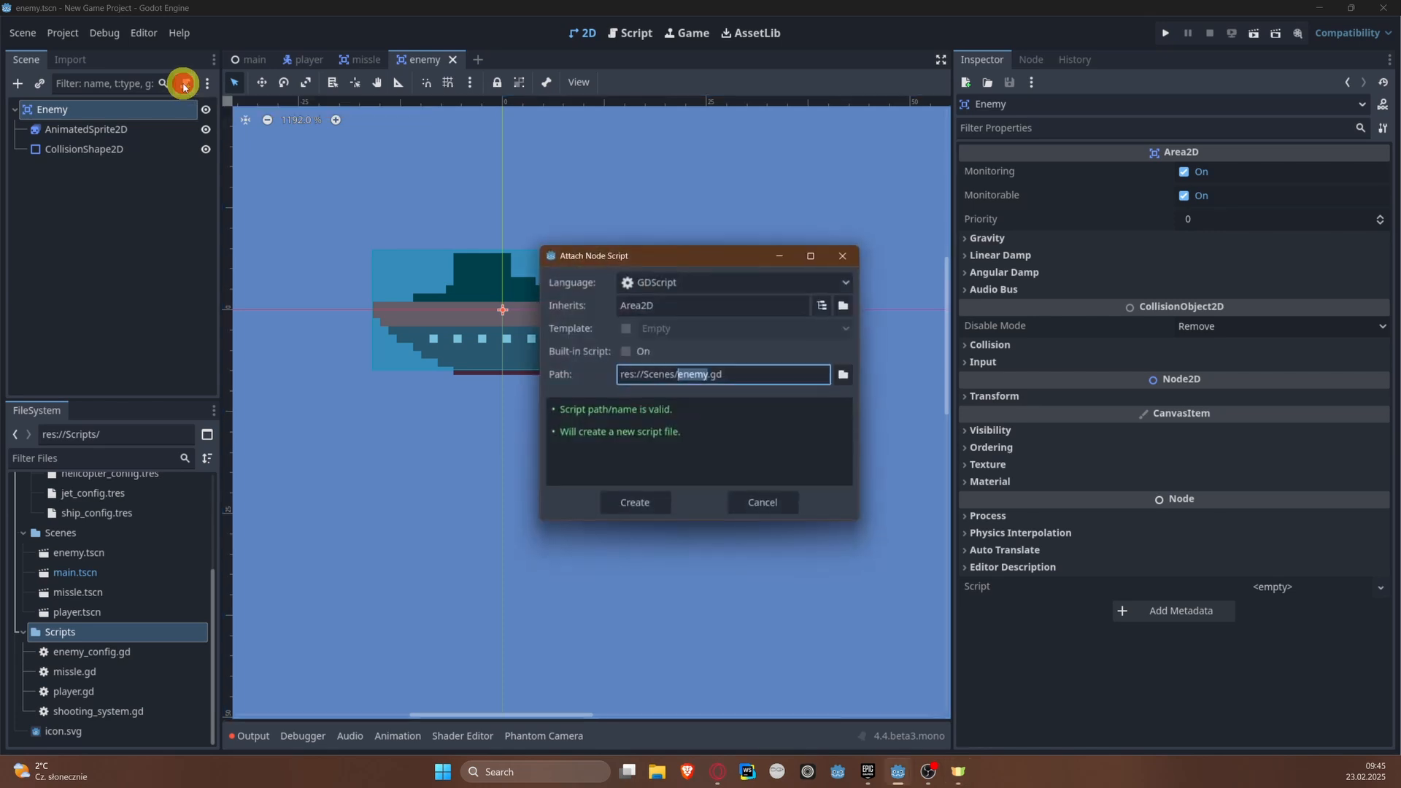
pyautogui.click(846, 376)
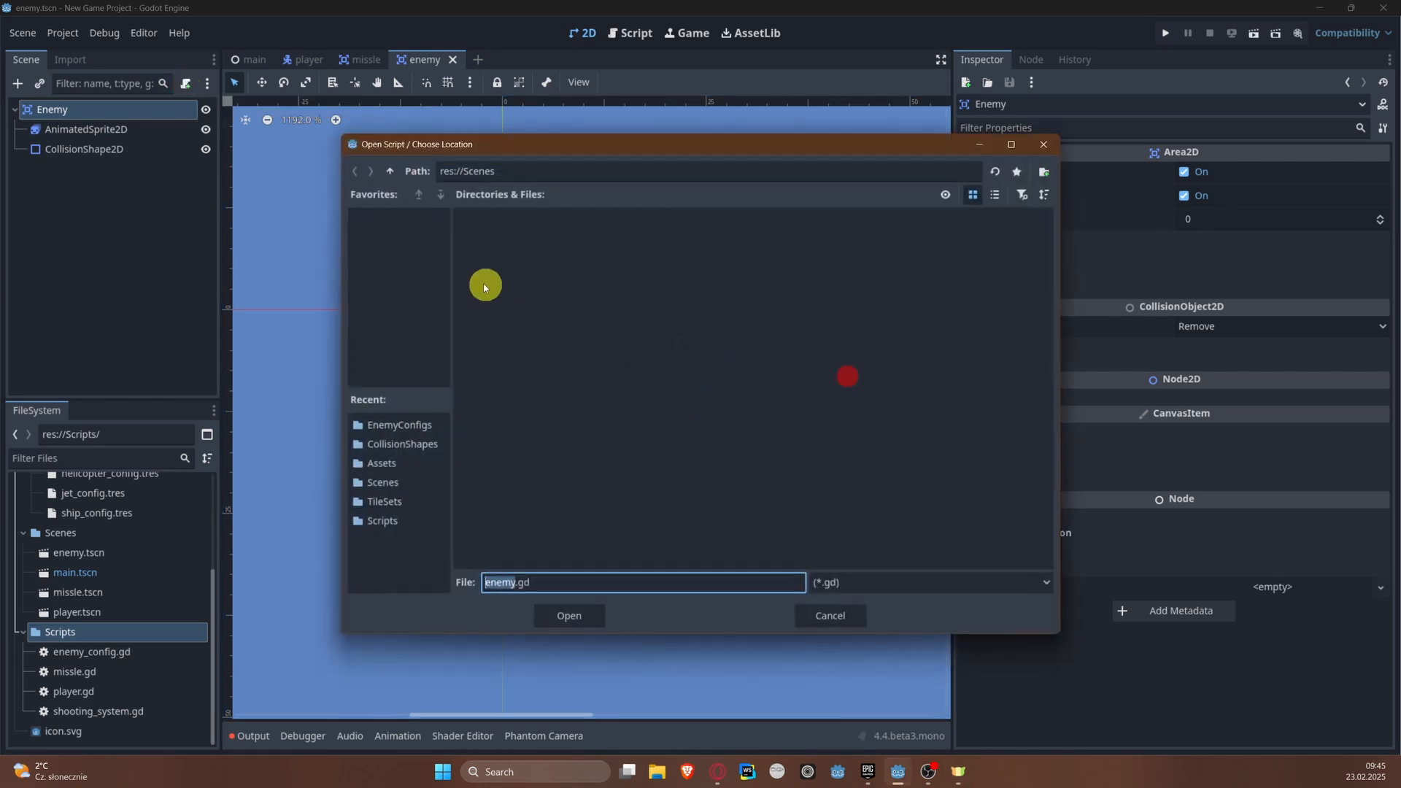
pyautogui.click(388, 172)
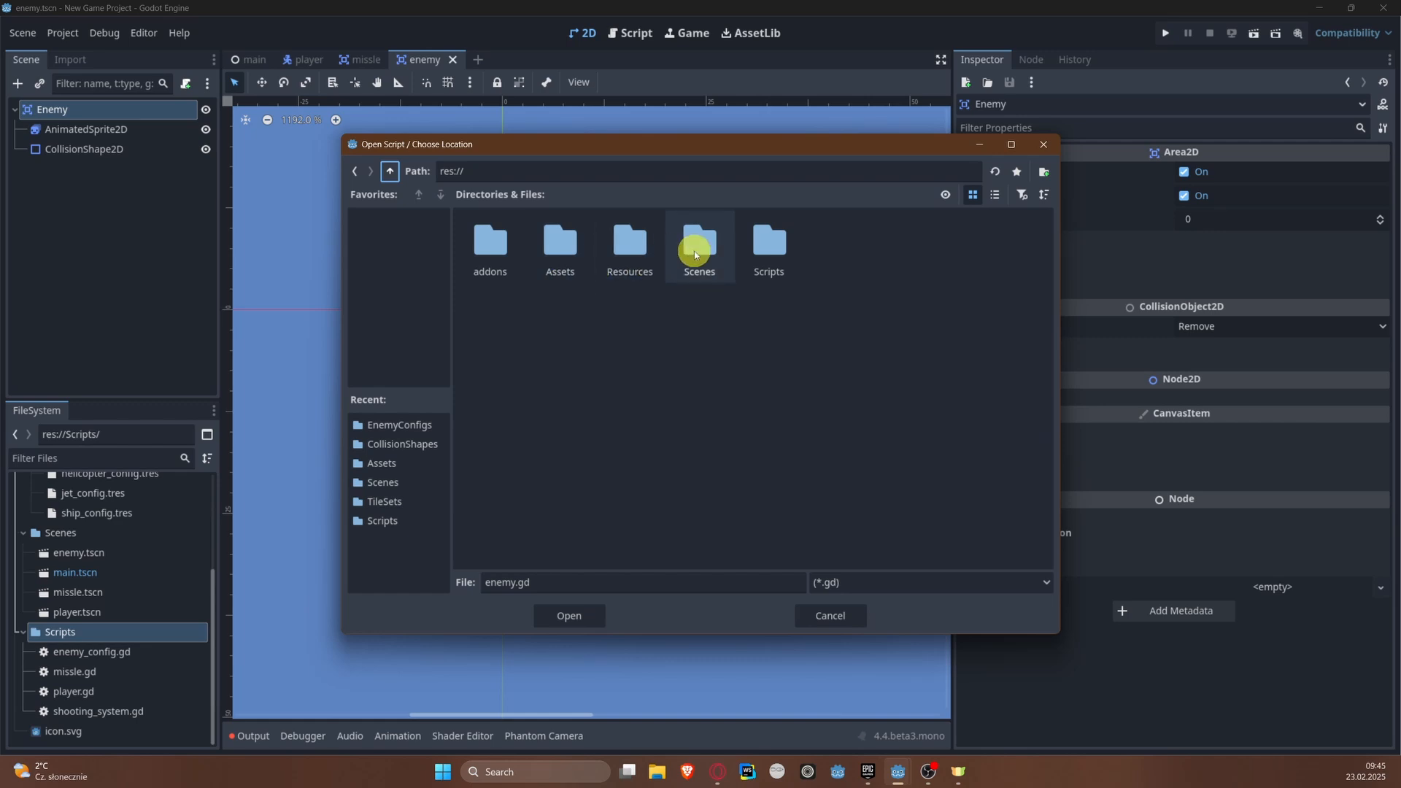
pyautogui.doubleClick(767, 248)
pyautogui.click(577, 615)
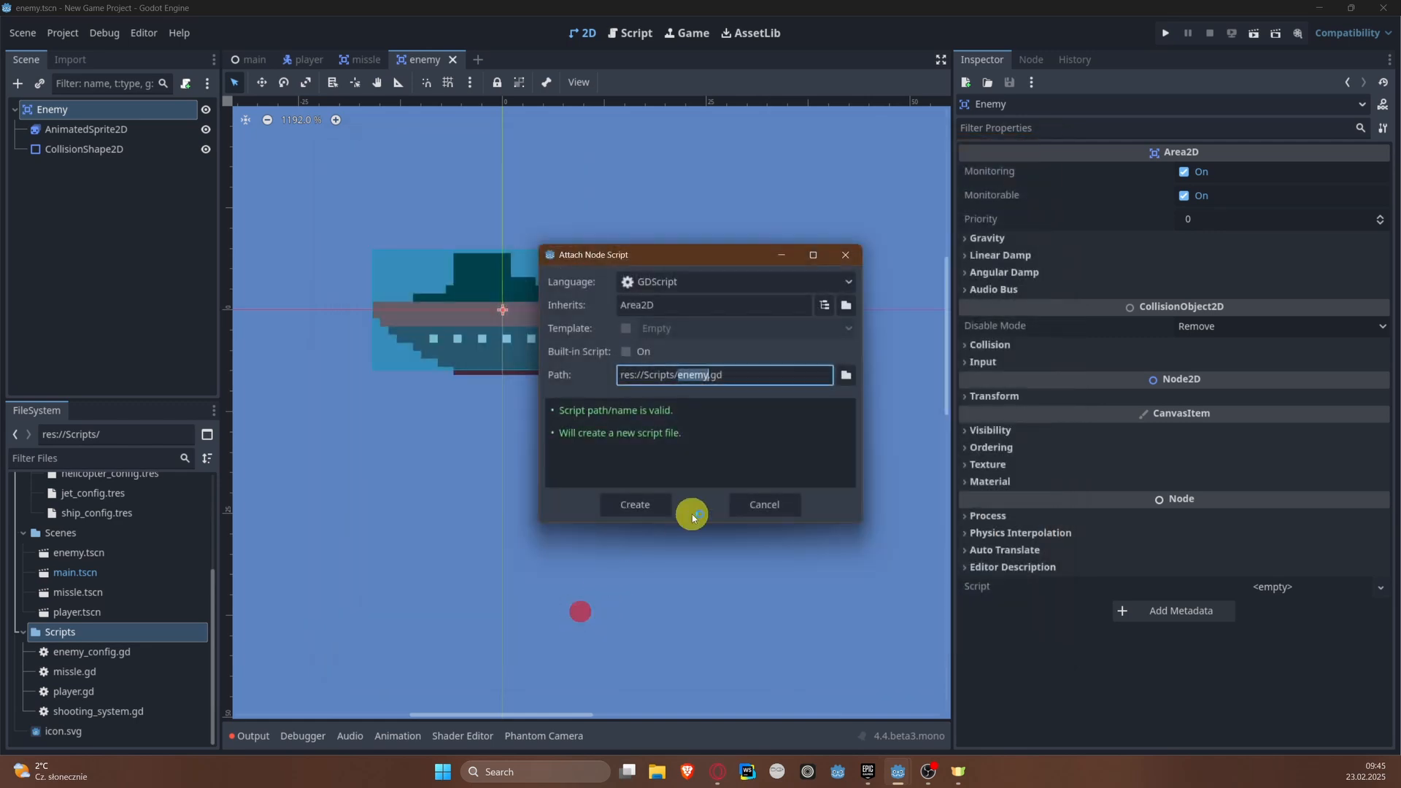
pyautogui.click(646, 505)
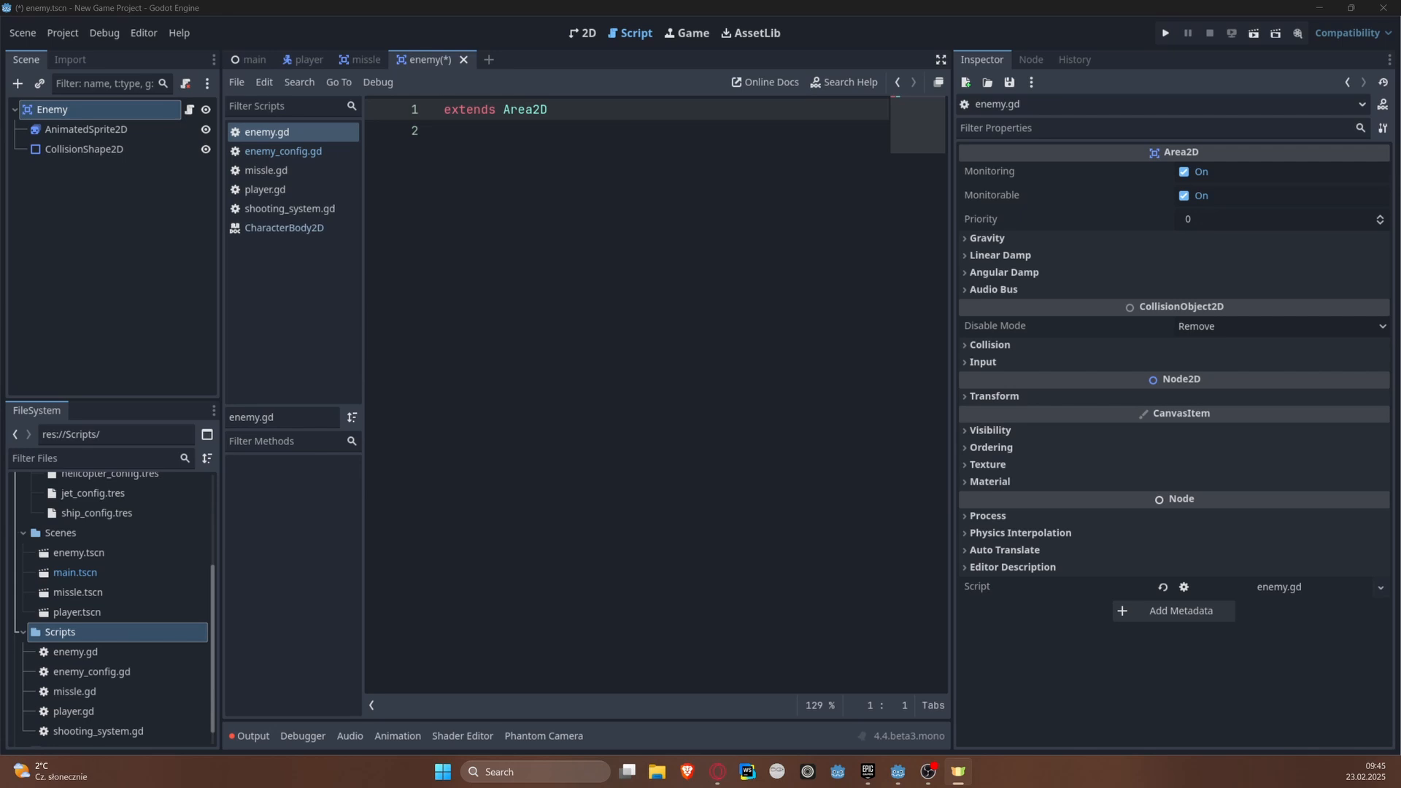
# Step: Declare the class name Enemy below the extends line in enemy.gd and save
pyautogui.click(617, 167)
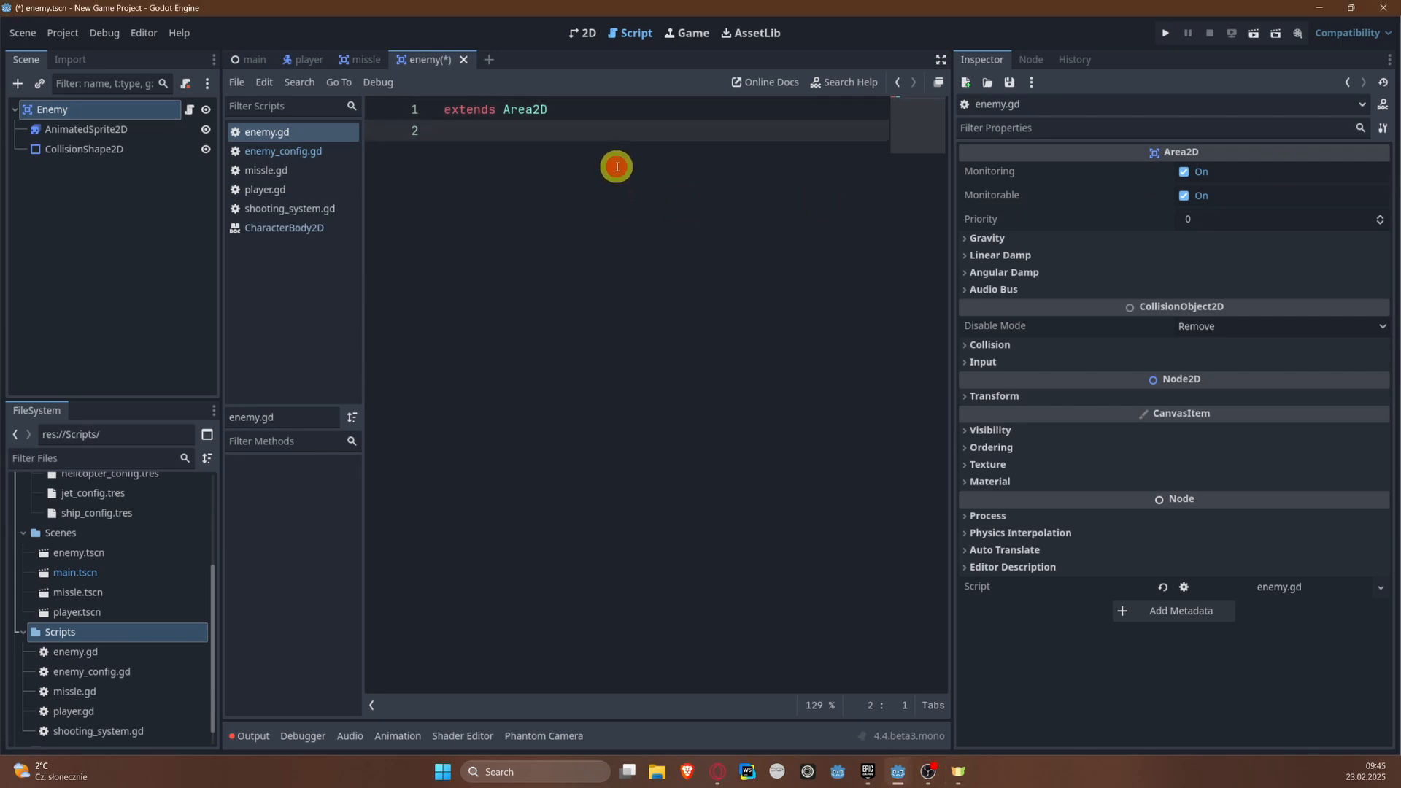
pyautogui.press('Return')
pyautogui.write('class_name')
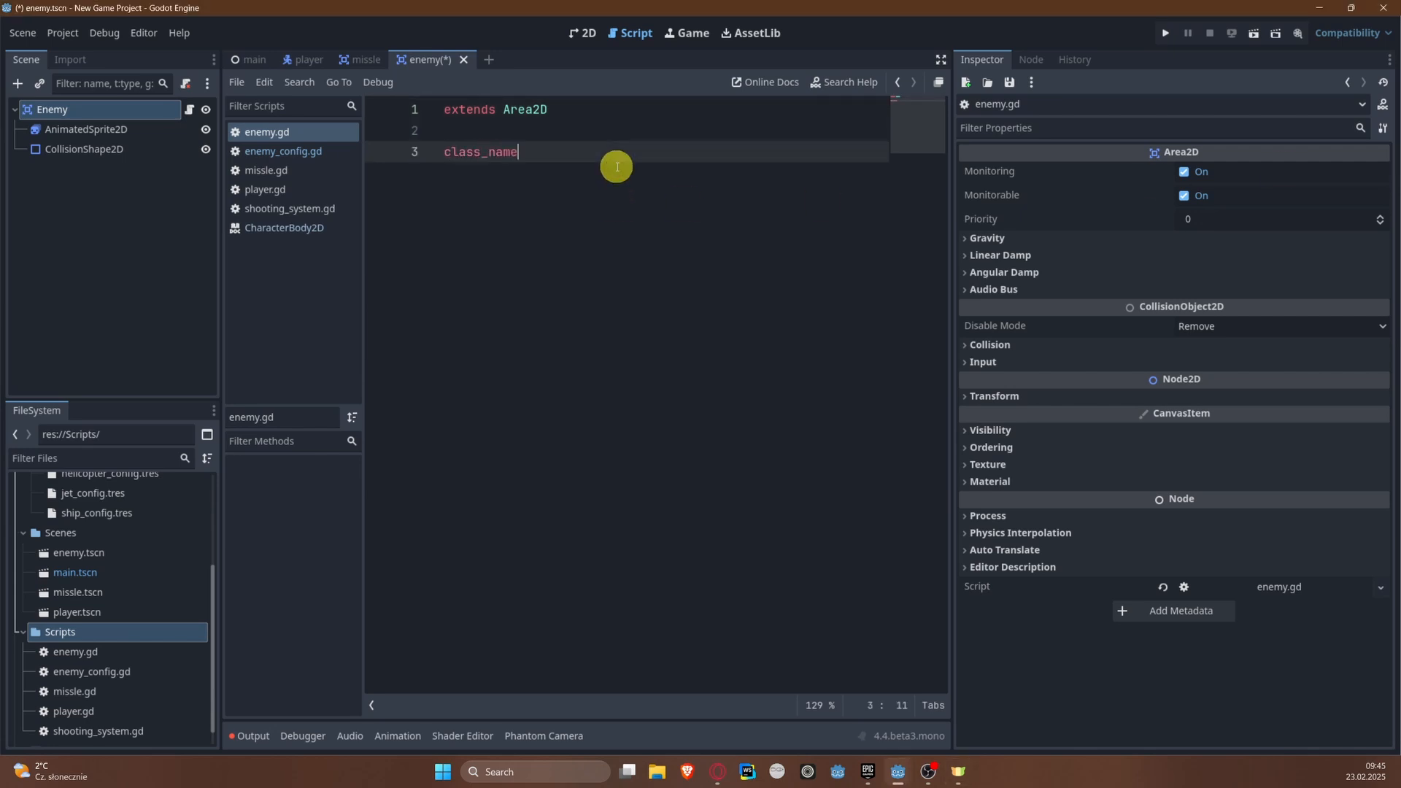
pyautogui.write(' Enemy')
pyautogui.hotkey('ctrl', 's')
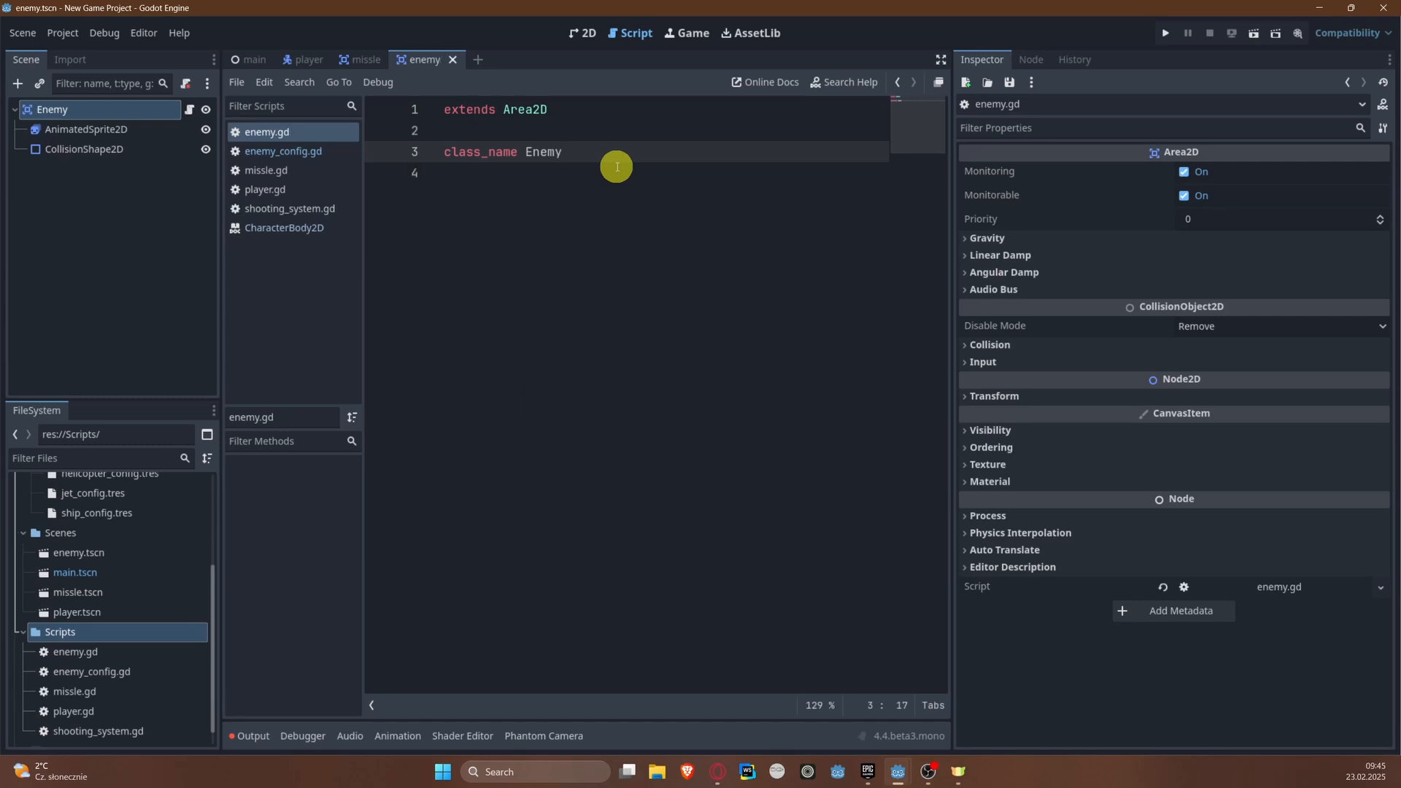
# Step: Add an exported variable enemy_config of type EnemyConfig to enemy.gd and save
pyautogui.press('Return')
pyautogui.press('Return')
pyautogui.write('@export')
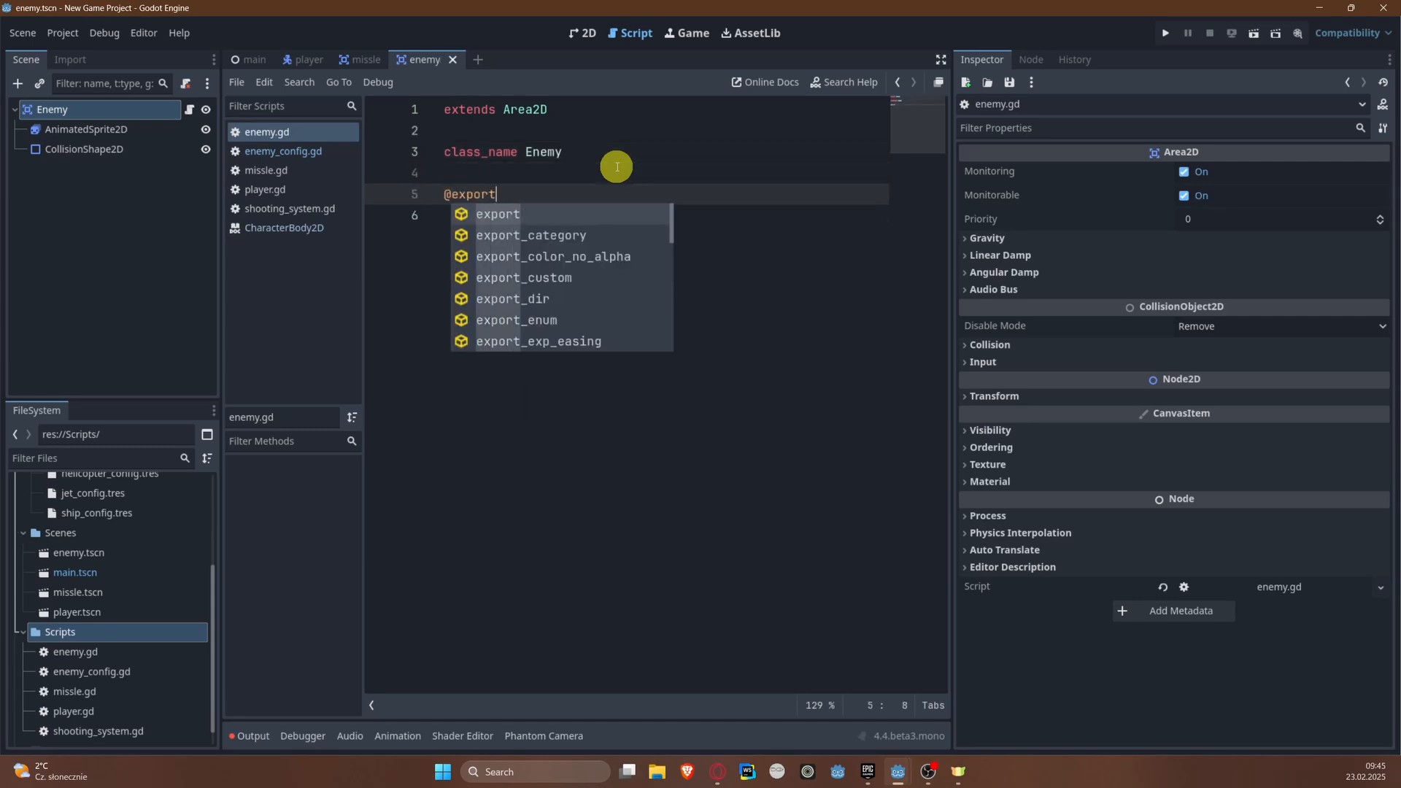
pyautogui.write(' var enem')
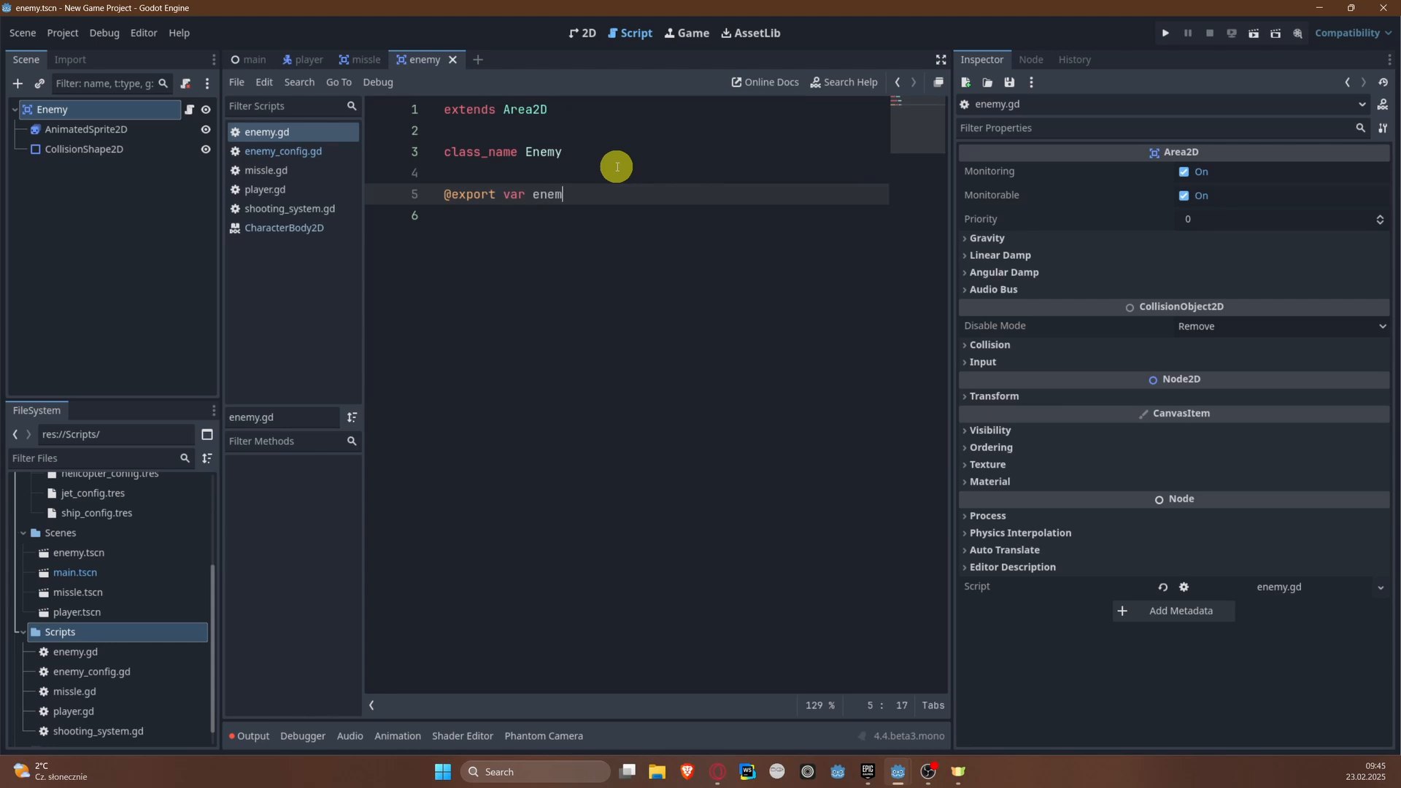
pyautogui.write('y_config: Enemy')
pyautogui.press('Down')
pyautogui.press('Return')
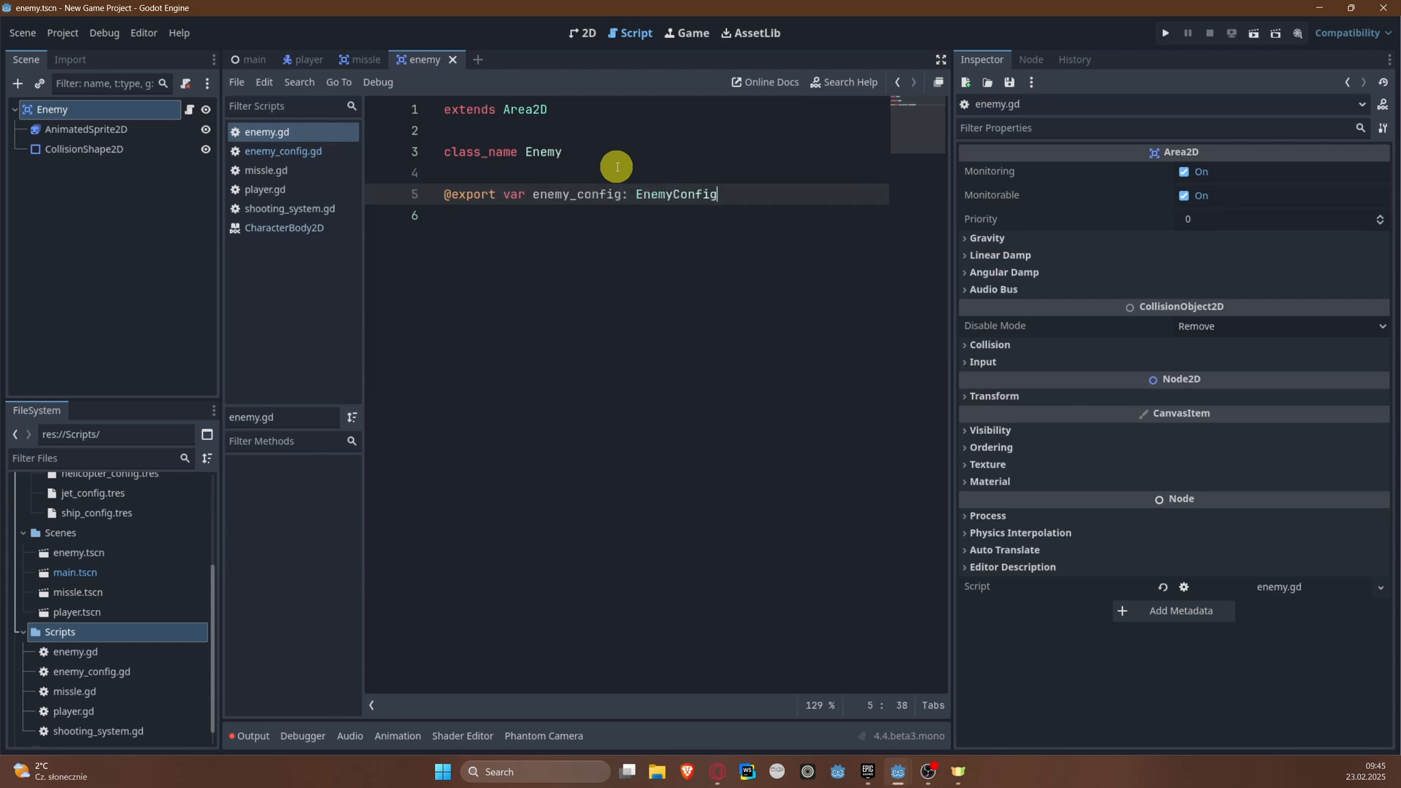
pyautogui.hotkey('ctrl', 's')
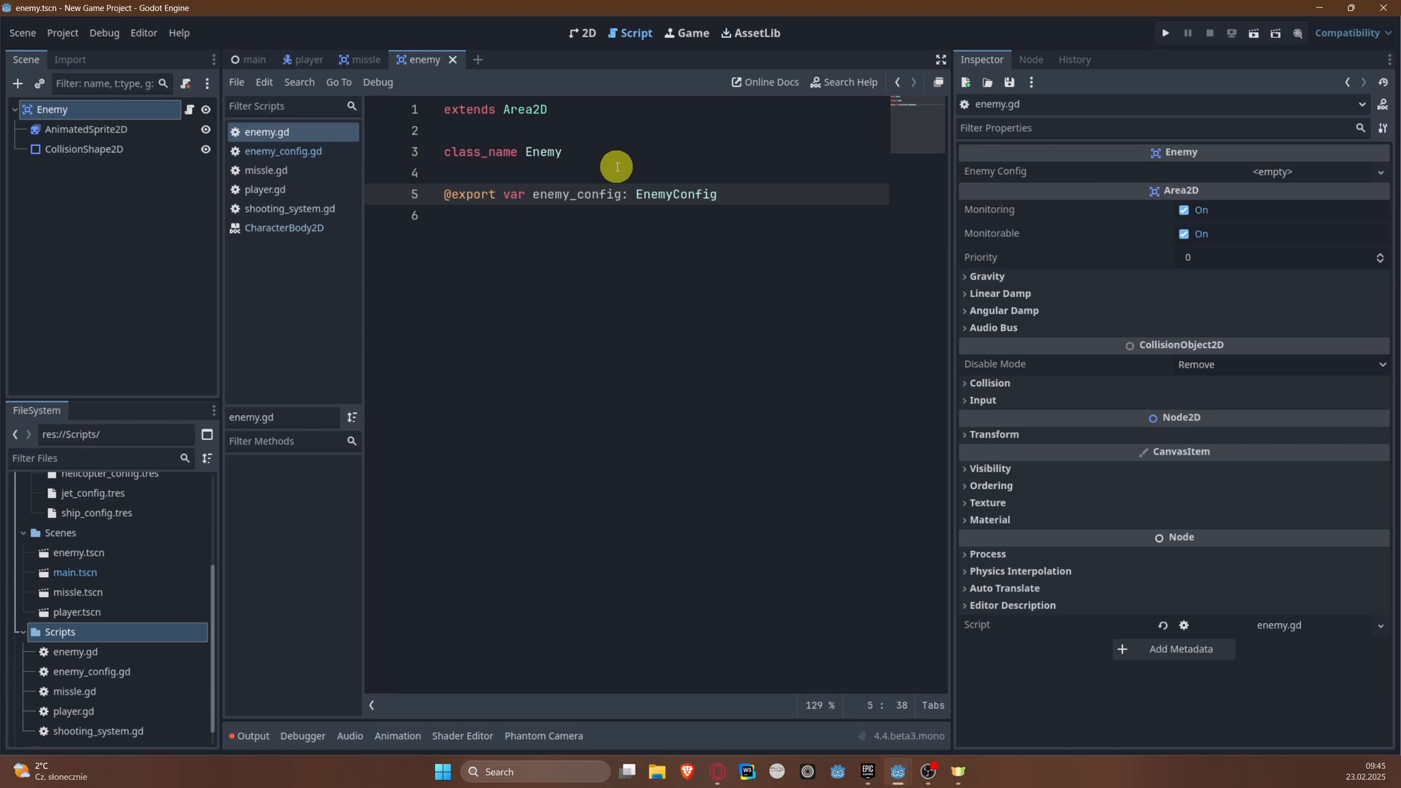
# Step: Add an exported variable switch_starting_direction of type bool directly below enemy_config
pyautogui.press('Return')
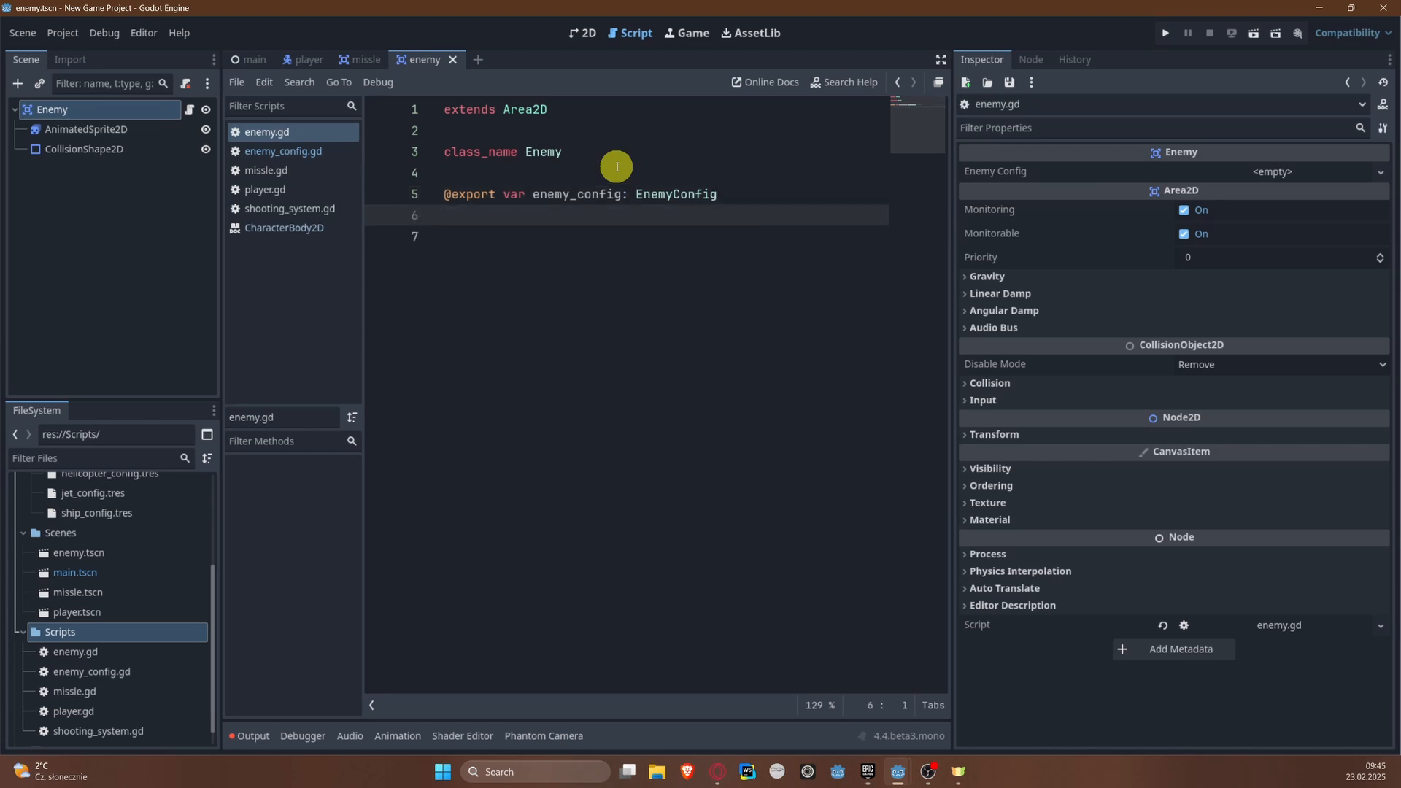
pyautogui.press('BackSpace')
pyautogui.press('BackSpace')
pyautogui.press('Return')
pyautogui.press('BackSpace')
pyautogui.write('@export var switch_st')
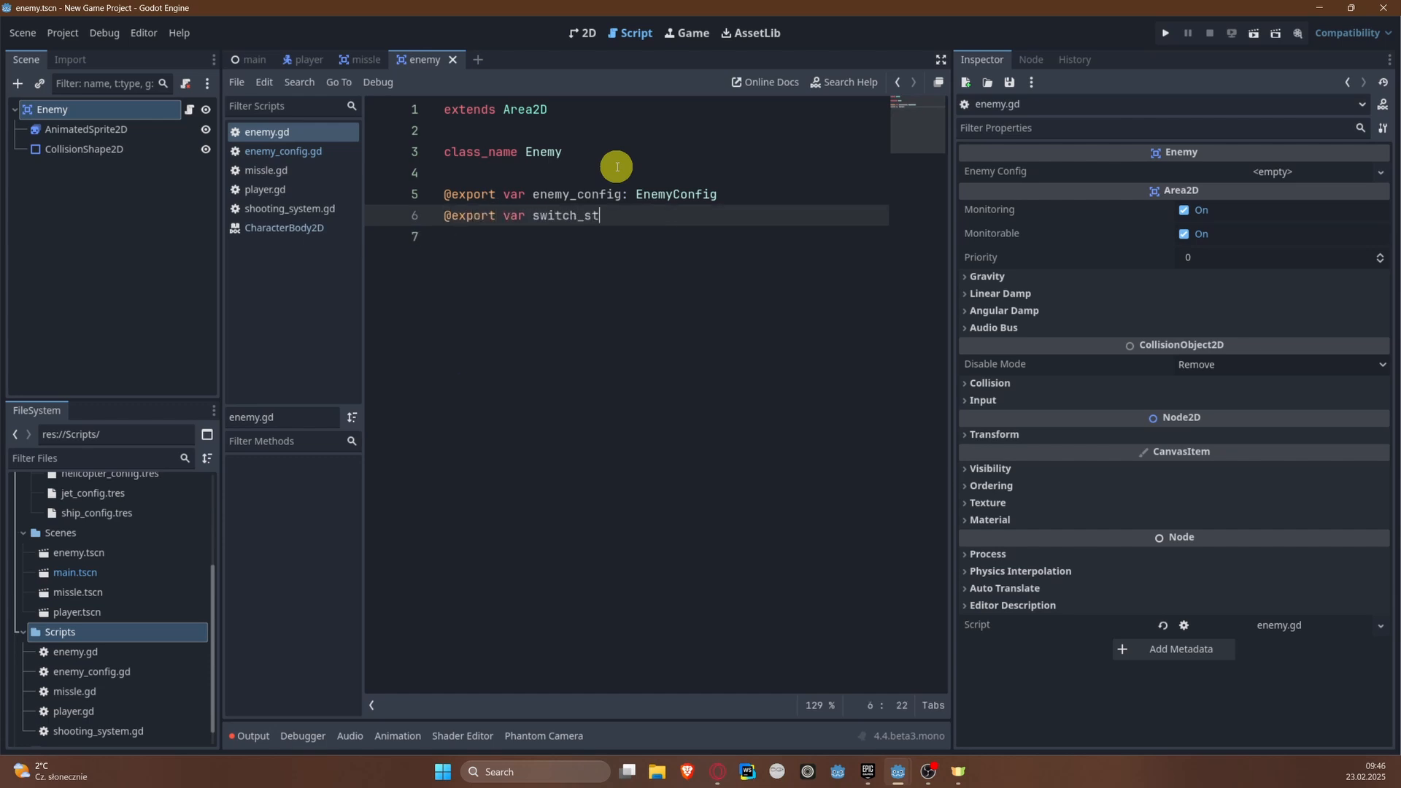
pyautogui.write('arting_direction: bool')
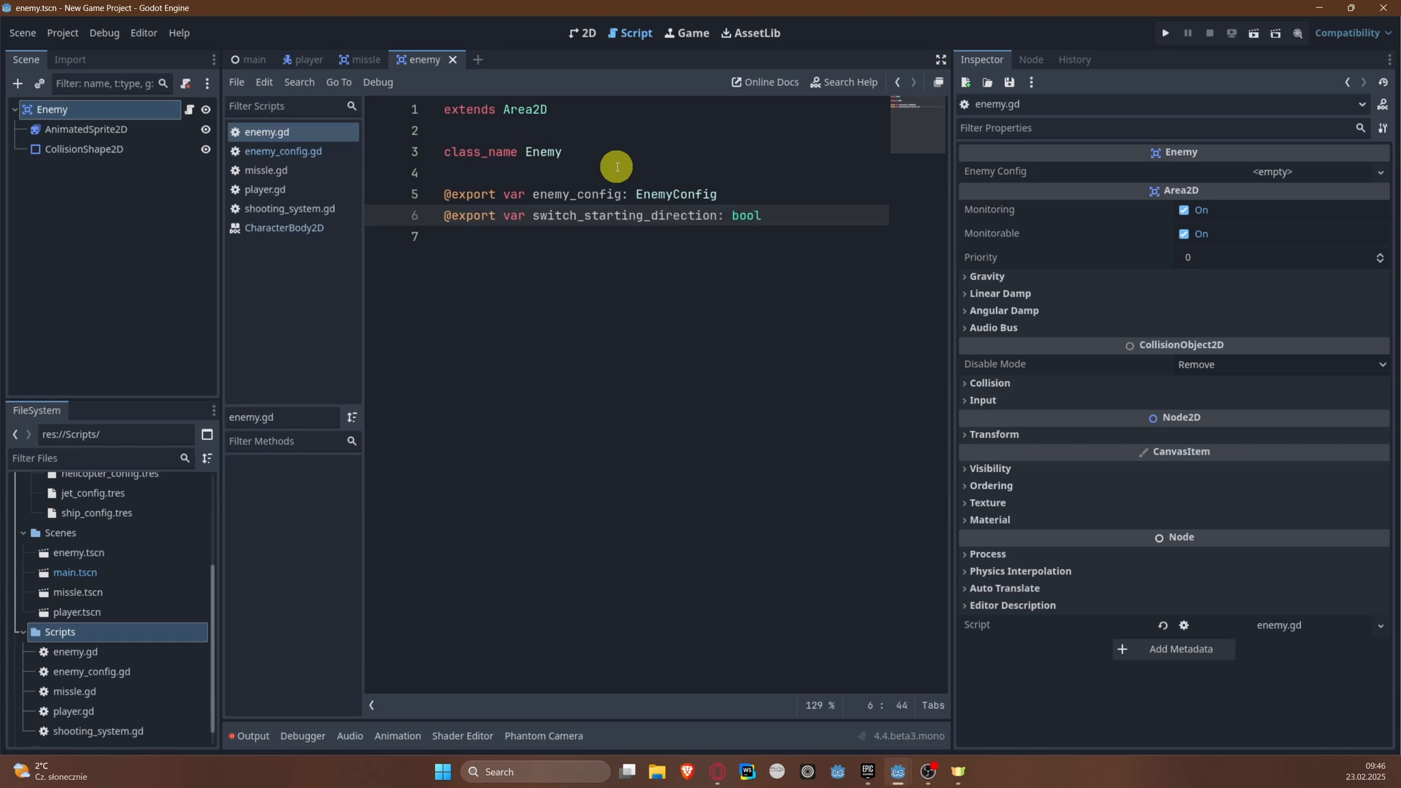
pyautogui.press('Return')
pyautogui.press('Return')
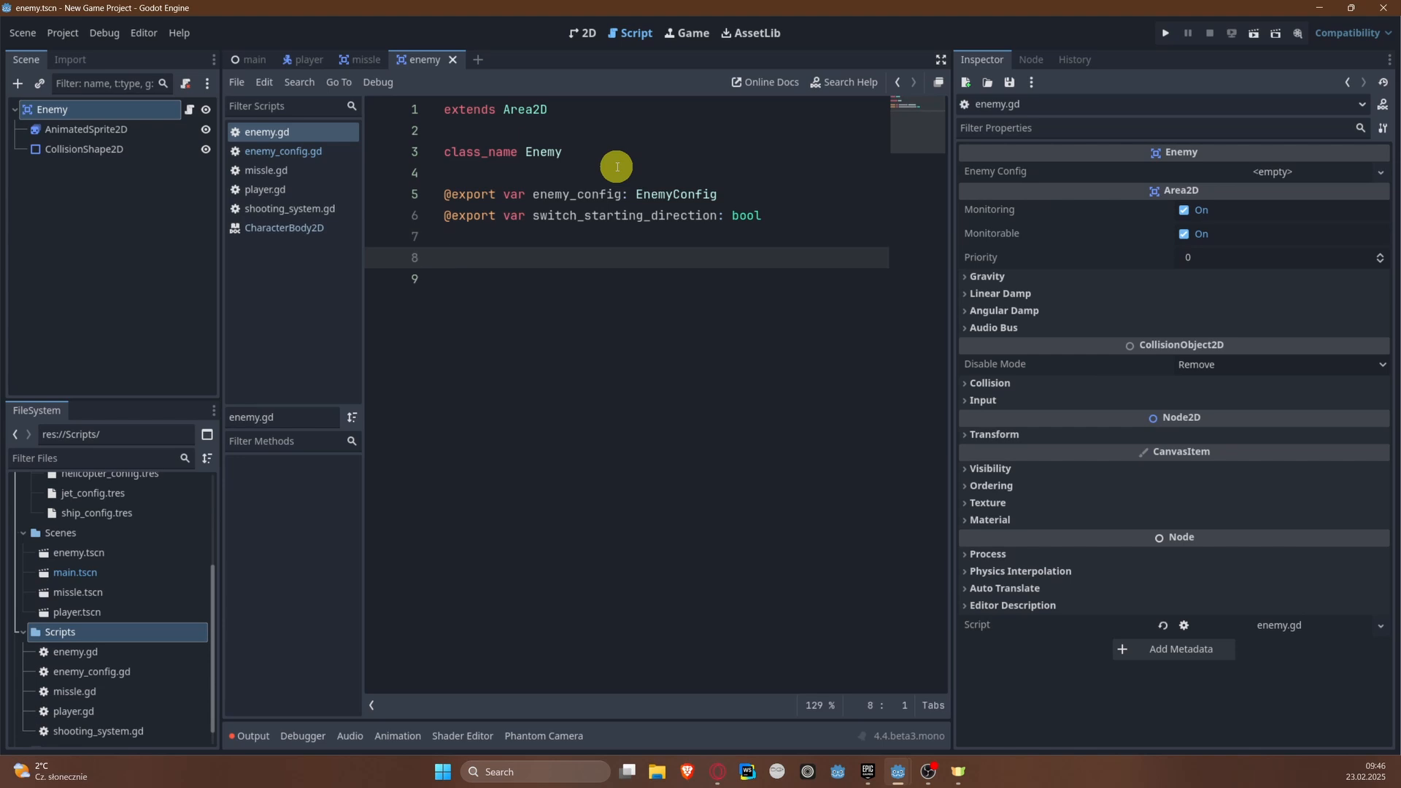
pyautogui.write('@')
pyautogui.press('BackSpace')
pyautogui.keyDown('ctrl'); pyautogui.moveTo(99, 136); pyautogui.dragTo(479, 266); pyautogui.keyUp('ctrl')
pyautogui.keyDown('ctrl'); pyautogui.moveTo(94, 148); pyautogui.dragTo(440, 285); pyautogui.keyUp('ctrl')
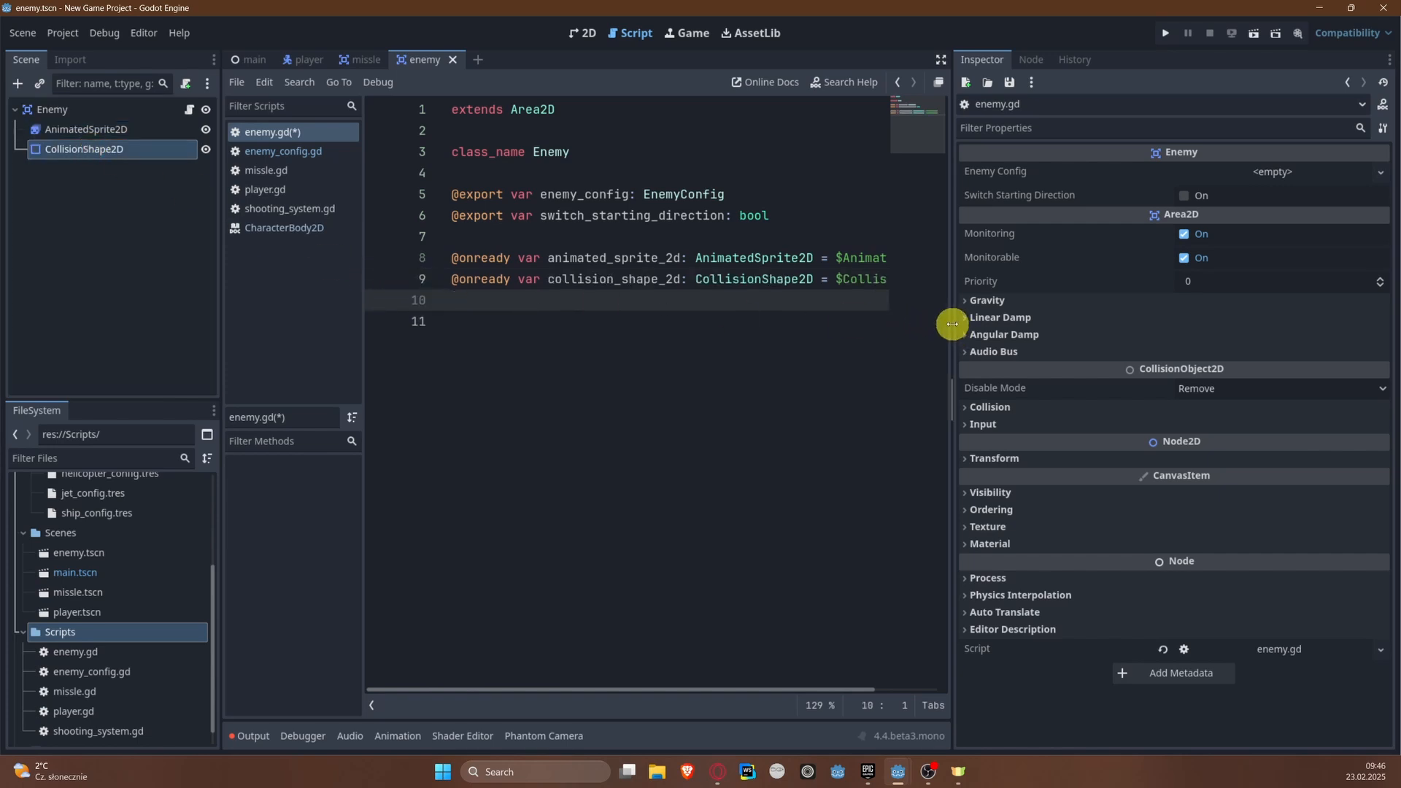
pyautogui.moveTo(953, 325); pyautogui.dragTo(1113, 323)
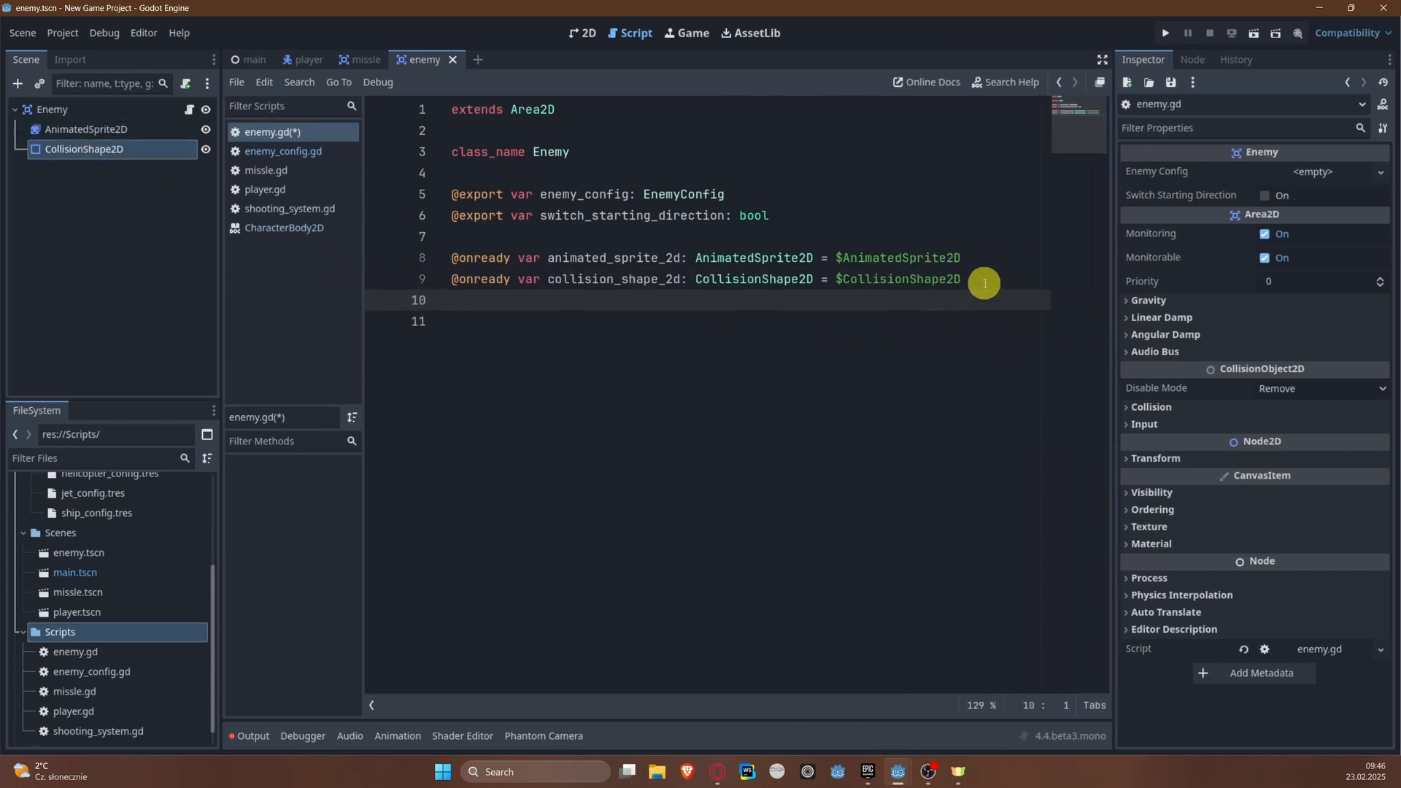
pyautogui.press('Return')
pyautogui.write('var d')
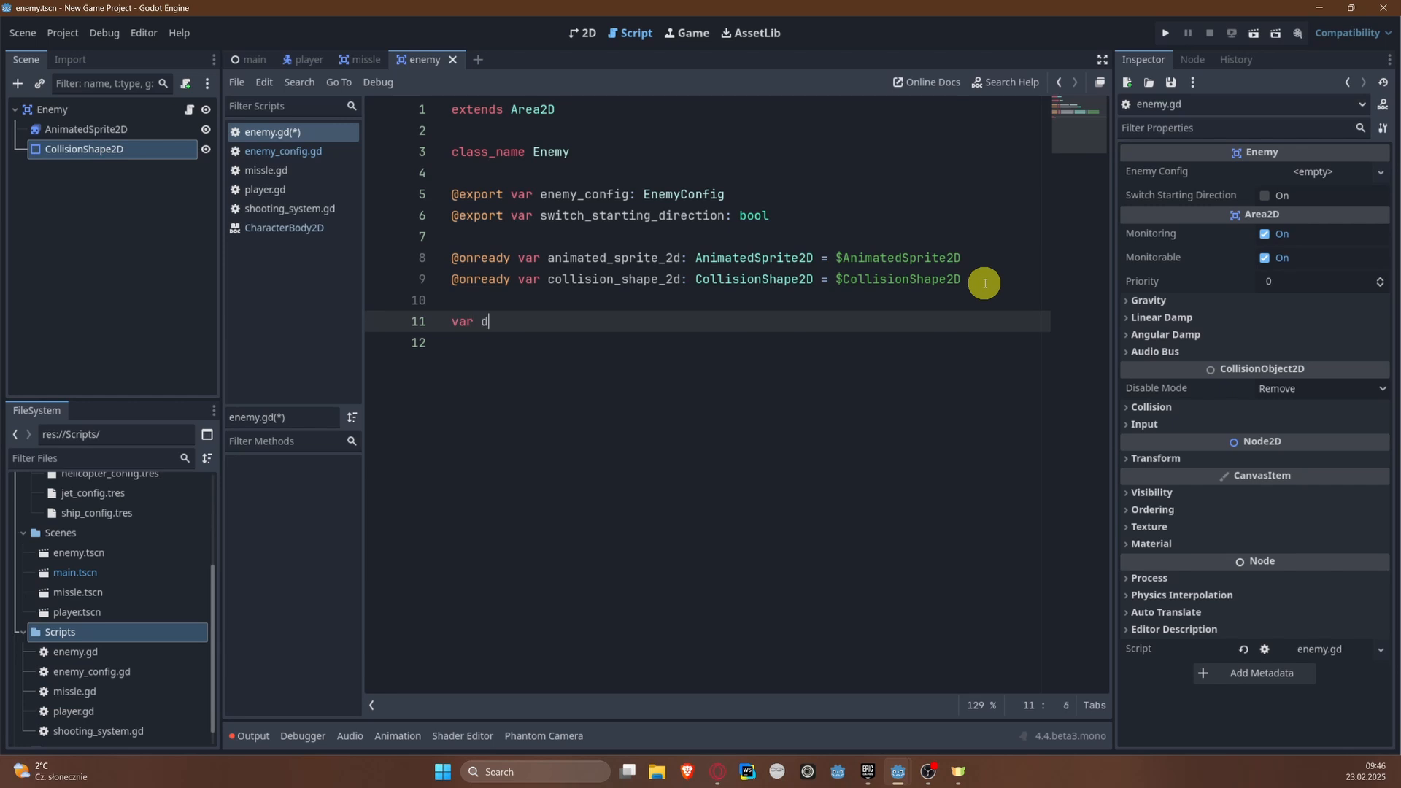
pyautogui.write('irectio')
pyautogui.write('1')
pyautogui.hotkey('ctrl', 's')
# Step: Add a _ready() -> void function below the direction variable
pyautogui.press('Return')
pyautogui.press('Return')
pyautogui.write('func _r')
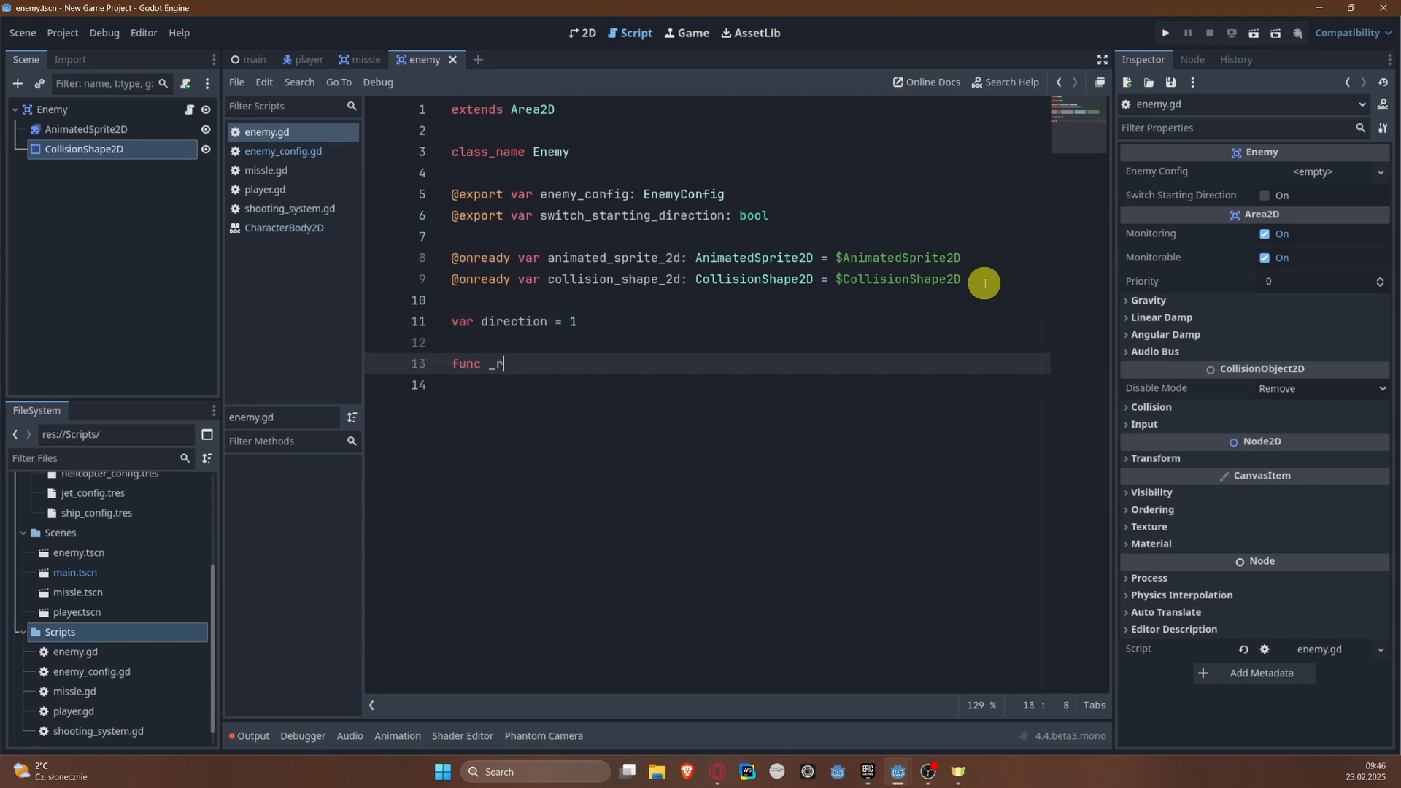
pyautogui.write('e')
pyautogui.press('Return')
pyautogui.press('Return')
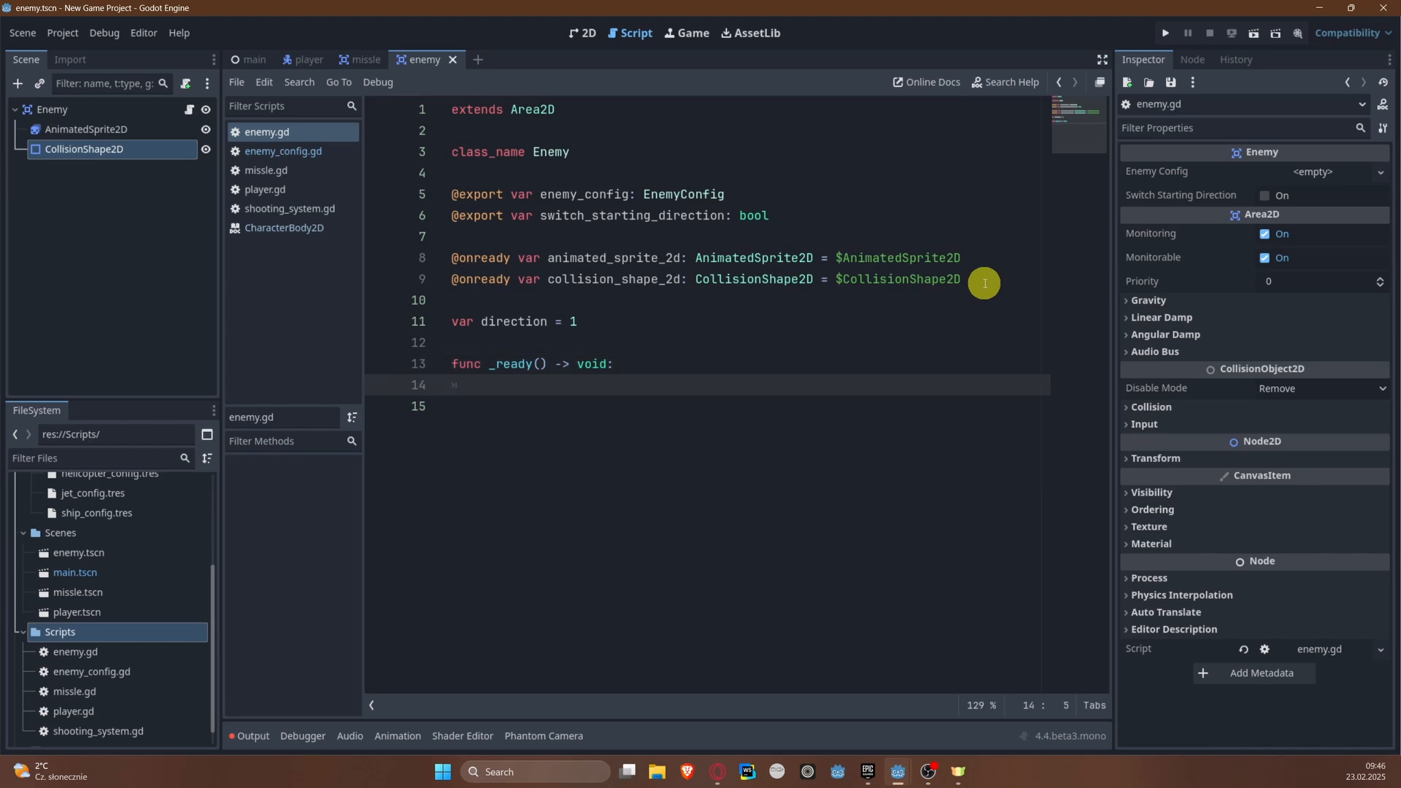
# Step: In _ready(), assign enemy_config.enemy_collision_shape to collision_shape_2d.shape
pyautogui.write('colli')
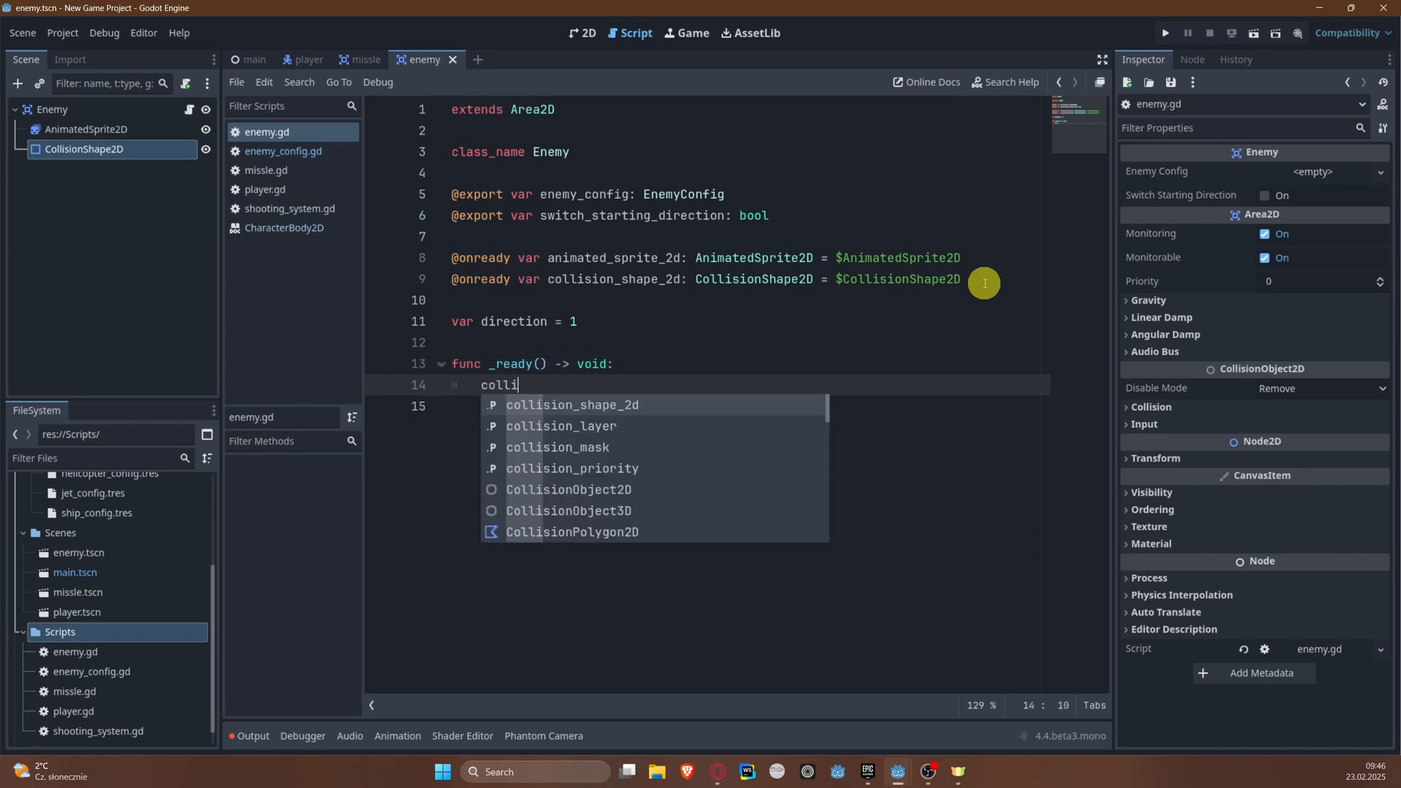
pyautogui.press('Return')
pyautogui.write('.')
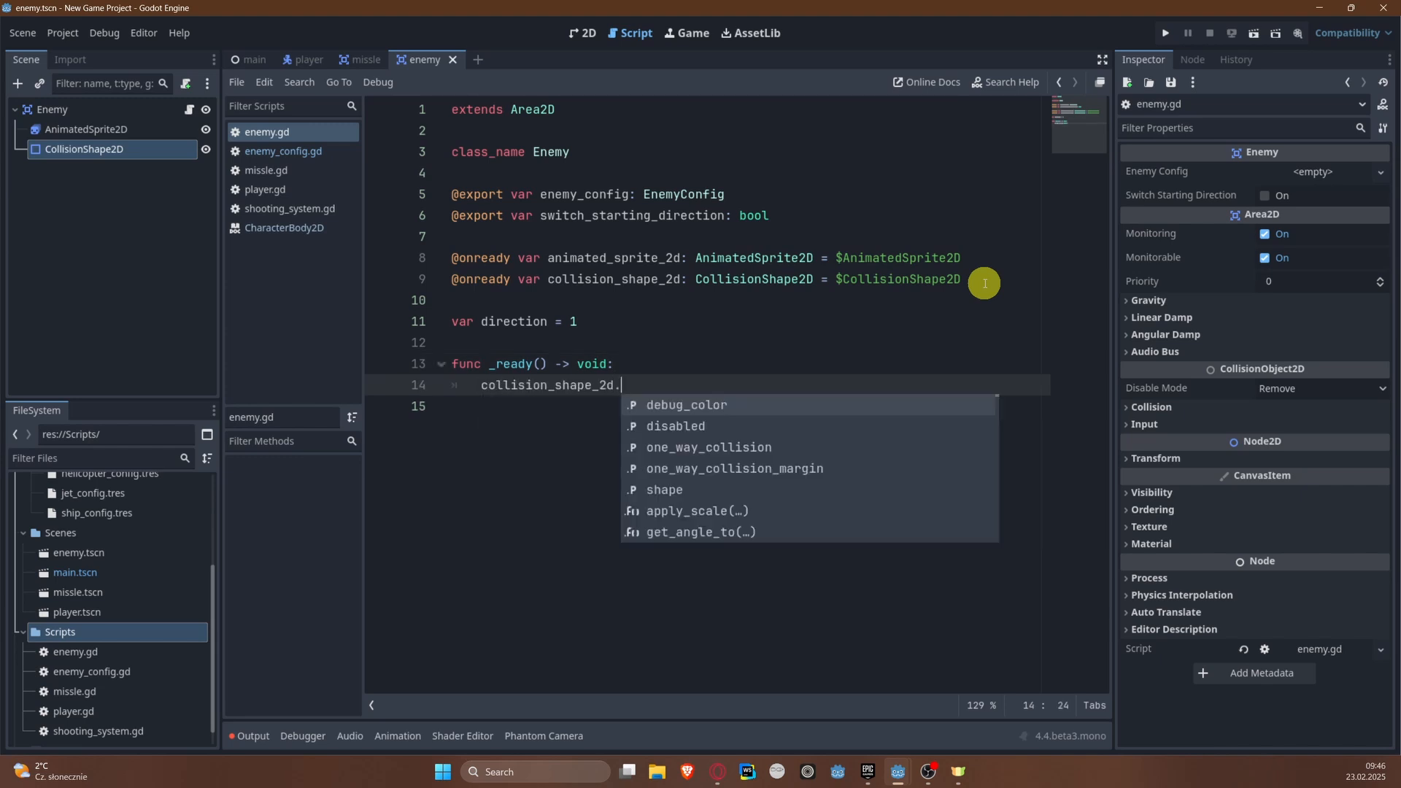
pyautogui.write('shape = ')
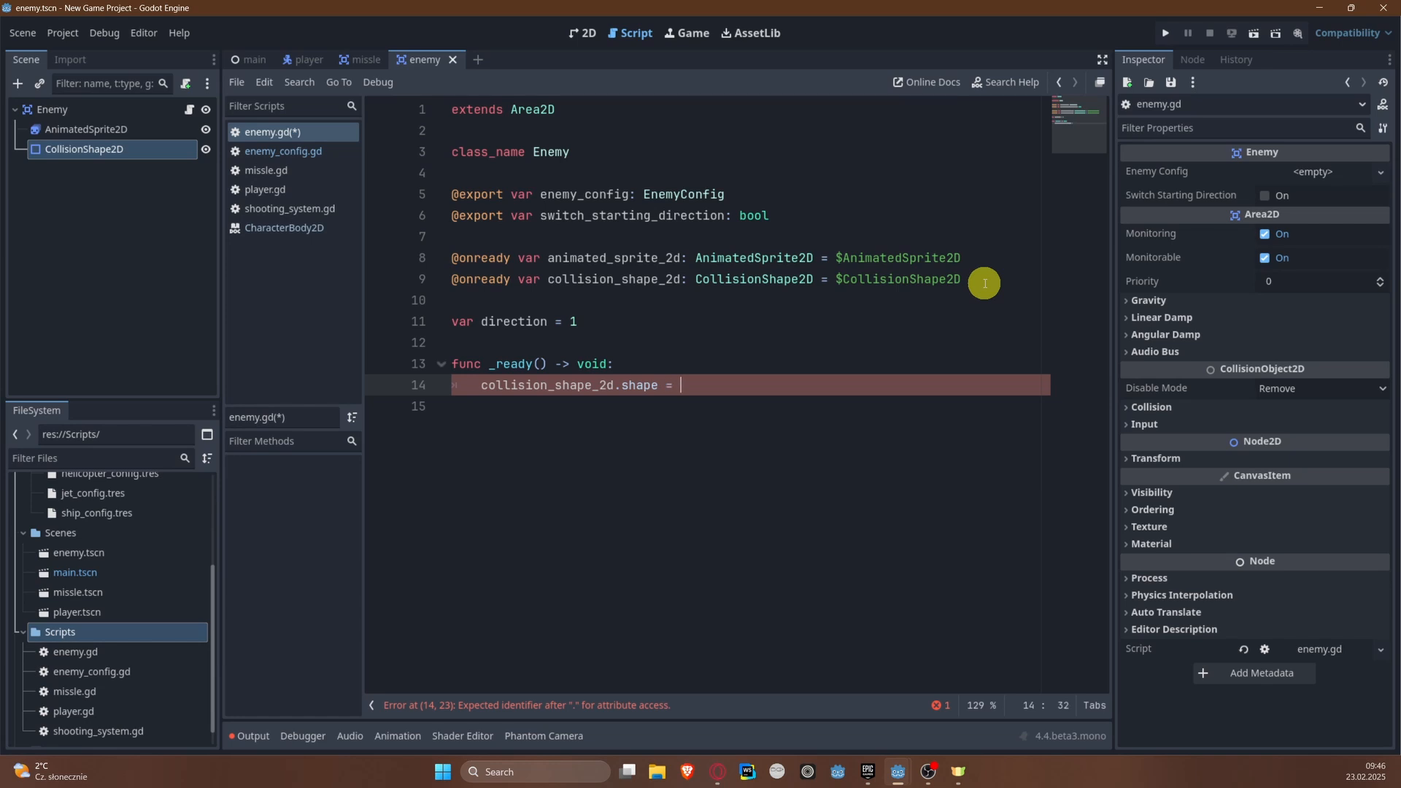
pyautogui.write('enemy_config')
pyautogui.press('Return')
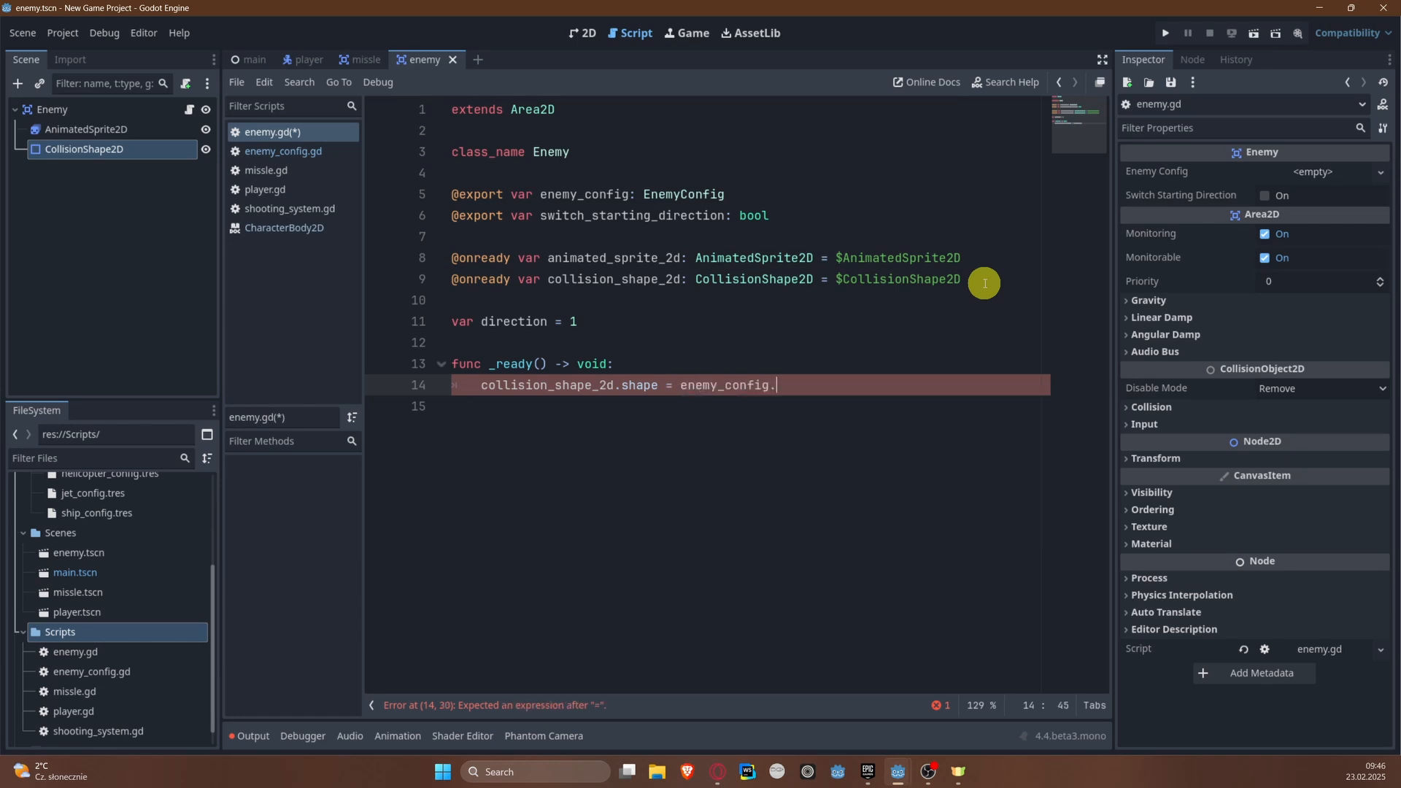
pyautogui.write('.')
pyautogui.press('Return')
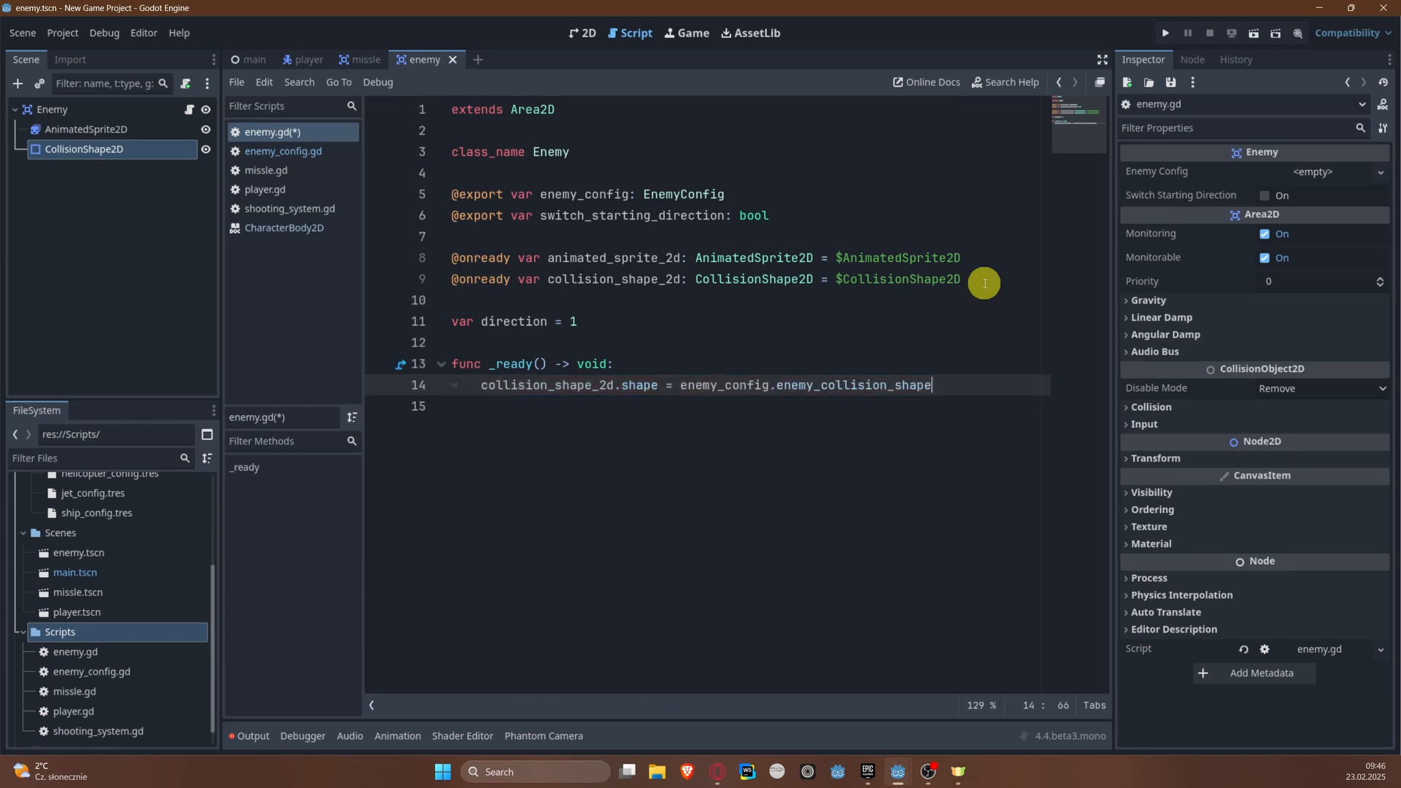
# Step: In _ready(), add an if switch_starting_direction condition that sets scale.x = -1, and save the script
pyautogui.press('Return')
pyautogui.write('i')
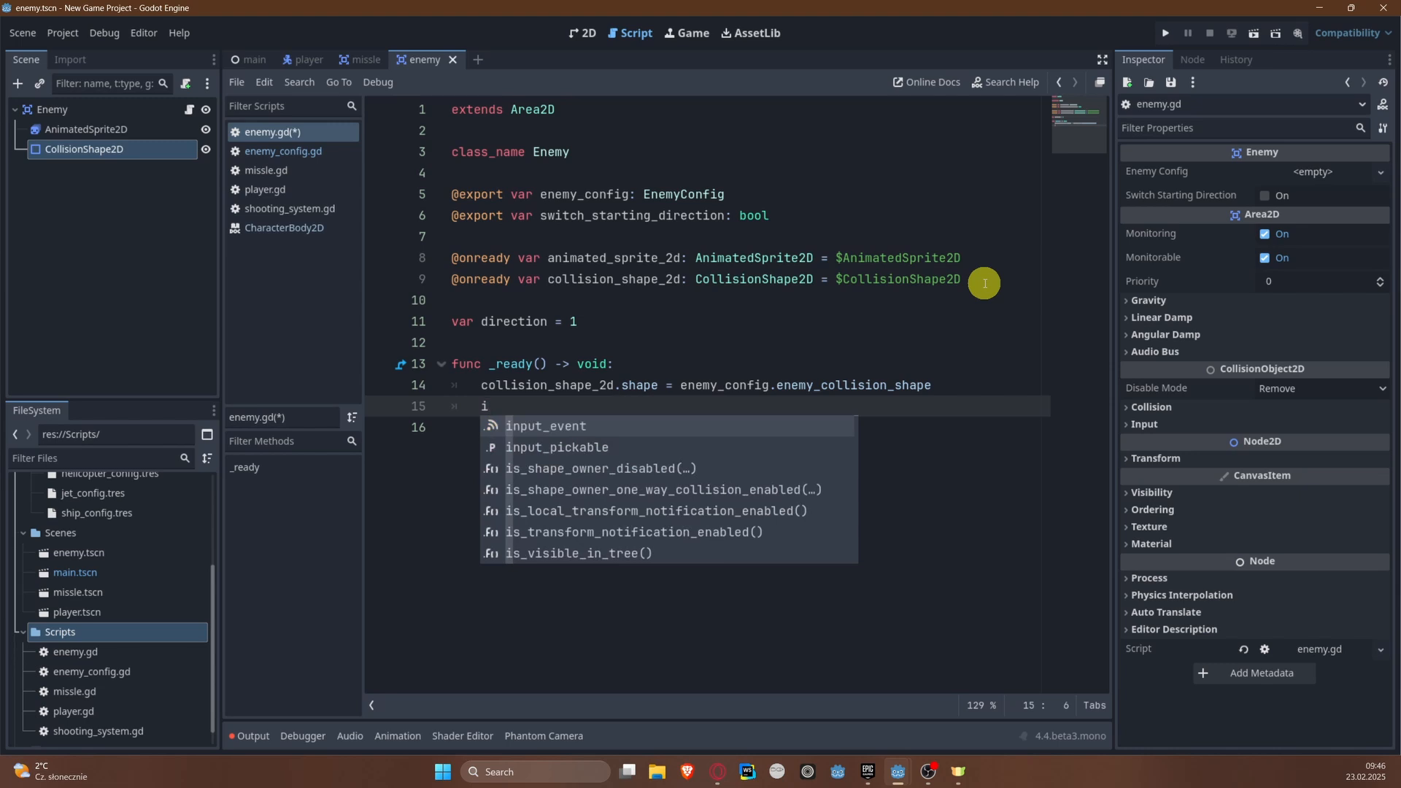
pyautogui.write('f switch_starting_direction')
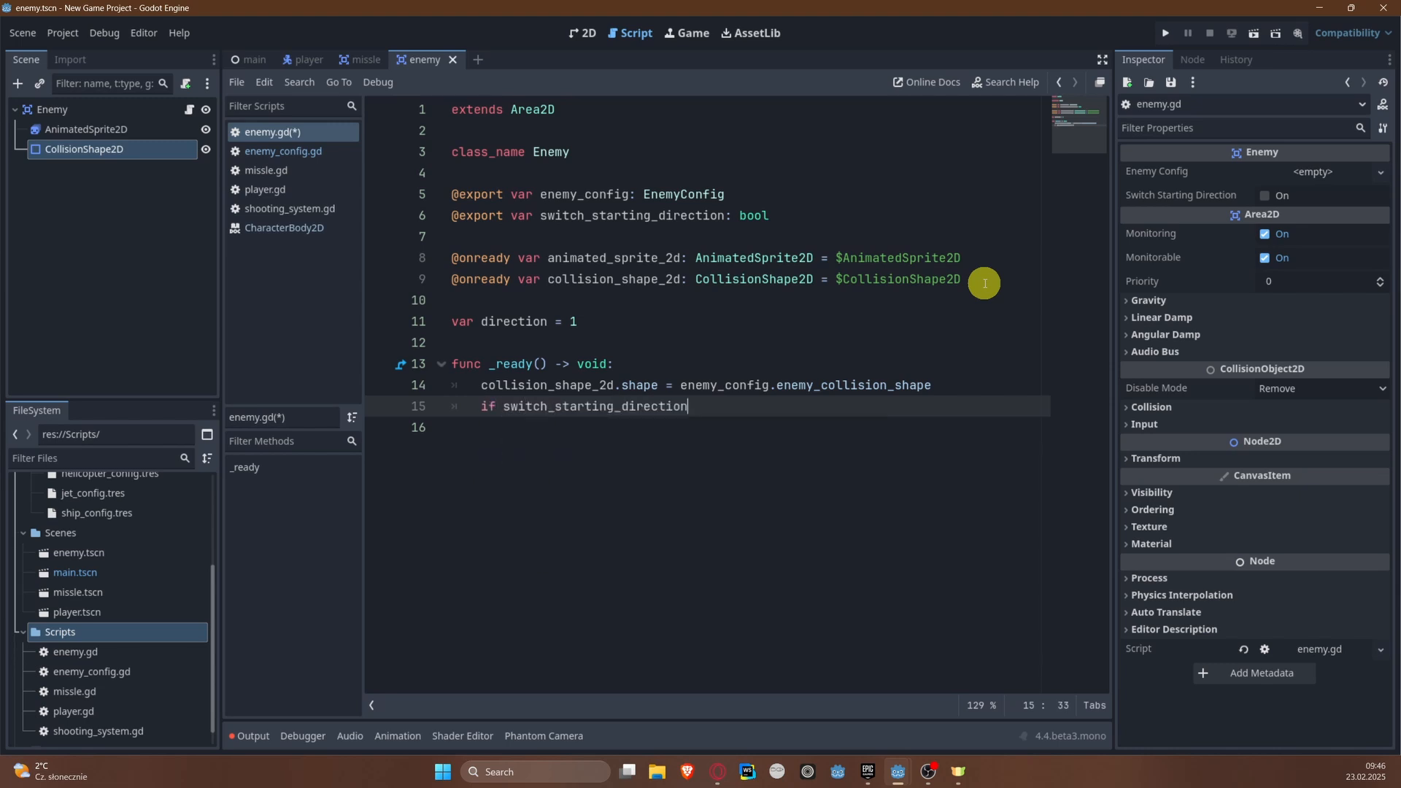
pyautogui.write(':')
pyautogui.press('Return')
pyautogui.write('scale.x')
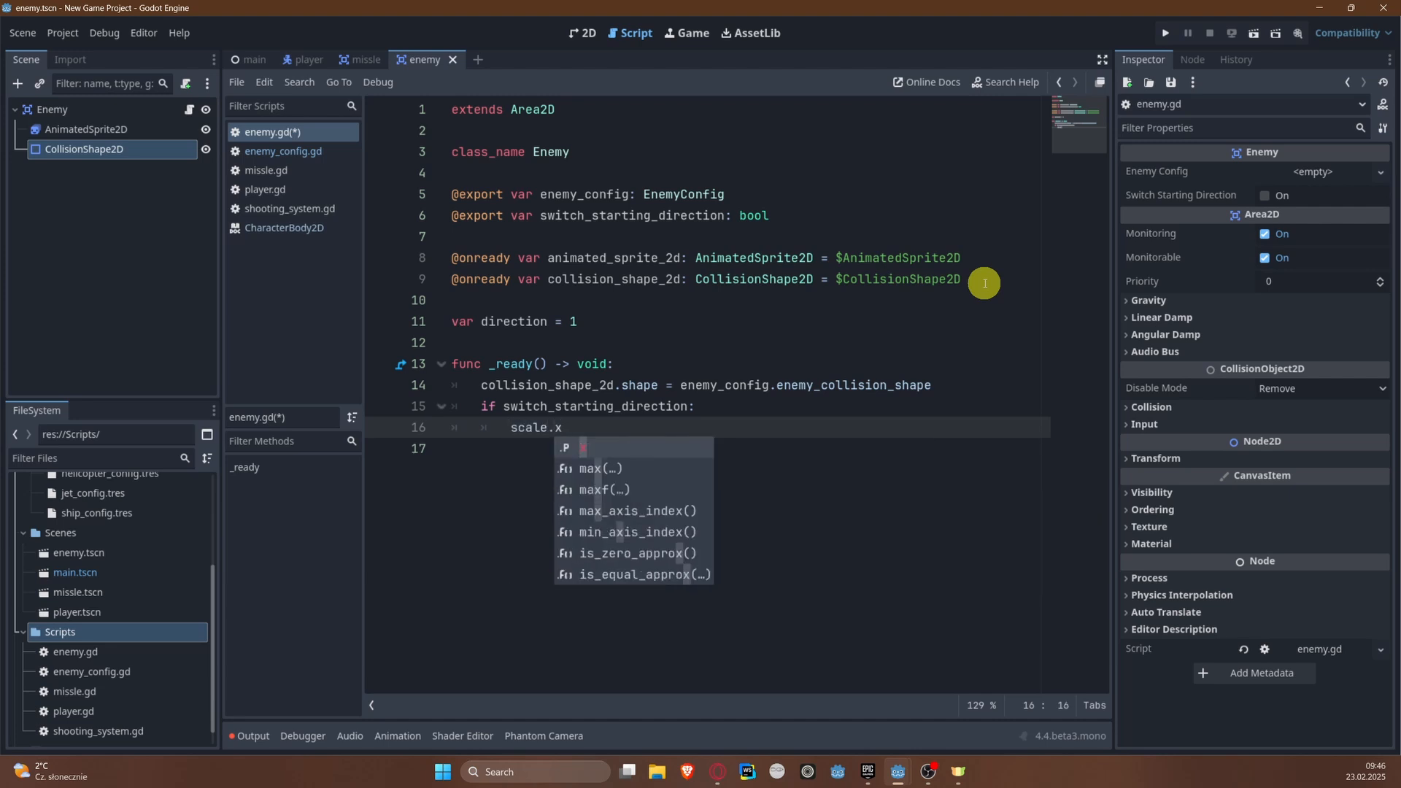
pyautogui.press('Escape')
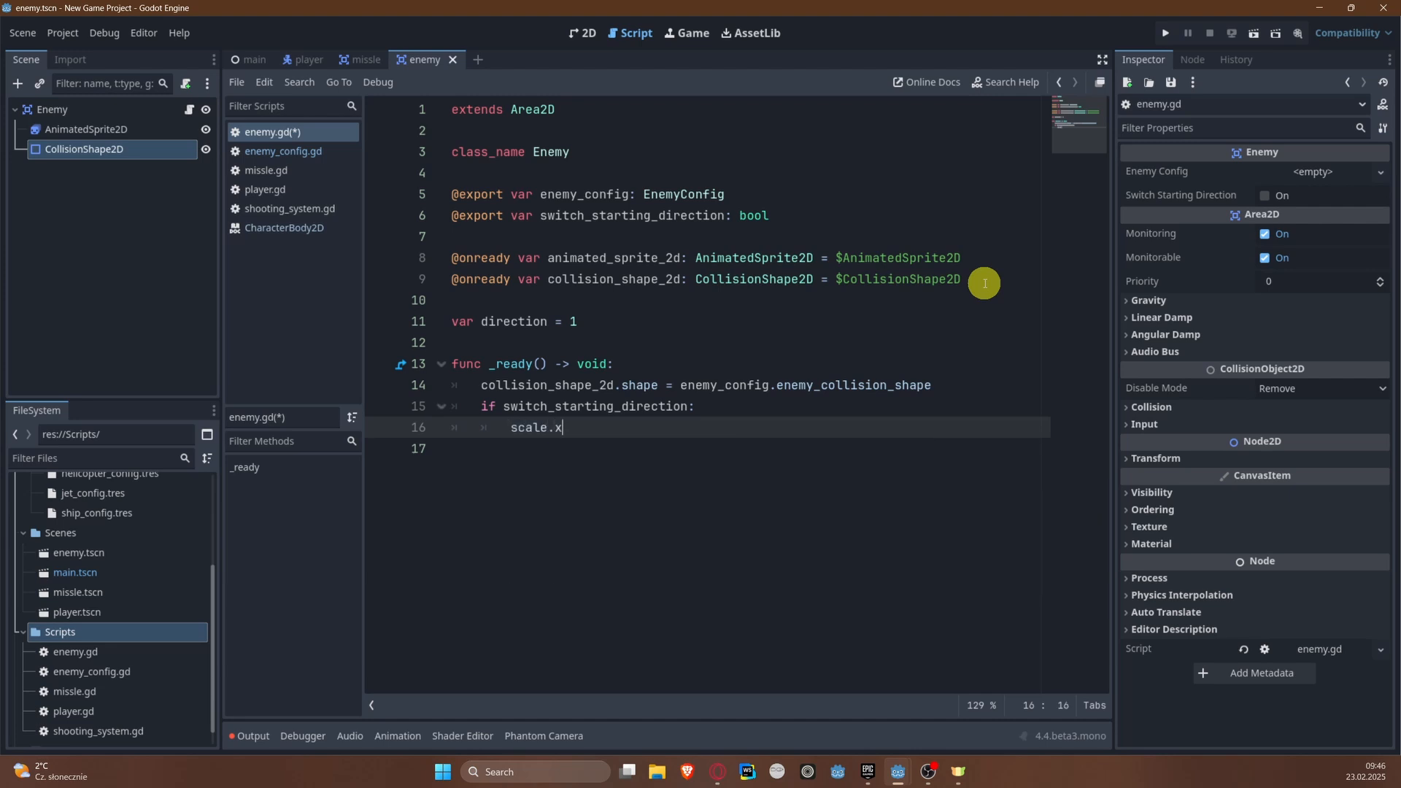
pyautogui.write('= -1')
pyautogui.hotkey('ctrl', 's')
pyautogui.press('Return')
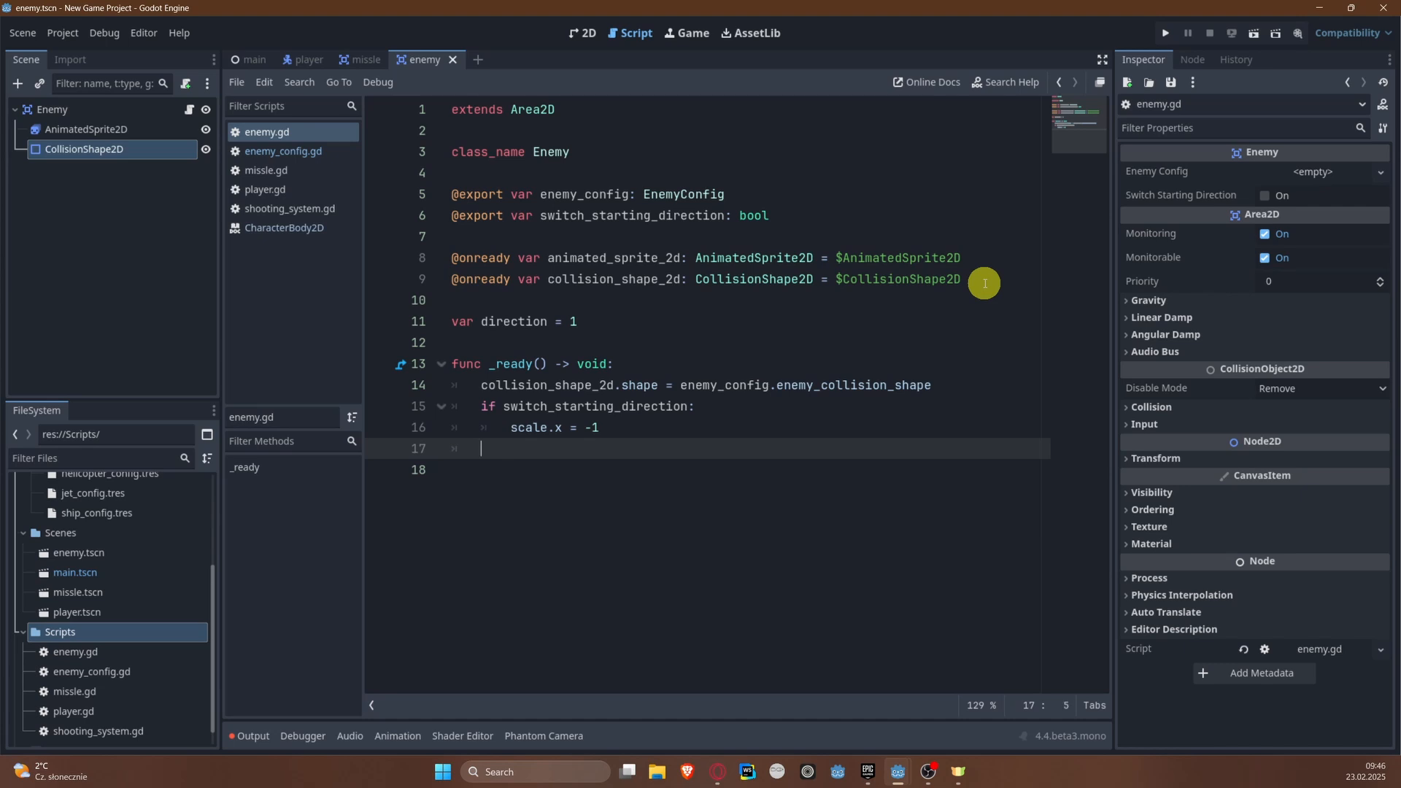
# Step: In _ready(), call animated_sprite_2d.play() with enemy_config.enemy_type as the animation name and save the script
pyautogui.press('Return')
pyautogui.write('animated_sprite_2d.')
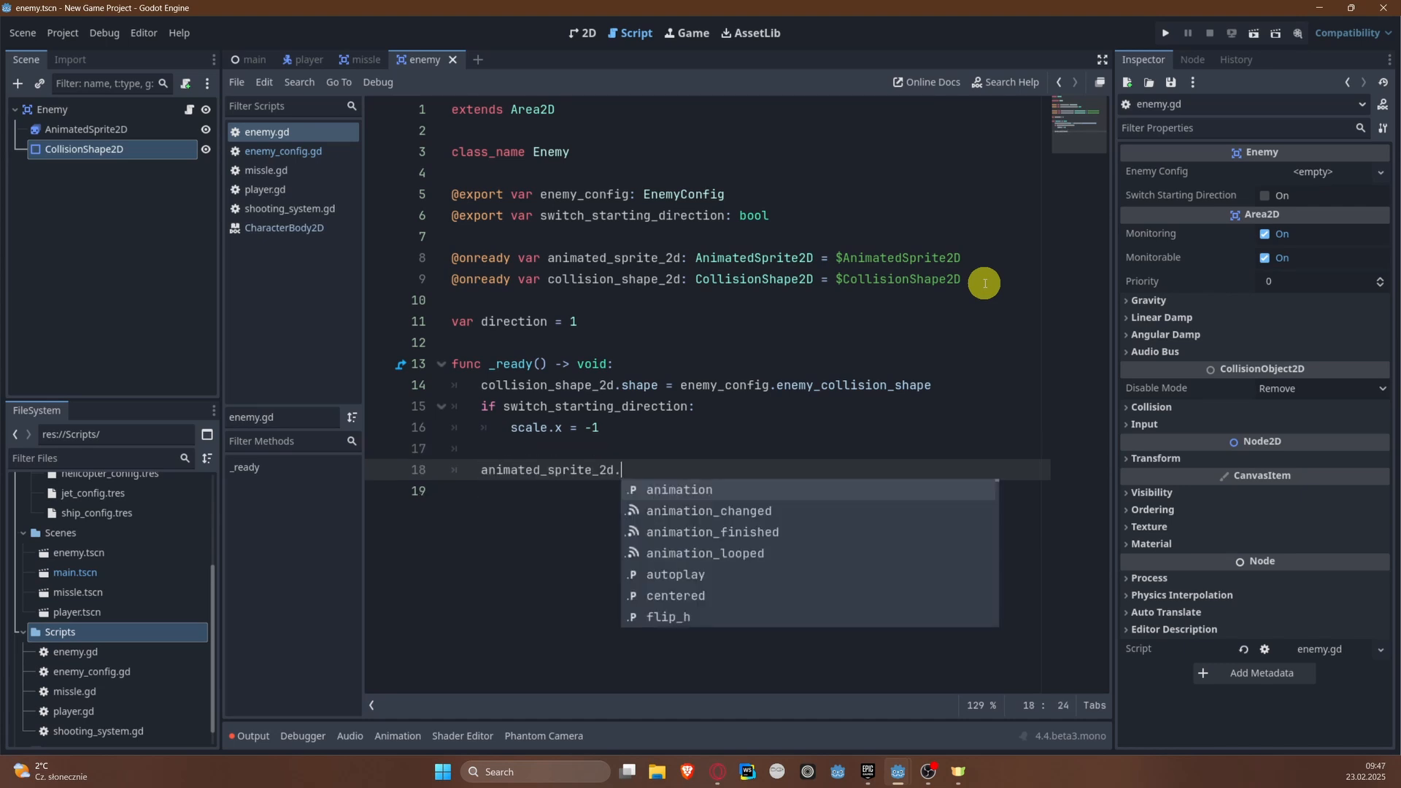
pyautogui.write('pl')
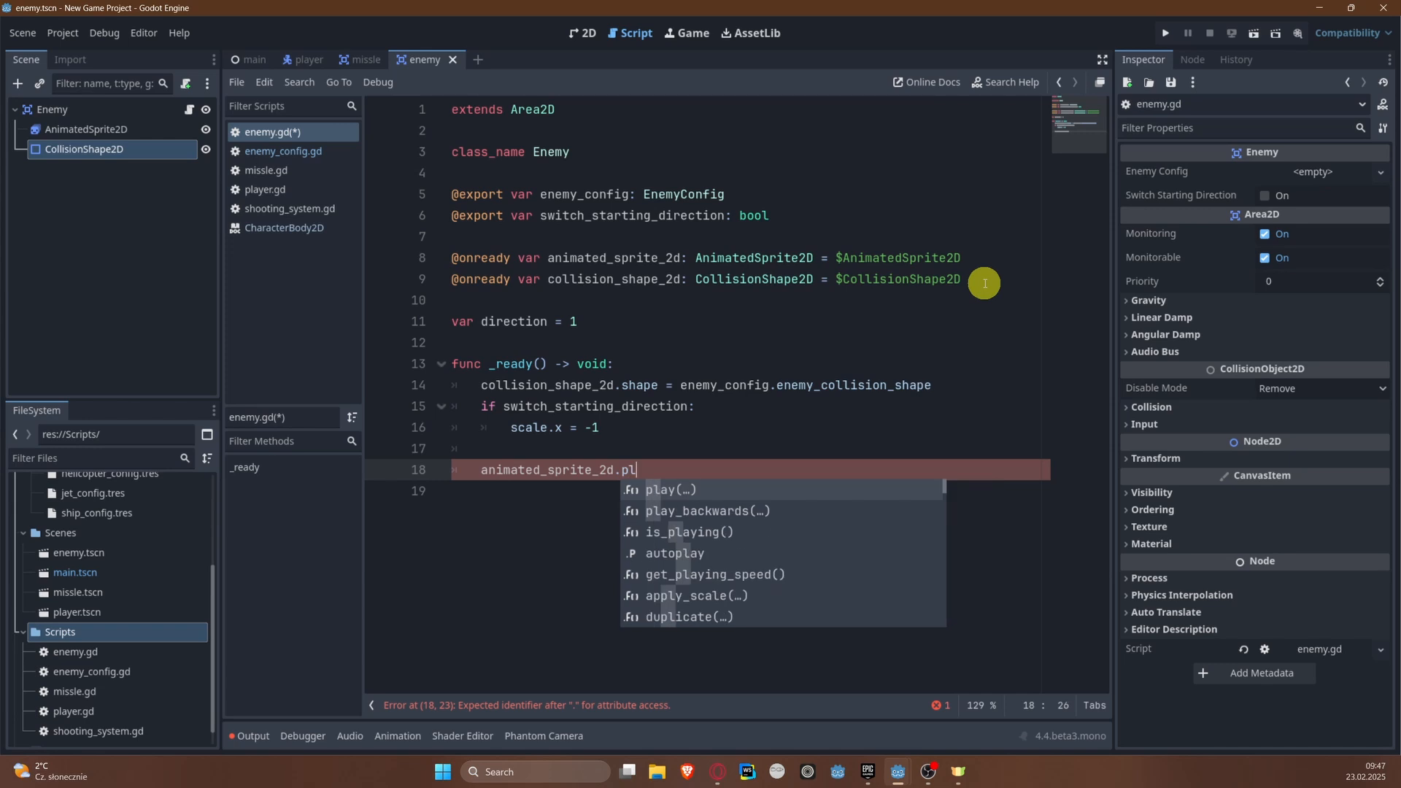
pyautogui.press('Return')
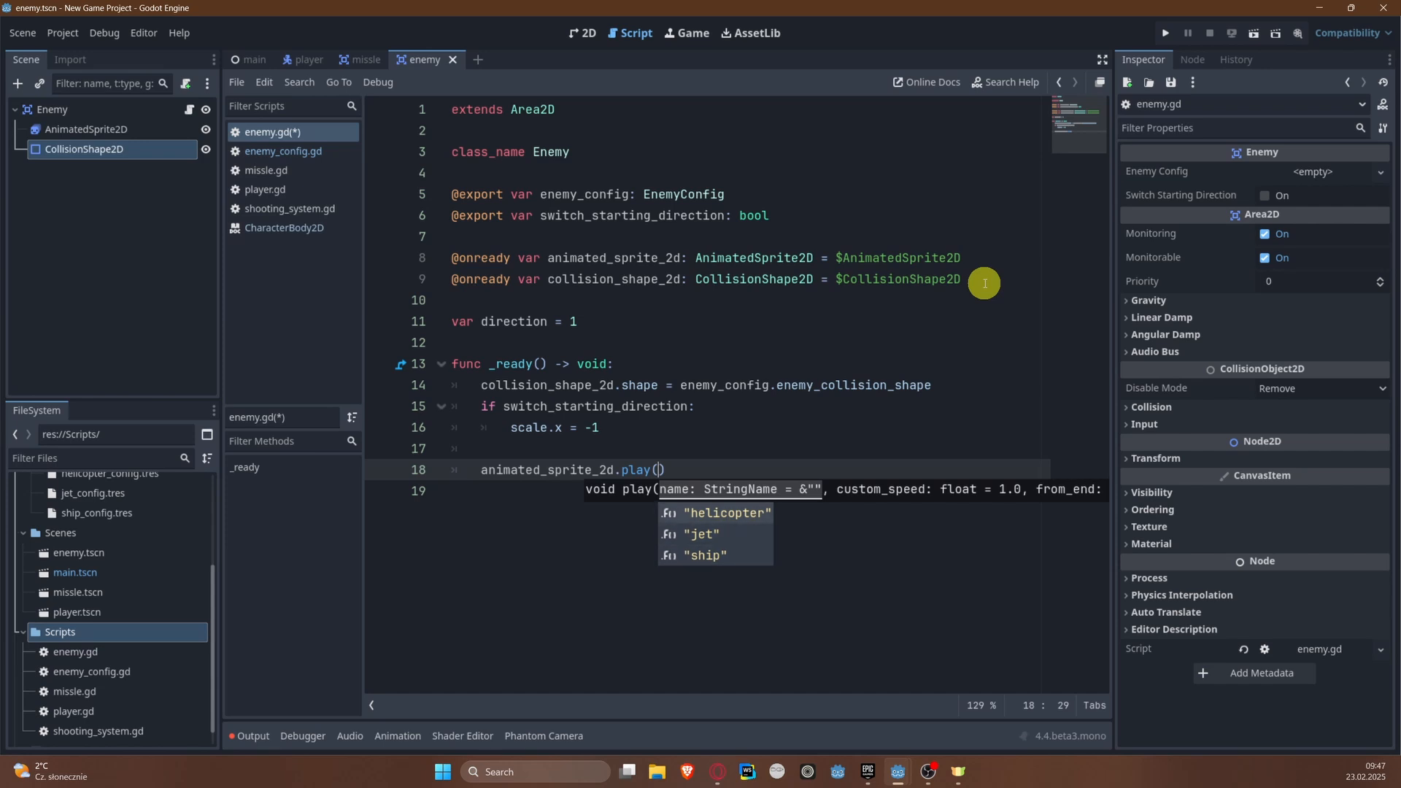
pyautogui.write('enemy_config.')
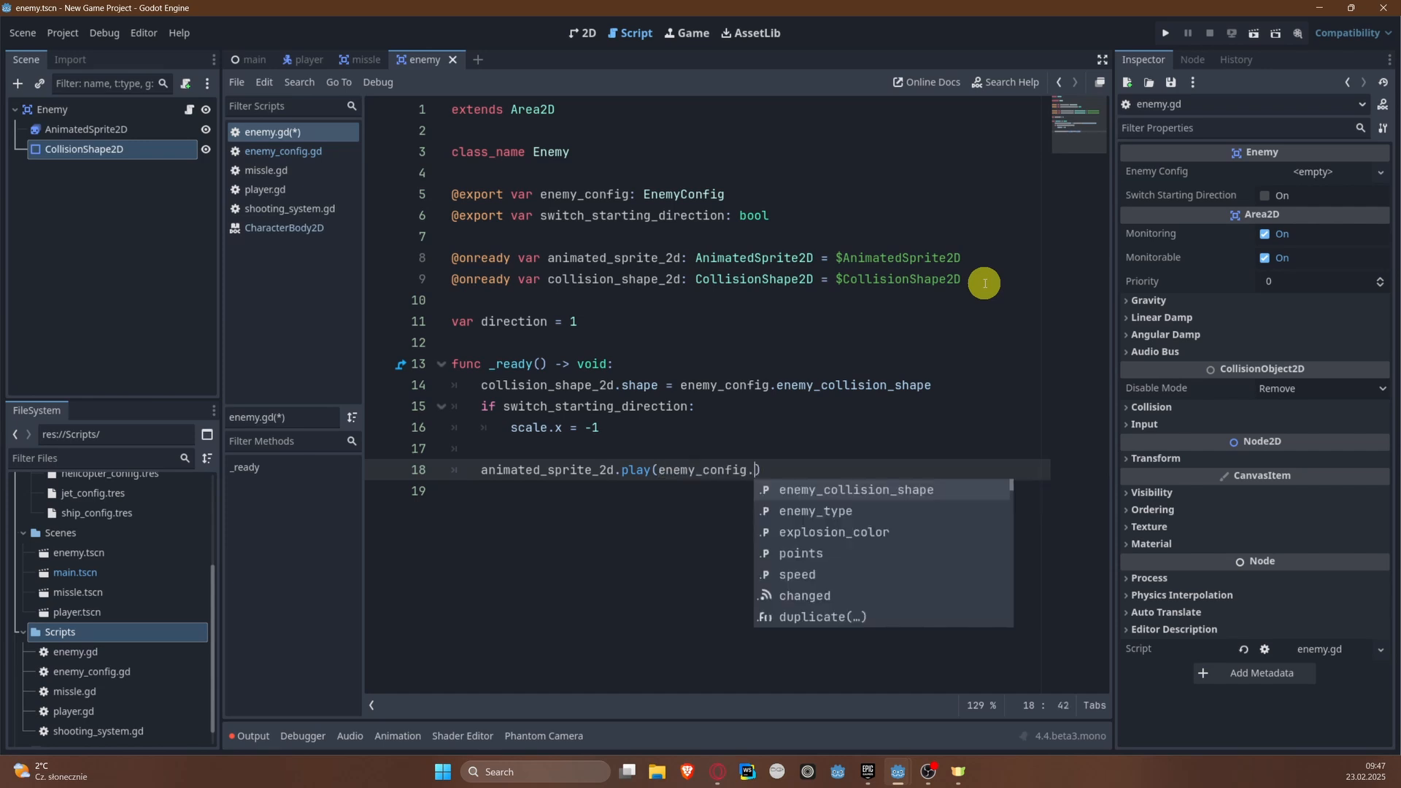
pyautogui.write('ene')
pyautogui.press('Down')
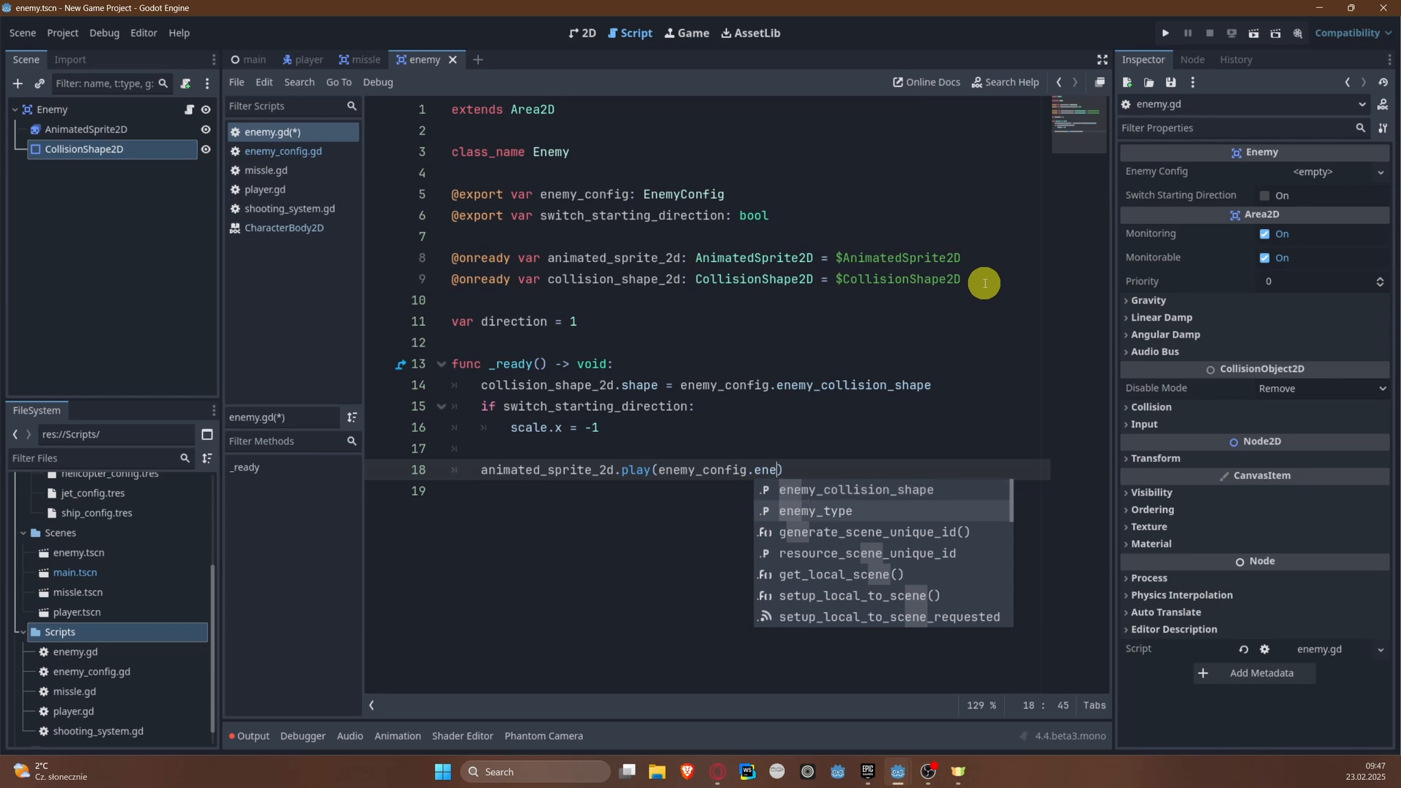
pyautogui.press('Return')
pyautogui.hotkey('ctrl', 's')
# Step: Below the play() call, add an if condition checking enemy_config.enemy_type == "jet"
pyautogui.press('End')
pyautogui.press('Return')
pyautogui.press('Return')
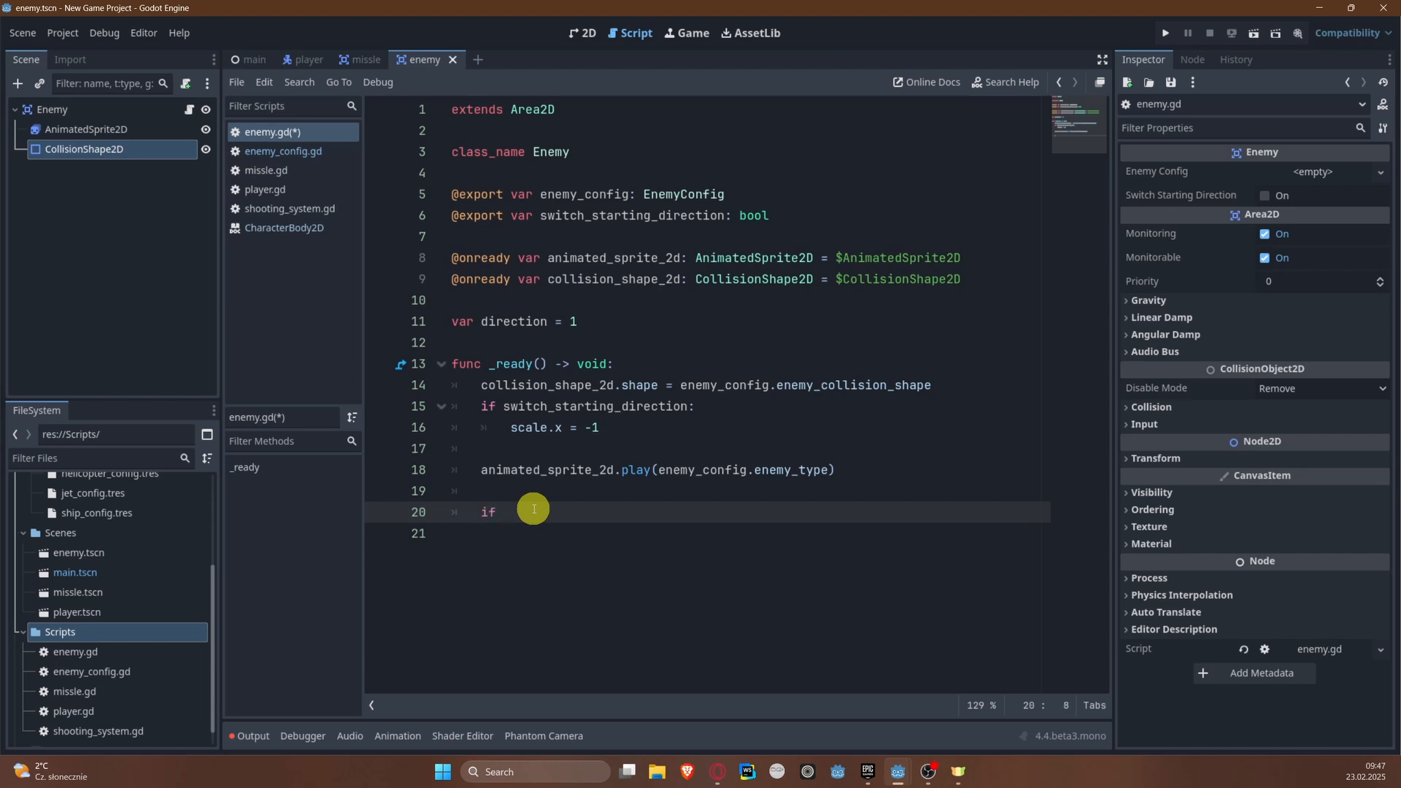
pyautogui.write('enemy_config.')
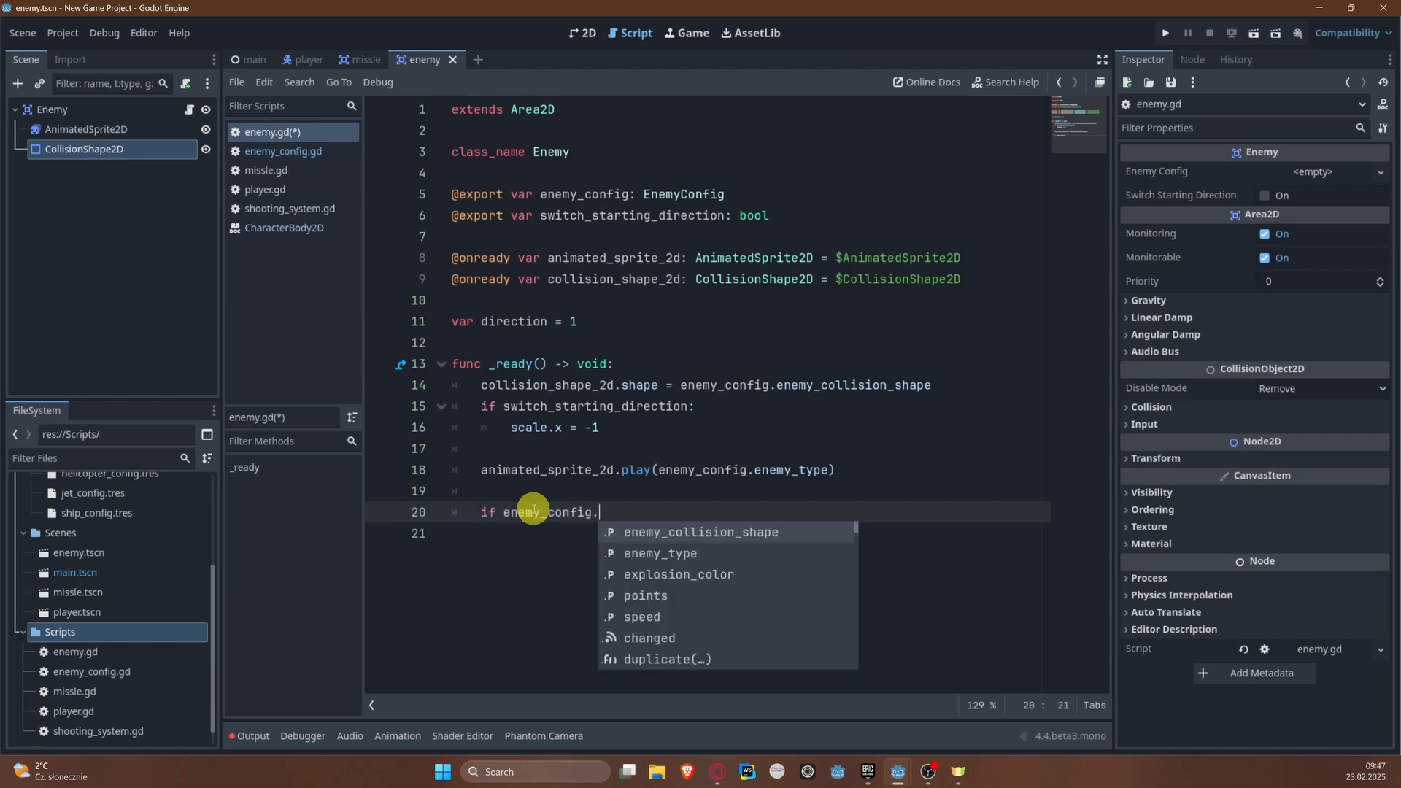
pyautogui.write('en')
pyautogui.press('Down')
pyautogui.press('Return')
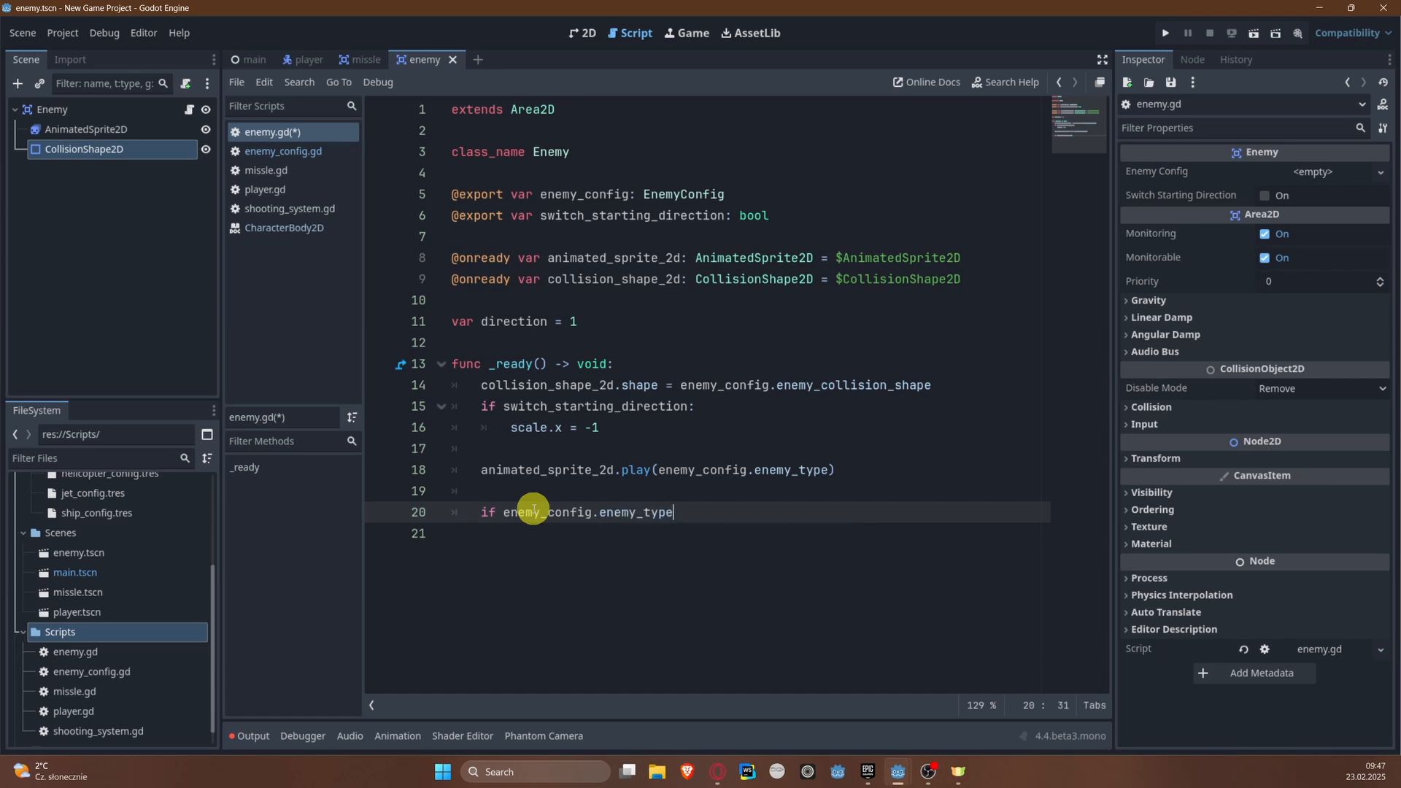
pyautogui.write('== "jet":')
pyautogui.press('Return')
# Step: Set the Enemy node's collision to layer 4 only, with mask layers 1, 2 and 3
pyautogui.click(1159, 407)
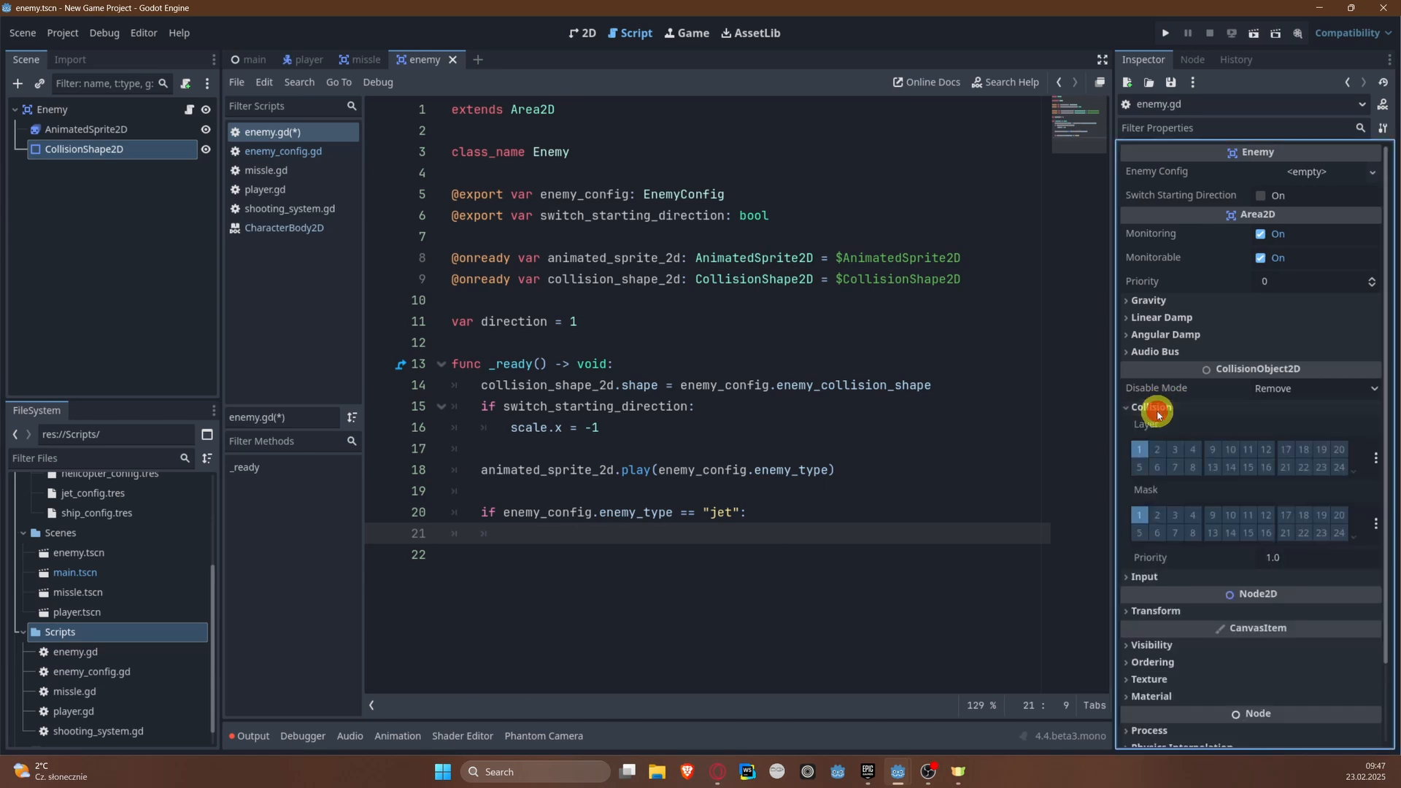
pyautogui.click(1140, 449)
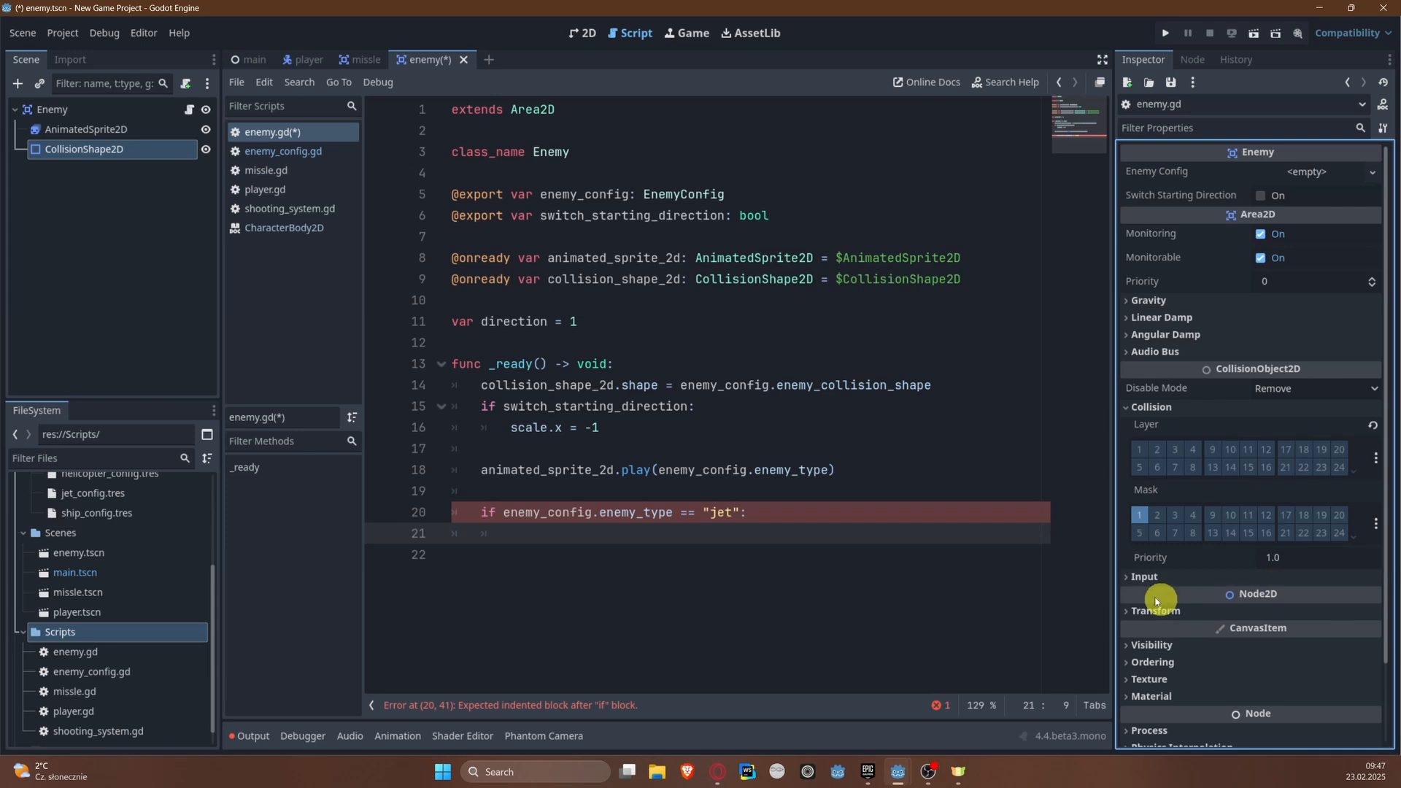
pyautogui.click(1144, 515)
pyautogui.click(1192, 446)
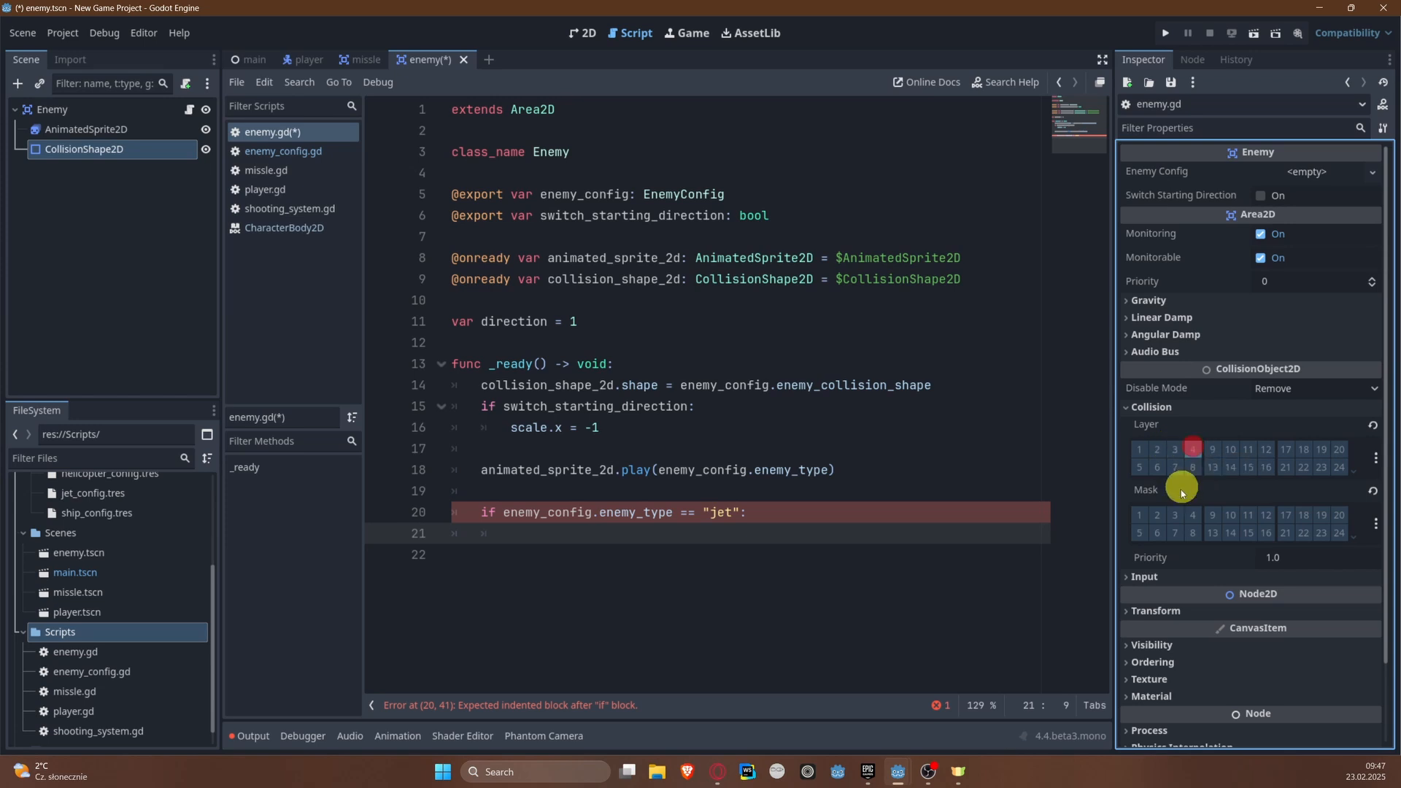
pyautogui.click(1151, 515)
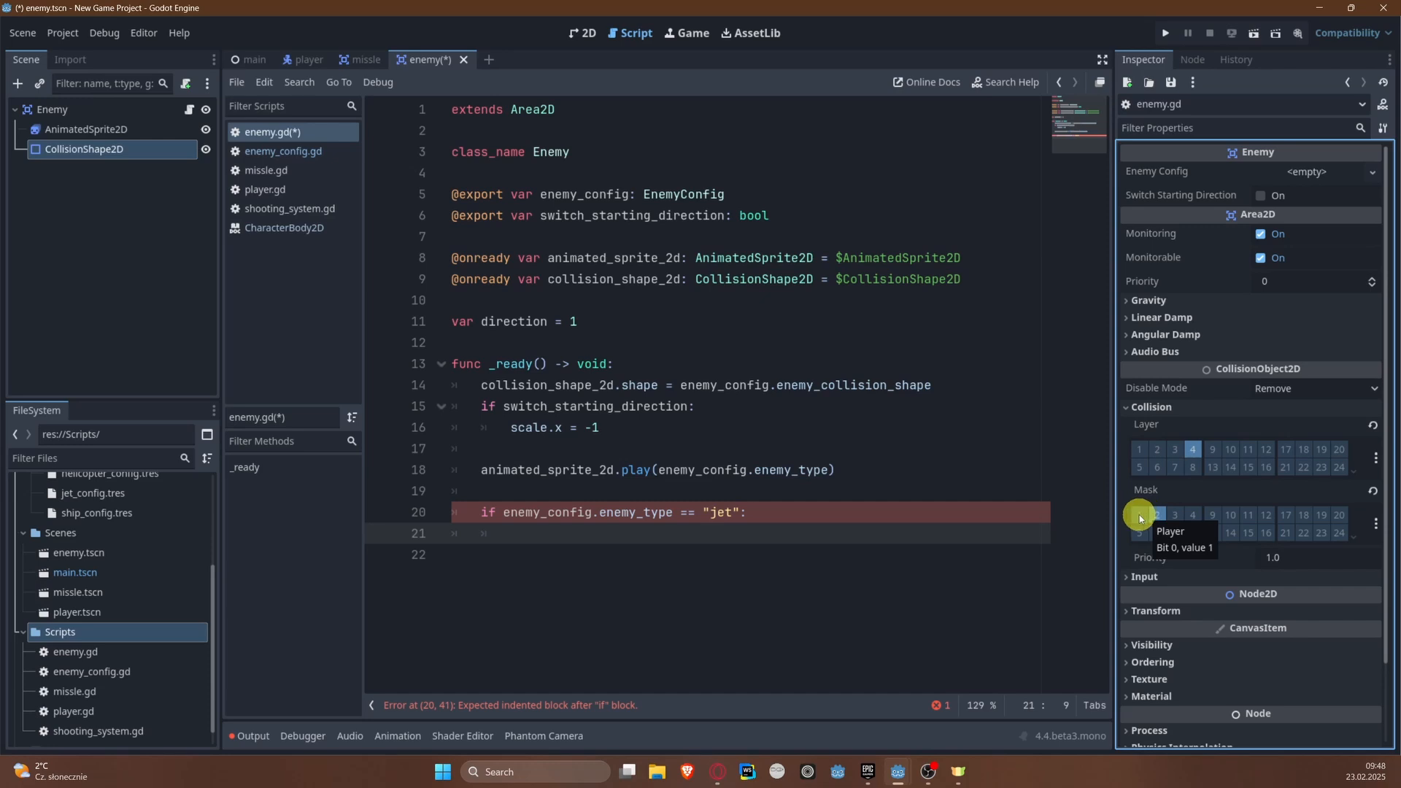
pyautogui.click(1139, 516)
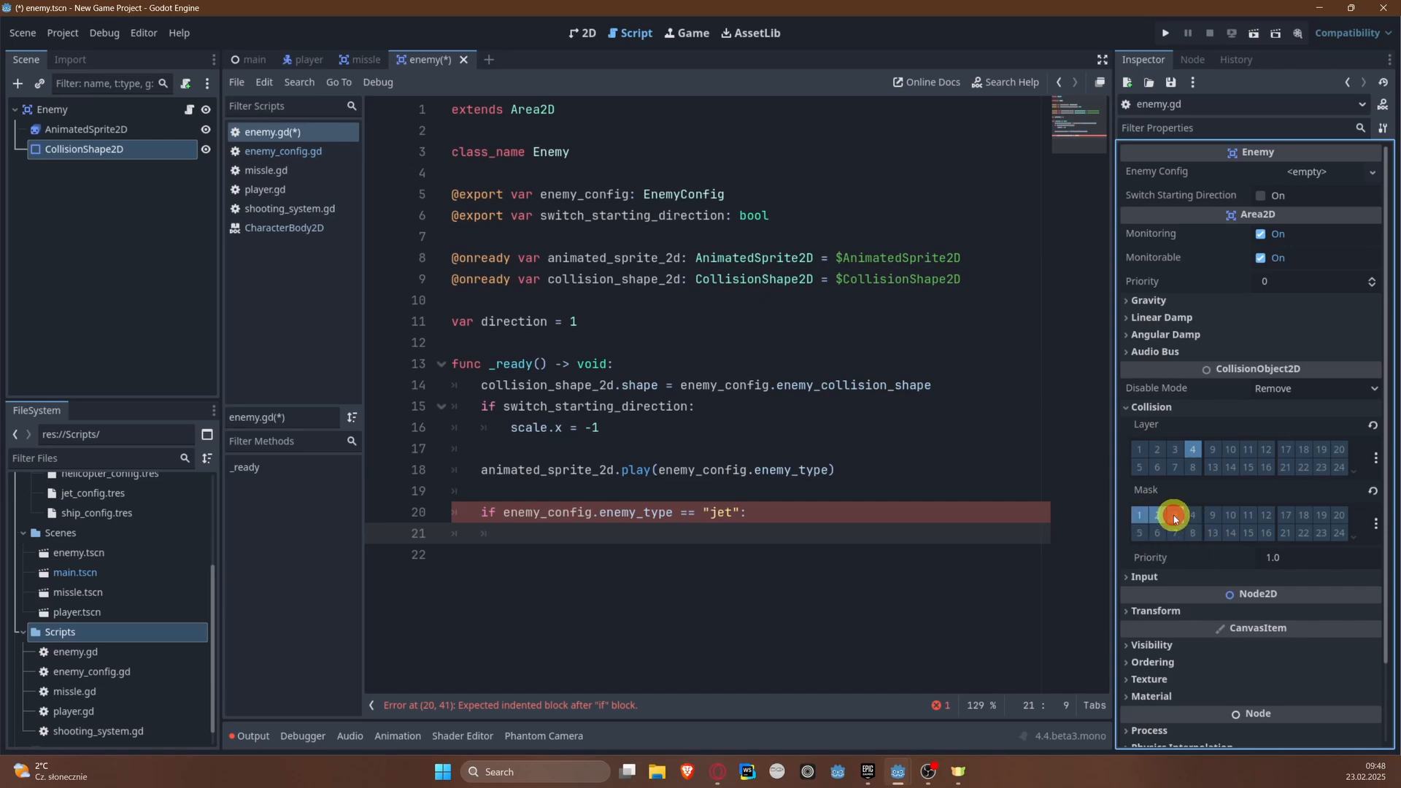
pyautogui.click(1174, 516)
# Step: Inside the "jet" condition, call set_collision_mask_value(2, false) and save the script
pyautogui.click(643, 537)
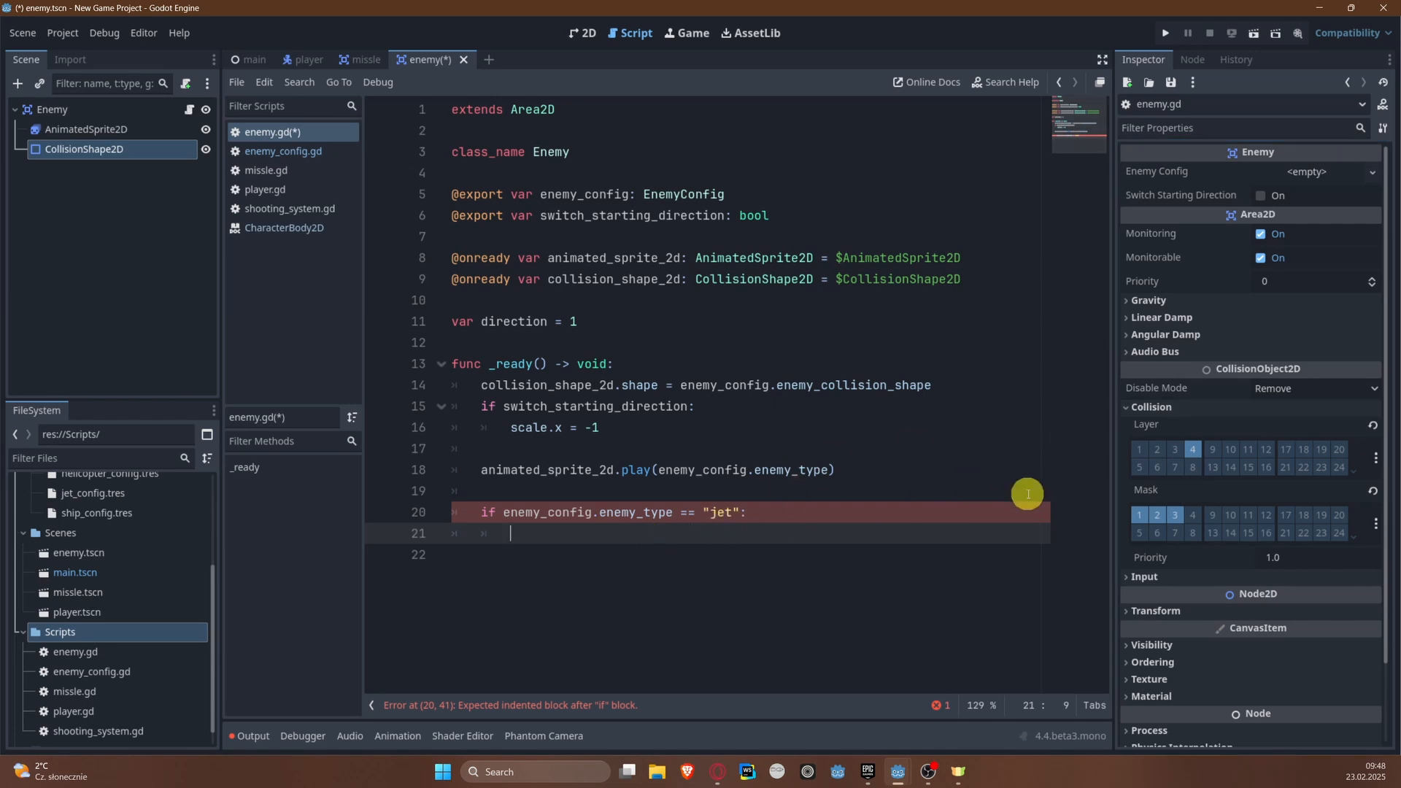
pyautogui.write('set_co')
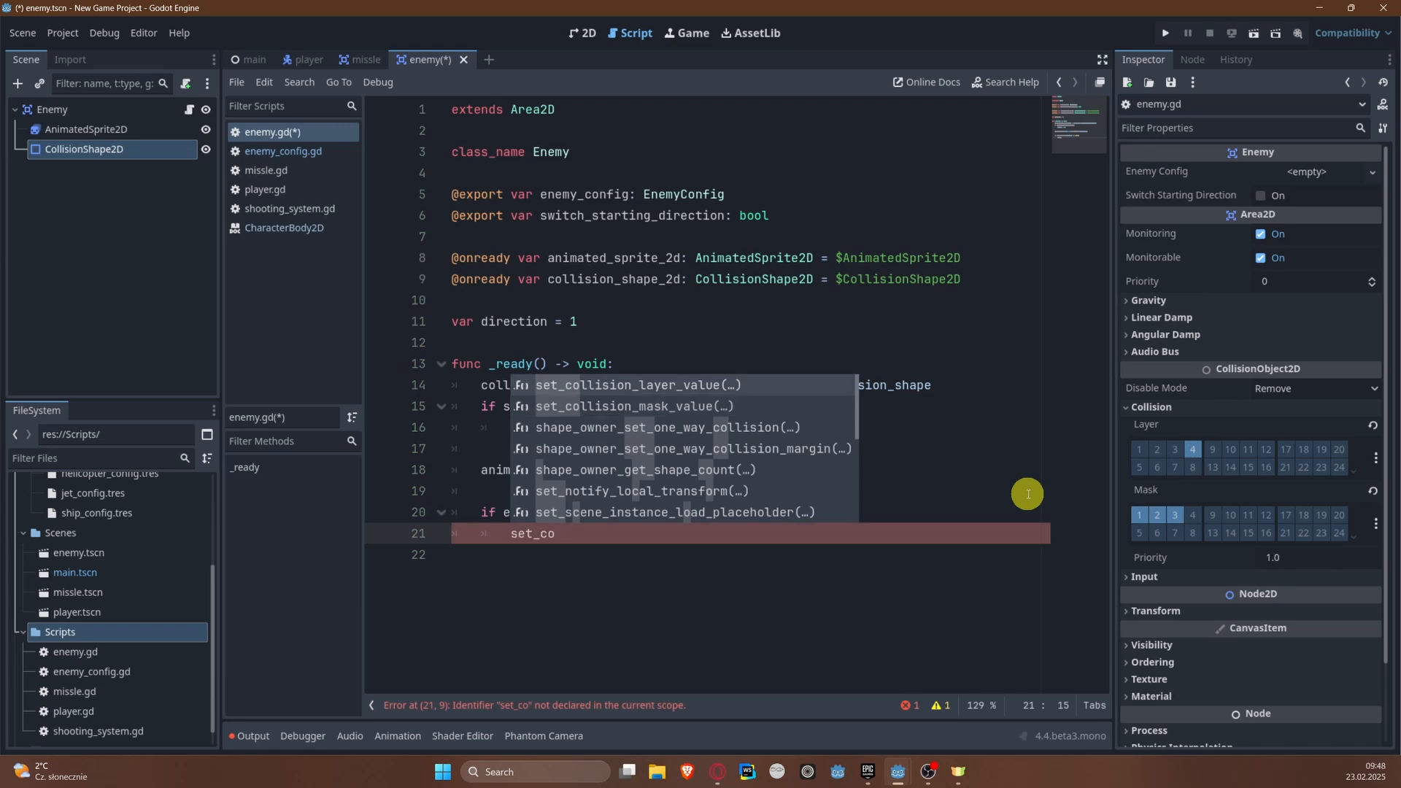
pyautogui.press('Down')
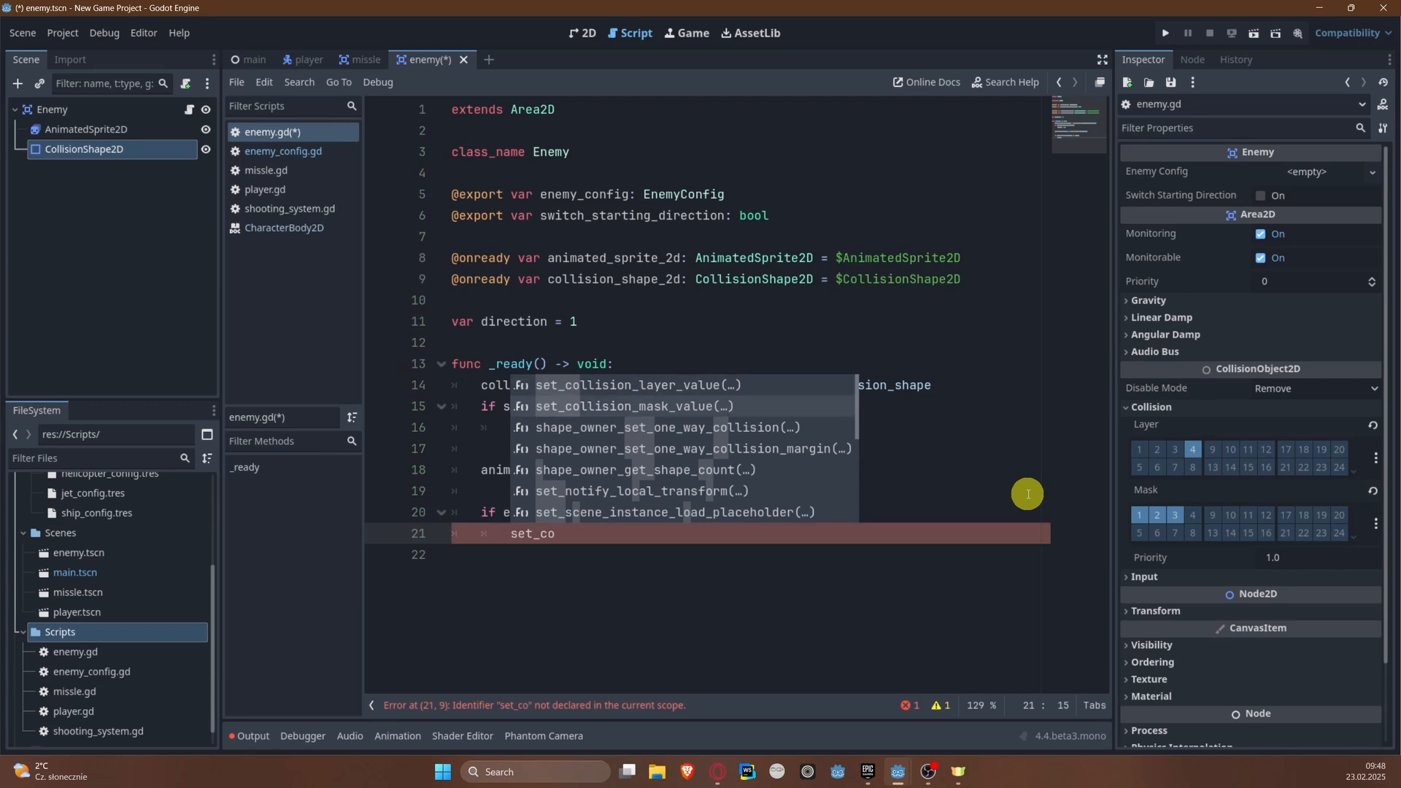
pyautogui.press('Return')
pyautogui.write('2')
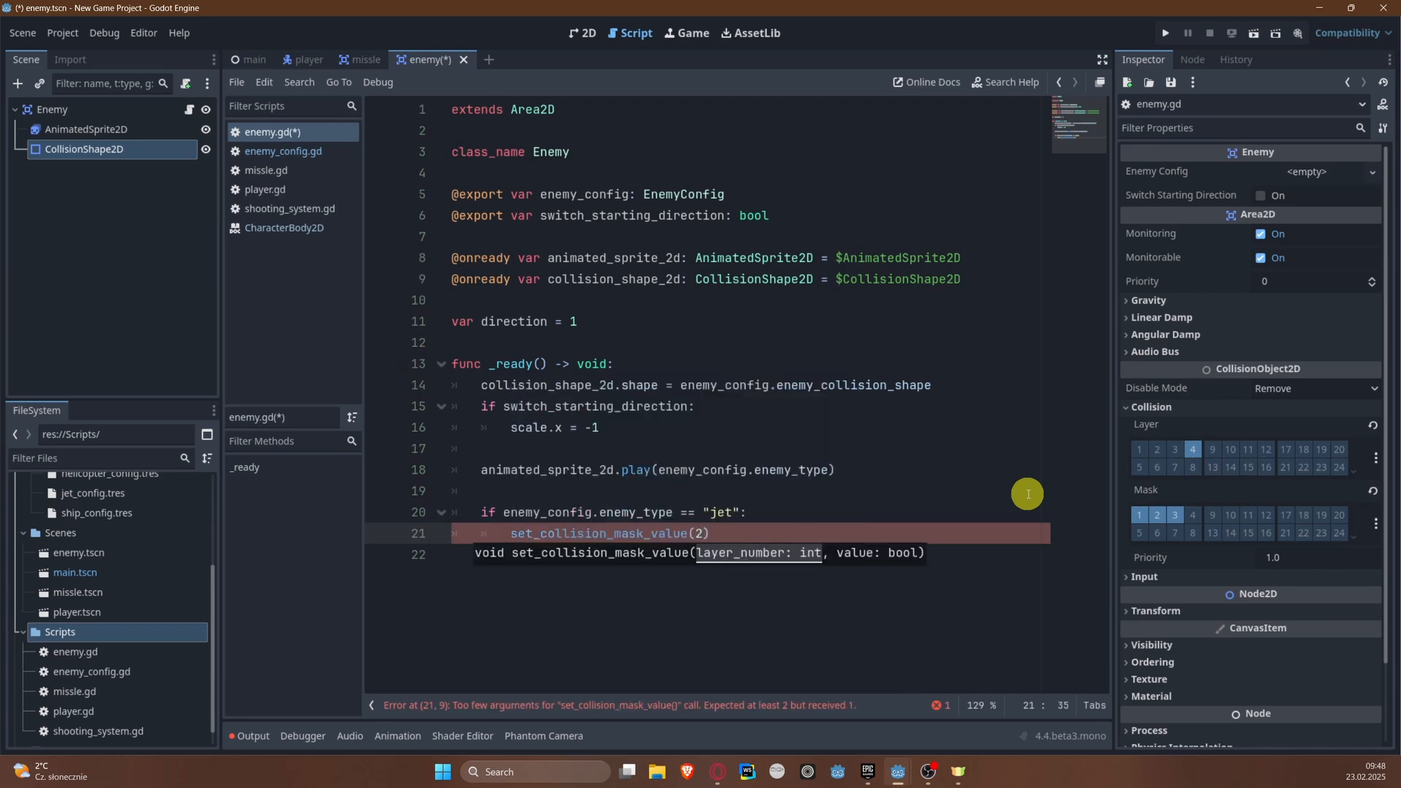
pyautogui.write(', false')
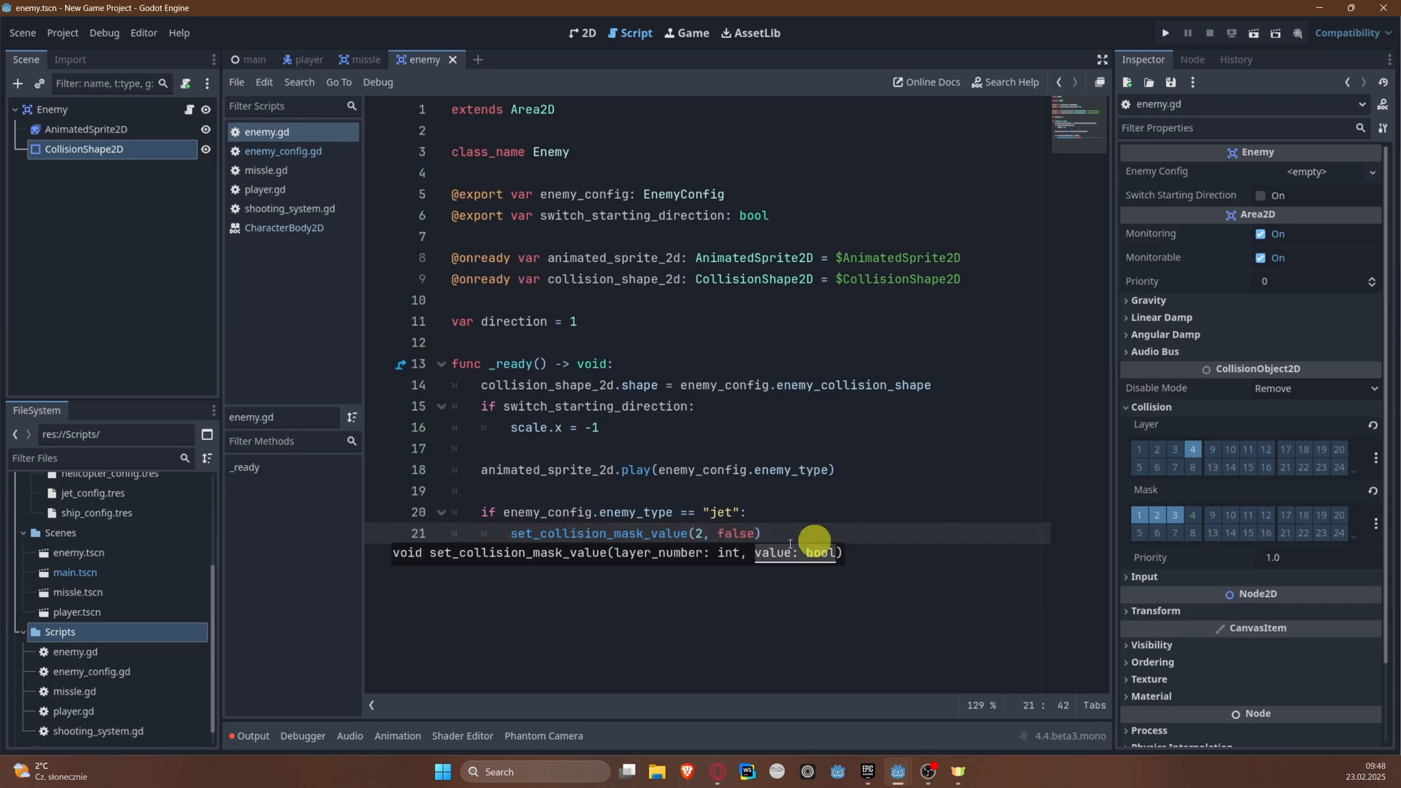
# Step: Add a _process(delta: float) -> void function below _ready()
pyautogui.click(827, 538)
pyautogui.press('Return')
pyautogui.press('Return')
pyautogui.press('BackSpace')
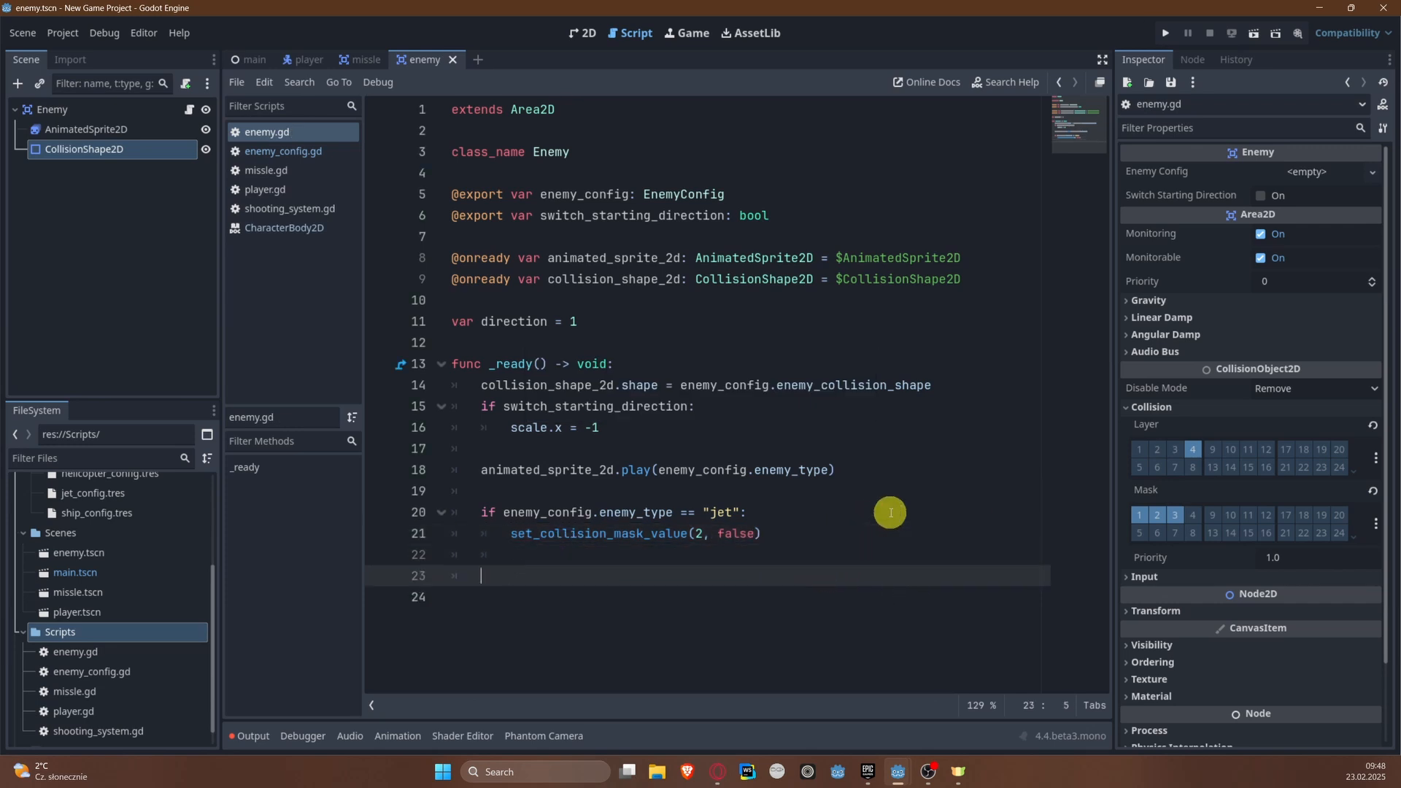
pyautogui.press('BackSpace')
pyautogui.press('Return')
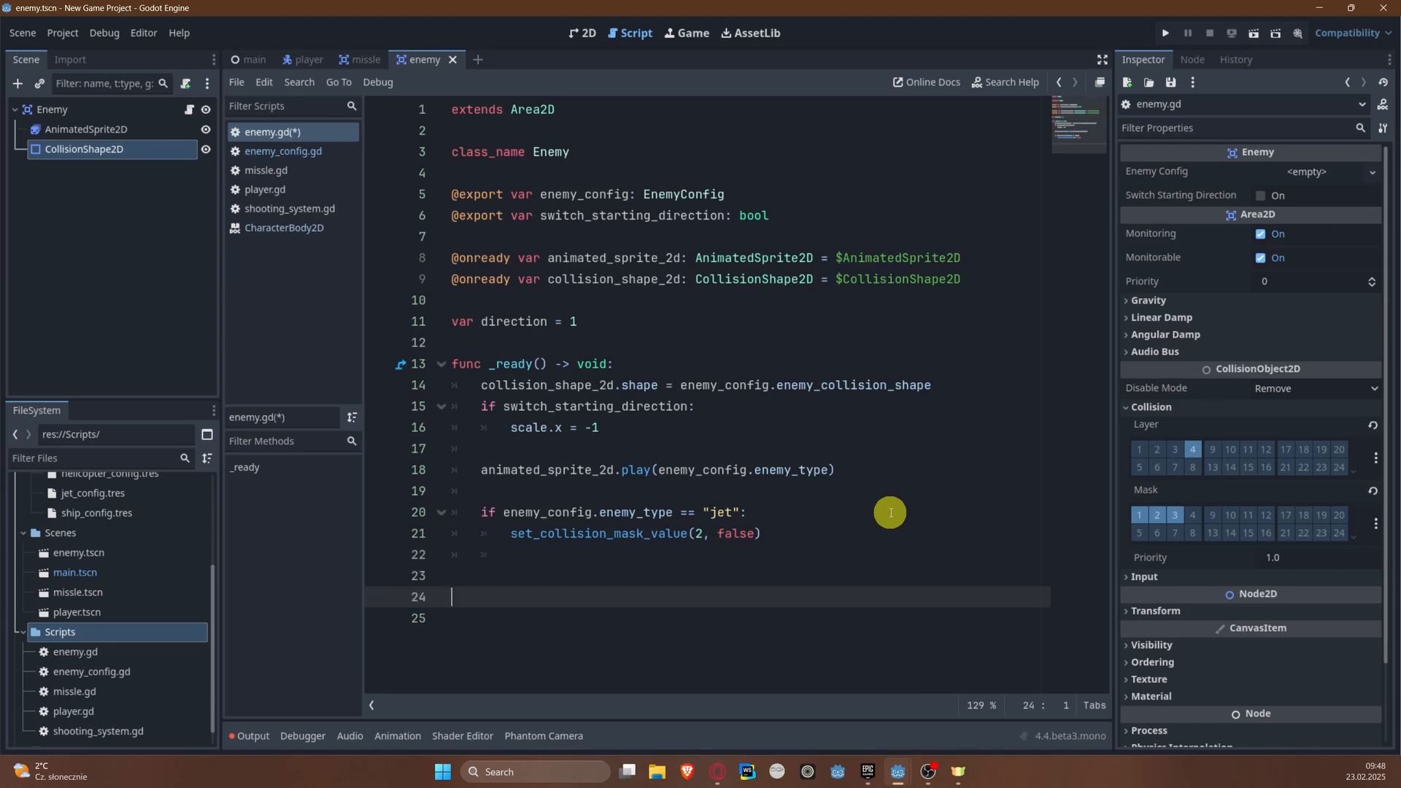
pyautogui.write('func _pr')
pyautogui.press('Return')
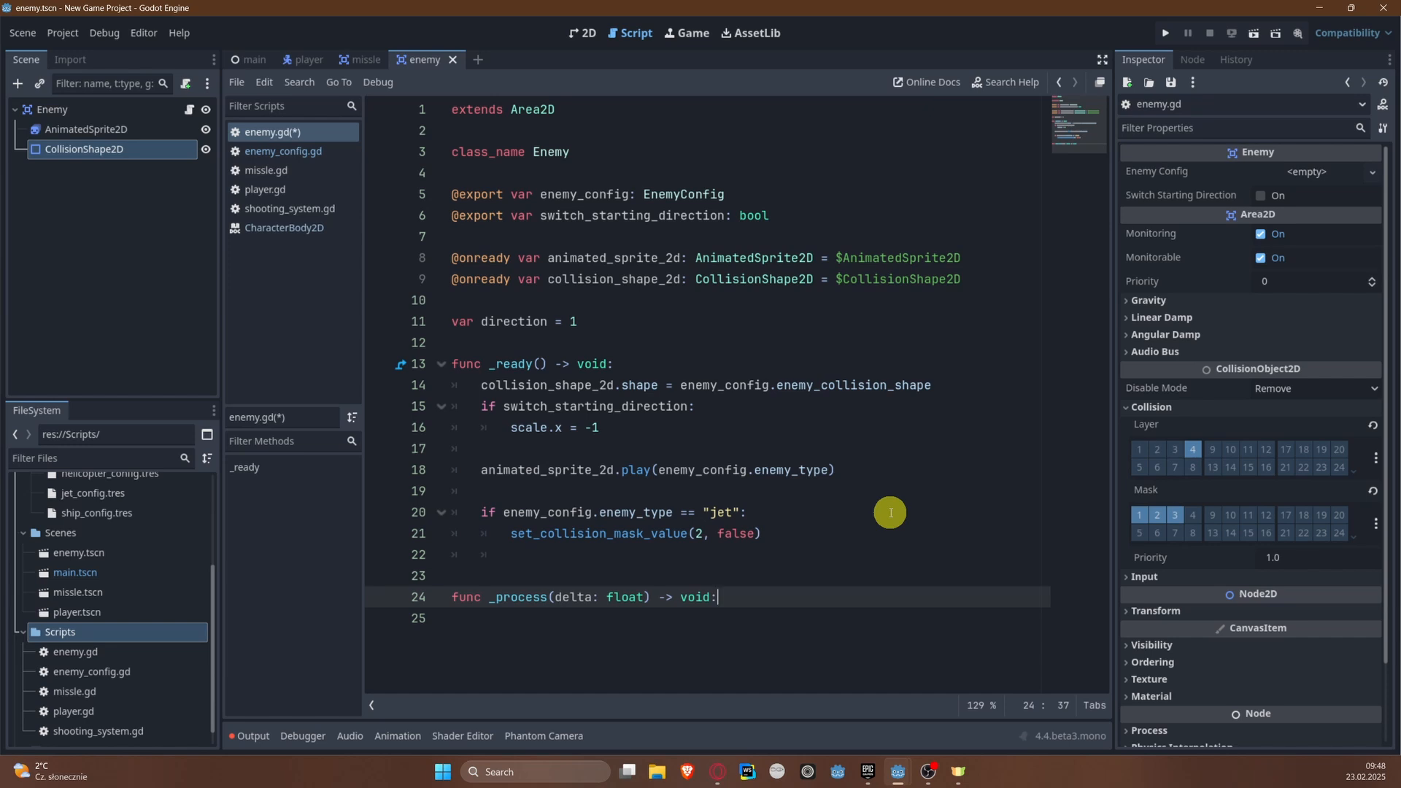
# Step: In _process(), add an if should_move condition and begin a position.x += statement inside it
pyautogui.press('Return')
pyautogui.write('if shoul')
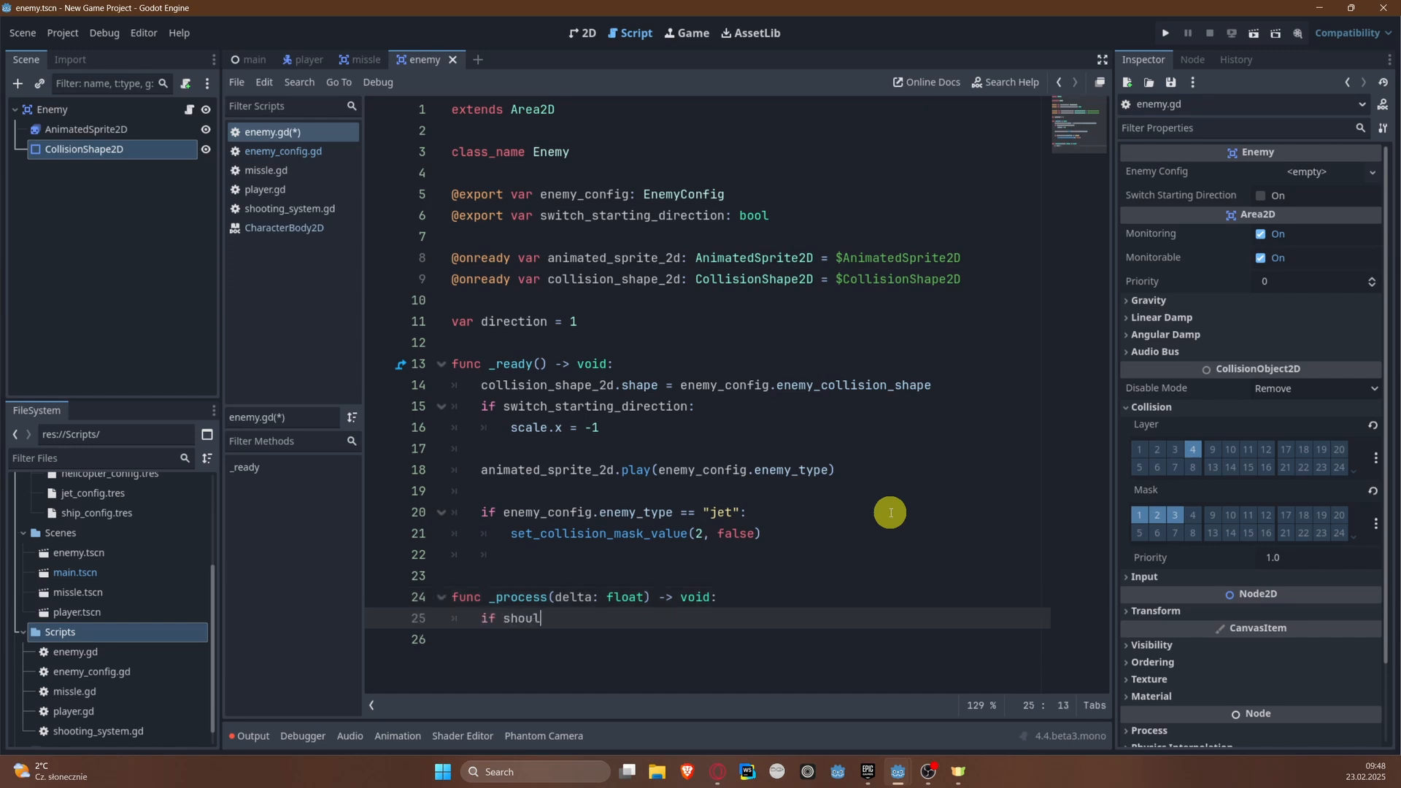
pyautogui.write('d_move:')
pyautogui.press('Return')
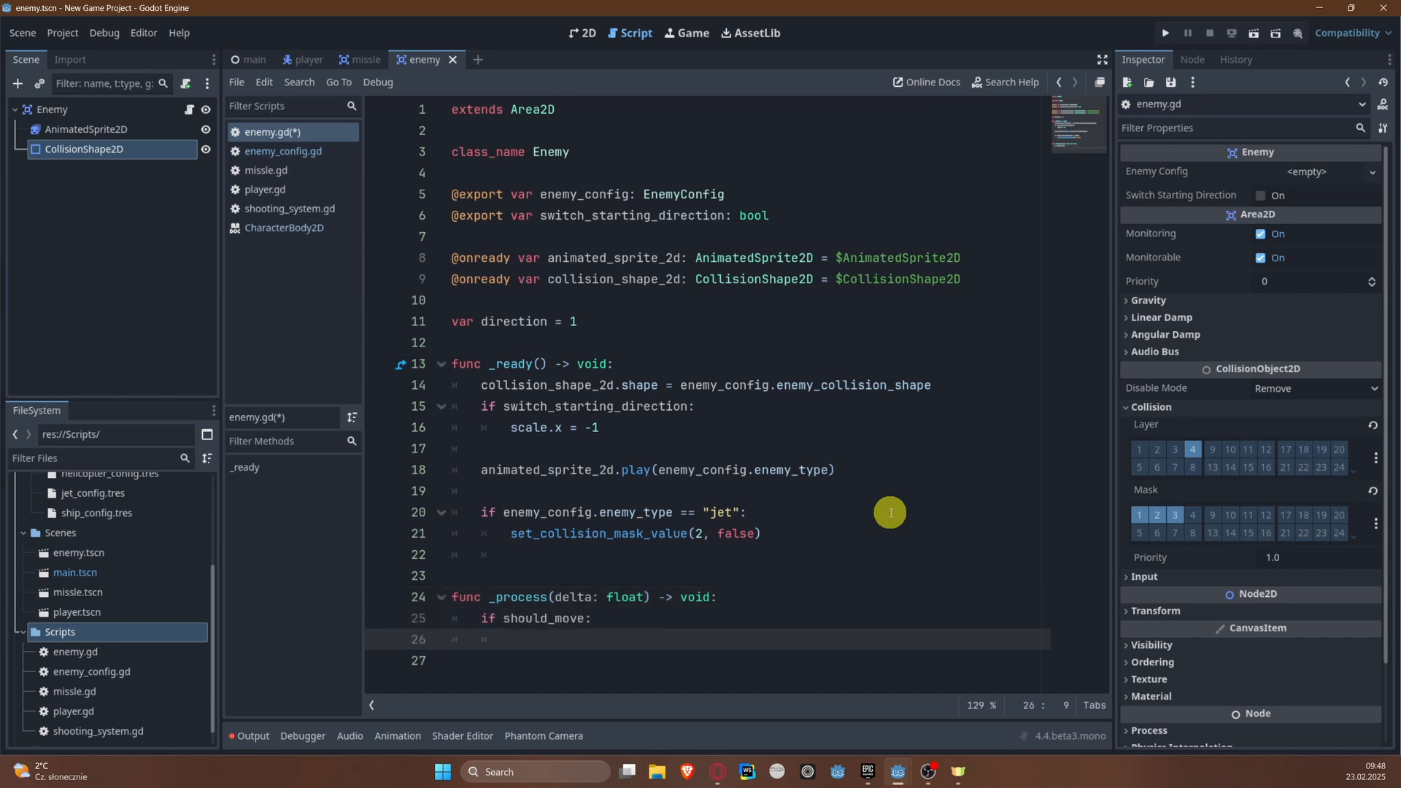
pyautogui.write('pos')
pyautogui.press('Return')
pyautogui.write('.x += spee')
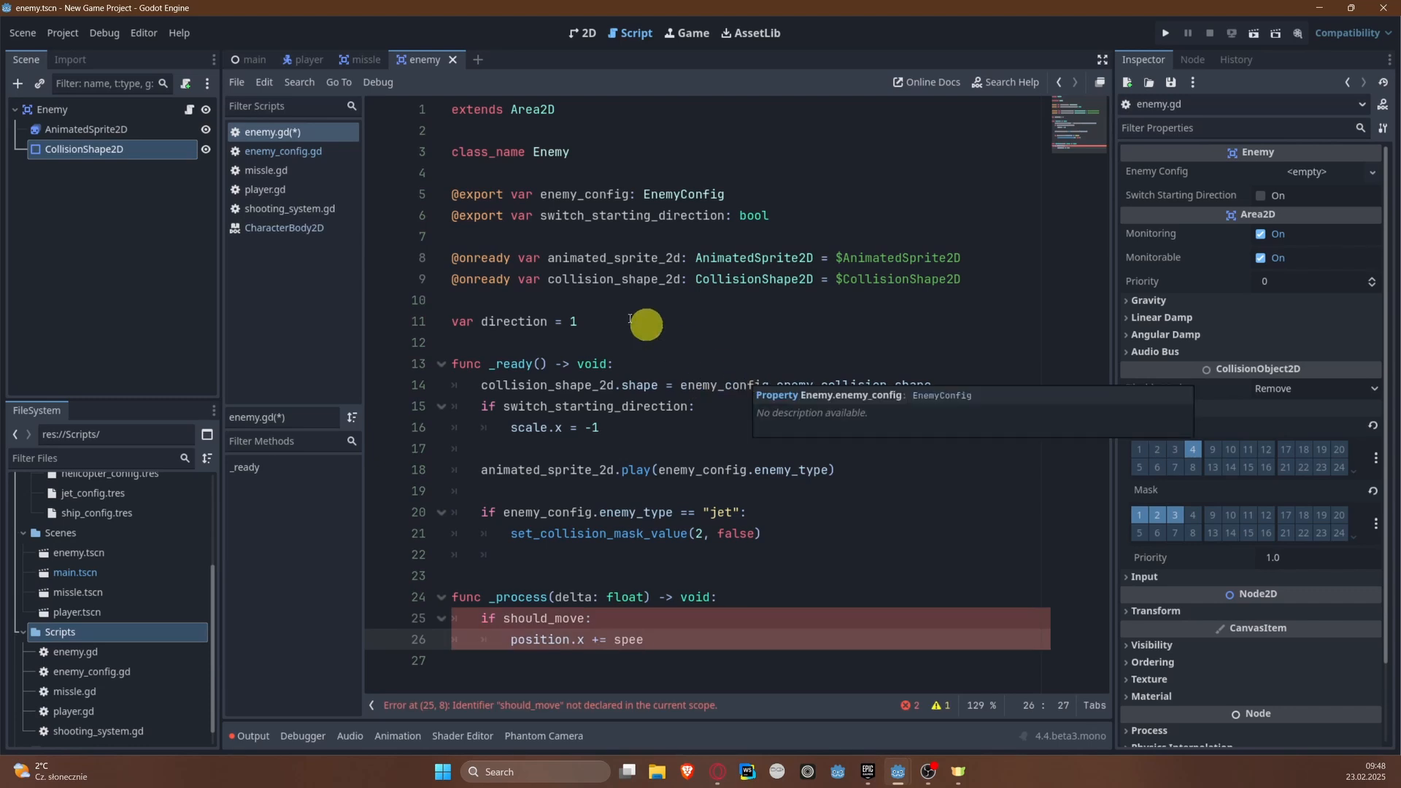
# Step: Declare the variable speed = 50 above the direction variable and save the script
pyautogui.click(542, 305)
pyautogui.press('Return')
pyautogui.write('var s')
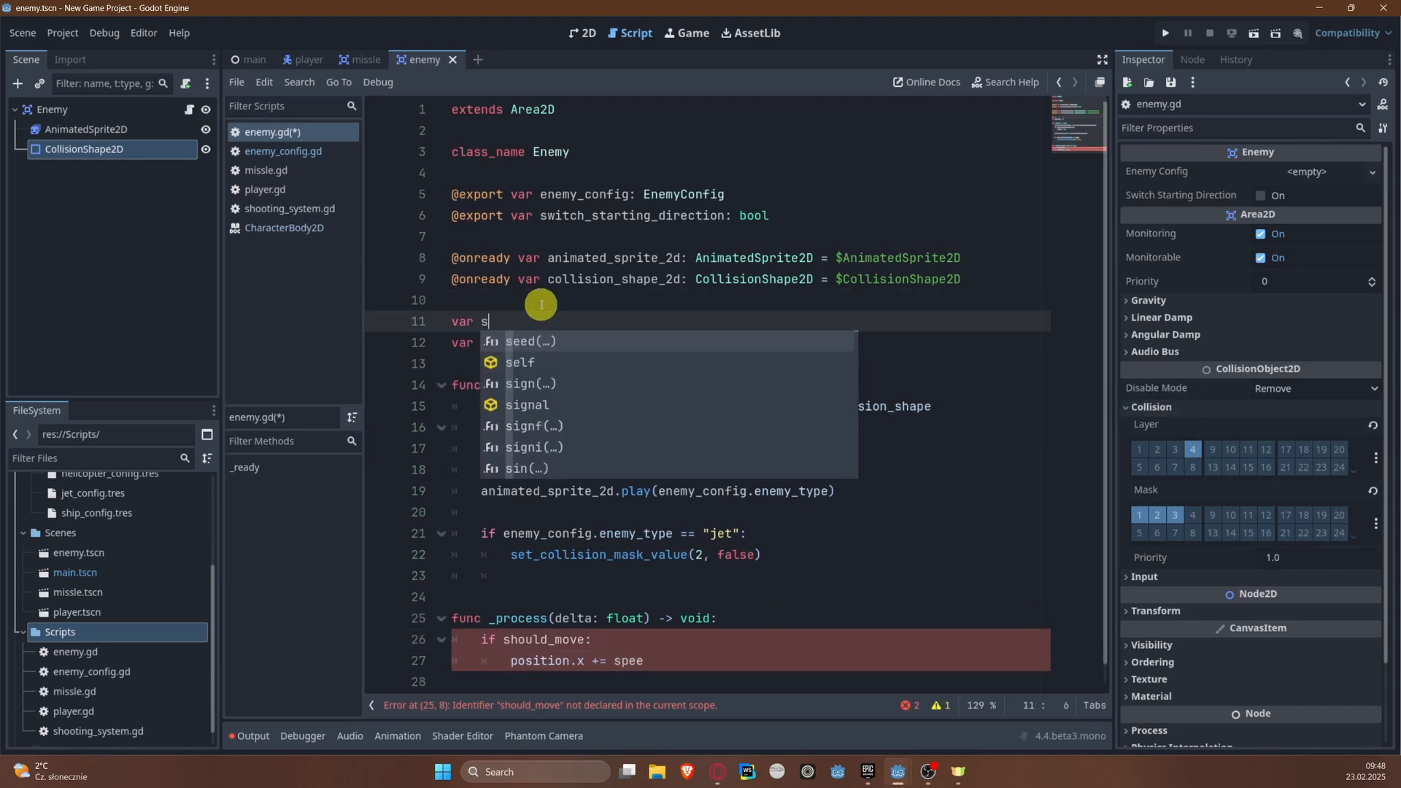
pyautogui.write('peed = 50')
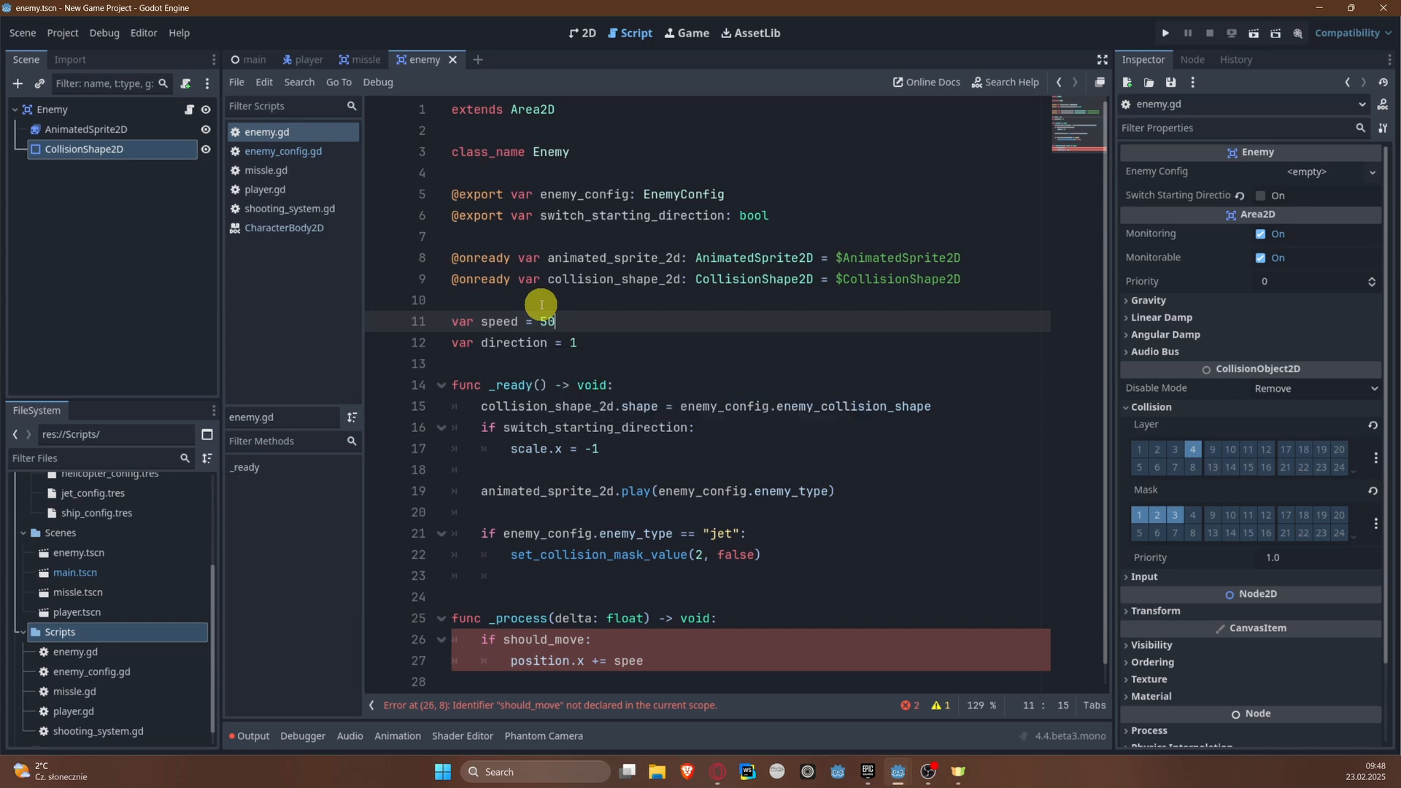
# Step: At the end of _ready(), assign enemy_config.speed to speed and save the script
pyautogui.click(648, 581)
pyautogui.press('BackSpace')
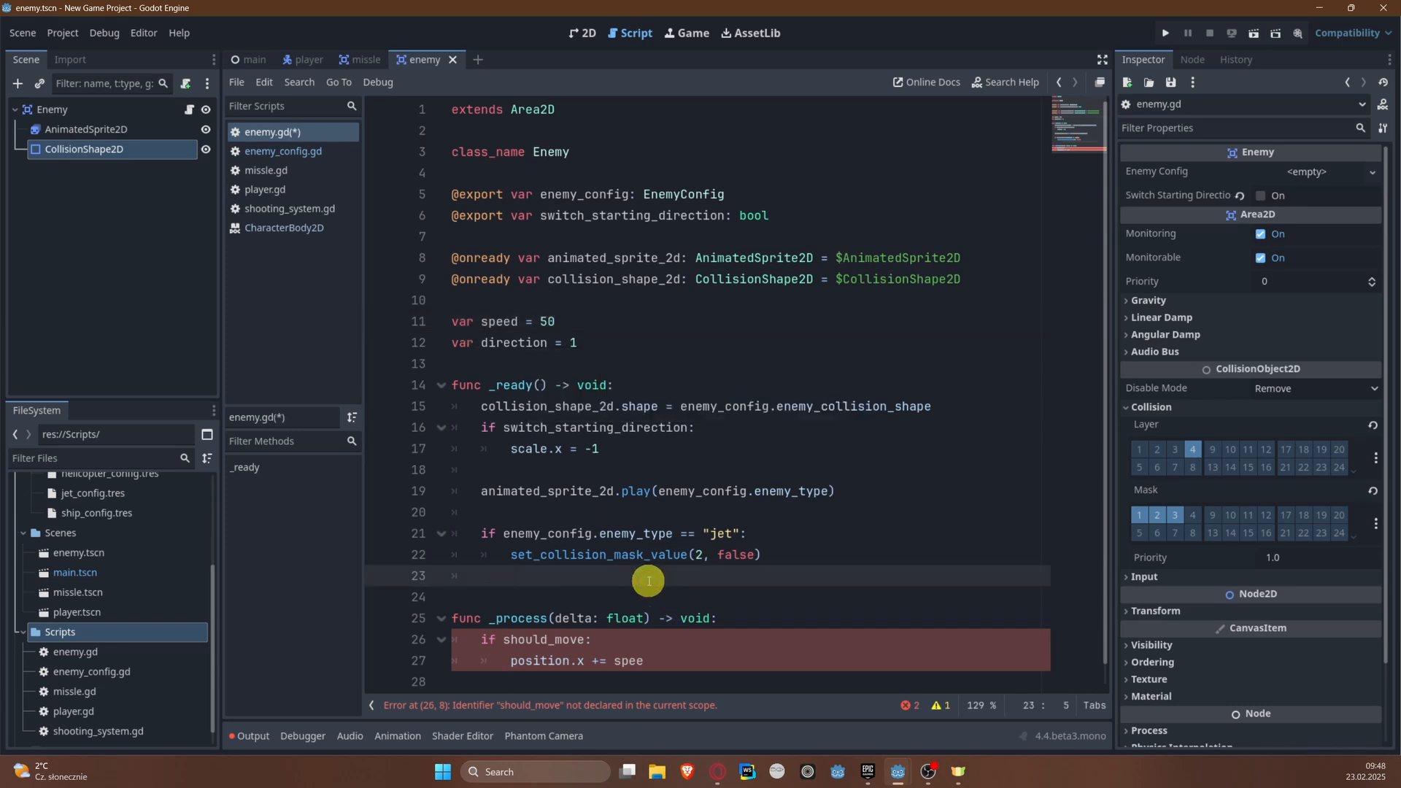
pyautogui.press('Return')
pyautogui.write('s')
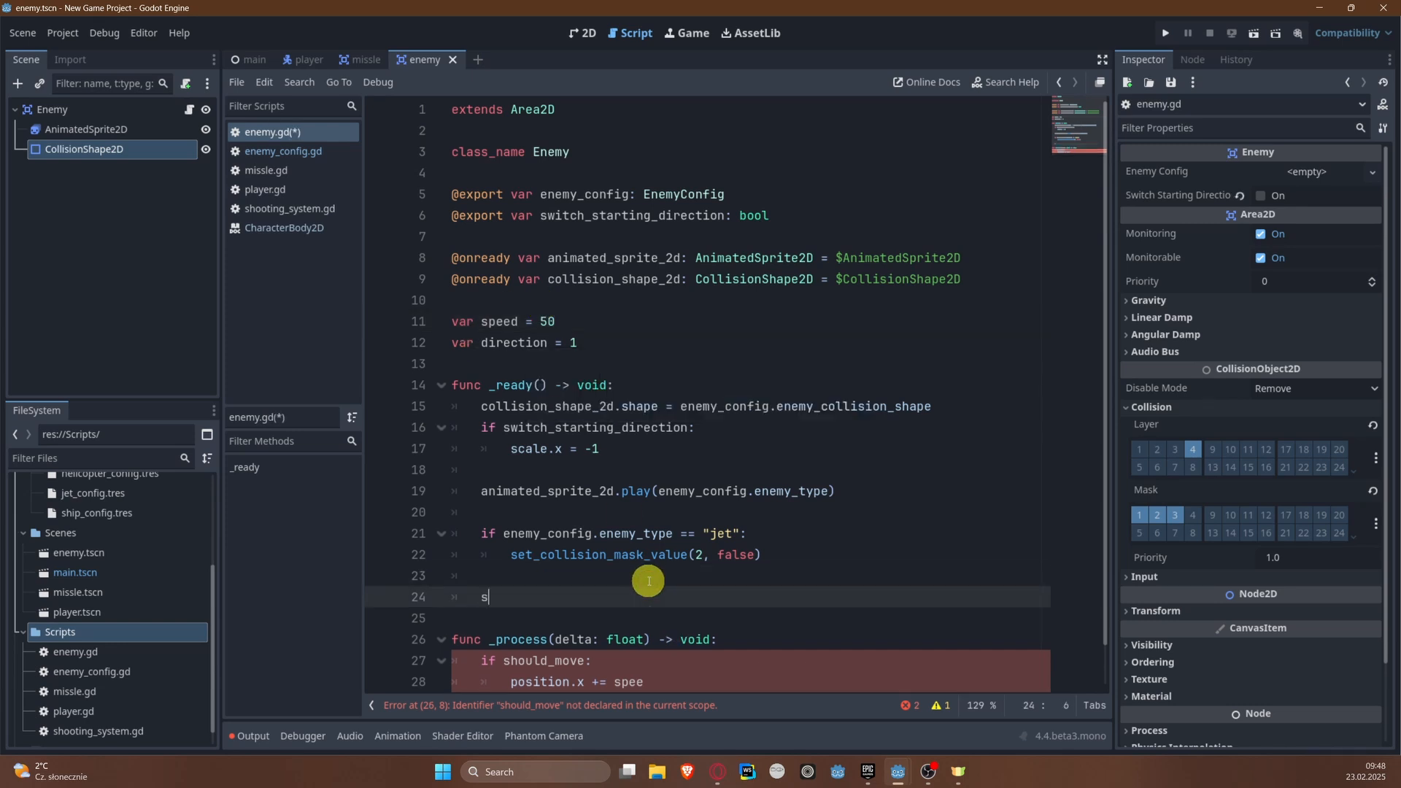
pyautogui.write('peed = ')
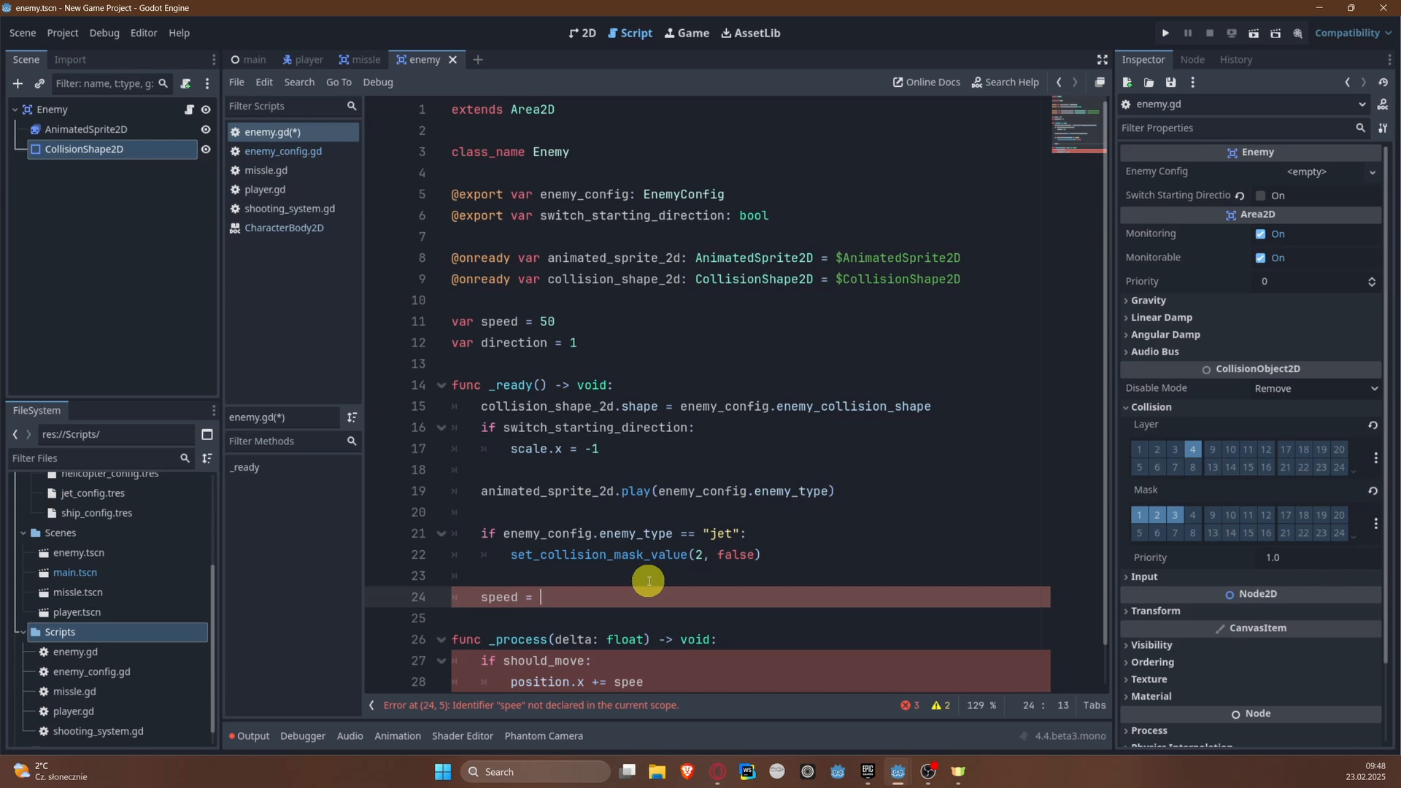
pyautogui.write('enemy_config.s')
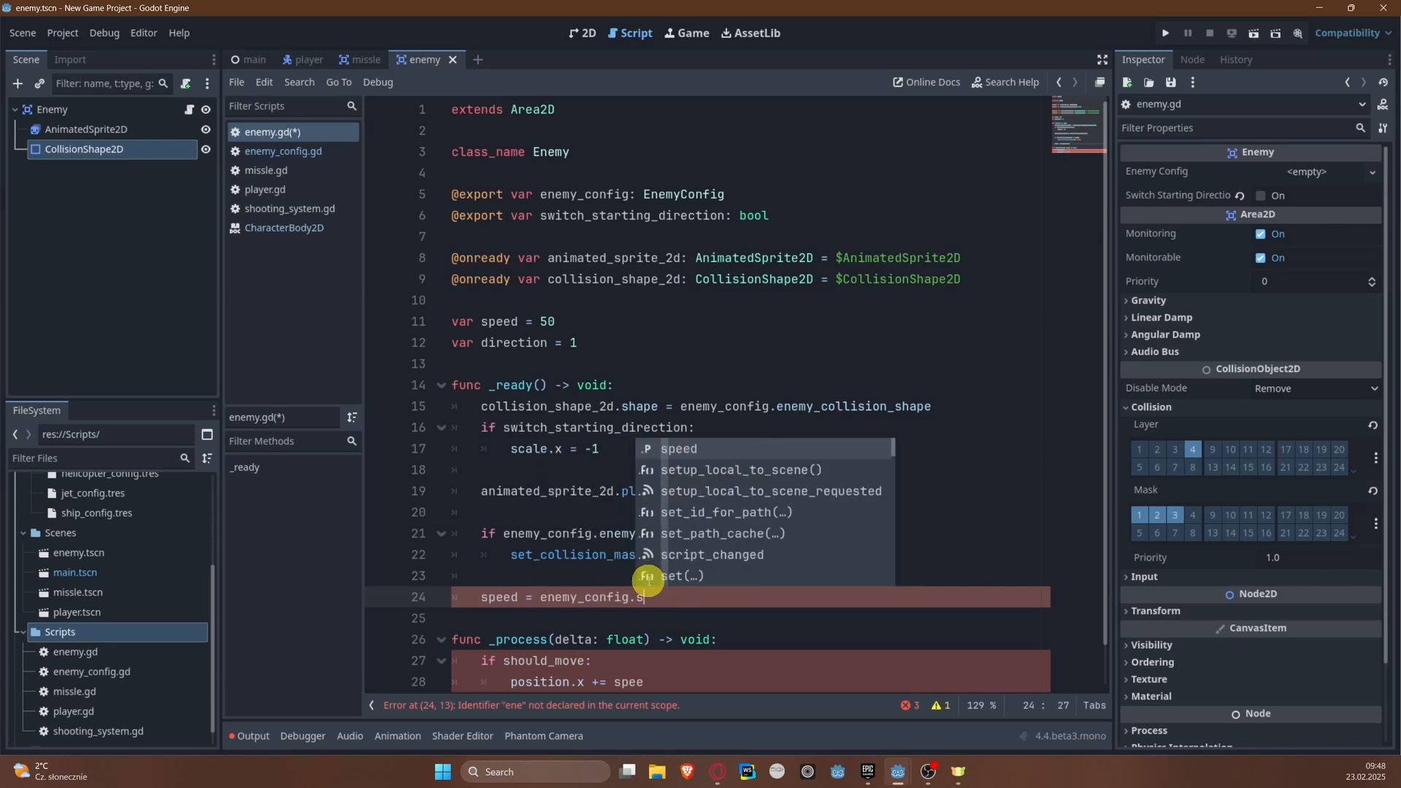
pyautogui.press('Return')
pyautogui.hotkey('ctrl', 's')
# Step: Complete the movement line in _process() as position.x += speed * delta * direction and save the script
pyautogui.scroll(-1, 650, 583)
pyautogui.click(671, 639)
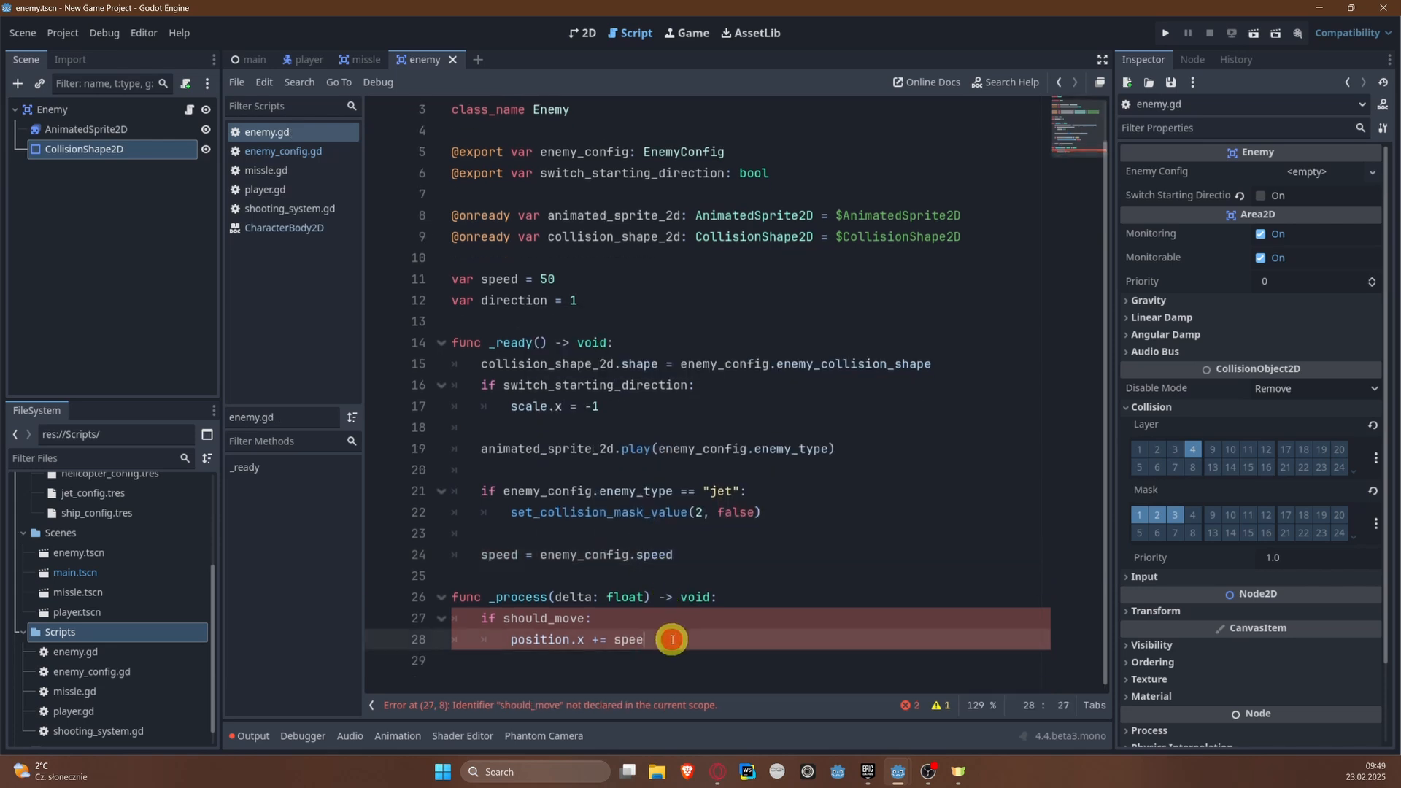
pyautogui.write('* delta')
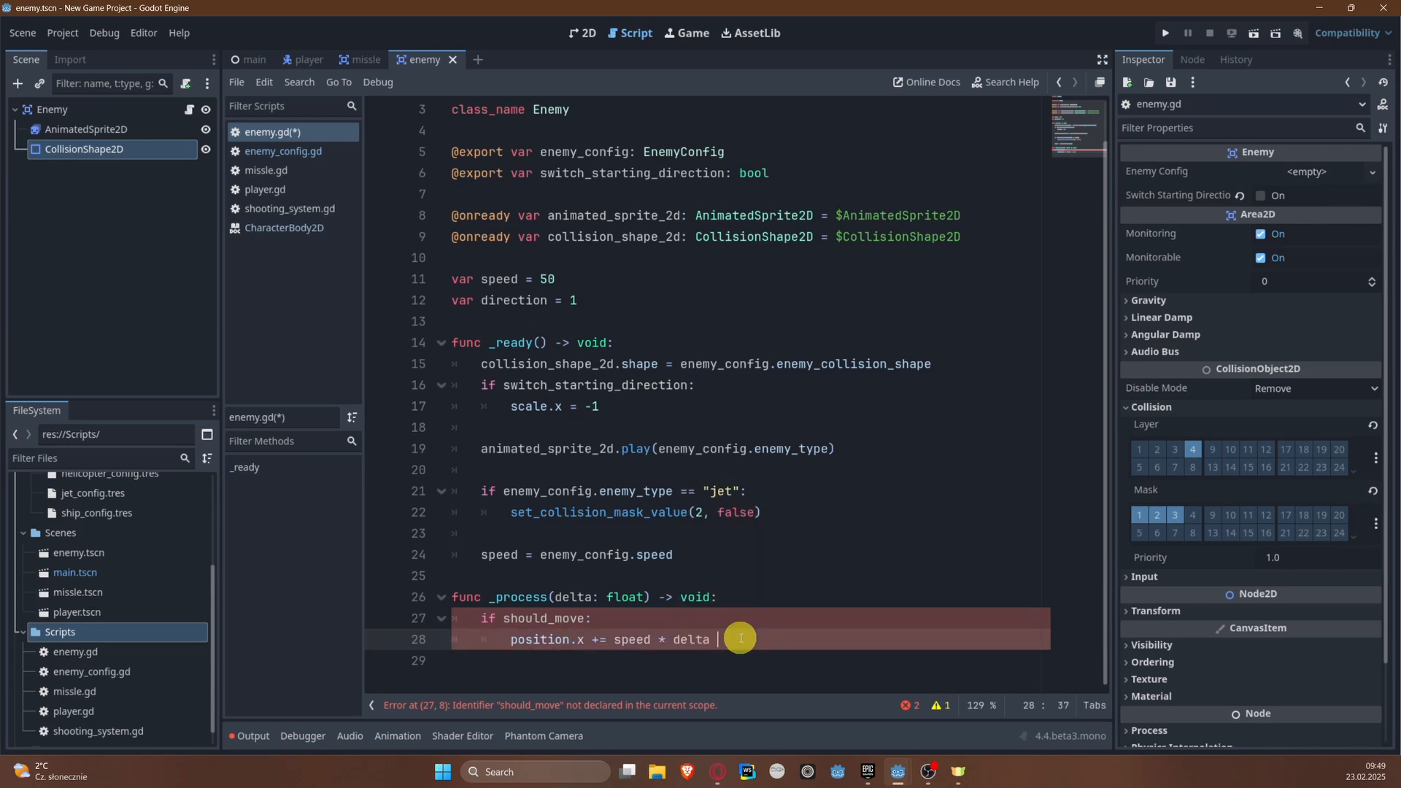
pyautogui.write(' * direction')
pyautogui.hotkey('ctrl', 's')
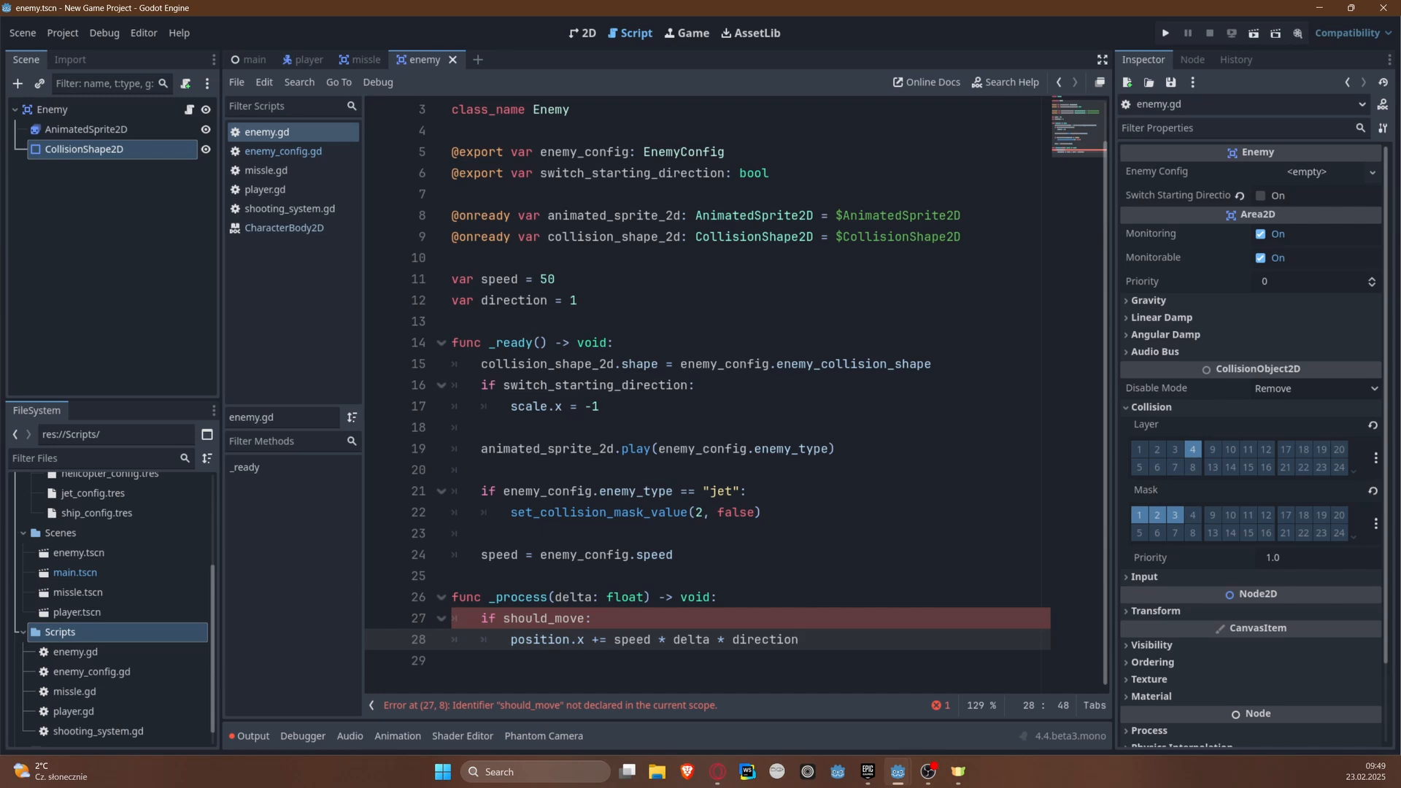
# Step: Declare the variable should_move = true below the direction variable in enemy.gd and save the script
pyautogui.click(617, 619)
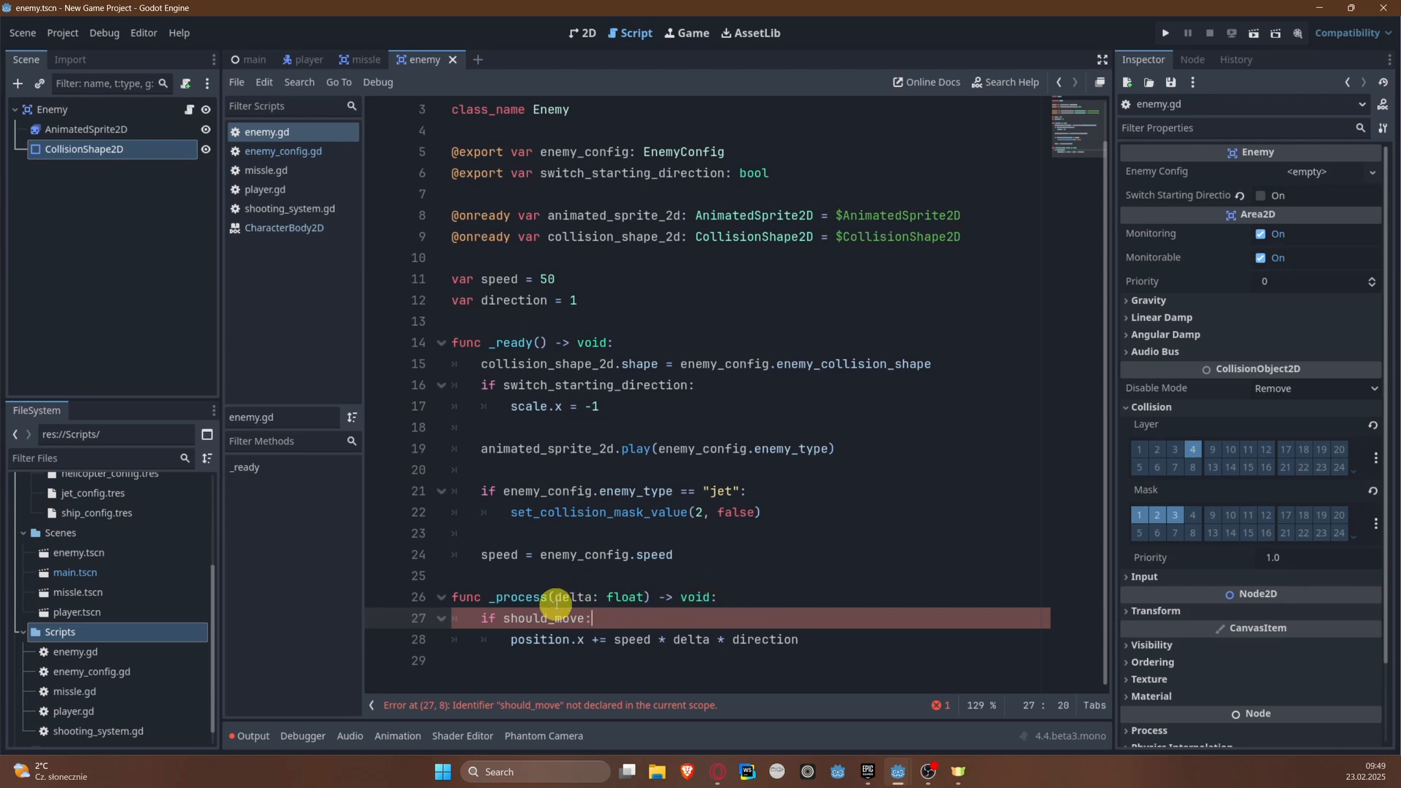
pyautogui.doubleClick(534, 618)
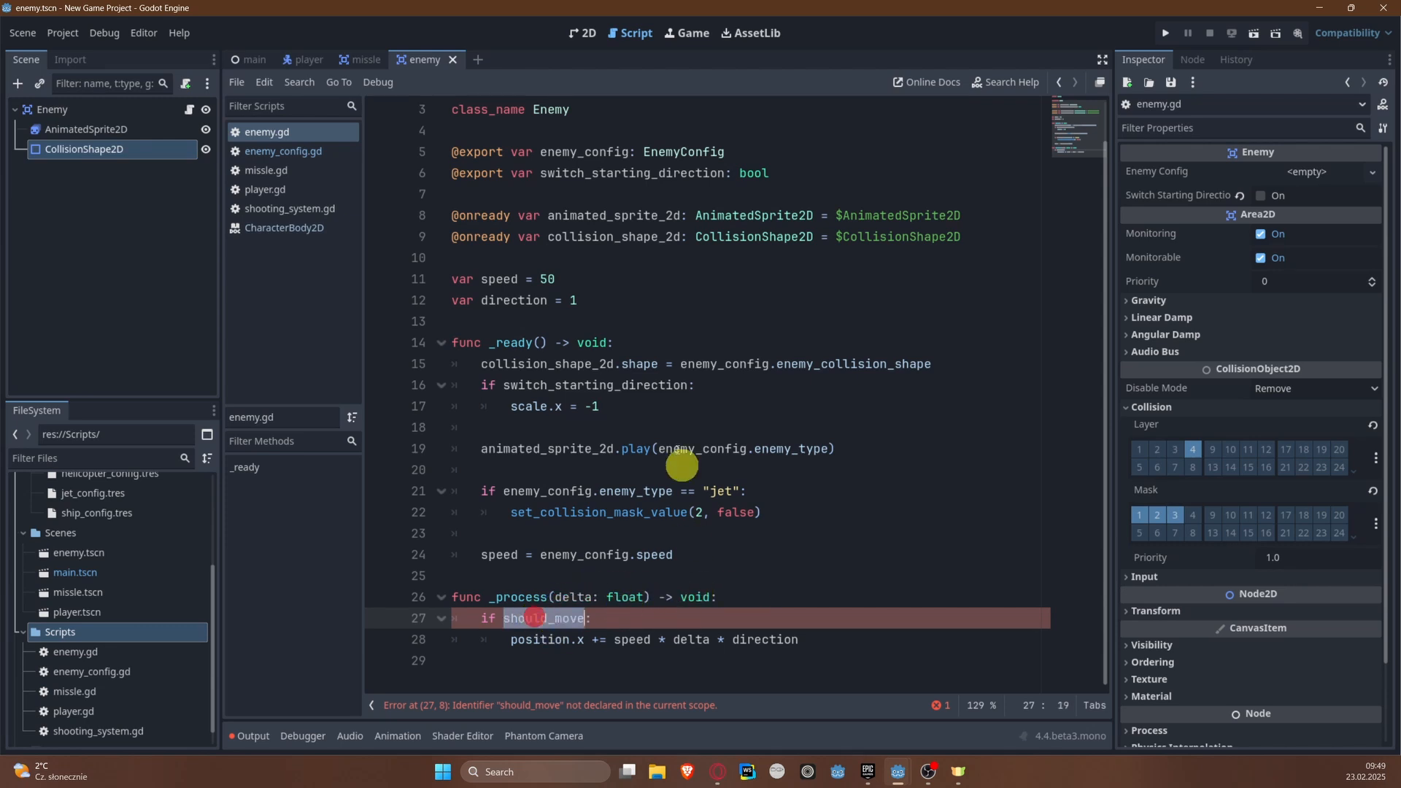
pyautogui.click(599, 299)
pyautogui.press('Return')
pyautogui.write('v')
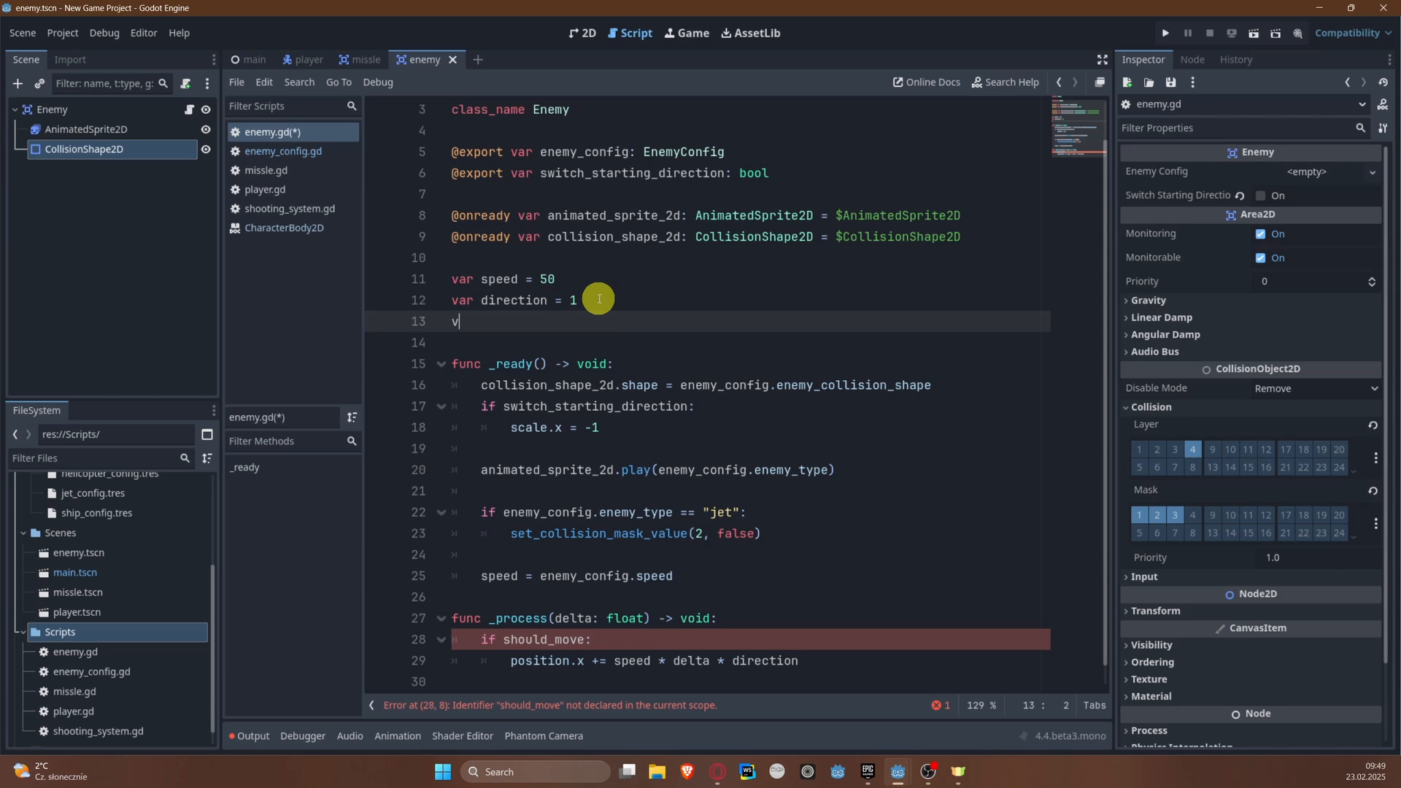
pyautogui.write('ar should_move = fa')
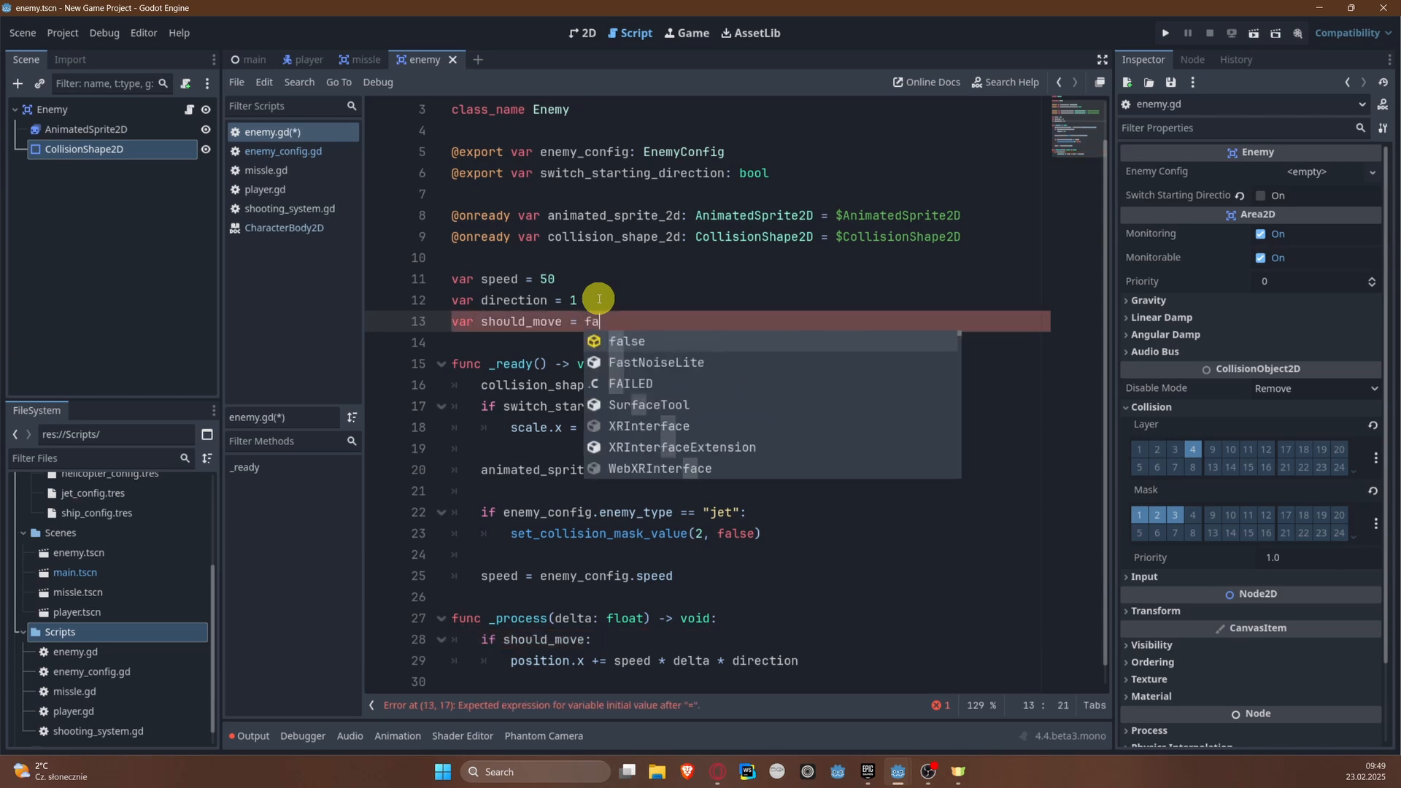
pyautogui.press('BackSpace')
pyautogui.press('BackSpace')
pyautogui.write('true')
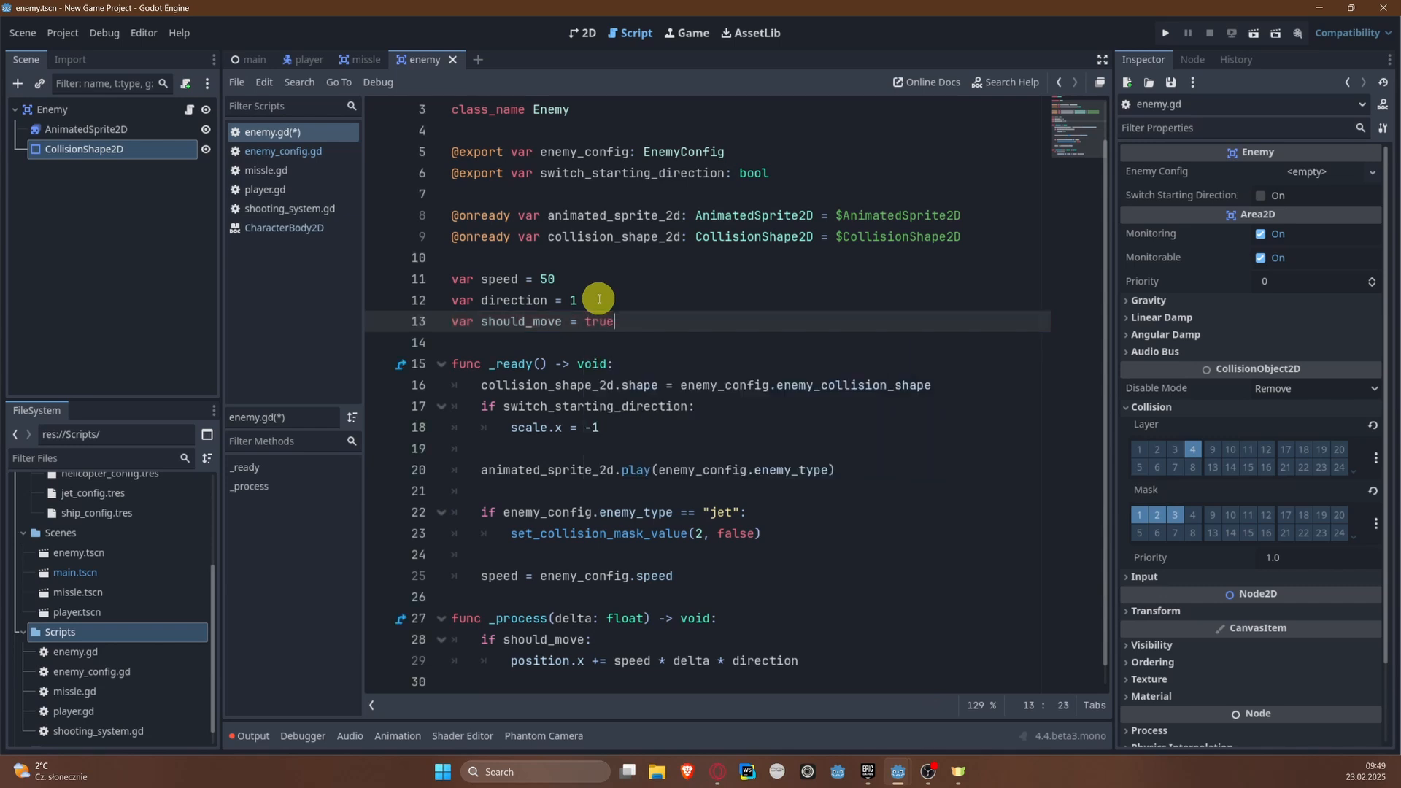
pyautogui.hotkey('ctrl', 's')
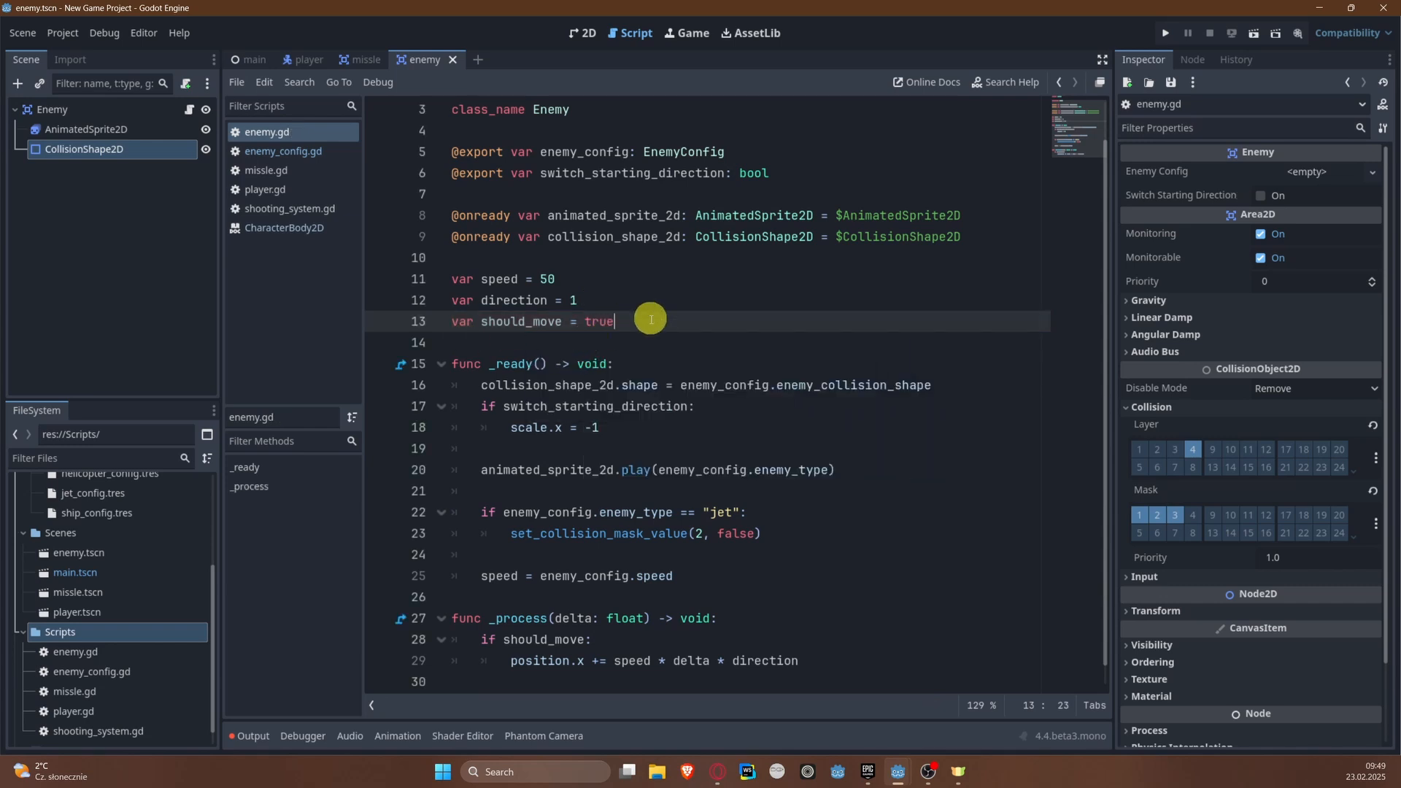
pyautogui.moveTo(649, 321); pyautogui.dragTo(384, 317)
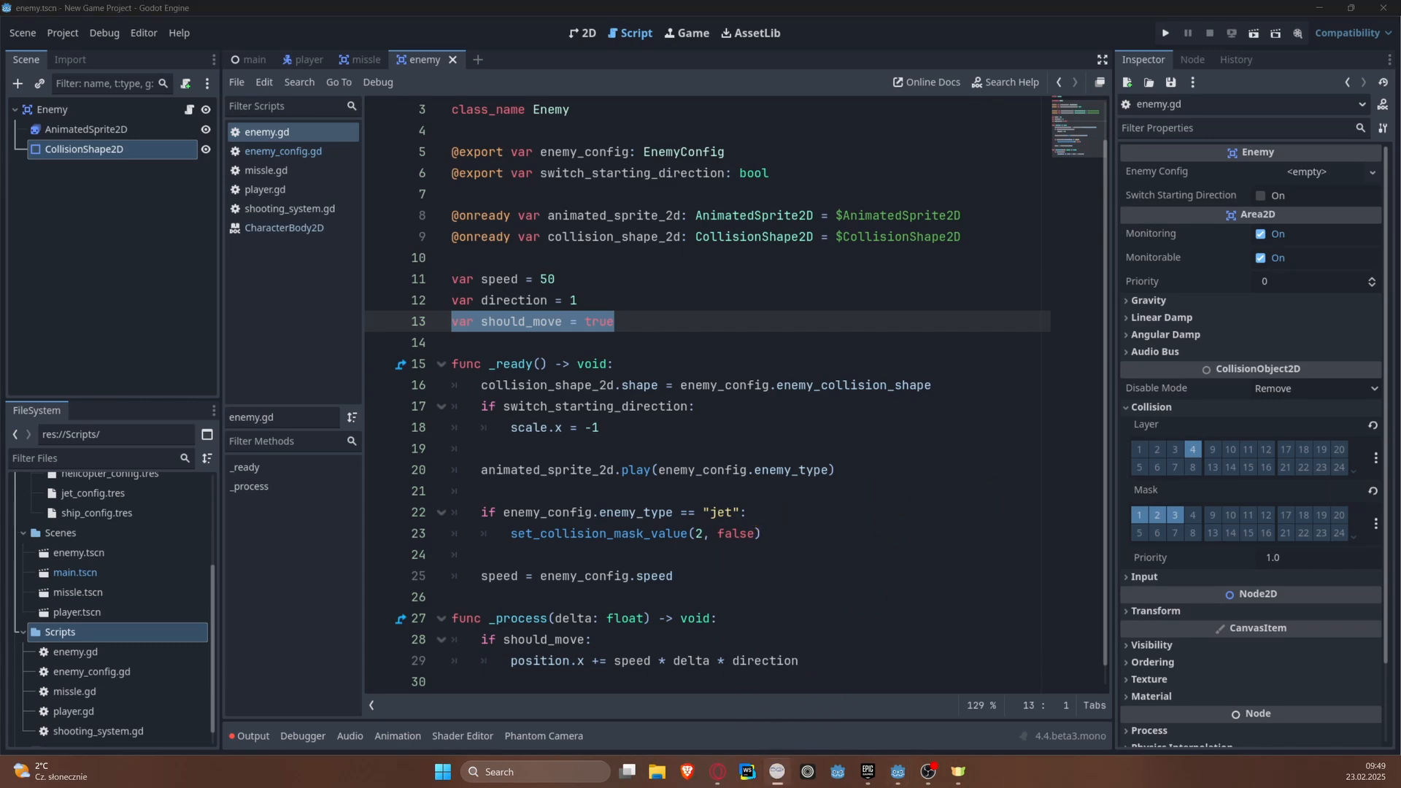
# Step: Switch to Milton and sketch two facing green river banks in an empty area of the canvas
pyautogui.moveTo(1400, 73); pyautogui.dragTo(775, 106)
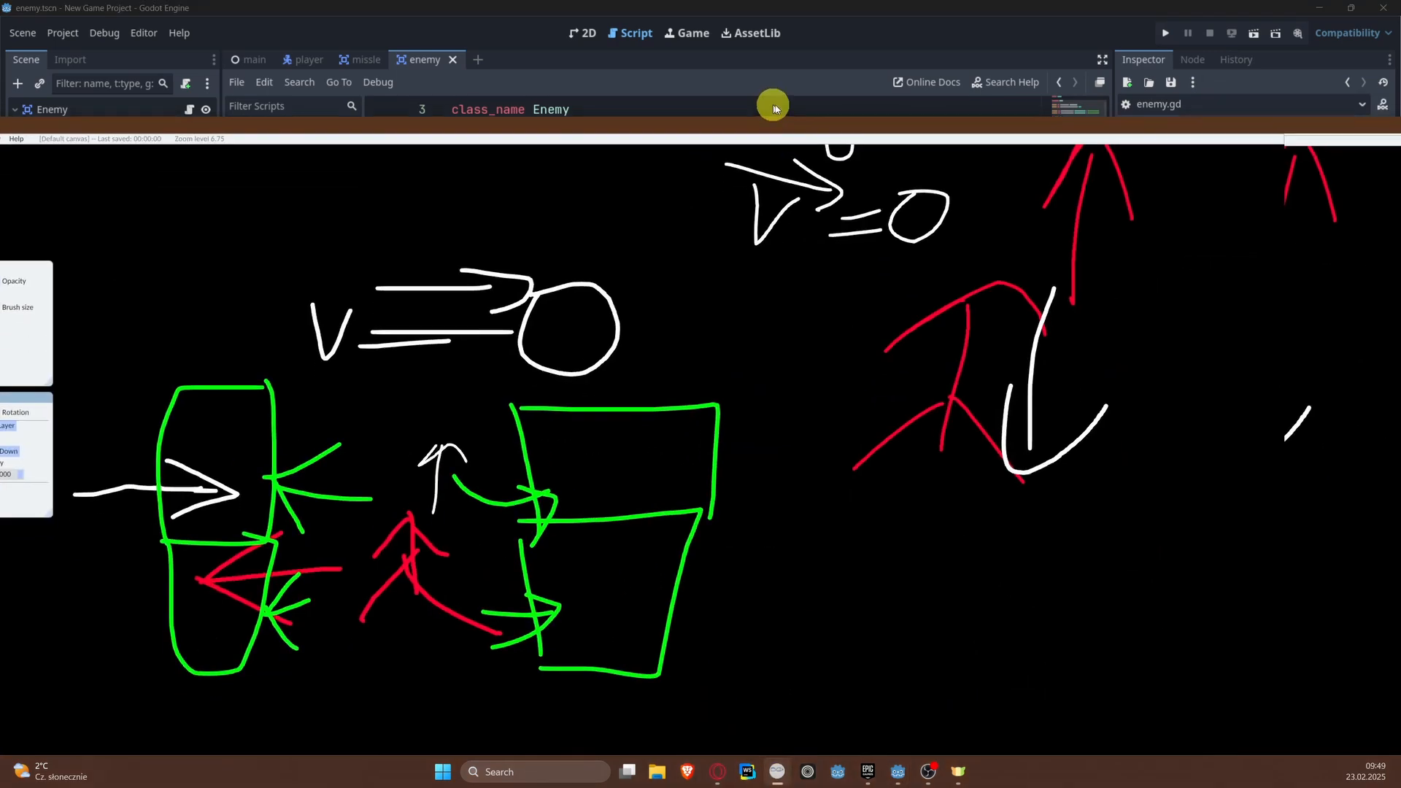
pyautogui.scroll(-6, 851, 419)
pyautogui.moveTo(1018, 537); pyautogui.dragTo(675, 320, button='middle')
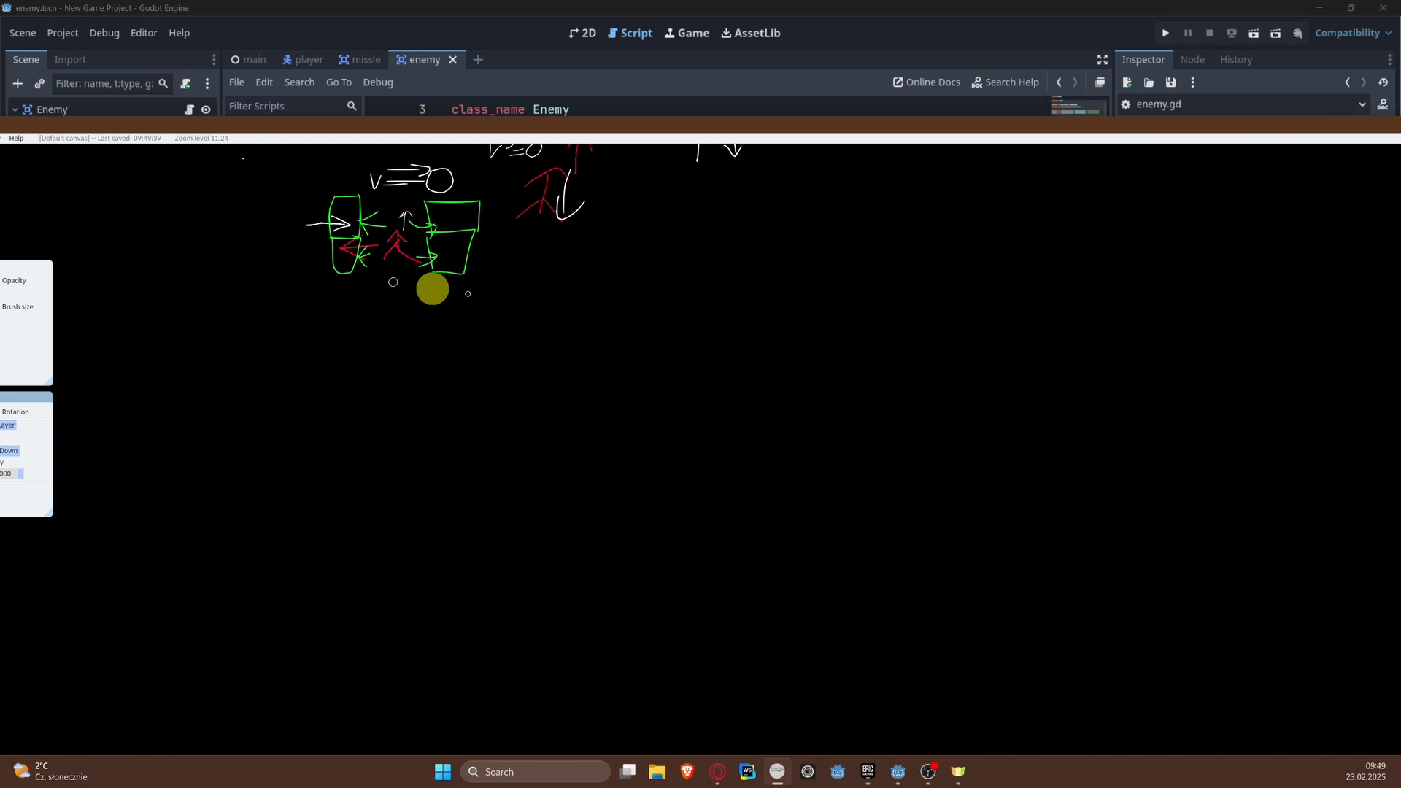
pyautogui.moveTo(431, 288); pyautogui.dragTo(650, 338, button='middle')
pyautogui.doubleClick(416, 124)
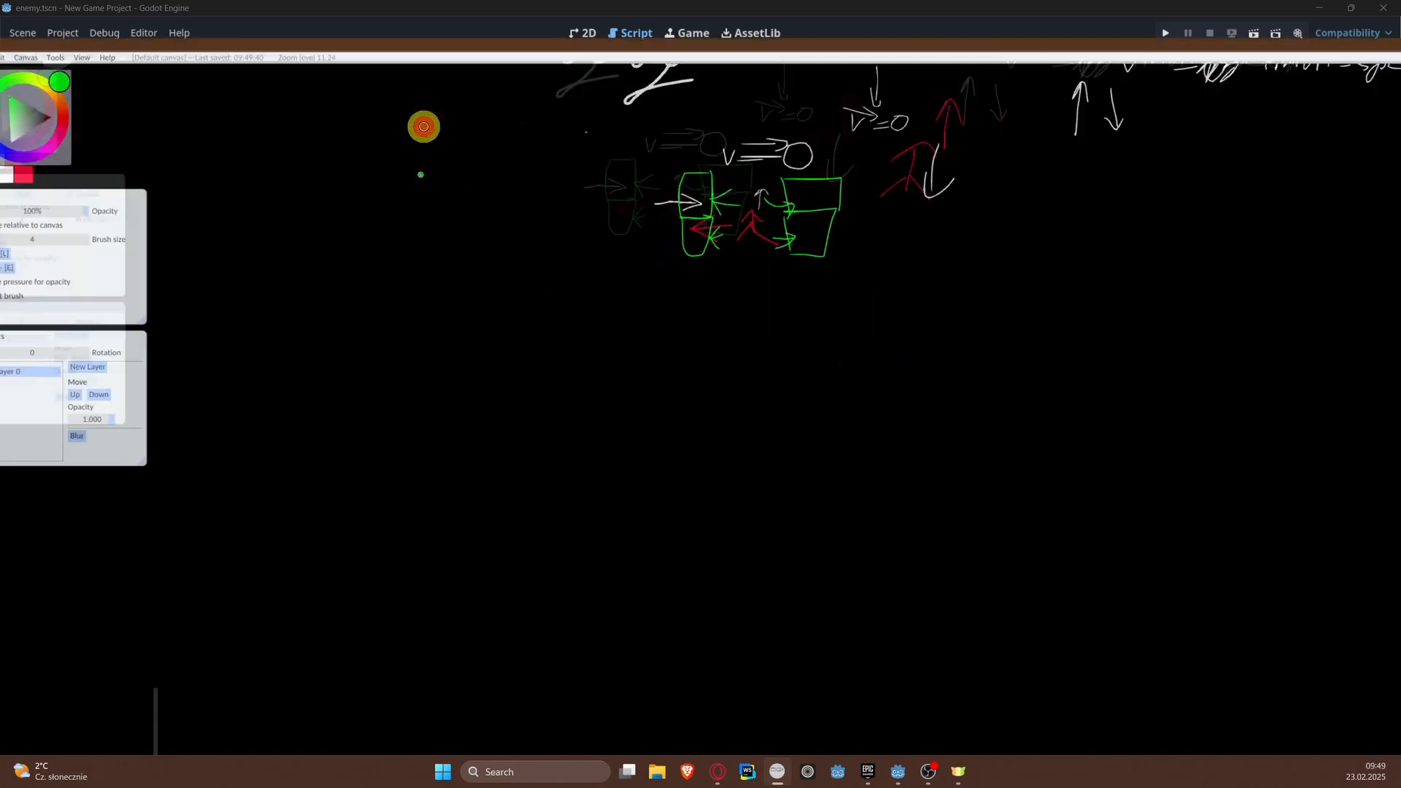
pyautogui.scroll(5, 619, 287)
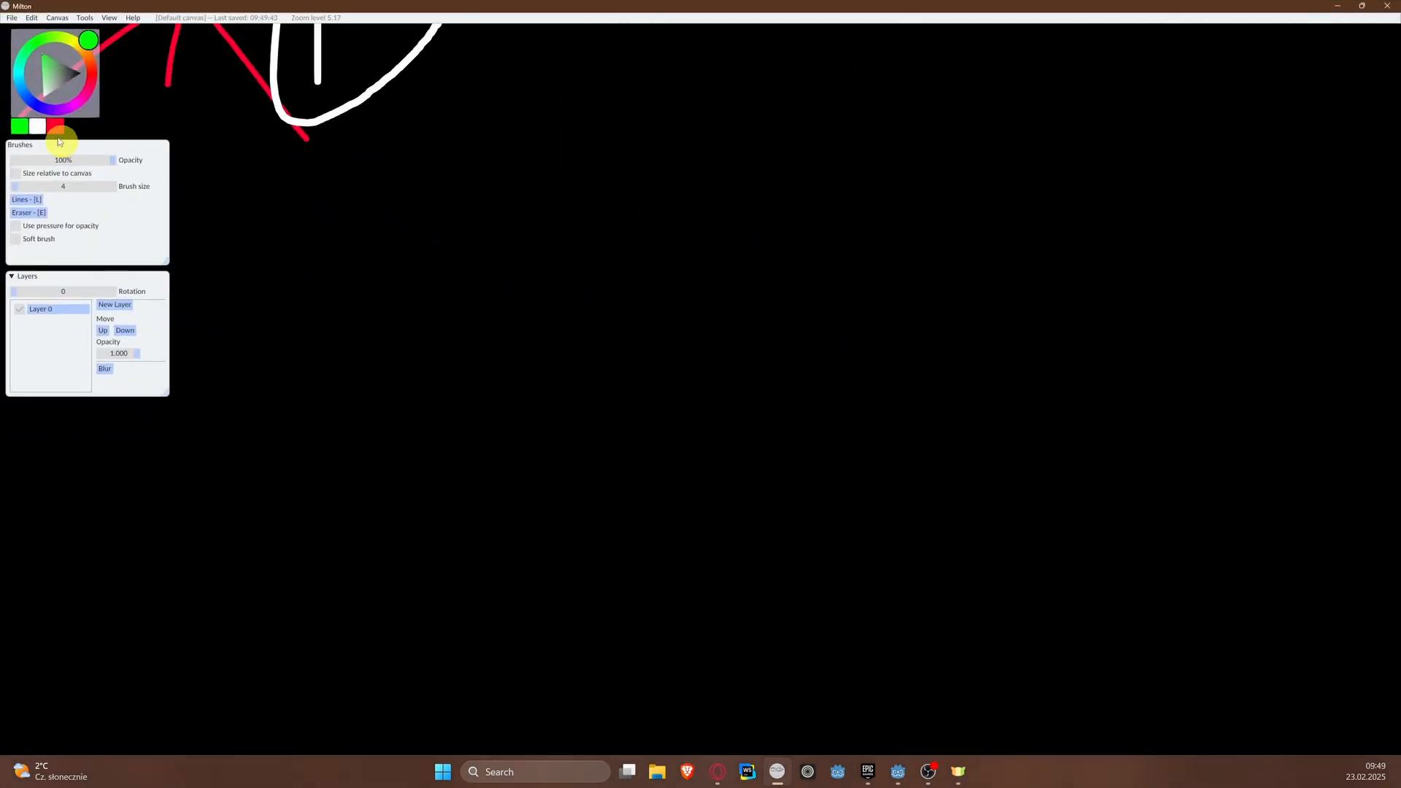
pyautogui.moveTo(406, 191)
pyautogui.mouseDown()
pyautogui.moveTo(387, 469)
pyautogui.moveTo(349, 485)
pyautogui.mouseUp()
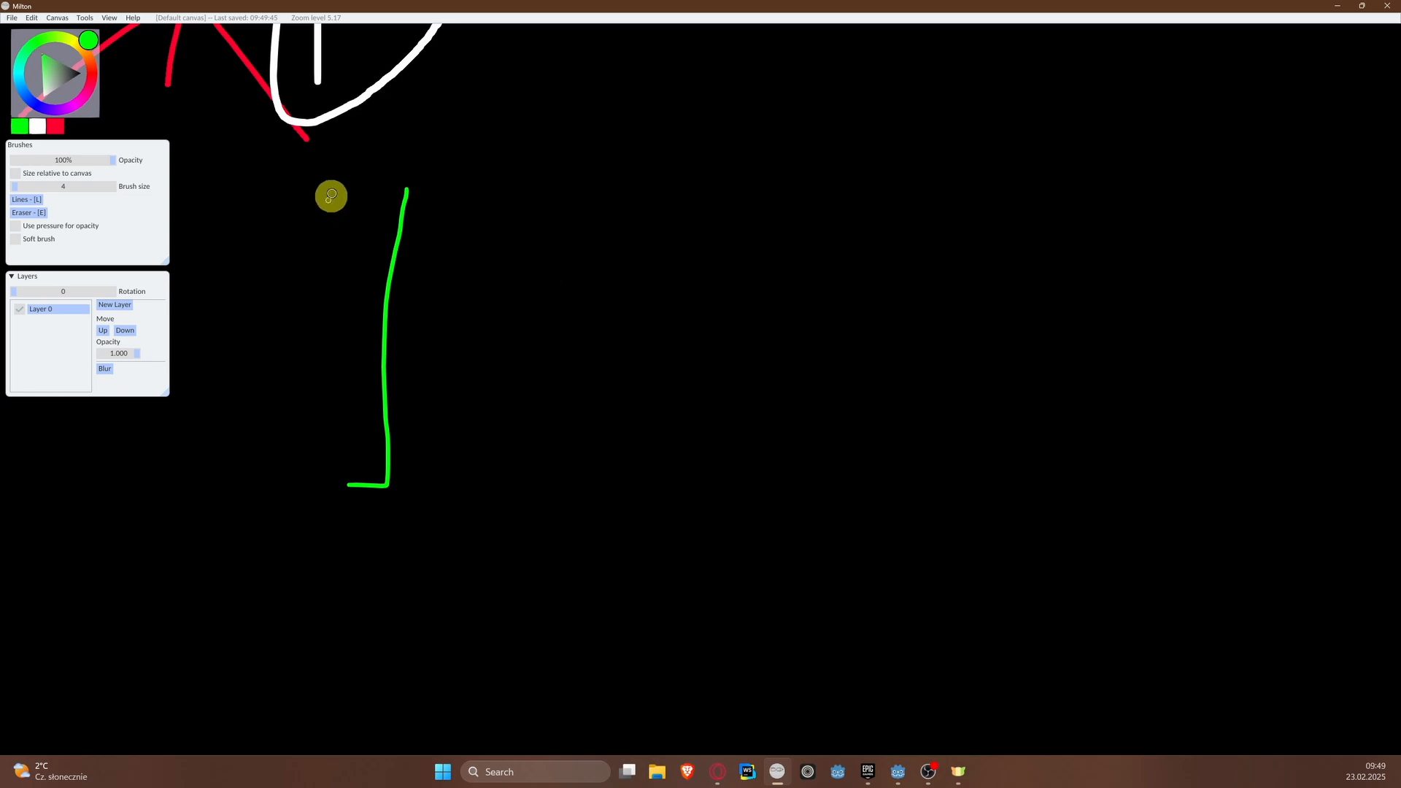
pyautogui.moveTo(341, 179); pyautogui.dragTo(447, 197)
pyautogui.moveTo(813, 211)
pyautogui.mouseDown()
pyautogui.moveTo(835, 212)
pyautogui.moveTo(803, 472)
pyautogui.moveTo(851, 539)
pyautogui.mouseUp()
# Step: Sketch a red enemy box between the banks, white arrows toward and back from the far bank, and a small white box below the enemy
pyautogui.click(61, 130)
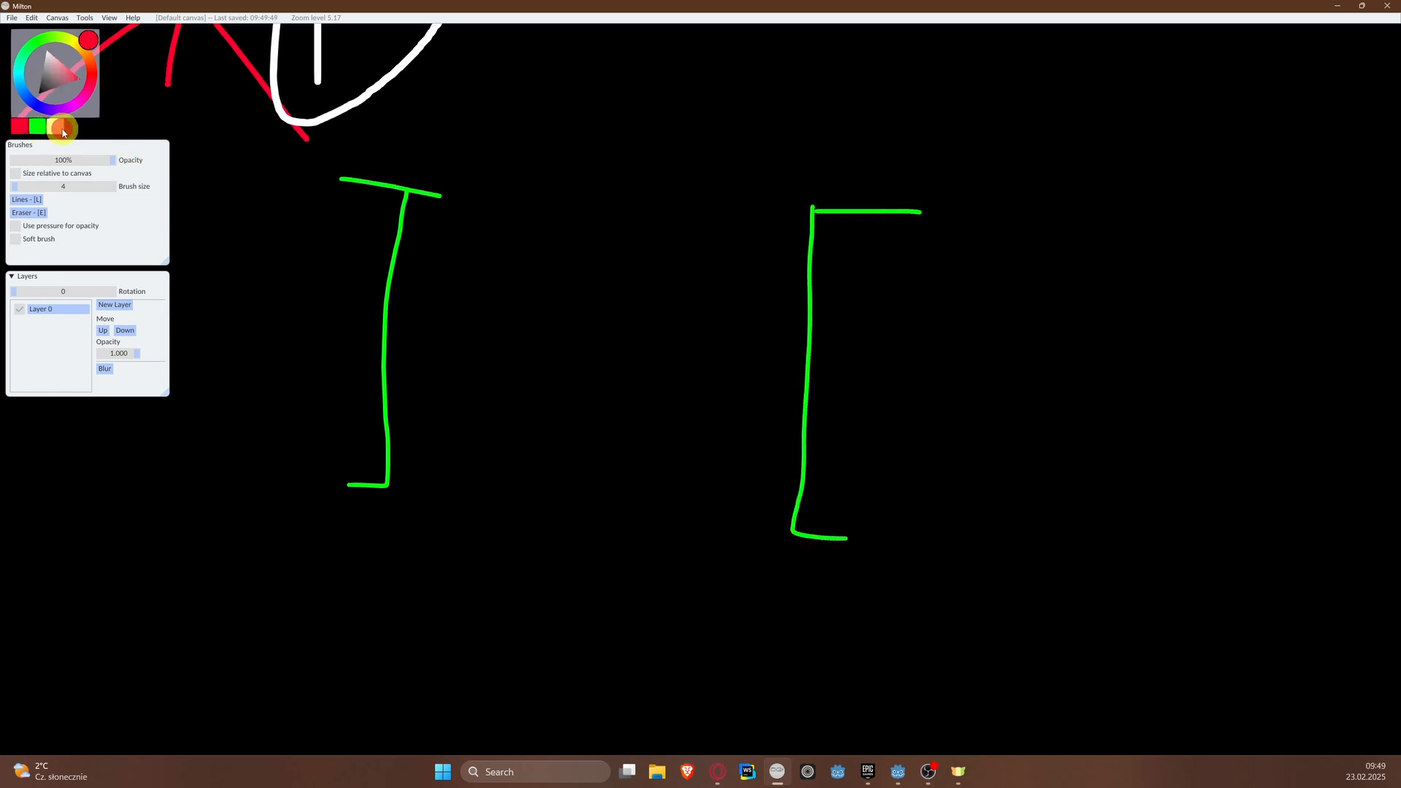
pyautogui.moveTo(543, 370)
pyautogui.mouseDown()
pyautogui.moveTo(496, 376)
pyautogui.moveTo(626, 375)
pyautogui.moveTo(622, 394)
pyautogui.mouseUp()
pyautogui.click(55, 127)
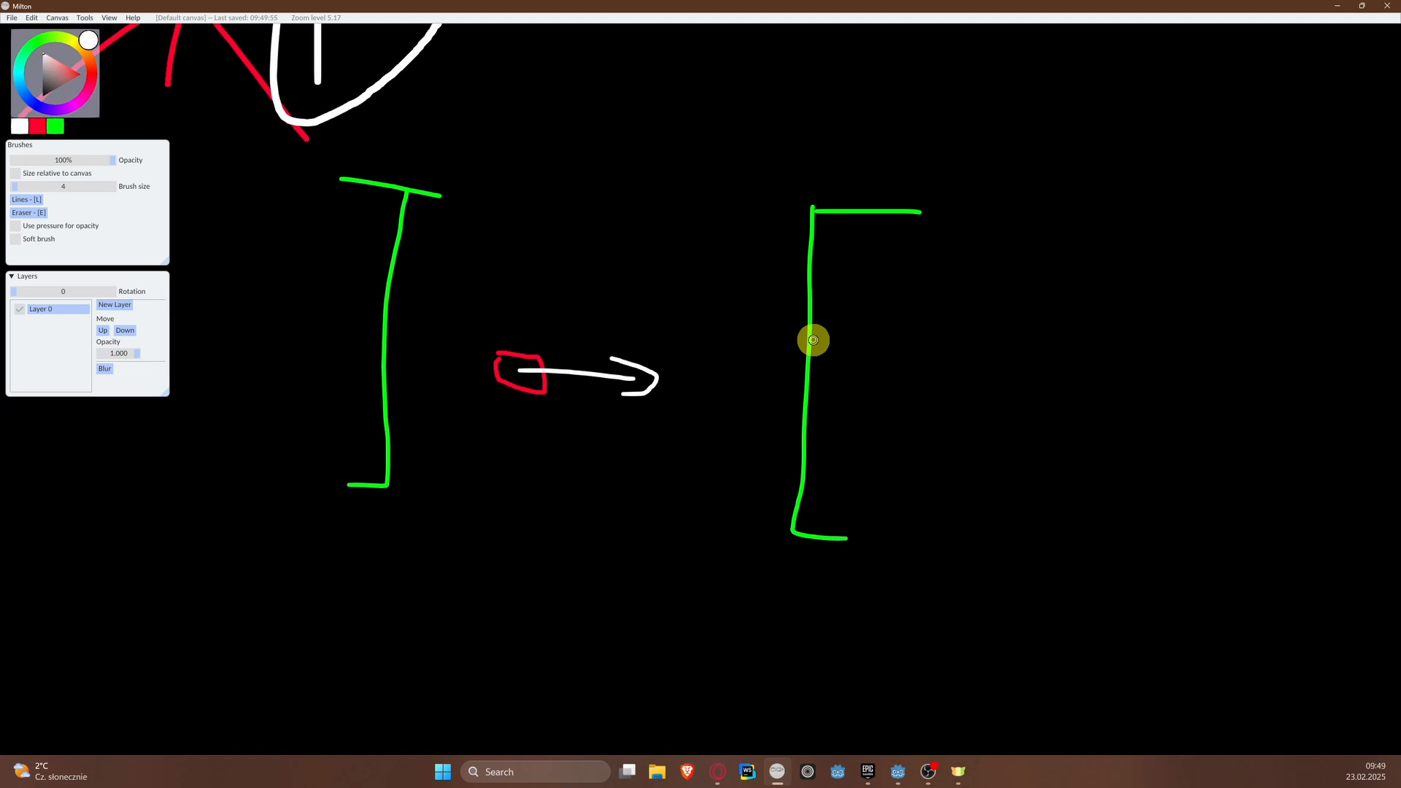
pyautogui.moveTo(813, 340)
pyautogui.mouseDown()
pyautogui.moveTo(633, 314)
pyautogui.moveTo(668, 351)
pyautogui.mouseUp()
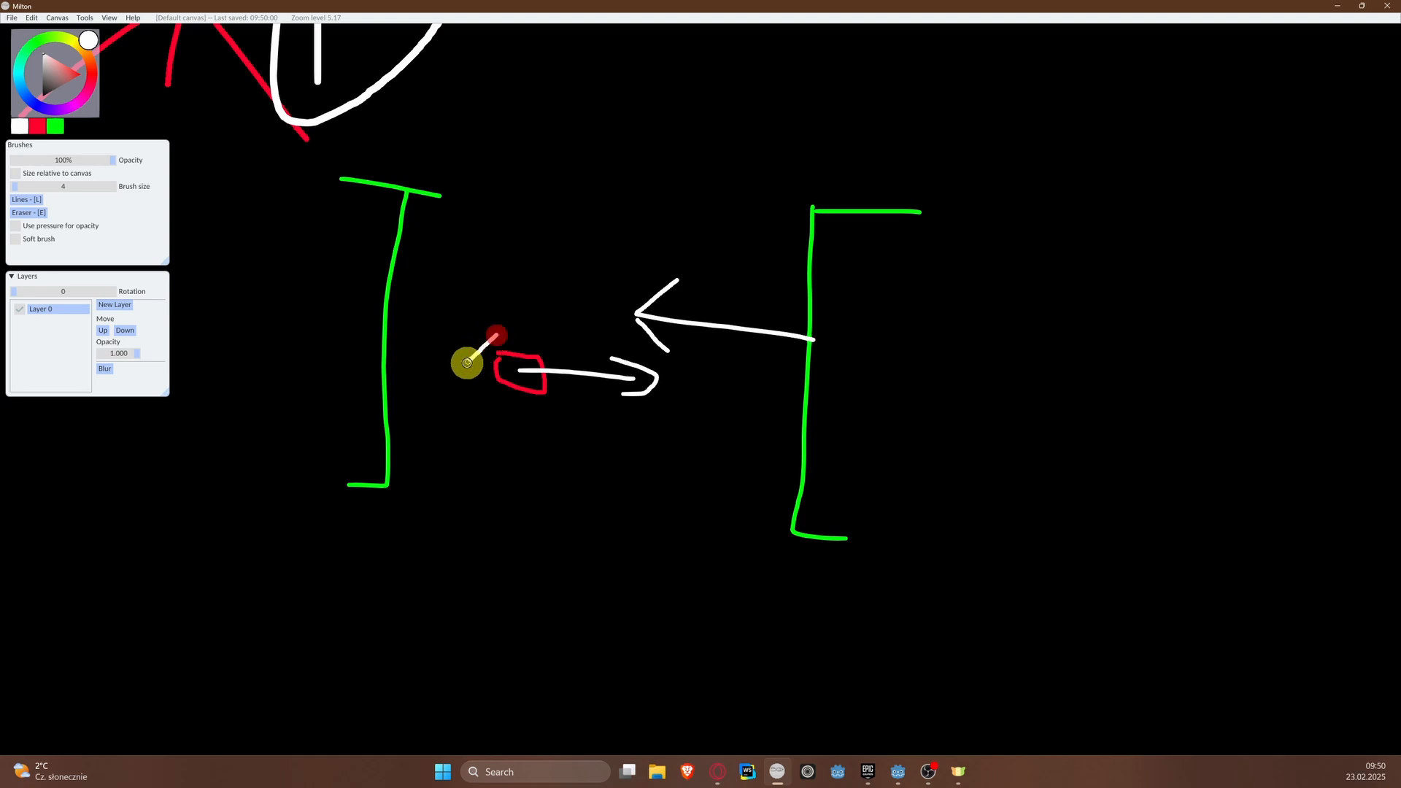
pyautogui.moveTo(515, 462); pyautogui.dragTo(525, 462)
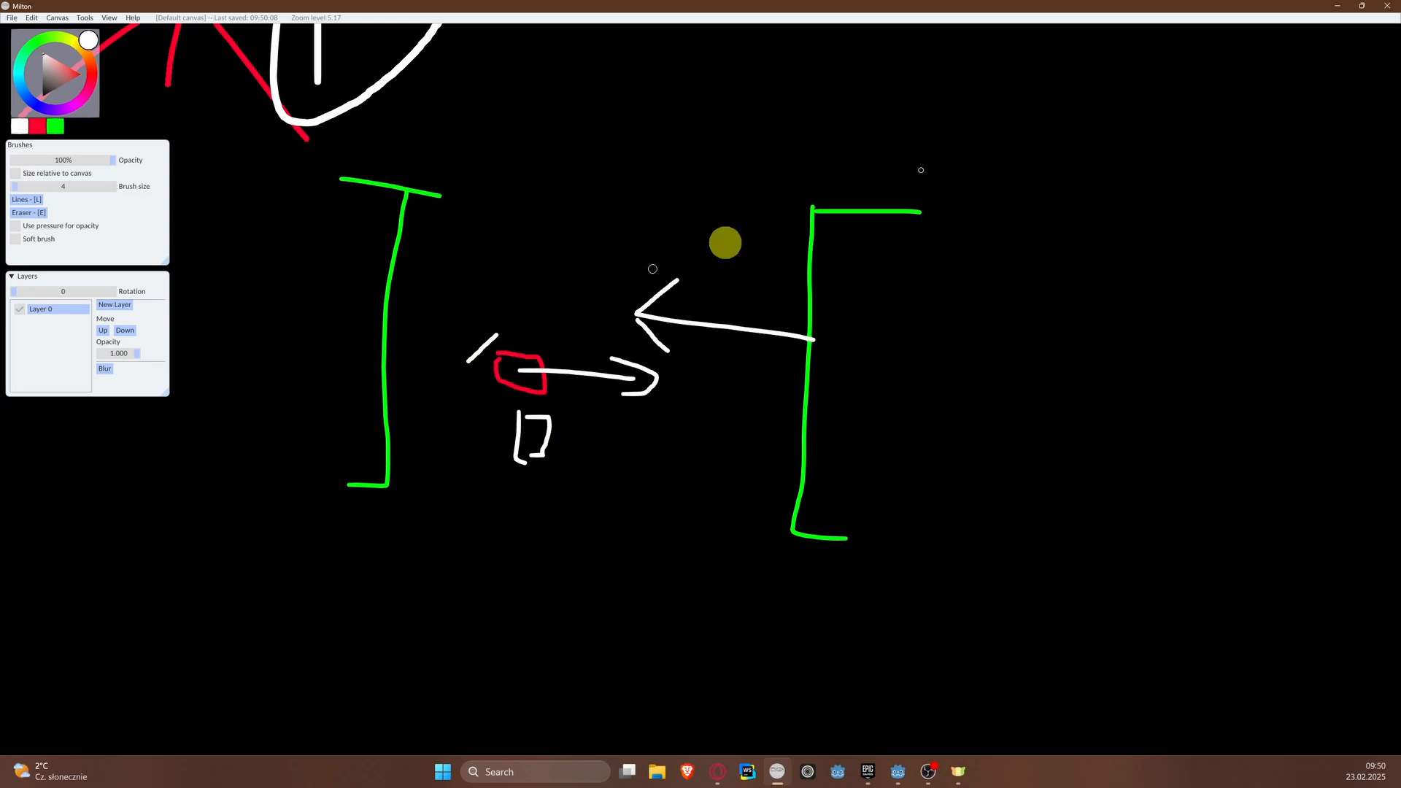
# Step: Return to Godot and connect the Enemy node's body_entered signal to the _on_body_entered method in its script
pyautogui.click(1333, 9)
pyautogui.scroll(-1, 748, 570)
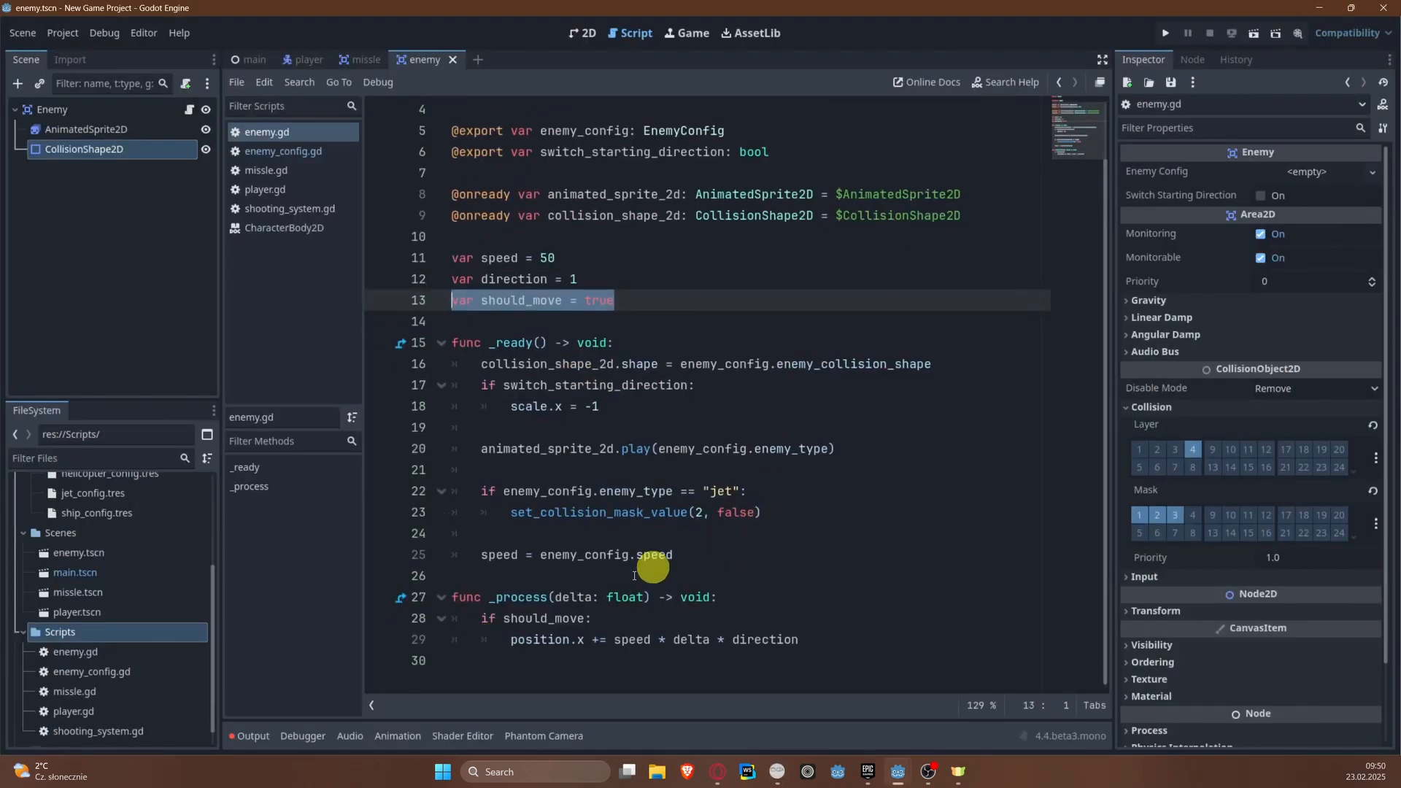
pyautogui.click(786, 644)
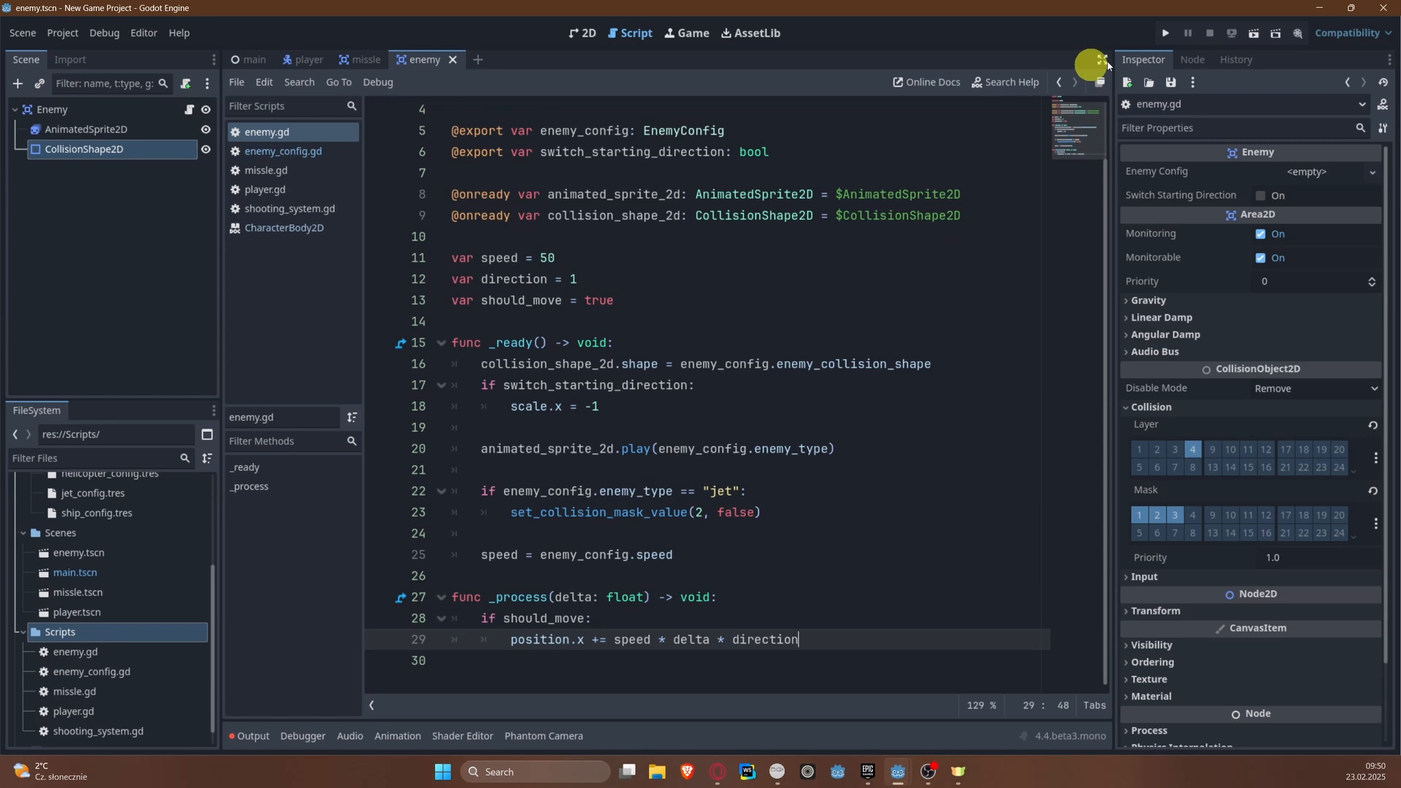
pyautogui.click(1192, 59)
pyautogui.click(88, 110)
pyautogui.click(96, 152)
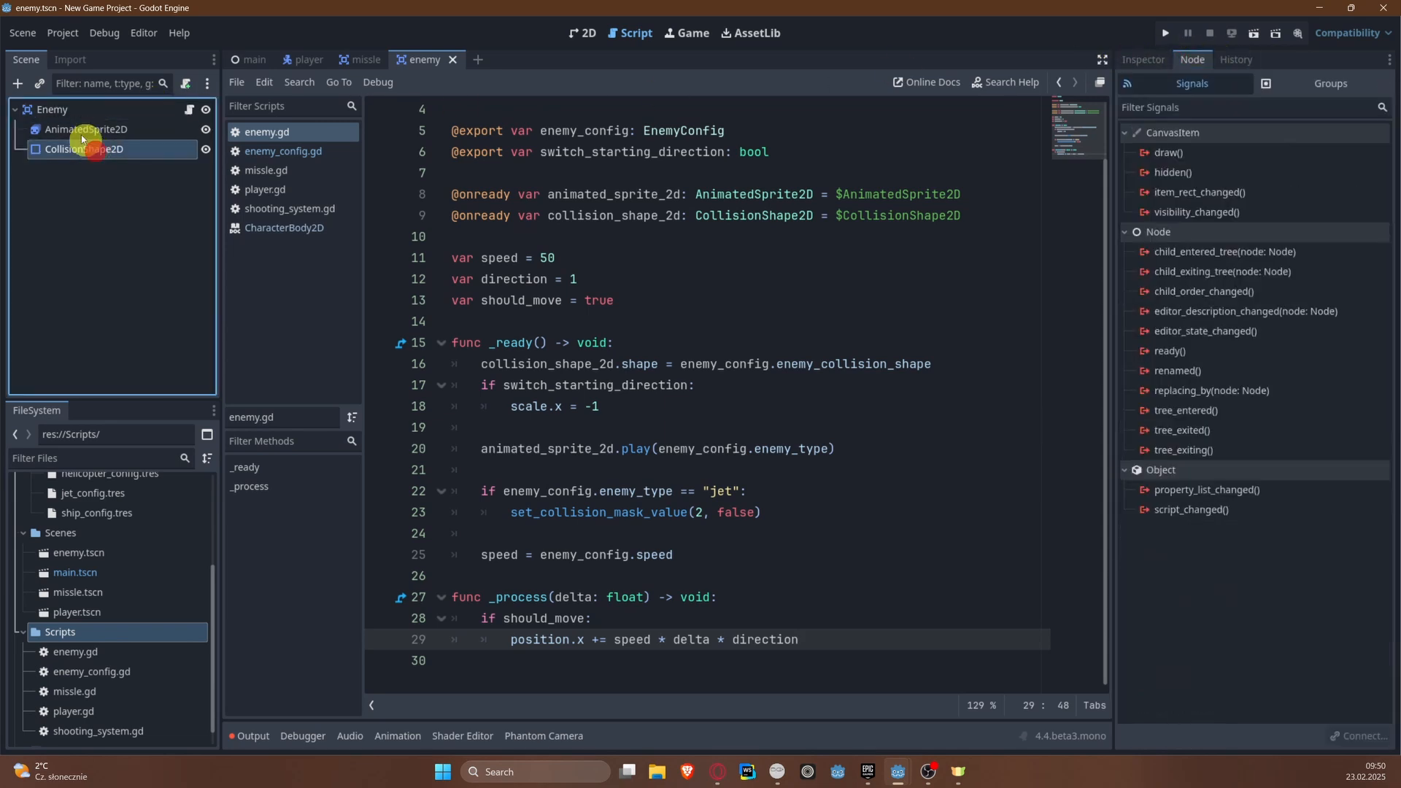
pyautogui.click(51, 110)
pyautogui.rightClick(1226, 232)
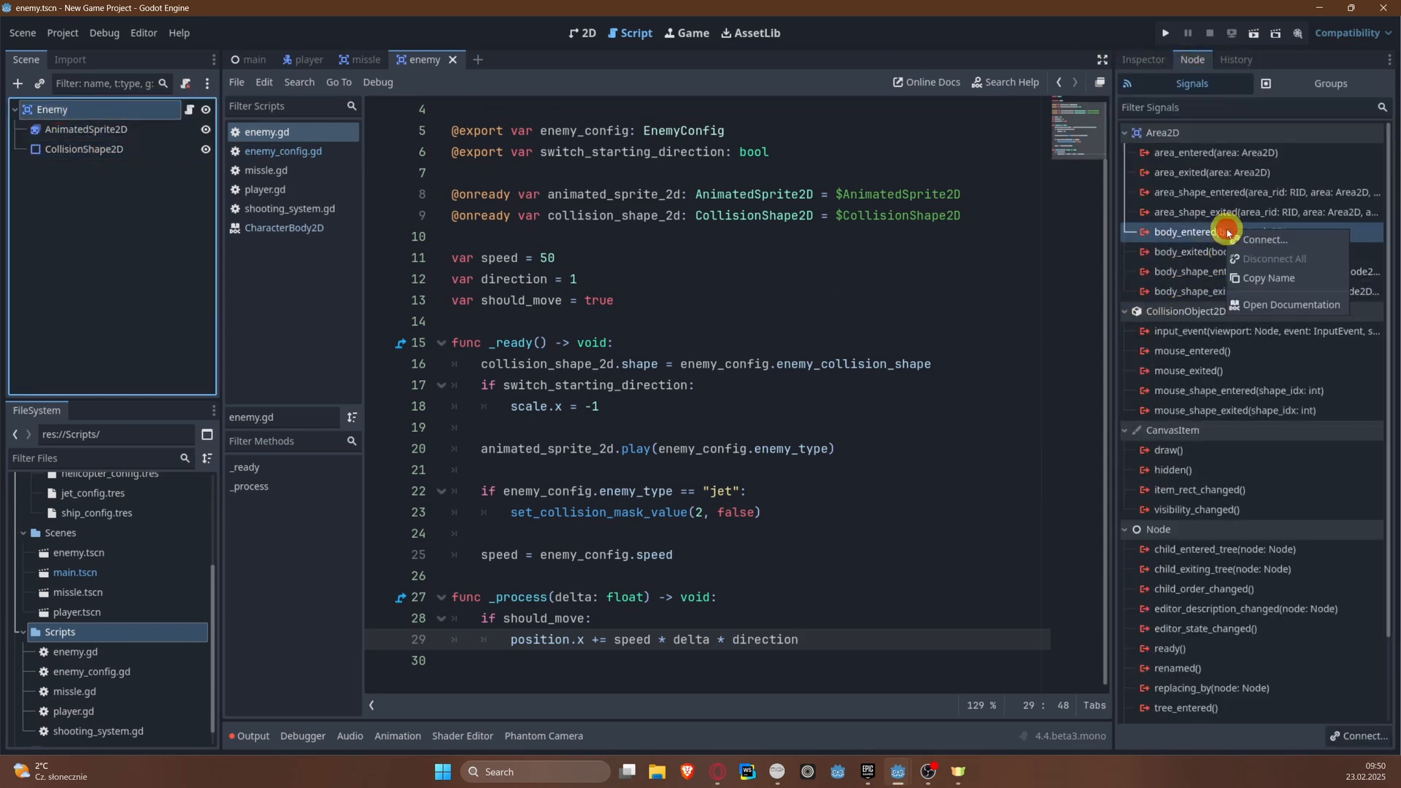
pyautogui.click(1238, 235)
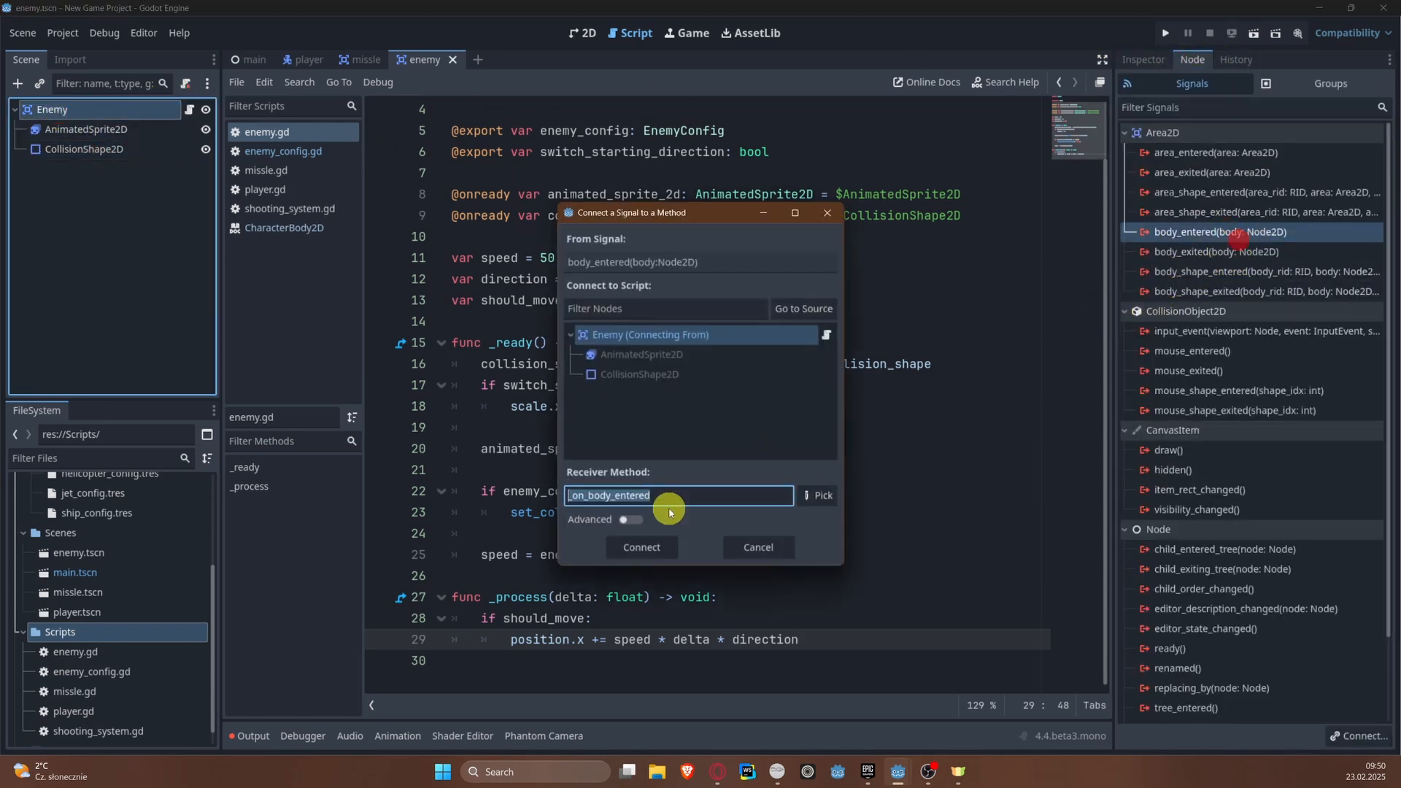
pyautogui.click(632, 546)
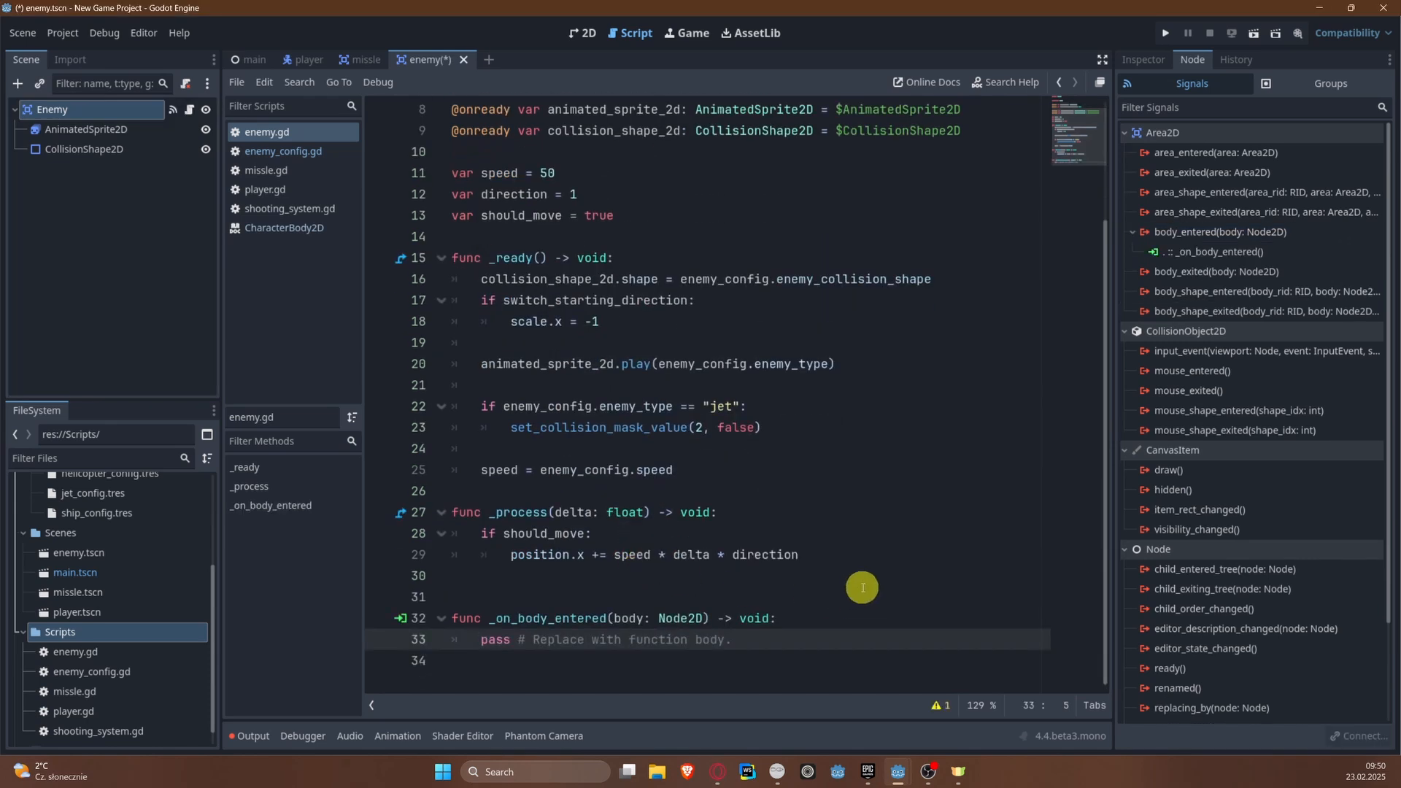
# Step: Replace the placeholder body of _on_body_entered() with the condition if body is TileMapLayer:
pyautogui.hotkey('ctrl', 'shift', 'Right')
pyautogui.hotkey('ctrl', 'shift', 'Right')
pyautogui.hotkey('ctrl', 'shift', 'Right')
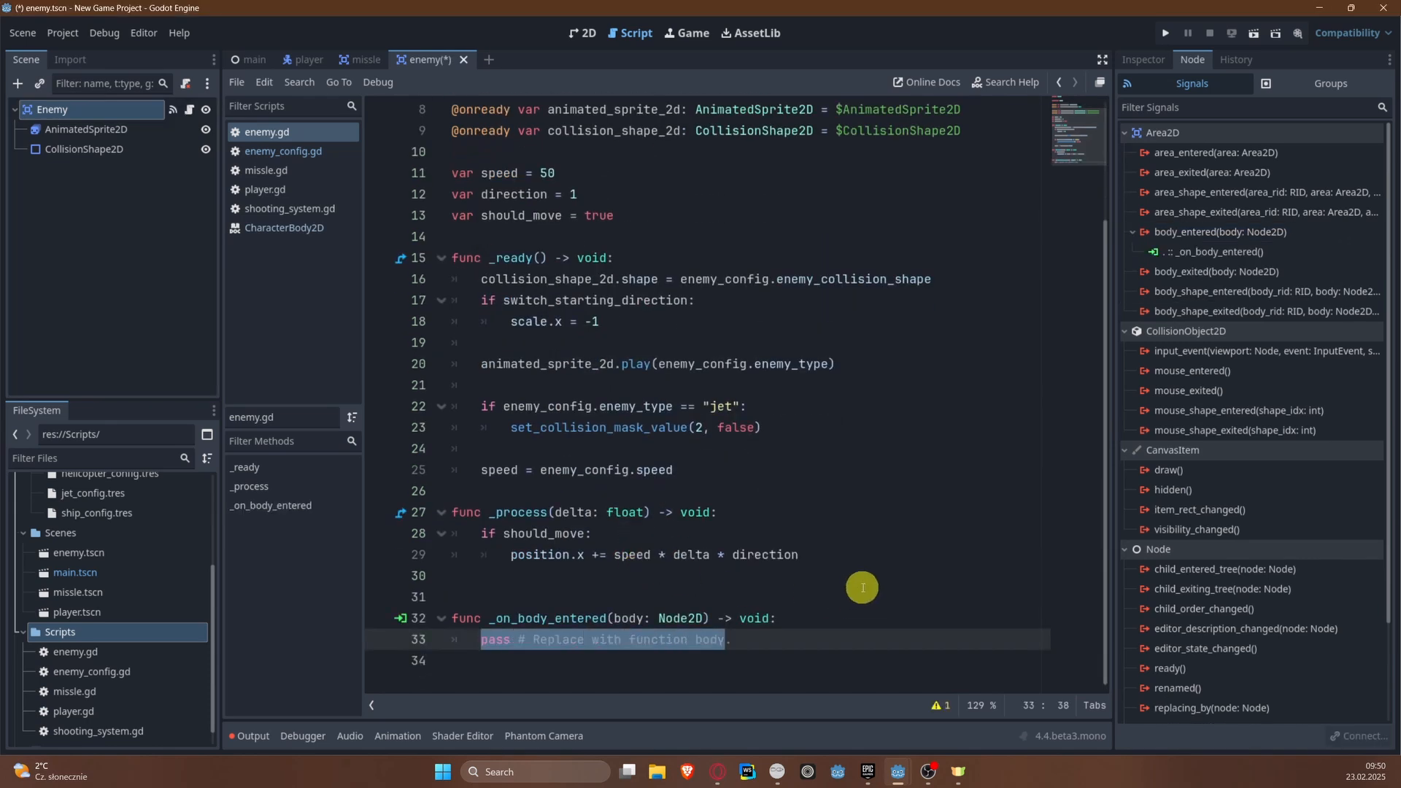
pyautogui.press('BackSpace')
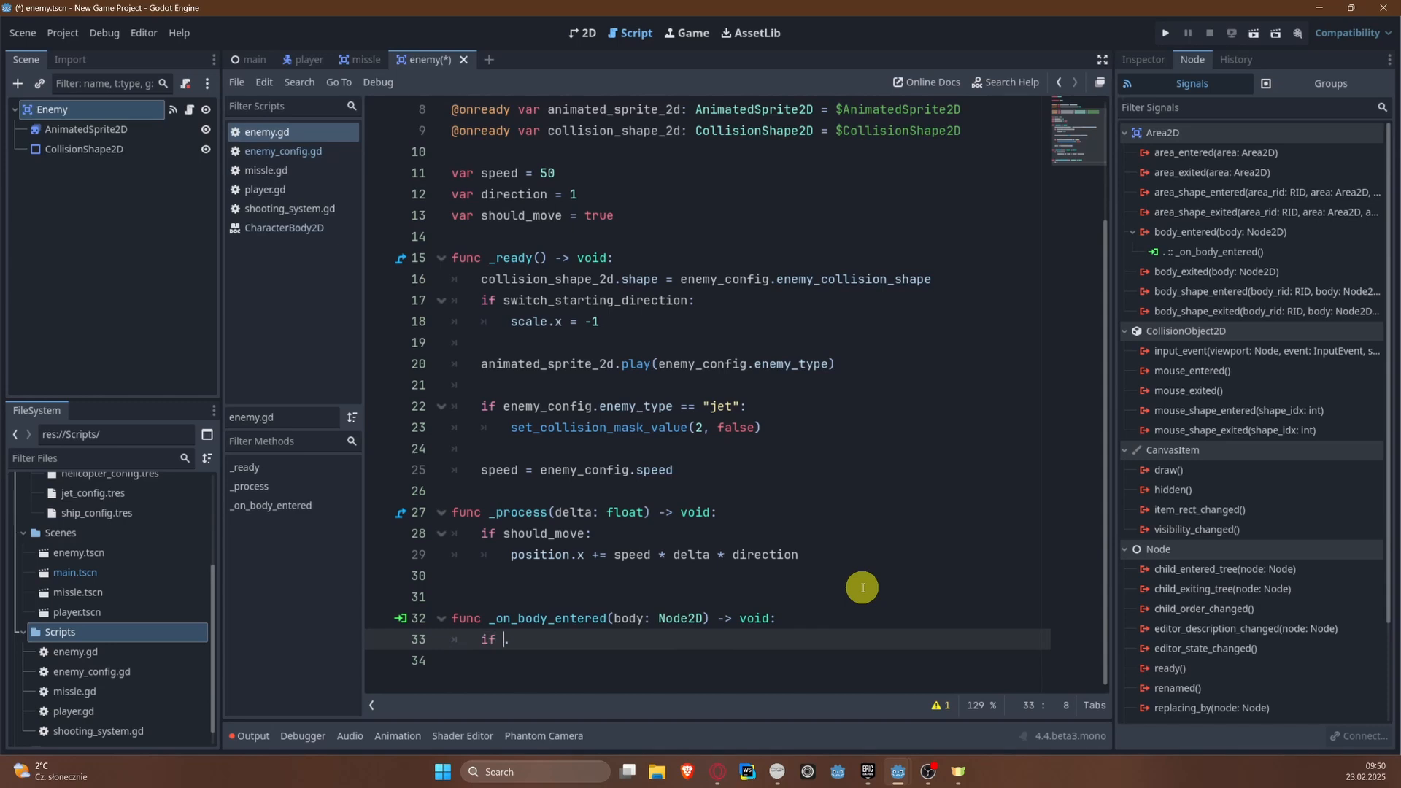
pyautogui.press('Right')
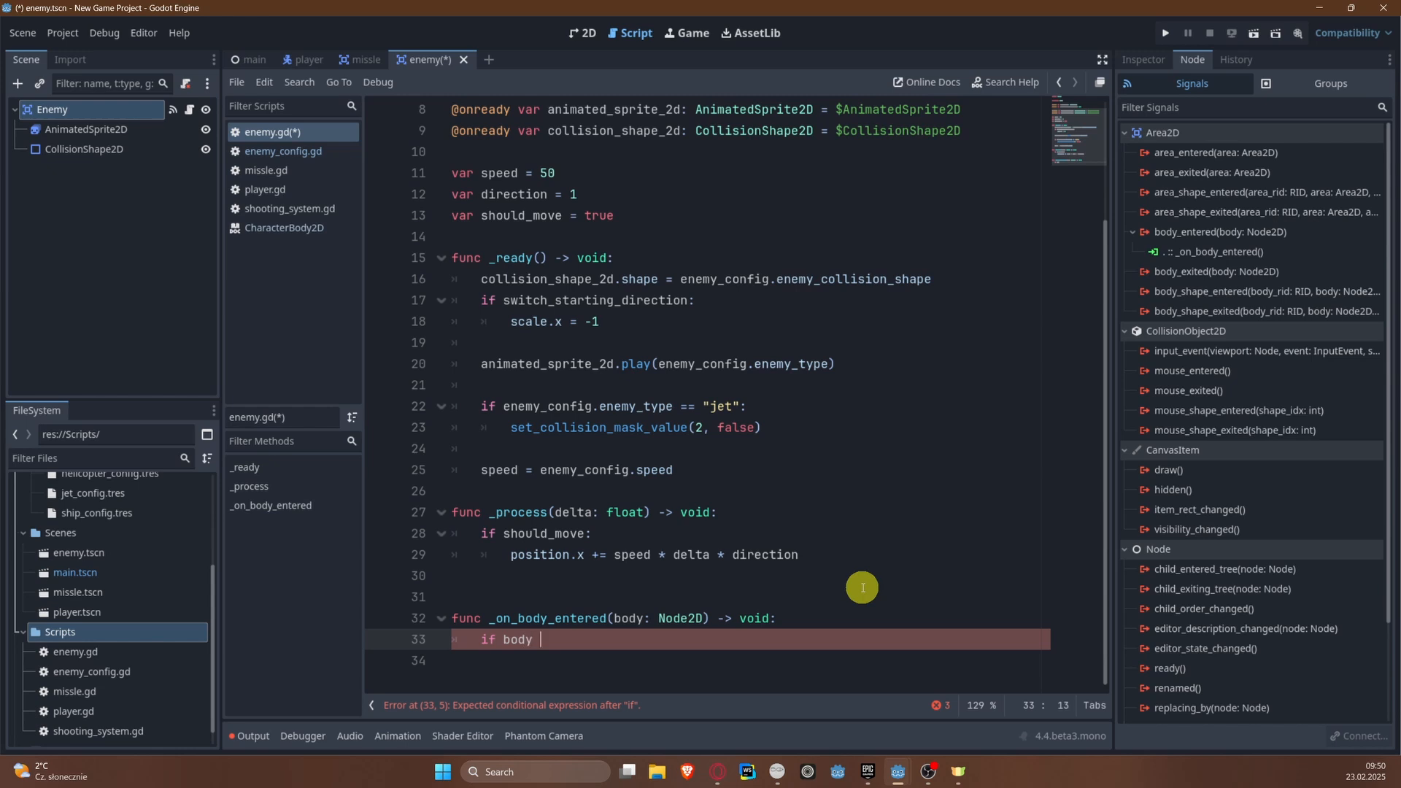
pyautogui.press('BackSpace')
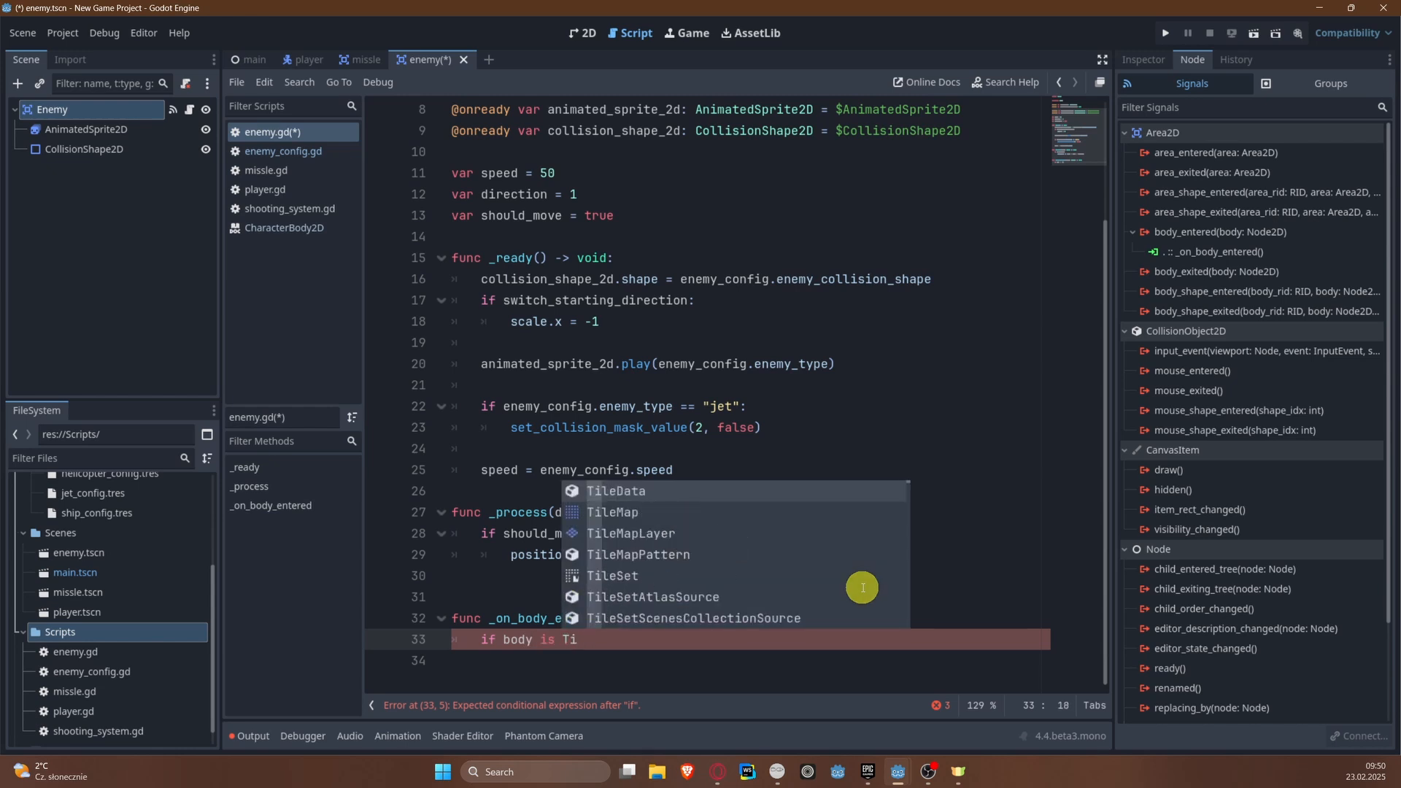
pyautogui.write('MapLayer')
pyautogui.press('Down')
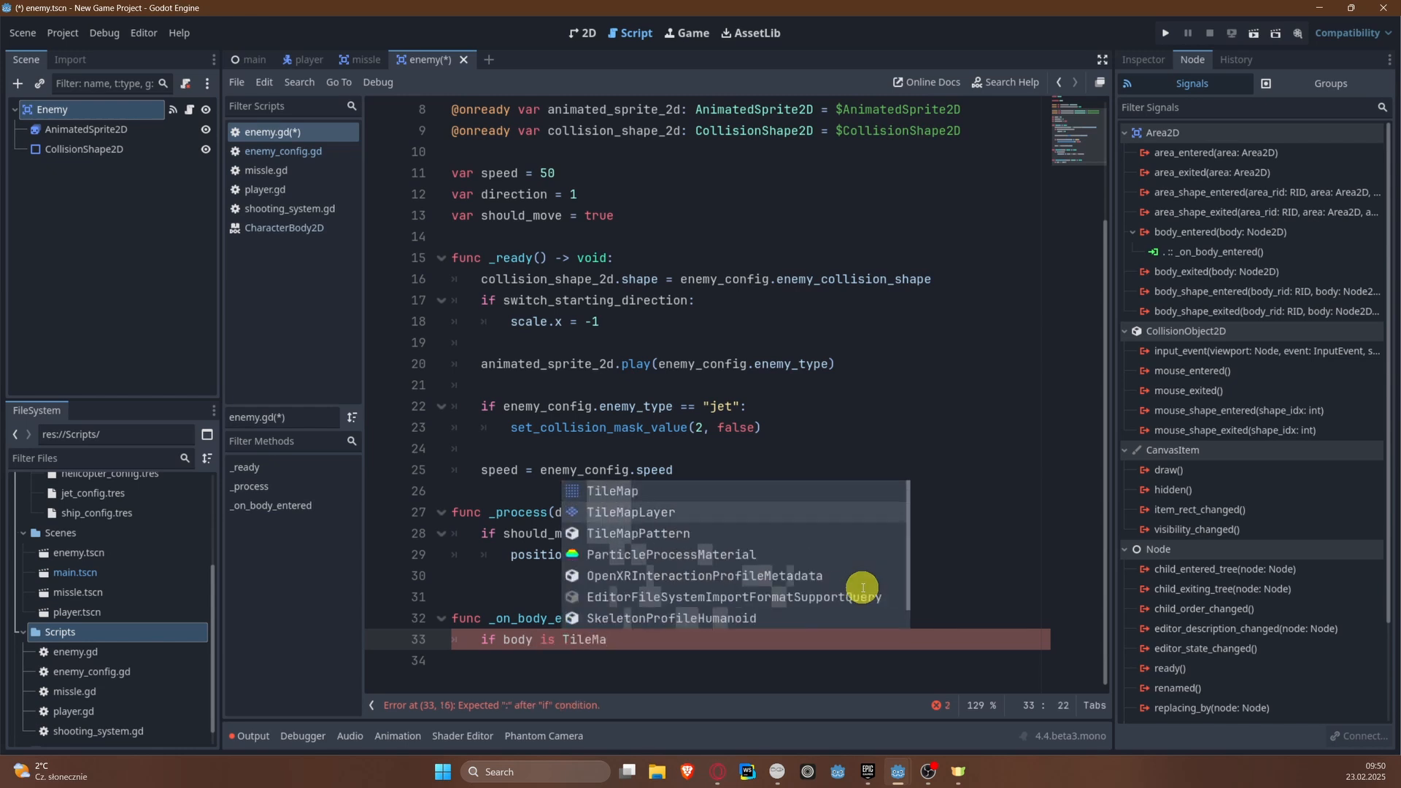
pyautogui.press('Return')
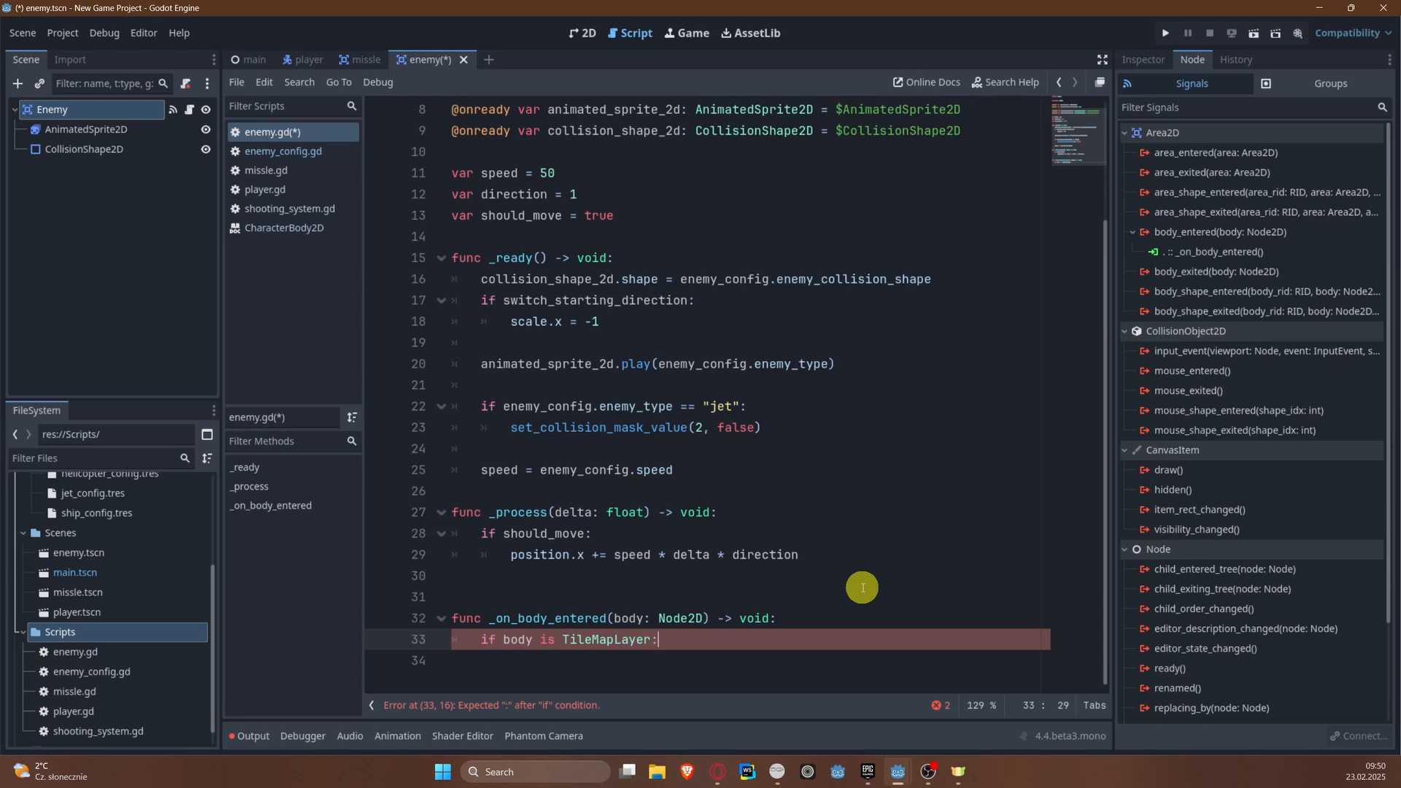
# Step: Inside the TileMapLayer condition, add scale.x *= -1 and direction *= -1, and save the script
pyautogui.press('Return')
pyautogui.write('scale.x')
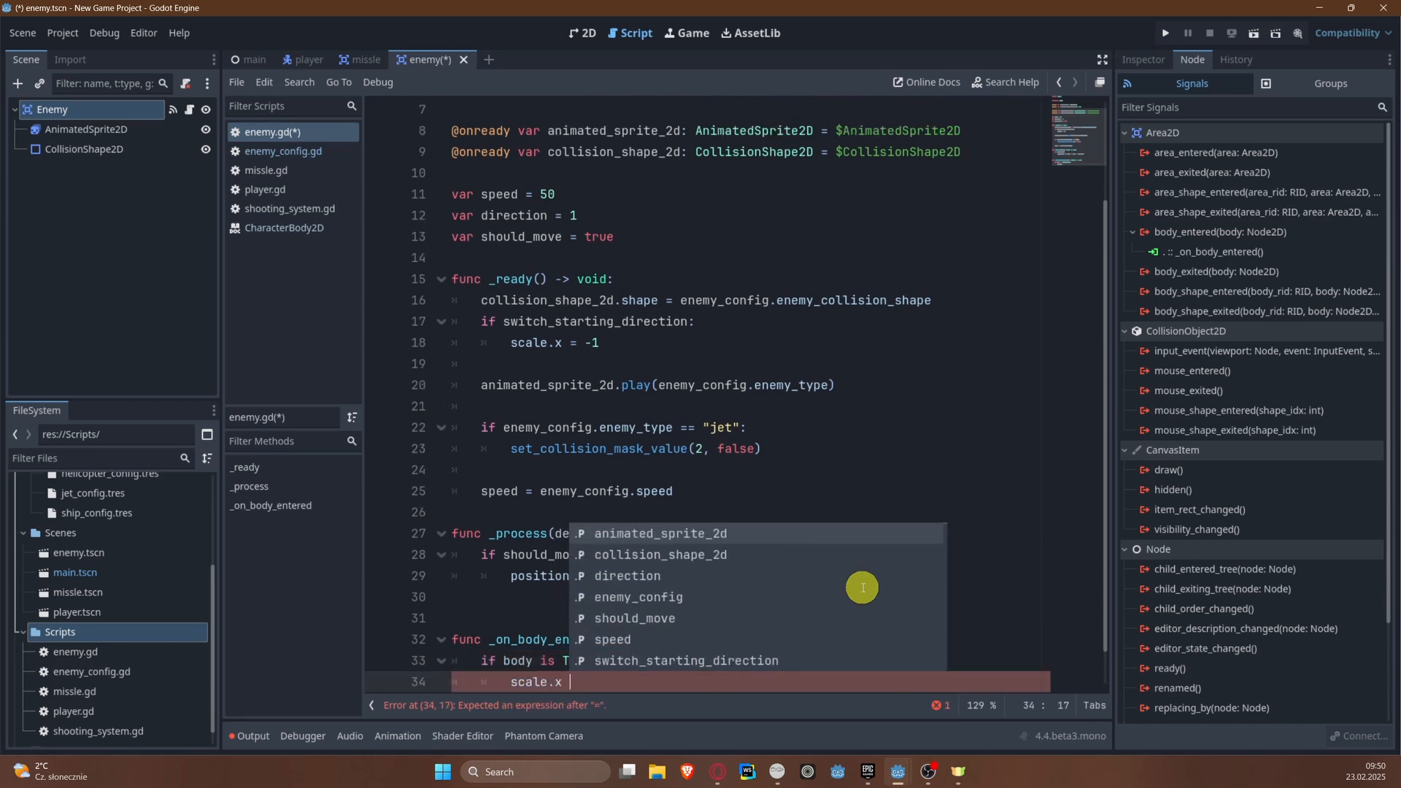
pyautogui.write(' *')
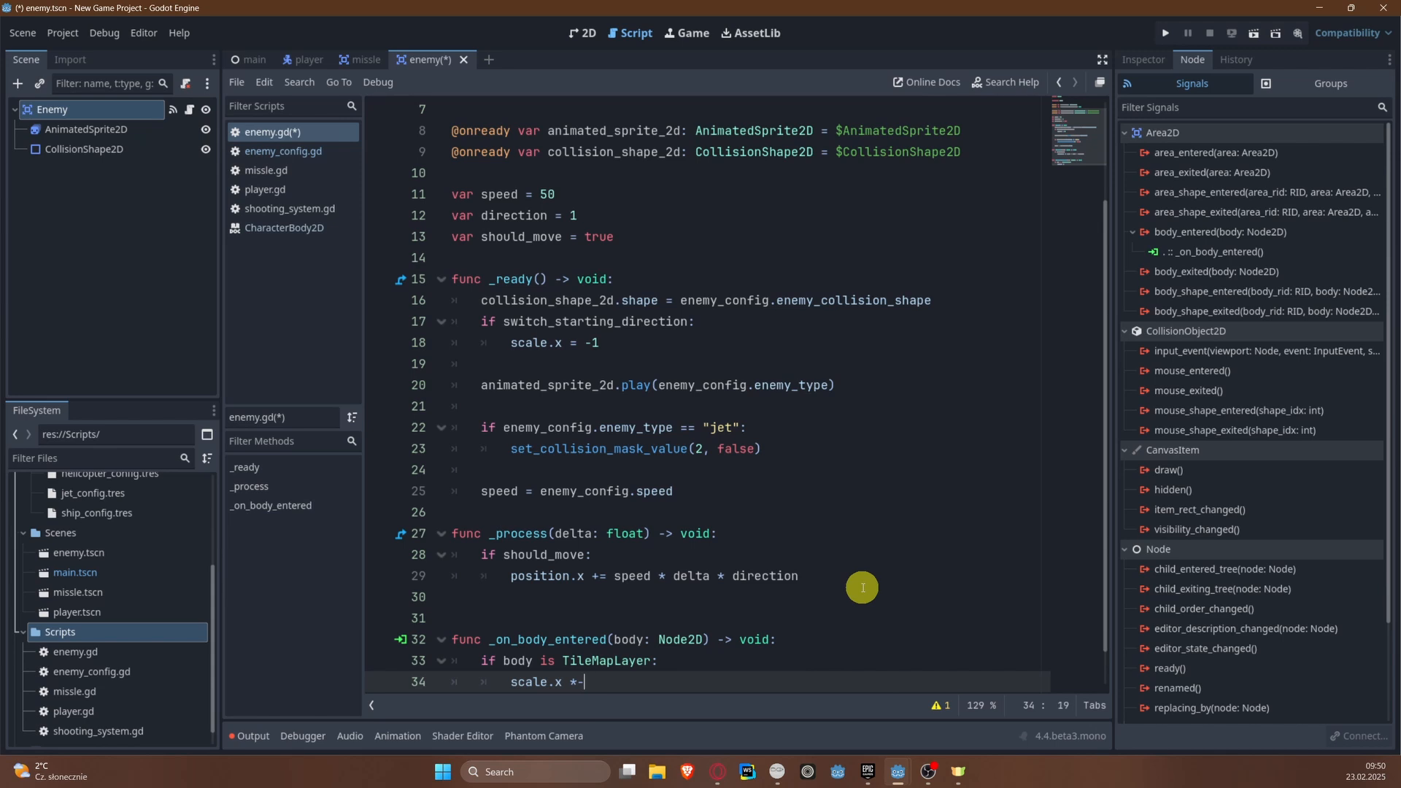
pyautogui.write('= -1')
pyautogui.press('Return')
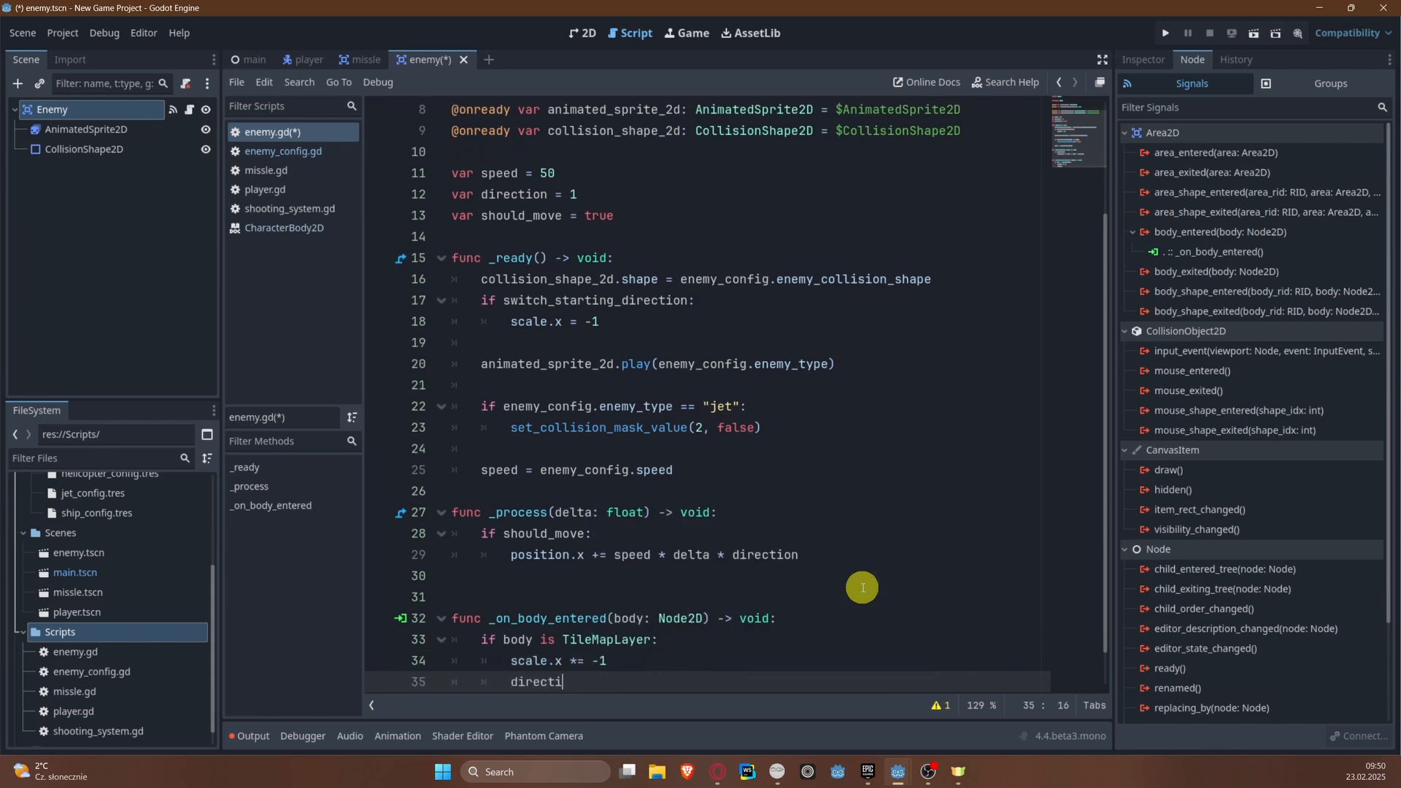
pyautogui.write('direction *= ')
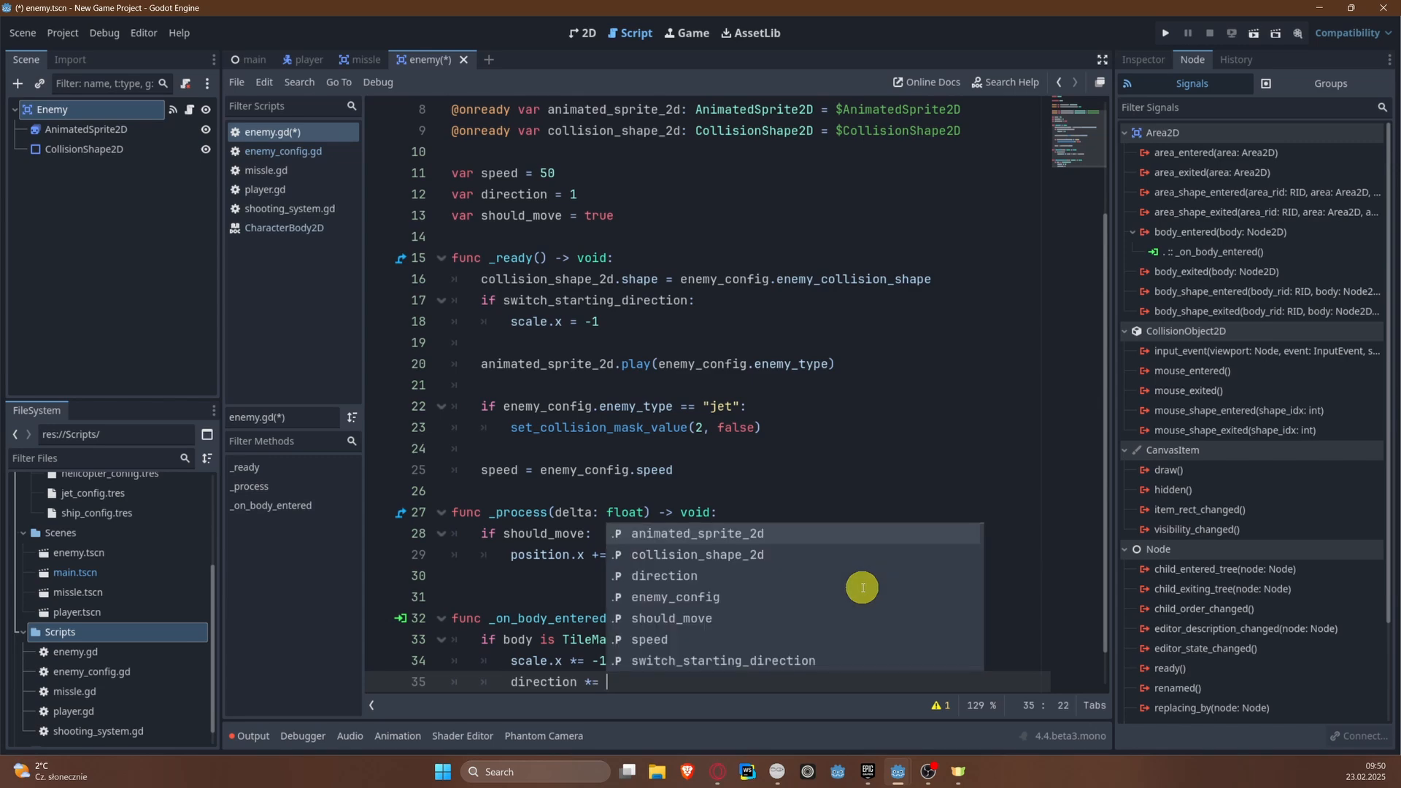
pyautogui.write('-1')
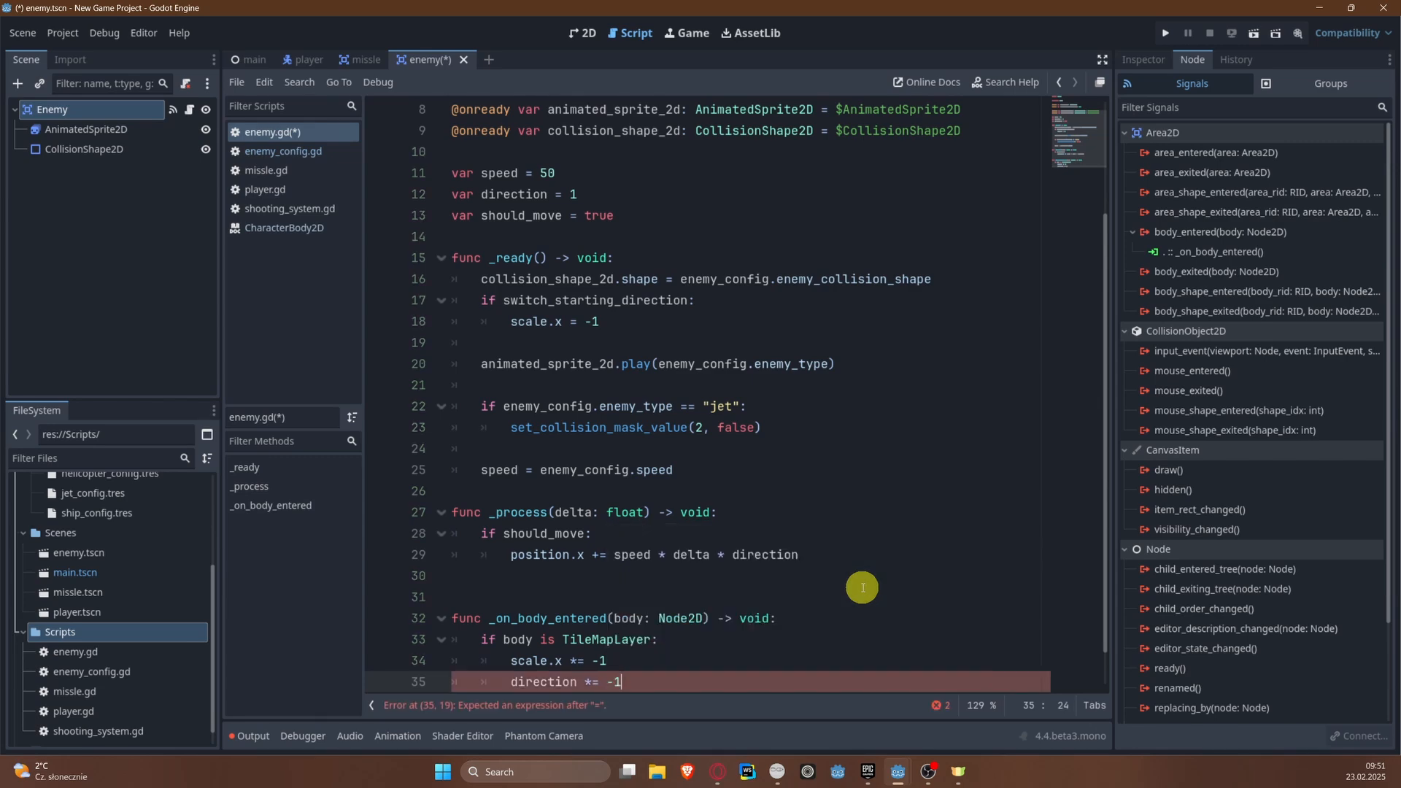
pyautogui.hotkey('ctrl', 's')
# Step: Open the main scene in the 2D workspace
pyautogui.scroll(-1, 647, 416)
pyautogui.scroll(3, 648, 416)
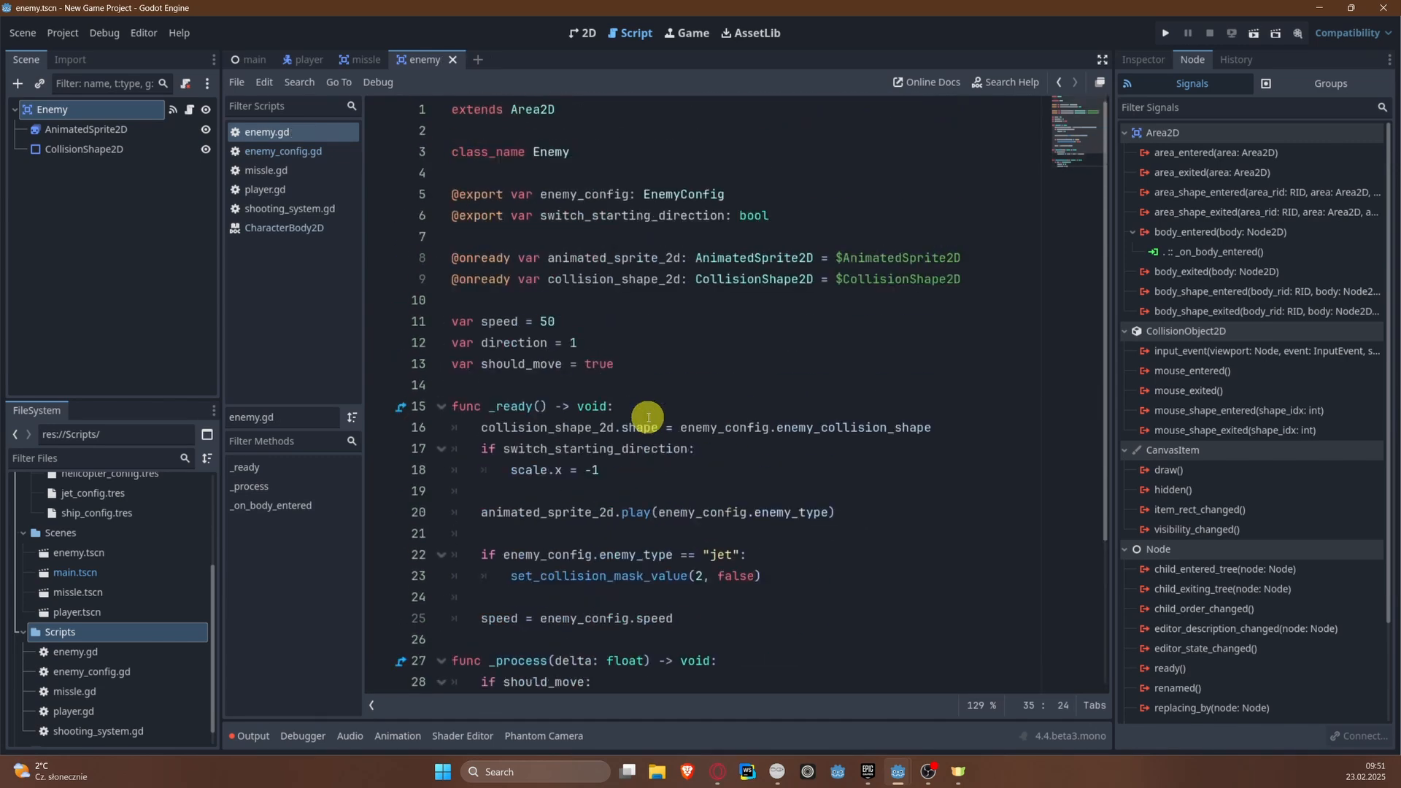
pyautogui.click(258, 61)
pyautogui.click(600, 29)
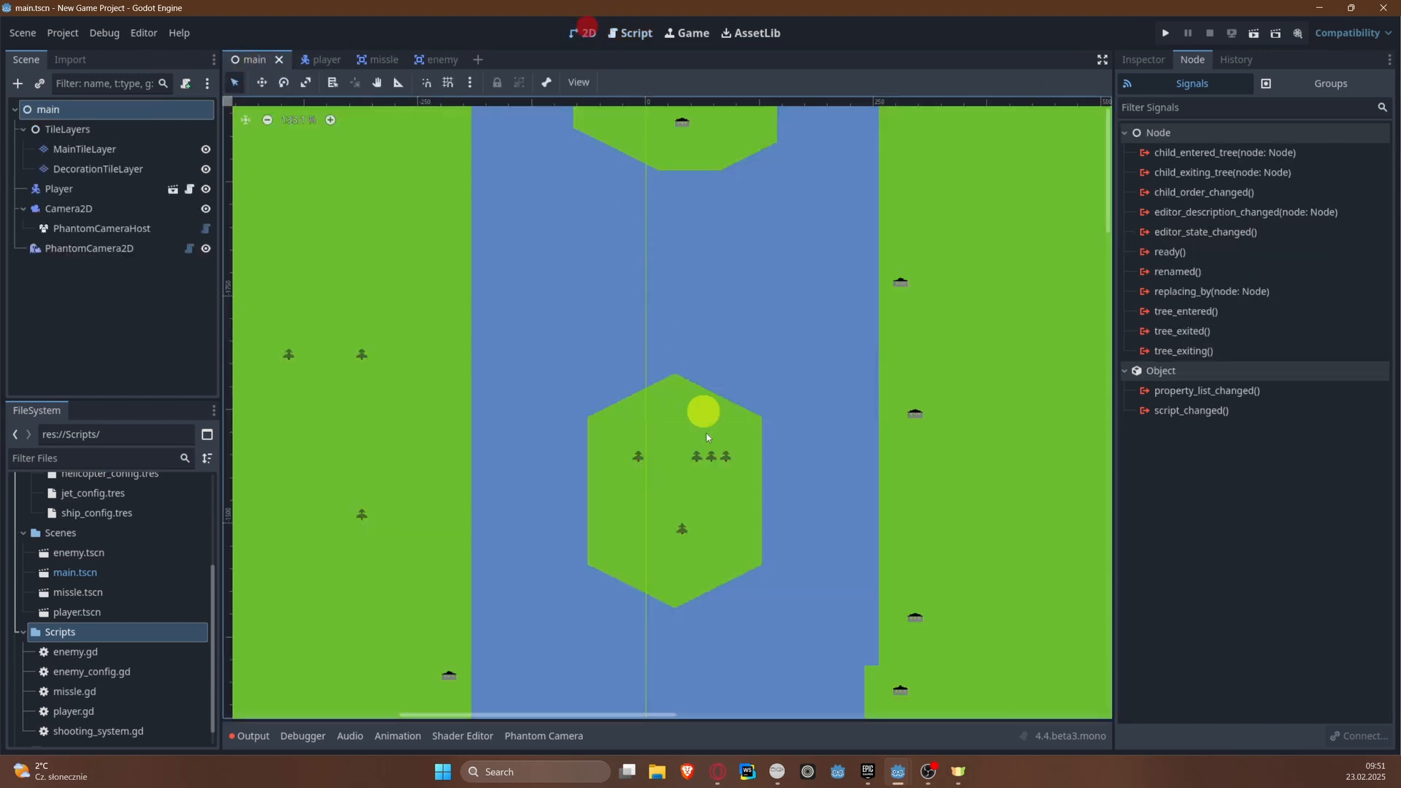
# Step: Add a plain Node as a child of main and name it Enemies
pyautogui.scroll(-5, 732, 363)
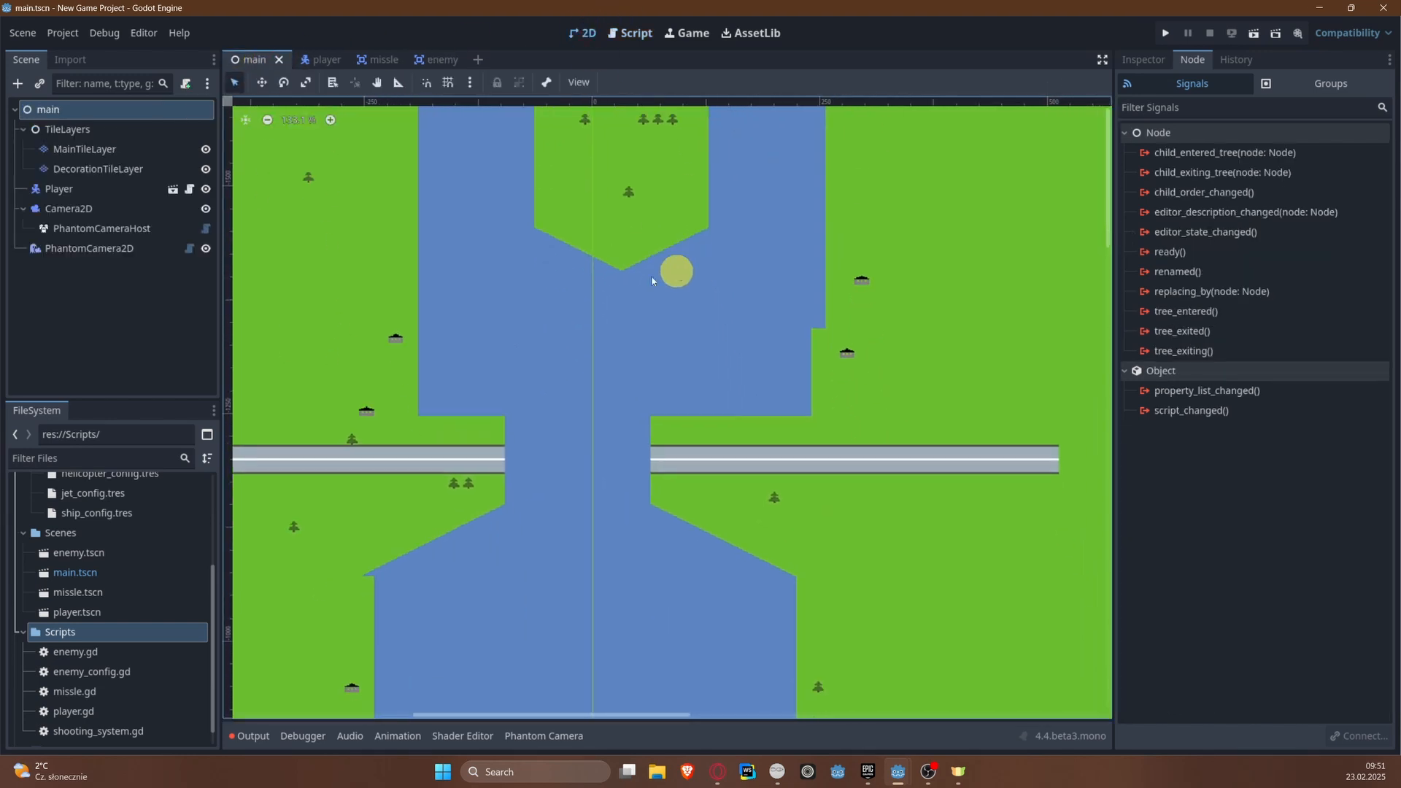
pyautogui.click(22, 130)
pyautogui.scroll(-15, 504, 416)
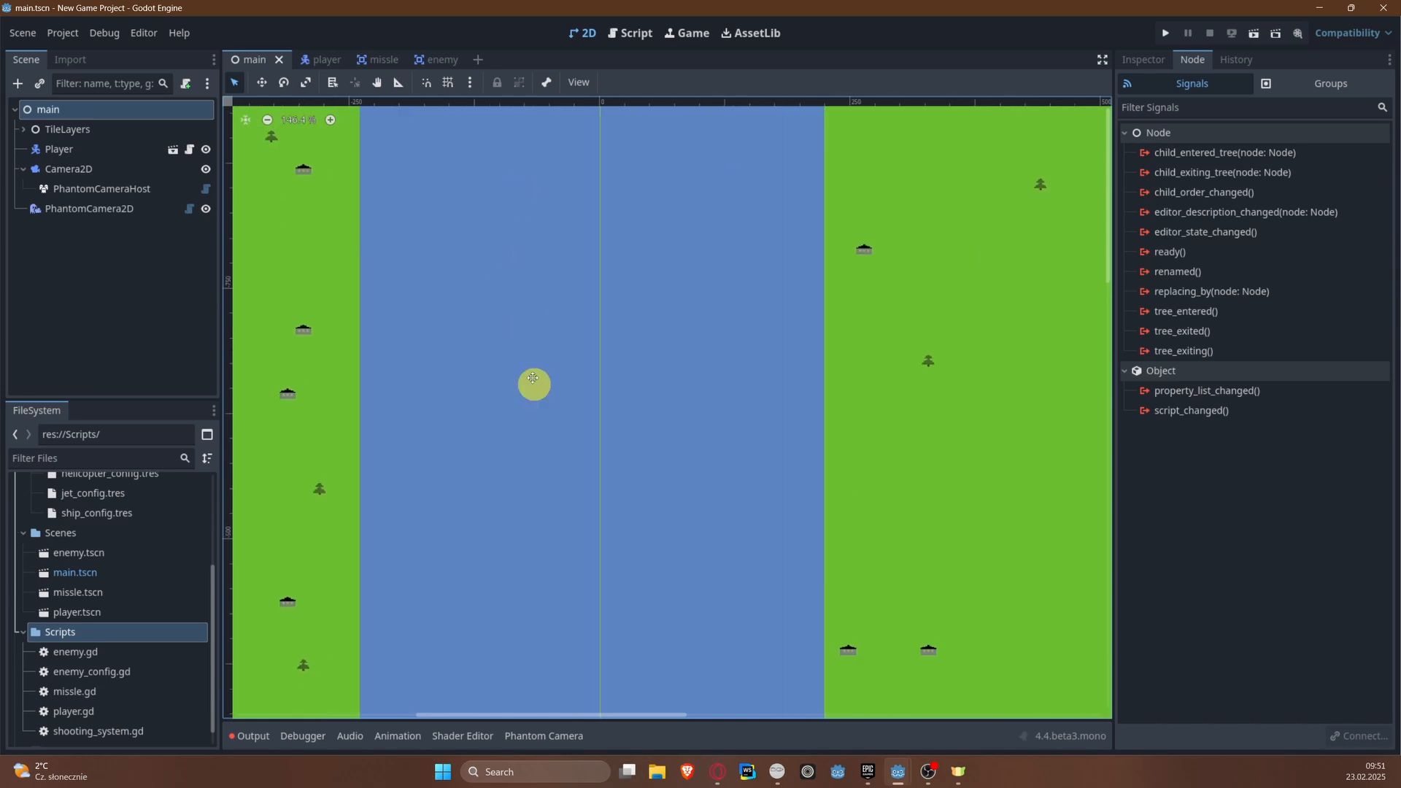
pyautogui.moveTo(537, 292); pyautogui.dragTo(541, 305, button='middle')
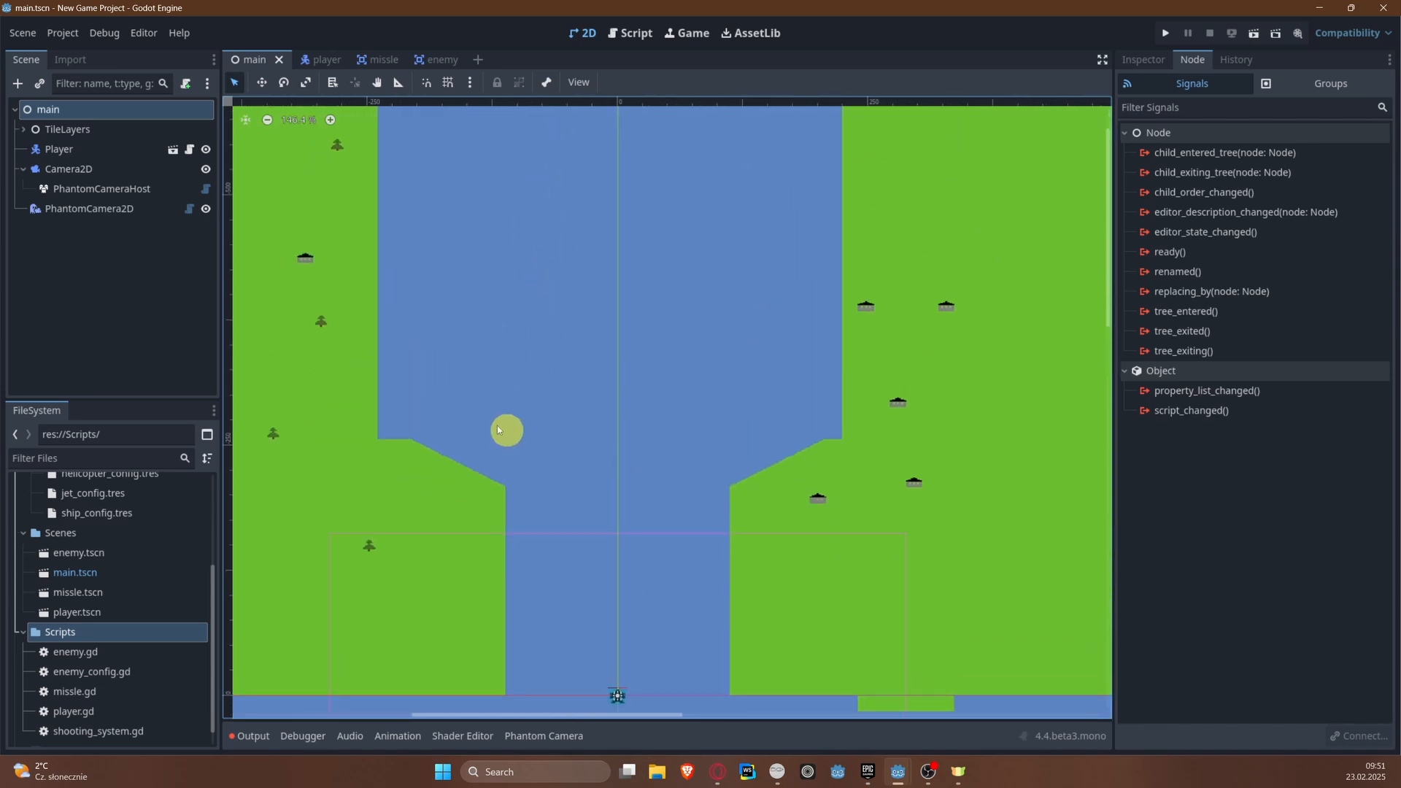
pyautogui.rightClick(97, 115)
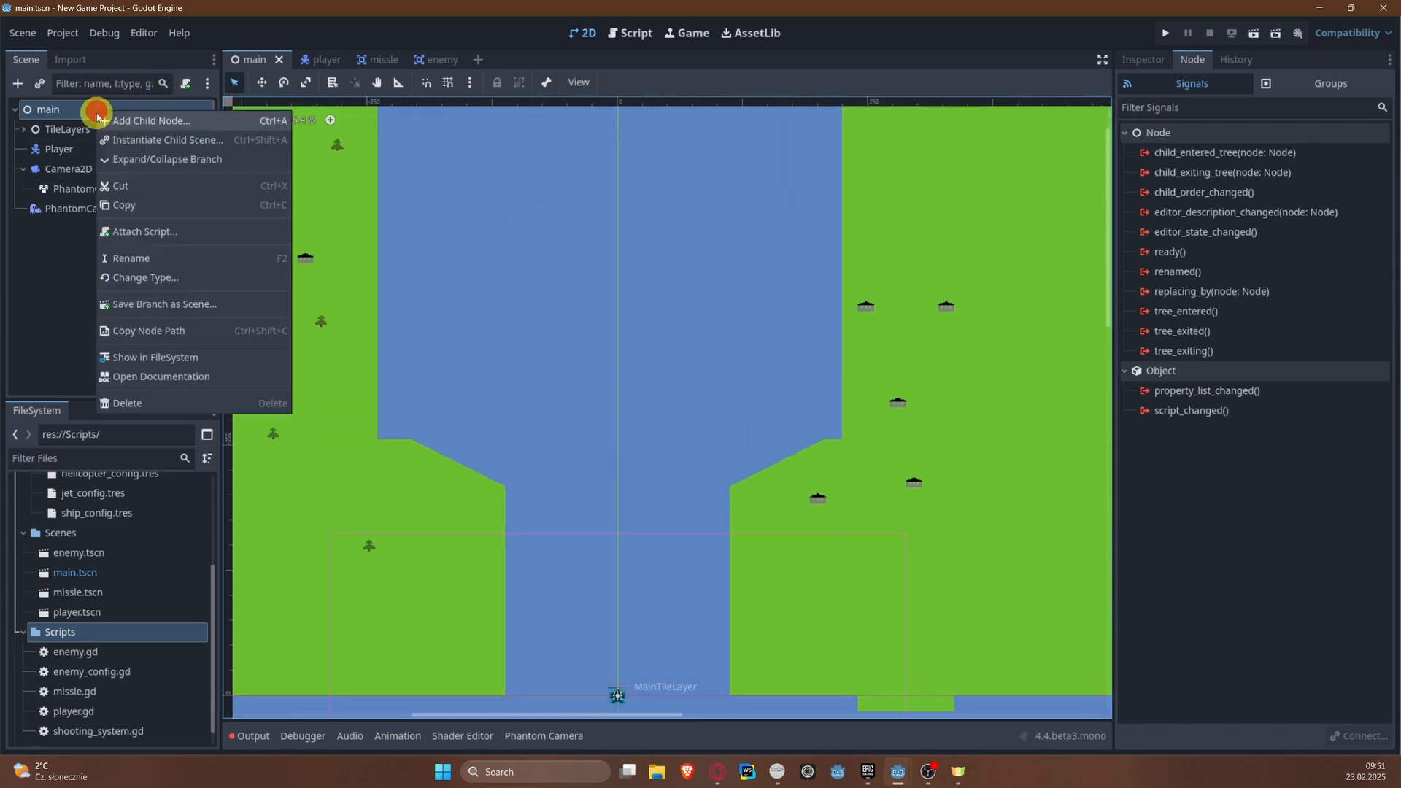
pyautogui.click(117, 115)
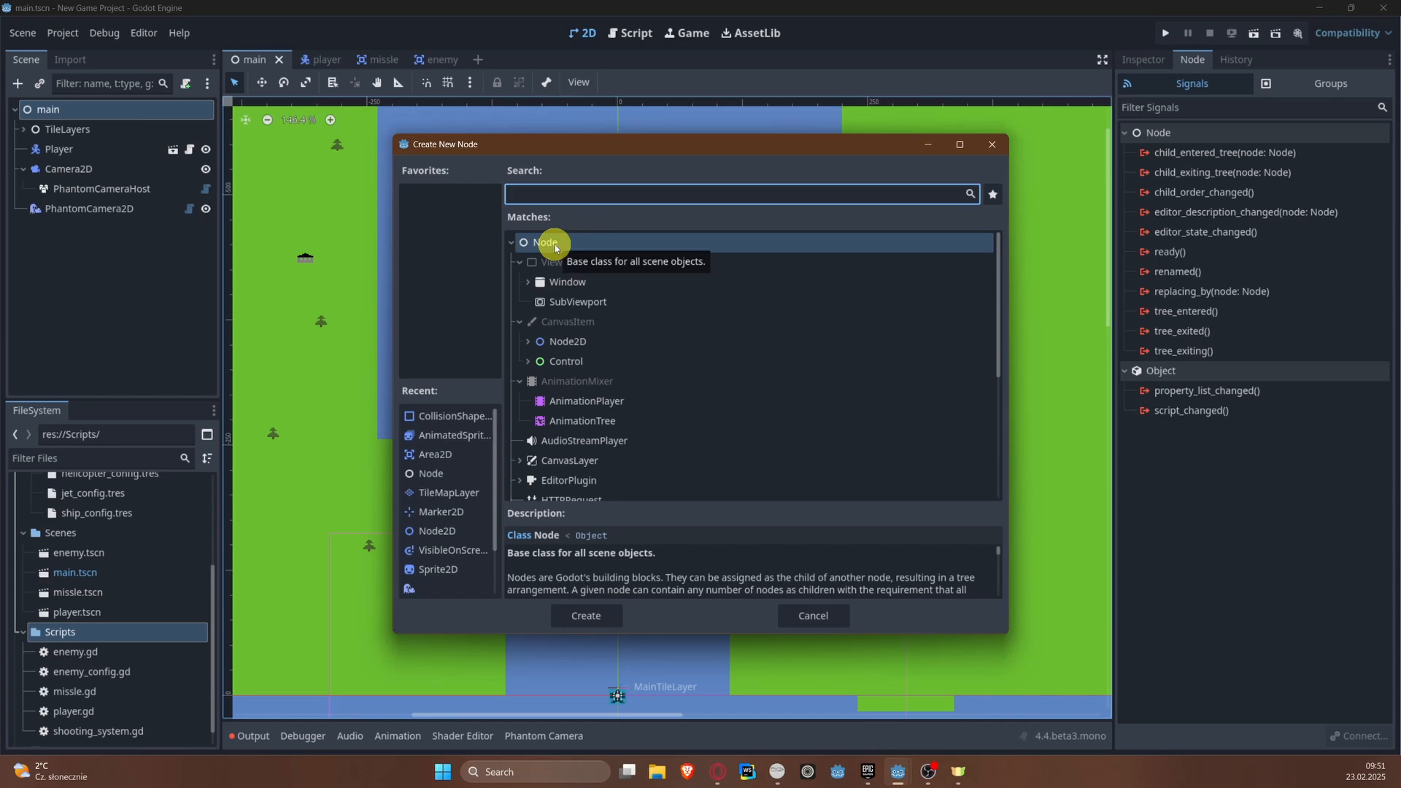
pyautogui.doubleClick(555, 244)
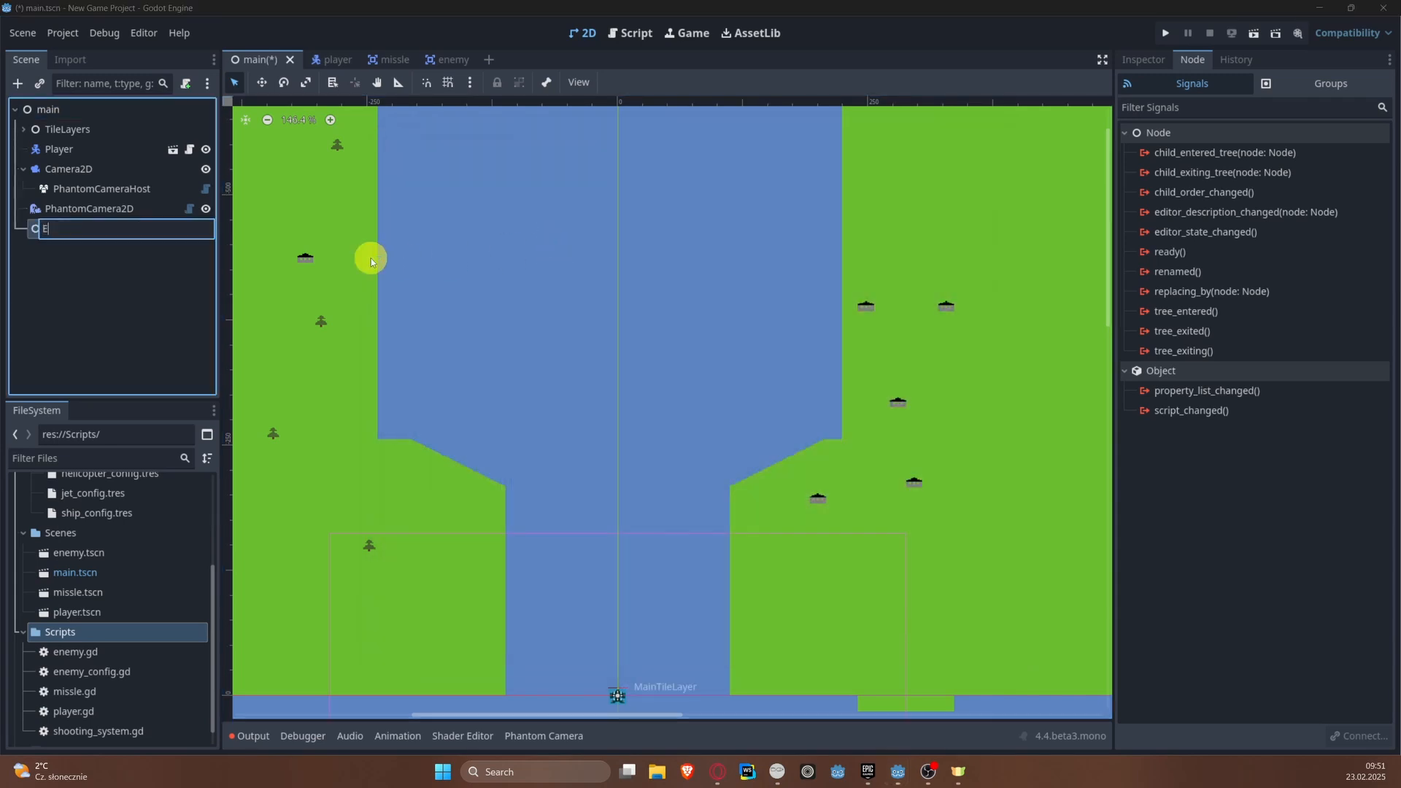
pyautogui.write('Enemies')
pyautogui.press('Return')
# Step: Instantiate enemy.tscn under the Enemies node and rename the instance ShipEnemy
pyautogui.rightClick(66, 229)
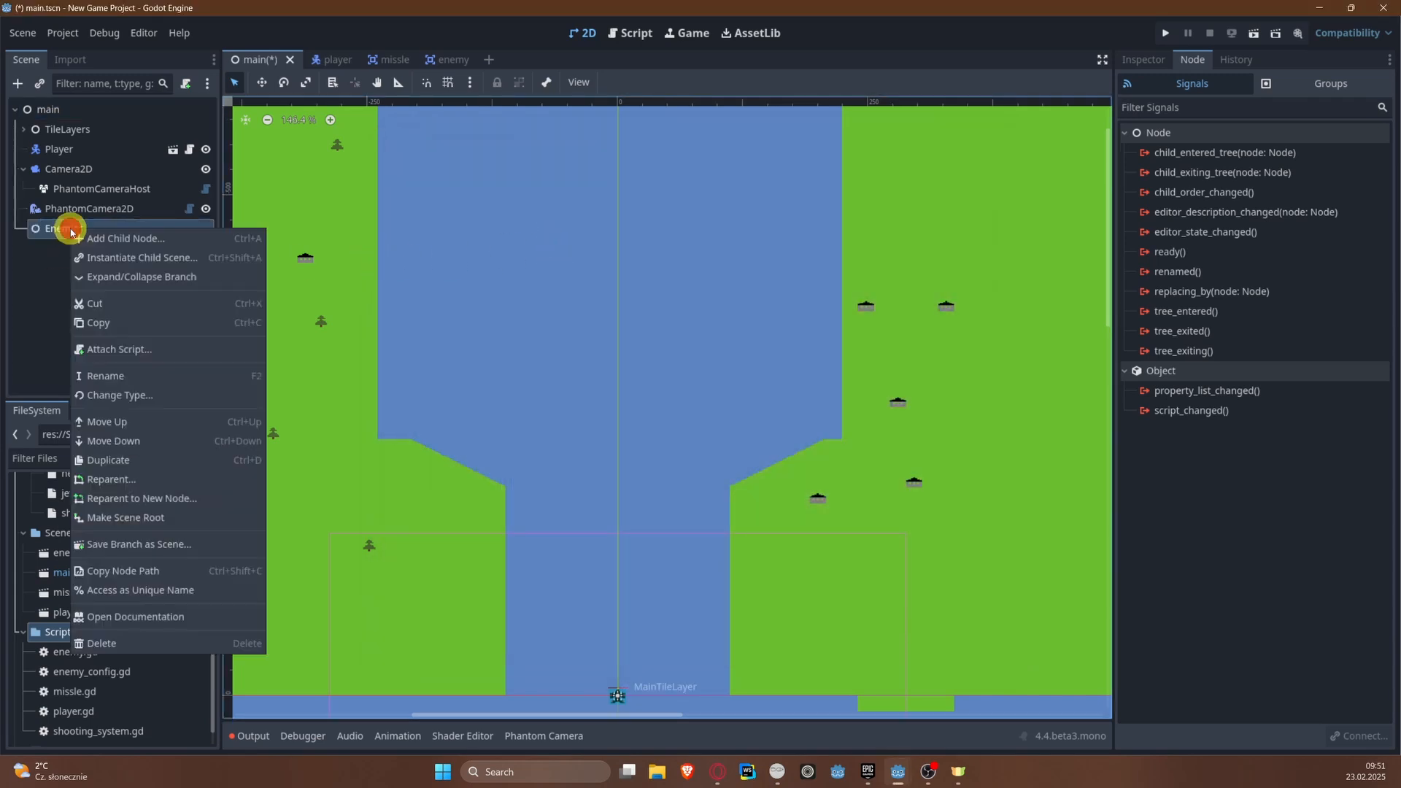
pyautogui.click(108, 241)
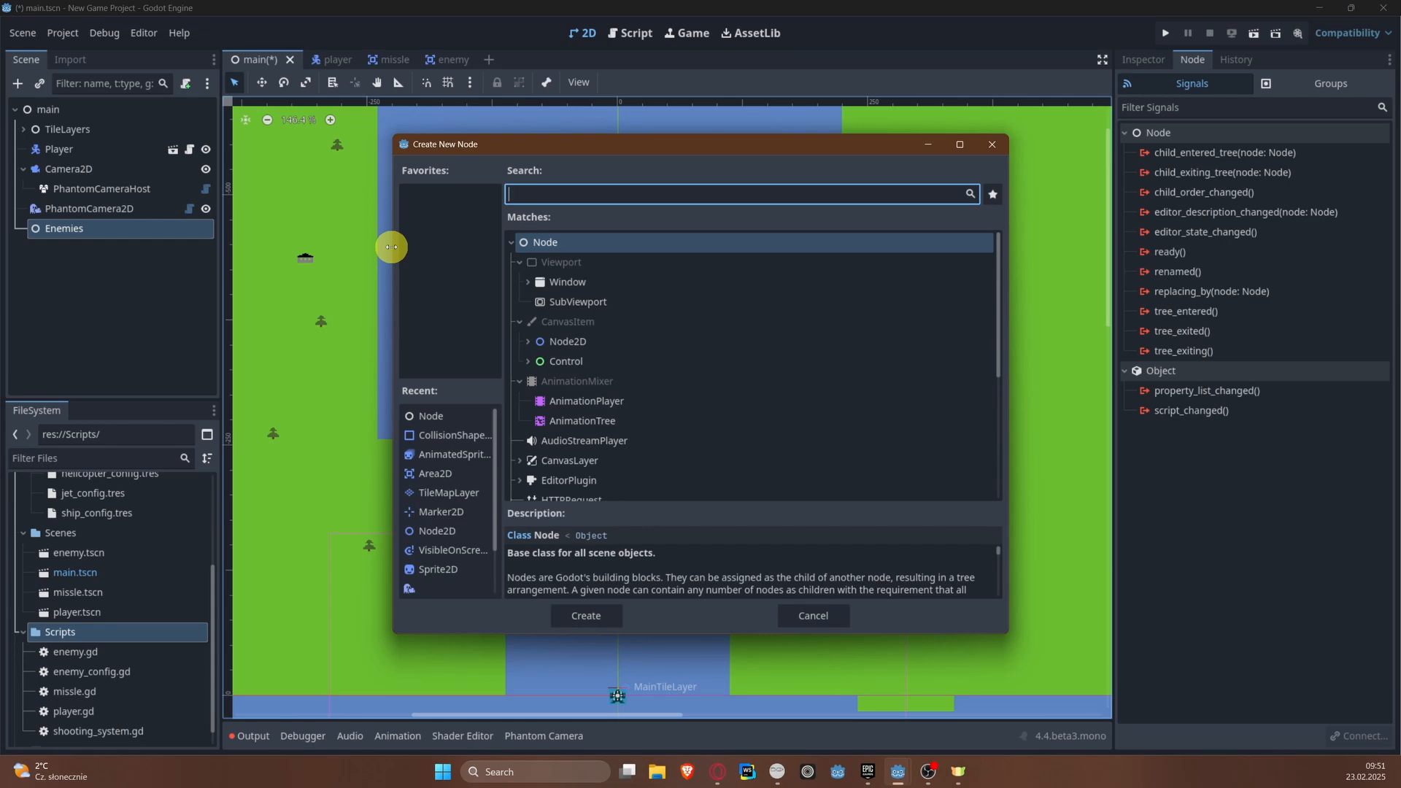
pyautogui.press('Escape')
pyautogui.hotkey('ctrl', 'shift', 'a')
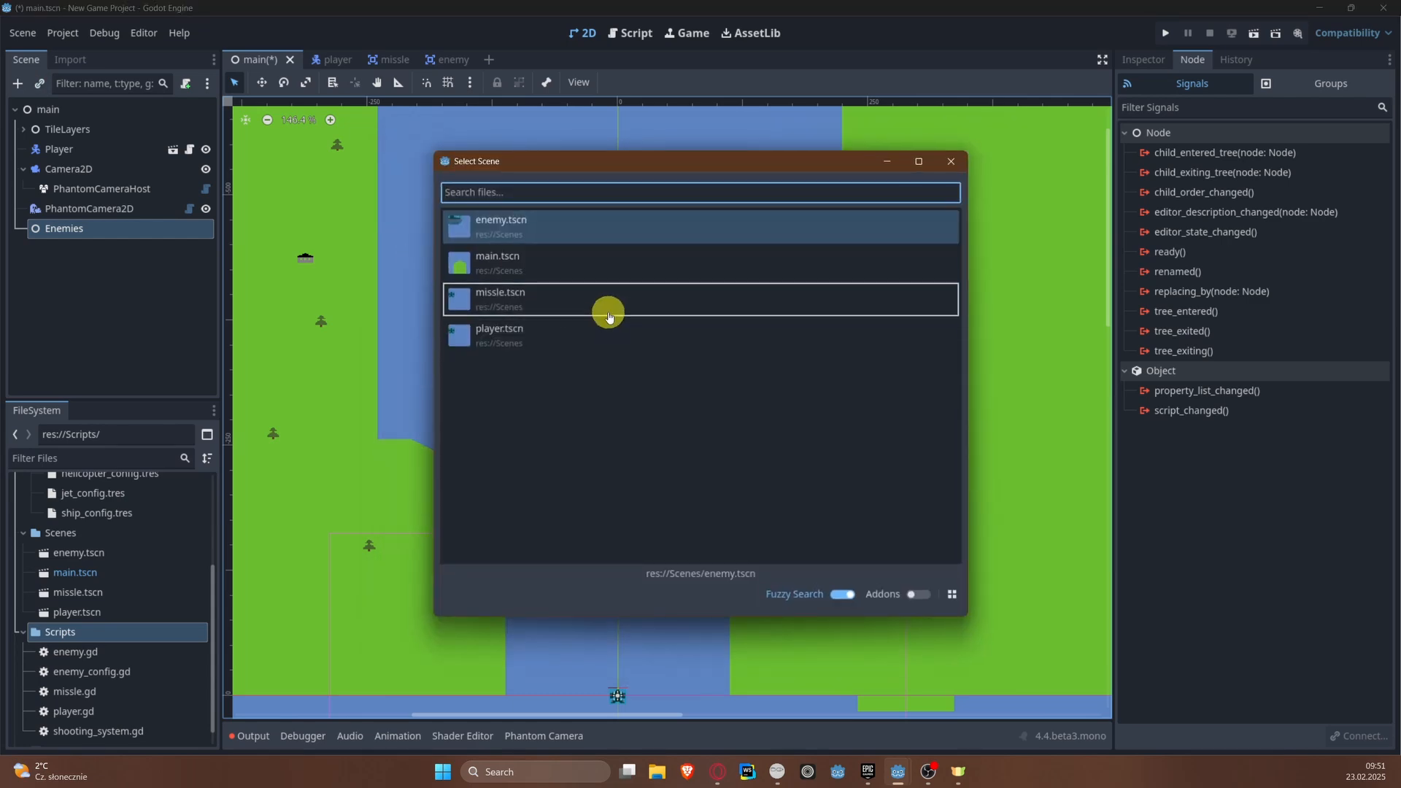
pyautogui.doubleClick(547, 225)
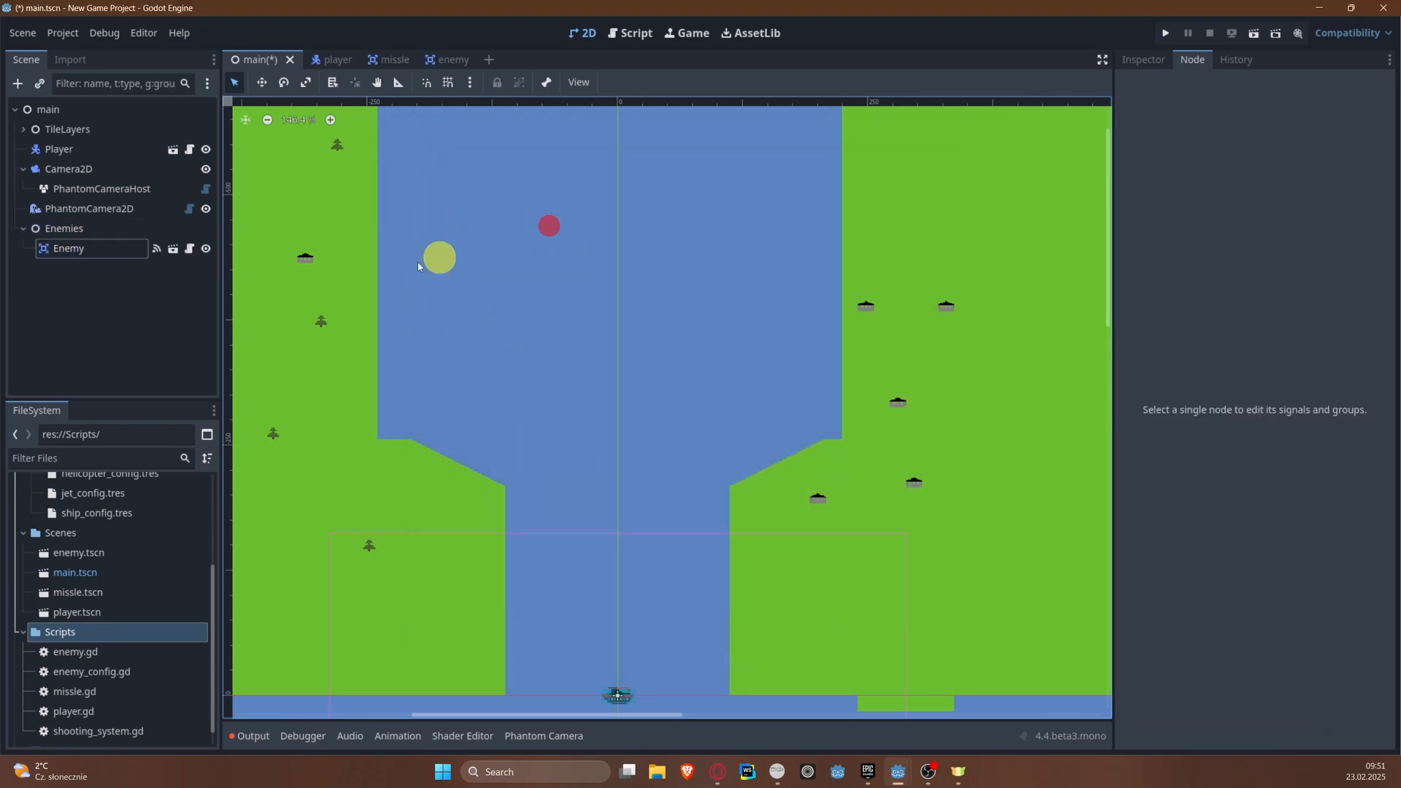
pyautogui.doubleClick(75, 247)
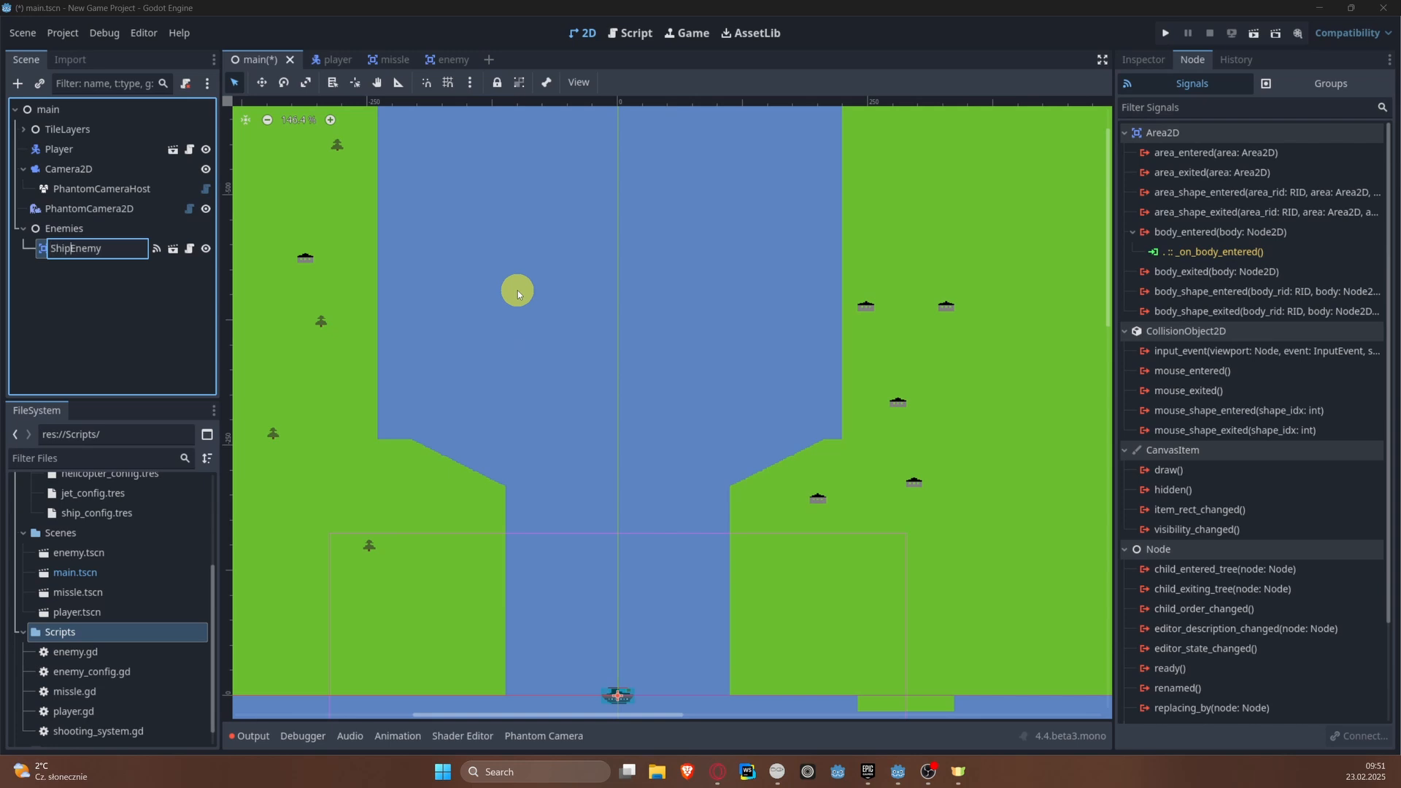
pyautogui.click(73, 230)
# Step: Instantiate a second enemy.tscn under the Enemies node and rename it HeliEnemy
pyautogui.rightClick(73, 230)
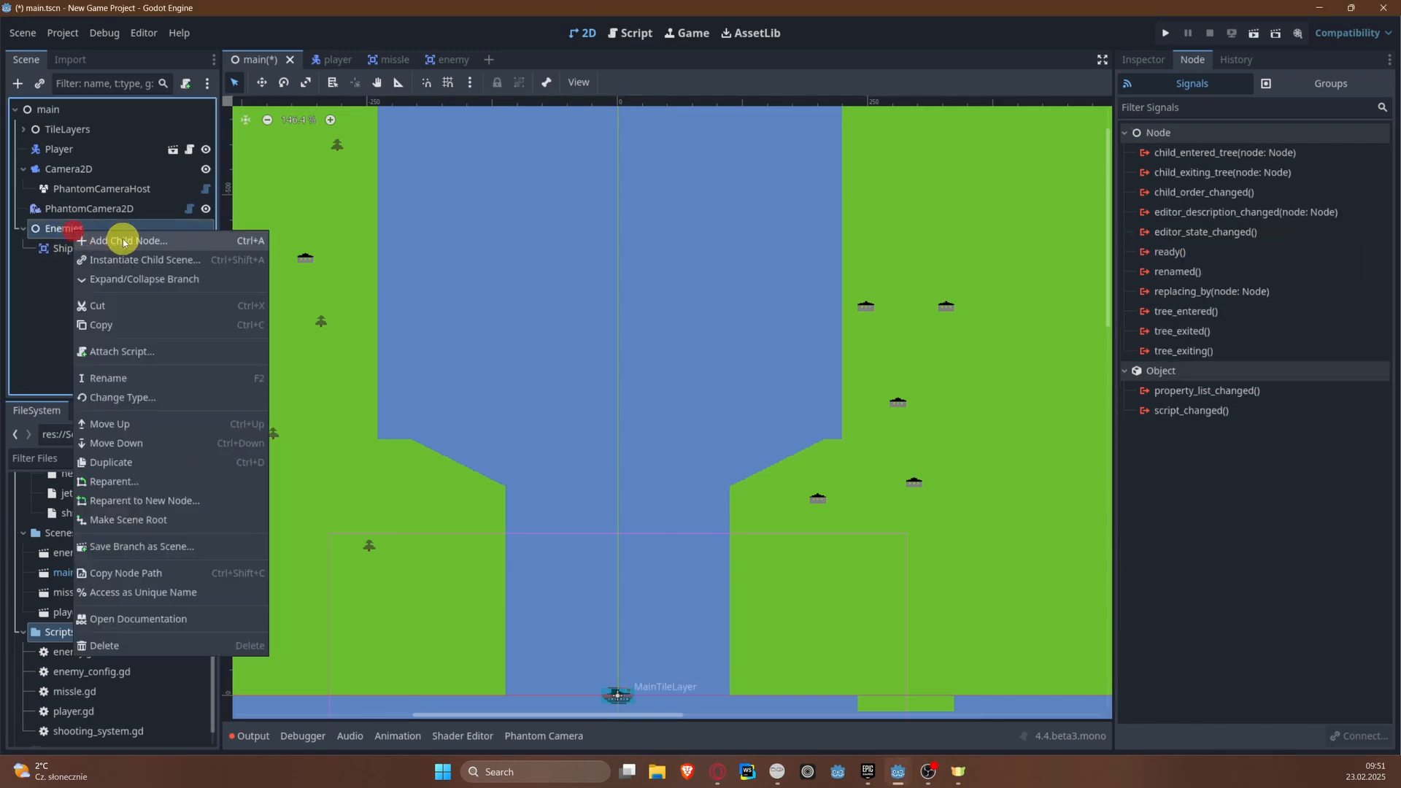
pyautogui.click(115, 240)
pyautogui.press('Escape')
pyautogui.rightClick(91, 232)
pyautogui.click(127, 259)
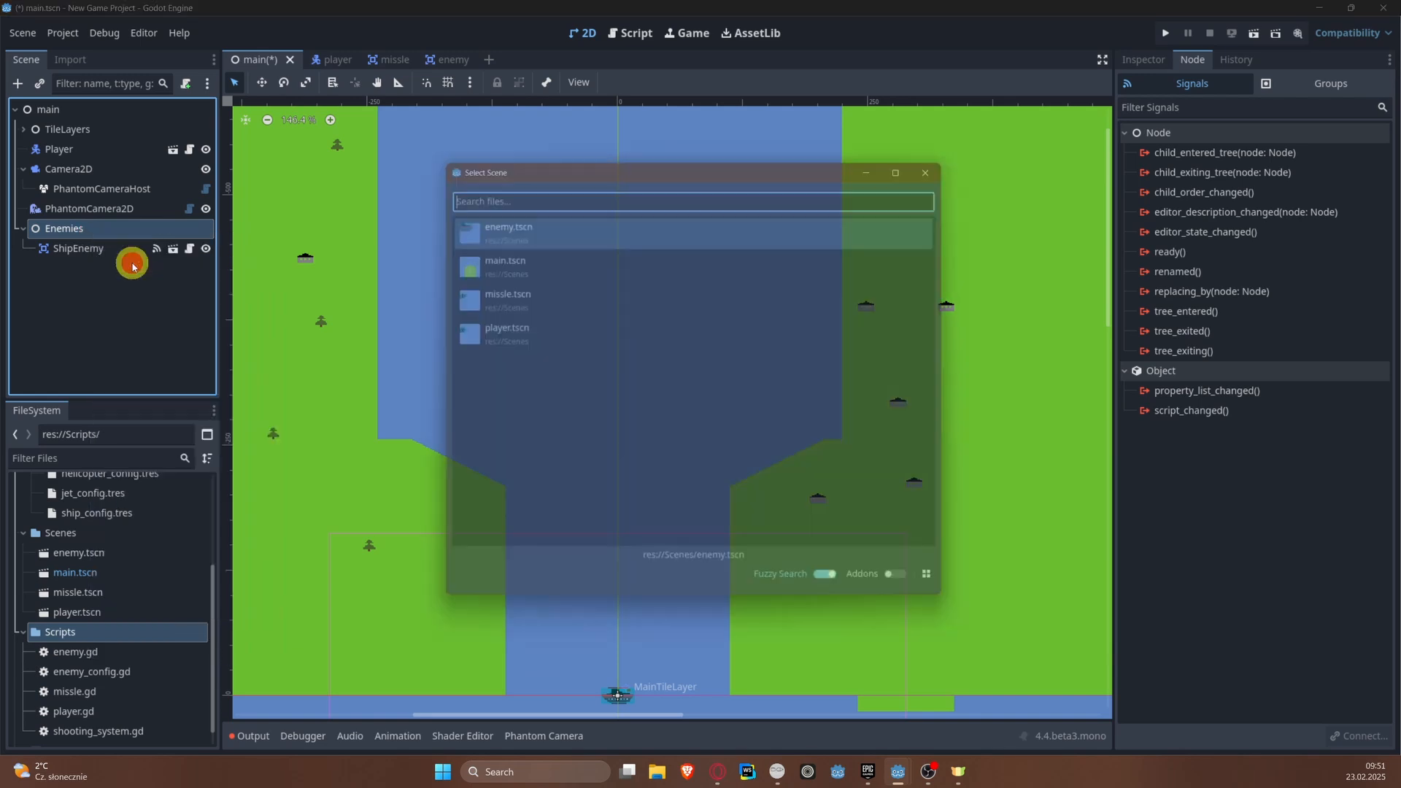
pyautogui.doubleClick(540, 226)
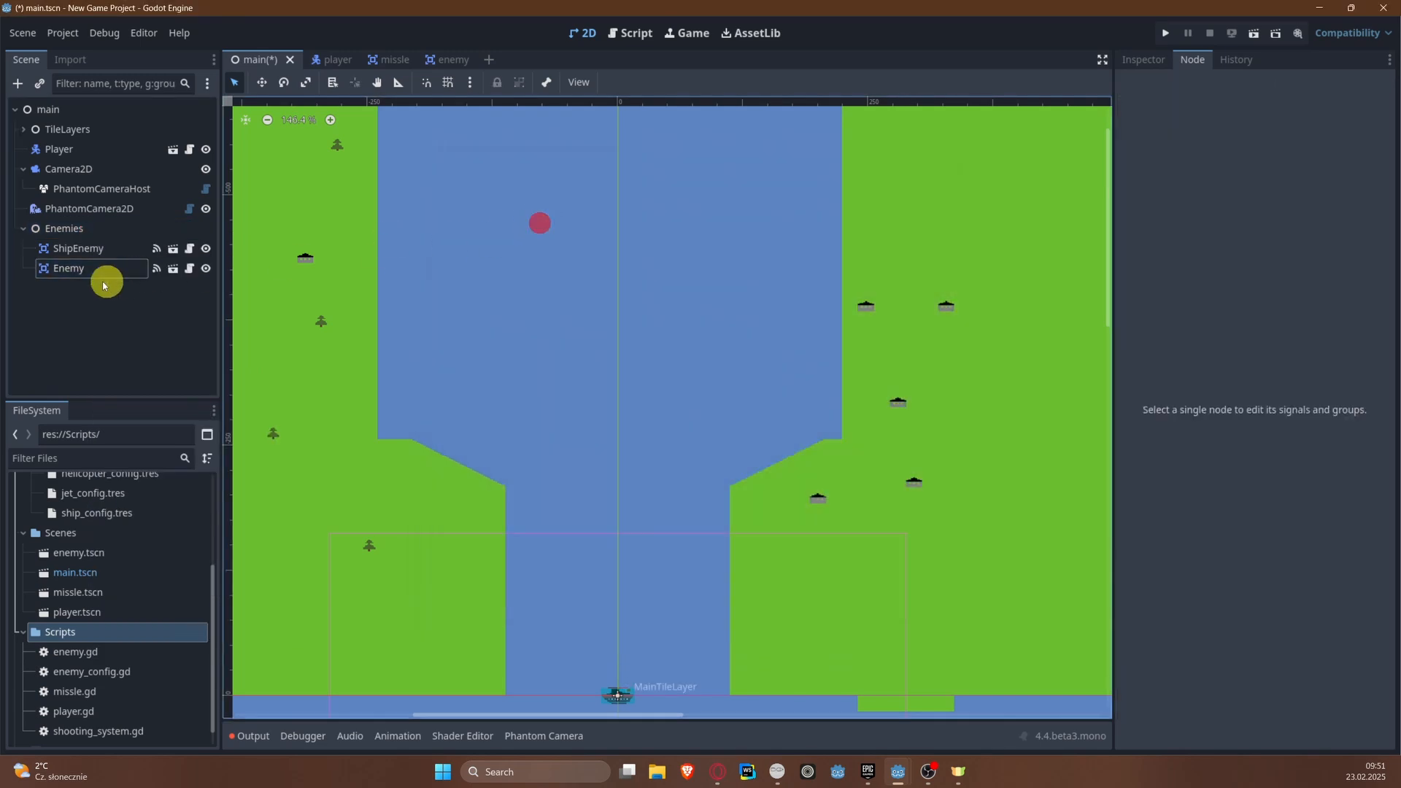
pyautogui.doubleClick(100, 266)
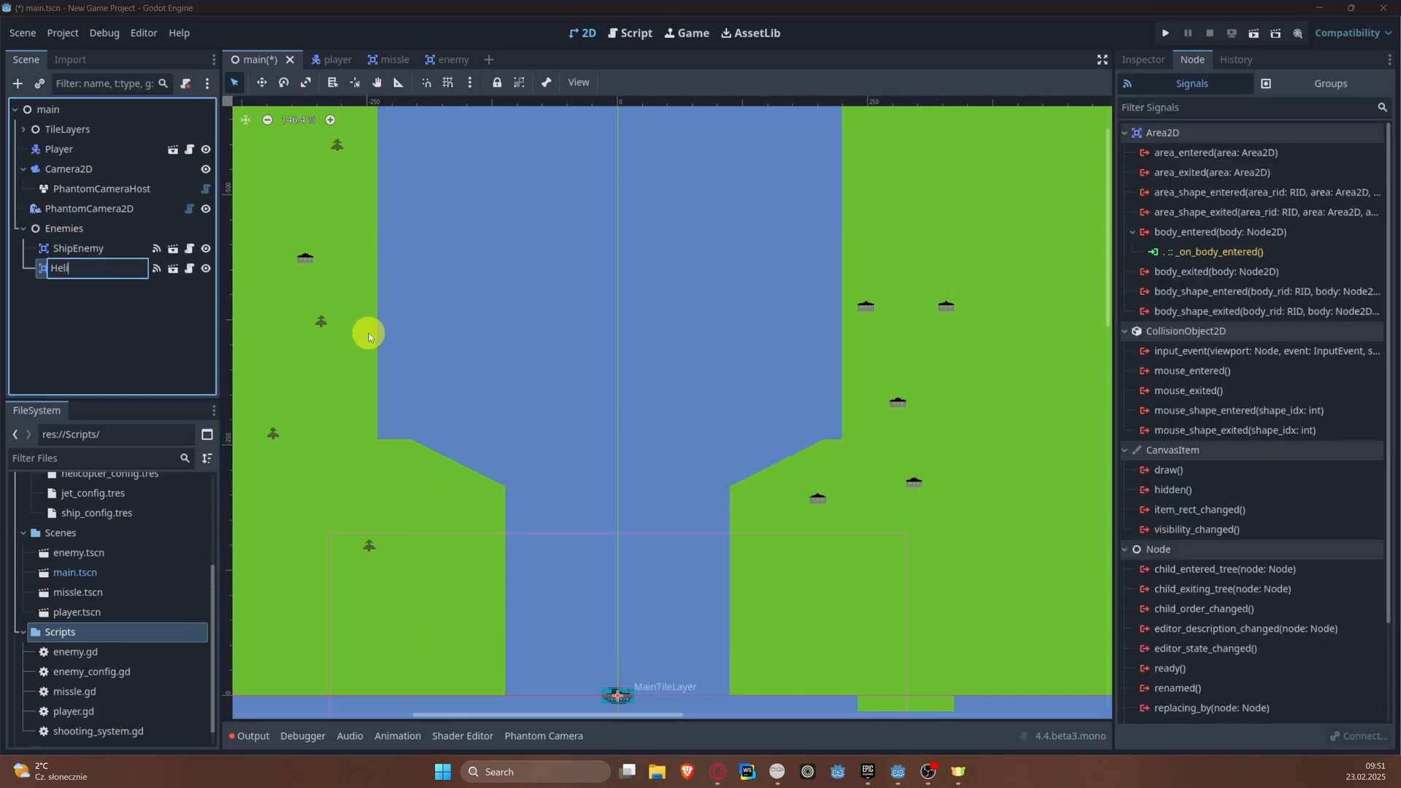
pyautogui.write('HeliEnemy')
pyautogui.press('Return')
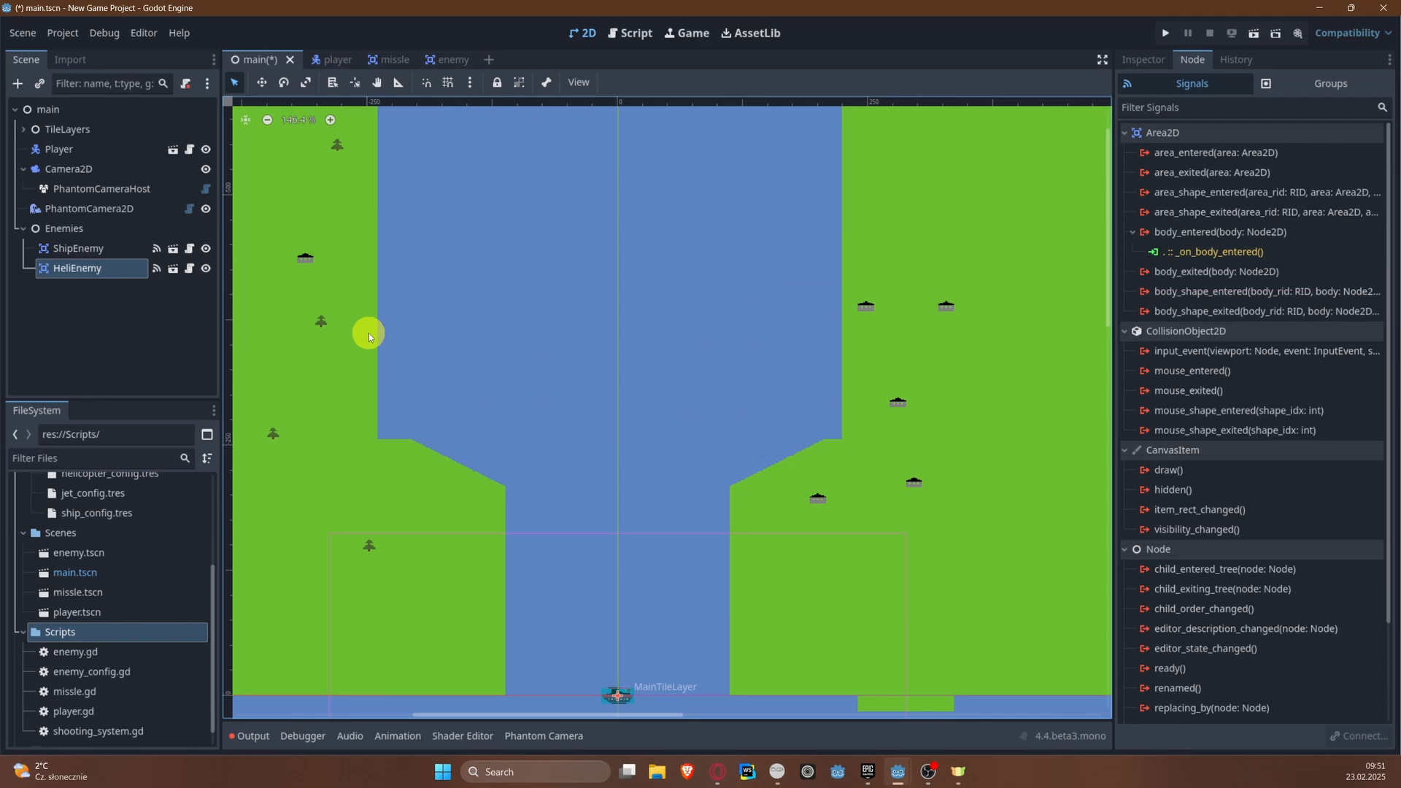
# Step: Instantiate a third enemy.tscn under the Enemies node and rename it JetEnemy
pyautogui.click(89, 214)
pyautogui.rightClick(93, 232)
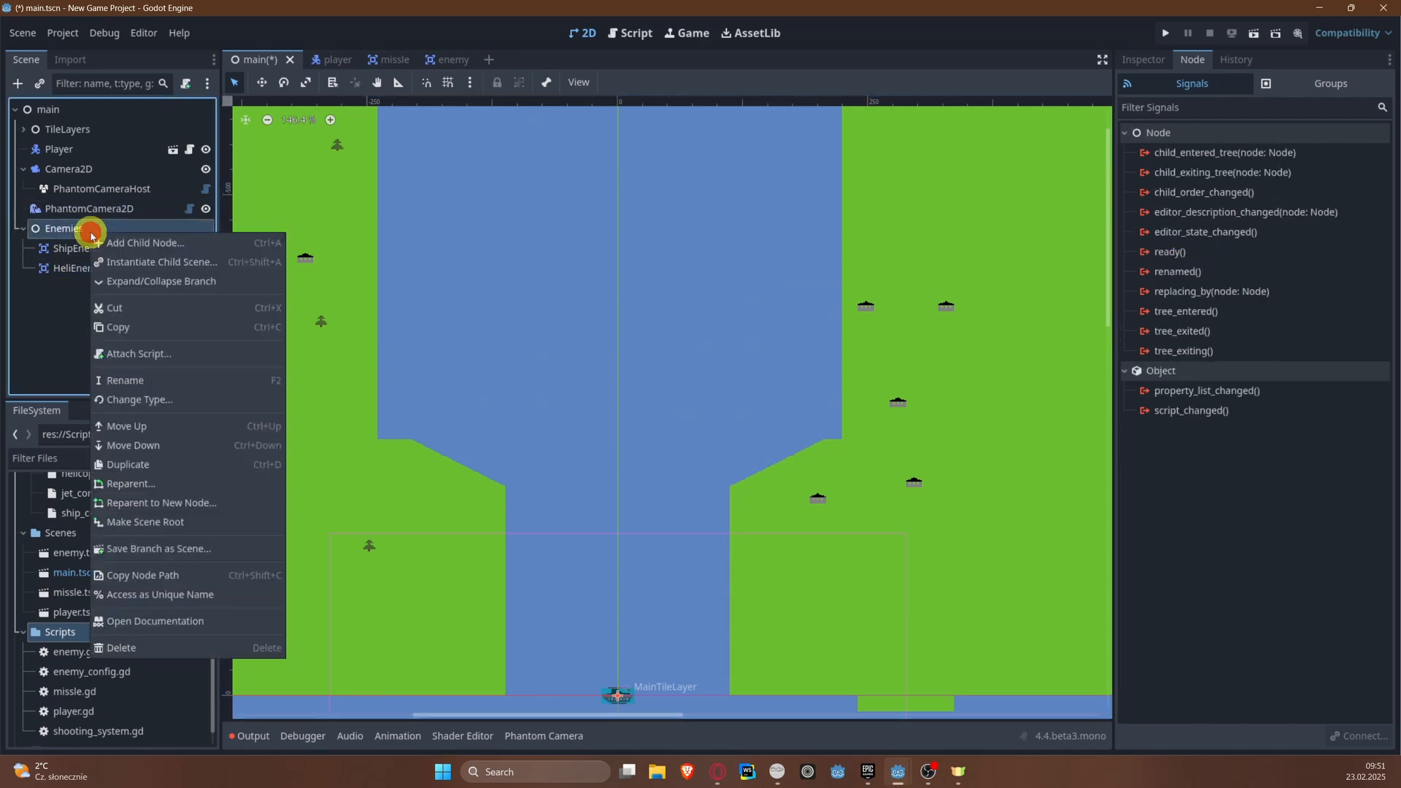
pyautogui.click(153, 261)
pyautogui.doubleClick(497, 232)
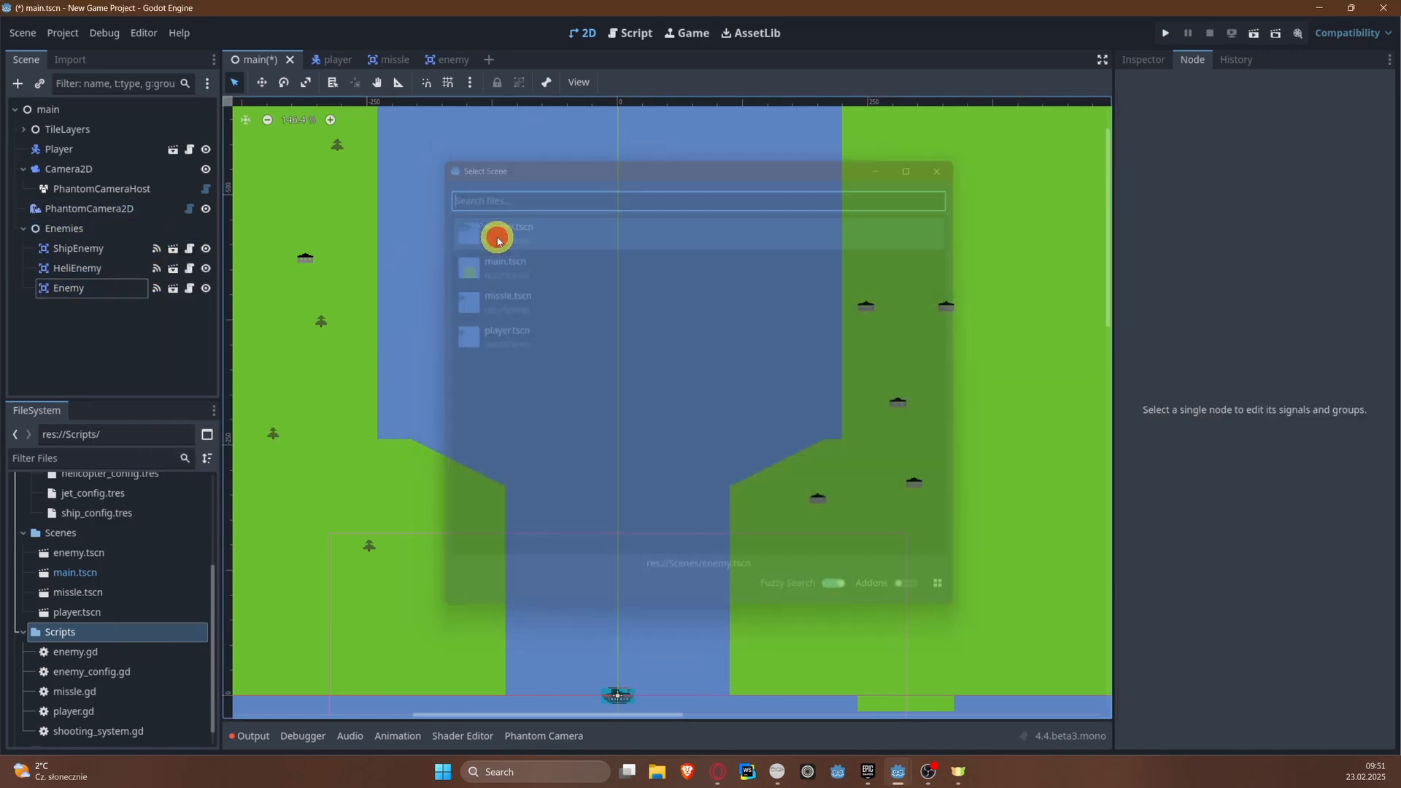
pyautogui.doubleClick(82, 289)
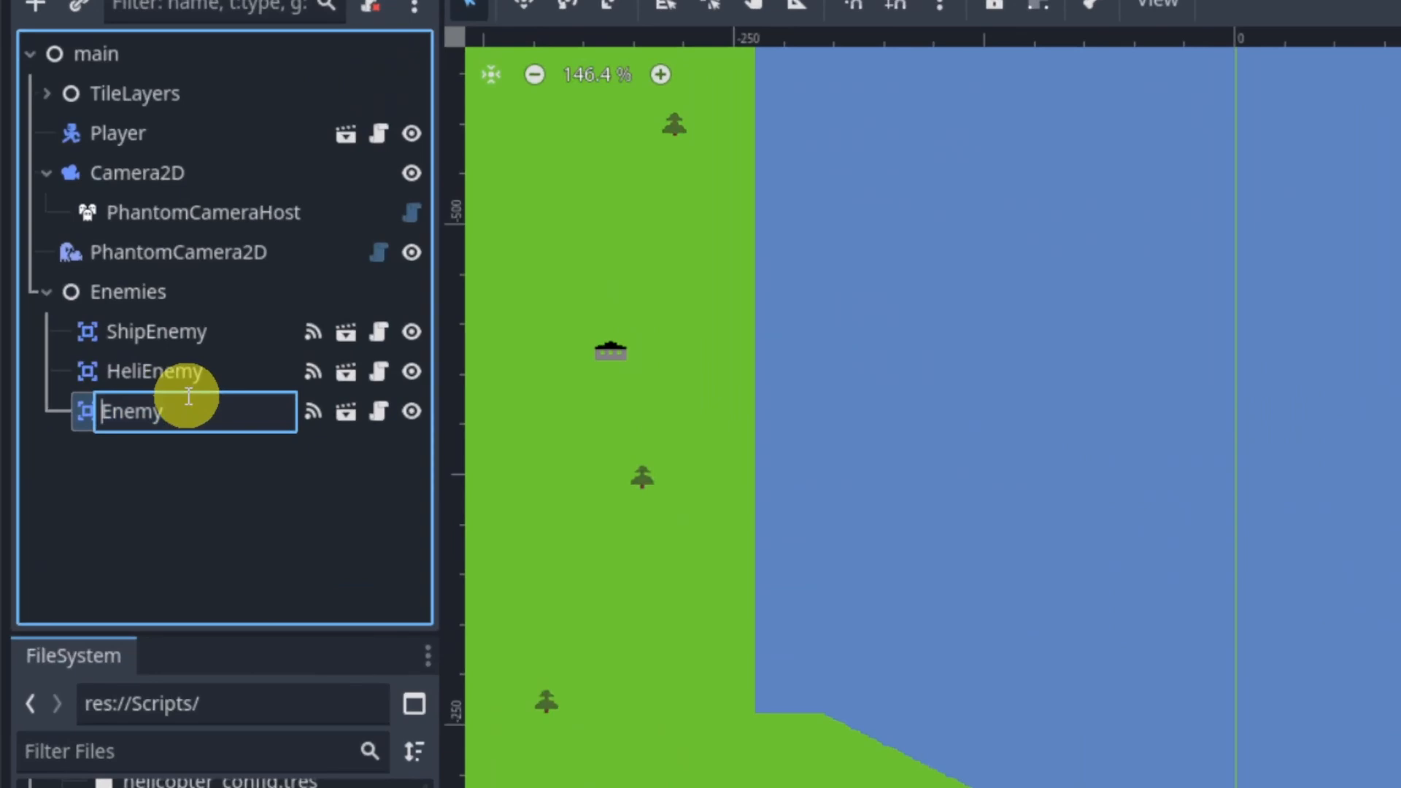
pyautogui.write('Jet')
pyautogui.press('Return')
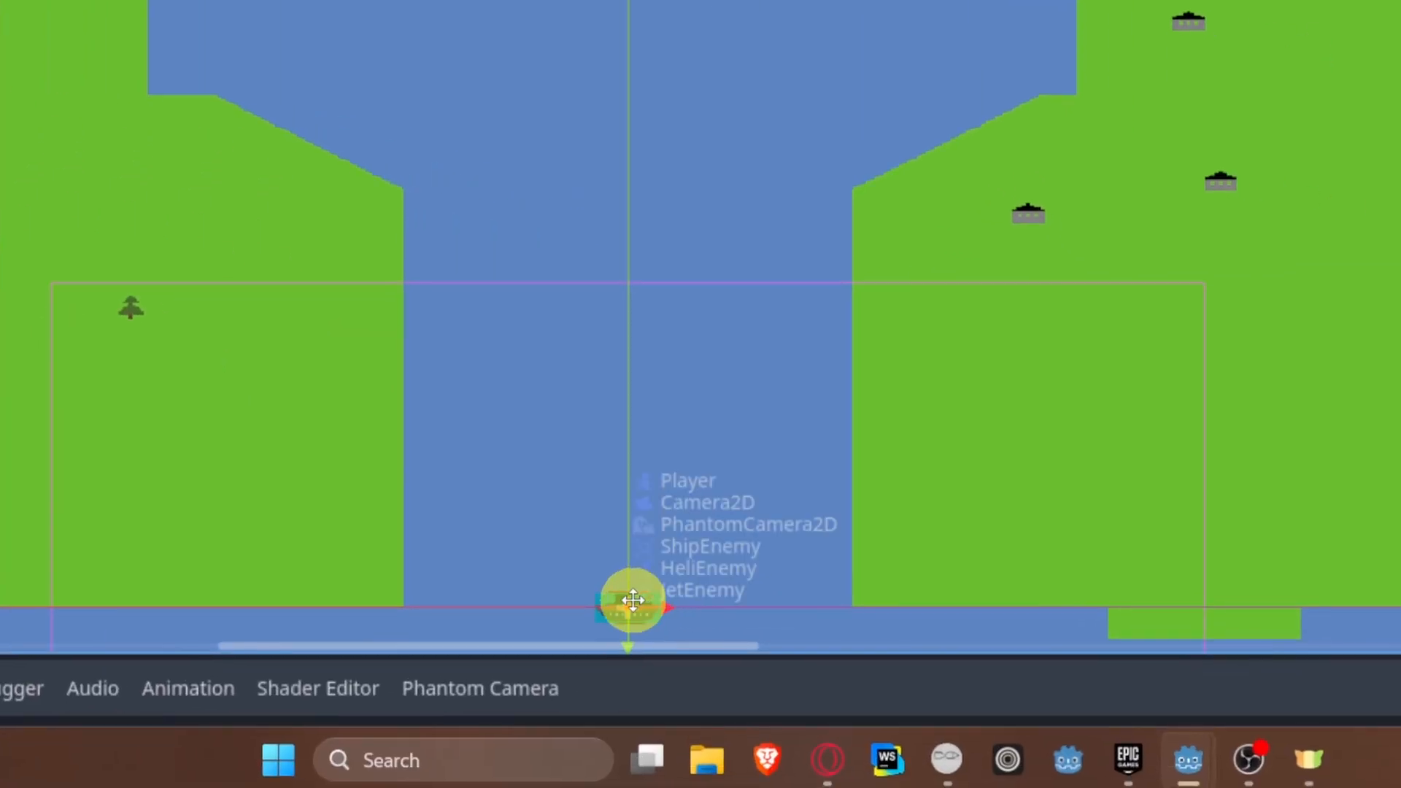
# Step: Move JetEnemy, HeliEnemy and ShipEnemy from the origin to separate spots farther up the river, and save the scene
pyautogui.moveTo(629, 602); pyautogui.dragTo(500, 42)
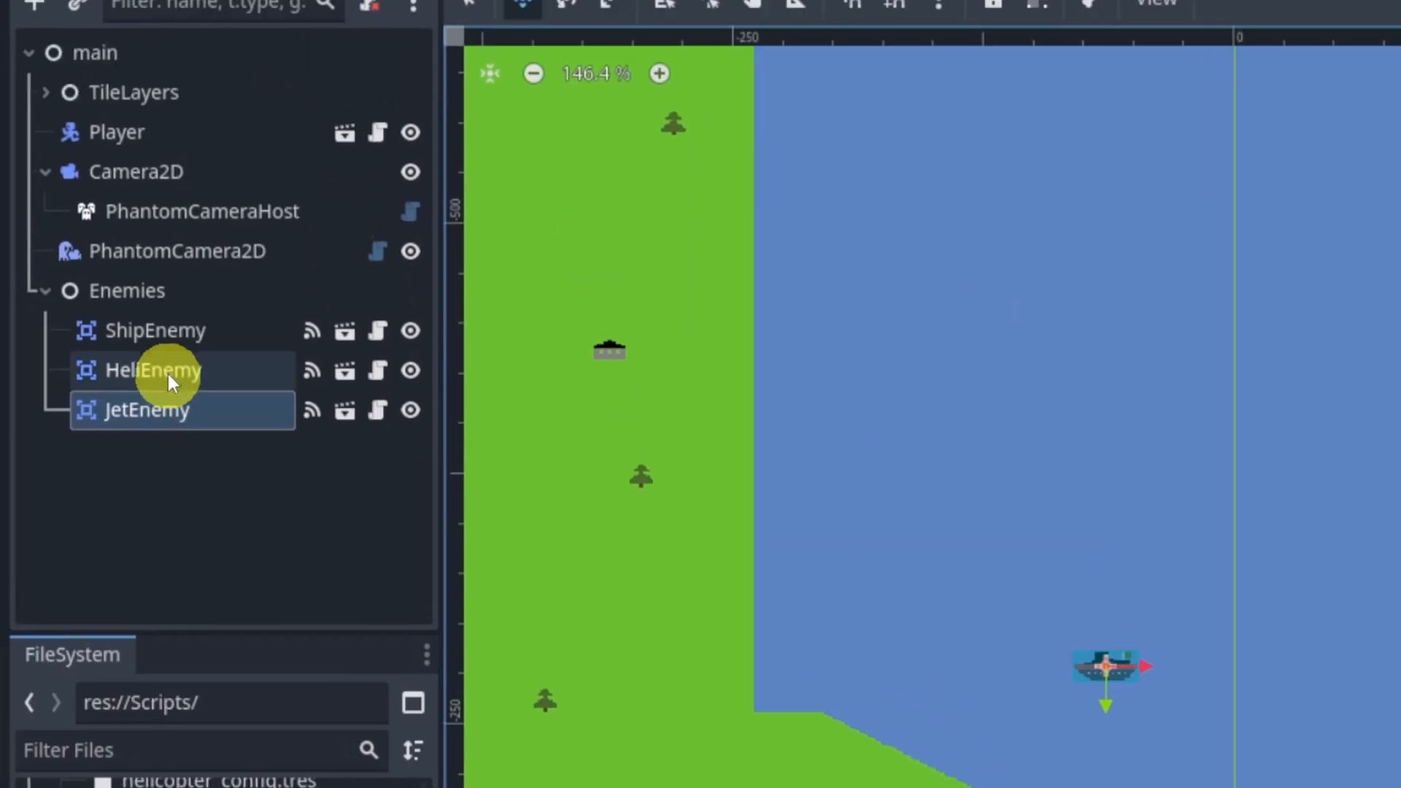
pyautogui.click(168, 375)
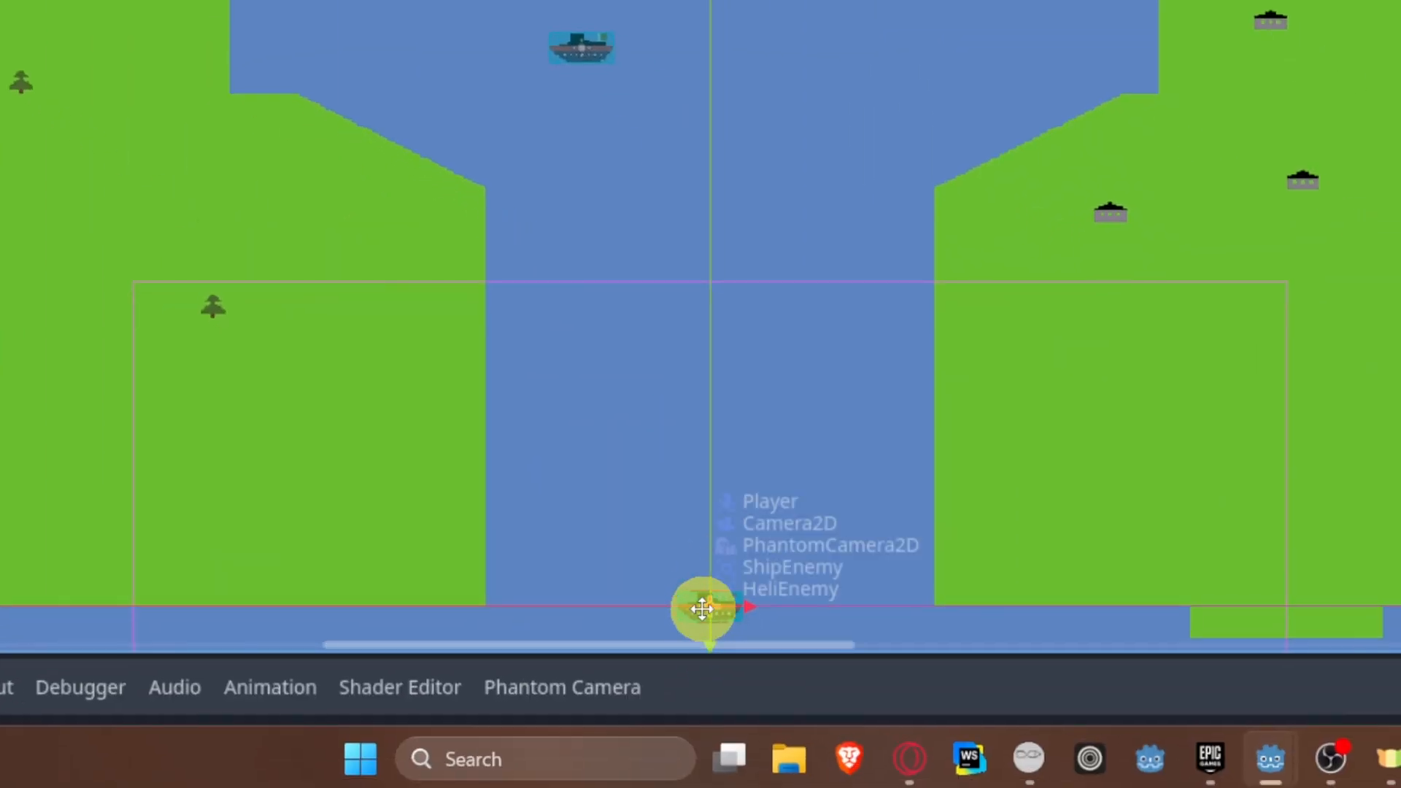
pyautogui.moveTo(702, 608); pyautogui.dragTo(742, 203)
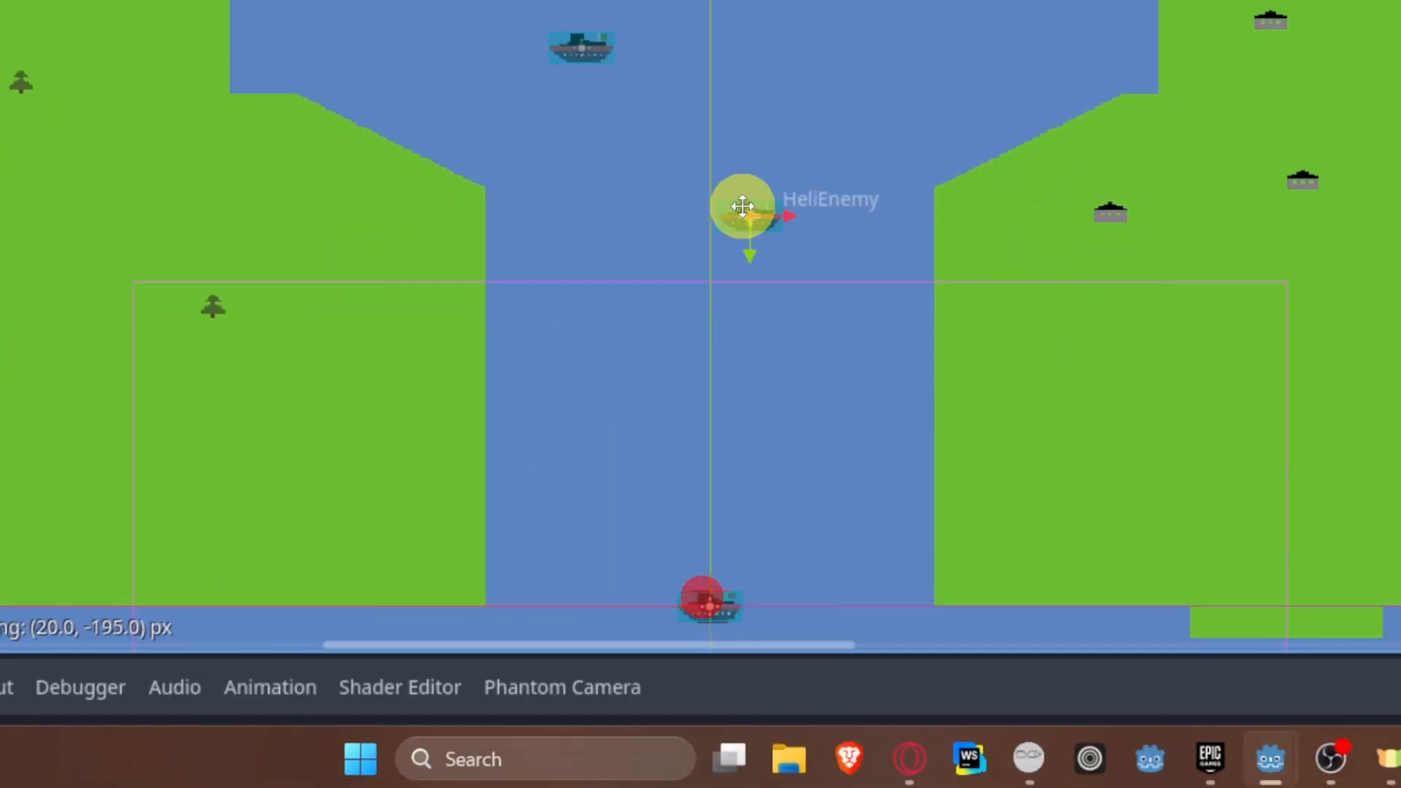
pyautogui.click(181, 391)
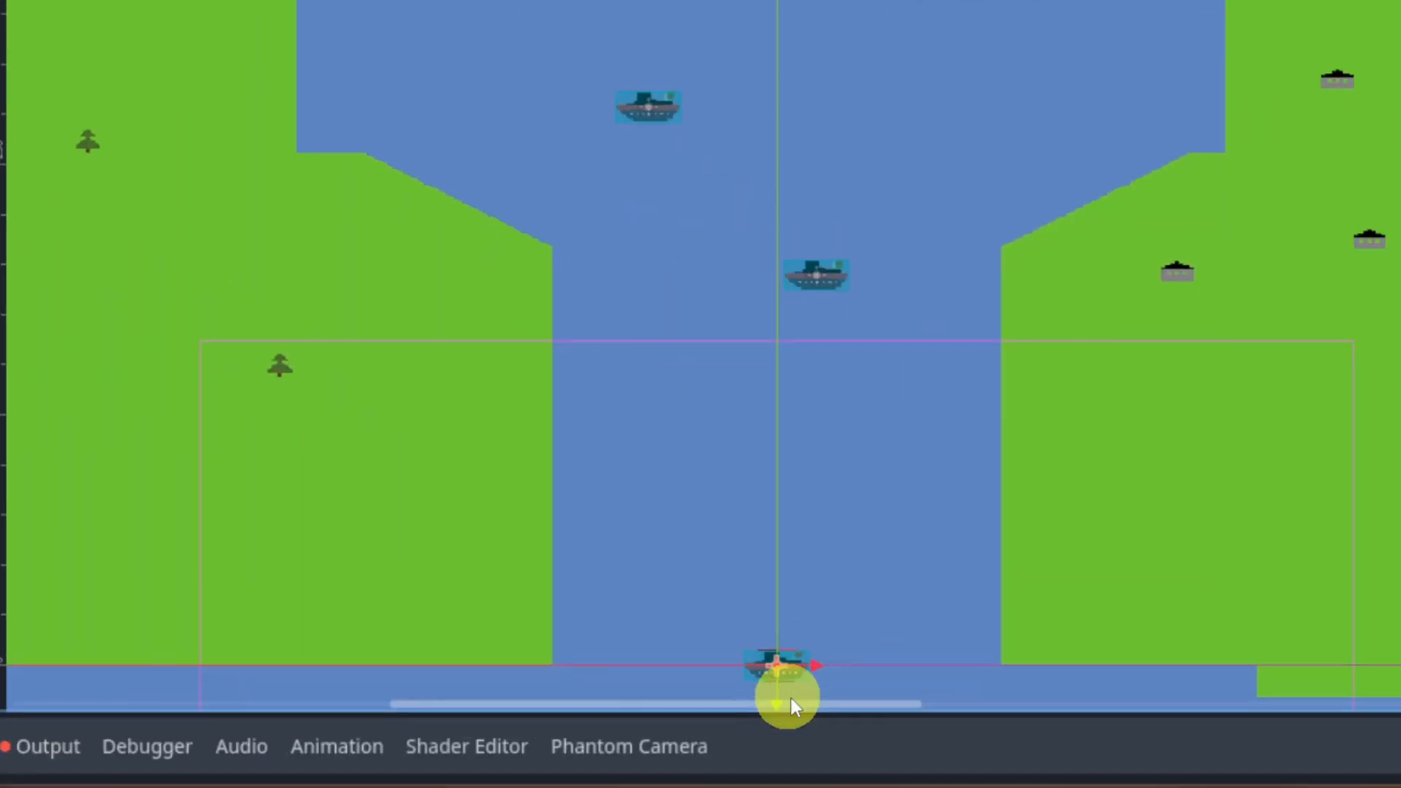
pyautogui.moveTo(691, 600); pyautogui.dragTo(594, 298)
pyautogui.hotkey('ctrl', 's')
# Step: Shift ShipEnemy about 42 px sideways toward the left river bank
pyautogui.scroll(1, 877, 373)
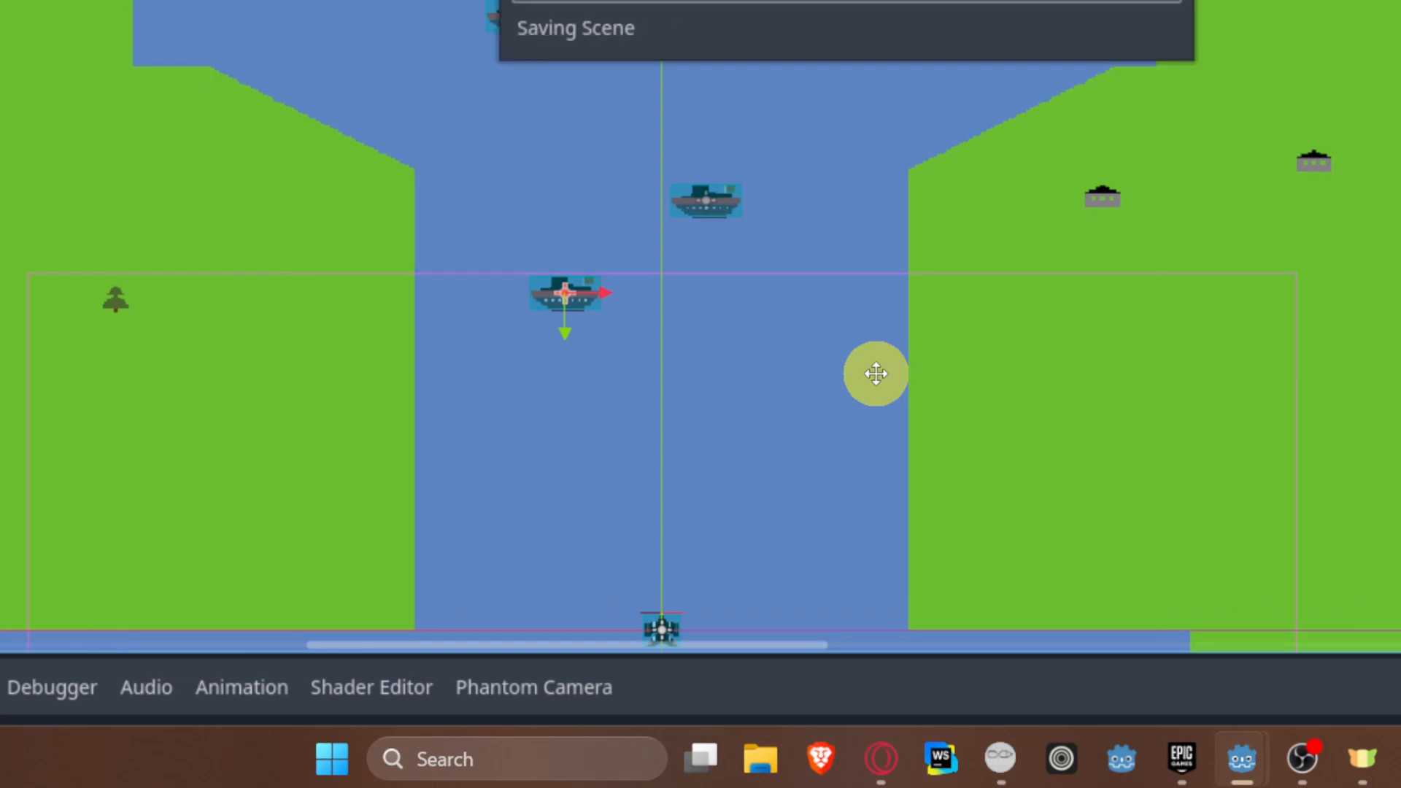
pyautogui.moveTo(876, 372); pyautogui.dragTo(763, 219, button='middle')
pyautogui.click(447, 161)
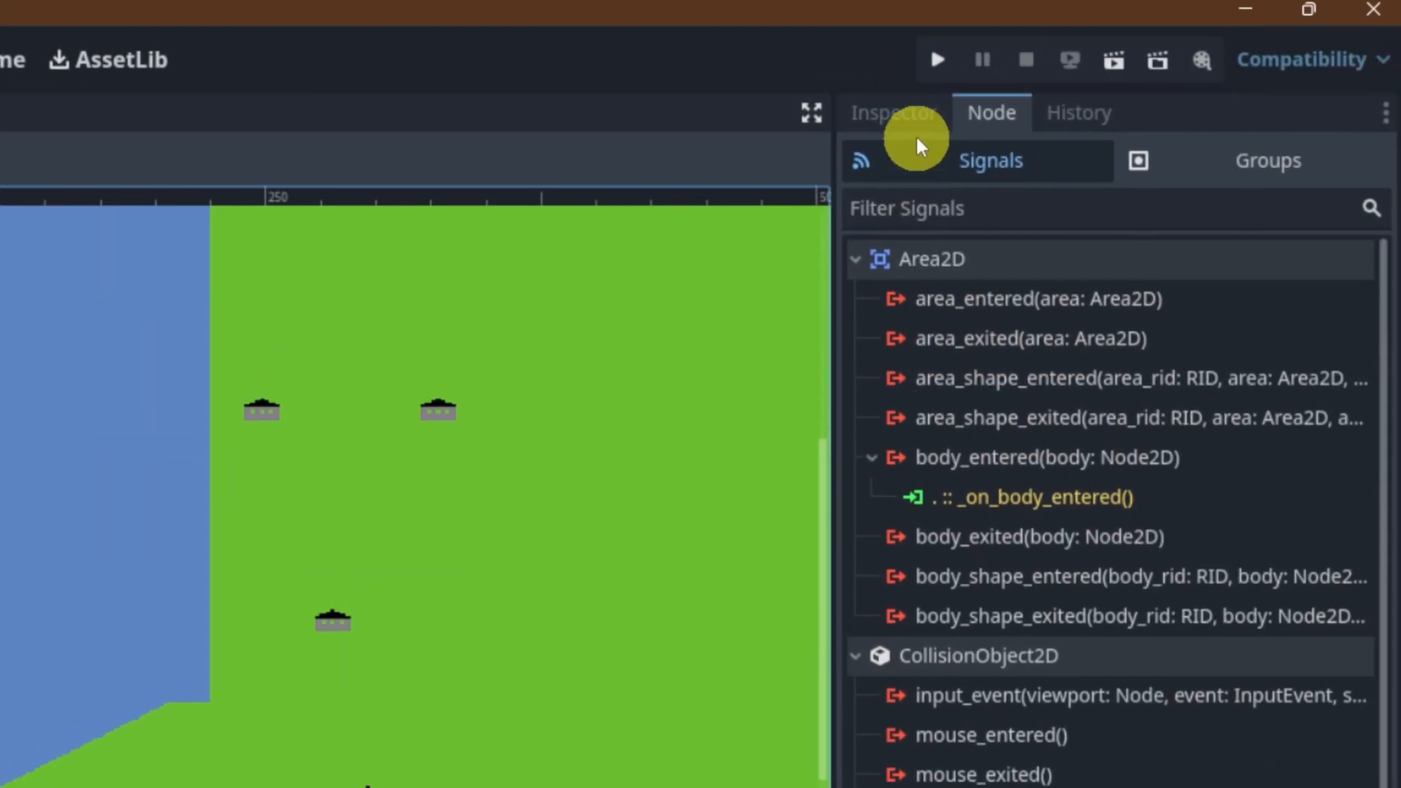
# Step: Assign ship_config.tres as ShipEnemy's Enemy Config and turn on Switch Starting Direction
pyautogui.click(912, 128)
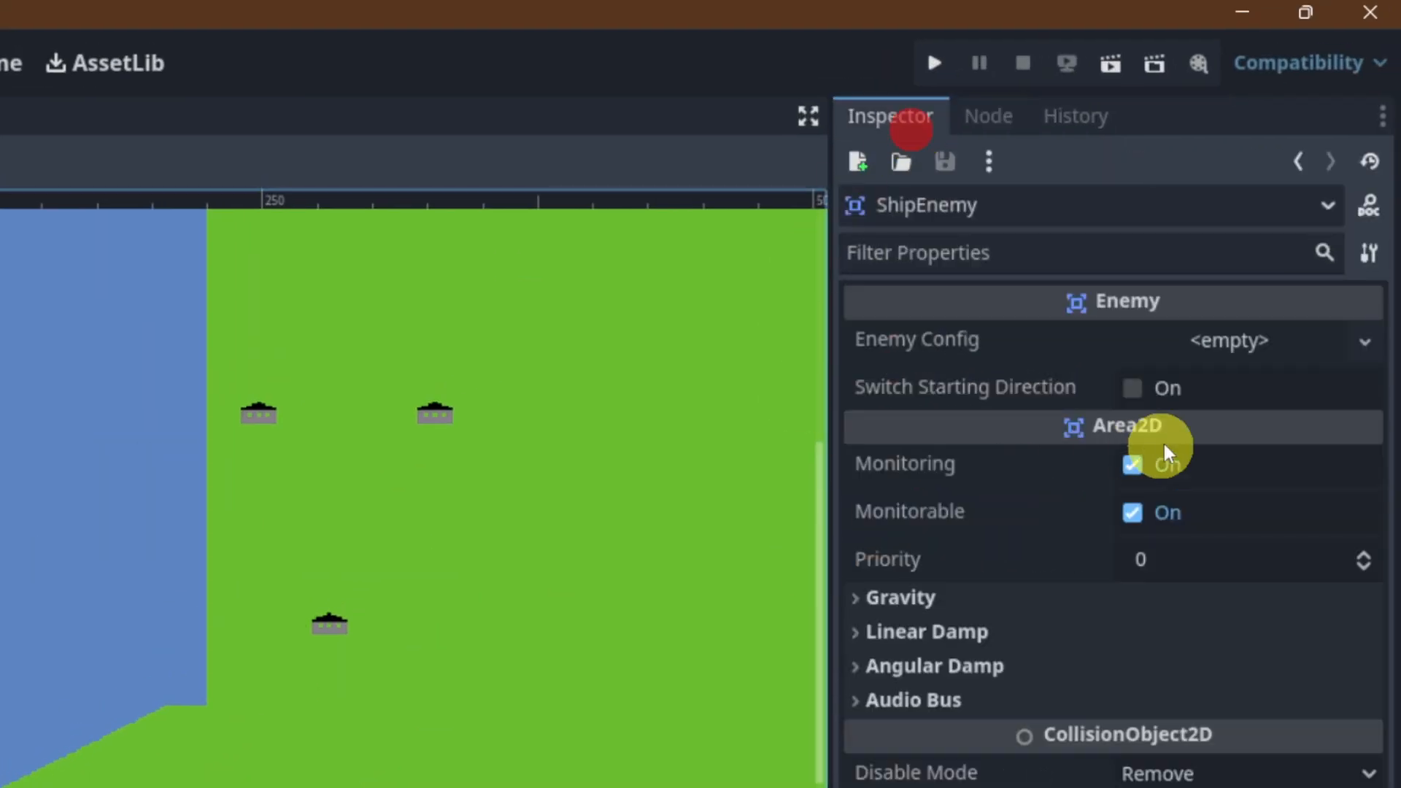
pyautogui.click(1284, 357)
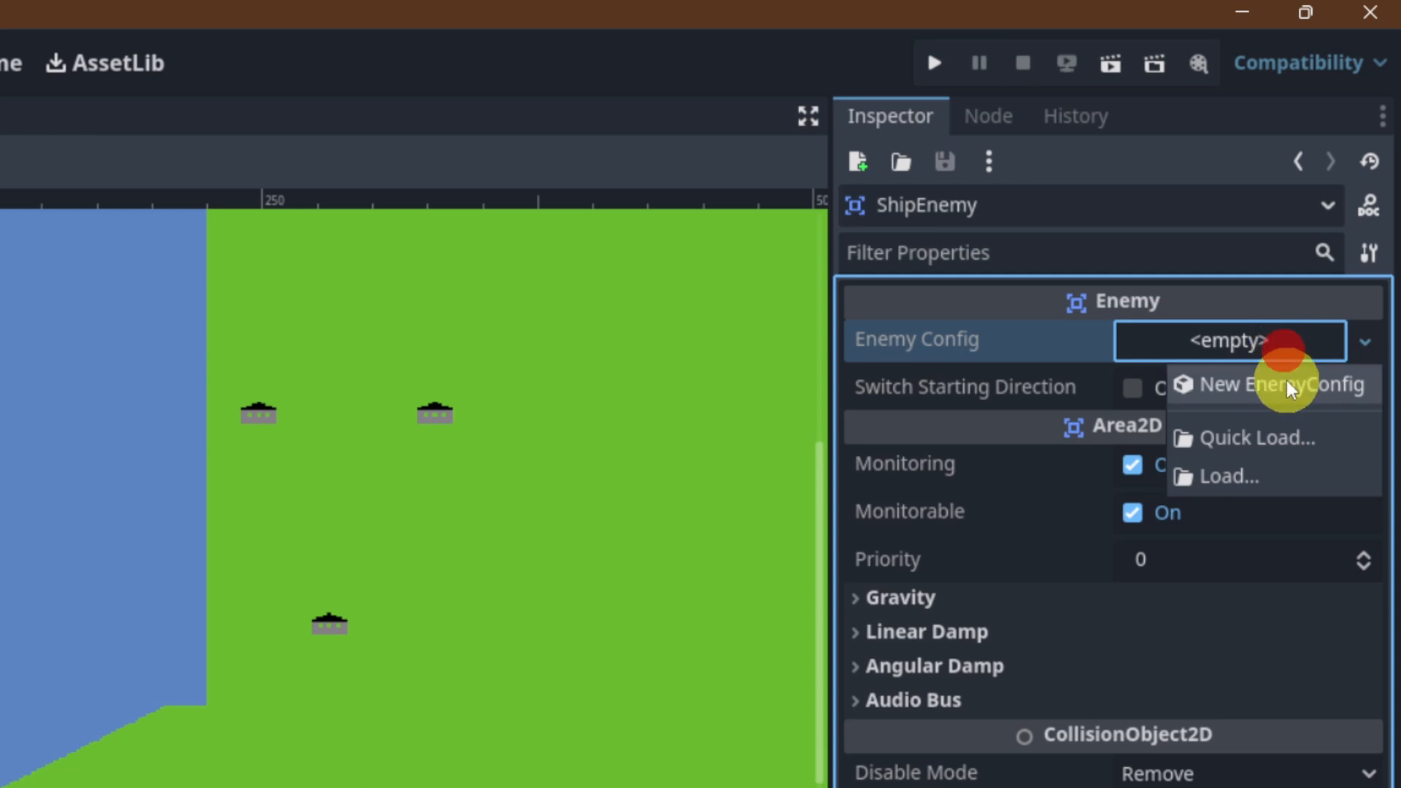
pyautogui.click(1278, 441)
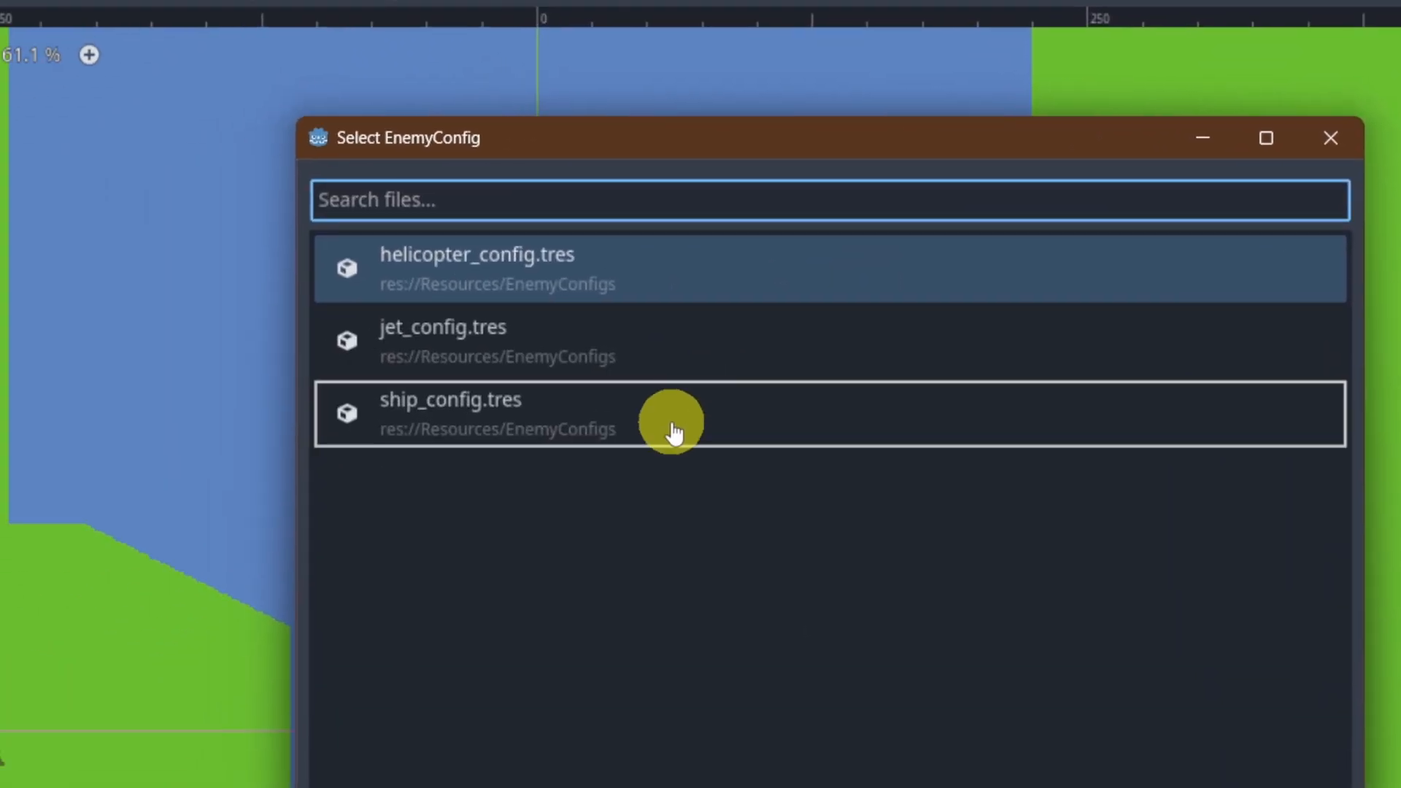
pyautogui.doubleClick(673, 429)
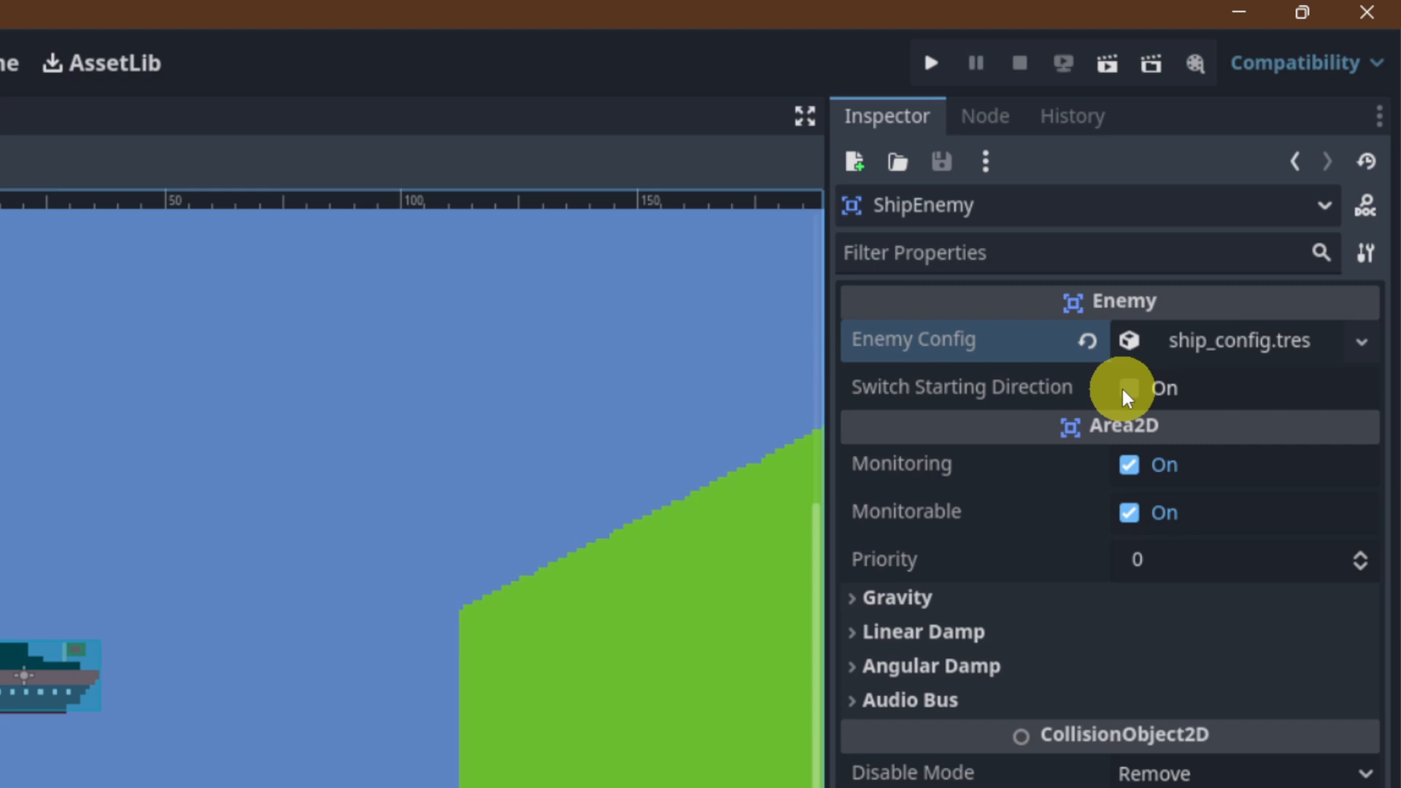
pyautogui.click(1124, 378)
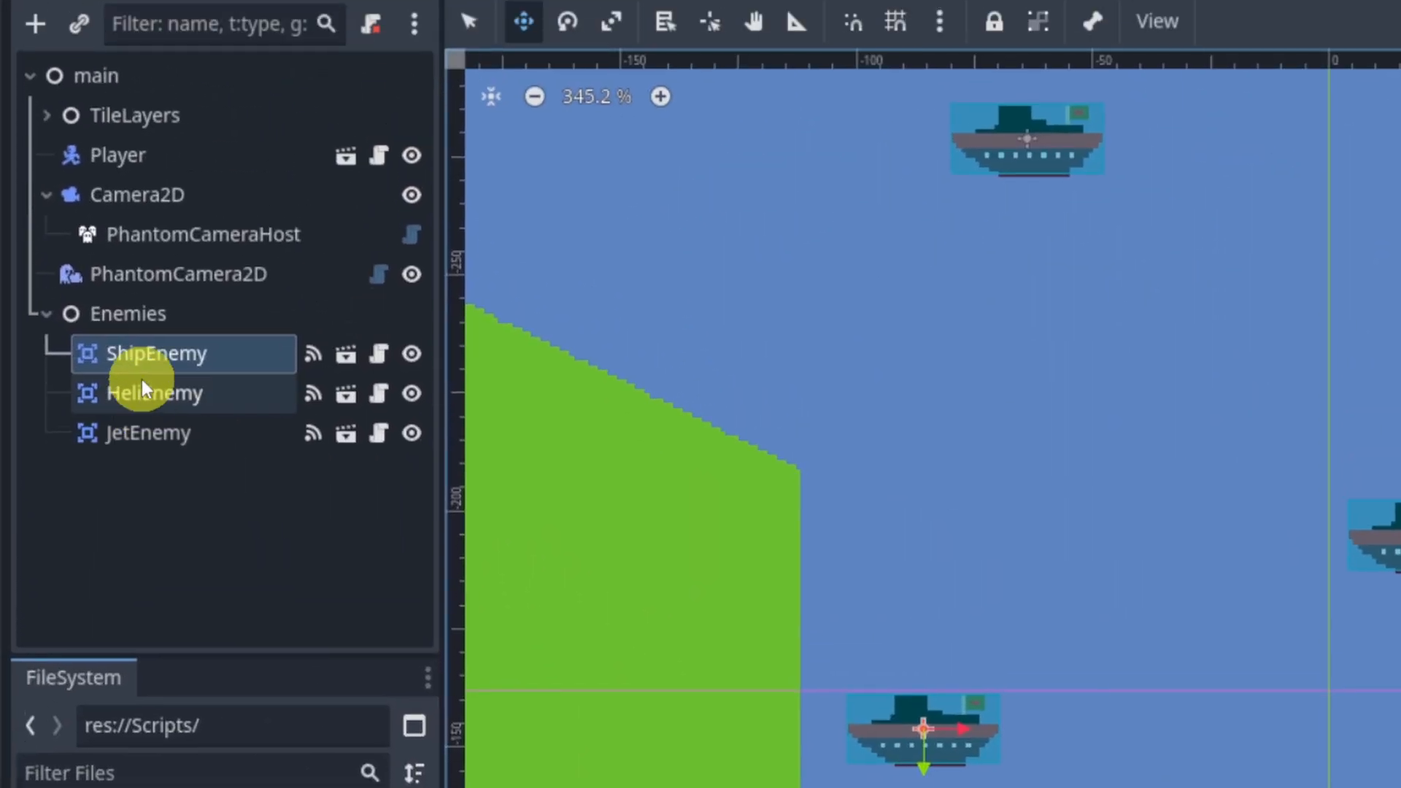
# Step: Assign helicopter_config.tres as the Enemy Config of HeliEnemy
pyautogui.click(141, 406)
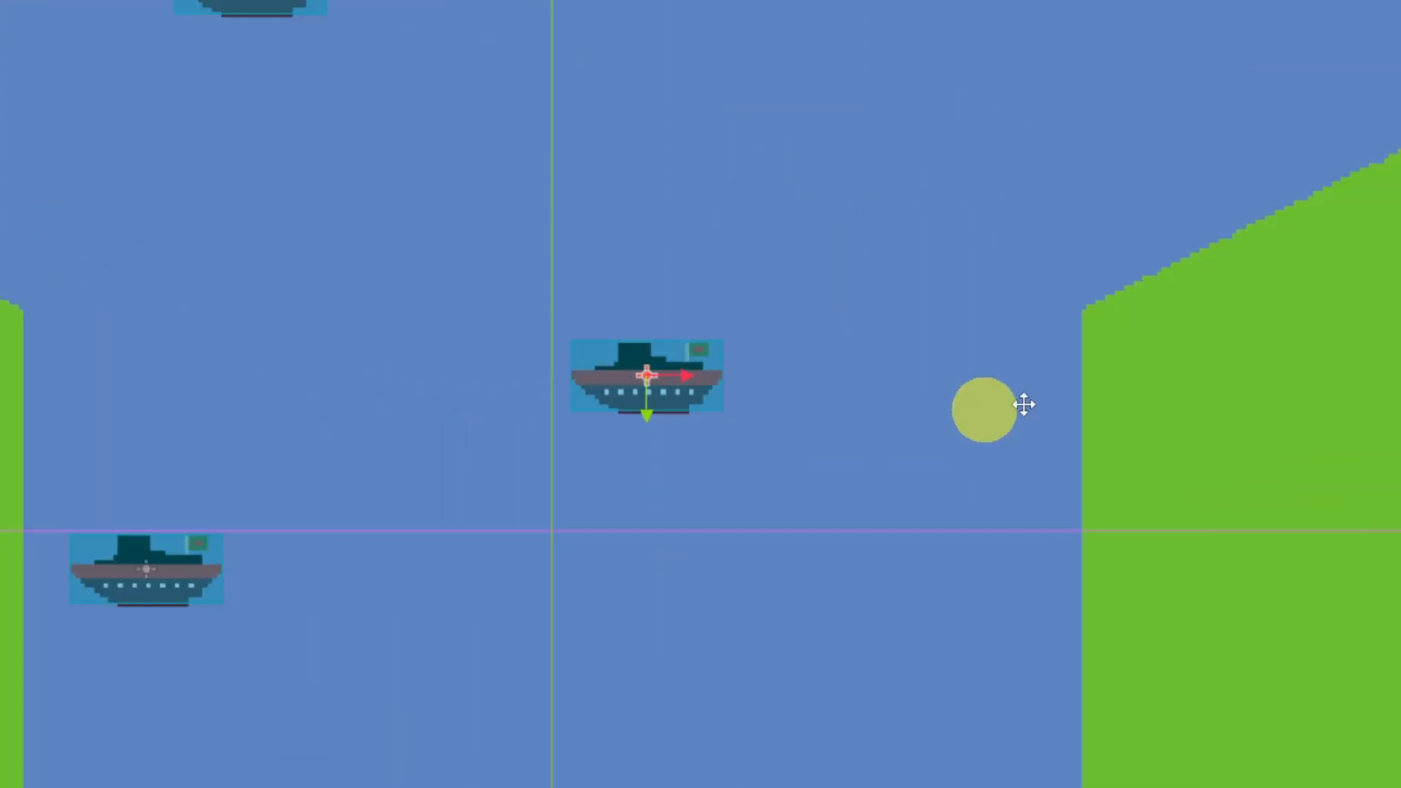
pyautogui.click(1249, 334)
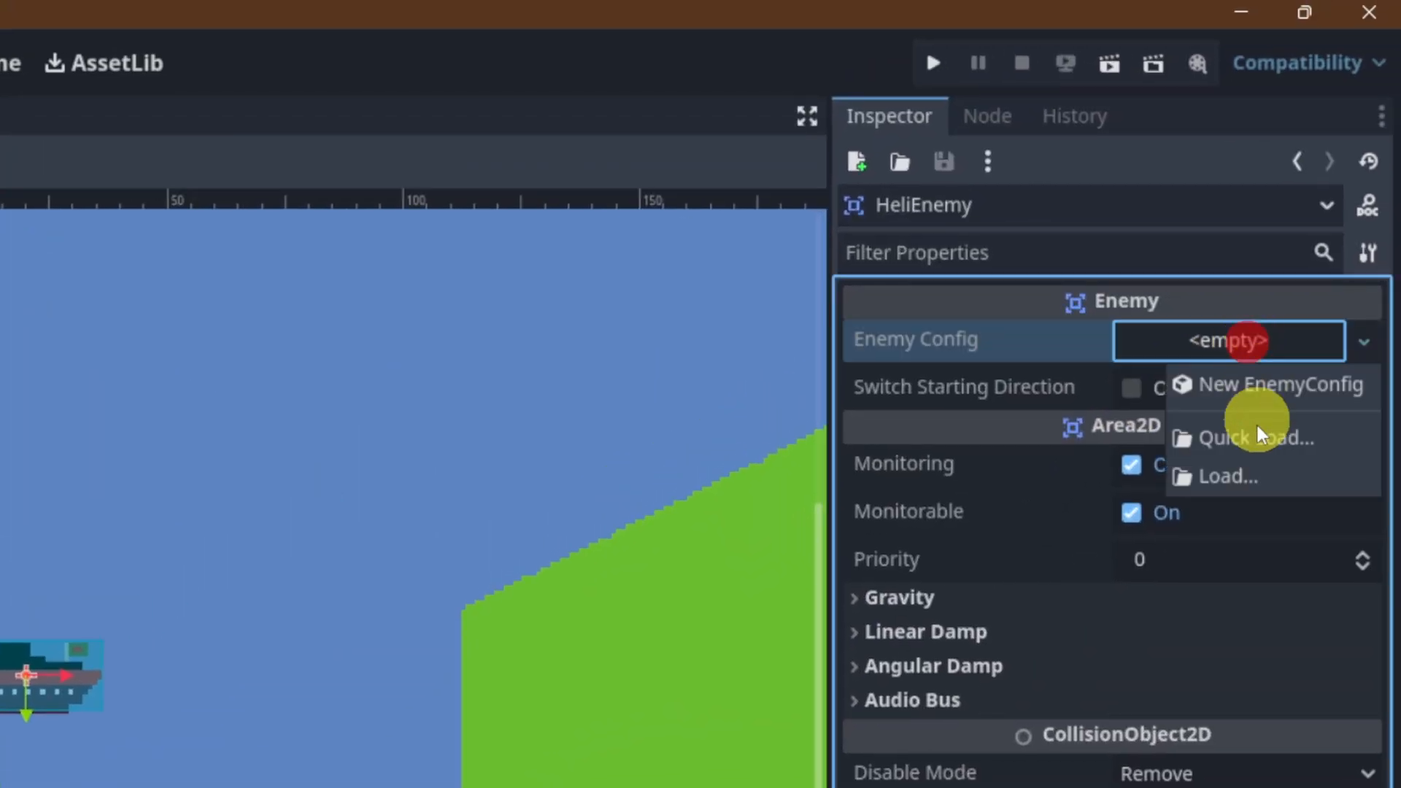
pyautogui.click(1257, 436)
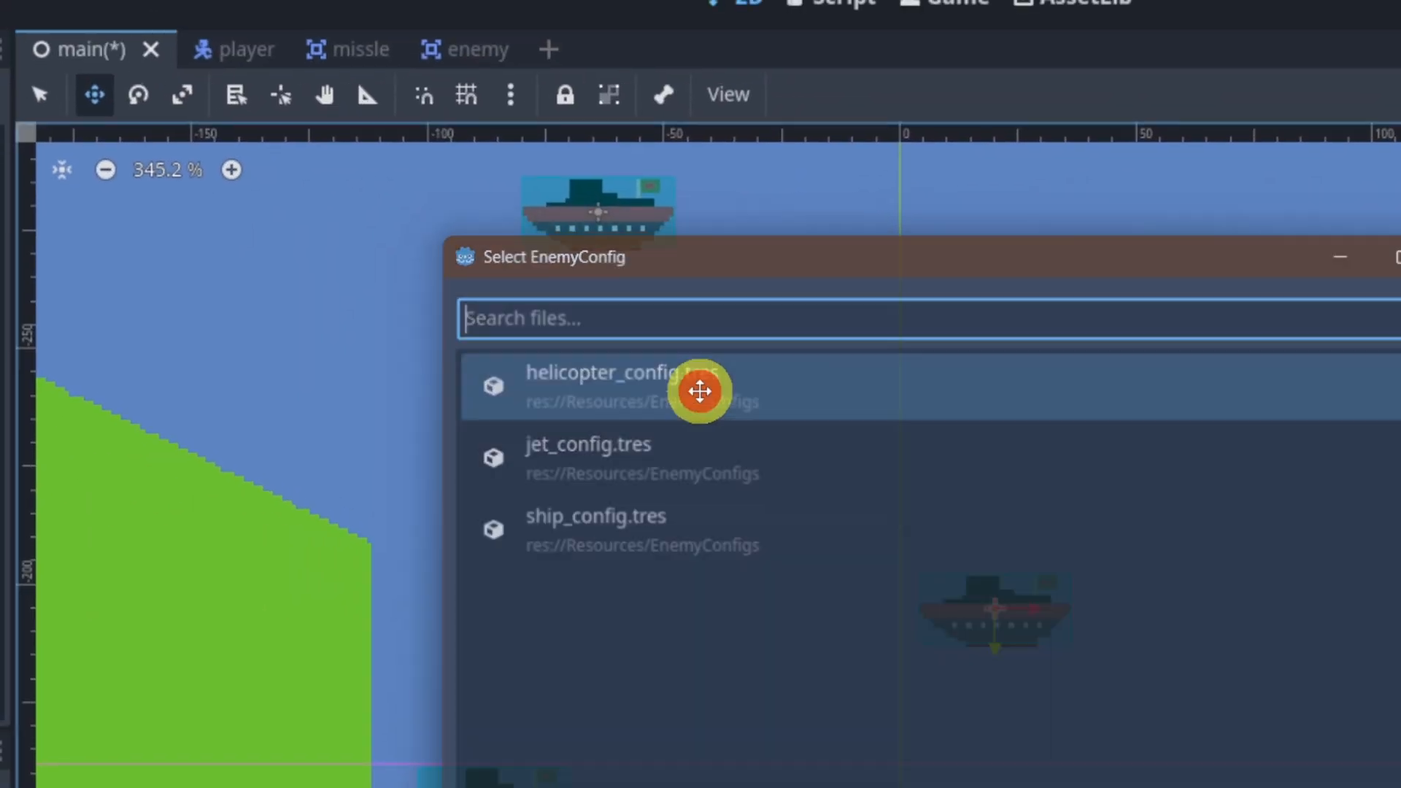
pyautogui.doubleClick(700, 391)
# Step: Move HeliEnemy across the river to the left bank, just above where the channel narrows
pyautogui.moveTo(991, 616); pyautogui.dragTo(362, 426)
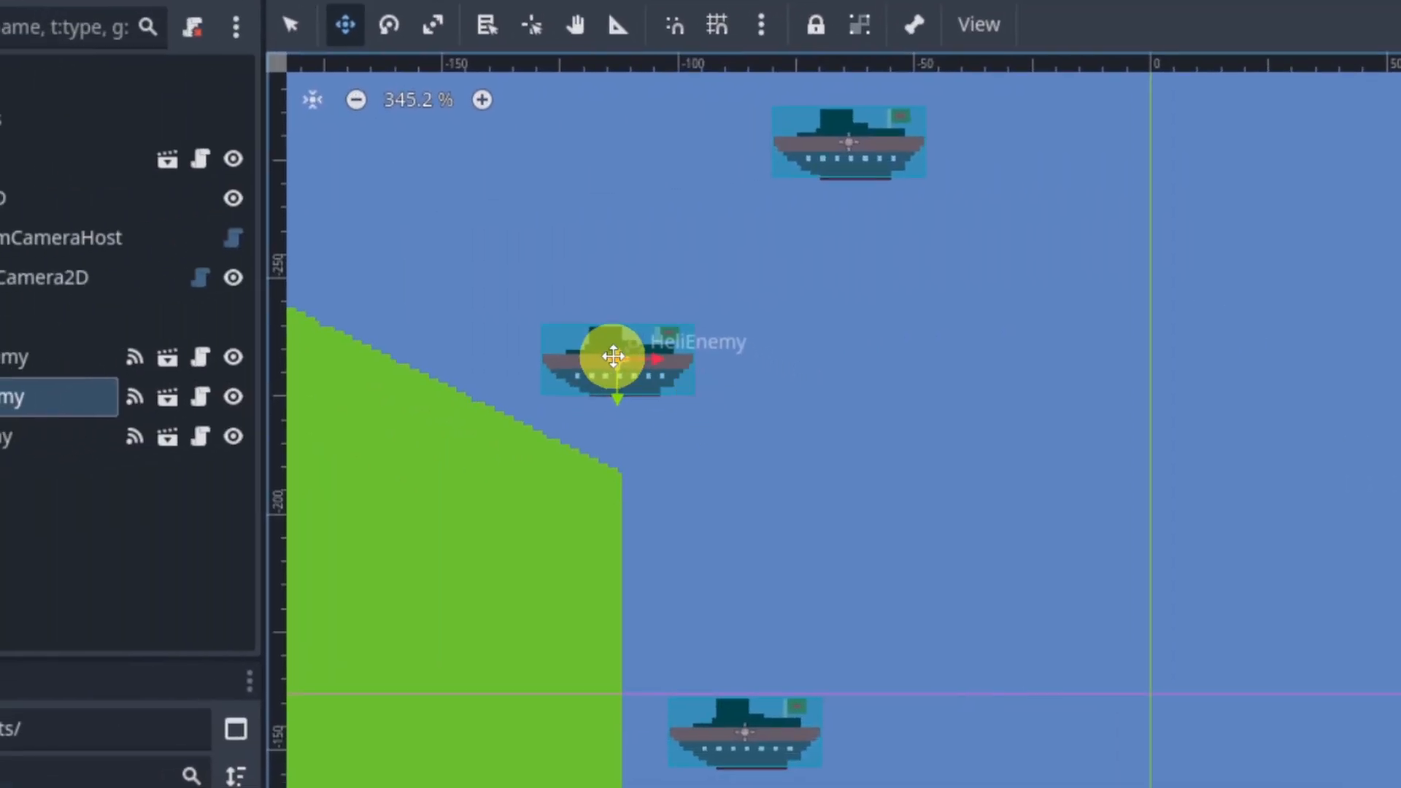
pyautogui.moveTo(613, 356); pyautogui.dragTo(643, 381)
pyautogui.scroll(-9, 644, 405)
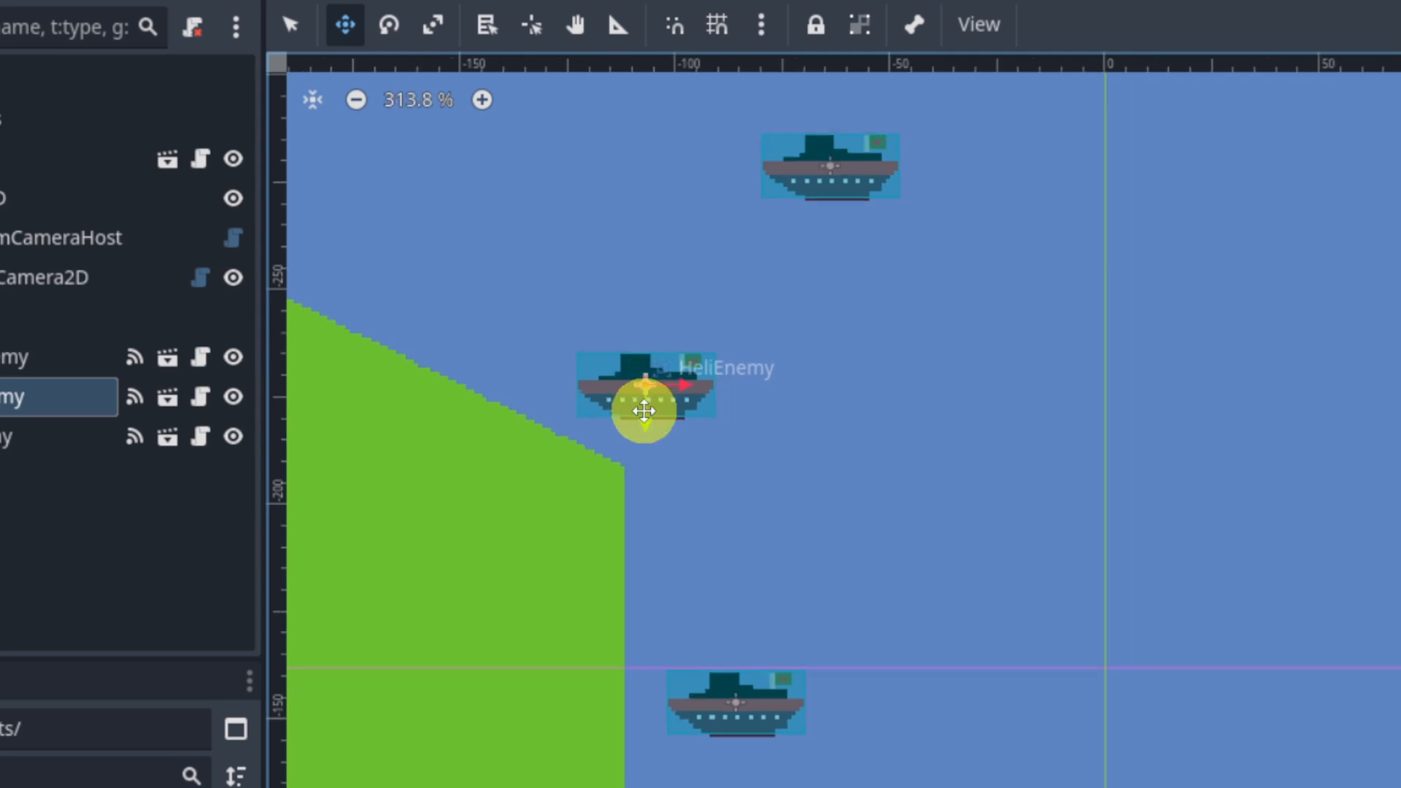
pyautogui.moveTo(647, 351); pyautogui.dragTo(779, 455, button='middle')
# Step: Move JetEnemy out of the river onto the land well beyond the left bank
pyautogui.click(6, 436)
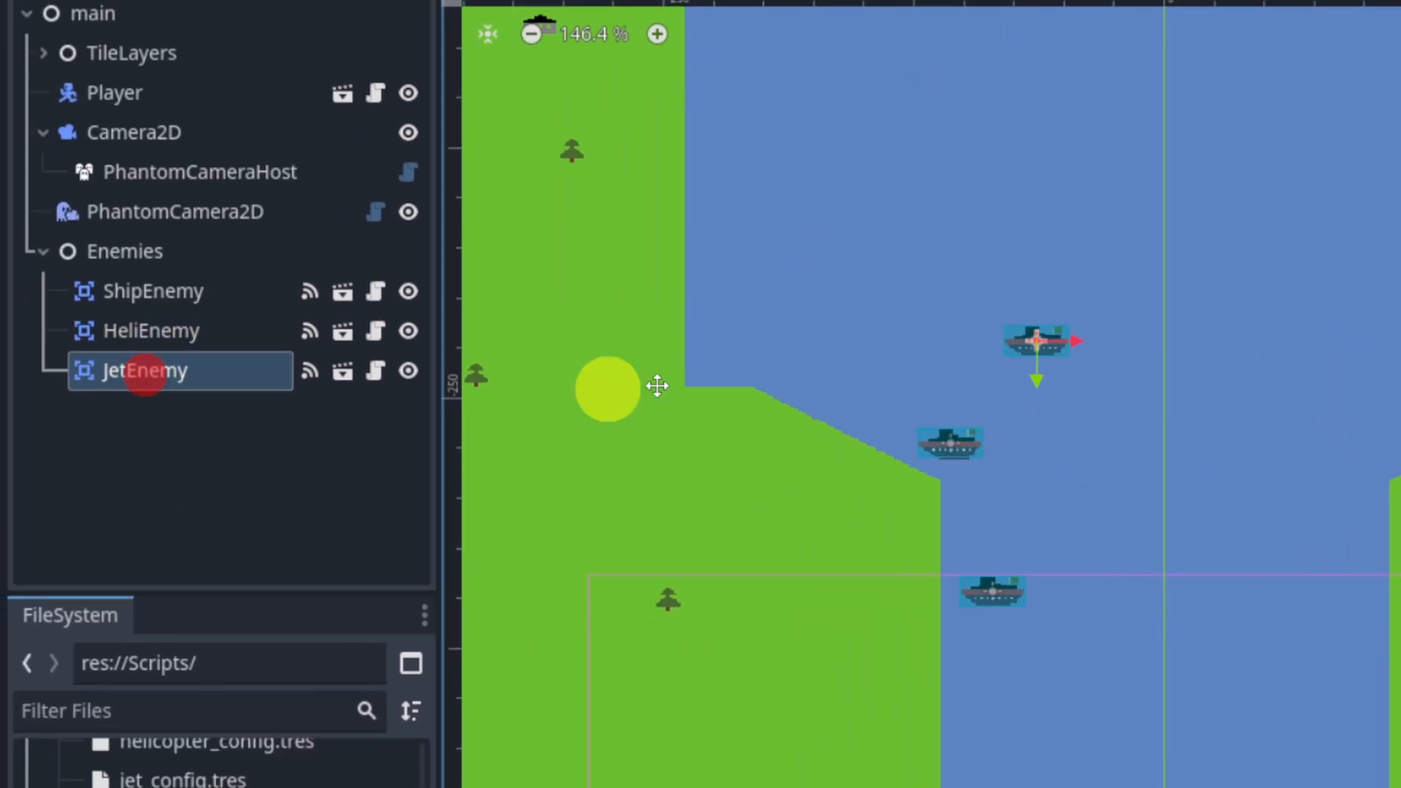
pyautogui.moveTo(822, 405); pyautogui.dragTo(1055, 498, button='middle')
pyautogui.moveTo(1246, 431); pyautogui.dragTo(617, 389)
pyautogui.scroll(4, 657, 410)
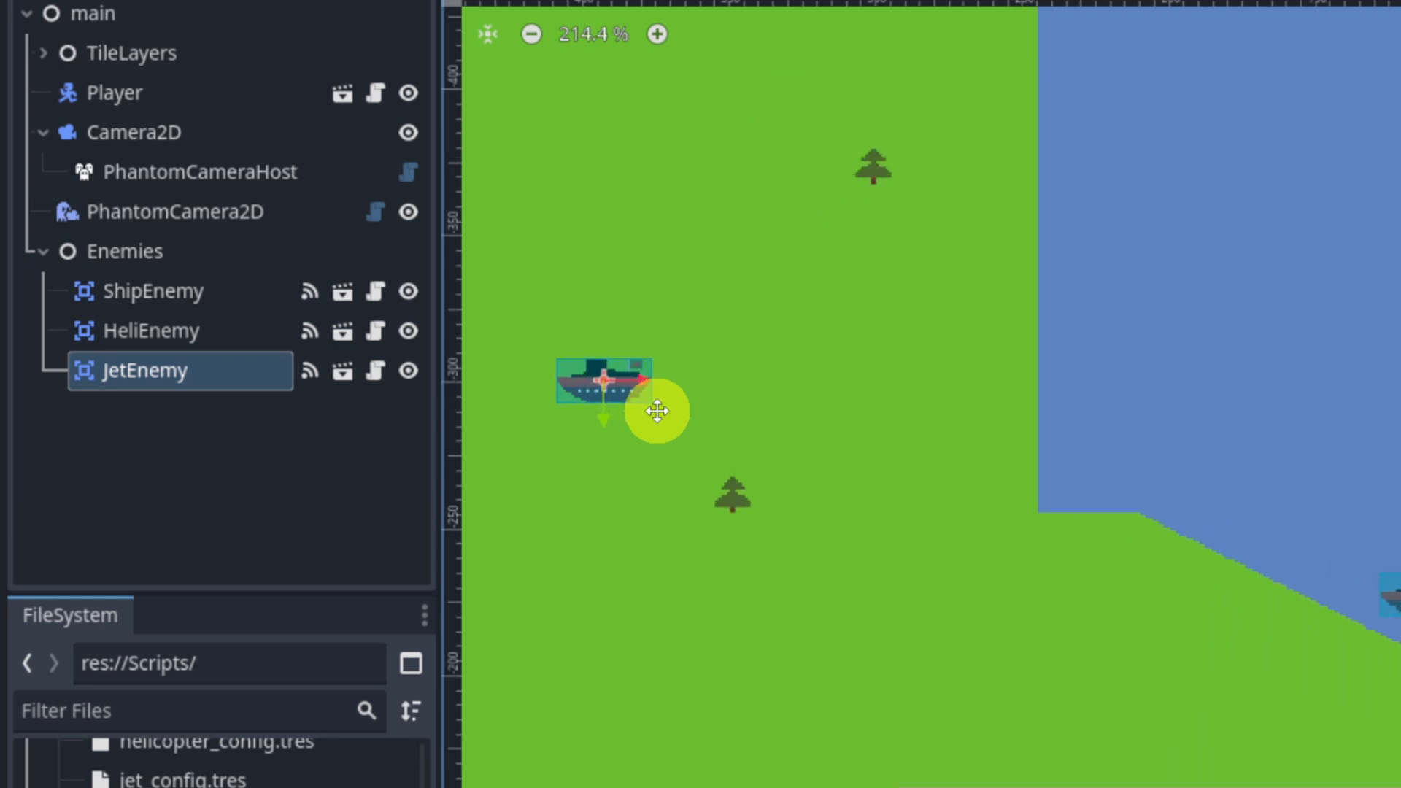
# Step: Assign jet_config.tres as the Enemy Config of JetEnemy
pyautogui.scroll(1, 675, 409)
pyautogui.scroll(-3, 744, 416)
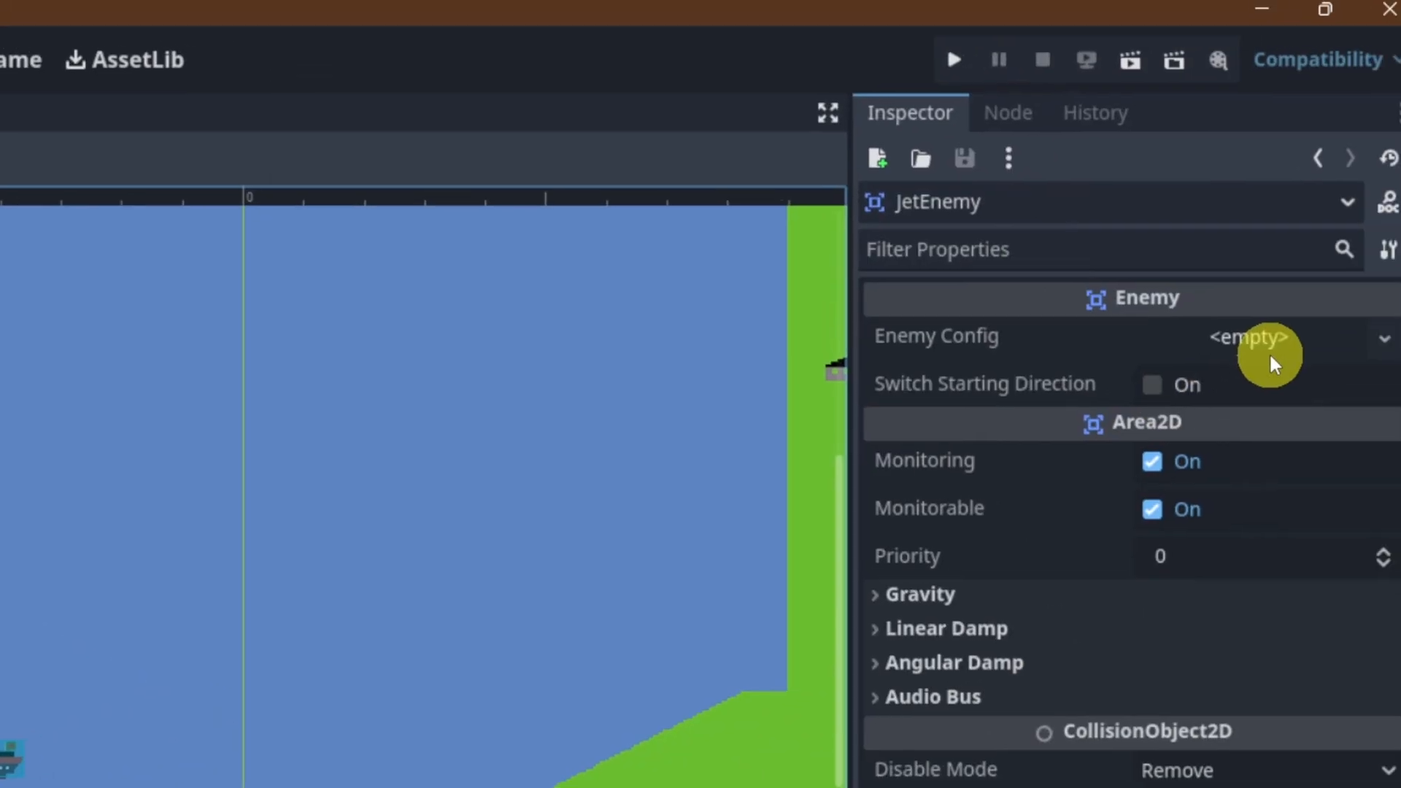
pyautogui.click(1273, 363)
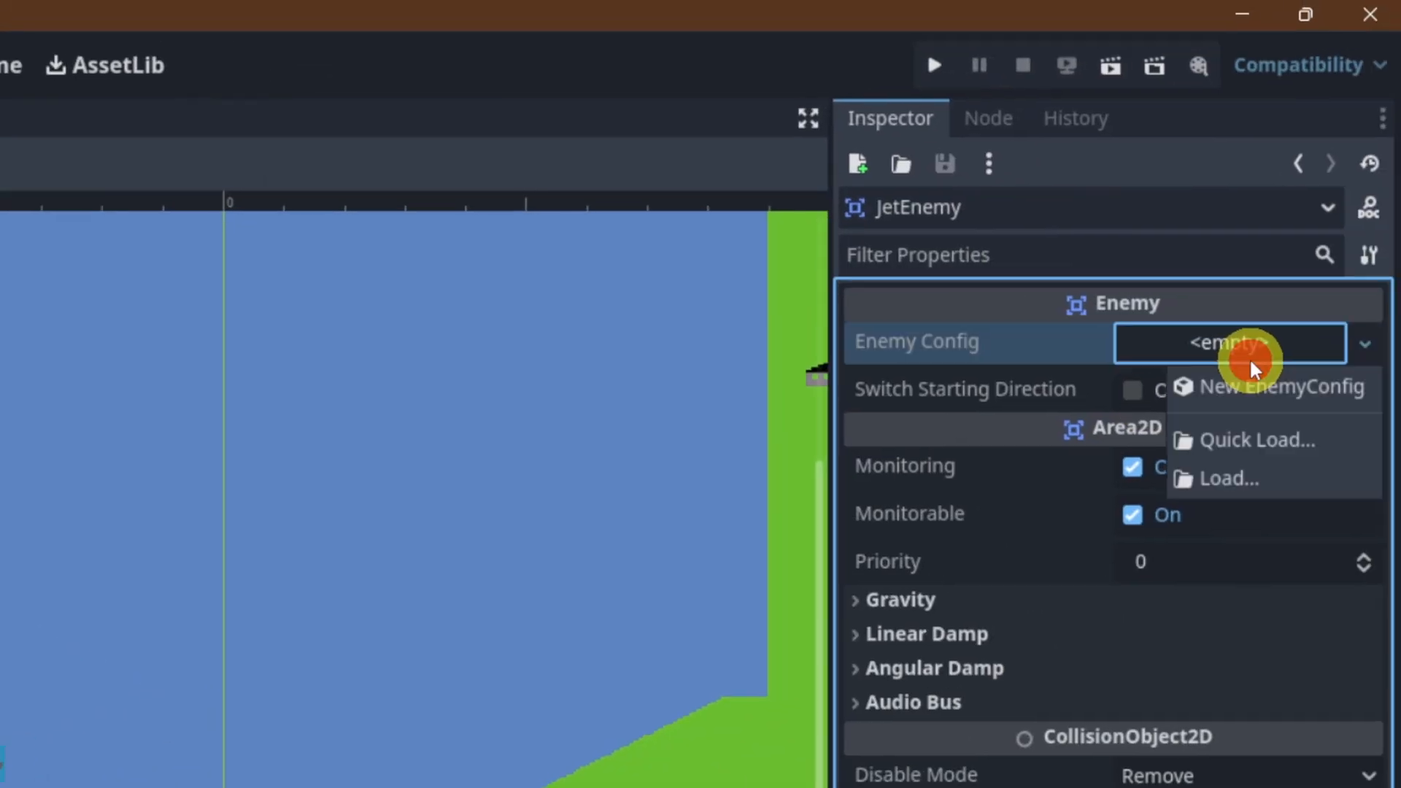
pyautogui.click(1259, 441)
pyautogui.doubleClick(669, 394)
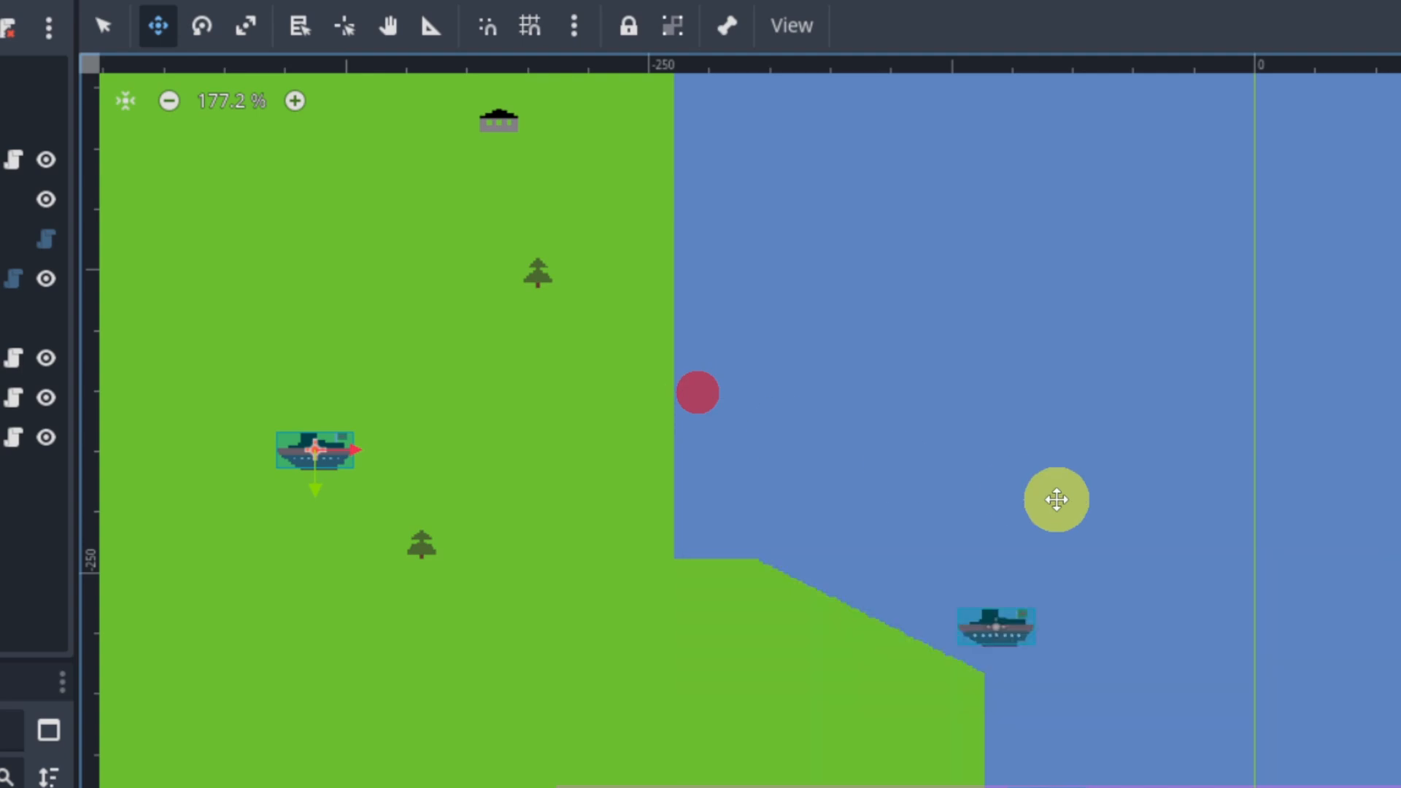
# Step: Run the project to check how the placed enemies move, and close the game window
pyautogui.scroll(-5, 972, 469)
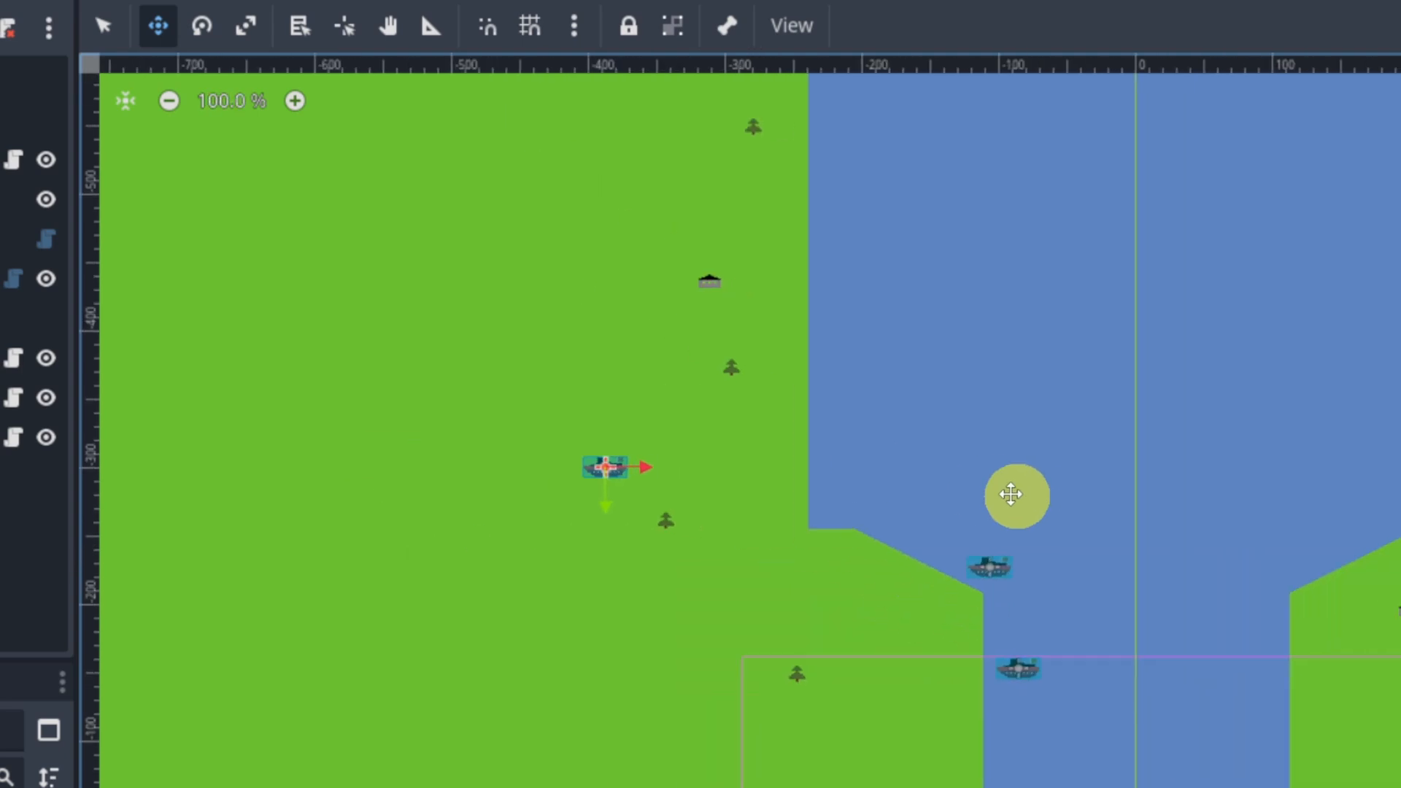
pyautogui.moveTo(1011, 494); pyautogui.dragTo(911, 487, button='middle')
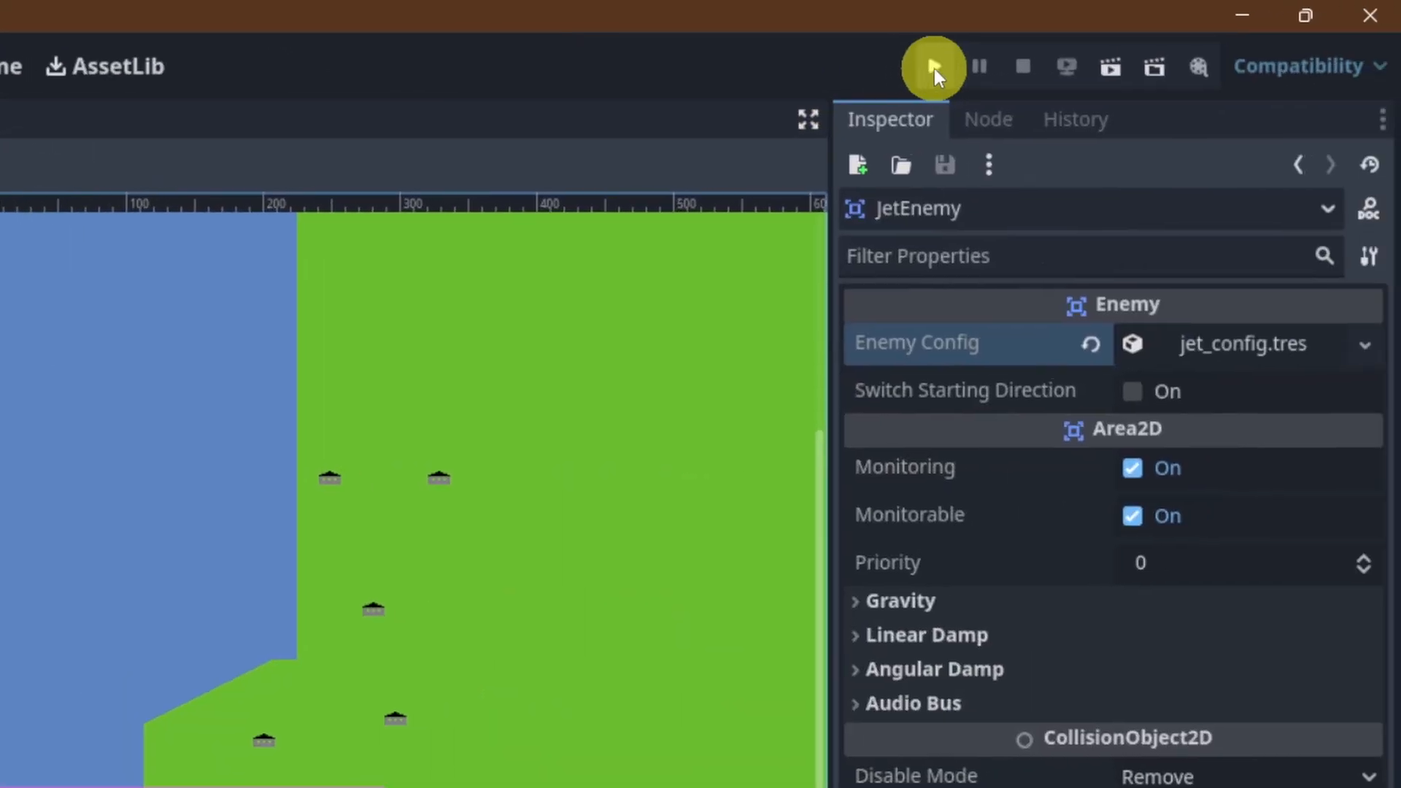
pyautogui.click(936, 67)
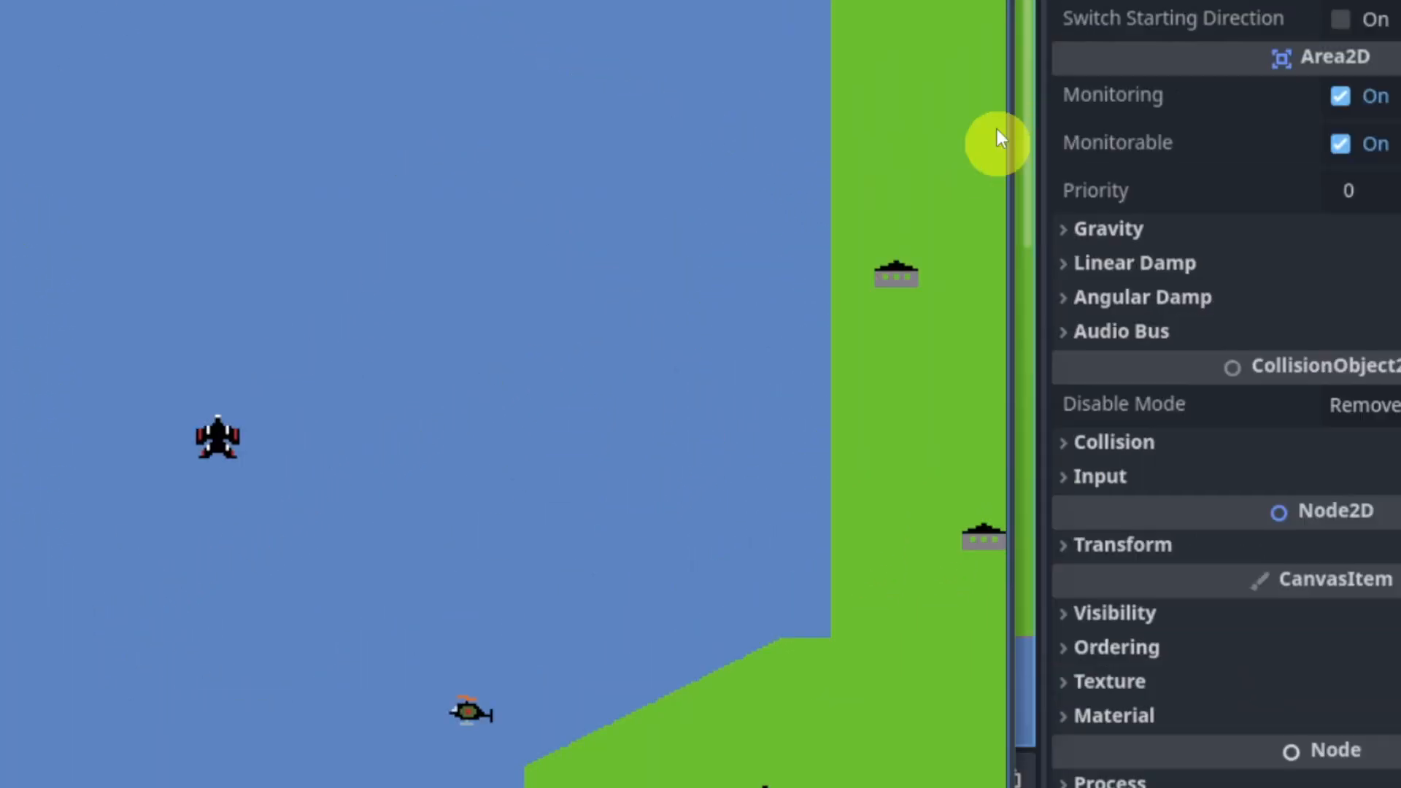
pyautogui.click(760, 285)
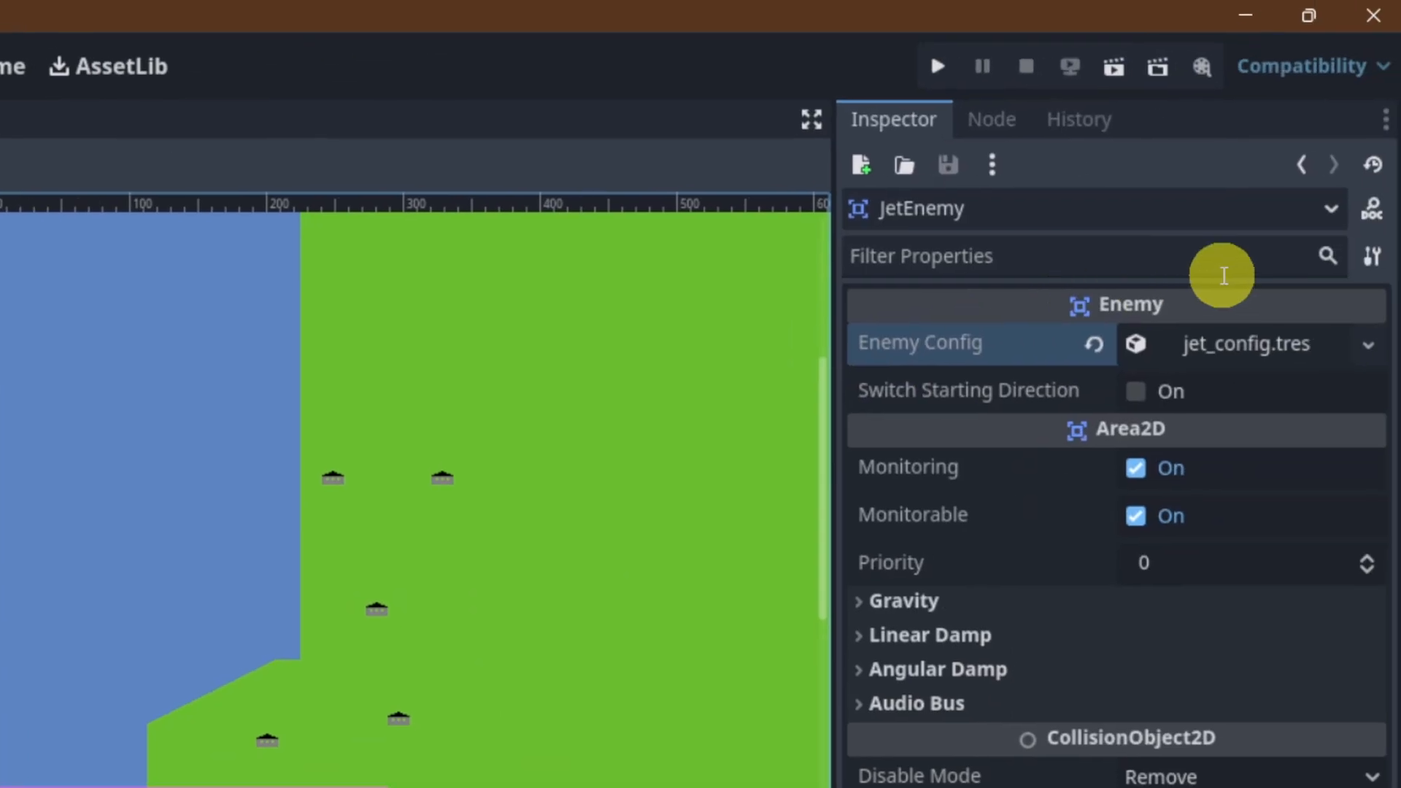
# Step: Turn on Switch Starting Direction for JetEnemy and test its flight in a run of the project, closing the game at the end
pyautogui.click(1131, 392)
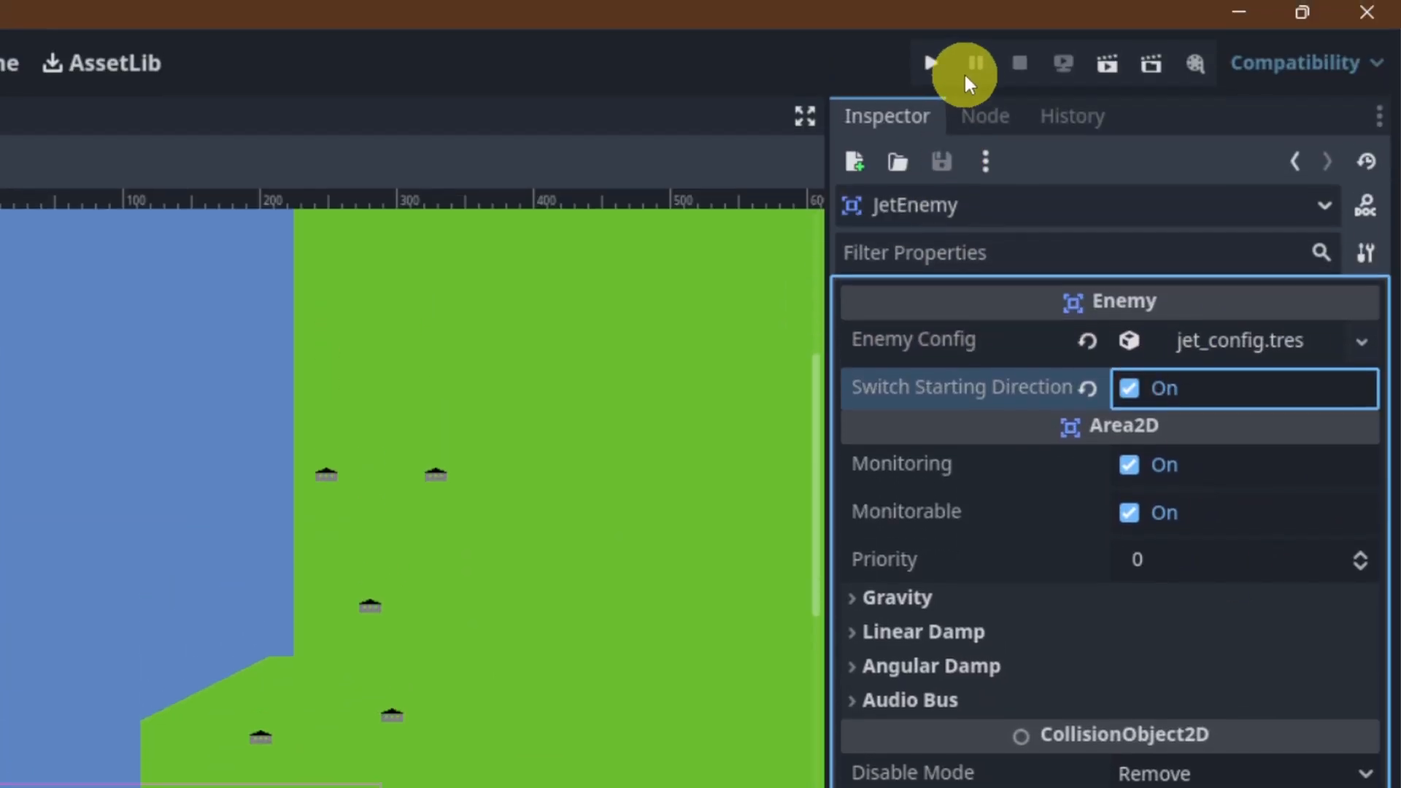
pyautogui.click(934, 63)
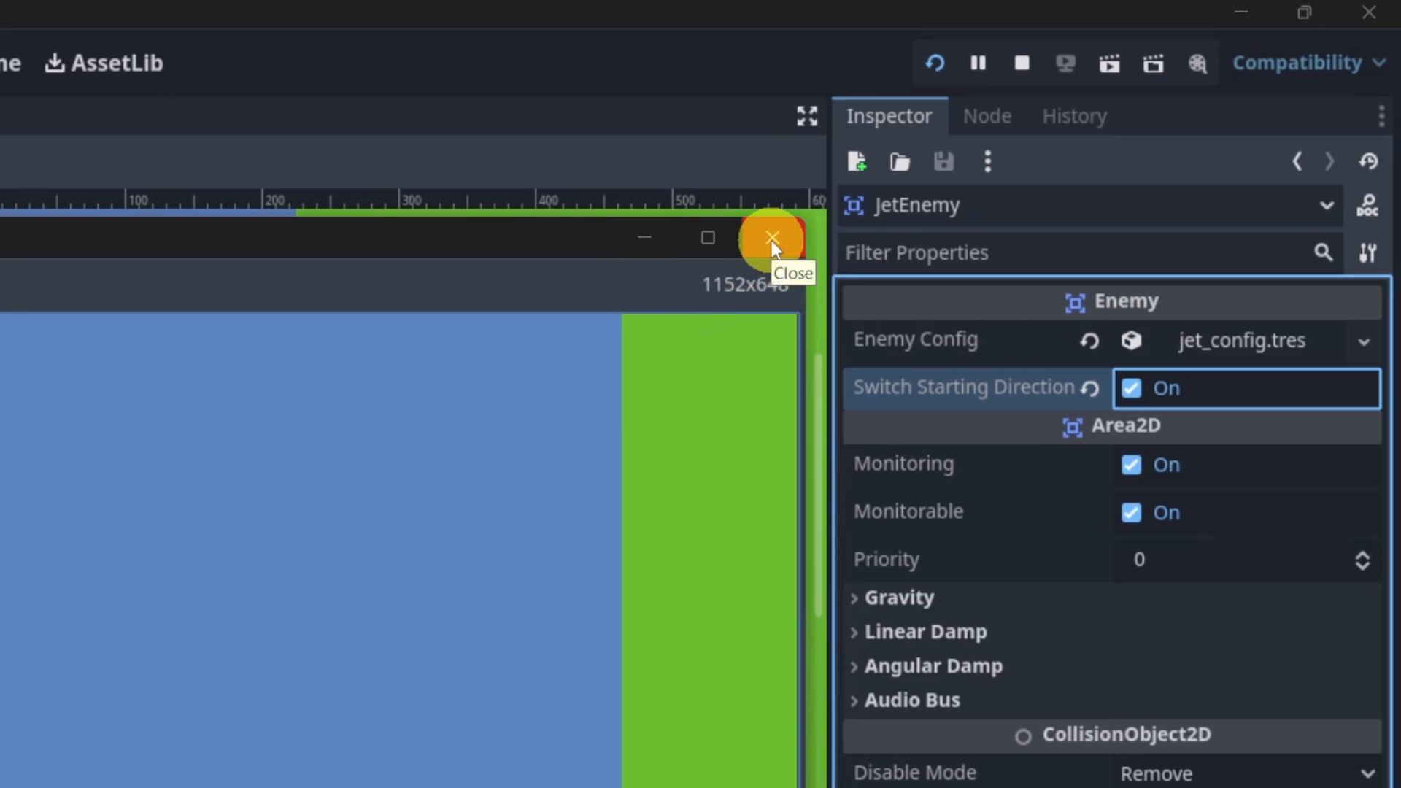
pyautogui.click(772, 241)
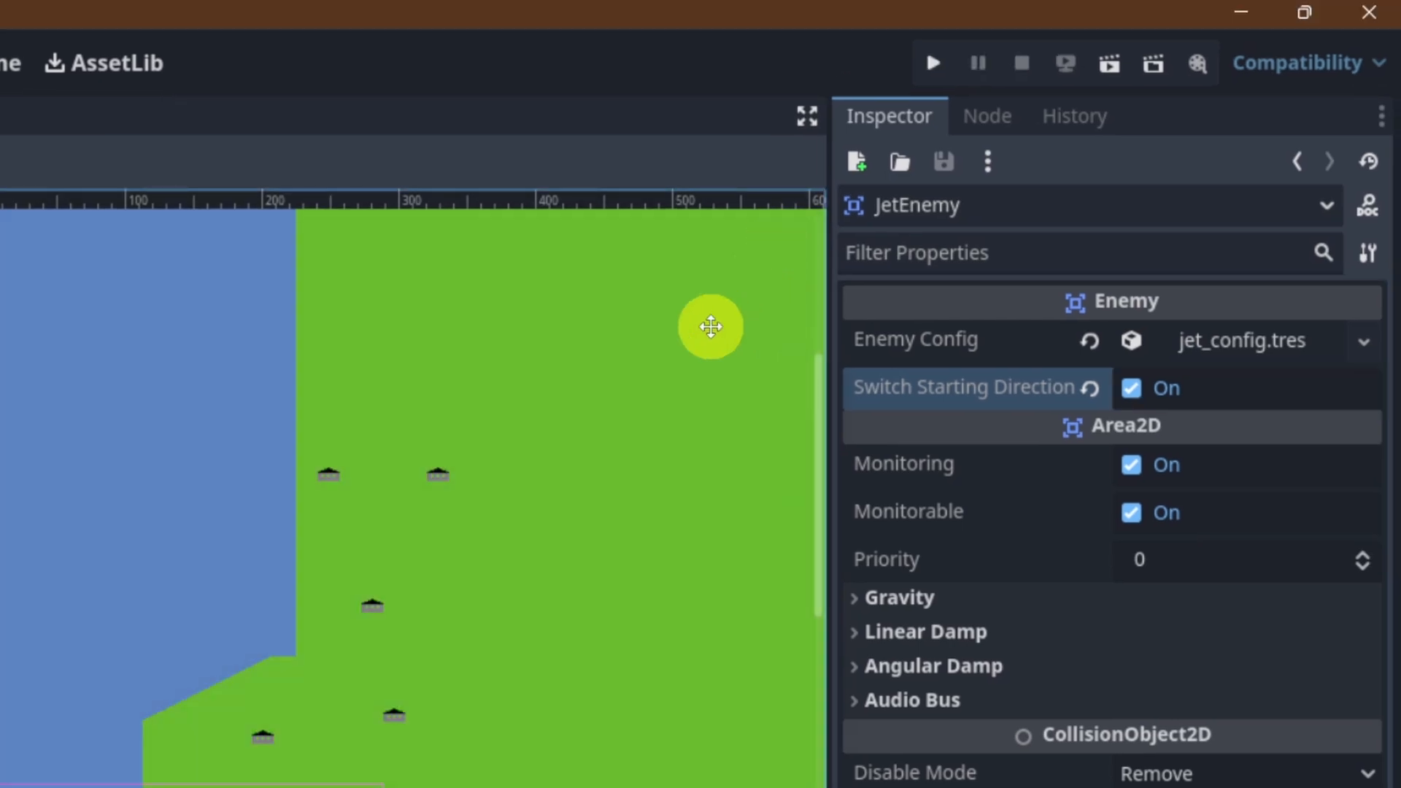
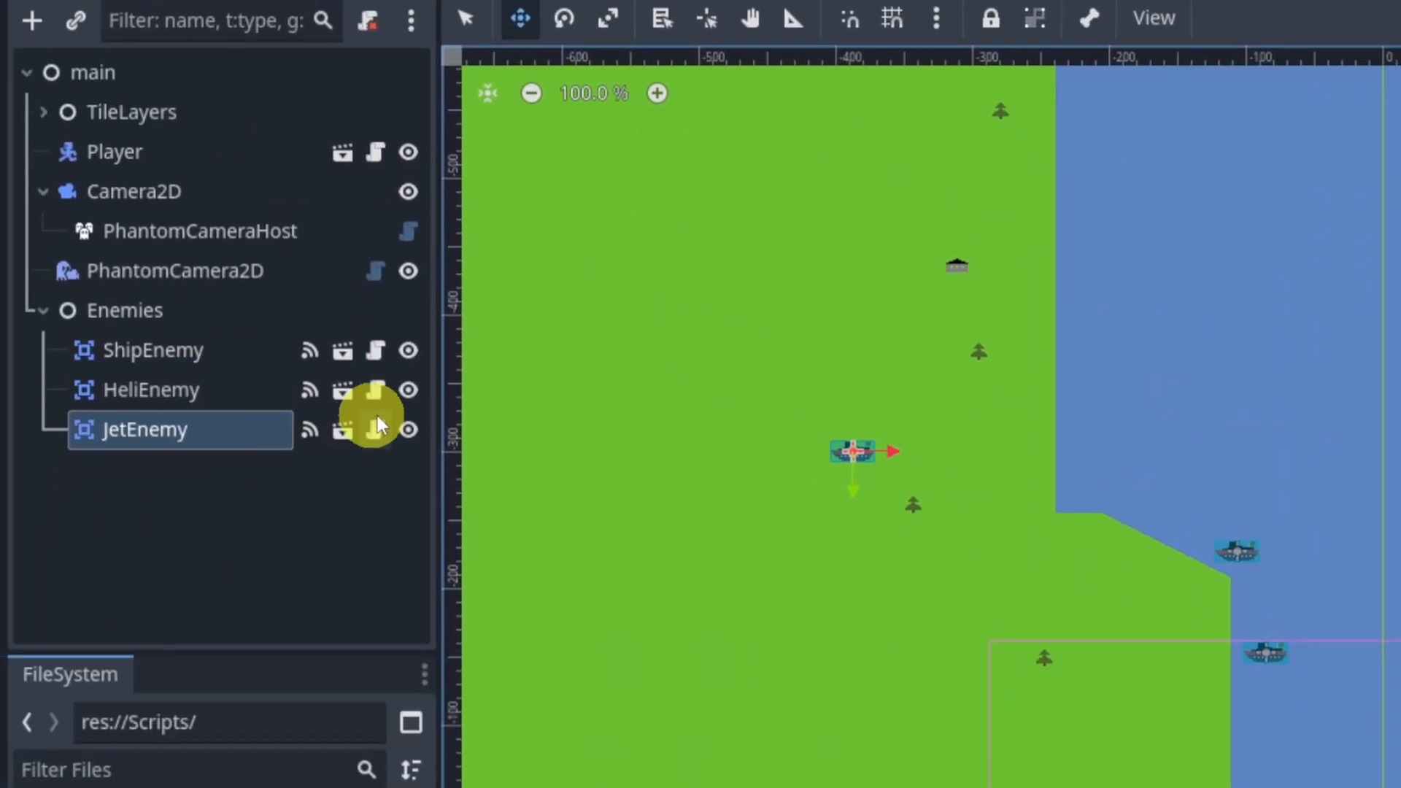
# Step: Declare a new explode() function in enemy.gd between _process and _on_body_entered
pyautogui.click(377, 352)
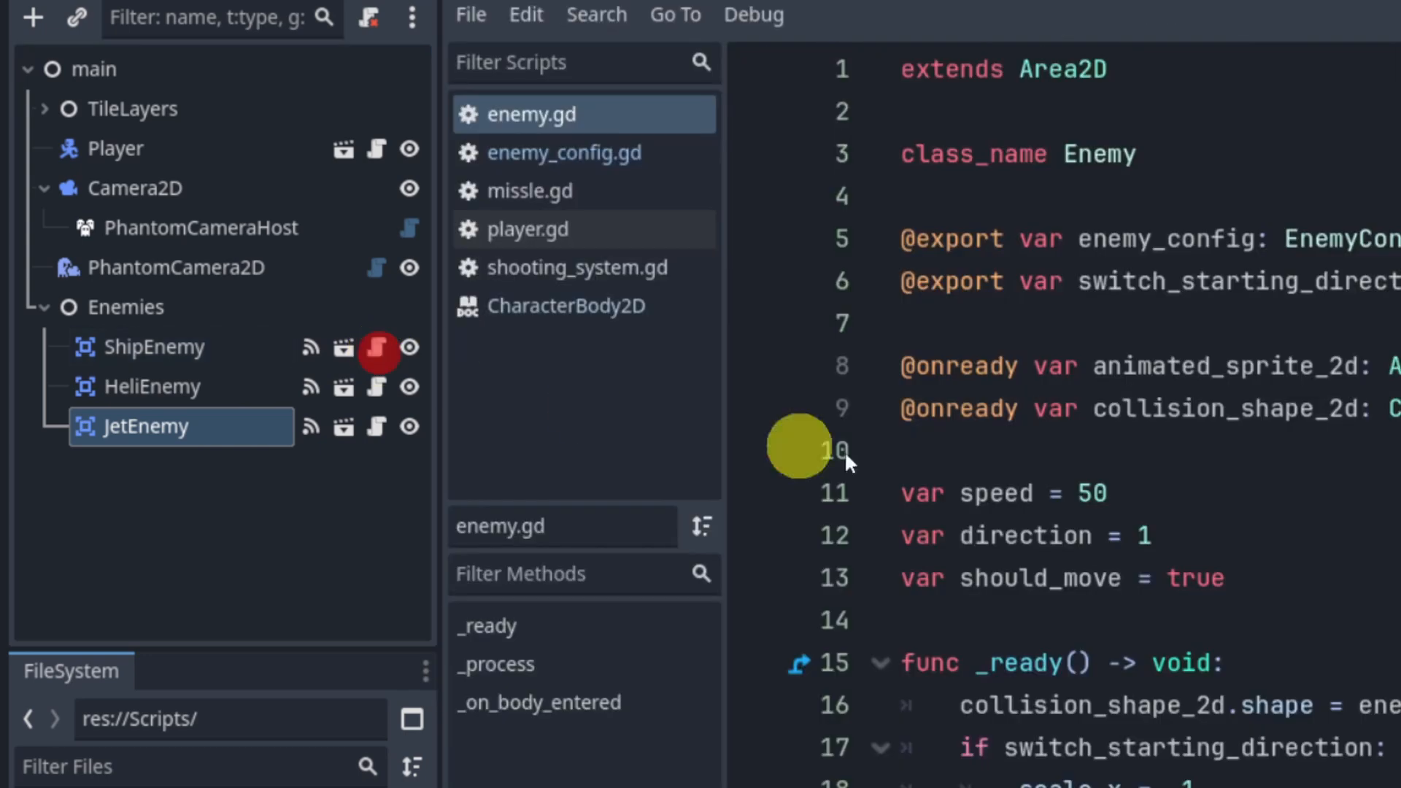
pyautogui.scroll(-2, 721, 400)
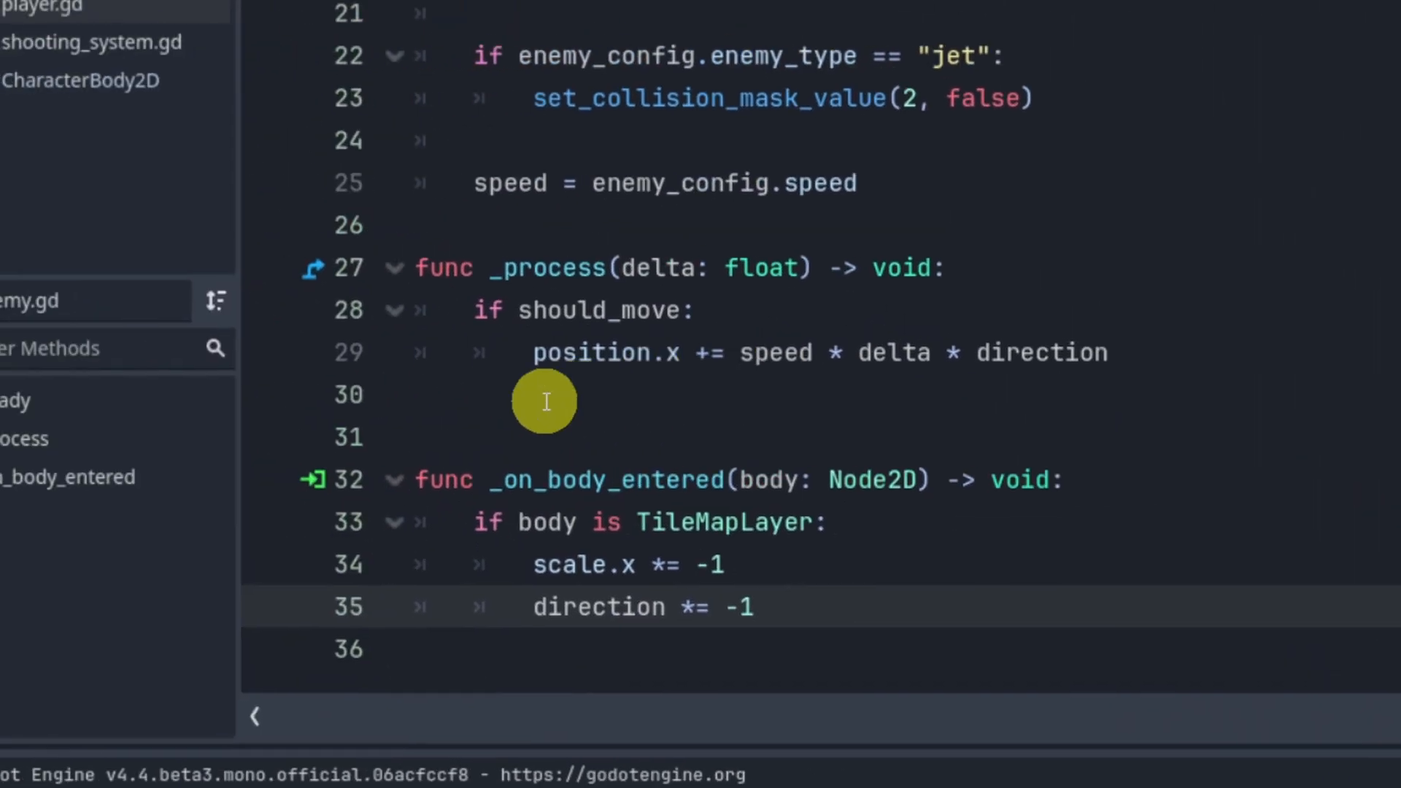
pyautogui.click(406, 369)
pyautogui.press('Return')
pyautogui.press('Return')
pyautogui.press('Up')
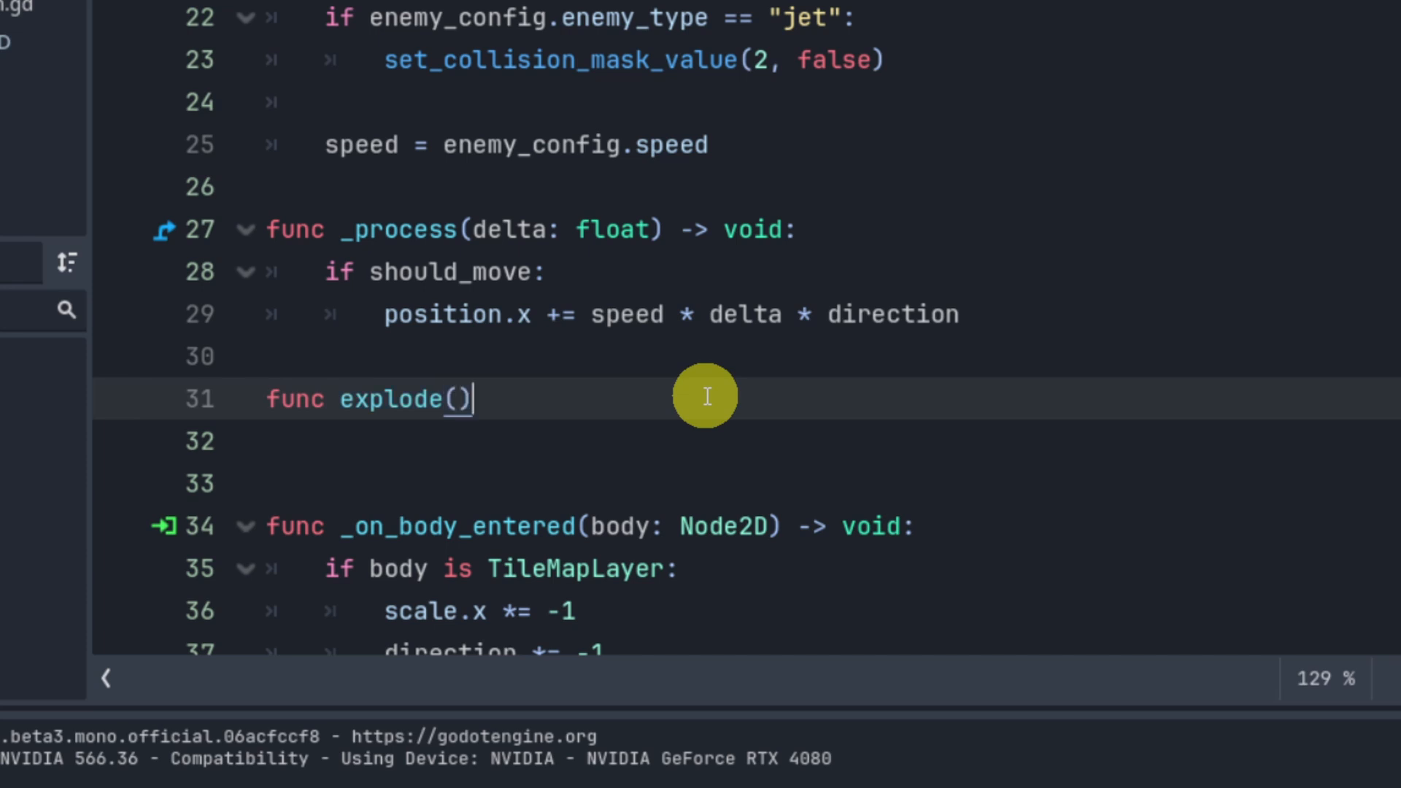
pyautogui.write('func explode():')
pyautogui.press('Return')
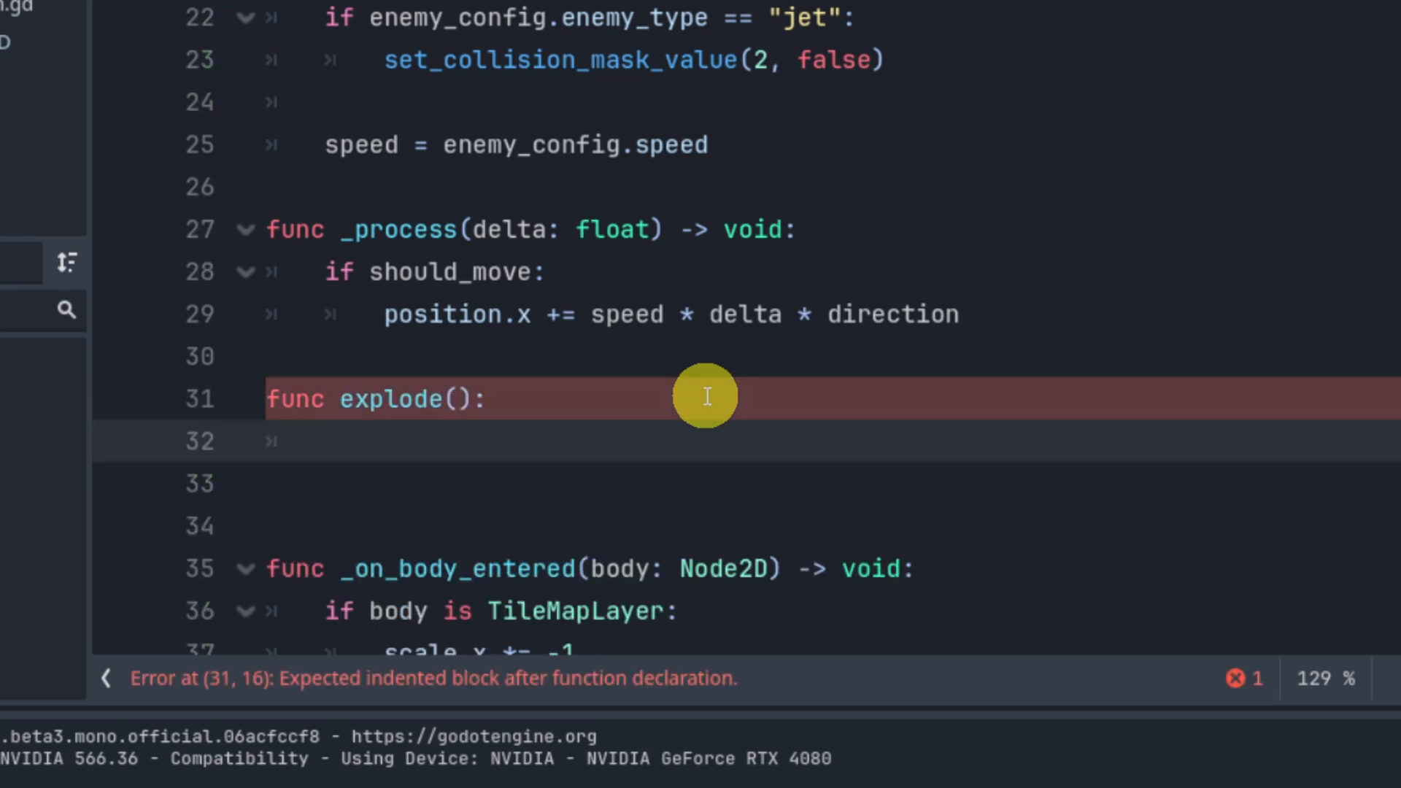
# Step: Make explode() stop the enemy by setting should_move to false
pyautogui.write('should')
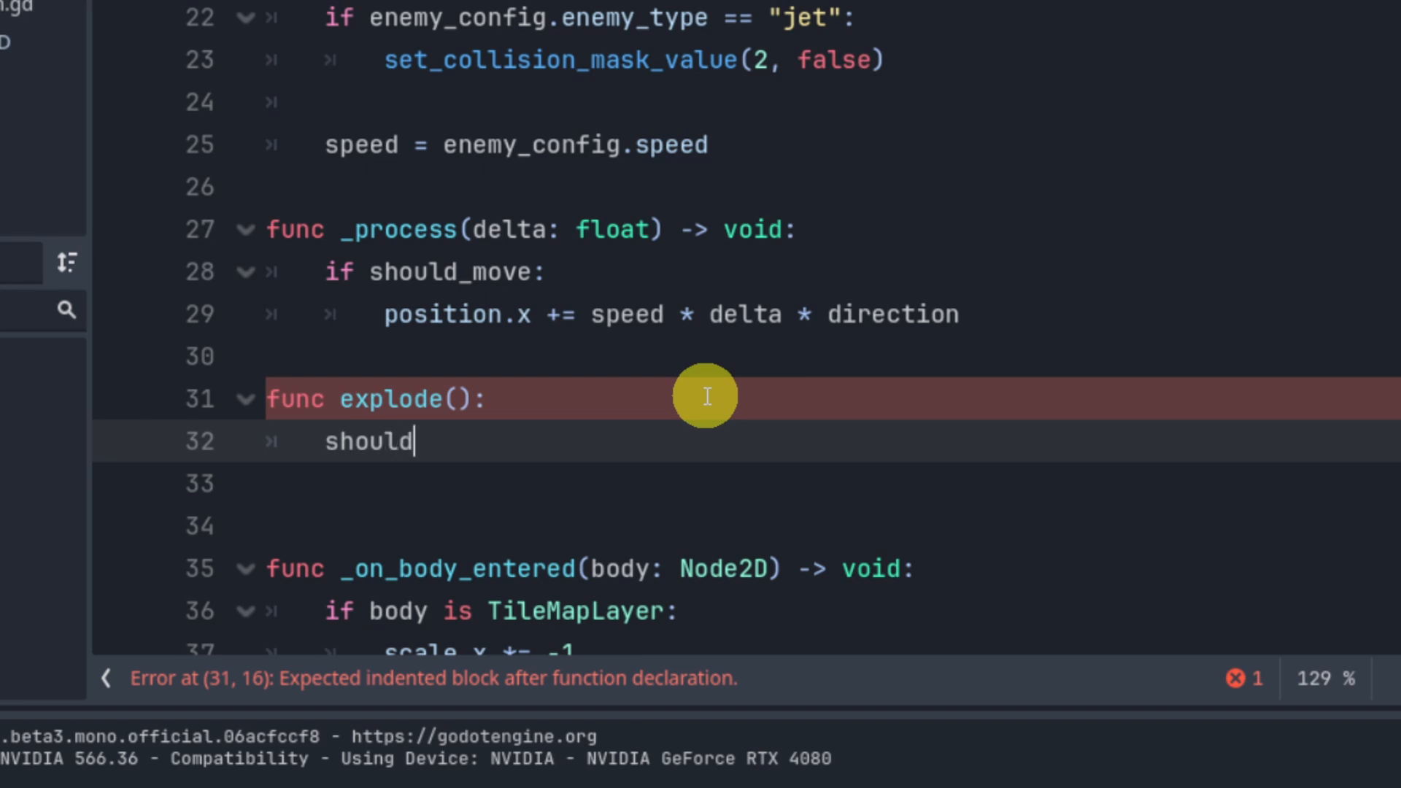
pyautogui.write('_')
pyautogui.press('Return')
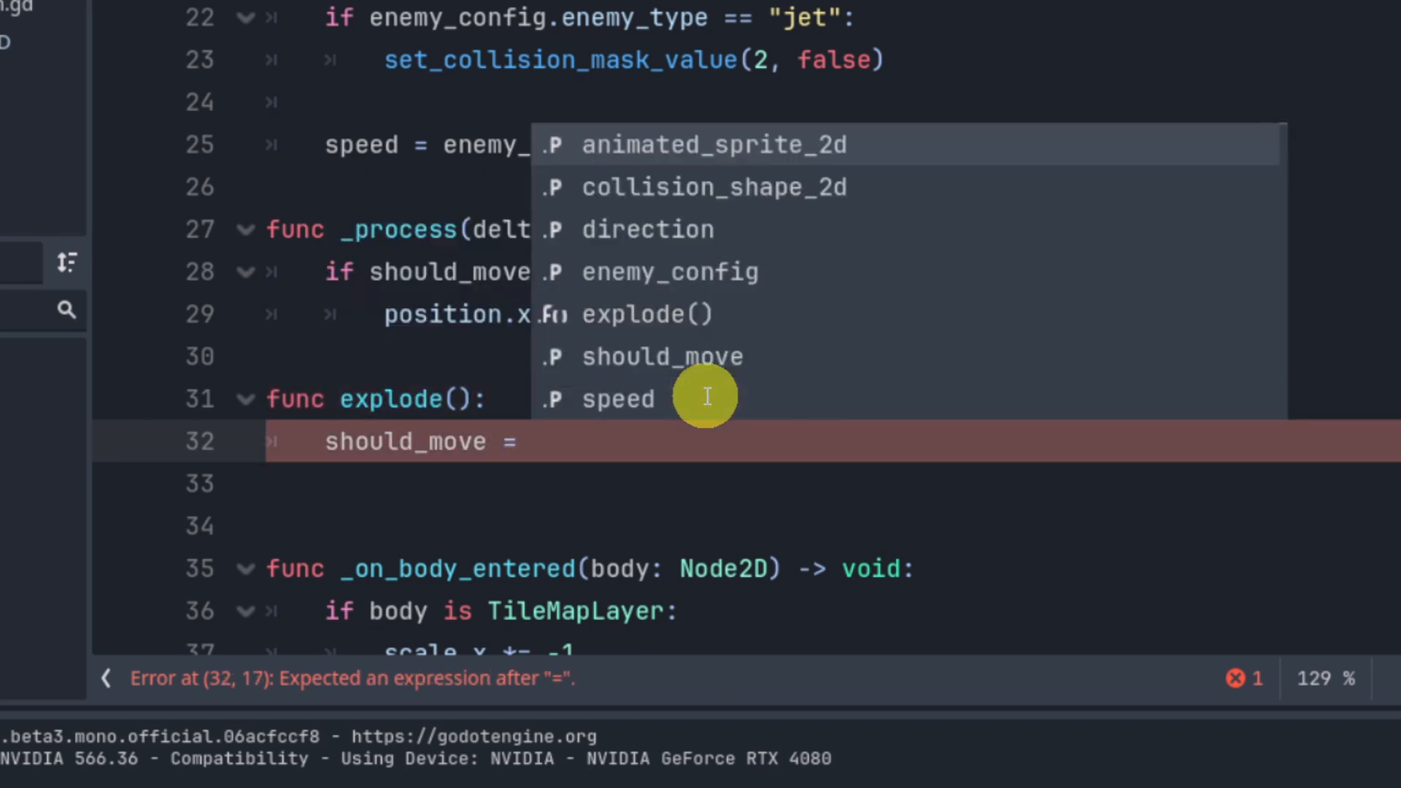
pyautogui.write('false')
pyautogui.press('Return')
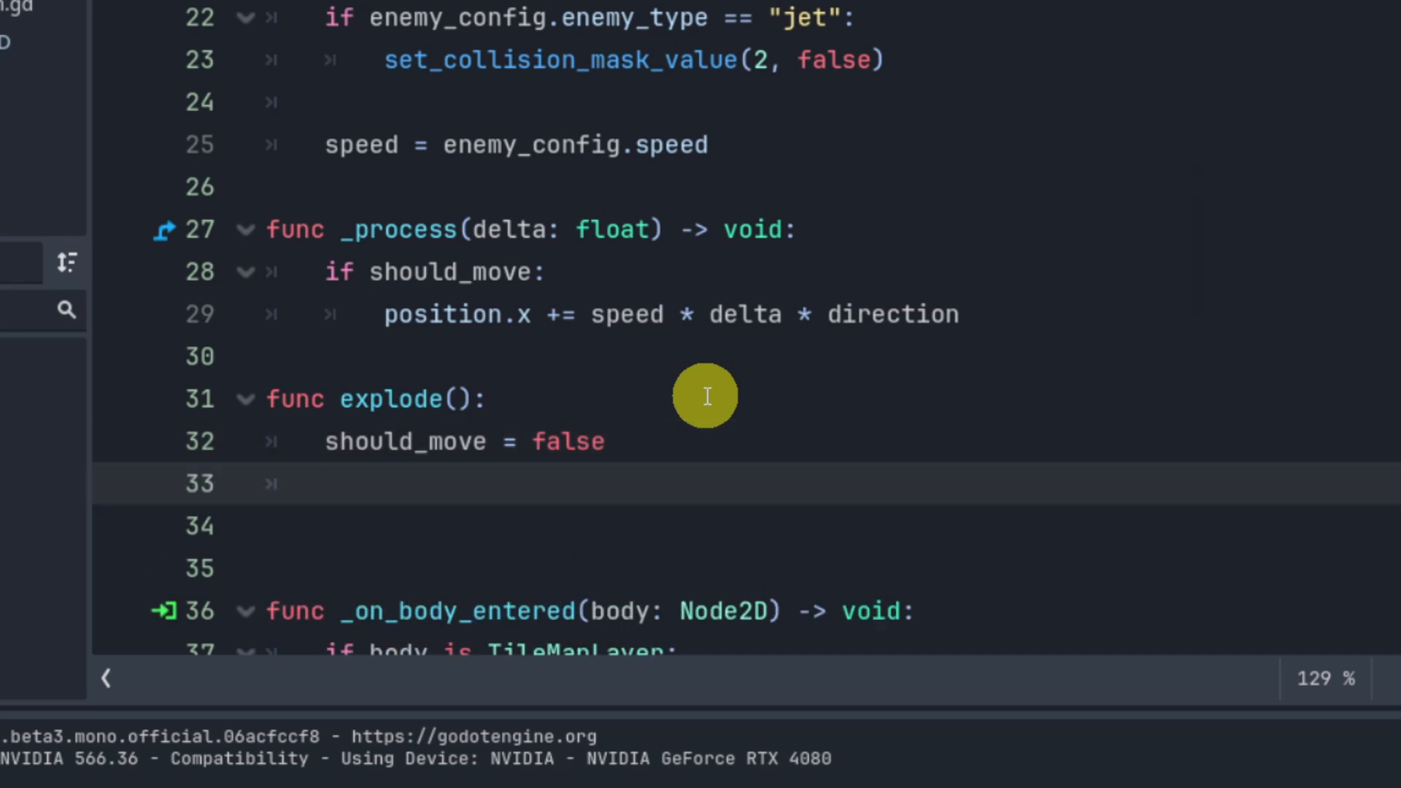
# Step: In explode(), set animated_sprite_2d.modulate to enemy_config.explosion_color
pyautogui.write('anim')
pyautogui.press('Return')
pyautogui.write('.')
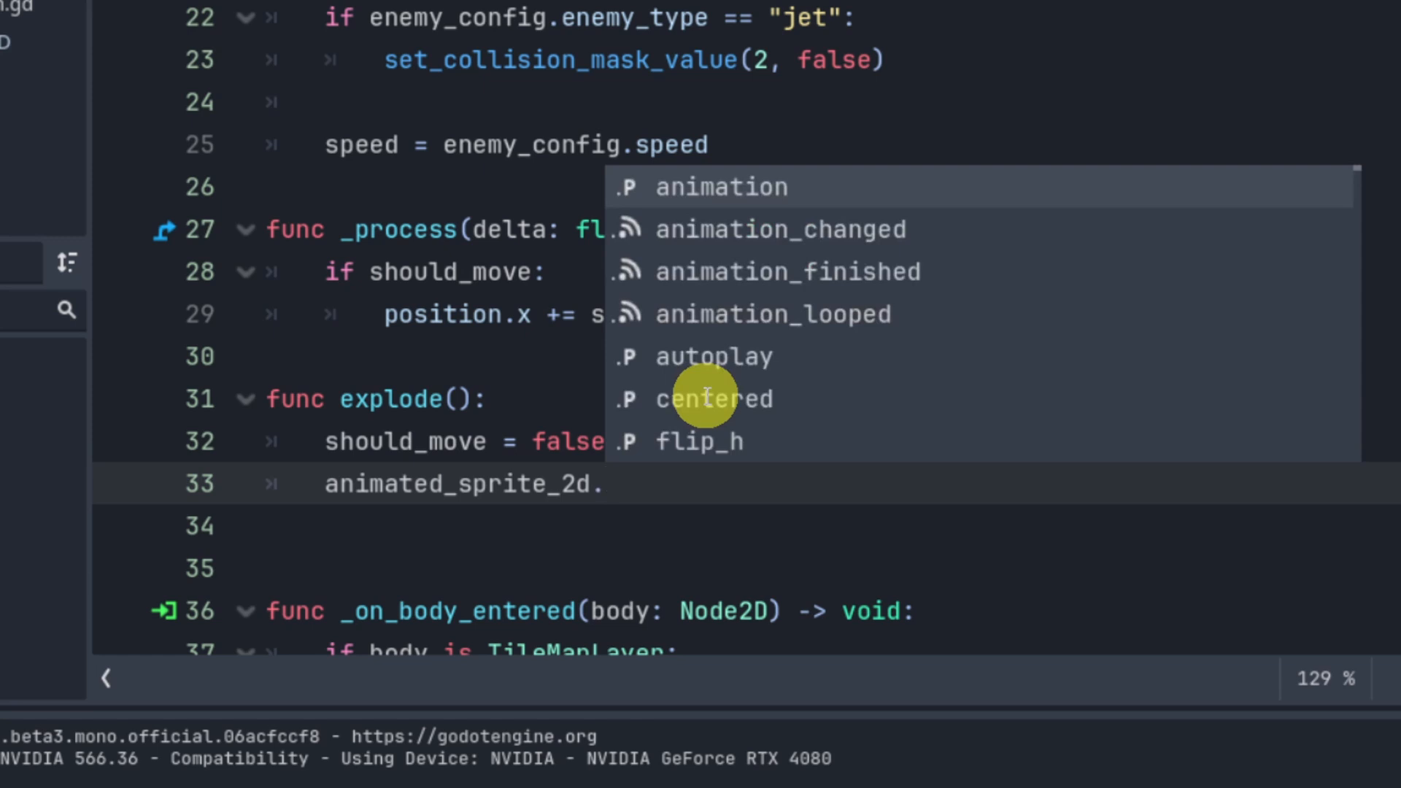
pyautogui.write('mod')
pyautogui.press('Return')
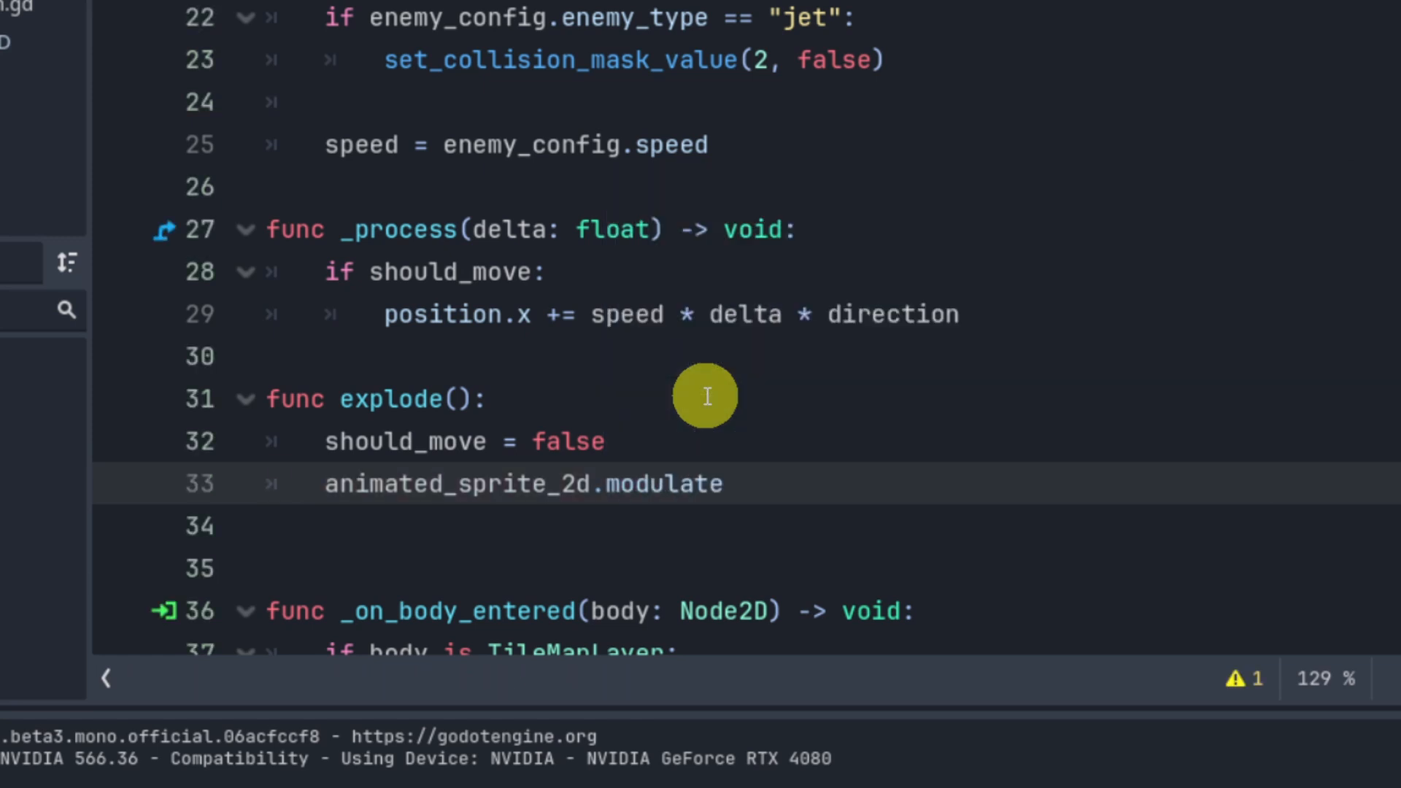
pyautogui.write('= ene')
pyautogui.press('Return')
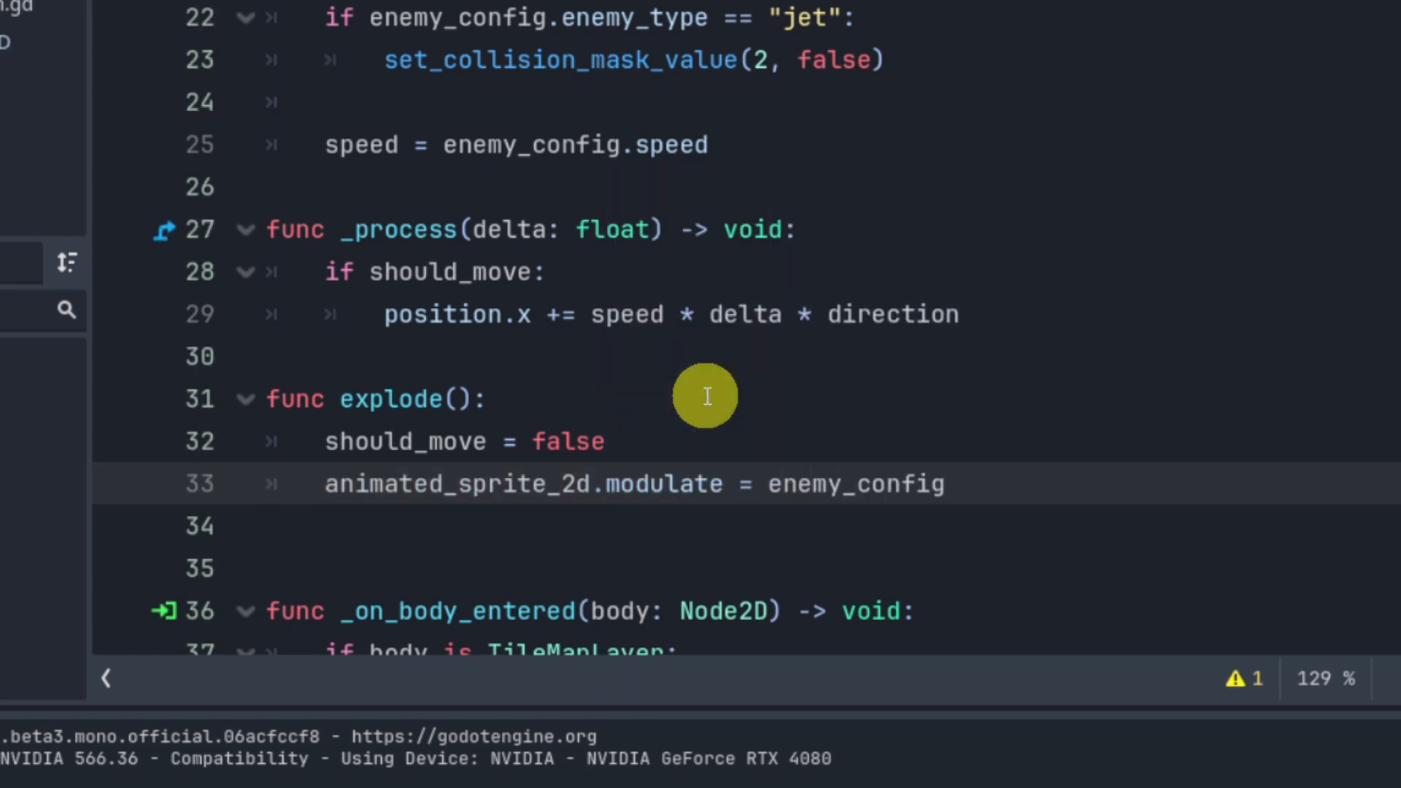
pyautogui.write('.ex')
pyautogui.press('Return')
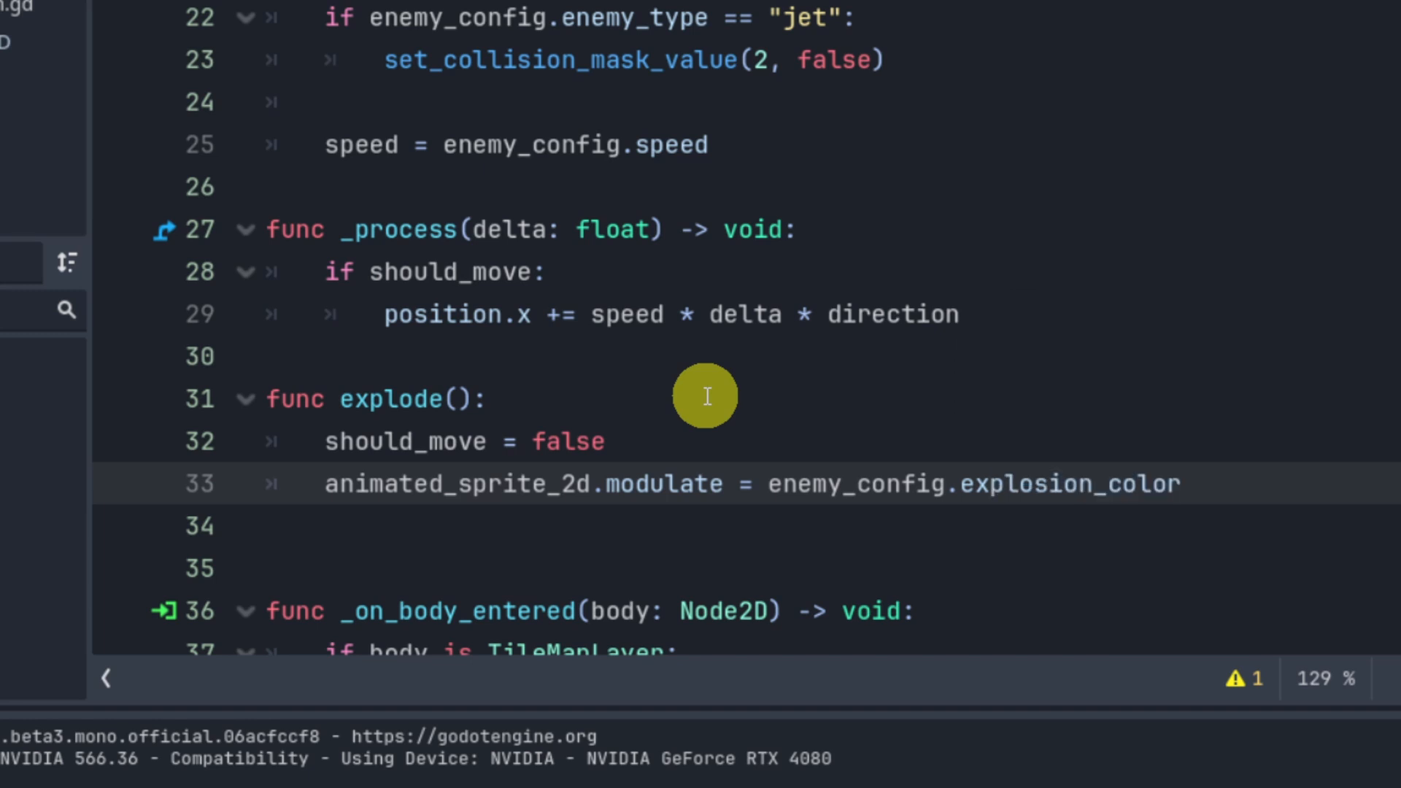
# Step: Add a line to explode() that plays the "explosion" animation on animated_sprite_2d
pyautogui.press('Return')
pyautogui.write('anim')
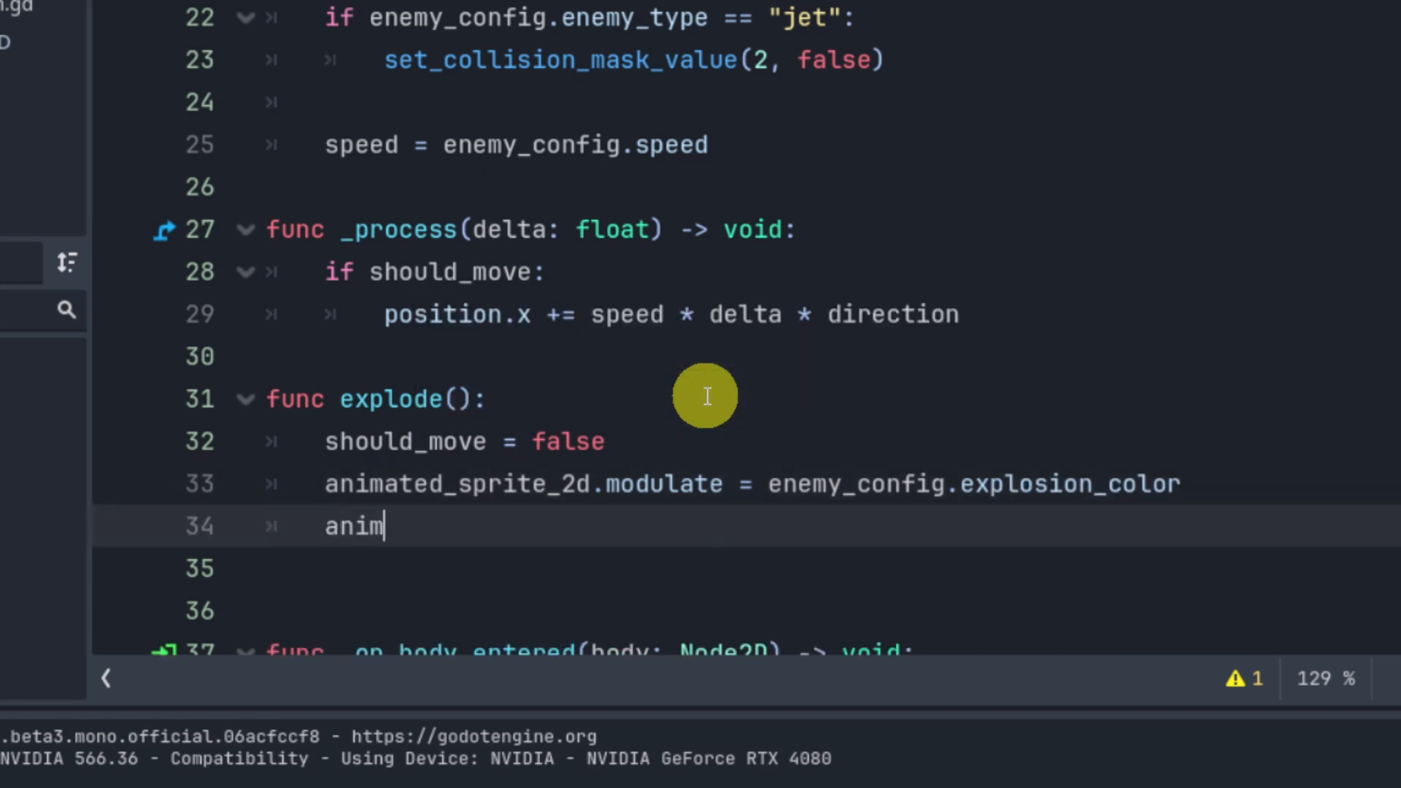
pyautogui.write('a')
pyautogui.press('Return')
pyautogui.write('.pl')
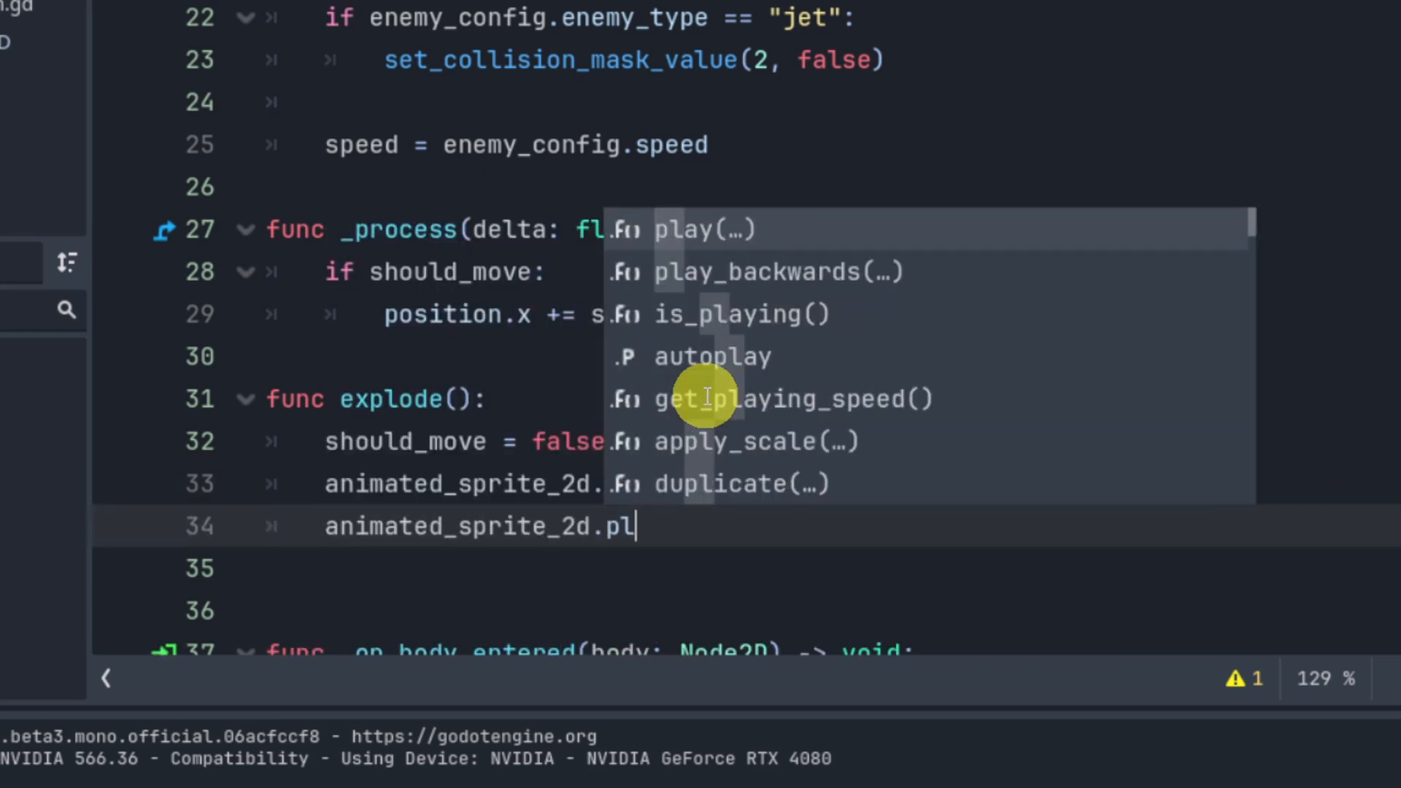
pyautogui.press('Return')
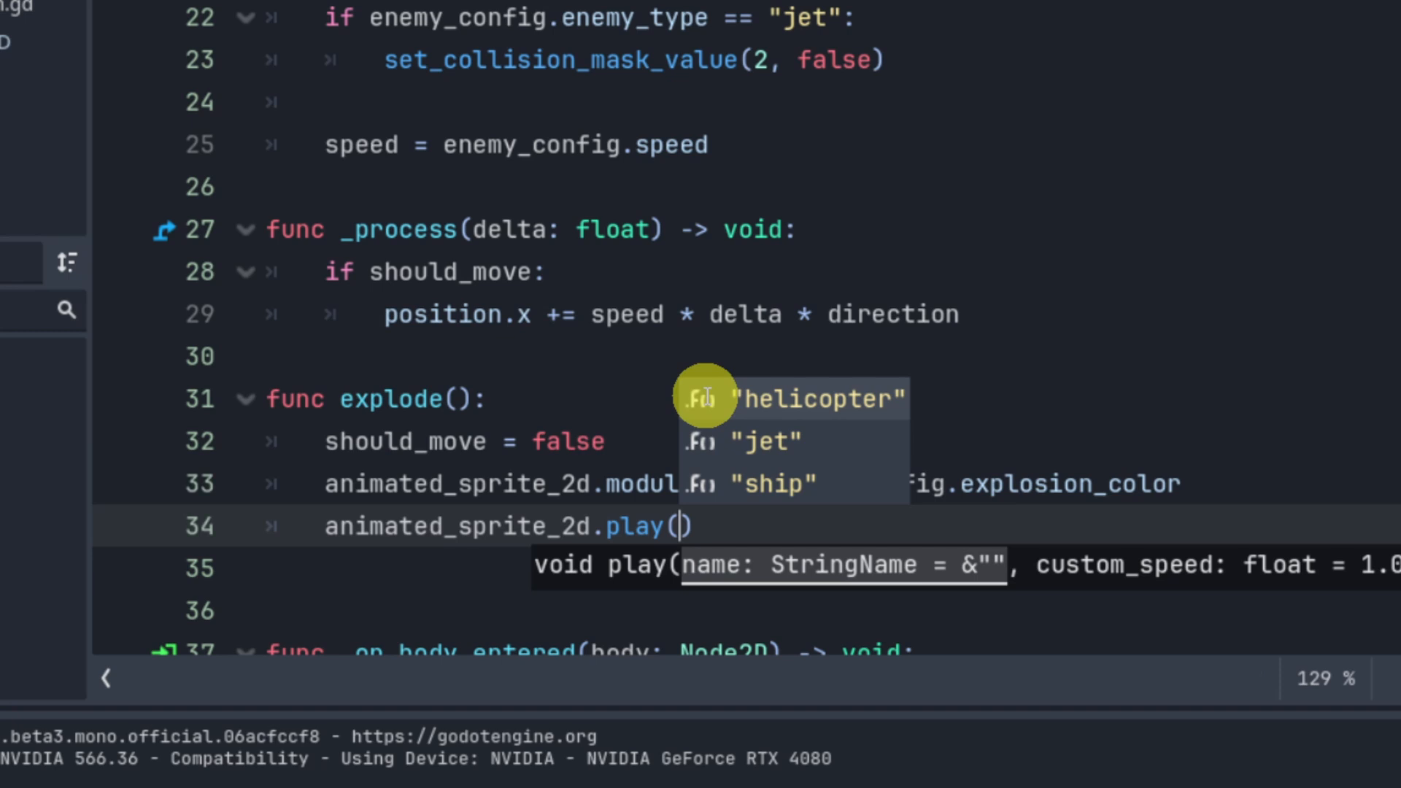
pyautogui.write('"ex')
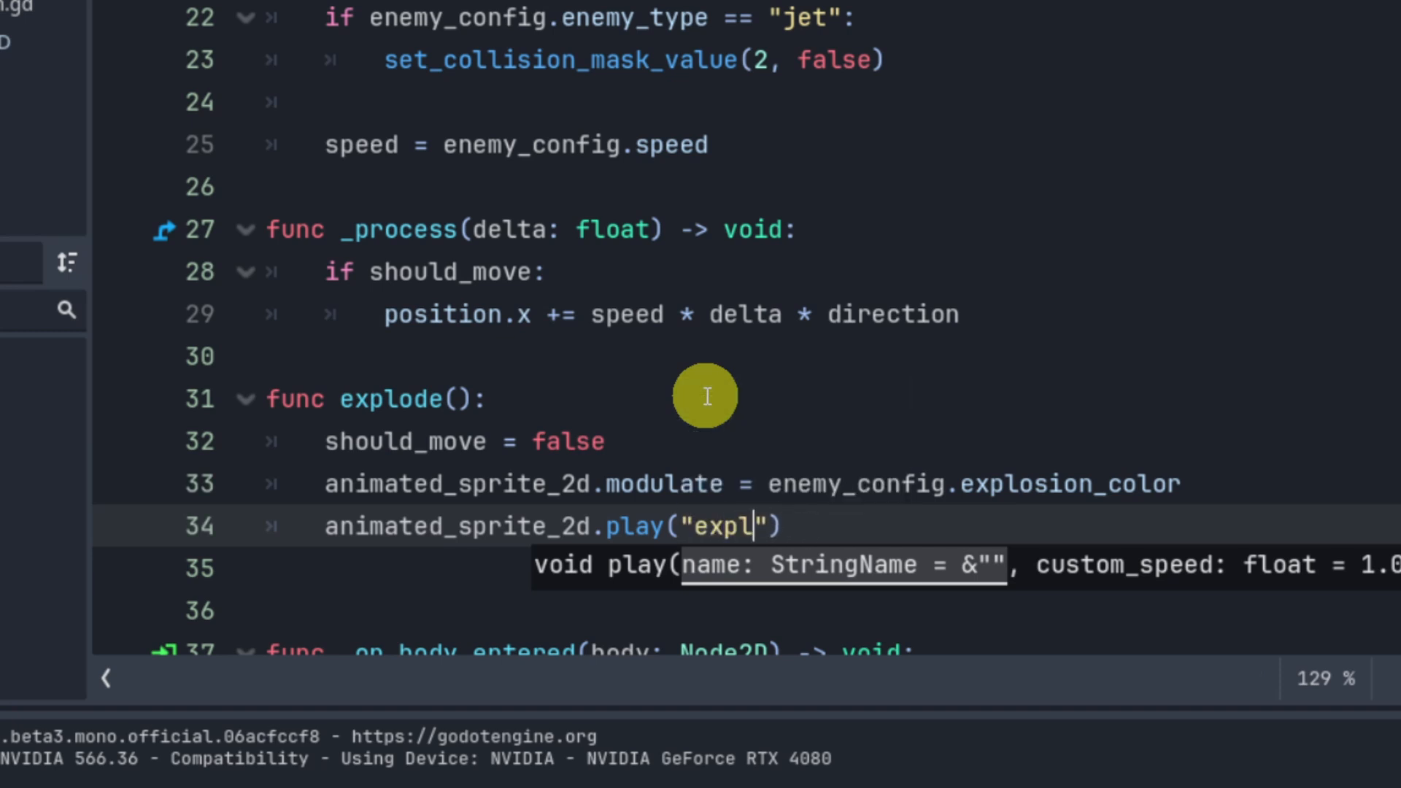
pyautogui.write('plosion')
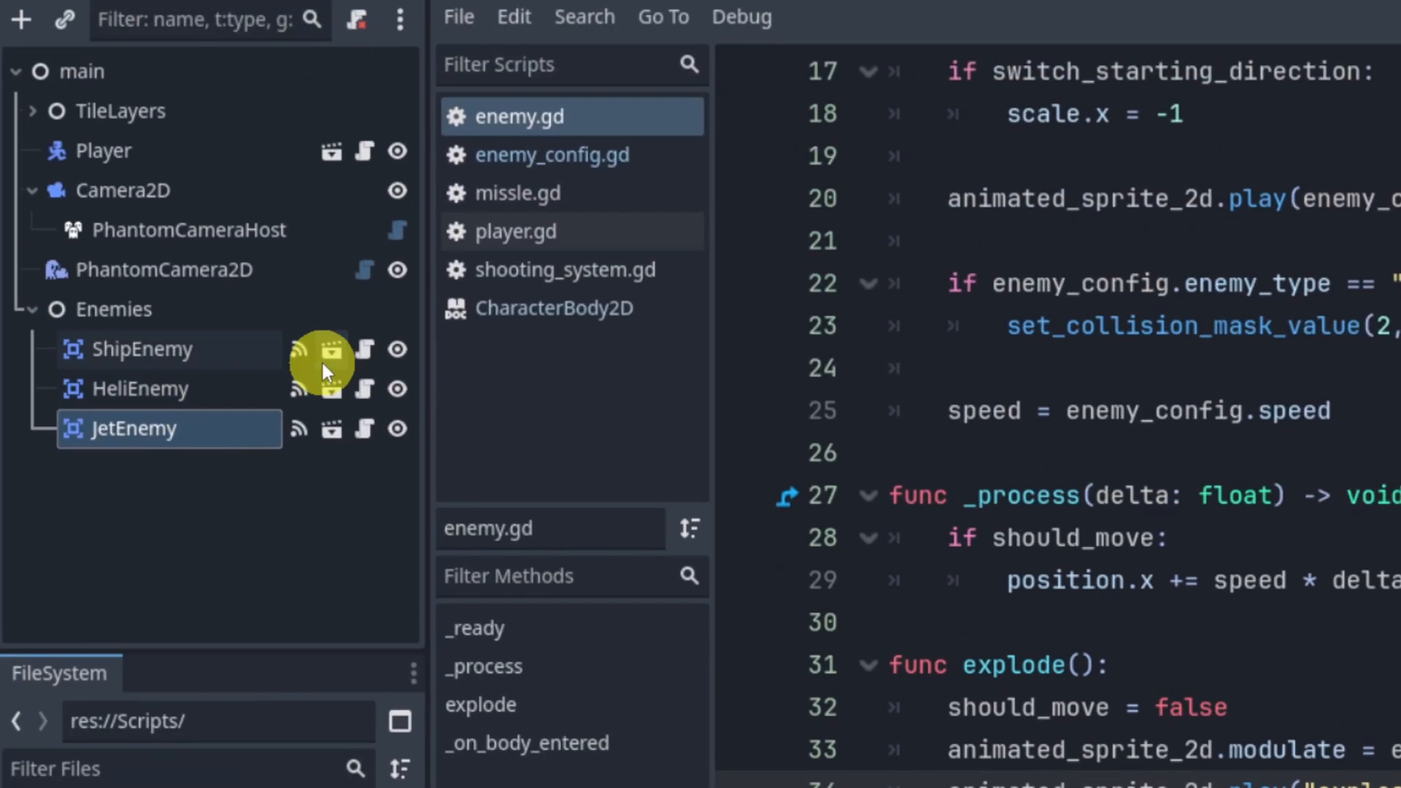
# Step: Add an animation named explosion to the enemy scene's AnimatedSprite2D and save the scene
pyautogui.click(321, 361)
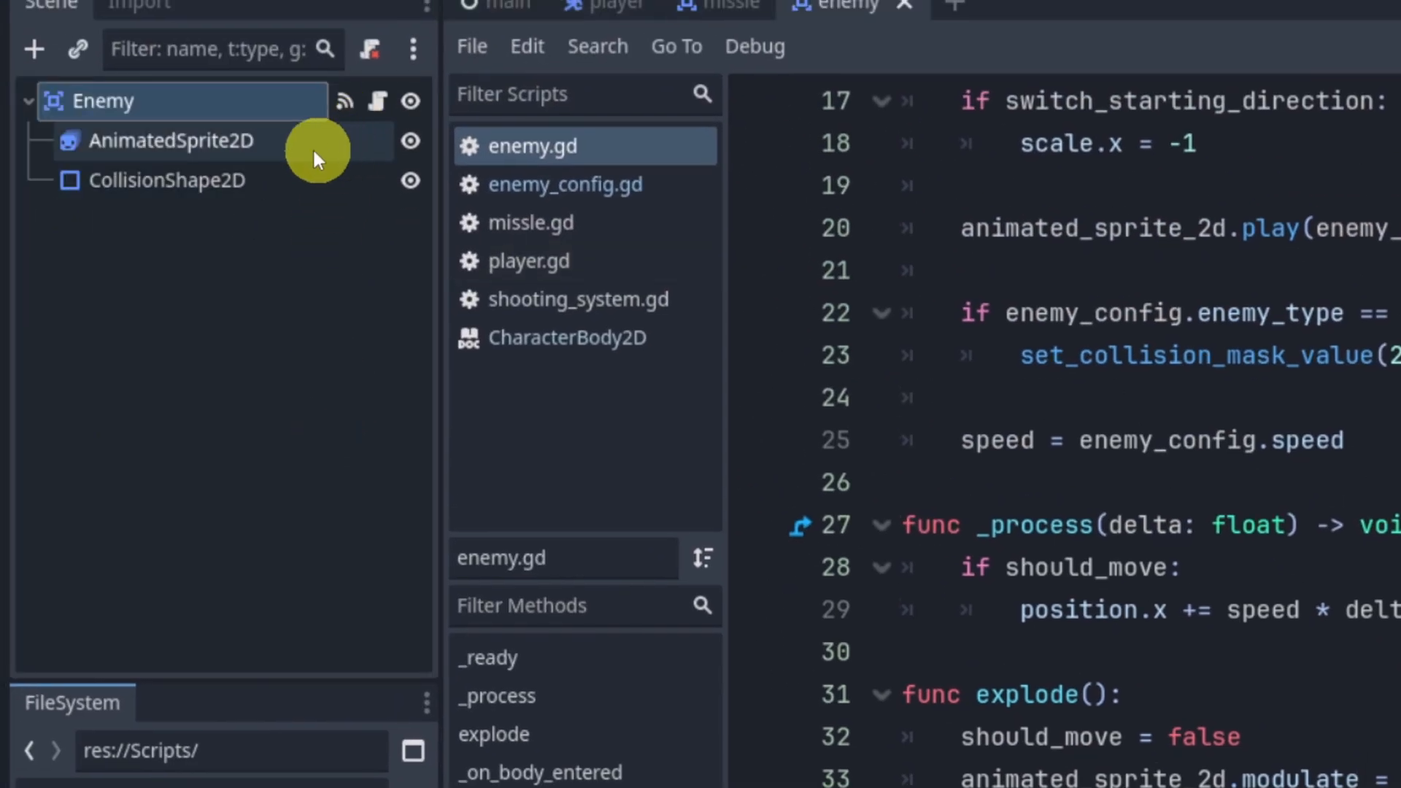
pyautogui.click(288, 146)
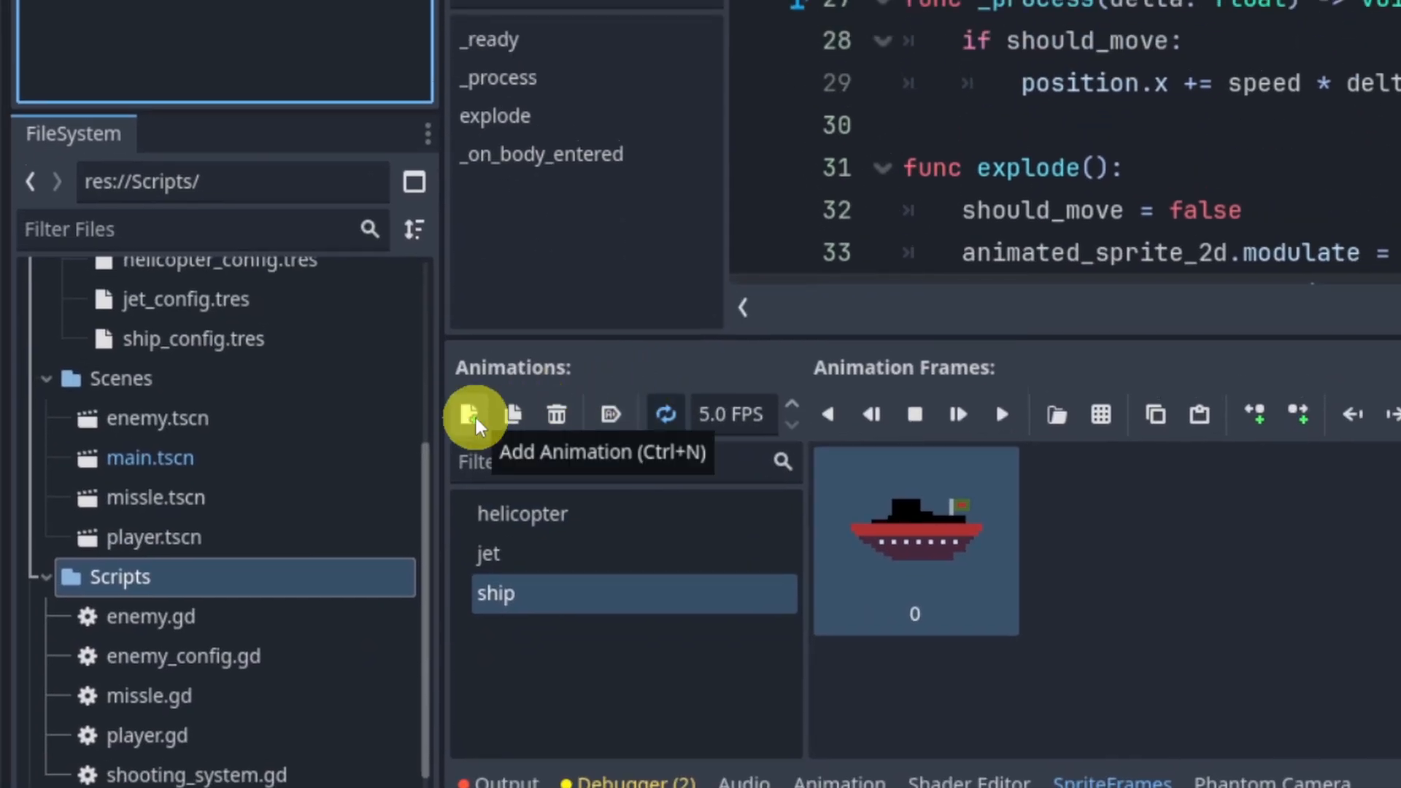
pyautogui.click(470, 416)
pyautogui.click(600, 594)
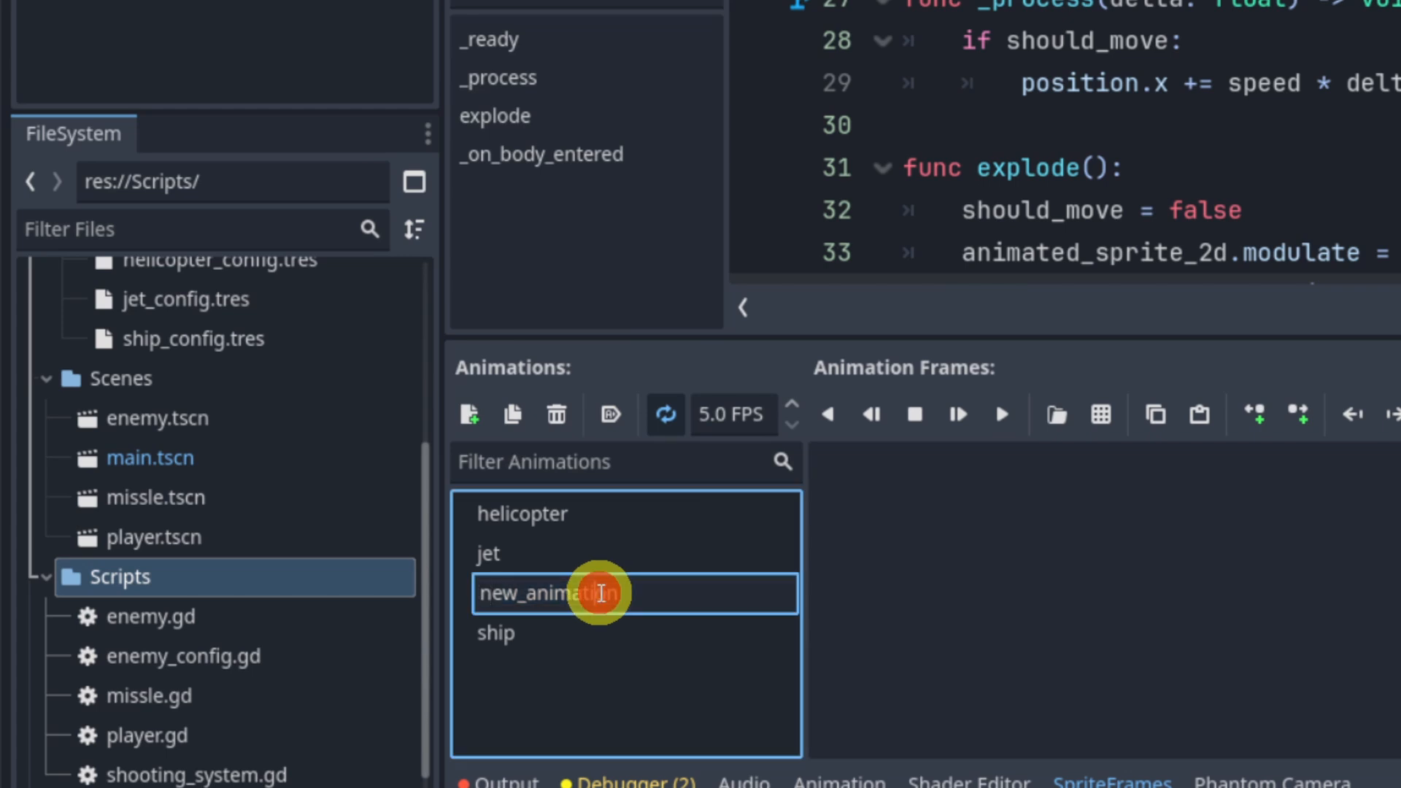
pyautogui.write('e')
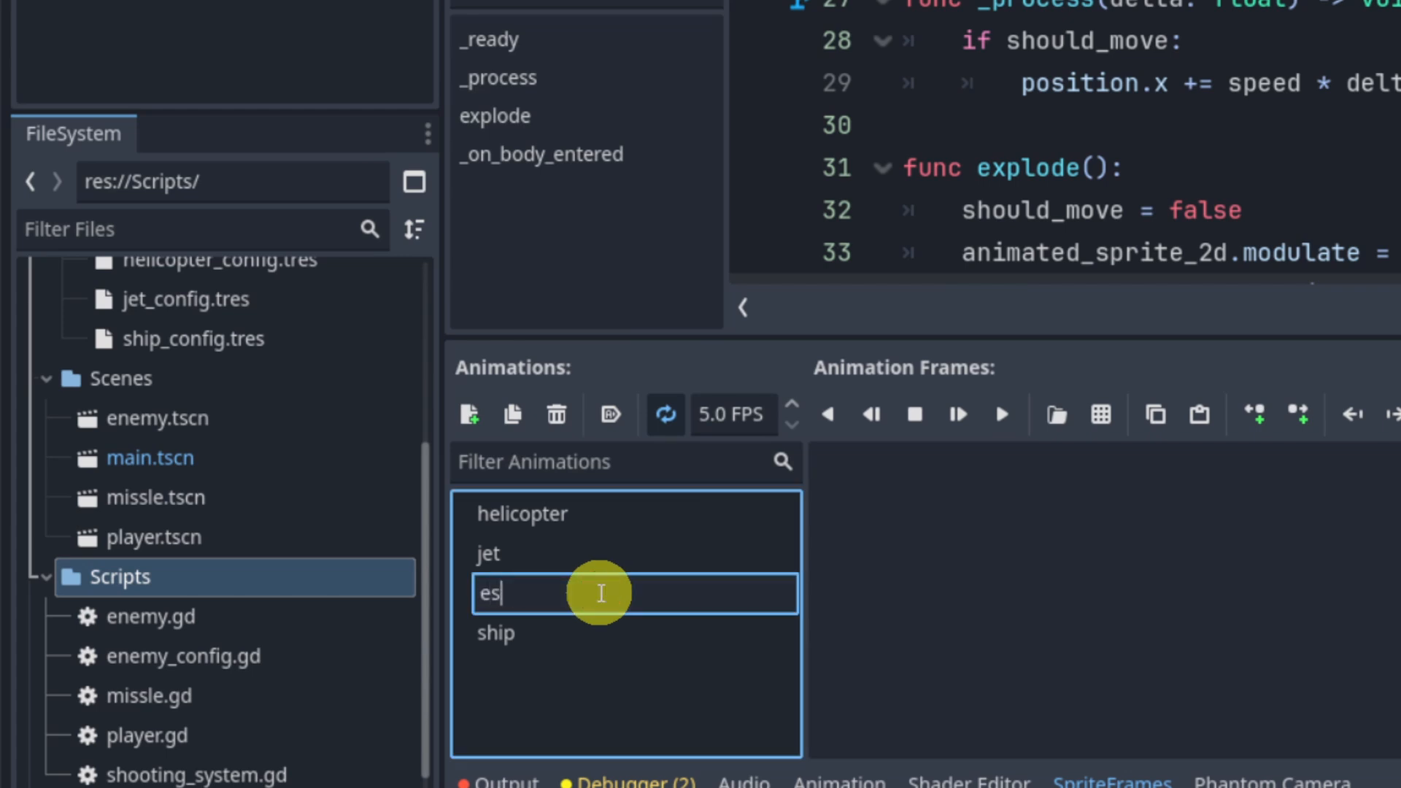
pyautogui.write('xplosion')
pyautogui.press('Return')
pyautogui.hotkey('ctrl', 's')
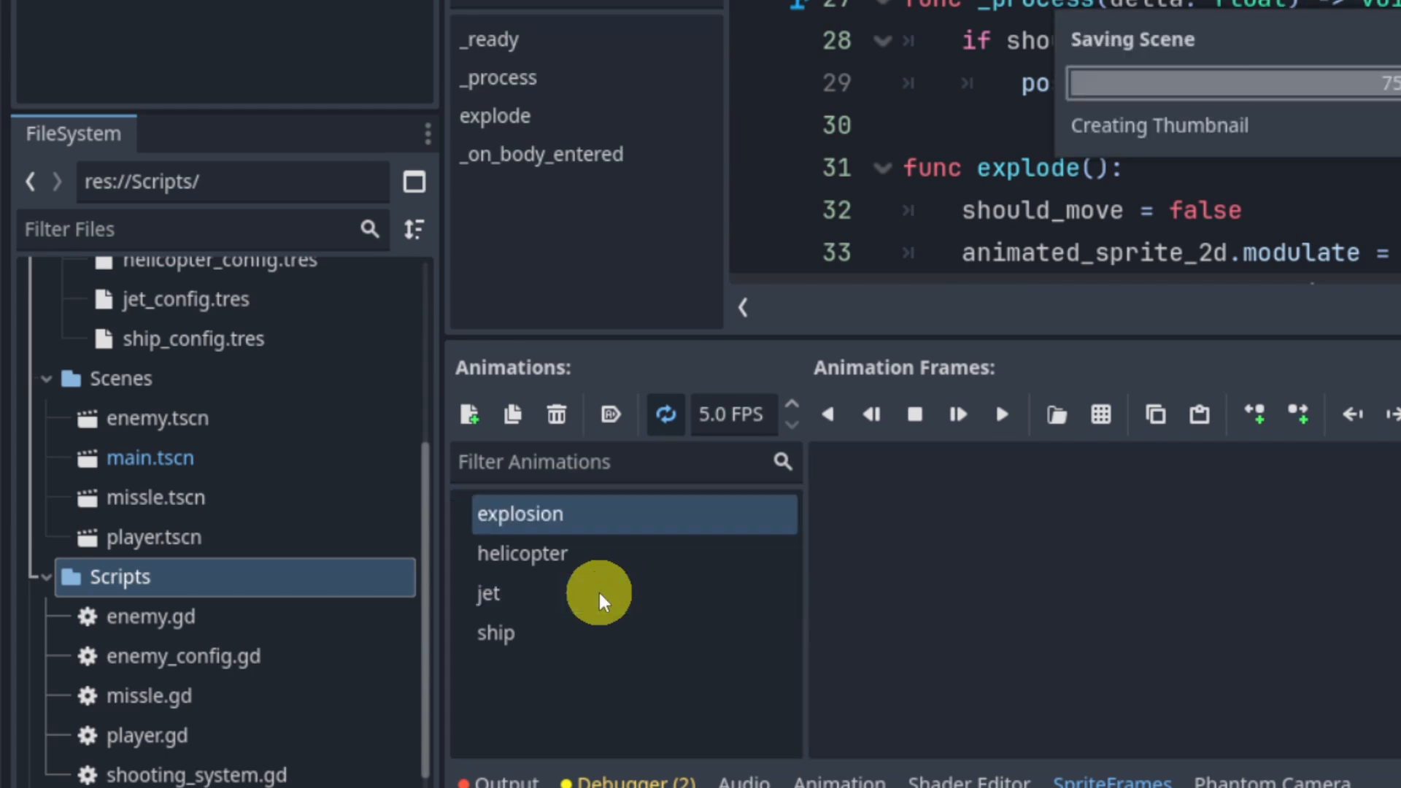
# Step: Load Free Smoke Fx Pixel 04.png from Assets as the explosion's sprite sheet and slice it into 64 × 64 px frames
pyautogui.click(1098, 417)
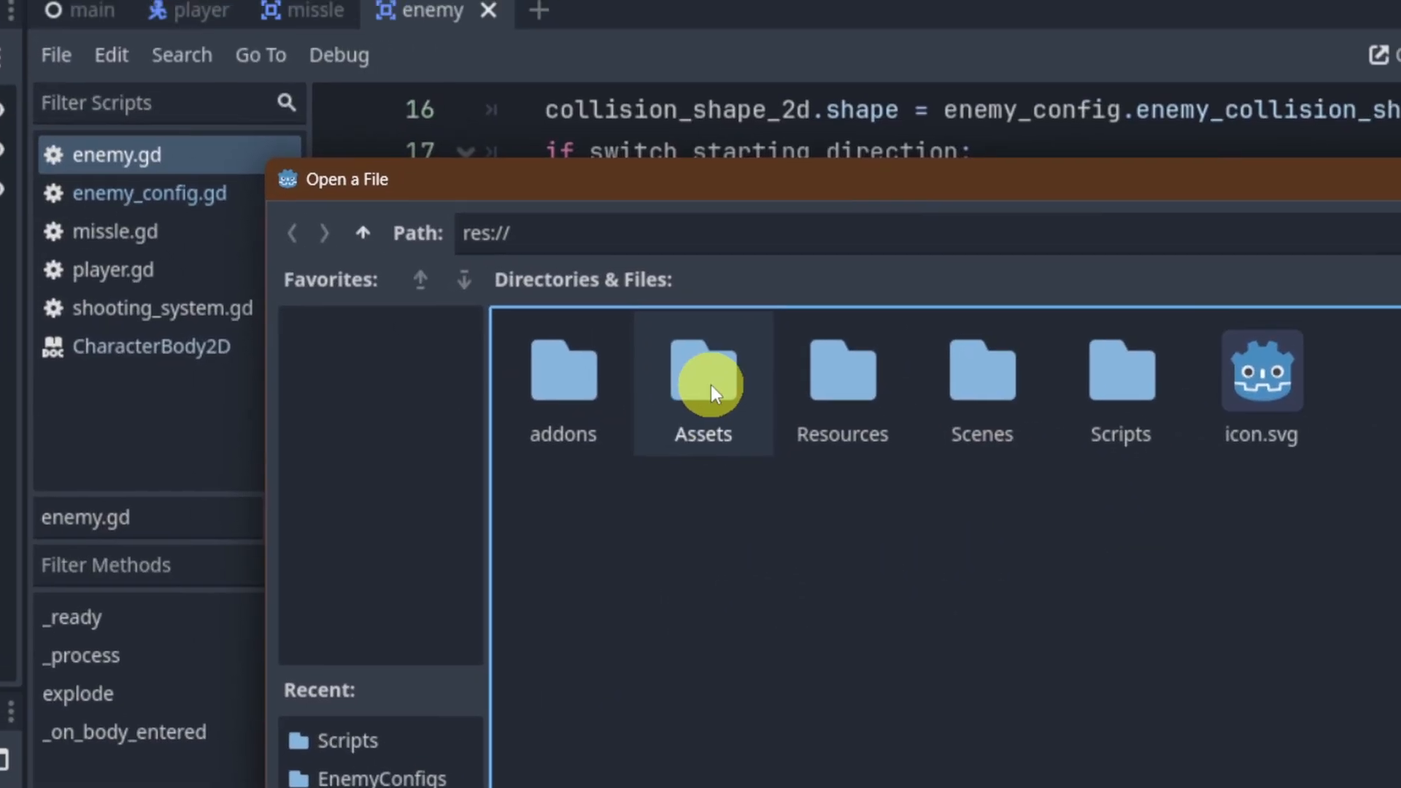
pyautogui.doubleClick(710, 384)
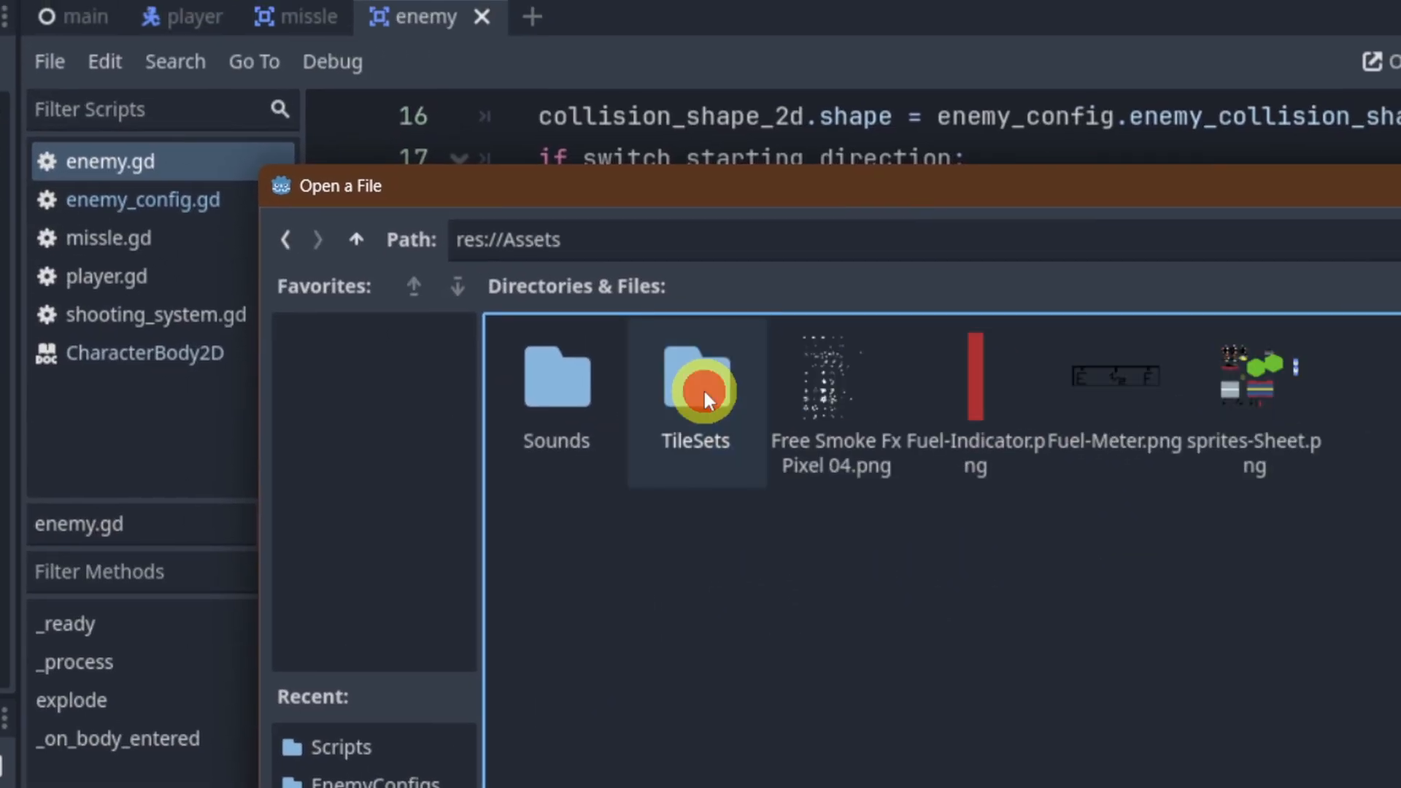
pyautogui.doubleClick(825, 397)
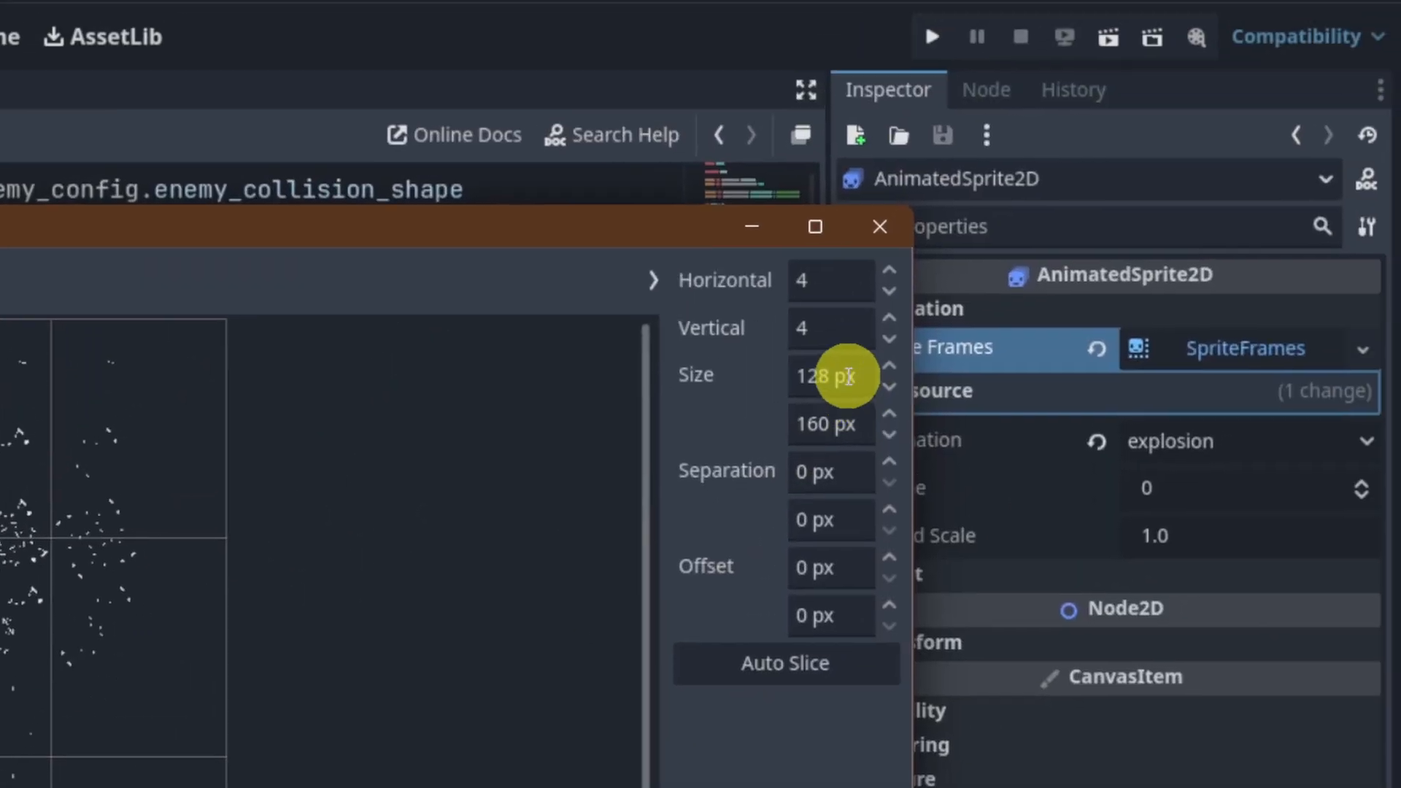
pyautogui.click(836, 376)
pyautogui.write('64')
pyautogui.press('Tab')
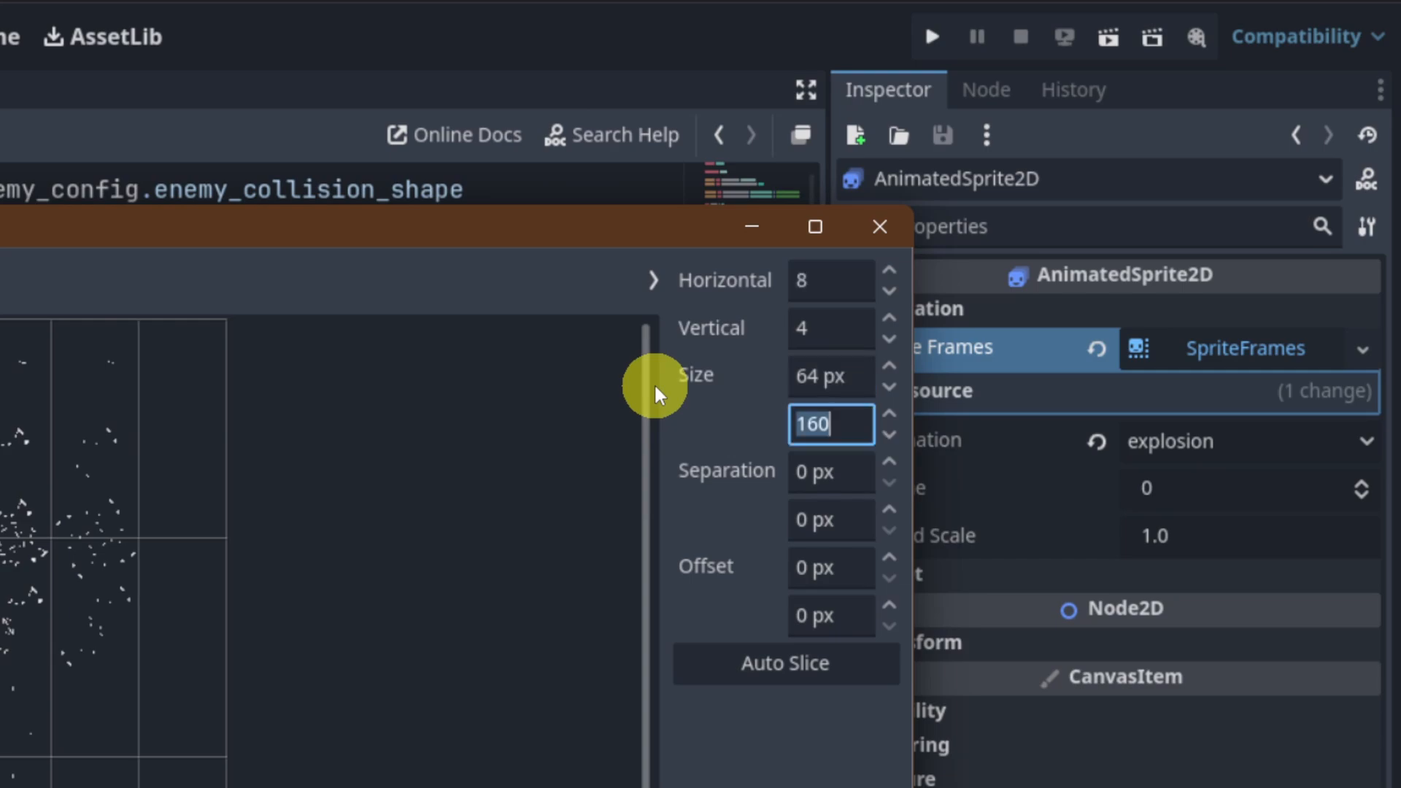
pyautogui.write('64')
pyautogui.press('Return')
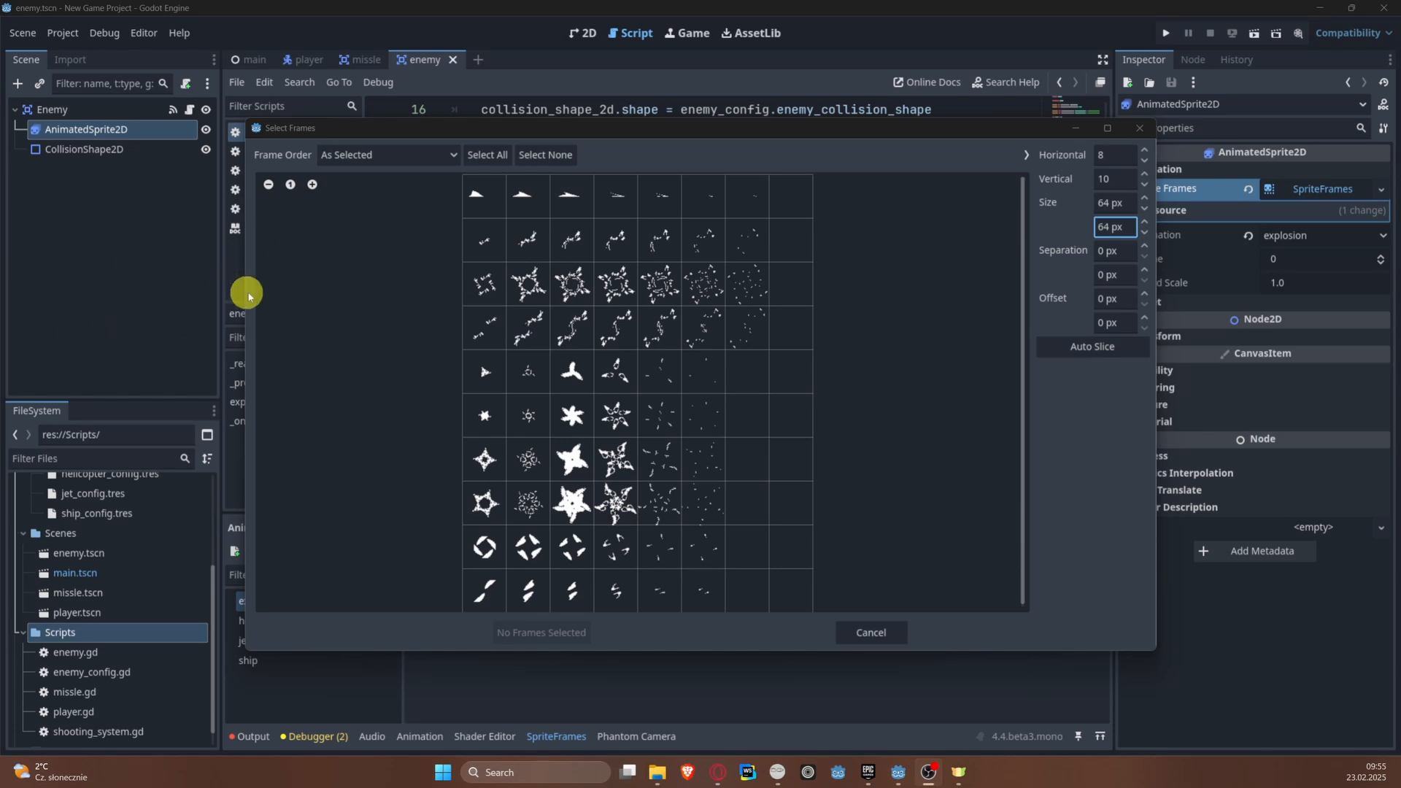
# Step: Add the seven frames of the sheet's second row to the explosion animation
pyautogui.scroll(-1, 506, 444)
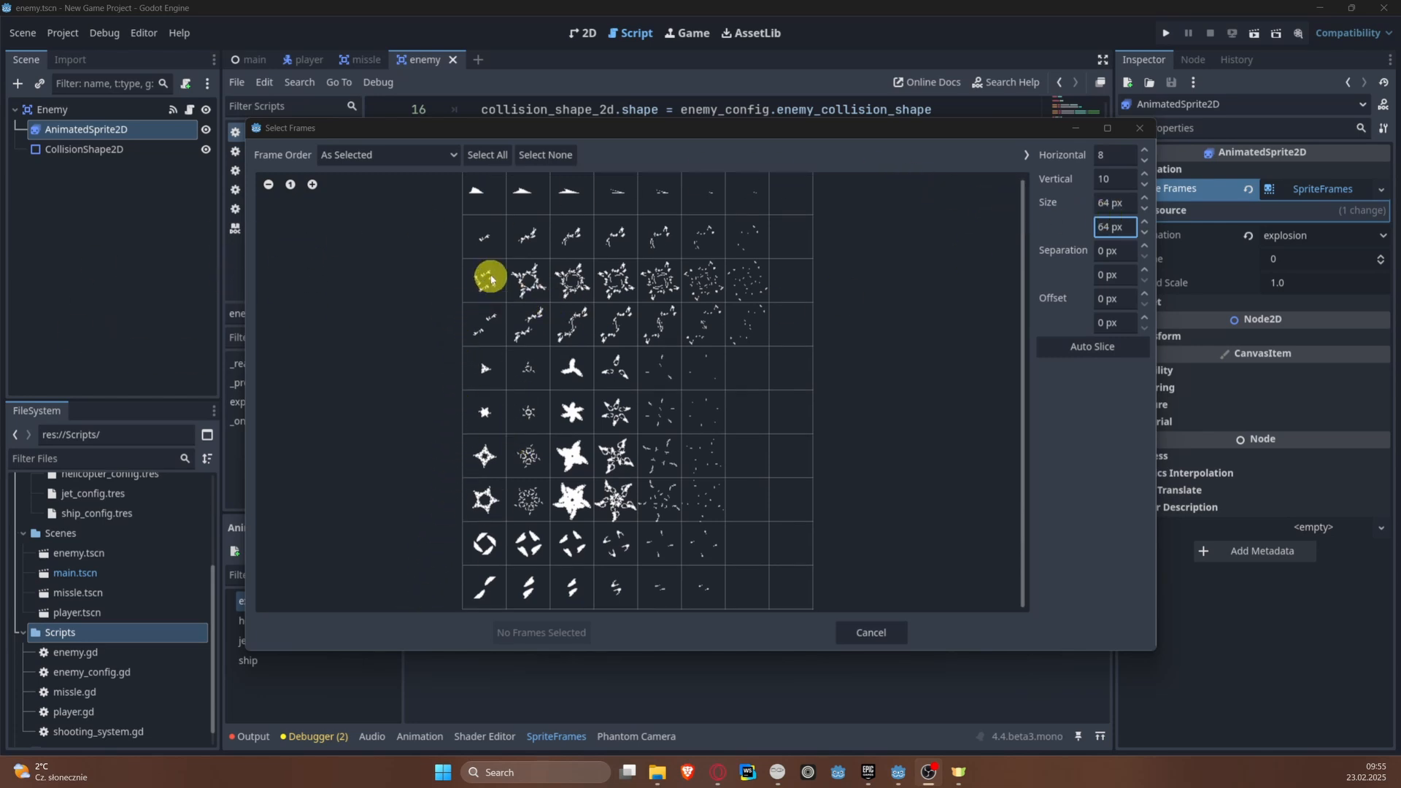
pyautogui.scroll(1, 491, 266)
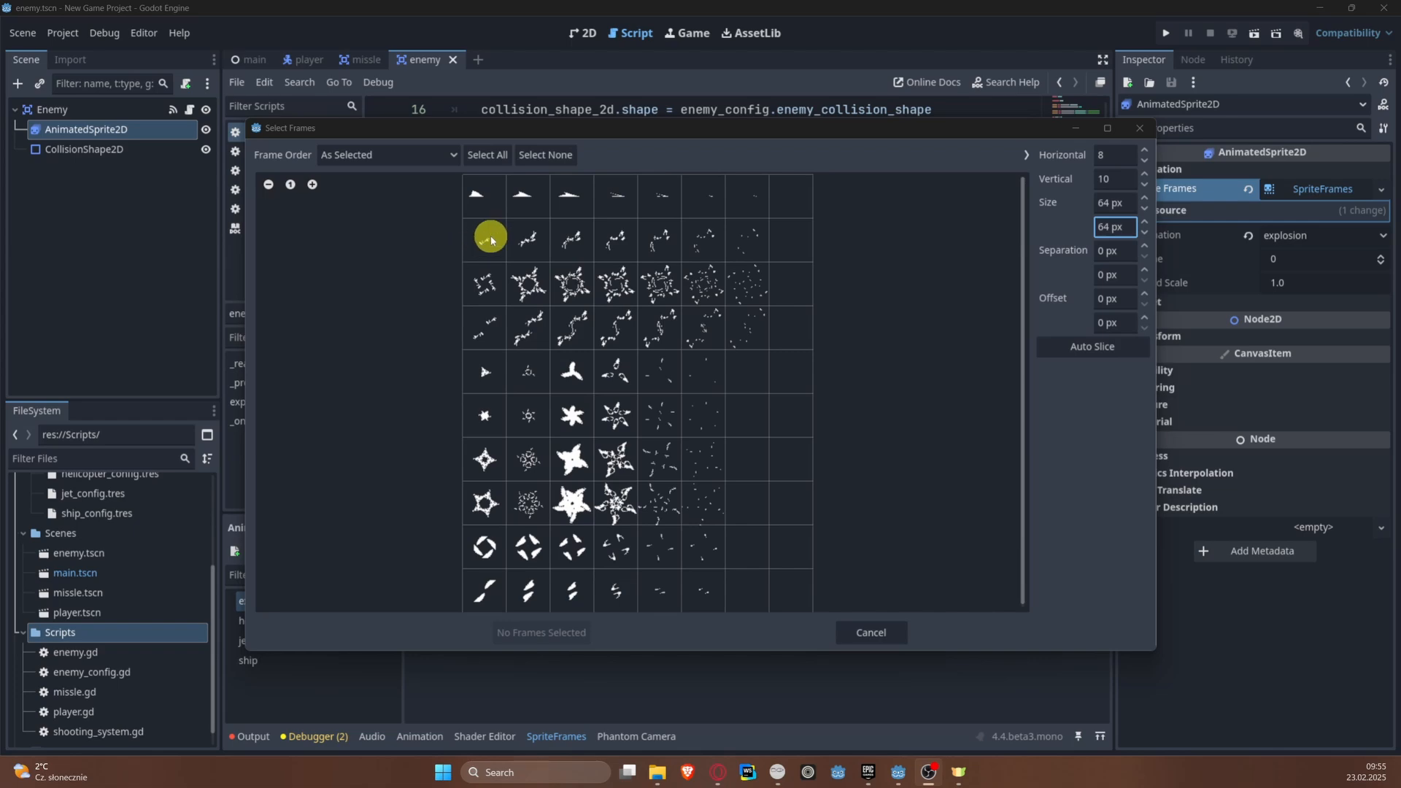
pyautogui.moveTo(491, 238); pyautogui.dragTo(743, 235)
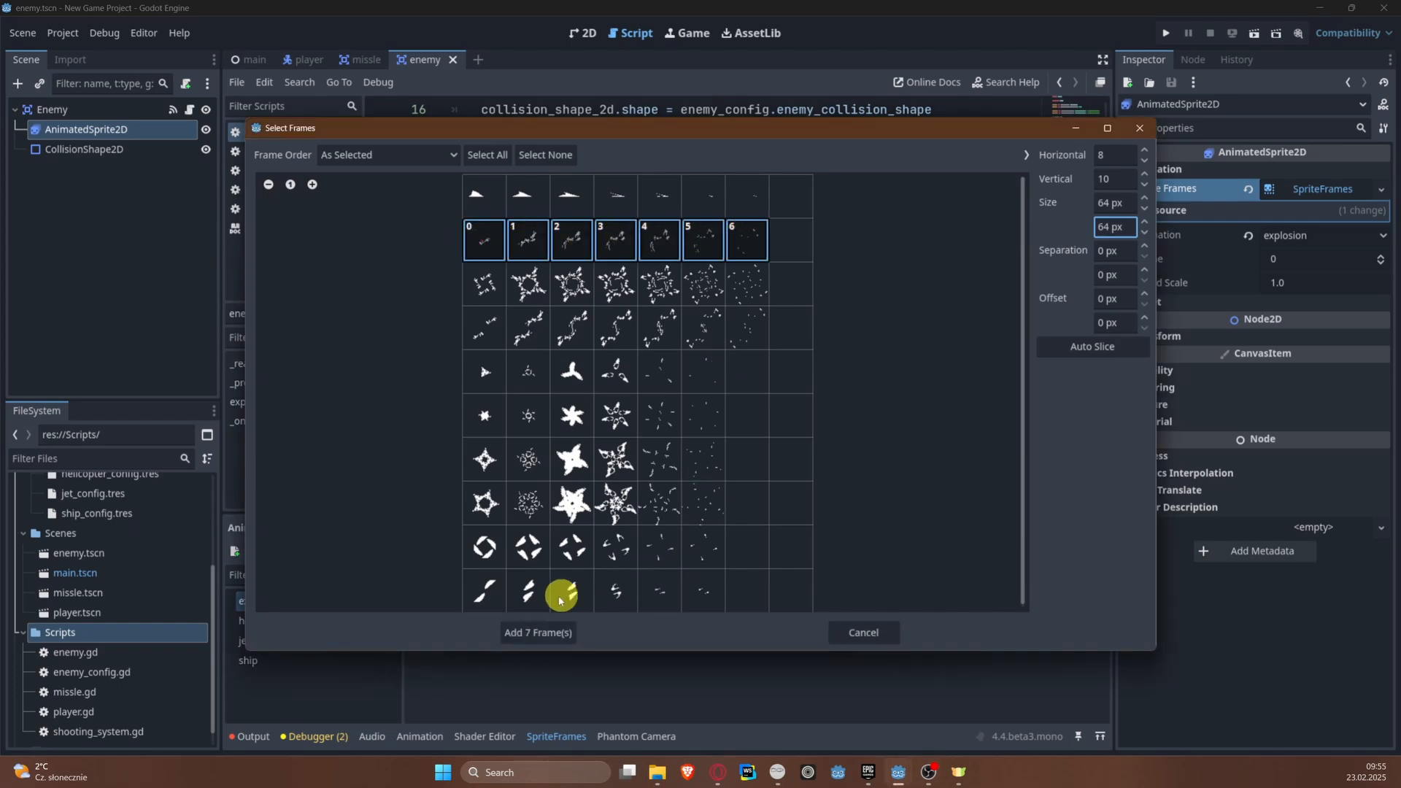
pyautogui.click(543, 633)
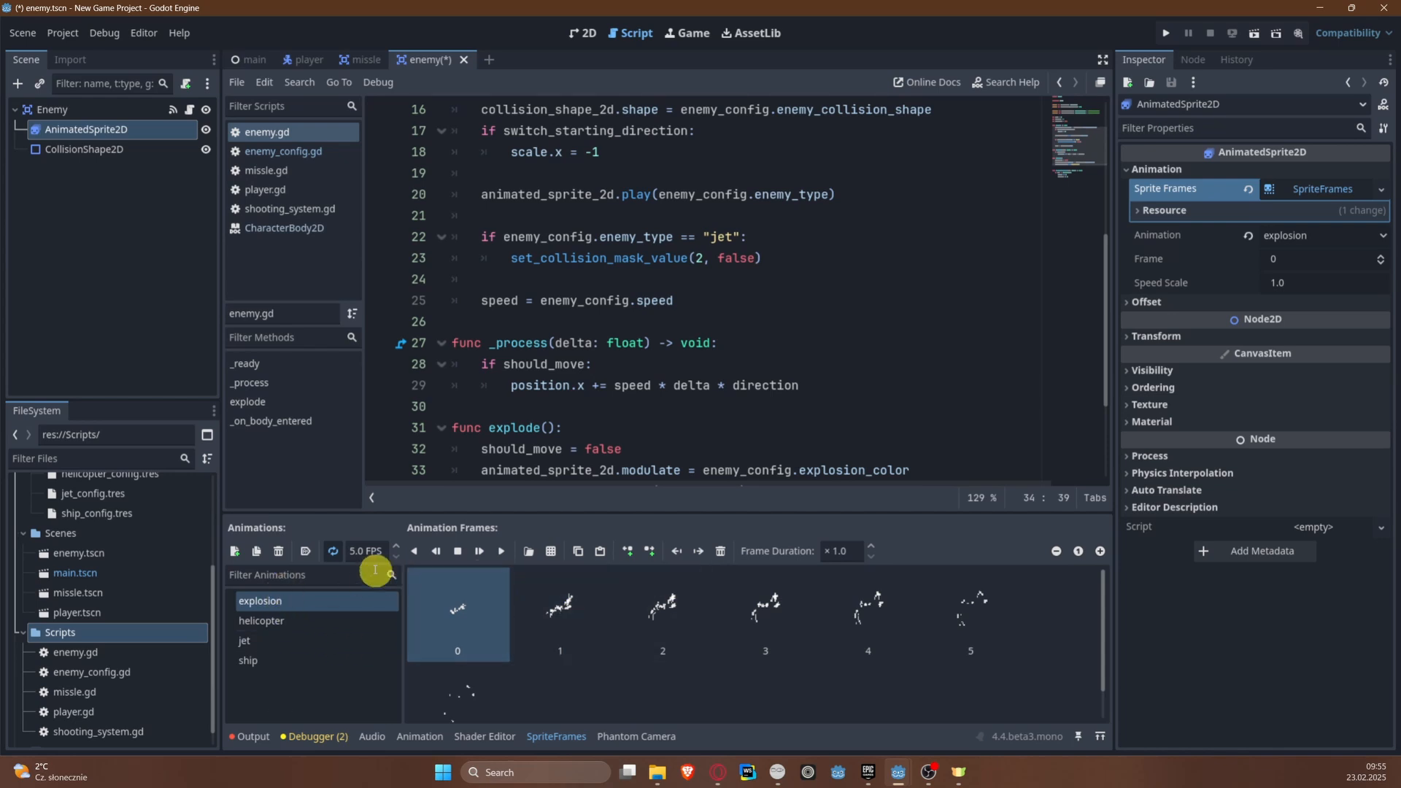
# Step: Preview the explosion animation in the 2D view and stop the playback
pyautogui.click(571, 33)
pyautogui.click(480, 552)
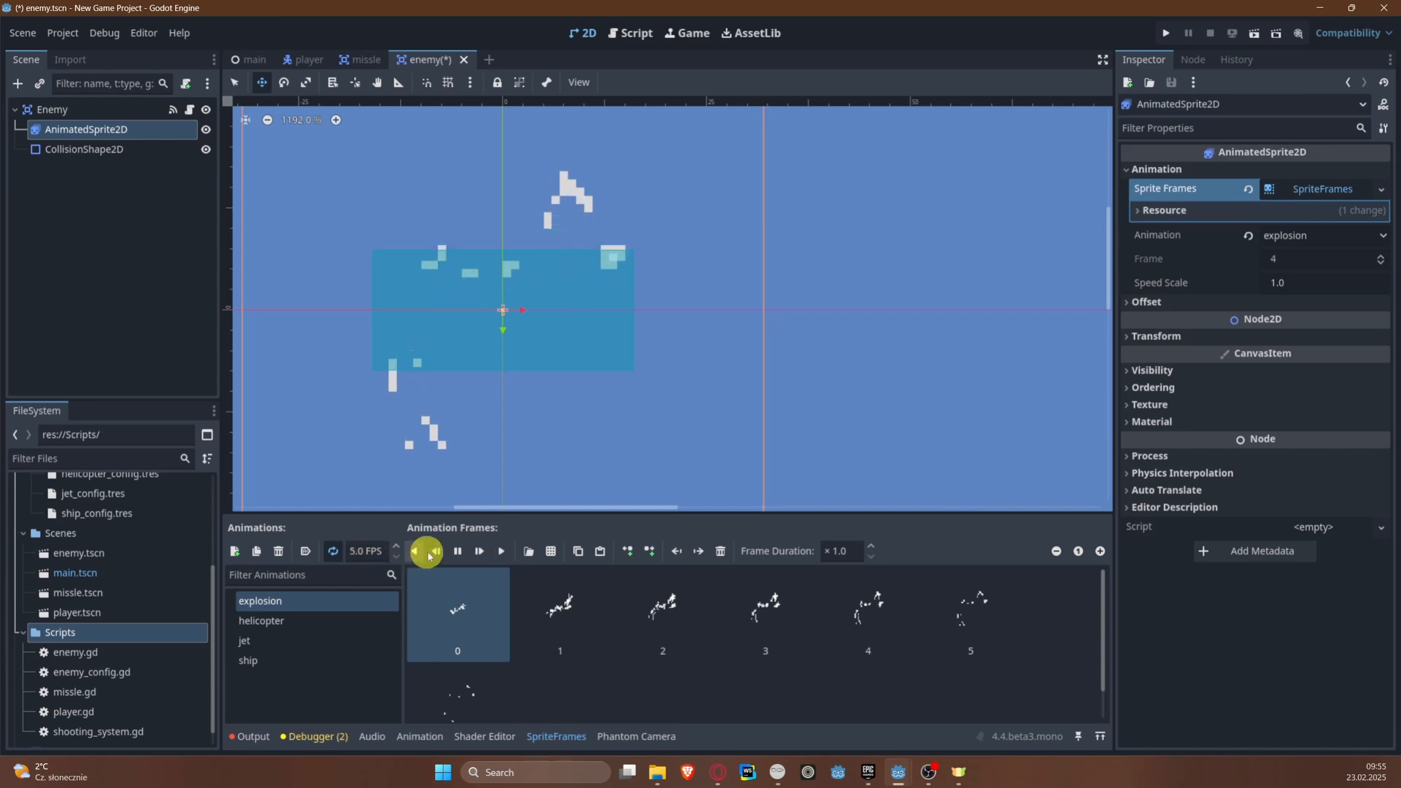
pyautogui.click(458, 551)
# Step: Set the explosion animation's speed to 15 FPS, preview it at that speed and save the enemy scene
pyautogui.click(363, 551)
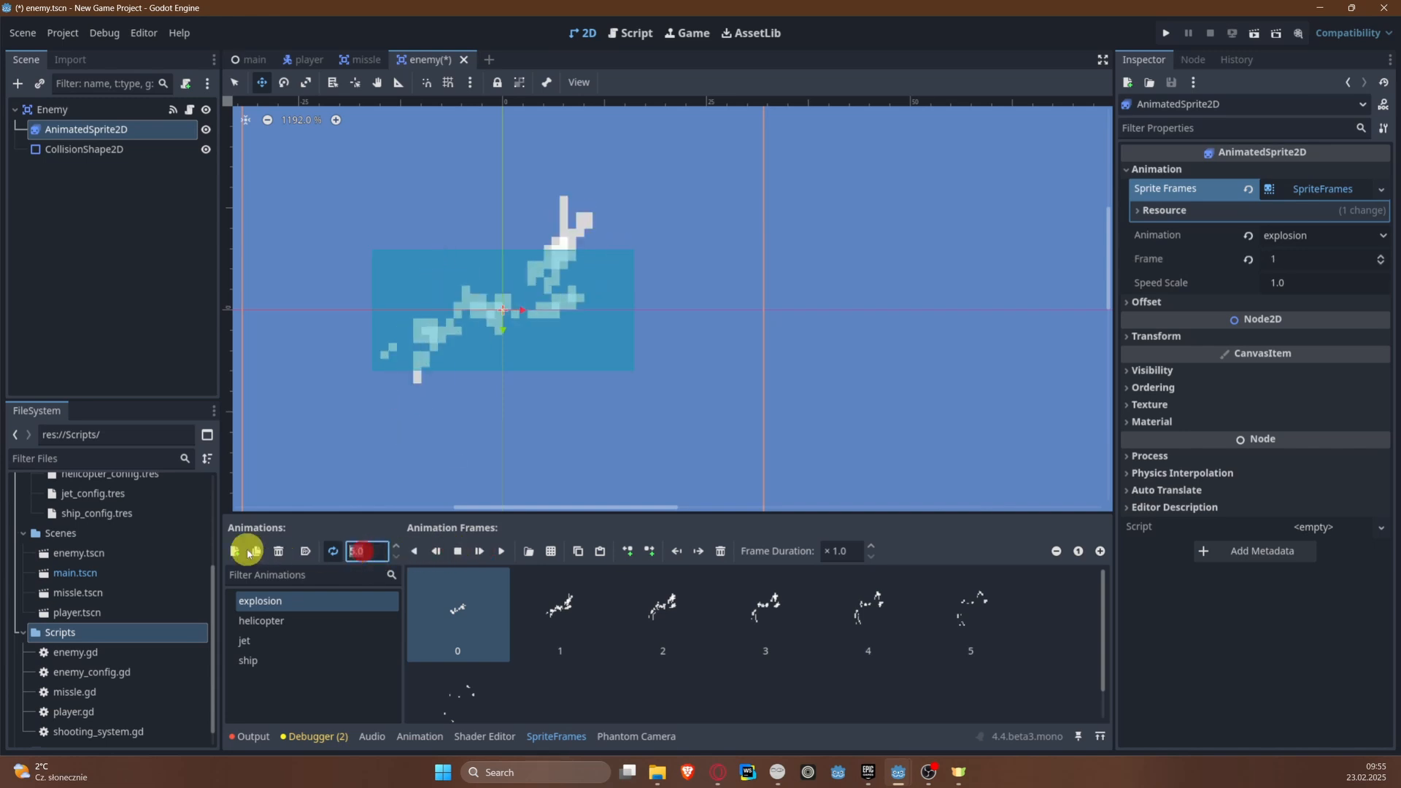
pyautogui.press('Return')
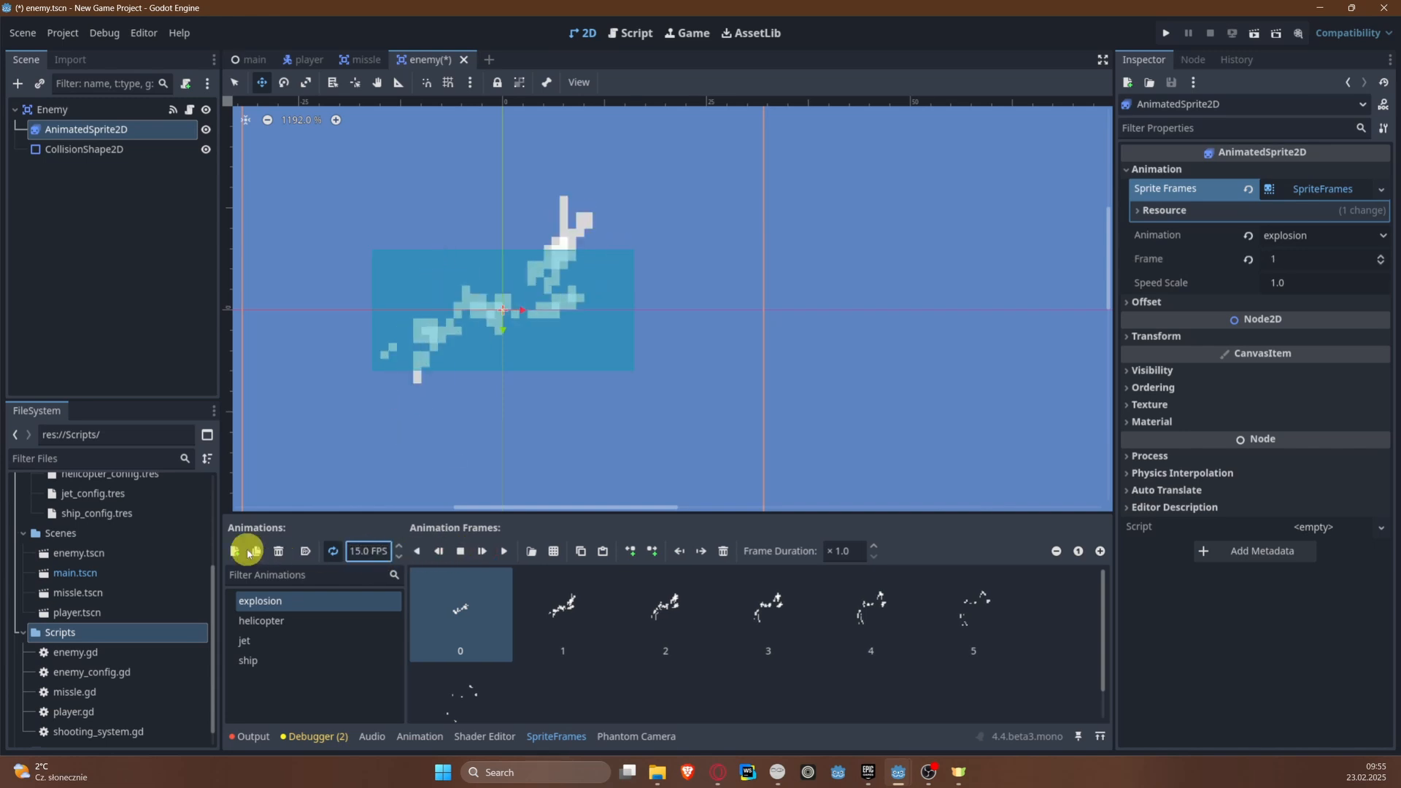
pyautogui.click(505, 551)
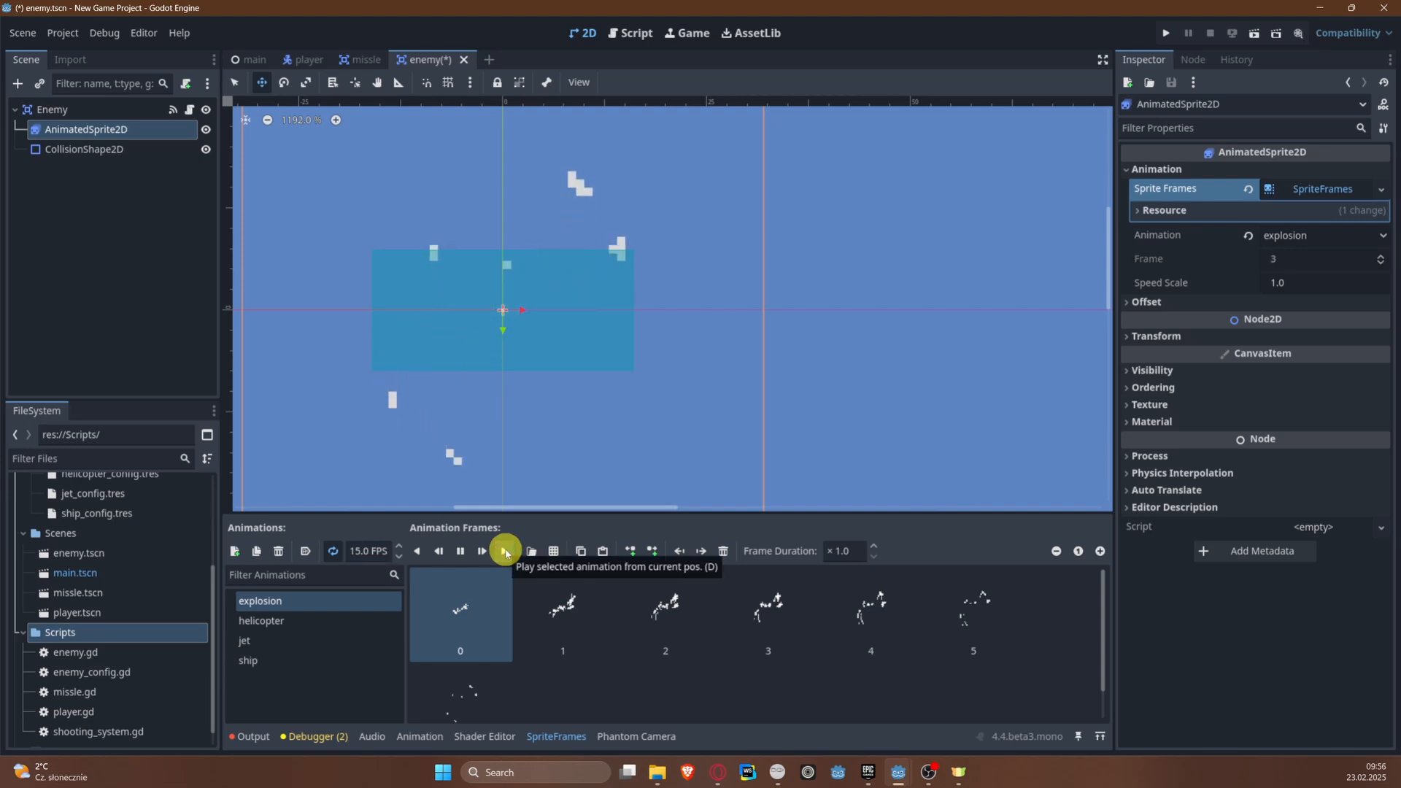
pyautogui.click(450, 553)
pyautogui.hotkey('ctrl', 's')
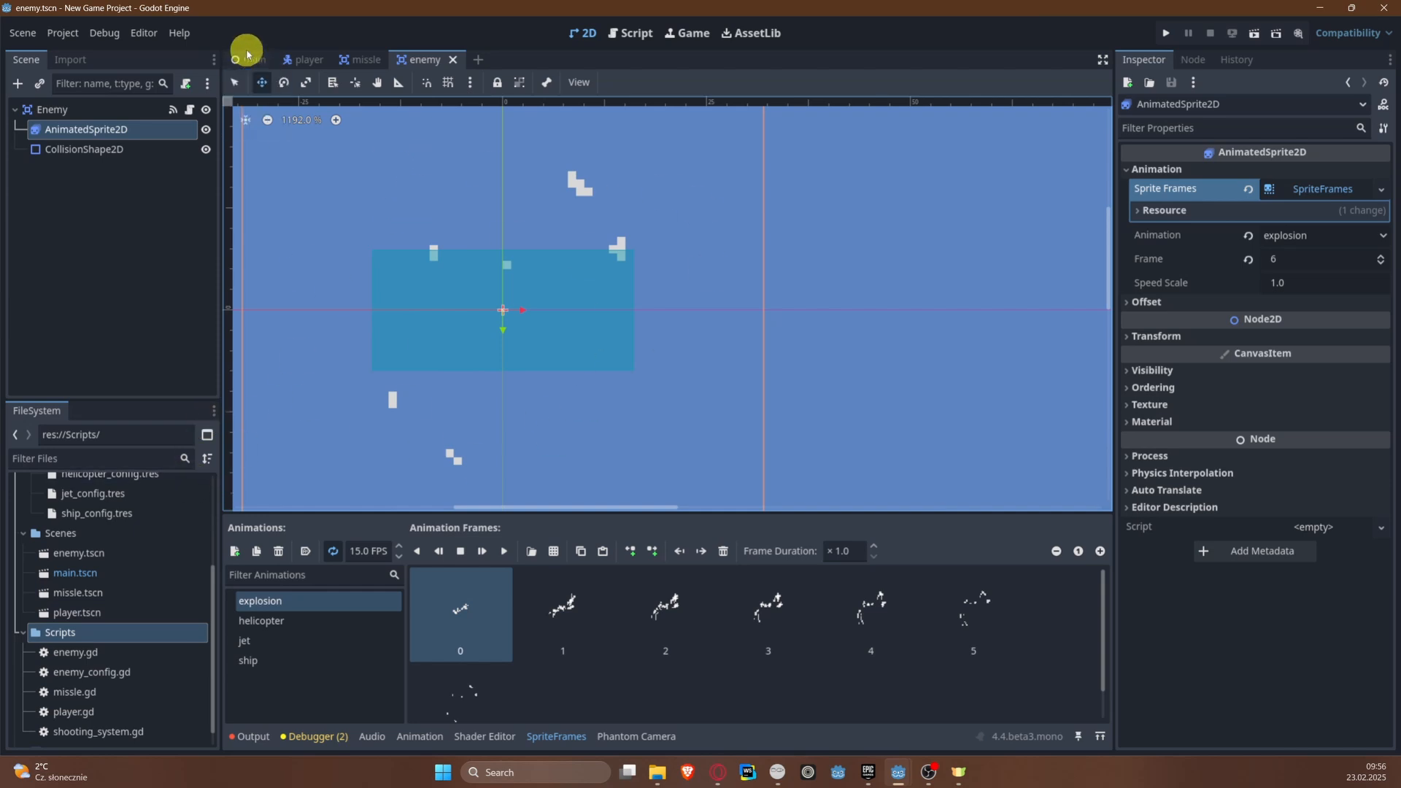
# Step: Open the Enemy node's script and insert an empty line below the explode() function
pyautogui.moveTo(357, 63)
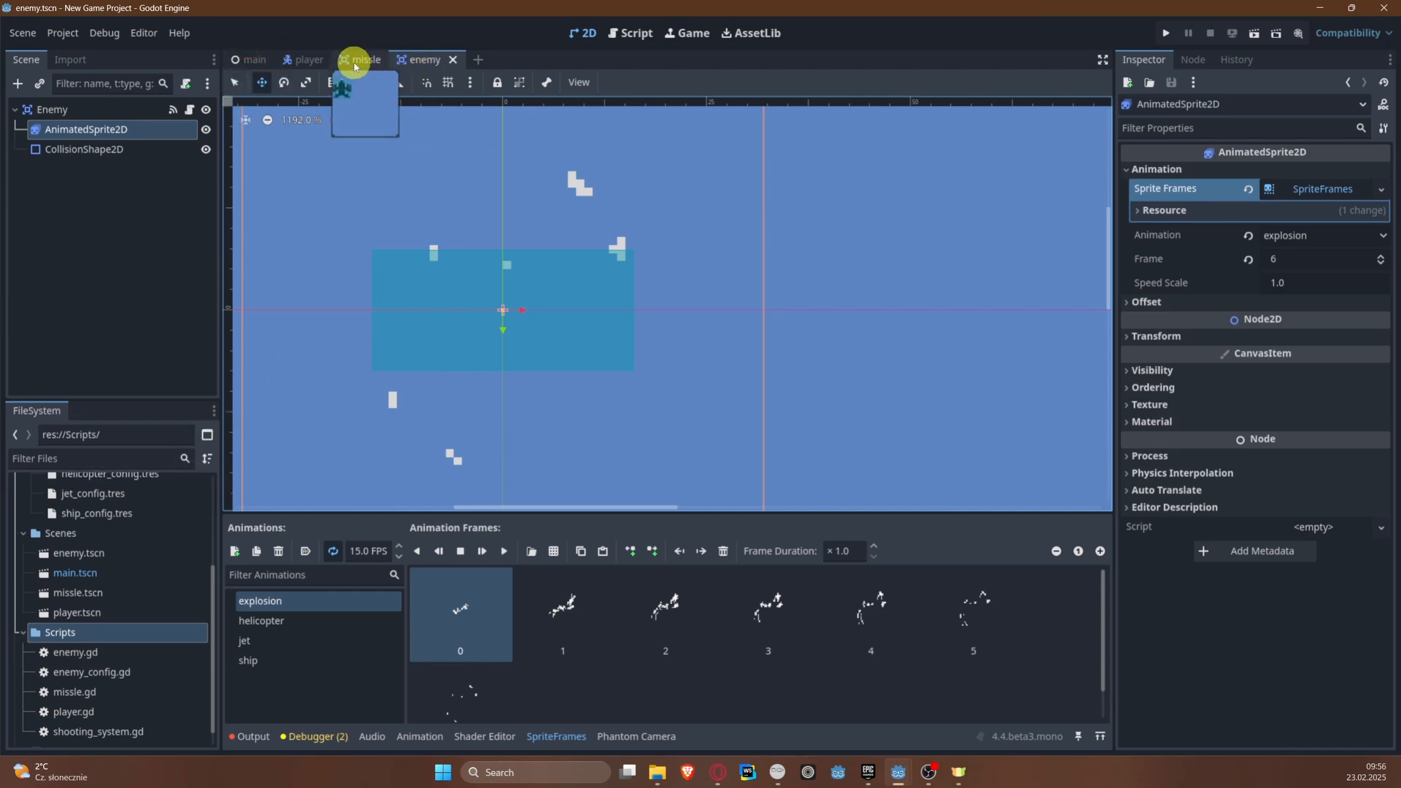
pyautogui.click(189, 109)
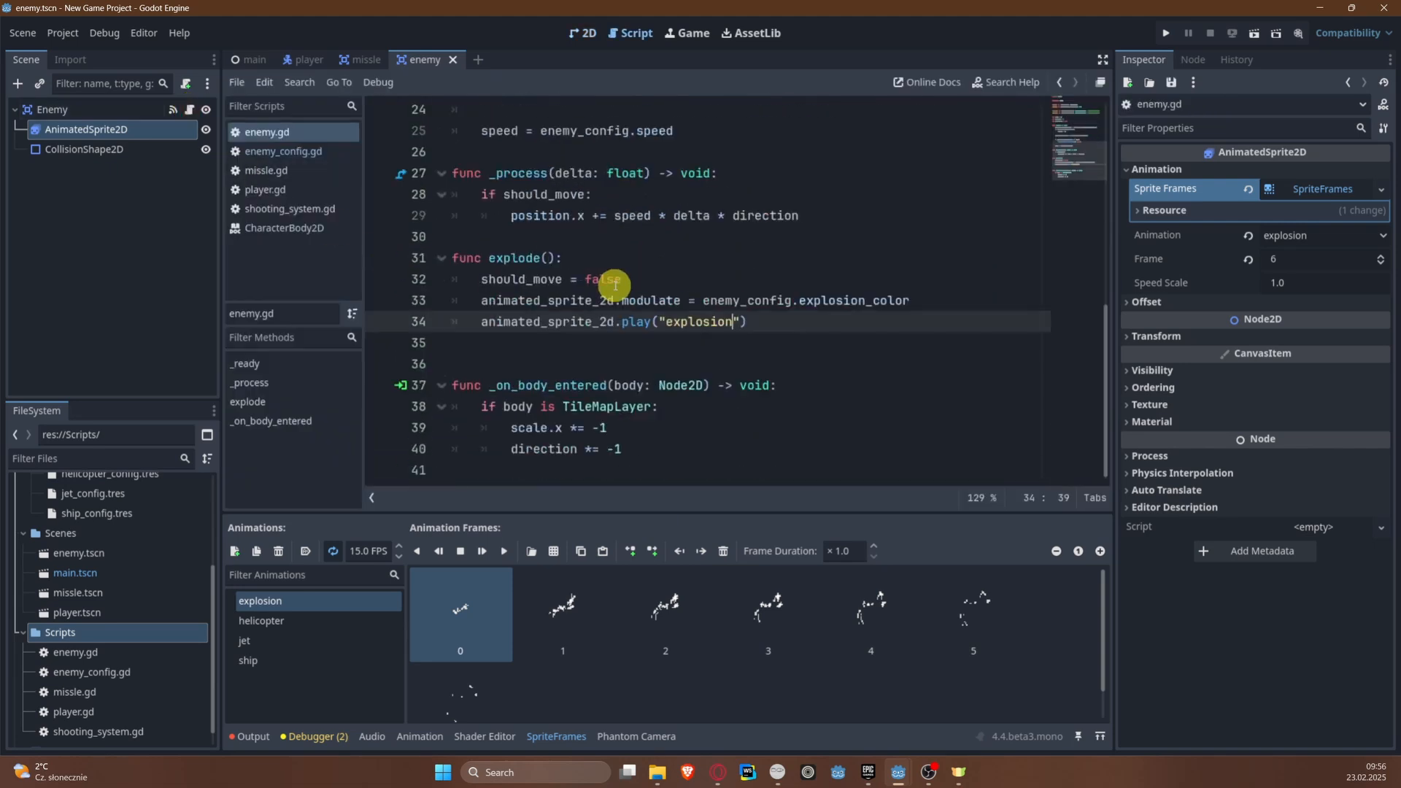
pyautogui.click(774, 321)
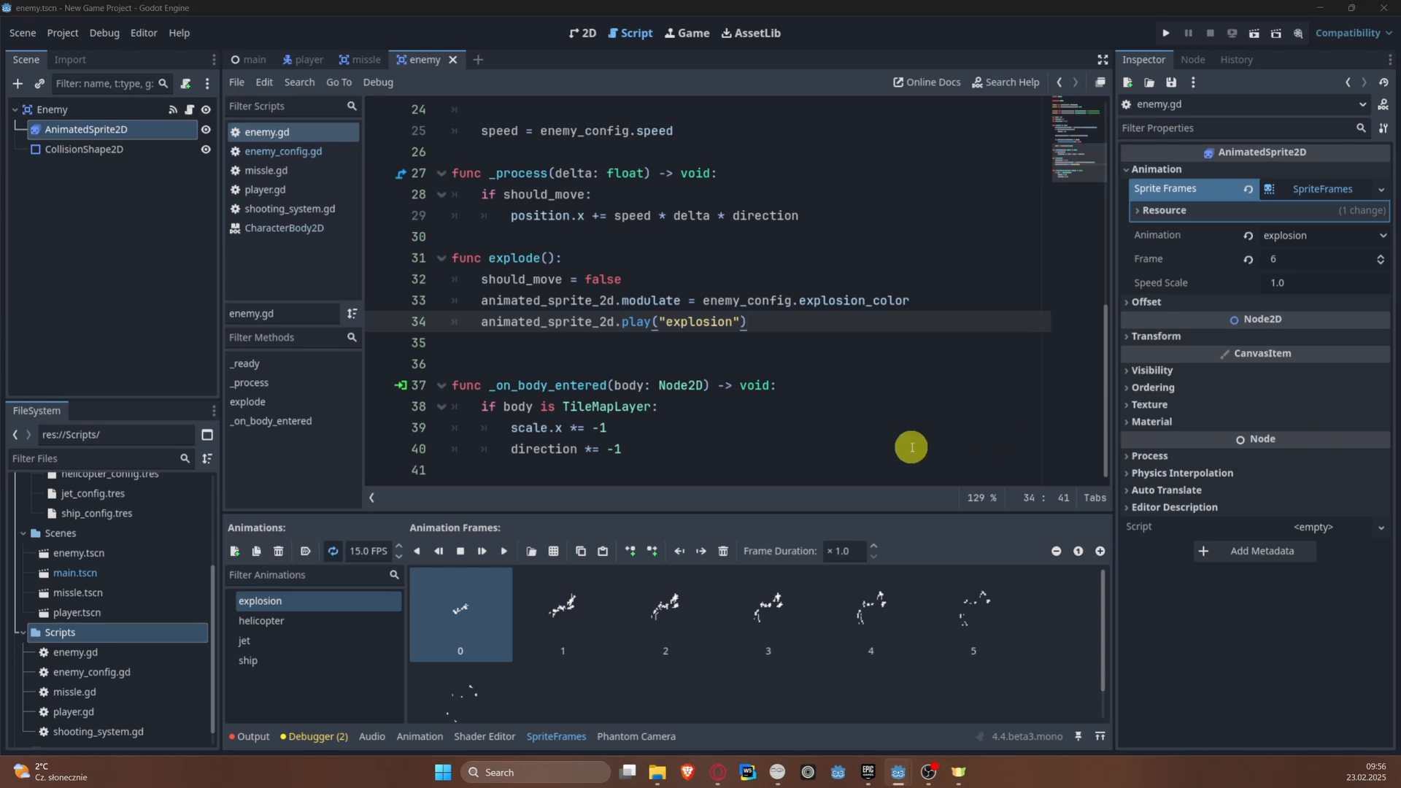
pyautogui.click(576, 346)
pyautogui.press('Return')
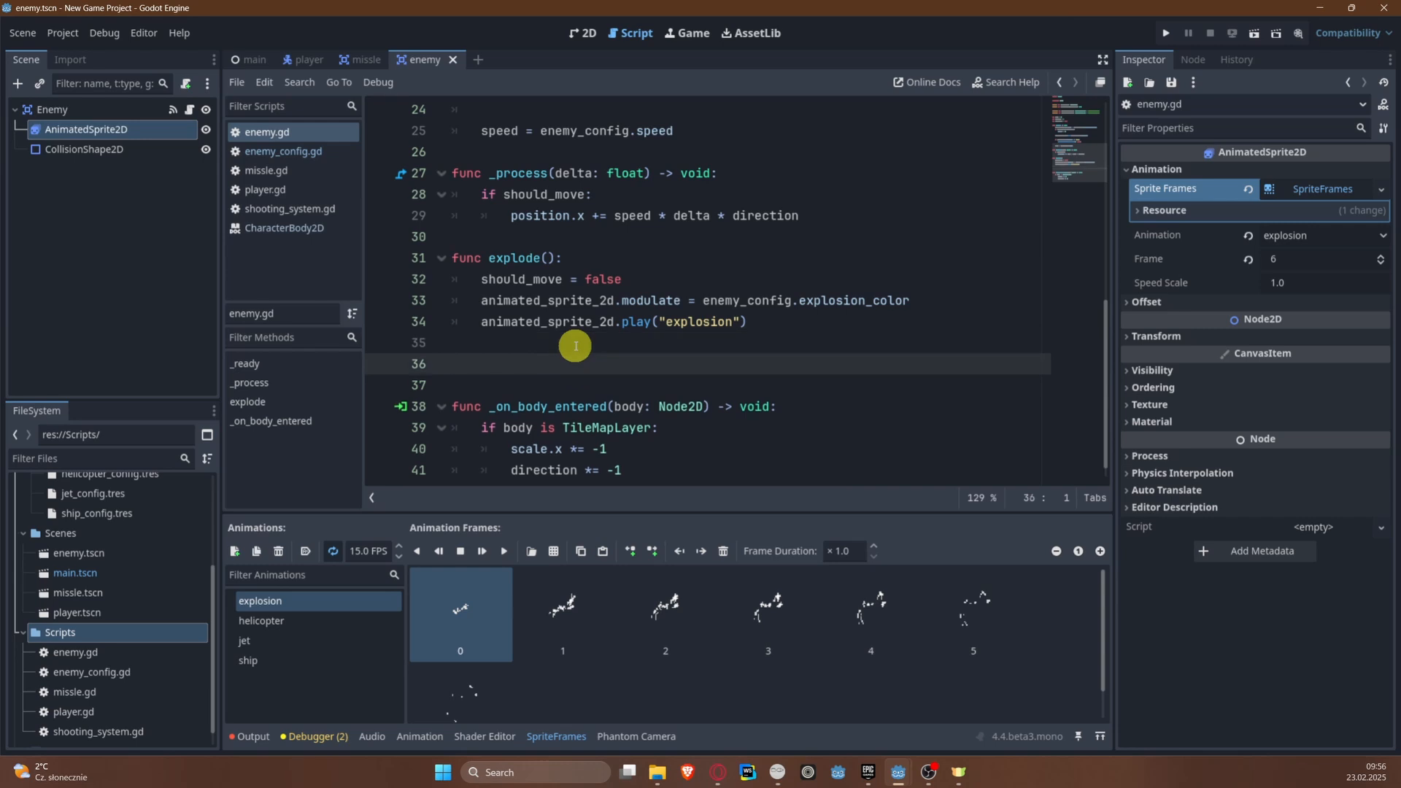
# Step: Connect the AnimatedSprite2D's animation_finished() signal to the Enemy script with the receiver method _on_animated_sprite_2d_animation_finished
pyautogui.click(1193, 61)
pyautogui.click(1145, 60)
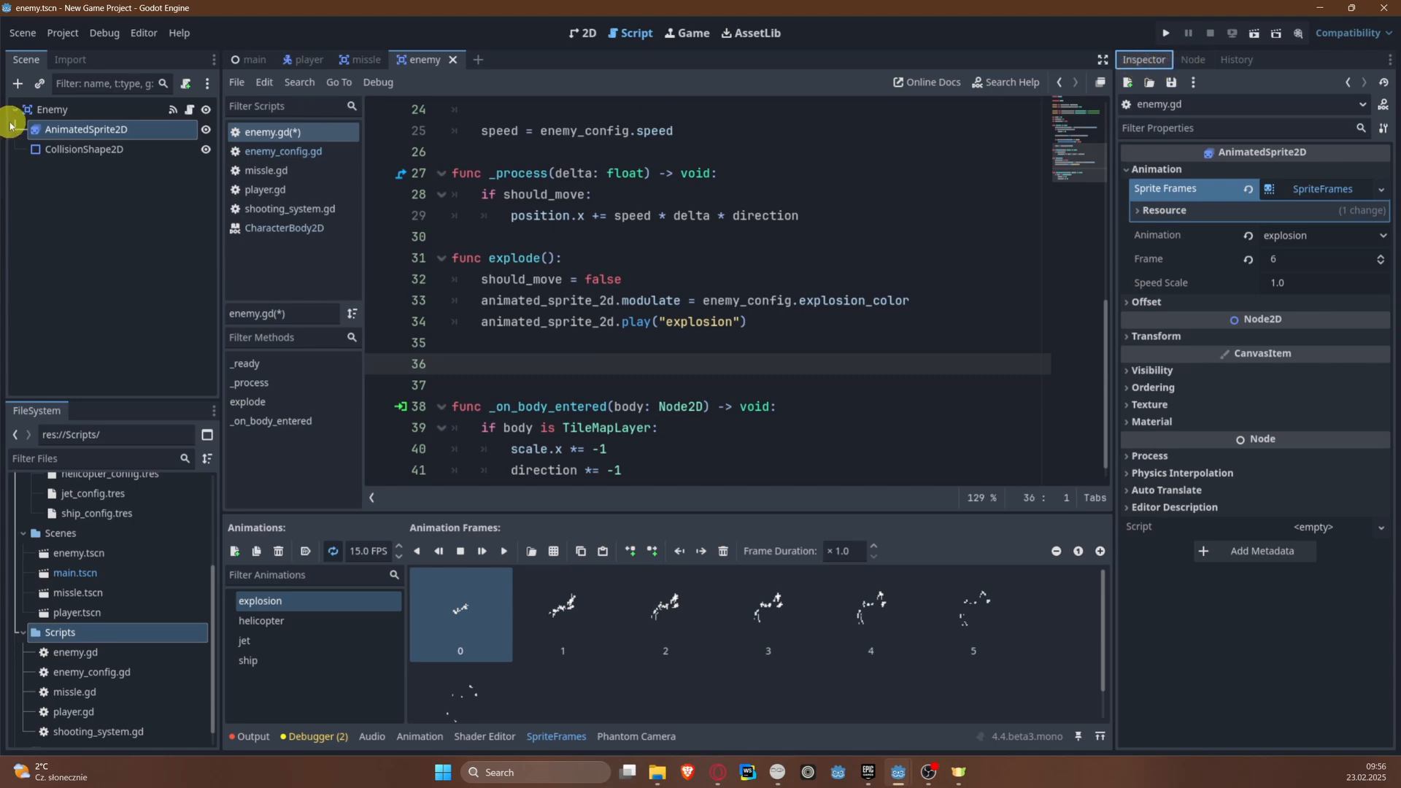
pyautogui.click(82, 132)
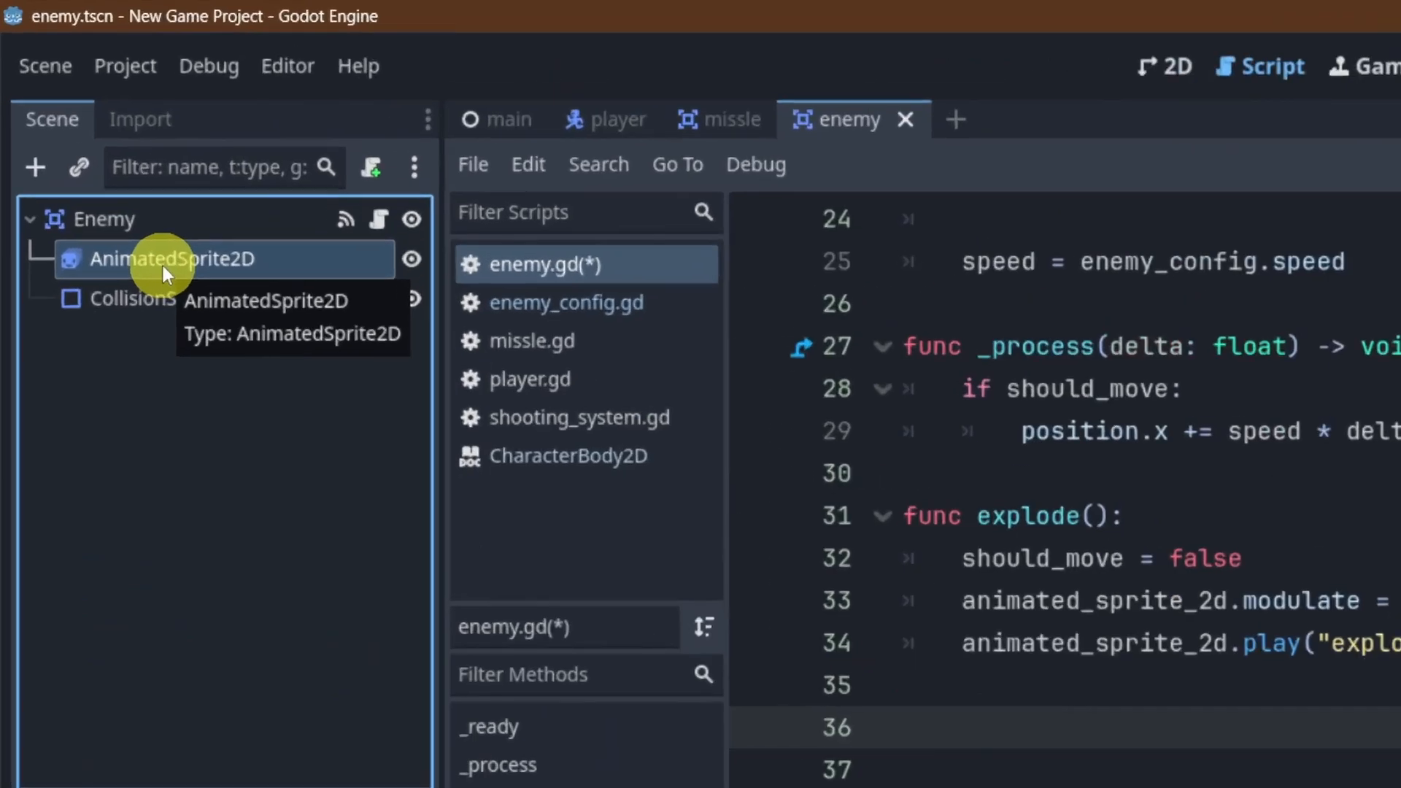
pyautogui.click(1027, 113)
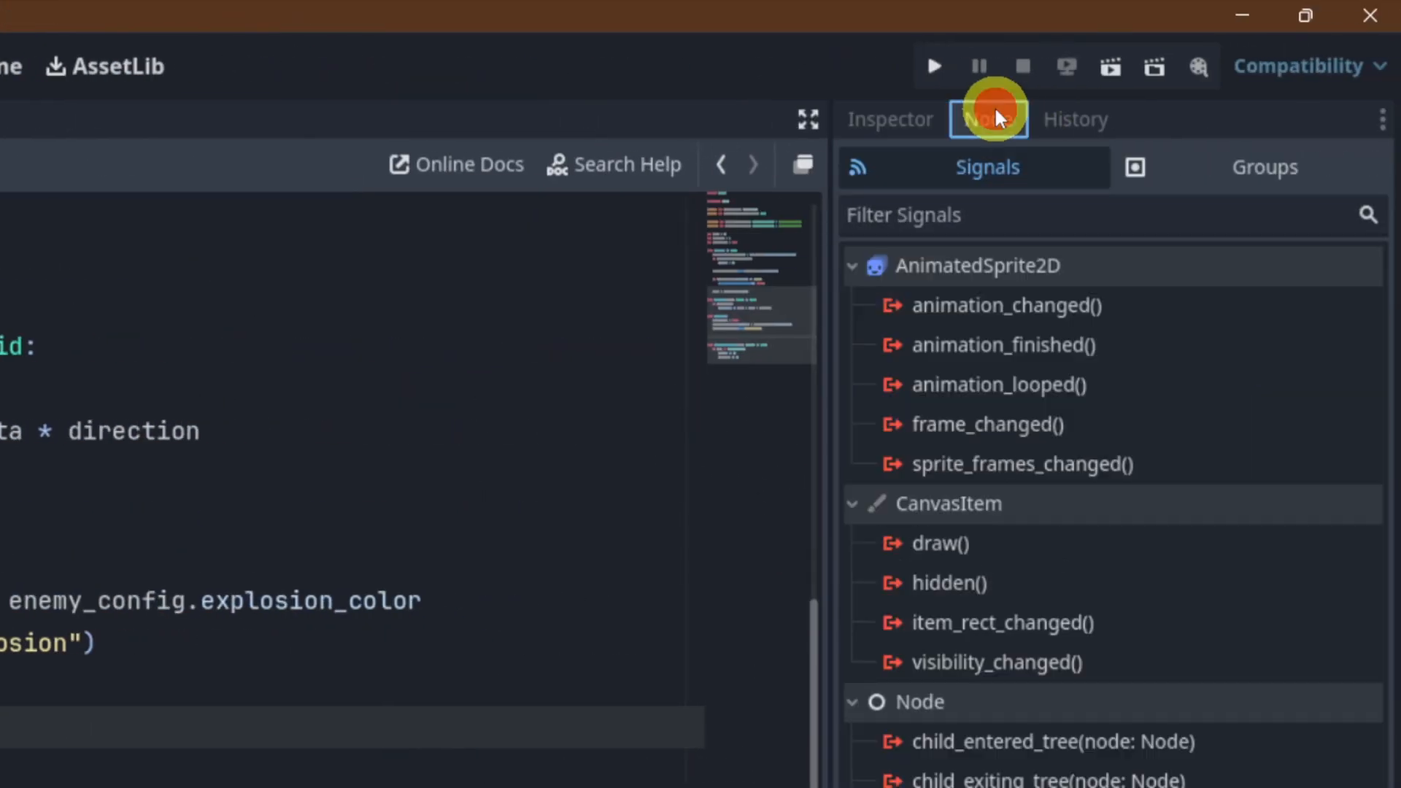
pyautogui.rightClick(1017, 345)
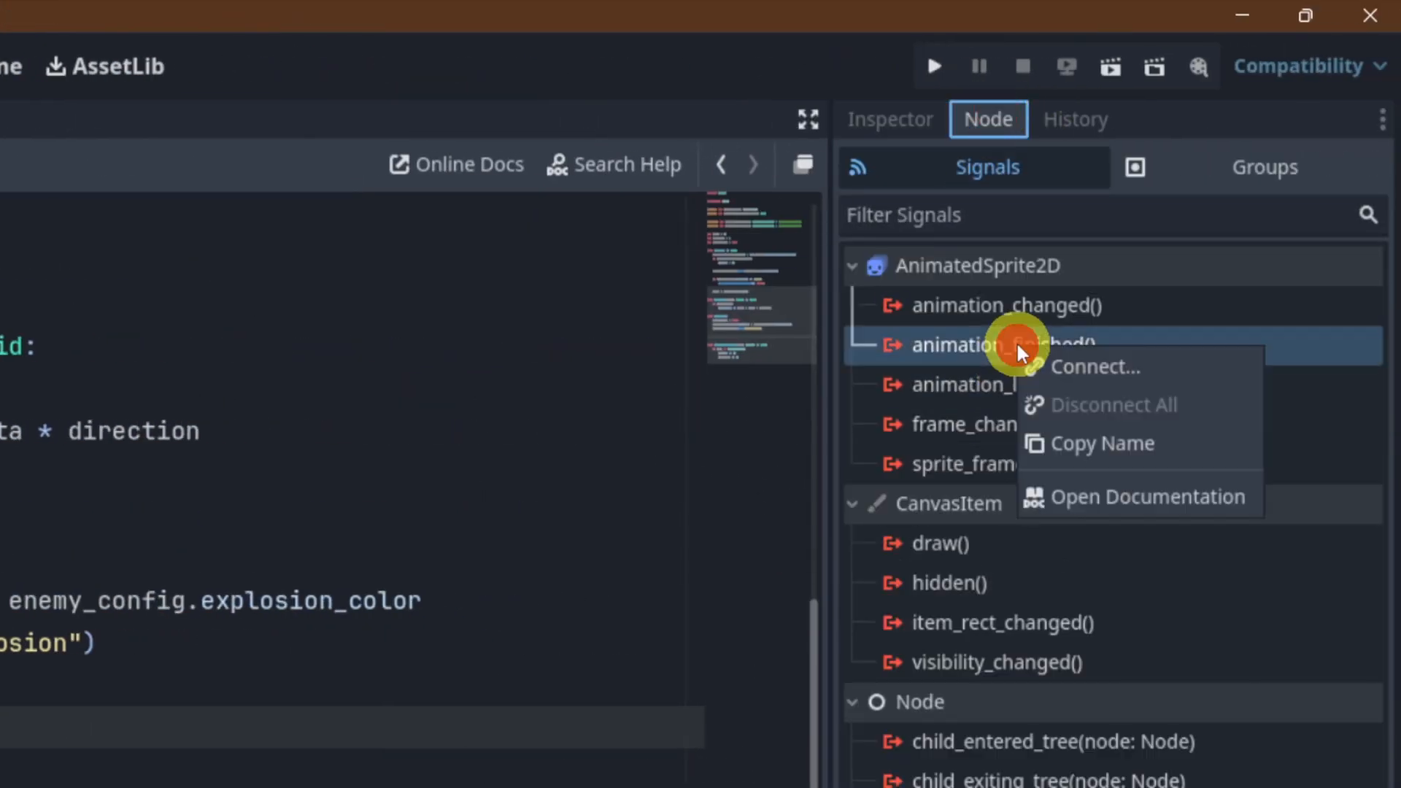
pyautogui.click(1111, 369)
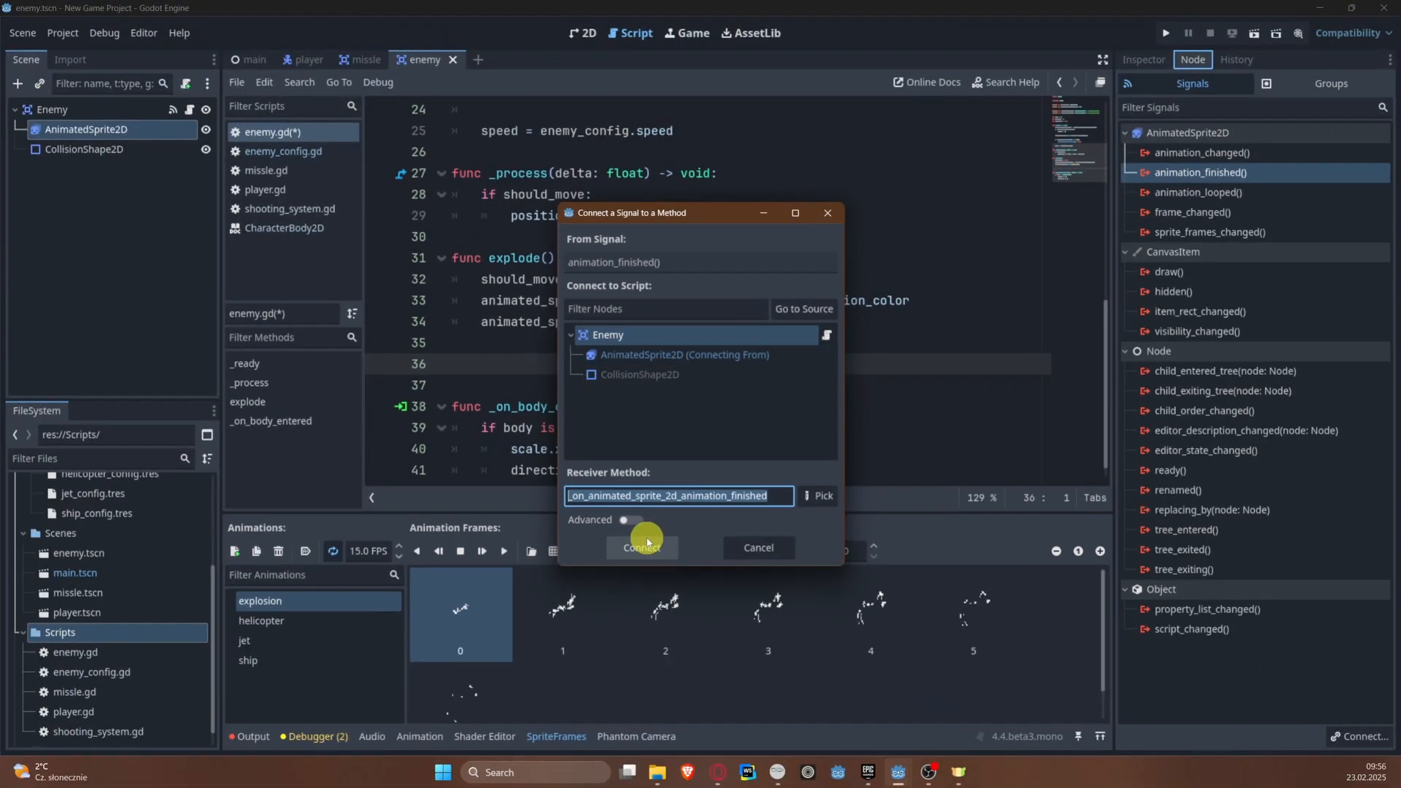
pyautogui.click(644, 546)
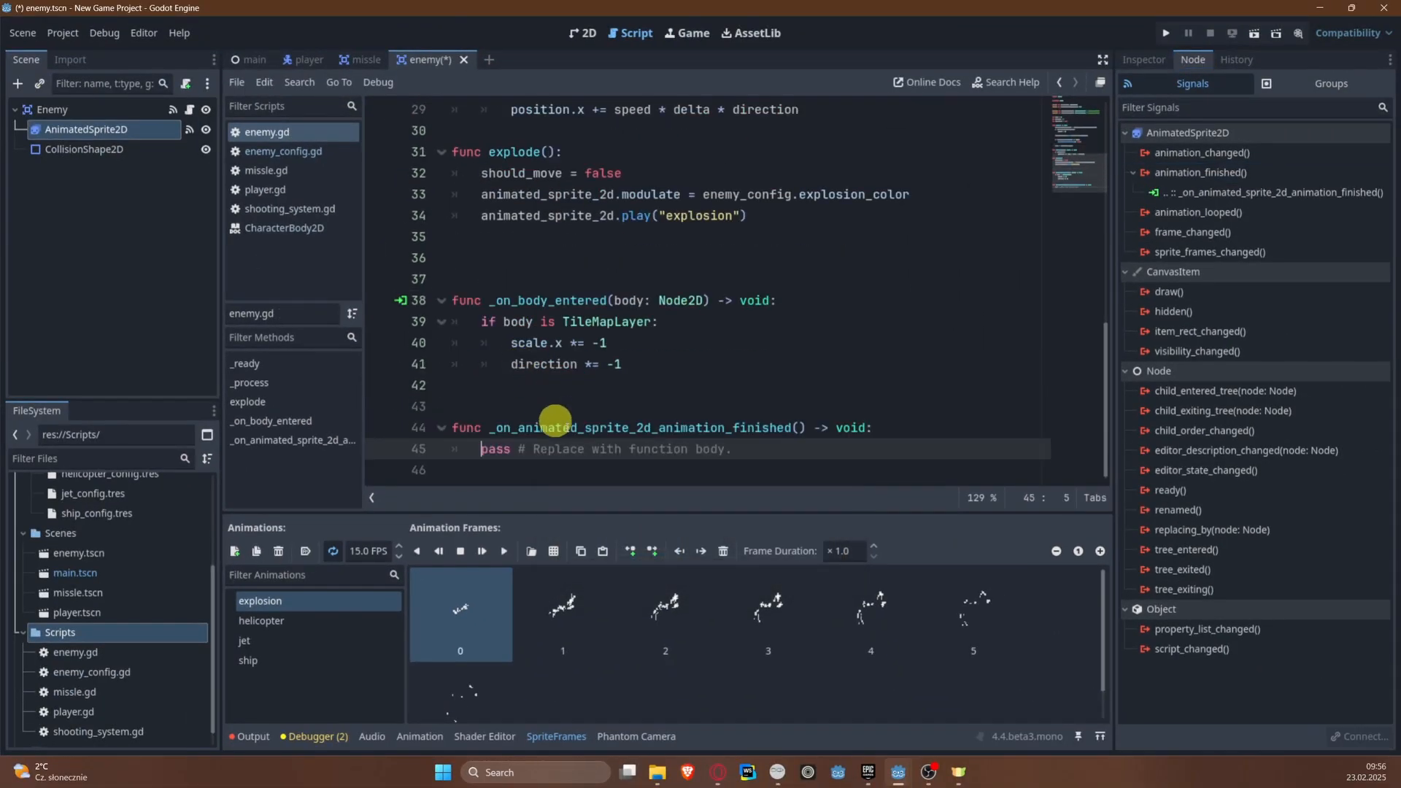
# Step: Replace the placeholder body of _on_animated_sprite_2d_animation_finished with the condition if animated_sprite_2d.animation == "explosion":
pyautogui.write('if')
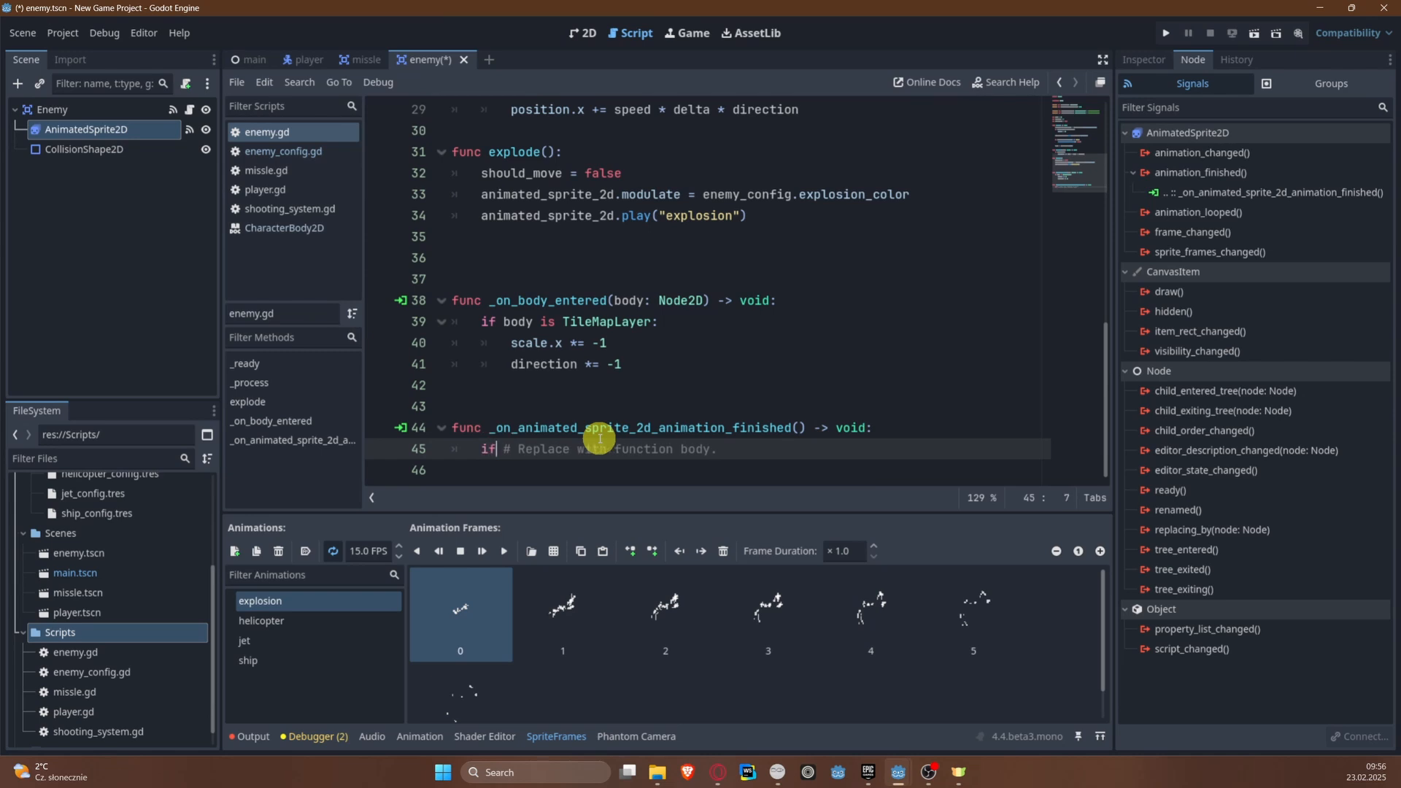
pyautogui.hotkey('ctrl', 'shift', 'Right')
pyautogui.hotkey('ctrl', 'shift', 'Right')
pyautogui.hotkey('ctrl', 'shift', 'Right')
pyautogui.hotkey('ctrl', 'shift', 'Right')
pyautogui.hotkey('ctrl', 'shift', 'Right')
pyautogui.press('BackSpace')
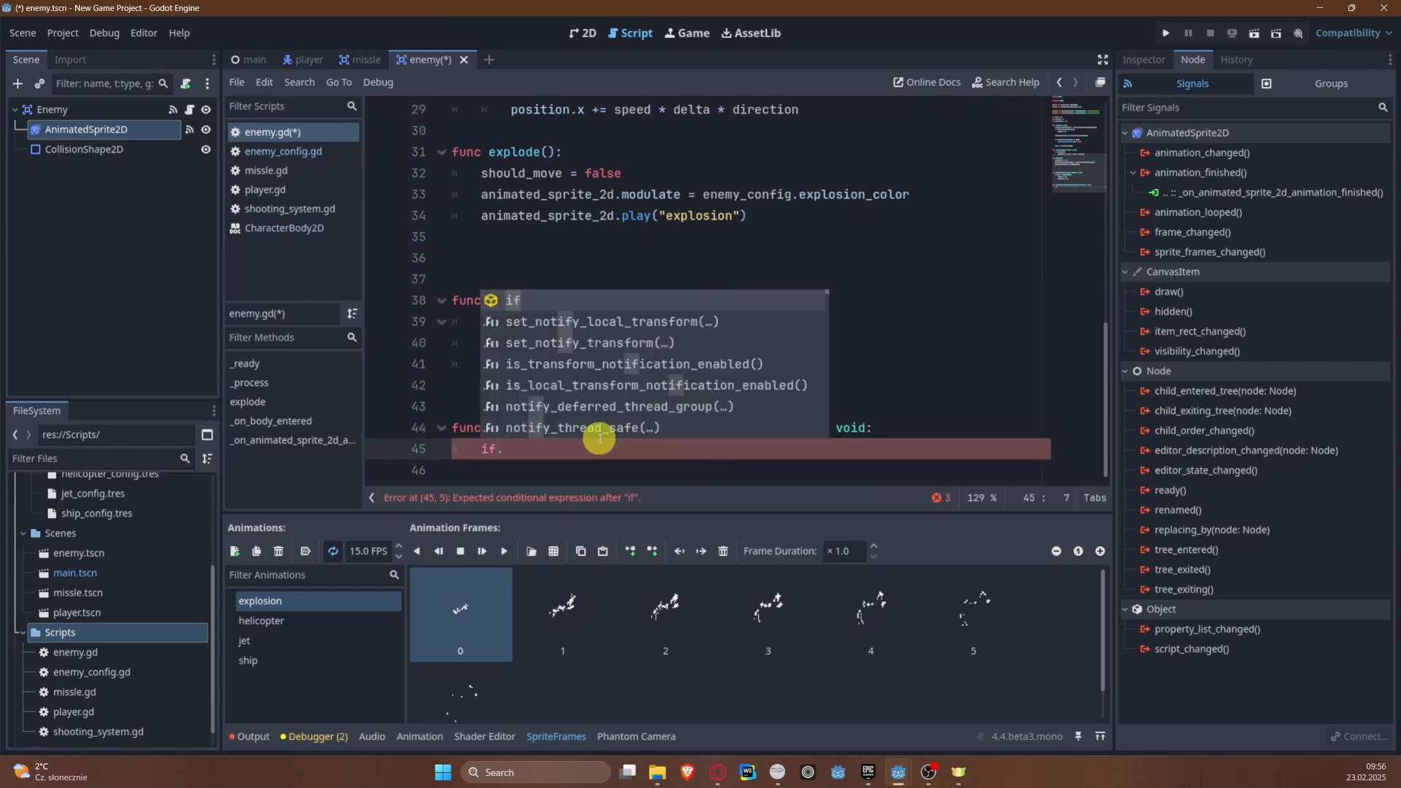
pyautogui.write('.animated_sprite_2d')
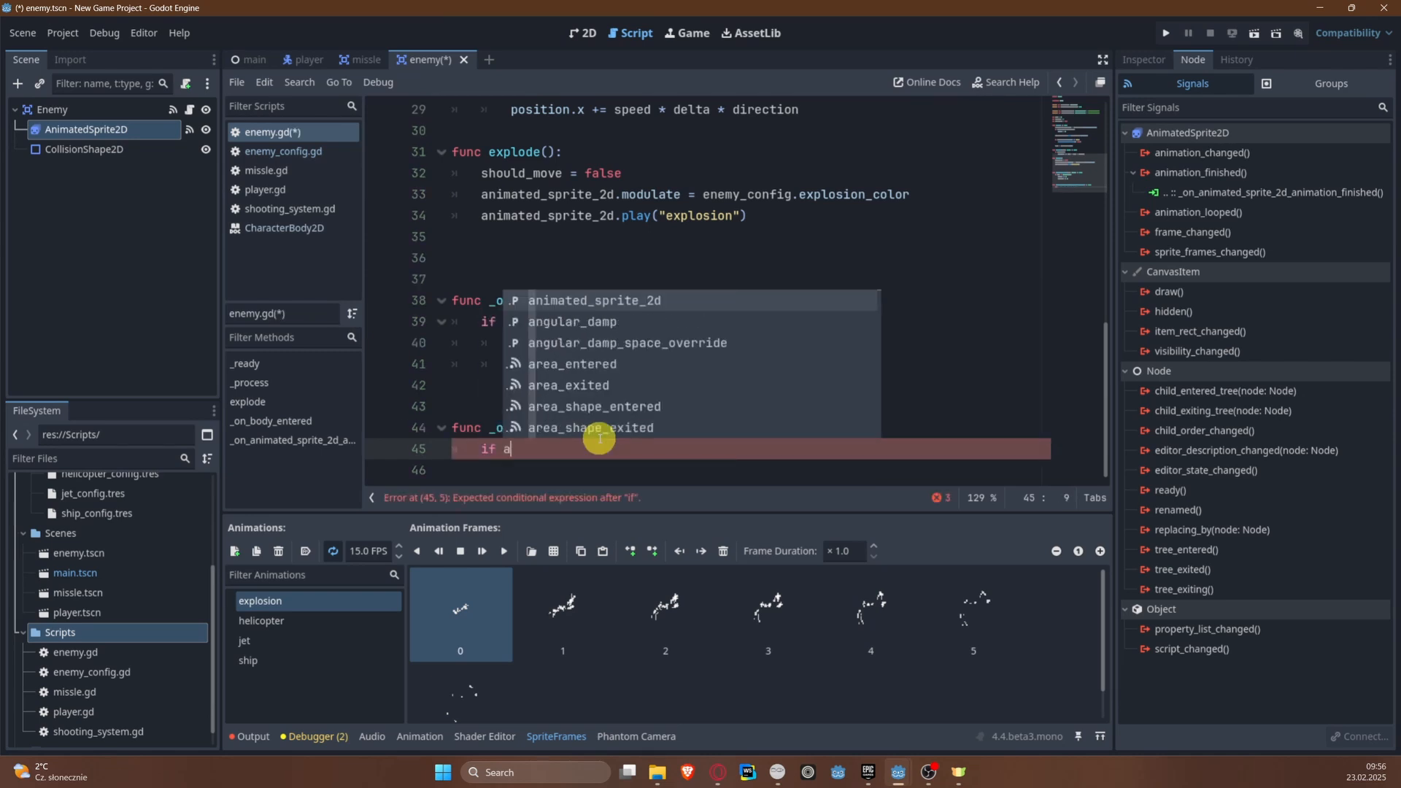
pyautogui.press('Return')
pyautogui.write('.')
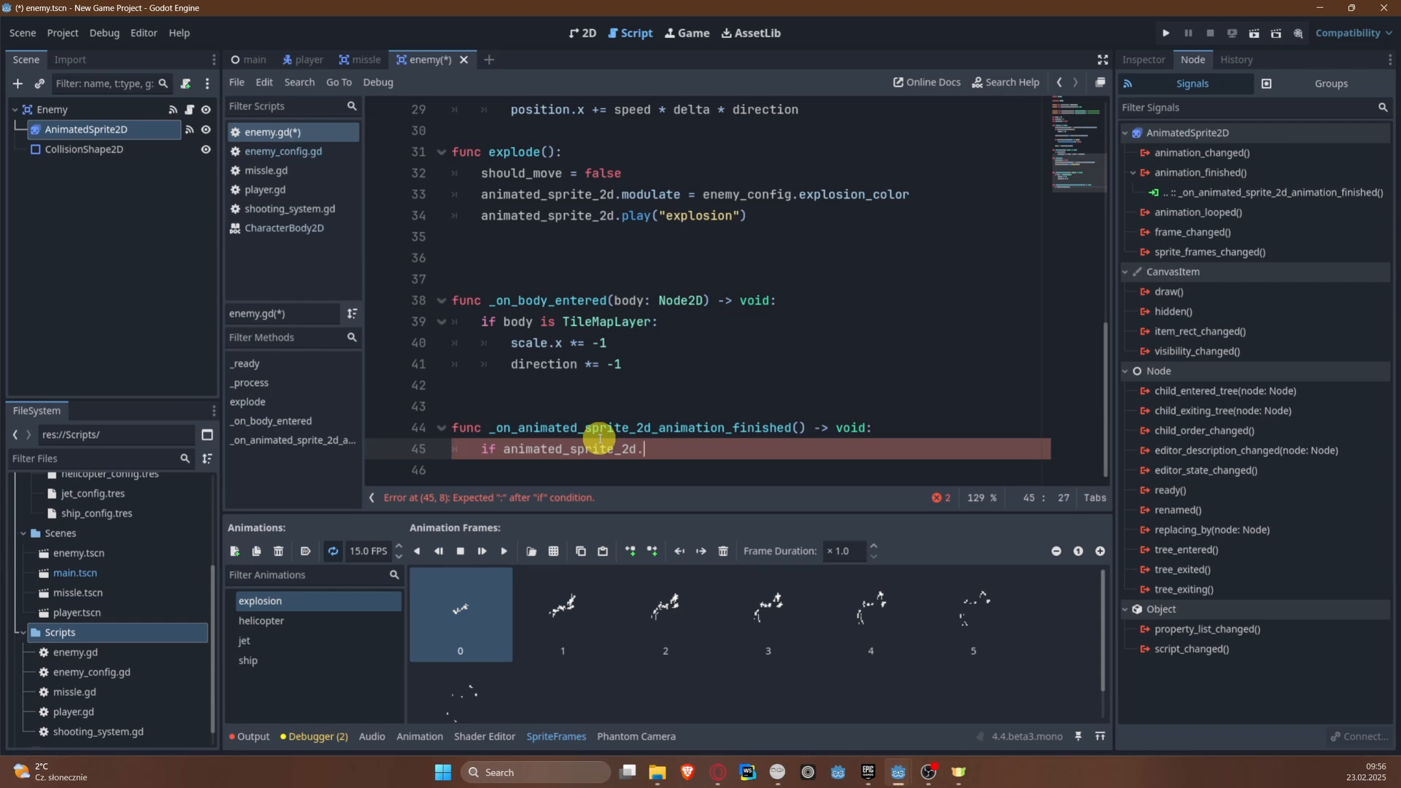
pyautogui.write('animation ==')
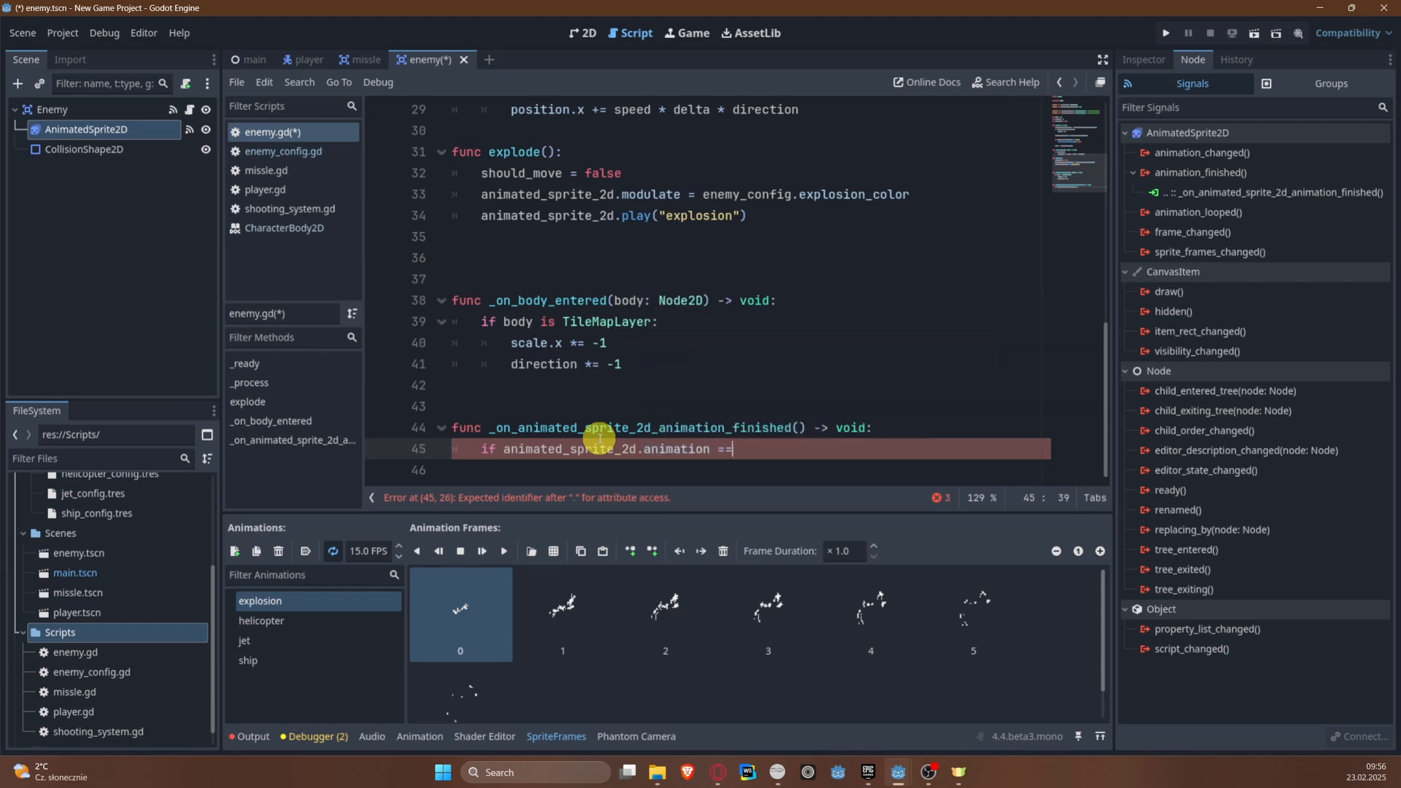
pyautogui.write(' "explosi')
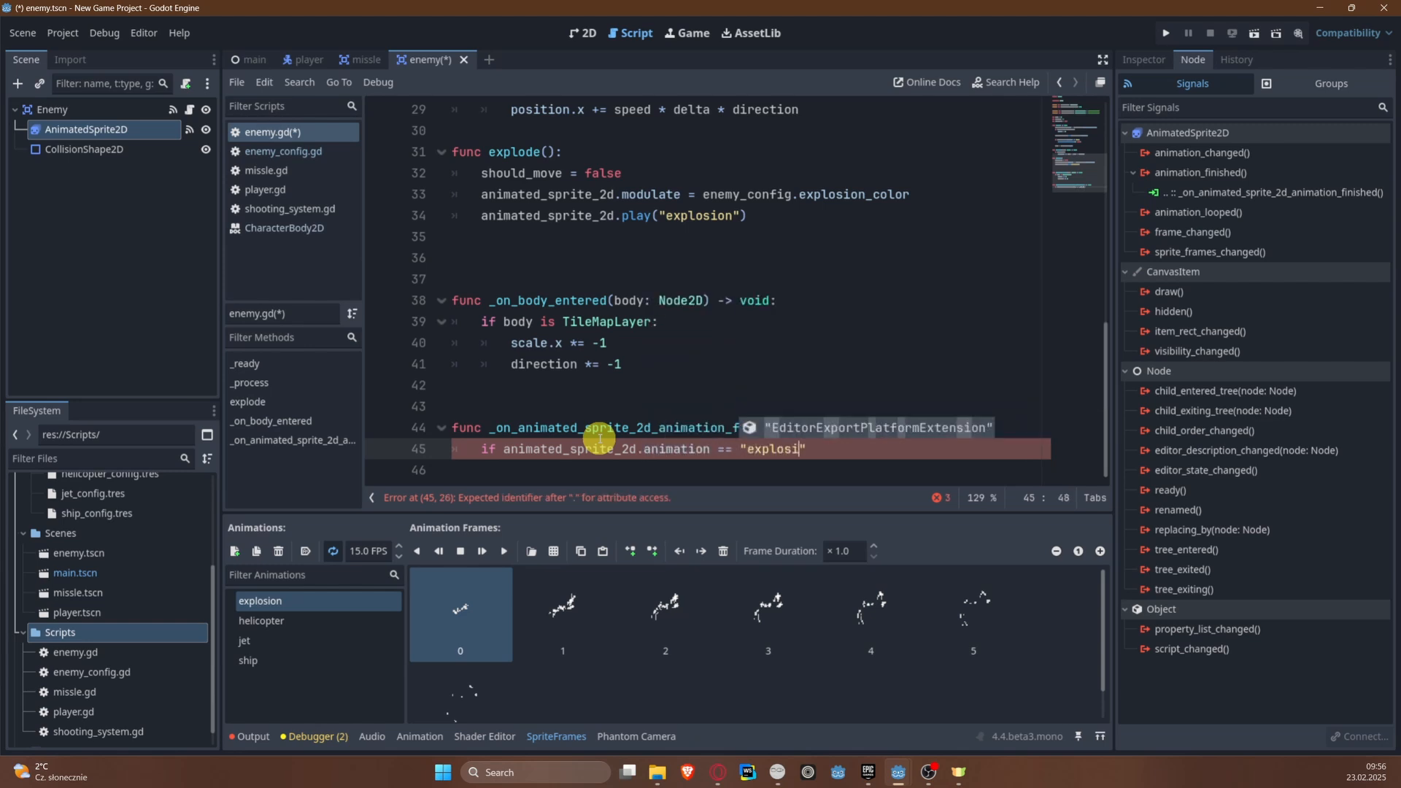
pyautogui.write('on"')
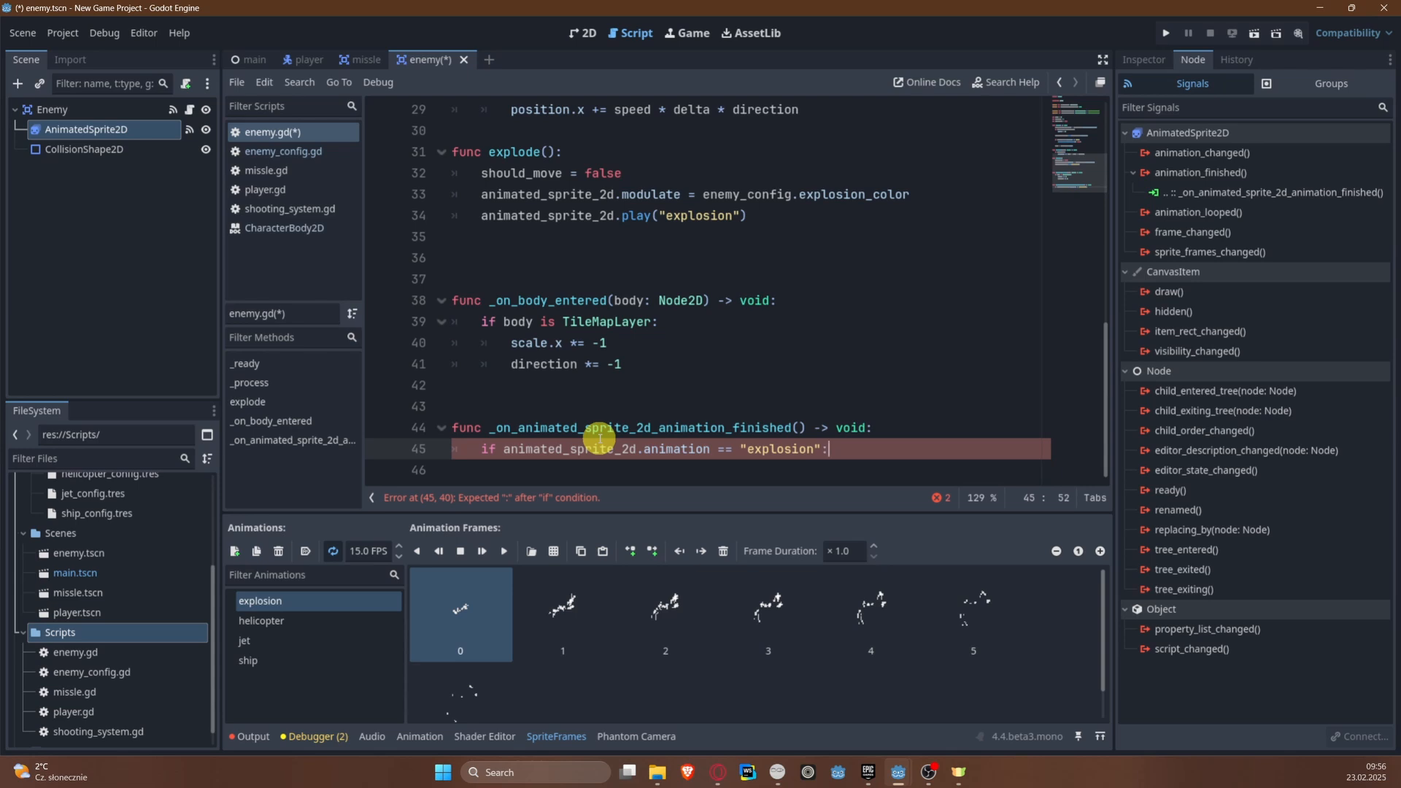
pyautogui.write(':')
# Step: Call queue_free() inside the explosion condition and save the enemy scene
pyautogui.press('Return')
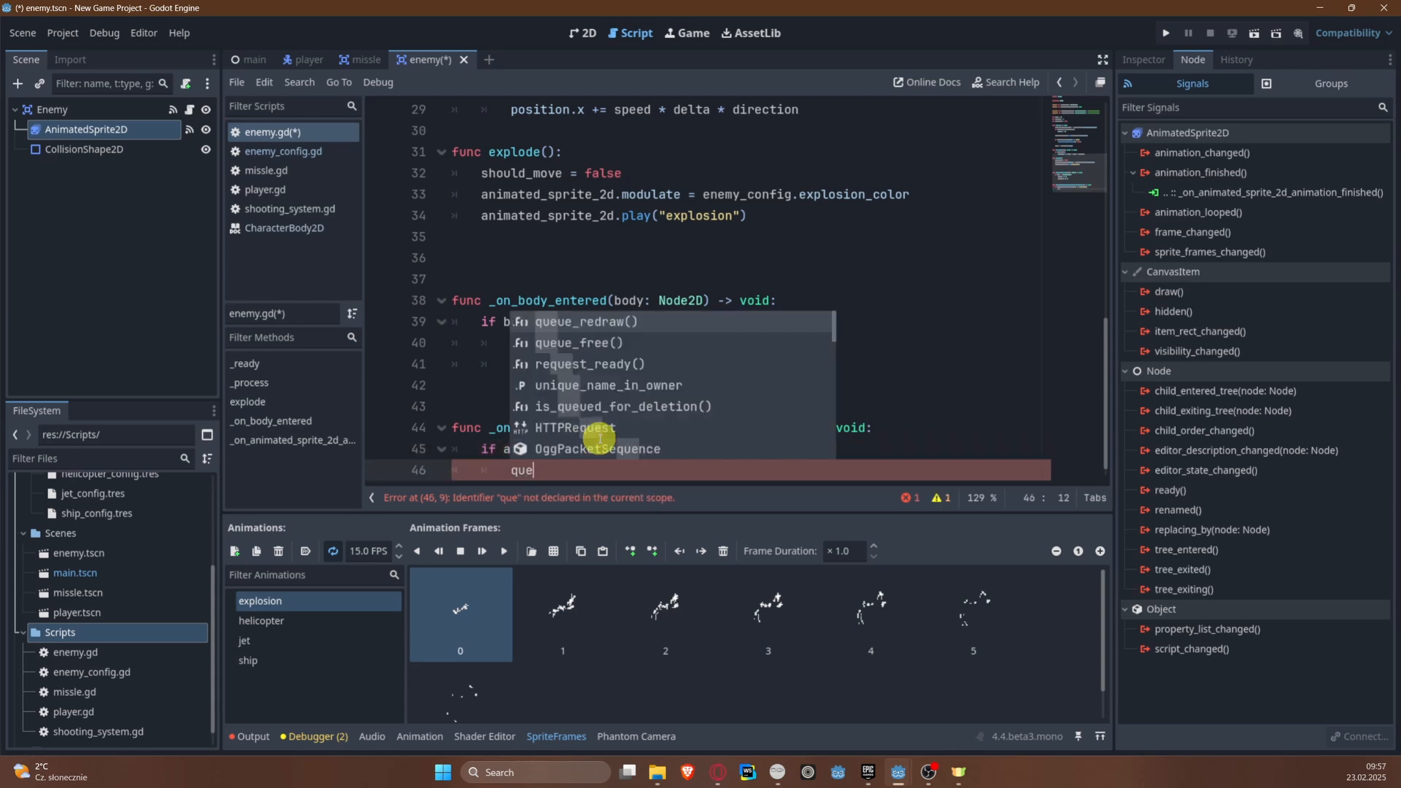
pyautogui.write('que')
pyautogui.press('Down')
pyautogui.press('Return')
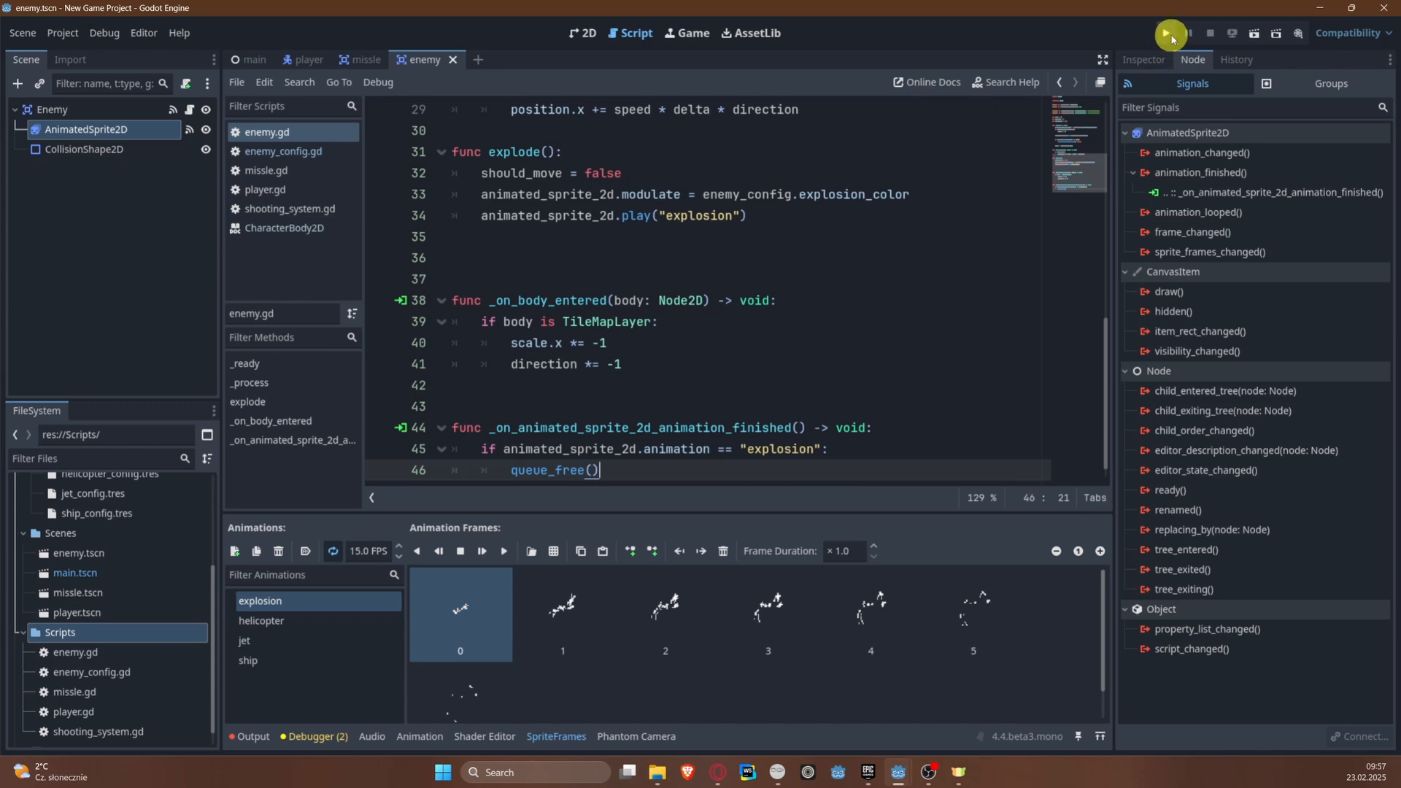
pyautogui.scroll(-1, 569, 310)
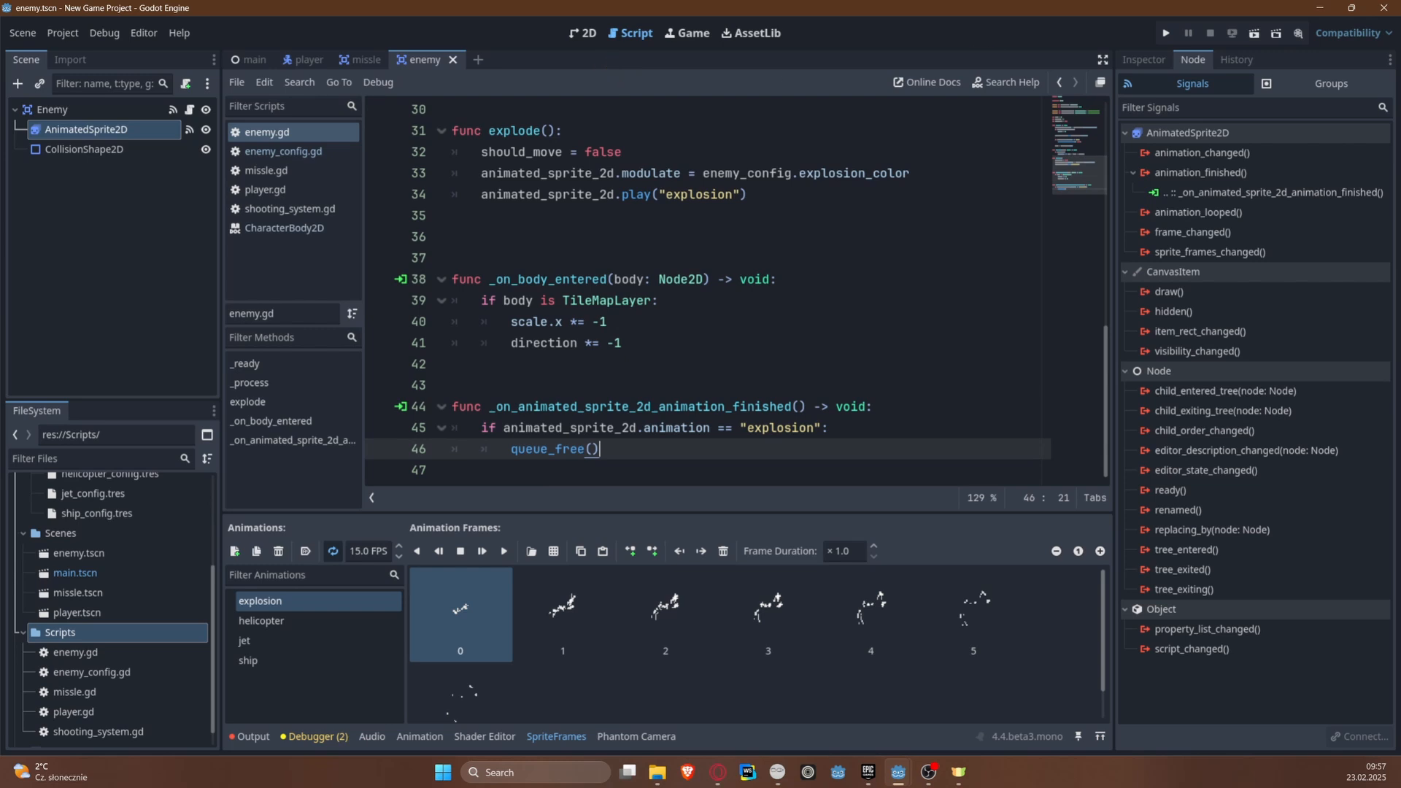
# Step: Open the missle scene and connect its Area2D's area_entered signal to the missle script with the receiver method _on_area_entered
pyautogui.click(354, 60)
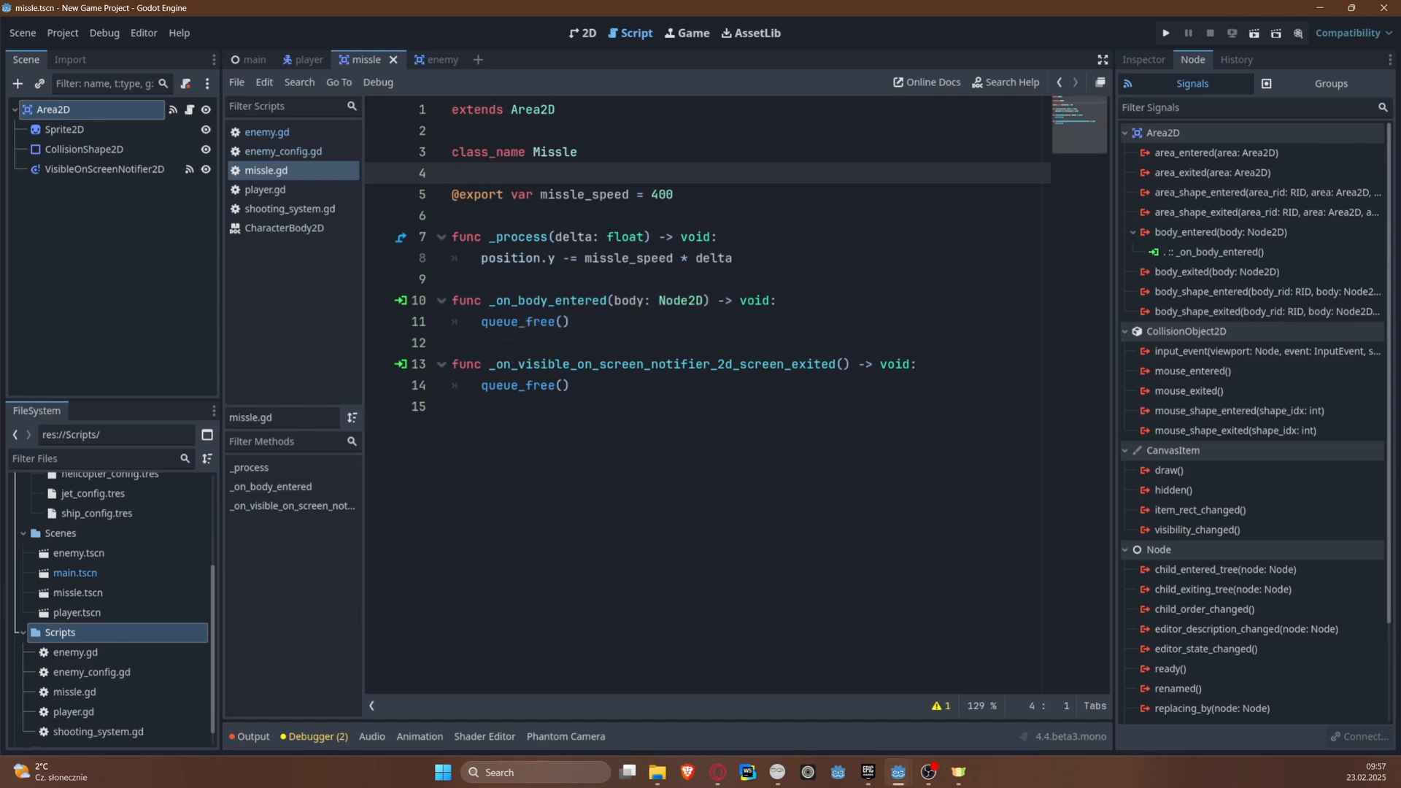
pyautogui.click(603, 394)
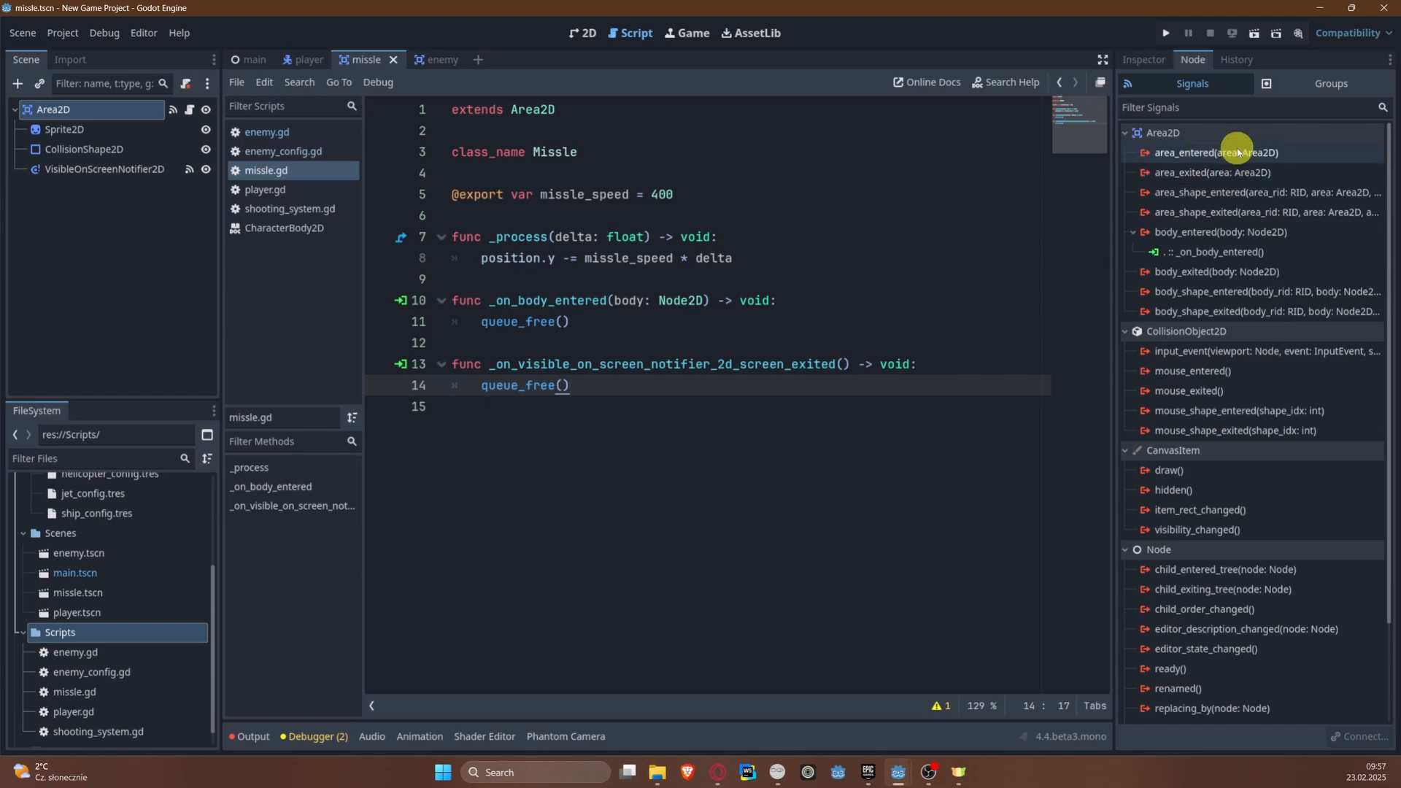
pyautogui.hotkey('ctrl', 'f')
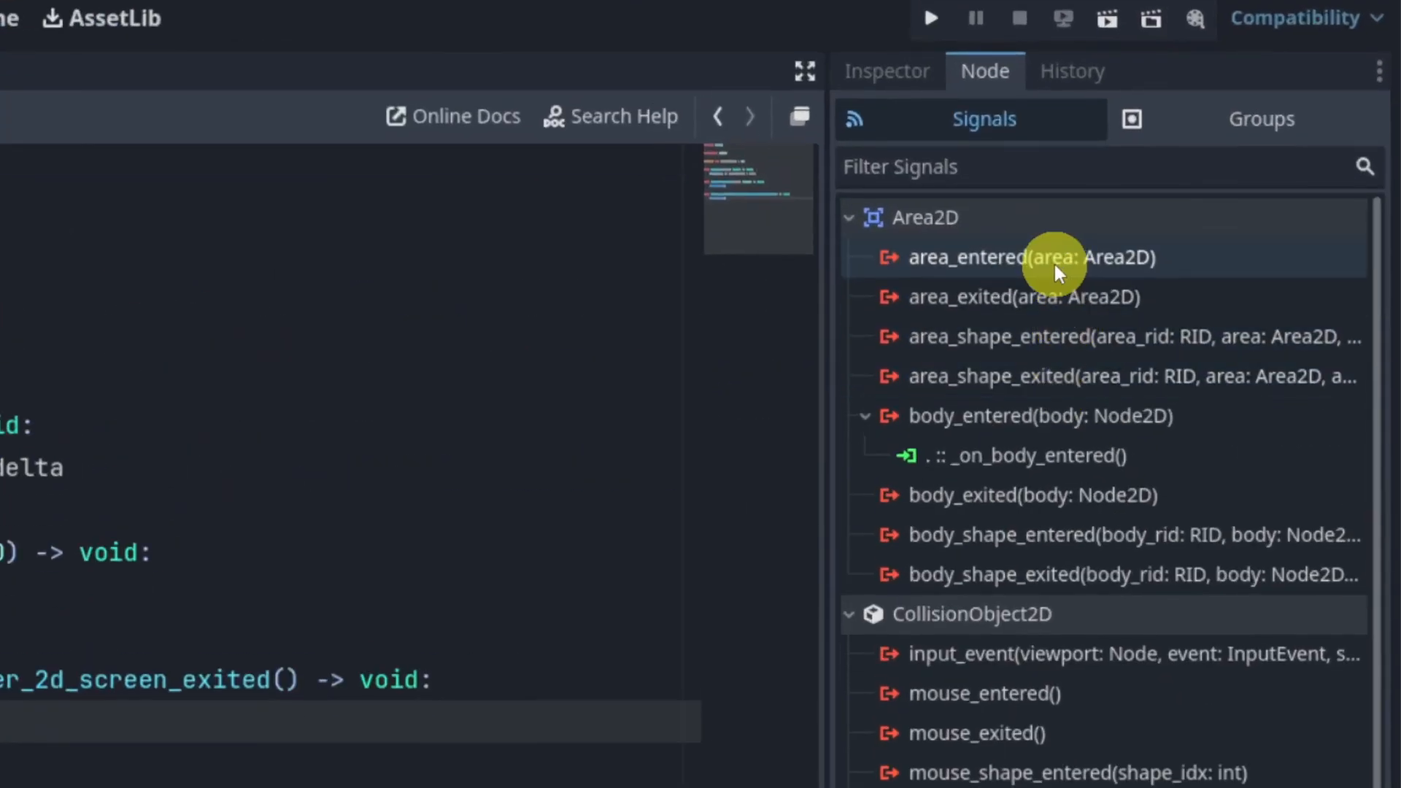
pyautogui.moveTo(1221, 167)
pyautogui.rightClick(1053, 261)
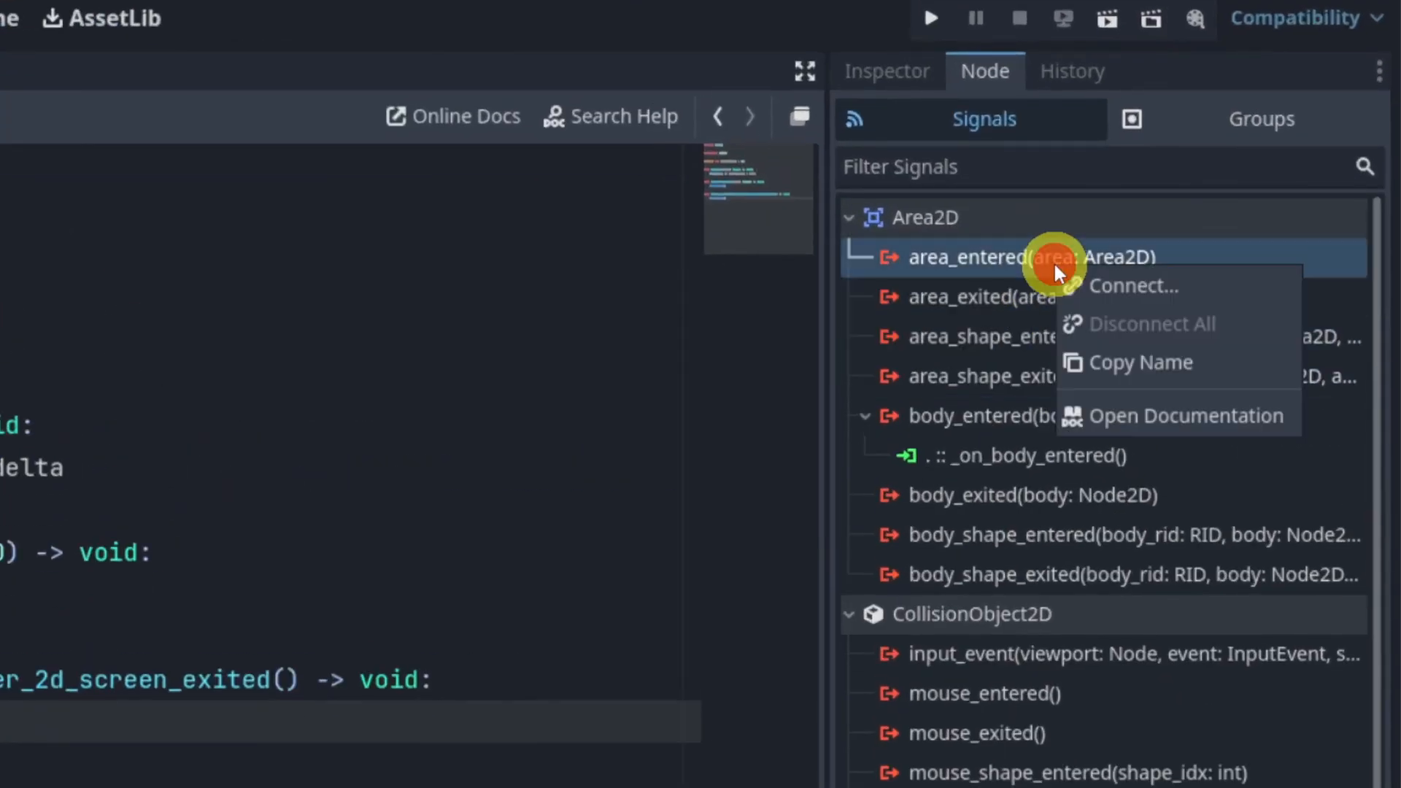
pyautogui.click(1119, 282)
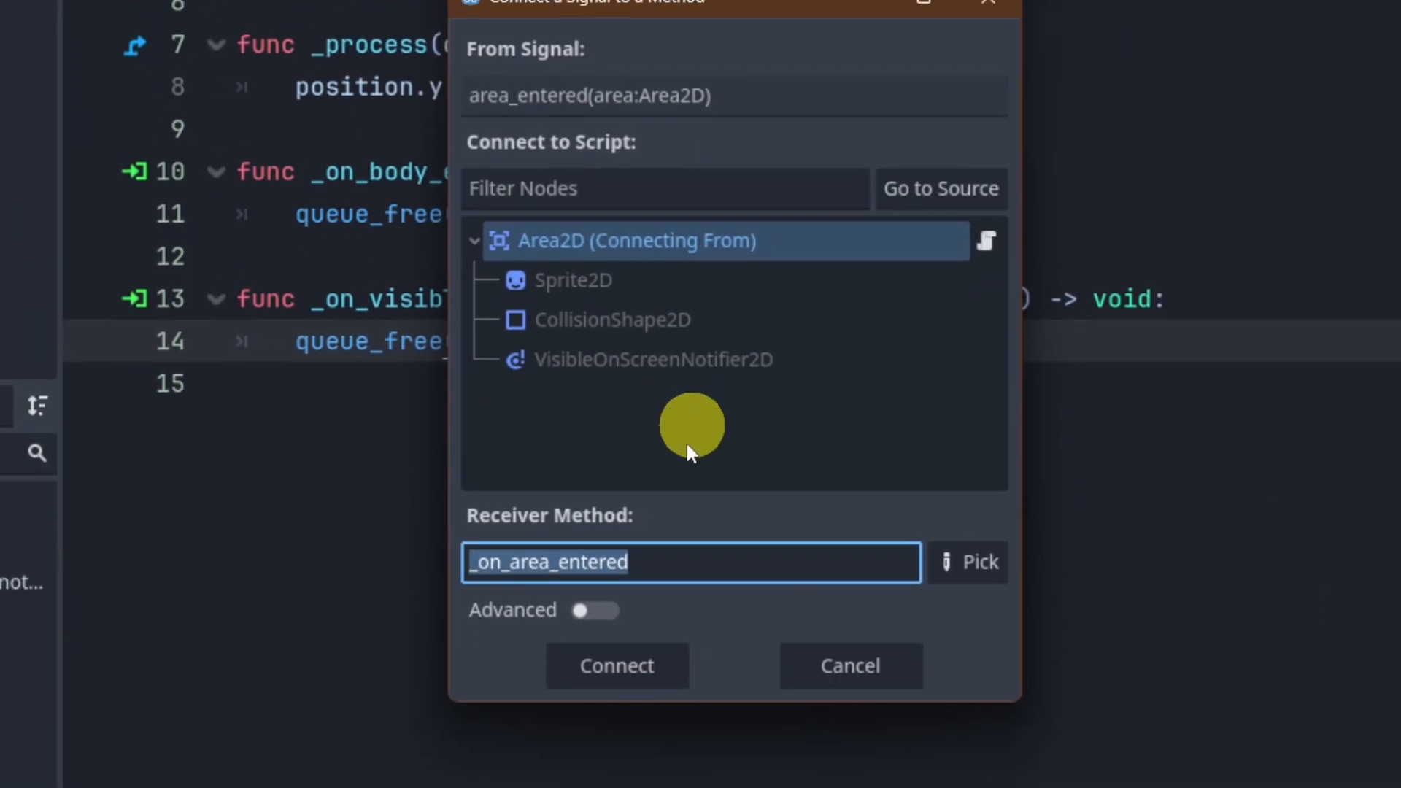
pyautogui.click(650, 667)
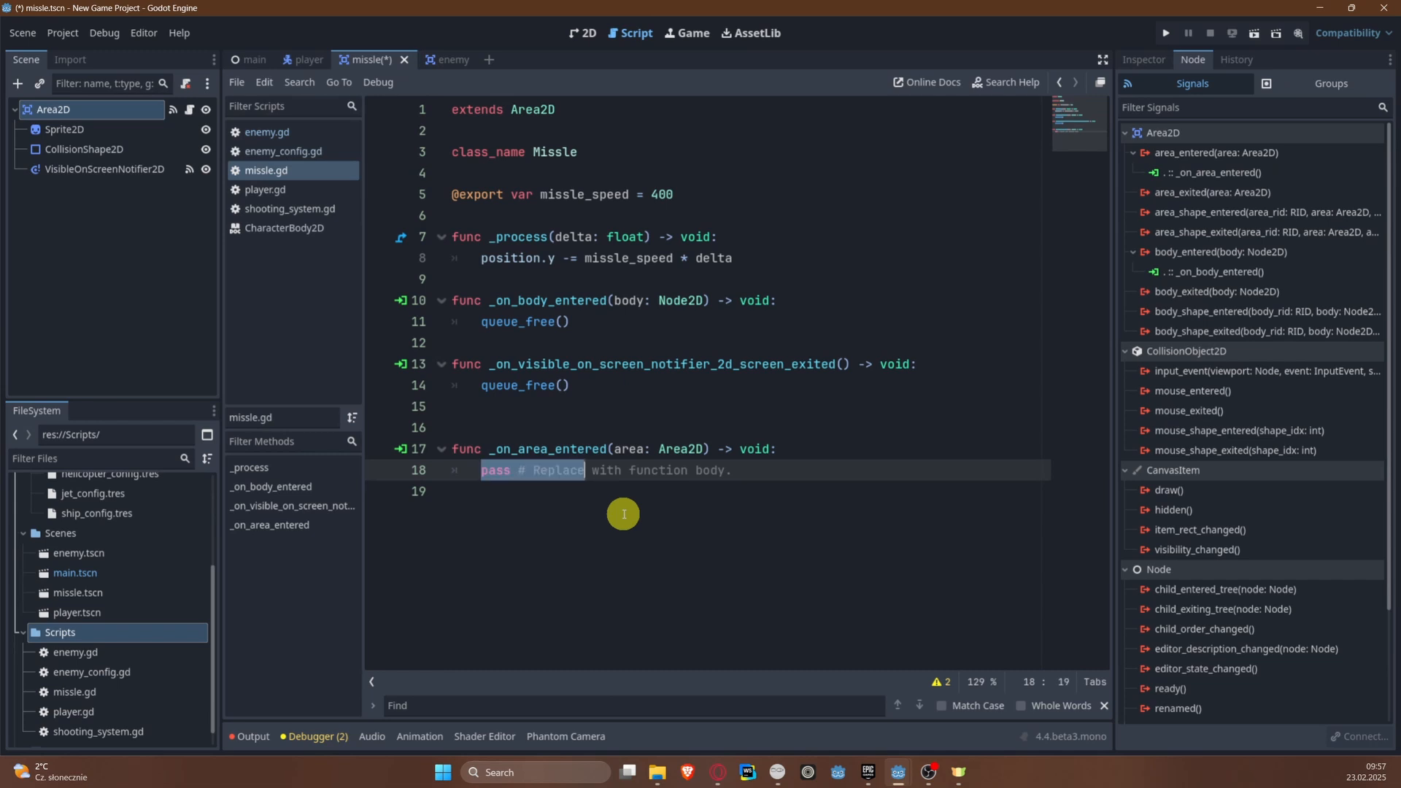
# Step: Replace the placeholder in _on_area_entered with if area is Enemy: and the nested call (area as Enemy).explode()
pyautogui.press('BackSpace')
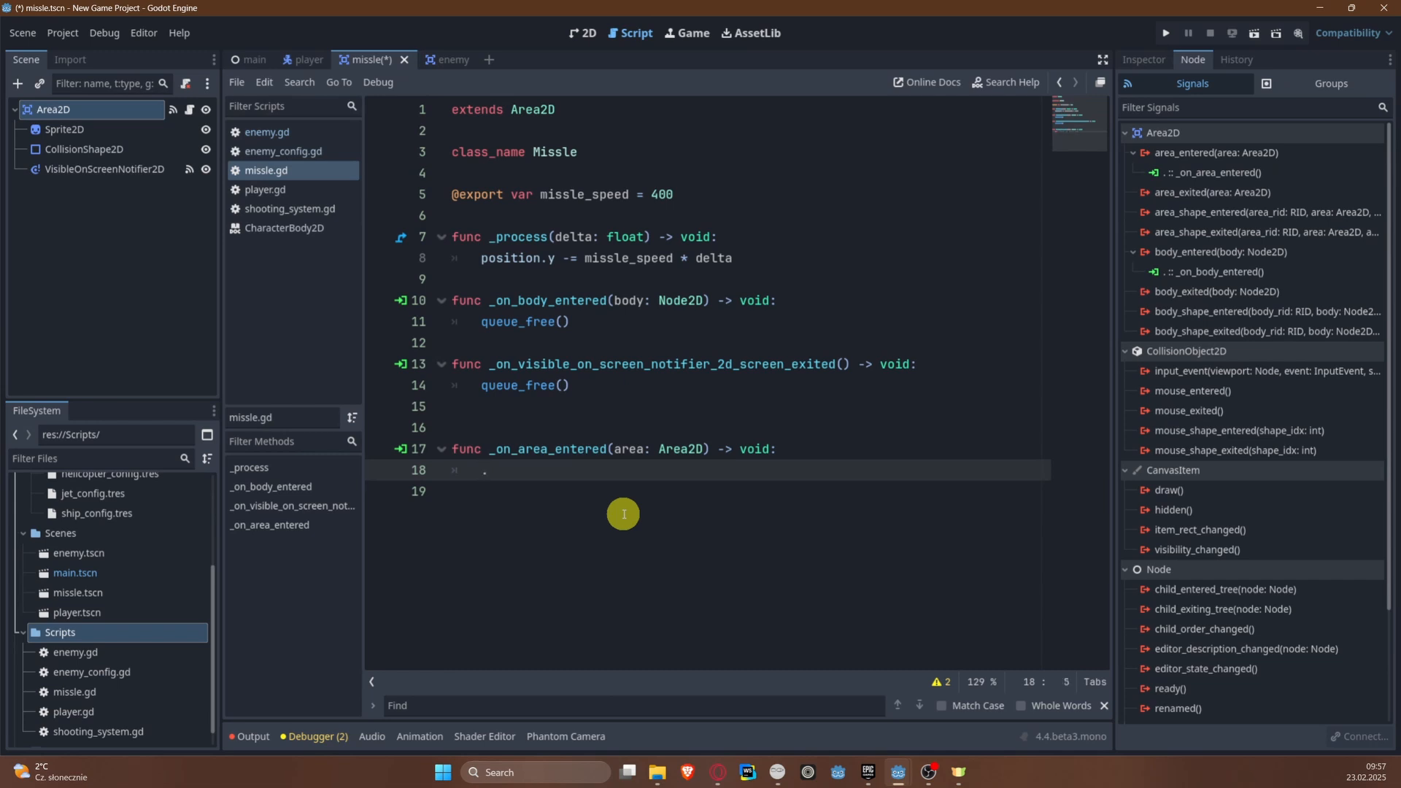
pyautogui.write('if ')
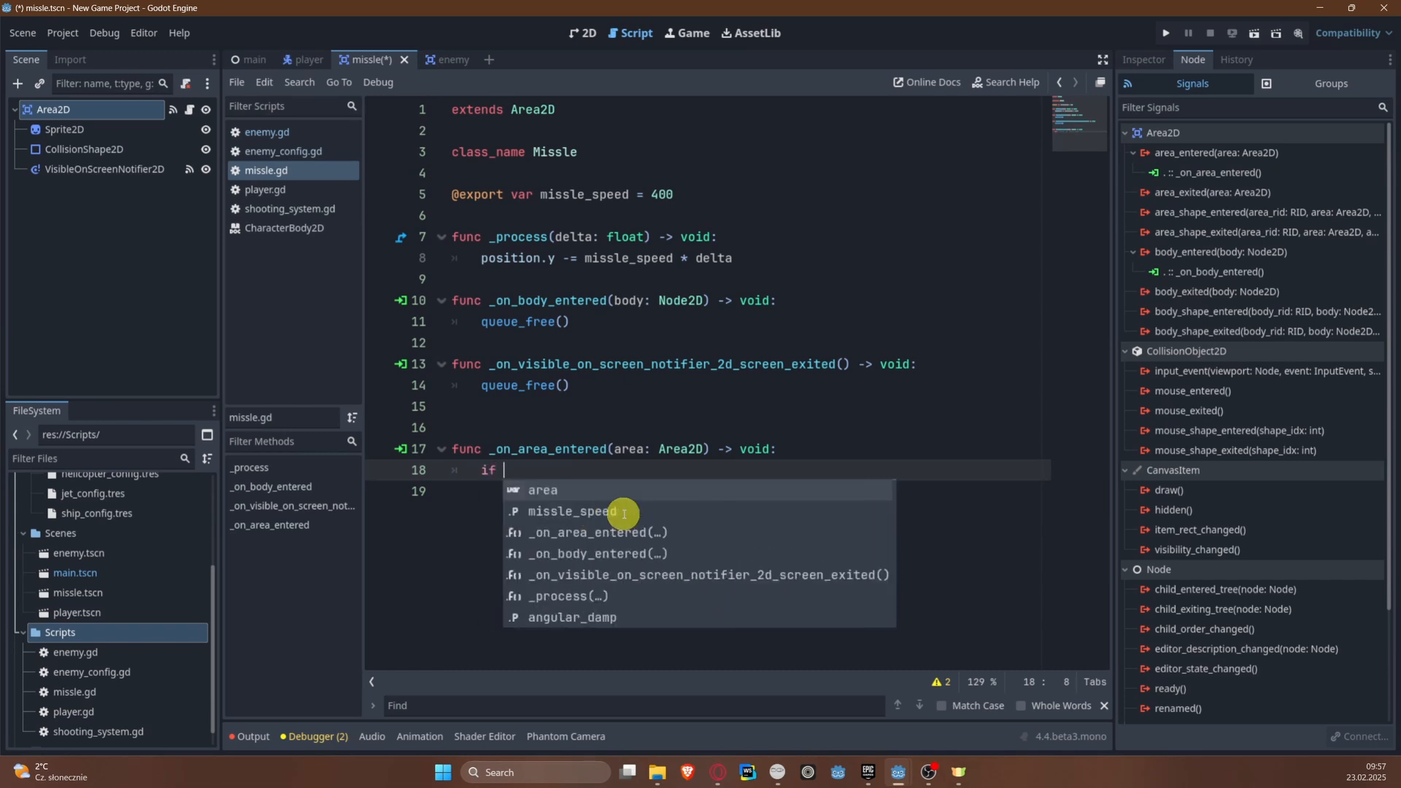
pyautogui.write('area is ')
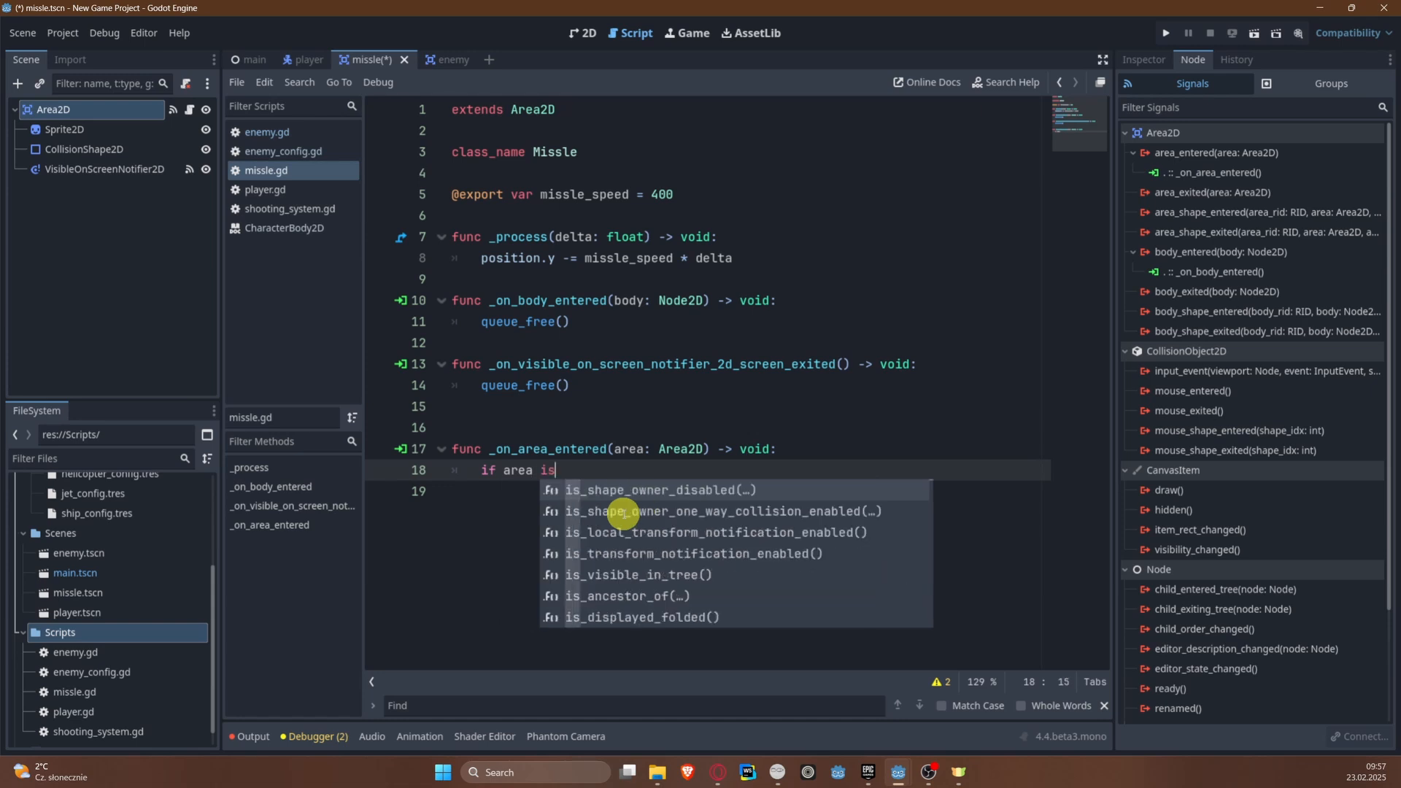
pyautogui.write('Enemy:')
pyautogui.press('Return')
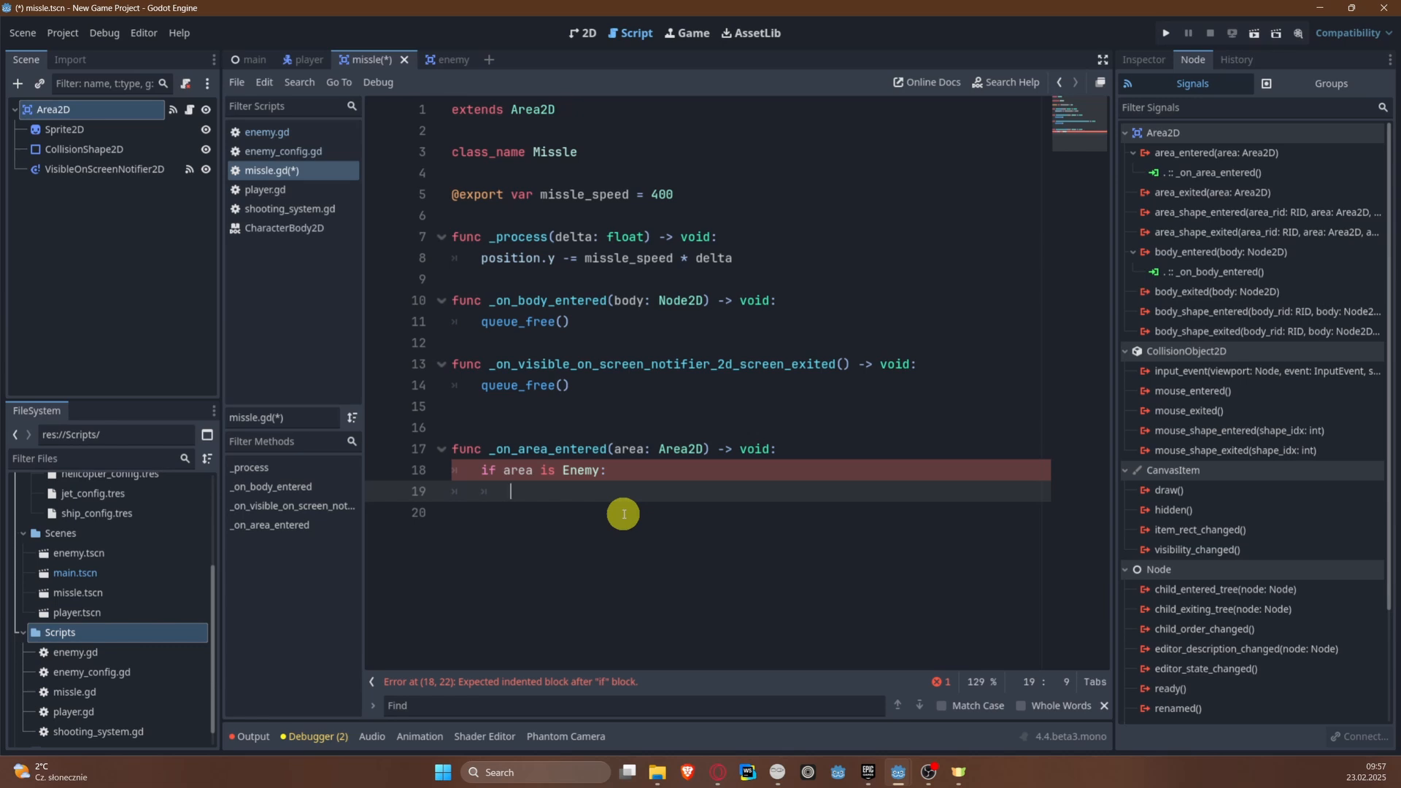
pyautogui.write('(area as Enem')
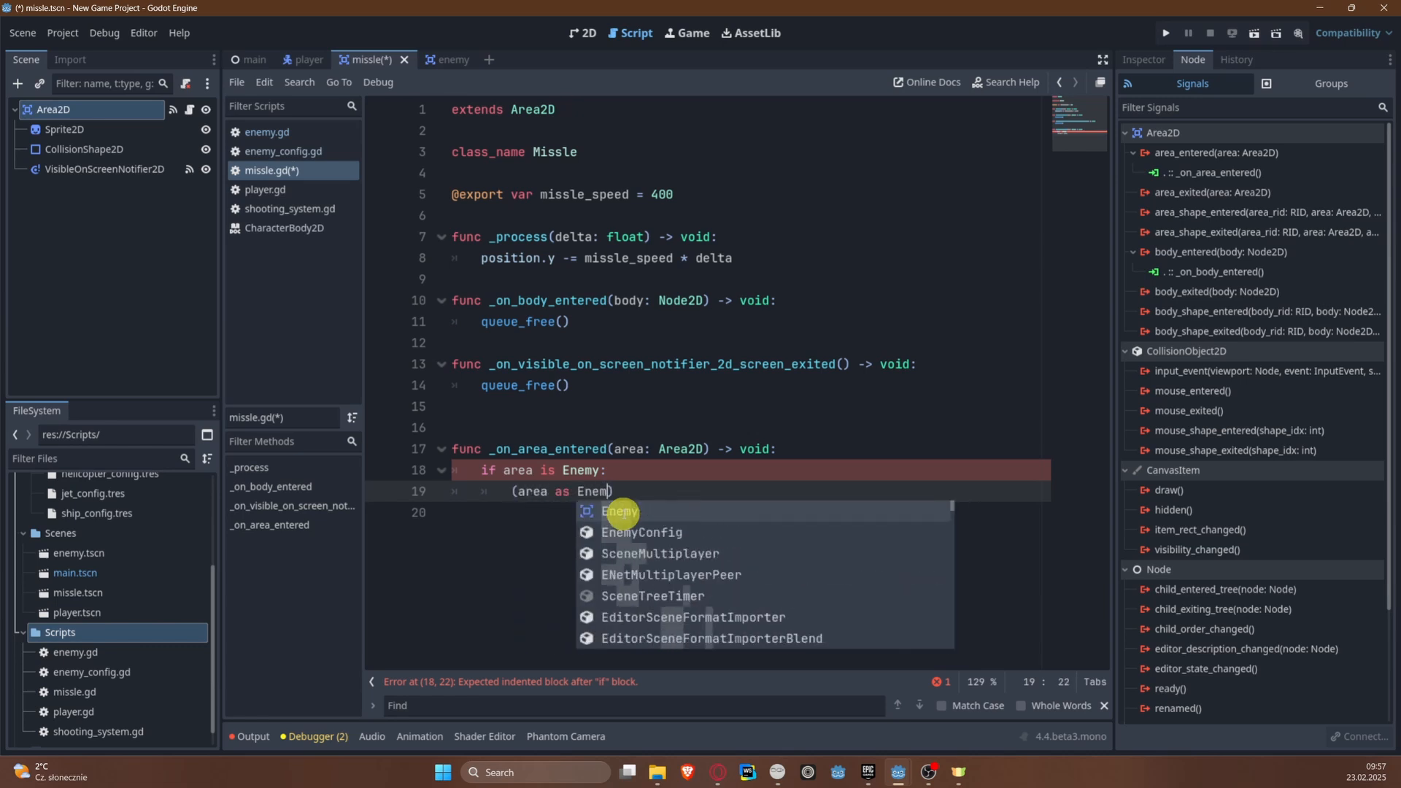
pyautogui.press('Return')
pyautogui.write(').ex')
pyautogui.press('Return')
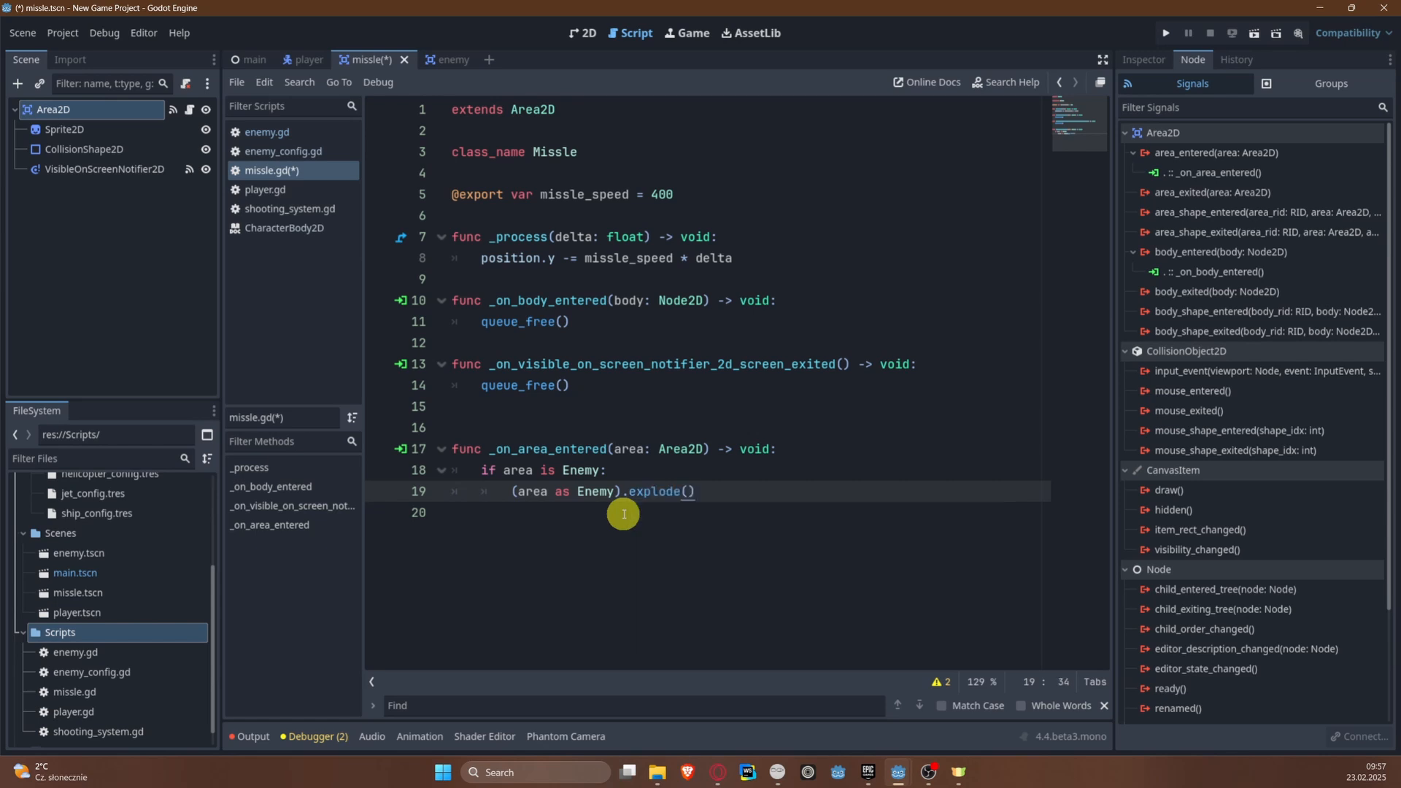
# Step: Add queue_free() after the Enemy check in _on_area_entered, outside the if block, and save the missle scene
pyautogui.press('Return')
pyautogui.press('BackSpace')
pyautogui.press('Return')
pyautogui.write('que')
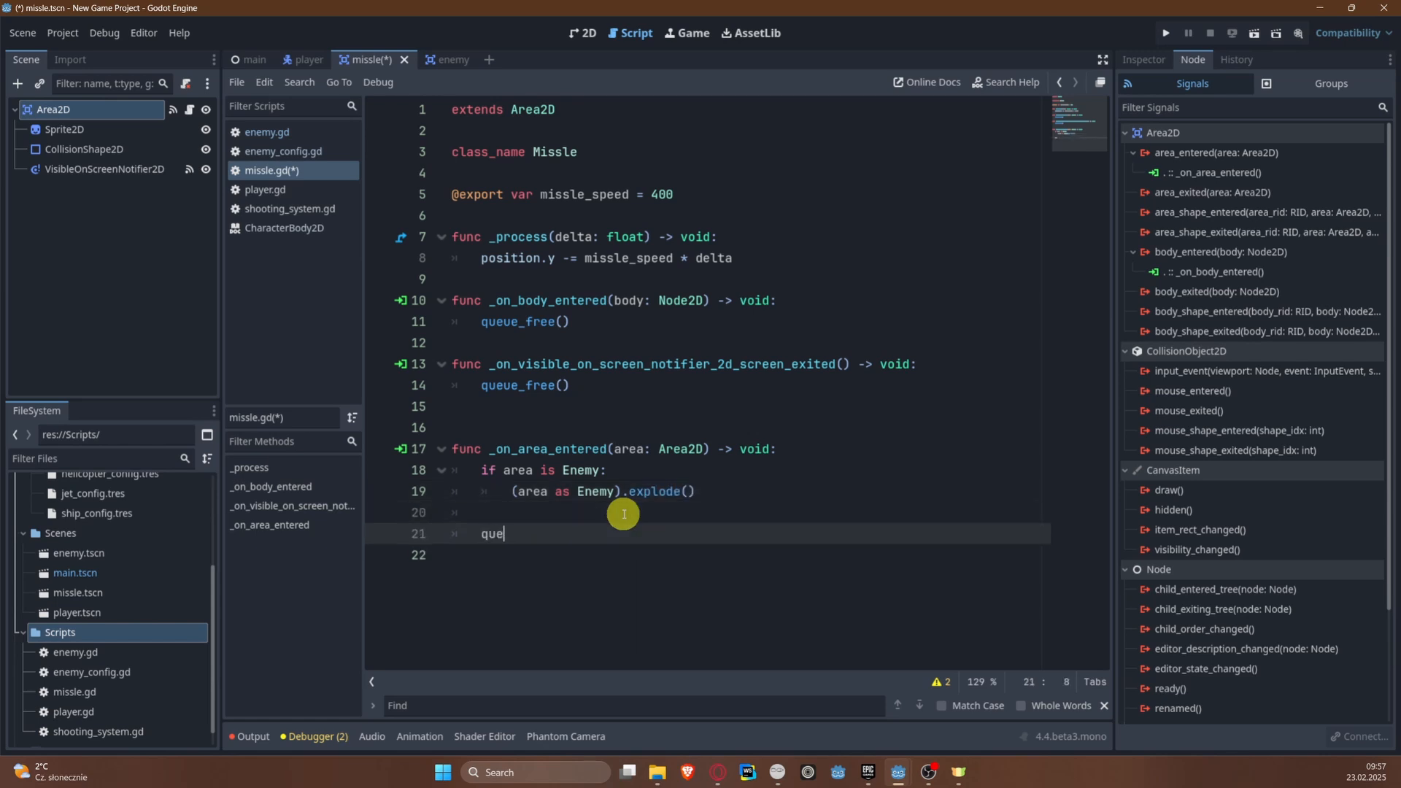
pyautogui.press('Down')
pyautogui.press('Return')
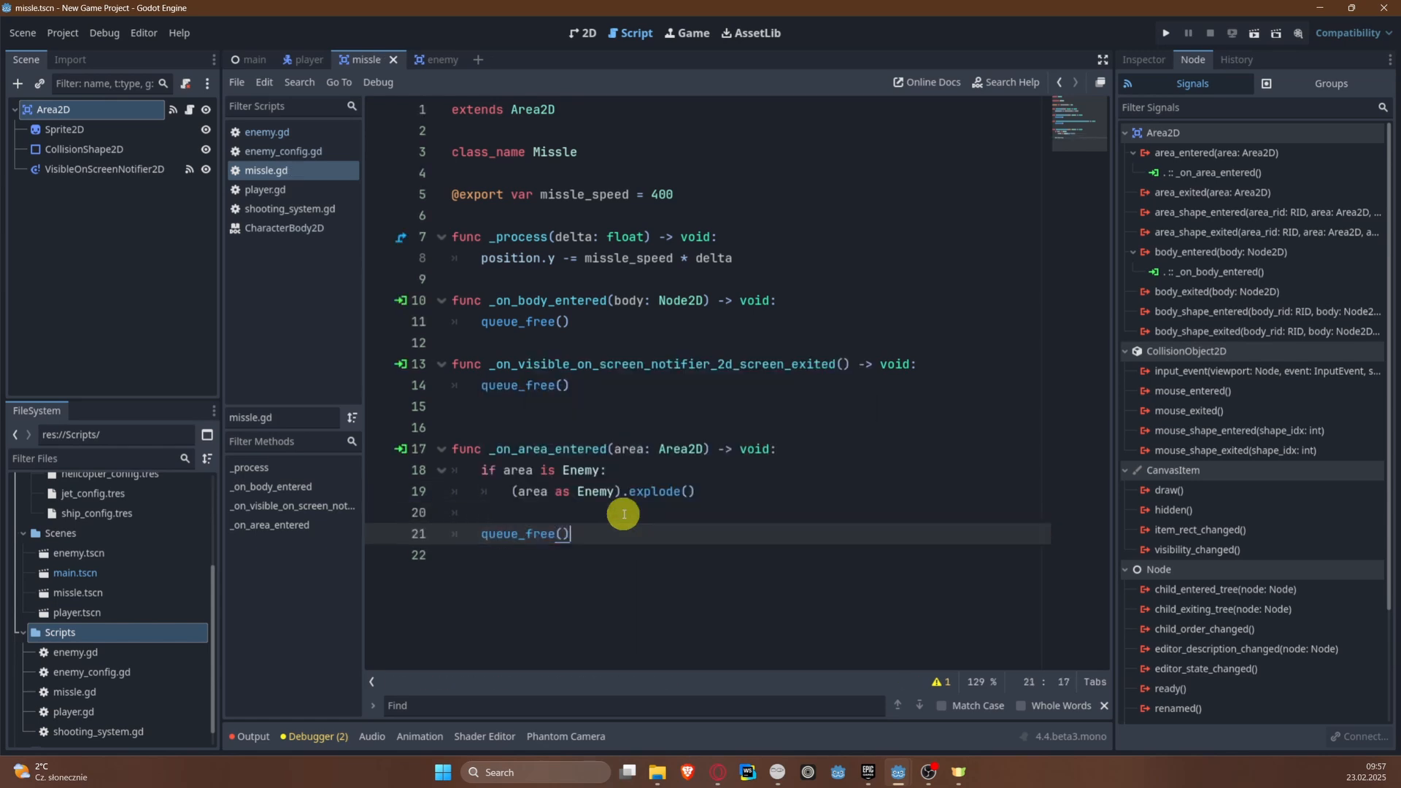
pyautogui.click(623, 514)
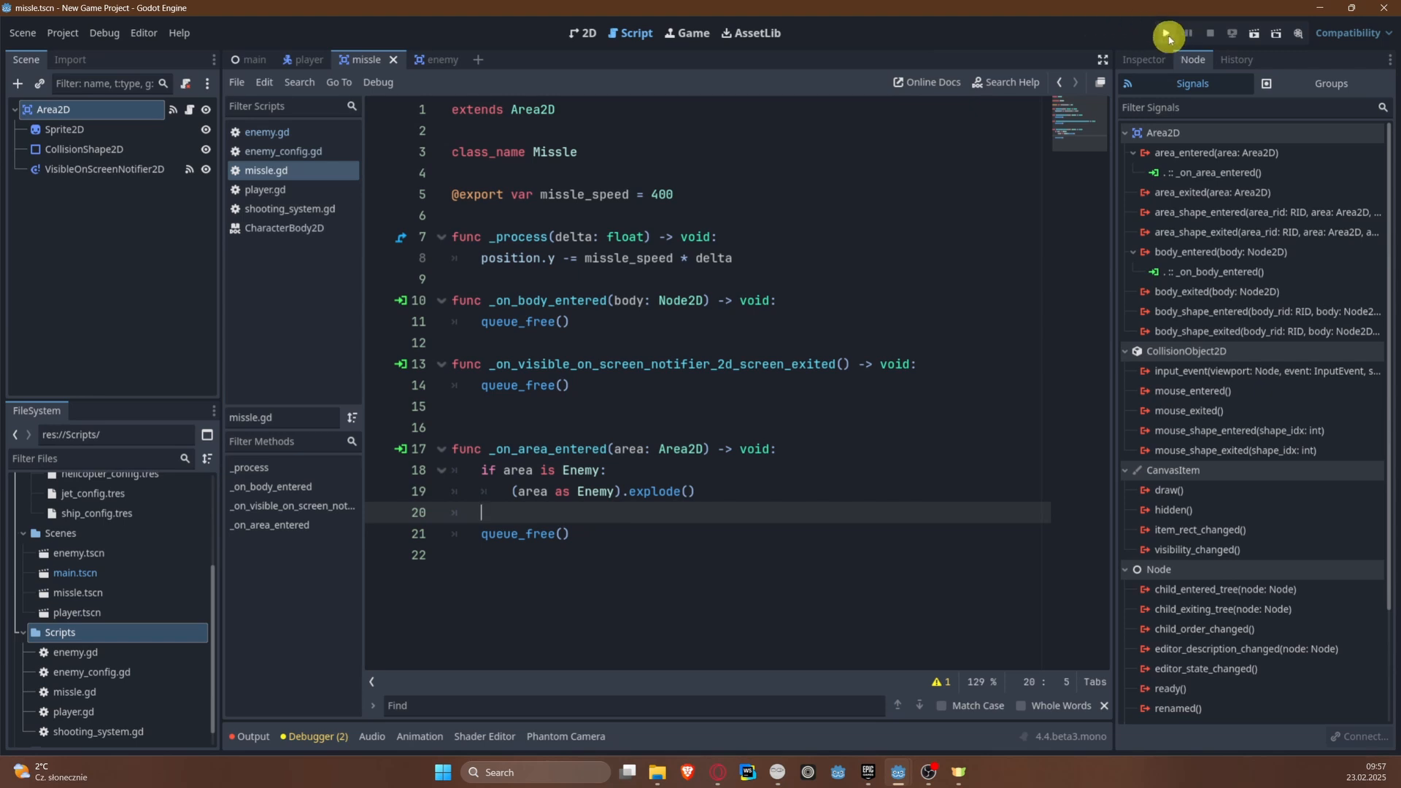
# Step: Run the game to test missile hits on enemies, stop it, and review the missle script
pyautogui.click(1165, 32)
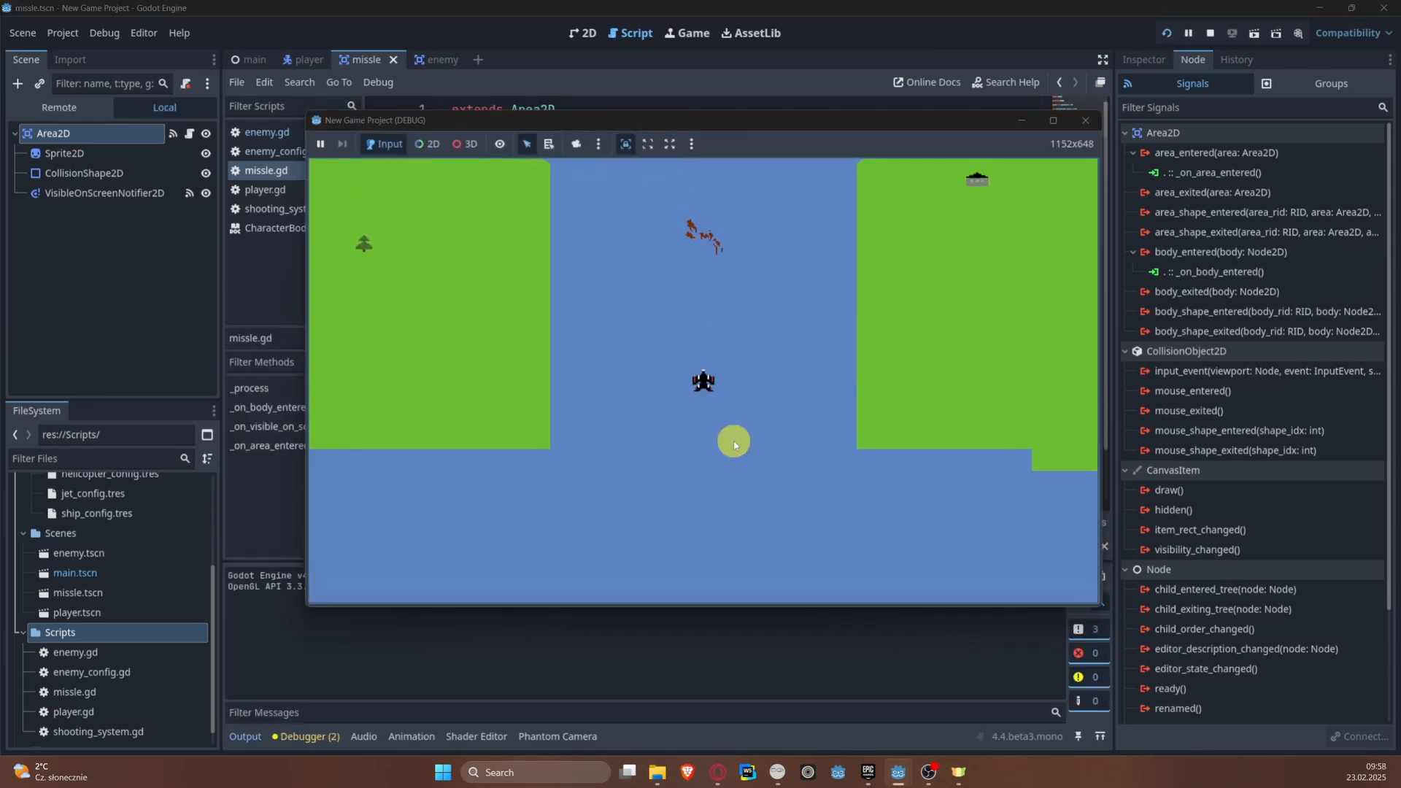
pyautogui.press('a')
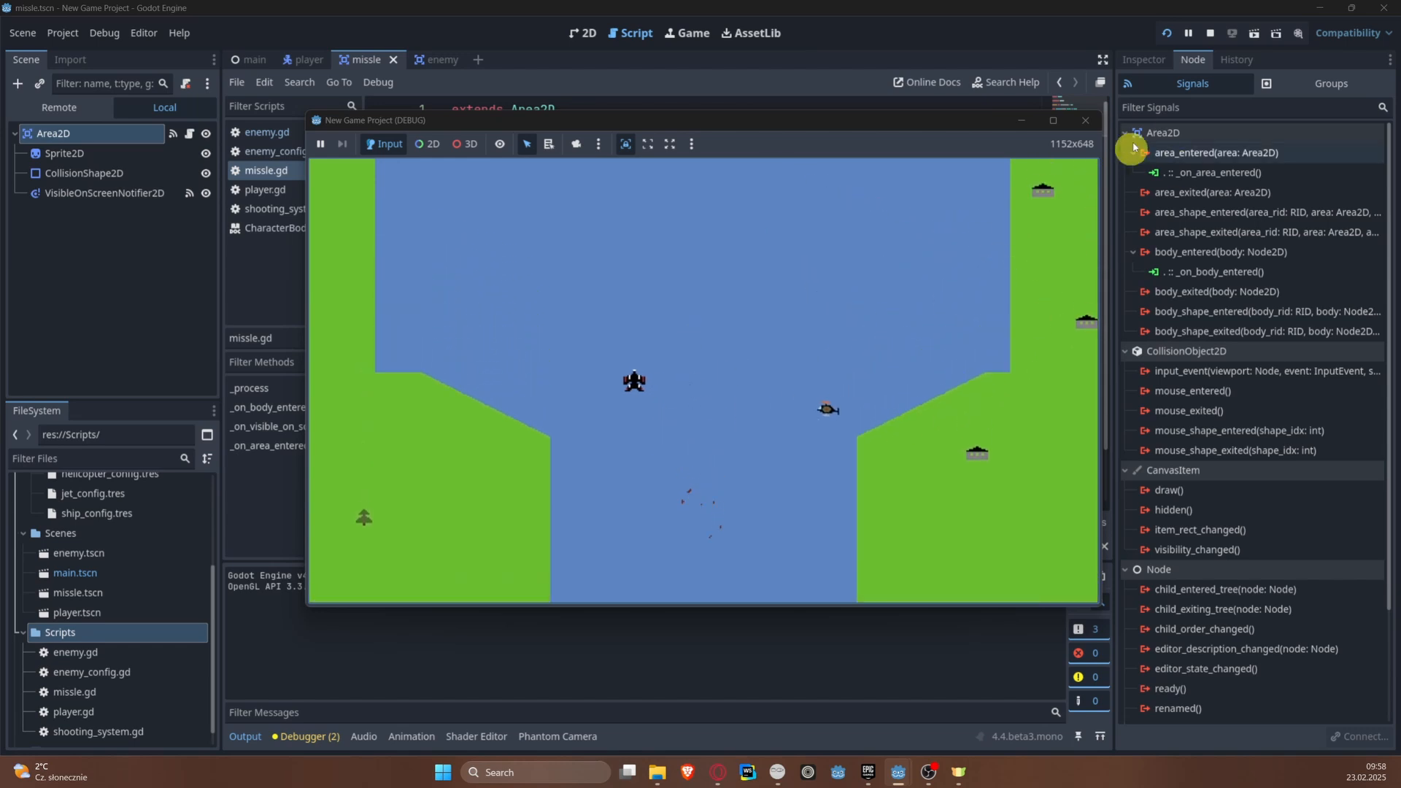
pyautogui.click(1209, 34)
pyautogui.click(773, 322)
pyautogui.scroll(-1, 587, 410)
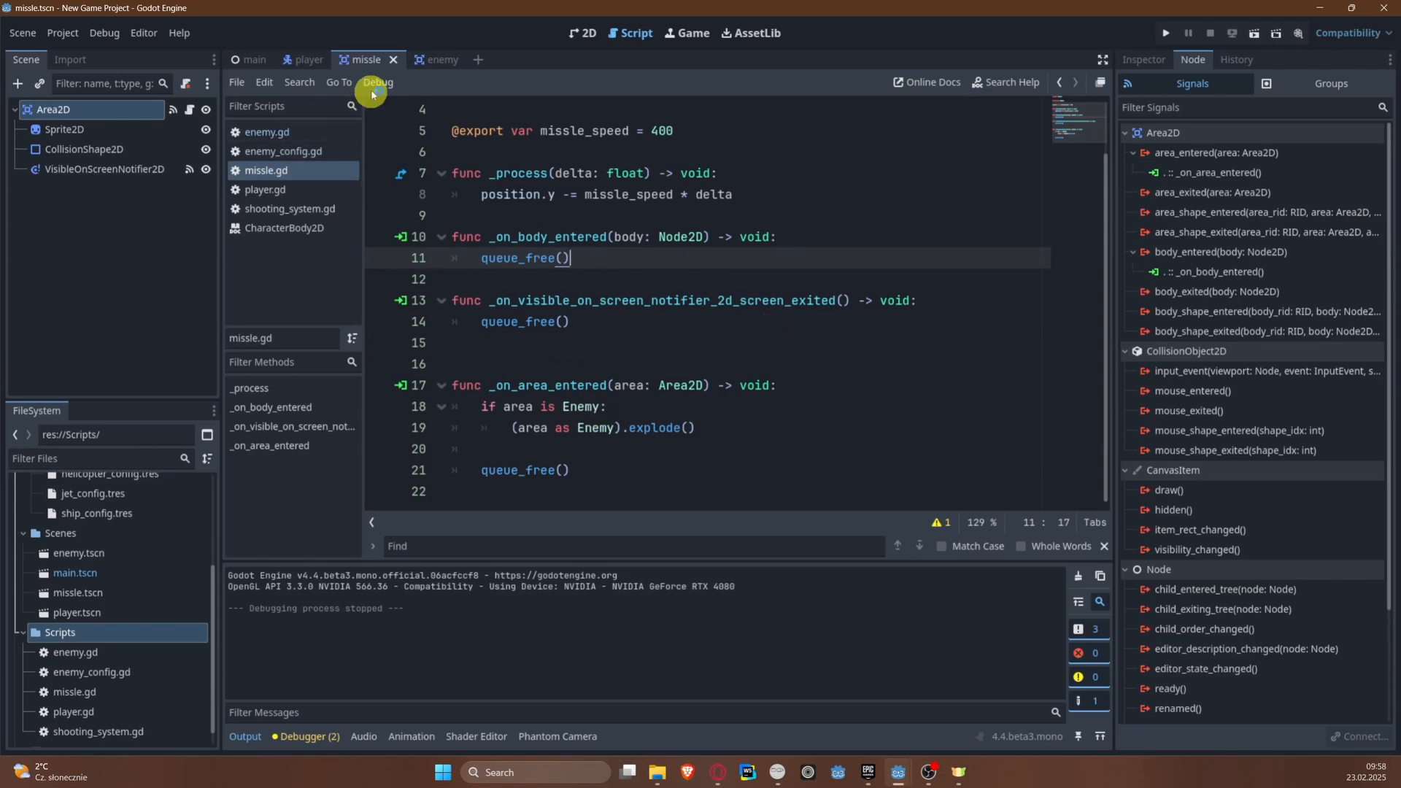
# Step: Open the enemy scene and turn off looping for the explosion animation
pyautogui.click(438, 58)
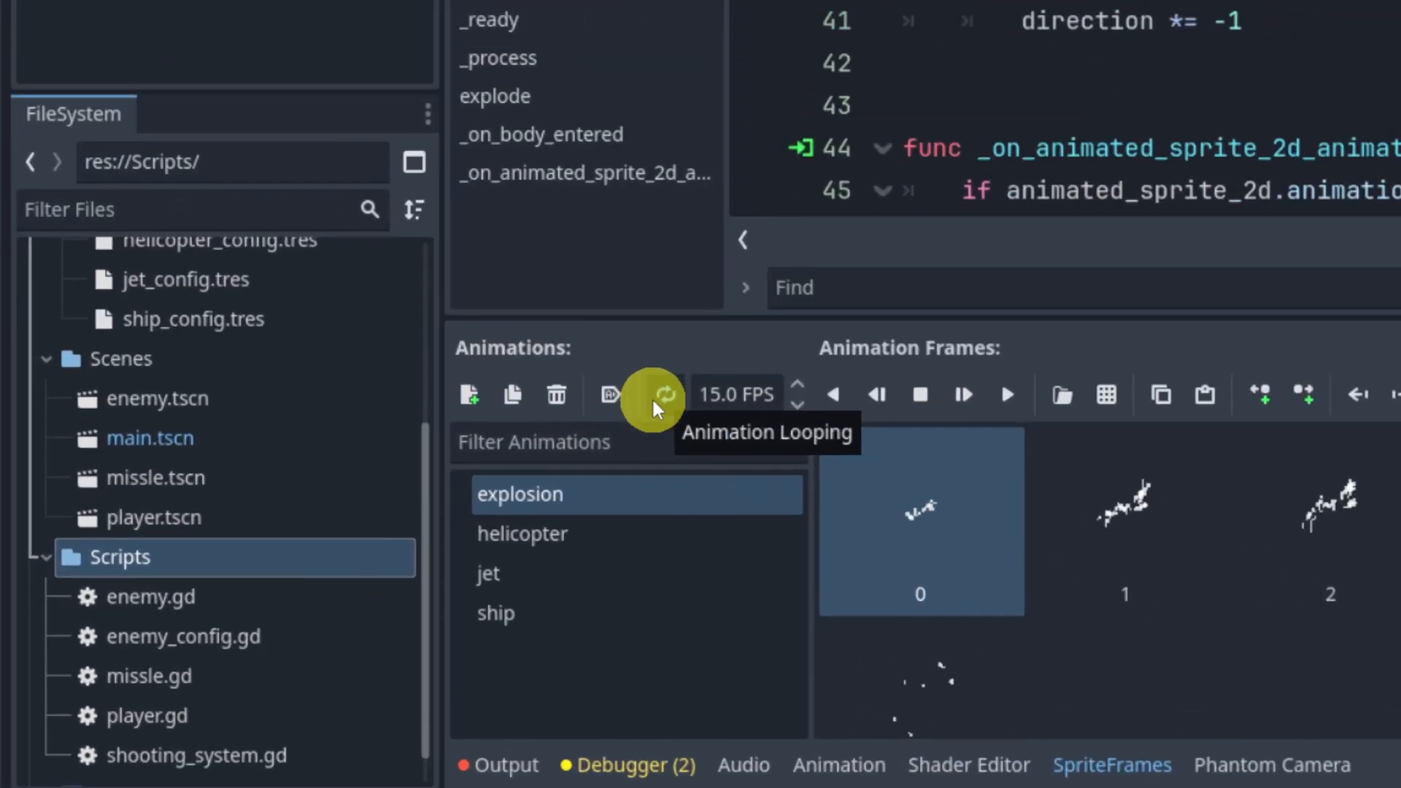
pyautogui.click(665, 394)
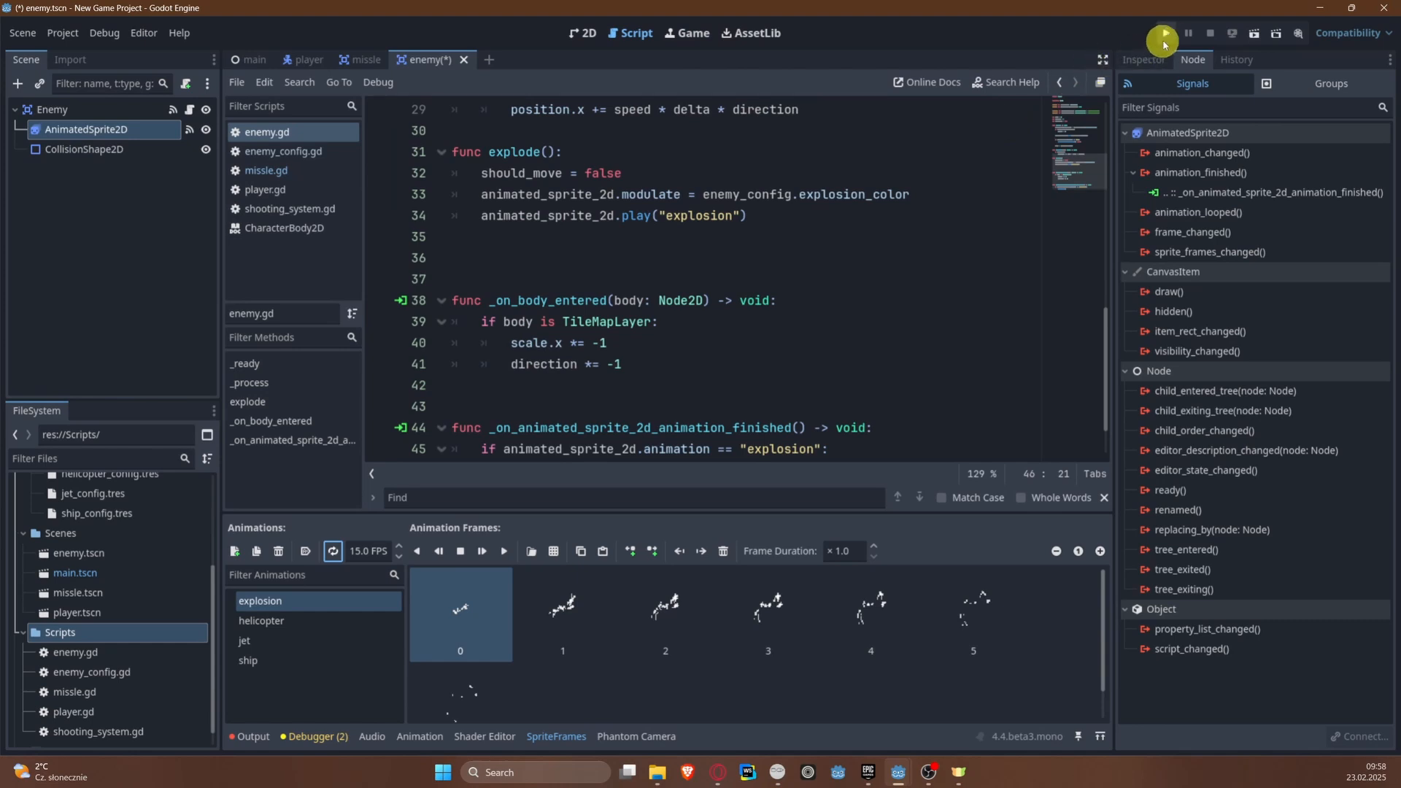
# Step: Run the game to test that hit enemies explode and disappear, close it, and save the enemy scene
pyautogui.click(1164, 38)
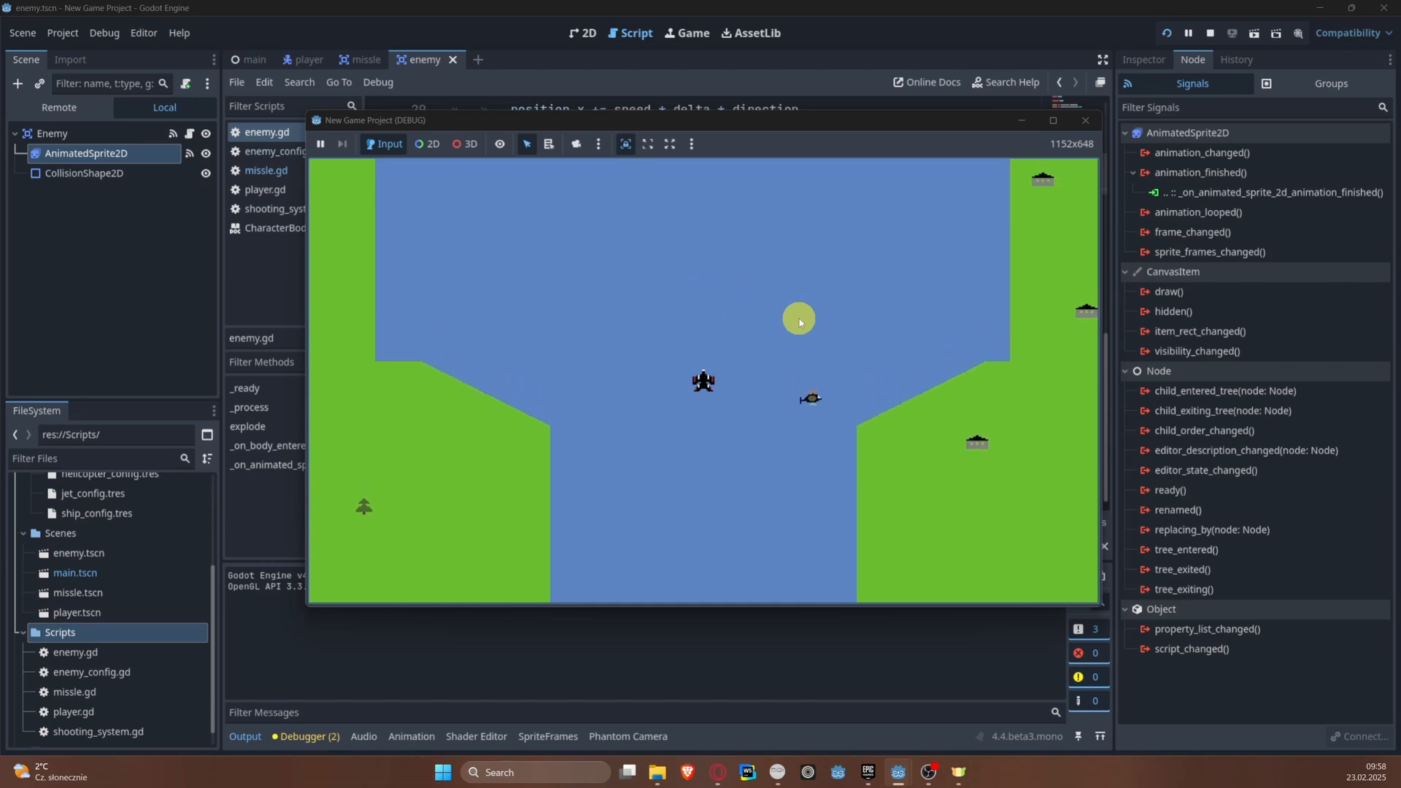
pyautogui.press('Left')
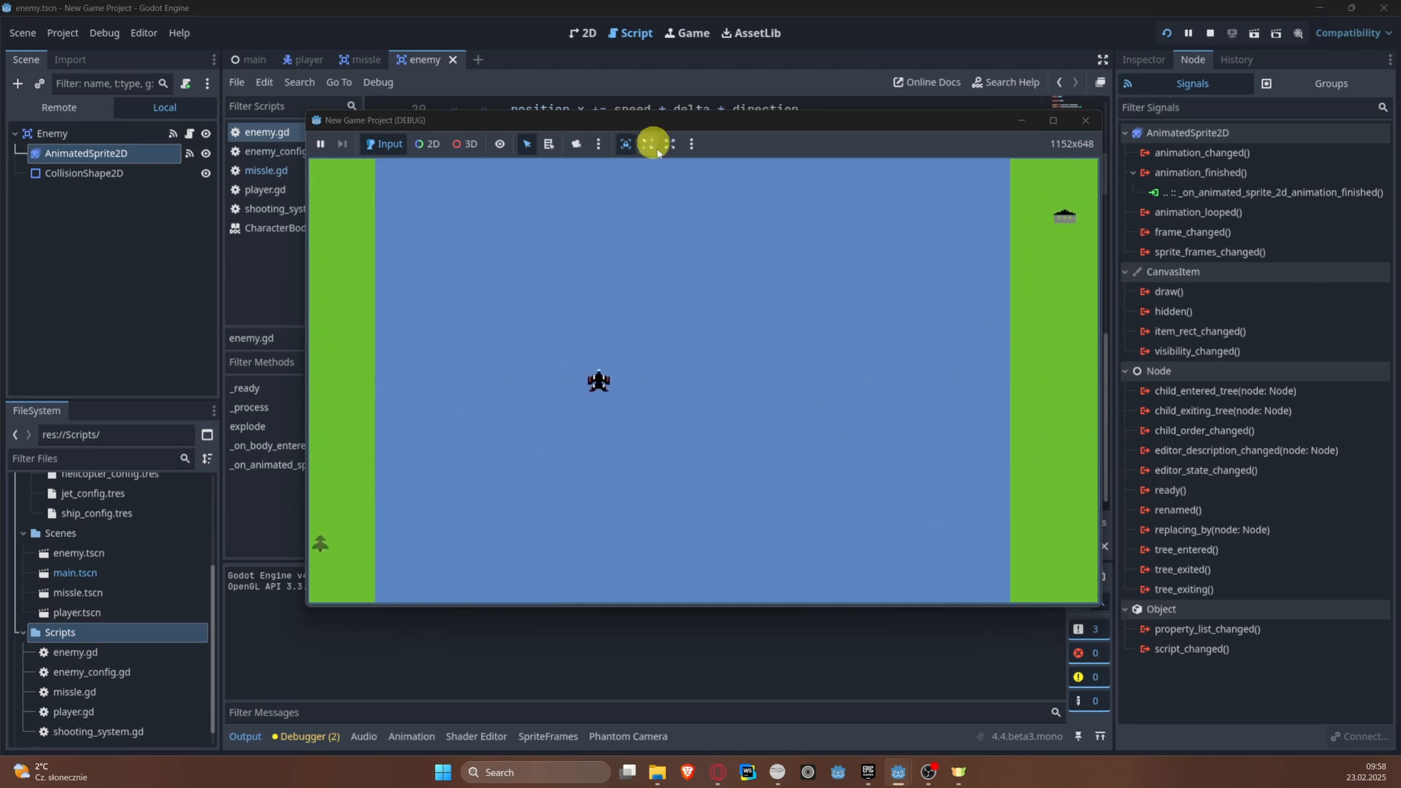
pyautogui.press('Right')
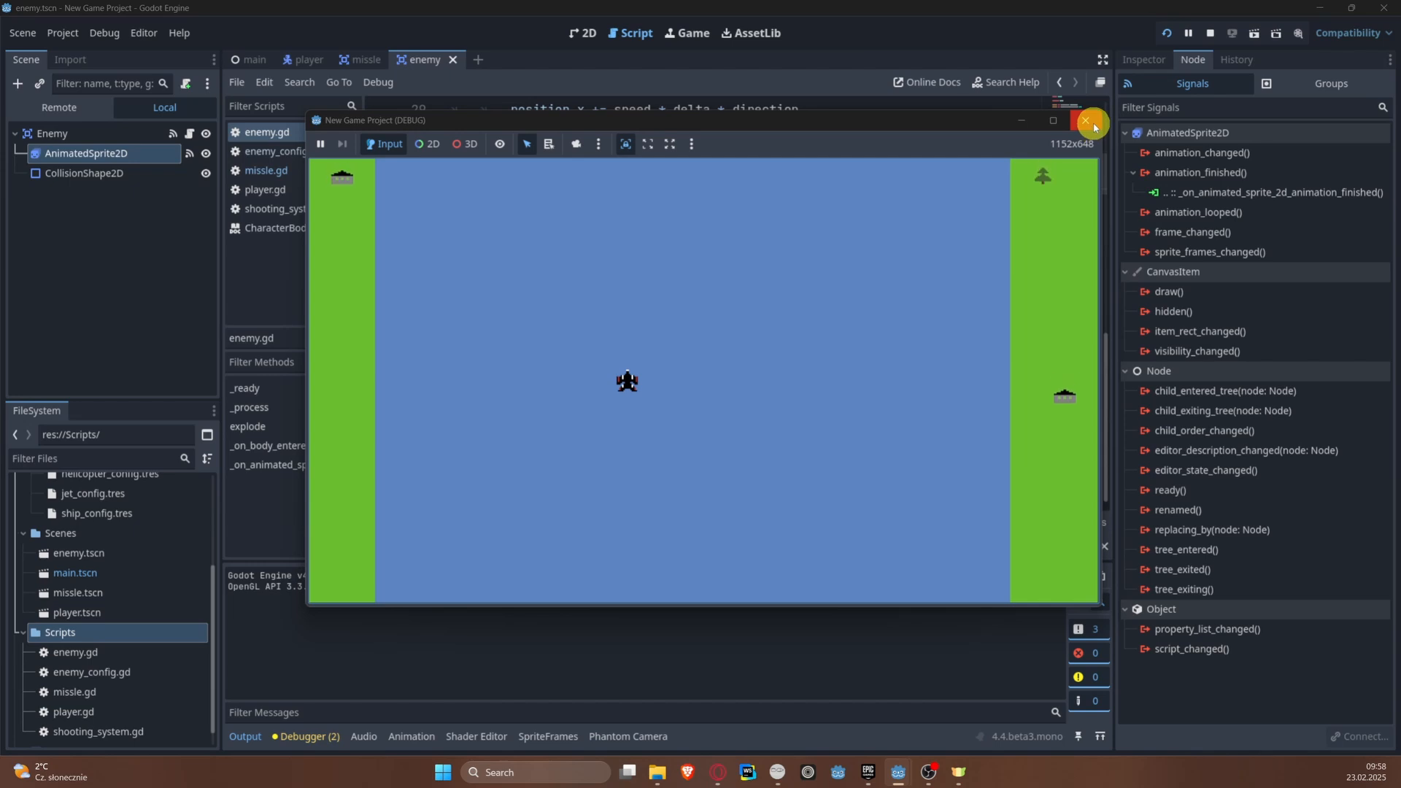
pyautogui.click(1092, 124)
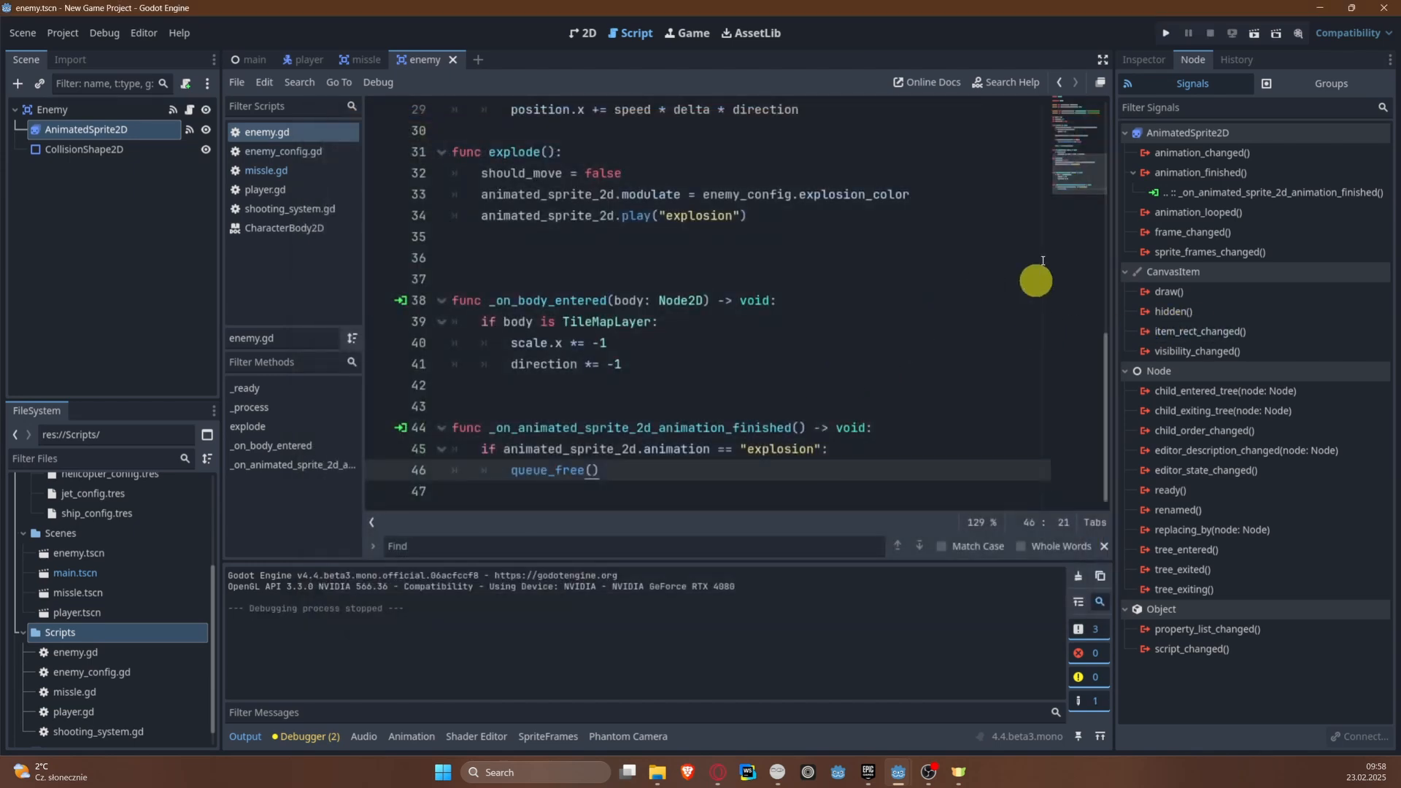
pyautogui.hotkey('ctrl', 's')
# Step: In the main scene, add a plain Node named ShipEnemies under Enemies and move ShipEnemy into it
pyautogui.click(581, 33)
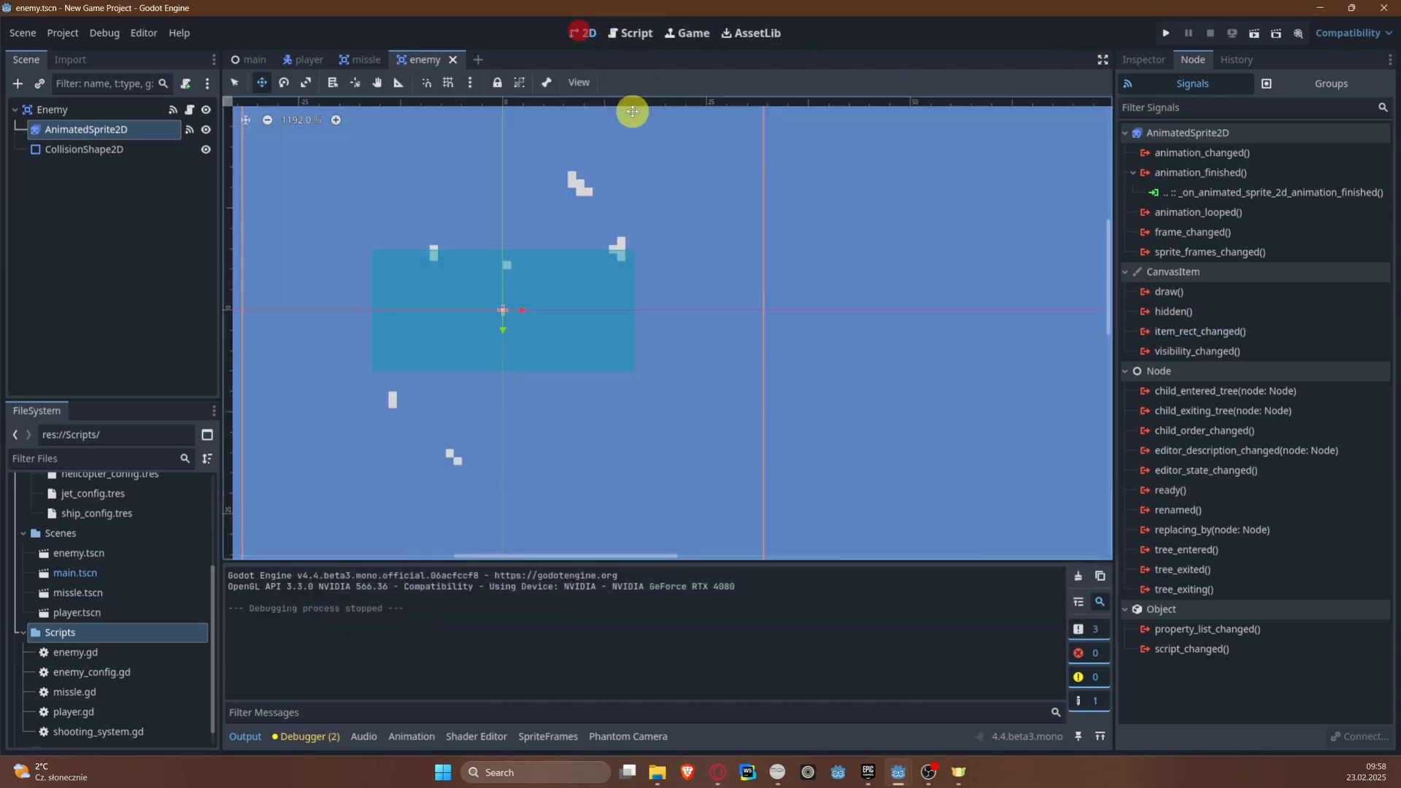
pyautogui.click(235, 58)
pyautogui.click(137, 285)
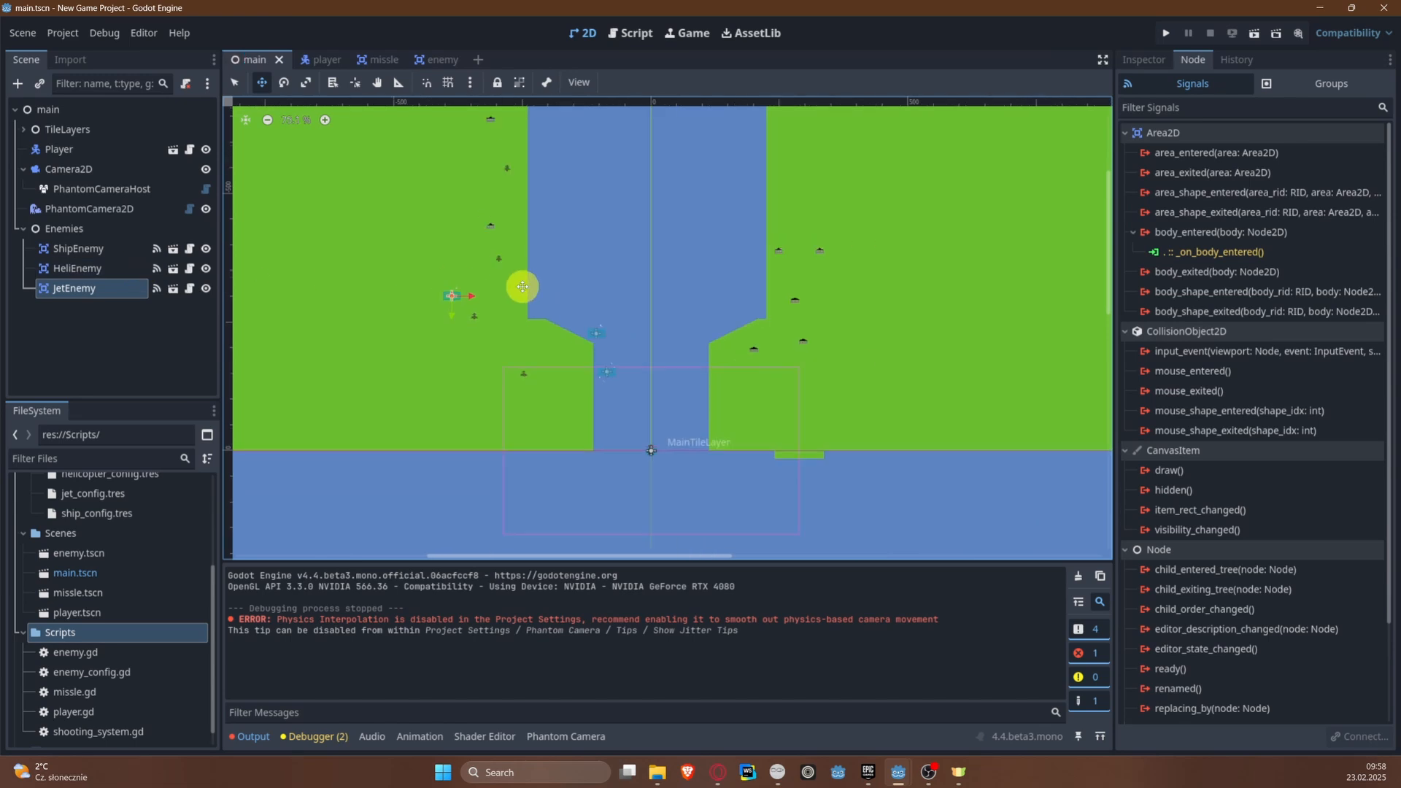
pyautogui.click(78, 249)
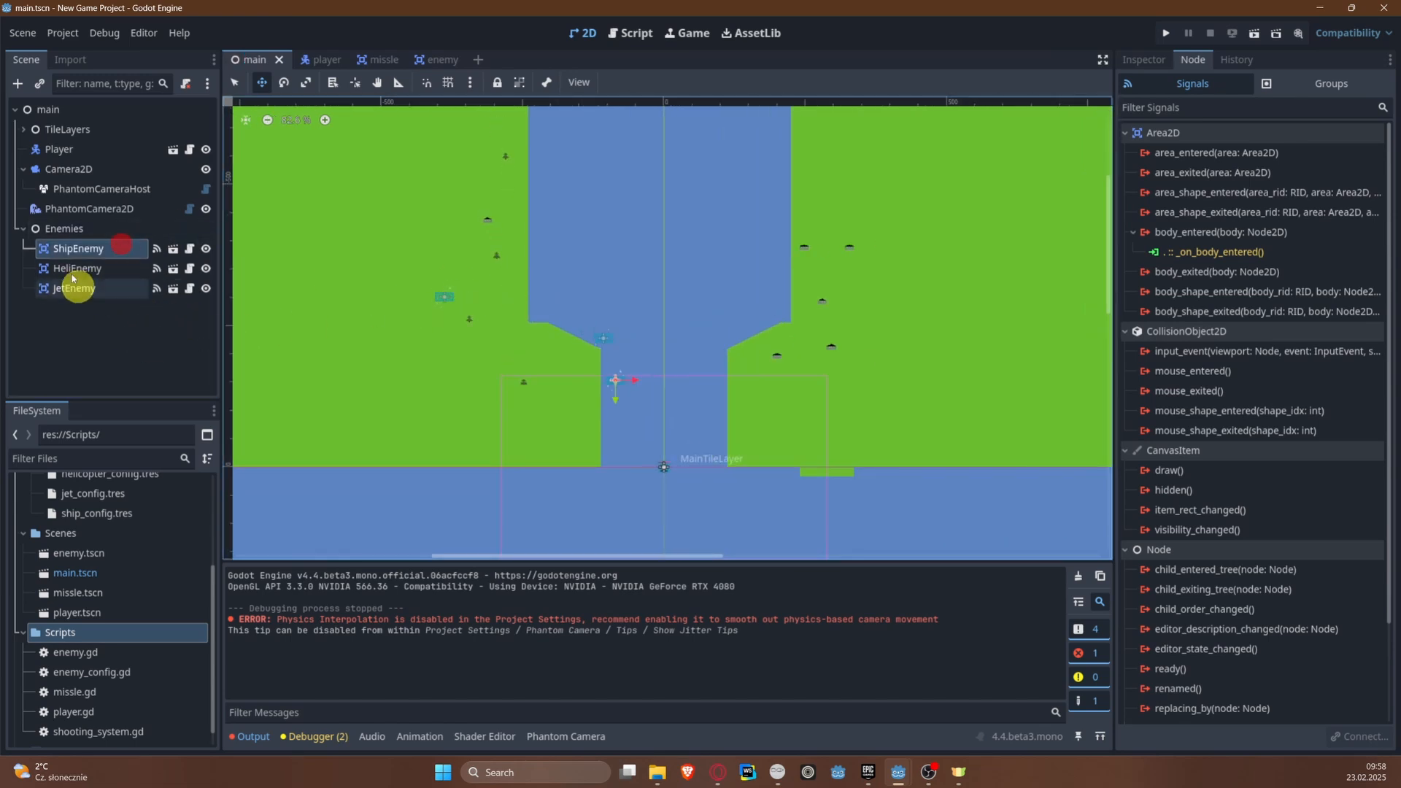
pyautogui.rightClick(66, 231)
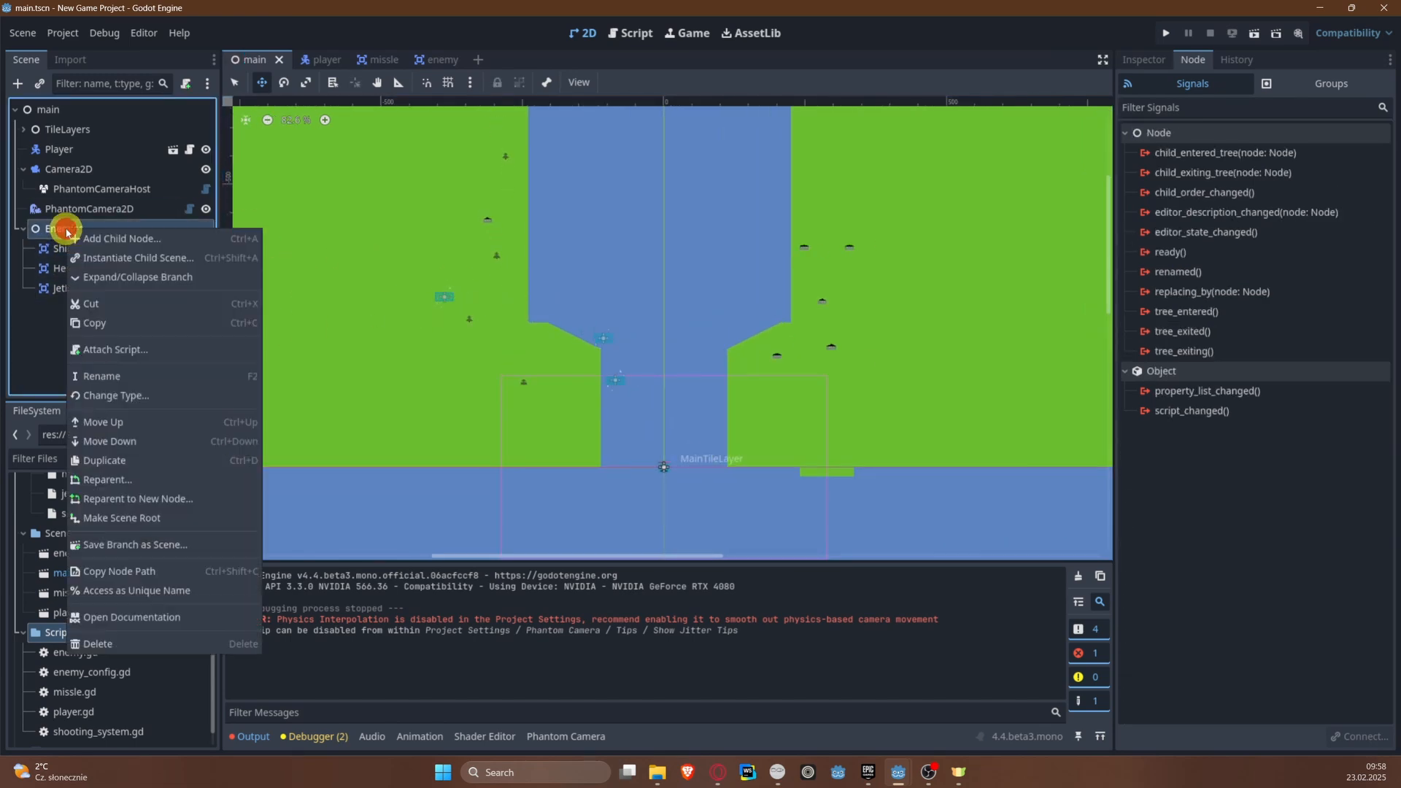
pyautogui.click(124, 239)
pyautogui.press('Return')
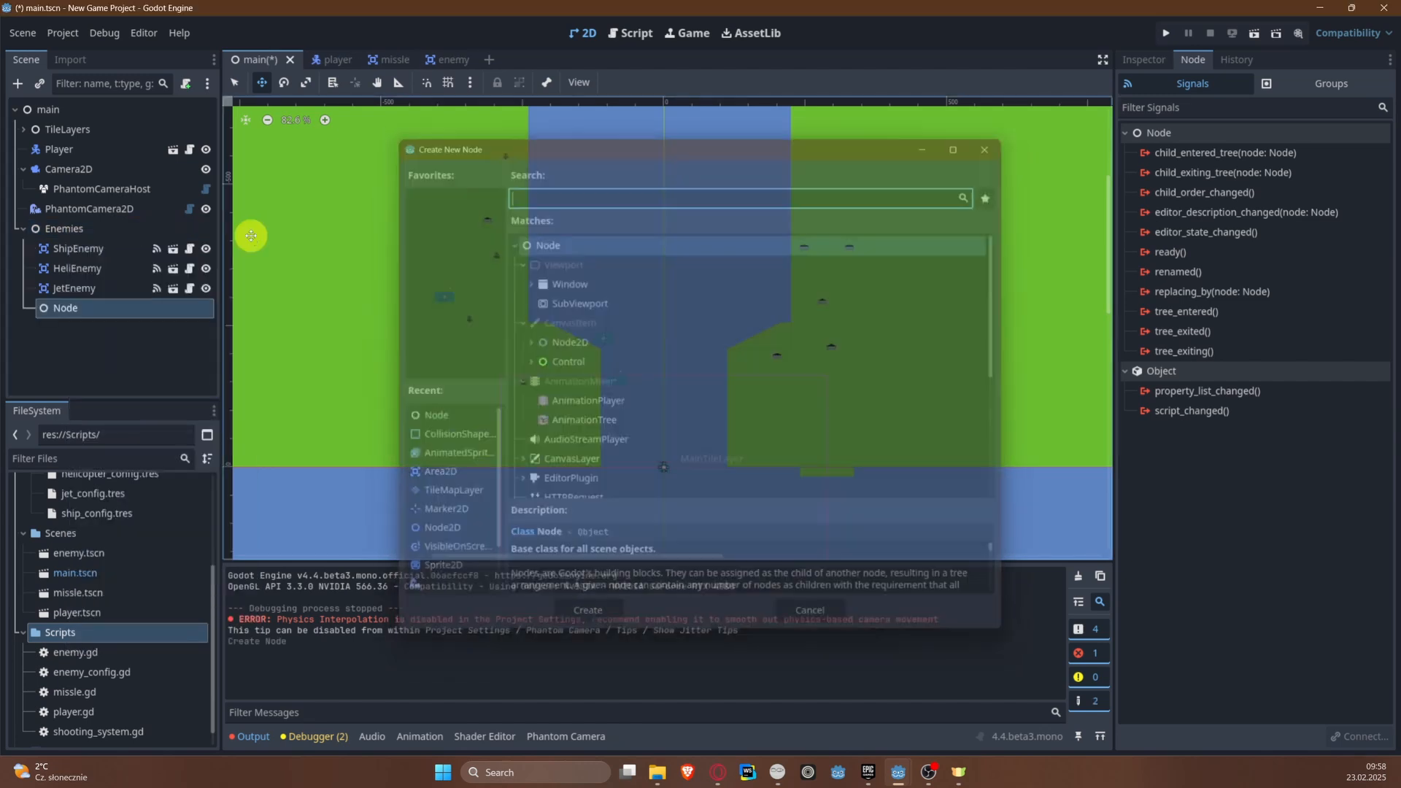
pyautogui.press('F2')
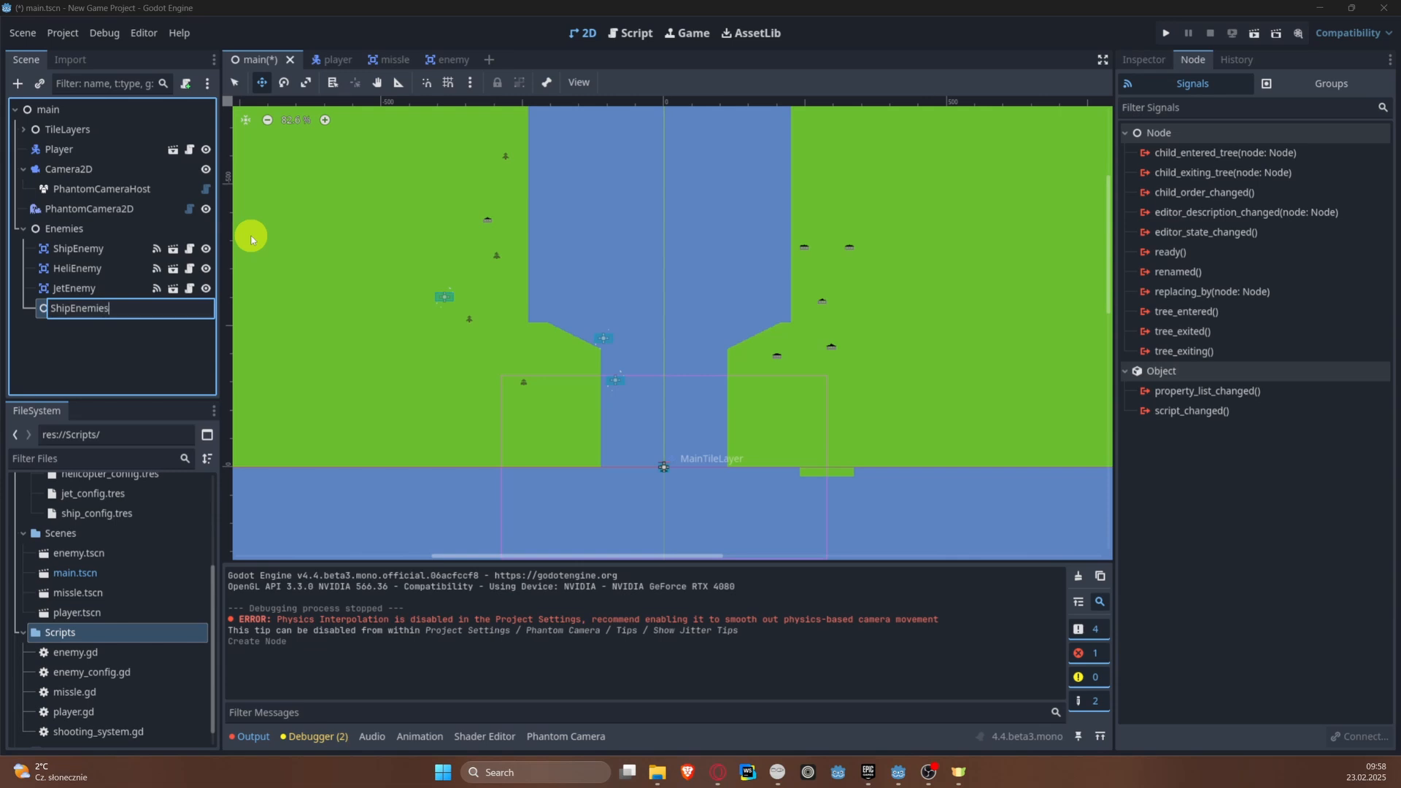
pyautogui.press('Return')
pyautogui.moveTo(62, 249); pyautogui.dragTo(86, 307)
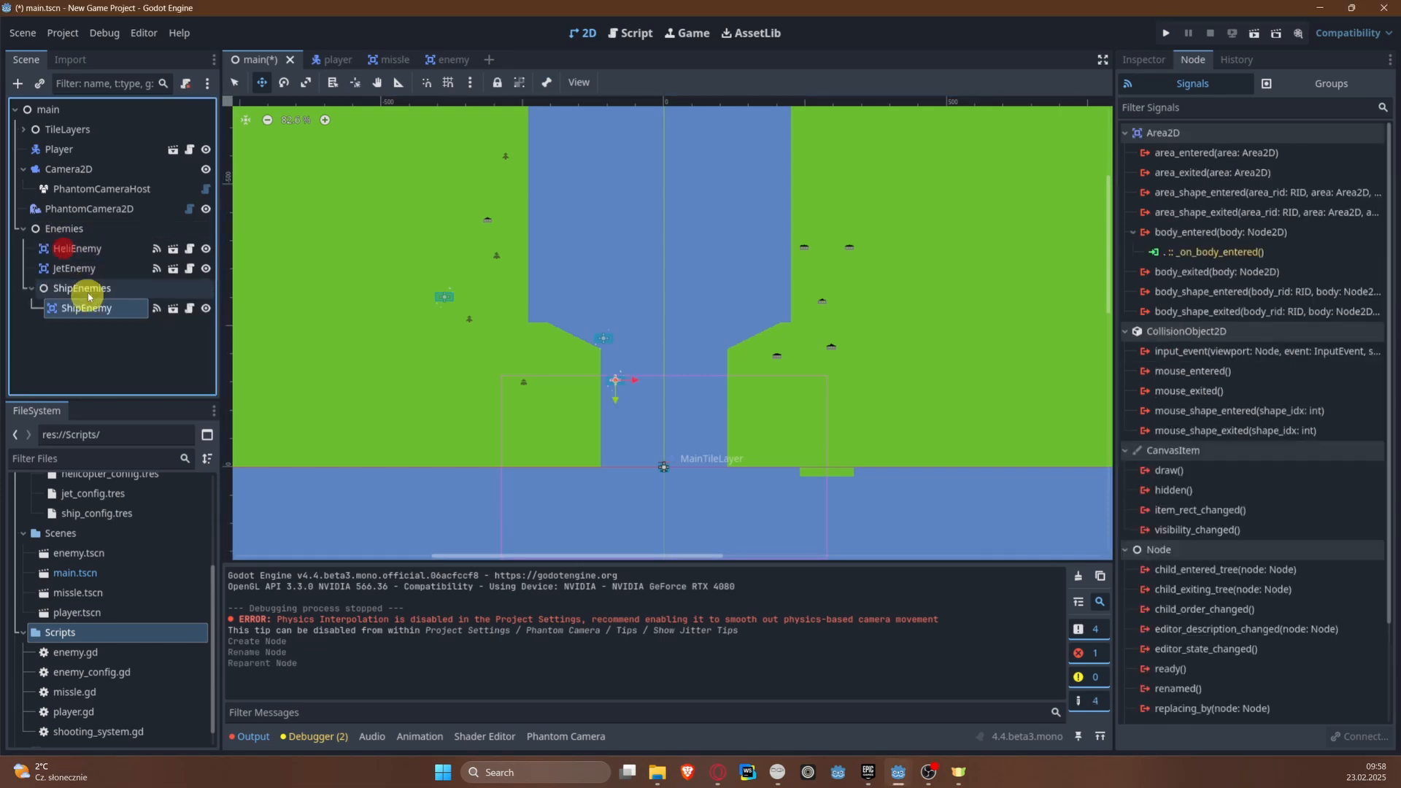
# Step: Add a plain Node named Jet Enemies under Enemies and move JetEnemy into it
pyautogui.rightClick(70, 228)
pyautogui.click(107, 244)
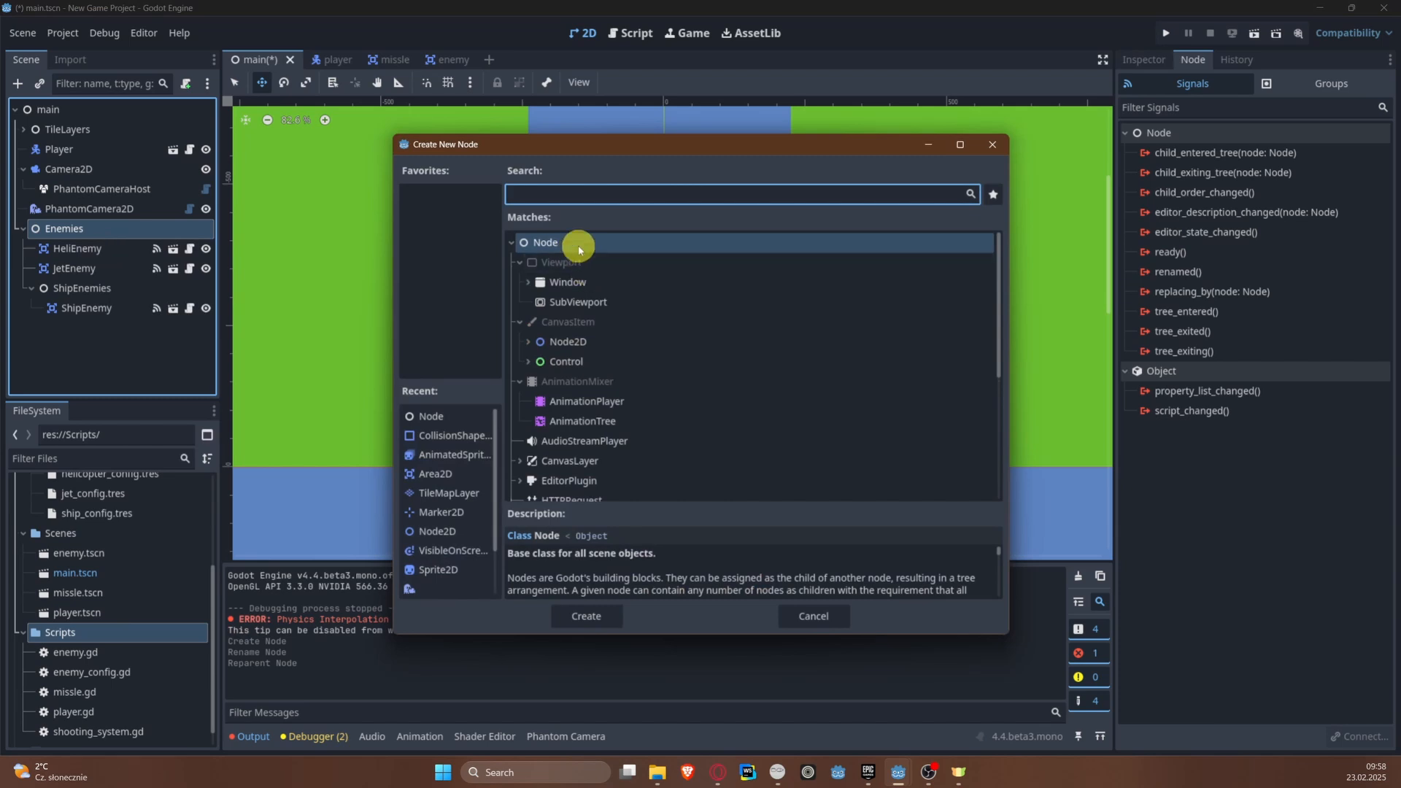
pyautogui.doubleClick(578, 245)
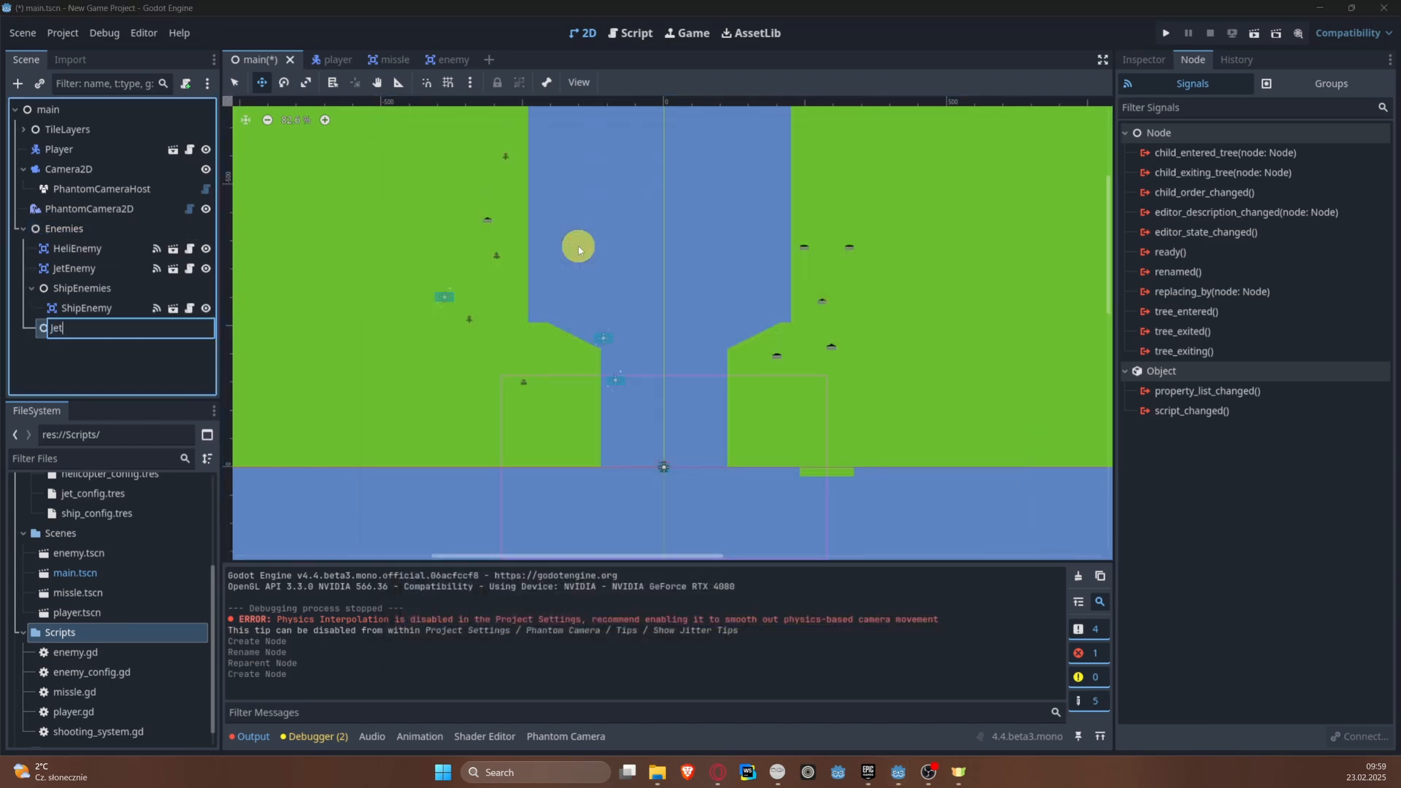
pyautogui.press('Return')
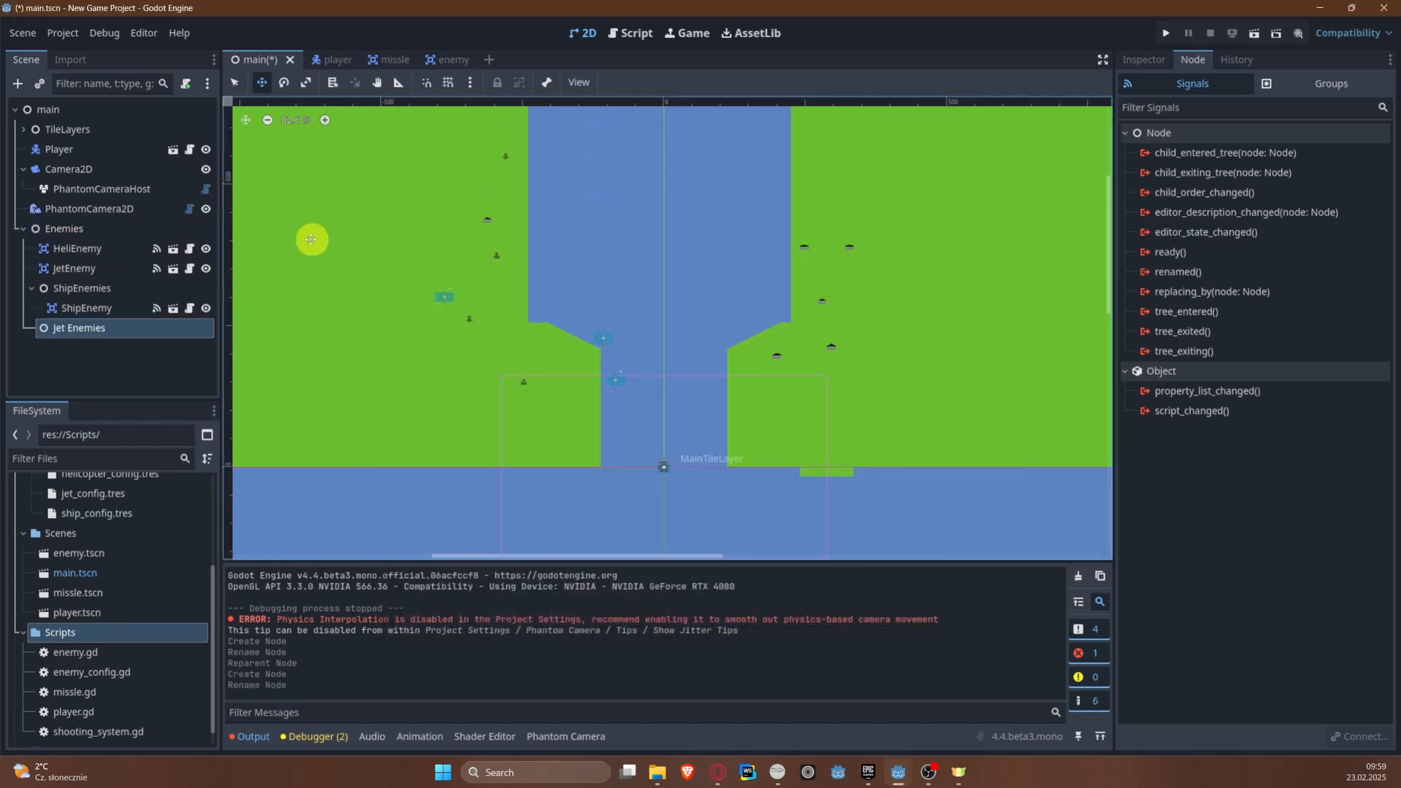
pyautogui.moveTo(109, 269); pyautogui.dragTo(114, 328)
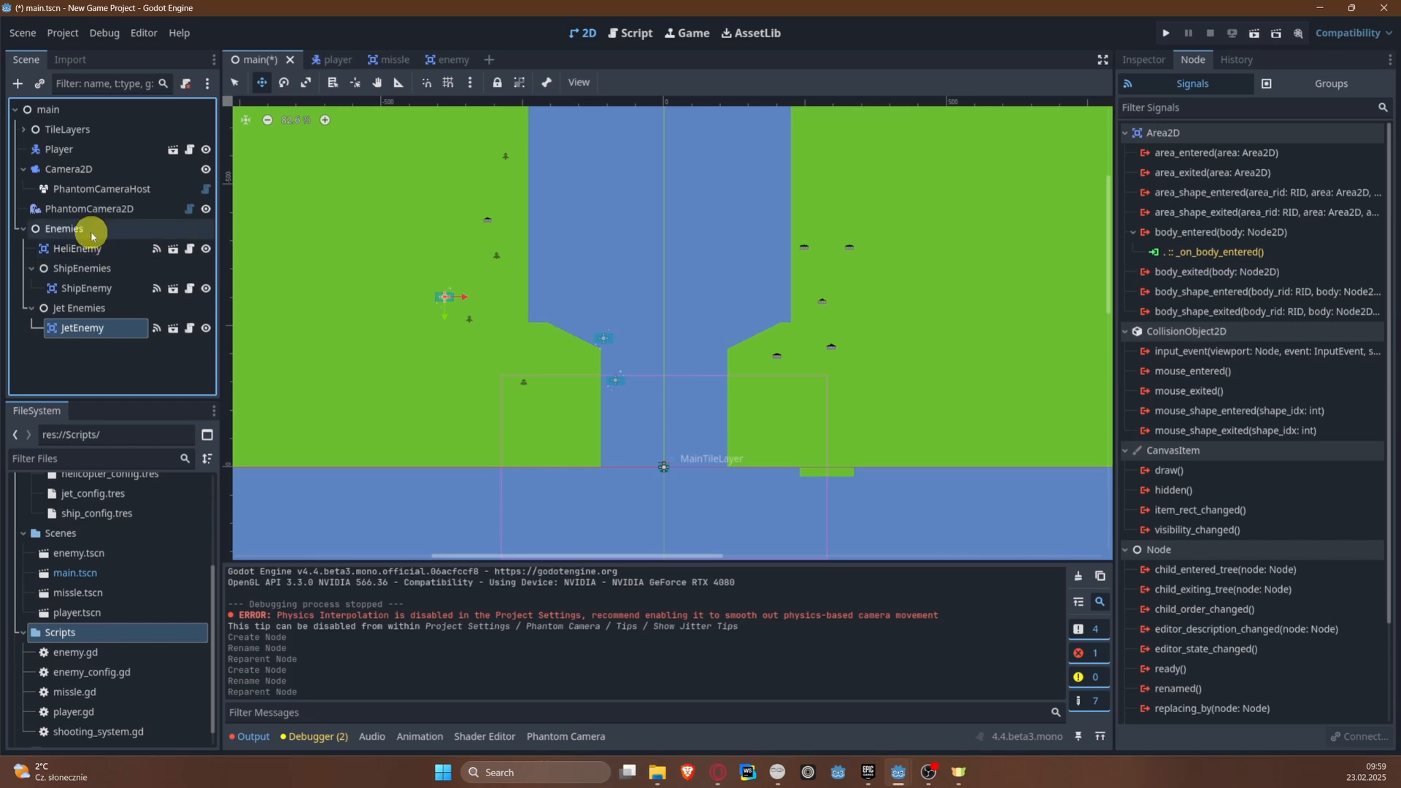
# Step: Add a plain Node named HeliEnemies under Enemies and move HeliEnemy into it
pyautogui.rightClick(95, 228)
pyautogui.click(148, 247)
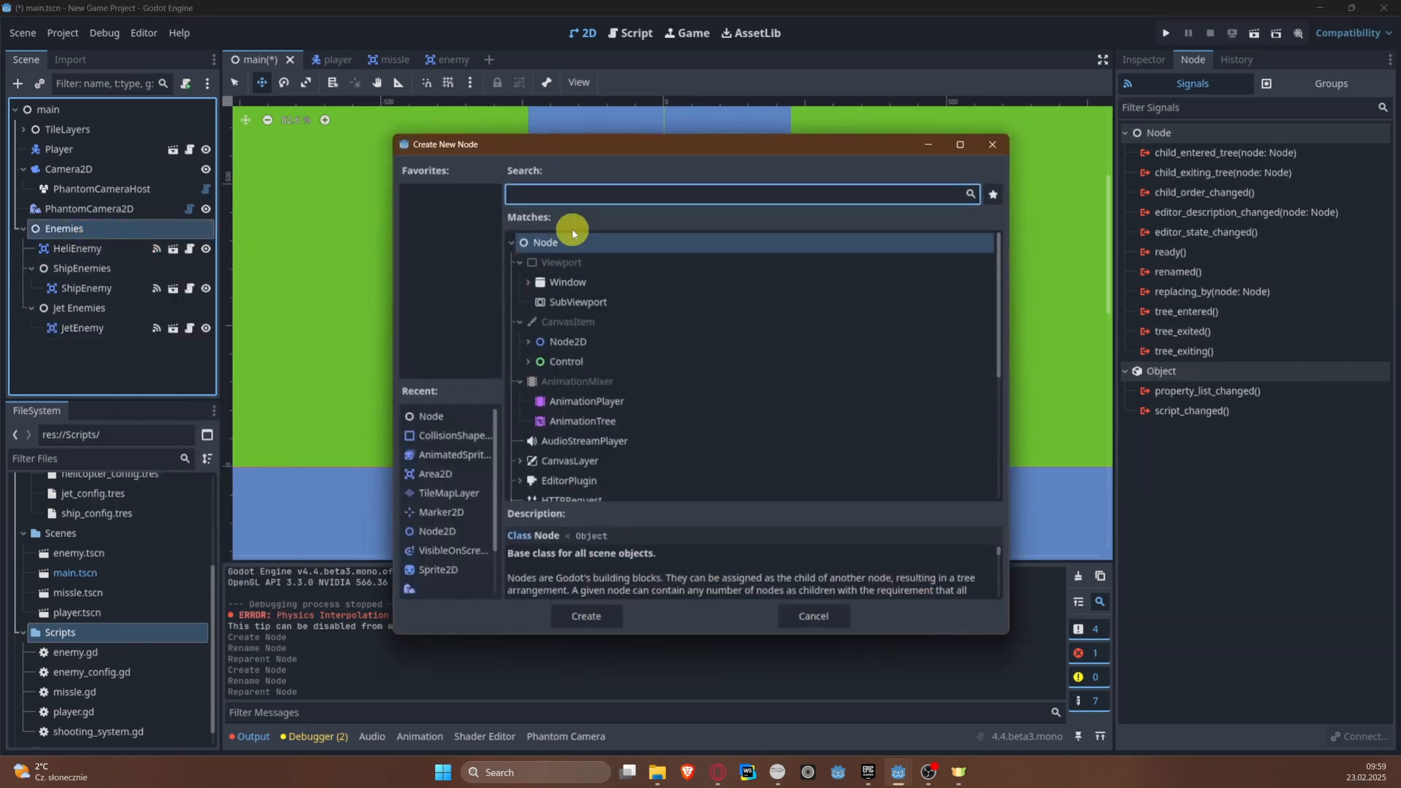
pyautogui.doubleClick(572, 238)
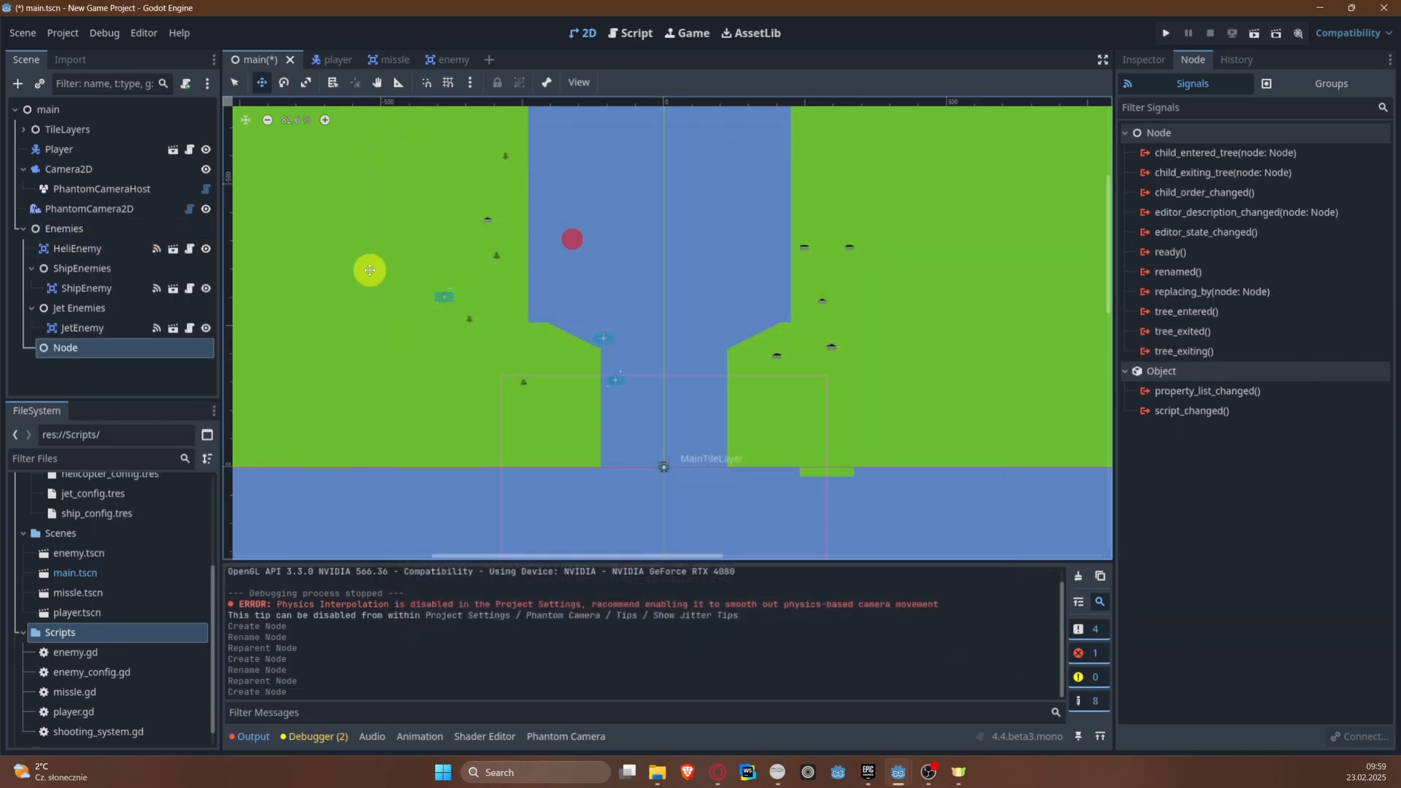
pyautogui.doubleClick(76, 340)
pyautogui.write('HeliEnem')
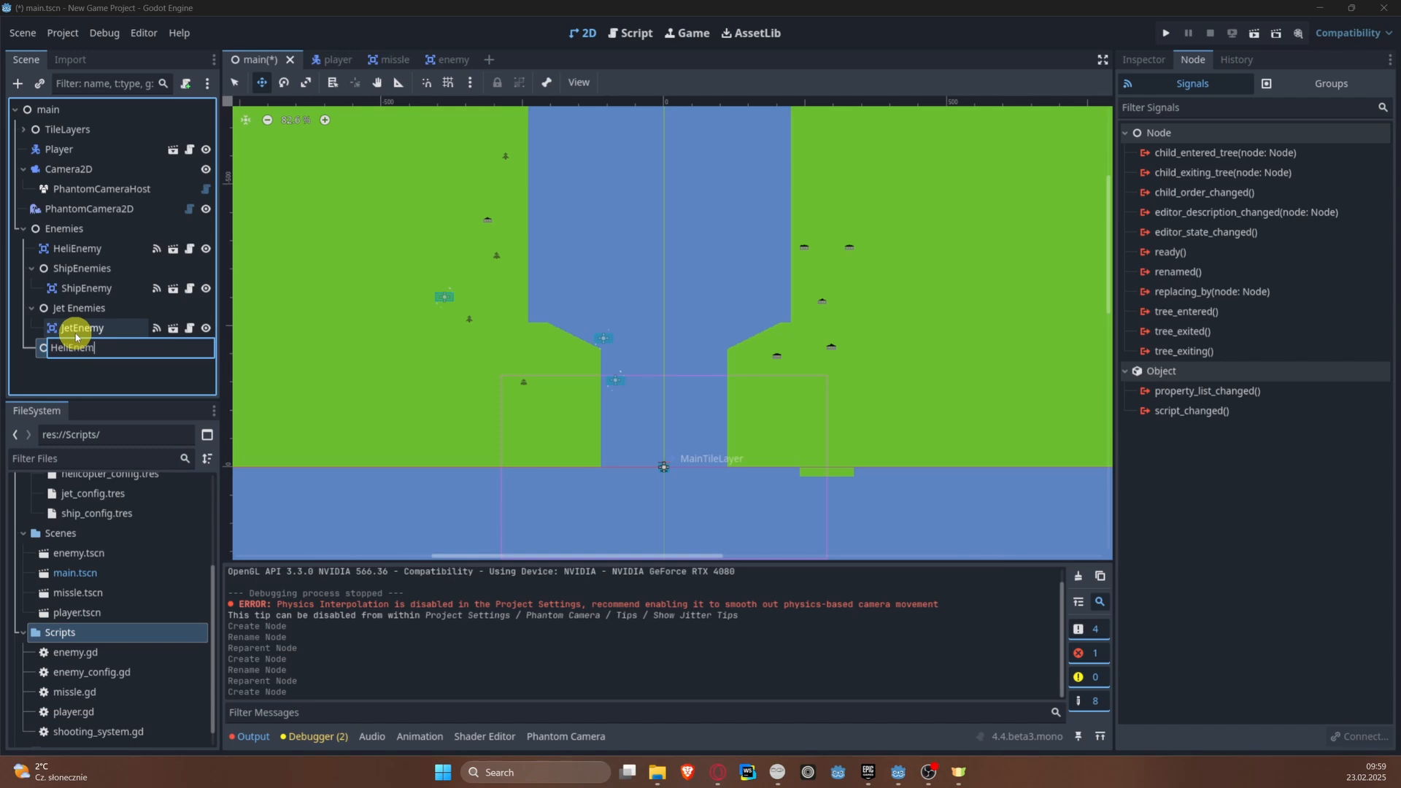
pyautogui.write('ies')
pyautogui.press('Return')
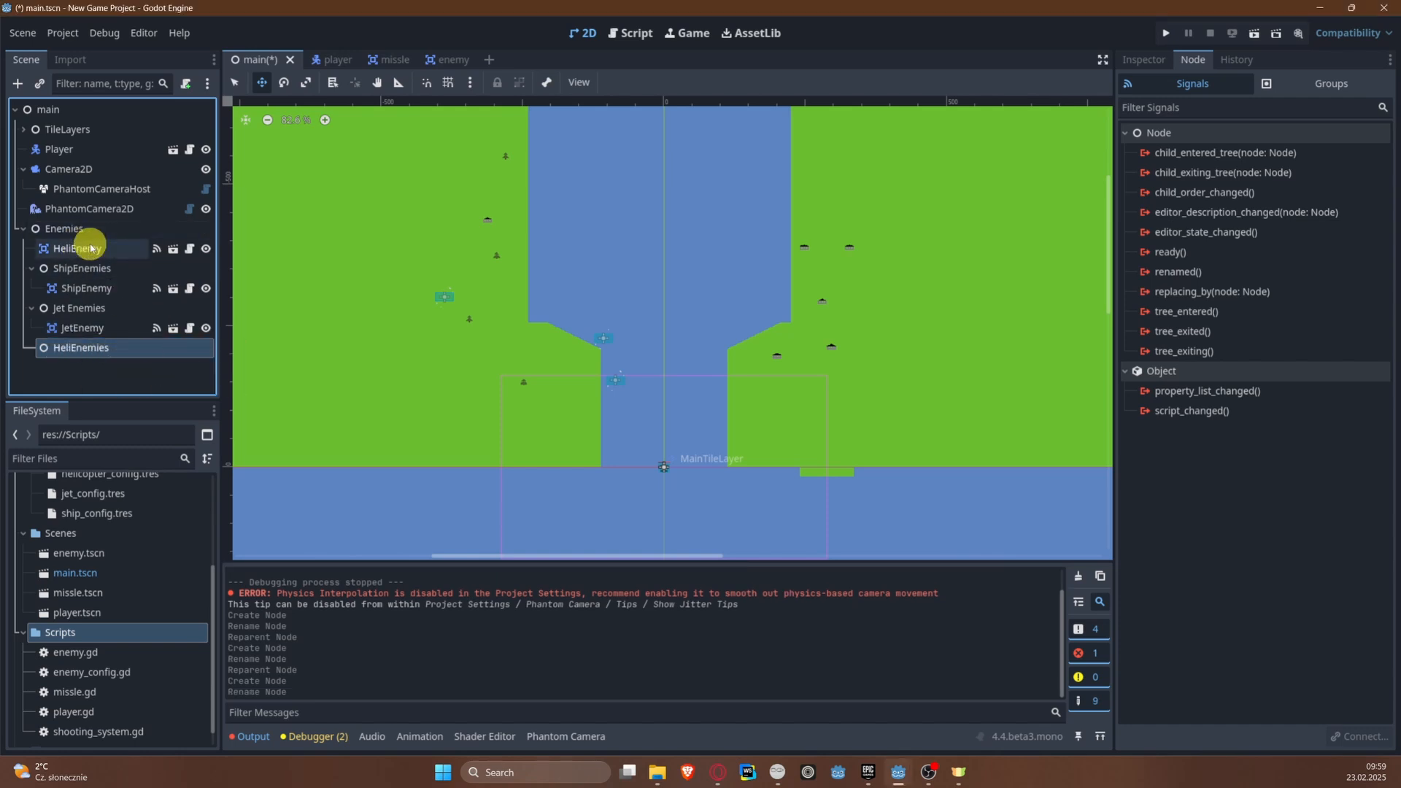
pyautogui.moveTo(81, 248); pyautogui.dragTo(108, 348)
# Step: Duplicate HeliEnemy and place the copy farther up the river near its left bank, at about (-206, -328)
pyautogui.hotkey('ctrl', 'd')
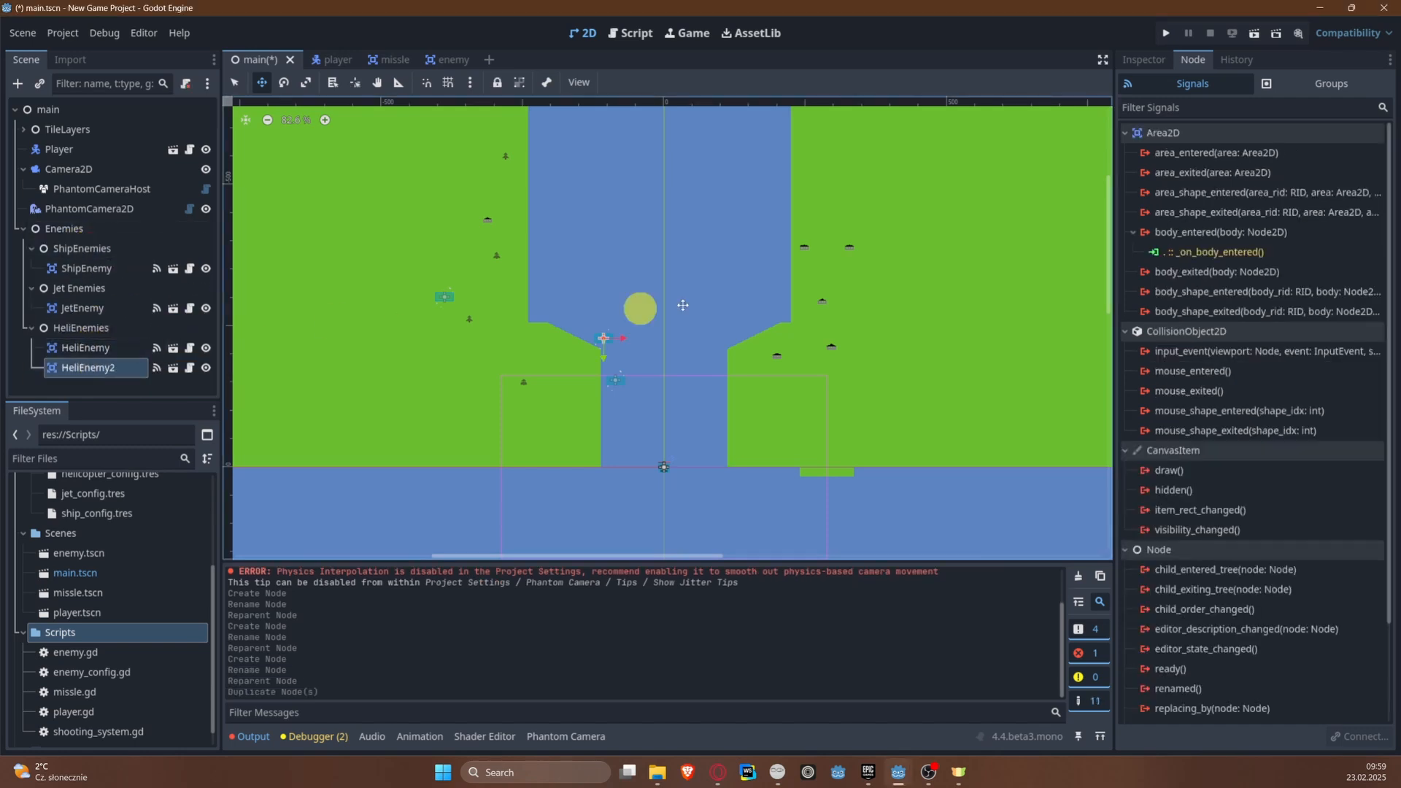
pyautogui.scroll(4, 666, 327)
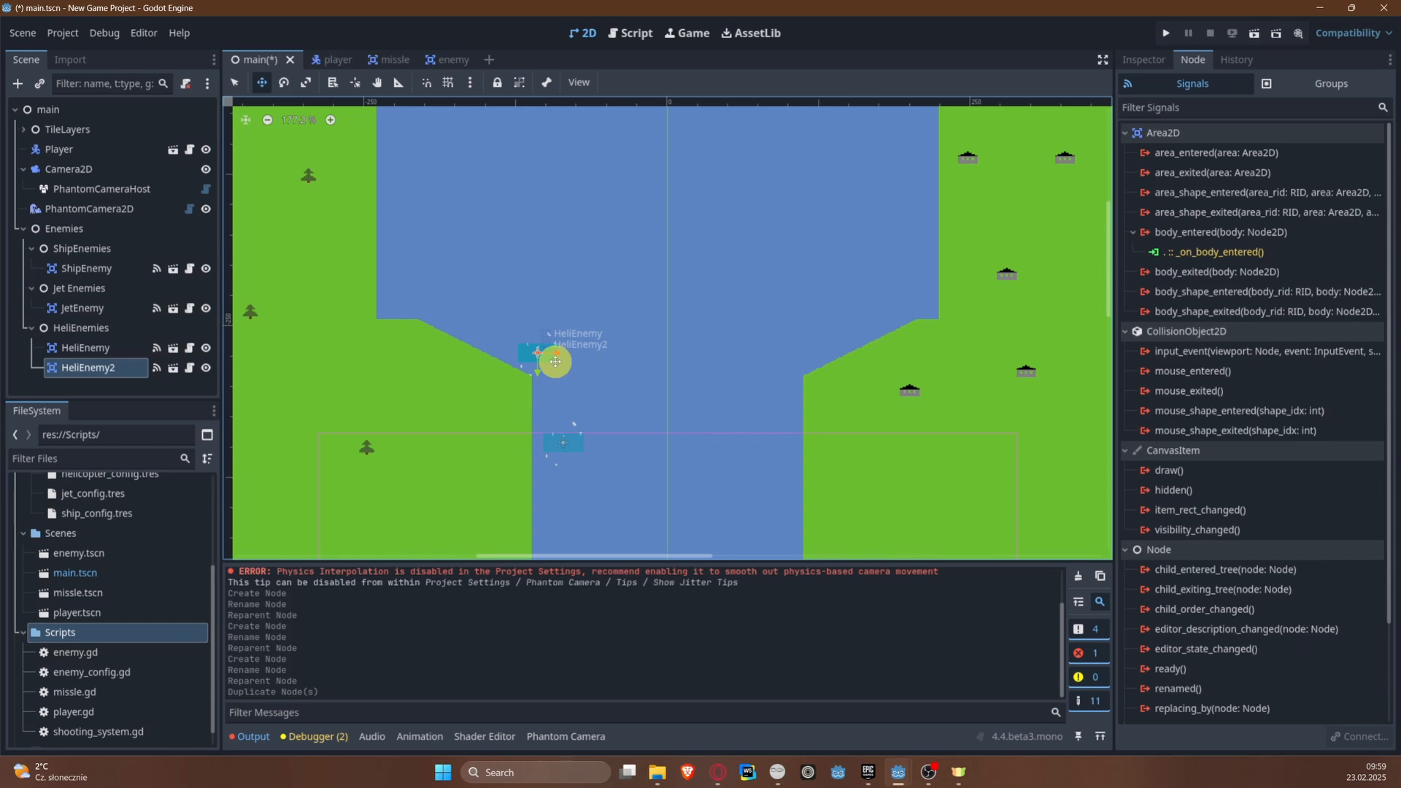
pyautogui.moveTo(553, 361); pyautogui.dragTo(432, 239)
pyautogui.moveTo(549, 198); pyautogui.dragTo(531, 340, button='middle')
# Step: Duplicate JetEnemy and place the copy farther up the level on the left bank, at about (-329, -480)
pyautogui.click(87, 308)
pyautogui.hotkey('ctrl', 'd')
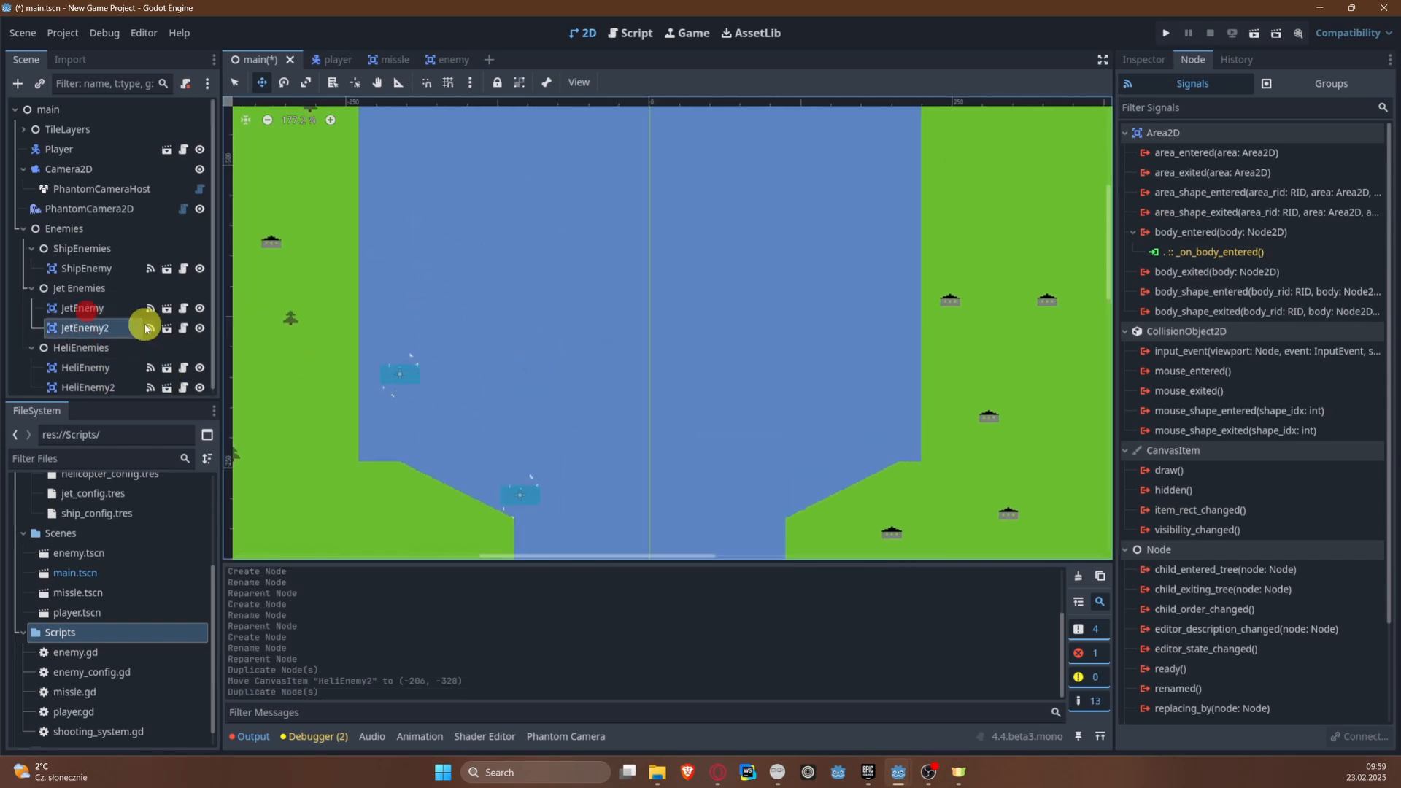
pyautogui.moveTo(95, 329); pyautogui.dragTo(593, 187)
pyautogui.moveTo(324, 195); pyautogui.dragTo(323, 194)
pyautogui.click(71, 324)
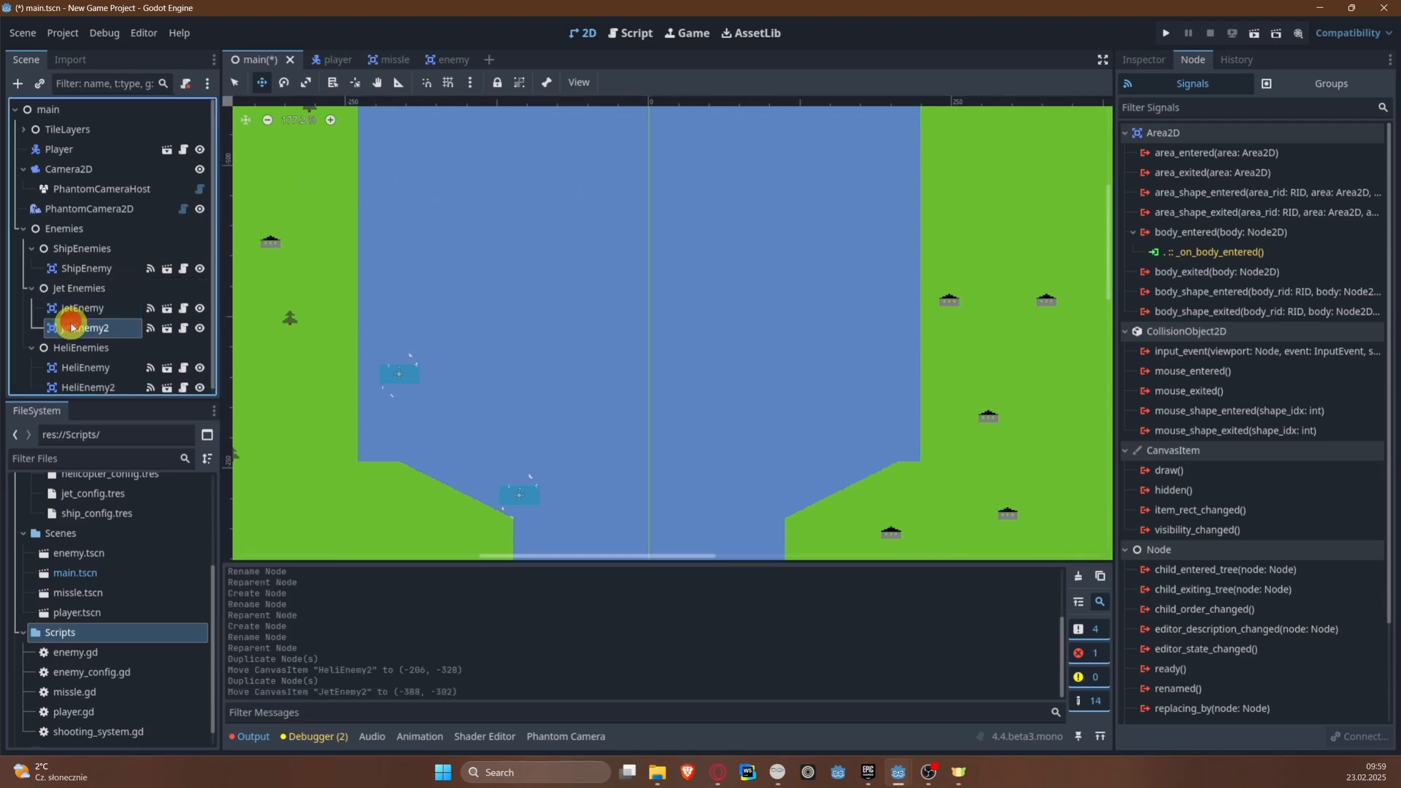
pyautogui.scroll(-10, 604, 359)
pyautogui.moveTo(598, 333); pyautogui.dragTo(584, 280, button='middle')
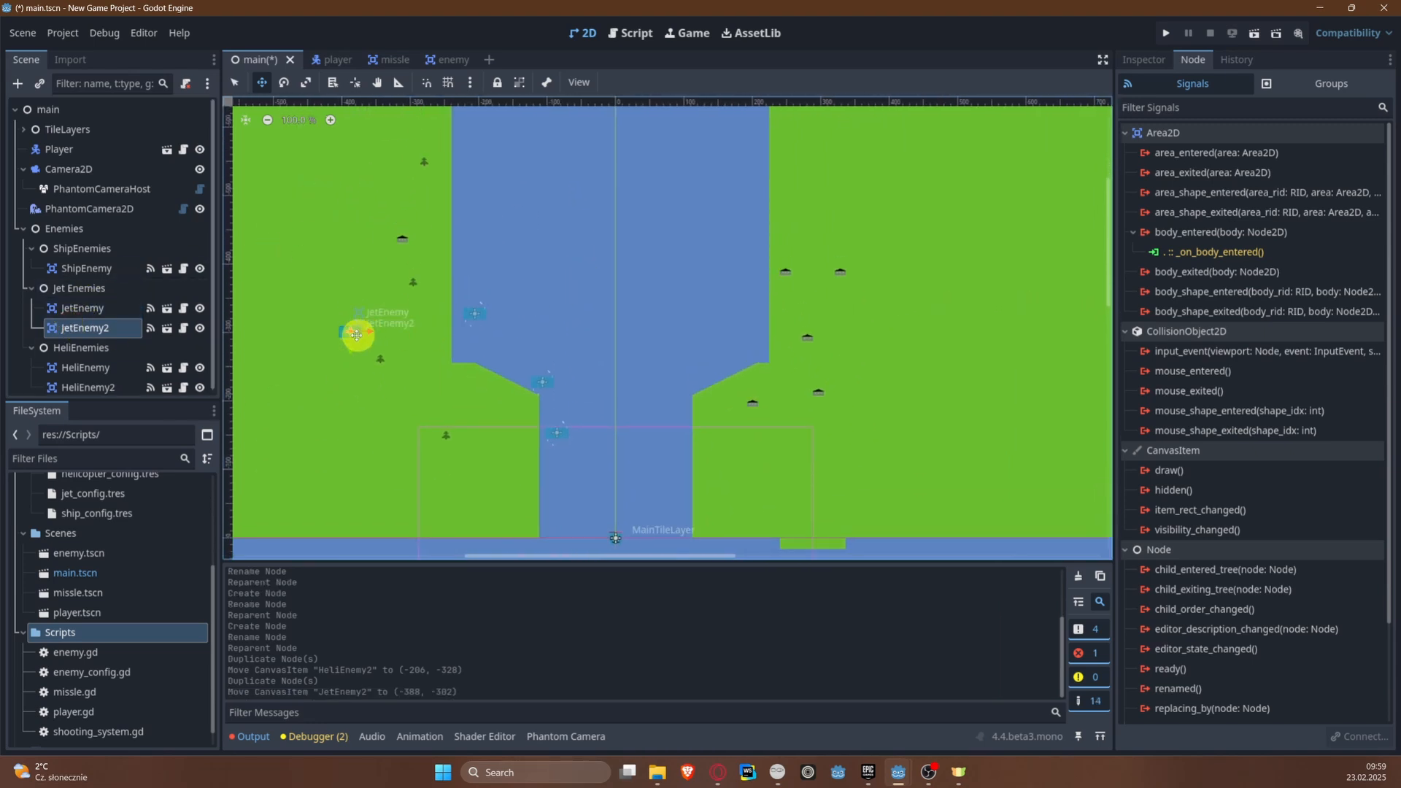
pyautogui.moveTo(355, 335); pyautogui.dragTo(394, 209)
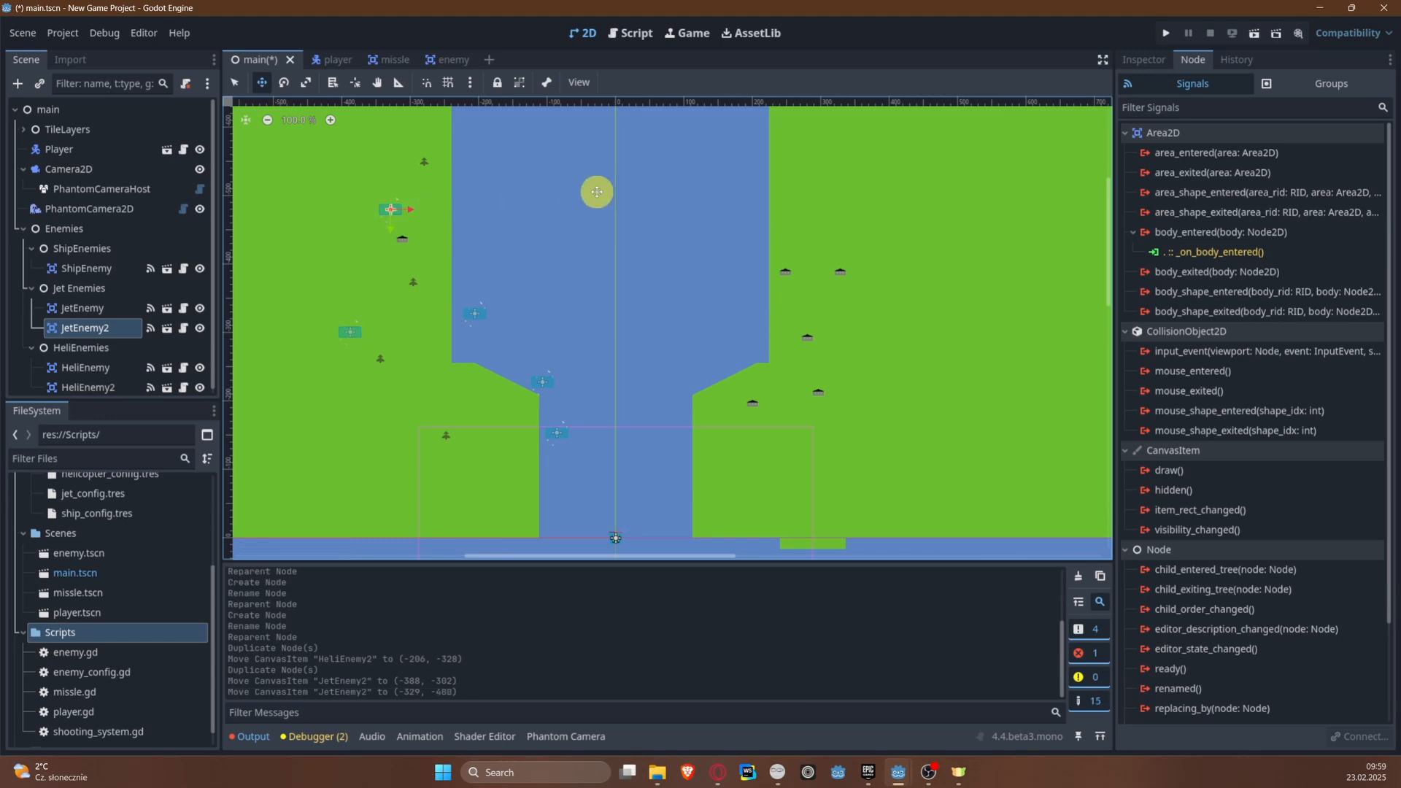
pyautogui.moveTo(594, 191); pyautogui.dragTo(557, 283, button='middle')
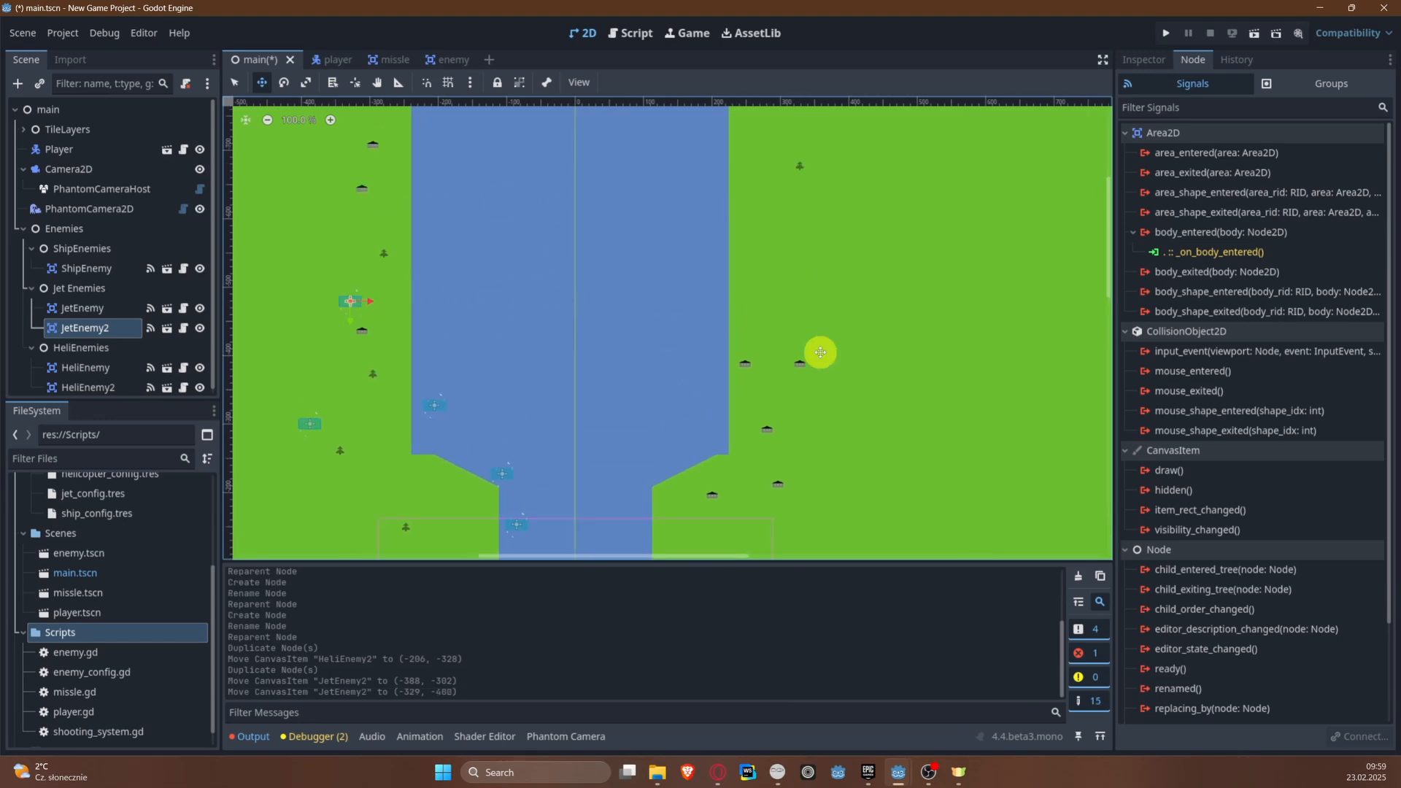
# Step: Duplicate ShipEnemy, place the copy upriver near the left bank at about (-212, -614), and save the main scene
pyautogui.click(84, 268)
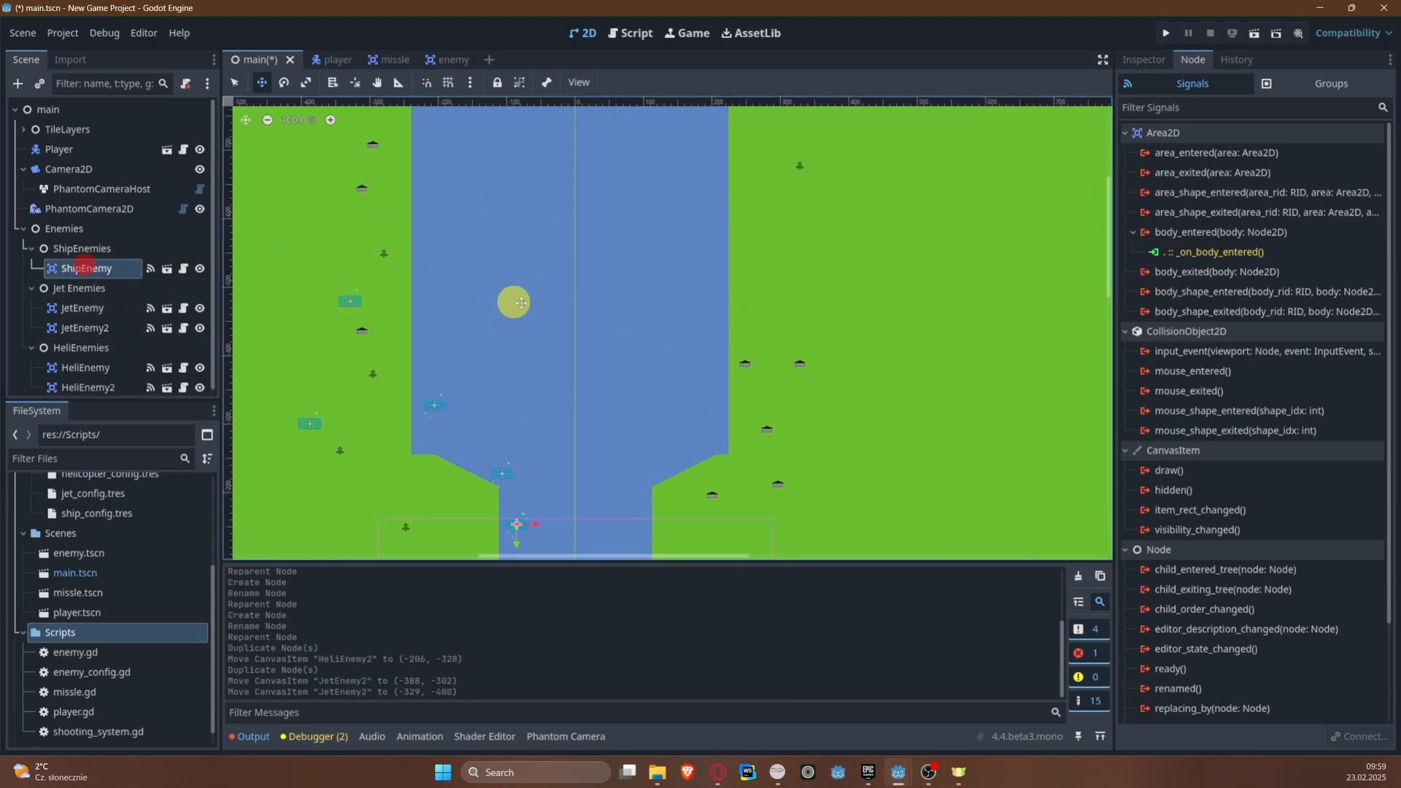
pyautogui.hotkey('ctrl', 'd')
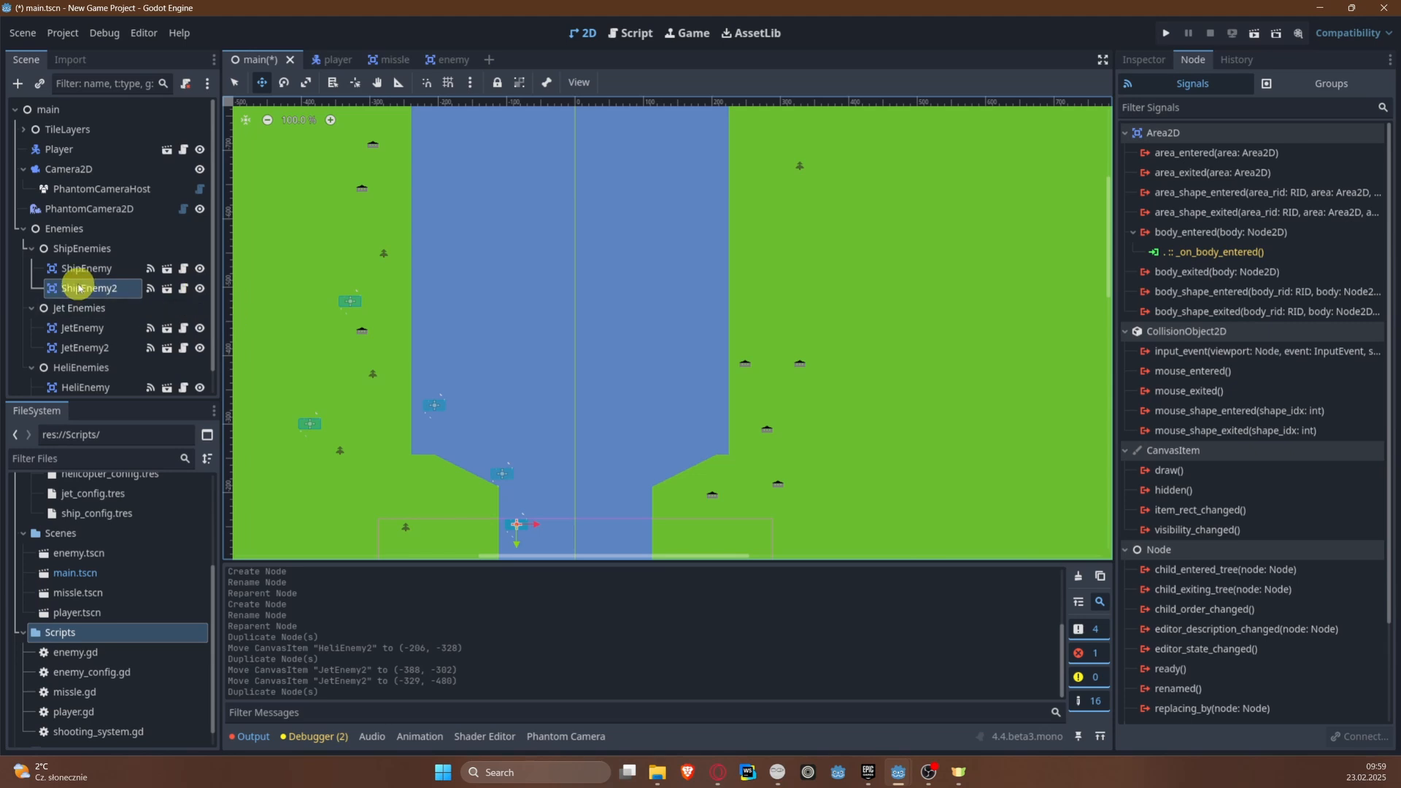
pyautogui.moveTo(73, 288); pyautogui.dragTo(437, 232)
pyautogui.scroll(-4, 370, 381)
pyautogui.scroll(2, 497, 479)
pyautogui.scroll(1, 505, 435)
pyautogui.moveTo(410, 363); pyautogui.dragTo(359, 132)
pyautogui.moveTo(360, 132); pyautogui.dragTo(378, 344, button='middle')
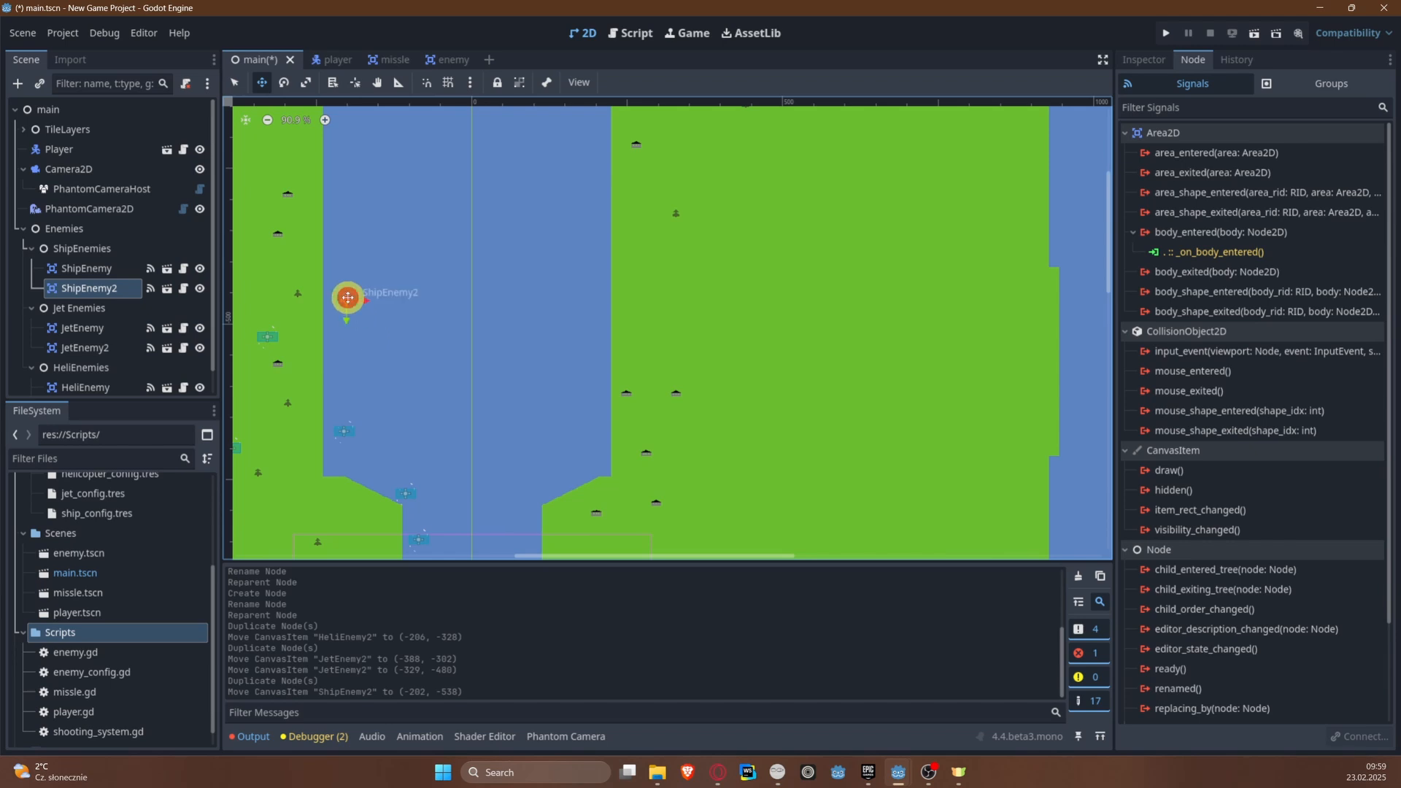
pyautogui.moveTo(350, 297); pyautogui.dragTo(341, 250)
pyautogui.hotkey('ctrl', 's')
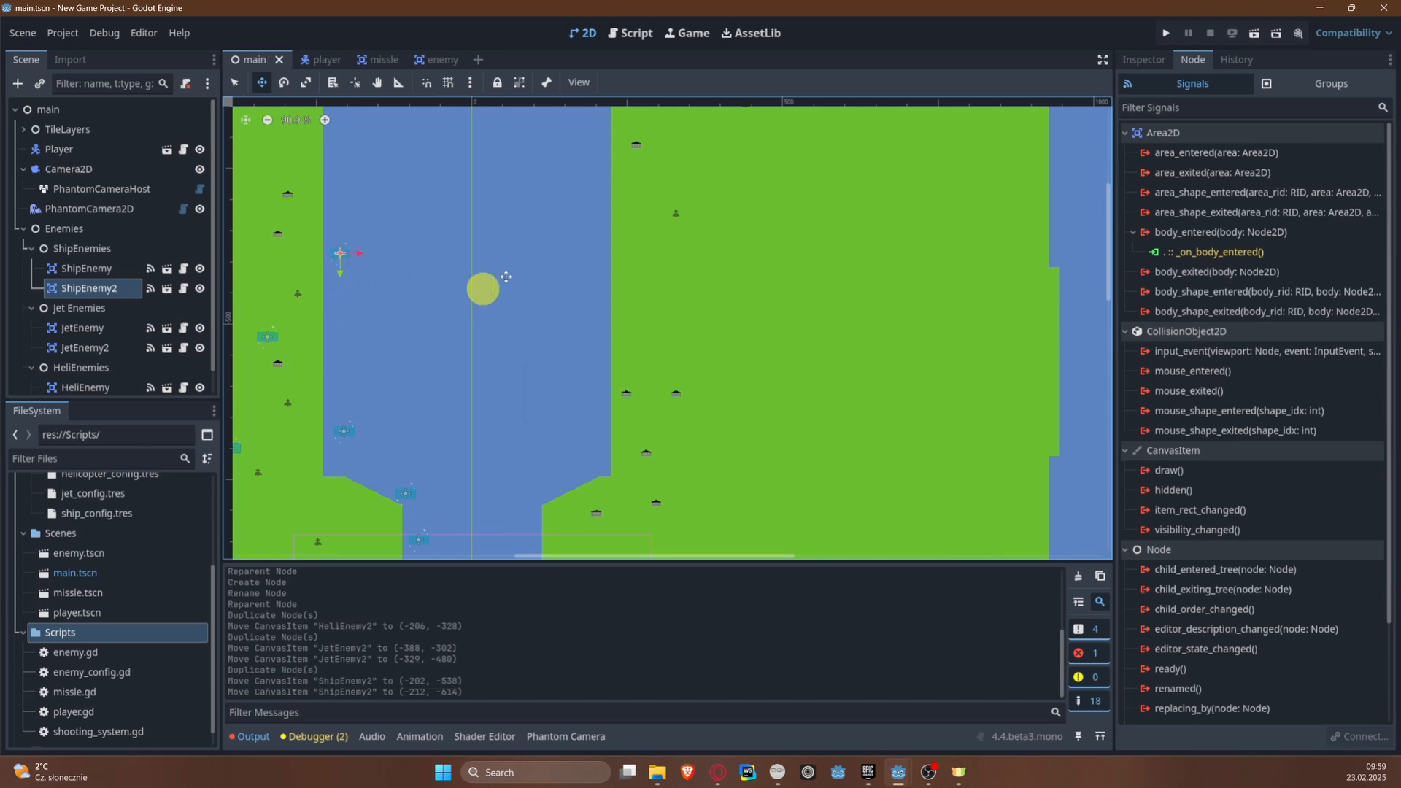
# Step: Run the project, fly the plane upriver past the duplicated helicopter and ship enemies, and close the game window
pyautogui.click(1161, 40)
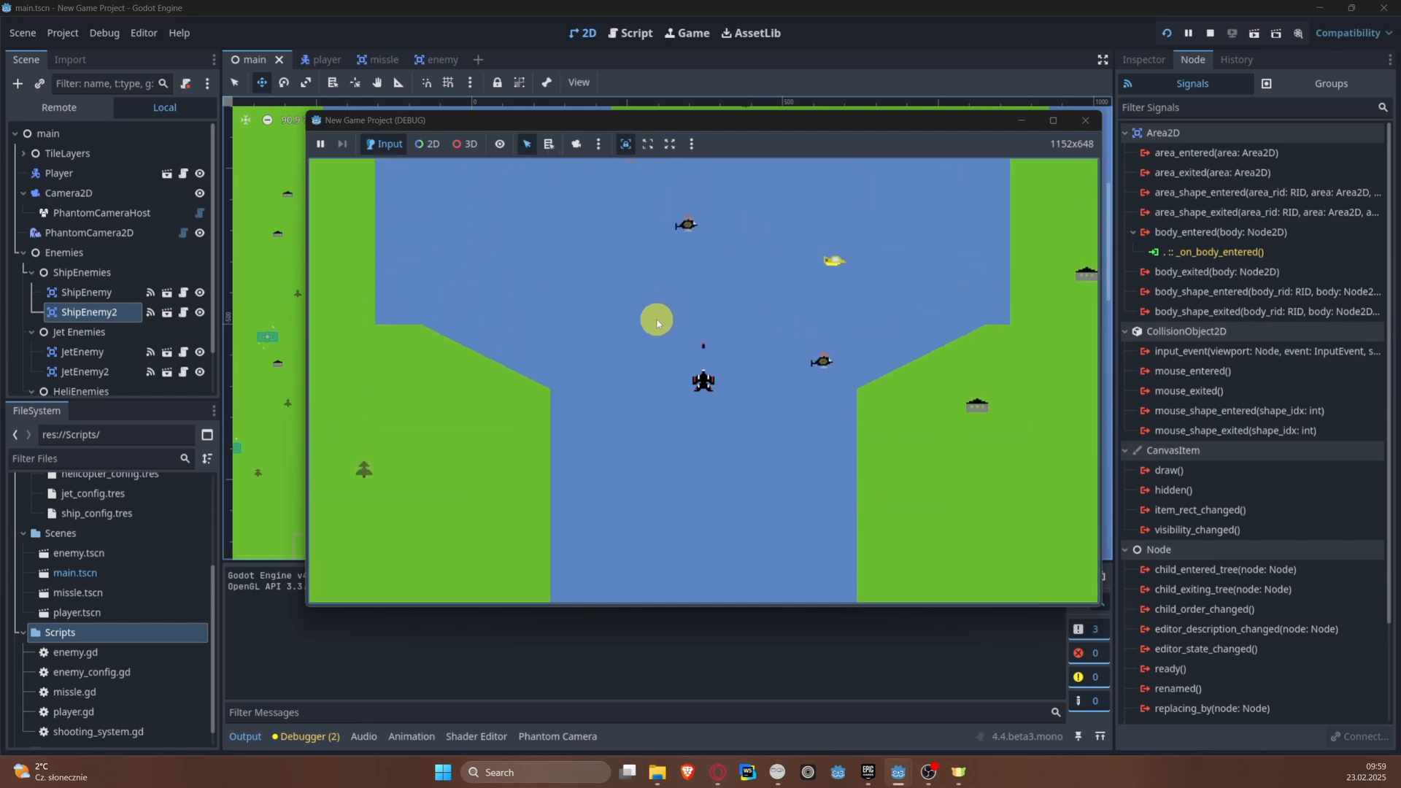
pyautogui.press('Left')
pyautogui.press('Left')
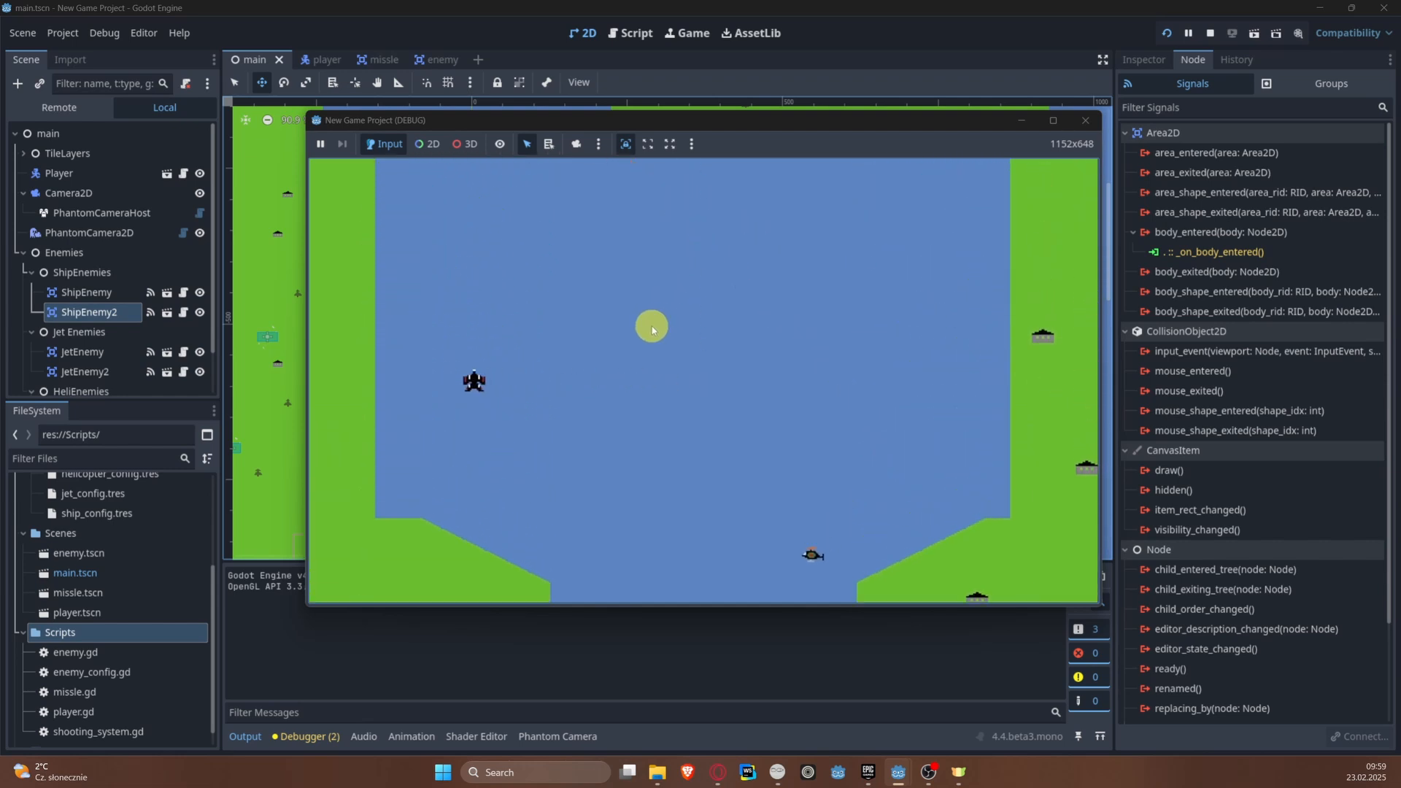
pyautogui.press('Right')
pyautogui.press('Right')
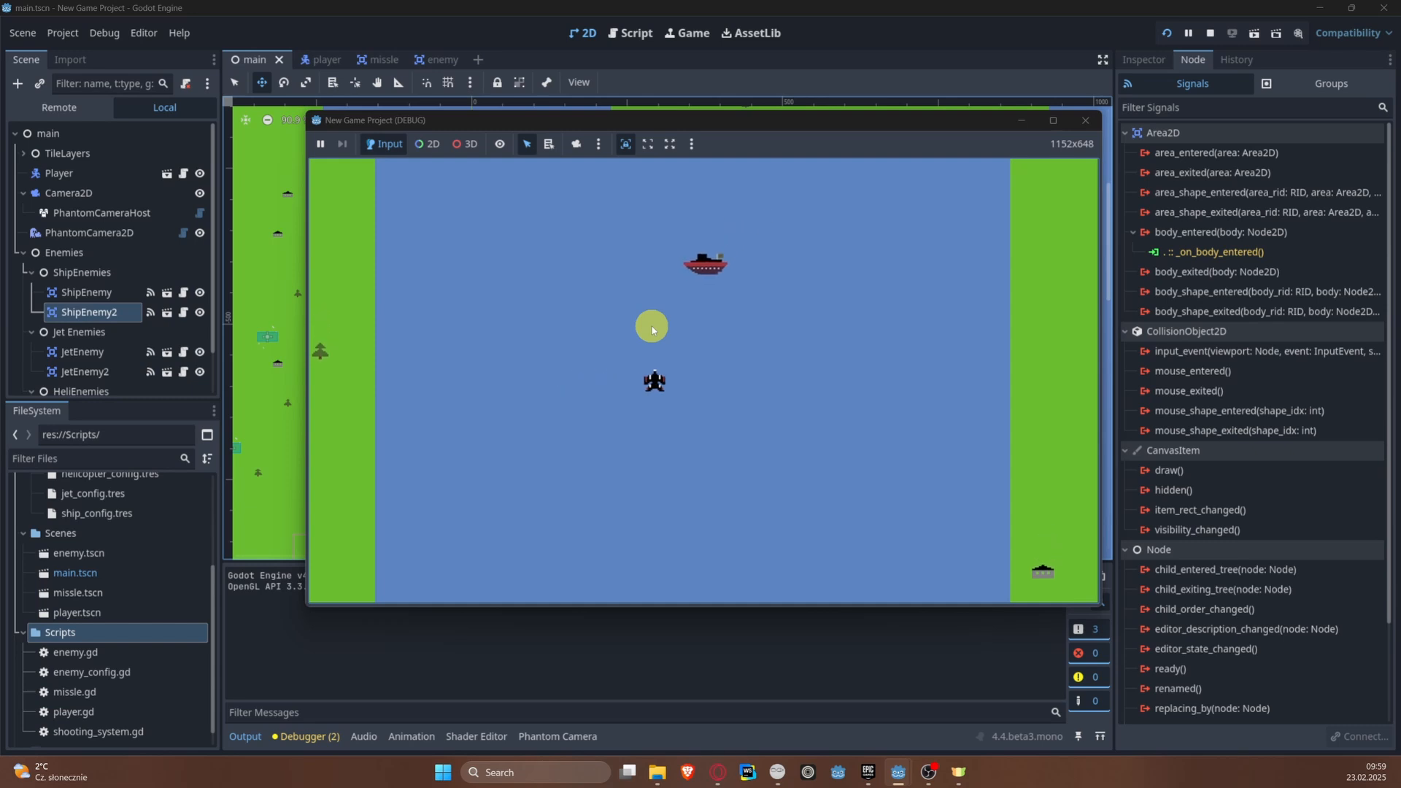
pyautogui.press('Left')
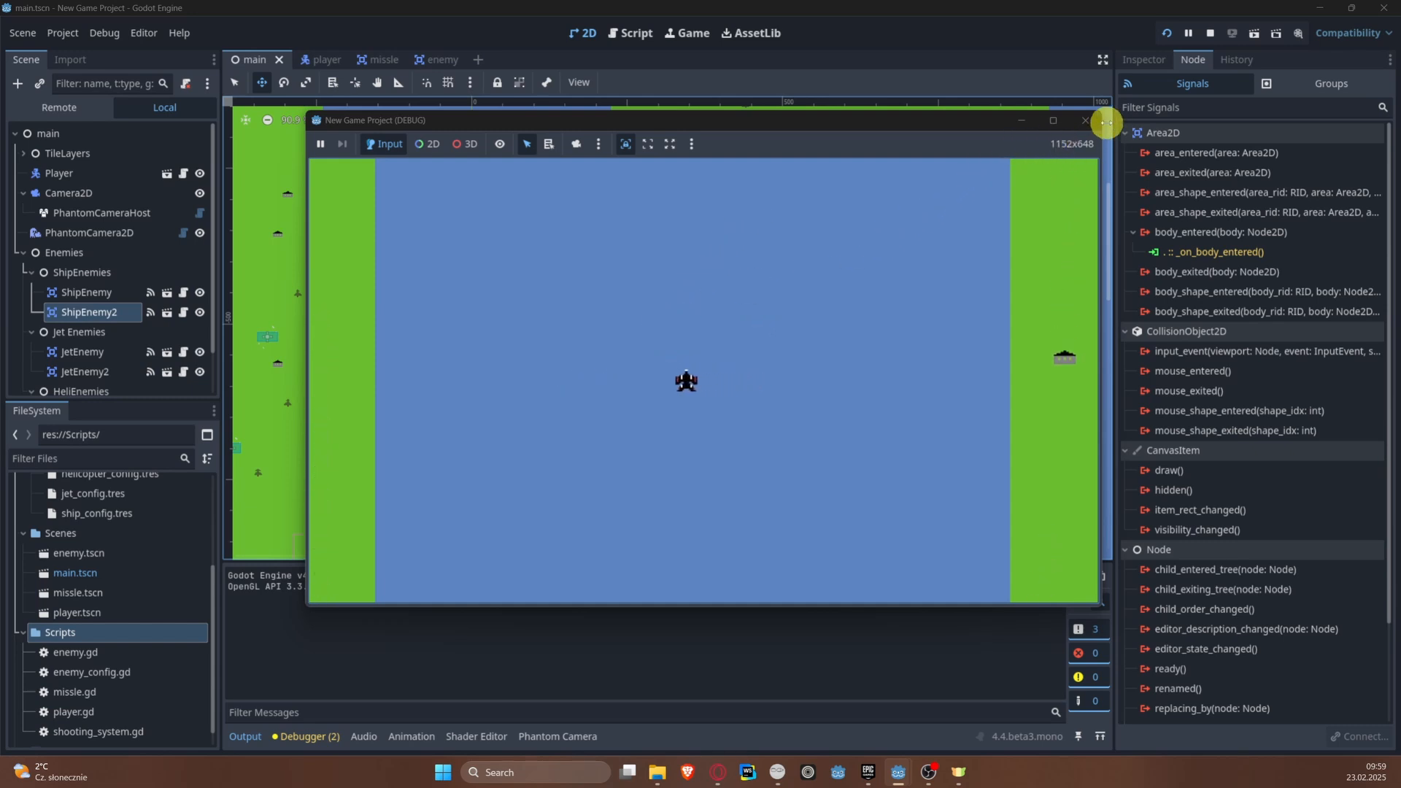
pyautogui.click(1085, 120)
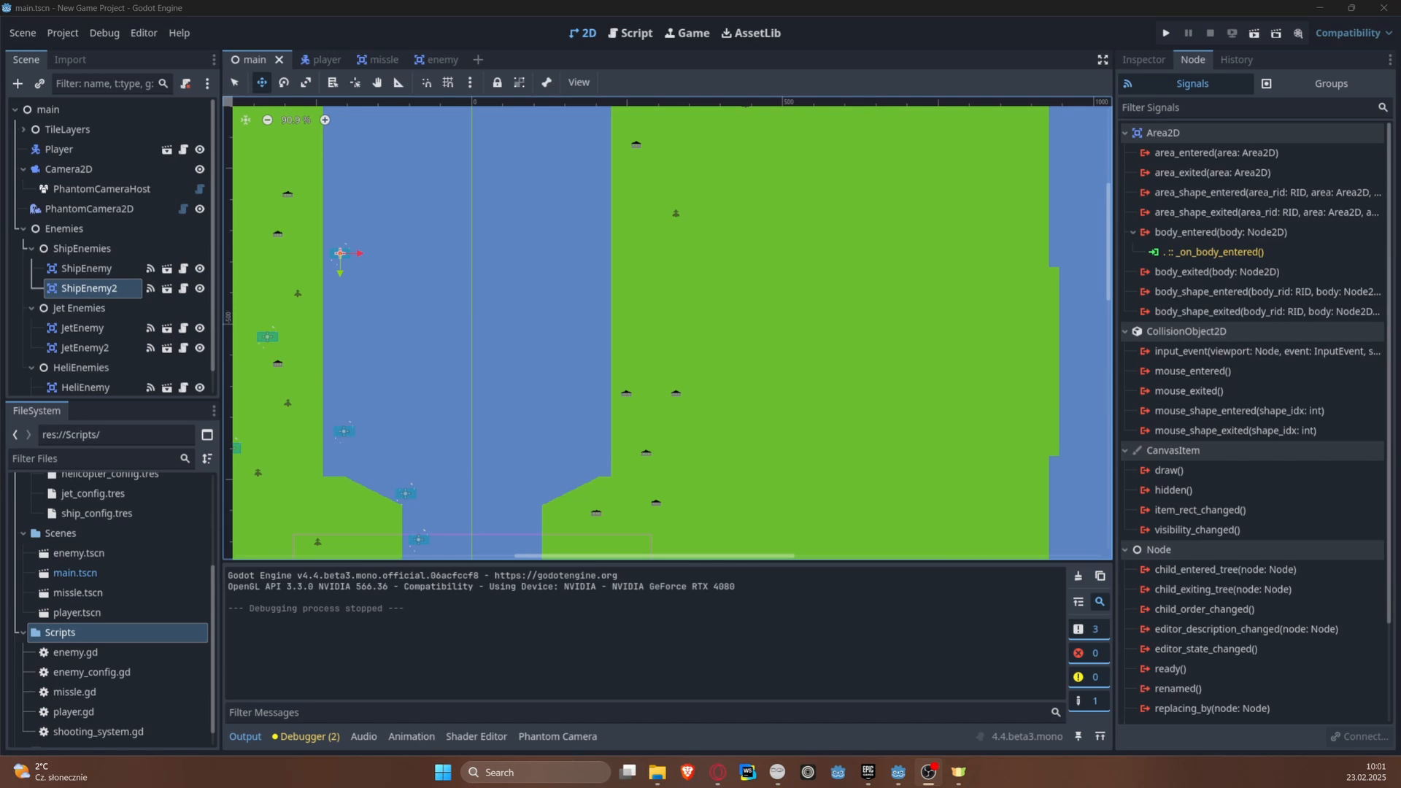
# Step: Collapse the Camera2D and Enemies branches in the main scene's node tree
pyautogui.moveTo(455, 249); pyautogui.dragTo(618, 302, button='middle')
pyautogui.scroll(-4, 738, 245)
pyautogui.scroll(4, 618, 303)
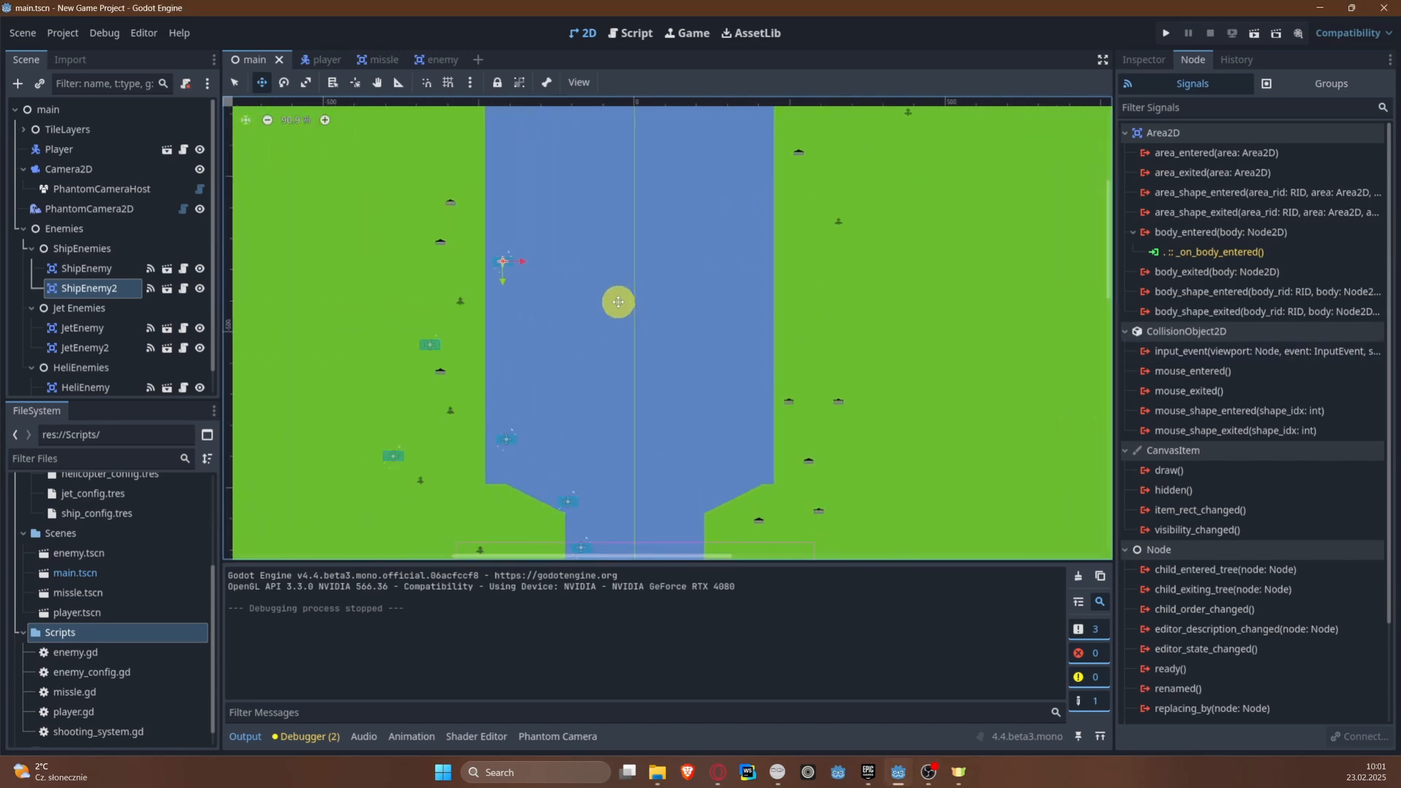
pyautogui.click(24, 168)
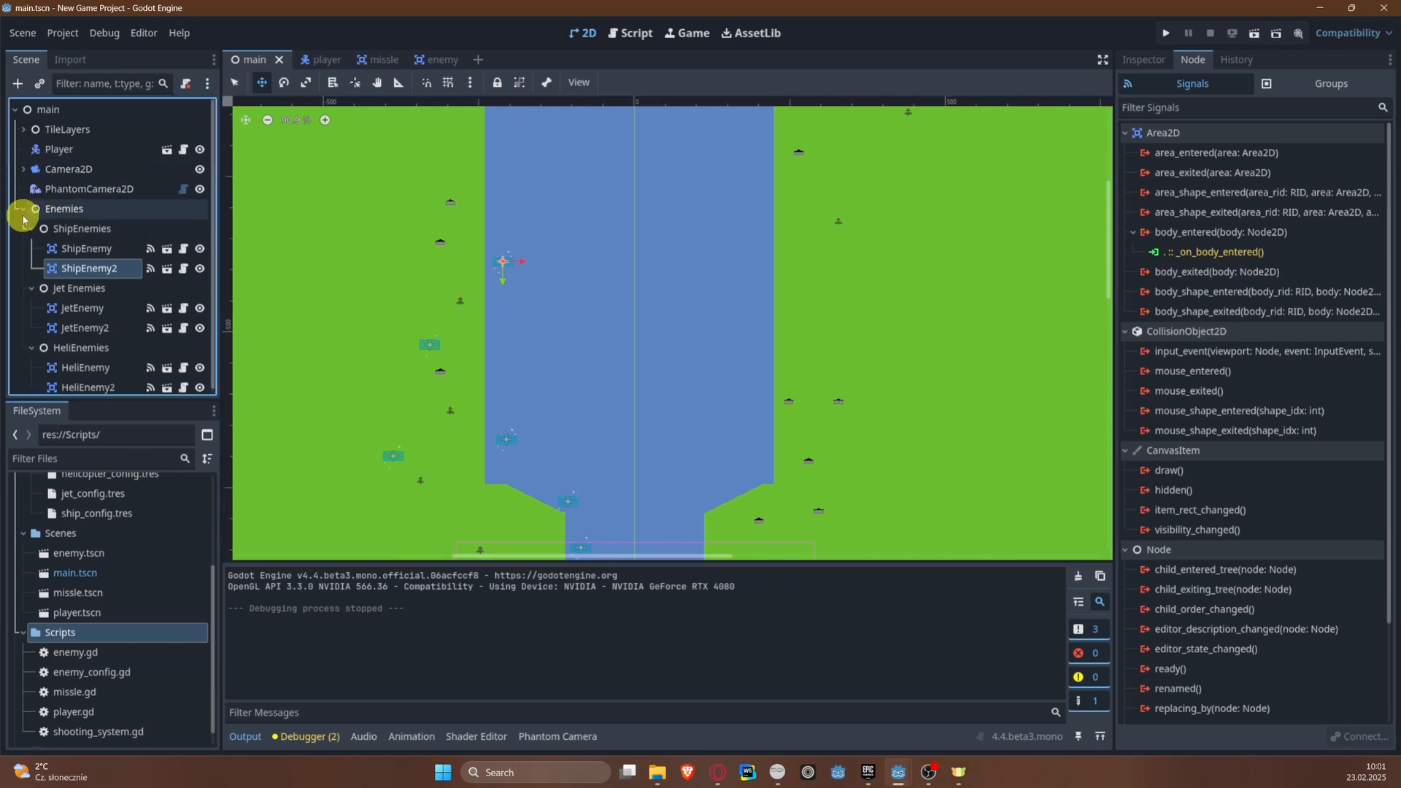
pyautogui.click(23, 211)
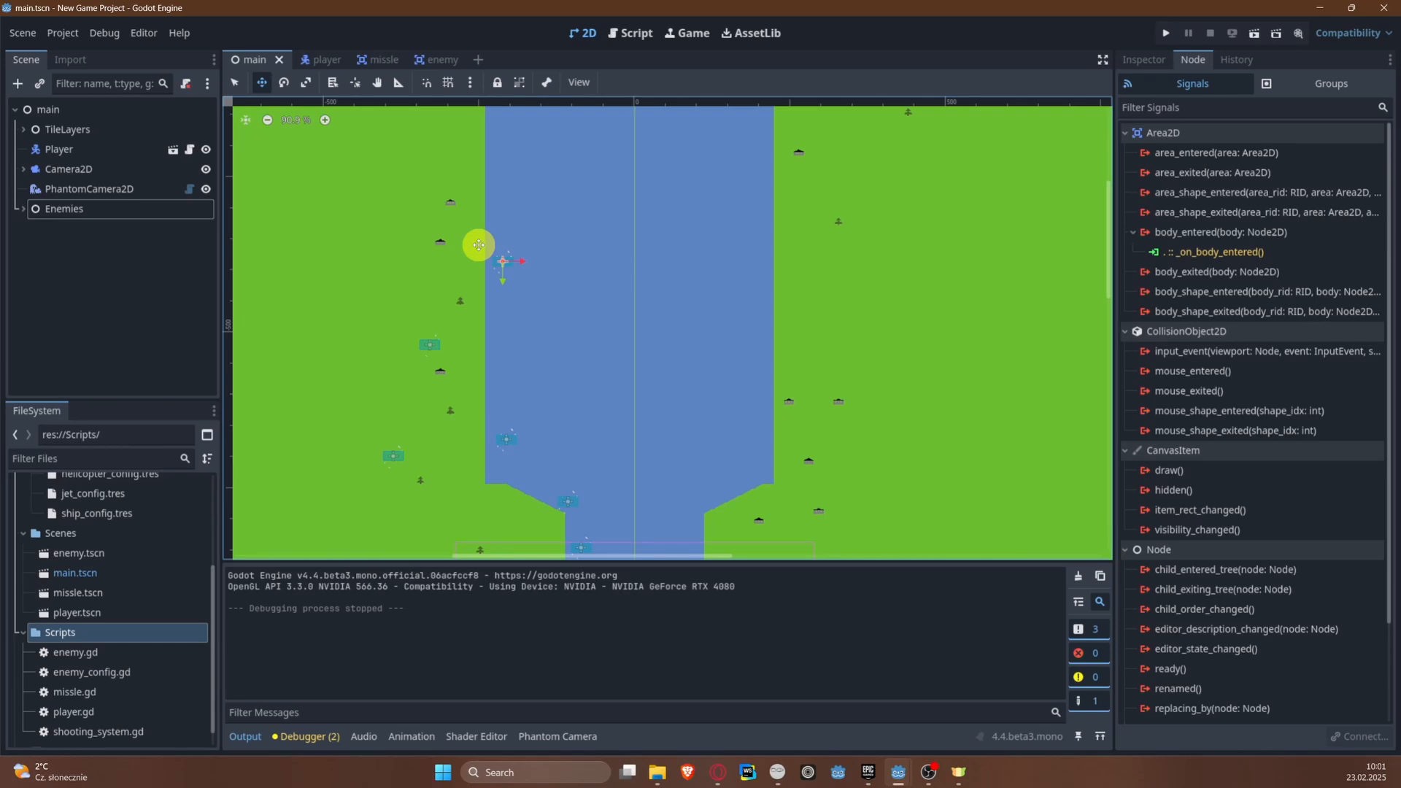
pyautogui.scroll(1, 634, 396)
pyautogui.moveTo(635, 397); pyautogui.dragTo(594, 270, button='middle')
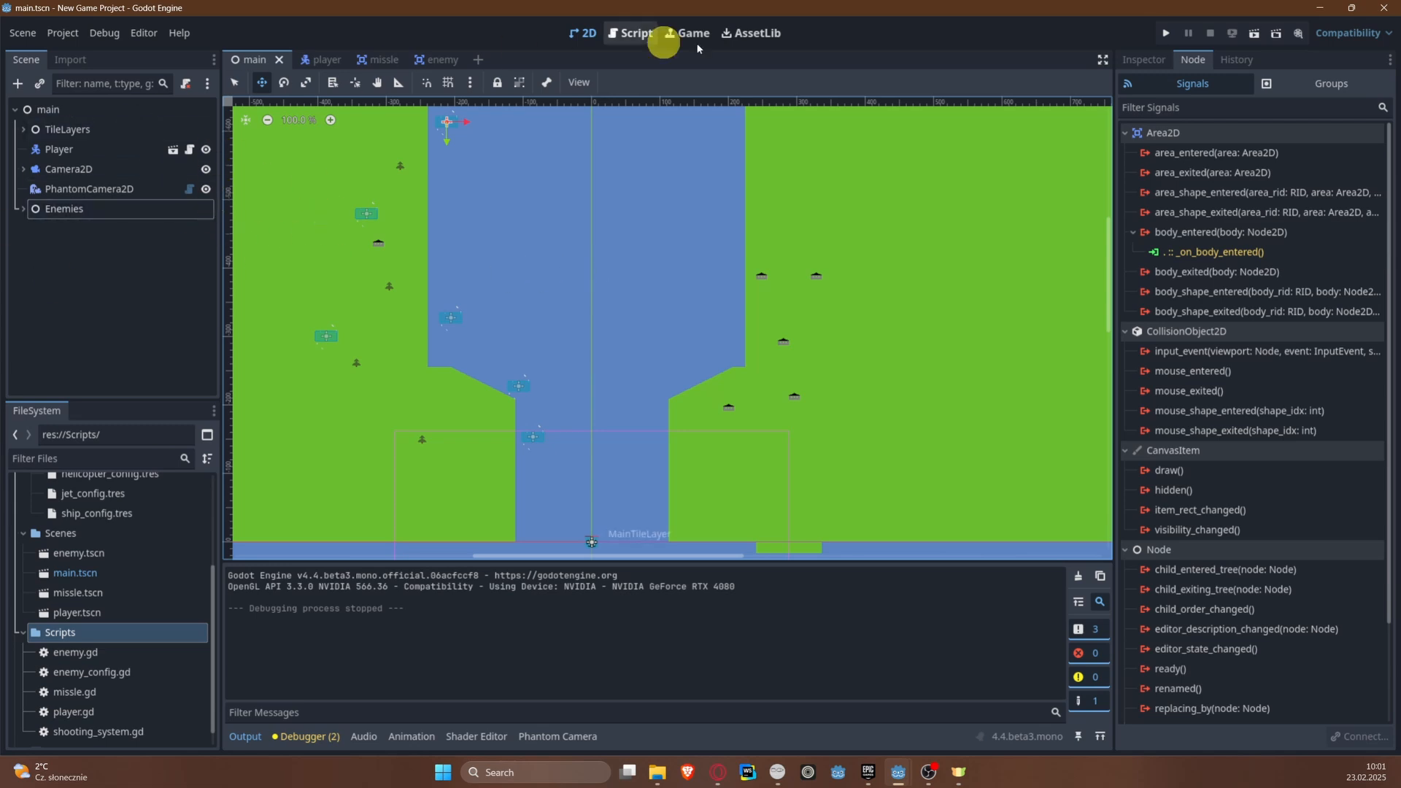
# Step: Create a new scene with a CanvasLayer as its root node
pyautogui.click(27, 33)
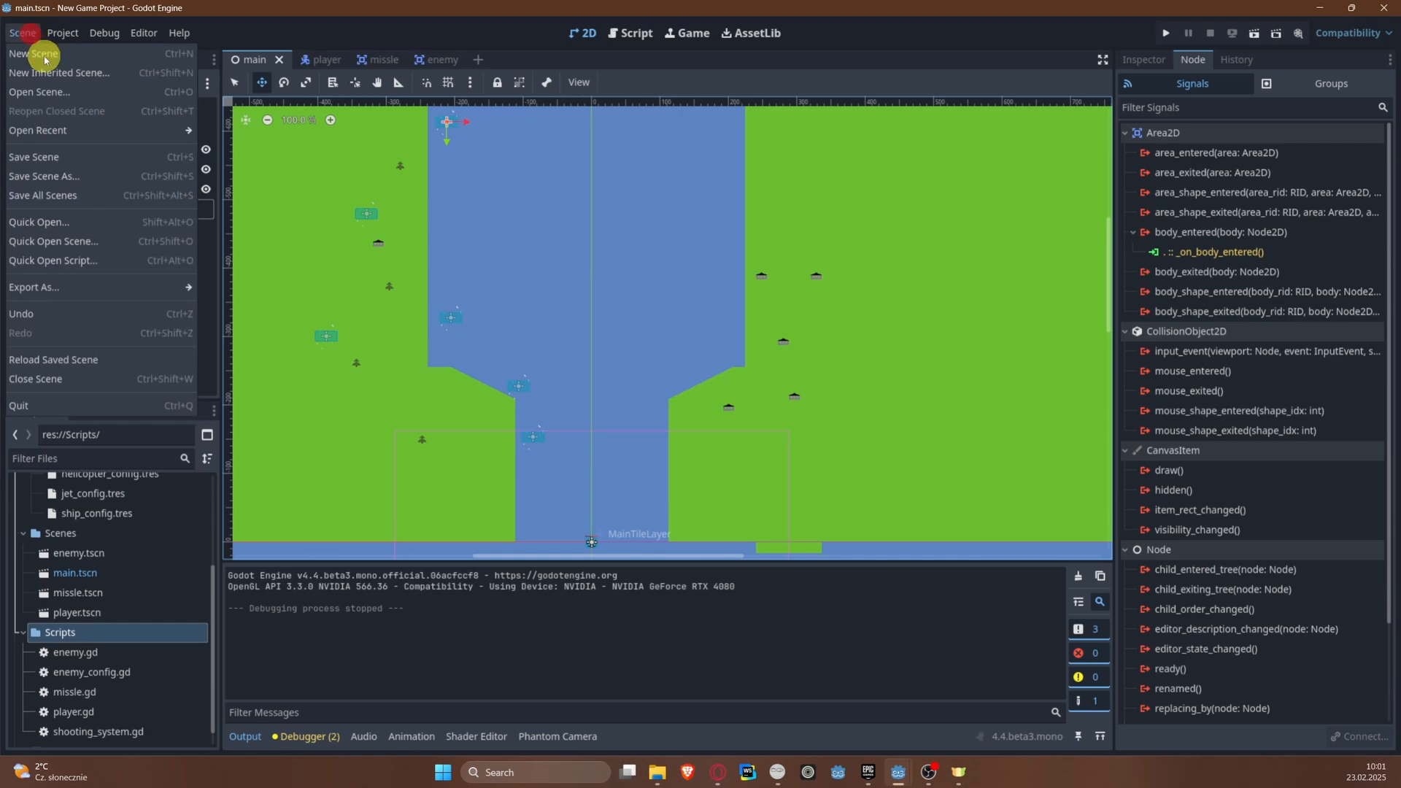
pyautogui.click(44, 57)
pyautogui.click(141, 187)
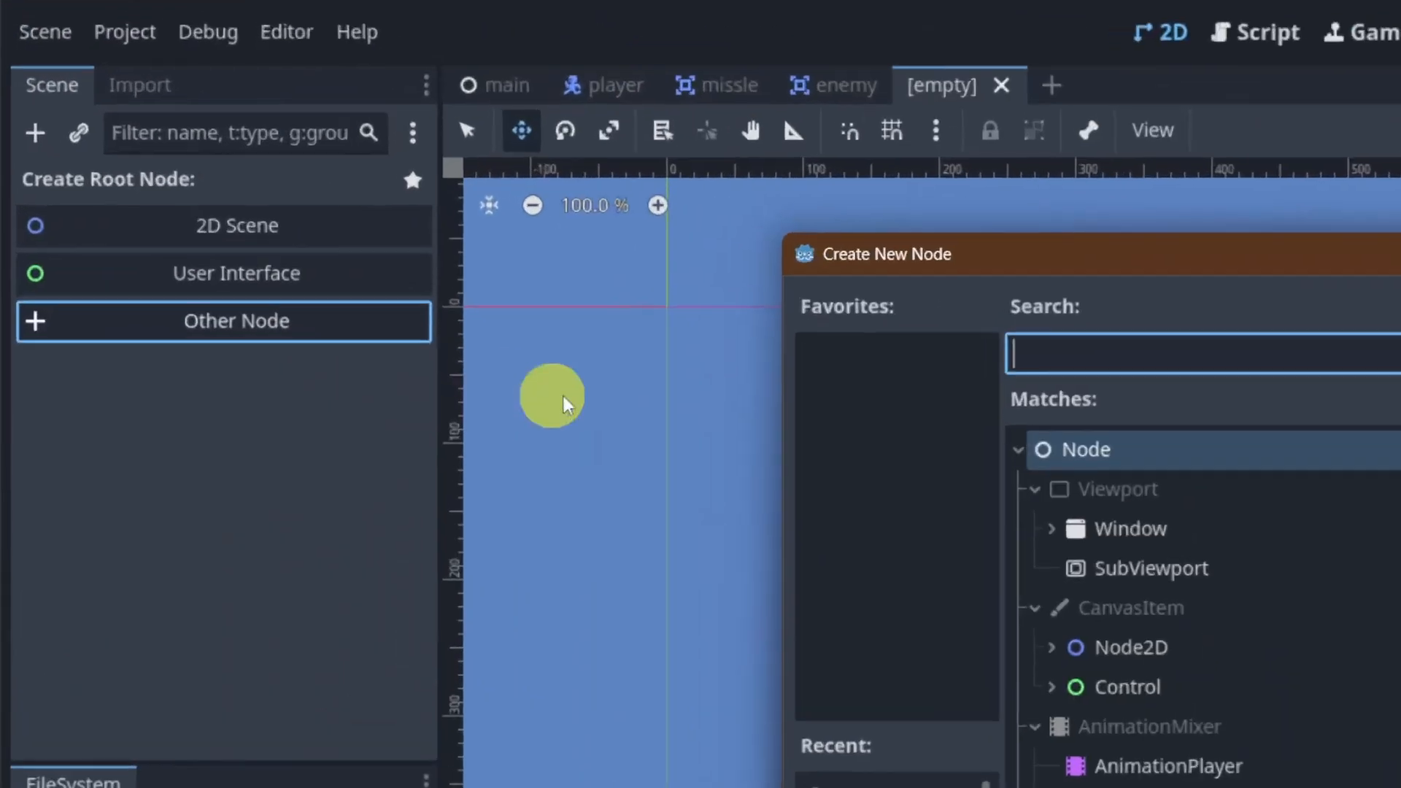
pyautogui.write('Ca')
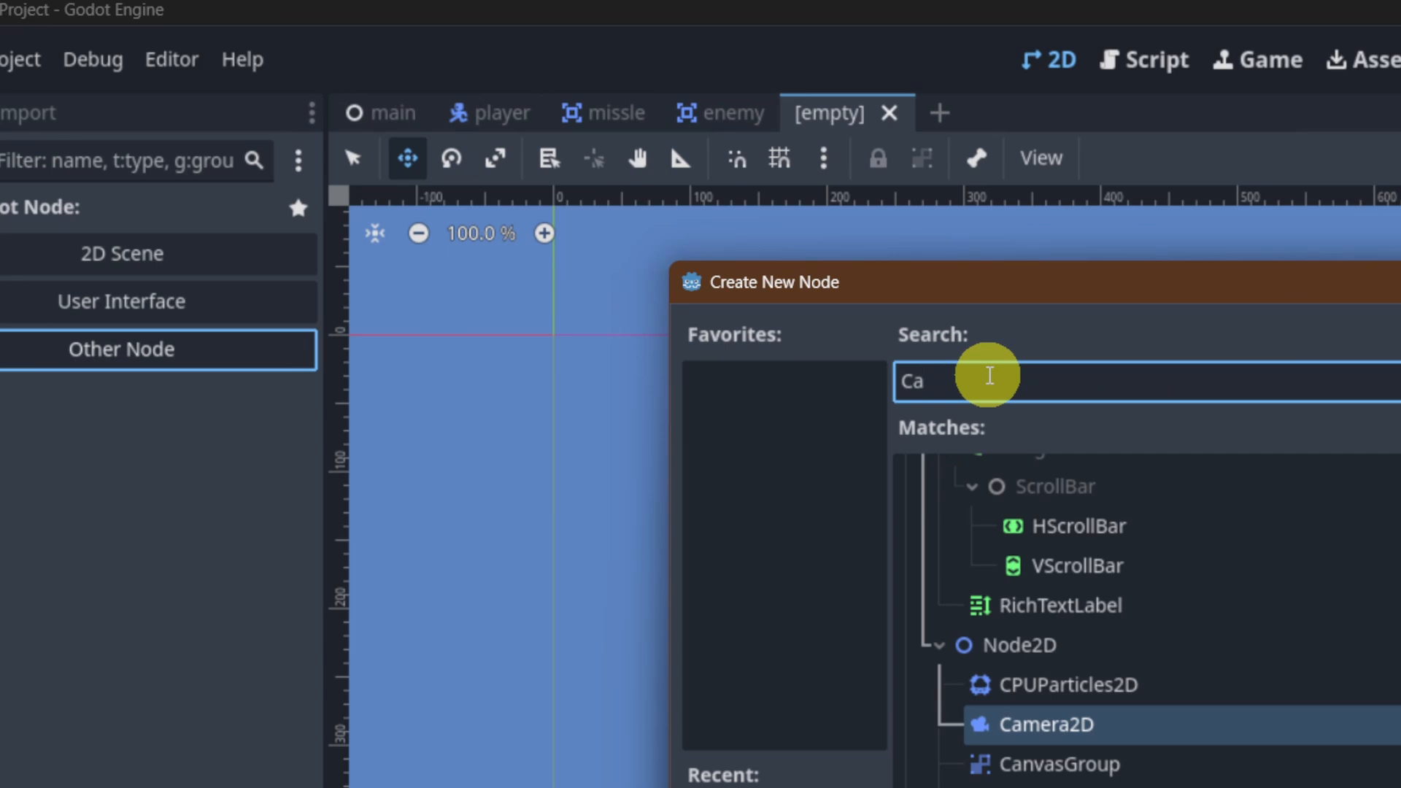
pyautogui.write('nv')
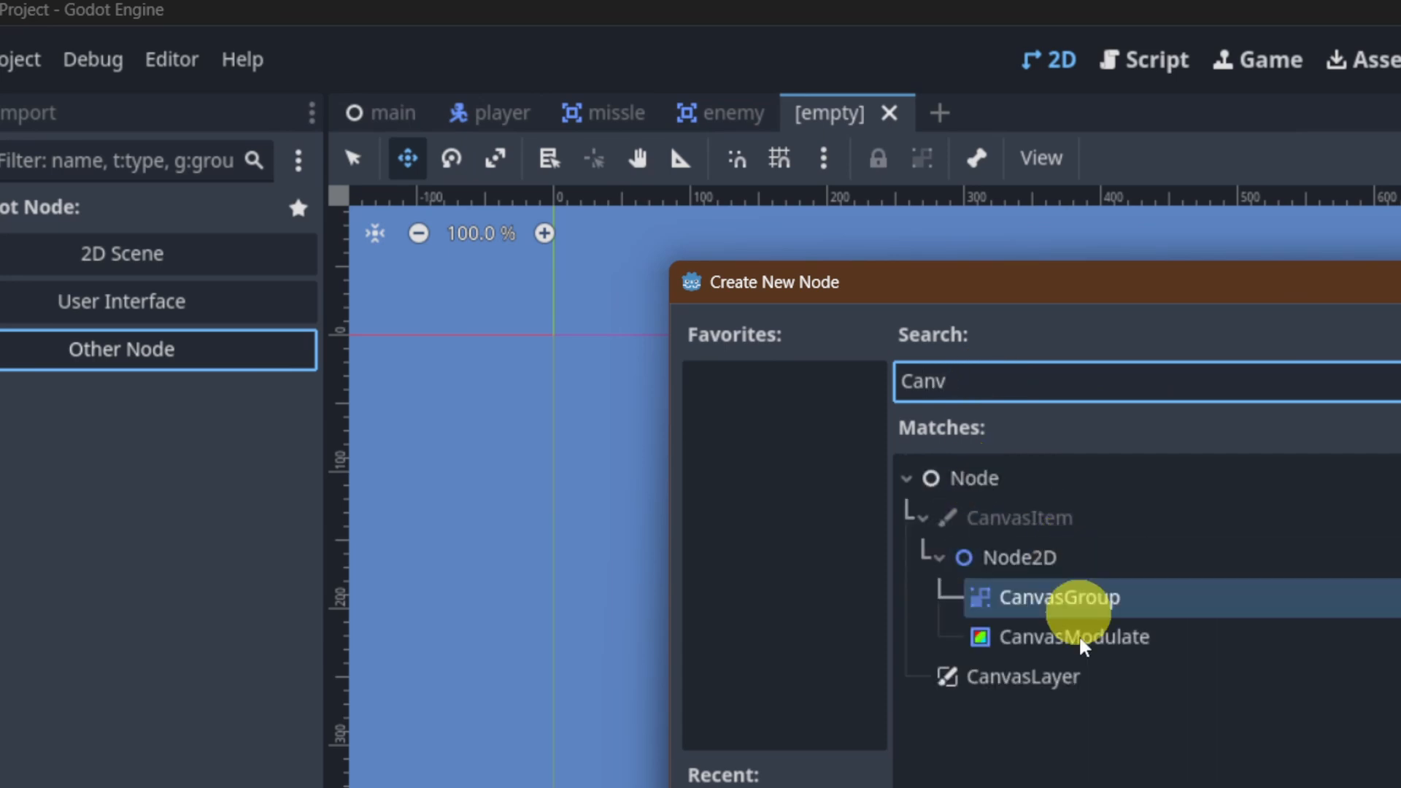
pyautogui.click(1080, 675)
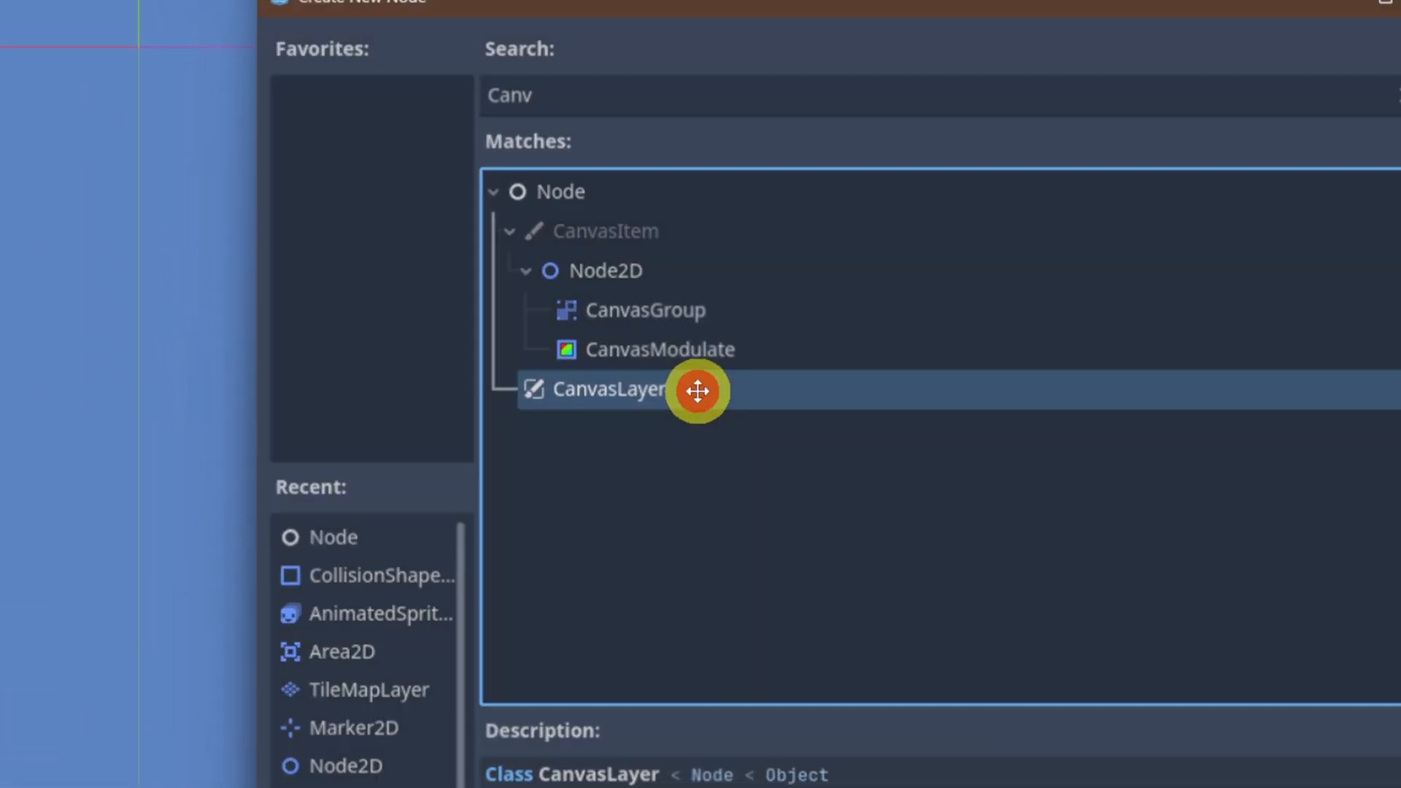
pyautogui.doubleClick(698, 391)
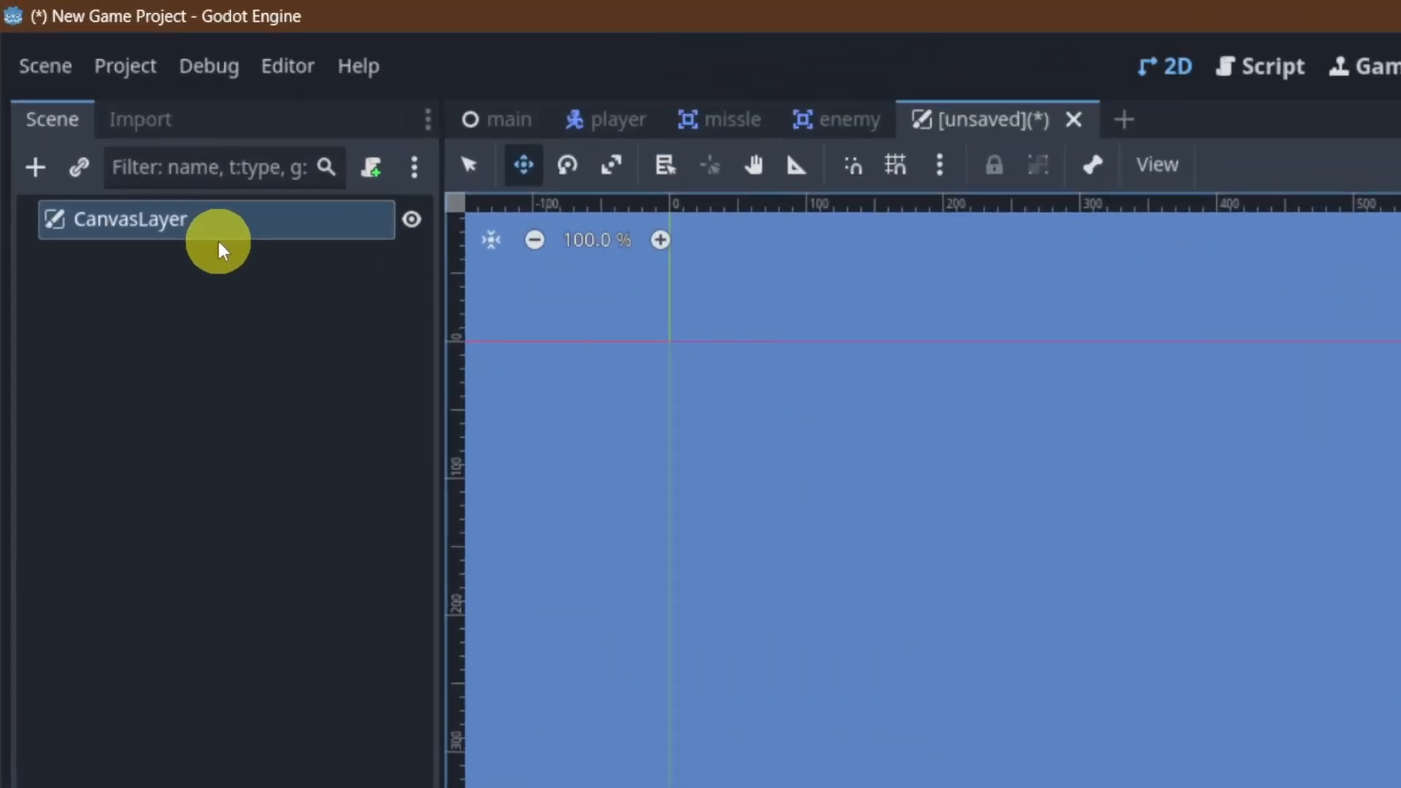
# Step: Rename the CanvasLayer root as UI and save the scene as ui.tscn in the Scenes folder
pyautogui.doubleClick(109, 122)
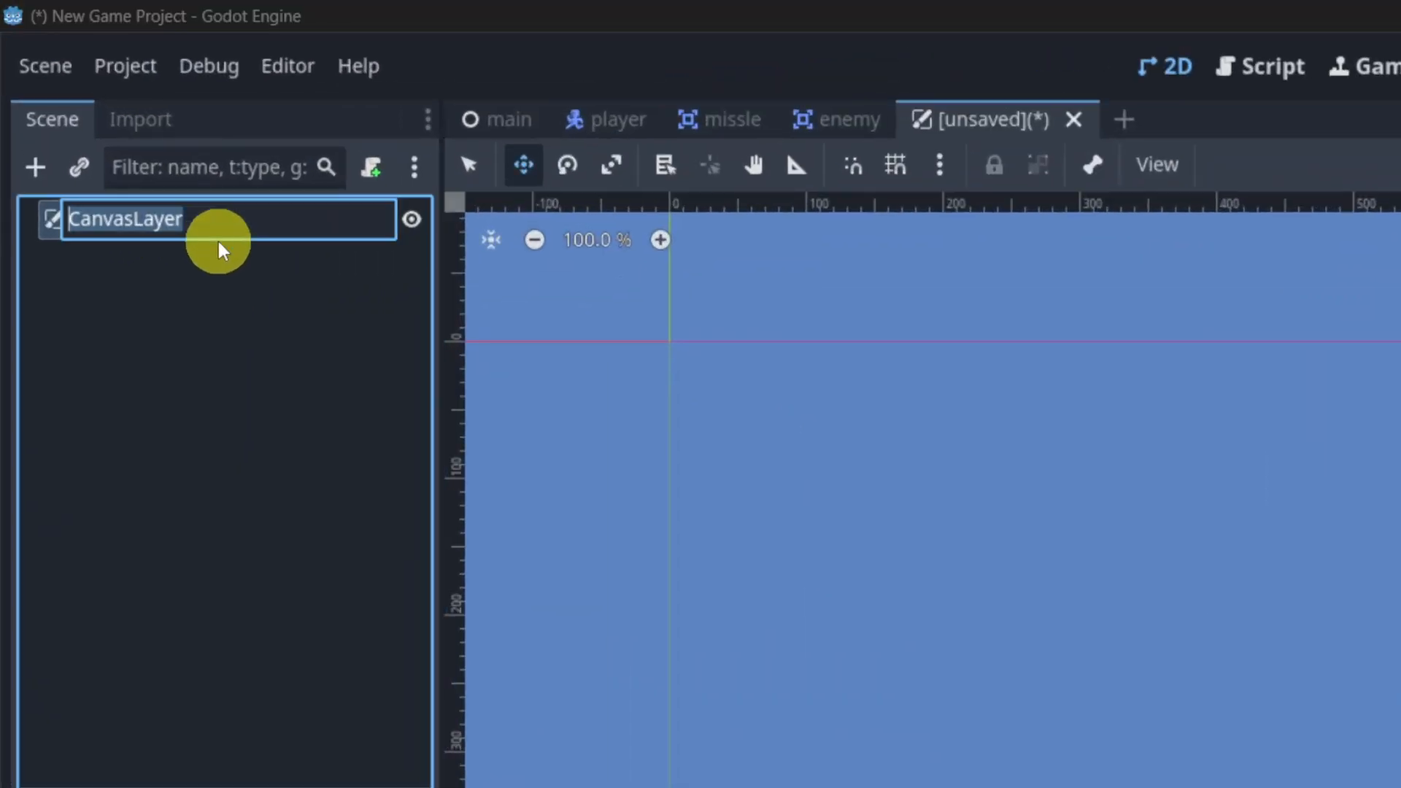
pyautogui.write('UI')
pyautogui.press('Return')
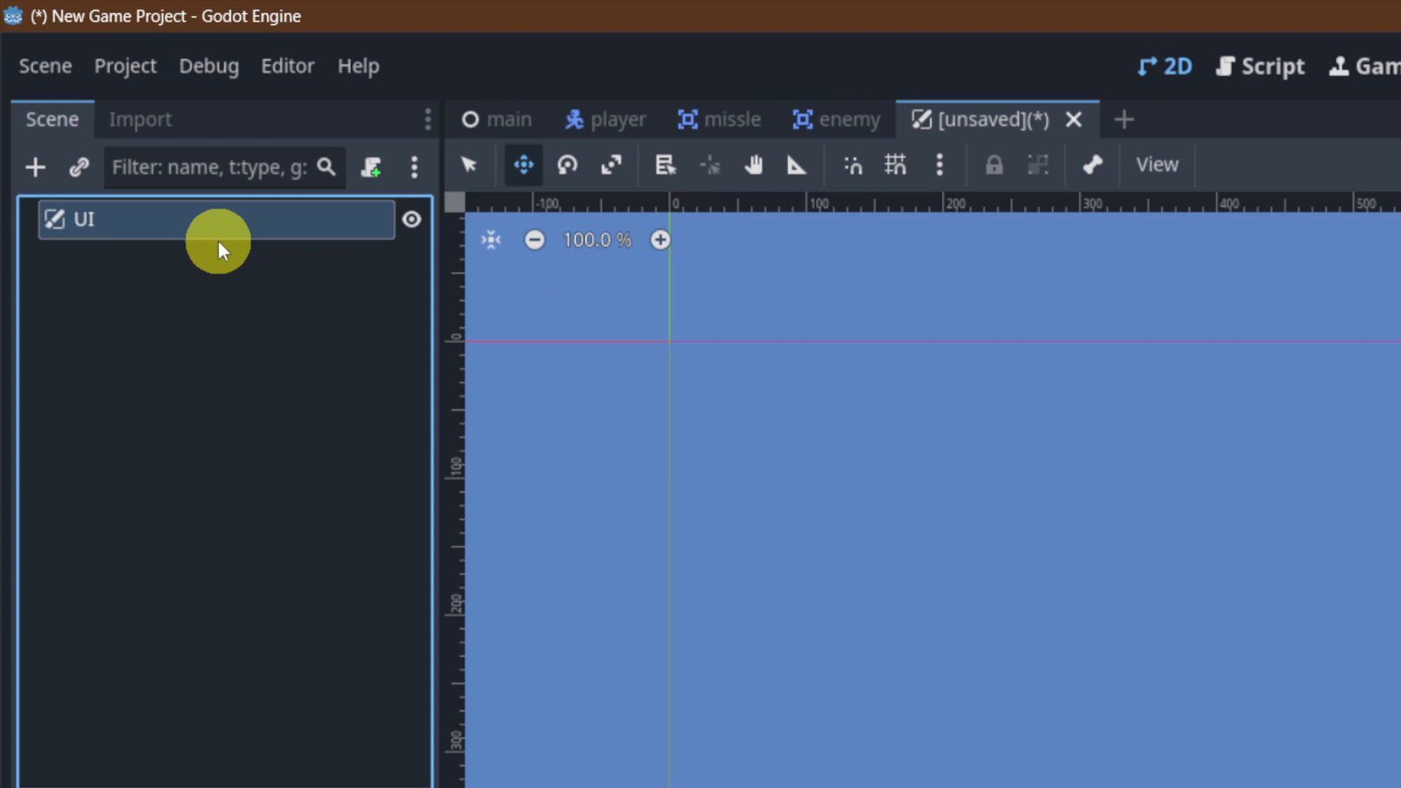
pyautogui.hotkey('ctrl', 's')
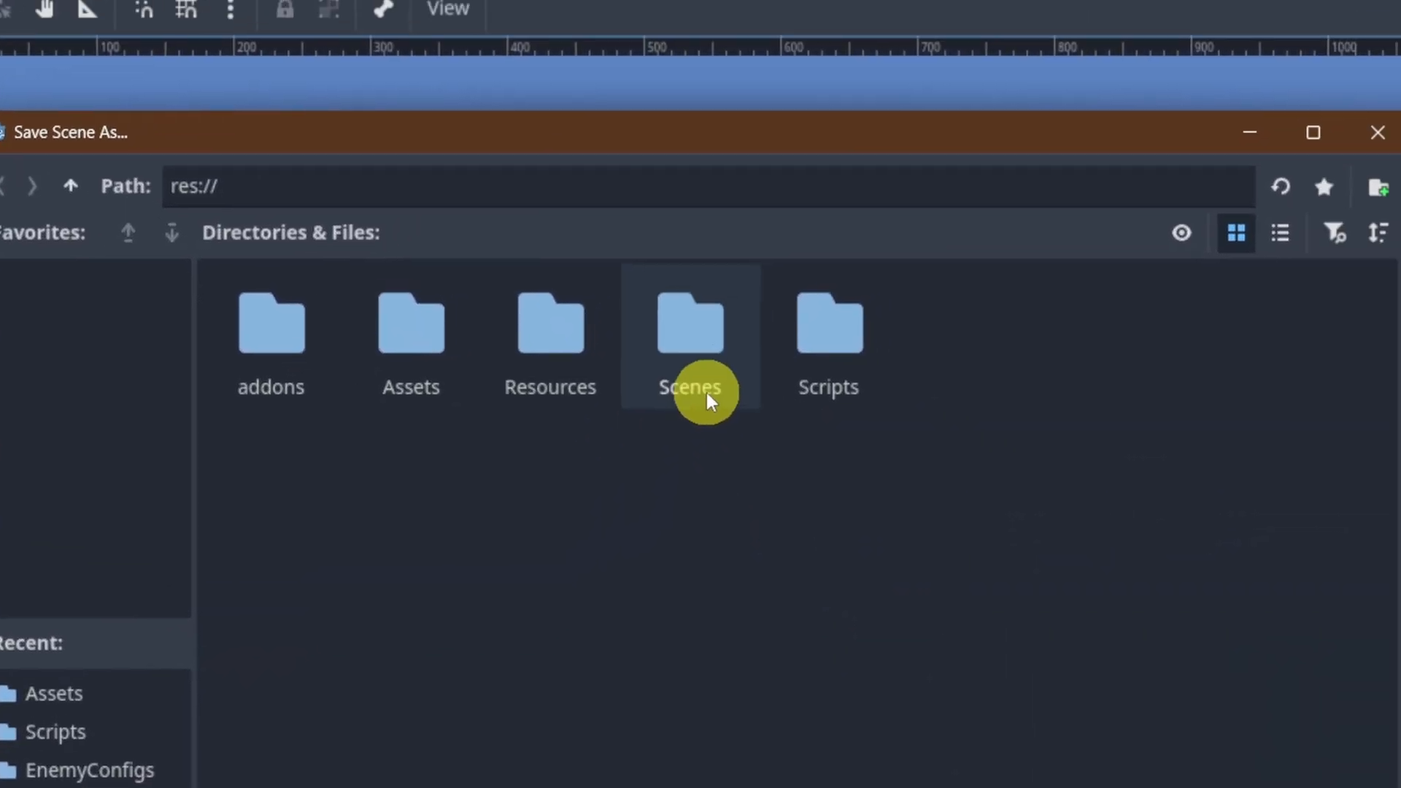
pyautogui.doubleClick(672, 347)
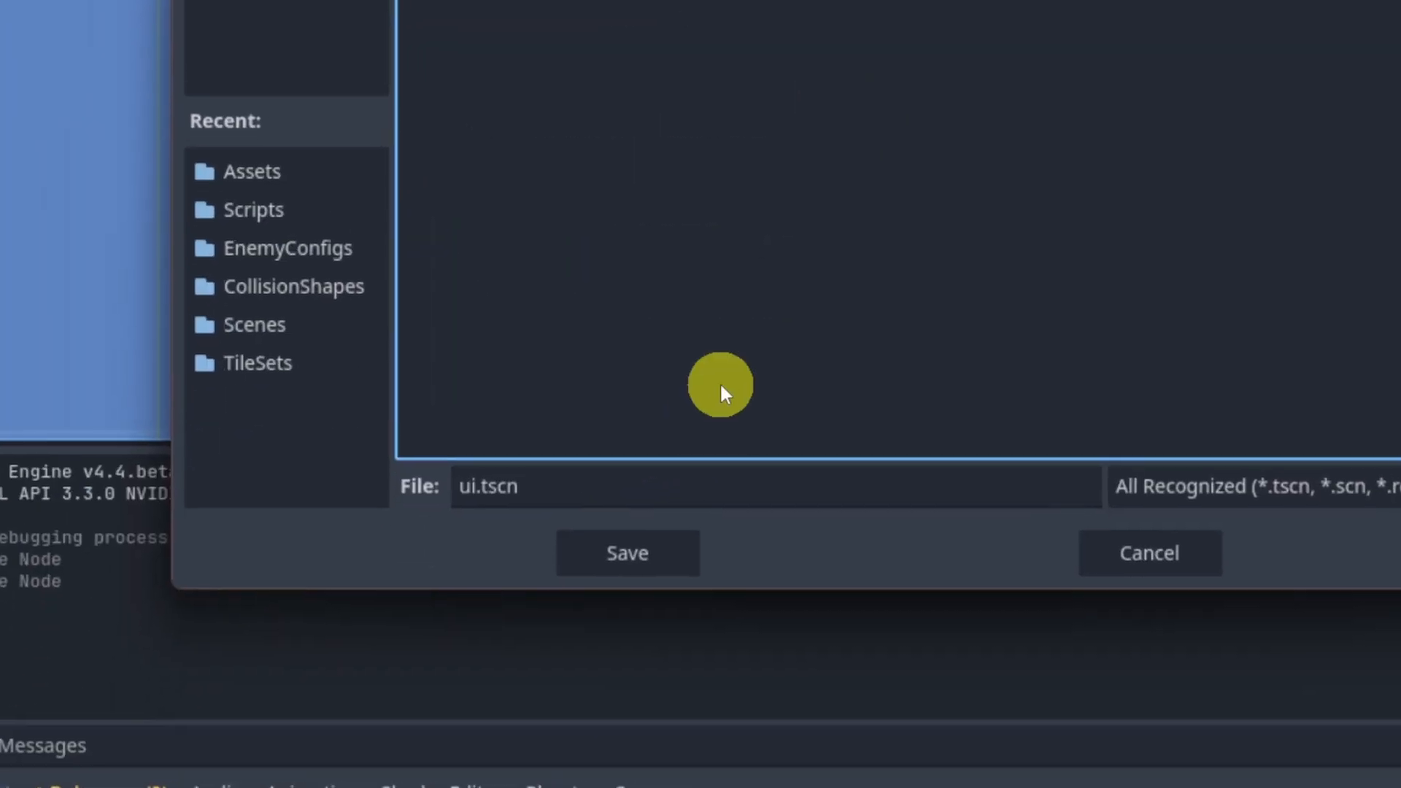
pyautogui.click(700, 400)
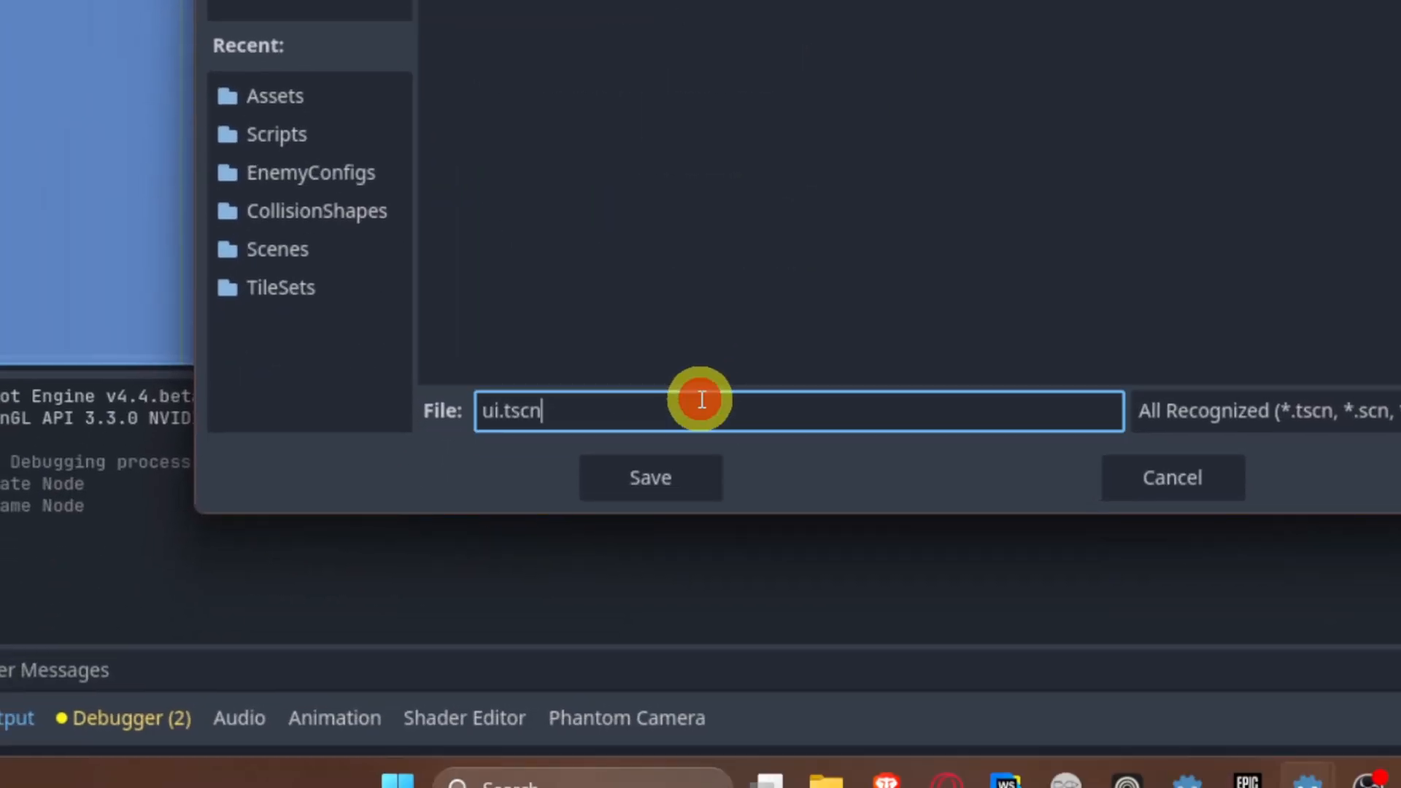
pyautogui.click(675, 482)
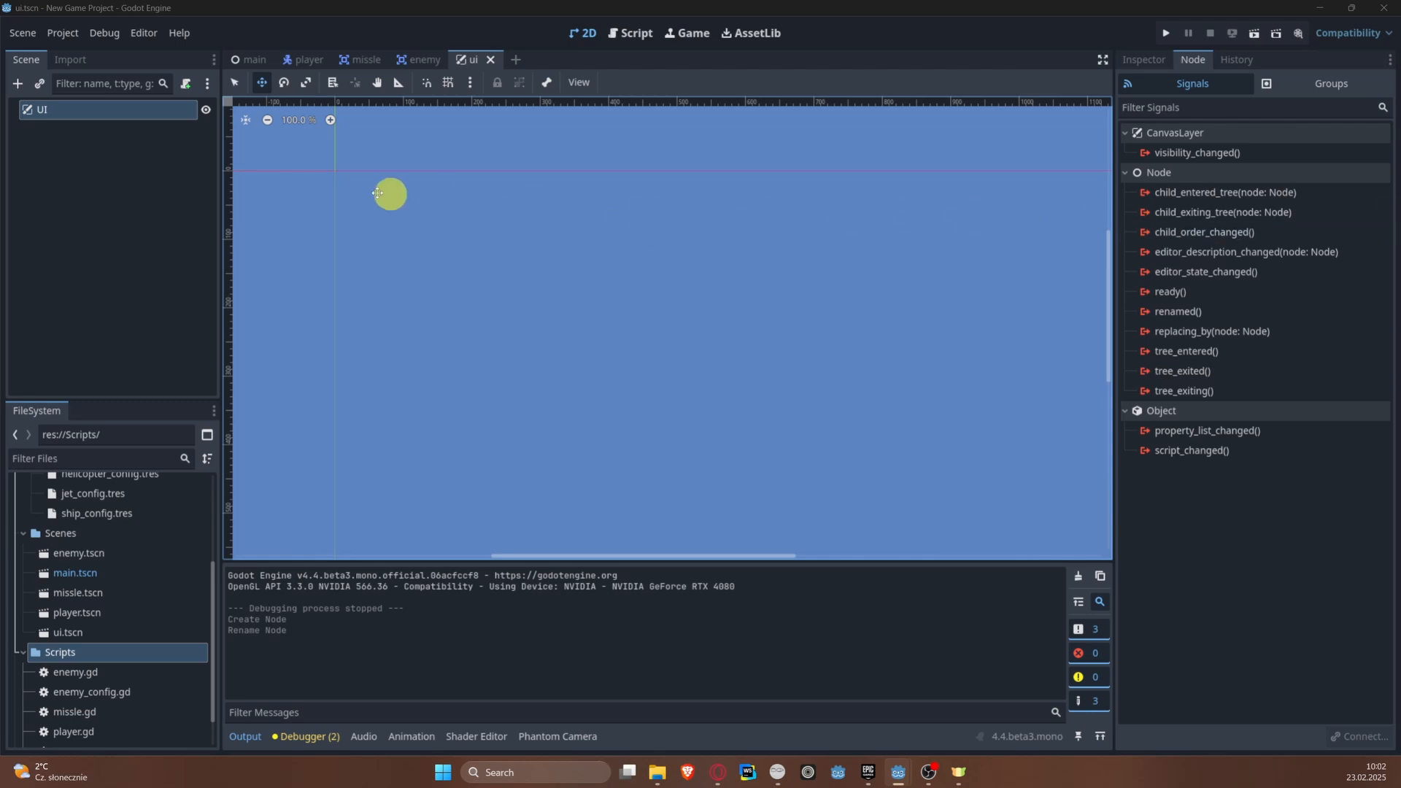
# Step: Add a CenterContainer as a child of UI and name it GameOverView
pyautogui.rightClick(73, 114)
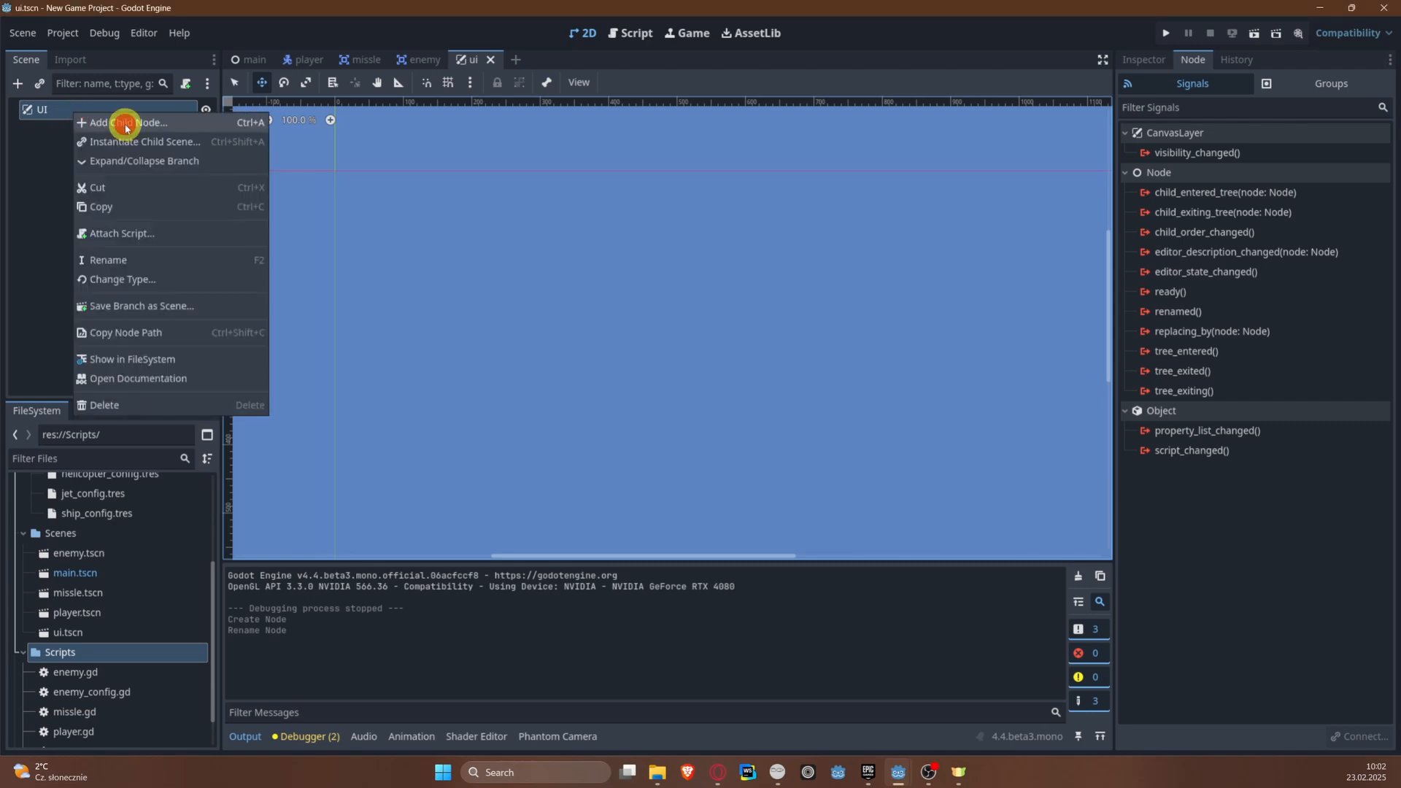
pyautogui.click(125, 124)
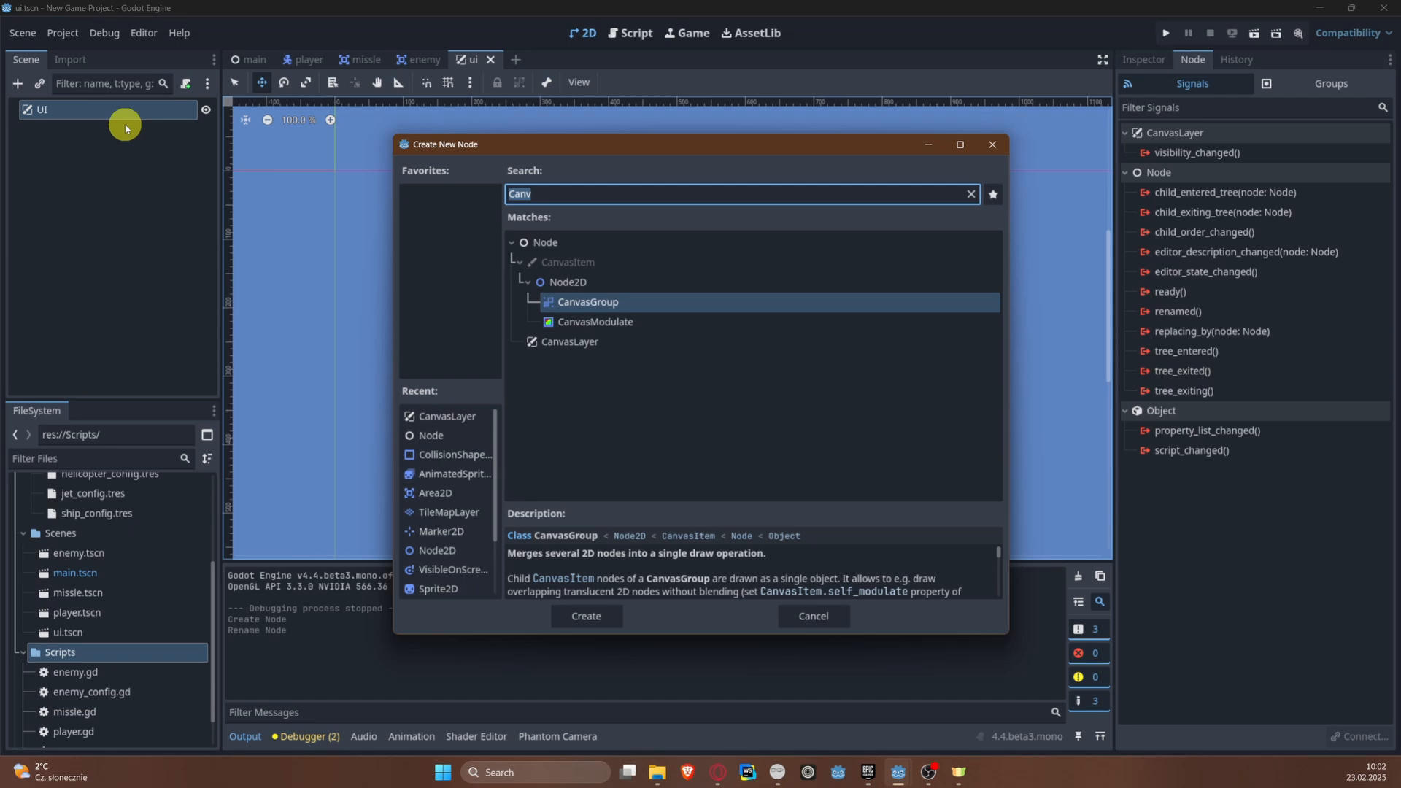
pyautogui.write('Center')
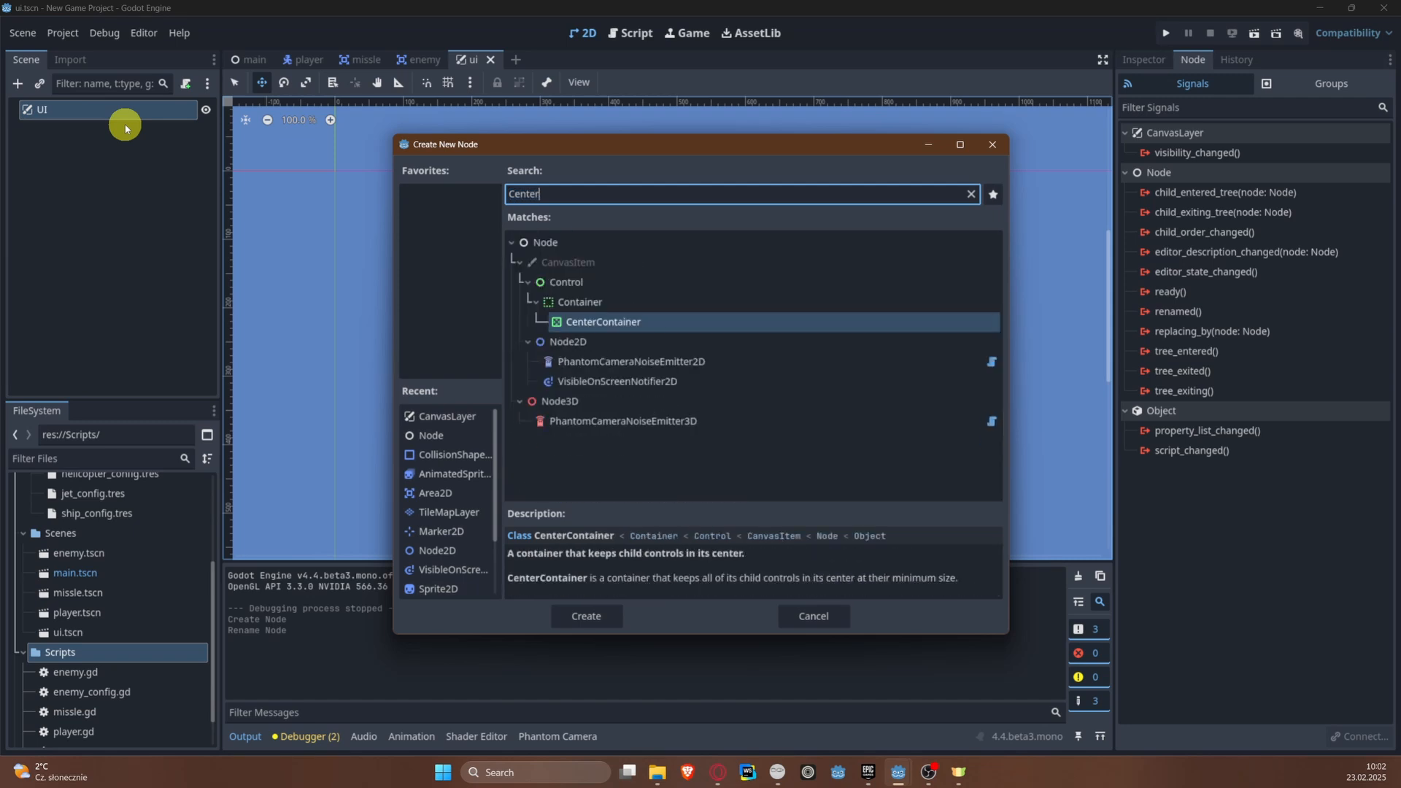
pyautogui.press('Return')
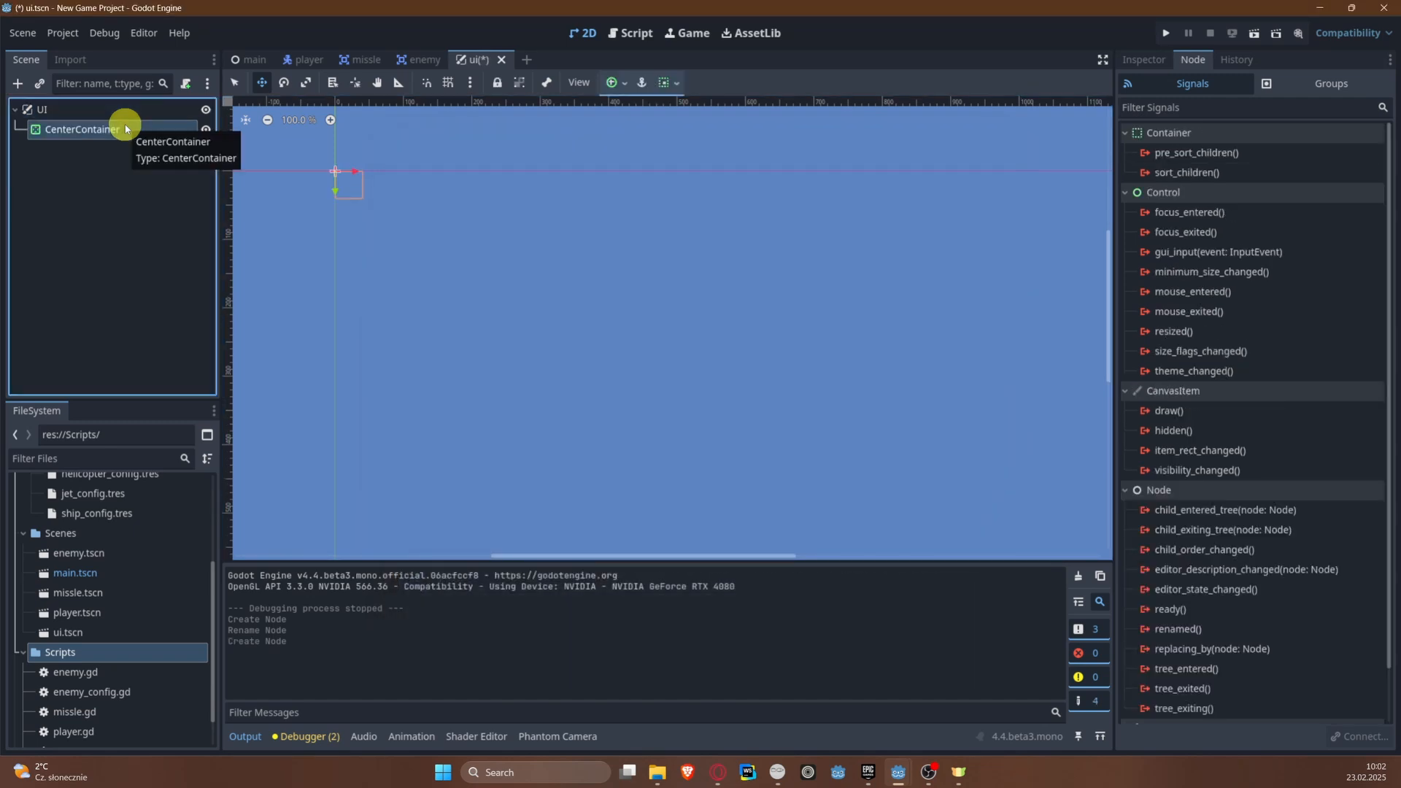
pyautogui.doubleClick(125, 130)
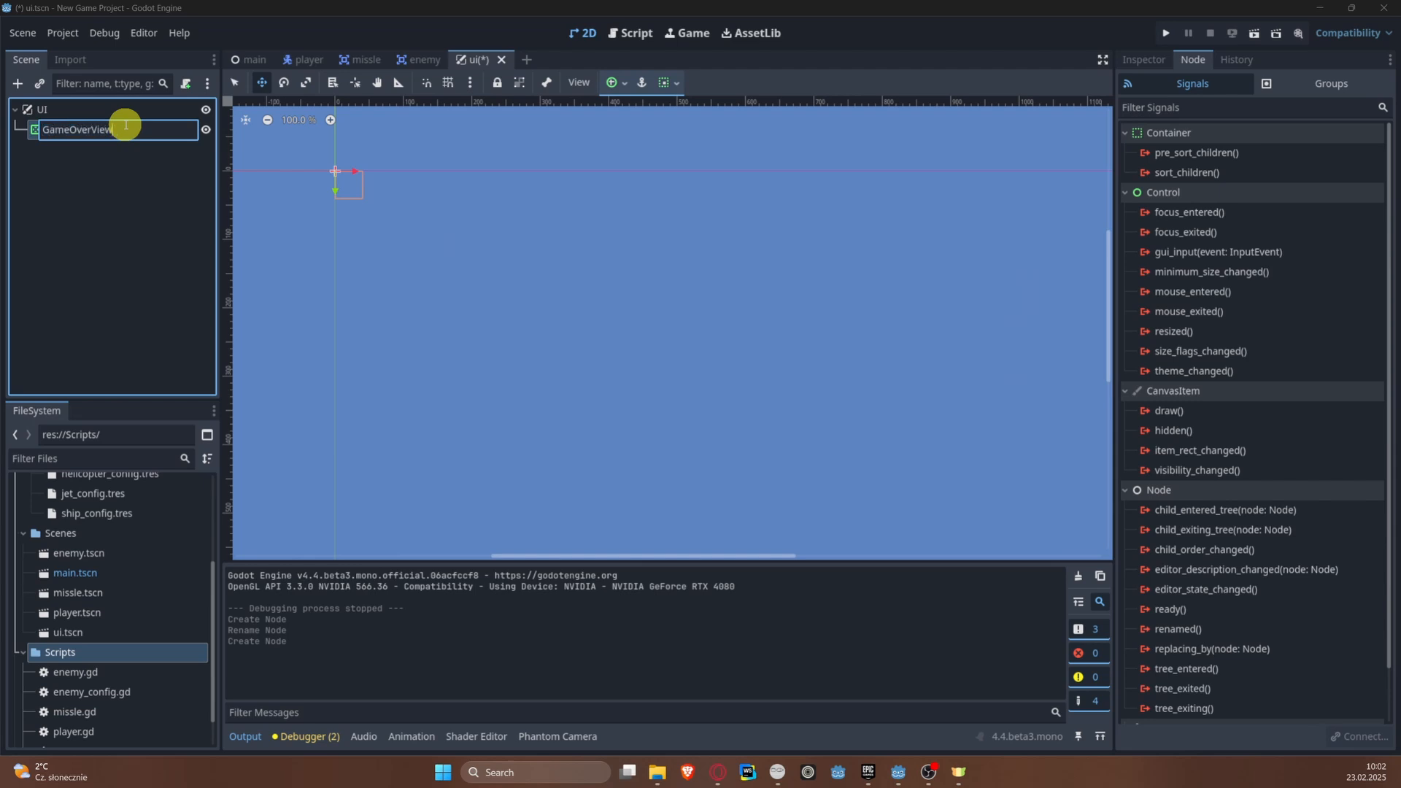
pyautogui.write('GameOverView')
pyautogui.press('Return')
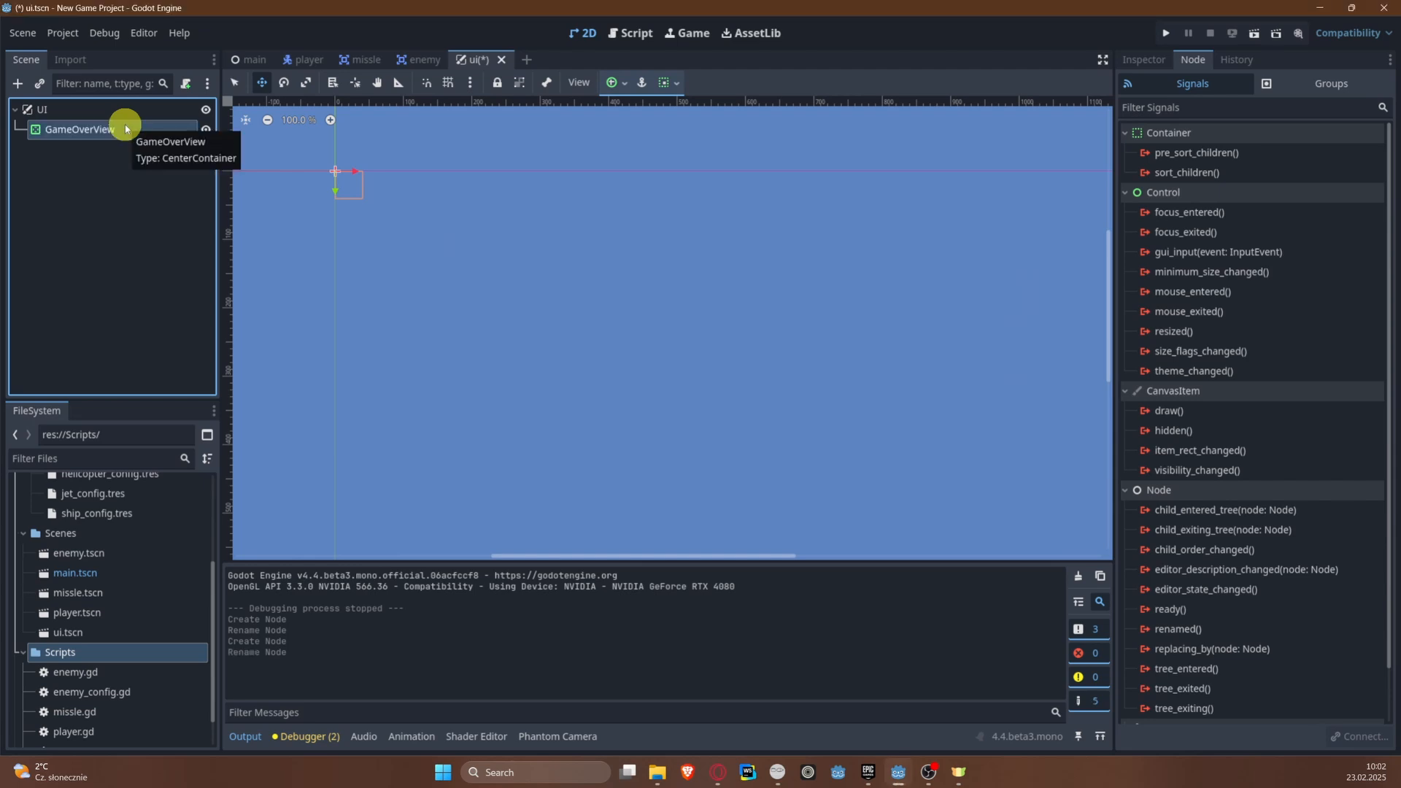
# Step: Add a ColorRect as a child of GameOverView and save the ui scene
pyautogui.rightClick(125, 129)
pyautogui.click(159, 132)
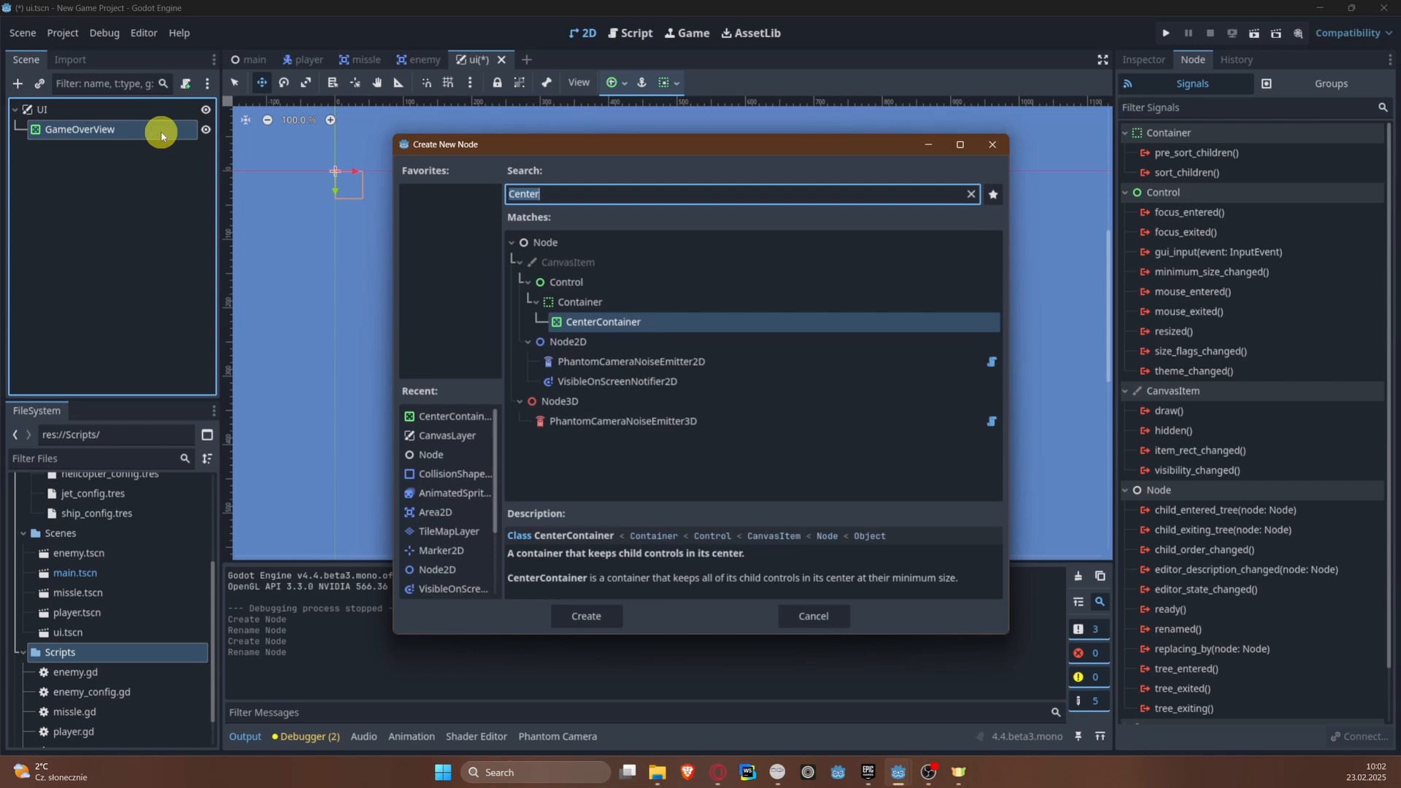
pyautogui.write('ColorRect')
pyautogui.press('Return')
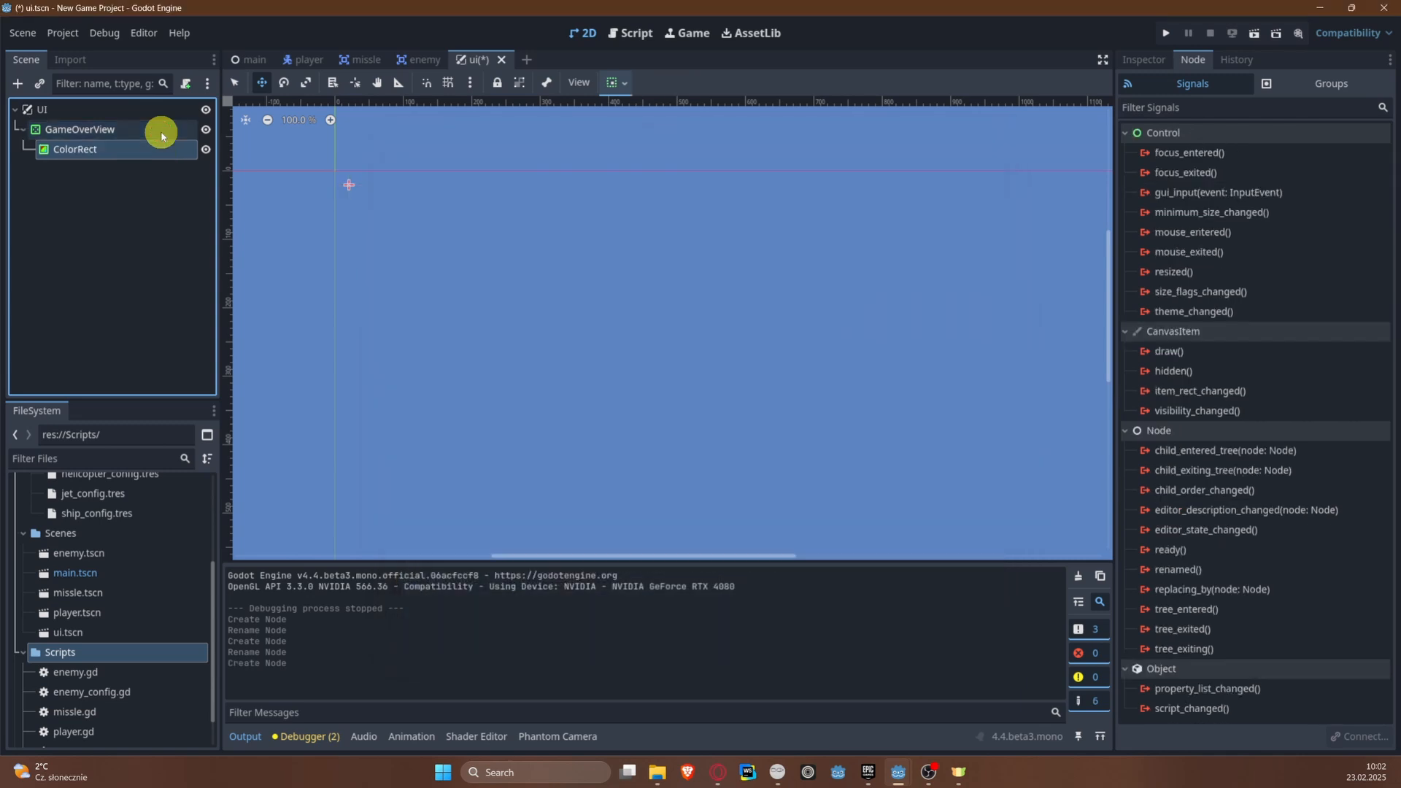
pyautogui.press('F2')
pyautogui.click(146, 189)
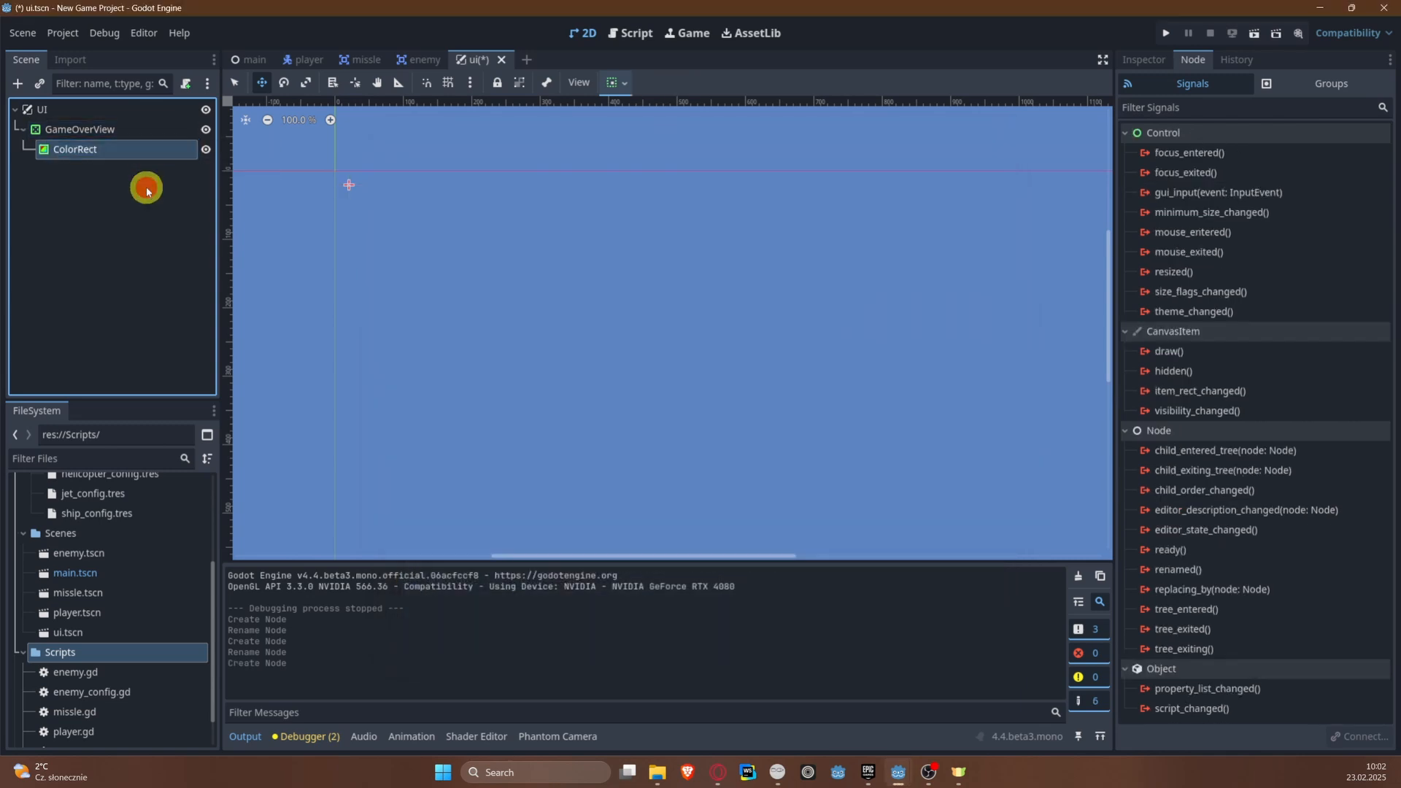
pyautogui.rightClick(117, 155)
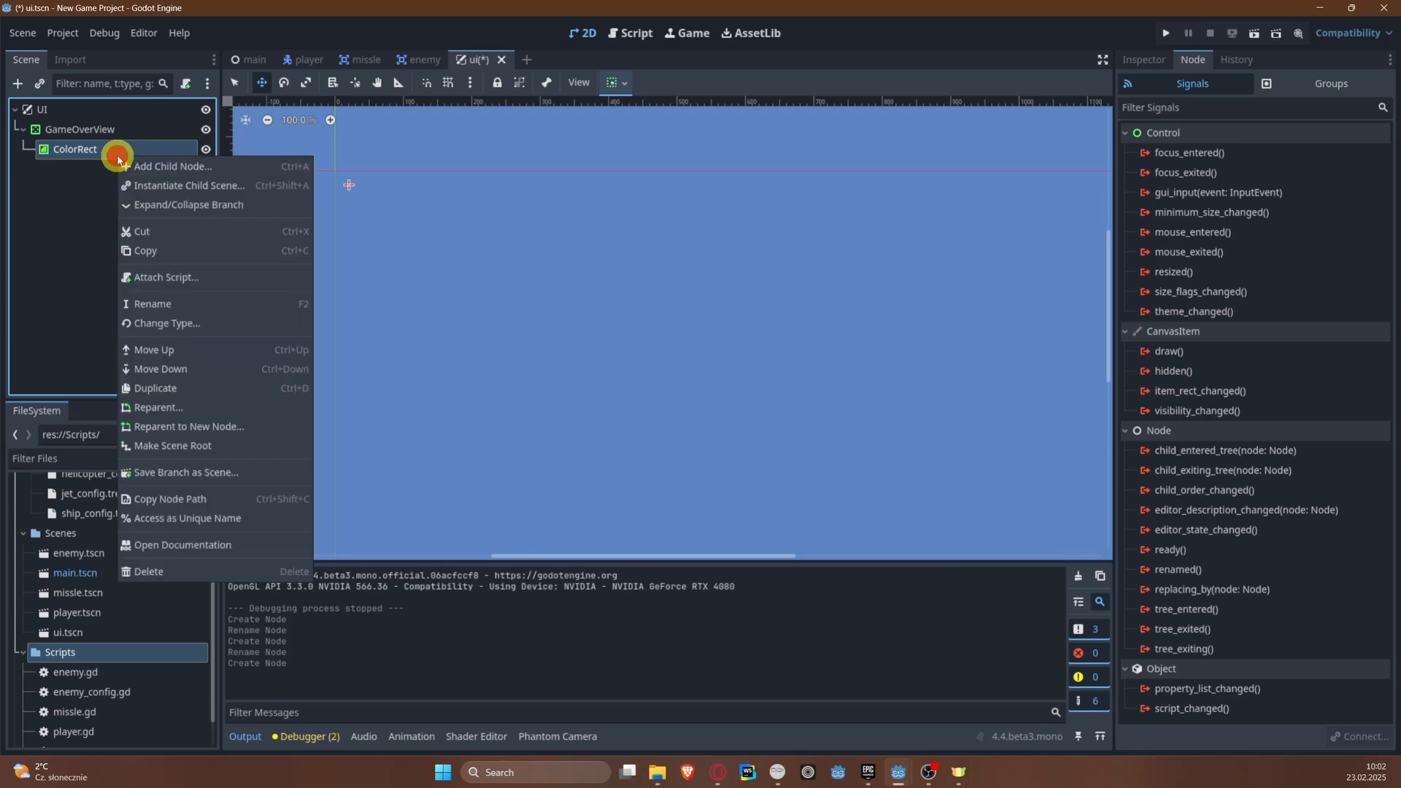
pyautogui.click(50, 174)
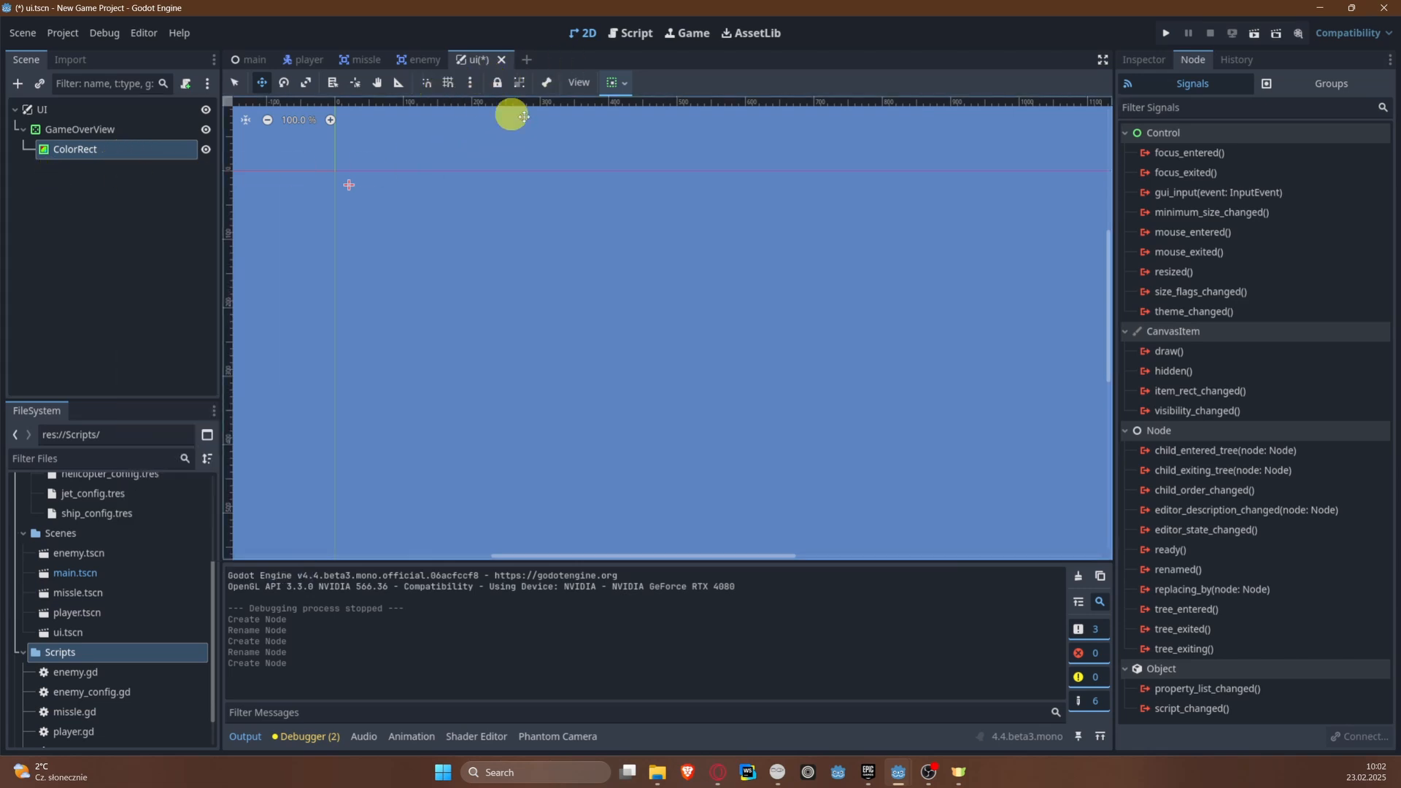
pyautogui.hotkey('ctrl', 's')
# Step: Set the ColorRect's custom minimum size to 200 by 200 px in its layout properties and save the scene
pyautogui.click(1136, 59)
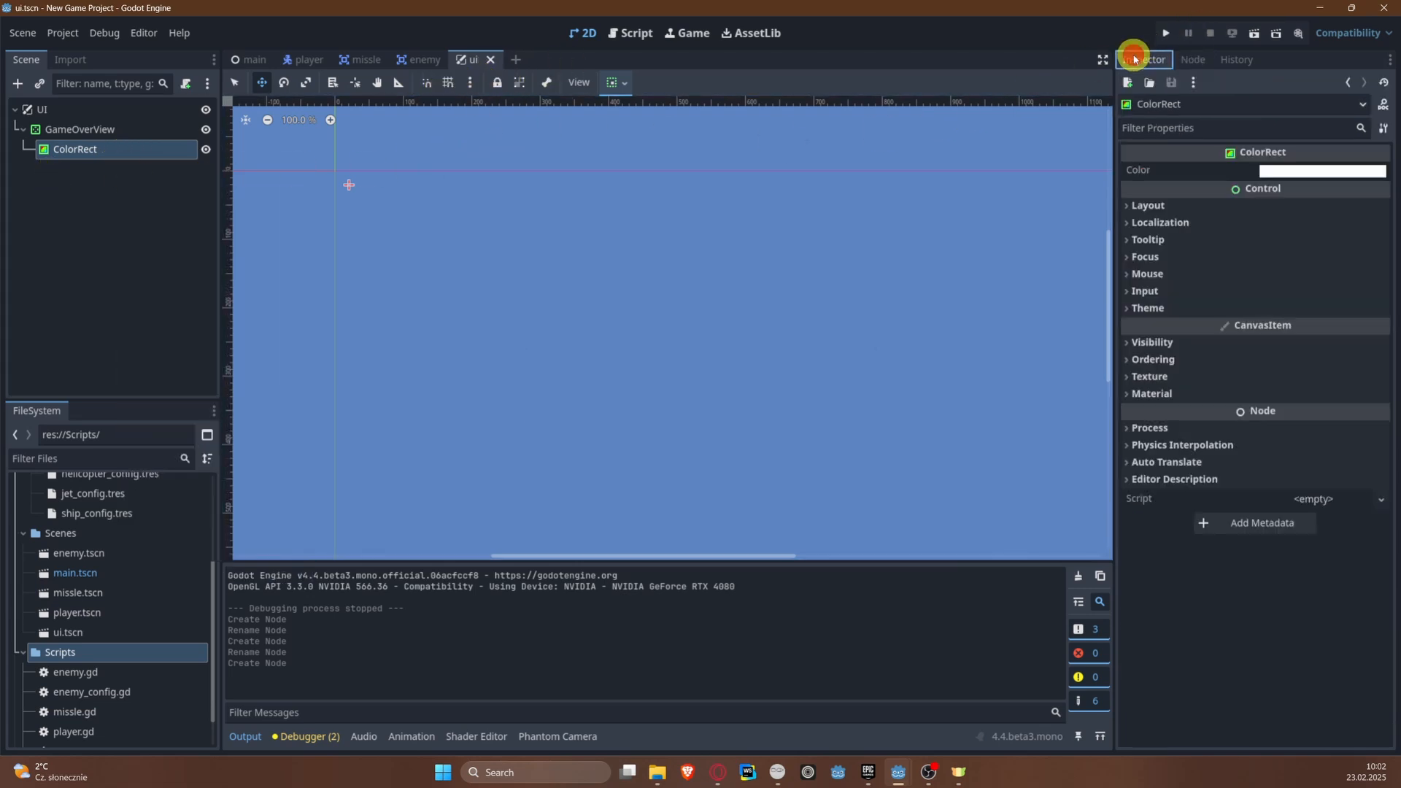
pyautogui.click(1172, 204)
pyautogui.click(1182, 391)
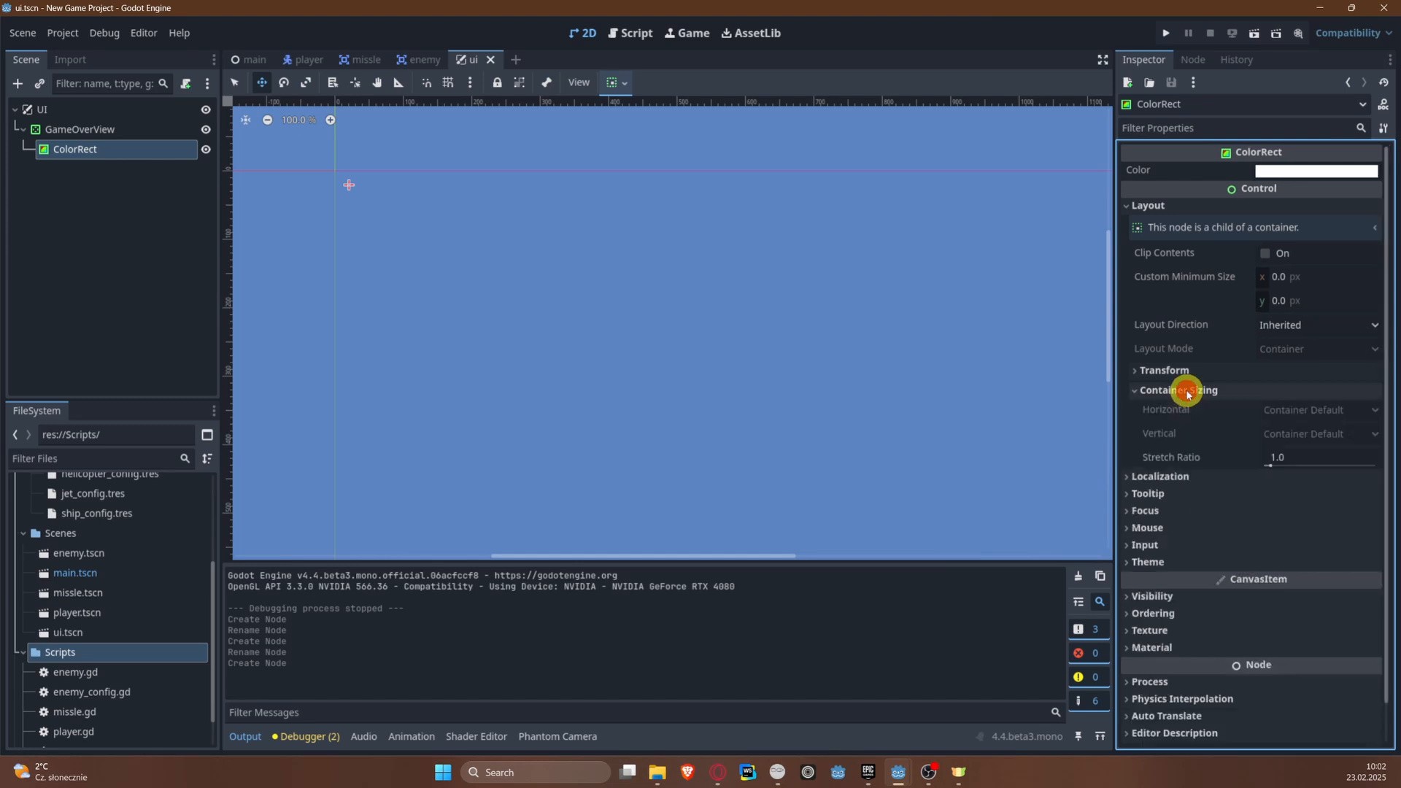
pyautogui.click(1177, 476)
pyautogui.click(1182, 371)
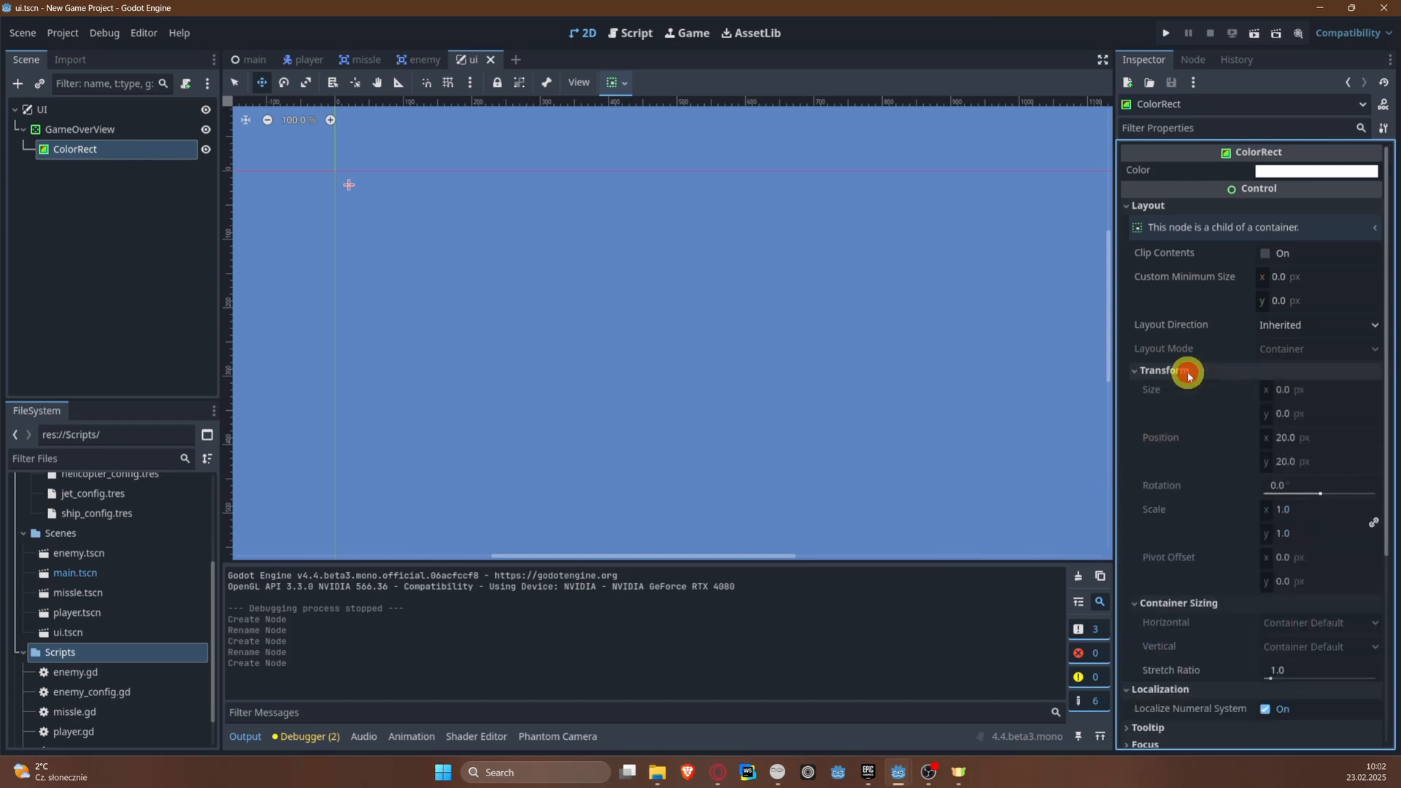
pyautogui.click(1276, 278)
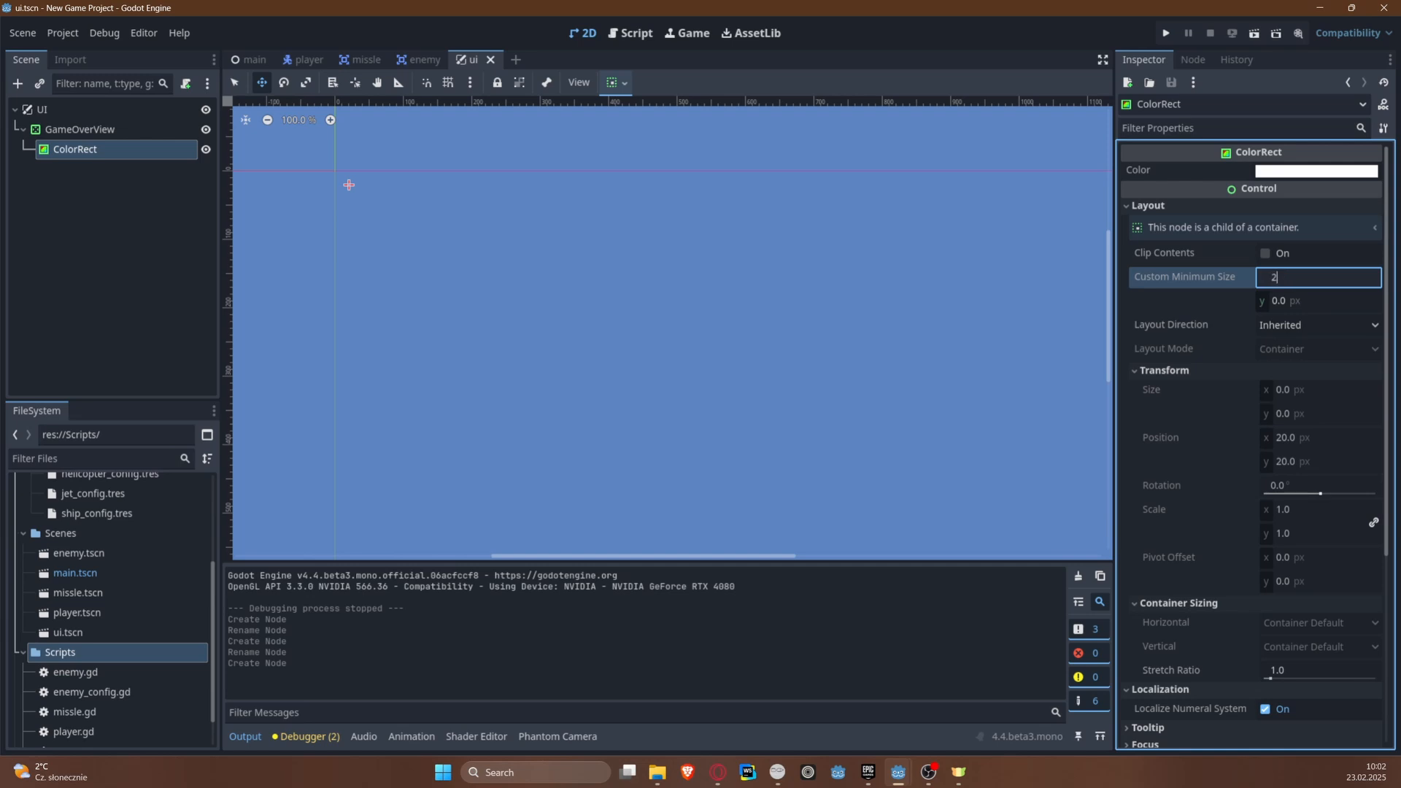
pyautogui.press('Tab')
pyautogui.write('20')
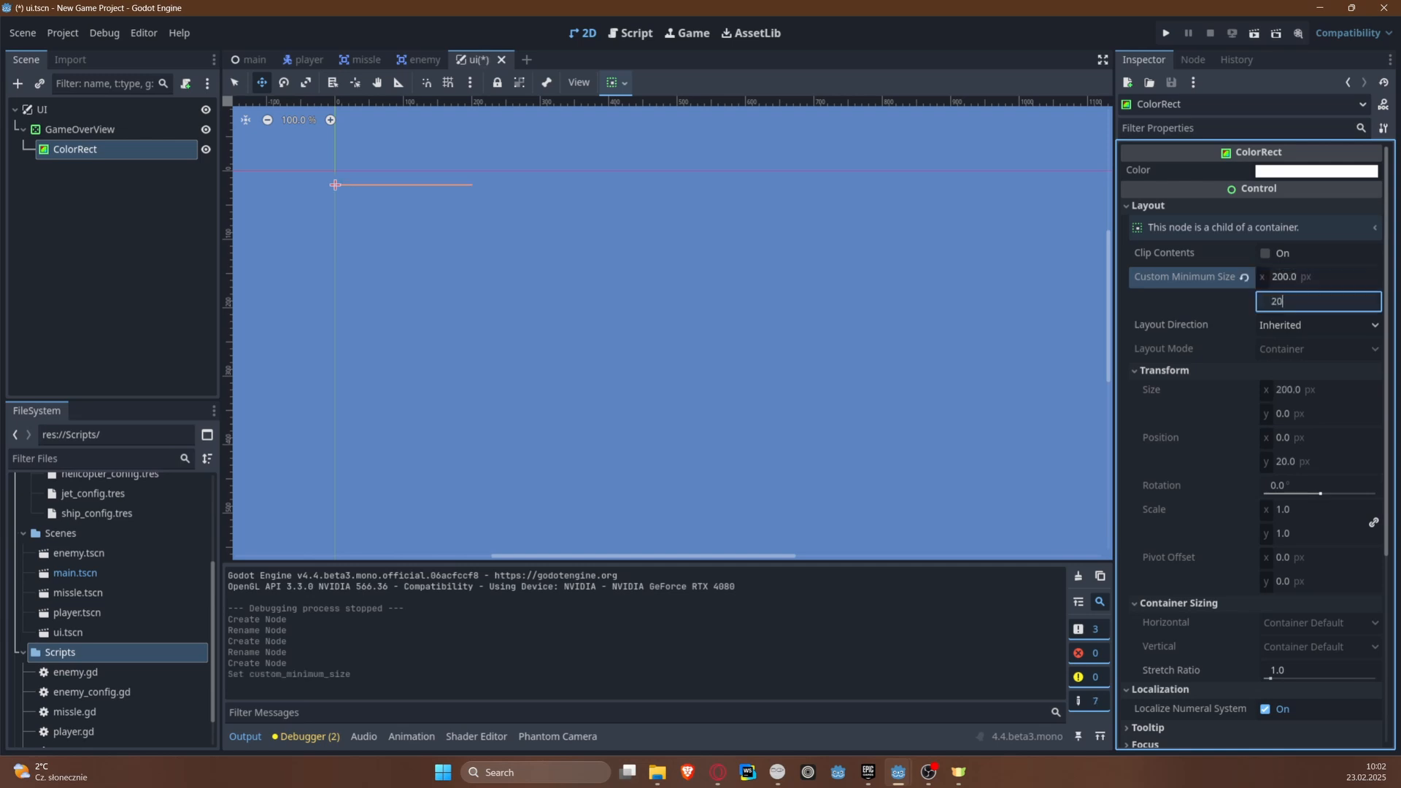
pyautogui.write('0')
pyautogui.press('Return')
pyautogui.hotkey('ctrl', 's')
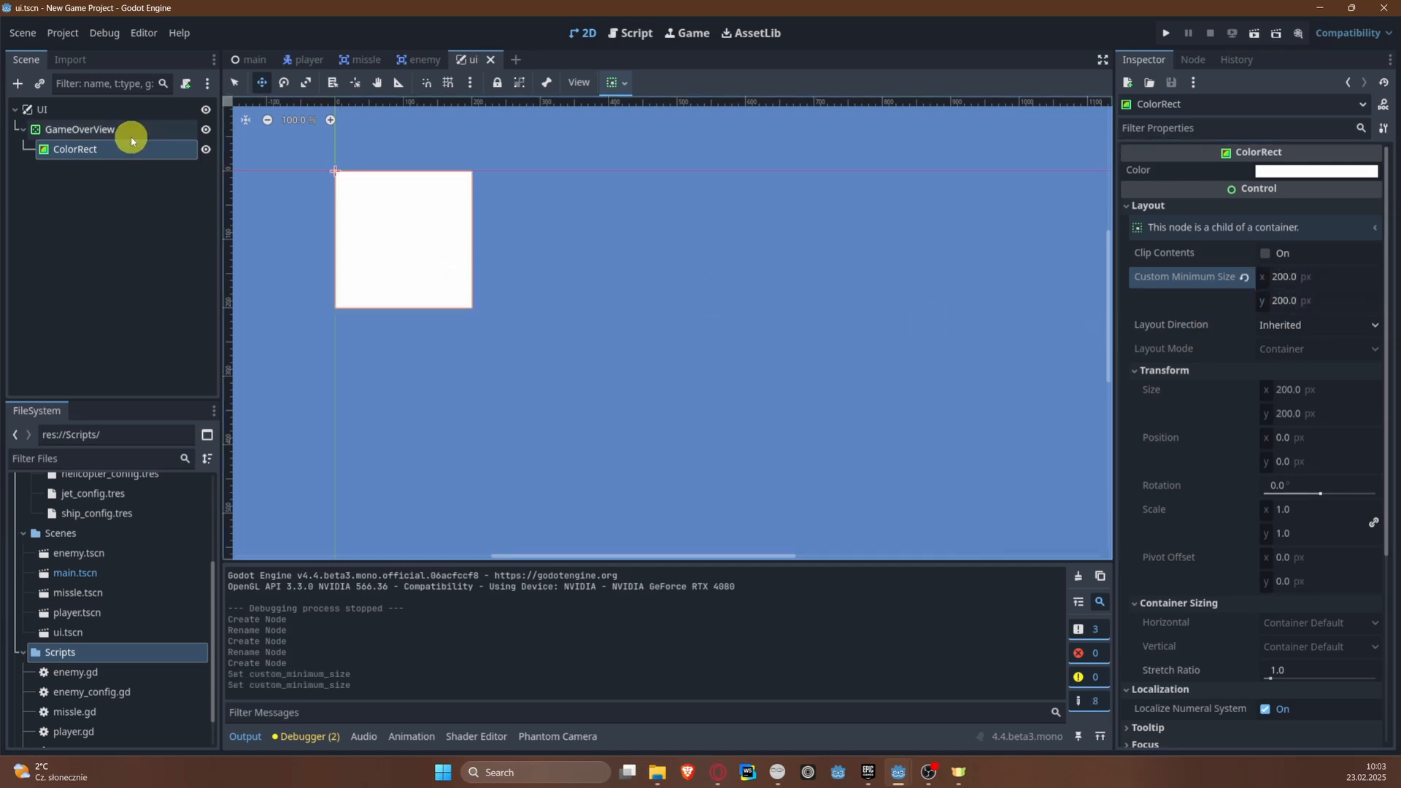
# Step: Apply the Center anchor preset to the GameOverView container
pyautogui.click(129, 135)
pyautogui.click(625, 82)
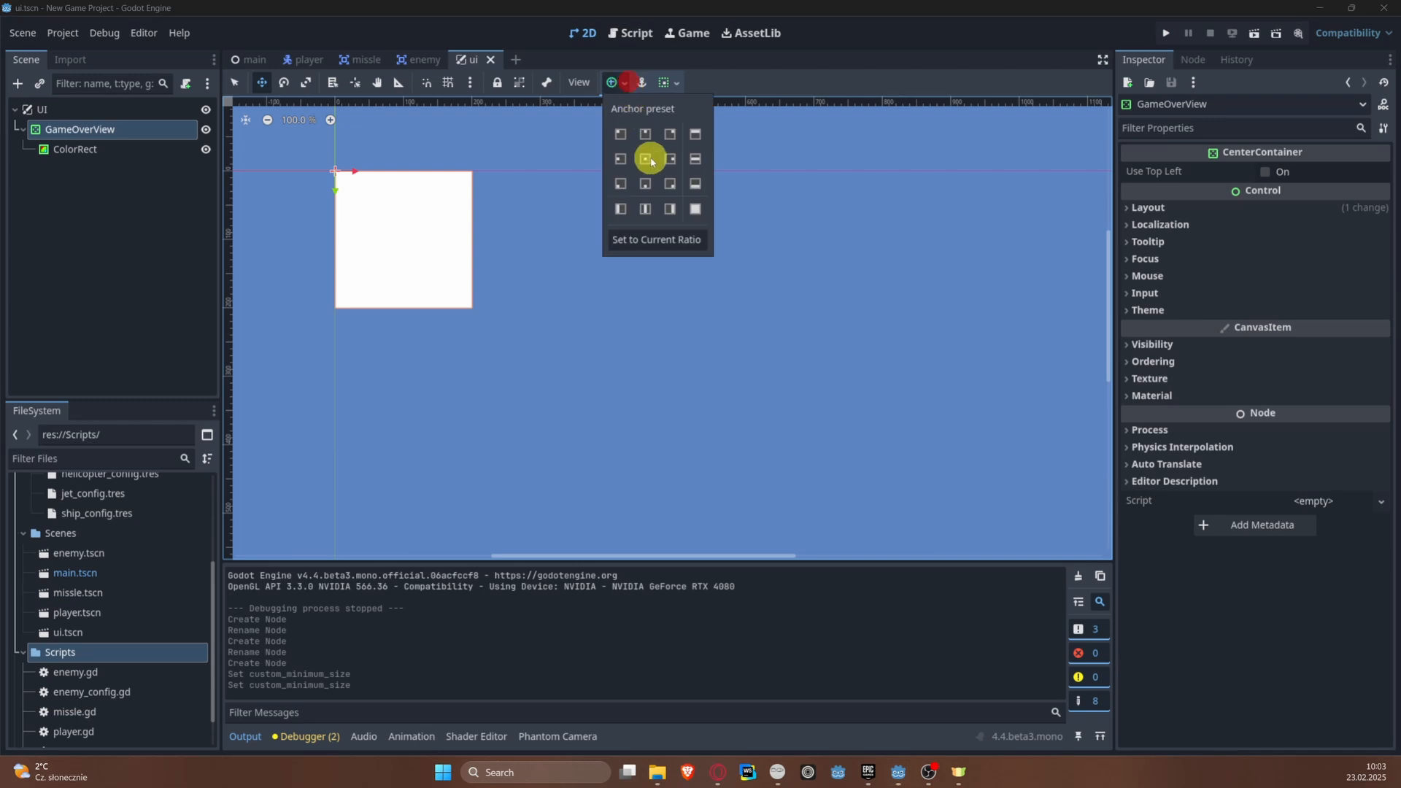
pyautogui.click(647, 159)
# Step: Examine where the white square sits relative to the viewport boundaries in the 2D view
pyautogui.moveTo(926, 389); pyautogui.dragTo(733, 310, button='middle')
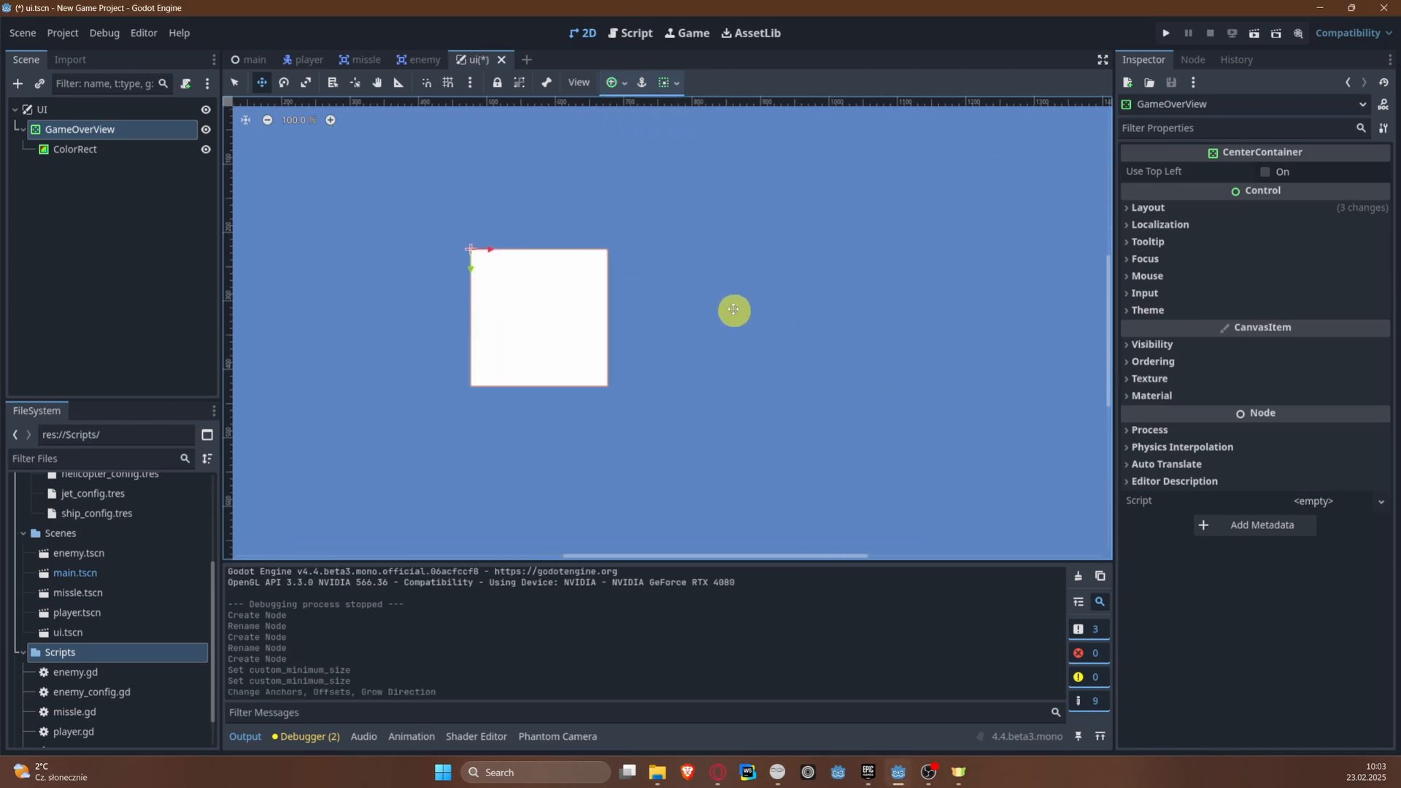
pyautogui.scroll(-4, 769, 294)
pyautogui.scroll(4, 769, 294)
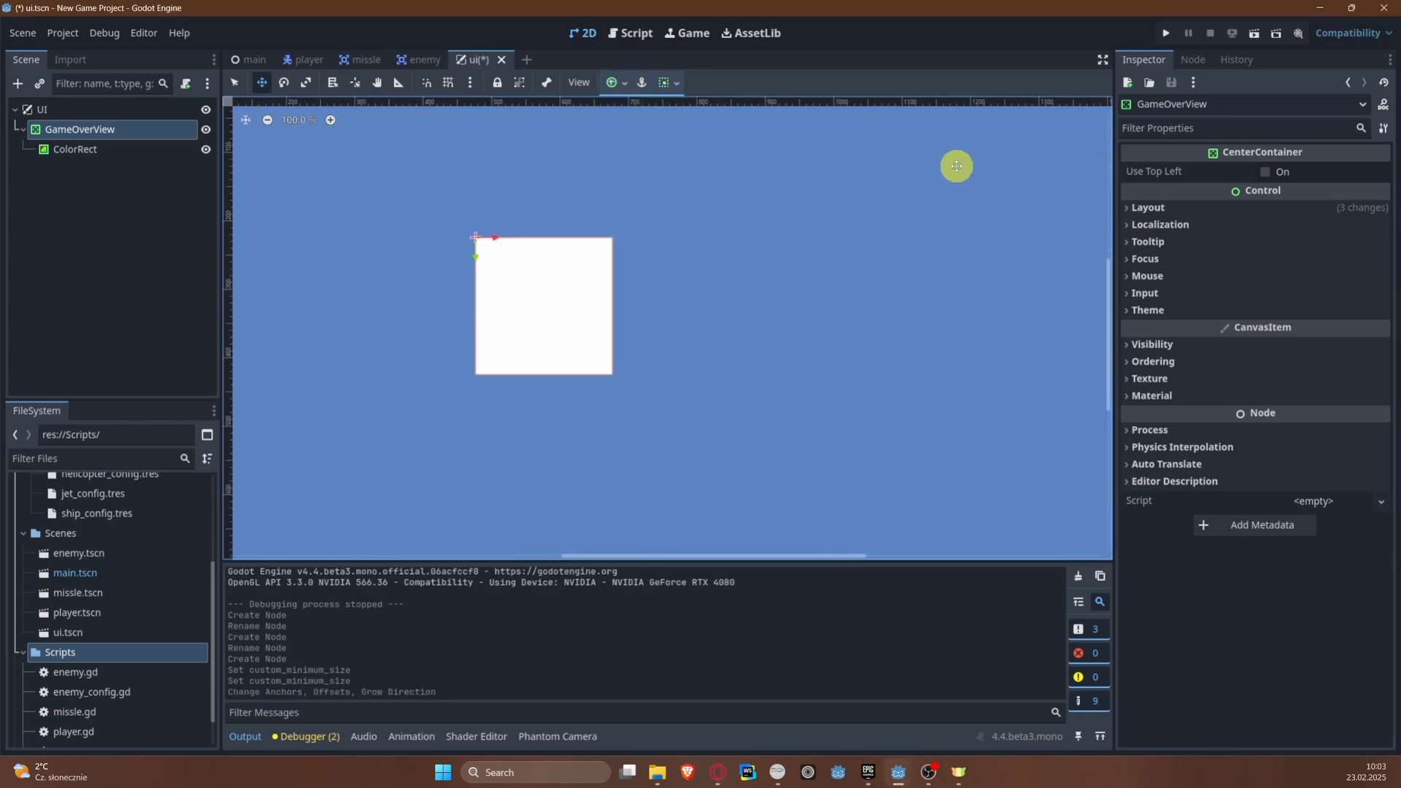
pyautogui.scroll(6, 944, 241)
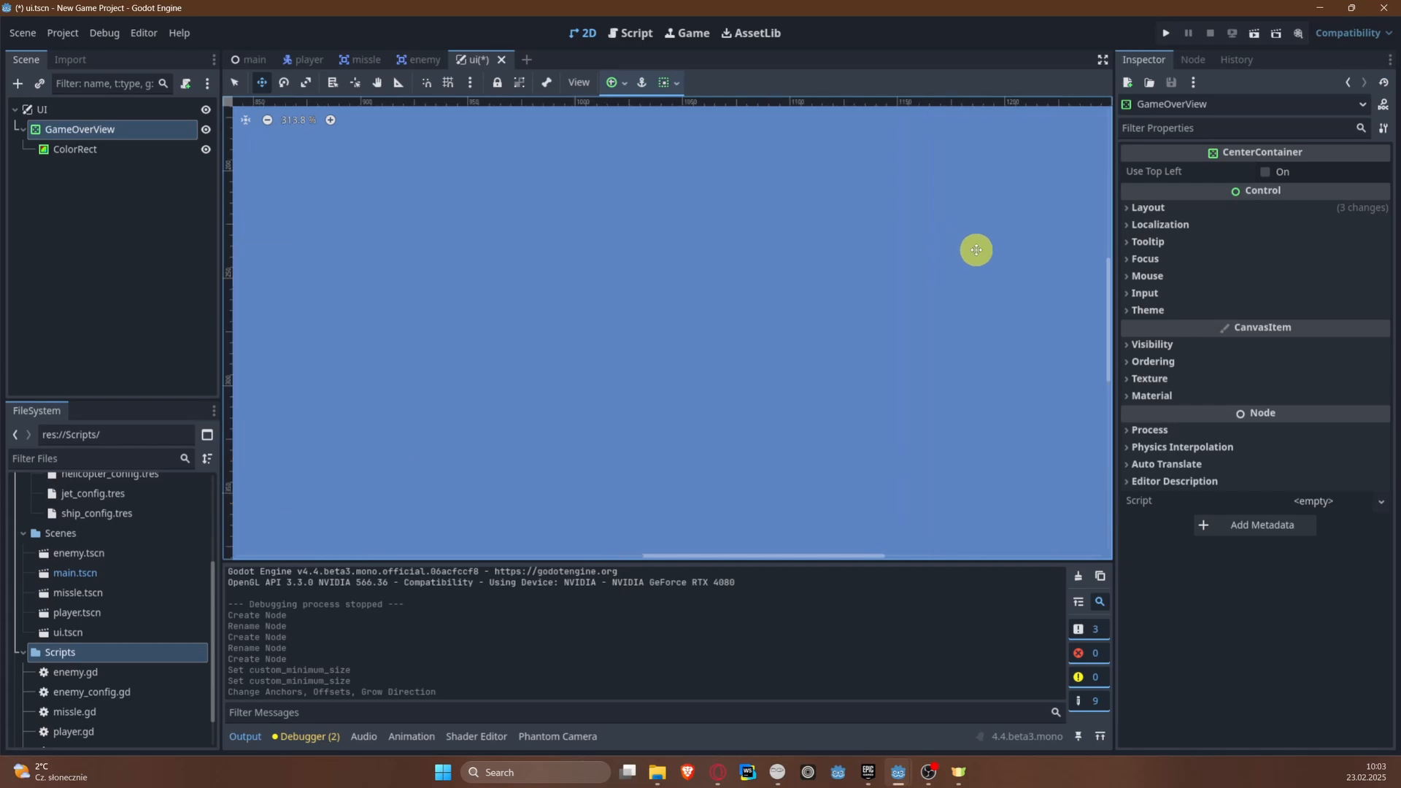
pyautogui.scroll(4, 977, 250)
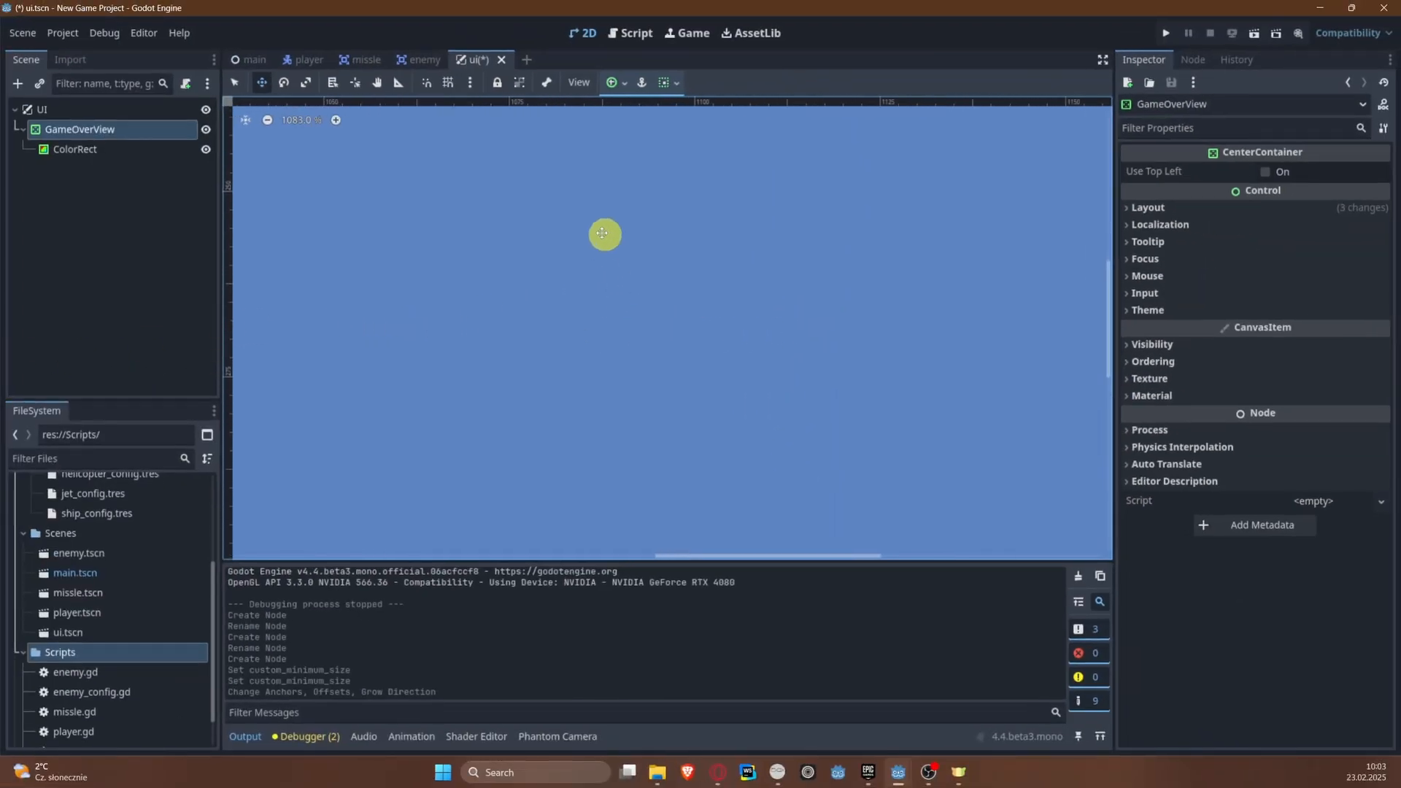
pyautogui.scroll(-4, 584, 262)
pyautogui.scroll(-7, 556, 311)
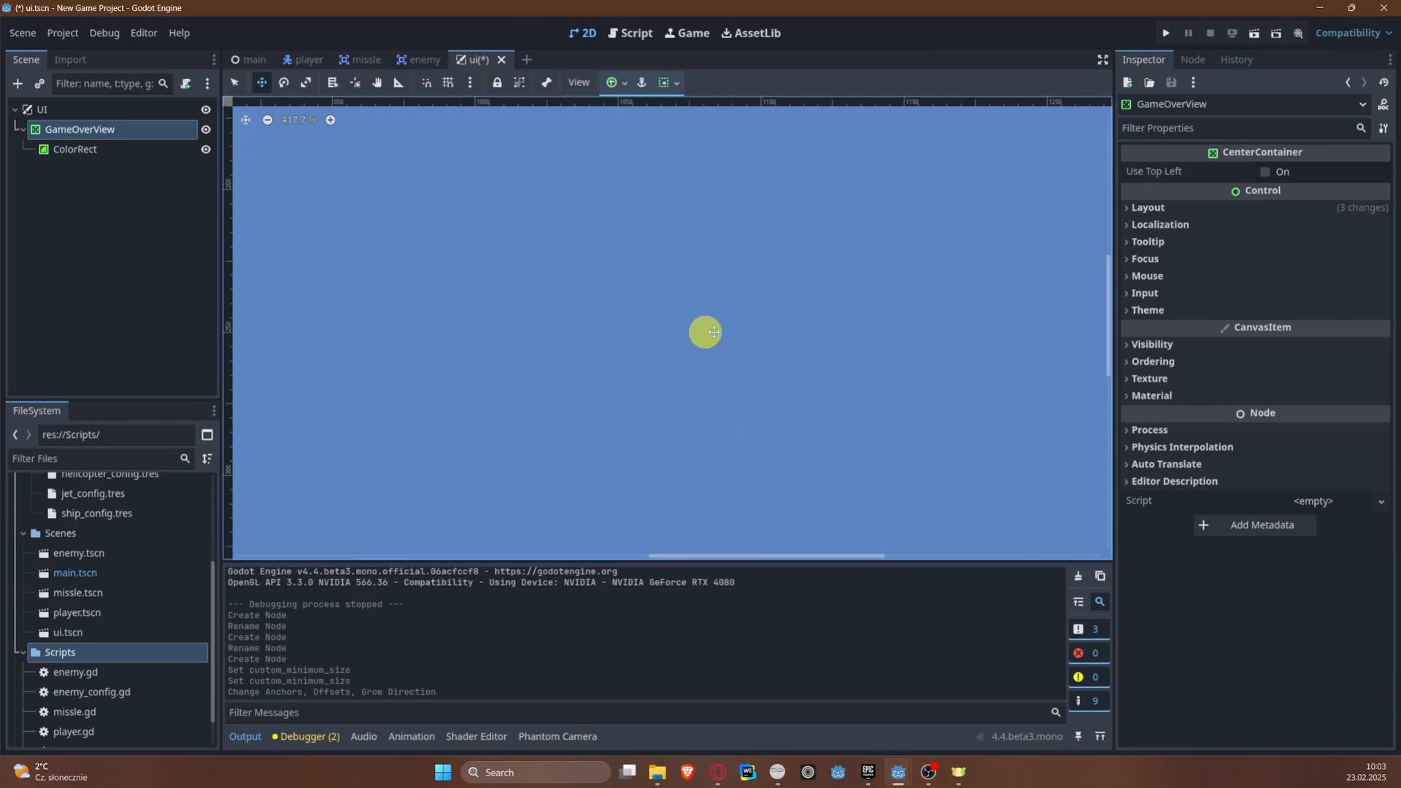
pyautogui.moveTo(516, 283); pyautogui.dragTo(823, 238, button='middle')
pyautogui.scroll(-3, 435, 216)
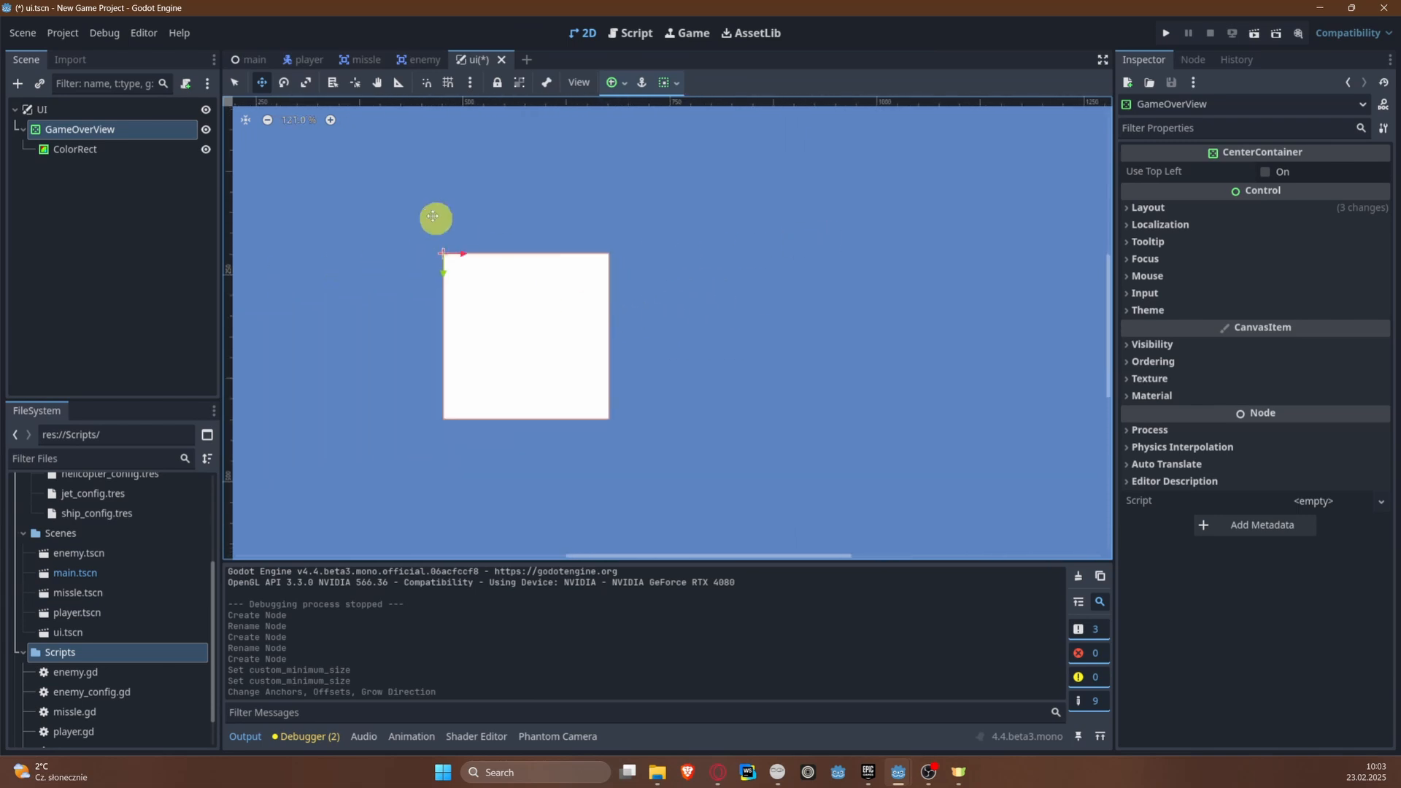
pyautogui.moveTo(416, 209); pyautogui.dragTo(561, 226, button='middle')
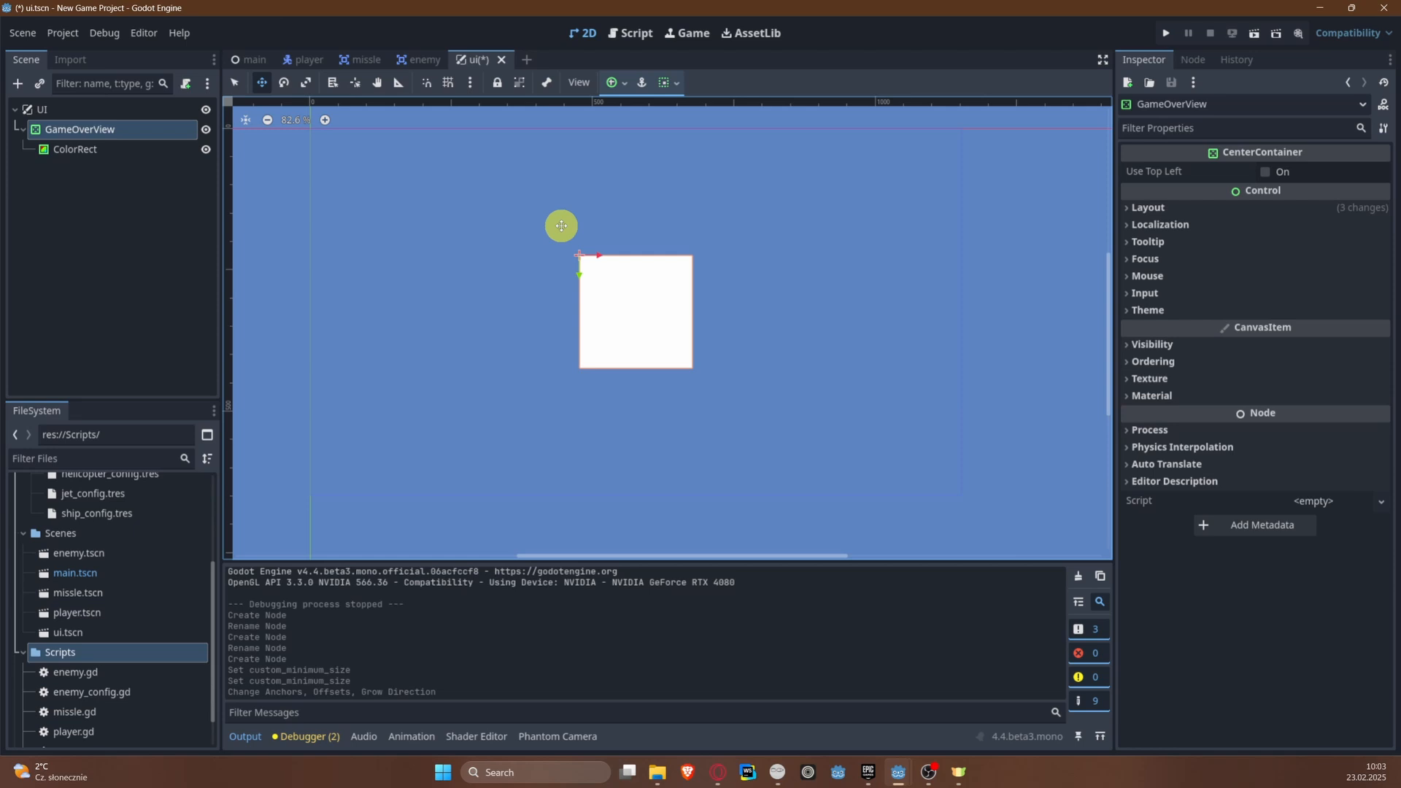
pyautogui.scroll(1, 710, 319)
# Step: Add a Label node as a child of the ColorRect
pyautogui.click(92, 156)
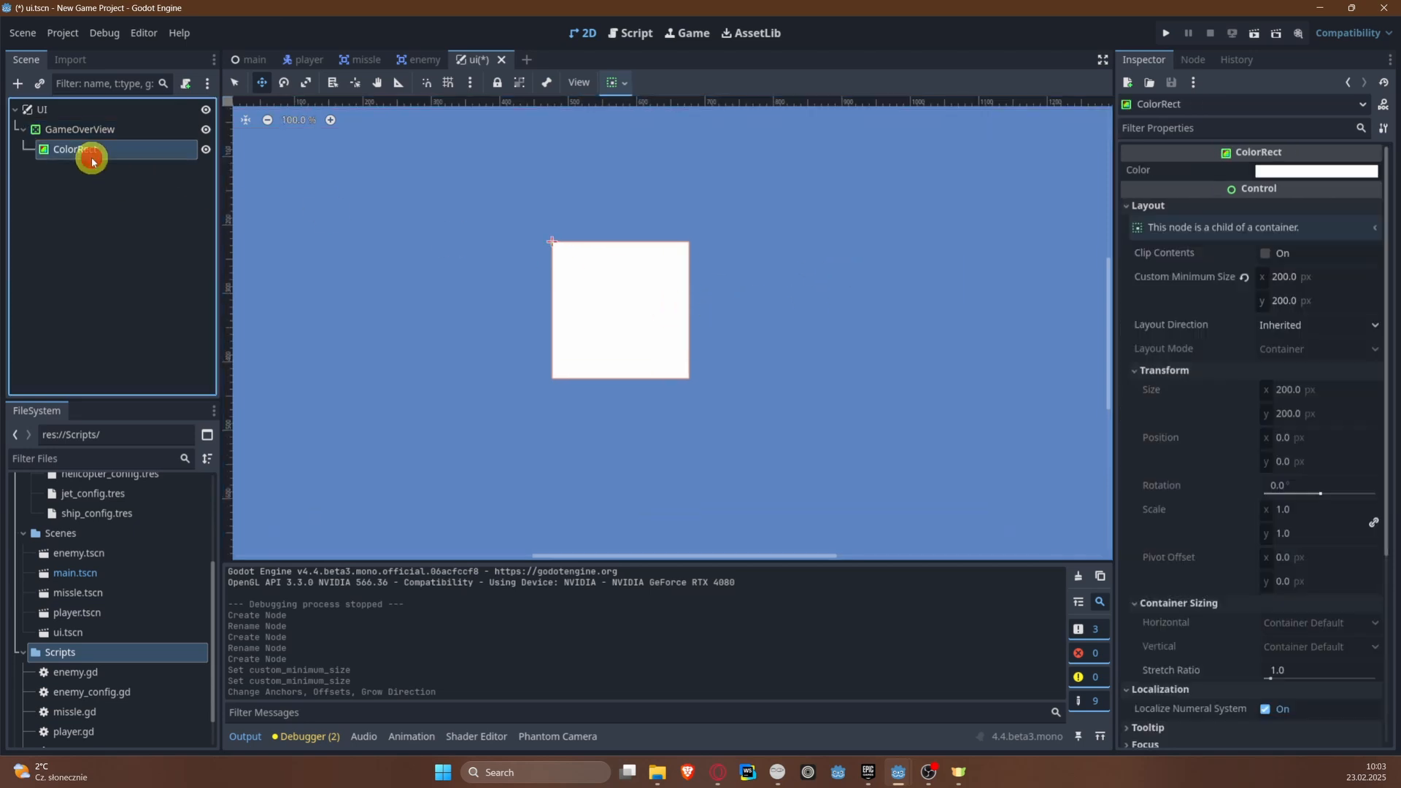
pyautogui.rightClick(92, 161)
pyautogui.click(135, 165)
pyautogui.write('L')
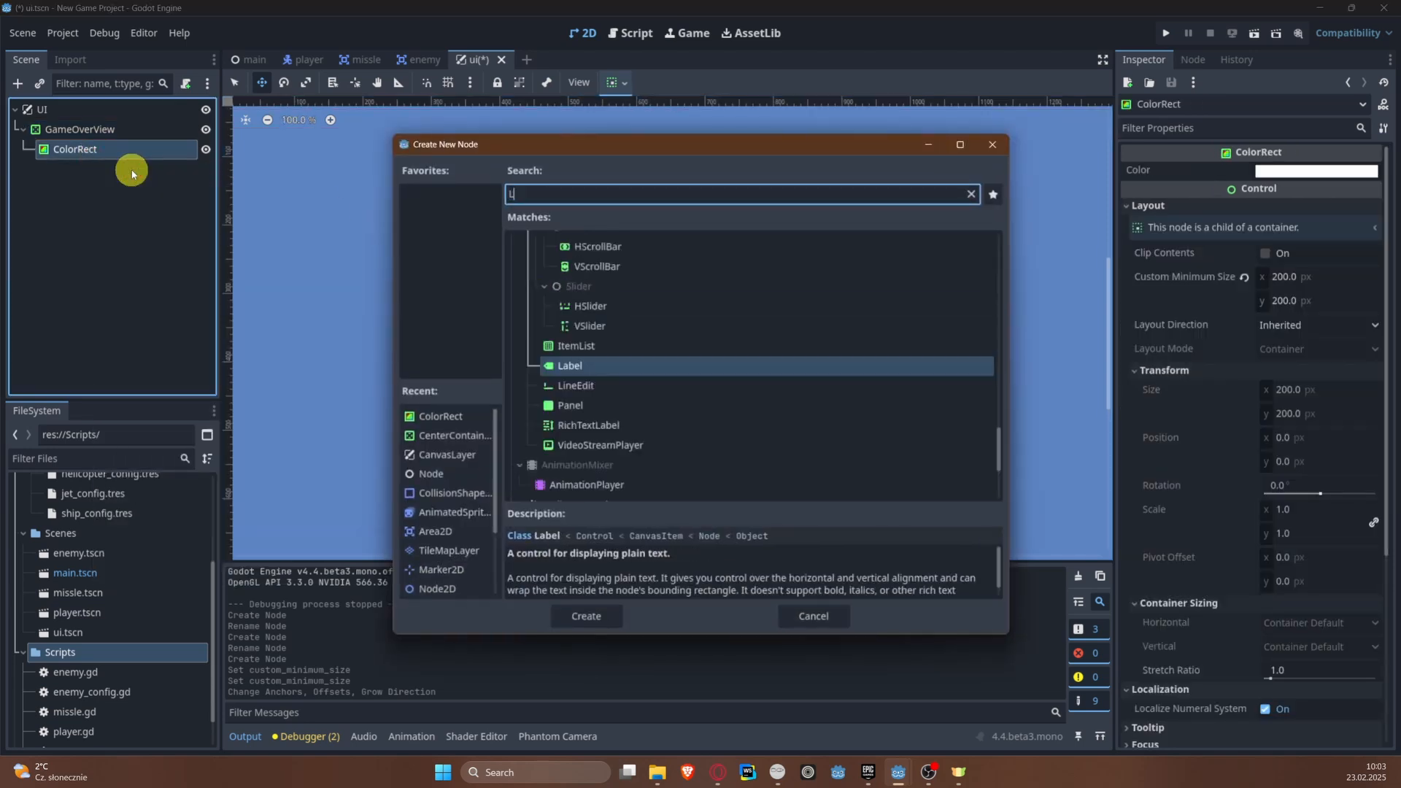
pyautogui.write('abel')
pyautogui.press('Return')
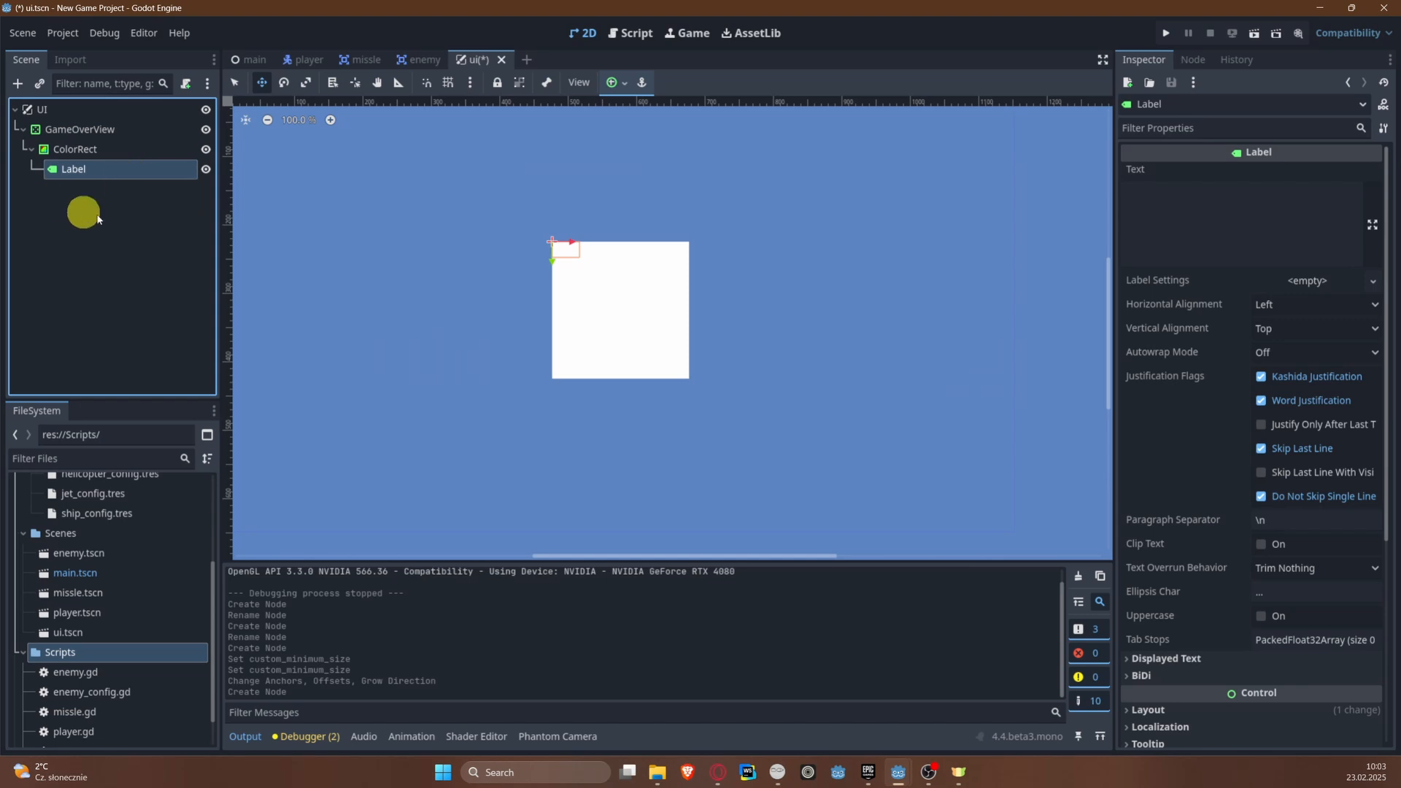
# Step: Anchor the Label to the center of the ColorRect, set its text to GAME OVER, and save the scene
pyautogui.click(617, 81)
pyautogui.click(646, 161)
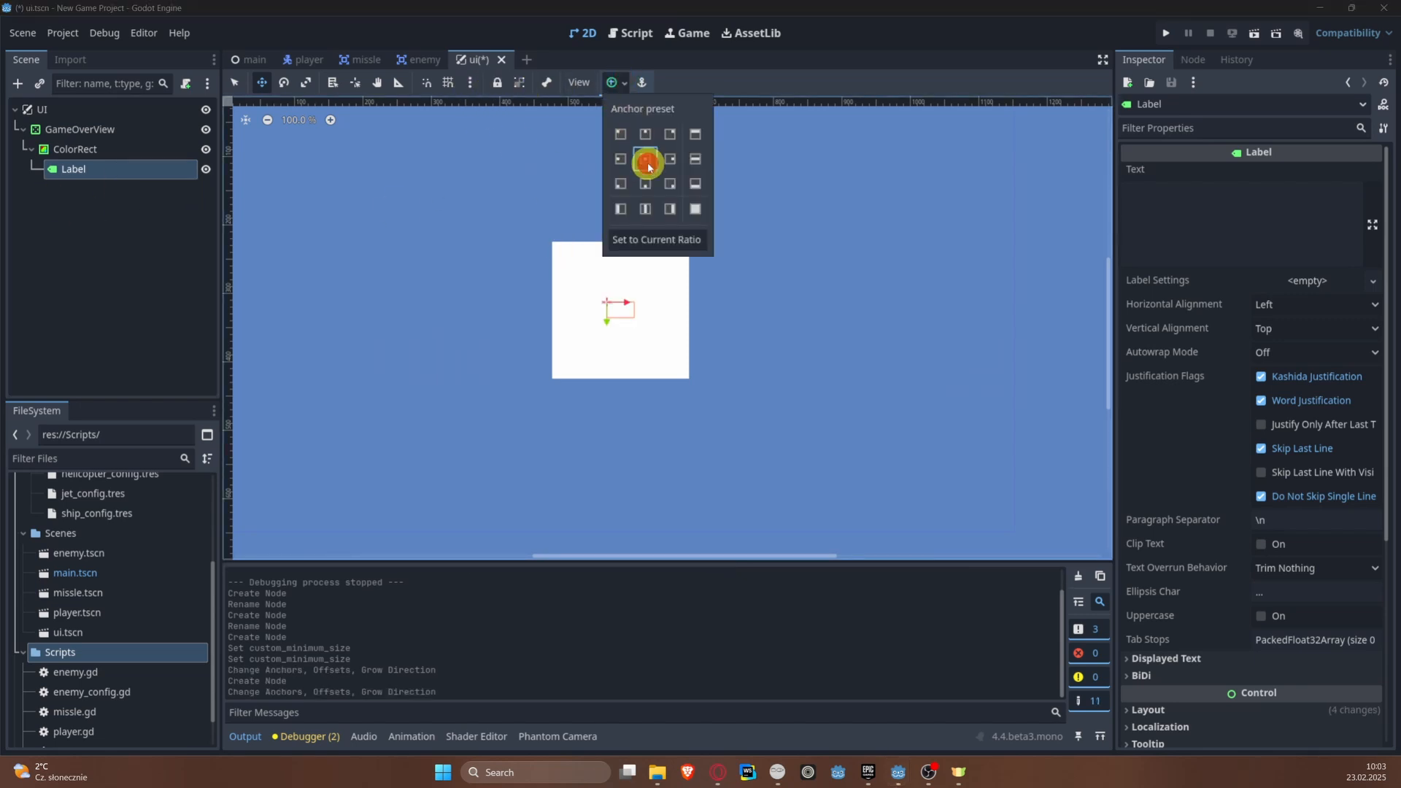
pyautogui.click(1241, 208)
pyautogui.click(1243, 208)
pyautogui.write('GAME OVER')
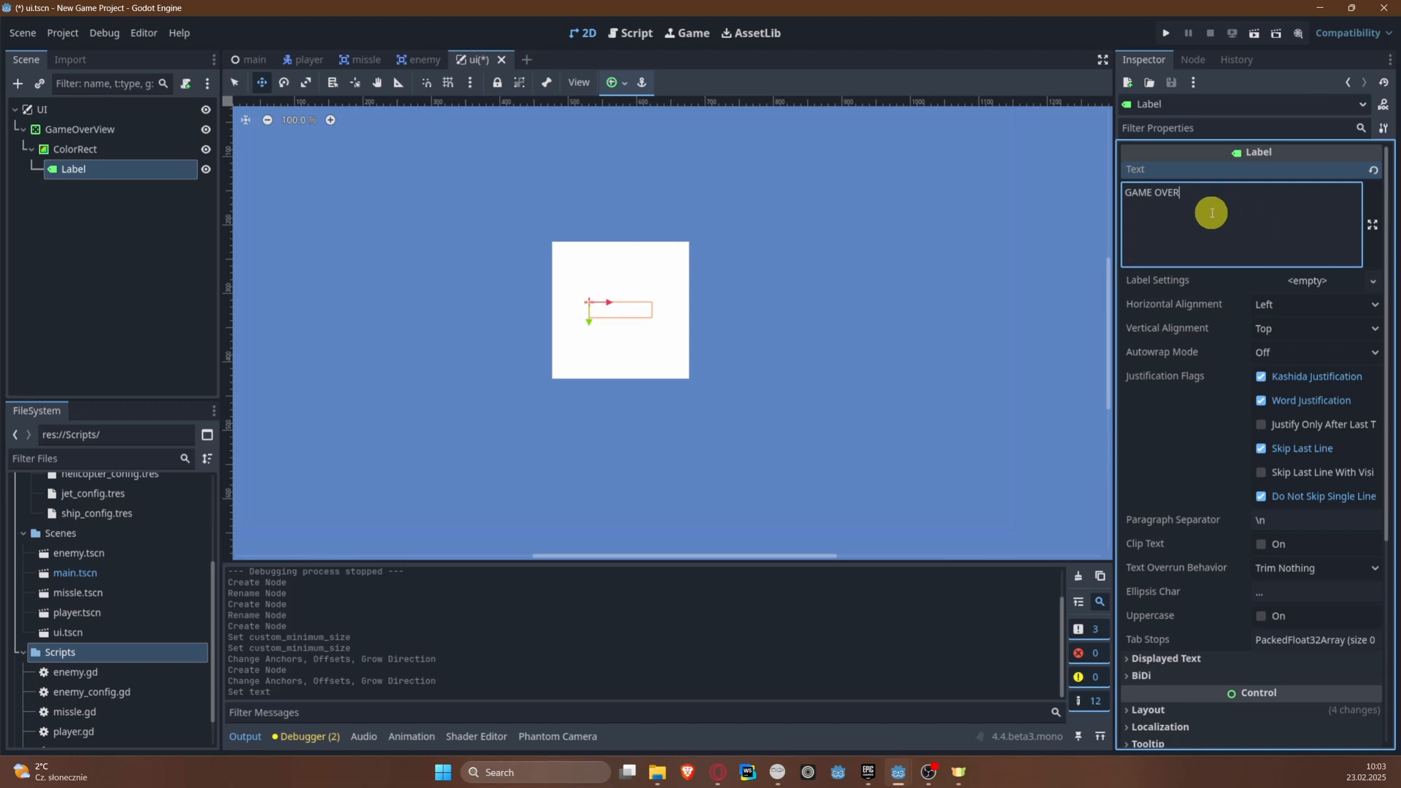
pyautogui.hotkey('ctrl', 's')
# Step: Enable a black Font Color theme override on the Label and save the scene
pyautogui.scroll(1, 772, 312)
pyautogui.scroll(9, 562, 302)
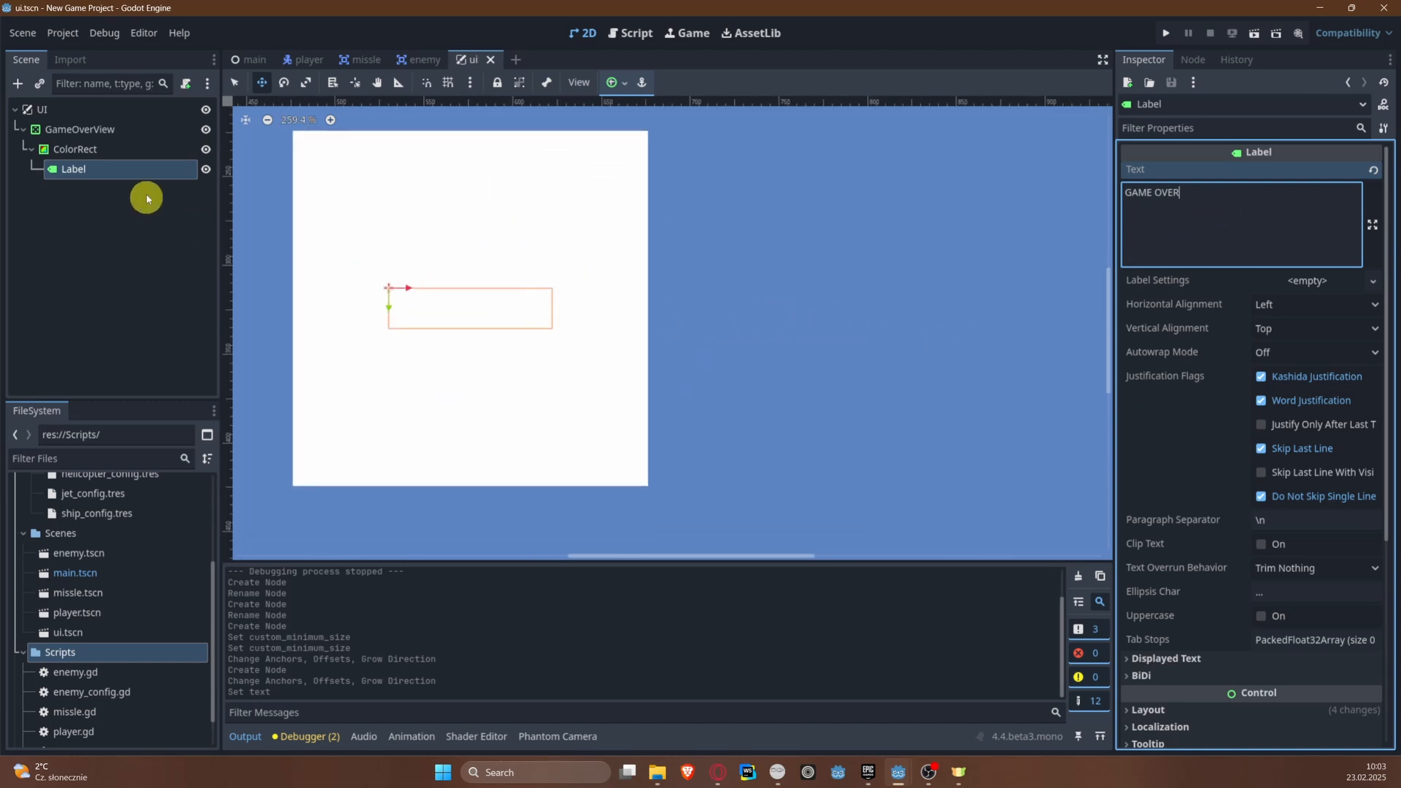
pyautogui.scroll(-5, 1241, 402)
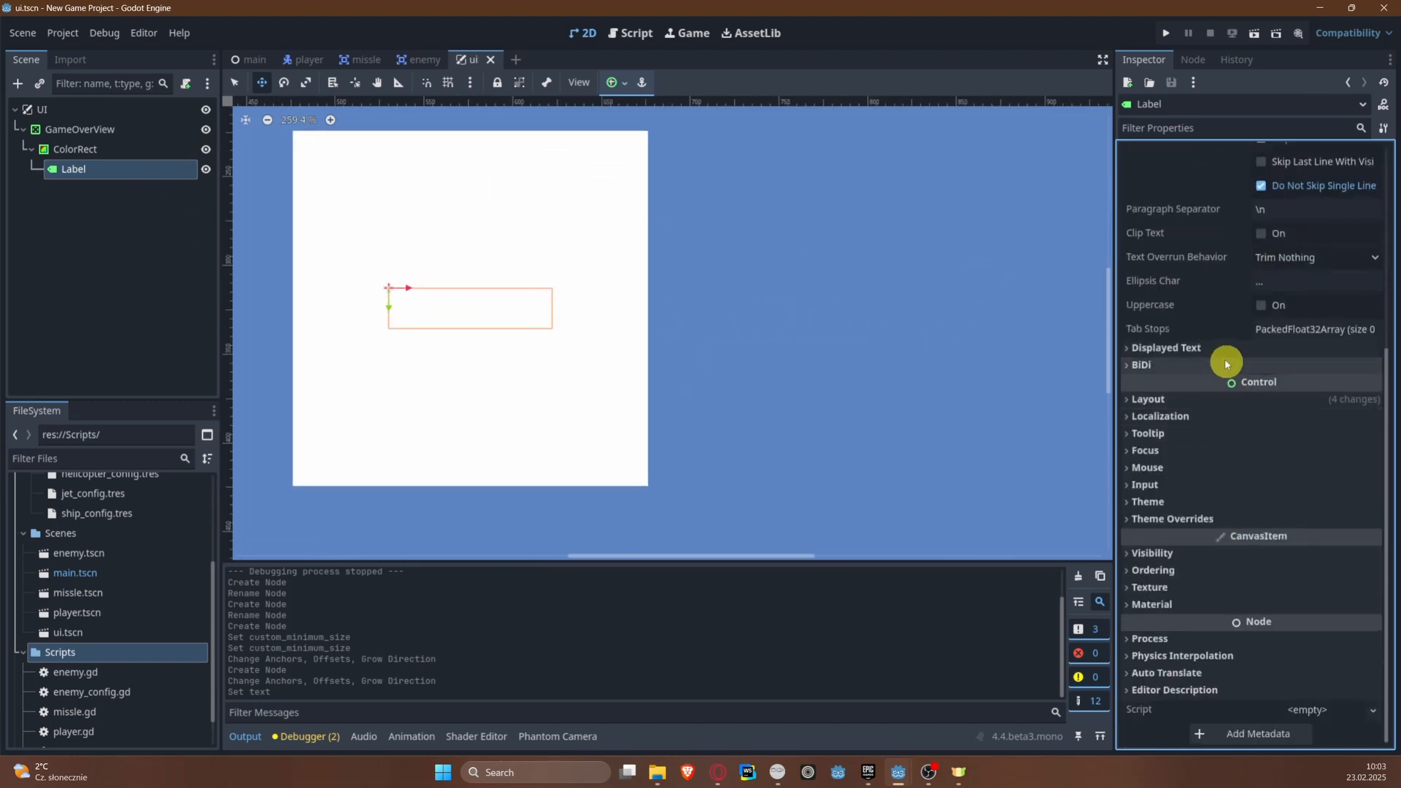
pyautogui.click(1175, 518)
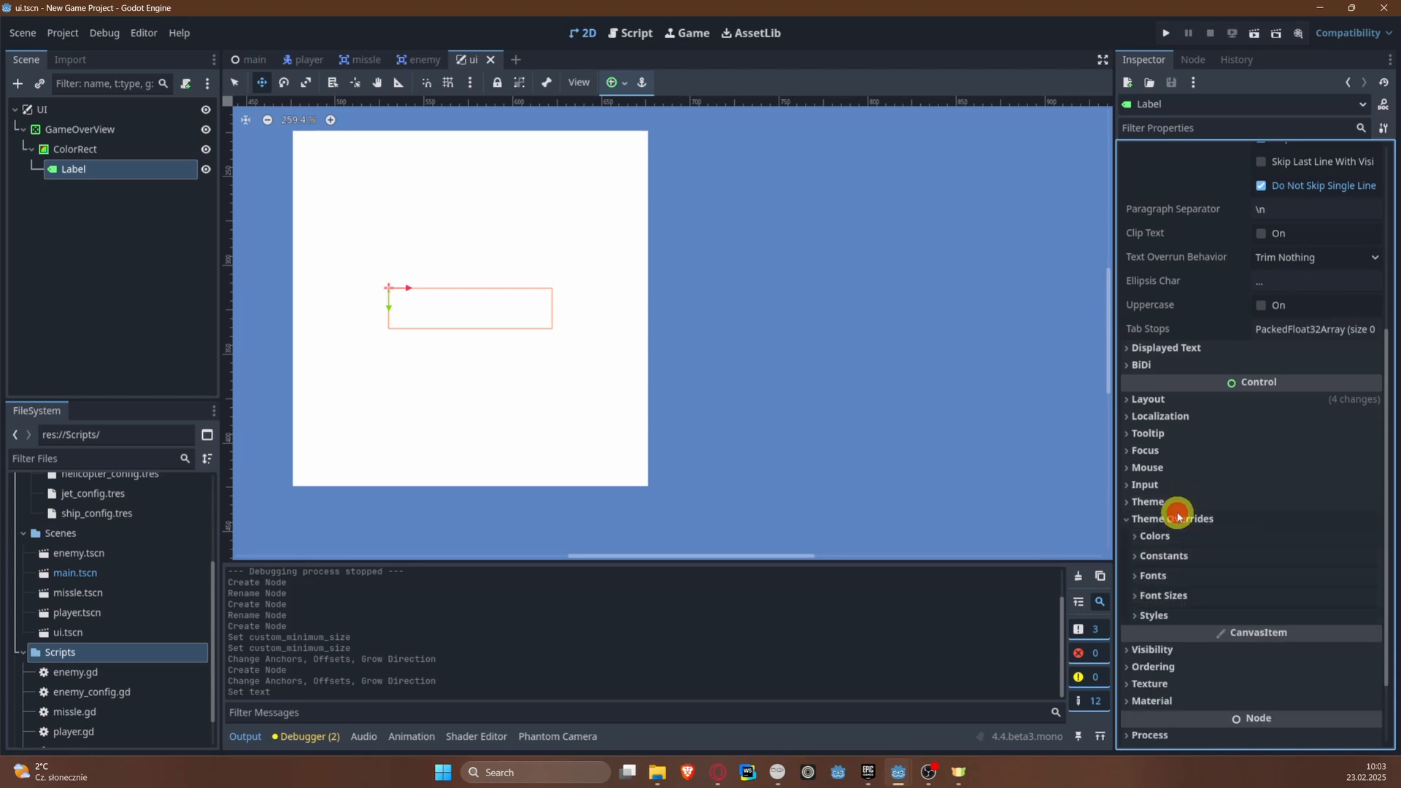
pyautogui.click(1173, 537)
pyautogui.click(1149, 555)
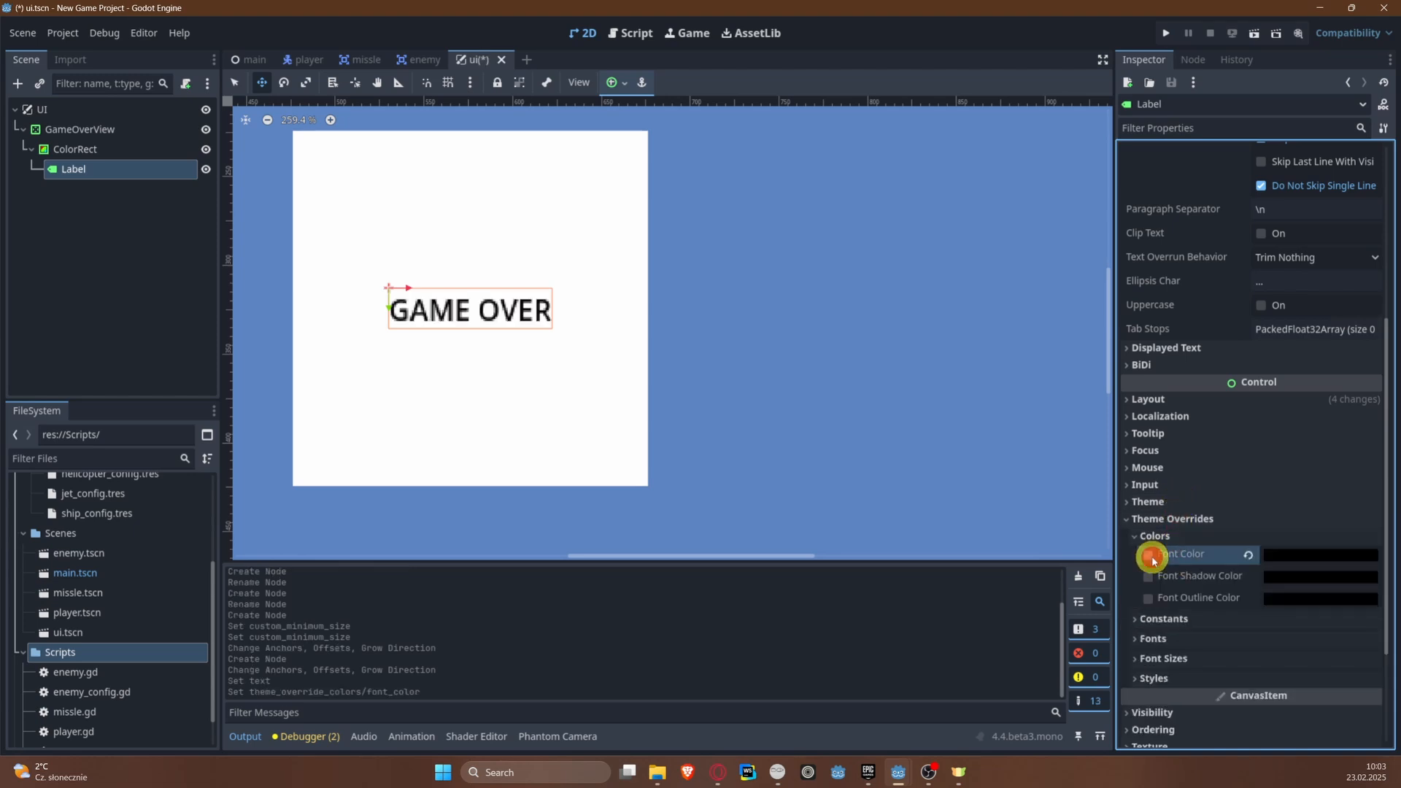
pyautogui.scroll(-4, 865, 431)
pyautogui.scroll(-9, 769, 350)
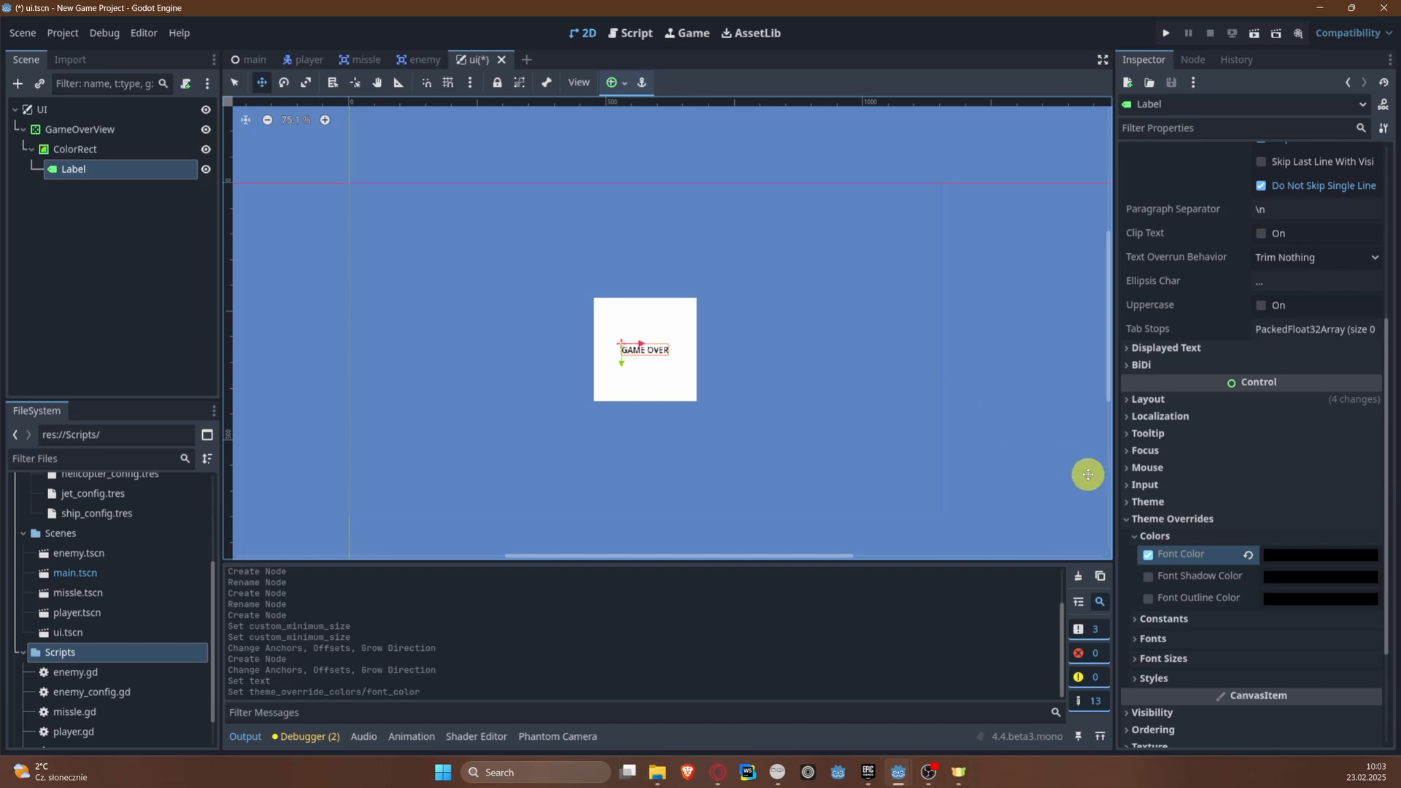
pyautogui.hotkey('ctrl', 's')
# Step: Hide the GameOverView node in the scene tree
pyautogui.scroll(3, 825, 328)
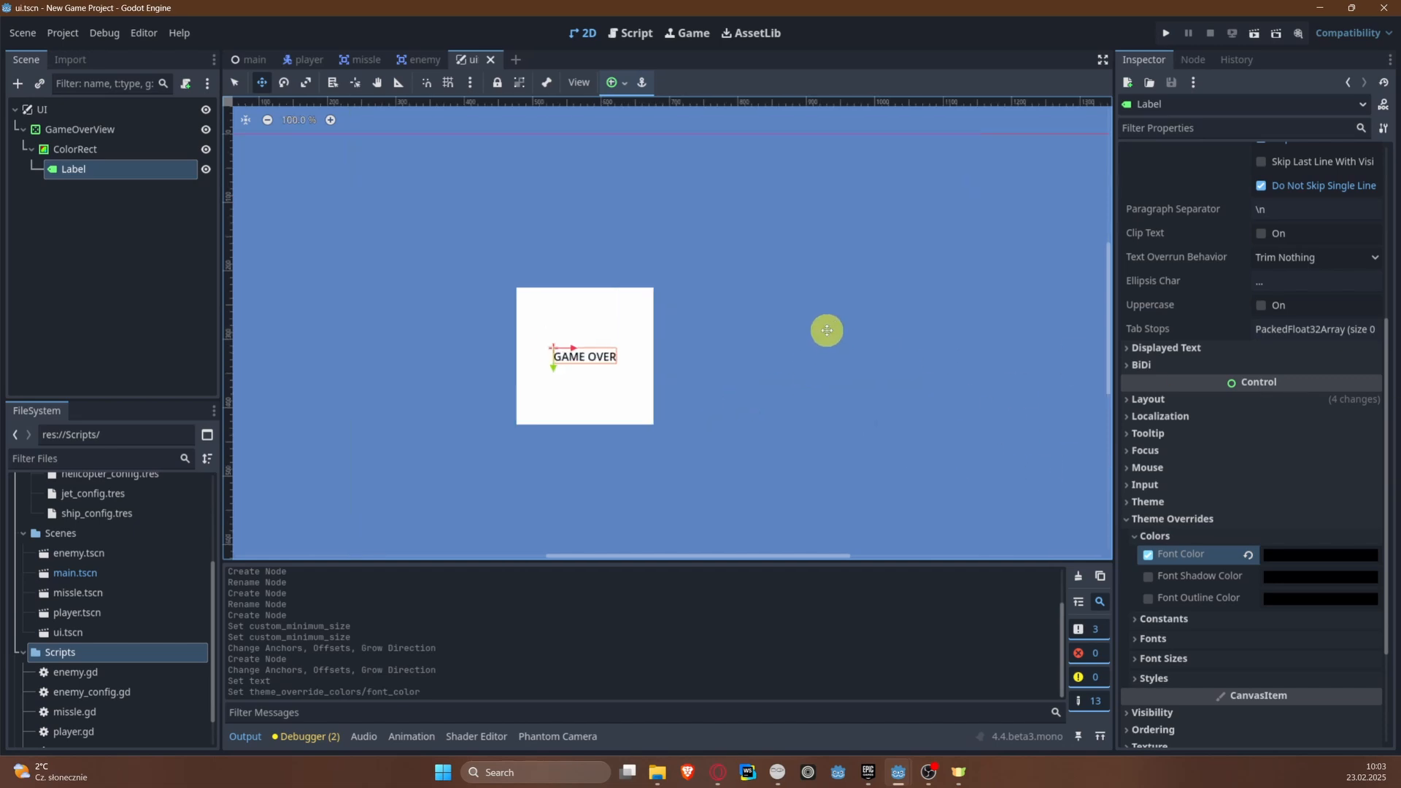
pyautogui.scroll(7, 625, 350)
pyautogui.scroll(4, 544, 343)
pyautogui.scroll(-4, 545, 345)
pyautogui.scroll(-5, 545, 345)
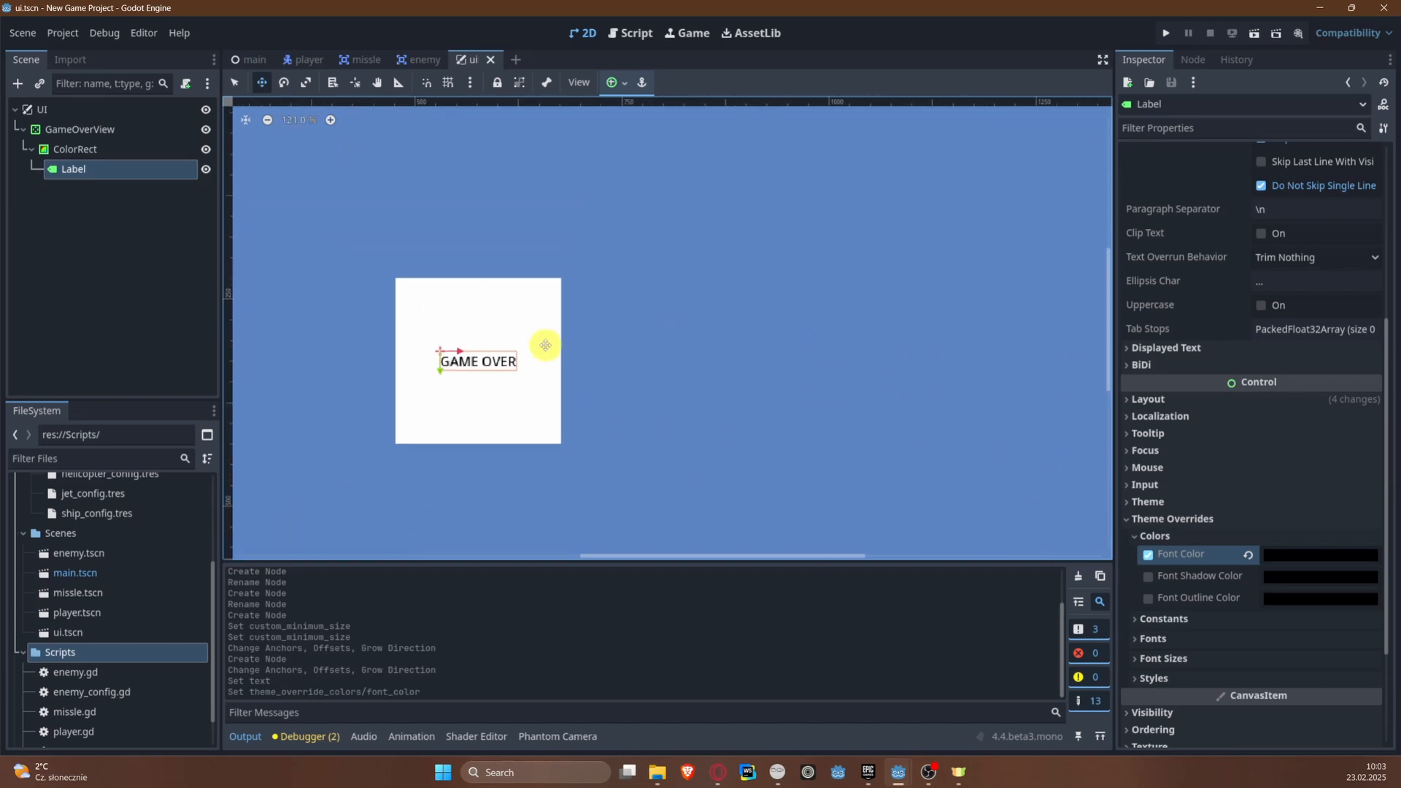
pyautogui.scroll(-3, 496, 319)
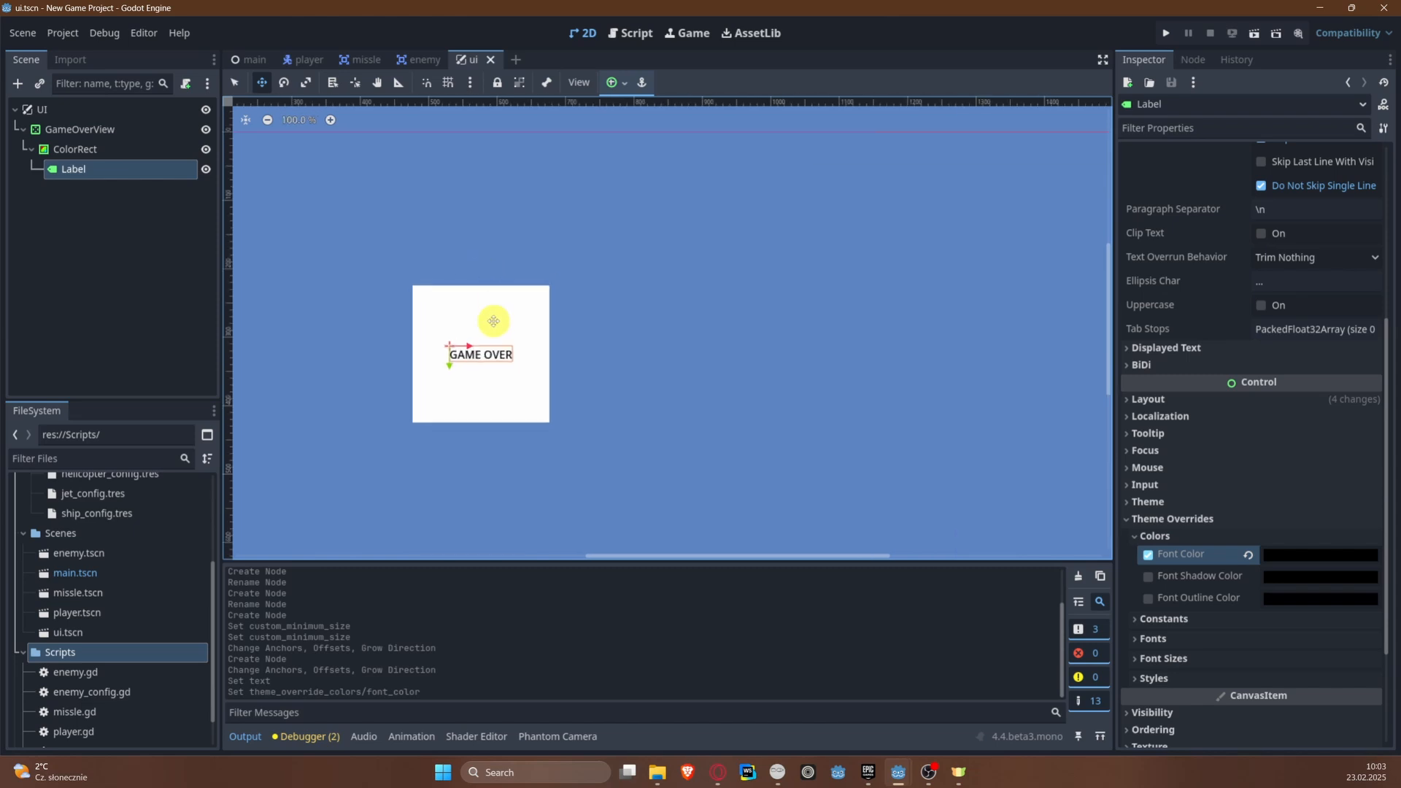
pyautogui.moveTo(438, 284); pyautogui.dragTo(592, 270, button='middle')
pyautogui.scroll(-4, 625, 236)
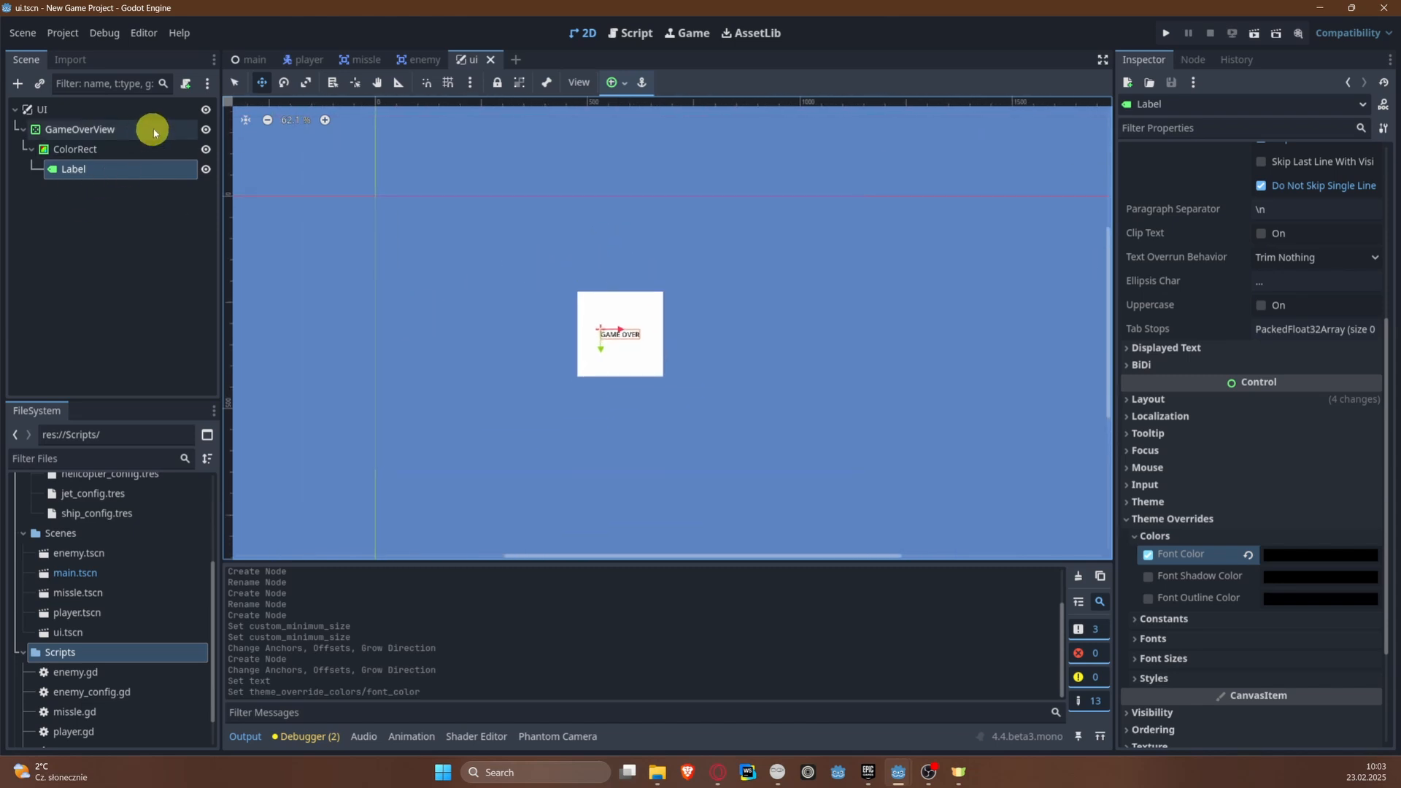
pyautogui.click(207, 132)
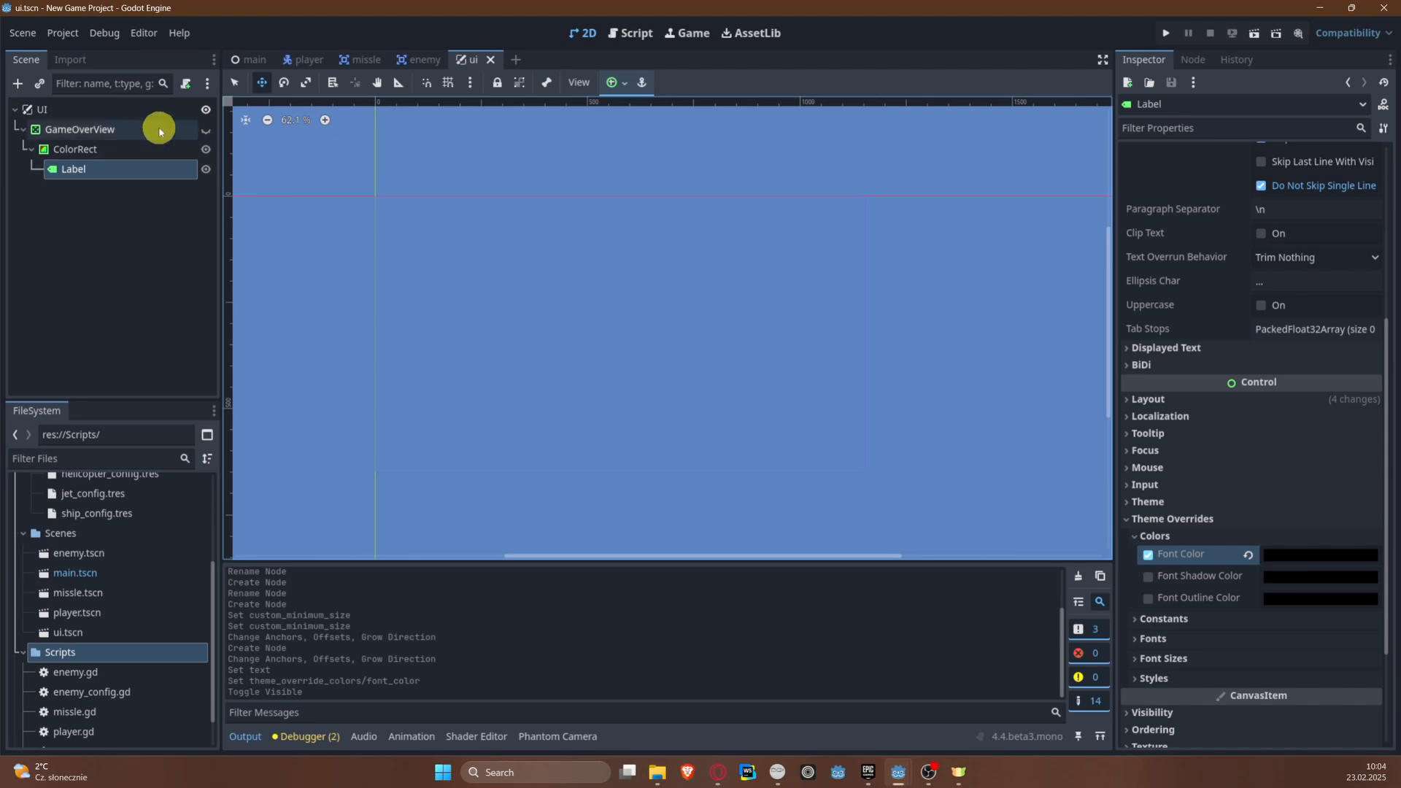
# Step: Add a second ColorRect node directly under the UI root
pyautogui.click(90, 111)
pyautogui.rightClick(91, 111)
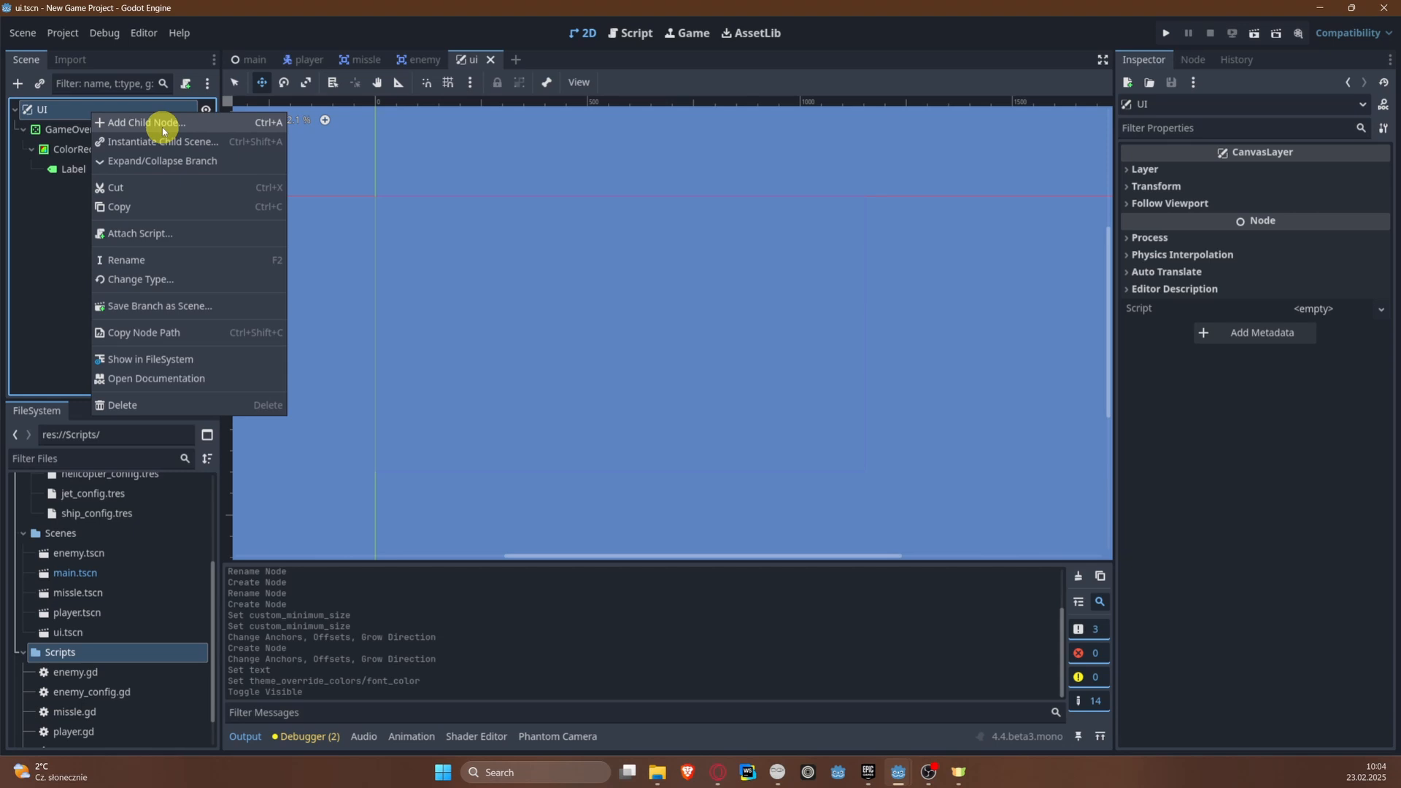
pyautogui.click(162, 127)
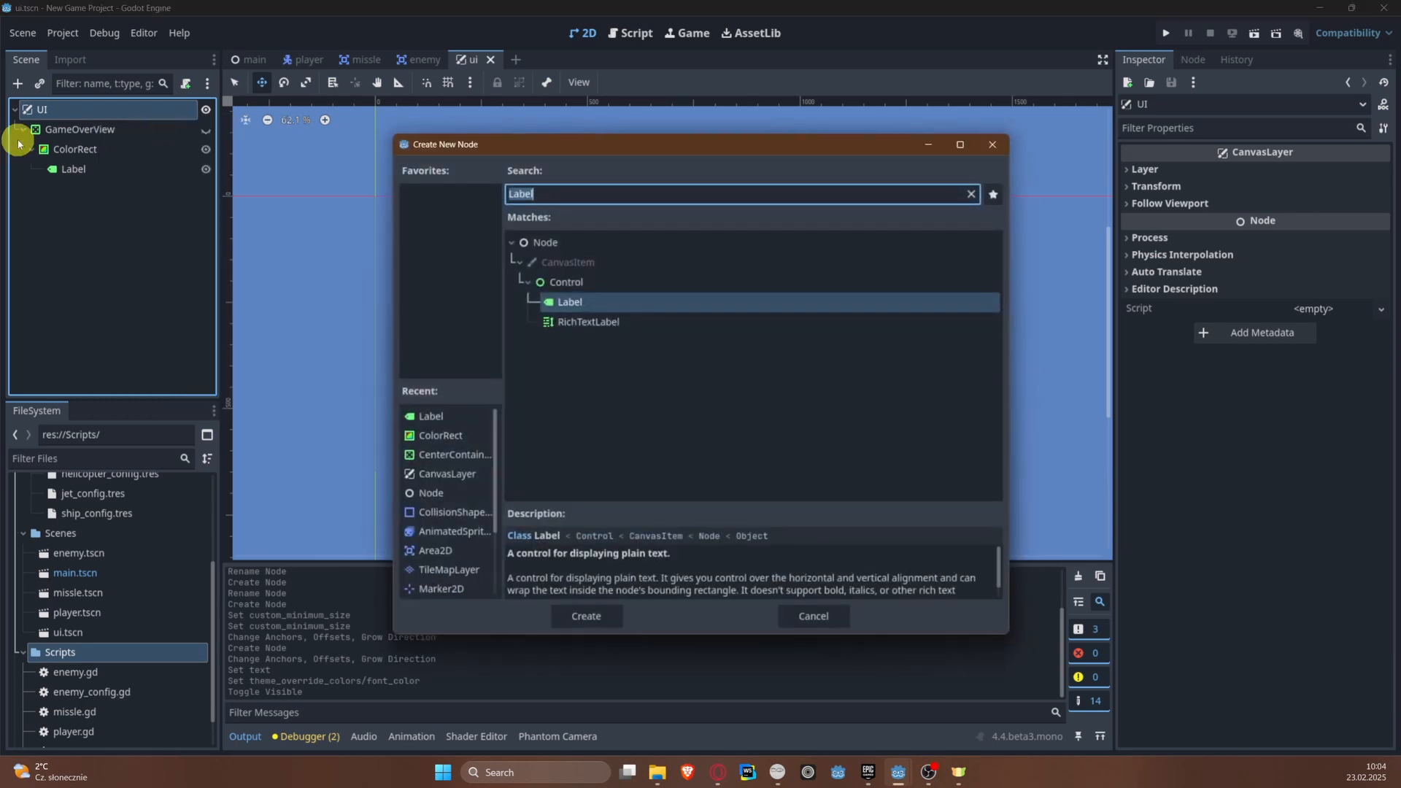
pyautogui.write('COlor')
pyautogui.press('Return')
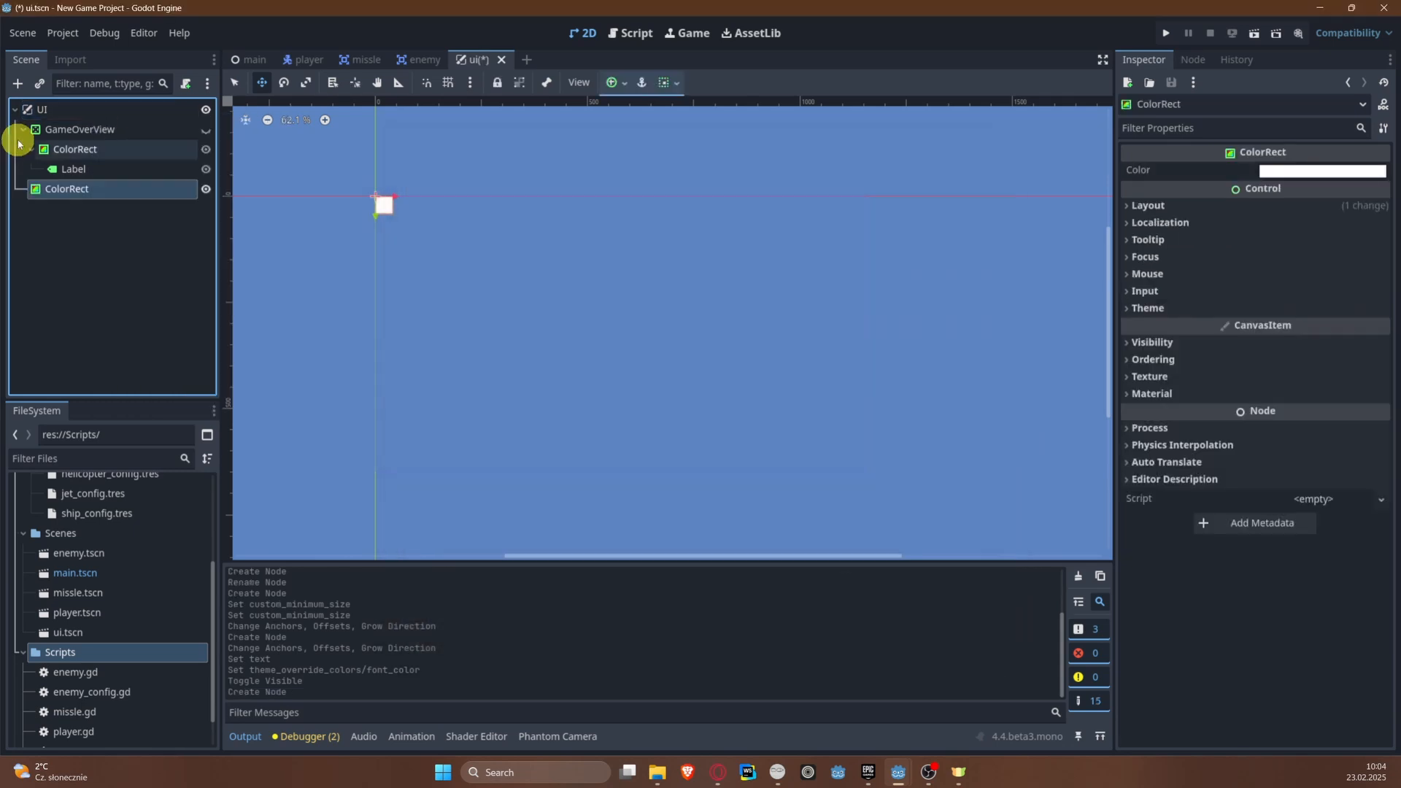
# Step: Move the new ColorRect above GameOverView in the scene tree and rename it ControlPanelRect
pyautogui.moveTo(78, 192); pyautogui.dragTo(67, 116)
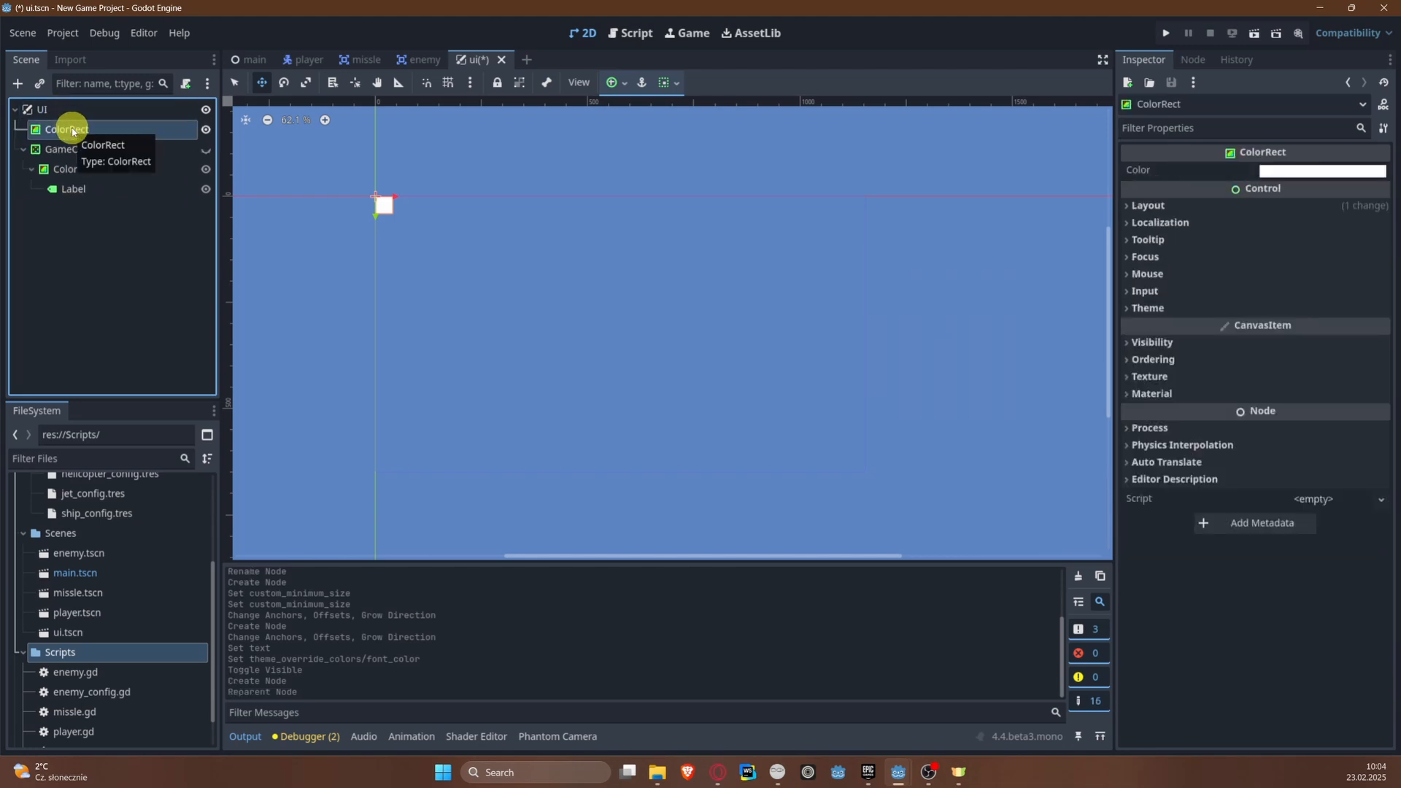
pyautogui.doubleClick(73, 130)
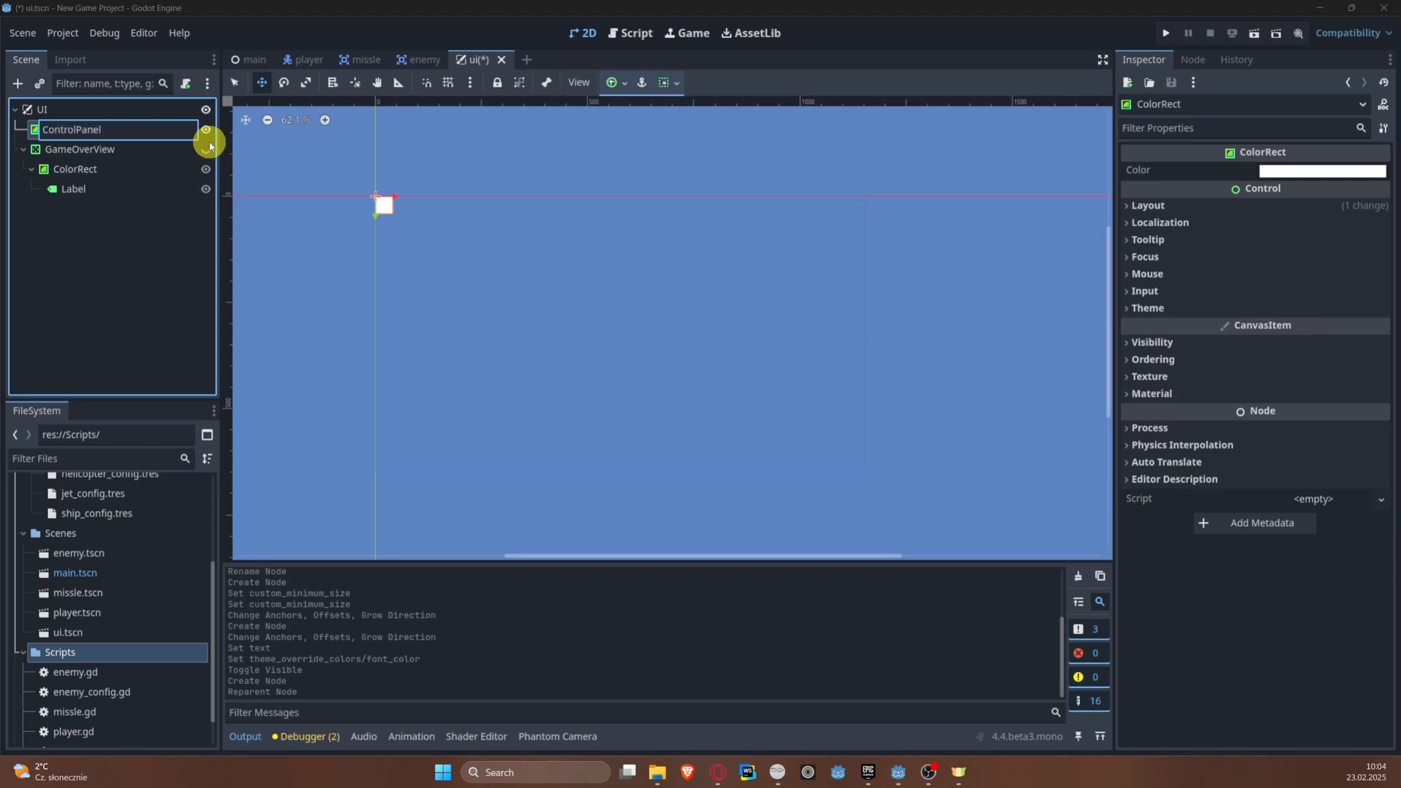
pyautogui.press('Return')
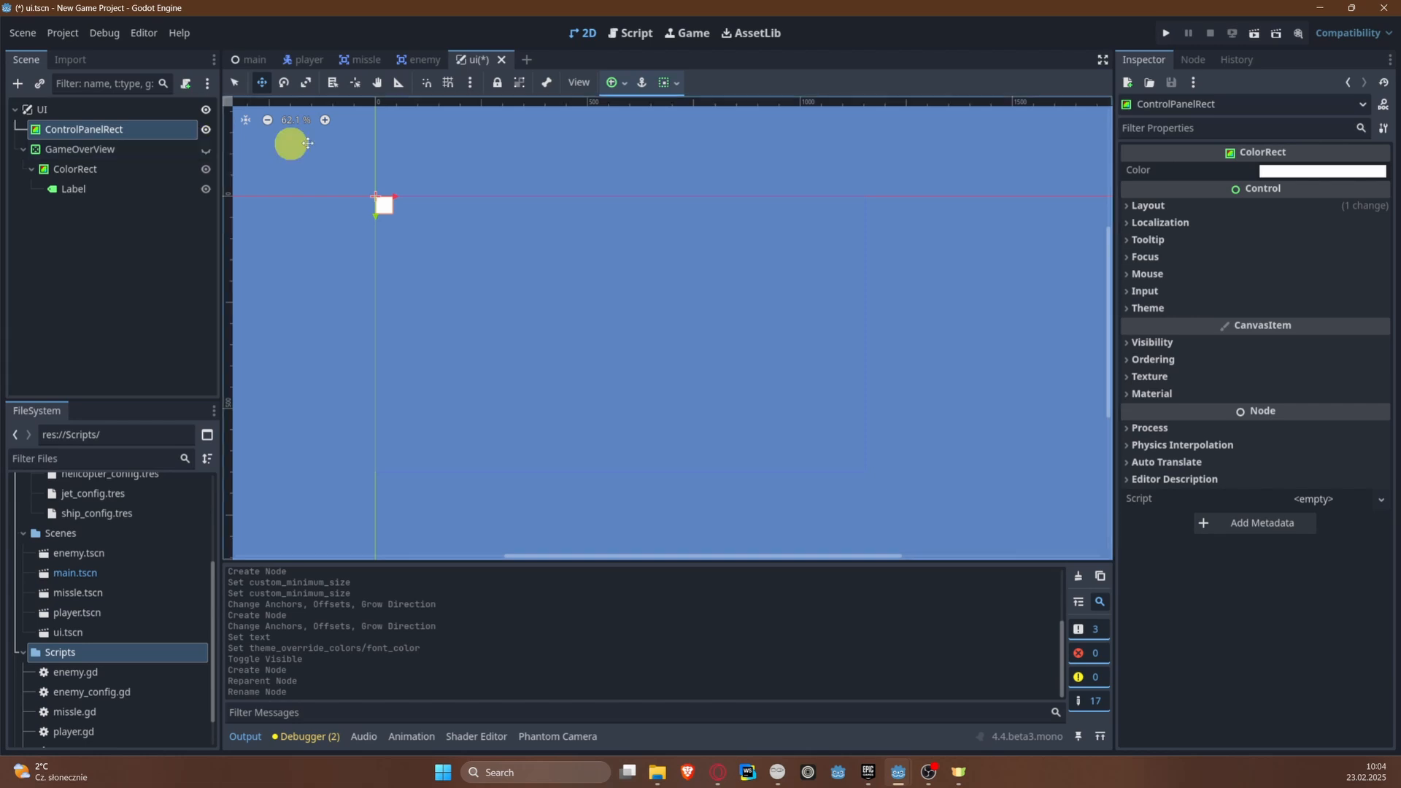
# Step: Anchor ControlPanelRect with the Bottom Wide preset and save the UI scene
pyautogui.click(626, 84)
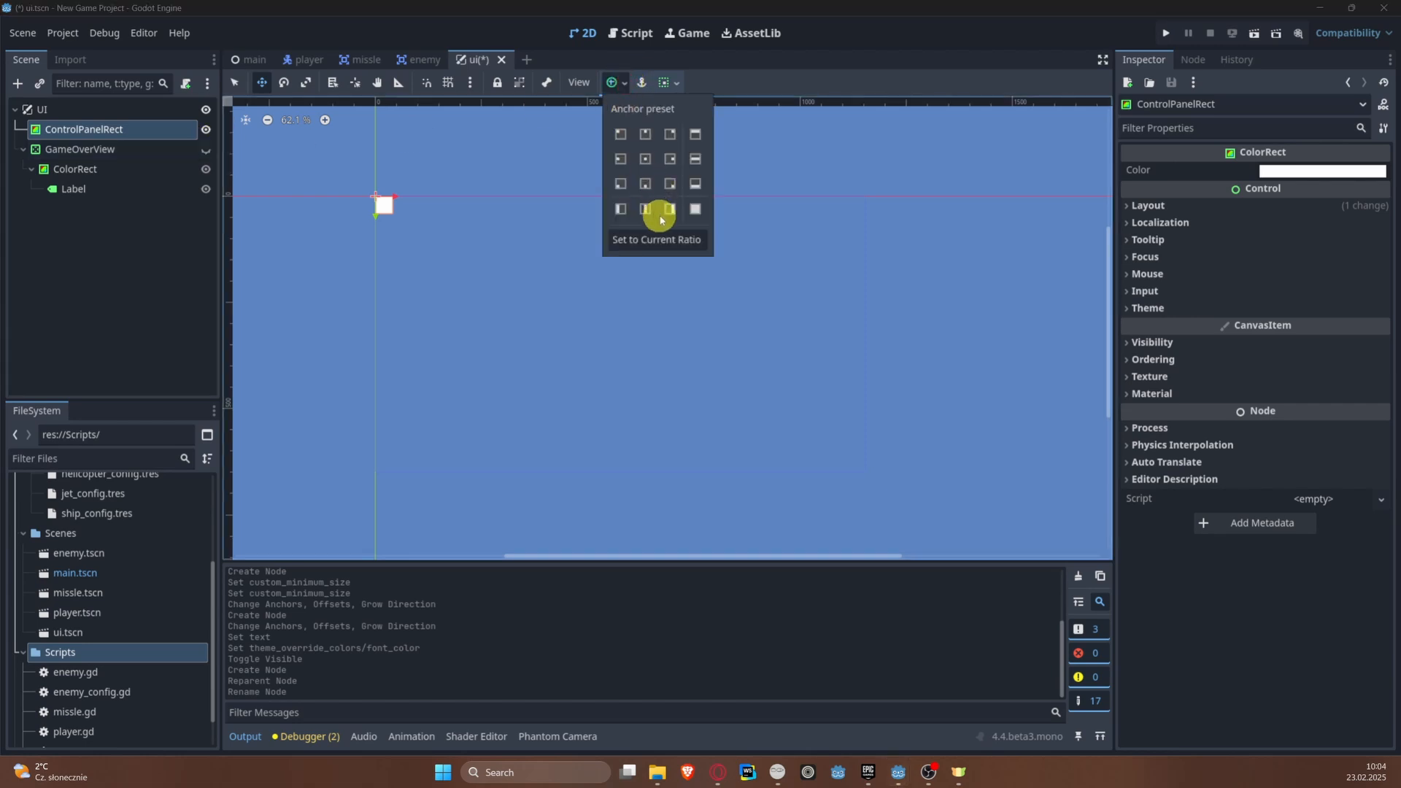
pyautogui.click(694, 184)
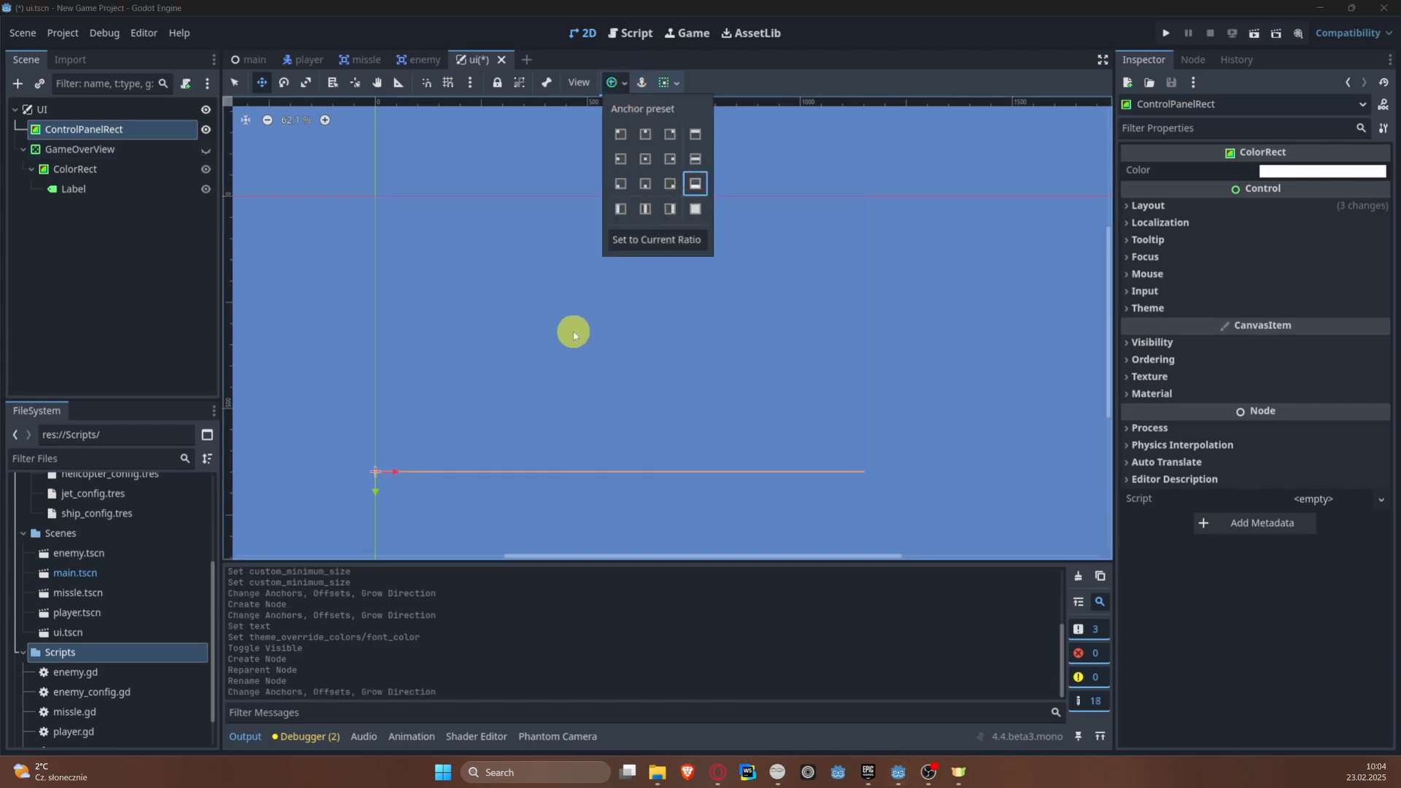
pyautogui.moveTo(513, 328); pyautogui.dragTo(475, 303, button='middle')
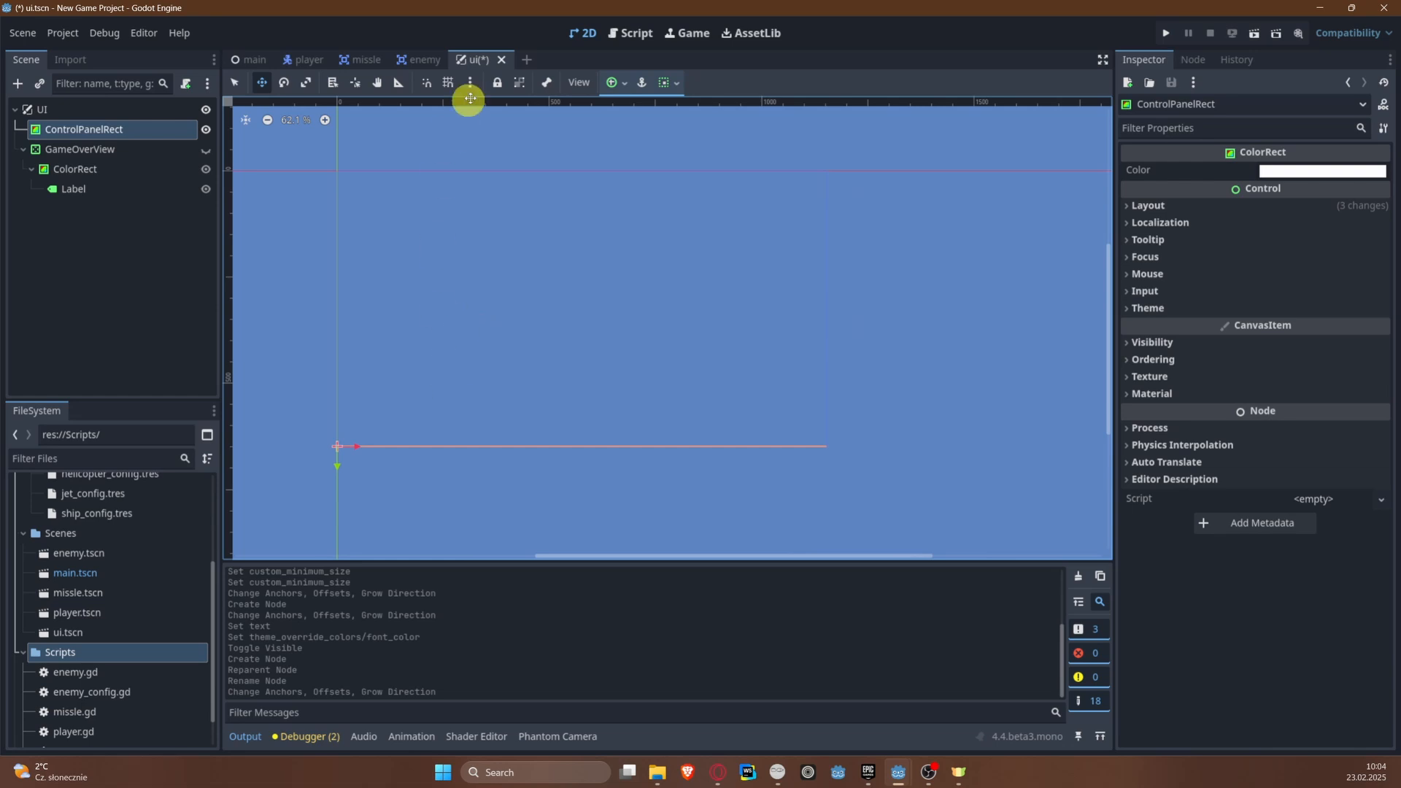
pyautogui.hotkey('ctrl', 's')
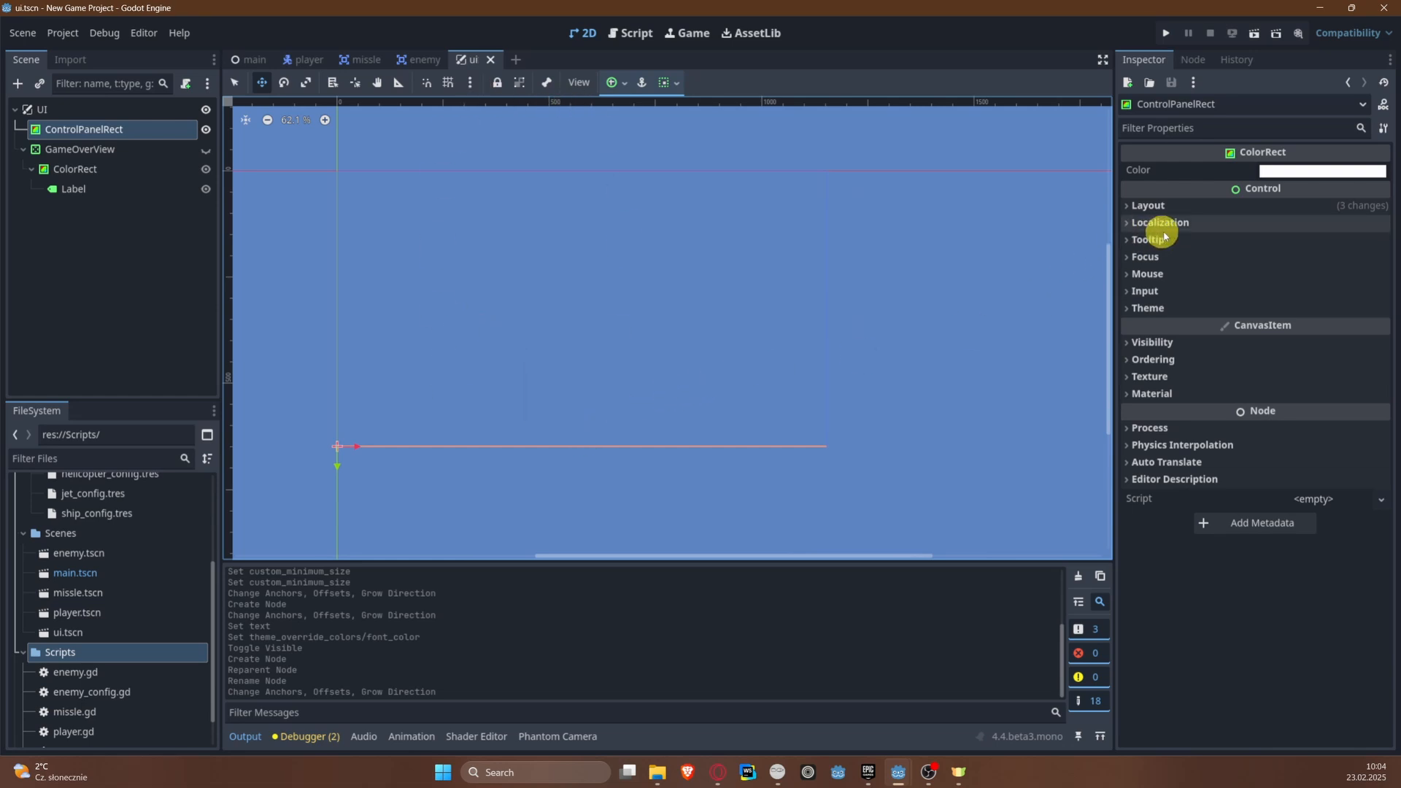
# Step: Set ControlPanelRect's custom minimum height (y) to 58 px and save the scene
pyautogui.click(1168, 206)
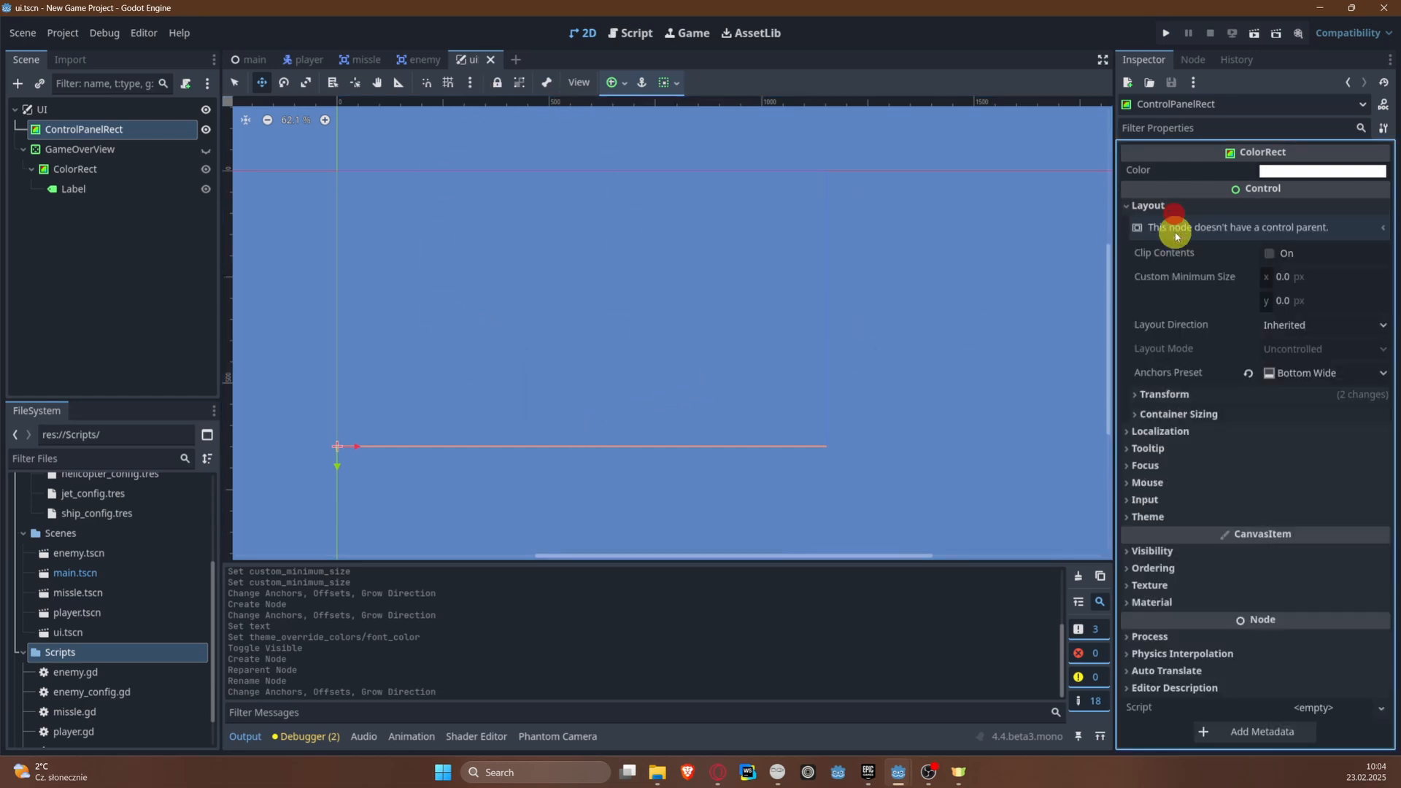
pyautogui.click(1322, 299)
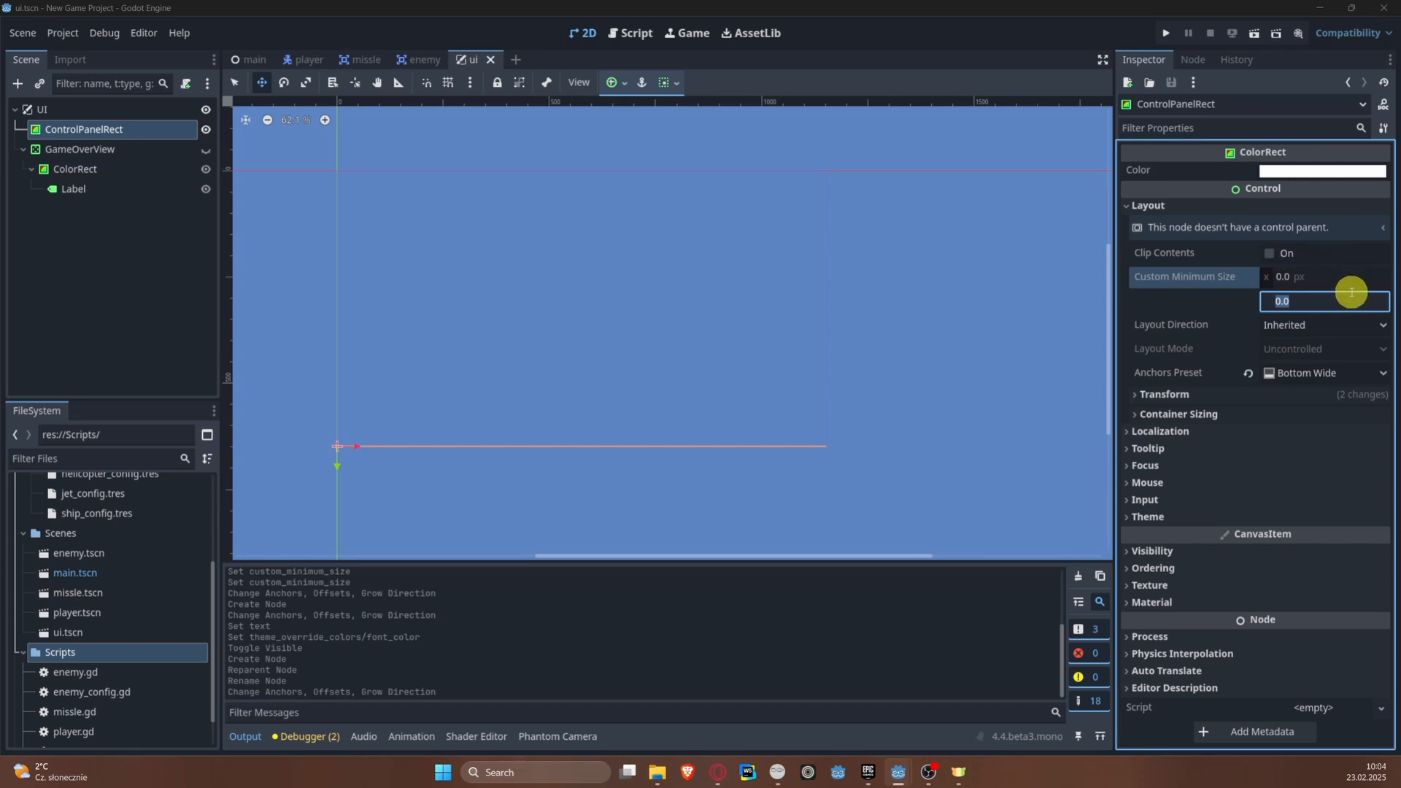
pyautogui.click(1309, 301)
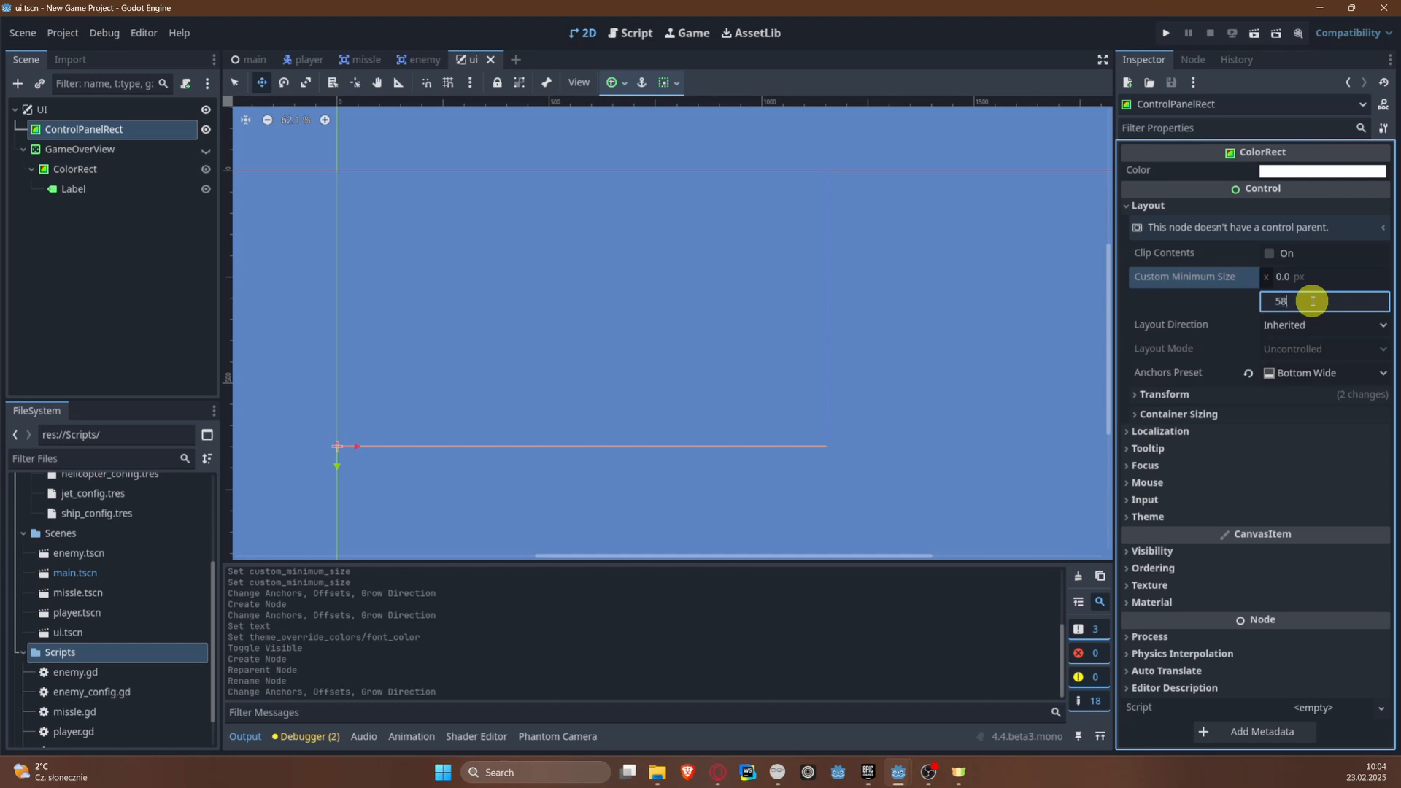
pyautogui.write('58')
pyautogui.press('Return')
pyautogui.hotkey('ctrl', 's')
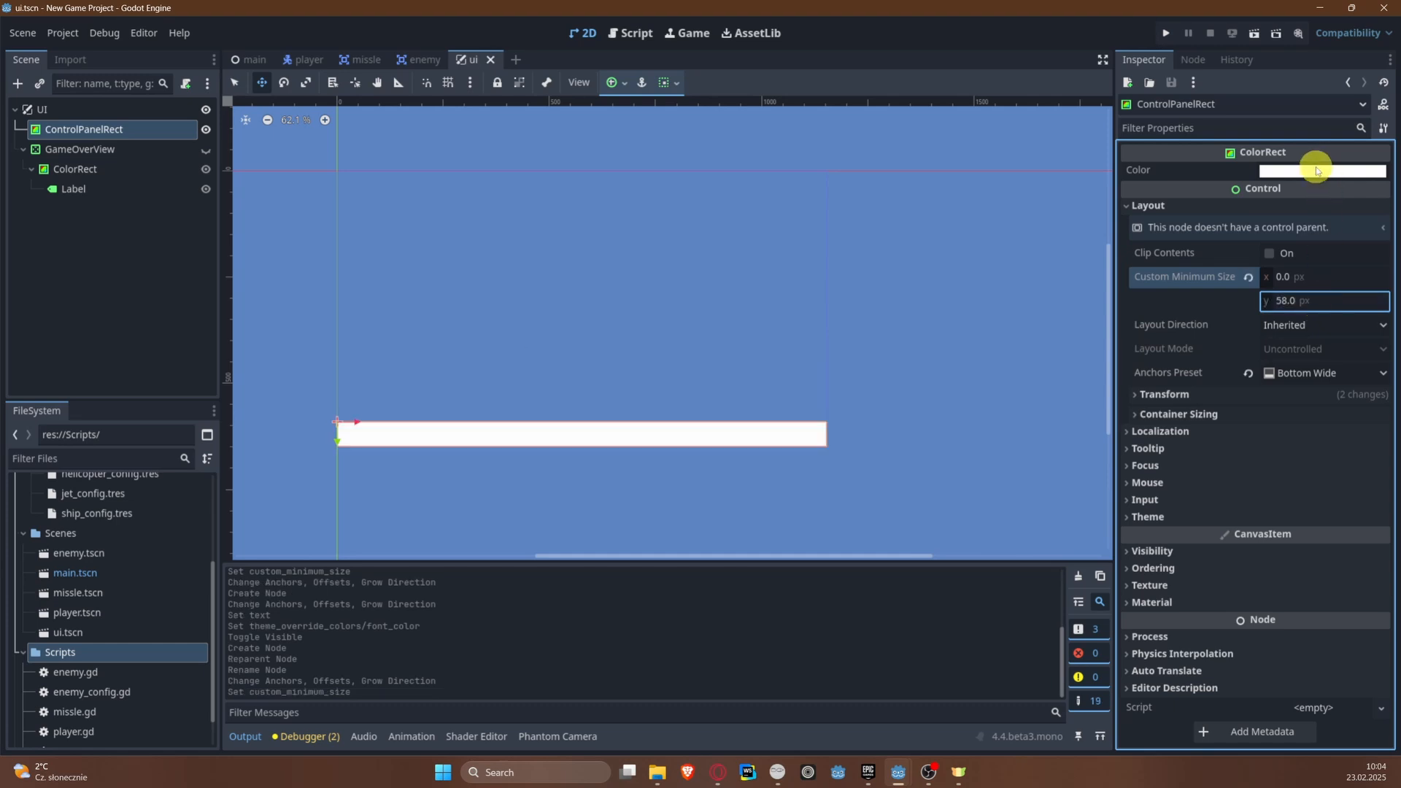
# Step: Change ControlPanelRect's color to mid gray, hex 999999
pyautogui.click(1315, 170)
pyautogui.moveTo(1379, 278); pyautogui.dragTo(1376, 258)
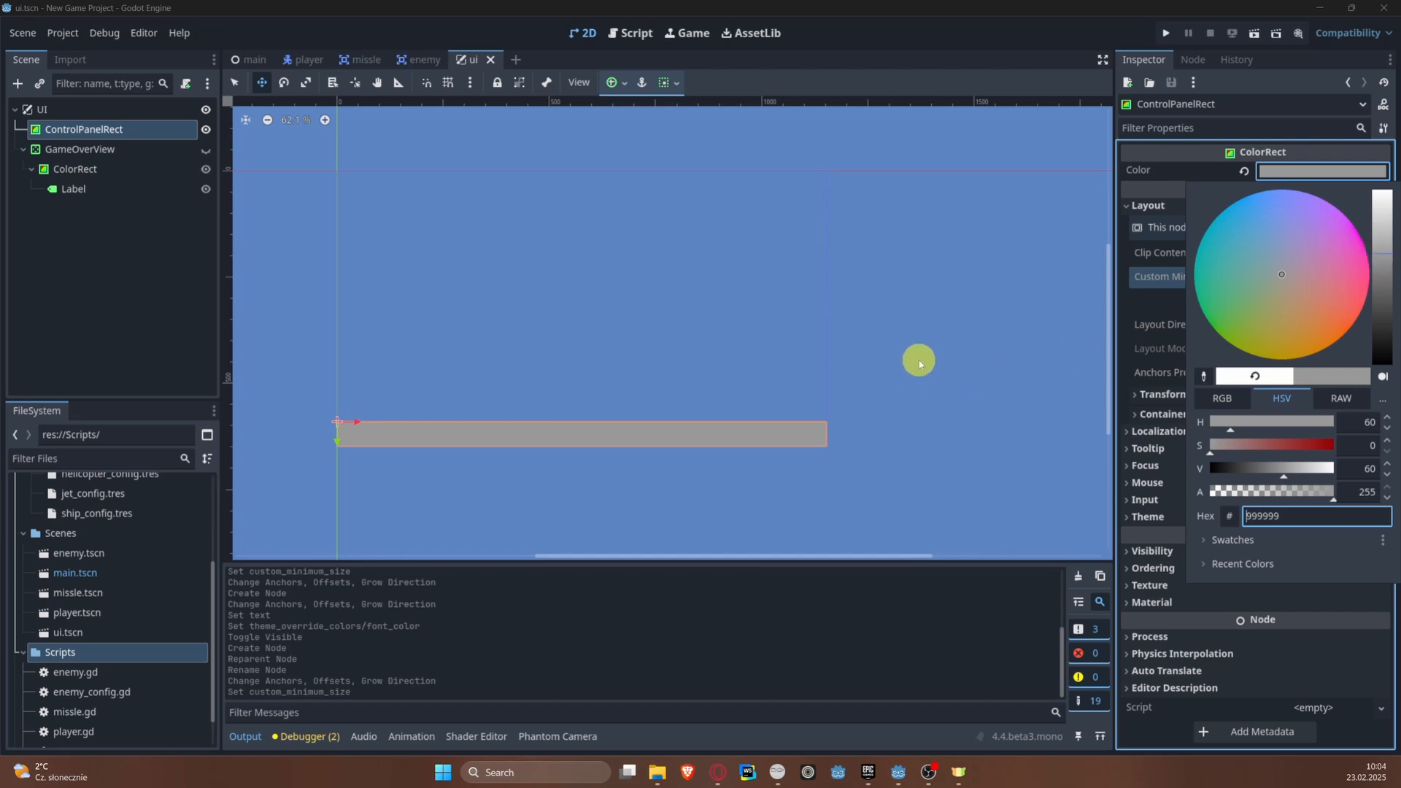
pyautogui.click(995, 328)
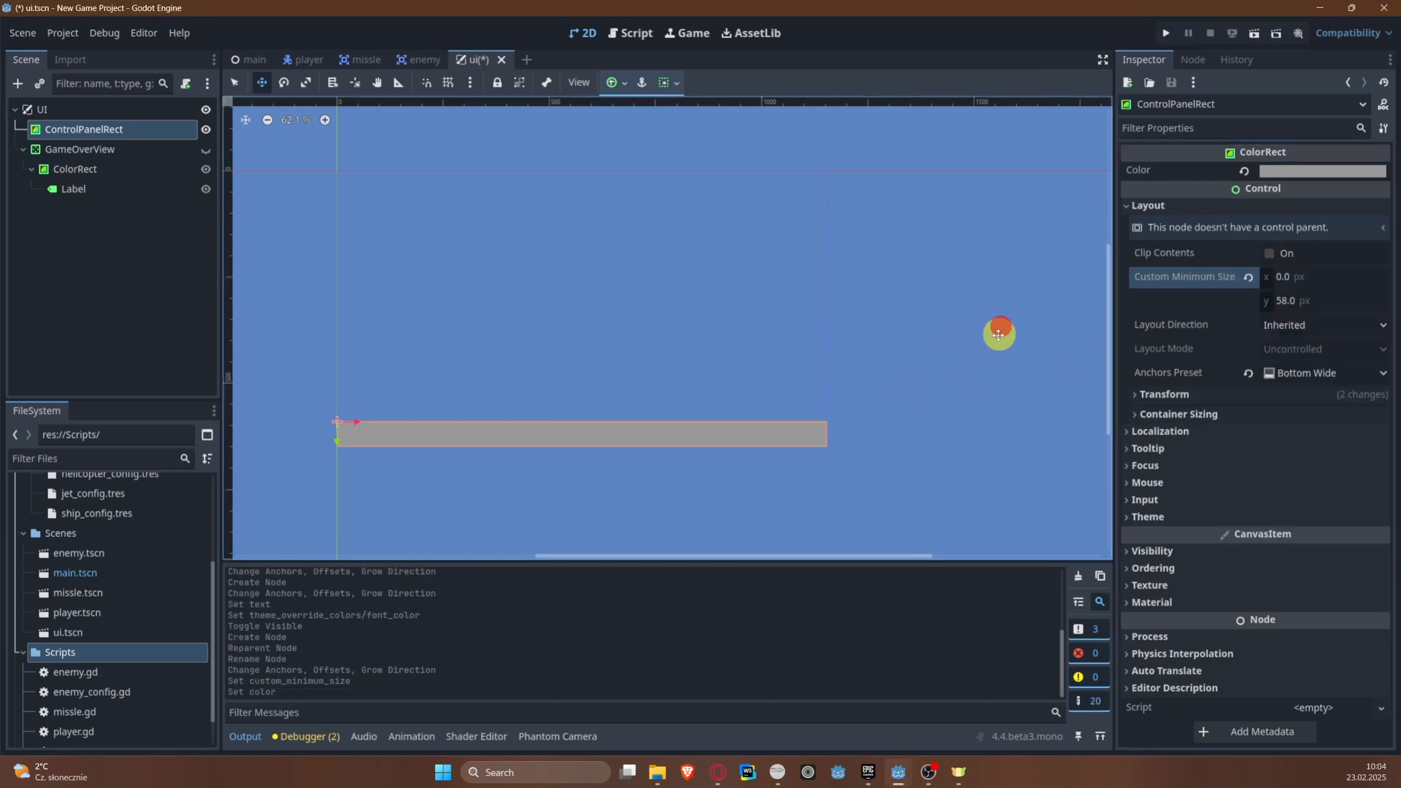
# Step: Instantiate ui.tscn as a child of the root node in the main scene and save
pyautogui.click(254, 60)
pyautogui.click(95, 117)
pyautogui.rightClick(95, 115)
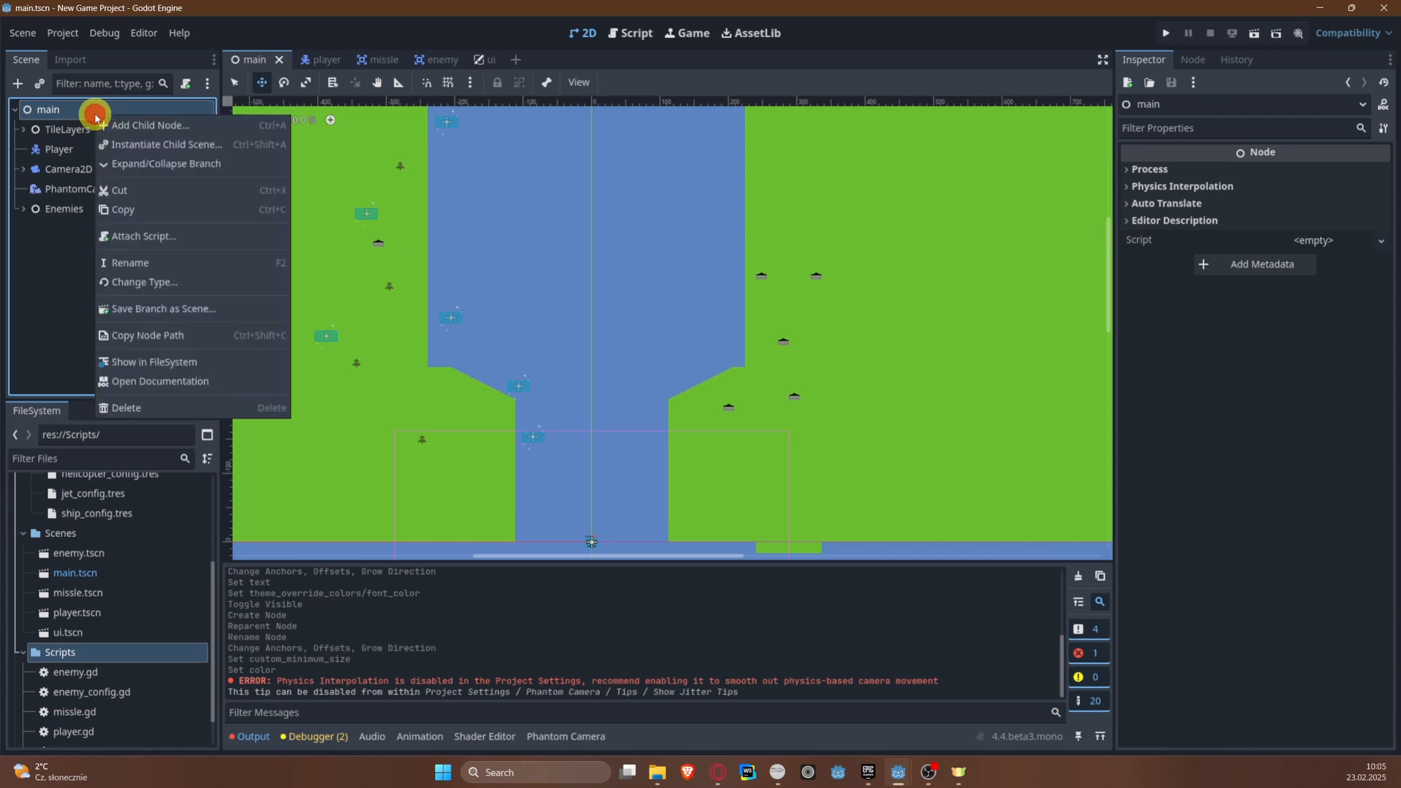
pyautogui.click(159, 146)
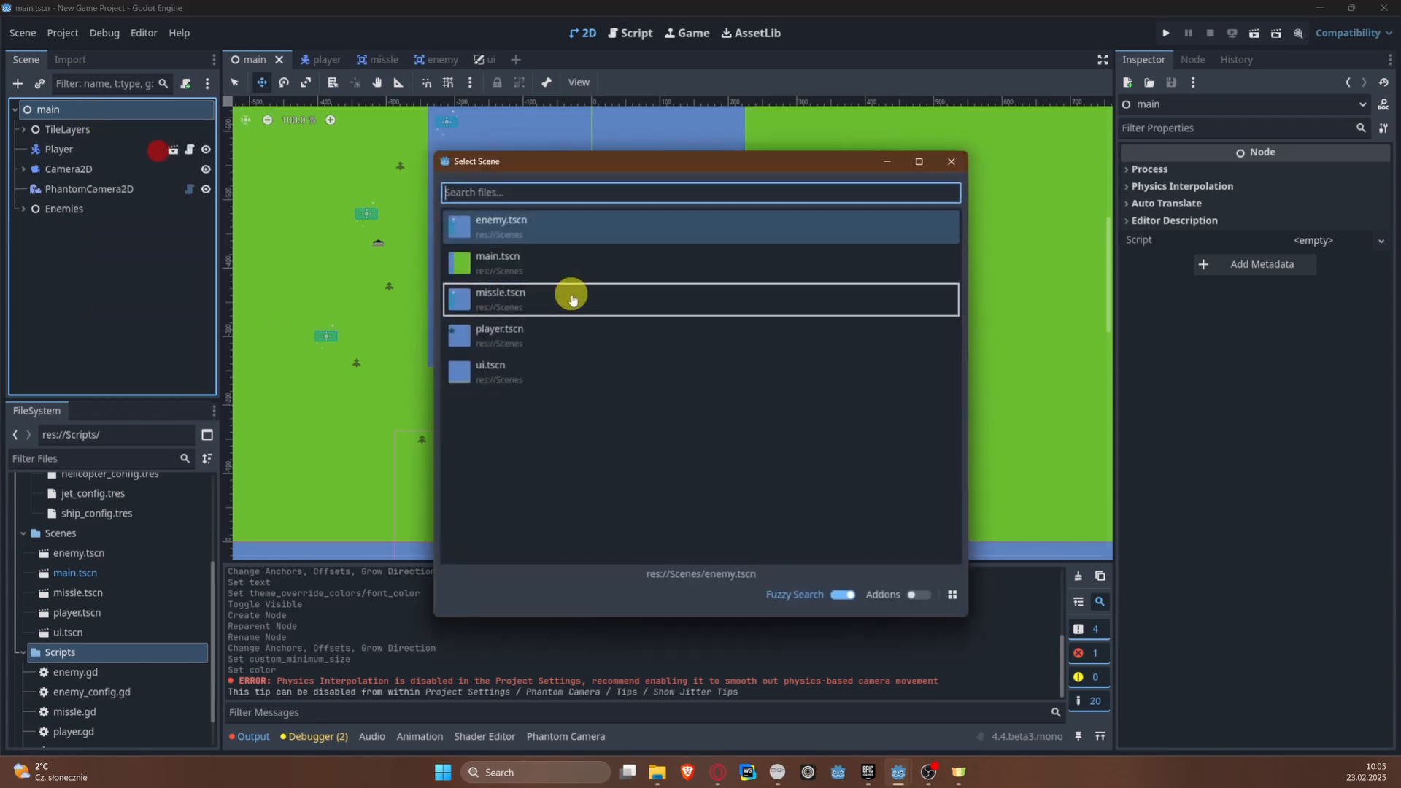
pyautogui.doubleClick(531, 375)
pyautogui.moveTo(660, 381); pyautogui.dragTo(616, 225, button='middle')
pyautogui.hotkey('ctrl', 's')
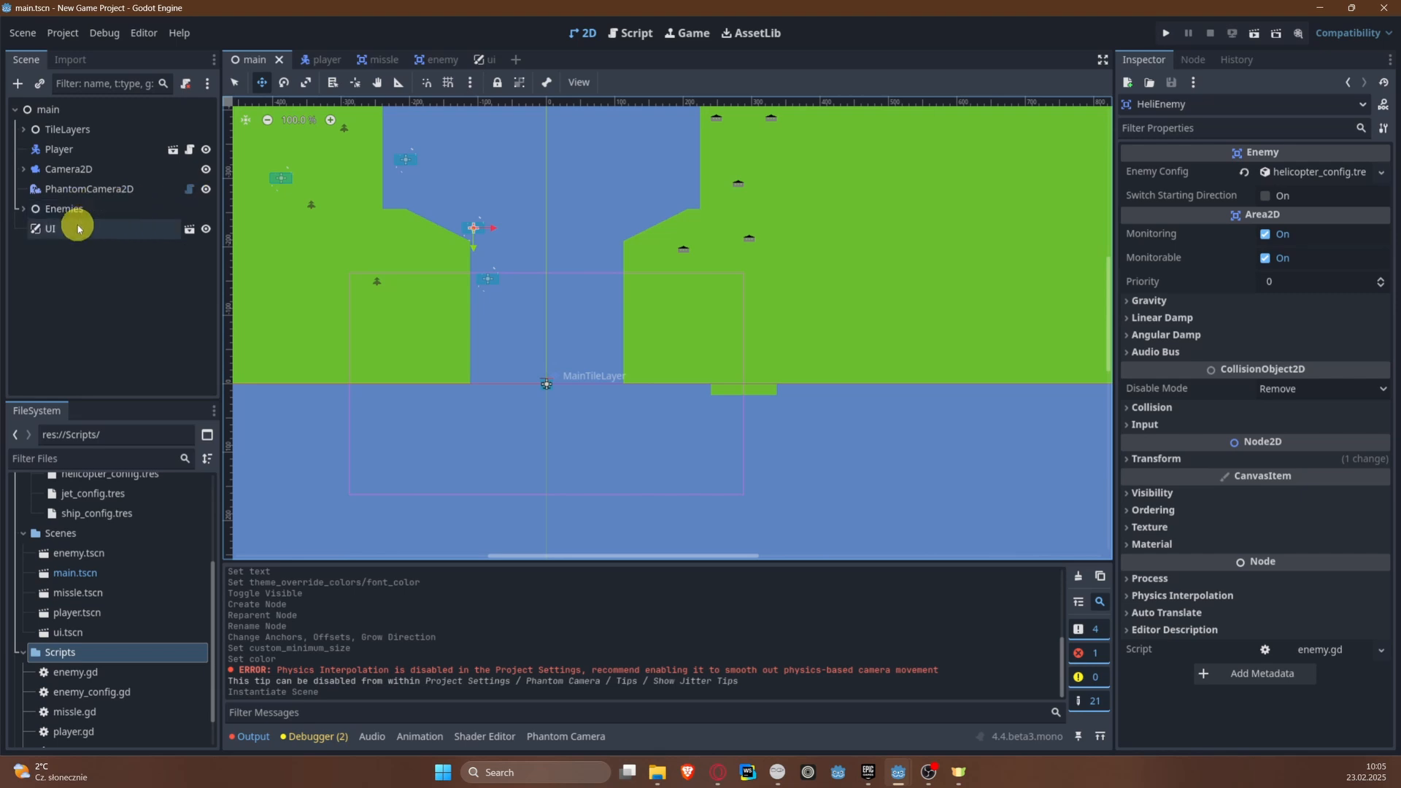
# Step: Run the project to check the control panel in the game, and close the game window
pyautogui.click(1168, 33)
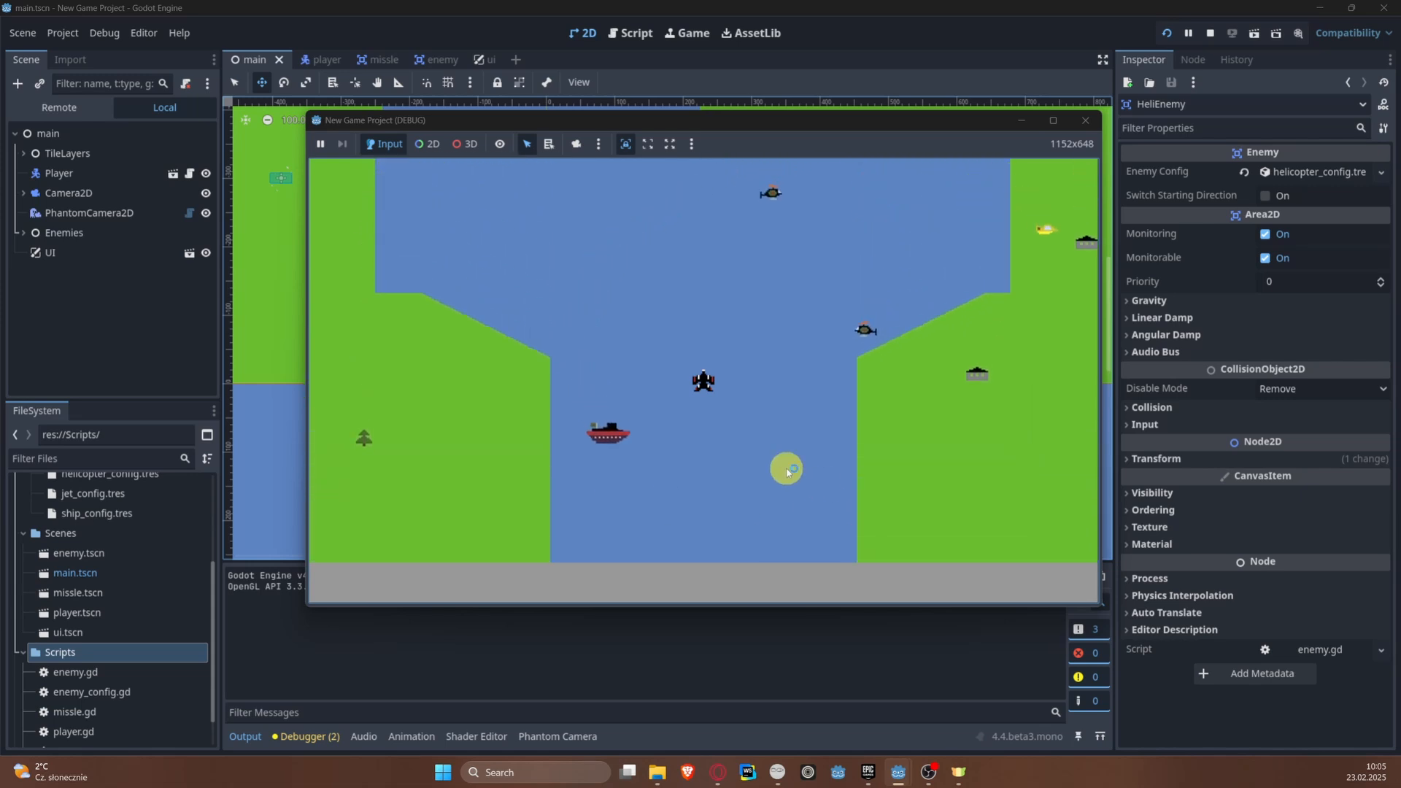
pyautogui.click(1086, 122)
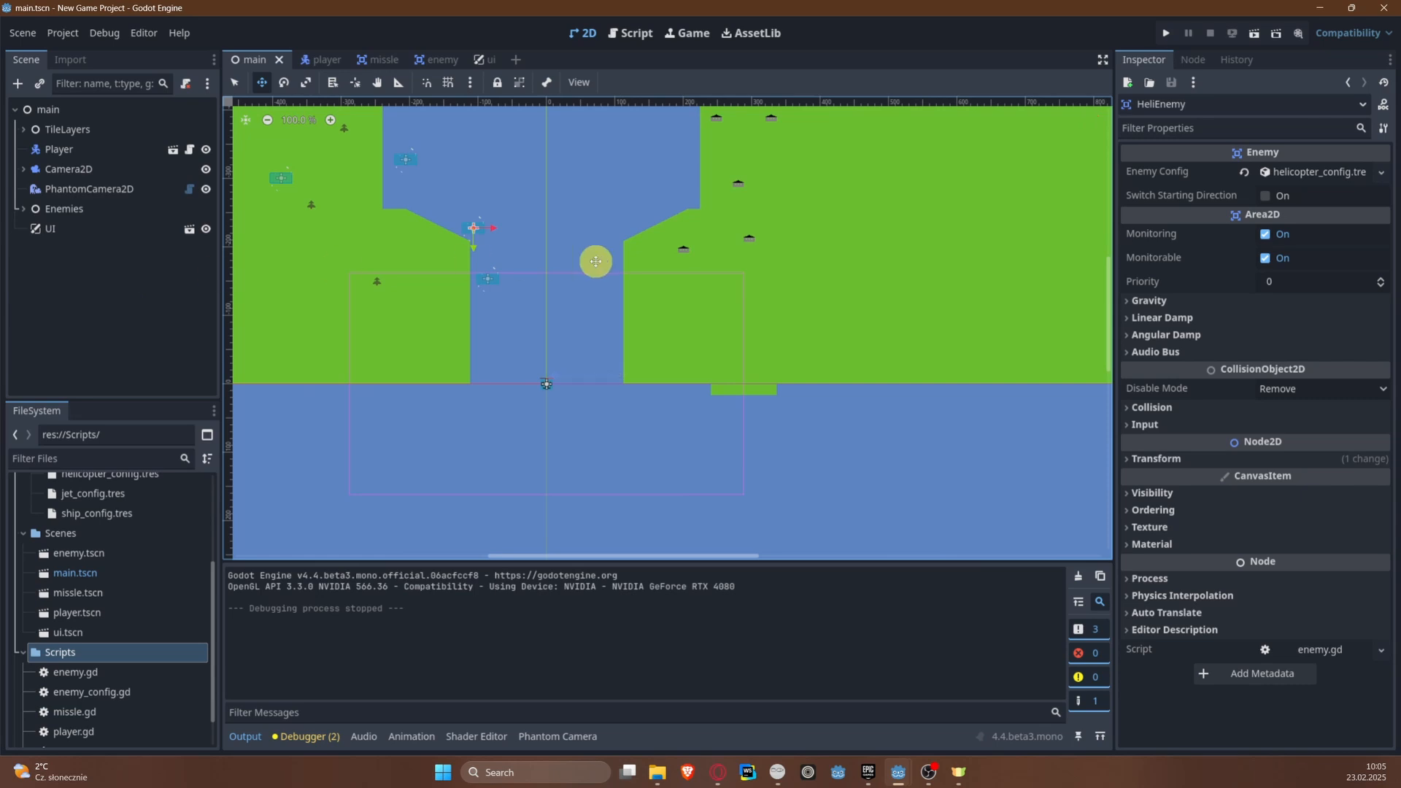
# Step: In the ui scene, add a Label node under ControlPanelRect with the text "Lifes: 3" and save
pyautogui.click(476, 59)
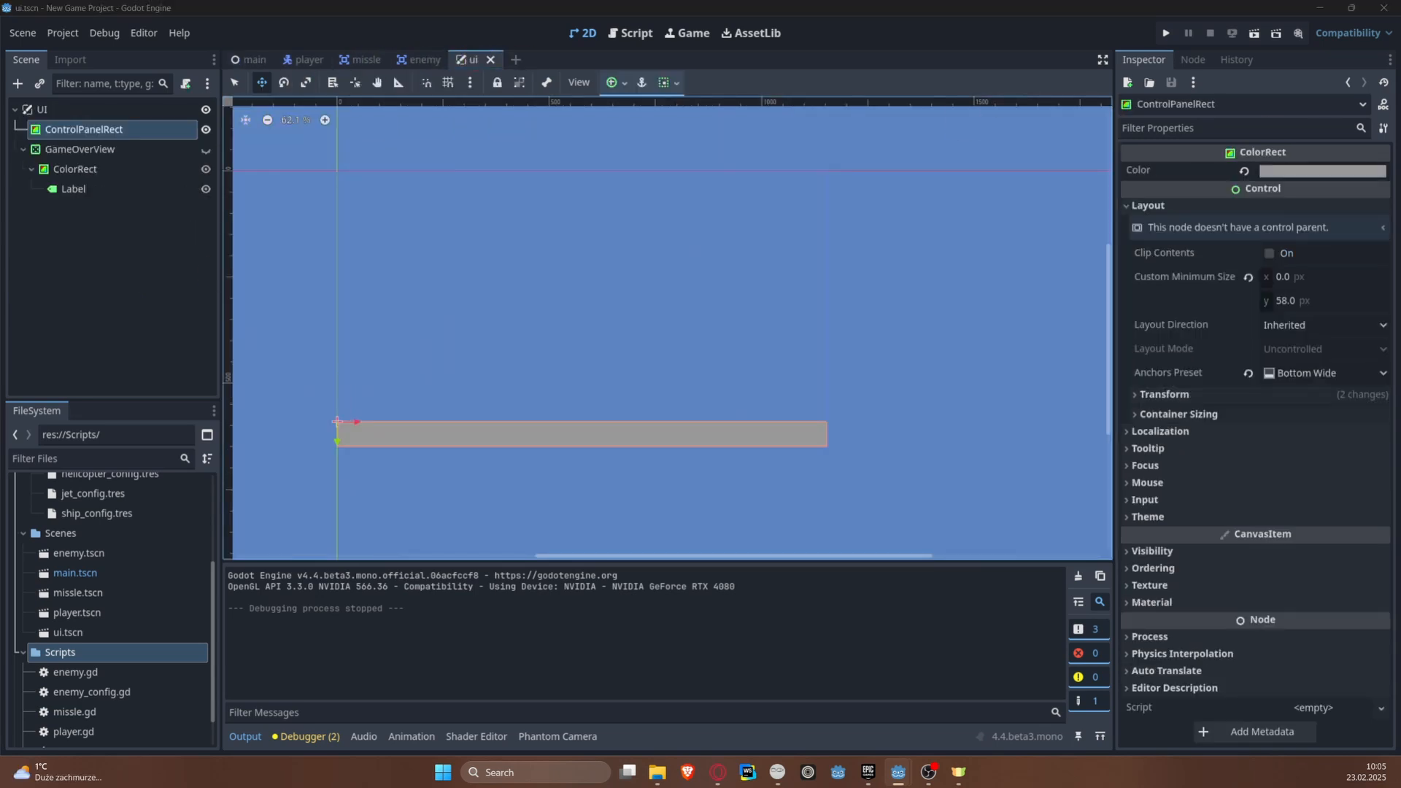
pyautogui.scroll(4, 606, 438)
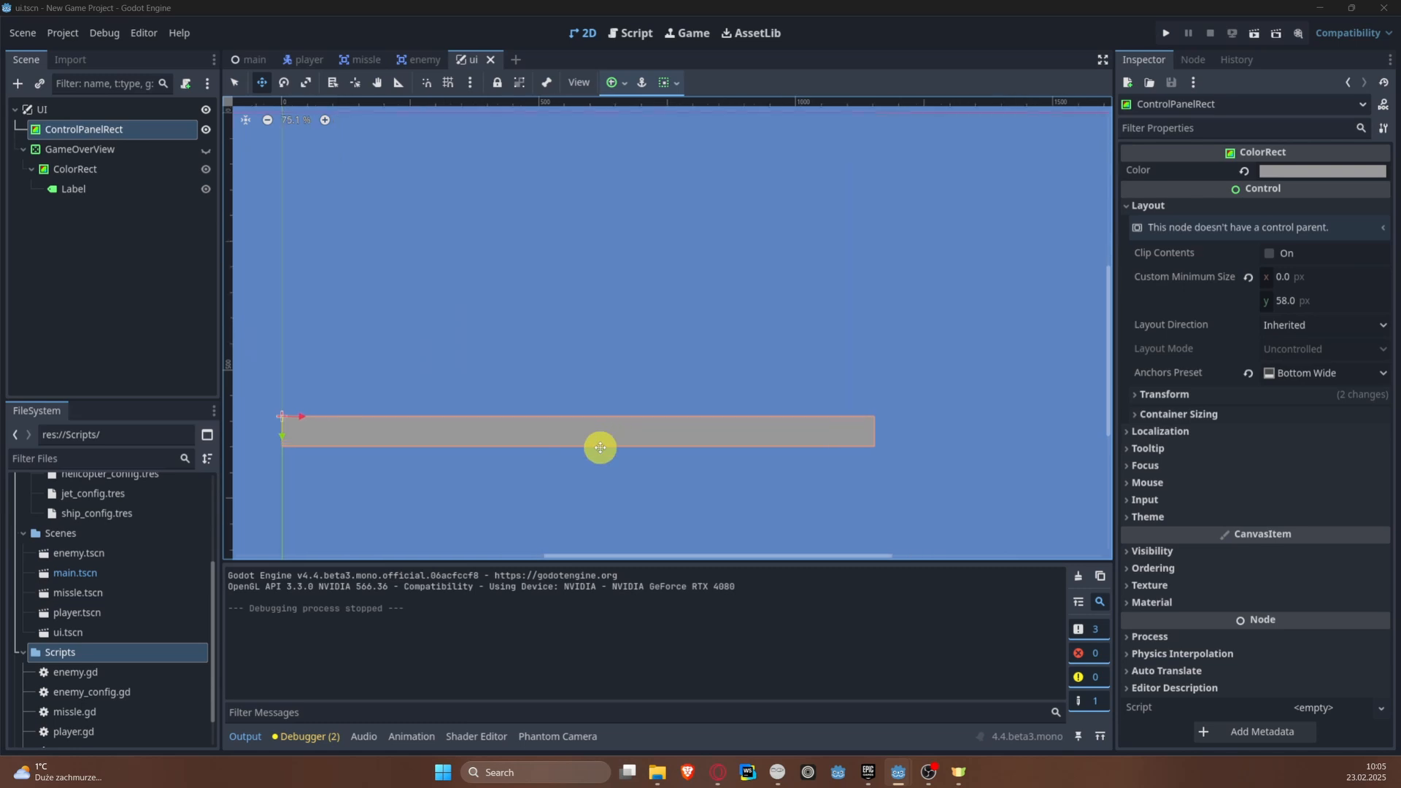
pyautogui.moveTo(600, 447); pyautogui.dragTo(625, 431, button='middle')
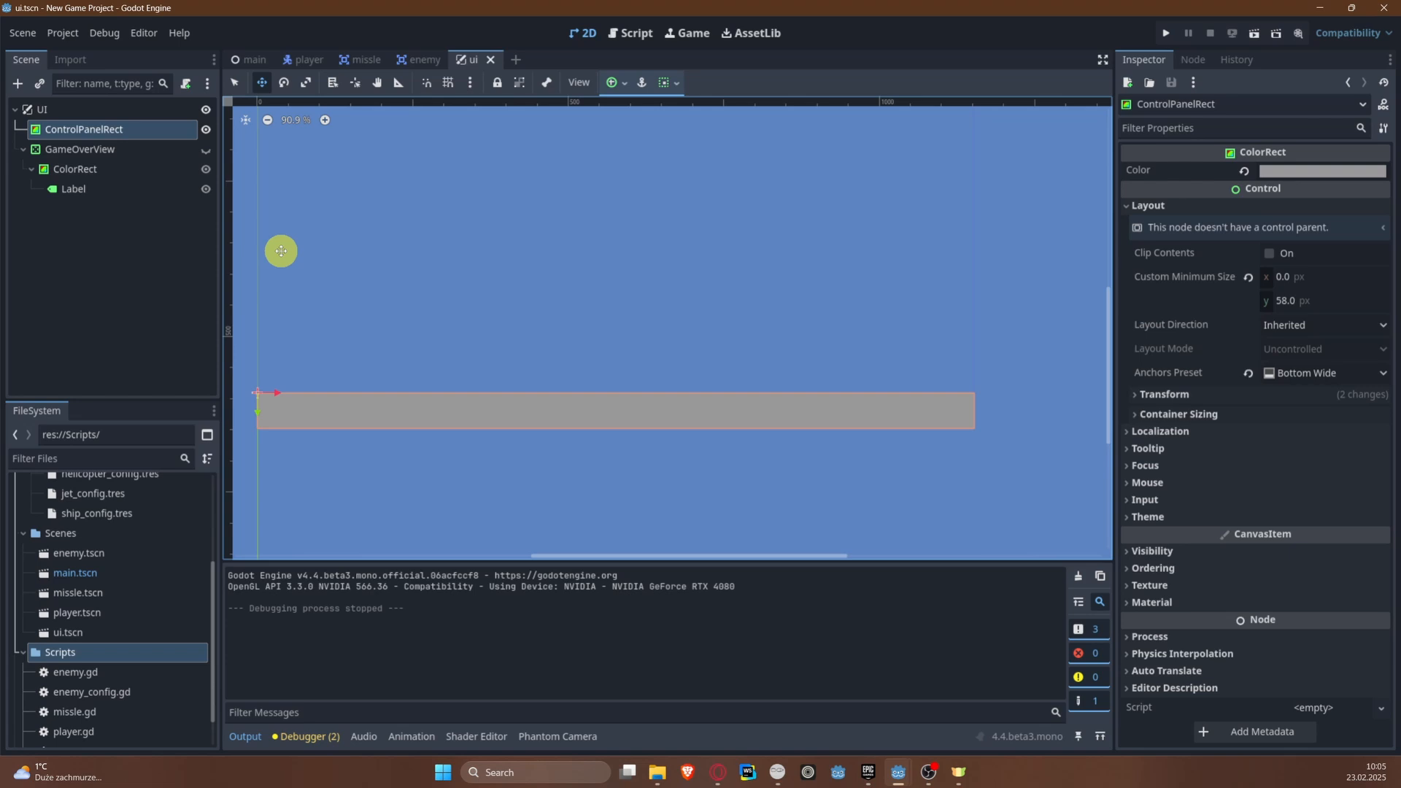
pyautogui.hotkey('ctrl', 'a')
pyautogui.write('Label')
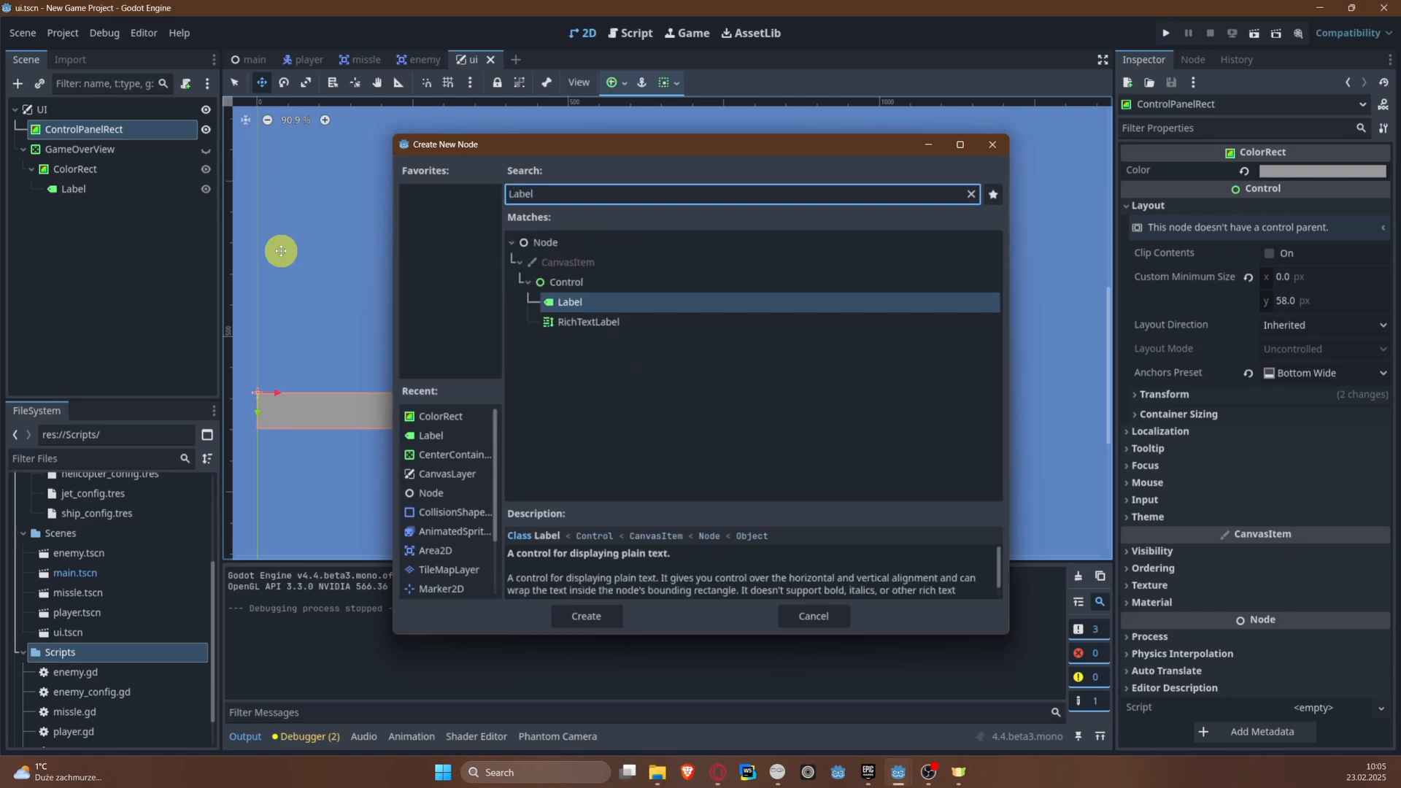
pyautogui.press('Return')
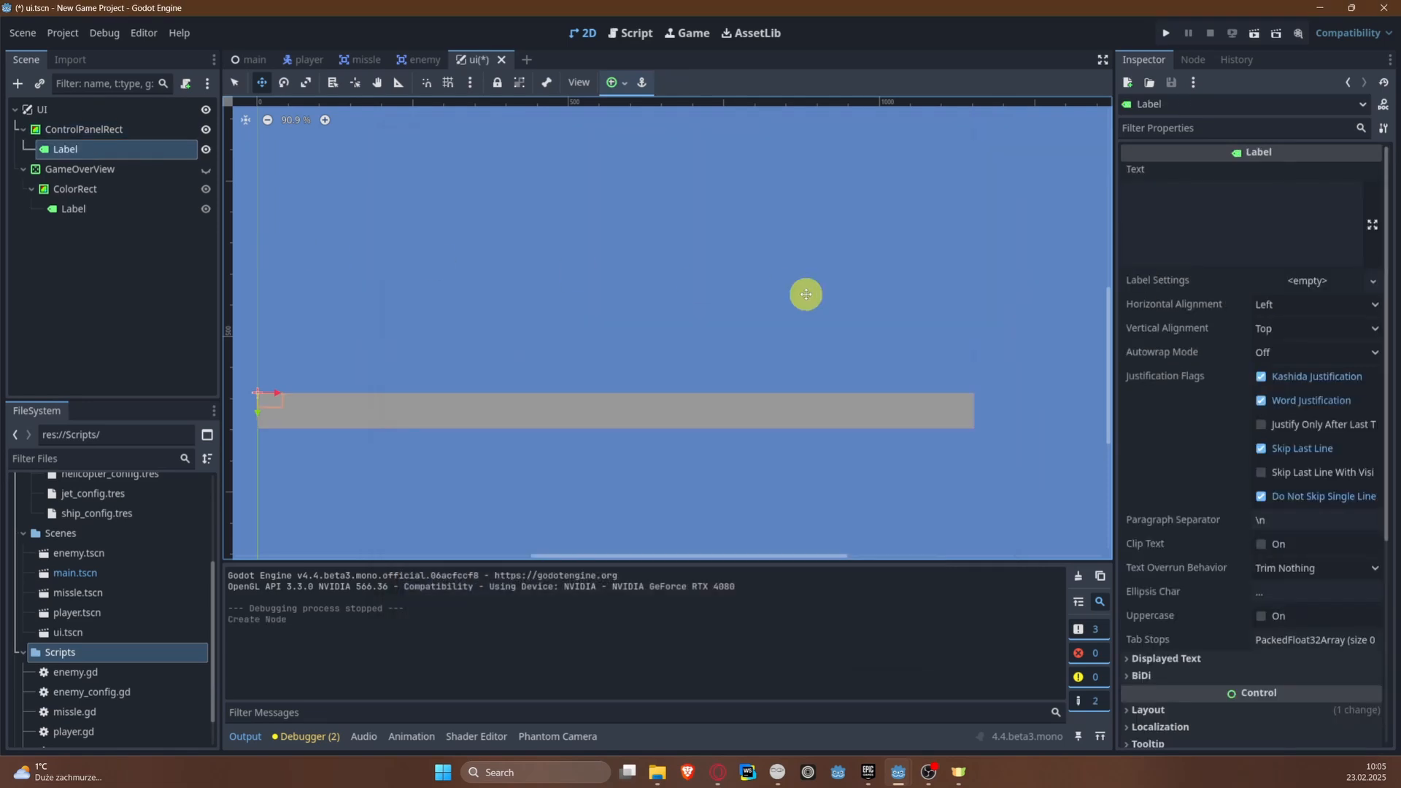
pyautogui.click(1234, 235)
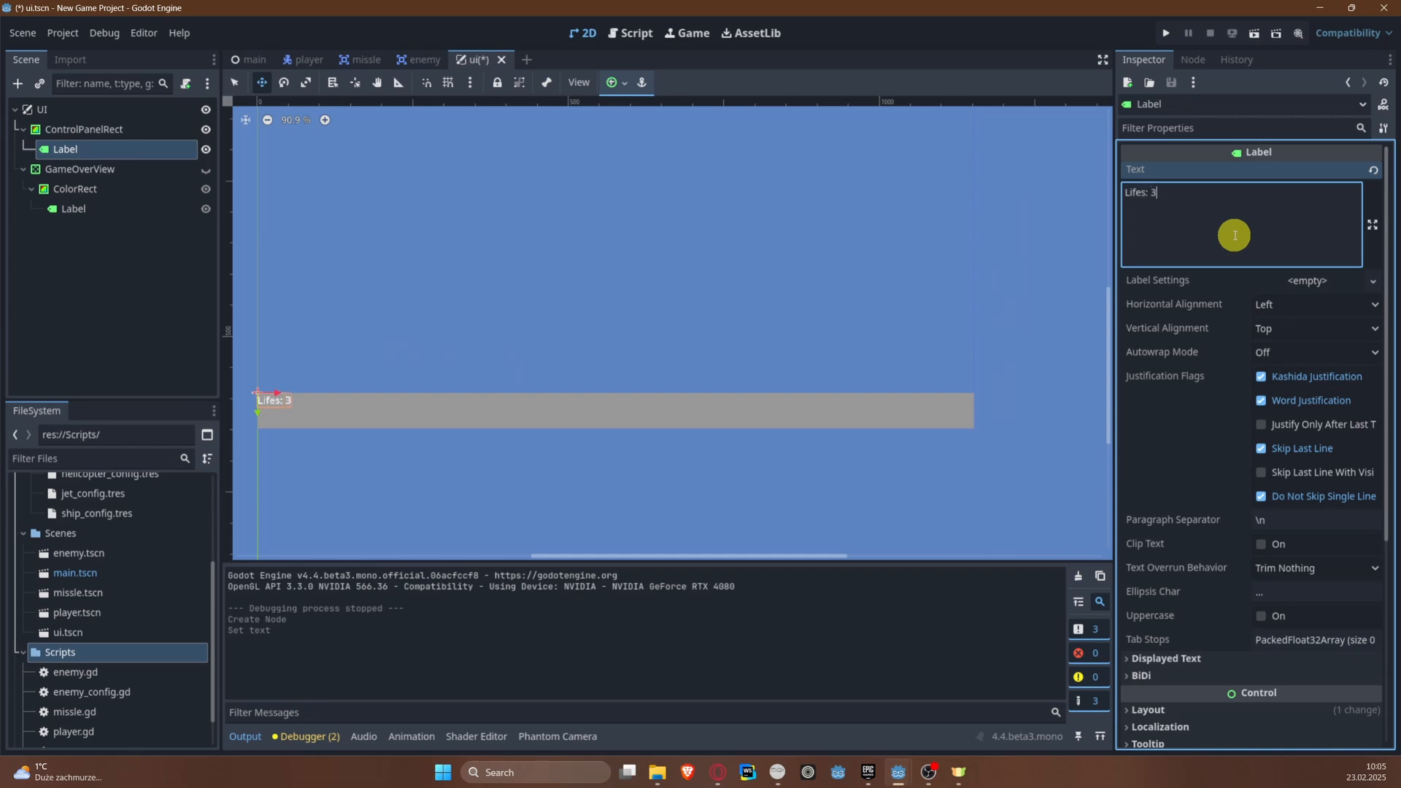
pyautogui.hotkey('ctrl', 's')
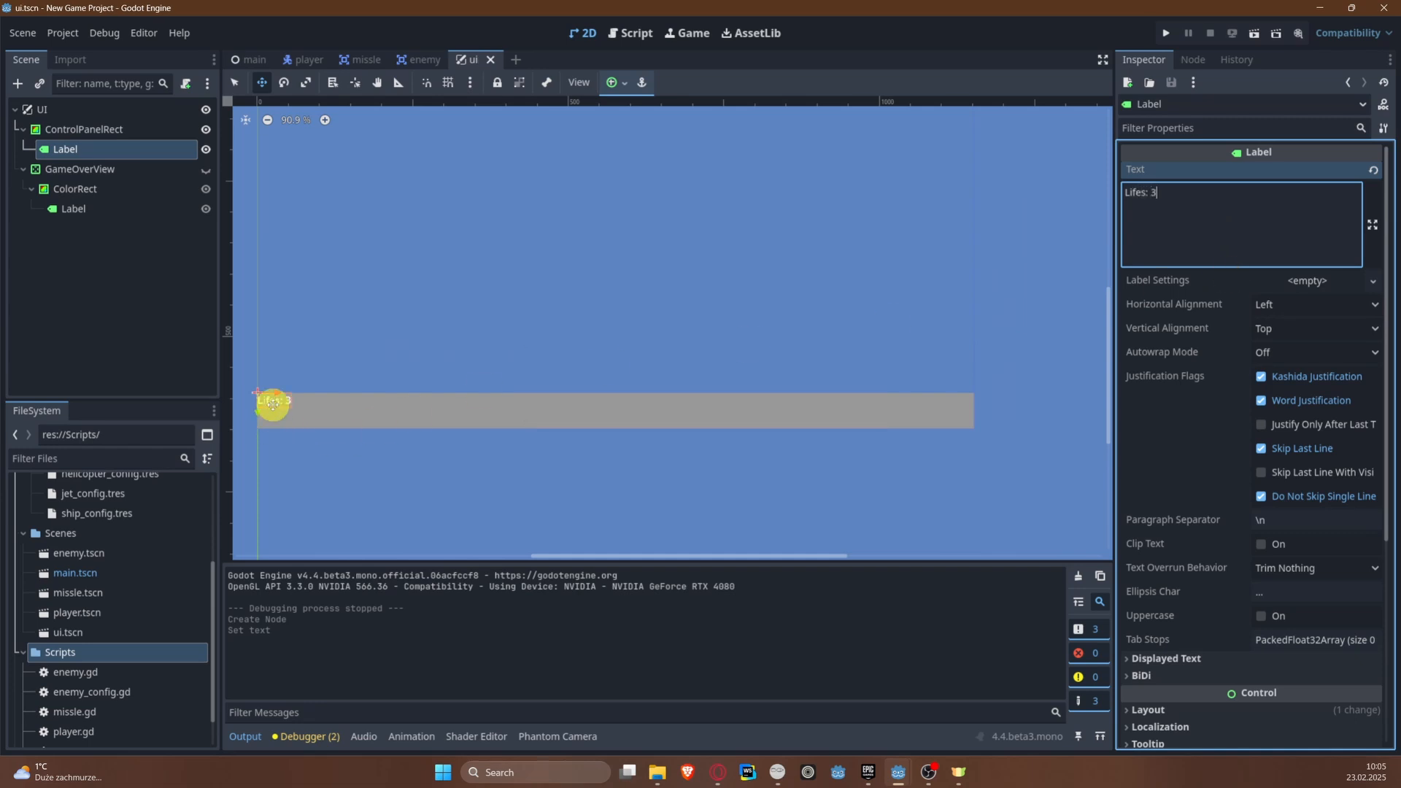
# Step: Move the "Lifes: 3" label to about (277, 17) within the gray control panel
pyautogui.moveTo(273, 402); pyautogui.dragTo(448, 418)
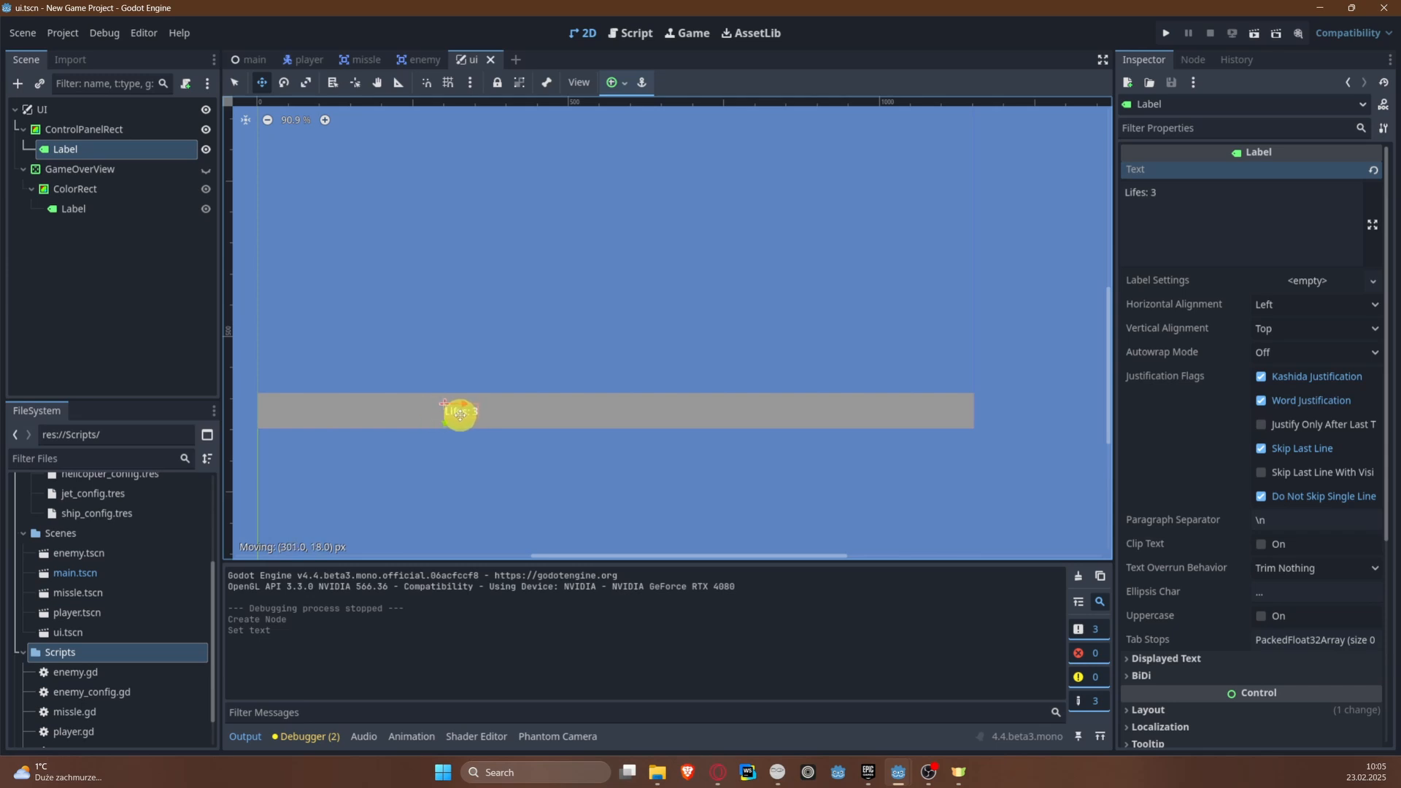
pyautogui.moveTo(444, 414); pyautogui.dragTo(443, 412)
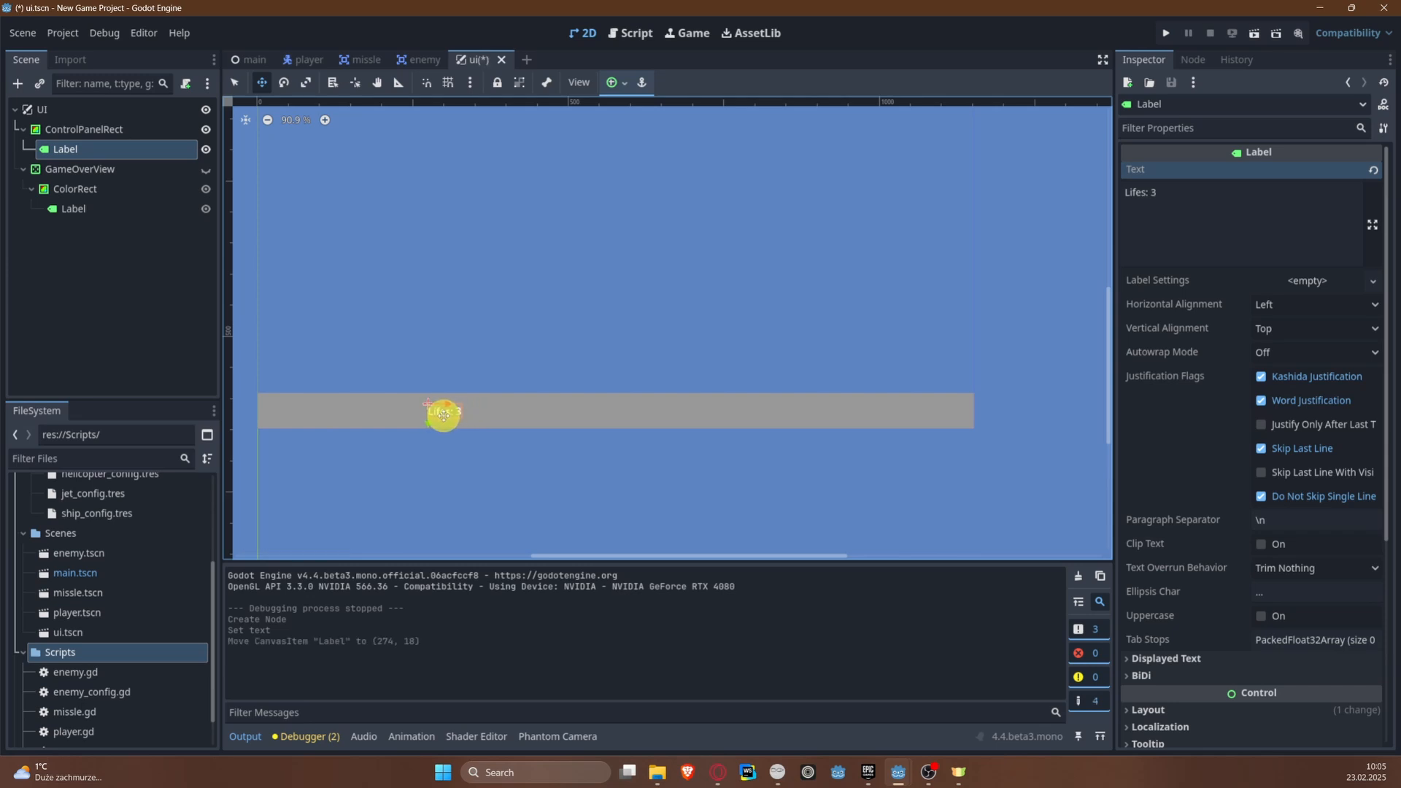
pyautogui.scroll(5, 483, 467)
pyautogui.moveTo(474, 407); pyautogui.dragTo(378, 404, button='middle')
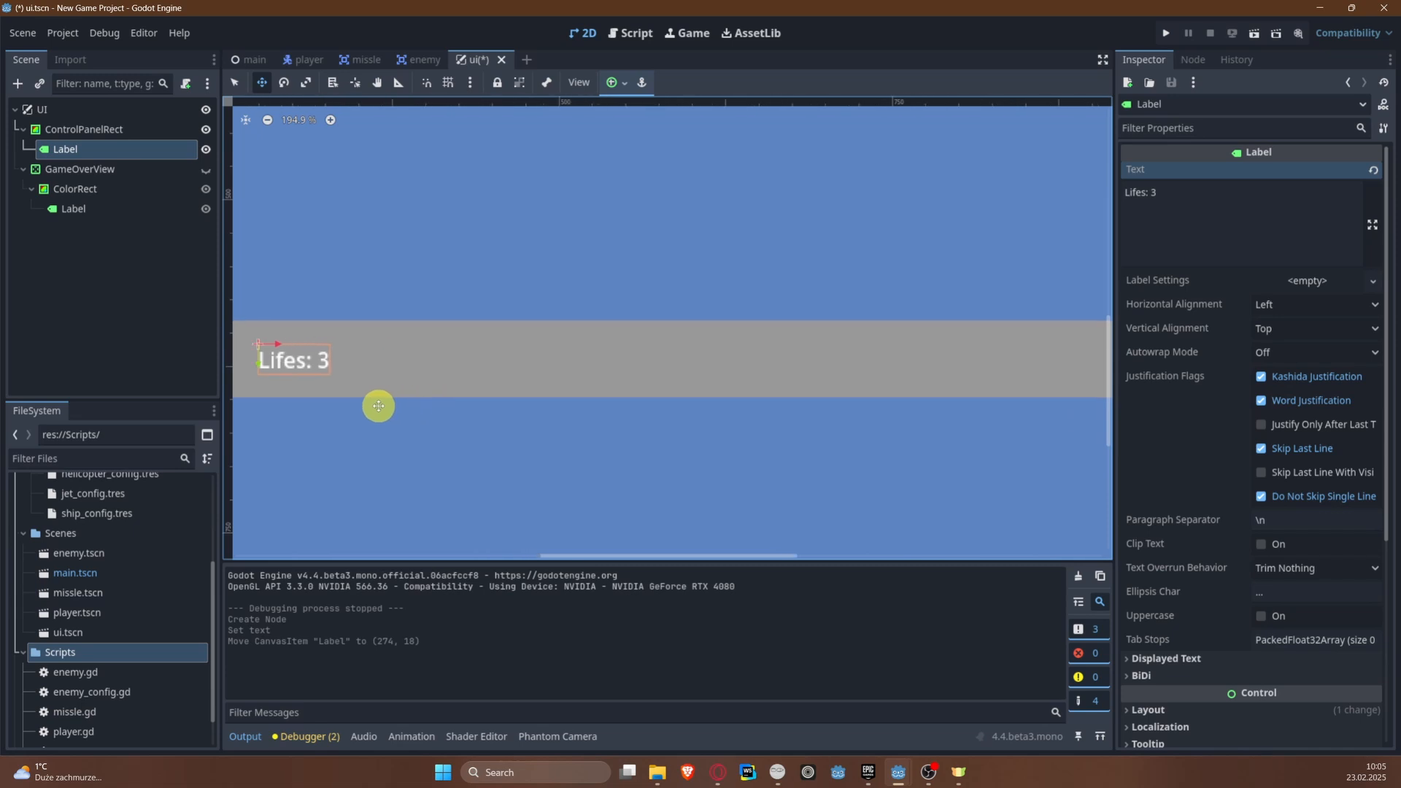
pyautogui.hotkey('ctrl', 's')
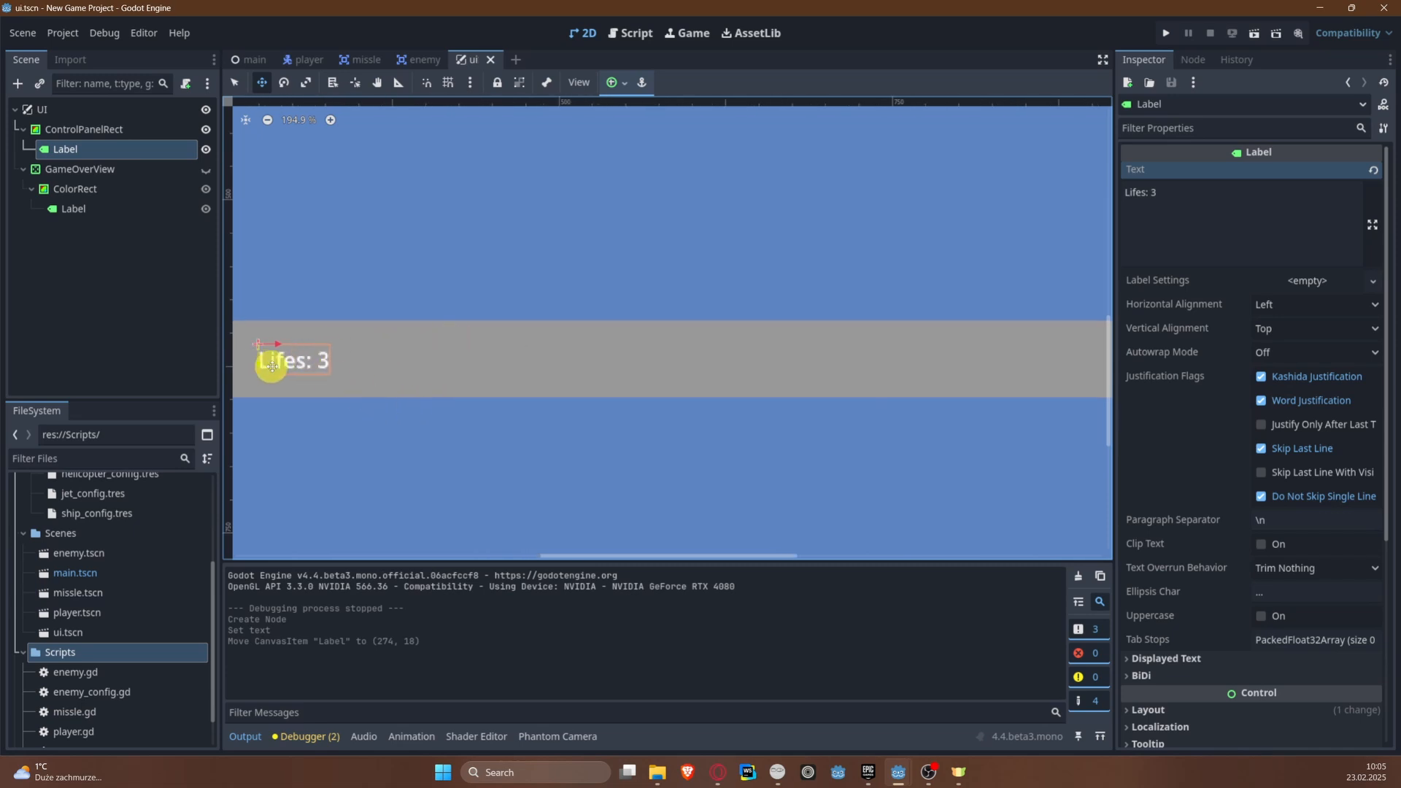
pyautogui.moveTo(269, 363); pyautogui.dragTo(274, 362)
pyautogui.rightClick(92, 138)
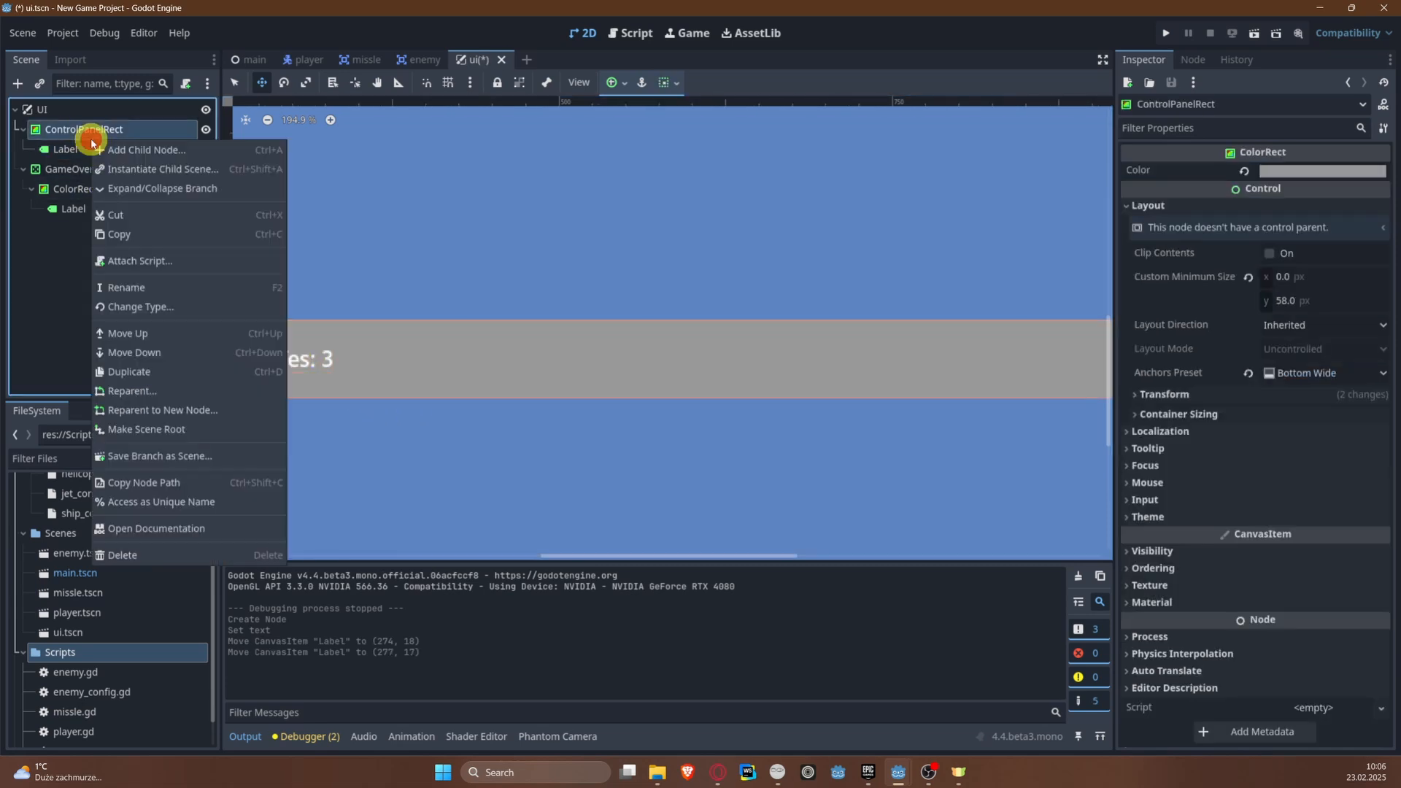
pyautogui.click(141, 151)
pyautogui.write('H')
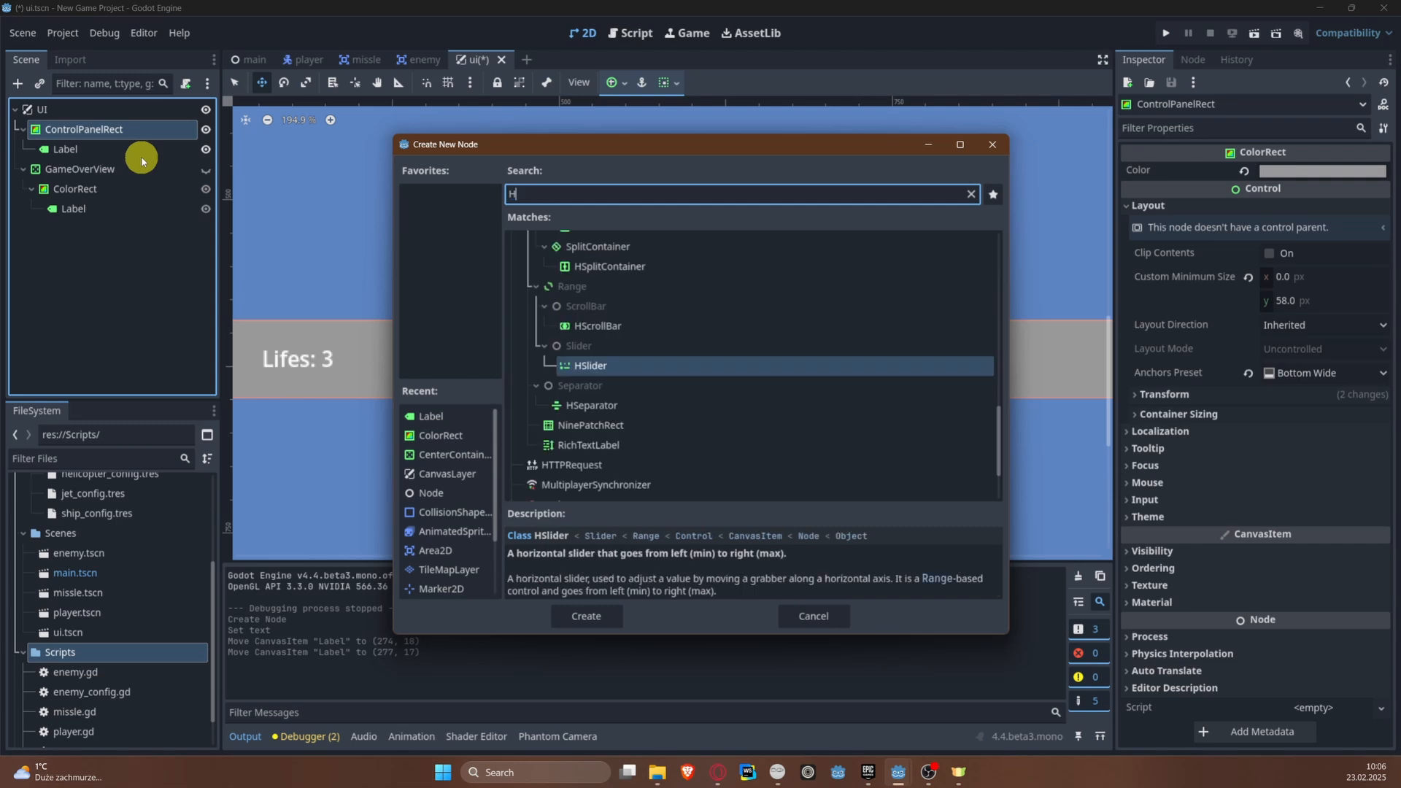
pyautogui.write('B')
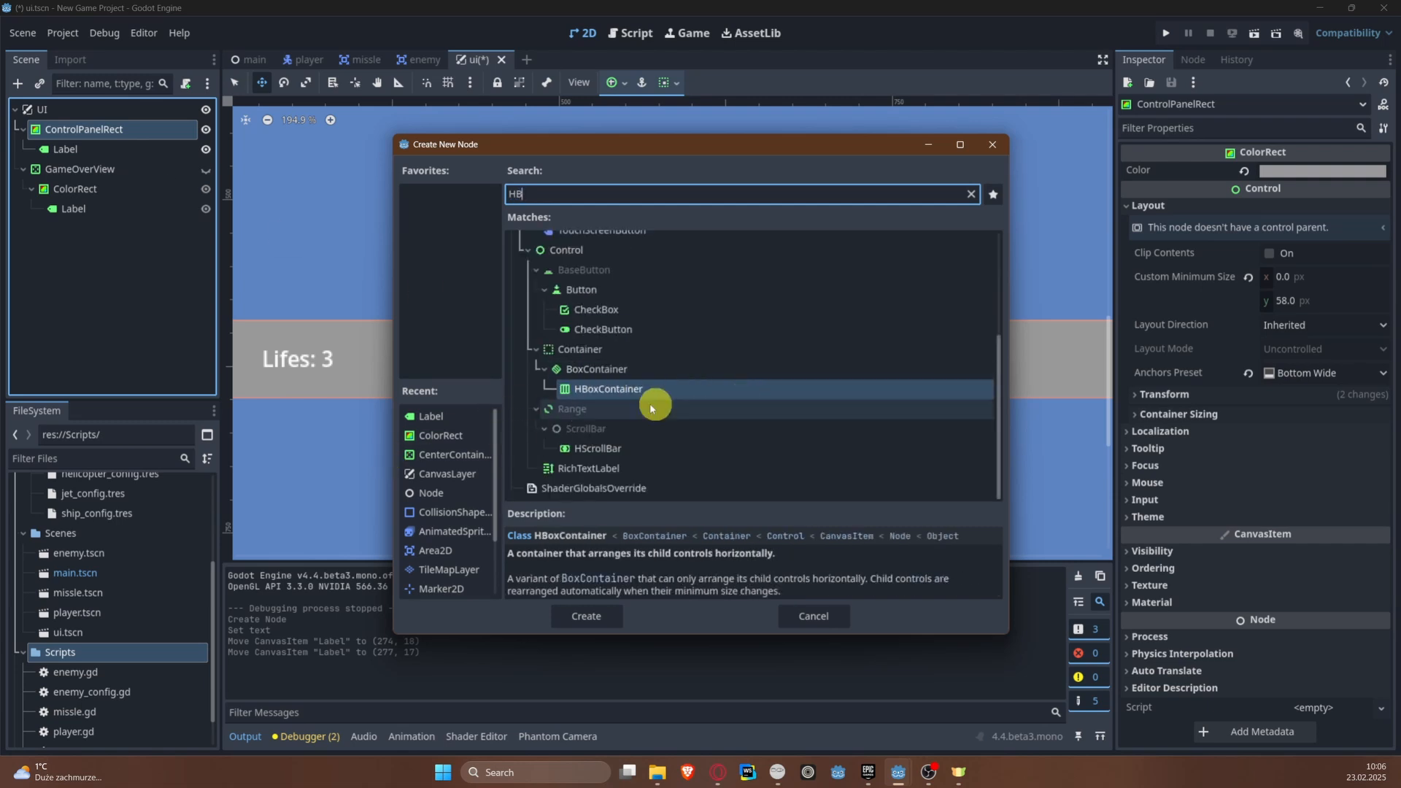
pyautogui.click(823, 619)
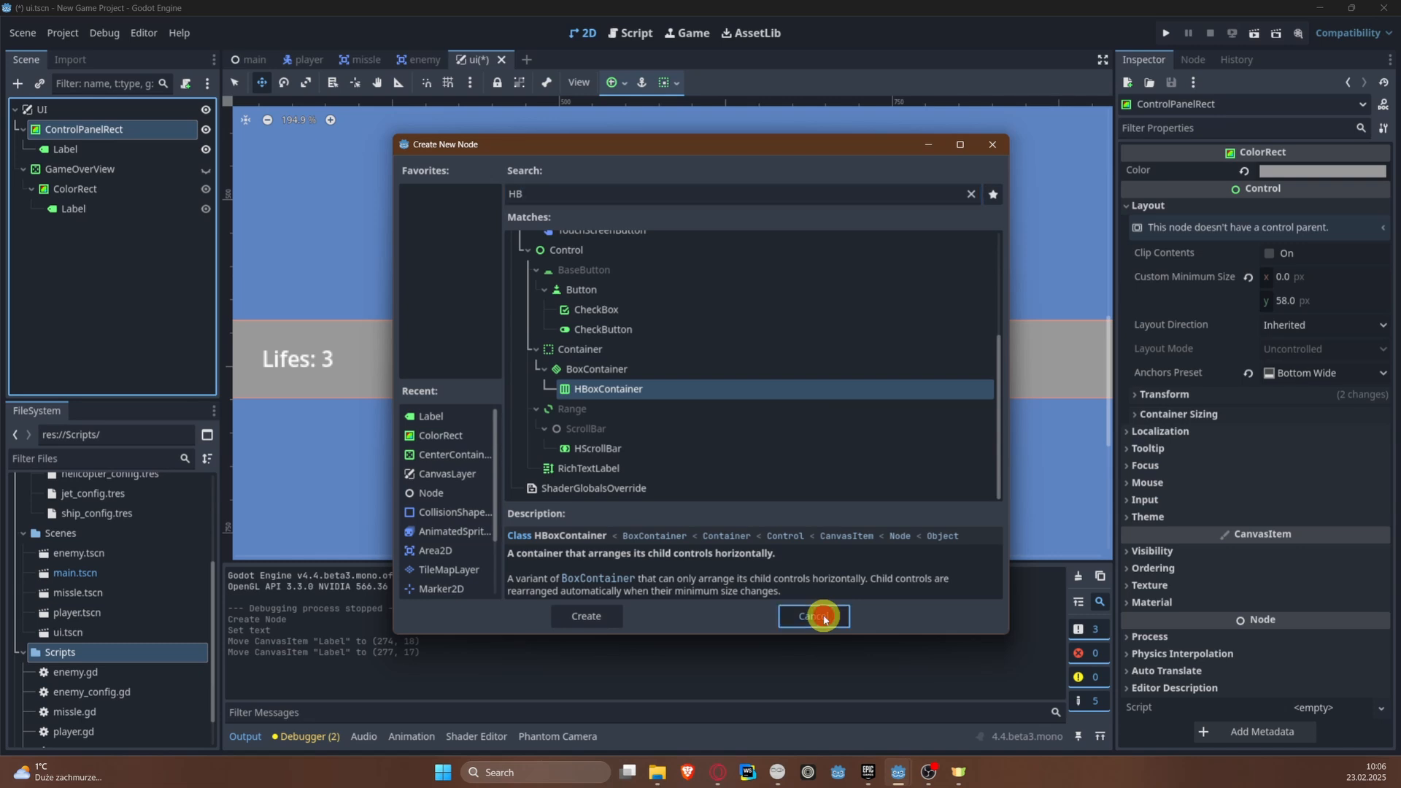
# Step: Rename the Label under ControlPanelRect to LifesLabel
pyautogui.scroll(-3, 631, 322)
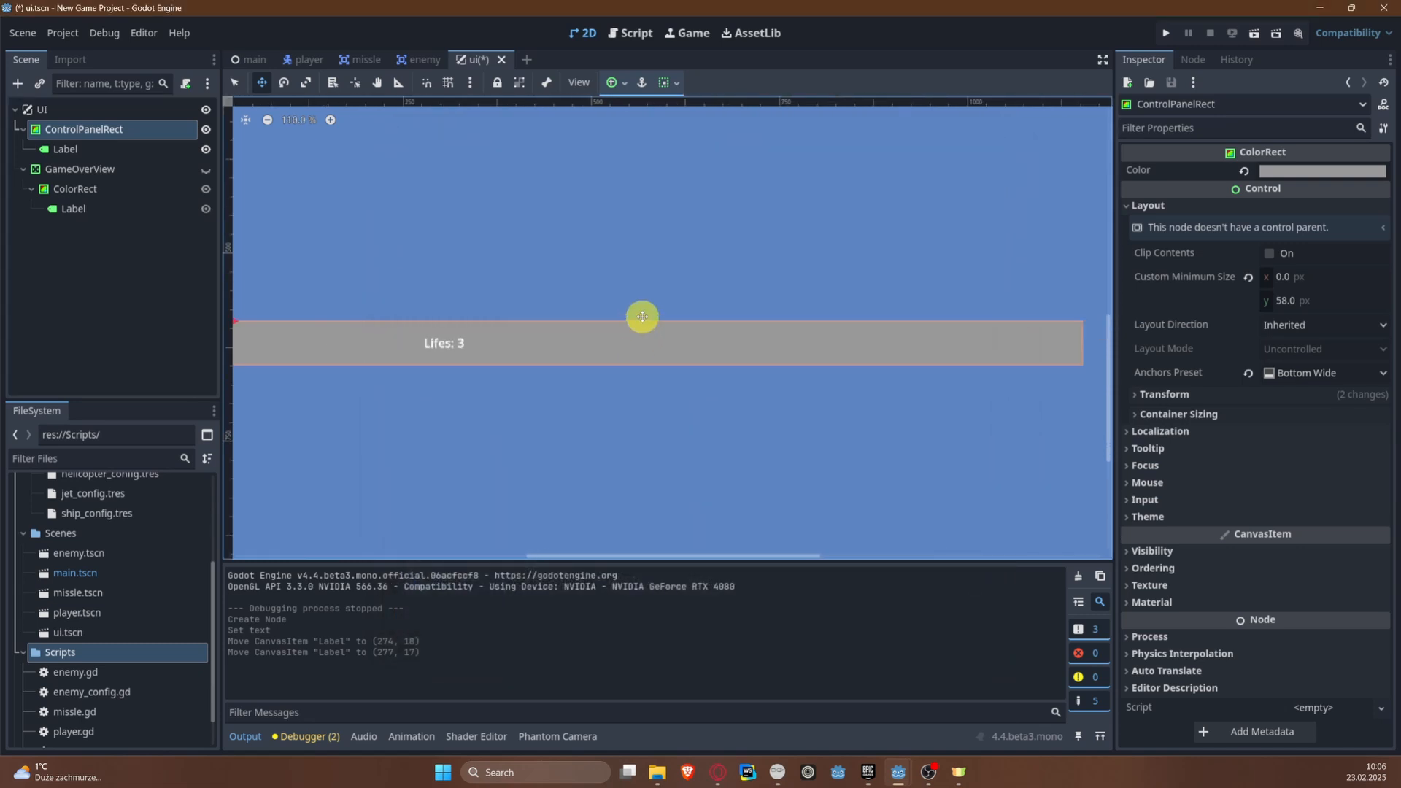
pyautogui.click(85, 150)
pyautogui.click(84, 149)
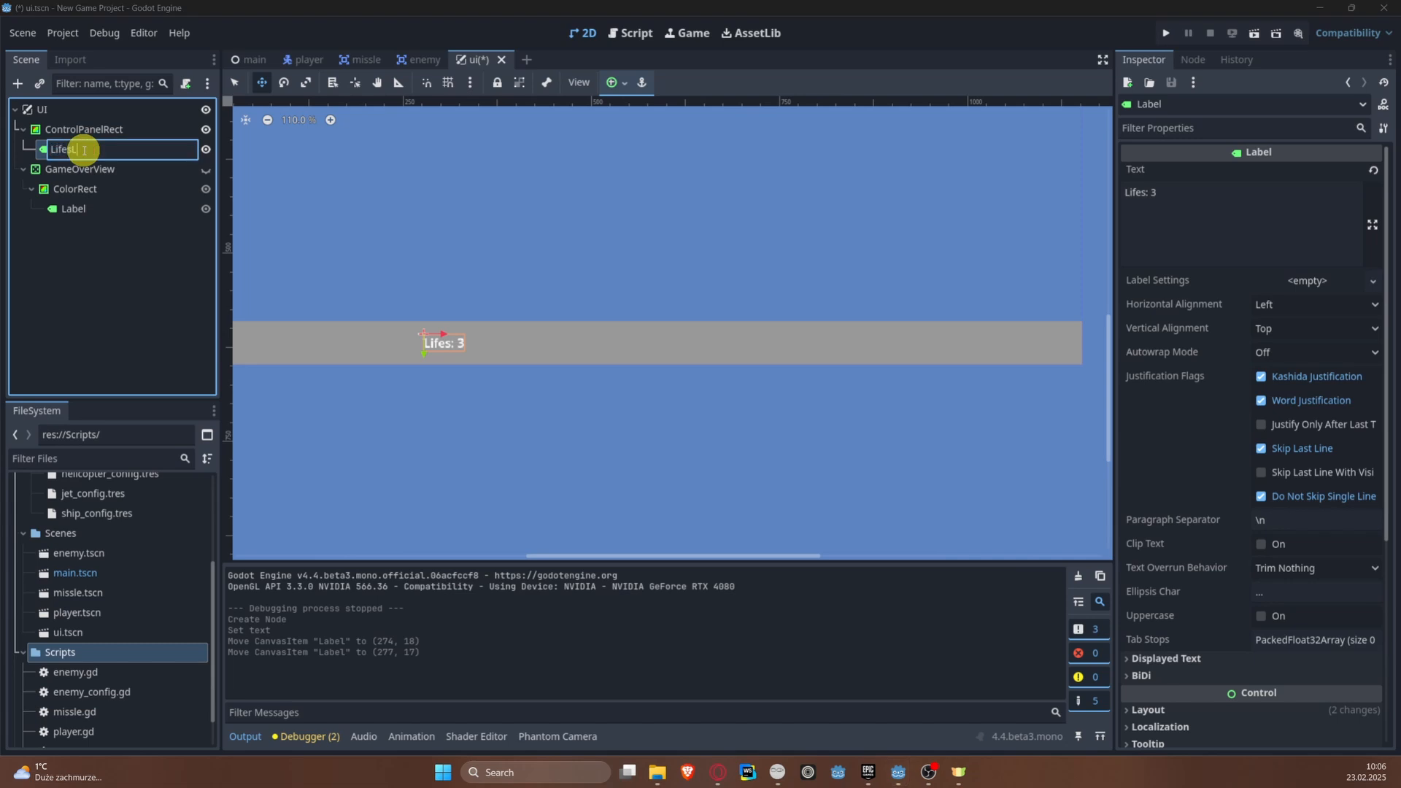
pyautogui.press('Return')
# Step: Add a second Label node as a child of ControlPanelRect
pyautogui.rightClick(41, 130)
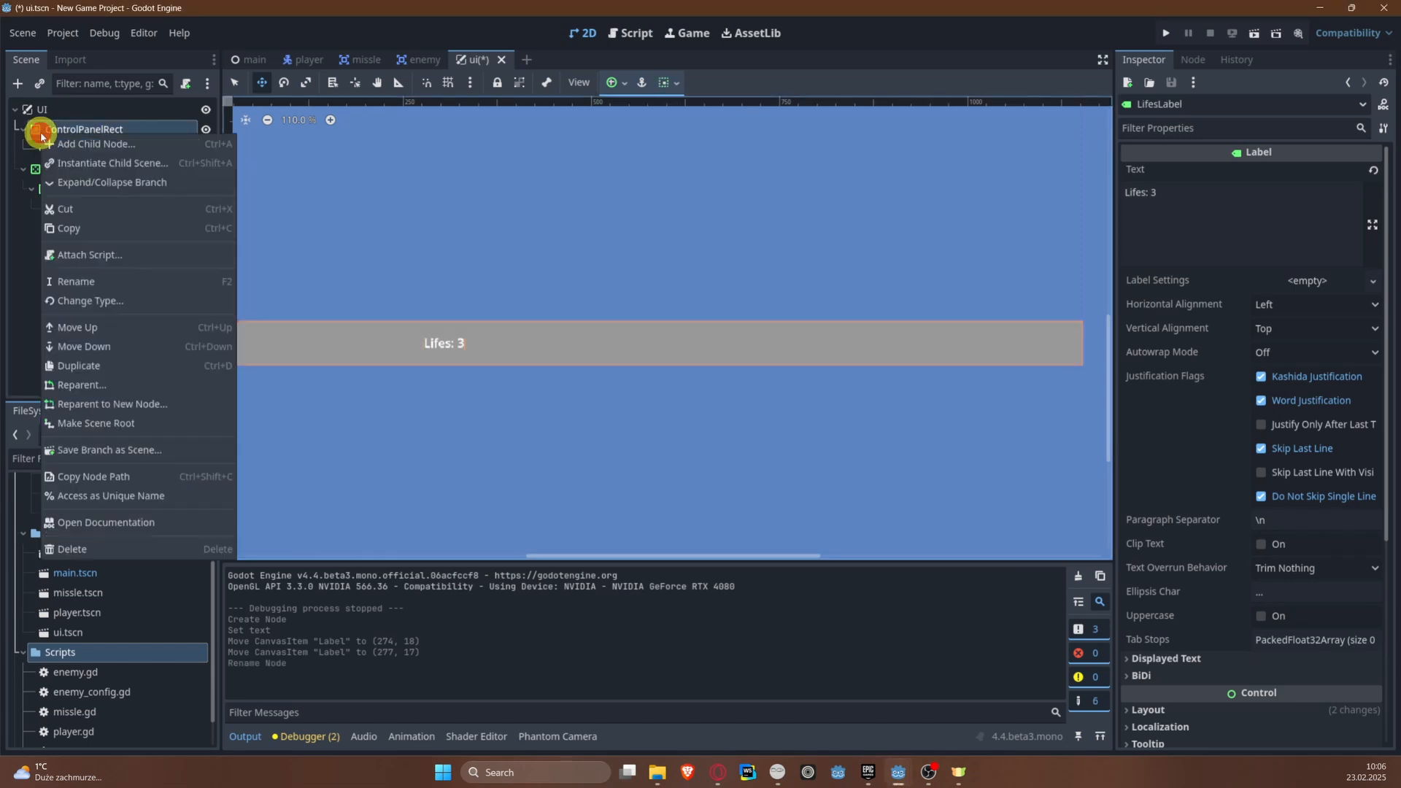
pyautogui.click(102, 144)
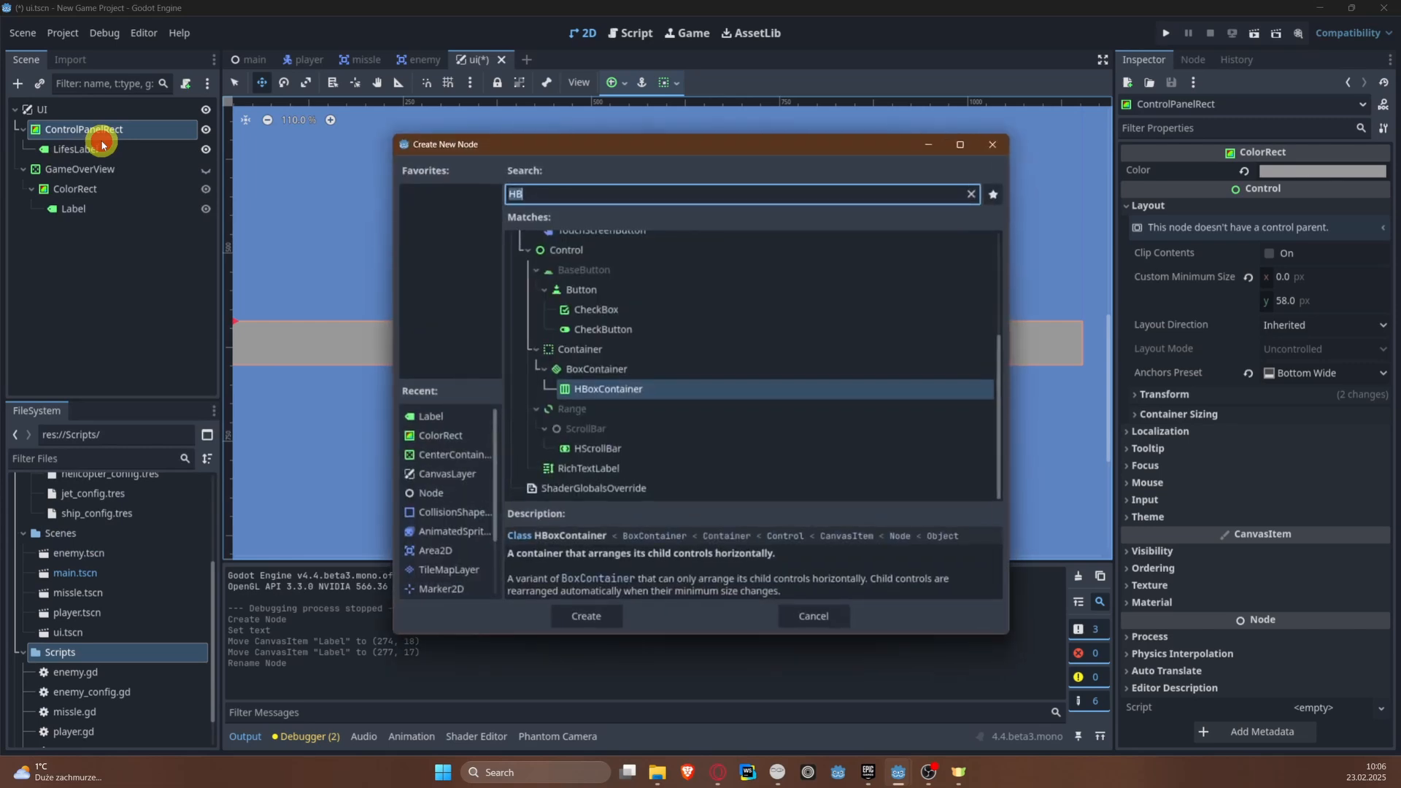
pyautogui.write('Points')
pyautogui.press('BackSpace')
pyautogui.press('BackSpace')
pyautogui.press('BackSpace')
pyautogui.press('BackSpace')
pyautogui.press('BackSpace')
pyautogui.press('BackSpace')
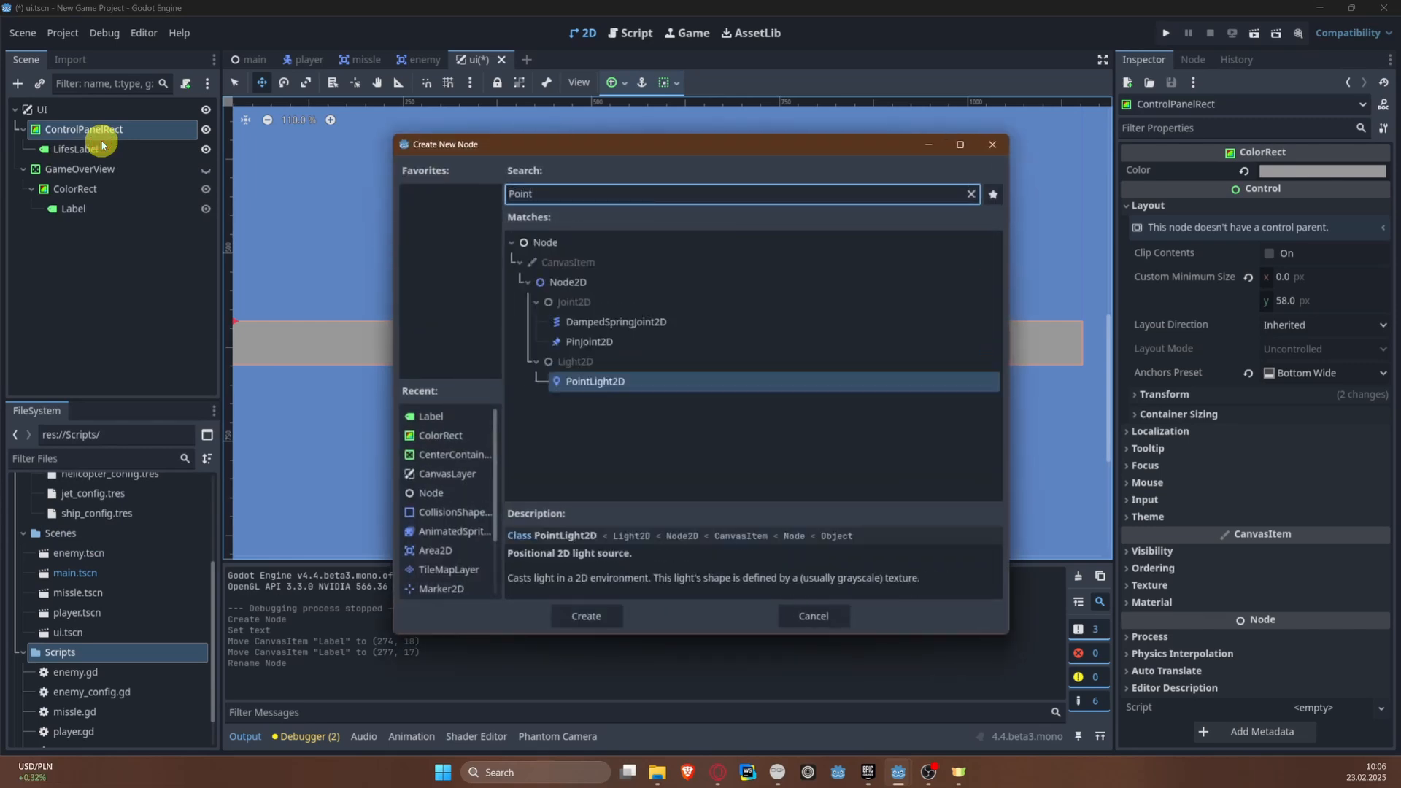
pyautogui.write('LKa')
pyautogui.press('BackSpace')
pyautogui.press('BackSpace')
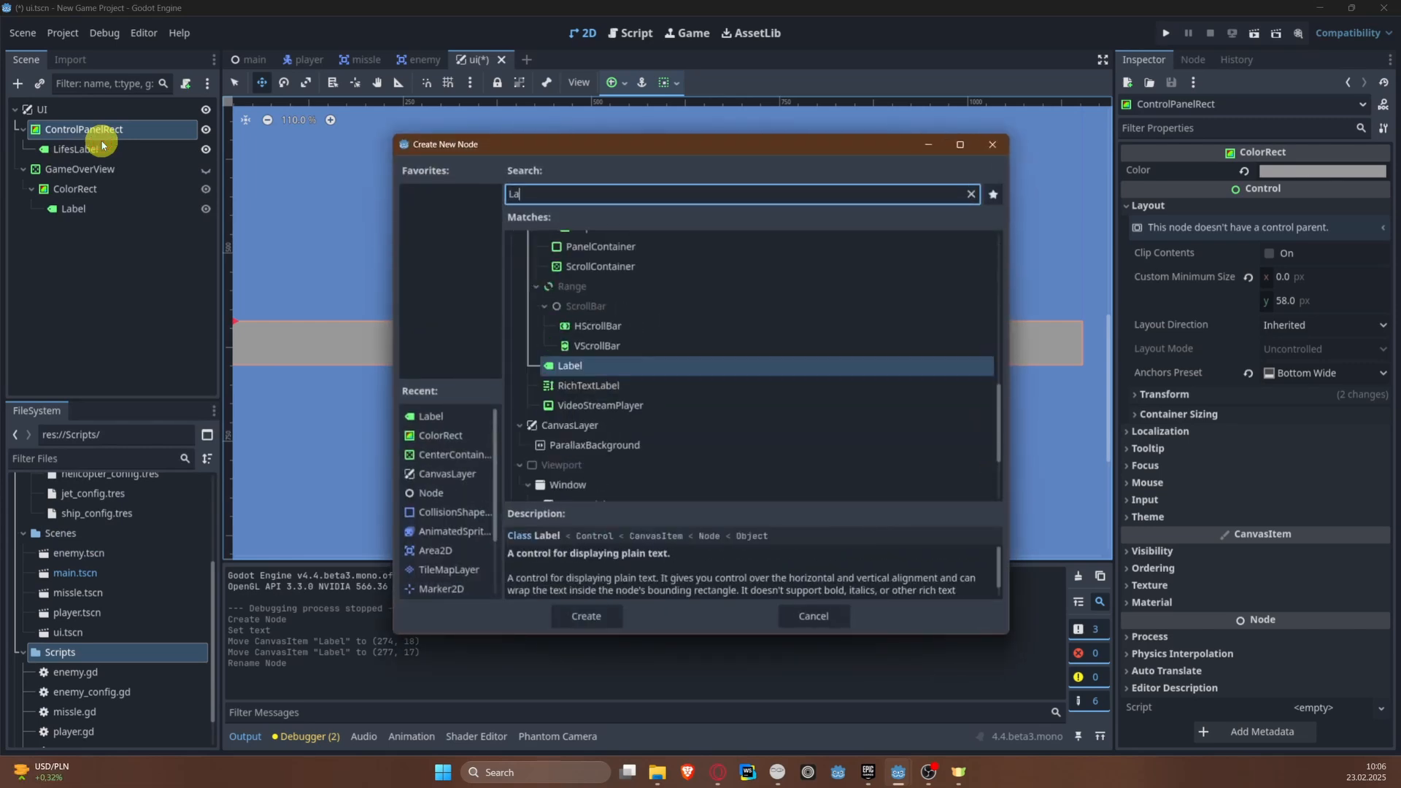
pyautogui.write('abel')
pyautogui.press('Return')
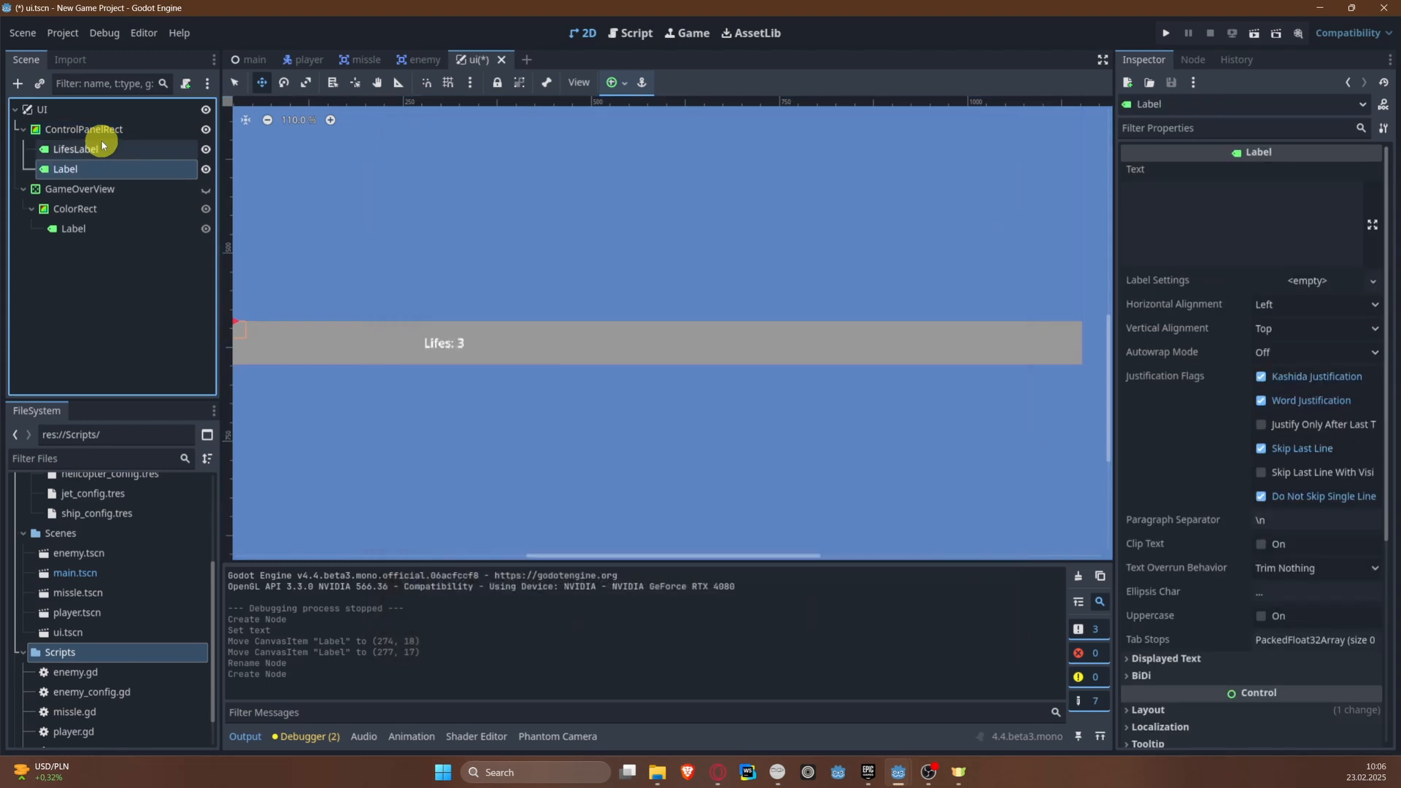
# Step: Set the new label's text to "Points: 0", save, and position it at about (866, 15) within the control panel
pyautogui.keyDown('shift'); pyautogui.hscroll(-2, 364, 350); pyautogui.keyUp('shift')
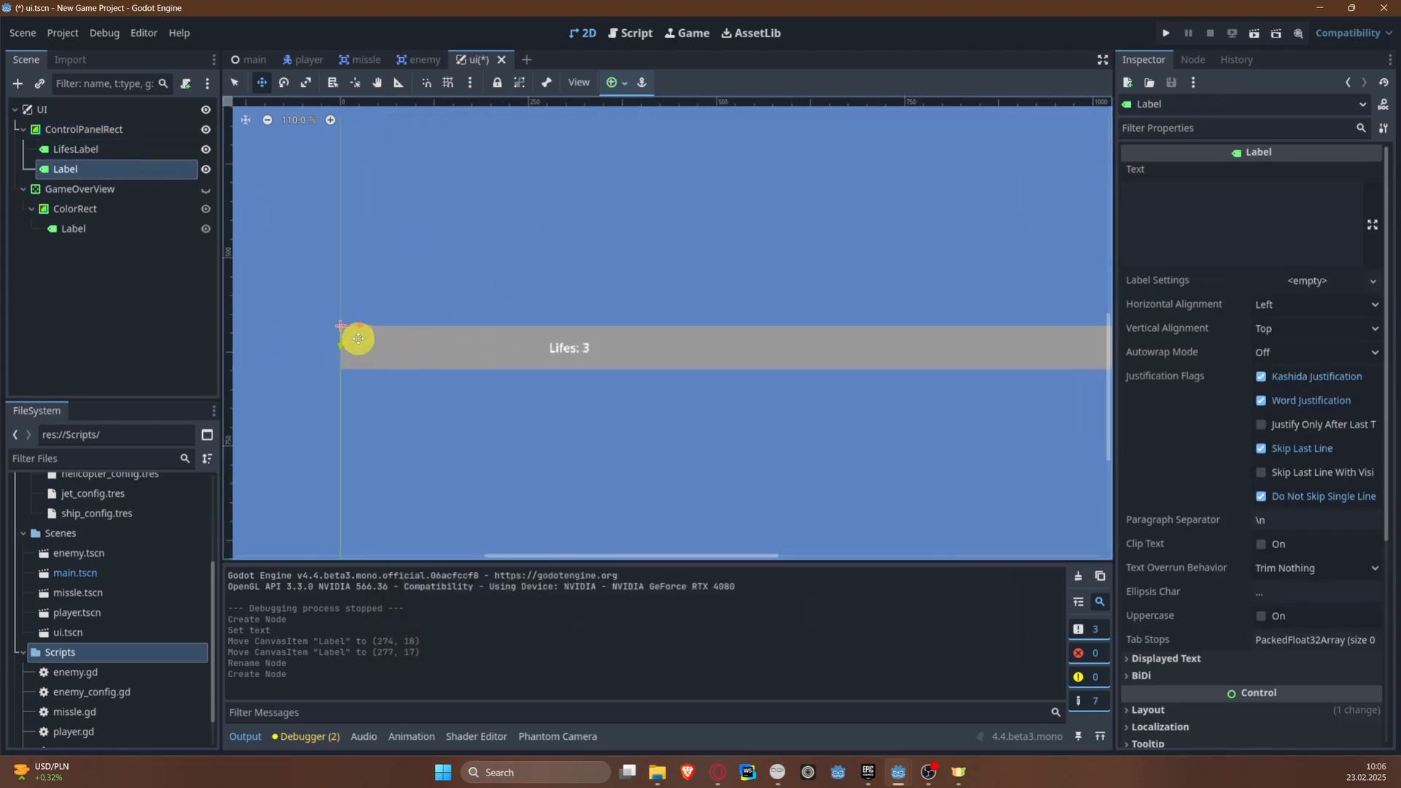
pyautogui.moveTo(358, 338); pyautogui.dragTo(1012, 350)
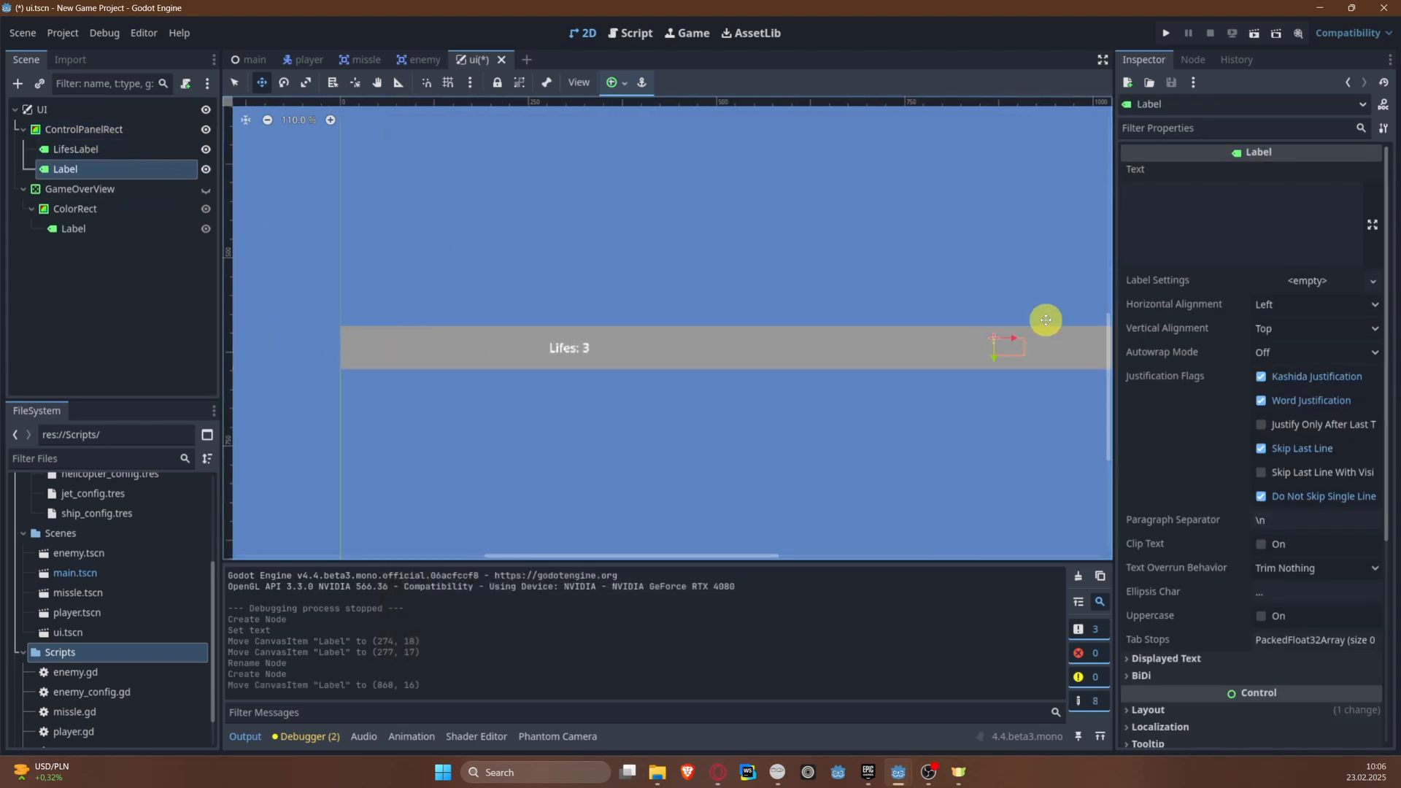
pyautogui.keyDown('shift'); pyautogui.hscroll(2, 1048, 323); pyautogui.keyUp('shift')
pyautogui.click(1242, 220)
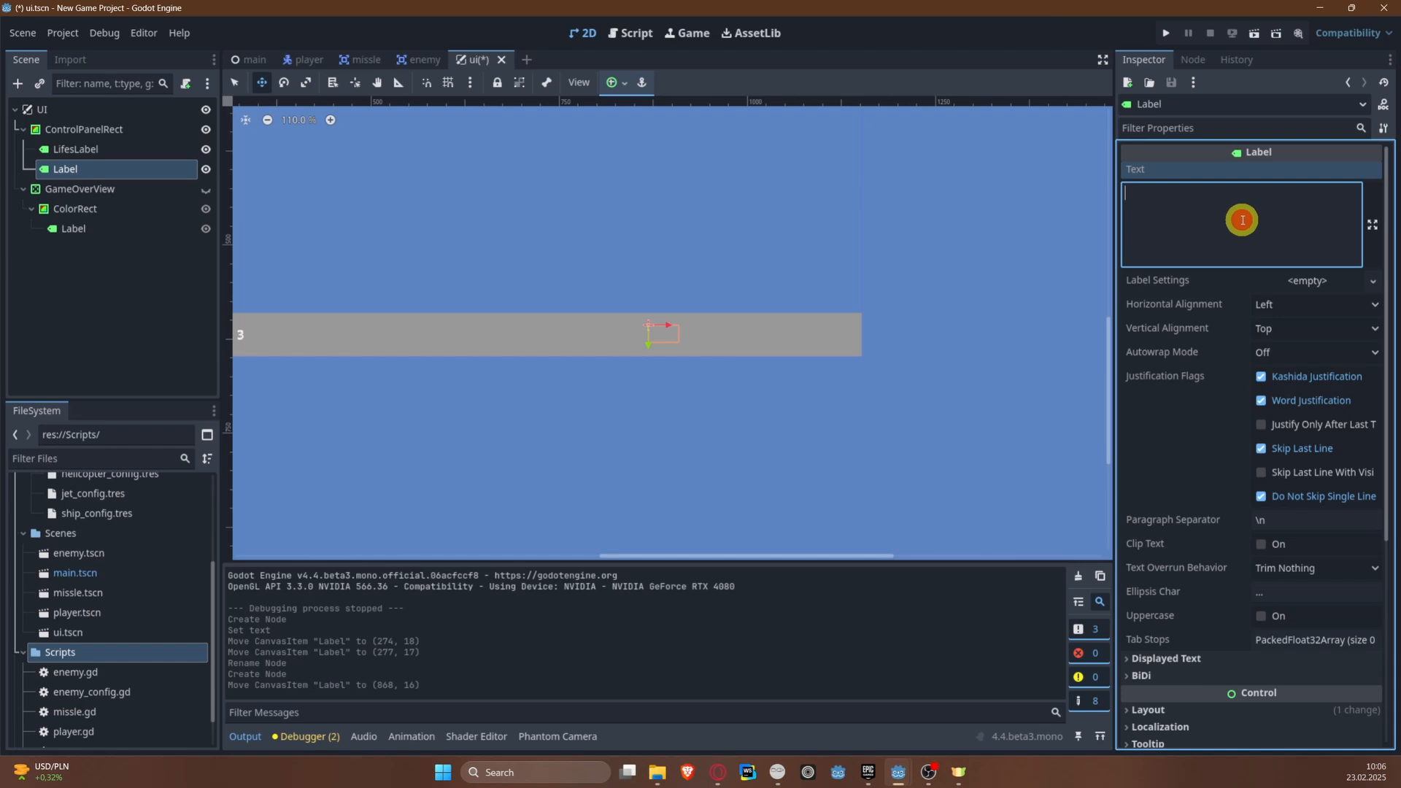
pyautogui.write('P')
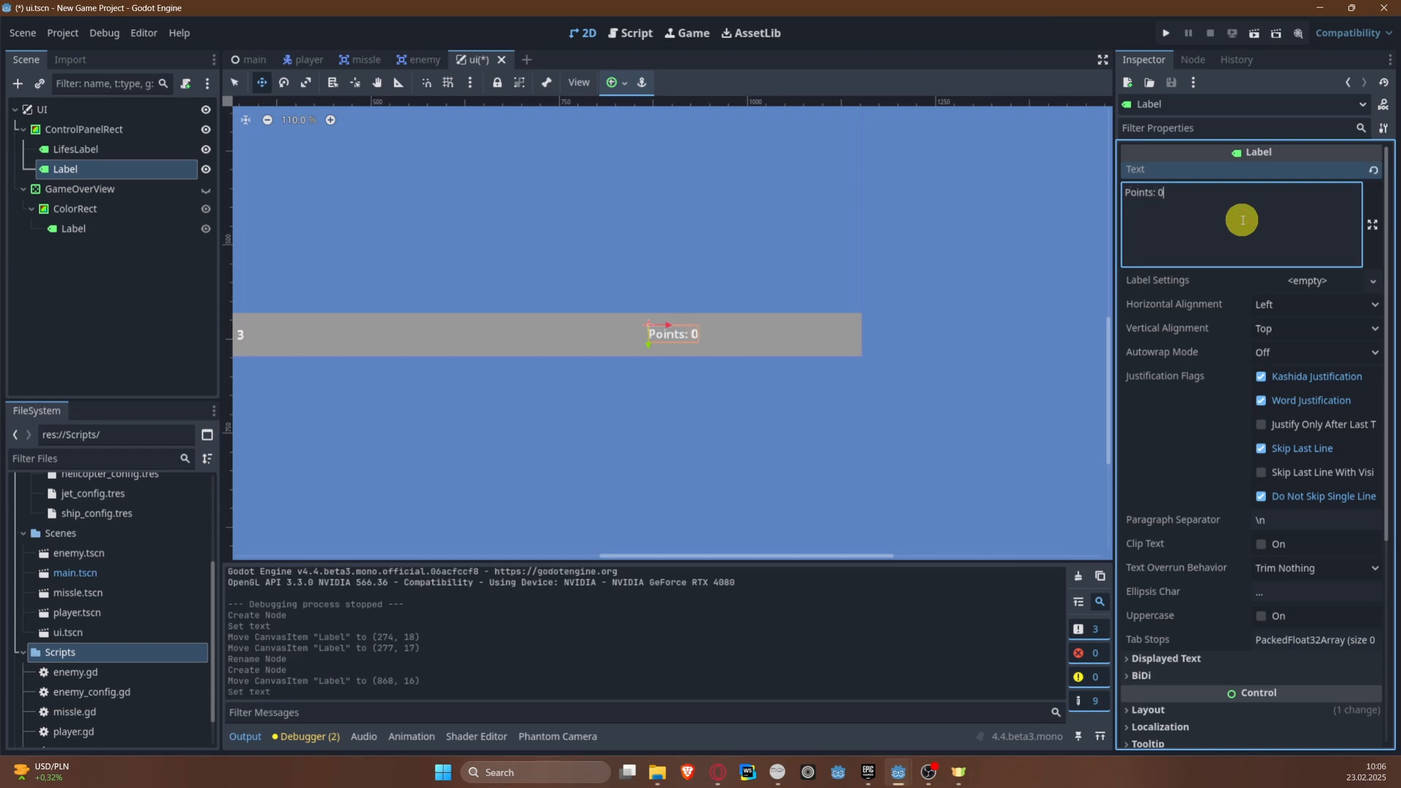
pyautogui.write('oints: 0')
pyautogui.hotkey('ctrl', 's')
pyautogui.moveTo(579, 441); pyautogui.dragTo(660, 451, button='middle')
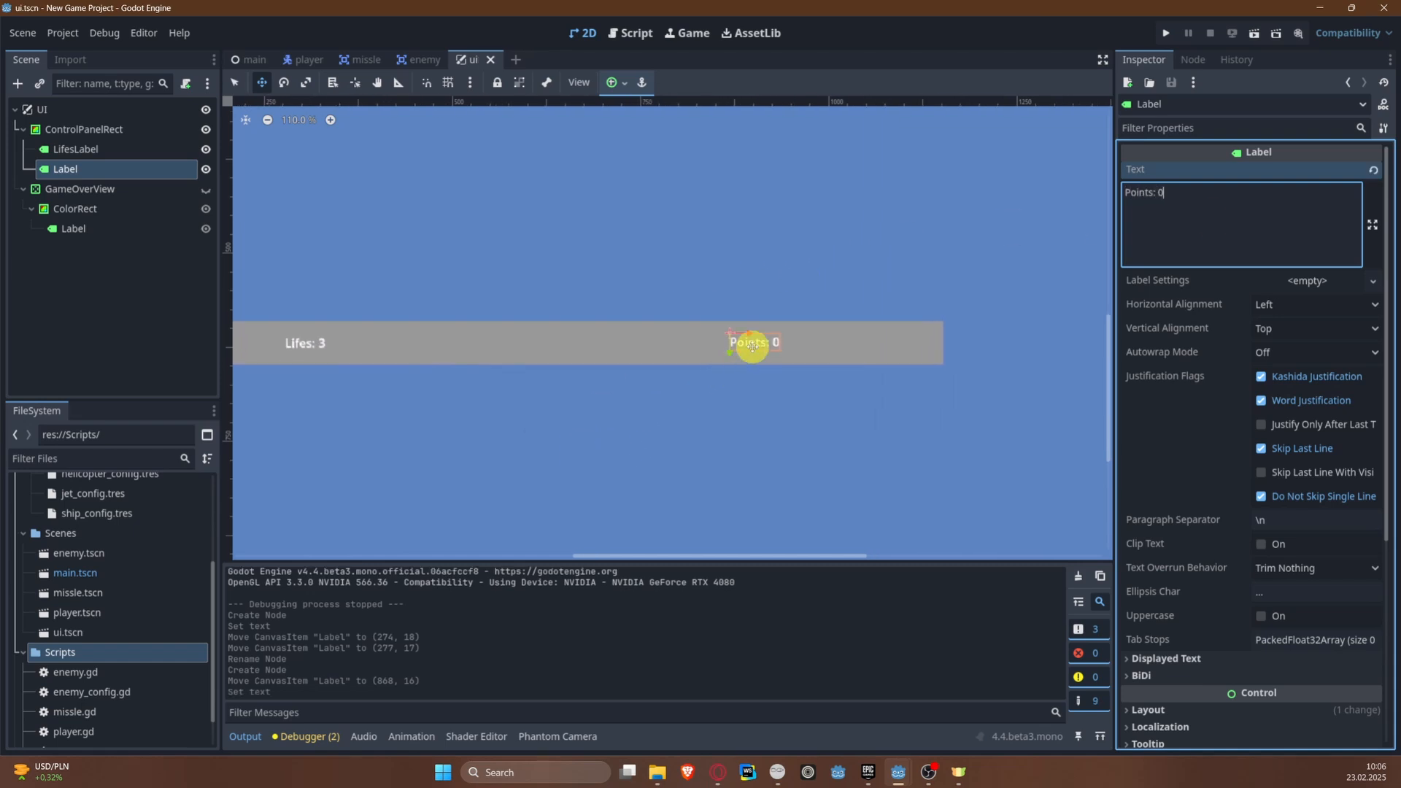
pyautogui.moveTo(751, 347); pyautogui.dragTo(758, 339)
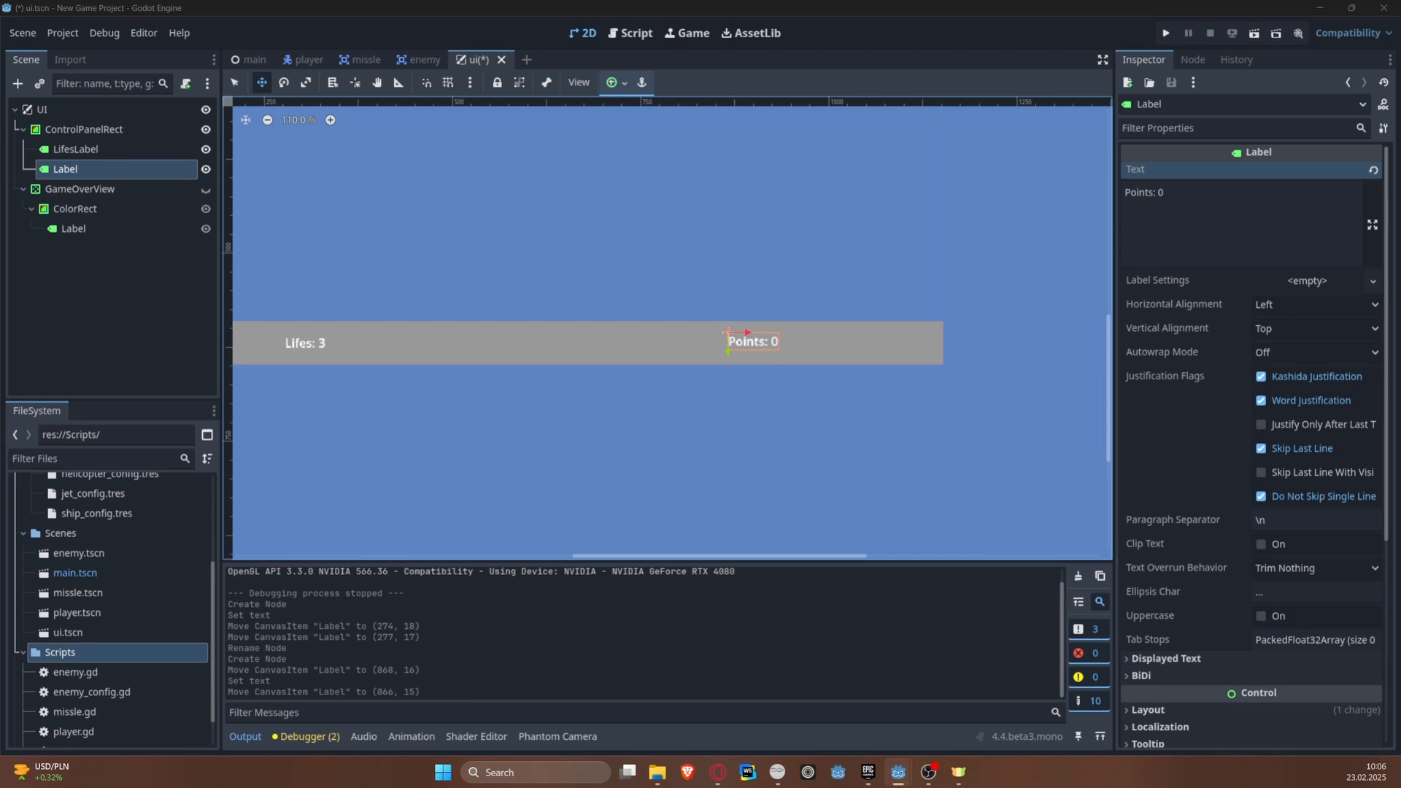
# Step: Add a TextureRect node under ControlPanelRect and move it to about (492, 10), between the two labels
pyautogui.rightClick(122, 131)
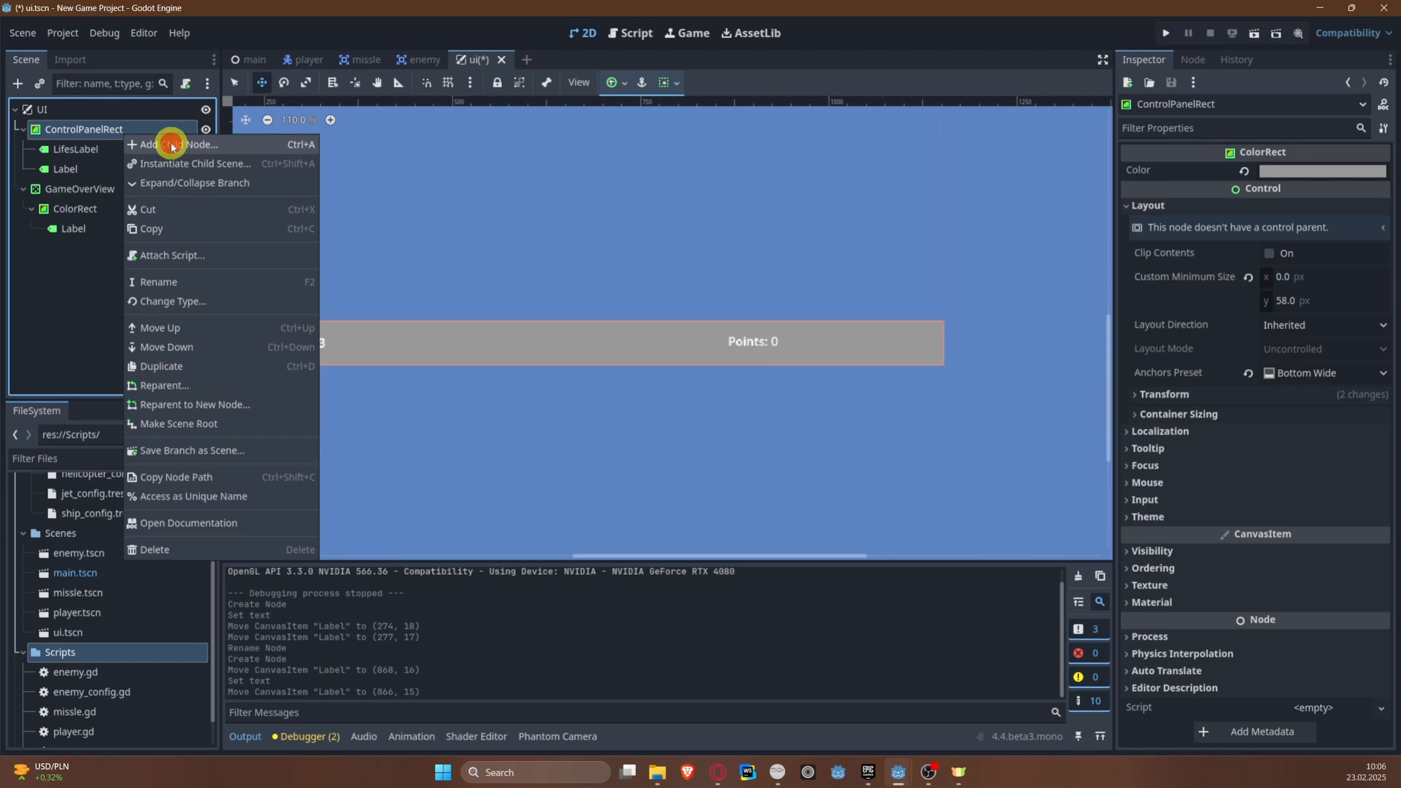
pyautogui.click(171, 143)
pyautogui.write('Tex')
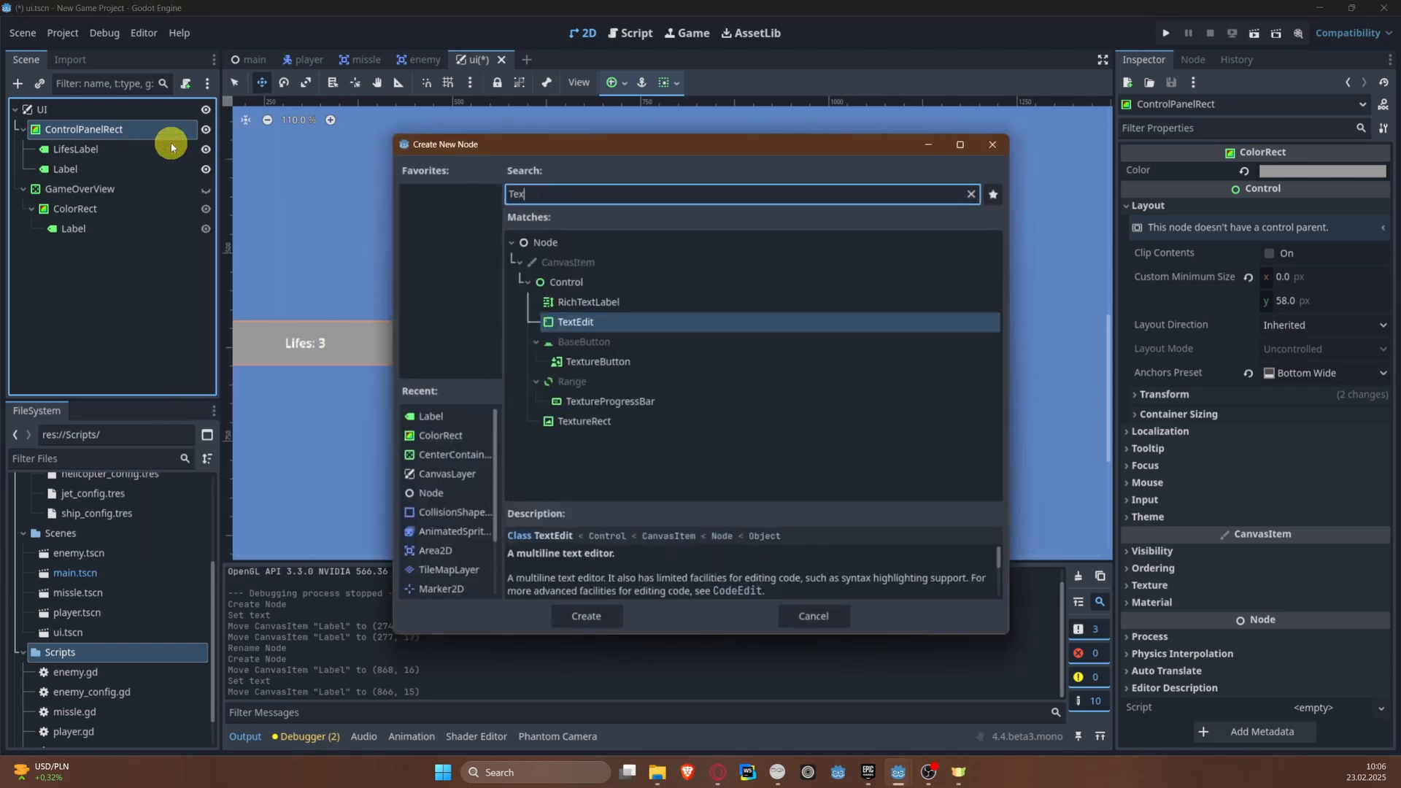
pyautogui.doubleClick(569, 422)
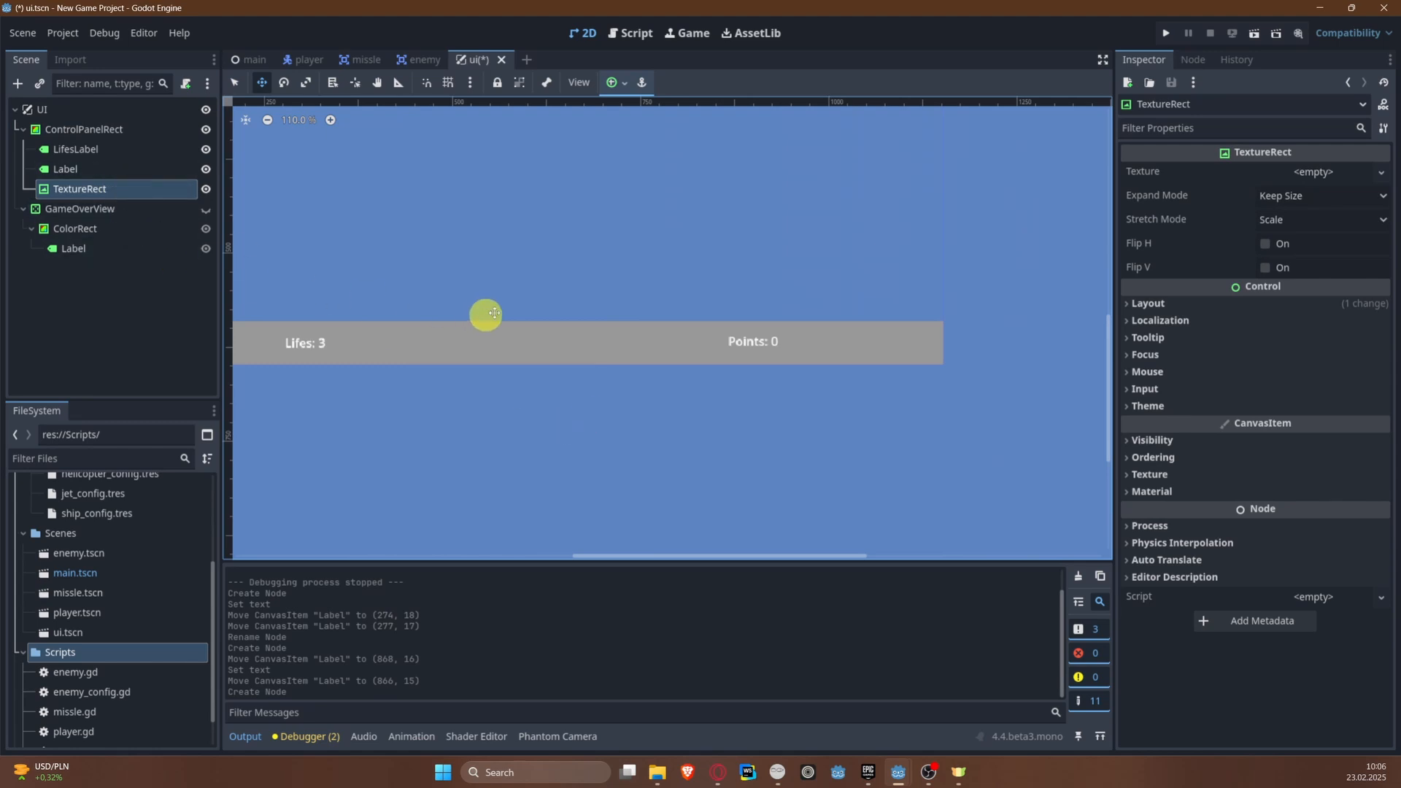
pyautogui.moveTo(484, 312); pyautogui.dragTo(722, 283, button='middle')
pyautogui.moveTo(306, 303); pyautogui.dragTo(678, 309)
pyautogui.moveTo(845, 212); pyautogui.dragTo(584, 196, button='middle')
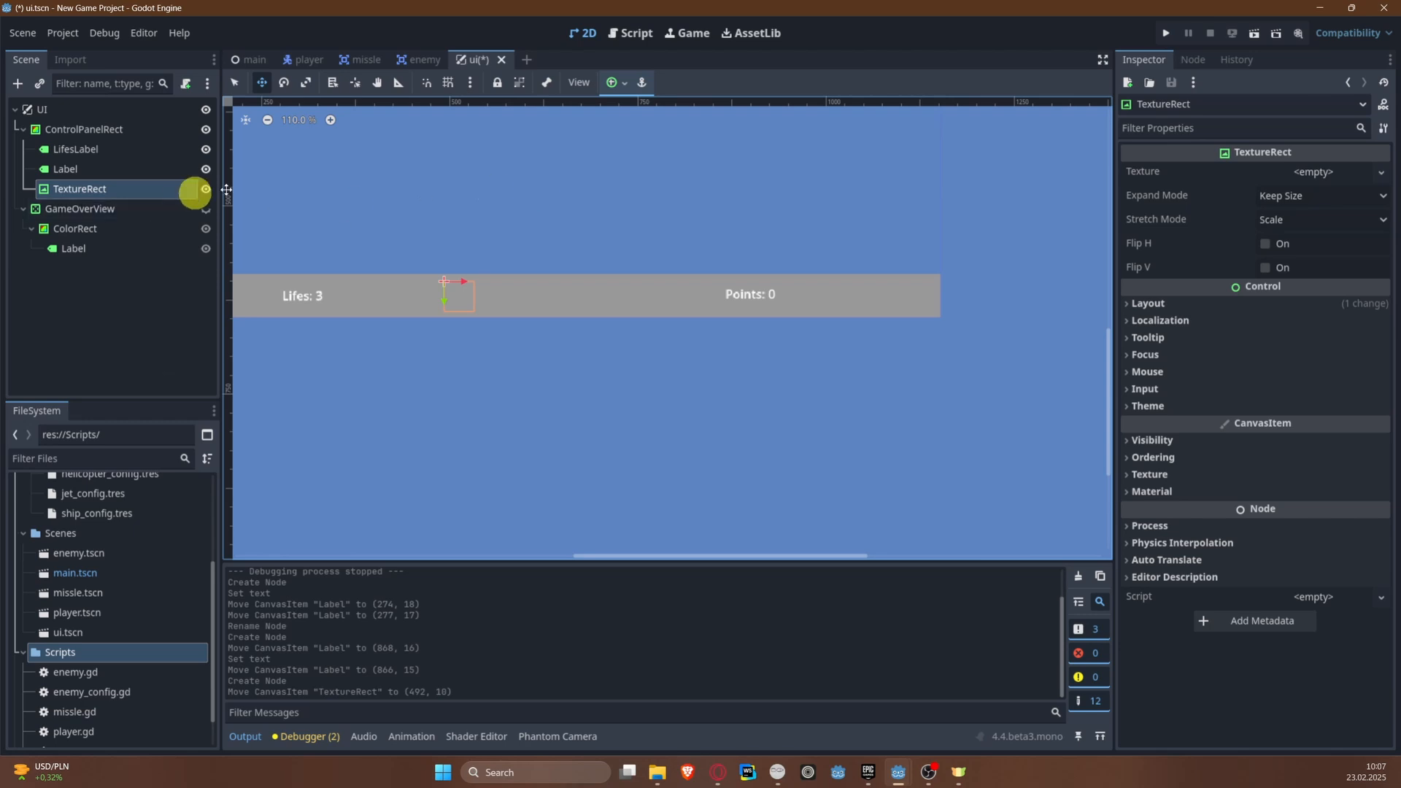
# Step: Rename the TextureRect node to PowerMeter
pyautogui.click(88, 203)
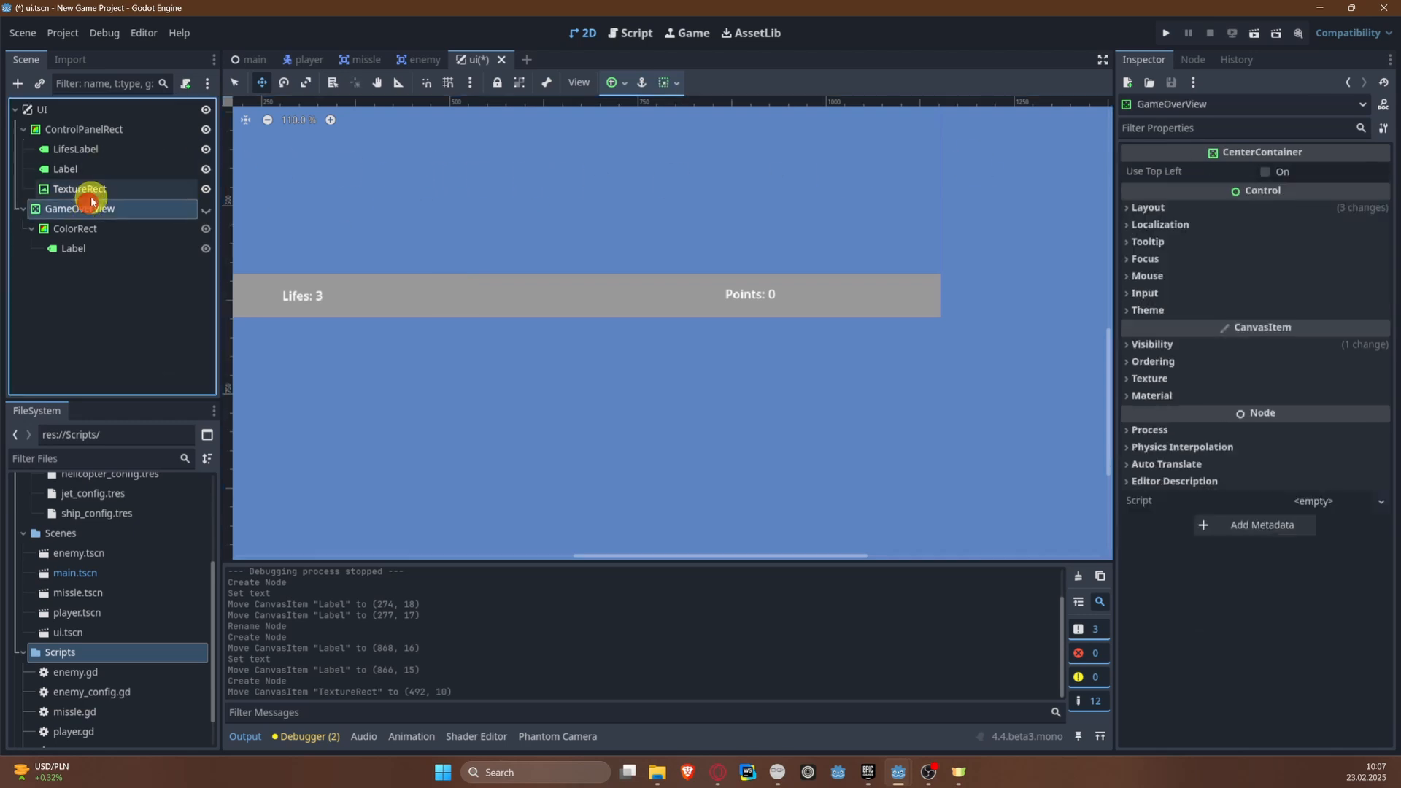
pyautogui.click(91, 197)
pyautogui.click(91, 195)
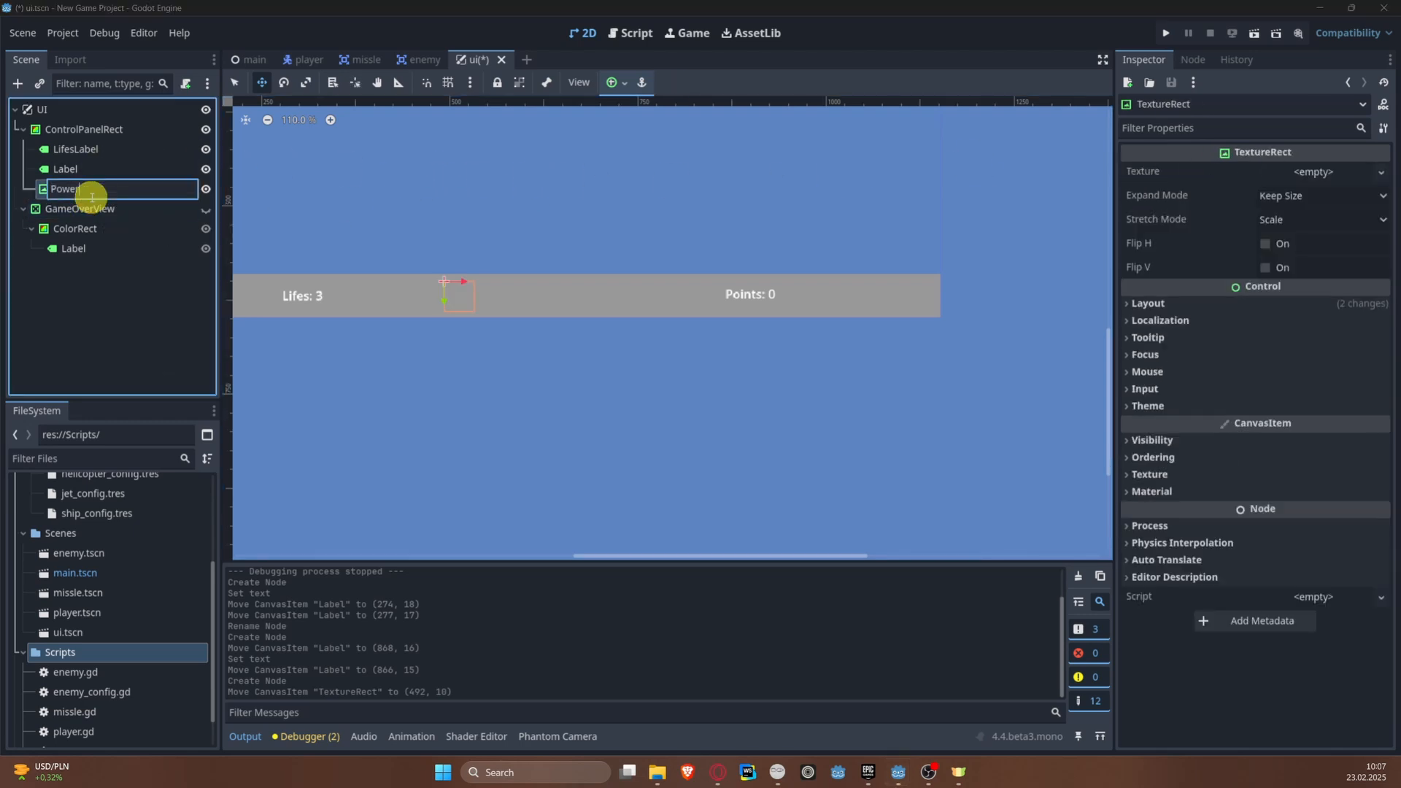
pyautogui.write('PowerMeter')
pyautogui.press('Return')
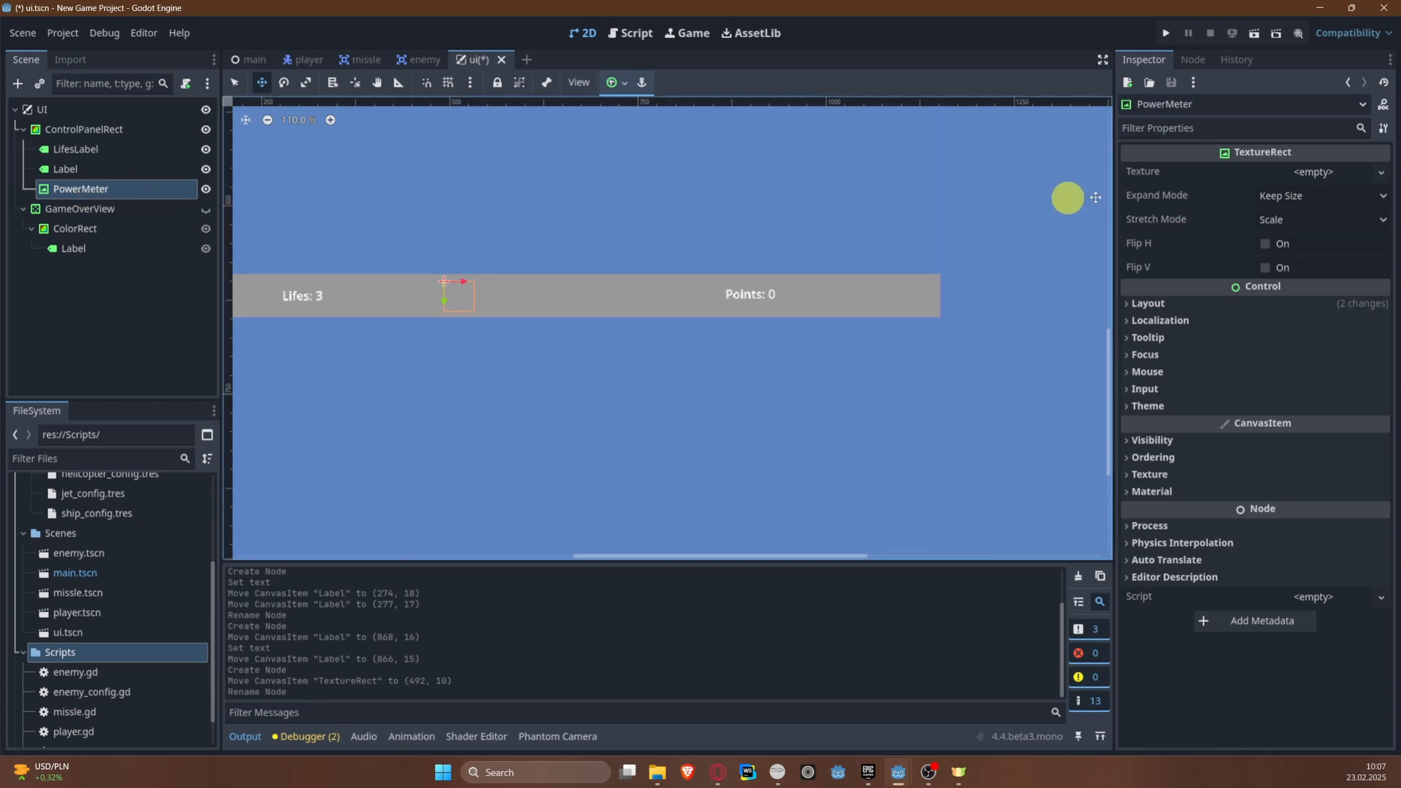
# Step: Load the E–½–F gauge image as PowerMeter's texture and set its expand mode to Ignore Size
pyautogui.click(1323, 173)
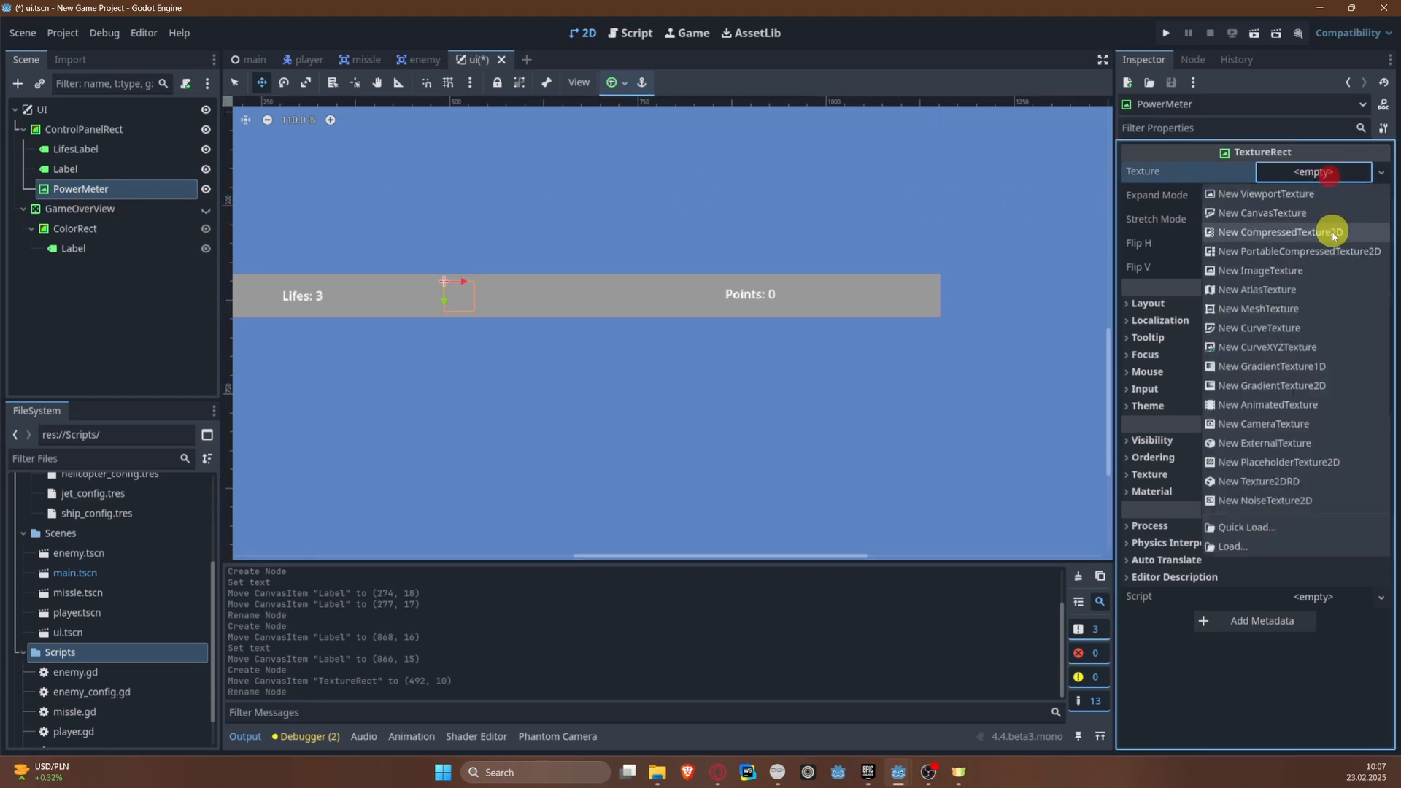
pyautogui.click(1285, 531)
pyautogui.doubleClick(641, 241)
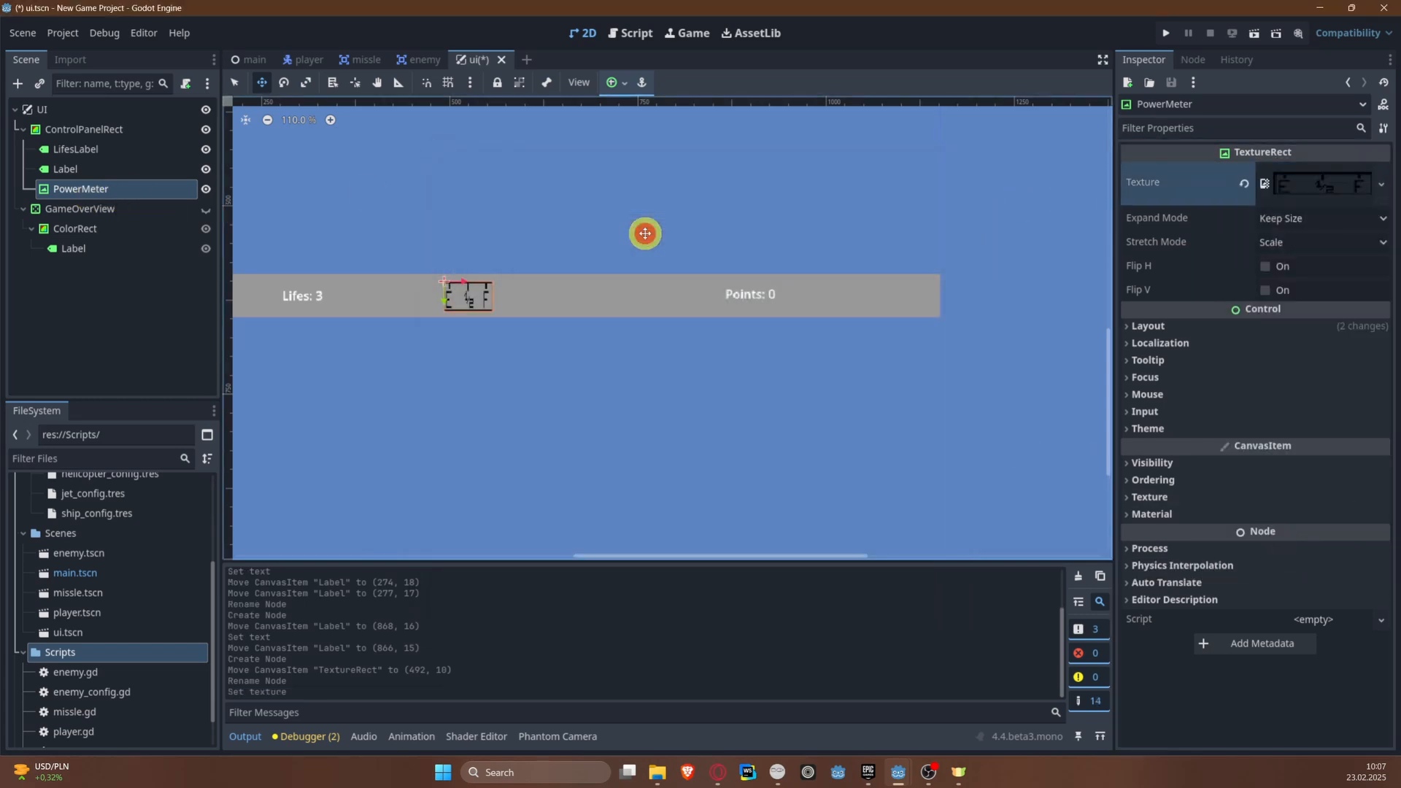
pyautogui.scroll(4, 511, 341)
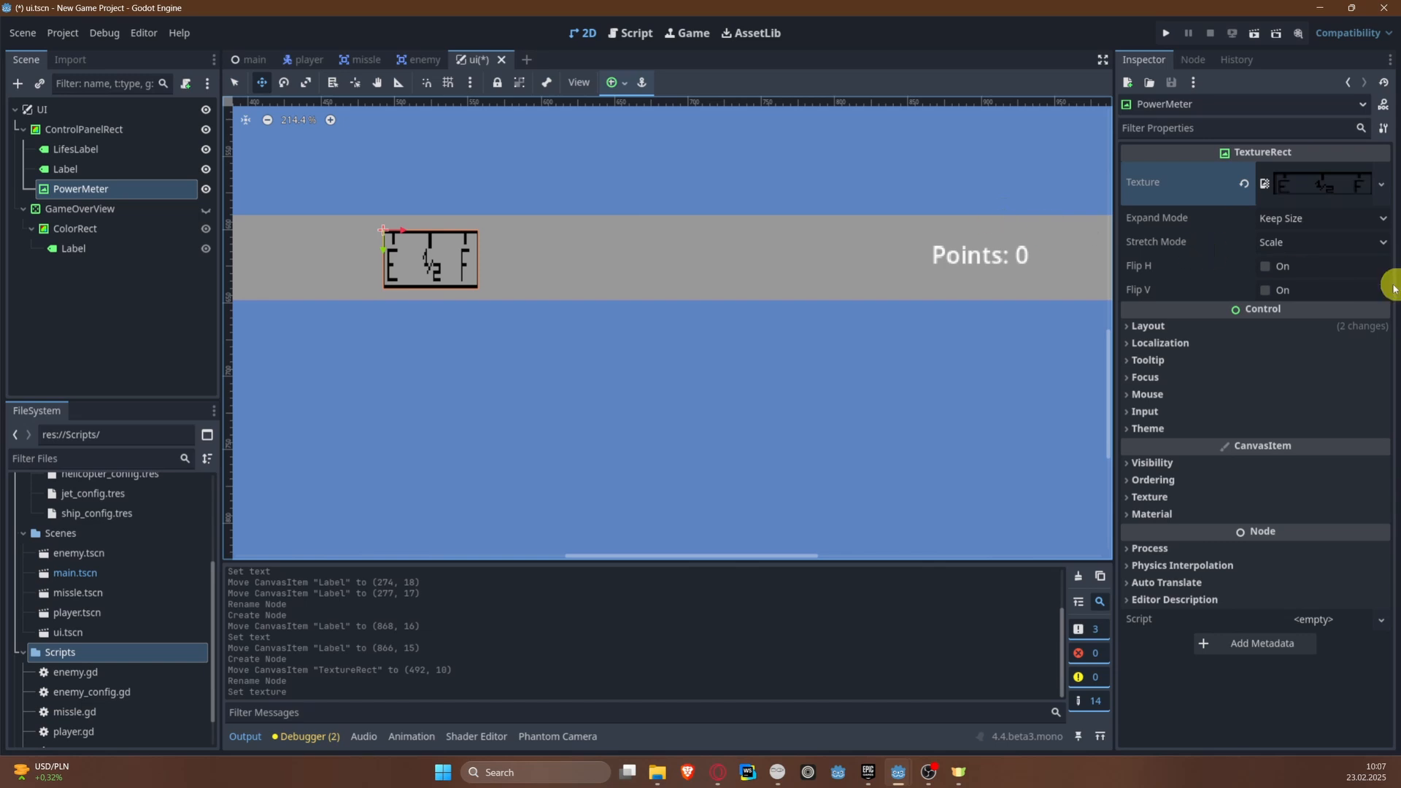
pyautogui.scroll(3, 428, 247)
pyautogui.moveTo(414, 204); pyautogui.dragTo(507, 285, button='middle')
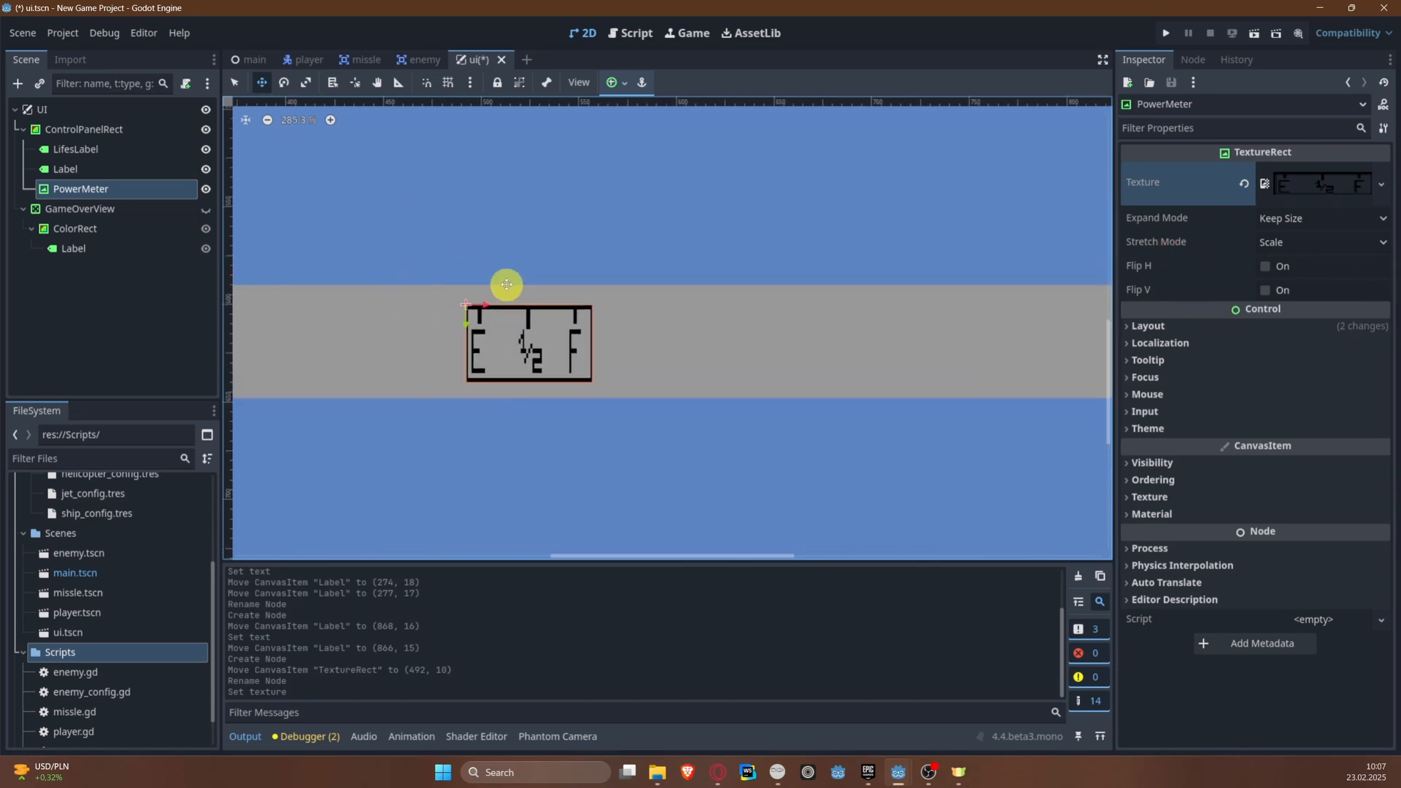
pyautogui.click(1308, 218)
pyautogui.click(1319, 259)
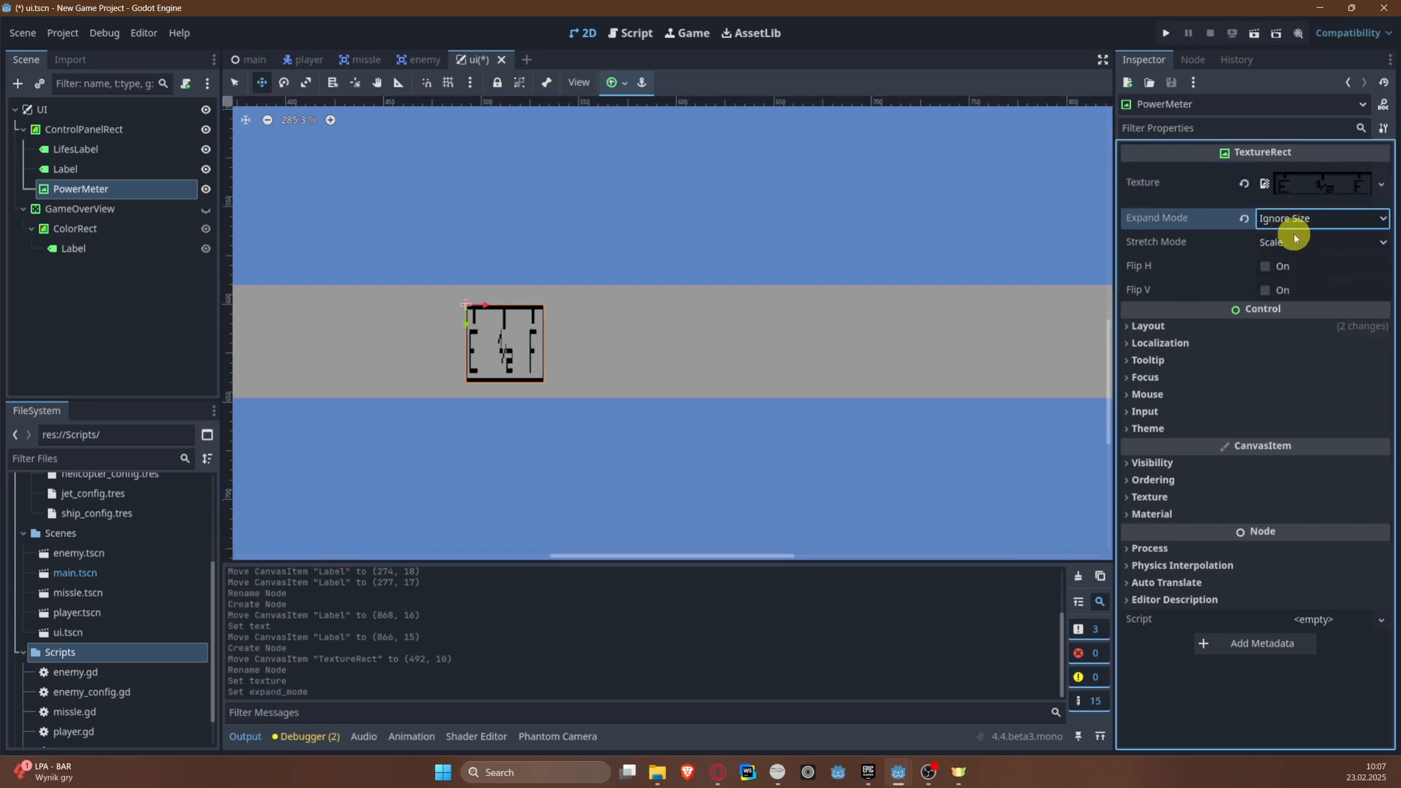
# Step: Set PowerMeter's width to 177 px in its layout transform
pyautogui.click(1194, 324)
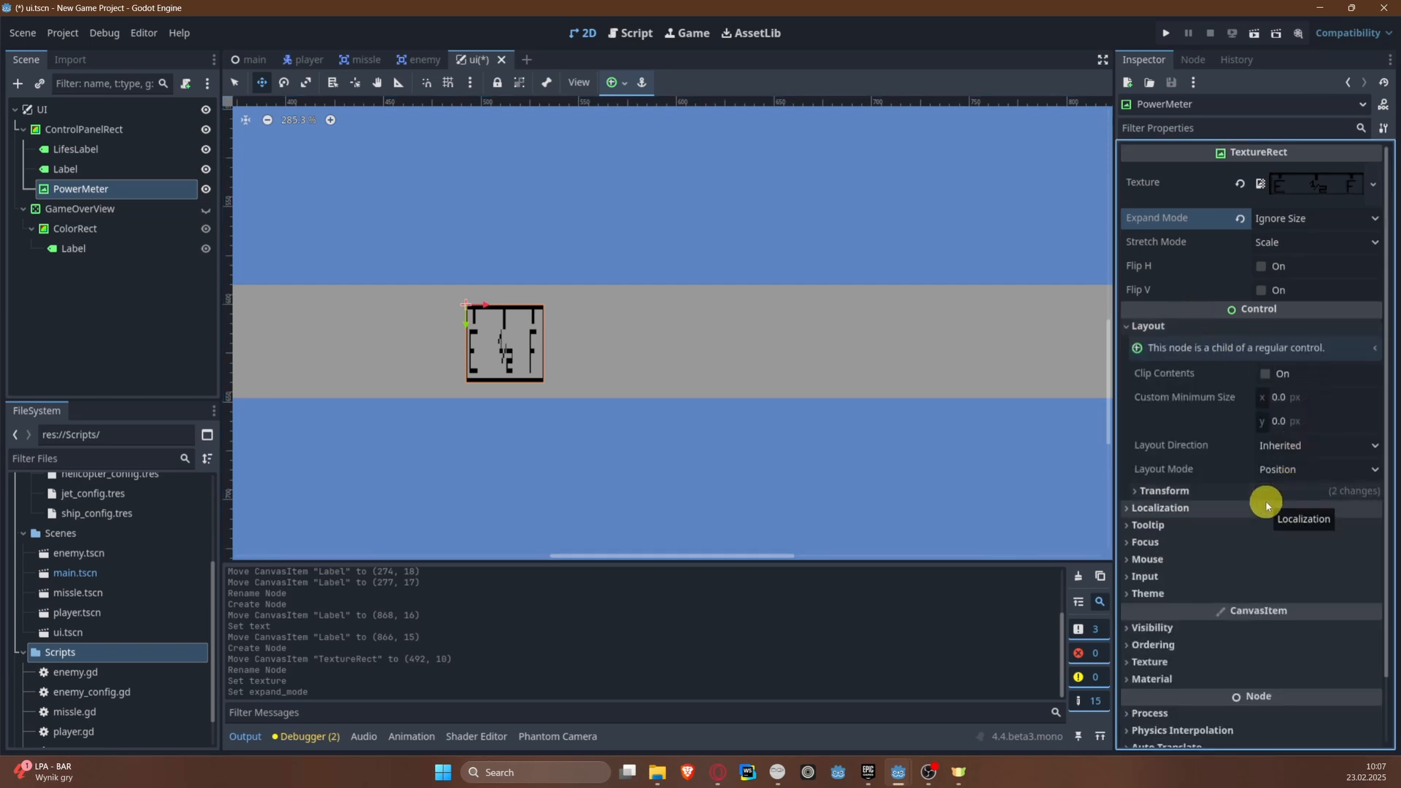
pyautogui.click(1186, 490)
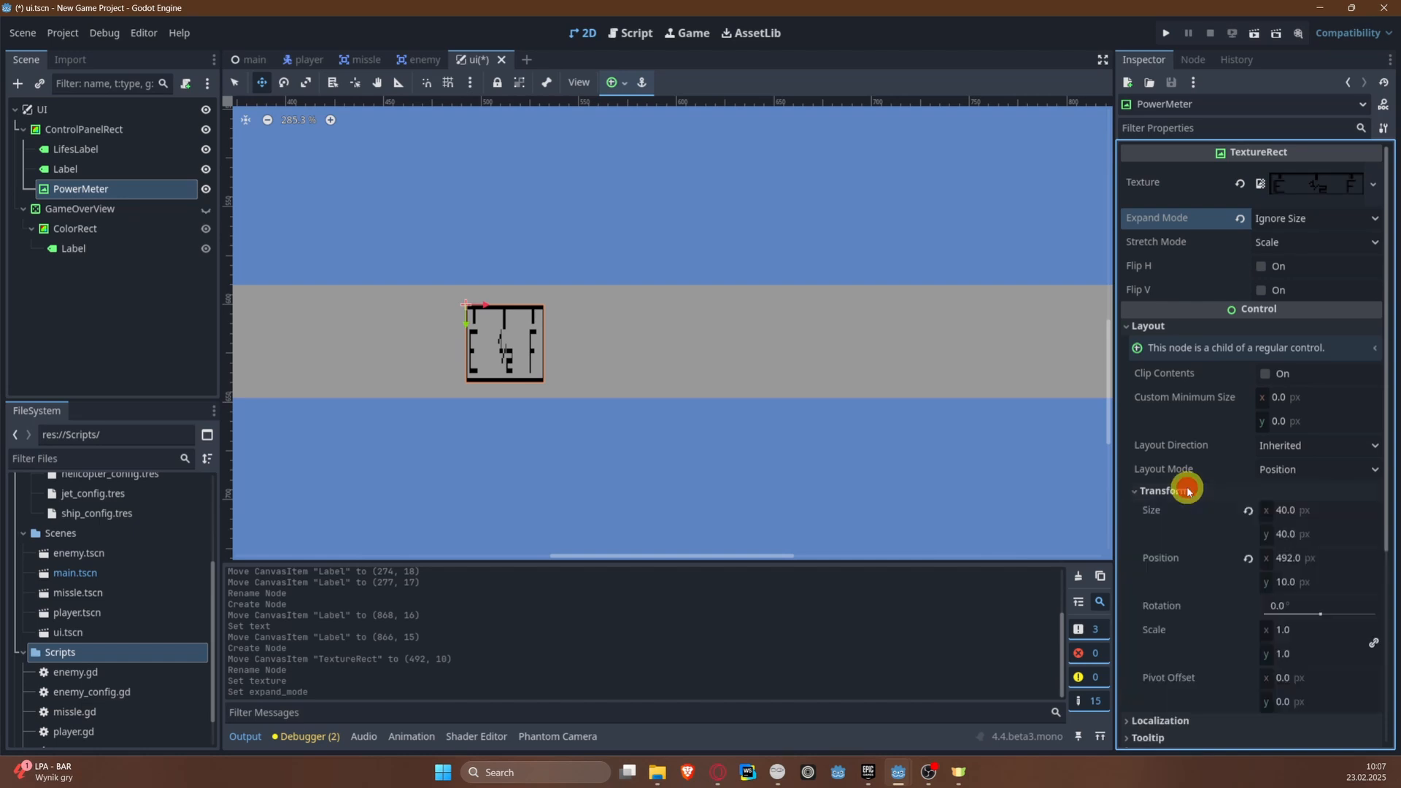
pyautogui.click(1303, 514)
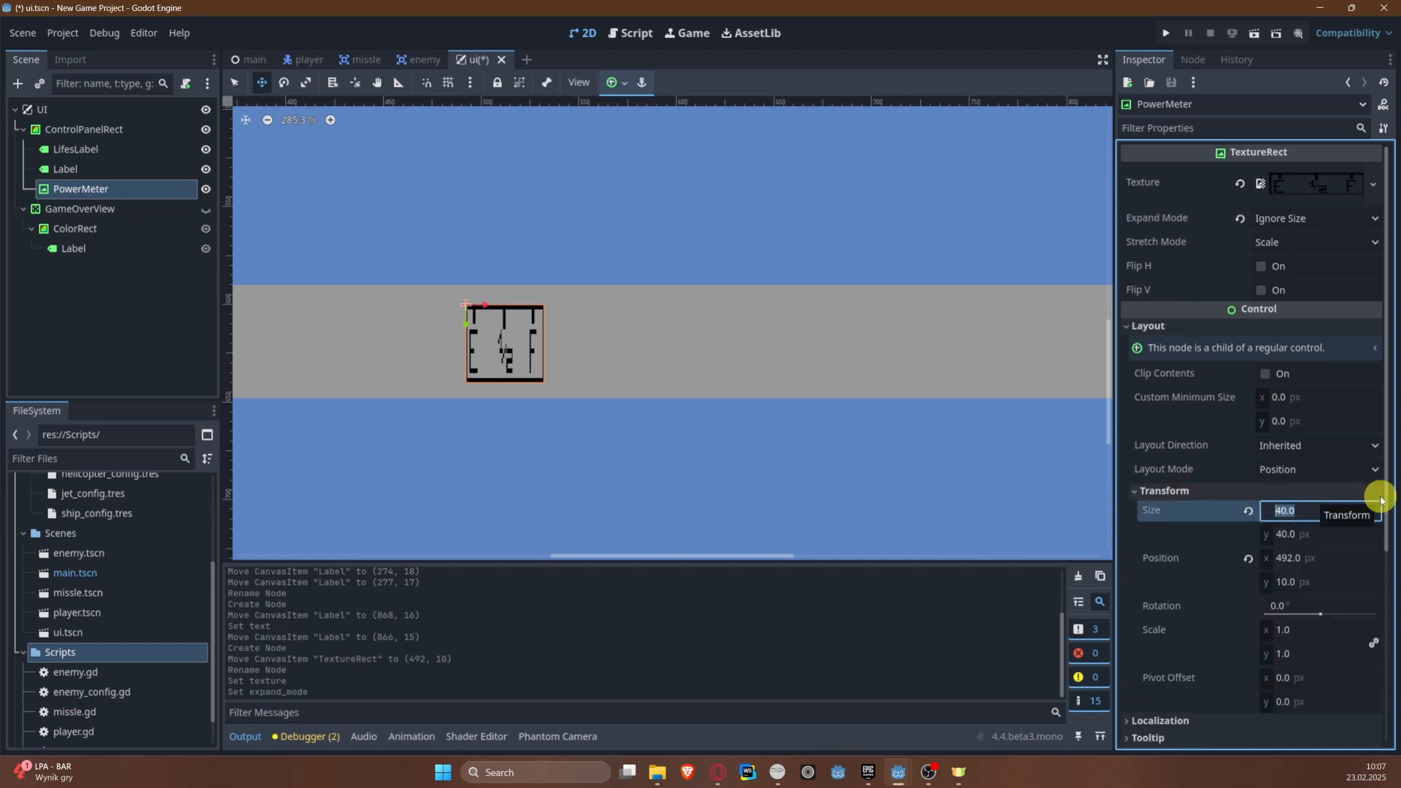
pyautogui.write('177')
pyautogui.press('Return')
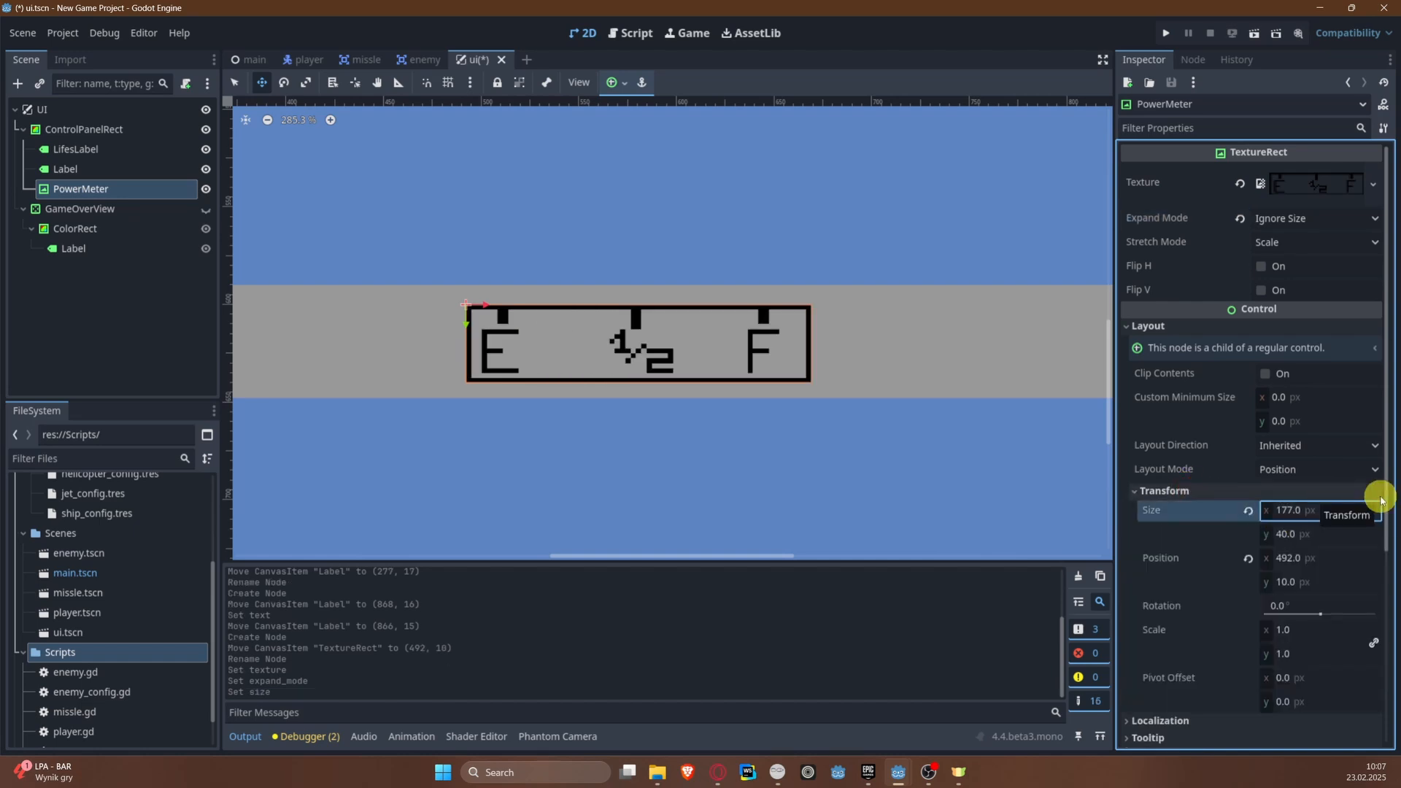
pyautogui.press('Tab')
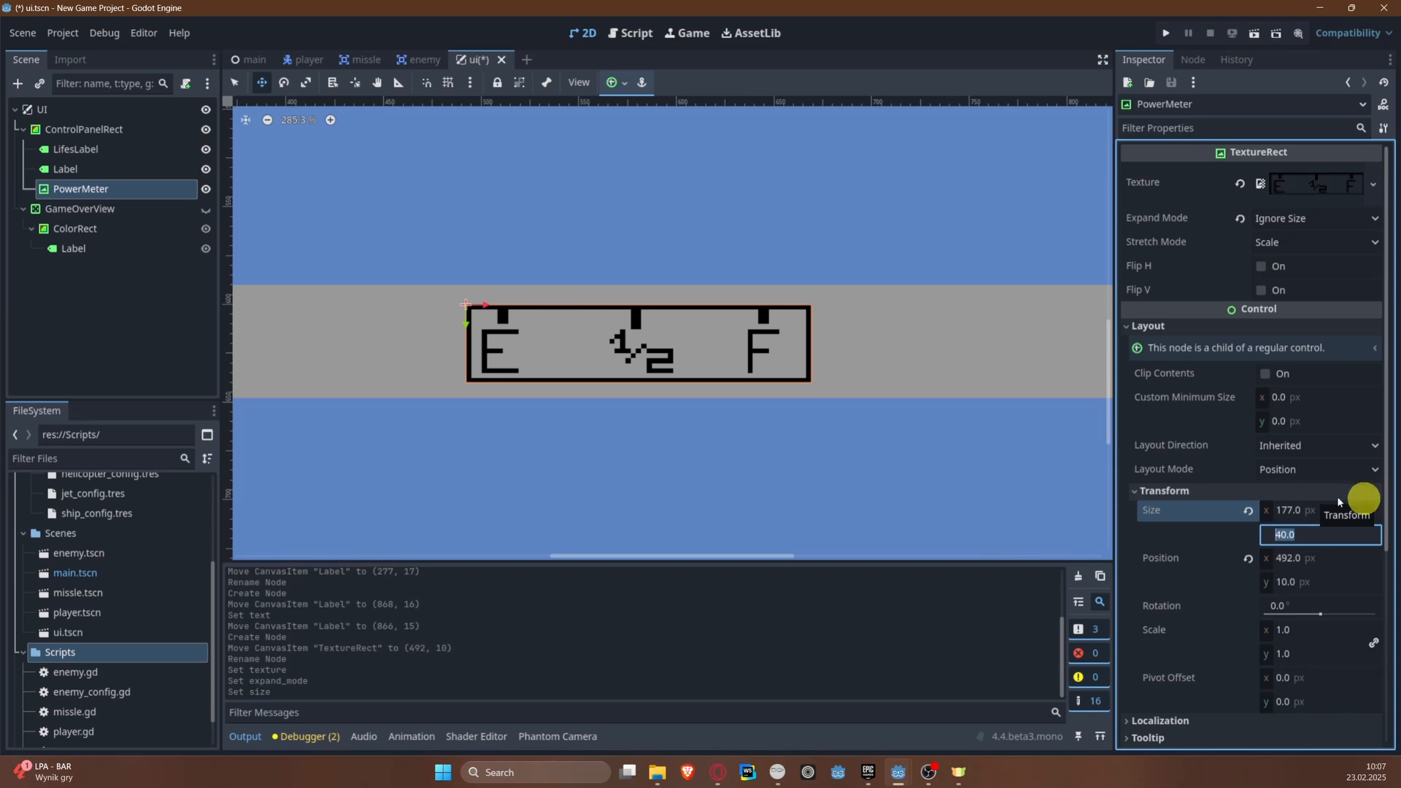
# Step: Move PowerMeter to about (470, 8) in the control panel, saving the scene along the way
pyautogui.moveTo(660, 350); pyautogui.dragTo(600, 348)
pyautogui.hotkey('ctrl', 's')
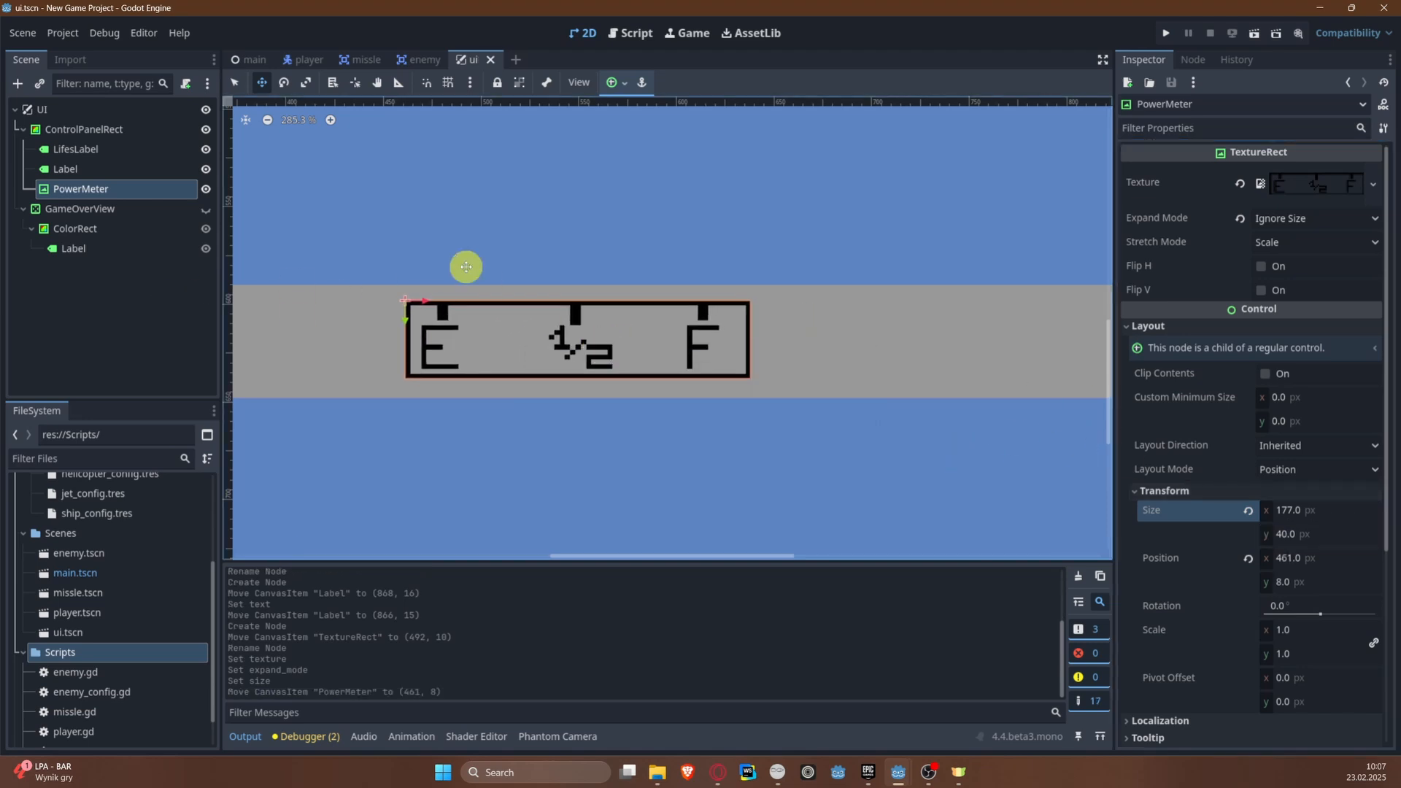
pyautogui.moveTo(559, 333); pyautogui.dragTo(596, 334, button='middle')
pyautogui.moveTo(597, 335); pyautogui.dragTo(617, 335)
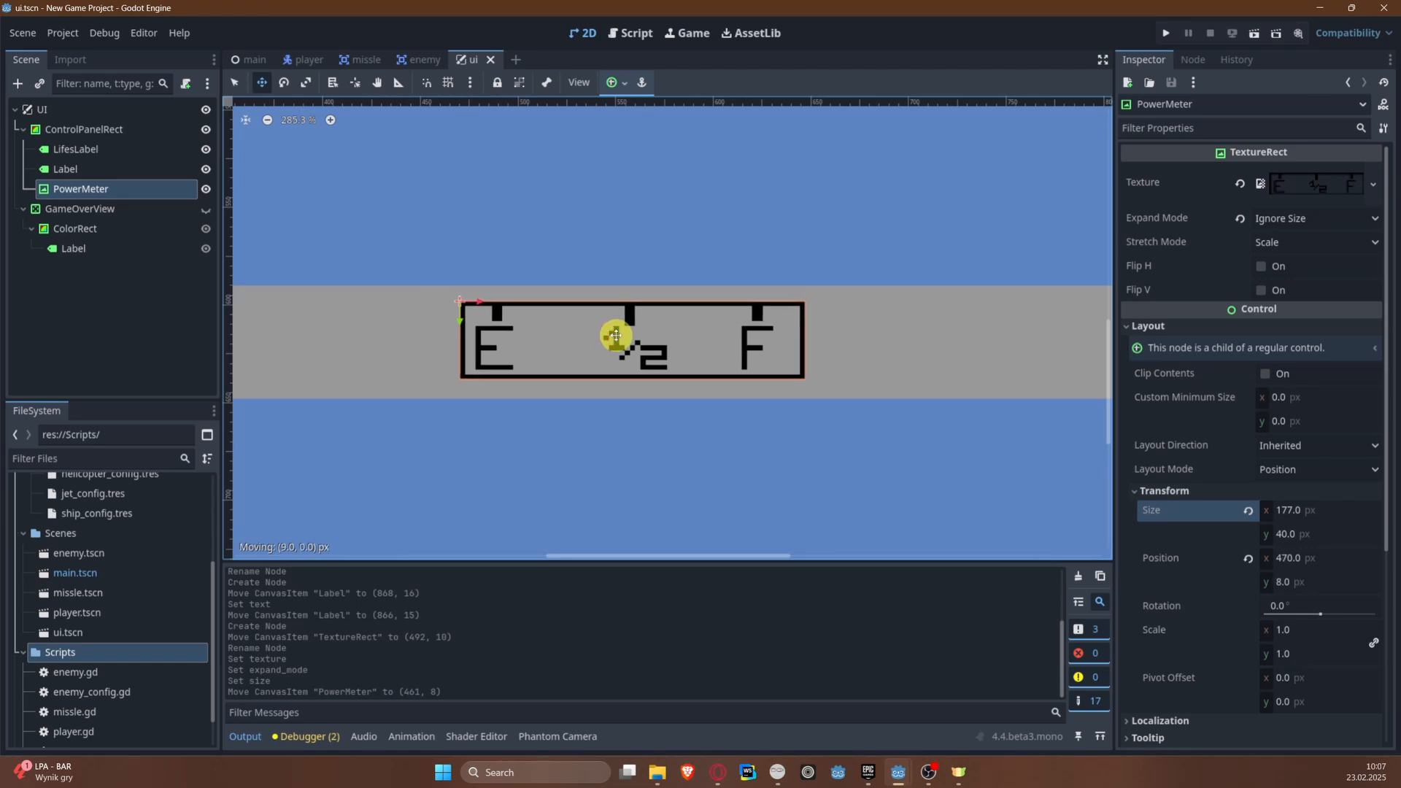
# Step: Apply the Center Bottom anchor preset to PowerMeter
pyautogui.keyDown('ctrl'); pyautogui.scroll(-1, 617, 335); pyautogui.keyUp('ctrl')
pyautogui.scroll(-3, 617, 335)
pyautogui.keyDown('ctrl'); pyautogui.scroll(-3, 616, 335); pyautogui.keyUp('ctrl')
pyautogui.scroll(-2, 591, 296)
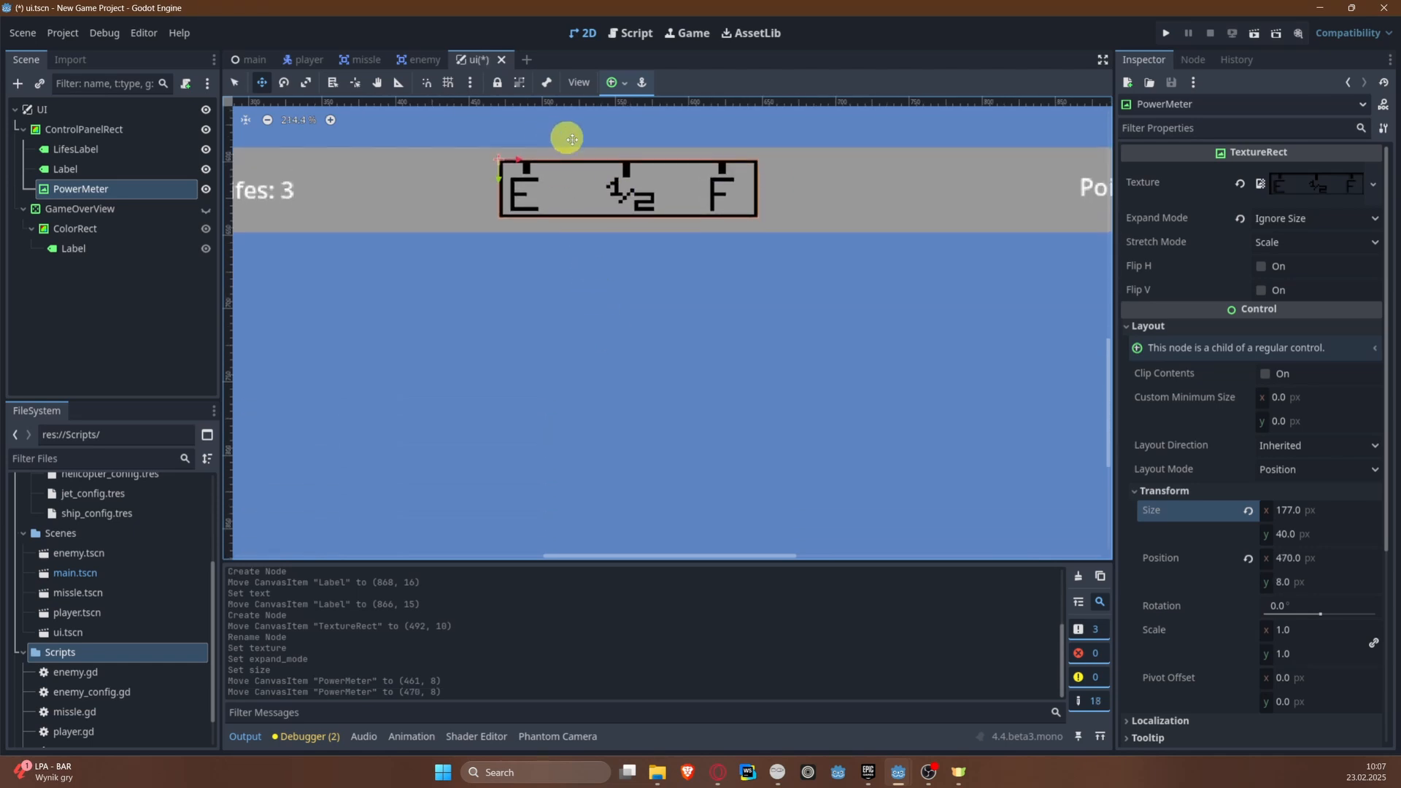
pyautogui.click(612, 82)
pyautogui.click(652, 183)
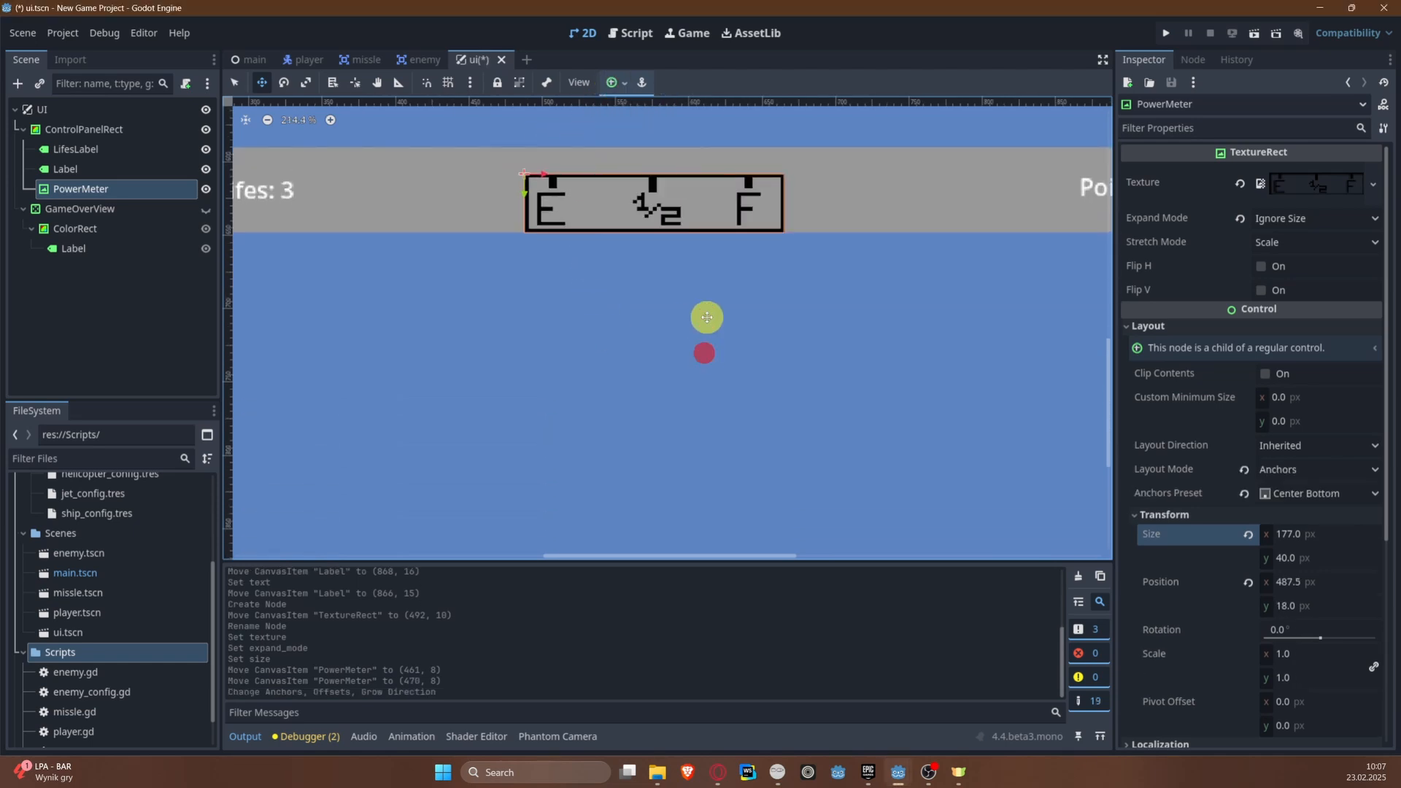
# Step: Move PowerMeter up to about (488, 8) so it sits vertically centred in the gray panel, and save the scene
pyautogui.scroll(3, 704, 314)
pyautogui.keyDown('ctrl'); pyautogui.scroll(-3, 635, 454); pyautogui.keyUp('ctrl')
pyautogui.moveTo(615, 337); pyautogui.dragTo(494, 287, button='middle')
pyautogui.scroll(4, 408, 357)
pyautogui.scroll(7, 409, 329)
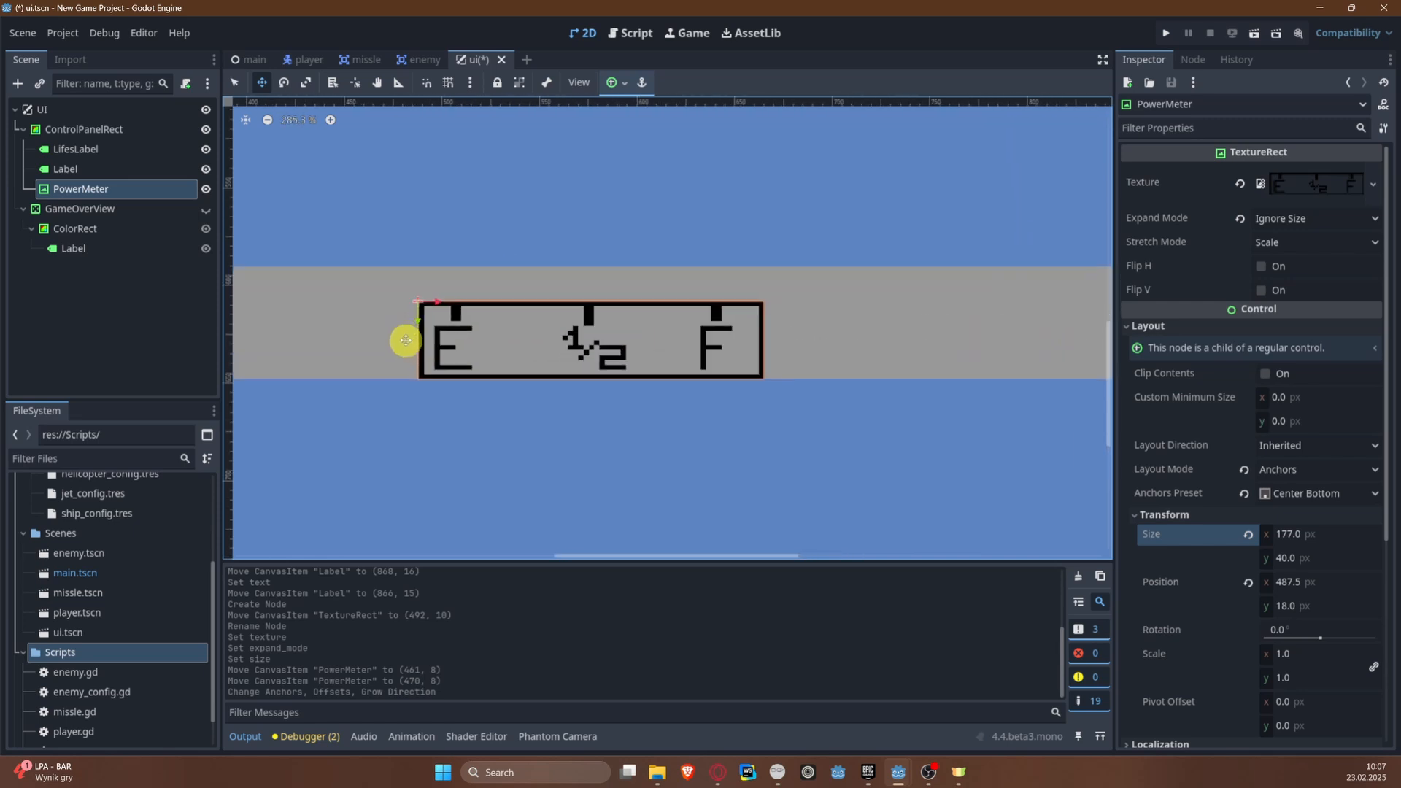
pyautogui.moveTo(420, 316); pyautogui.dragTo(421, 294)
pyautogui.hotkey('ctrl', 's')
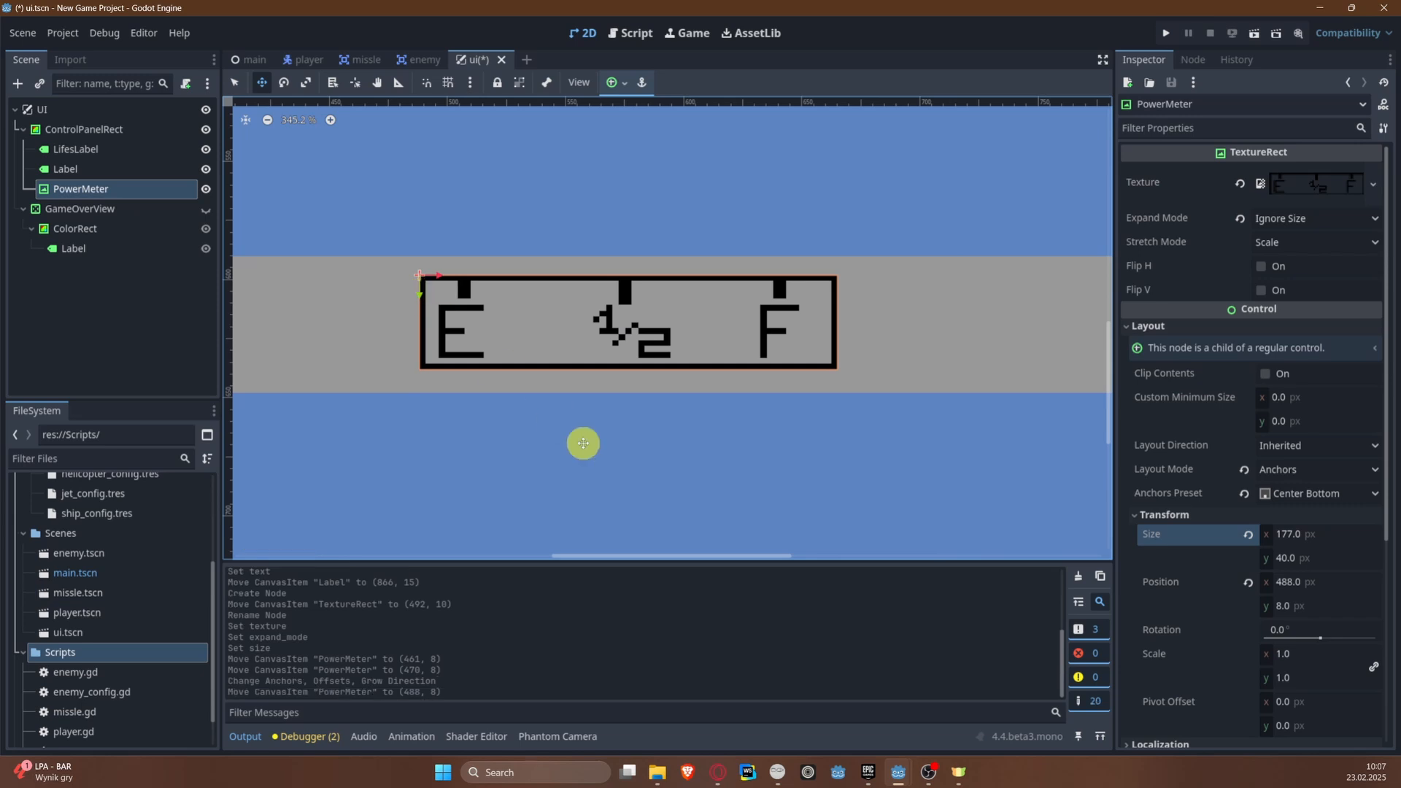
pyautogui.scroll(-4, 569, 375)
pyautogui.scroll(-1, 569, 375)
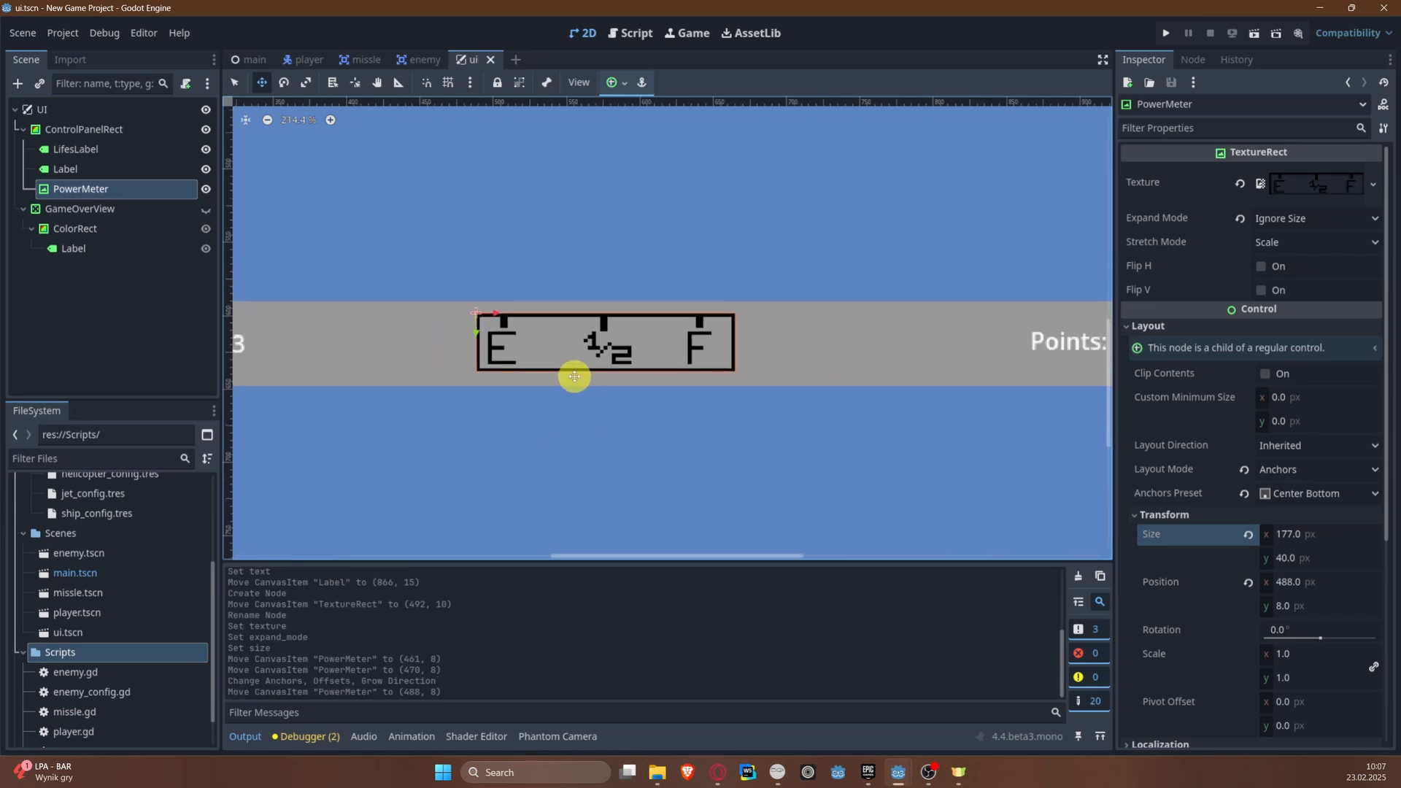
# Step: Add a TextureRect node under ControlPanelRect and rename it PowerIndicator
pyautogui.click(62, 129)
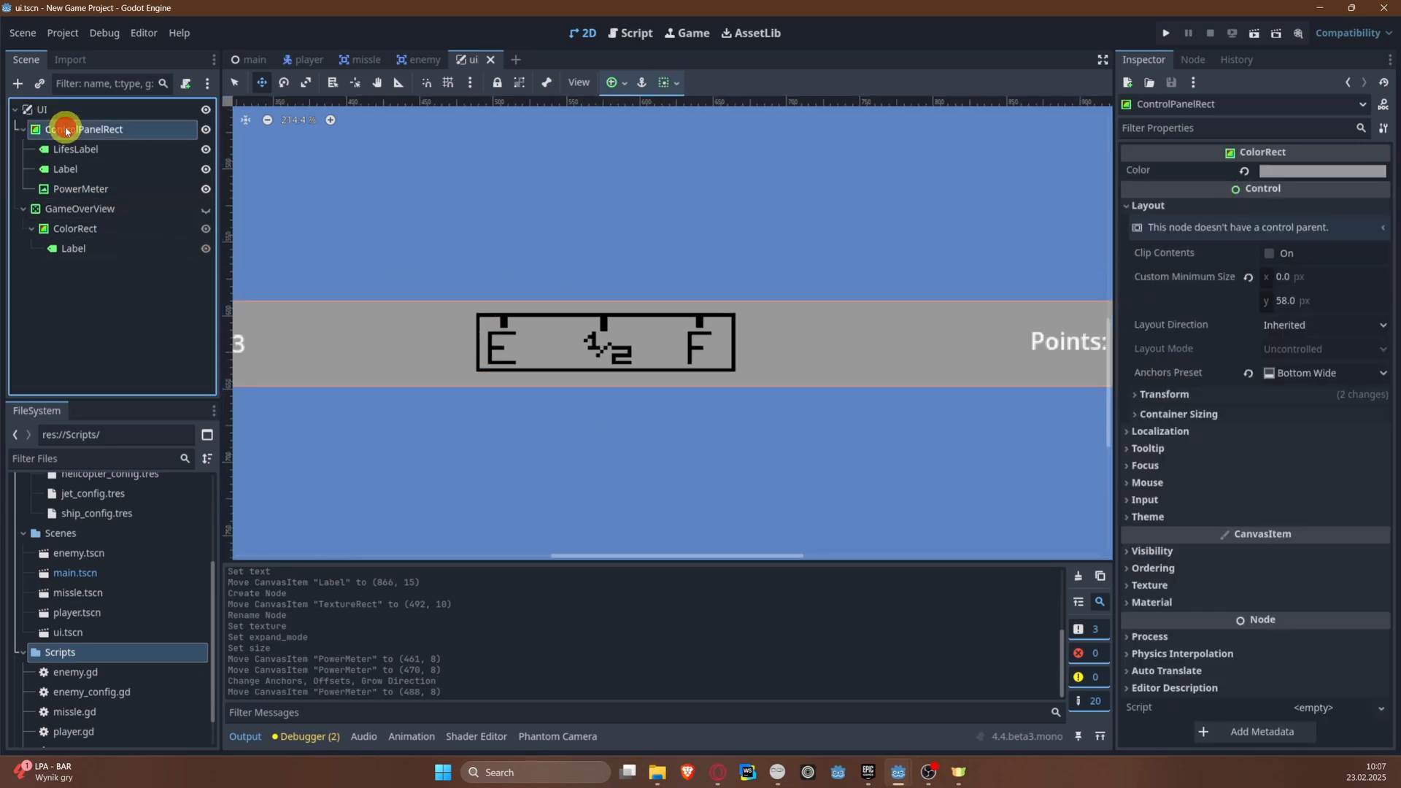
pyautogui.rightClick(63, 129)
pyautogui.click(139, 135)
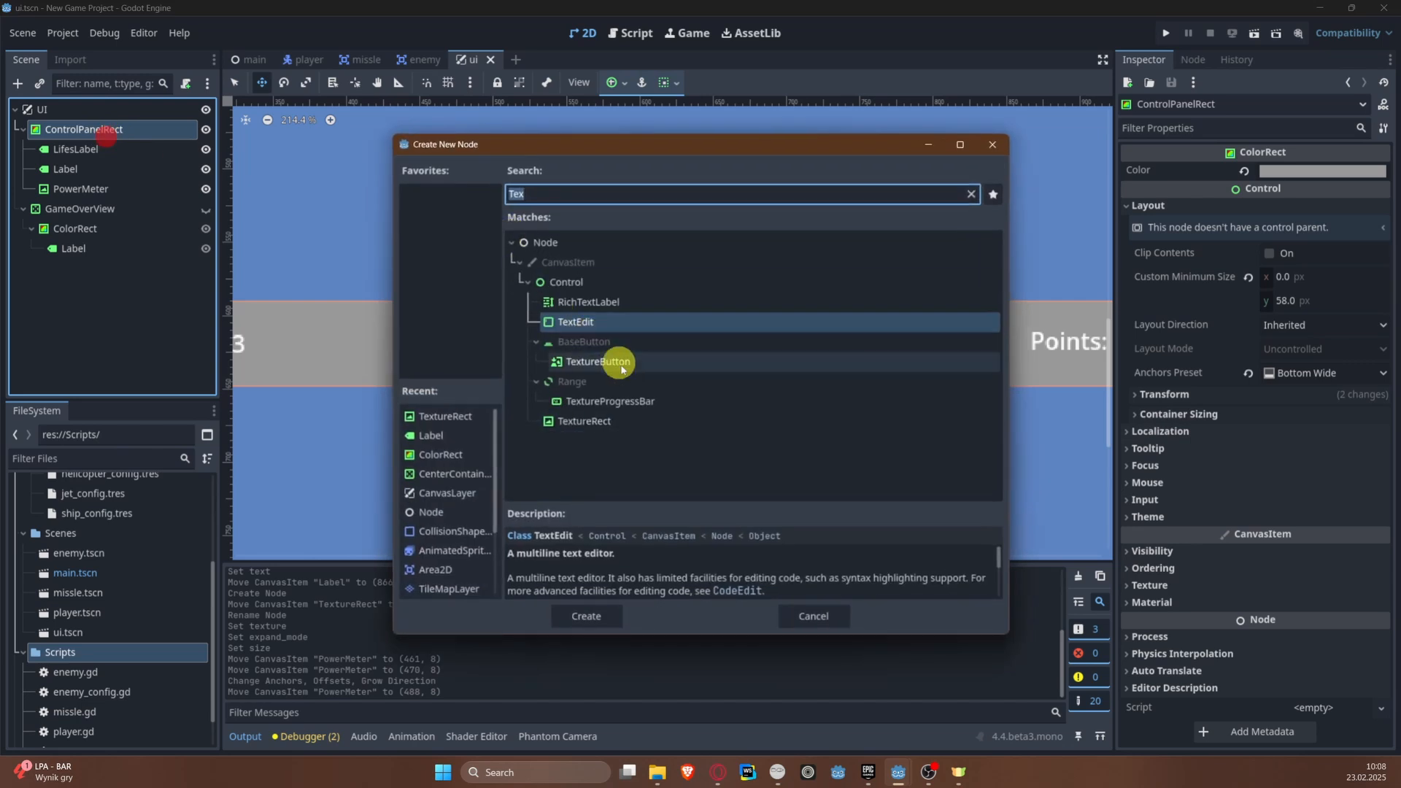
pyautogui.doubleClick(619, 427)
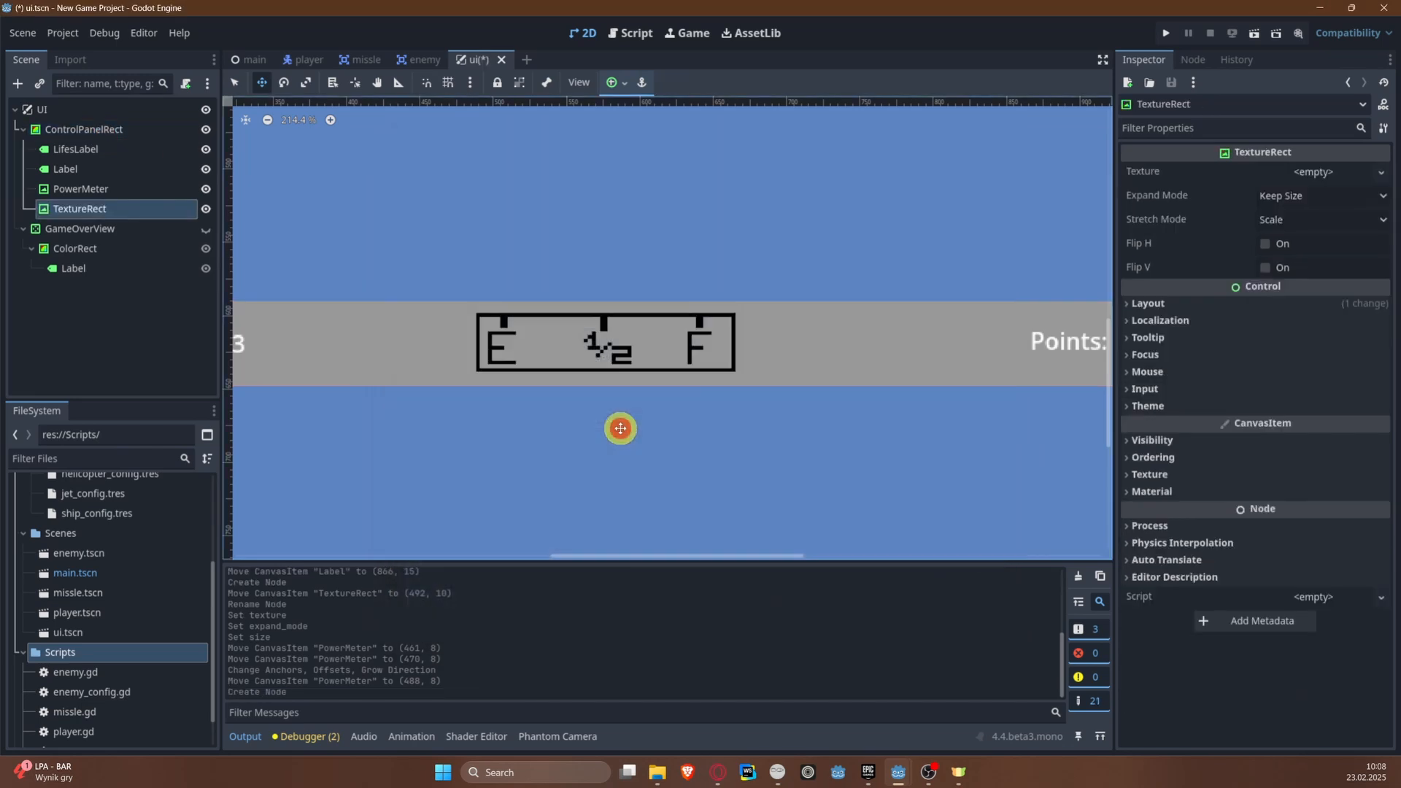
pyautogui.doubleClick(109, 213)
pyautogui.write('PowerIndic')
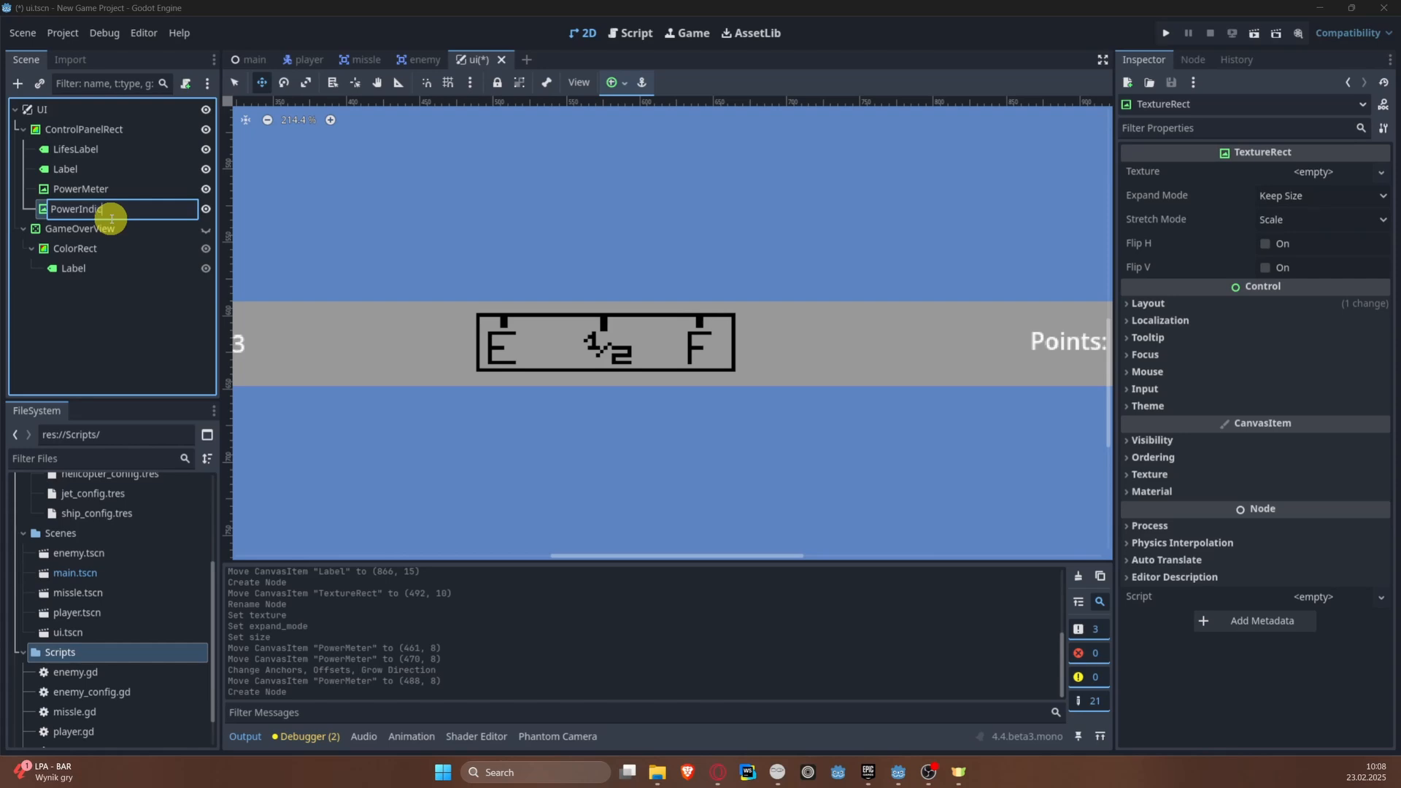
pyautogui.write('ator')
pyautogui.press('Return')
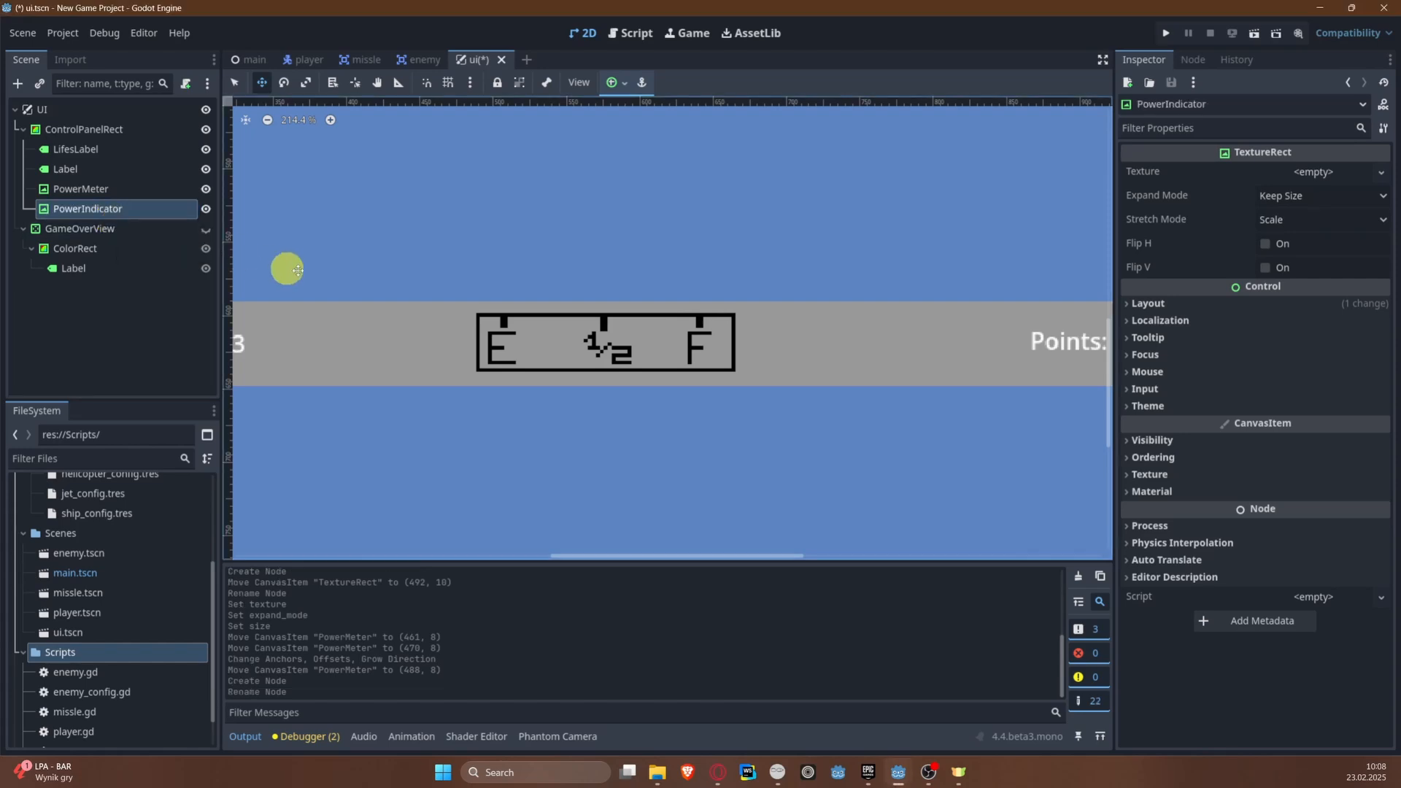
# Step: Move PowerIndicator onto the middle of the fuel meter, at about (560, 7)
pyautogui.moveTo(288, 266); pyautogui.dragTo(759, 238, button='middle')
pyautogui.scroll(-2, 726, 259)
pyautogui.moveTo(478, 287); pyautogui.dragTo(1033, 298)
pyautogui.moveTo(981, 236); pyautogui.dragTo(626, 278, button='middle')
pyautogui.moveTo(673, 337); pyautogui.dragTo(678, 329)
pyautogui.scroll(3, 745, 216)
pyautogui.scroll(3, 802, 243)
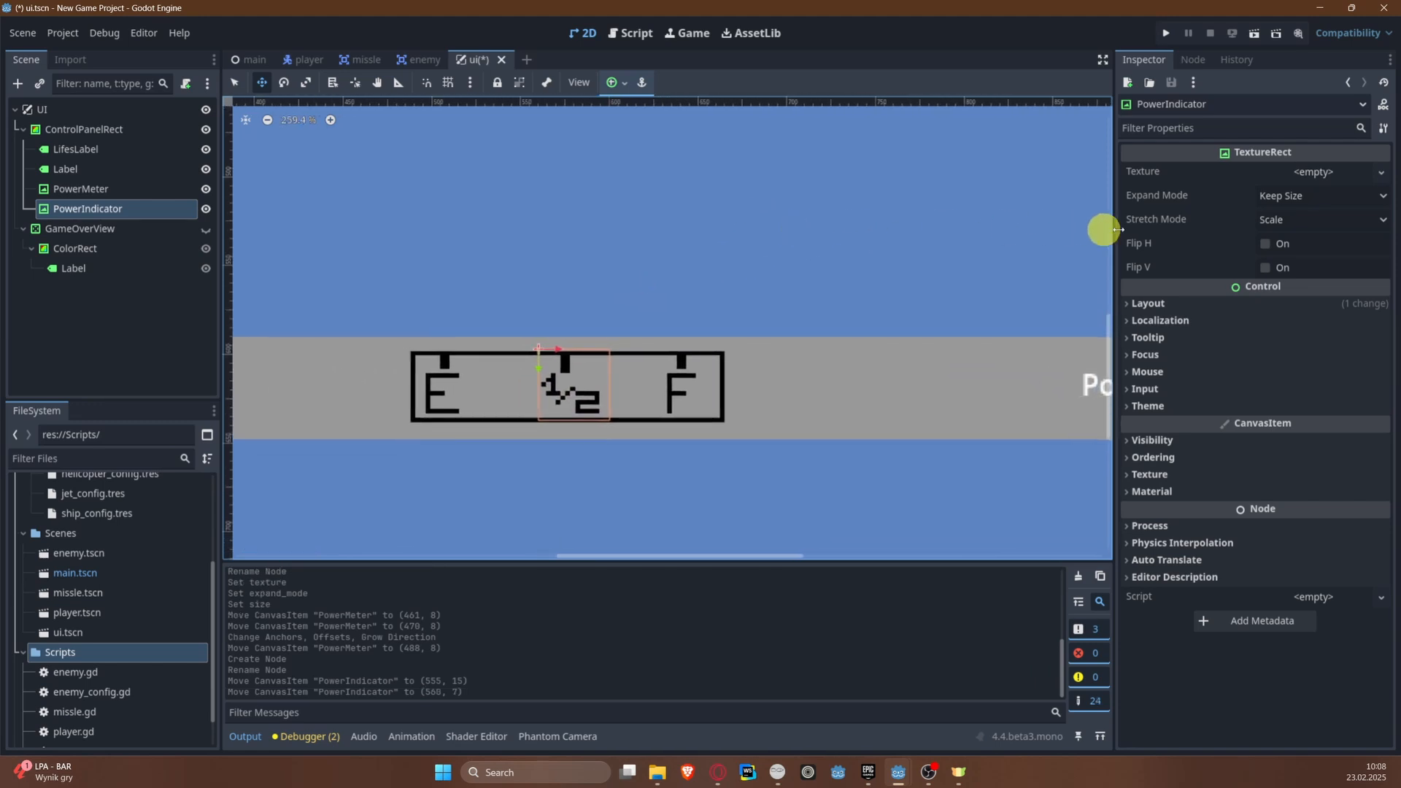
# Step: Load the red bar image as PowerIndicator's texture and set its expand mode to Ignore Size
pyautogui.click(1314, 172)
pyautogui.click(1247, 527)
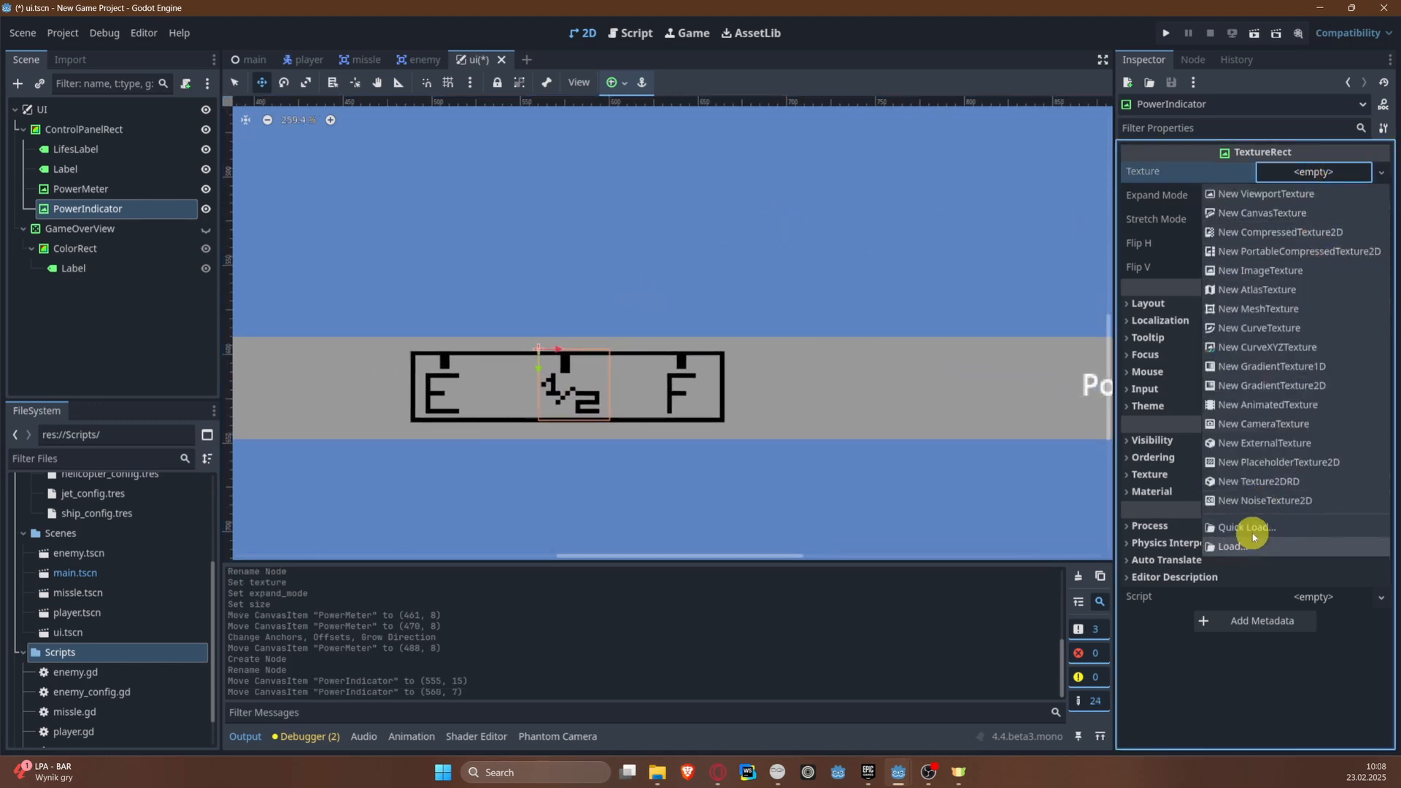
pyautogui.doubleClick(568, 233)
pyautogui.scroll(5, 545, 338)
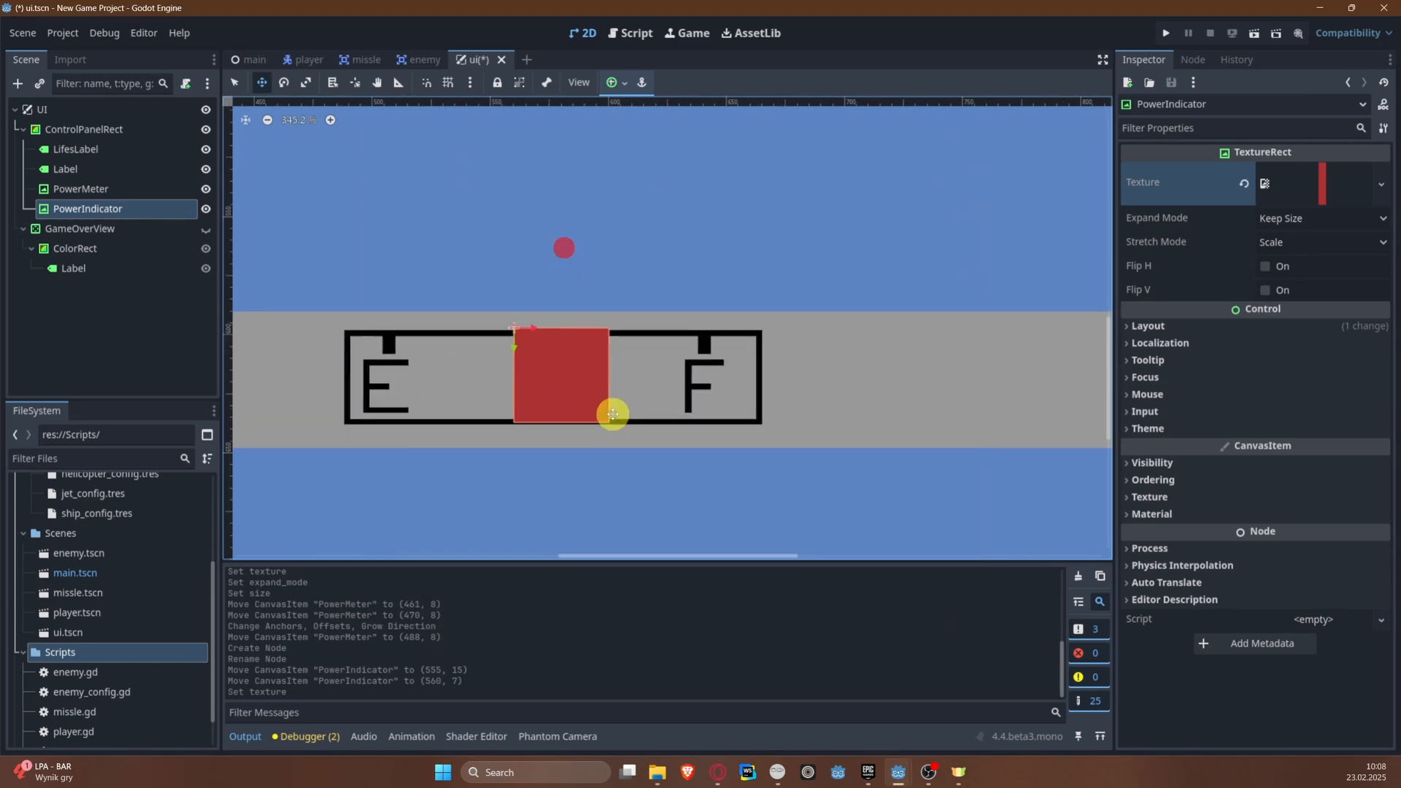
pyautogui.click(1317, 218)
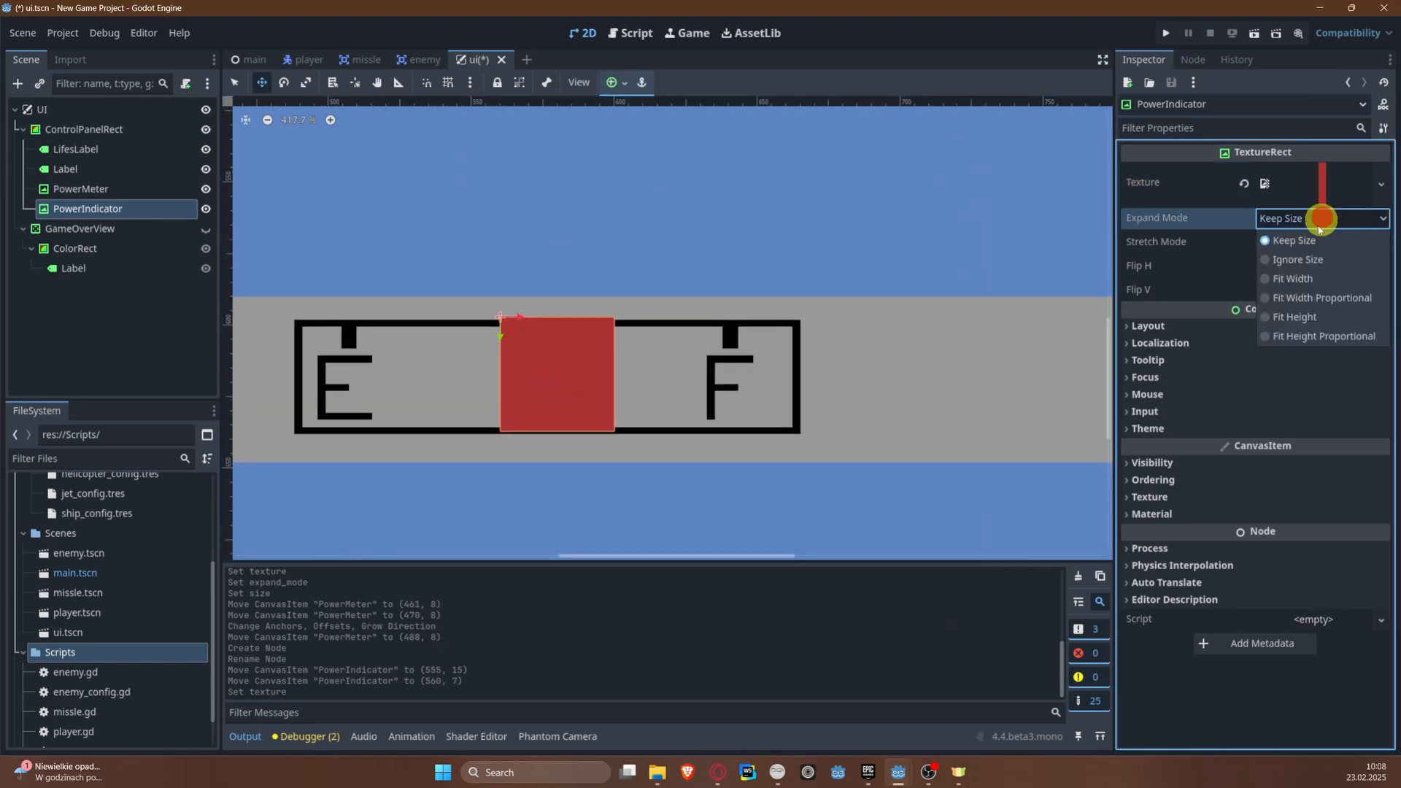
pyautogui.click(1313, 255)
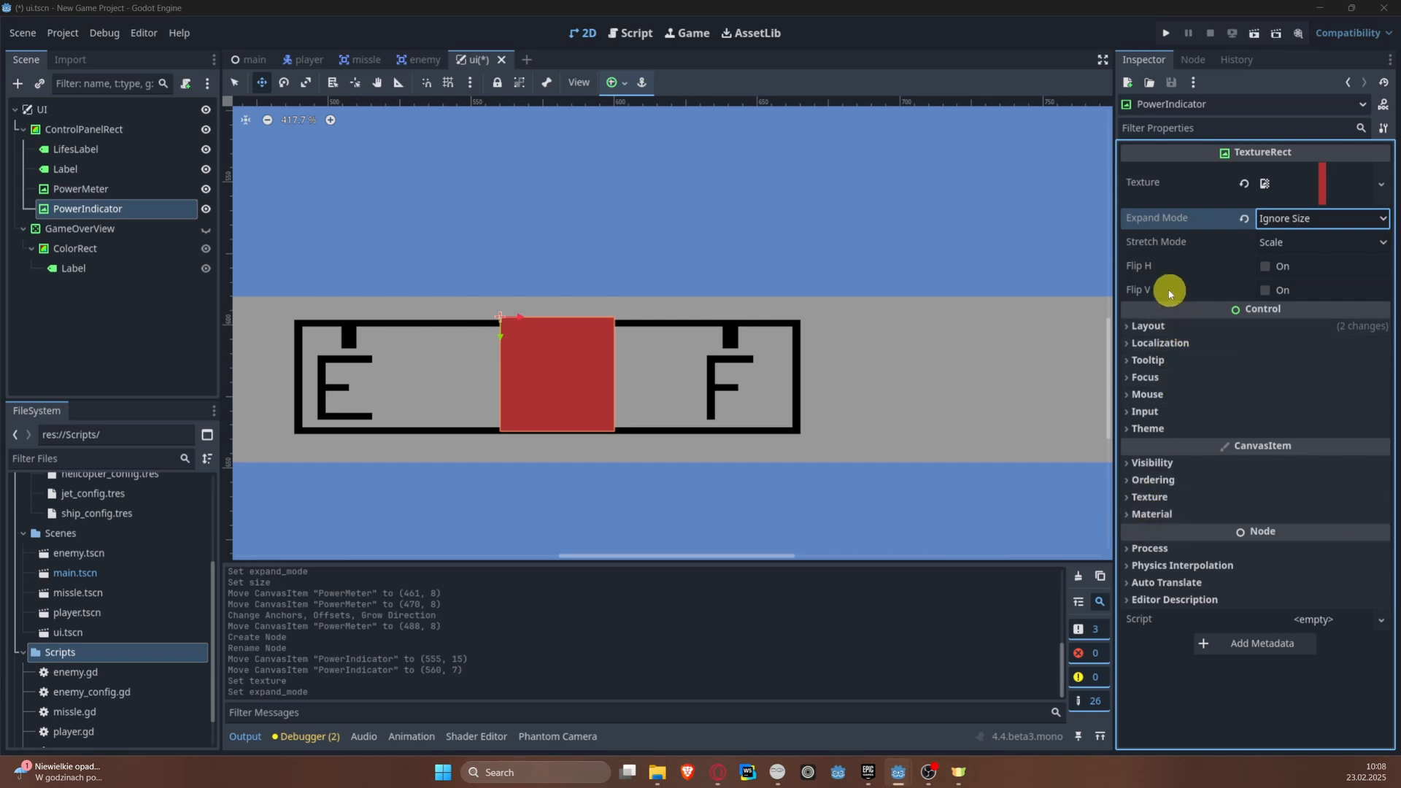
# Step: Set PowerIndicator's size to 5 by 20 px in its layout transform
pyautogui.click(1172, 326)
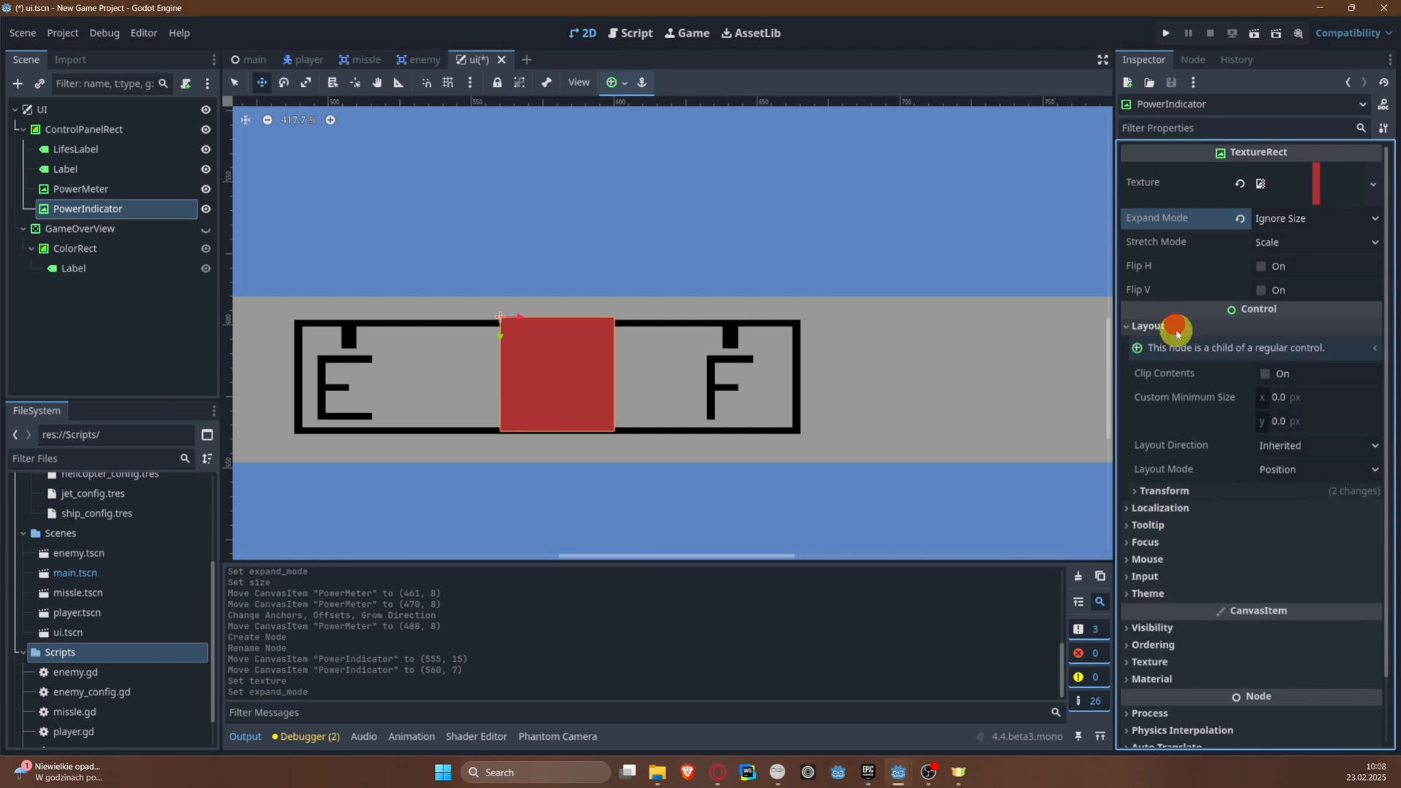
pyautogui.click(1176, 491)
pyautogui.click(1305, 511)
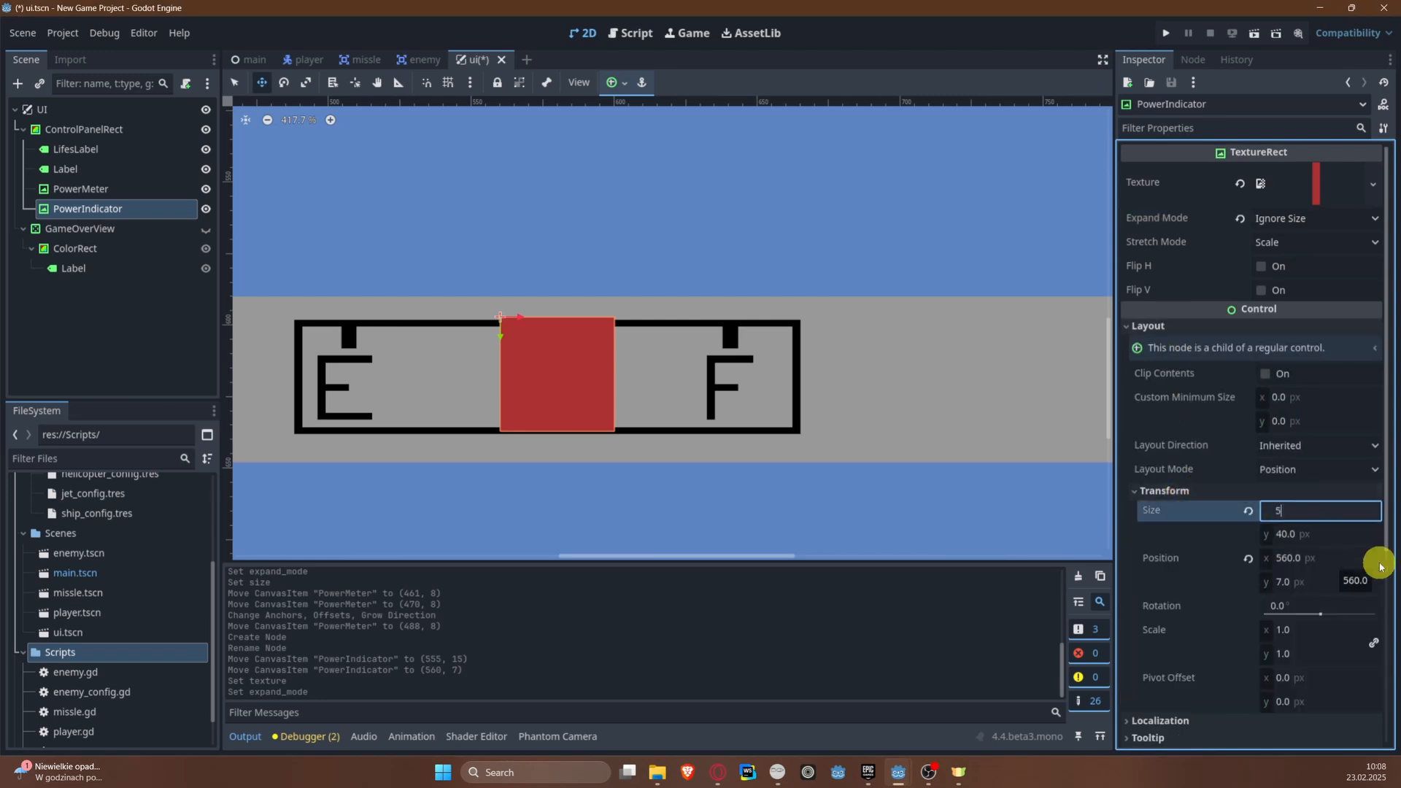
pyautogui.press('Tab')
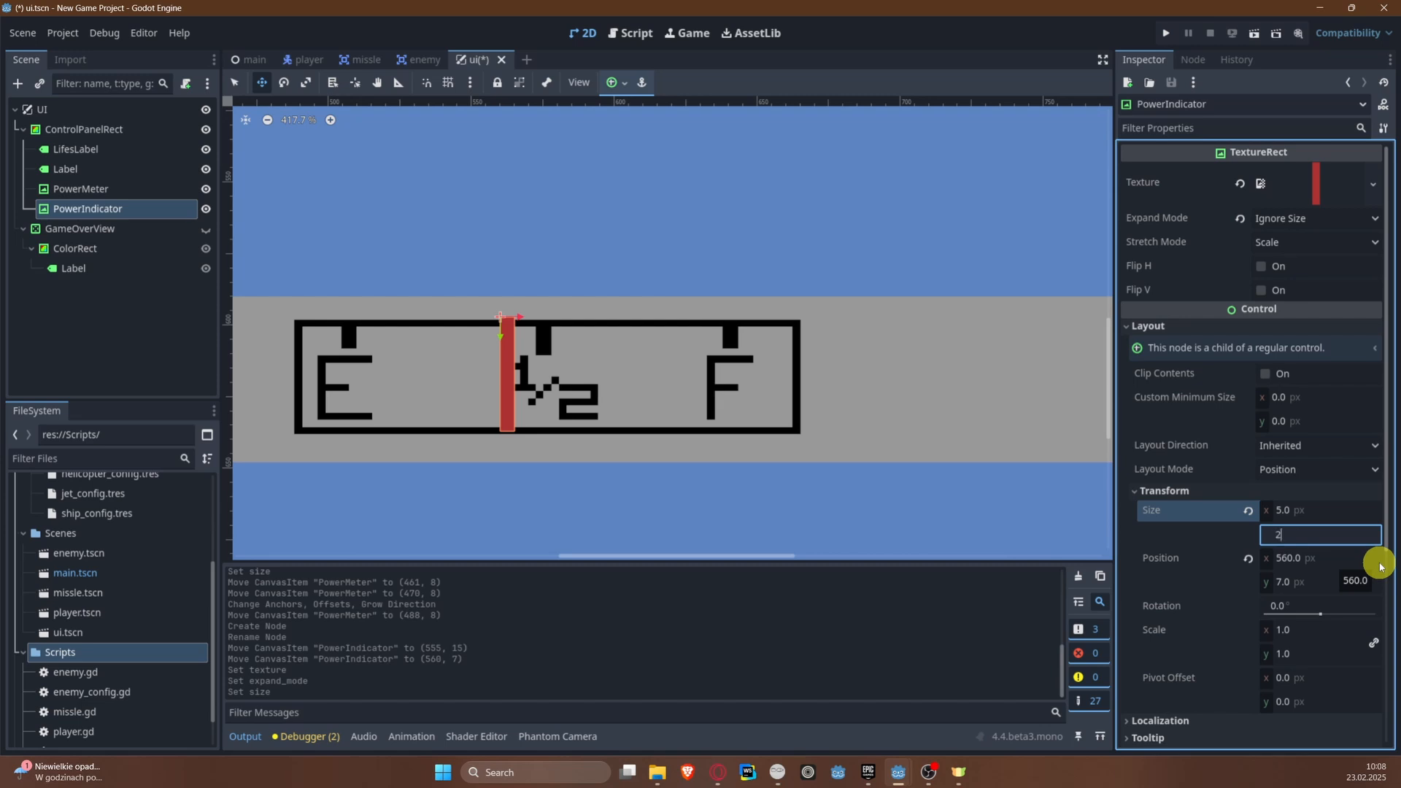
pyautogui.write('20')
pyautogui.press('Return')
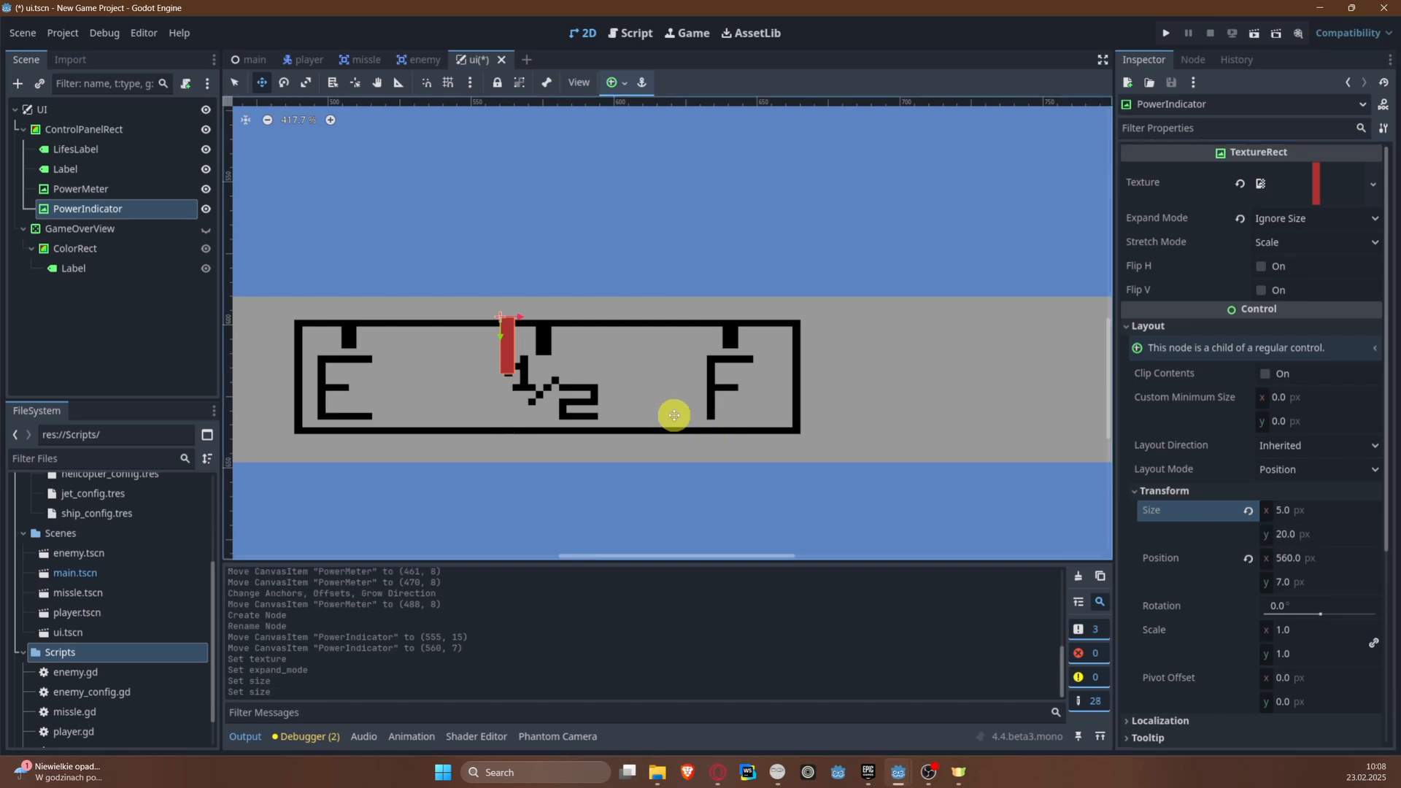
# Step: Move PowerIndicator below the meter's F mark, at about (639, 25), and save the scene
pyautogui.moveTo(507, 353); pyautogui.dragTo(678, 403)
pyautogui.scroll(3, 803, 416)
pyautogui.scroll(-5, 678, 404)
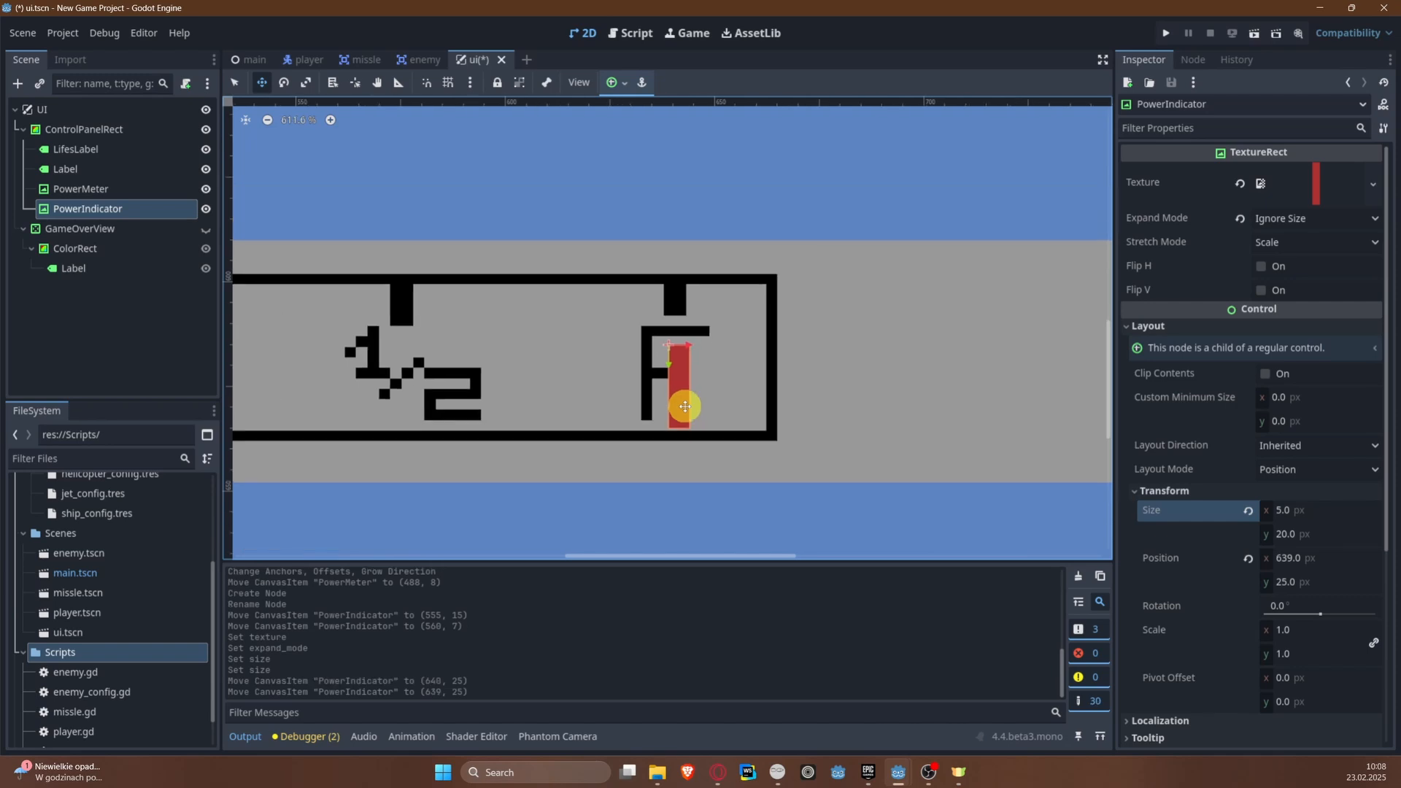
pyautogui.hotkey('ctrl', 's')
pyautogui.scroll(-5, 678, 405)
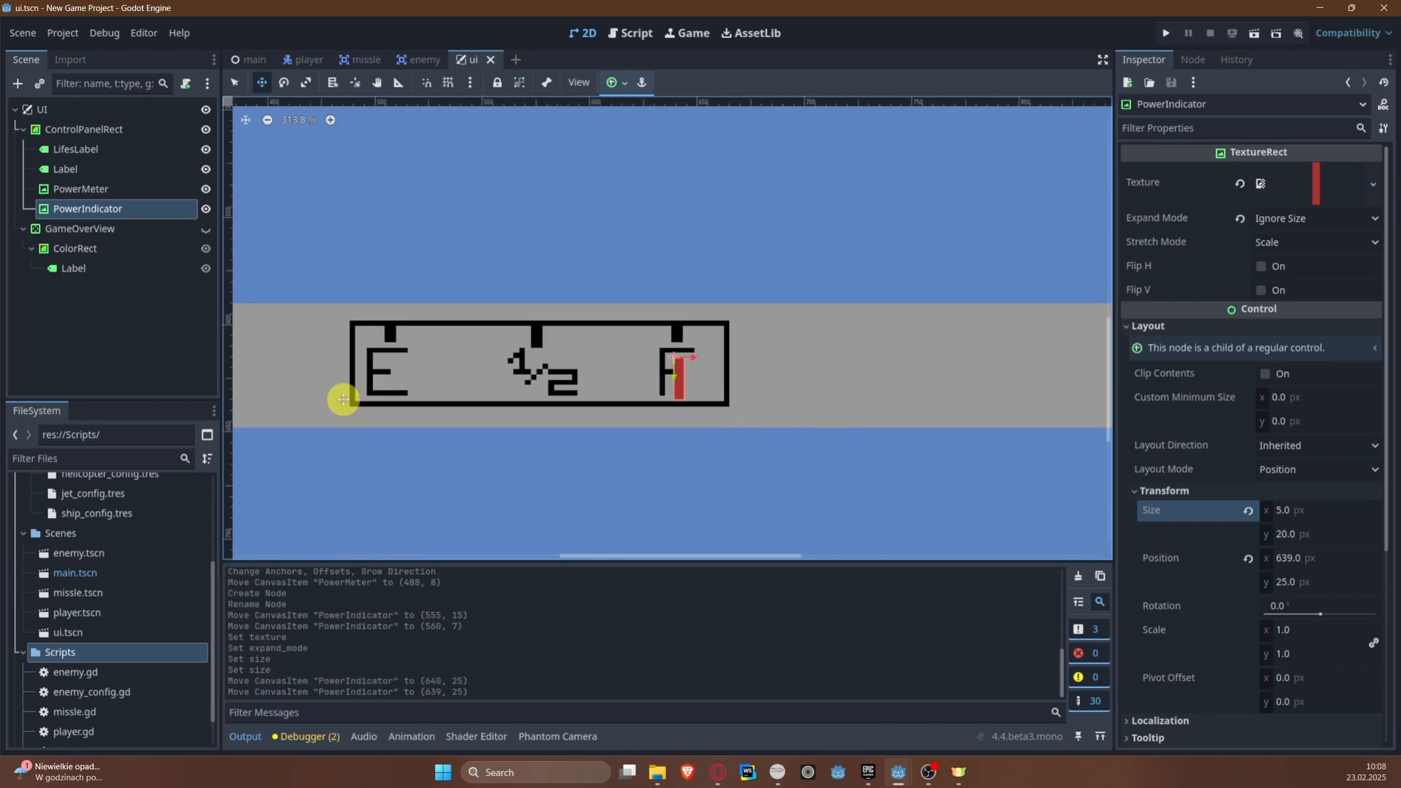
pyautogui.click(782, 387)
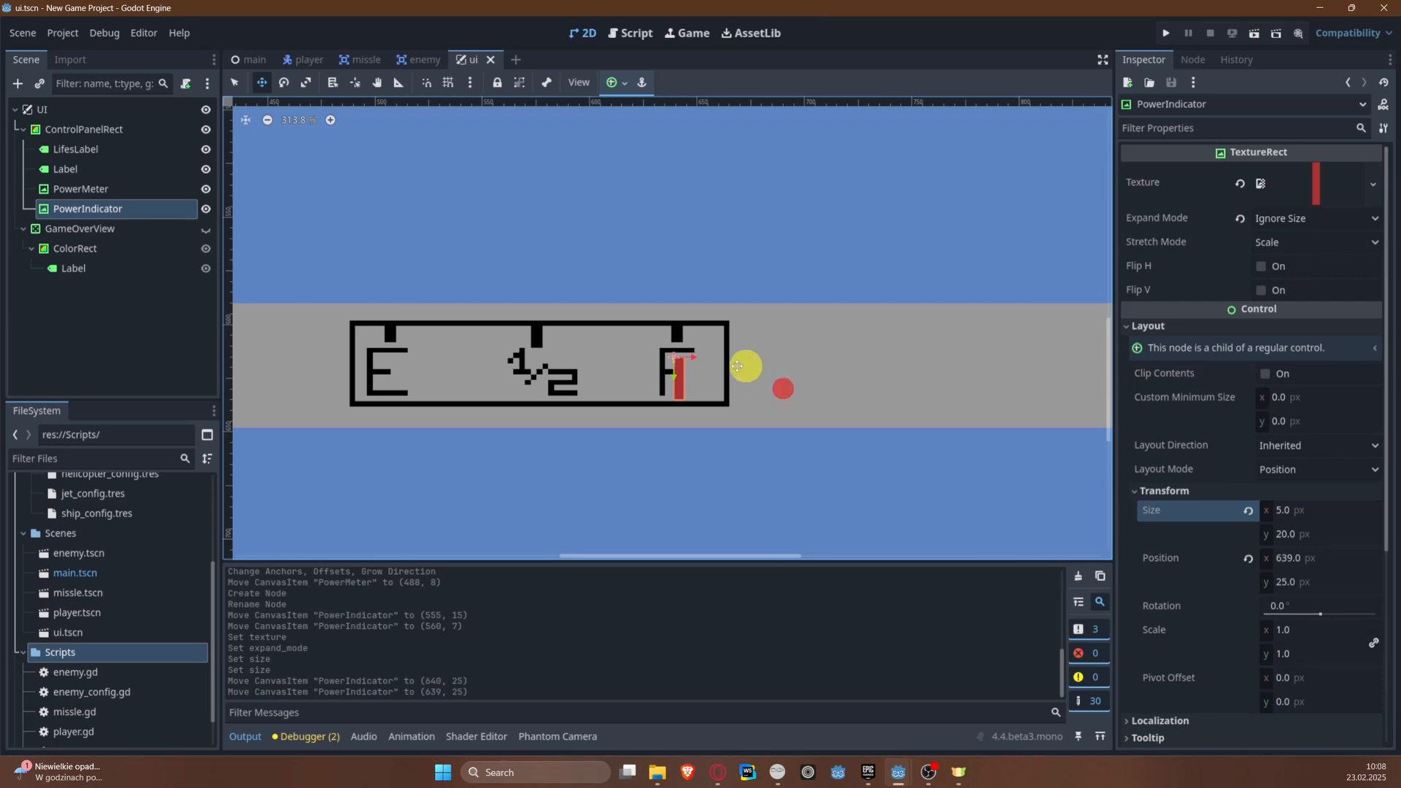
pyautogui.click(783, 197)
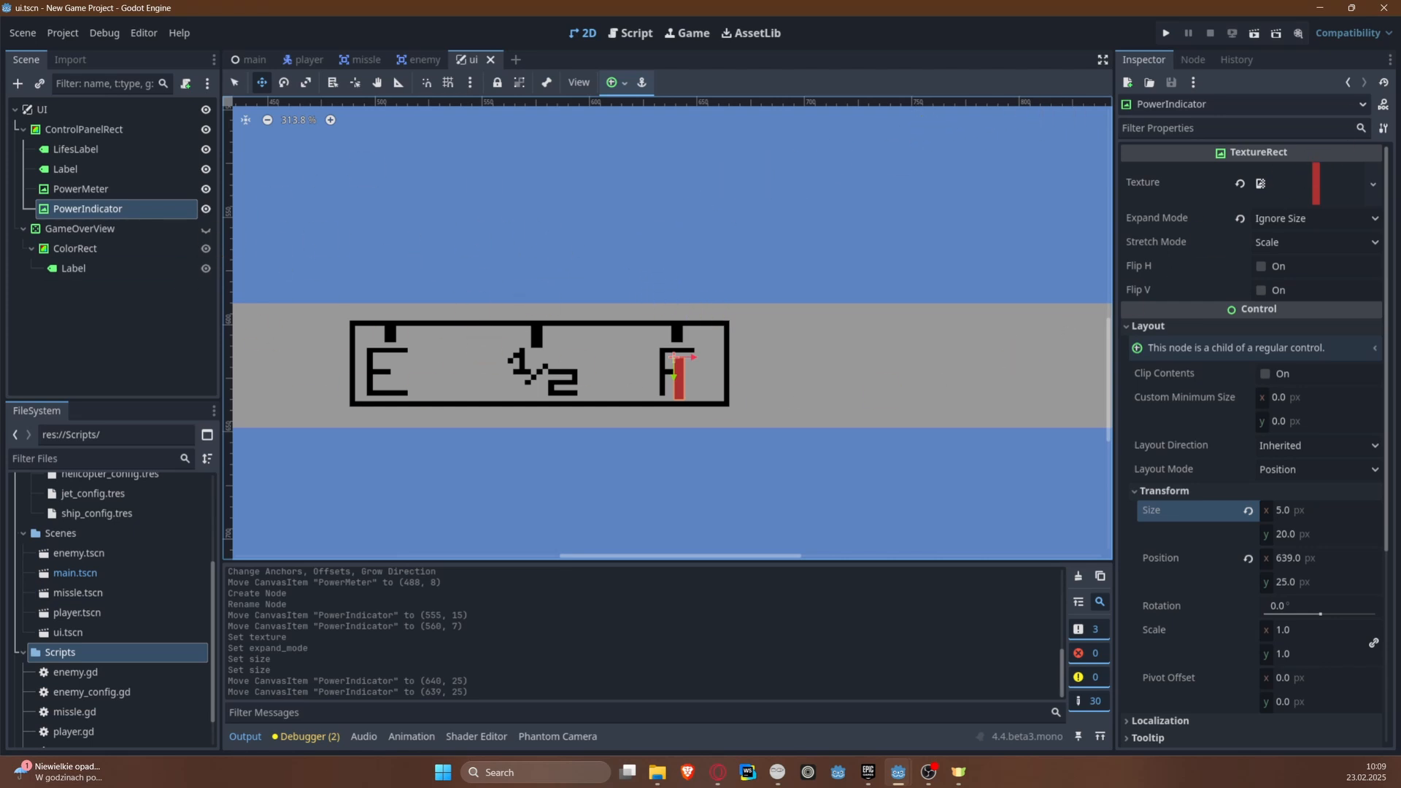
# Step: Attach a new GDScript to the UI root node, saved as res://Scripts/ui.gd
pyautogui.click(165, 111)
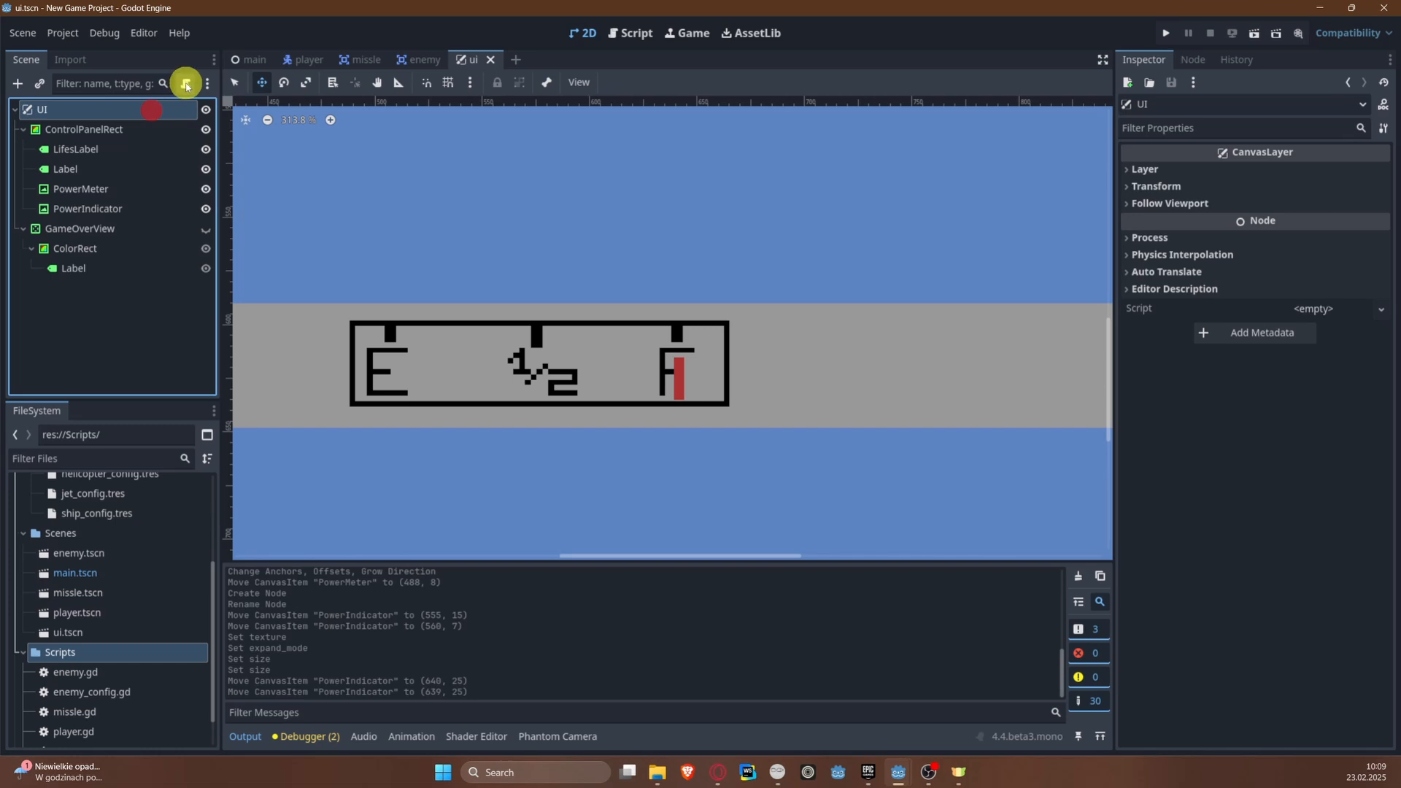
pyautogui.click(187, 85)
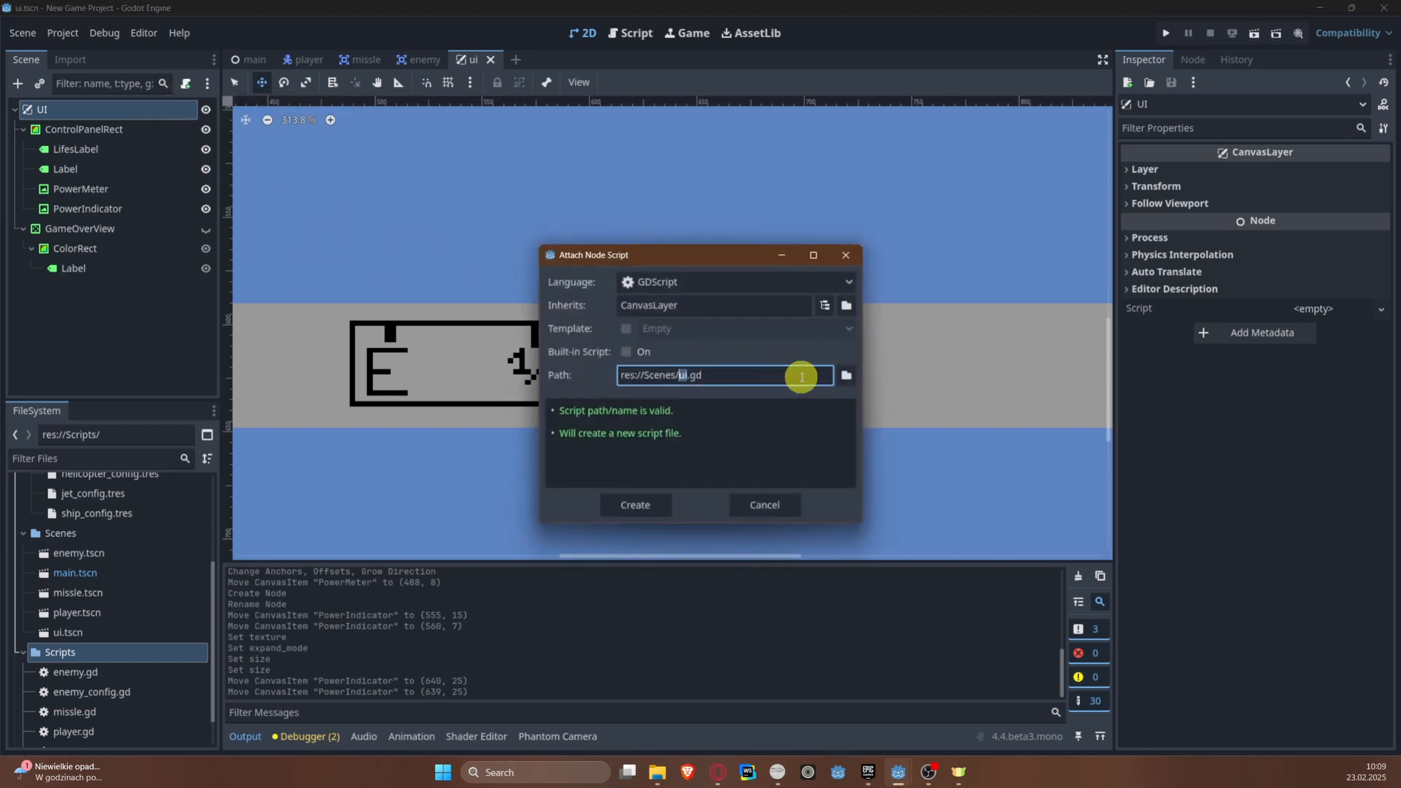
pyautogui.click(844, 380)
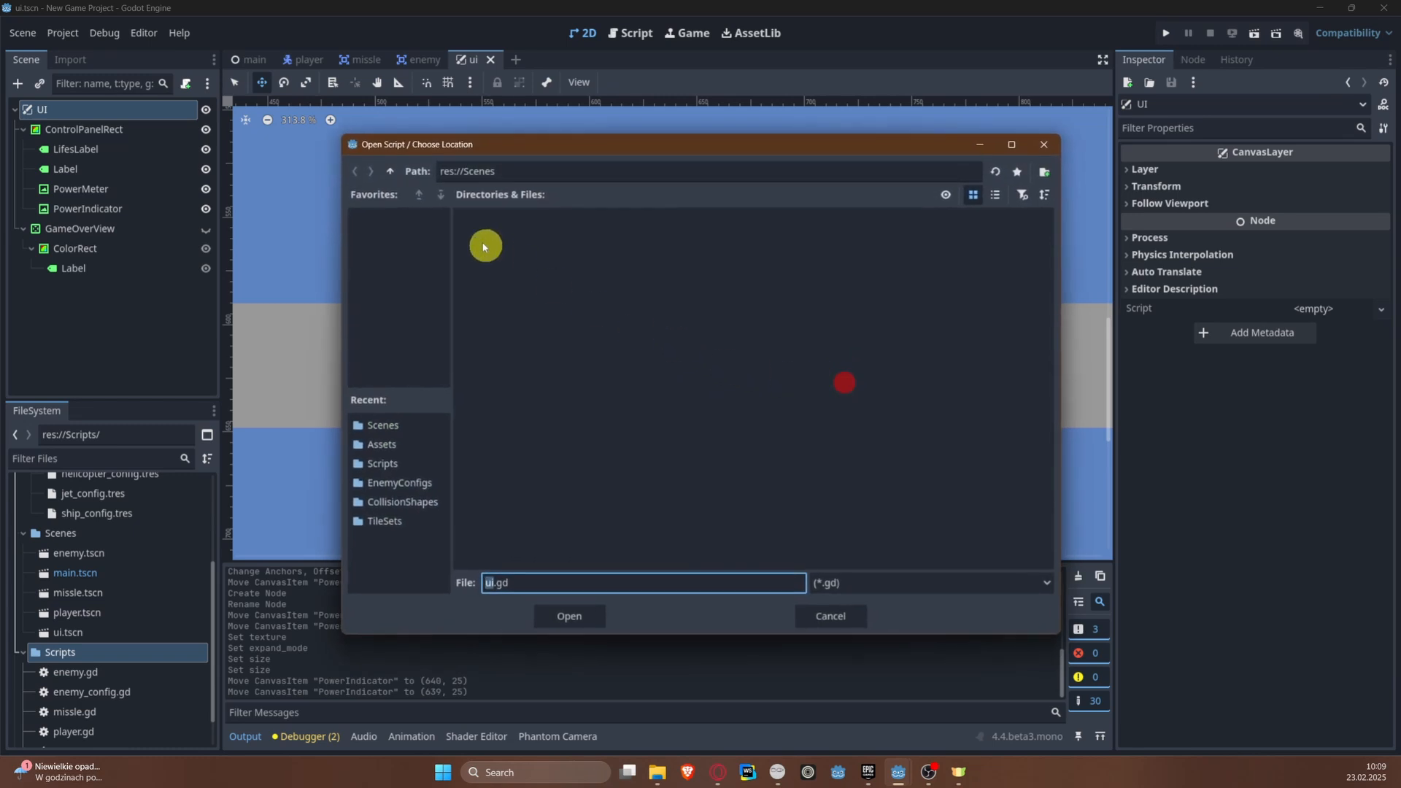
pyautogui.click(391, 171)
pyautogui.doubleClick(766, 240)
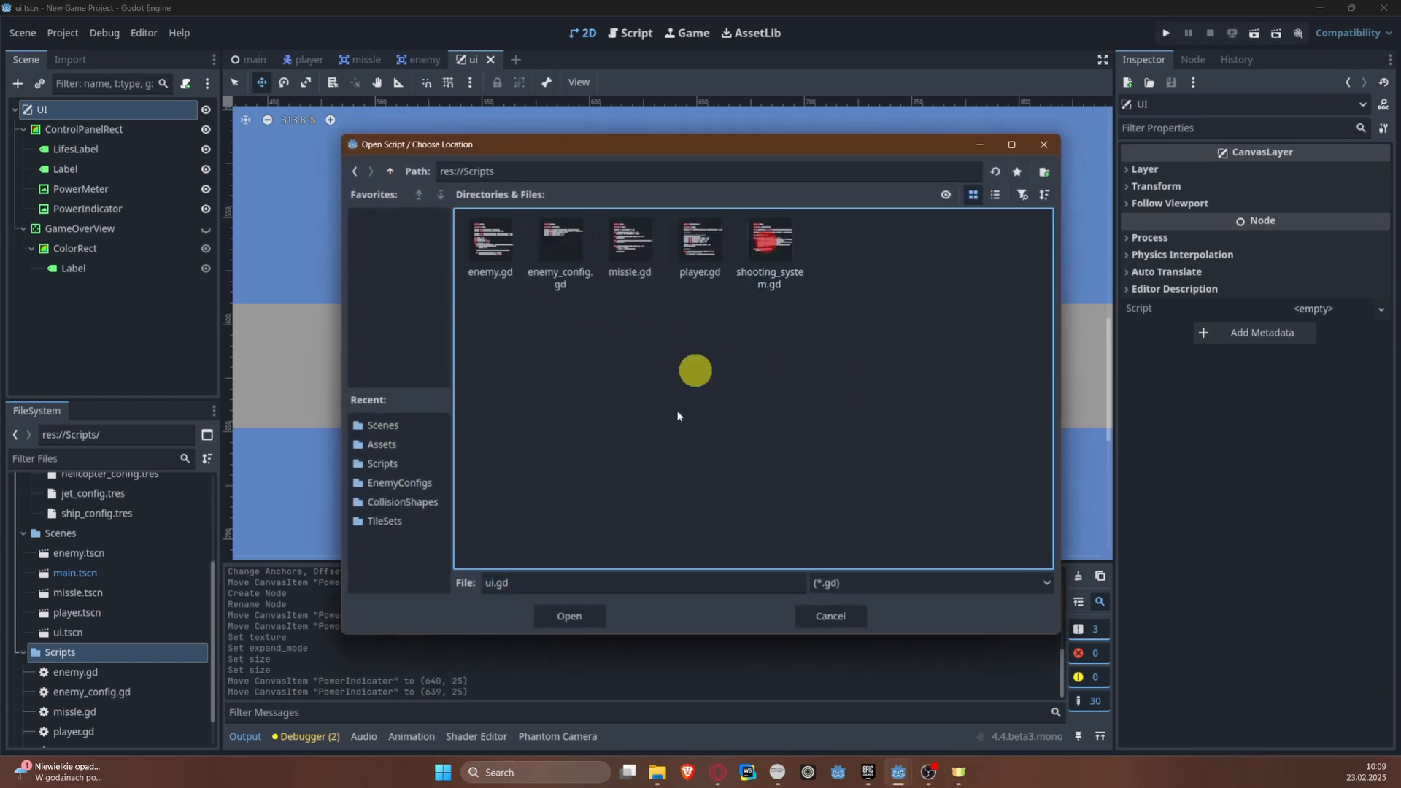
pyautogui.click(569, 616)
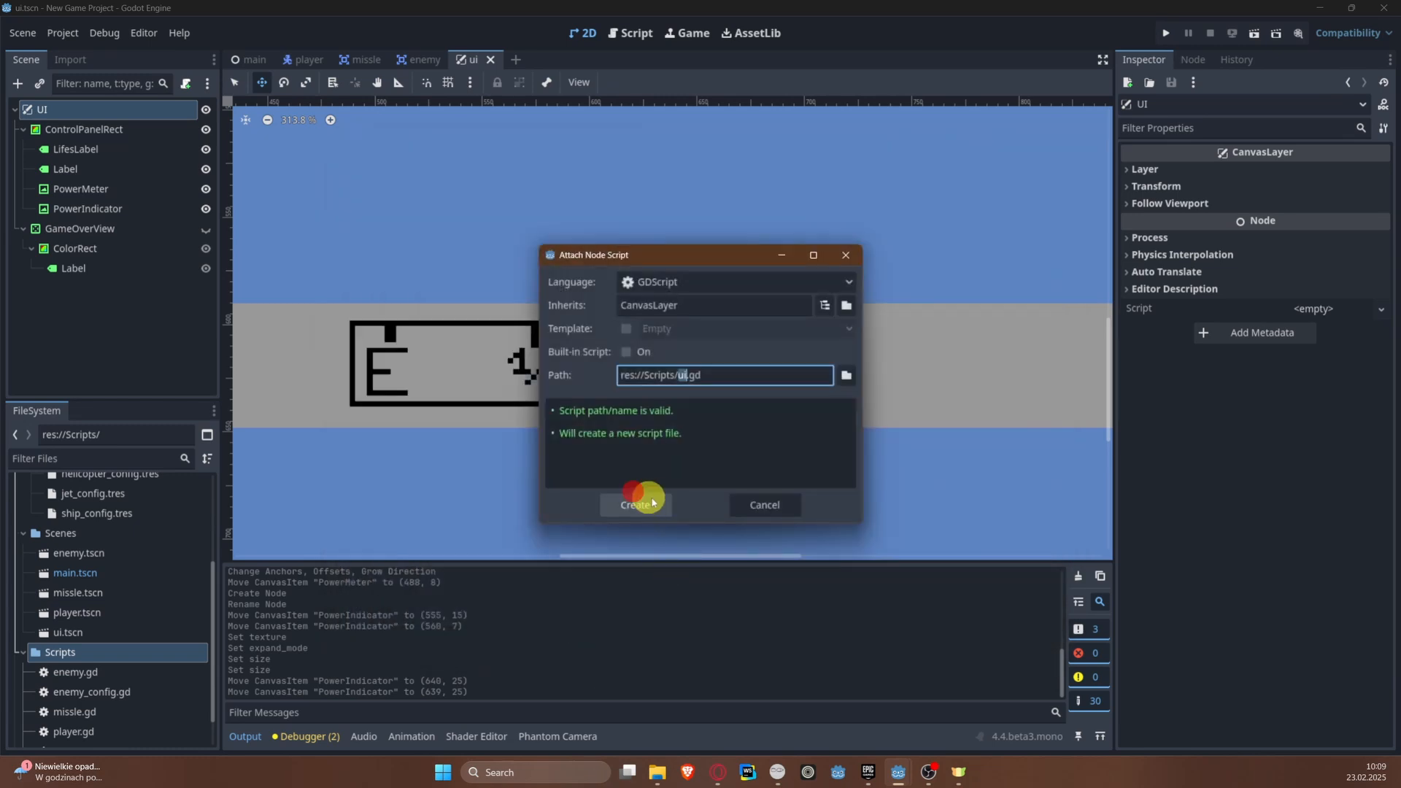
pyautogui.click(652, 503)
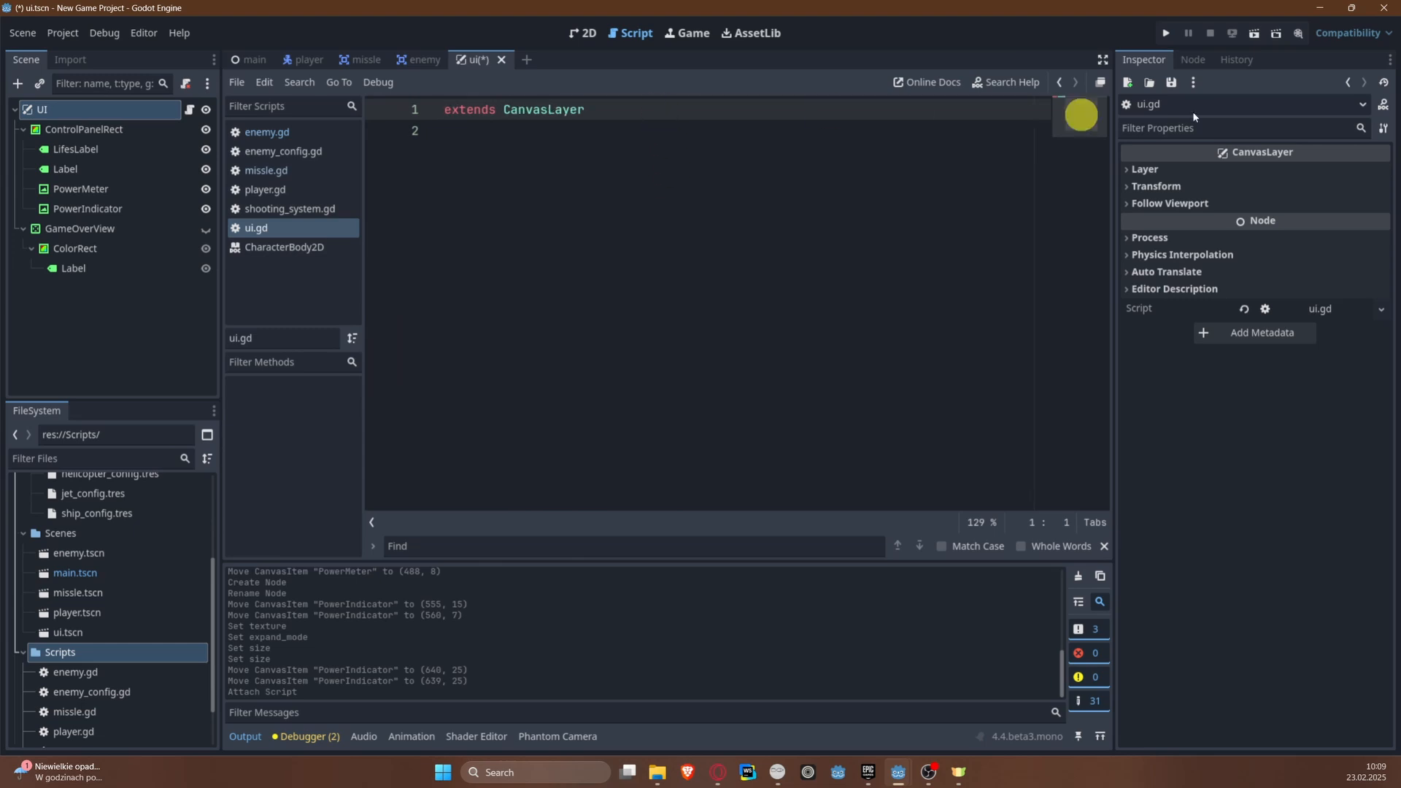
# Step: Declare class_name UI below the extends line in ui.gd
pyautogui.click(815, 234)
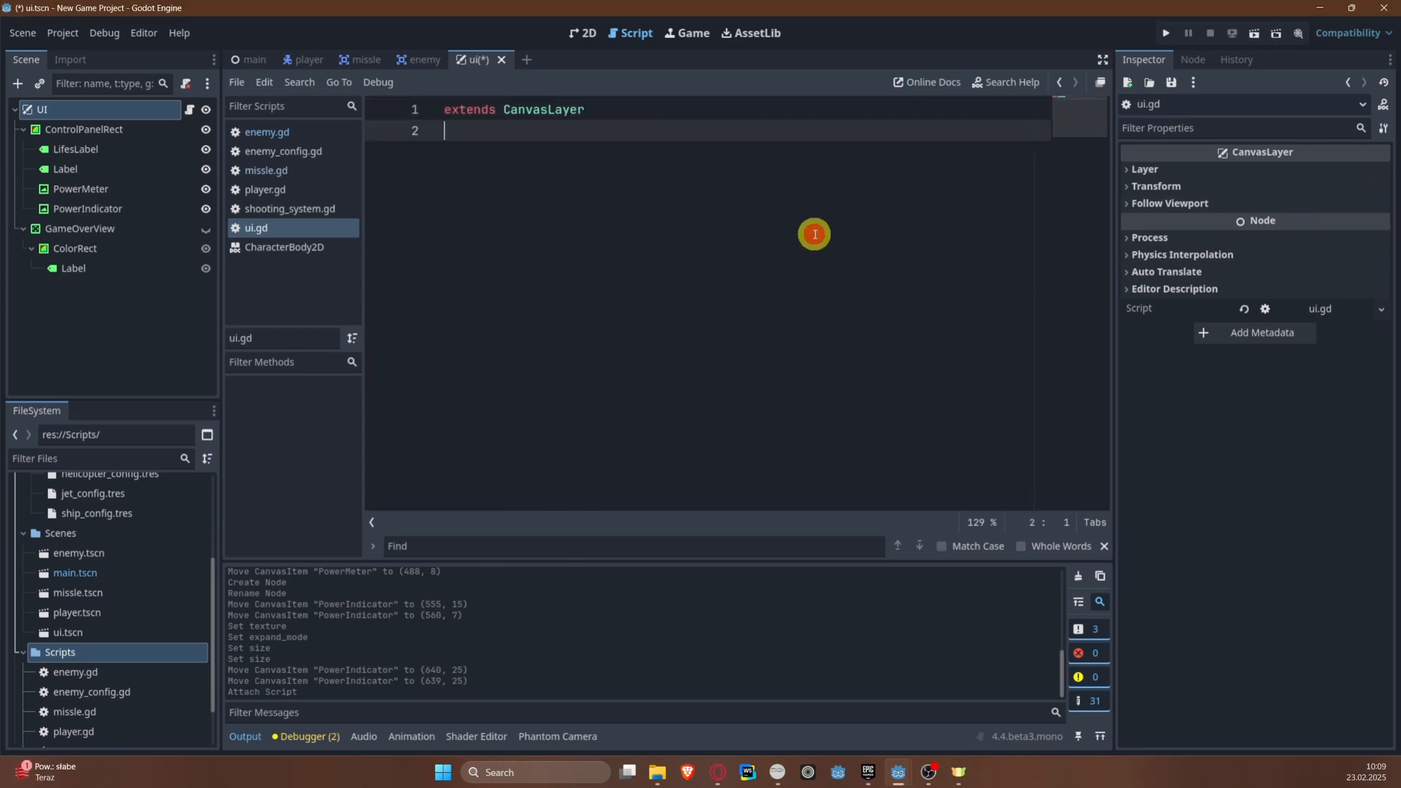
pyautogui.click(623, 137)
pyautogui.press('Return')
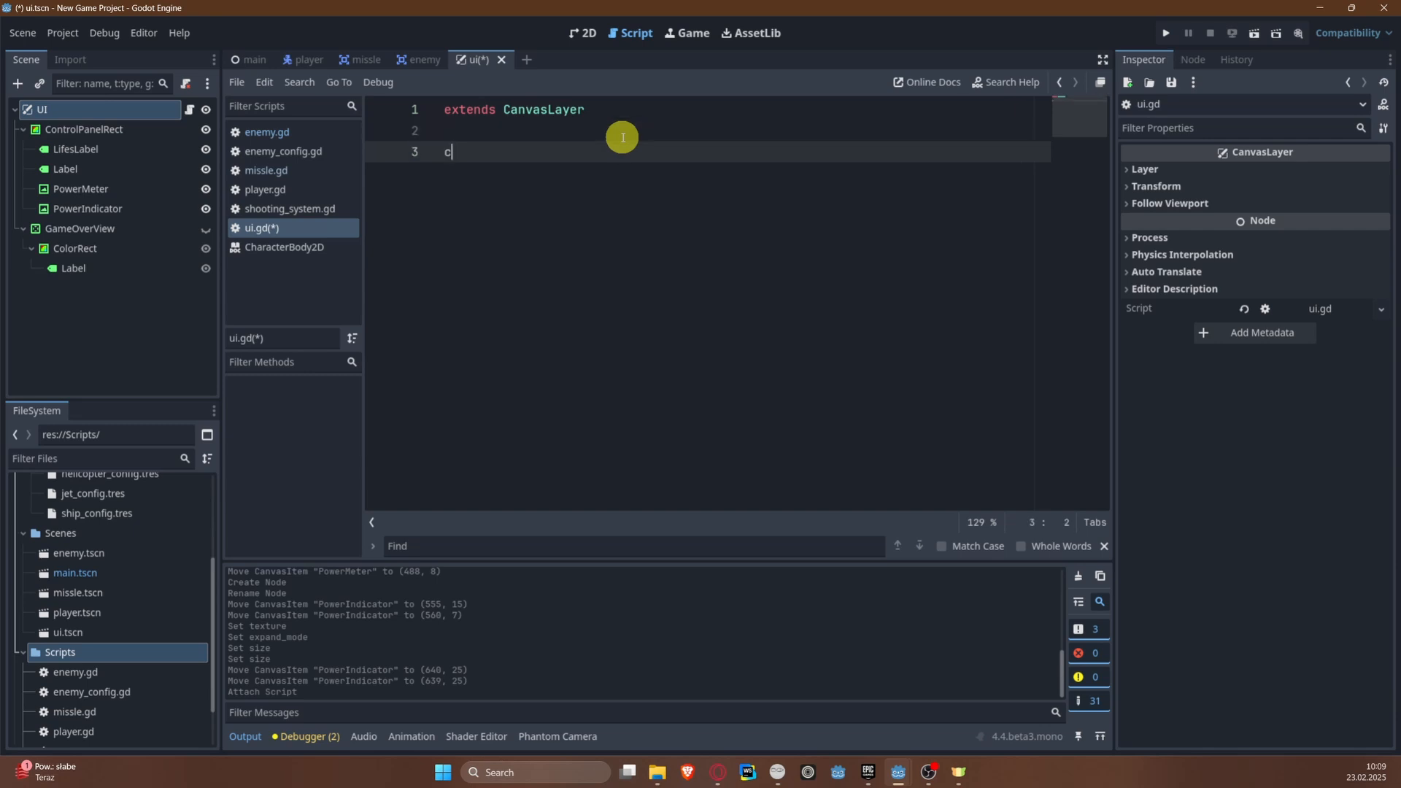
pyautogui.write('class_nam')
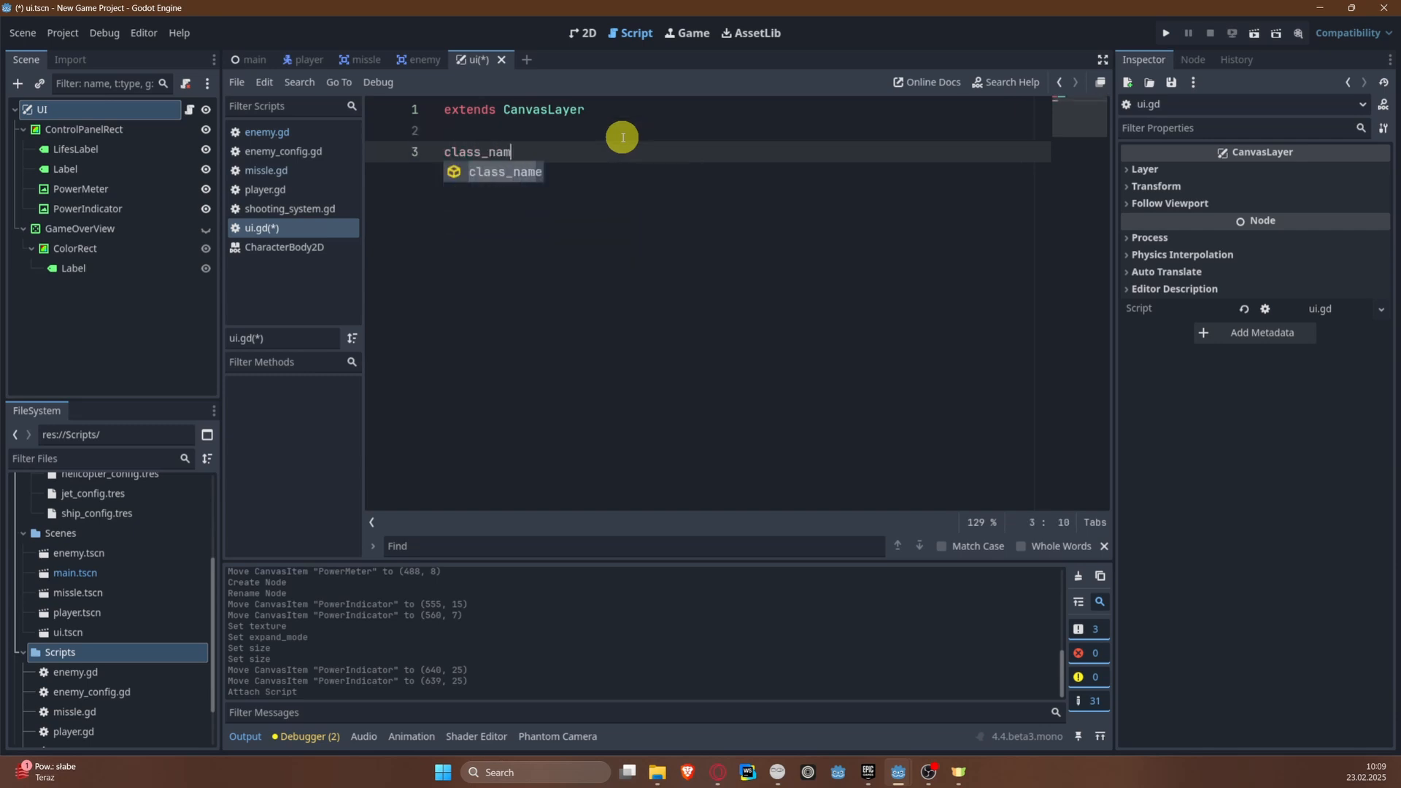
pyautogui.write('e UI')
pyautogui.press('Return')
pyautogui.press('Return')
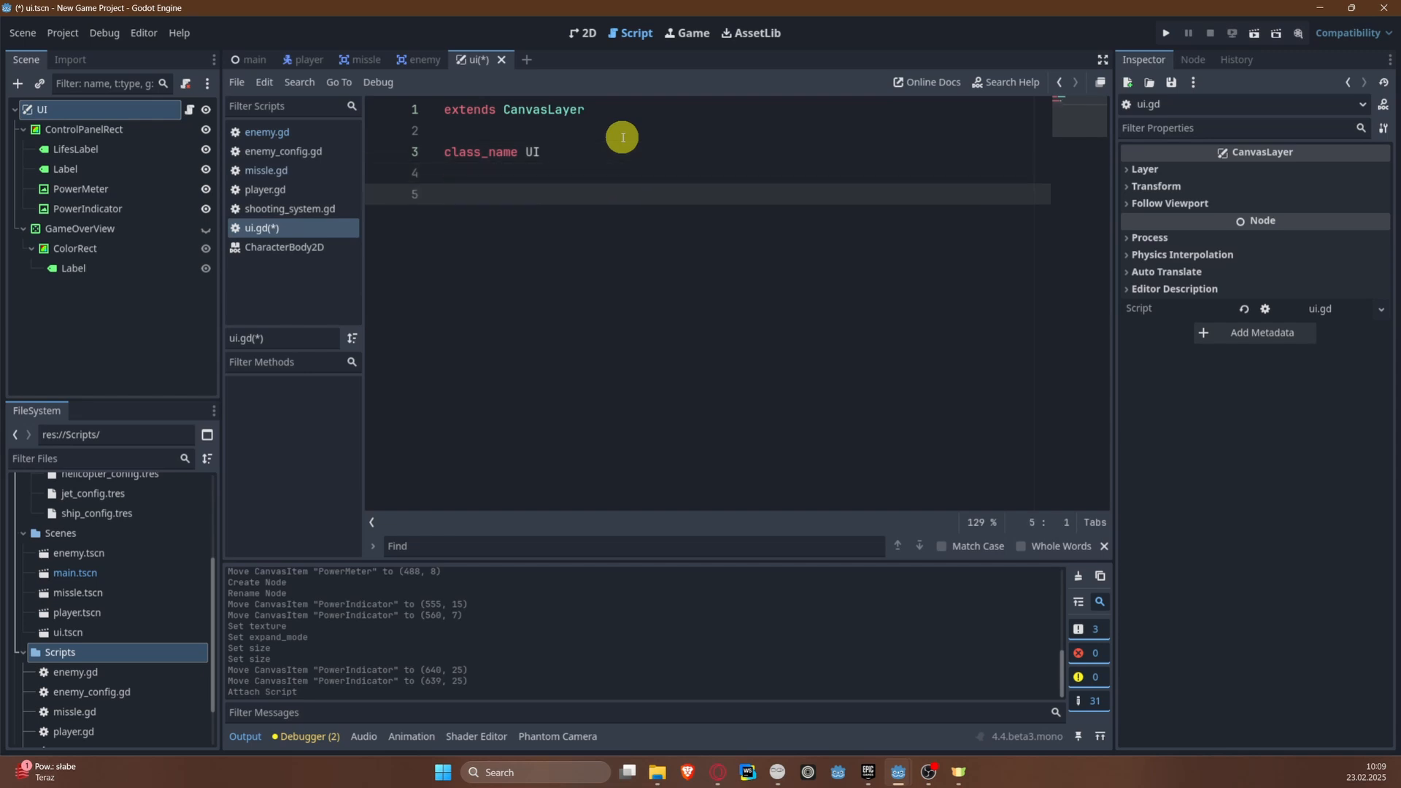
# Step: Add exported float variables min_power_indicator_x_pos and max_power_indicator_x_pos to ui.gd, and save
pyautogui.write('@export ')
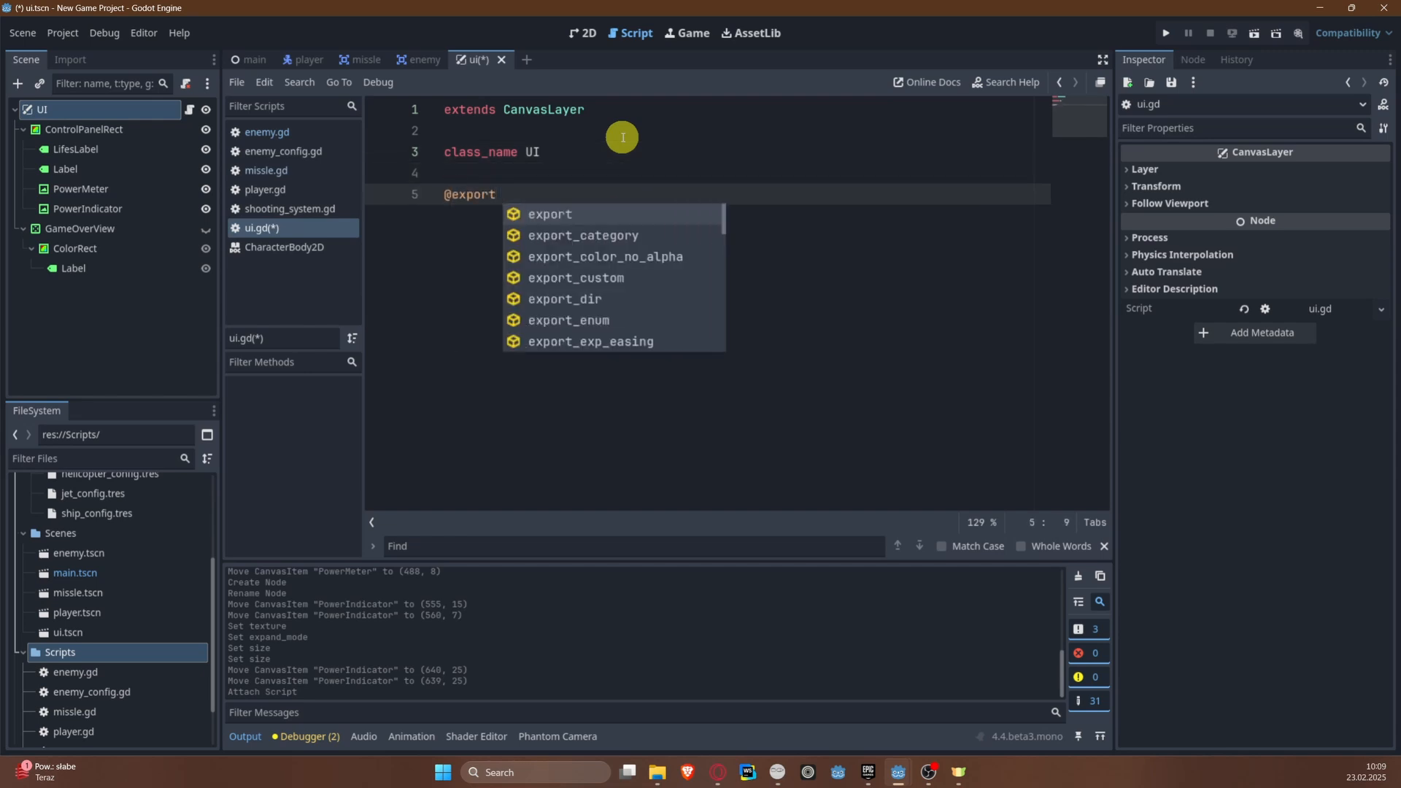
pyautogui.write('var')
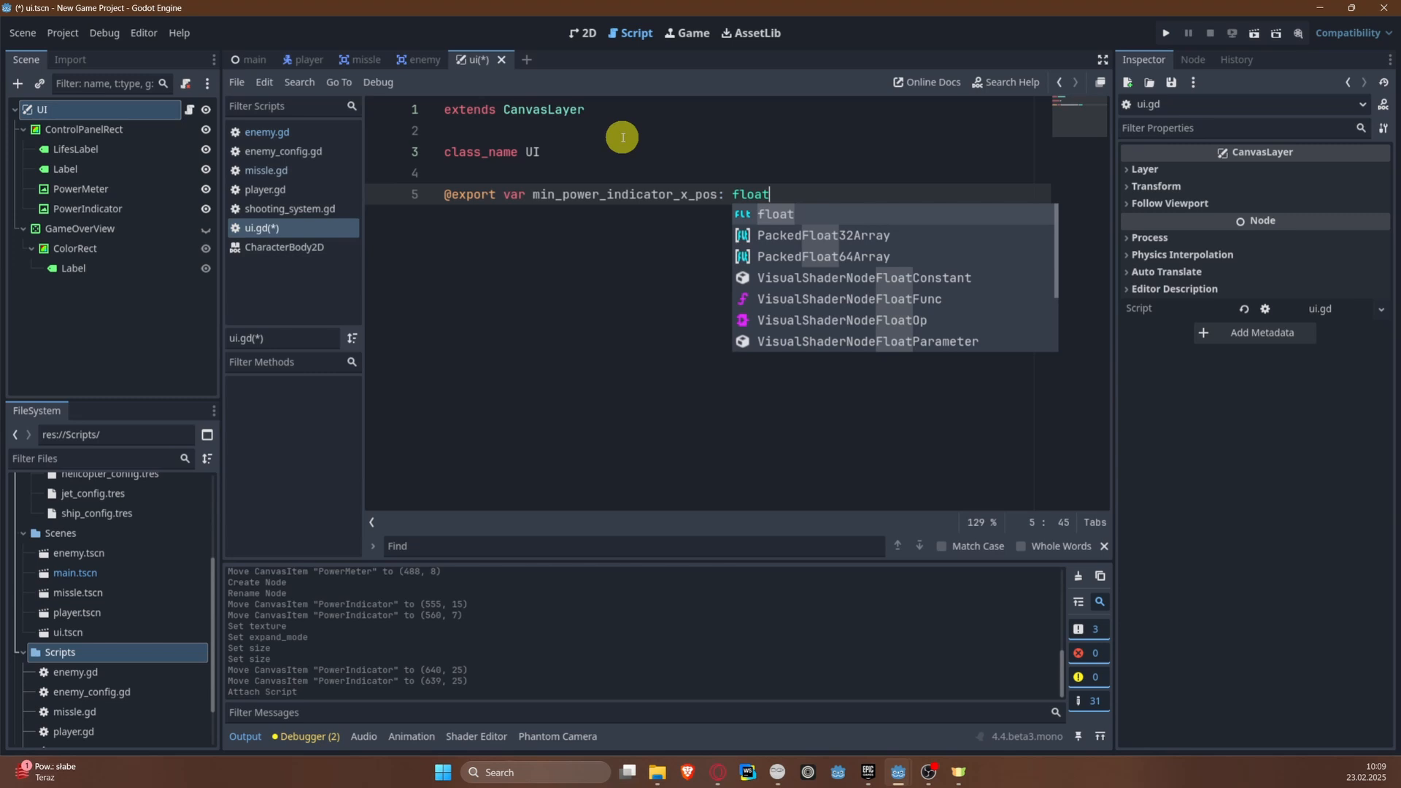
pyautogui.press('Return')
pyautogui.press('Return')
pyautogui.write('@poexrt')
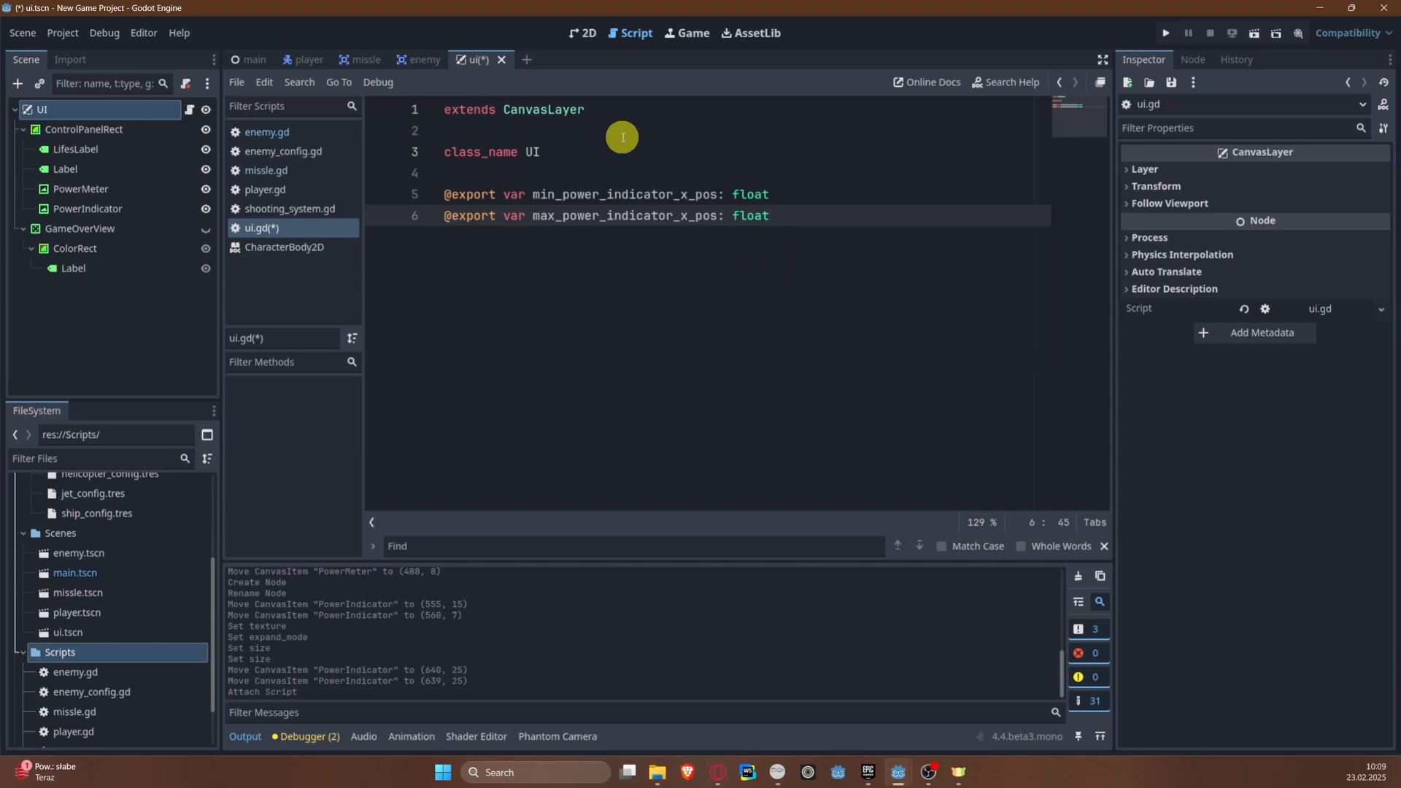
pyautogui.hotkey('ctrl', 's')
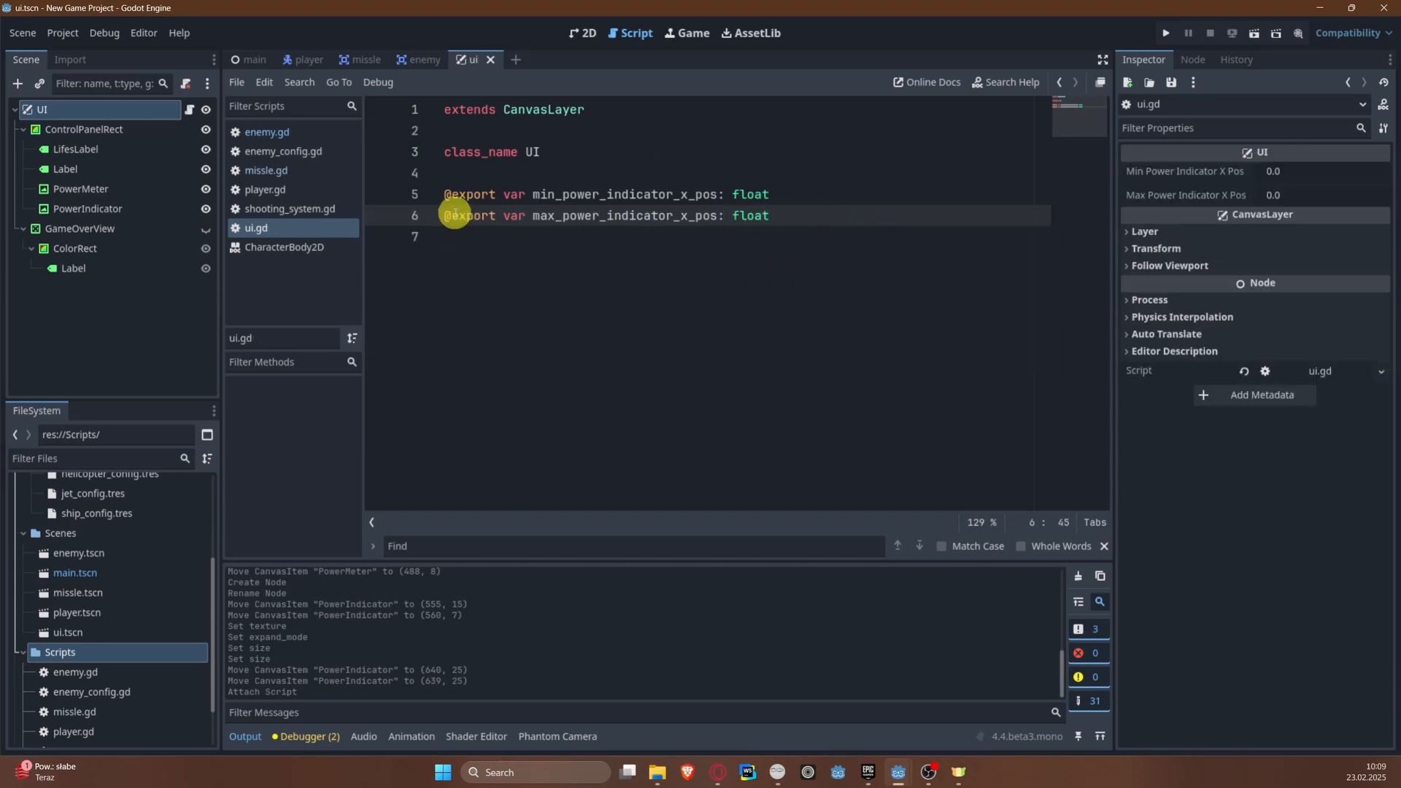
# Step: Add exported variable power_decrease_factor: float = 1 and an onready TextureRect reference power_indicator for the PowerIndicator node to ui.gd
pyautogui.click(589, 33)
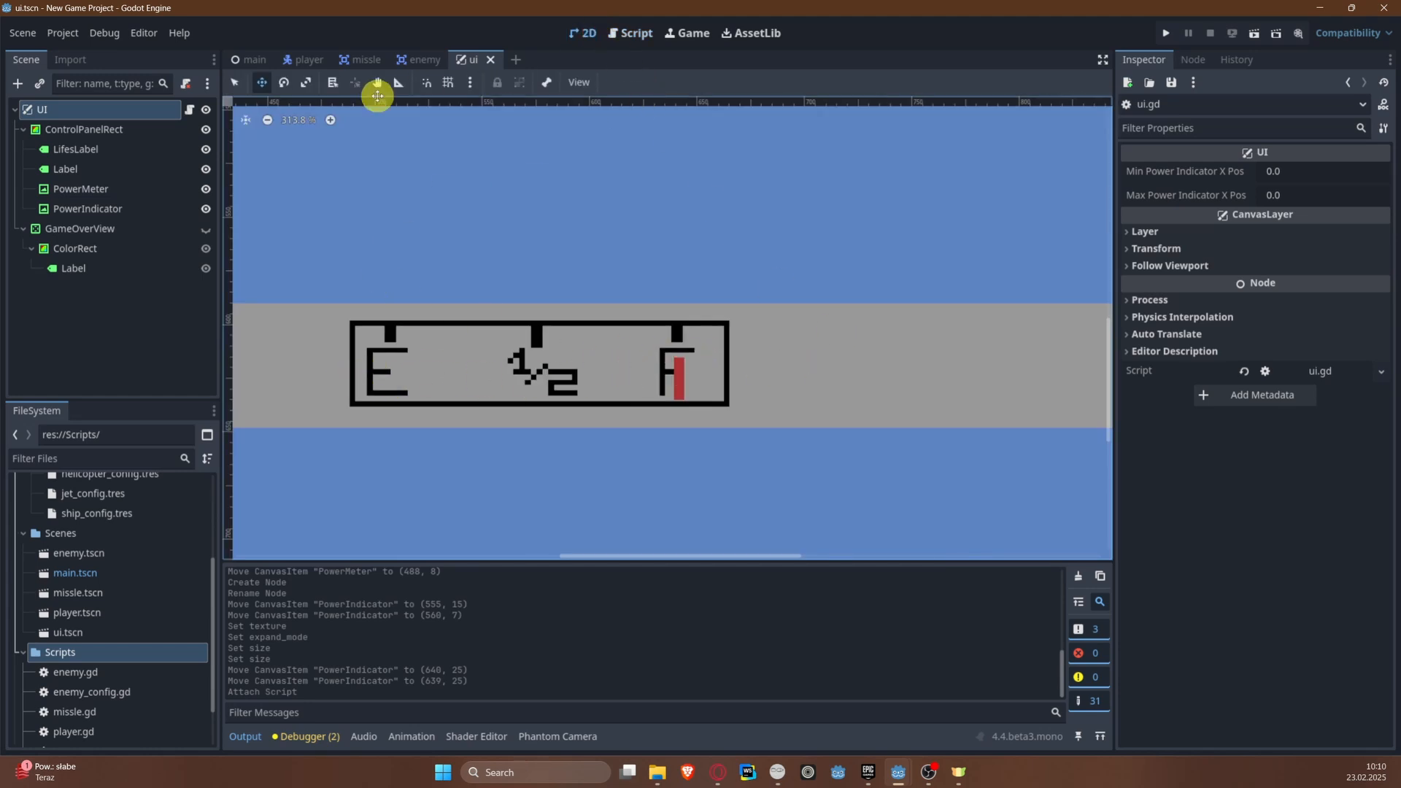
pyautogui.click(189, 110)
pyautogui.click(532, 289)
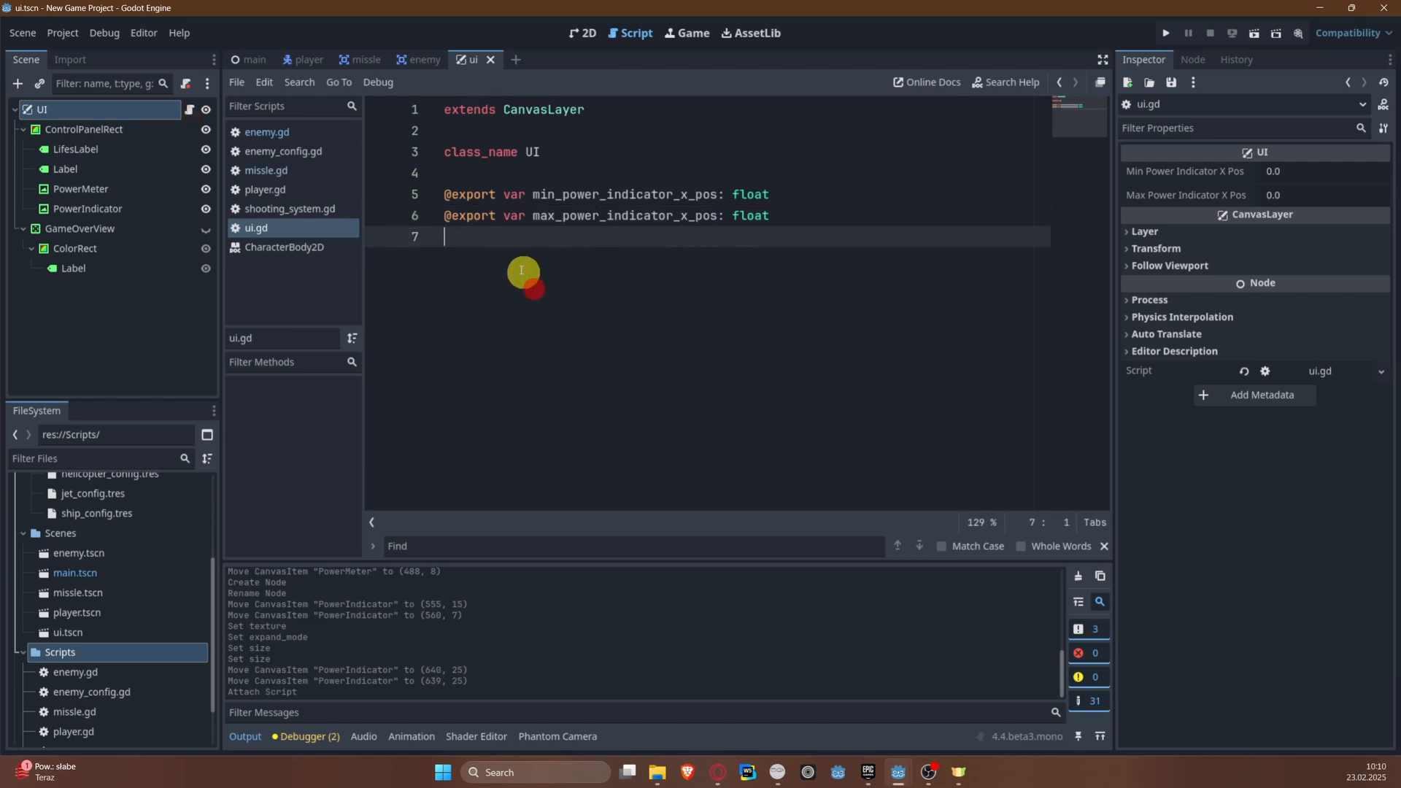
pyautogui.write('@ex')
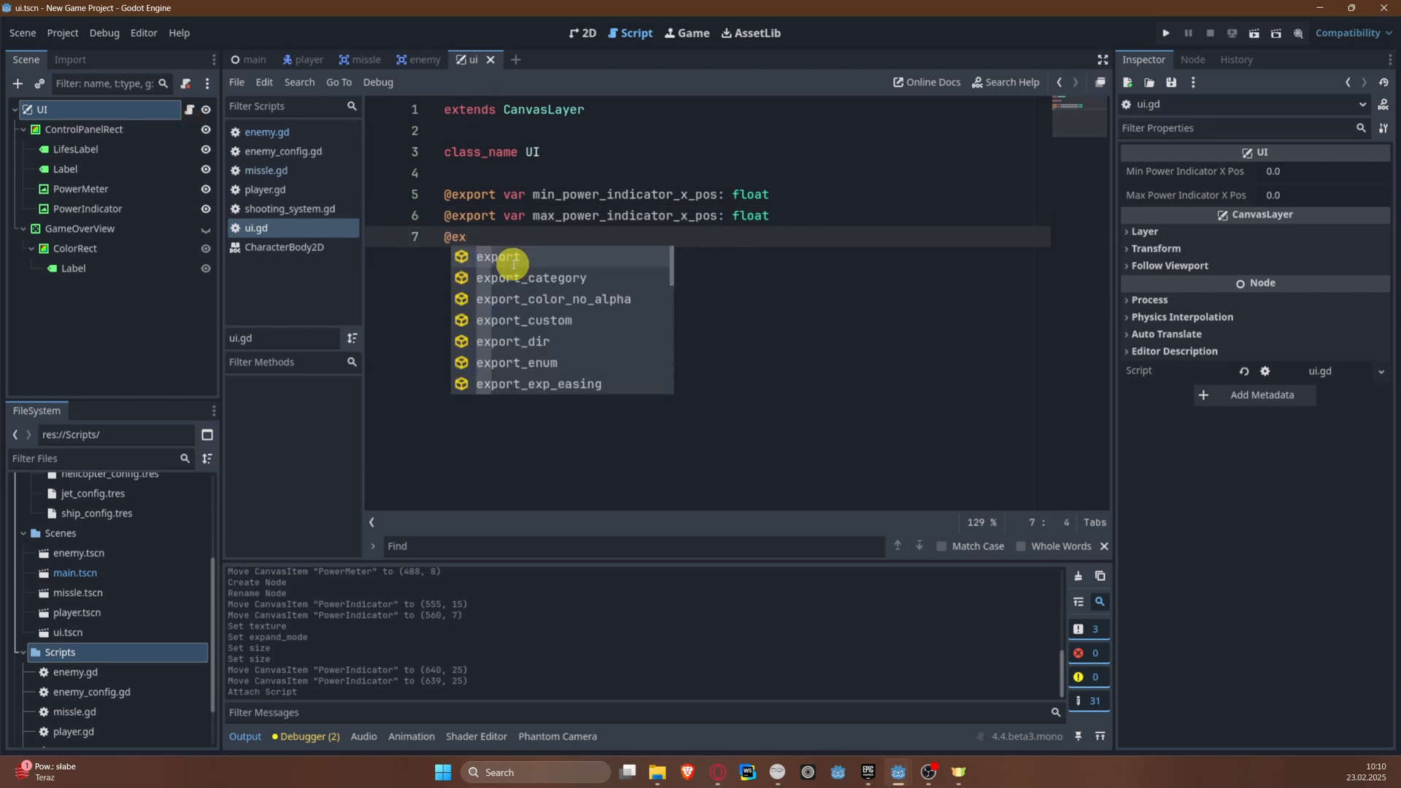
pyautogui.write('port var')
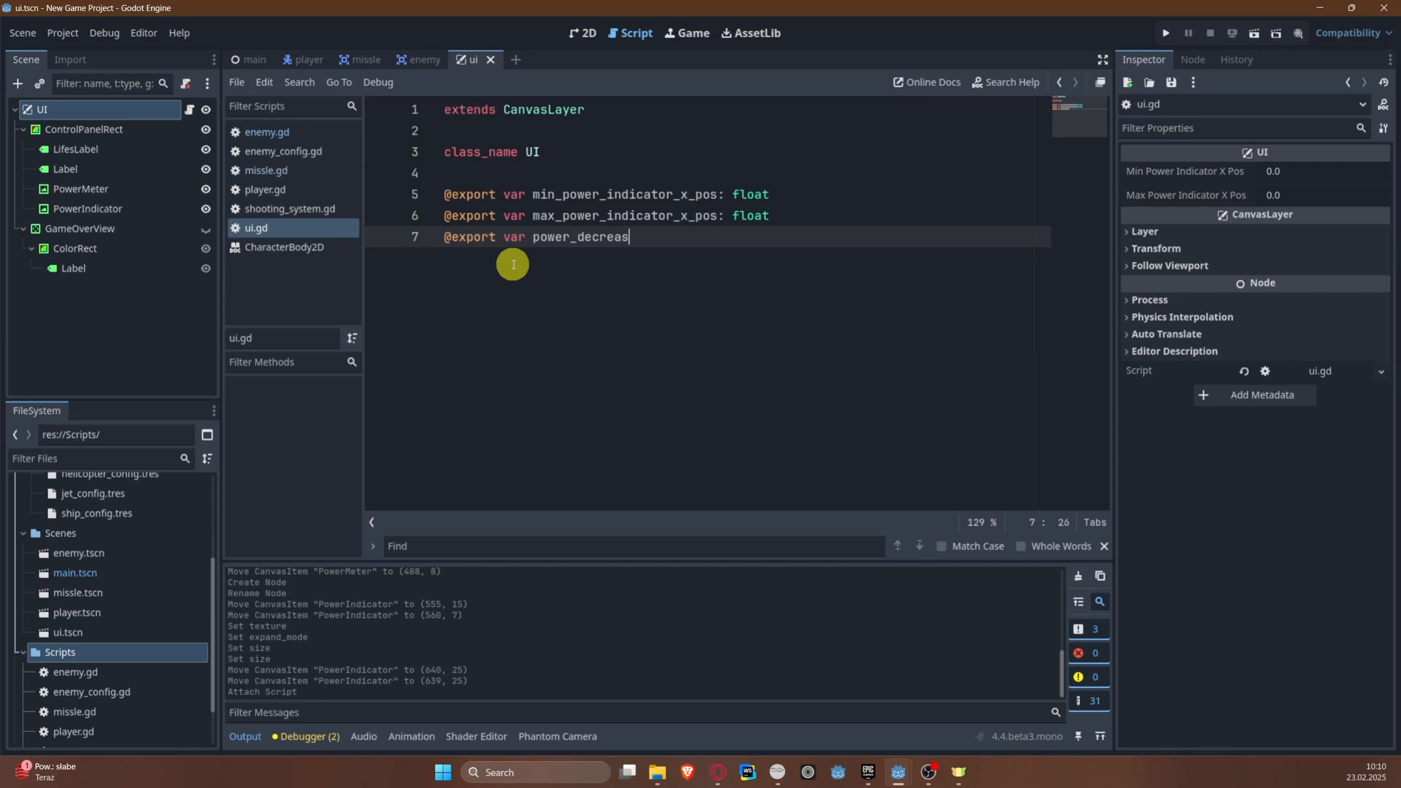
pyautogui.write('power_decrease_factor: f')
pyautogui.press('Return')
pyautogui.press('Return')
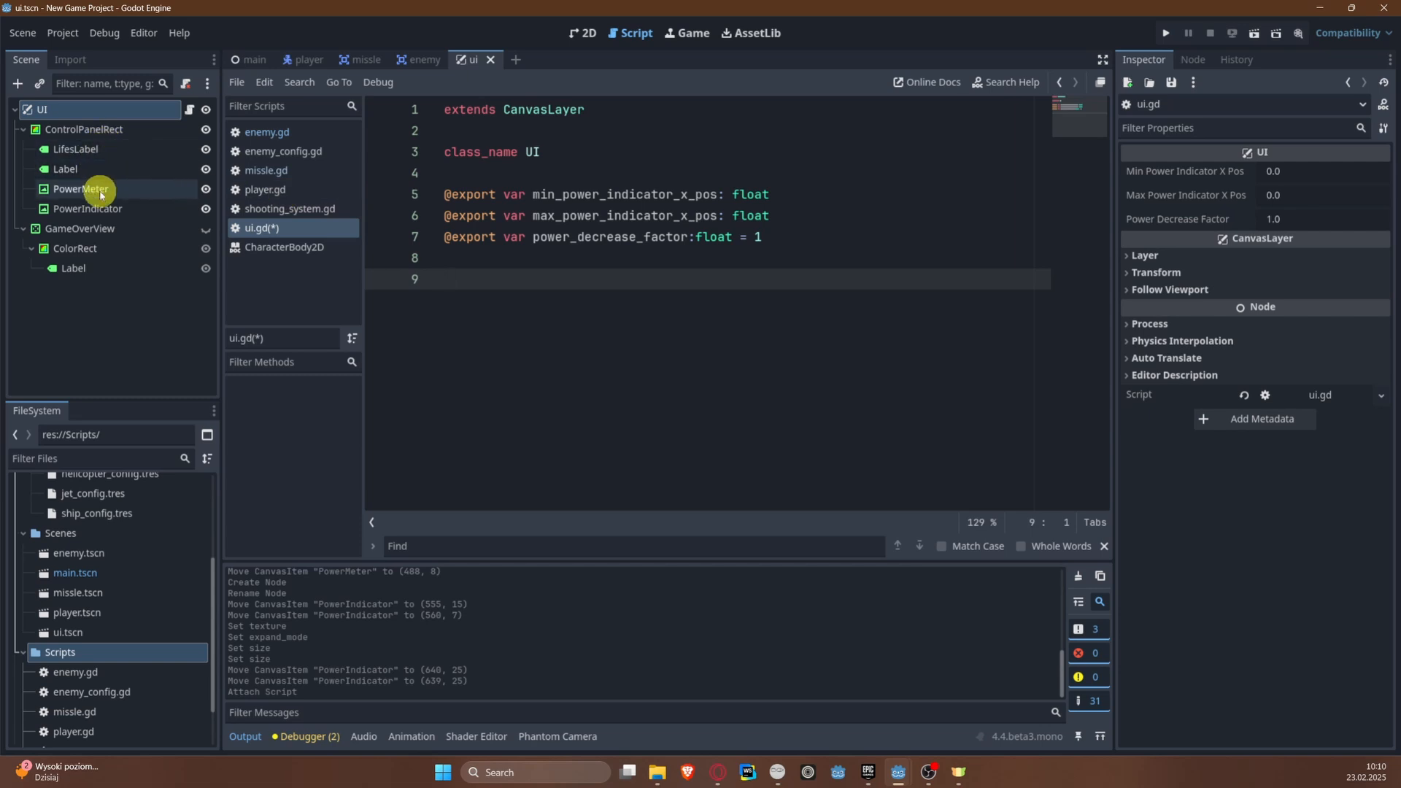
pyautogui.moveTo(88, 209); pyautogui.dragTo(469, 282)
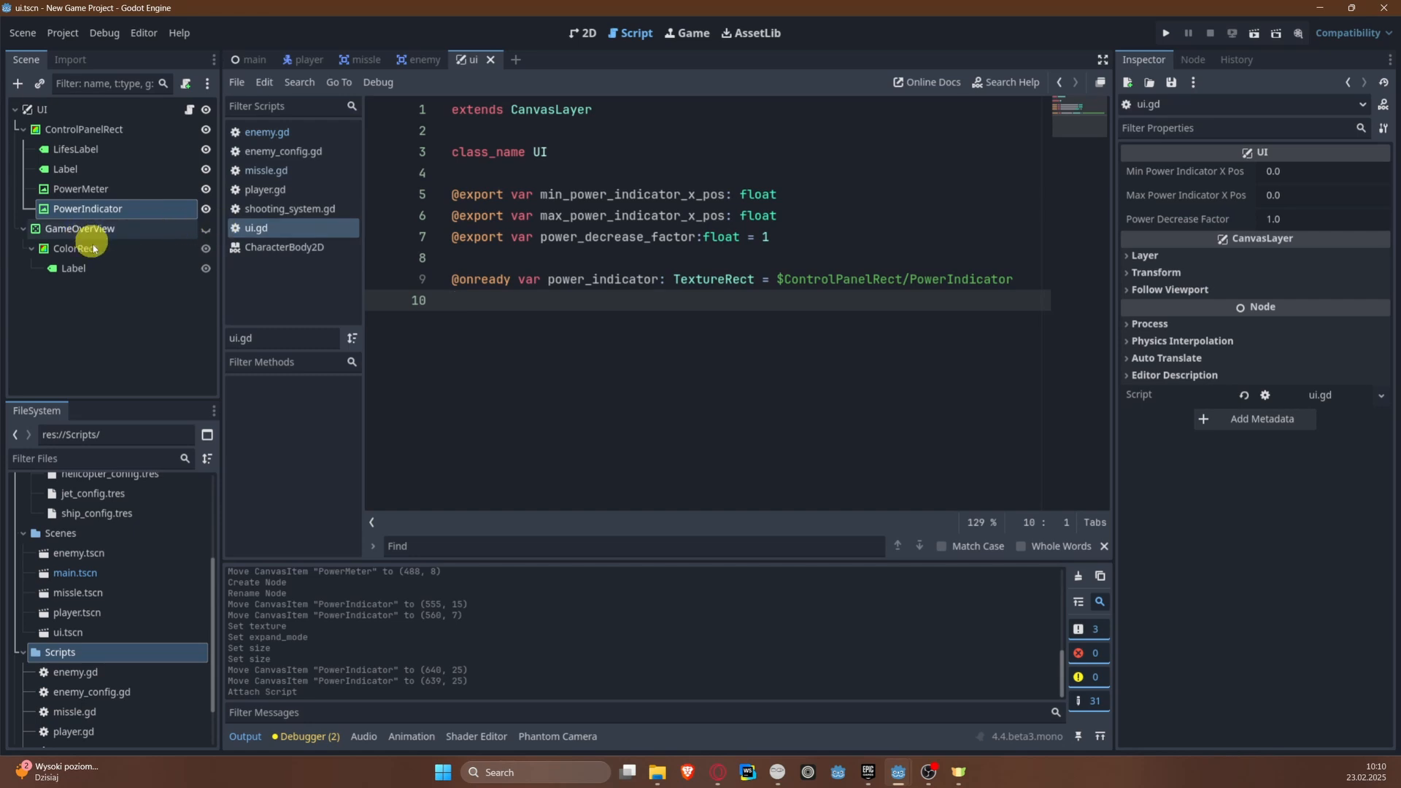
# Step: Rename the Label node under ControlPanelRect to PointsLabel
pyautogui.click(80, 175)
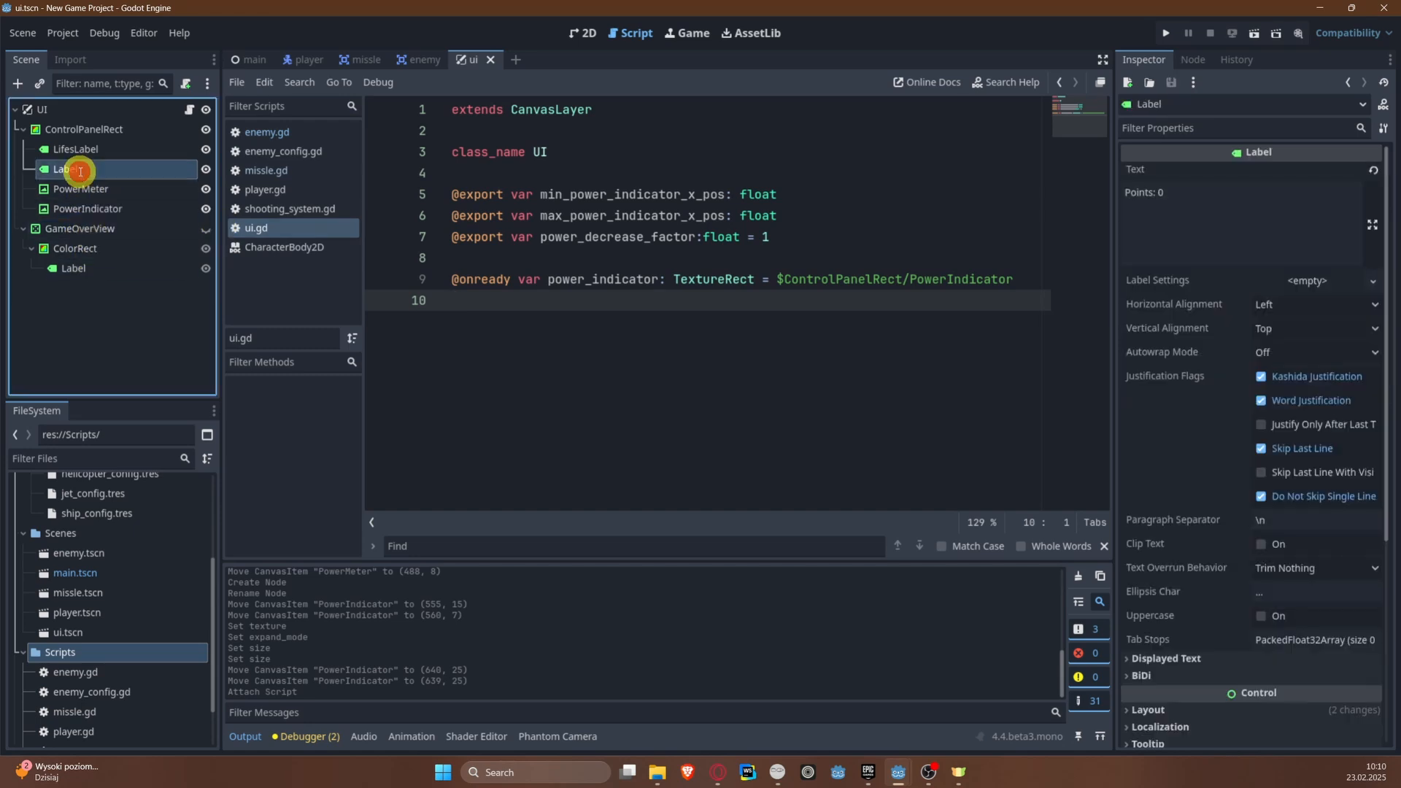
pyautogui.click(80, 172)
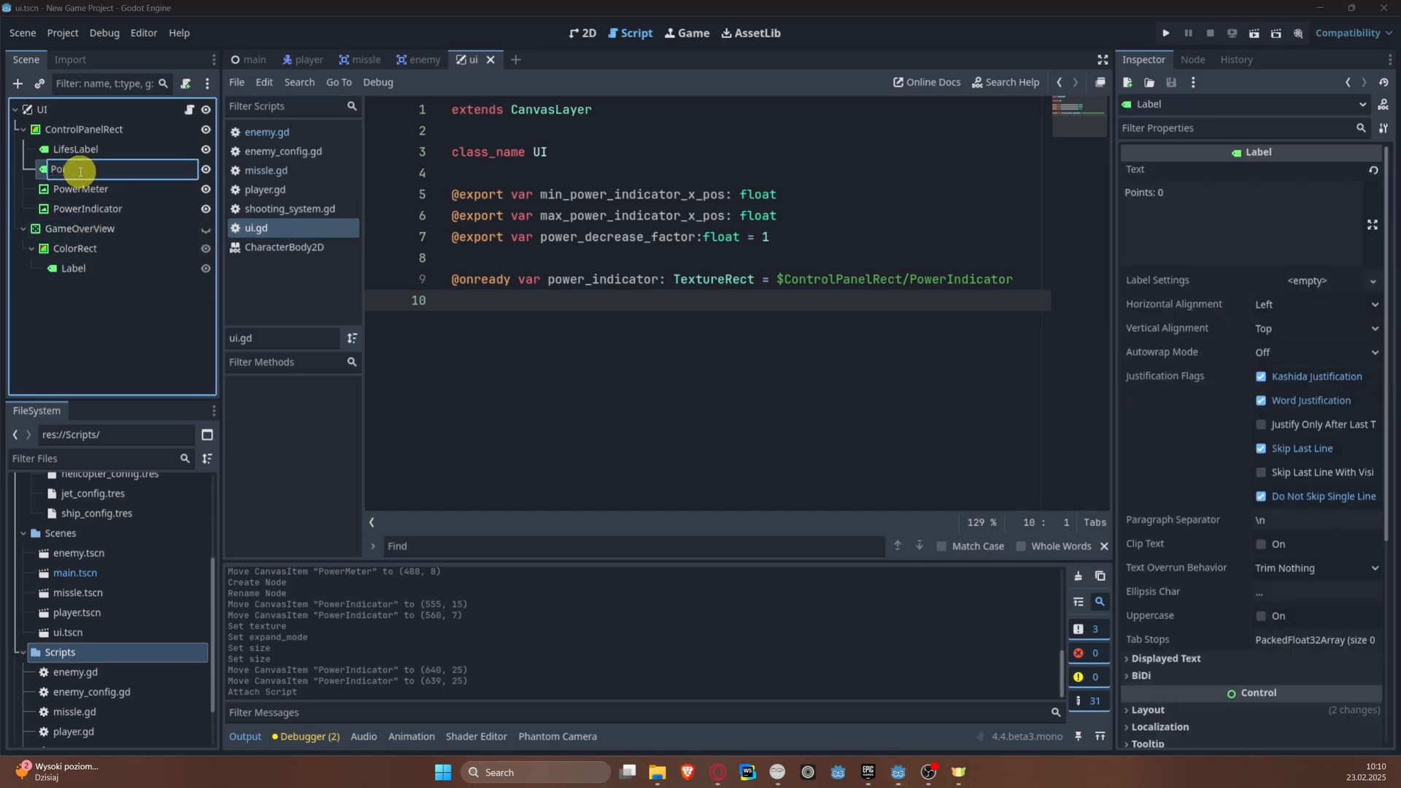
pyautogui.write('PointsLabel')
pyautogui.press('Return')
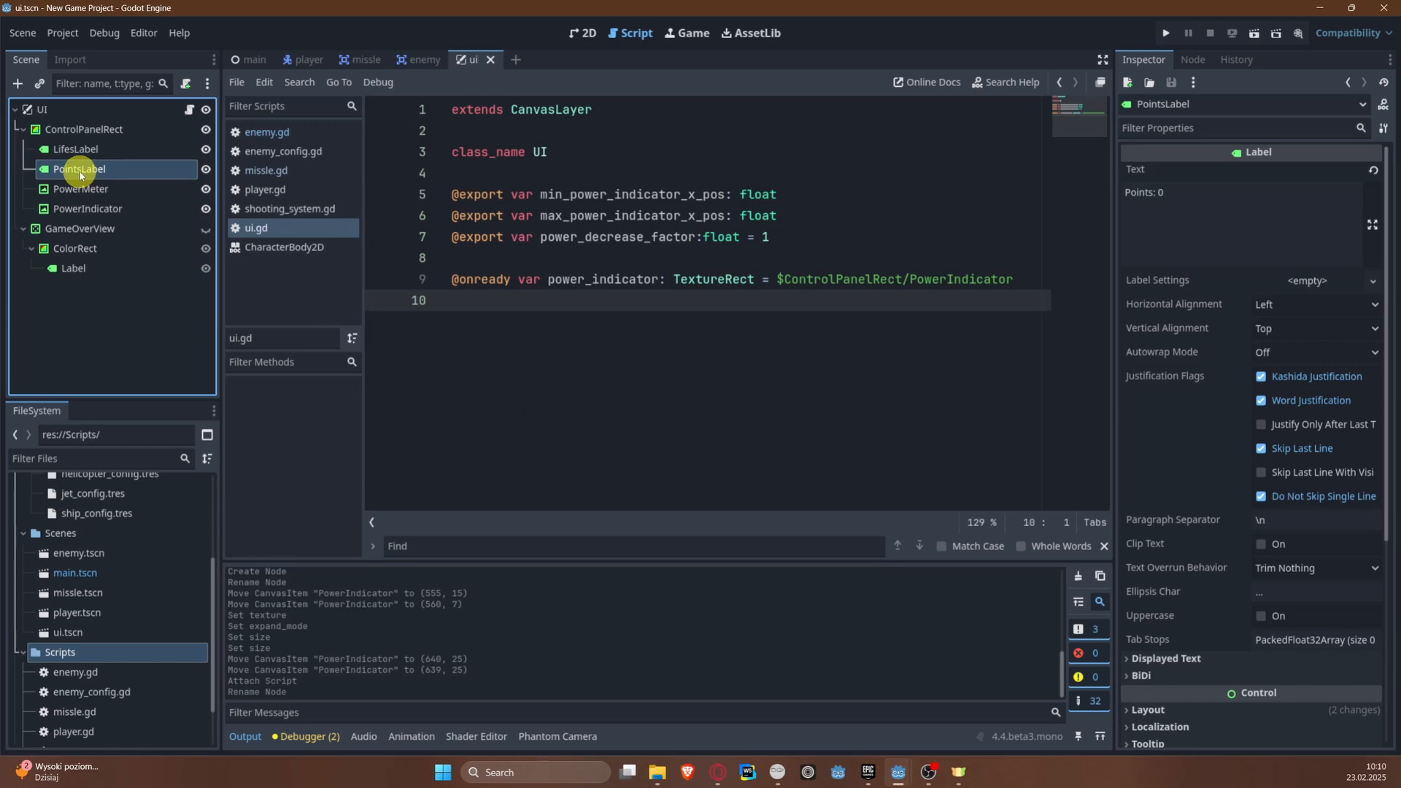
# Step: Add onready references points_label, lifes_label and game_over_view for the PointsLabel, LifesLabel and GameOverView nodes to ui.gd, and save
pyautogui.keyDown('ctrl'); pyautogui.moveTo(160, 186); pyautogui.dragTo(454, 300); pyautogui.keyUp('ctrl')
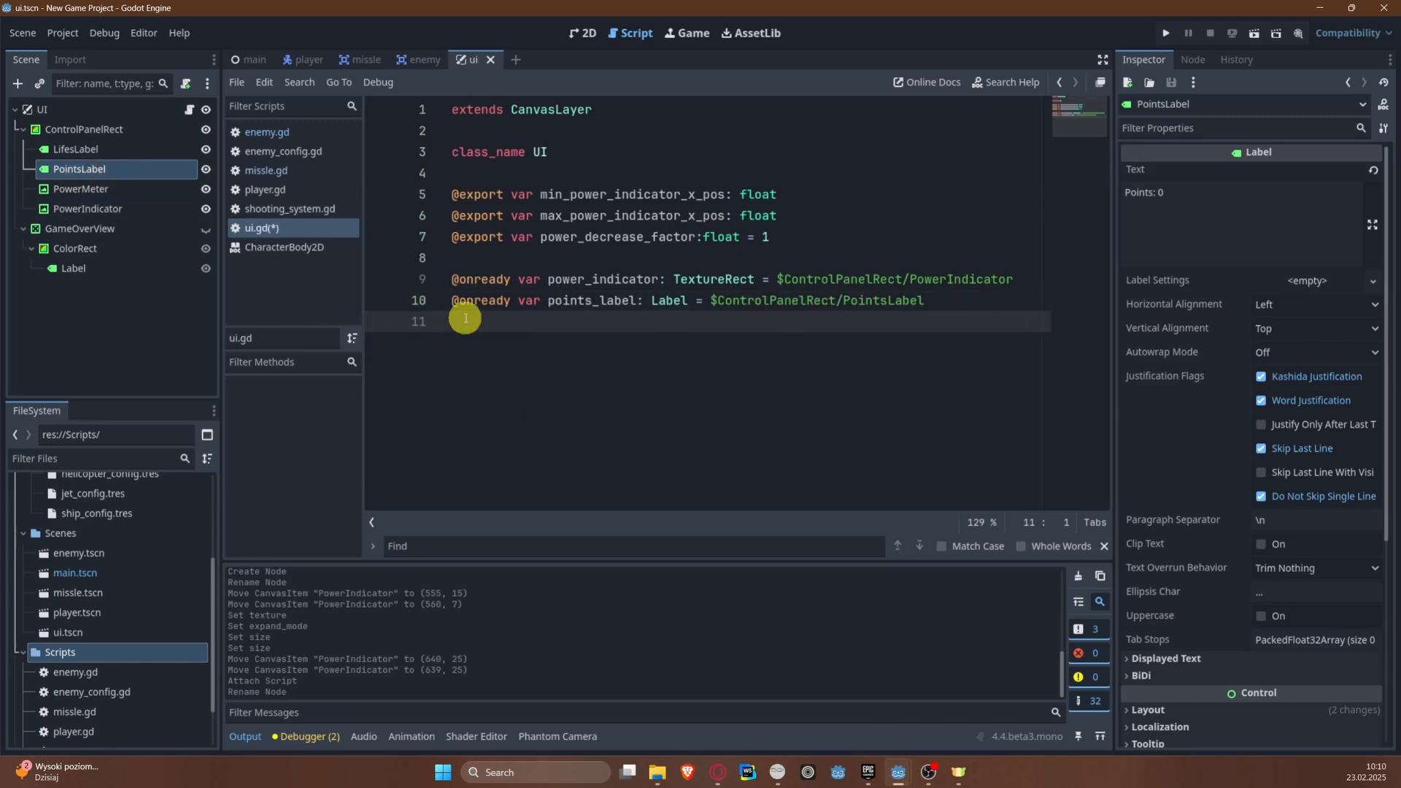
pyautogui.keyDown('ctrl'); pyautogui.moveTo(70, 149); pyautogui.dragTo(469, 336); pyautogui.keyUp('ctrl')
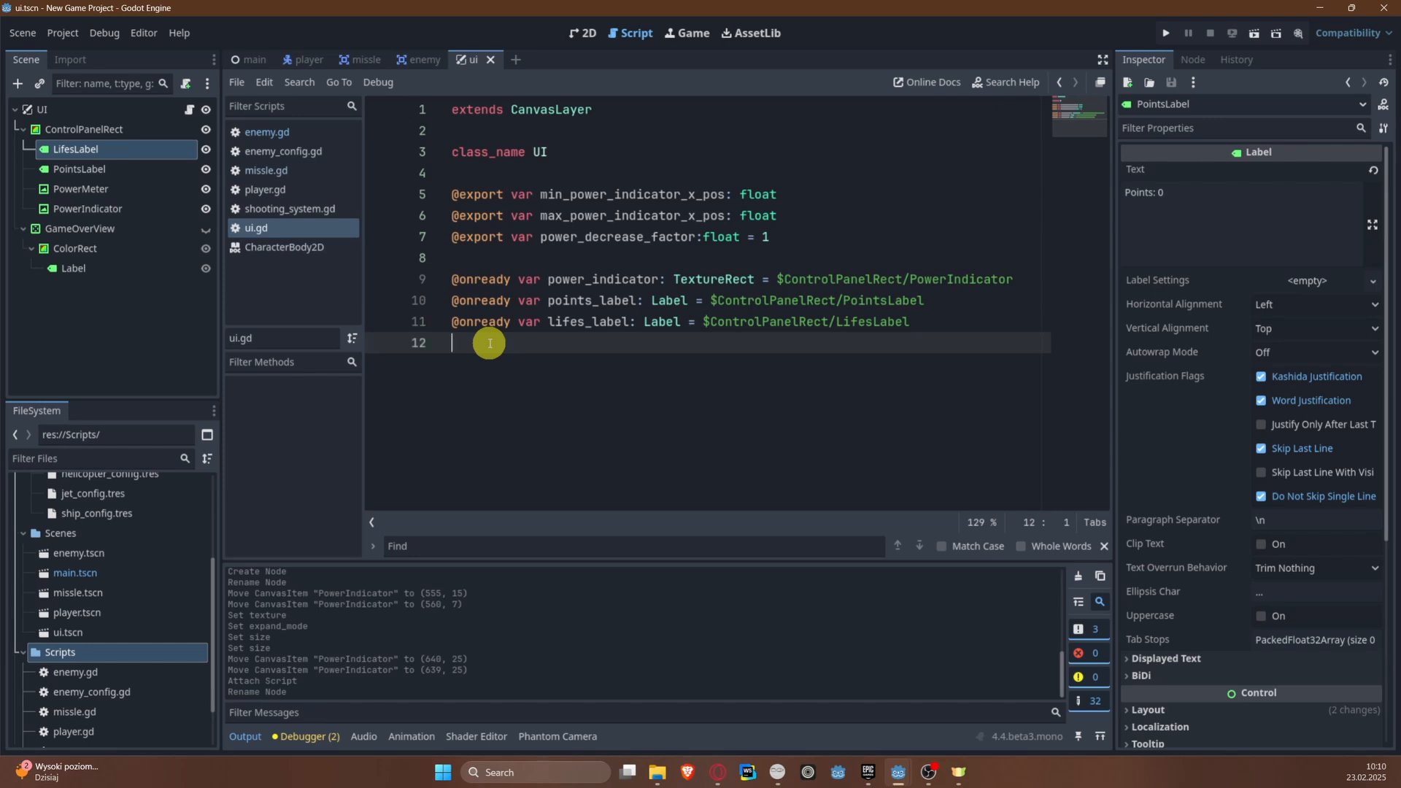
pyautogui.click(92, 232)
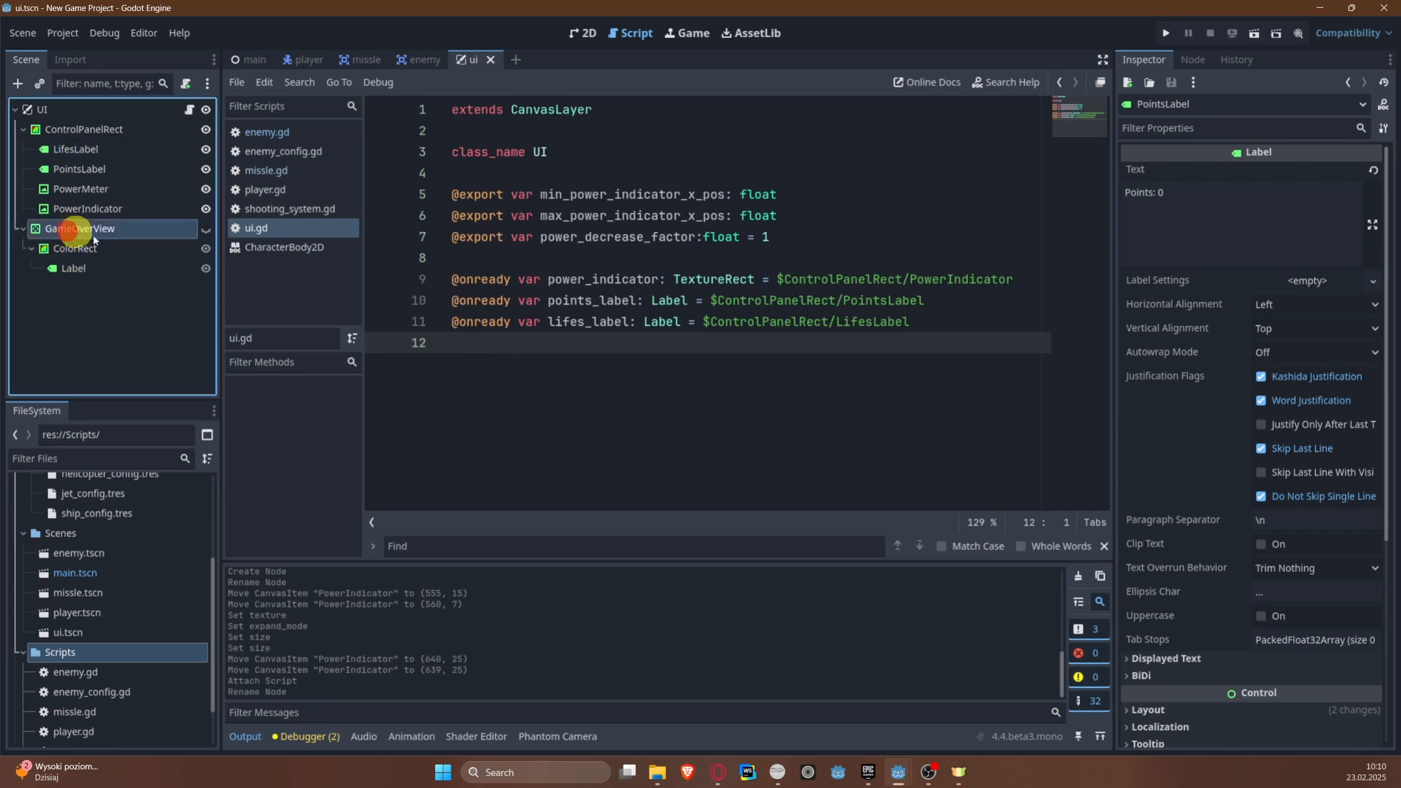
pyautogui.keyDown('ctrl'); pyautogui.moveTo(93, 239); pyautogui.dragTo(485, 375); pyautogui.keyUp('ctrl')
pyautogui.hotkey('ctrl', 's')
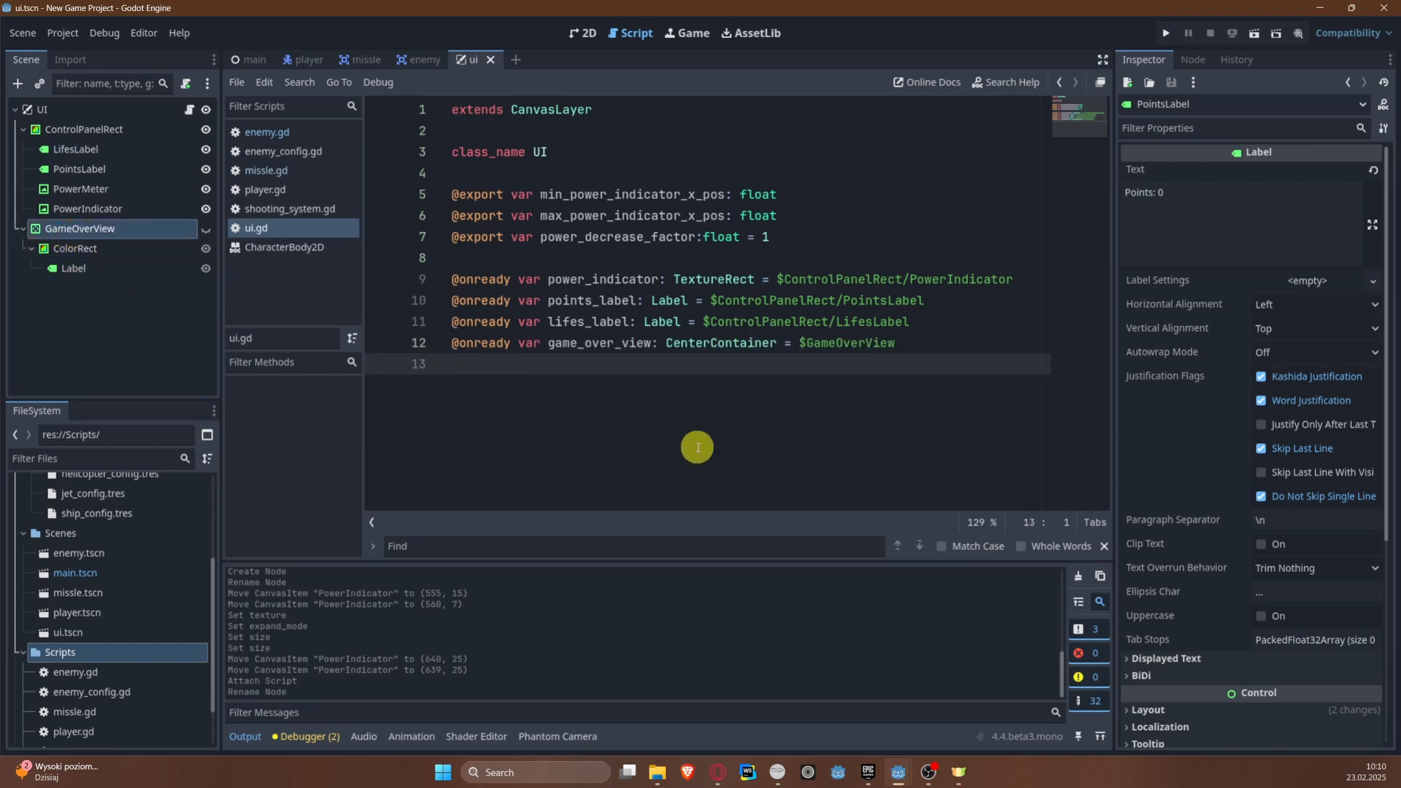
# Step: Declare var total_points = 0 below the onready references in ui.gd, separated by a blank line
pyautogui.press('Return')
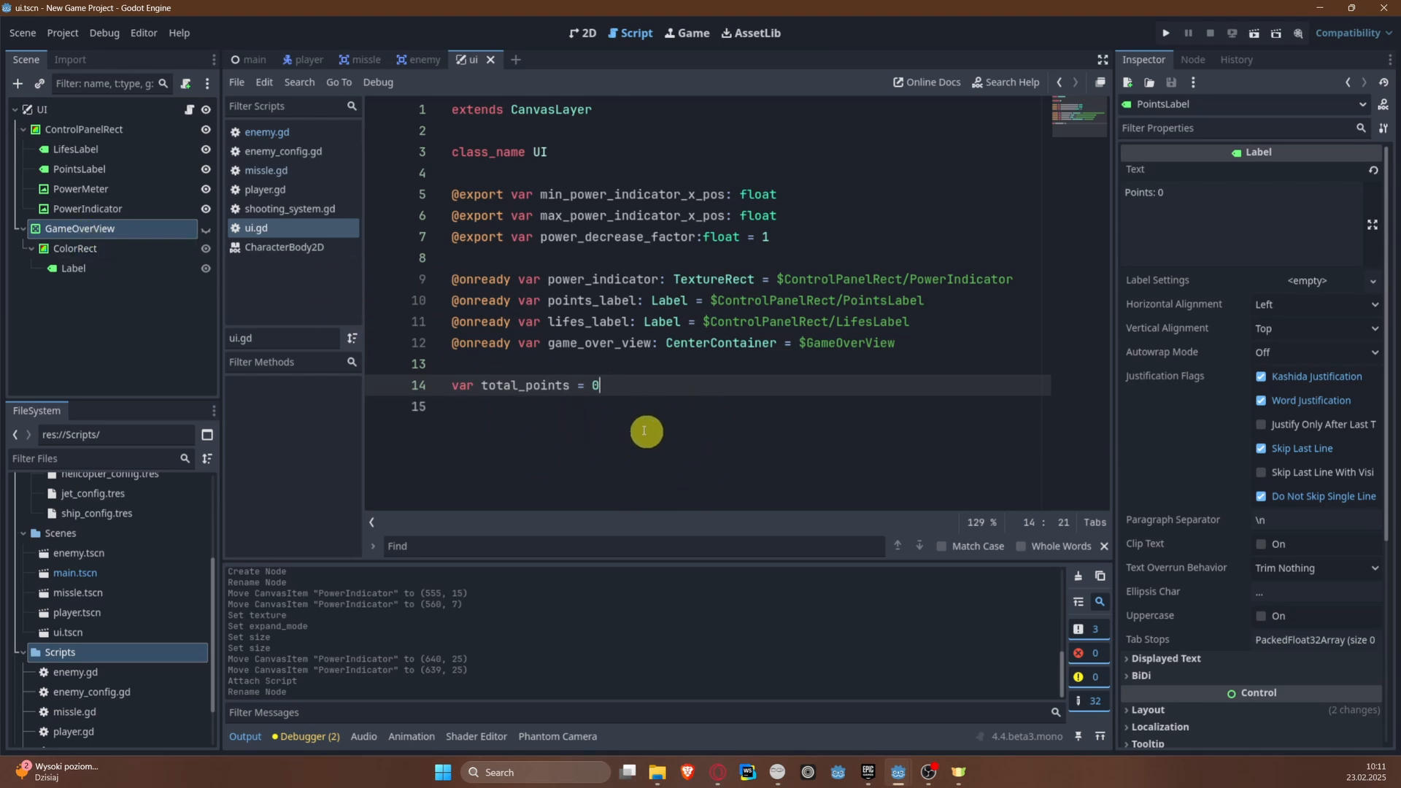
pyautogui.moveTo(632, 393); pyautogui.dragTo(416, 395)
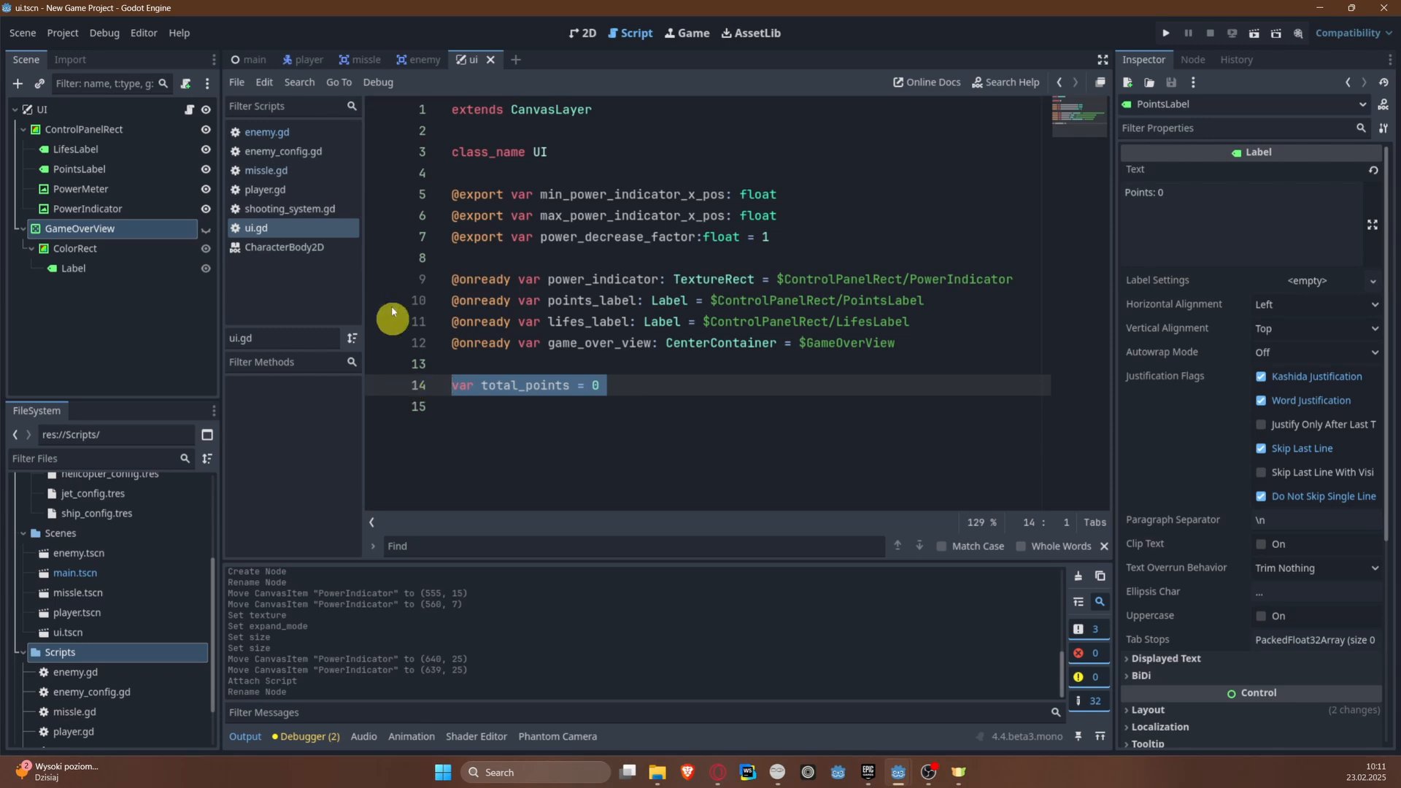
pyautogui.click(572, 363)
pyautogui.moveTo(647, 387); pyautogui.dragTo(384, 385)
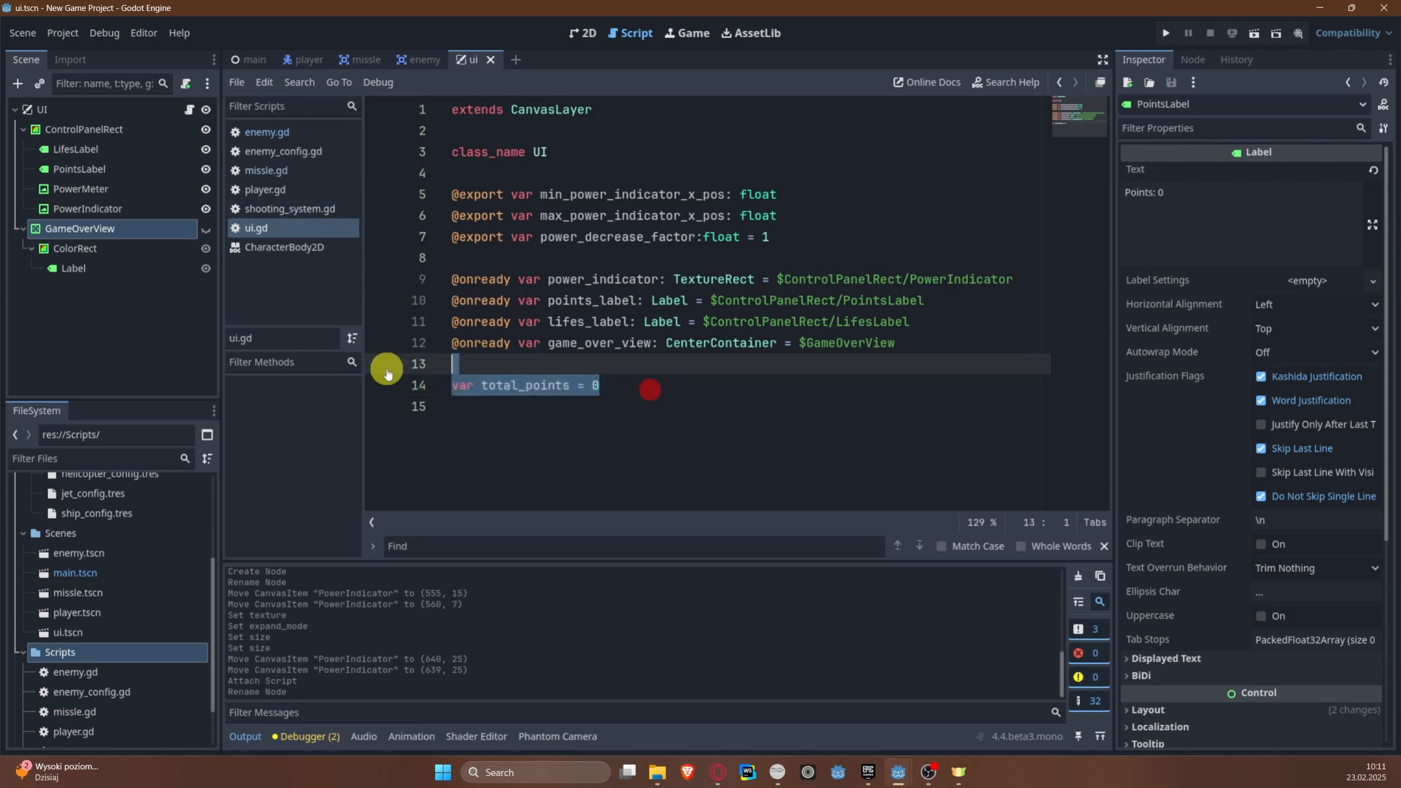
pyautogui.click(650, 388)
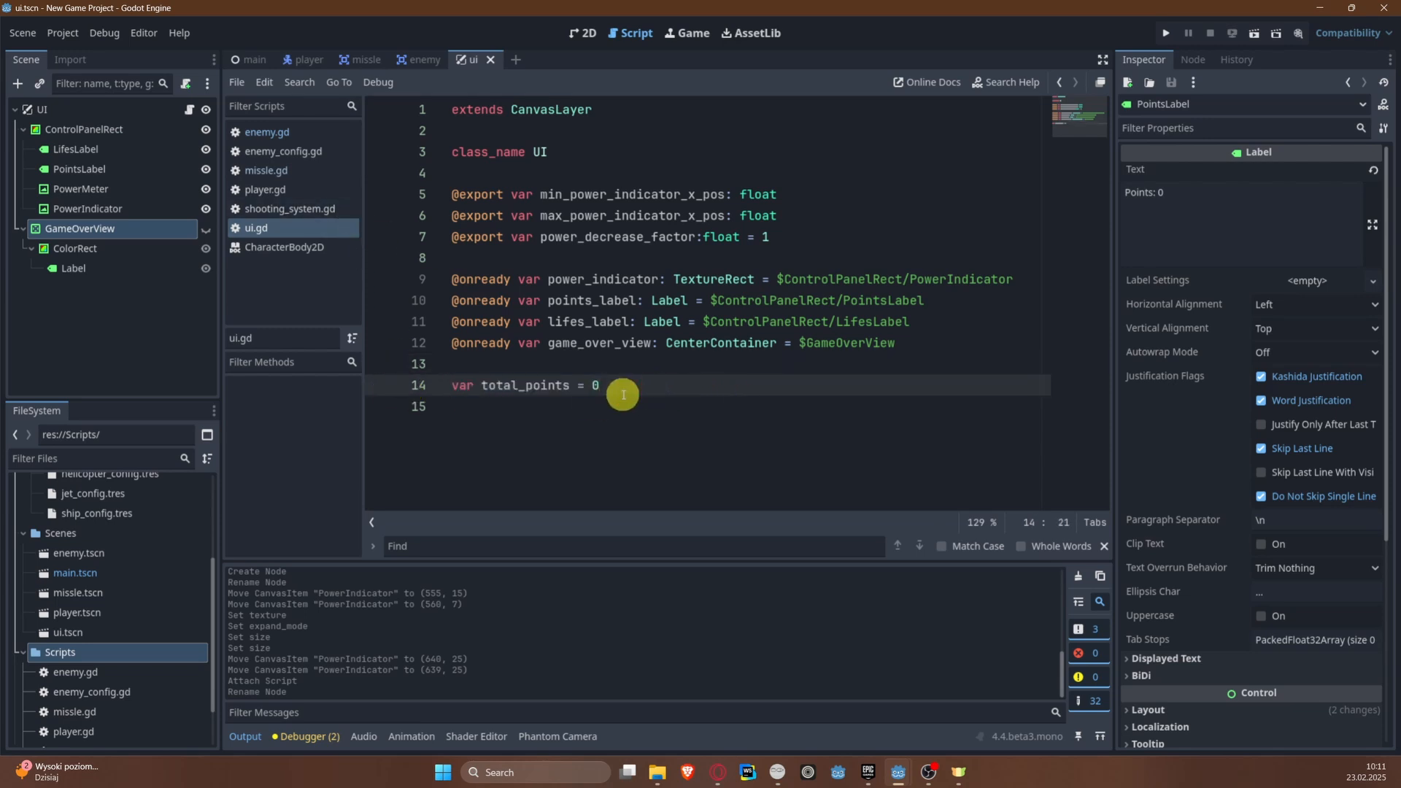
# Step: Switch to the main scene
pyautogui.click(252, 59)
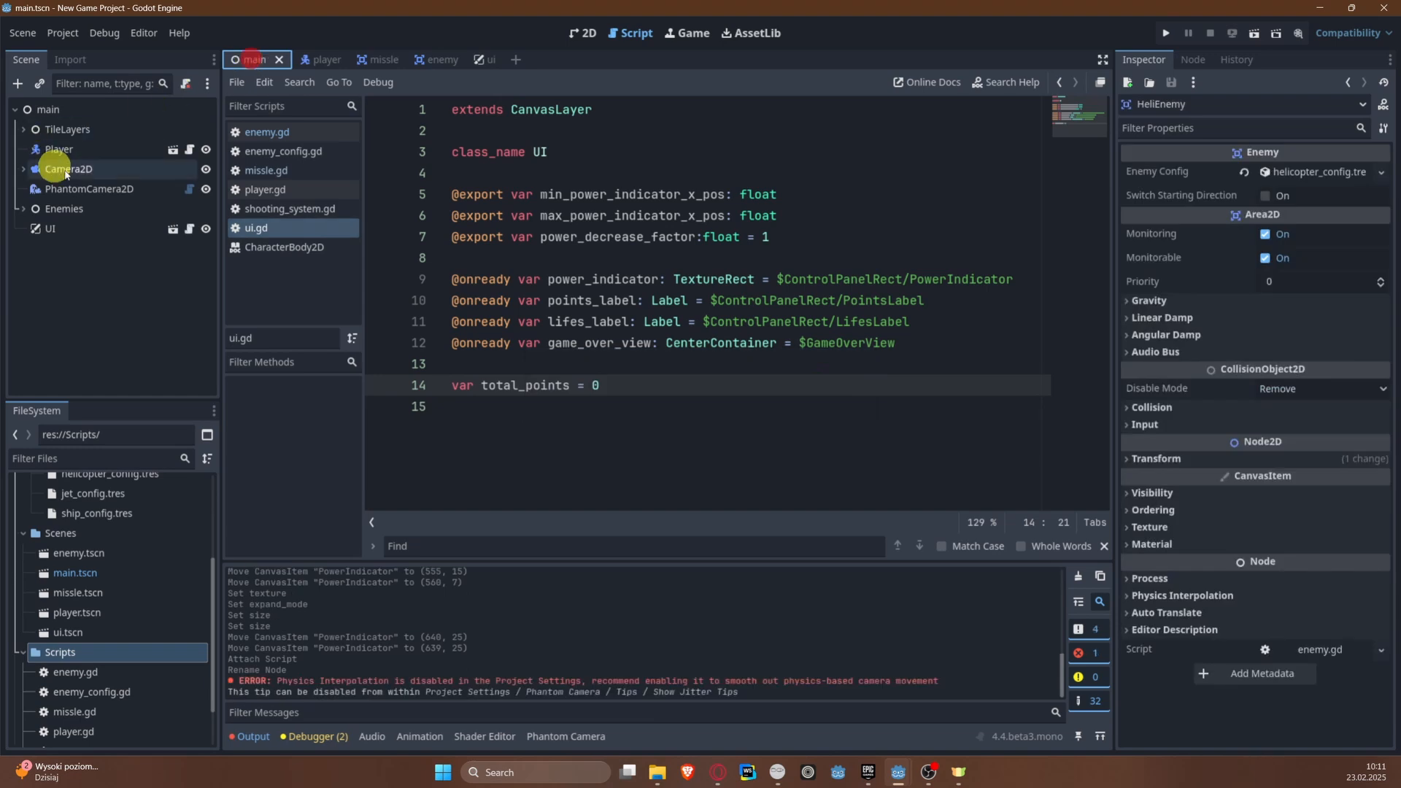
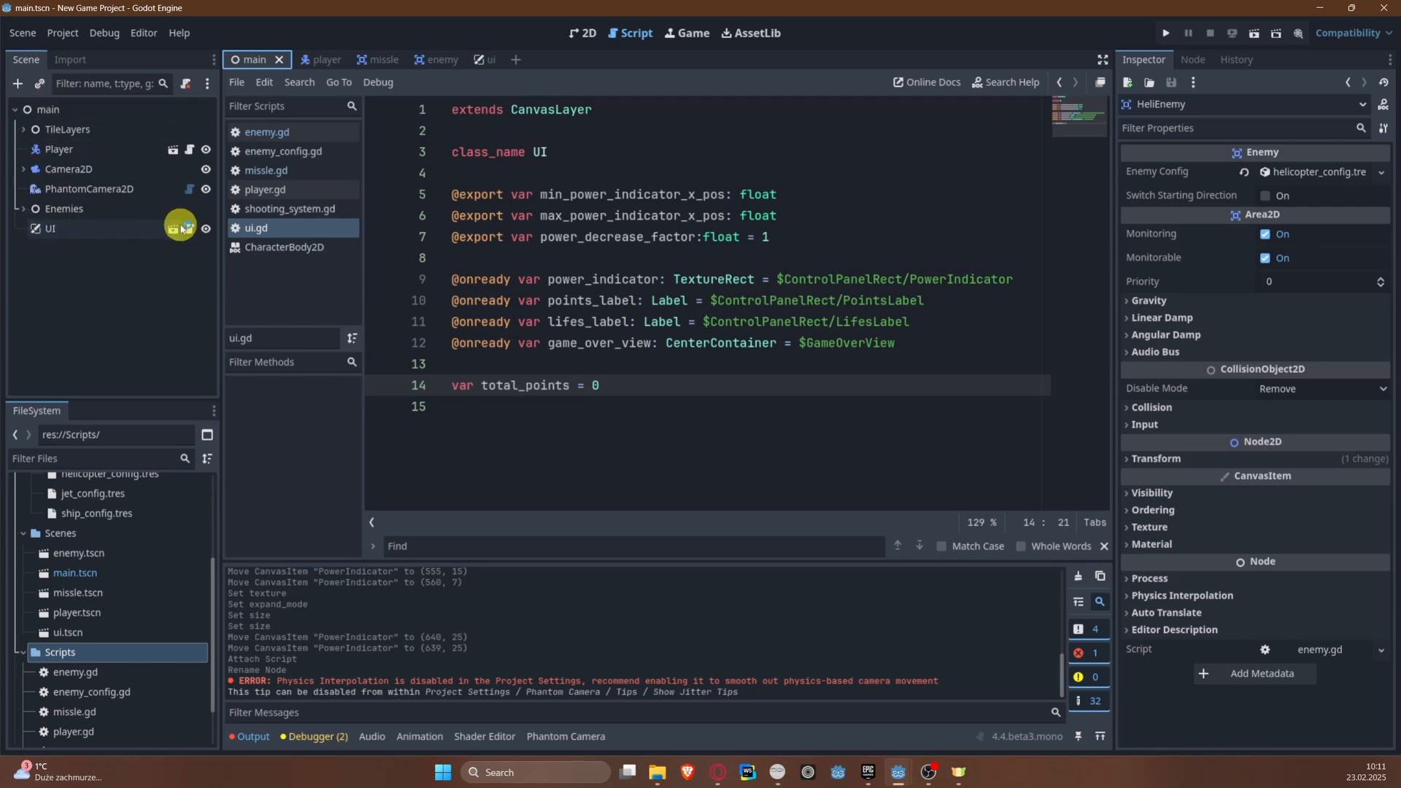
# Step: Declare a float variable power_indicator_x_pos below total_points in ui.gd
pyautogui.hotkey('shift', 'Up')
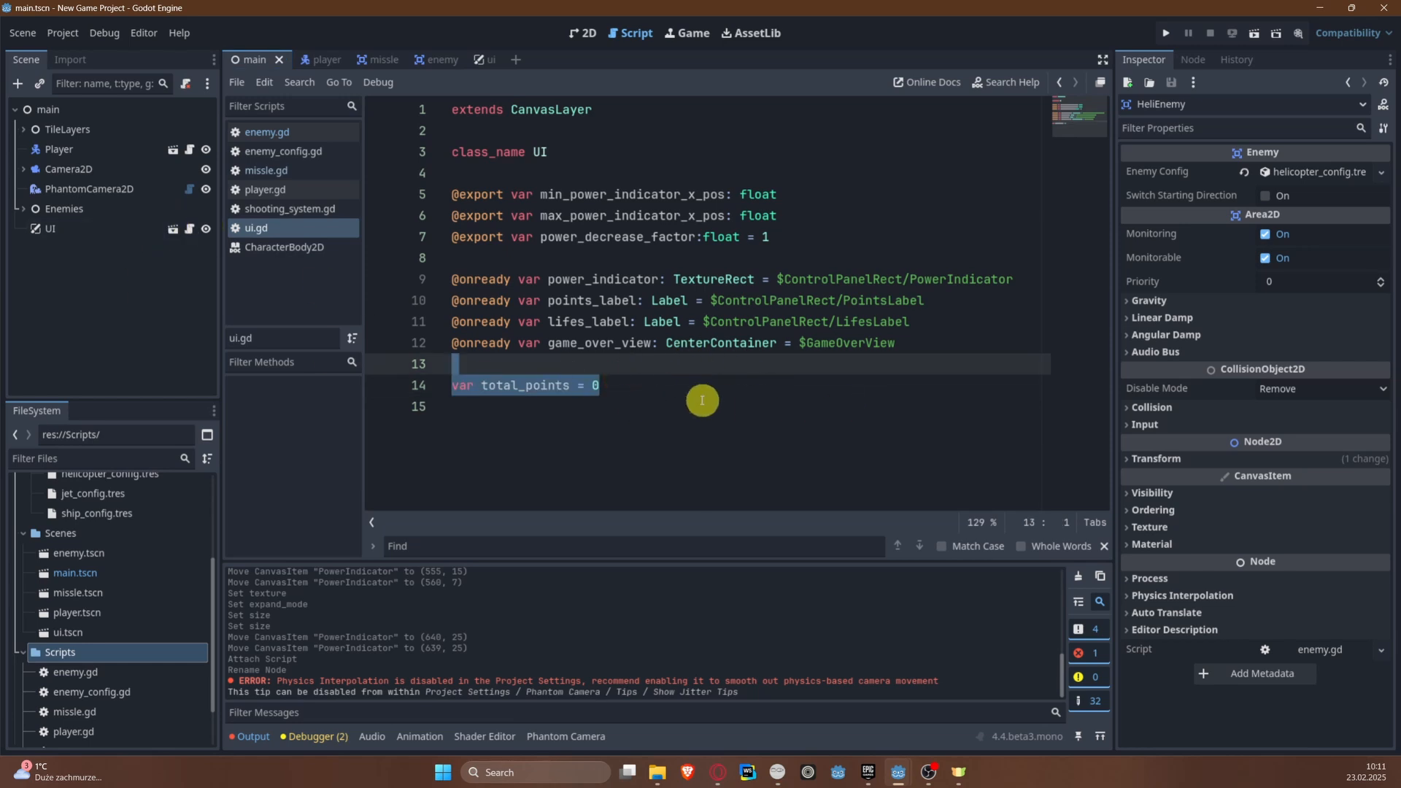
pyautogui.click(624, 387)
pyautogui.press('Return')
pyautogui.write('var')
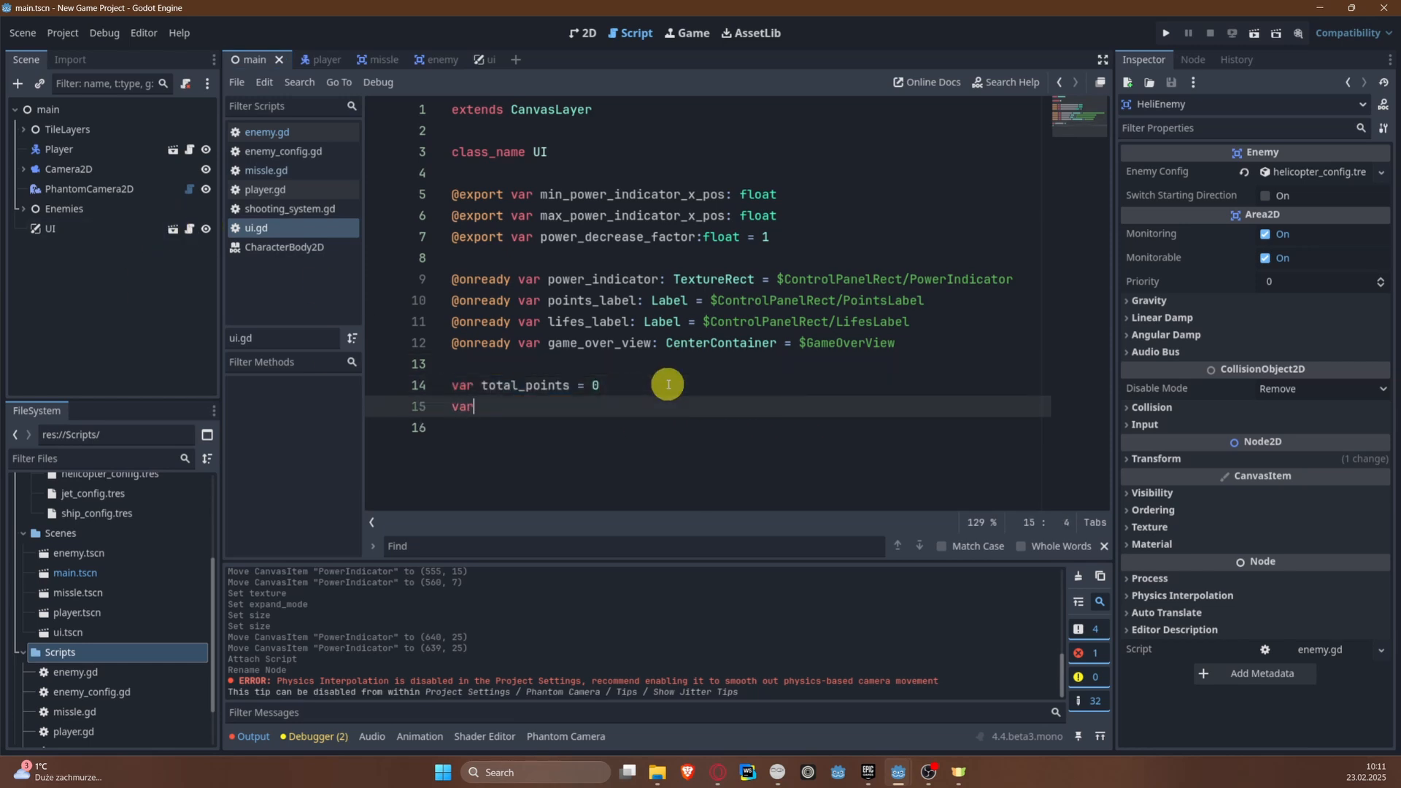
pyautogui.write(' power_indicator_x_pos: fl')
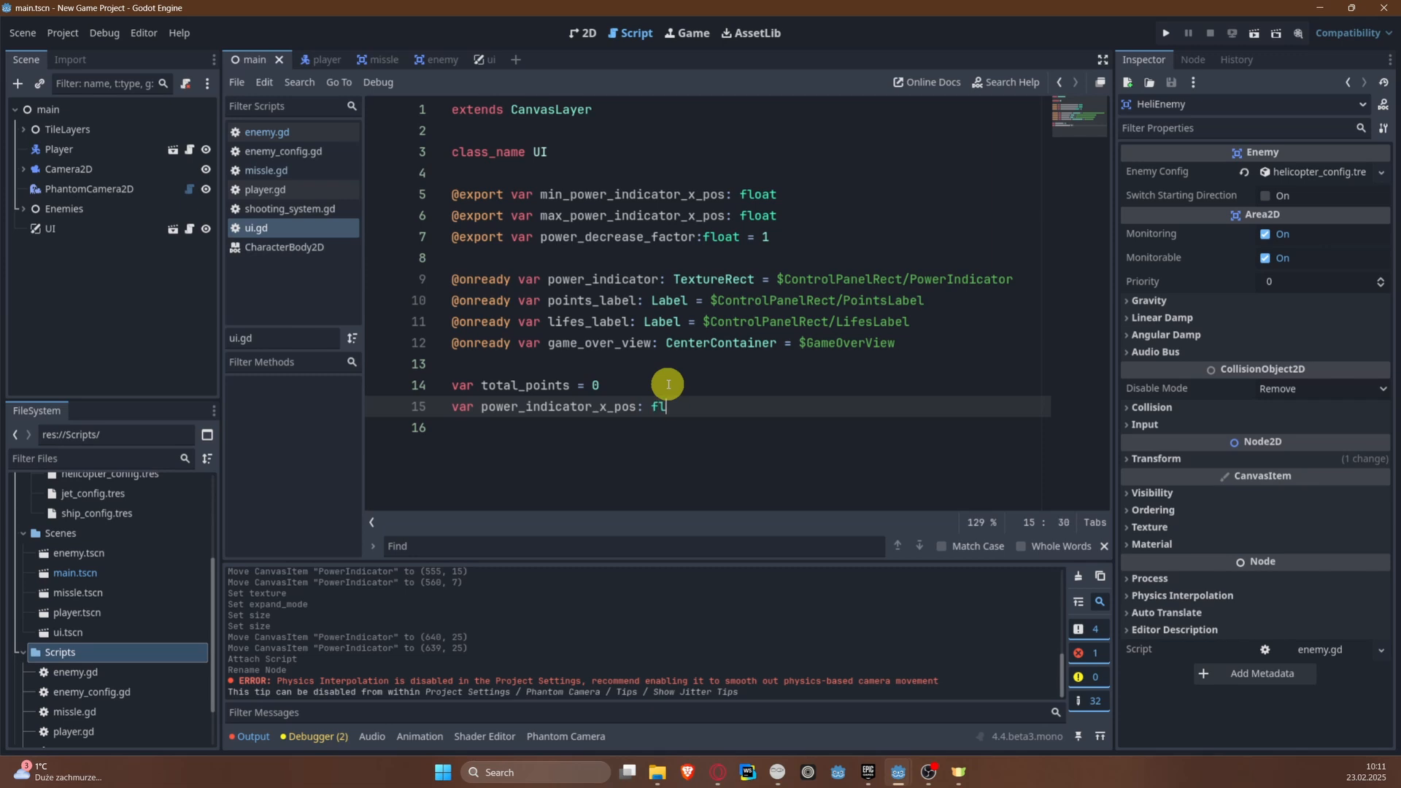
pyautogui.write('oat')
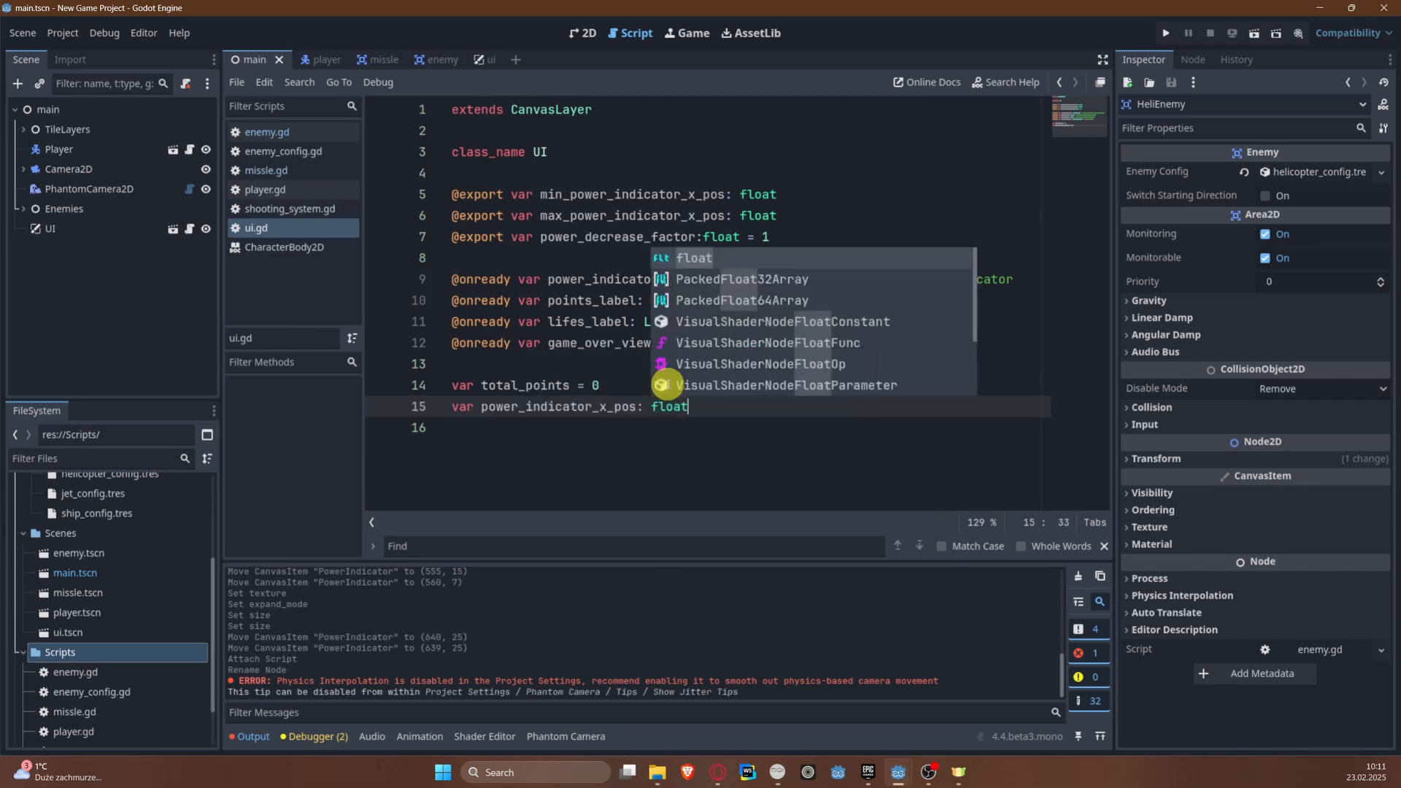
pyautogui.press('Return')
# Step: Add a _ready() -> void function below the variables, with several blank lines beneath its header
pyautogui.press('Return')
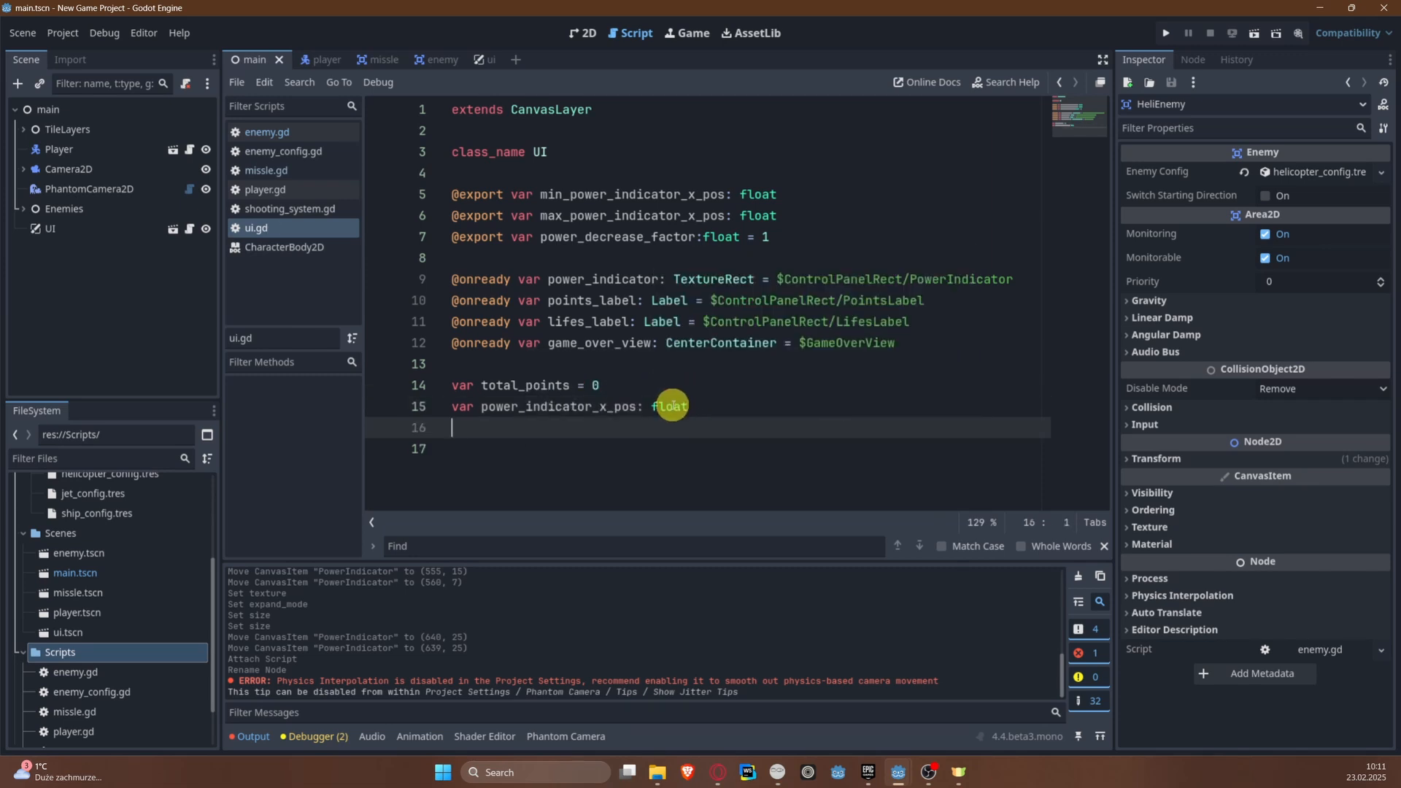
pyautogui.press('Return')
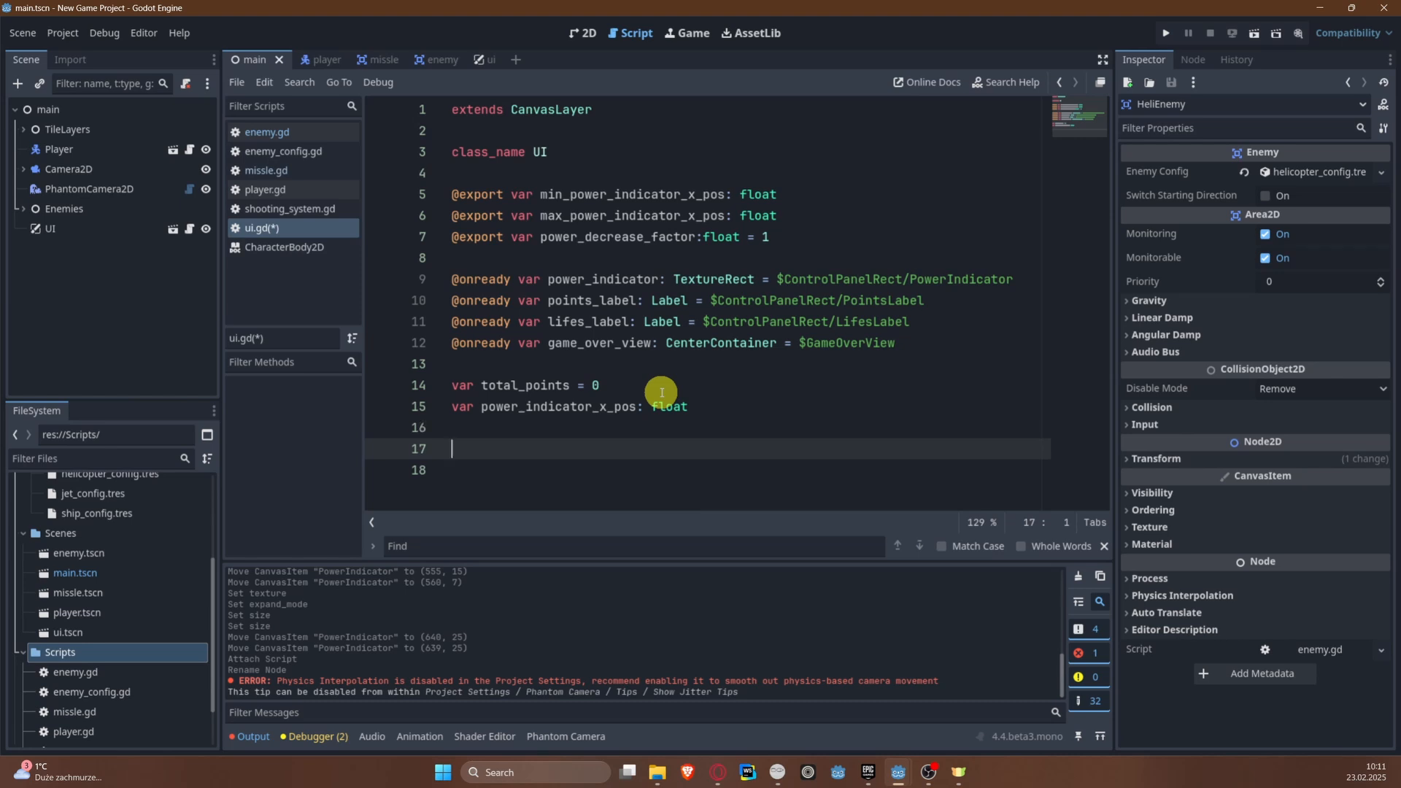
pyautogui.write('func _re')
pyautogui.press('Return')
pyautogui.press('Return')
pyautogui.press('Return')
pyautogui.press('Return')
pyautogui.press('Return')
pyautogui.press('Return')
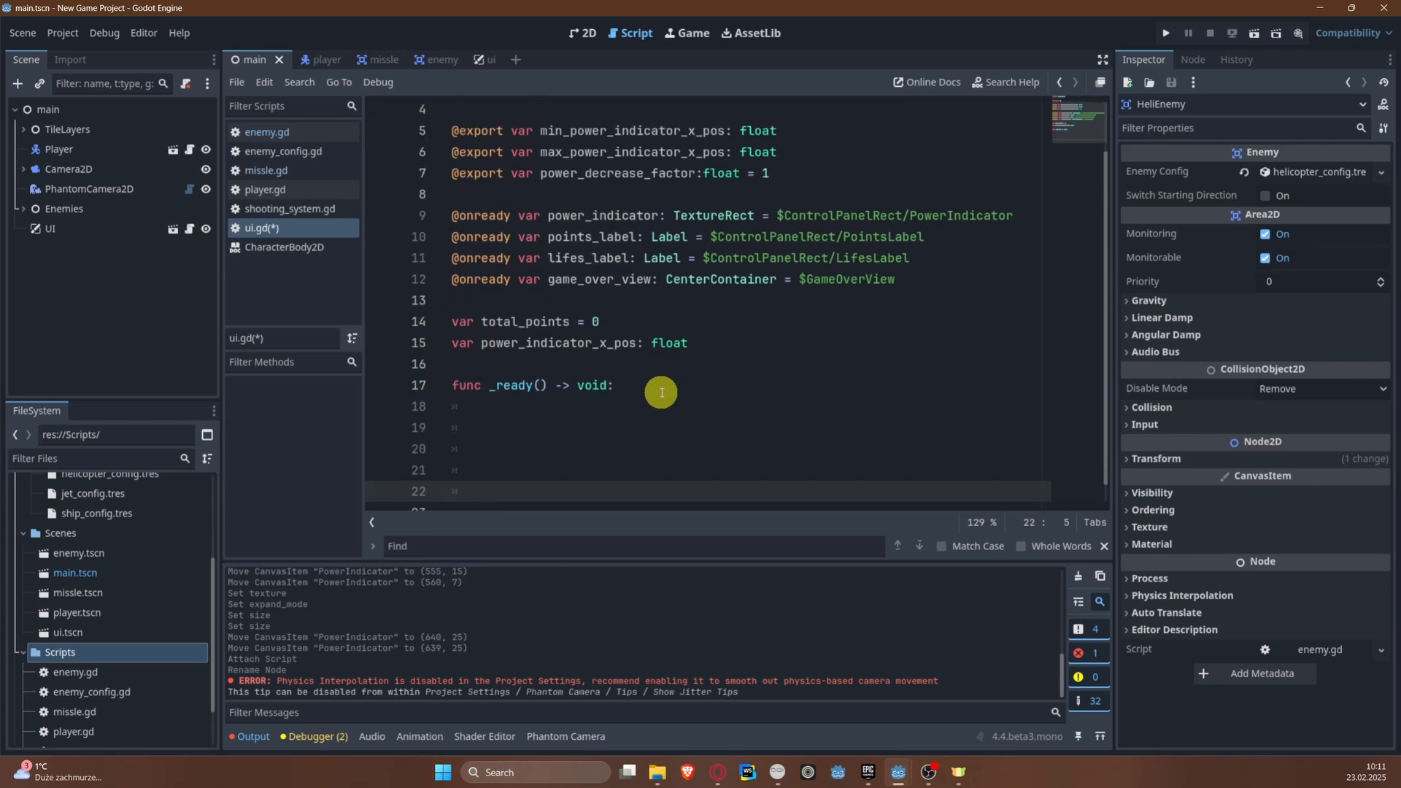
pyautogui.press('Return')
pyautogui.press('Return')
pyautogui.press('Return')
pyautogui.press('Return')
pyautogui.press('Return')
pyautogui.press('Return')
pyautogui.press('Up')
pyautogui.press('Up')
pyautogui.press('Up')
pyautogui.press('Up')
pyautogui.press('Up')
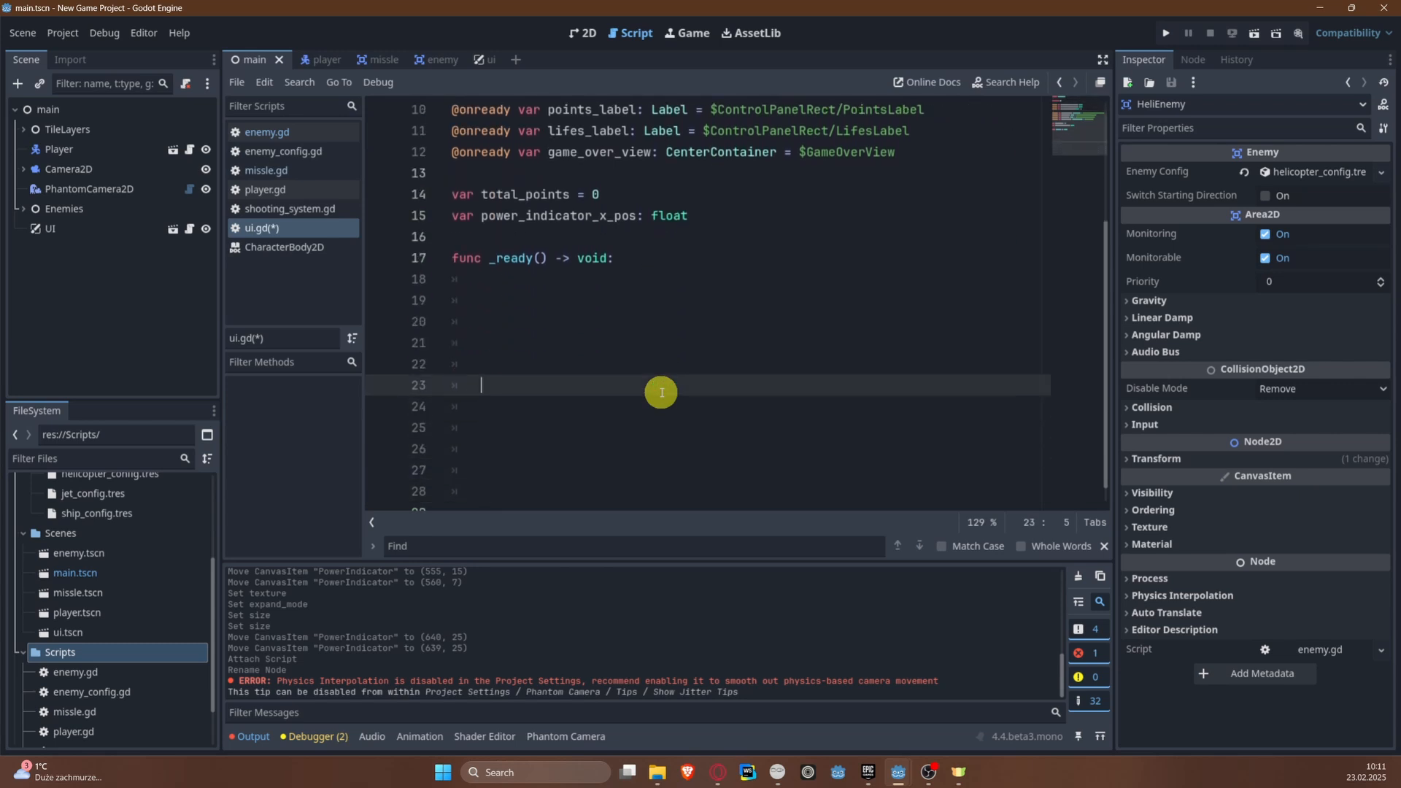
pyautogui.press('Up')
pyautogui.press('Up')
pyautogui.press('Up')
pyautogui.press('Up')
pyautogui.press('Up')
# Step: In _ready, assign max_power_indicator_x_pos to power_indicator_x_pos
pyautogui.write('power')
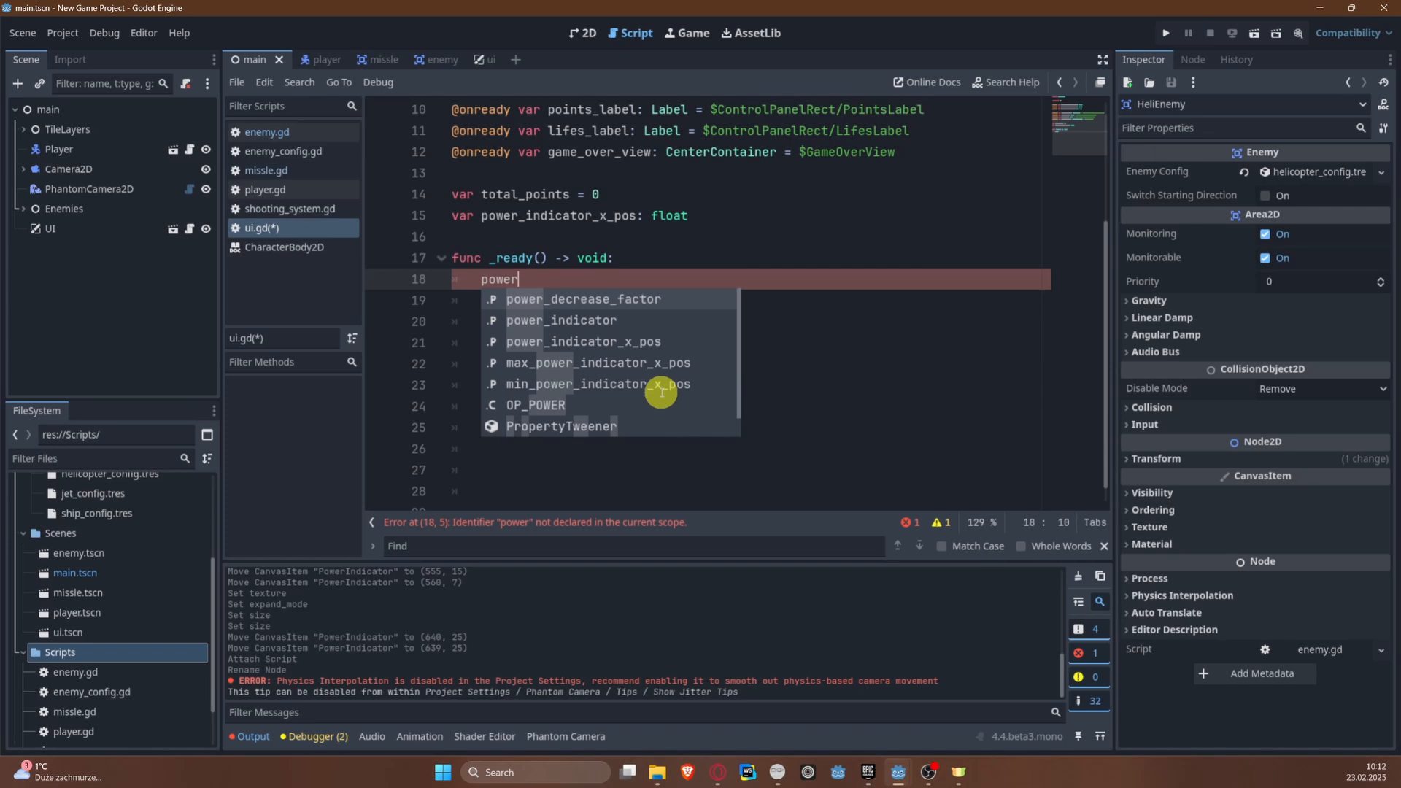
pyautogui.press('Down')
pyautogui.press('Down')
pyautogui.press('Return')
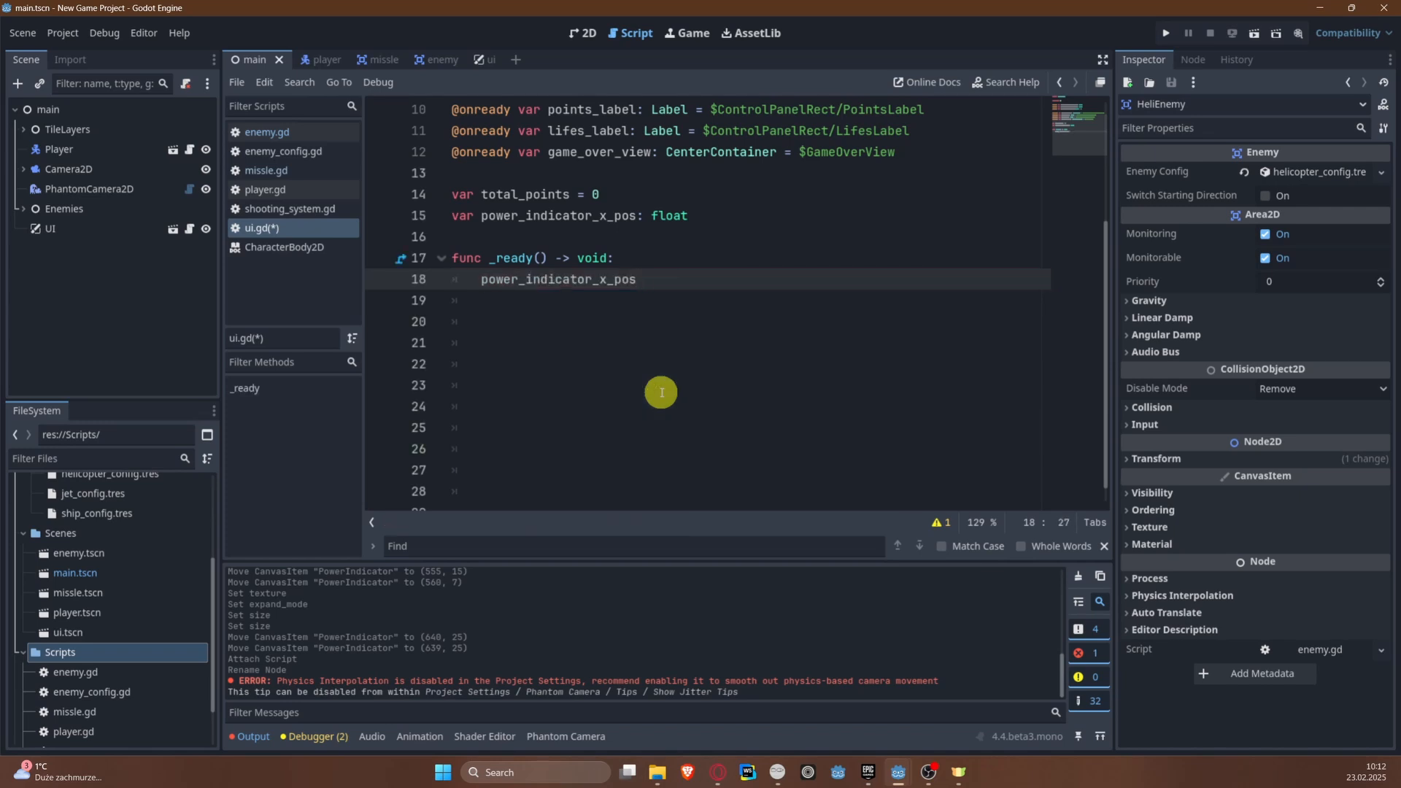
pyautogui.write('= max')
pyautogui.press('Return')
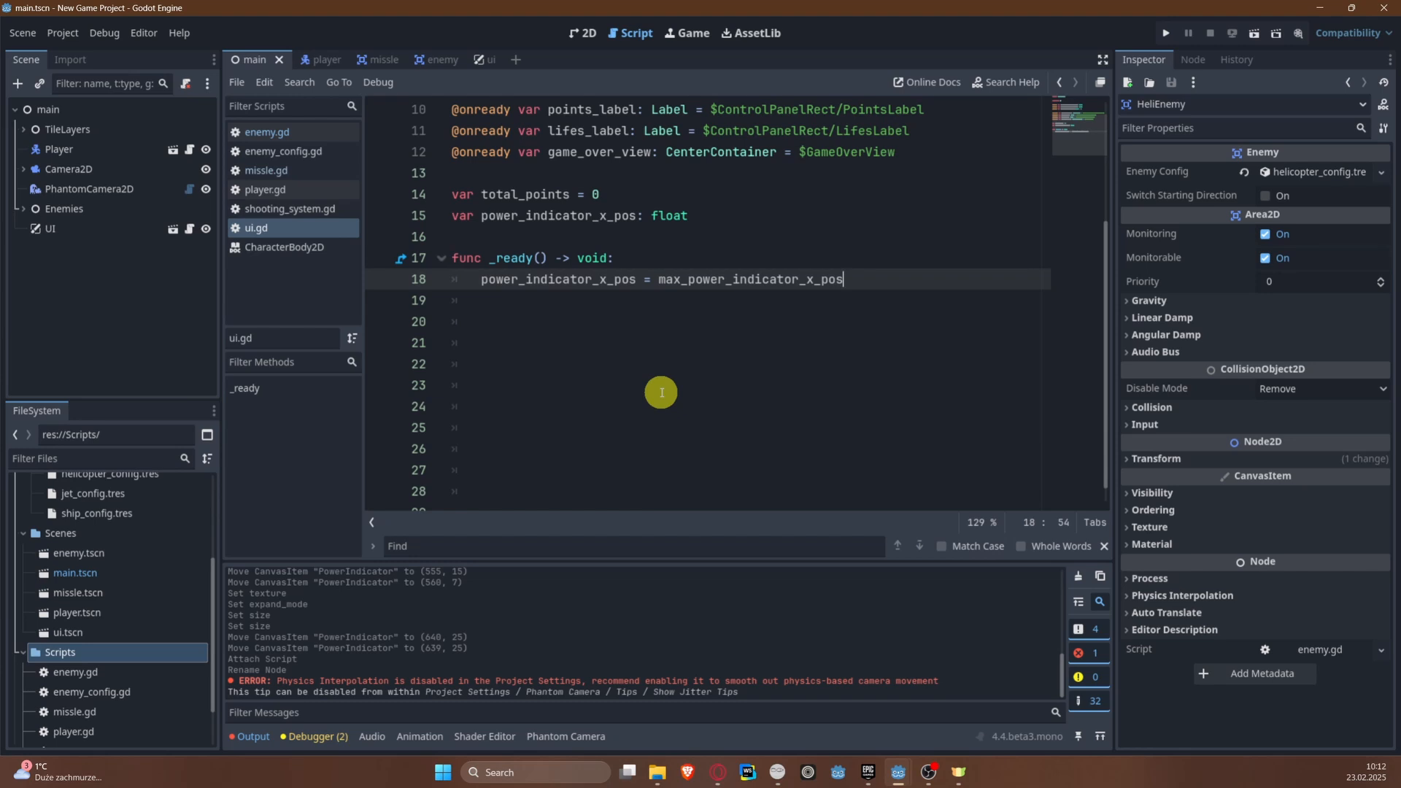
pyautogui.press('Return')
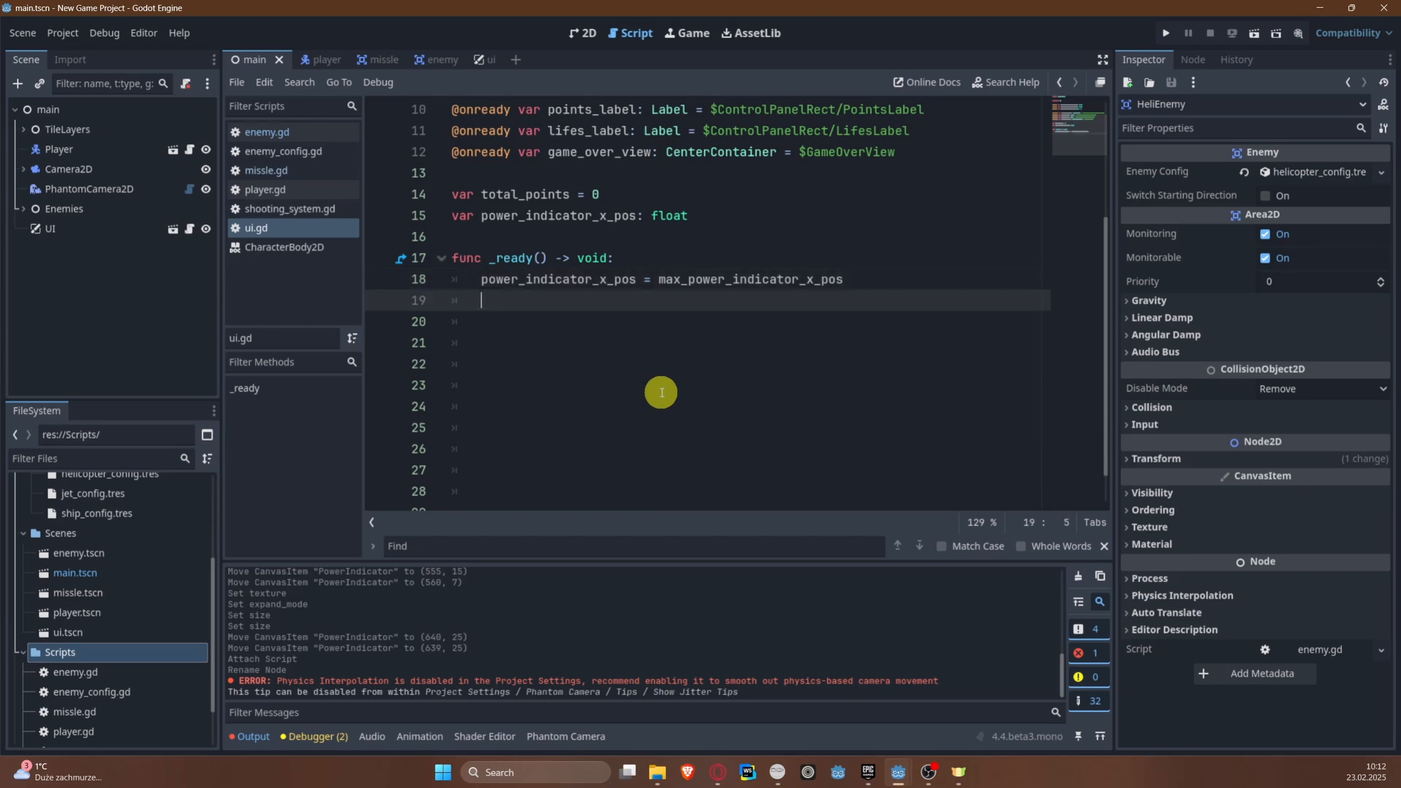
# Step: In _ready, set points_label.text to "Points: %d" % total_points and save the scene
pyautogui.write('poin')
pyautogui.press('Return')
pyautogui.write('.text = "Poi')
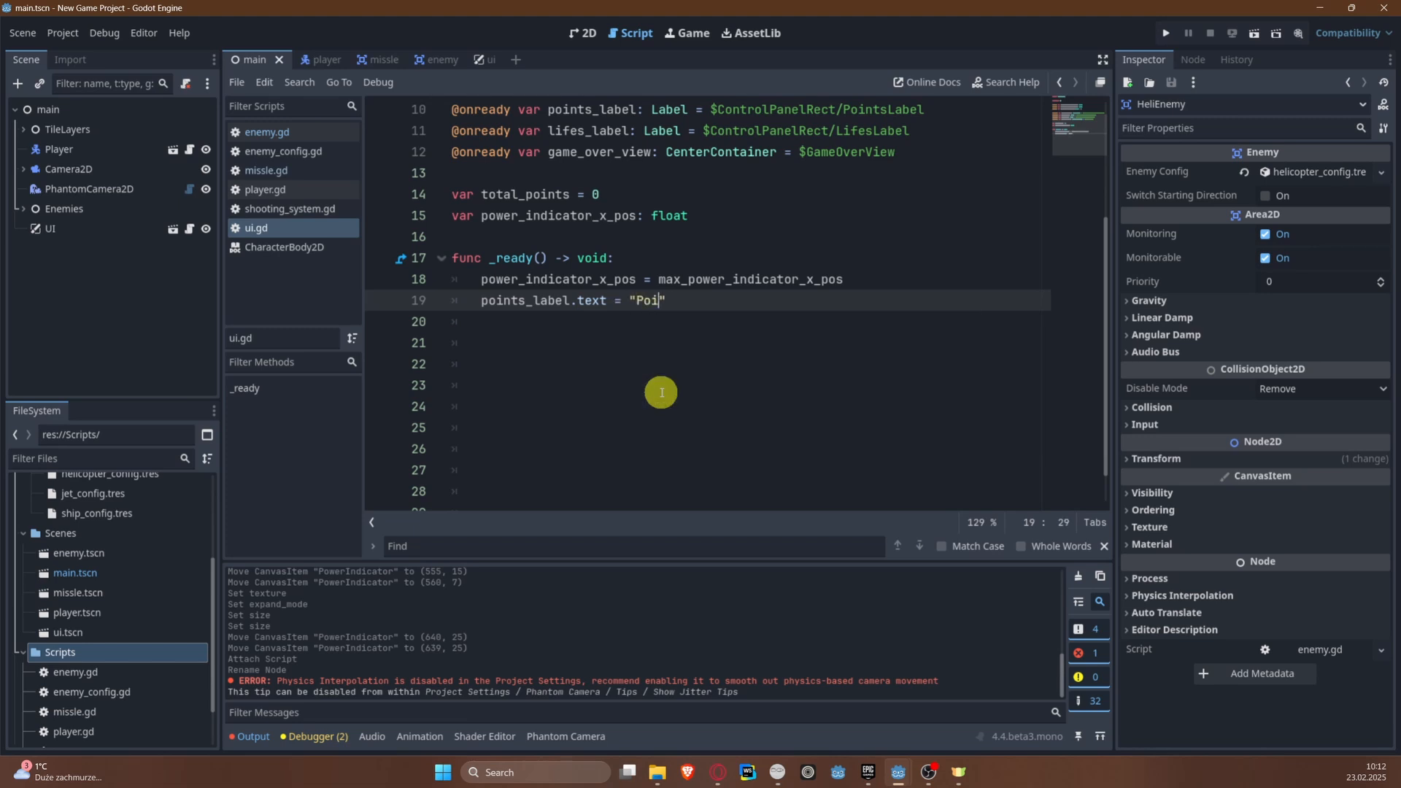
pyautogui.write('nts: %d" % total_po')
pyautogui.press('BackSpace')
pyautogui.press('BackSpace')
pyautogui.write('otal_points')
pyautogui.hotkey('ctrl', 's')
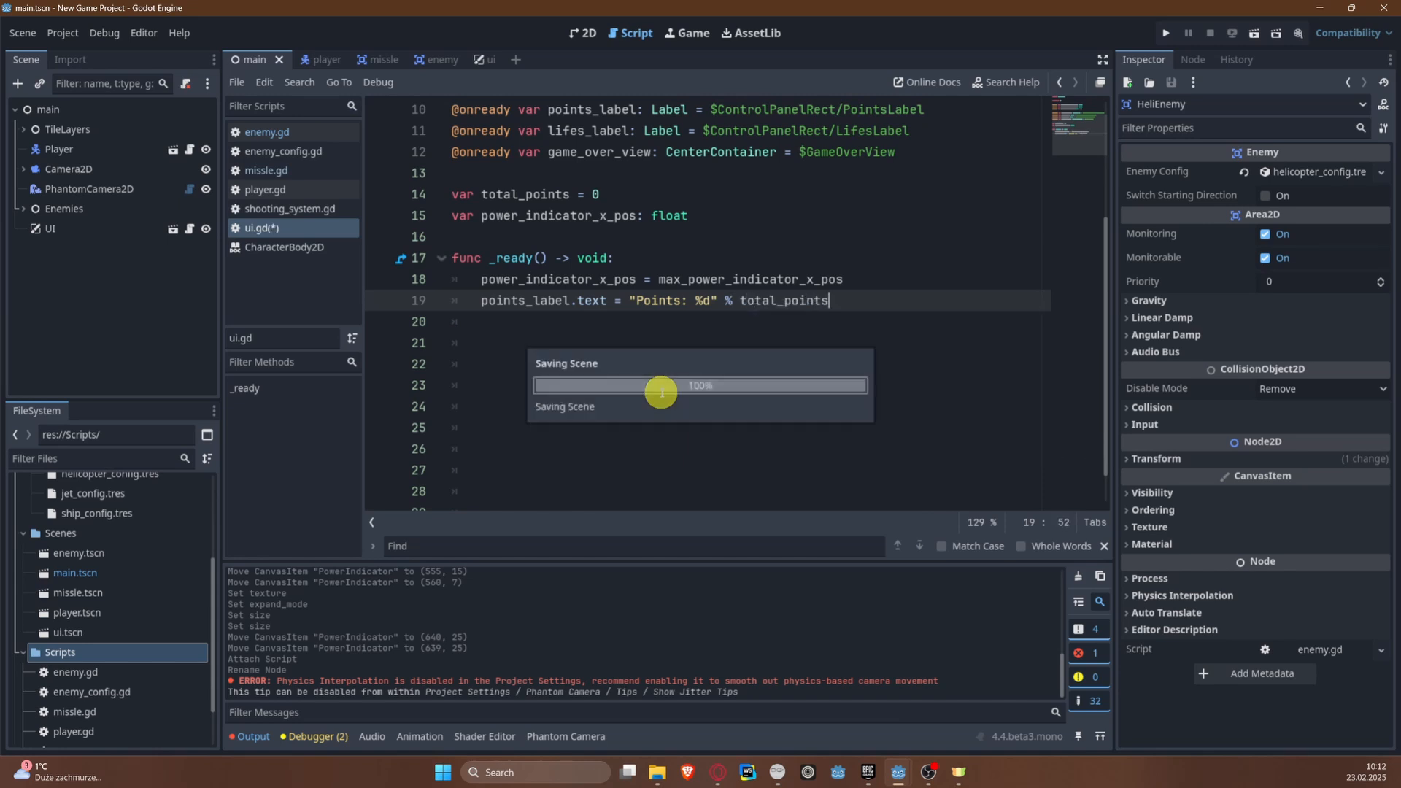
# Step: Examine the %d placeholder and the total_points argument in the points label line
pyautogui.click(706, 300)
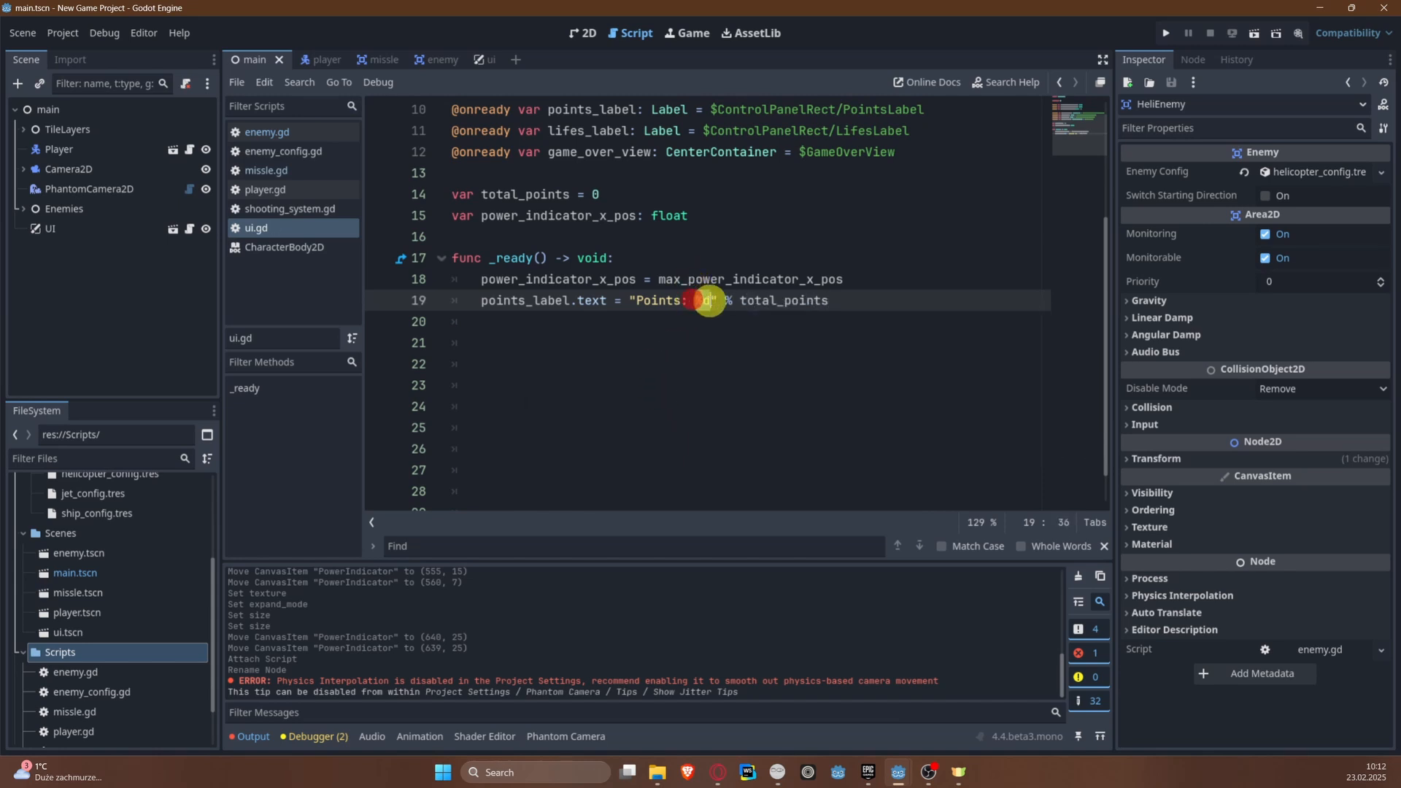
pyautogui.click(713, 343)
pyautogui.click(700, 301)
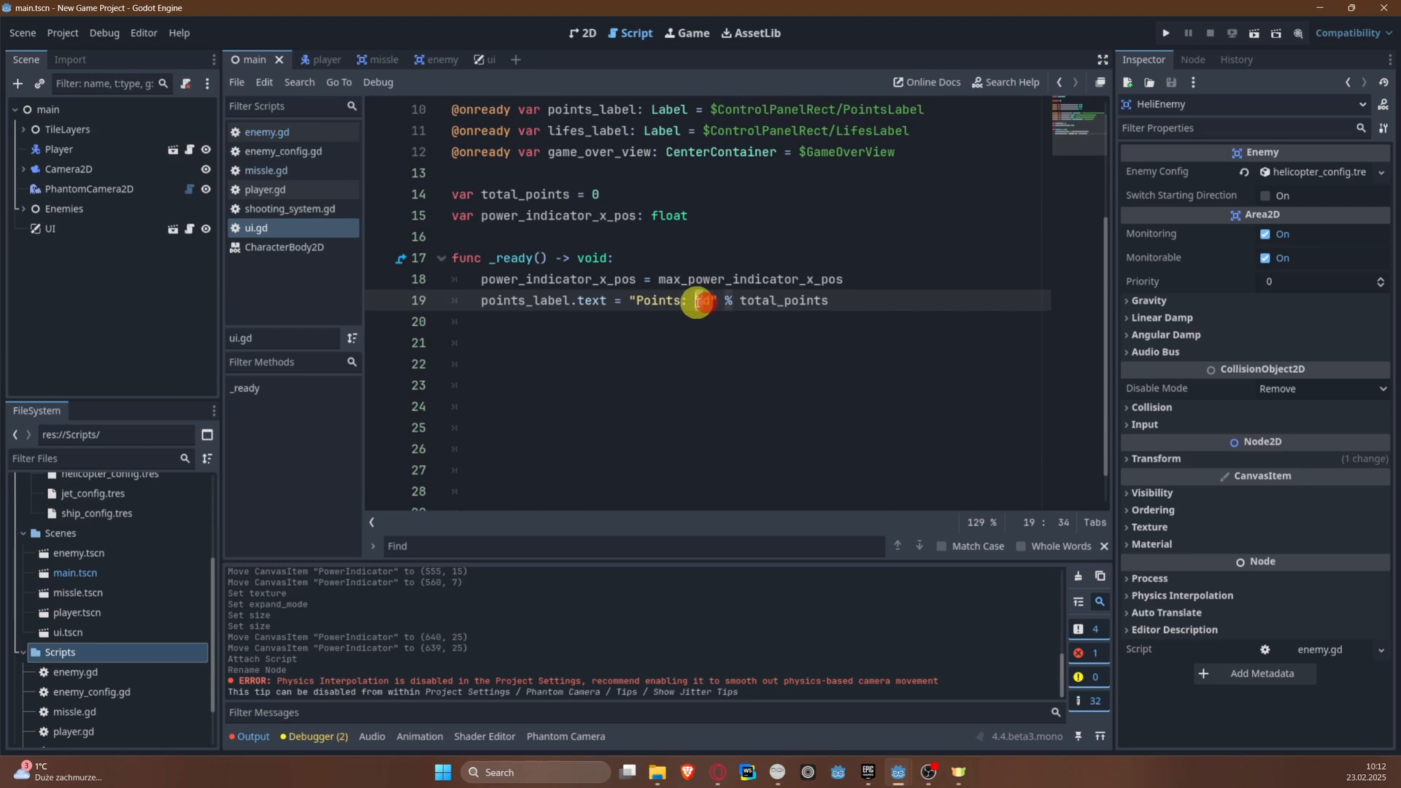
pyautogui.click(688, 315)
pyautogui.click(707, 300)
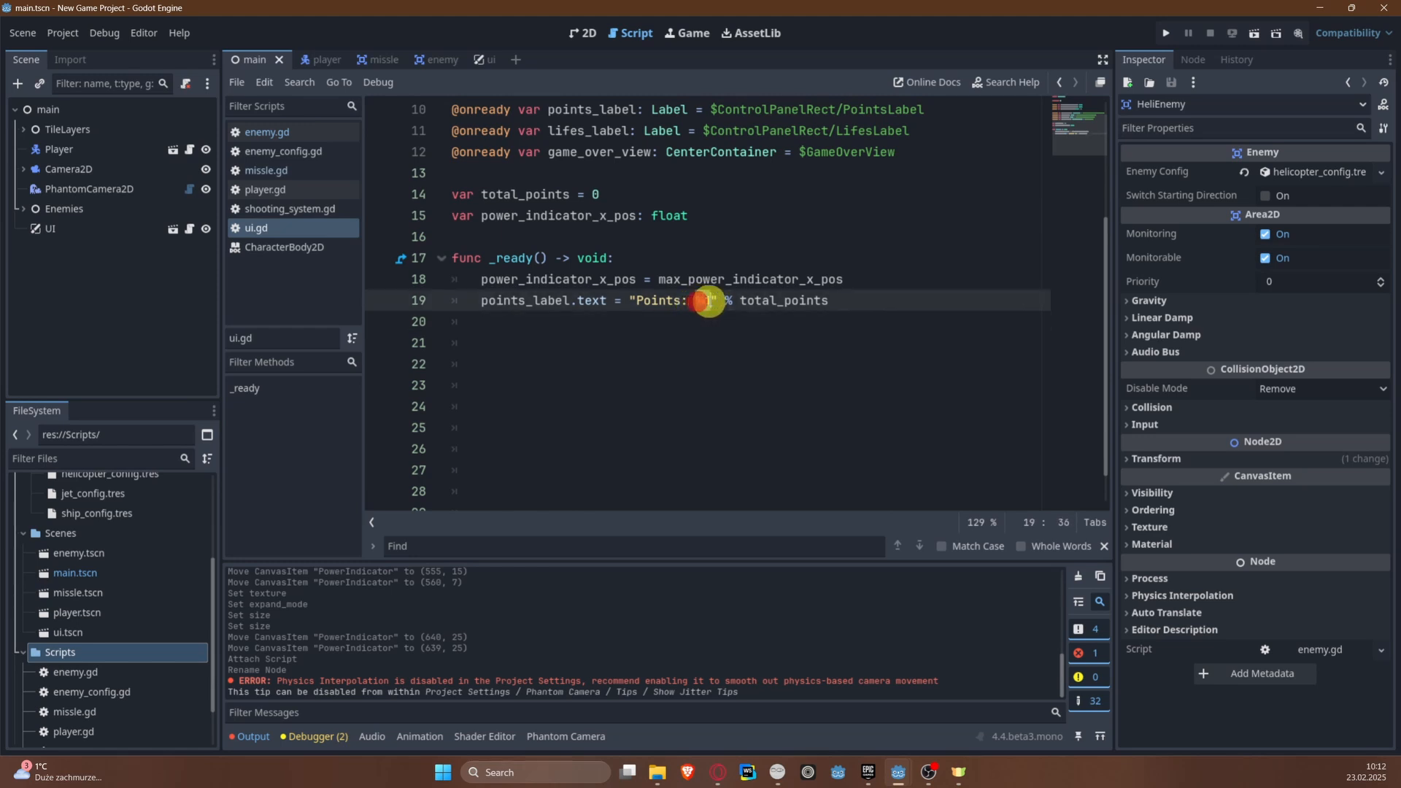
pyautogui.click(737, 302)
pyautogui.click(742, 315)
pyautogui.click(740, 304)
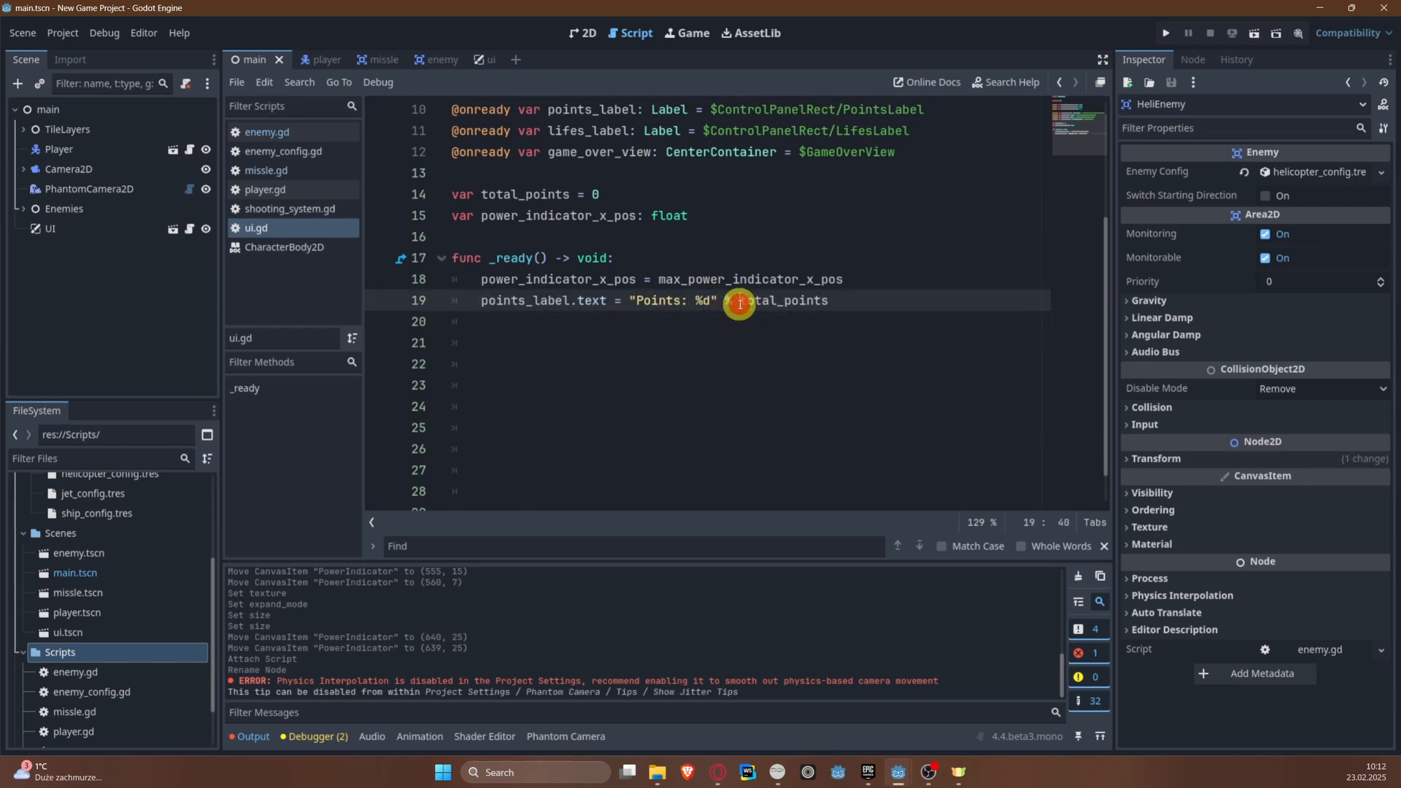
pyautogui.moveTo(740, 304); pyautogui.dragTo(844, 302)
pyautogui.click(863, 385)
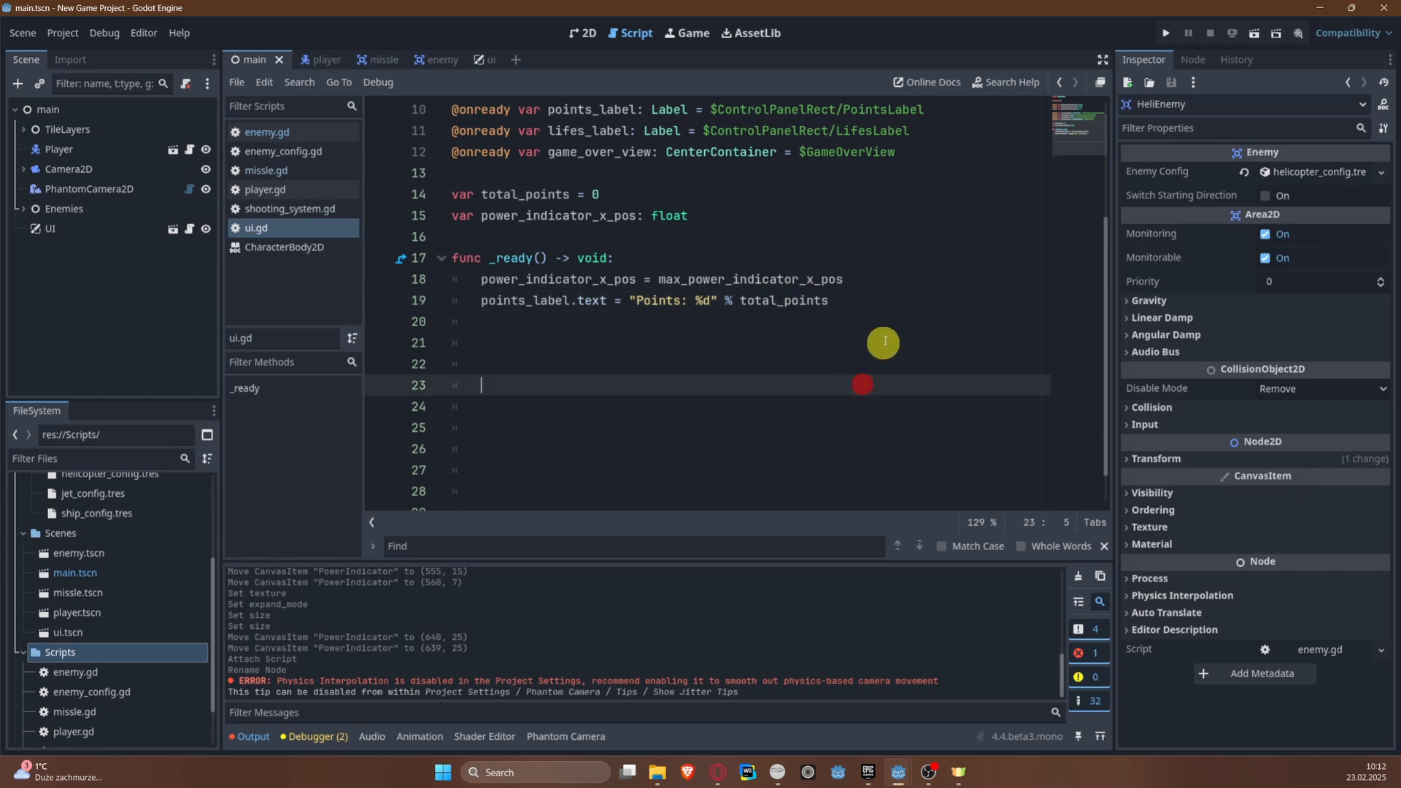
# Step: Start a setup_power function below _ready with a max_power: float parameter
pyautogui.click(863, 304)
pyautogui.press('Down')
pyautogui.press('Down')
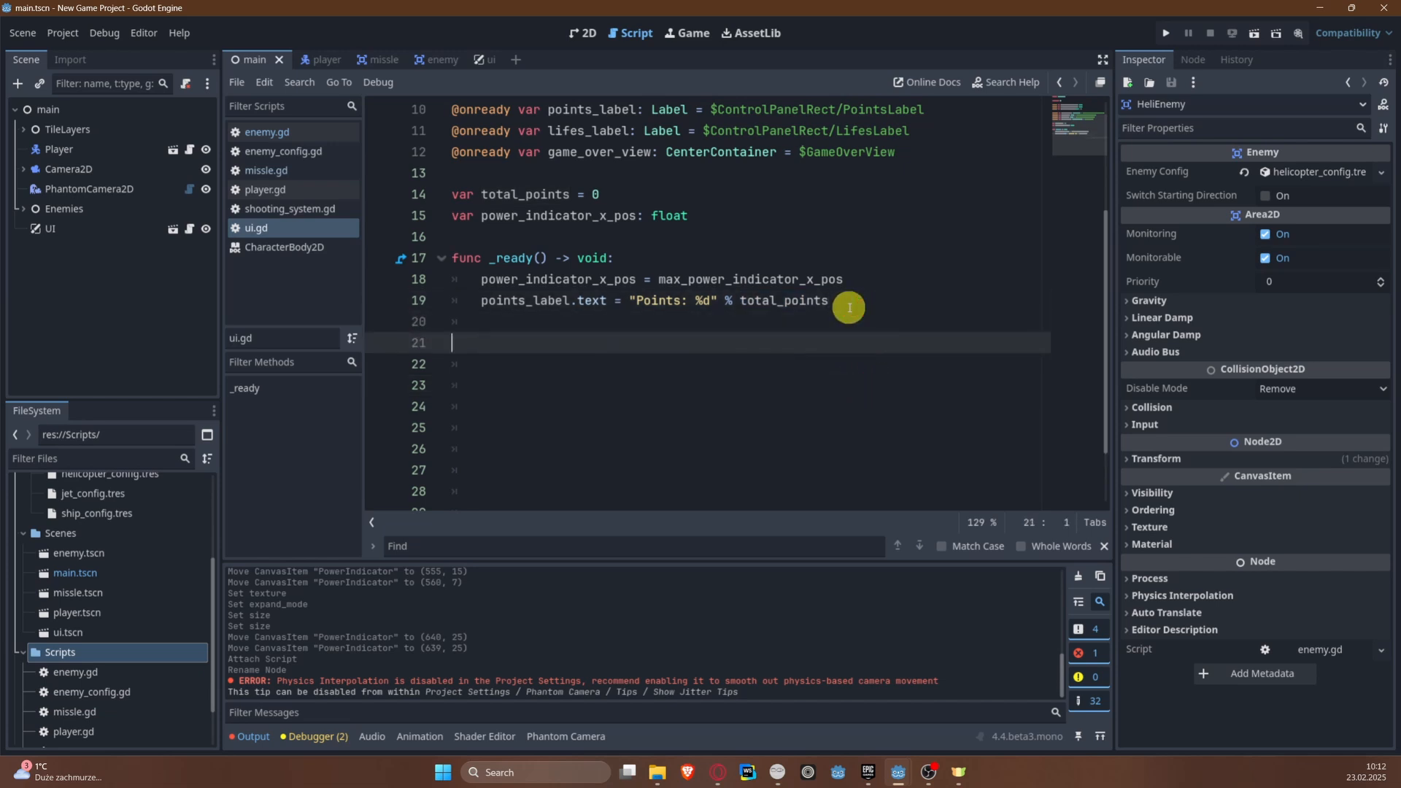
pyautogui.write('func set')
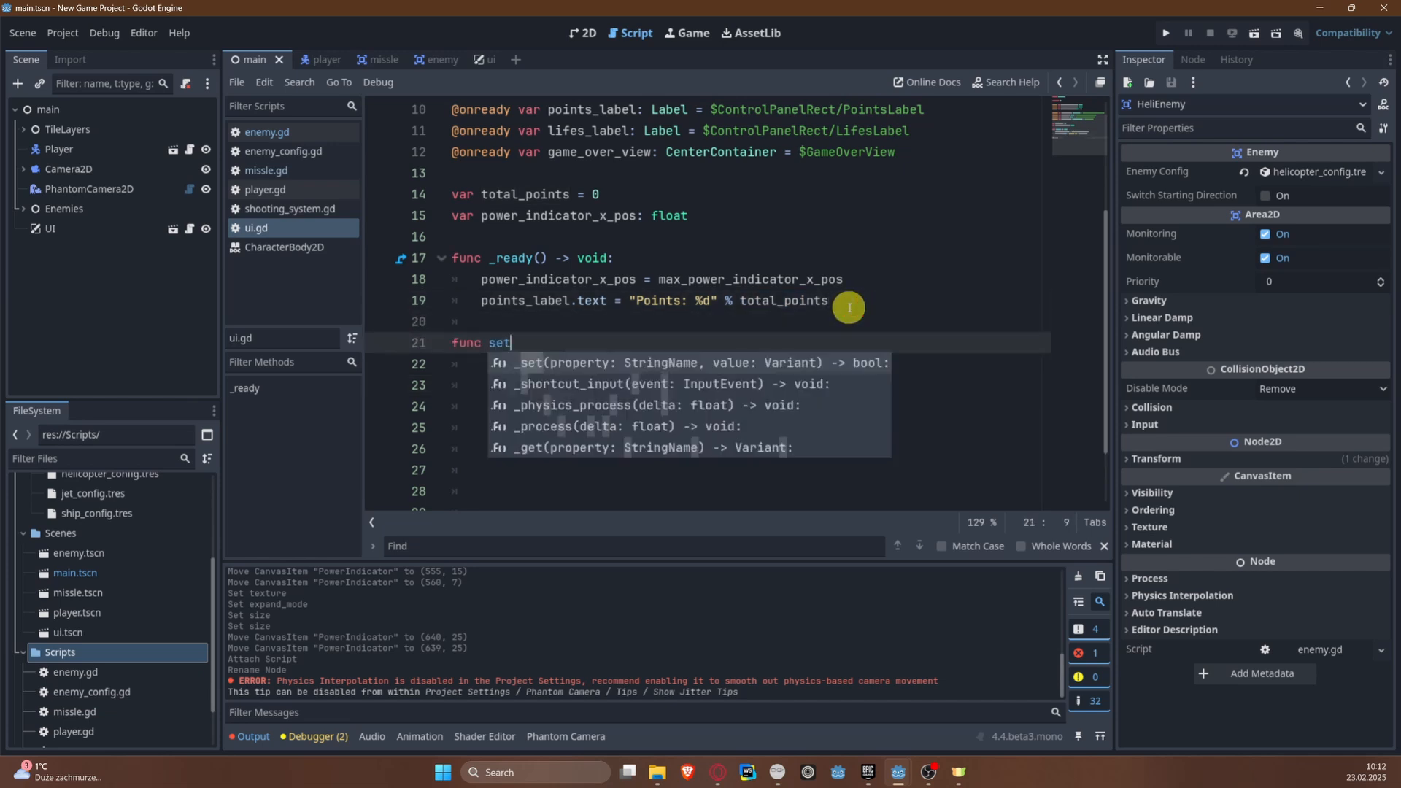
pyautogui.write('up_pow')
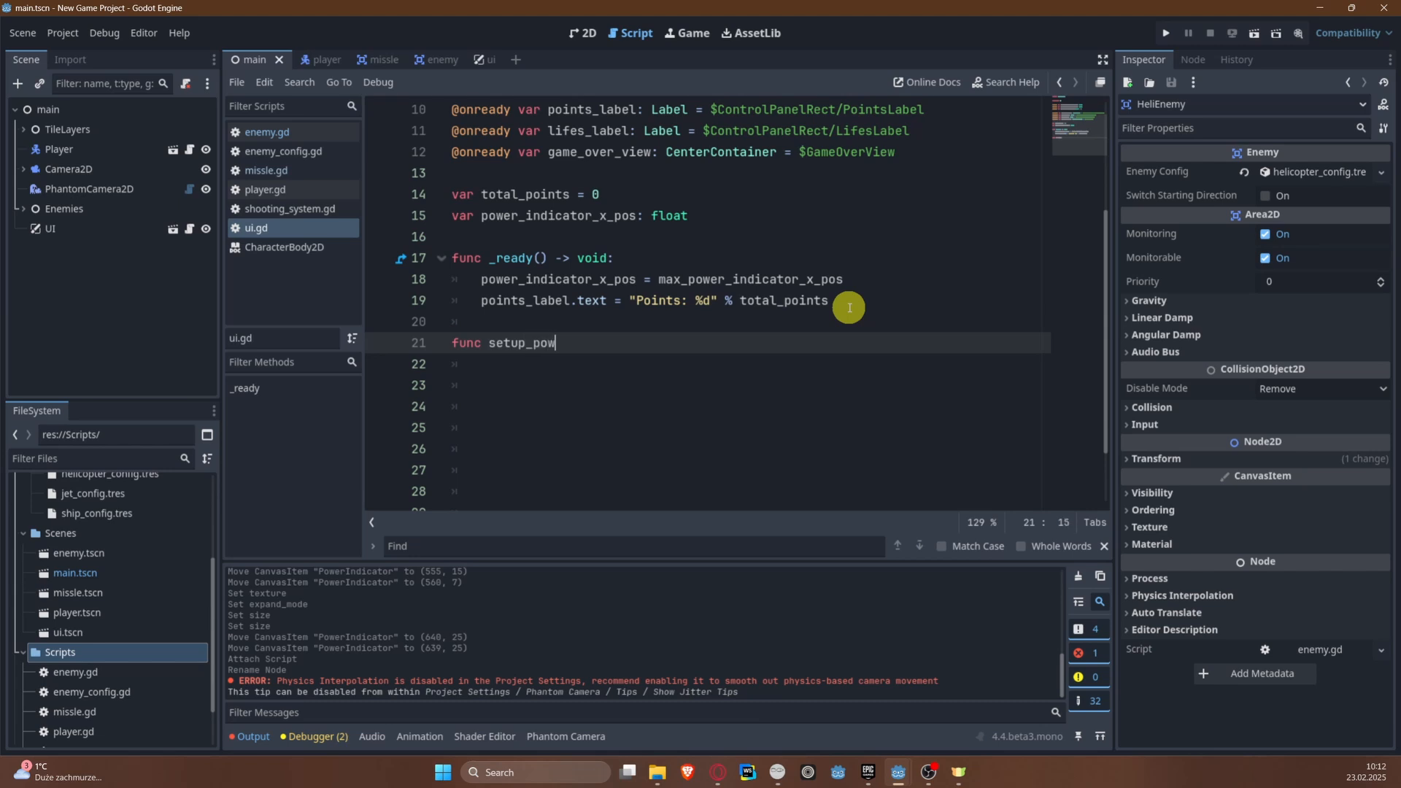
pyautogui.write('er(max_power:')
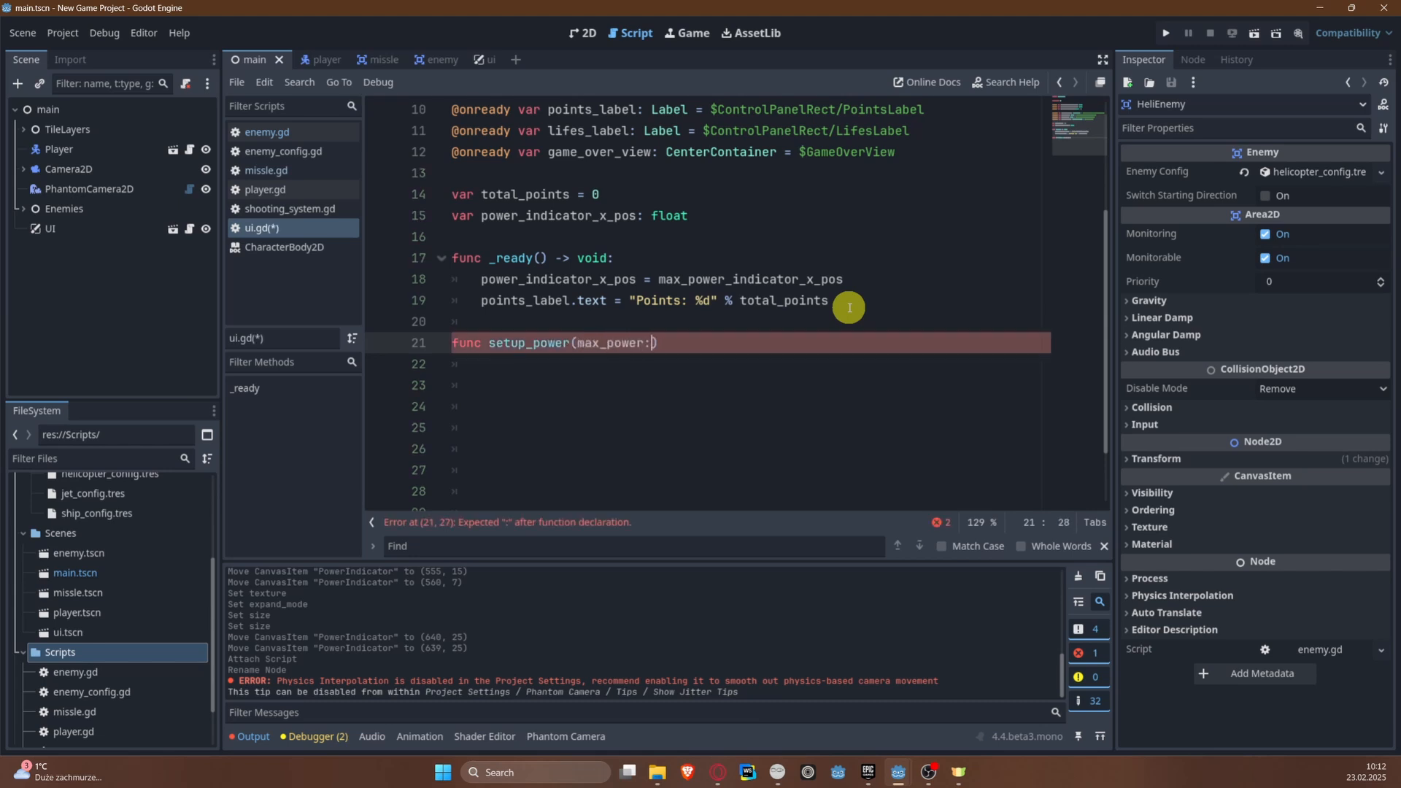
pyautogui.write(' float')
pyautogui.press('Return')
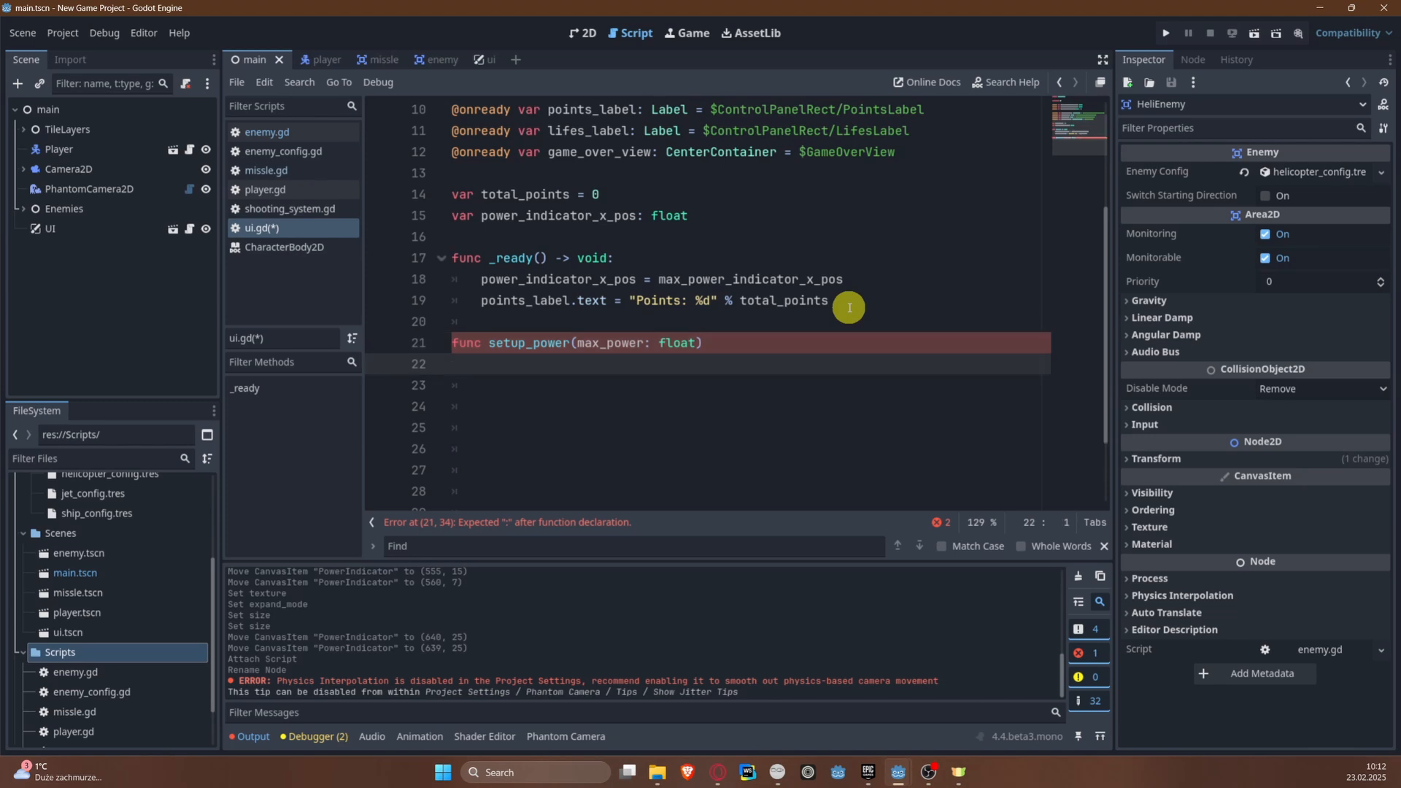
pyautogui.write('pow')
pyautogui.press('BackSpace')
pyautogui.press('BackSpace')
pyautogui.press('Return')
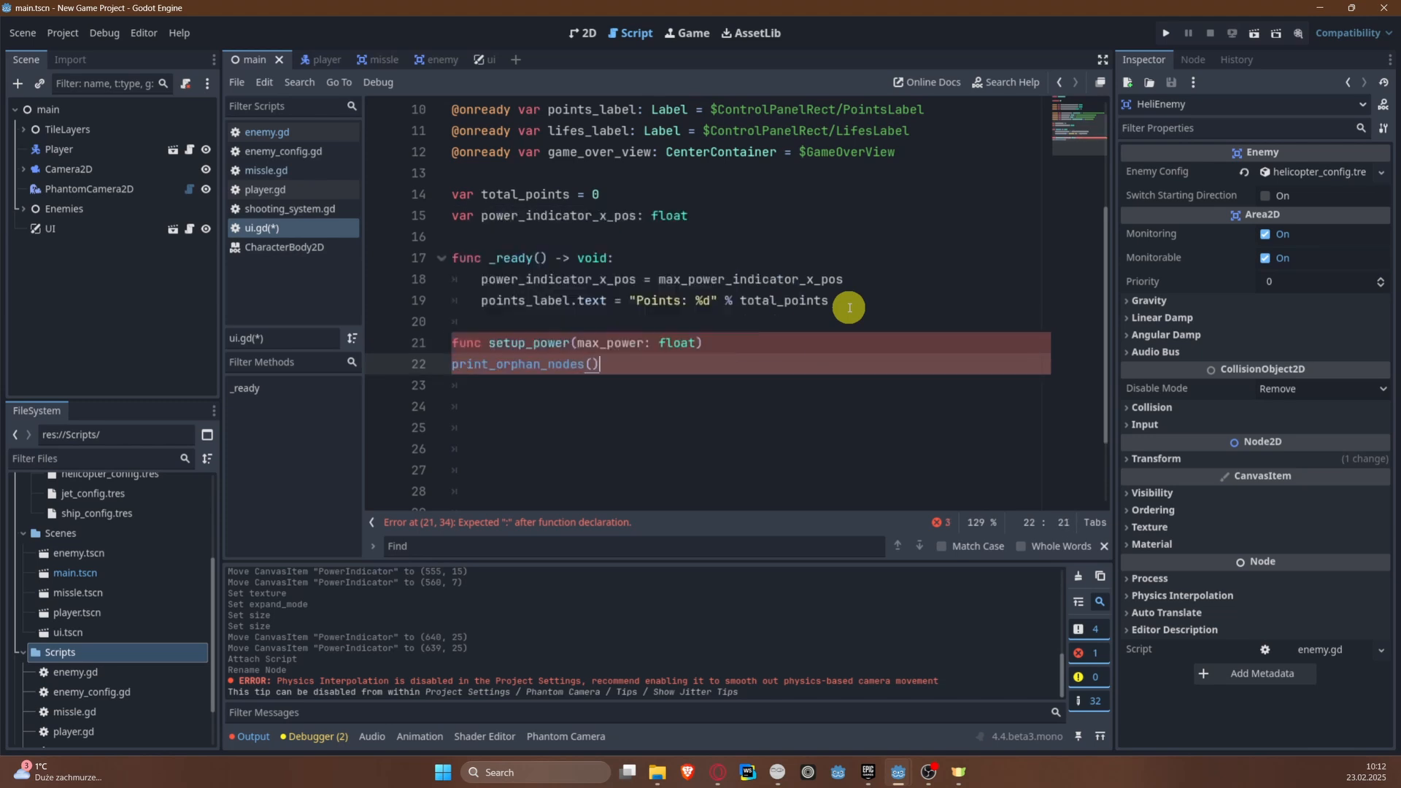
pyautogui.hotkey('ctrl', 'BackSpace')
pyautogui.hotkey('ctrl', 'BackSpace')
# Step: In setup_power, set power_decrease_factor to (max_power_indicator_x_pos - min_power_indicator_x_pos) / max_power
pyautogui.press('Tab')
pyautogui.write('power')
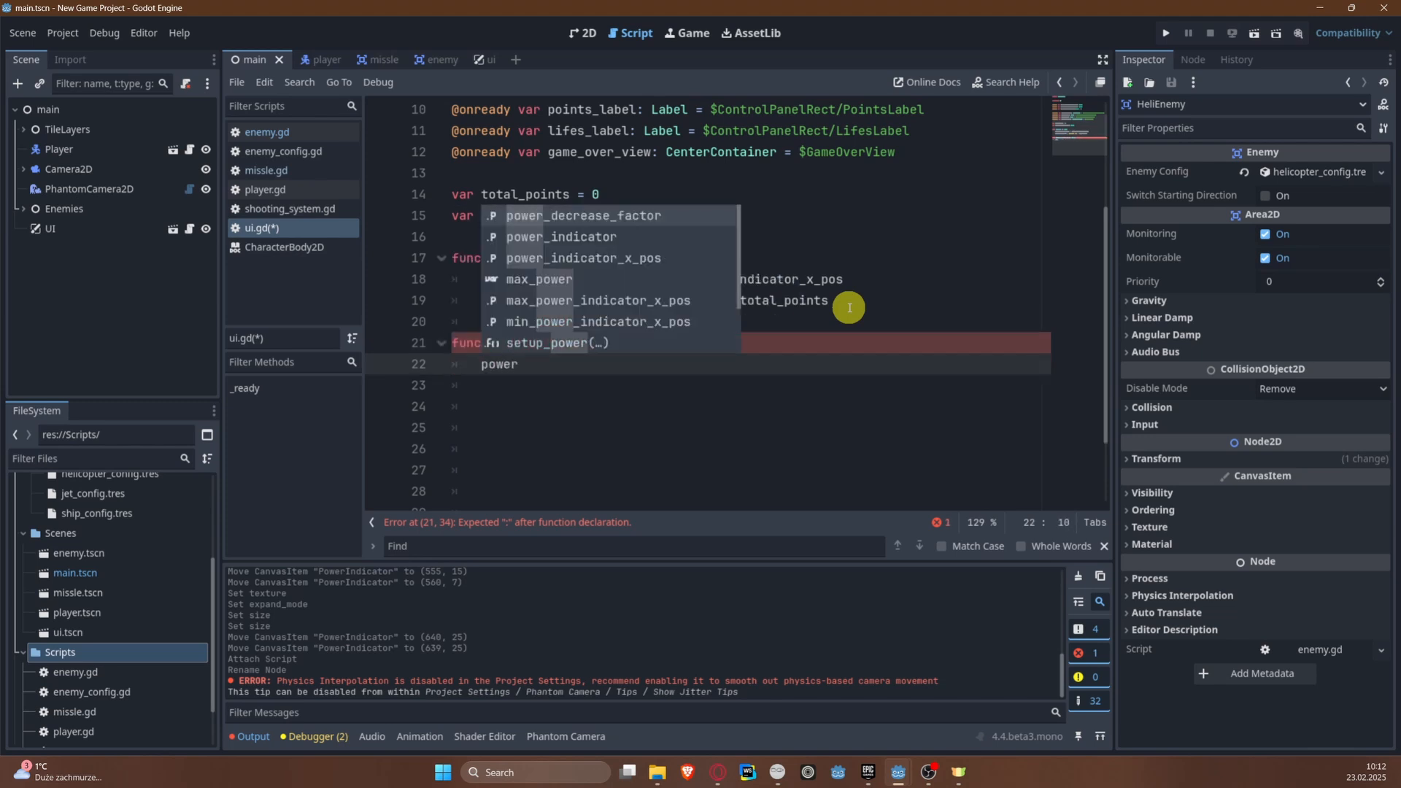
pyautogui.press('Return')
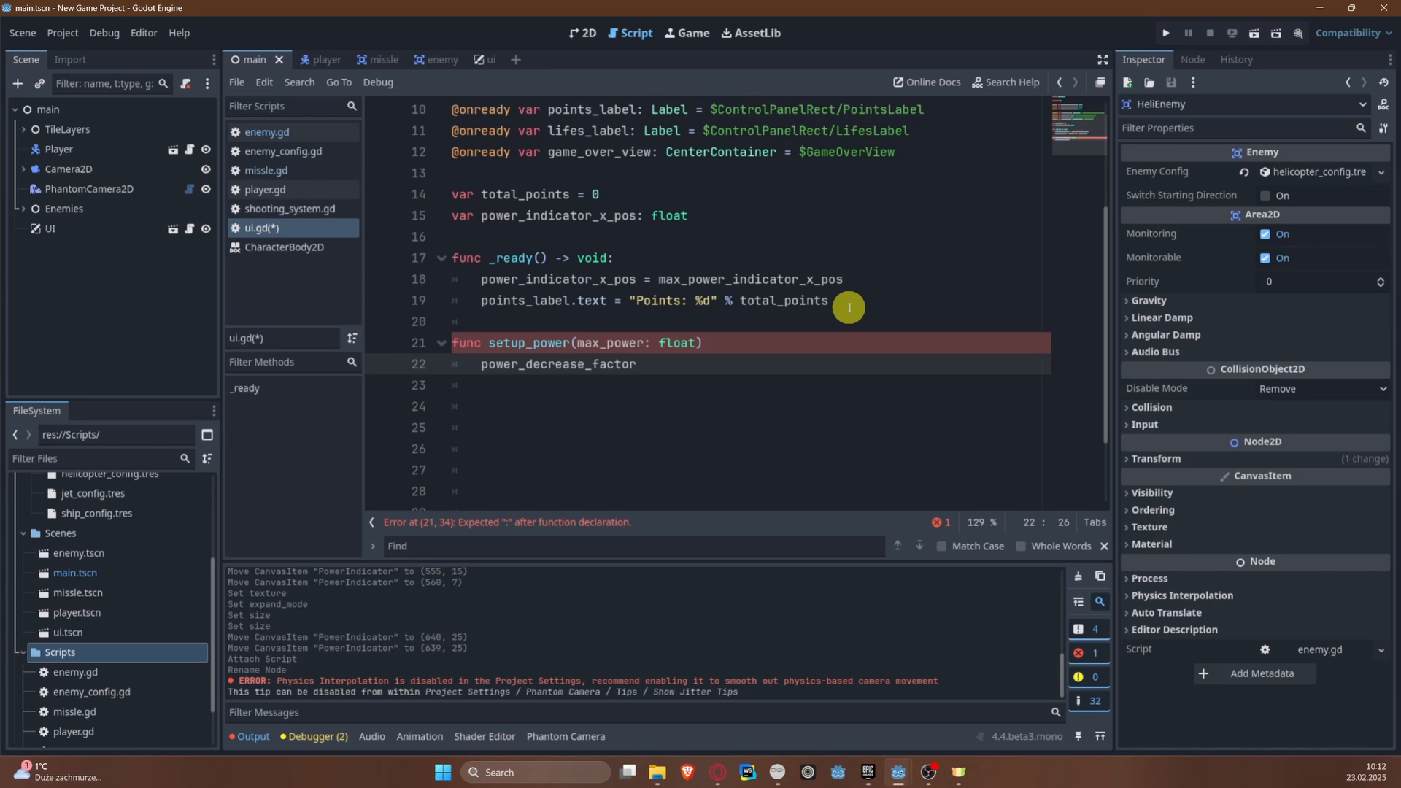
pyautogui.write('= (max')
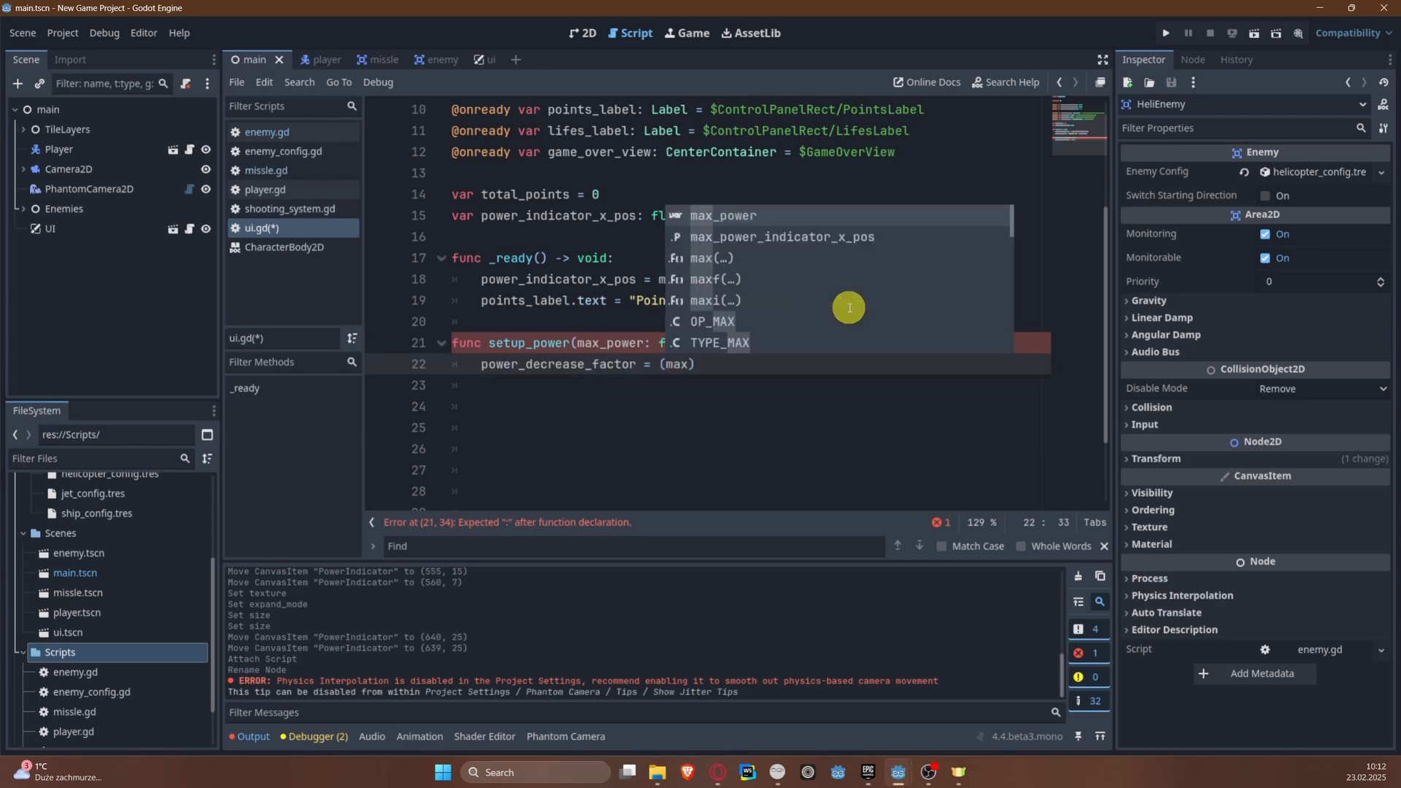
pyautogui.press('Down')
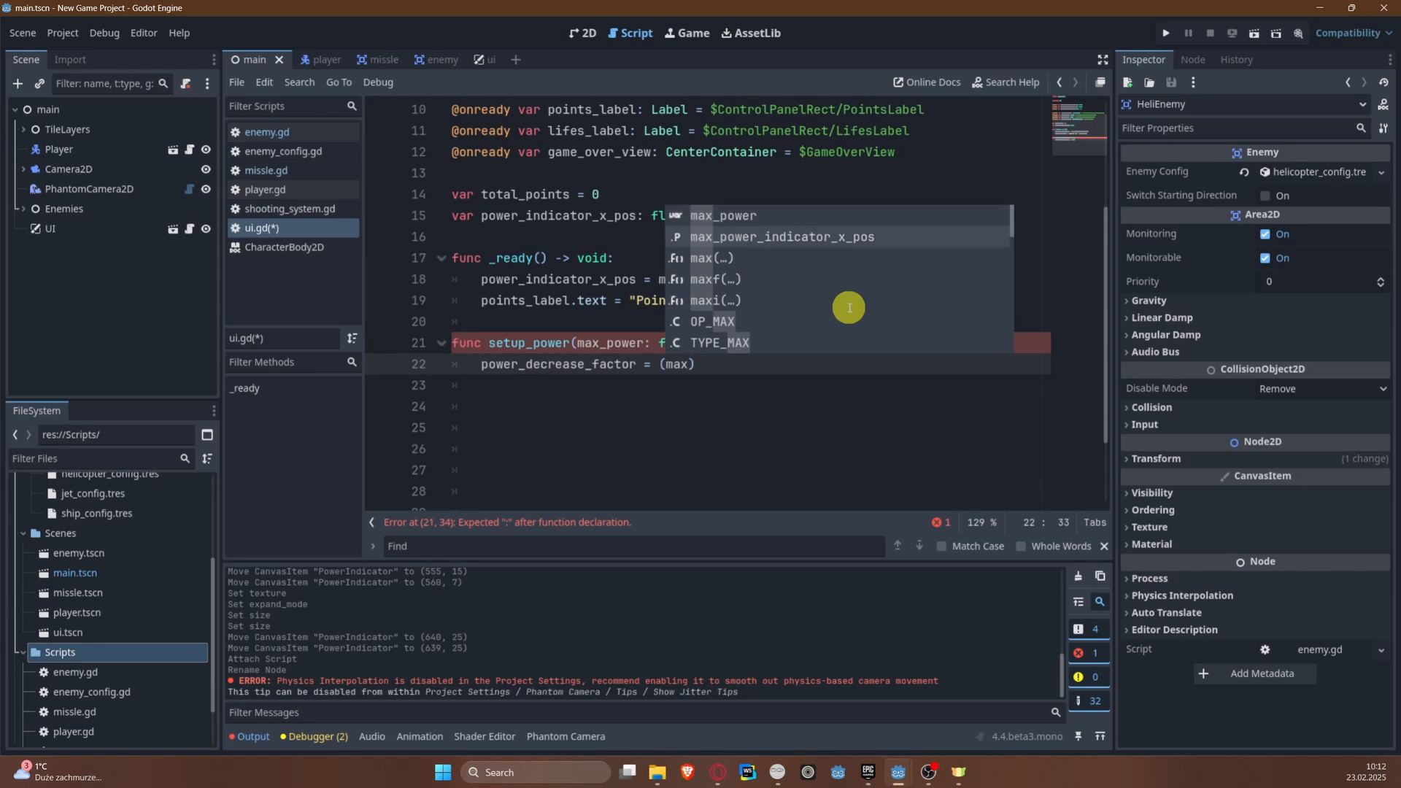
pyautogui.press('Return')
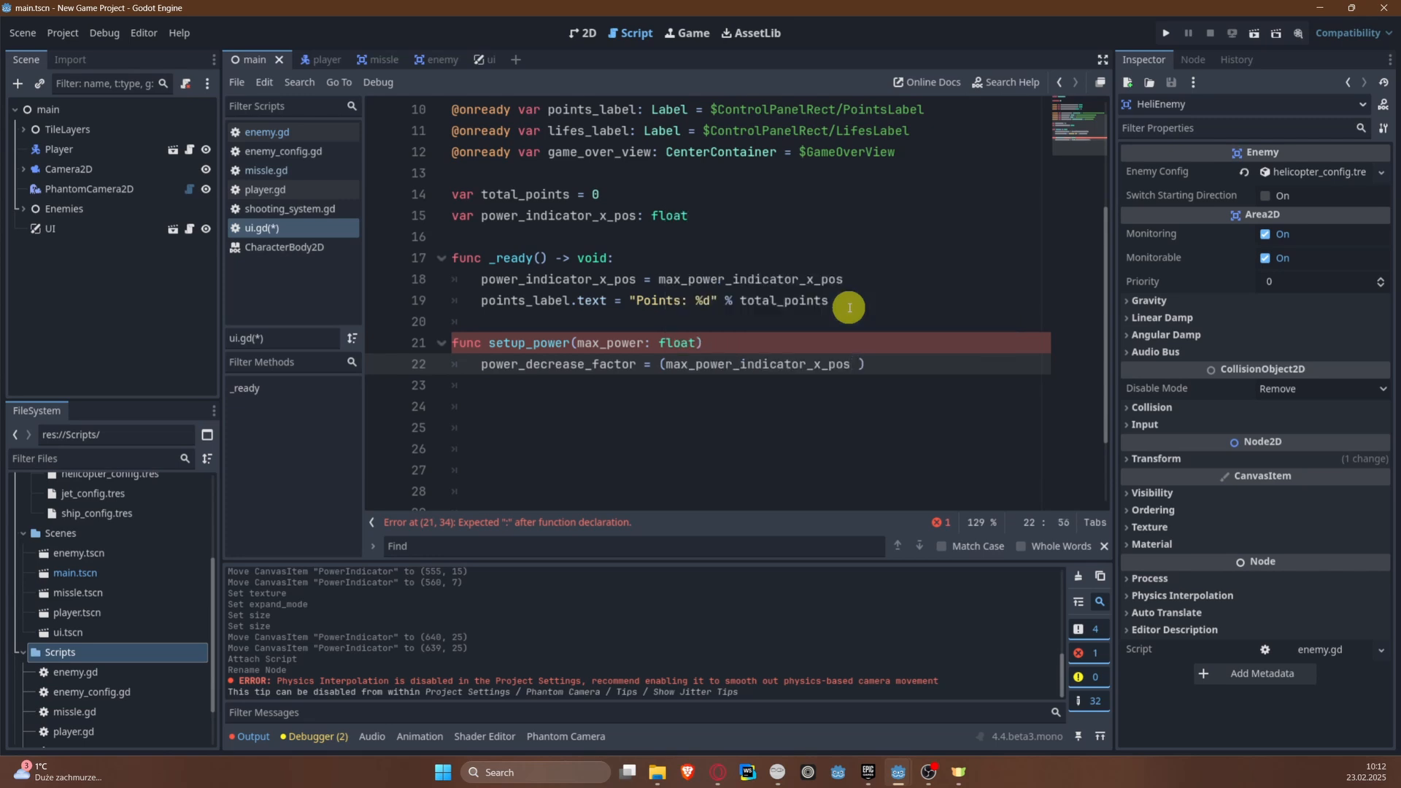
pyautogui.write('- min')
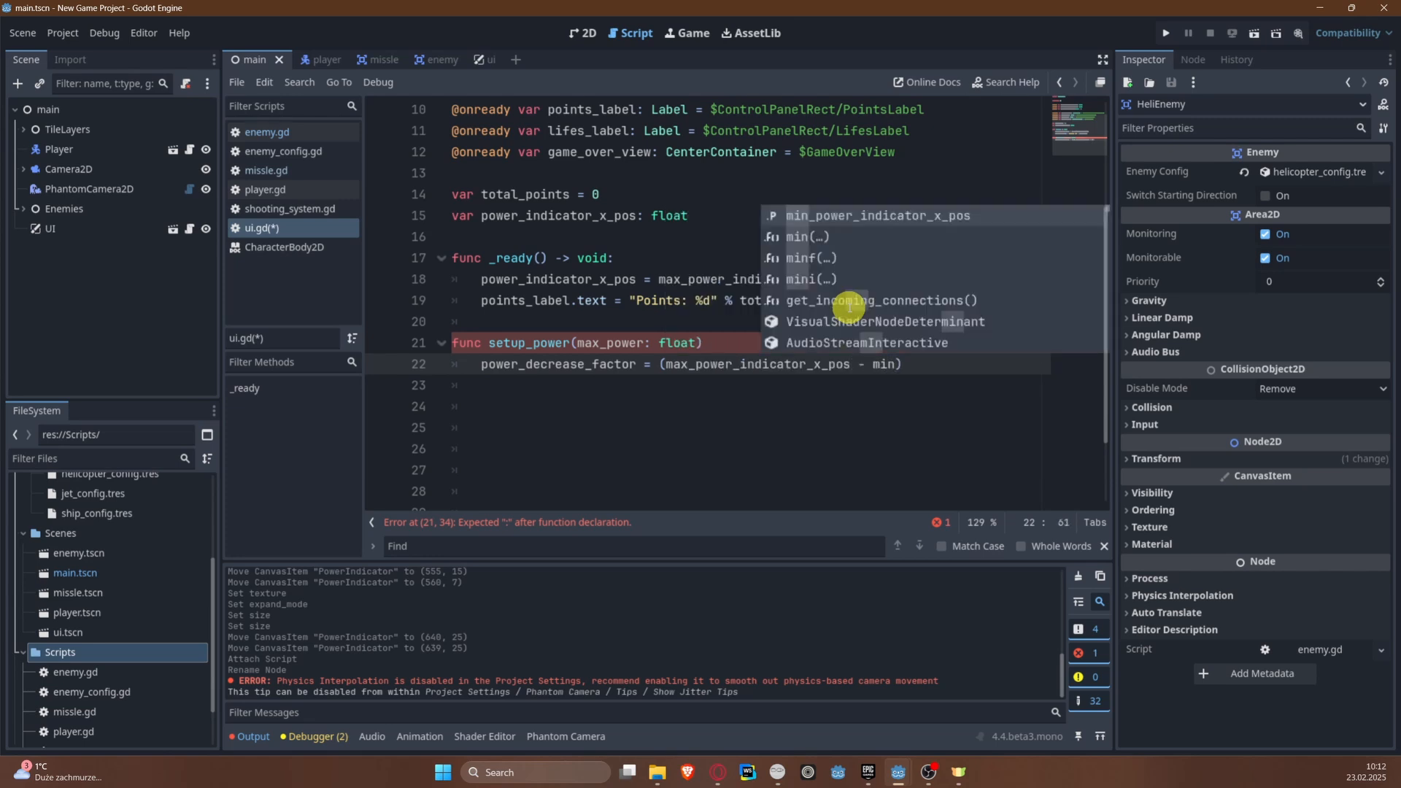
pyautogui.press('Return')
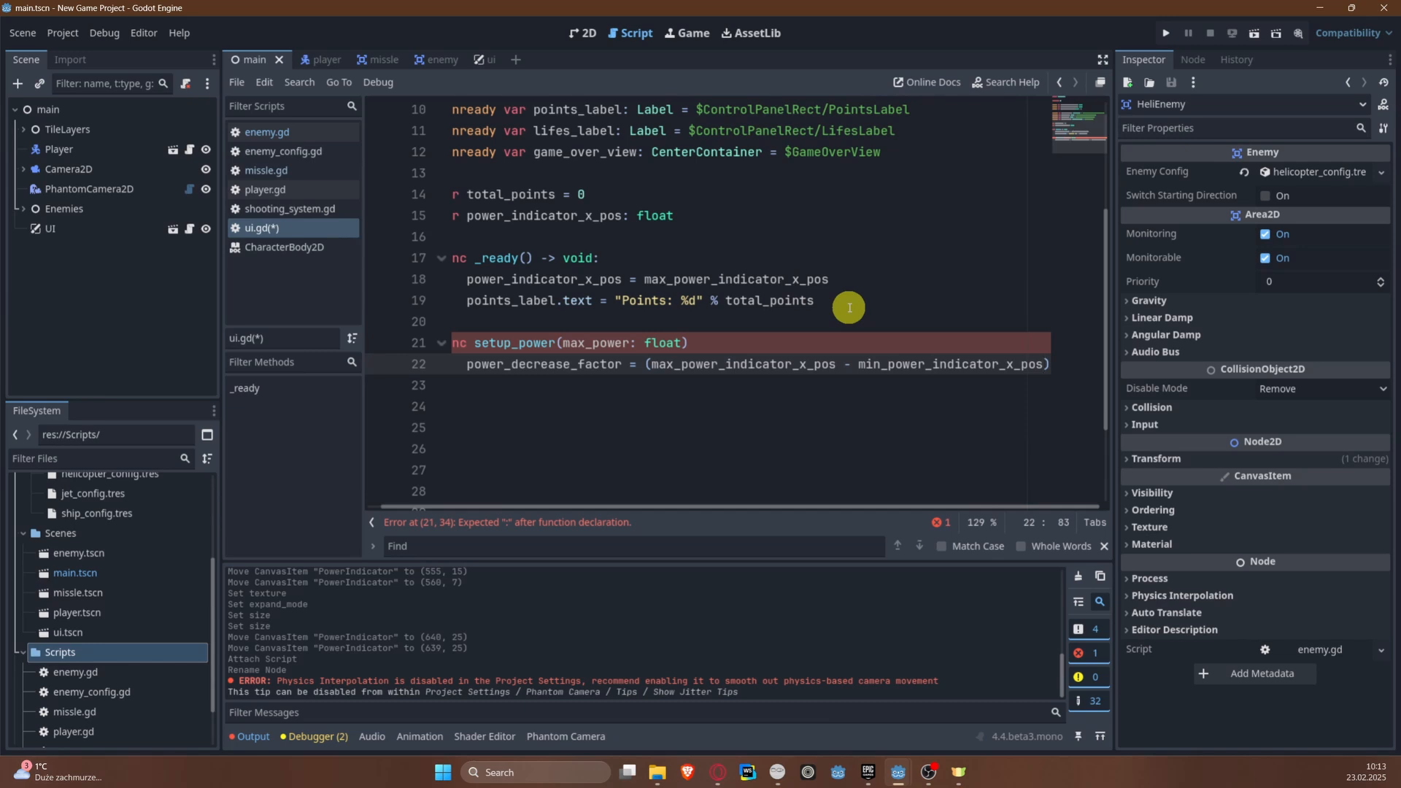
pyautogui.write(') / max')
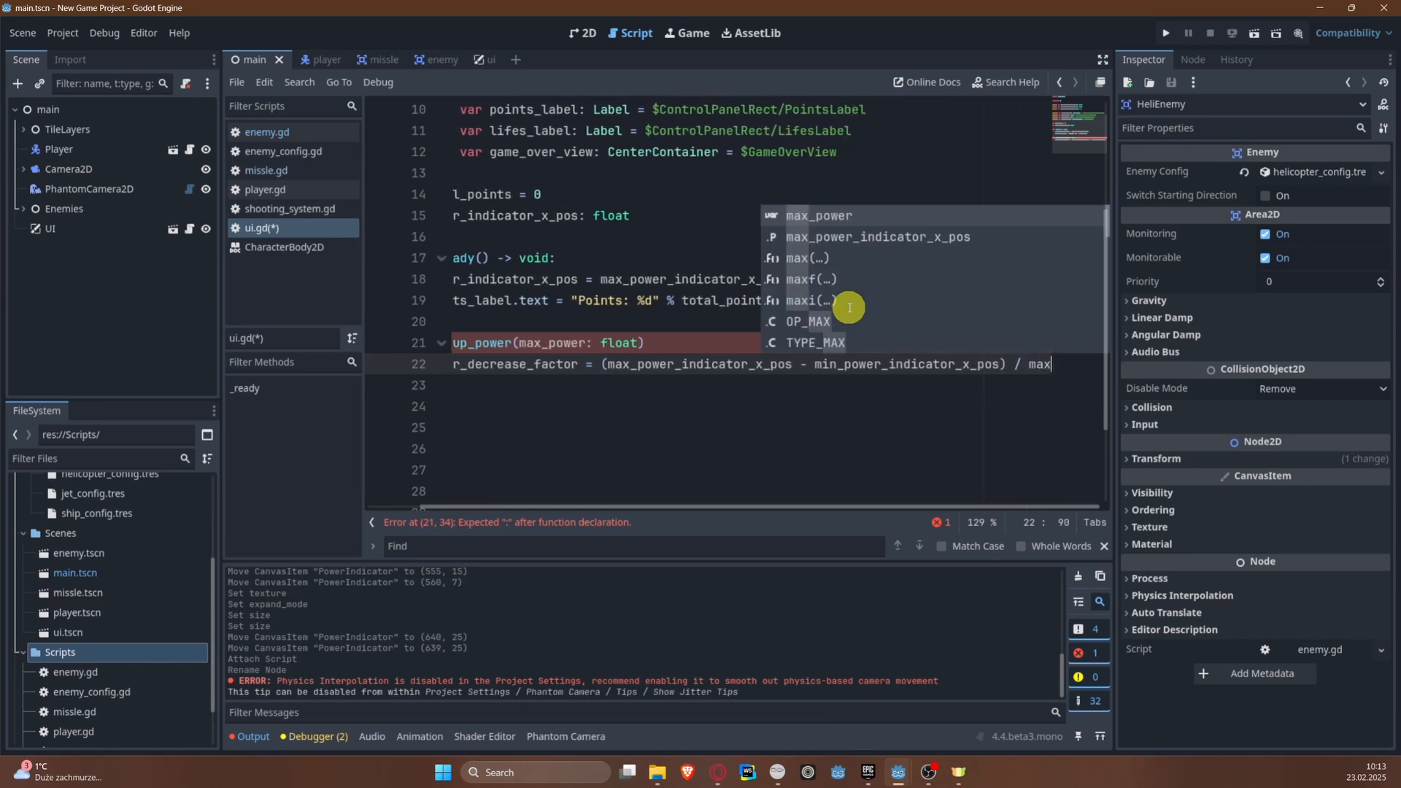
pyautogui.press('Return')
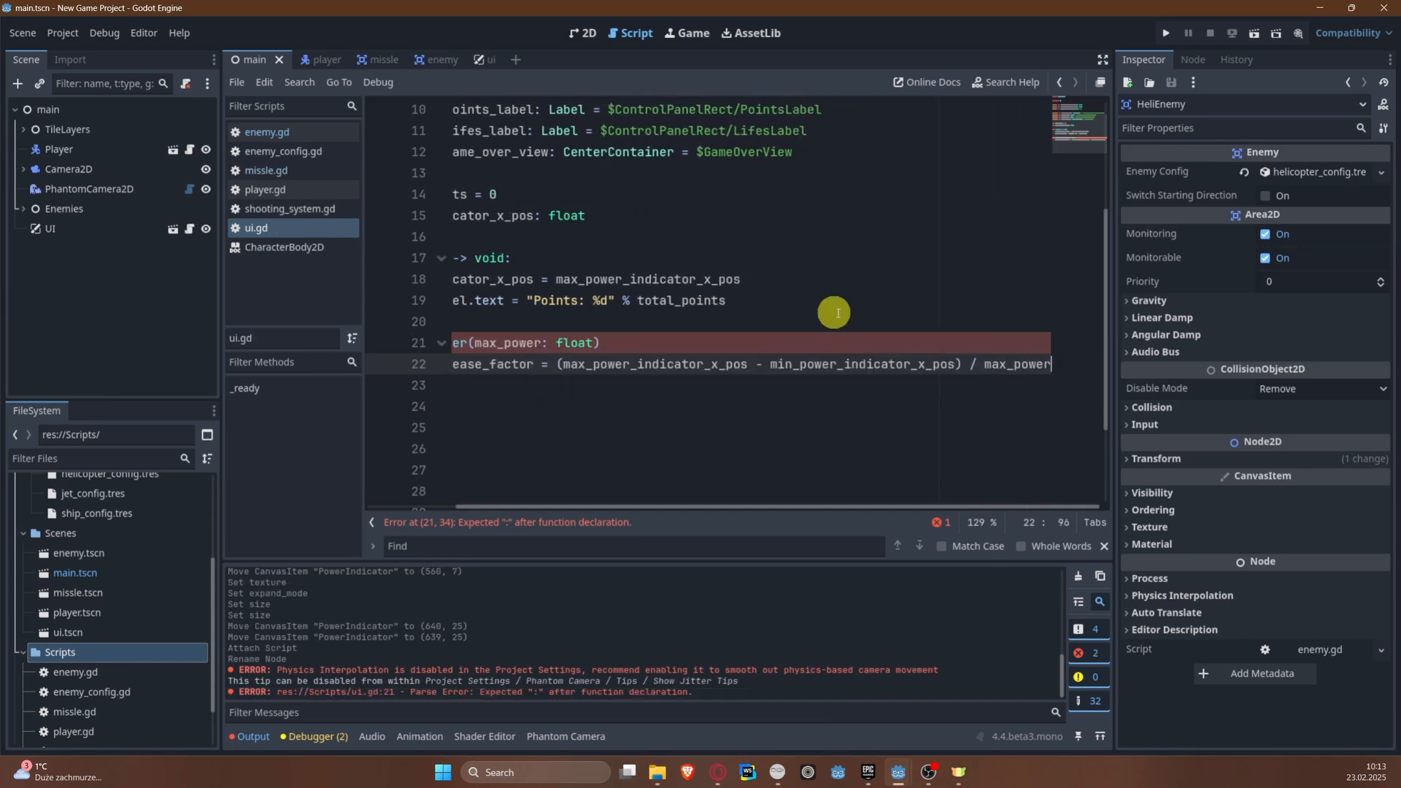
# Step: Widen the code editor by narrowing the Scene and FileSystem docks, and add the missing colon after the setup_power declaration
pyautogui.moveTo(217, 312); pyautogui.dragTo(123, 314)
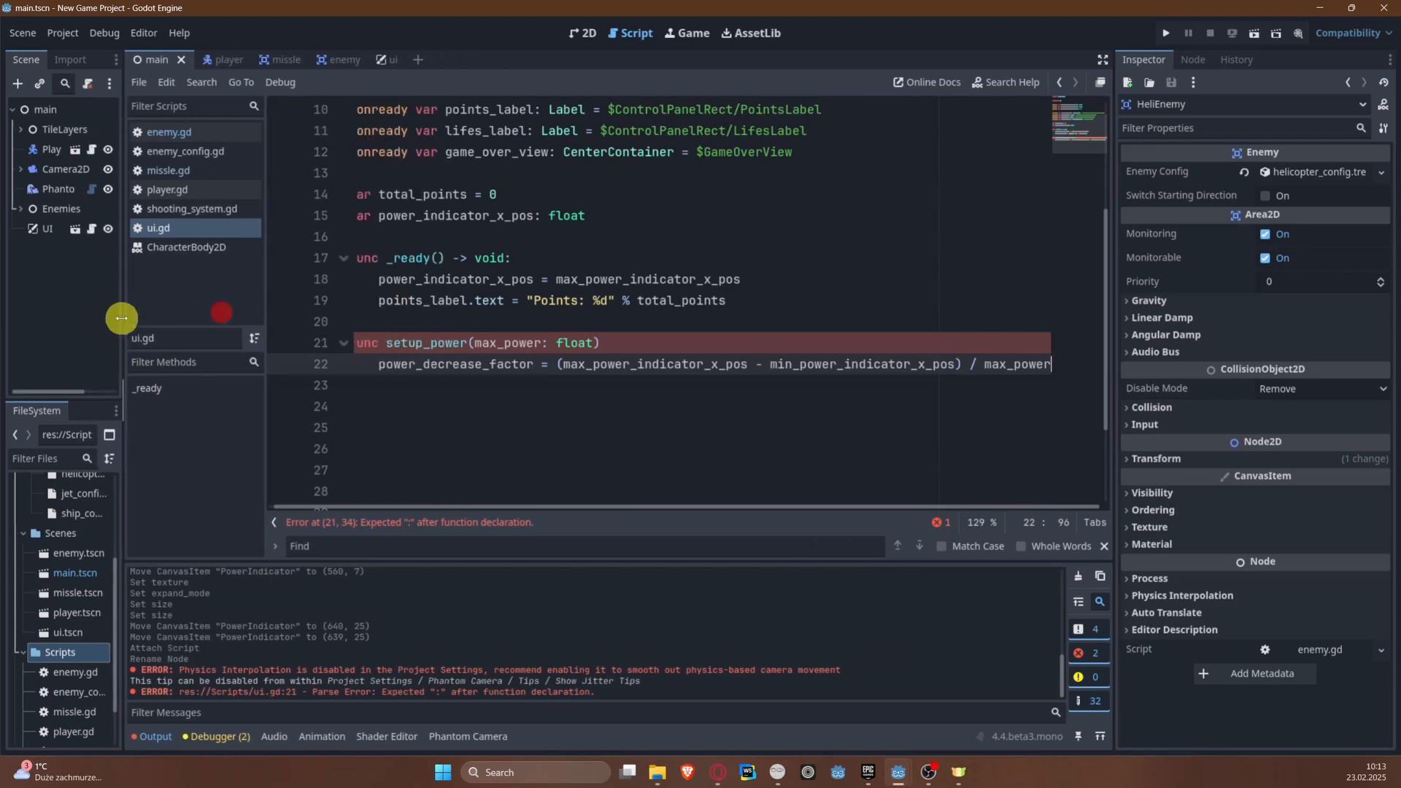
pyautogui.click(727, 337)
pyautogui.write(':')
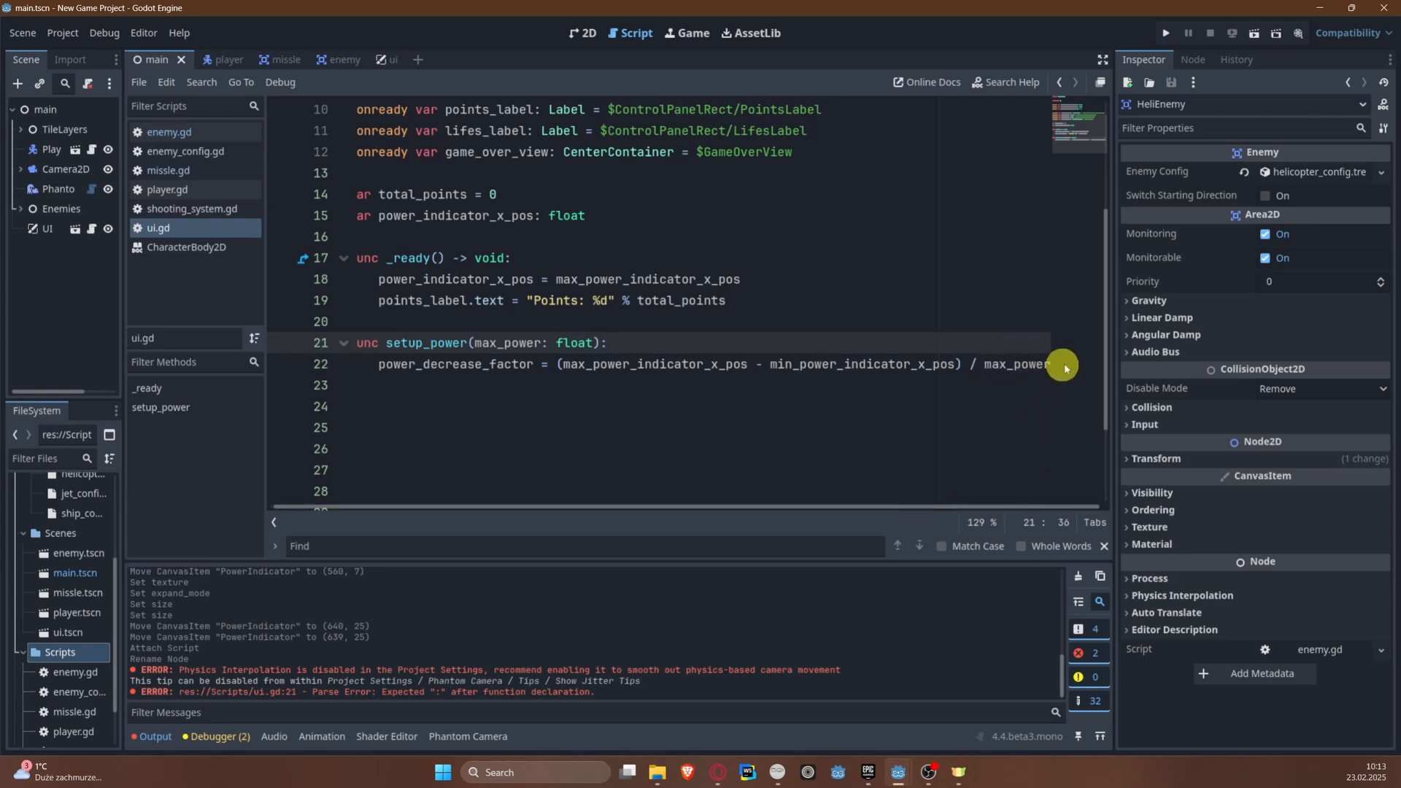
# Step: Start a change_power_indicator function below setup_power
pyautogui.click(823, 408)
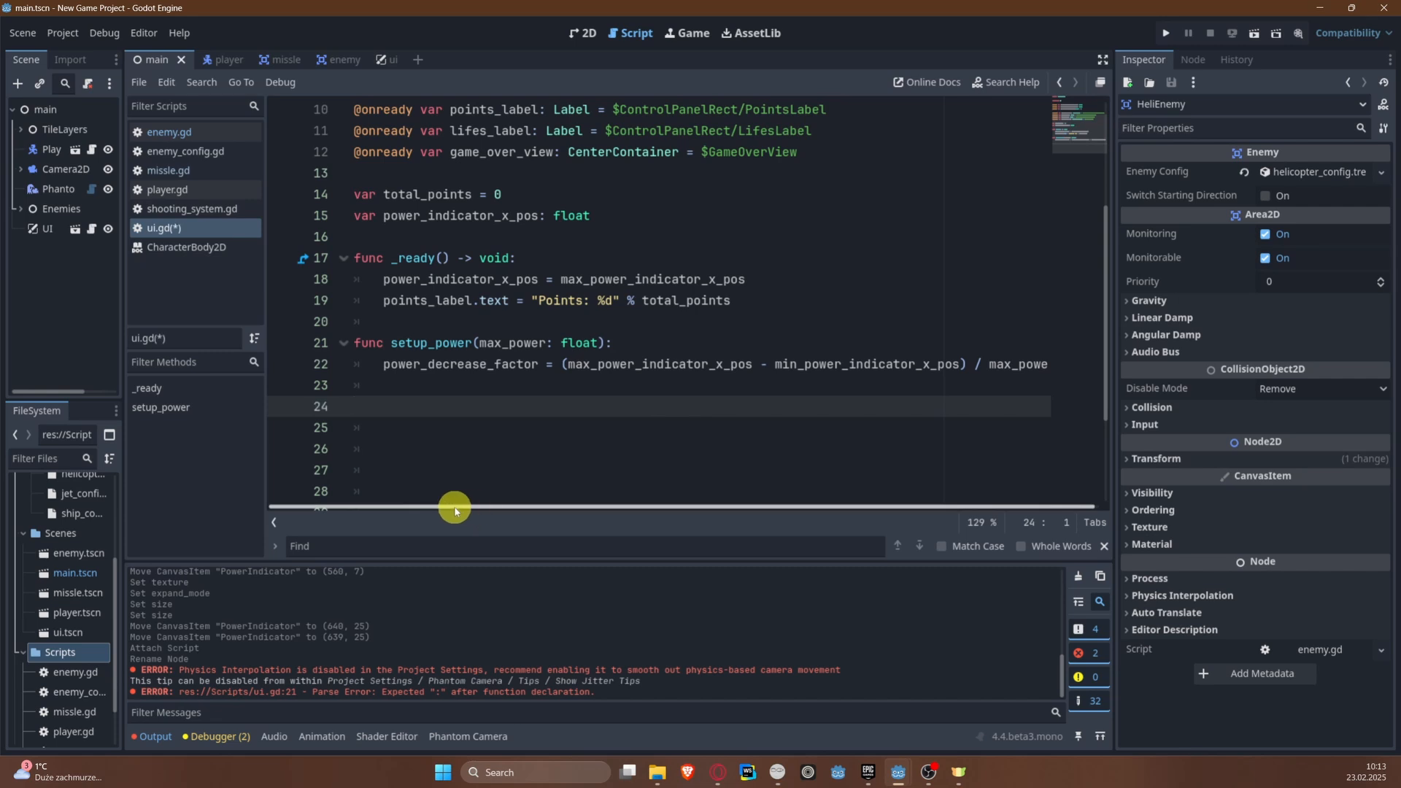
pyautogui.write('func change_power)_')
pyautogui.press('BackSpace')
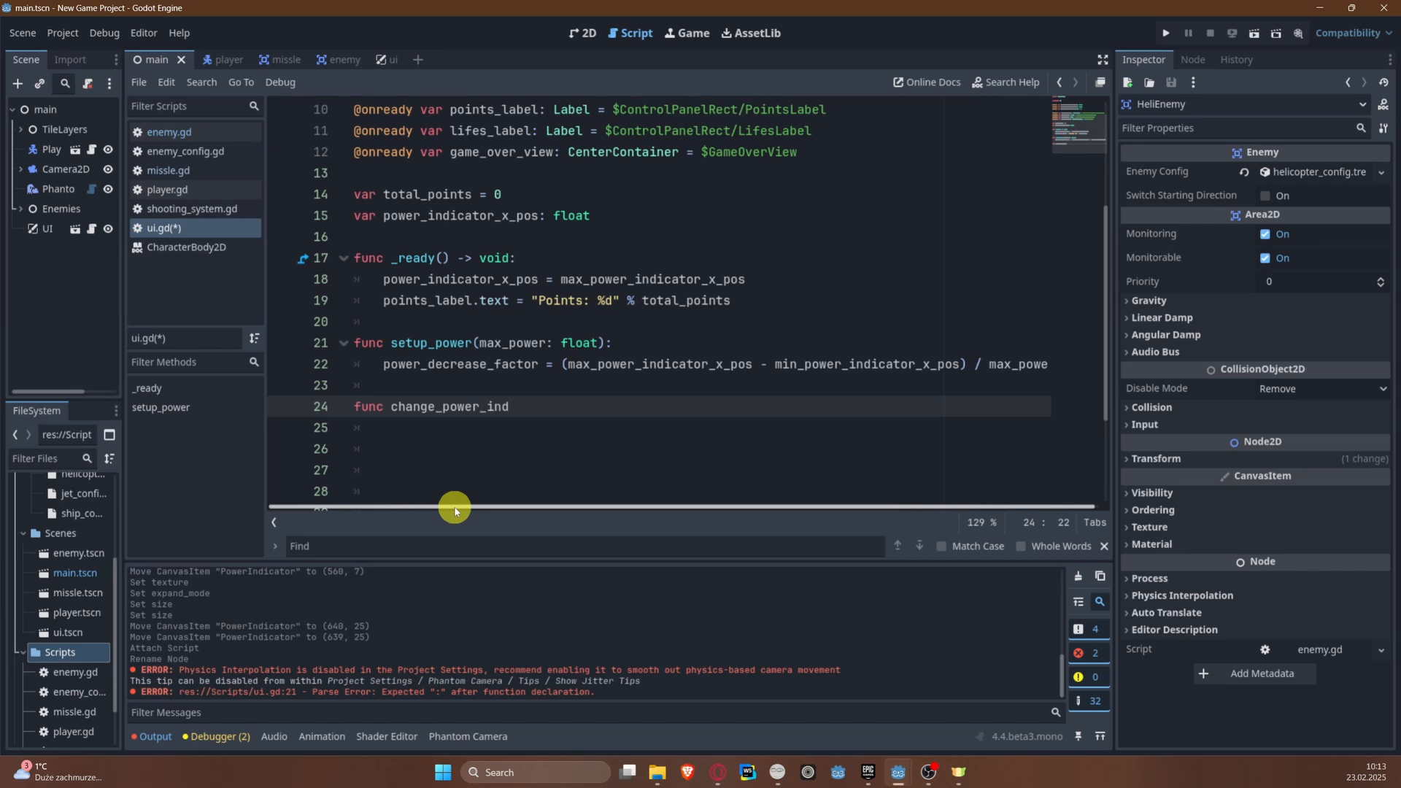
pyautogui.write('icator')
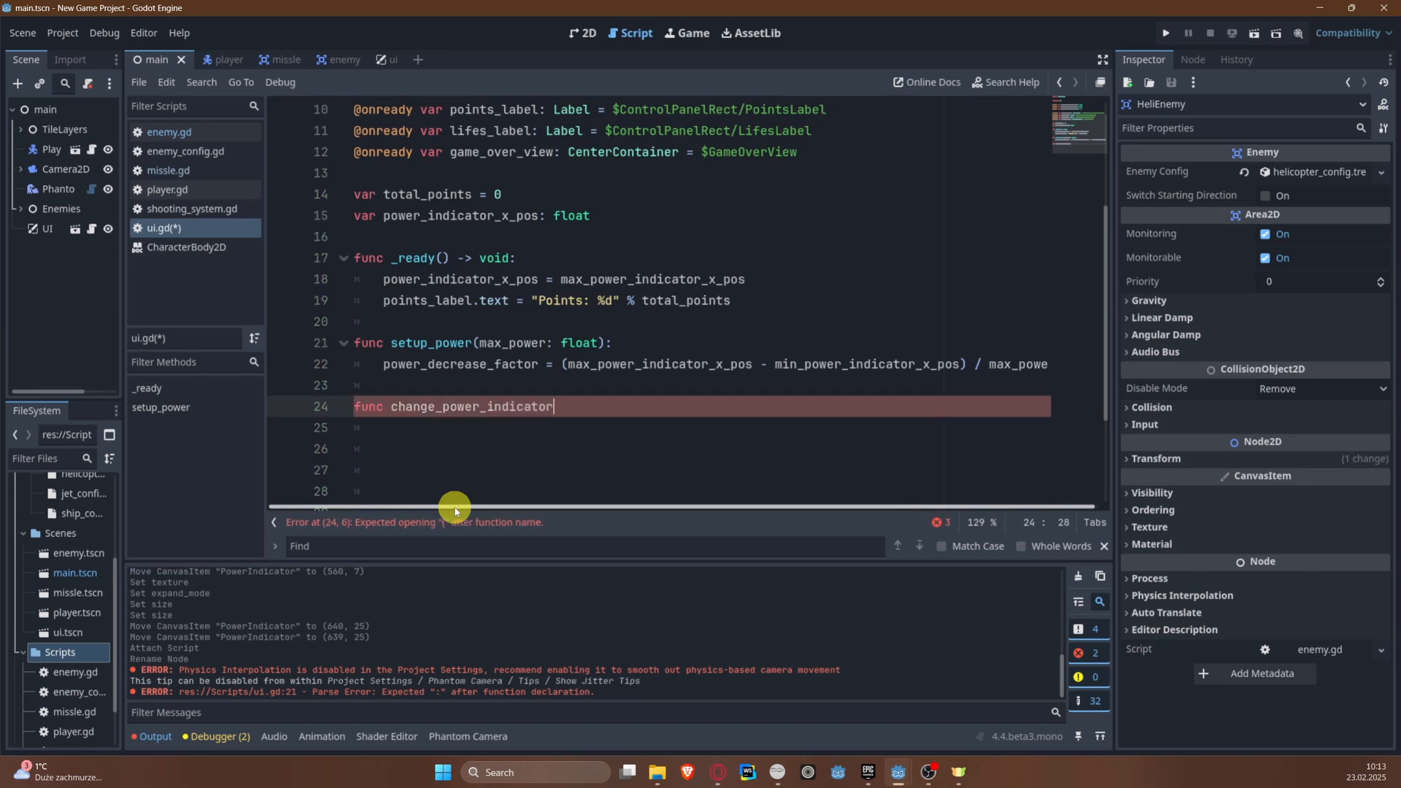
pyautogui.write('(direction: V')
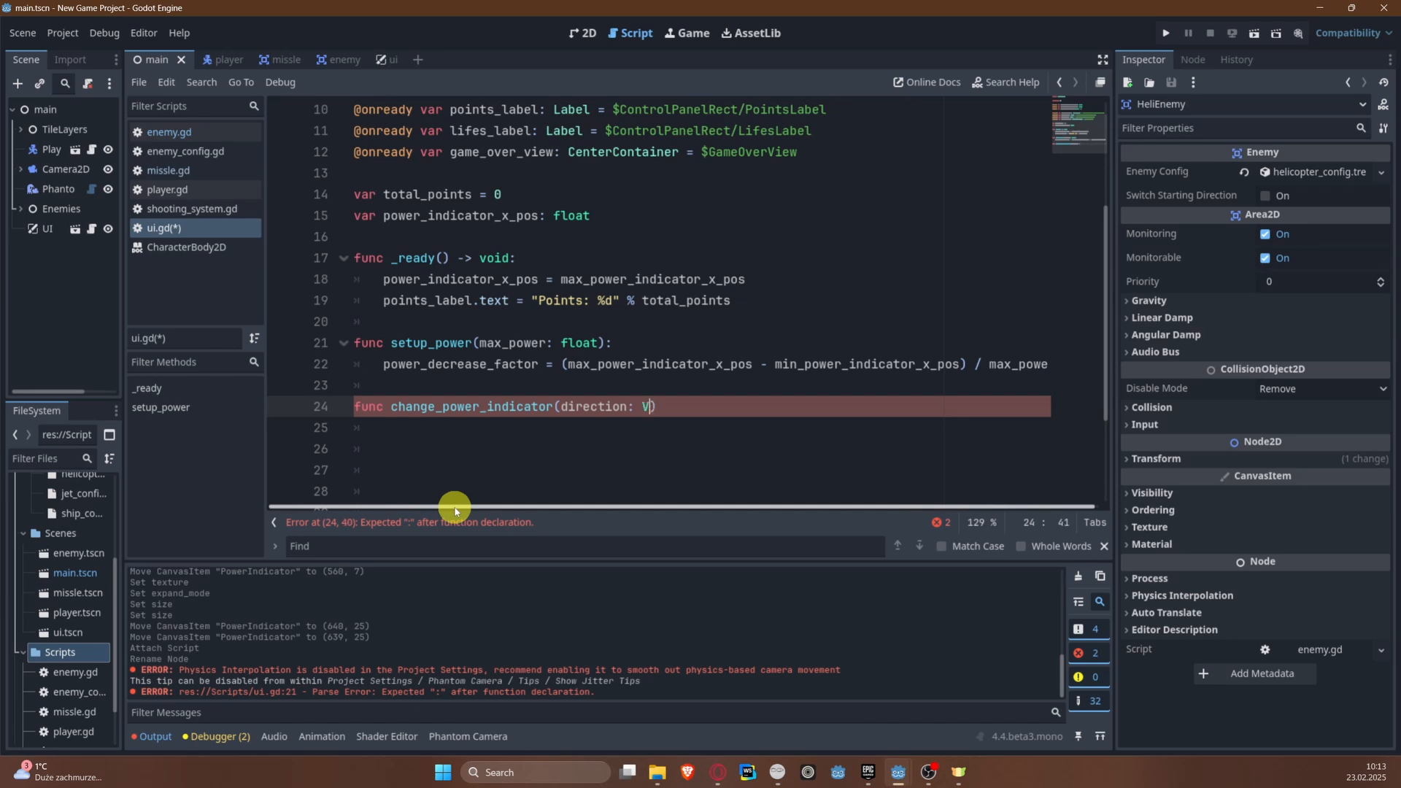
pyautogui.write('ector2, twe')
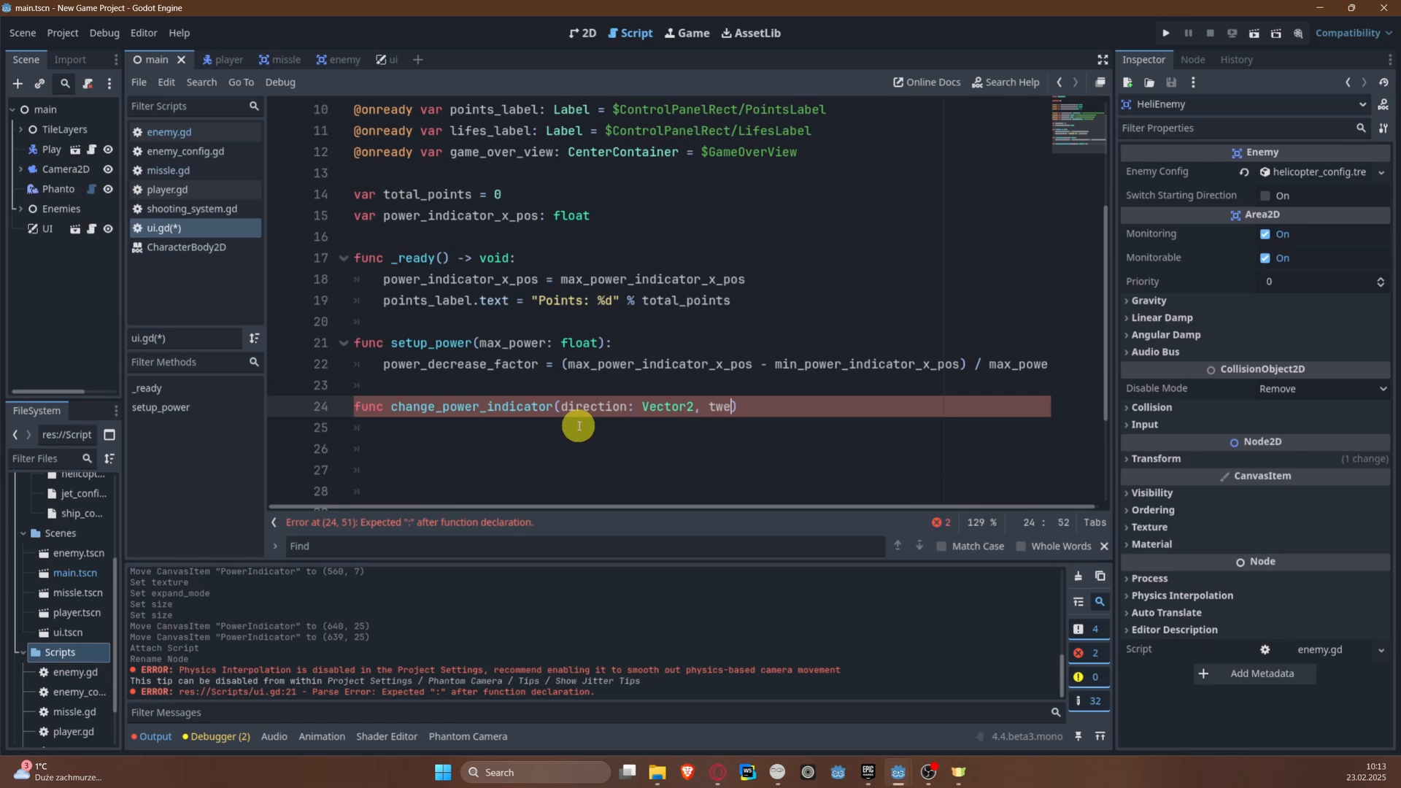
# Step: Give change_power_indicator the parameters direction: Vector2 and tween_time: float, and close its declaration with a colon
pyautogui.write('n_time: float):')
pyautogui.press('Return')
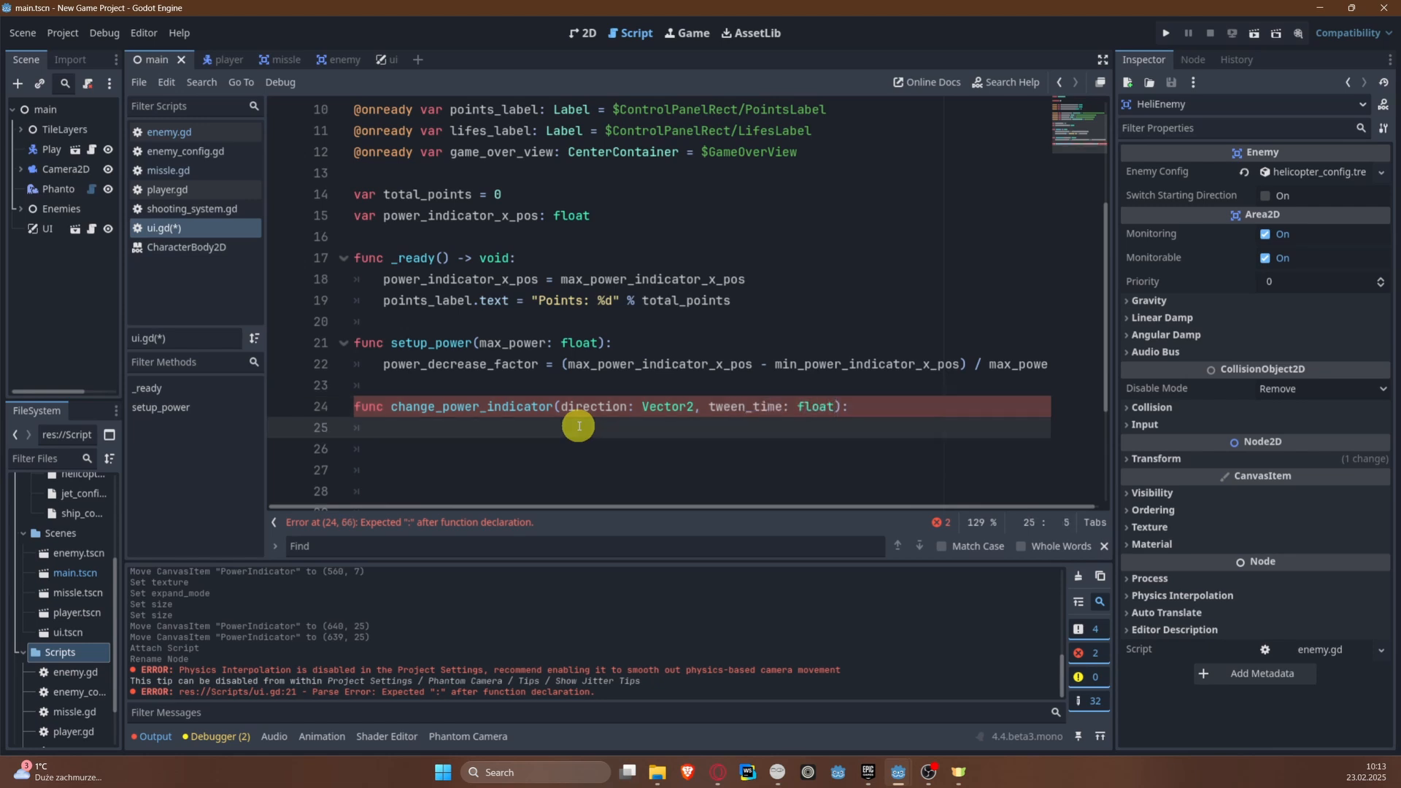
# Step: In change_power_indicator, declare a tween variable assigned from create_tween()
pyautogui.write('var twe')
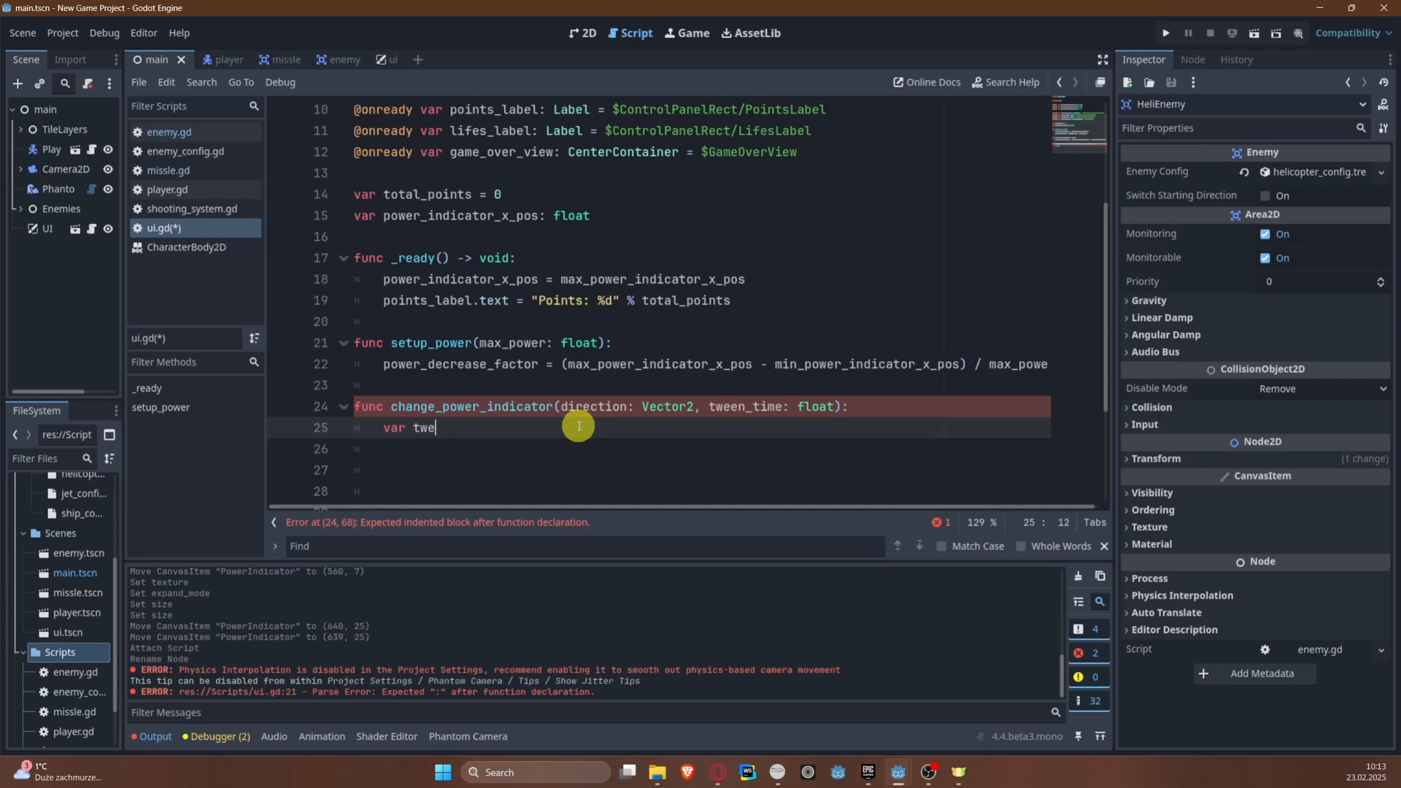
pyautogui.write('en = create')
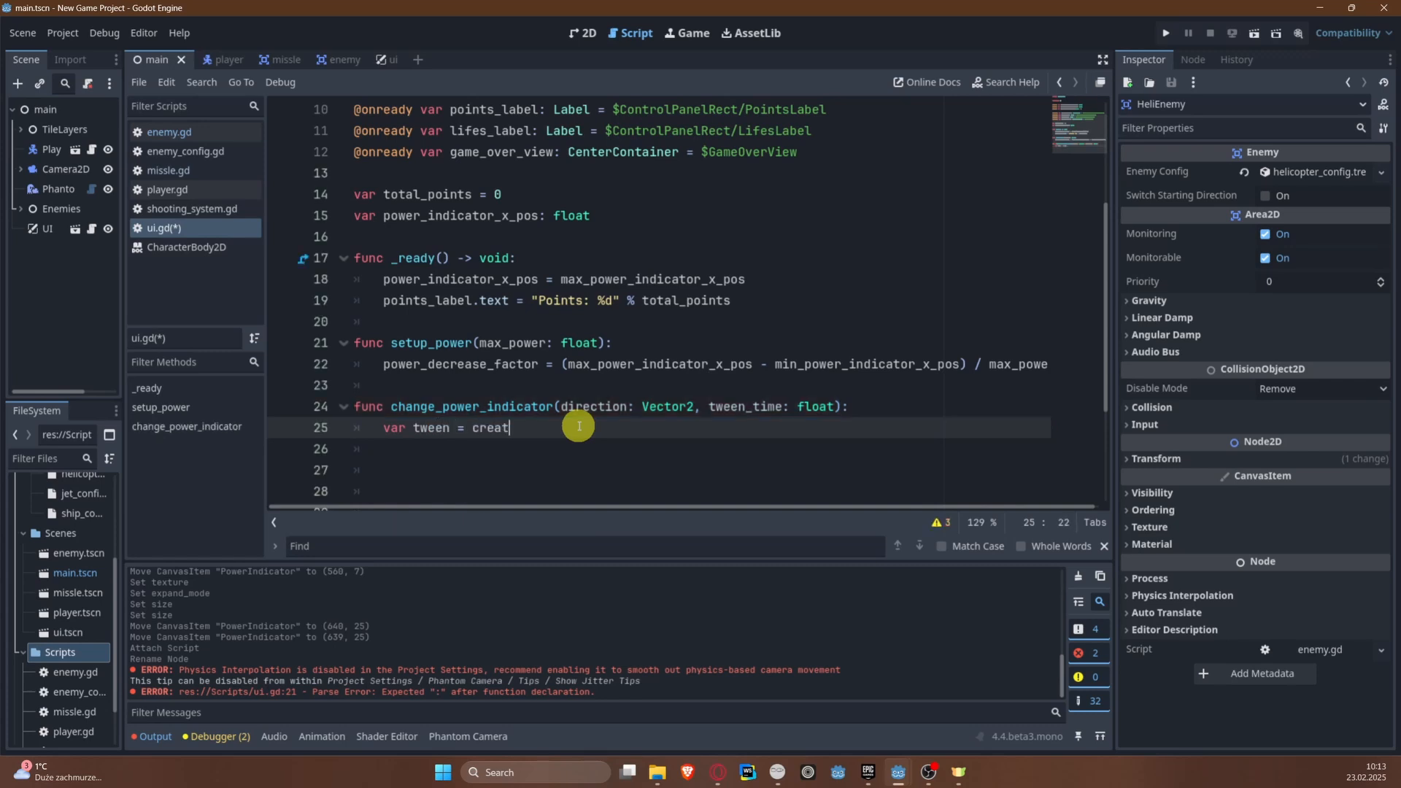
pyautogui.press('Return')
pyautogui.press('Return')
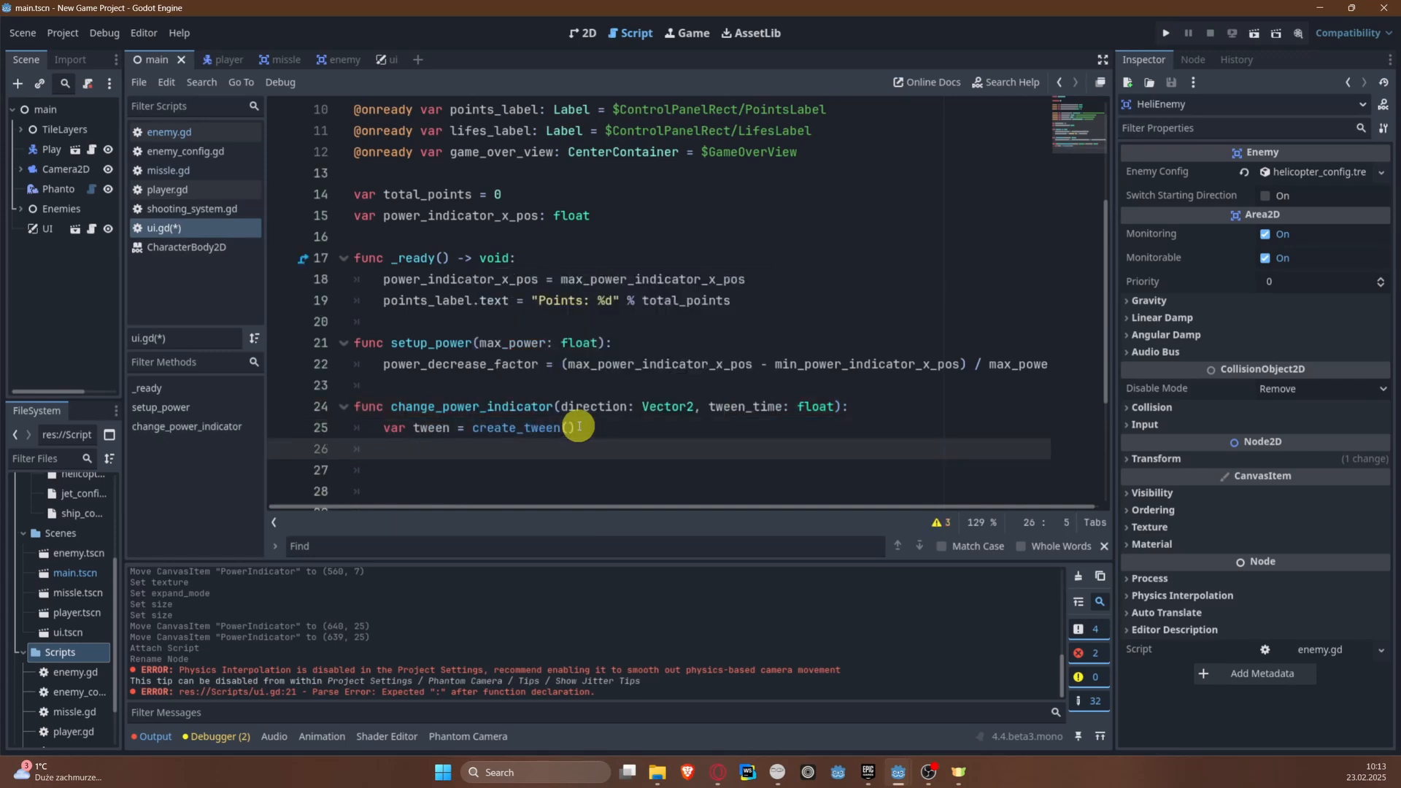
# Step: Add a tween.tween_property call below the tween variable with power_indicator as its object
pyautogui.write('tween.tween_po')
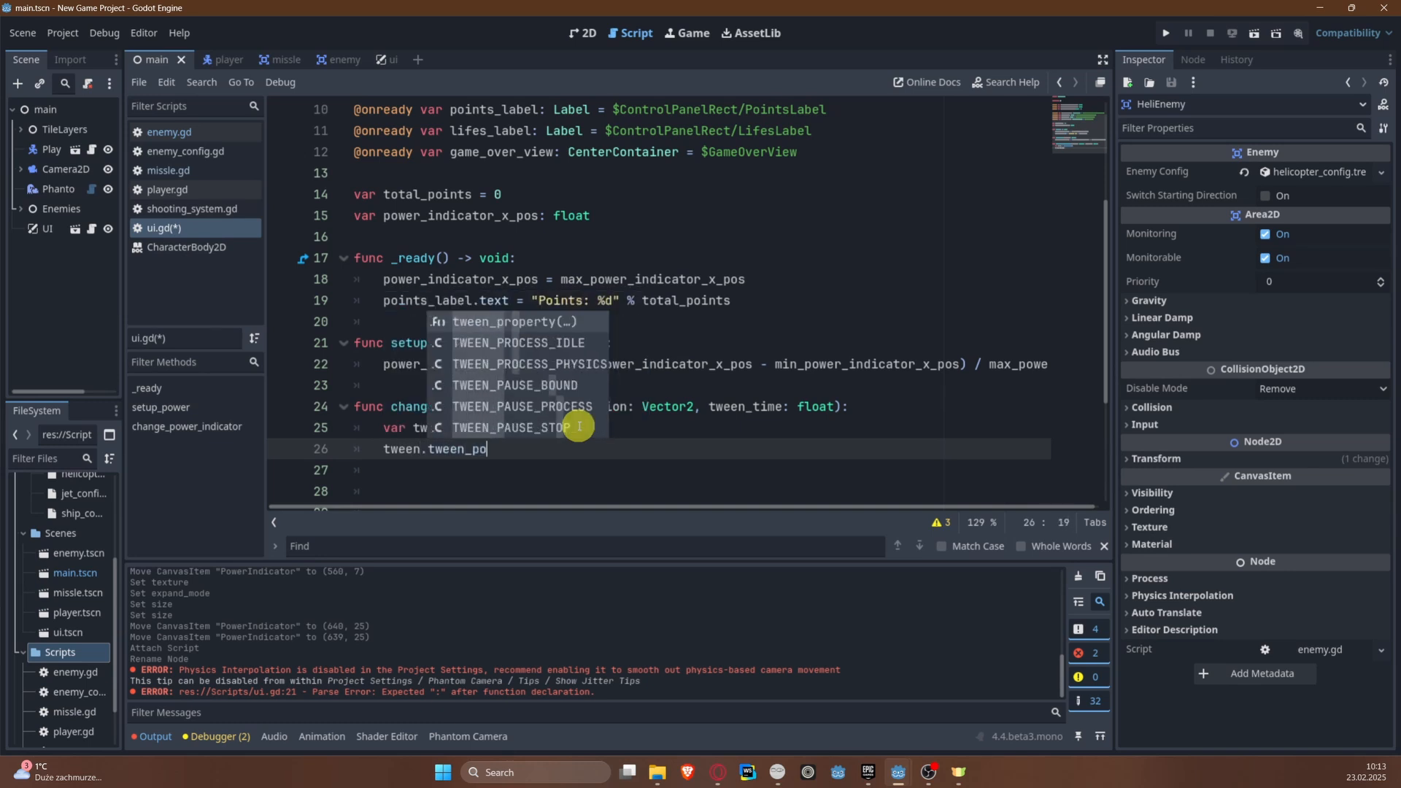
pyautogui.press('Return')
pyautogui.write('power')
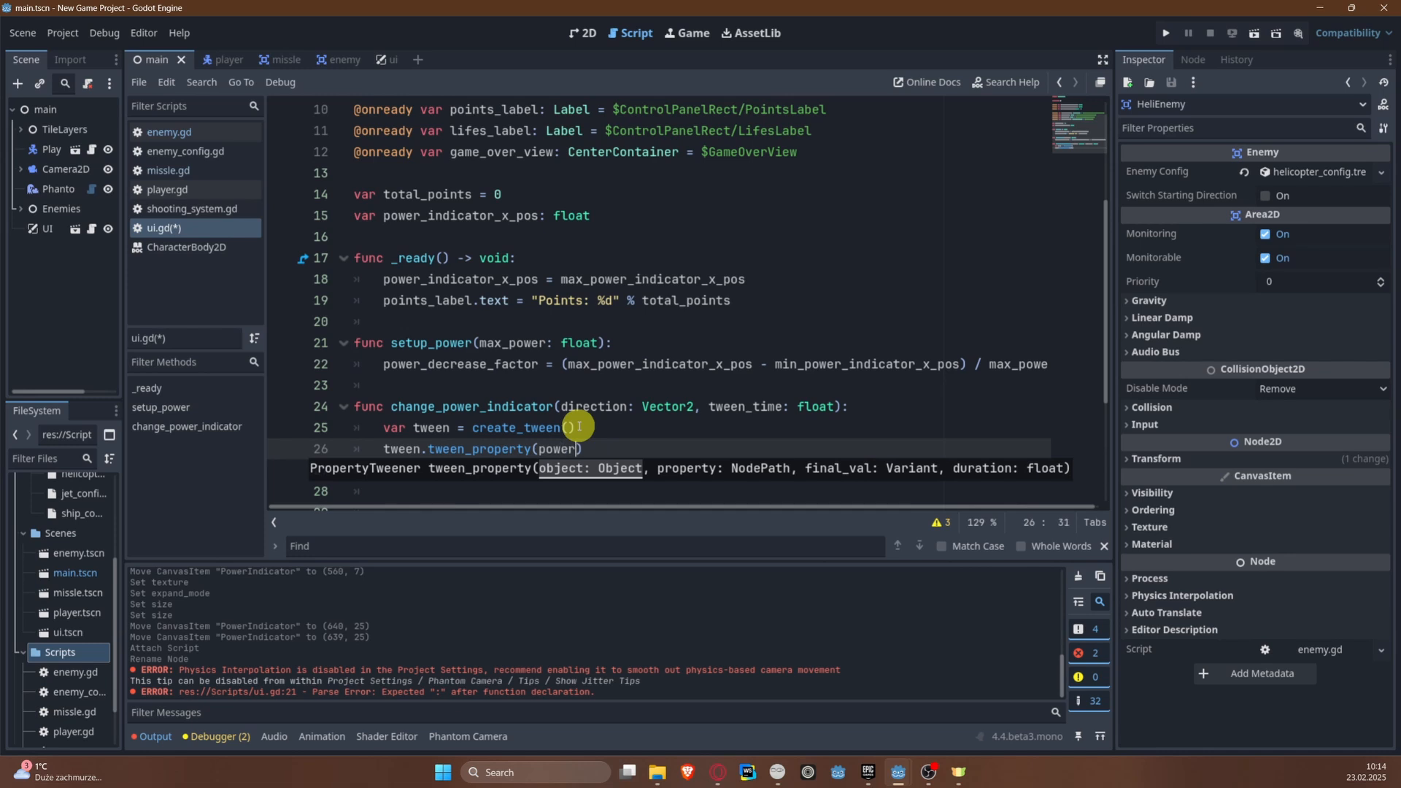
pyautogui.press('Down')
pyautogui.press('Return')
pyautogui.write(', ')
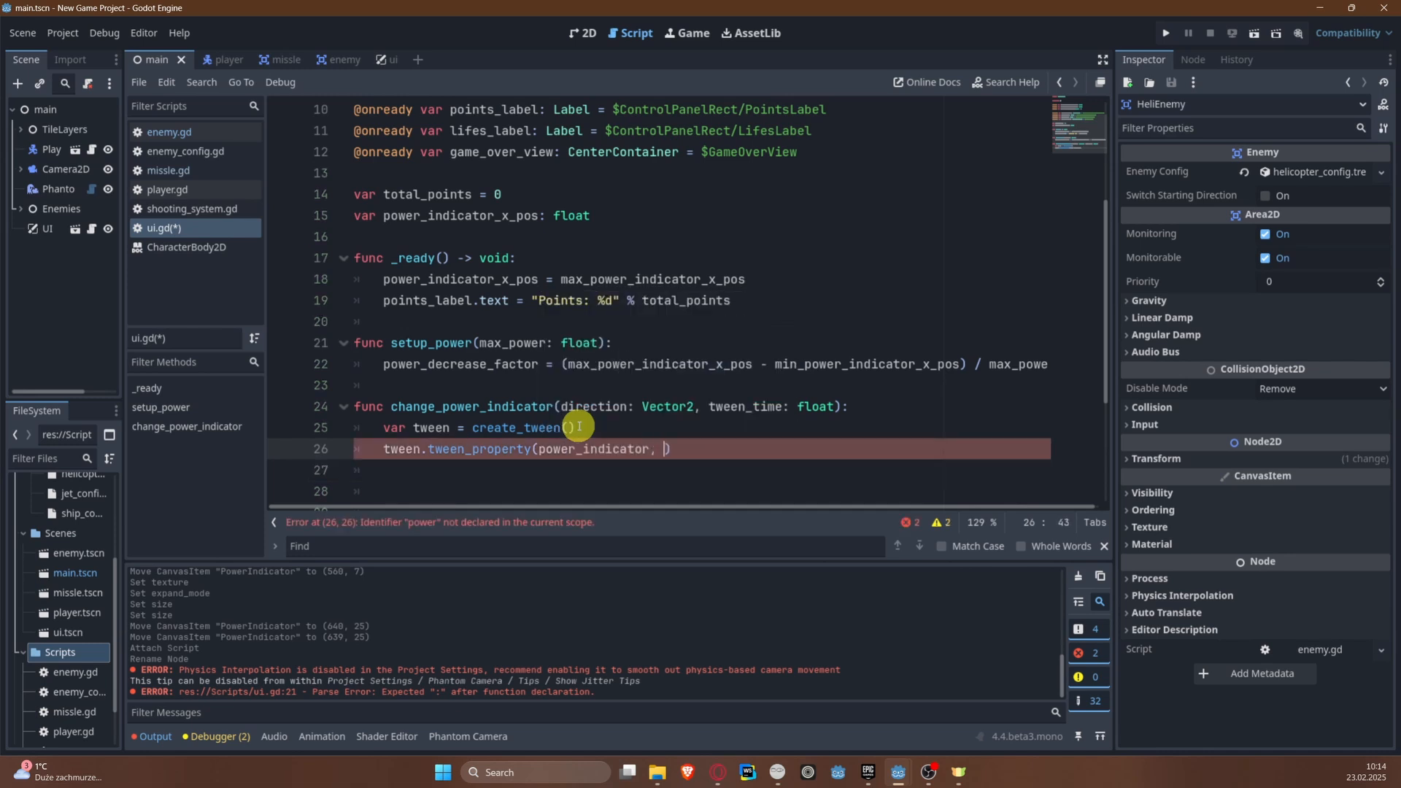
pyautogui.write('"pos')
# Step: Complete the tween_property arguments with "position", direction * power_decrease_factor and tween_time
pyautogui.press('Return')
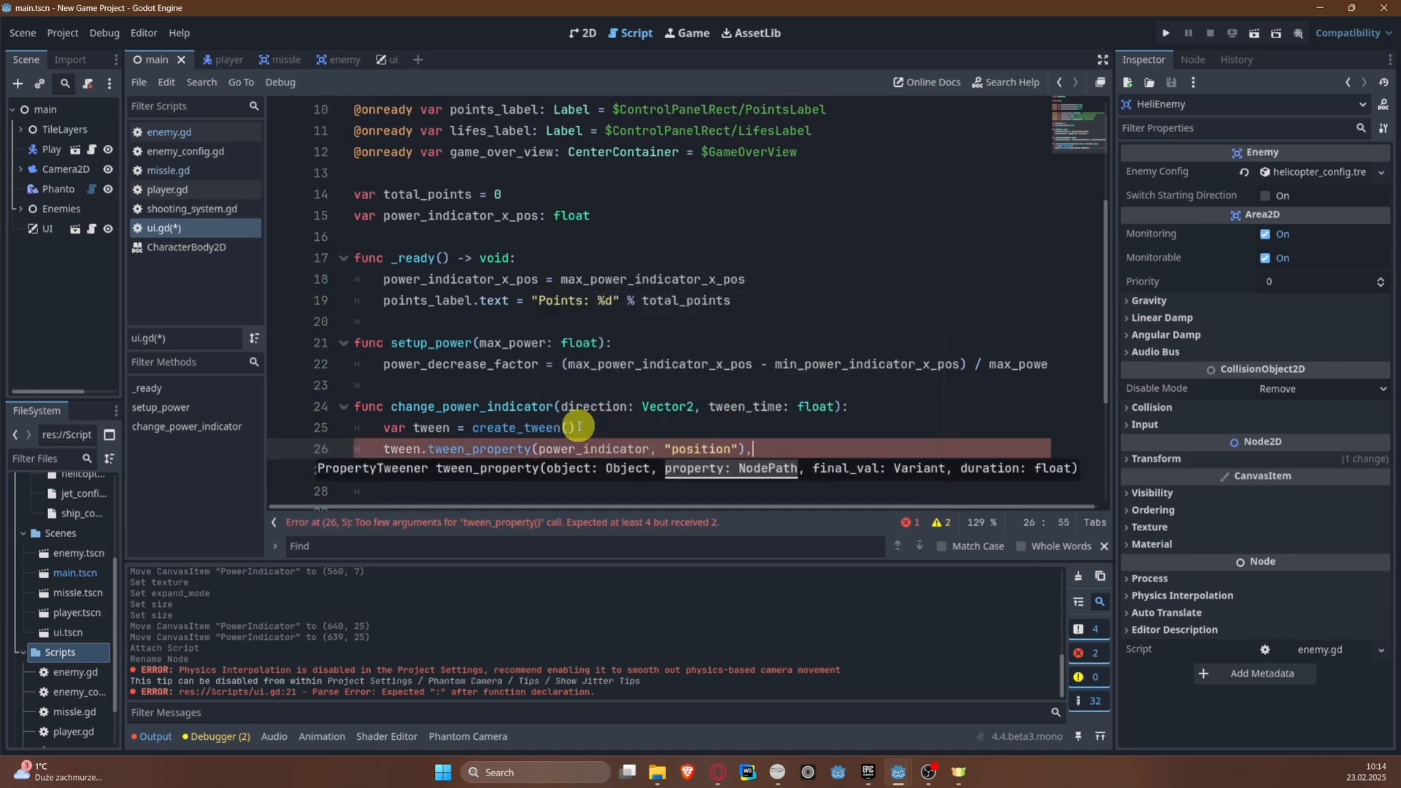
pyautogui.press('BackSpace')
pyautogui.write('direction *')
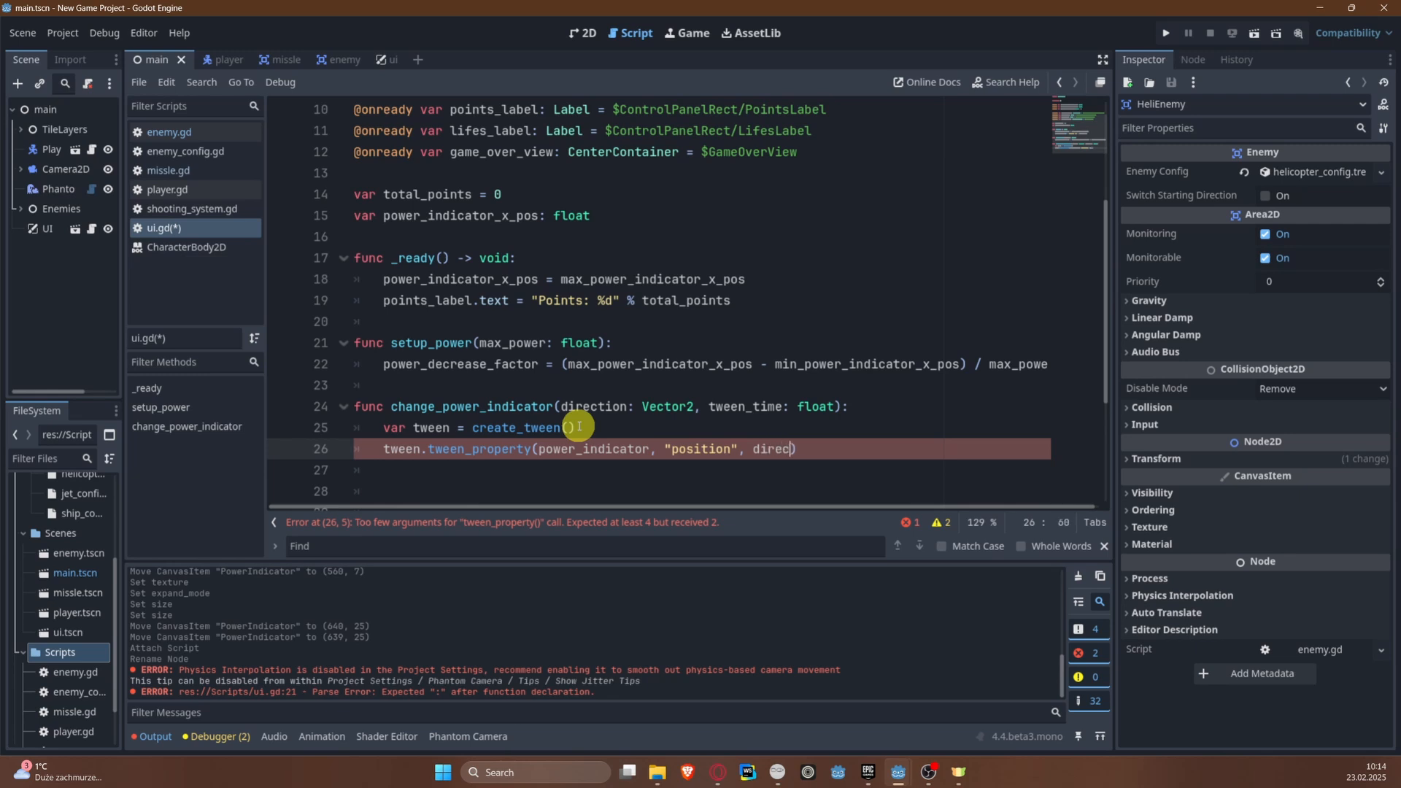
pyautogui.write(' power')
pyautogui.press('Return')
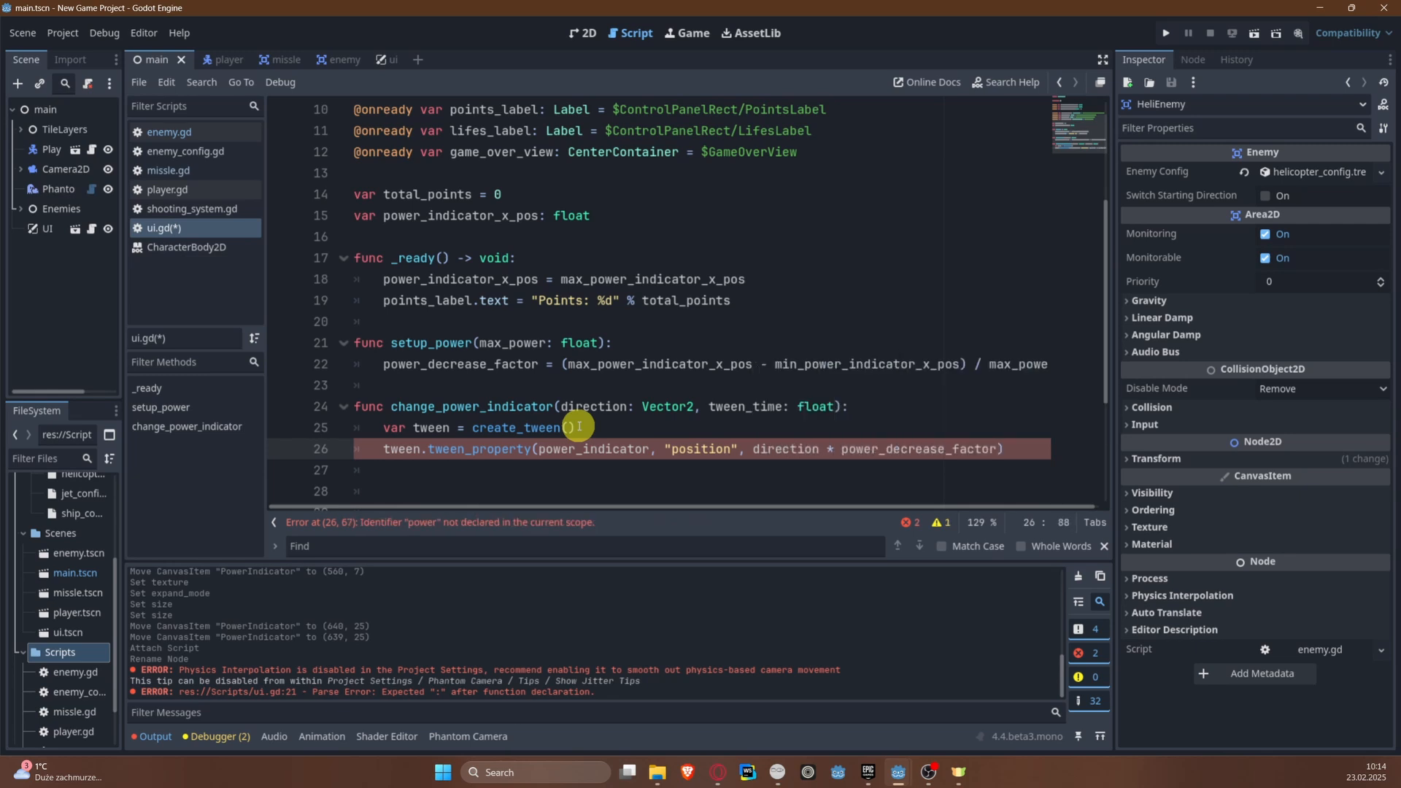
pyautogui.write(', tw')
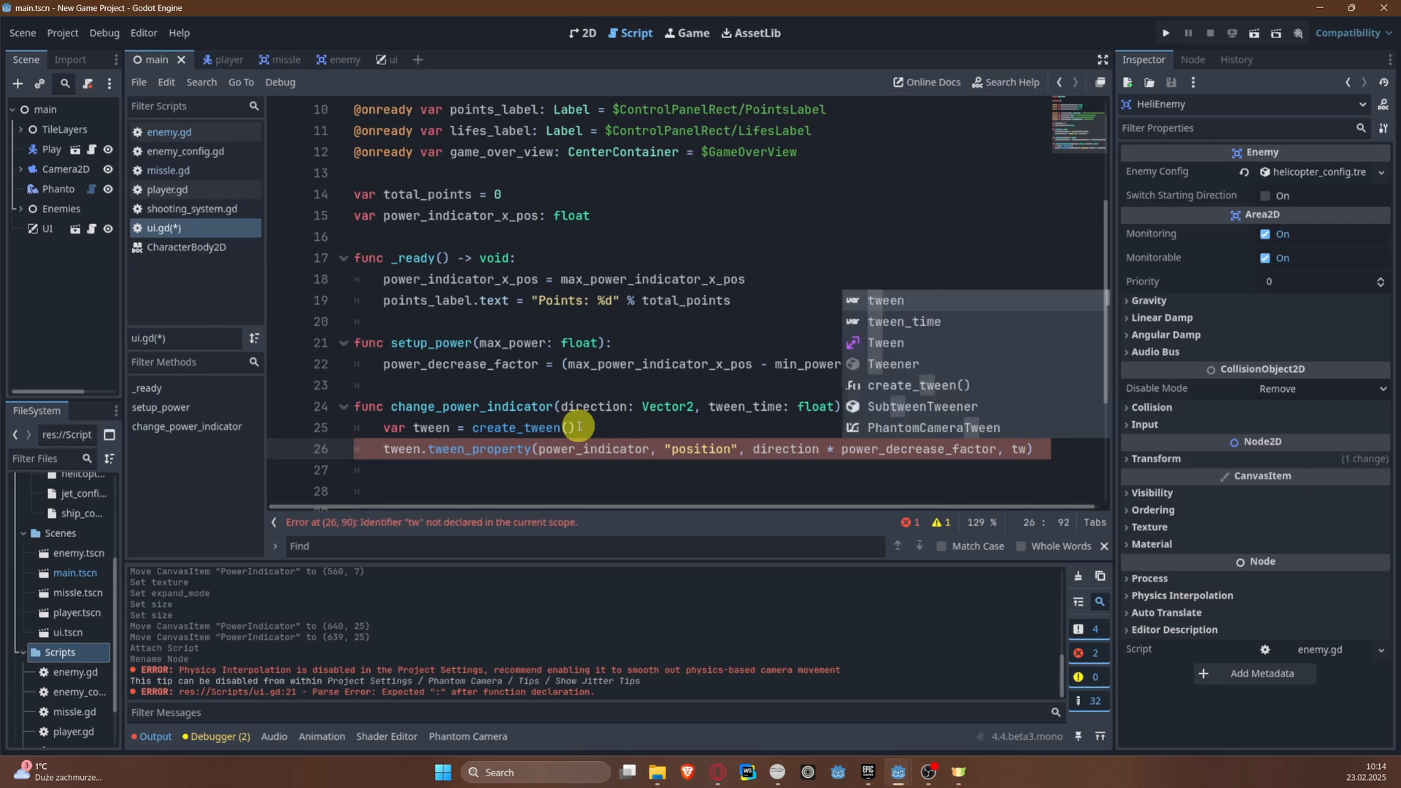
pyautogui.write('een_time')
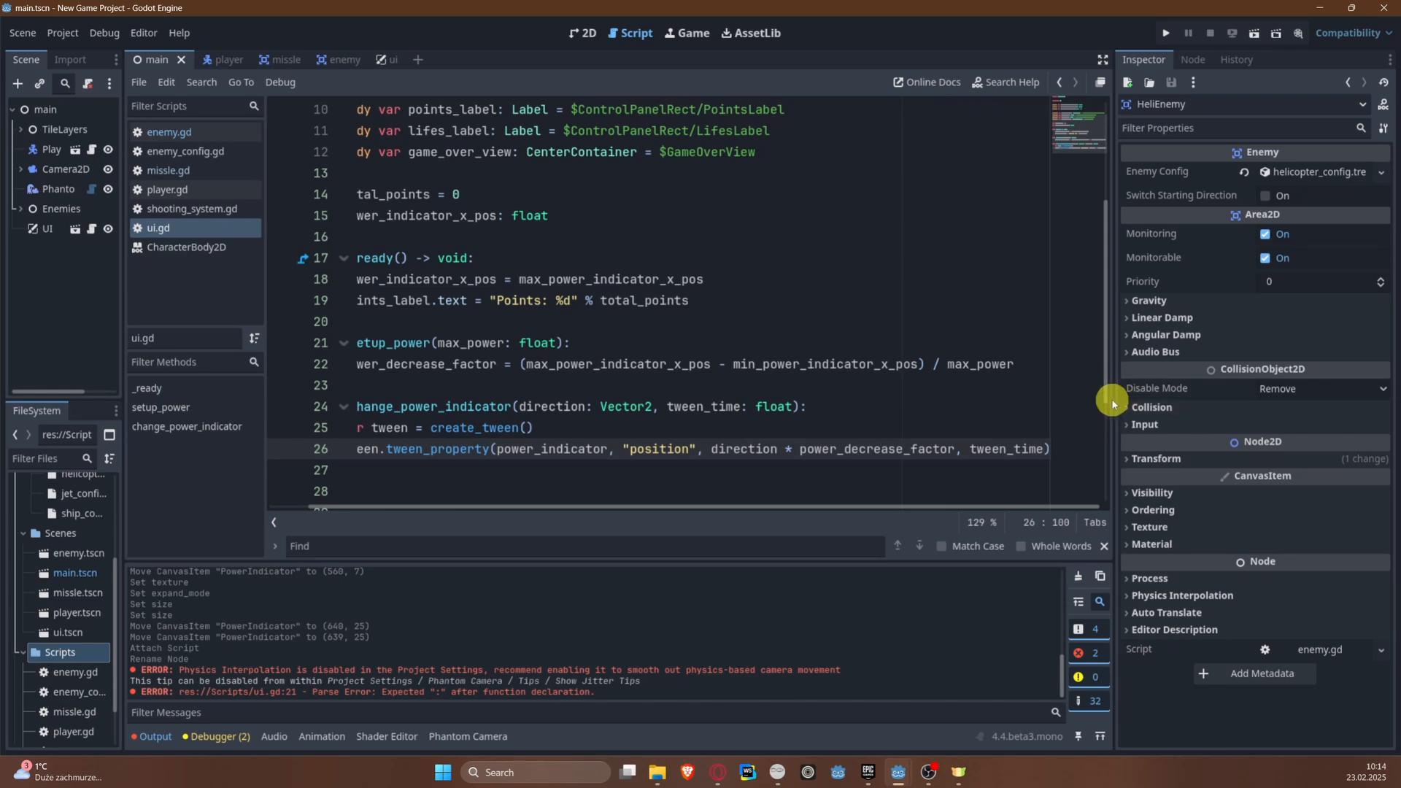
# Step: Widen the code editor by narrowing the Inspector, and chain .from_current().as_relative() onto the tween_property call
pyautogui.moveTo(1112, 403); pyautogui.dragTo(1249, 391)
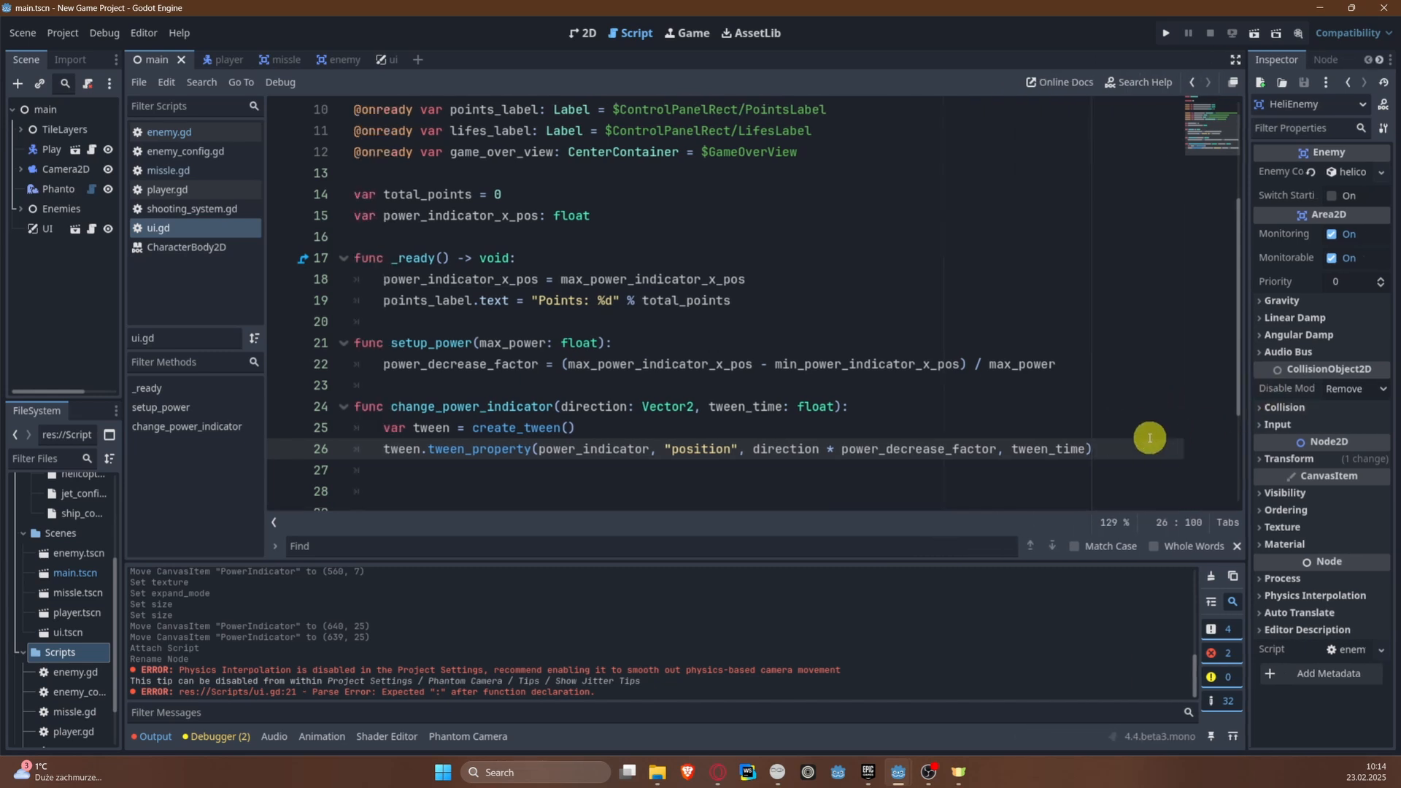
pyautogui.click(1137, 441)
pyautogui.write('.from')
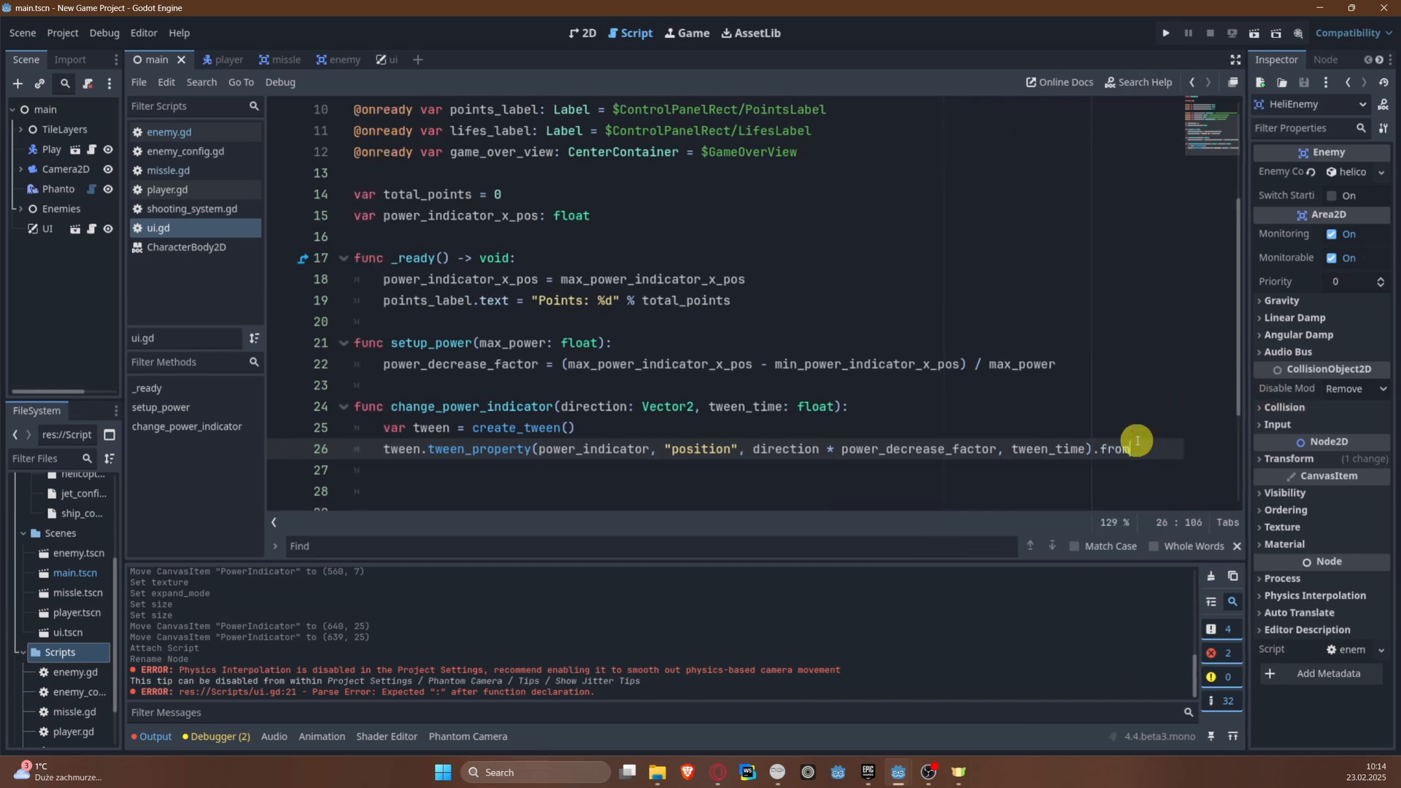
pyautogui.press('Down')
pyautogui.press('Return')
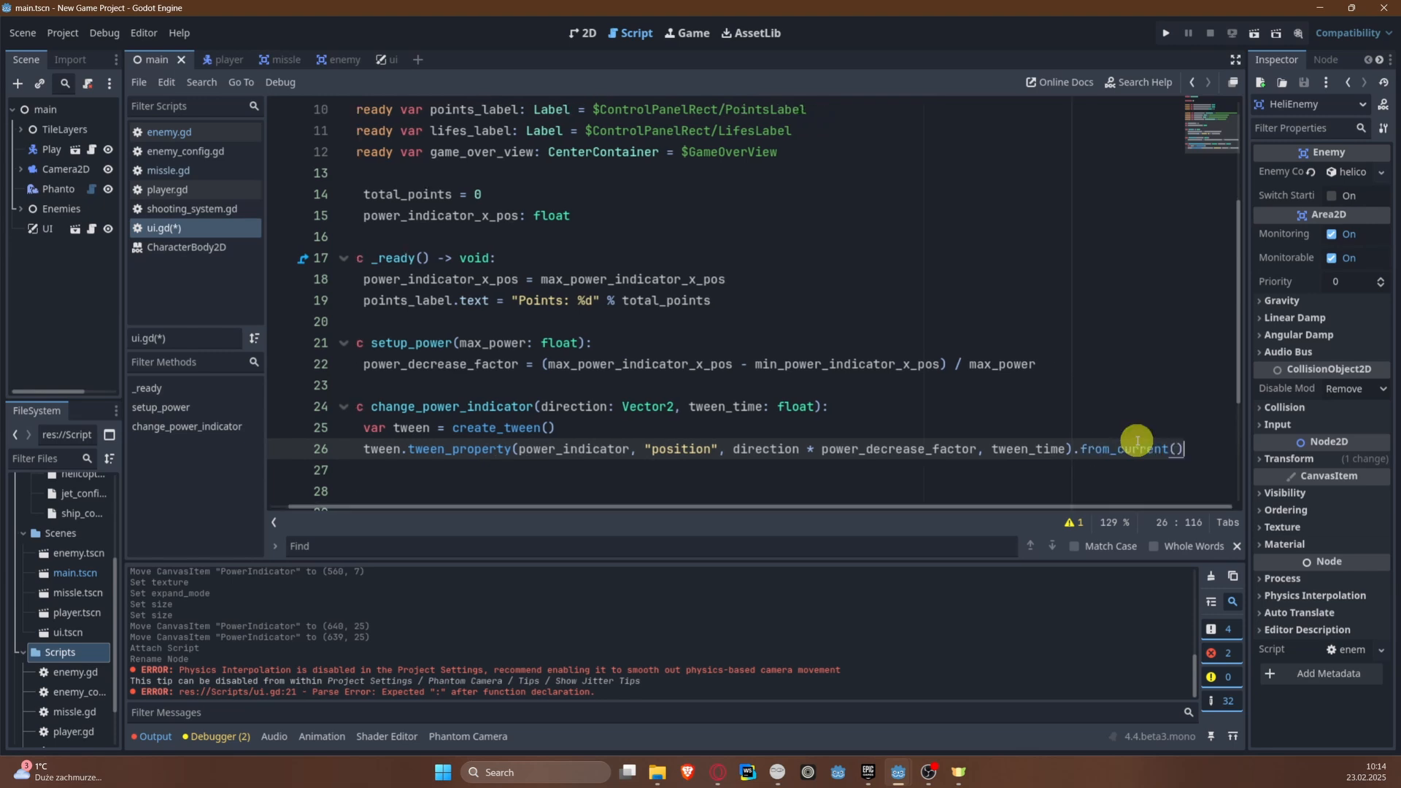
pyautogui.write('.as')
pyautogui.press('Return')
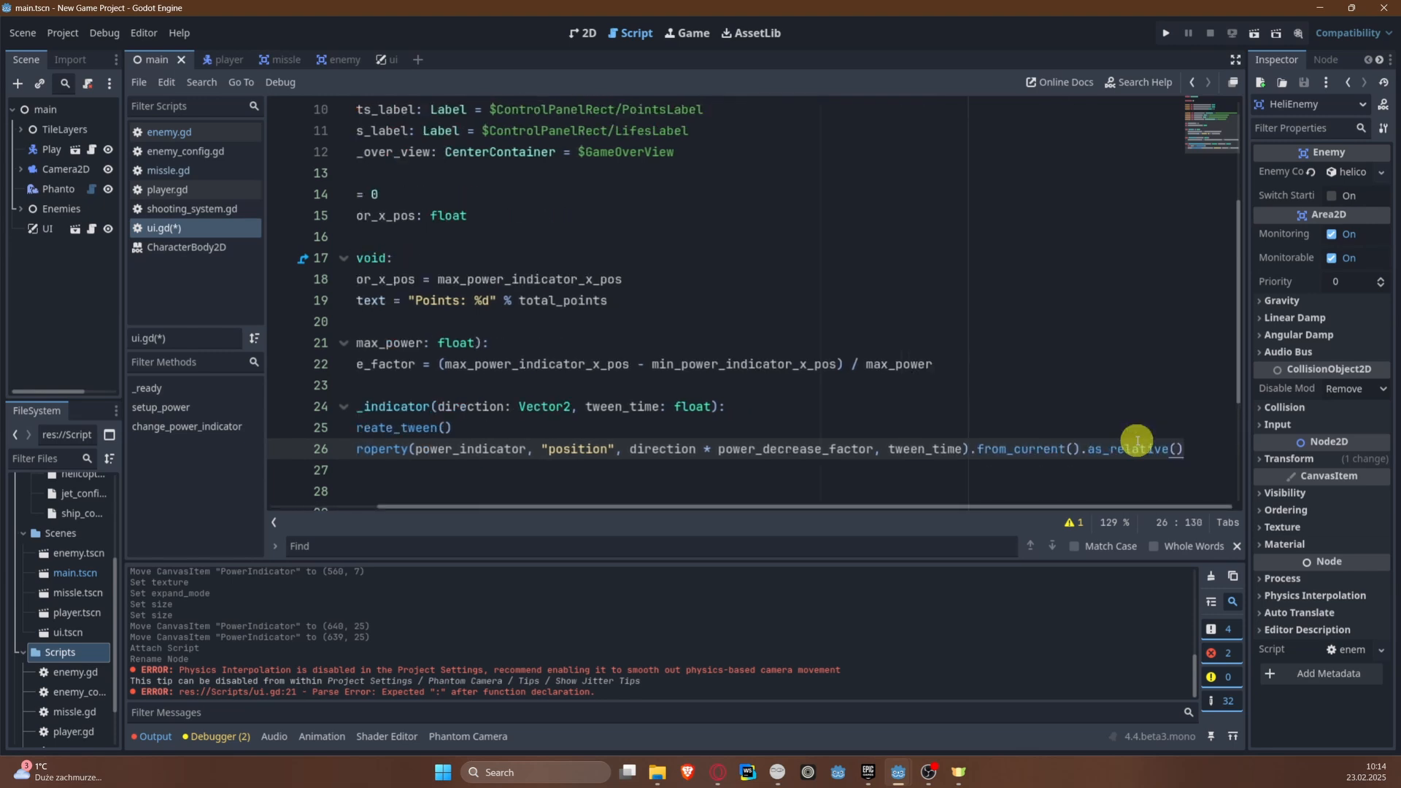
# Step: Read the as_relative() description in the PropertyTweener documentation and return to ui.gd
pyautogui.keyDown('ctrl'); pyautogui.click(1137, 449); pyautogui.keyUp('ctrl')
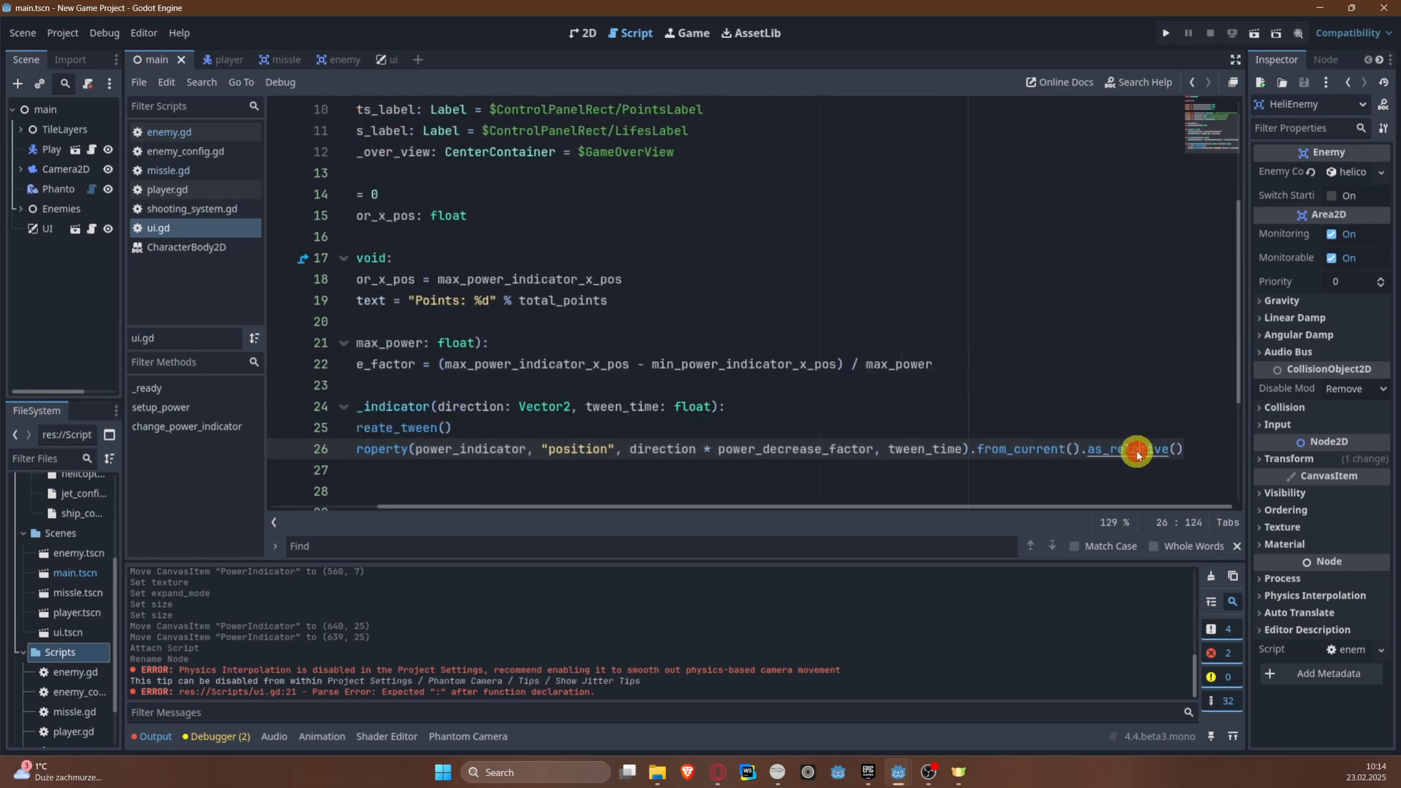
pyautogui.moveTo(401, 162); pyautogui.dragTo(757, 156)
pyautogui.moveTo(612, 162); pyautogui.dragTo(416, 161)
pyautogui.click(714, 160)
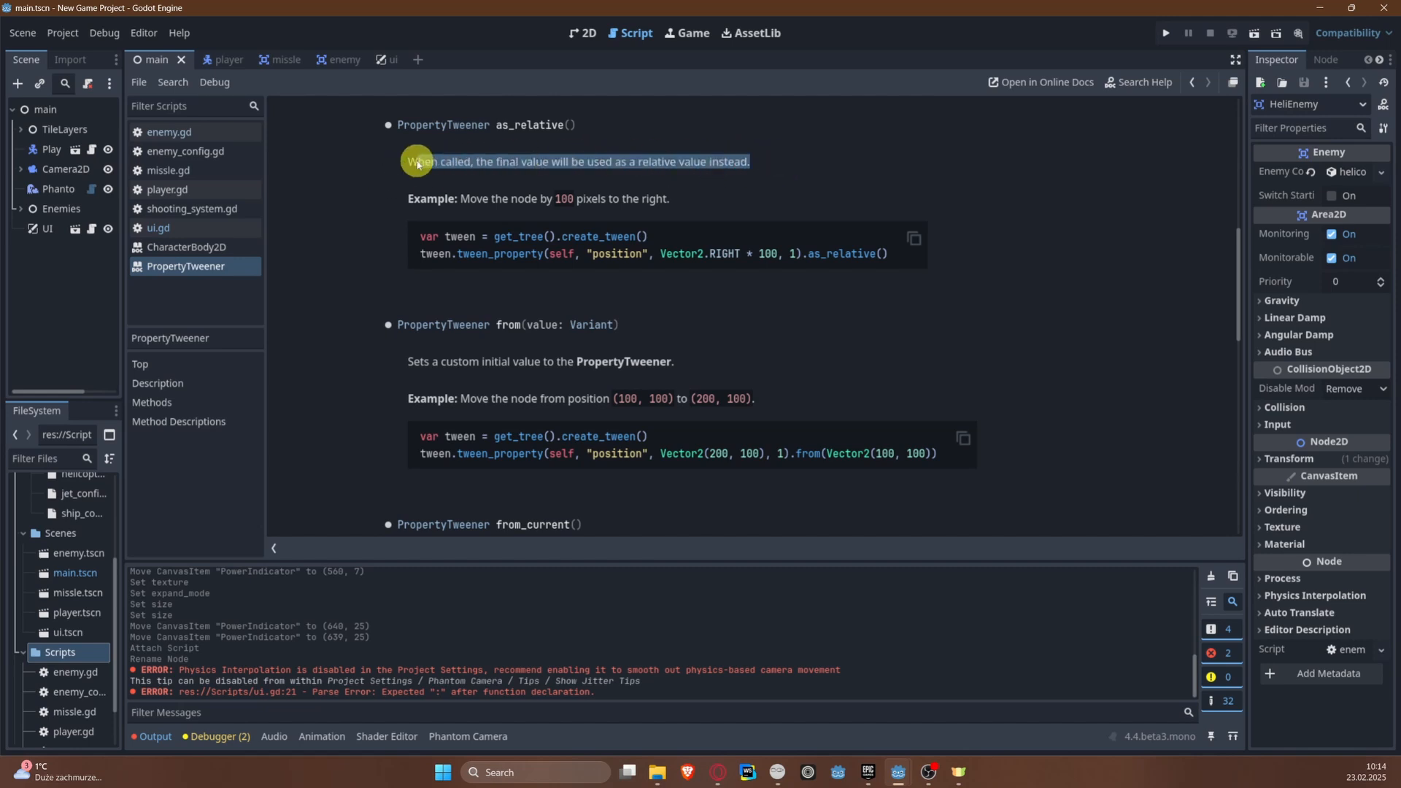
pyautogui.click(480, 174)
pyautogui.click(645, 191)
pyautogui.click(438, 180)
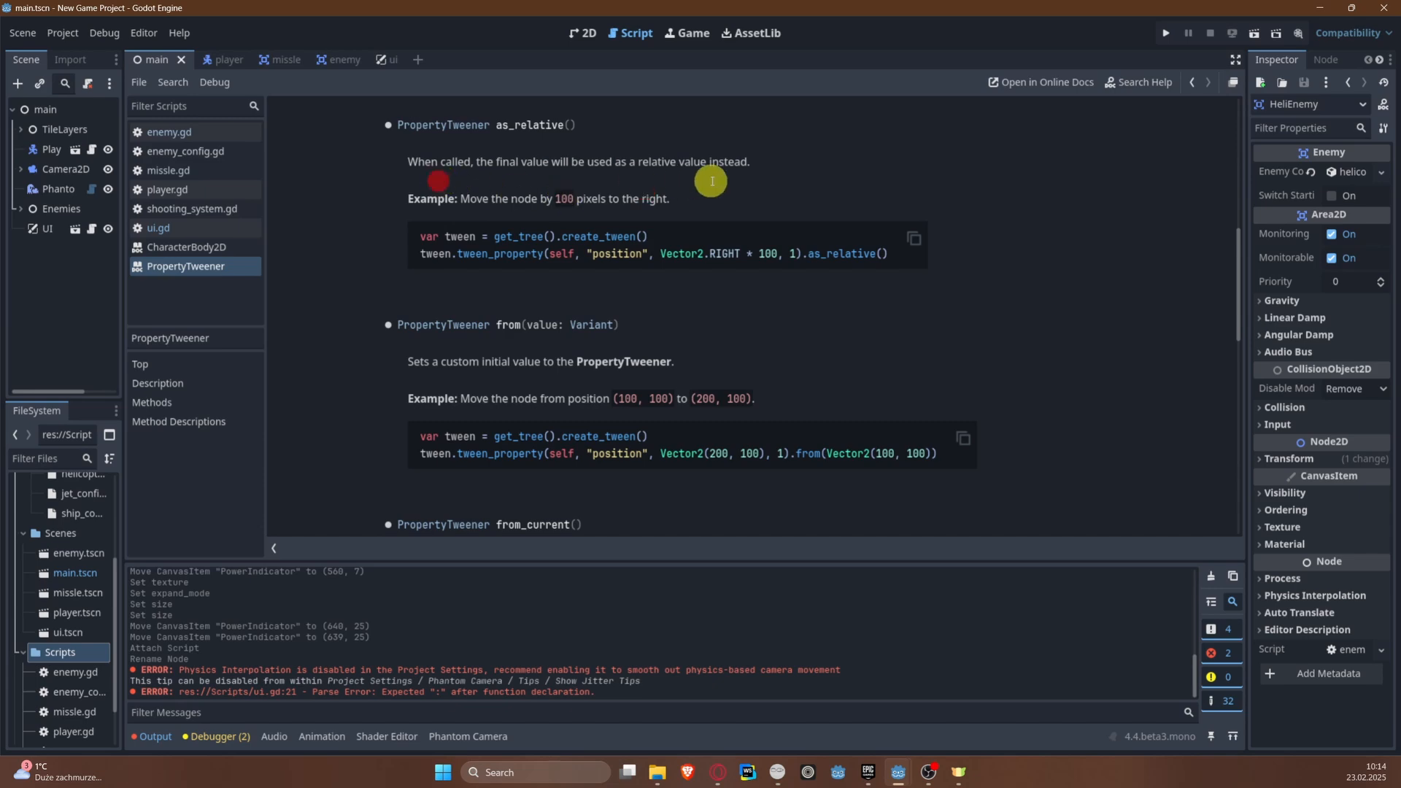
pyautogui.hotkey('alt', 'Left')
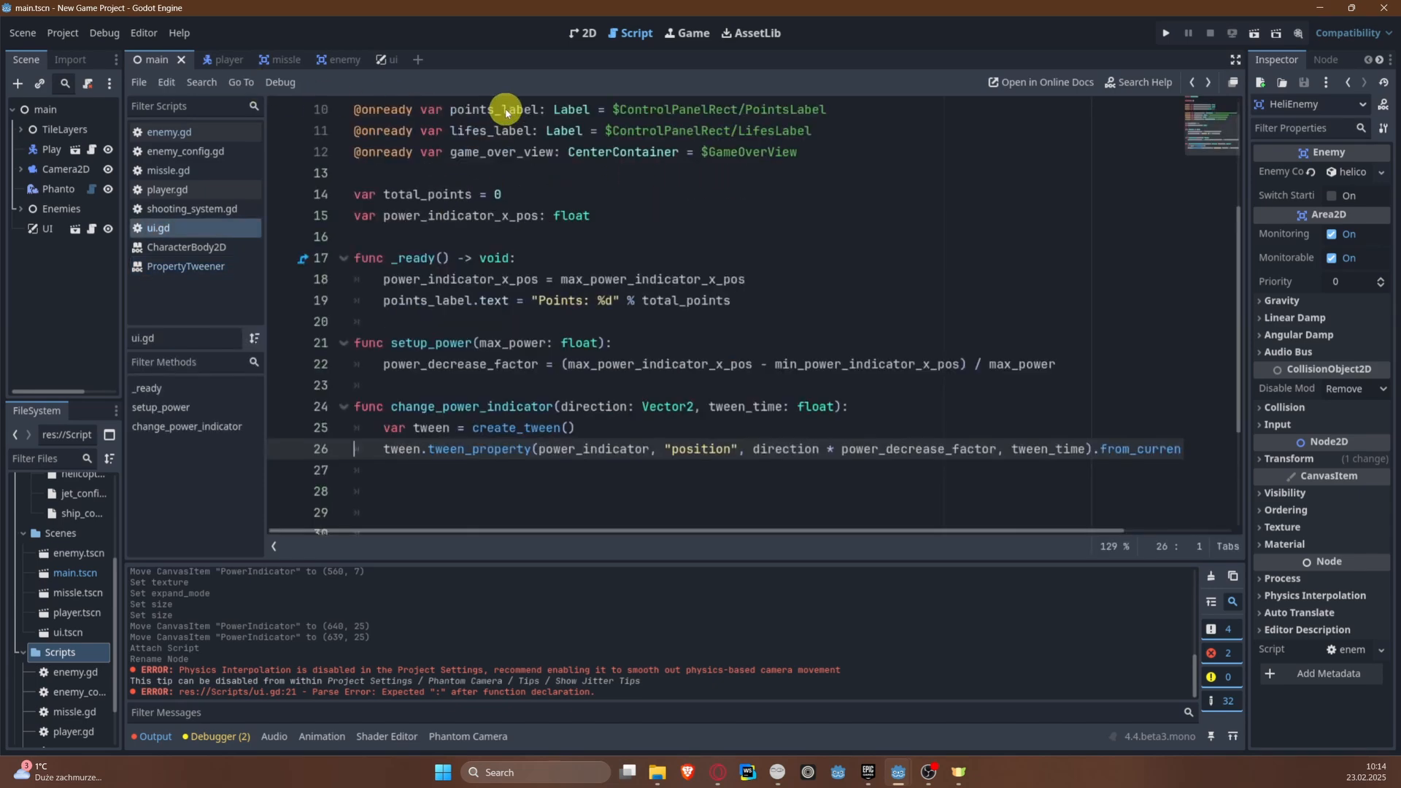
# Step: Examine the from_current() and as_relative() calls at the end of the tween_property line
pyautogui.click(672, 526)
pyautogui.scroll(3, 438, 215)
pyautogui.scroll(-4, 576, 336)
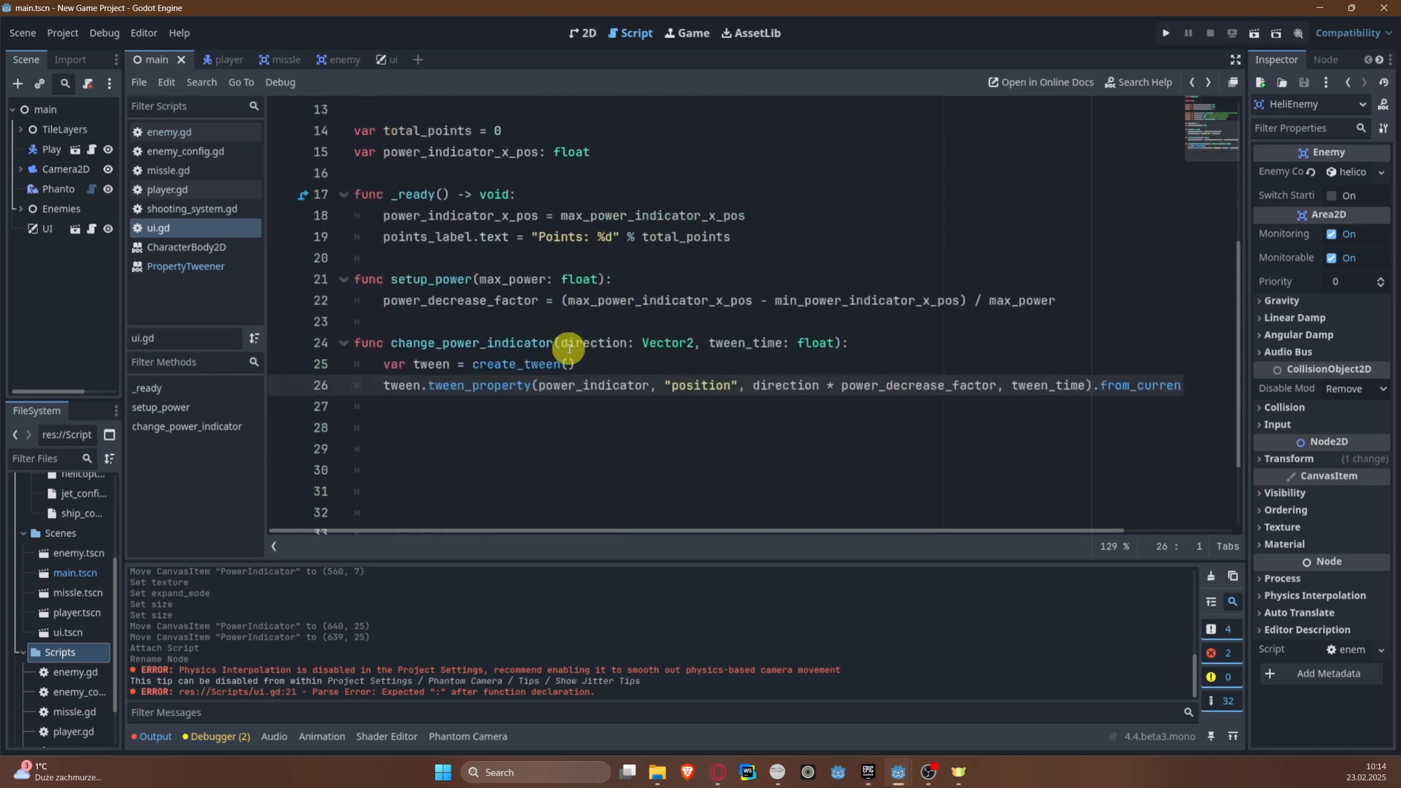
pyautogui.moveTo(883, 537); pyautogui.dragTo(1179, 504)
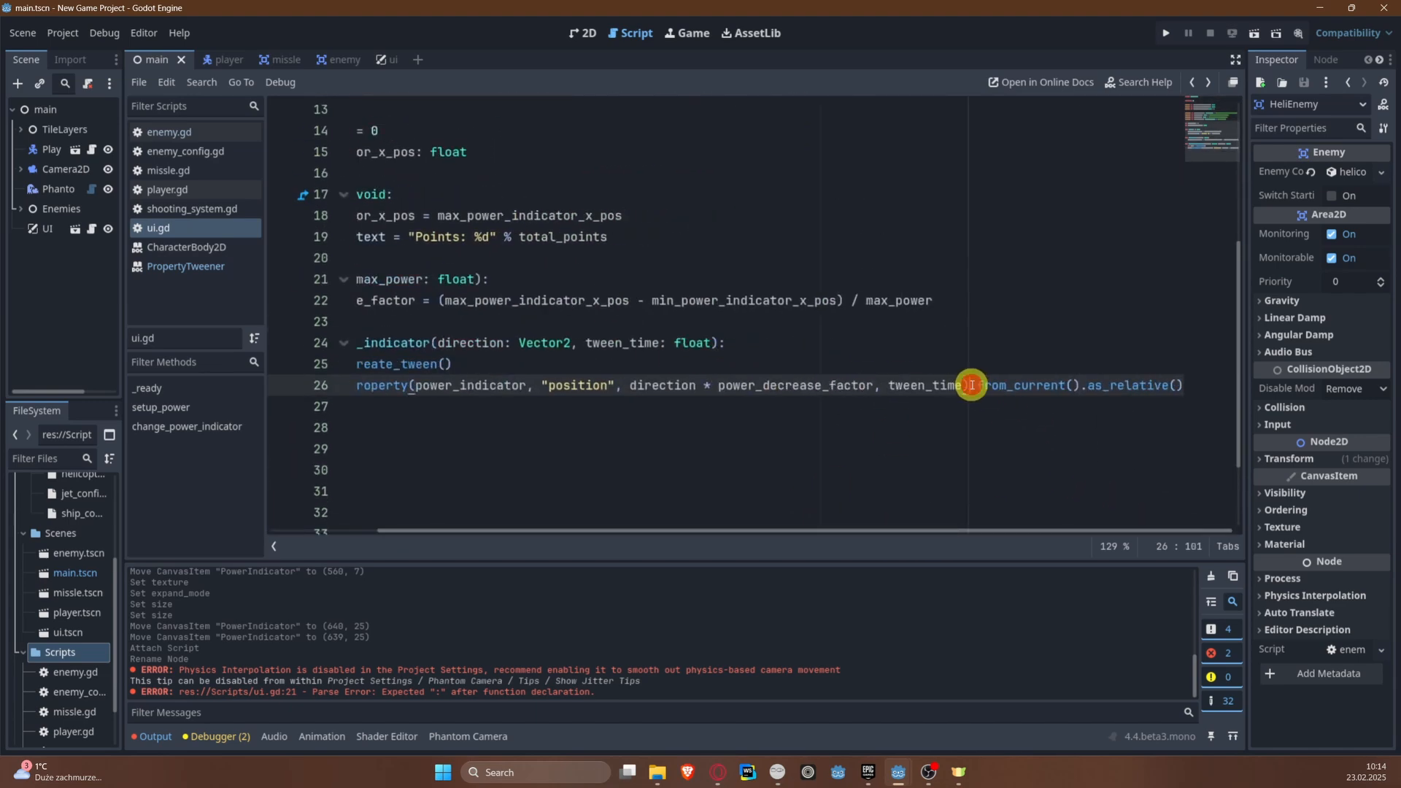
pyautogui.moveTo(972, 385); pyautogui.dragTo(1213, 383)
pyautogui.click(1128, 386)
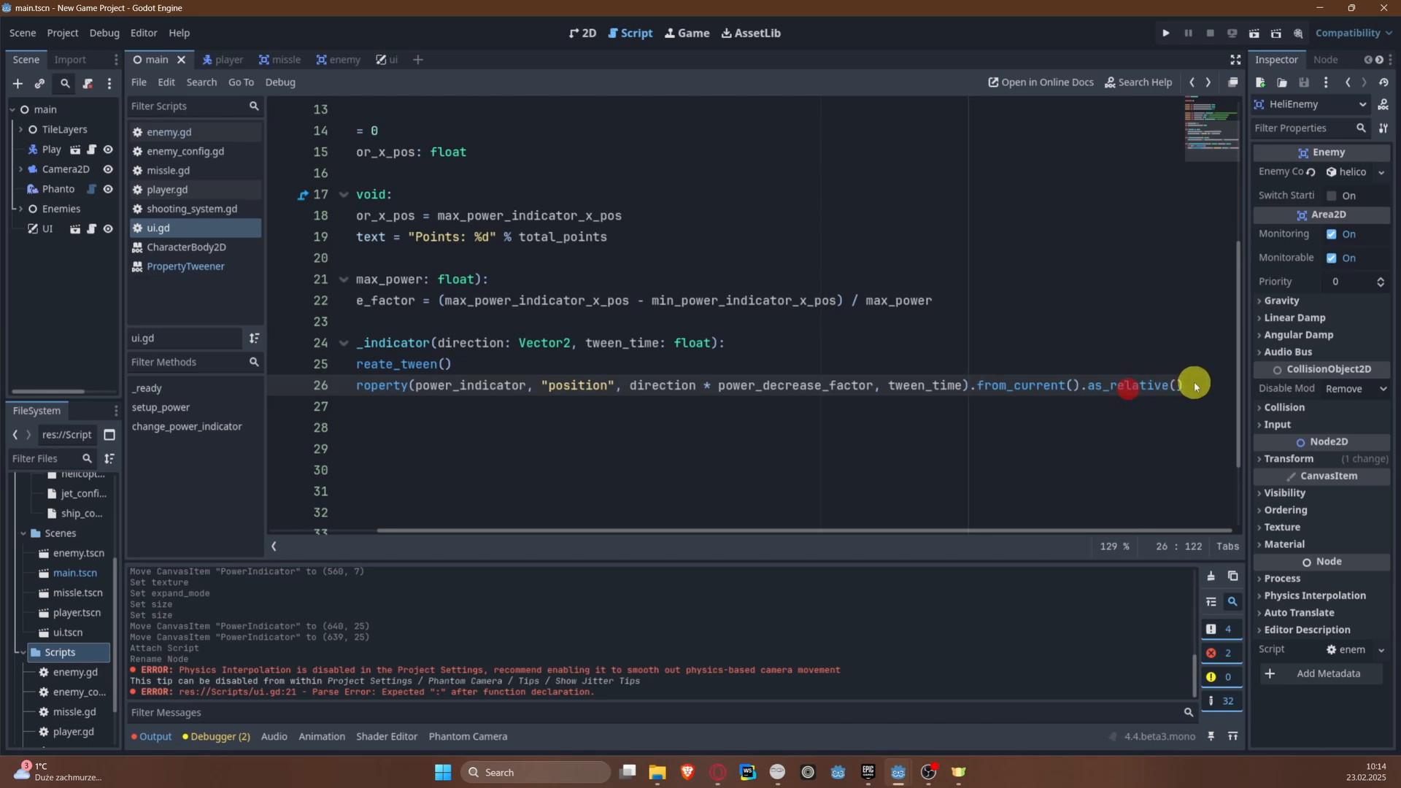
pyautogui.moveTo(778, 527); pyautogui.dragTo(460, 525)
# Step: Declare a show_game_over_screen() function without parameters below change_power_indicator
pyautogui.click(427, 469)
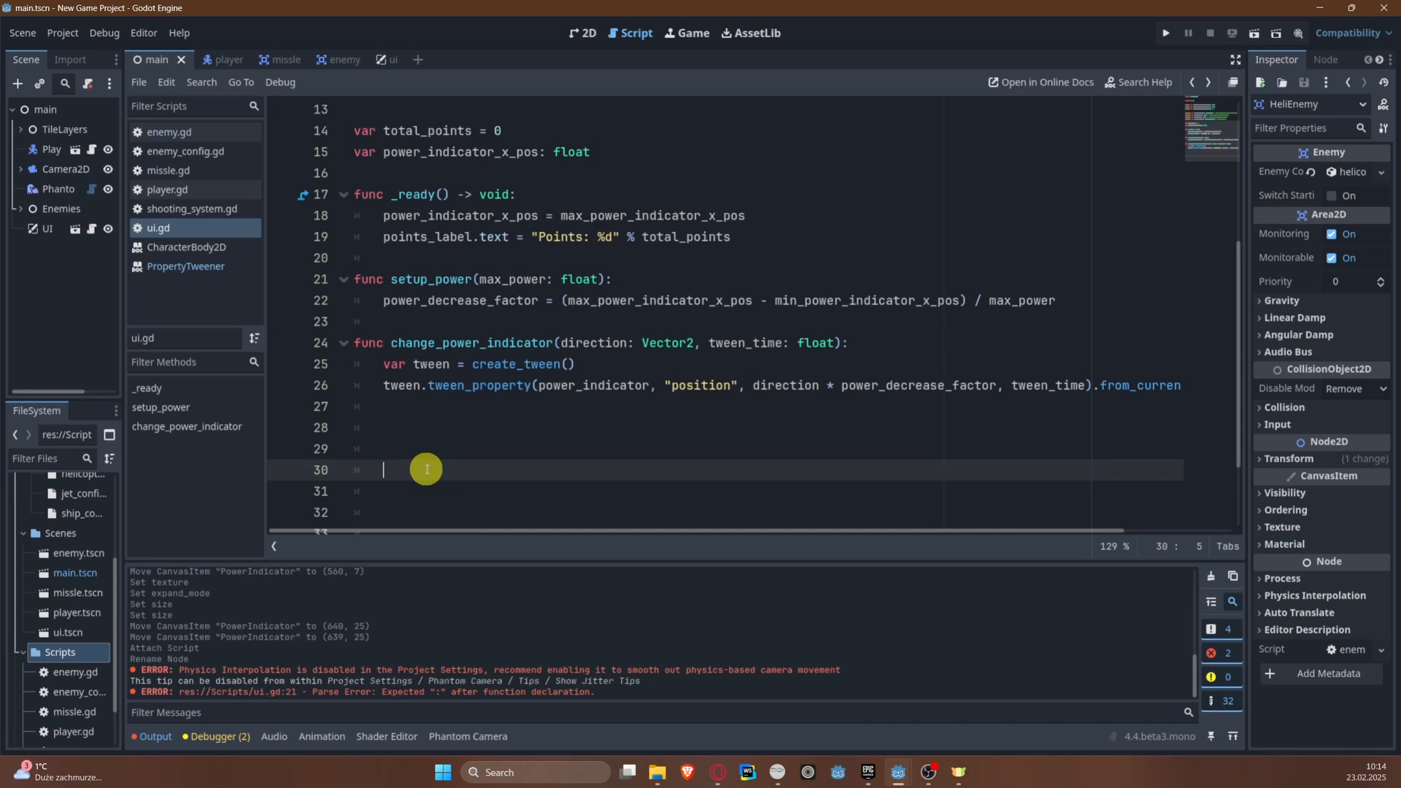
pyautogui.press('Return')
pyautogui.press('BackSpace')
pyautogui.press('BackSpace')
pyautogui.press('BackSpace')
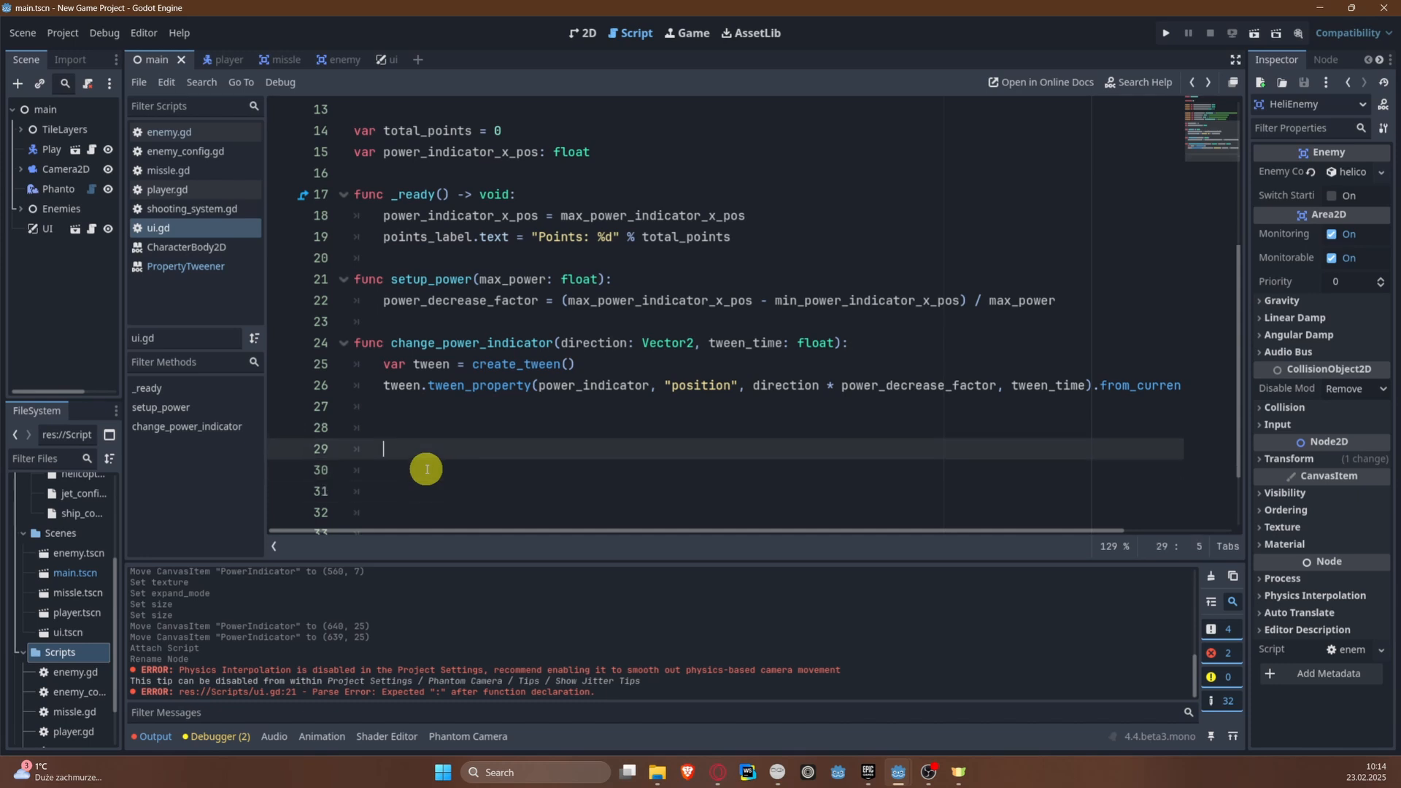
pyautogui.press('BackSpace')
pyautogui.press('Return')
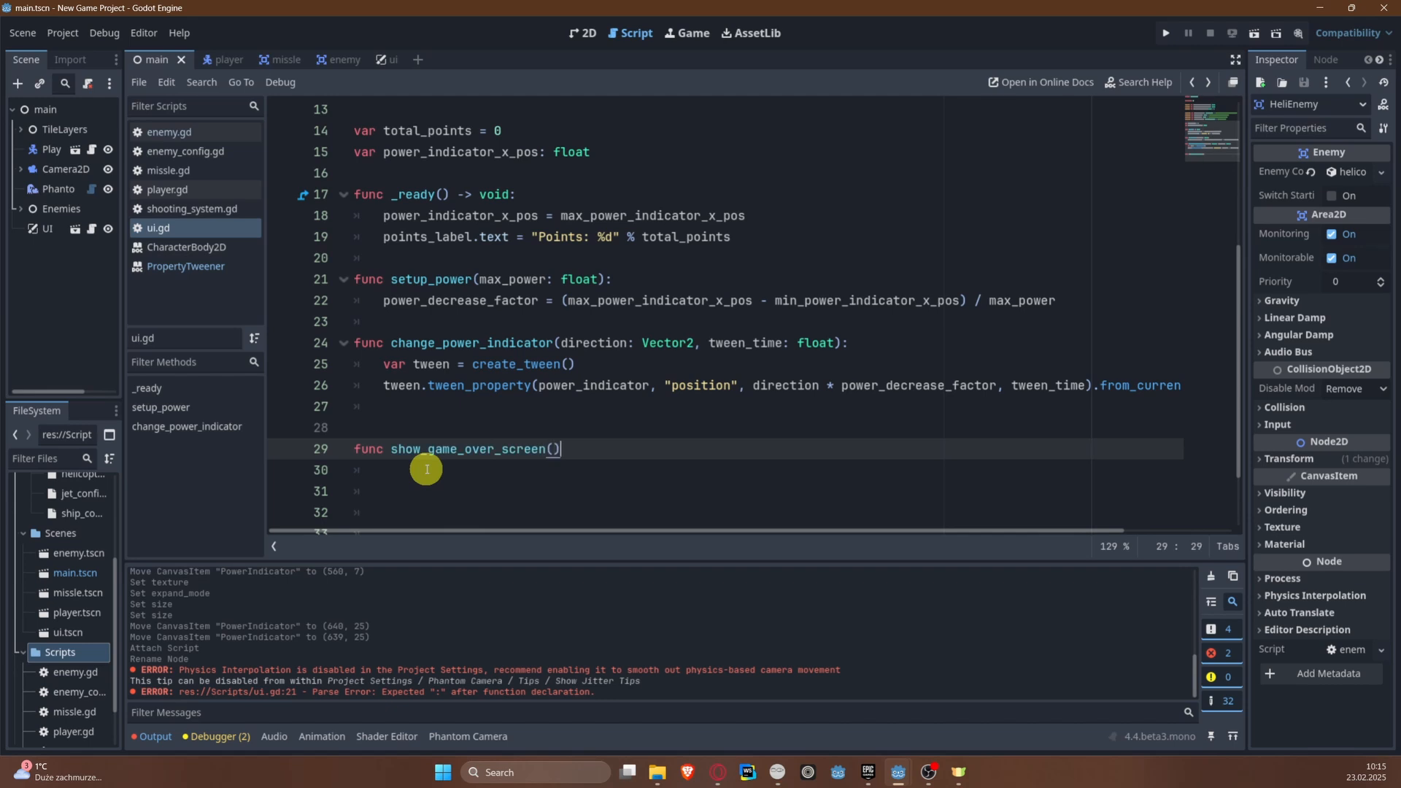
pyautogui.press('Return')
# Step: Make show_game_over_screen call game_over_view.show()
pyautogui.write('gam')
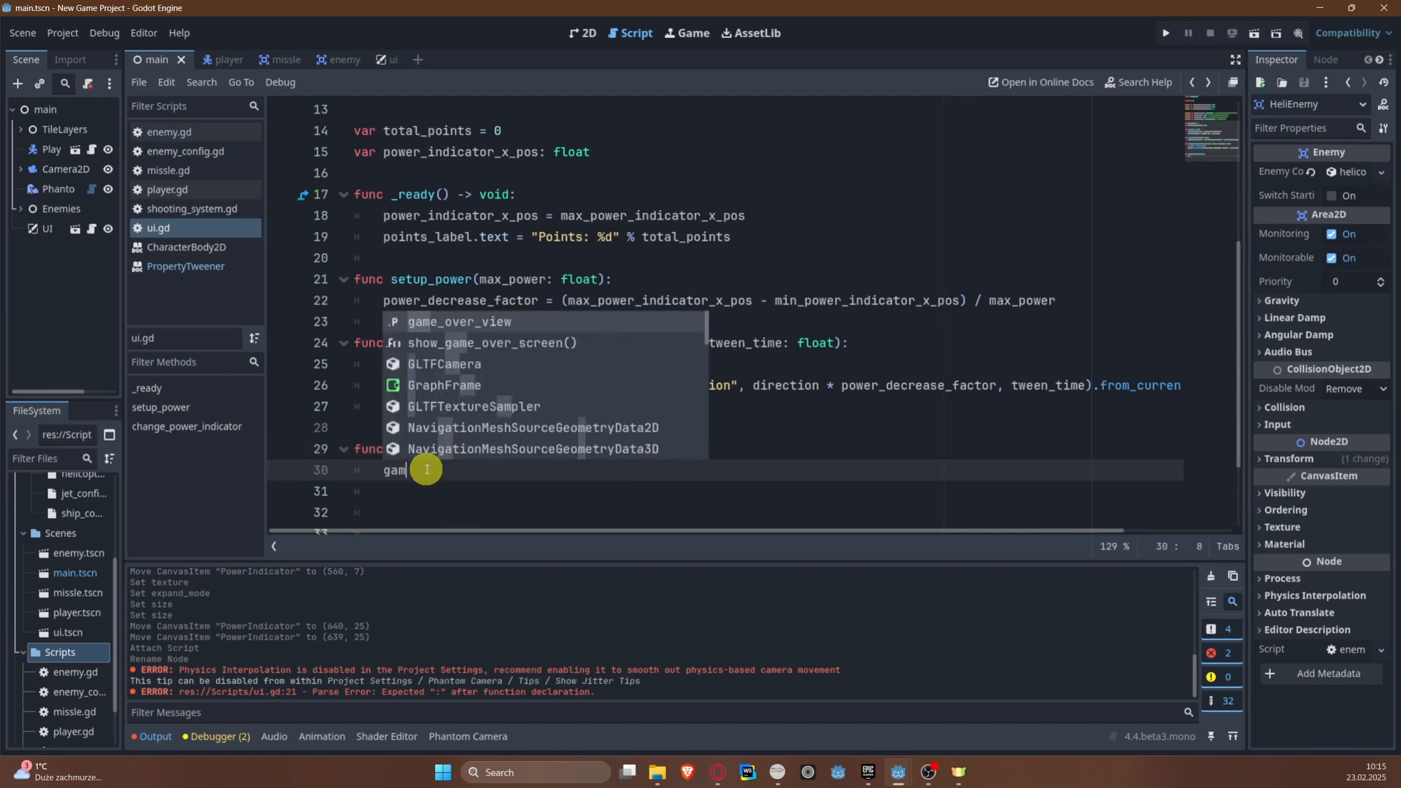
pyautogui.press('Return')
pyautogui.write('.sho')
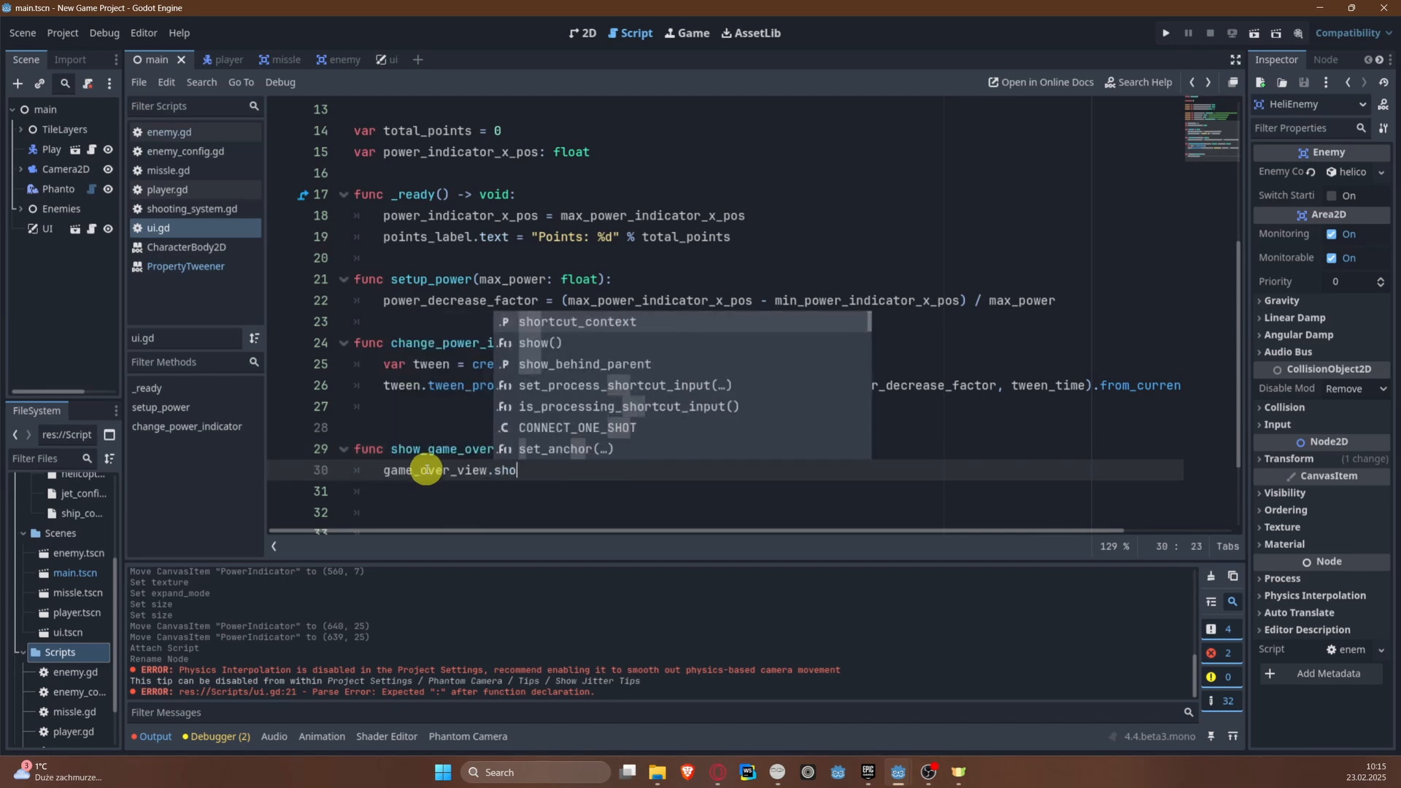
pyautogui.press('Down')
pyautogui.press('Return')
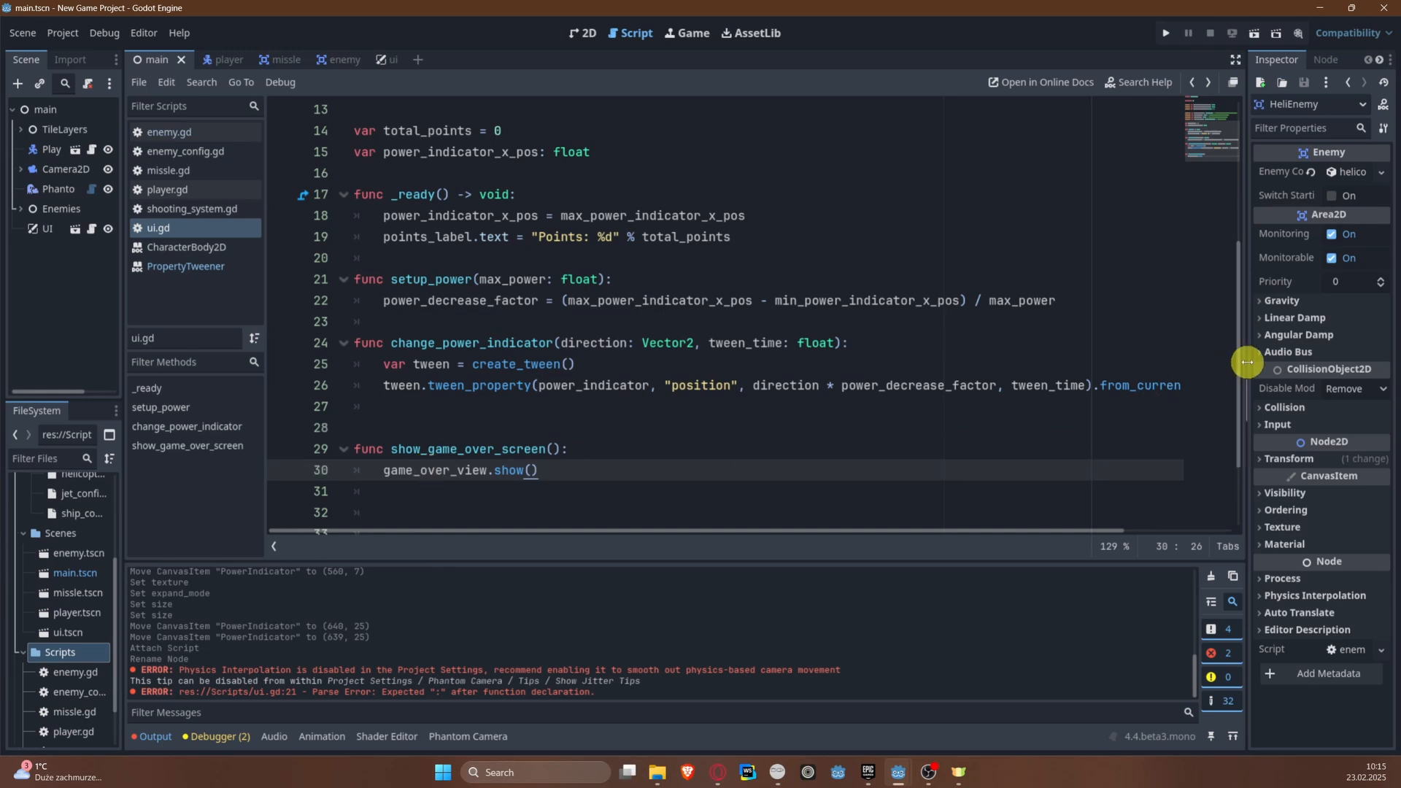
# Step: Widen the Inspector again and run the project to test the UI
pyautogui.moveTo(1240, 364); pyautogui.dragTo(964, 365)
pyautogui.click(1168, 34)
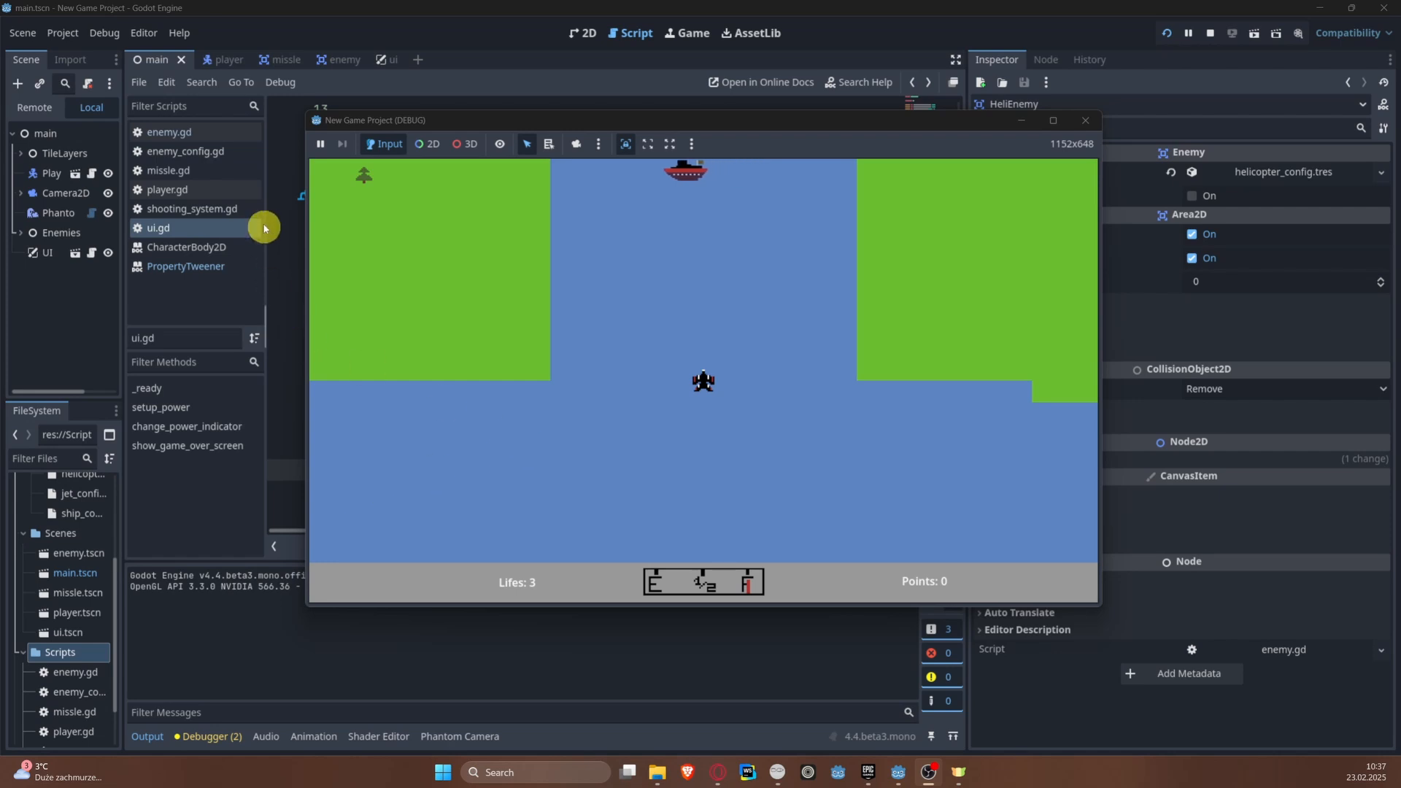
# Step: Switch to the player scene, widen the Scene dock and stop the running project
pyautogui.click(225, 64)
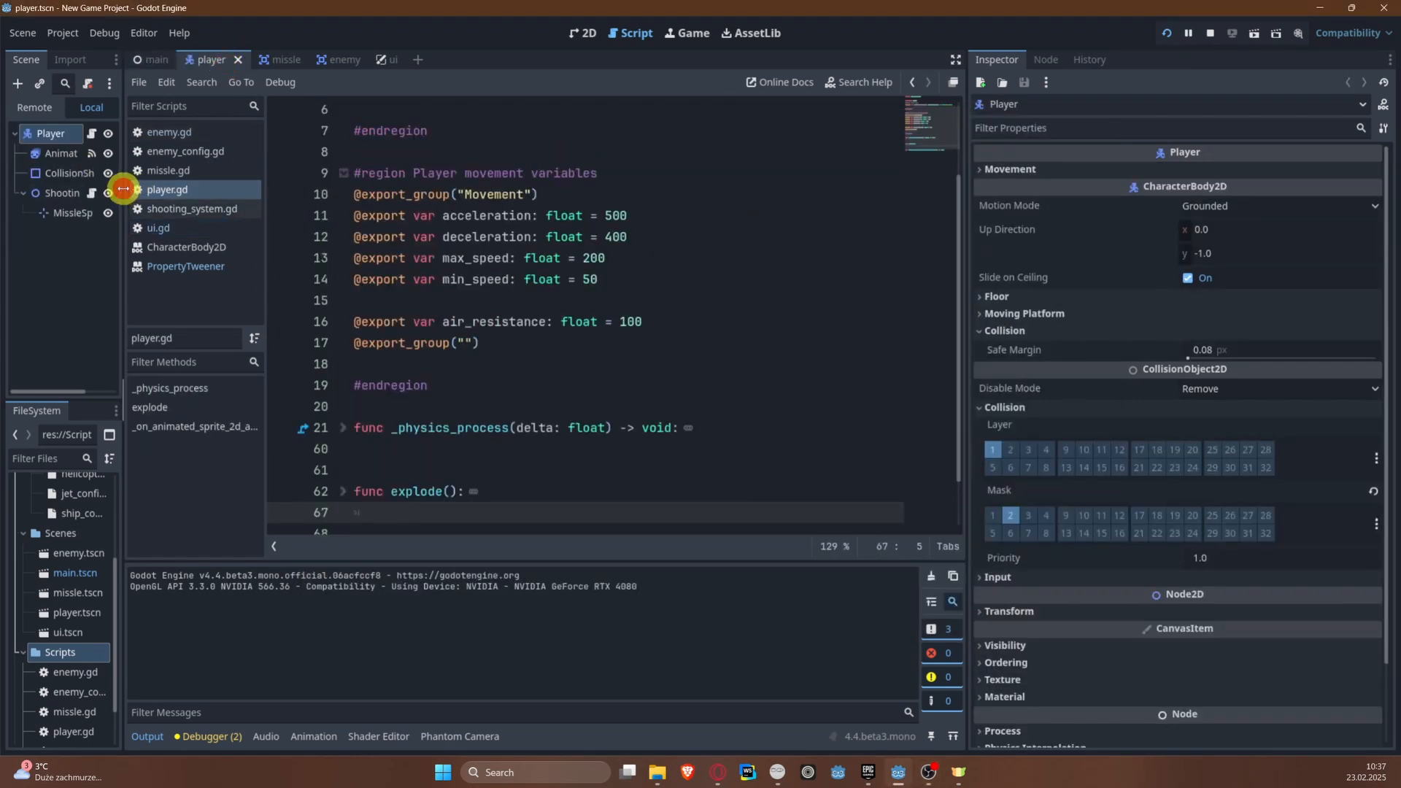
pyautogui.moveTo(124, 193); pyautogui.dragTo(252, 193)
pyautogui.click(1214, 37)
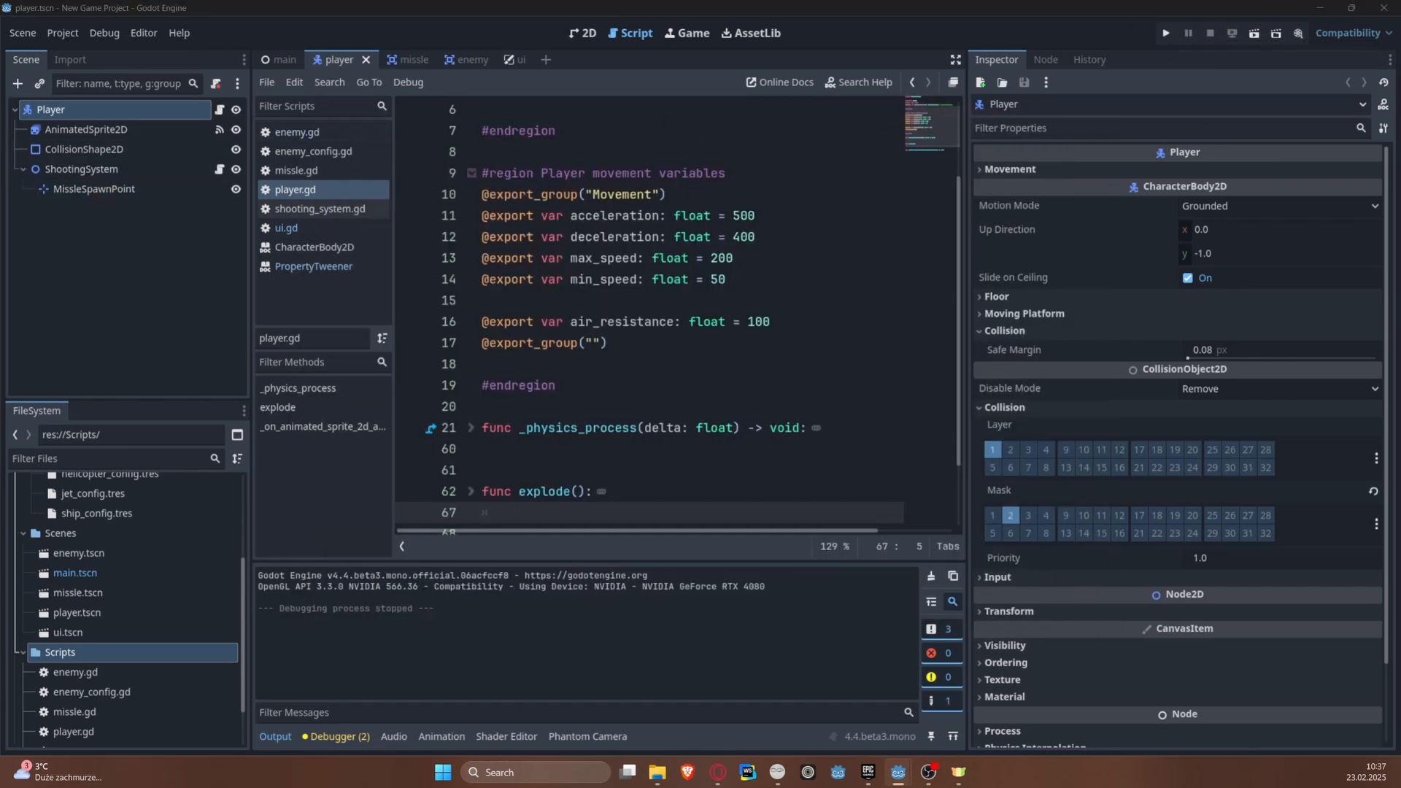
# Step: Add a plain Node as a child of the Player root node
pyautogui.rightClick(92, 107)
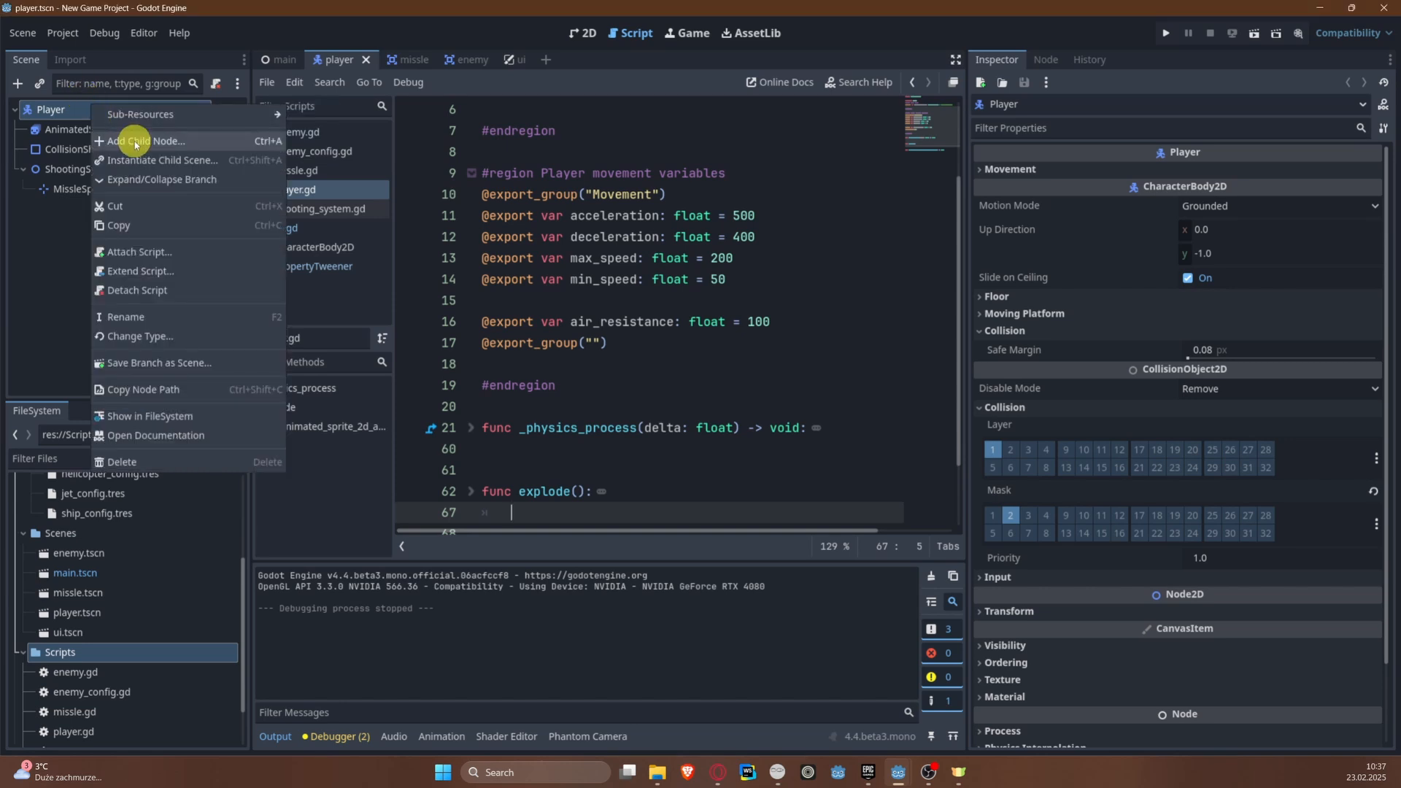
pyautogui.click(135, 142)
pyautogui.click(548, 243)
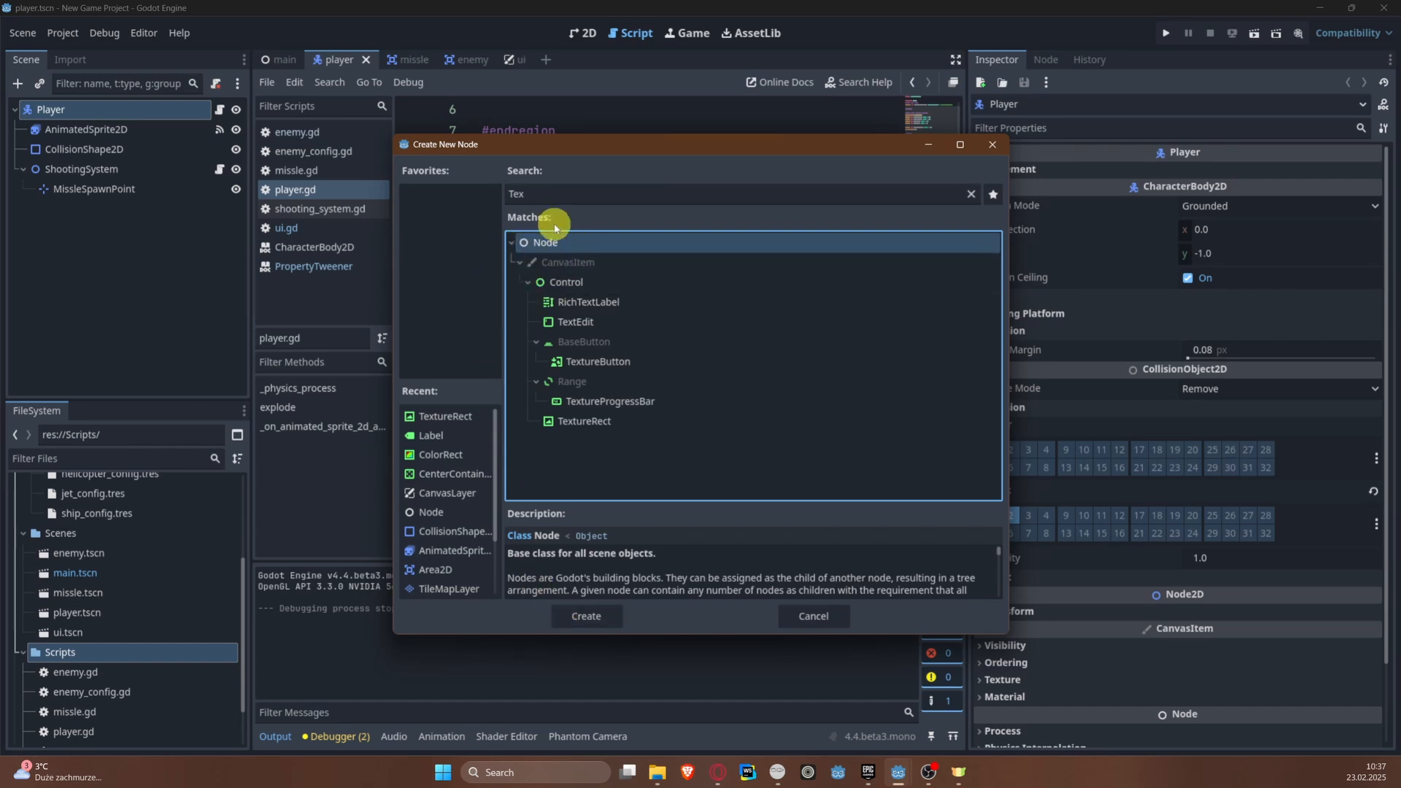
pyautogui.click(613, 616)
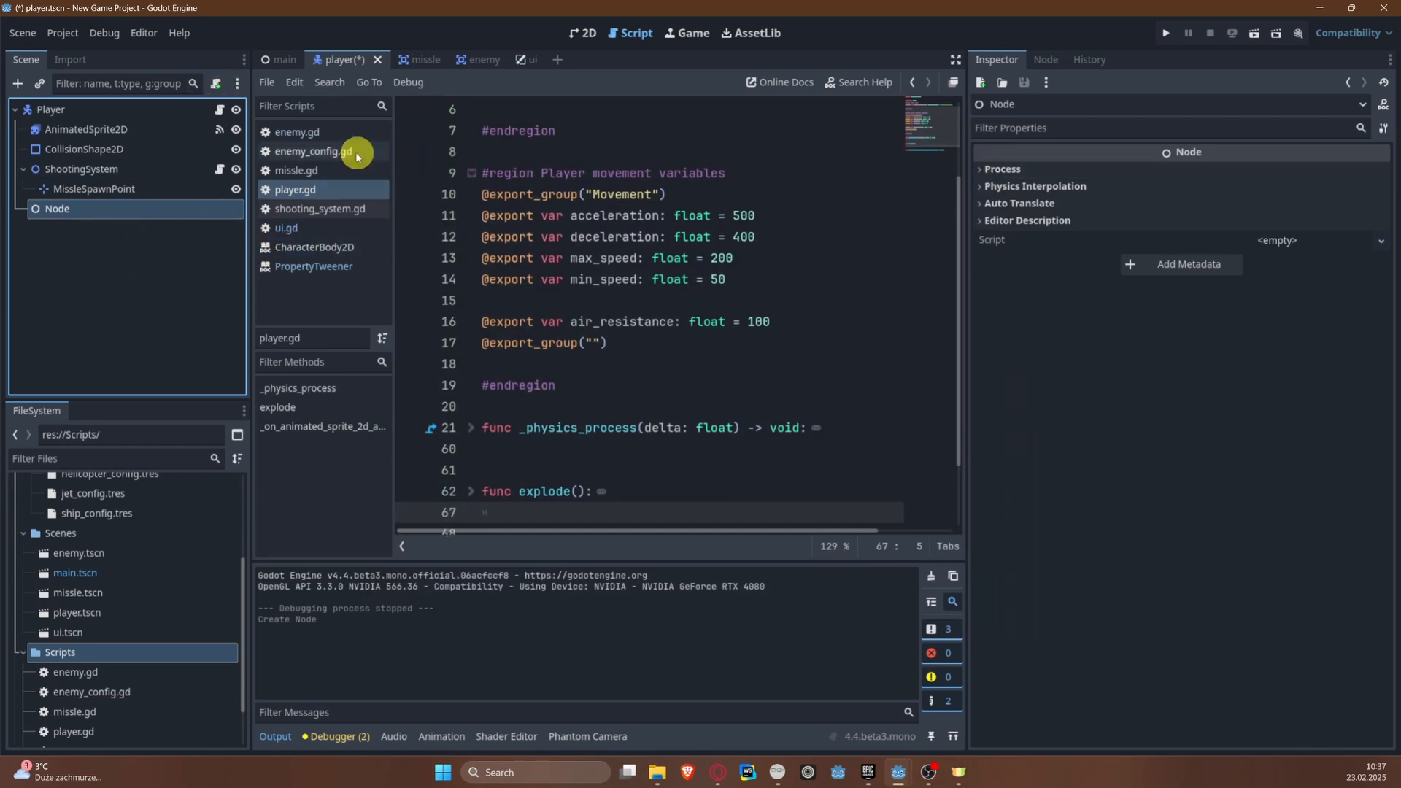
# Step: Attach a new GDScript named power_system.gd, stored in res://Scripts, to the new child node
pyautogui.click(216, 84)
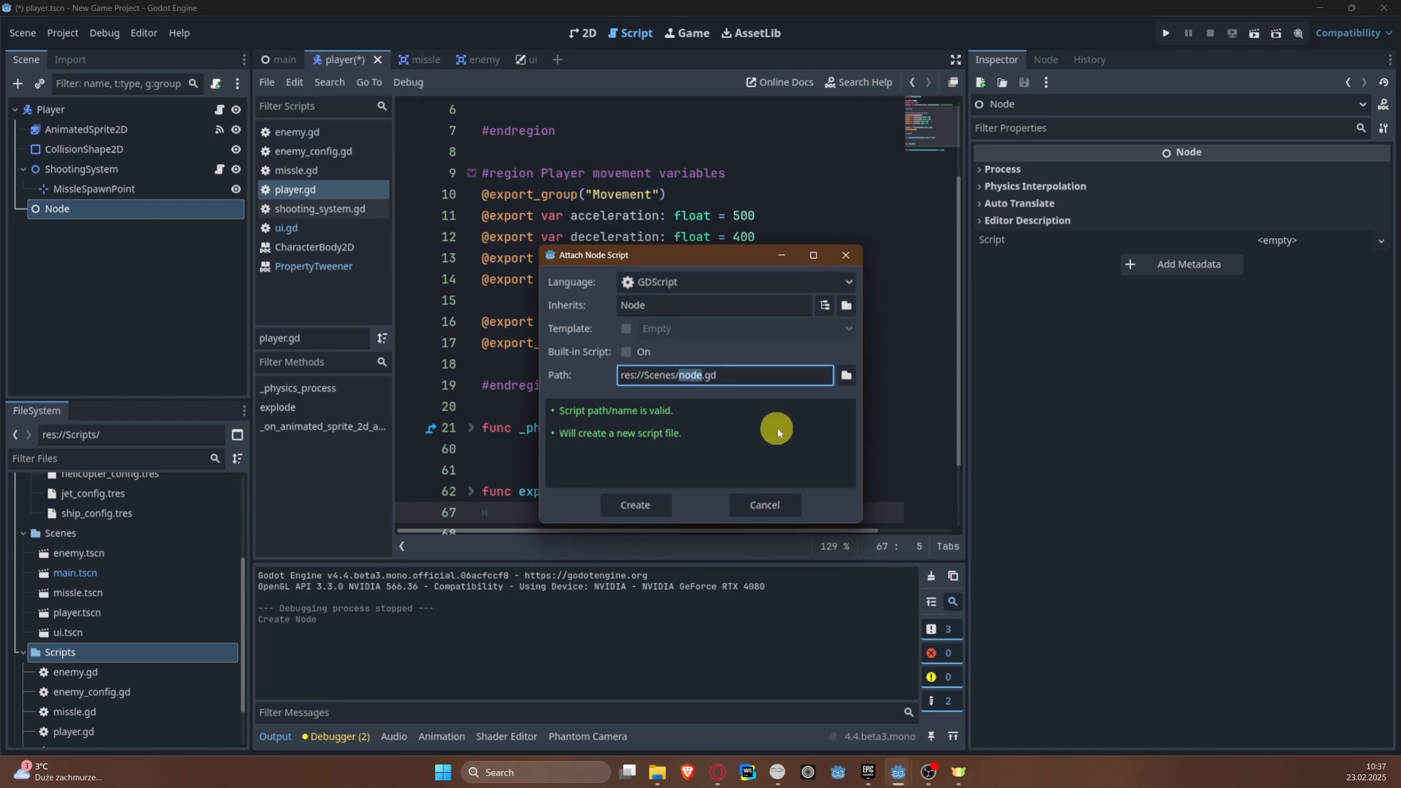
pyautogui.click(848, 376)
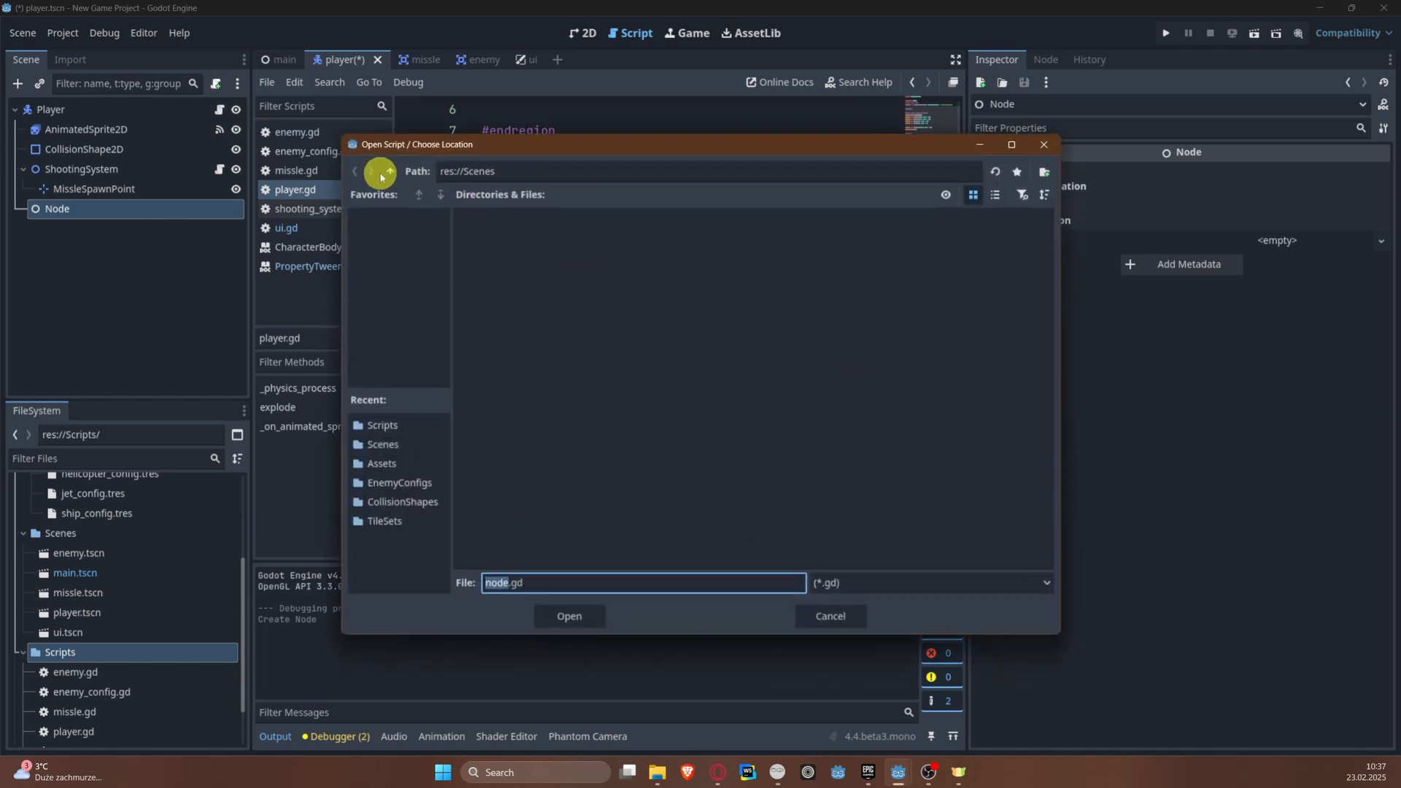
pyautogui.click(390, 172)
pyautogui.doubleClick(750, 241)
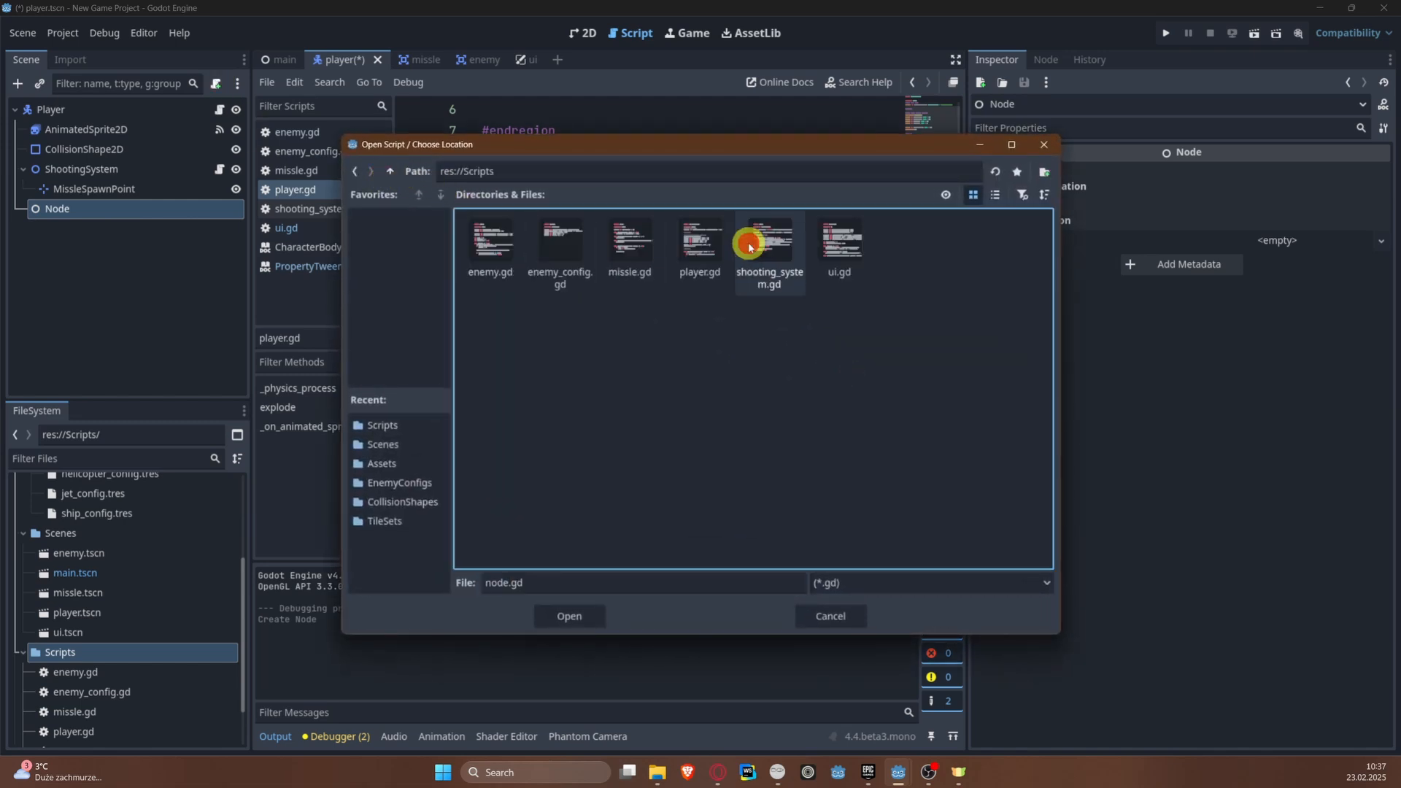
pyautogui.doubleClick(498, 581)
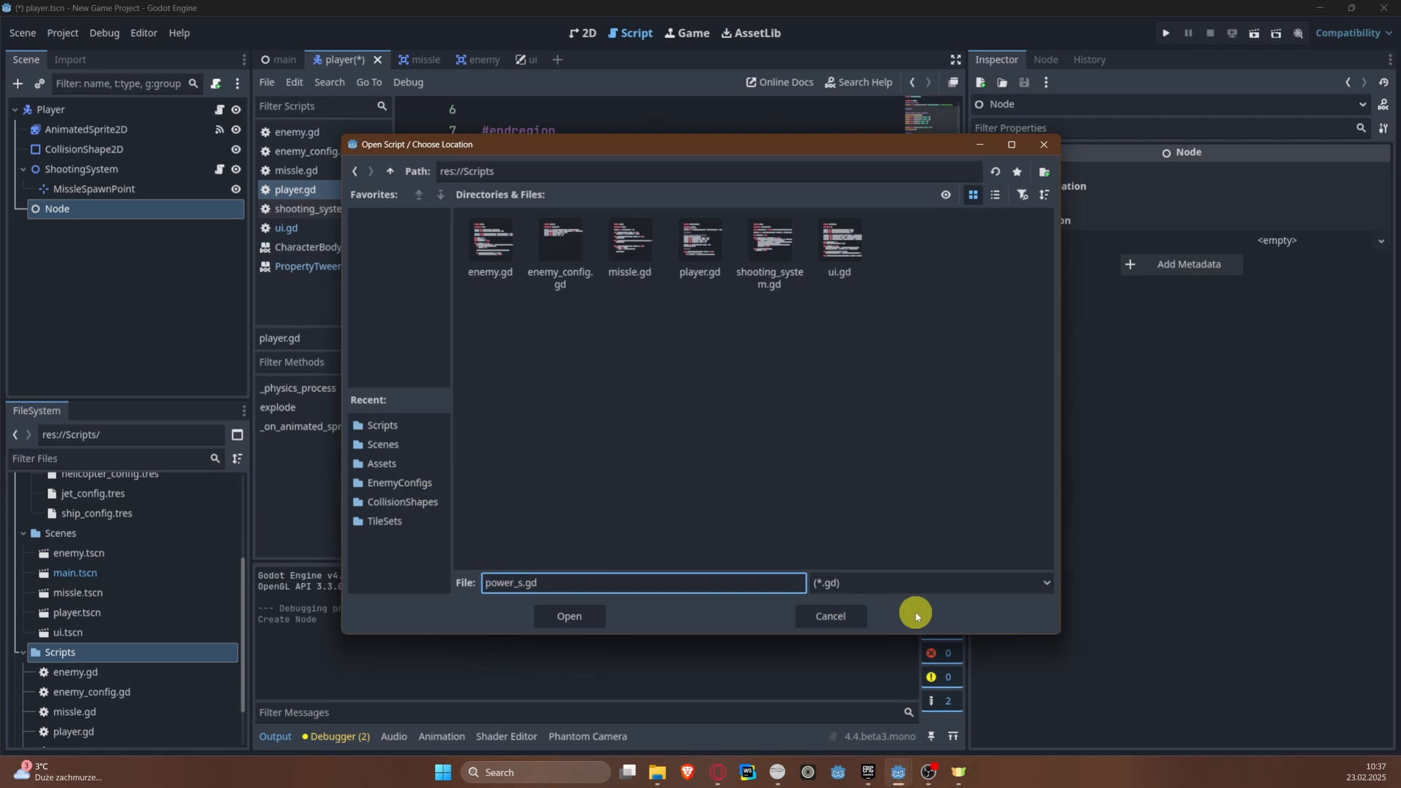
pyautogui.write('power_system')
pyautogui.press('Return')
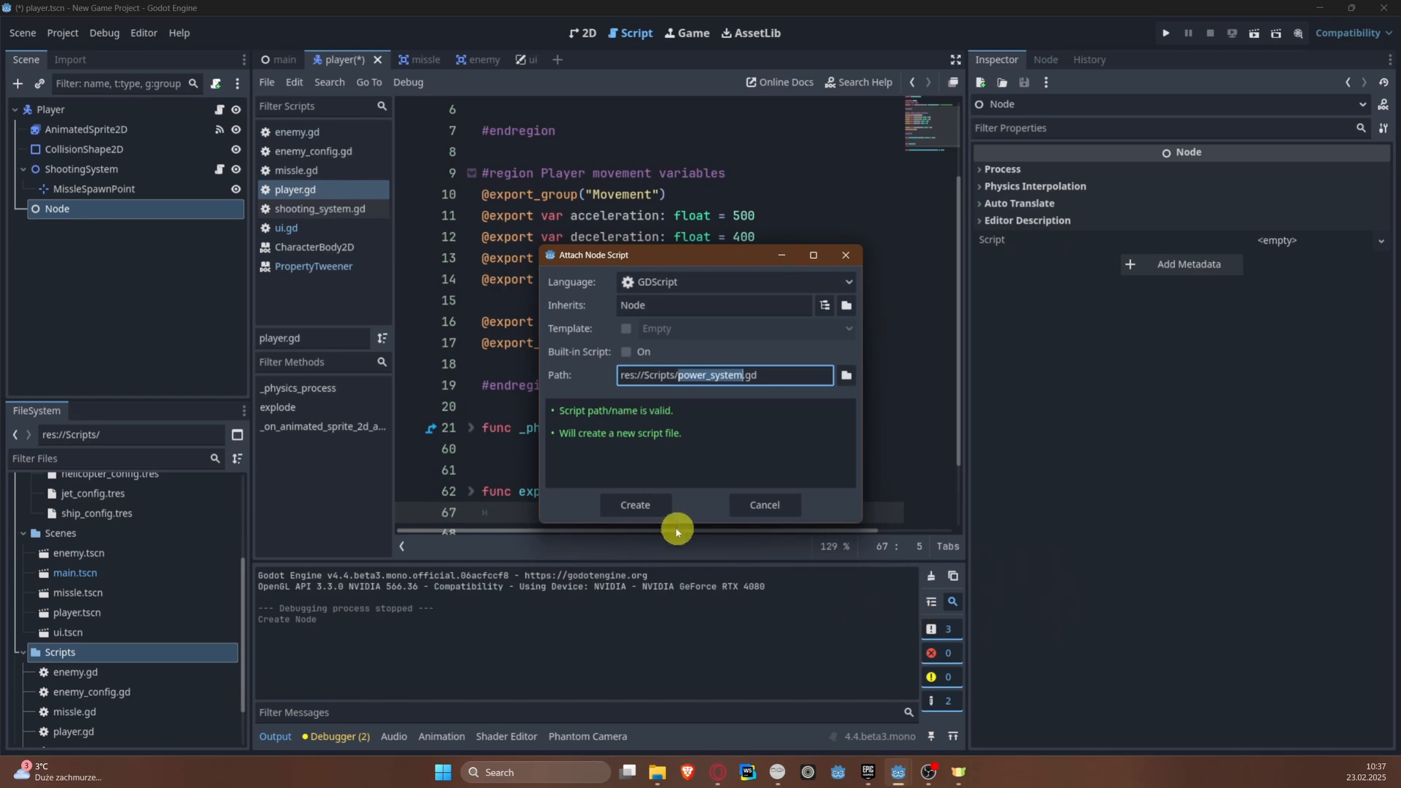
pyautogui.click(630, 502)
# Step: Rename the scripted child node of Player as PowerSystem
pyautogui.doubleClick(58, 209)
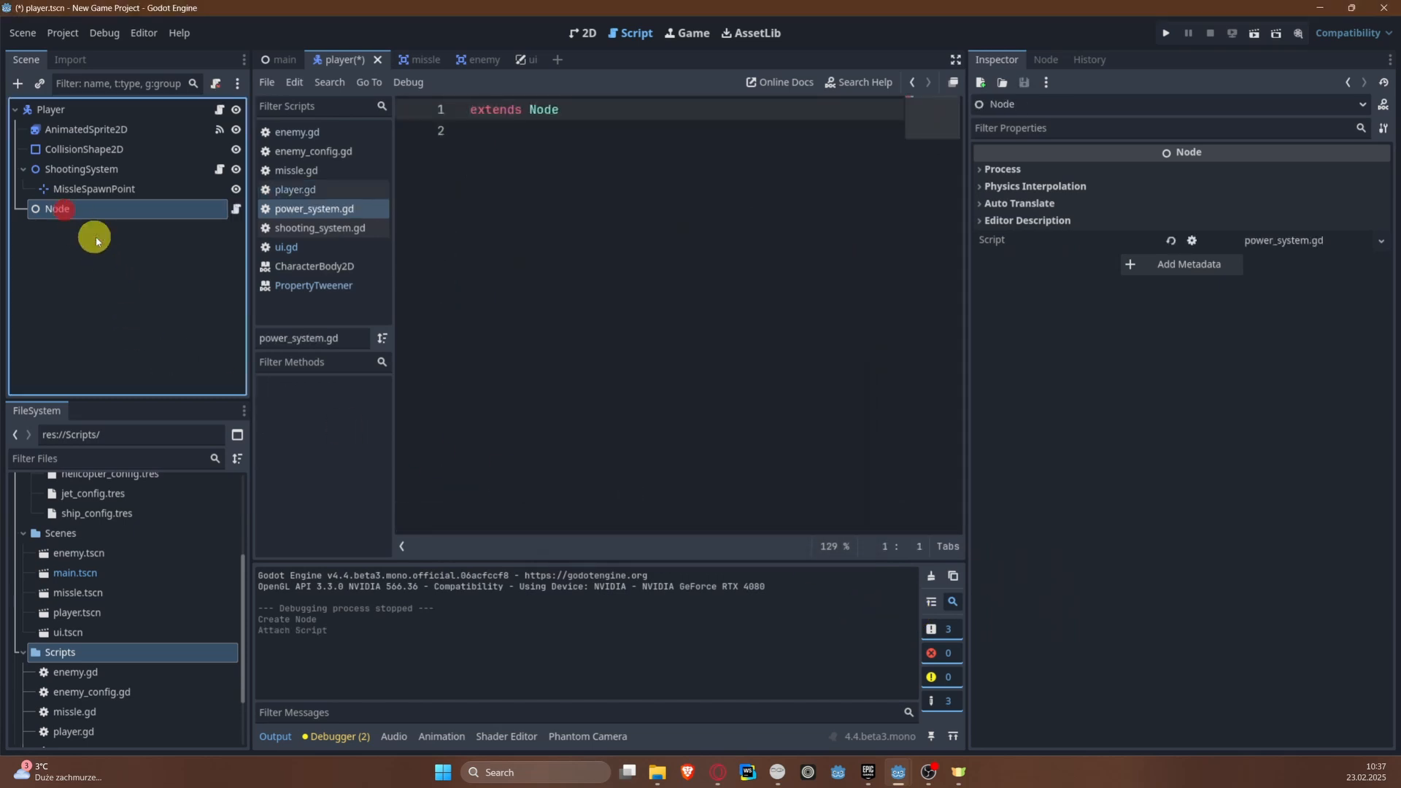
pyautogui.write('Power')
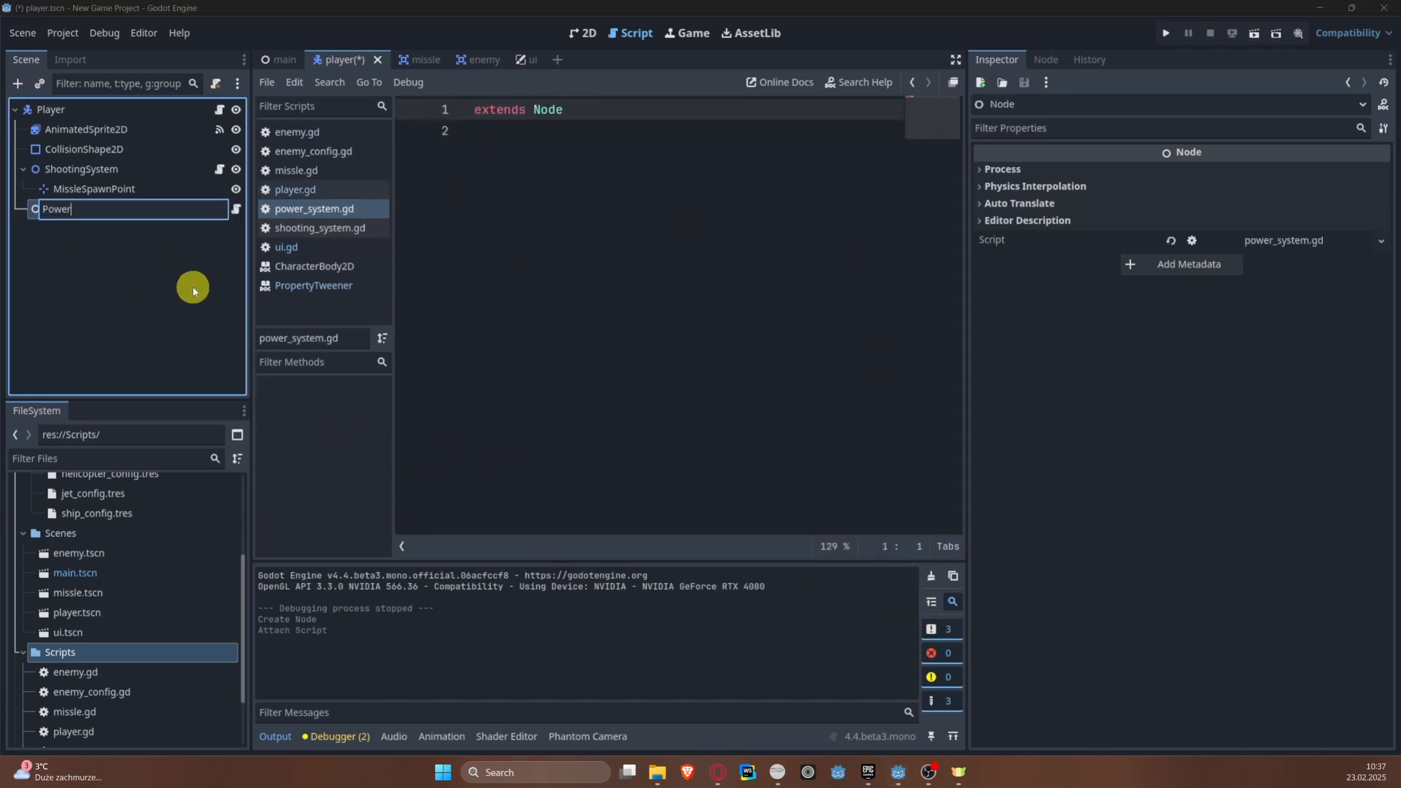
pyautogui.write('System')
pyautogui.press('Return')
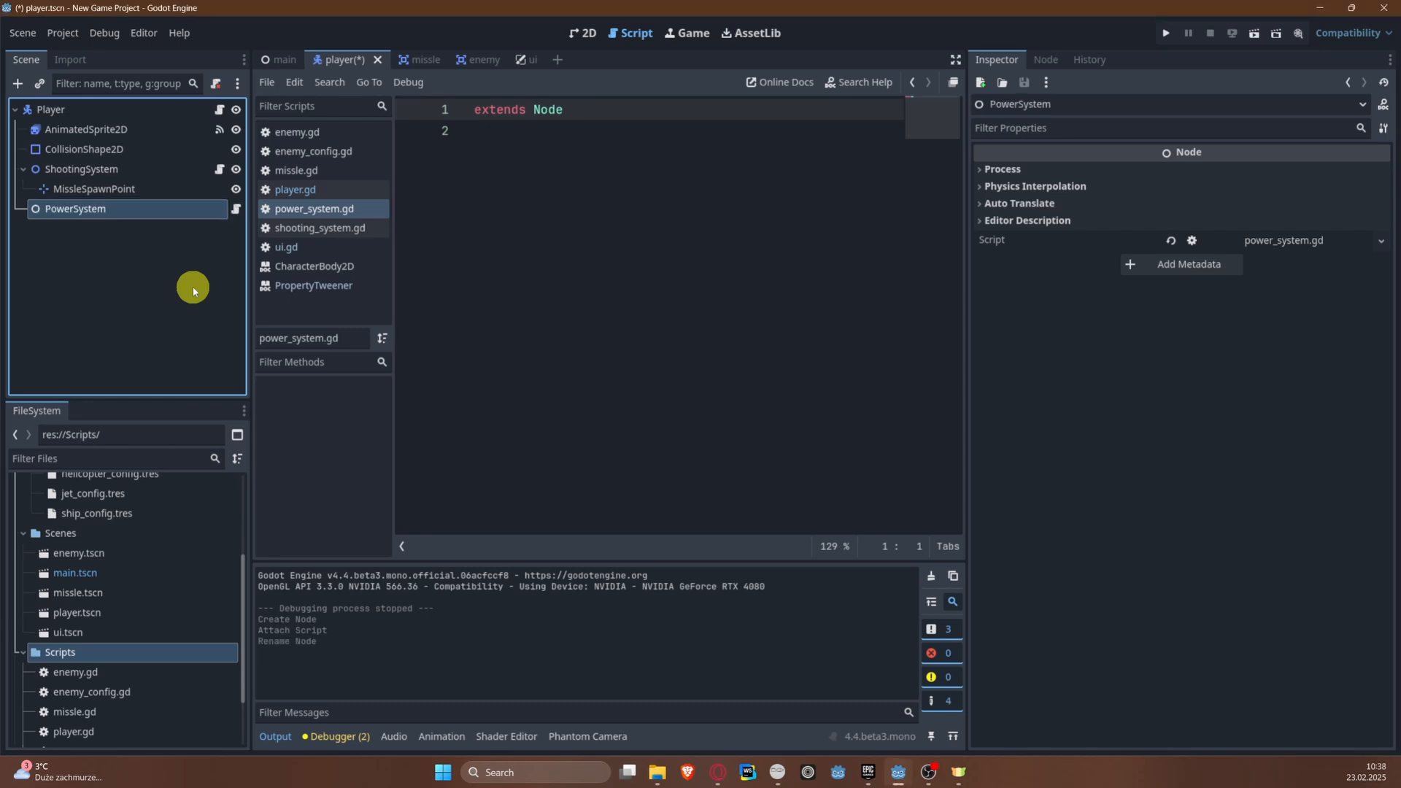
# Step: Add a Timer node as a child of PowerSystem
pyautogui.rightClick(69, 212)
pyautogui.click(115, 252)
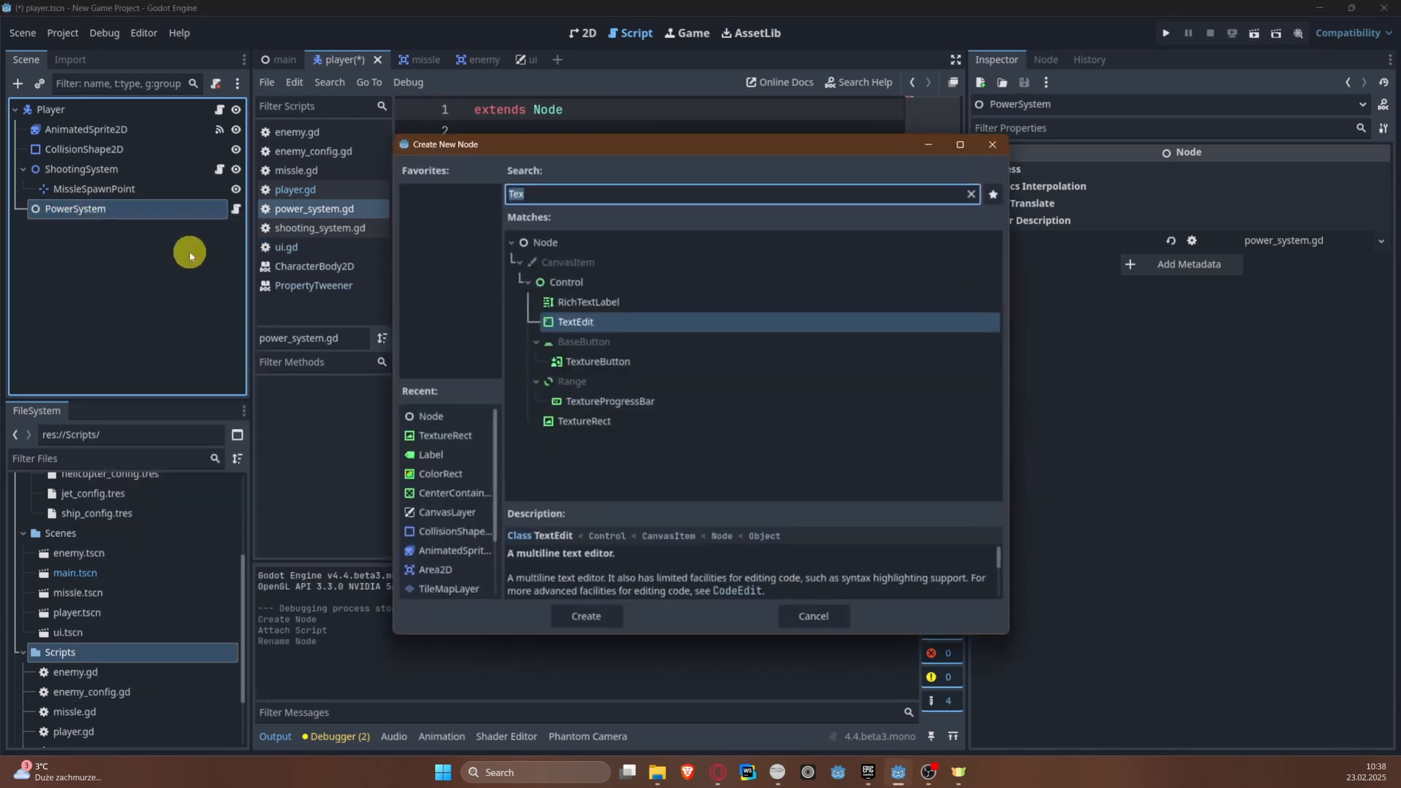
pyautogui.write('Timer')
pyautogui.press('Return')
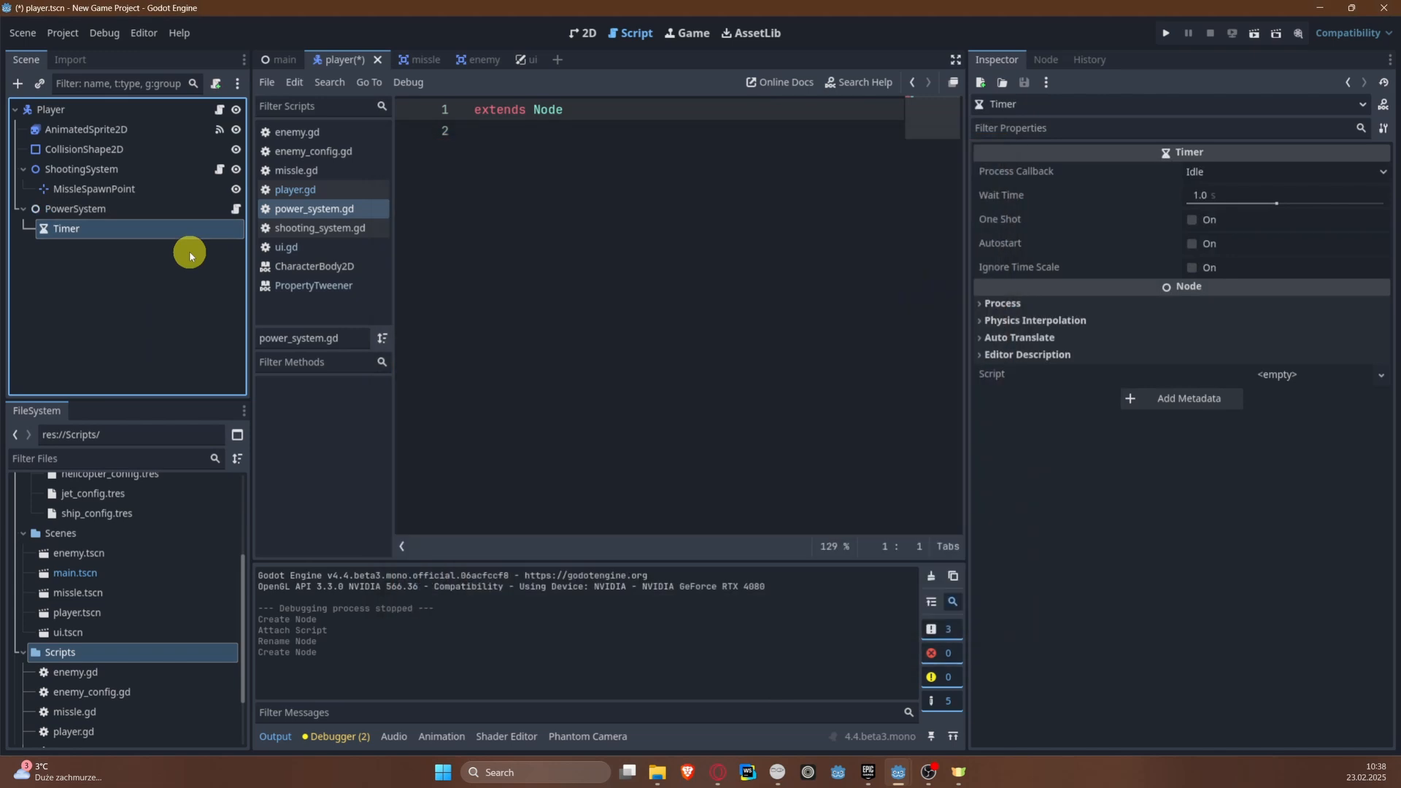
# Step: Add a second Timer node under PowerSystem
pyautogui.click(73, 209)
pyautogui.rightClick(77, 208)
pyautogui.click(115, 241)
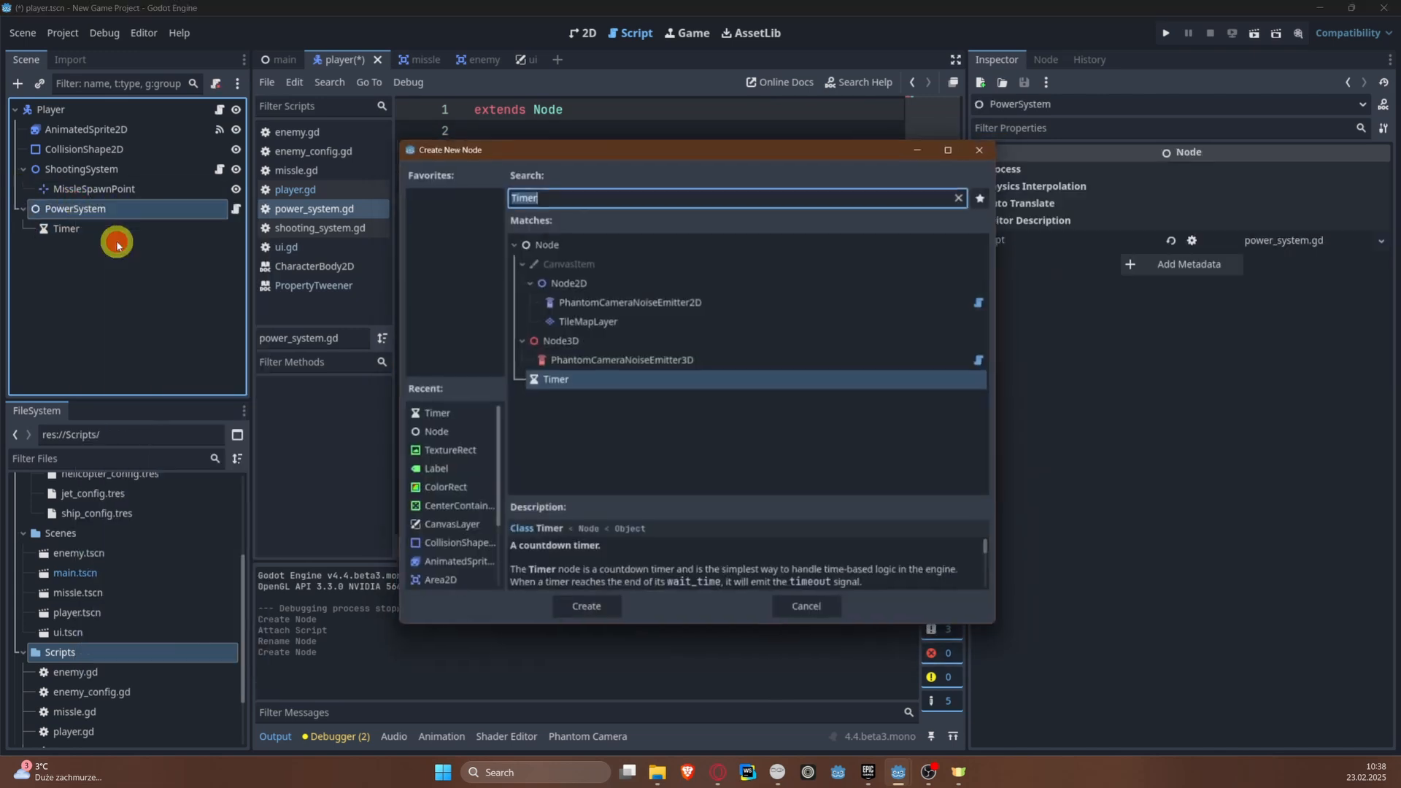
pyautogui.write('Timer')
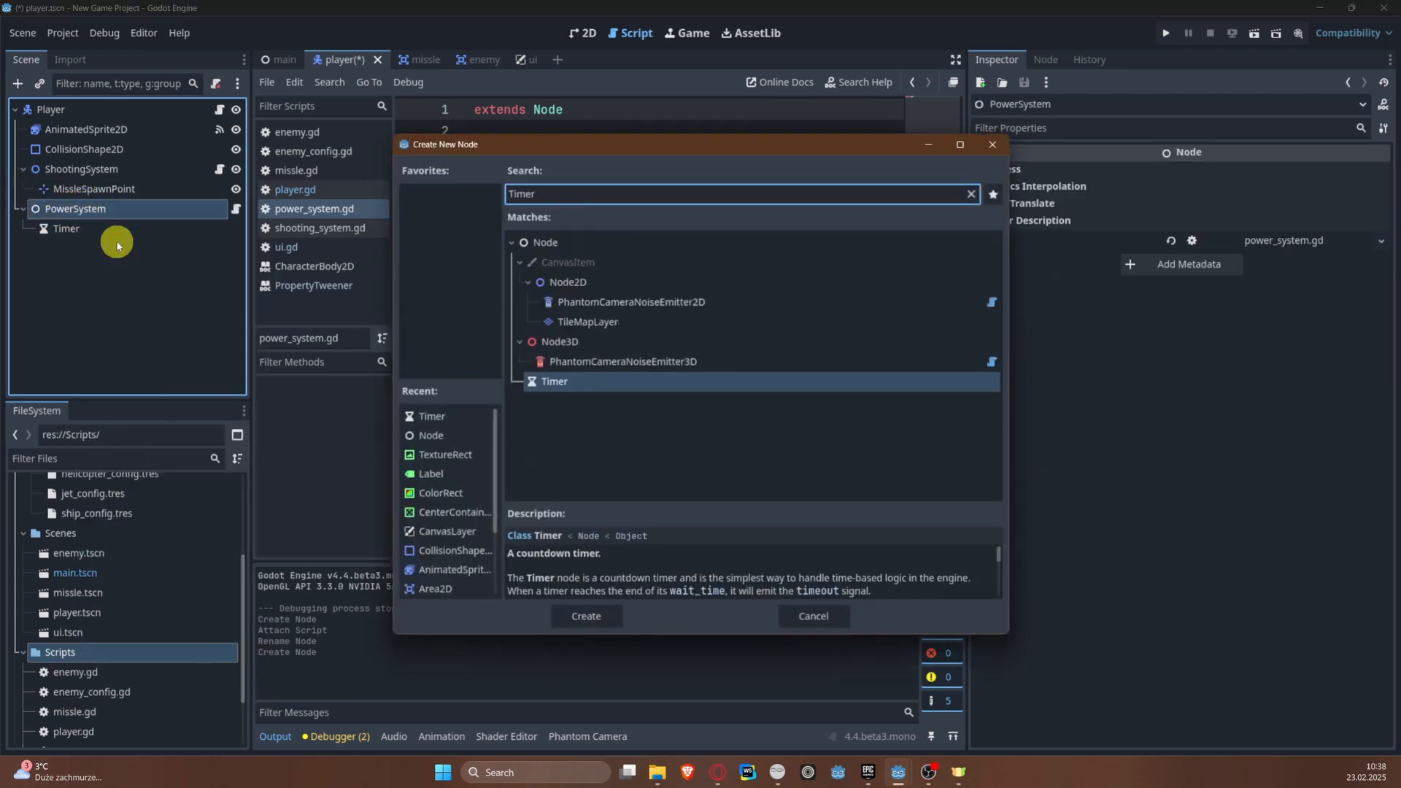
pyautogui.press('Return')
# Step: Rename the first timer under PowerSystem as PowerDecreaseTimer
pyautogui.click(80, 229)
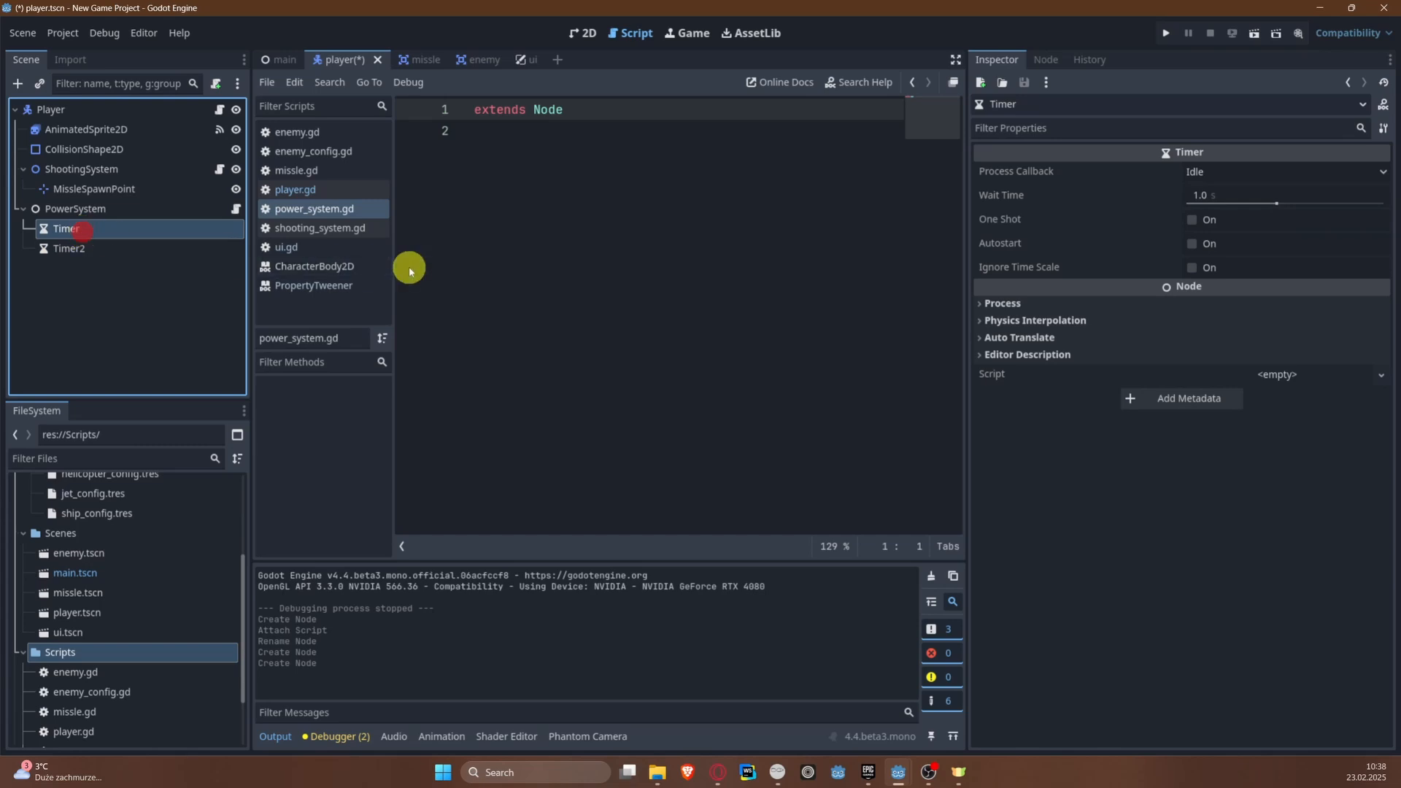
pyautogui.press('F2')
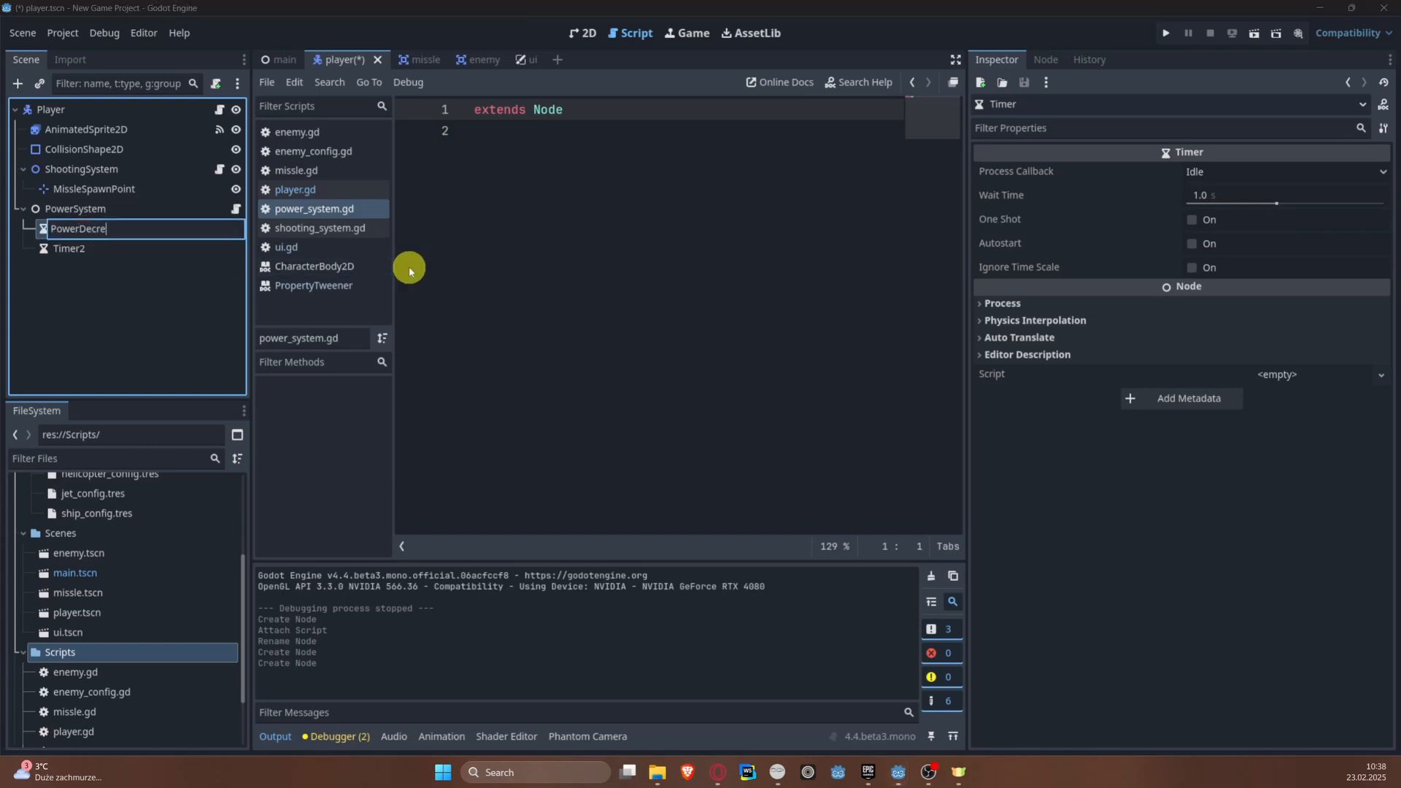
pyautogui.write('PowerDecreaseTimer')
pyautogui.press('Return')
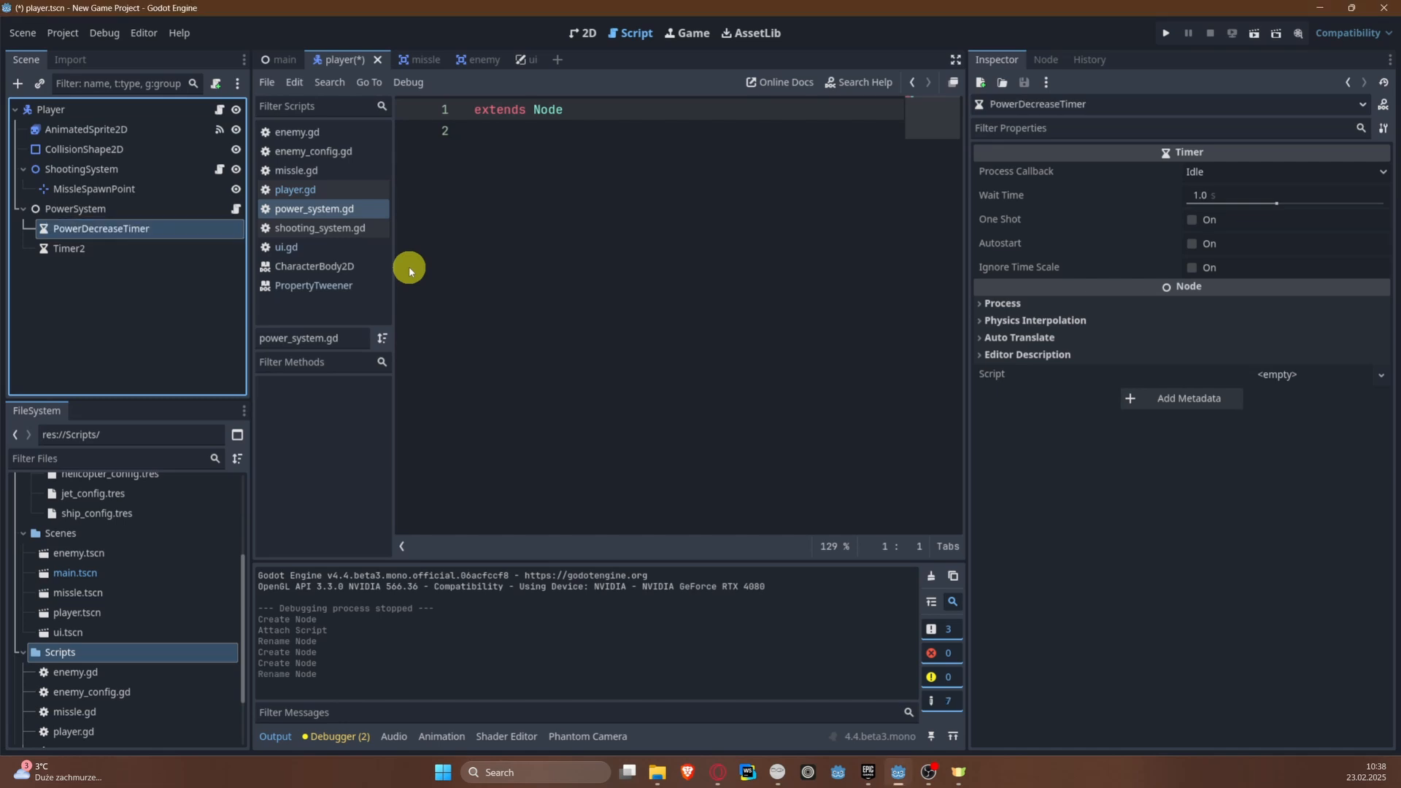
# Step: Rename the second timer under PowerSystem as PowerIncreaseTimer
pyautogui.click(189, 247)
pyautogui.doubleClick(188, 247)
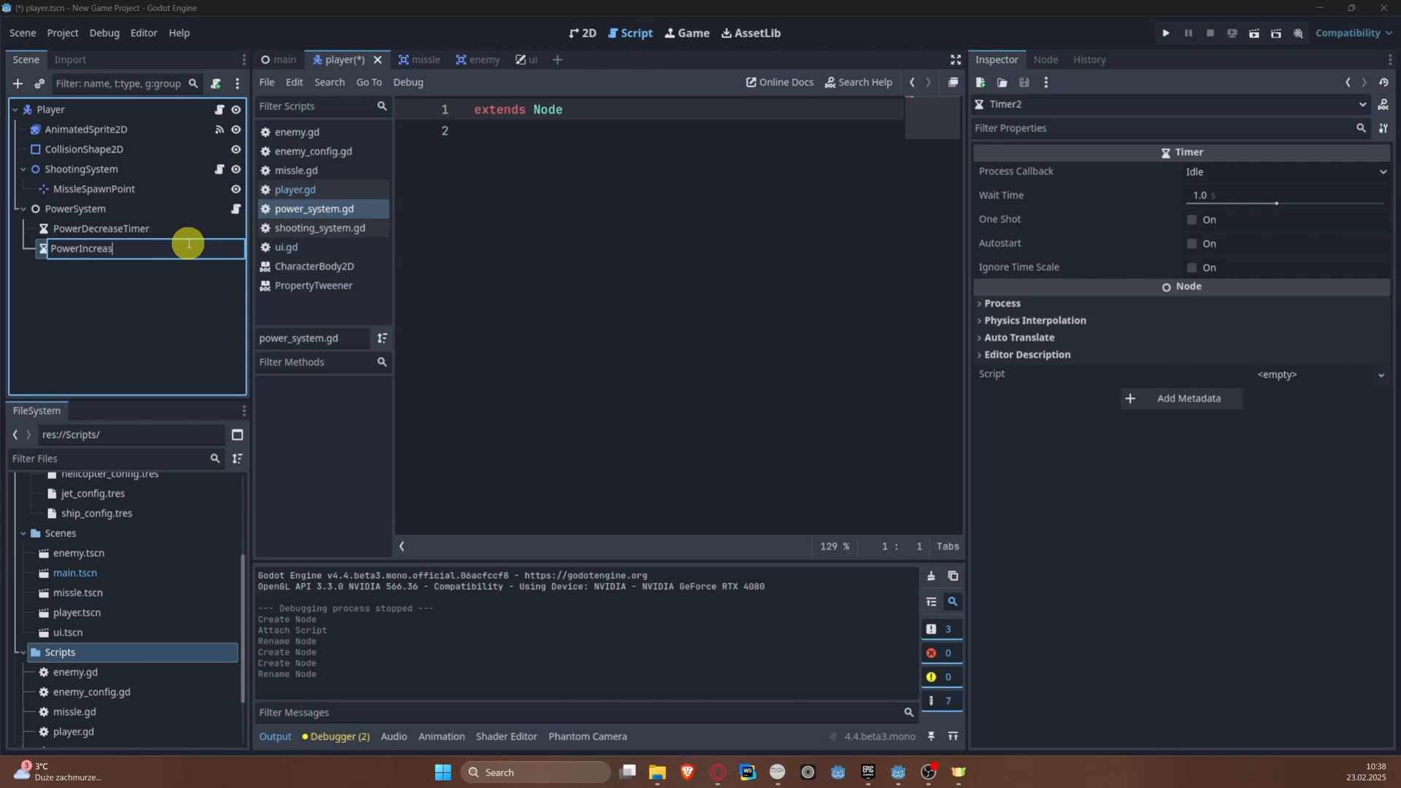
pyautogui.press('Return')
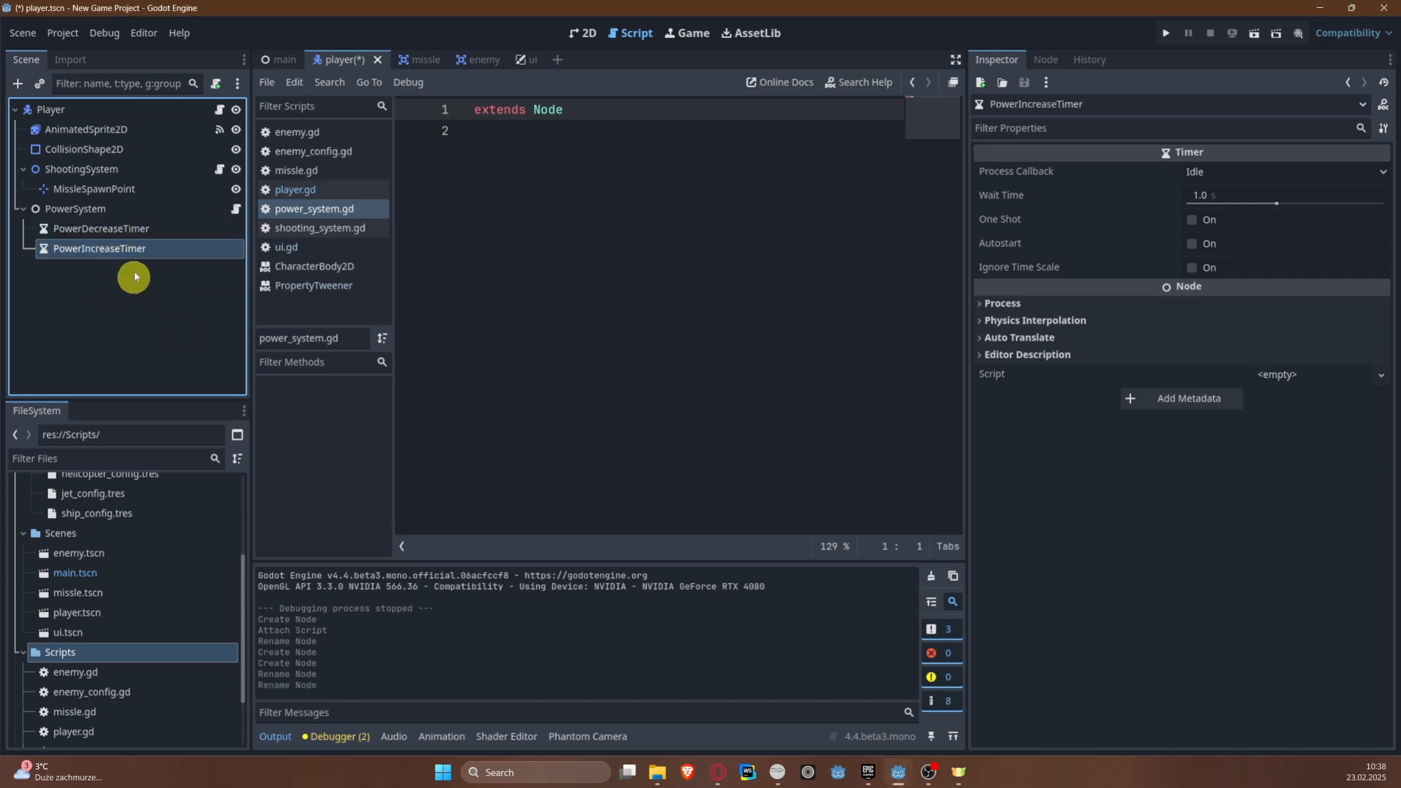
pyautogui.click(84, 232)
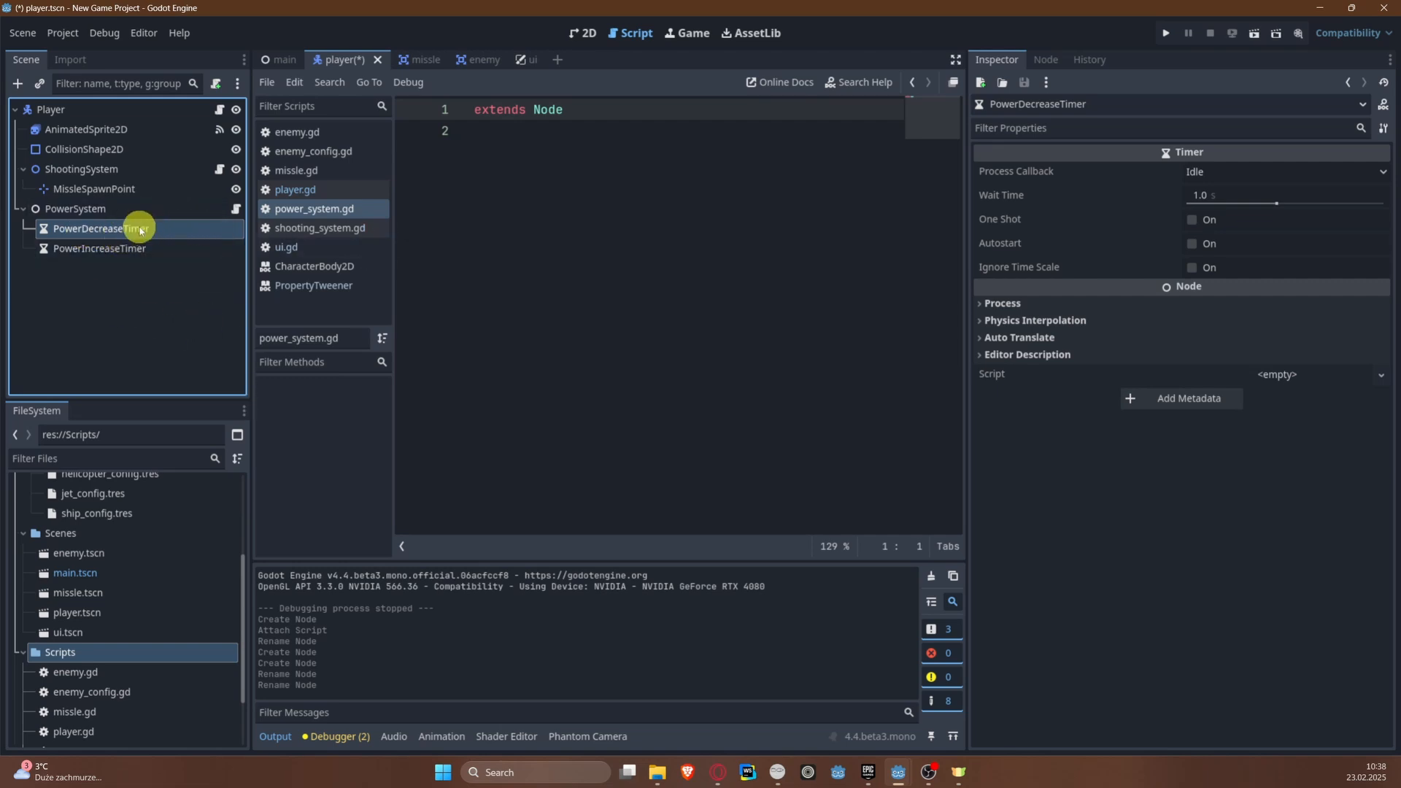
pyautogui.click(125, 247)
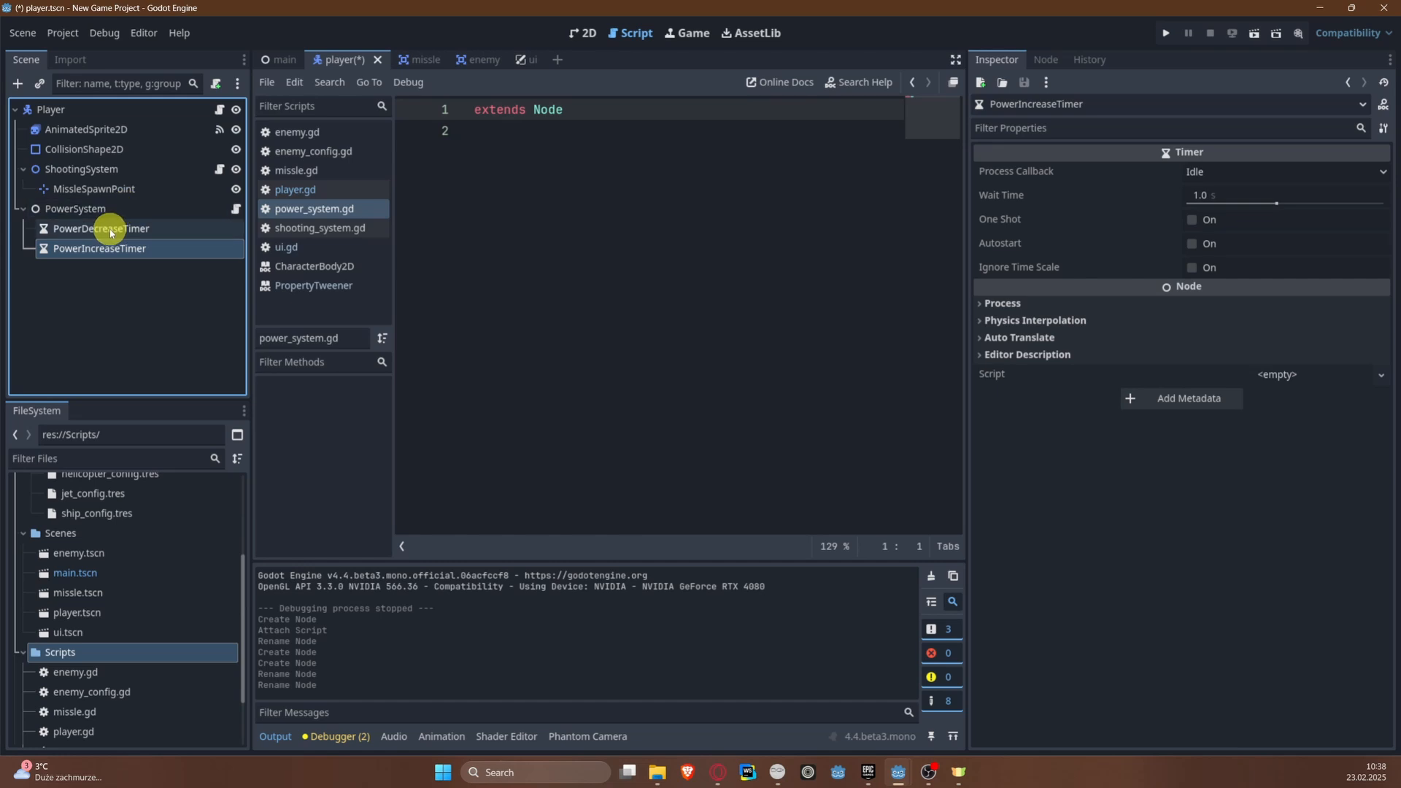
# Step: Declare class_name PowerSystem below the extends line of power_system.gd and save, narrowing the Scene dock to enlarge the code area
pyautogui.click(187, 208)
pyautogui.click(236, 209)
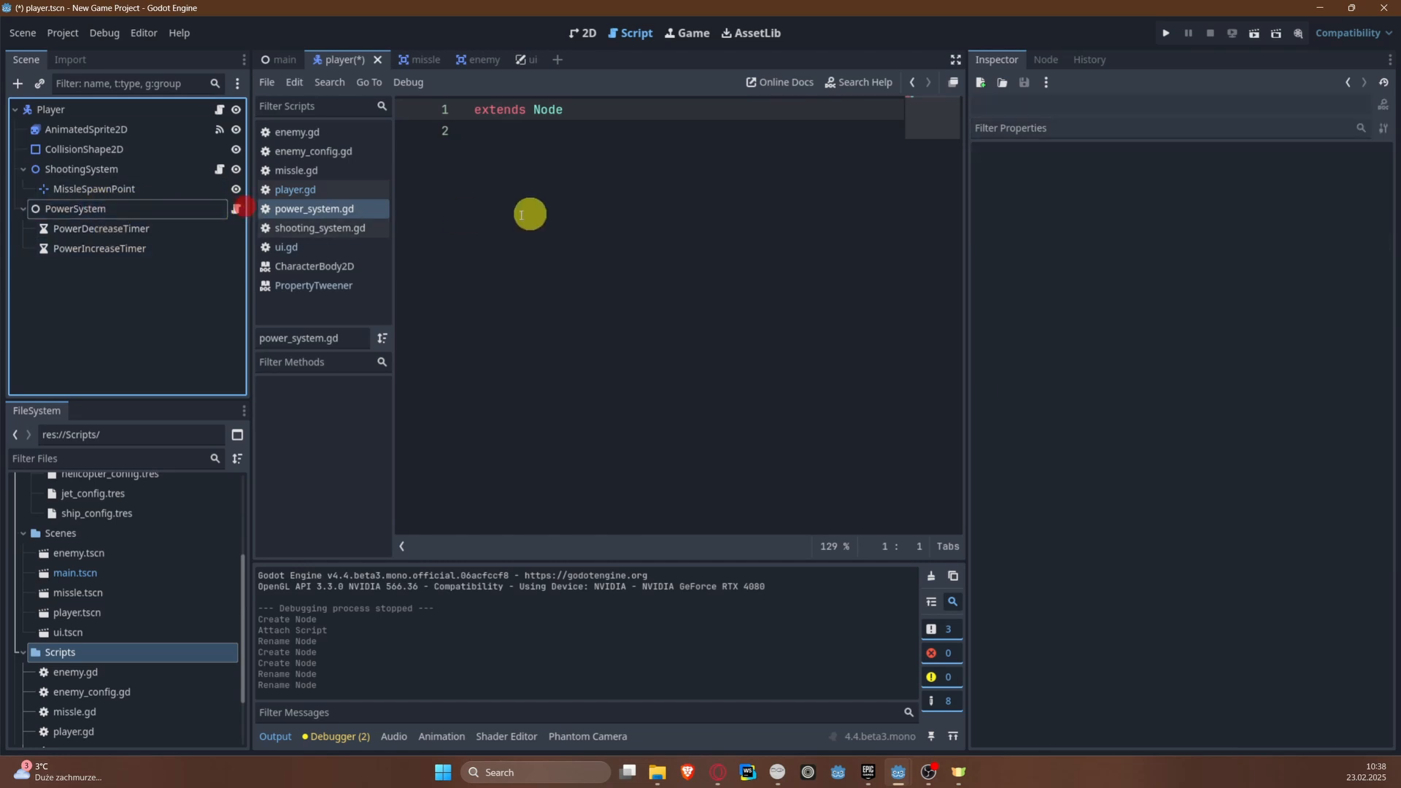
pyautogui.moveTo(250, 212); pyautogui.dragTo(188, 213)
pyautogui.click(538, 162)
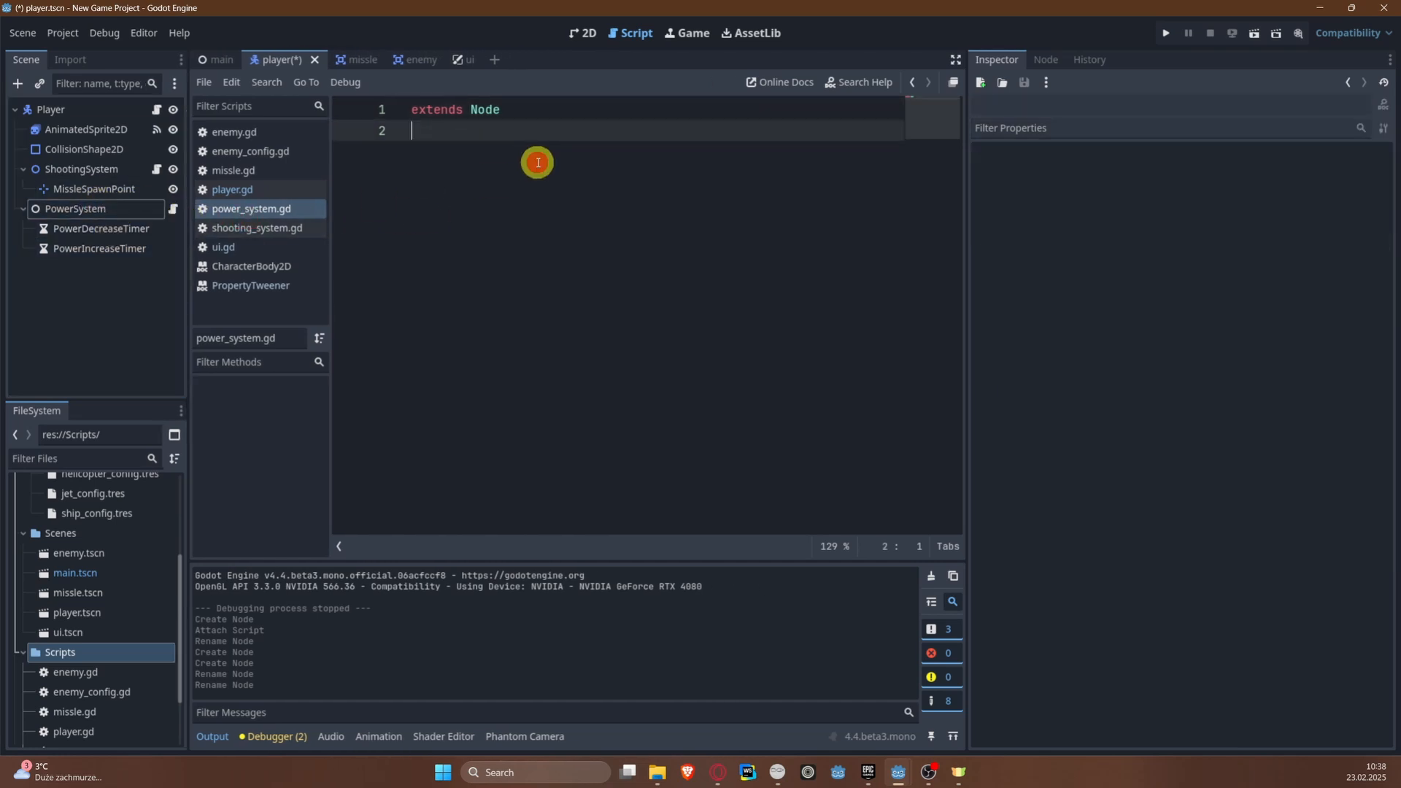
pyautogui.press('Return')
pyautogui.write('class_nam')
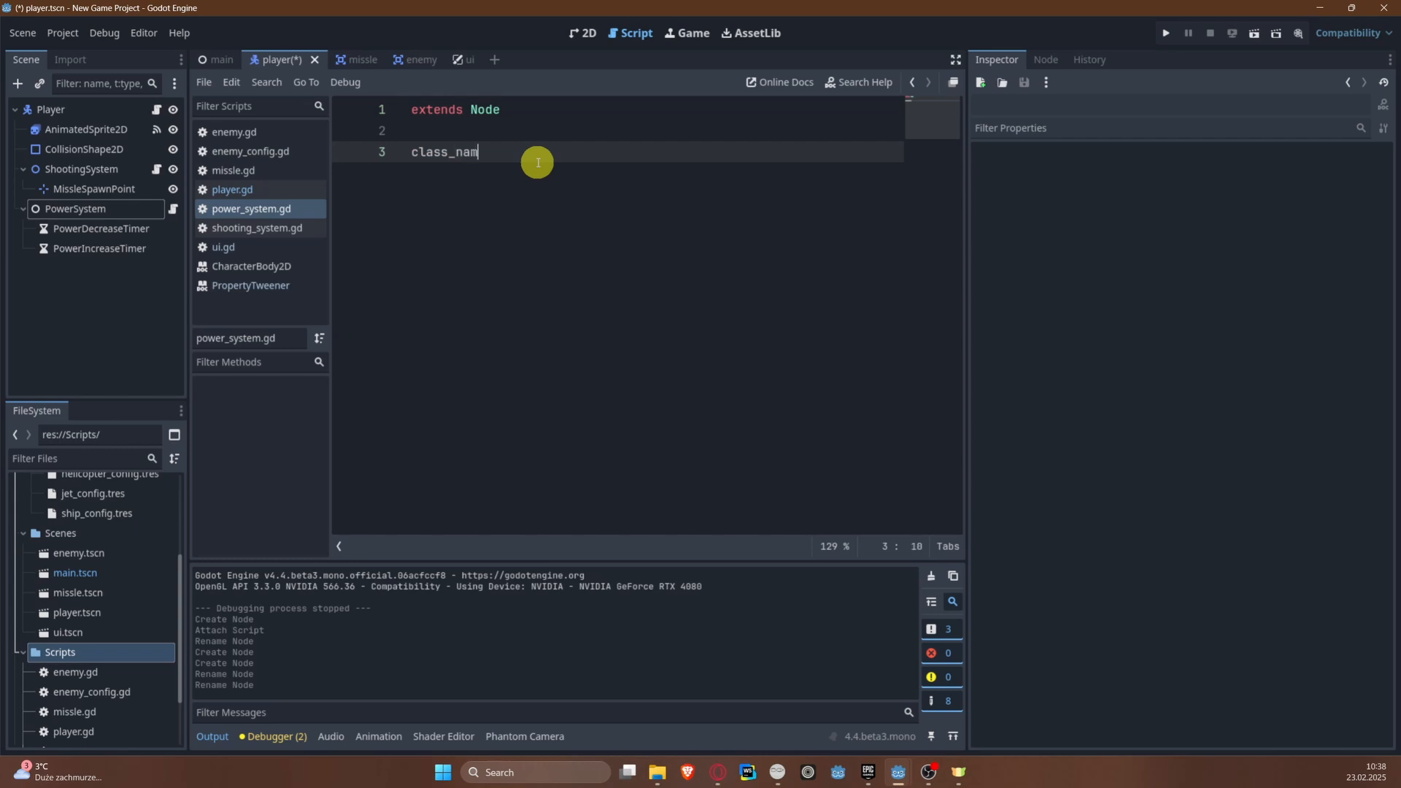
pyautogui.write('e PowerSystem')
pyautogui.hotkey('ctrl', 's')
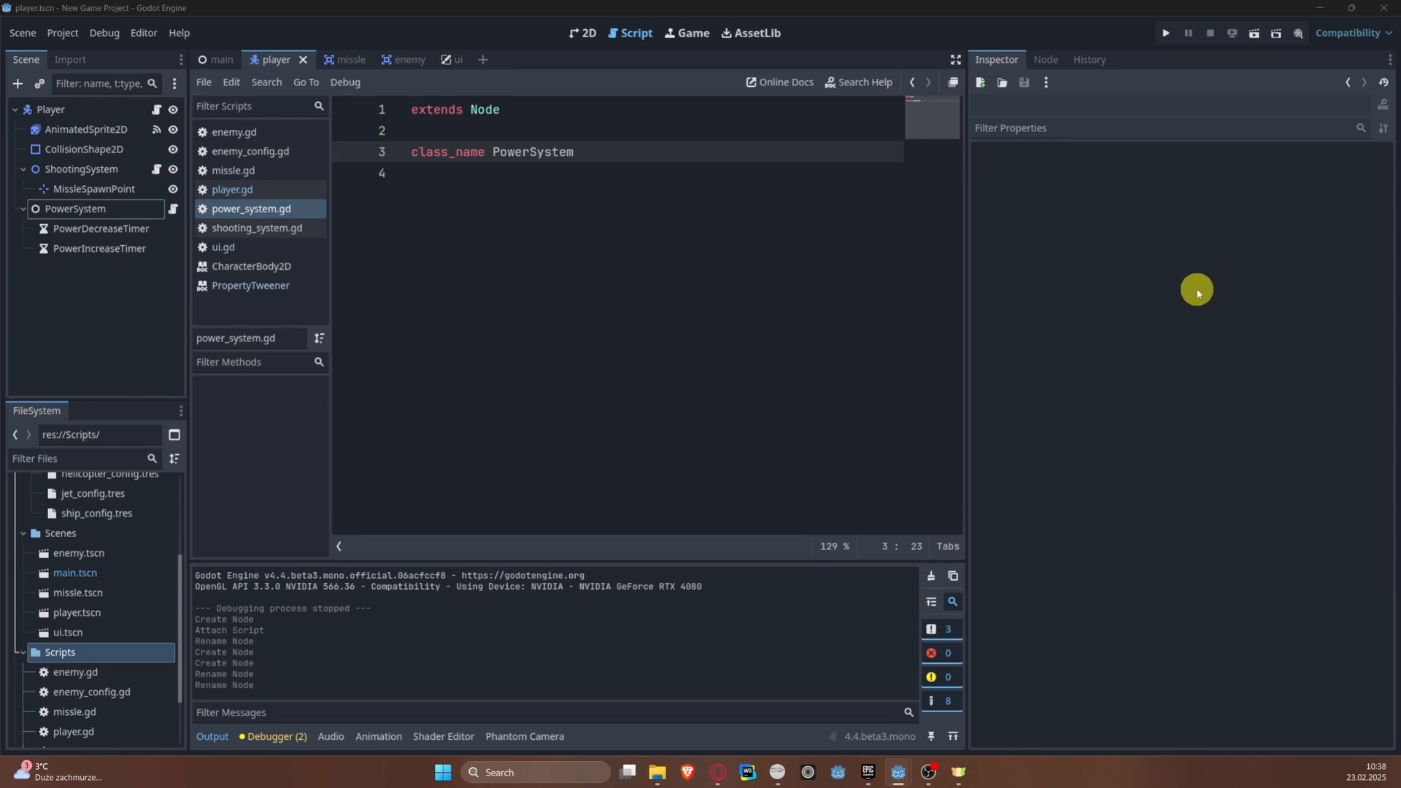
# Step: Declare the variables max_power = 30, min_power = 0 and an unassigned current_power below the class name
pyautogui.click(492, 195)
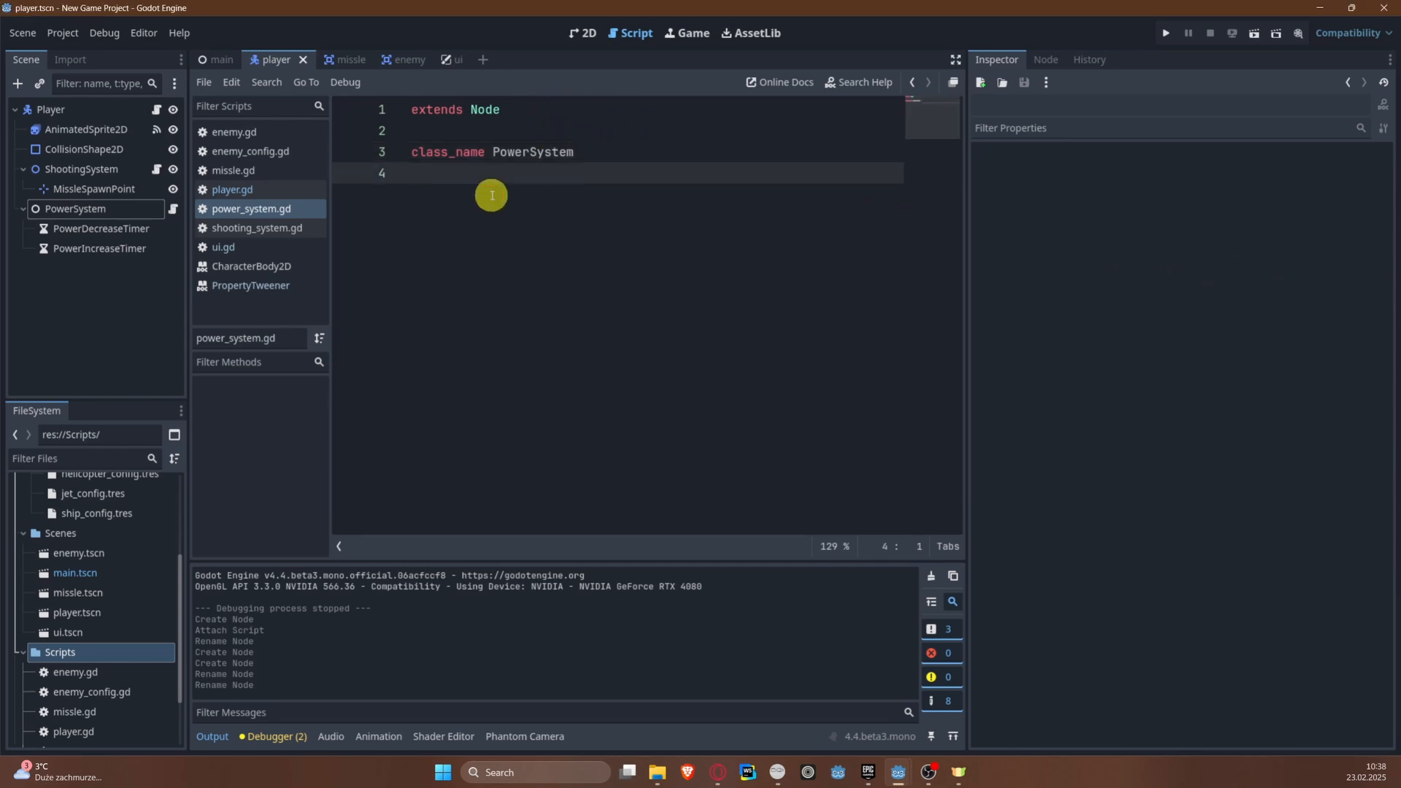
pyautogui.press('Return')
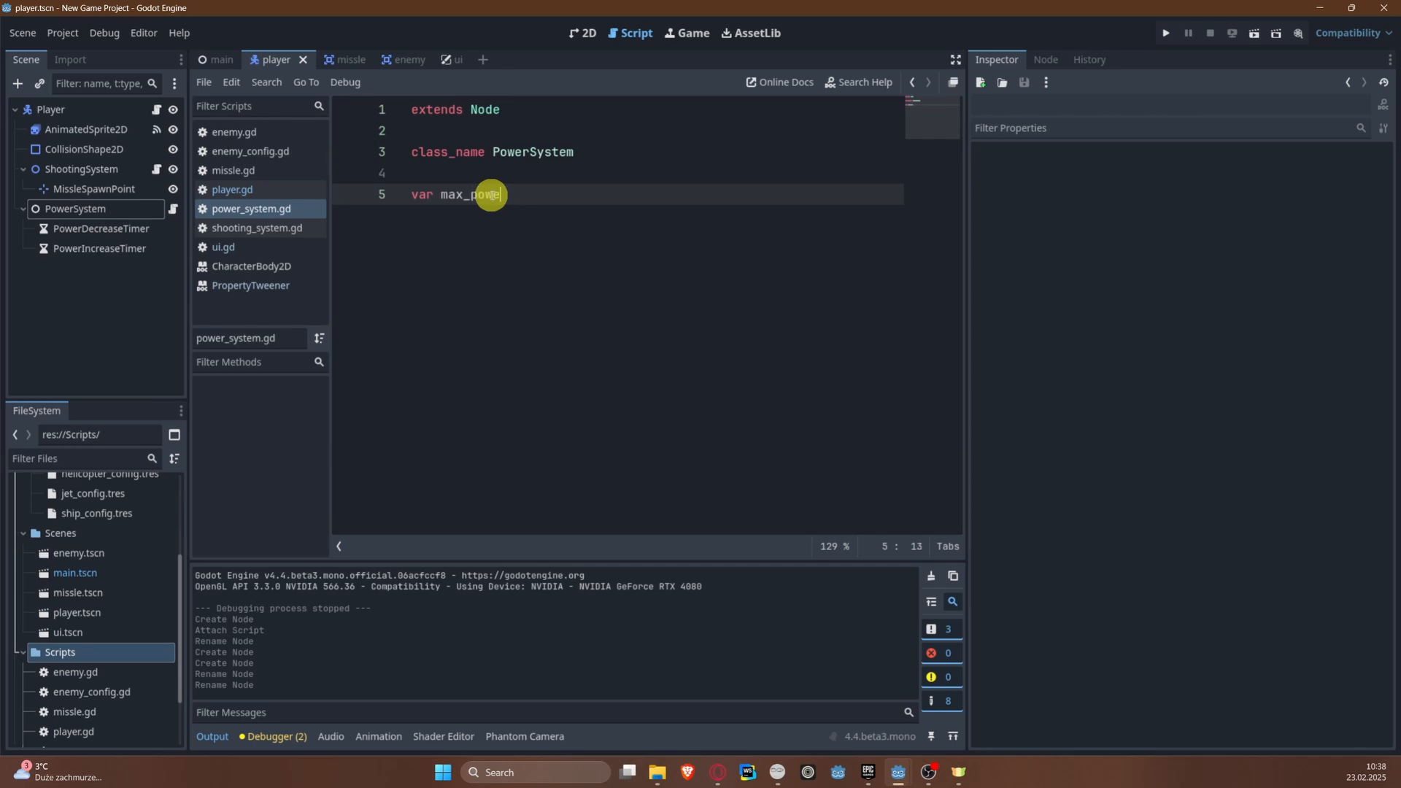
pyautogui.press('Return')
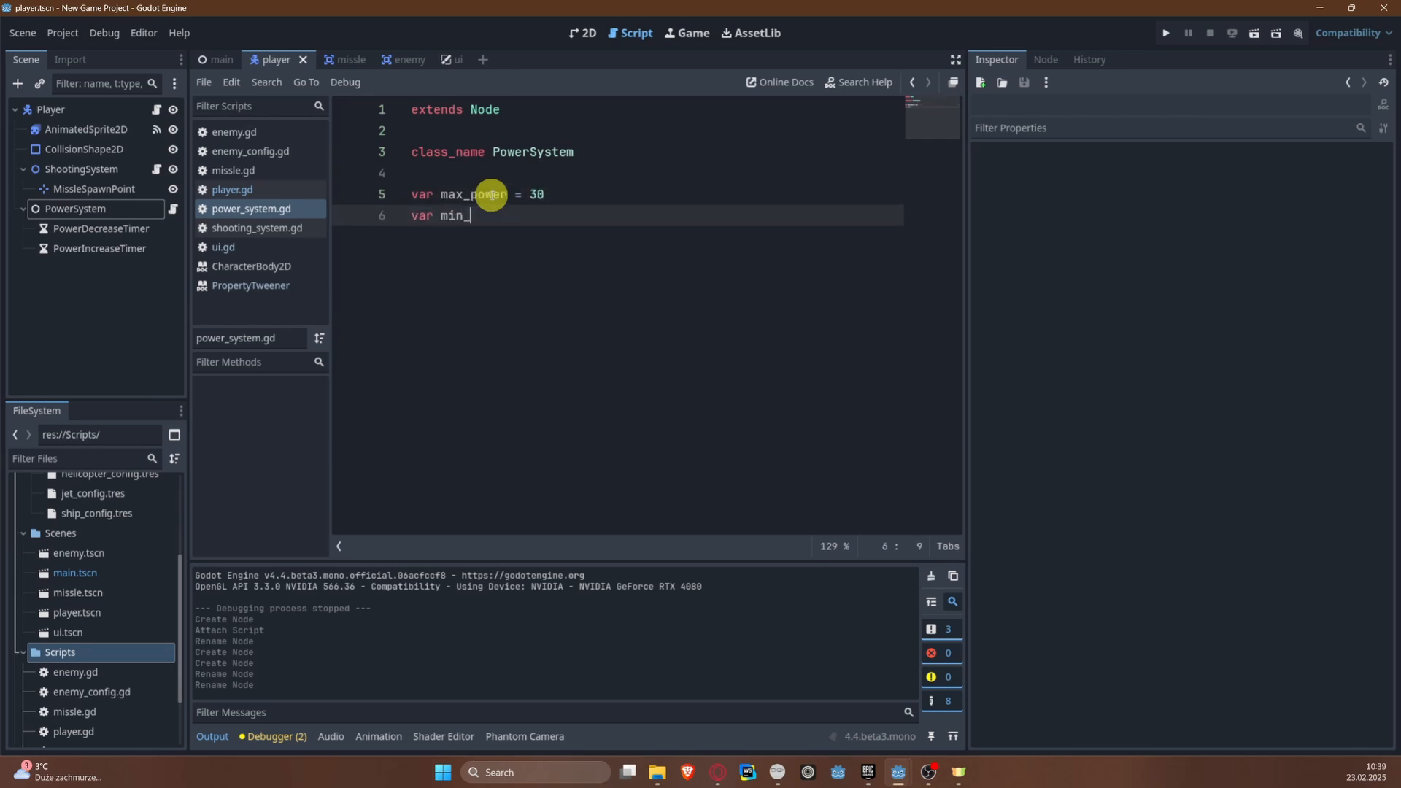
pyautogui.press('Return')
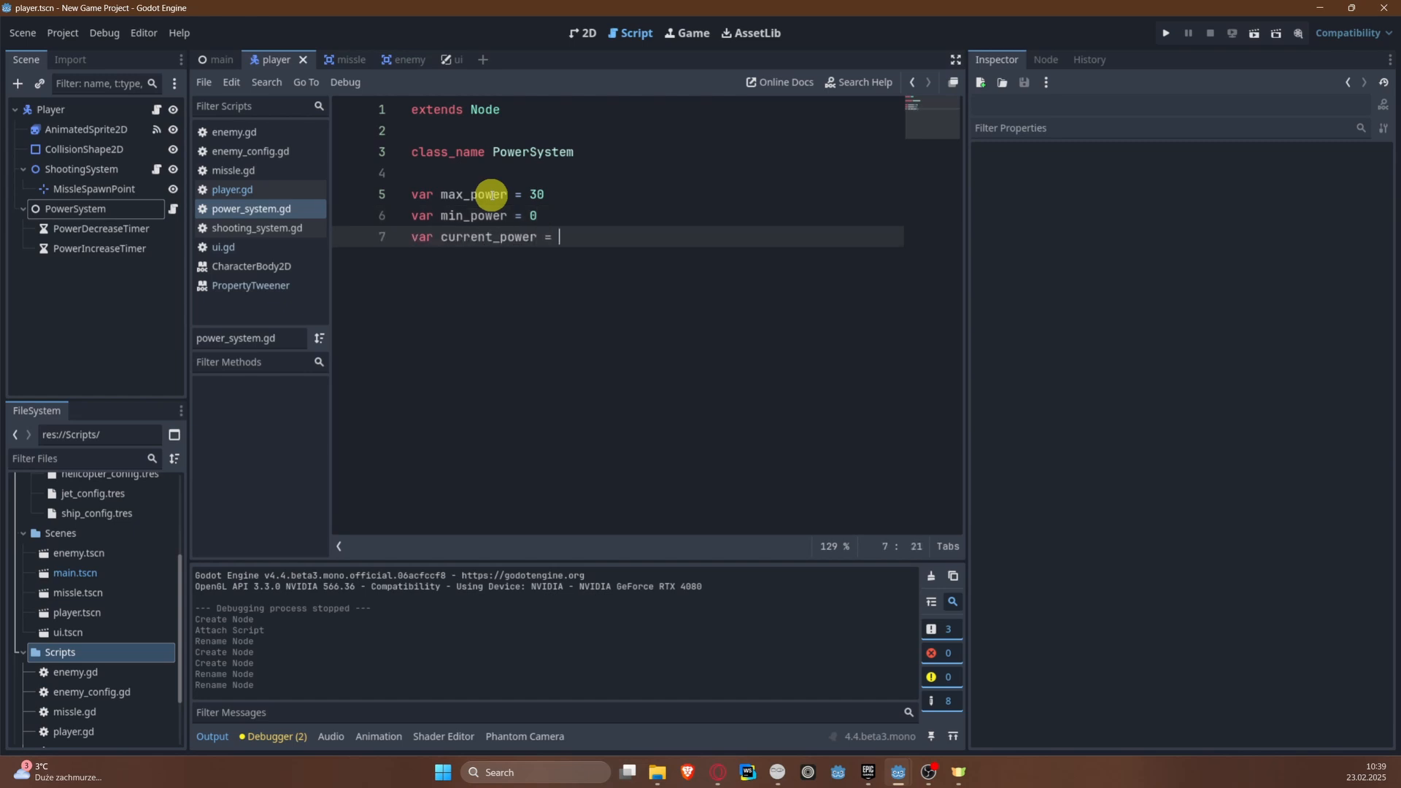
pyautogui.press('BackSpace')
pyautogui.press('BackSpace')
pyautogui.press('BackSpace')
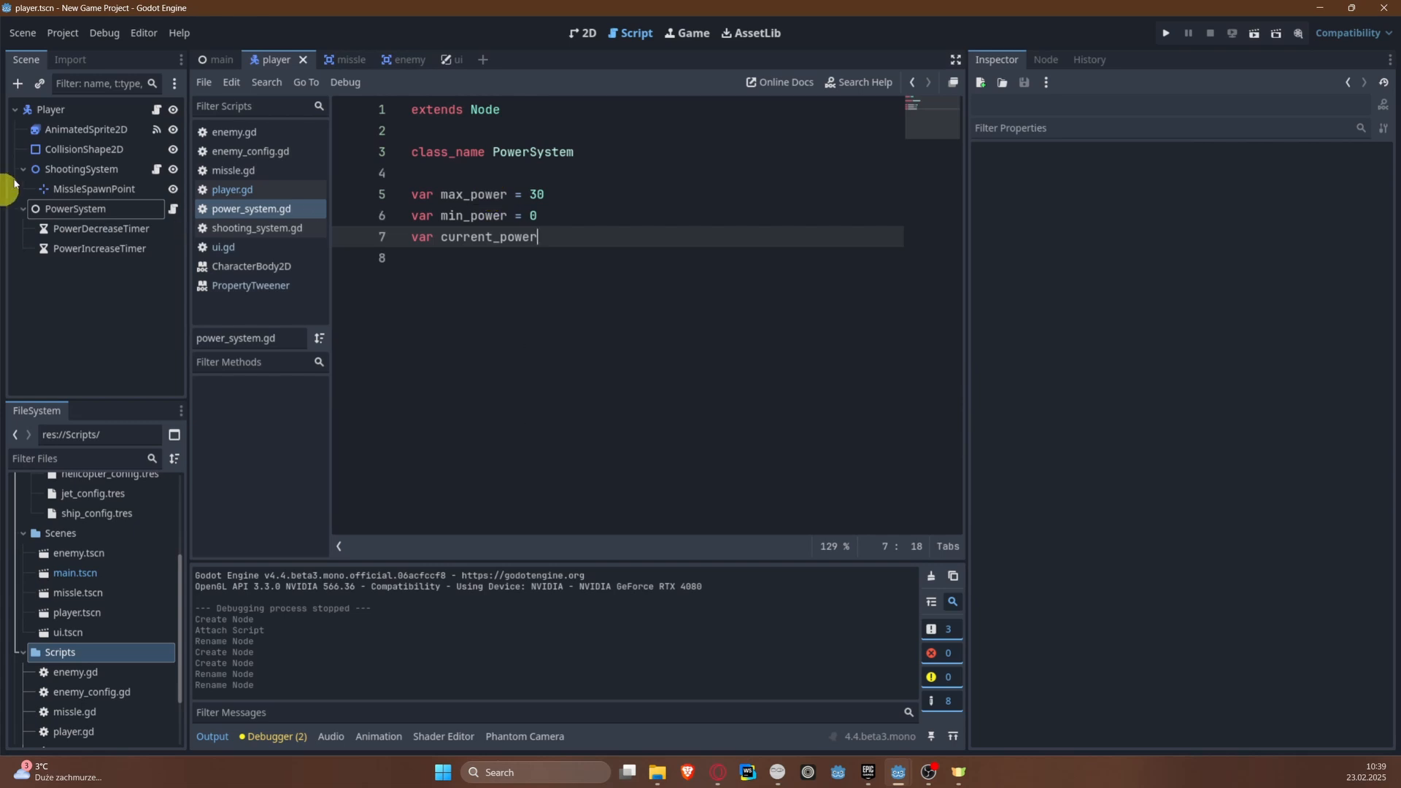
pyautogui.click(216, 59)
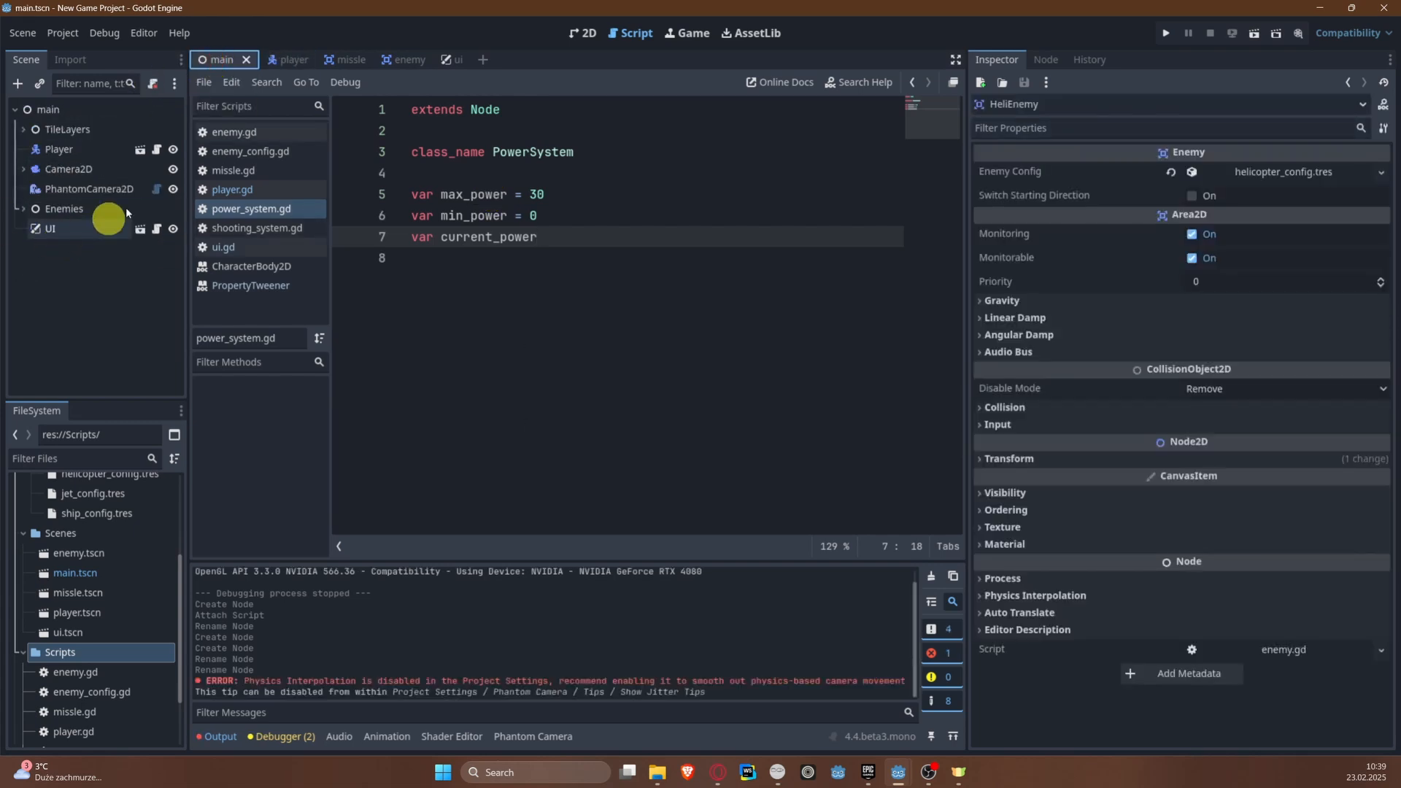
pyautogui.click(292, 57)
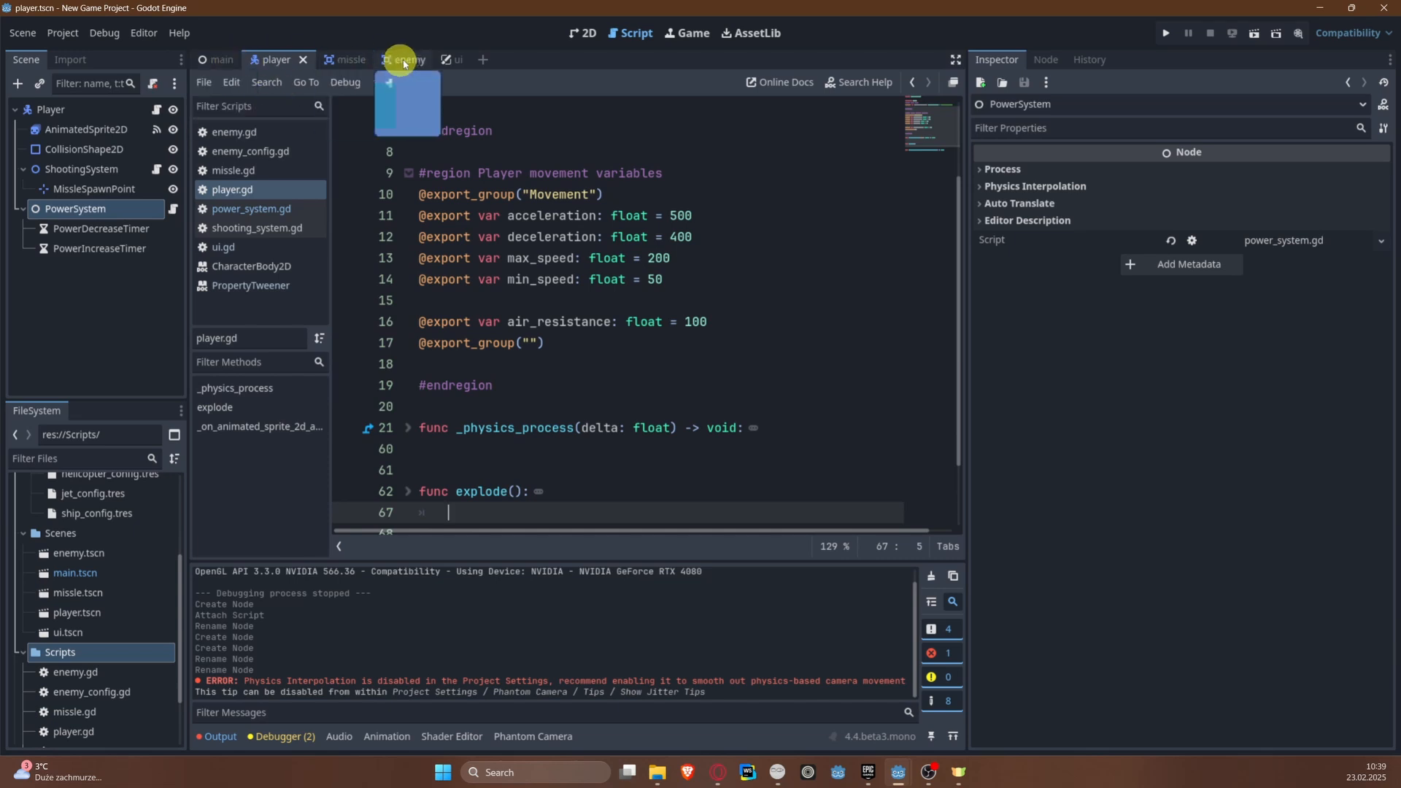
pyautogui.click(251, 208)
pyautogui.click(629, 230)
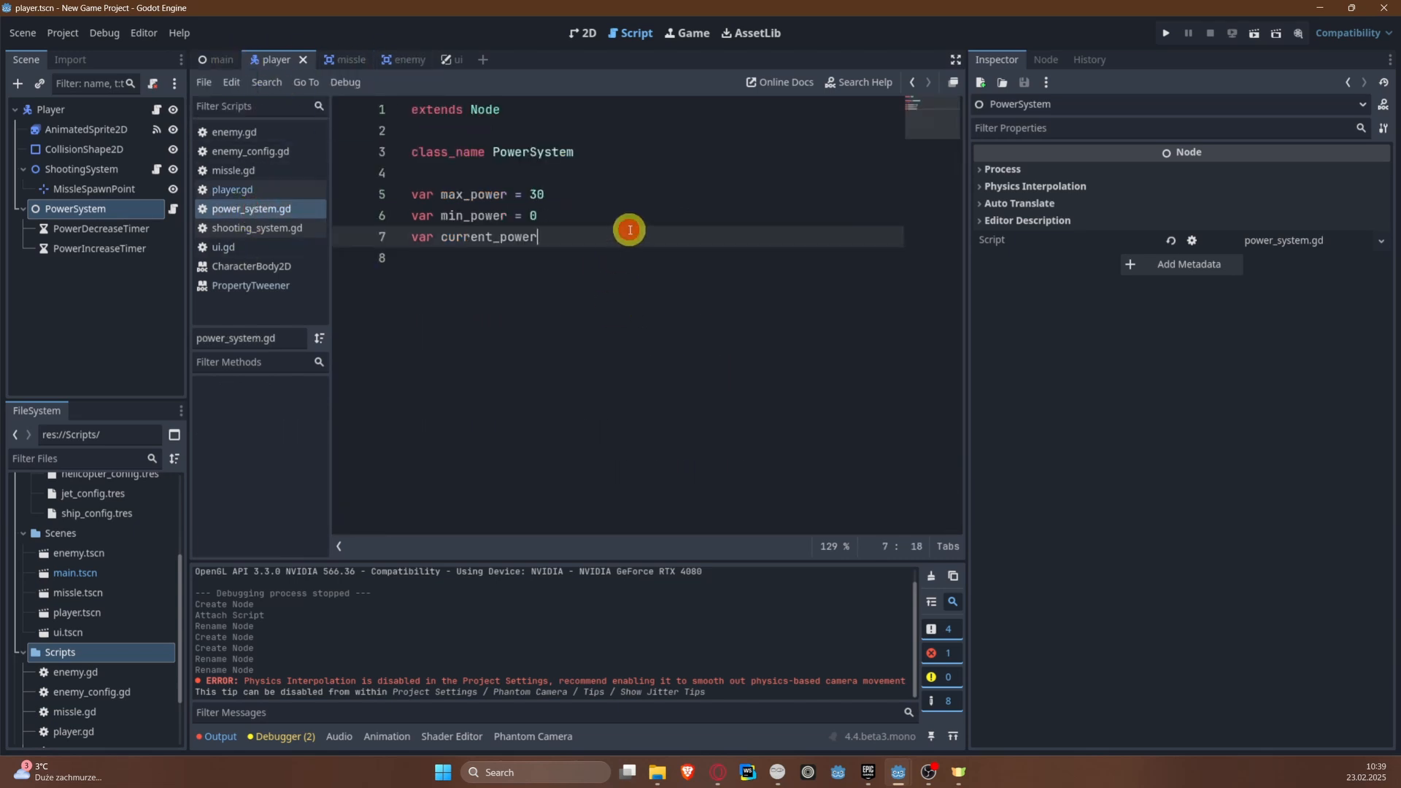
pyautogui.press('Return')
pyautogui.press('Return')
pyautogui.write('@onready var ui:UI =')
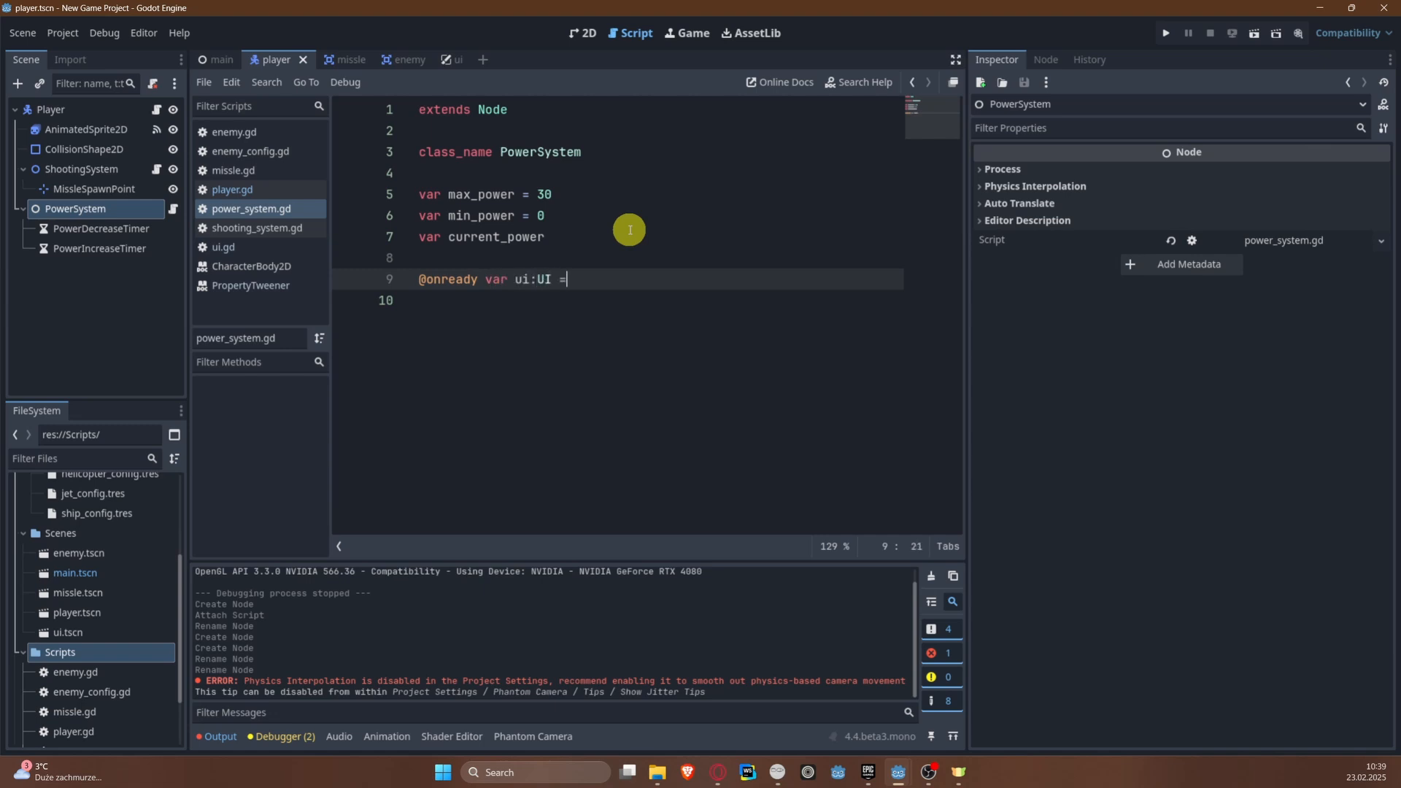
pyautogui.write(' "')
# Step: Assign the node path $"/root/main" to the ui variable and save the script
pyautogui.press('Escape')
pyautogui.write('$"')
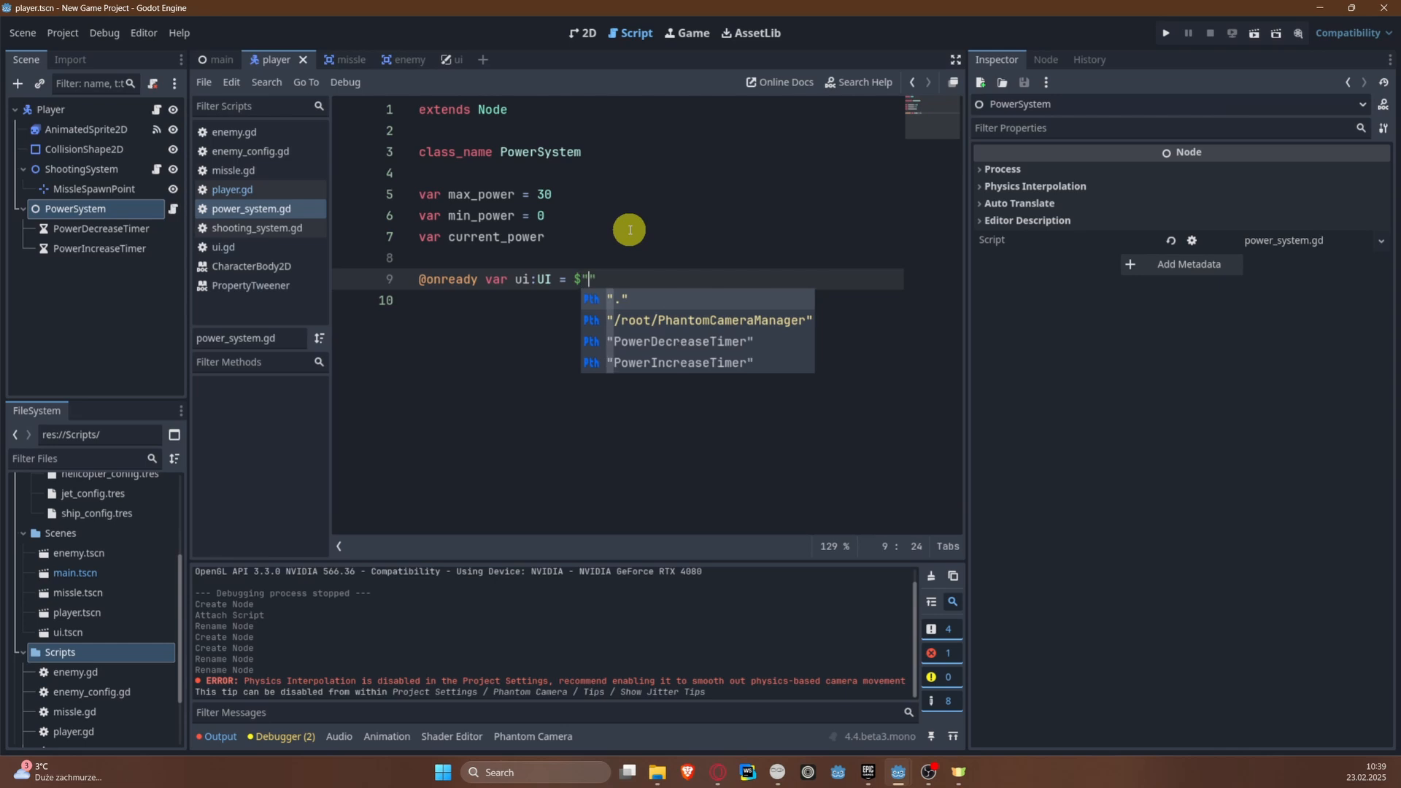
pyautogui.press('Down')
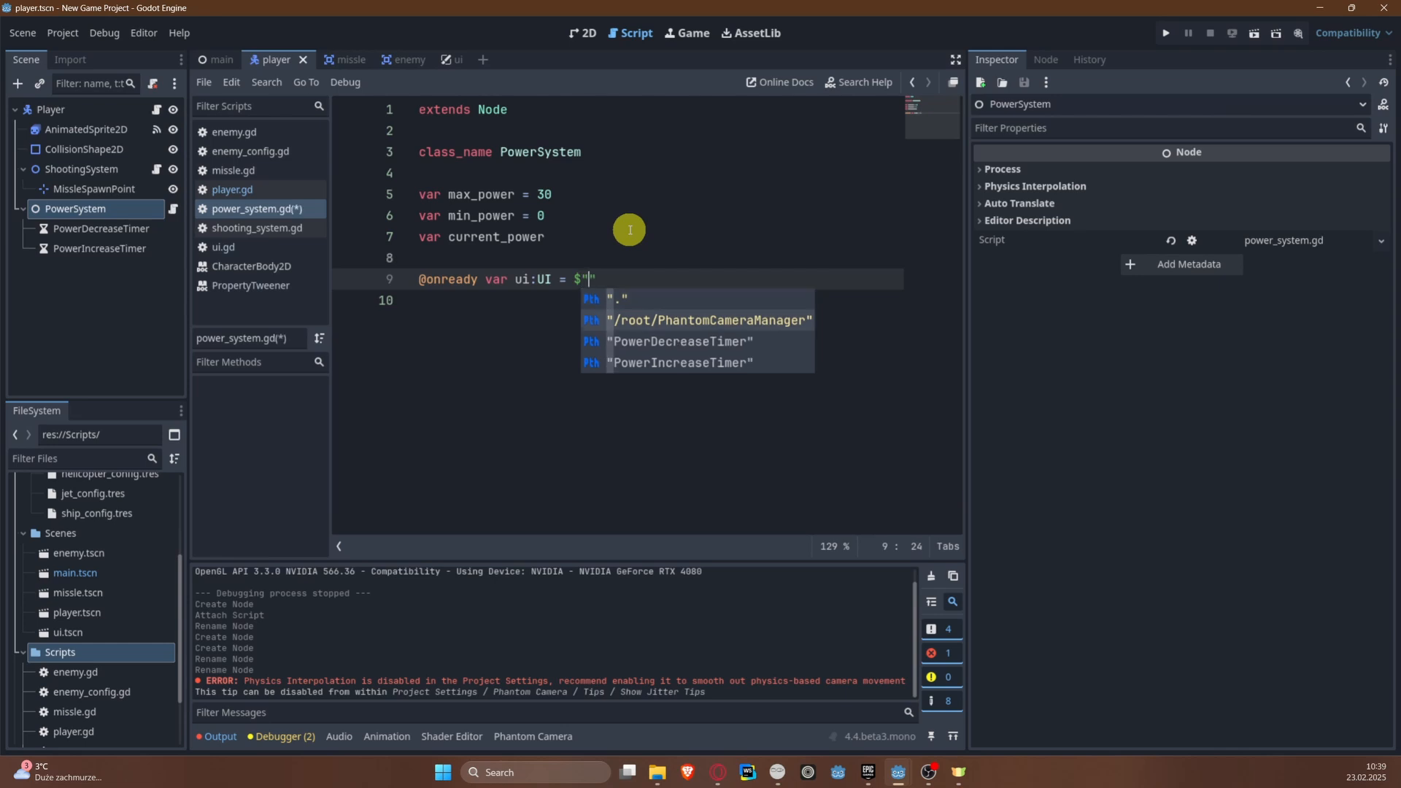
pyautogui.write('/root')
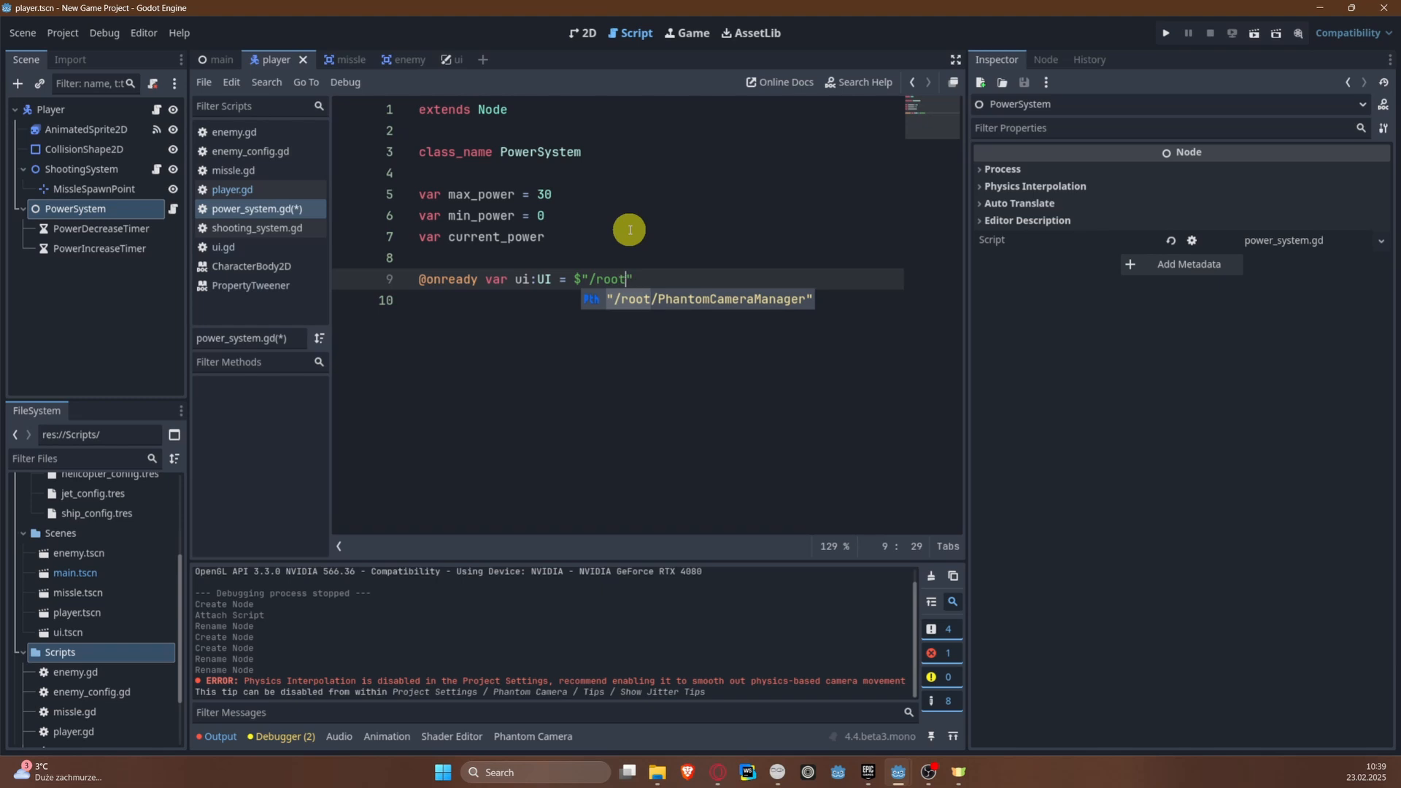
pyautogui.write('/m,a')
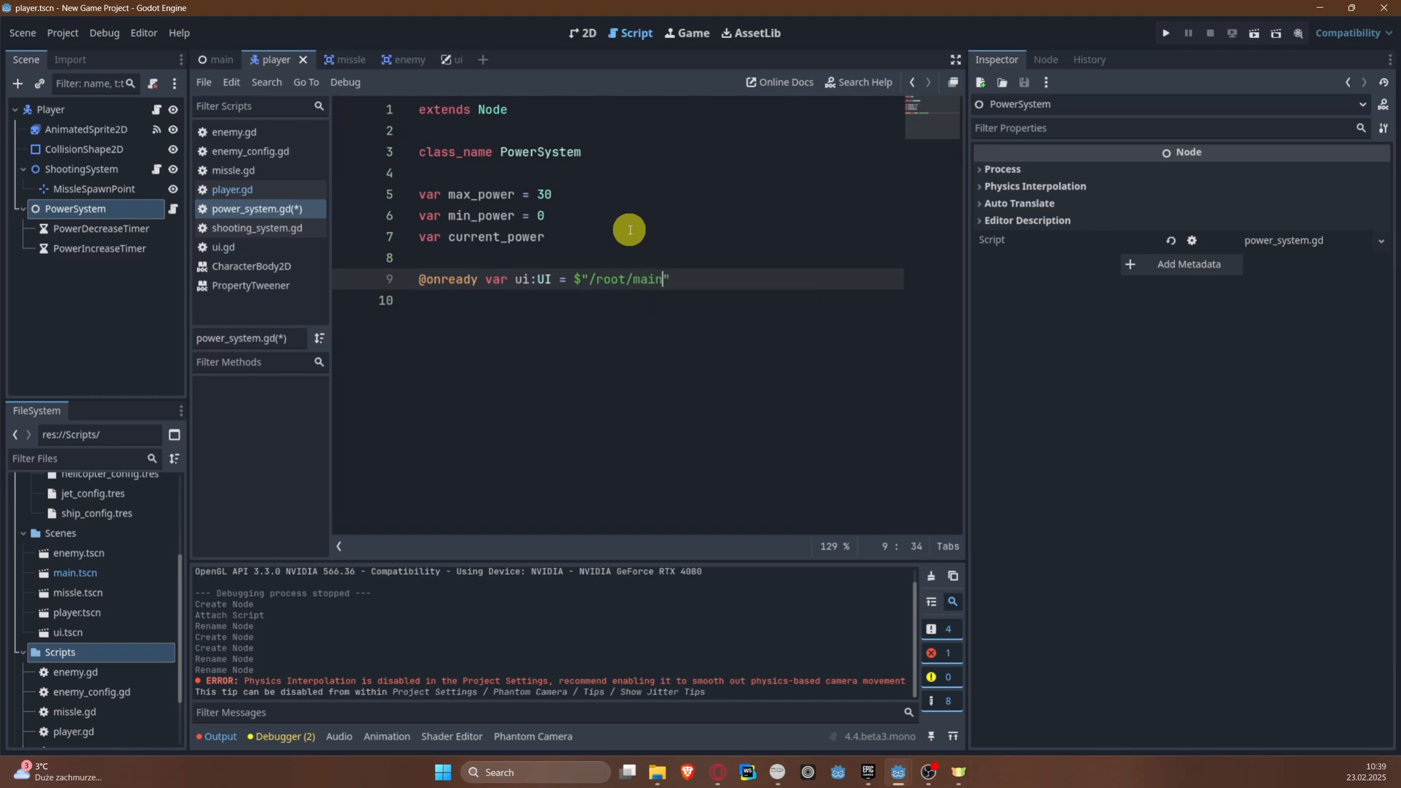
pyautogui.hotkey('ctrl', 's')
# Step: Check the UI node's name in the main scene, extend the ui path to $"/root/main/UI" and save
pyautogui.click(220, 59)
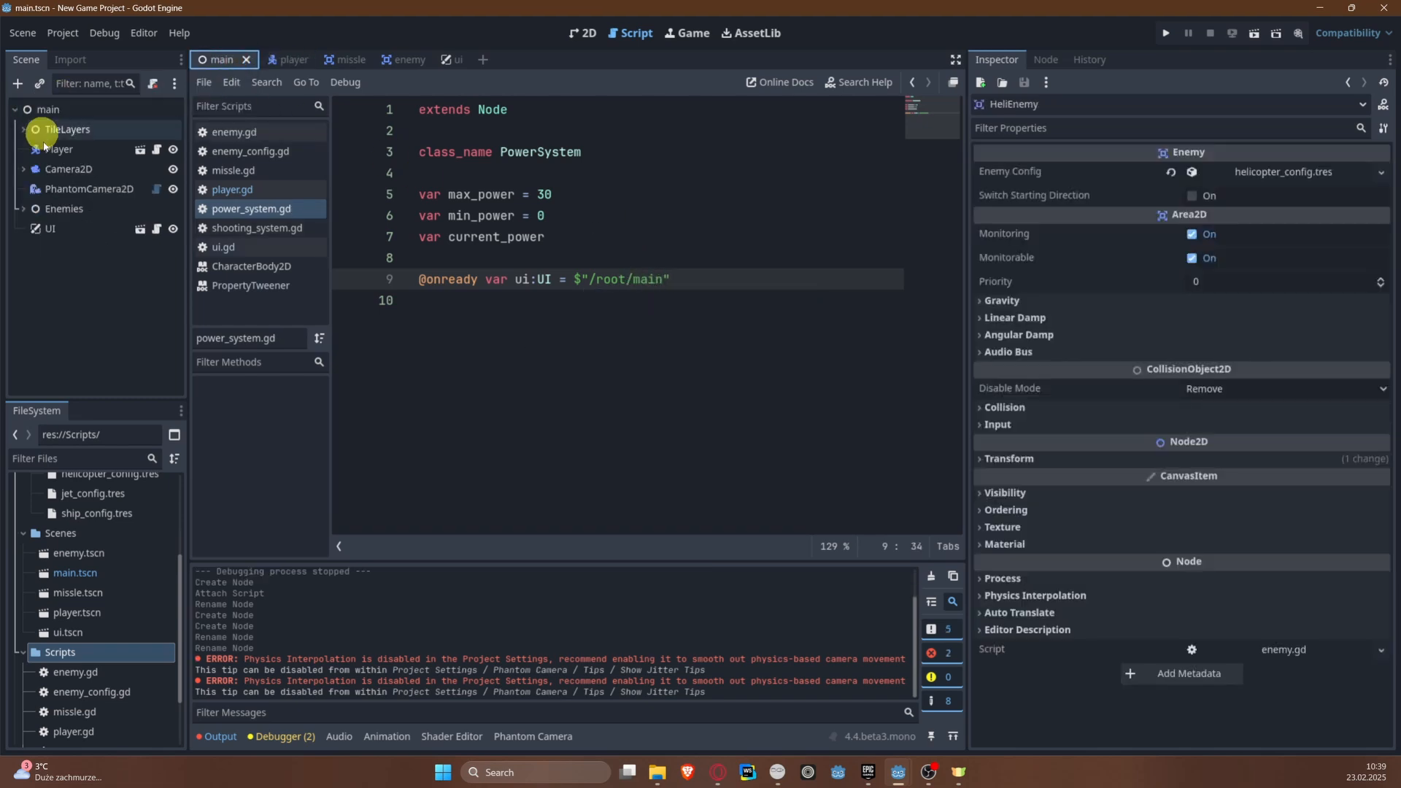
pyautogui.click(301, 59)
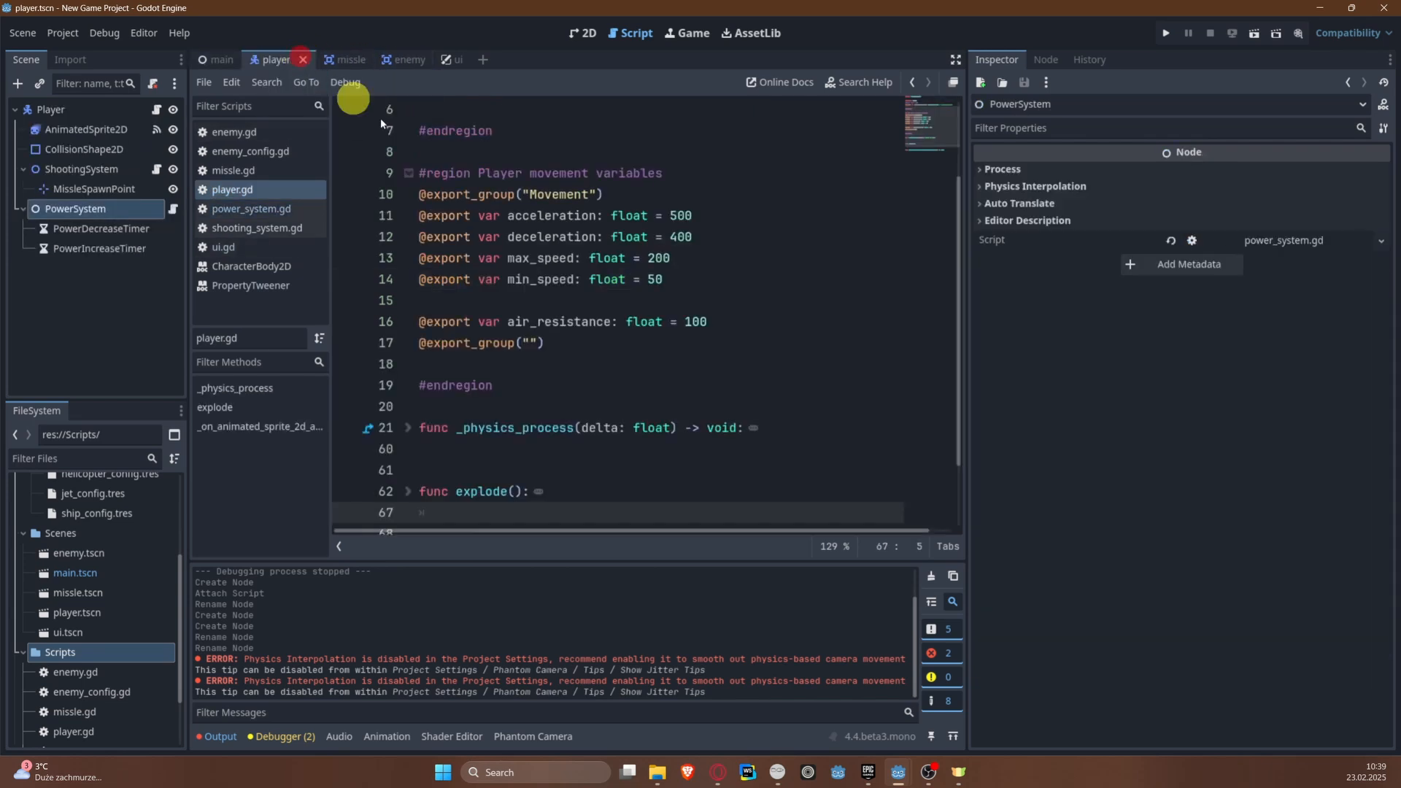
pyautogui.click(261, 209)
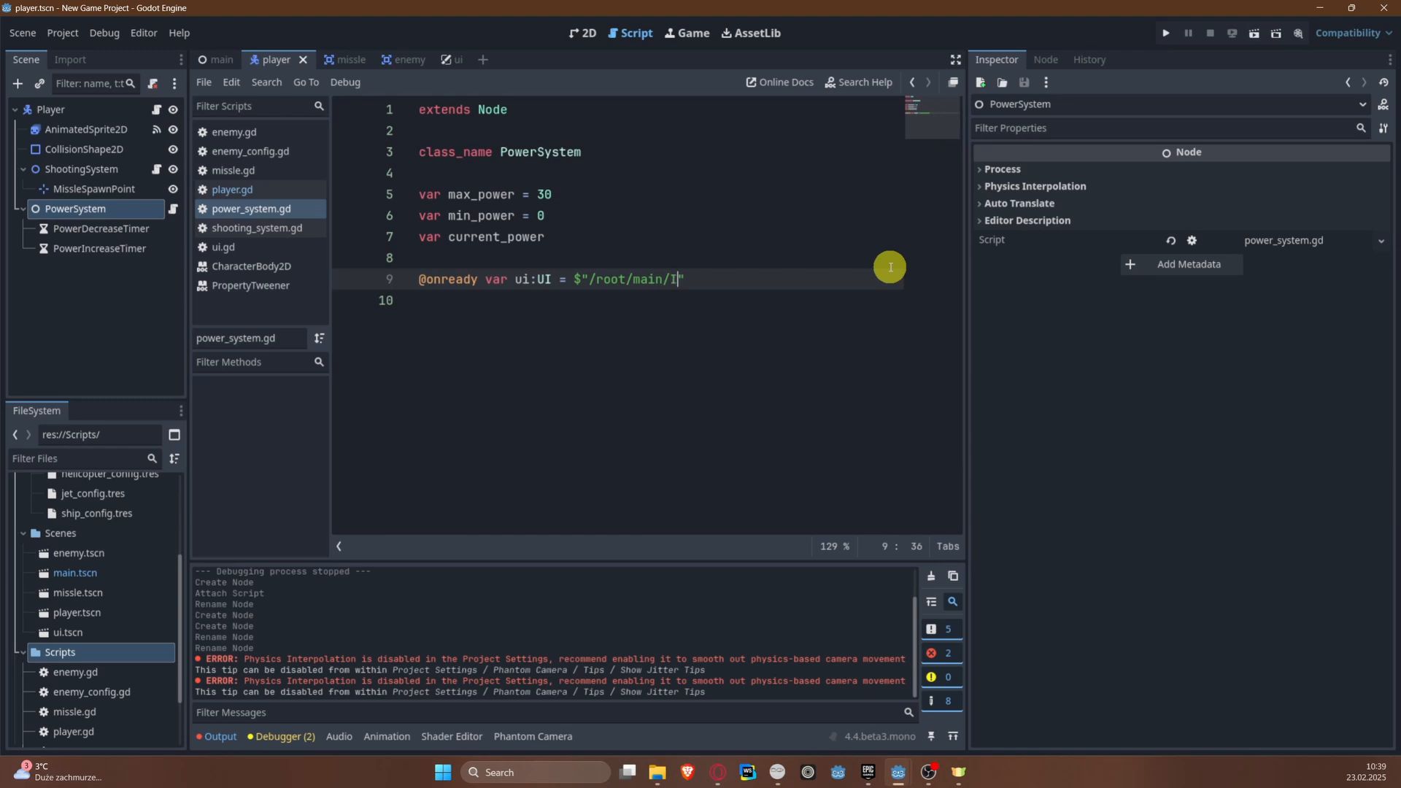
pyautogui.hotkey('ctrl', 's')
pyautogui.press('Right')
pyautogui.press('Return')
pyautogui.press('Return')
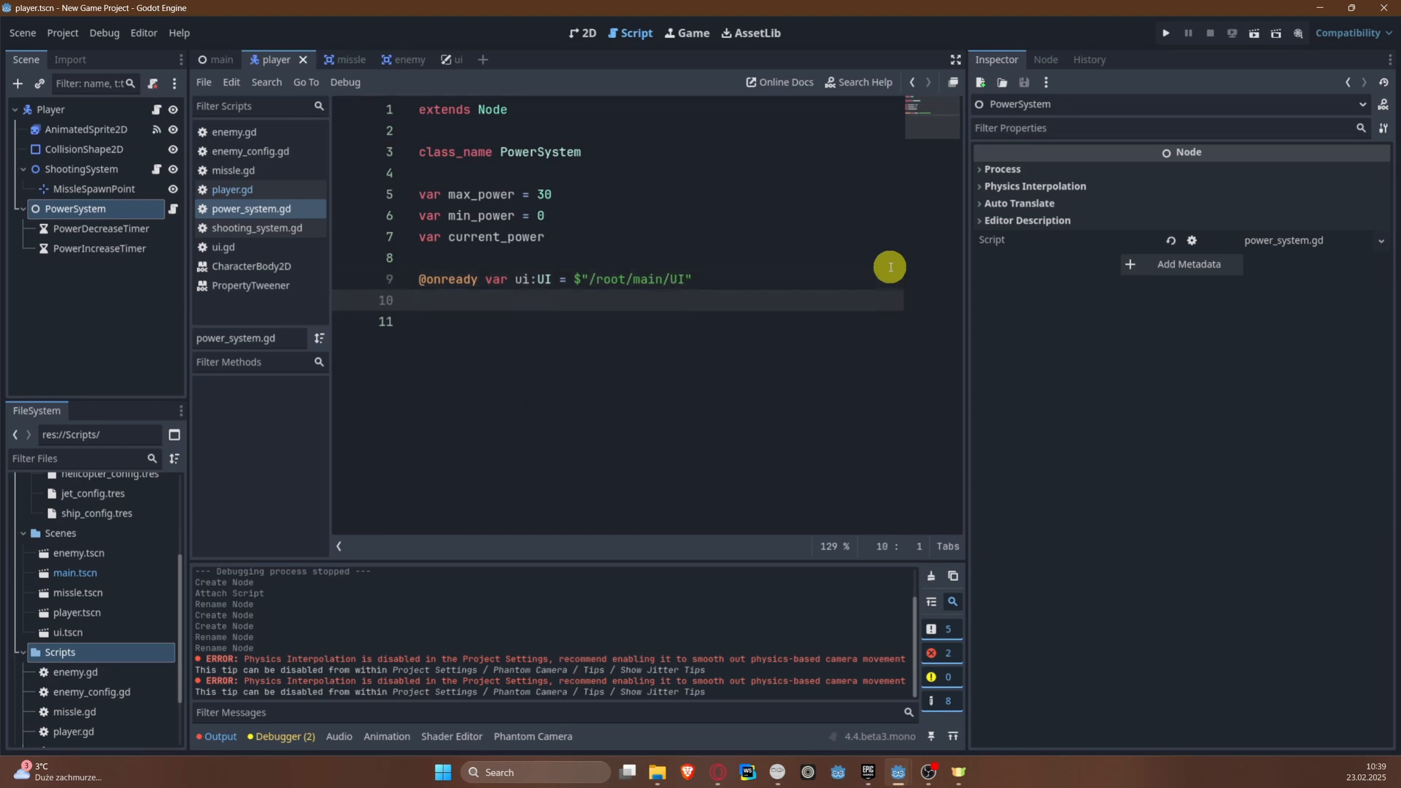
pyautogui.keyDown('ctrl'); pyautogui.moveTo(135, 228); pyautogui.dragTo(418, 321); pyautogui.keyUp('ctrl')
pyautogui.keyDown('ctrl'); pyautogui.moveTo(98, 248); pyautogui.dragTo(427, 343); pyautogui.keyUp('ctrl')
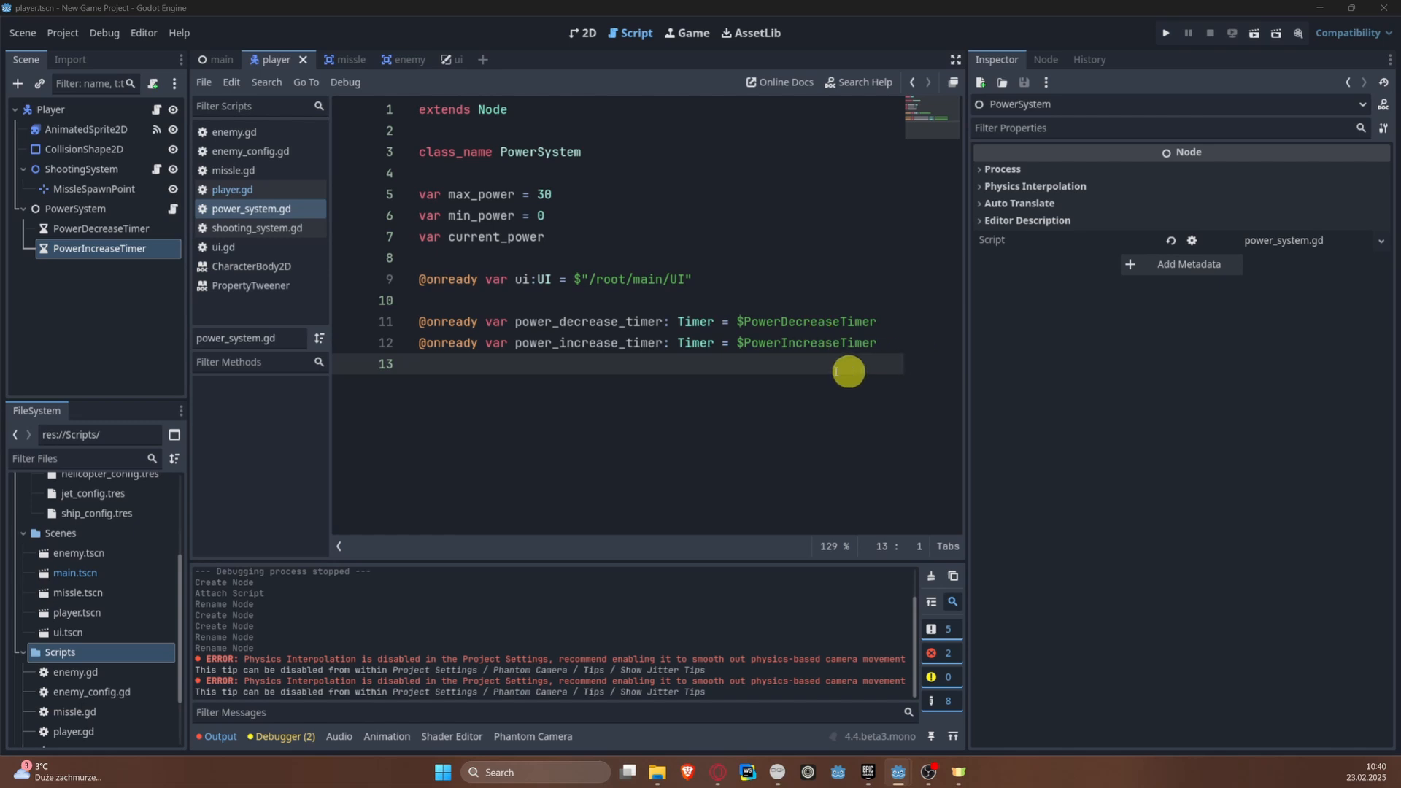
pyautogui.moveTo(973, 371); pyautogui.dragTo(1160, 343)
pyautogui.press('Return')
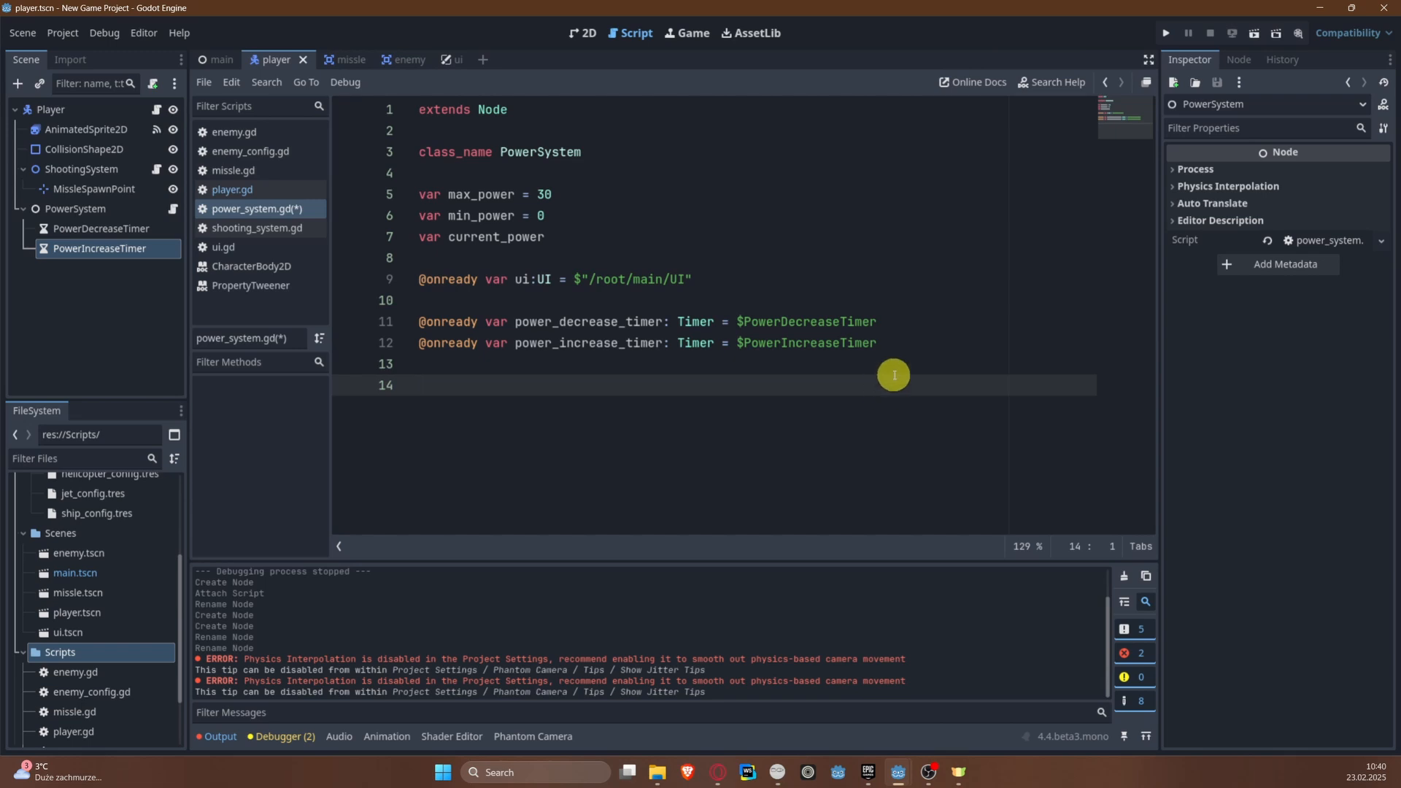
# Step: Connect PowerDecreaseTimer's timeout signal to the Player script as _on_power_decrease_timer_timeout
pyautogui.click(104, 231)
pyautogui.rightClick(104, 230)
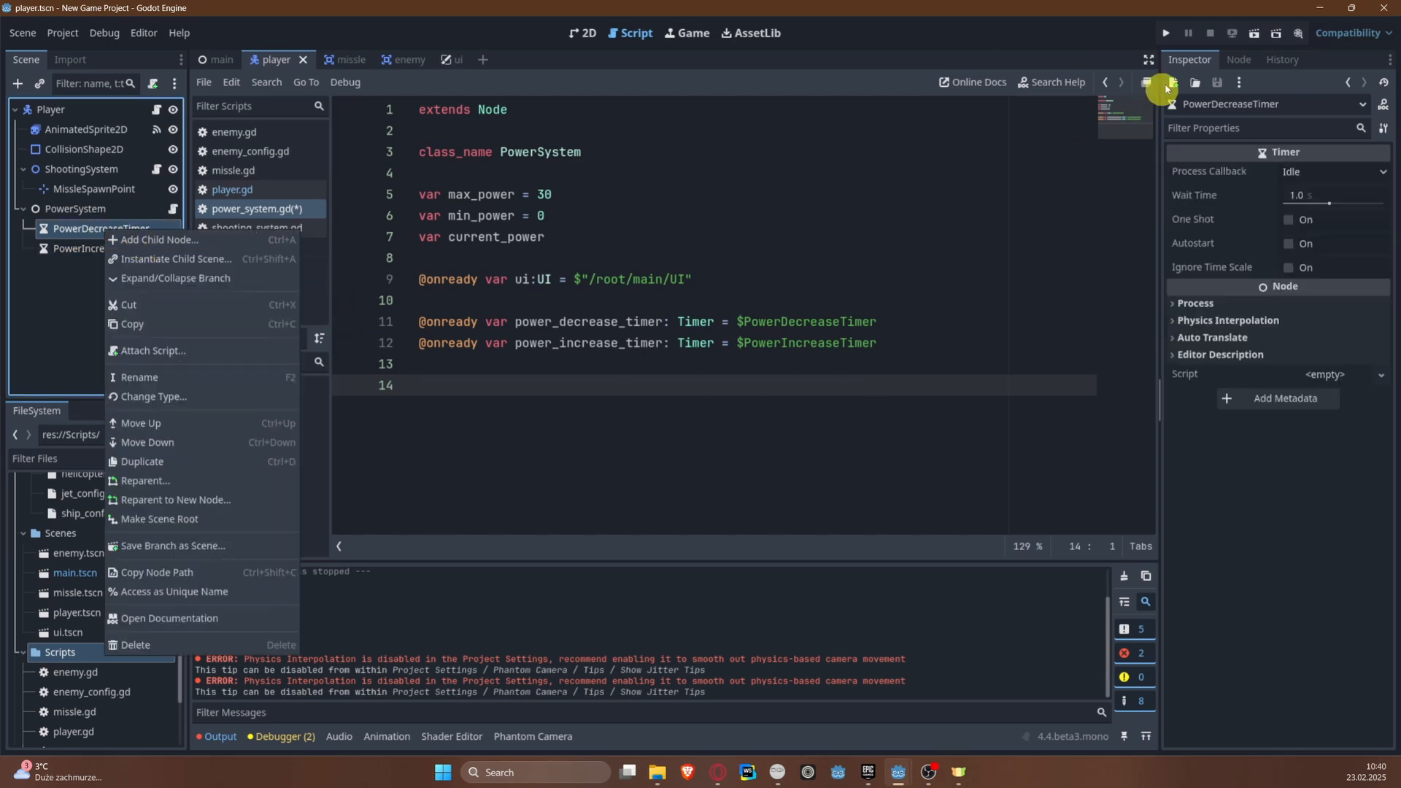
pyautogui.click(1239, 61)
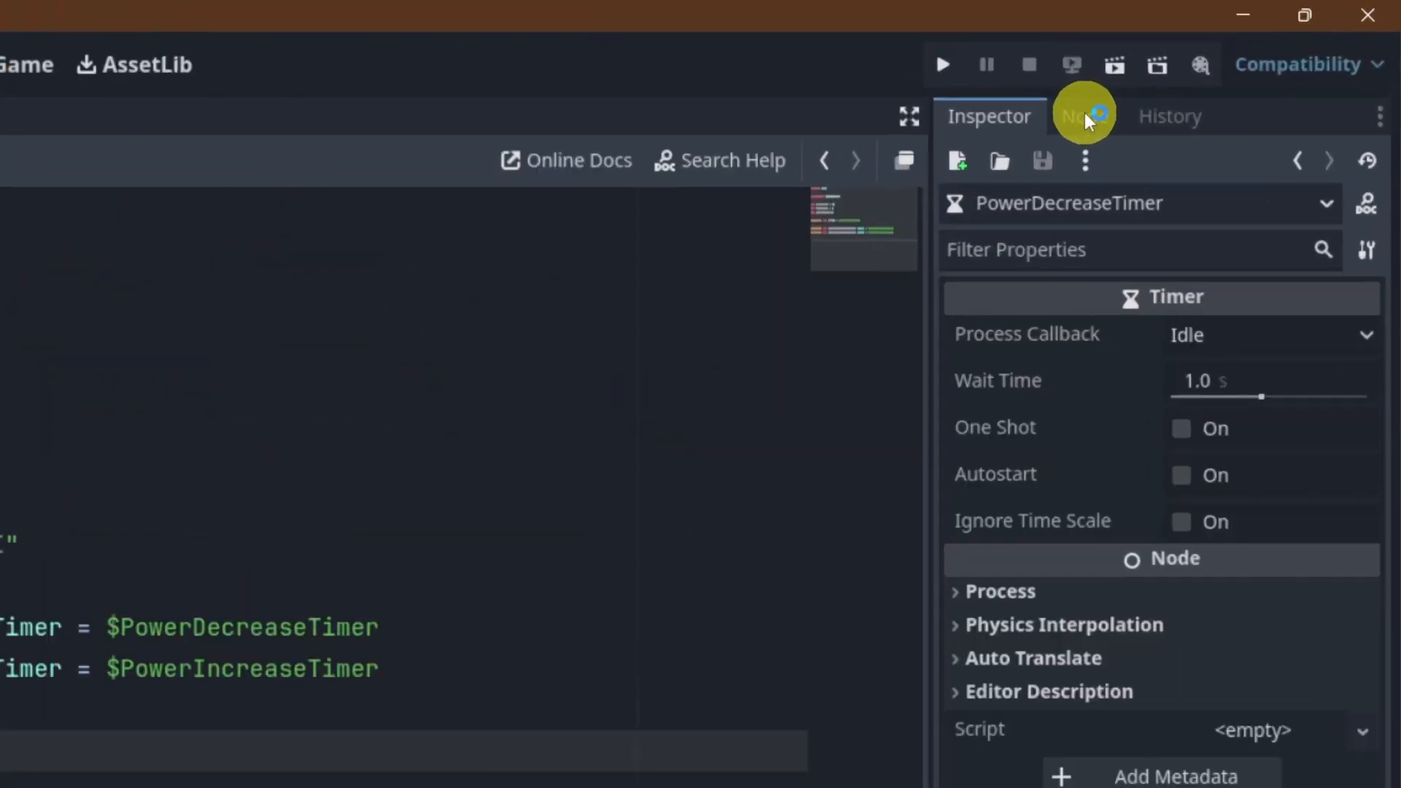
pyautogui.click(1239, 61)
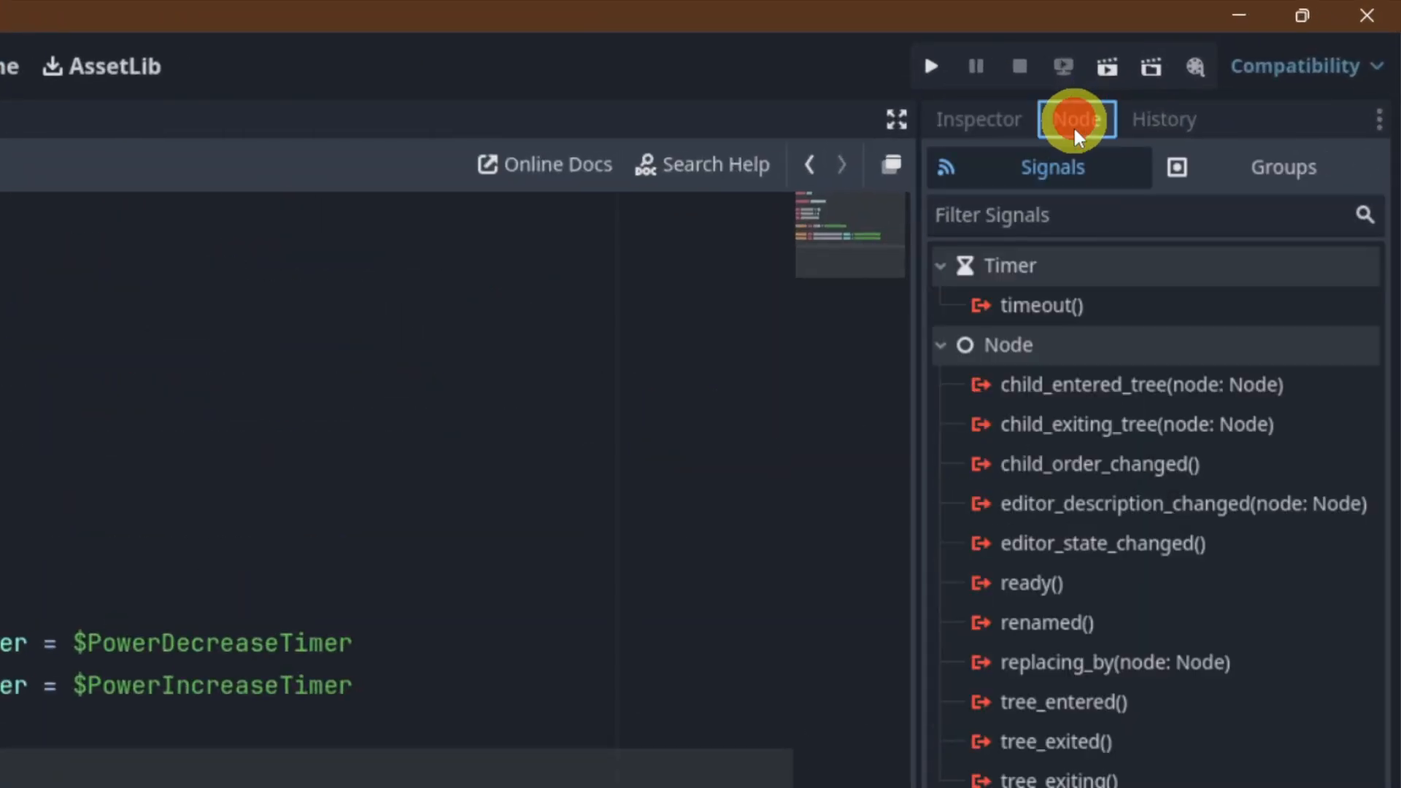
pyautogui.click(1054, 311)
pyautogui.rightClick(1053, 313)
pyautogui.click(1102, 338)
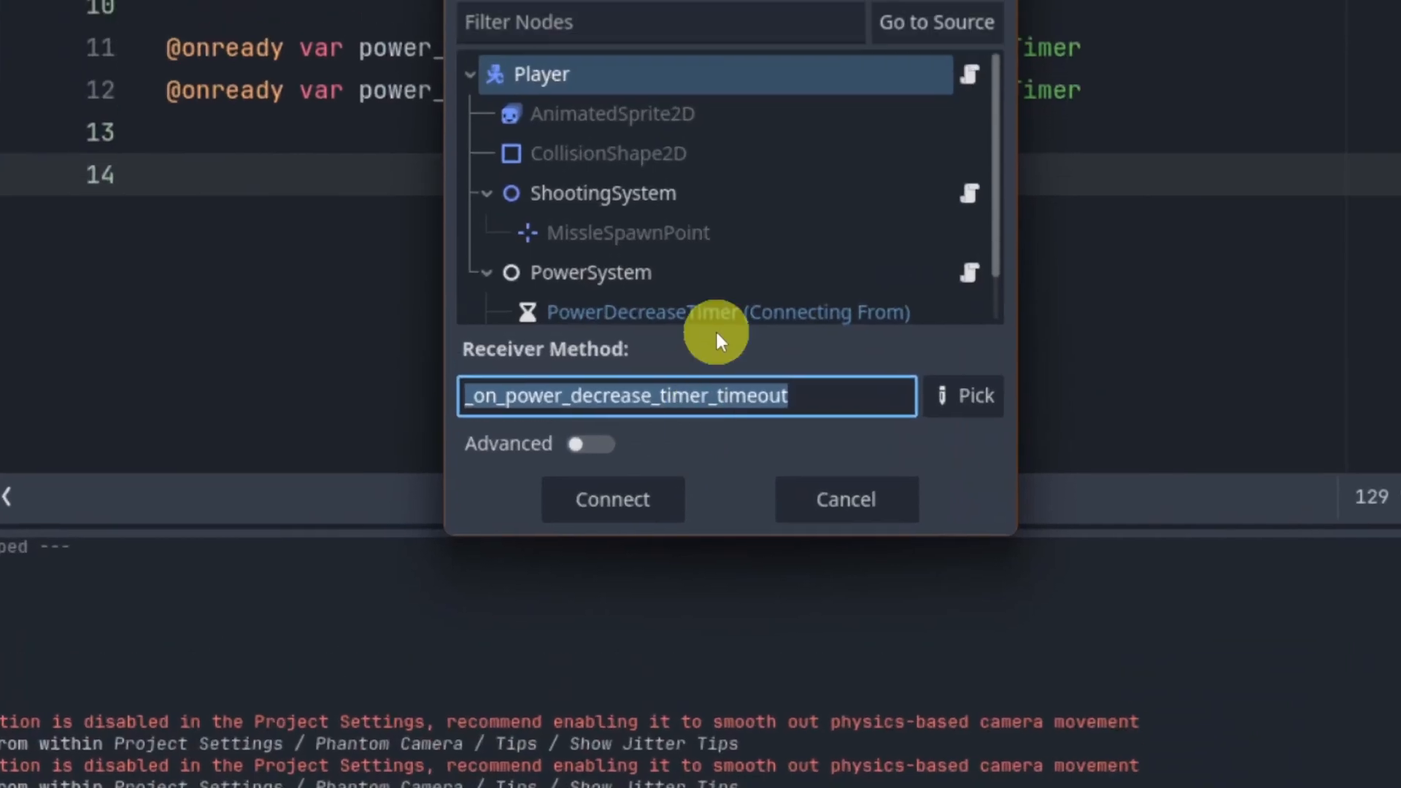
pyautogui.click(631, 497)
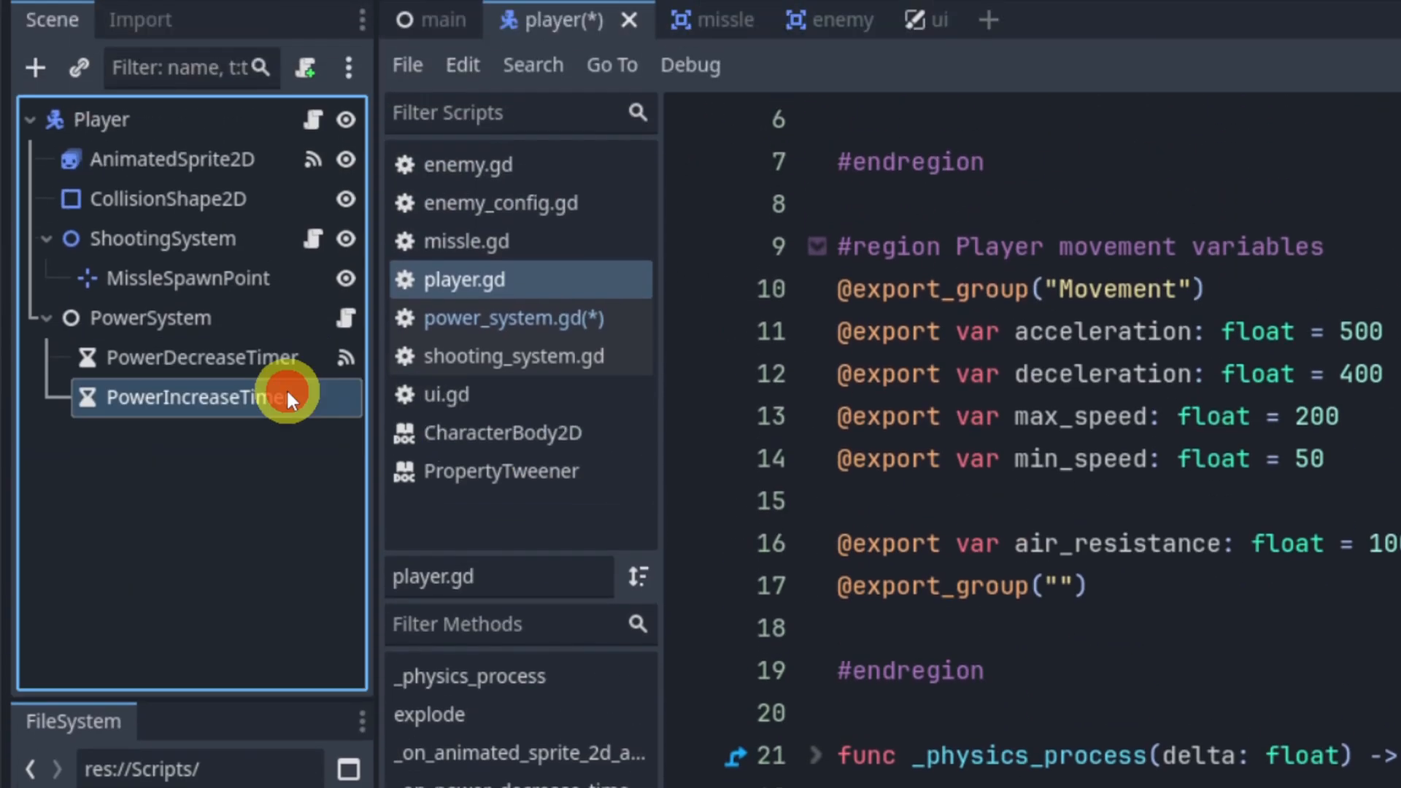
# Step: Connect PowerIncreaseTimer's timeout signal to the Player script as _on_power_increase_timer_timeout
pyautogui.rightClick(286, 394)
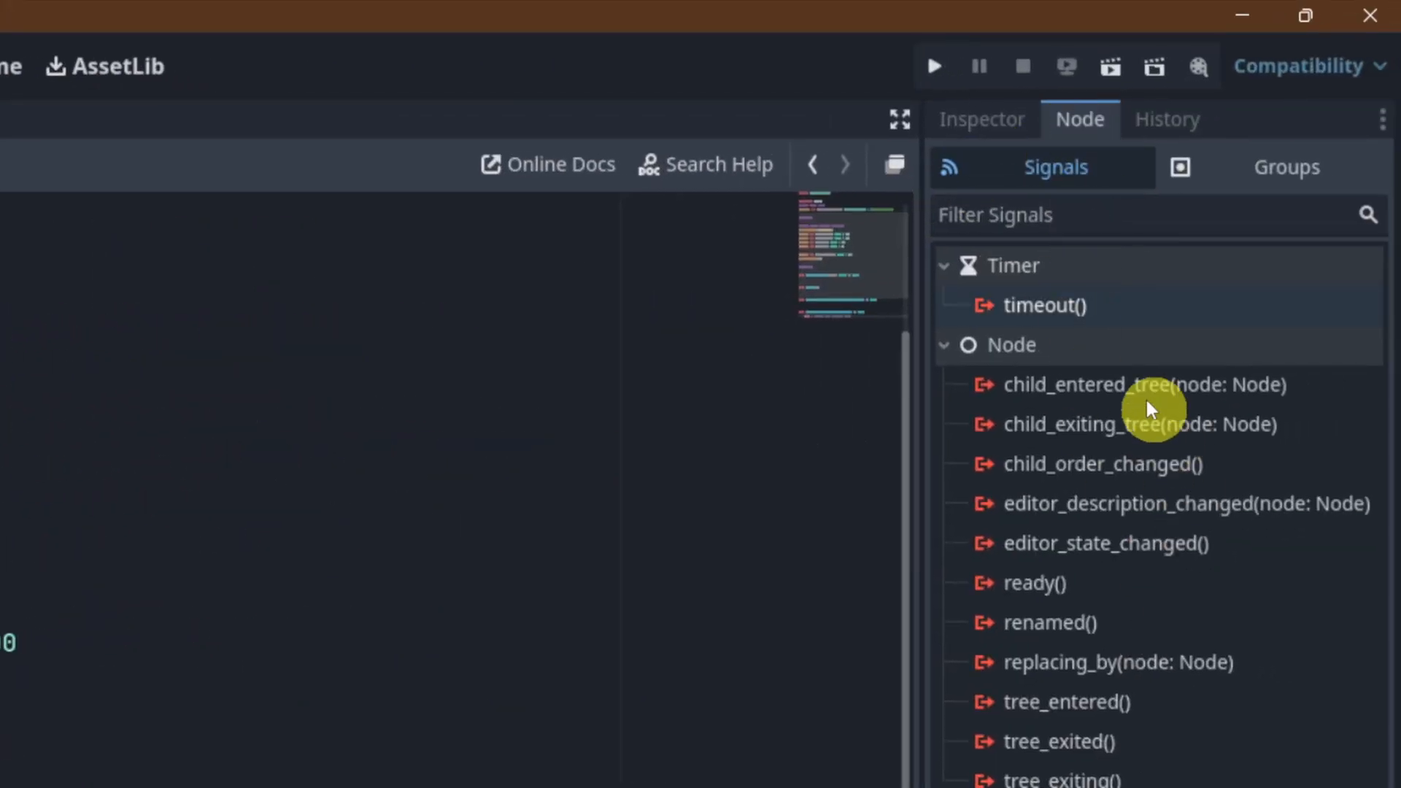
pyautogui.click(1065, 312)
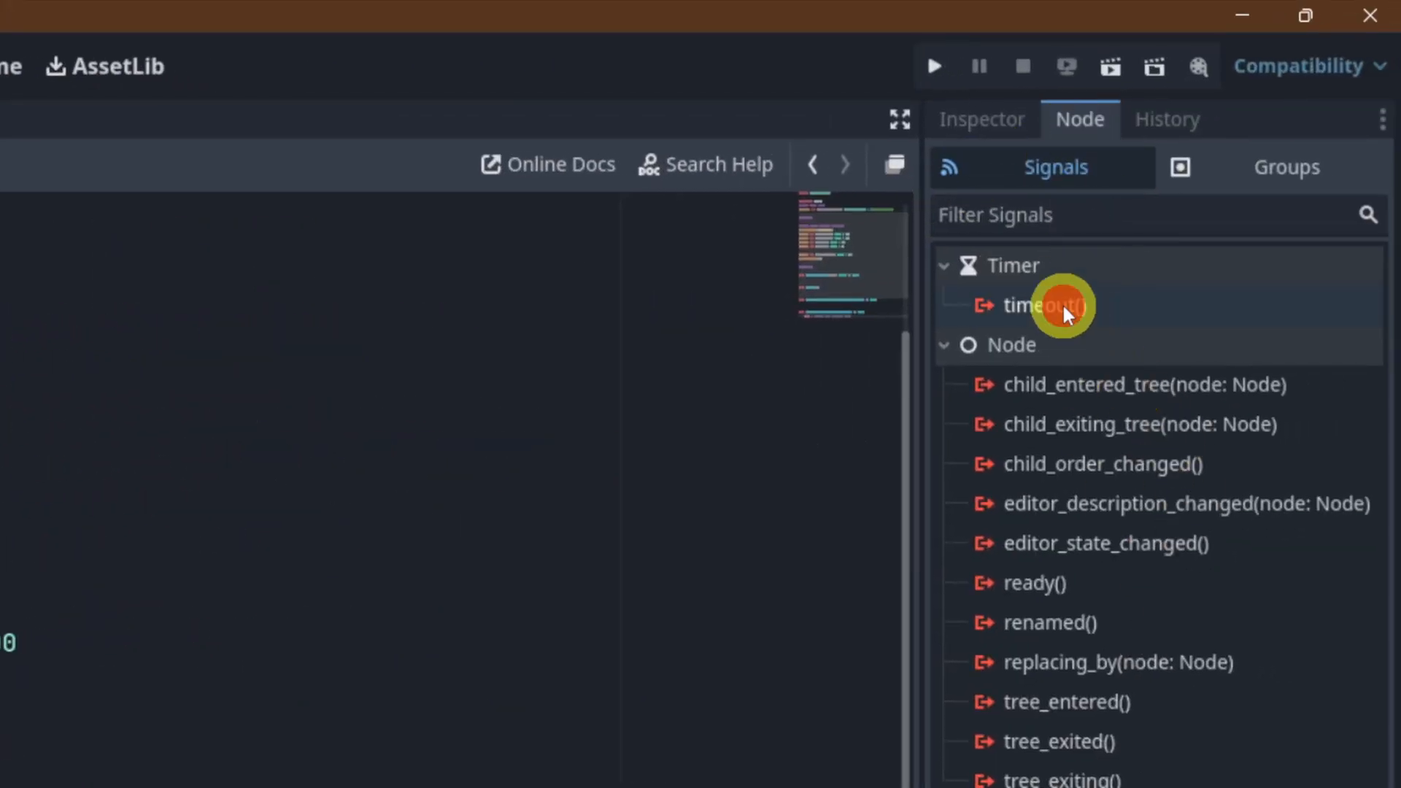
pyautogui.rightClick(1065, 312)
pyautogui.click(1123, 326)
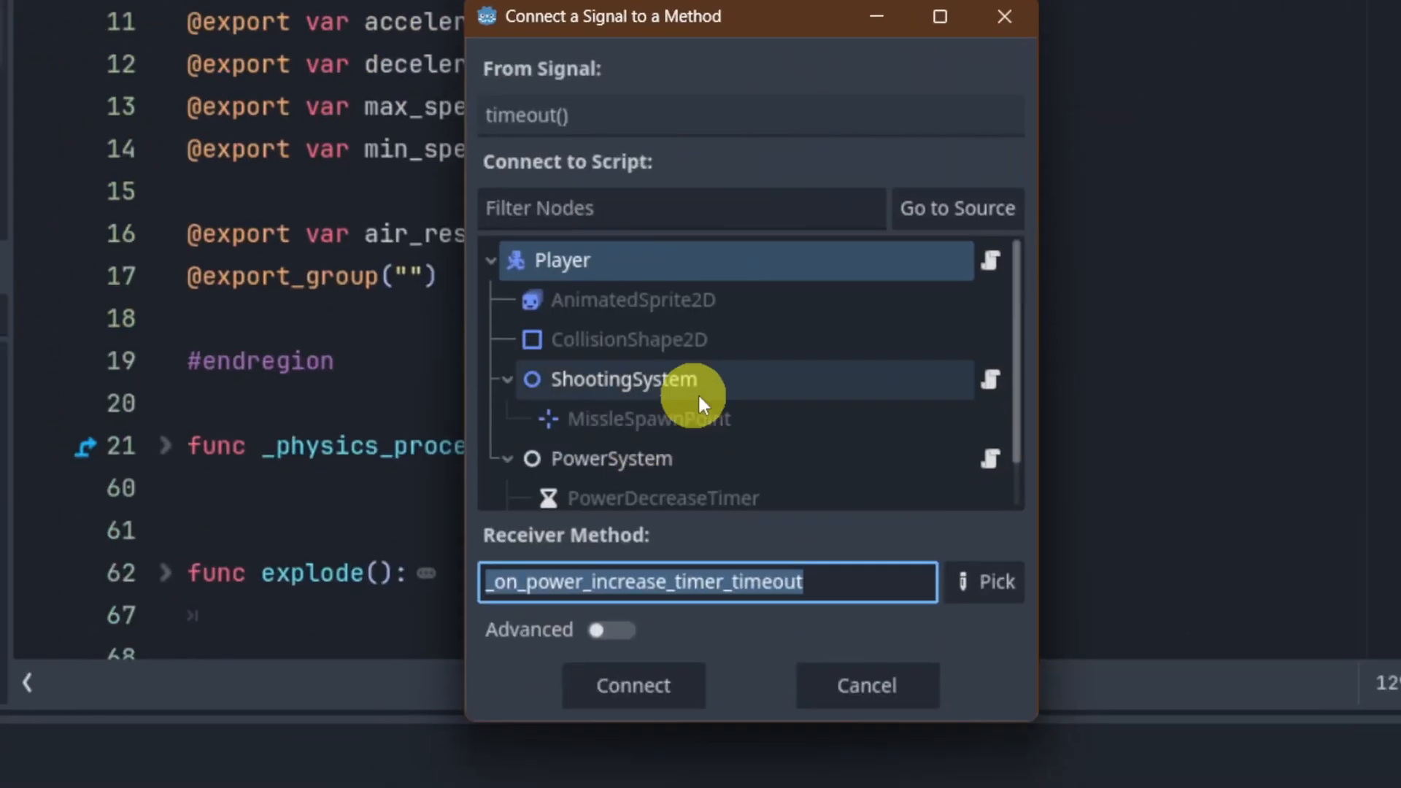
pyautogui.click(655, 692)
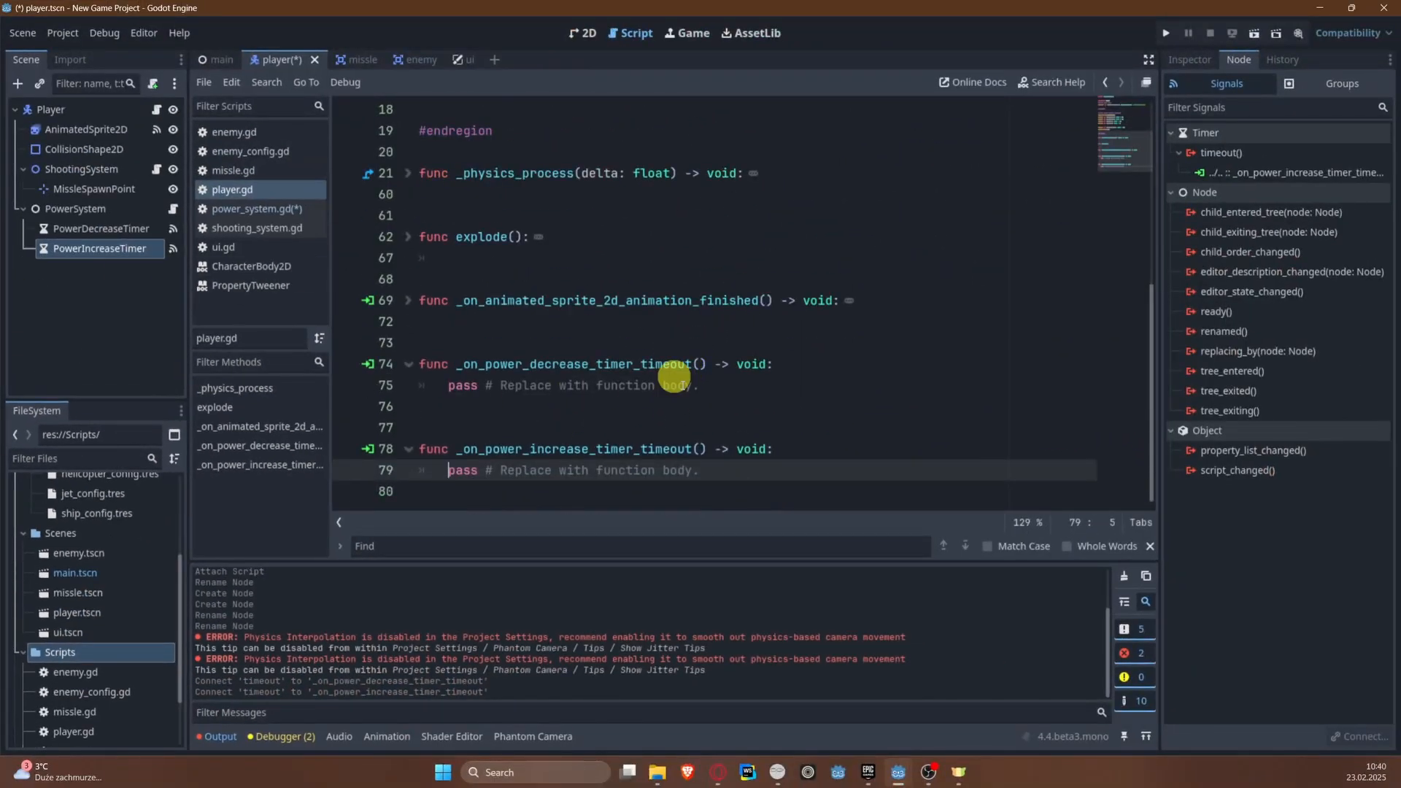
# Step: Disconnect PowerIncreaseTimer's timeout signal from the Player, delete both timer timeout functions from player.gd and save
pyautogui.rightClick(1238, 173)
pyautogui.click(1270, 200)
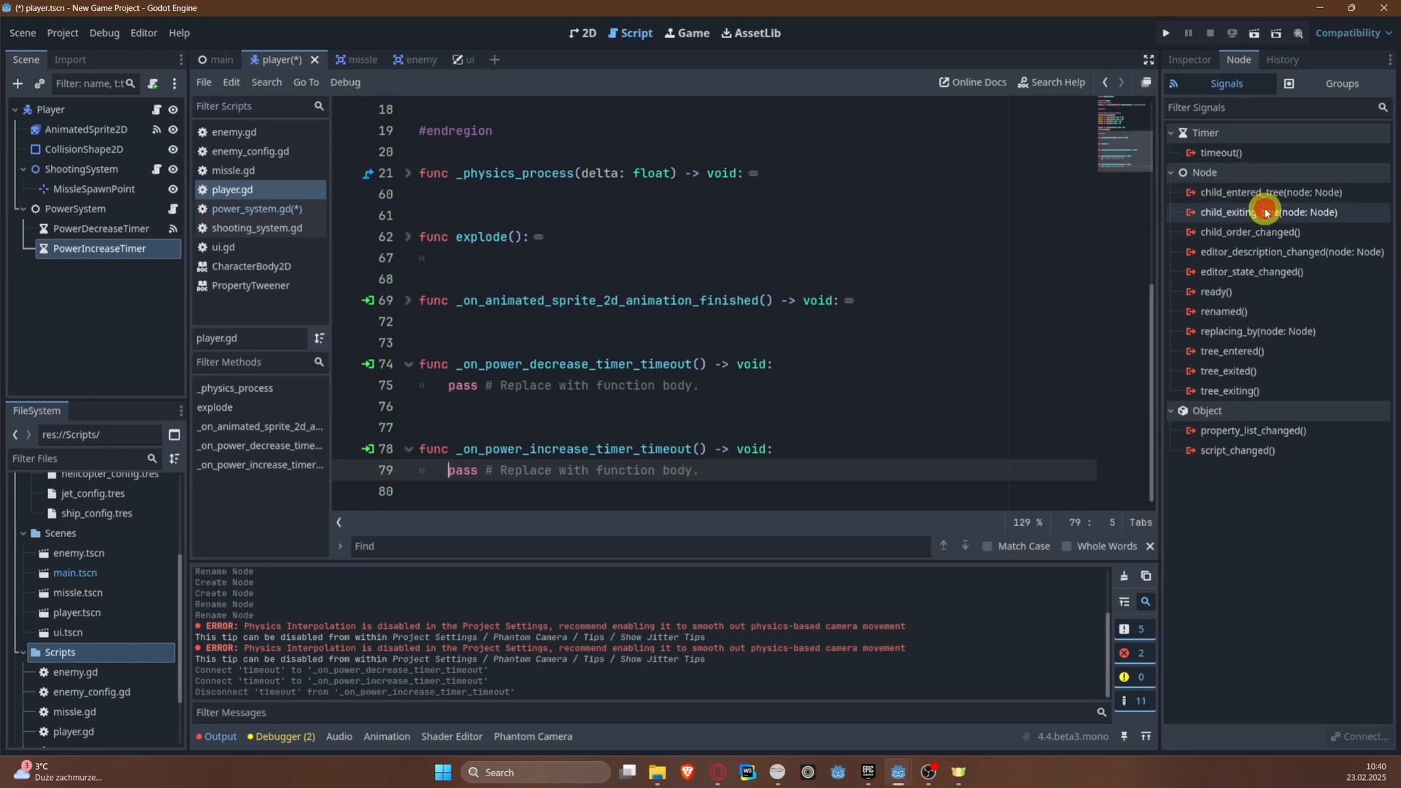
pyautogui.moveTo(602, 471); pyautogui.dragTo(353, 456)
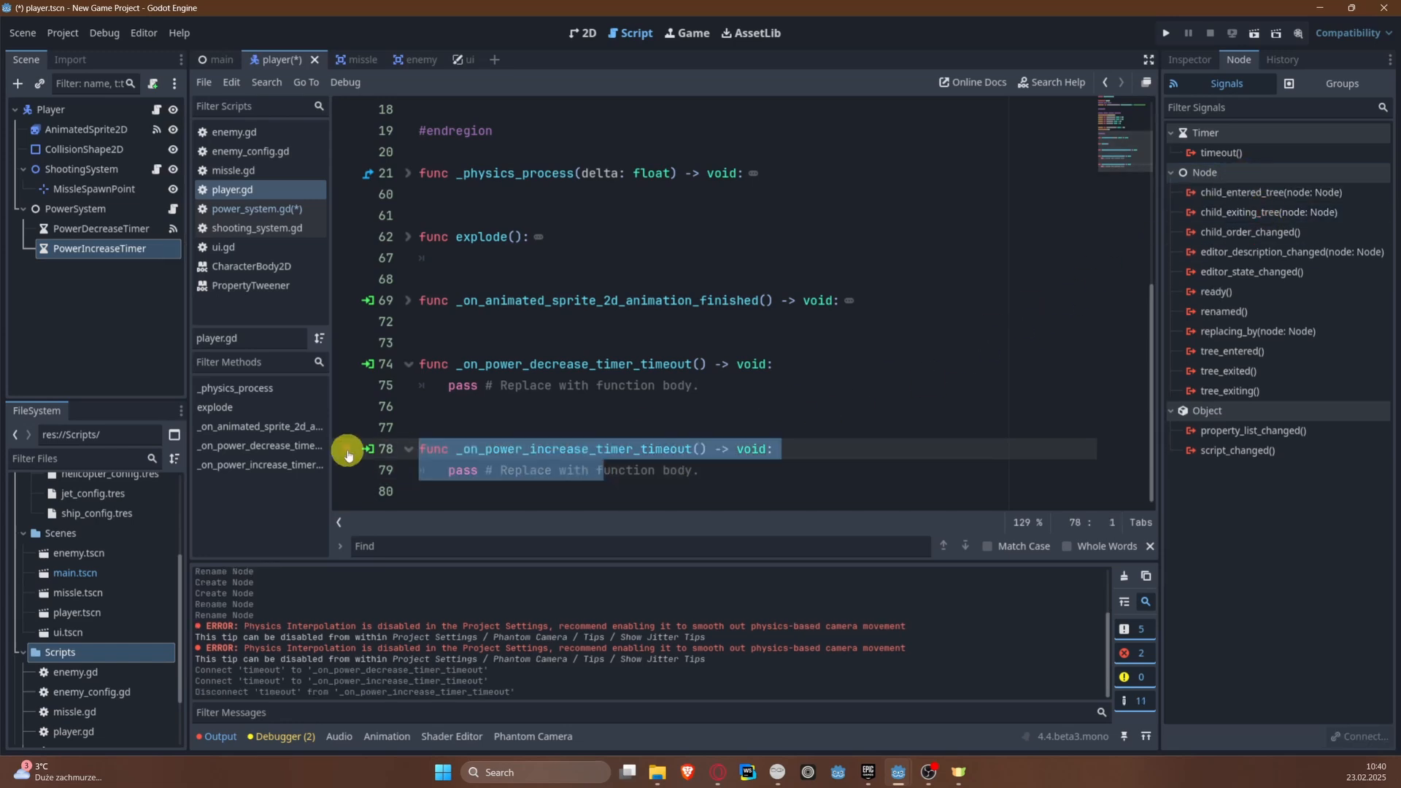
pyautogui.press('BackSpace')
pyautogui.moveTo(597, 459); pyautogui.dragTo(323, 374)
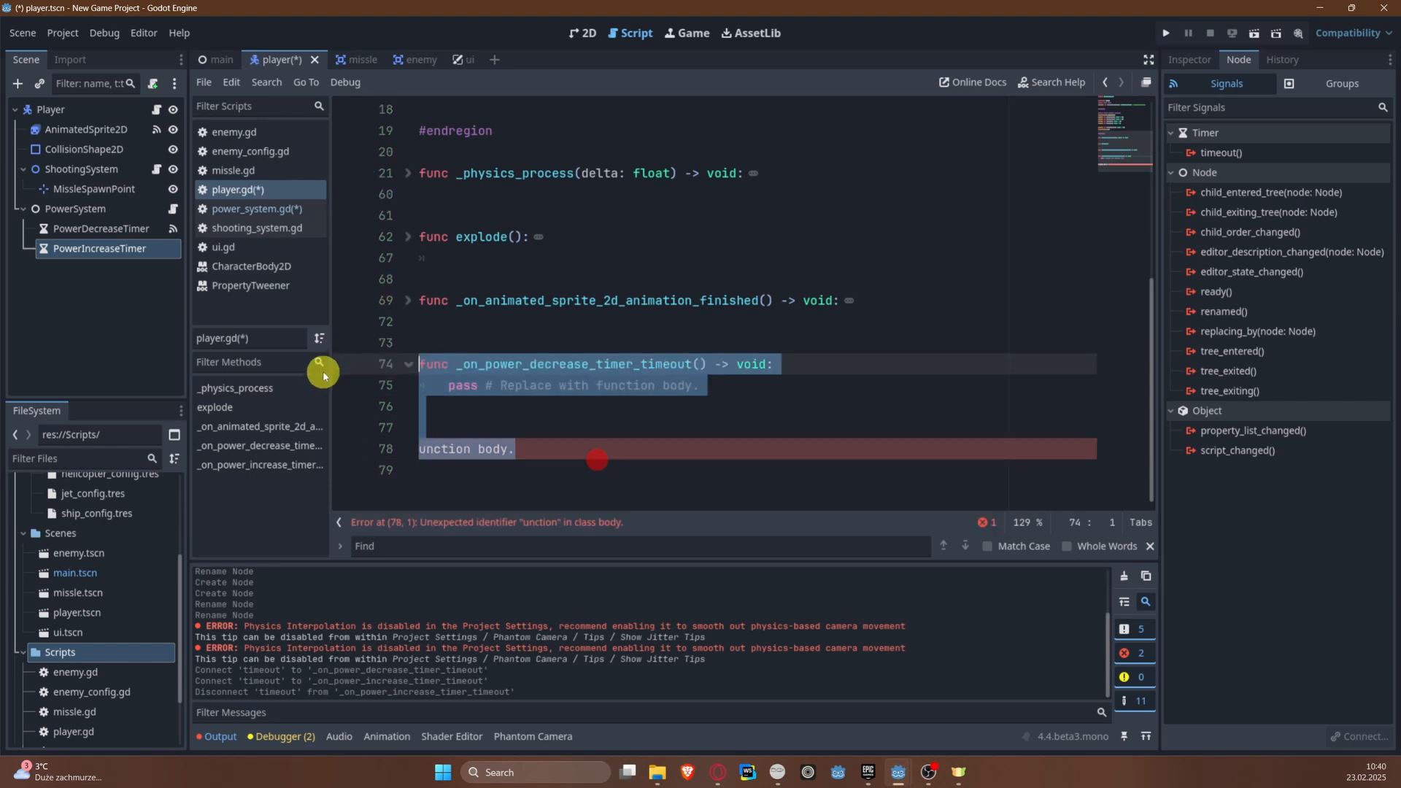
pyautogui.press('BackSpace')
pyautogui.hotkey('ctrl', 's')
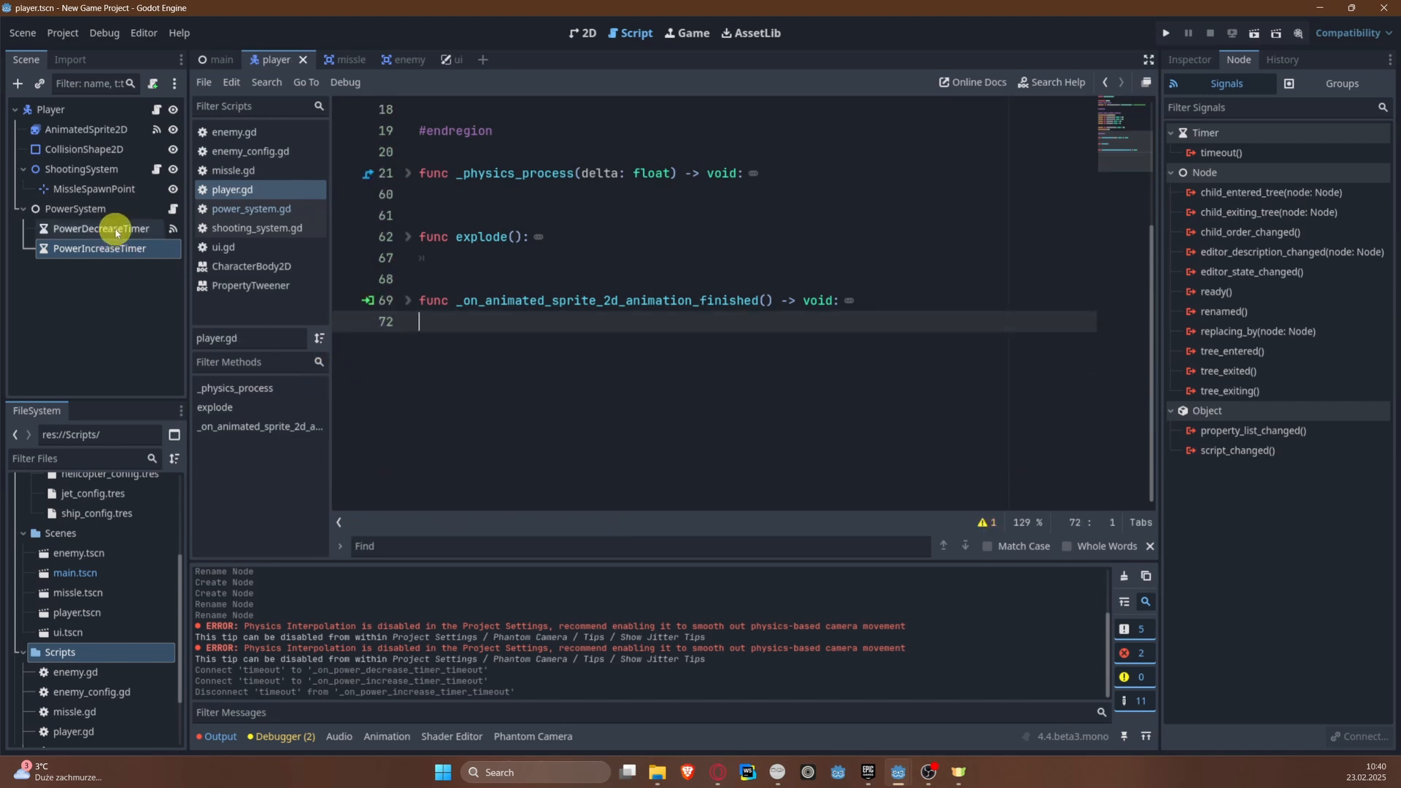
# Step: Disconnect PowerDecreaseTimer's timeout signal from the Player's _on_power_decrease_timer_timeout method
pyautogui.click(114, 228)
pyautogui.rightClick(1201, 173)
pyautogui.click(1234, 212)
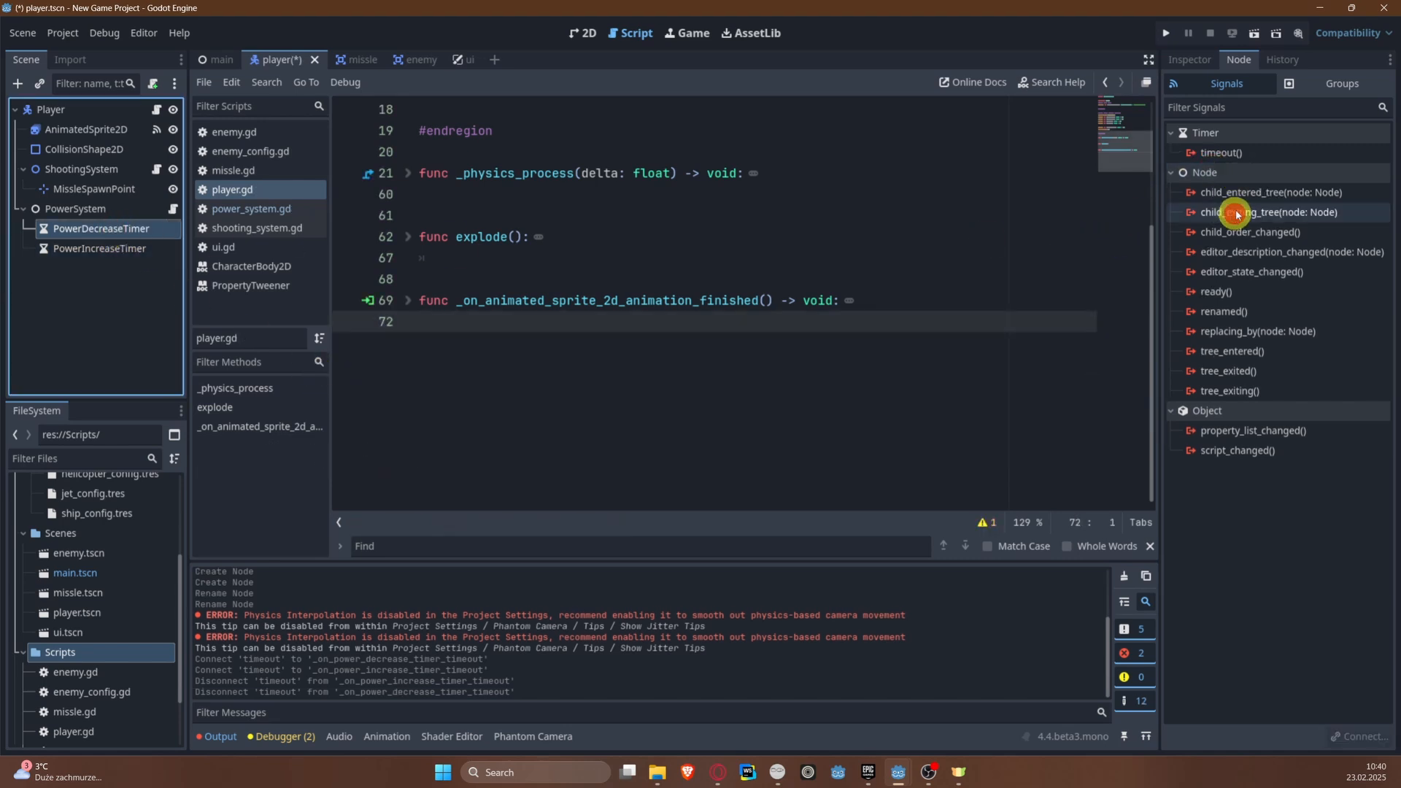
# Step: Connect PowerDecreaseTimer's timeout signal to the PowerSystem script as _on_power_decrease_timer_timeout
pyautogui.rightClick(1231, 154)
pyautogui.click(1248, 157)
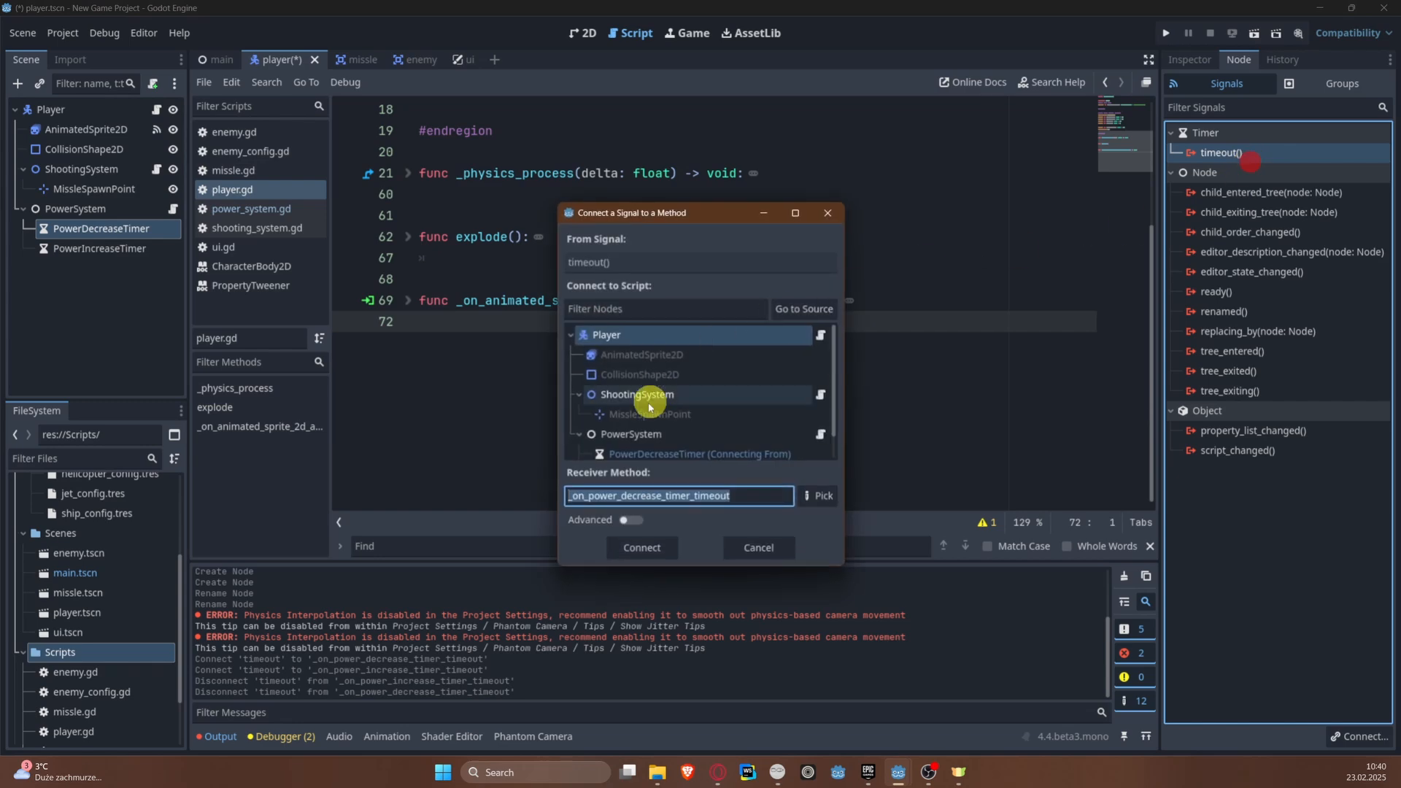
pyautogui.scroll(-1, 648, 403)
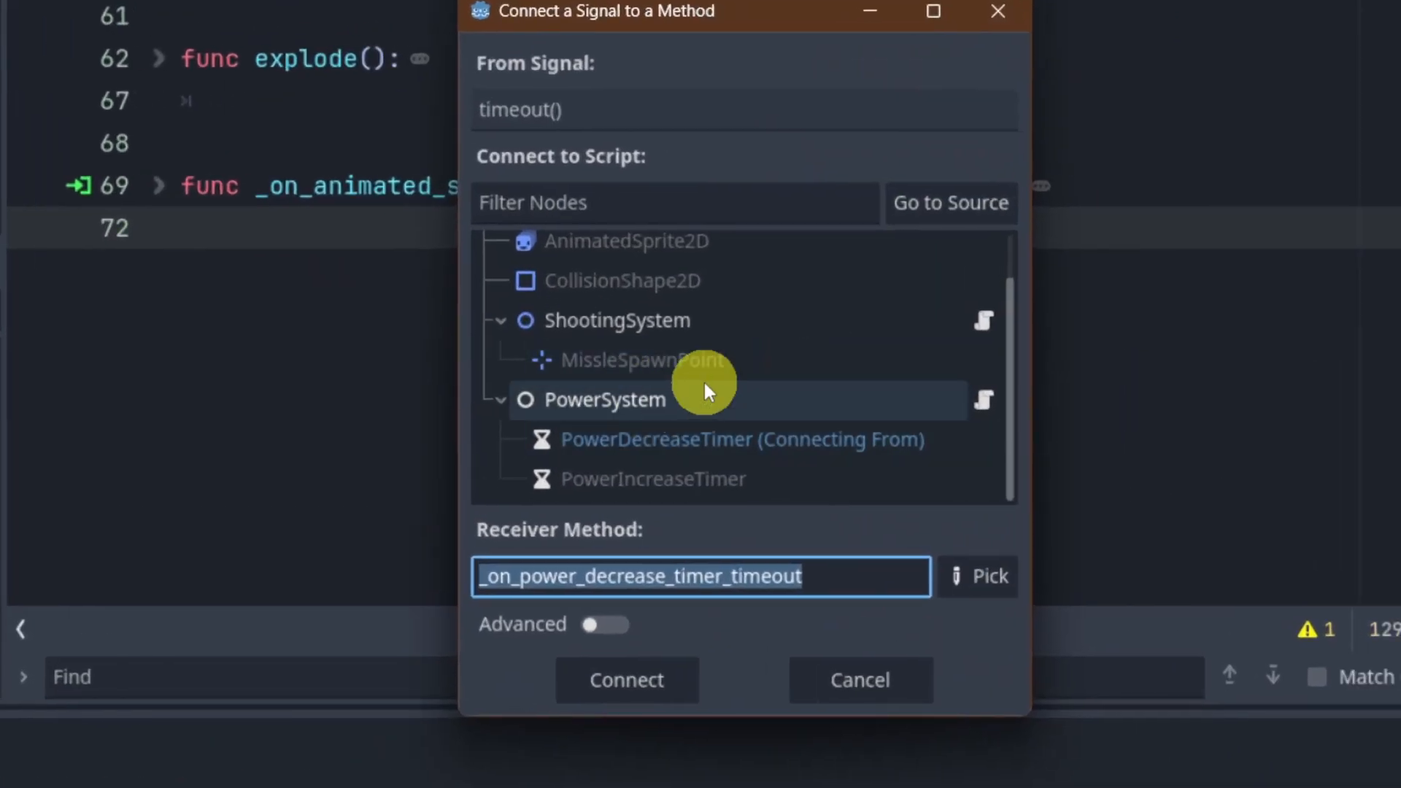
pyautogui.click(671, 397)
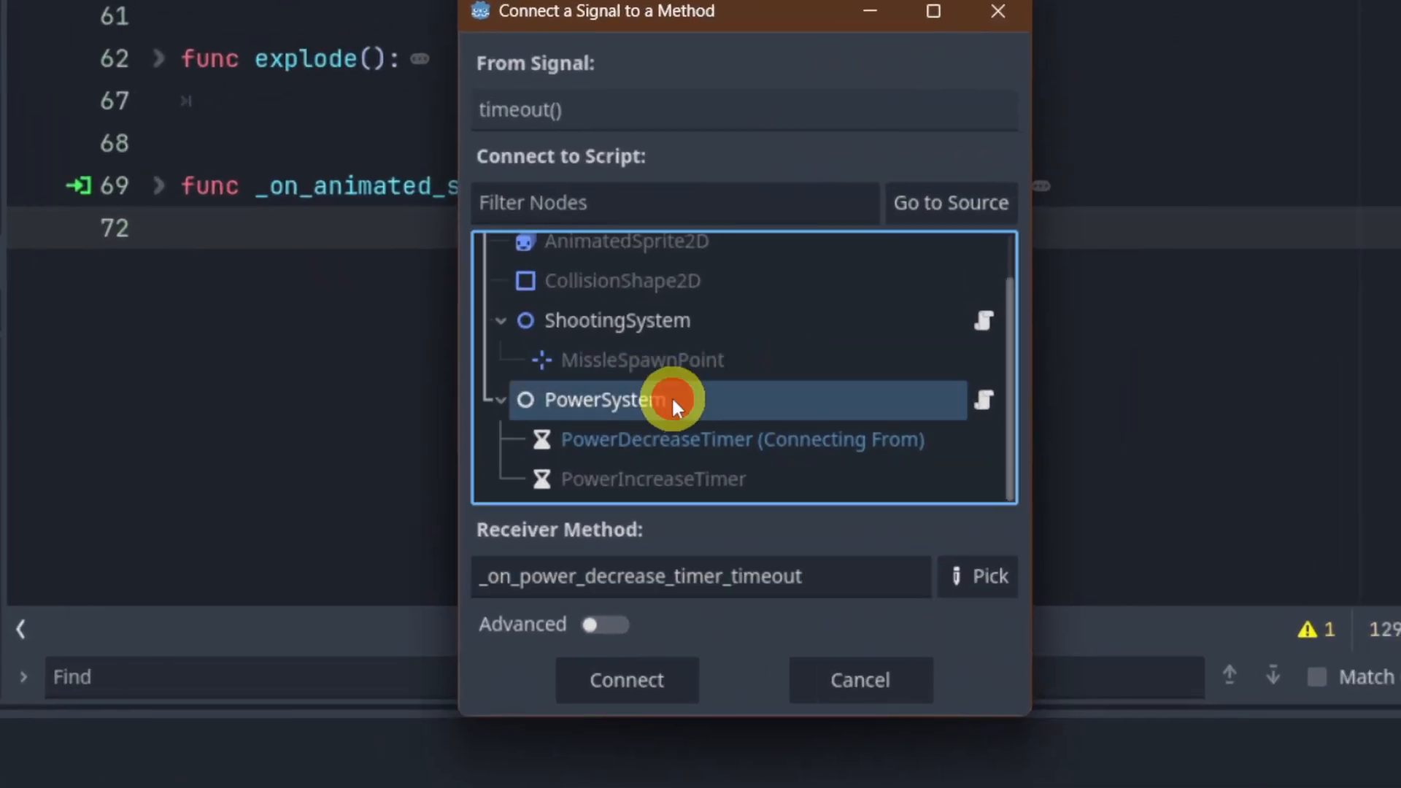
pyautogui.click(641, 679)
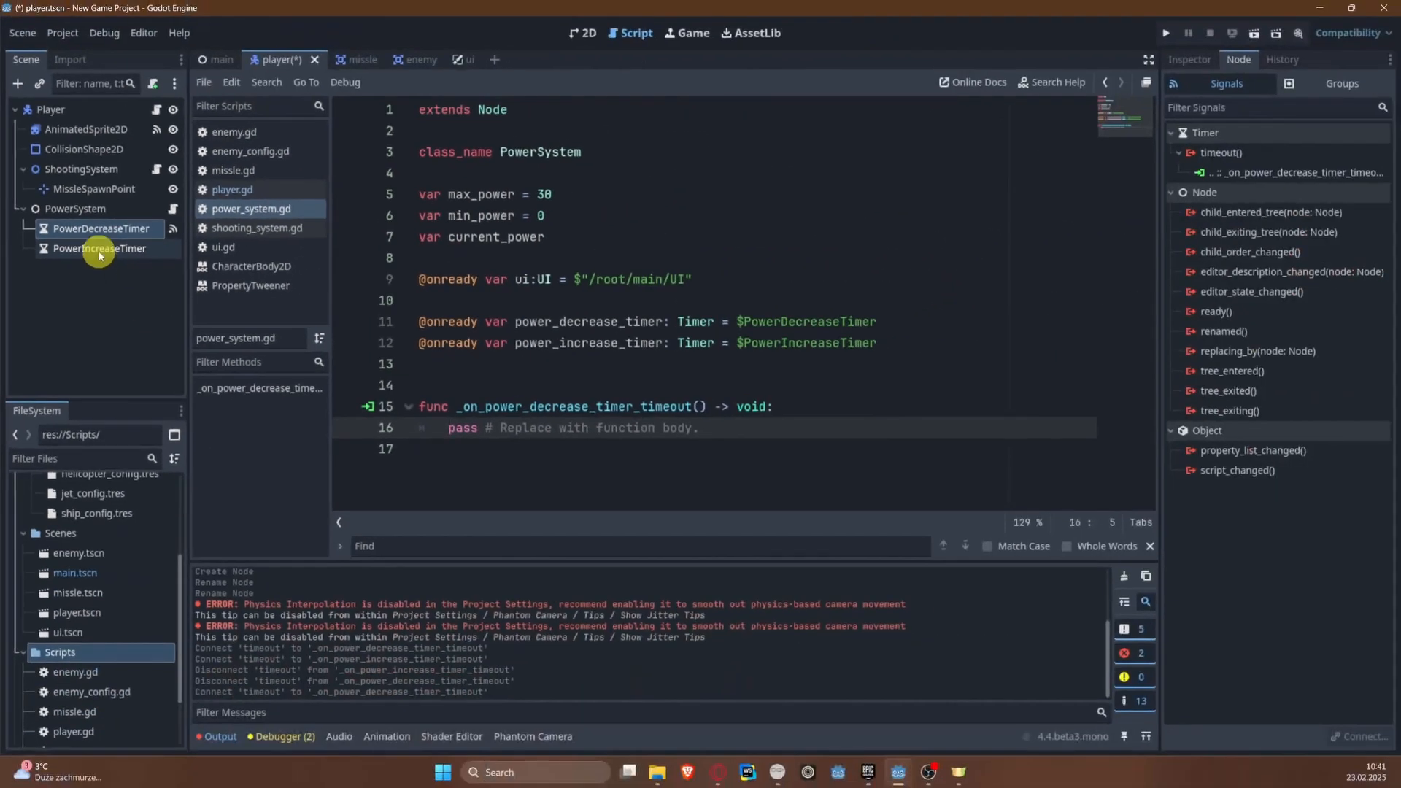
# Step: Connect PowerIncreaseTimer's timeout signal to the PowerSystem script as _on_power_increase_timer_timeout and save
pyautogui.rightClick(100, 256)
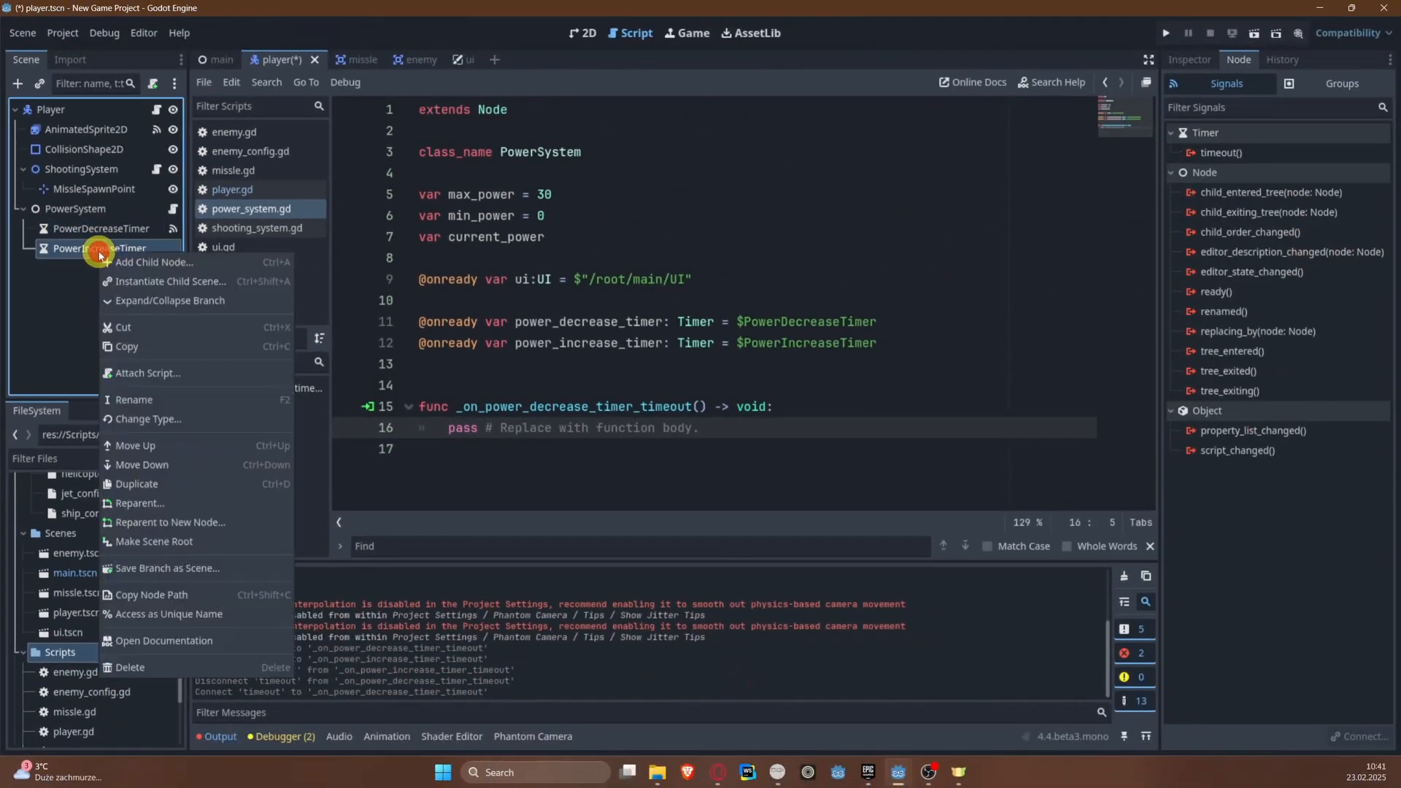
pyautogui.rightClick(1215, 153)
pyautogui.click(1230, 160)
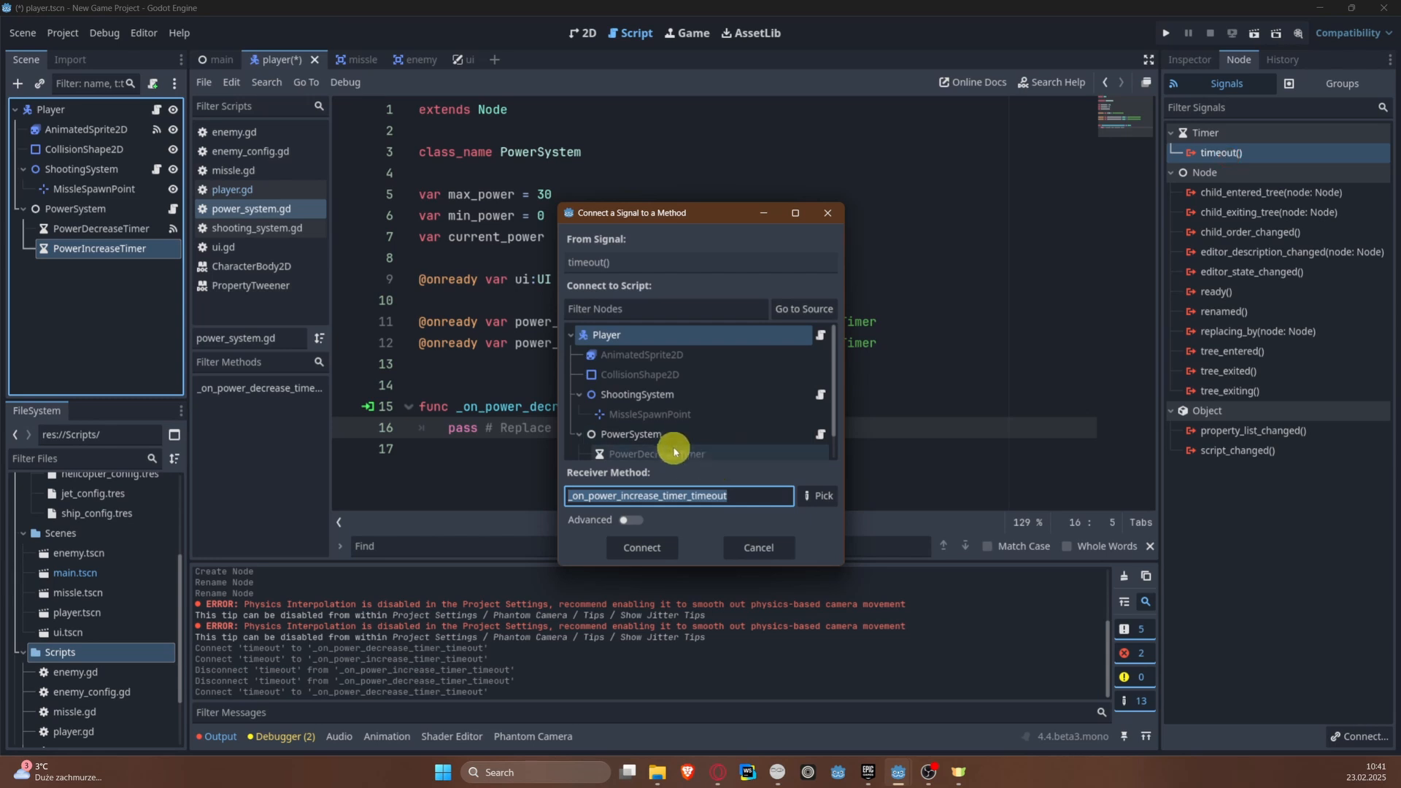
pyautogui.scroll(-1, 672, 437)
pyautogui.click(671, 409)
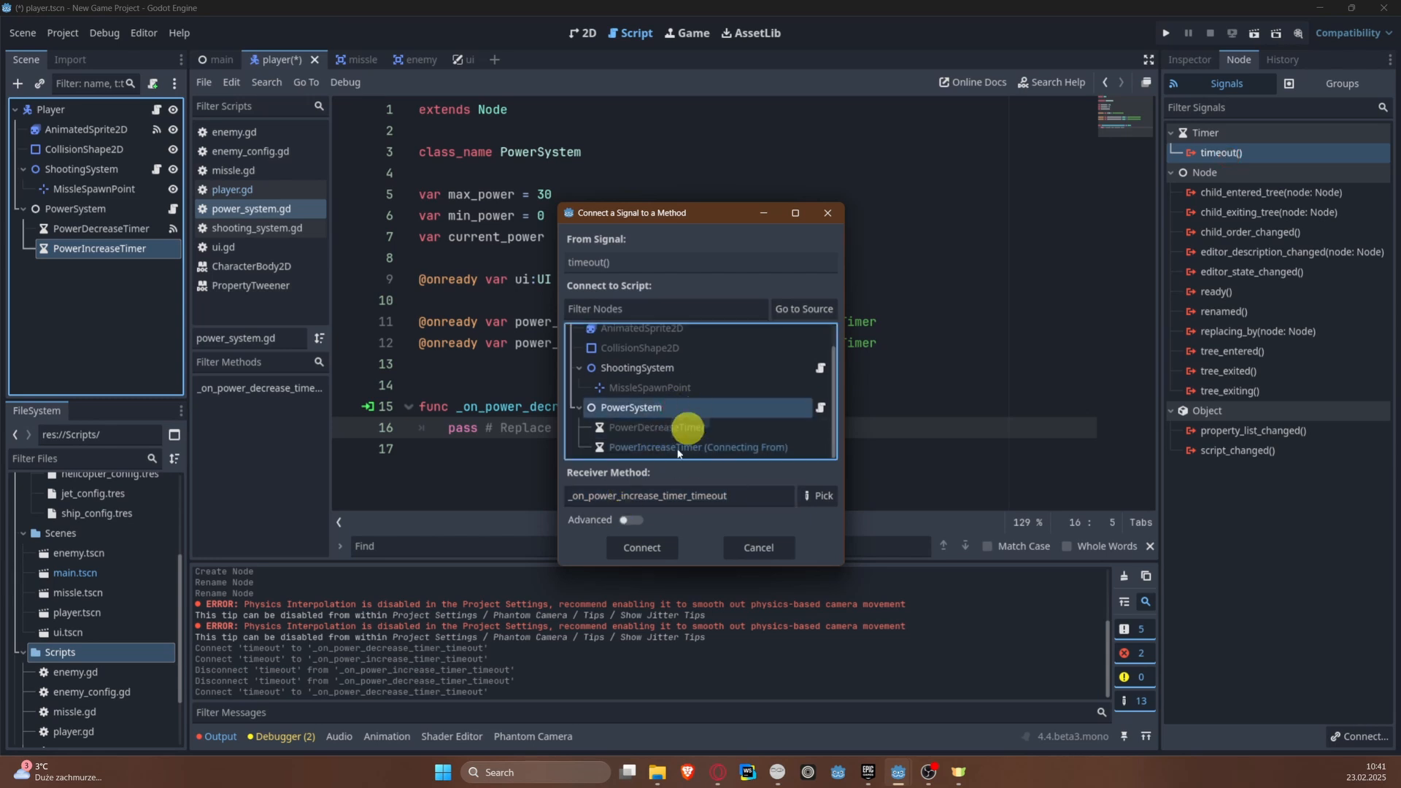
pyautogui.click(641, 548)
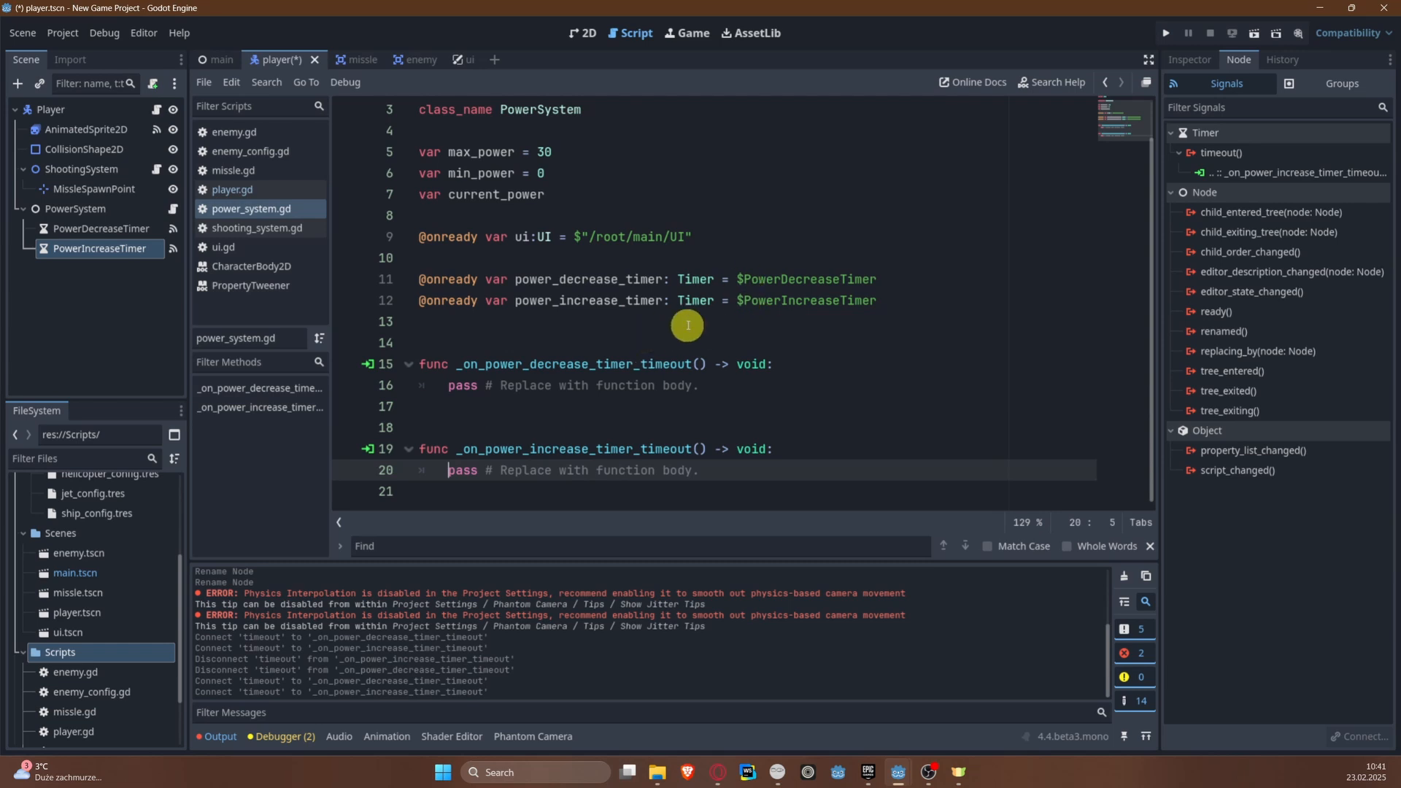
pyautogui.hotkey('ctrl', 's')
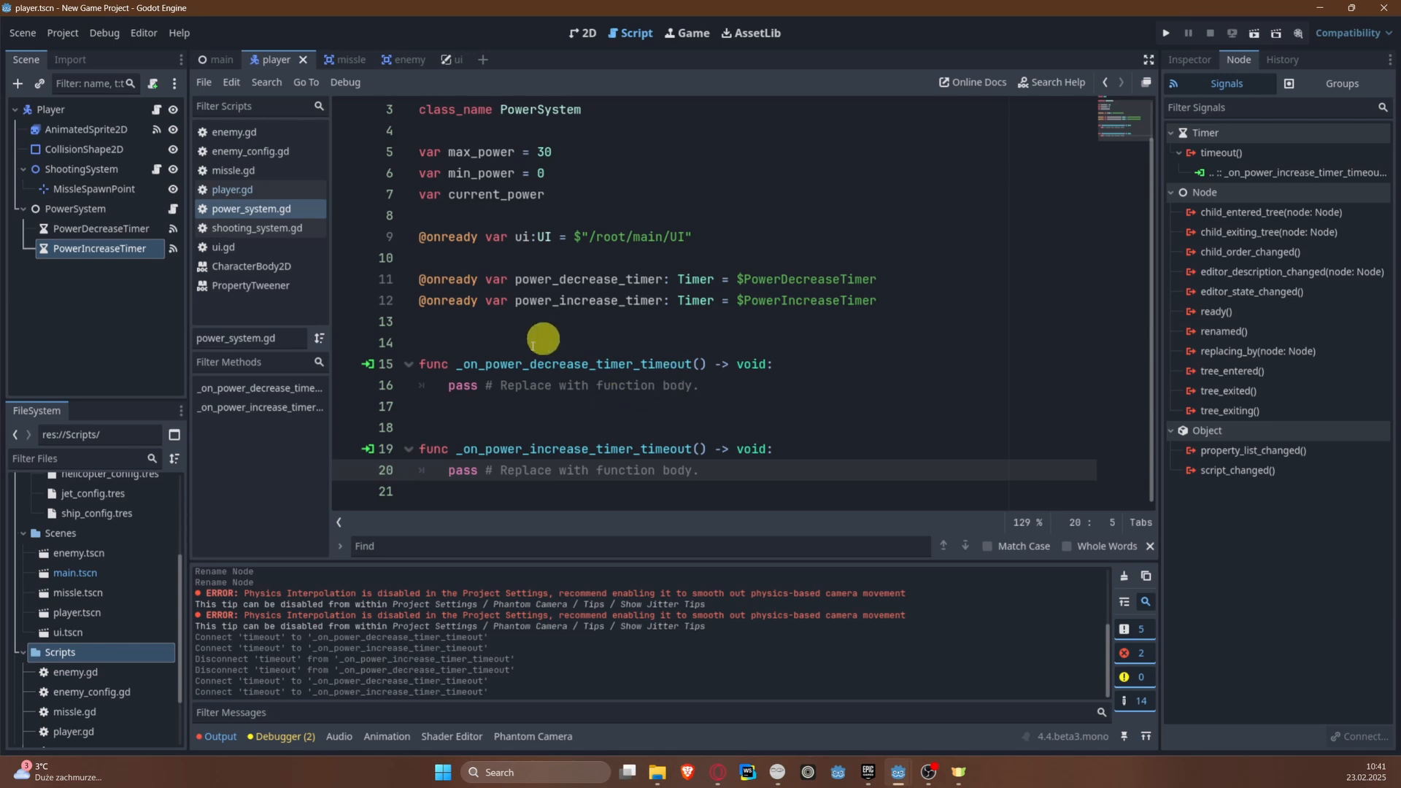
# Step: Add a _ready() function above the timeout functions in power_system.gd that sets current_power = max_power
pyautogui.click(532, 321)
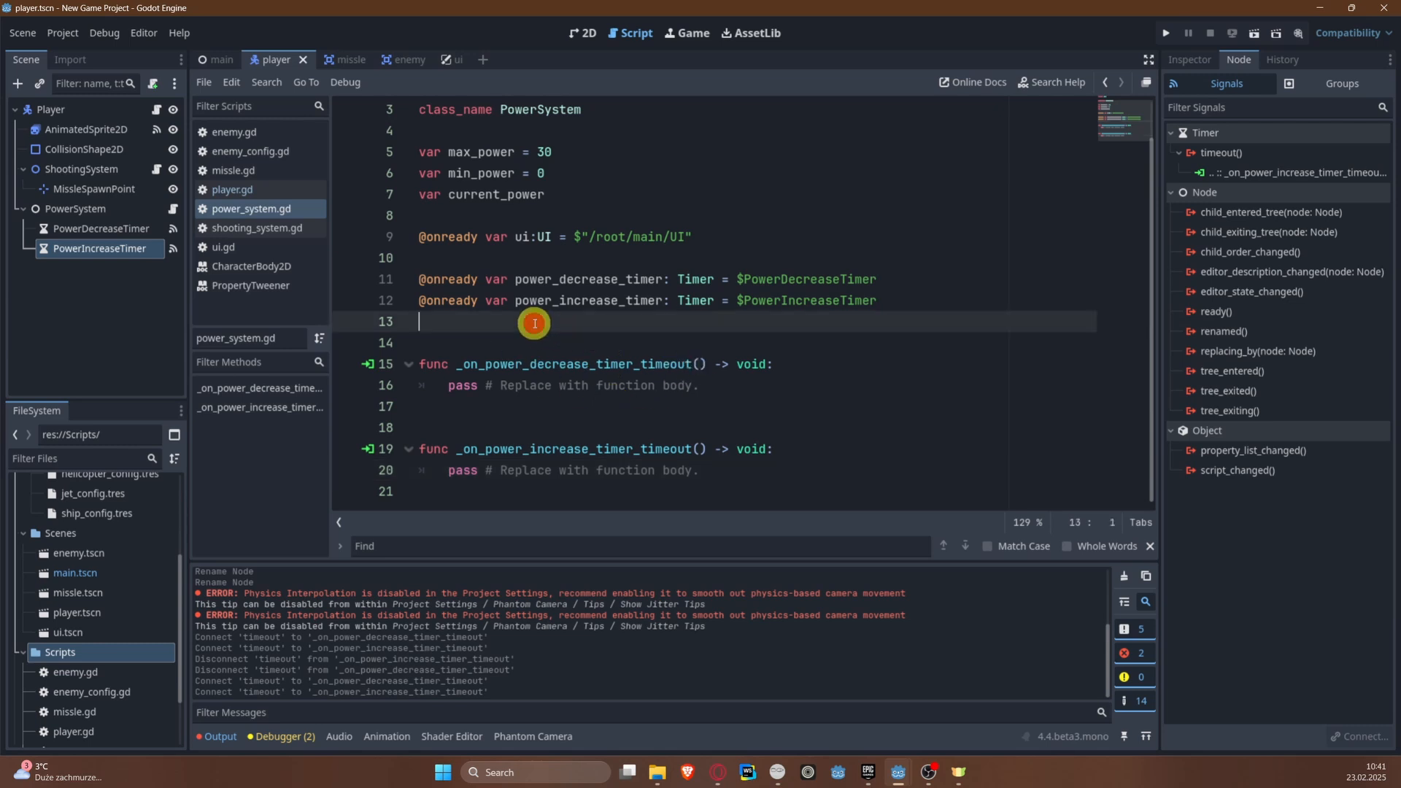
pyautogui.press('Return')
pyautogui.press('Return')
pyautogui.press('Return')
pyautogui.scroll(-1, 513, 343)
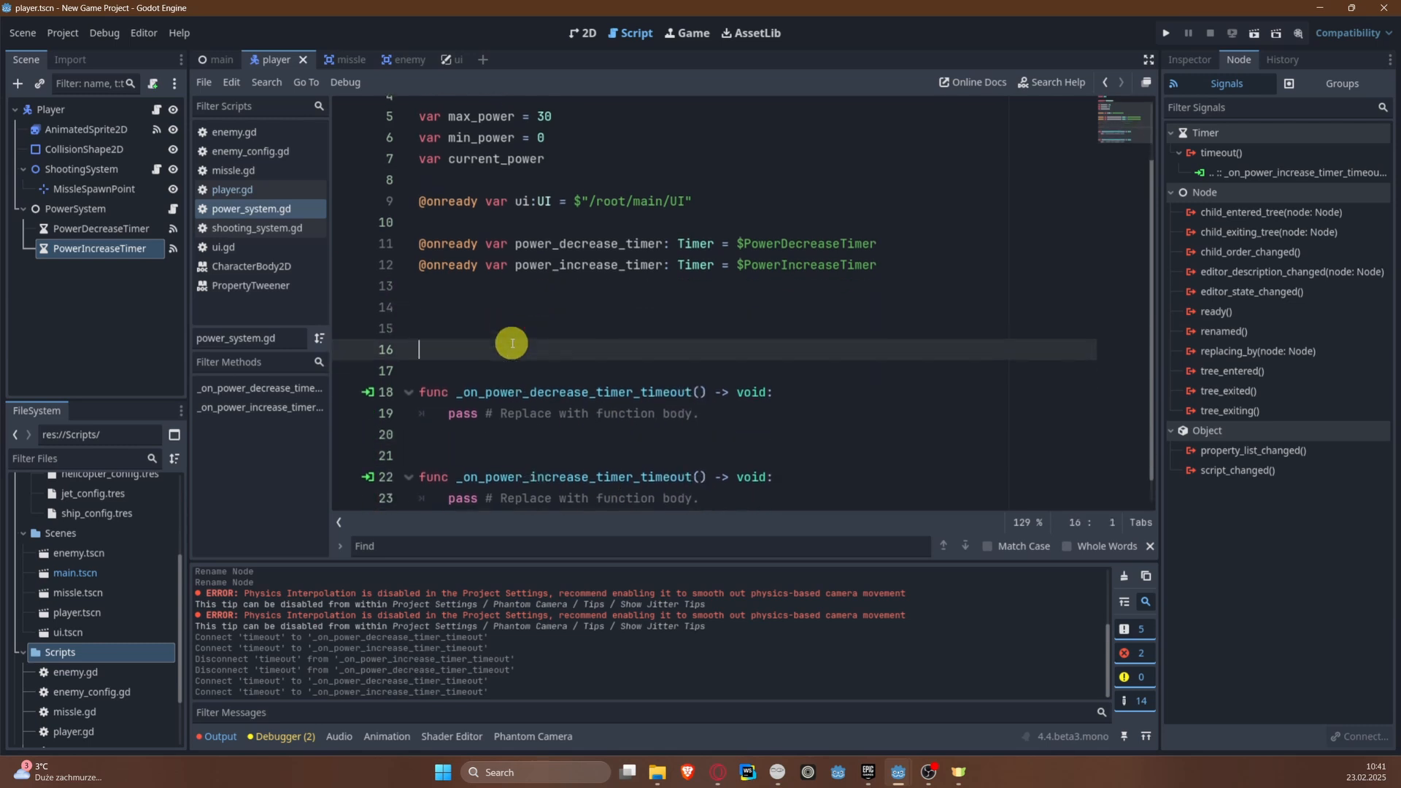
pyautogui.press('Up')
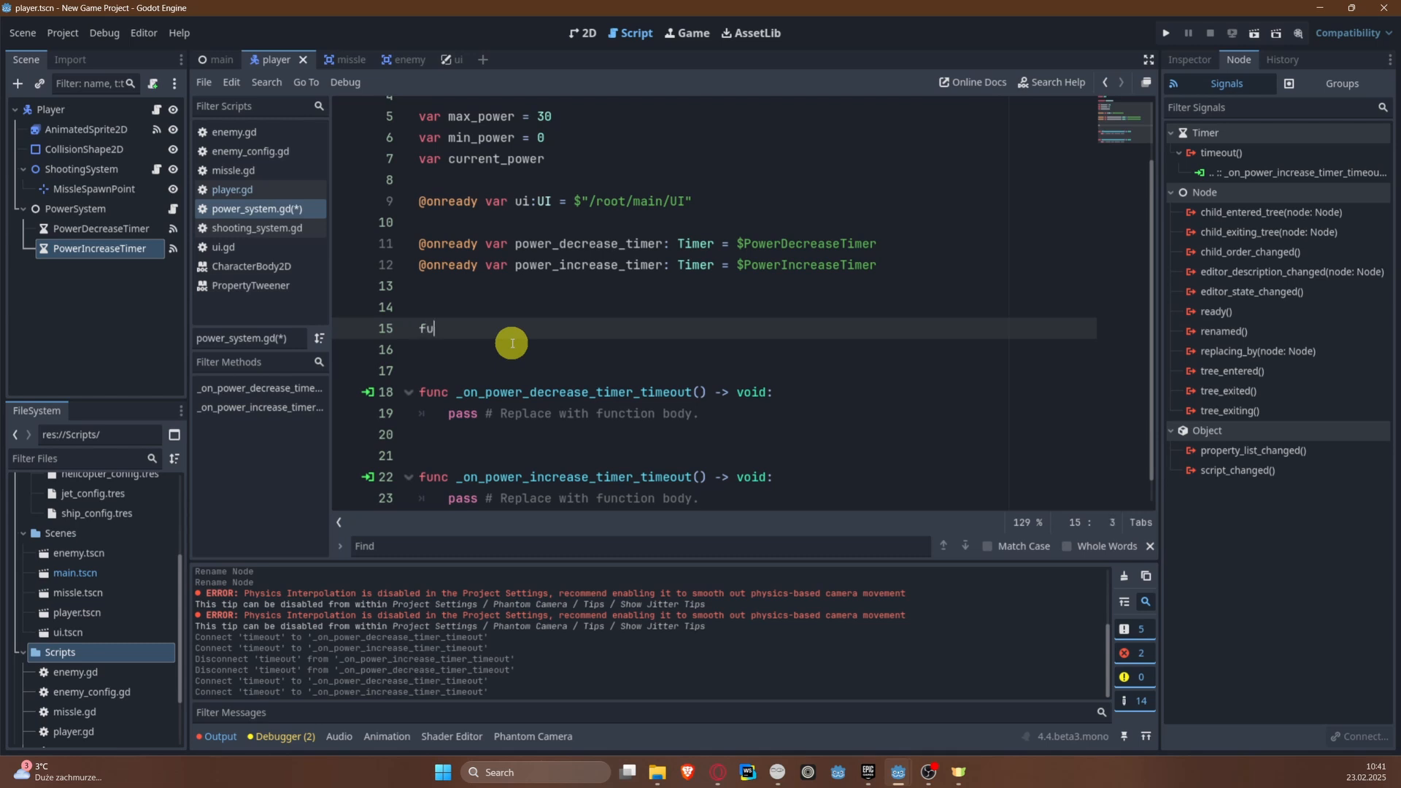
pyautogui.write('func _rea')
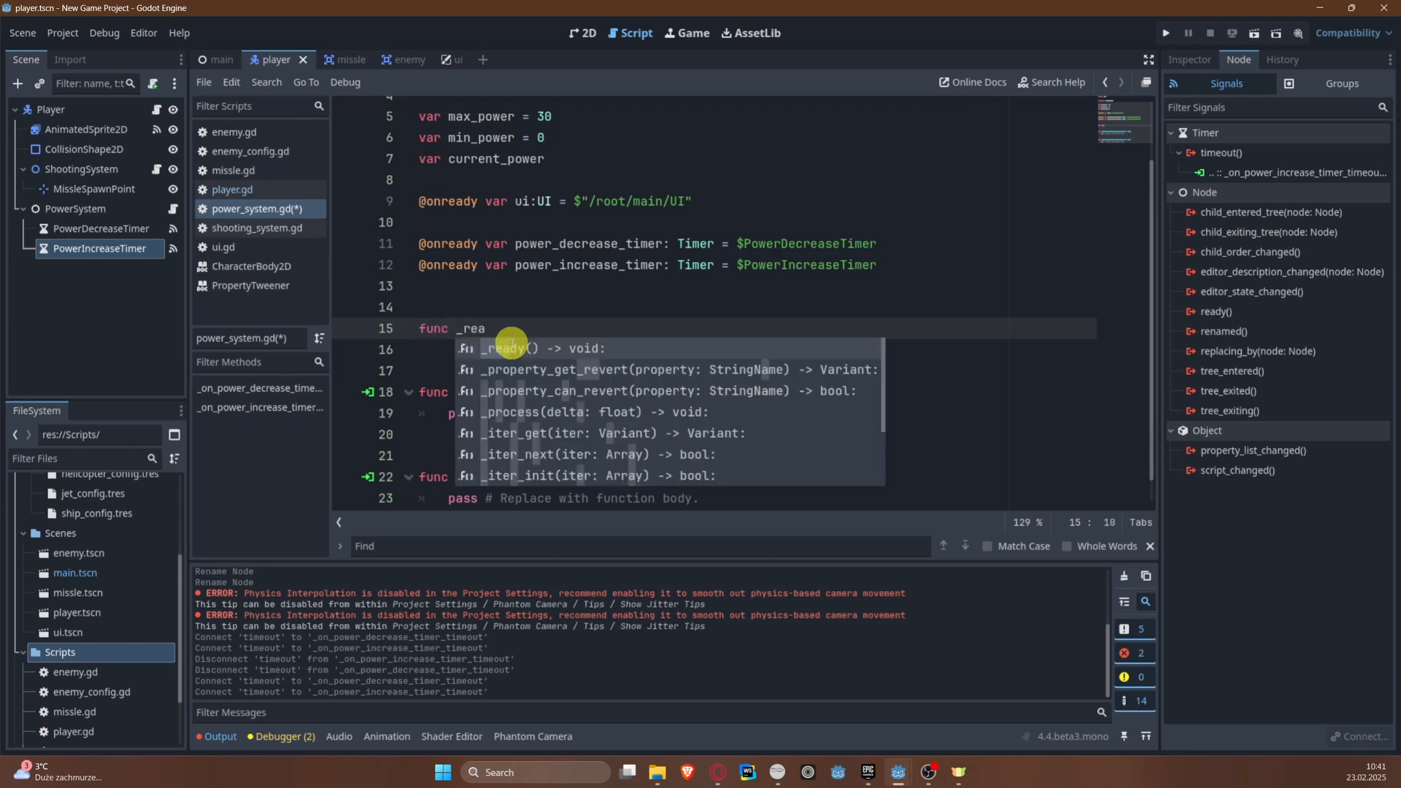
pyautogui.press('Return')
pyautogui.press('Return')
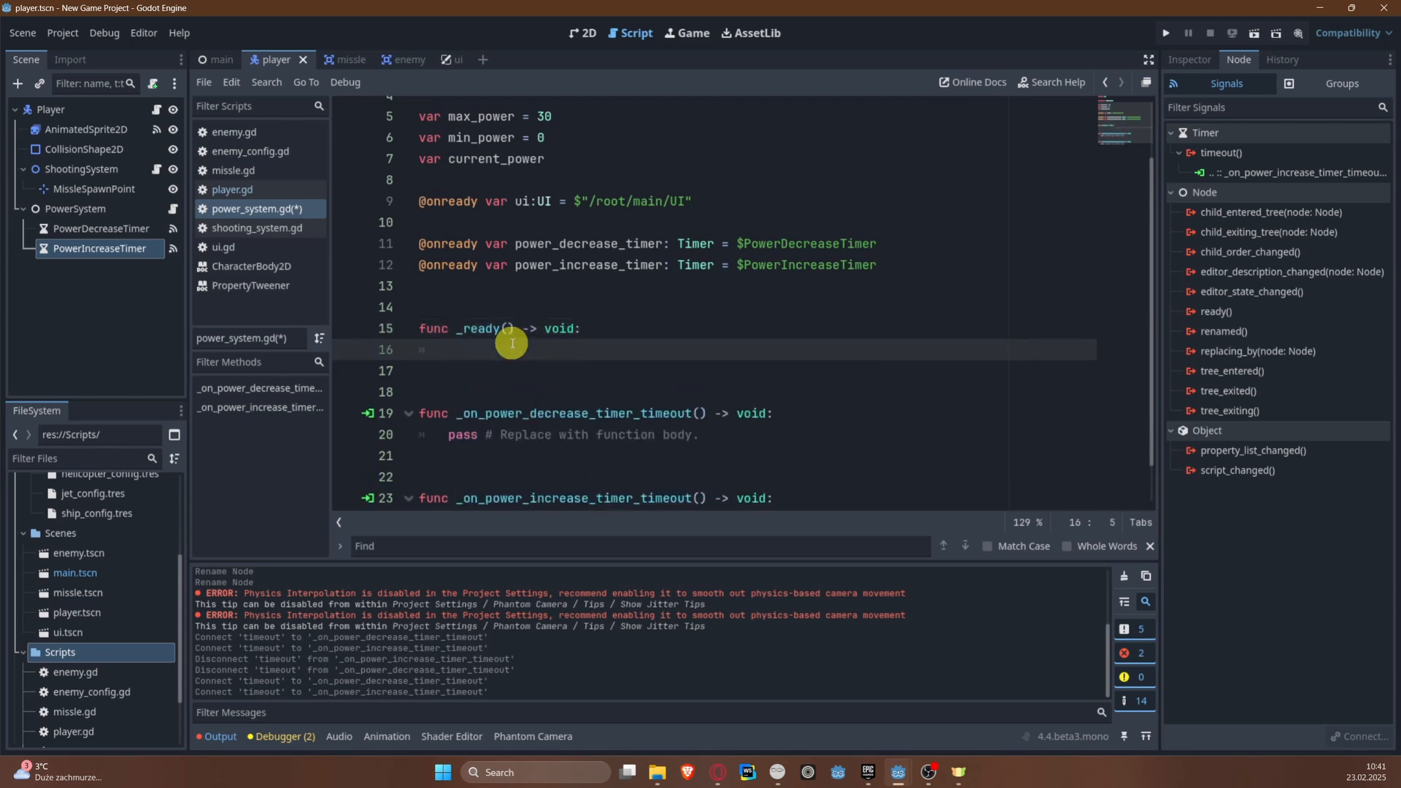
pyautogui.write('cur')
pyautogui.press('Return')
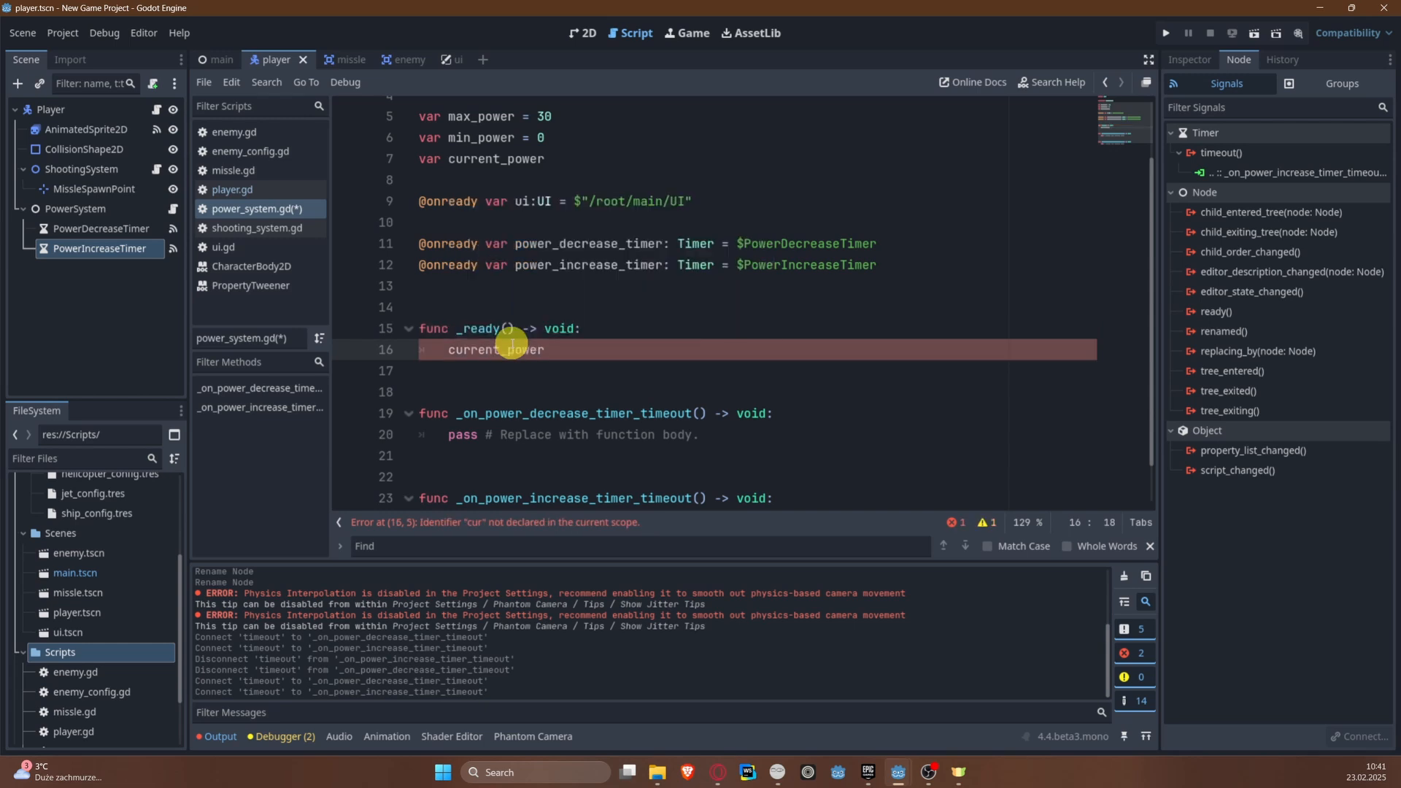
pyautogui.write('= max')
# Step: Add the call ui.setup_power(max_power) as the second line of _ready()
pyautogui.press('Return')
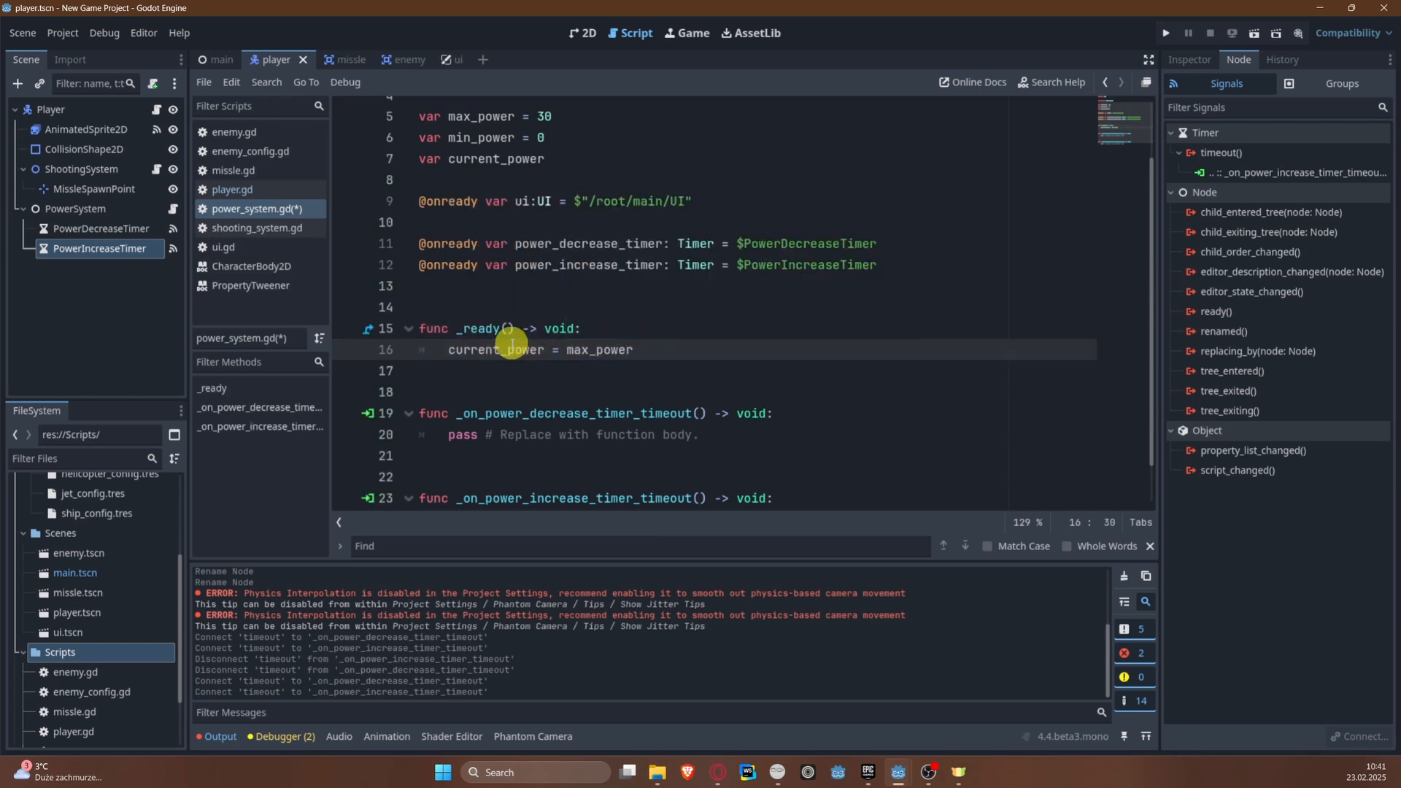
pyautogui.press('Return')
pyautogui.write('ui.set')
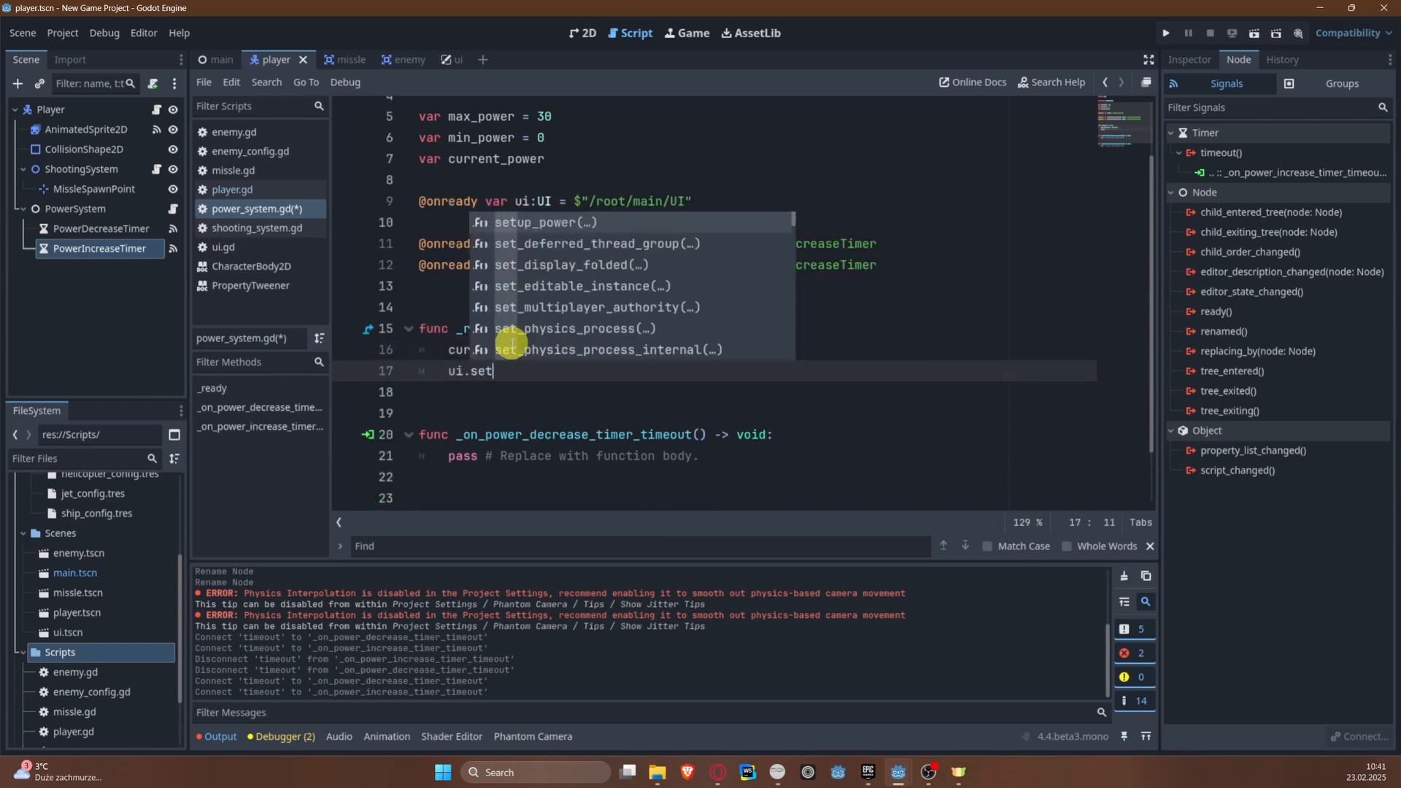
pyautogui.press('Return')
pyautogui.write('m,')
pyautogui.press('BackSpace')
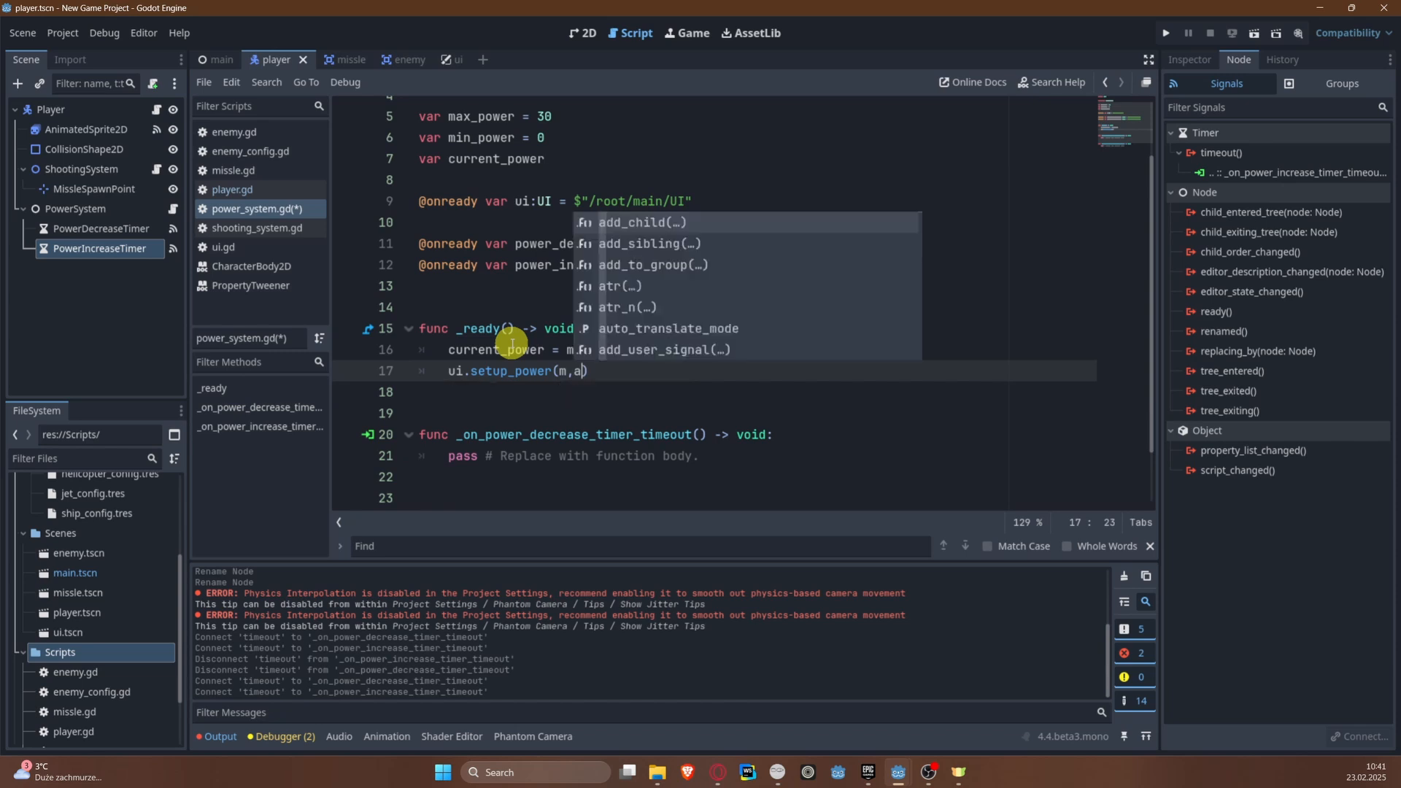
pyautogui.write('a')
pyautogui.press('Return')
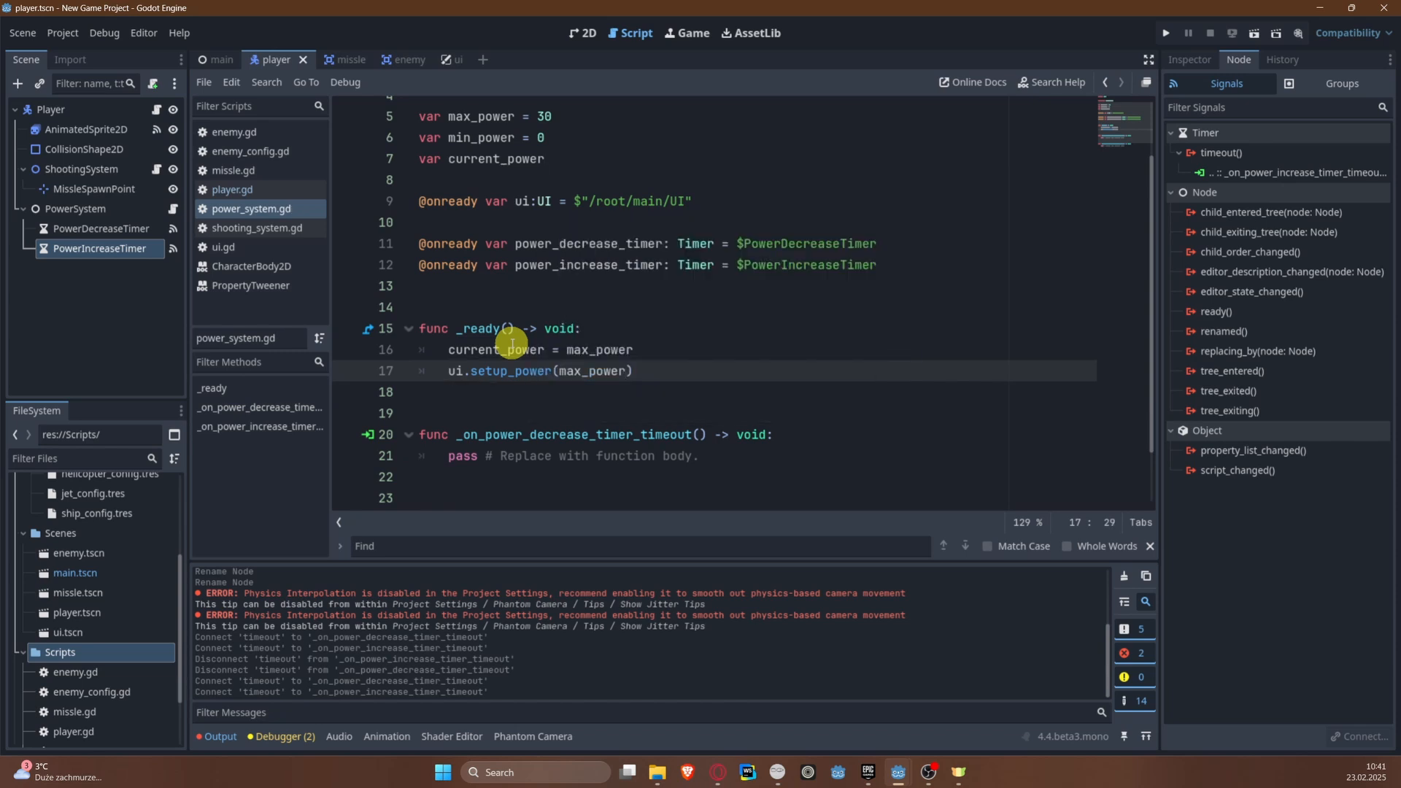
# Step: Replace the placeholder body of _on_power_decrease_timer_timeout with current_power -= 1
pyautogui.scroll(-1, 512, 344)
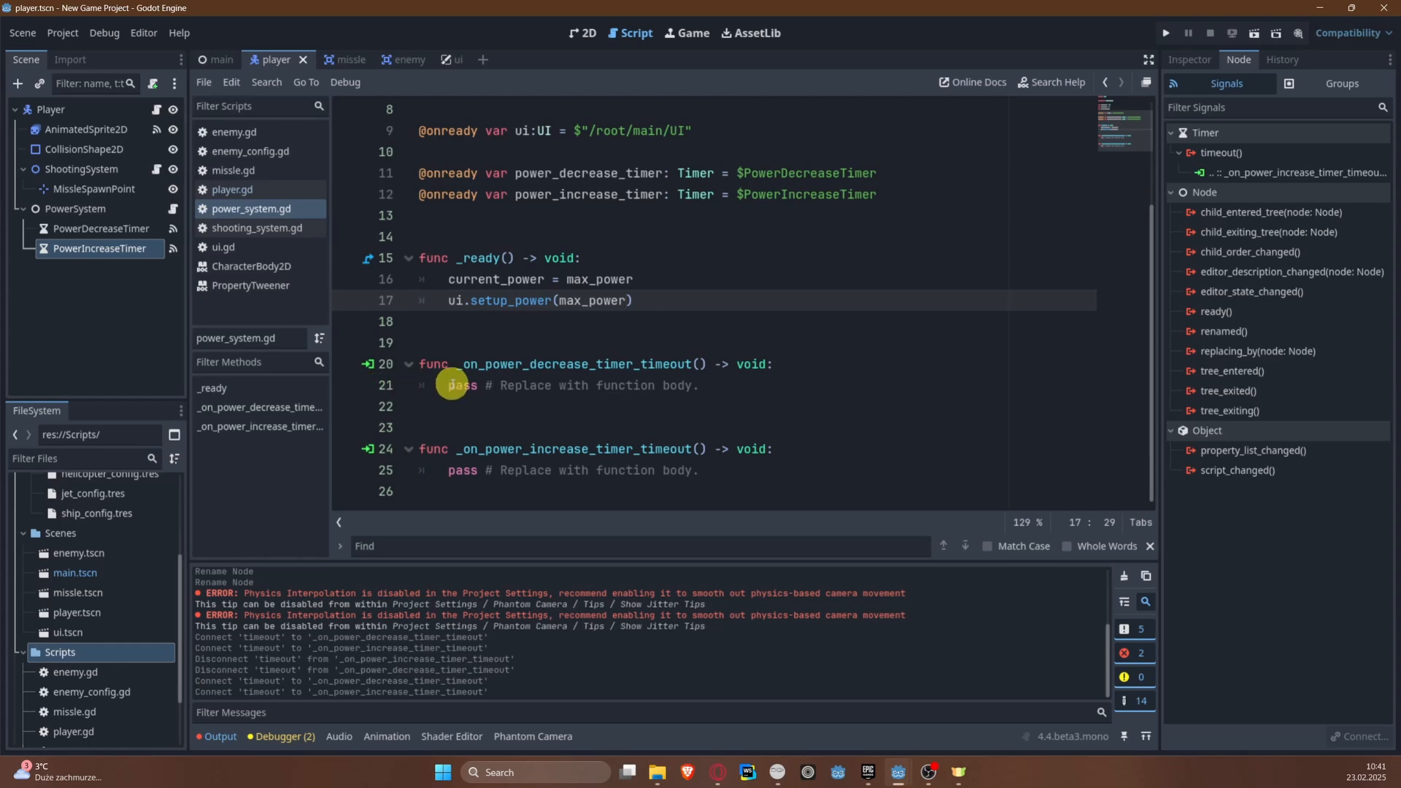
pyautogui.moveTo(424, 387); pyautogui.dragTo(855, 378)
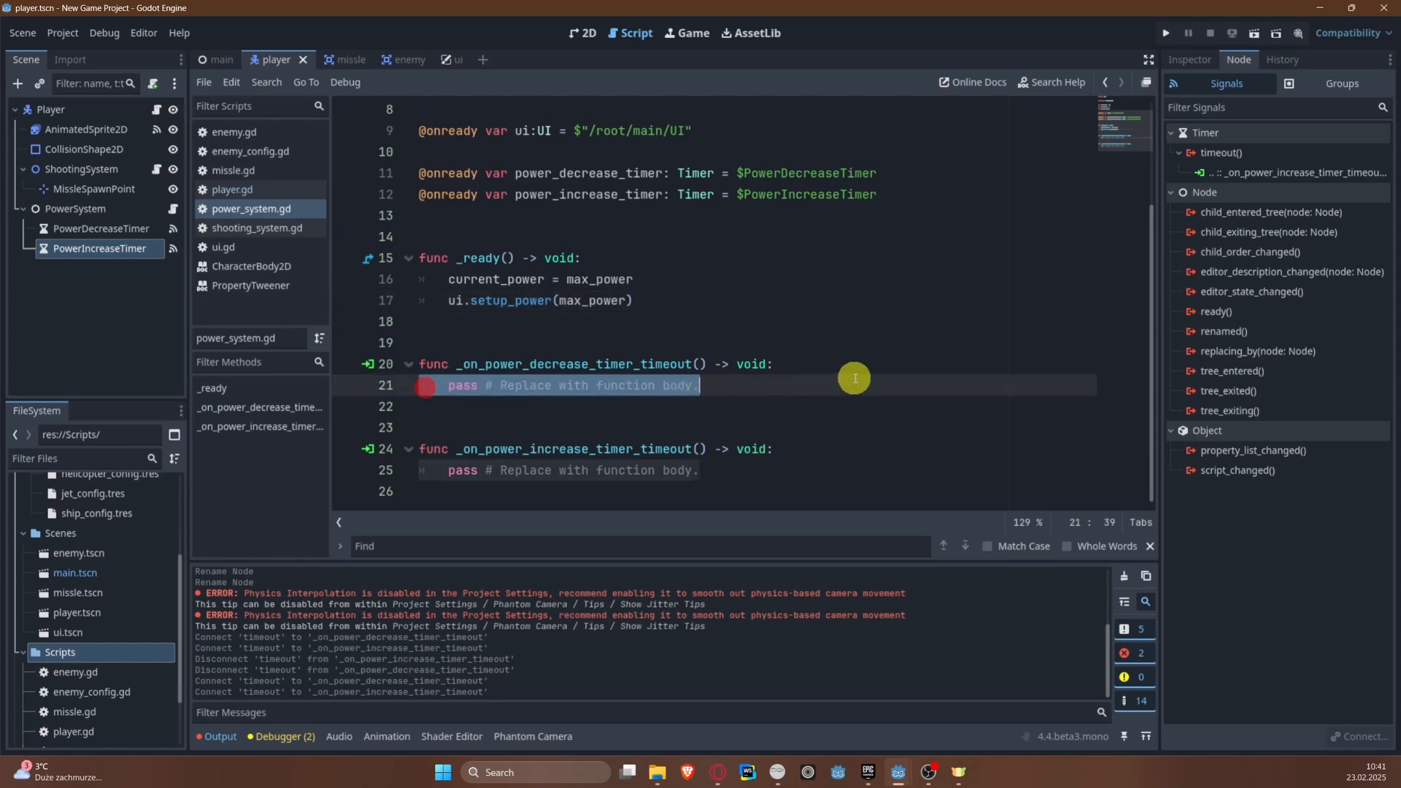
pyautogui.press('BackSpace')
pyautogui.write('curr')
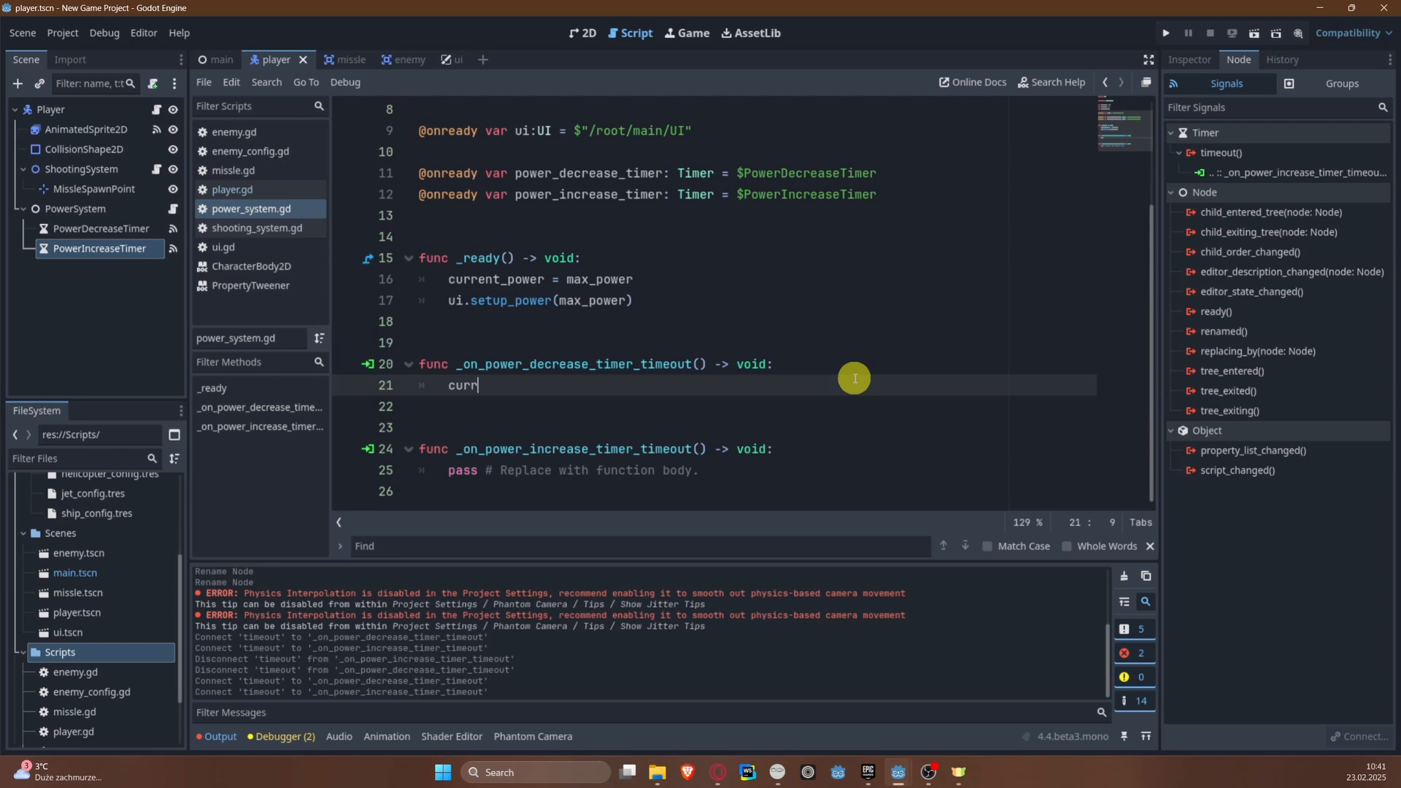
pyautogui.write('ent_power -= 1')
# Step: Add a ui.change_power_indicator call below the power decrement, with Vector2.LEFT as its direction argument
pyautogui.press('Return')
pyautogui.write('ui.ch')
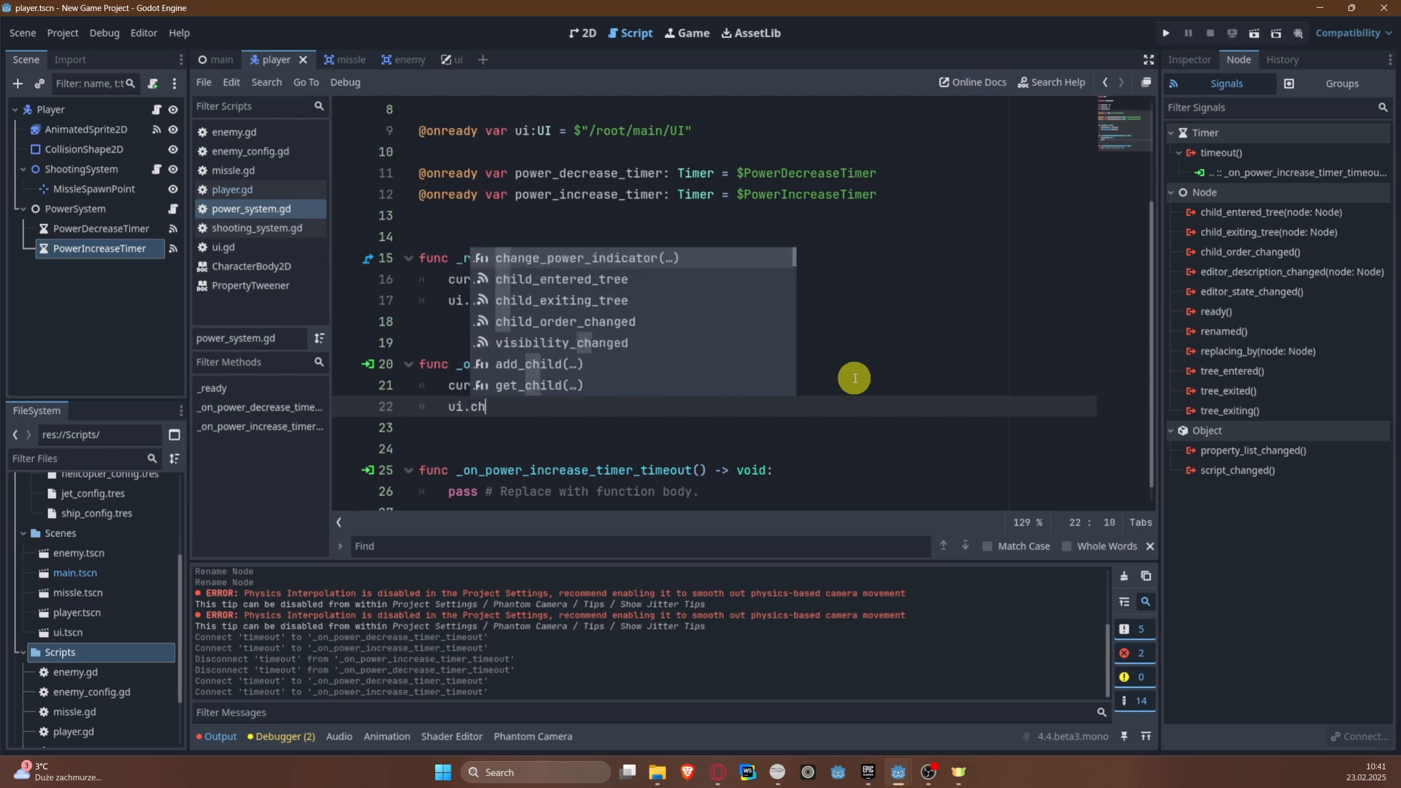
pyautogui.press('Return')
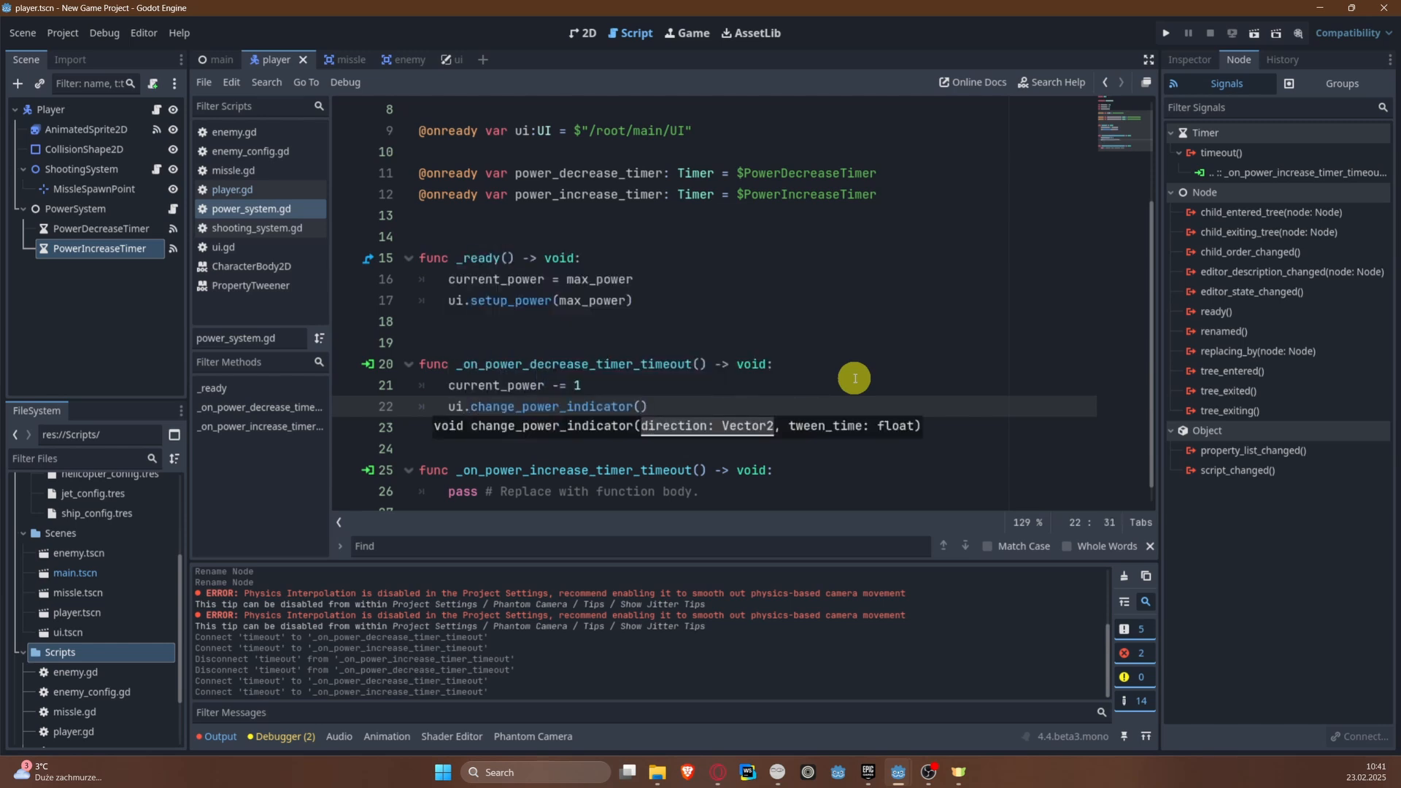
pyautogui.write('ch')
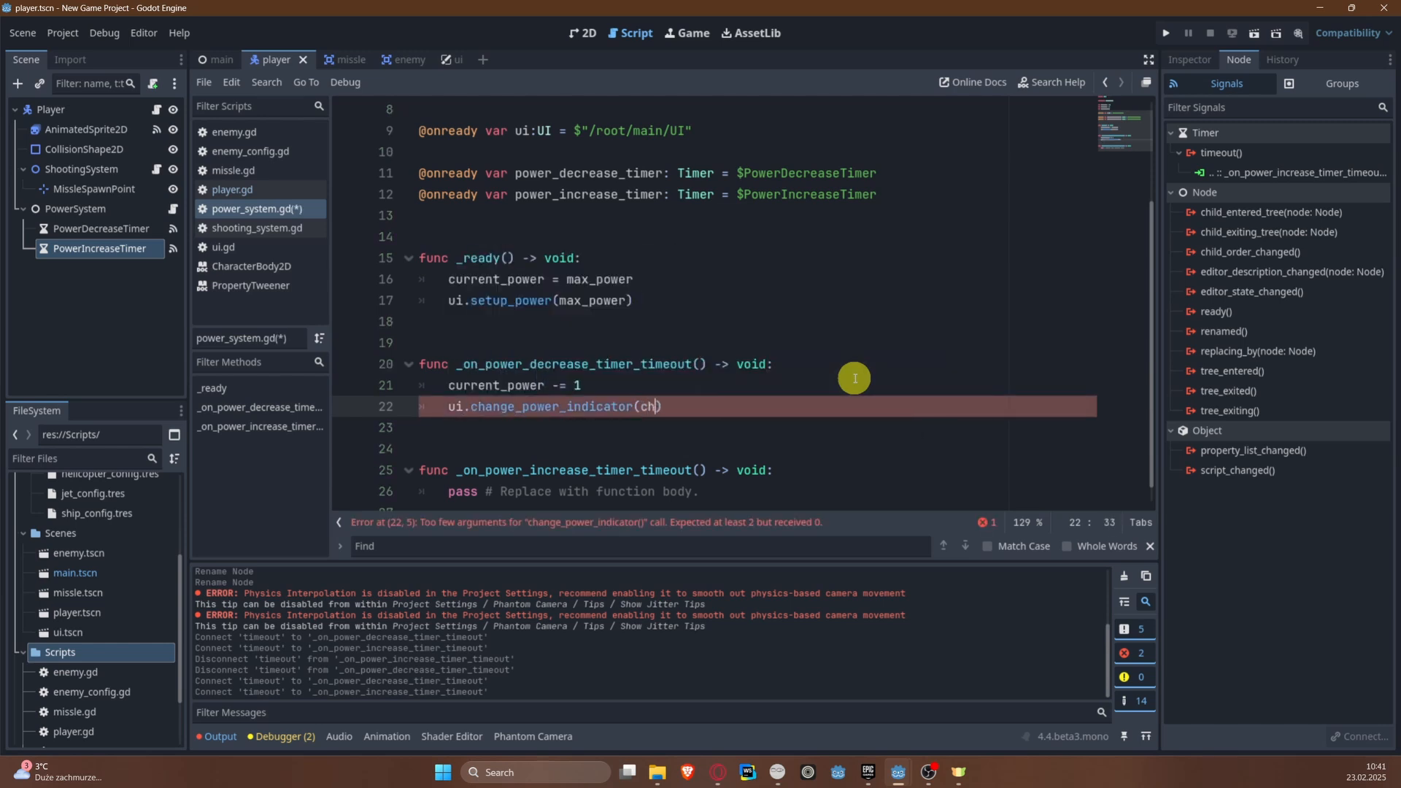
pyautogui.write('a')
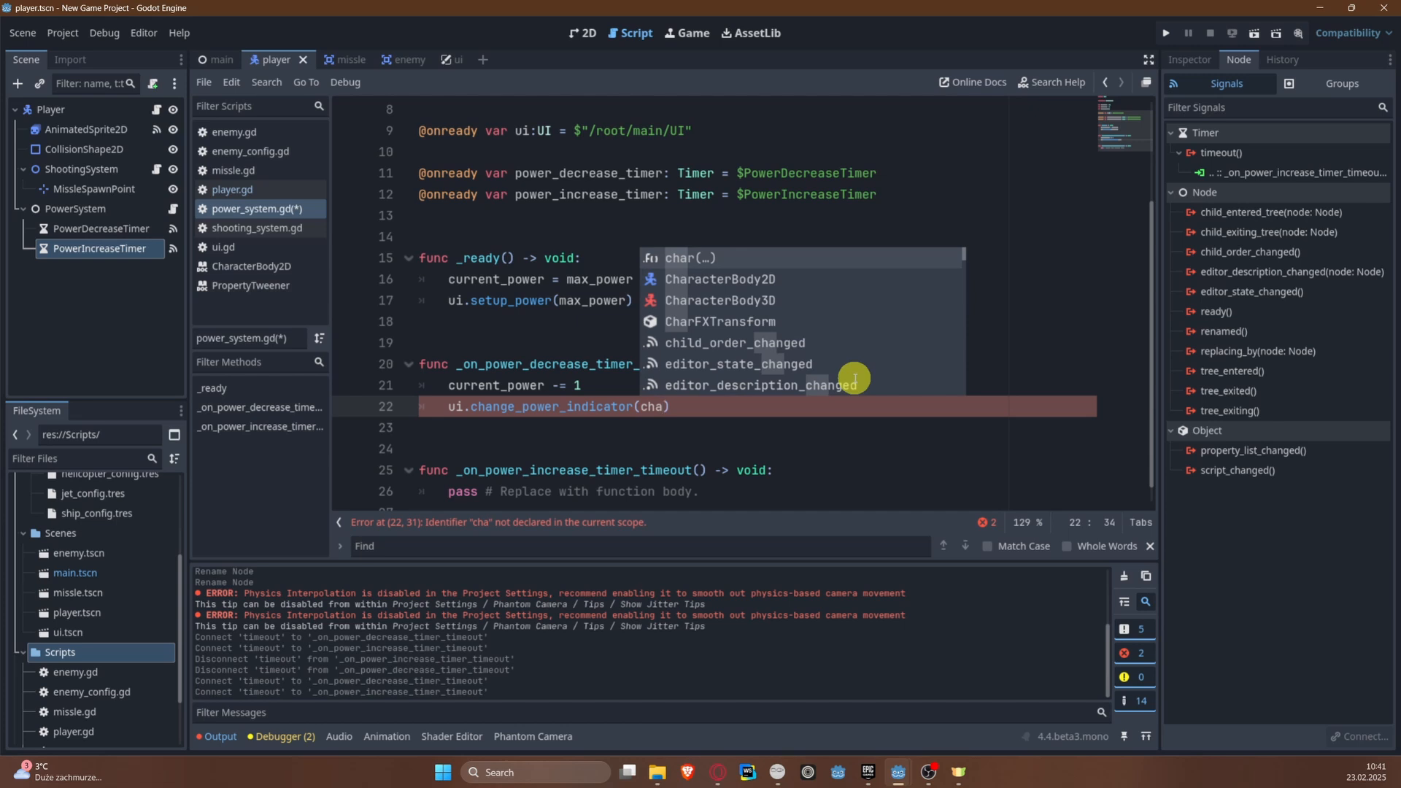
pyautogui.press('BackSpace')
pyautogui.press('BackSpace')
pyautogui.press('BackSpace')
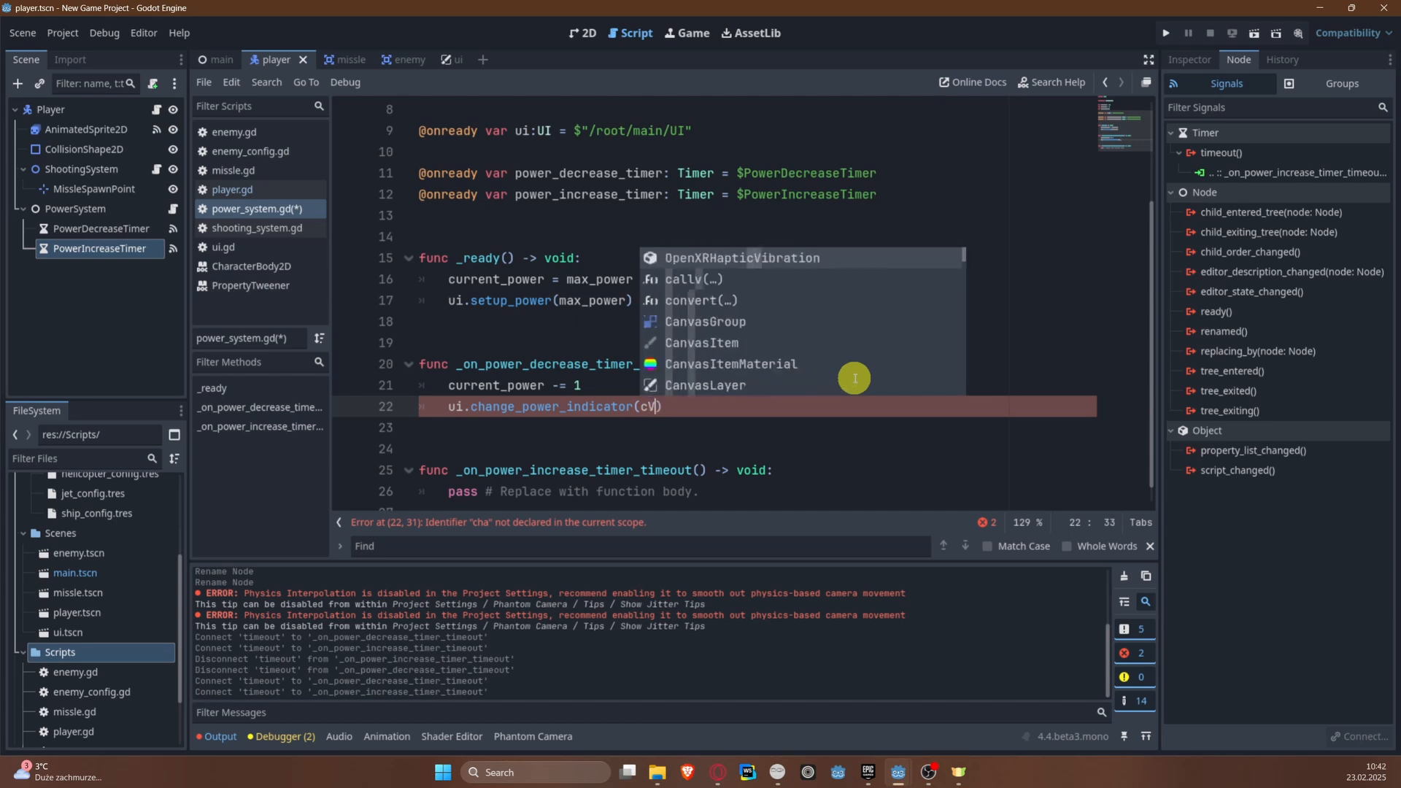
pyautogui.write('Ve')
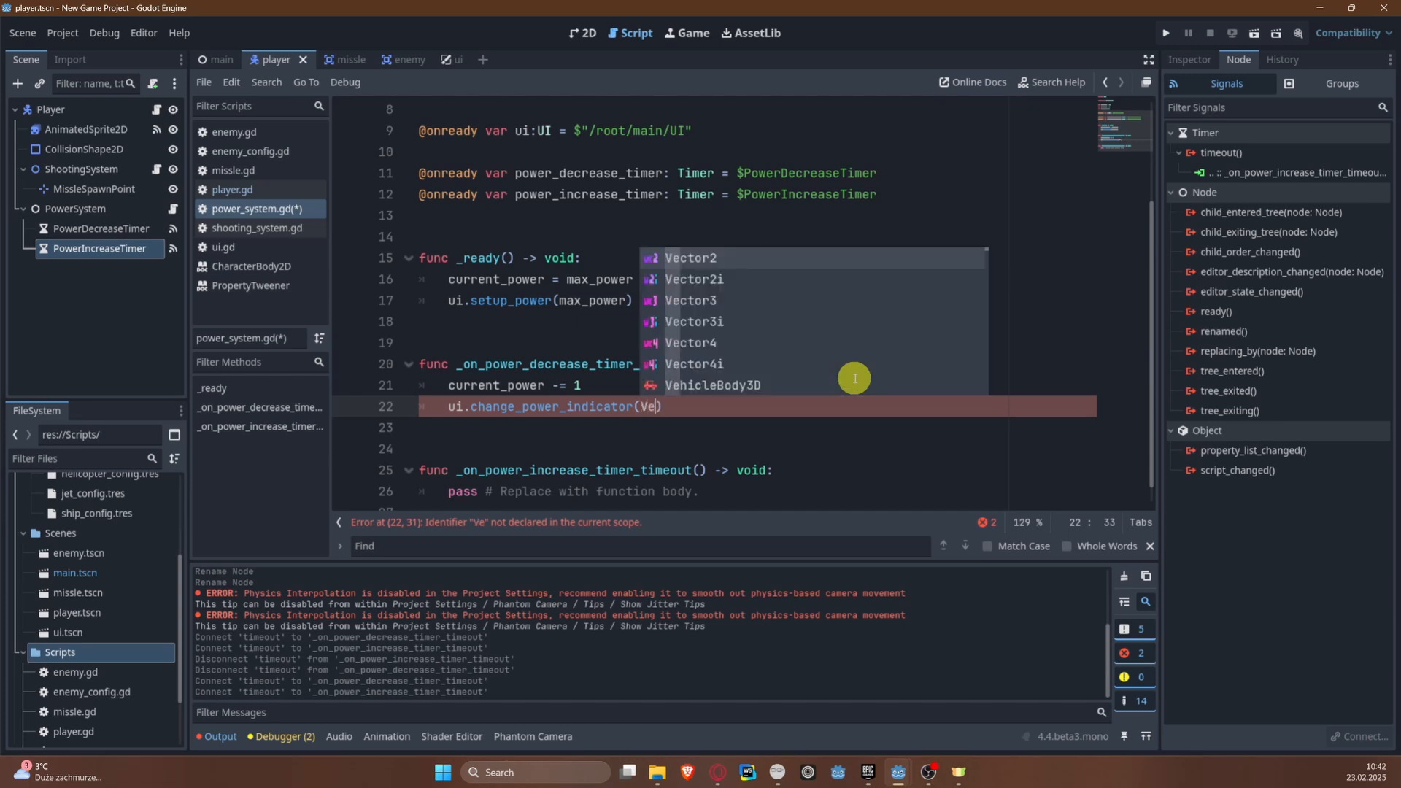
pyautogui.press('Return')
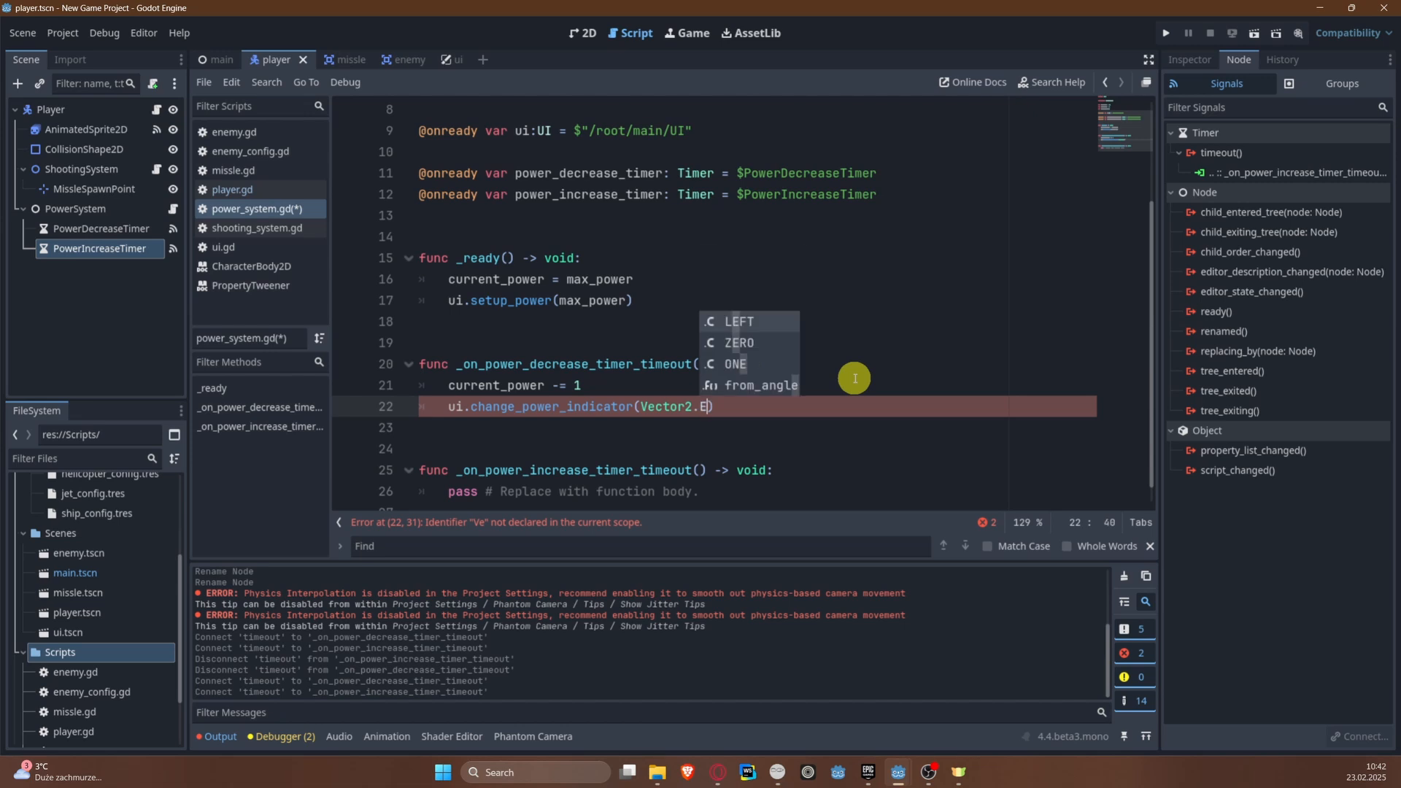
pyautogui.press('Down')
pyautogui.press('Down')
pyautogui.press('Down')
pyautogui.press('Return')
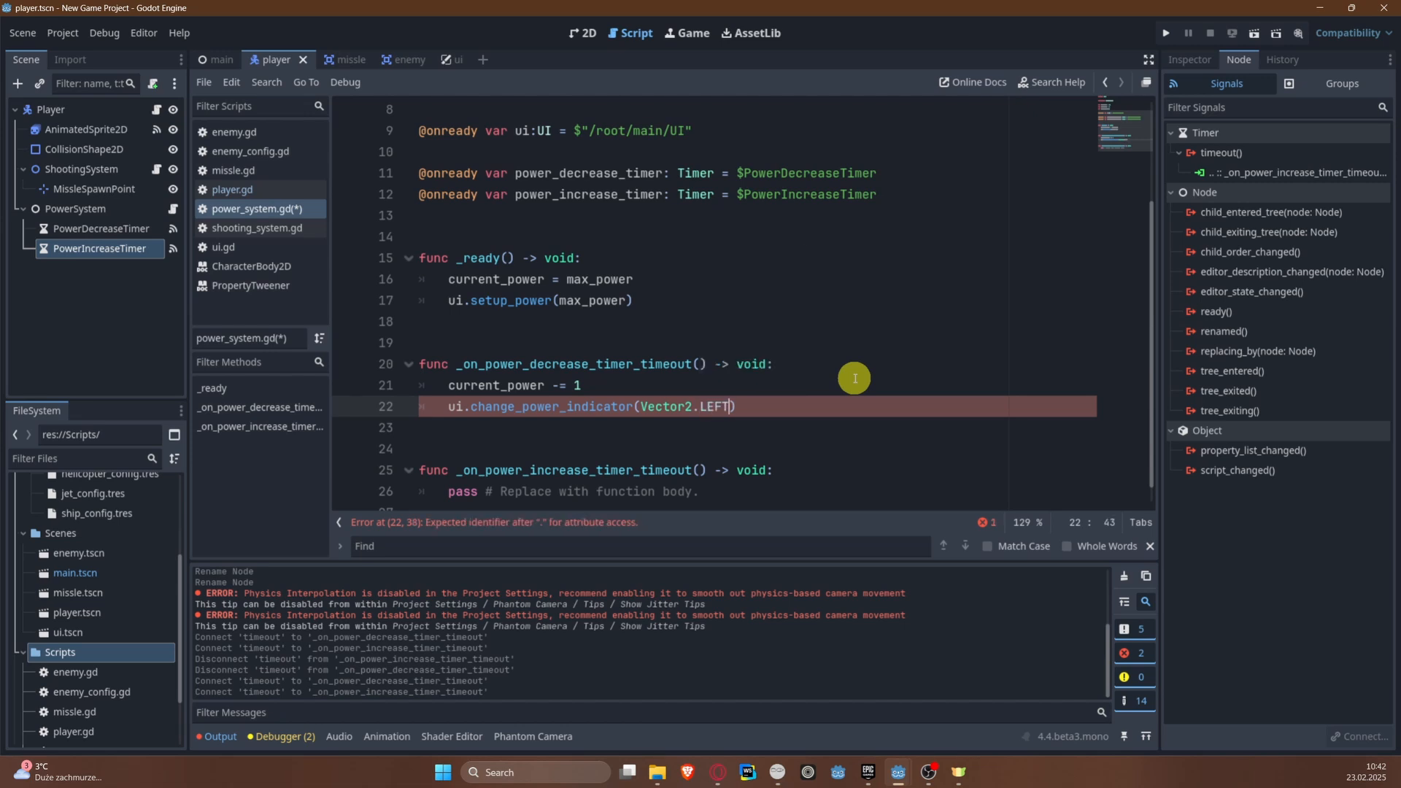
# Step: Pass power_decrease_timer.wait_time as the tween time of the change_power_indicator call and save the script
pyautogui.write(',')
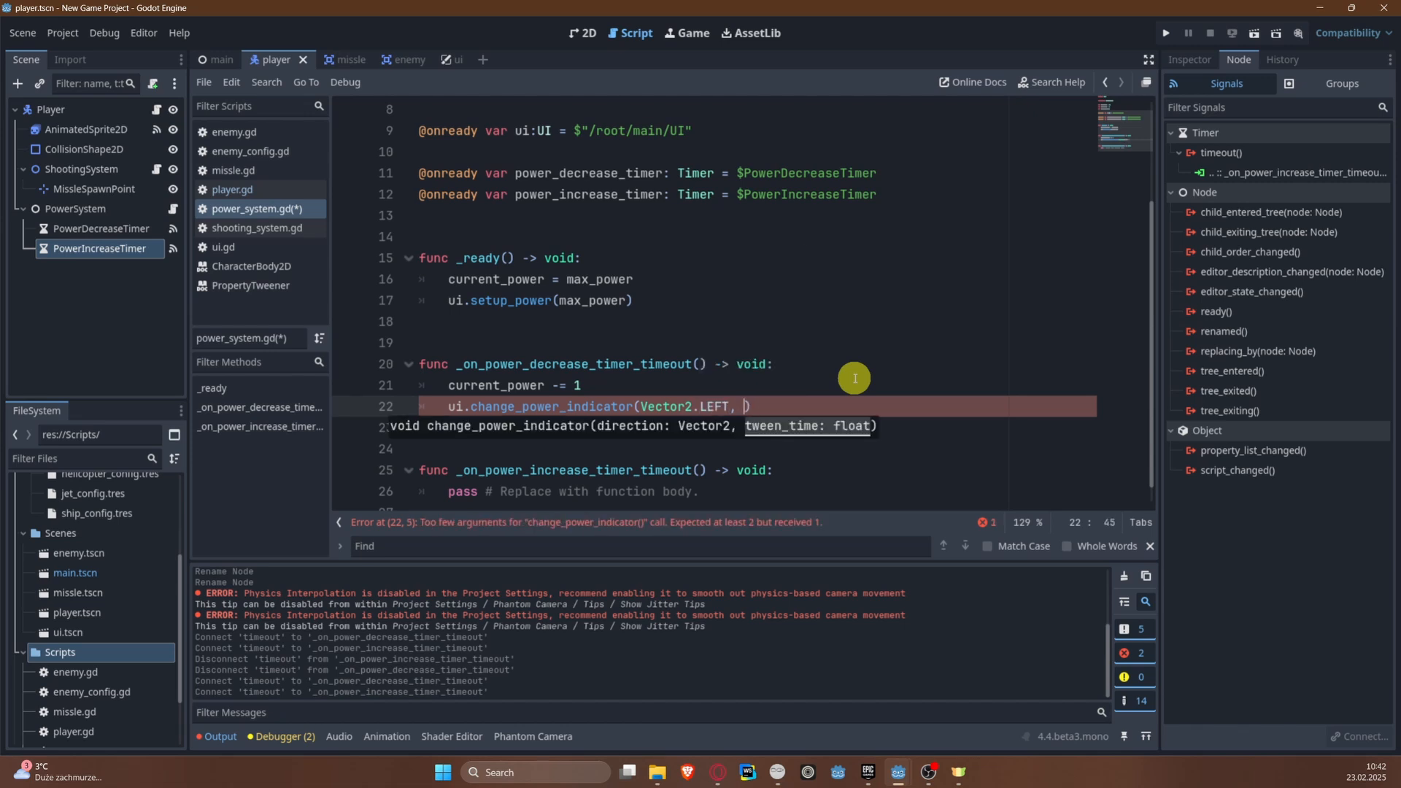
pyautogui.write(' powe')
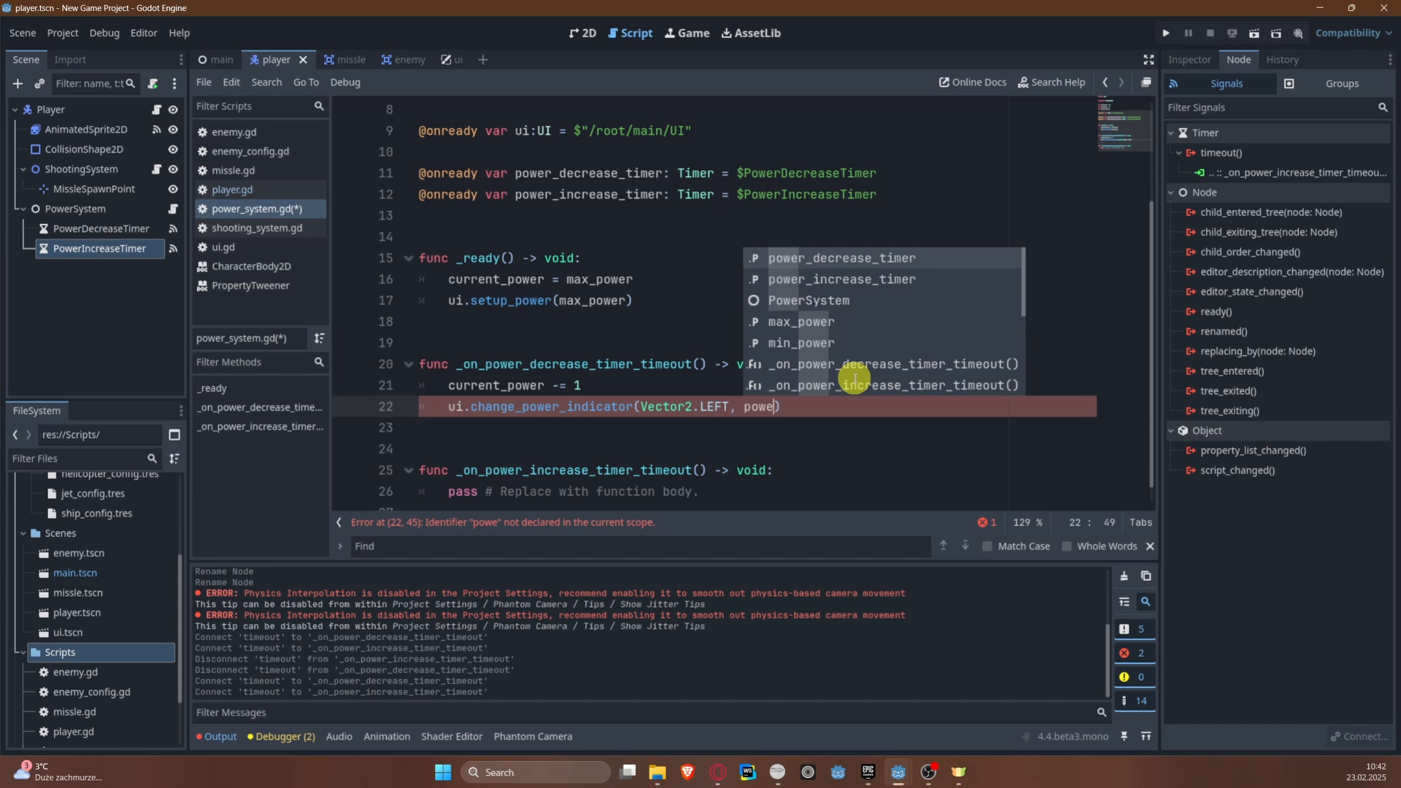
pyautogui.press('Return')
pyautogui.write('.wa')
pyautogui.press('Return')
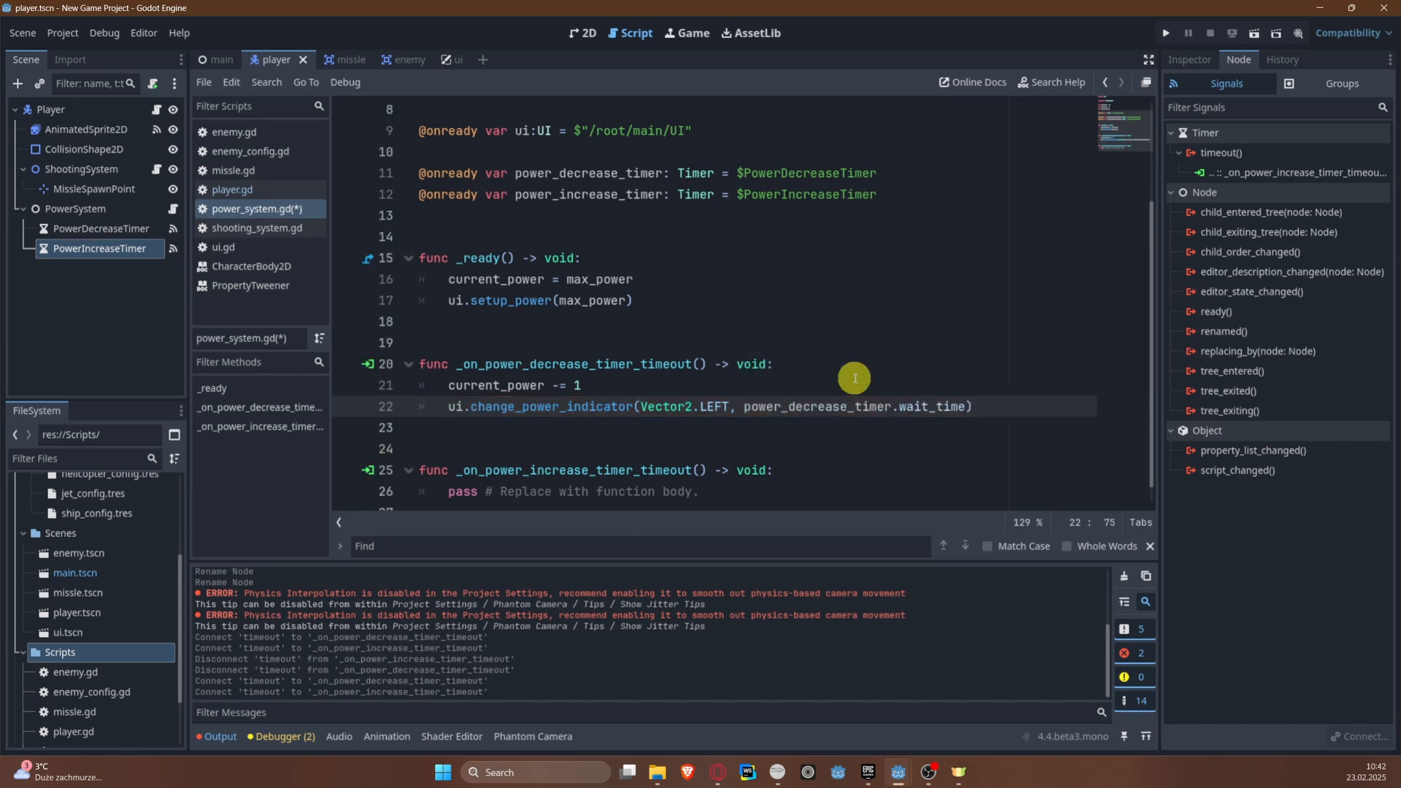
pyautogui.hotkey('ctrl', 's')
# Step: Enable Autostart on the PowerDecreaseTimer node
pyautogui.click(73, 231)
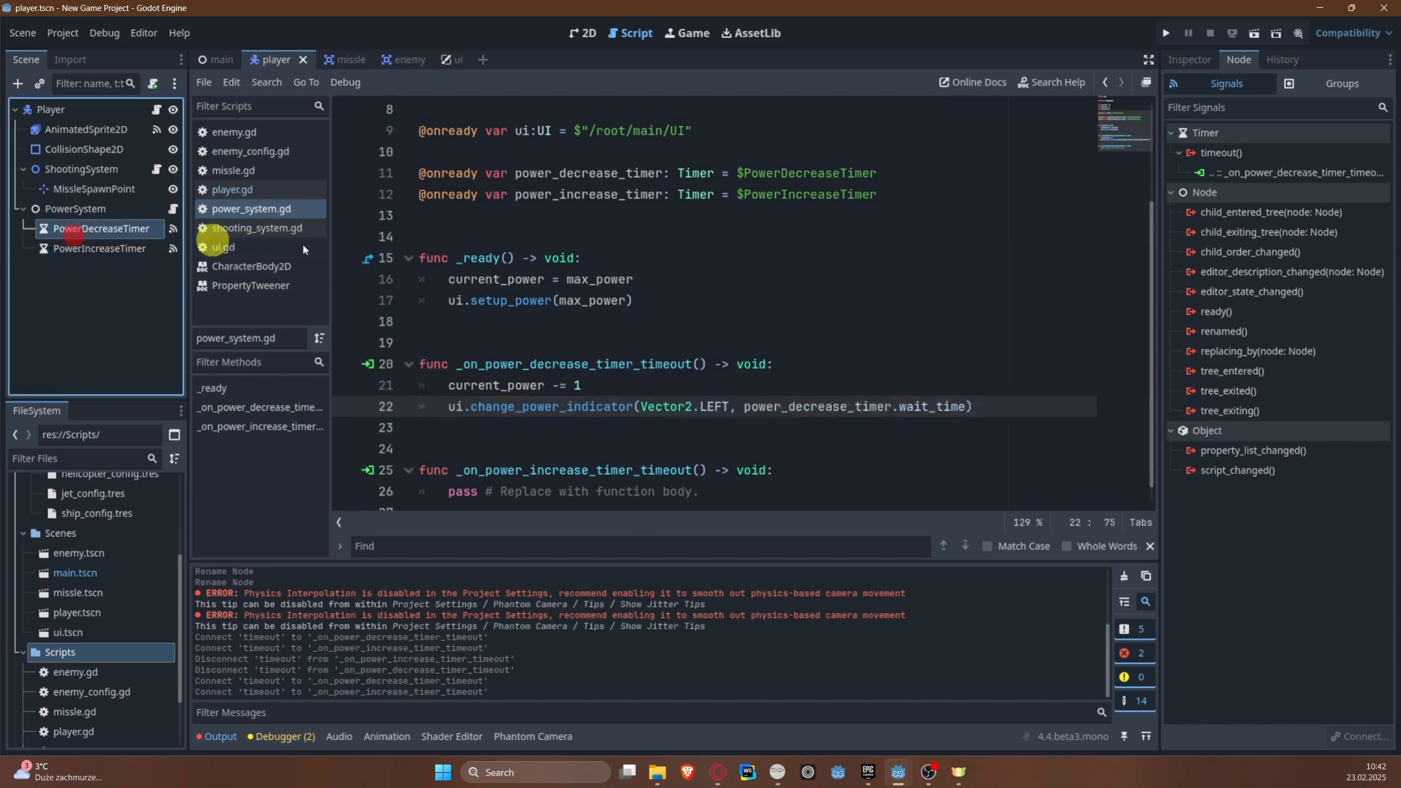
pyautogui.click(1188, 59)
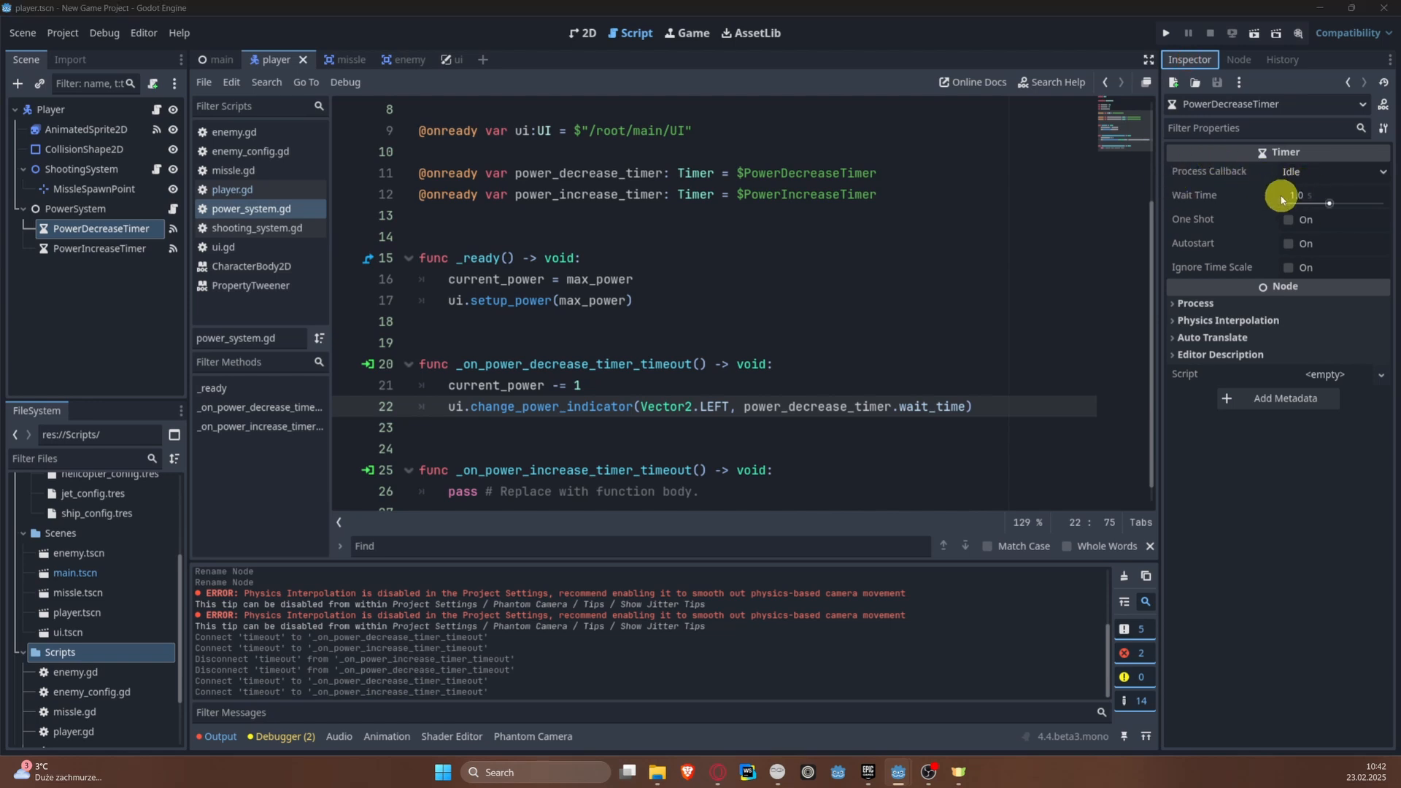
pyautogui.click(1289, 243)
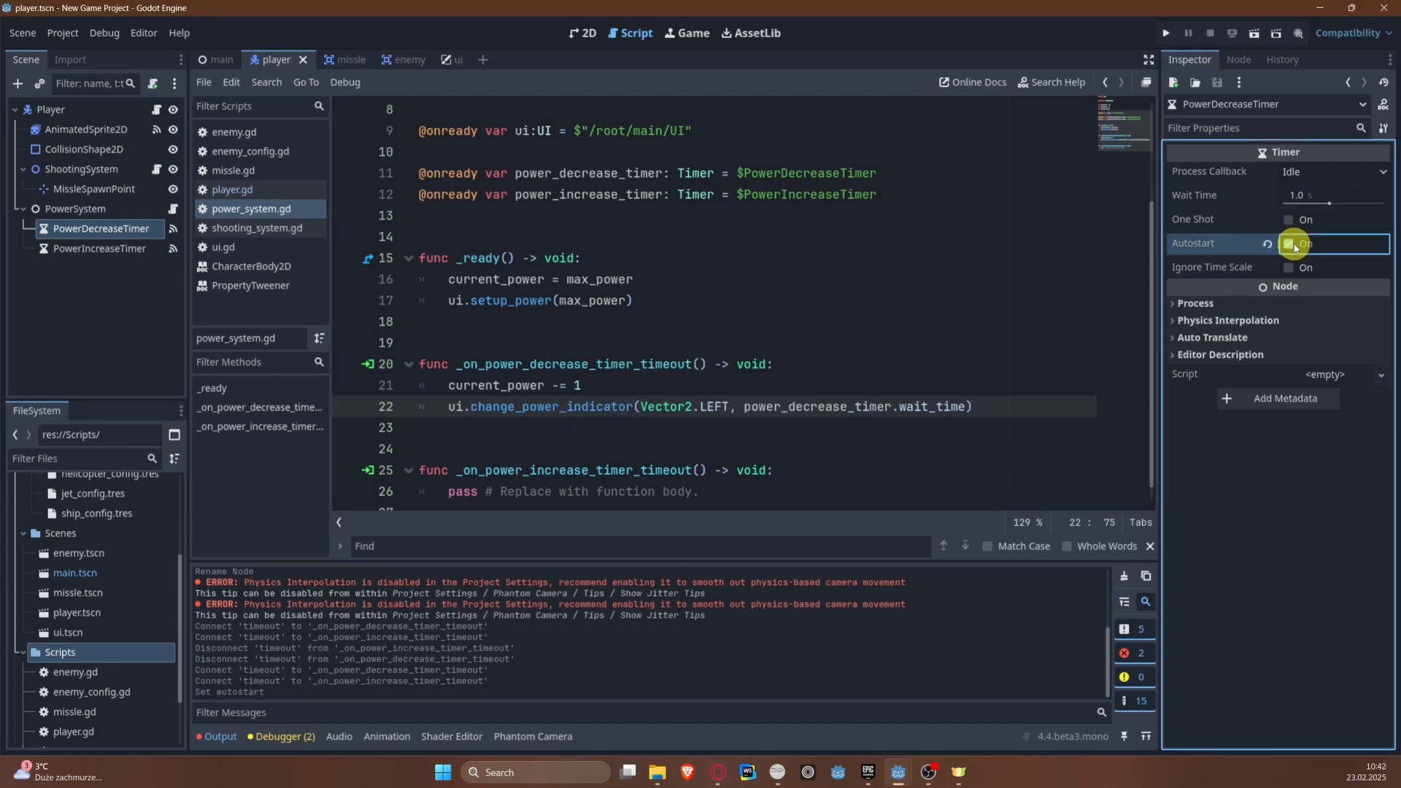
# Step: Set the PowerIncreaseTimer node's wait time to 0.1 s
pyautogui.click(104, 249)
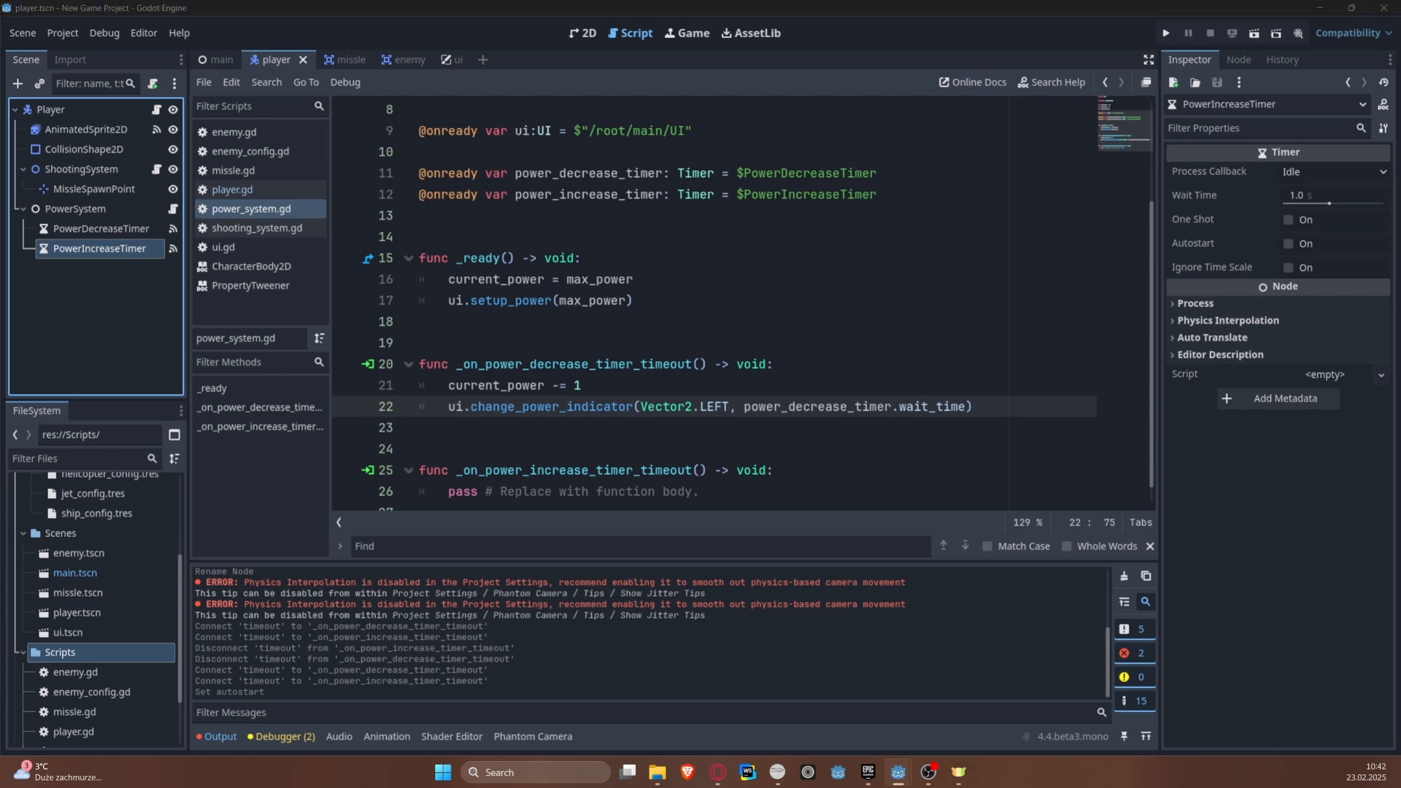
pyautogui.click(1328, 196)
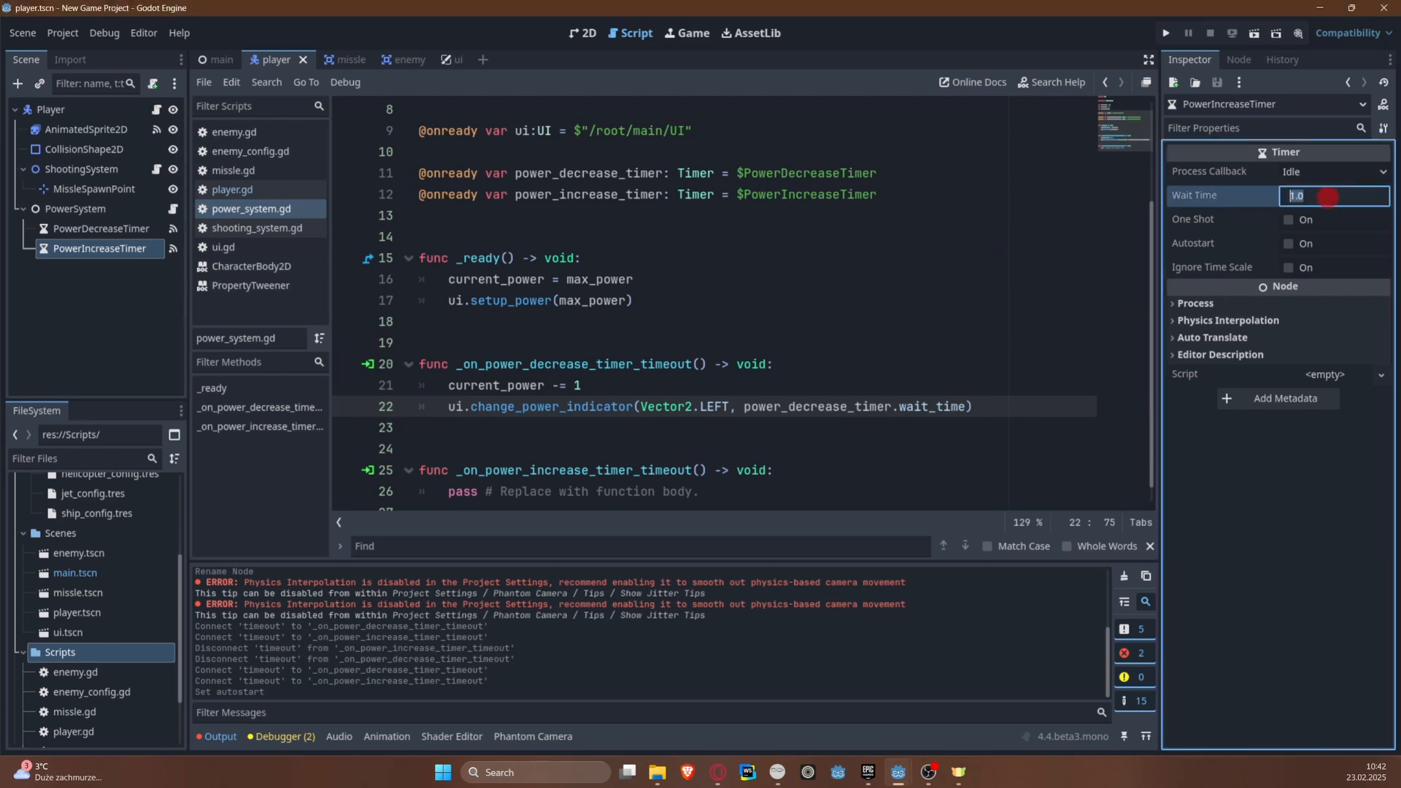
pyautogui.press('Return')
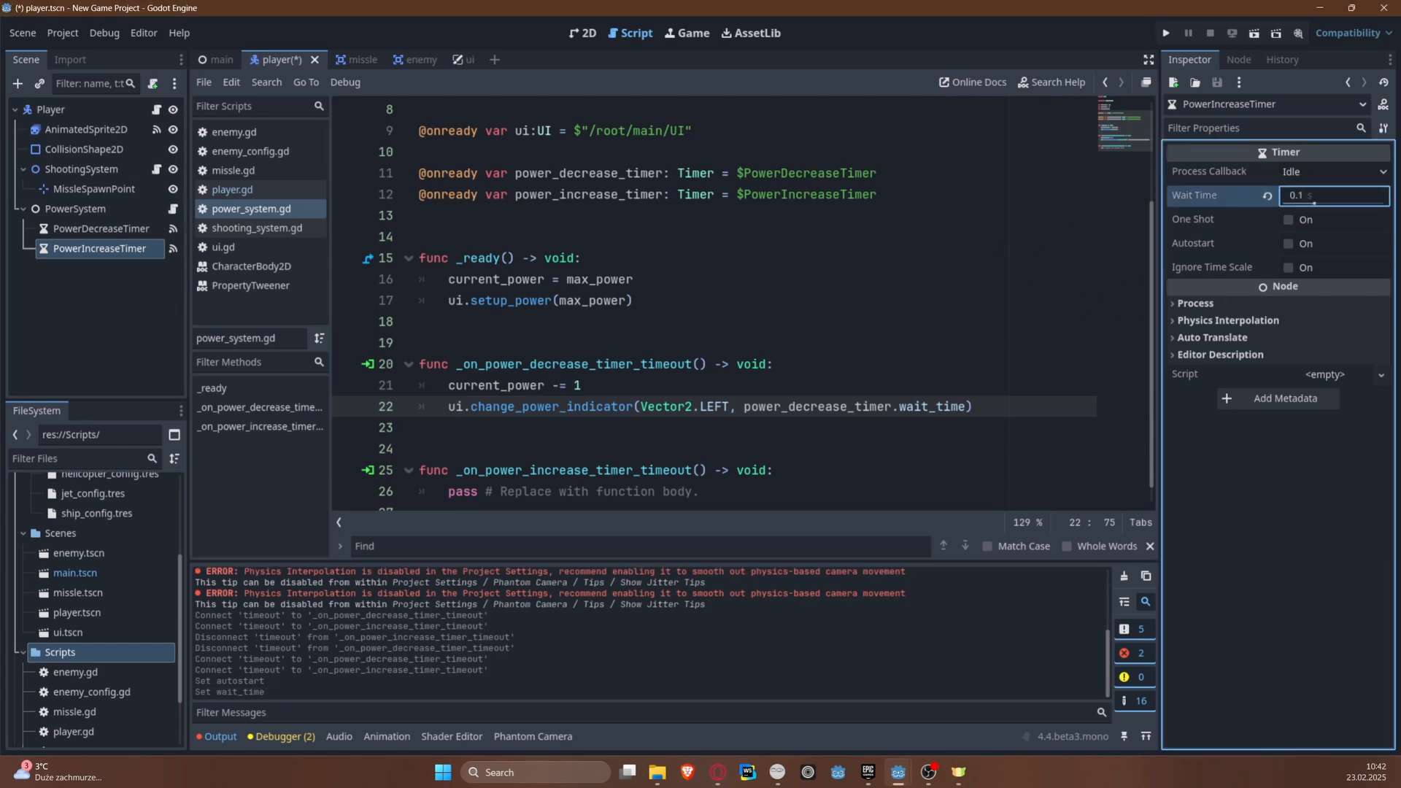
# Step: Save the scene and start an if current_power == 0 block below the change_power_indicator call in the decrease timer's timeout function
pyautogui.hotkey('ctrl', 's')
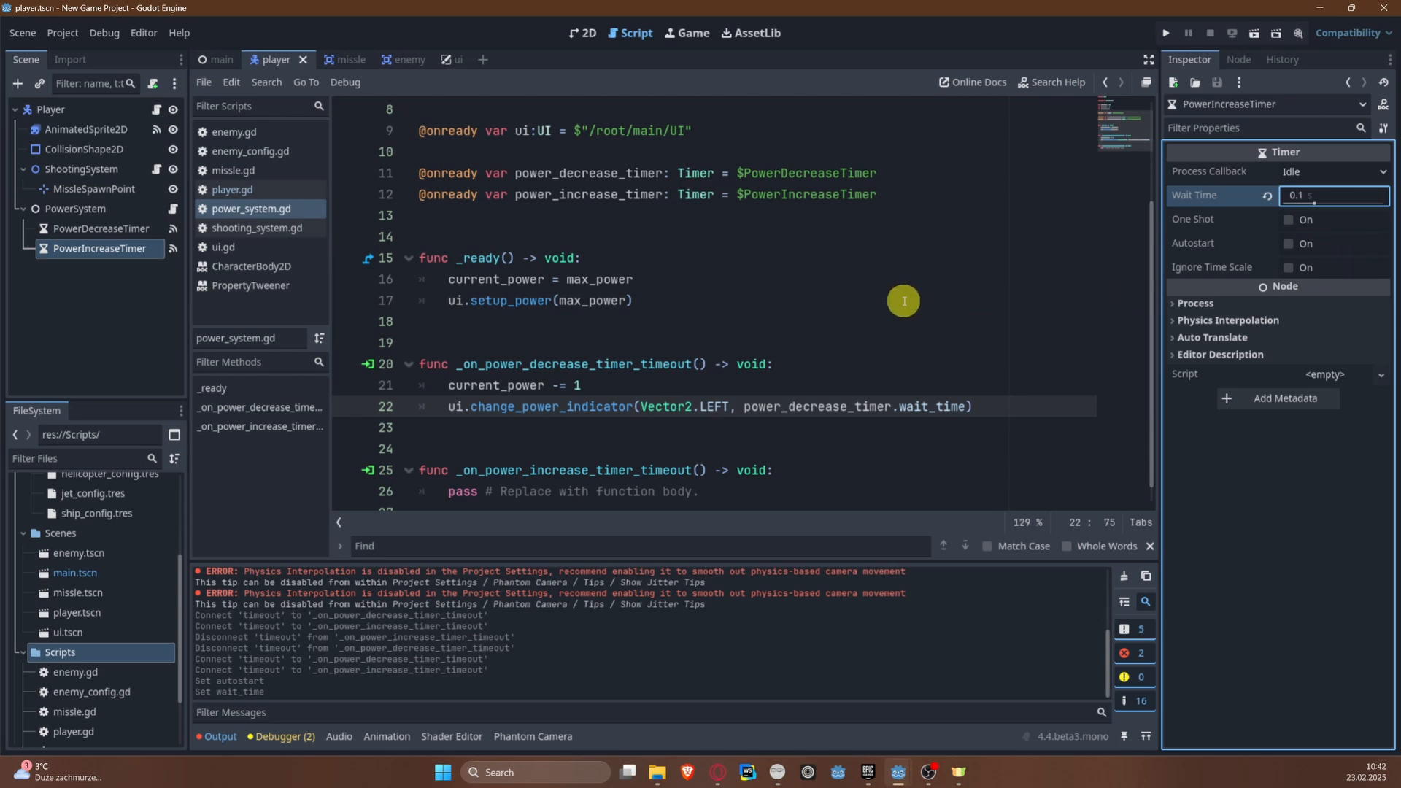
pyautogui.scroll(-1, 903, 301)
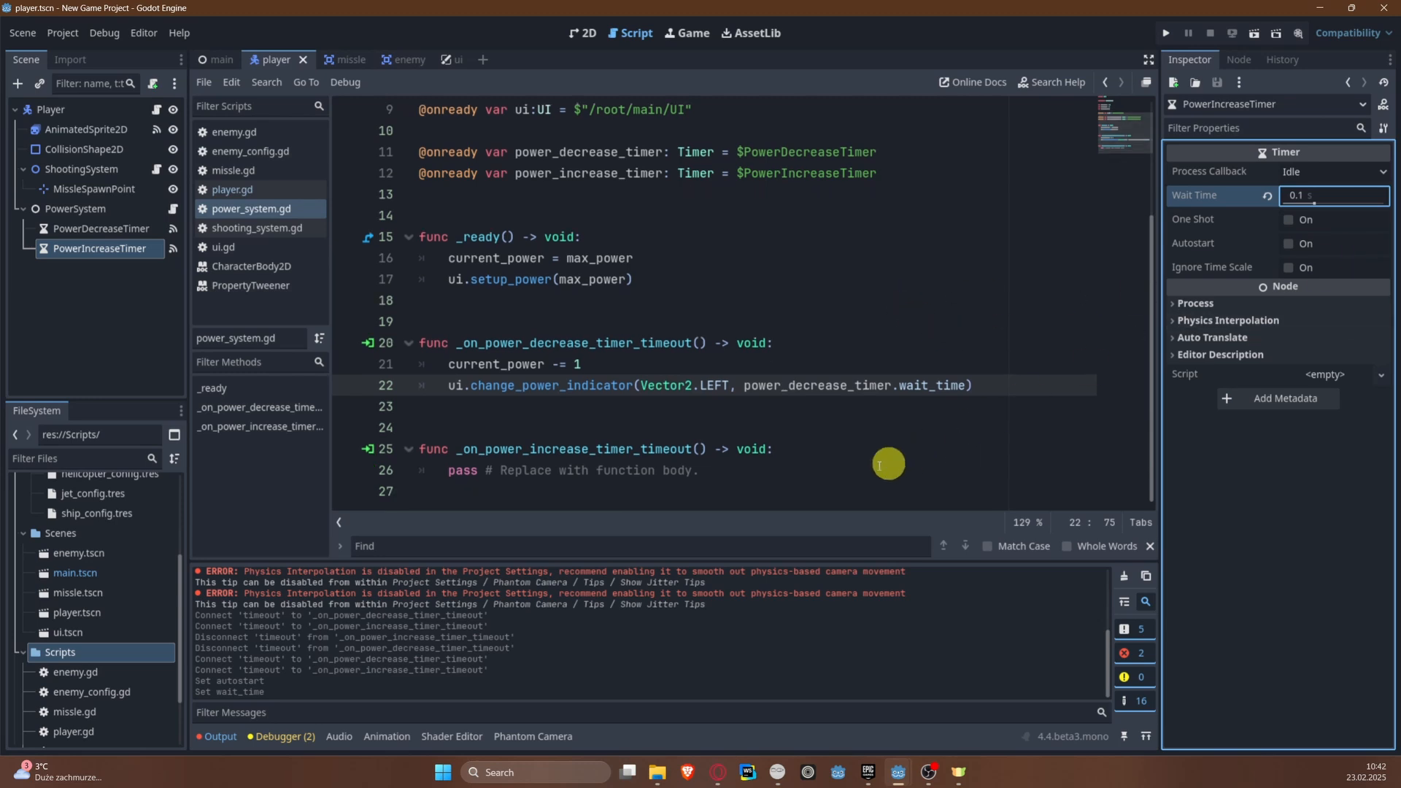
pyautogui.click(1004, 406)
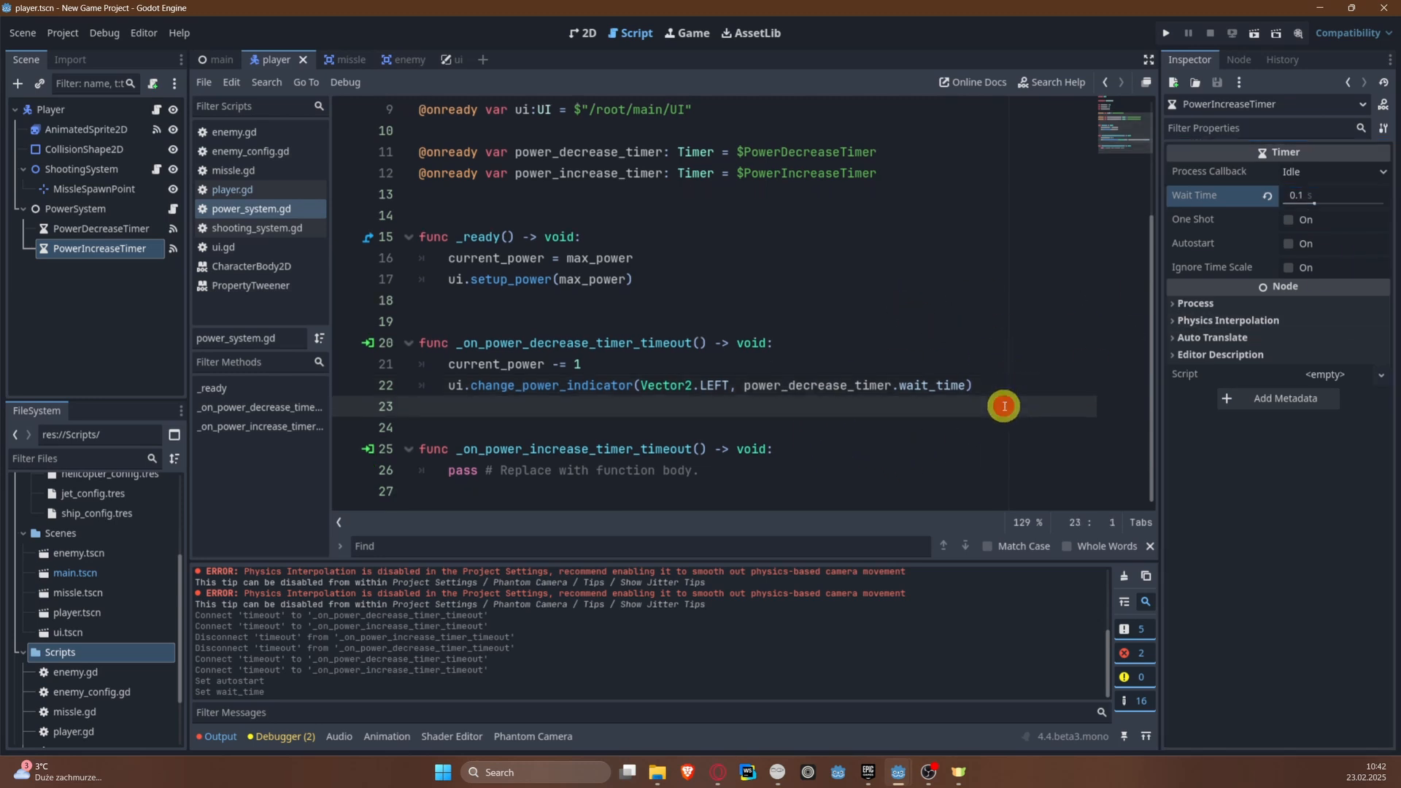
pyautogui.press('Return')
pyautogui.press('Up')
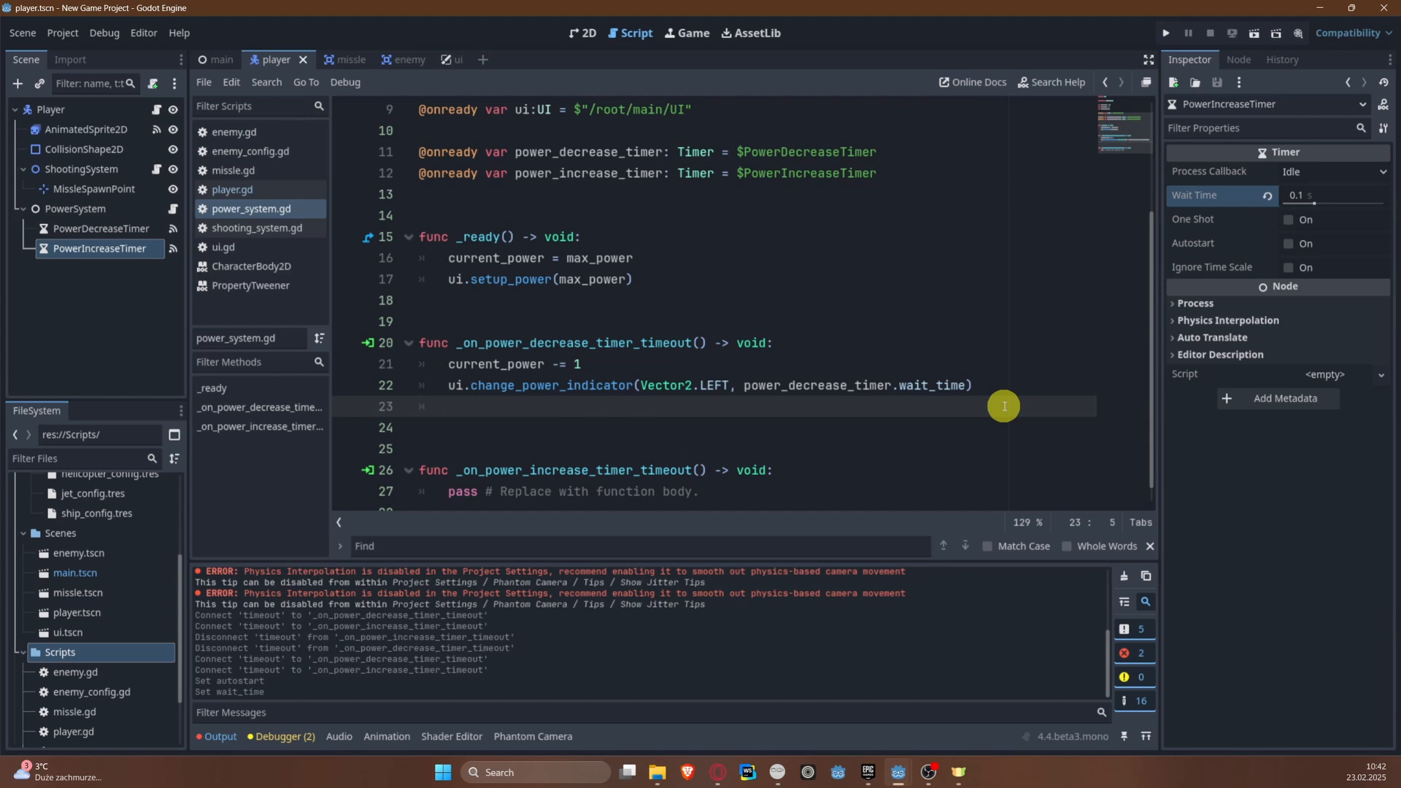
pyautogui.press('Return')
pyautogui.write('if ')
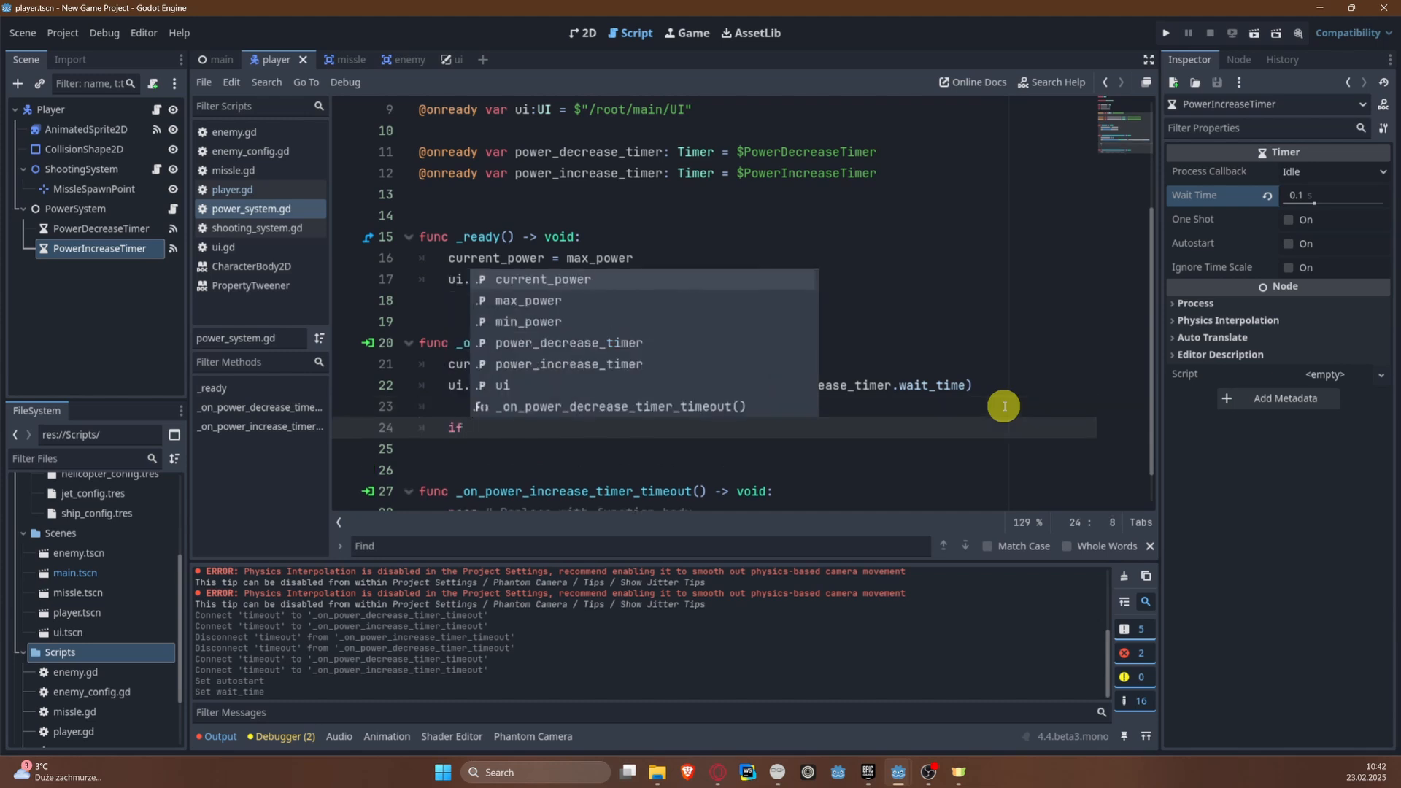
pyautogui.write('current_power == 0')
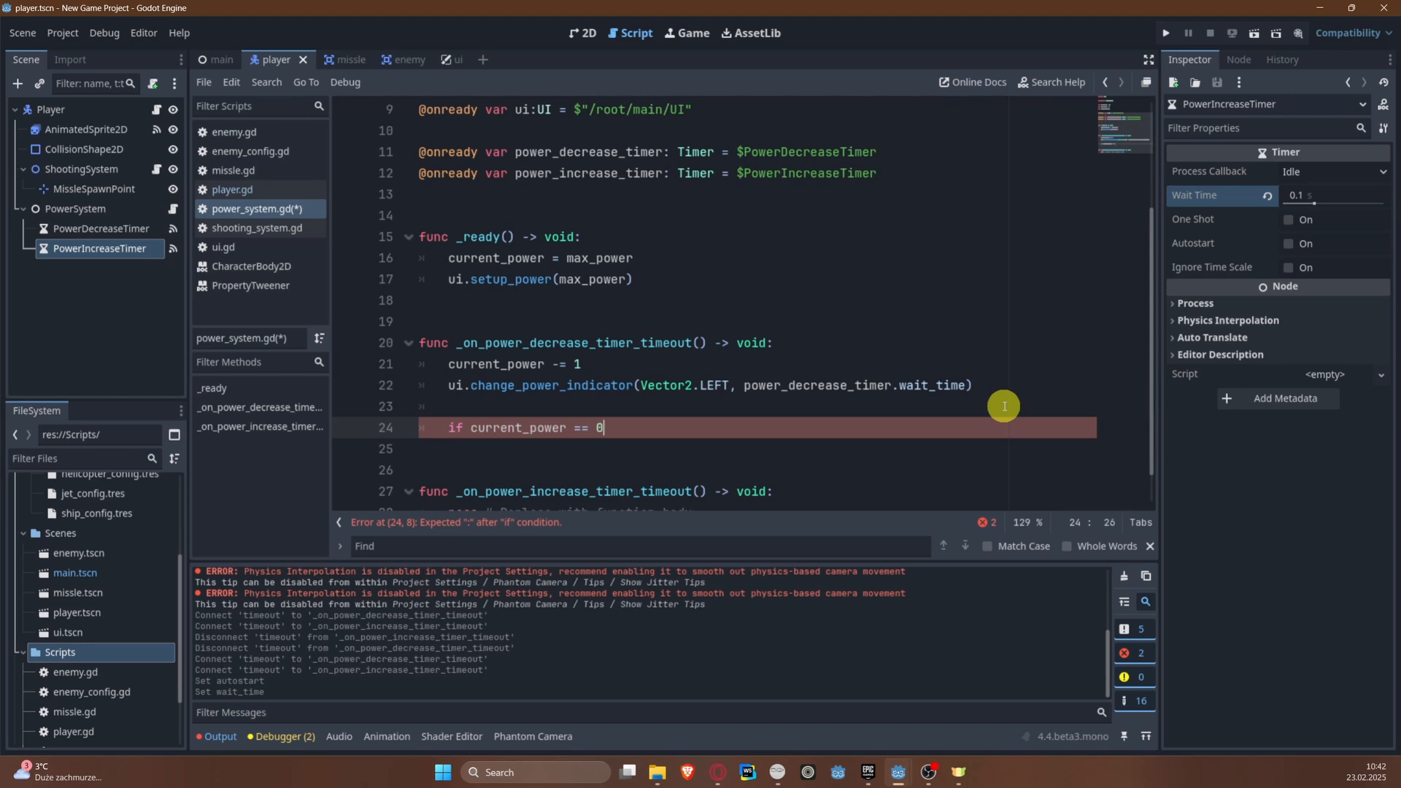
pyautogui.write(':')
pyautogui.press('Return')
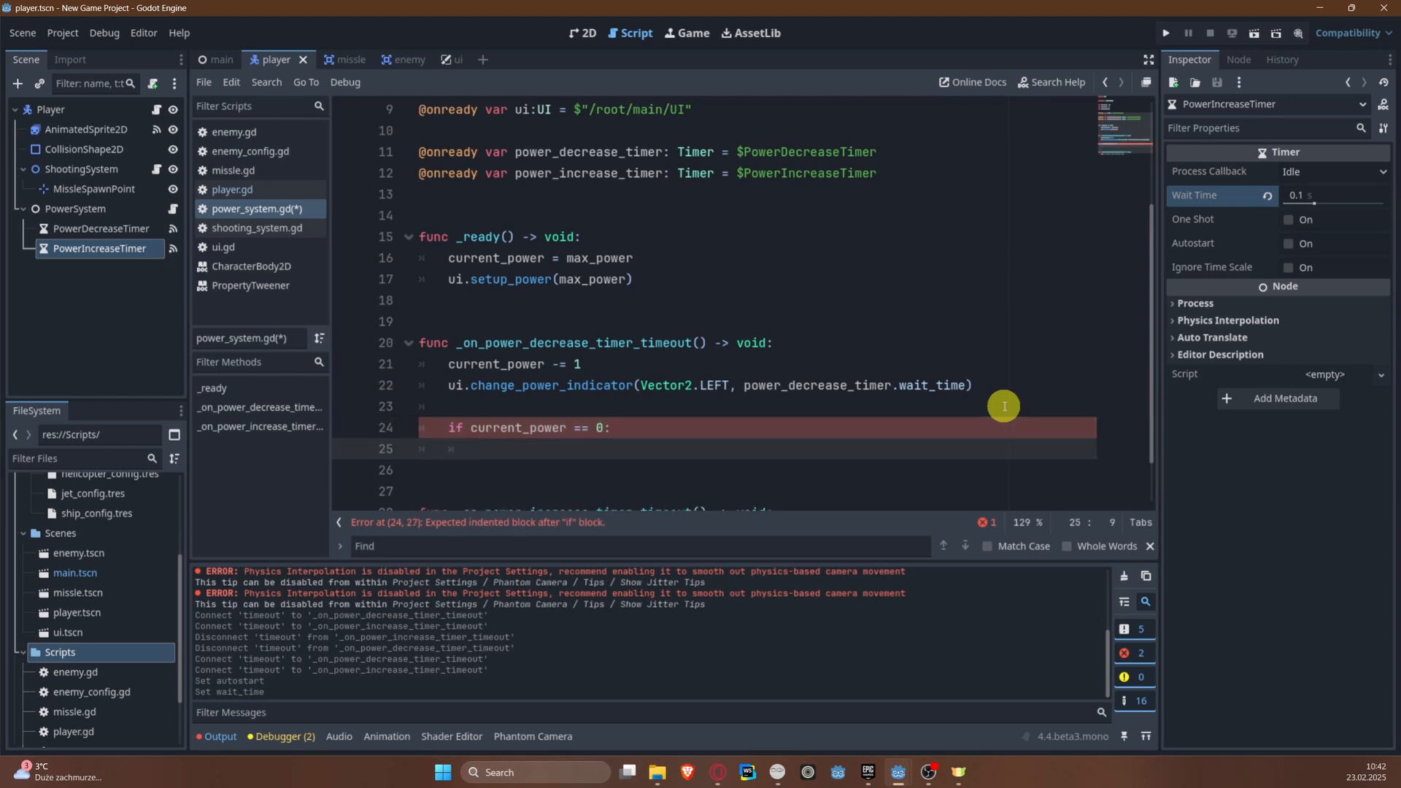
# Step: Call explode() on (get_parent() as Player) inside the current_power == 0 block
pyautogui.write('(get')
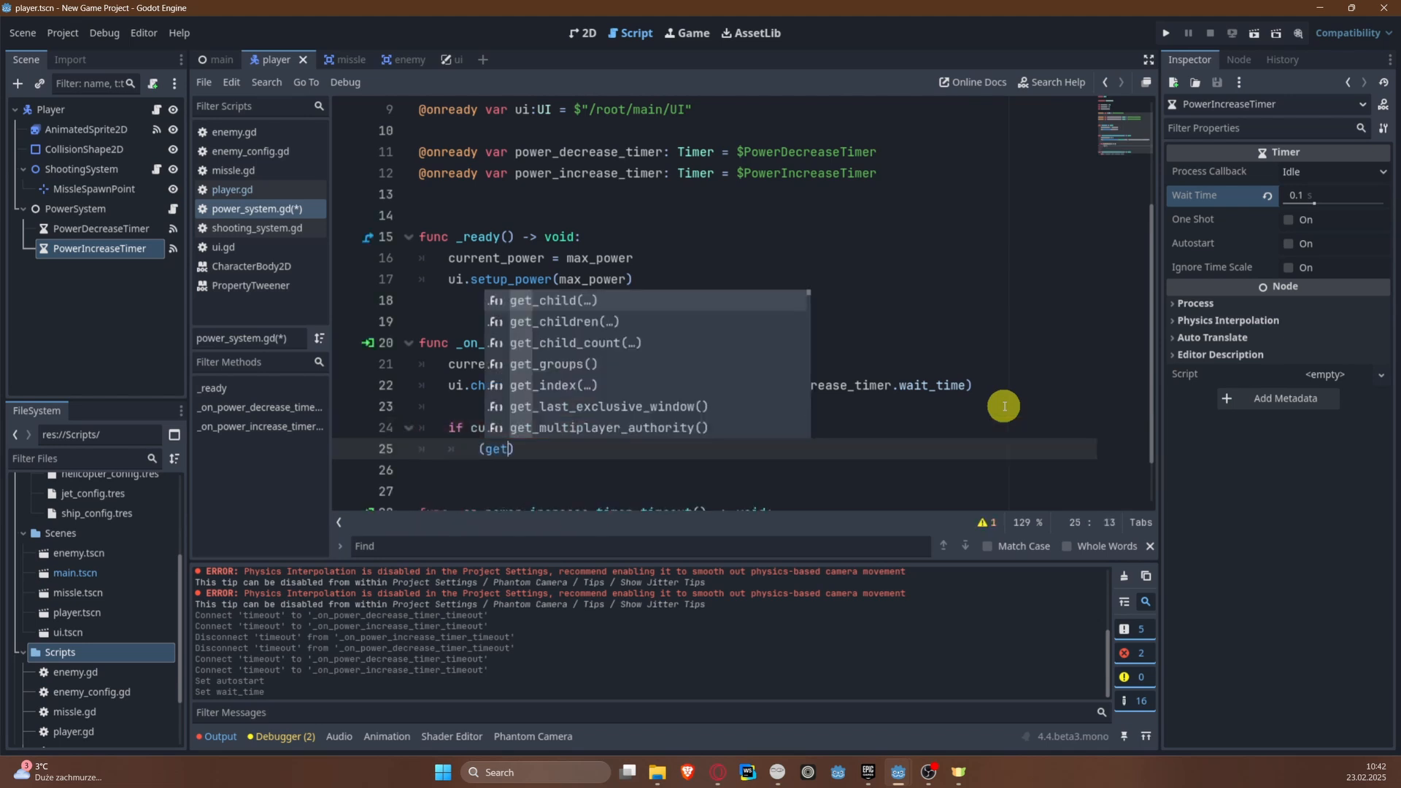
pyautogui.press('Down')
pyautogui.write('_p')
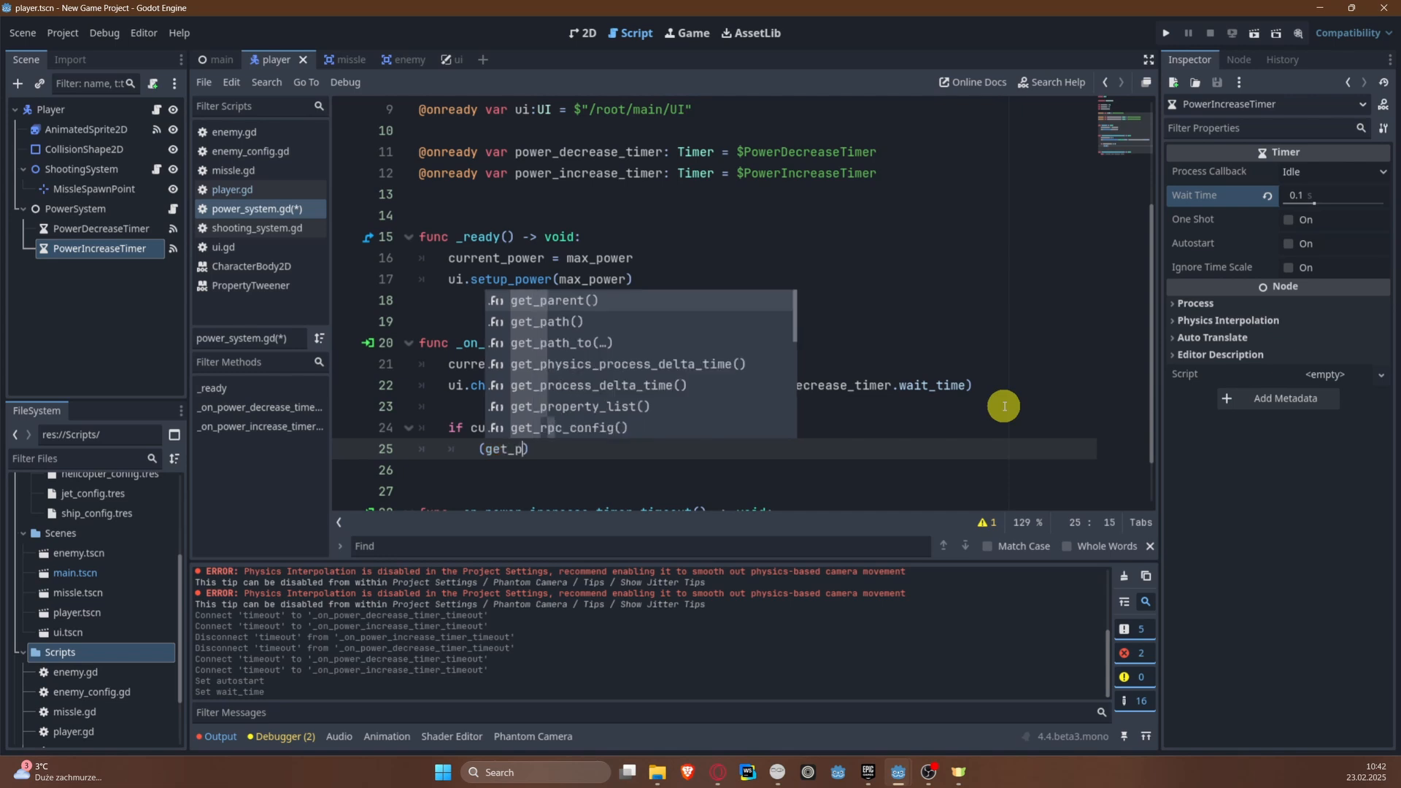
pyautogui.press('Return')
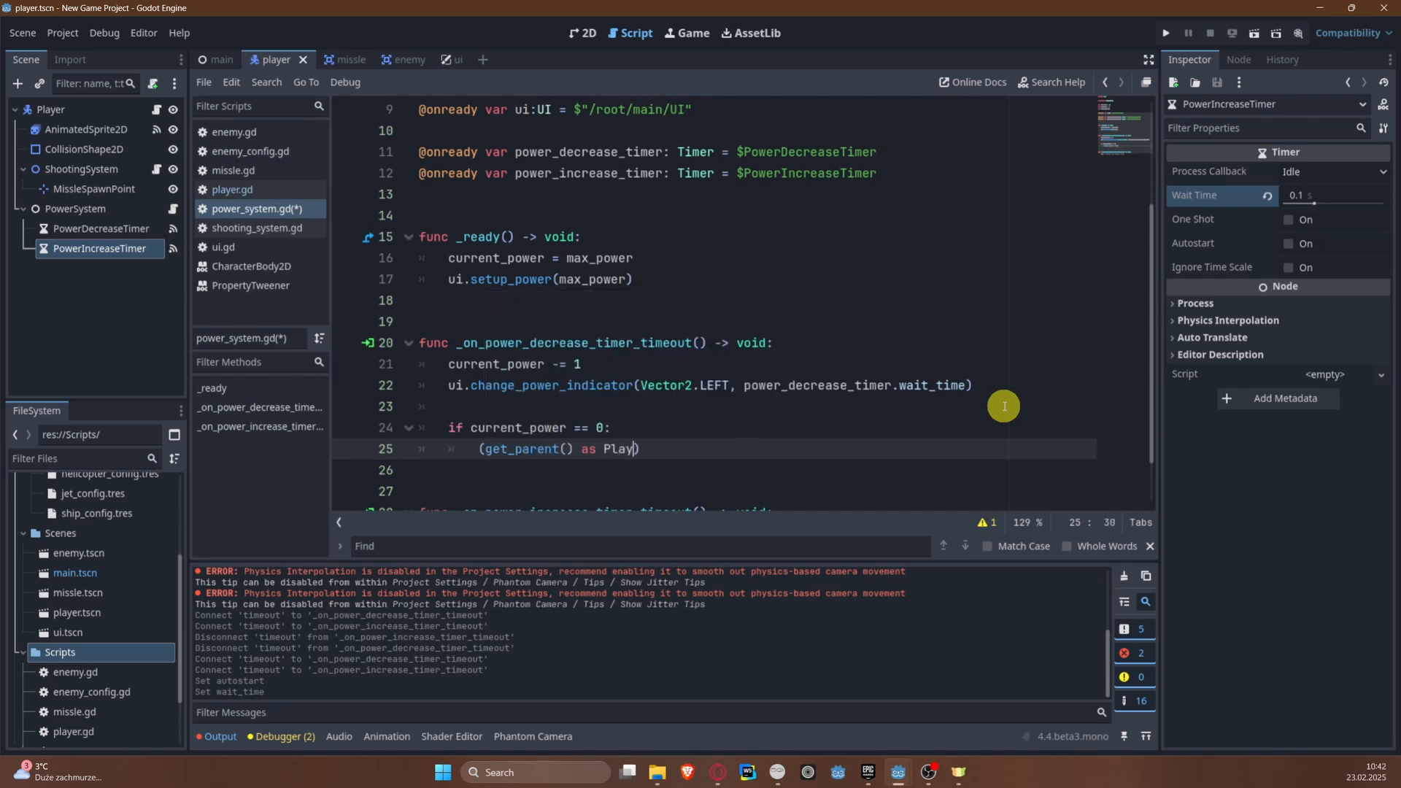
pyautogui.click(104, 216)
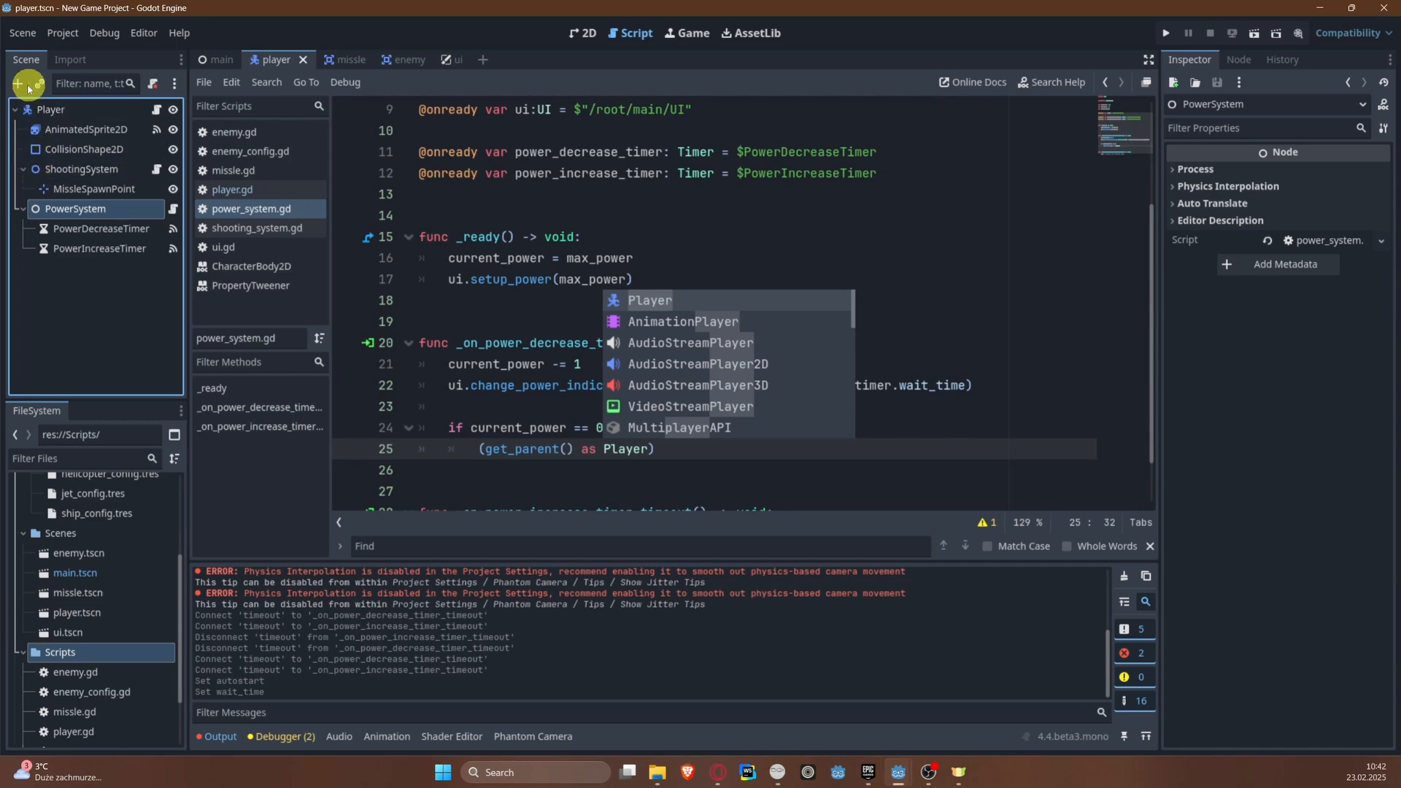
pyautogui.click(44, 215)
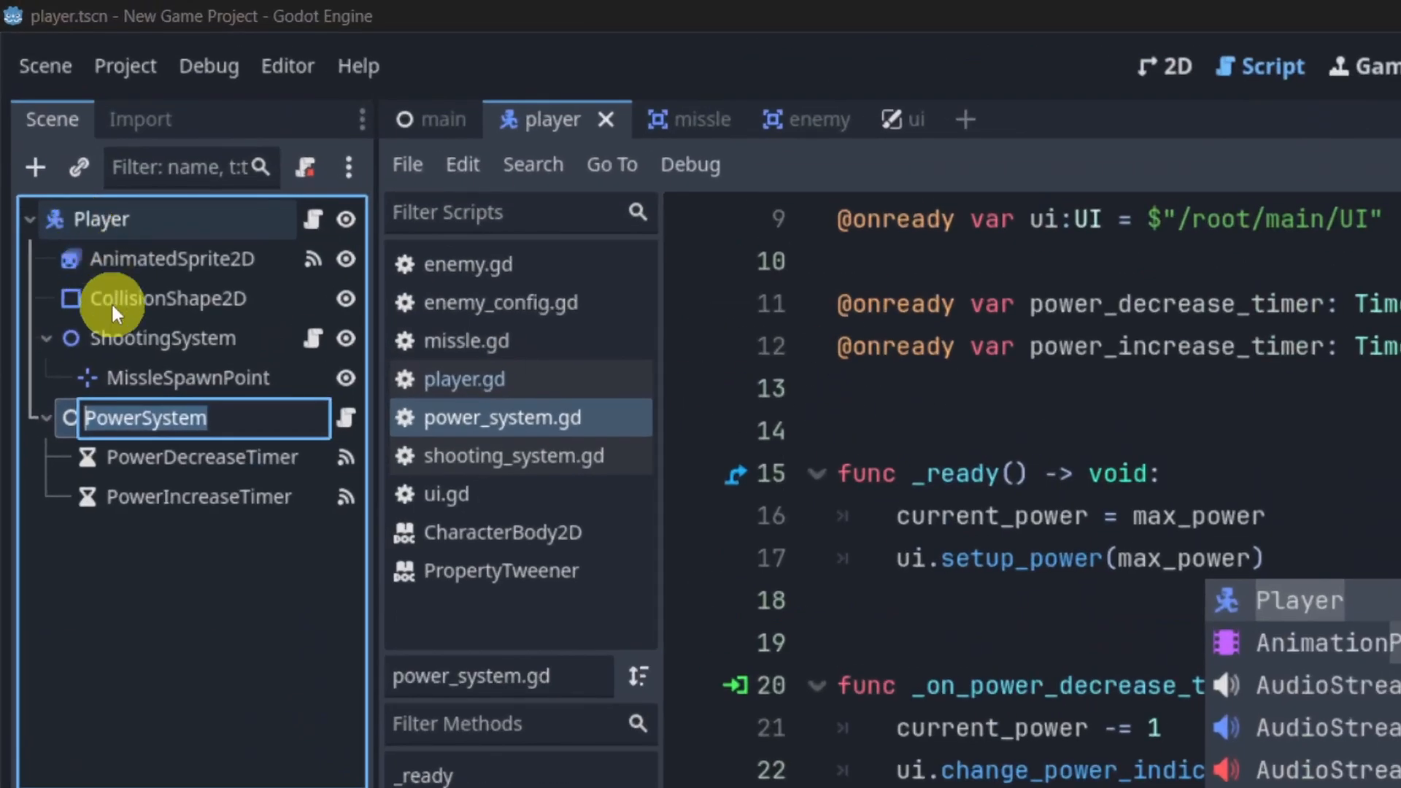
pyautogui.click(72, 208)
pyautogui.click(169, 610)
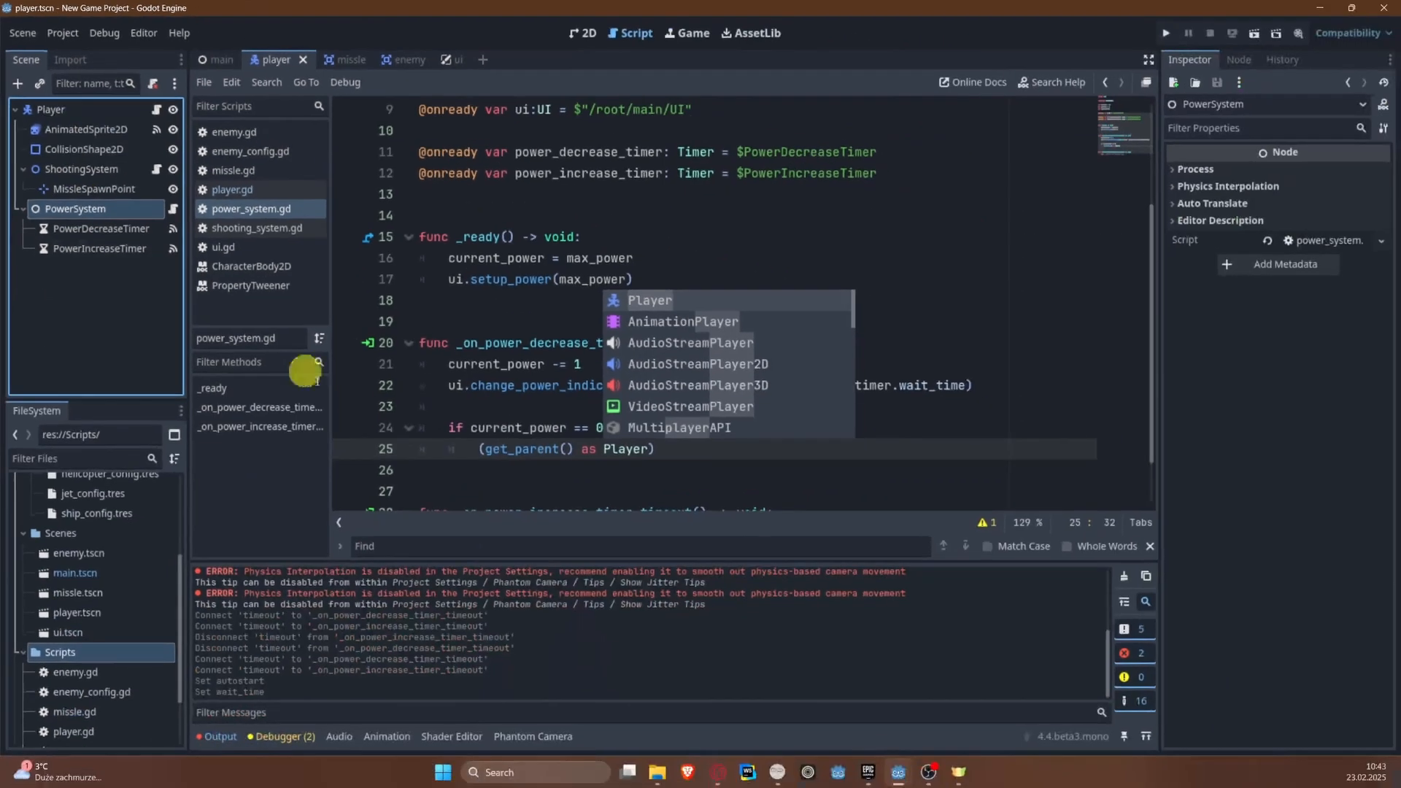
pyautogui.click(494, 436)
pyautogui.click(667, 451)
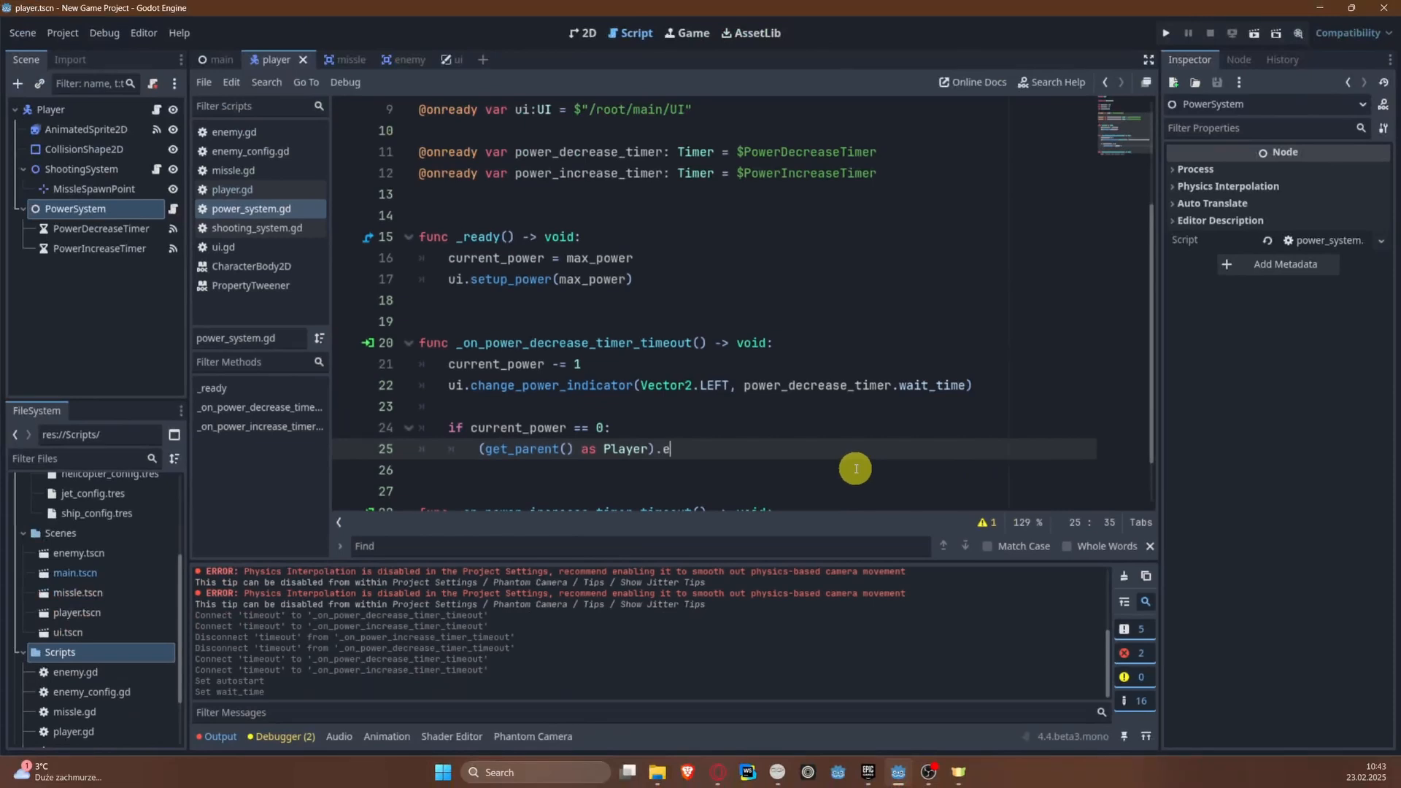
pyautogui.write('.expl')
pyautogui.press('Return')
# Step: Replace the placeholder body of _on_power_increase_timer_timeout with an if current_power < max_power block that adds 1 to current_power
pyautogui.scroll(-1, 565, 424)
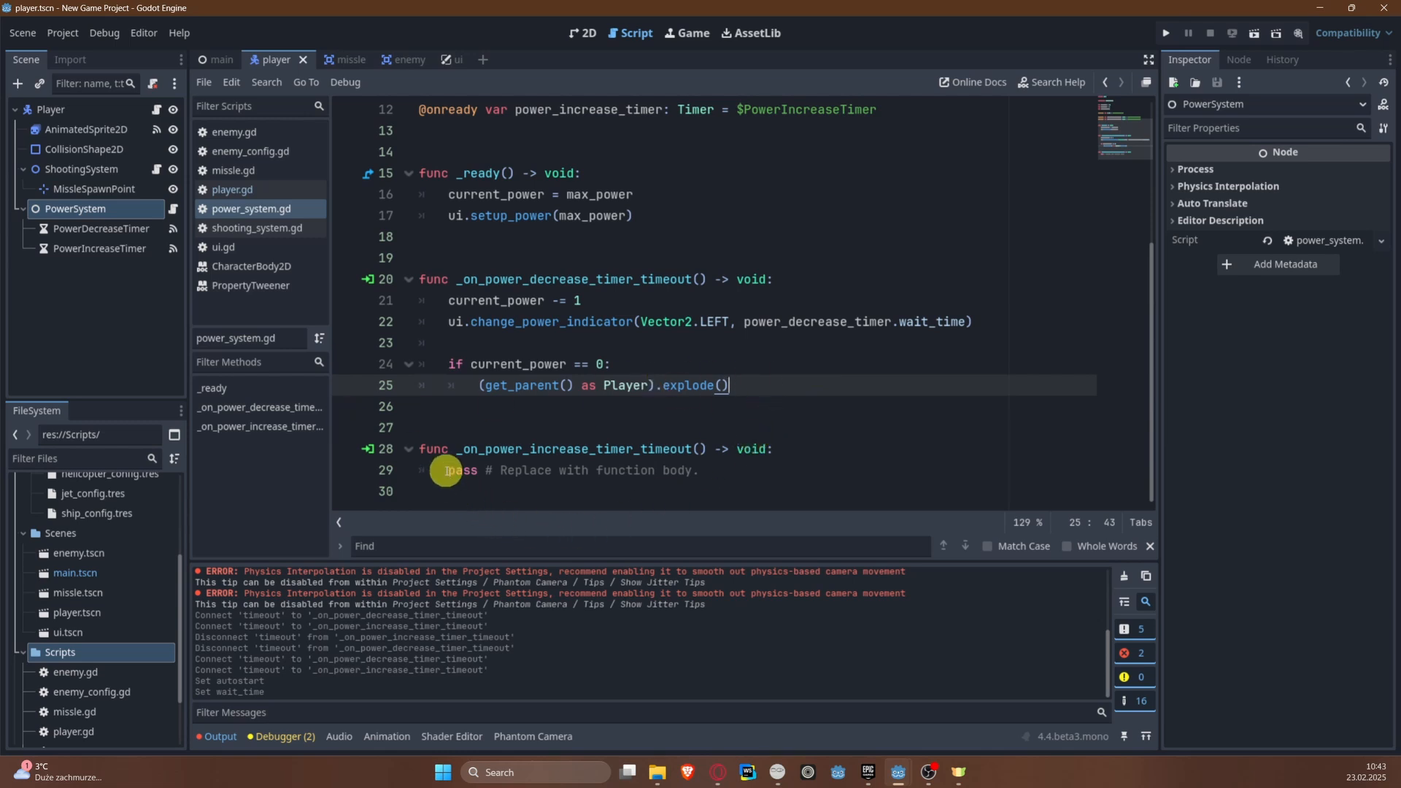
pyautogui.moveTo(446, 470); pyautogui.dragTo(779, 463)
pyautogui.press('BackSpace')
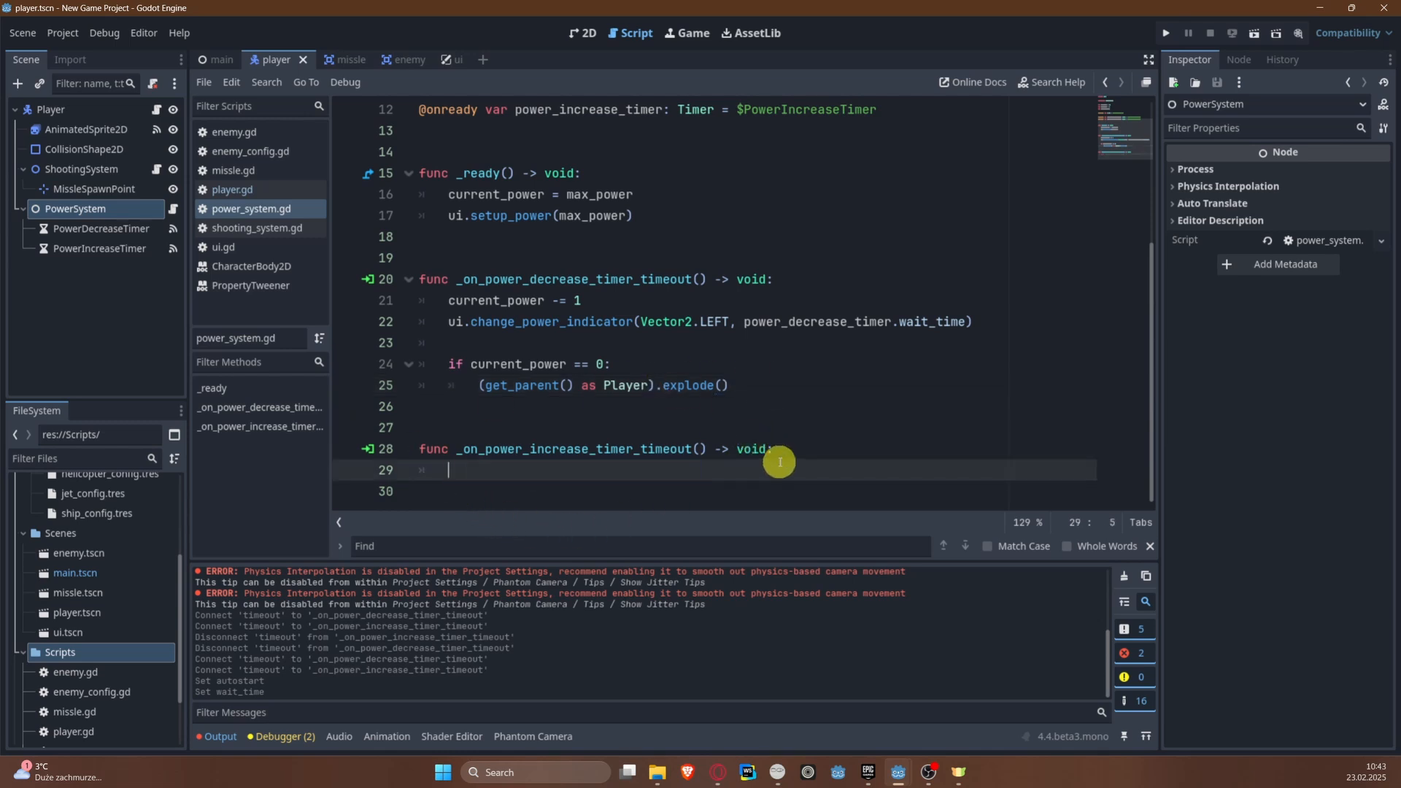
pyautogui.write('if c')
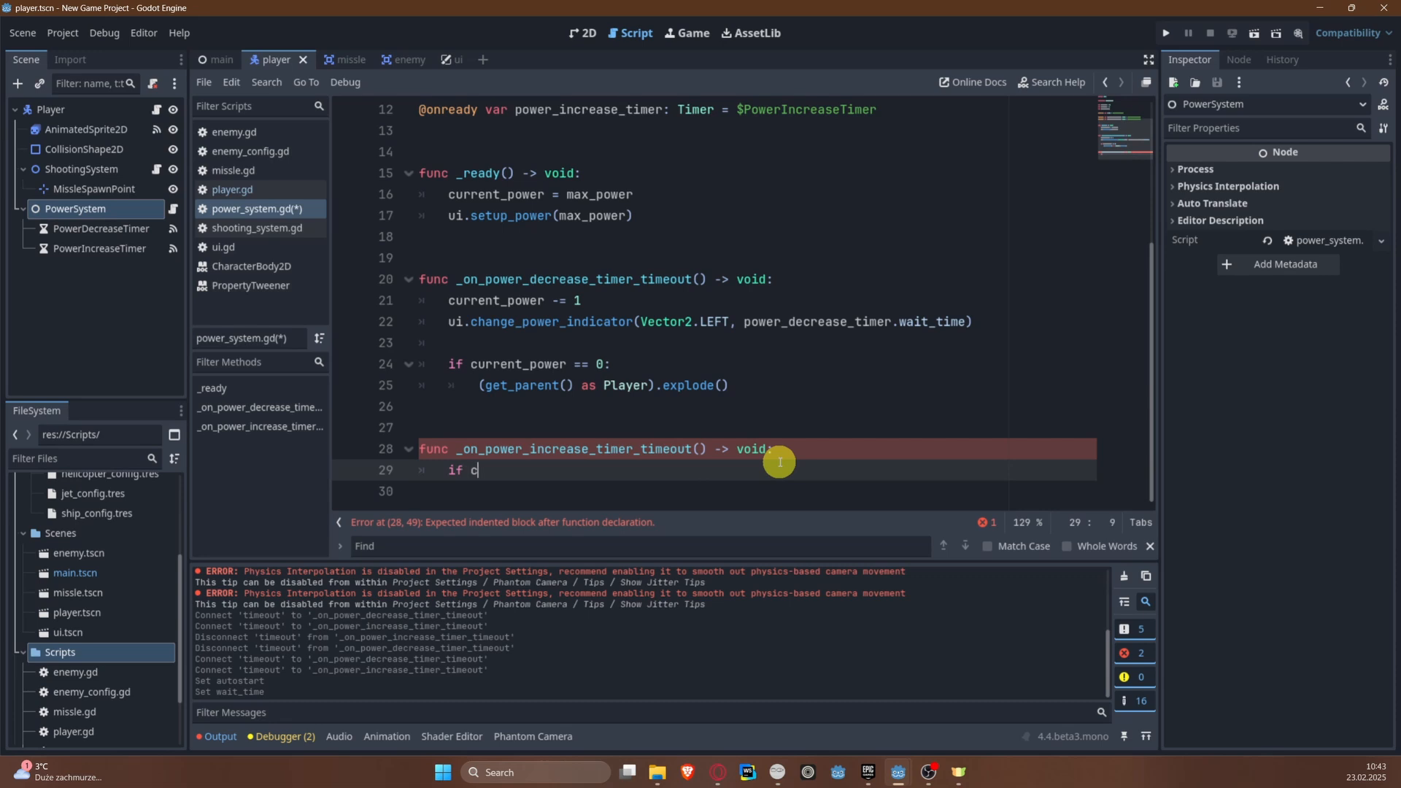
pyautogui.write('urrent_power')
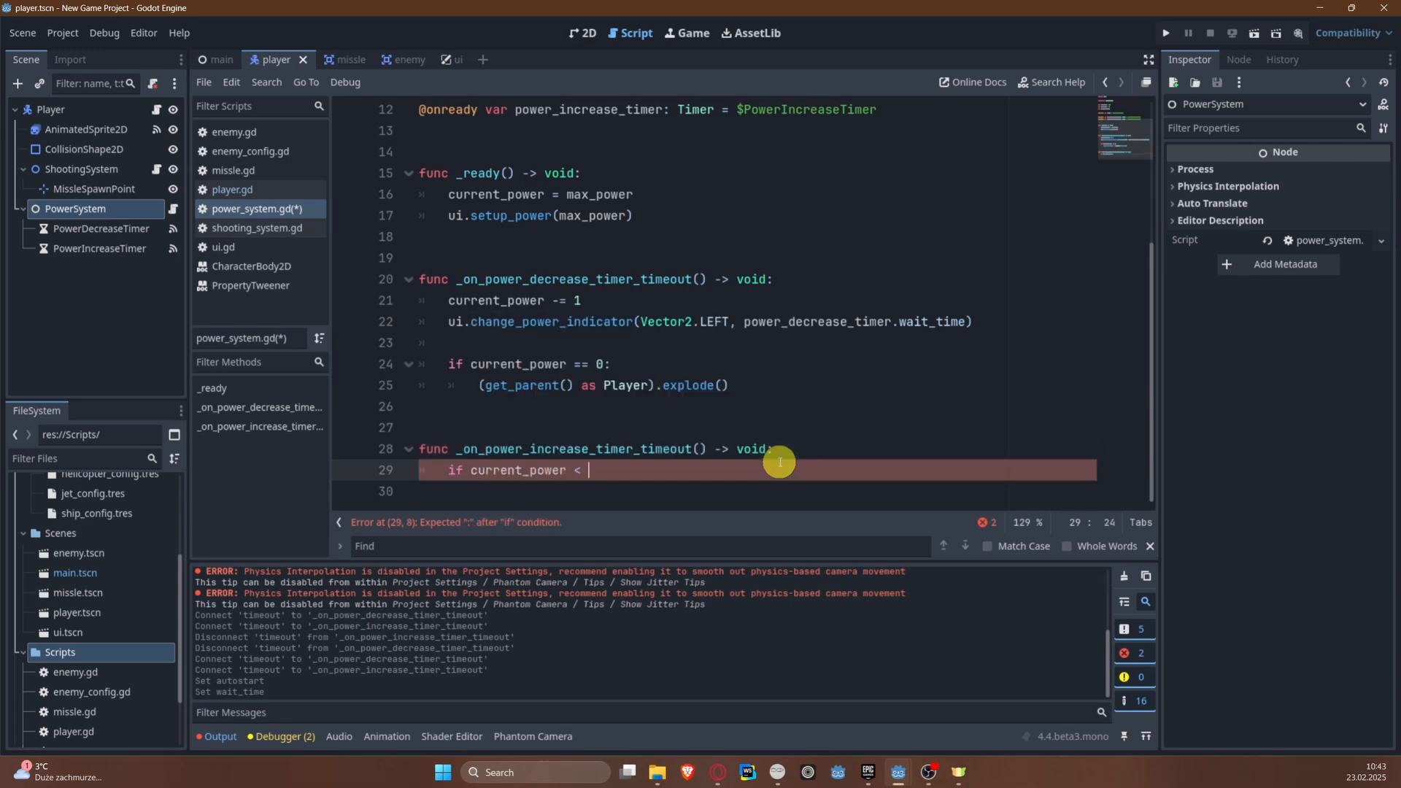
pyautogui.write(' < max_power')
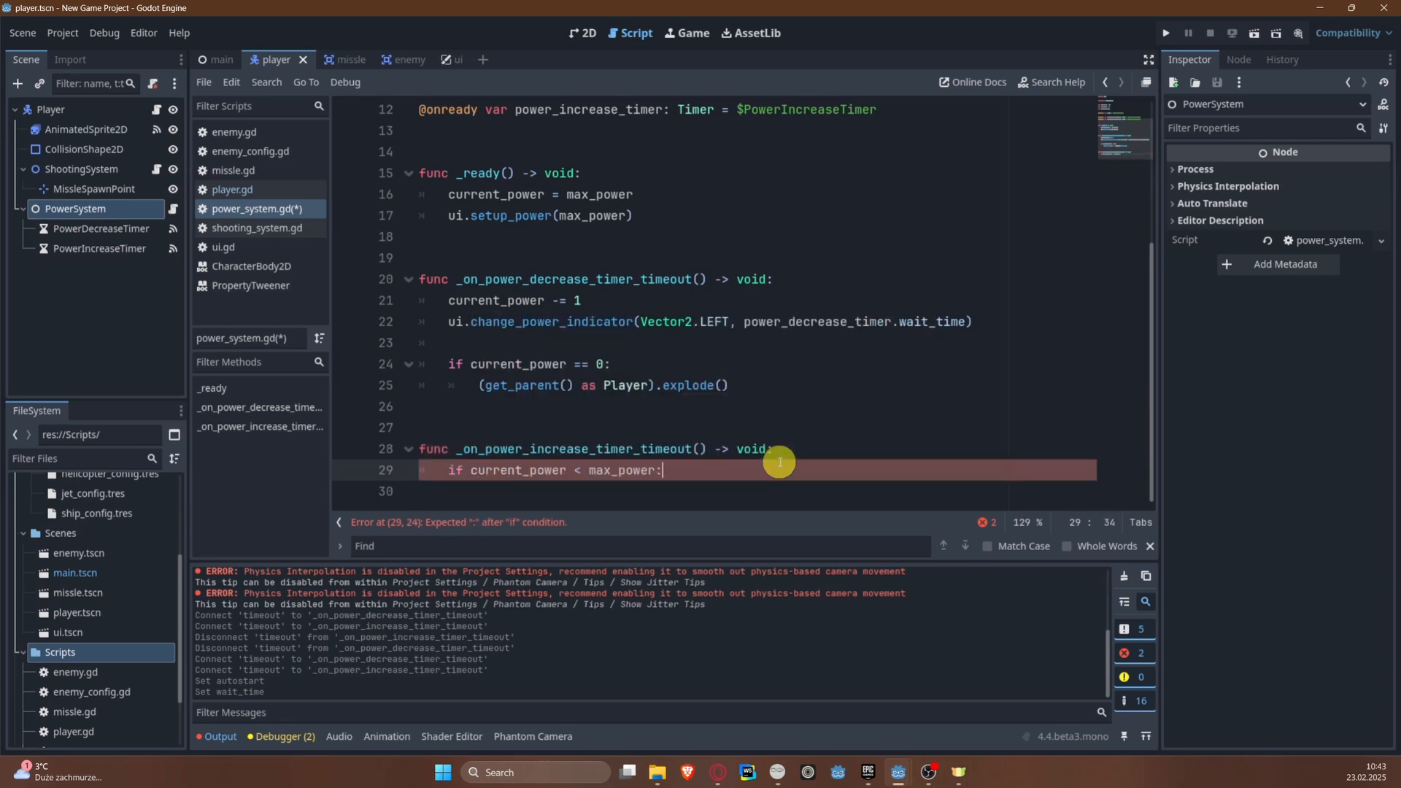
pyautogui.write(':')
pyautogui.press('Return')
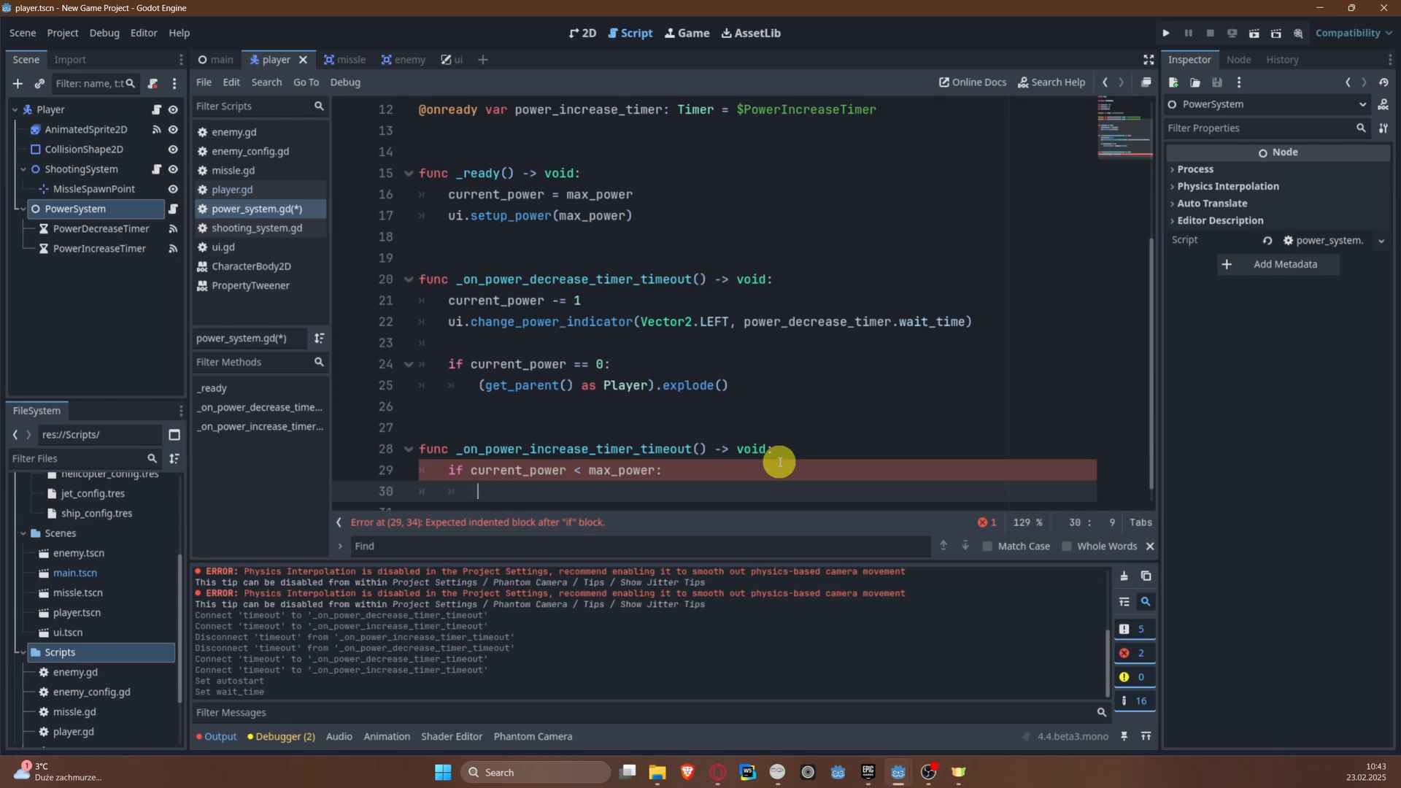
pyautogui.write('current_power ')
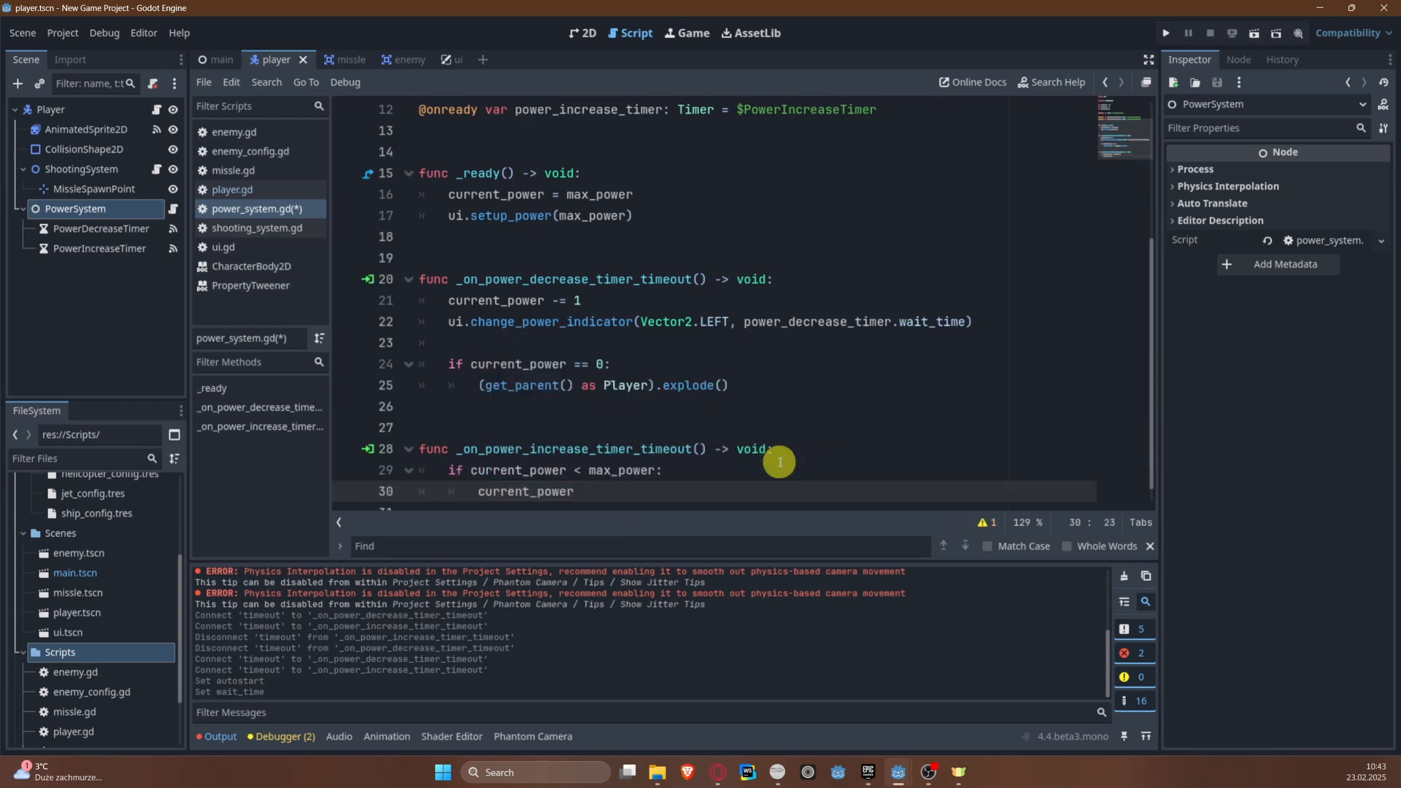
pyautogui.write('+= 1')
pyautogui.press('Return')
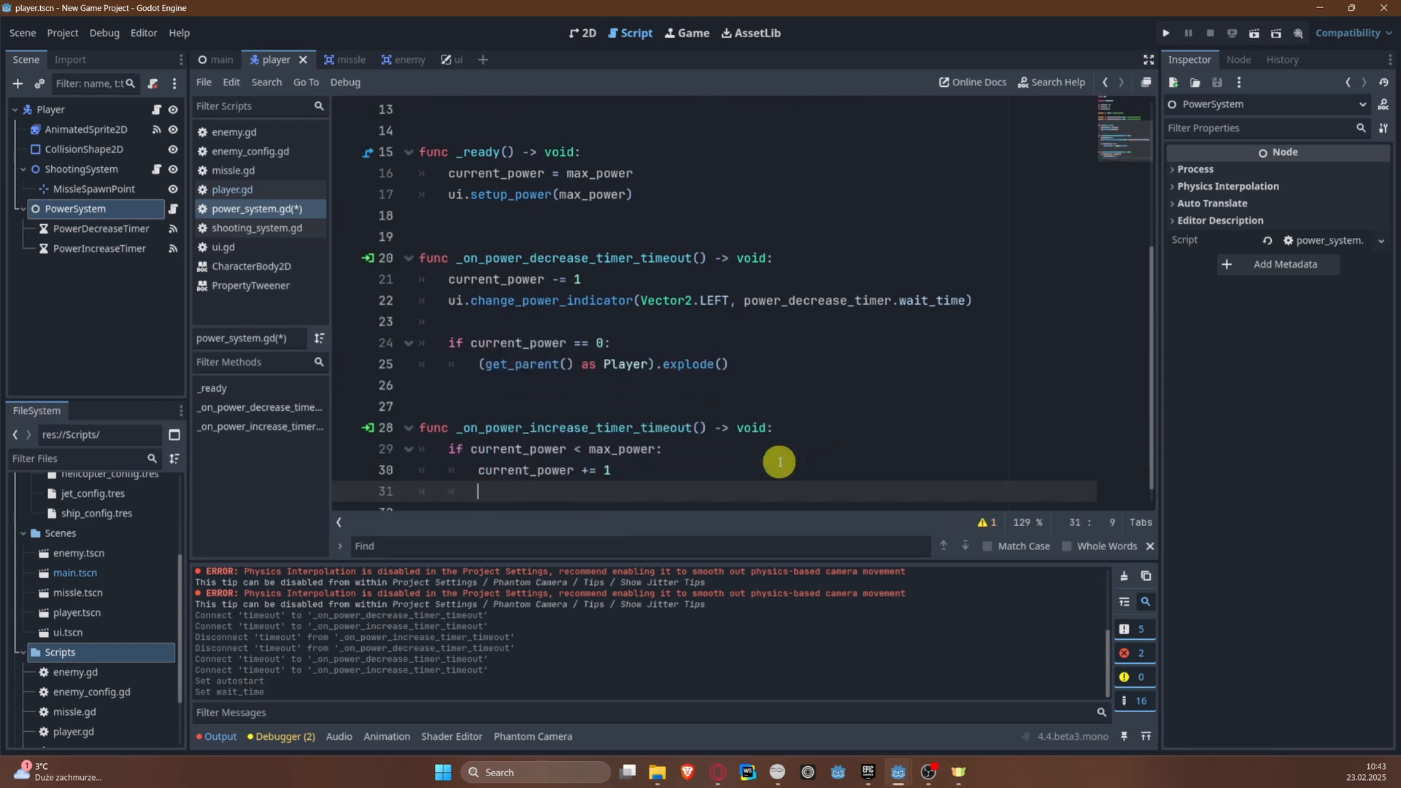
# Step: Add a ui.change_power_indicator call below the power increment, with Vector2.RIGHT as its direction argument
pyautogui.write('ui.change_power_indicator()')
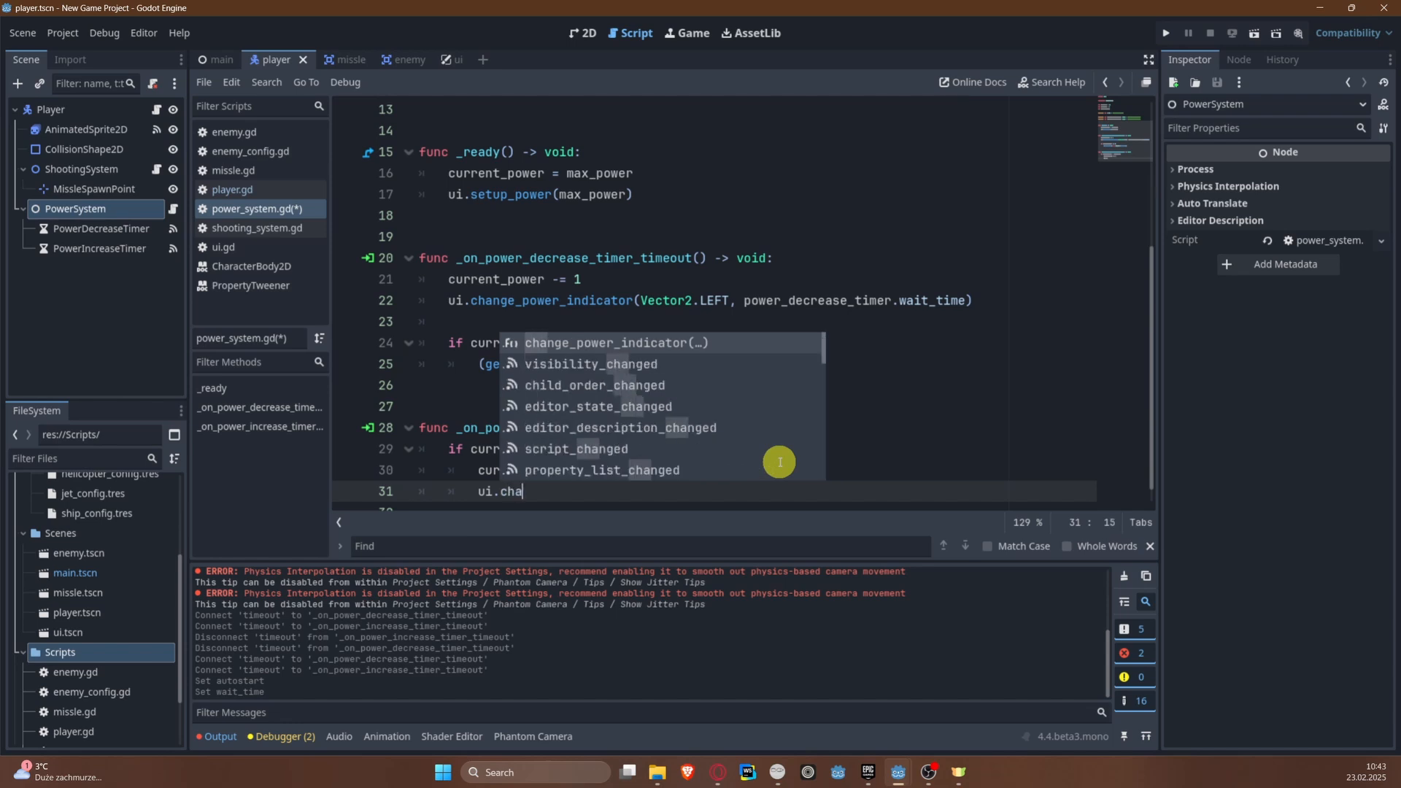
pyautogui.press('Return')
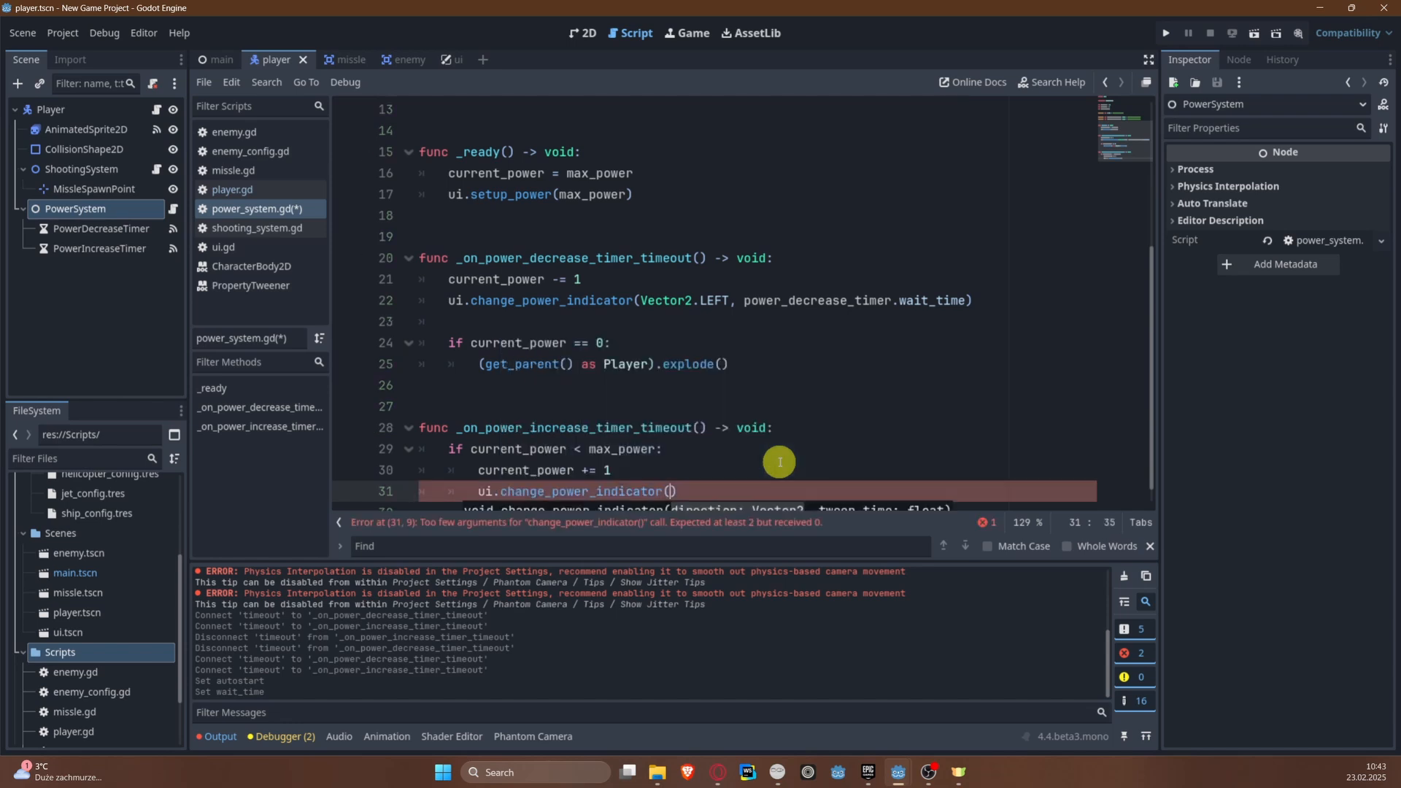
pyautogui.write('Vector2')
pyautogui.press('Return')
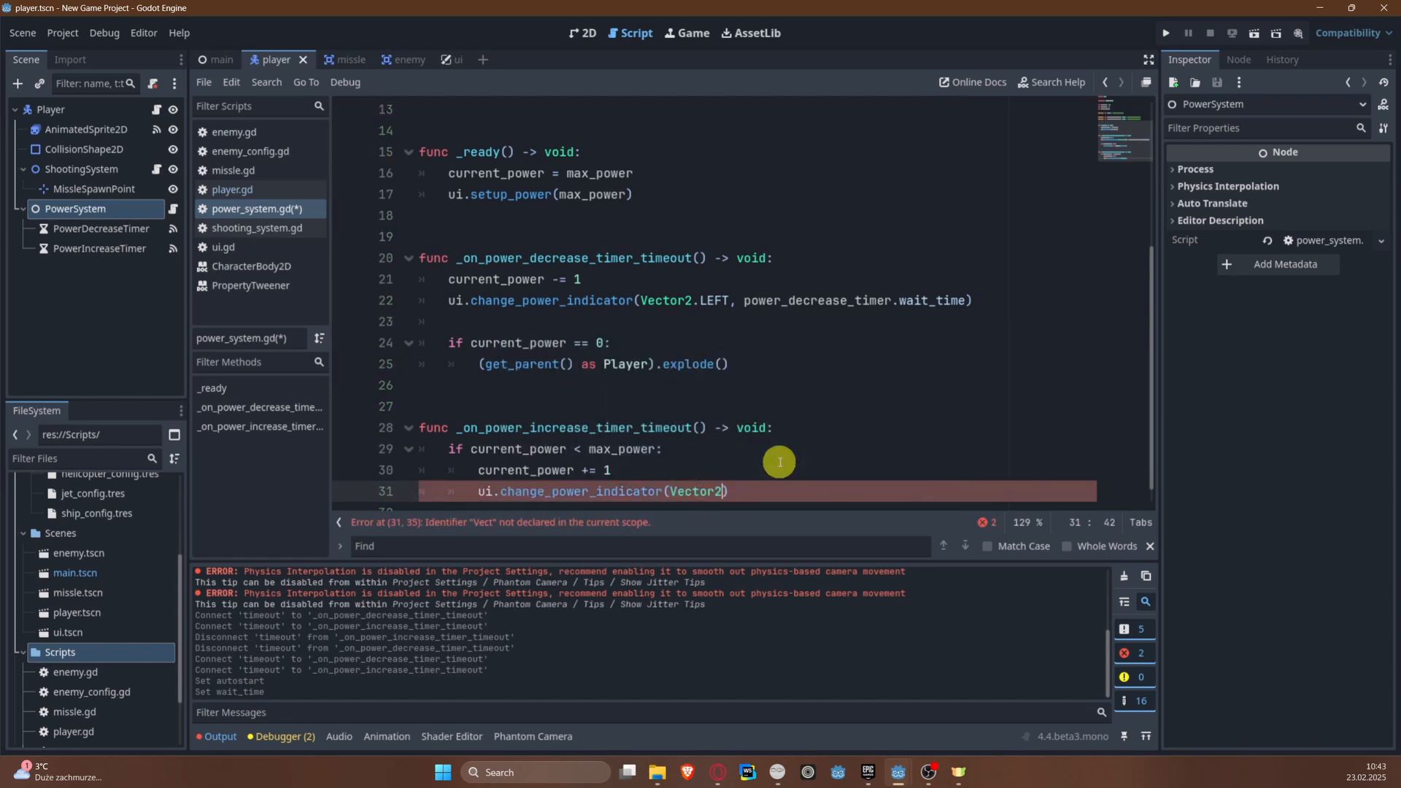
pyautogui.write('.R')
pyautogui.press('Return')
pyautogui.write(',')
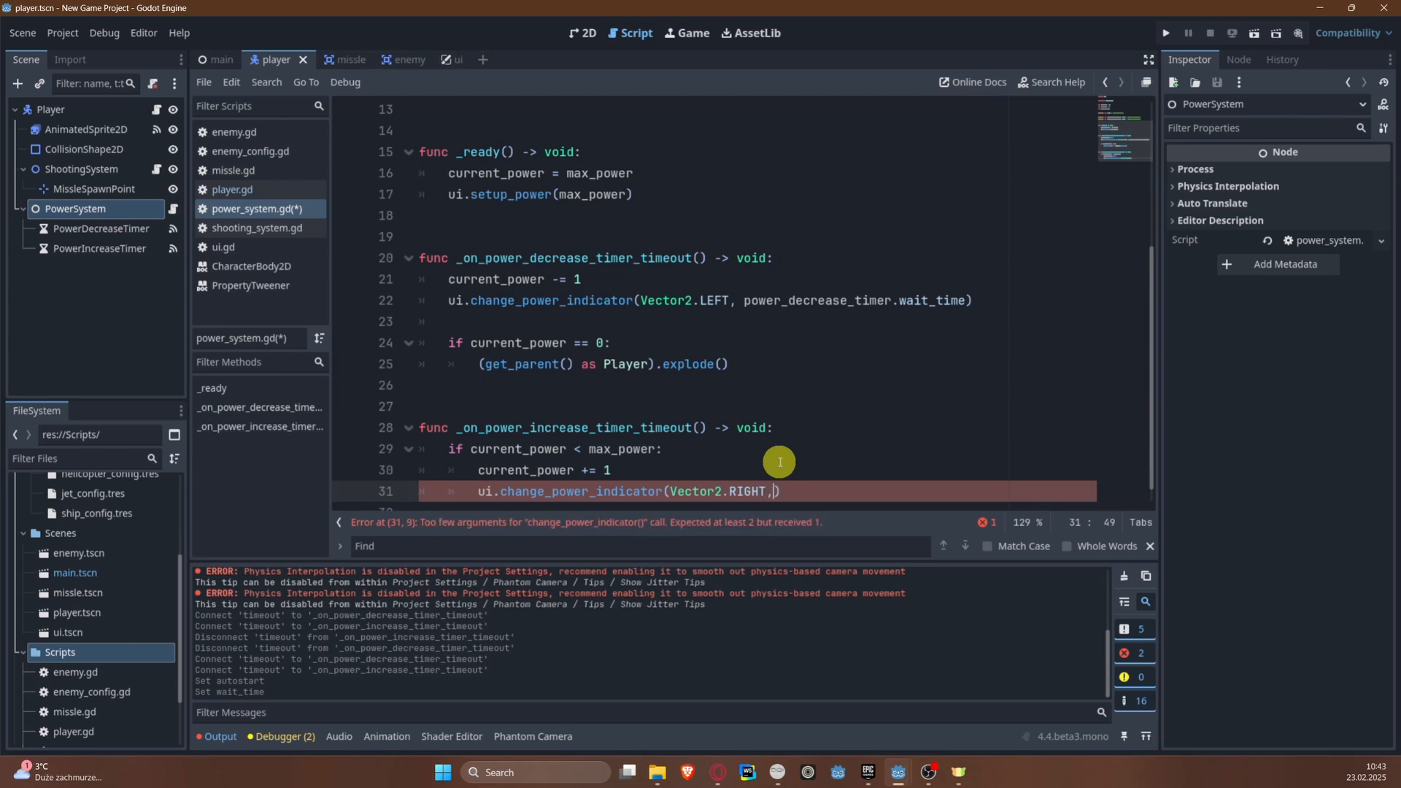
pyautogui.write(' pow')
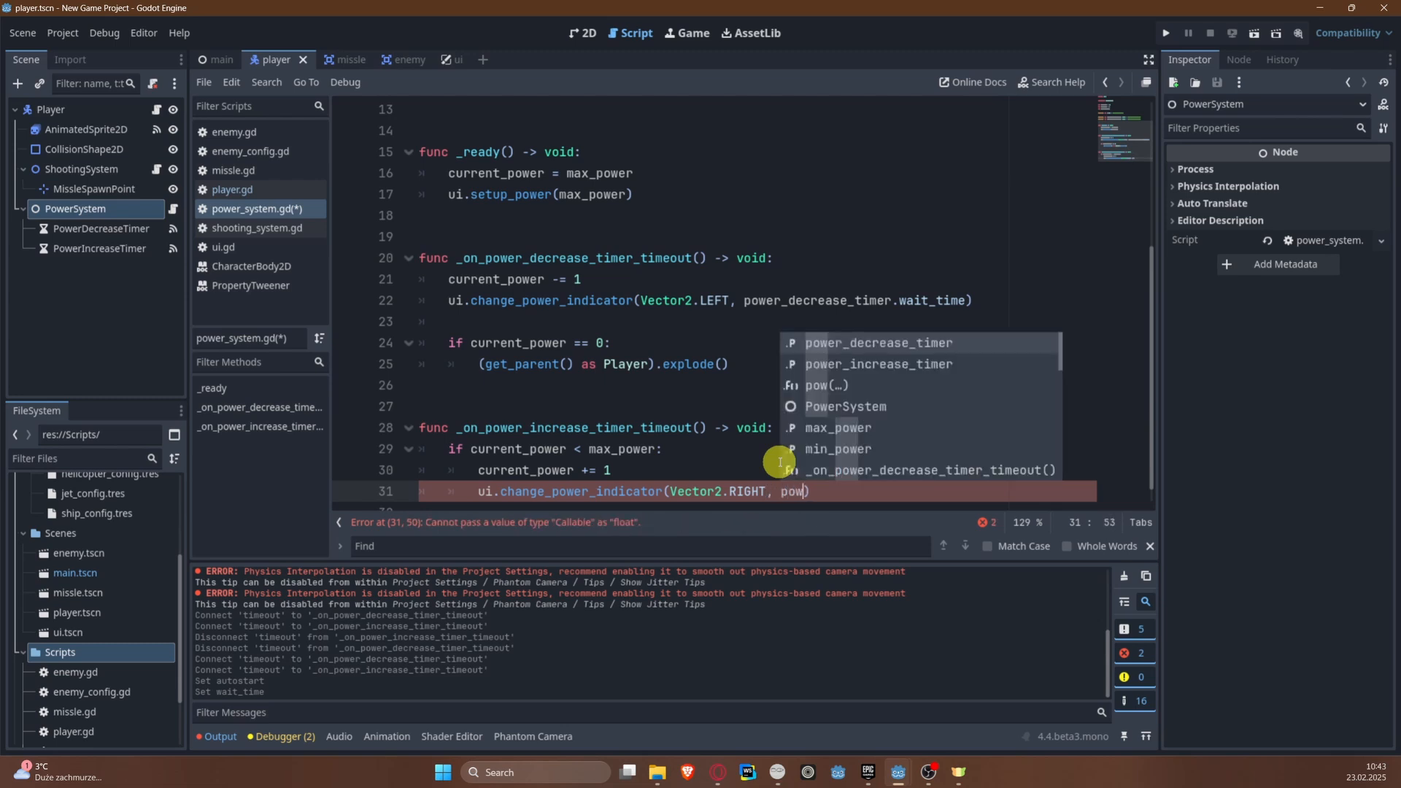
# Step: Pass power_increase_timer.wait_time as the tween time of the Vector2.RIGHT indicator call and save the script
pyautogui.press('Down')
pyautogui.press('Return')
pyautogui.press('Return')
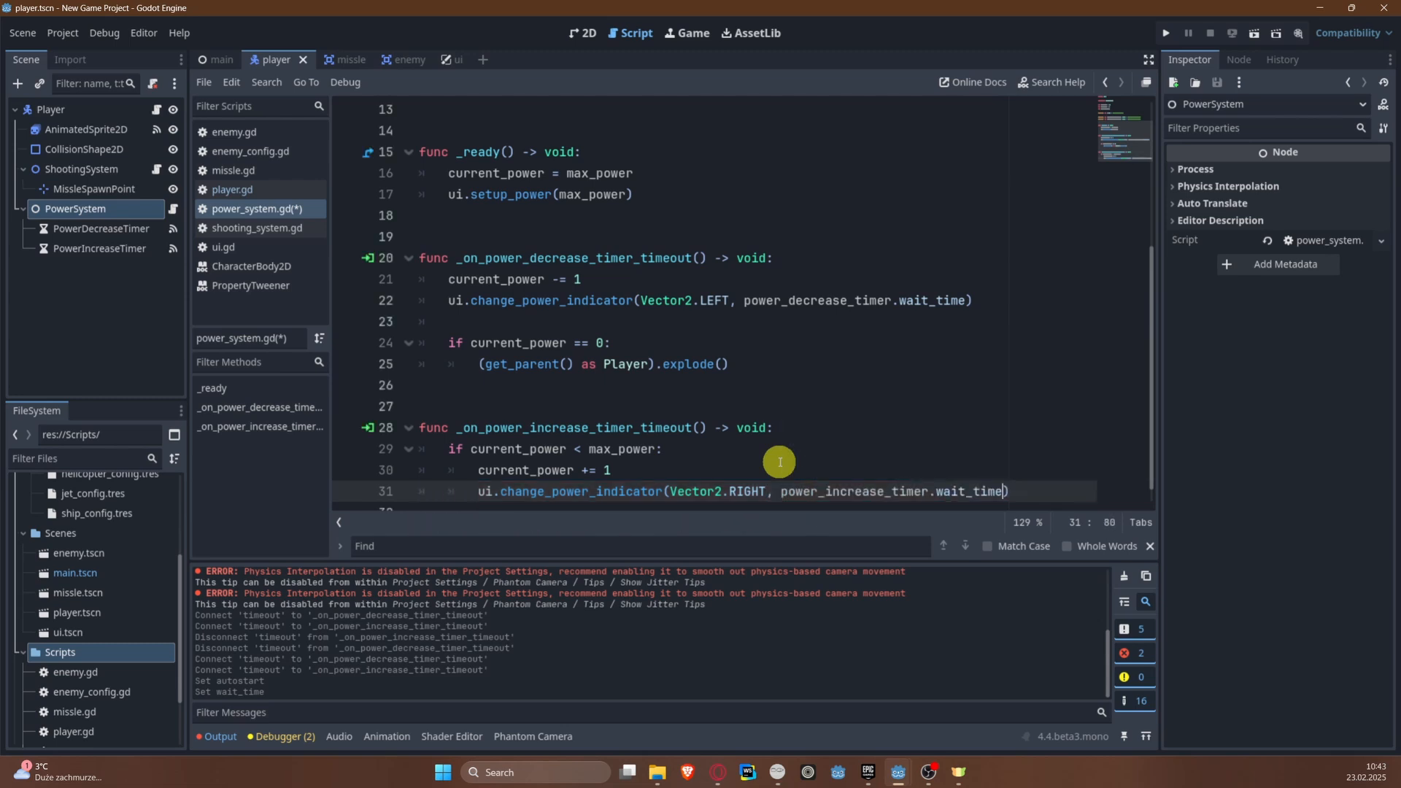
pyautogui.hotkey('ctrl', 's')
# Step: Switch to the 2D view, run the project and steer the plane up the river to check the power indicator
pyautogui.click(819, 388)
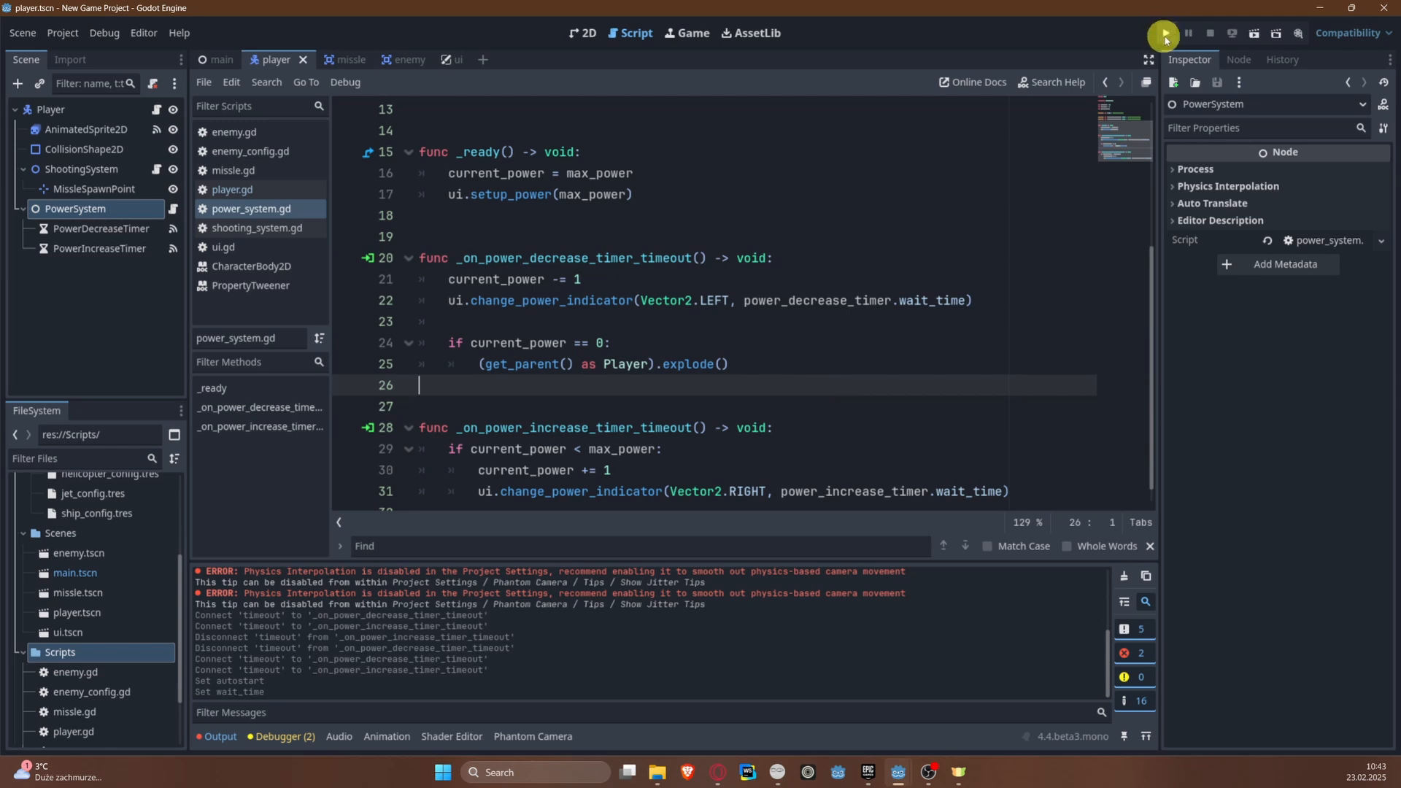
pyautogui.click(582, 33)
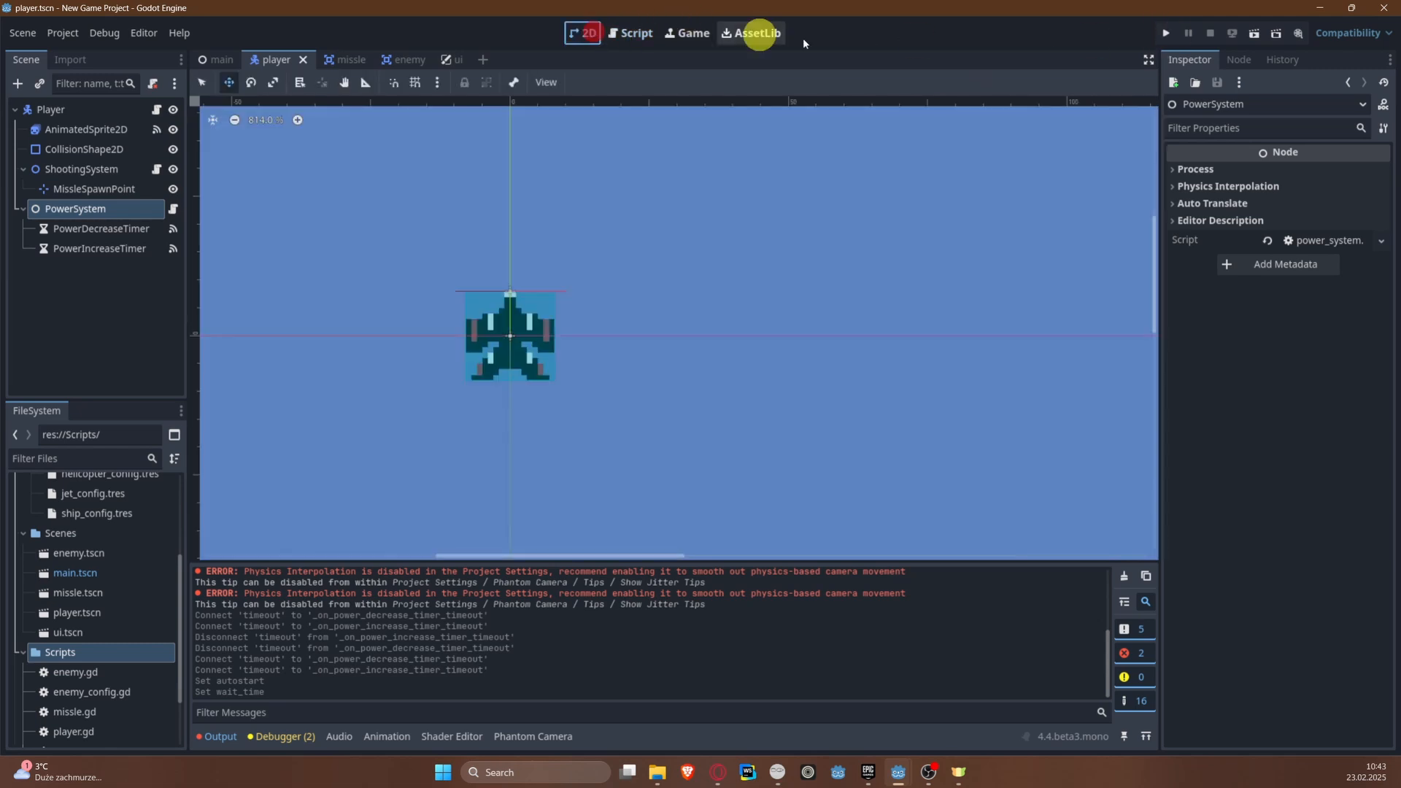
pyautogui.click(1164, 34)
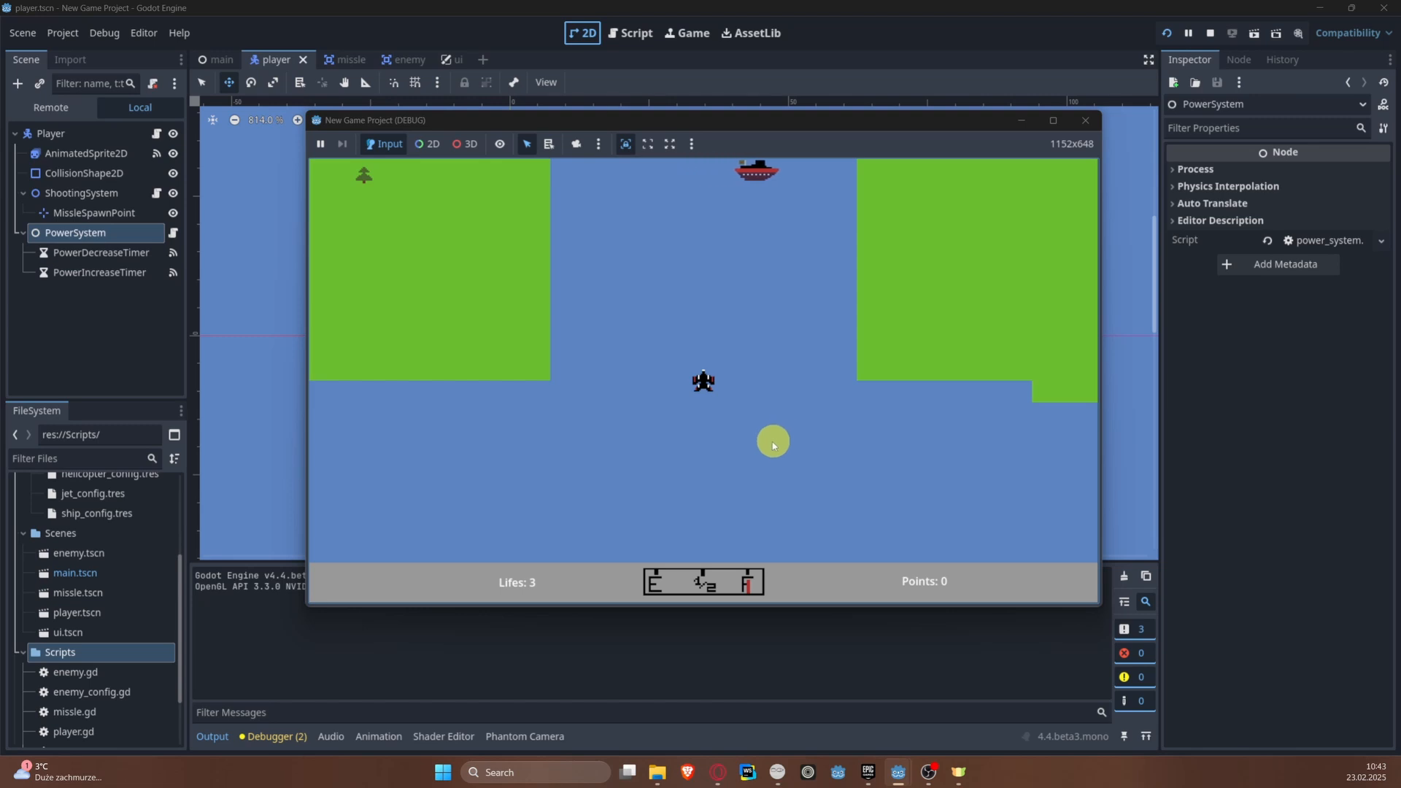
pyautogui.press('Up')
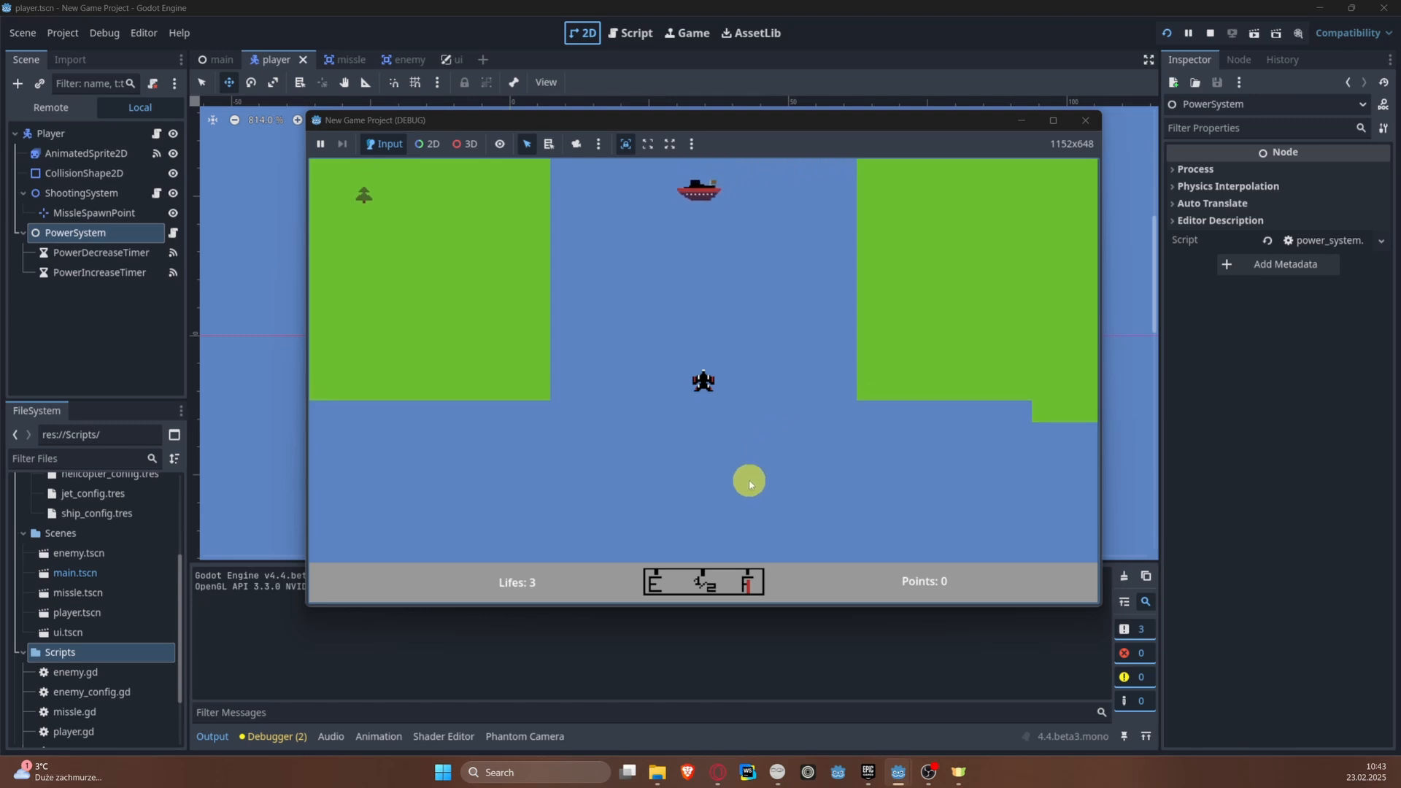
pyautogui.press('Right')
pyautogui.press('Left')
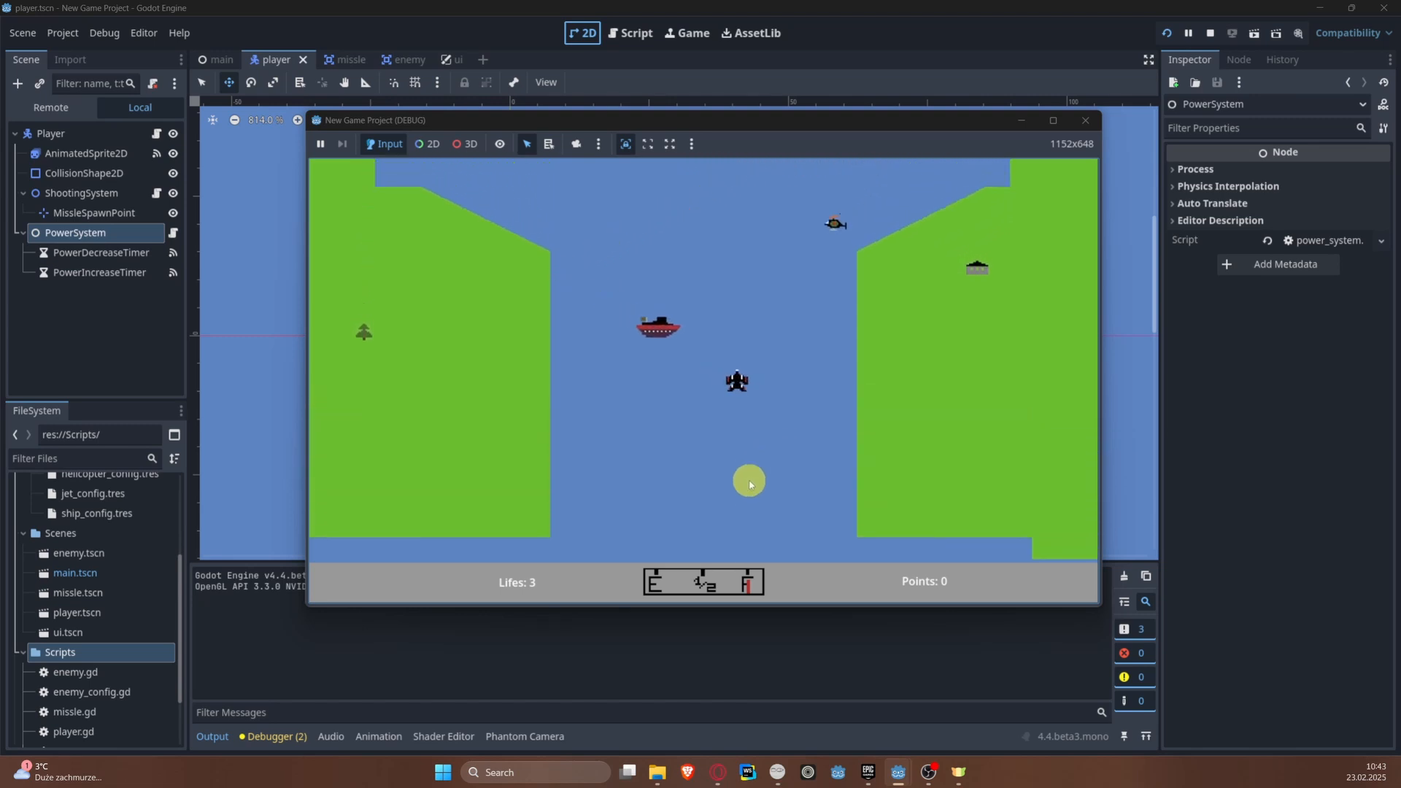
pyautogui.press('Left')
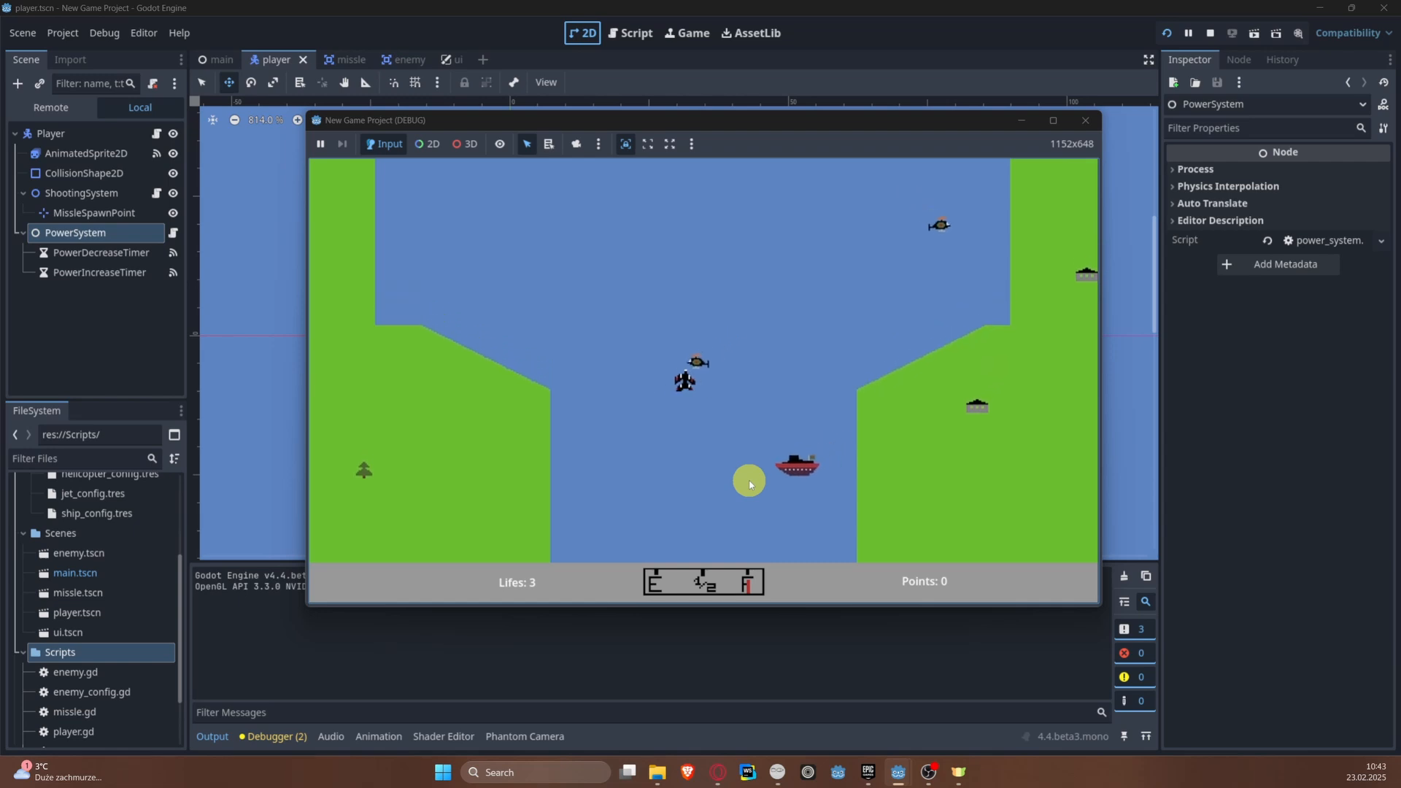
pyautogui.press('Right')
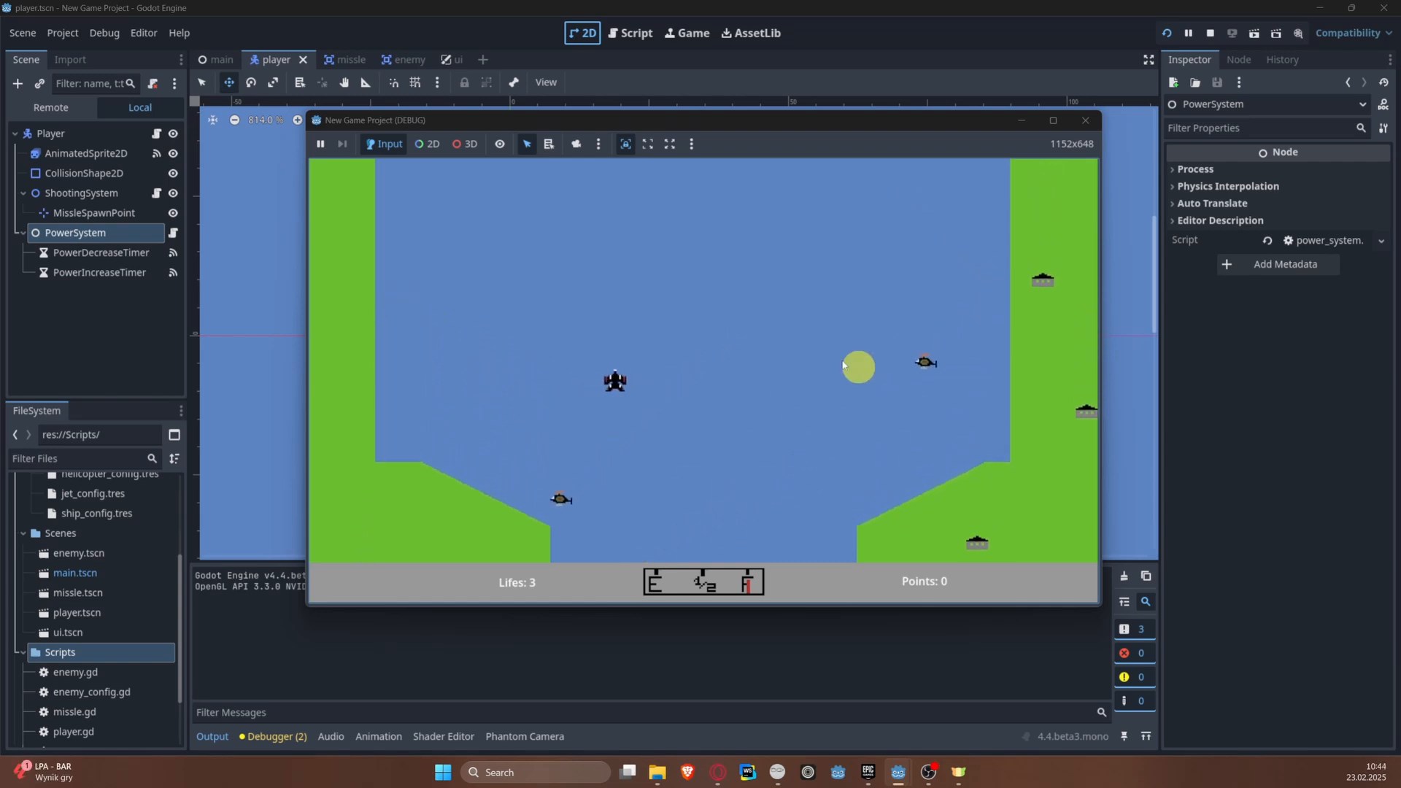
# Step: Add print(current_power) directly below the power decrement in _on_power_decrease_timer_timeout of power_system.gd and rerun the project
pyautogui.click(1086, 121)
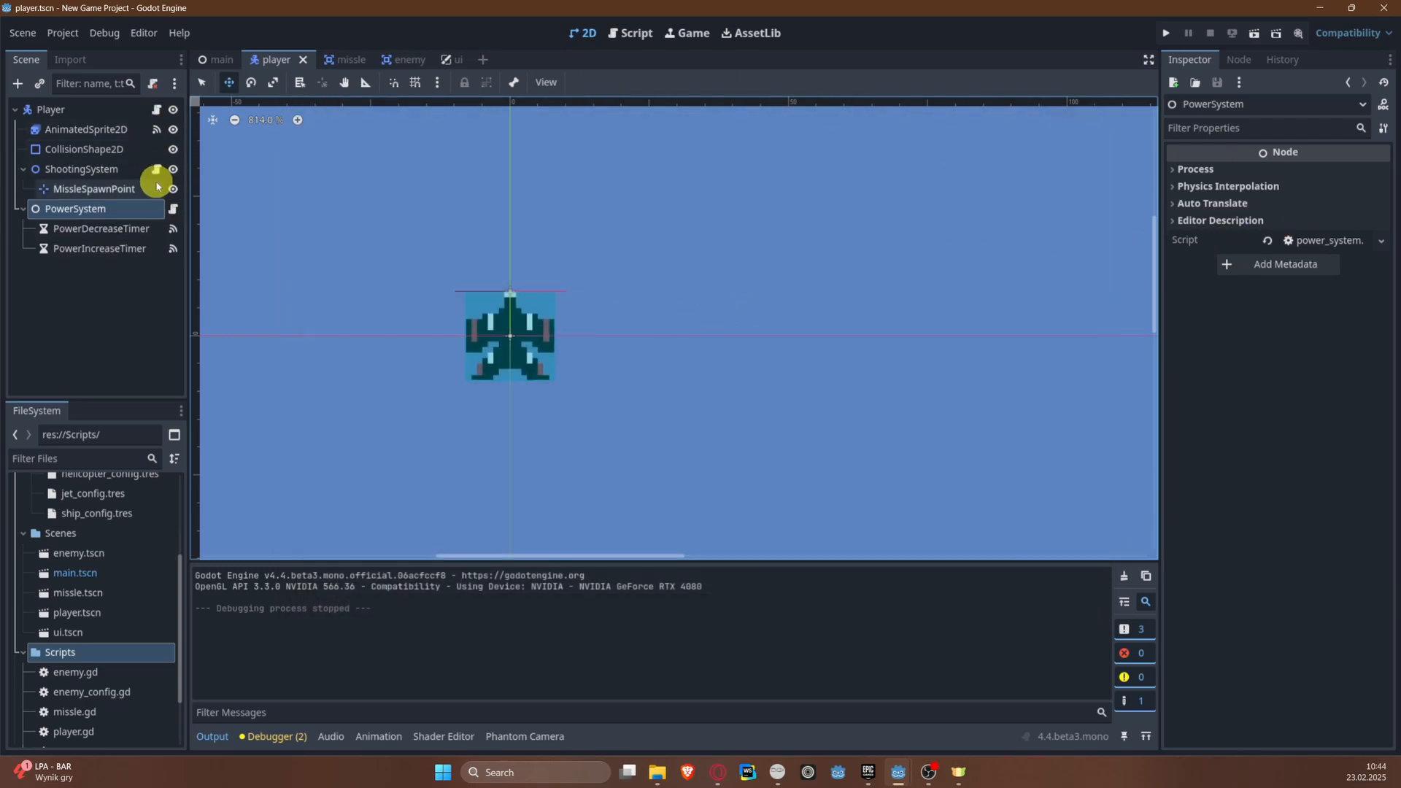
pyautogui.click(172, 211)
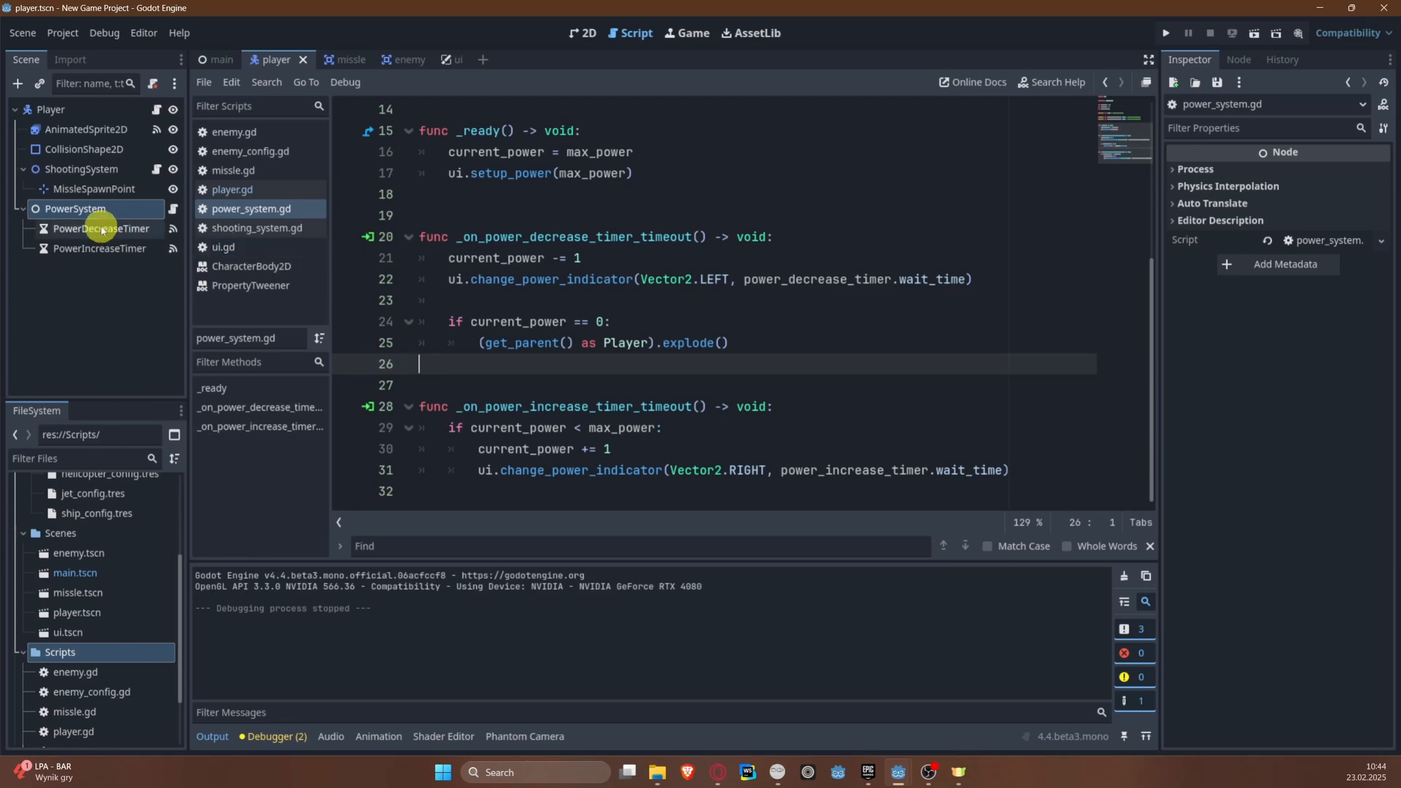
pyautogui.click(628, 257)
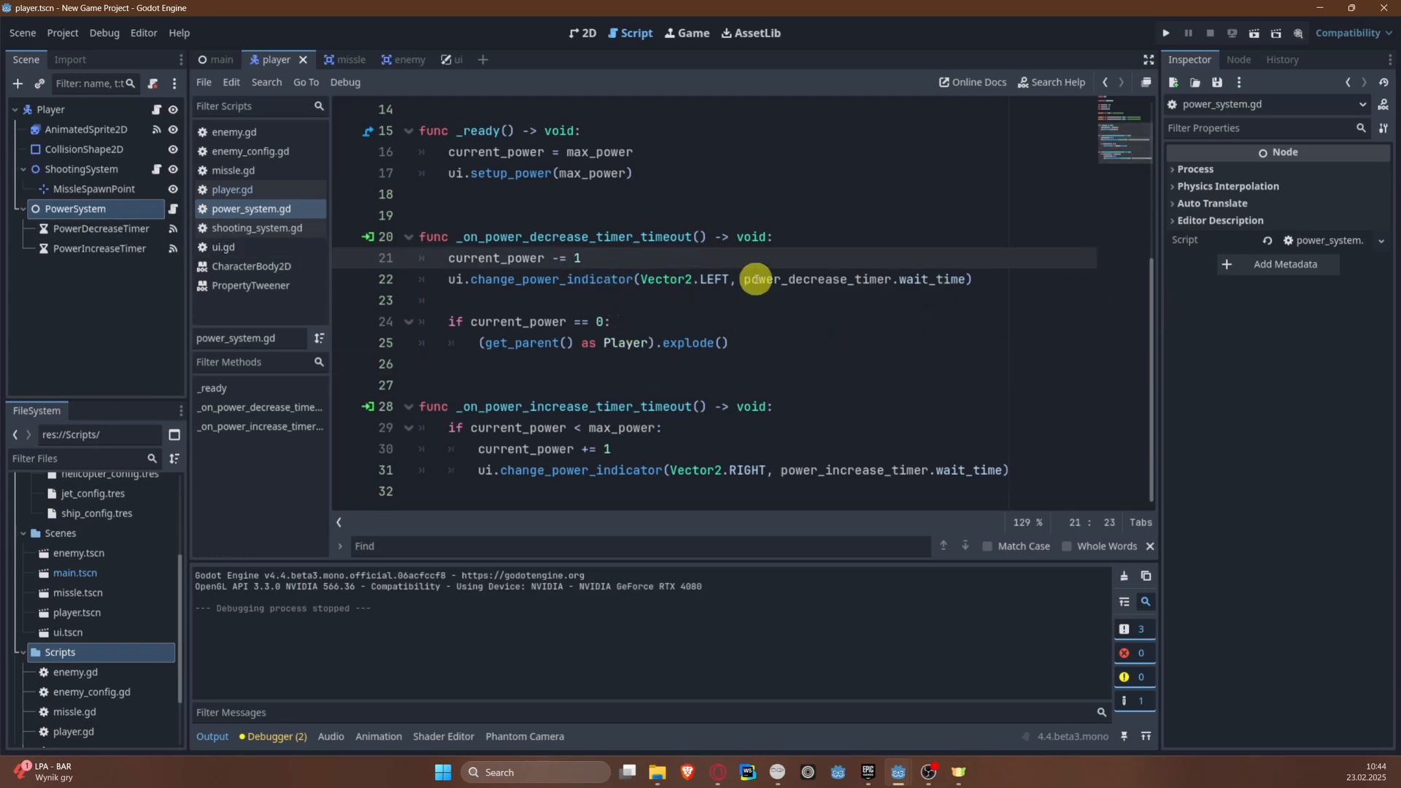
pyautogui.press('Return')
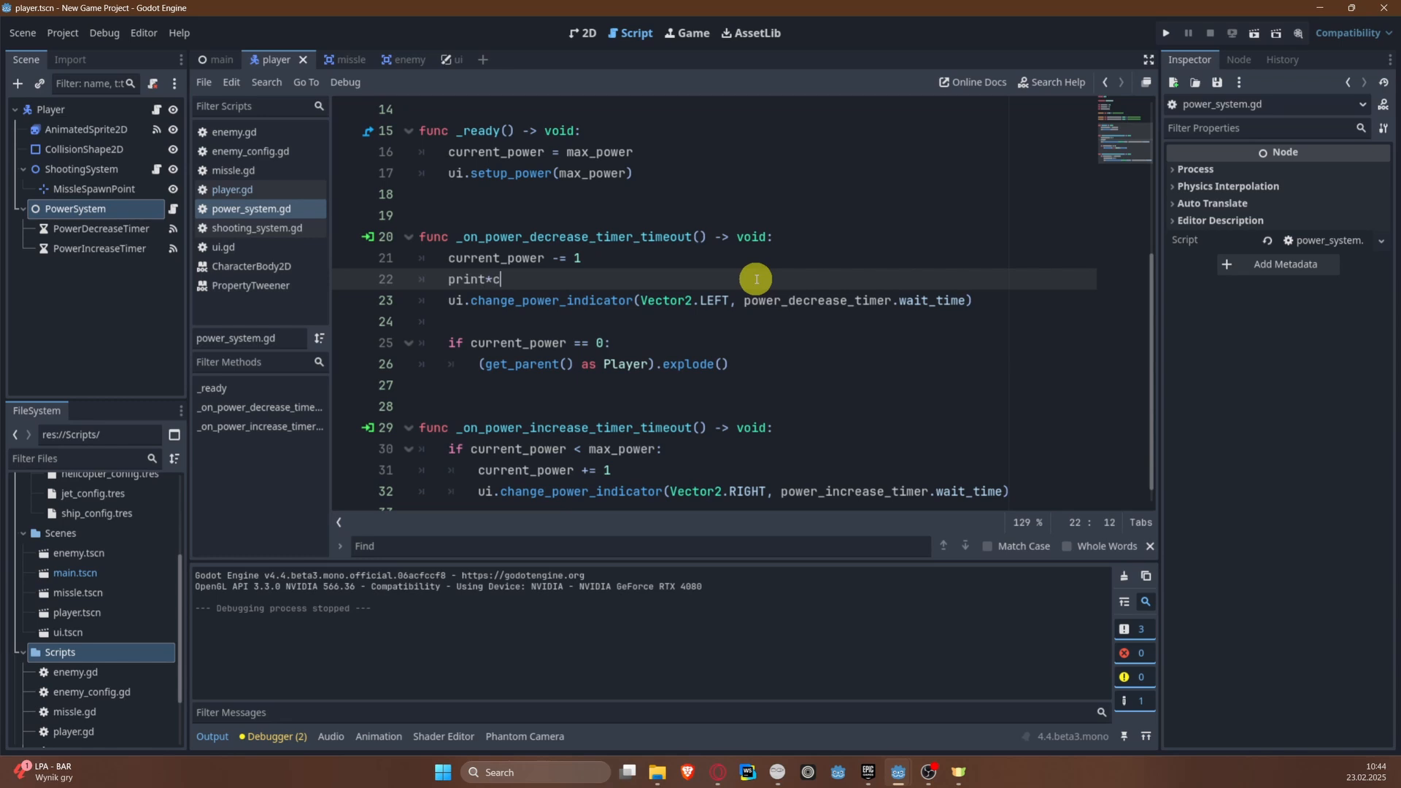
pyautogui.write('print(current_power')
pyautogui.click(1161, 33)
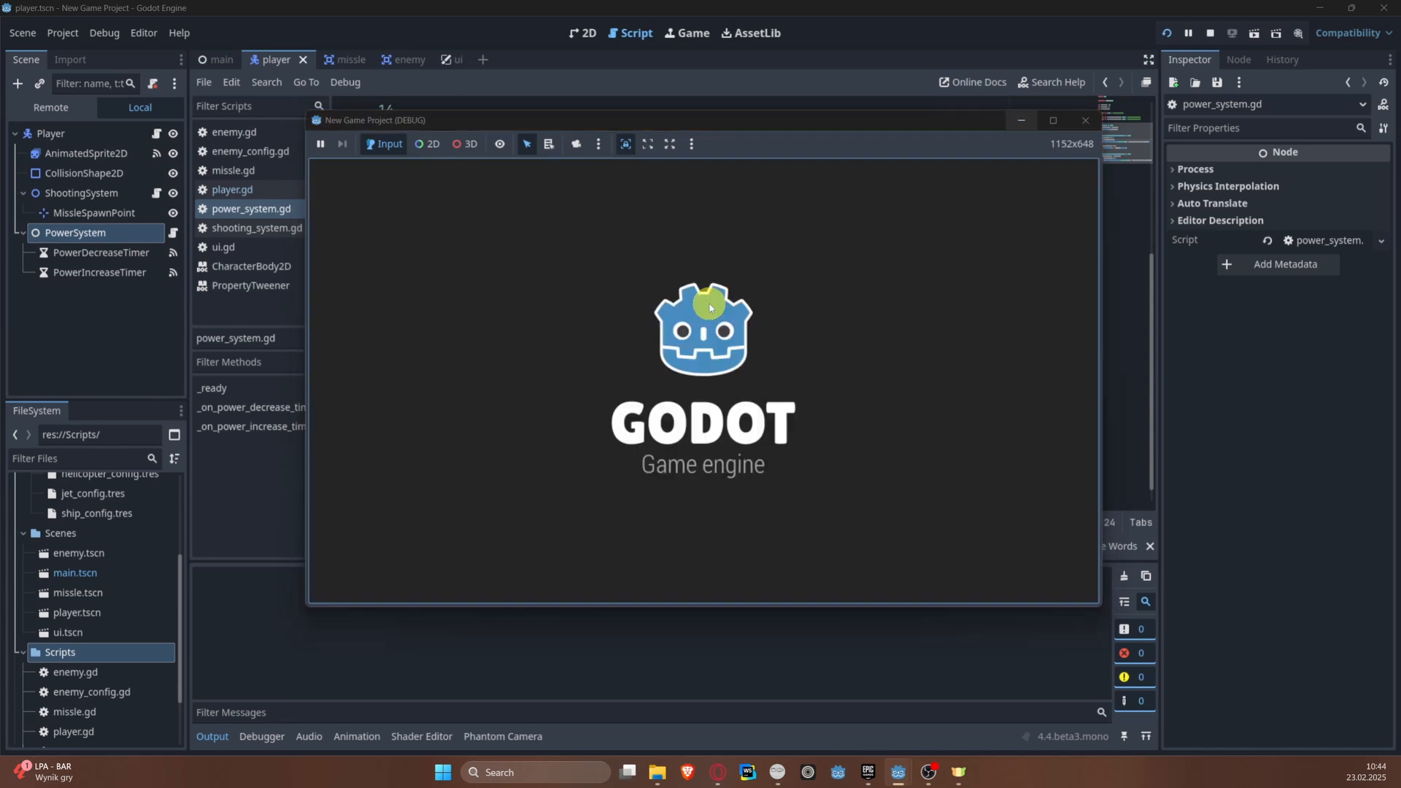
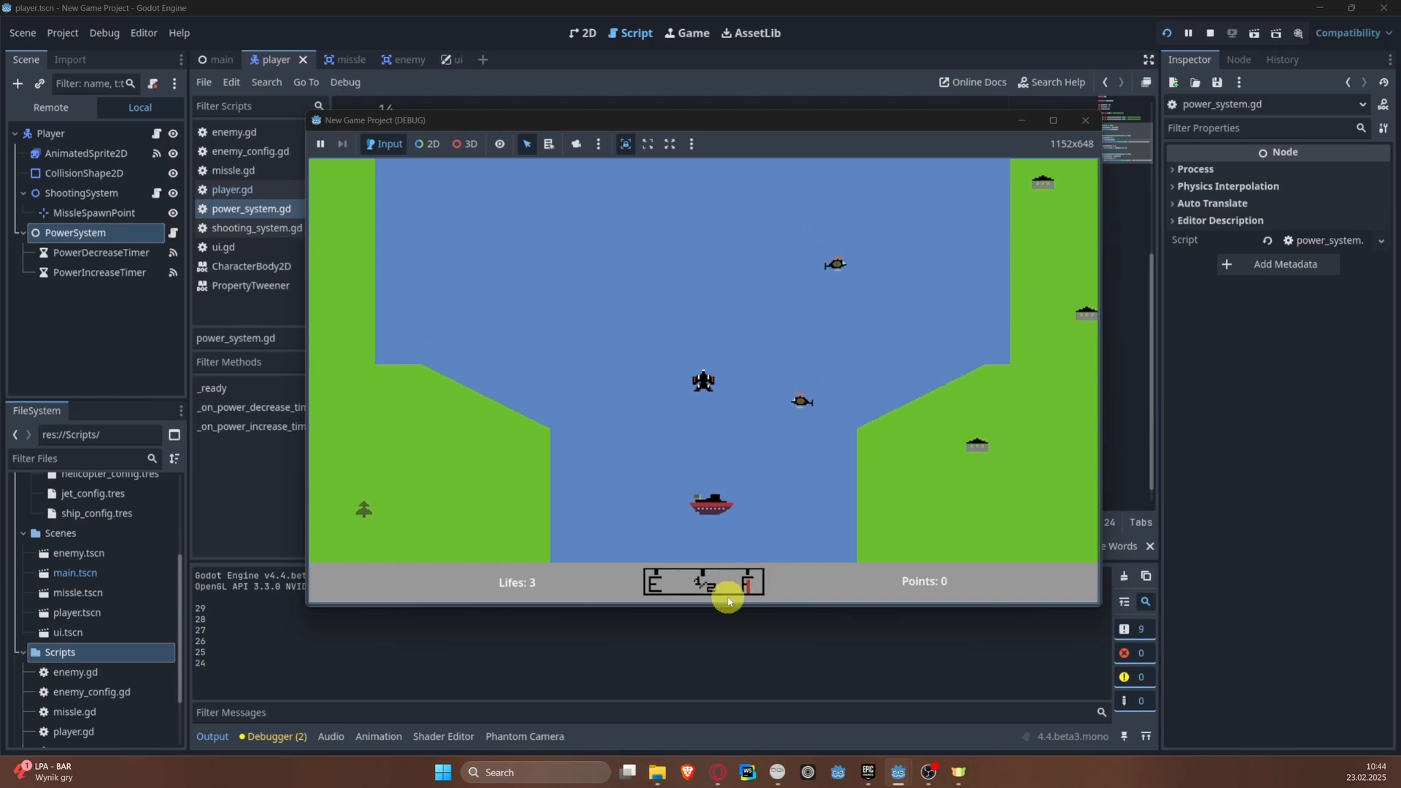
# Step: Stop the running game and examine how setup_power in ui.gd computes power_decrease_factor from the maximum and minimum indicator positions
pyautogui.click(1083, 123)
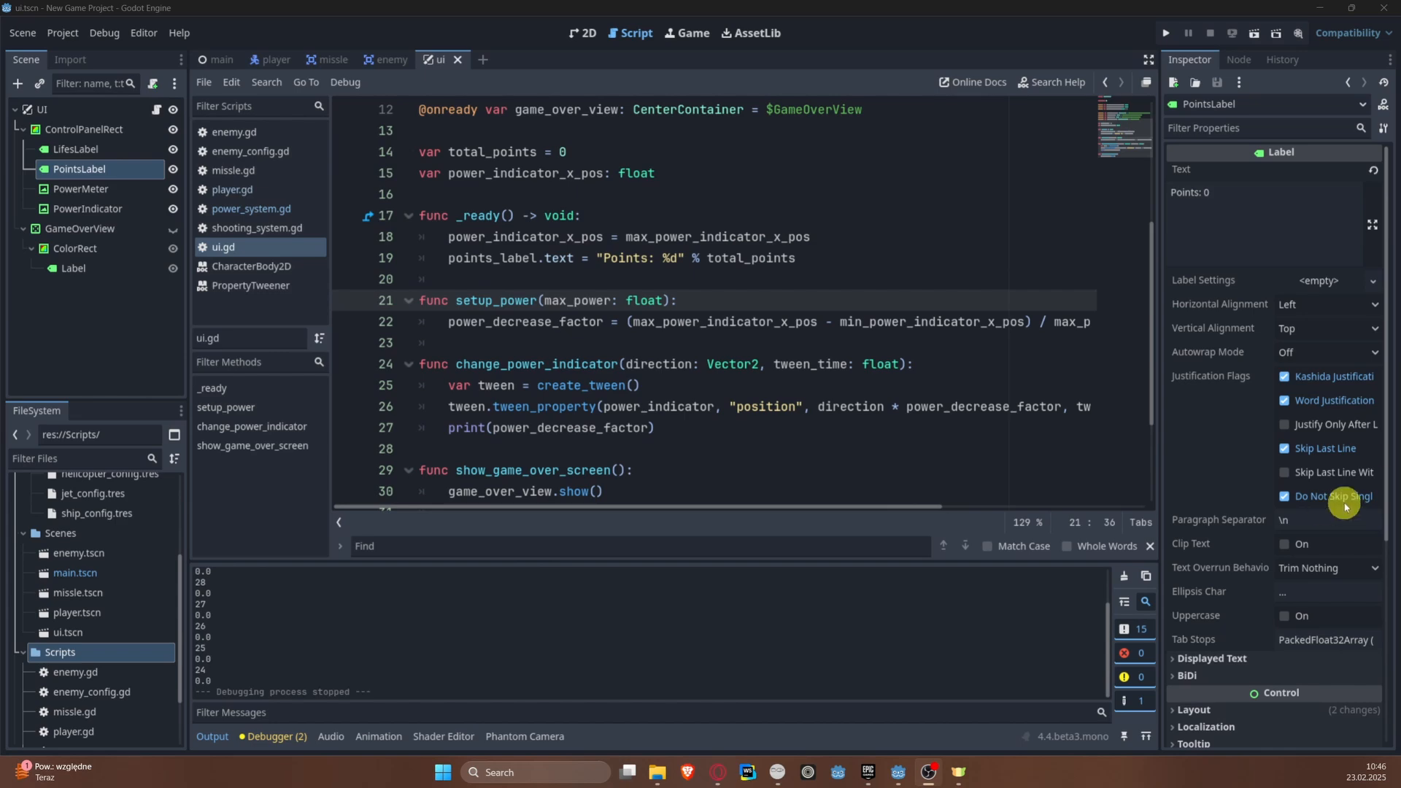
pyautogui.scroll(-2, 603, 466)
pyautogui.scroll(4, 601, 409)
pyautogui.click(597, 343)
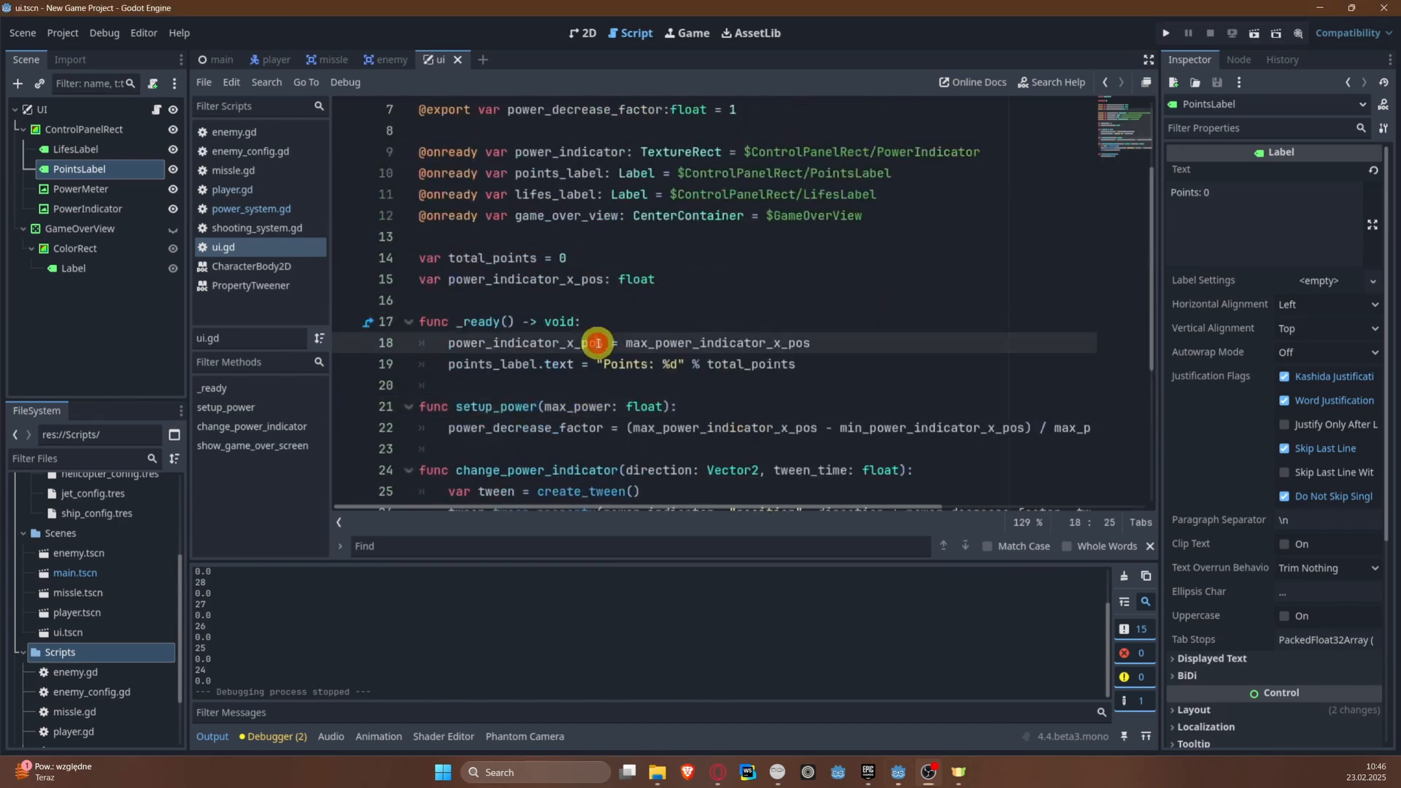
pyautogui.scroll(-2, 576, 379)
pyautogui.moveTo(460, 300); pyautogui.dragTo(716, 309)
pyautogui.doubleClick(715, 309)
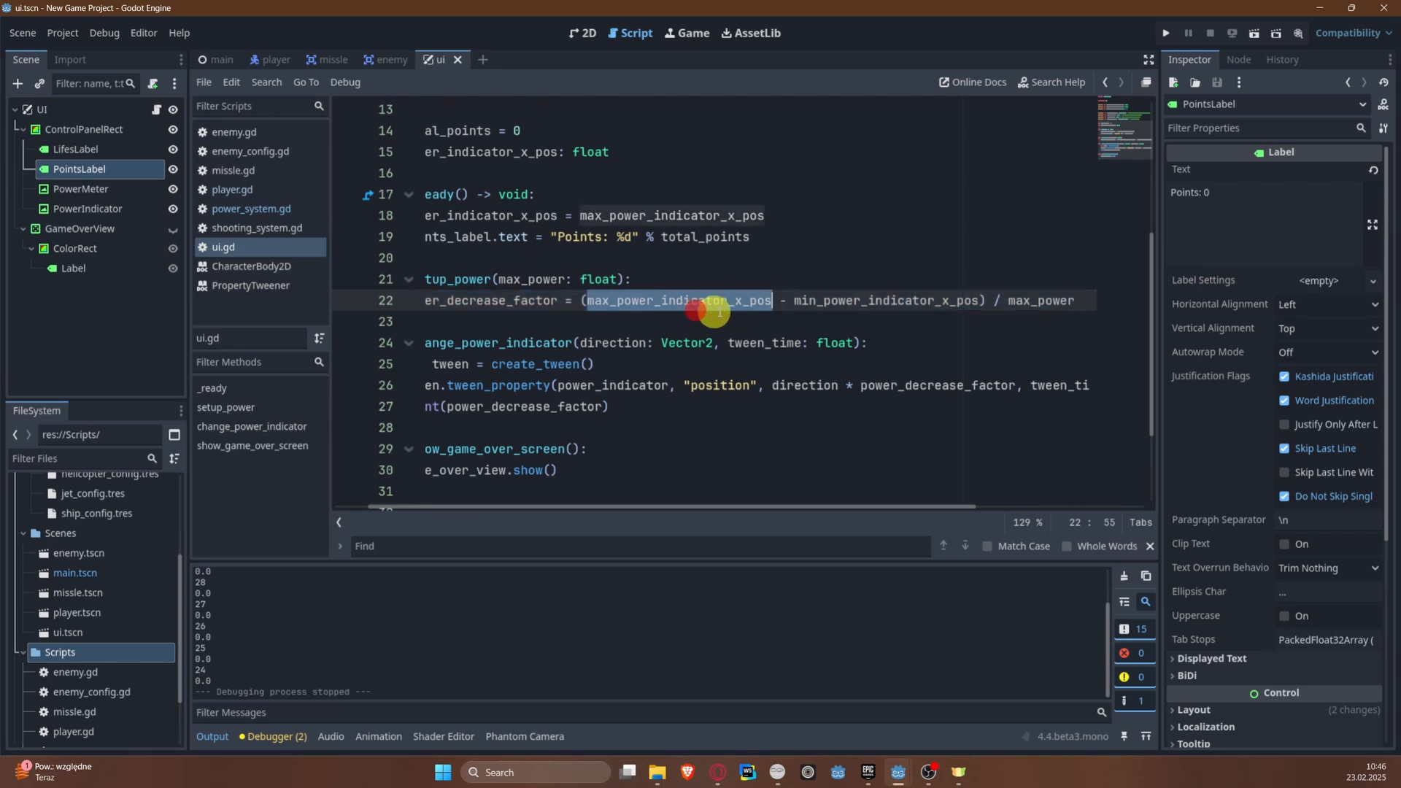
pyautogui.doubleClick(915, 305)
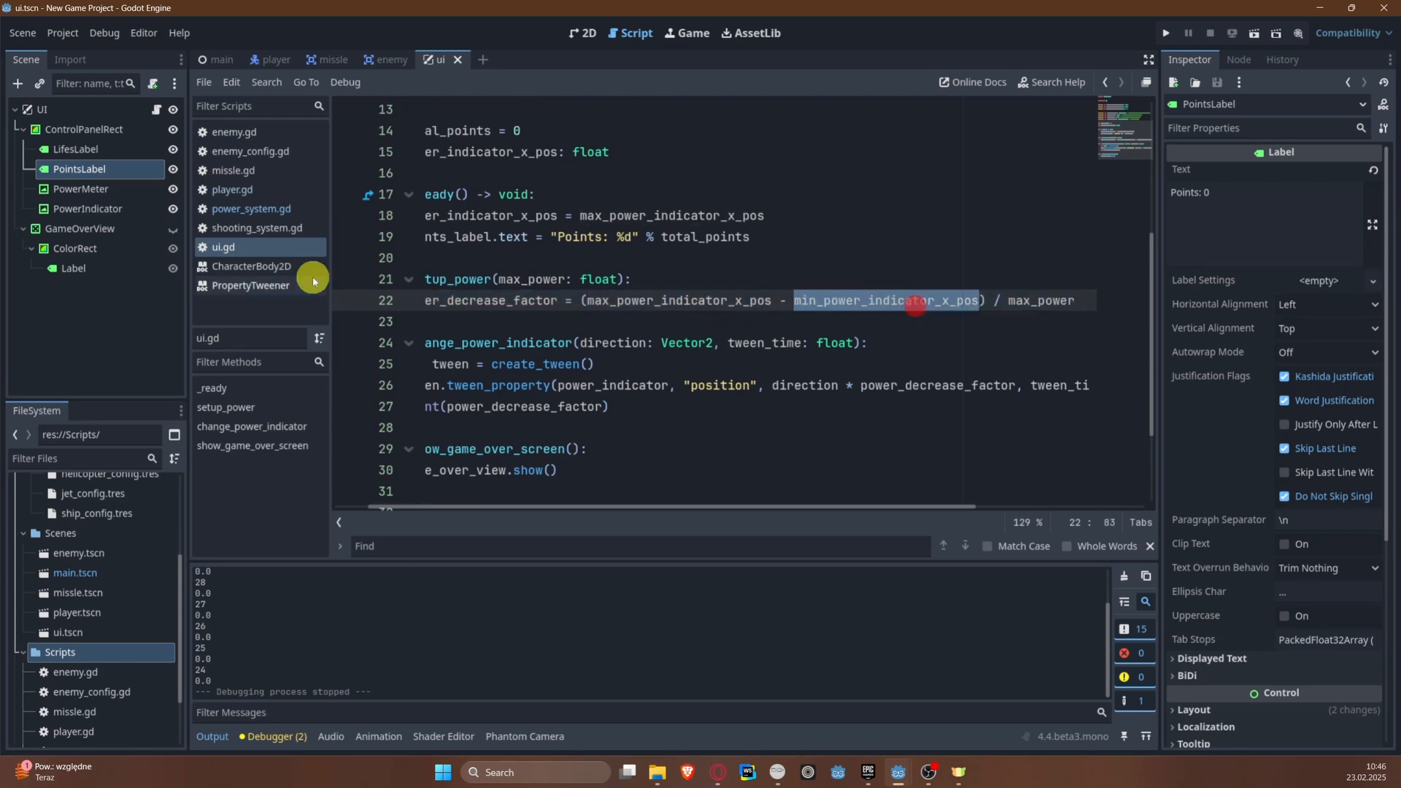
# Step: Select the UI node in the main scene, widen the Inspector to read its exported properties, and show the 2D view
pyautogui.click(213, 57)
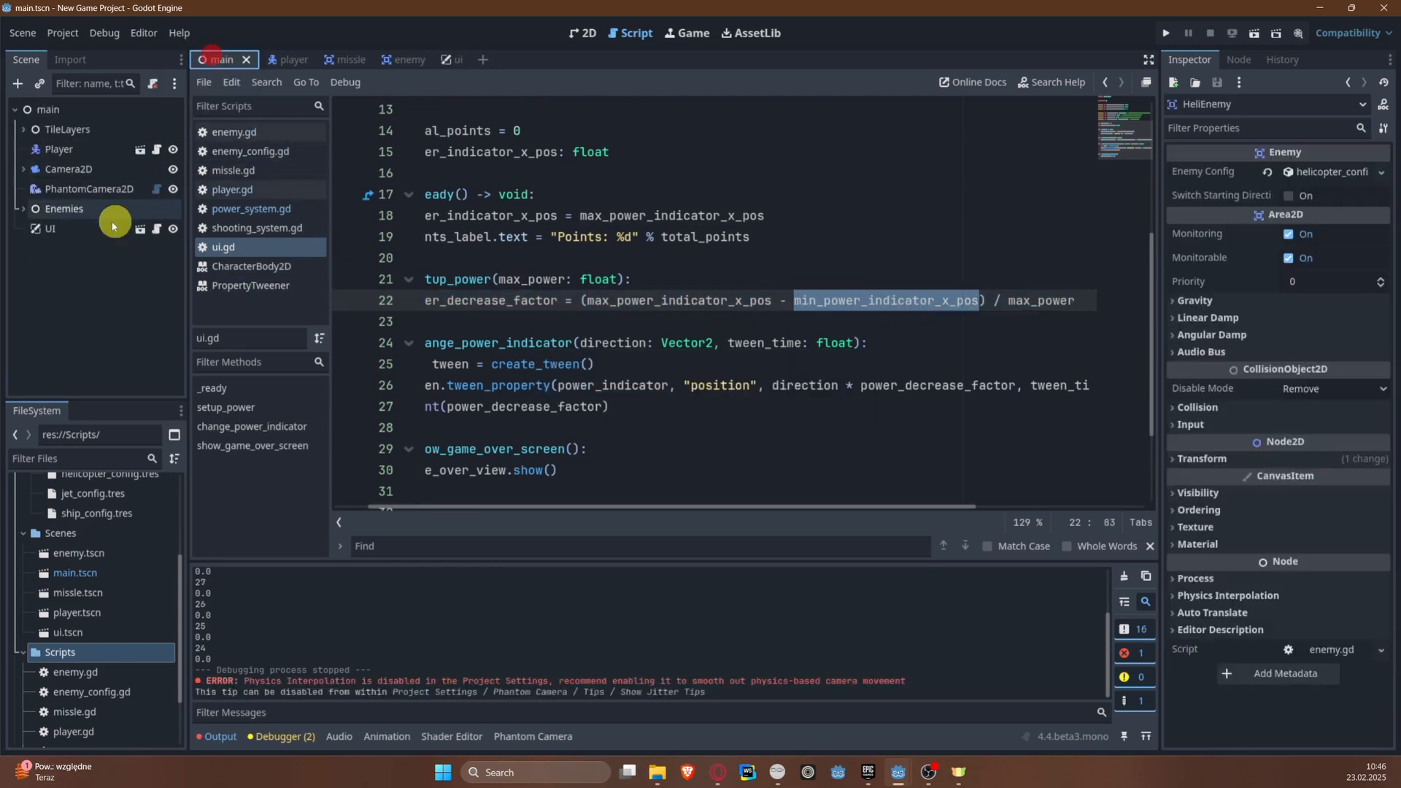
pyautogui.click(45, 227)
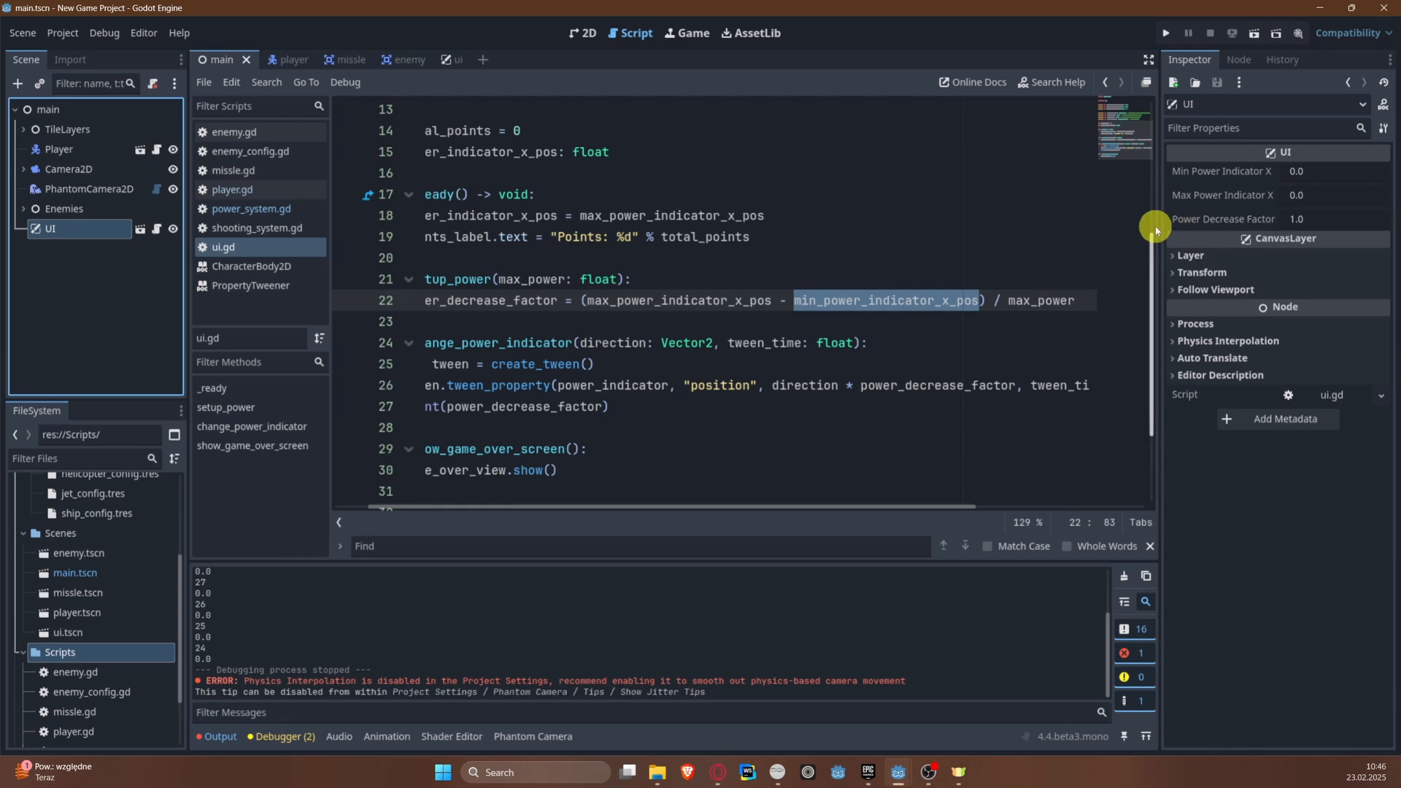
pyautogui.moveTo(1160, 223); pyautogui.dragTo(940, 240)
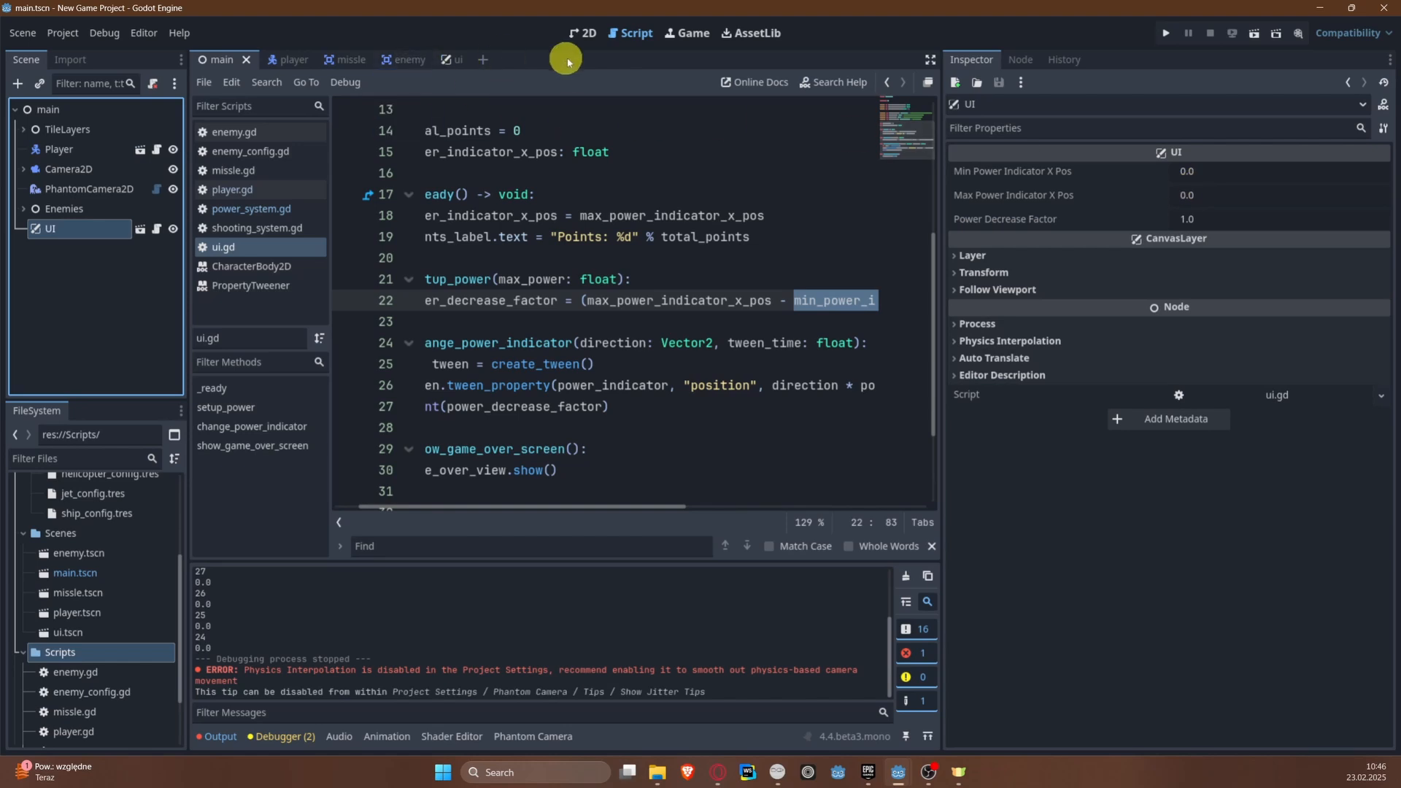
pyautogui.click(588, 34)
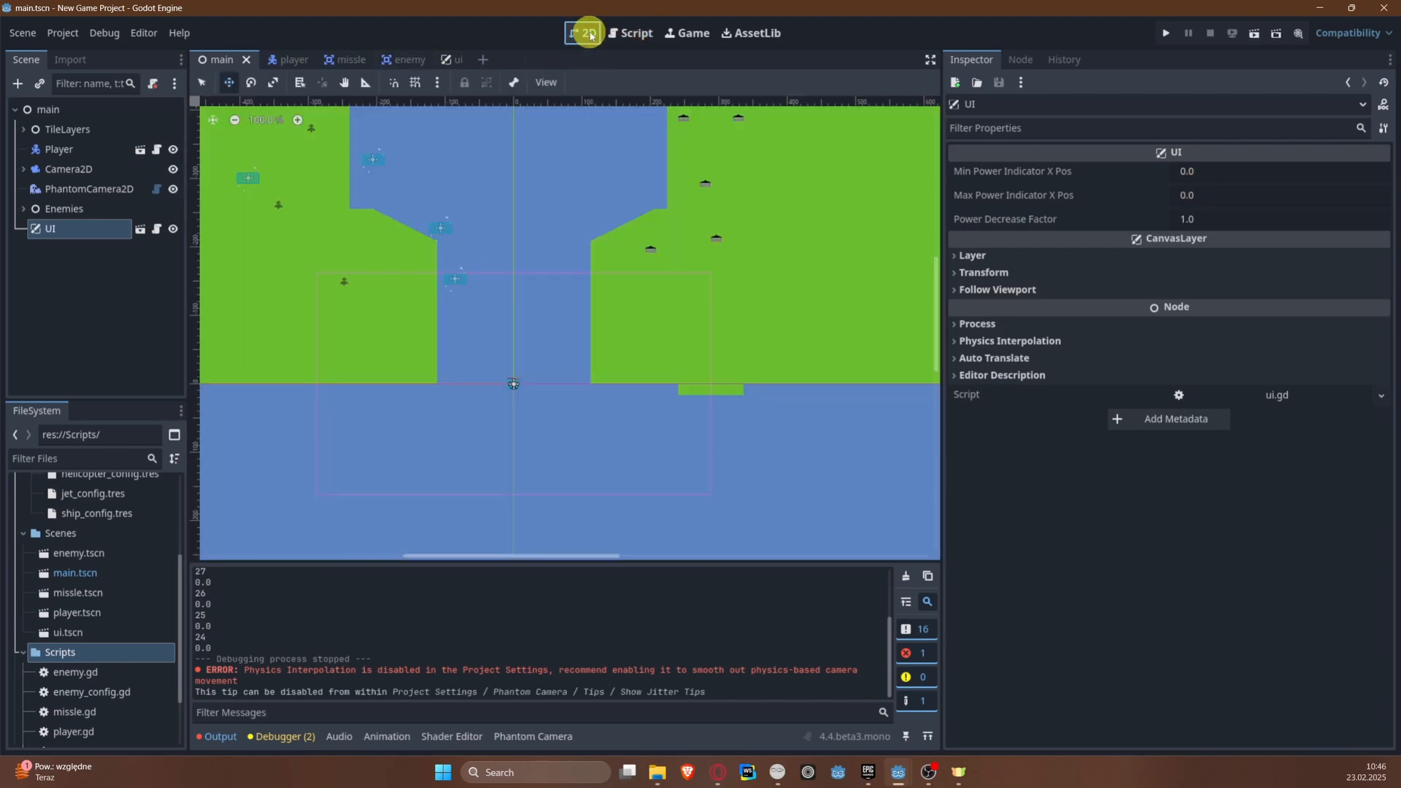
# Step: Open the UI scene, move PowerIndicator onto the E mark to read its X position, and undo the move
pyautogui.click(140, 231)
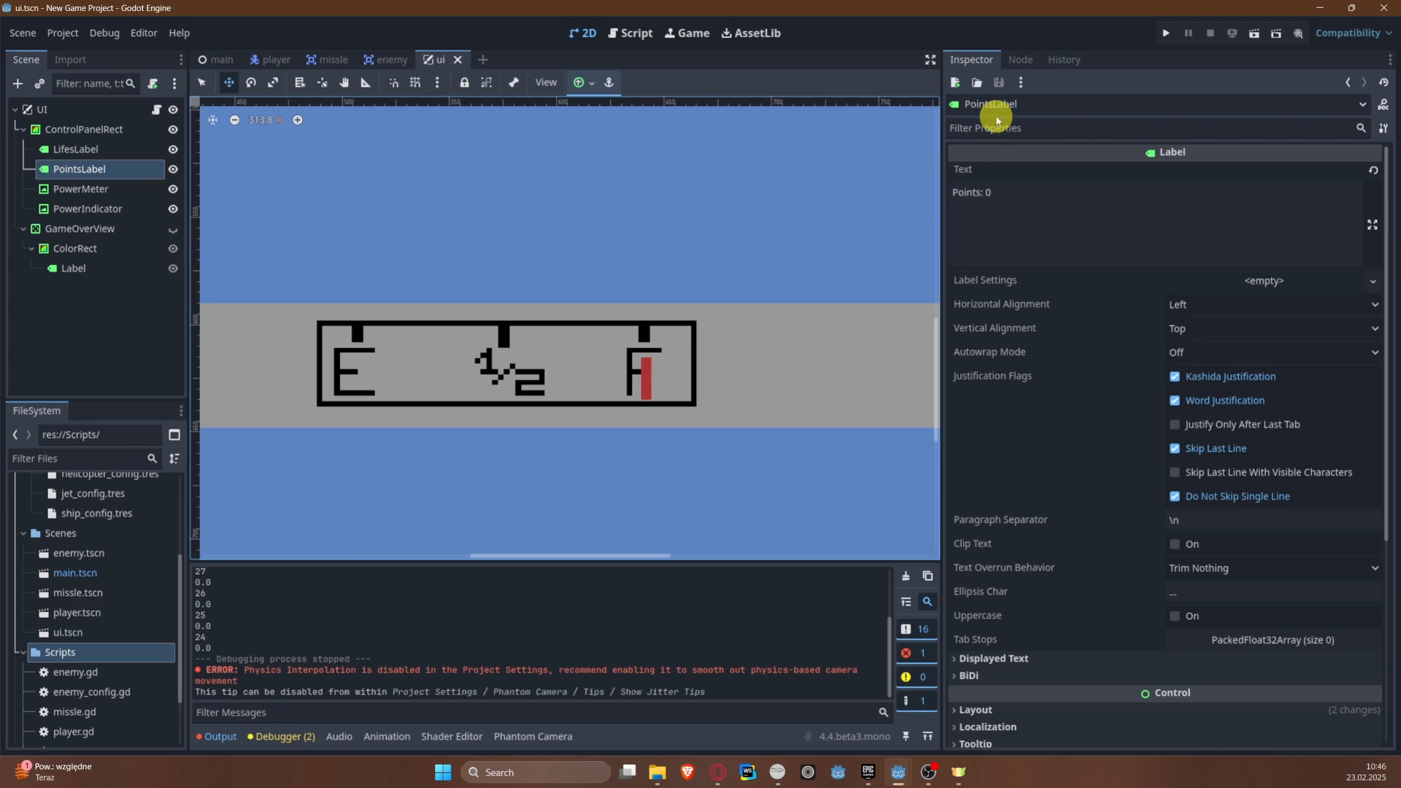
pyautogui.click(203, 82)
pyautogui.click(648, 378)
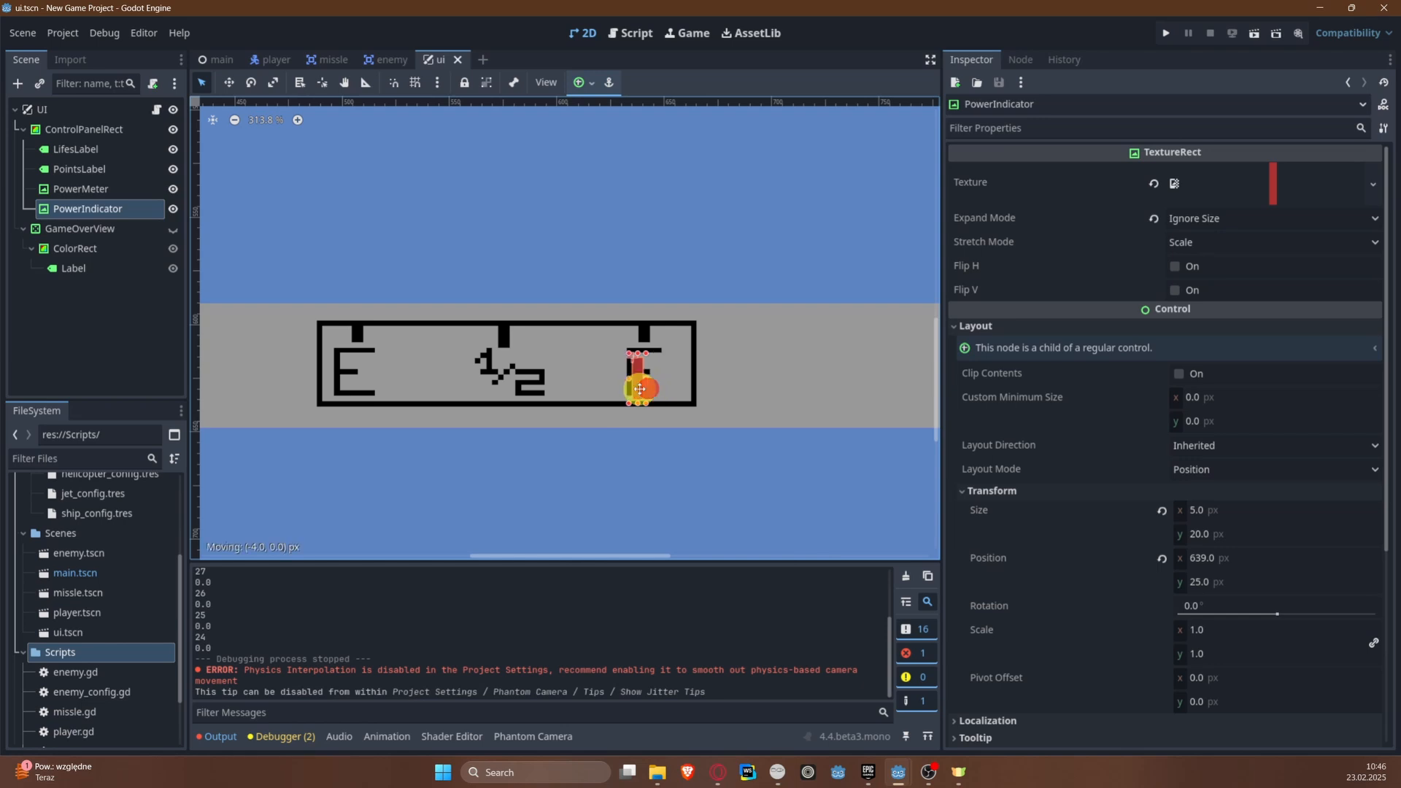
pyautogui.moveTo(640, 389); pyautogui.dragTo(373, 382)
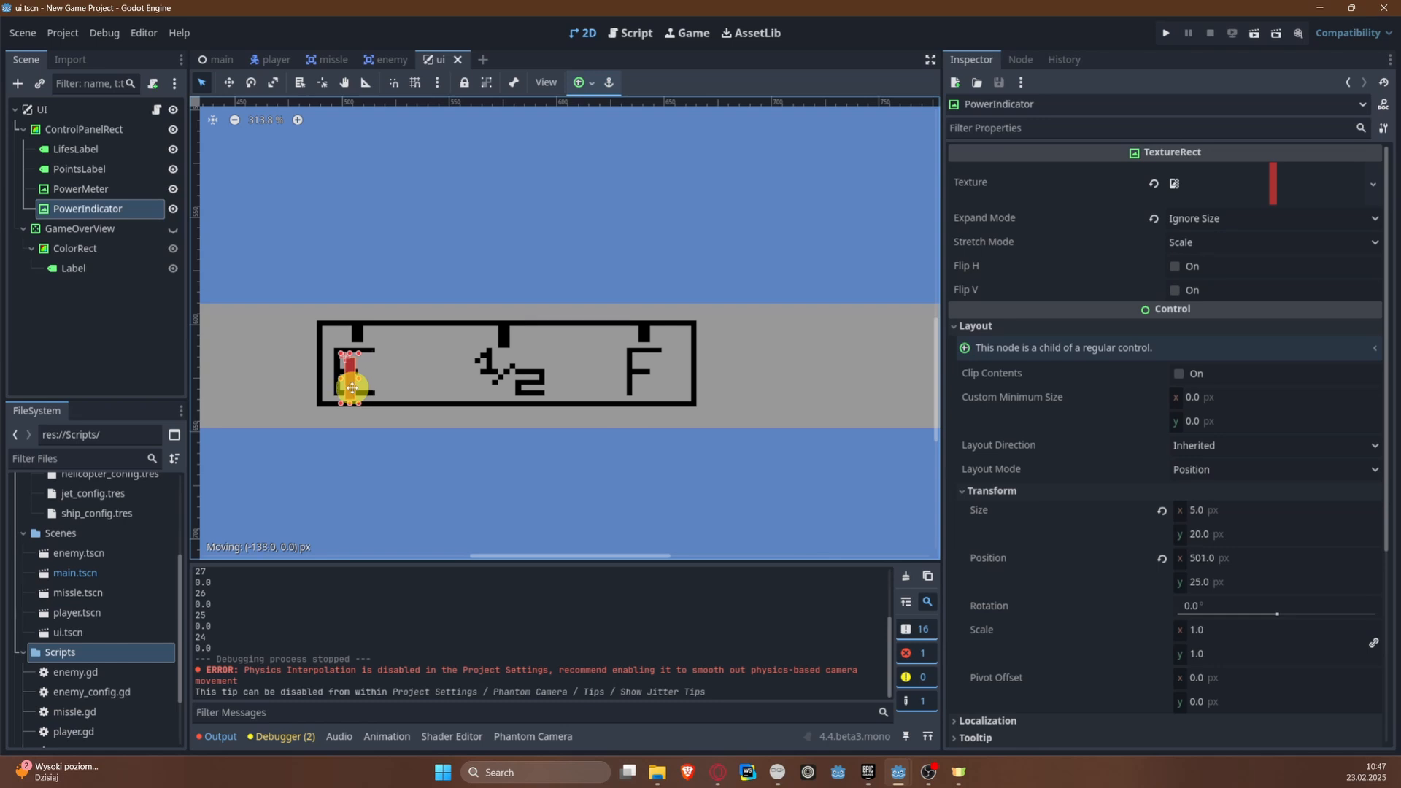
pyautogui.moveTo(352, 387); pyautogui.dragTo(352, 388)
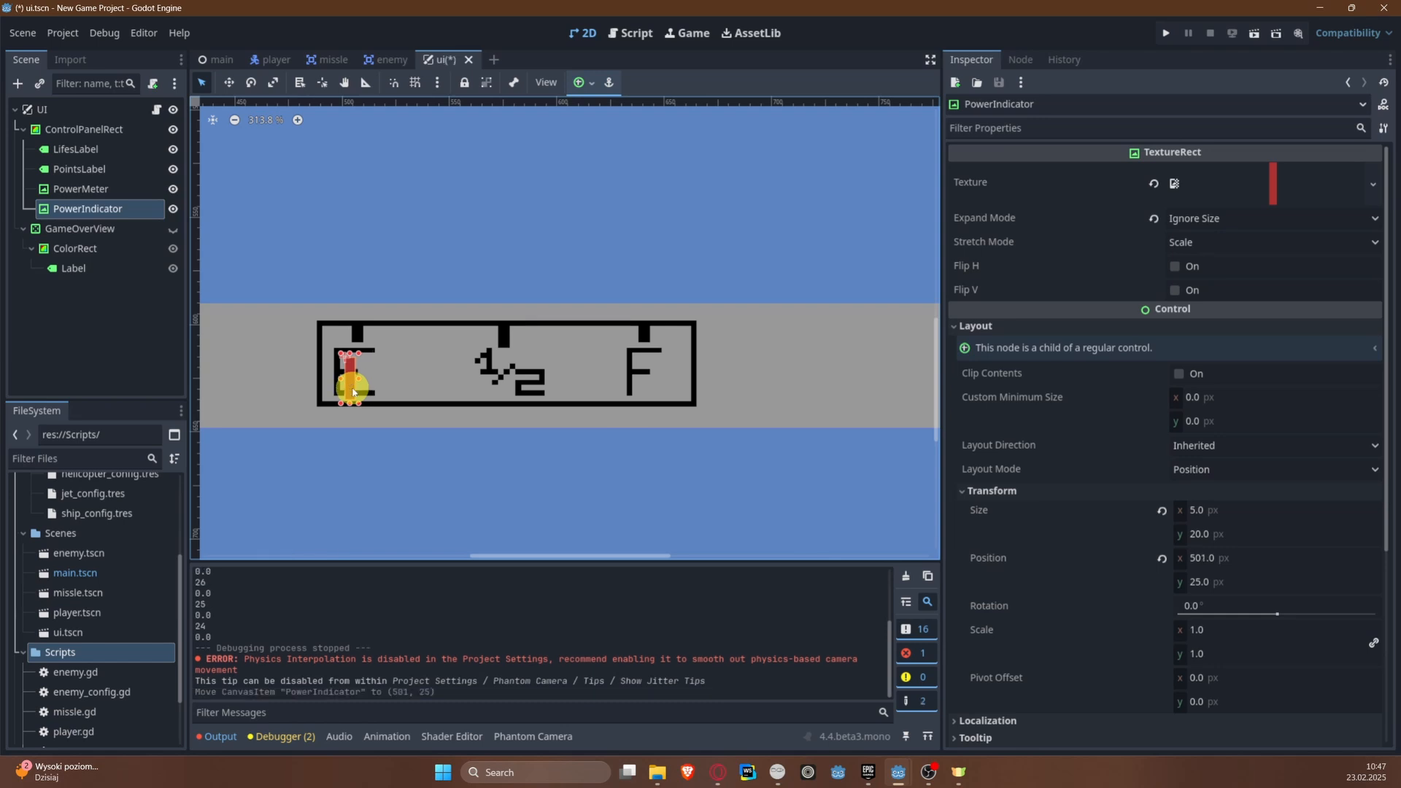
pyautogui.hotkey('ctrl', 'z')
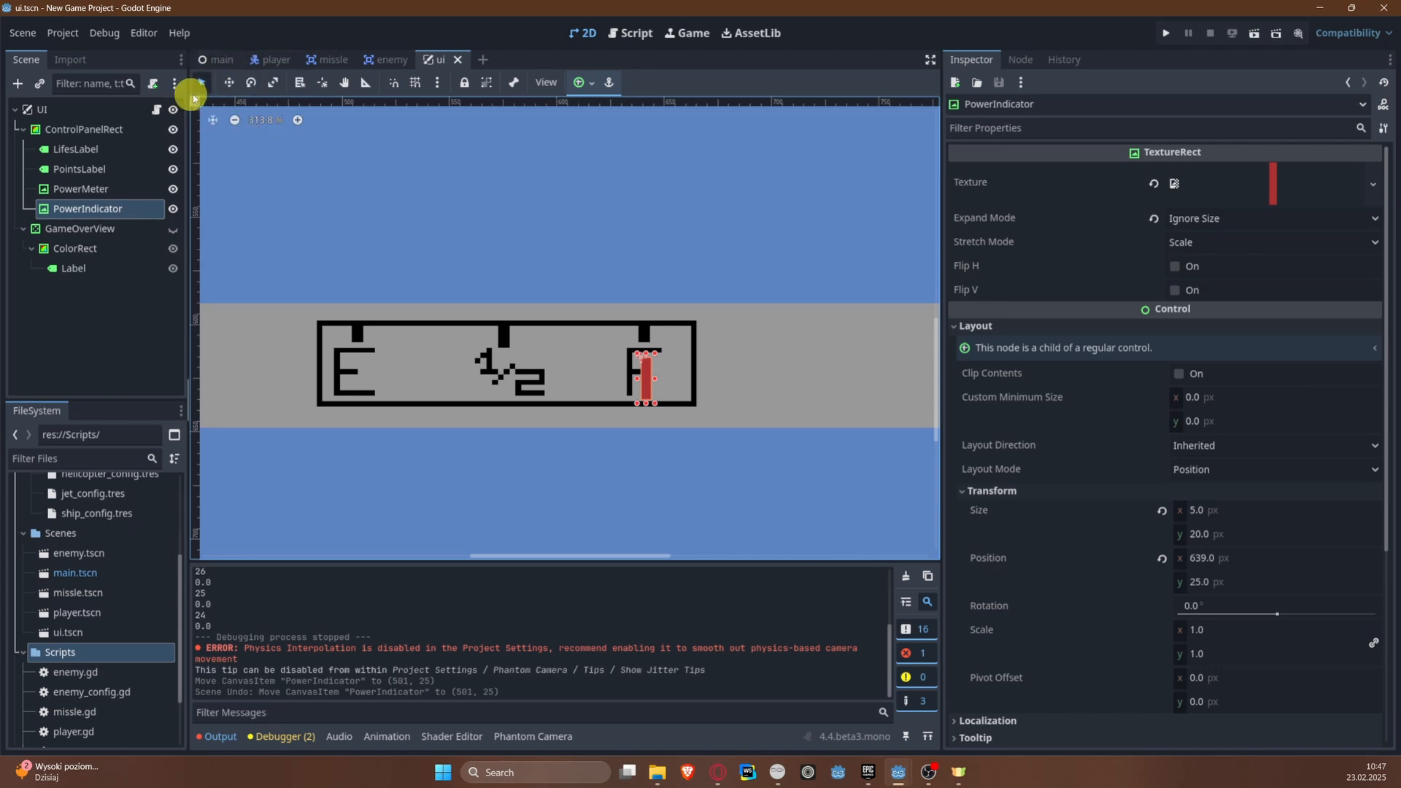
# Step: Set Min Power Indicator X Pos of the main scene's UI node to 501 and save the scene
pyautogui.click(219, 59)
pyautogui.click(58, 230)
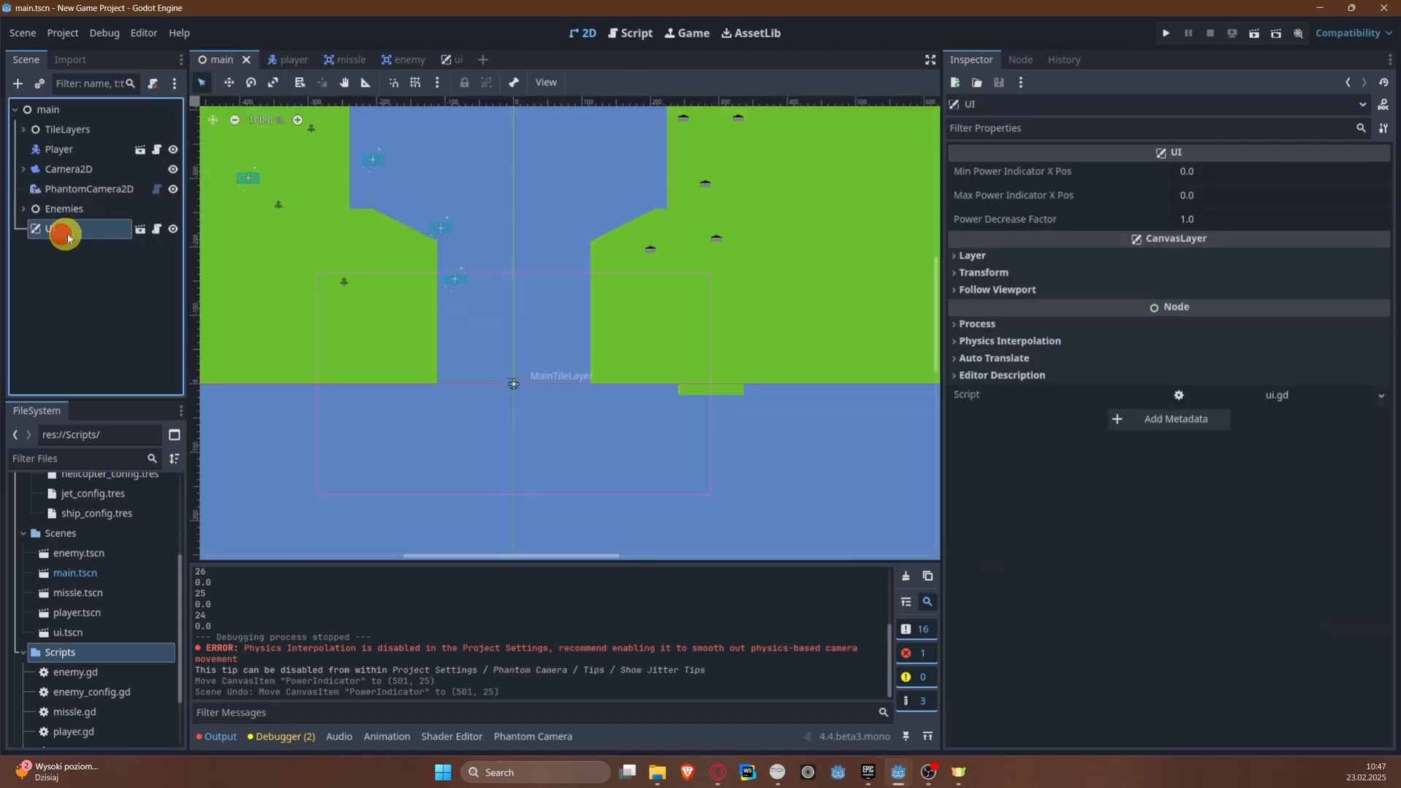
pyautogui.click(1228, 172)
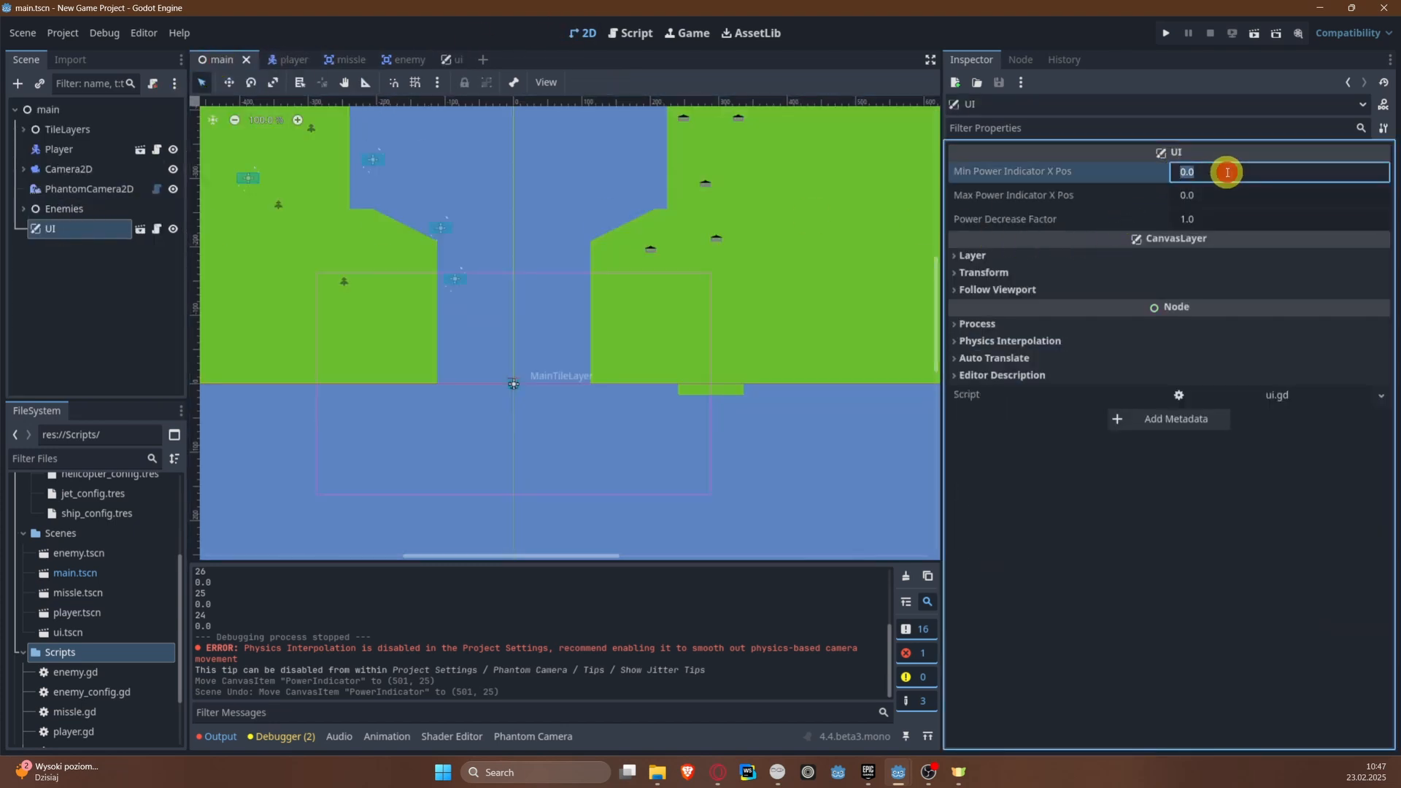
pyautogui.write('501')
pyautogui.press('Return')
pyautogui.hotkey('ctrl', 's')
# Step: Set the UI node's Max Power Indicator X Pos to 639 and save the main scene
pyautogui.press('Tab')
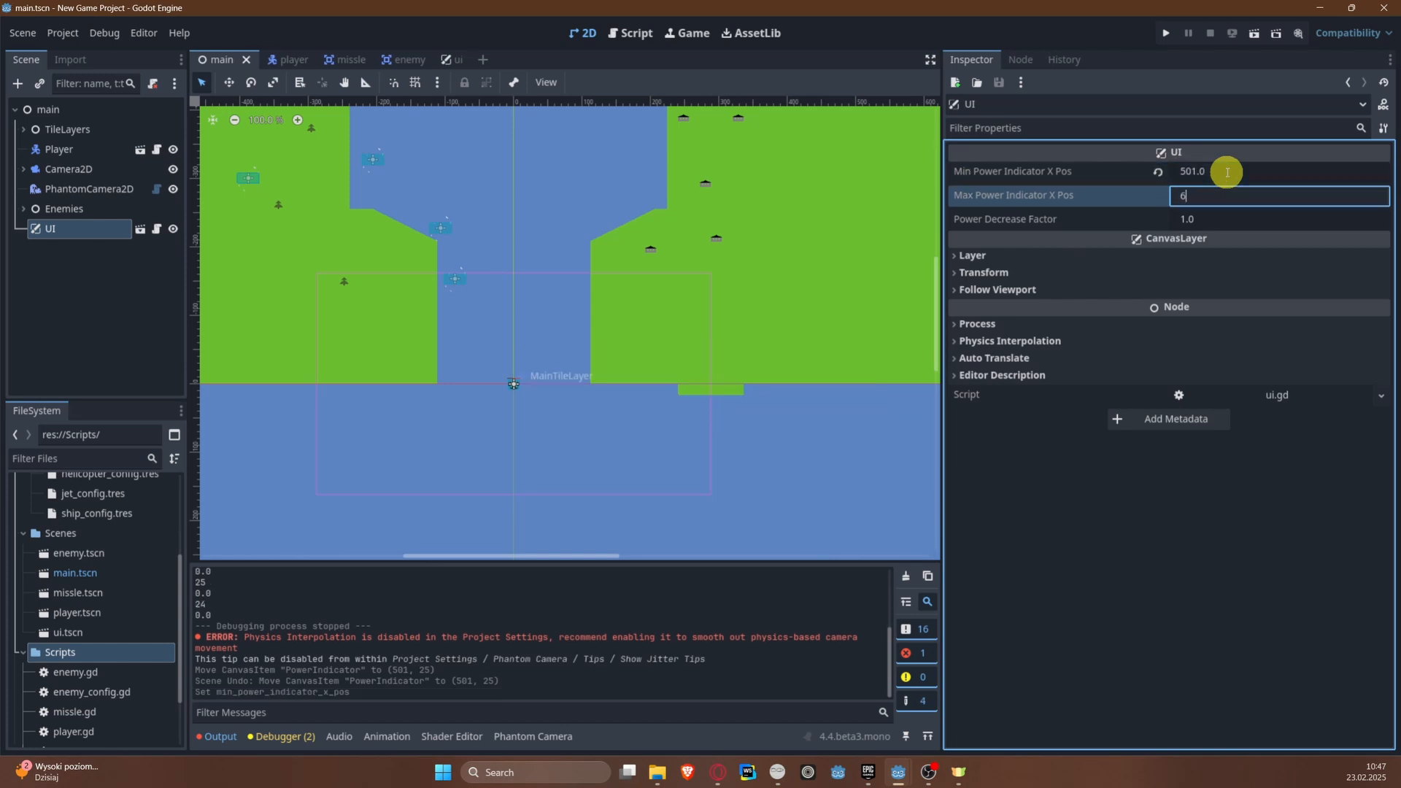
pyautogui.write('639')
pyautogui.press('Return')
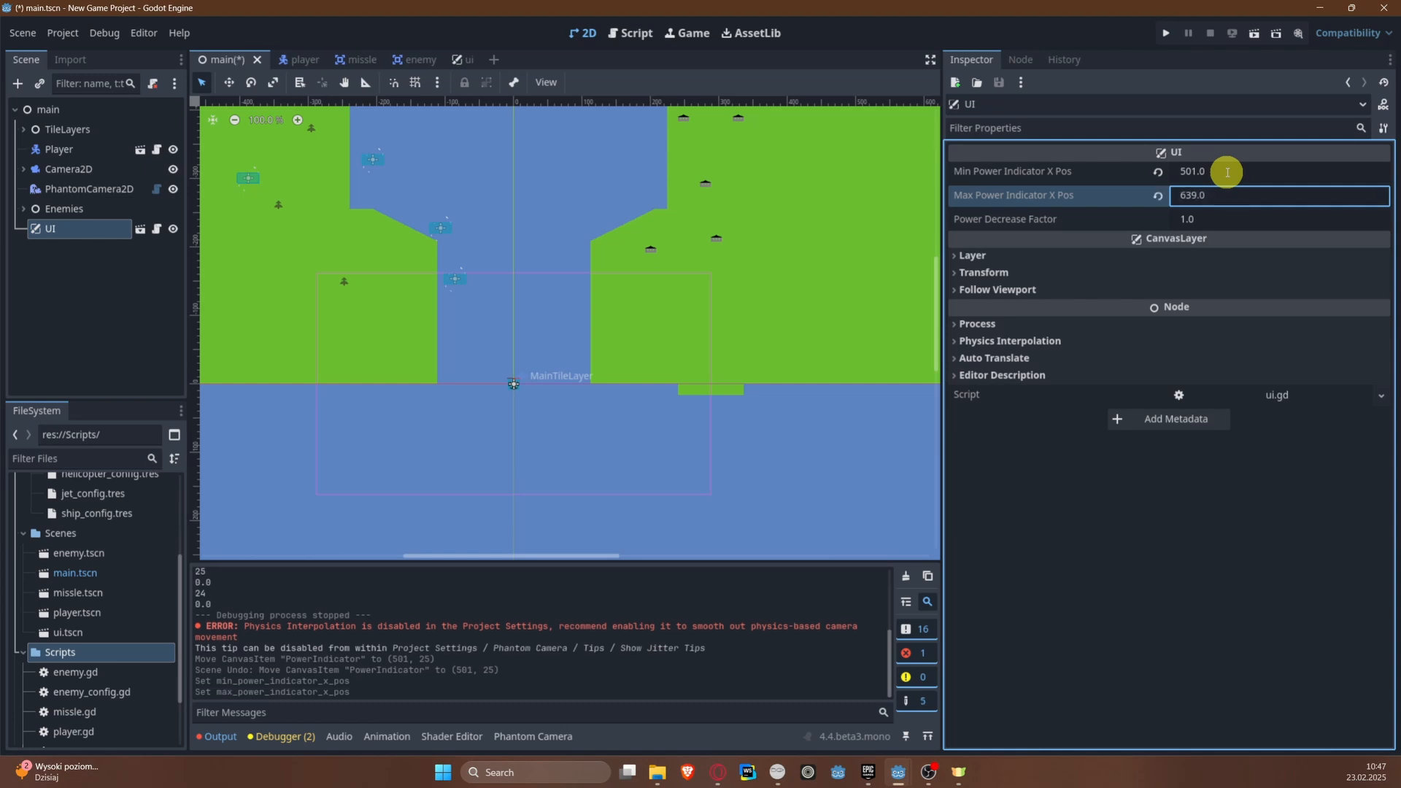
pyautogui.hotkey('ctrl', 's')
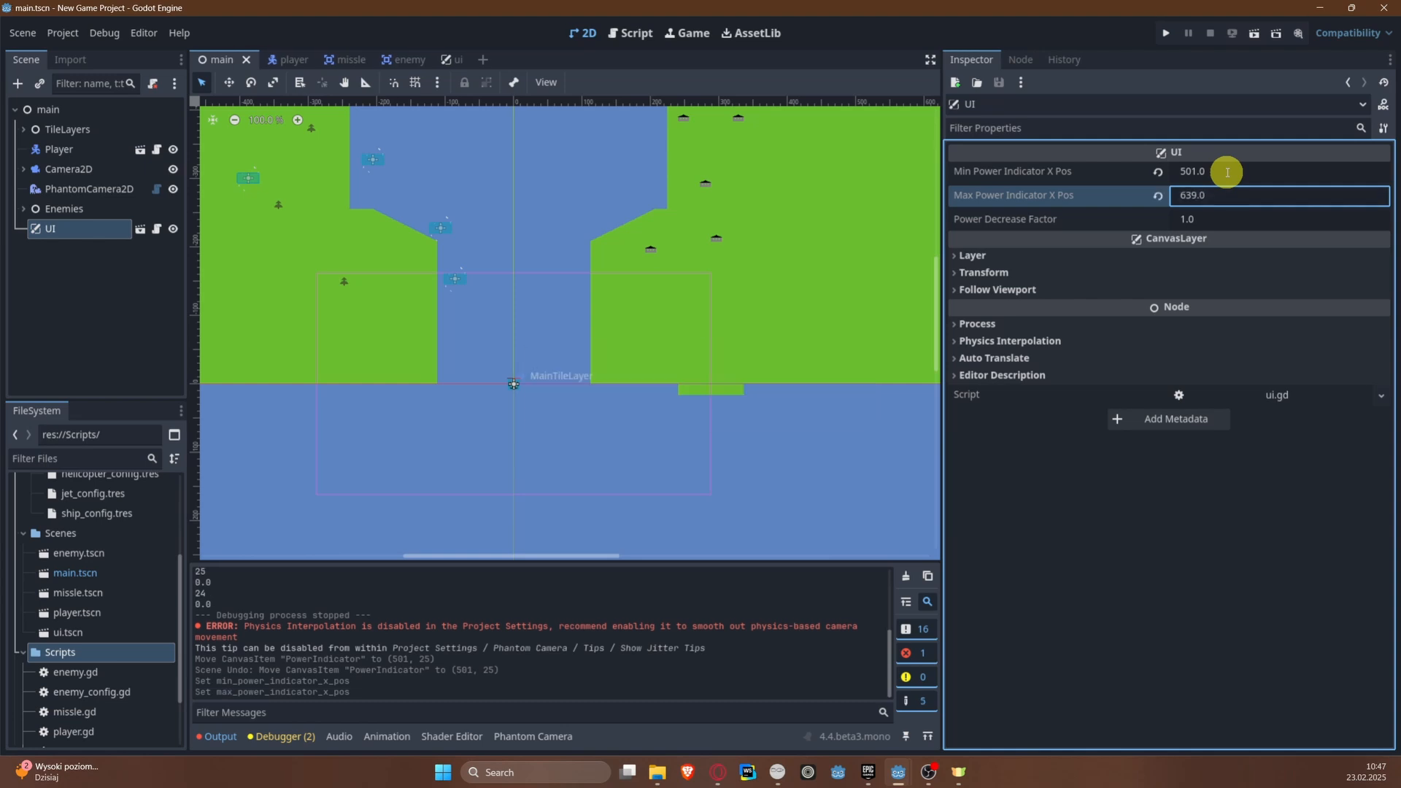
# Step: Run the project, steer the plane up the river while checking the power indicator and printed values, and stop the game
pyautogui.click(1165, 33)
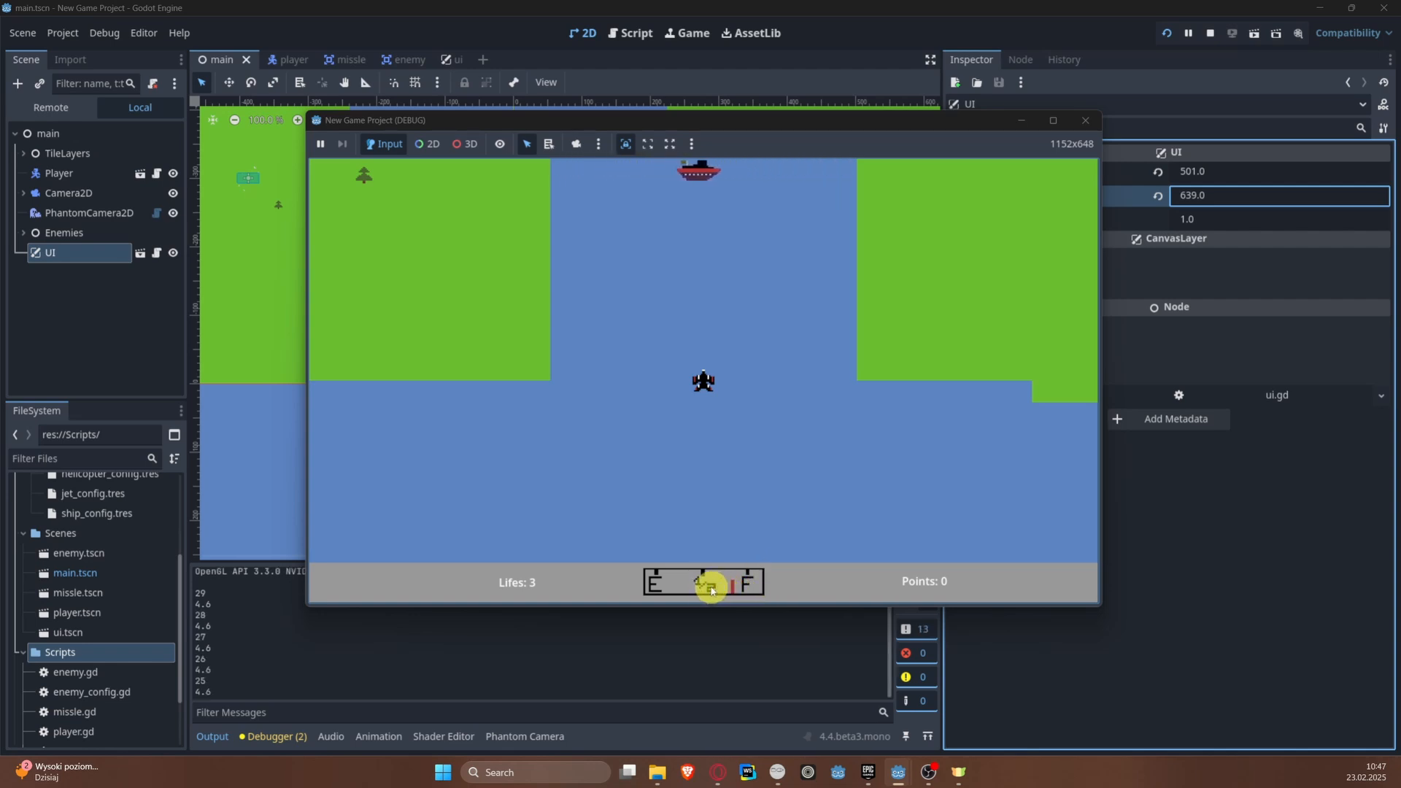
pyautogui.press('Left')
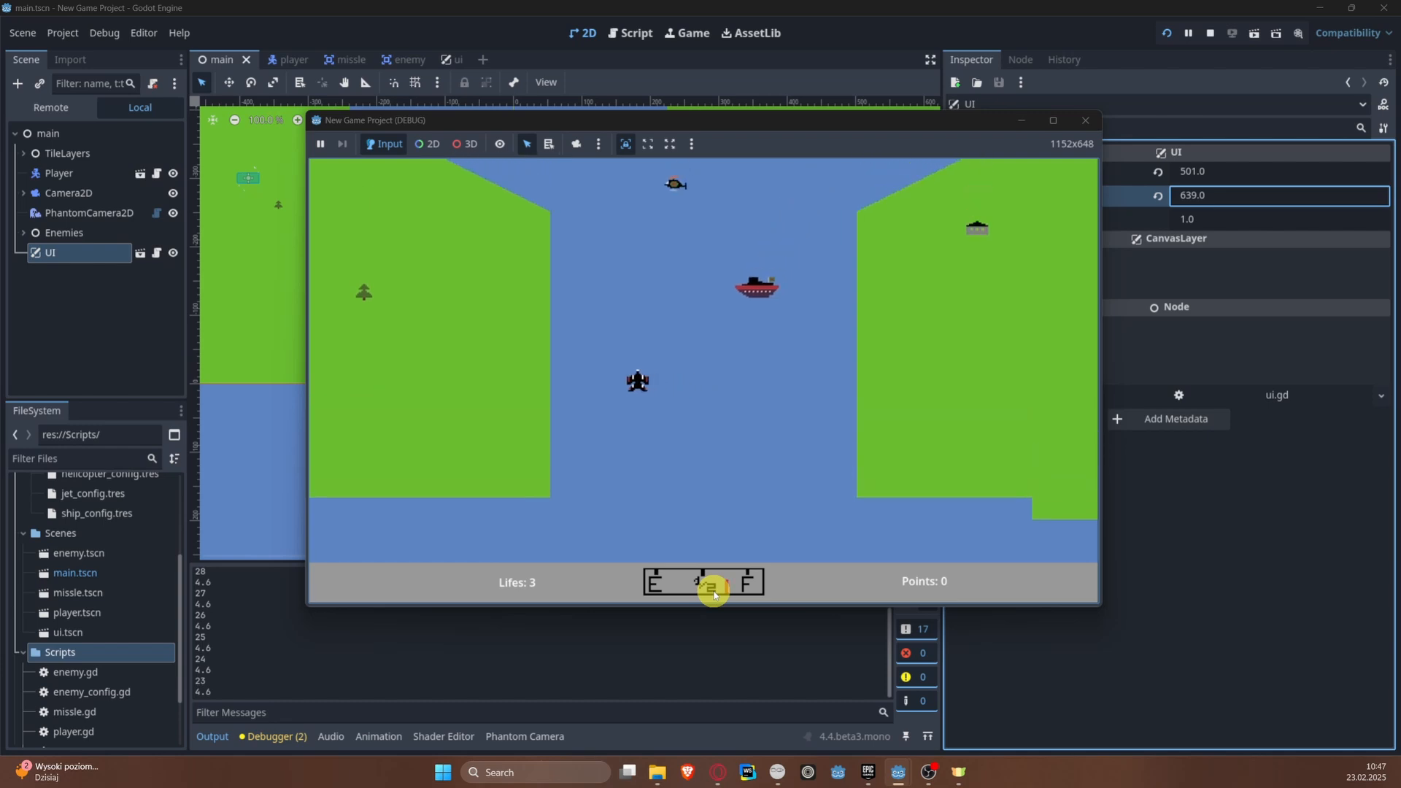
pyautogui.press('Right')
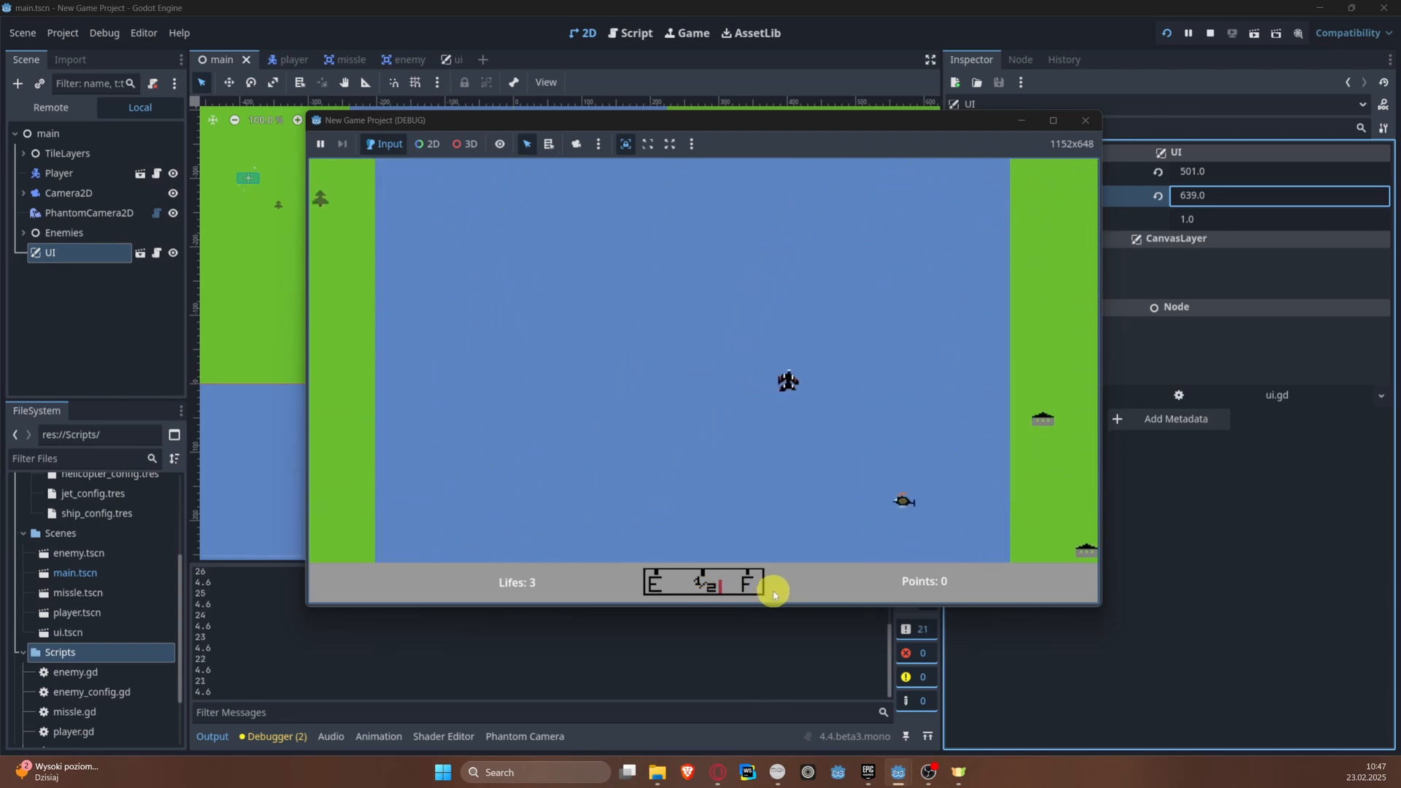
pyautogui.press('Left')
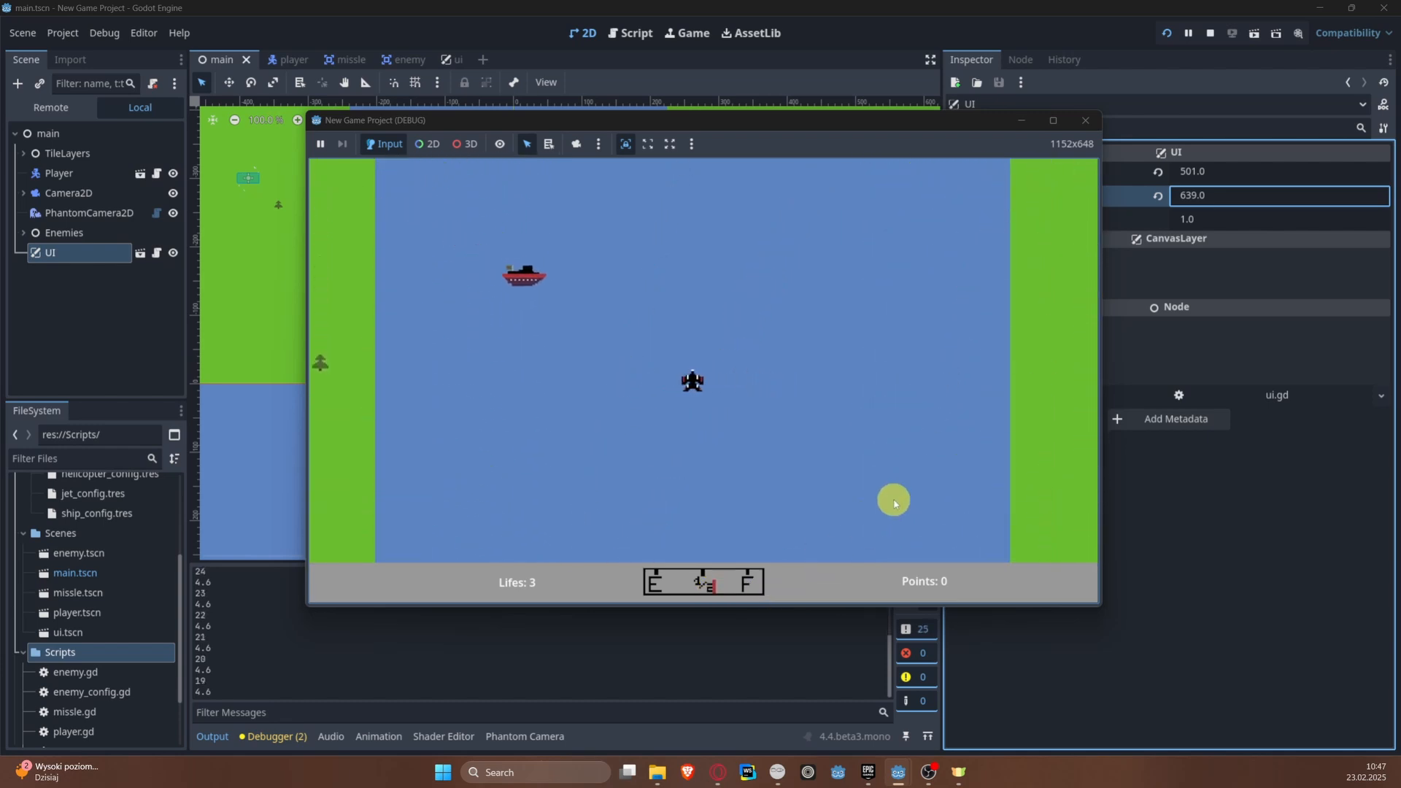
pyautogui.press('Left')
pyautogui.press('Right')
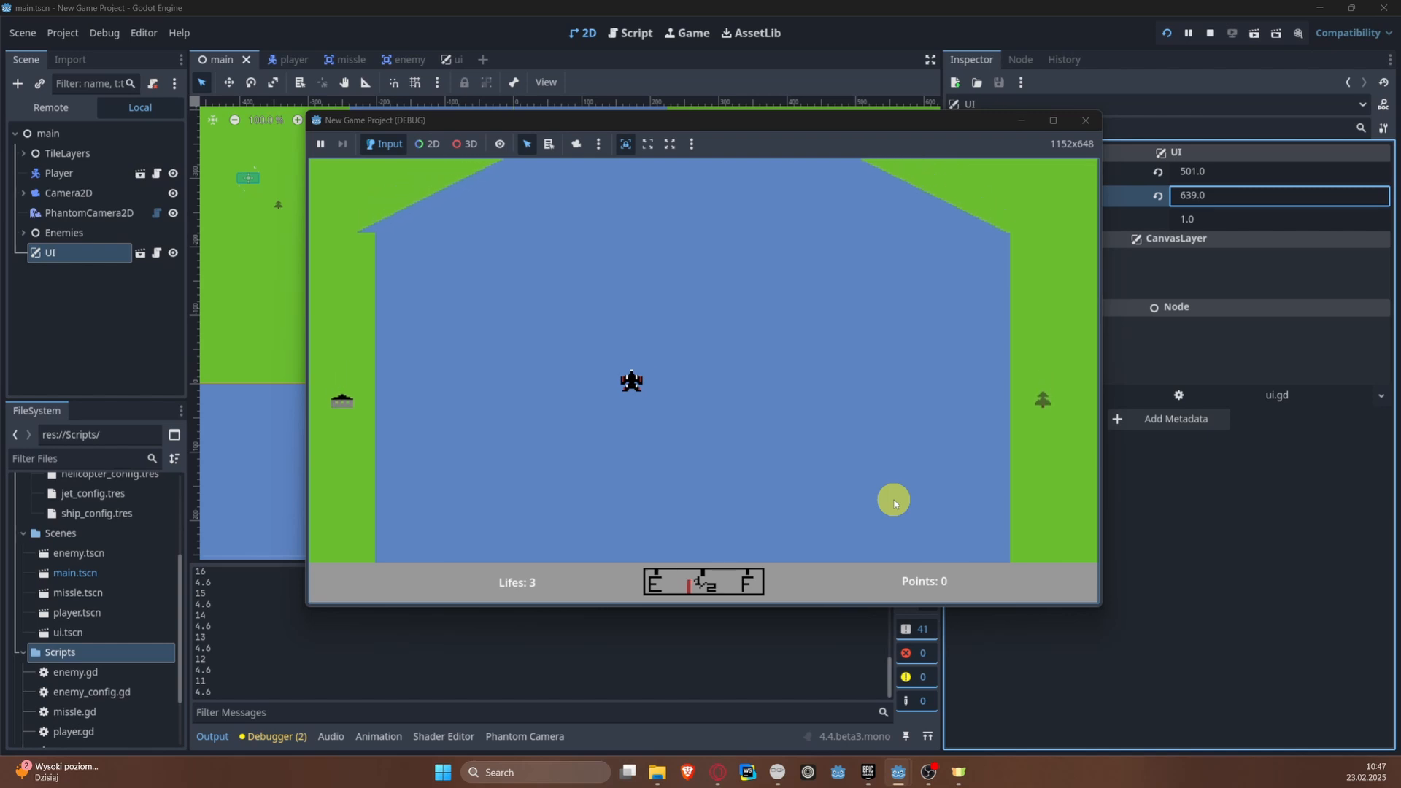
pyautogui.press('Right')
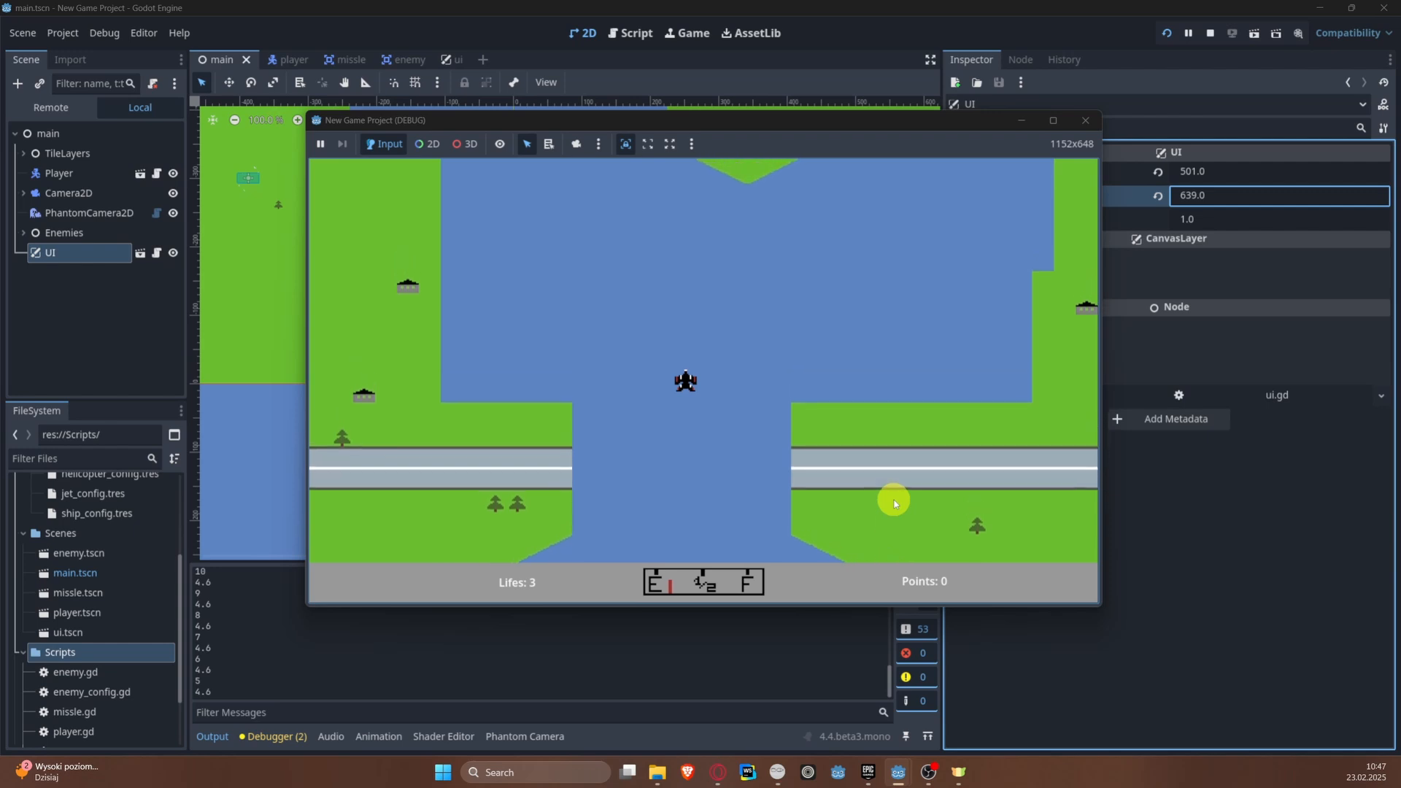
pyautogui.press('Left')
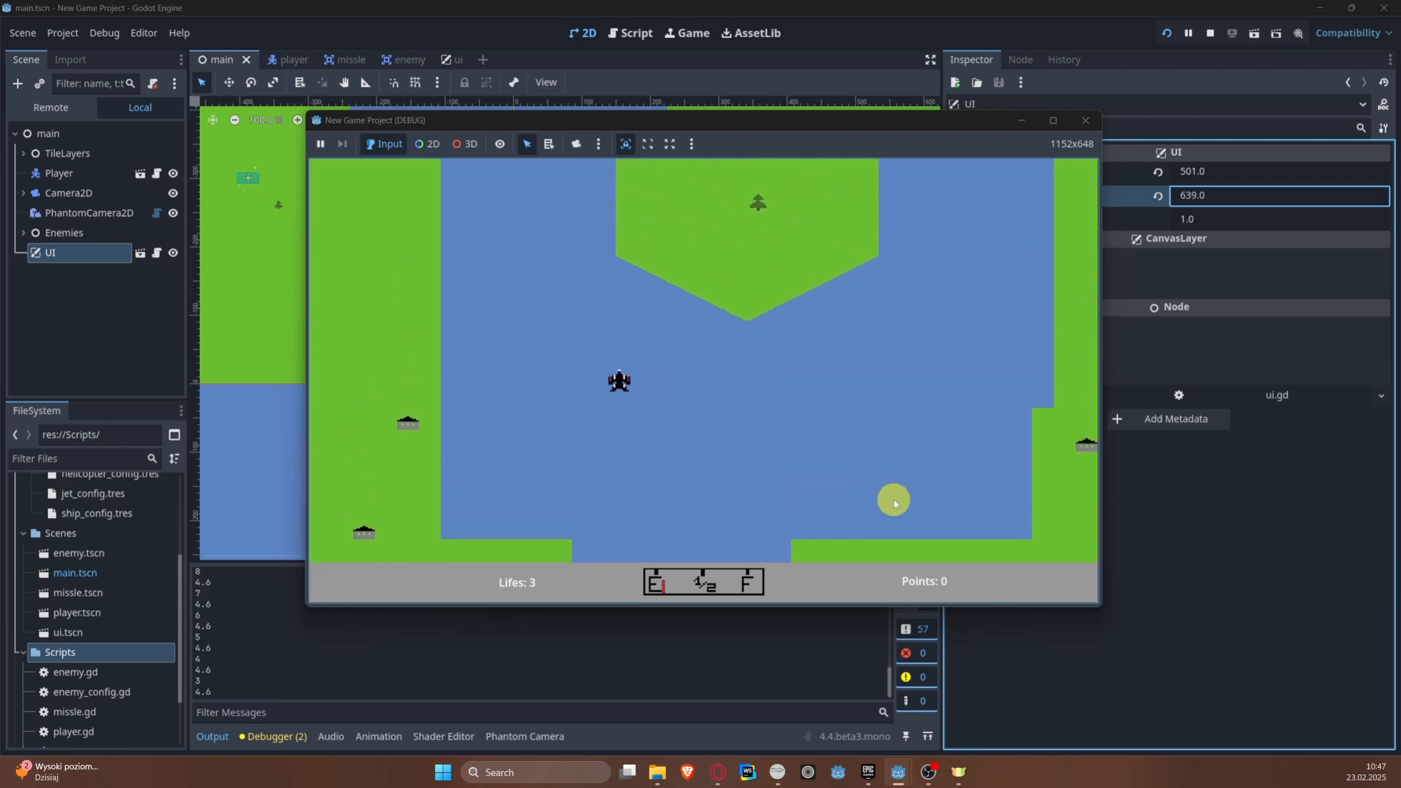
pyautogui.press('Right')
pyautogui.press('Left')
pyautogui.press('Left')
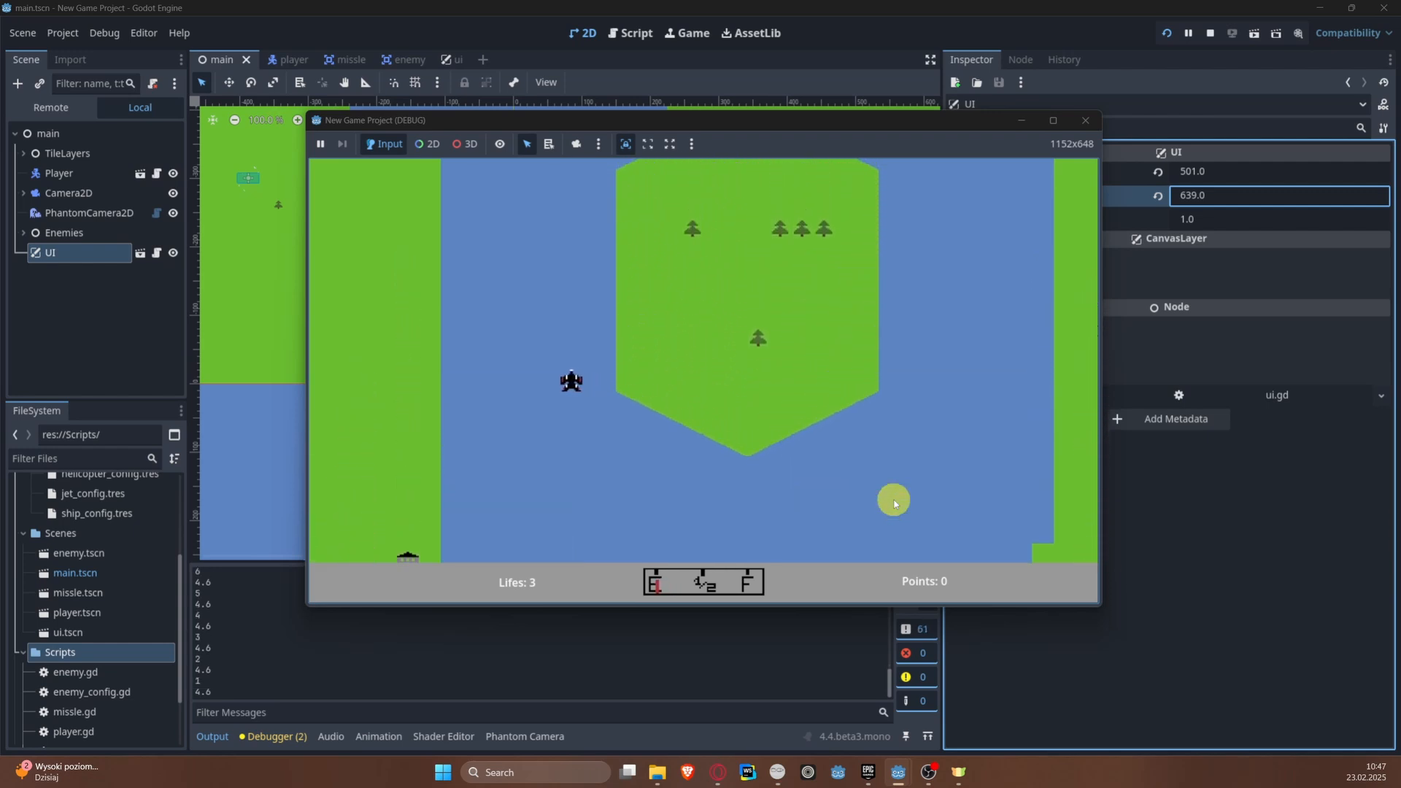
pyautogui.click(1087, 123)
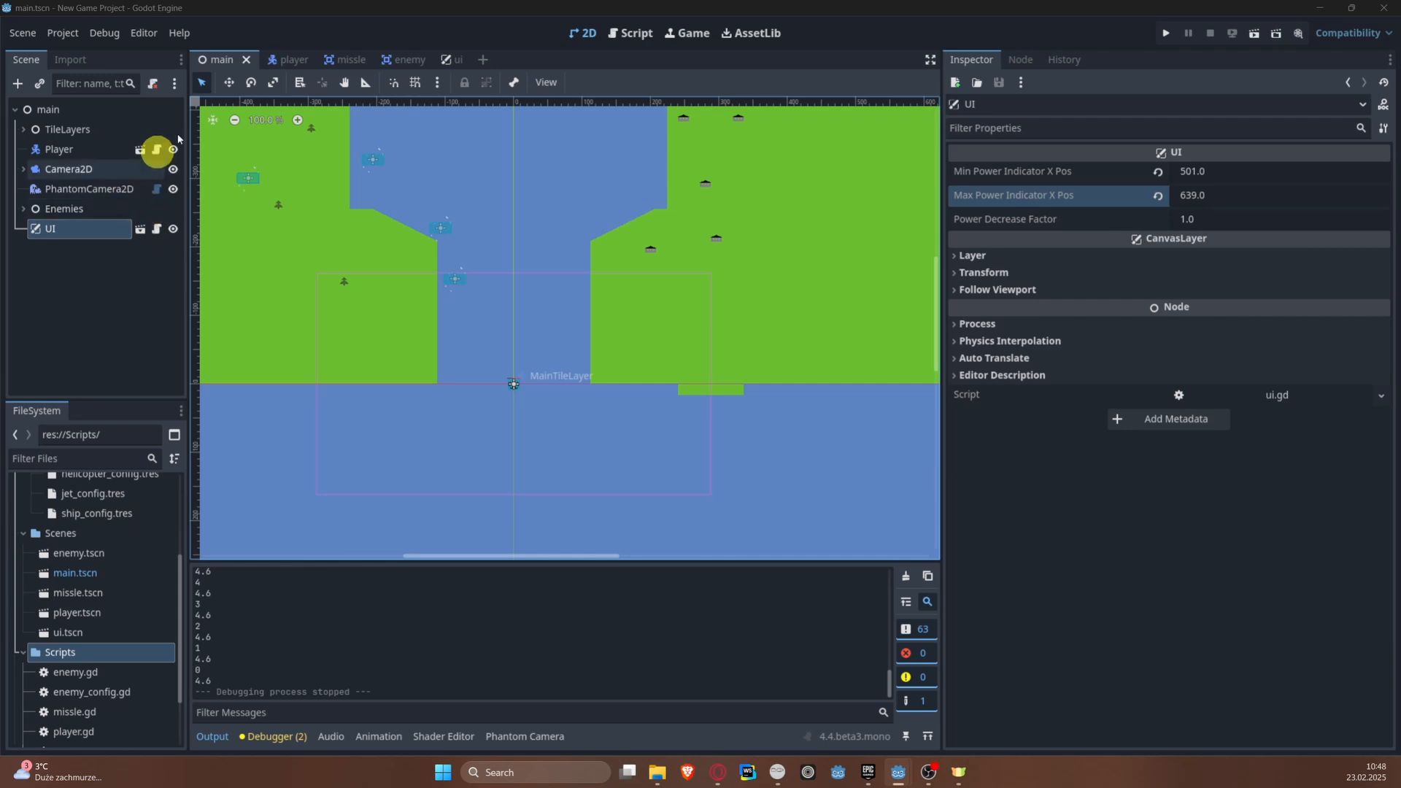
# Step: Open the player scene's power_system.gd and review the power decrease and increase timeout functions
pyautogui.click(293, 59)
pyautogui.click(176, 210)
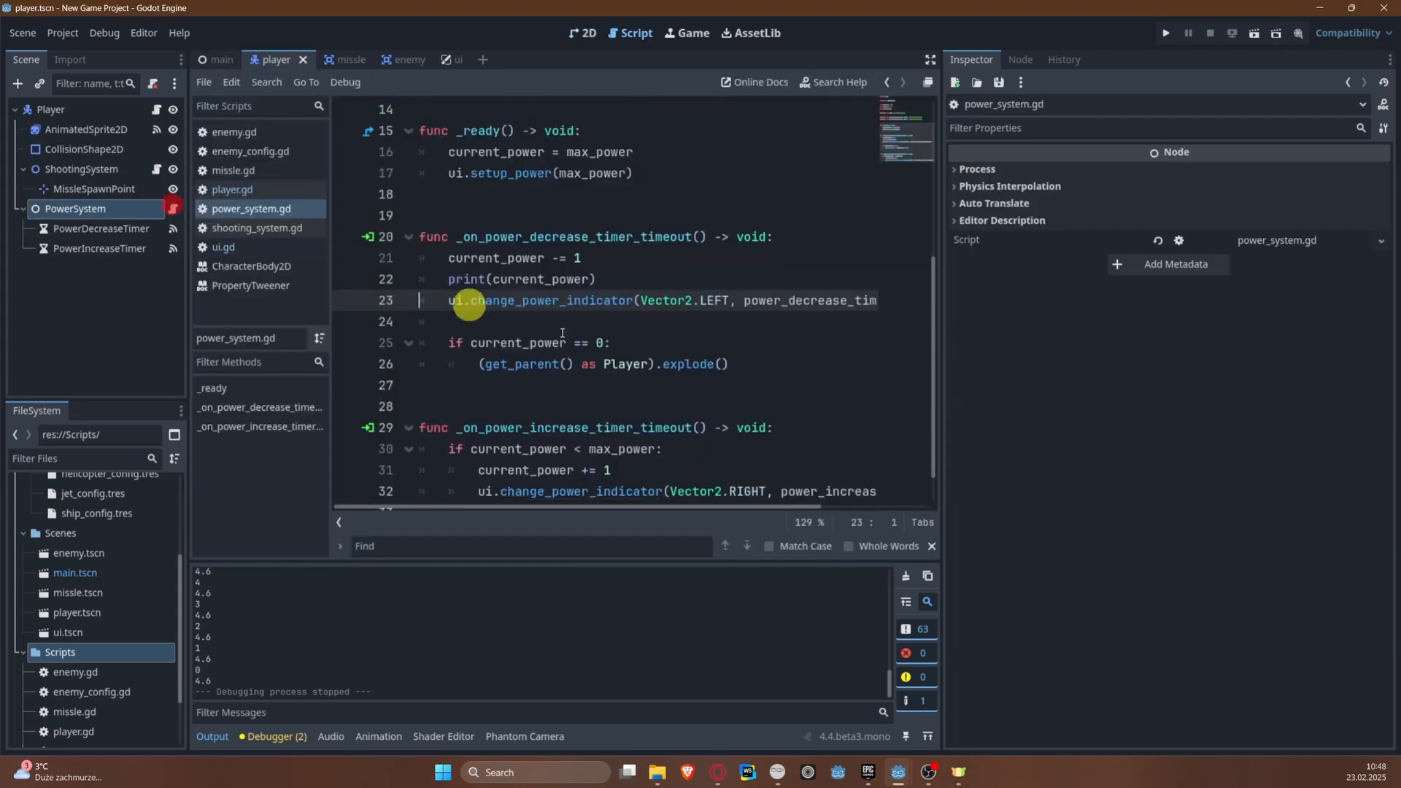
pyautogui.scroll(-1, 825, 363)
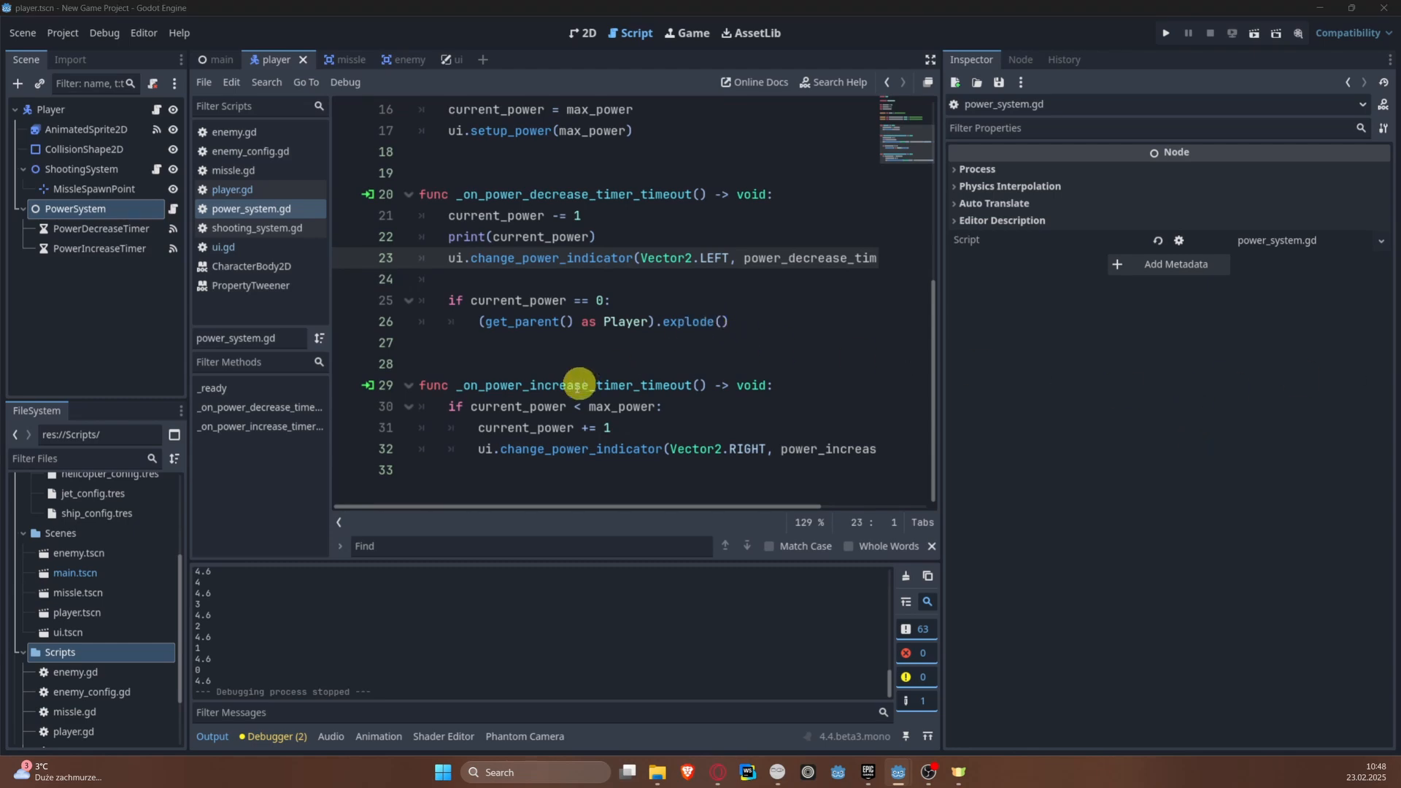
pyautogui.click(526, 365)
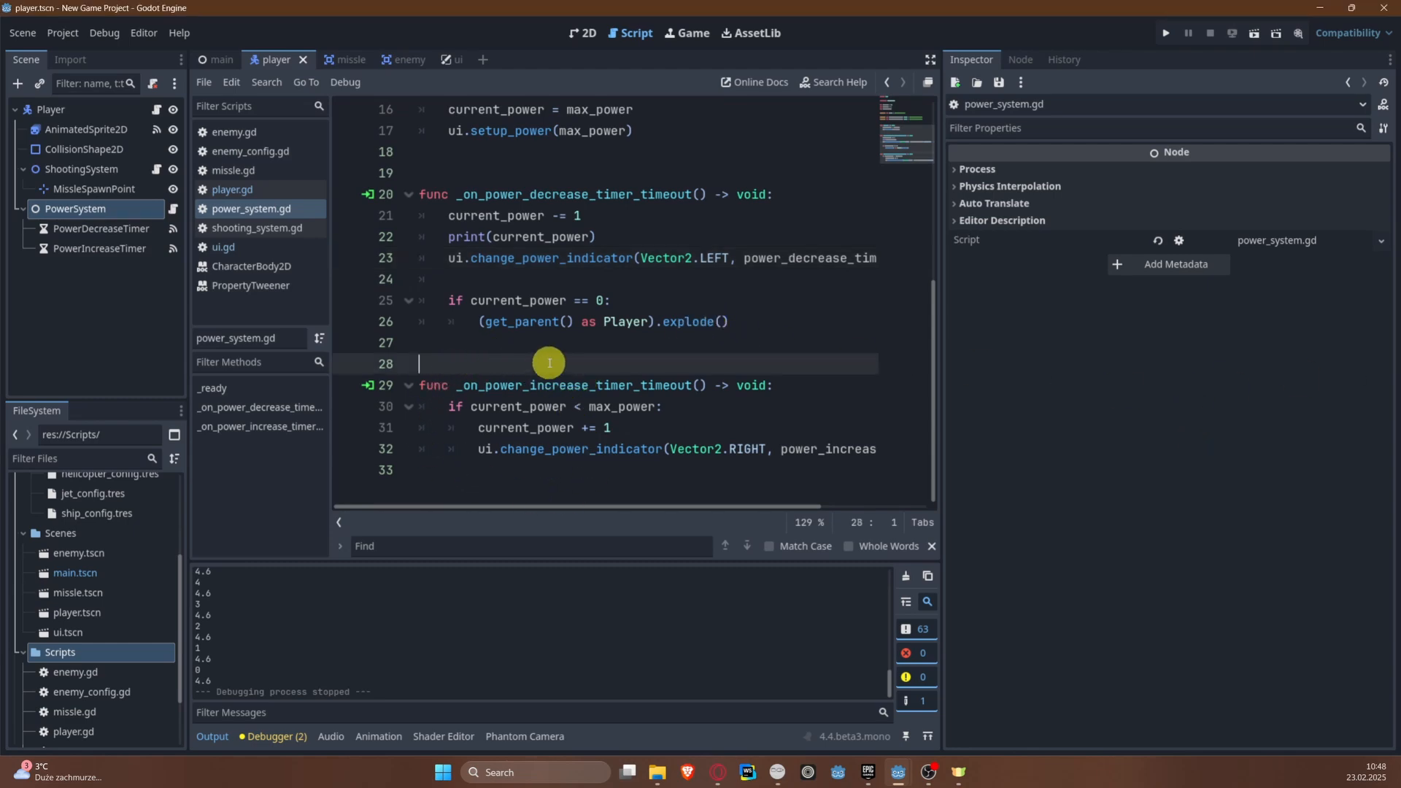
pyautogui.scroll(5, 549, 363)
pyautogui.scroll(-5, 569, 379)
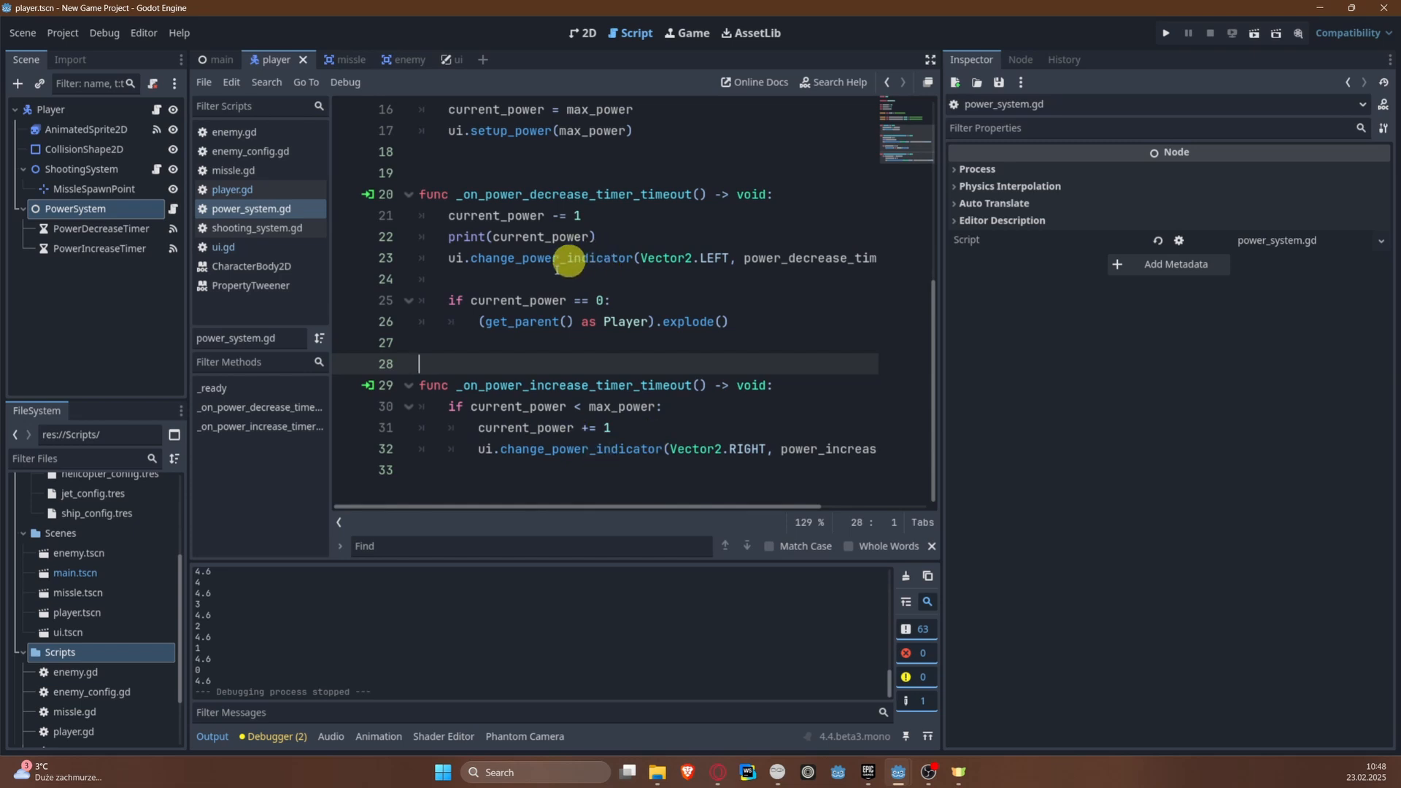
pyautogui.scroll(3, 525, 260)
pyautogui.scroll(-2, 521, 259)
pyautogui.click(435, 487)
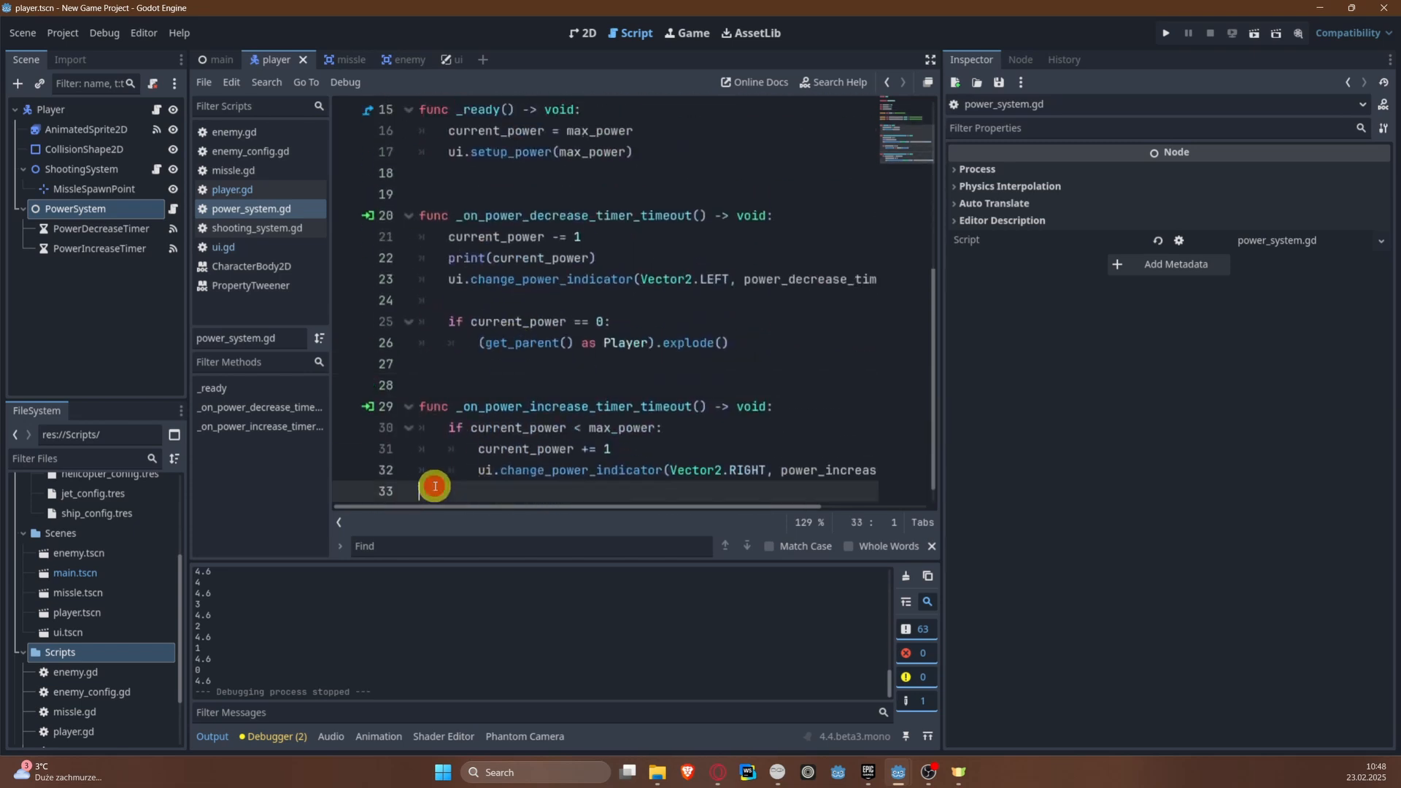
pyautogui.scroll(3, 463, 400)
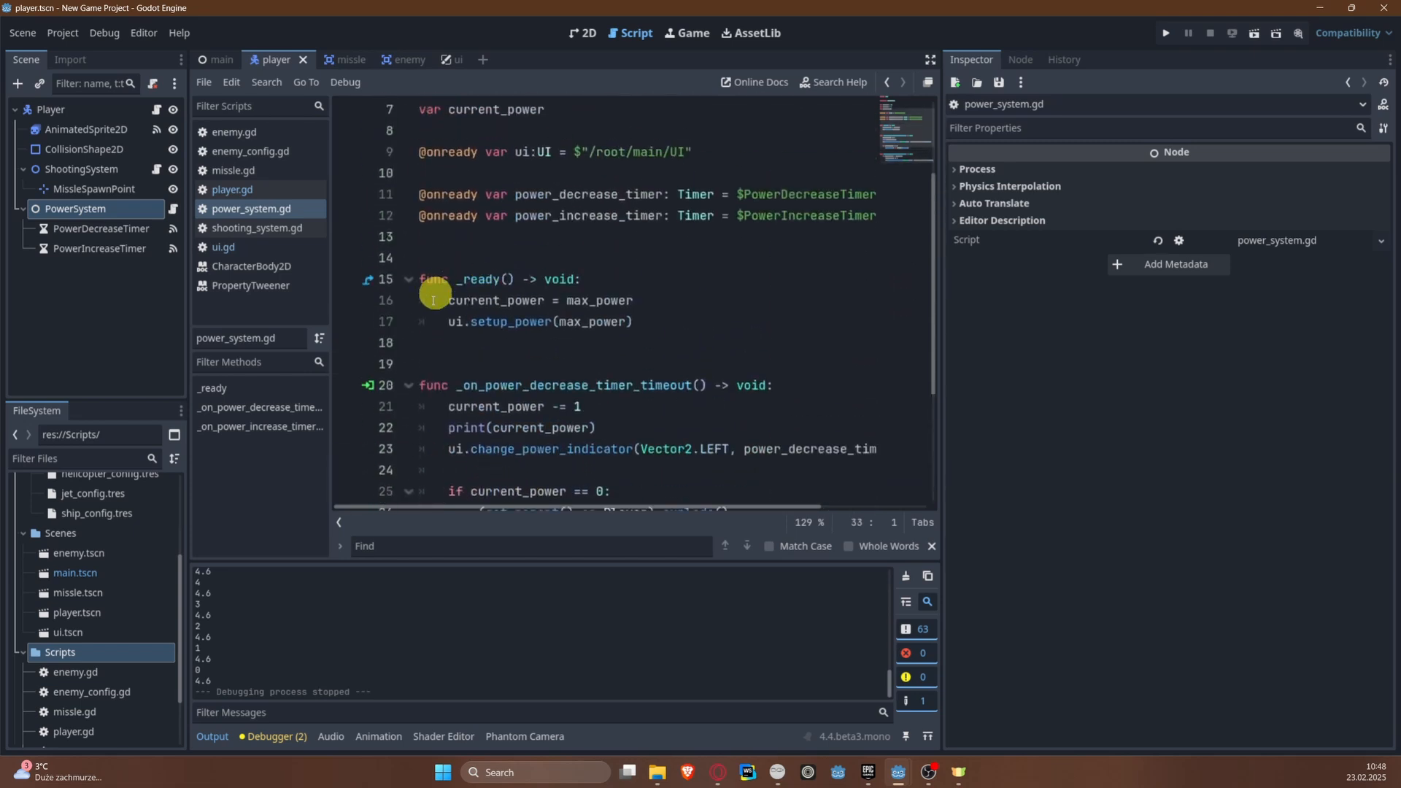
# Step: Insert two blank lines between _ready and _on_power_decrease_timer_timeout in power_system.gd and save the script
pyautogui.click(421, 356)
pyautogui.press('Return')
pyautogui.press('Return')
pyautogui.press('Up')
pyautogui.press('Up')
pyautogui.hotkey('ctrl', 's')
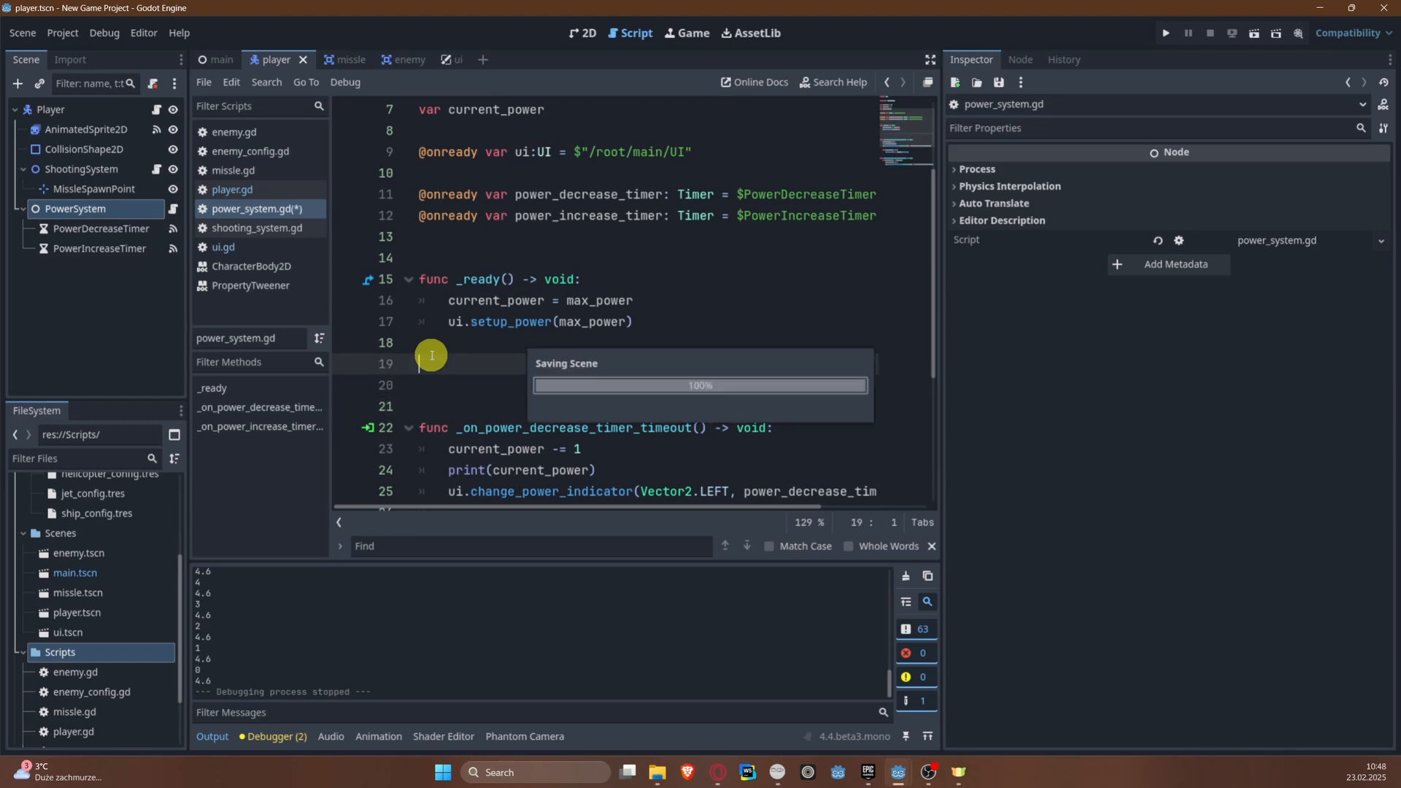
# Step: Open the Player node's script, unfold the explode function, and widen the script editor area
pyautogui.click(156, 110)
pyautogui.click(409, 385)
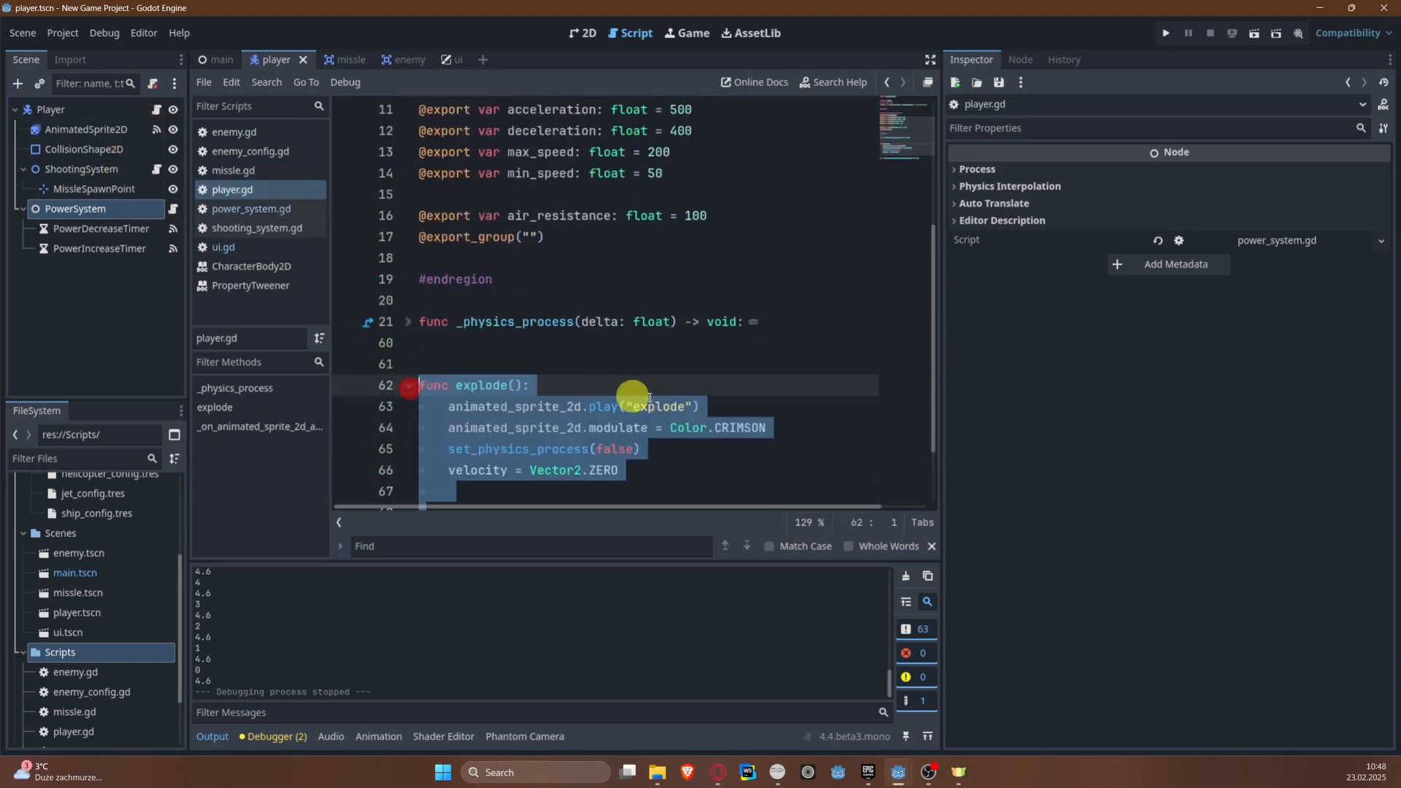
pyautogui.scroll(-2, 647, 391)
pyautogui.click(555, 406)
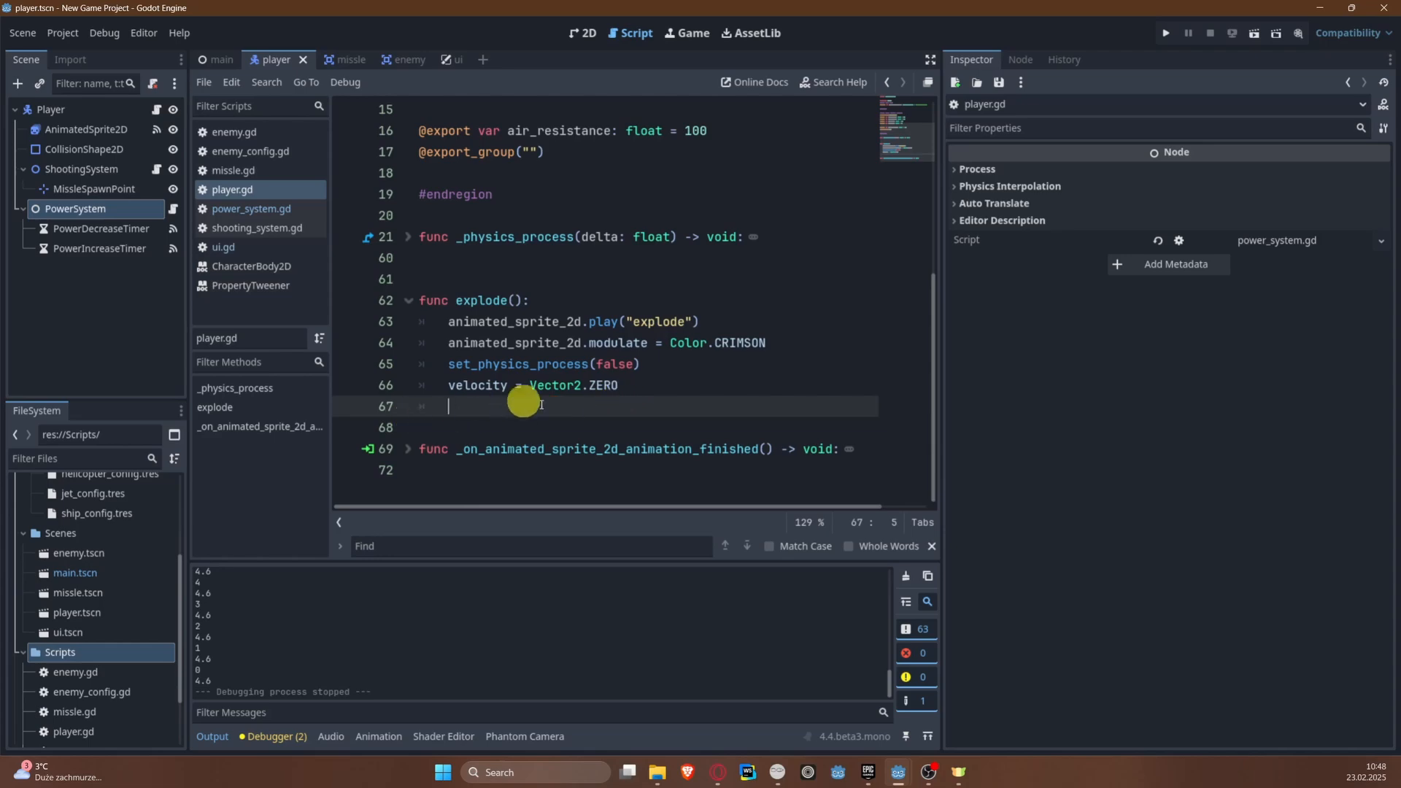
pyautogui.scroll(5, 600, 409)
pyautogui.scroll(-5, 595, 411)
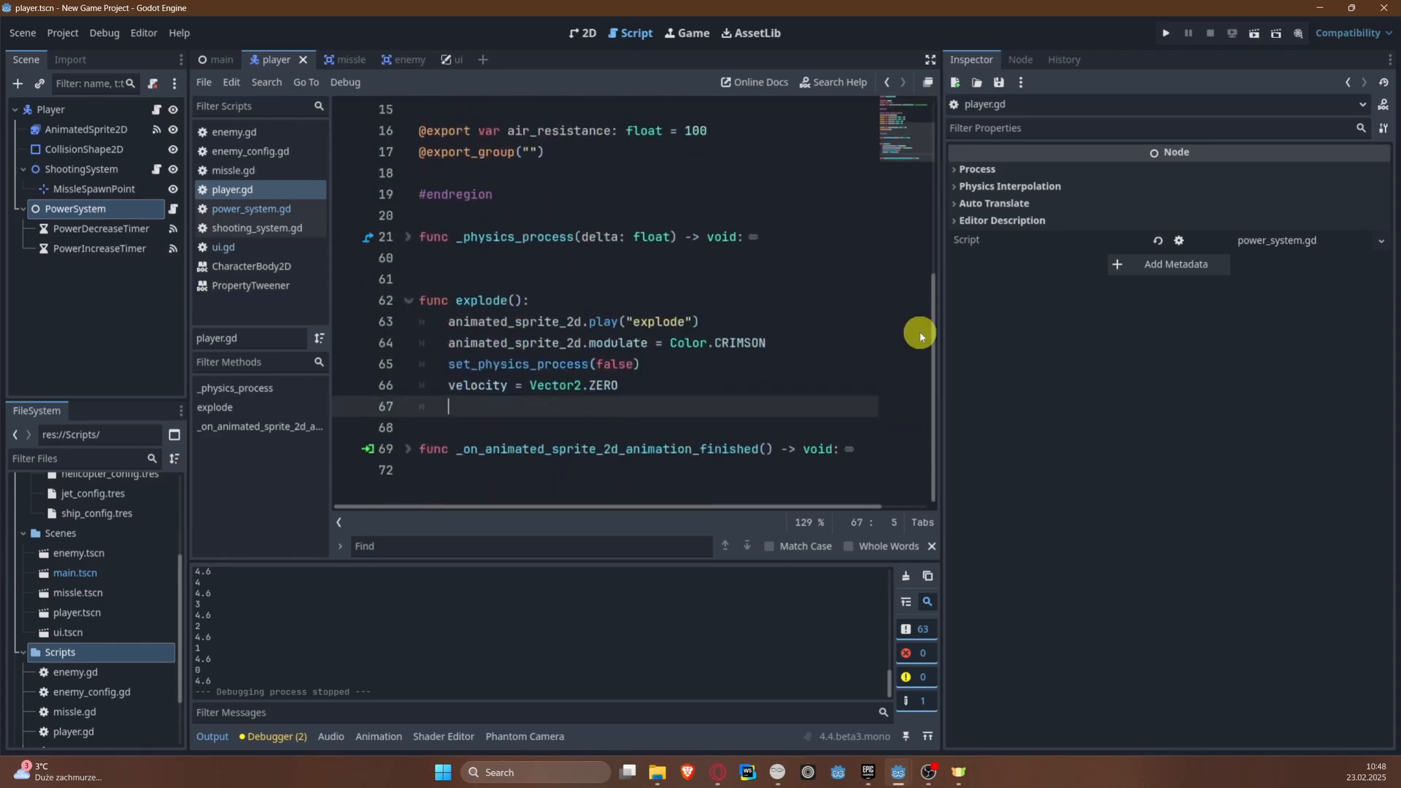
pyautogui.moveTo(941, 321); pyautogui.dragTo(990, 321)
pyautogui.scroll(2, 725, 310)
pyautogui.scroll(-1, 691, 362)
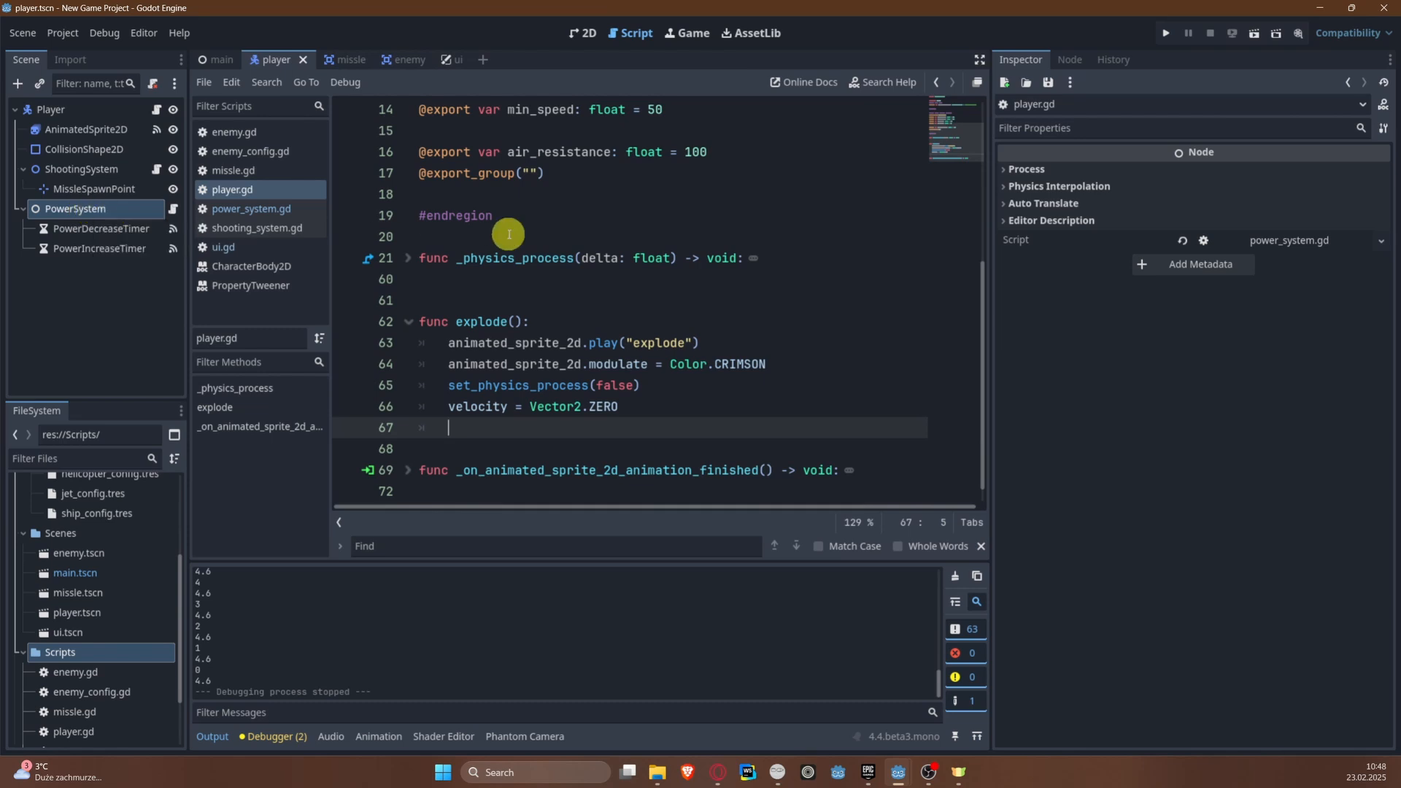
pyautogui.scroll(3, 573, 274)
pyautogui.scroll(2, 573, 273)
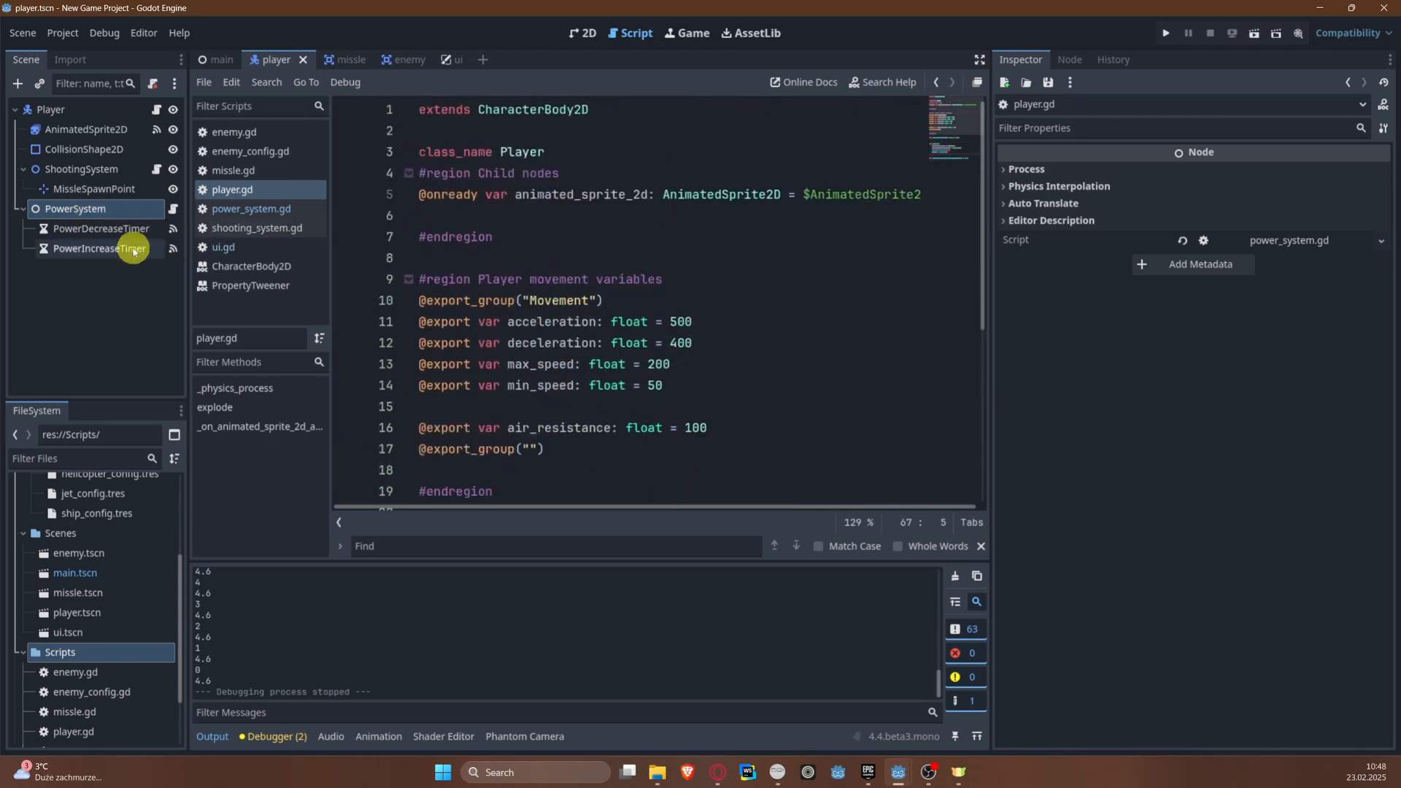
pyautogui.click(100, 210)
pyautogui.keyDown('ctrl'); pyautogui.moveTo(115, 217); pyautogui.dragTo(475, 217); pyautogui.keyUp('ctrl')
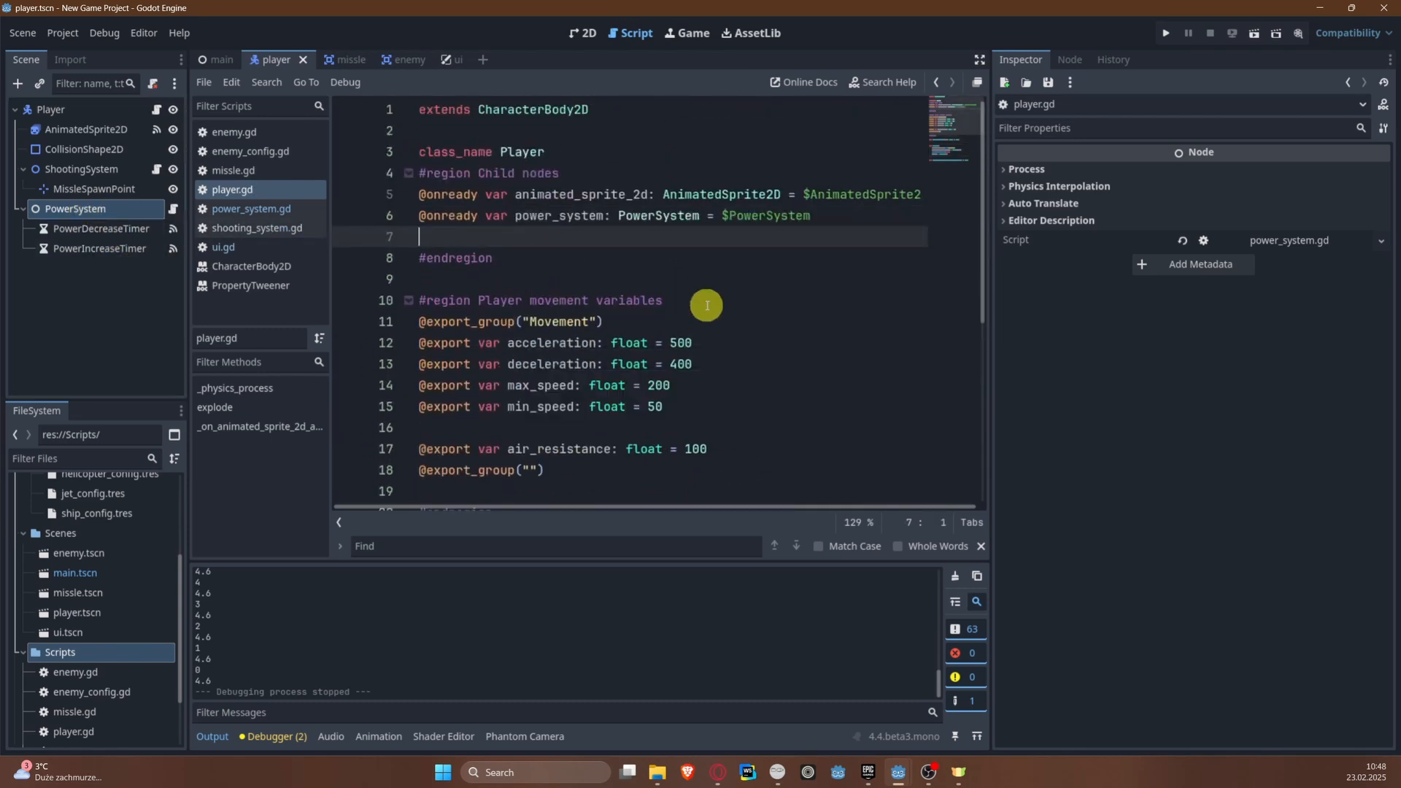
pyautogui.press('BackSpace')
pyautogui.hotkey('ctrl', 's')
# Step: Add a power_system.stop_timers() call after the velocity reset in player.gd's explode function
pyautogui.scroll(-5, 681, 300)
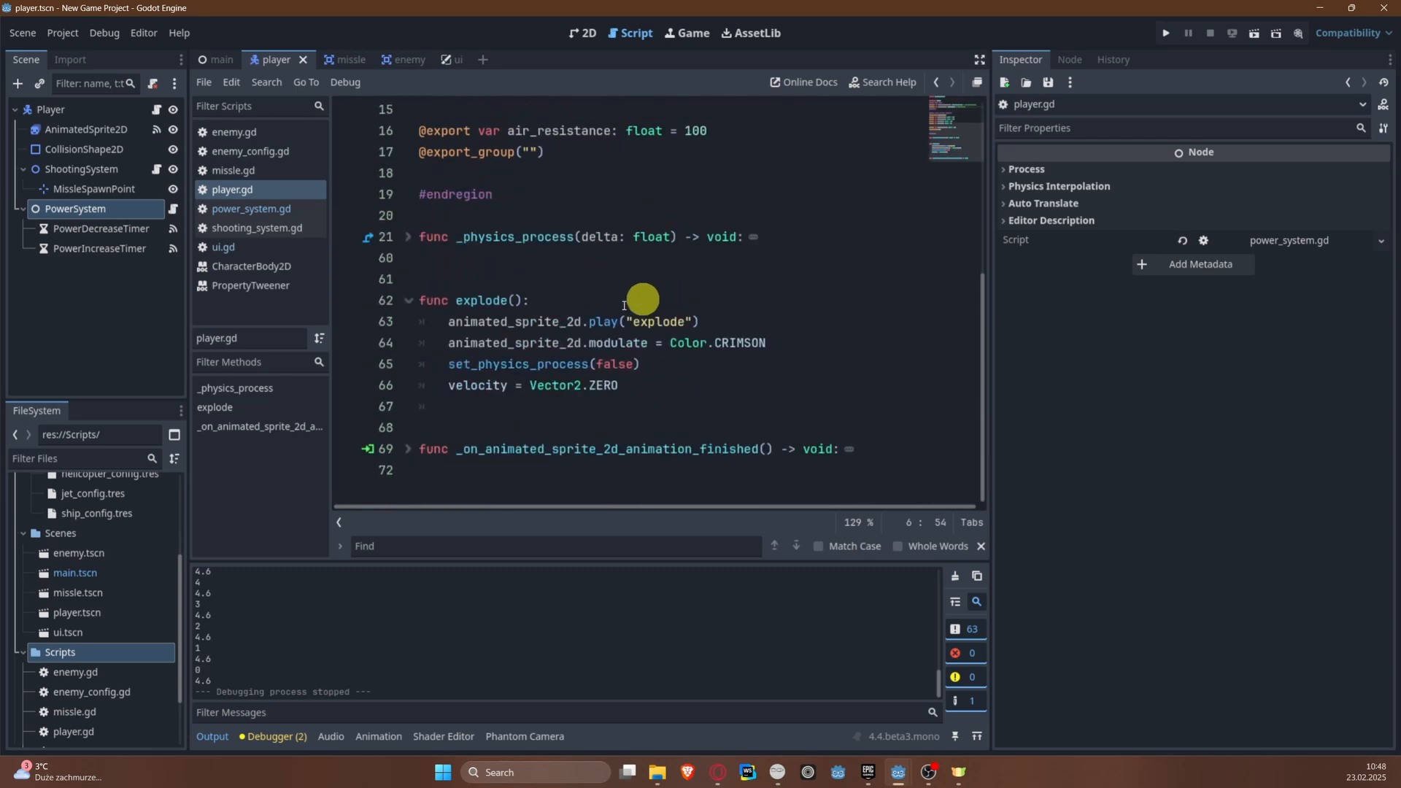
pyautogui.scroll(2, 635, 297)
pyautogui.scroll(1, 620, 274)
pyautogui.scroll(-2, 540, 303)
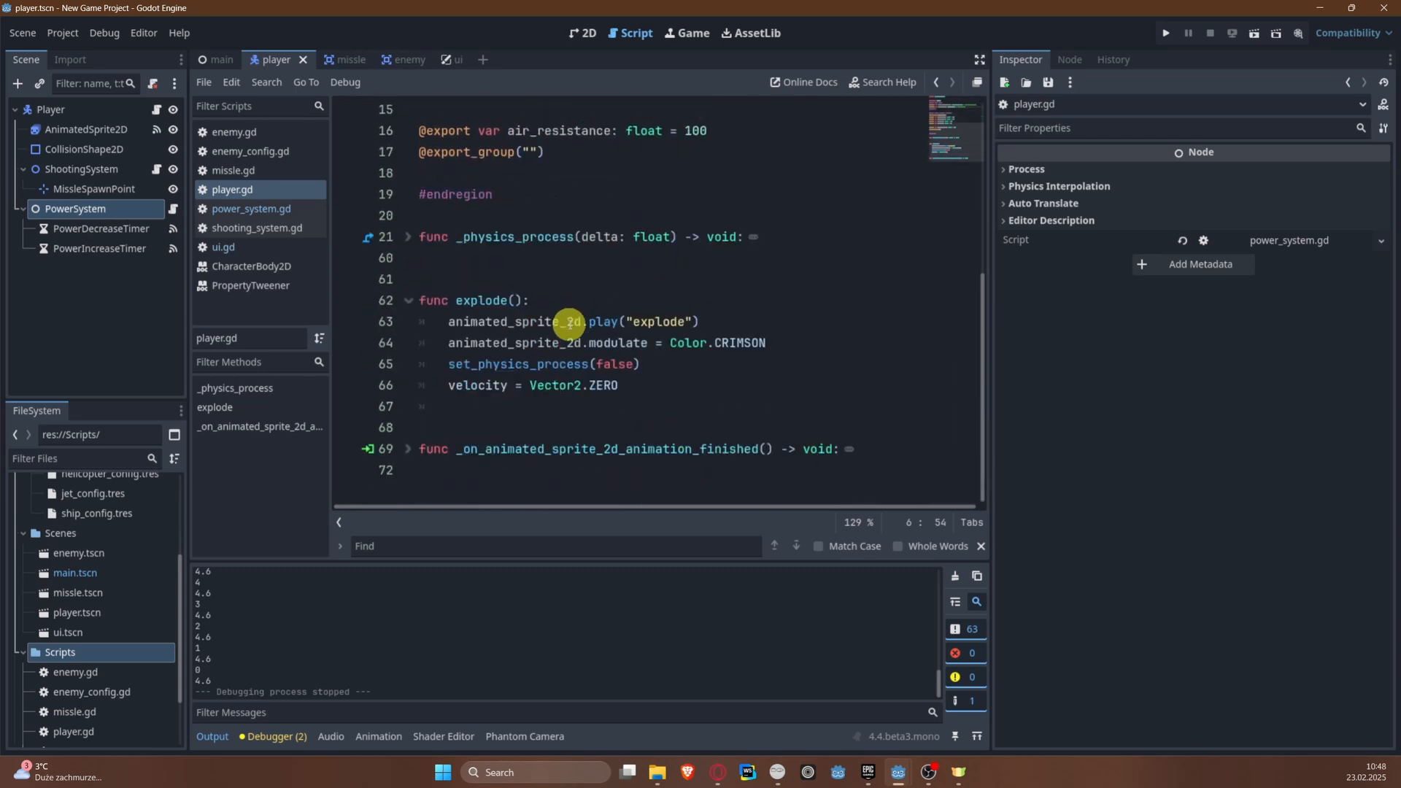
pyautogui.click(669, 395)
pyautogui.press('Return')
pyautogui.write('power')
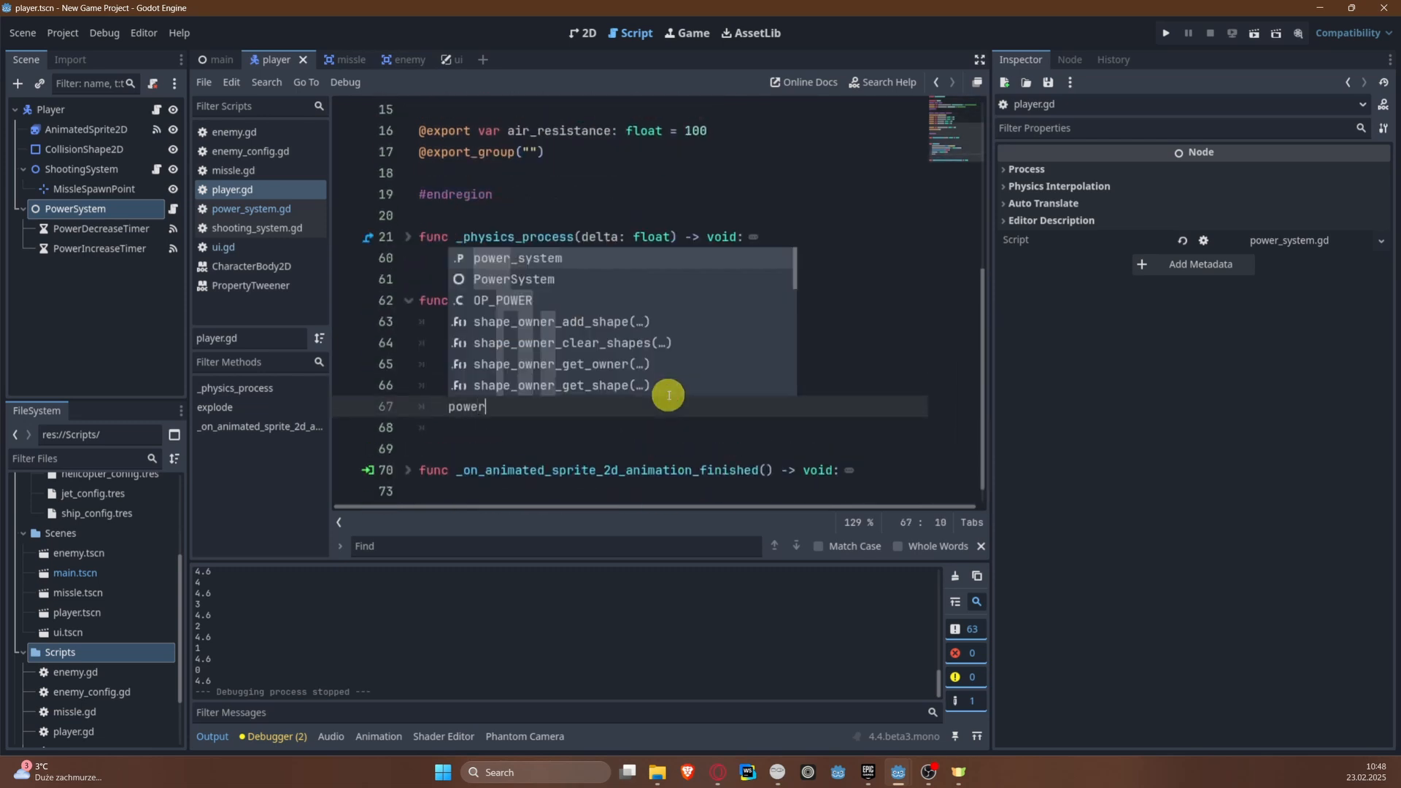
pyautogui.press('Return')
pyautogui.write('.stop_timers(')
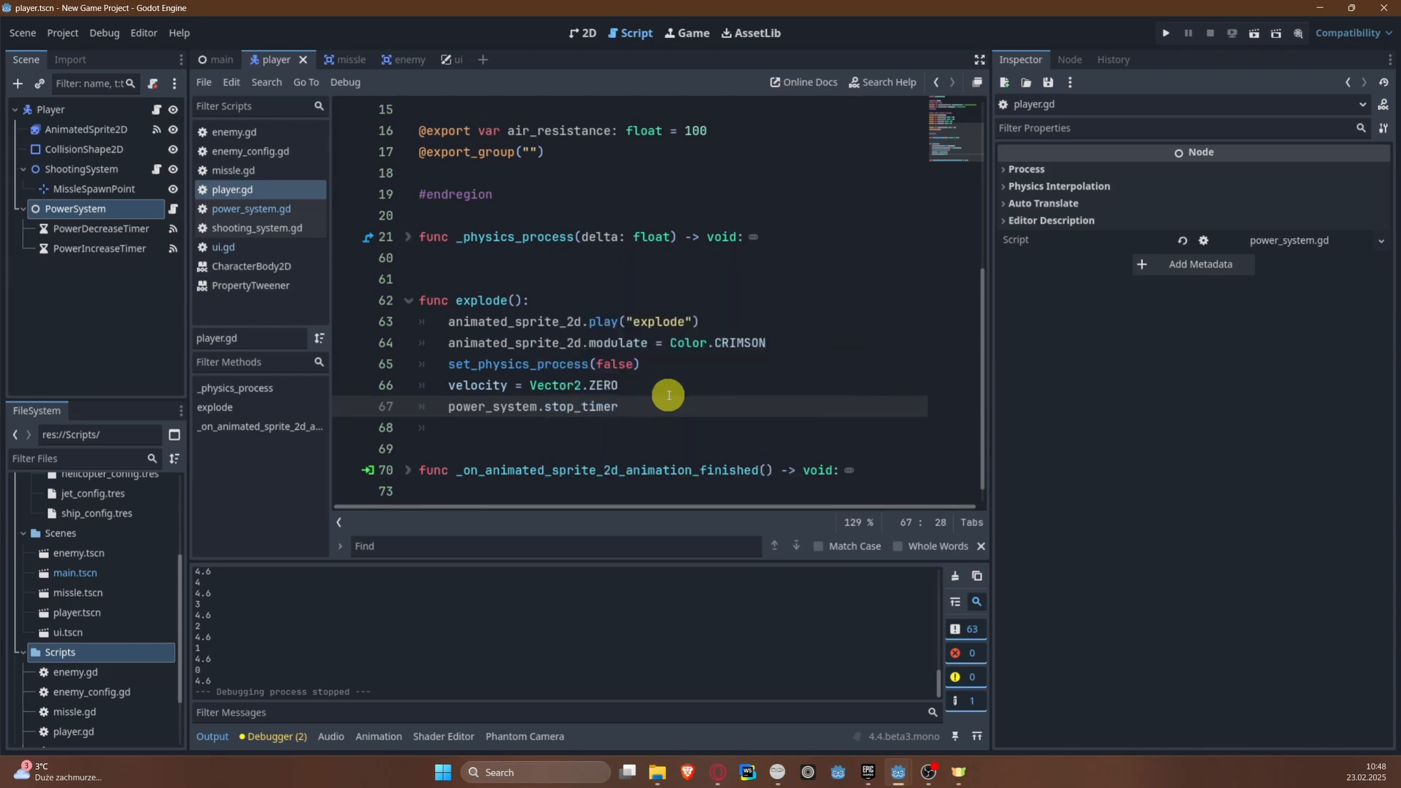
# Step: Declare a stop_timers() function at the end of the PowerSystem node's script
pyautogui.click(175, 208)
pyautogui.scroll(-4, 391, 378)
pyautogui.click(455, 480)
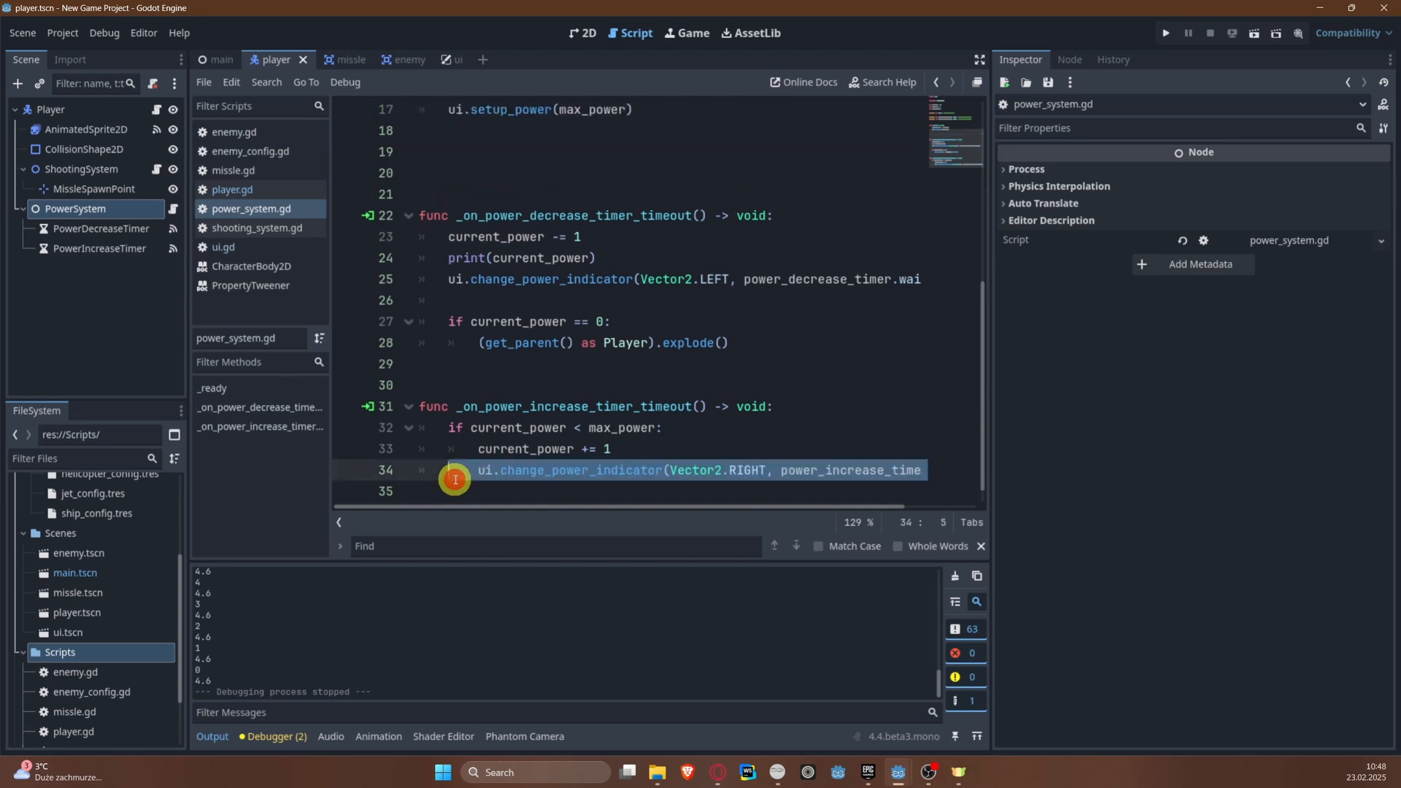
pyautogui.press('Down')
pyautogui.press('Return')
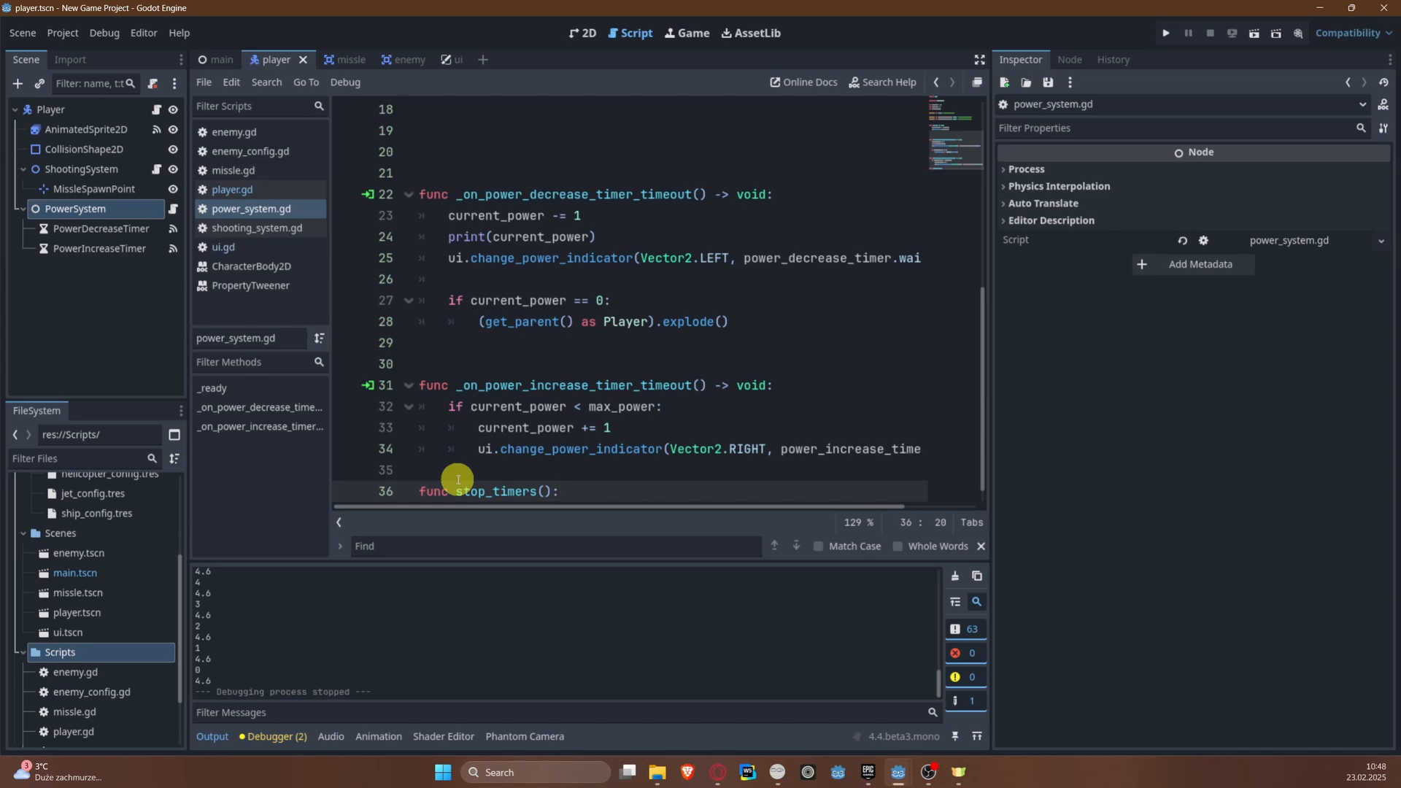
pyautogui.write('func stop_timers():')
pyautogui.press('Return')
# Step: Add power_decrease_timer.stop() as the first line of the stop_timers function
pyautogui.scroll(6, 474, 475)
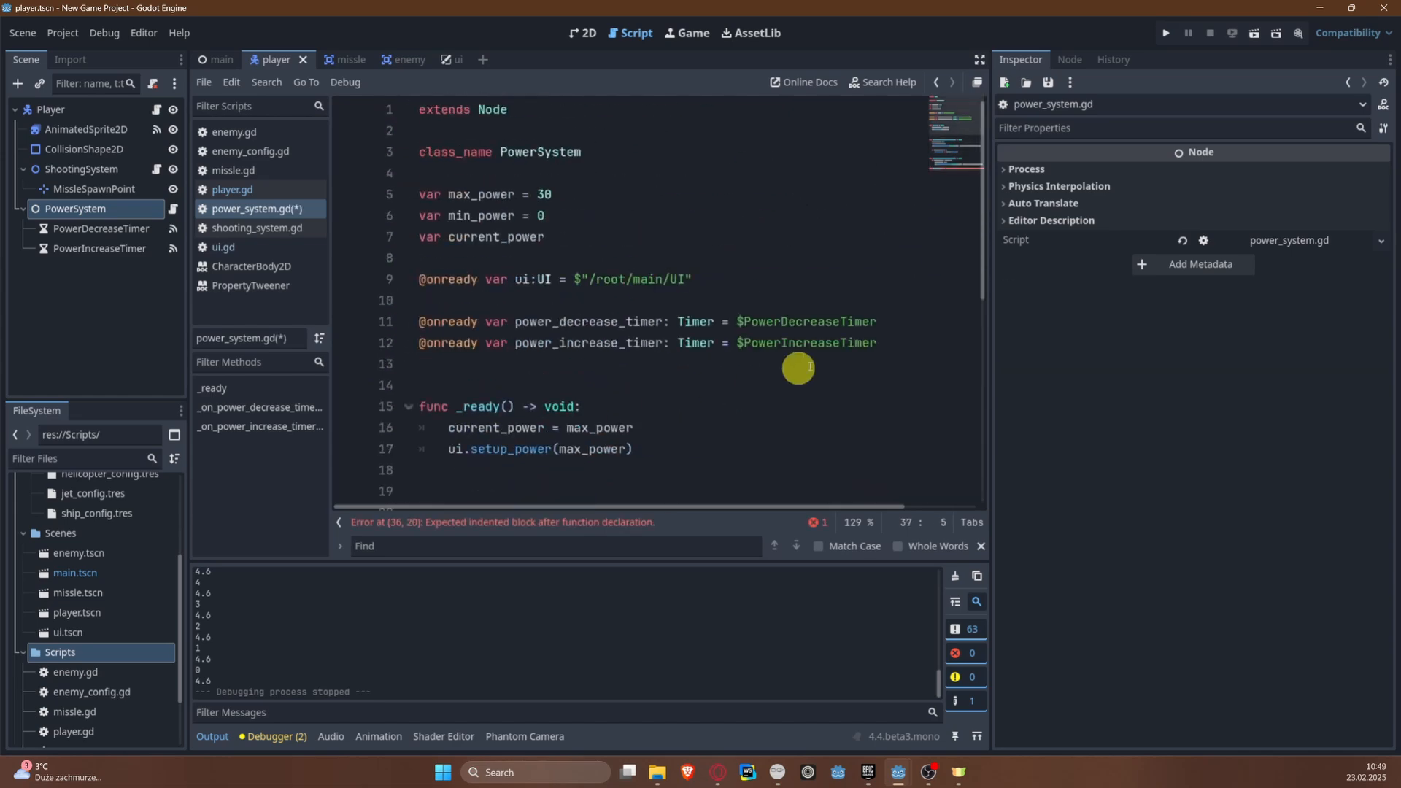
pyautogui.scroll(-7, 796, 365)
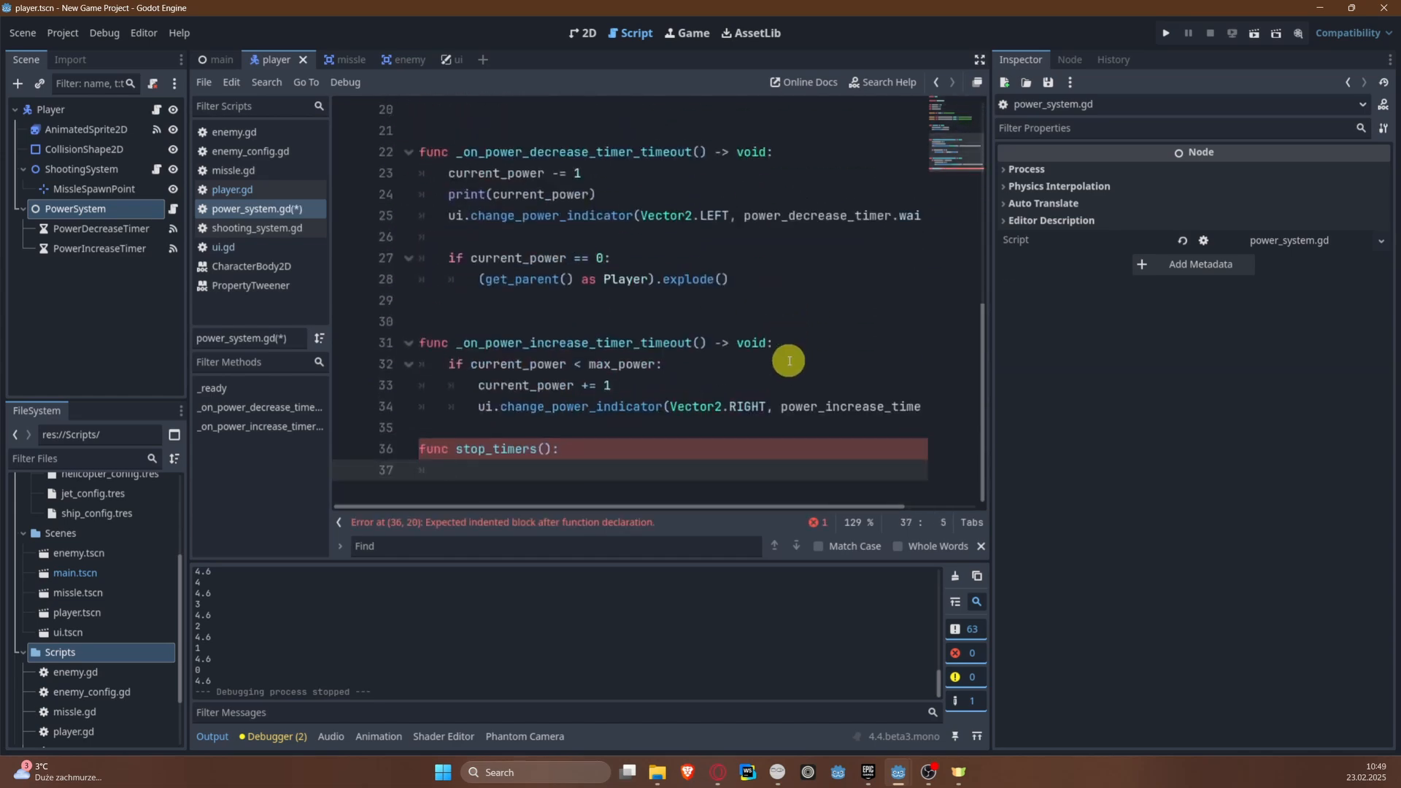
pyautogui.write('power_decrease_timer.')
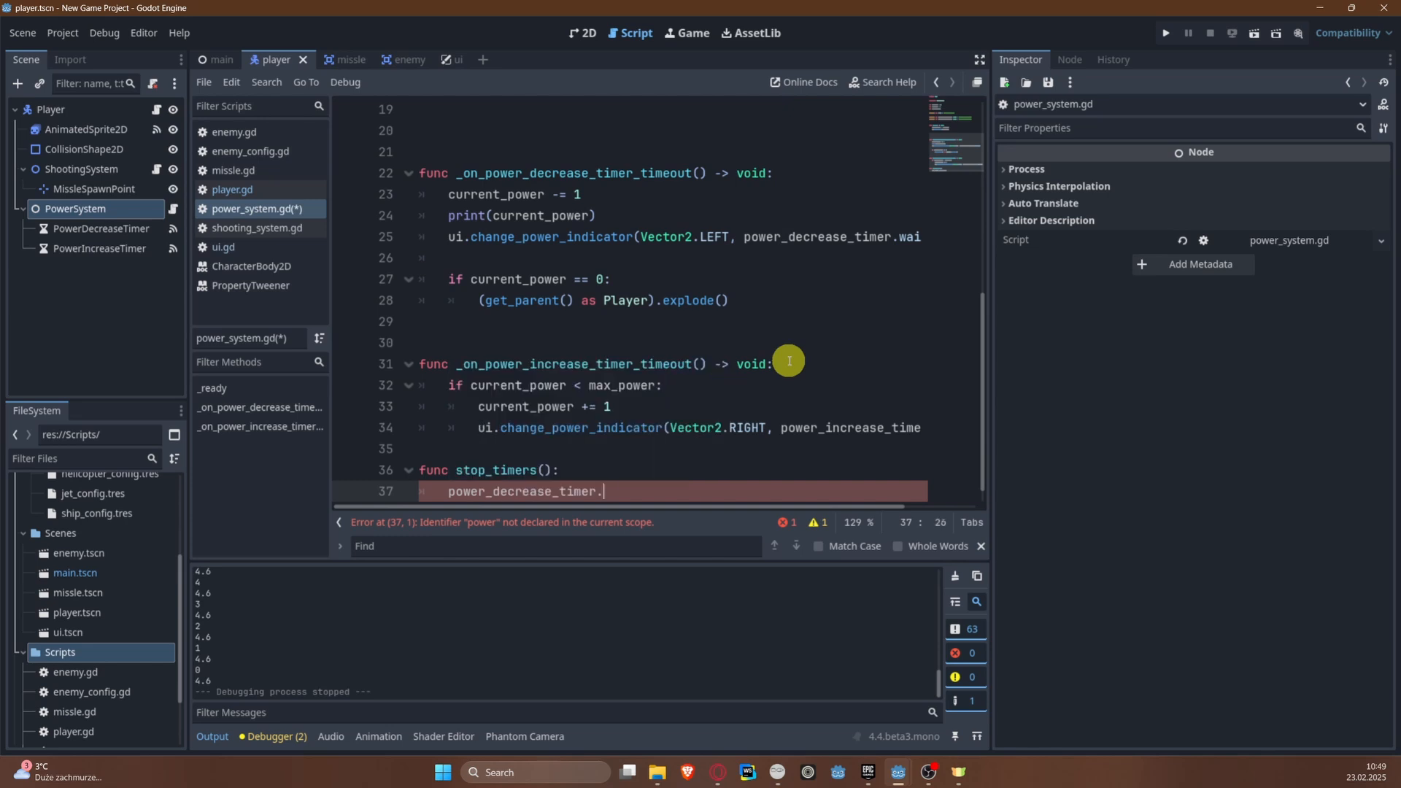
pyautogui.write('stop')
pyautogui.press('Return')
pyautogui.press('Return')
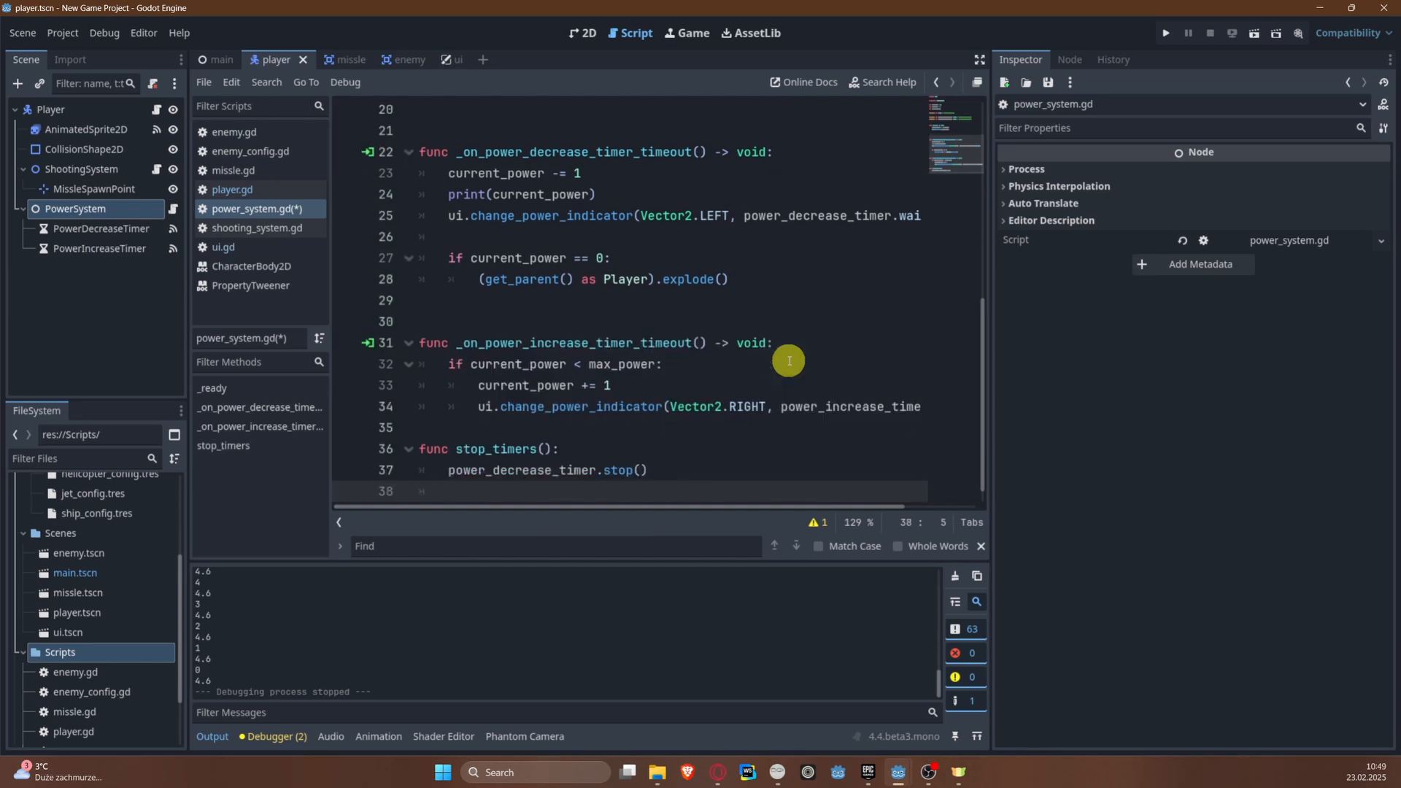
# Step: Add power_increase_timer.stop() to the stop_timers function and save power_system.gd
pyautogui.write('power')
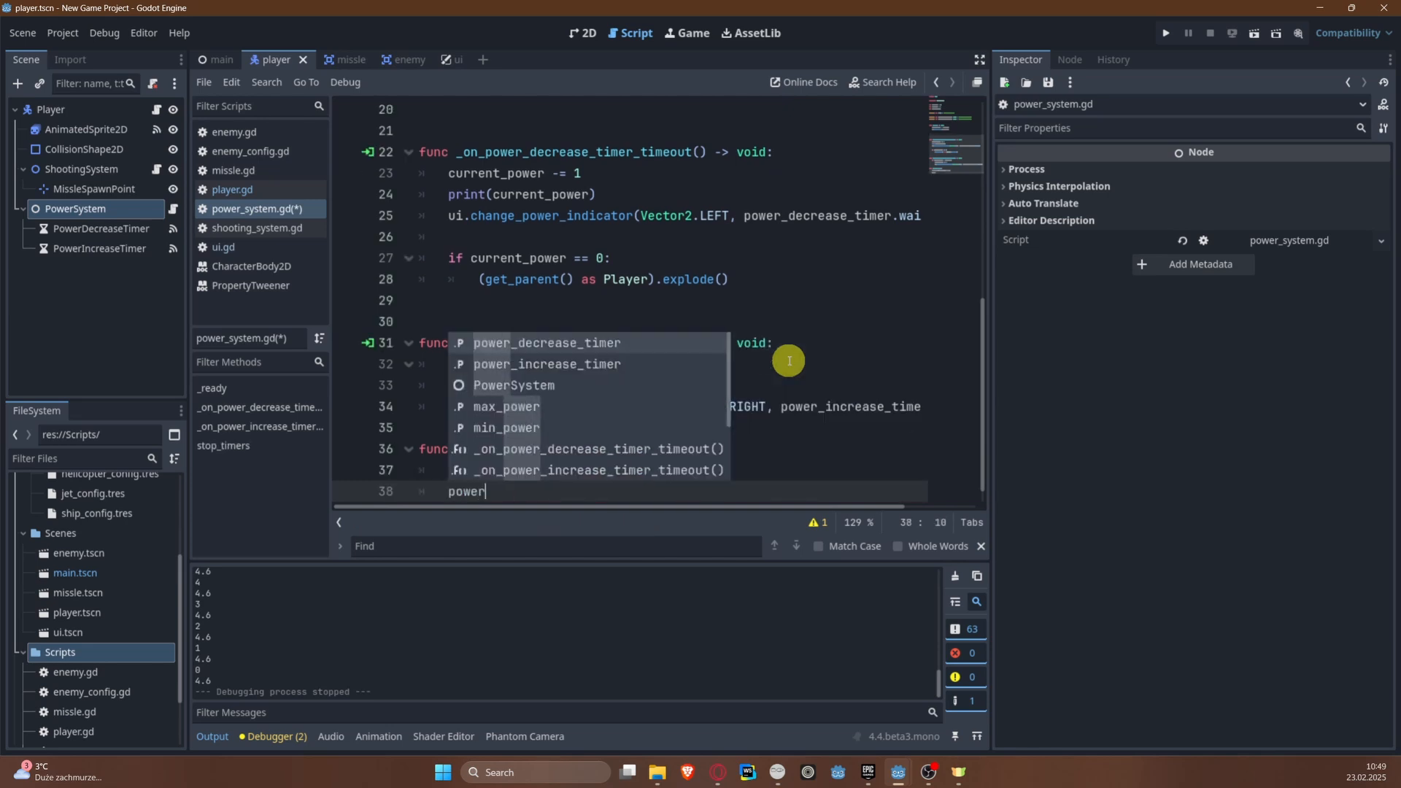
pyautogui.press('Down')
pyautogui.press('Return')
pyautogui.write('.set')
pyautogui.press('BackSpace')
pyautogui.press('BackSpace')
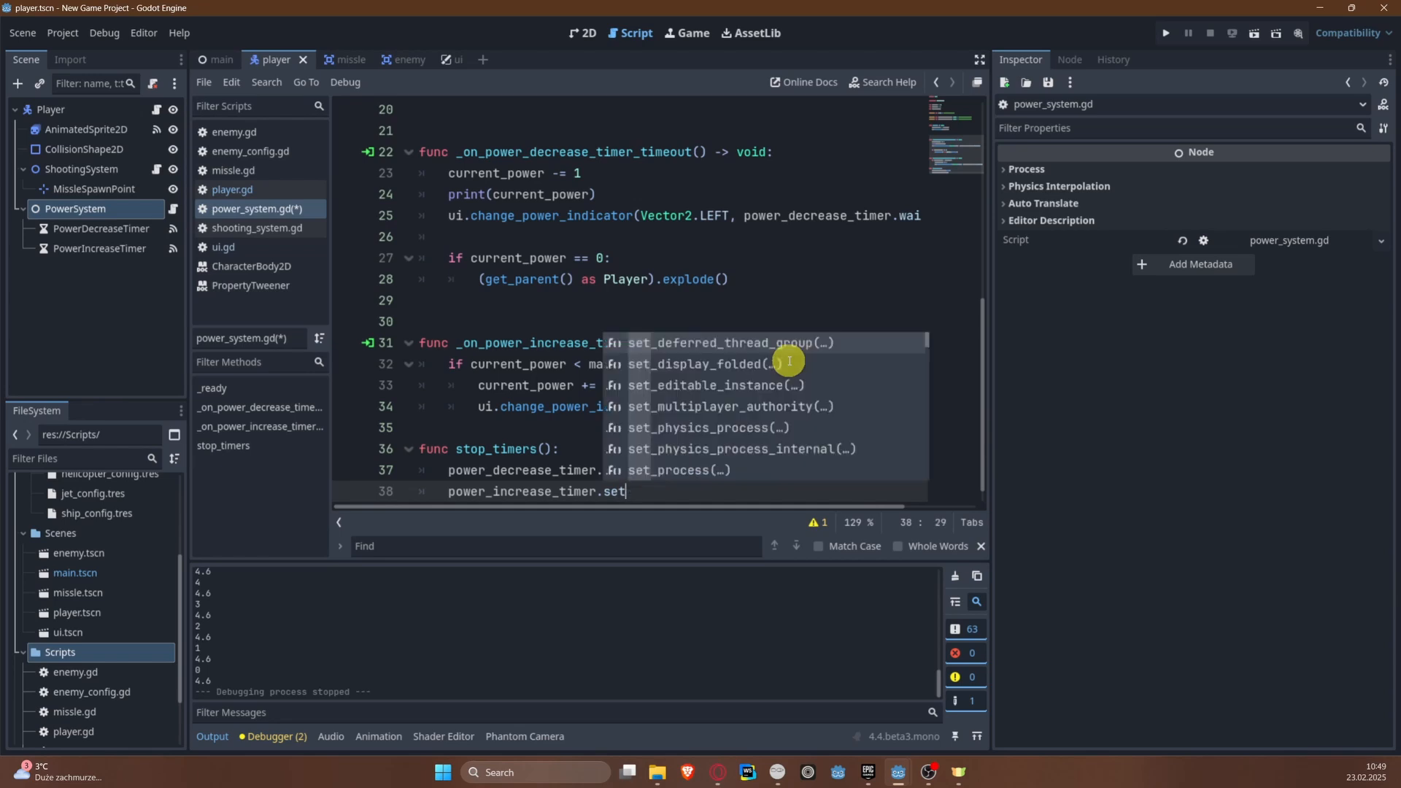
pyautogui.write('top')
pyautogui.press('Return')
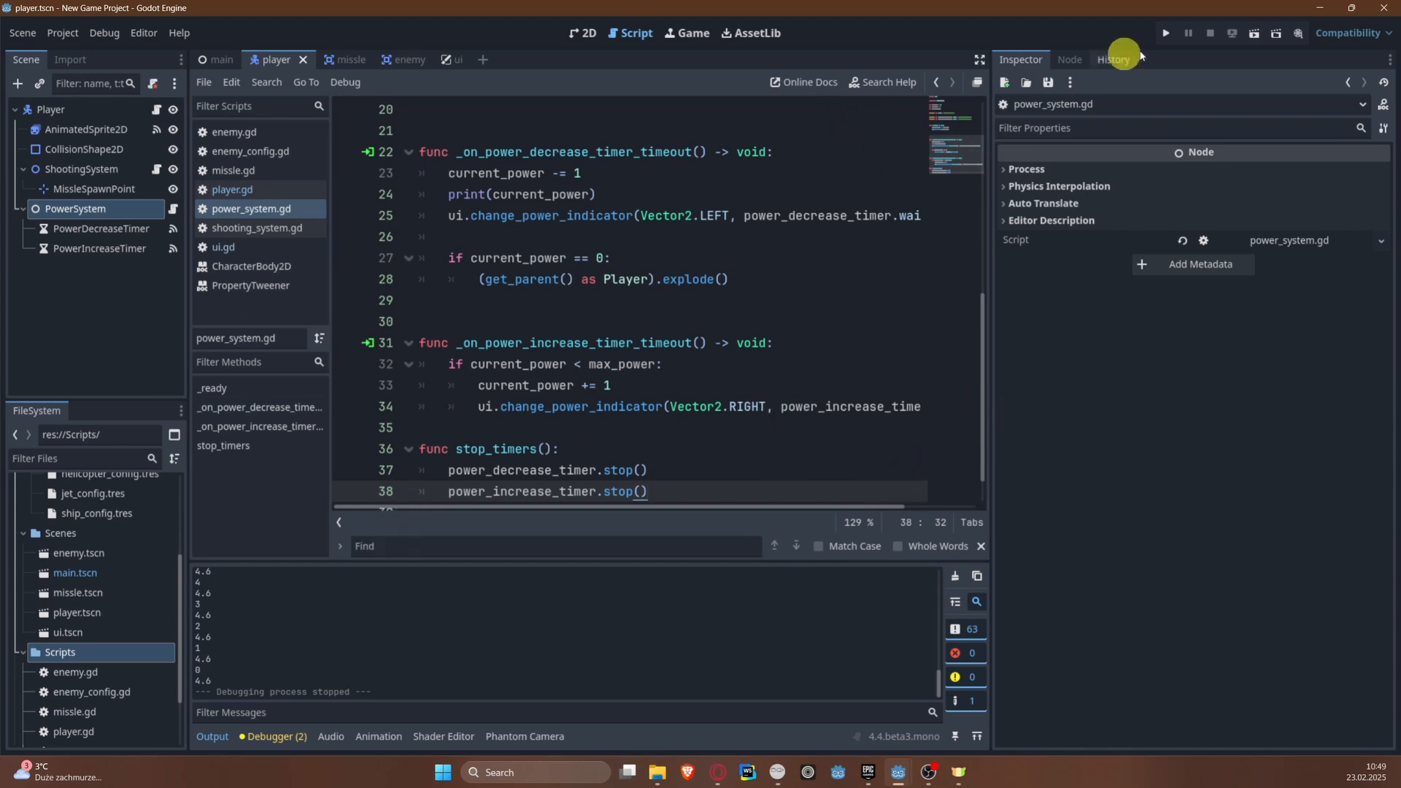
# Step: Run the project, steer the plane up the river against the enemies to test collisions, and close the game
pyautogui.click(1165, 33)
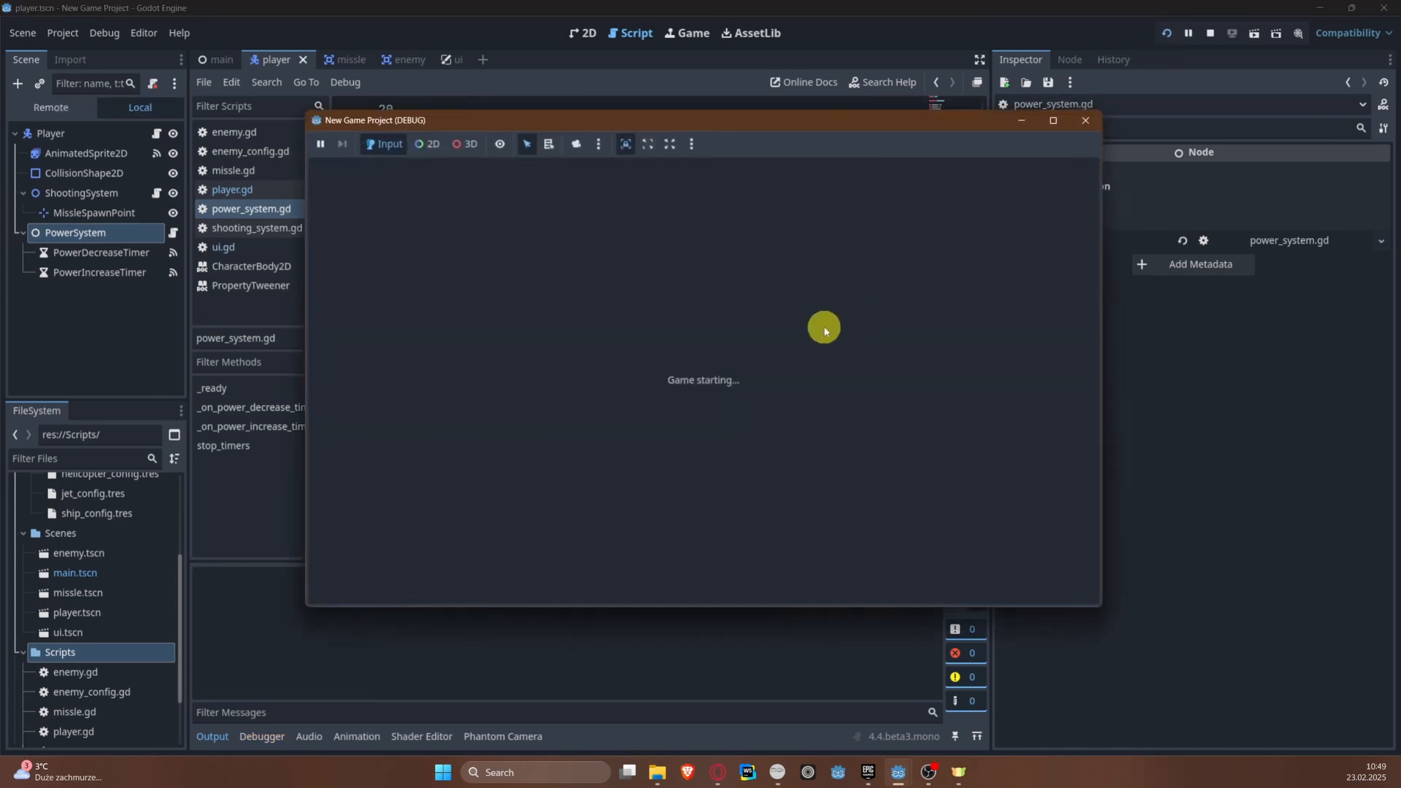
pyautogui.press('d')
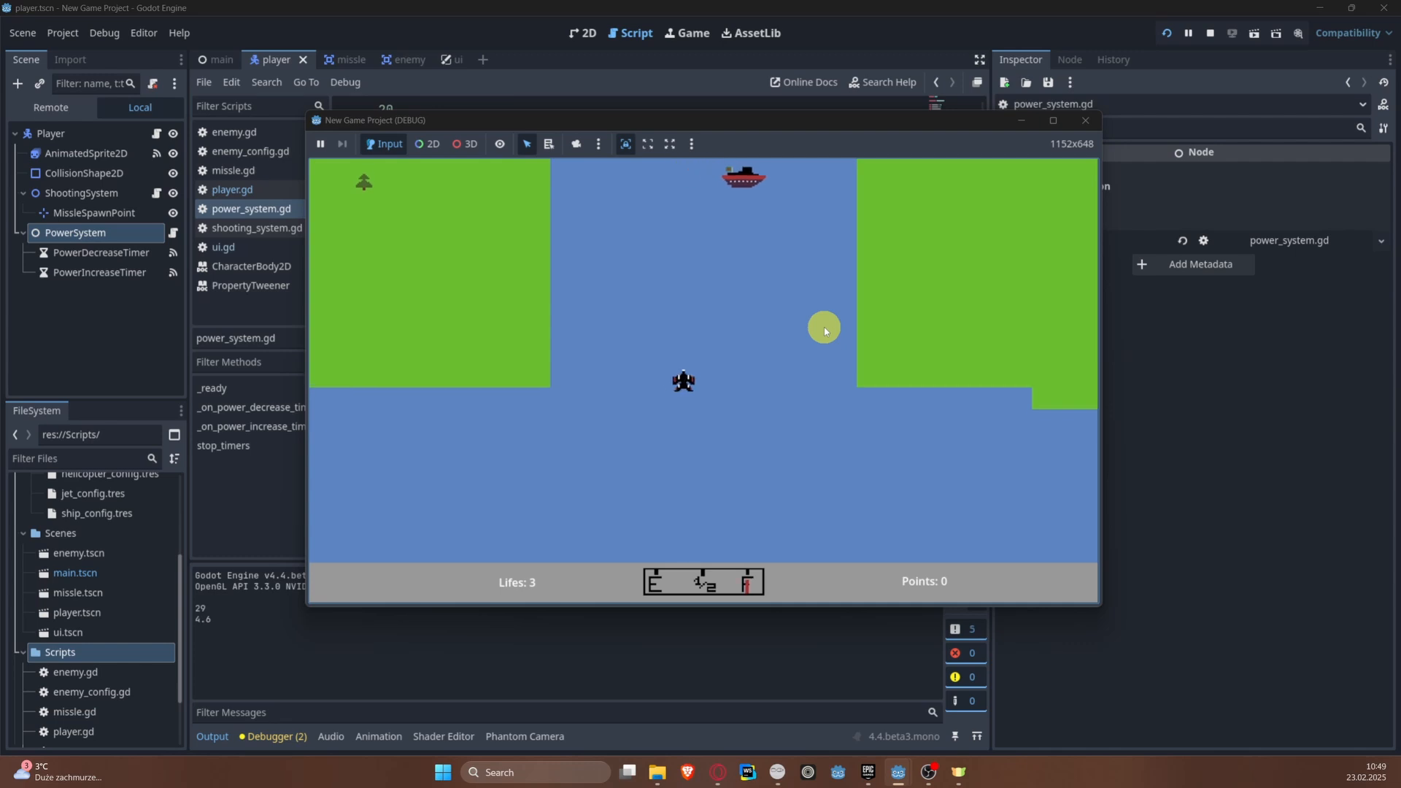
pyautogui.press('a')
pyautogui.press('w')
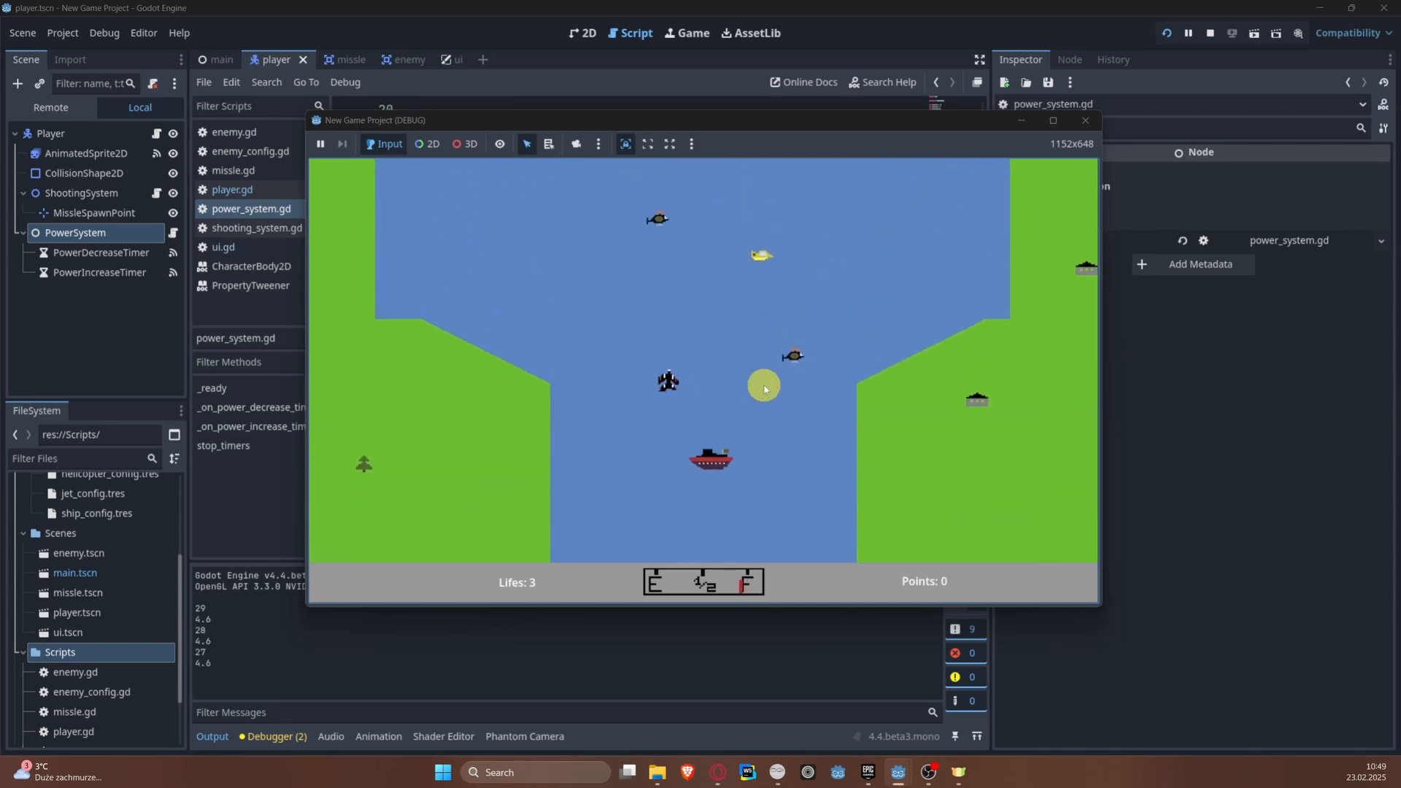
pyautogui.press('a')
pyautogui.press('d')
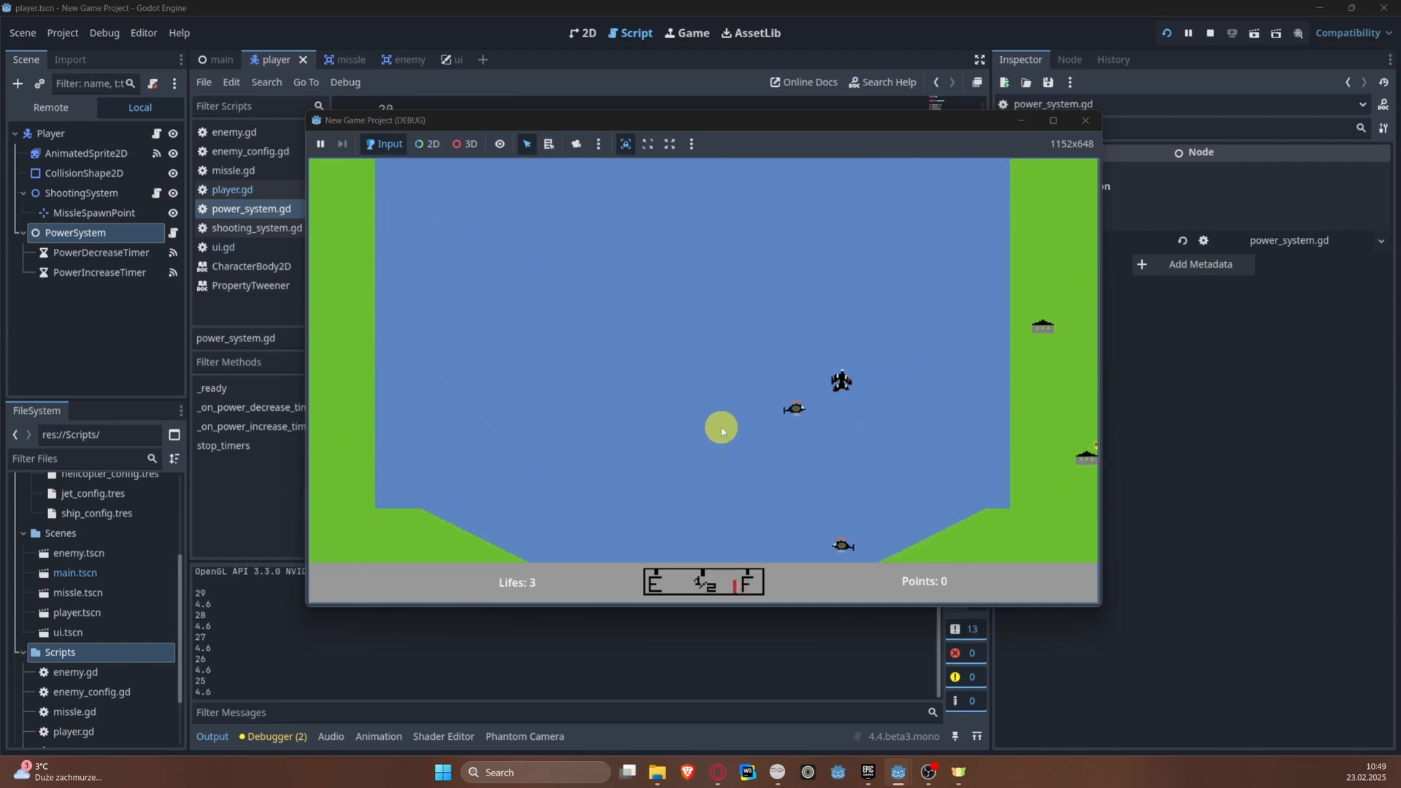
pyautogui.press('a')
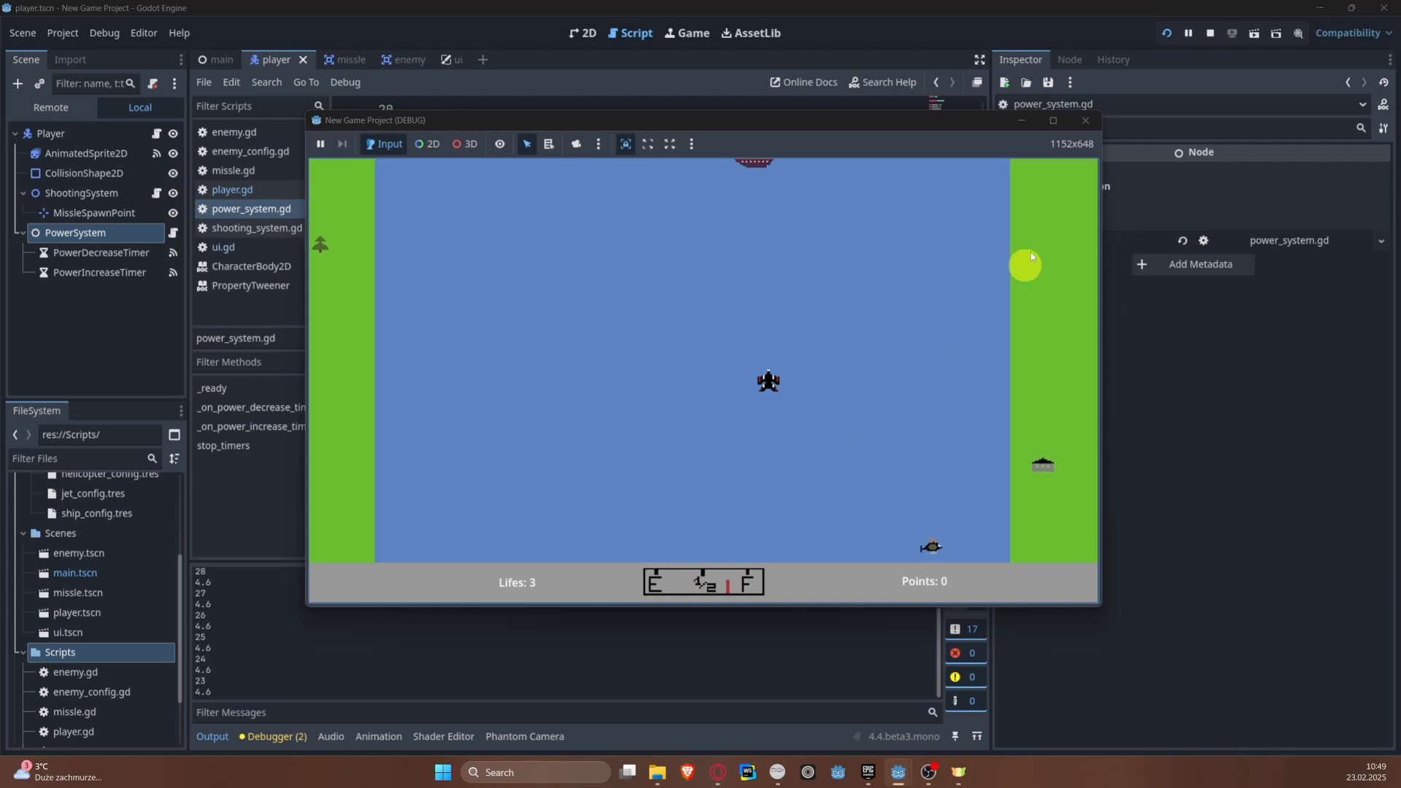
pyautogui.press('a')
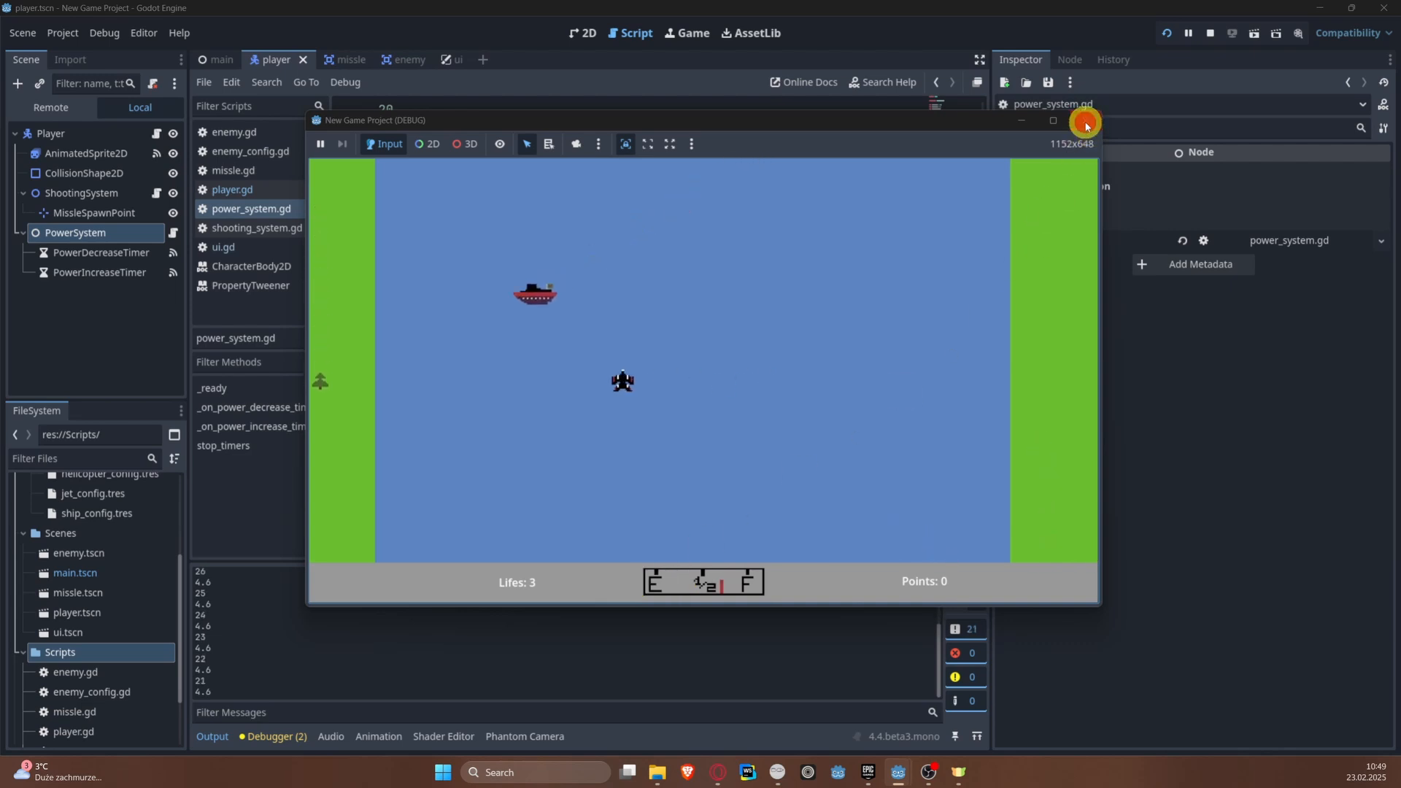
pyautogui.click(1086, 120)
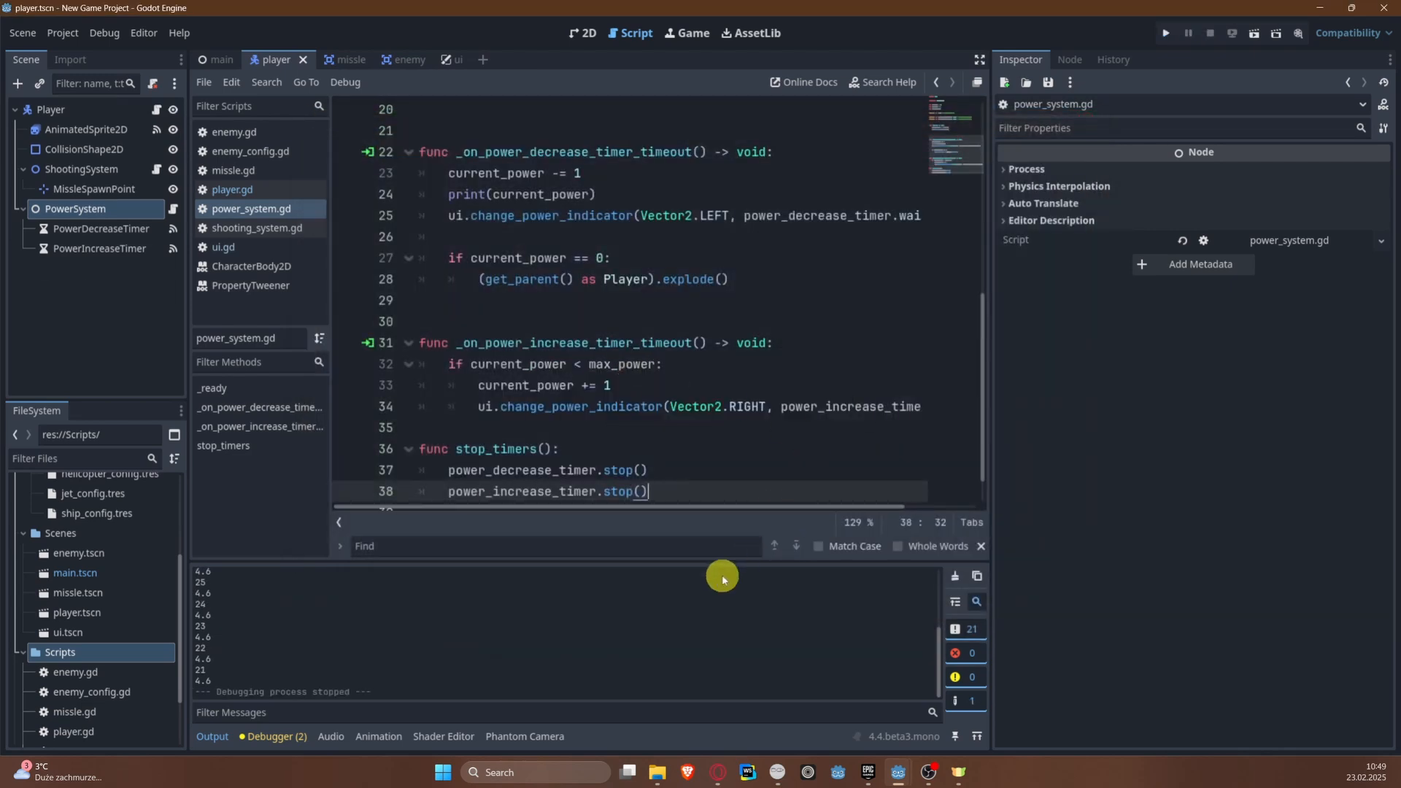
# Step: Shrink the output area slightly and enable collision mask layer 4 on the Player root node
pyautogui.moveTo(689, 572); pyautogui.dragTo(690, 621)
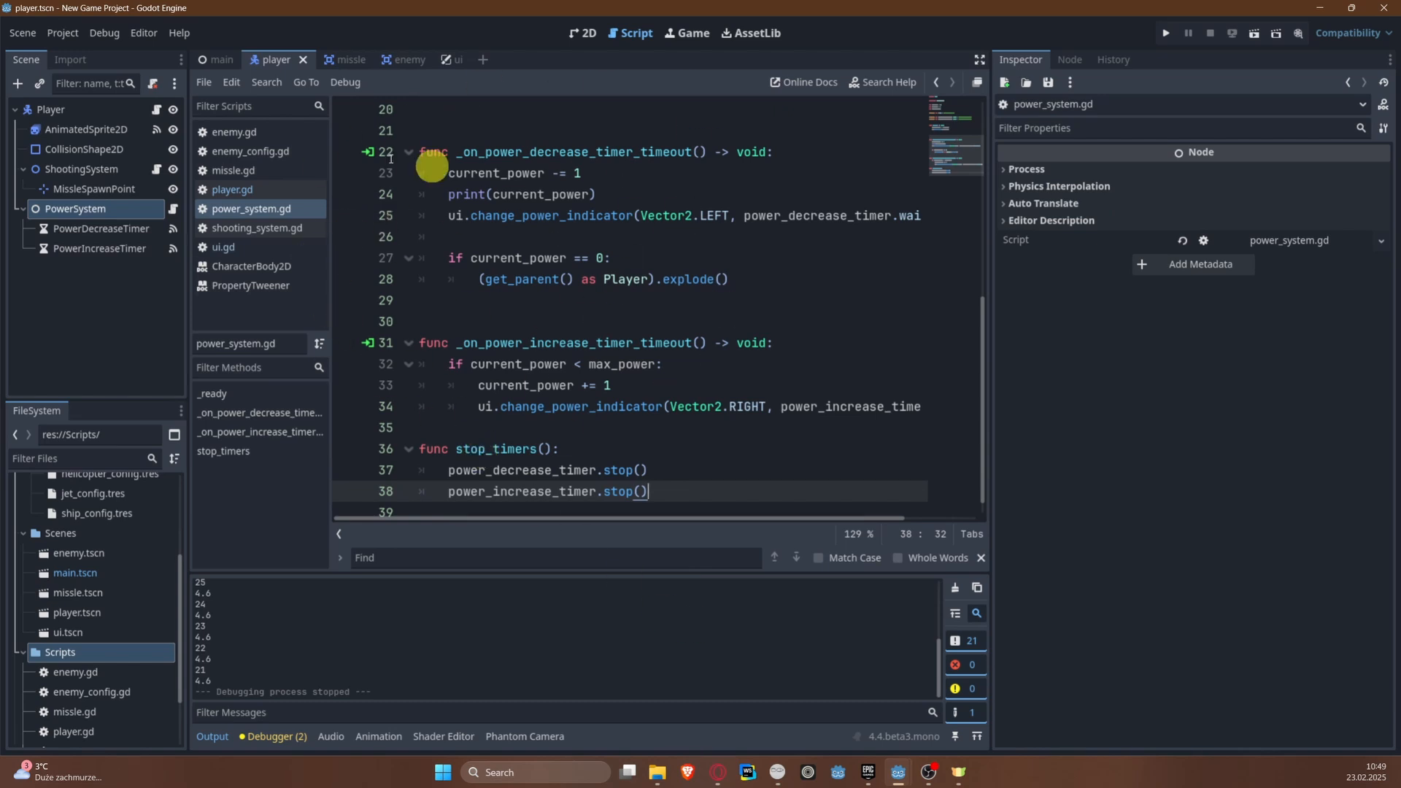
pyautogui.click(267, 63)
pyautogui.click(66, 109)
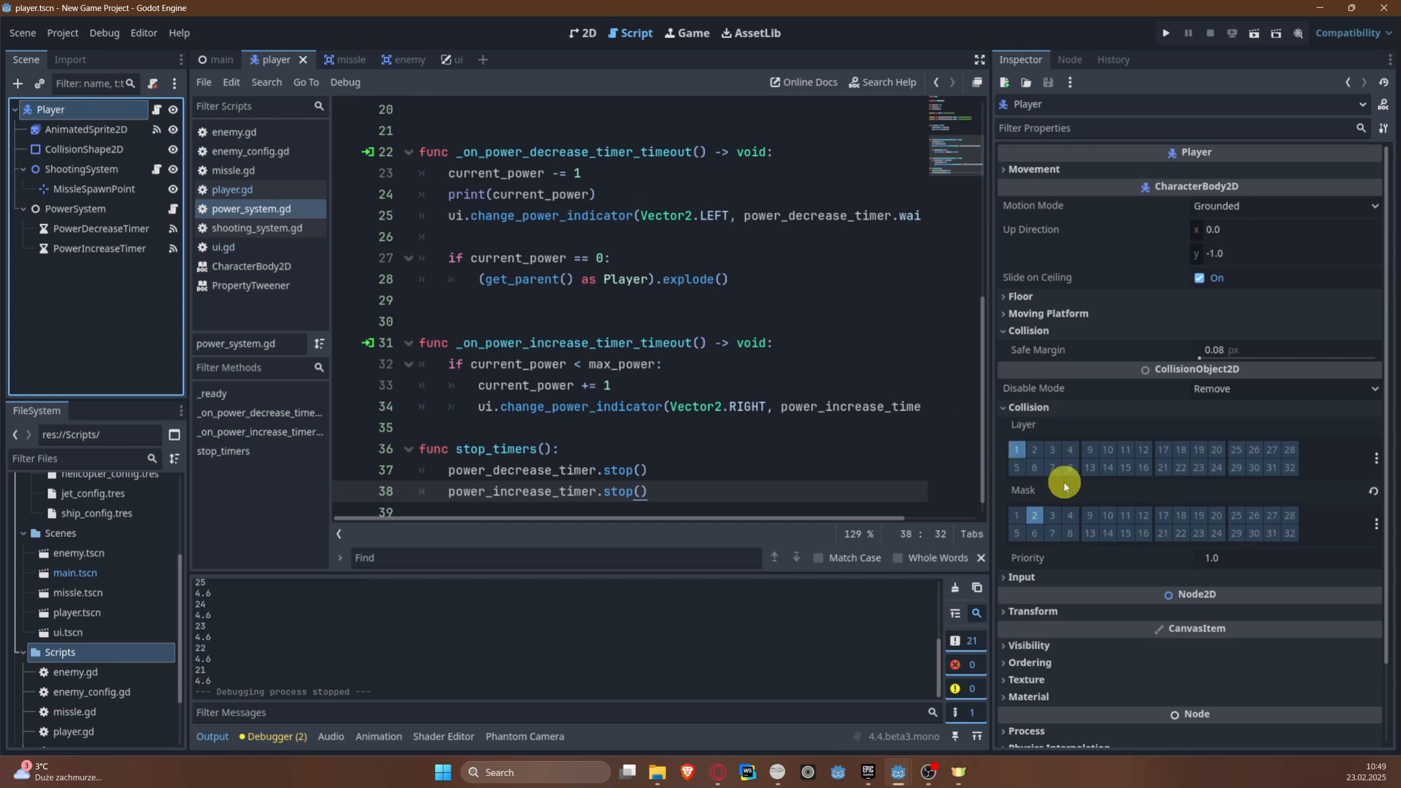
pyautogui.click(1048, 520)
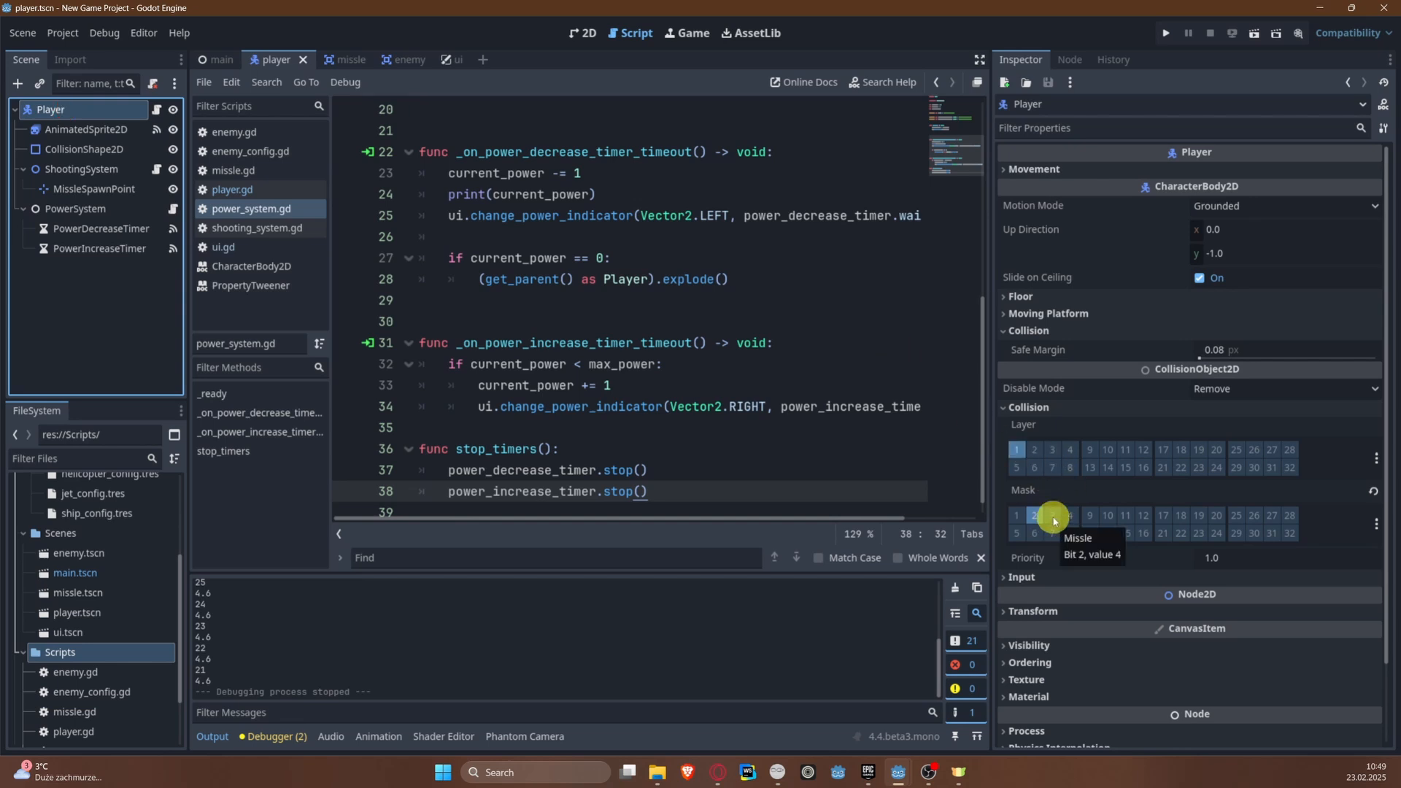
pyautogui.click(1076, 516)
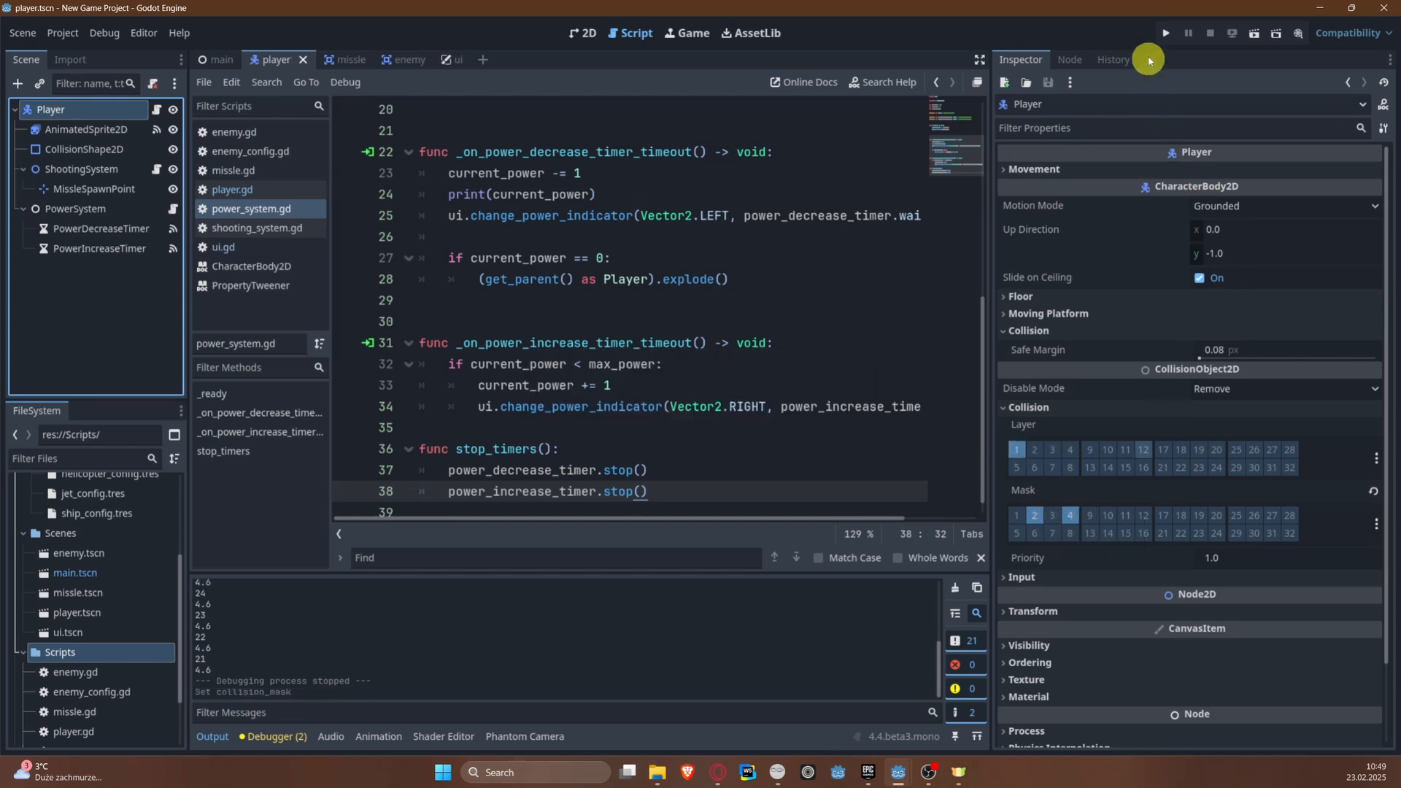
# Step: Run the project, fly the plane into the ship to test the new collision mask, and close the game
pyautogui.click(1166, 35)
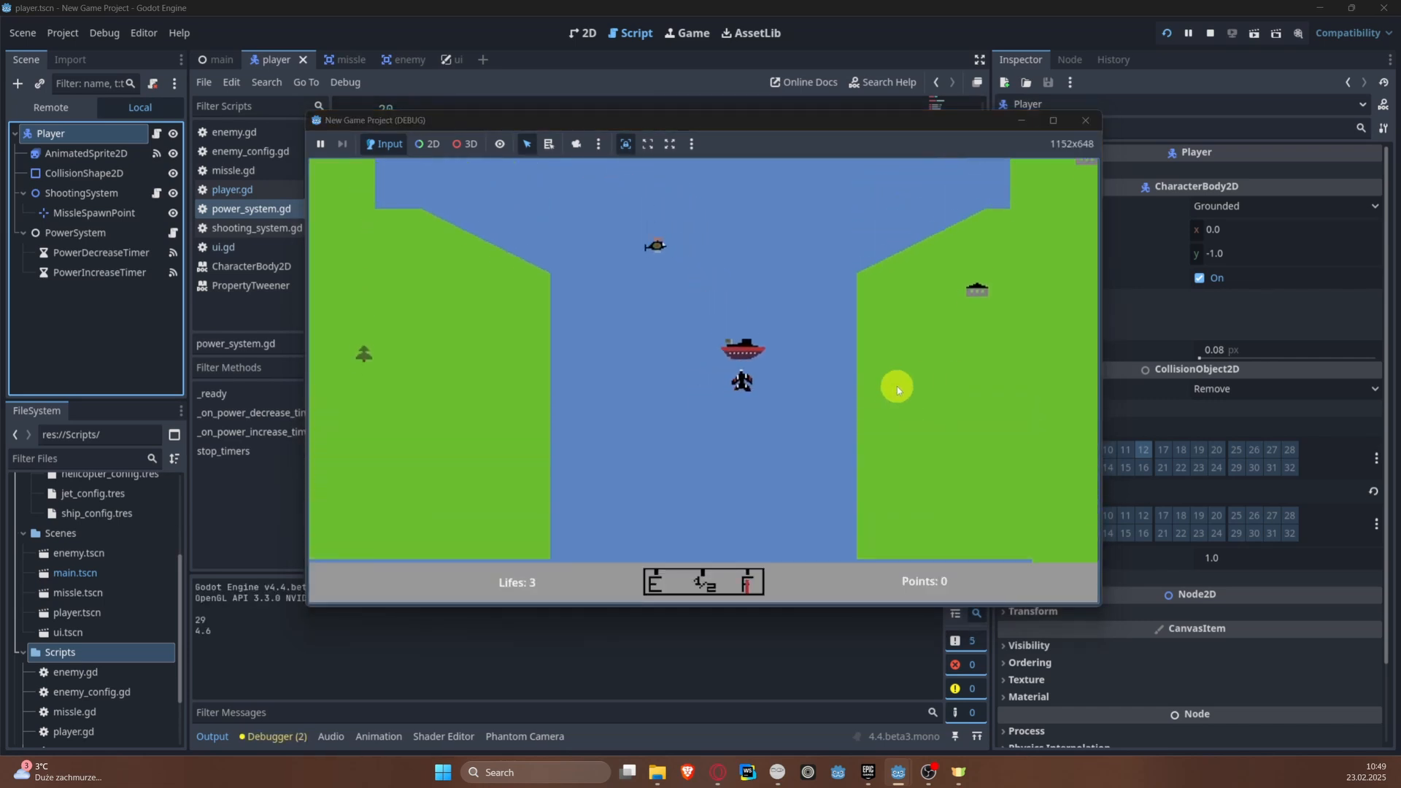
pyautogui.press('d')
pyautogui.press('s')
pyautogui.press('a')
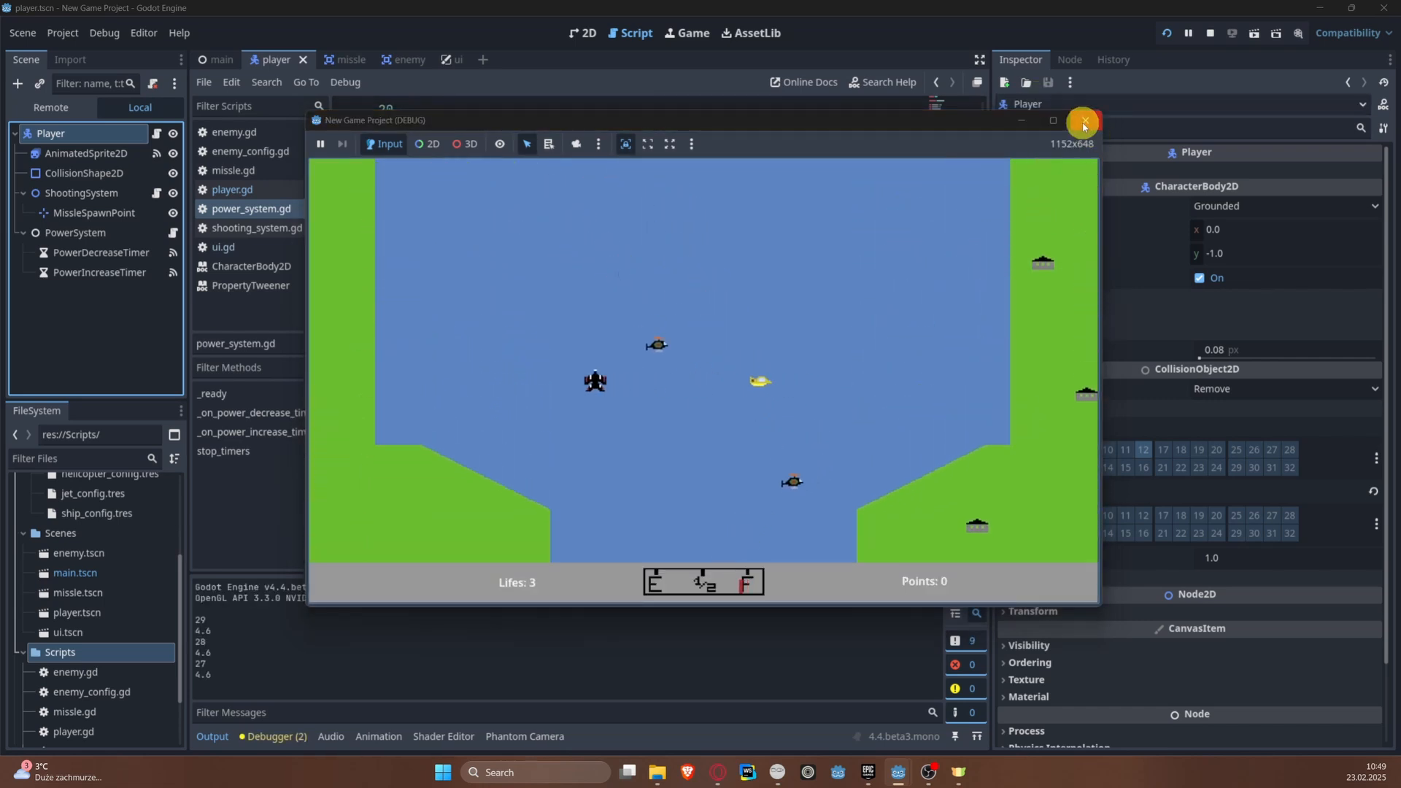
pyautogui.click(1084, 123)
# Step: Open the enemy scene and select its Enemy root node to examine the collision layer and mask
pyautogui.click(1062, 513)
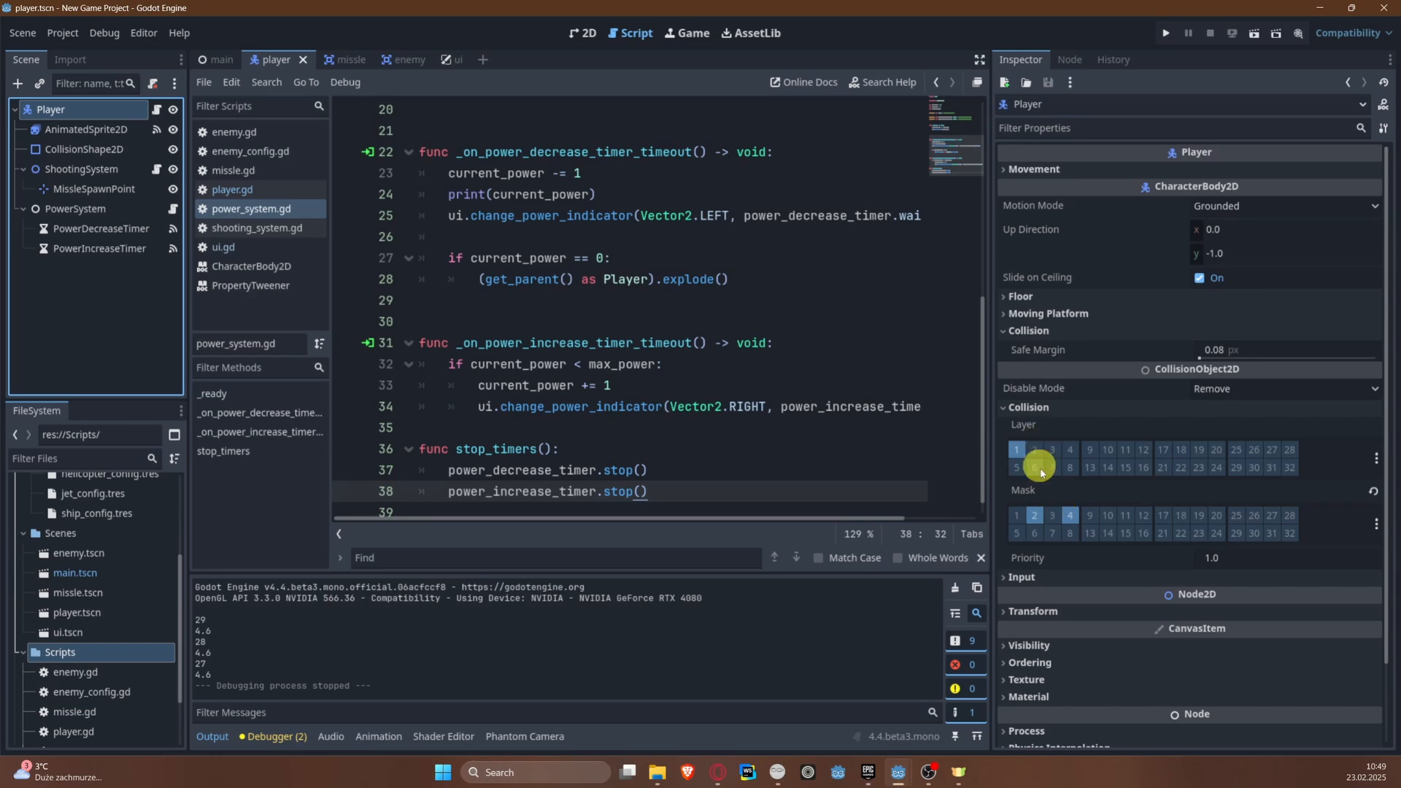
pyautogui.click(405, 59)
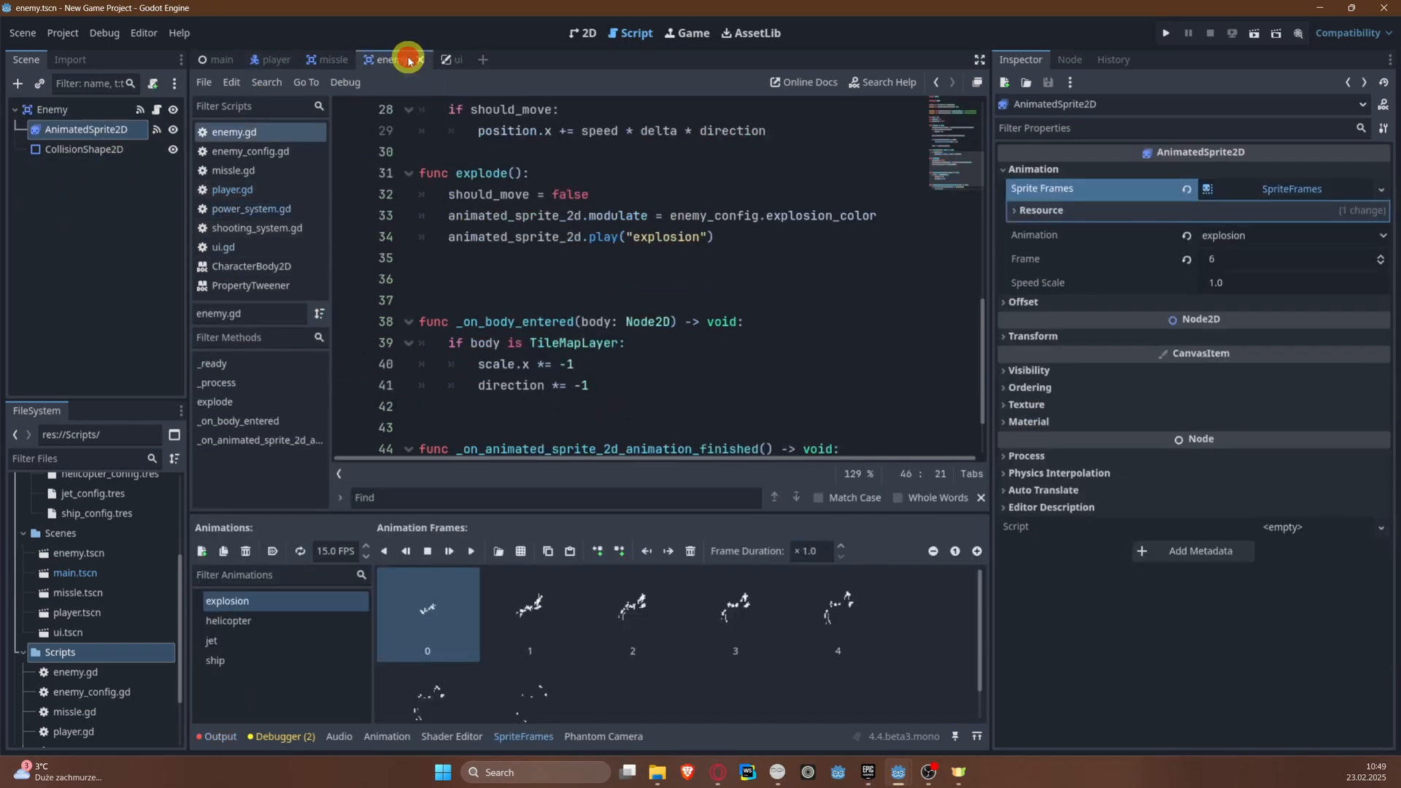
pyautogui.click(52, 109)
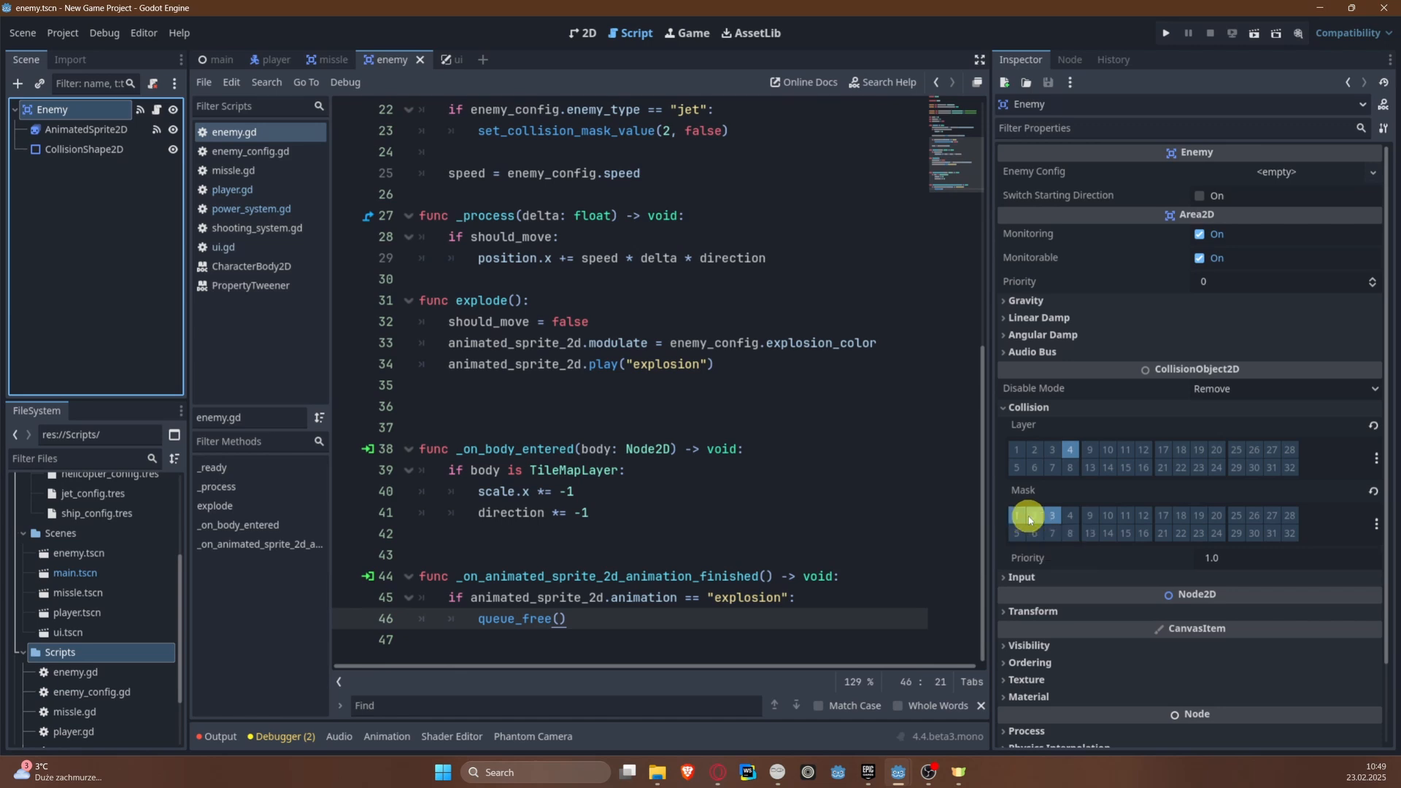
# Step: Examine the player script's _physics_process function, focusing on its slide-collision check, to compare it with the enemy's collision setup
pyautogui.click(1071, 451)
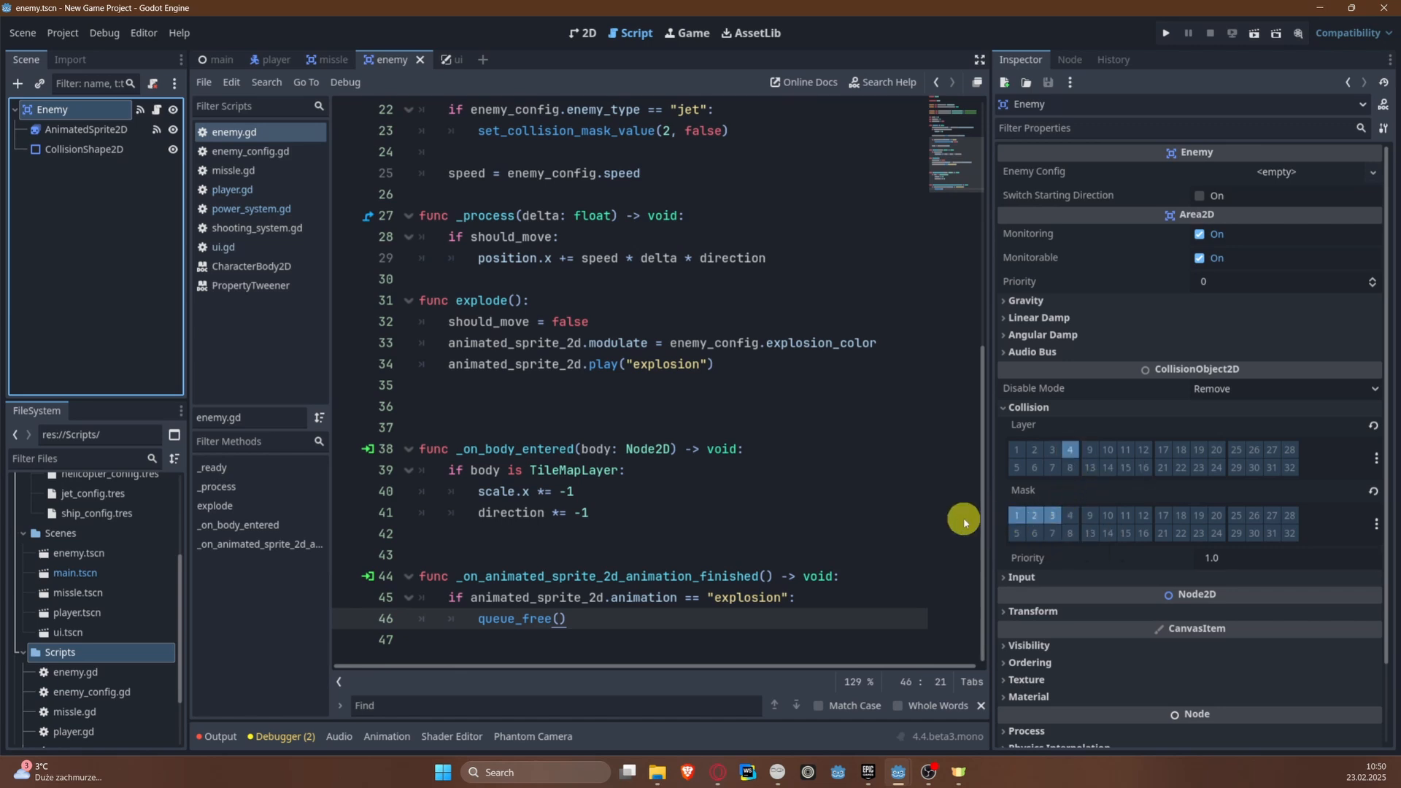
pyautogui.click(257, 60)
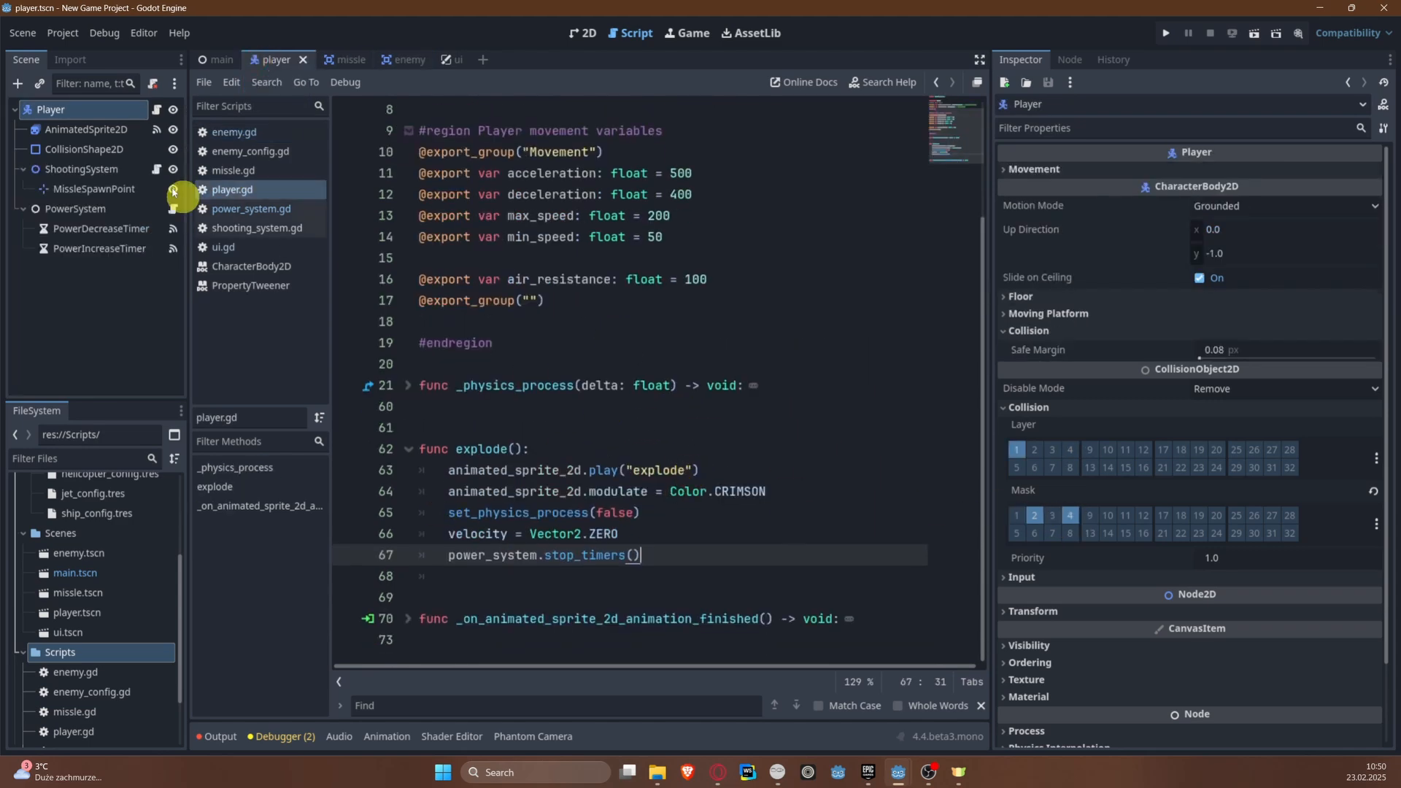
pyautogui.click(409, 385)
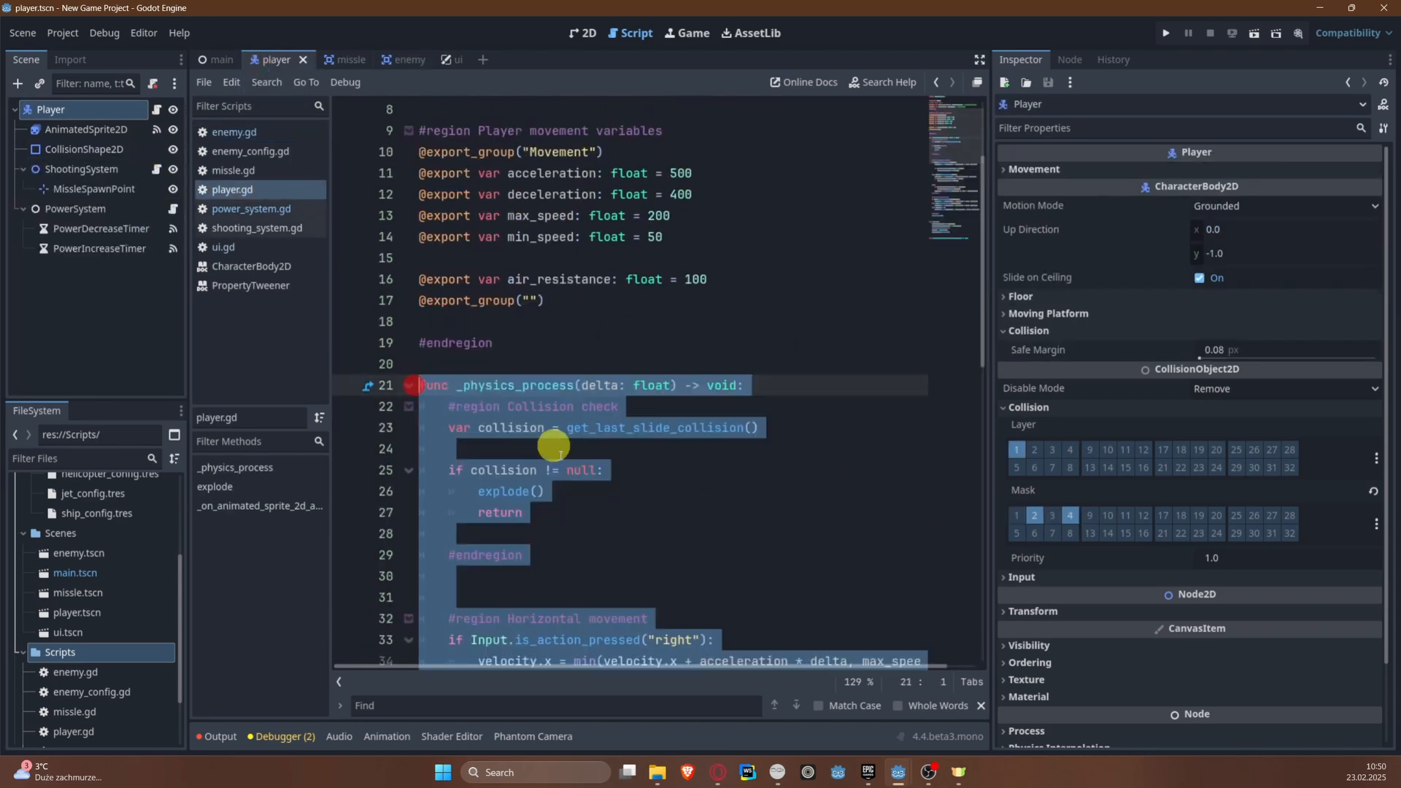
pyautogui.scroll(-4, 562, 458)
pyautogui.click(671, 305)
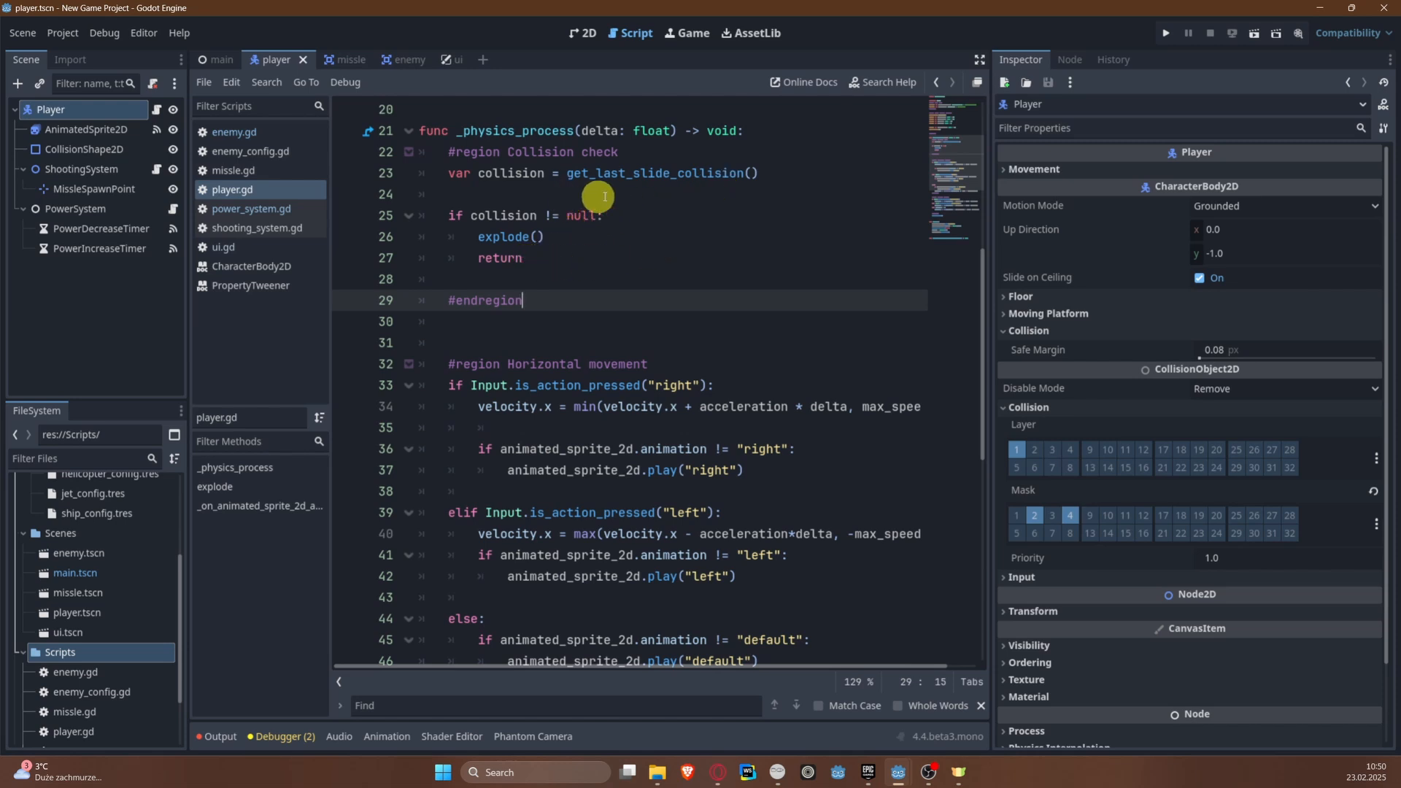
pyautogui.click(96, 114)
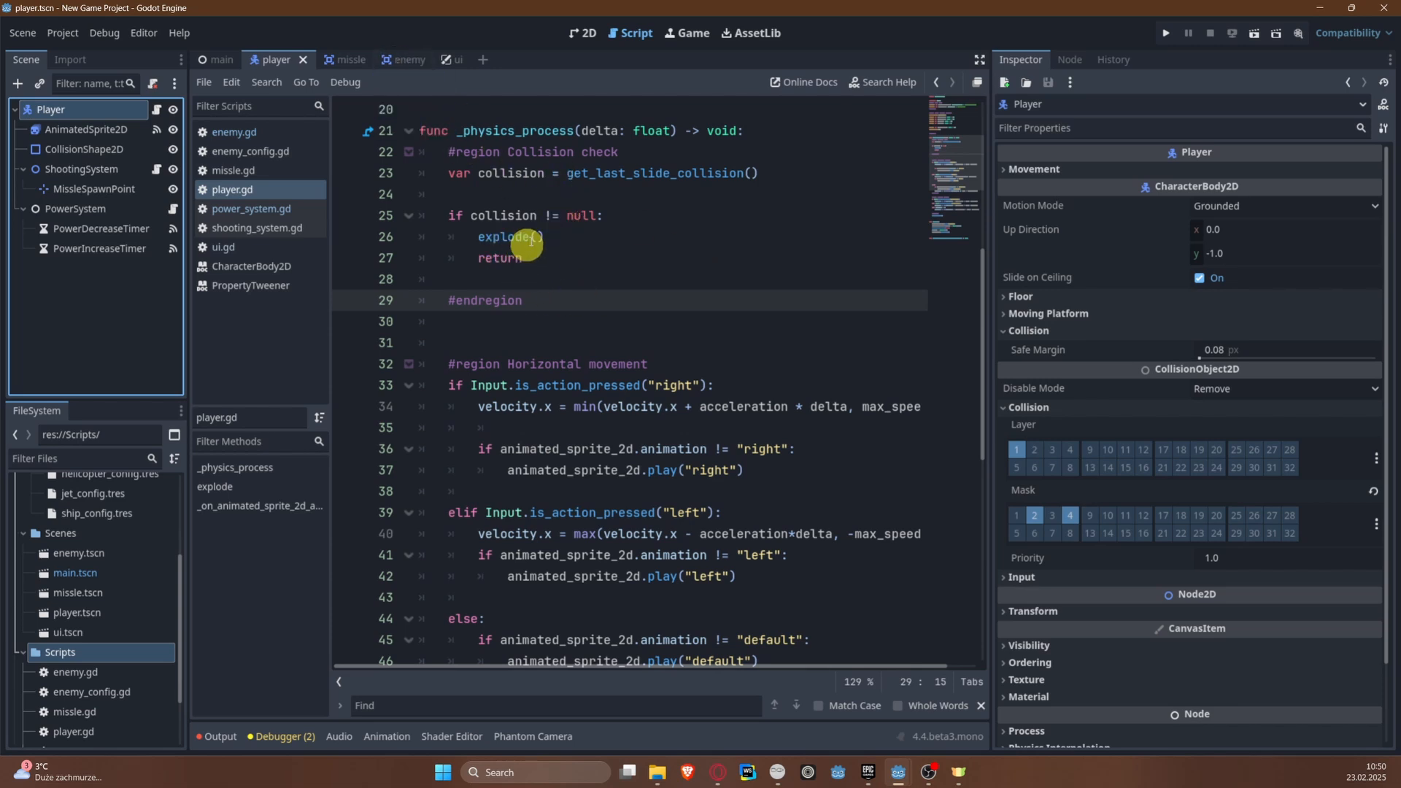
pyautogui.click(511, 213)
pyautogui.doubleClick(634, 175)
pyautogui.click(504, 219)
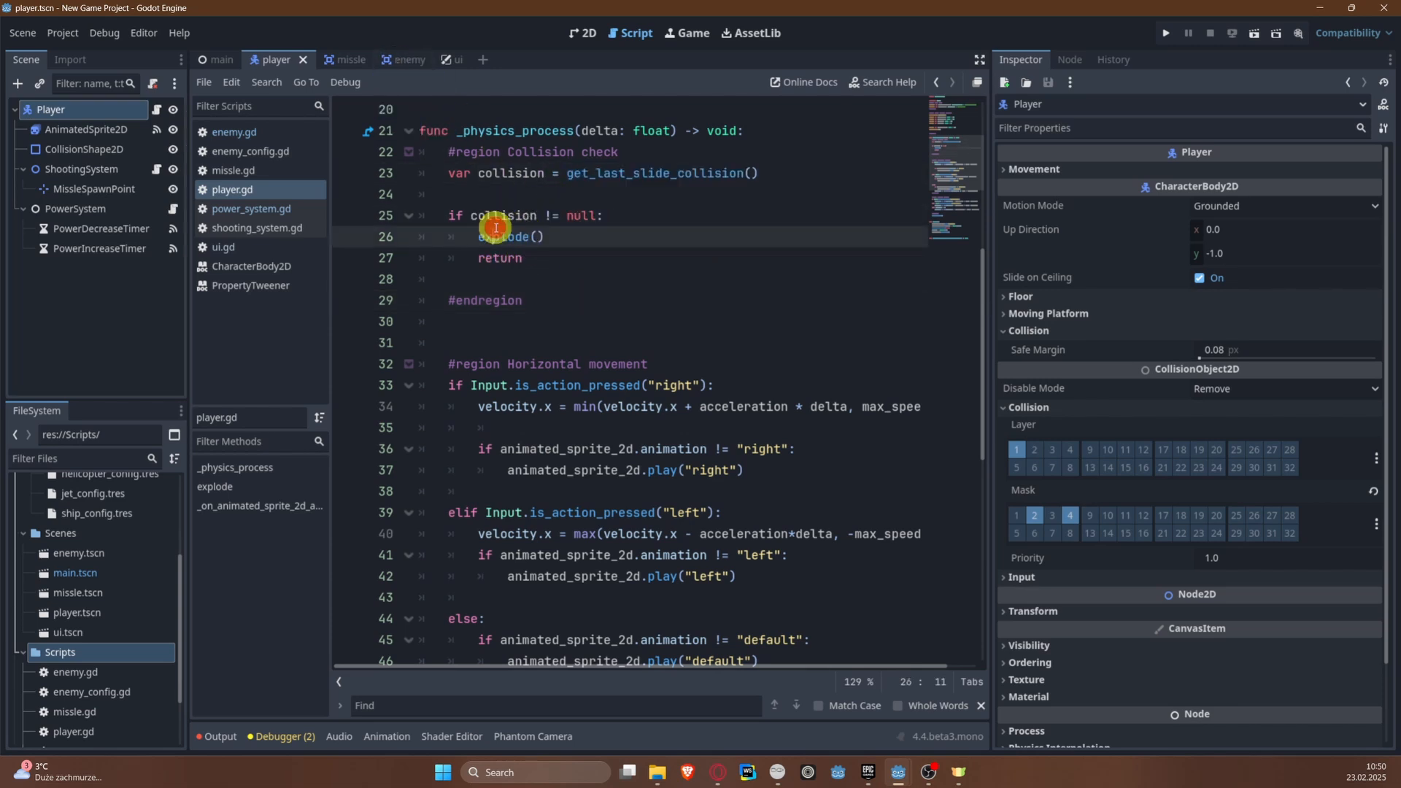
pyautogui.doubleClick(499, 217)
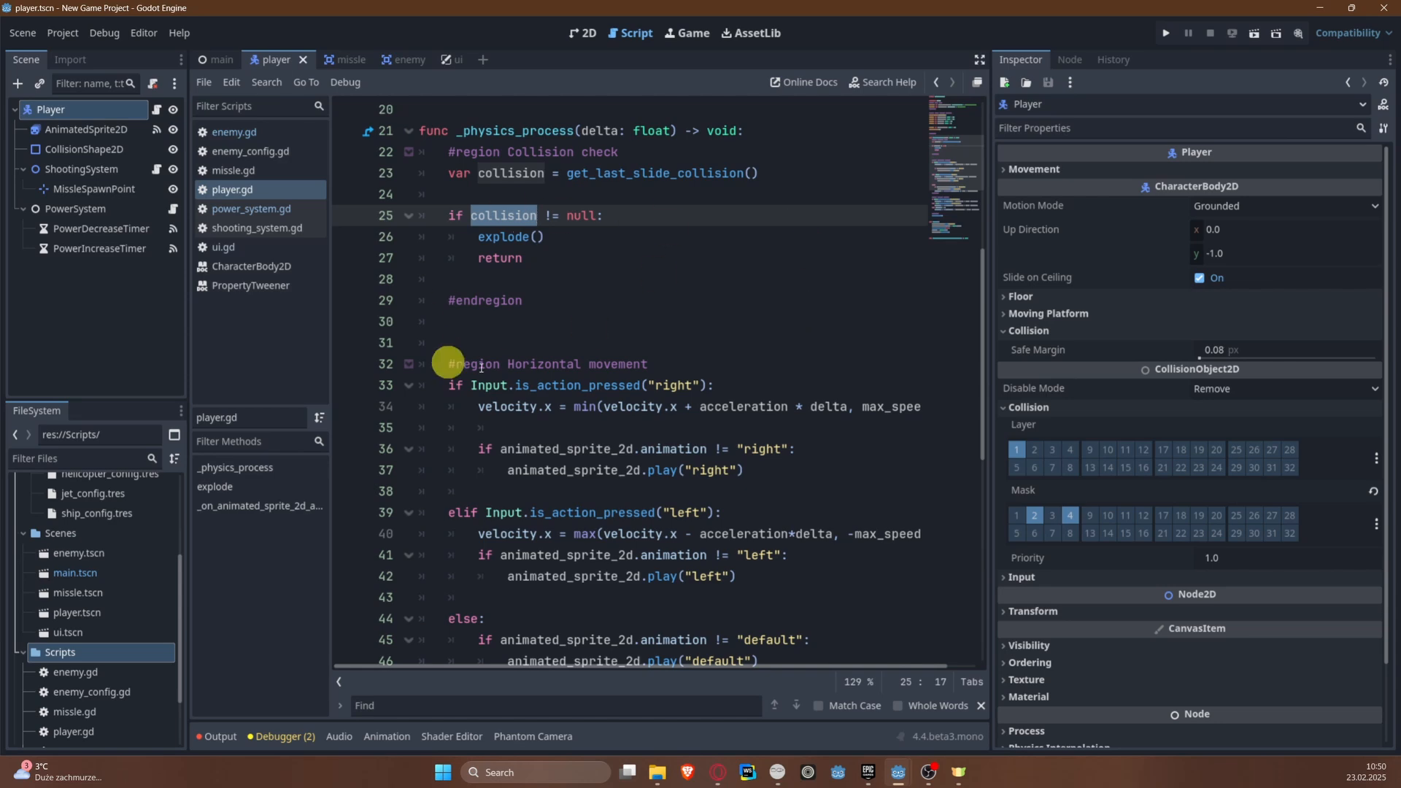
pyautogui.scroll(-4, 555, 328)
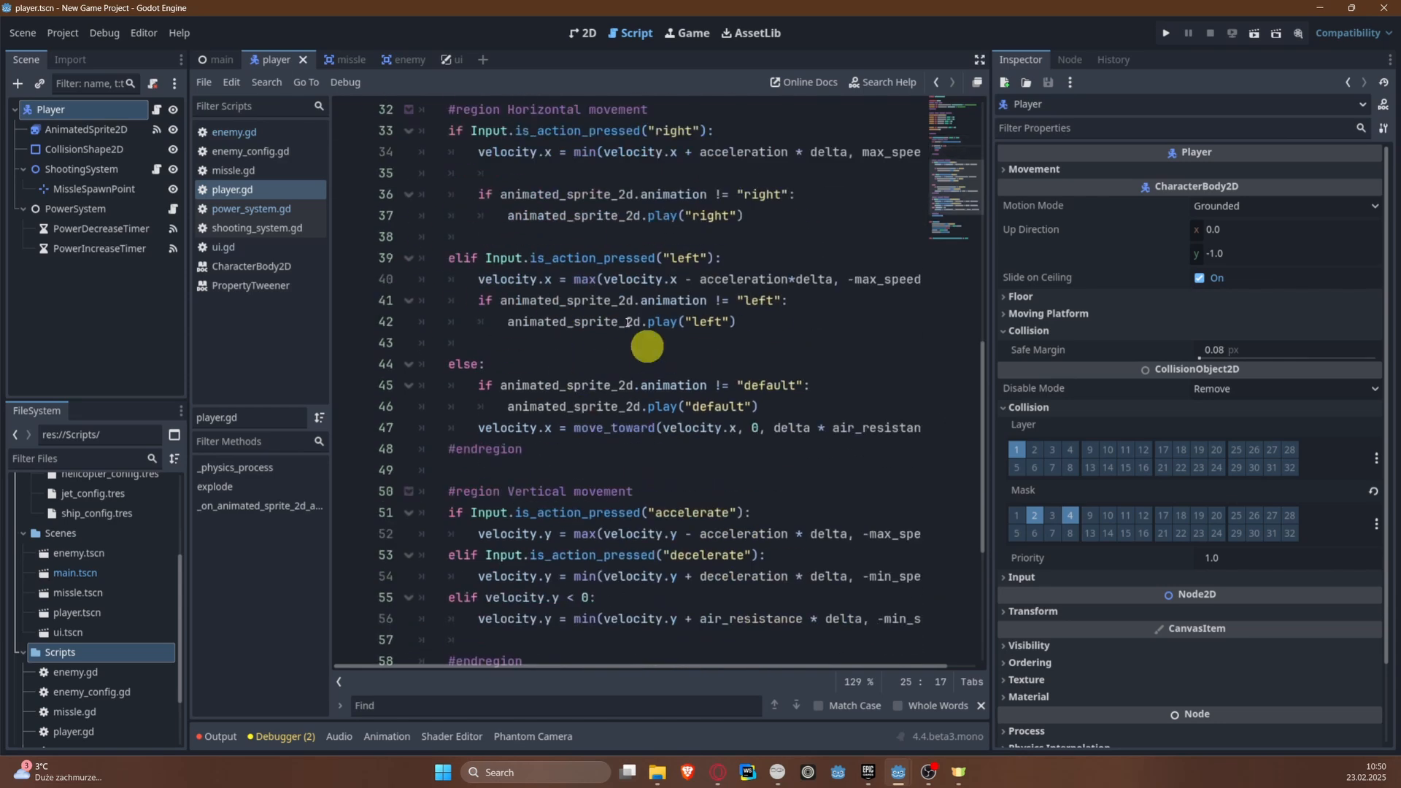
pyautogui.scroll(10, 582, 244)
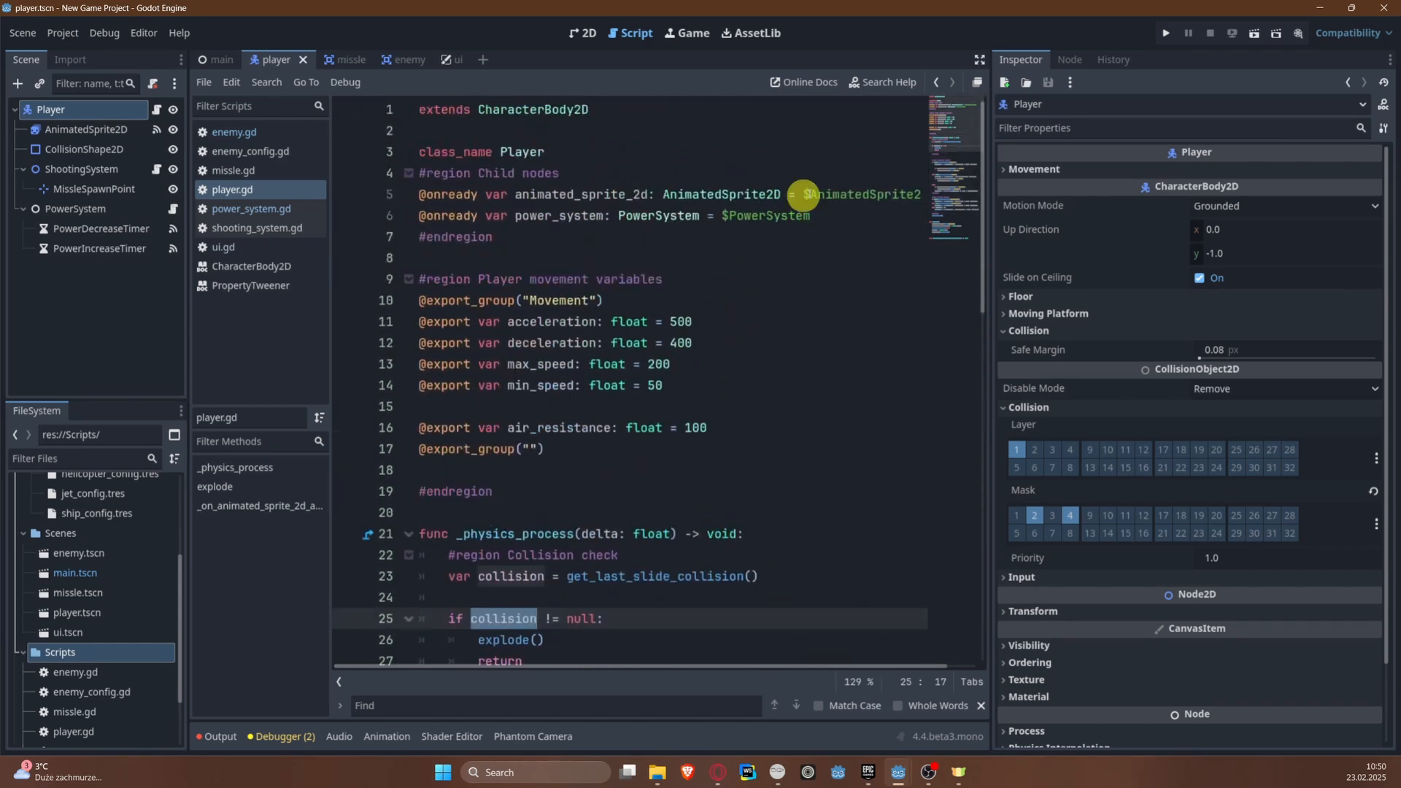
# Step: In the enemy script's _on_body_entered function, add the condition "if body is Player:" below the TileMapLayer check
pyautogui.click(397, 60)
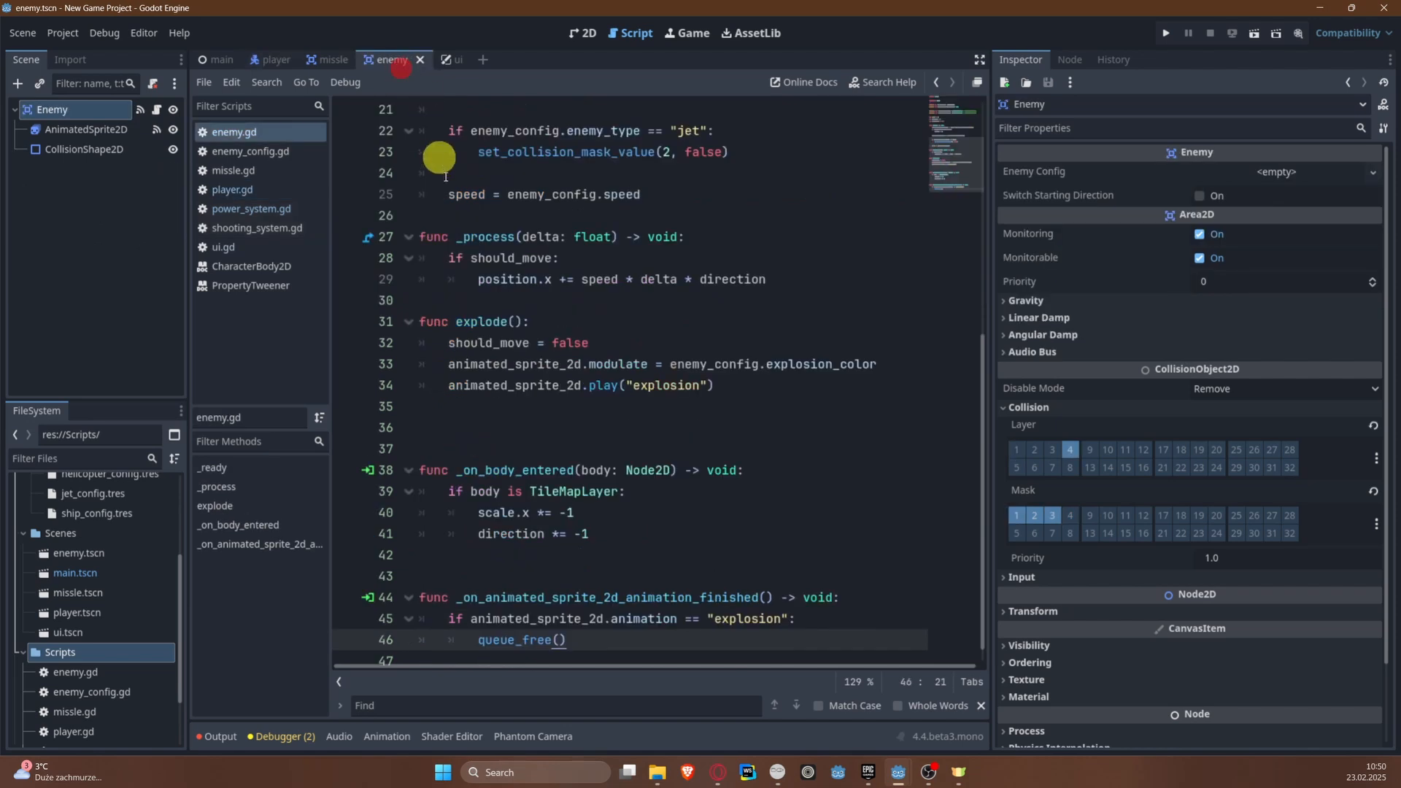
pyautogui.click(607, 516)
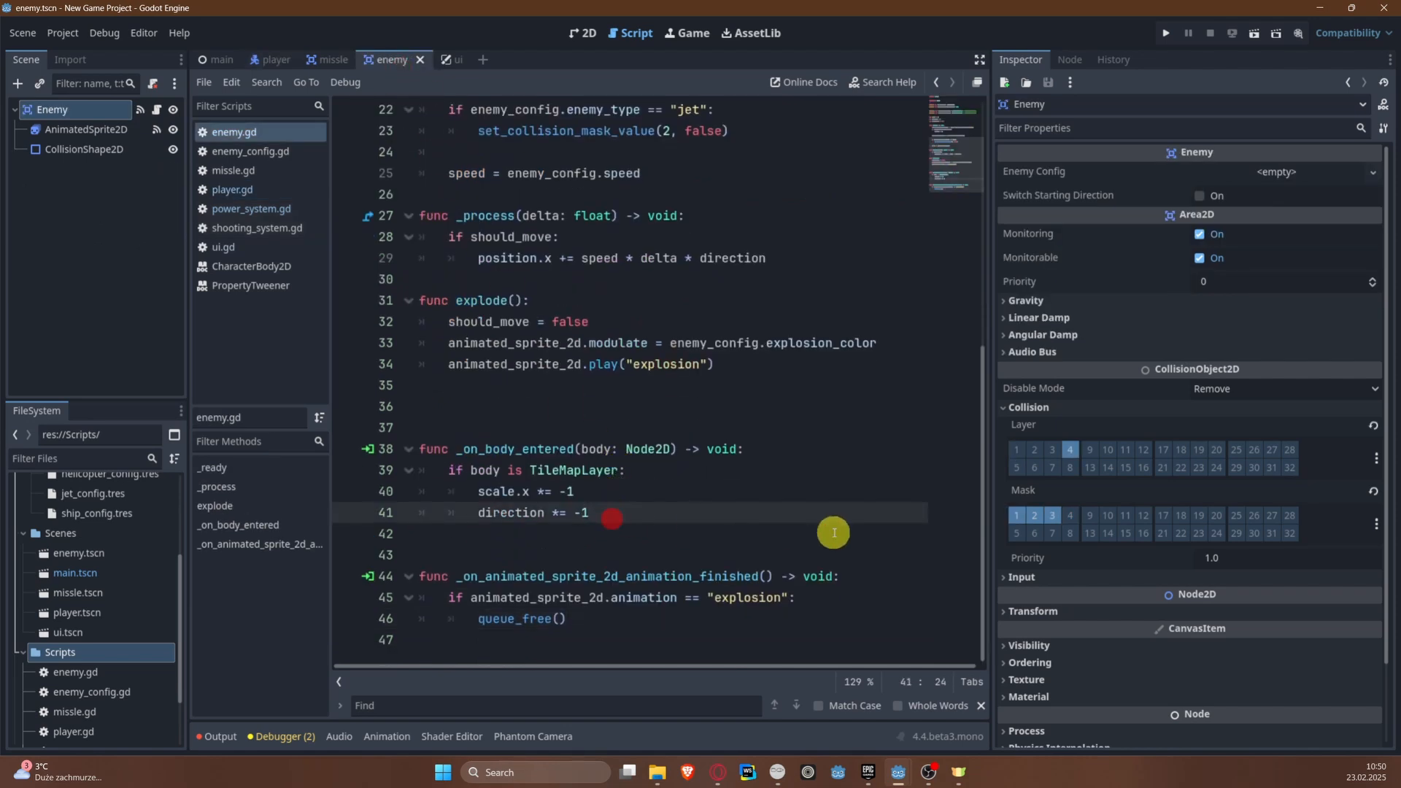
pyautogui.press('Return')
pyautogui.press('Return')
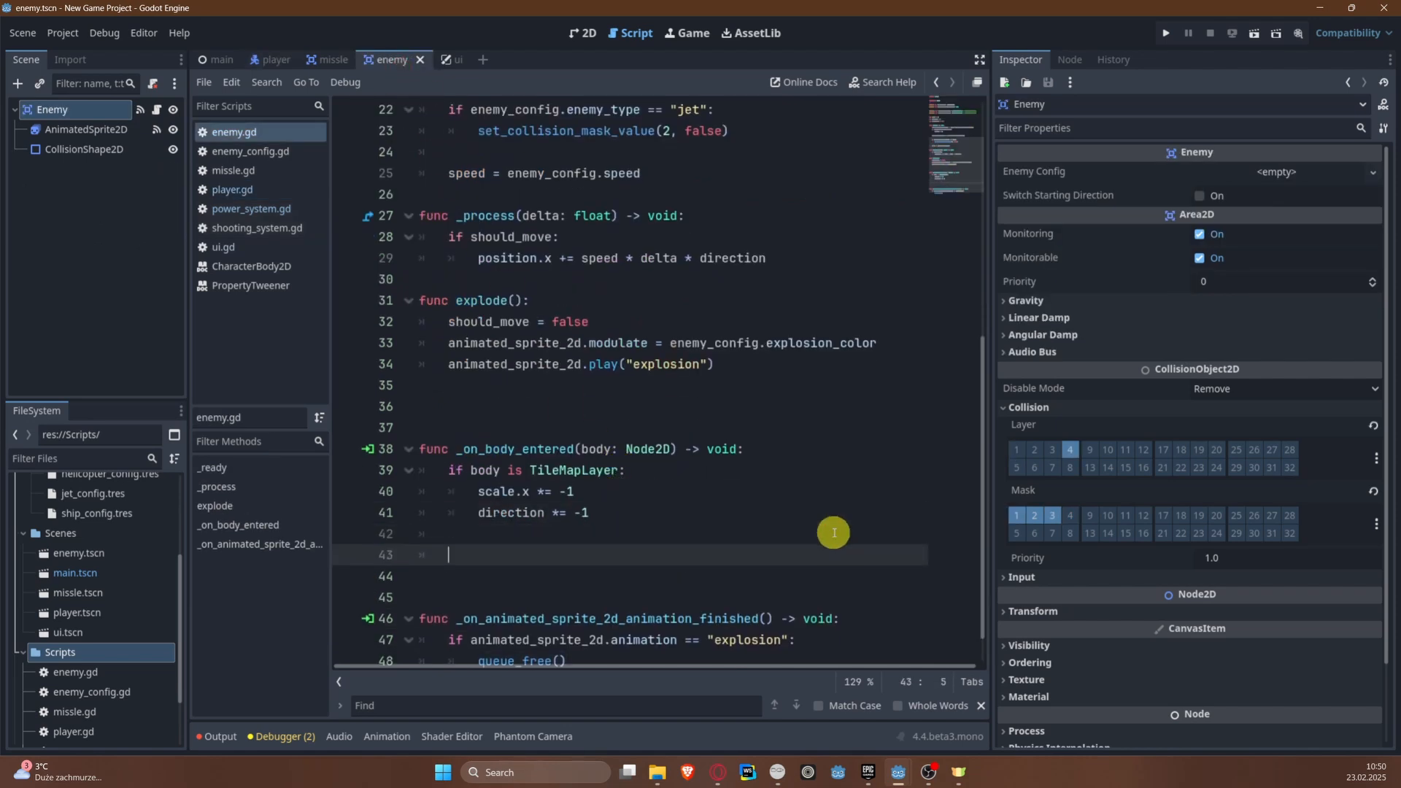
pyautogui.write('if b(*')
pyautogui.write(':')
pyautogui.press('Return')
pyautogui.scroll(-1, 833, 533)
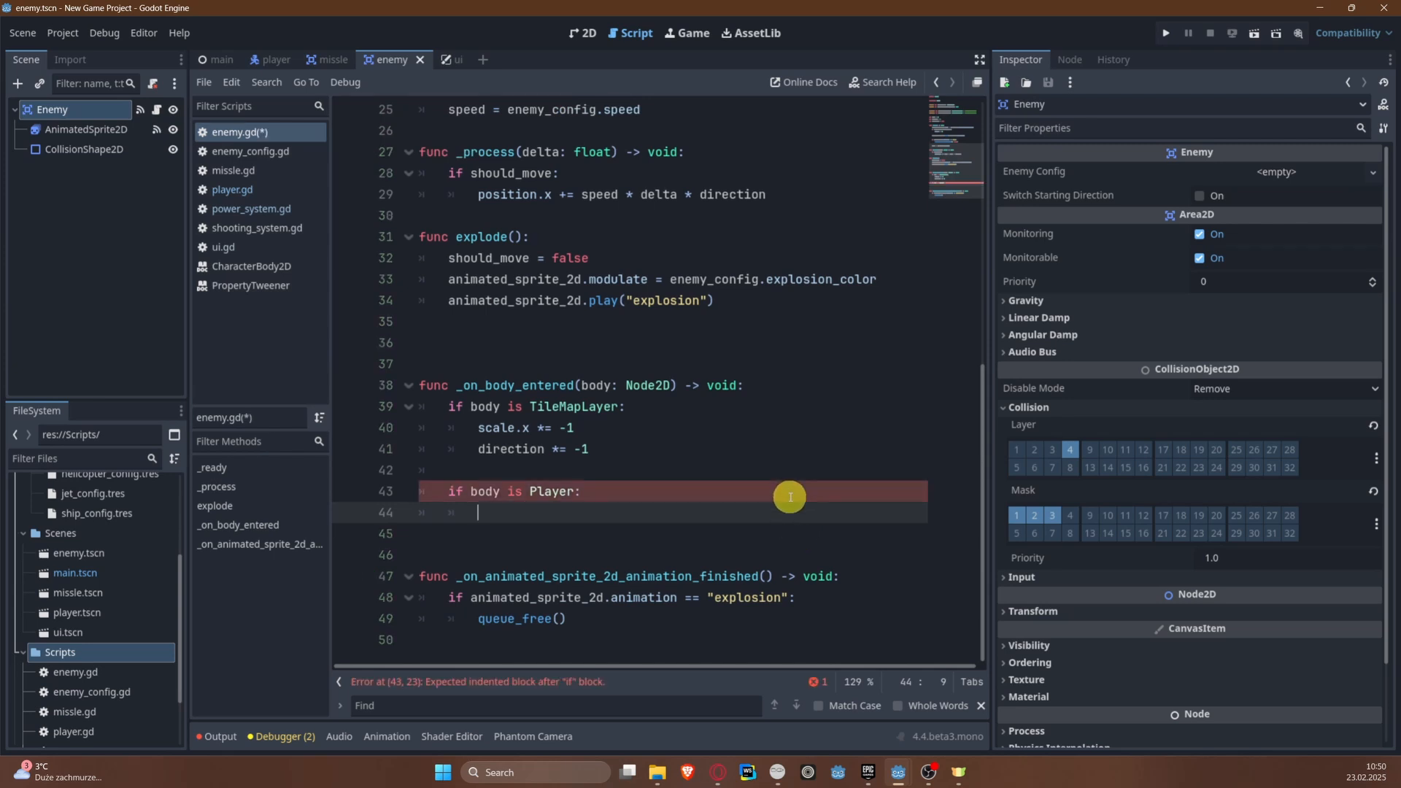
# Step: Inside the Player condition, call explode() on the enemy and (body as Player).explode() on the player
pyautogui.write('explo')
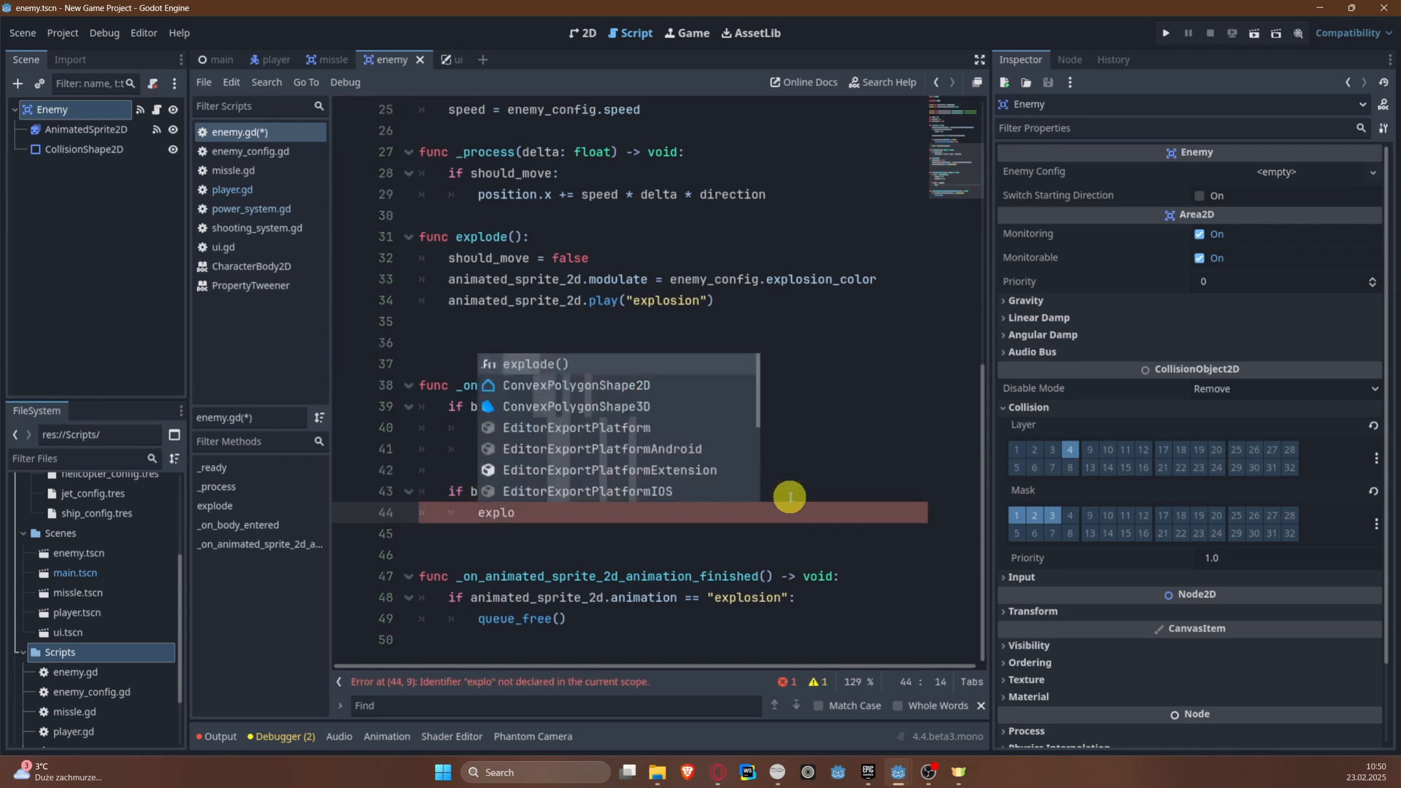
pyautogui.press('Return')
pyautogui.press('Return')
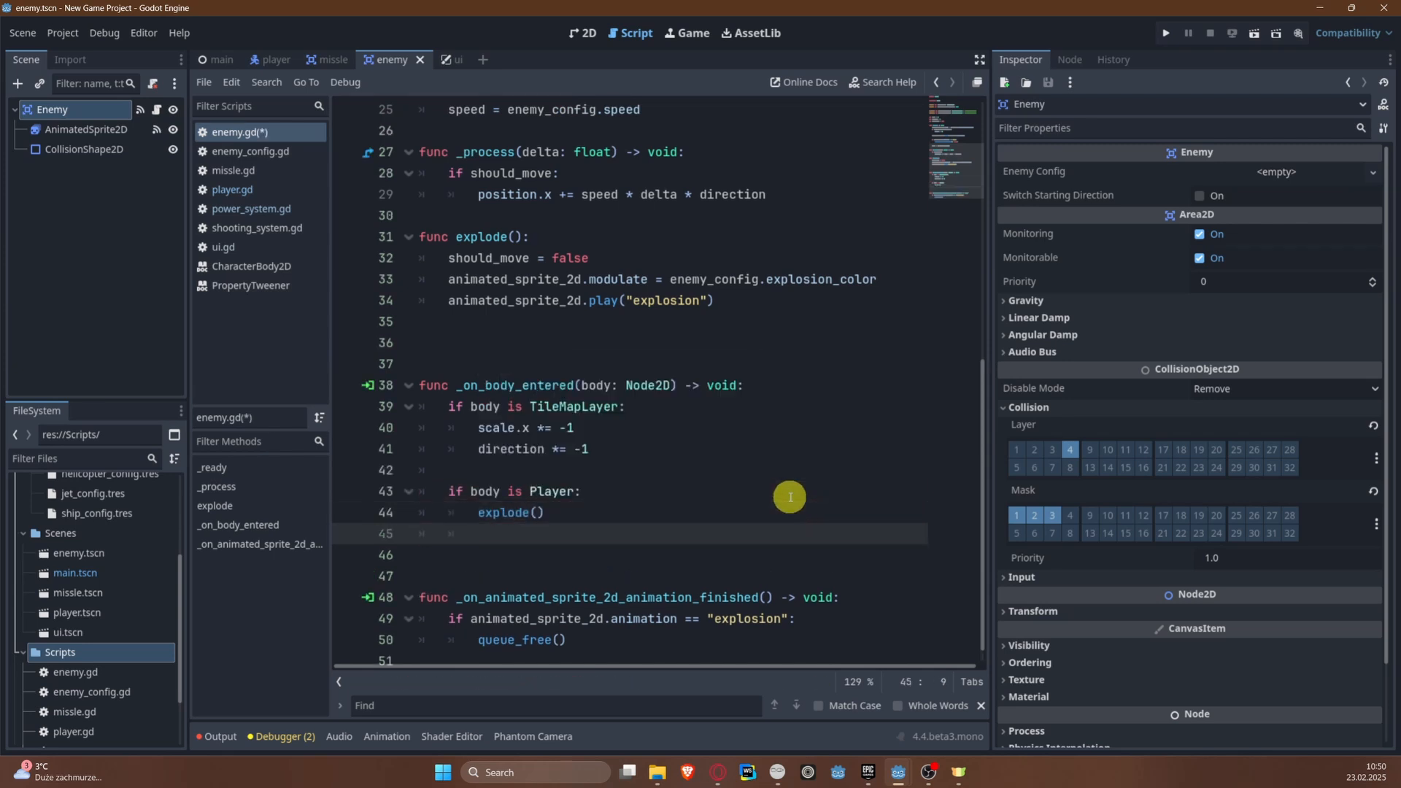
pyautogui.write('body')
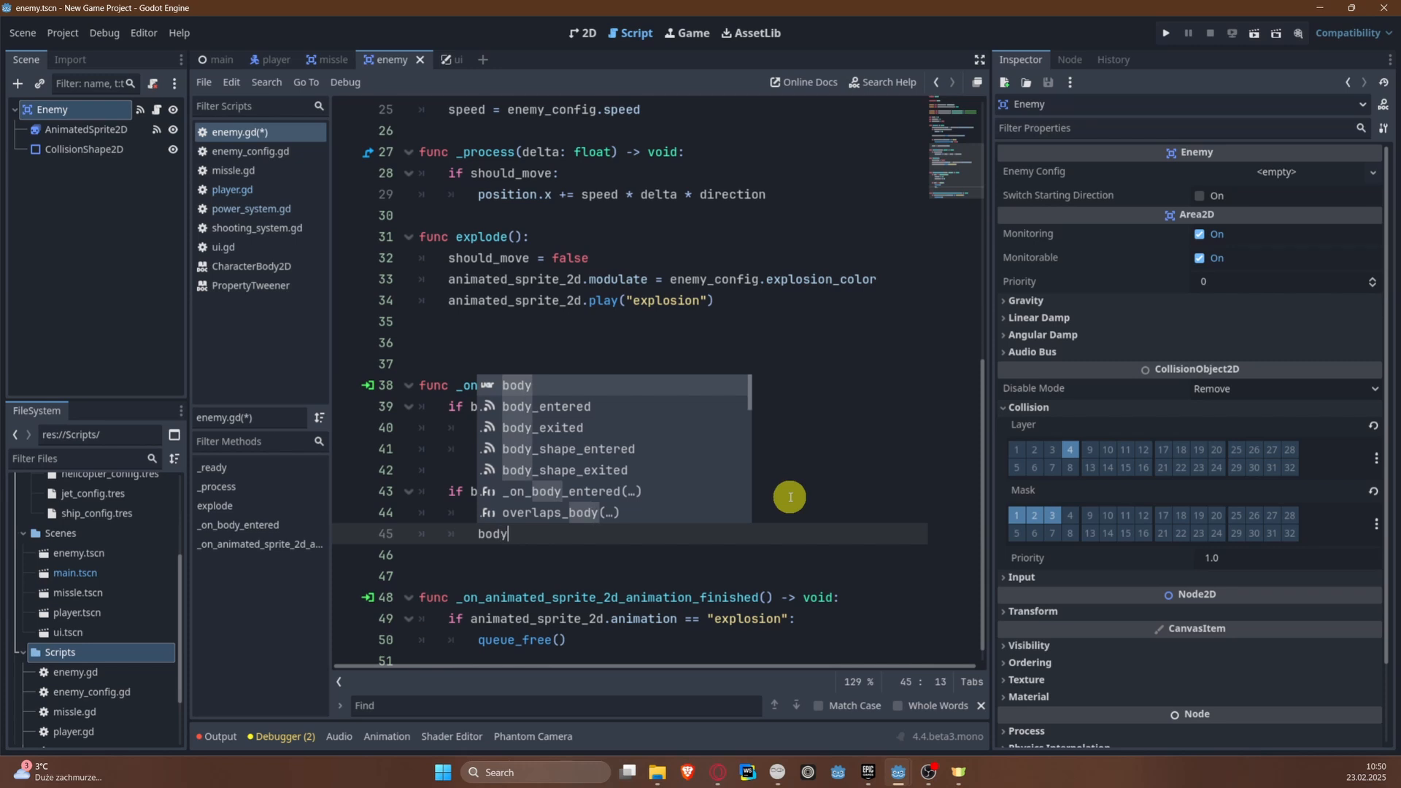
pyautogui.press('Home')
pyautogui.write('(')
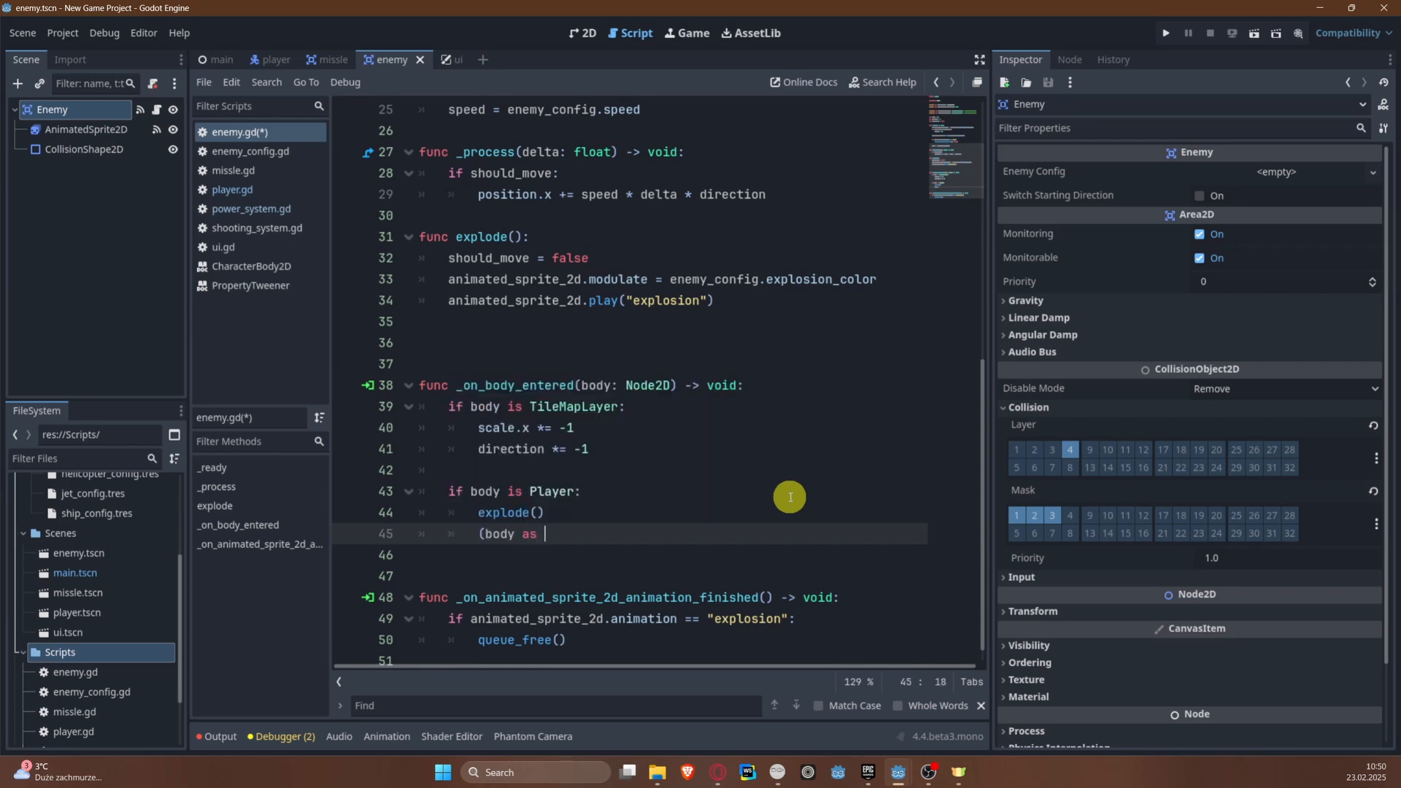
pyautogui.write('er).e')
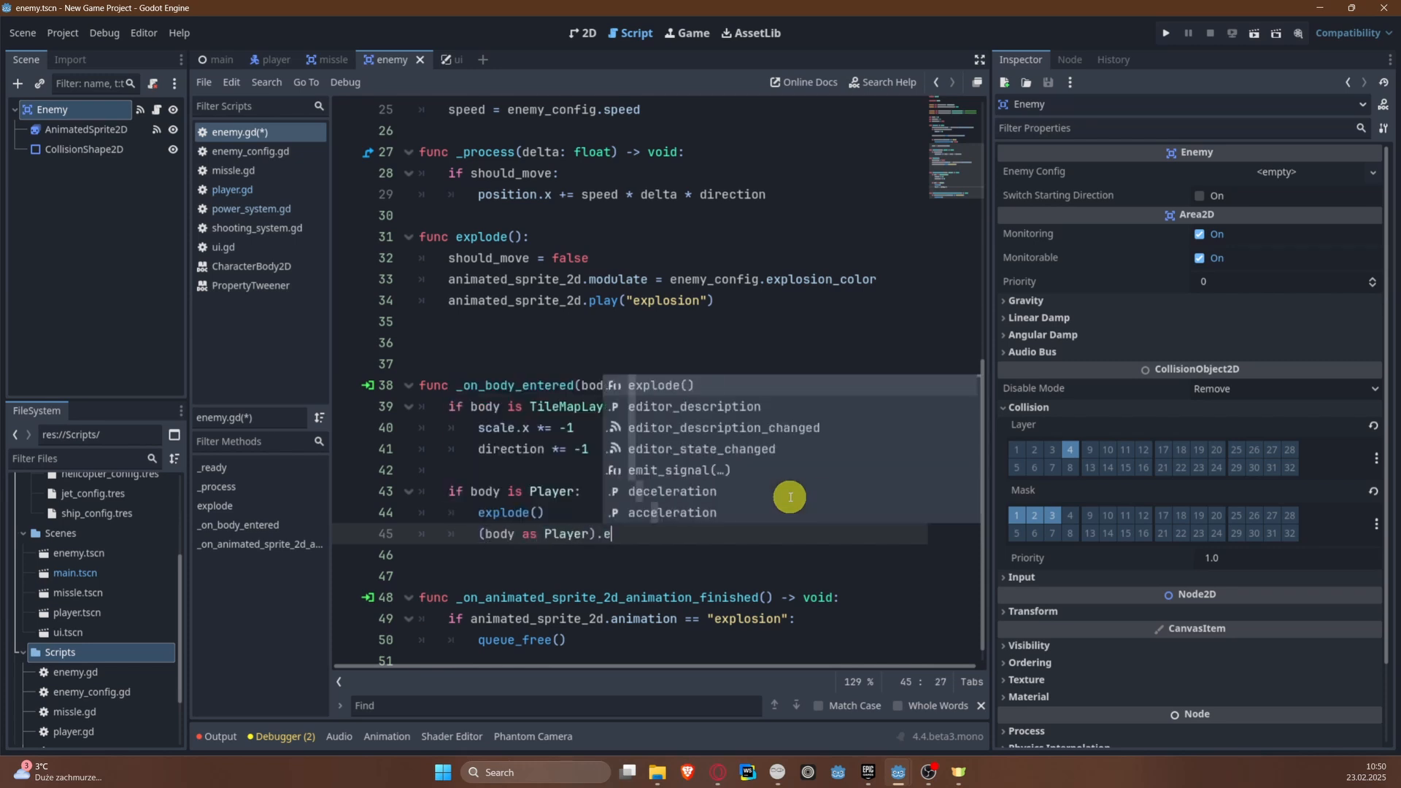
pyautogui.press('Return')
# Step: Save the enemy script, run the project to test the plane colliding with an enemy, and close the game
pyautogui.hotkey('ctrl', 's')
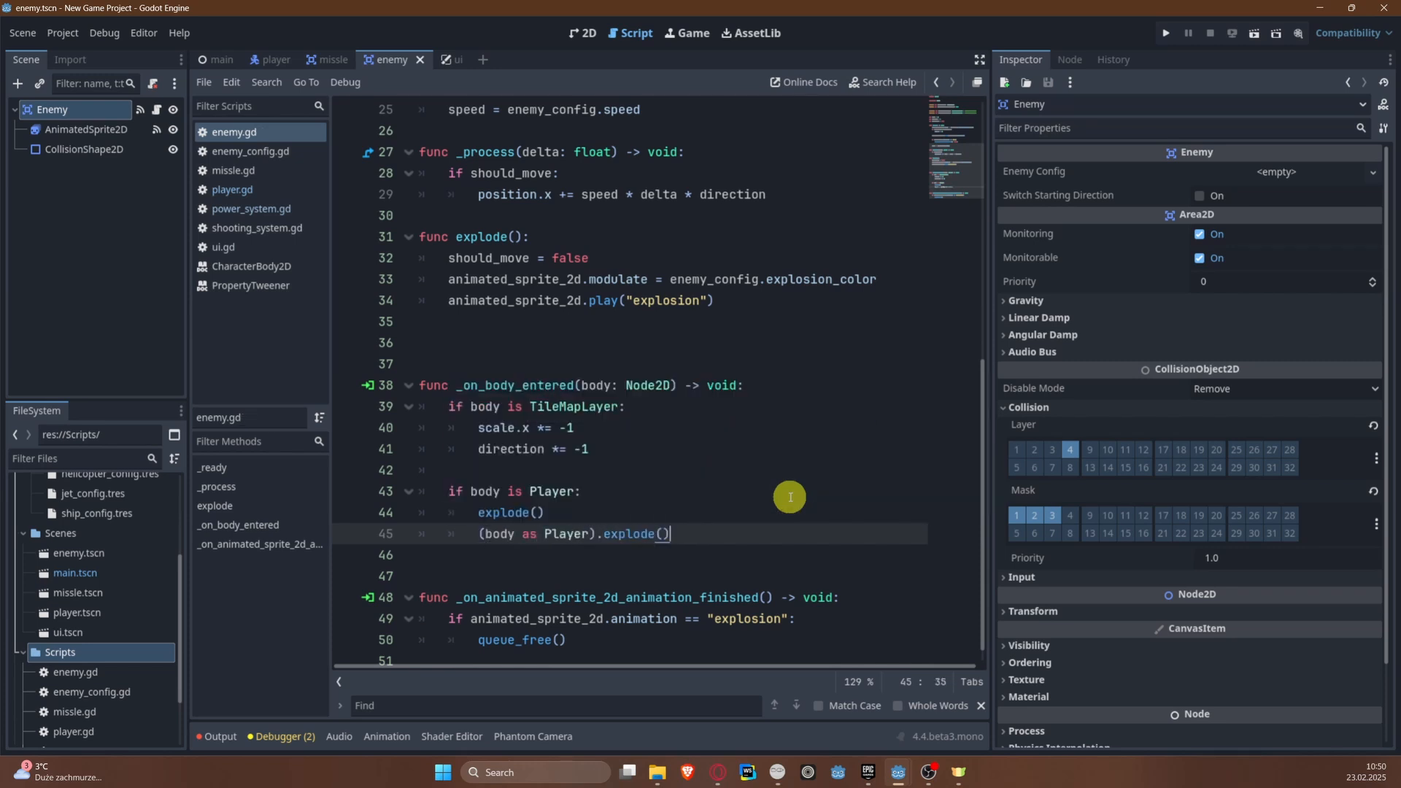
pyautogui.click(1165, 33)
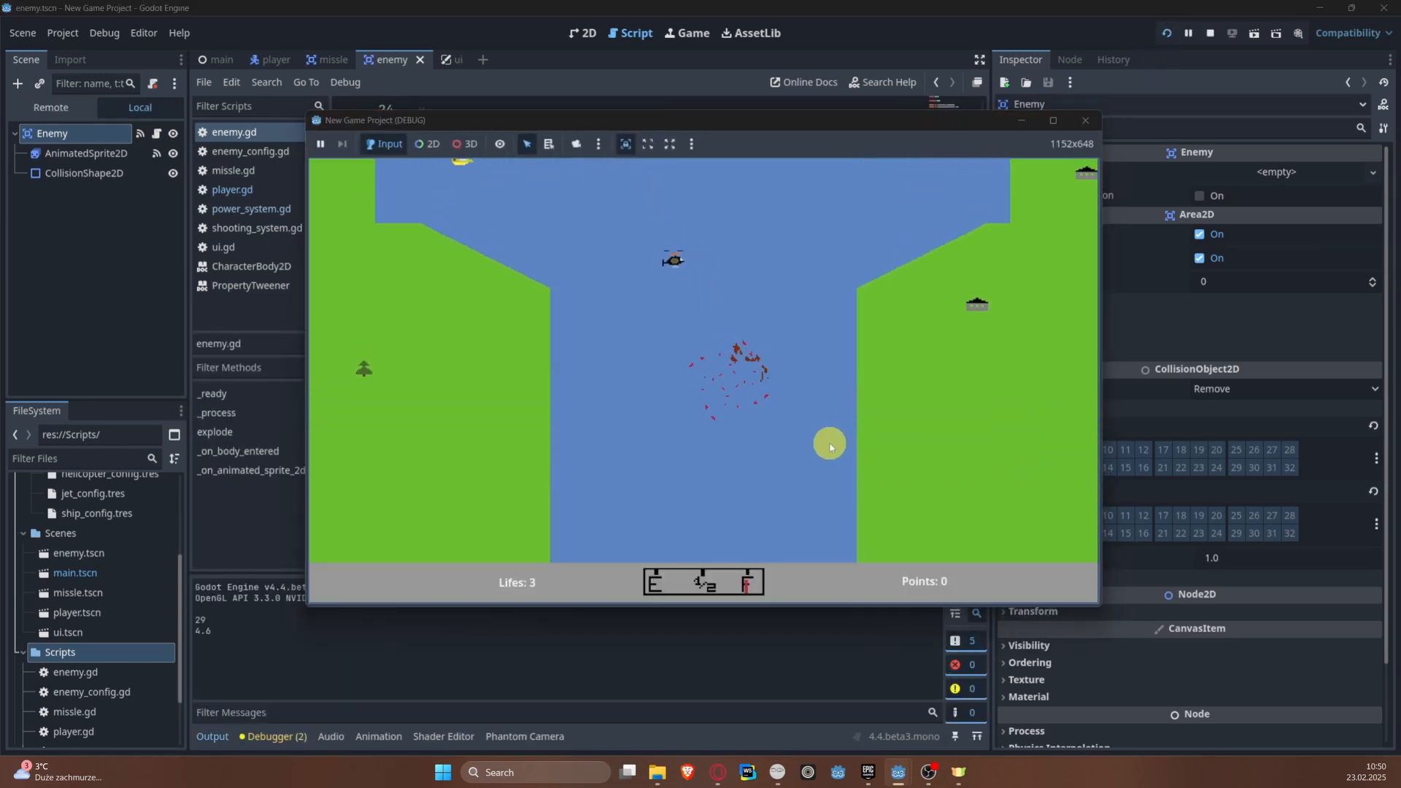
pyautogui.click(1084, 121)
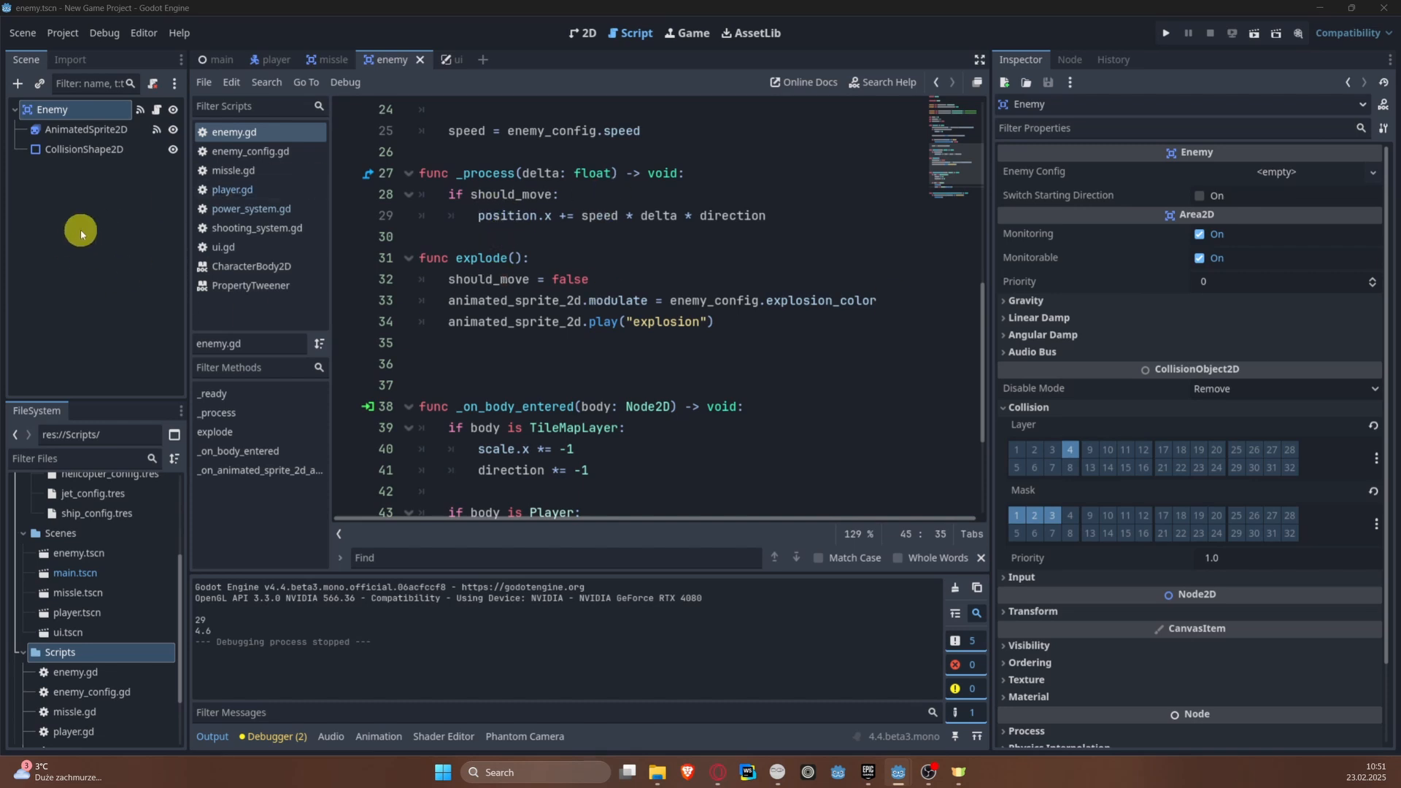
# Step: Create a new scene with an Area2D as its root node
pyautogui.moveTo(226, 64)
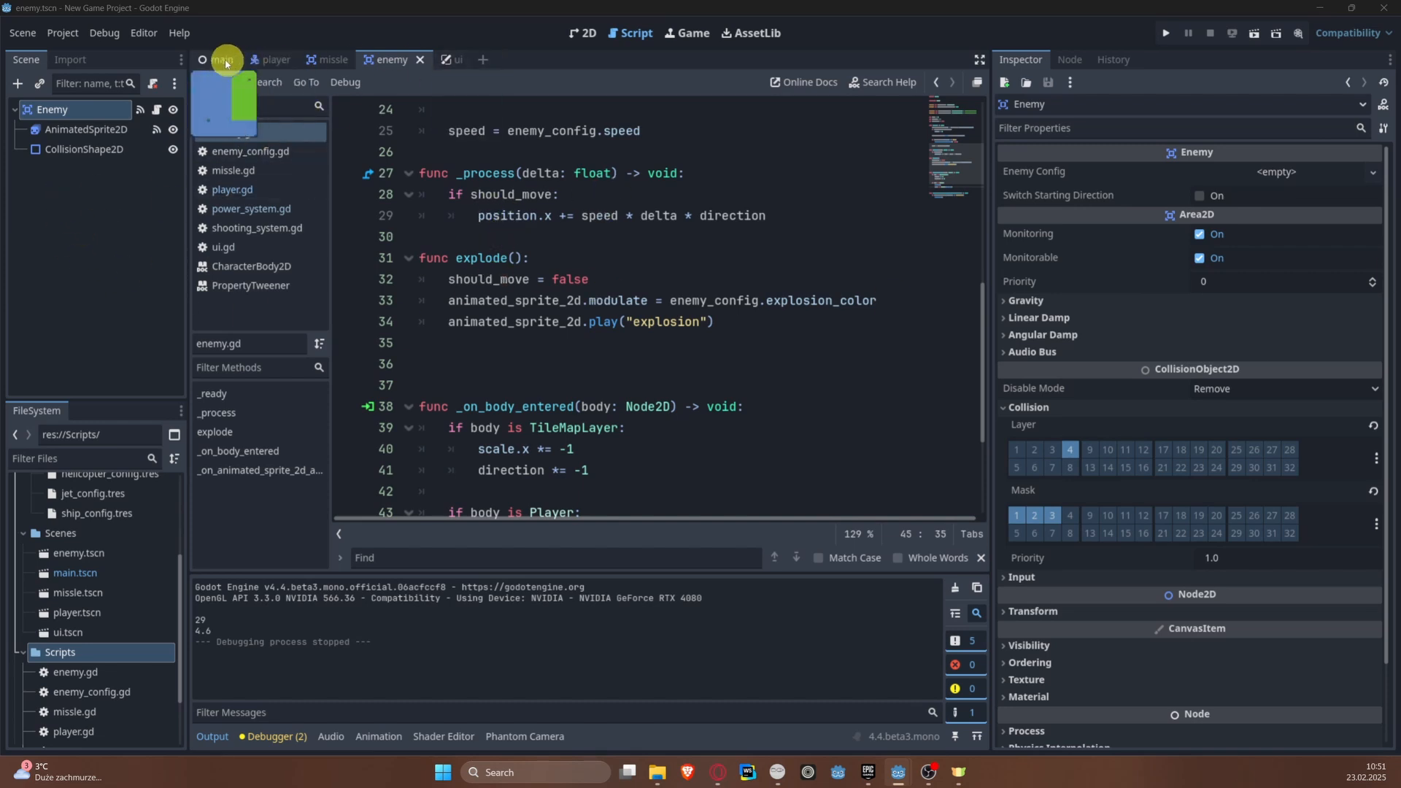
pyautogui.click(22, 33)
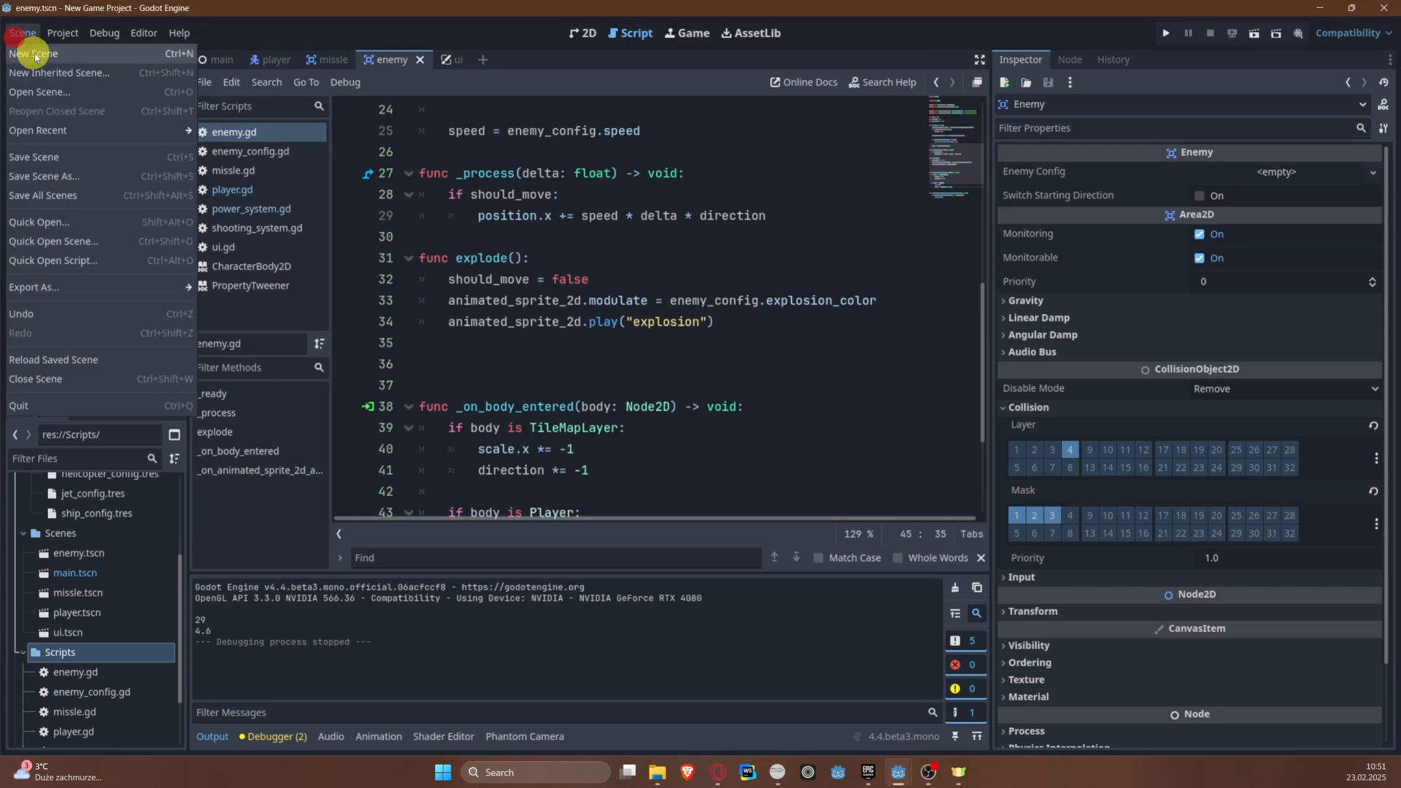
pyautogui.click(36, 49)
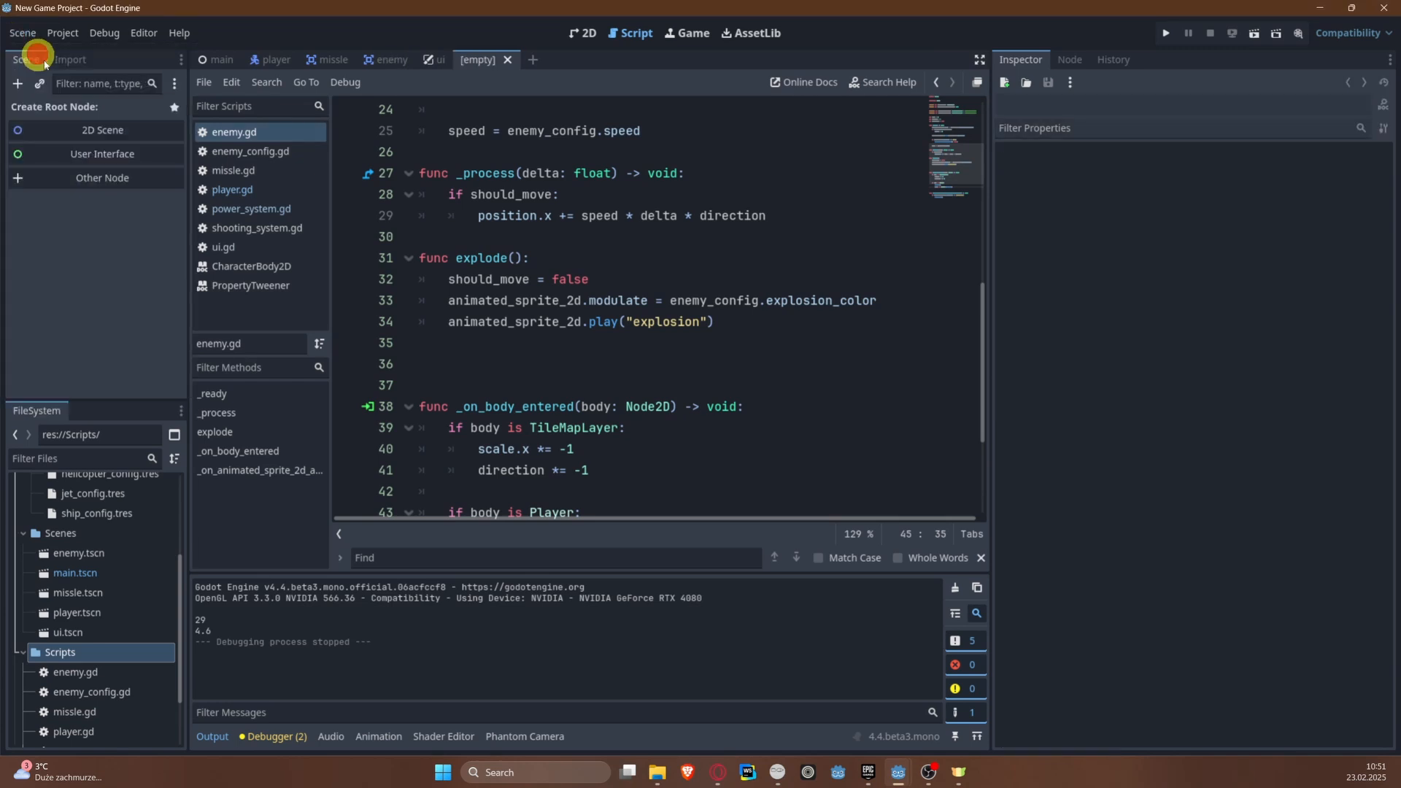
pyautogui.click(85, 183)
pyautogui.write('Area')
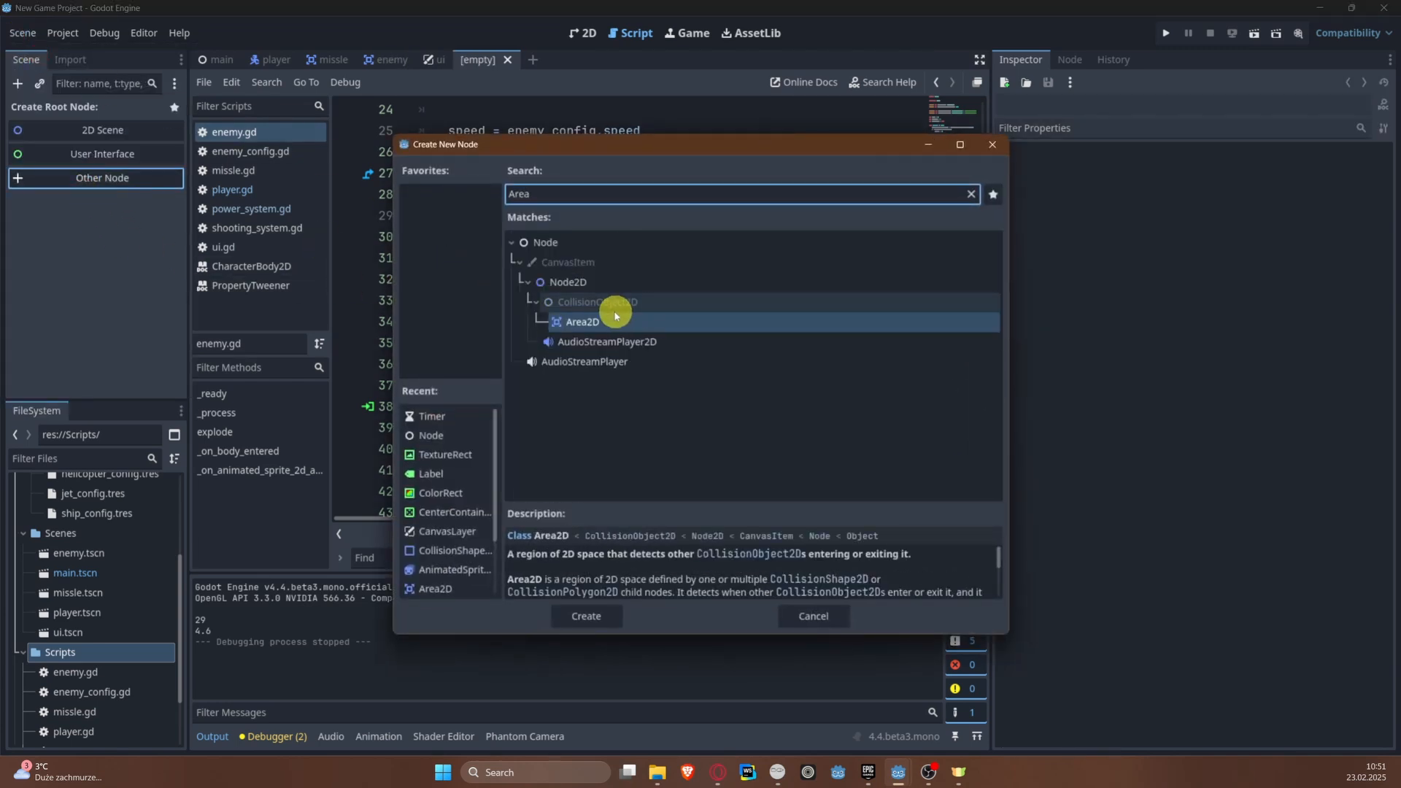
pyautogui.click(597, 324)
pyautogui.doubleClick(597, 325)
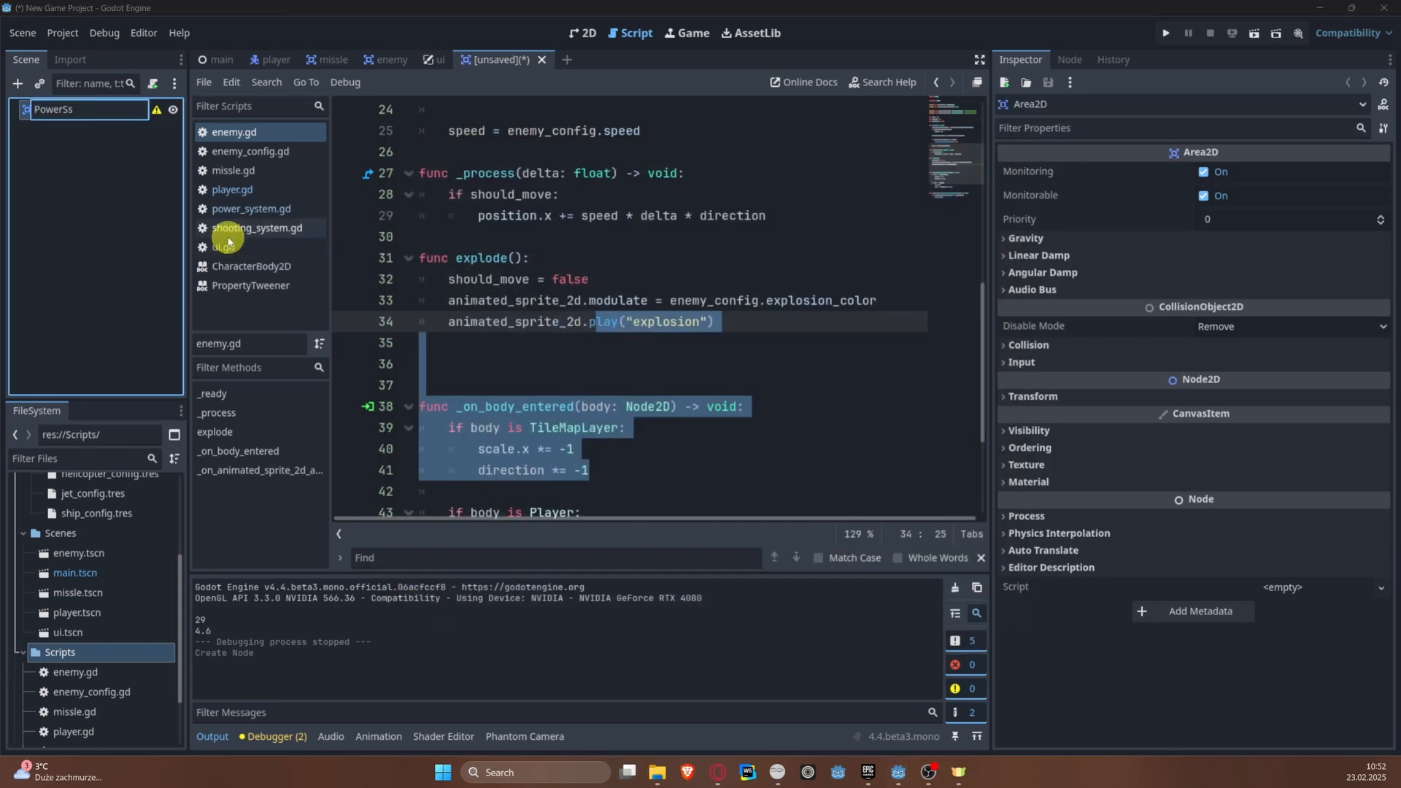
# Step: Rename the root node to PowerStation and save the scene as power_station.tscn in the Scenes folder
pyautogui.write('PowerStation')
pyautogui.press('Return')
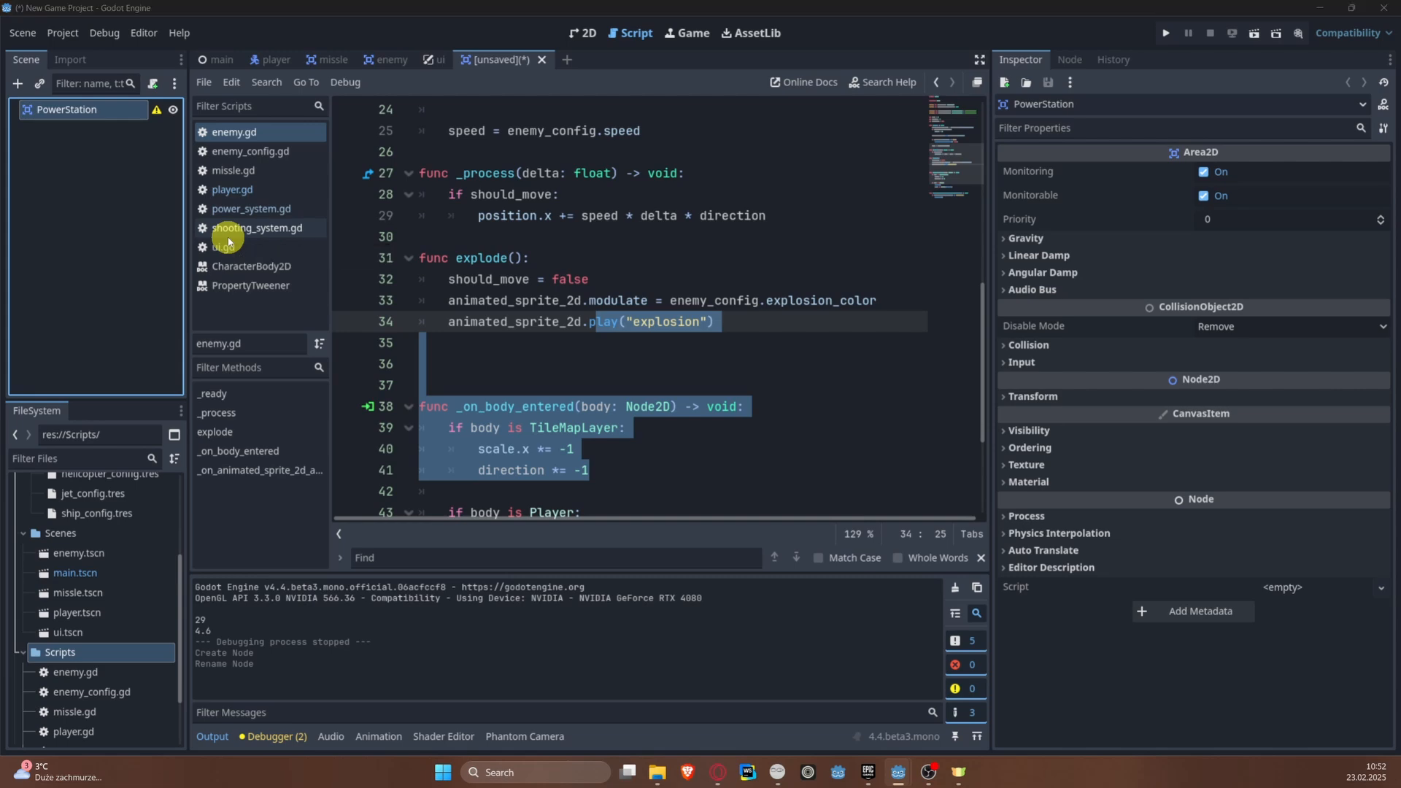
pyautogui.hotkey('ctrl', 's')
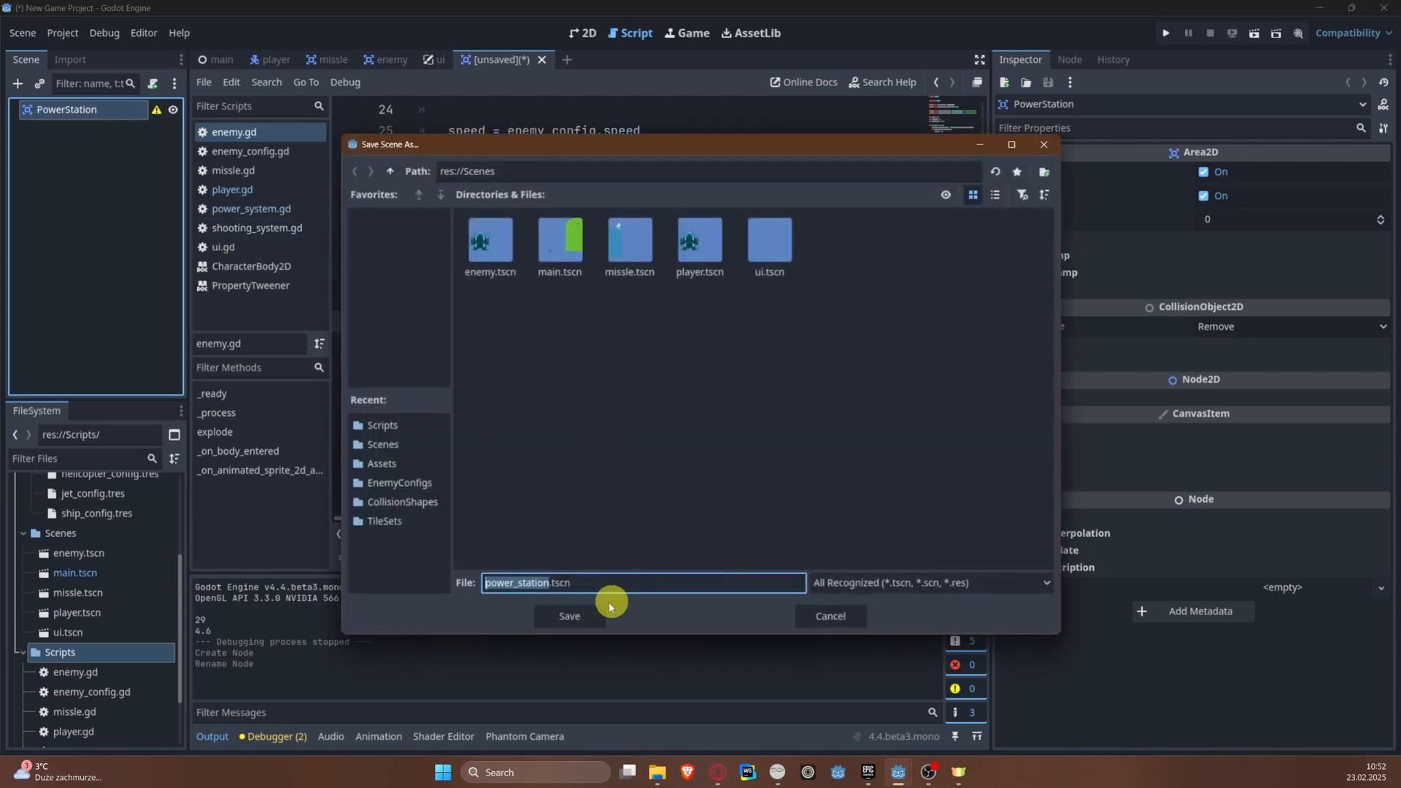
pyautogui.click(584, 616)
pyautogui.doubleClick(108, 108)
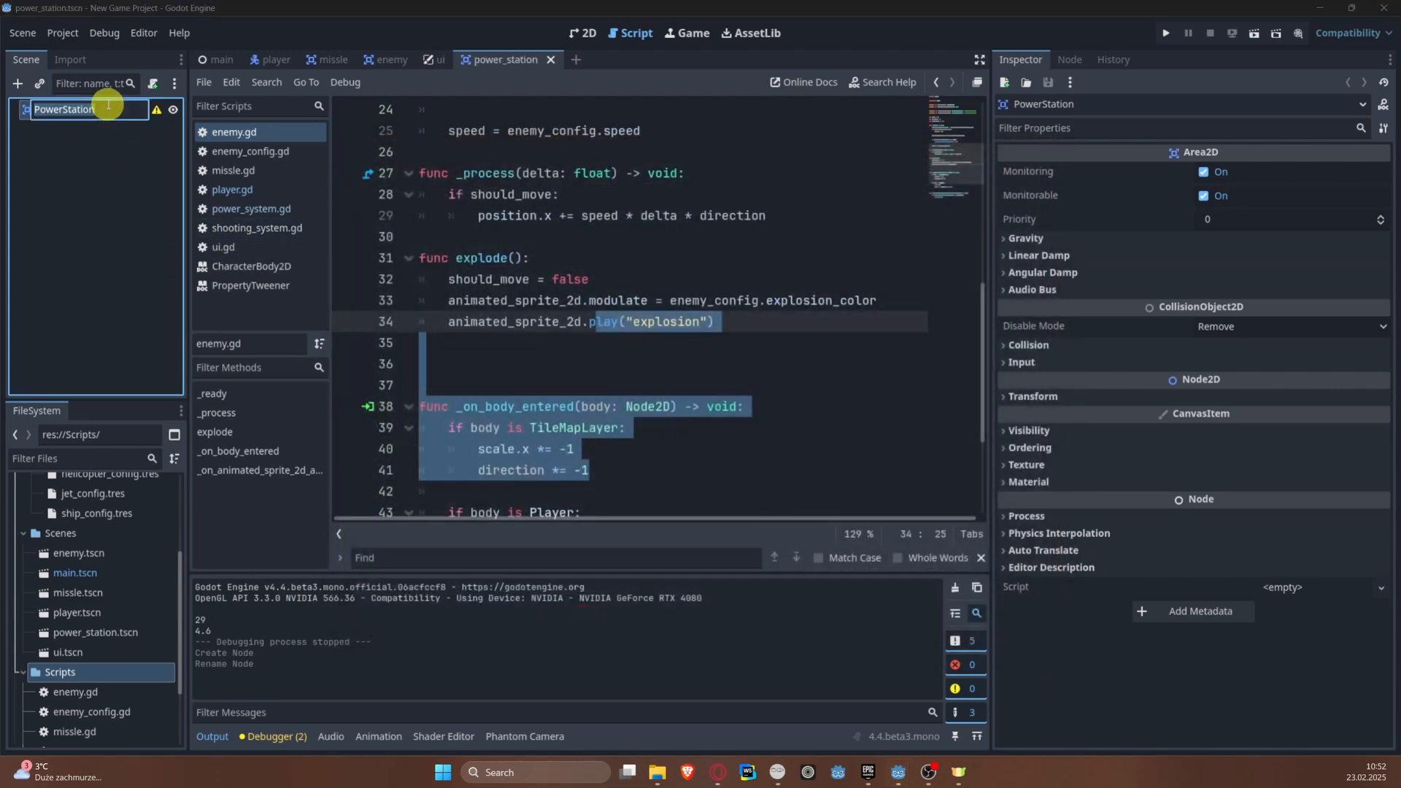
pyautogui.click(103, 164)
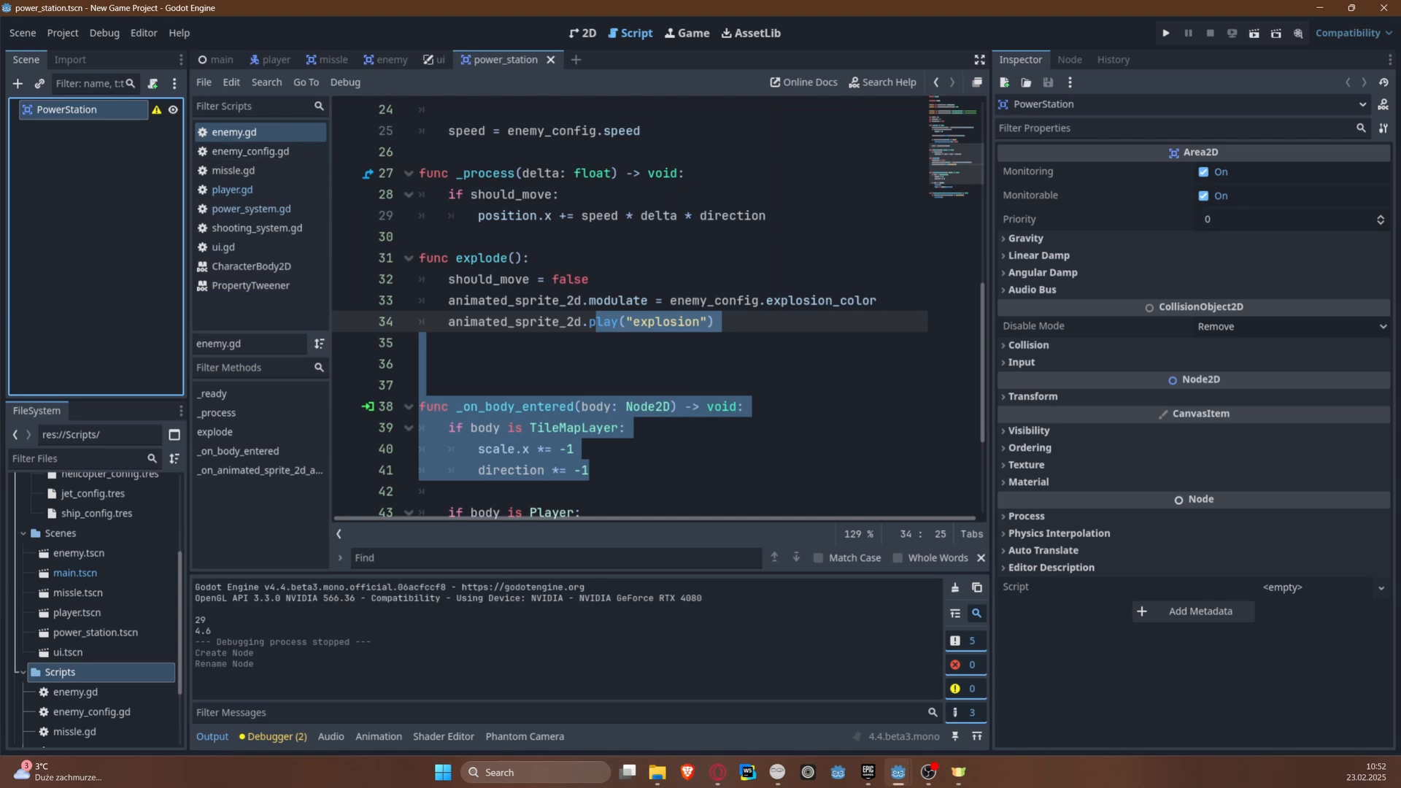
pyautogui.doubleClick(66, 114)
pyautogui.click(120, 282)
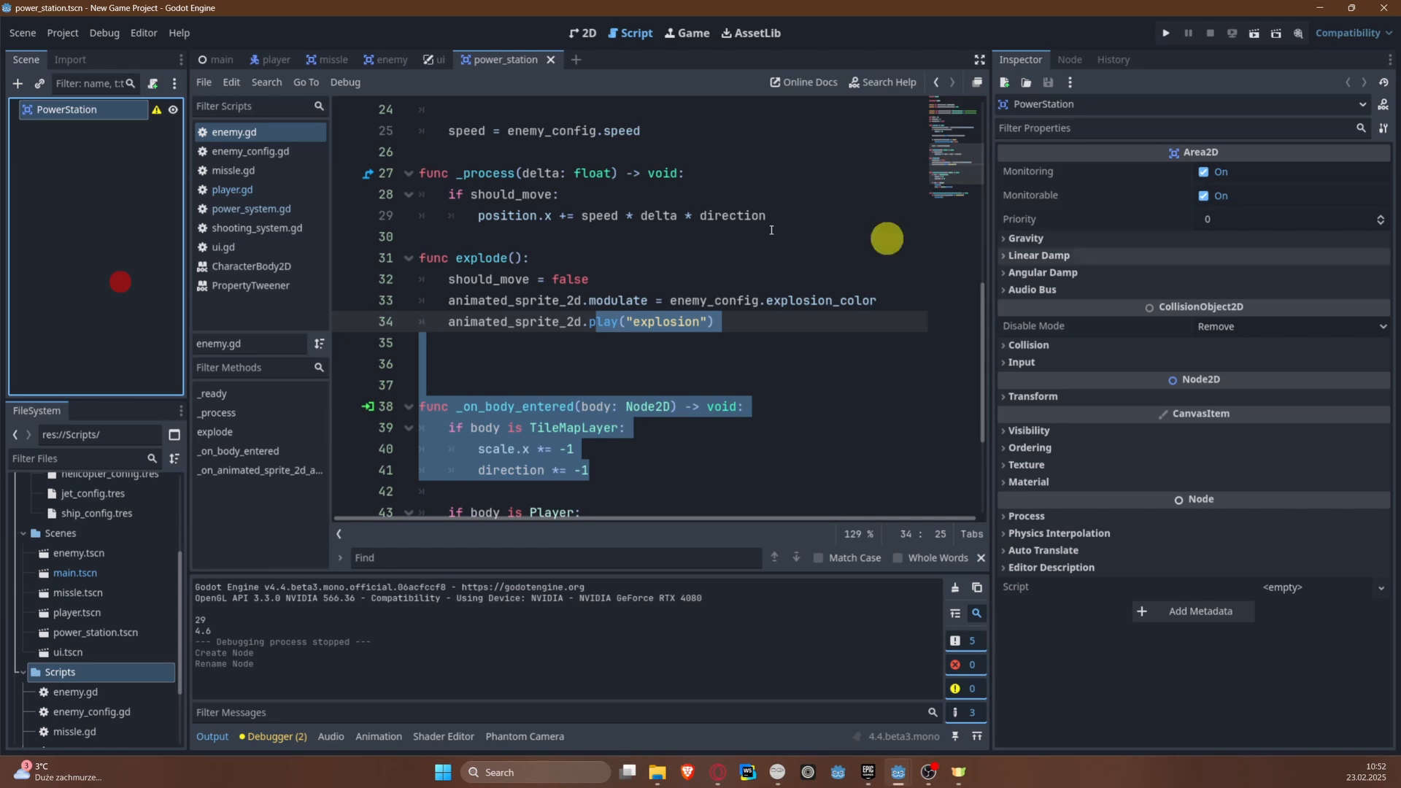
# Step: Add an AnimatedSprite2D node as a child of PowerStation
pyautogui.click(18, 84)
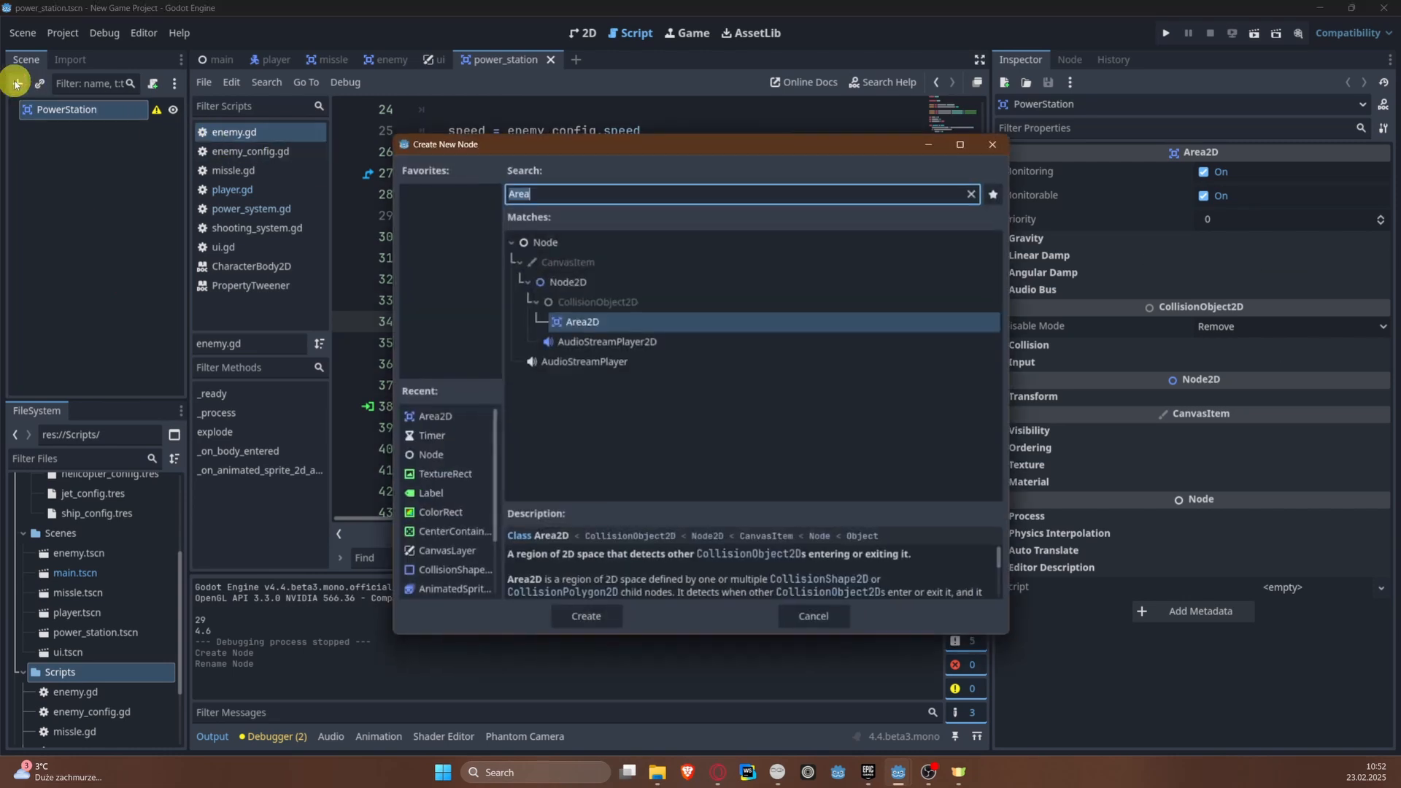
pyautogui.write('PAn')
pyautogui.press('BackSpace')
pyautogui.press('BackSpace')
pyautogui.press('BackSpace')
pyautogui.write('Anim')
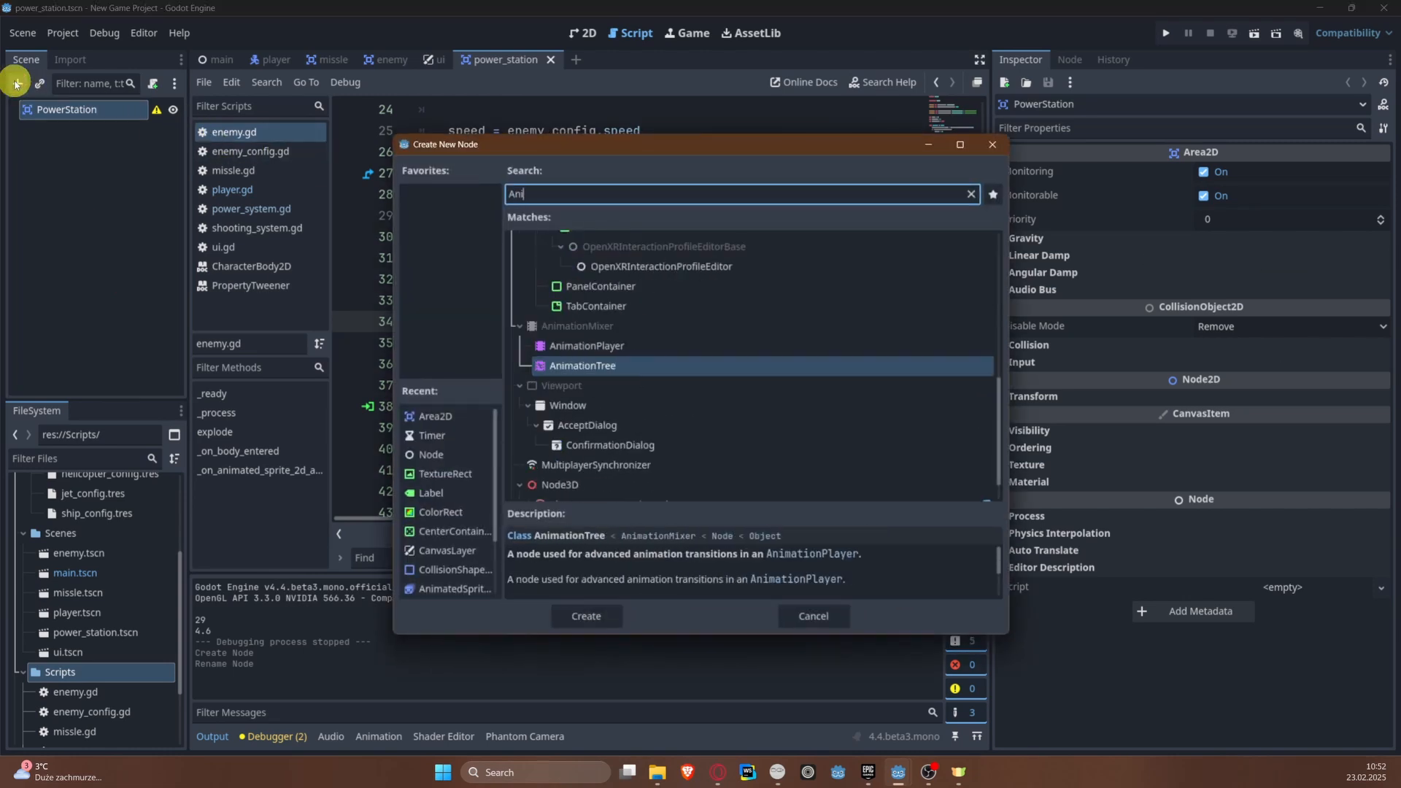
pyautogui.press('Up')
pyautogui.press('Up')
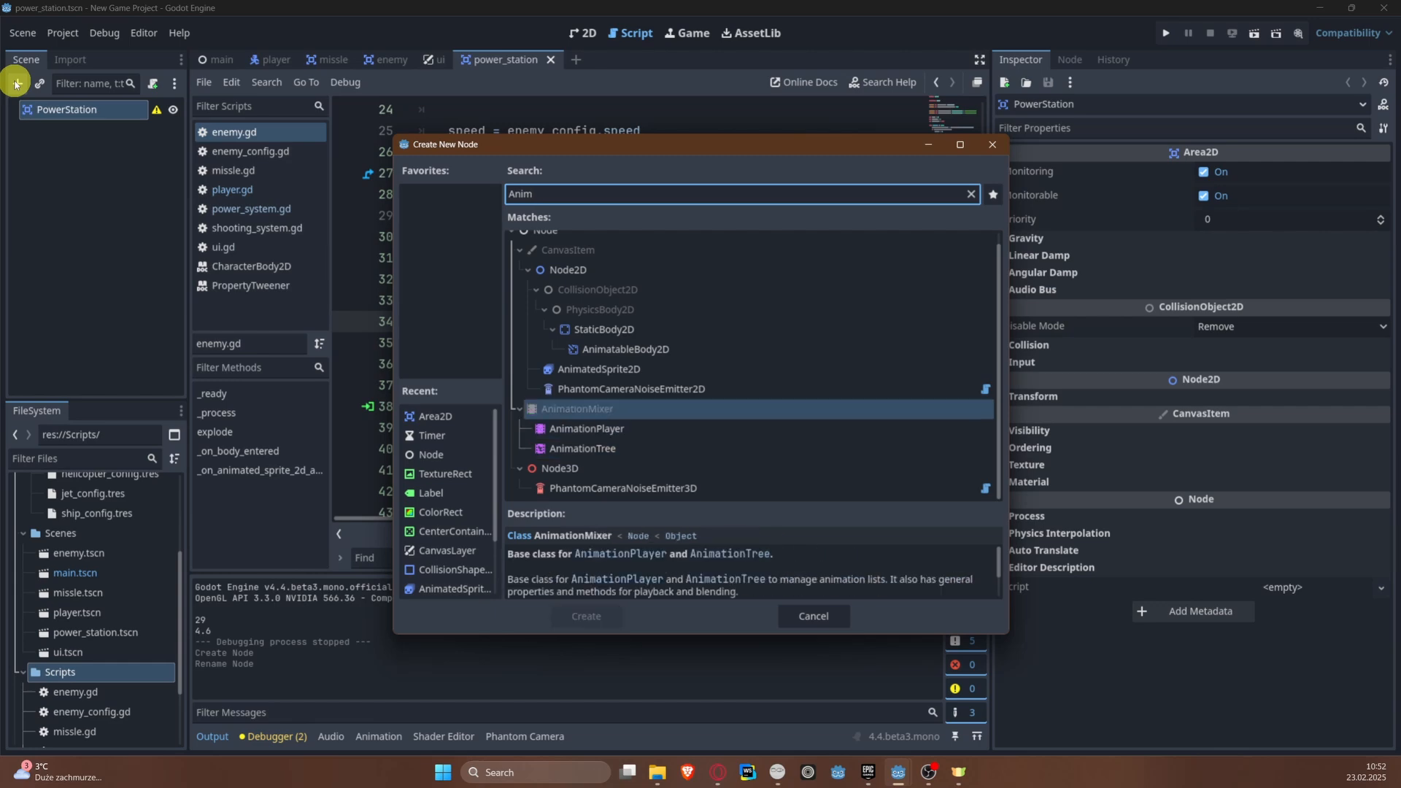
pyautogui.press('Return')
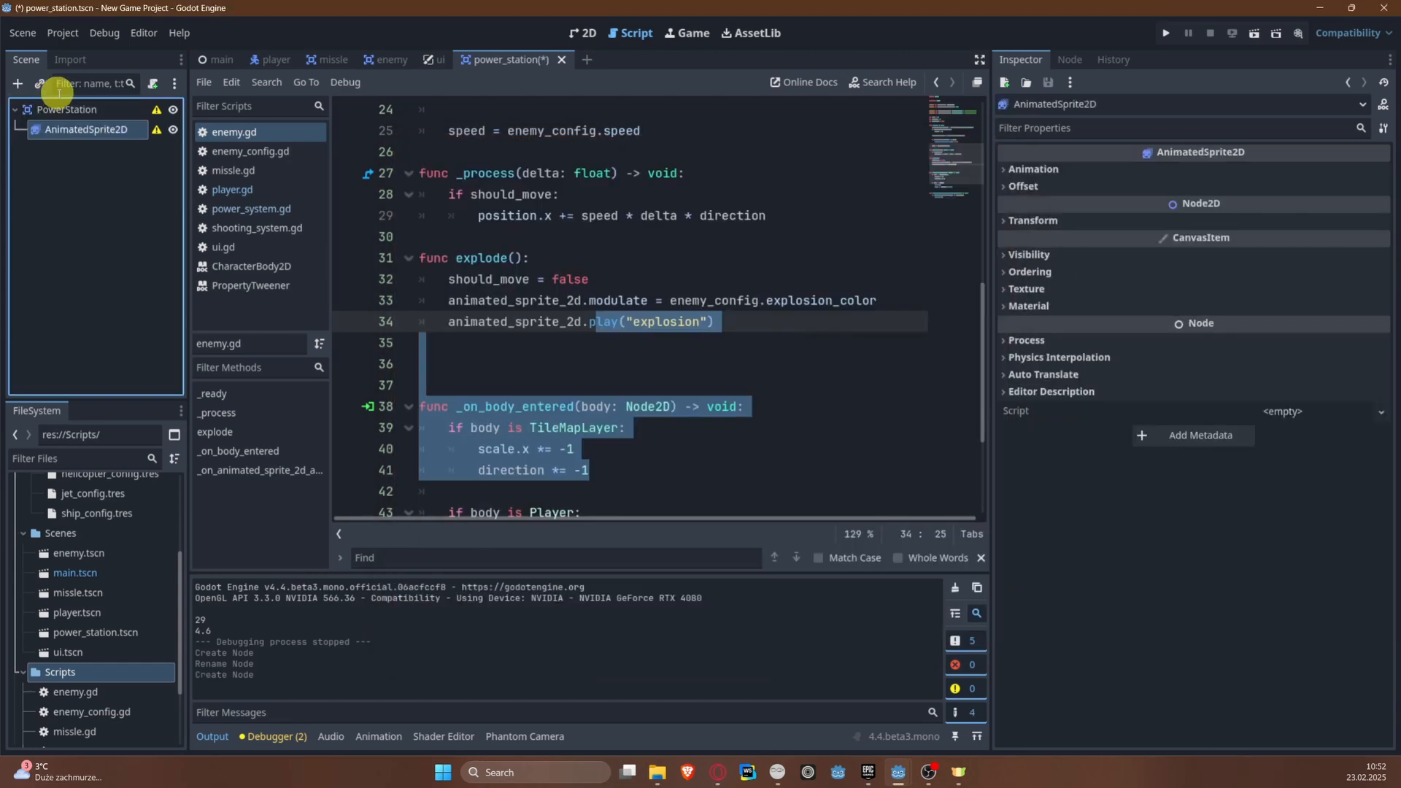
# Step: Add a CollisionShape2D node as a child of PowerStation and save the scene
pyautogui.rightClick(76, 107)
pyautogui.click(104, 115)
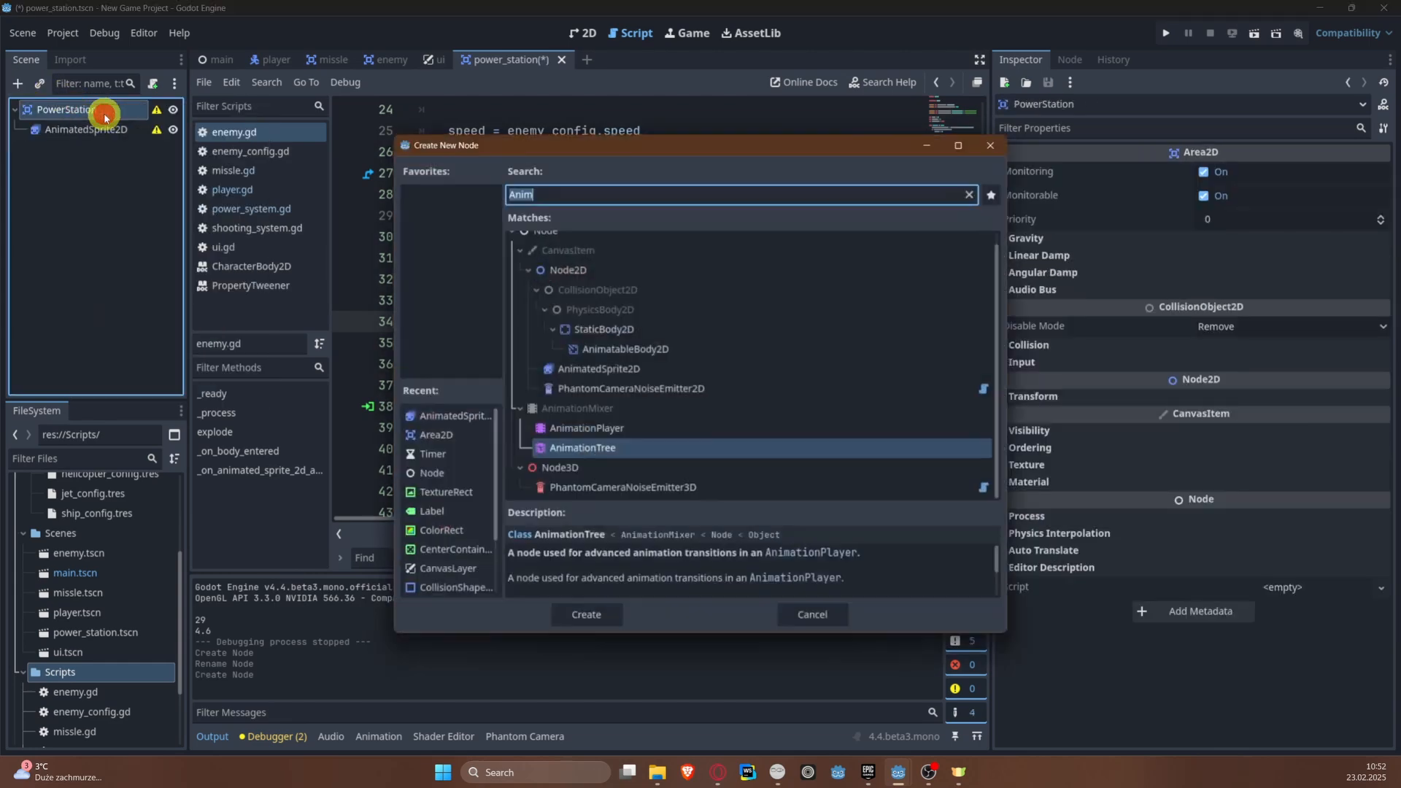
pyautogui.write('Col')
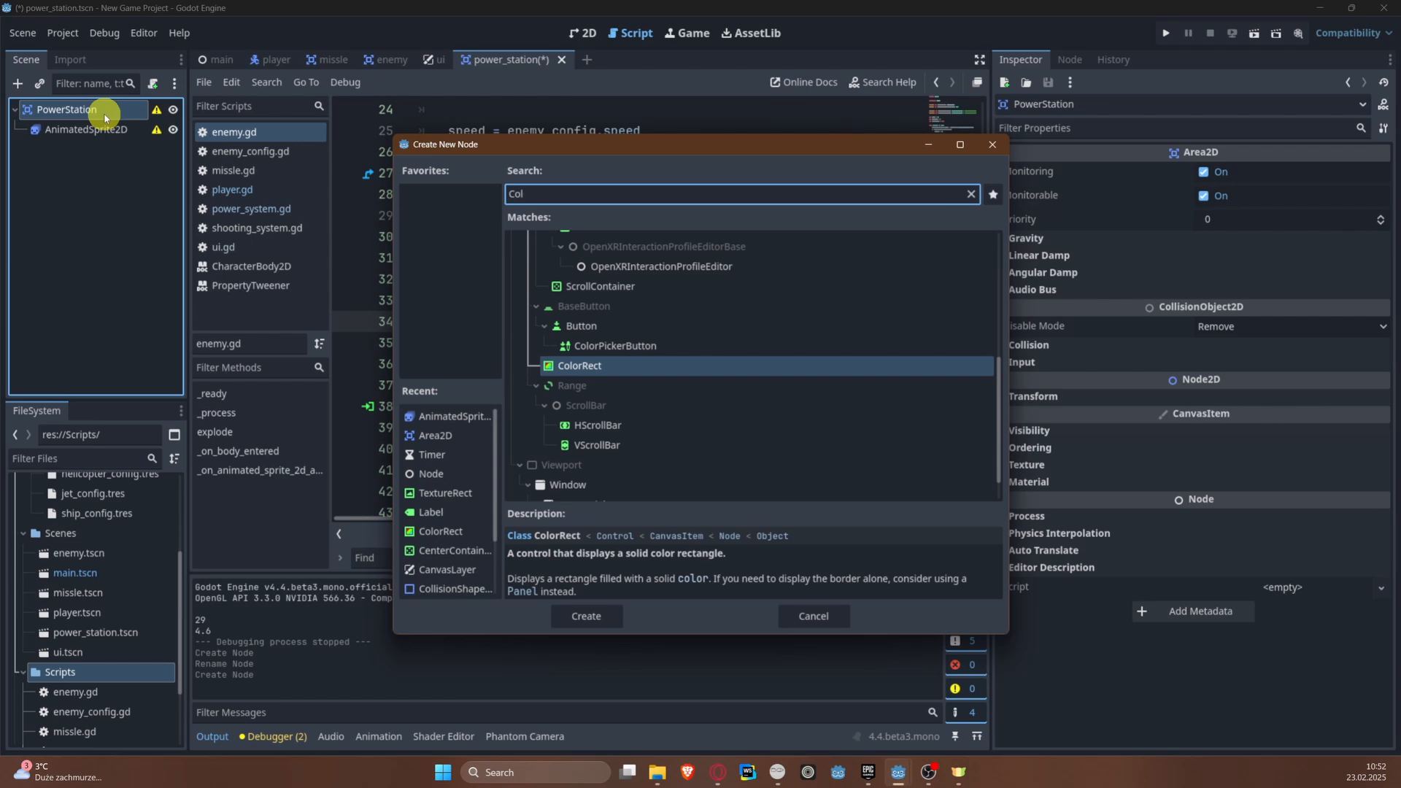
pyautogui.write('li')
pyautogui.press('Return')
pyautogui.hotkey('ctrl', 's')
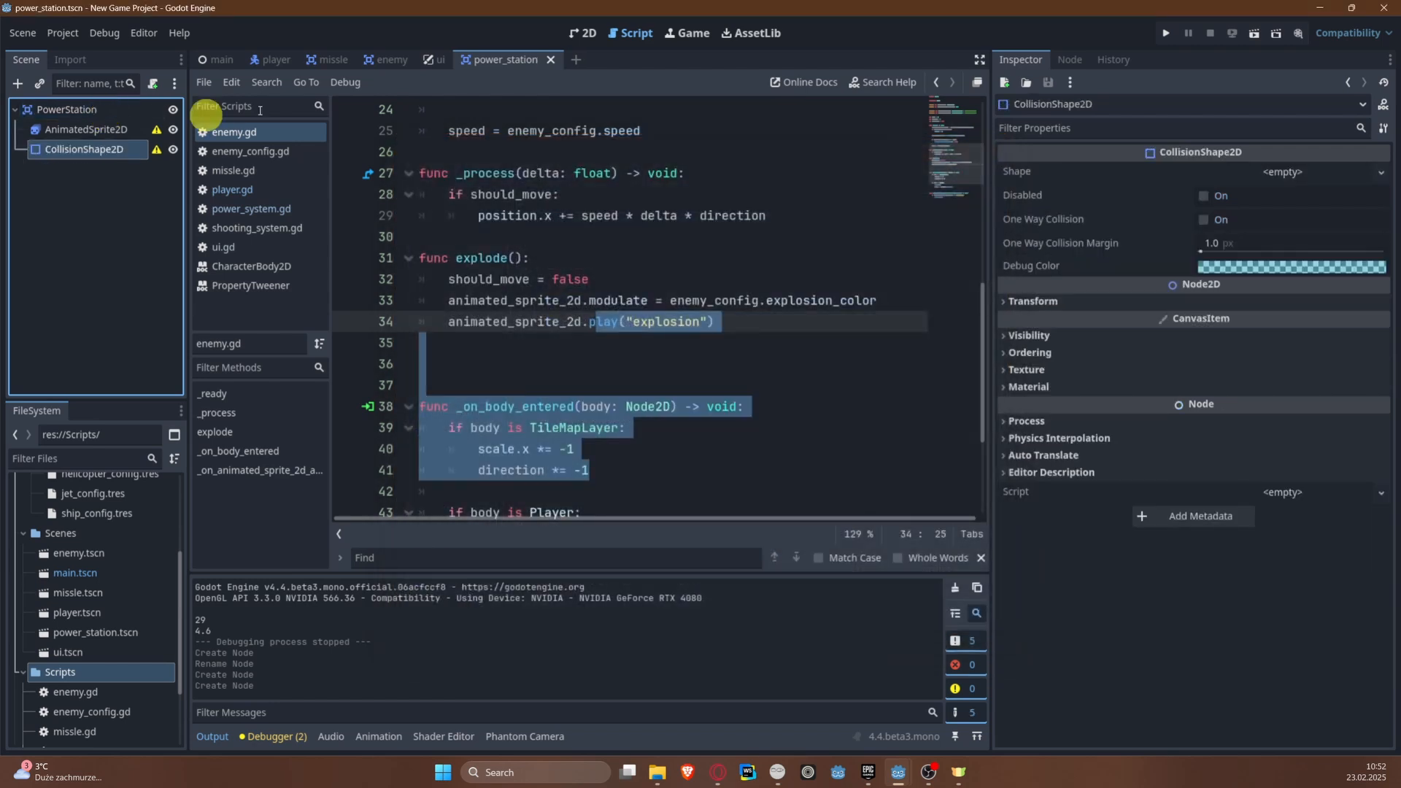
# Step: Give the AnimatedSprite2D a new SpriteFrames resource and turn off looping for its default animation
pyautogui.click(581, 34)
pyautogui.click(96, 130)
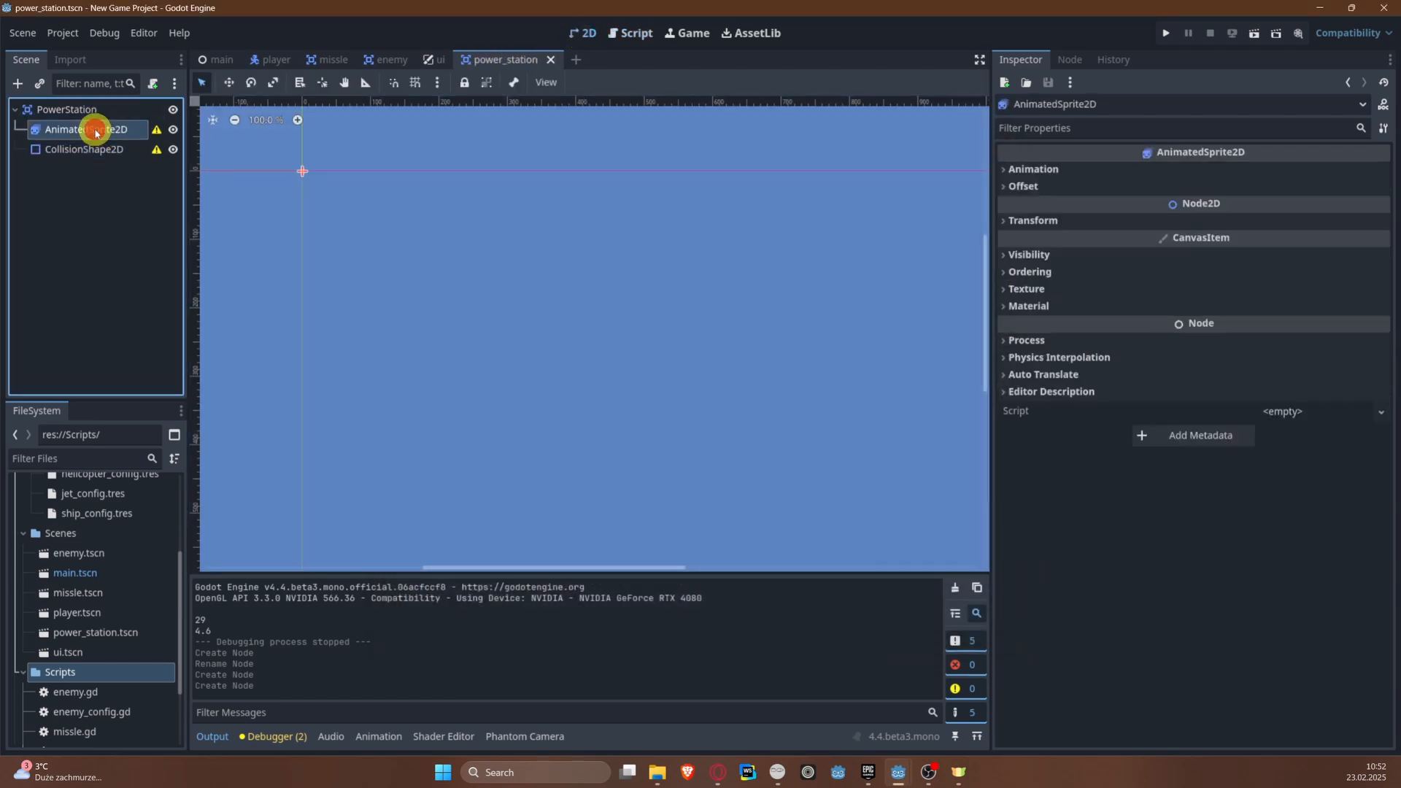
pyautogui.click(1032, 170)
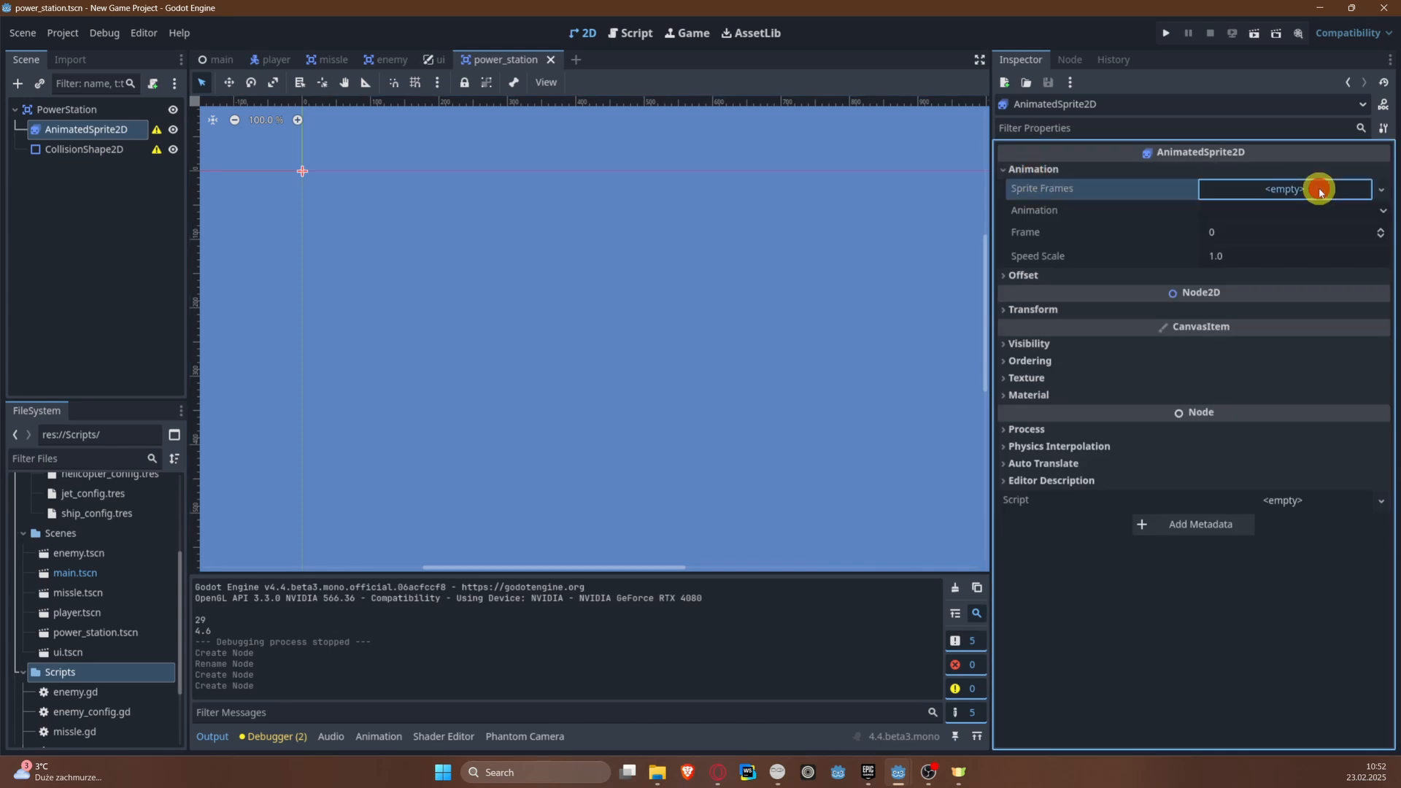
pyautogui.click(1321, 192)
pyautogui.click(1311, 207)
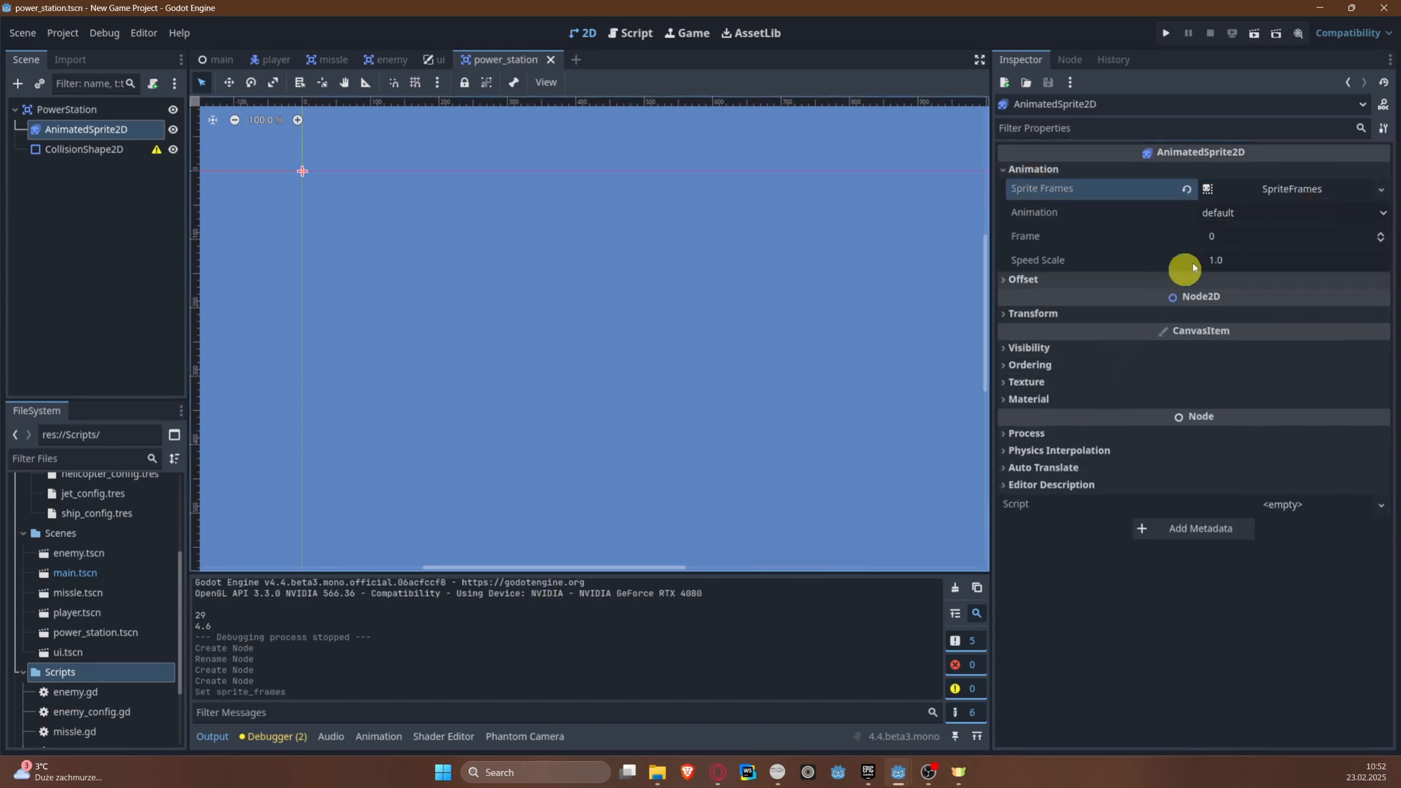
pyautogui.click(1288, 189)
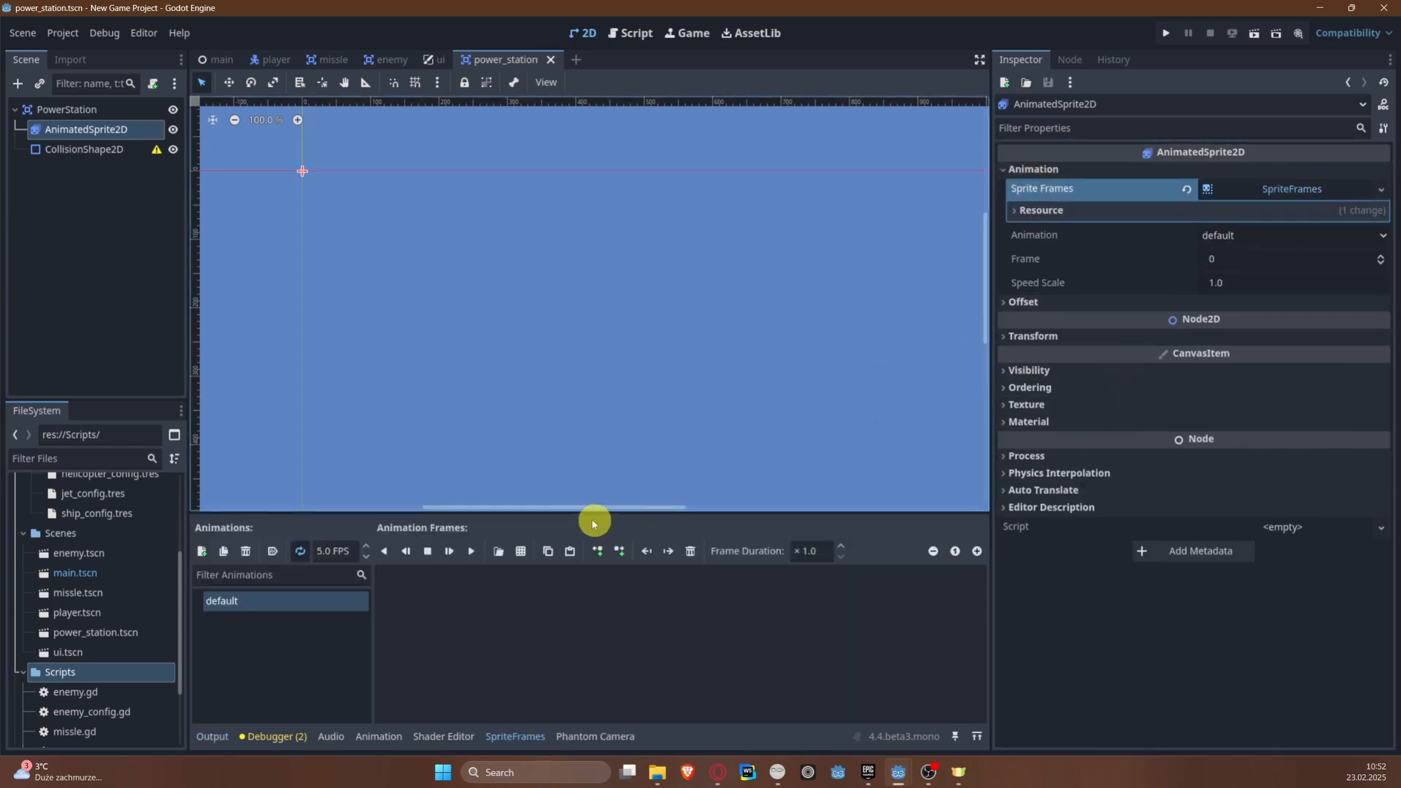
pyautogui.click(299, 551)
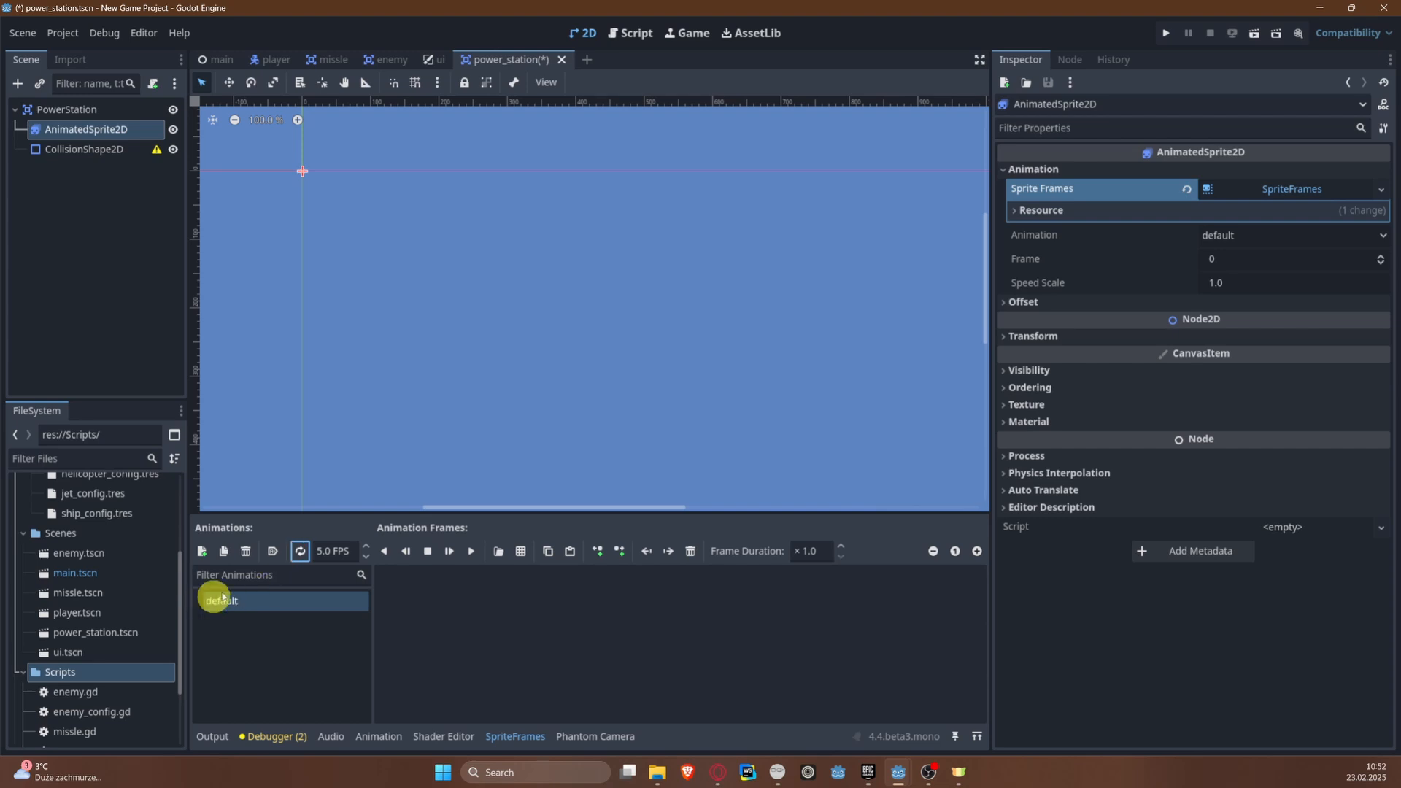
# Step: Load sprites-Sheet.png from the Assets folder as the sprite sheet for the default animation's frames
pyautogui.click(521, 551)
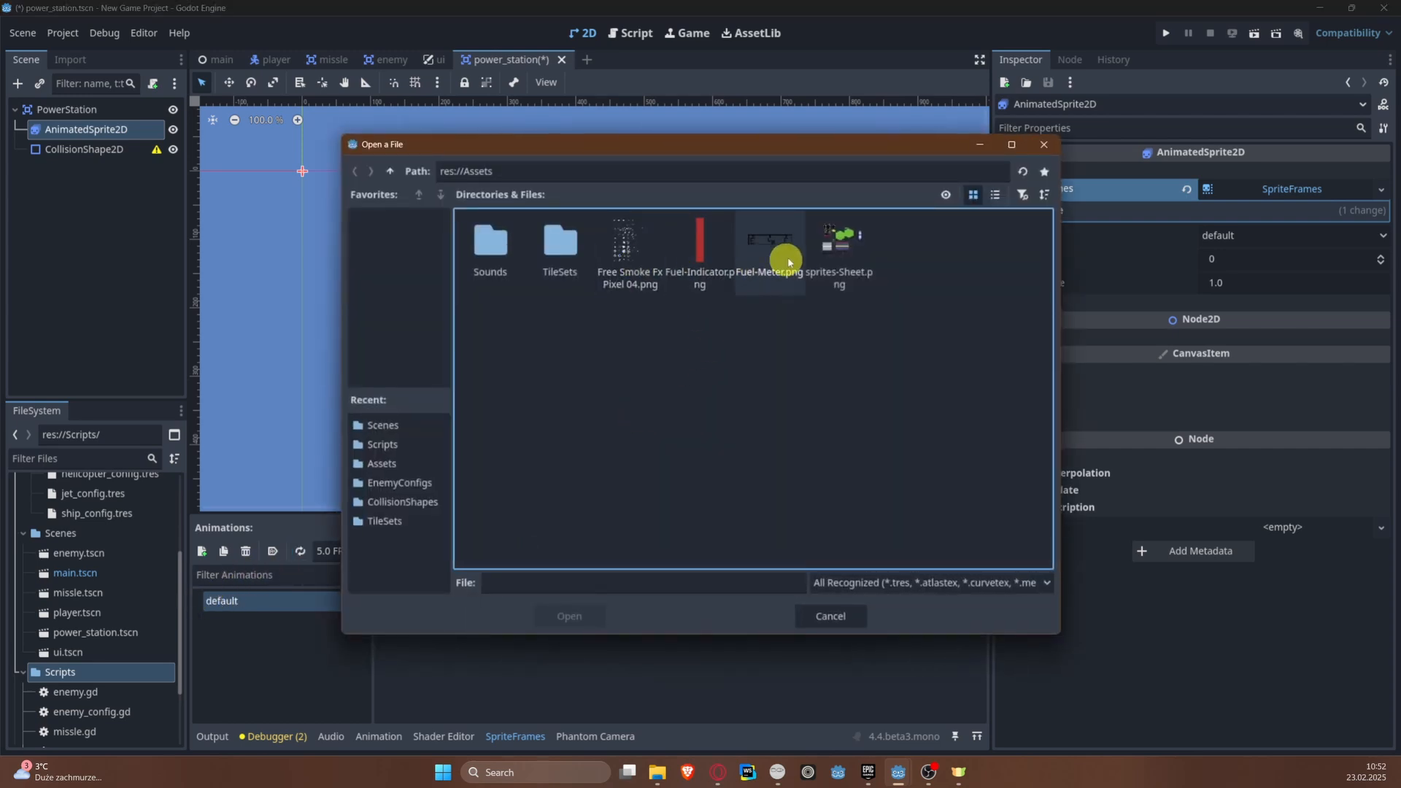
pyautogui.doubleClick(835, 252)
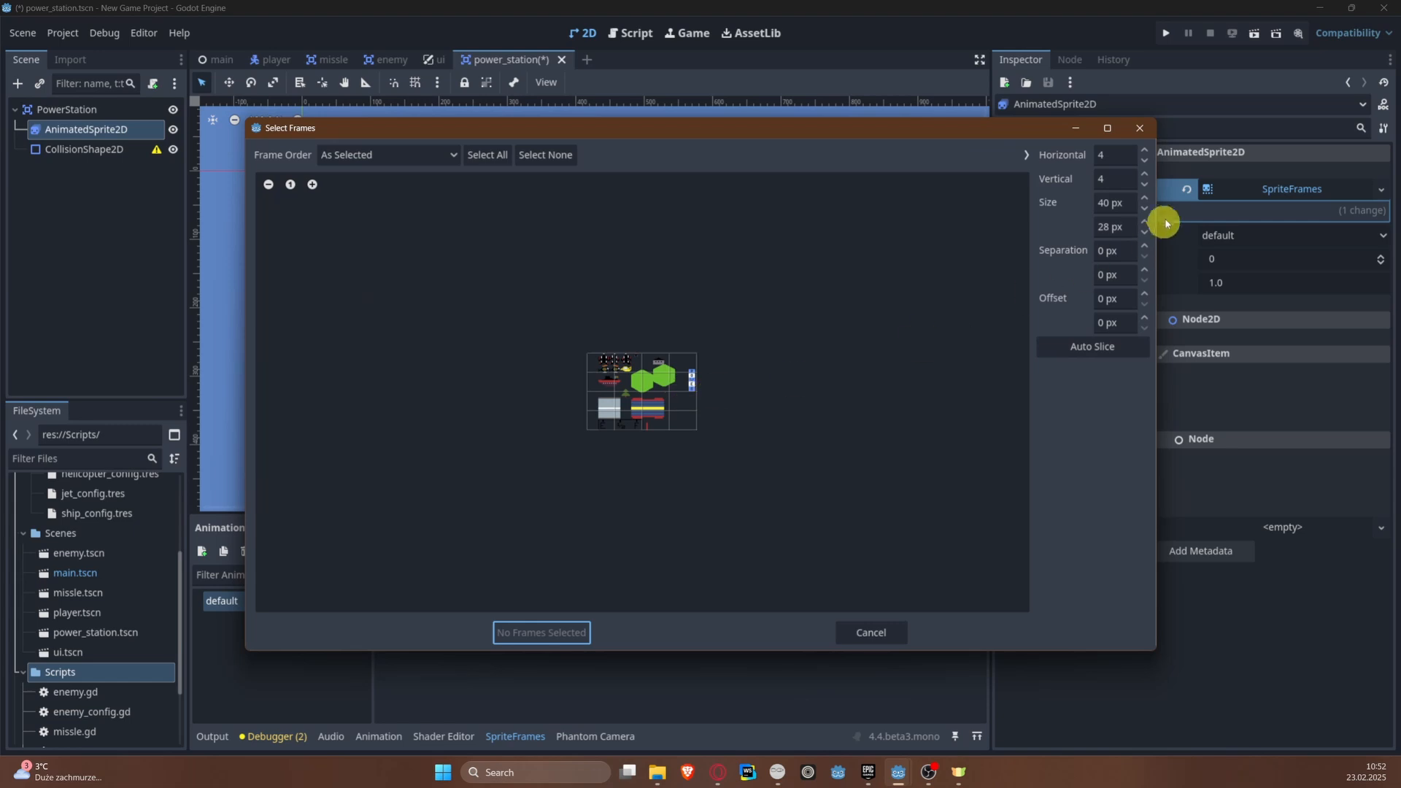
pyautogui.click(313, 186)
pyautogui.click(312, 186)
pyautogui.click(313, 186)
pyautogui.click(312, 186)
pyautogui.click(313, 186)
pyautogui.click(313, 186)
pyautogui.click(312, 186)
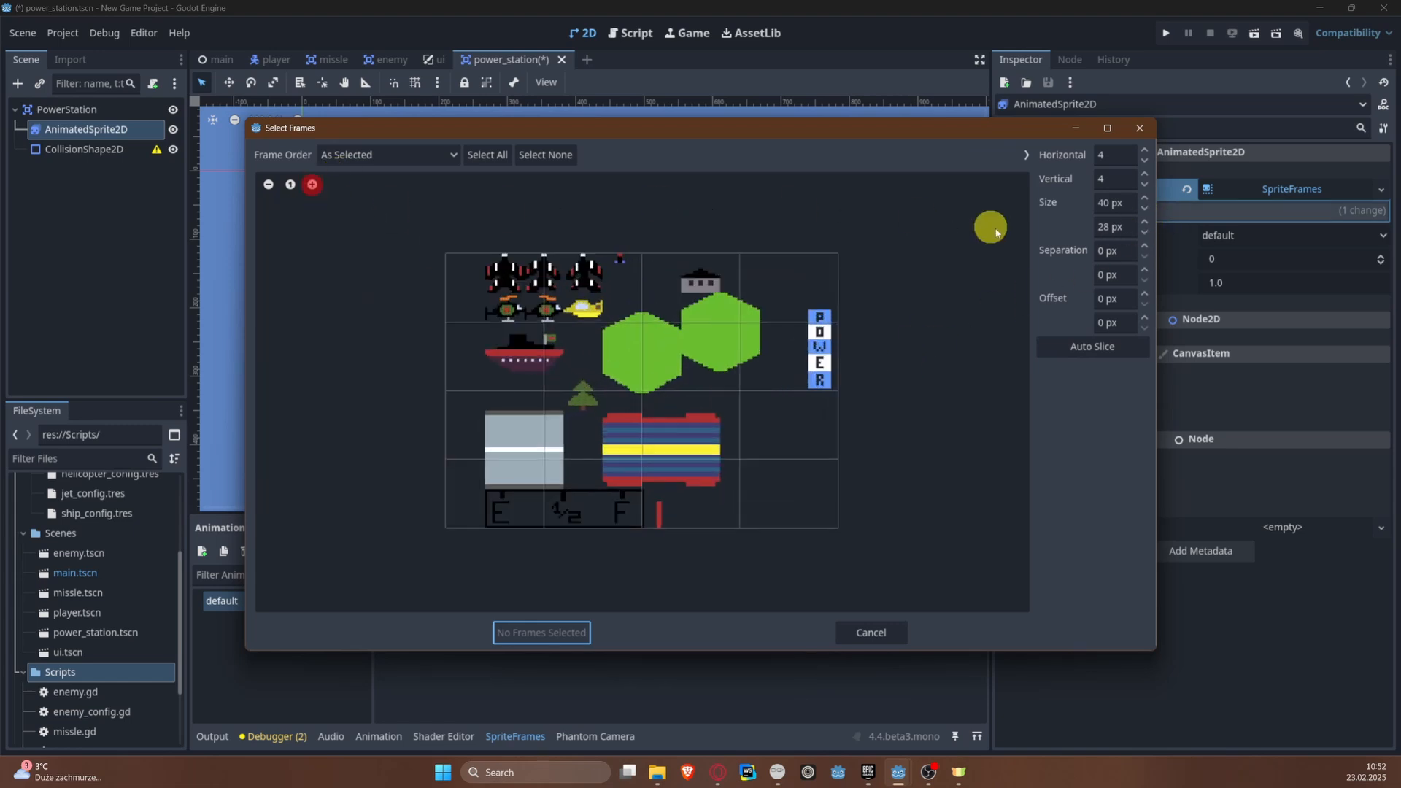
# Step: Set the sprite sheet's frame size to 16 px by 16 px
pyautogui.click(1135, 200)
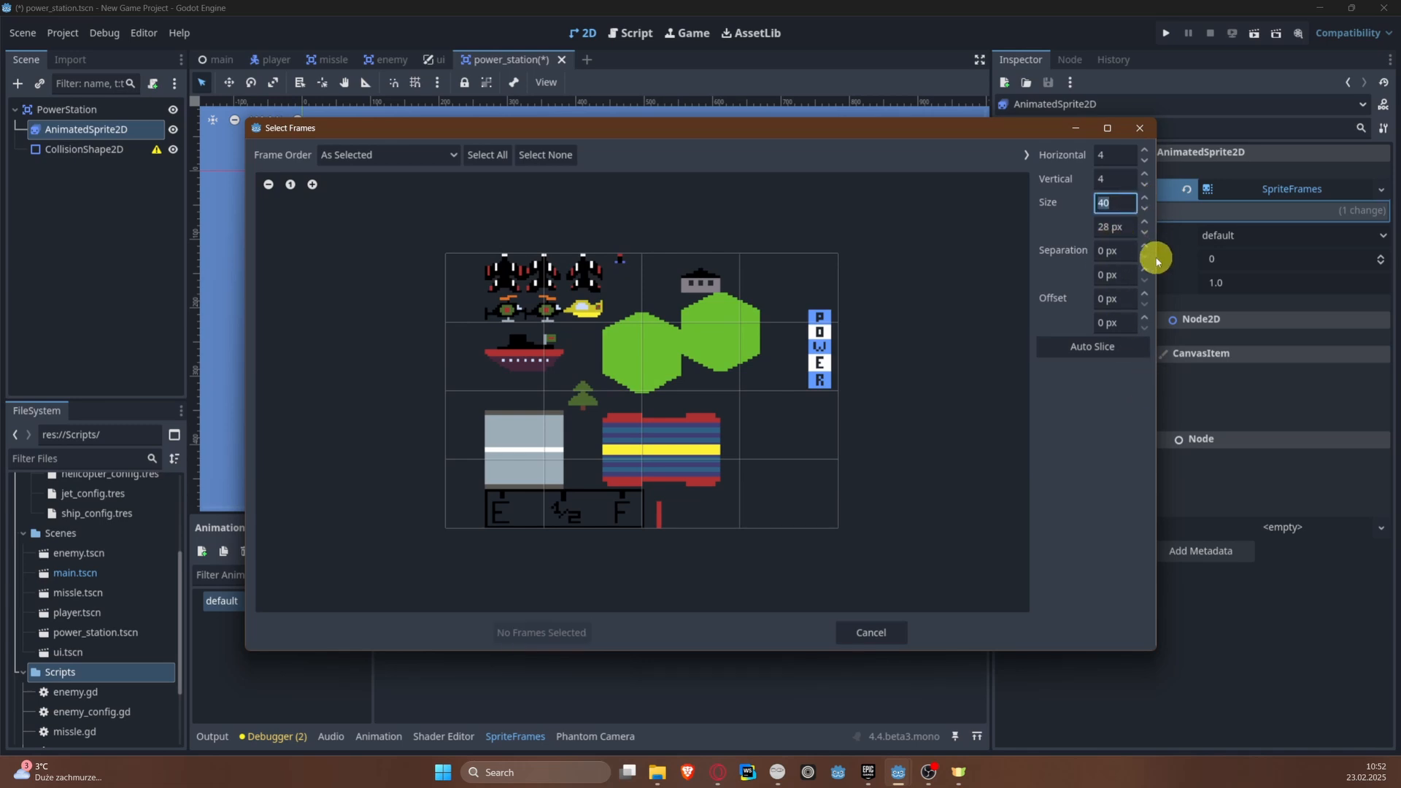
pyautogui.press('Tab')
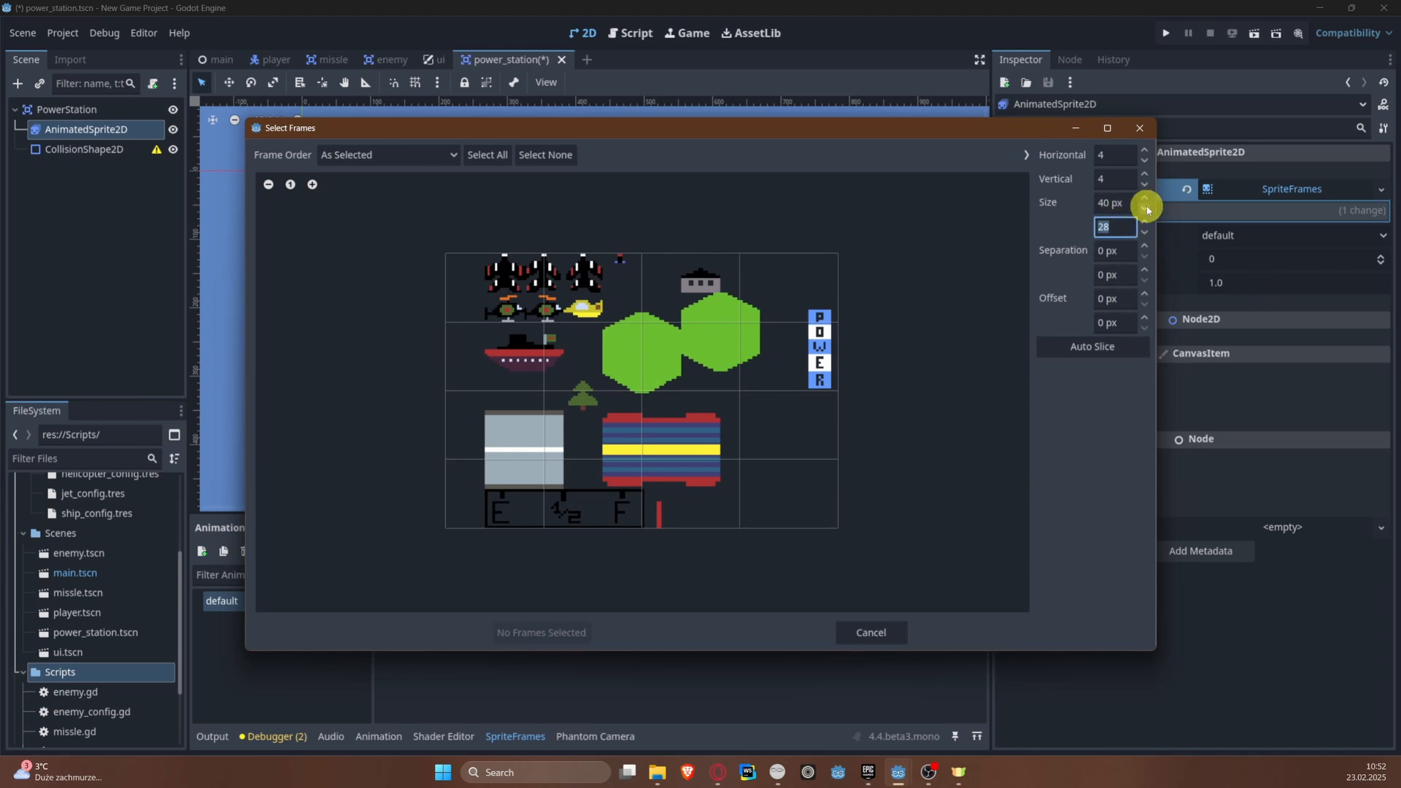
pyautogui.click(1123, 202)
pyautogui.write('16')
pyautogui.press('Tab')
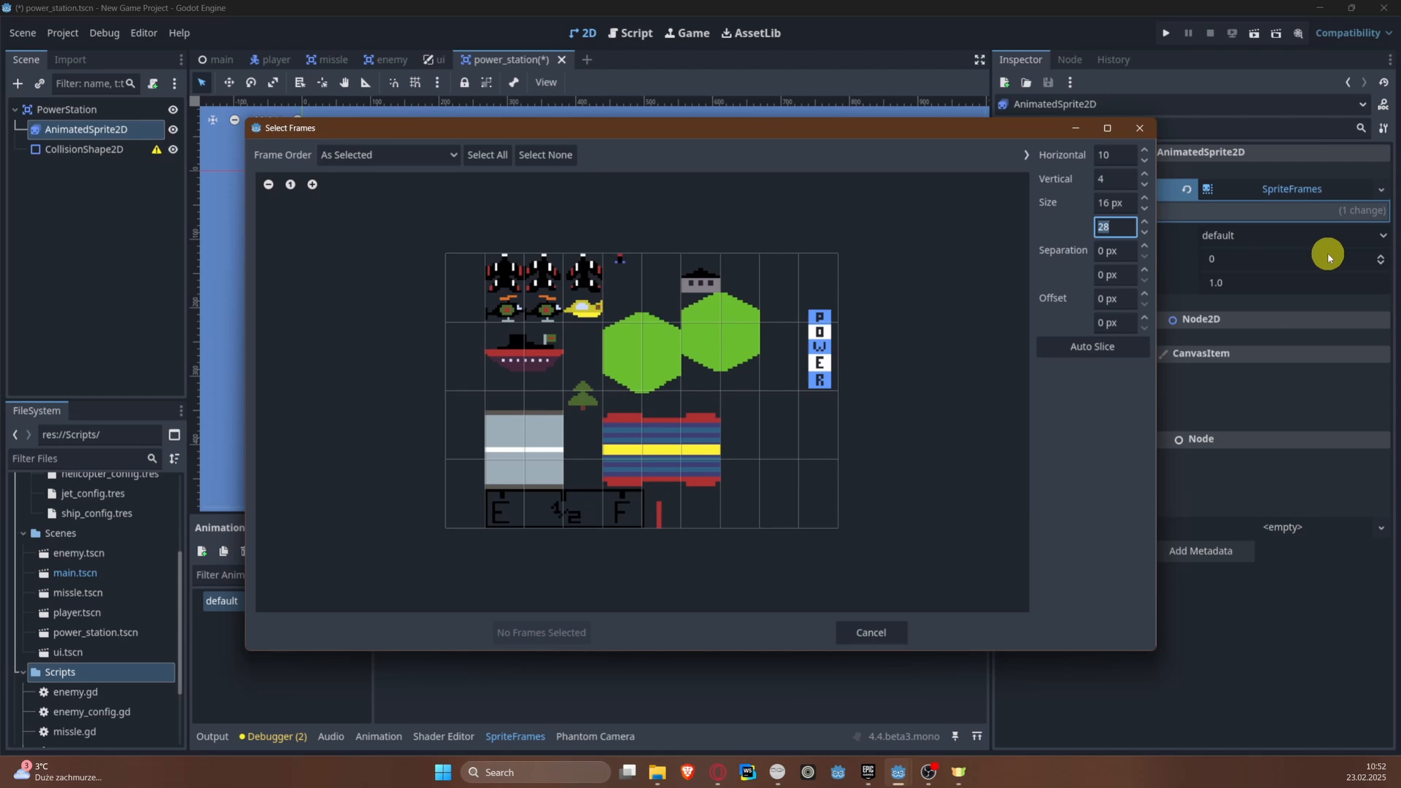
pyautogui.write('16')
pyautogui.press('Return')
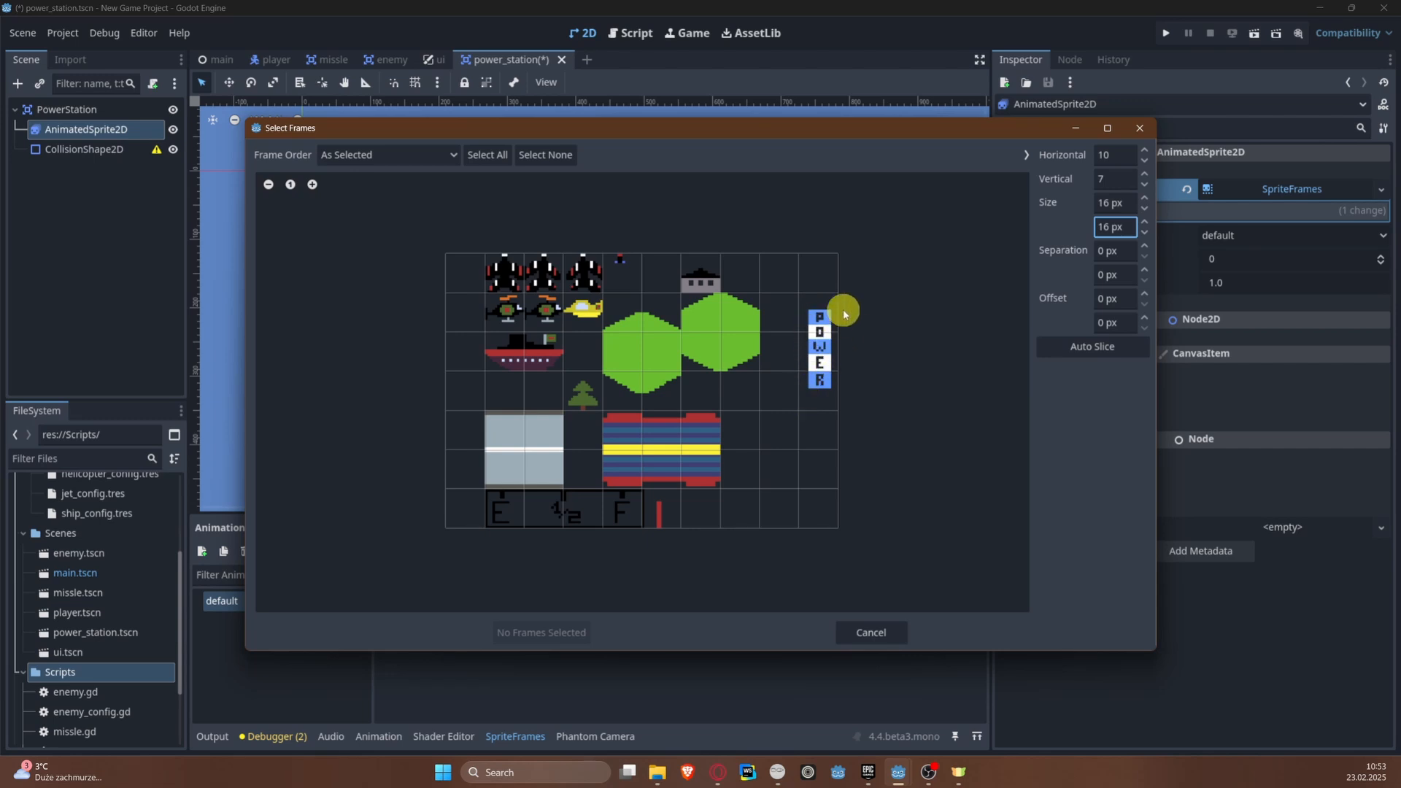
# Step: Set the sprite sheet grid's vertical offset to 8 px
pyautogui.click(1104, 298)
pyautogui.press('BackSpace')
pyautogui.write('2px')
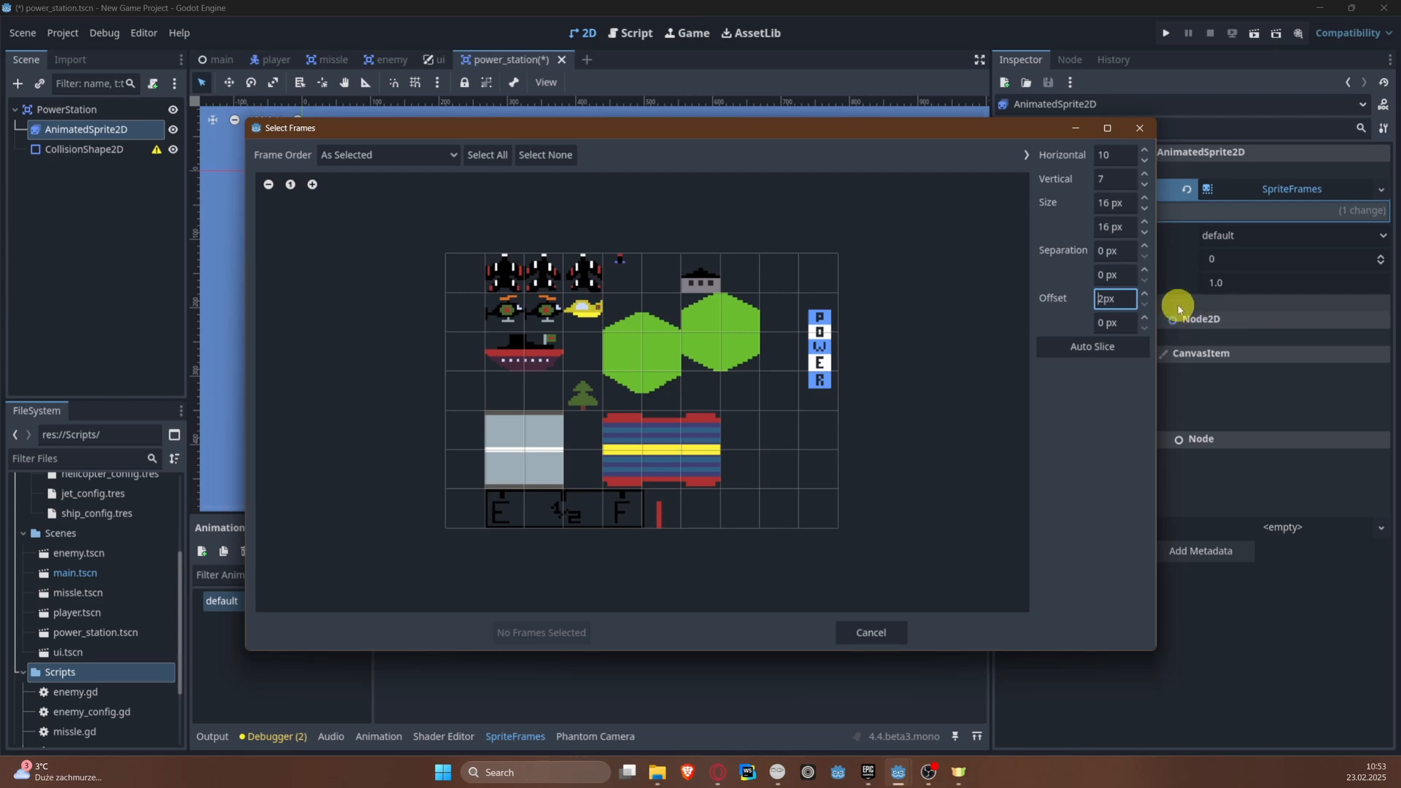
pyautogui.click(1106, 298)
pyautogui.press('Tab')
pyautogui.write('8 px')
pyautogui.press('Return')
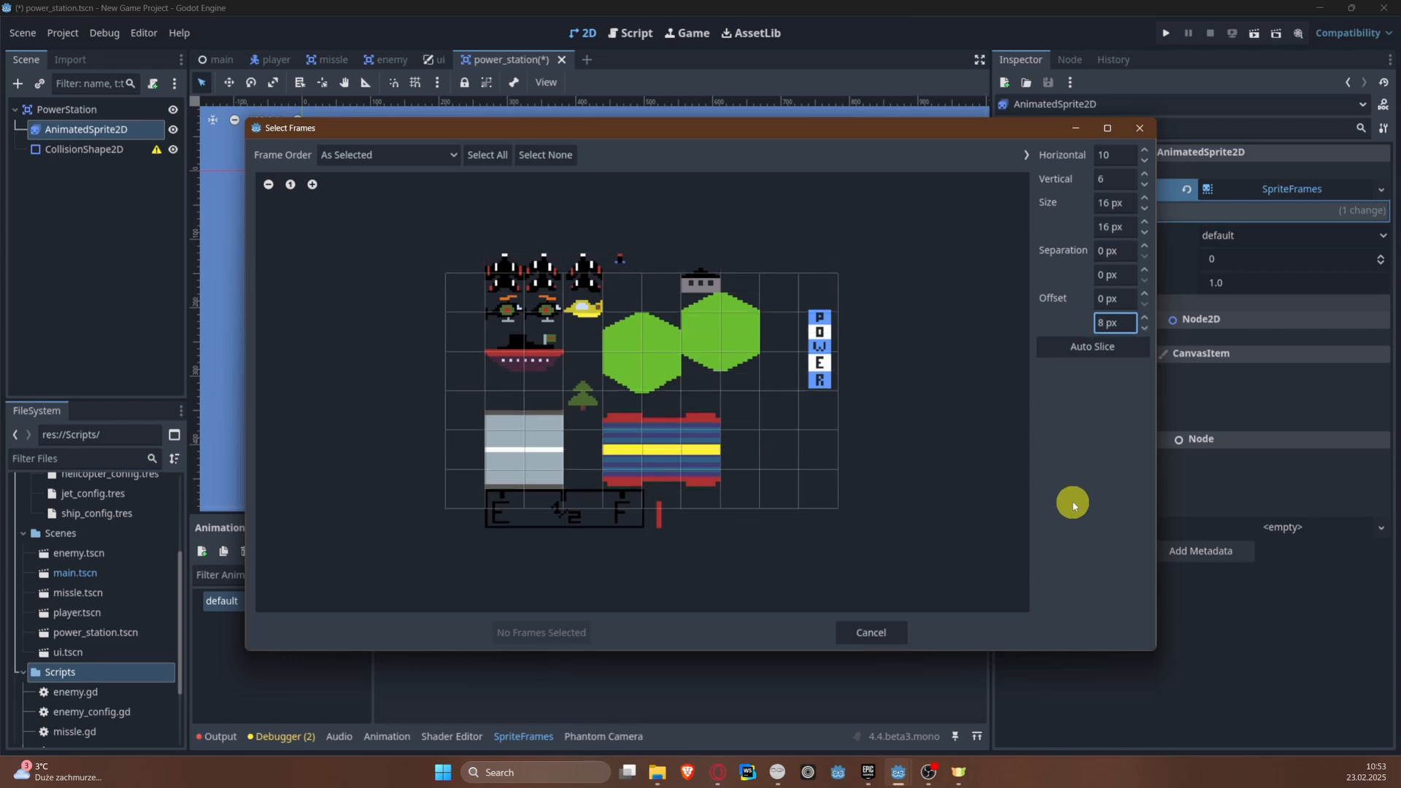
# Step: Fine-tune the grid's vertical offset to 7 px and select the two cells covering the POWER sprite
pyautogui.click(1107, 323)
pyautogui.press('Return')
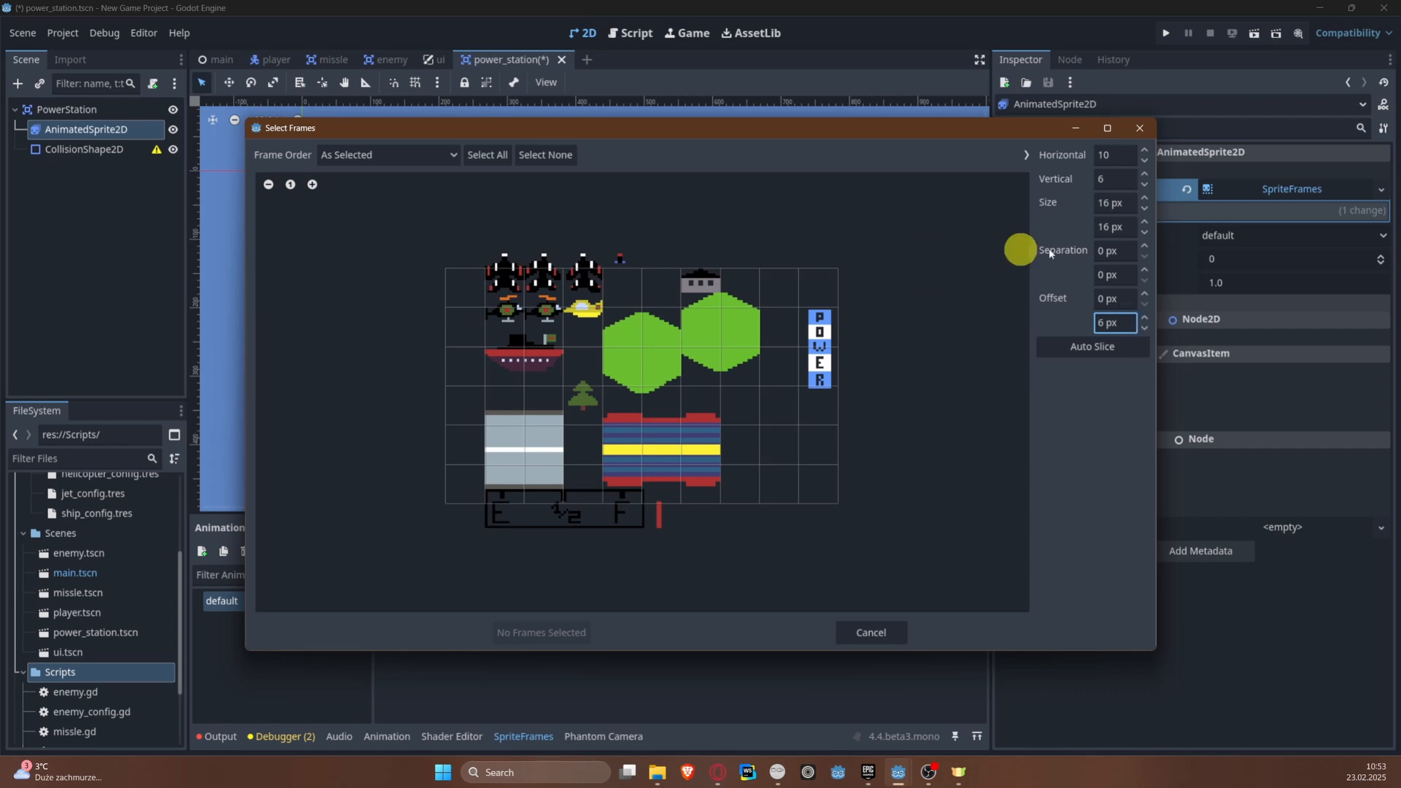
pyautogui.click(1145, 318)
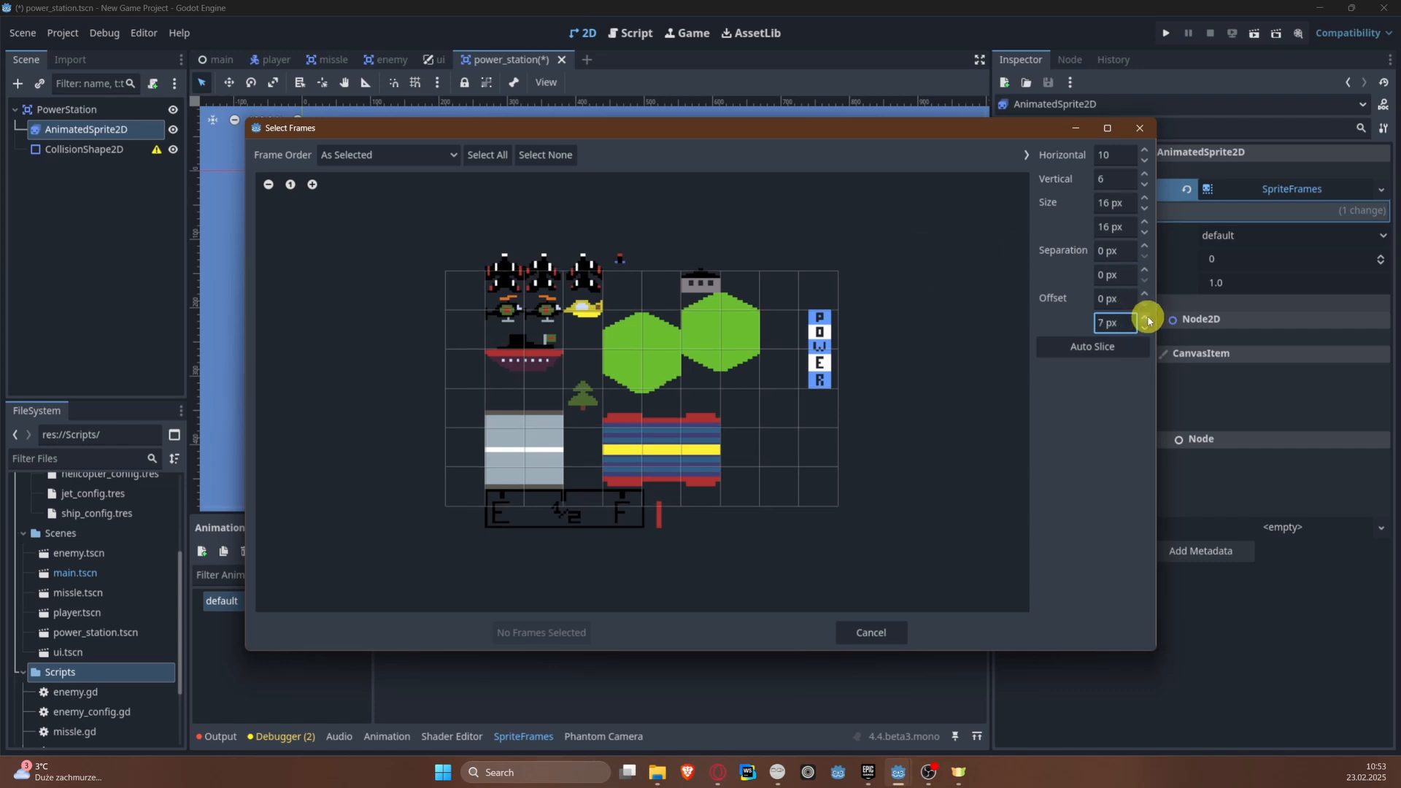
pyautogui.click(1145, 318)
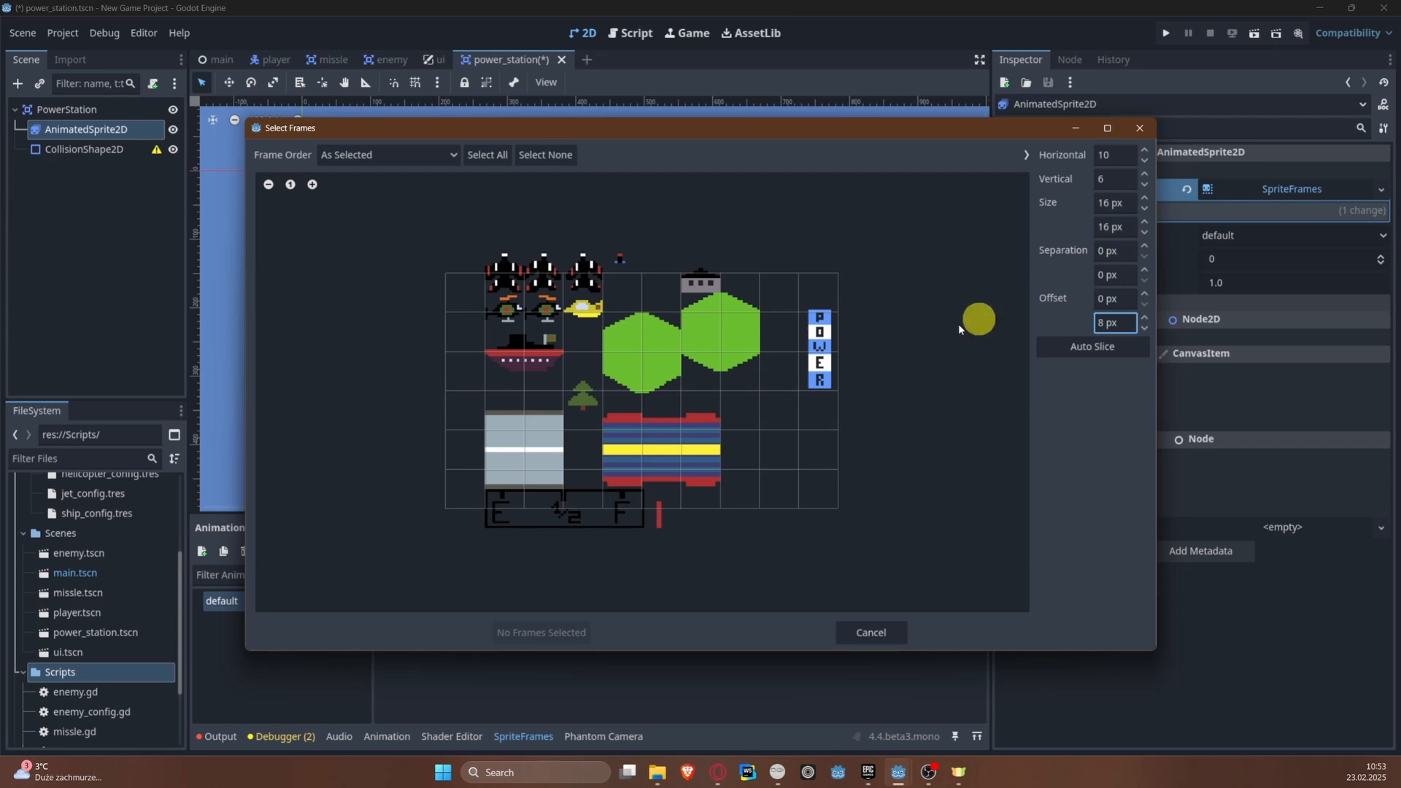
pyautogui.click(1144, 329)
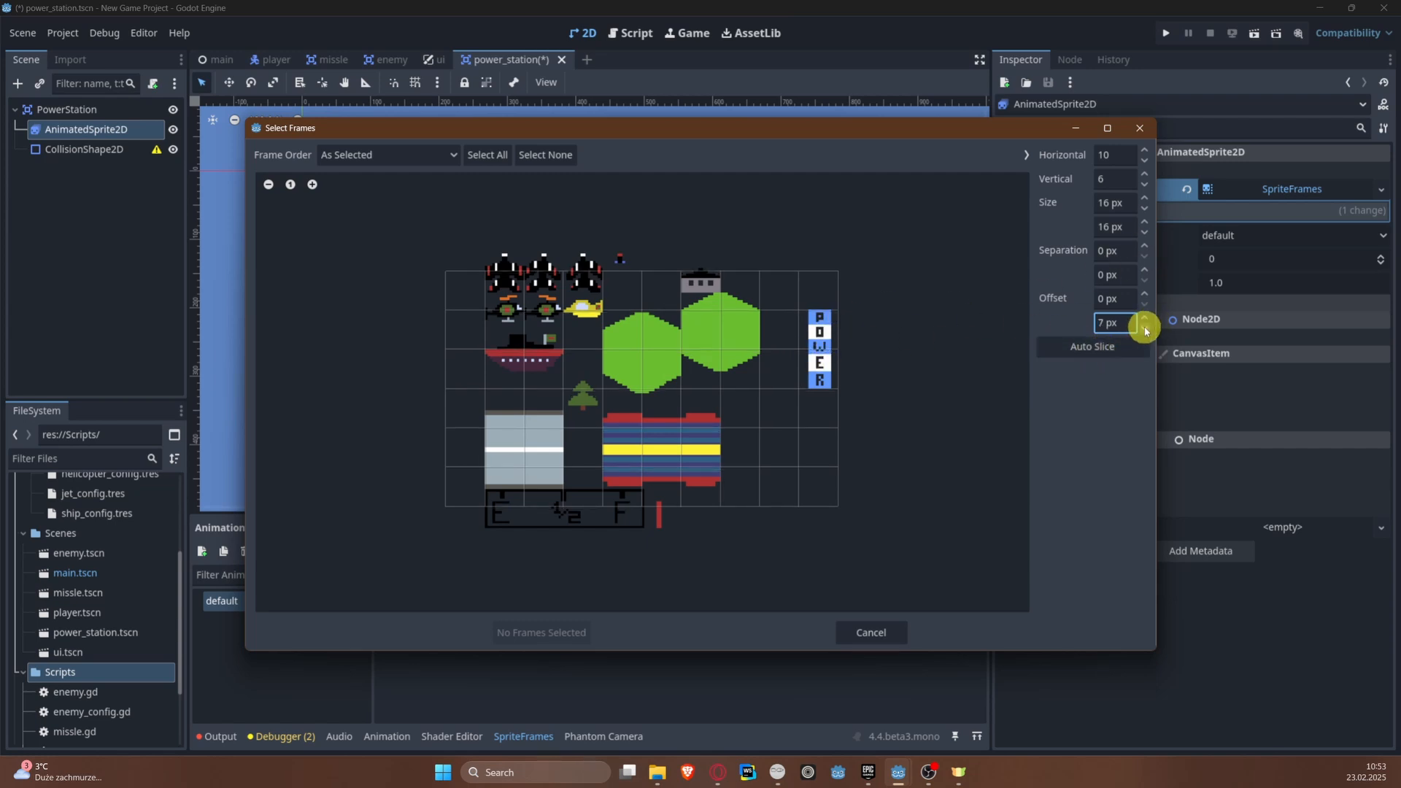
pyautogui.click(1145, 329)
pyautogui.click(1147, 321)
pyautogui.click(820, 328)
pyautogui.click(821, 368)
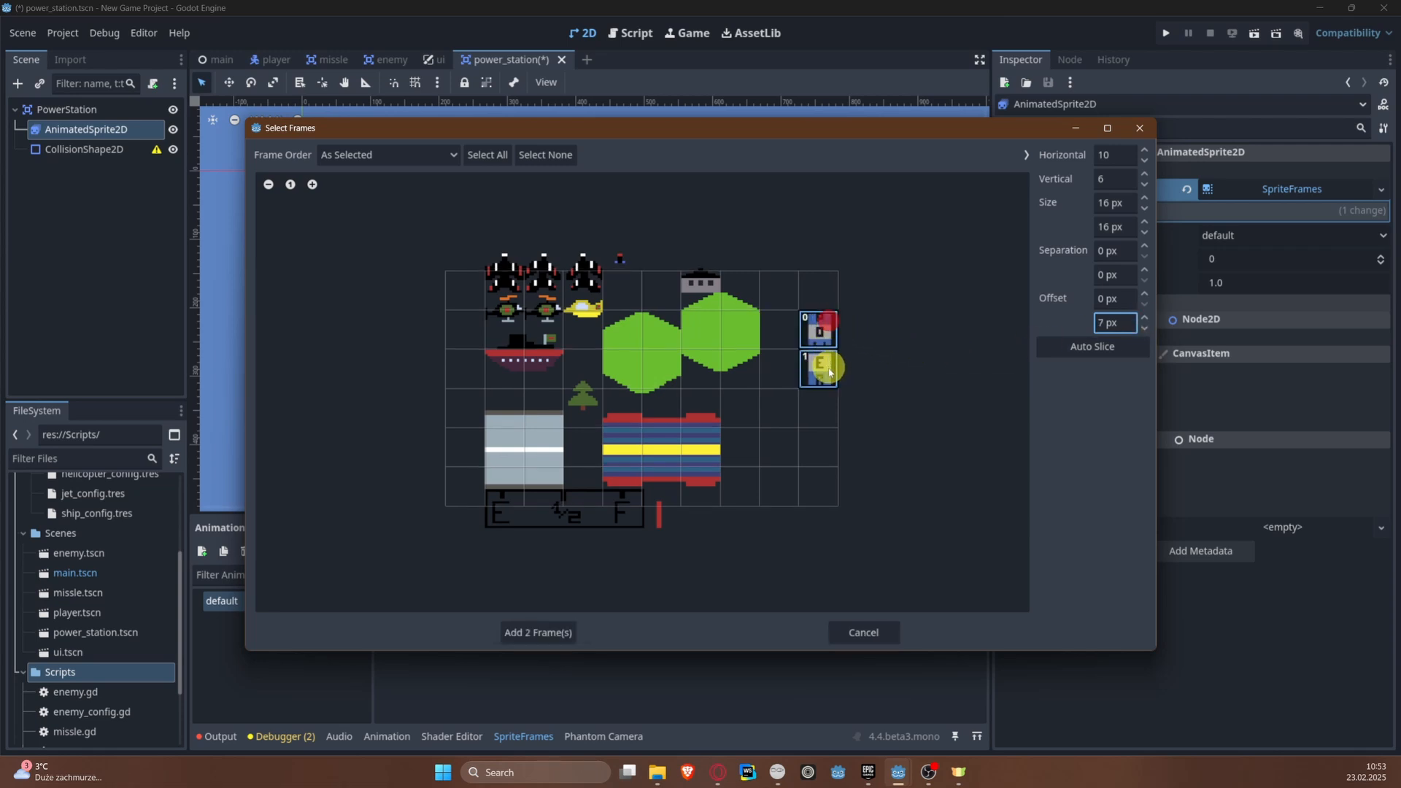
pyautogui.click(879, 429)
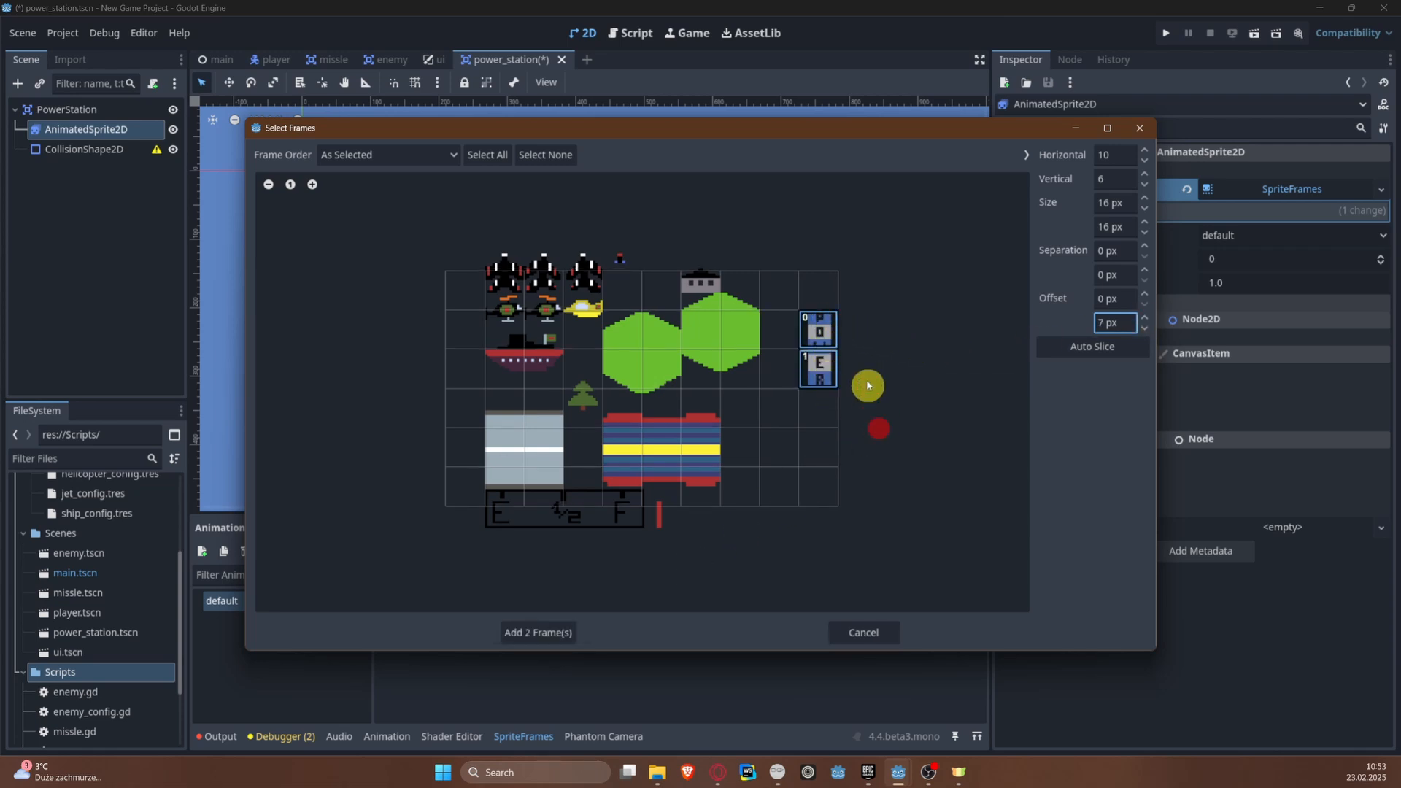
# Step: Set the frame height to 32 px and the vertical offset to 23 px so one cell covers the POWER sprite
pyautogui.click(1131, 225)
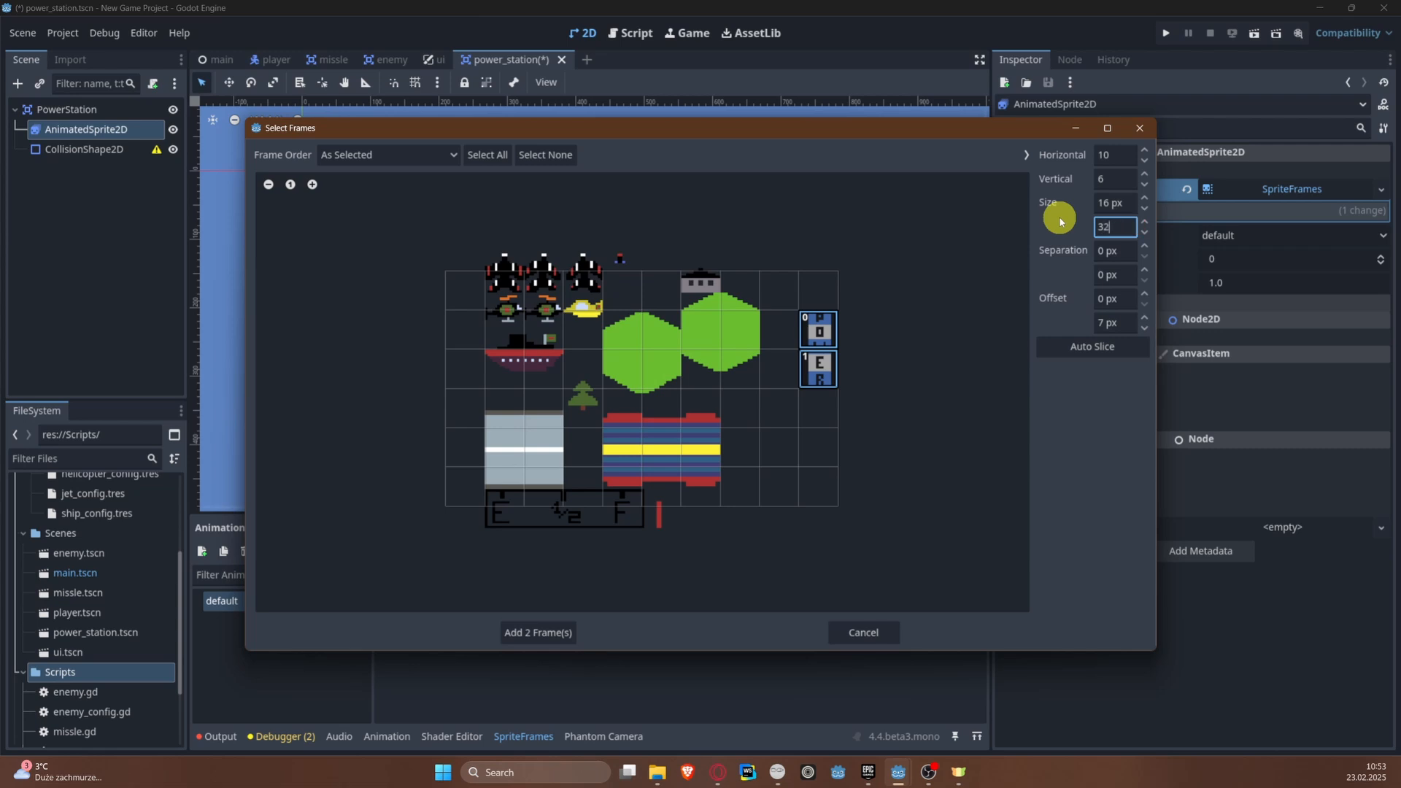
pyautogui.press('Return')
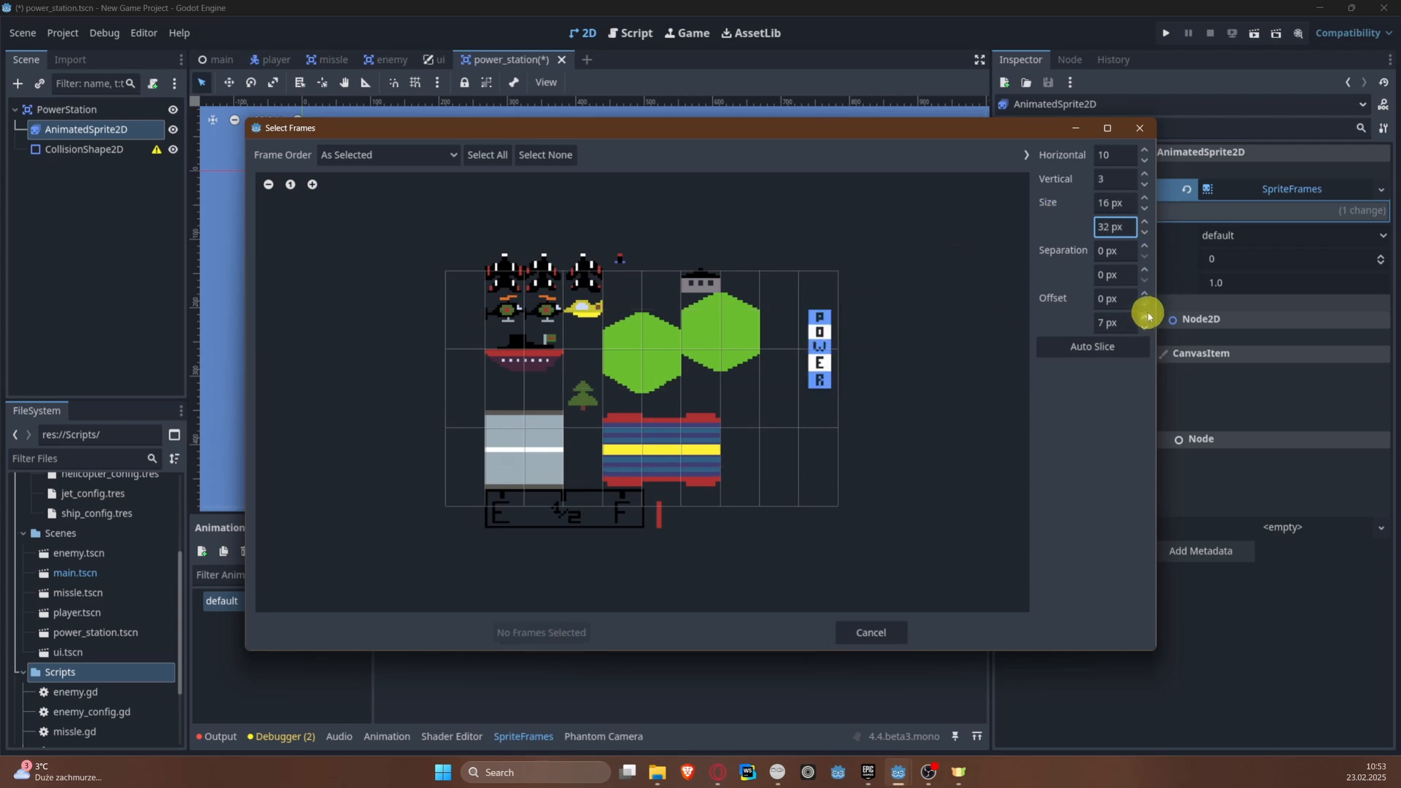
pyautogui.moveTo(1149, 315); pyautogui.dragTo(1148, 315)
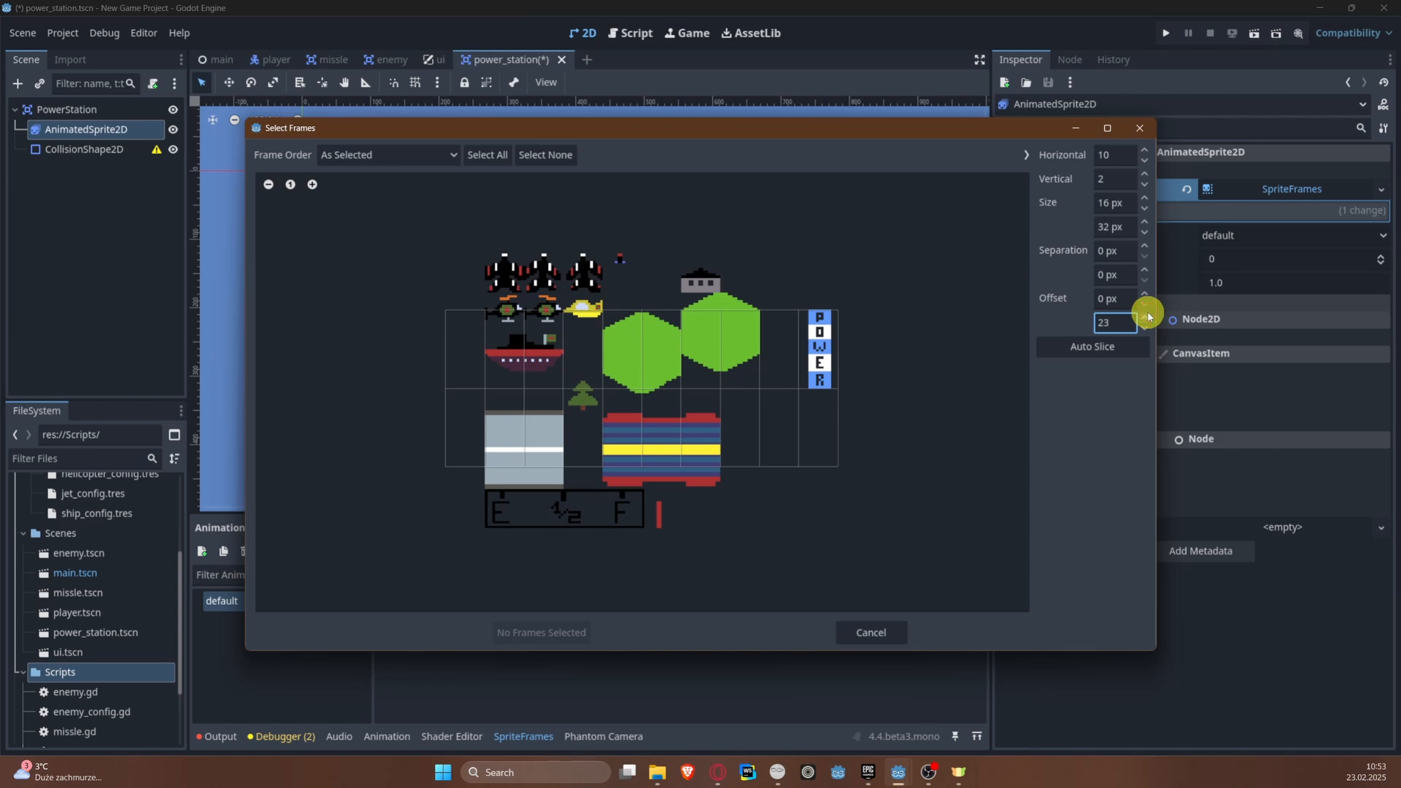
pyautogui.click(1126, 402)
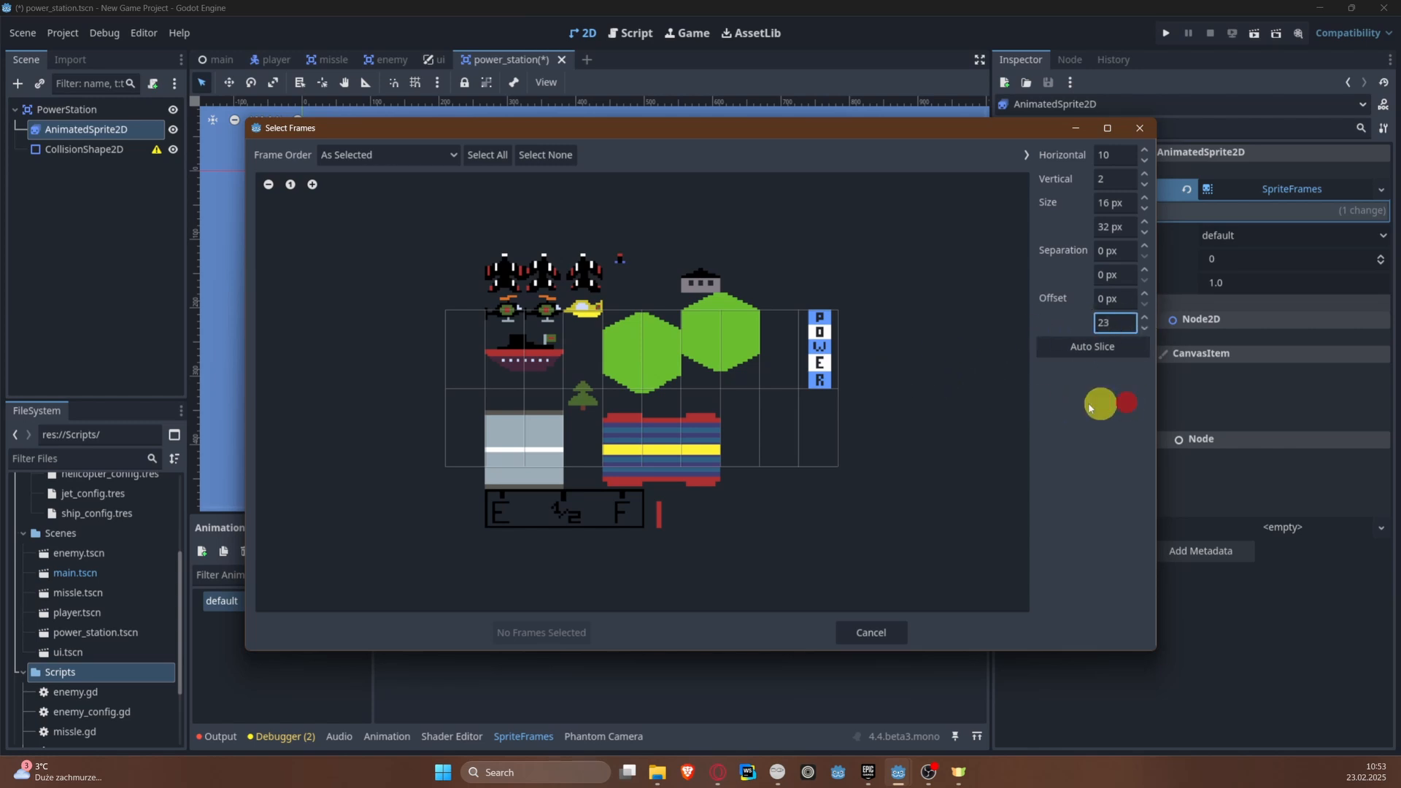
# Step: Add the cell containing the POWER sprite as a frame of the default animation
pyautogui.click(828, 343)
pyautogui.click(550, 632)
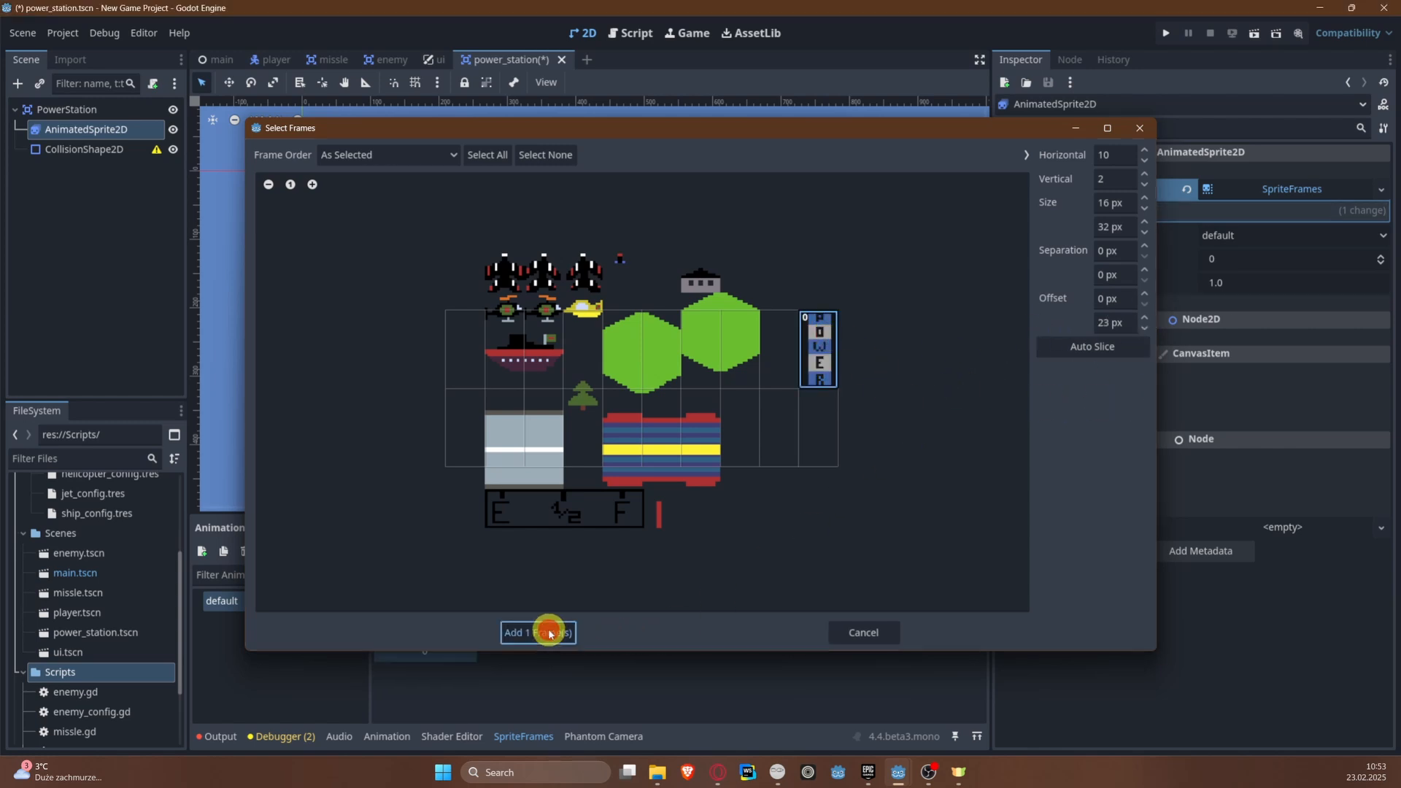
pyautogui.moveTo(366, 196); pyautogui.dragTo(474, 231, button='middle')
pyautogui.scroll(9, 396, 197)
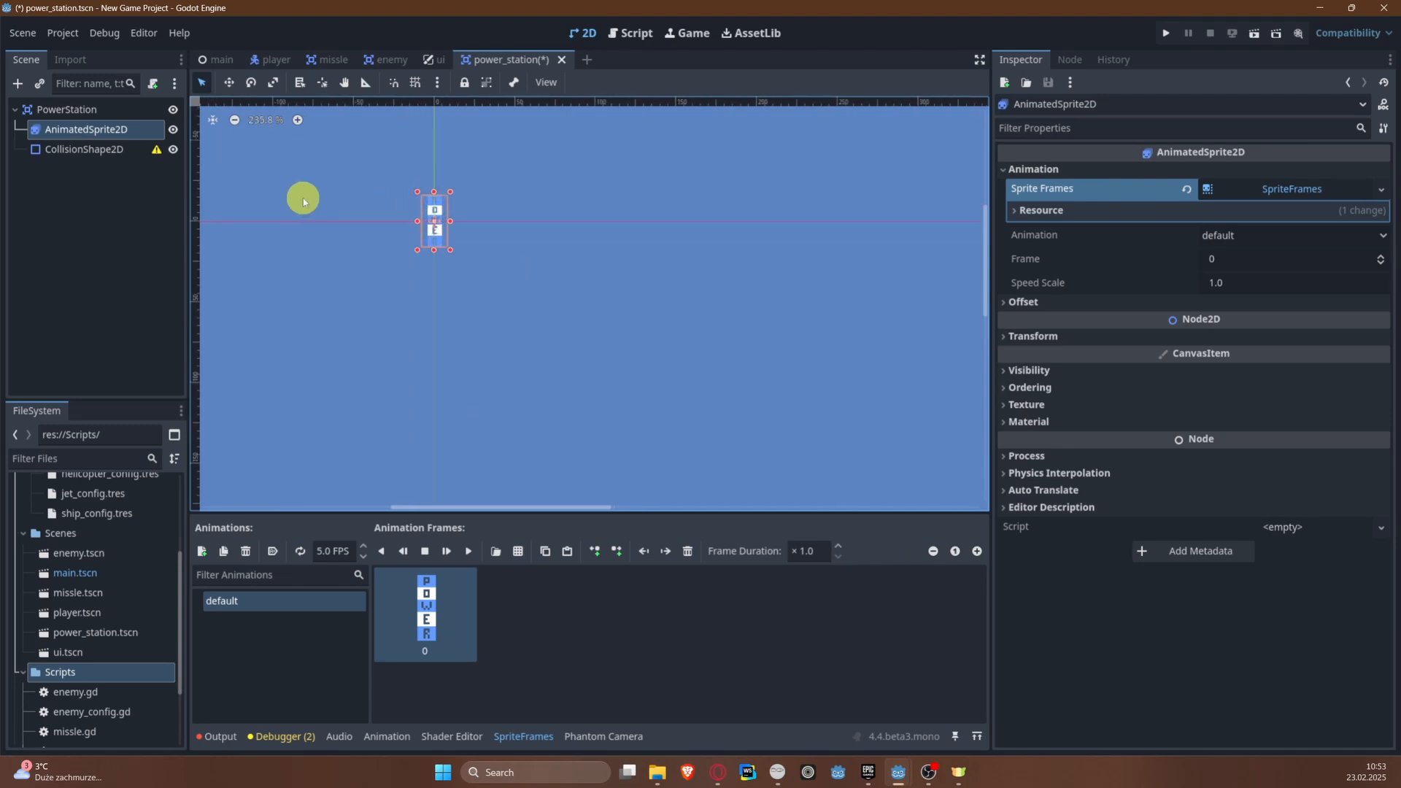
pyautogui.scroll(20, 440, 196)
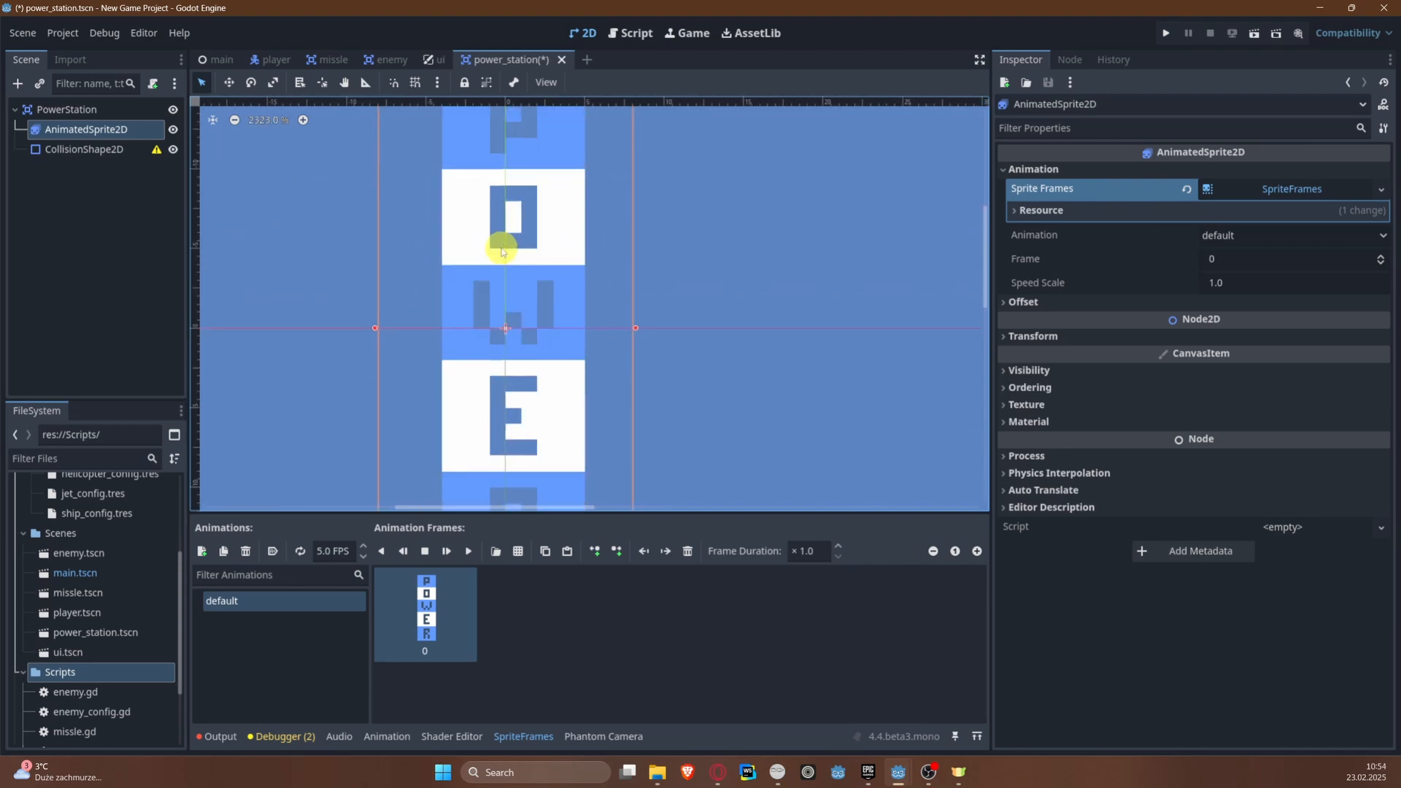
# Step: Add a new animation named "explosion" to the power station's sprite frames
pyautogui.scroll(-8, 502, 252)
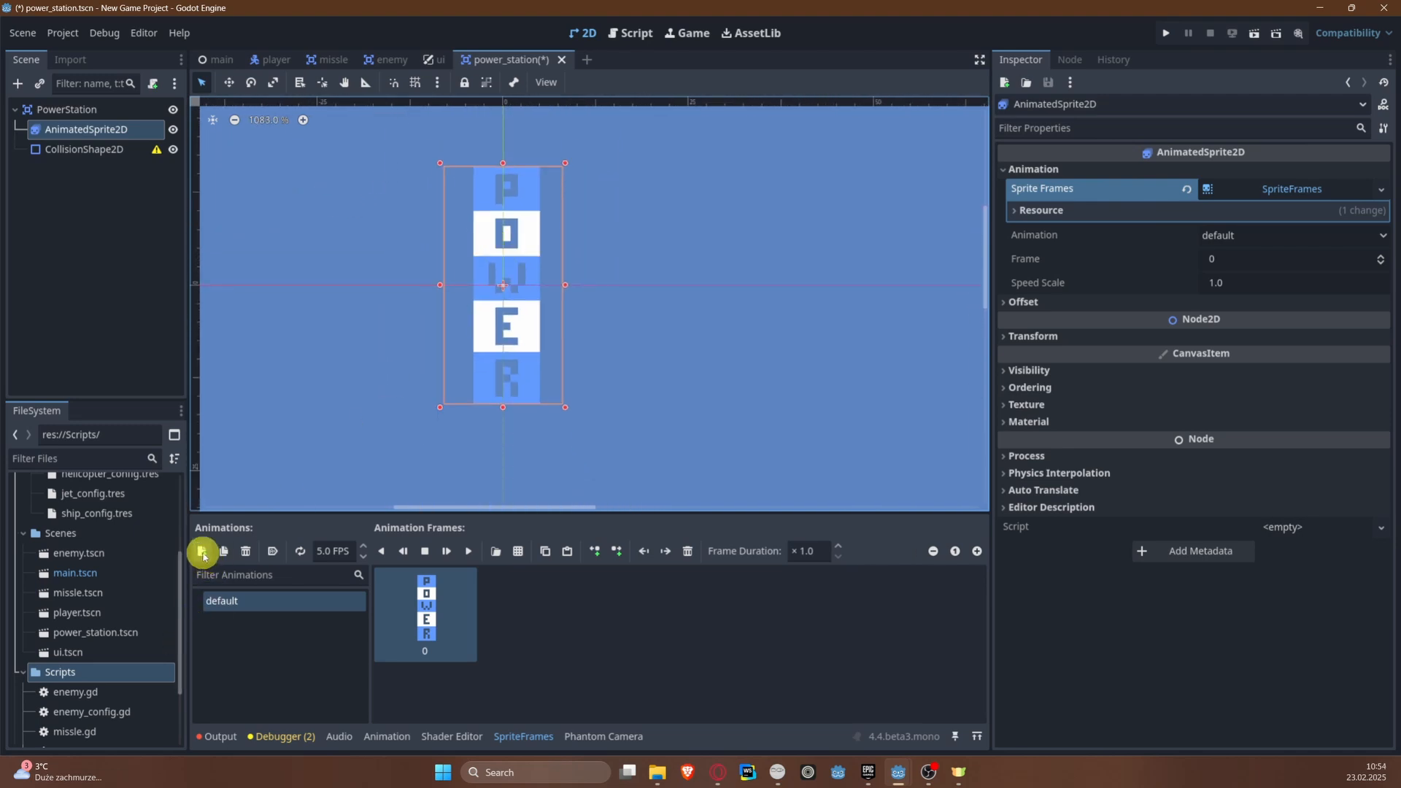
pyautogui.click(202, 553)
pyautogui.doubleClick(243, 622)
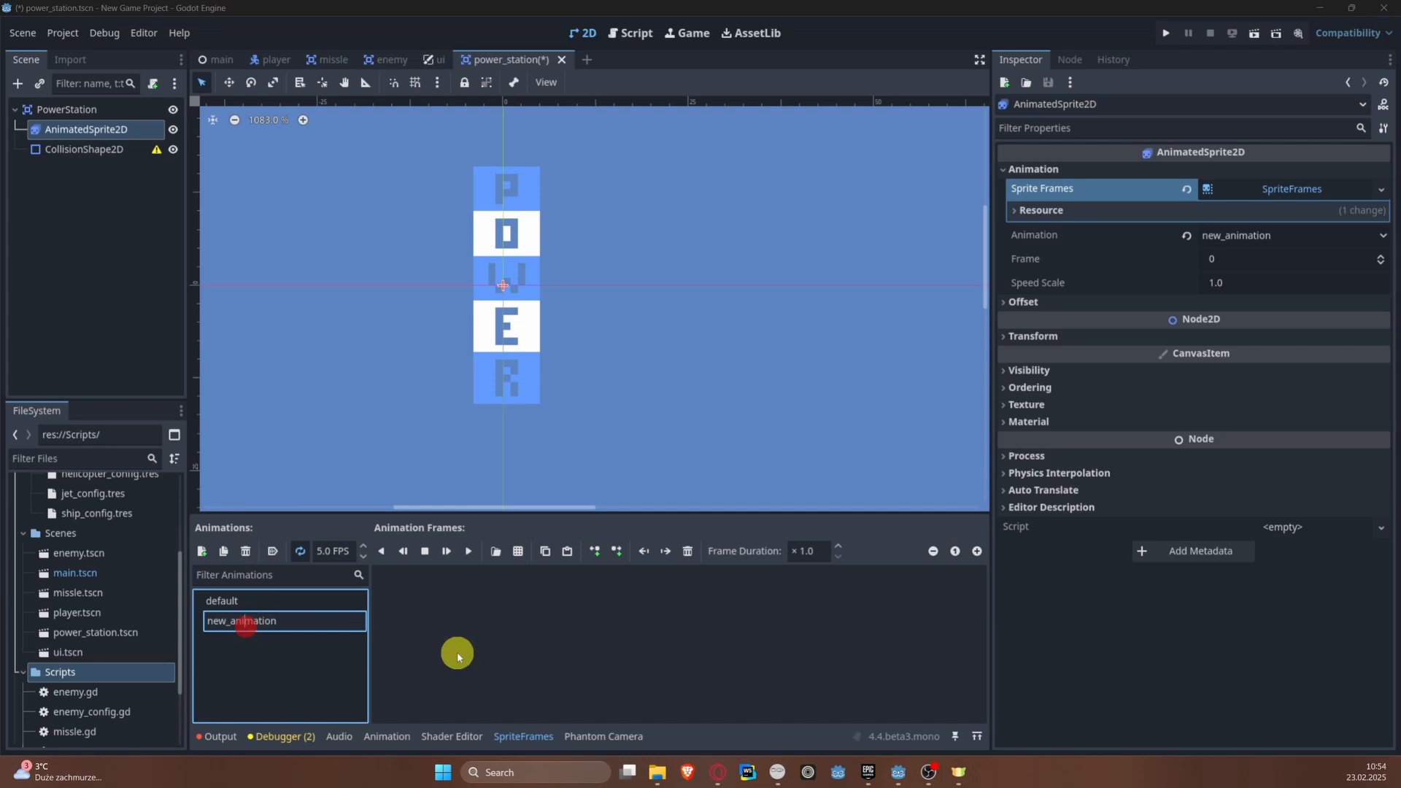
pyautogui.write('explosion')
pyautogui.press('Return')
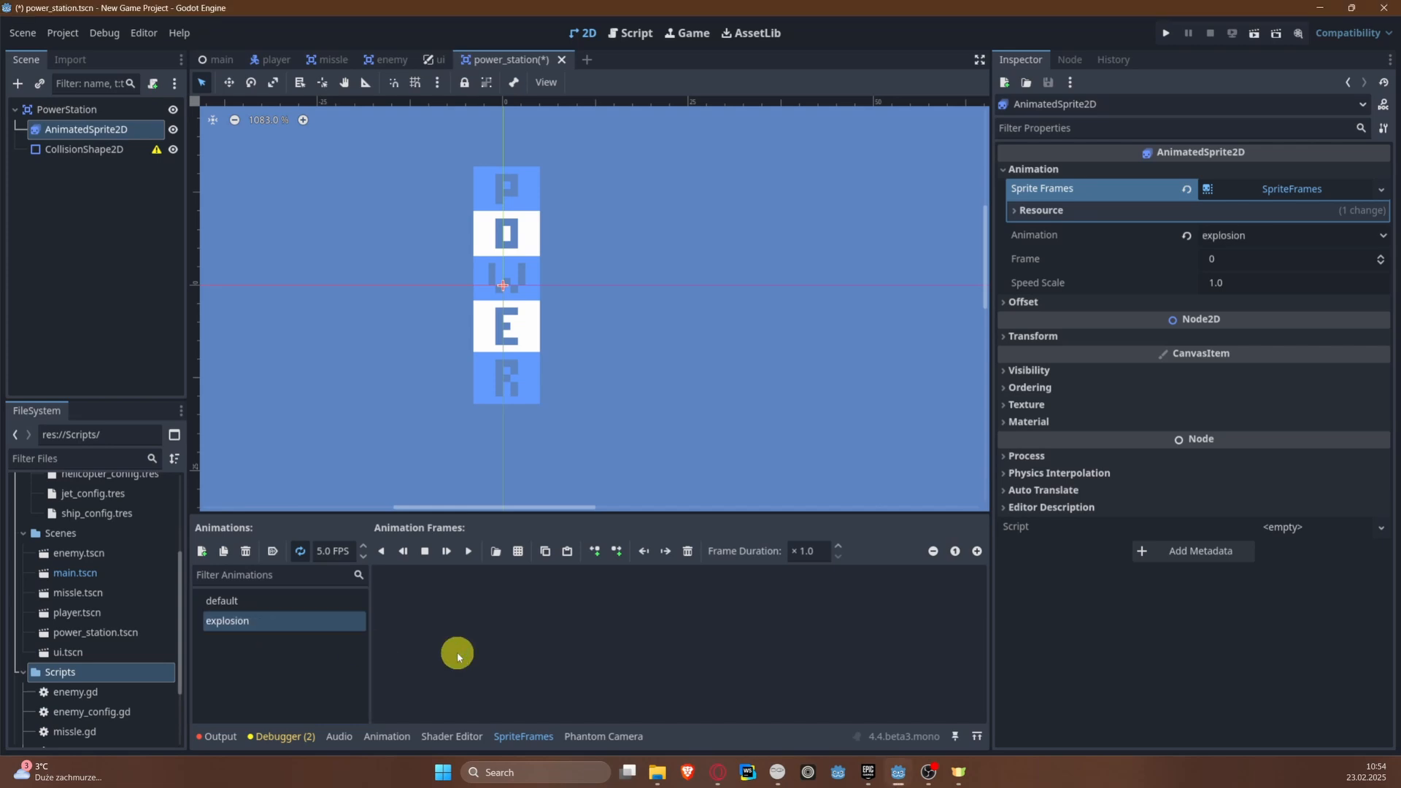
pyautogui.hotkey('ctrl', 's')
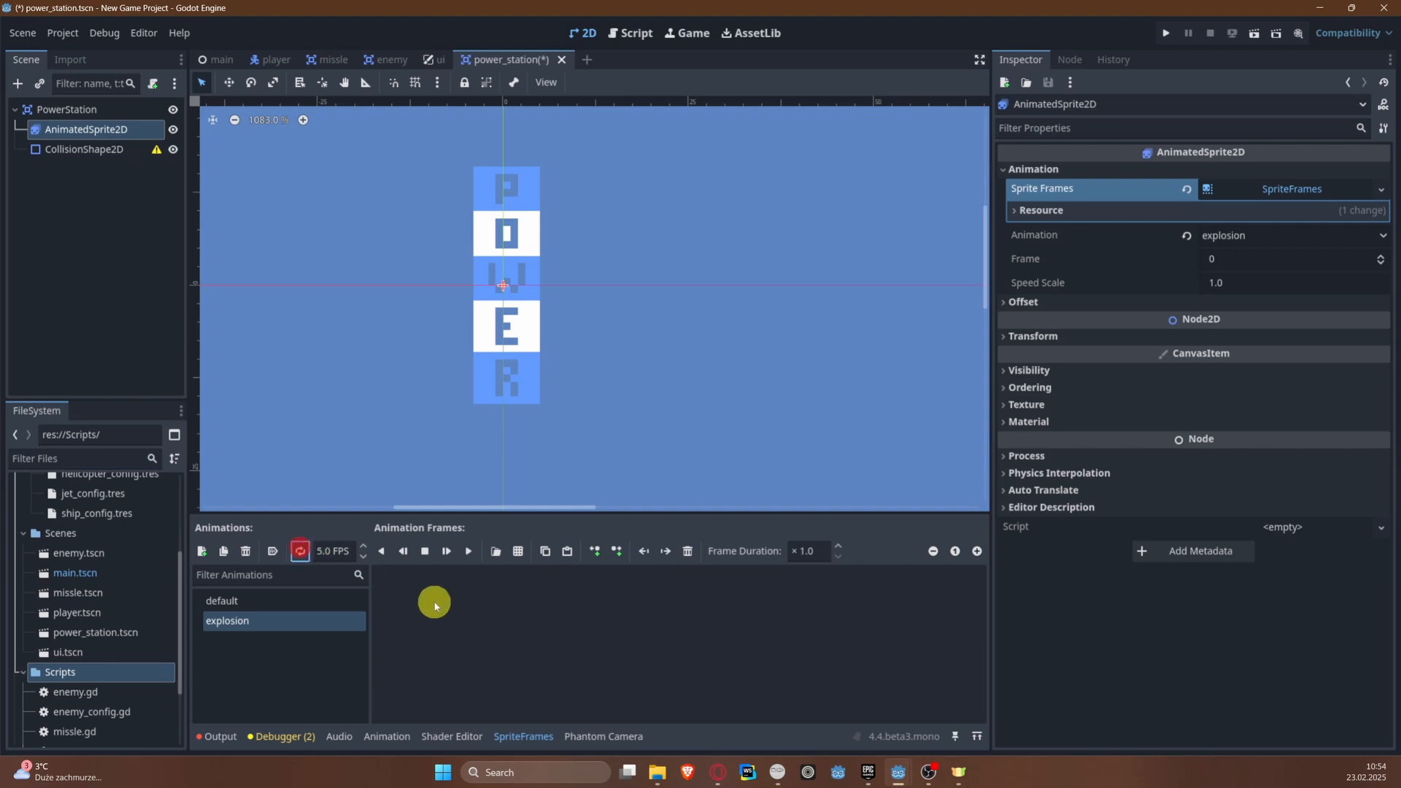
# Step: Turn off looping for the explosion animation and set its speed to 15 FPS
pyautogui.click(338, 552)
pyautogui.write('15')
pyautogui.press('Return')
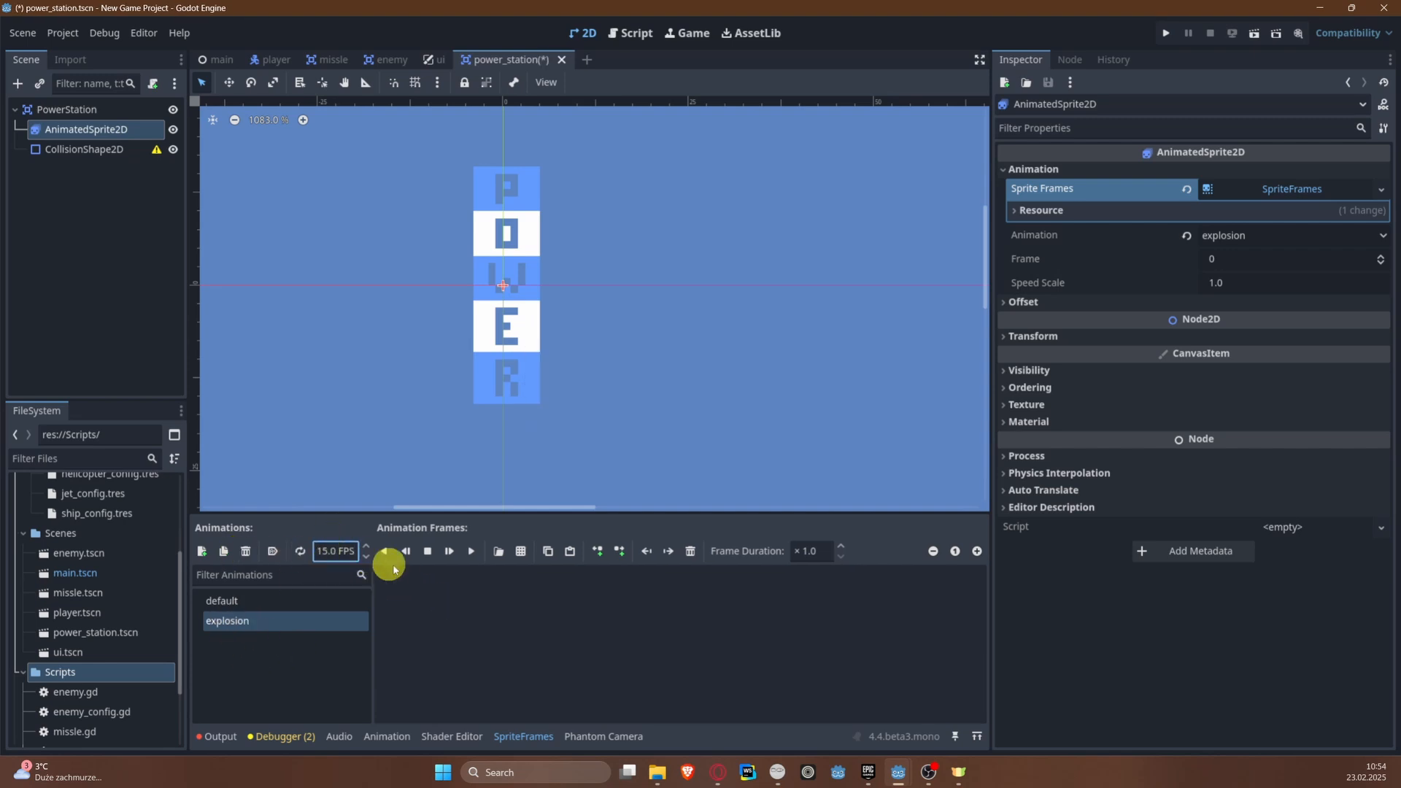
# Step: Open the explosion effects sprite sheet to pick frames for the explosion animation
pyautogui.click(530, 616)
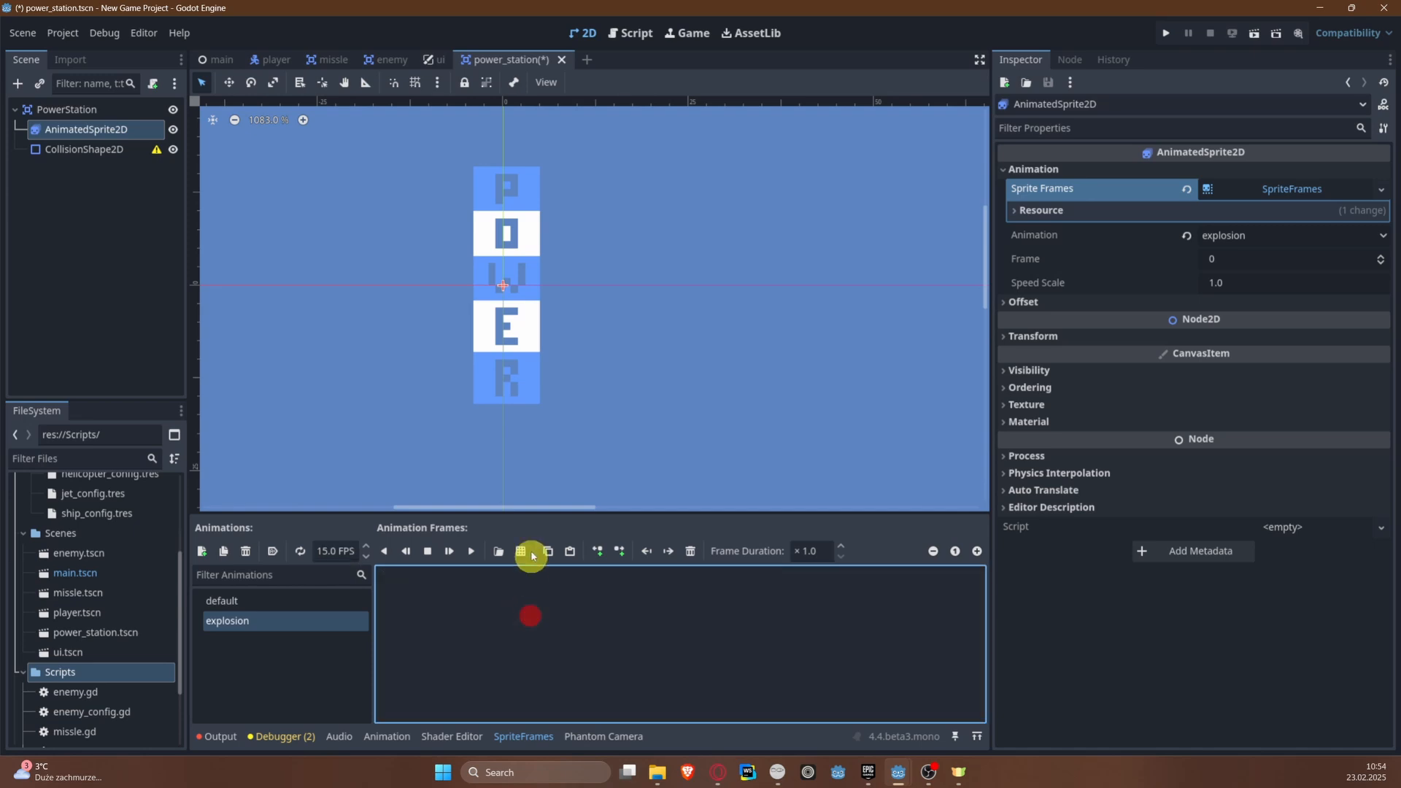
pyautogui.click(520, 553)
pyautogui.doubleClick(620, 242)
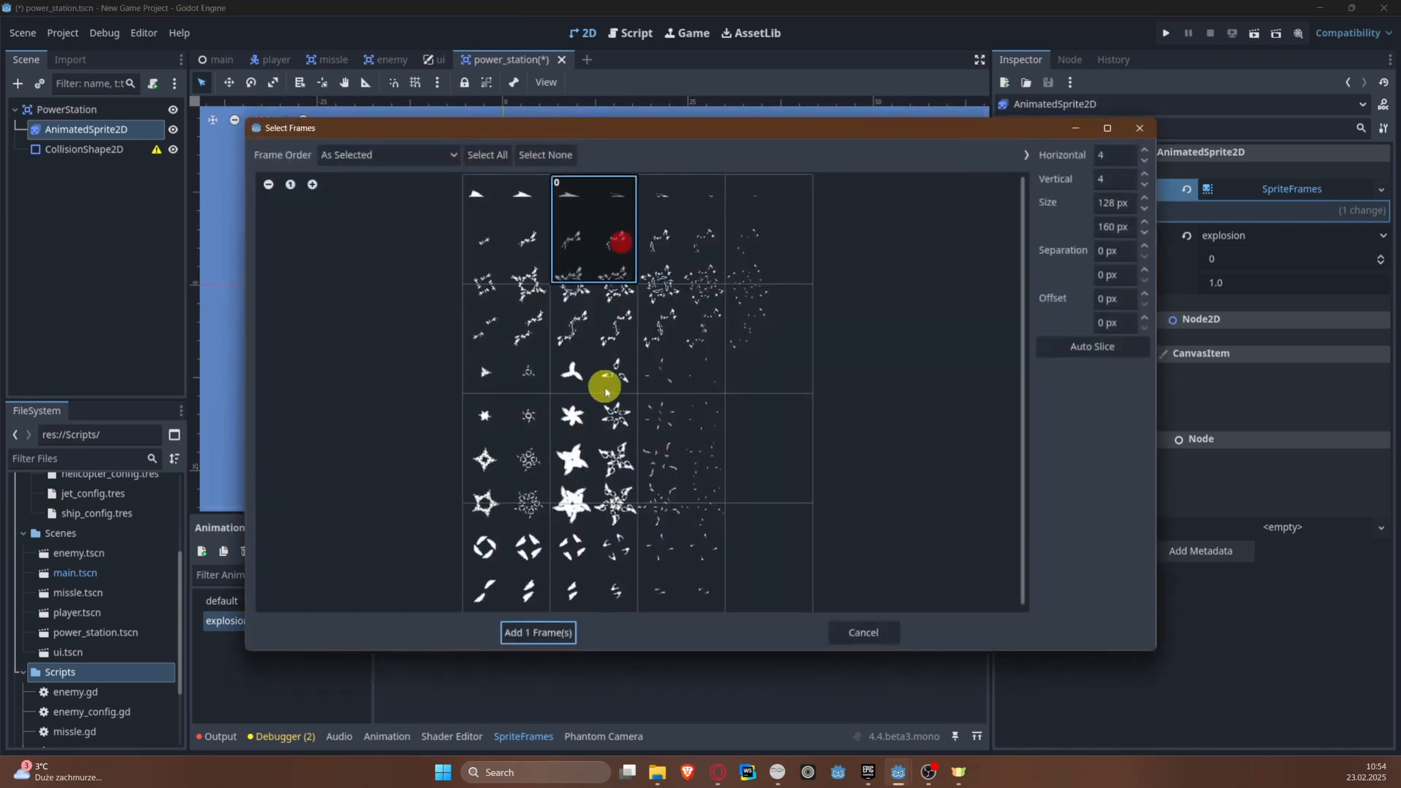
# Step: Set the sprite sheet grid's frame width to 32 px
pyautogui.click(1129, 209)
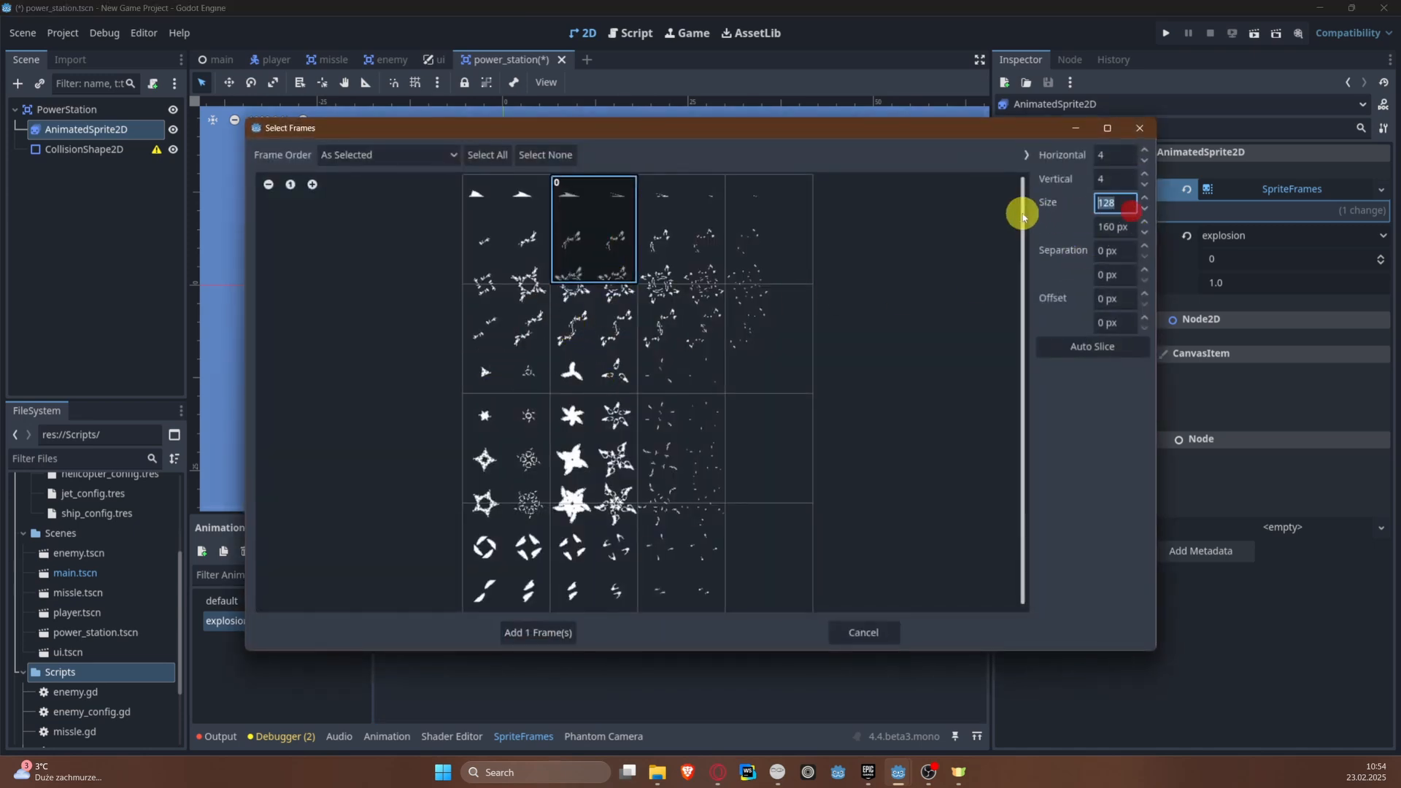
pyautogui.write('32')
pyautogui.press('Return')
# Step: Set the frame size of the explosion sprite sheet's grid to 64 px wide and 64 px high
pyautogui.click(1135, 207)
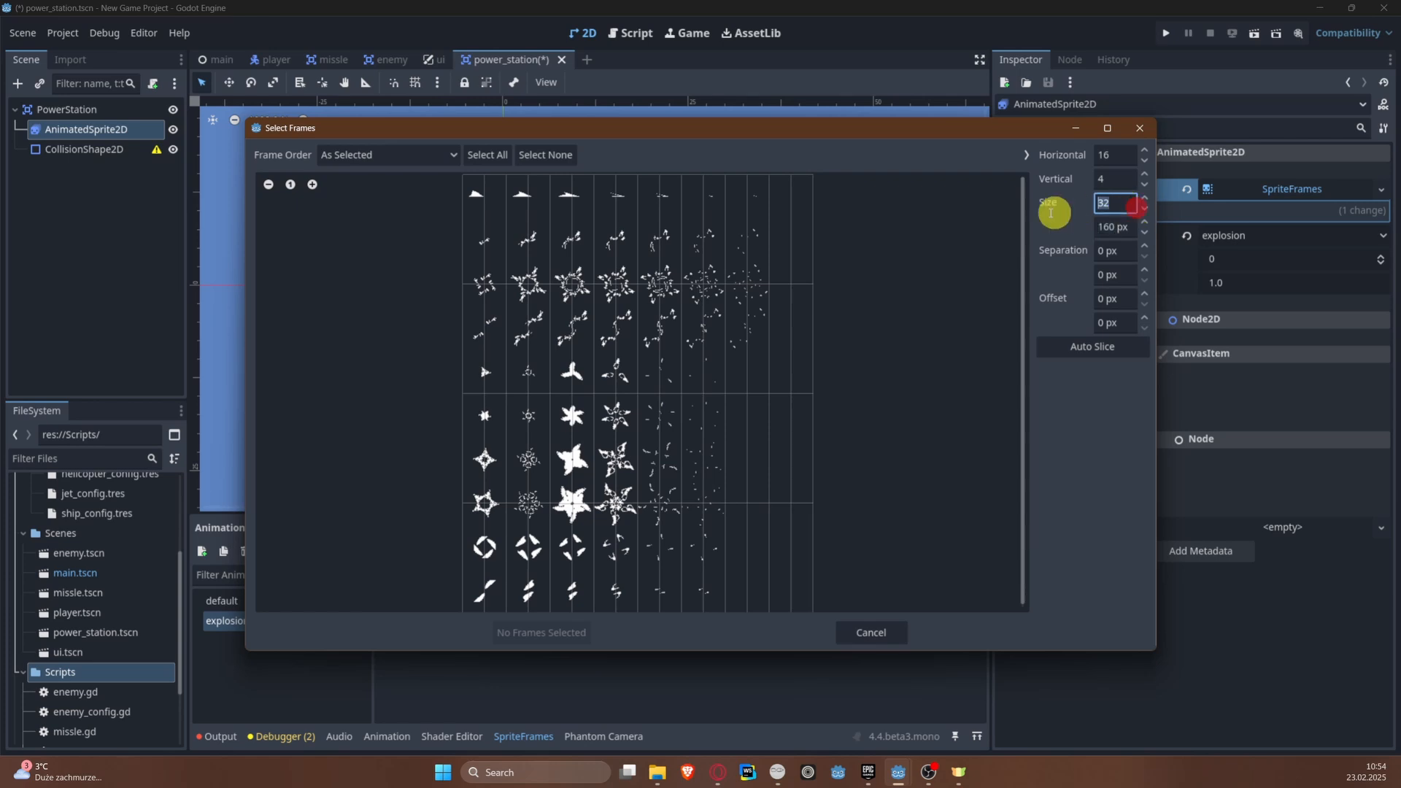
pyautogui.write('64')
pyautogui.press('Tab')
pyautogui.write('6')
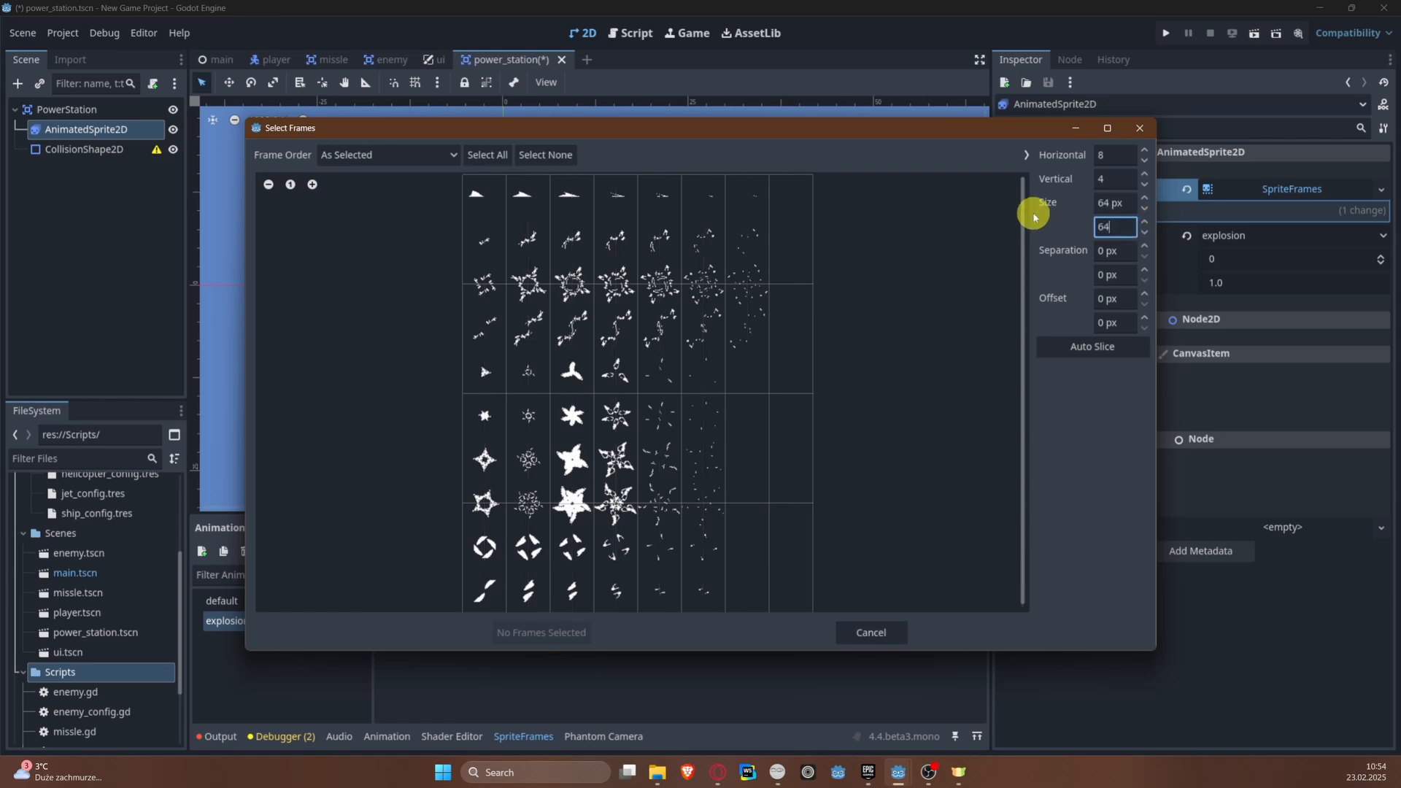
pyautogui.write('4')
pyautogui.press('Return')
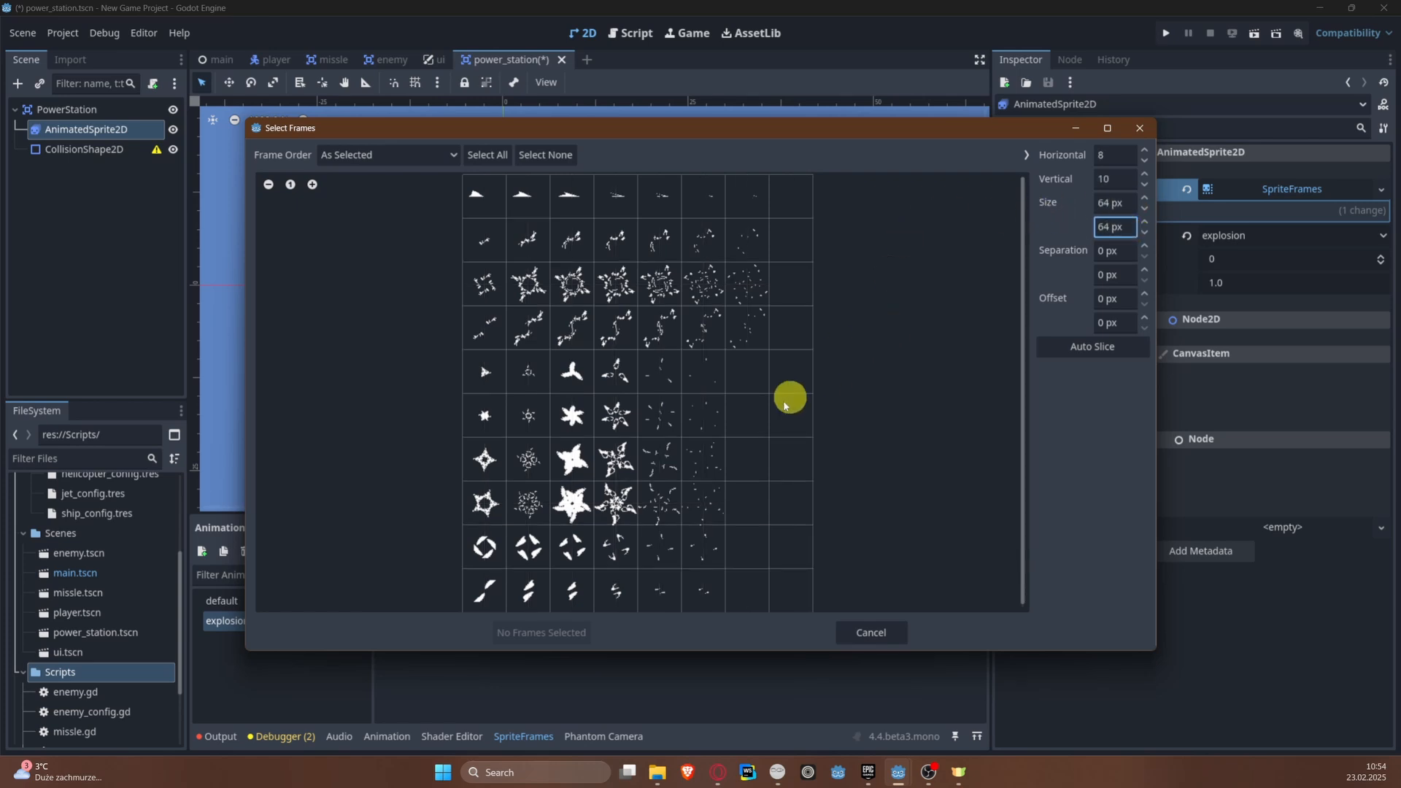
# Step: Add the six star-burst cells of the grid's sixth row to the explosion animation and save the scene
pyautogui.moveTo(483, 417); pyautogui.dragTo(723, 410)
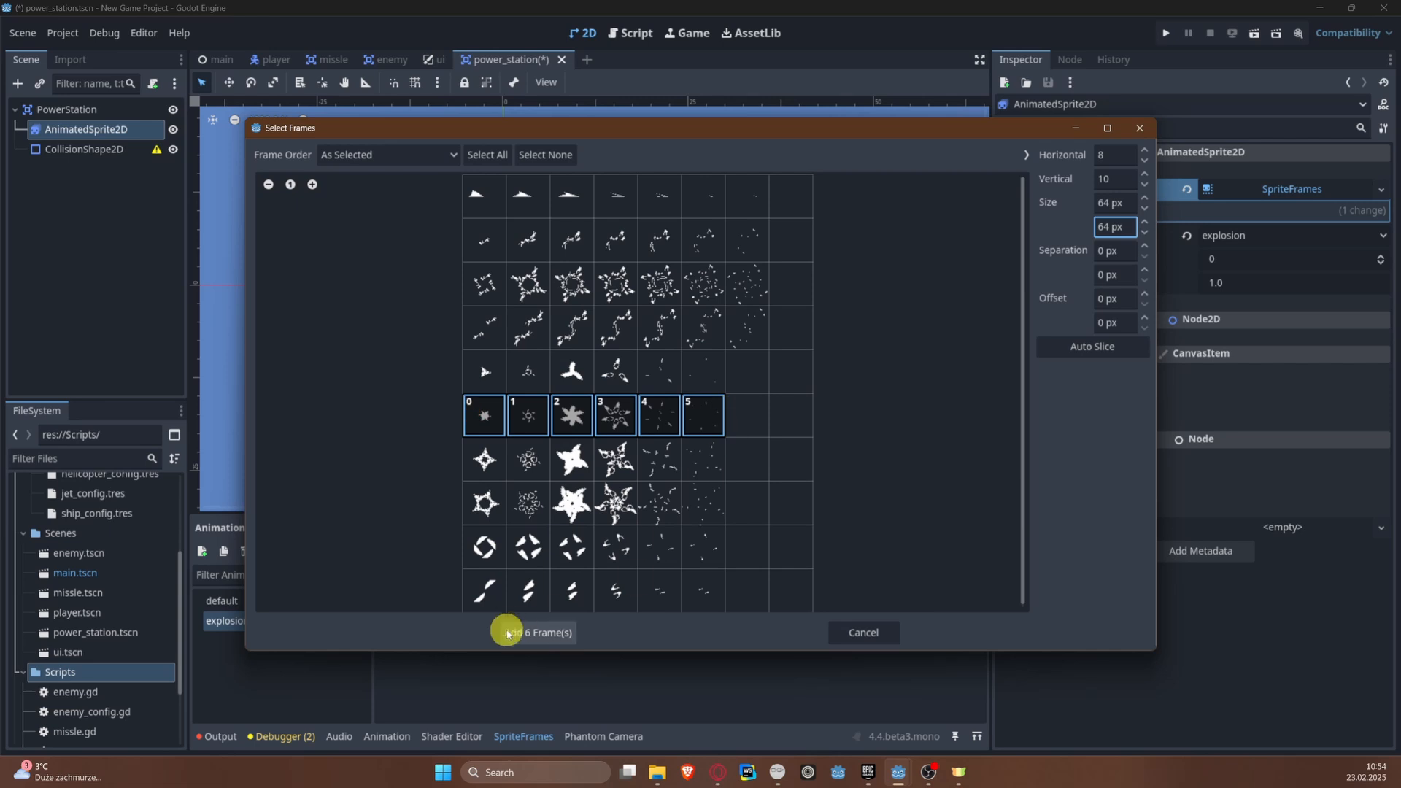
pyautogui.click(529, 629)
pyautogui.hotkey('ctrl', 's')
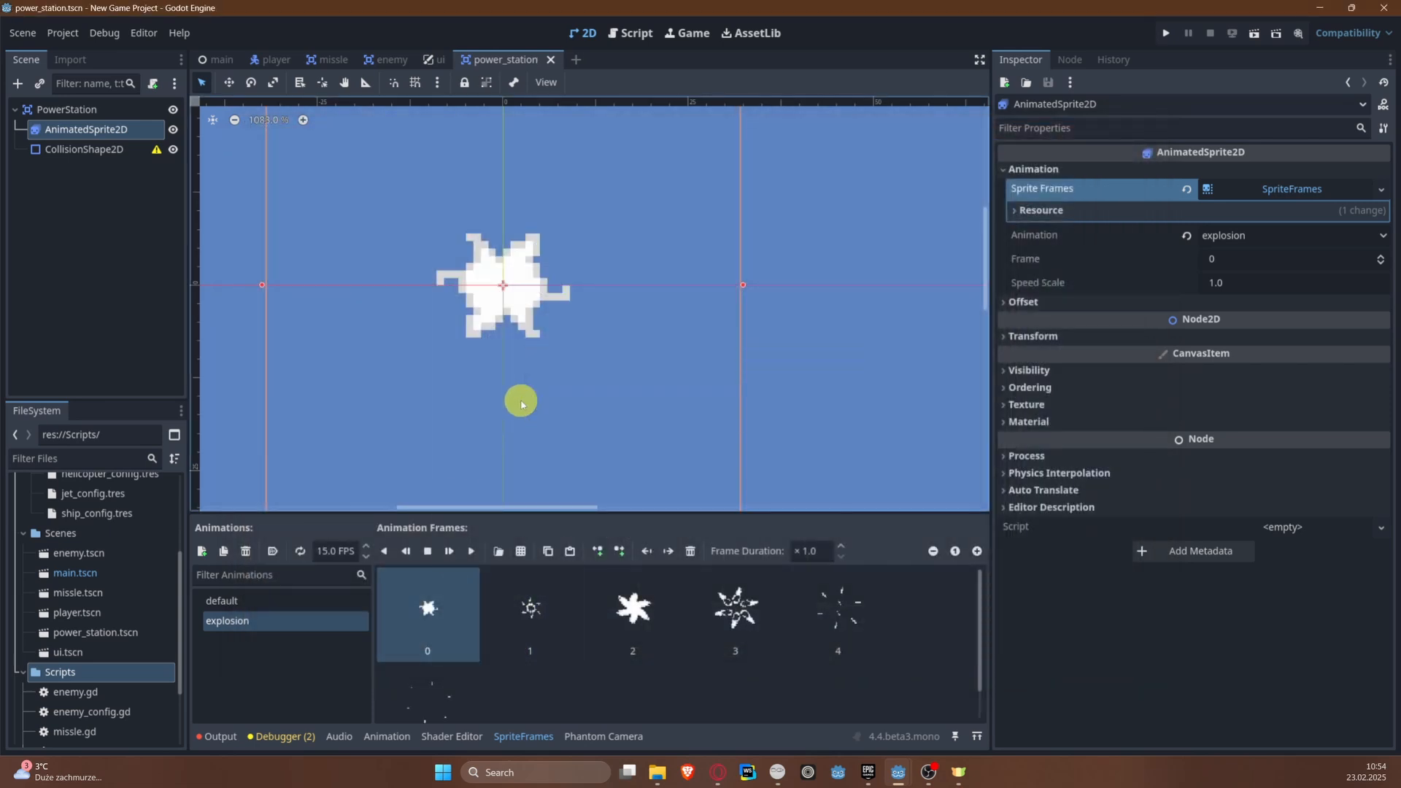
# Step: Switch the sprite back to the default animation and give CollisionShape2D a RectangleShape2D shape
pyautogui.click(256, 602)
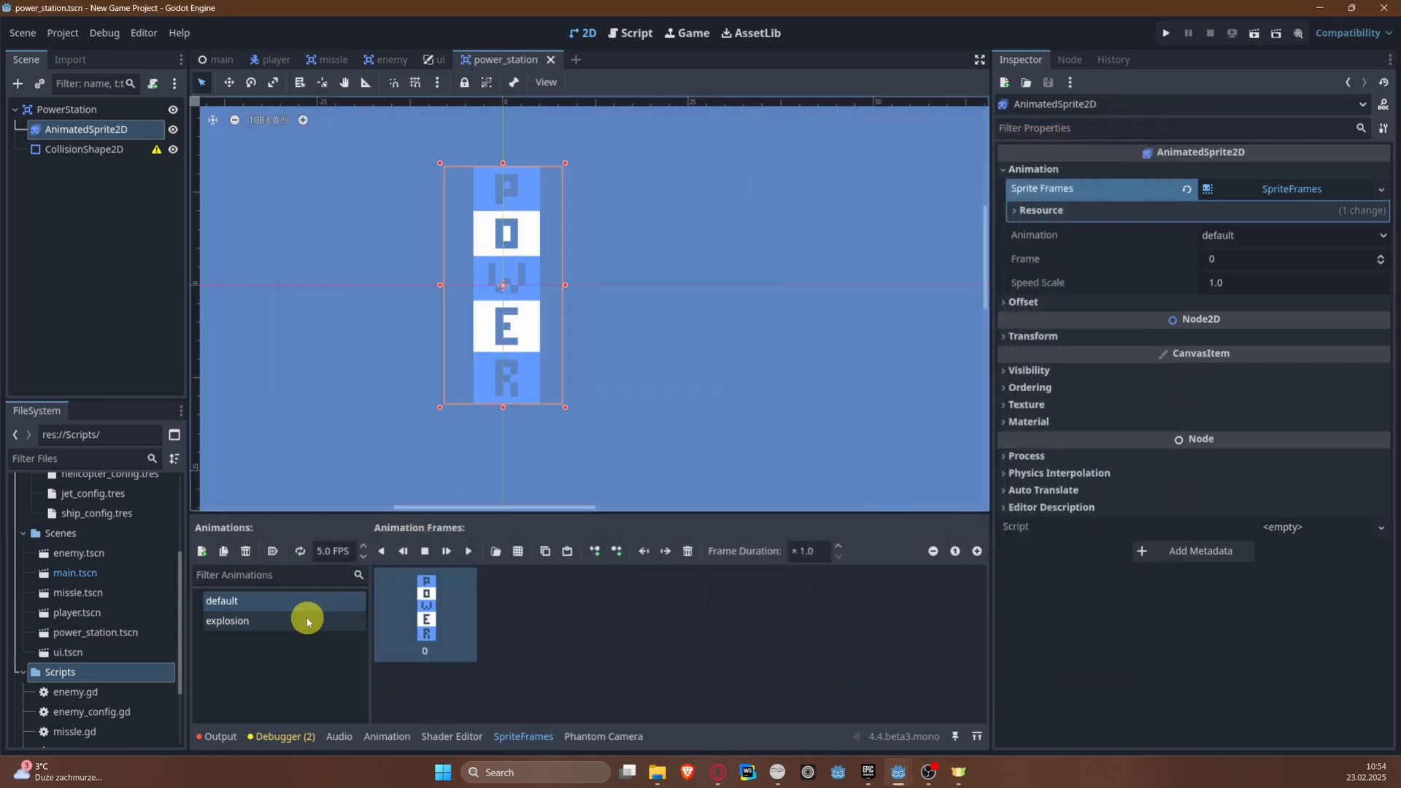
pyautogui.click(95, 149)
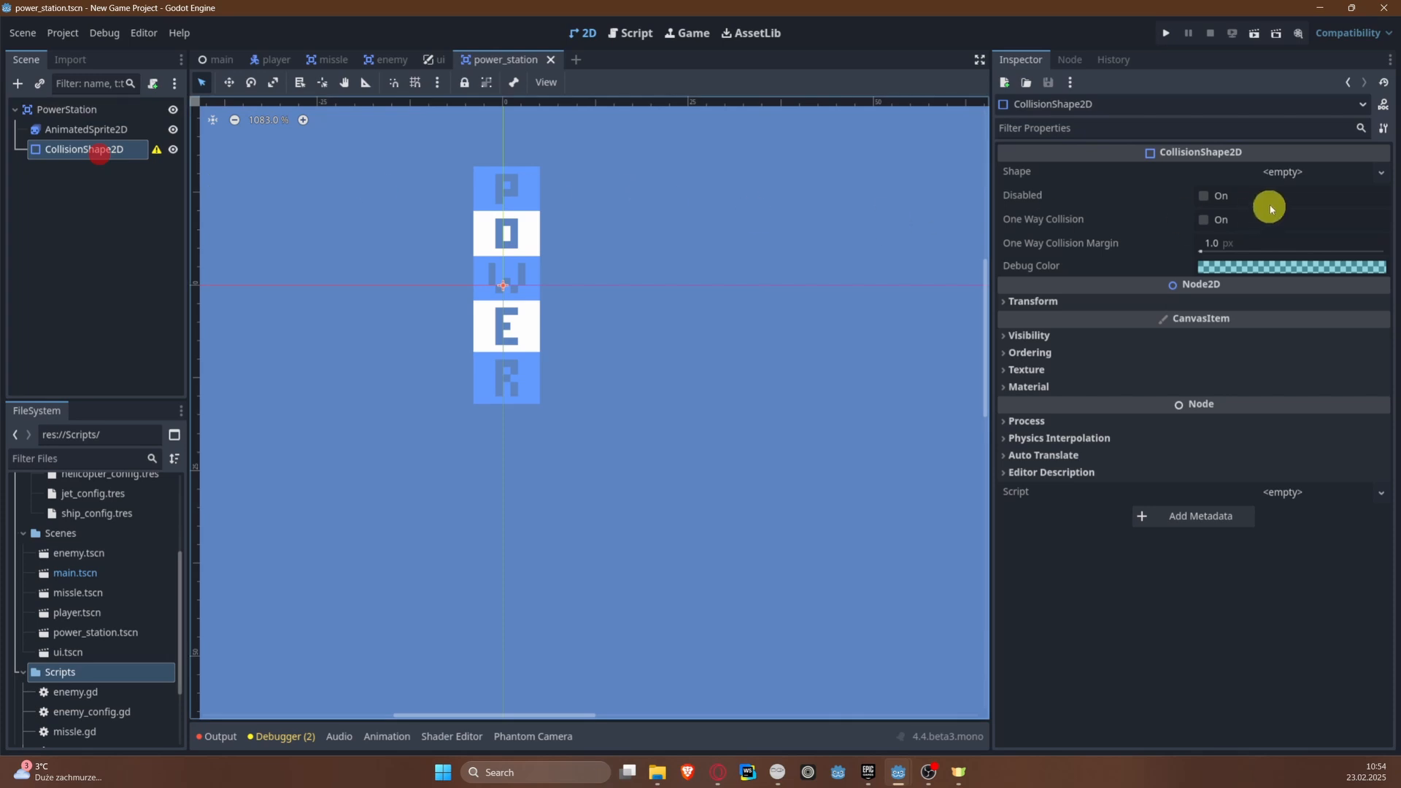
pyautogui.click(1296, 172)
pyautogui.click(1284, 271)
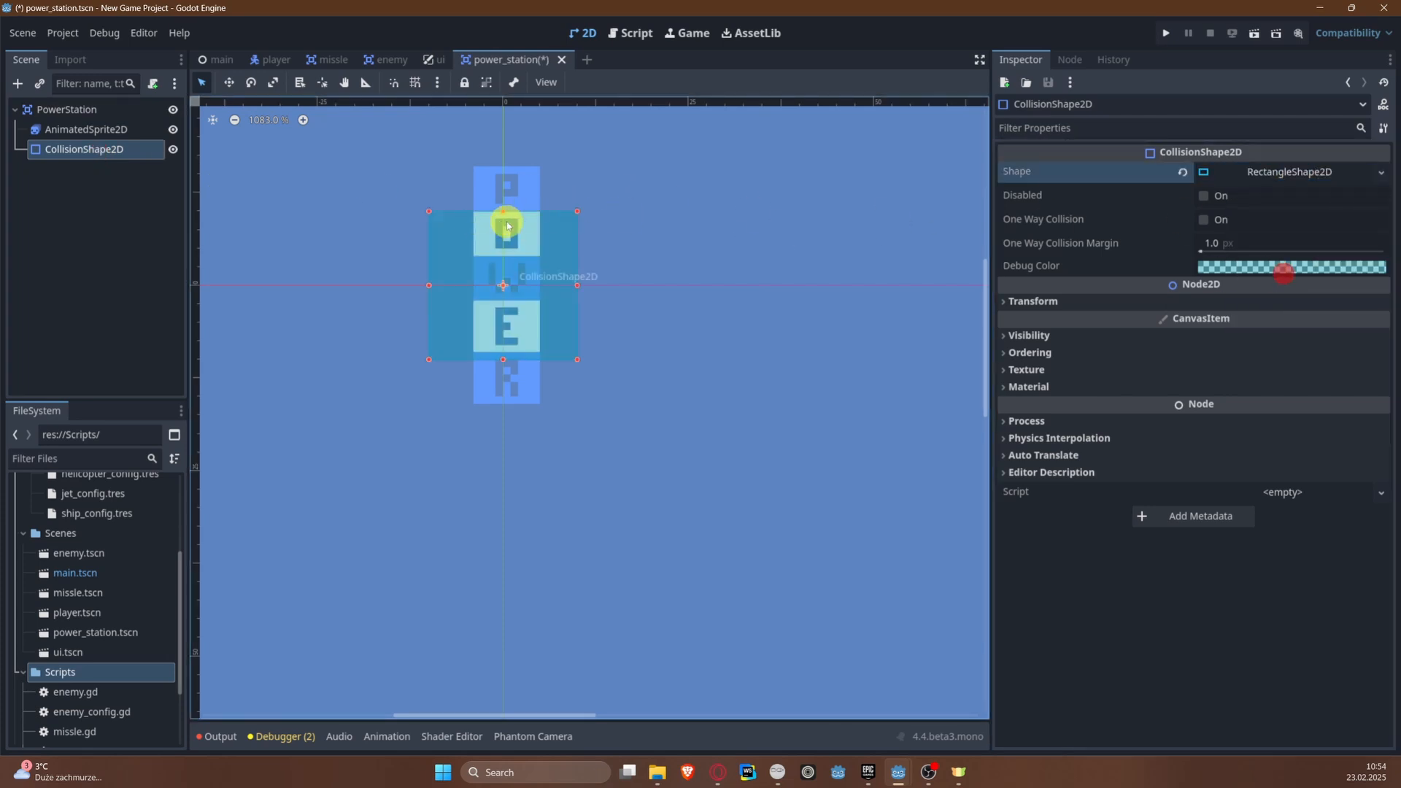
# Step: Resize the collision rectangle on all four sides to match the POWER sprite's edges and save the scene
pyautogui.moveTo(503, 212); pyautogui.dragTo(504, 166)
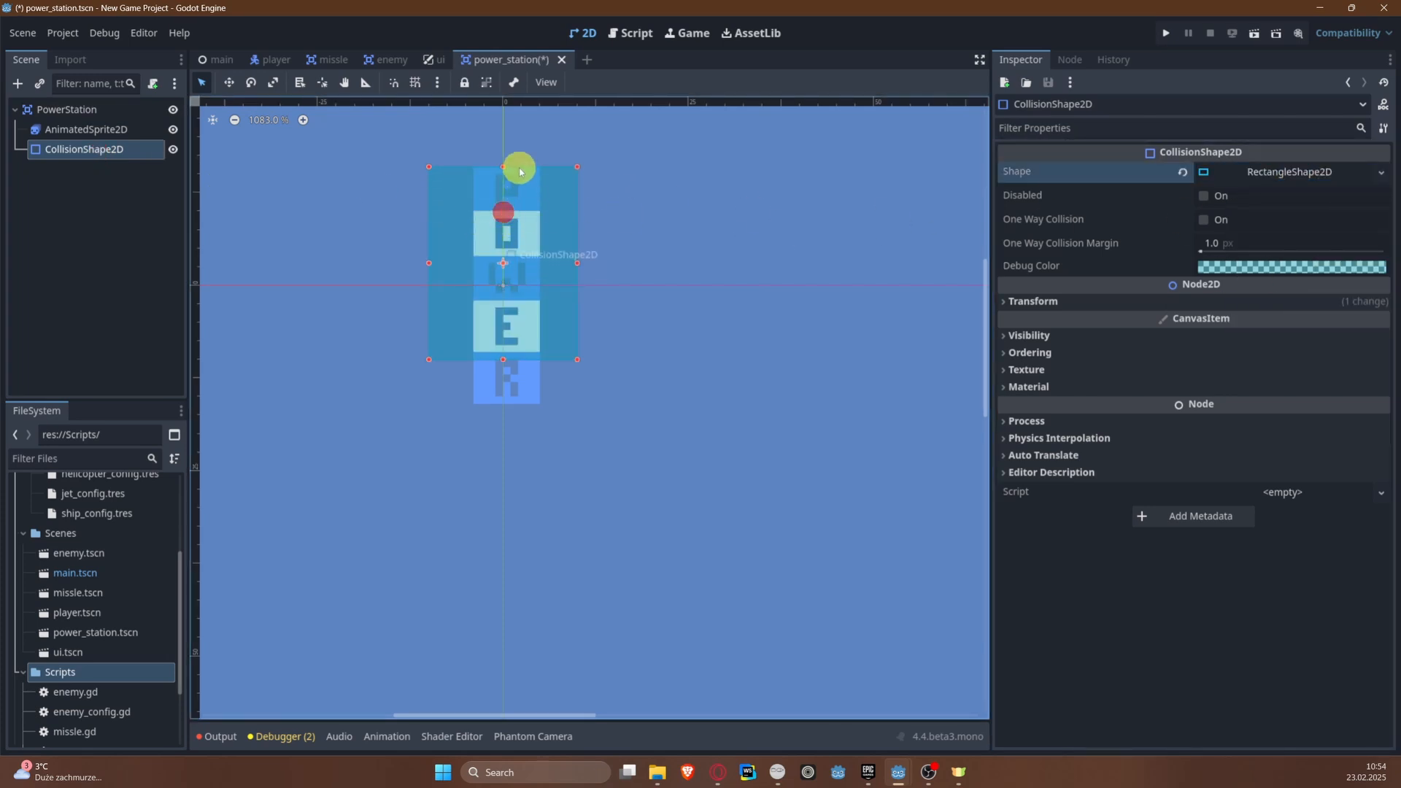
pyautogui.moveTo(503, 360); pyautogui.dragTo(502, 404)
pyautogui.moveTo(577, 285); pyautogui.dragTo(540, 287)
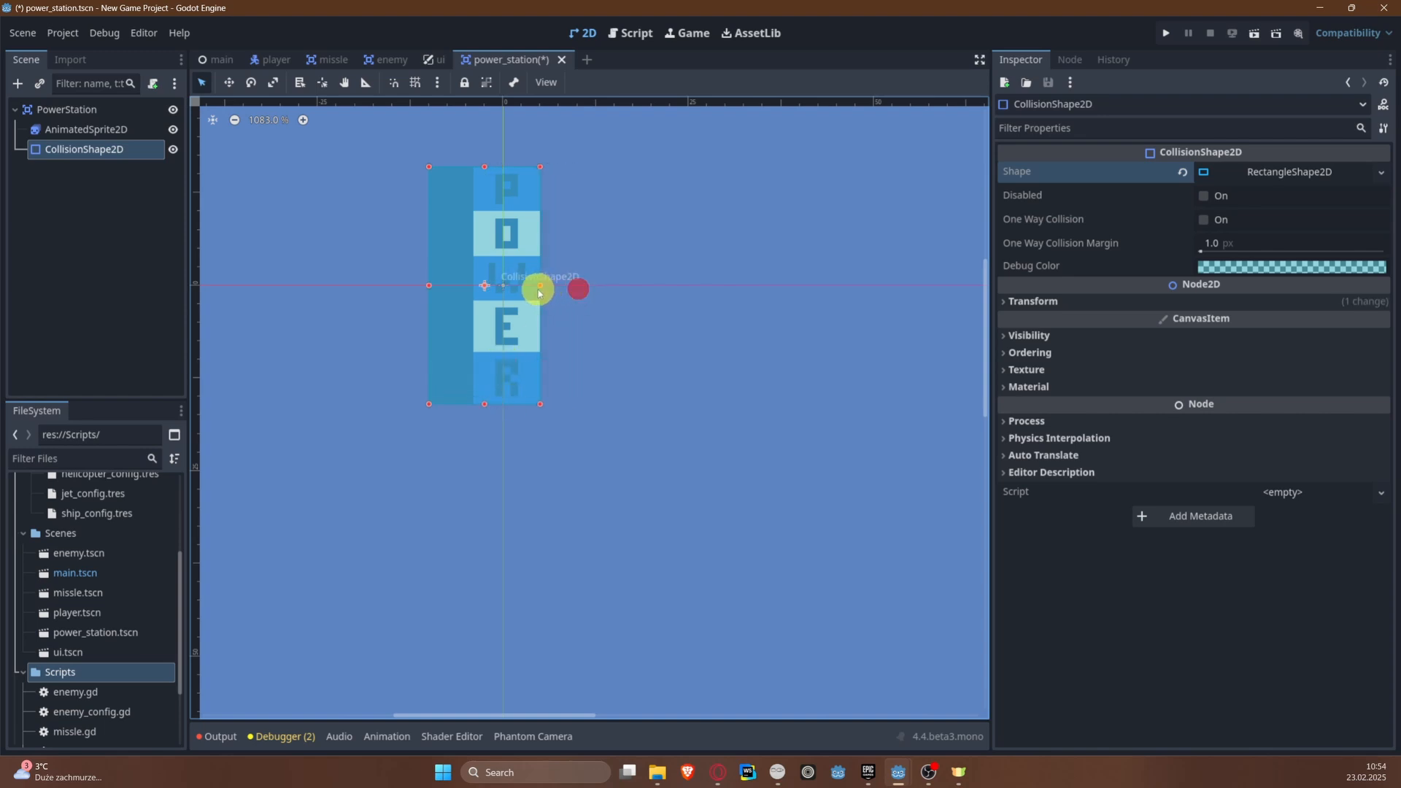
pyautogui.moveTo(430, 284); pyautogui.dragTo(468, 287)
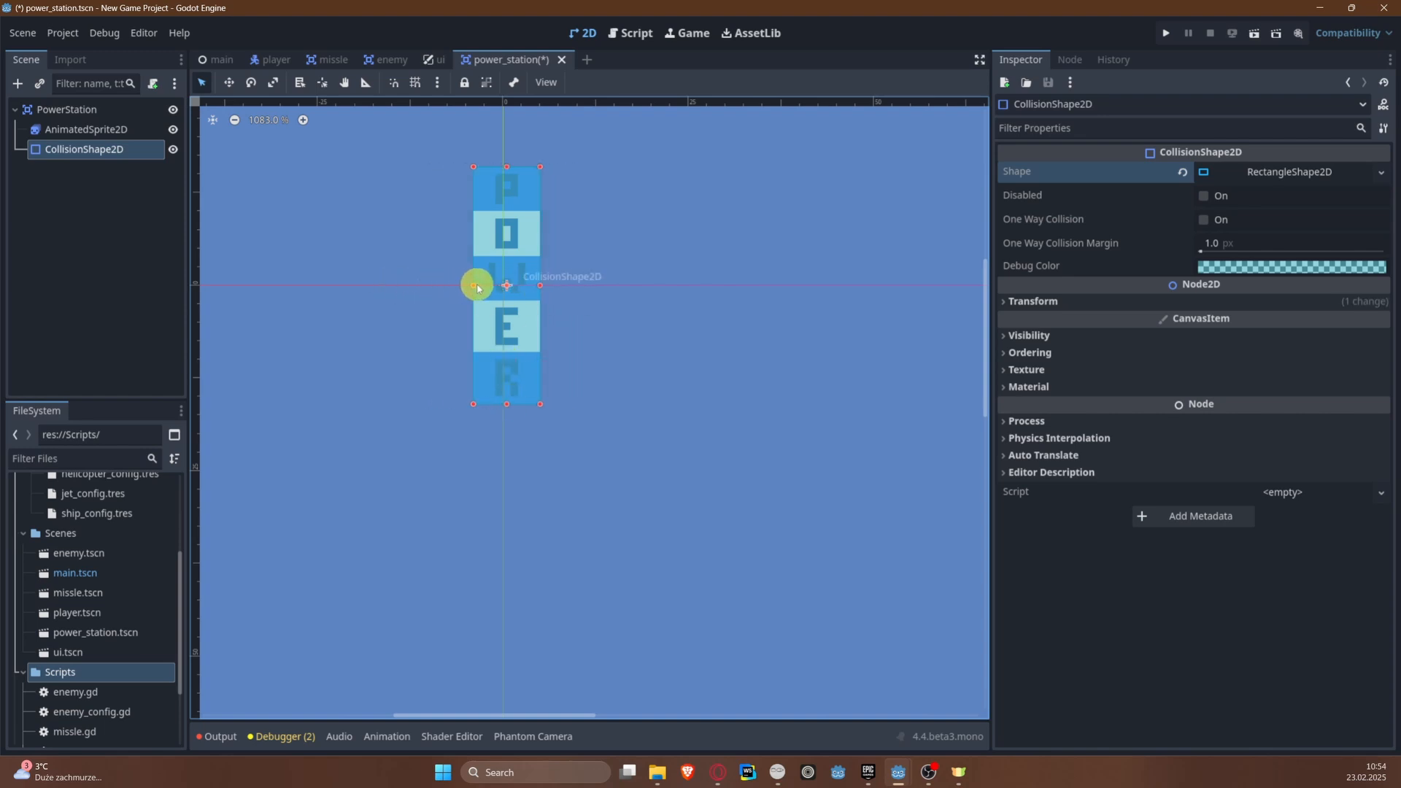
pyautogui.hotkey('ctrl', 's')
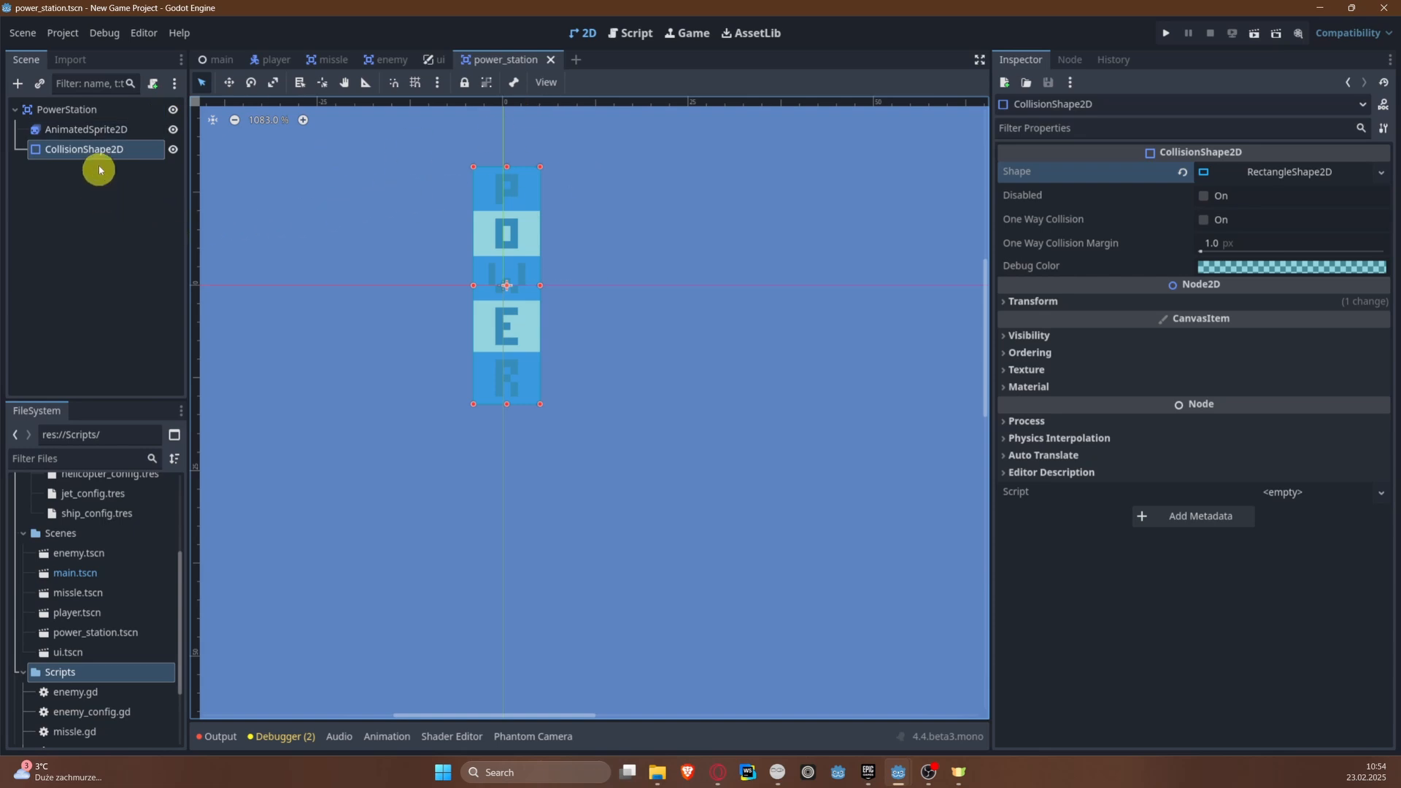
# Step: Attach a new GDScript named power_station.gd, stored in res://Scripts, to the PowerStation root node
pyautogui.click(124, 102)
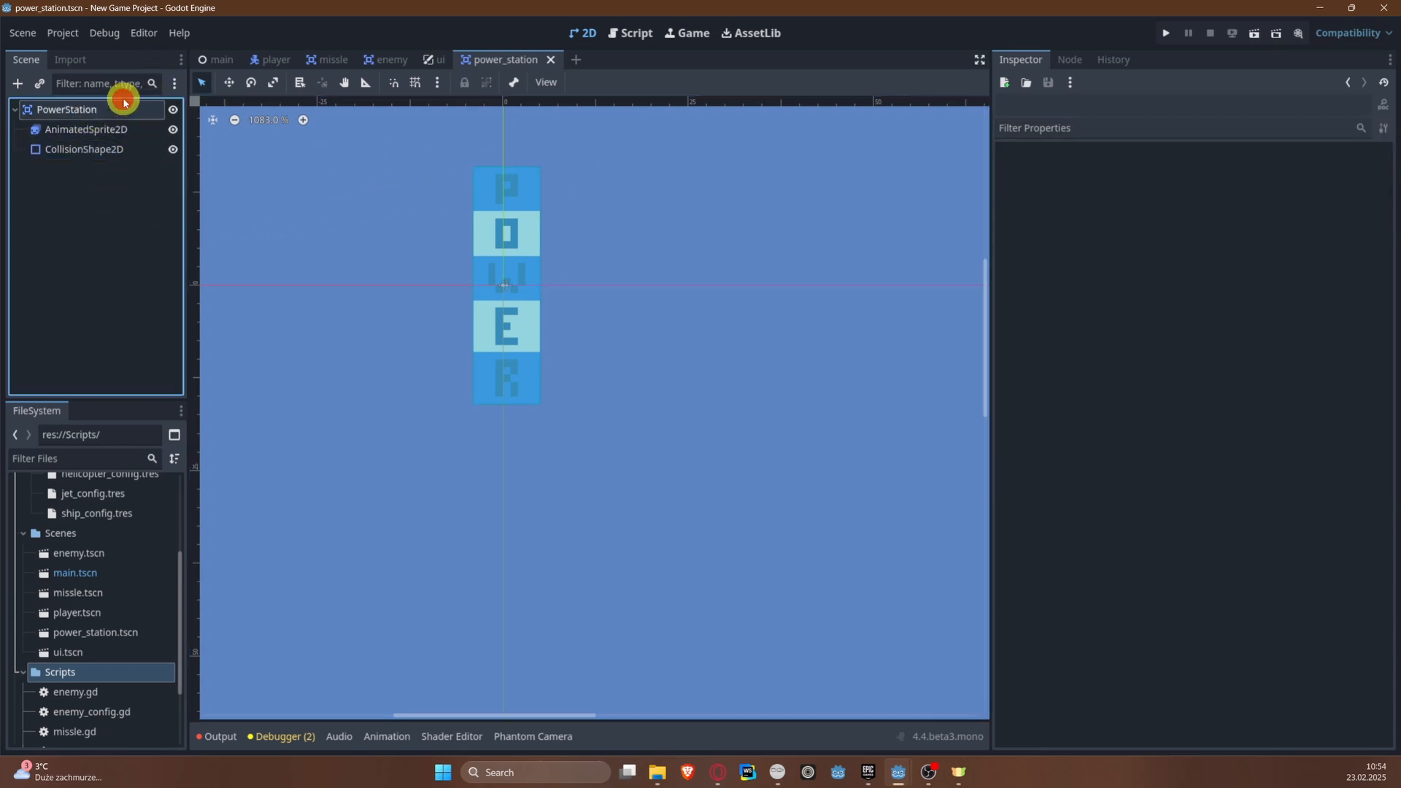
pyautogui.click(155, 84)
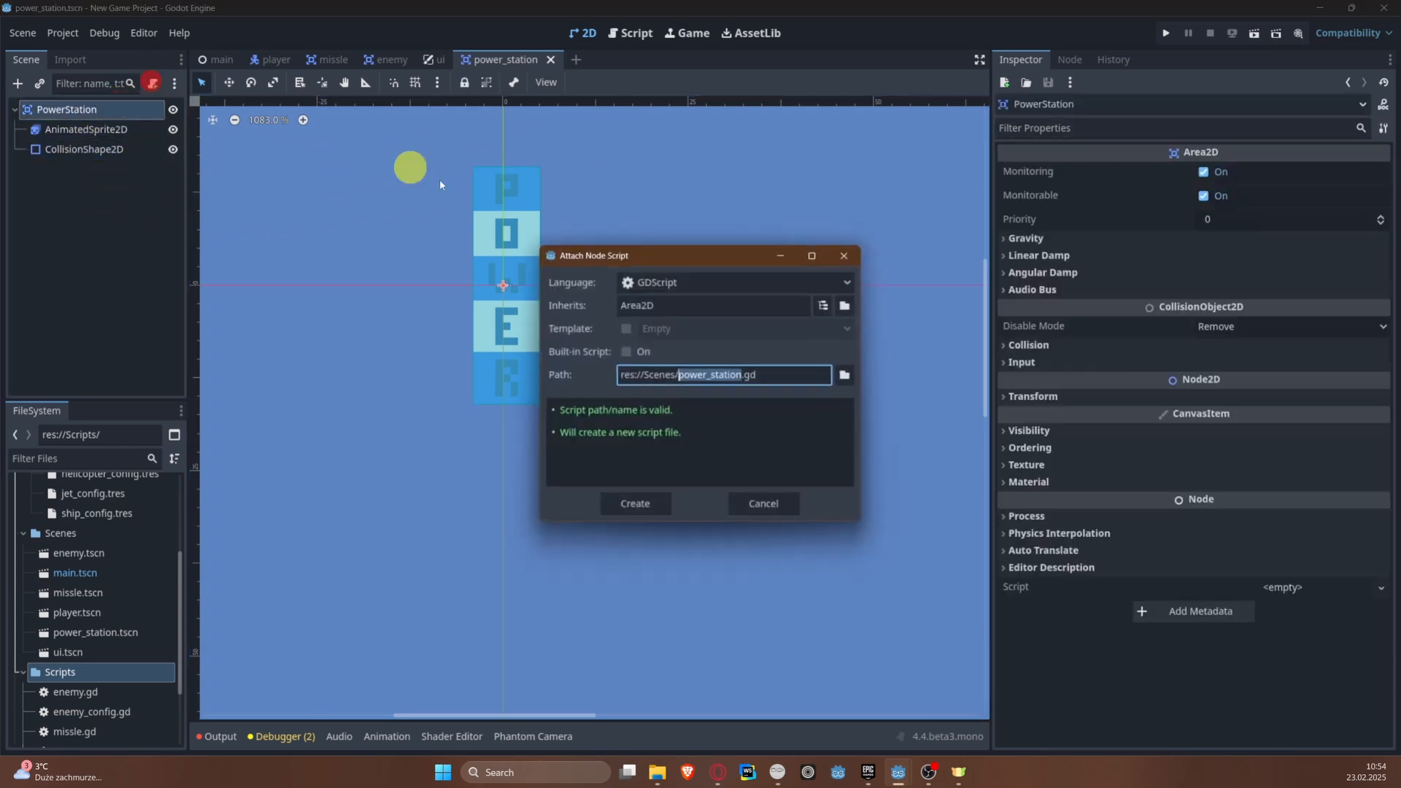
pyautogui.click(858, 372)
pyautogui.click(392, 171)
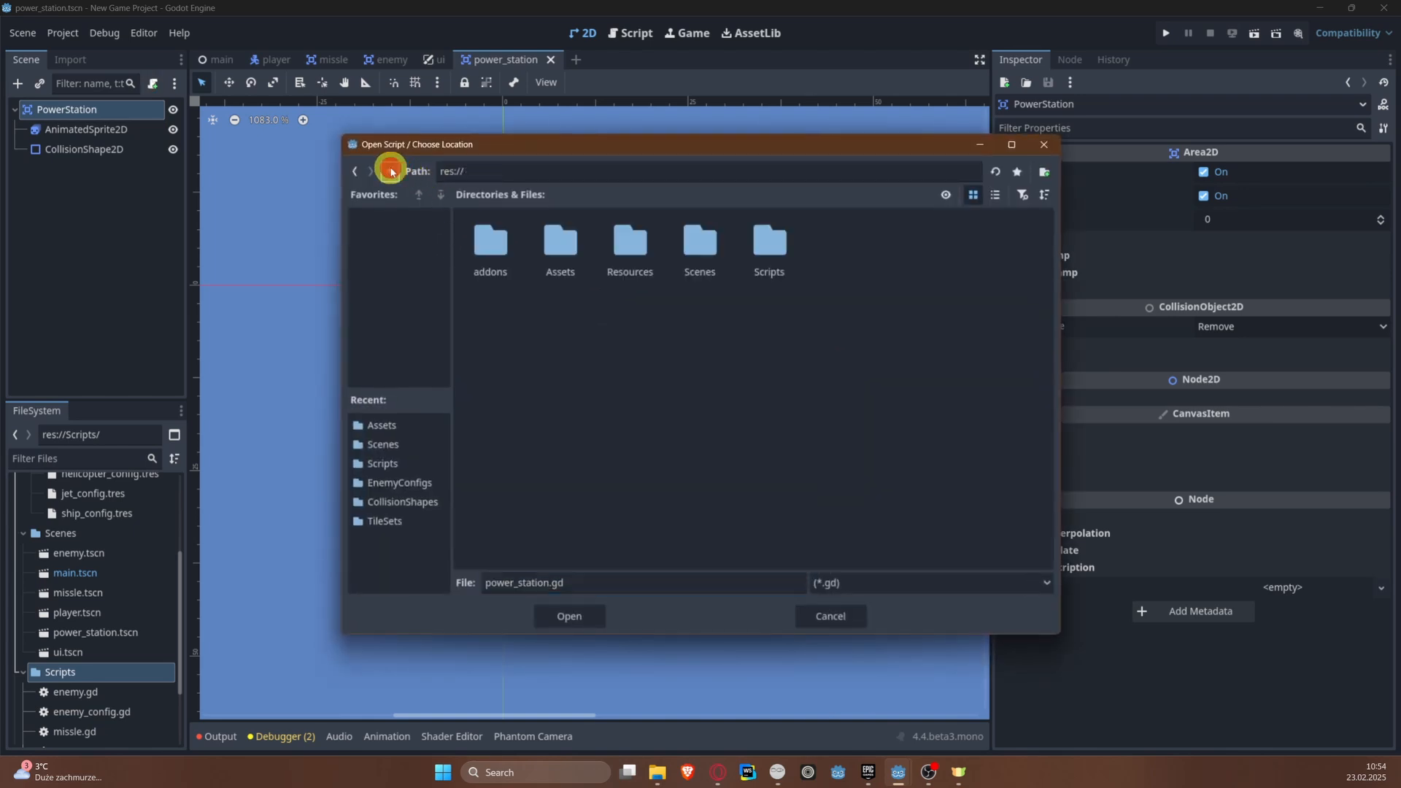
pyautogui.doubleClick(748, 232)
pyautogui.click(566, 613)
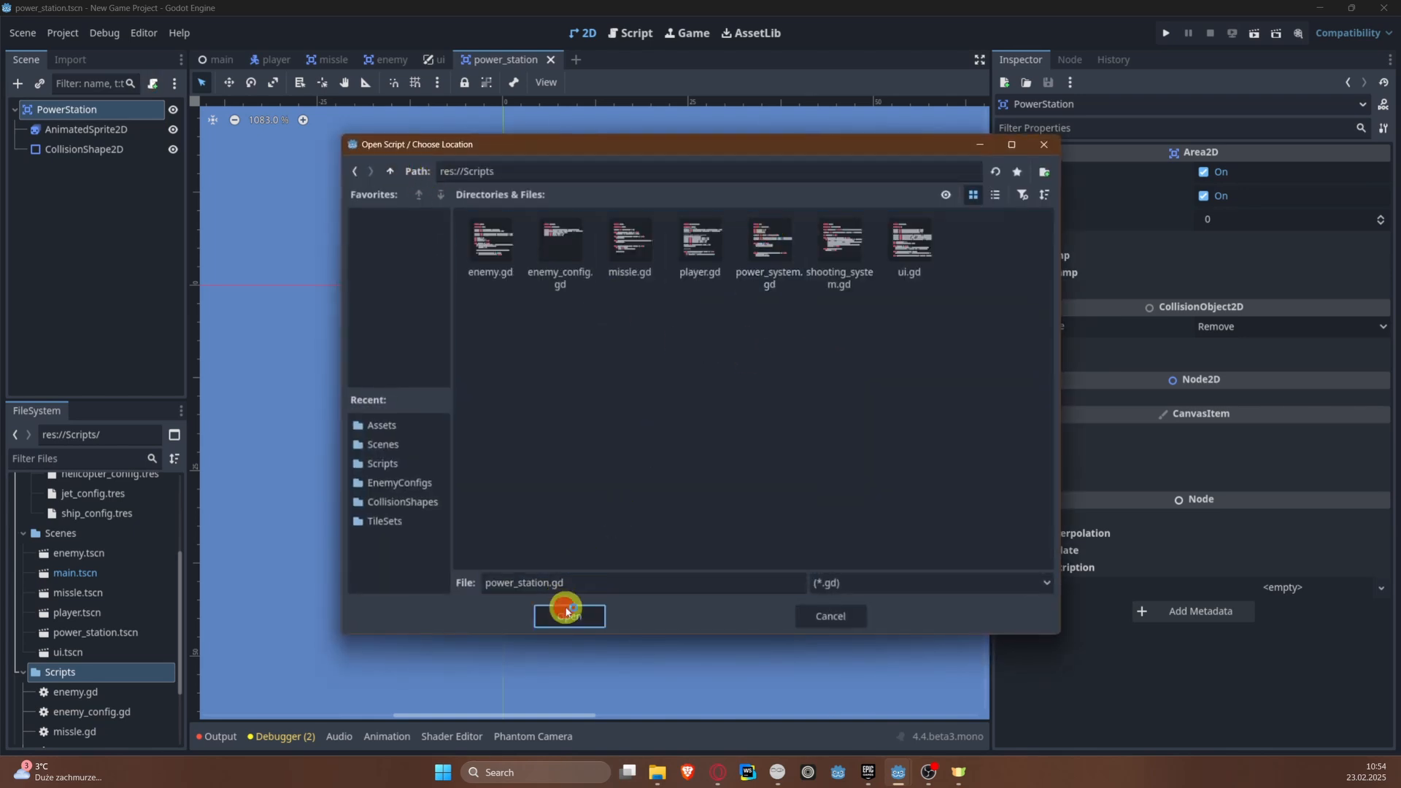
pyautogui.click(635, 500)
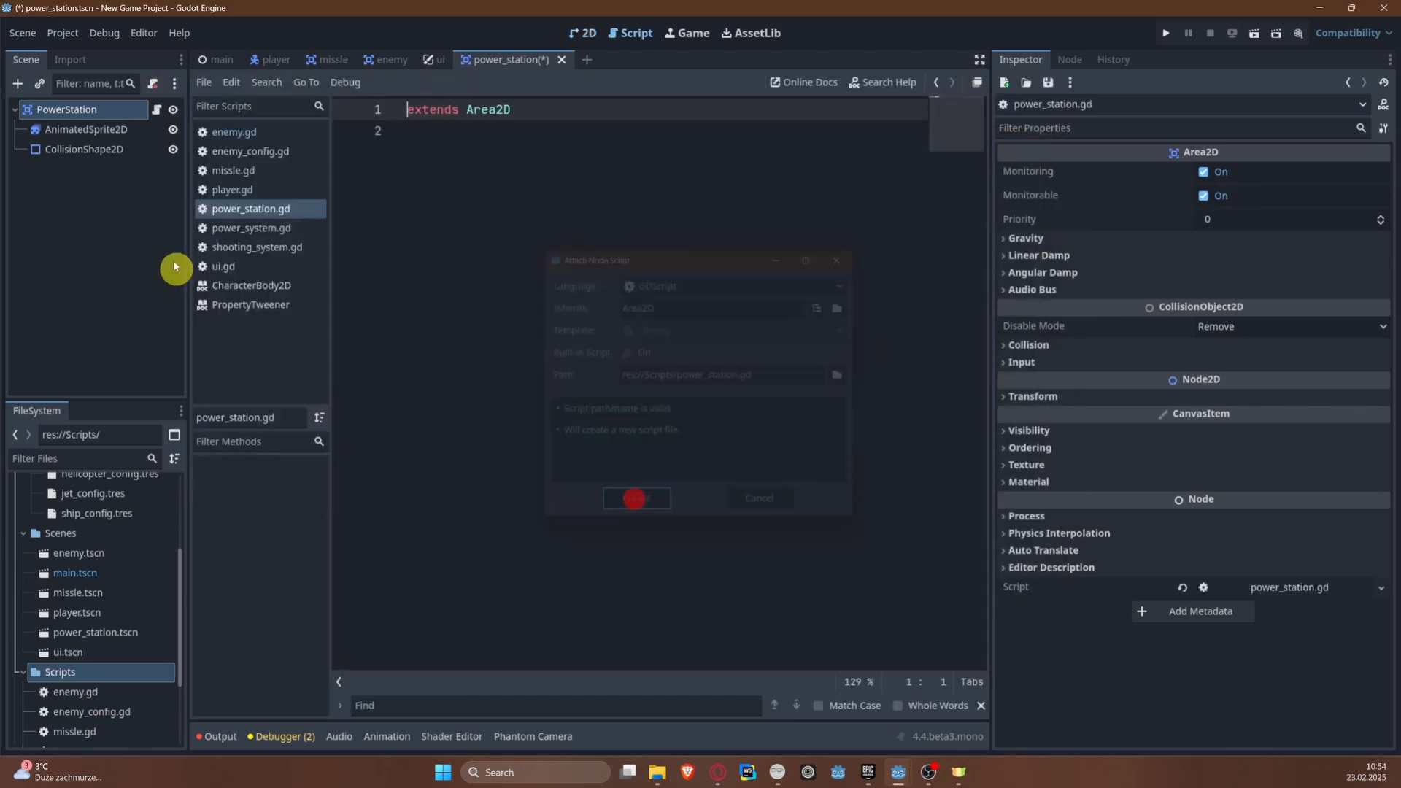
# Step: Declare class_name PowerStation below the extends line in power_station.gd and save
pyautogui.click(560, 168)
pyautogui.press('Return')
pyautogui.write('class_name PowerStation')
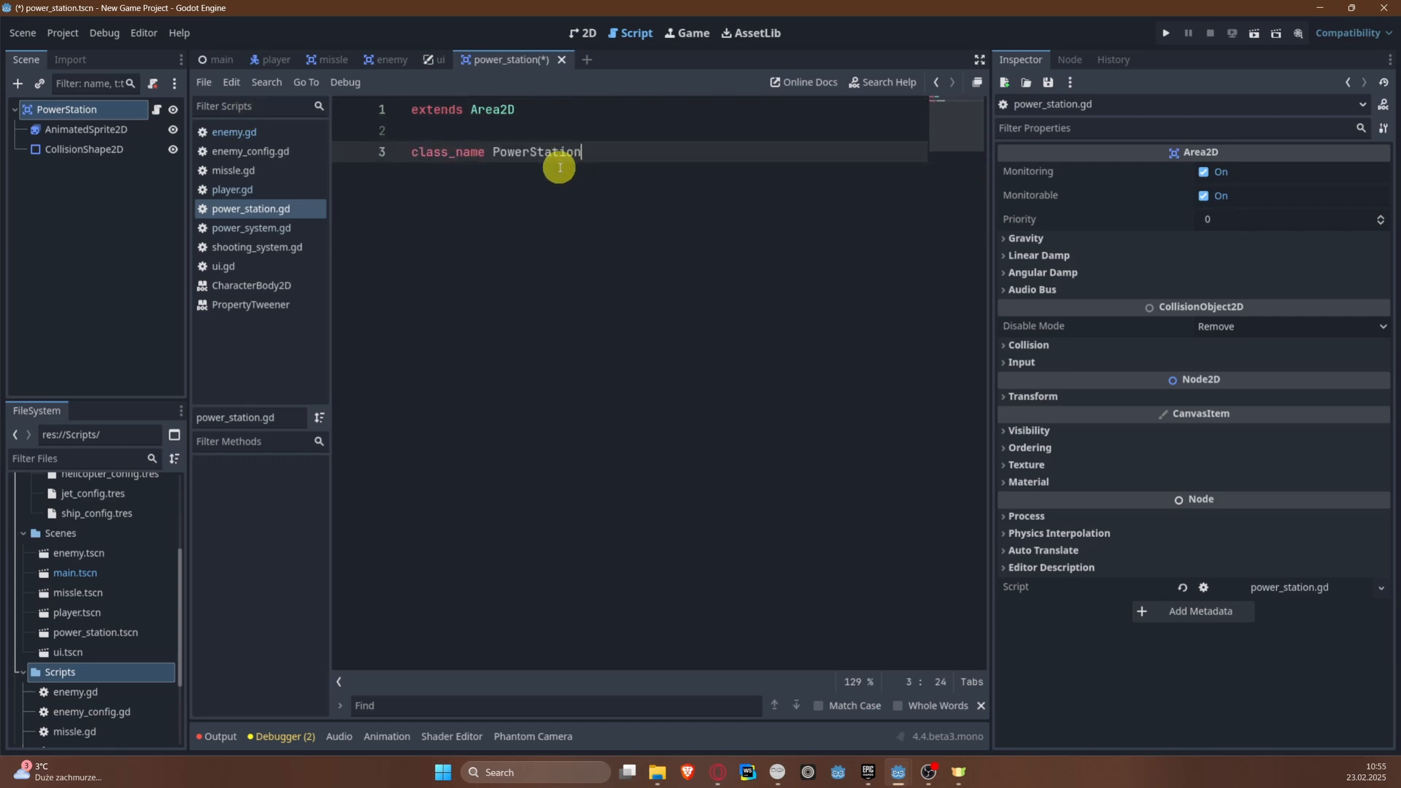
pyautogui.hotkey('ctrl', 's')
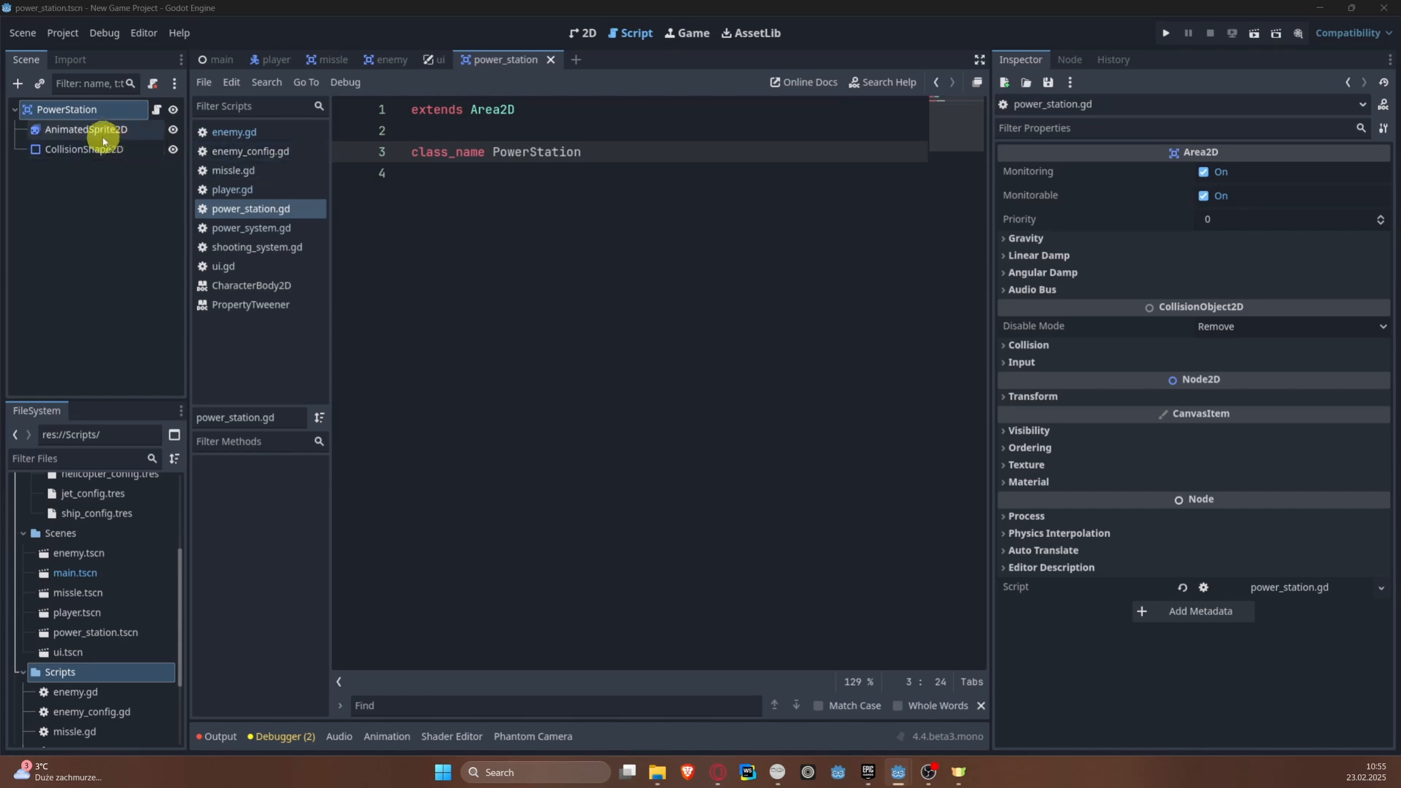
pyautogui.moveTo(91, 130); pyautogui.dragTo(551, 223)
pyautogui.hotkey('ctrl', 'z')
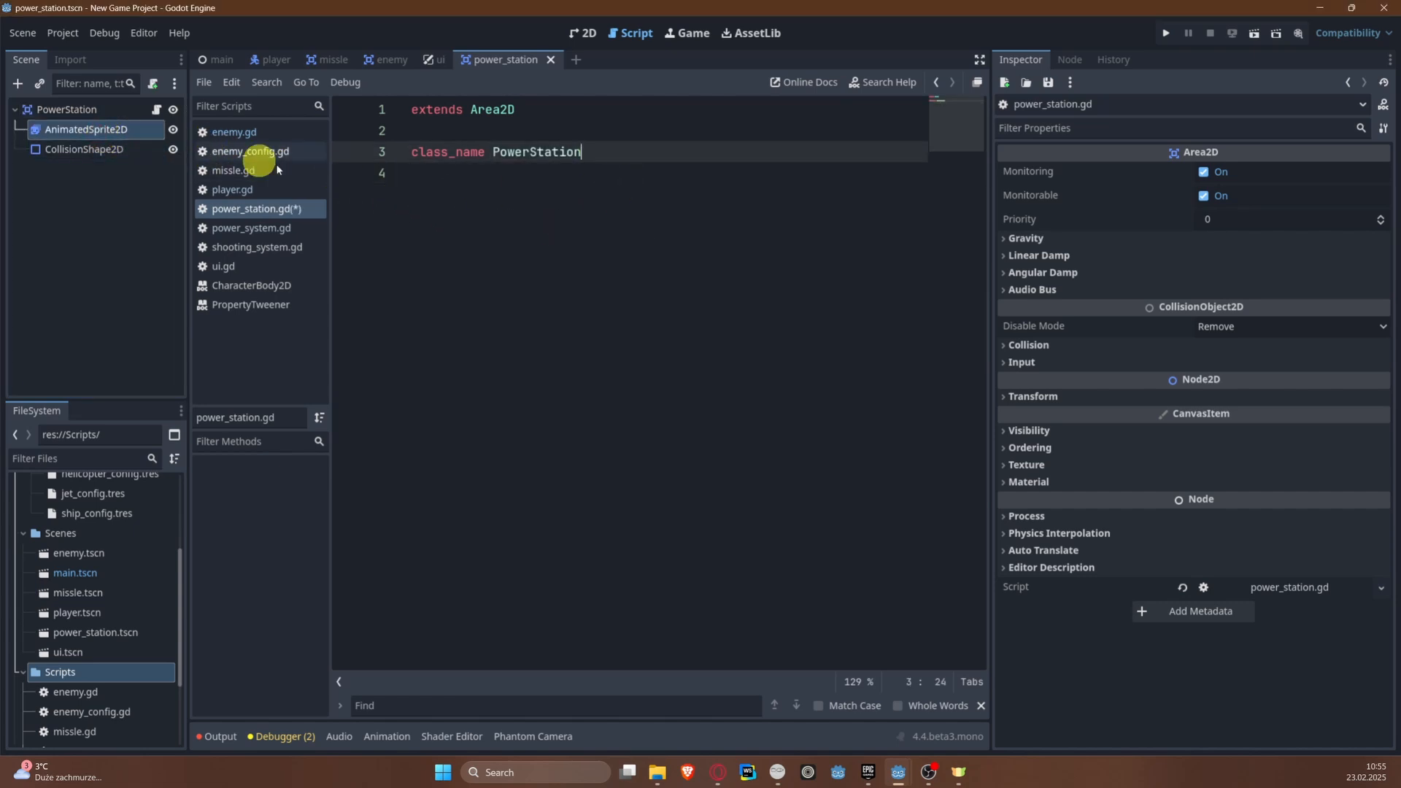
pyautogui.moveTo(62, 129); pyautogui.dragTo(668, 176)
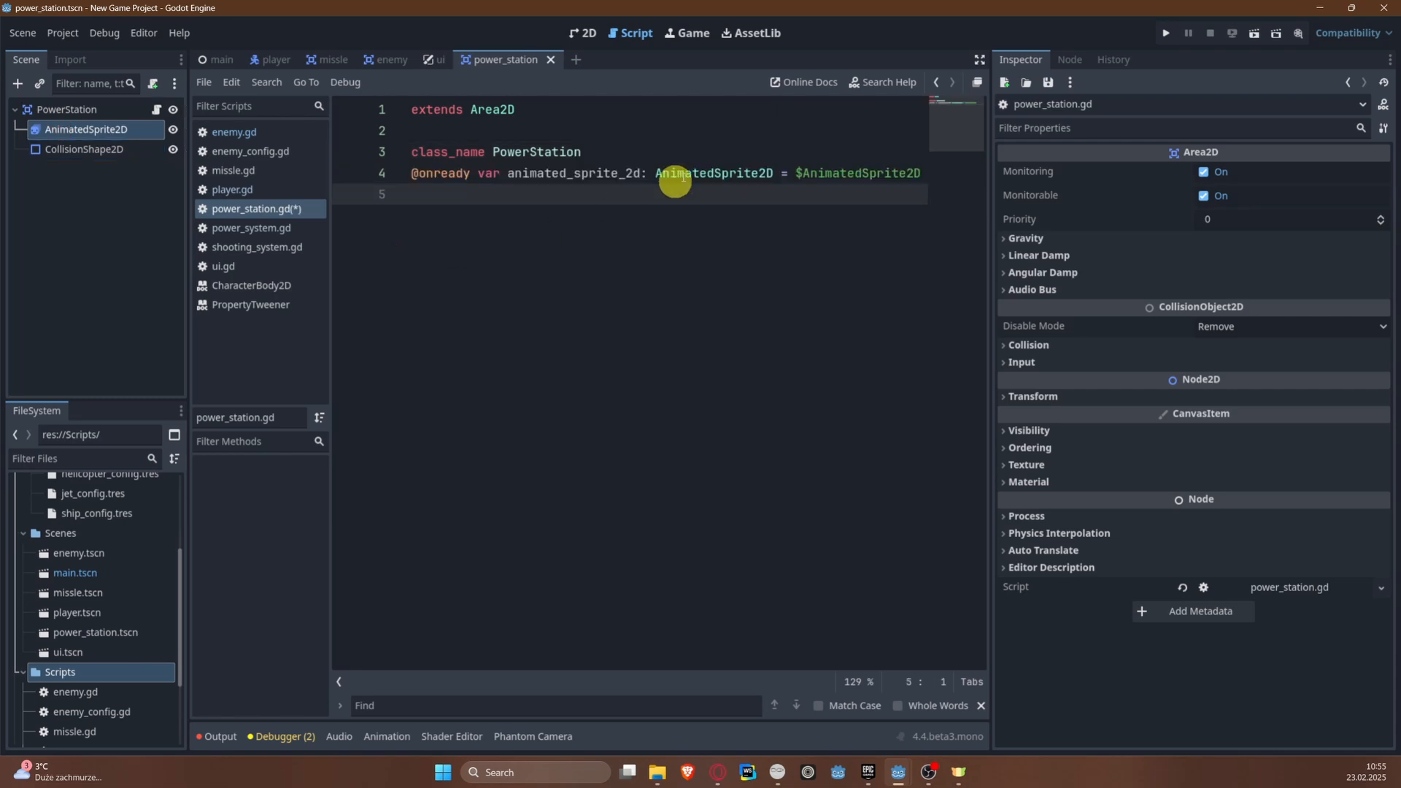
pyautogui.click(670, 155)
pyautogui.press('Return')
pyautogui.click(653, 249)
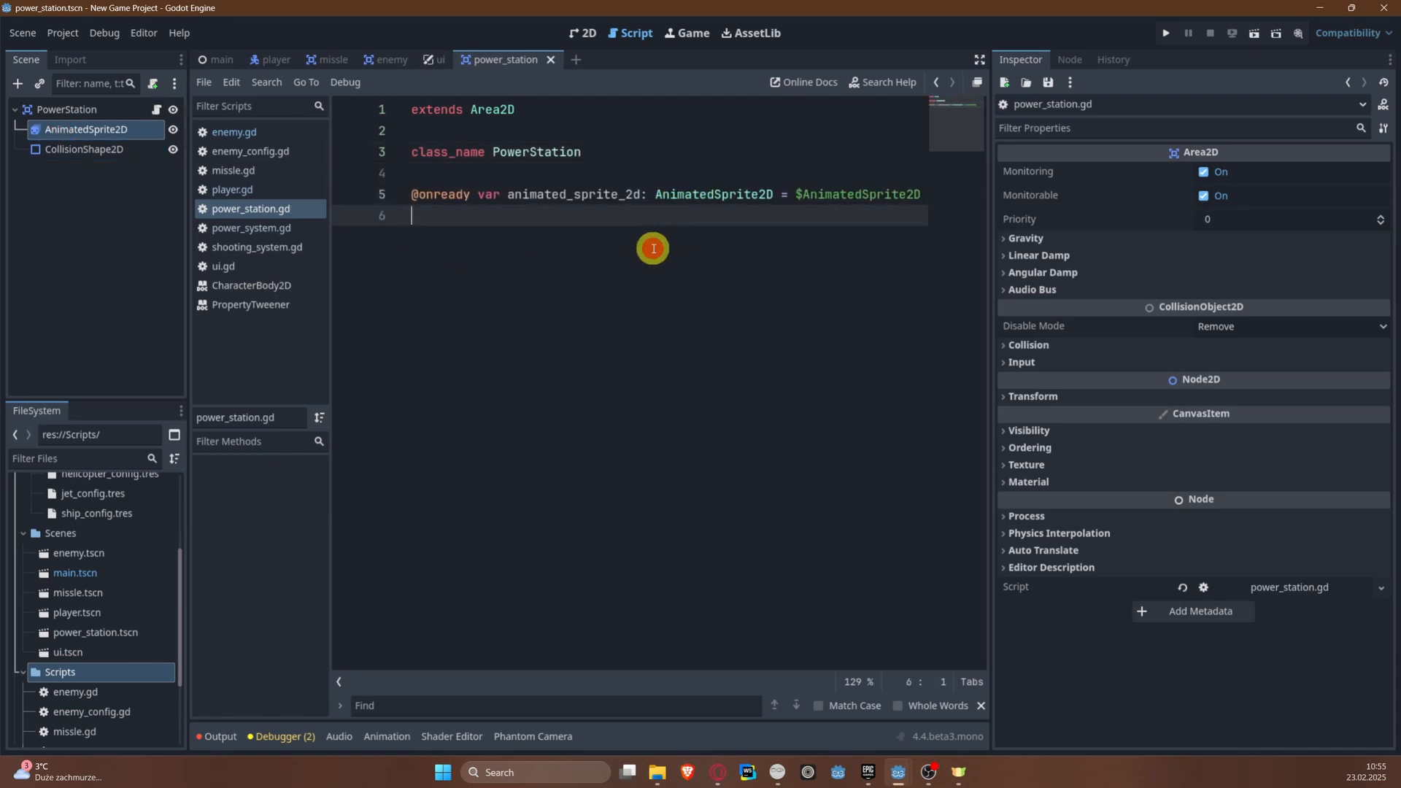
# Step: Write an explode() function that calls animated_sprite_2d.play("explosion")
pyautogui.press('Return')
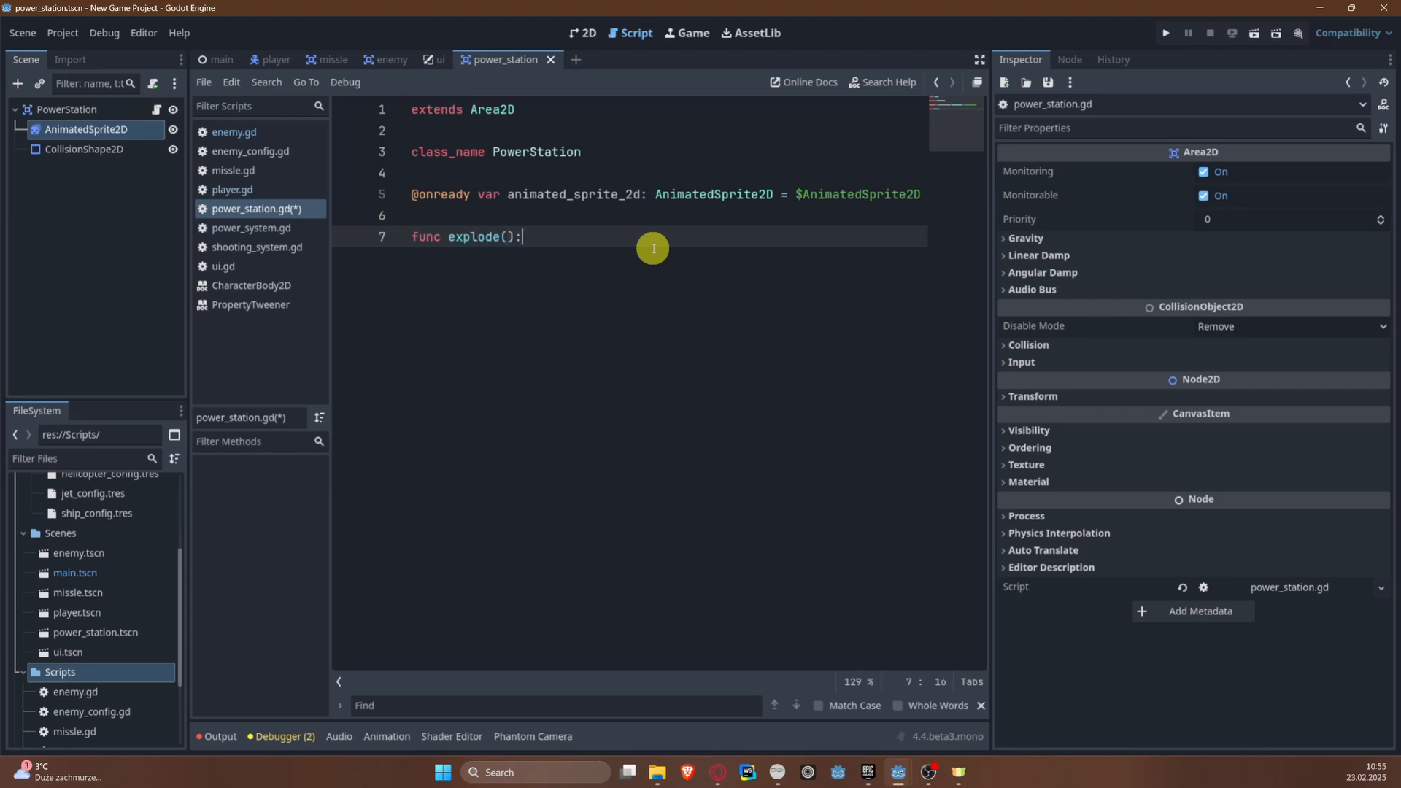
pyautogui.press('Return')
pyautogui.write('anima')
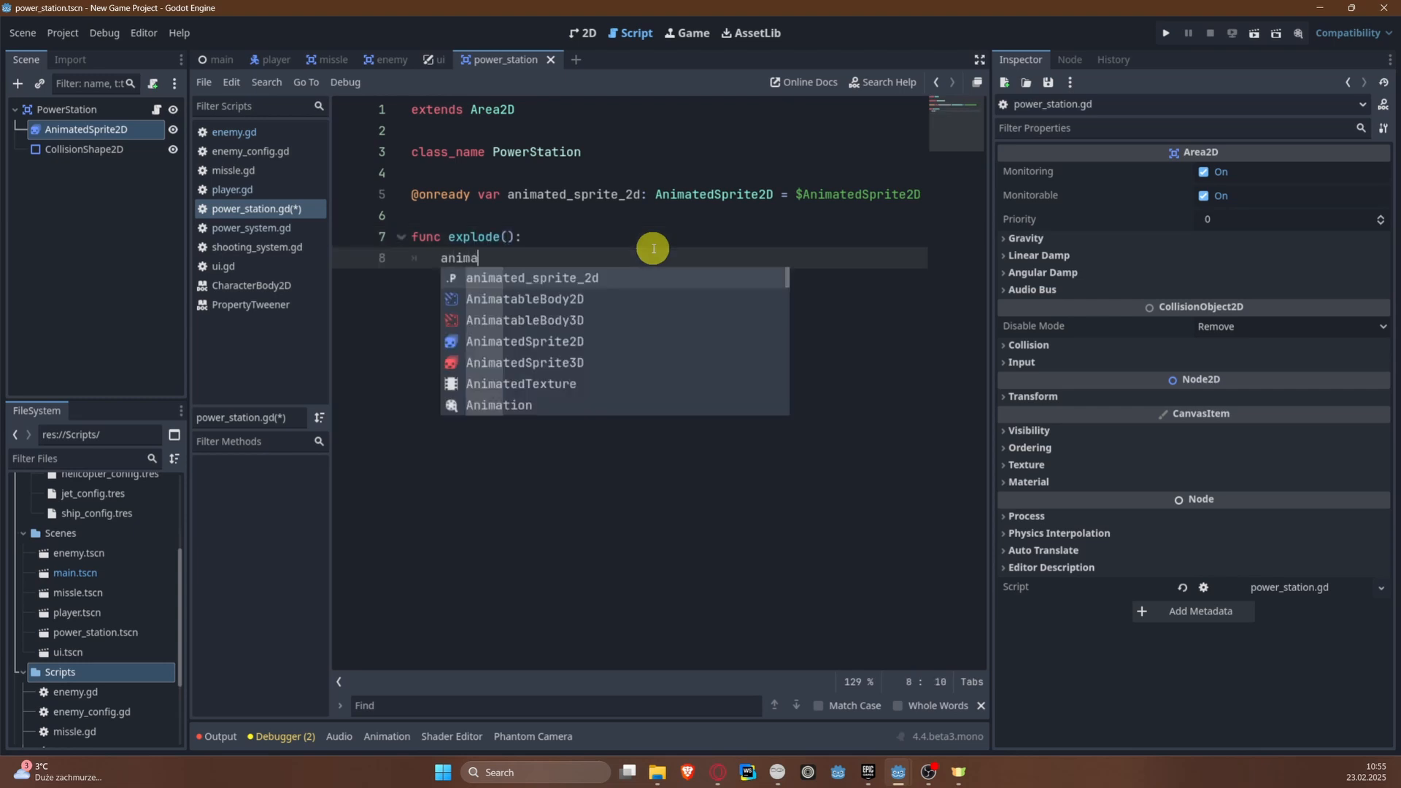
pyautogui.press('Return')
pyautogui.write('.pl')
pyautogui.press('Return')
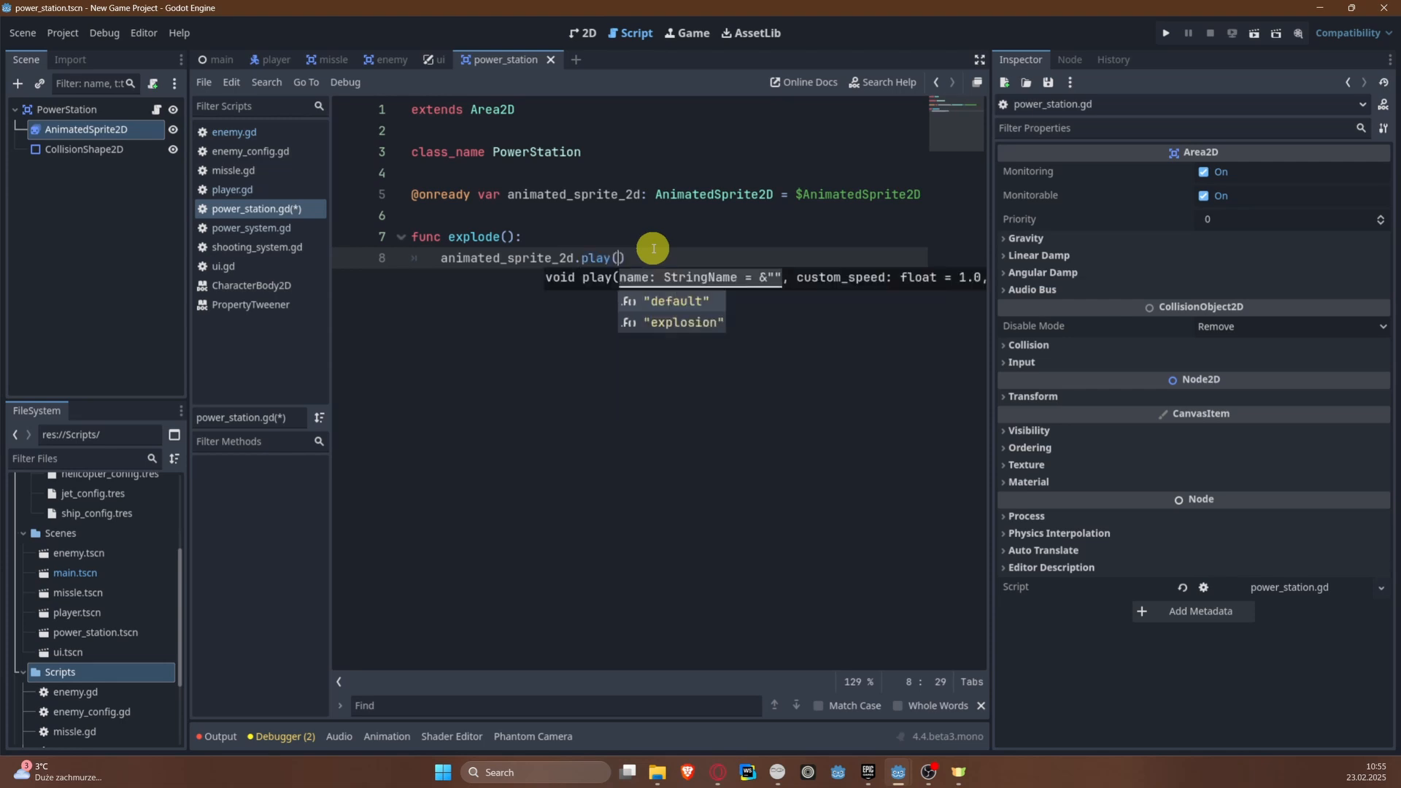
pyautogui.press('Down')
pyautogui.press('Return')
pyautogui.press('Return')
pyautogui.press('Return')
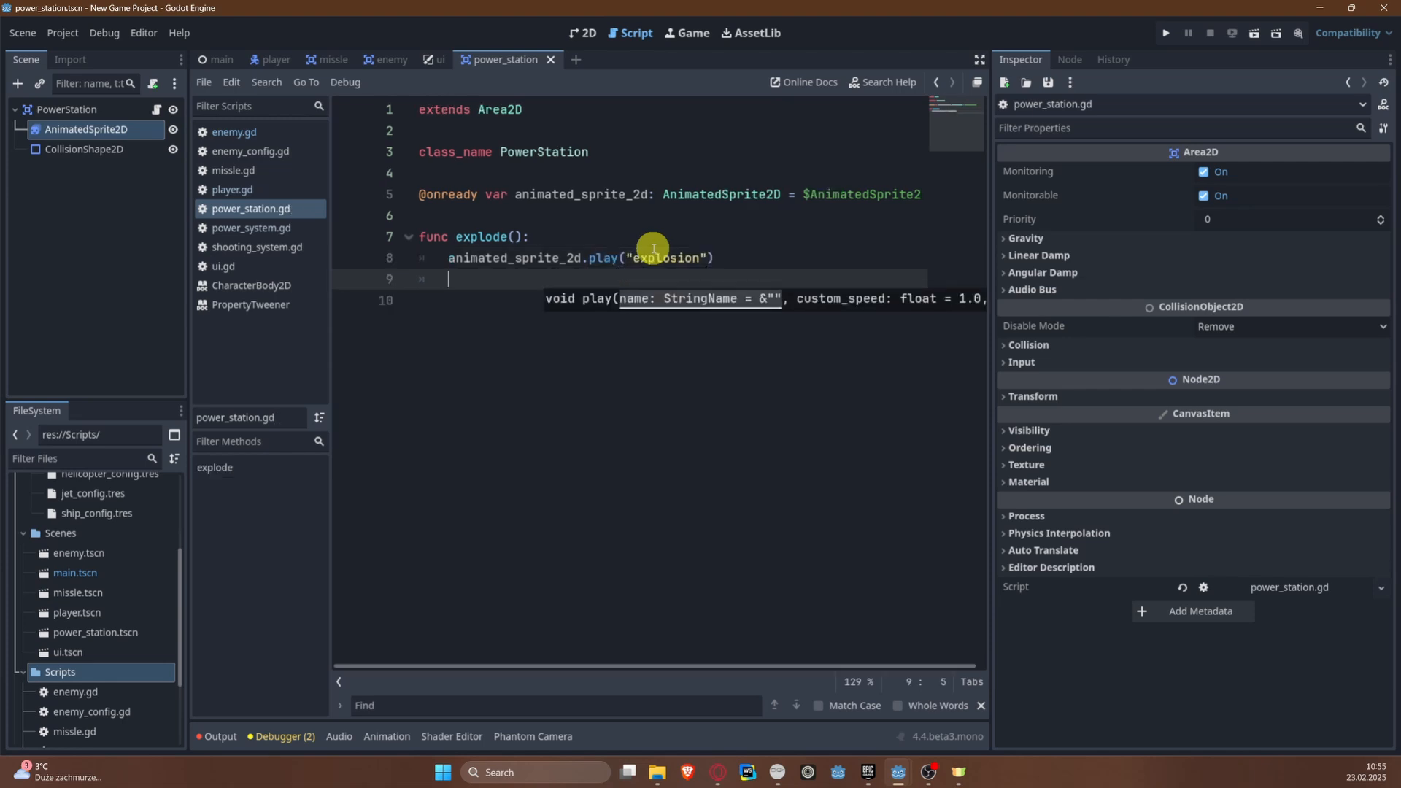
pyautogui.press('BackSpace')
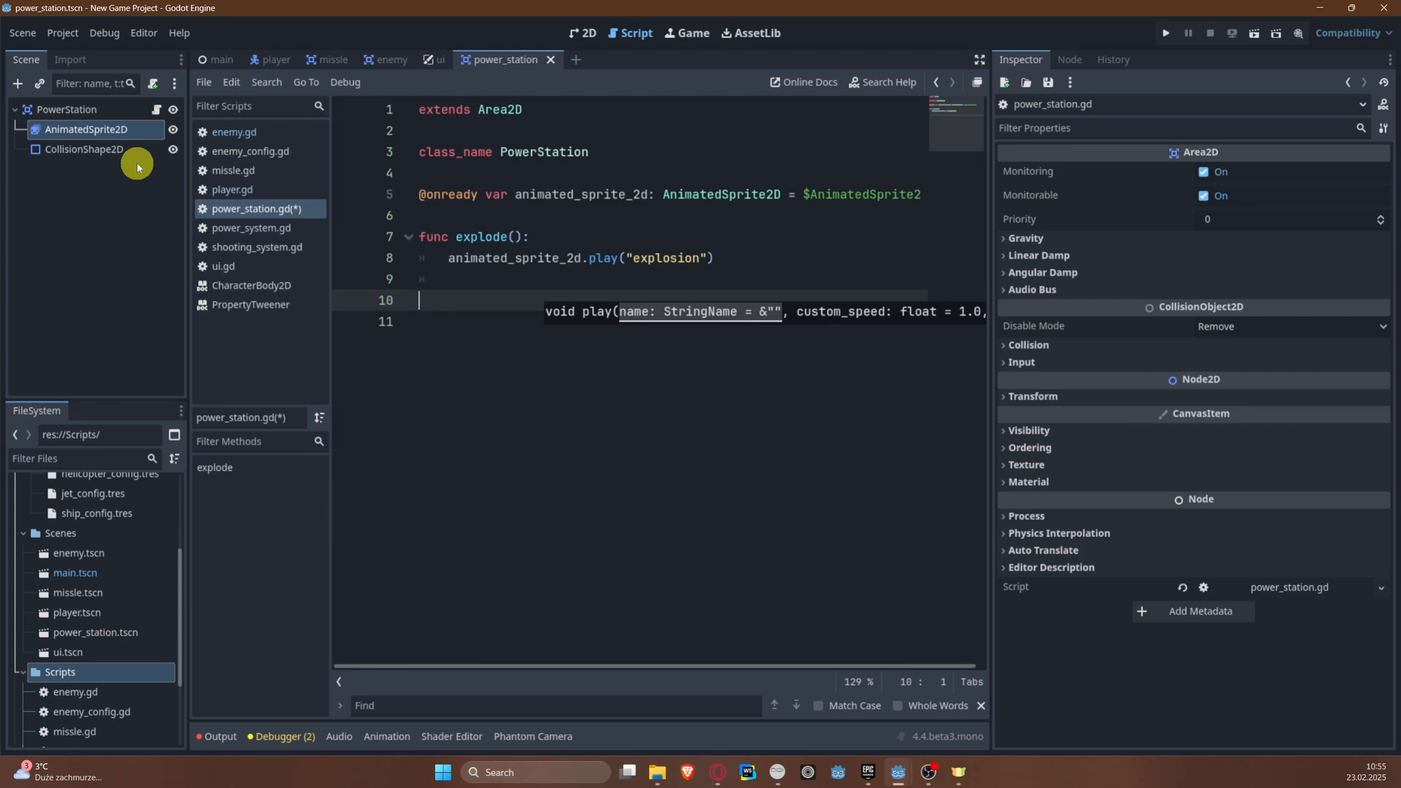
# Step: Connect the AnimatedSprite2D node's animation_finished signal to the PowerStation script as _on_animated_sprite_2d_animation_finished
pyautogui.write('func')
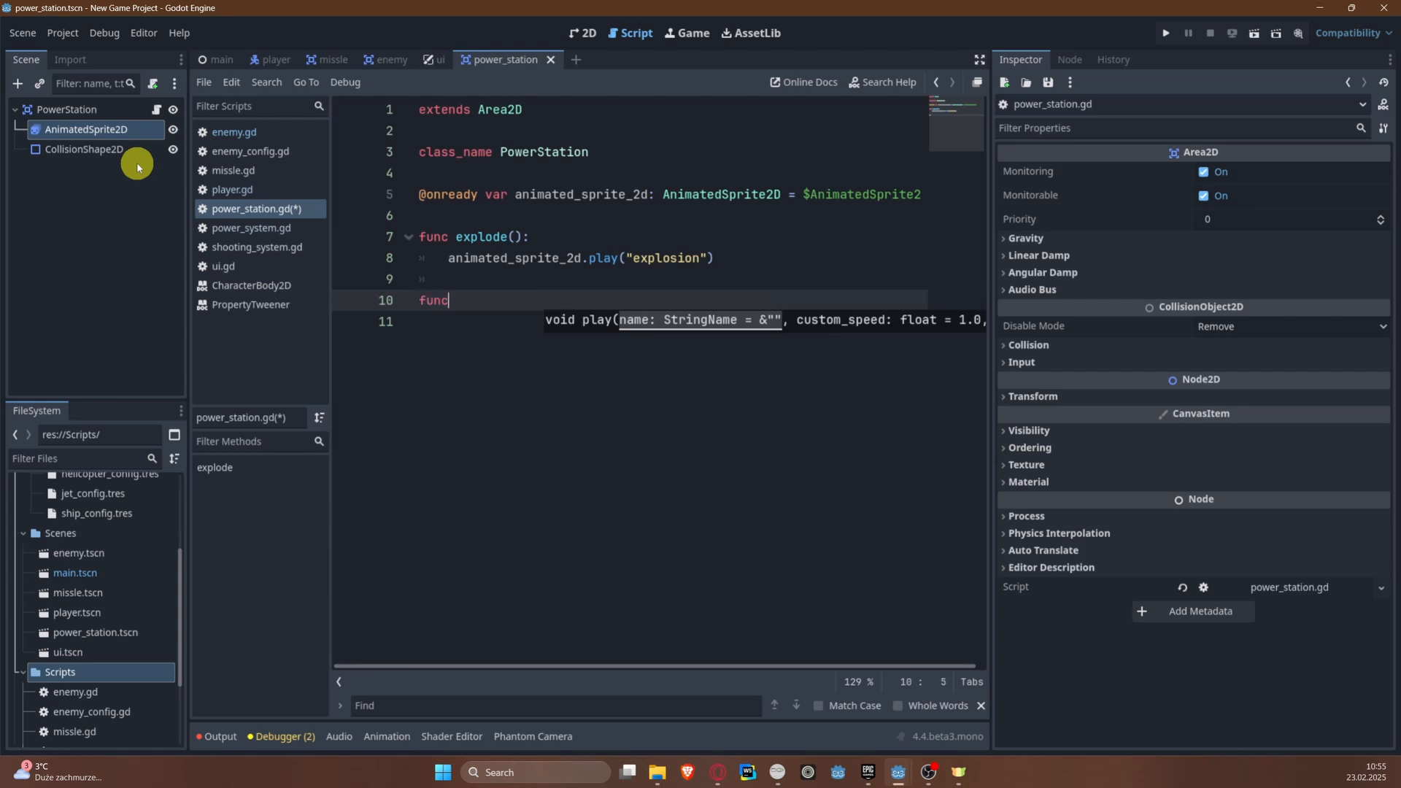
pyautogui.hotkey('ctrl', 'BackSpace')
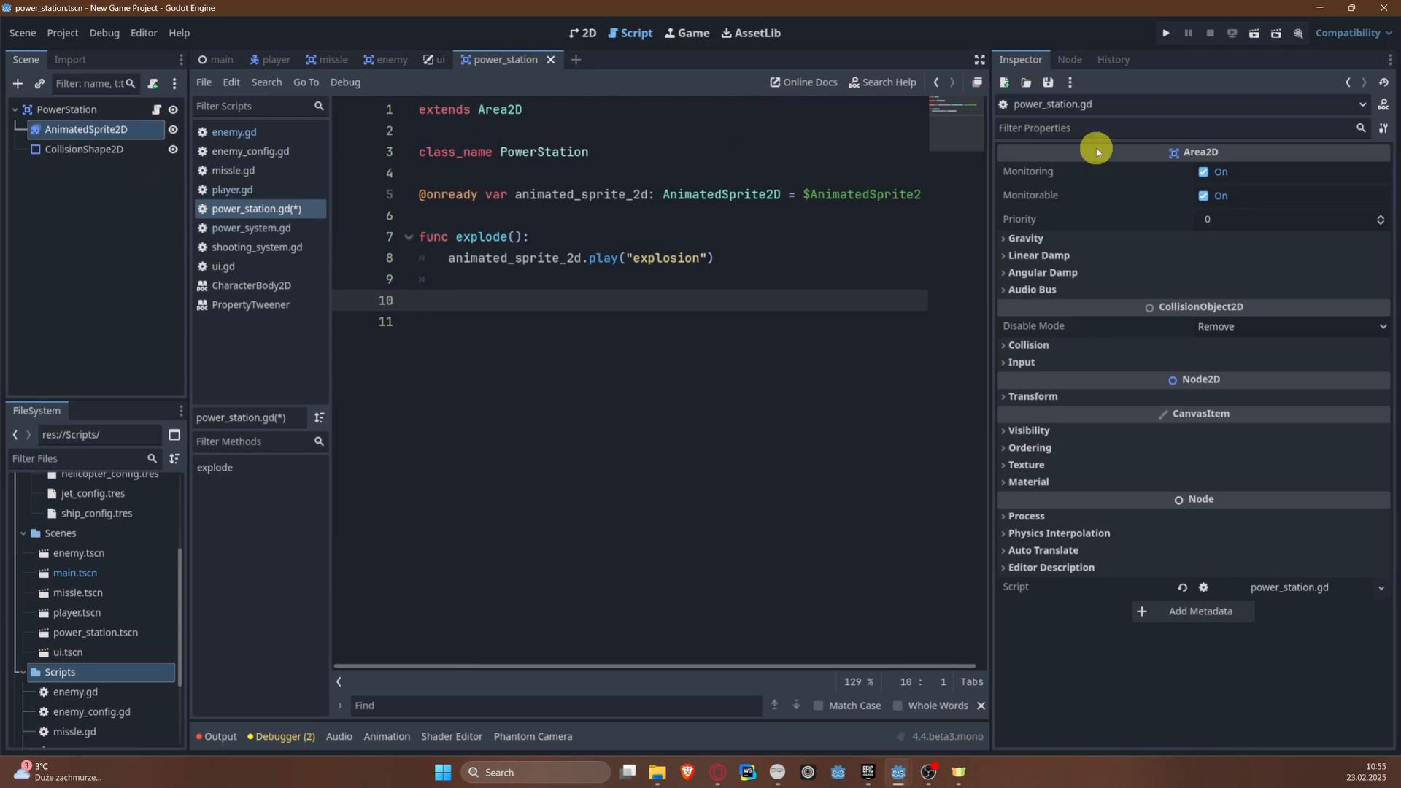
pyautogui.click(1070, 60)
pyautogui.click(84, 128)
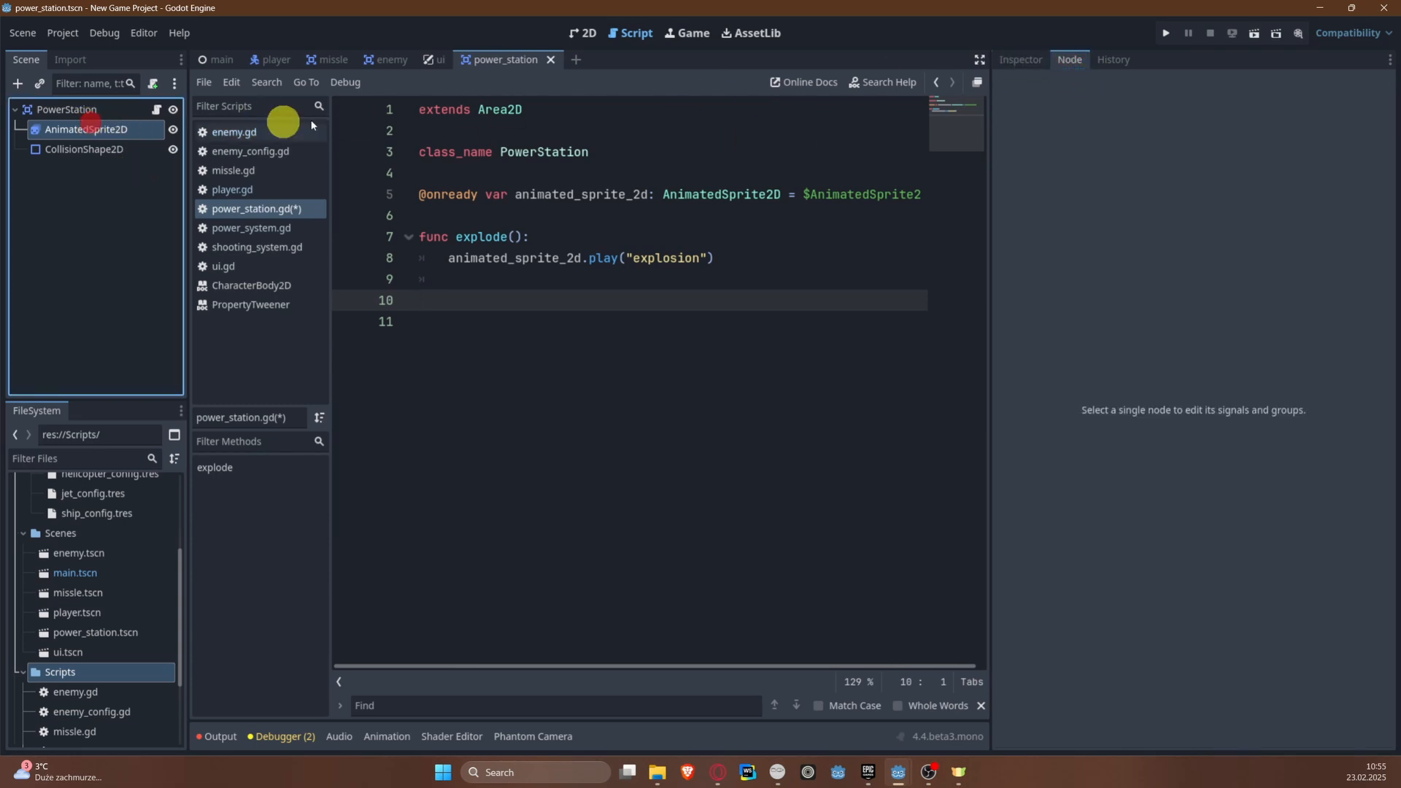
pyautogui.click(1021, 59)
pyautogui.click(1067, 59)
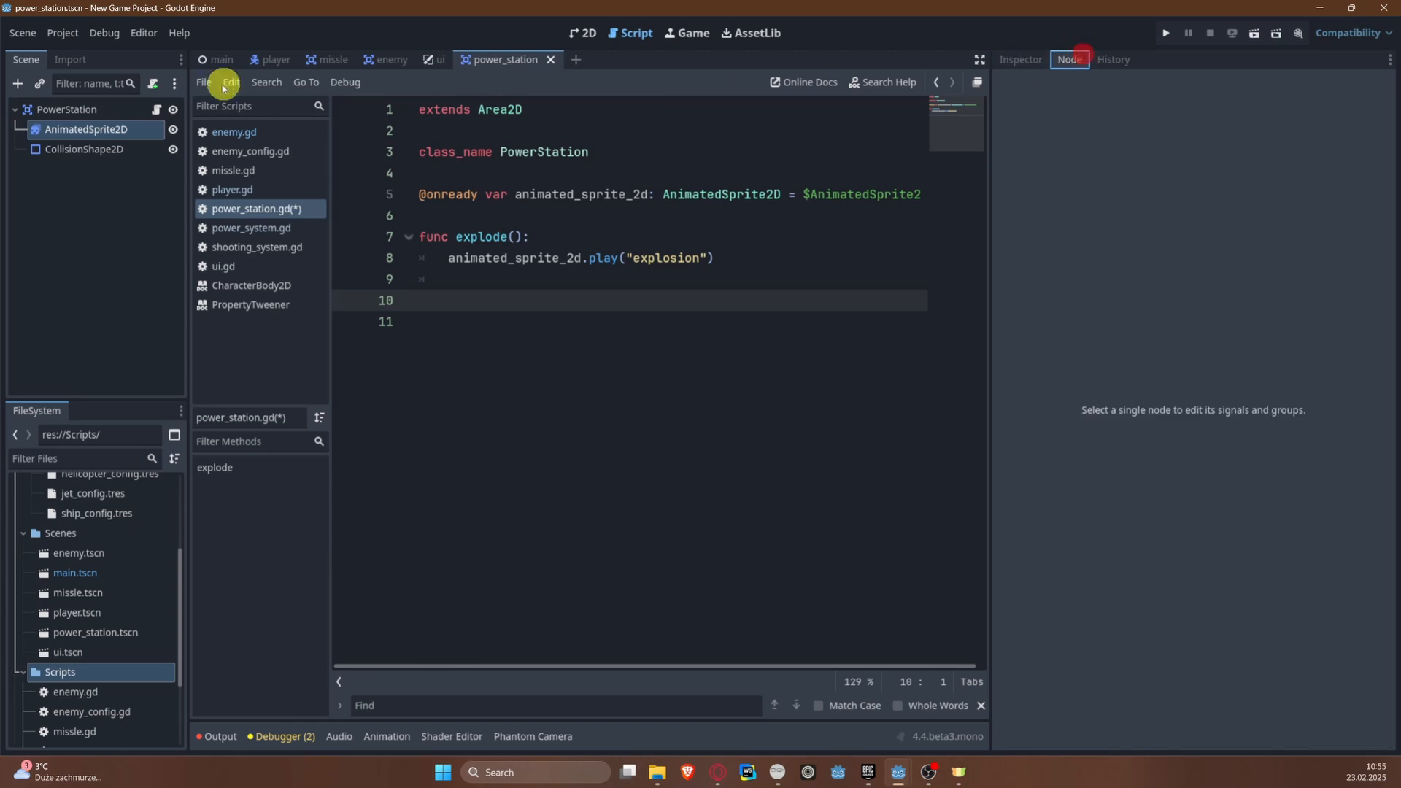
pyautogui.click(121, 126)
pyautogui.click(63, 111)
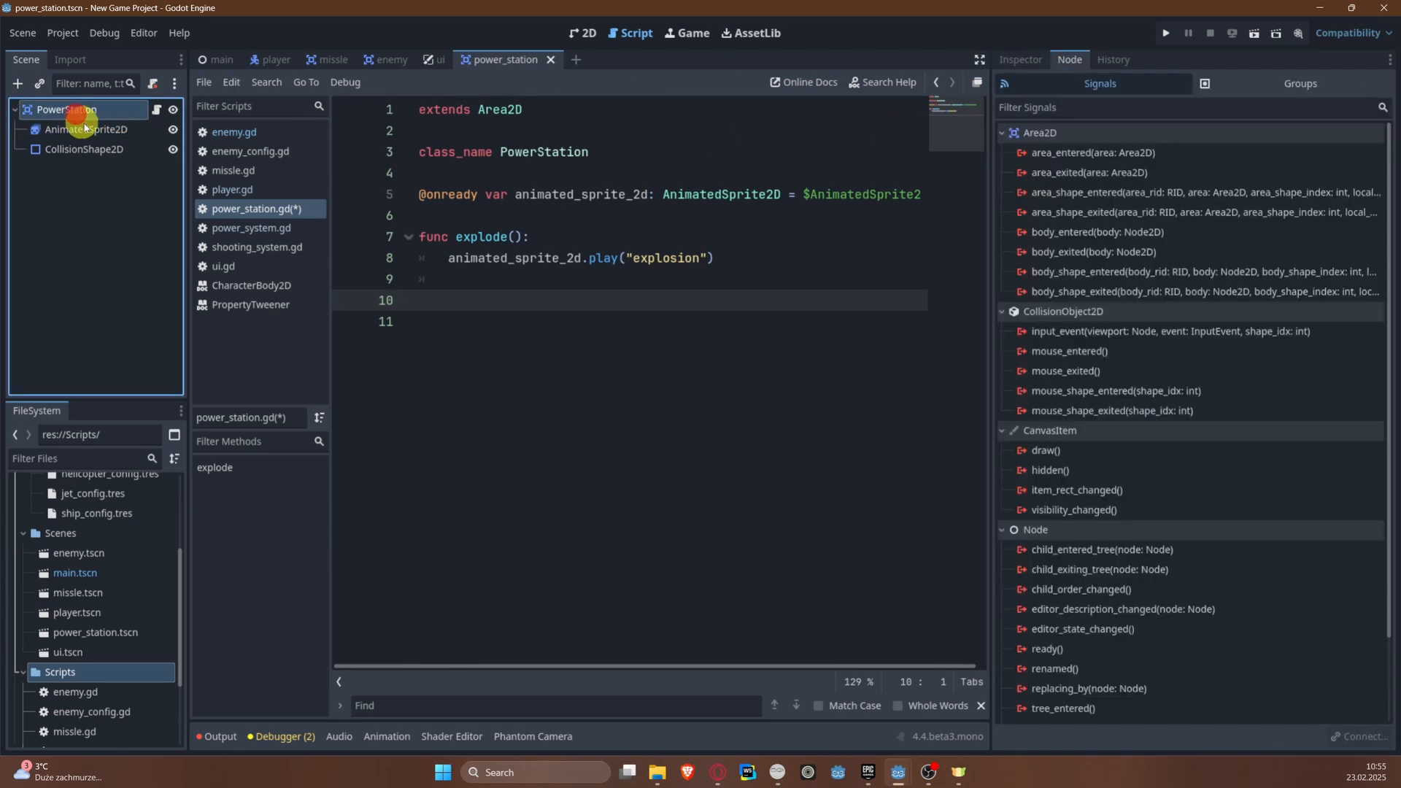
pyautogui.click(78, 129)
pyautogui.rightClick(1122, 175)
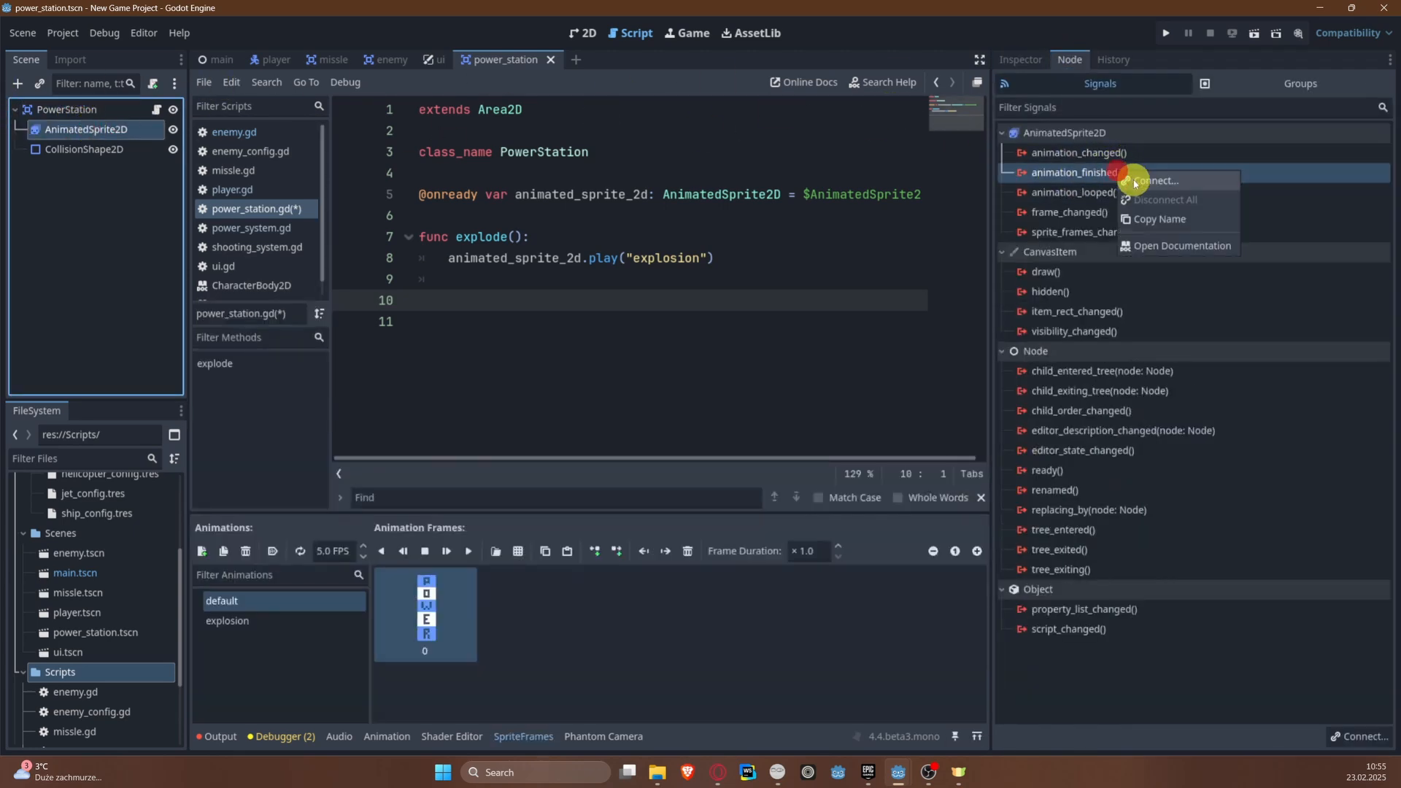
pyautogui.click(1161, 195)
pyautogui.click(642, 549)
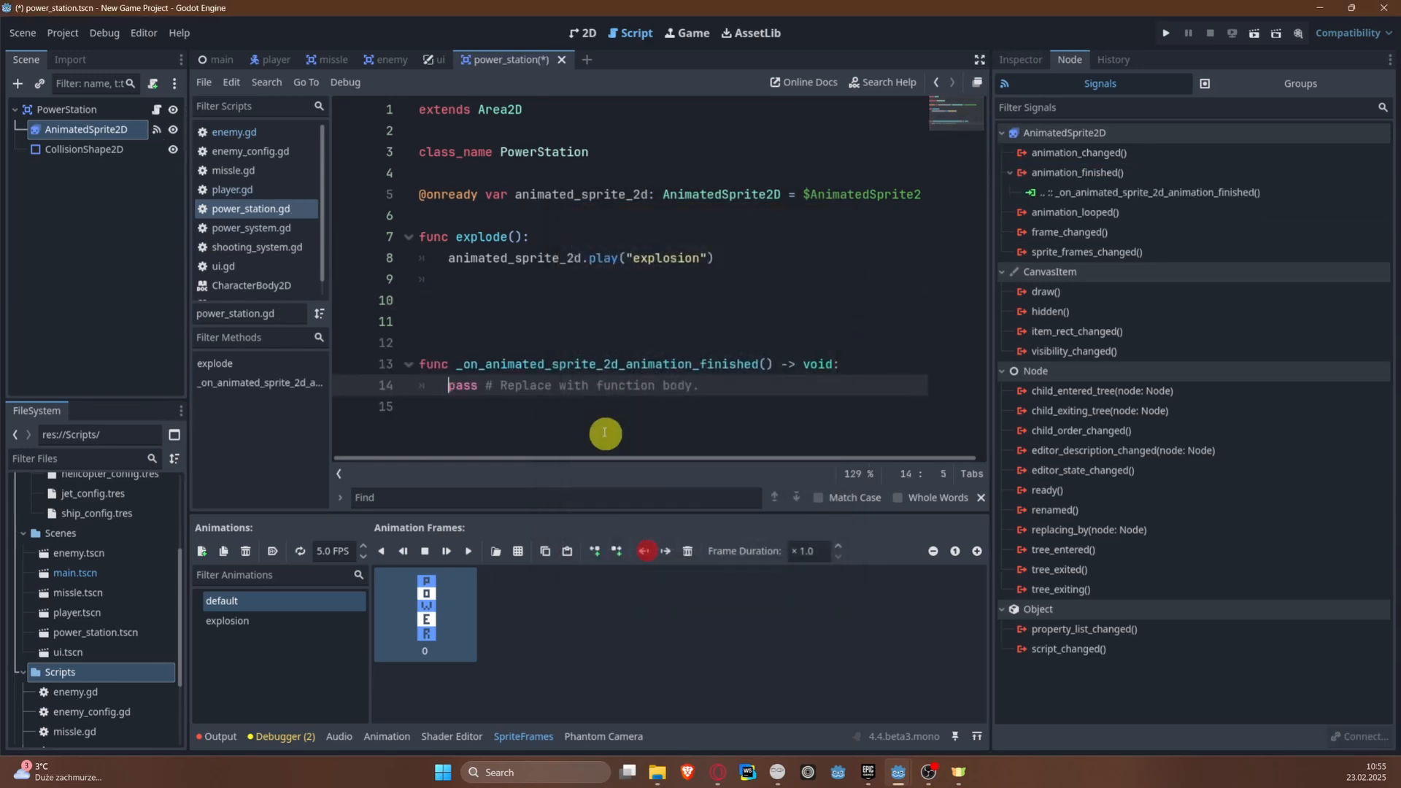
# Step: Replace the placeholder in _on_animated_sprite_2d_animation_finished with an if animated_sprite_2d.animation == "explode": check calling queue_free(), and save
pyautogui.moveTo(435, 385); pyautogui.dragTo(861, 389)
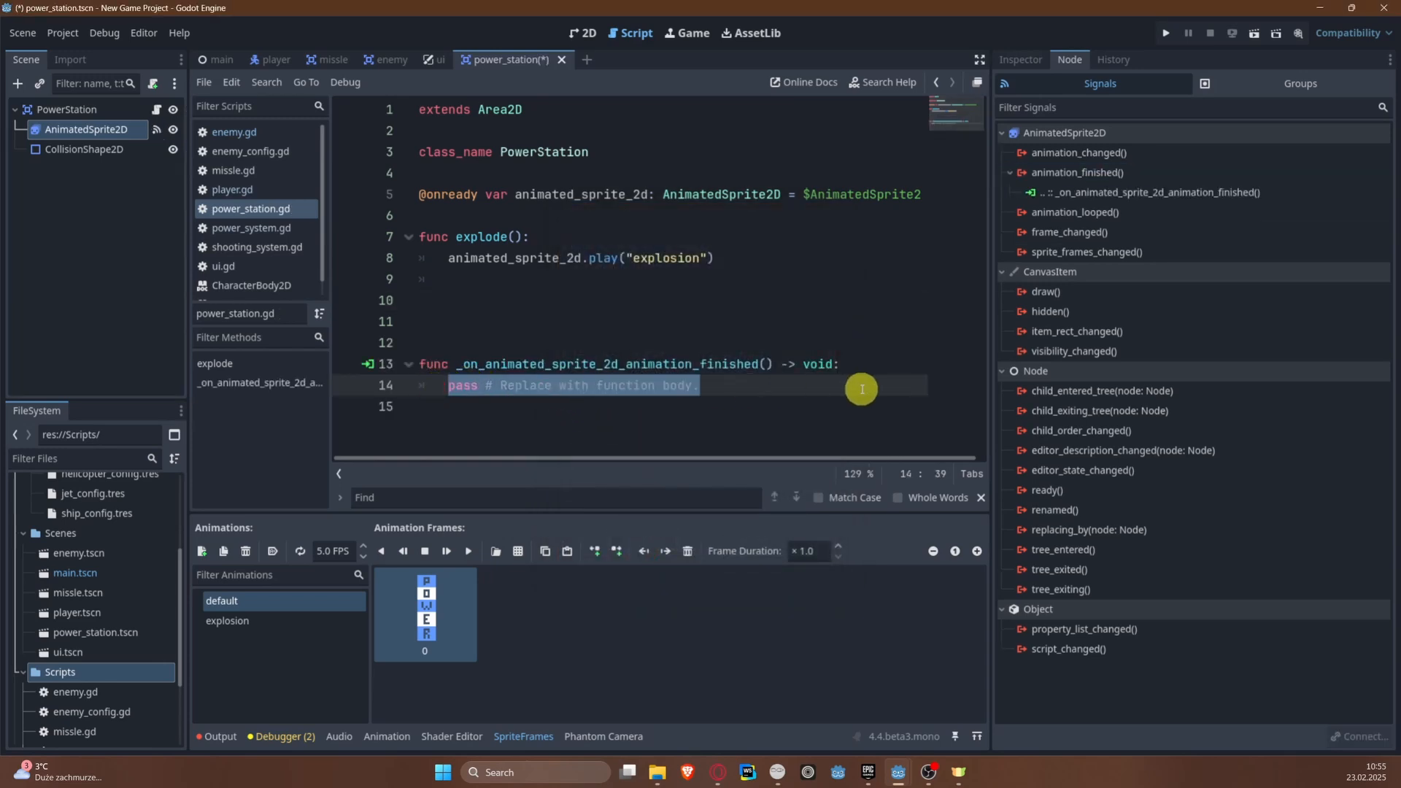
pyautogui.press('BackSpace')
pyautogui.write('if anim')
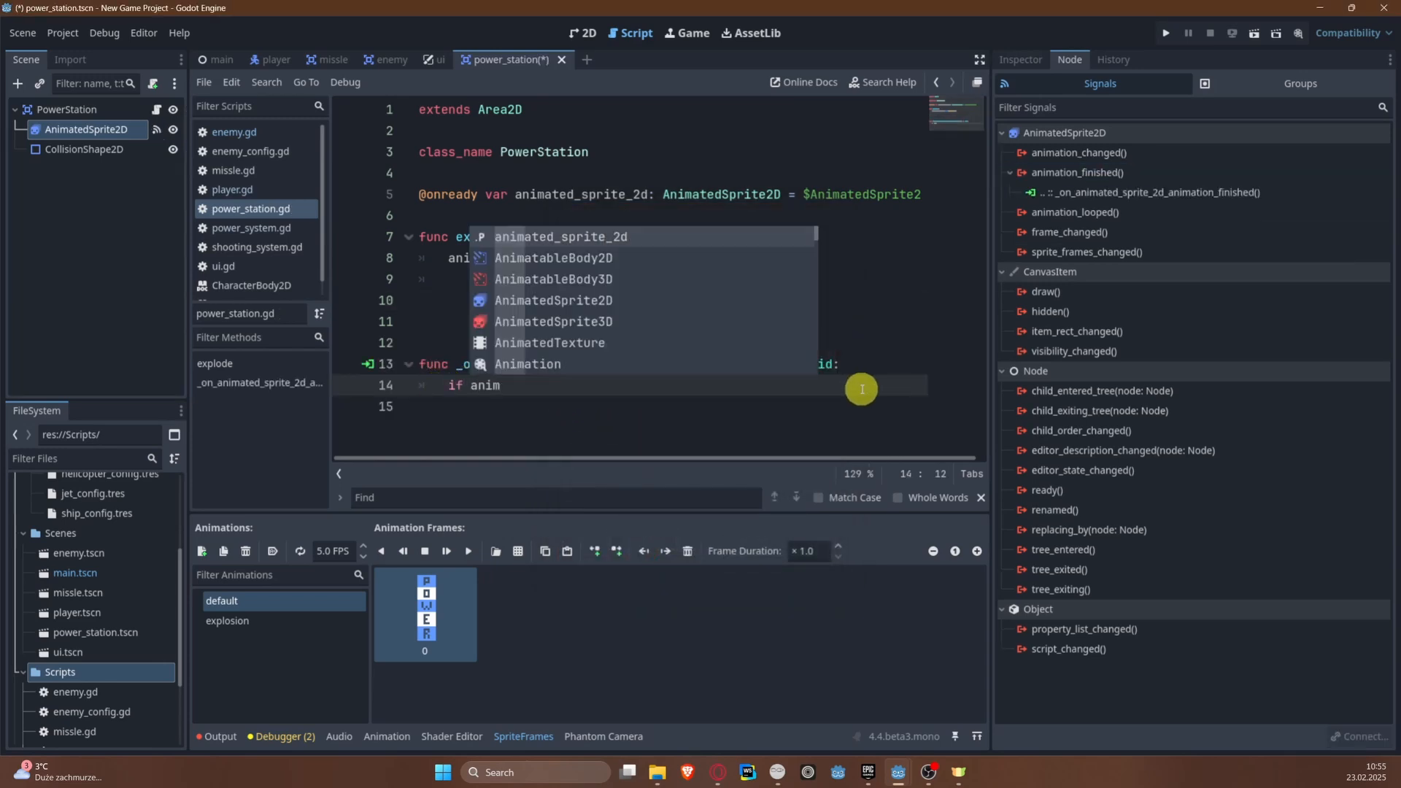
pyautogui.write('ated_sprite_2d.animation')
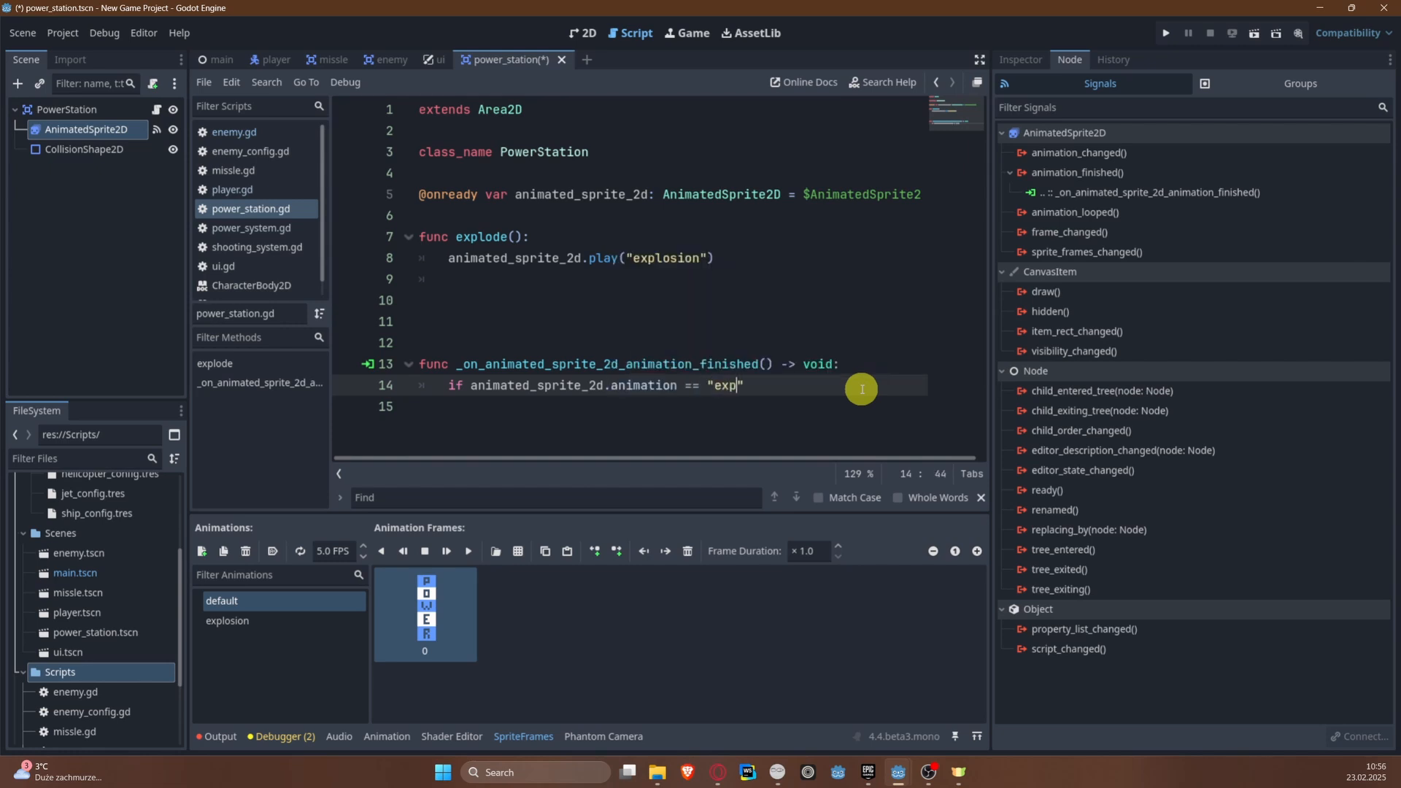
pyautogui.write(' == "explode":')
pyautogui.press('Return')
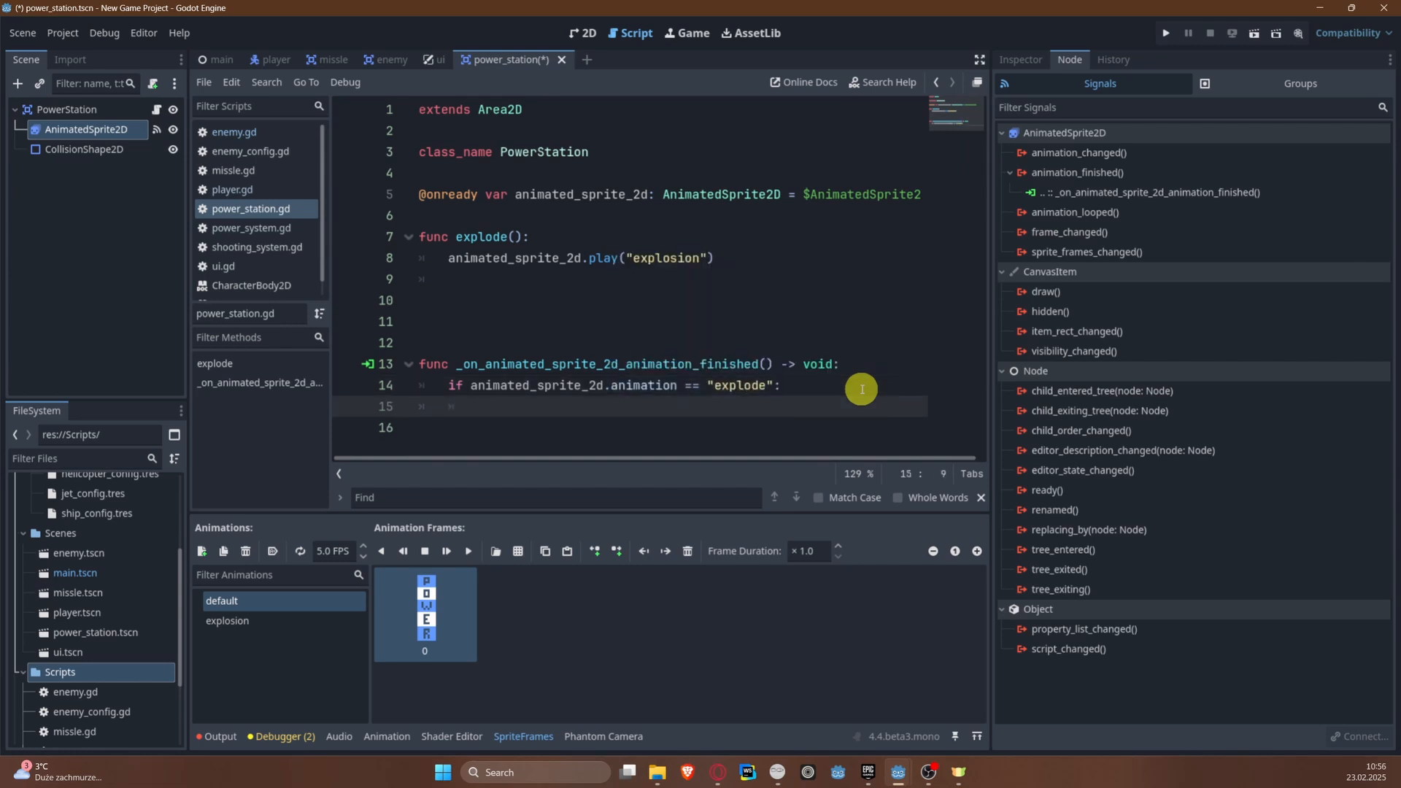
pyautogui.write('qu')
pyautogui.press('Down')
pyautogui.press('Return')
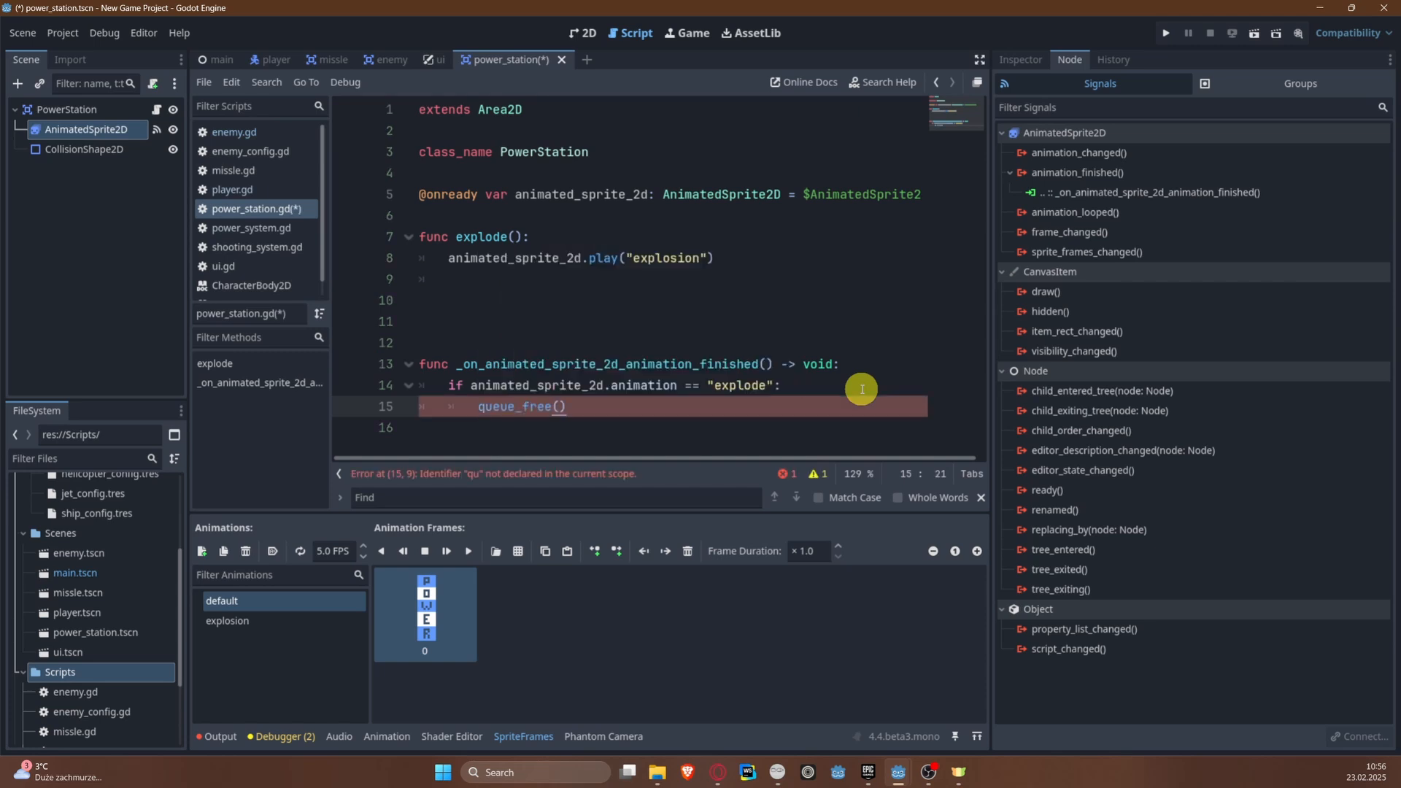
pyautogui.hotkey('ctrl', 's')
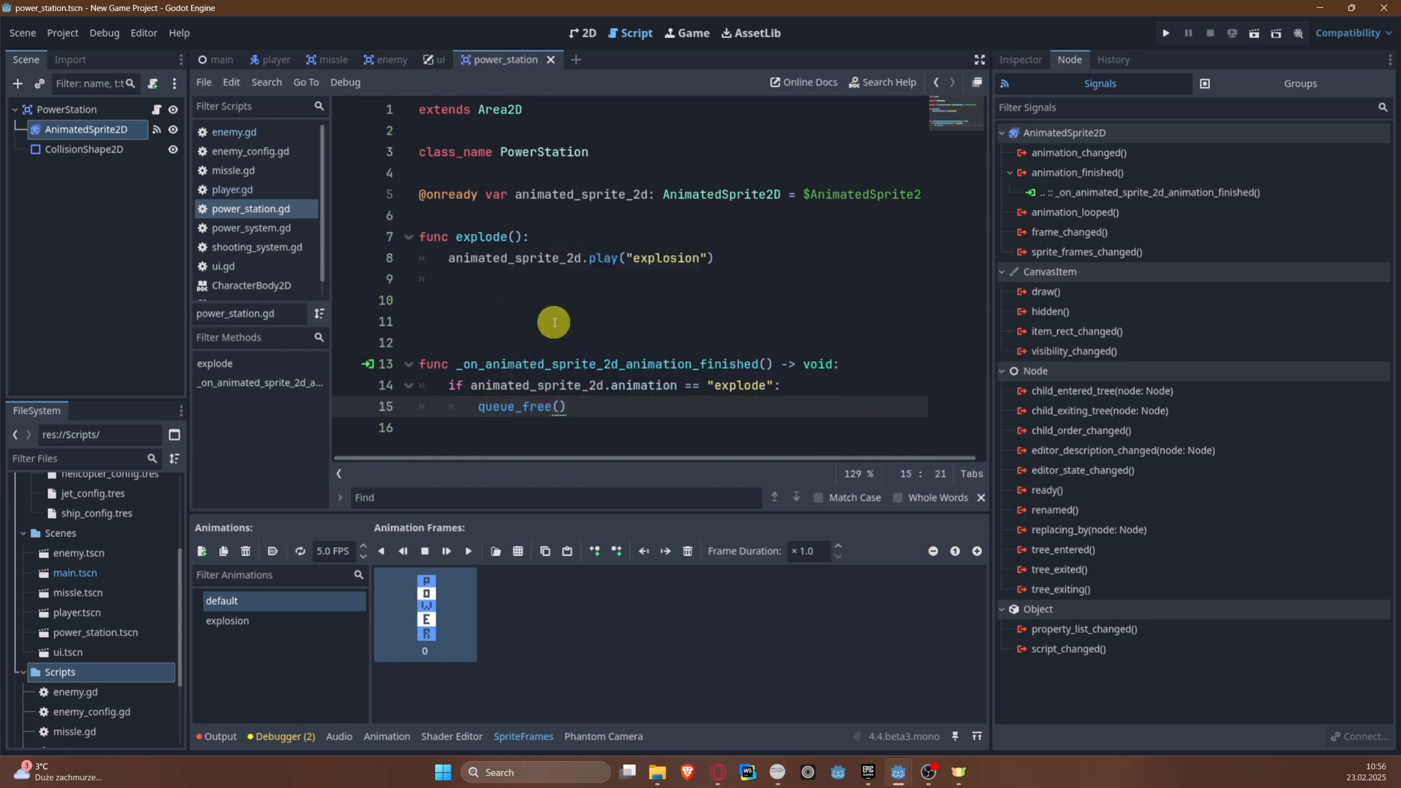
# Step: Remove the surplus blank lines between explode() and the animation-finished handler
pyautogui.click(434, 336)
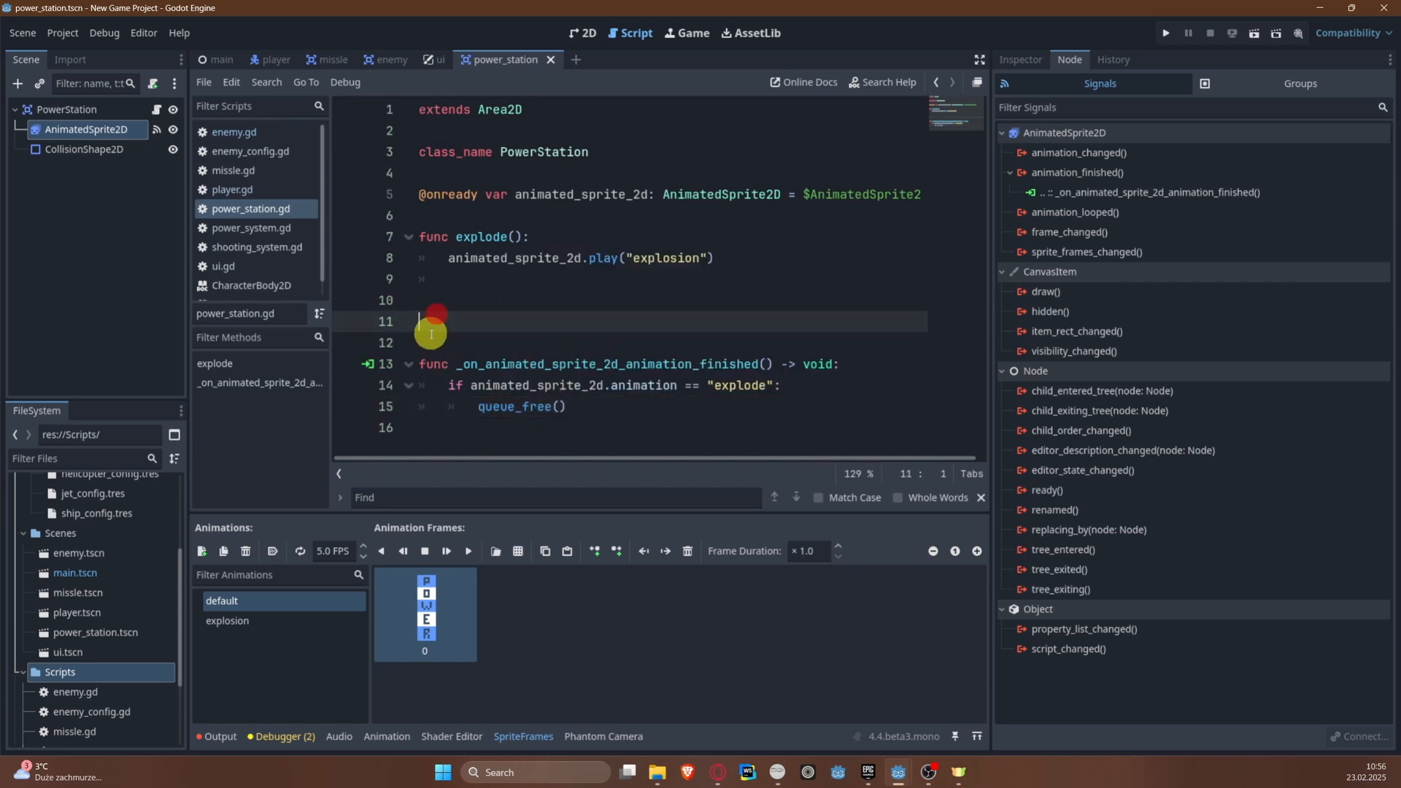
pyautogui.press('BackSpace')
pyautogui.press('BackSpace')
pyautogui.press('BackSpace')
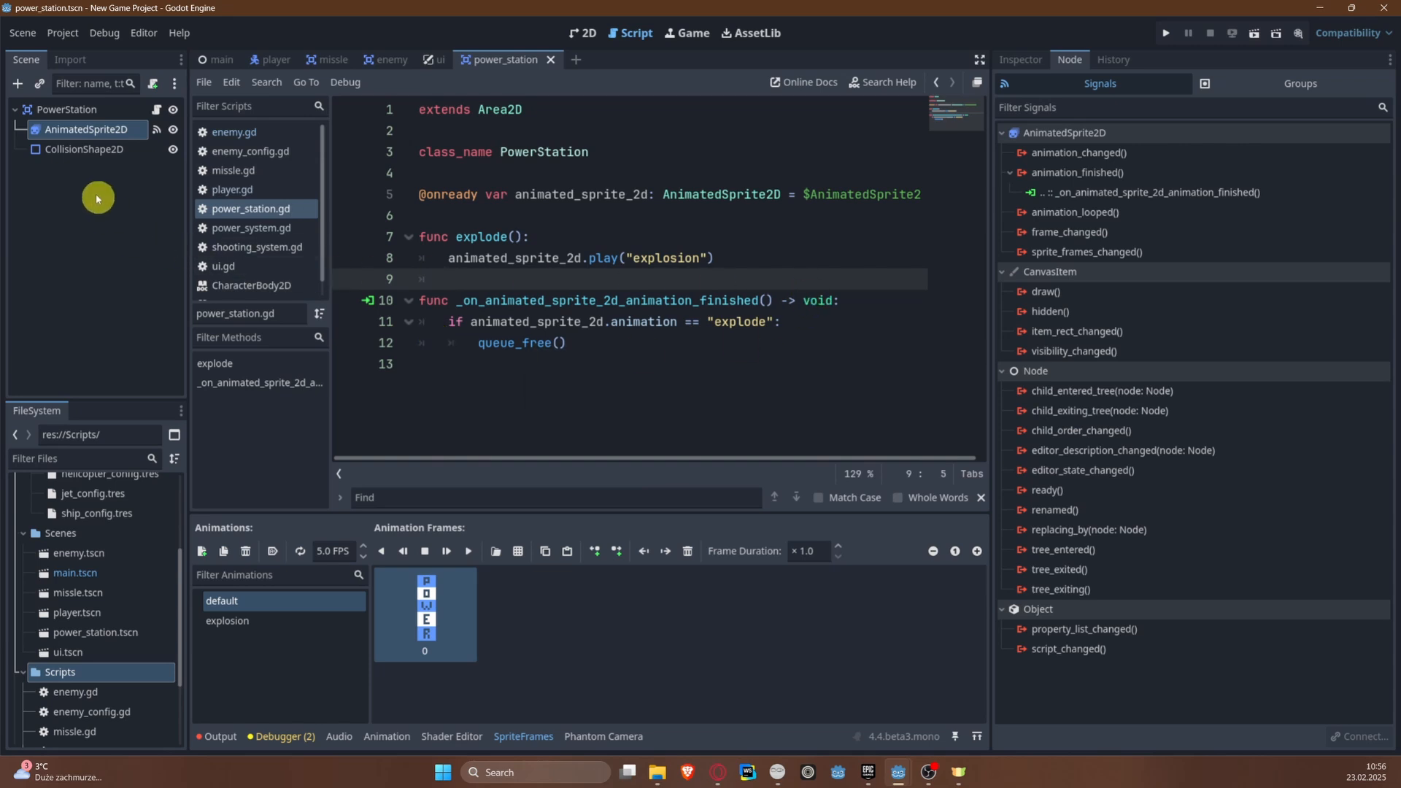
# Step: Connect the PowerStation root node's body_entered and body_exited signals to its own script as _on_body_entered and _on_body_exited
pyautogui.click(114, 111)
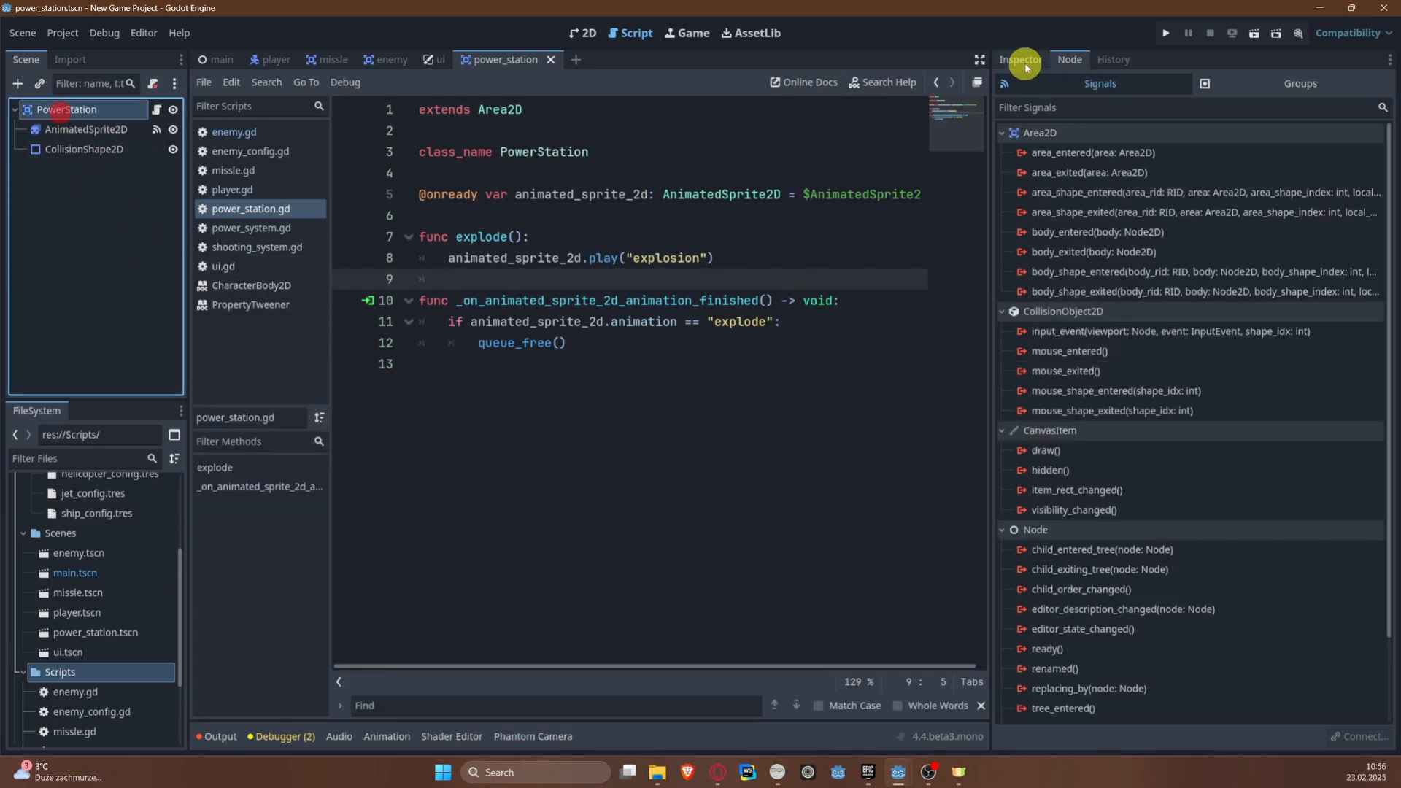
pyautogui.rightClick(1093, 235)
pyautogui.click(1106, 245)
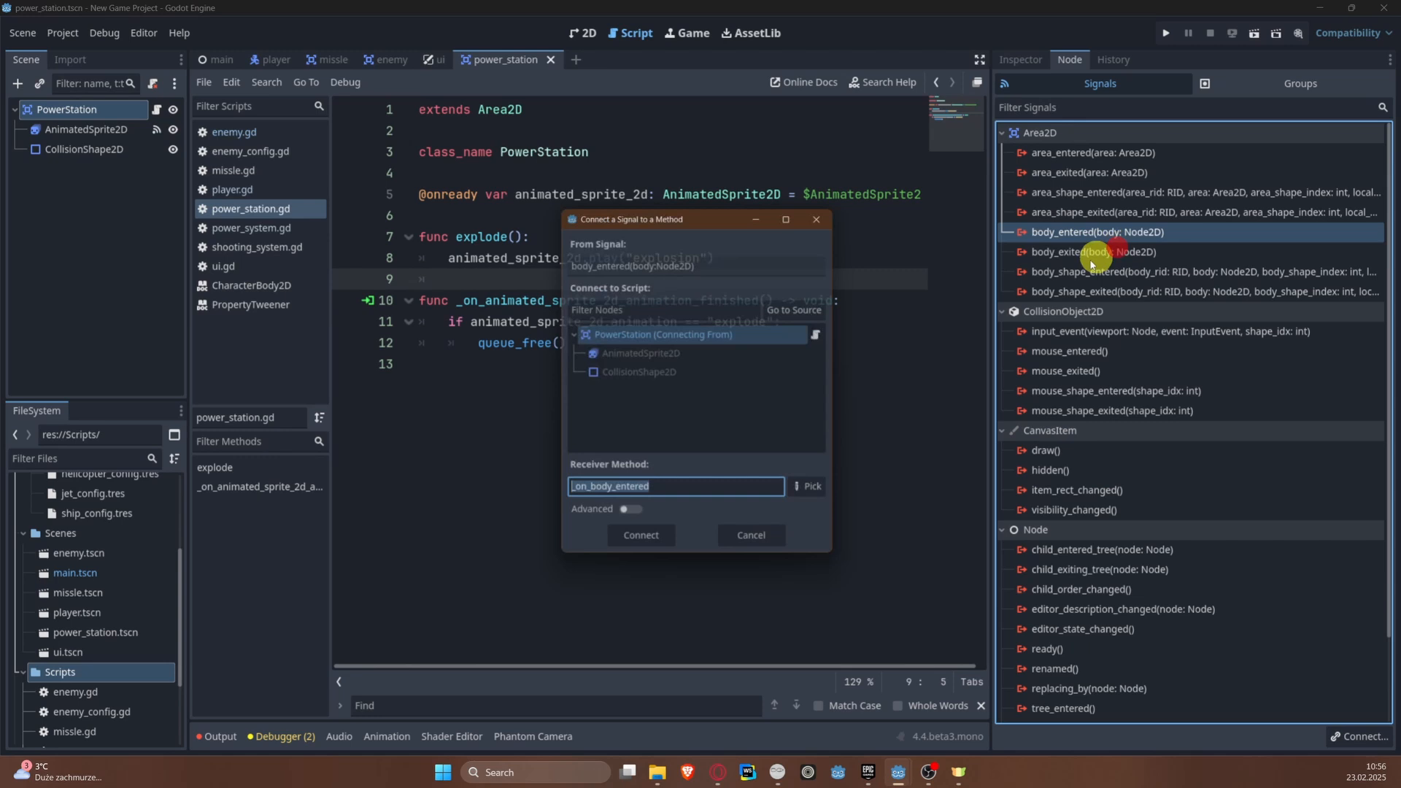
pyautogui.click(660, 538)
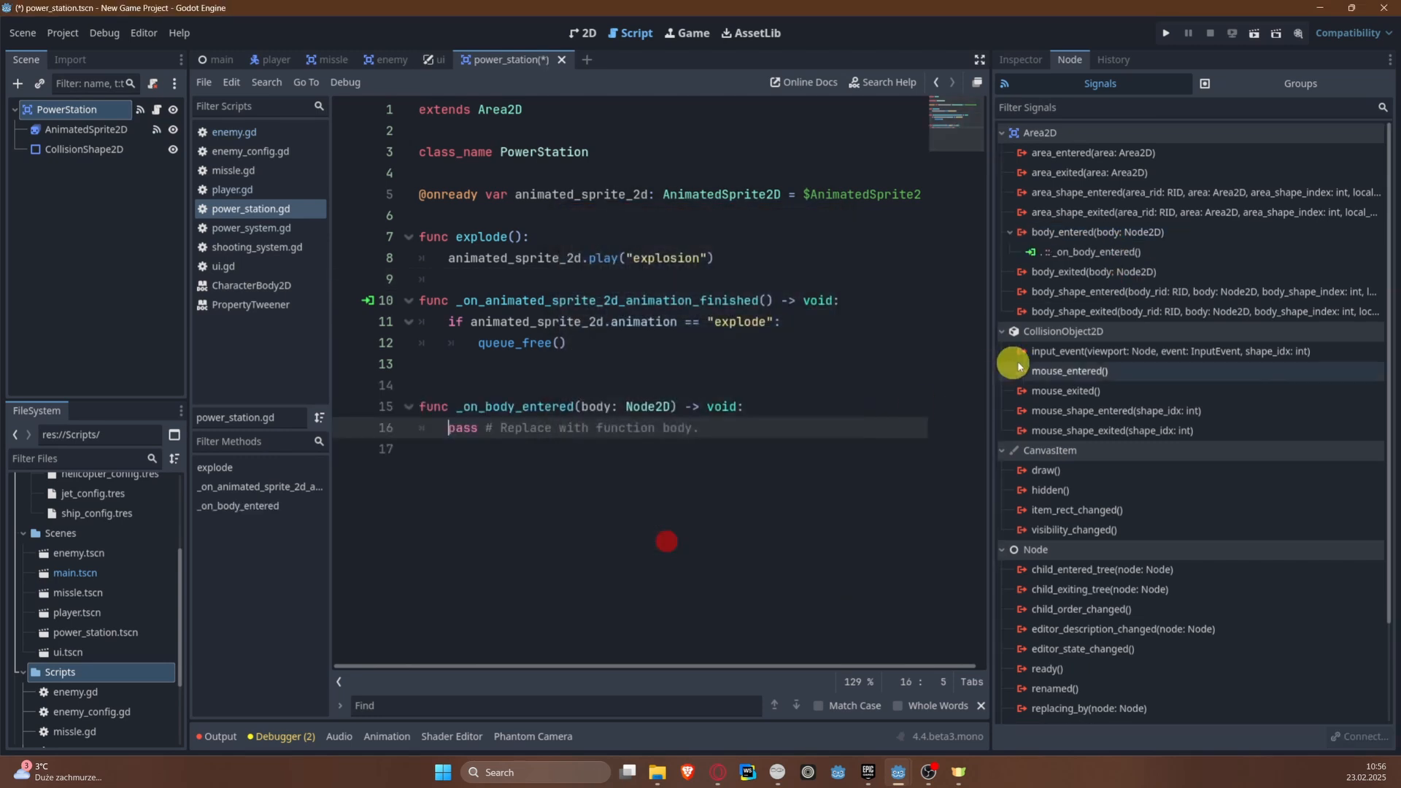
pyautogui.rightClick(1116, 277)
pyautogui.click(1140, 290)
pyautogui.click(656, 553)
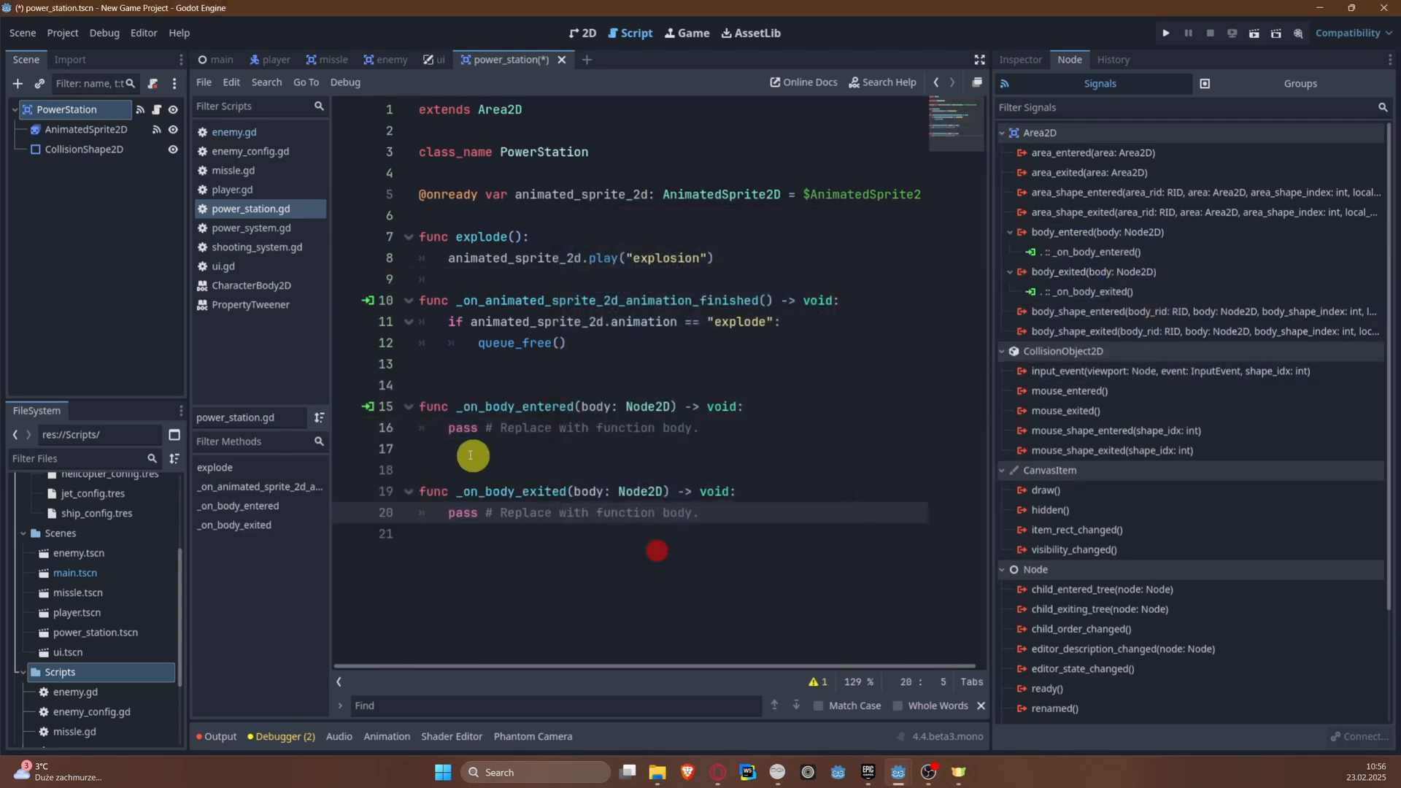
# Step: Replace the placeholder in _on_body_entered with an indented if body is Player: condition
pyautogui.moveTo(416, 429); pyautogui.dragTo(732, 427)
pyautogui.write('i')
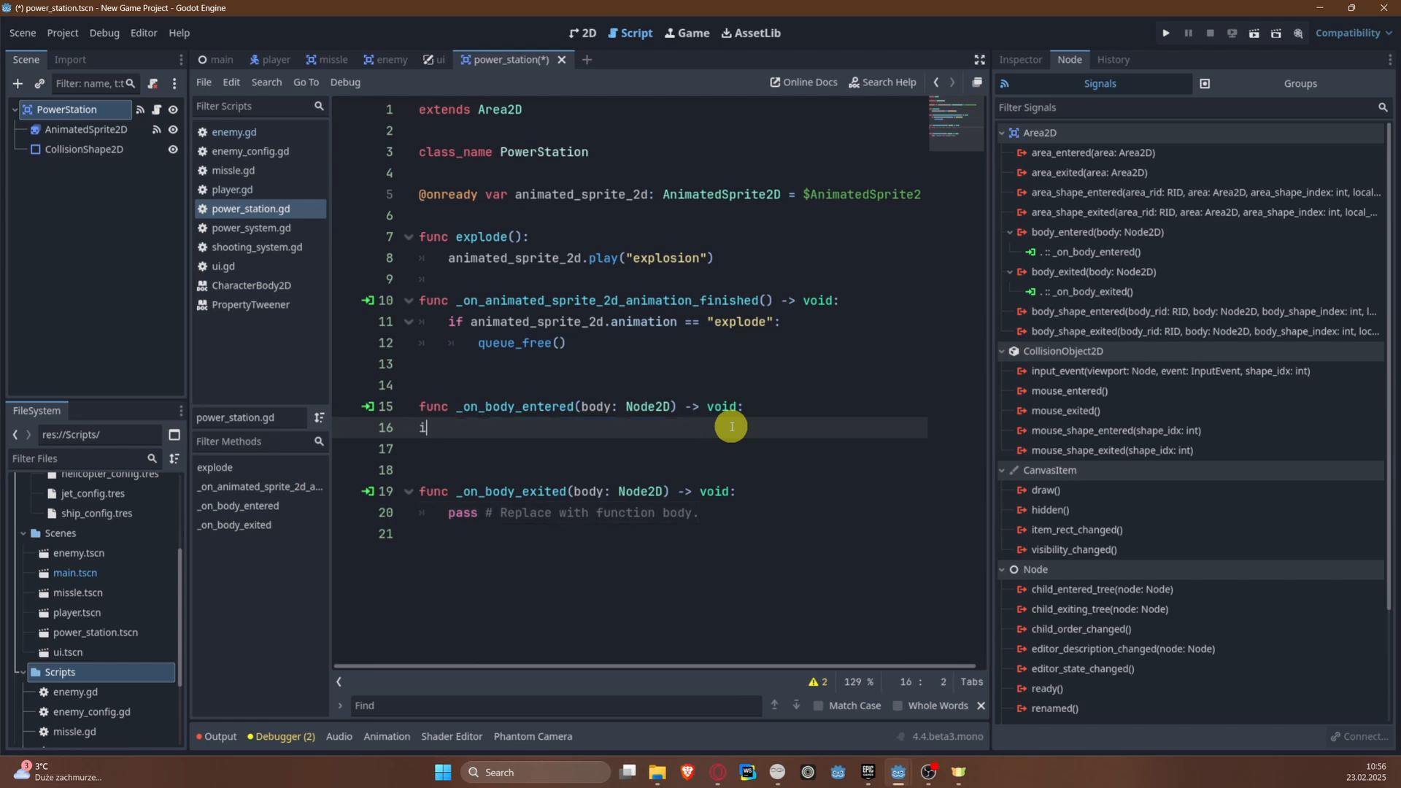
pyautogui.press('BackSpace')
pyautogui.press('Tab')
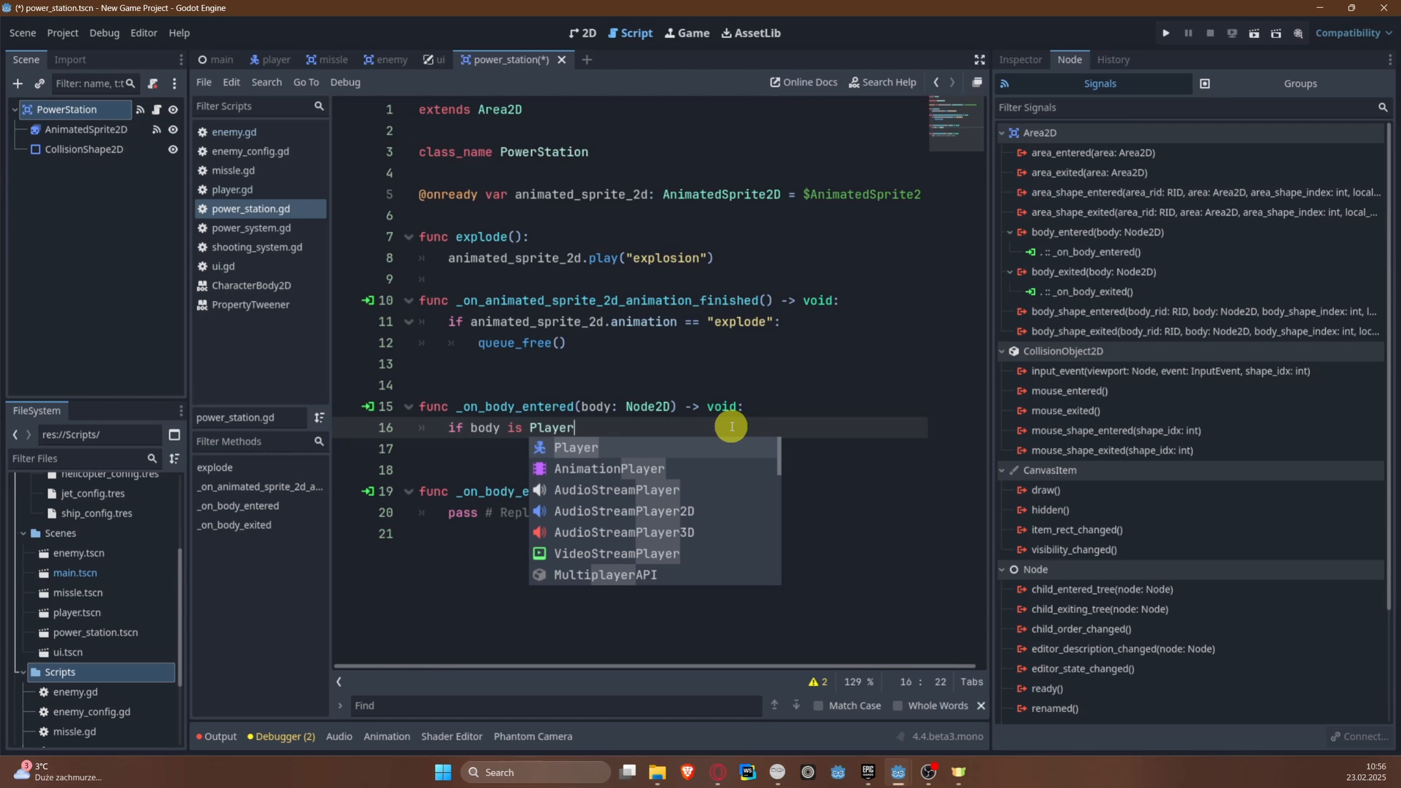
pyautogui.write(':')
pyautogui.press('Return')
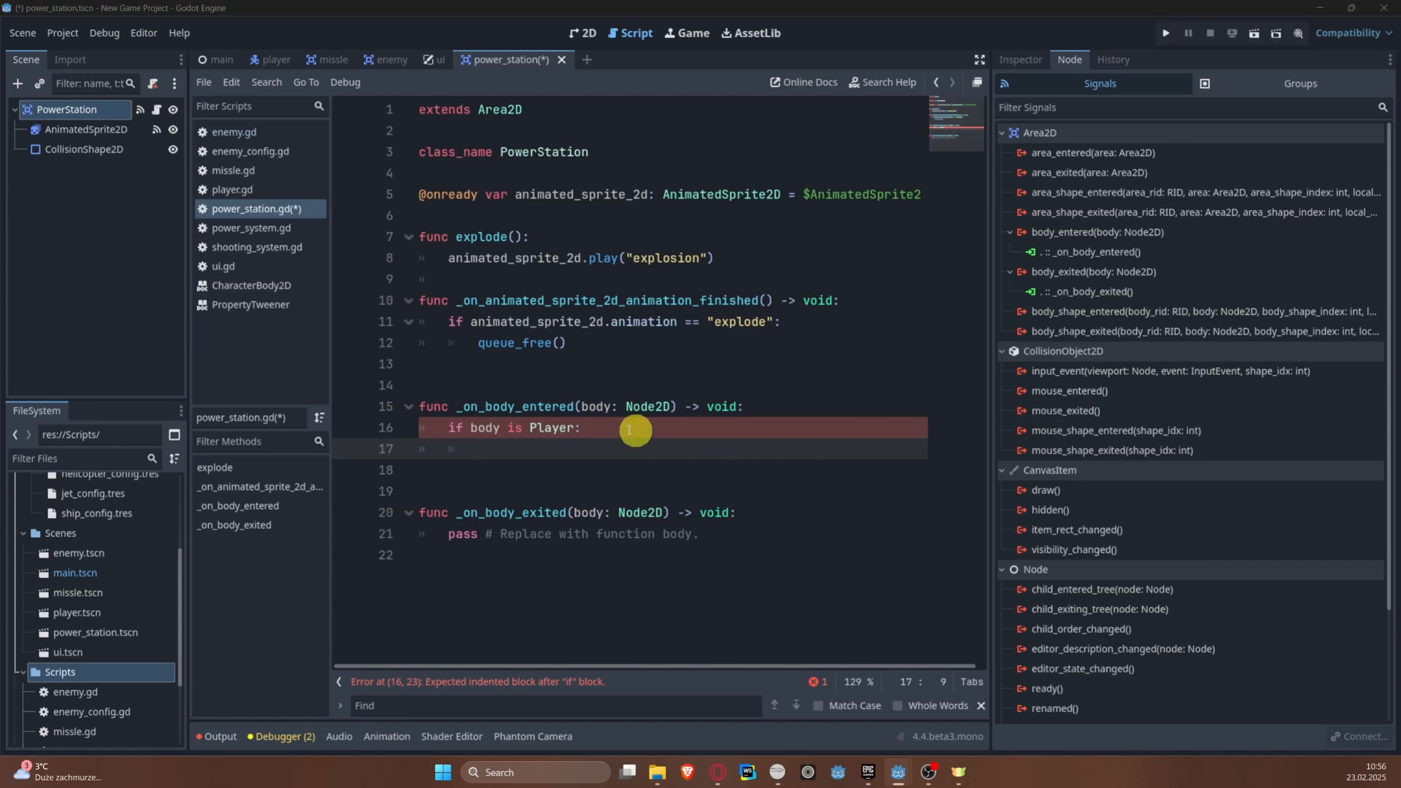
# Step: Clear the statement inside _on_body_entered, leaving only the indentation, and save the scene
pyautogui.moveTo(434, 429); pyautogui.dragTo(671, 429)
pyautogui.press('Delete')
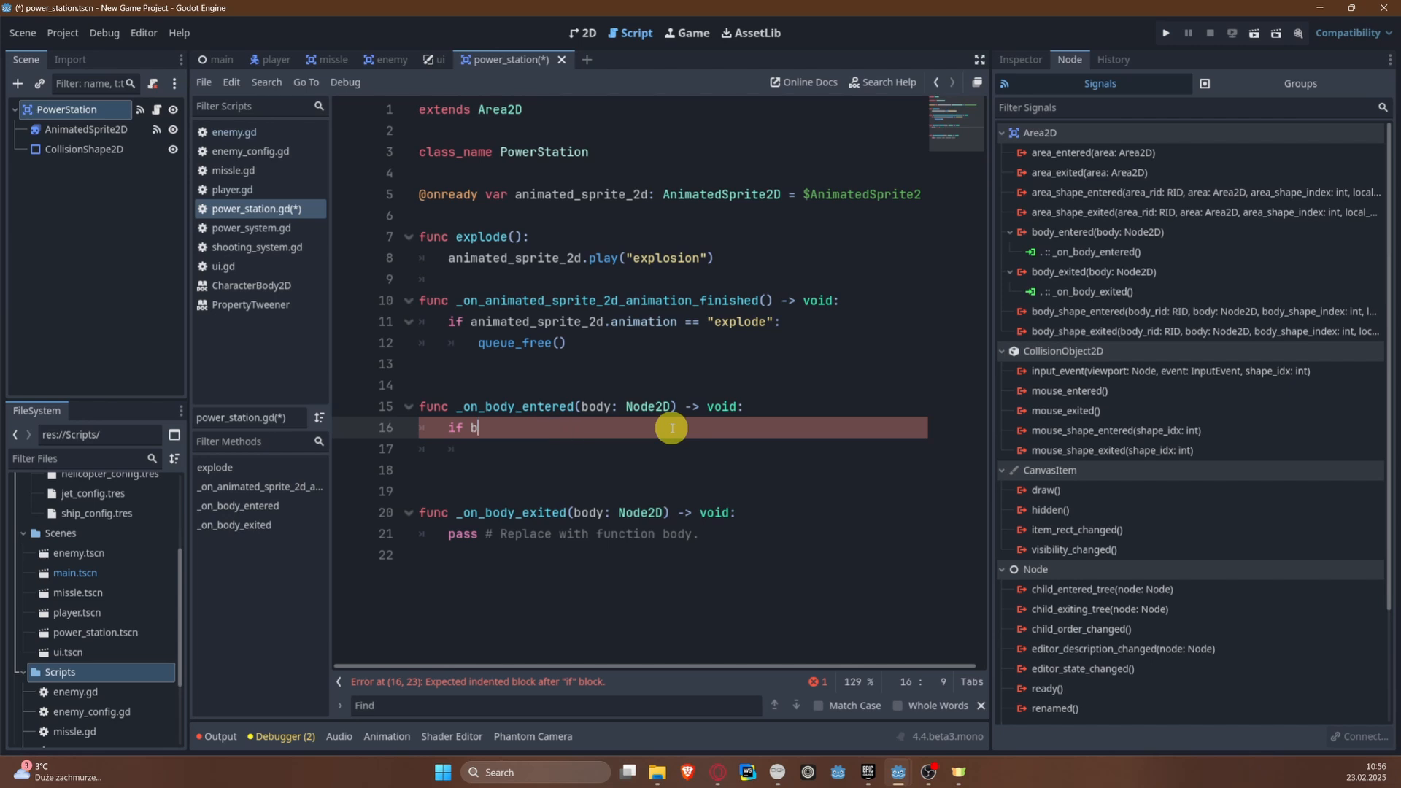
pyautogui.hotkey('ctrl', 's')
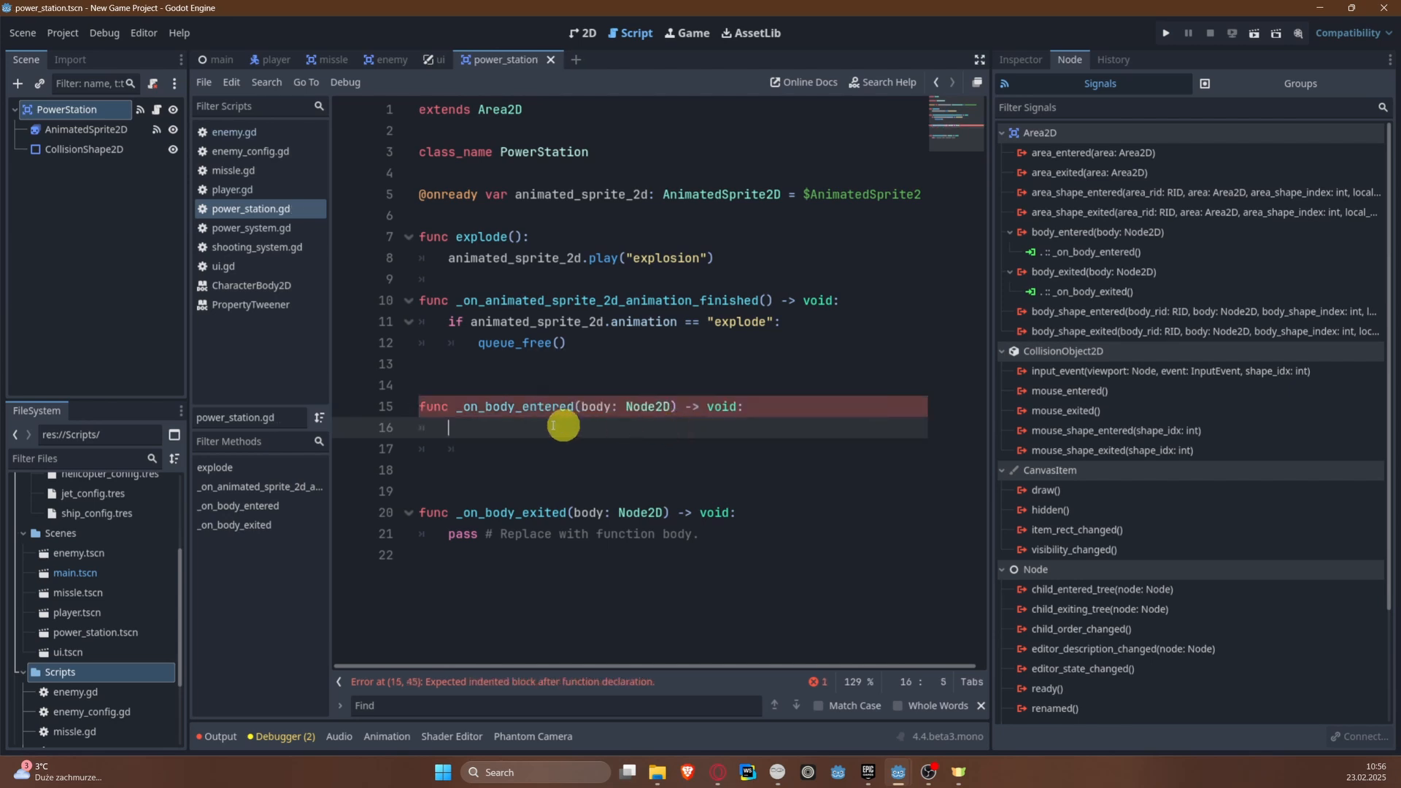
# Step: Name 2D physics layer 5 PowerStation in the project settings
pyautogui.click(1020, 59)
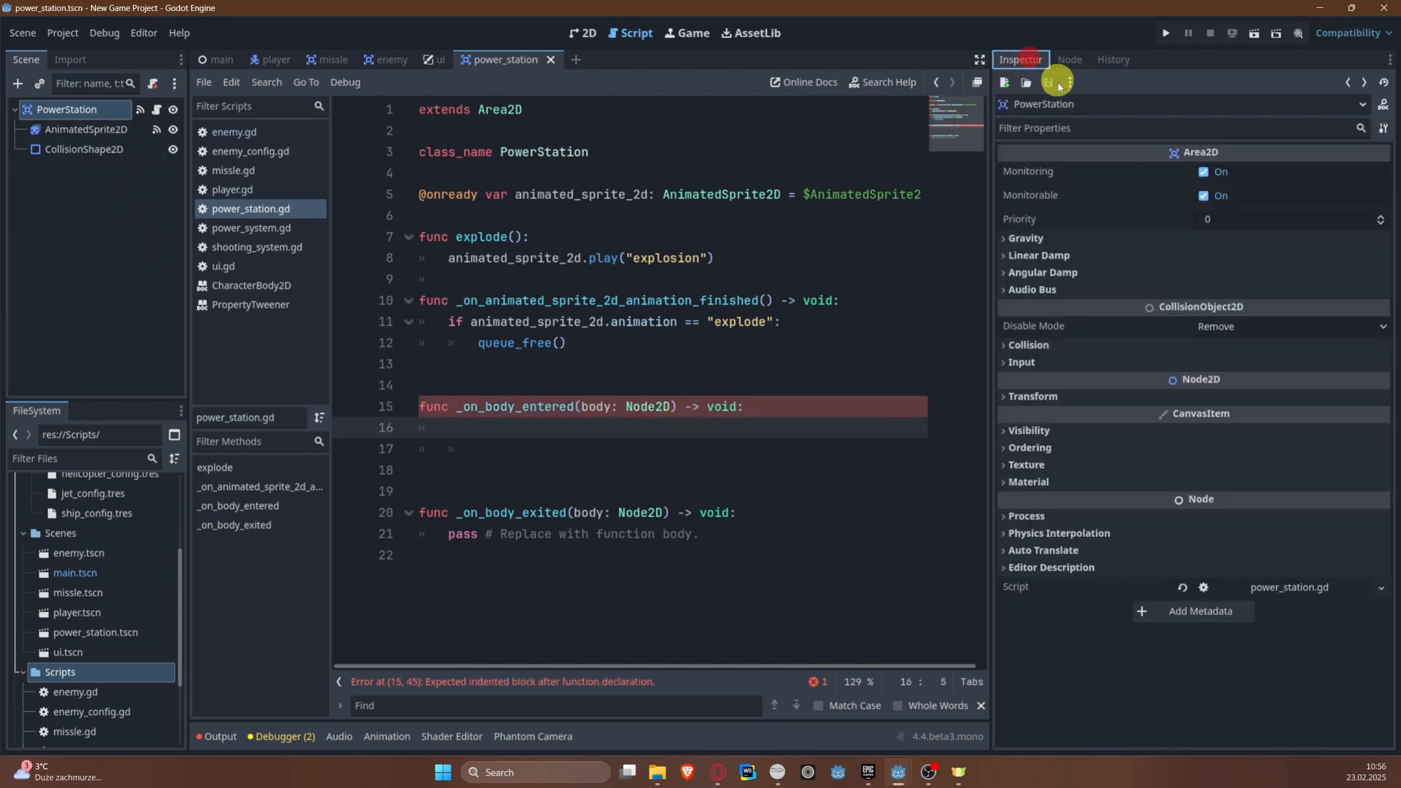
pyautogui.click(1030, 346)
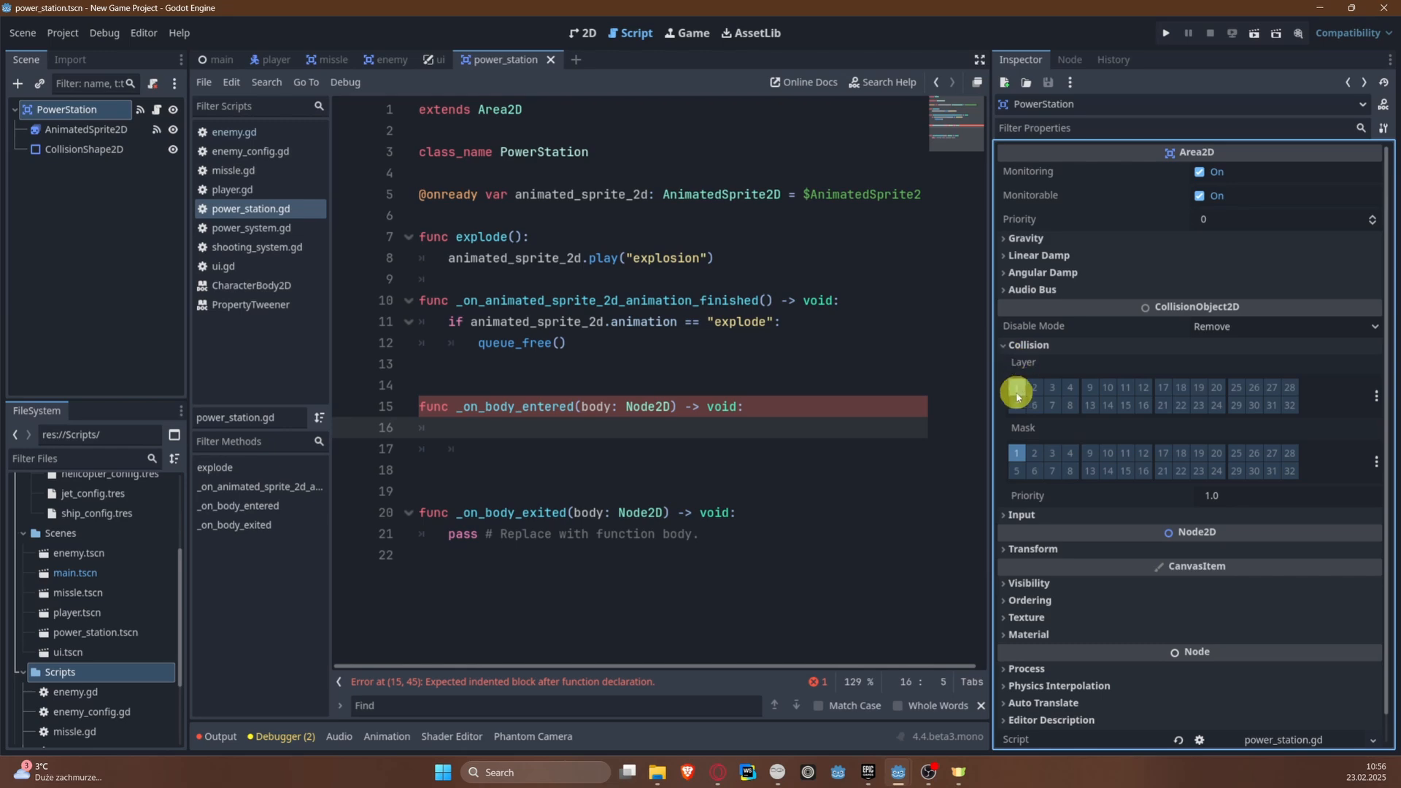
pyautogui.click(64, 33)
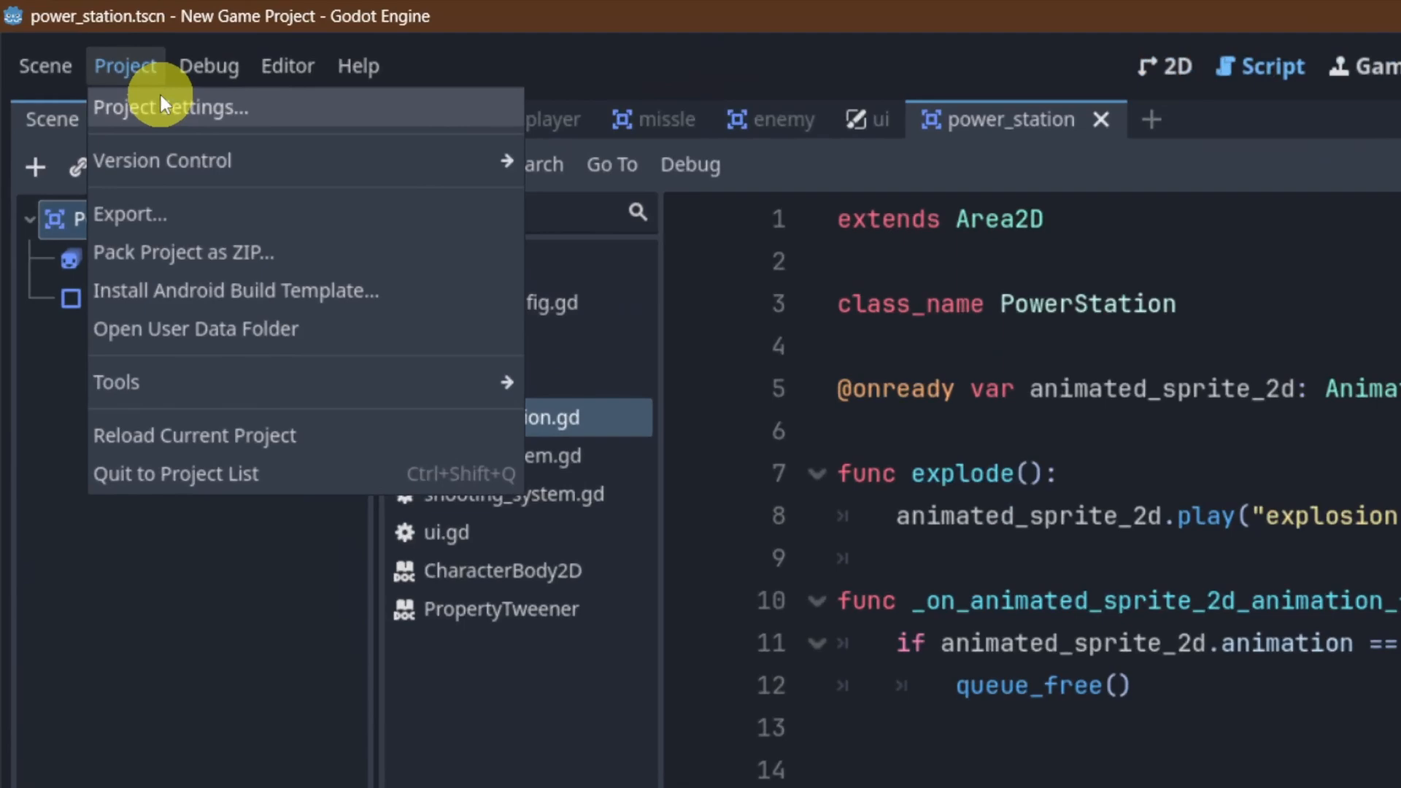
pyautogui.click(162, 106)
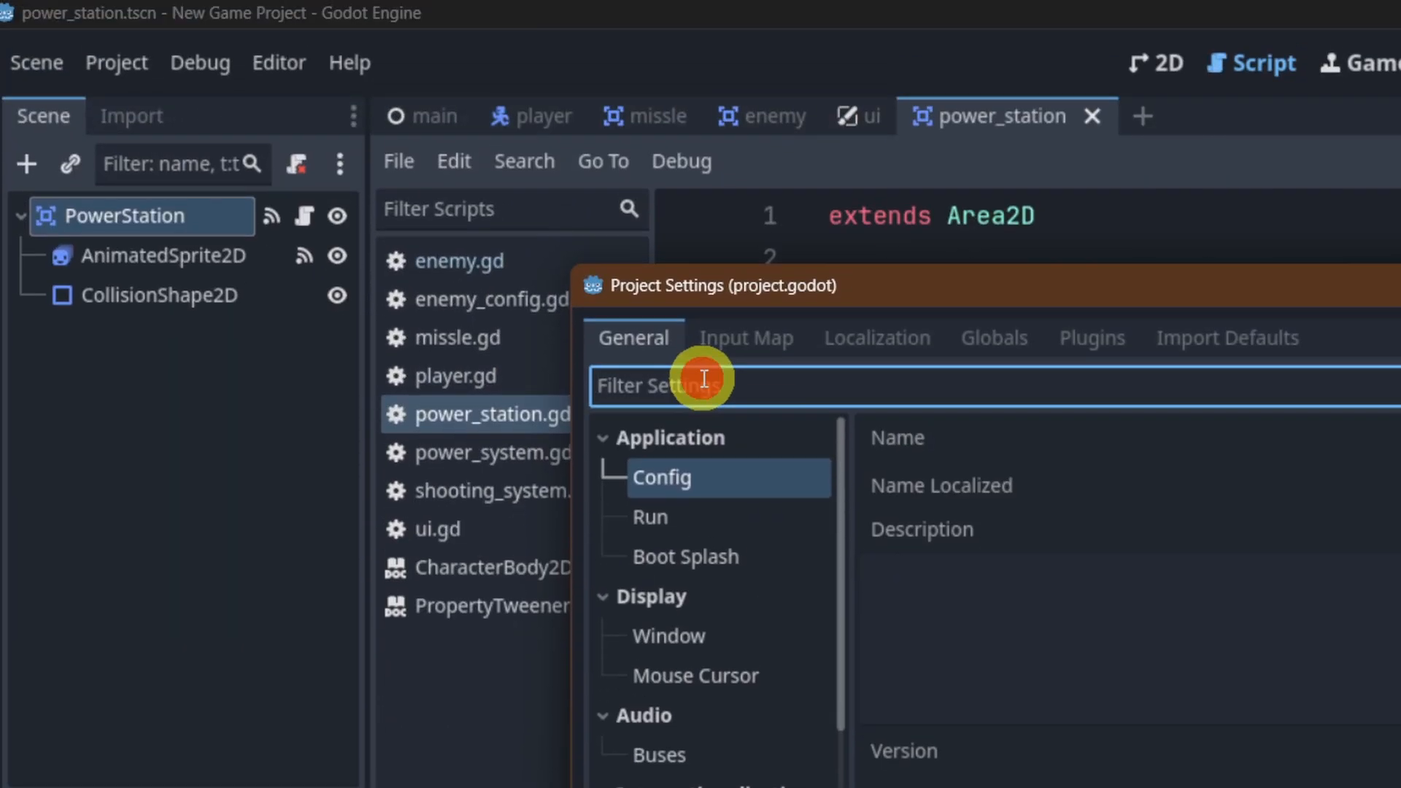
pyautogui.click(704, 379)
pyautogui.write('Phy')
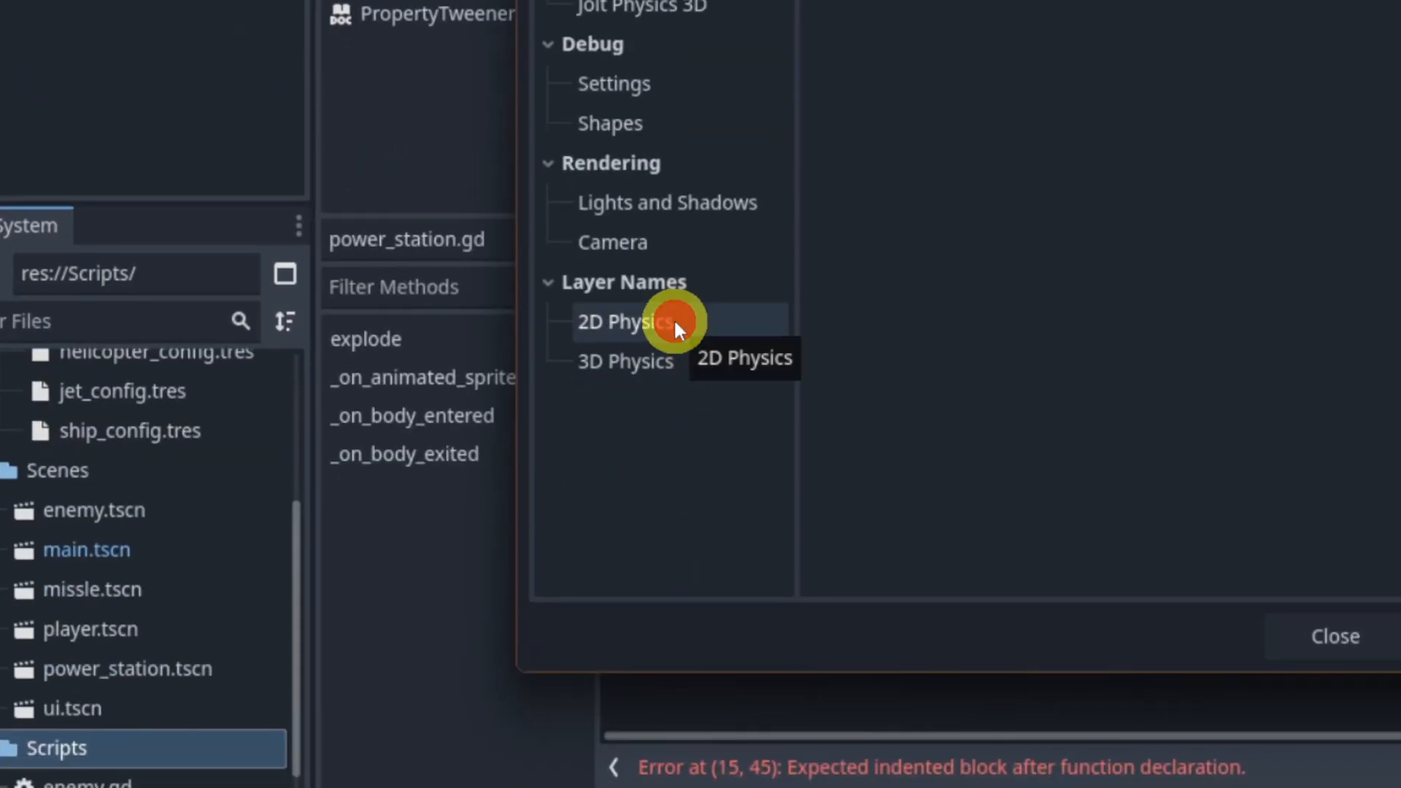
pyautogui.click(673, 321)
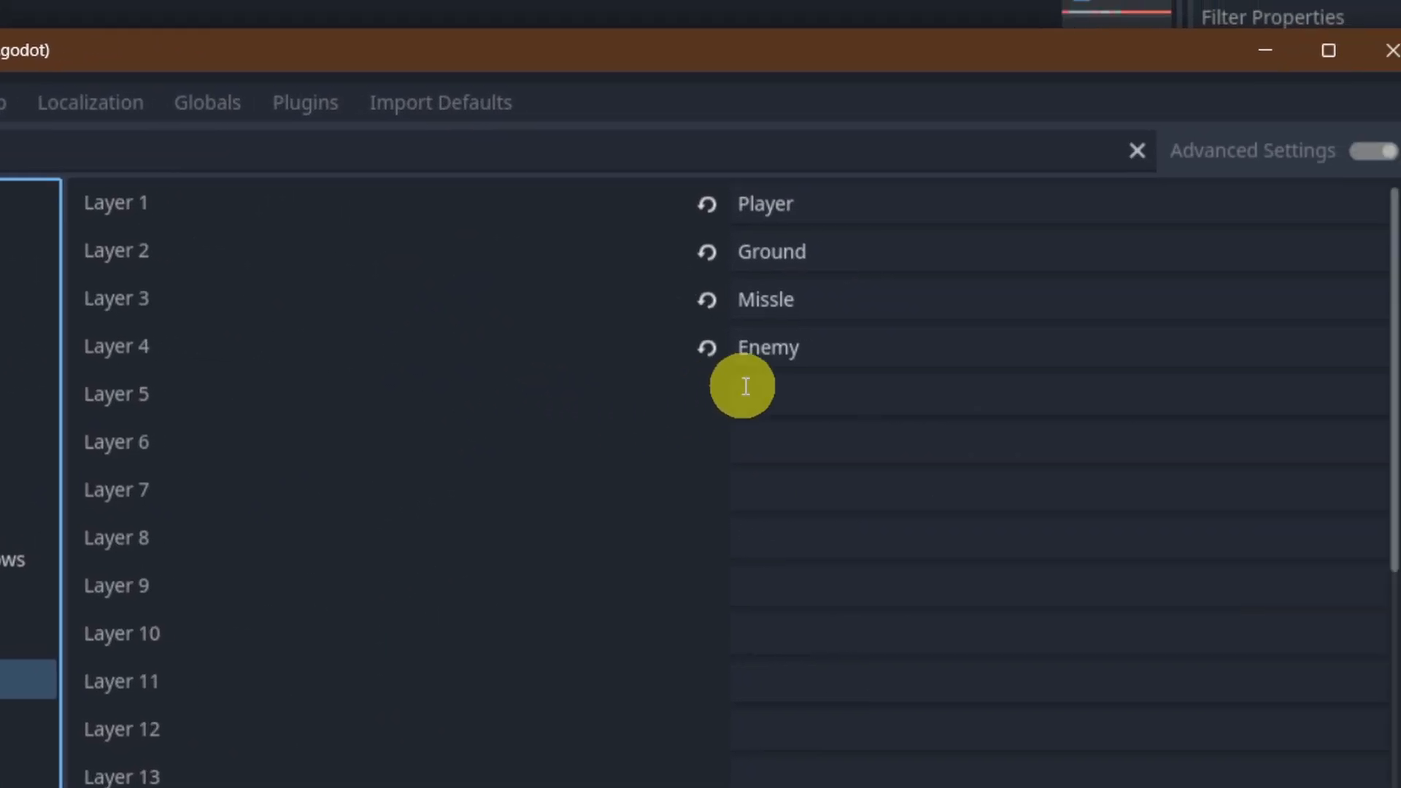
pyautogui.click(941, 392)
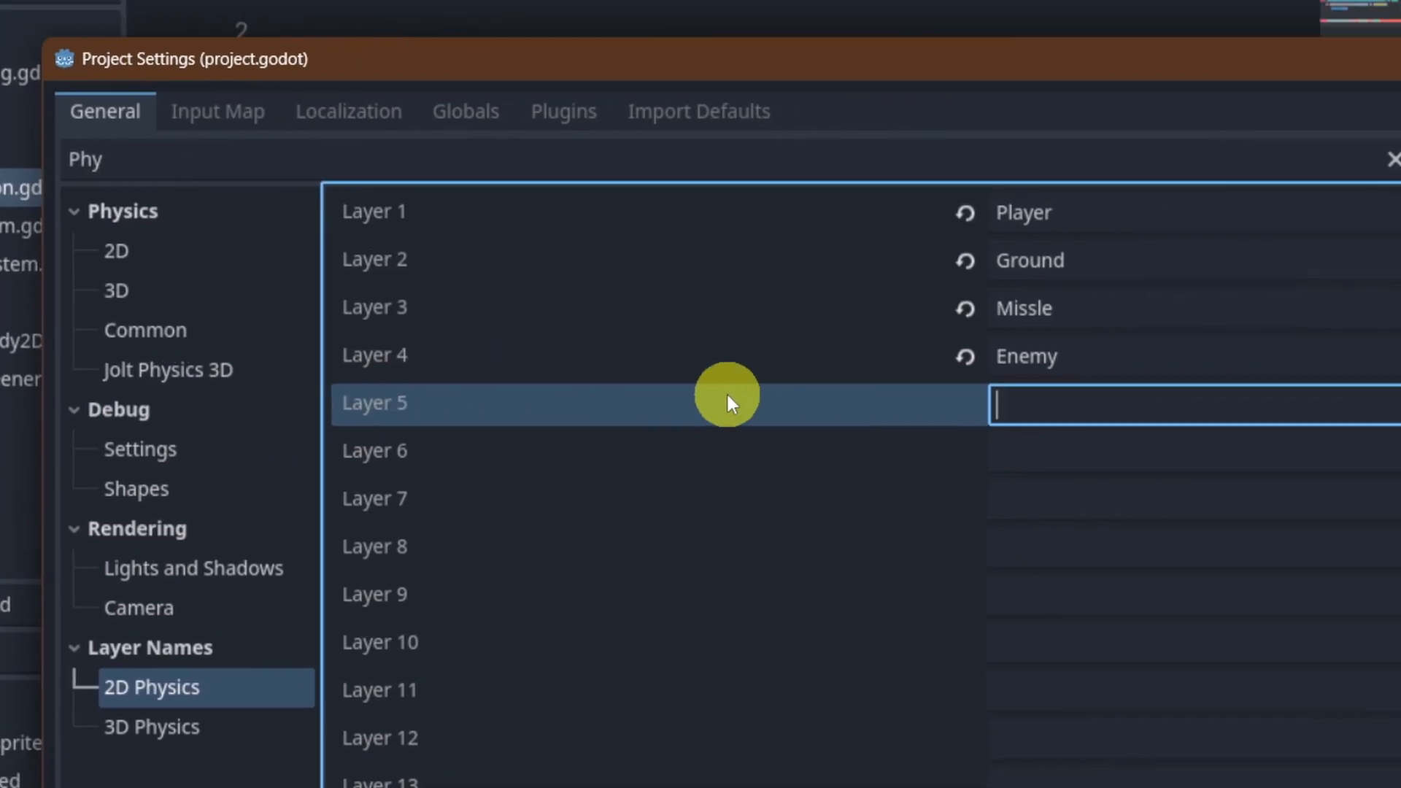
pyautogui.write('PowerStation')
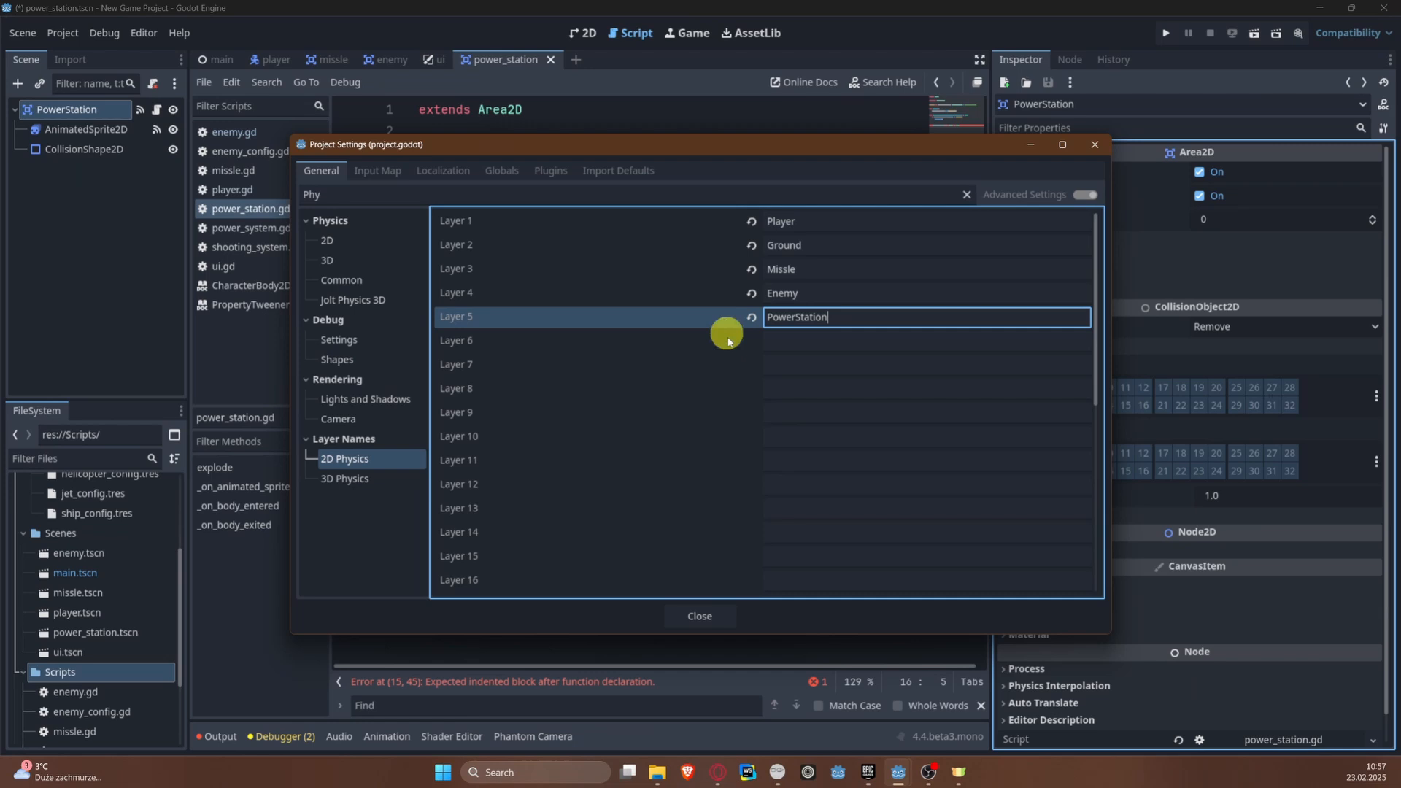
pyautogui.click(700, 616)
# Step: Put the PowerStation area on collision layer 5 only, turning off layer 1
pyautogui.click(675, 349)
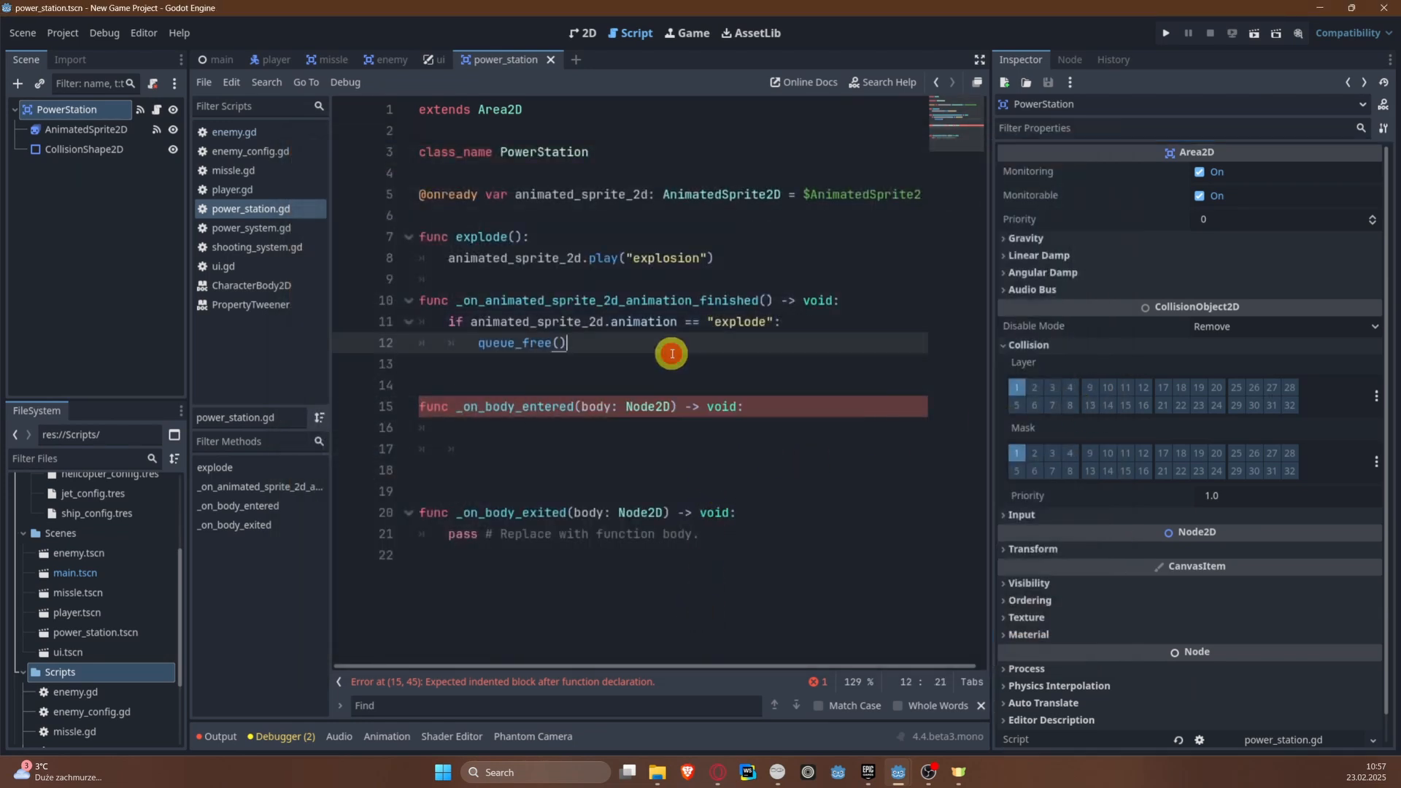
pyautogui.click(1018, 406)
pyautogui.click(1017, 387)
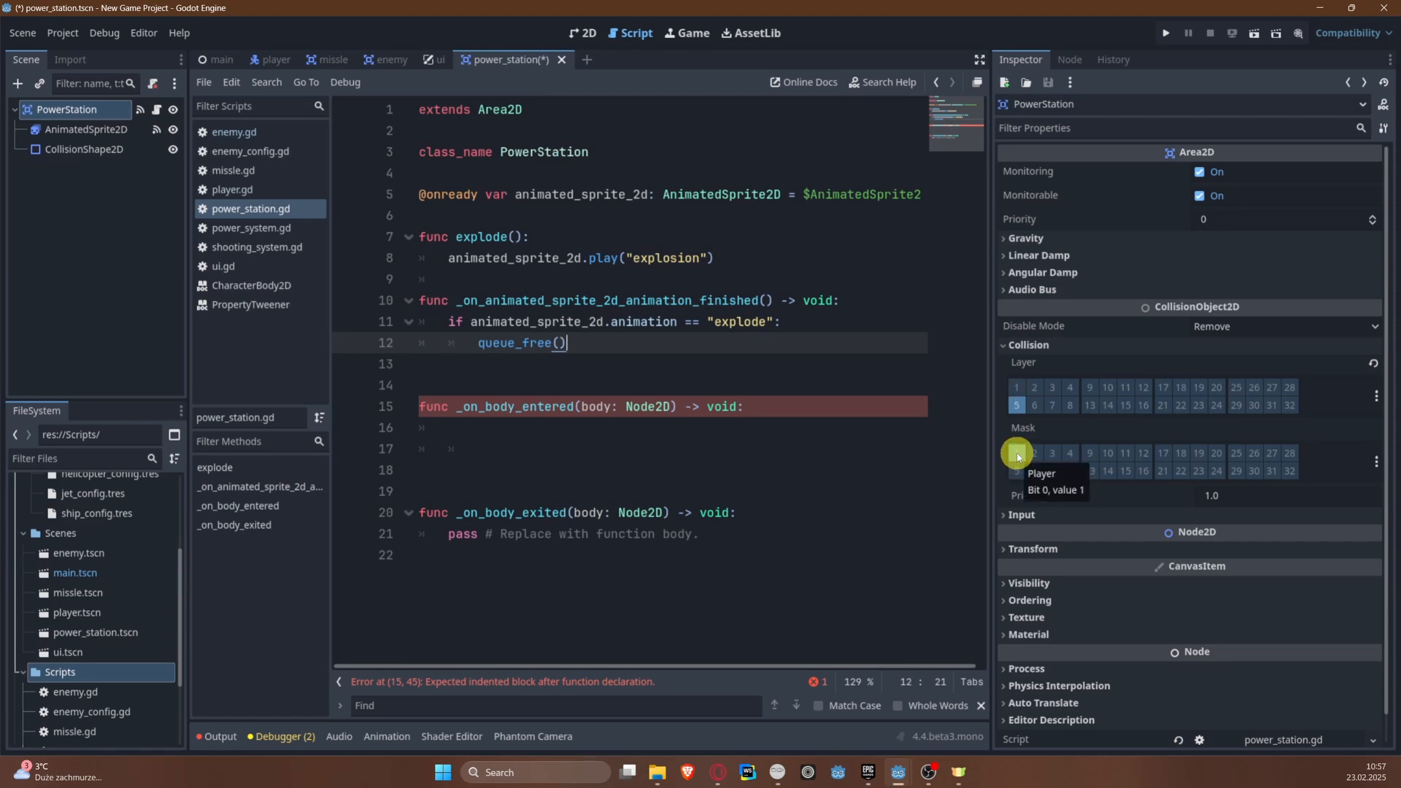
# Step: Begin the body of _on_body_entered with the cast (body as Player) and save the script
pyautogui.click(584, 430)
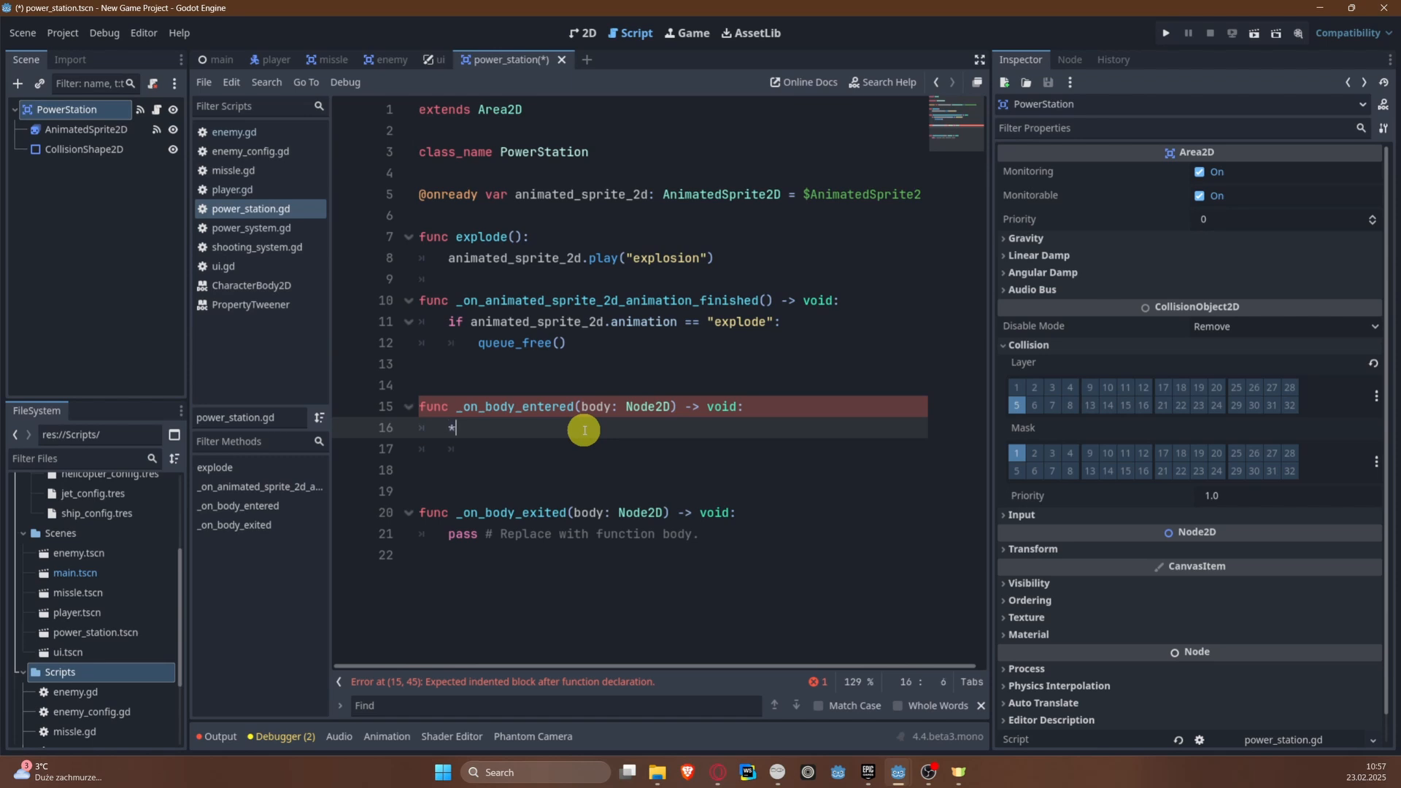
pyautogui.write('(bv')
pyautogui.press('BackSpace')
pyautogui.write('ody as P')
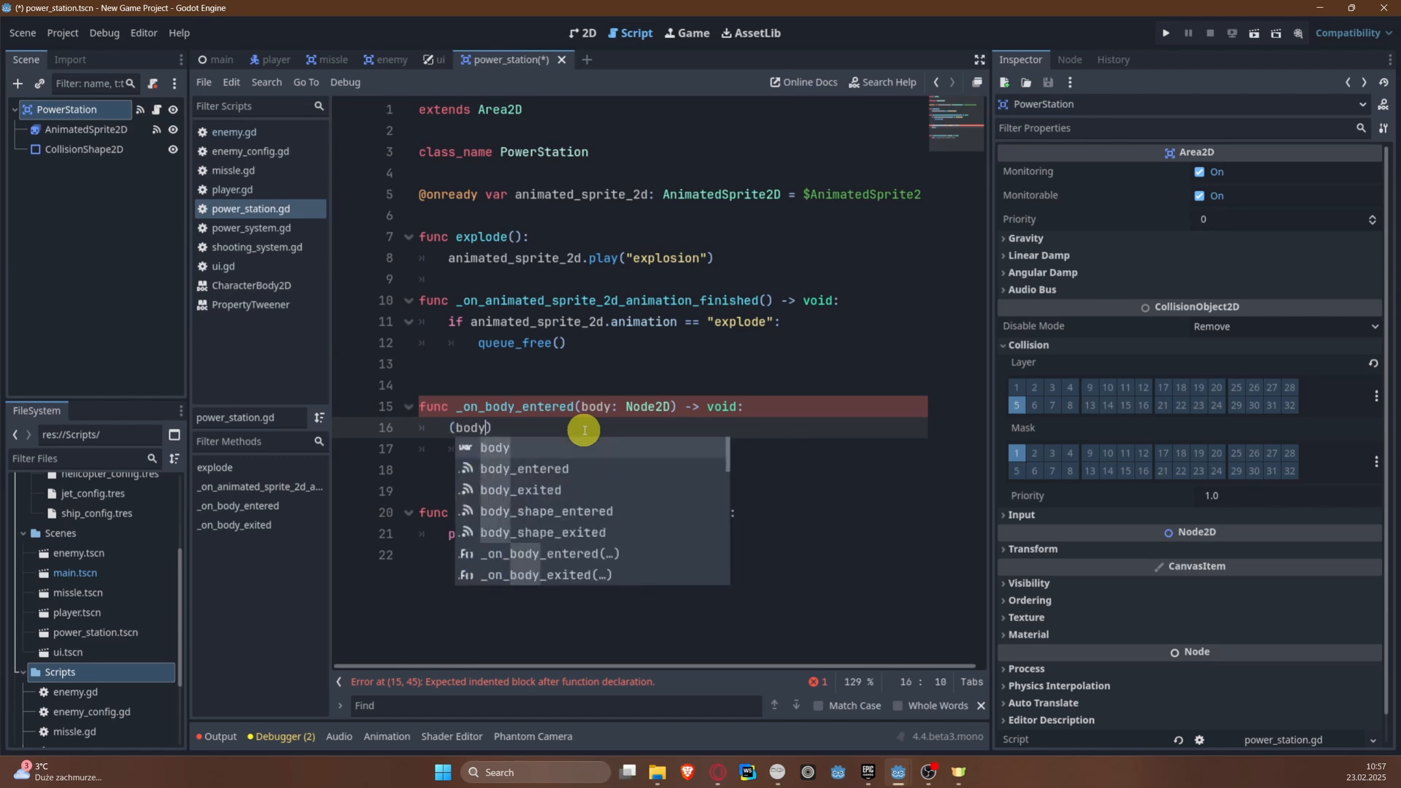
pyautogui.write('layer)')
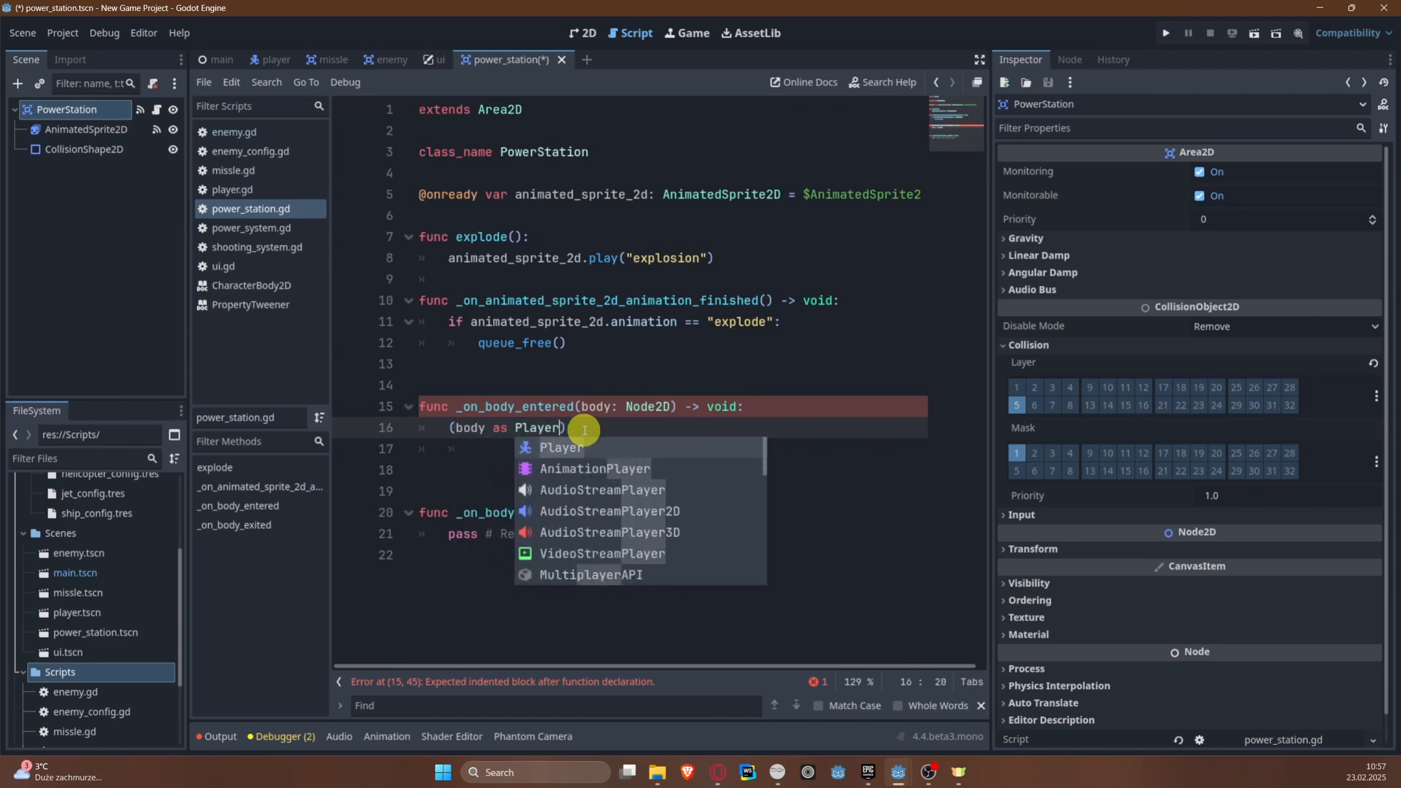
pyautogui.hotkey('ctrl', 's')
pyautogui.tripleClick(475, 427)
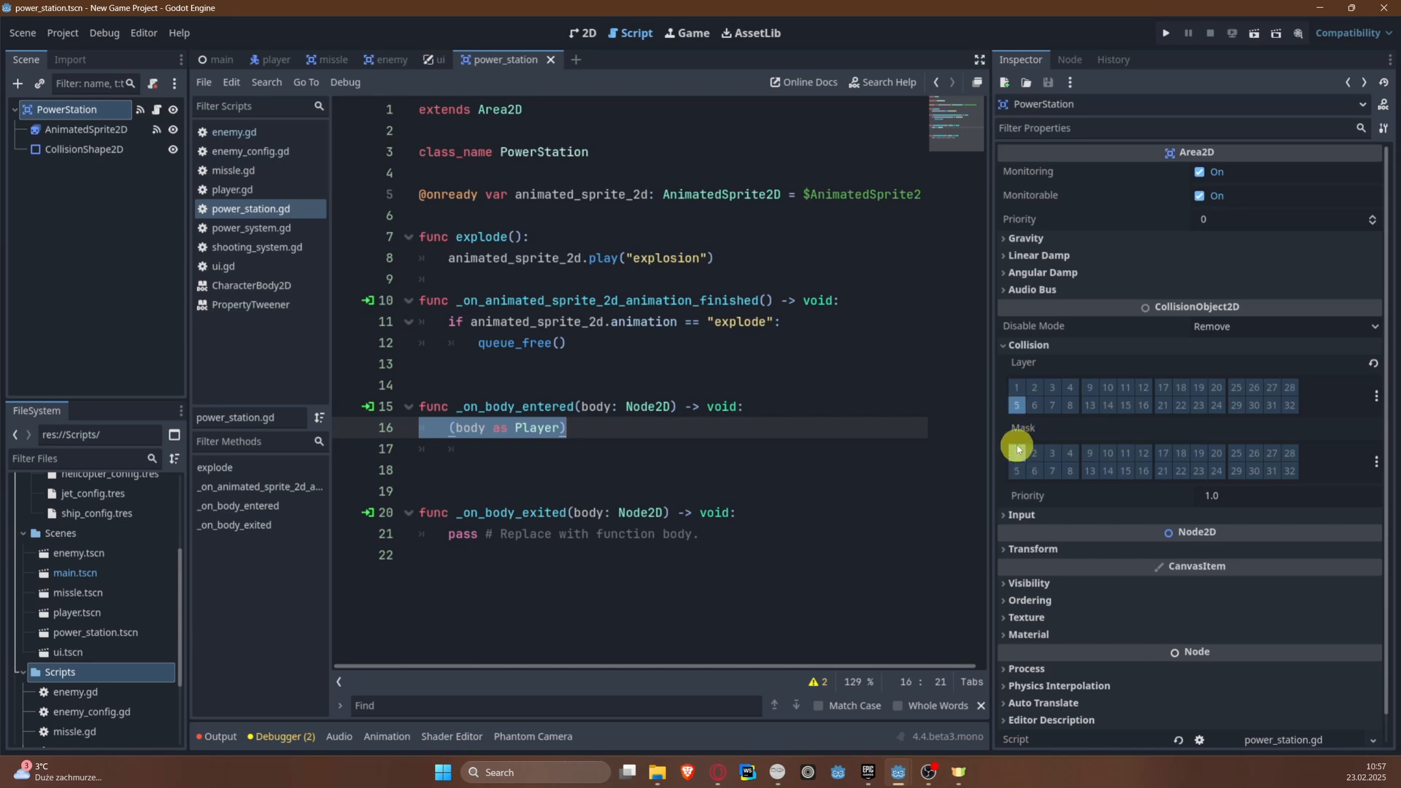
# Step: Extend the Player cast in _on_body_entered with .get_node("PowerSystem").start_power_increase() and save the script
pyautogui.click(605, 431)
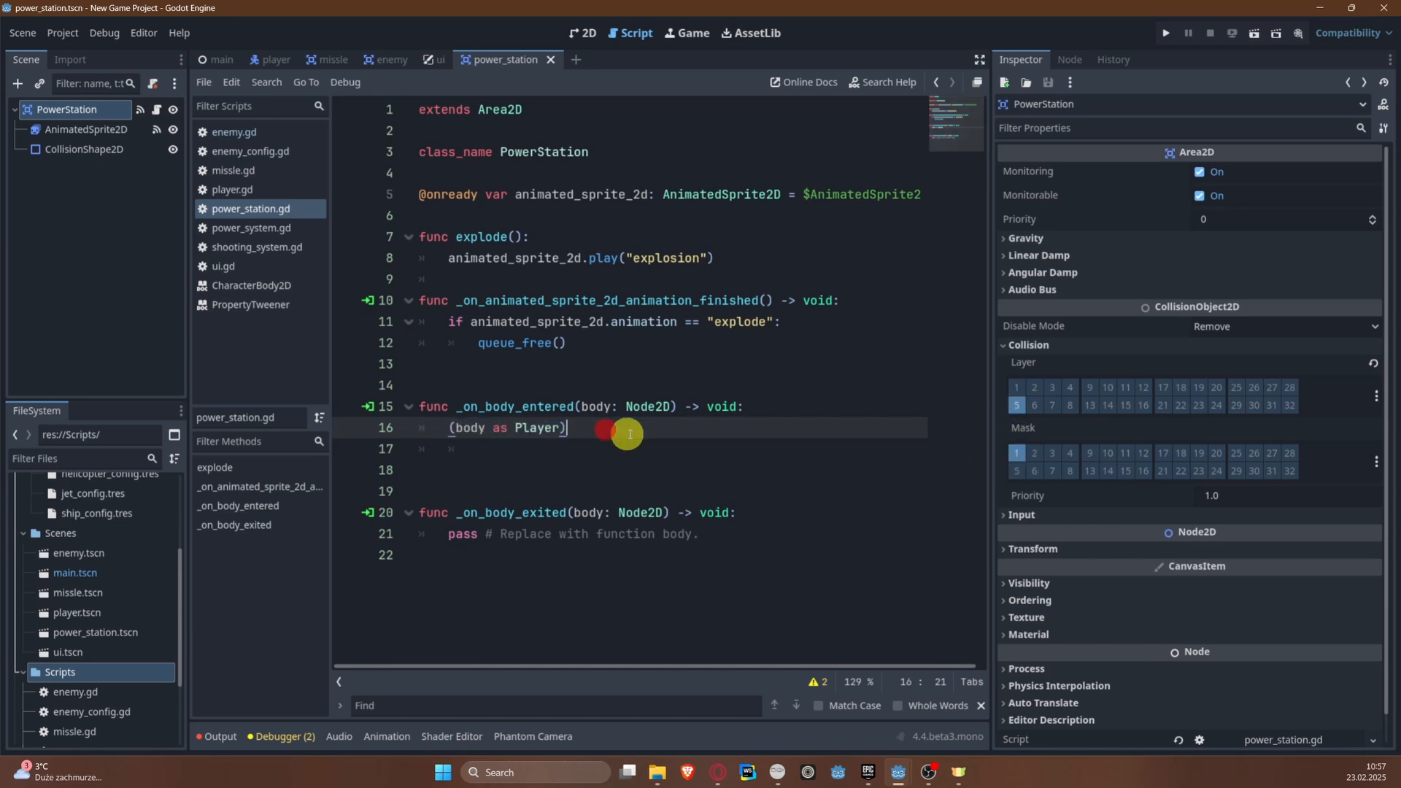
pyautogui.write('.ge')
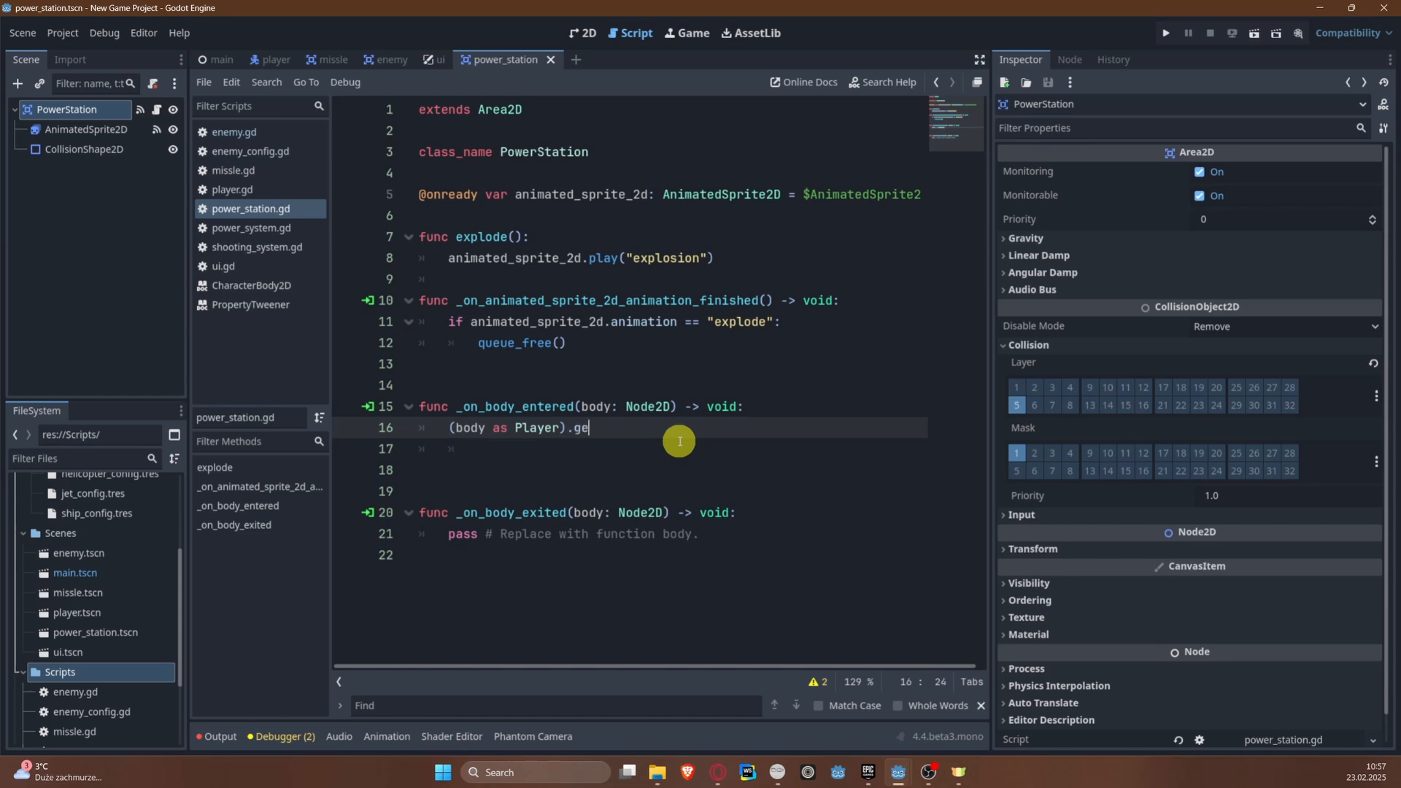
pyautogui.write('t_n')
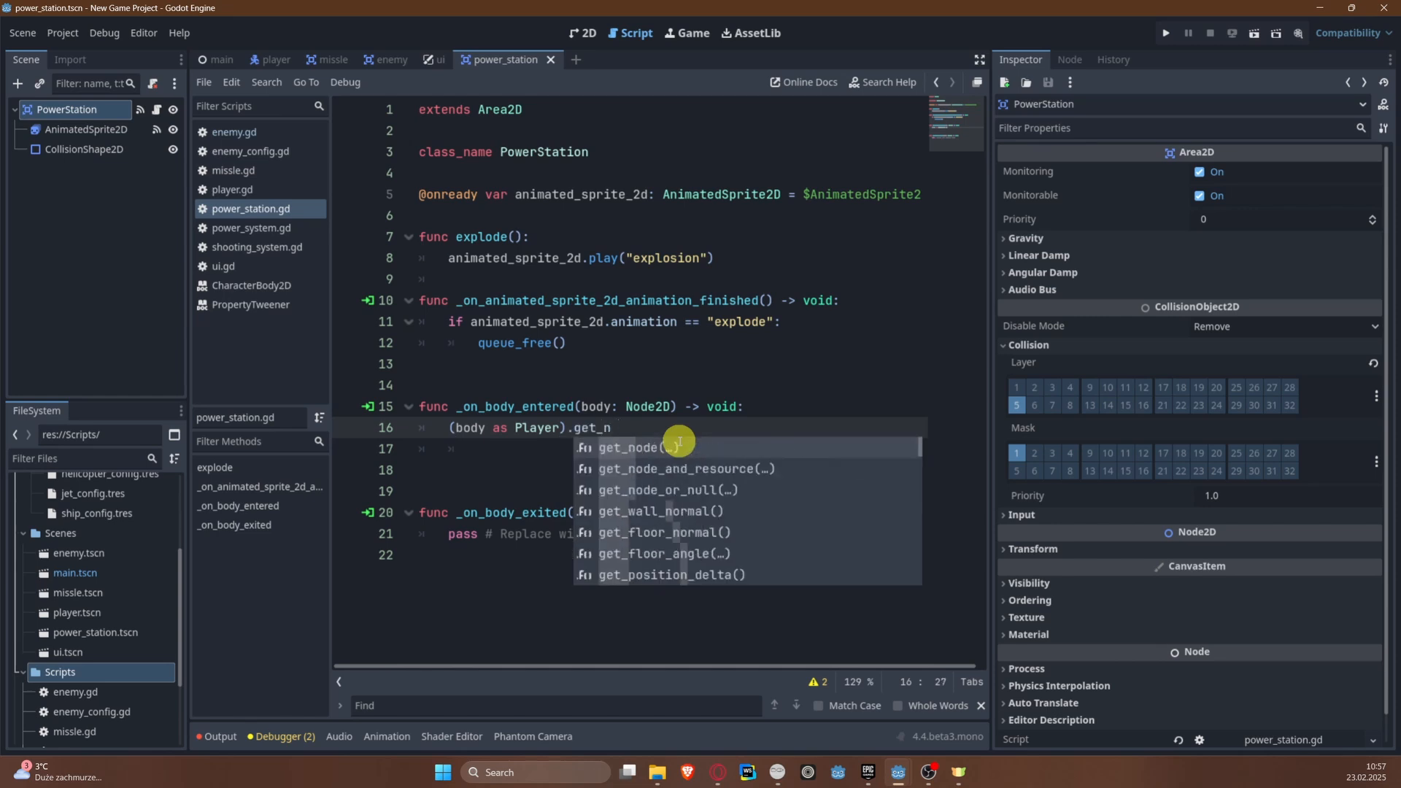
pyautogui.press('Return')
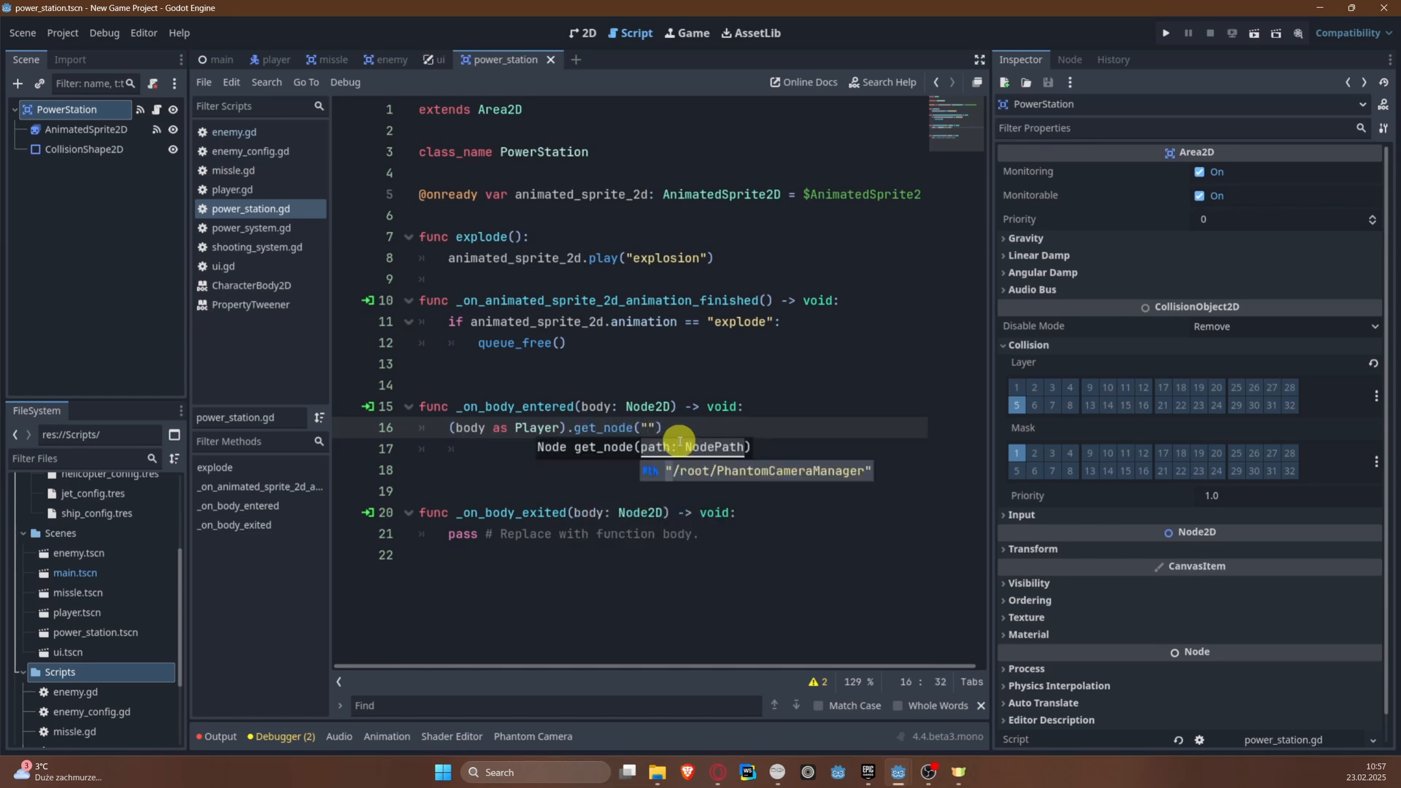
pyautogui.write('"PowerSyste')
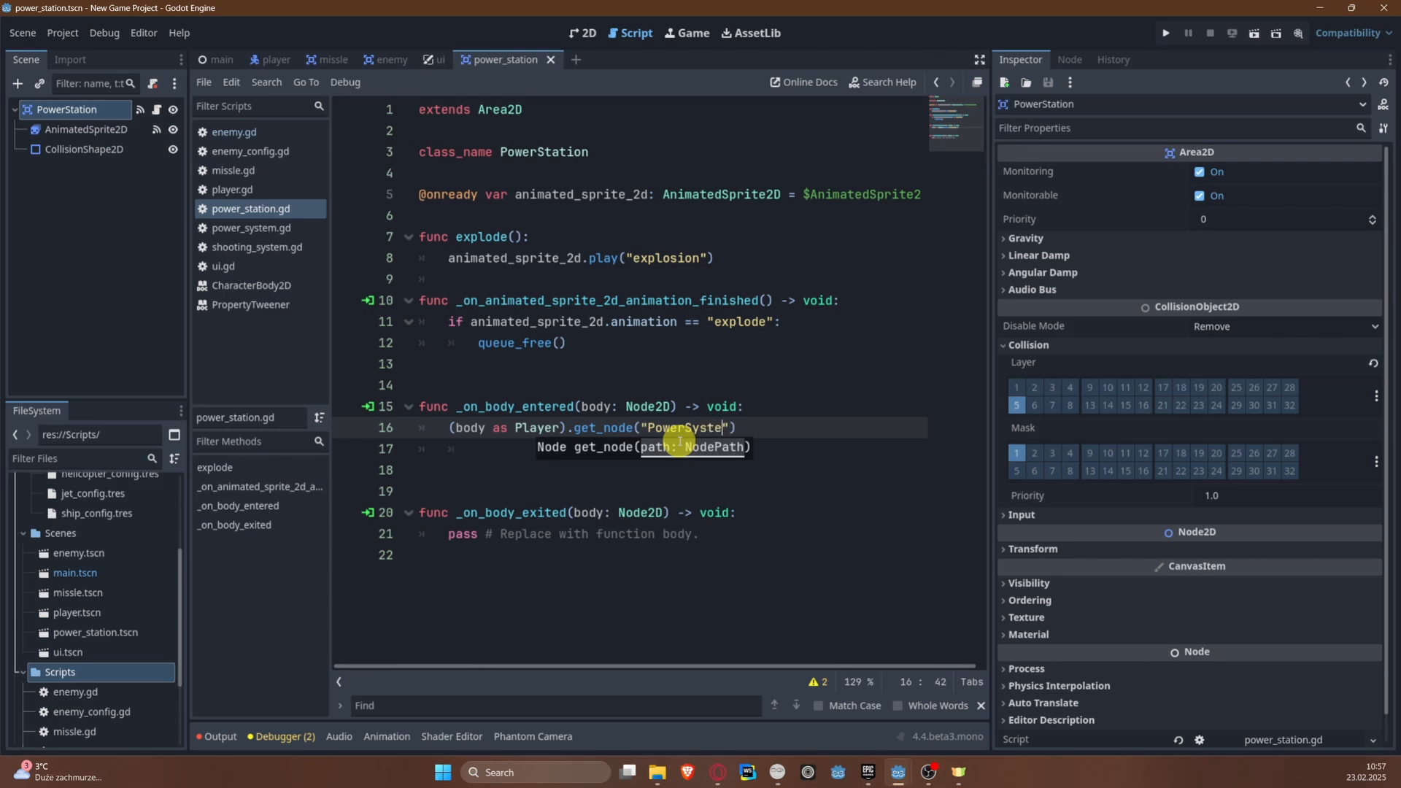
pyautogui.write('.')
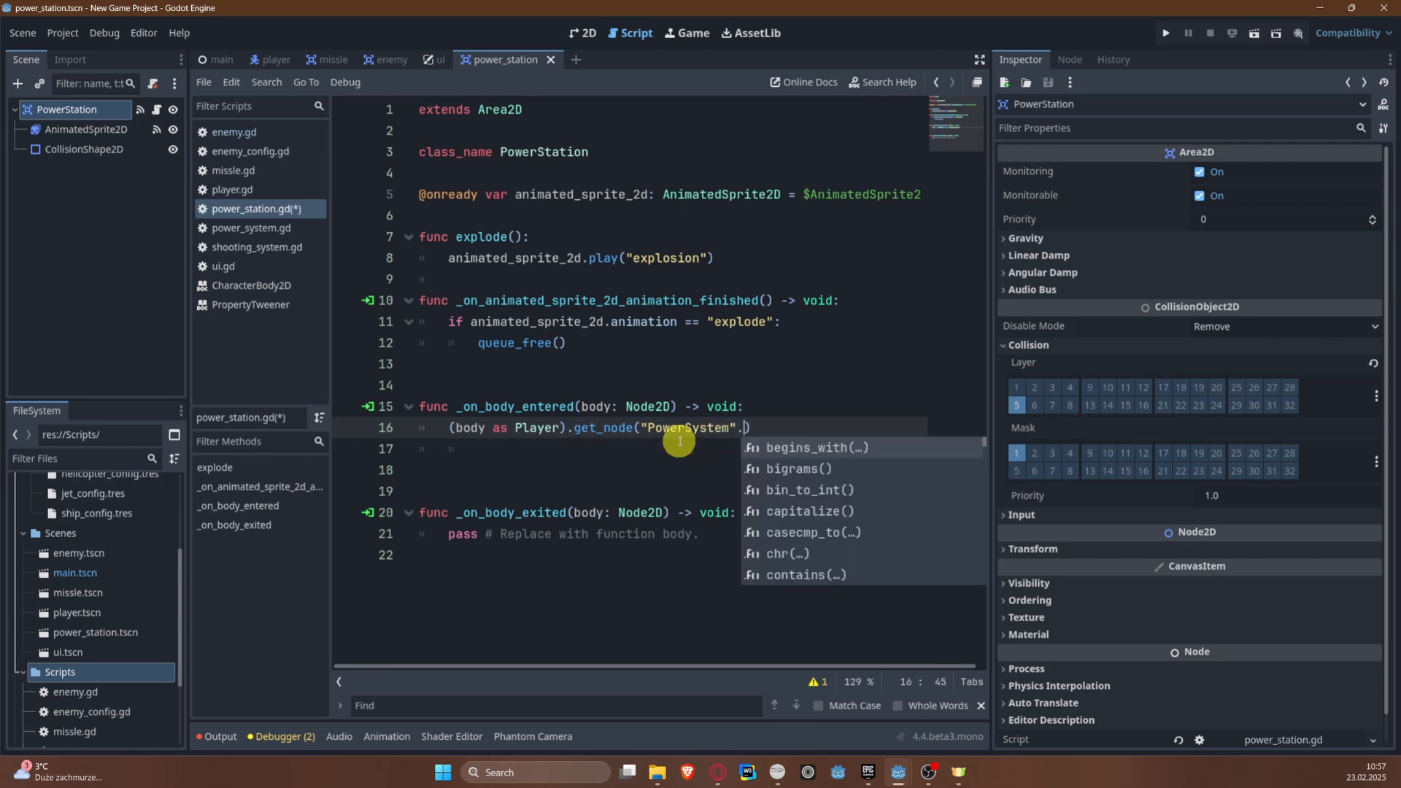
pyautogui.press('BackSpace')
pyautogui.press('Right')
pyautogui.write('.star')
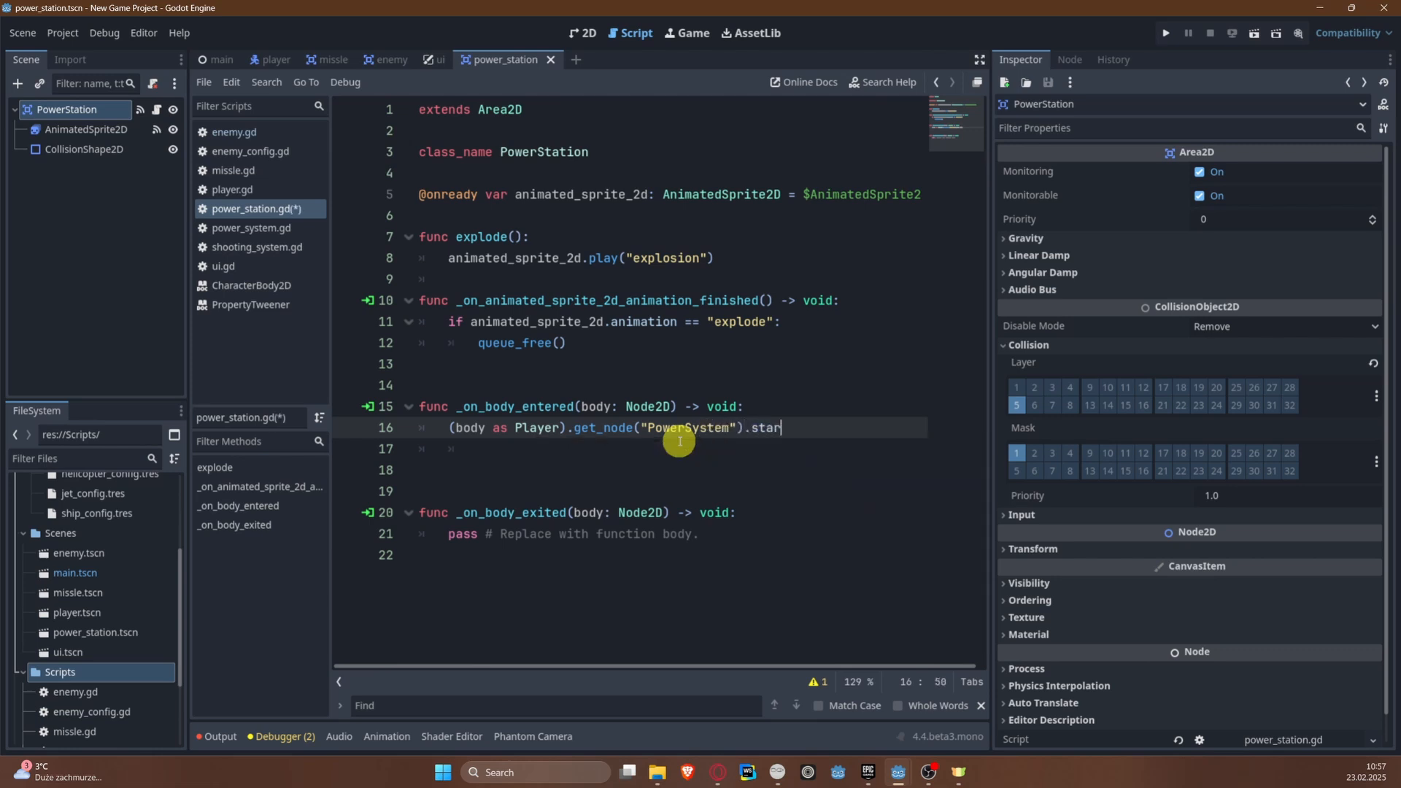
pyautogui.write('t_power_increase()')
pyautogui.hotkey('ctrl', 's')
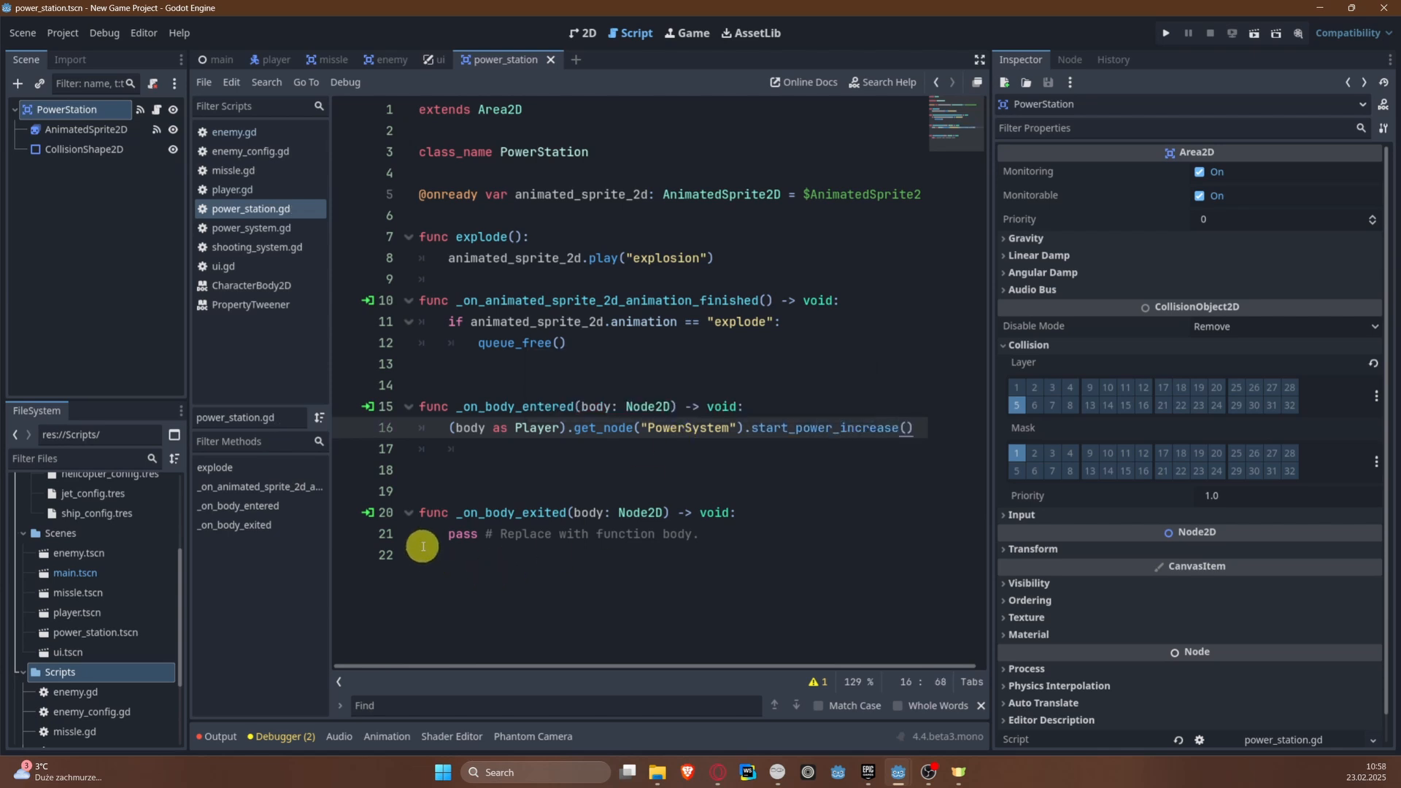
# Step: Copy the PowerSystem call into _on_body_exited in place of its placeholder, changing the called method to stop_power_increase(), and save
pyautogui.moveTo(436, 437); pyautogui.dragTo(936, 427)
pyautogui.hotkey('ctrl', 'c')
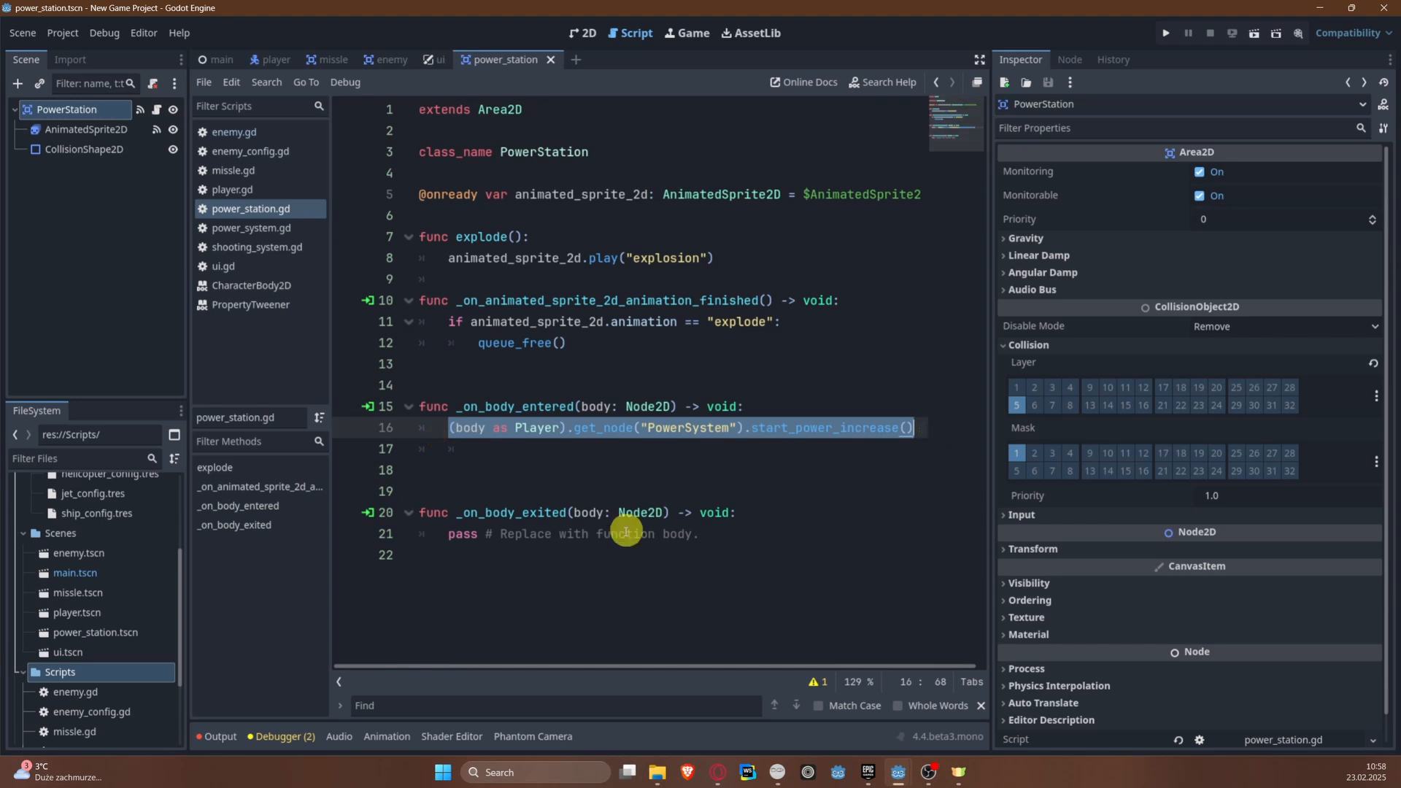
pyautogui.moveTo(441, 533); pyautogui.dragTo(719, 535)
pyautogui.hotkey('ctrl', 'v')
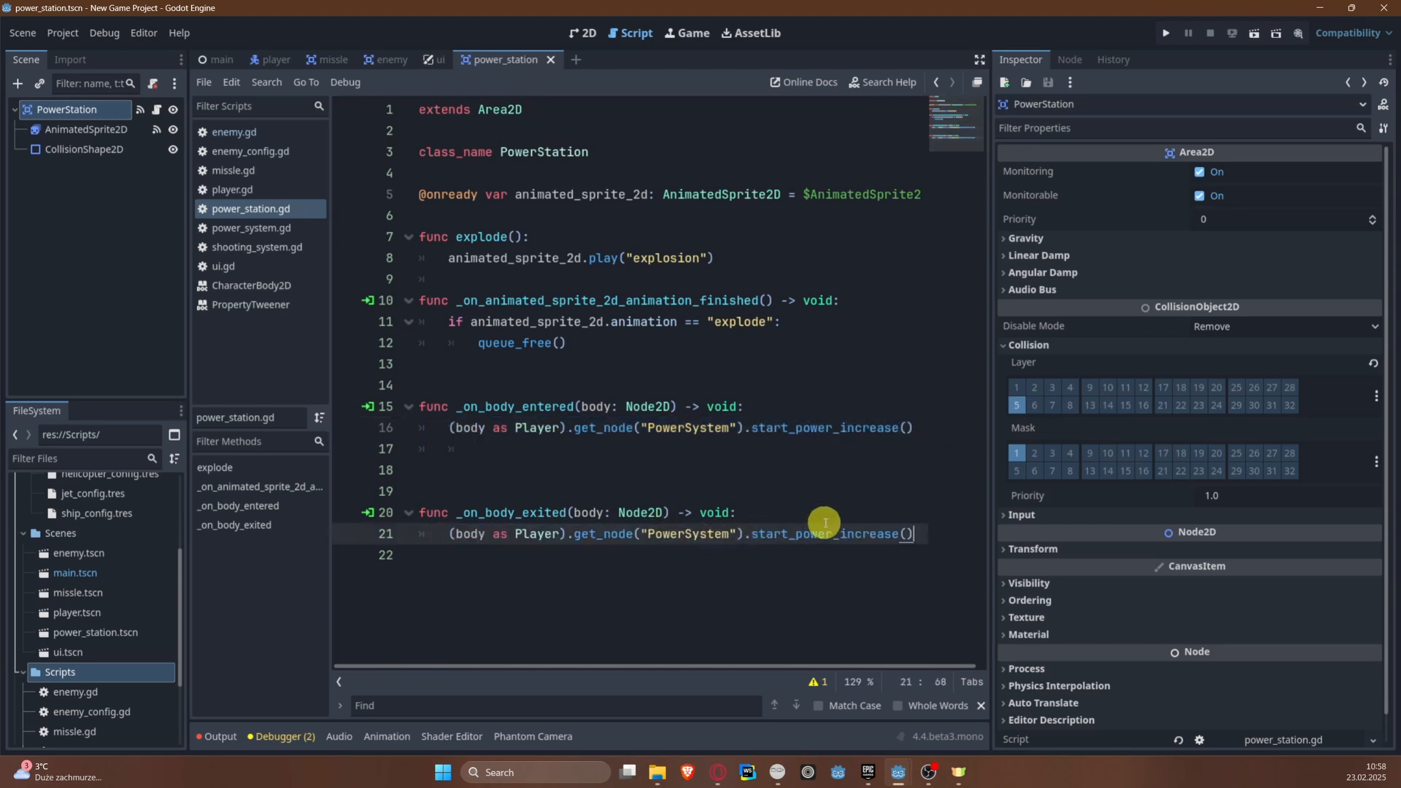
pyautogui.doubleClick(857, 531)
pyautogui.write('stop_')
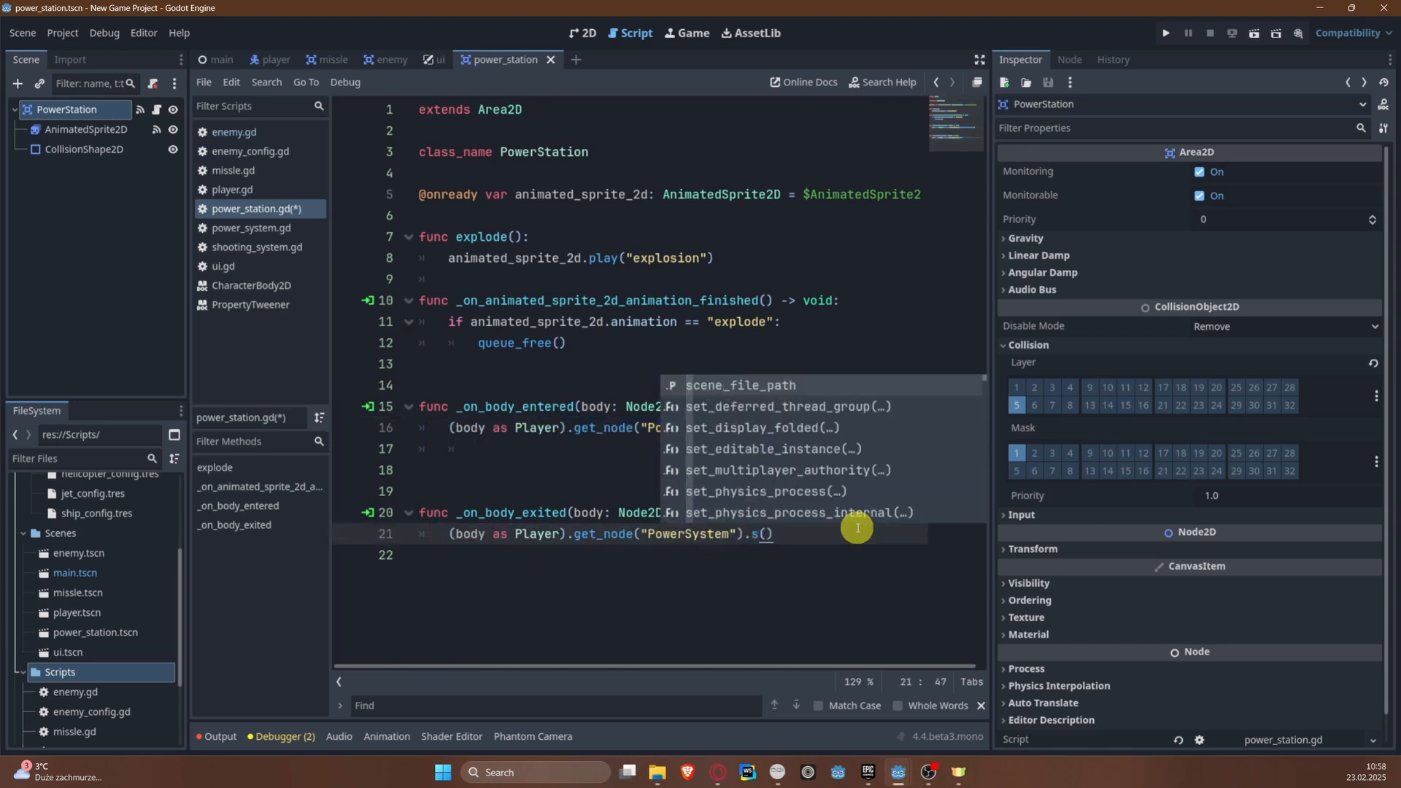
pyautogui.write('power_increase')
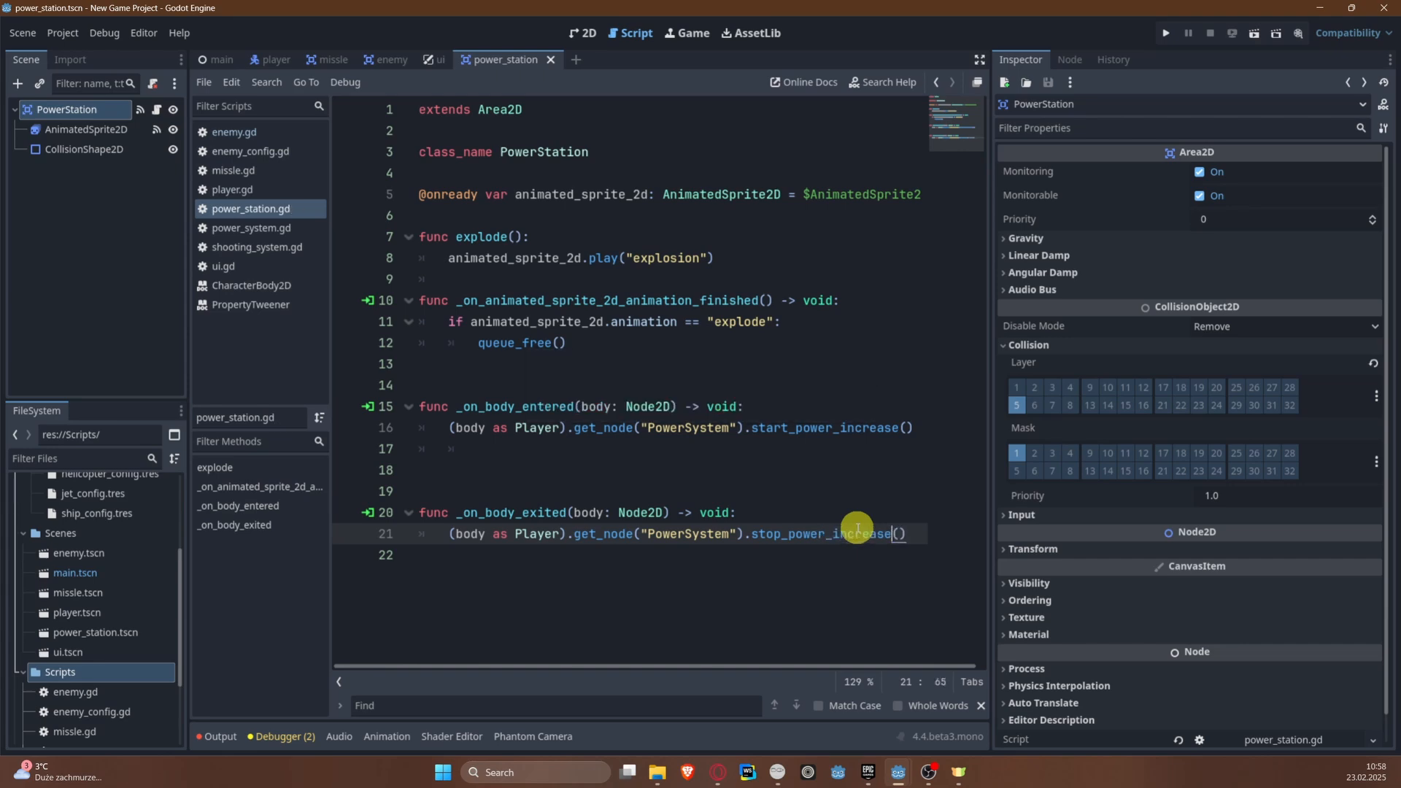
pyautogui.tripleClick(888, 529)
pyautogui.click(803, 445)
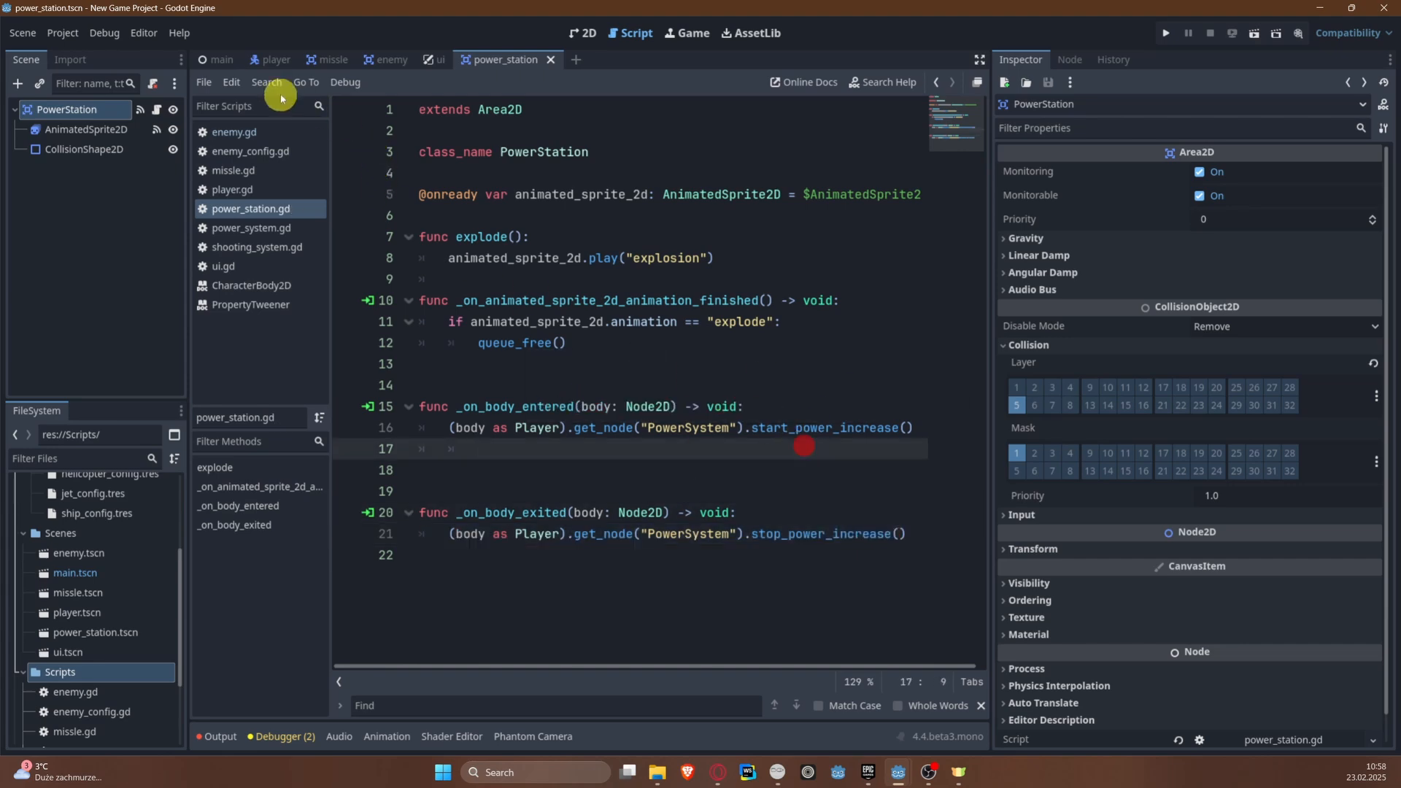
# Step: Switch to the player scene, open power_system.gd and remove the three extra blank lines after the _ready function
pyautogui.click(269, 59)
pyautogui.scroll(-10, 511, 460)
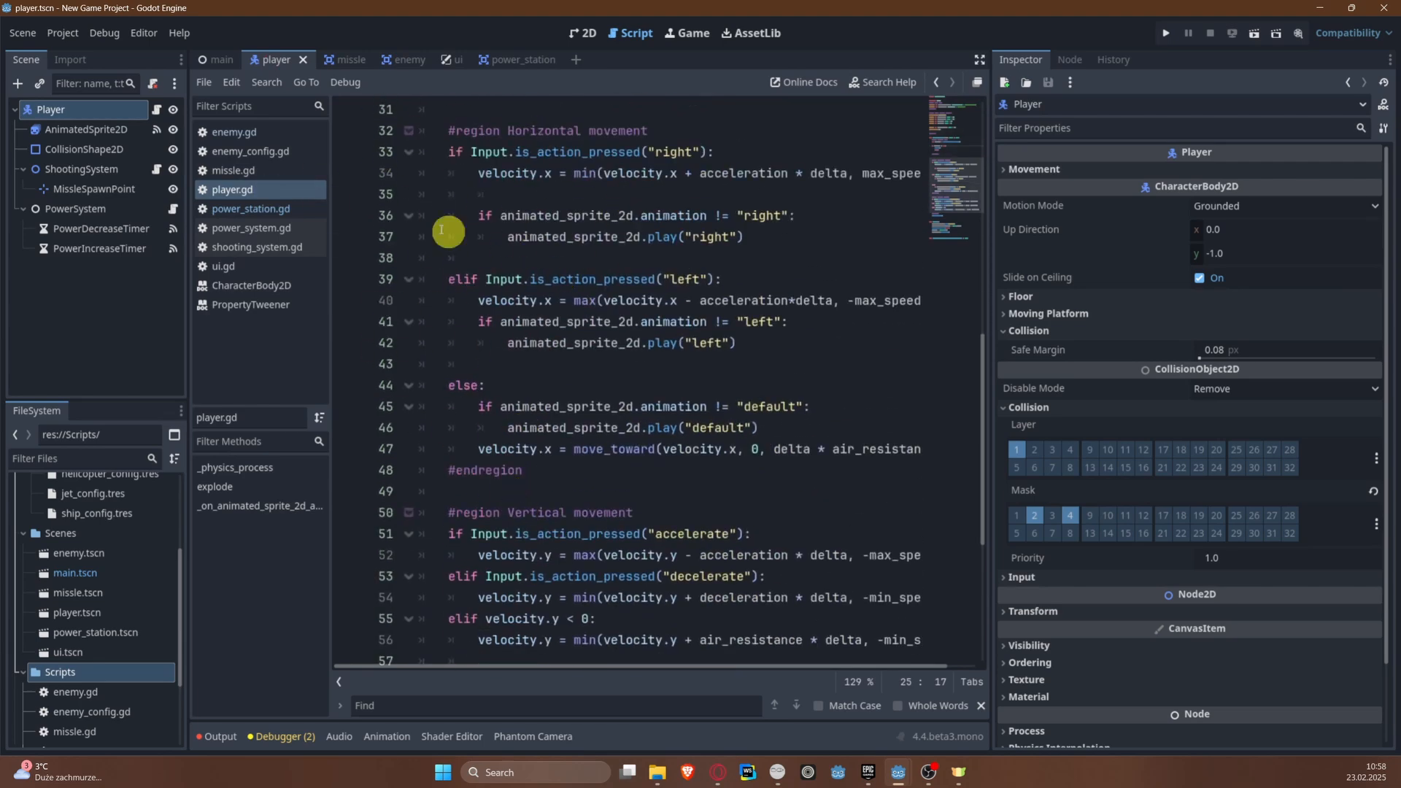
pyautogui.click(269, 236)
pyautogui.scroll(5, 672, 470)
pyautogui.click(480, 517)
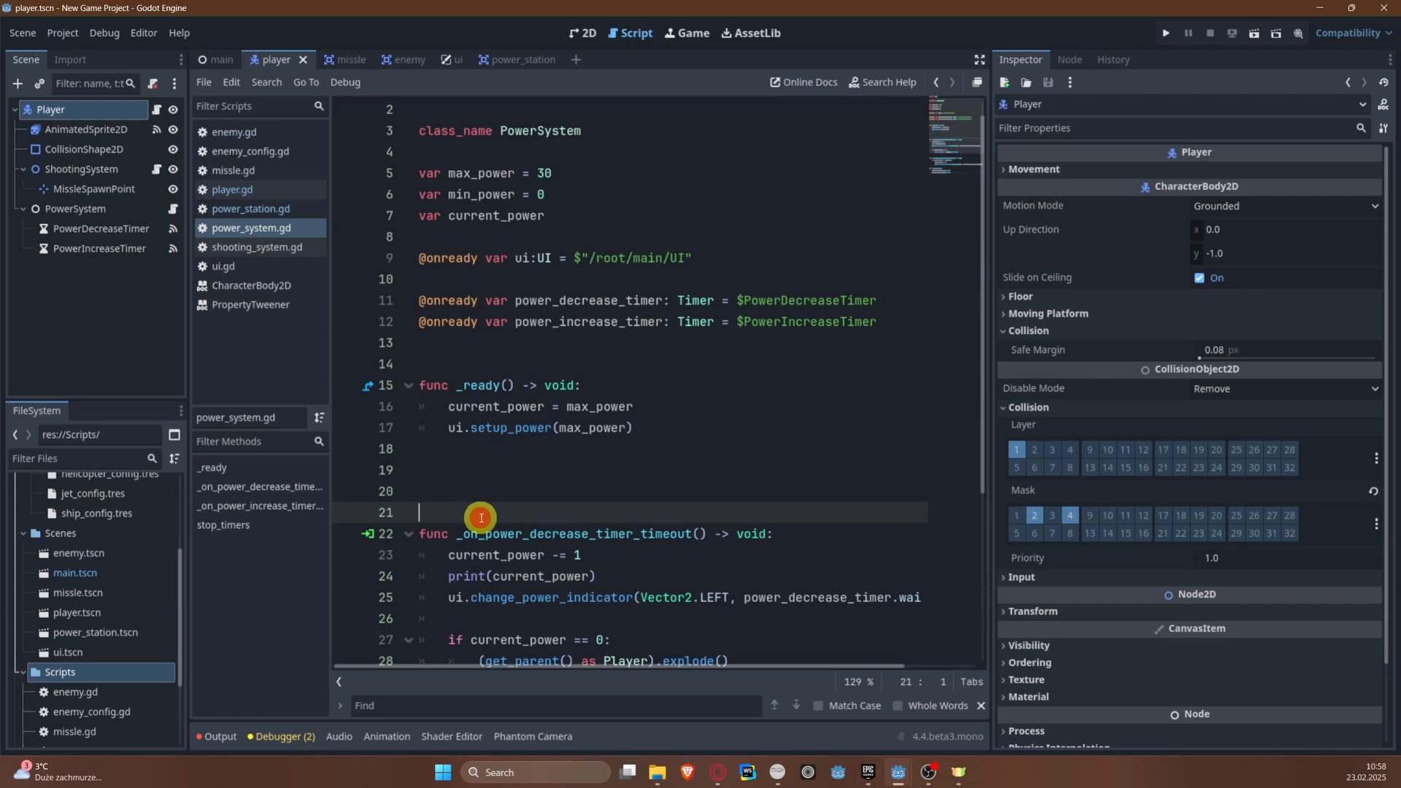
pyautogui.press('BackSpace')
pyautogui.press('BackSpace')
pyautogui.press('BackSpace')
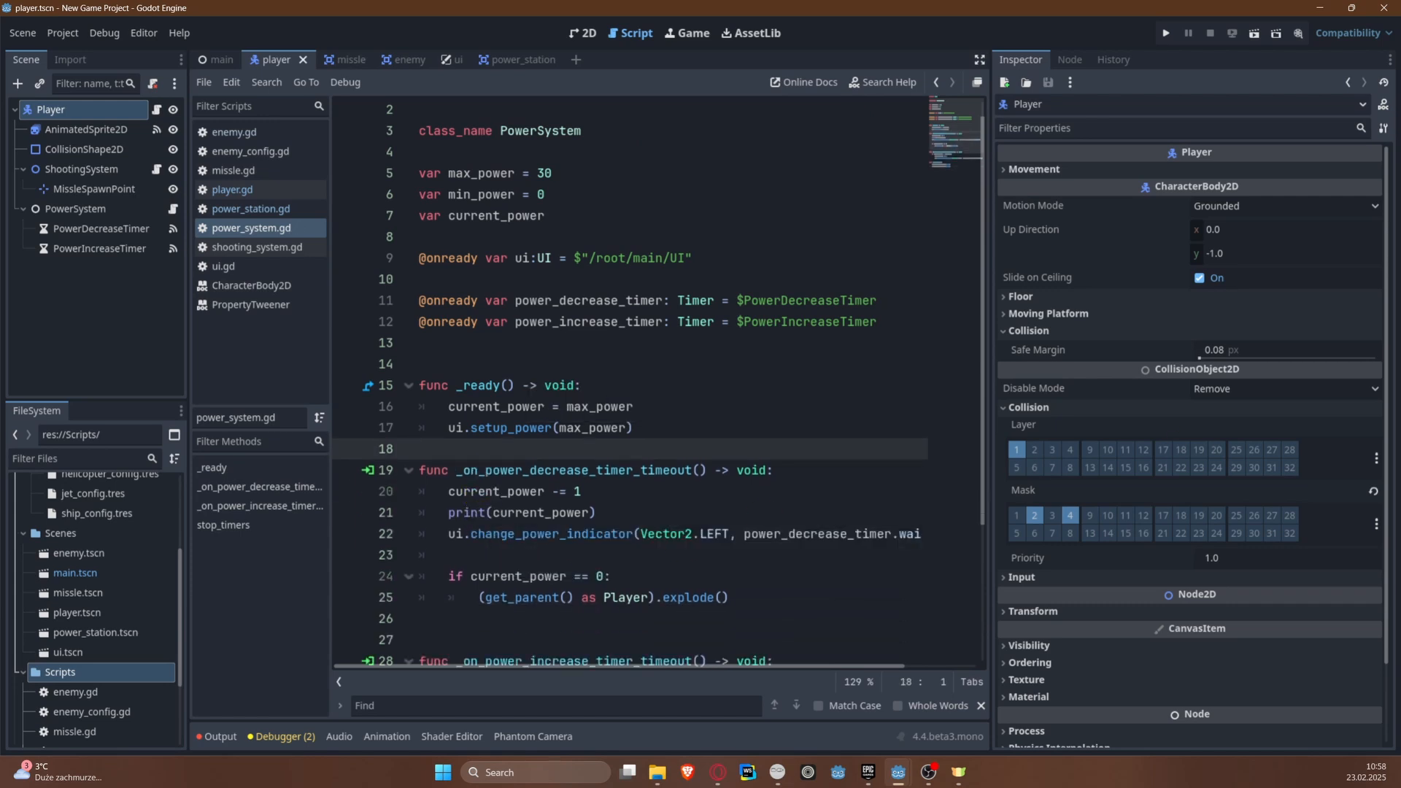
# Step: Begin declaring the start_power_increase function at the end of power_system.gd, two blank lines below stop_timers
pyautogui.scroll(-3, 635, 409)
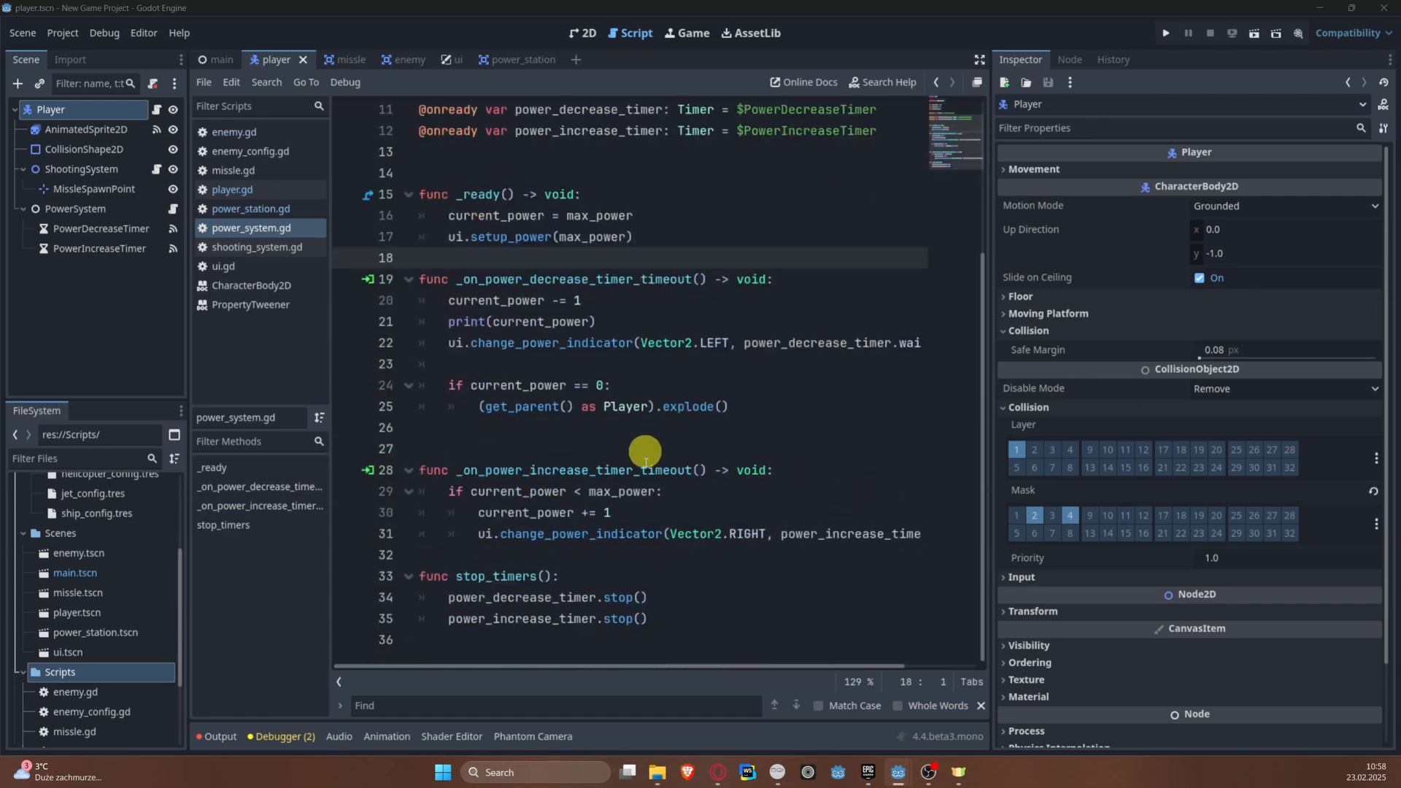
pyautogui.keyDown('shift'); pyautogui.click(429, 649); pyautogui.keyUp('shift')
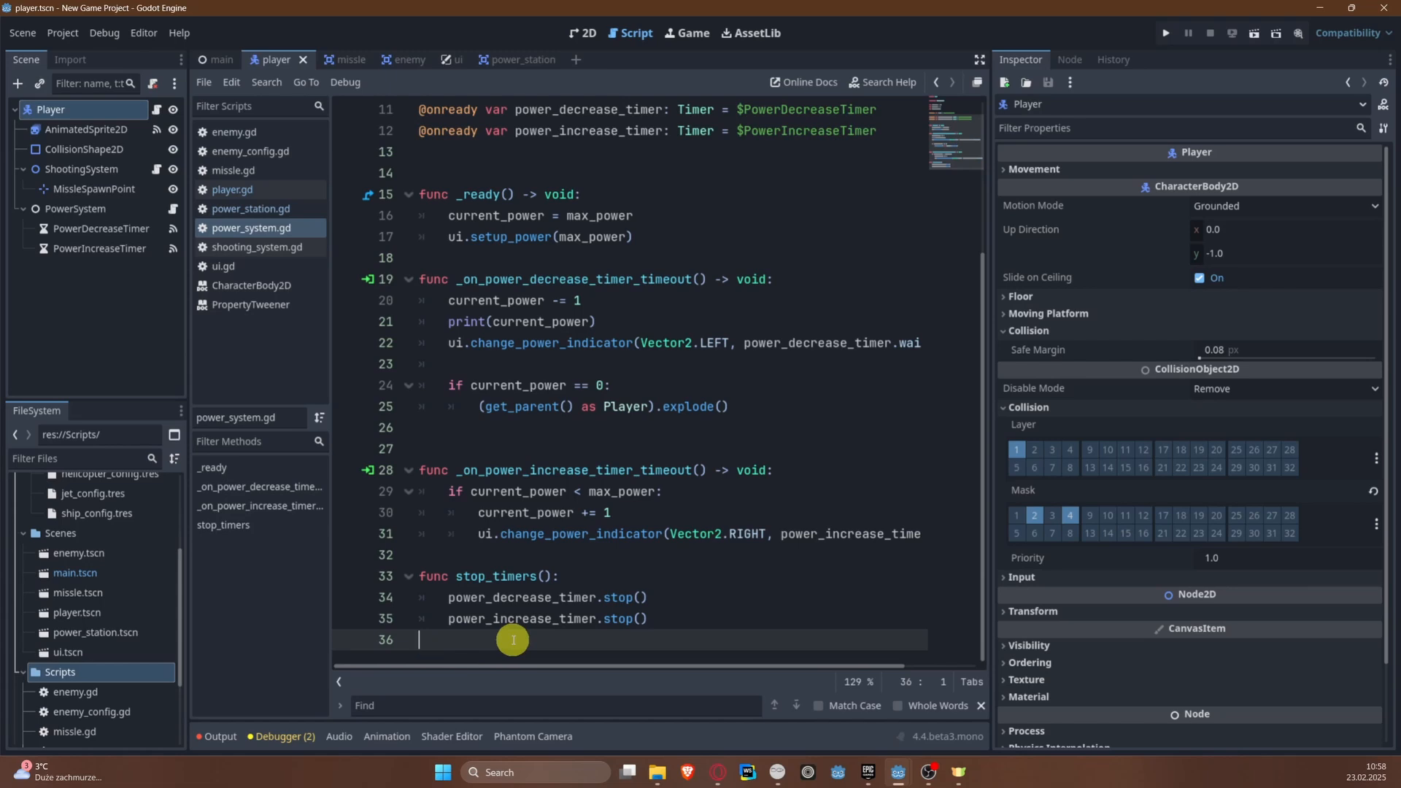
pyautogui.press('Return')
pyautogui.press('Return')
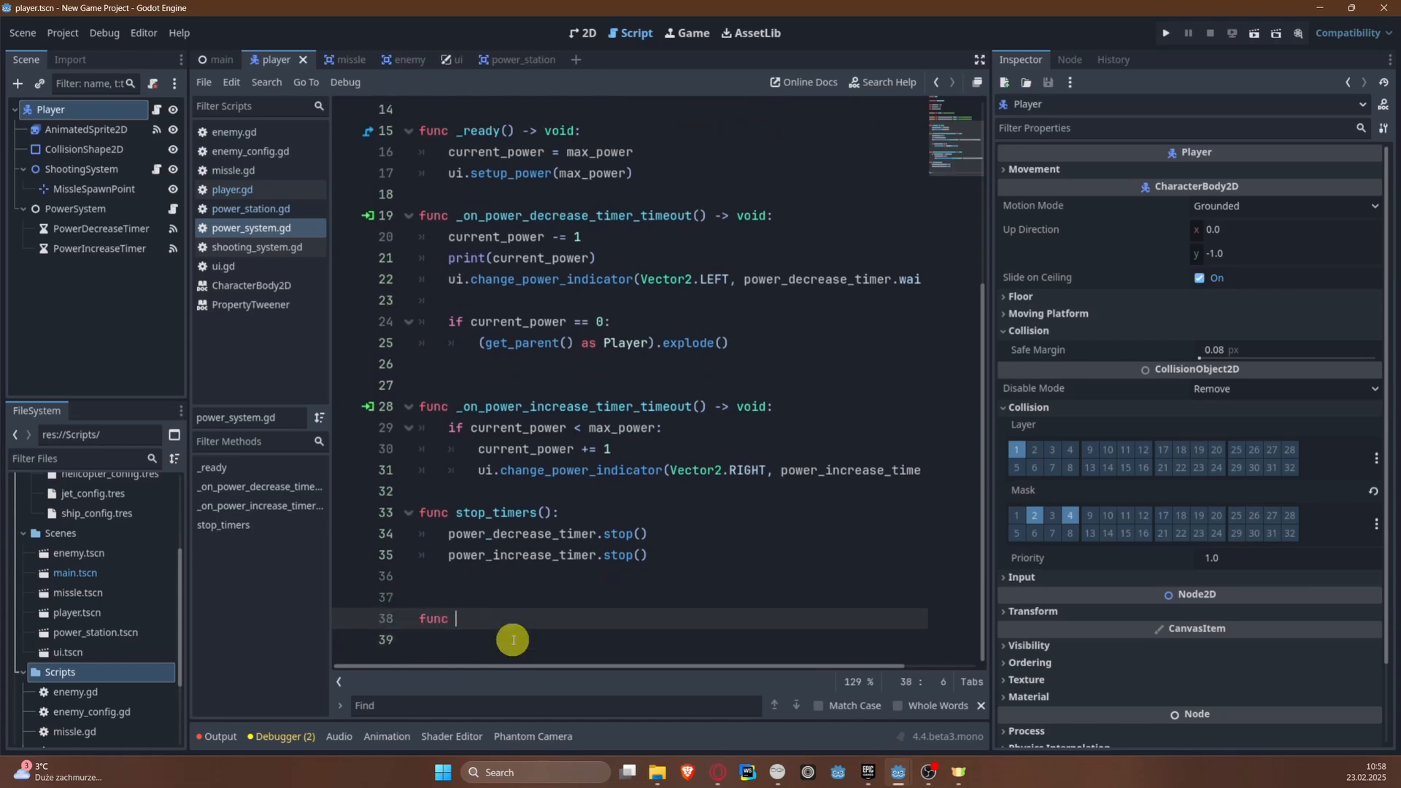
pyautogui.write('func start_power_increase(')
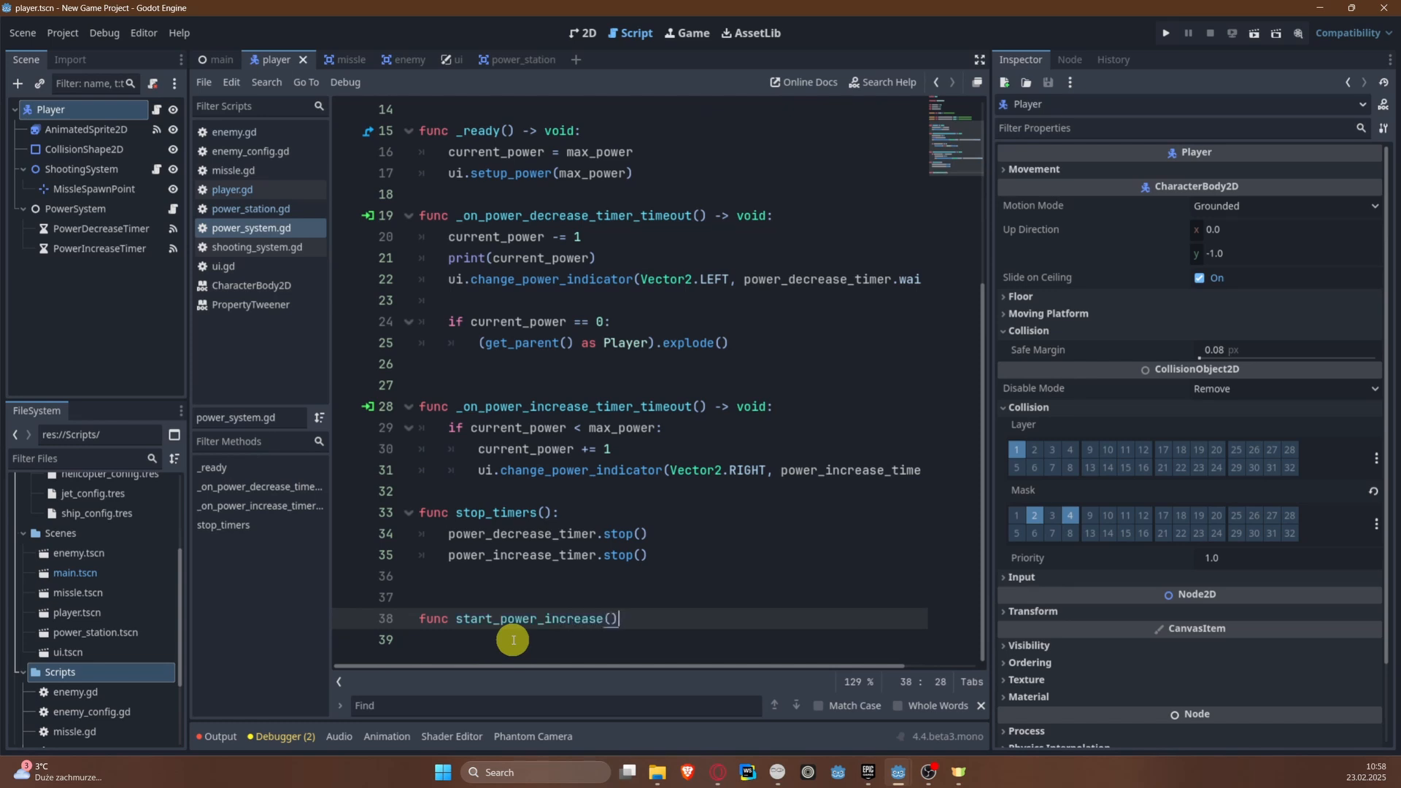
# Step: Complete the start_power_increase() declaration and make its first line call power_increase_timer.start()
pyautogui.write(':')
pyautogui.press('Return')
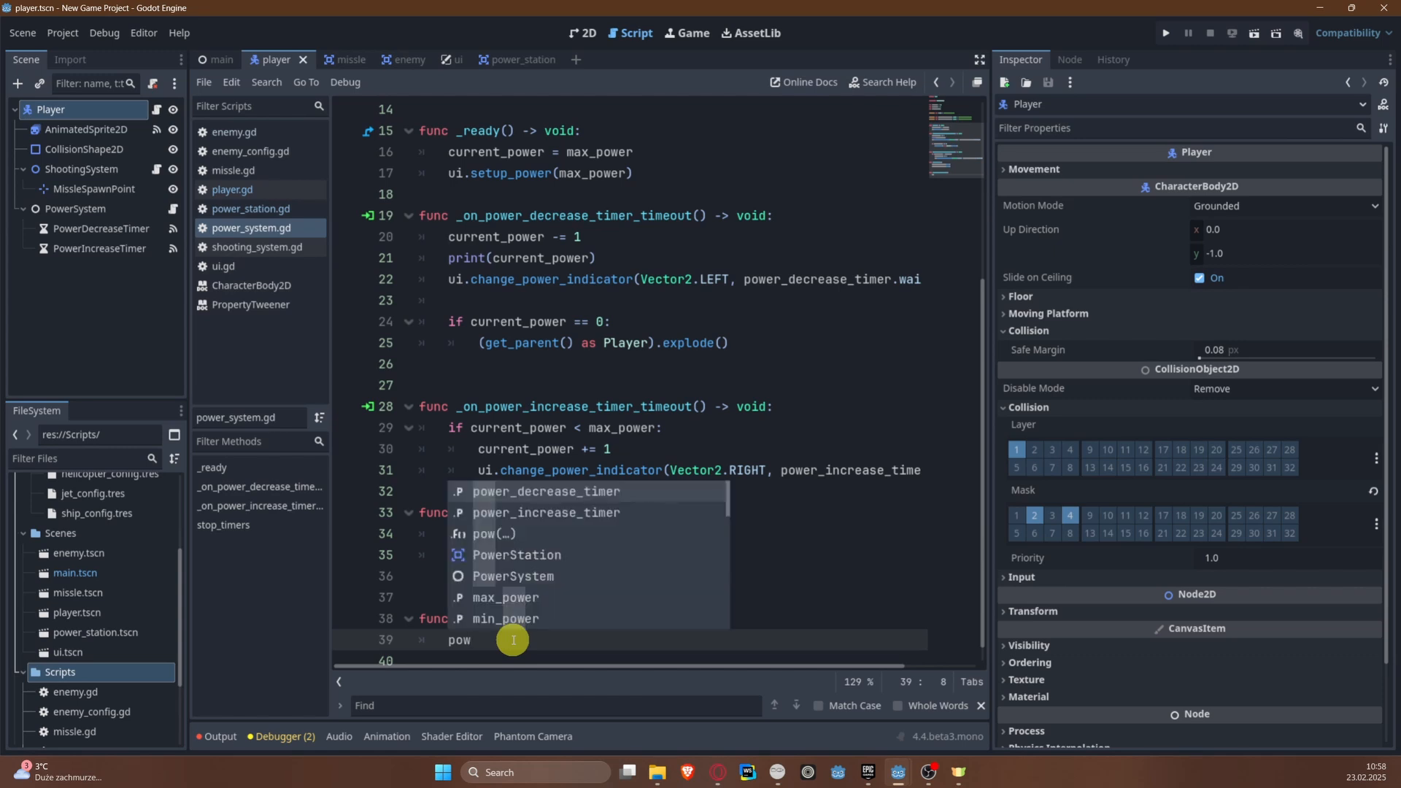
pyautogui.write('pow')
pyautogui.press('Down')
pyautogui.press('Return')
pyautogui.write('.')
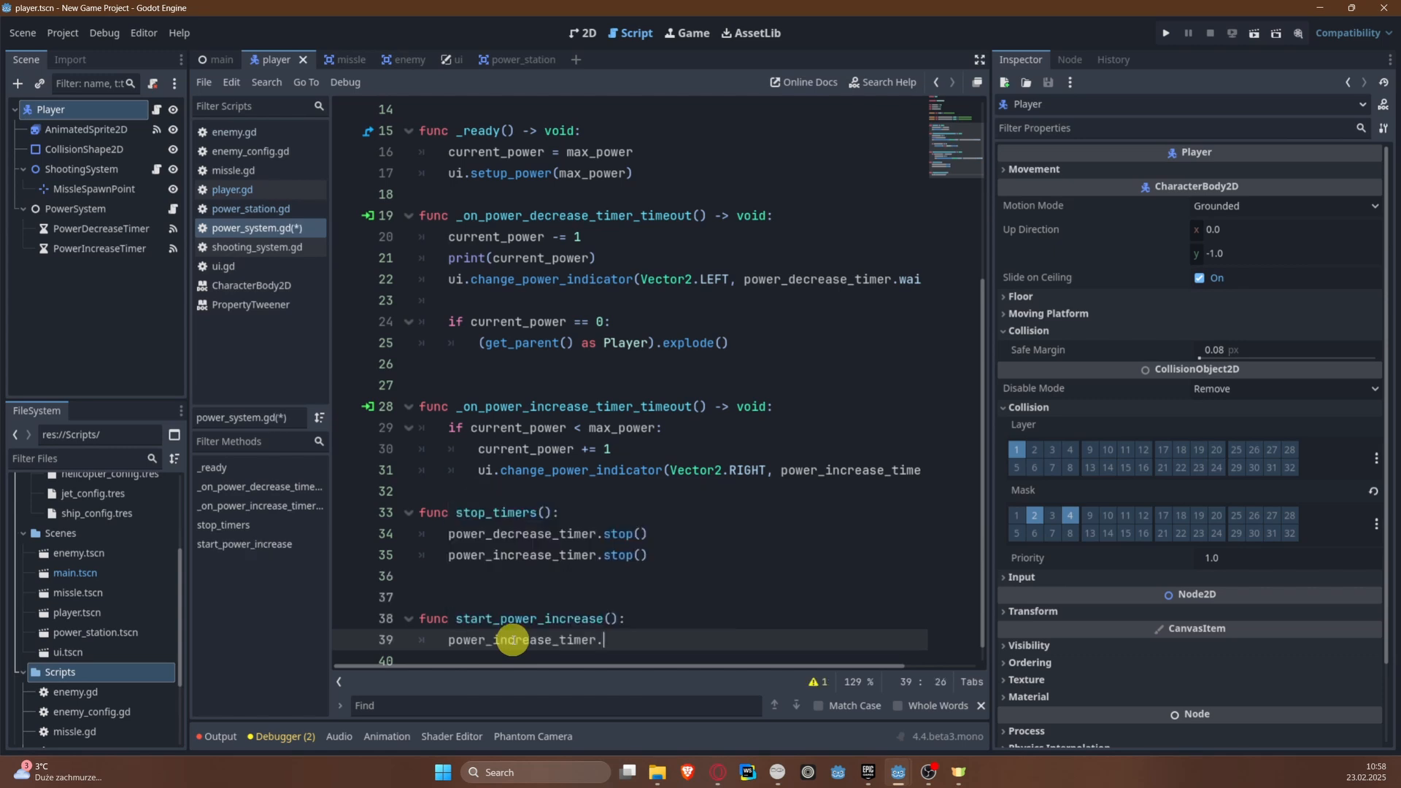
pyautogui.write('start')
pyautogui.press('Return')
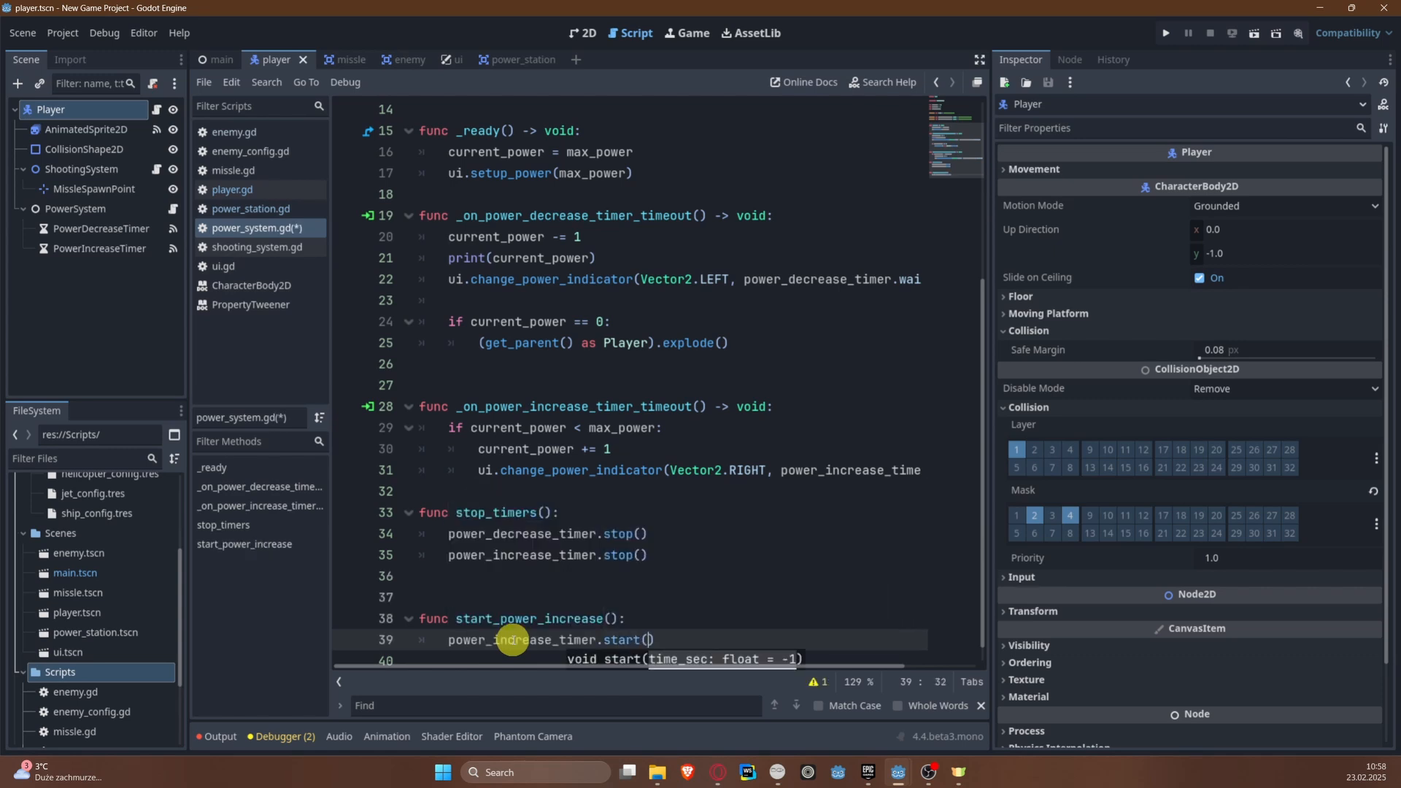
# Step: Add power_decrease_timer.stop() to the start_power_increase function and save the script
pyautogui.press('Return')
pyautogui.write('pow')
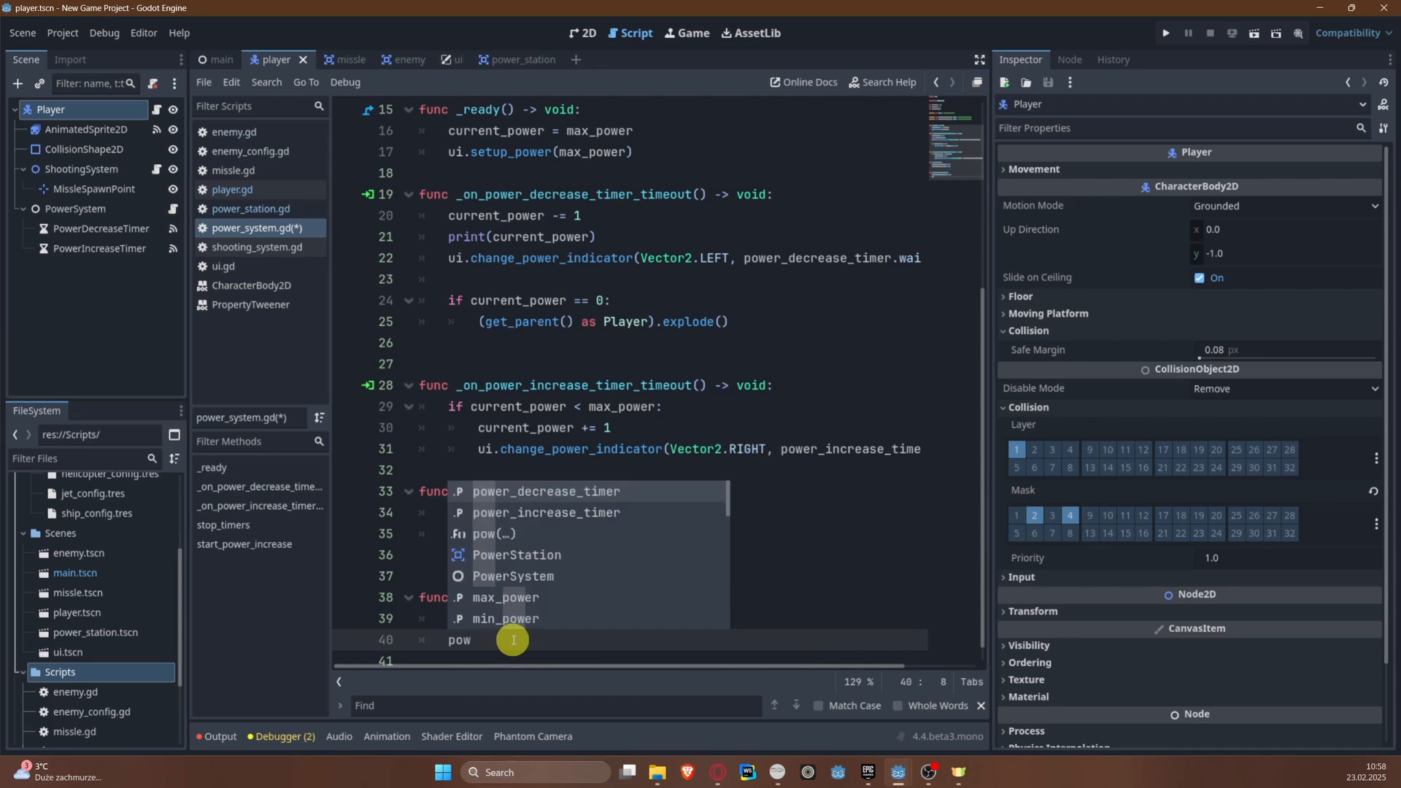
pyautogui.press('Return')
pyautogui.write('.st')
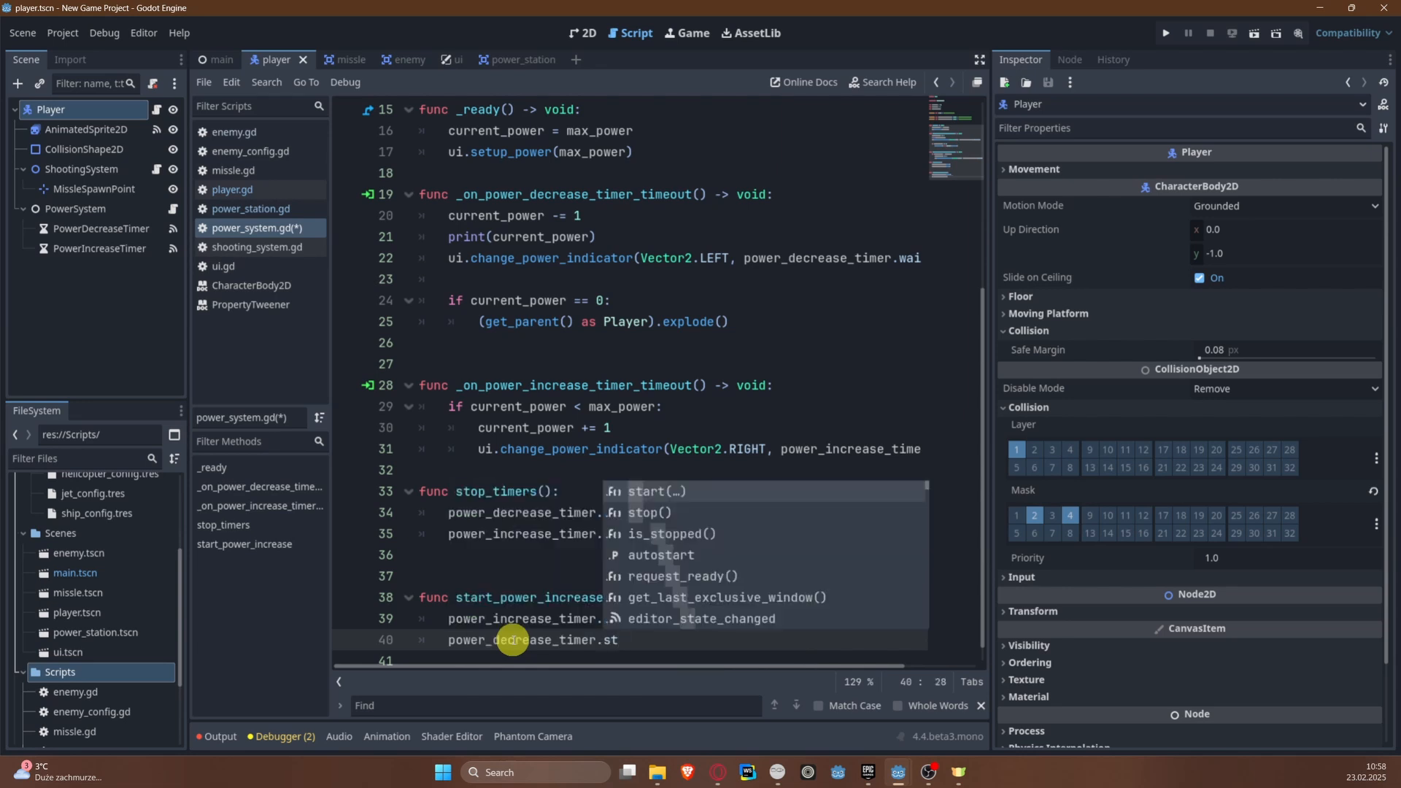
pyautogui.press('Down')
pyautogui.press('Return')
pyautogui.hotkey('ctrl', 's')
# Step: Below start_power_increase, declare the function stop_power_increase() with power_decrease_timer.start() as its first line
pyautogui.press('Return')
pyautogui.press('Return')
pyautogui.press('Return')
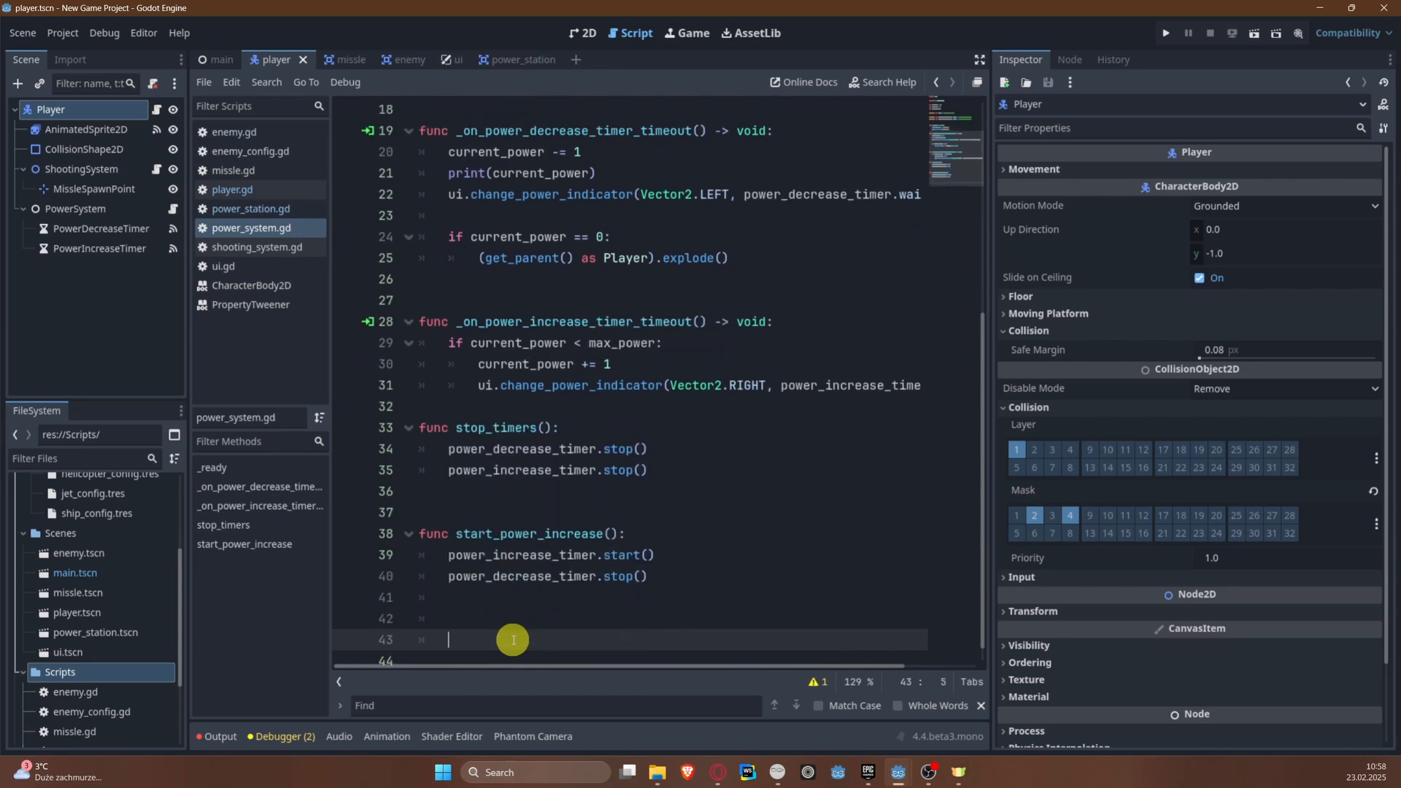
pyautogui.press('Up')
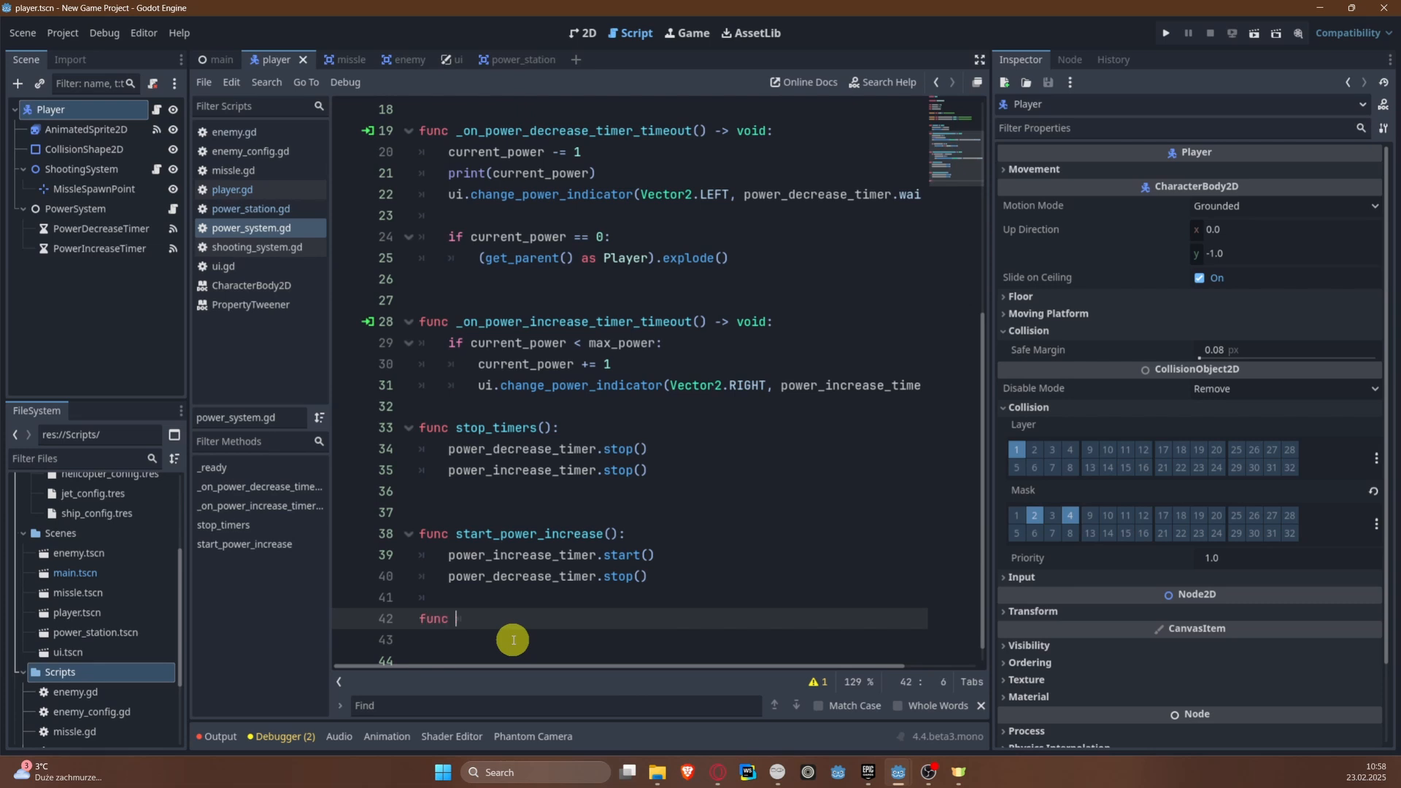
pyautogui.write('func stop_power_increase():')
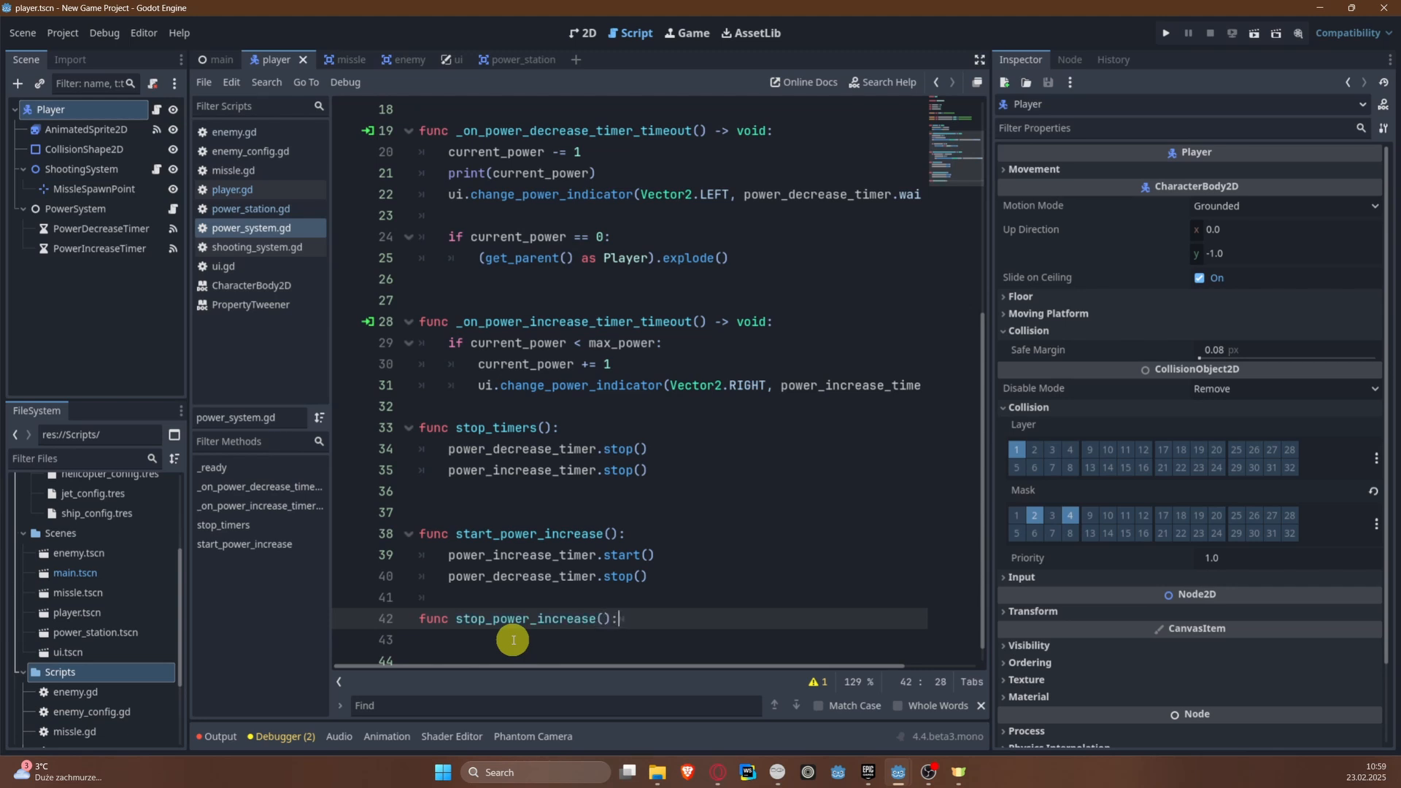
pyautogui.press('Return')
pyautogui.write('pow')
pyautogui.press('Return')
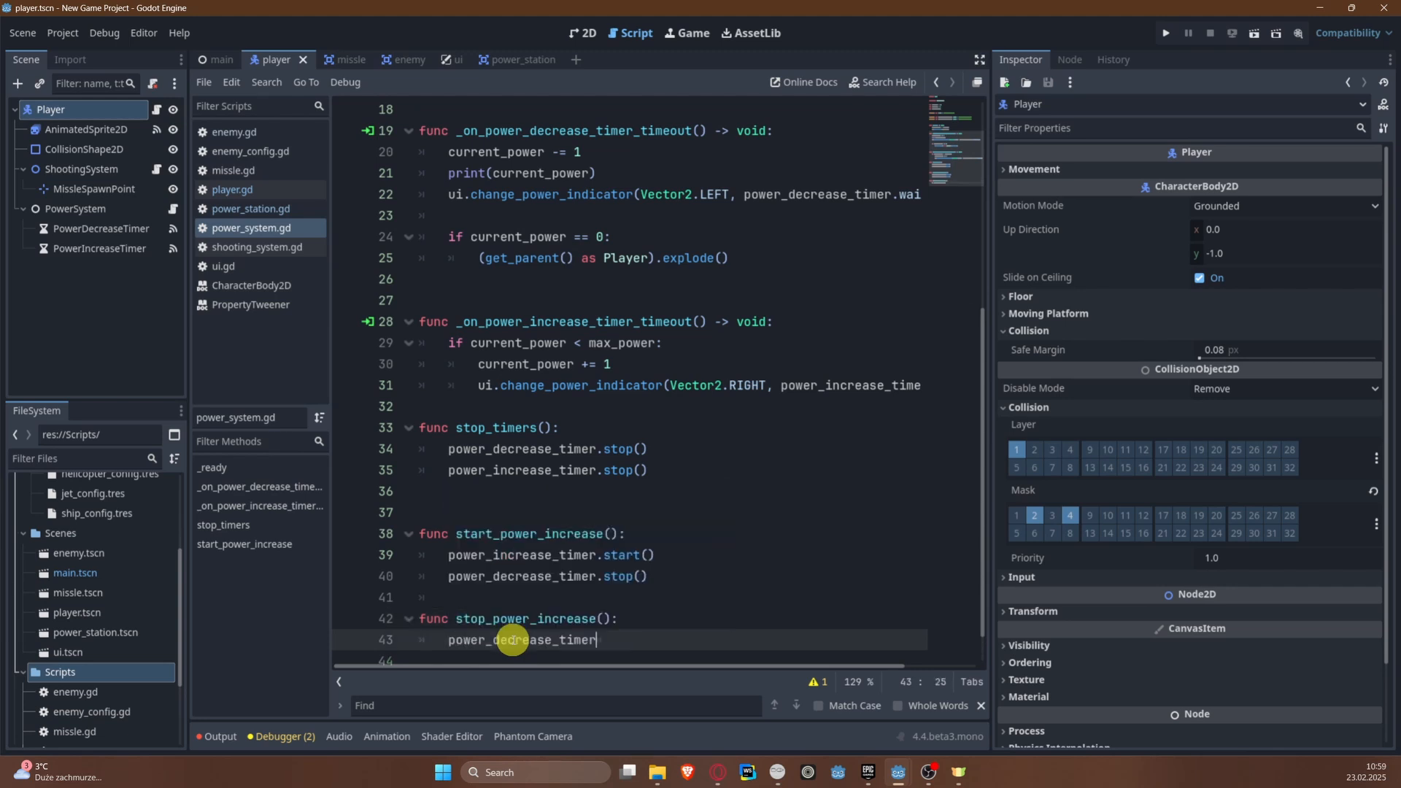
pyautogui.write('.star')
pyautogui.press('Return')
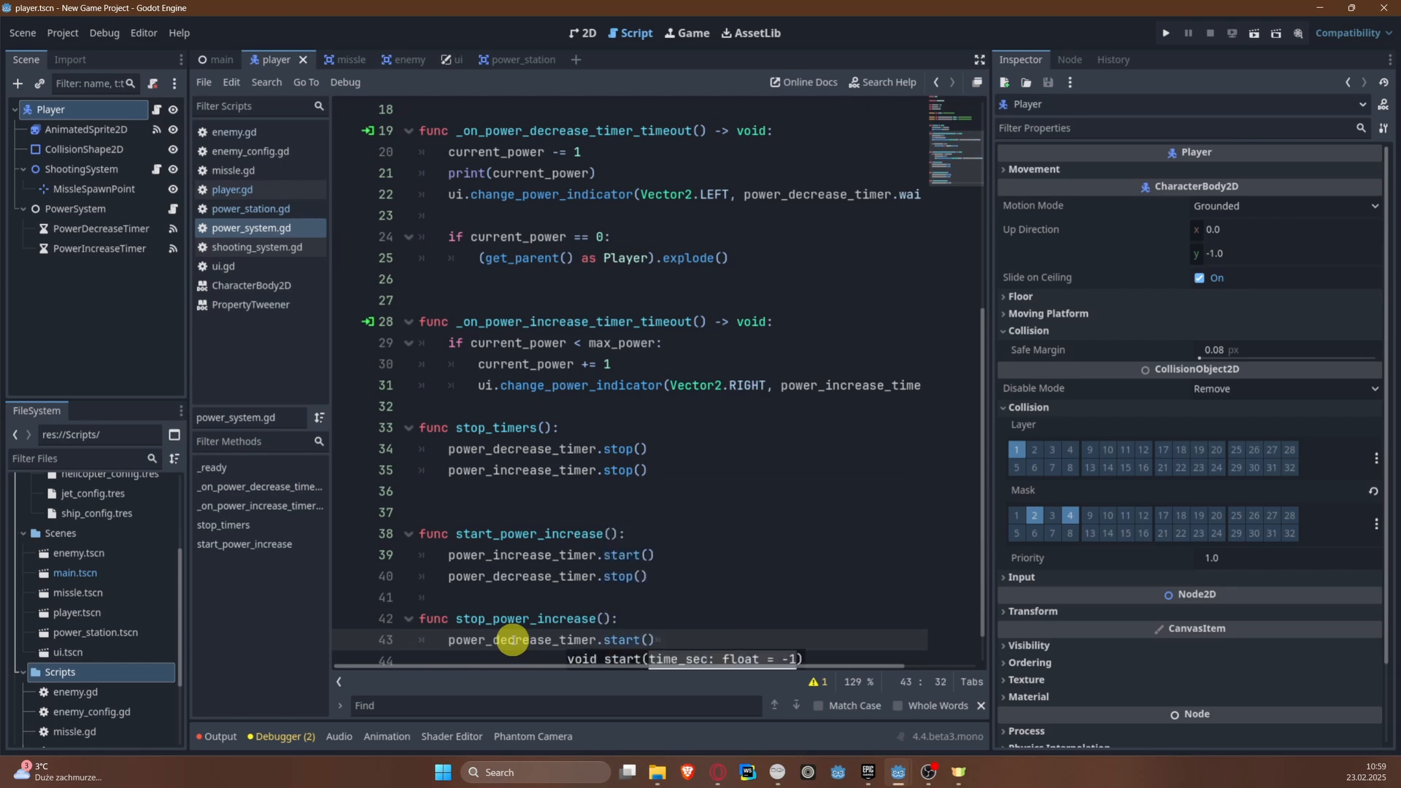
# Step: Add power_increase_timer.stop() as the second line of stop_power_increase and save the script
pyautogui.press('Return')
pyautogui.write('po')
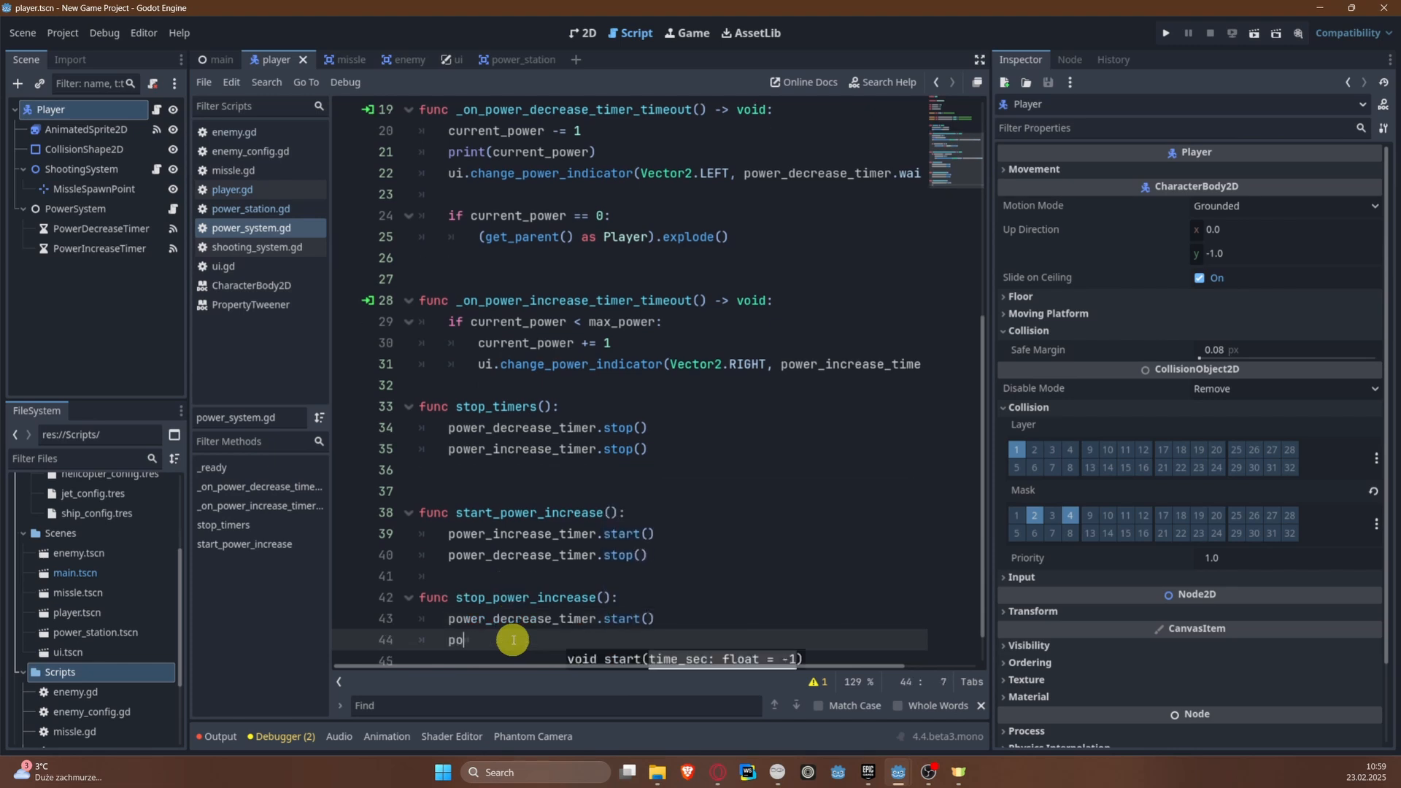
pyautogui.write('w')
pyautogui.press('Down')
pyautogui.press('Return')
pyautogui.write('.,')
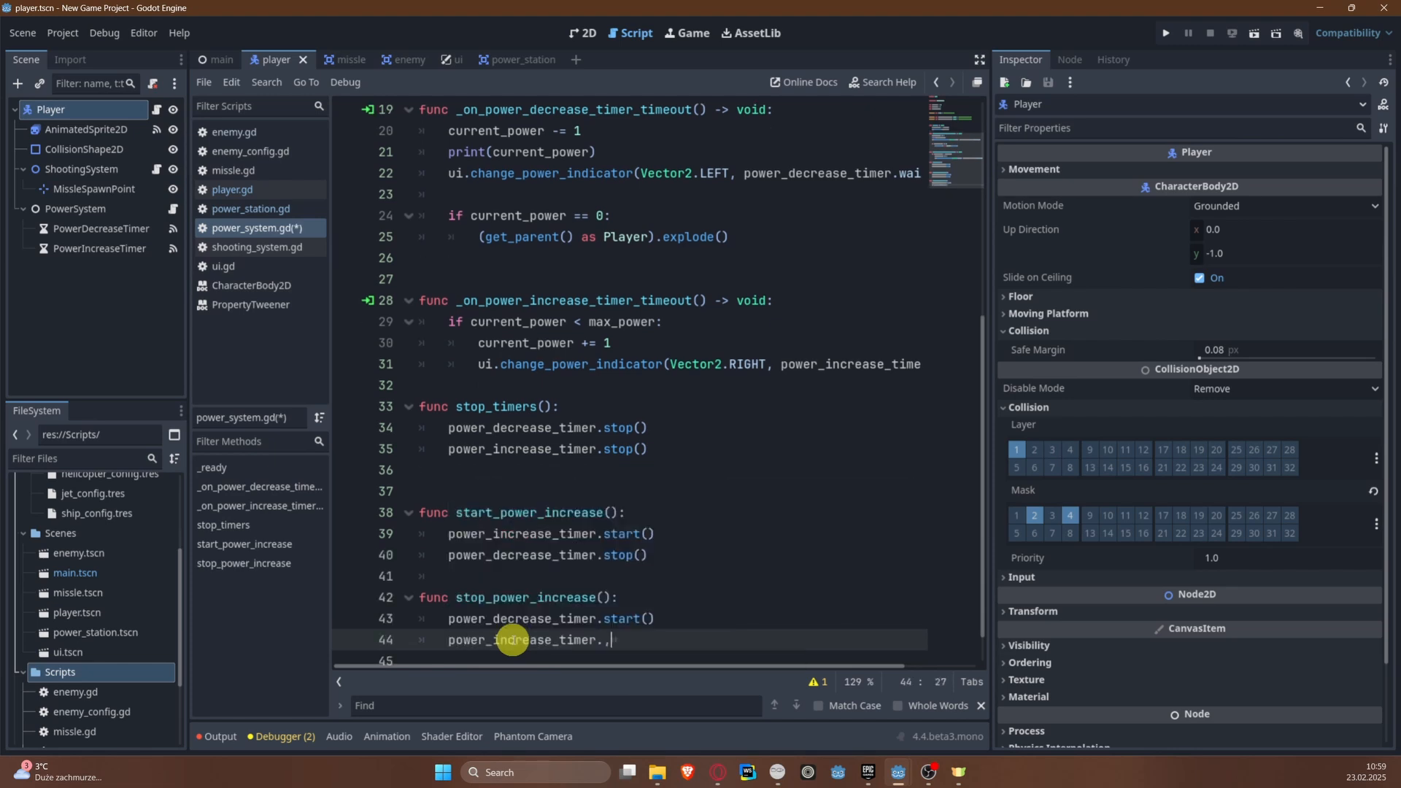
pyautogui.write('t')
pyautogui.press('Return')
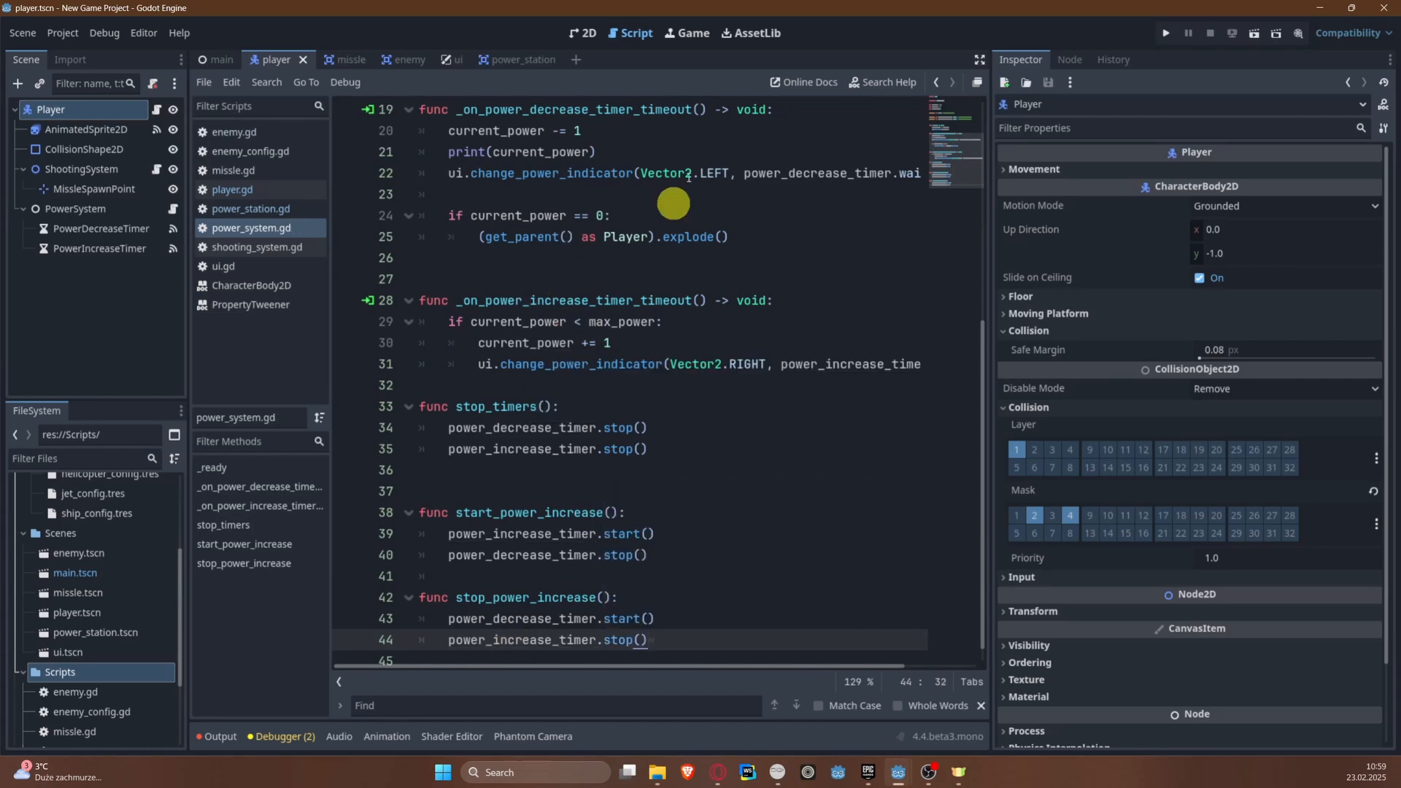
# Step: Switch to the missle scene and add the condition if (area is PowerStation) below the Enemy check in _on_area_entered
pyautogui.click(337, 59)
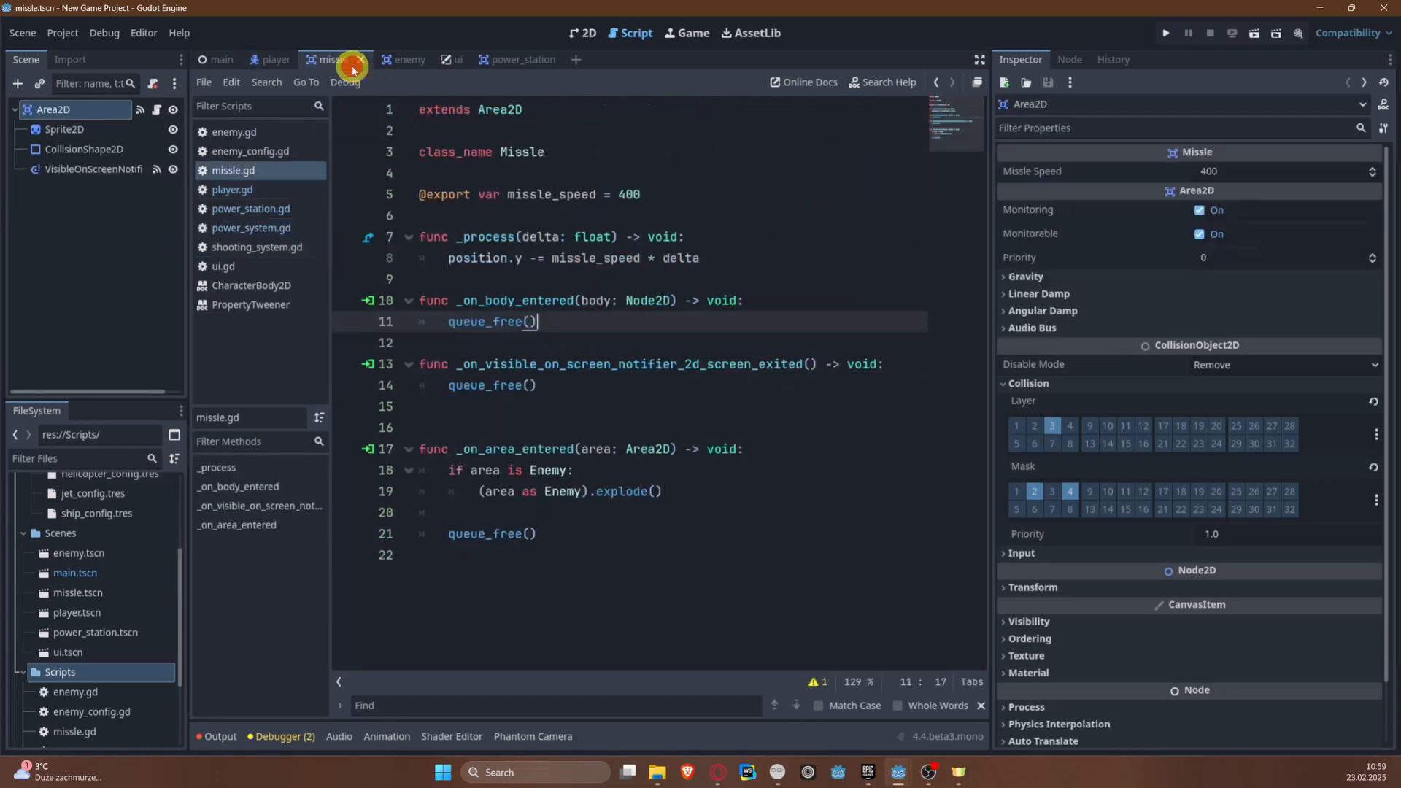
pyautogui.click(560, 514)
pyautogui.press('Return')
pyautogui.click(560, 514)
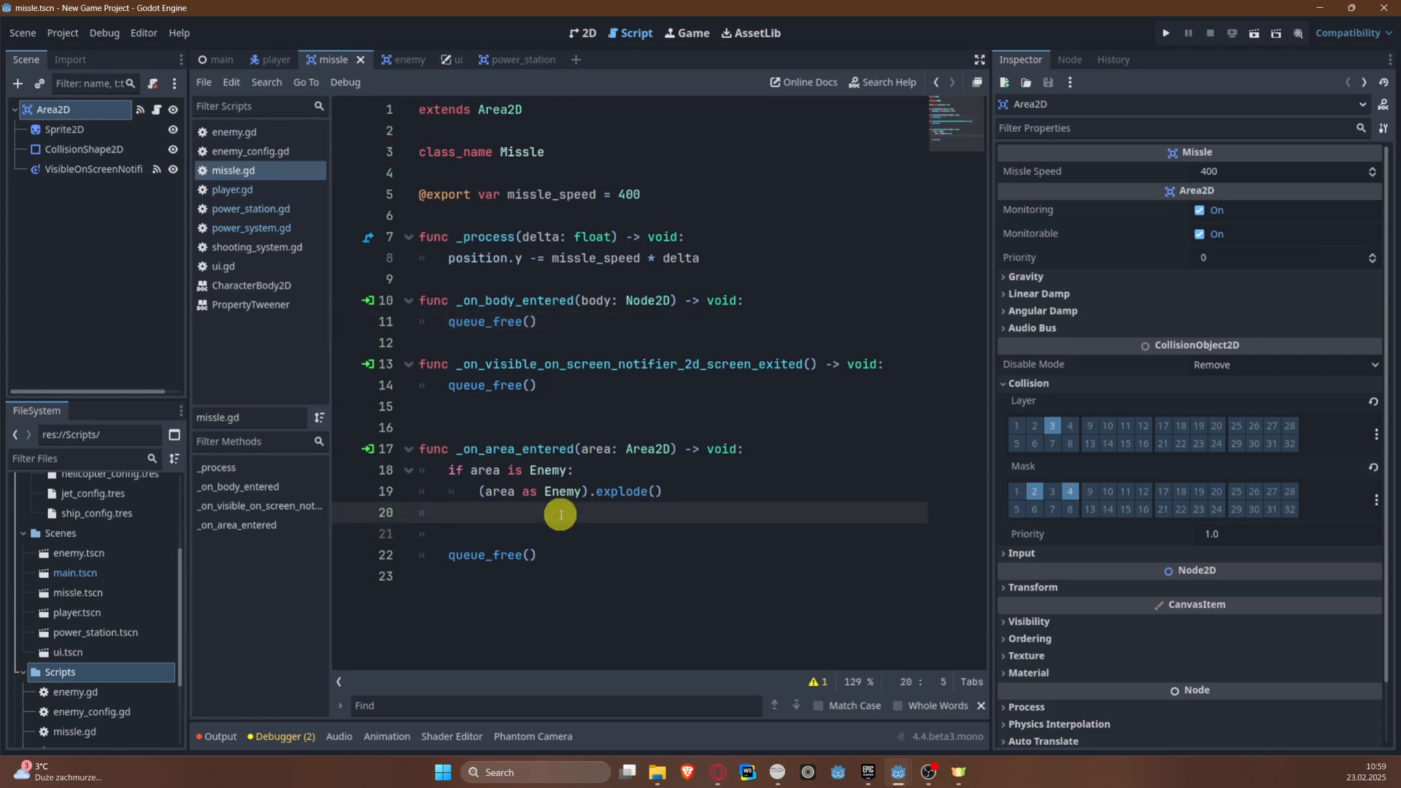
pyautogui.write('if (')
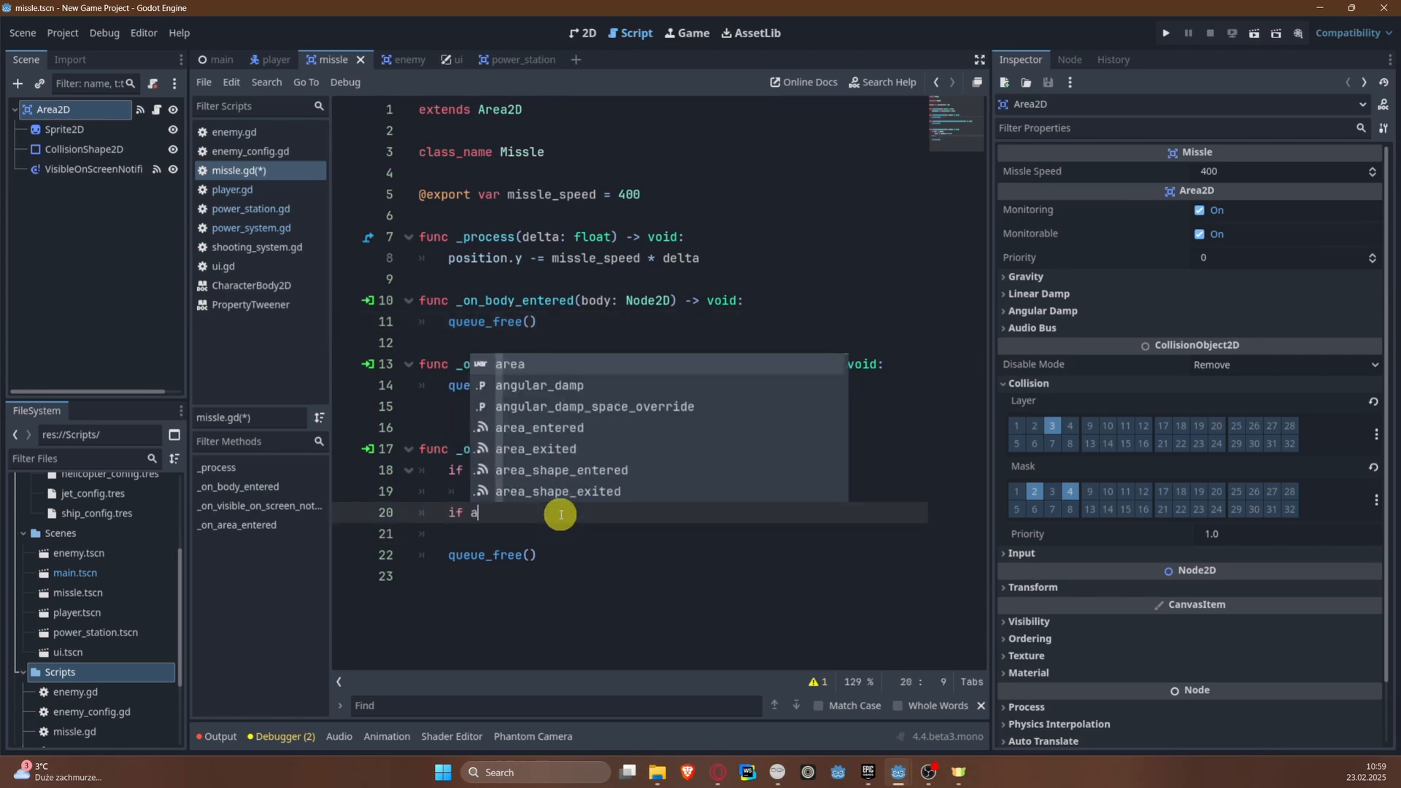
pyautogui.write('area')
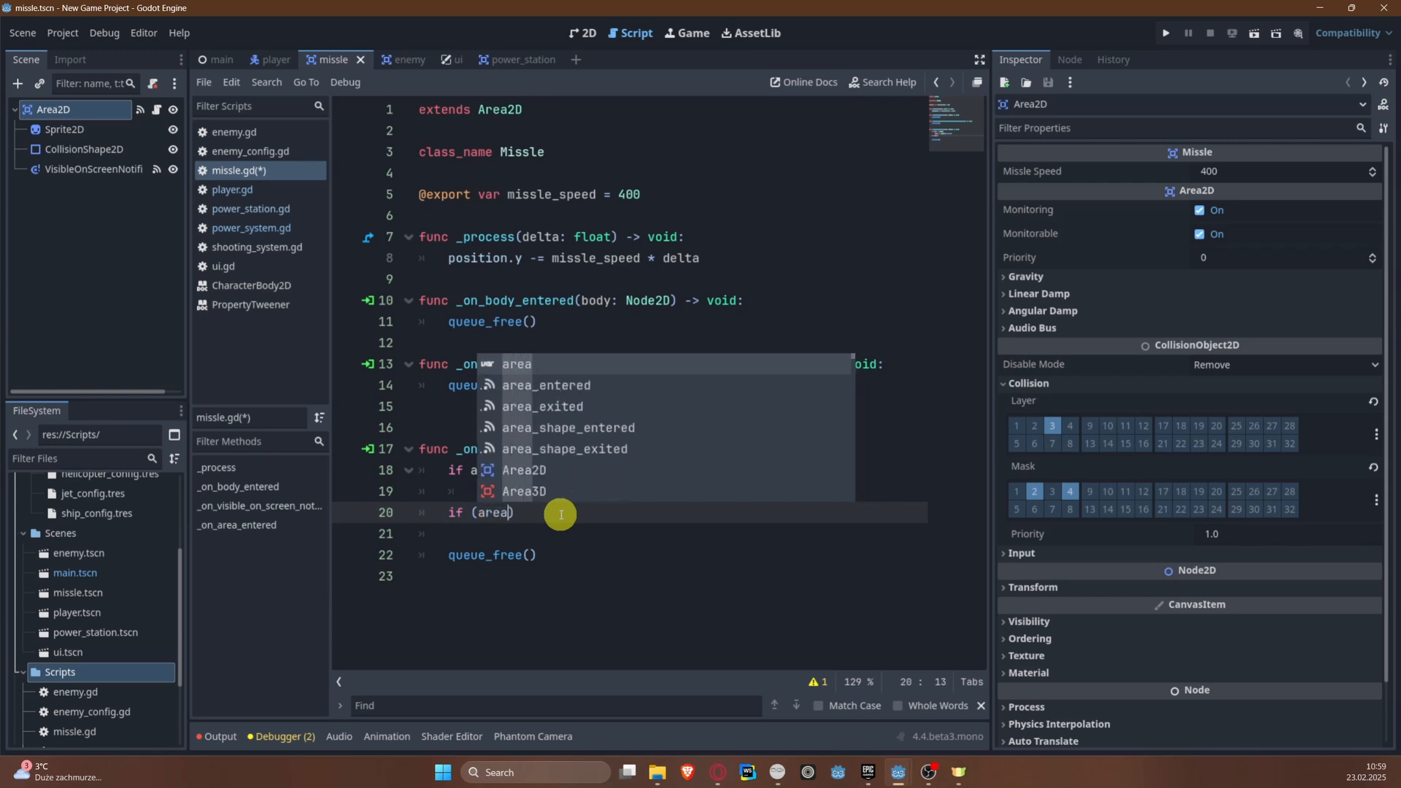
pyautogui.write(' inb')
pyautogui.press('BackSpace')
pyautogui.press('BackSpace')
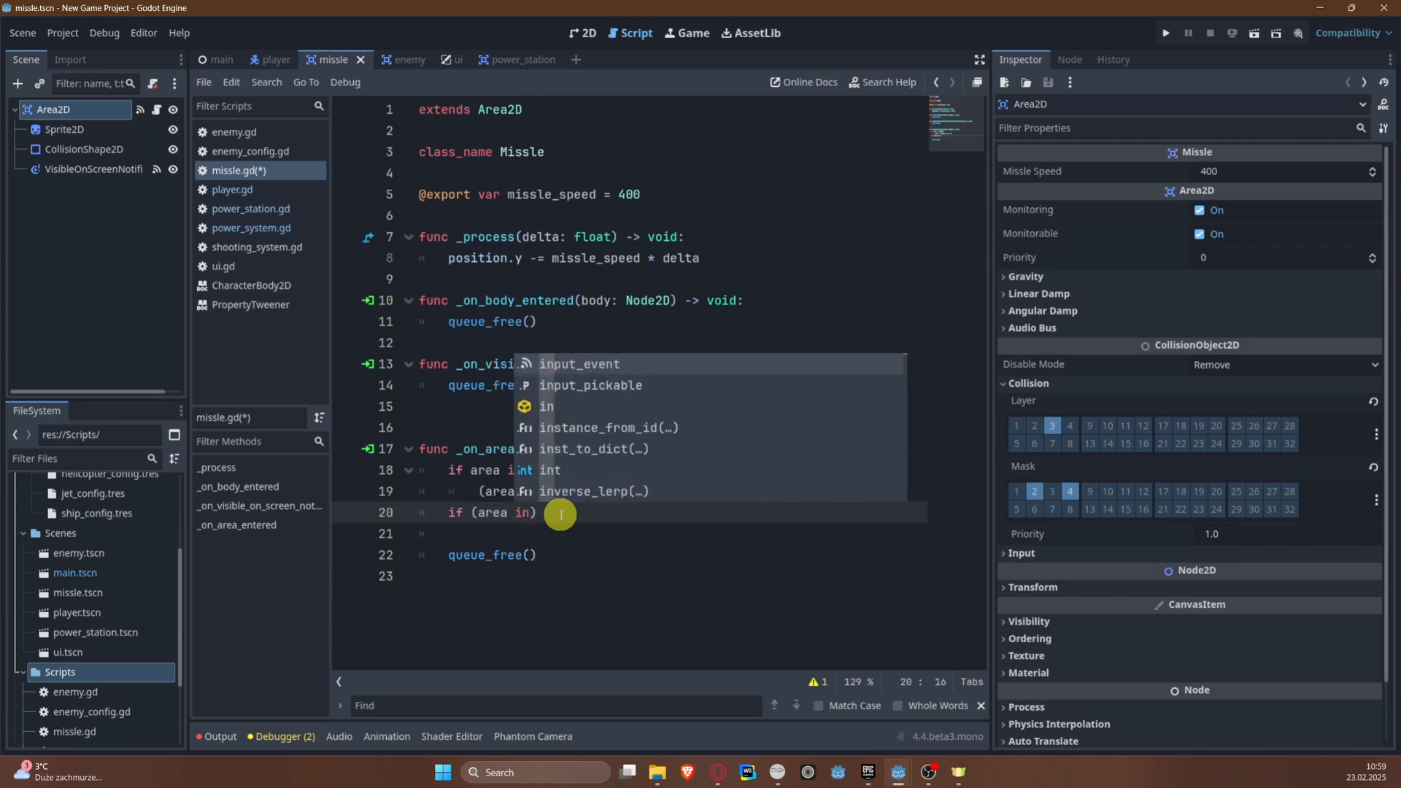
pyautogui.write('s PowerStation')
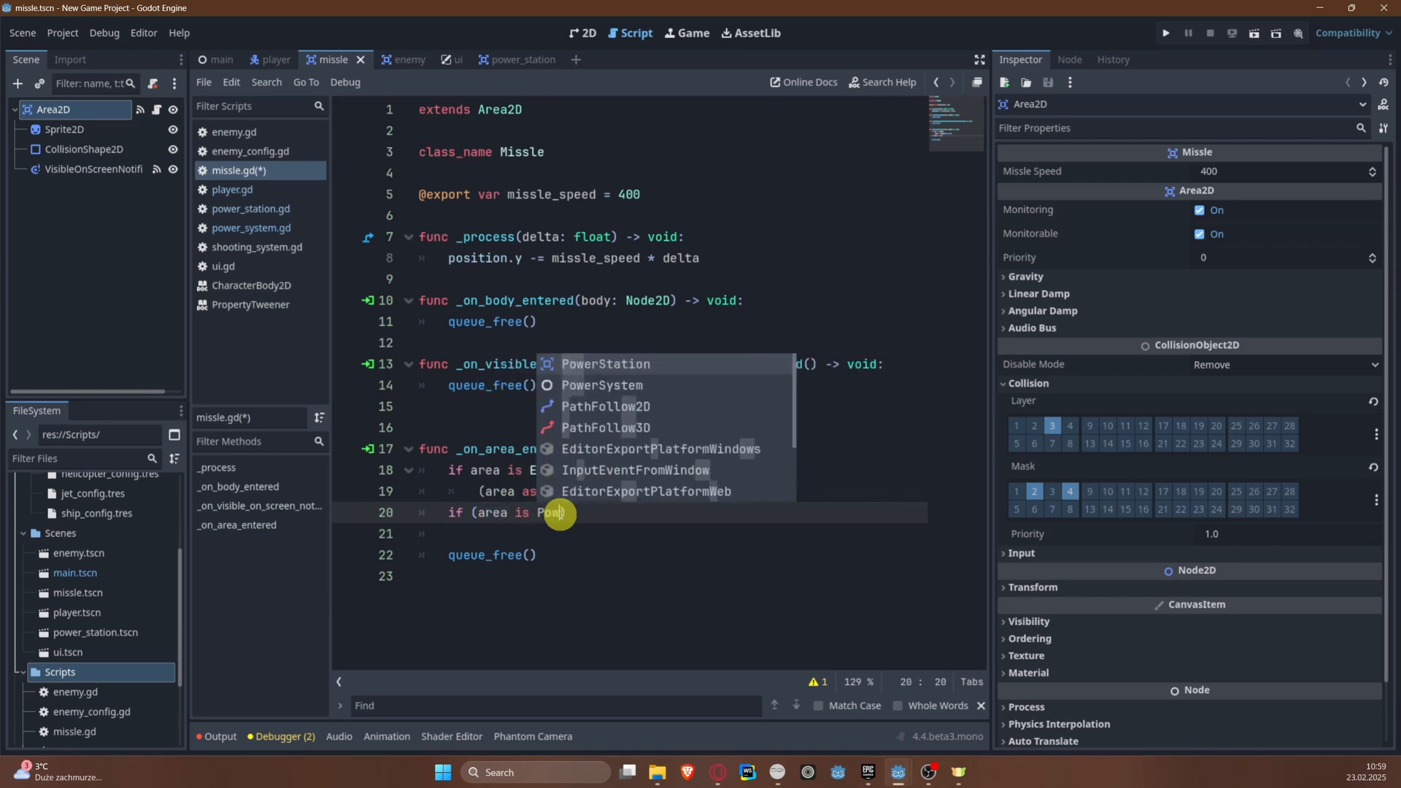
# Step: Enable collision mask layer 5 on the missile's Area2D and close the PowerStation condition with a colon
pyautogui.click(1016, 509)
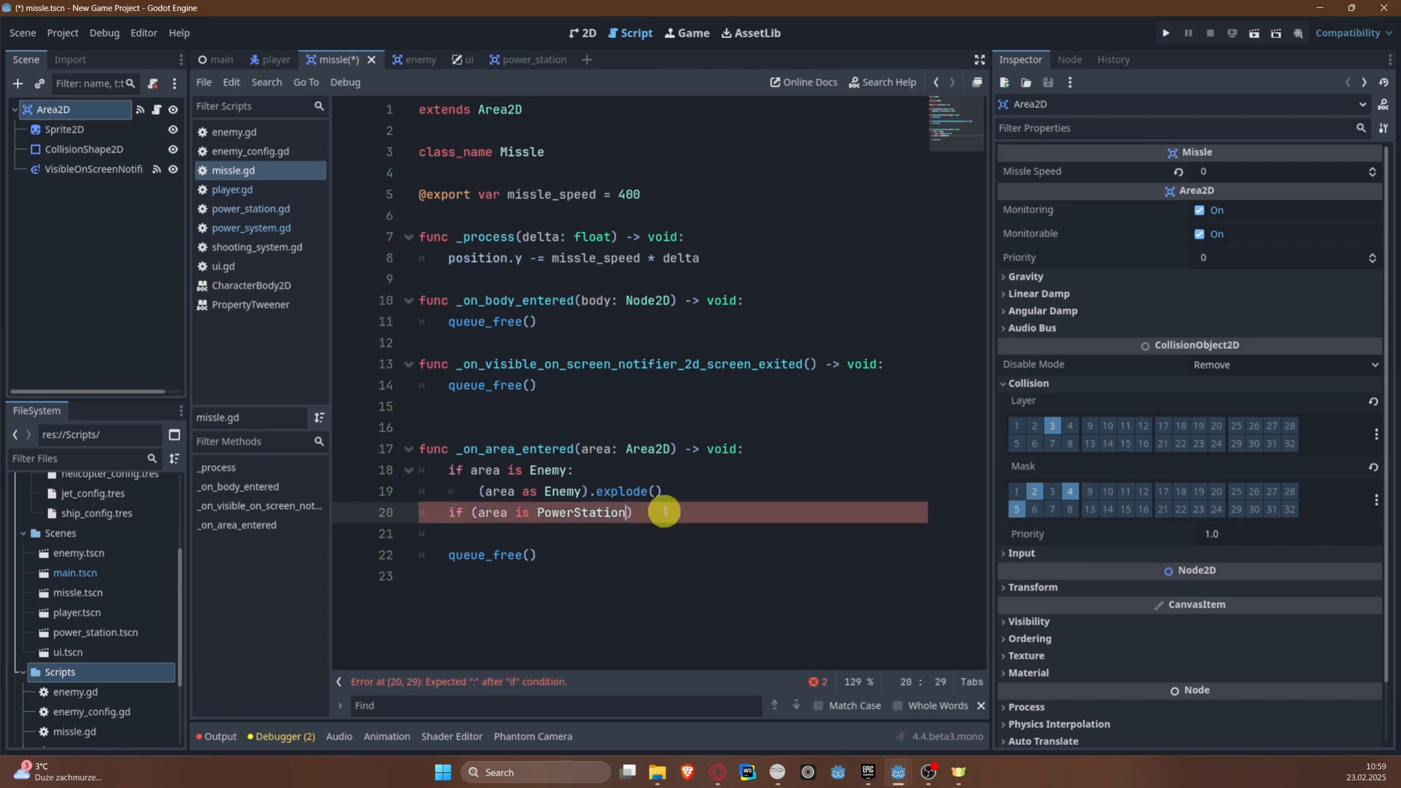
pyautogui.write(':')
pyautogui.press('Return')
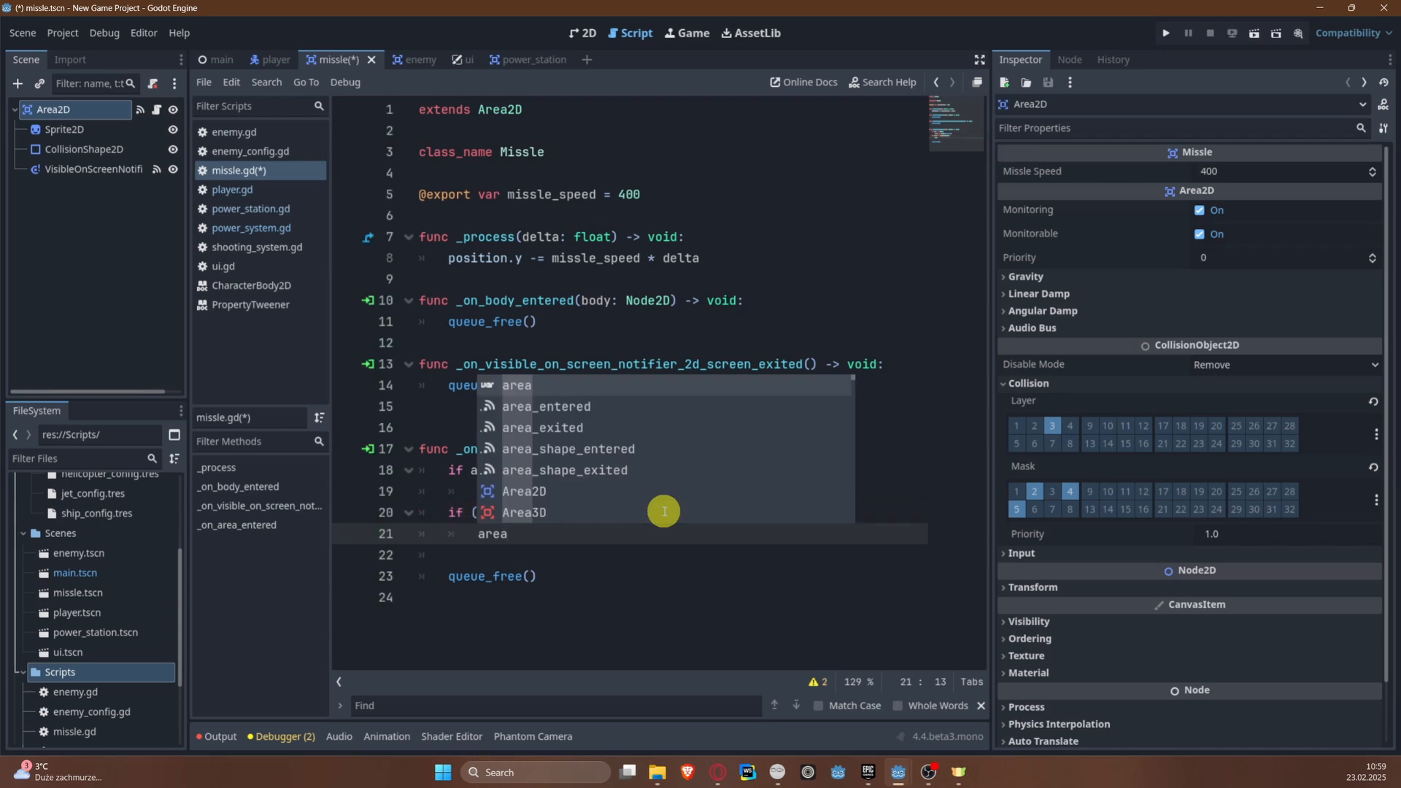
# Step: Under the PowerStation condition, call (area as PowerStation).explode() and save the missle scene
pyautogui.write('area as PowerStation')
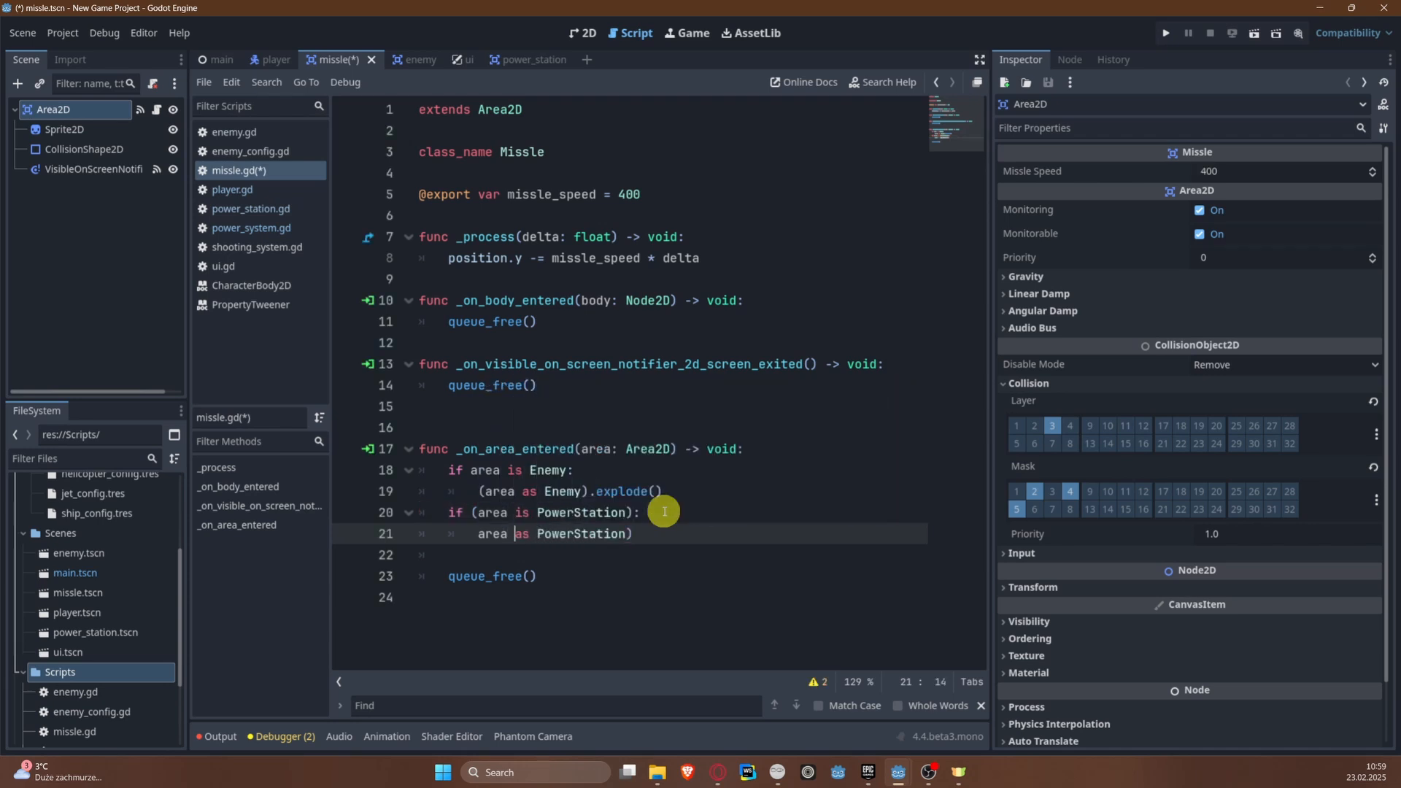
pyautogui.write('(')
pyautogui.hotkey('ctrl', 'Right')
pyautogui.hotkey('ctrl', 'Right')
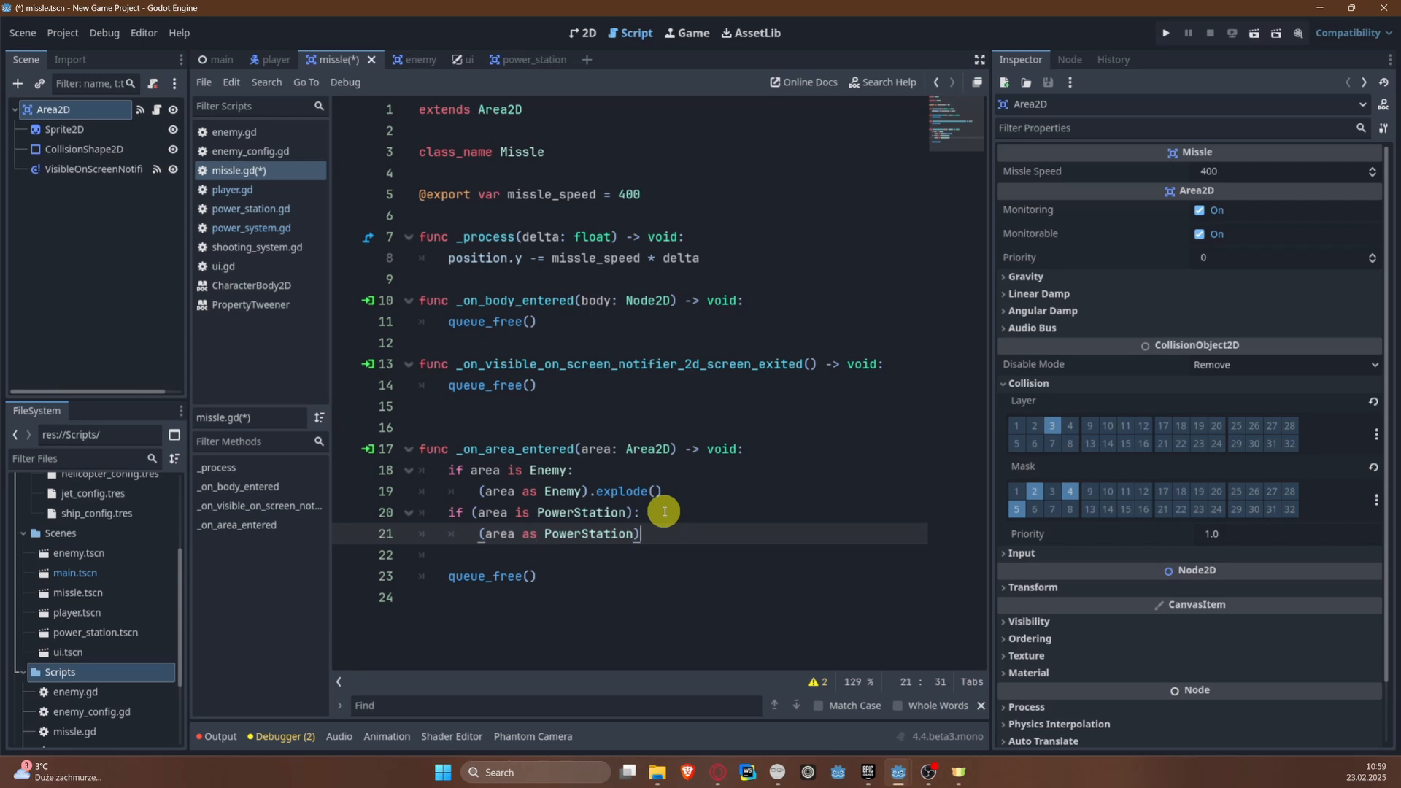
pyautogui.press('Return')
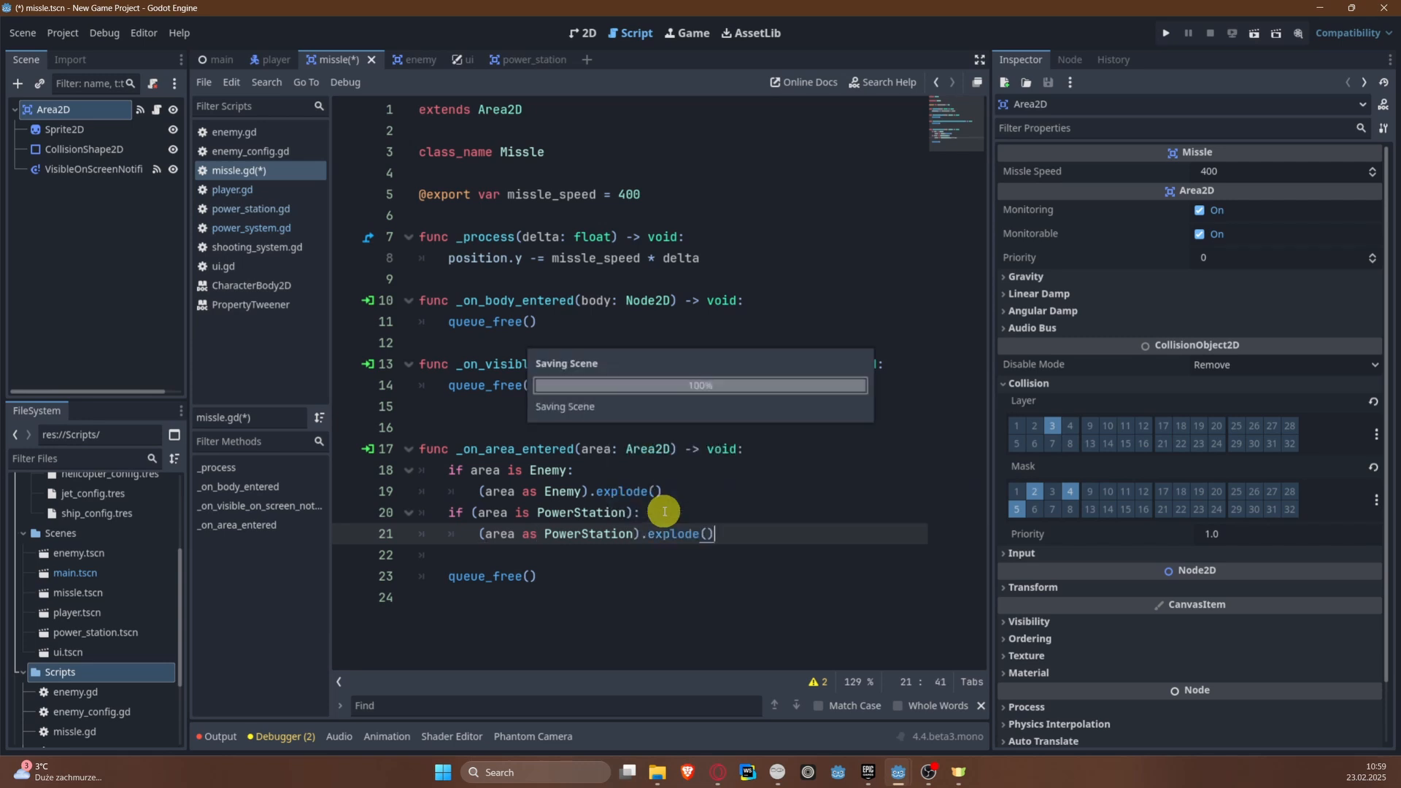
pyautogui.hotkey('ctrl', 's')
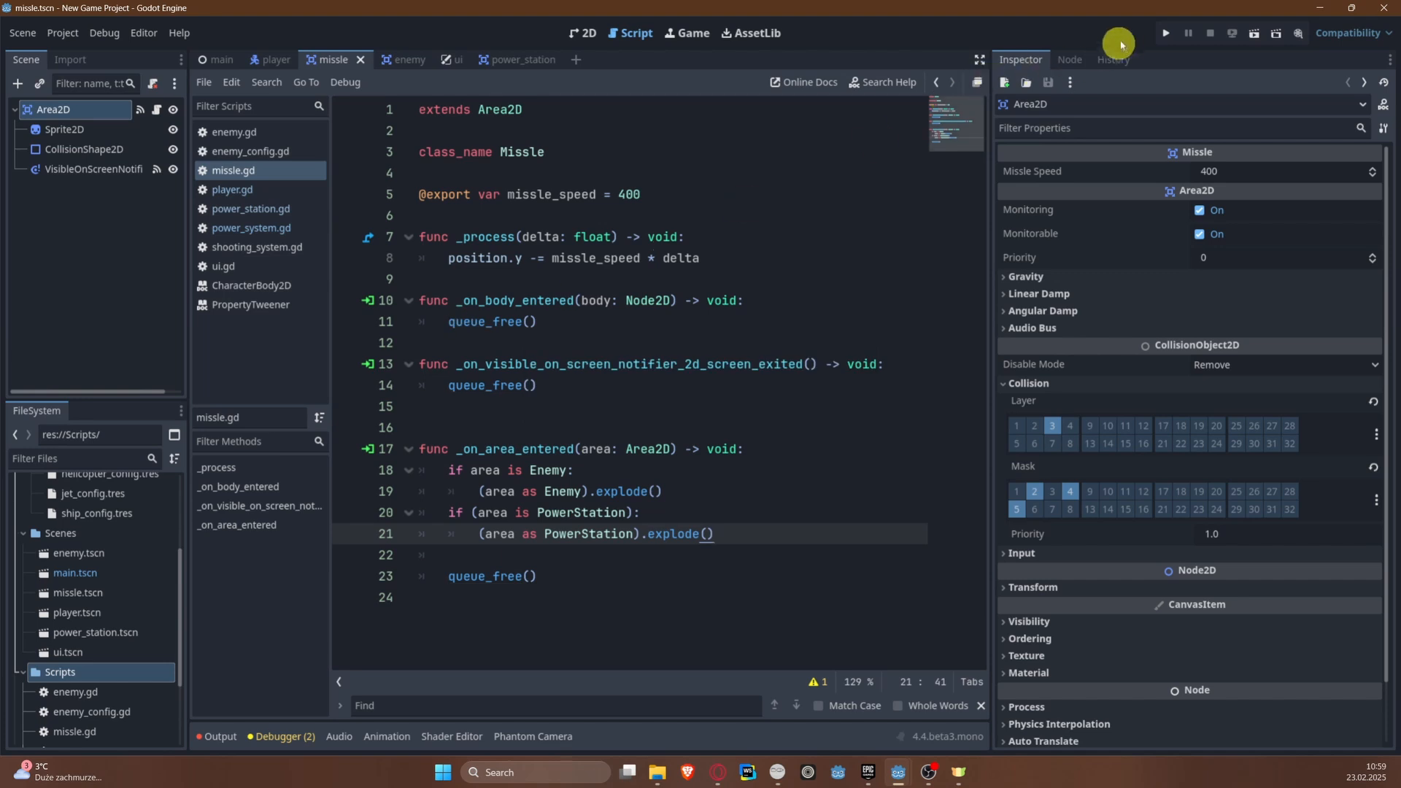
# Step: Open the main scene in the 2D view and select its main root node
pyautogui.click(583, 33)
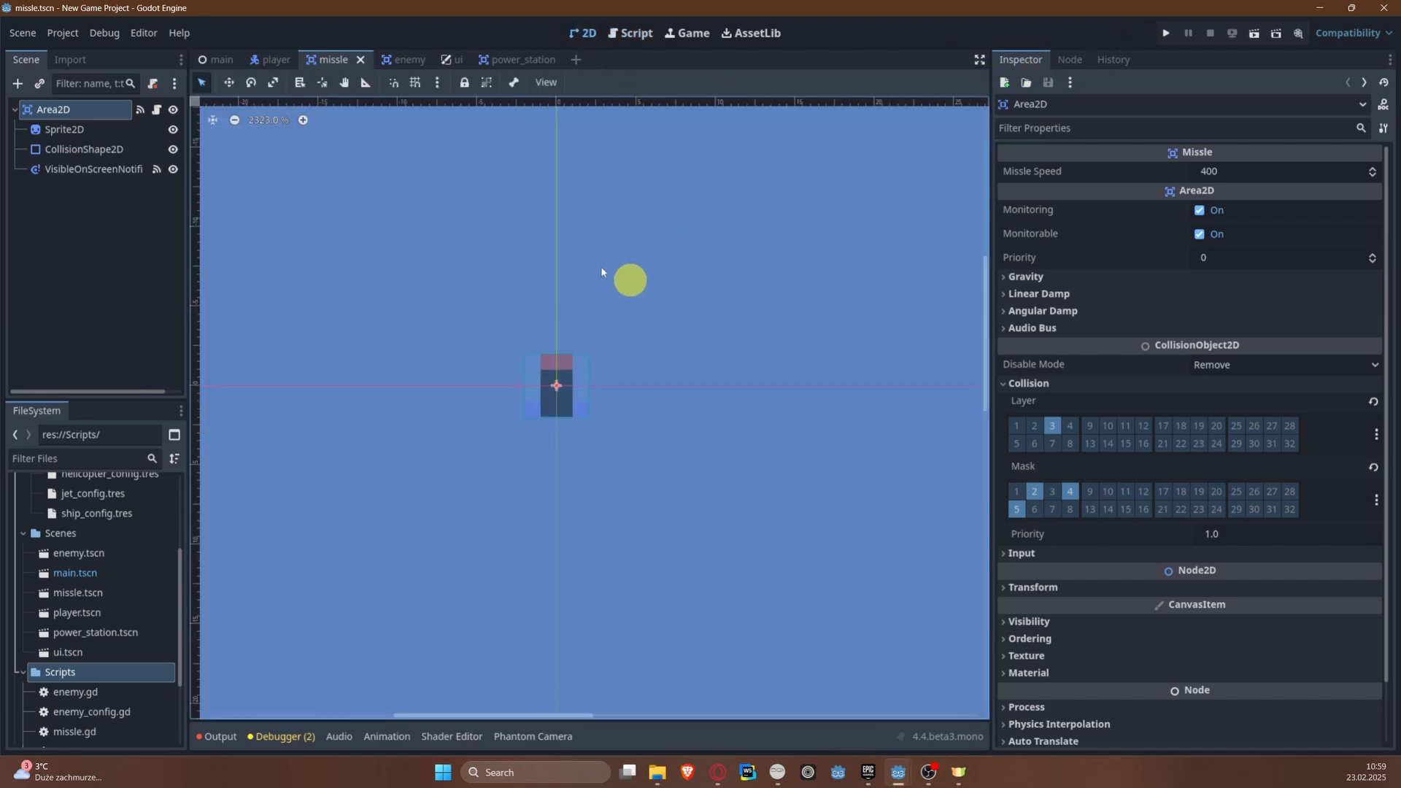
pyautogui.click(215, 60)
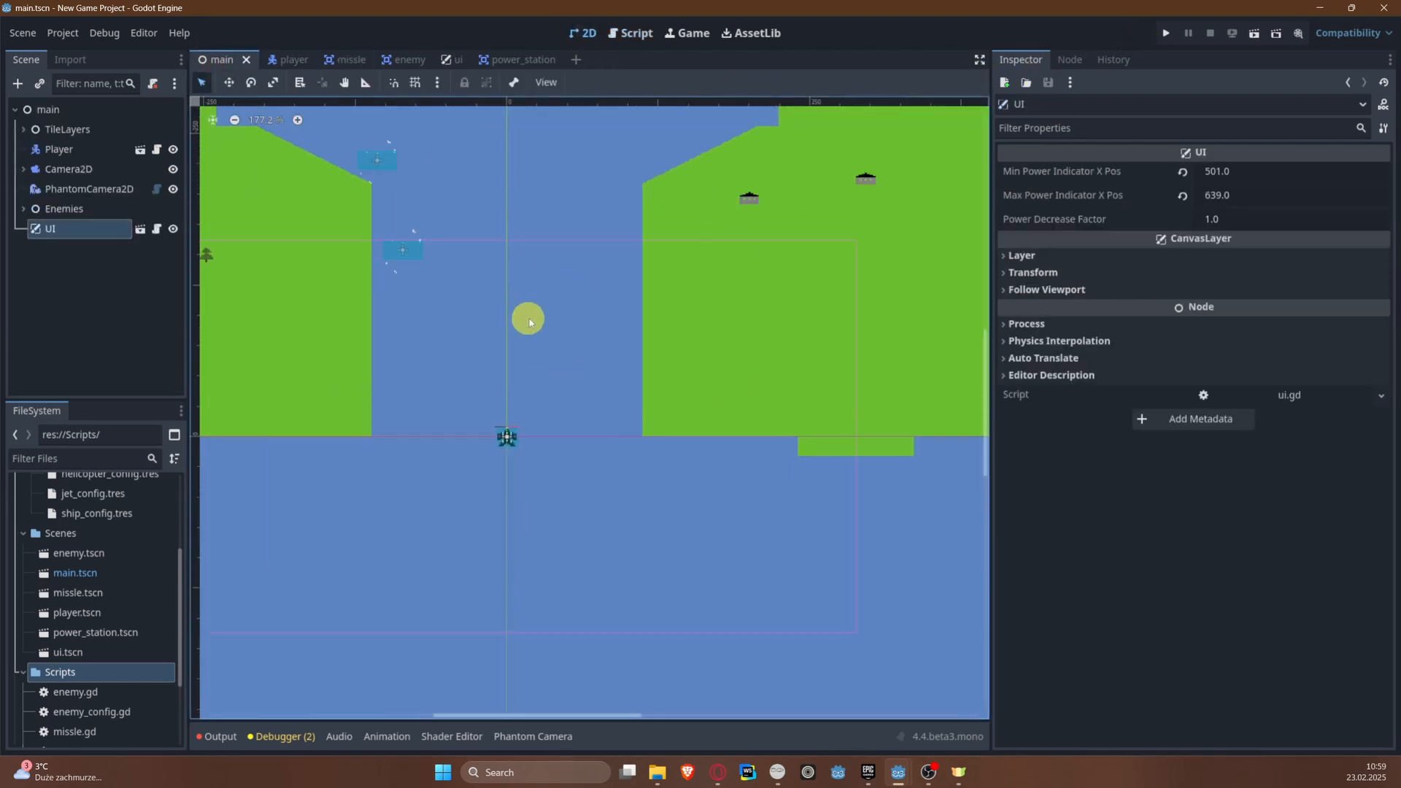
pyautogui.scroll(1, 530, 322)
pyautogui.click(48, 109)
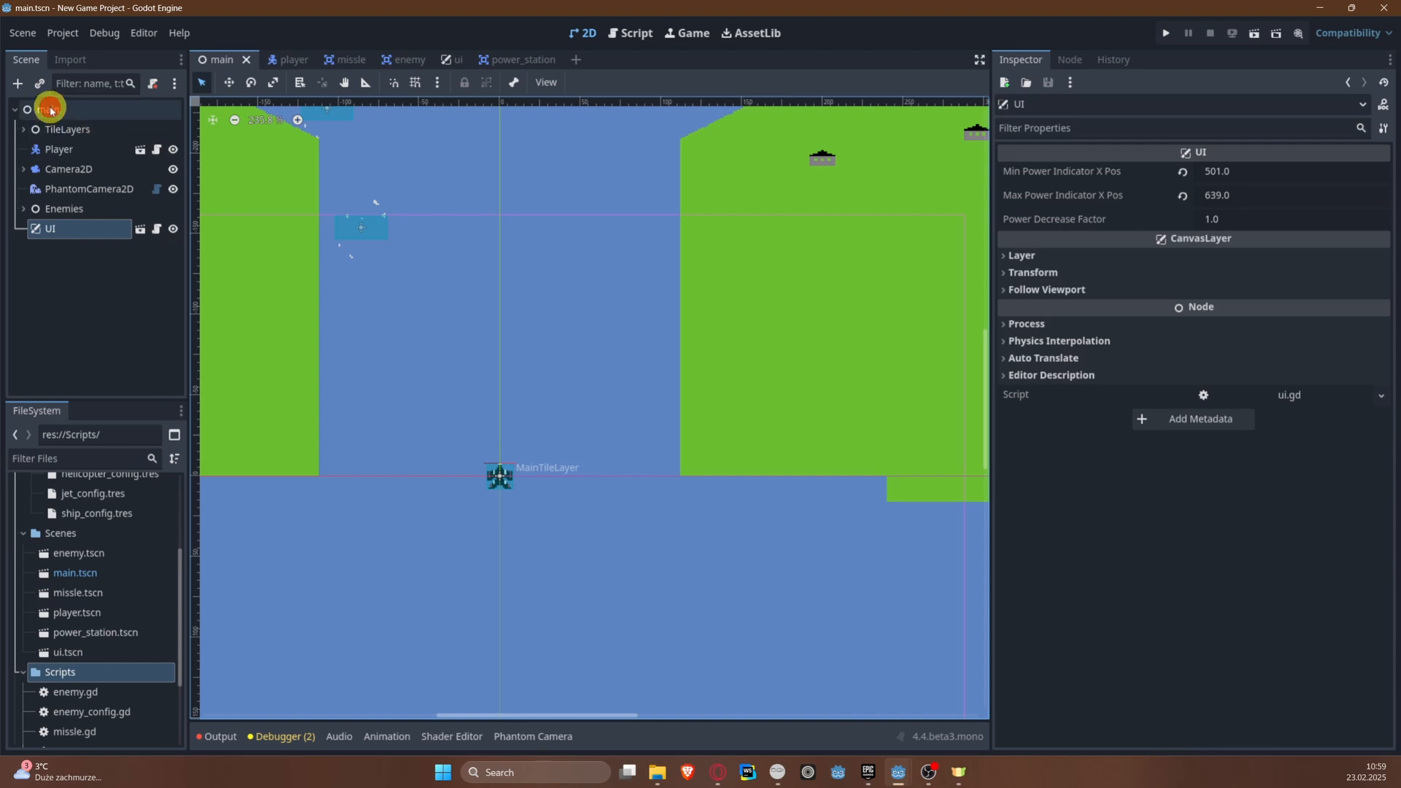
# Step: Instance the PowerStation scene under the main node and move it about 141 px up the river from the player plane
pyautogui.click(16, 83)
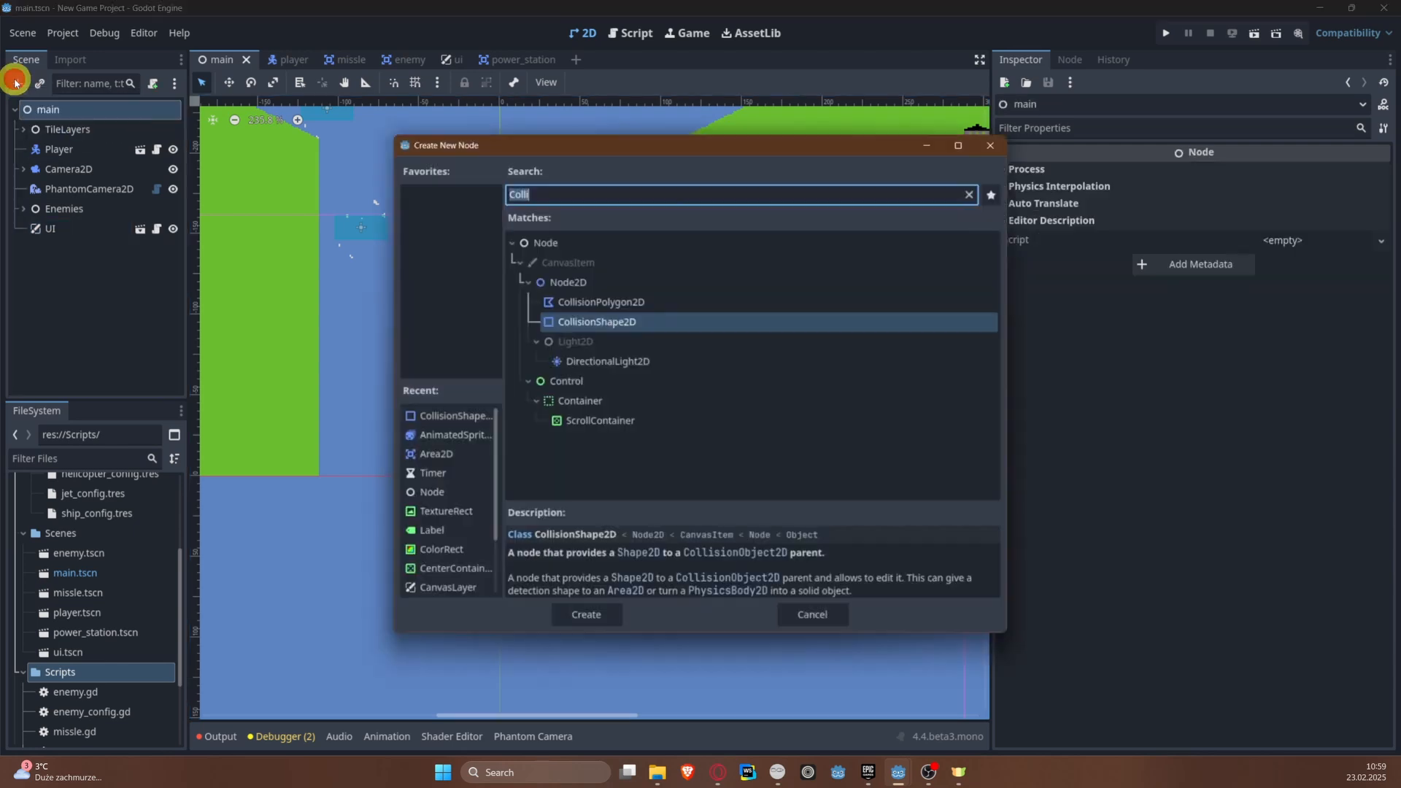
pyautogui.press('Escape')
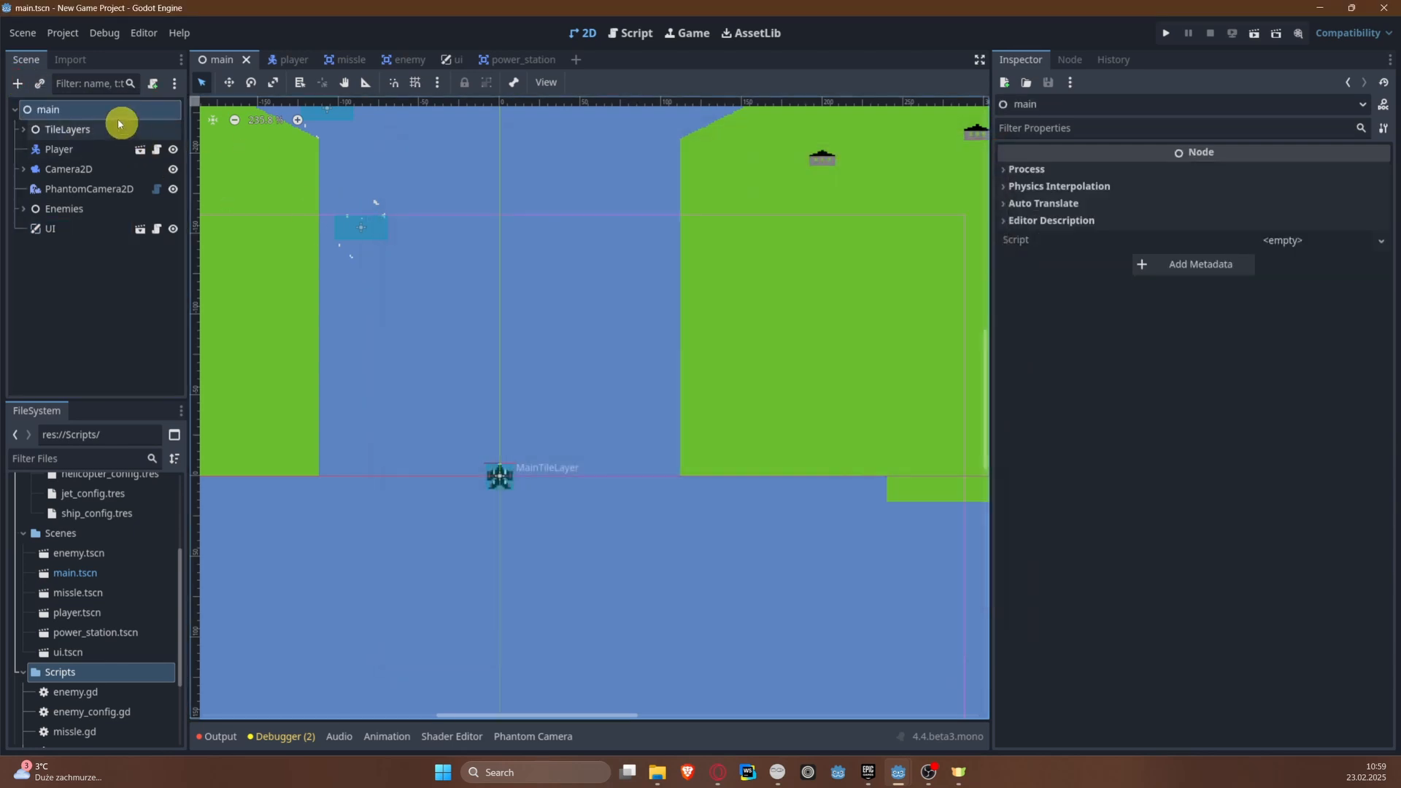
pyautogui.click(39, 83)
pyautogui.doubleClick(545, 381)
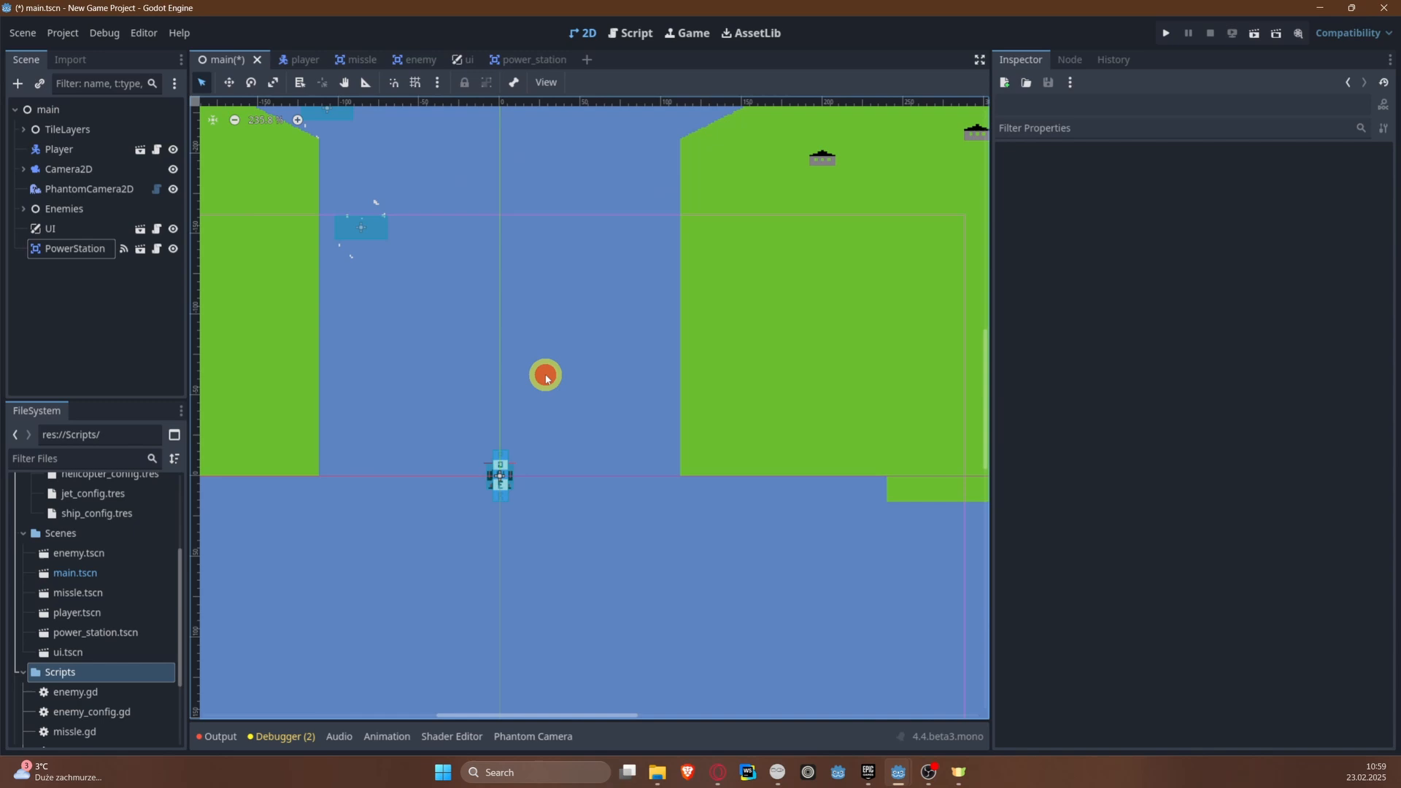
pyautogui.click(494, 480)
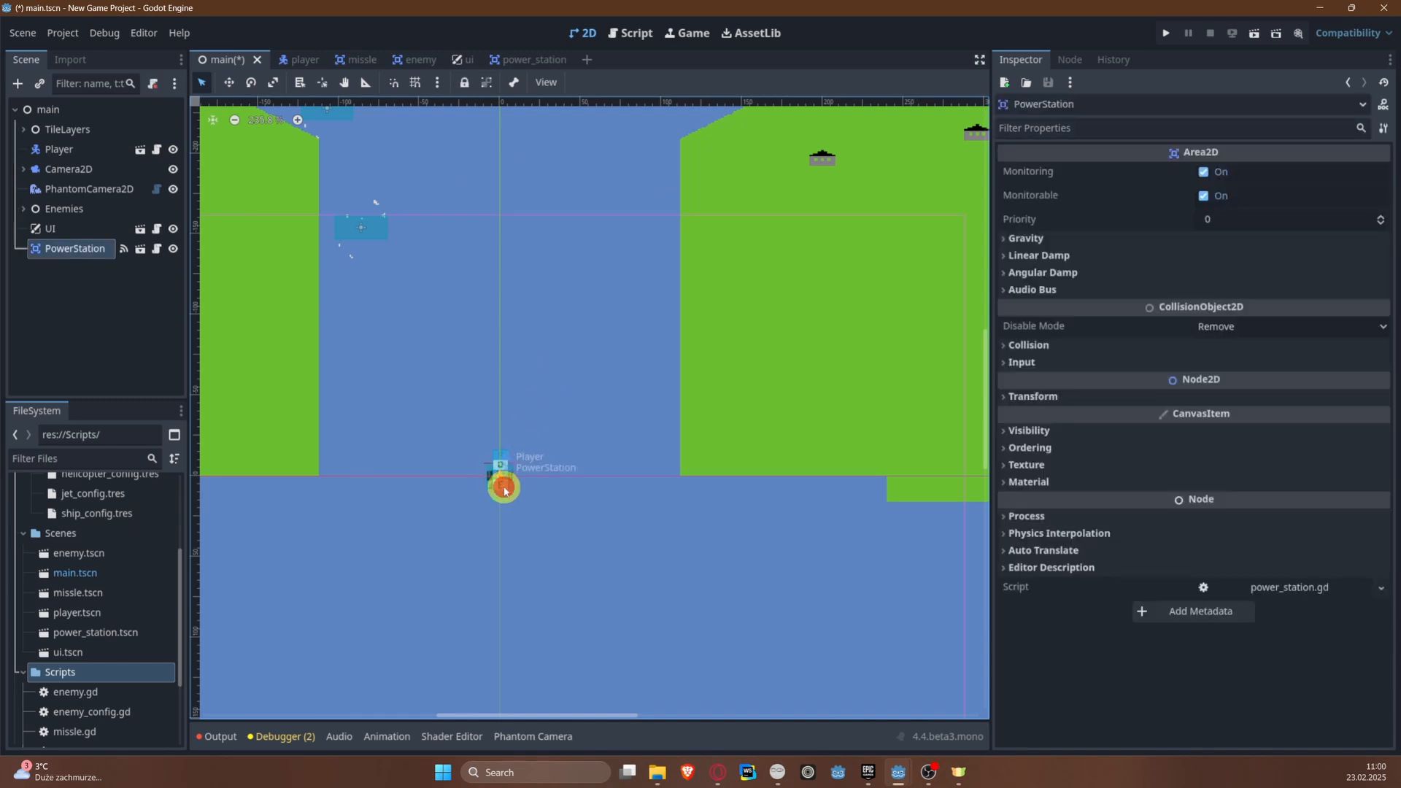
pyautogui.moveTo(503, 491); pyautogui.dragTo(504, 263)
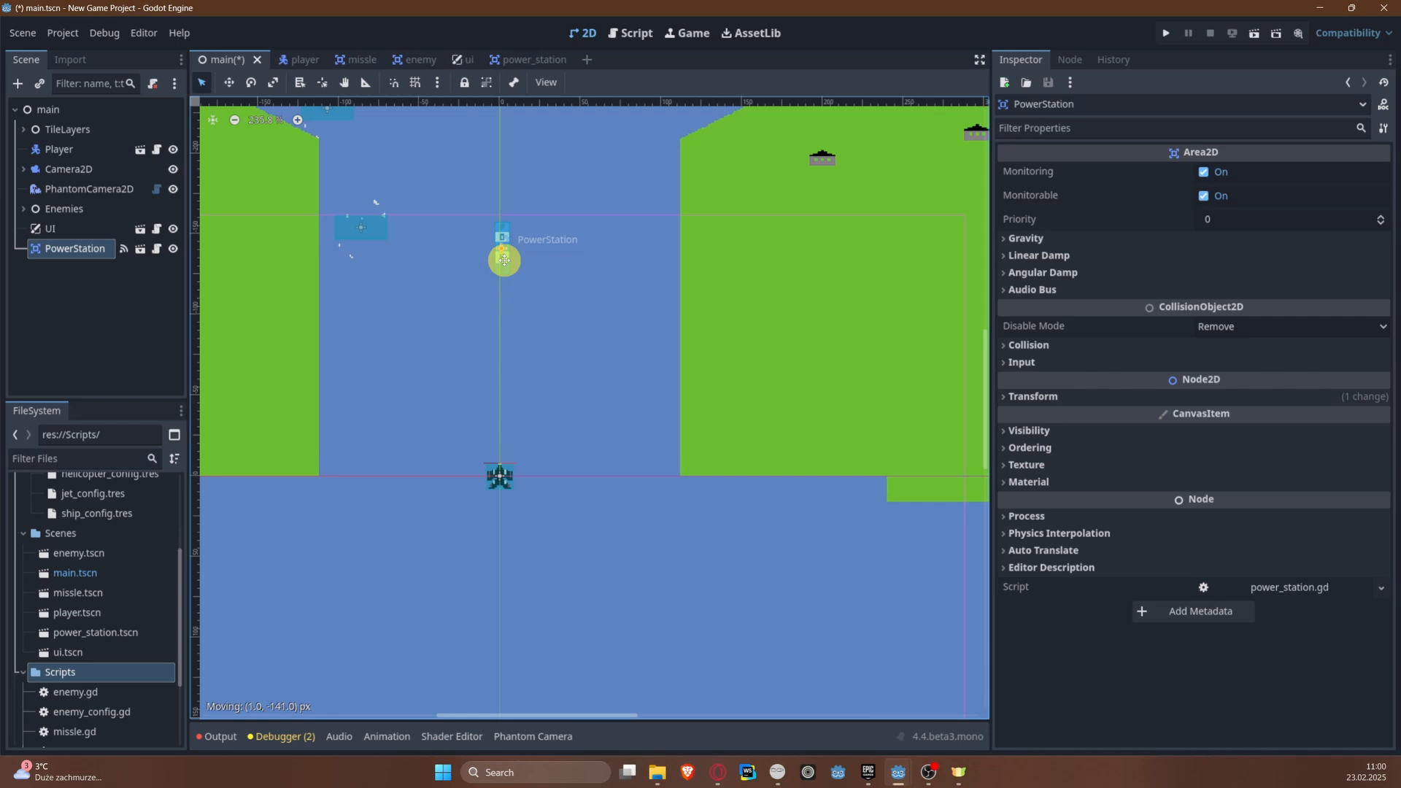
# Step: Move the ShipEnemy beside the power station farther up the river, between the two other ships
pyautogui.moveTo(430, 282); pyautogui.dragTo(416, 391, button='middle')
pyautogui.click(336, 334)
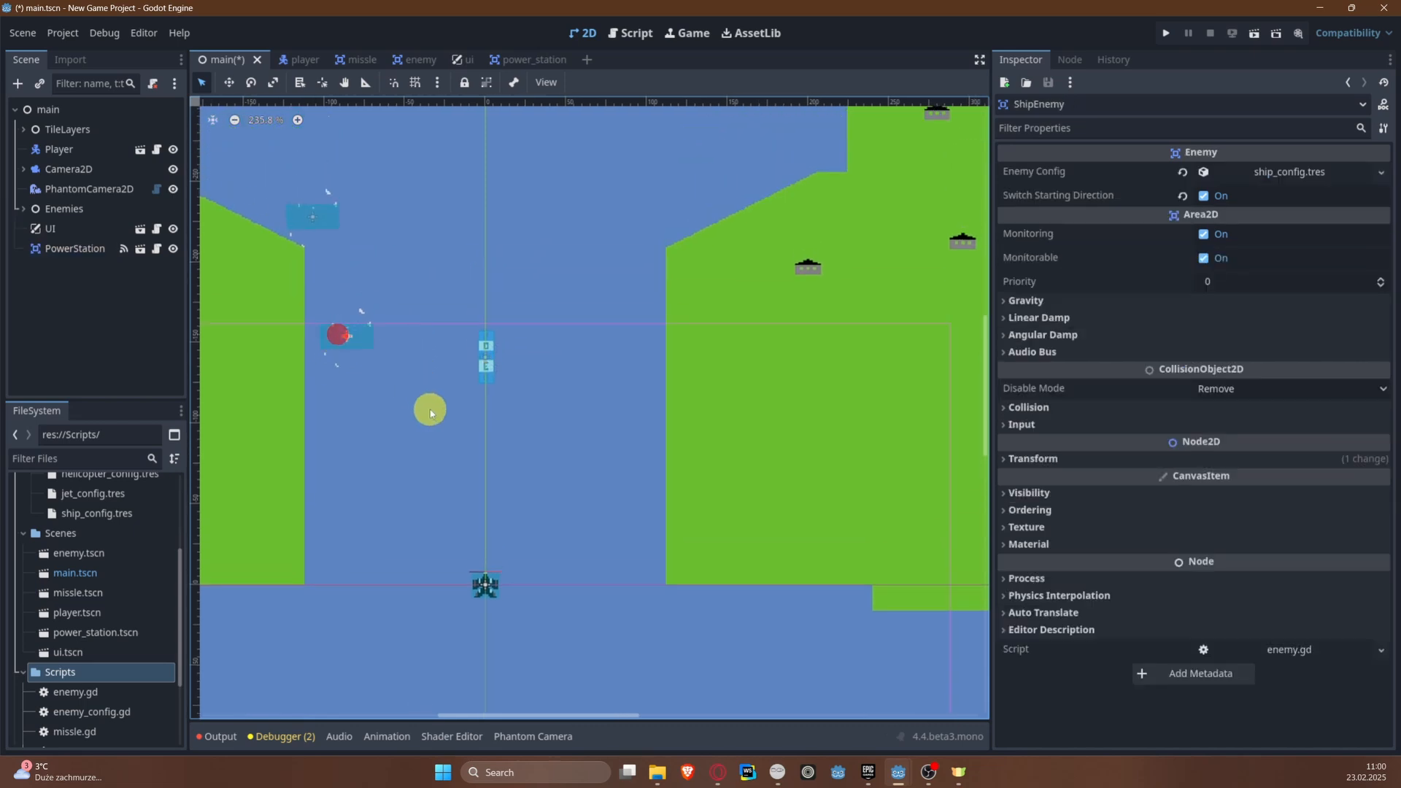
pyautogui.press('w')
pyautogui.moveTo(354, 344); pyautogui.dragTo(293, 146)
pyautogui.moveTo(391, 231); pyautogui.dragTo(516, 326, button='middle')
pyautogui.moveTo(410, 234); pyautogui.dragTo(395, 227)
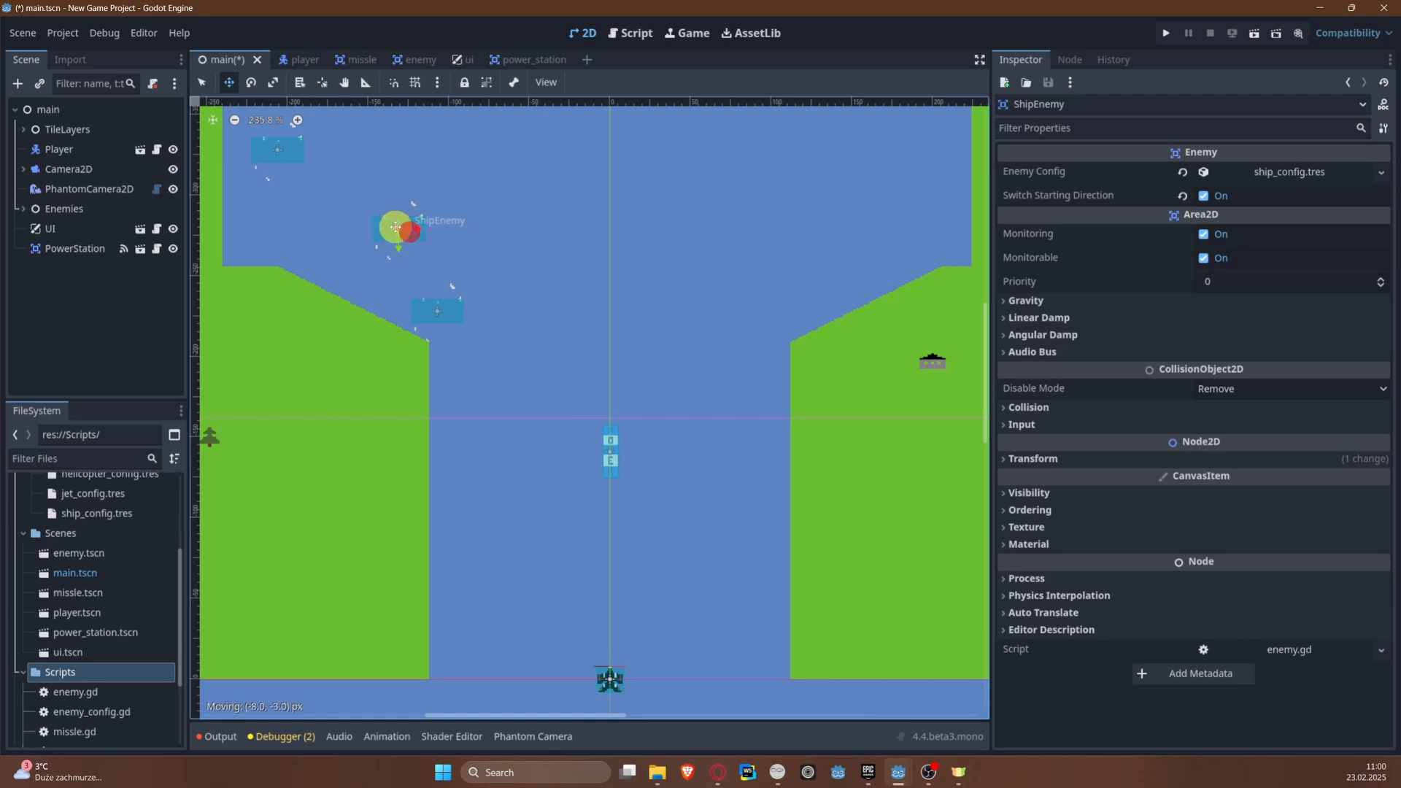
# Step: Run the game, fire a missile at the power station to test its explosion, and stop the run
pyautogui.click(1166, 33)
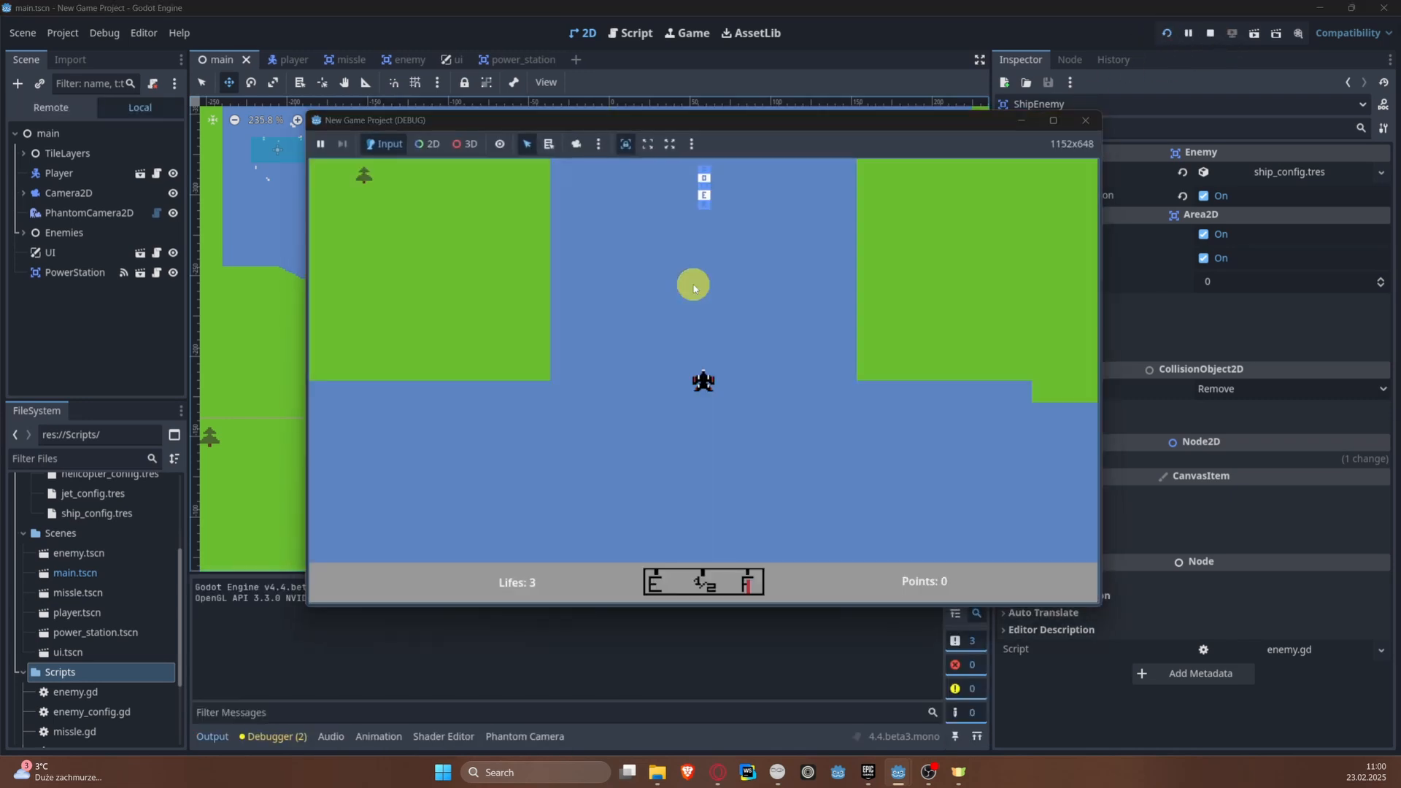
pyautogui.press('space')
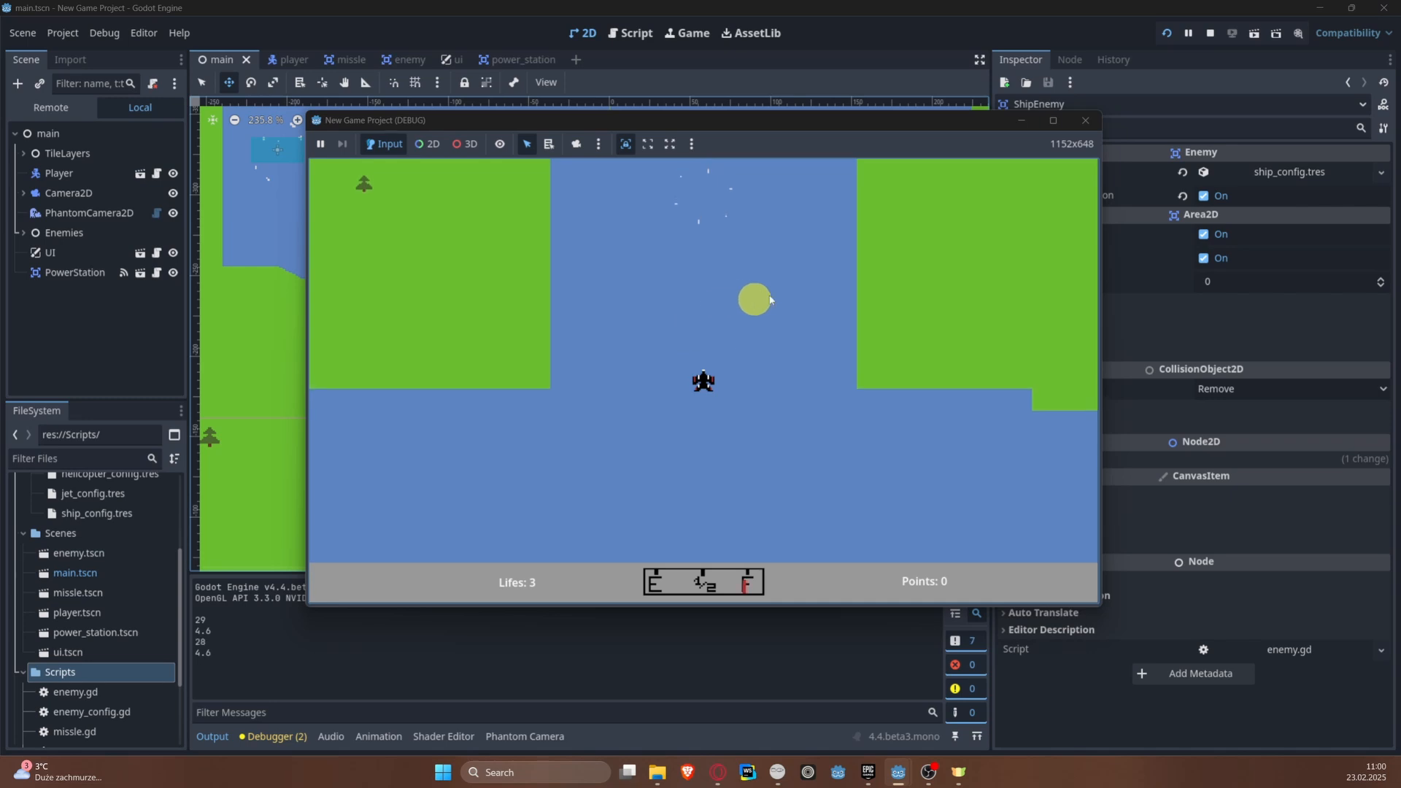
pyautogui.click(1087, 121)
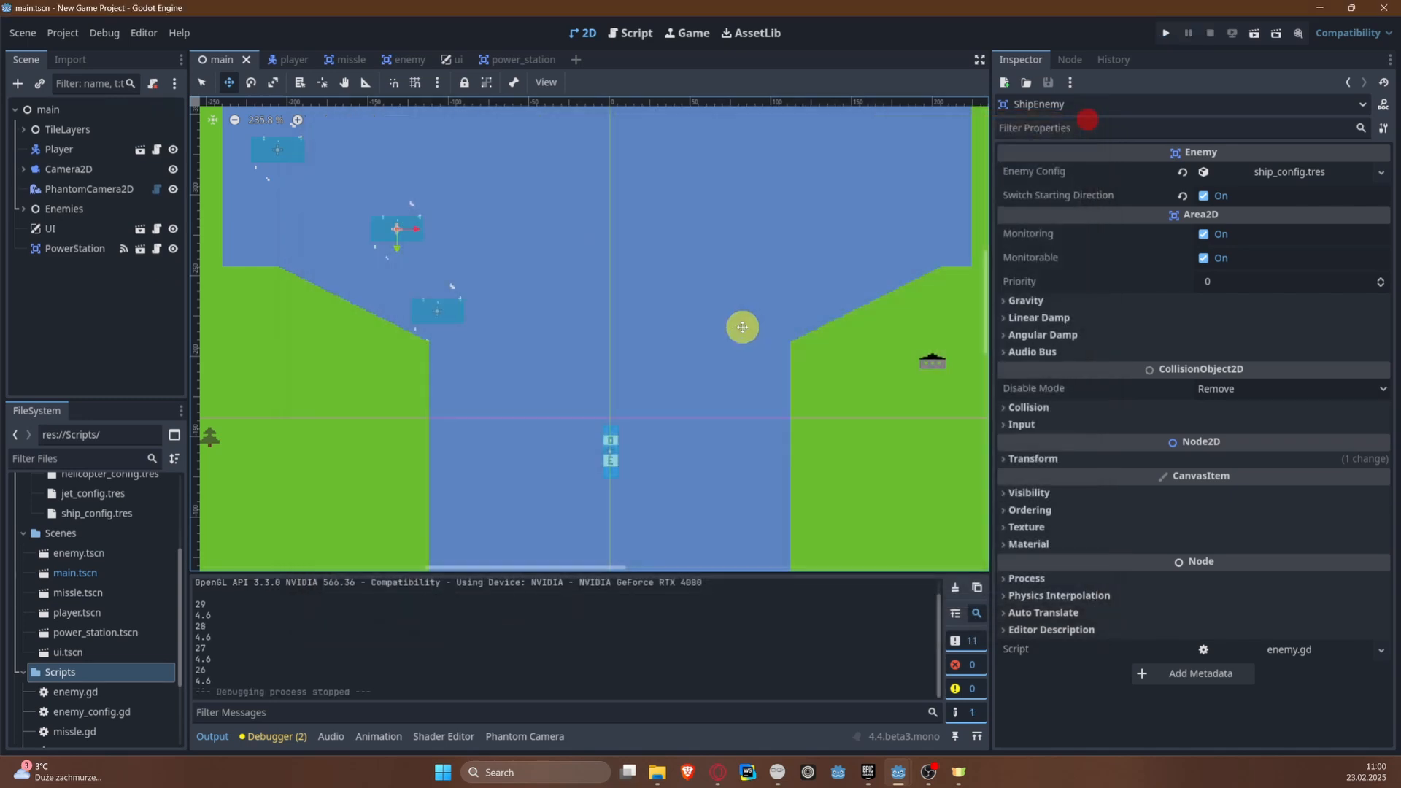
# Step: In the power_station scene, compare the default and explosion animations of the AnimatedSprite2D node
pyautogui.click(517, 62)
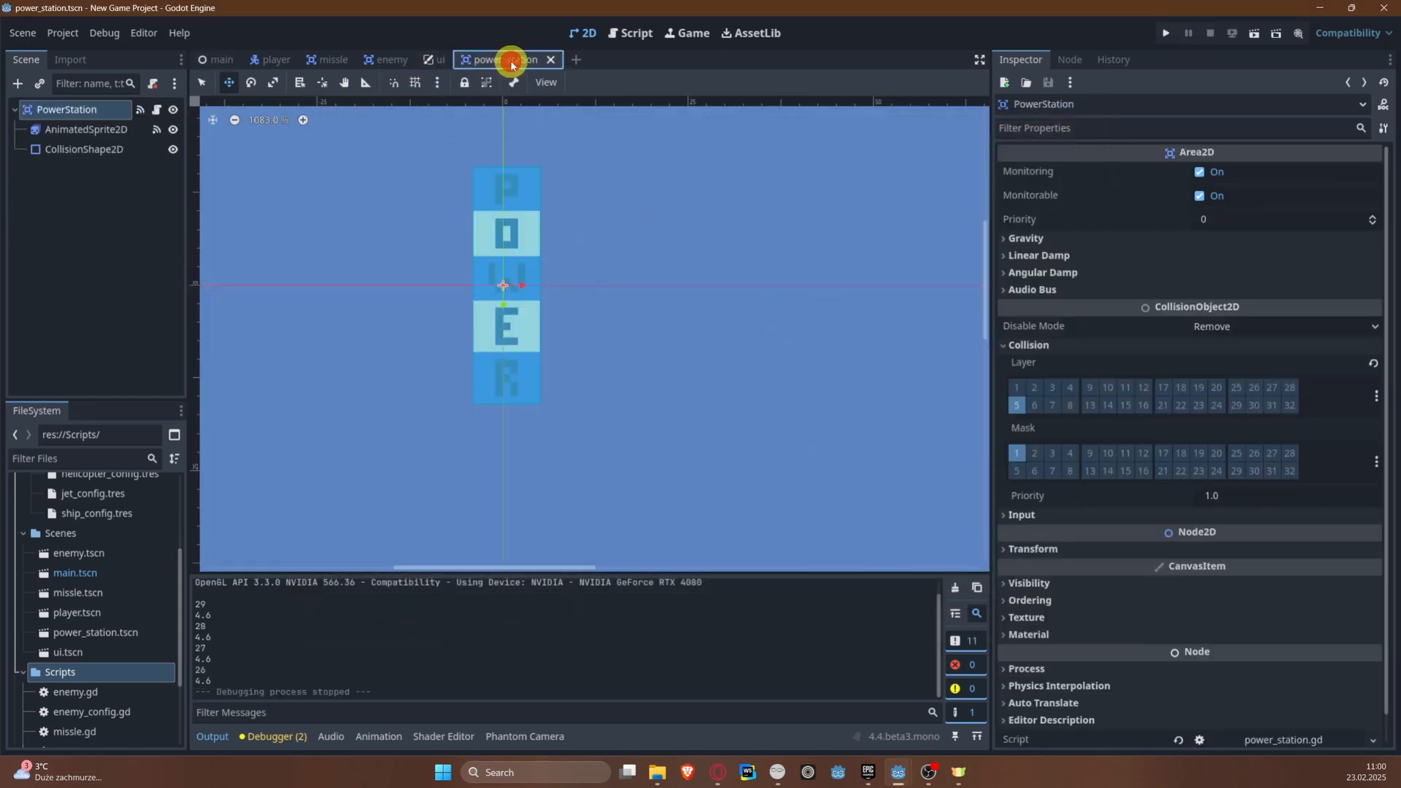
pyautogui.click(103, 136)
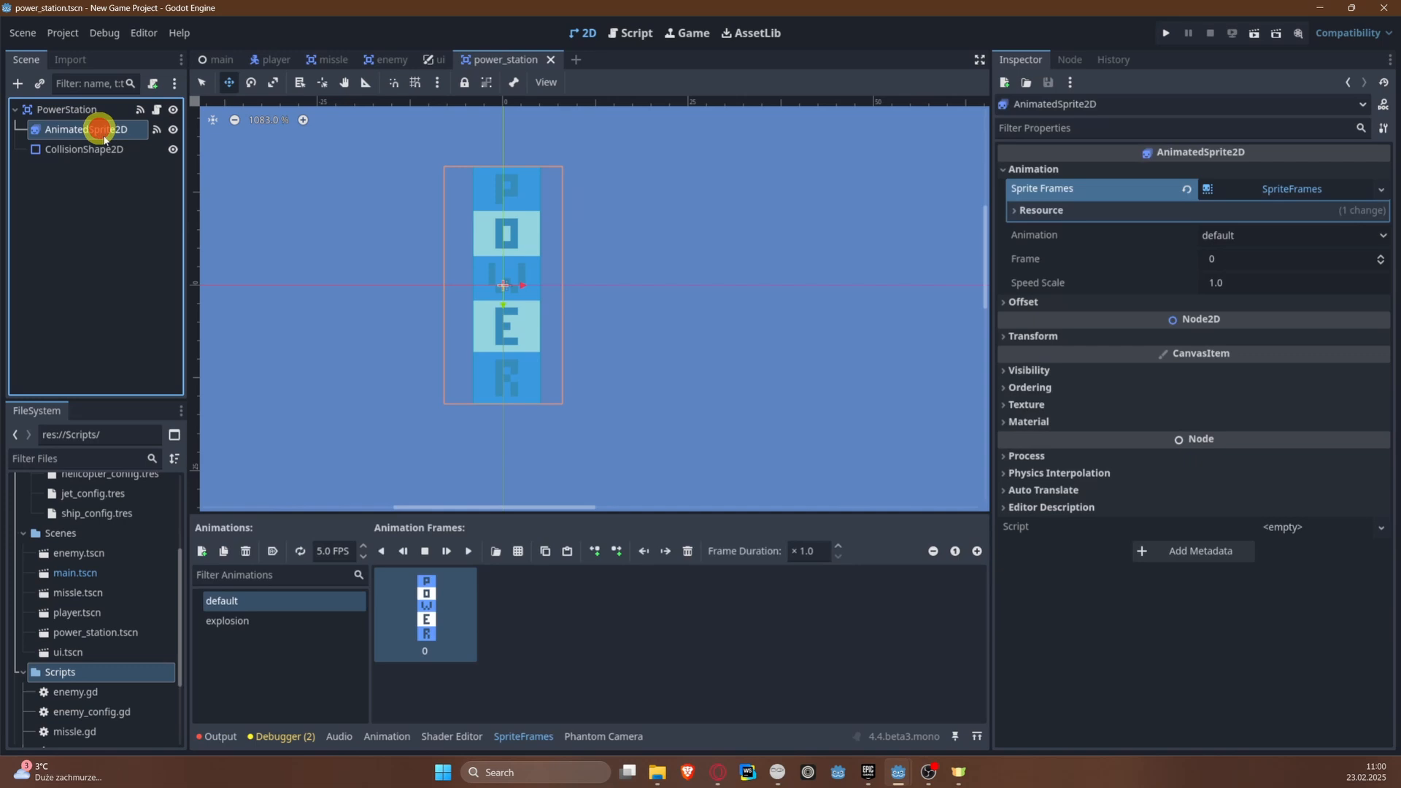
pyautogui.click(288, 608)
pyautogui.click(293, 617)
pyautogui.click(294, 622)
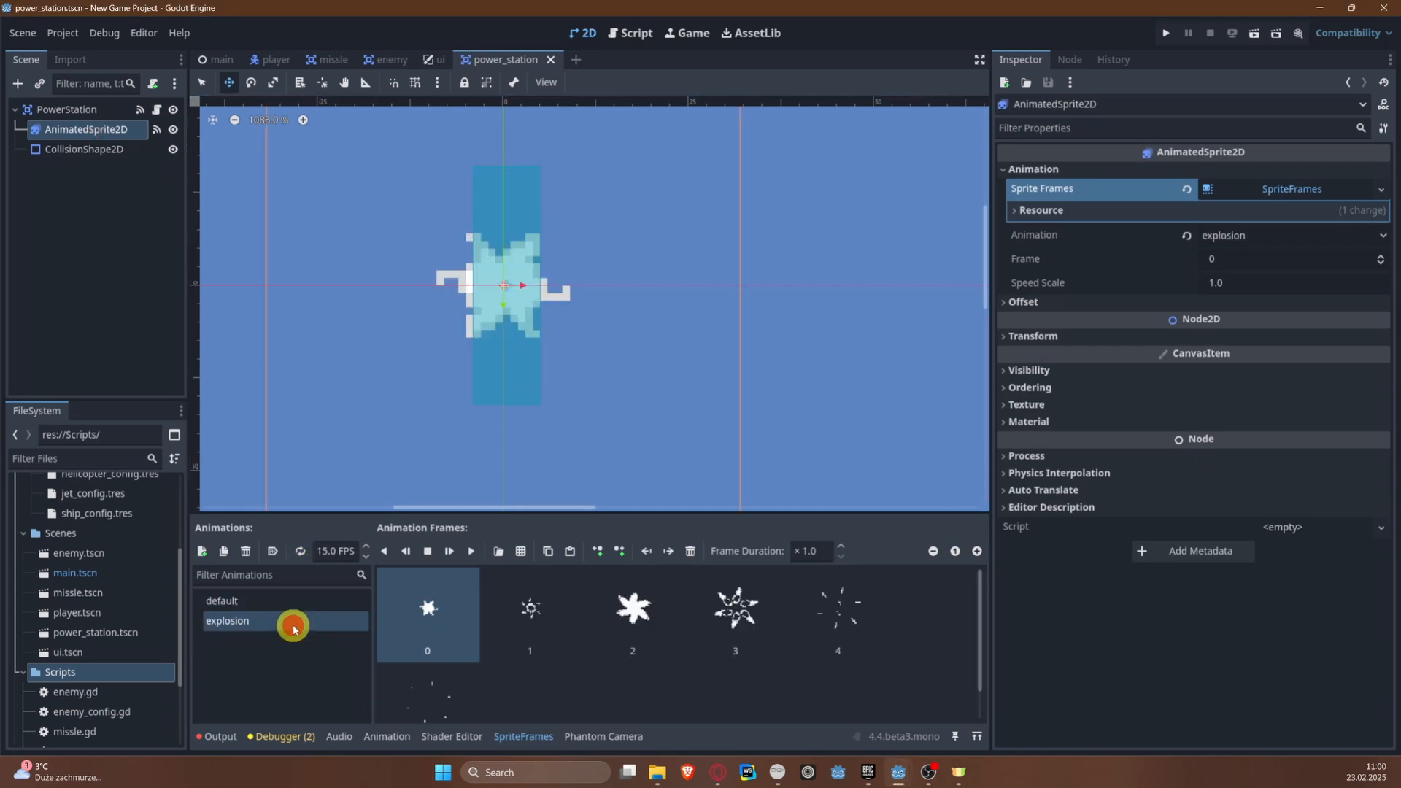
pyautogui.click(282, 602)
pyautogui.click(282, 620)
pyautogui.click(277, 602)
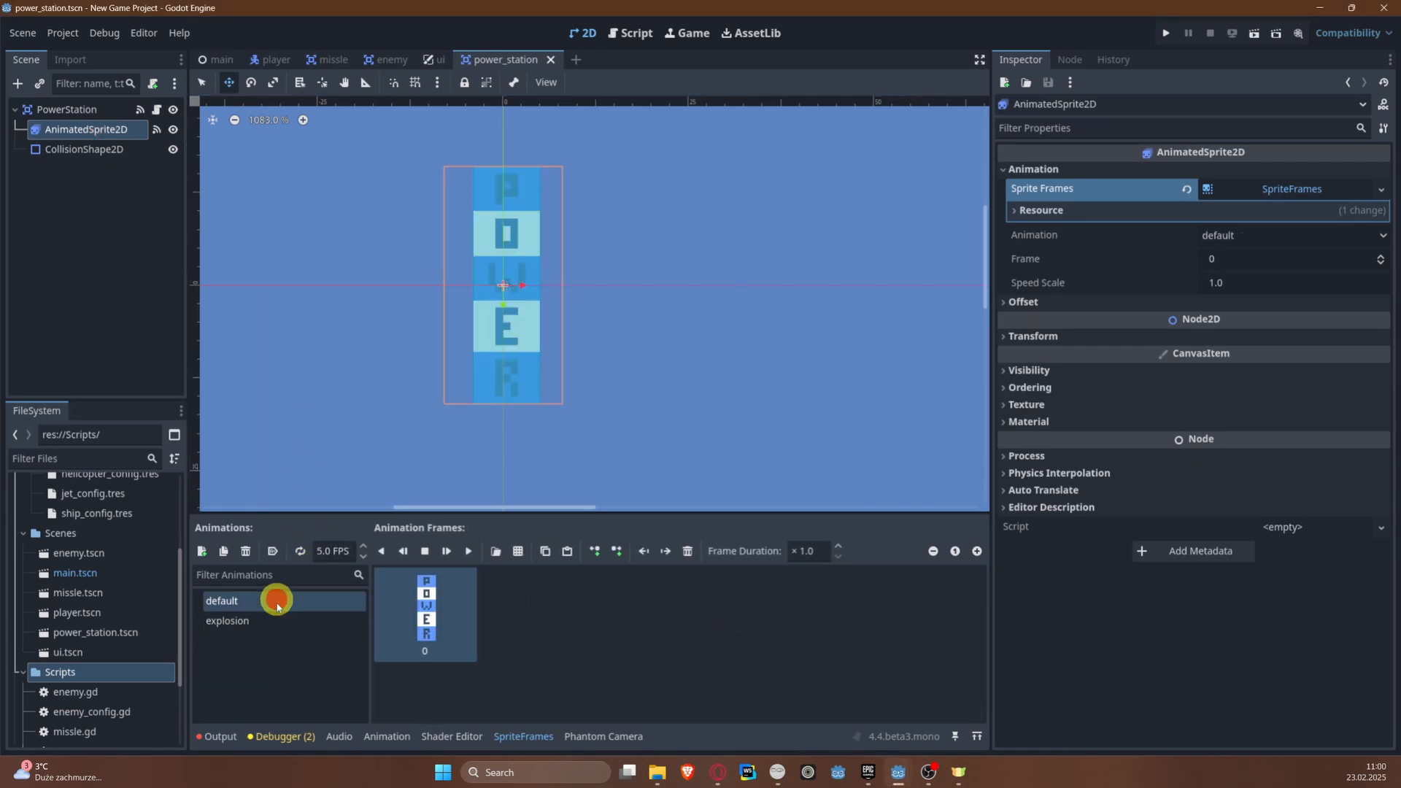
pyautogui.click(281, 620)
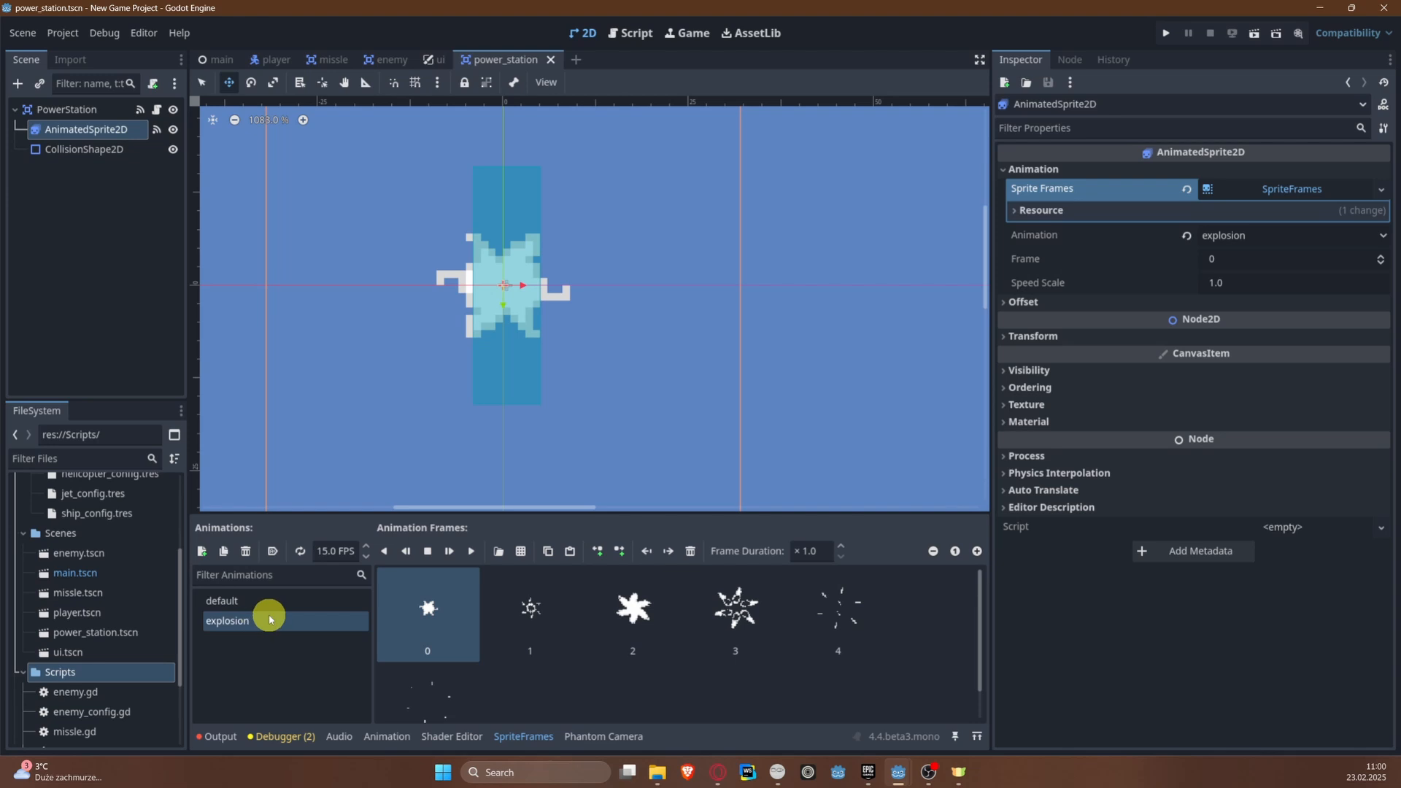
# Step: In power_station.gd, change the animation name checked in _on_animated_sprite_2d_animation_finished to "explosion" and test-run the game briefly
pyautogui.click(103, 108)
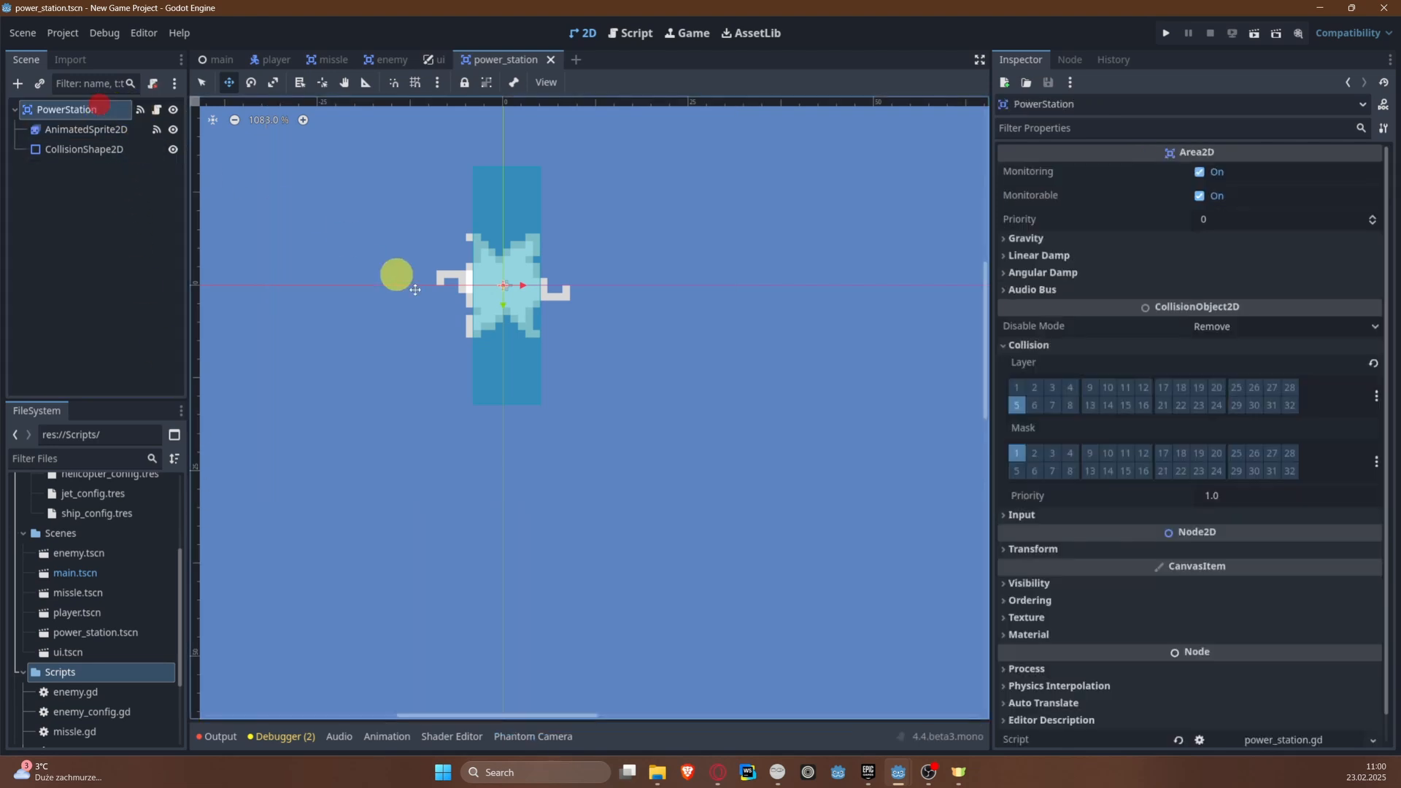
pyautogui.click(156, 110)
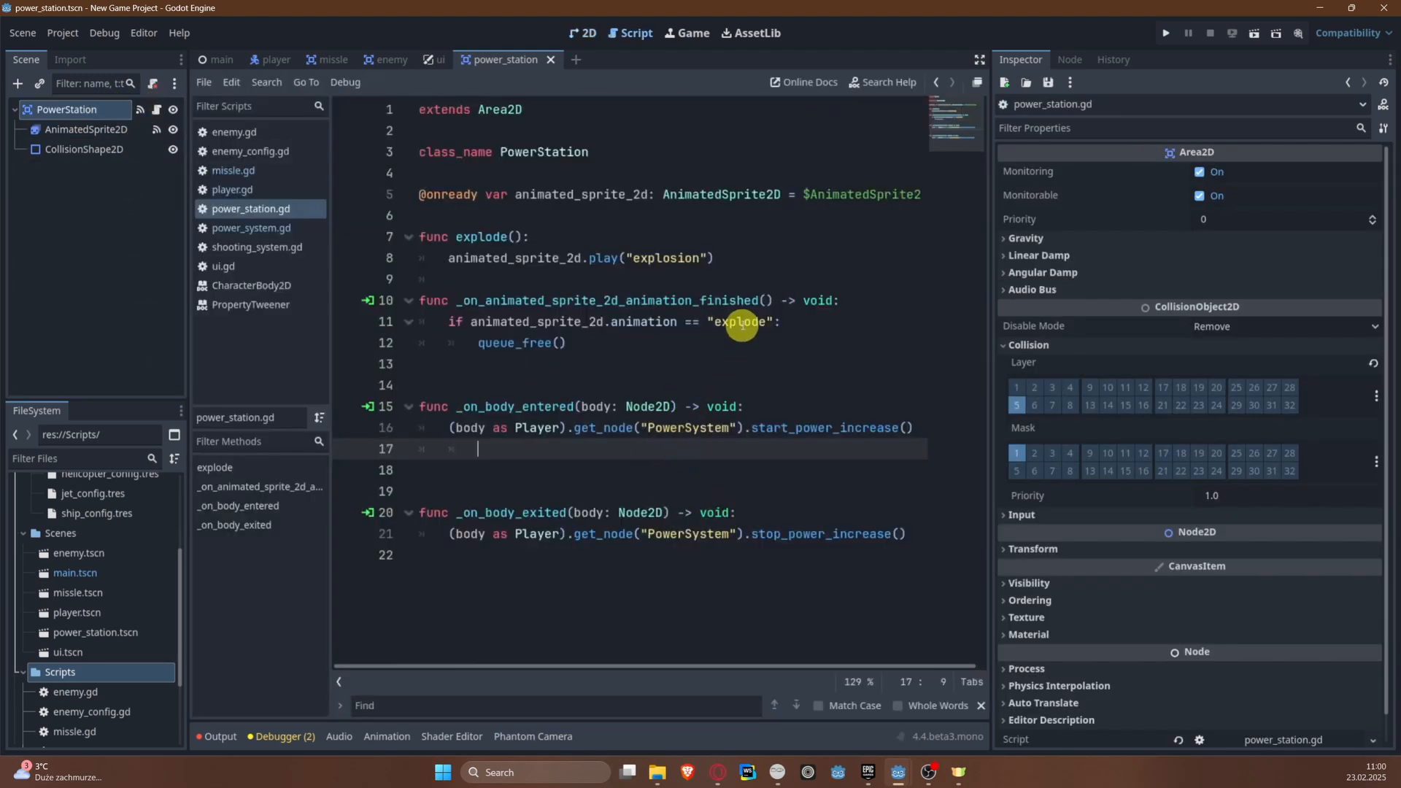
pyautogui.doubleClick(742, 322)
pyautogui.write('expl')
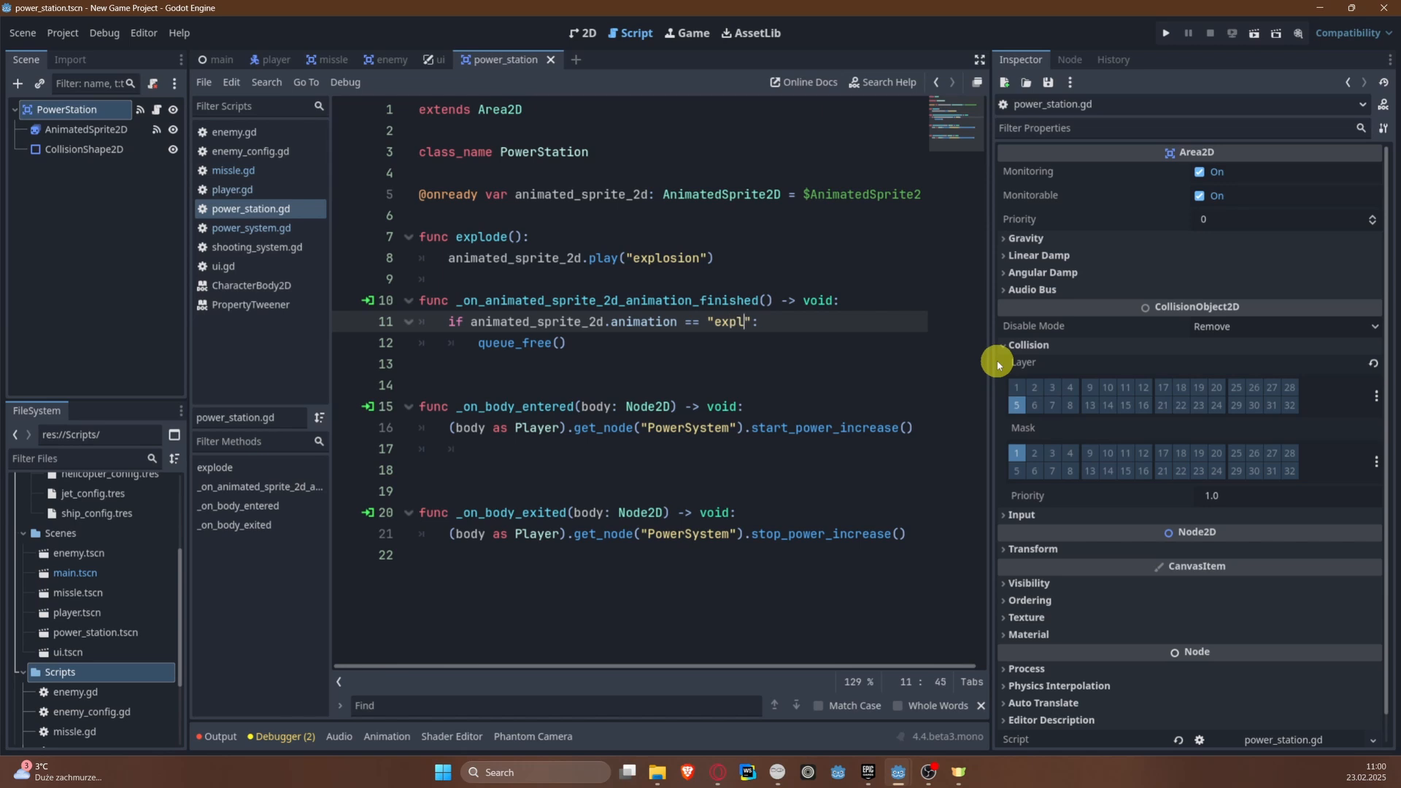
pyautogui.write('osion')
pyautogui.click(1167, 35)
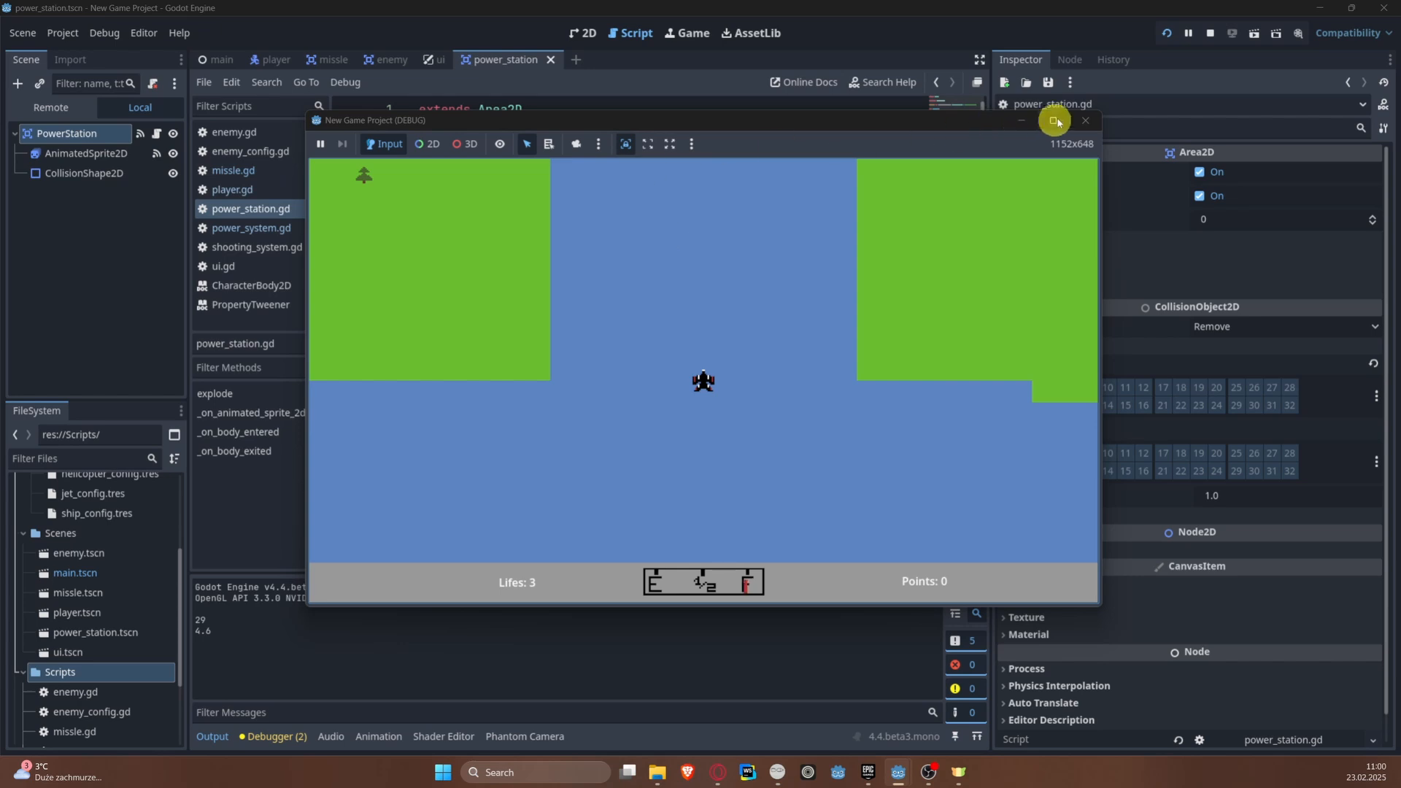
pyautogui.click(1085, 120)
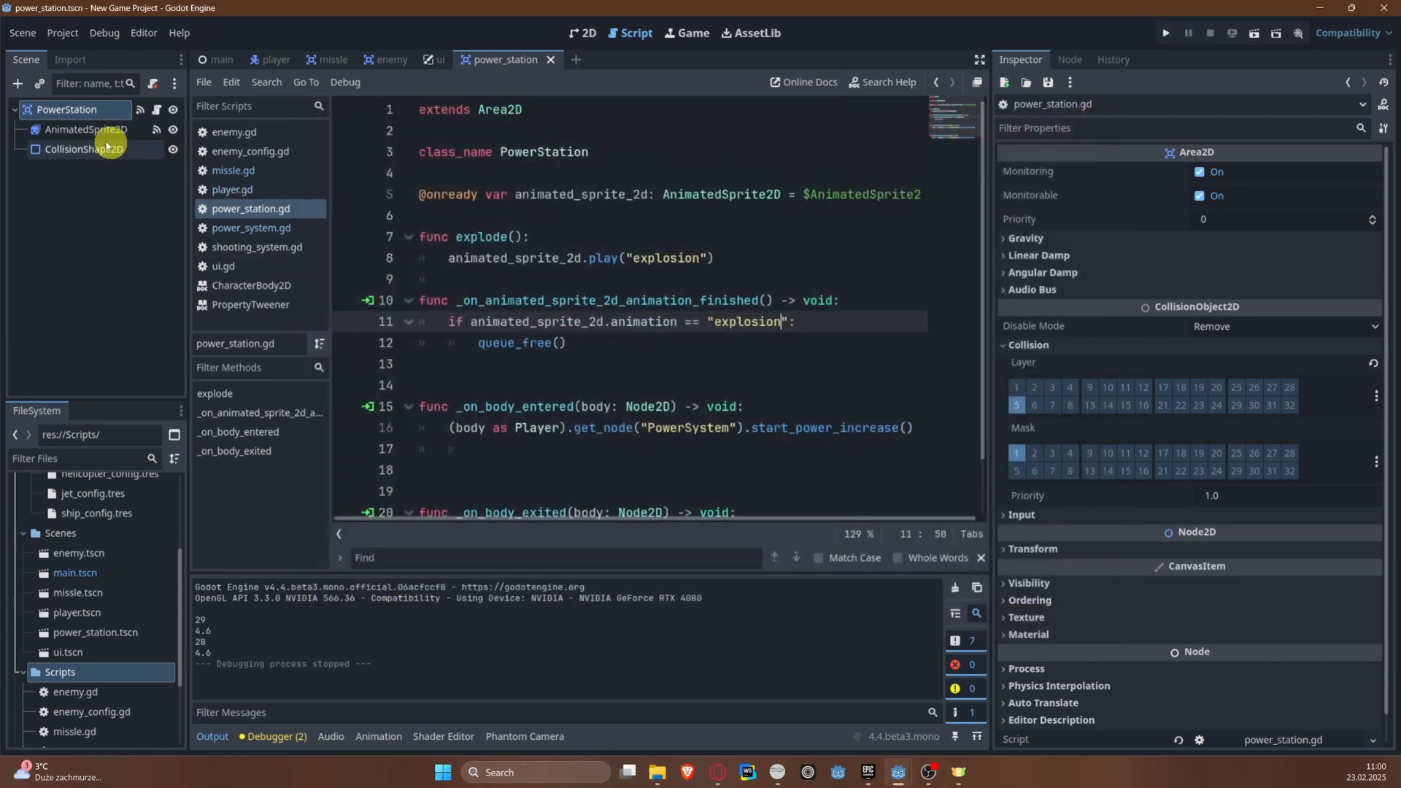
# Step: Set the default animation of the power station's AnimatedSprite2D to autoplay on load
pyautogui.click(86, 130)
pyautogui.click(262, 601)
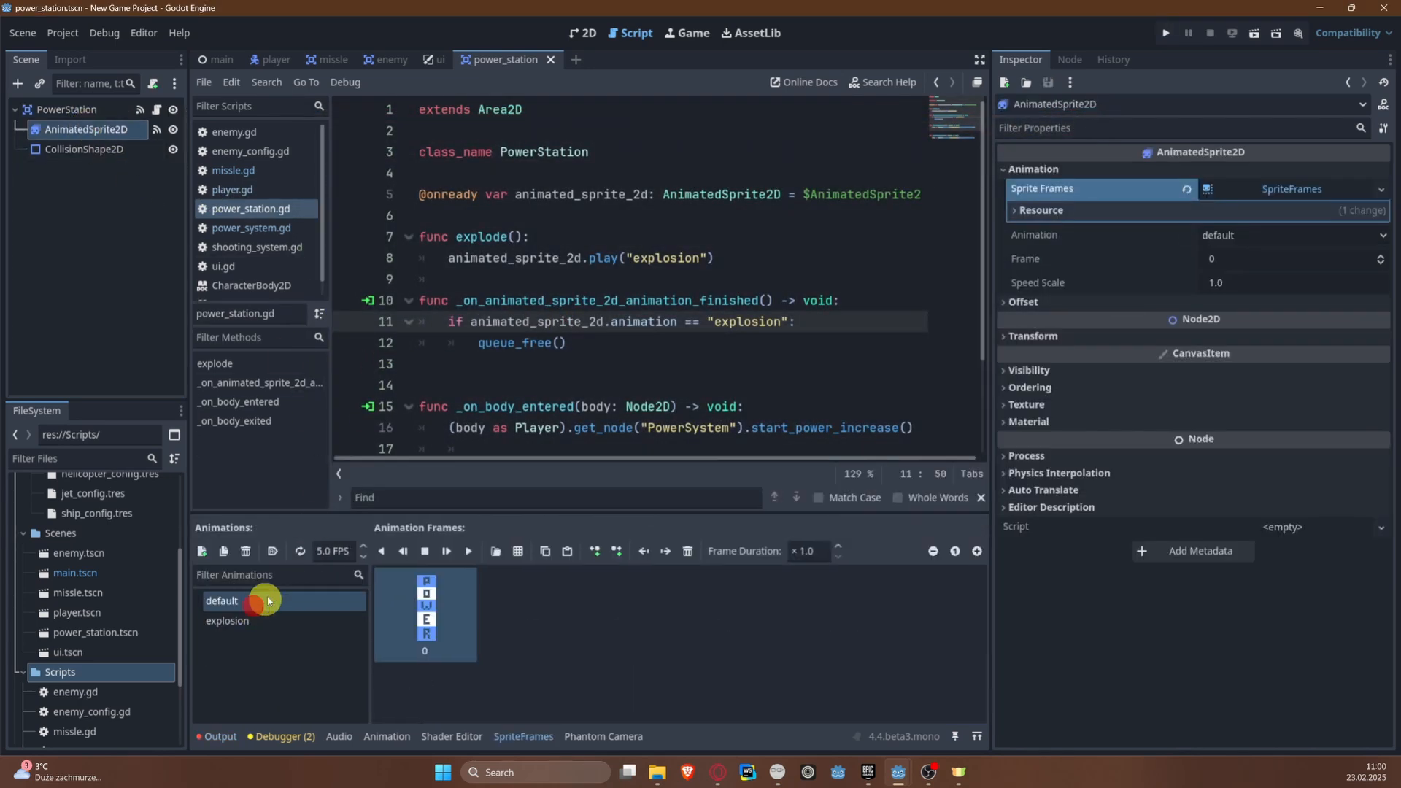
pyautogui.click(272, 551)
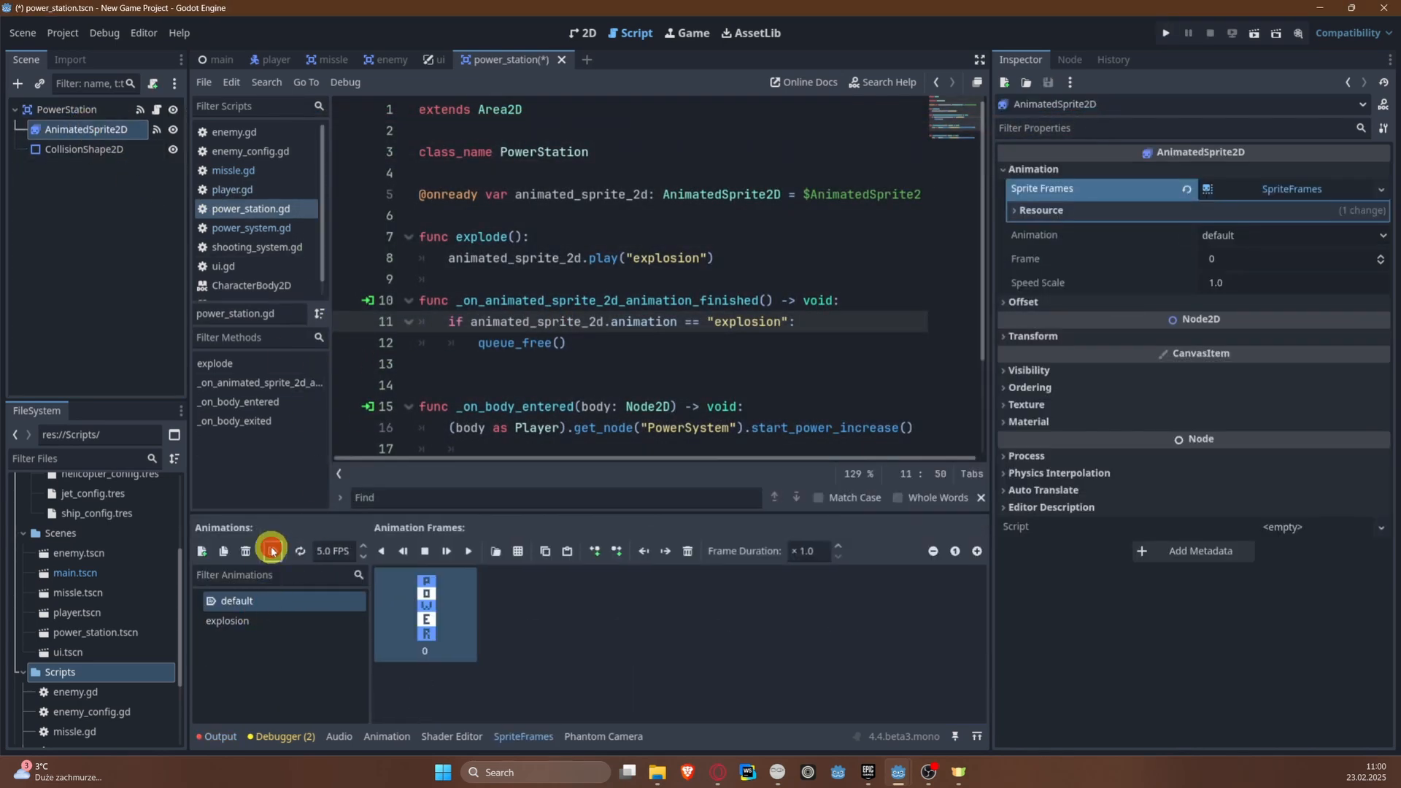
# Step: Run the game twice, shooting the power station in one run and flying over it in the other
pyautogui.click(1165, 33)
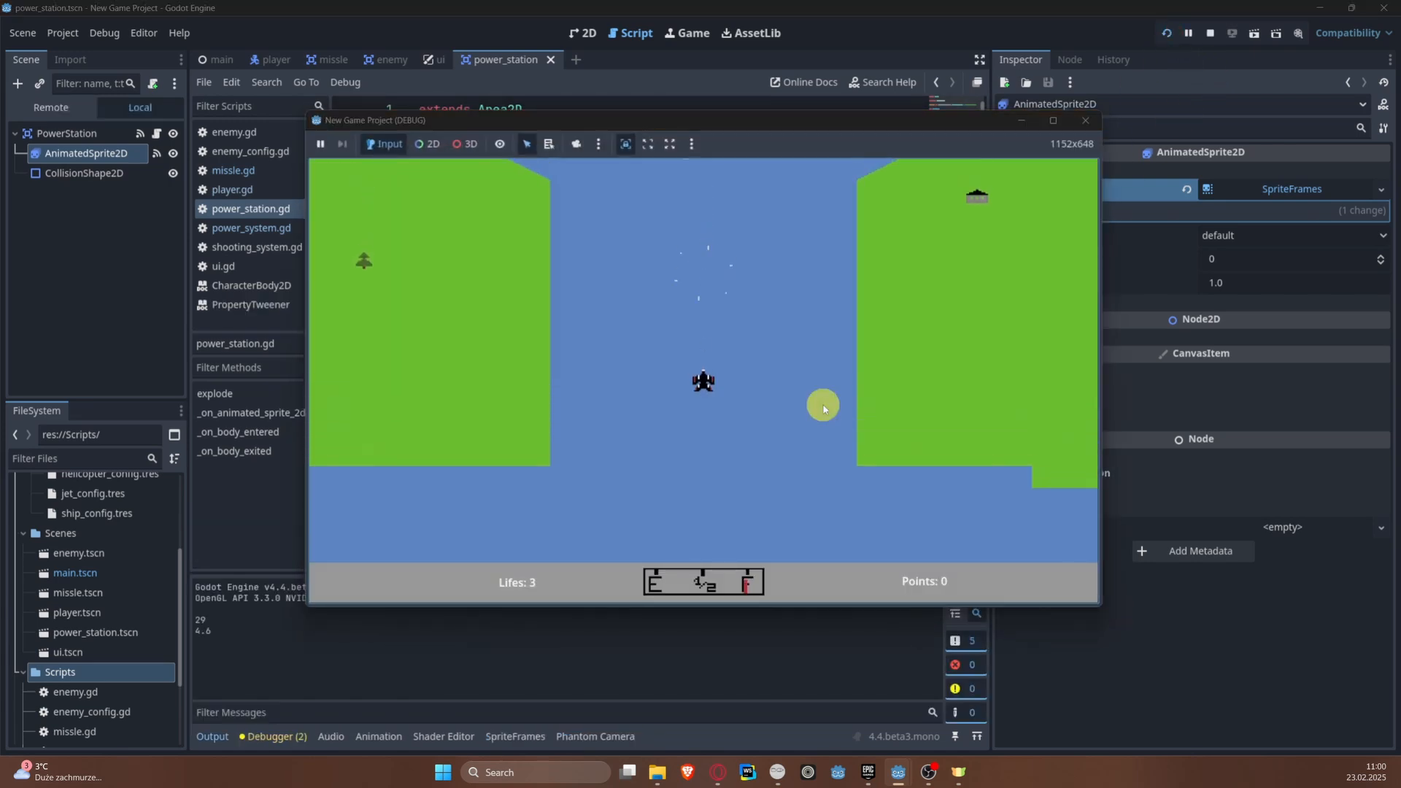
pyautogui.click(1079, 120)
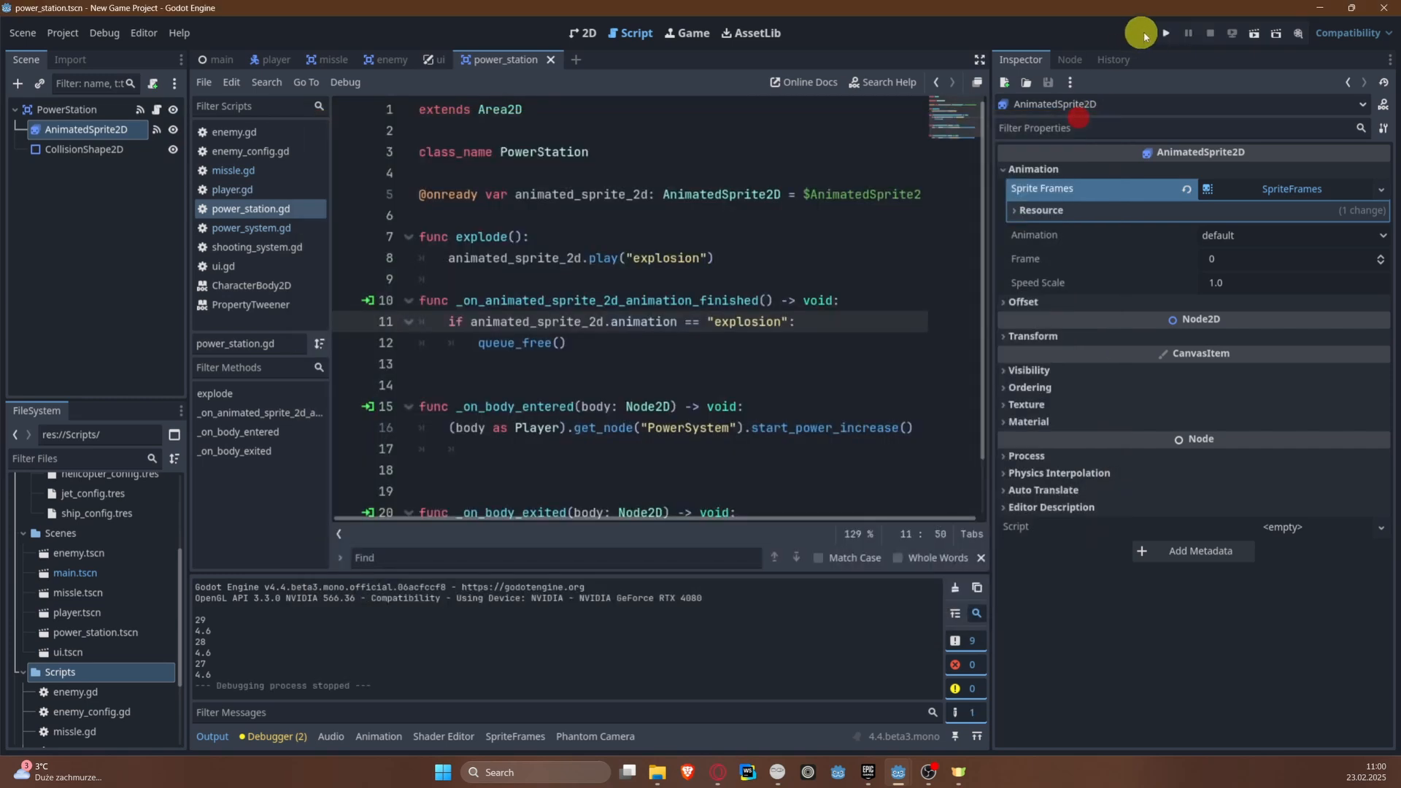
pyautogui.click(1166, 33)
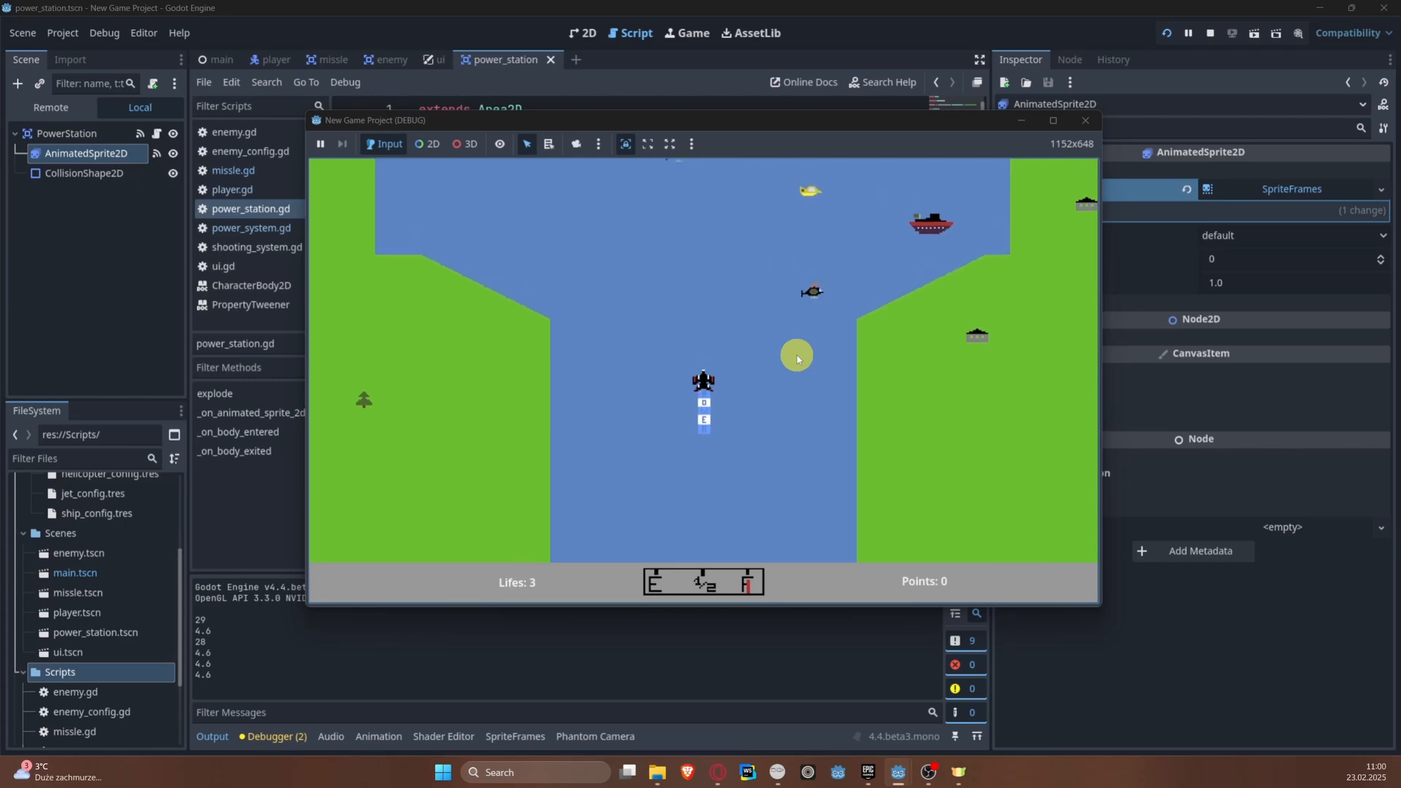
pyautogui.press('a')
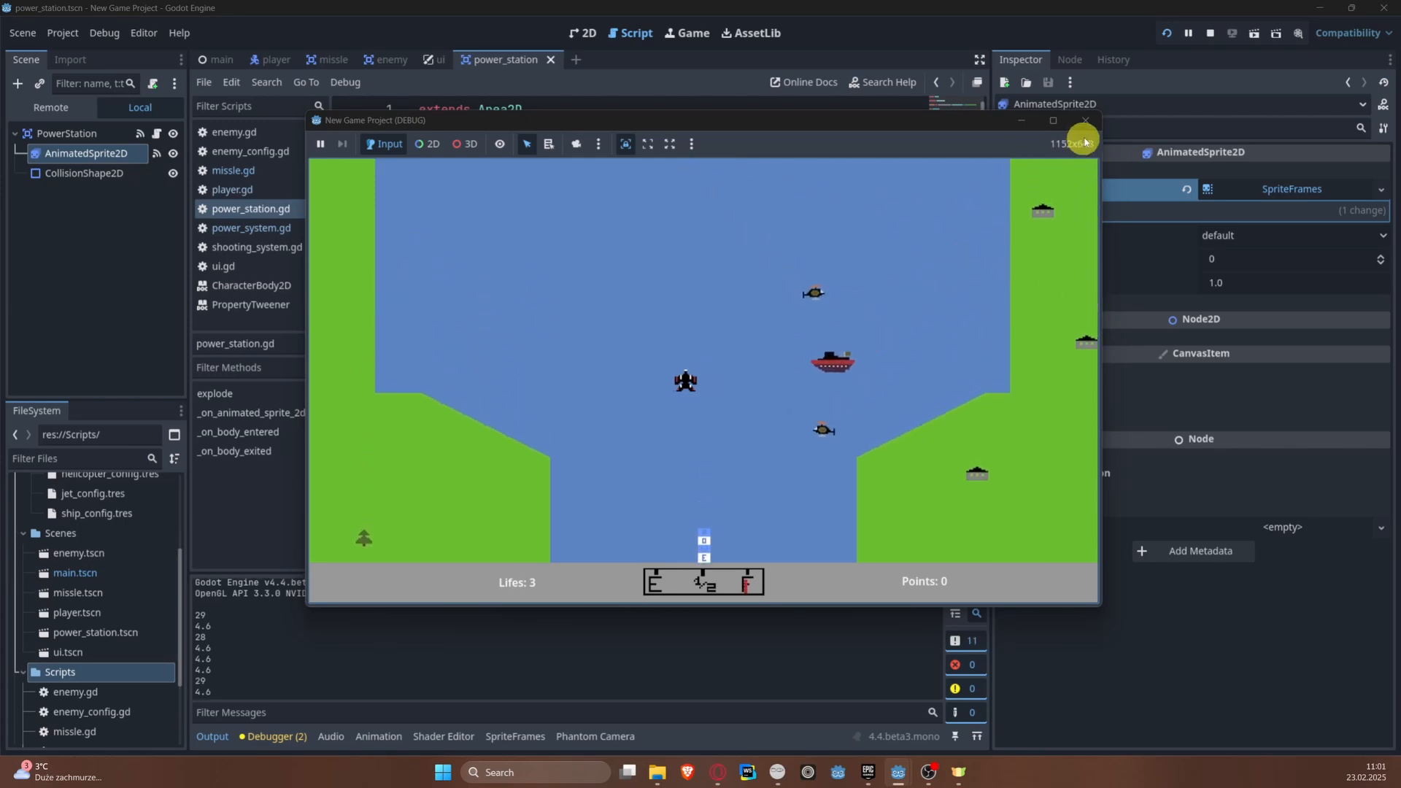
pyautogui.click(1081, 121)
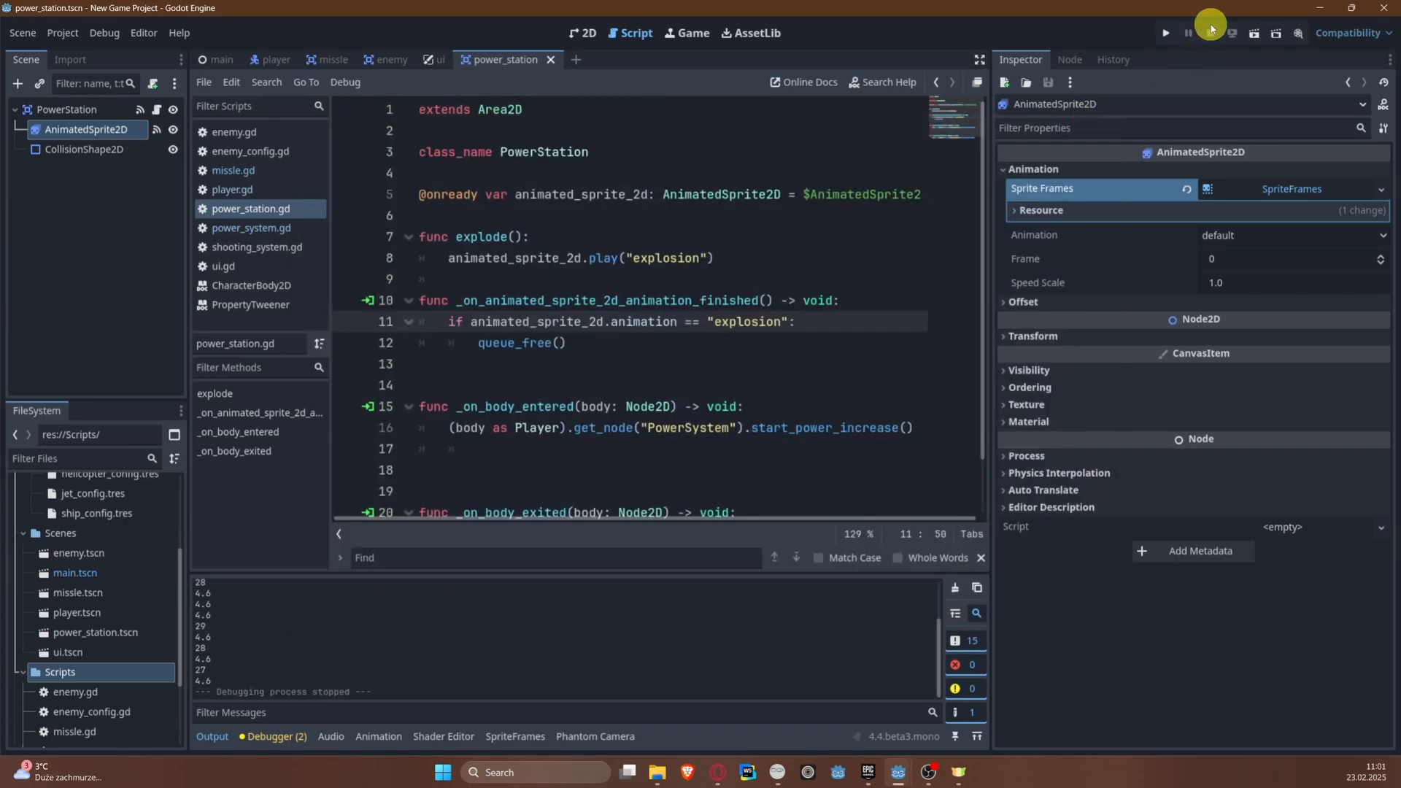
# Step: In the main scene, duplicate the PowerStation and move the copy up the river, well beyond the enemy ships
pyautogui.click(583, 32)
pyautogui.scroll(-3, 594, 313)
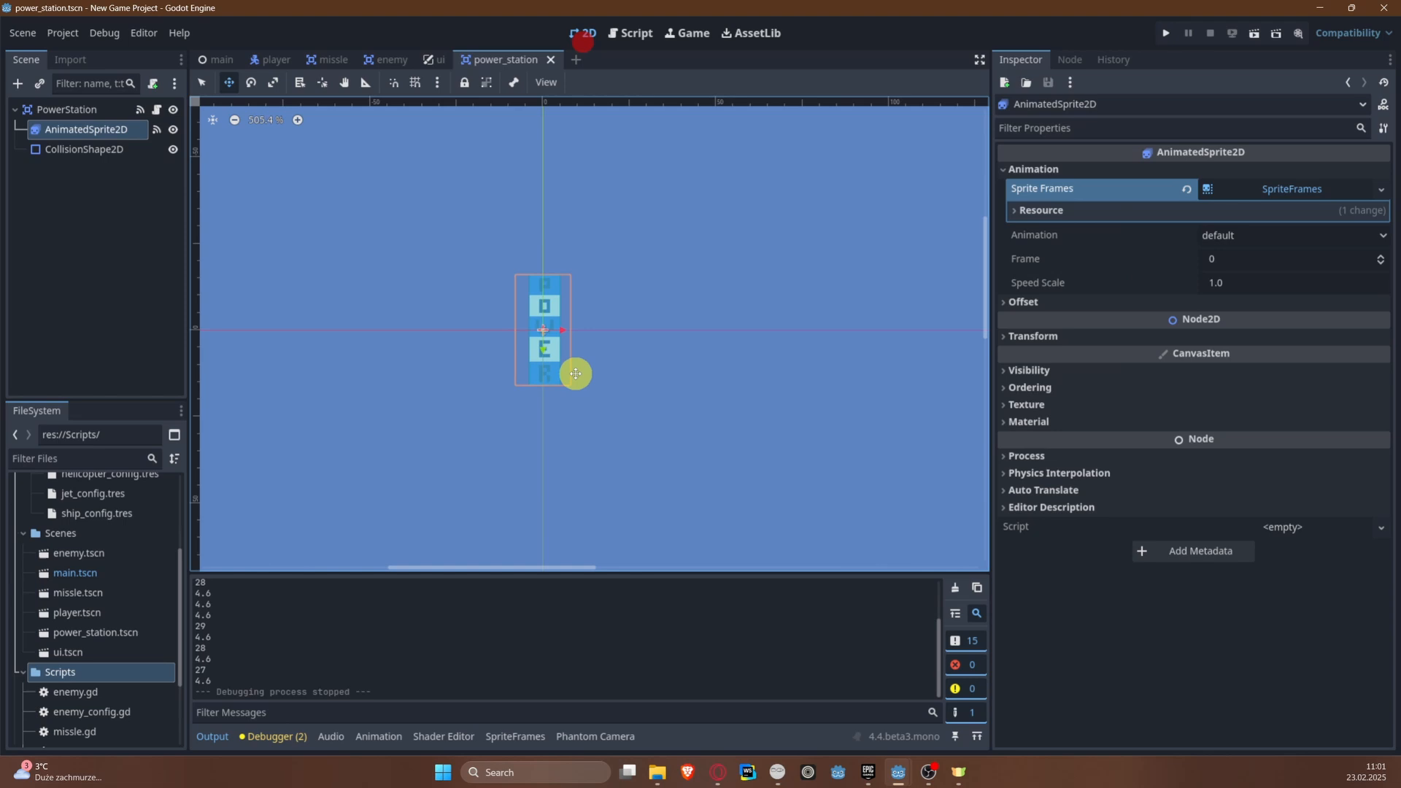
pyautogui.click(242, 63)
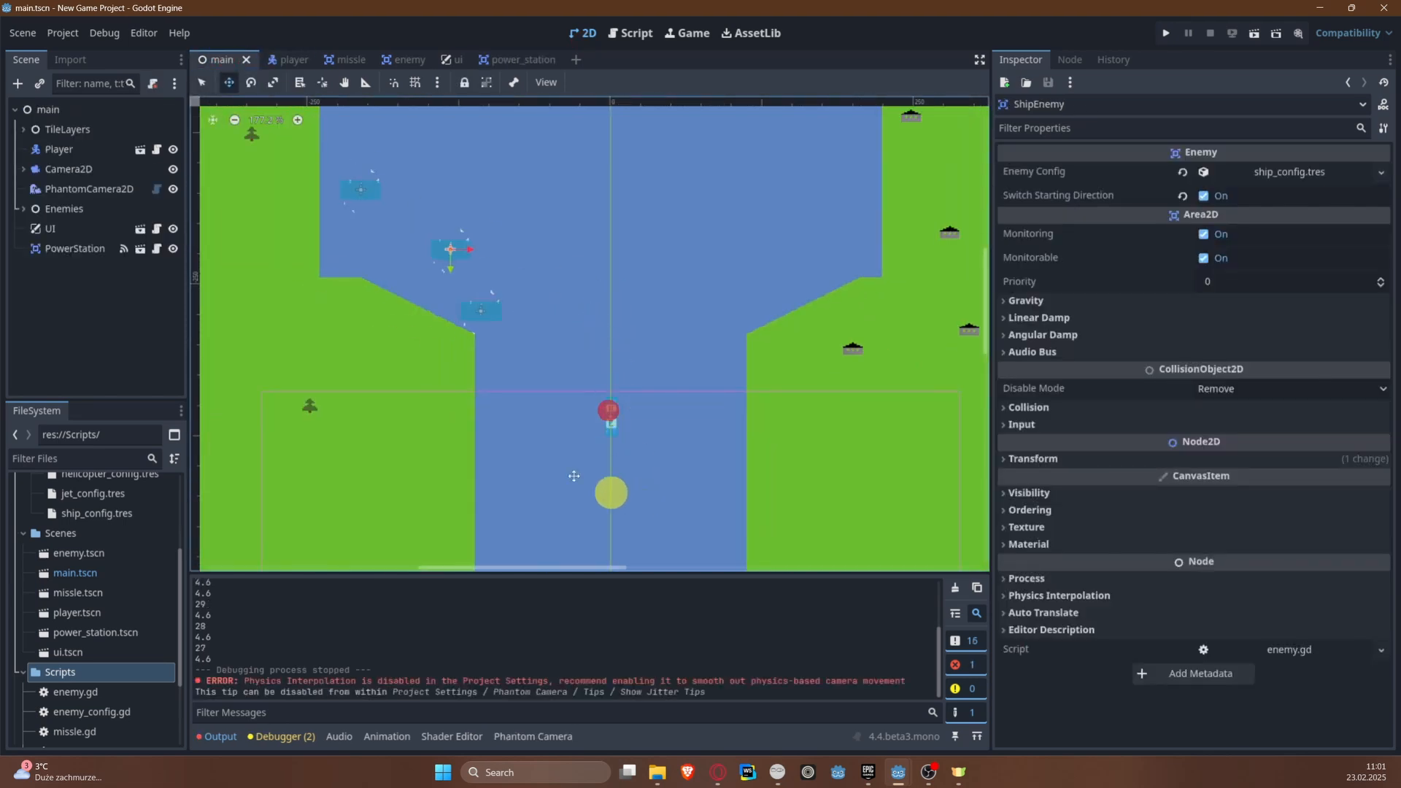
pyautogui.click(211, 88)
pyautogui.click(611, 420)
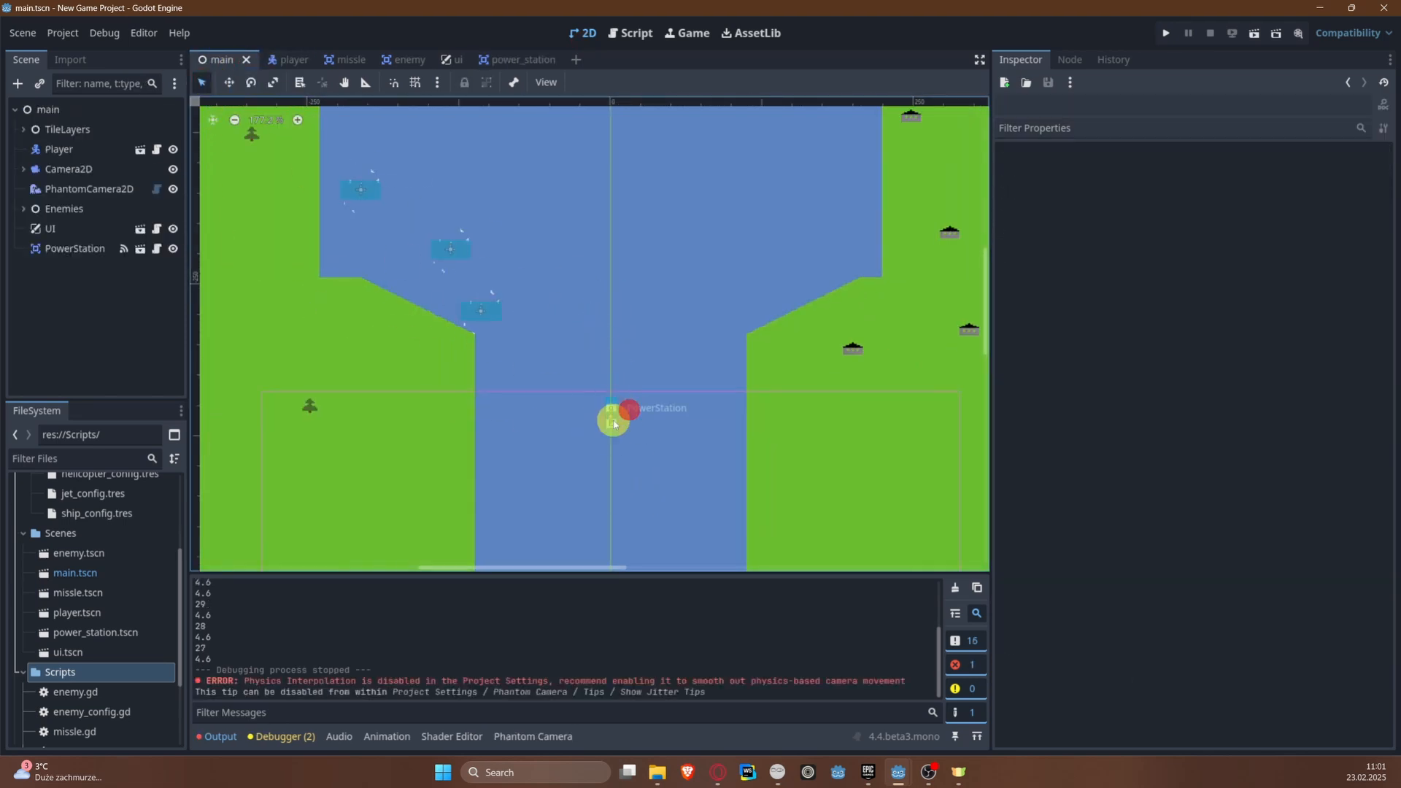
pyautogui.hotkey('ctrl', 'd')
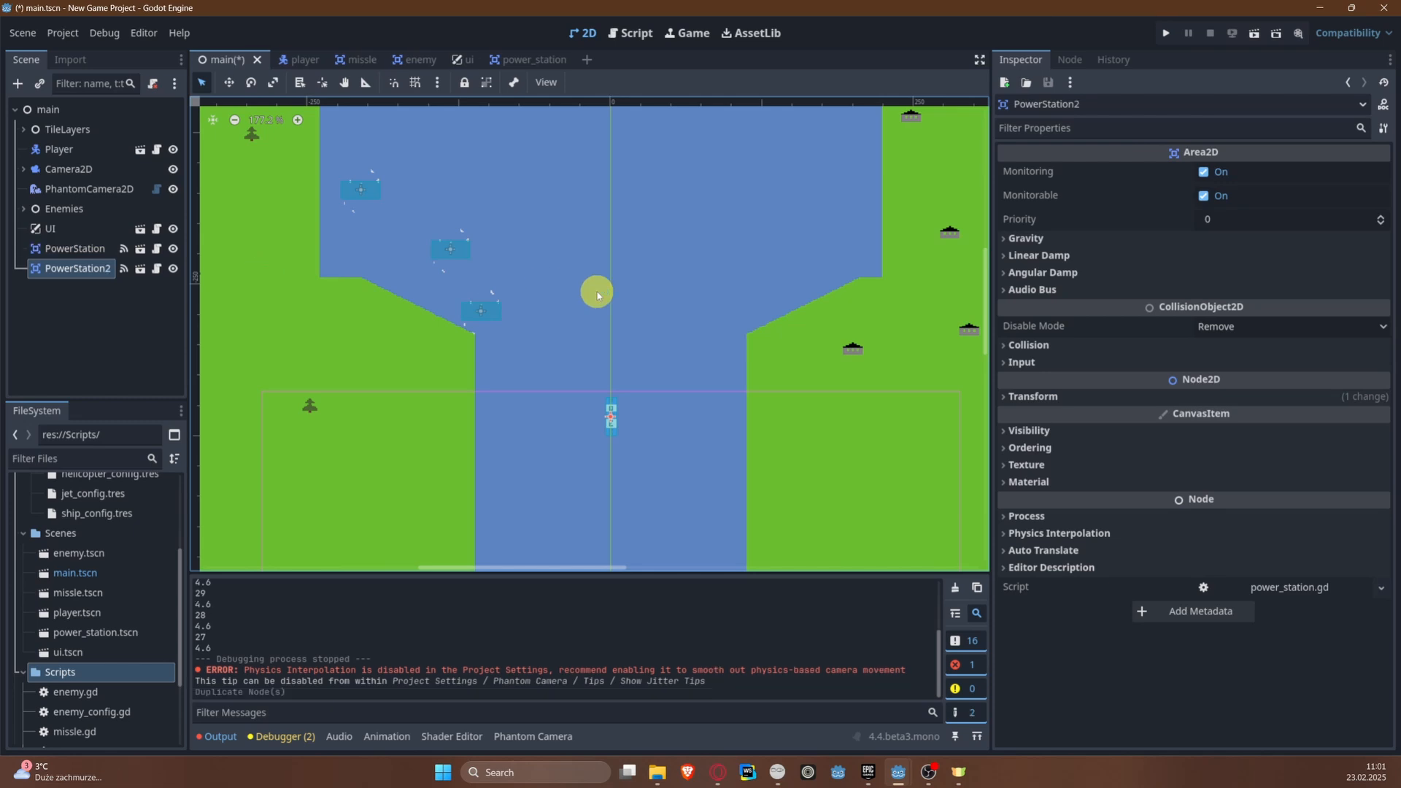
pyautogui.press('w')
pyautogui.moveTo(594, 431); pyautogui.dragTo(620, 159)
pyautogui.moveTo(619, 159); pyautogui.dragTo(577, 507, button='middle')
pyautogui.moveTo(555, 458); pyautogui.dragTo(559, 197)
# Step: Run the game and steer the plane around the first power station and over the second to test power refilling
pyautogui.click(1164, 33)
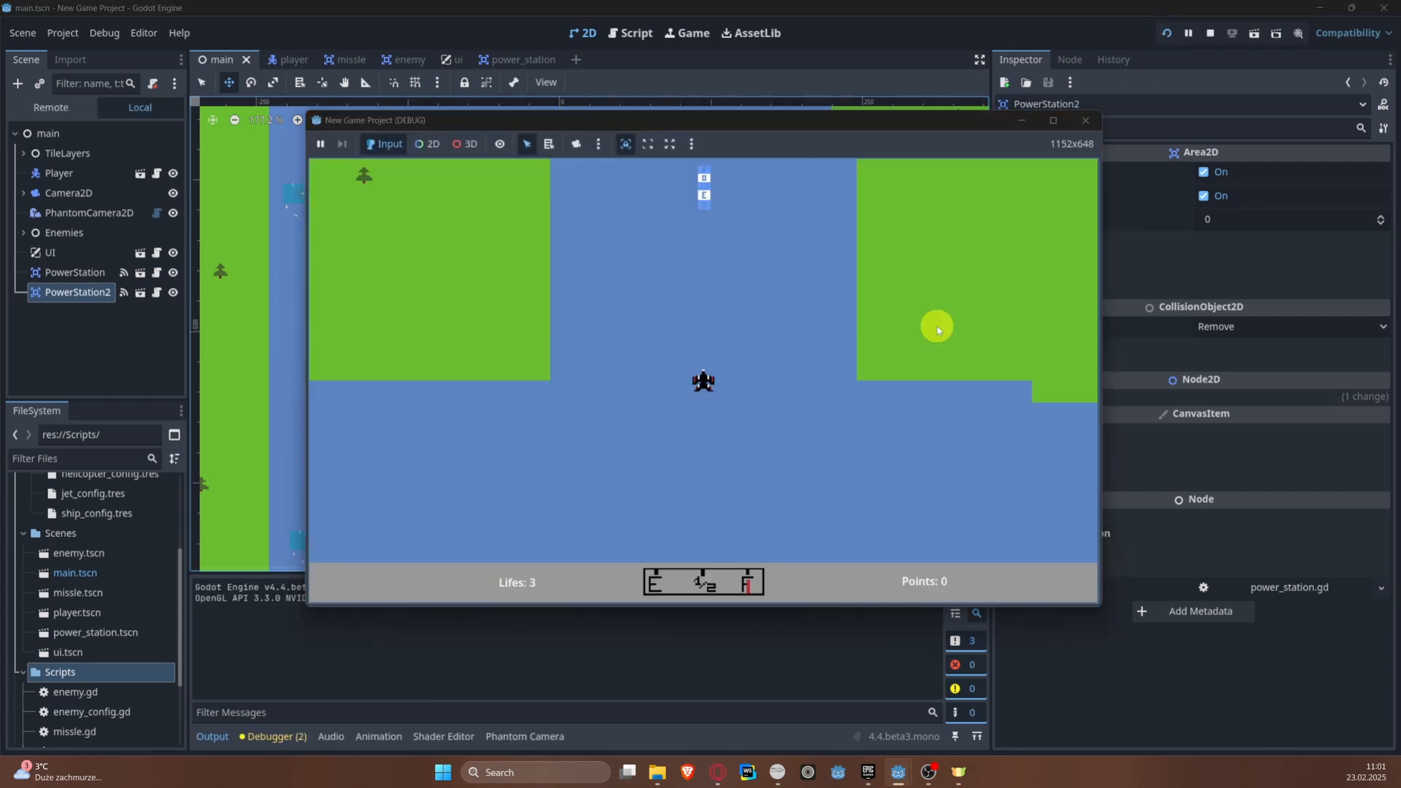
pyautogui.press('Left')
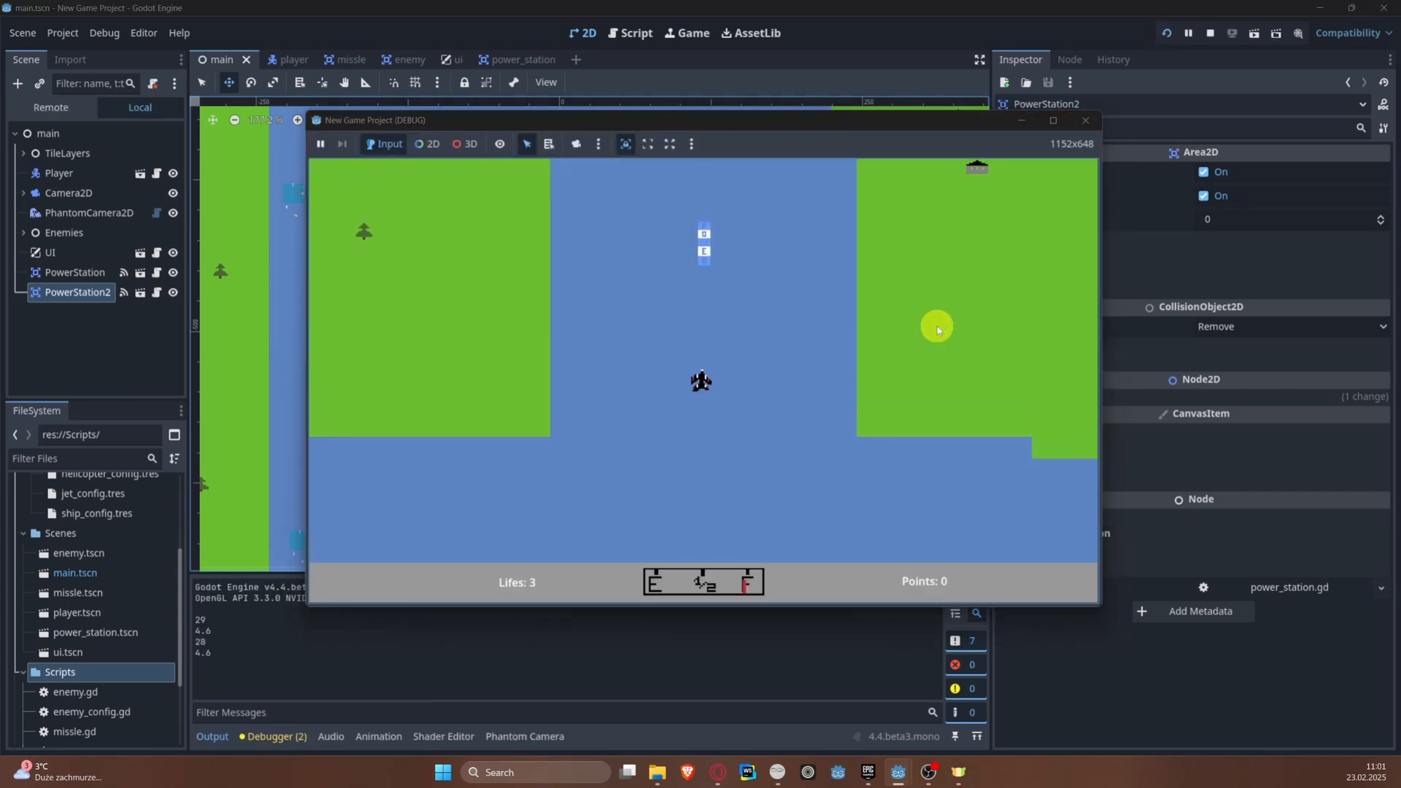
pyautogui.press('Left')
pyautogui.press('Up')
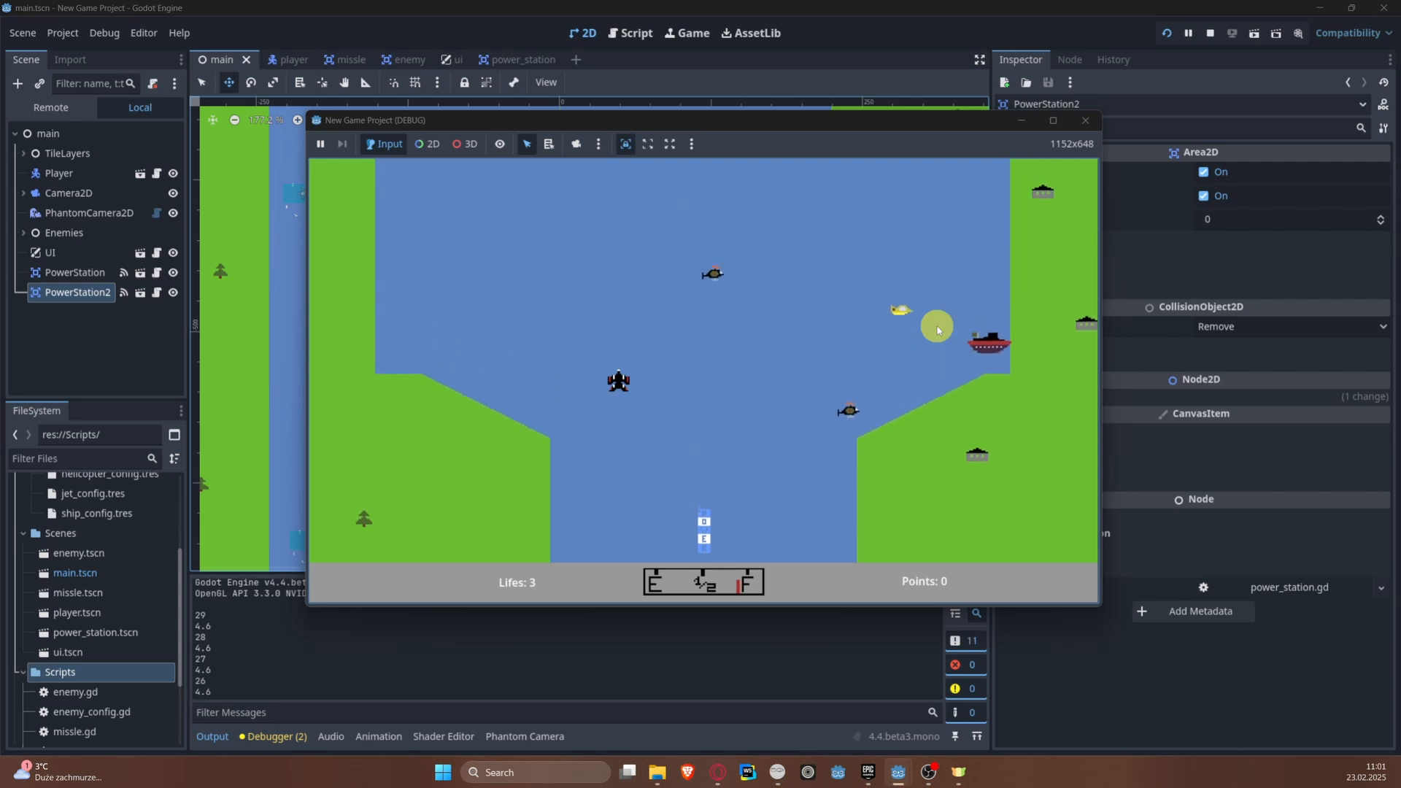
pyautogui.press('Right')
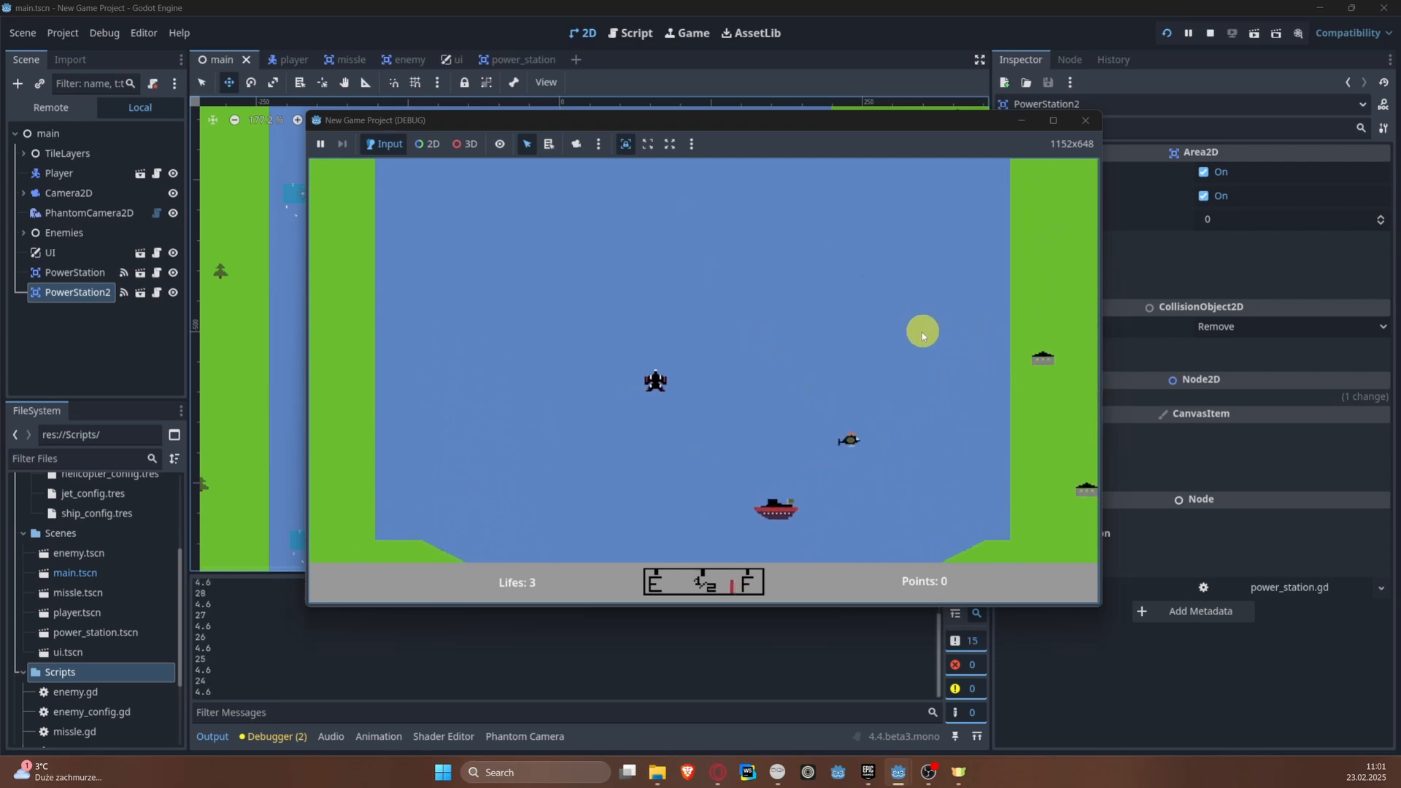
pyautogui.press('Right')
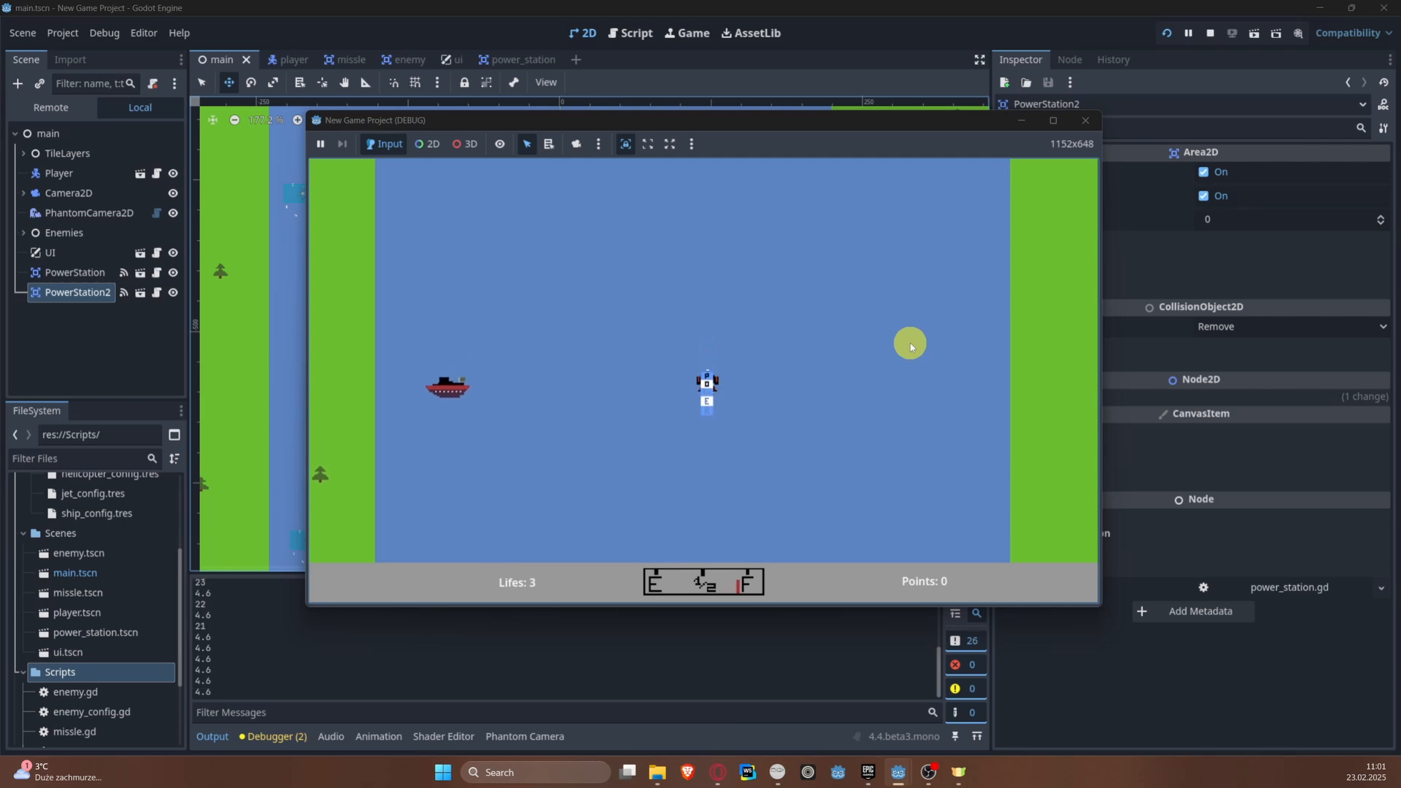
pyautogui.click(1085, 121)
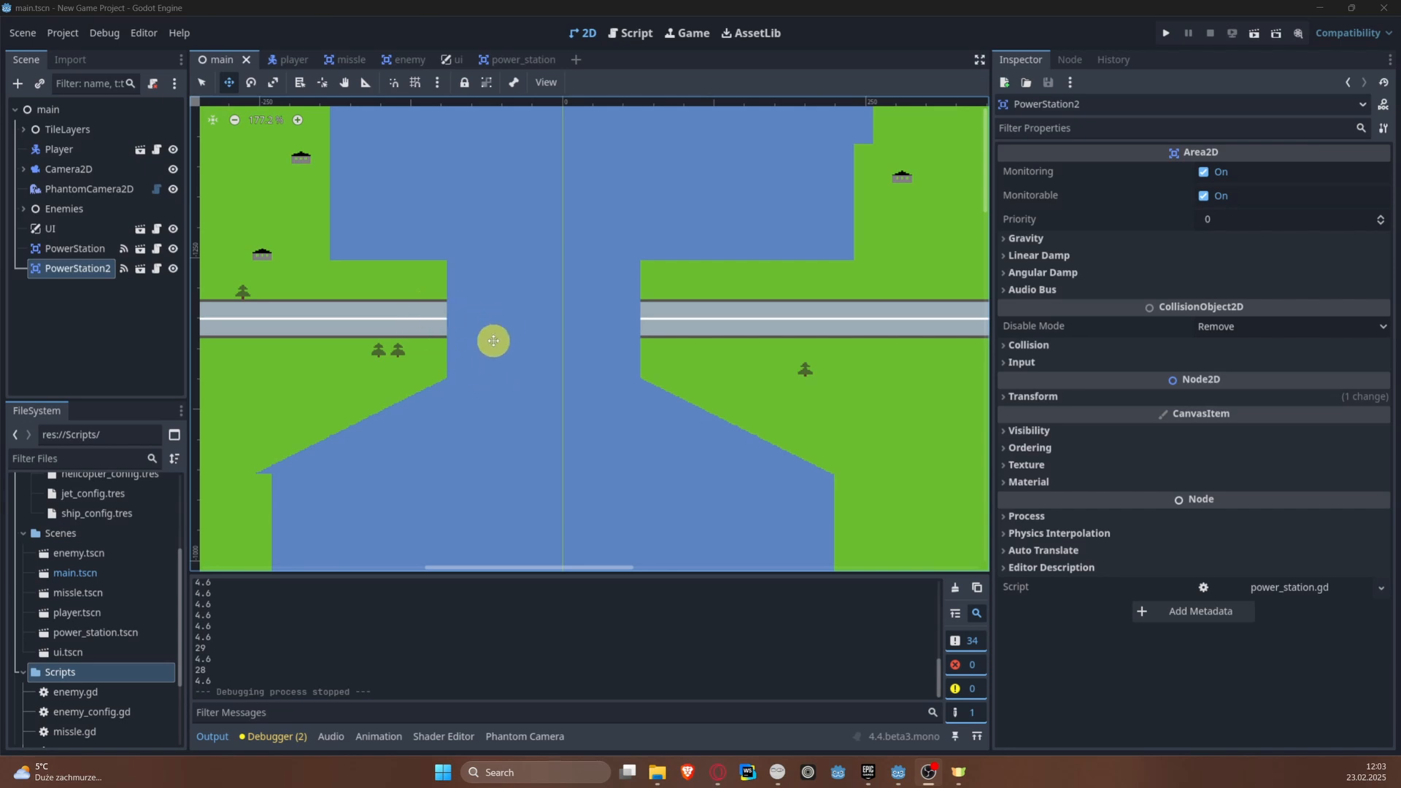
# Step: Create a new scene with an Area2D as its root node
pyautogui.moveTo(476, 335); pyautogui.dragTo(557, 341, button='middle')
pyautogui.scroll(3, 611, 336)
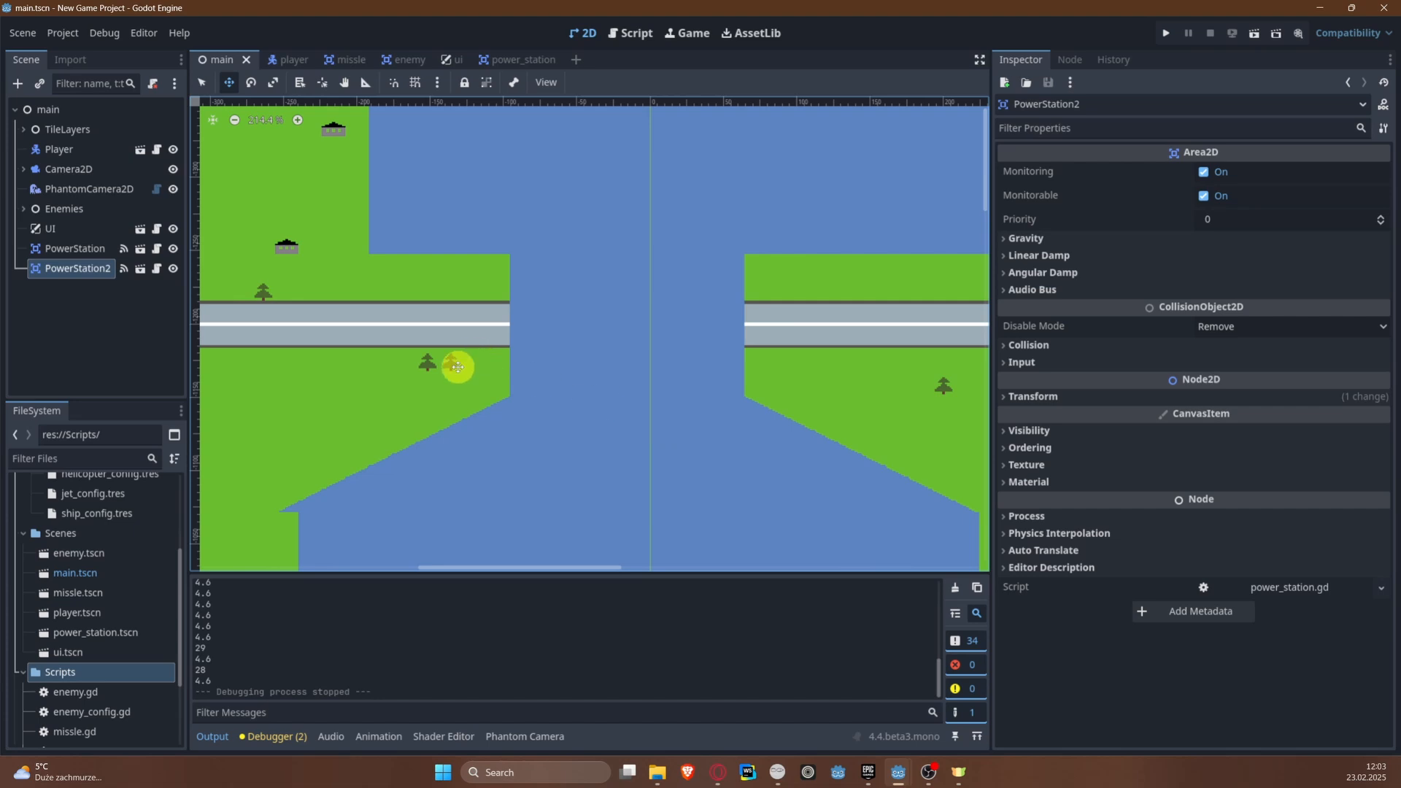
pyautogui.click(27, 36)
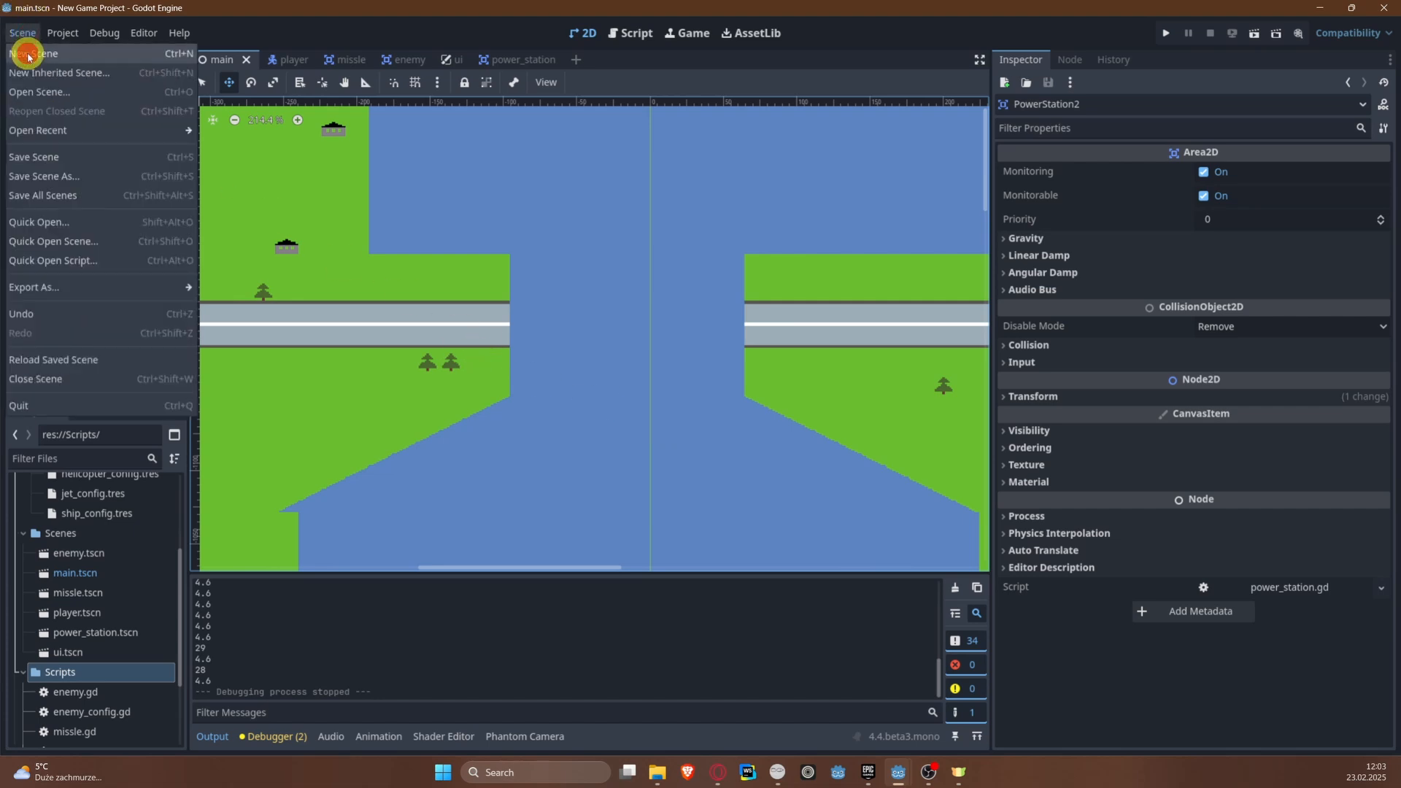
pyautogui.click(29, 50)
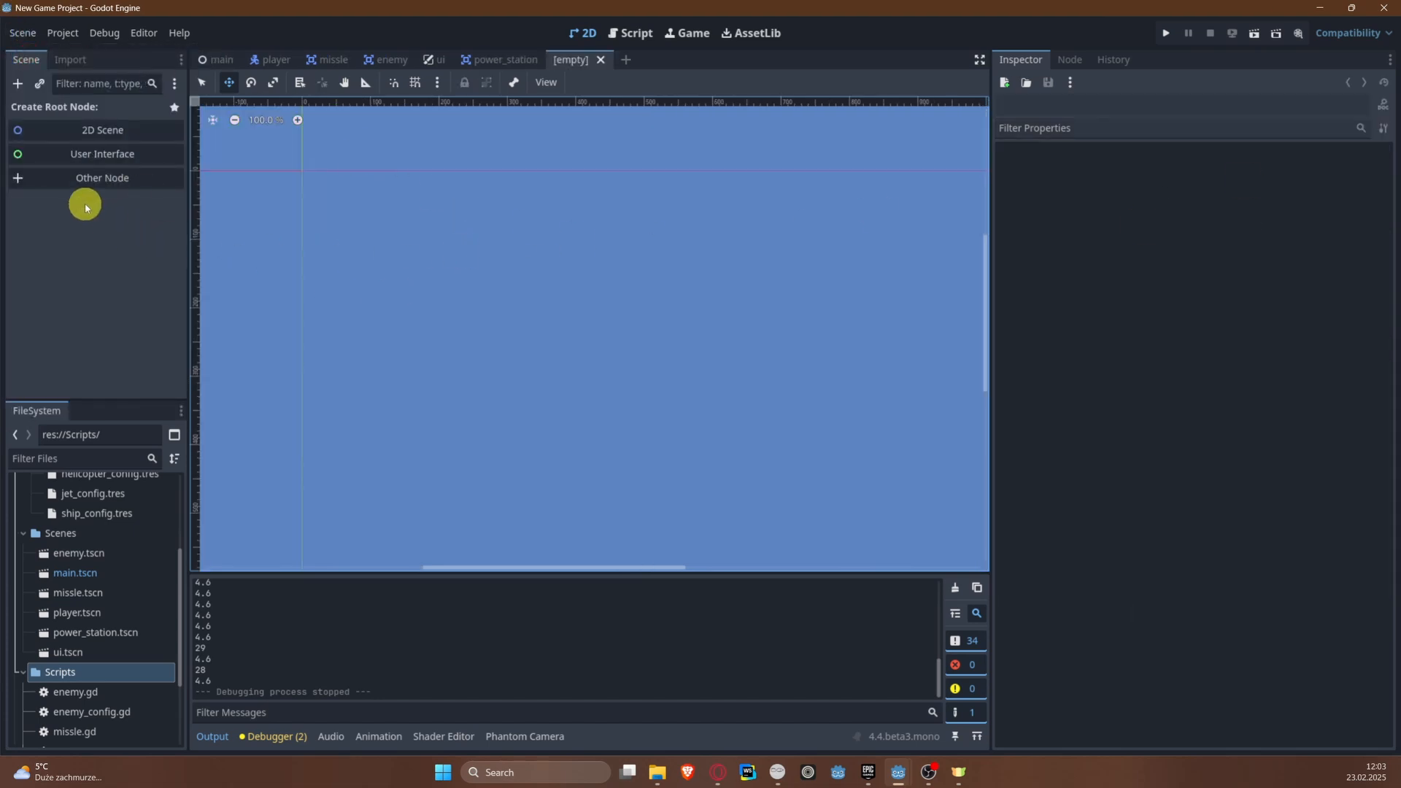
pyautogui.click(84, 182)
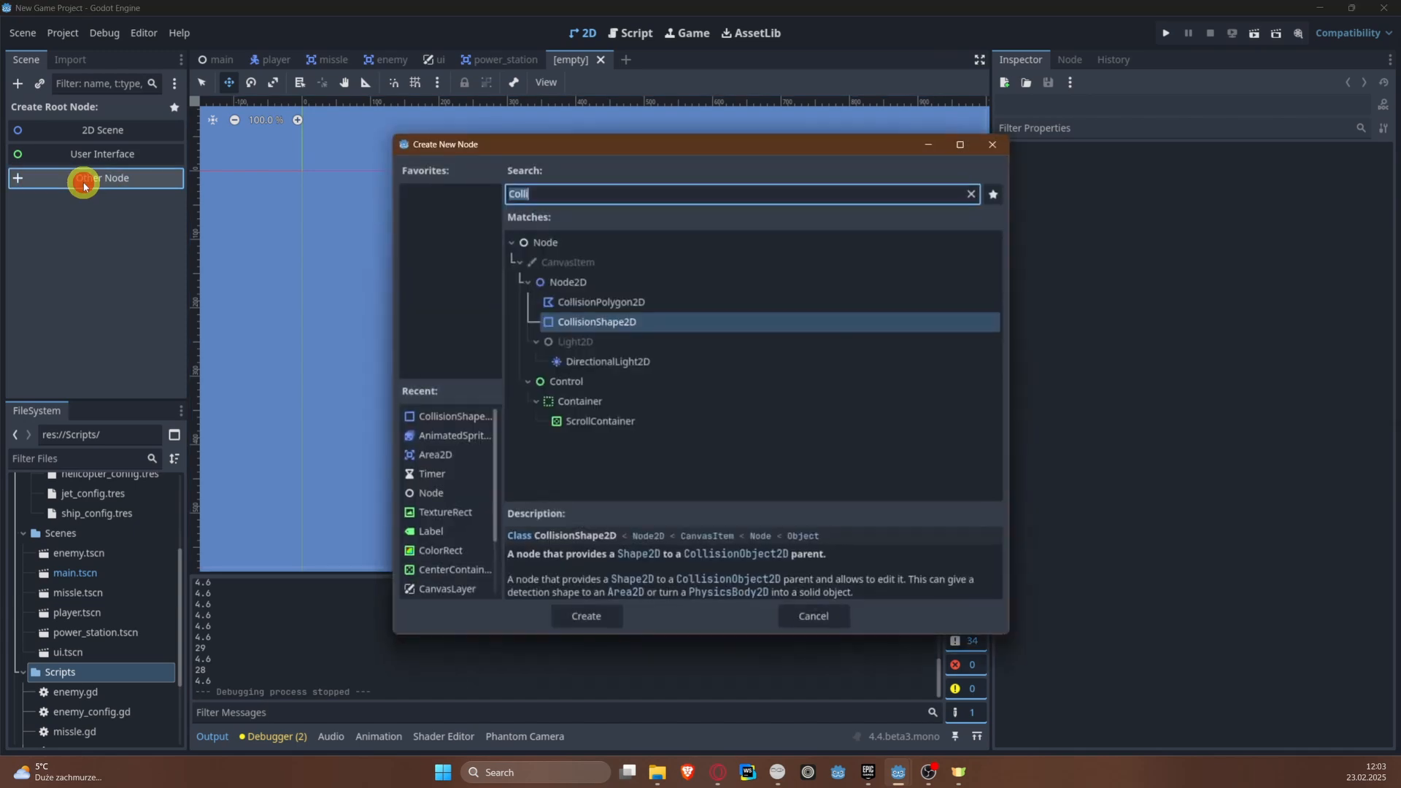
pyautogui.write('Area')
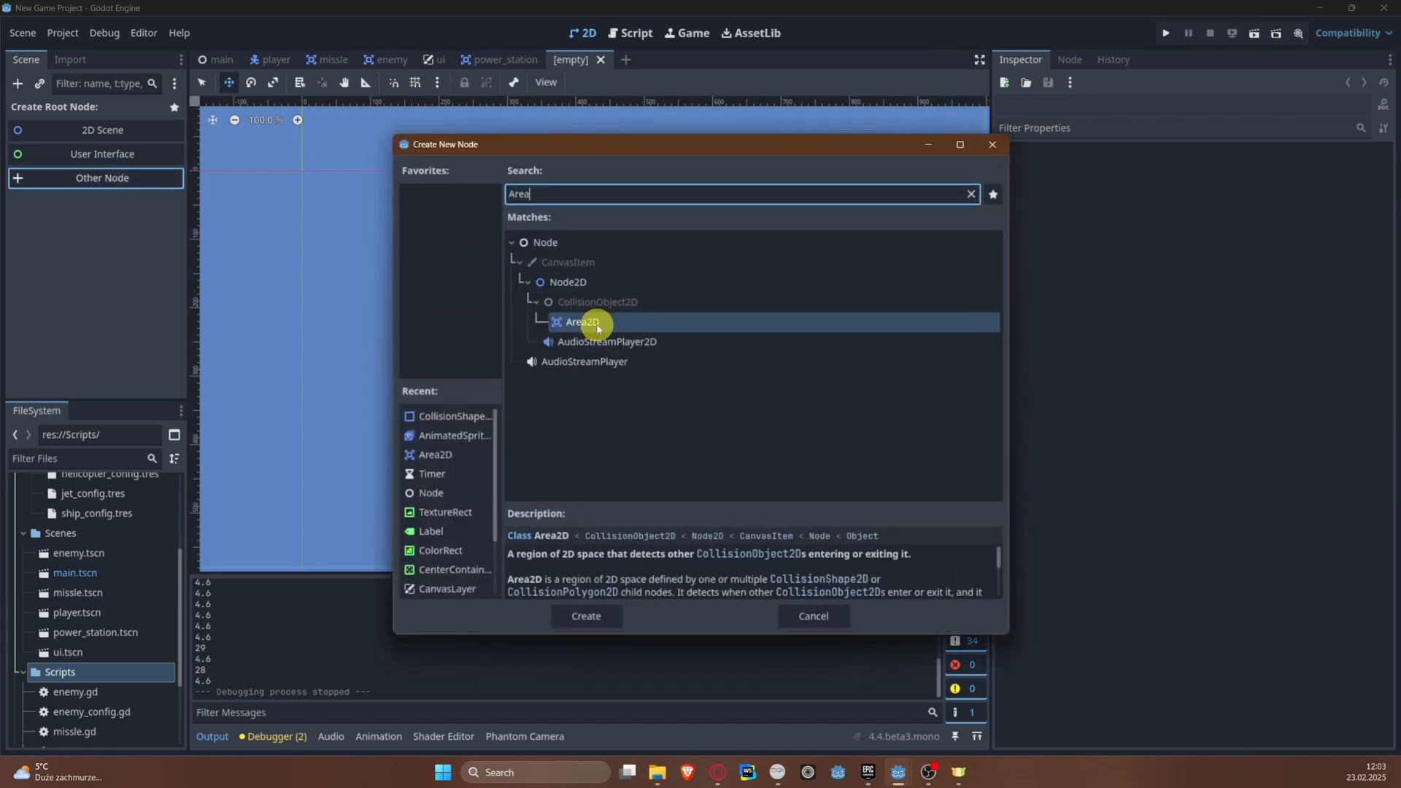
pyautogui.doubleClick(596, 325)
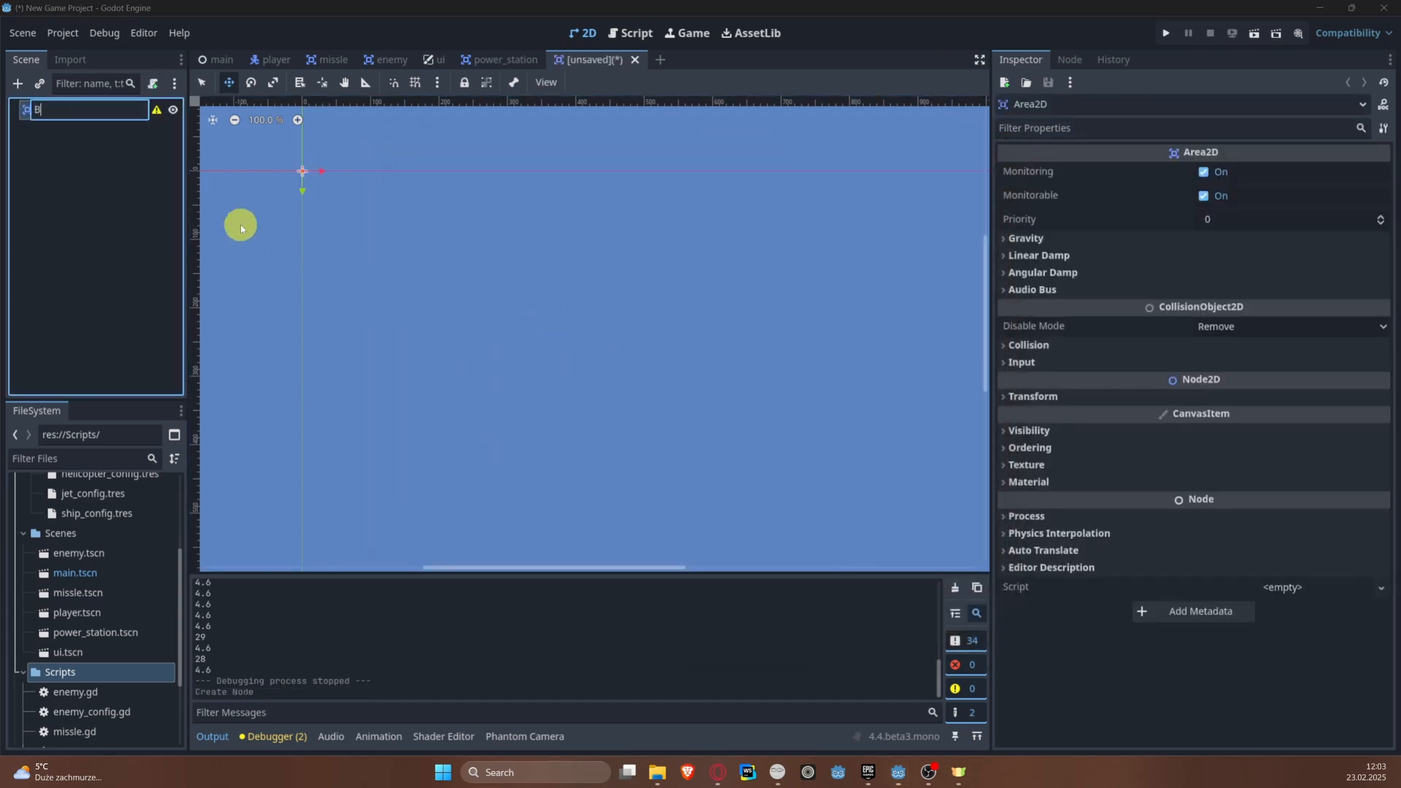
# Step: Name the root node Bridge and save the scene as bridge.tscn in the Scenes folder
pyautogui.press('Return')
pyautogui.hotkey('ctrl', 's')
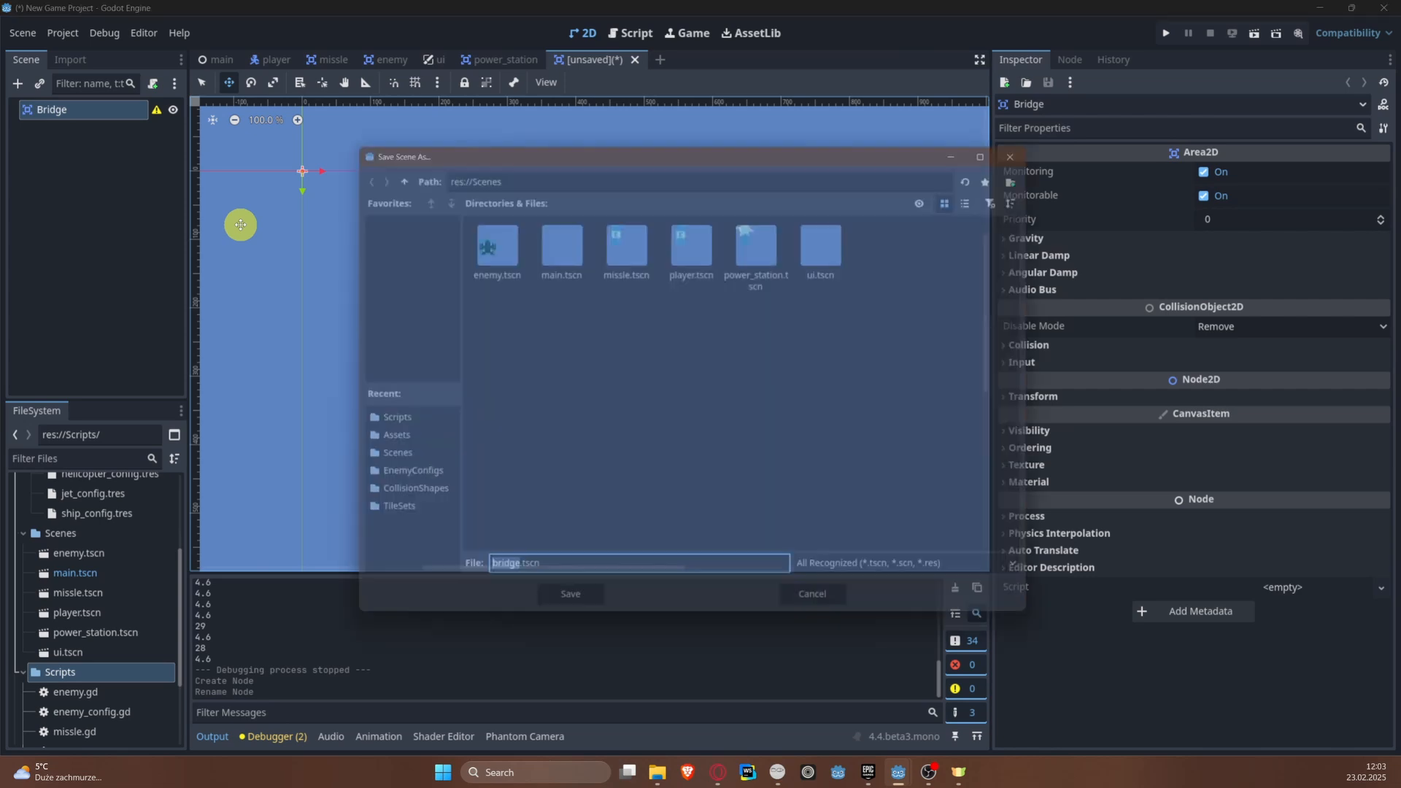
pyautogui.click(568, 613)
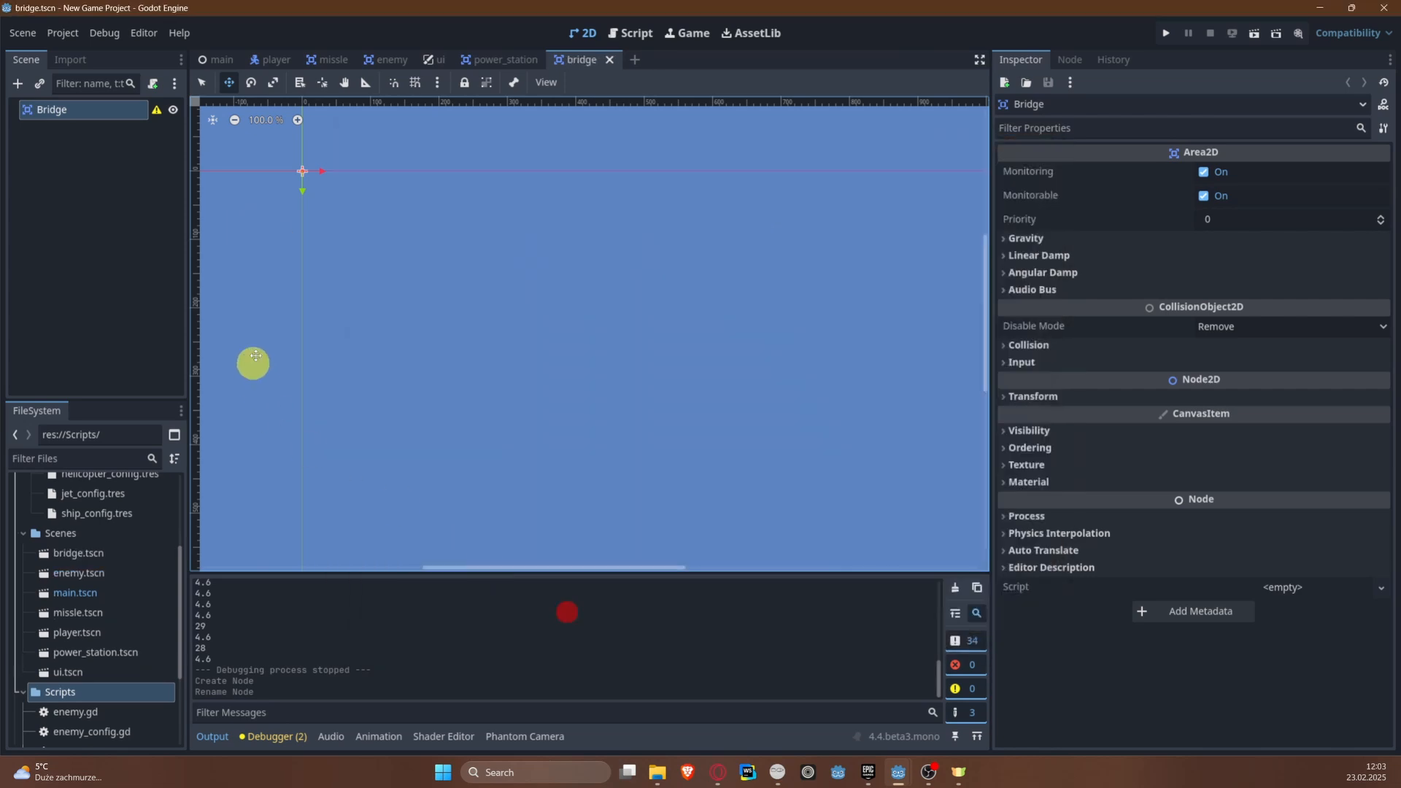
# Step: Add an AnimatedSprite2D as a child node of Bridge
pyautogui.scroll(9, 500, 341)
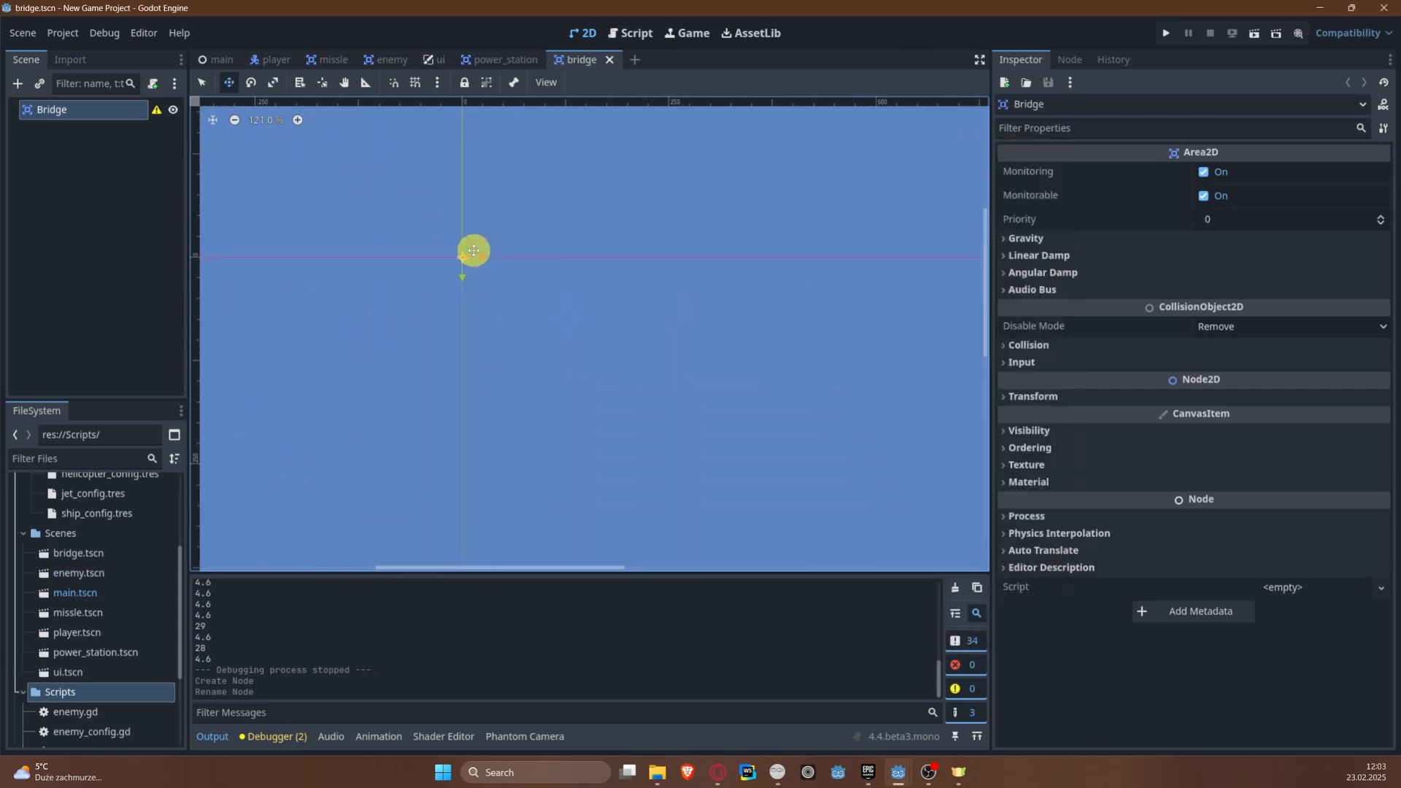
pyautogui.rightClick(72, 117)
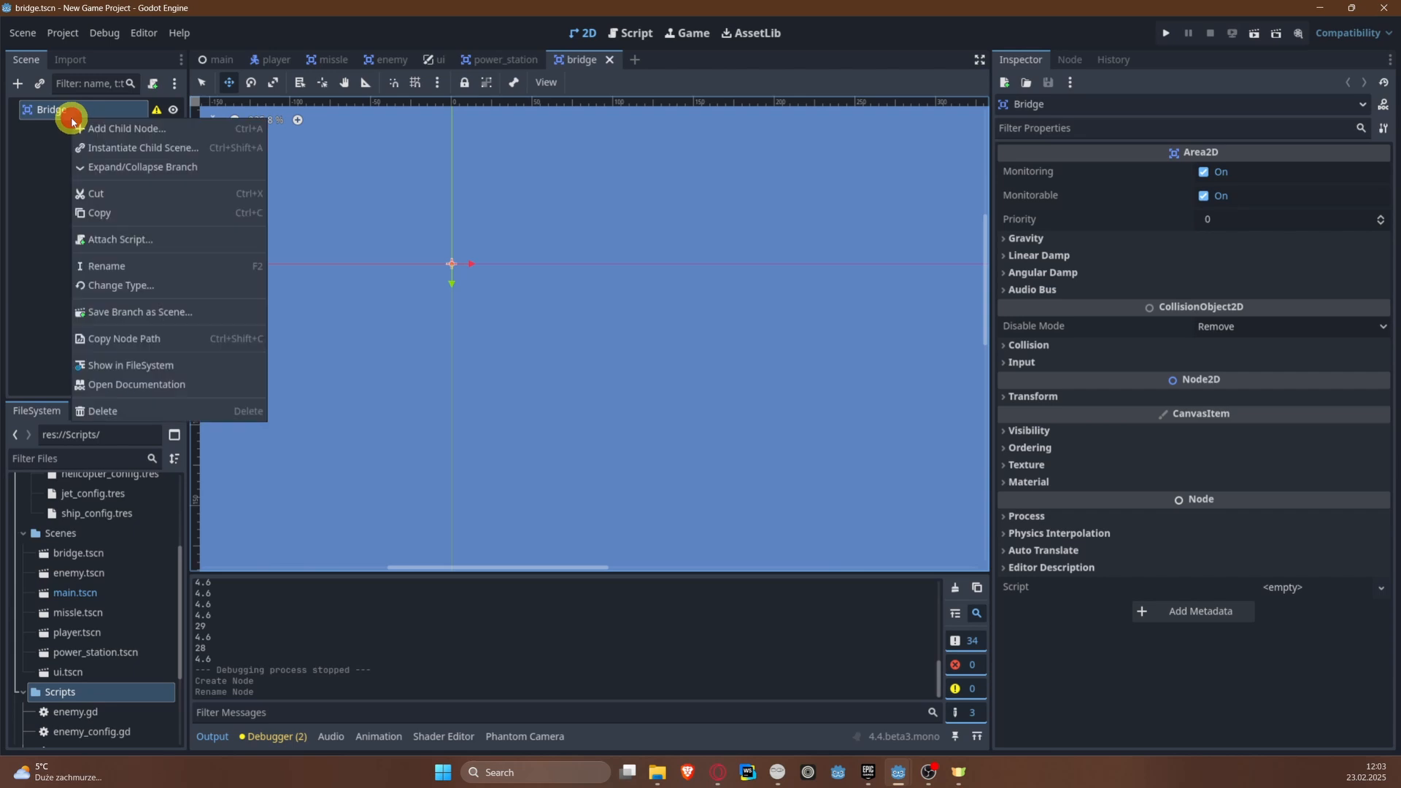
pyautogui.click(109, 126)
pyautogui.write('A')
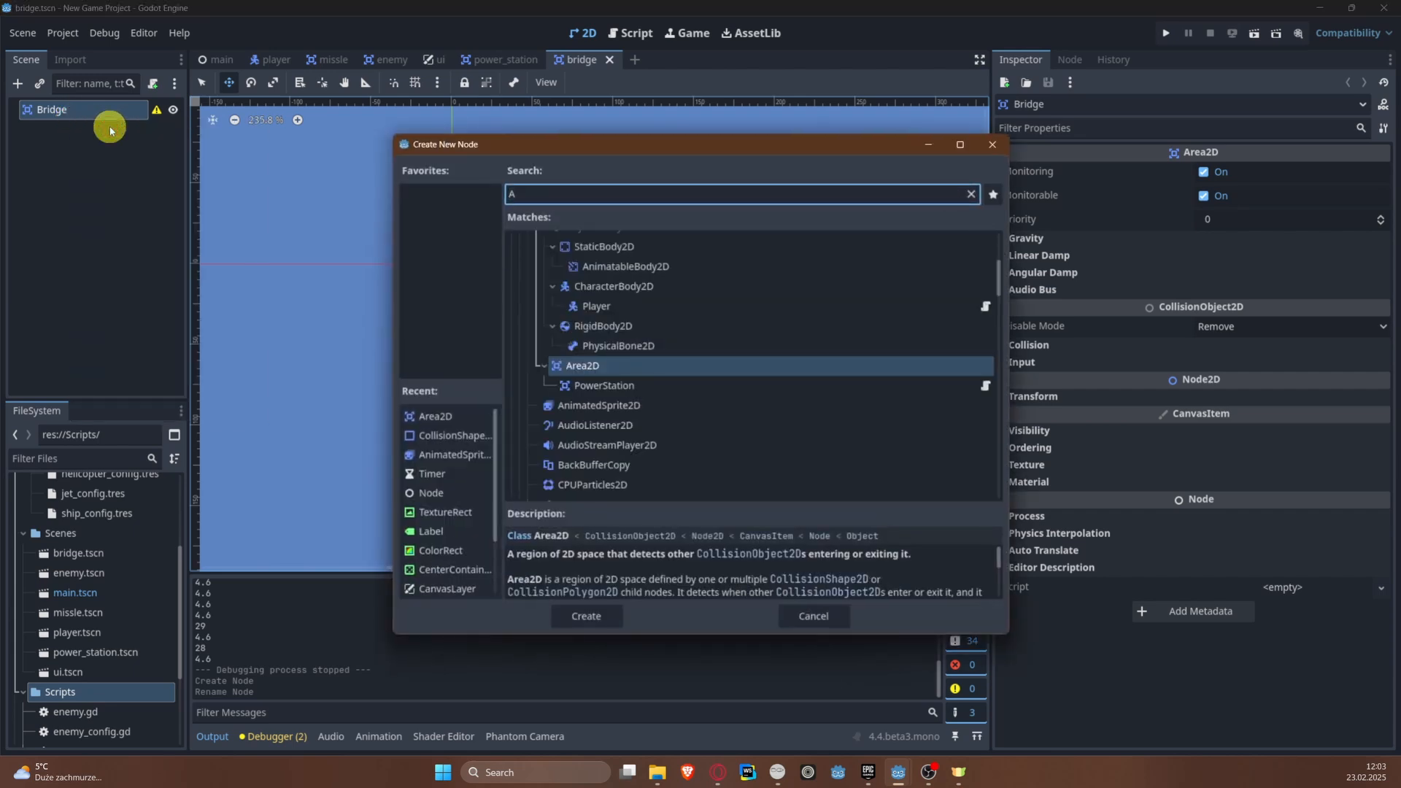
pyautogui.write('nima')
pyautogui.press('Return')
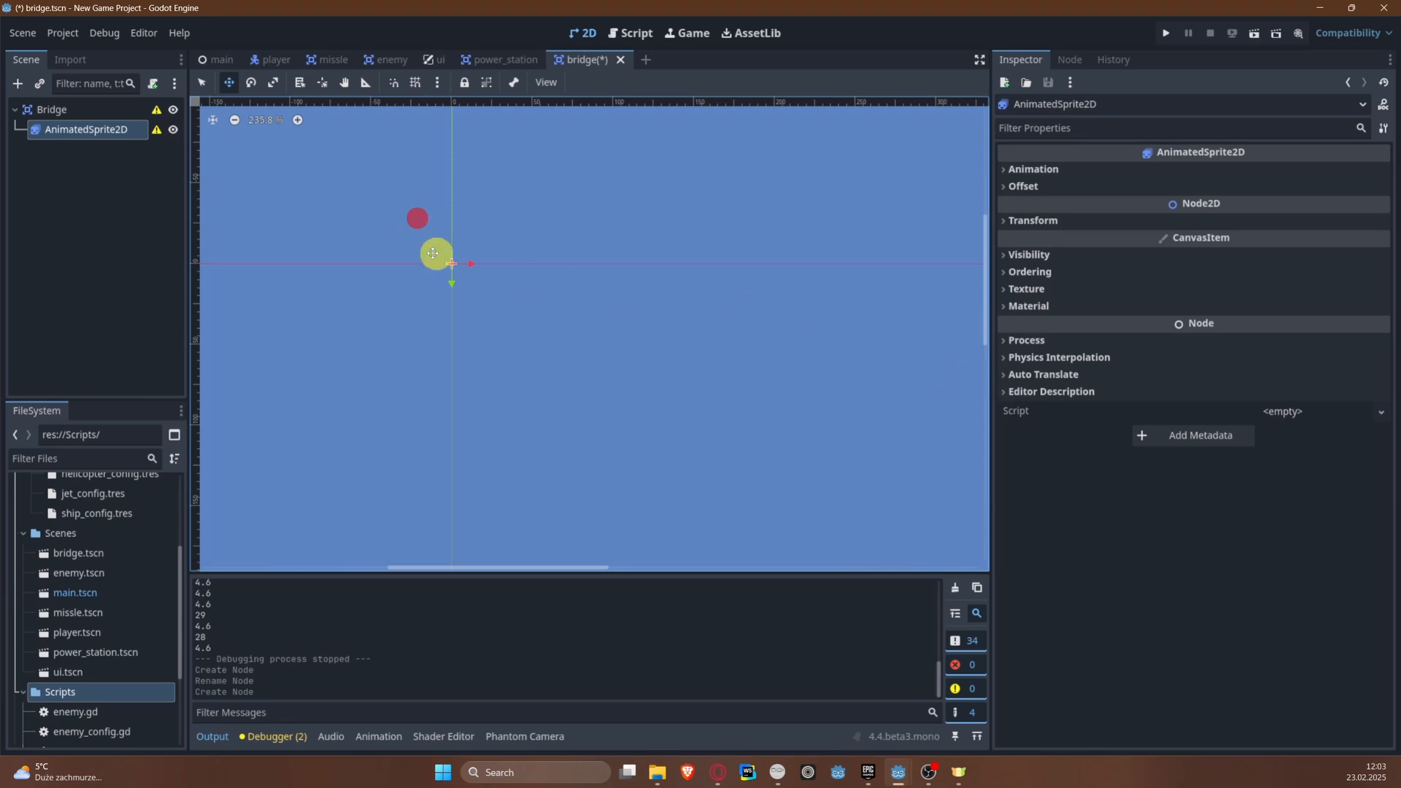
# Step: Give the bridge's AnimatedSprite2D a new SpriteFrames resource and open it for editing in an enlarged editing area
pyautogui.scroll(20, 480, 254)
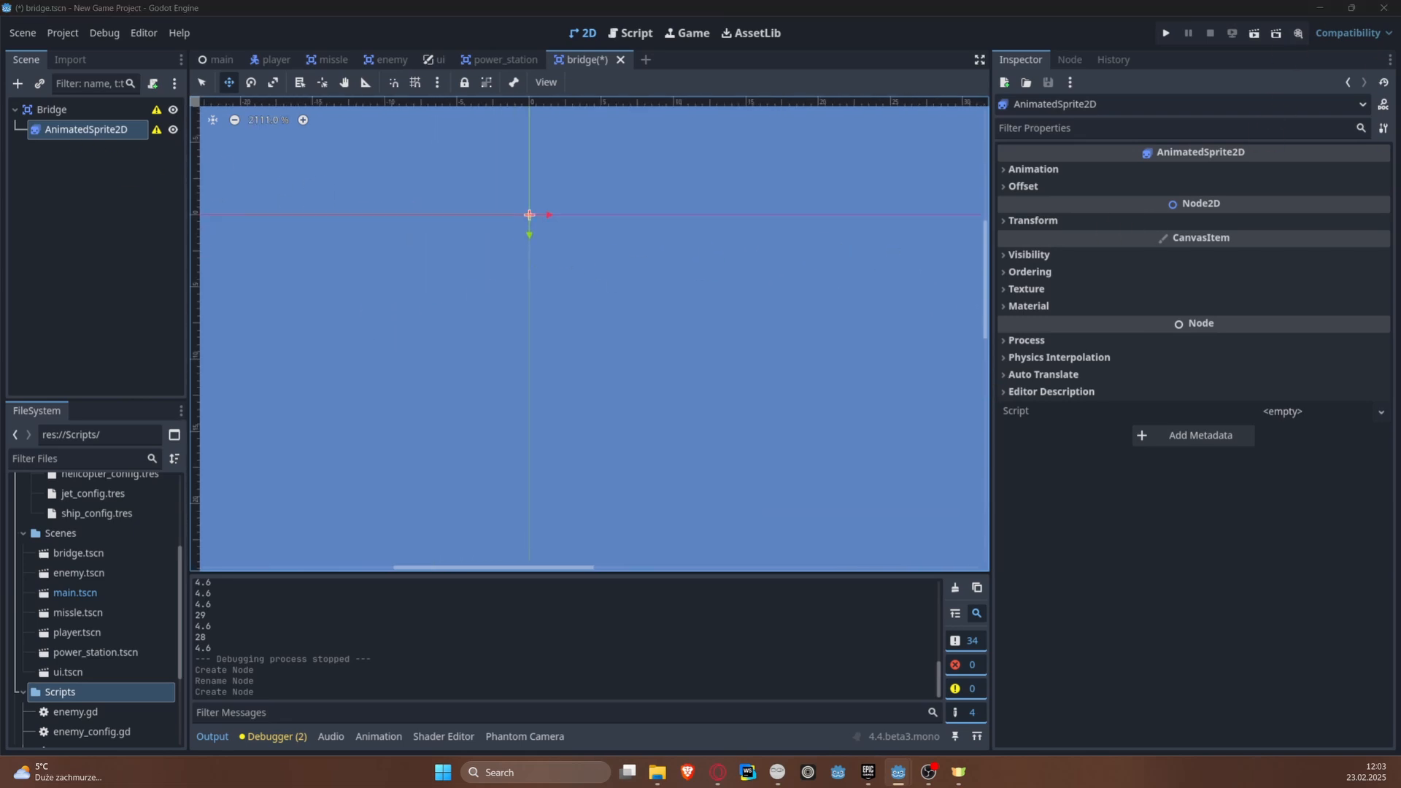
pyautogui.click(87, 128)
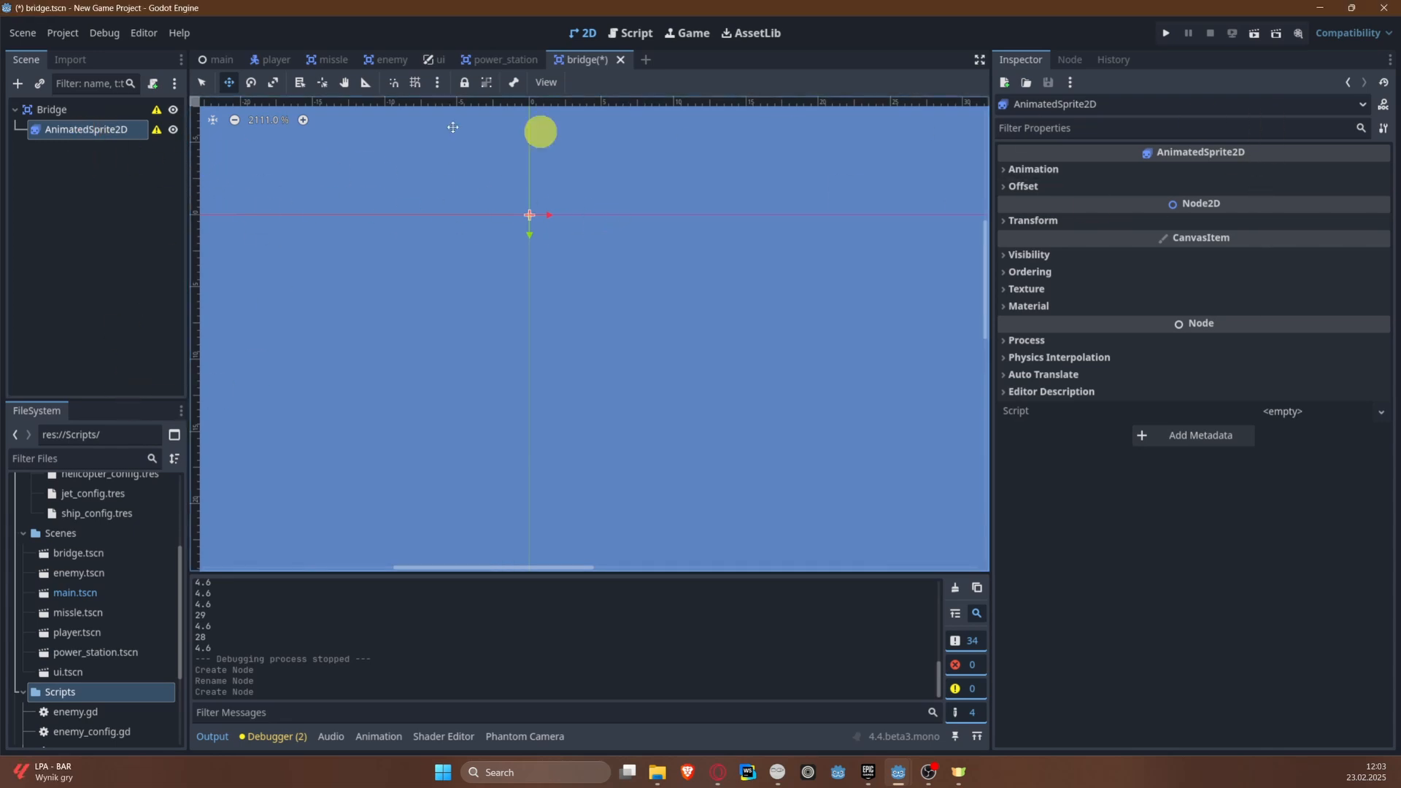
pyautogui.click(1074, 174)
pyautogui.click(1321, 189)
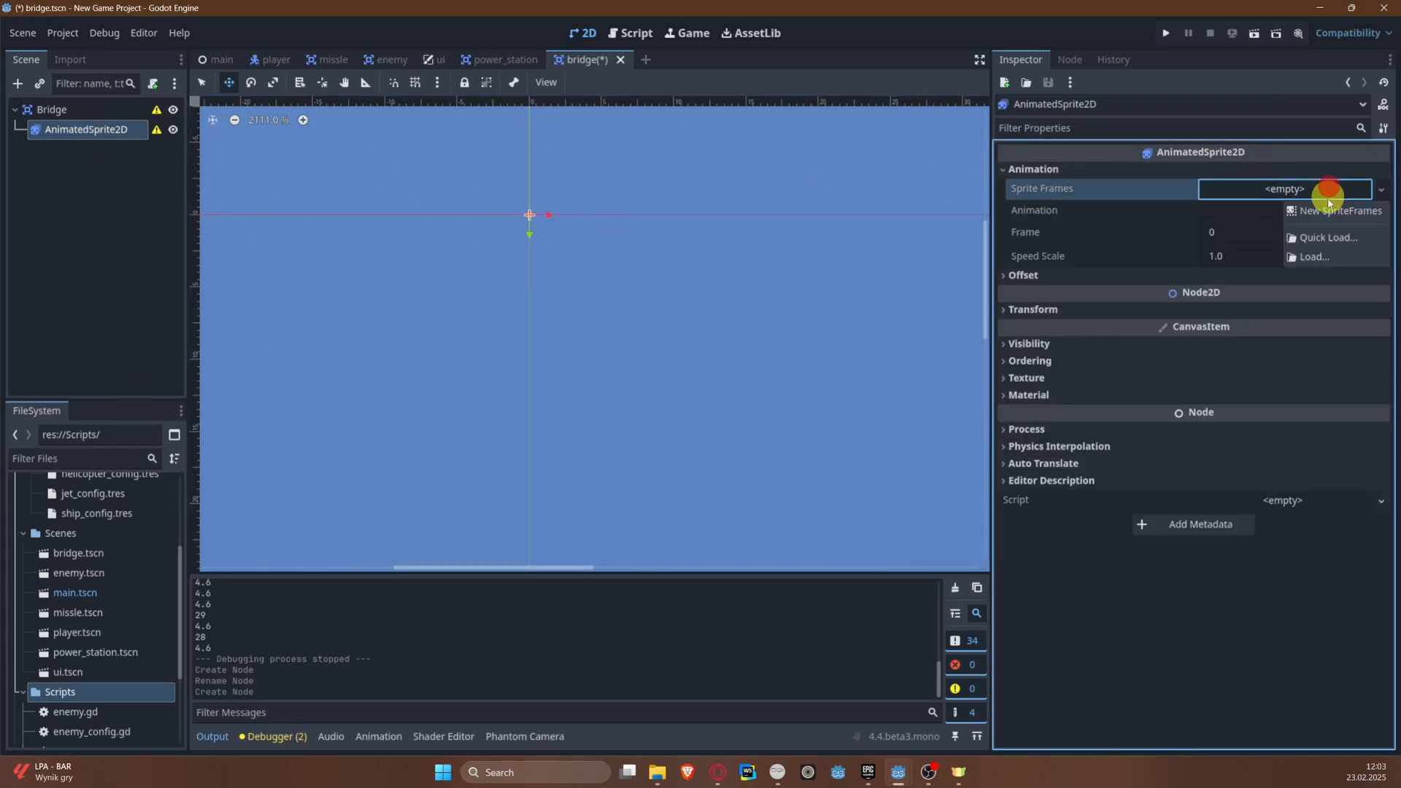
pyautogui.click(1327, 219)
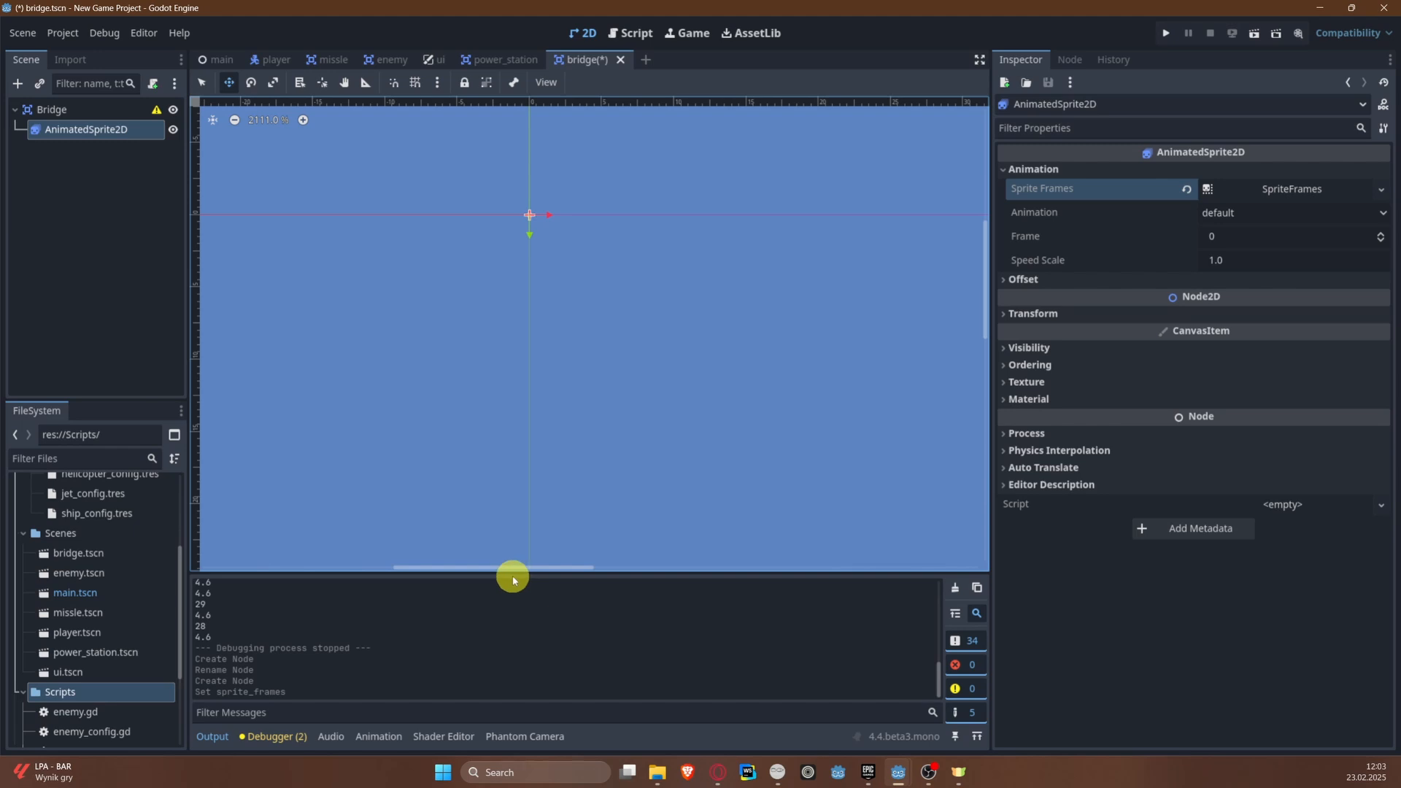
pyautogui.moveTo(504, 574); pyautogui.dragTo(509, 465)
pyautogui.click(1296, 188)
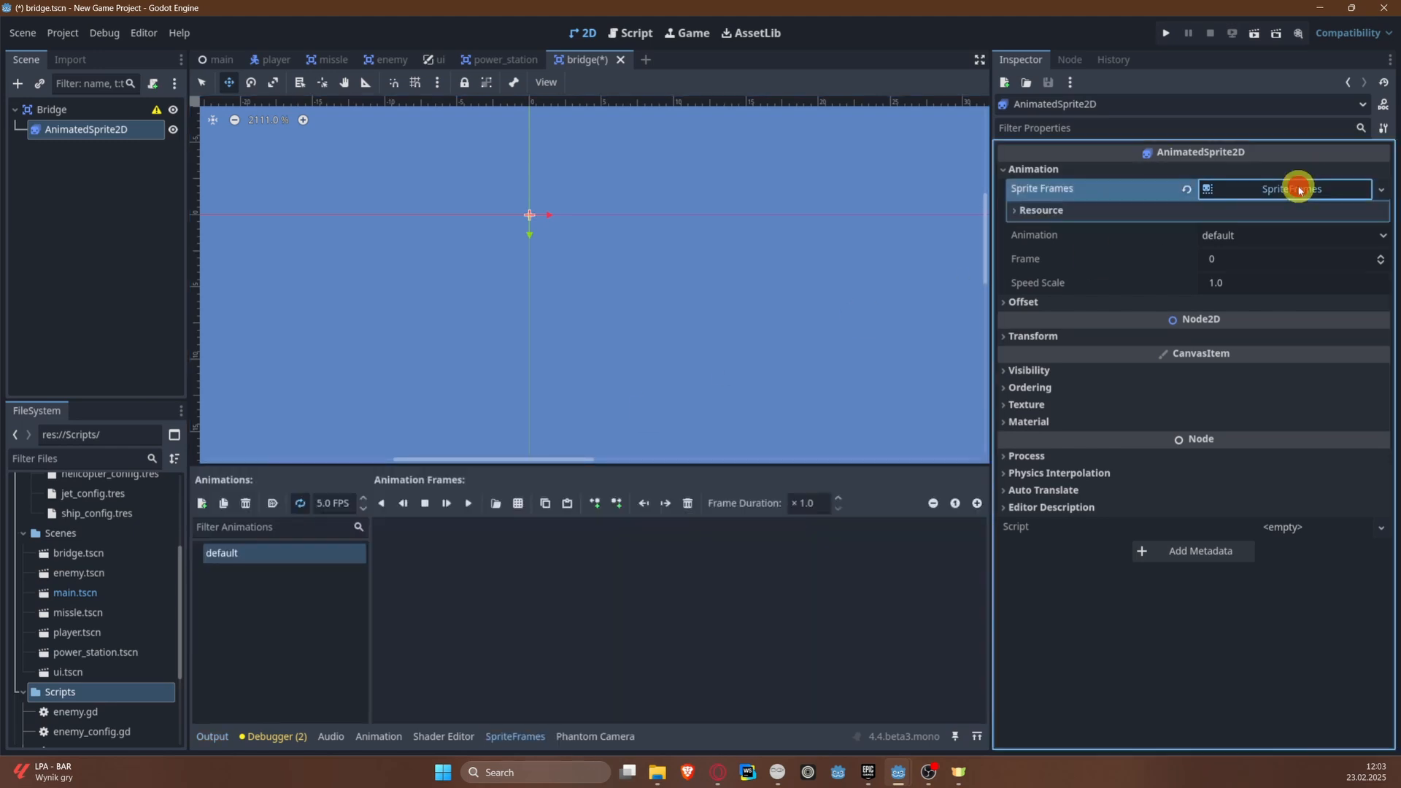
# Step: Load sprites-Sheet.png as the source for the default animation's frames and set the slice size to 32 × 32 px
pyautogui.click(517, 501)
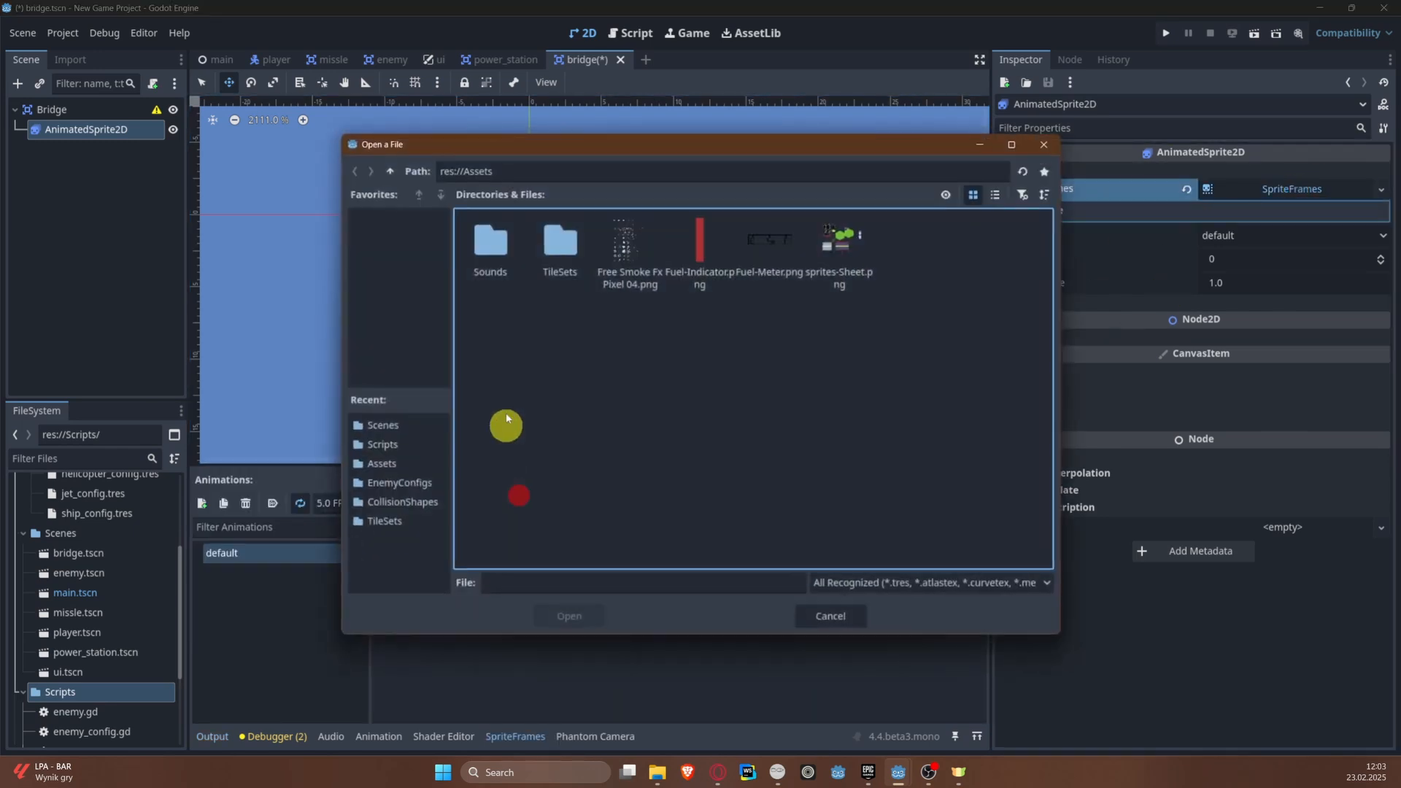
pyautogui.doubleClick(843, 242)
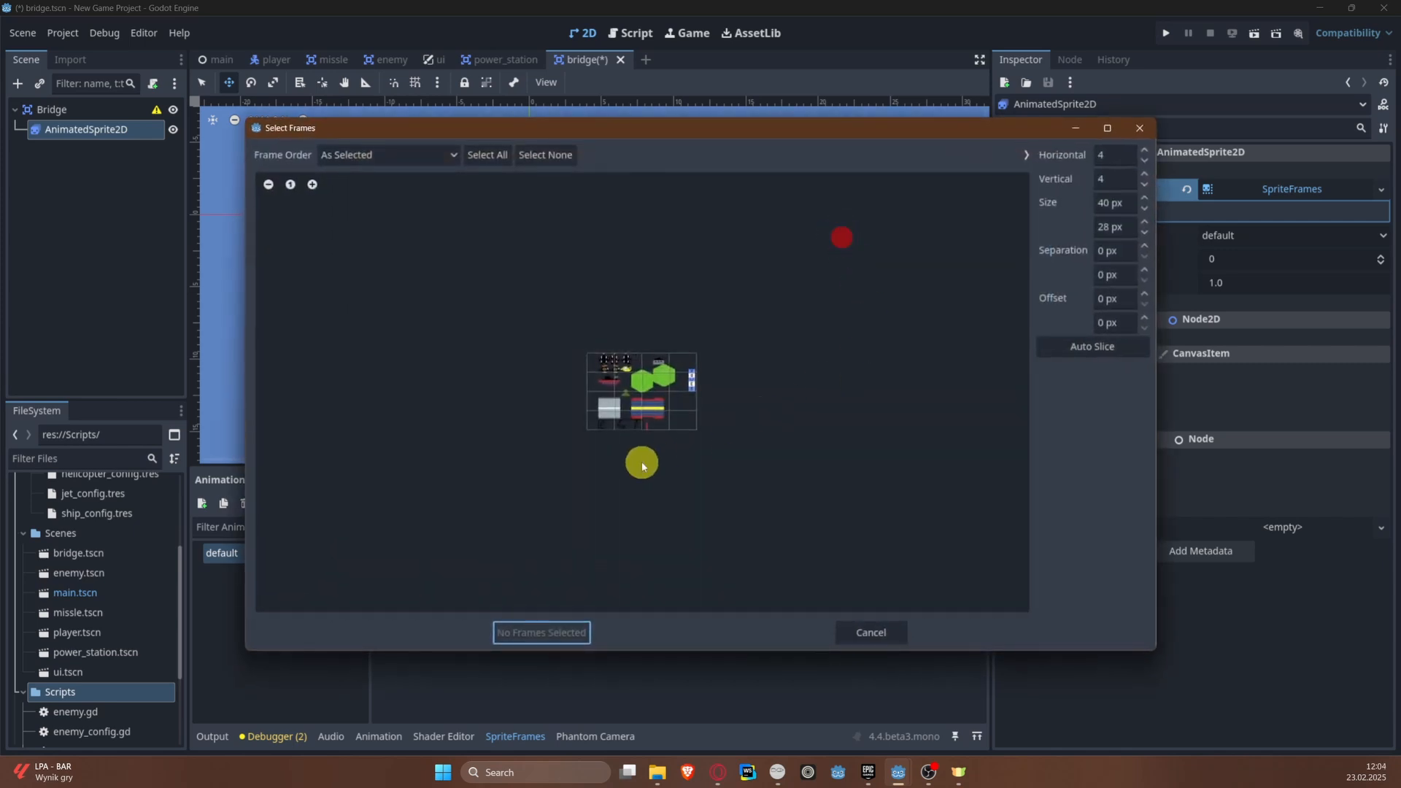
pyautogui.scroll(6, 658, 404)
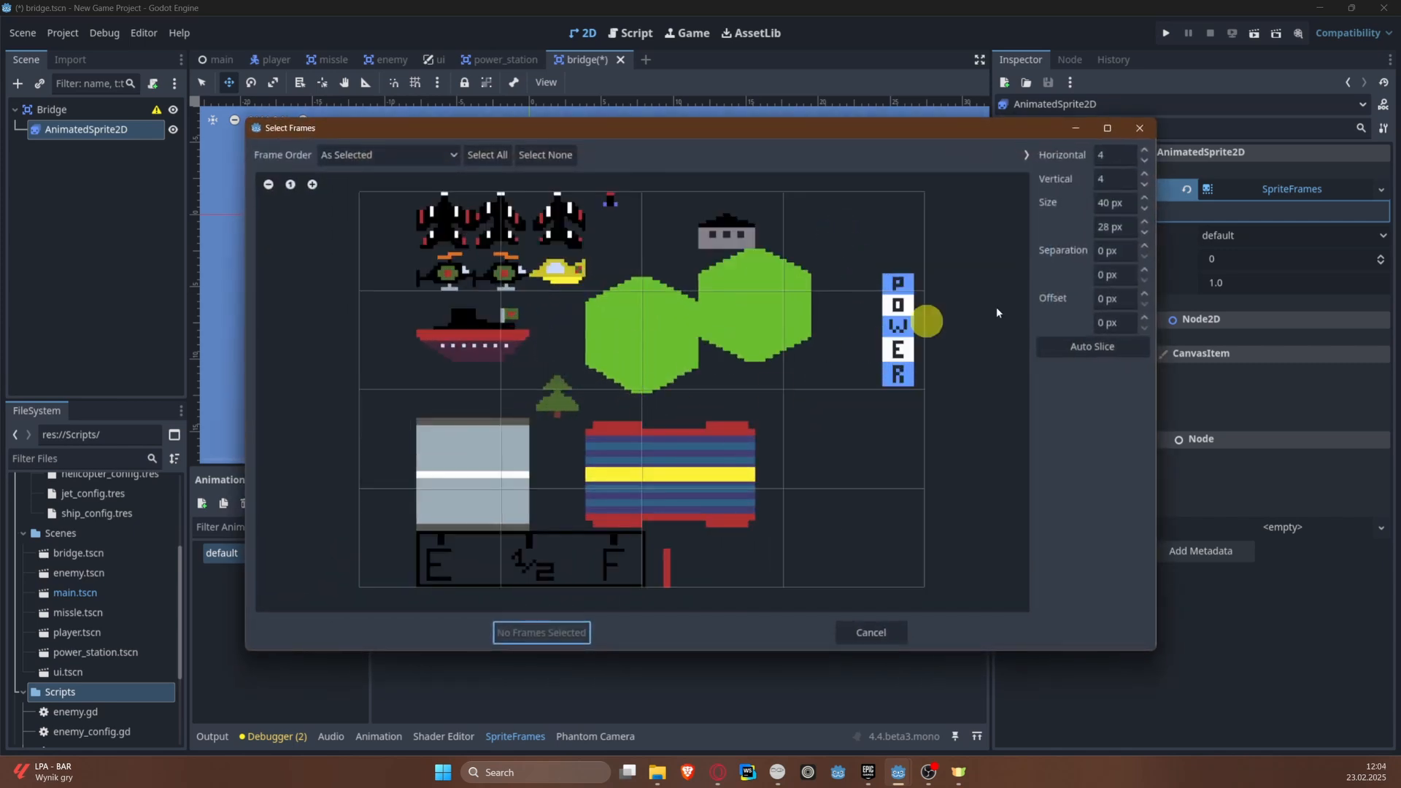
pyautogui.click(1111, 203)
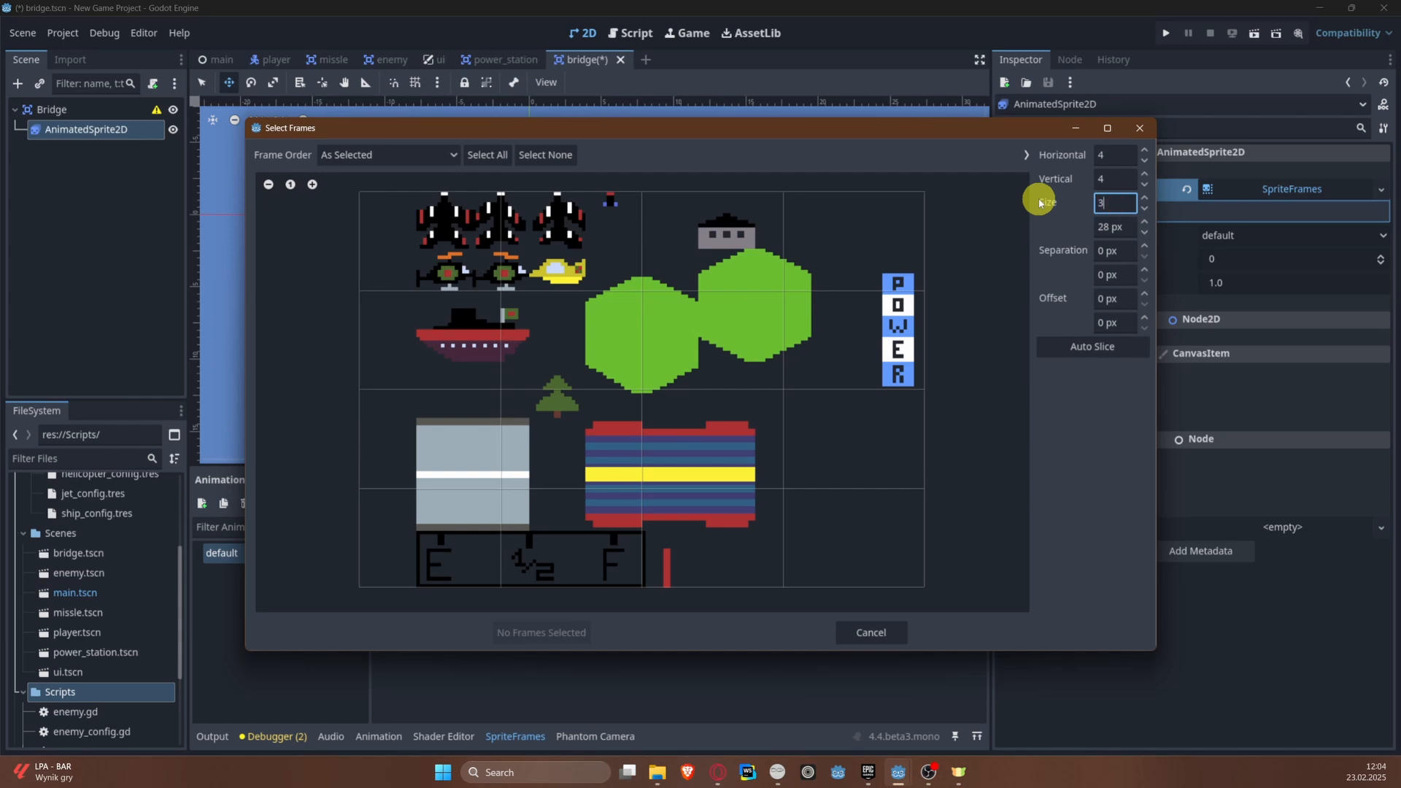
pyautogui.write('32')
pyautogui.press('Tab')
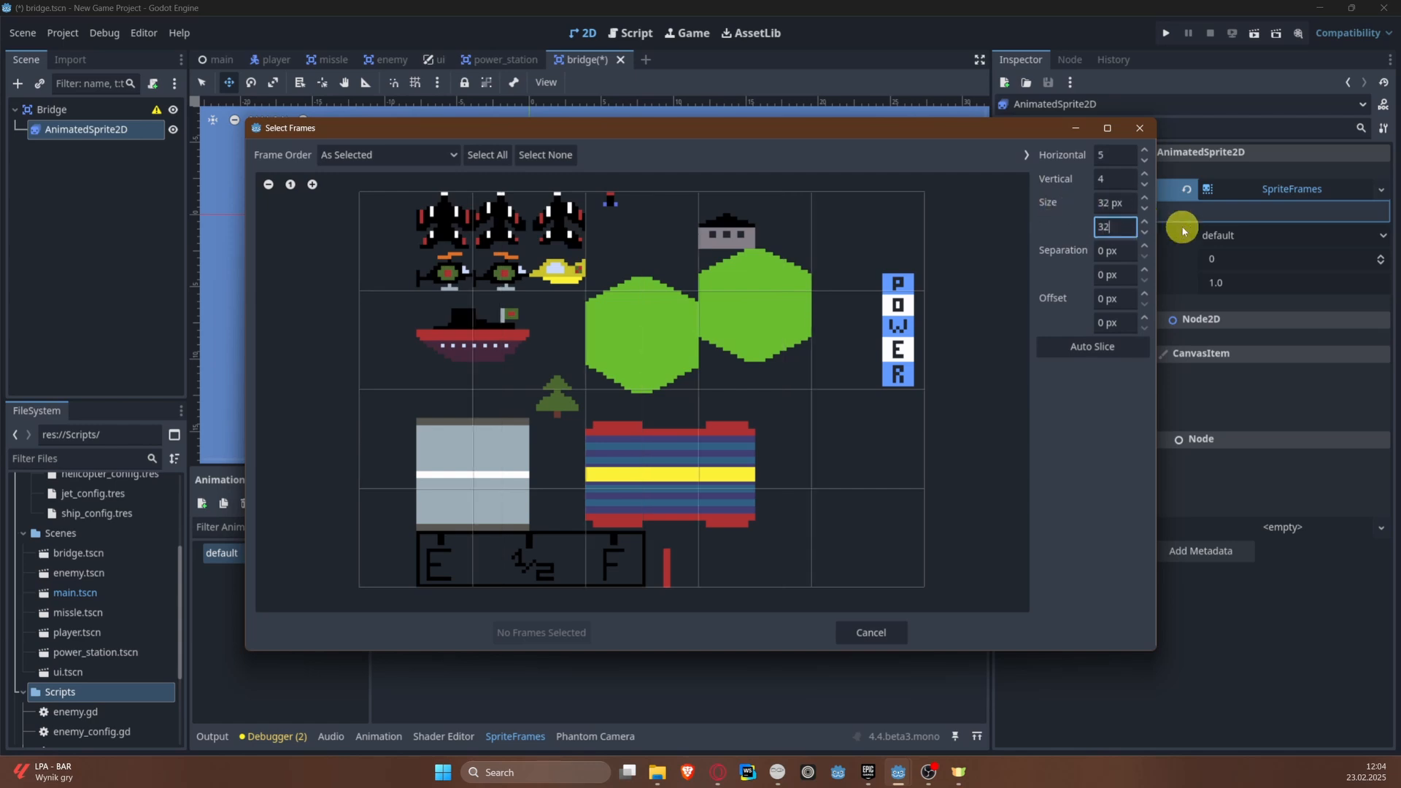
pyautogui.write('32')
pyautogui.press('Return')
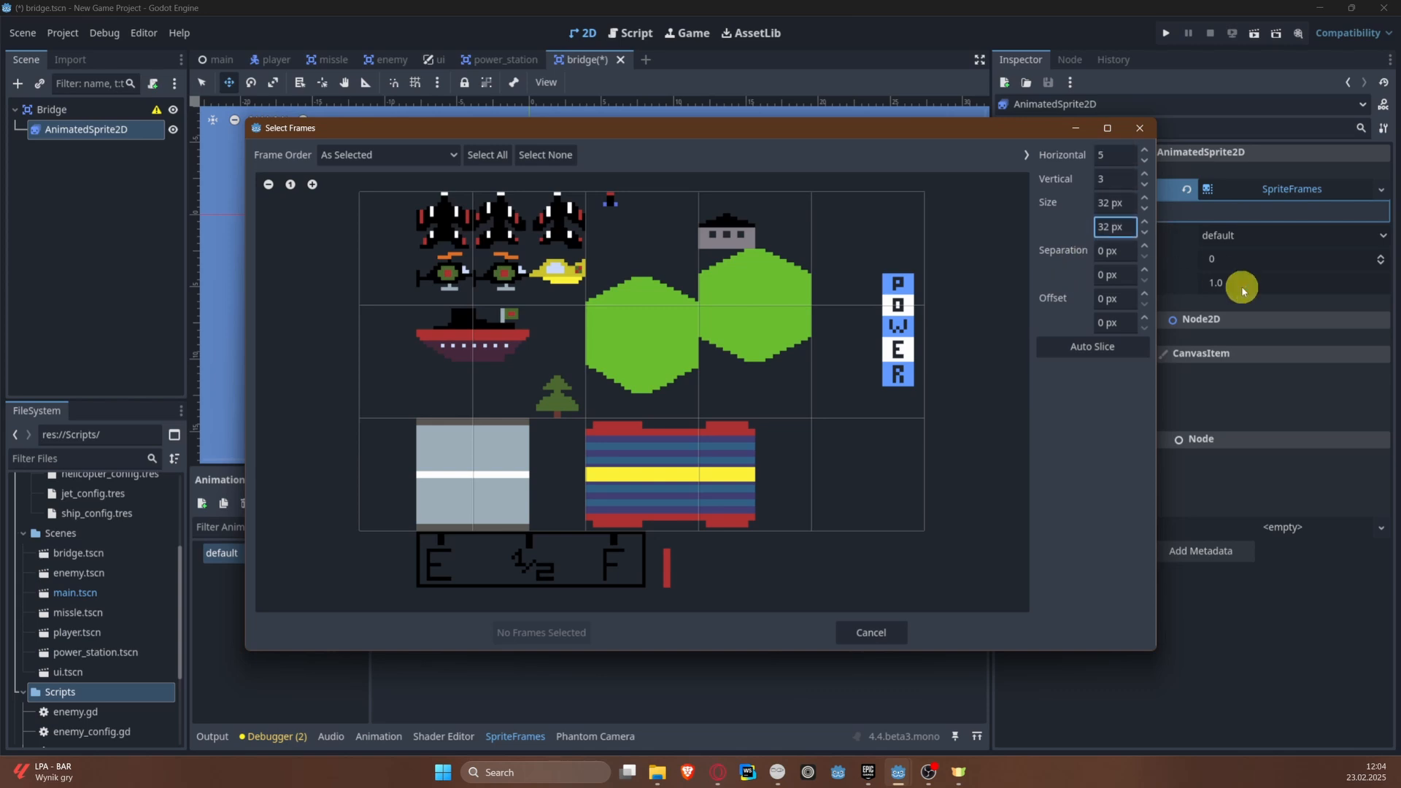
# Step: Try a slice height of 48 px and set it back to 32 px
pyautogui.click(1131, 226)
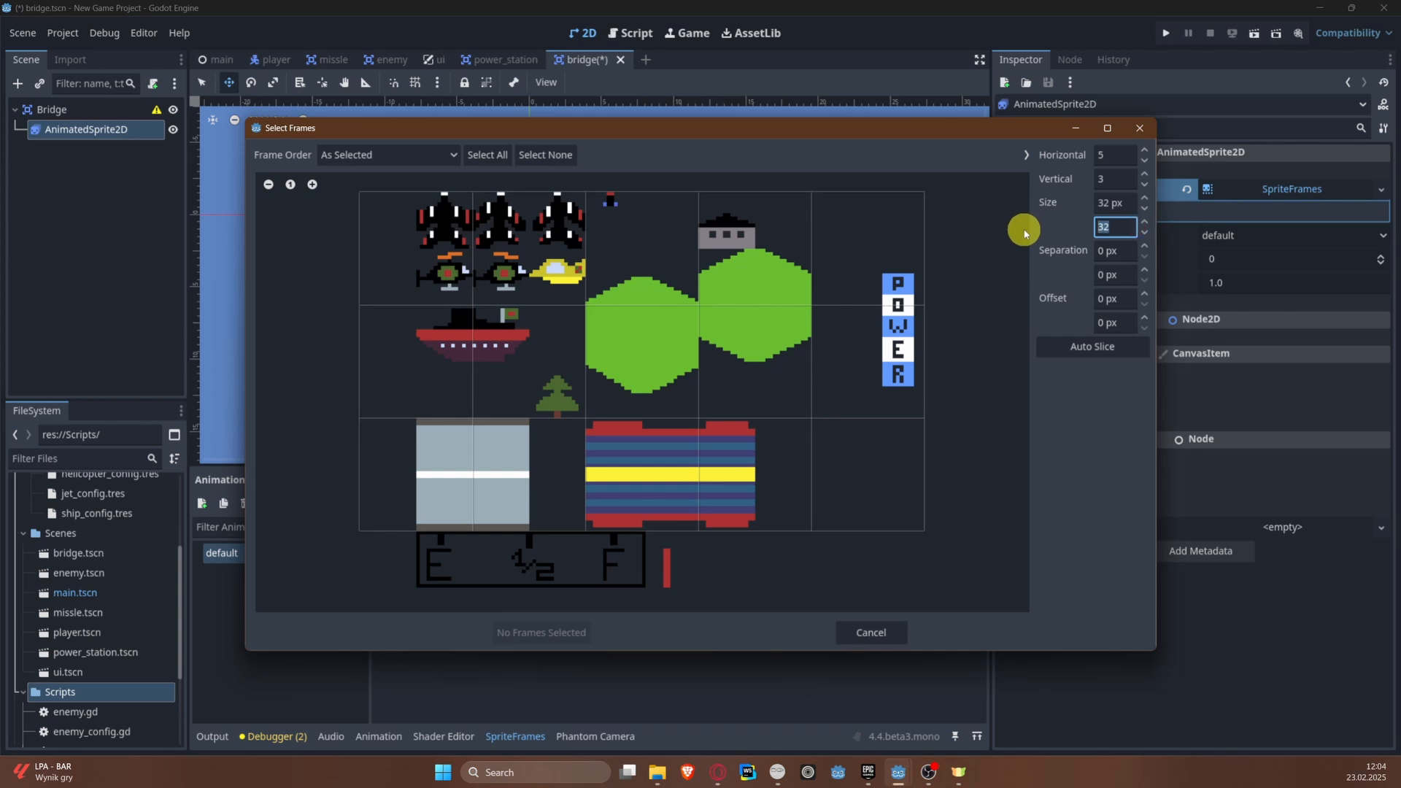
pyautogui.press('Return')
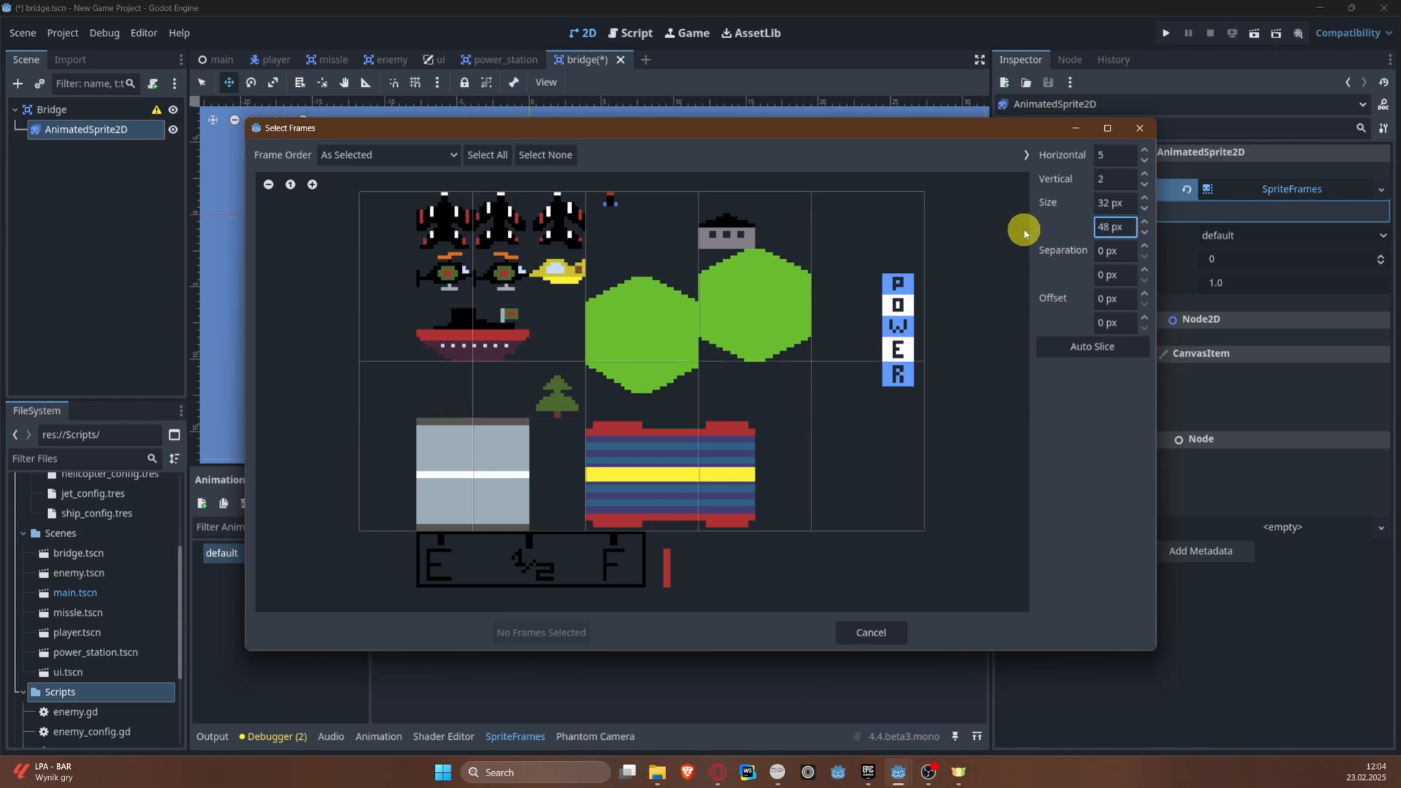
pyautogui.click(1113, 235)
pyautogui.write('32')
pyautogui.press('Tab')
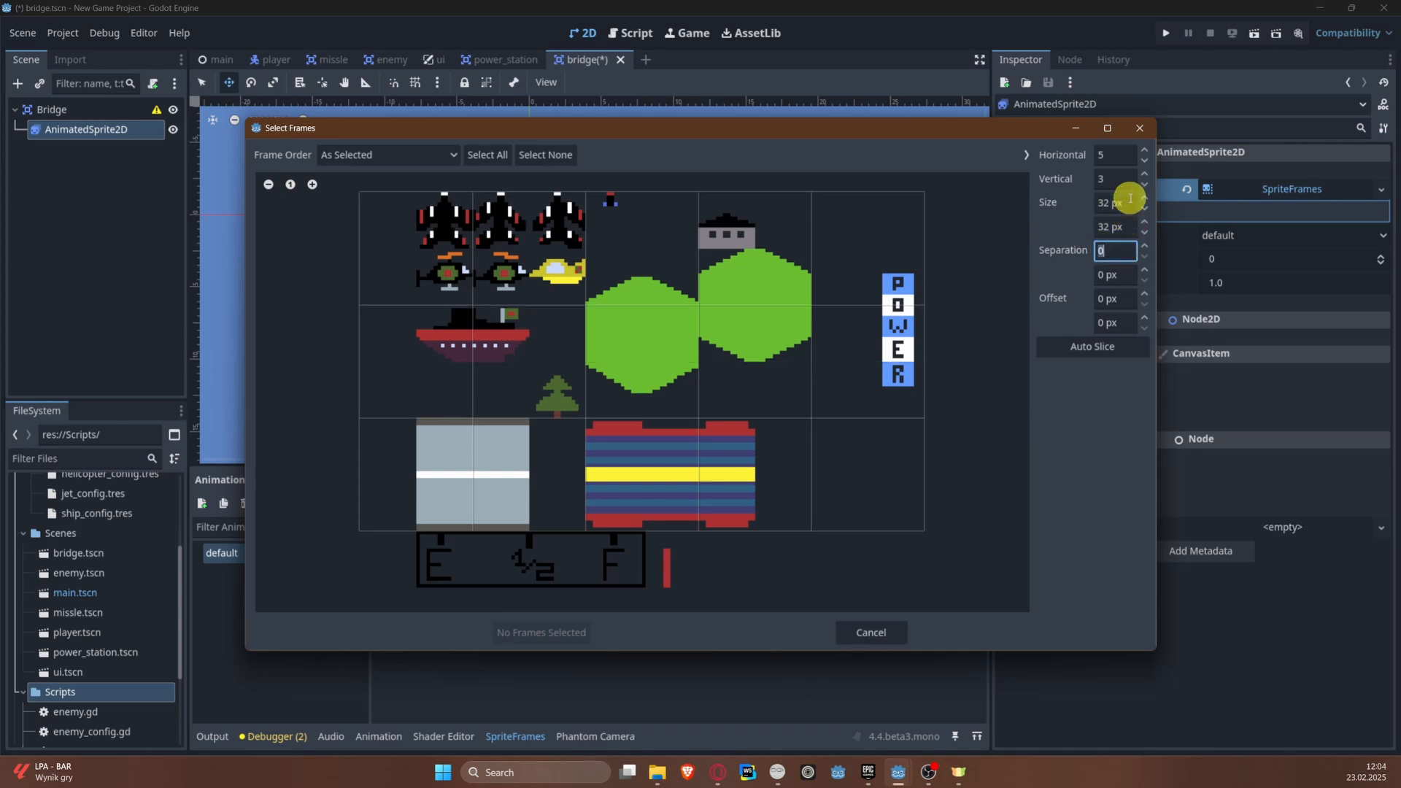
# Step: Set the slice width to 48 px and the horizontal offset to 16 px so one cell frames the bridge
pyautogui.click(1129, 200)
pyautogui.write('48')
pyautogui.press('Return')
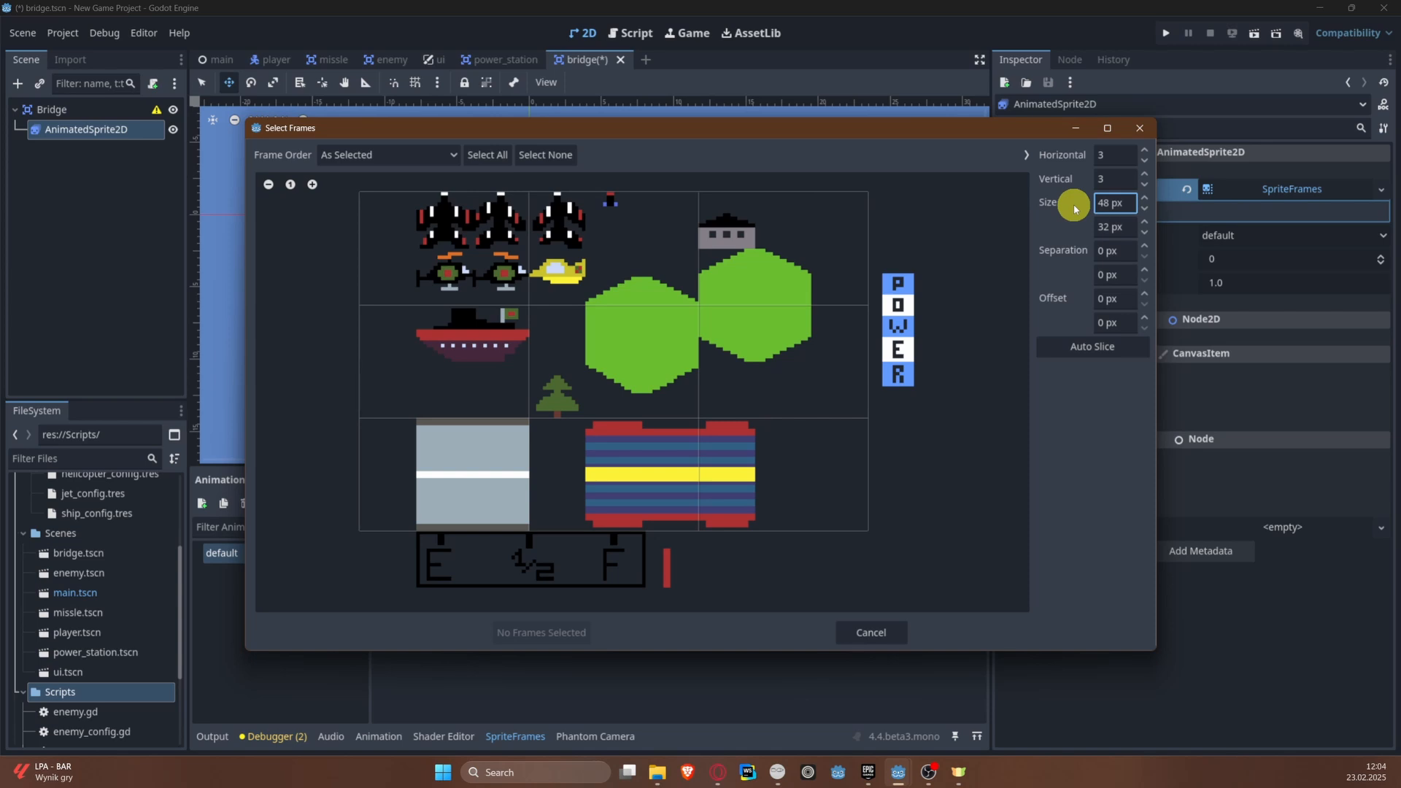
pyautogui.click(1144, 294)
pyautogui.click(1143, 294)
pyautogui.click(1143, 294)
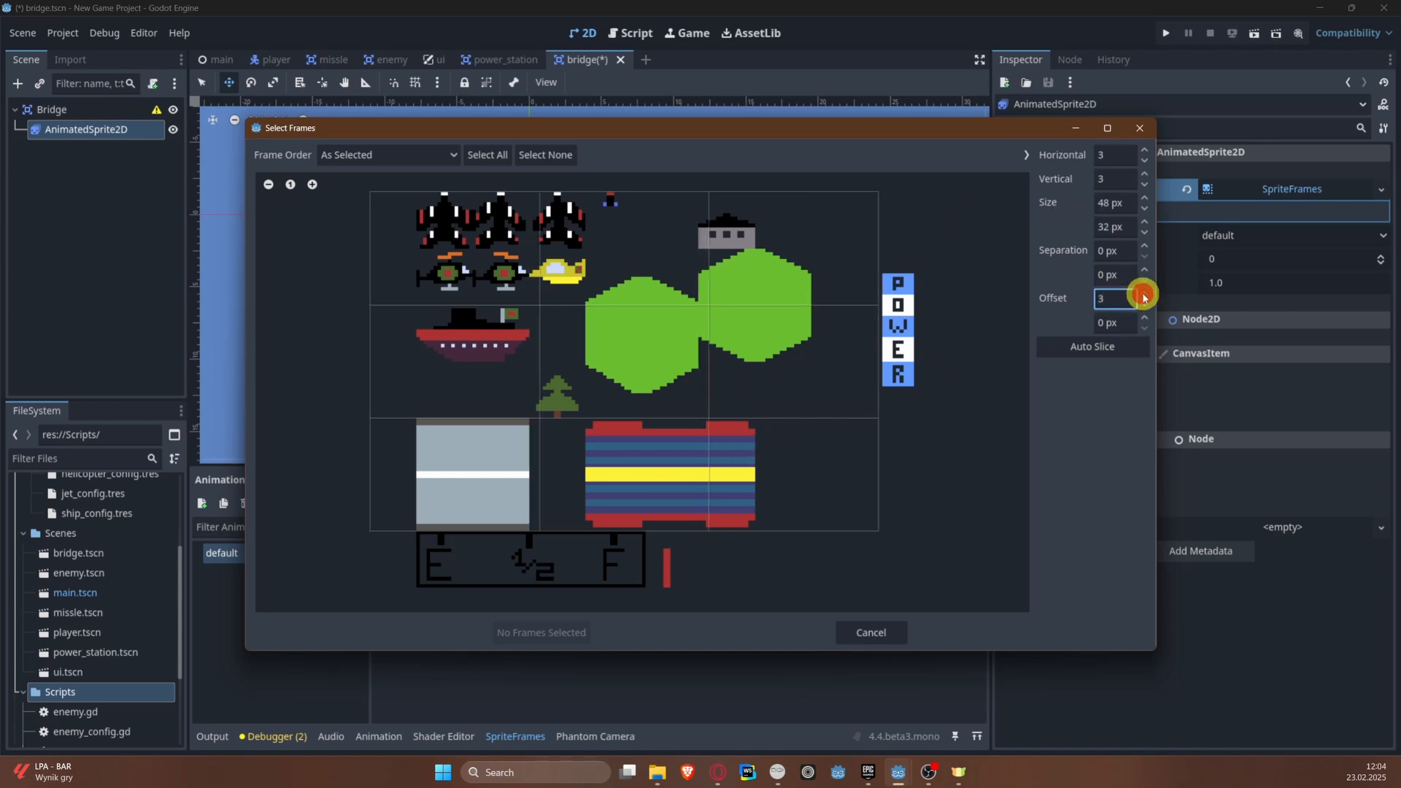
pyautogui.moveTo(1143, 294); pyautogui.dragTo(1143, 294)
# Step: Add the striped bridge cell as a frame of the default animation and save the bridge scene
pyautogui.click(721, 492)
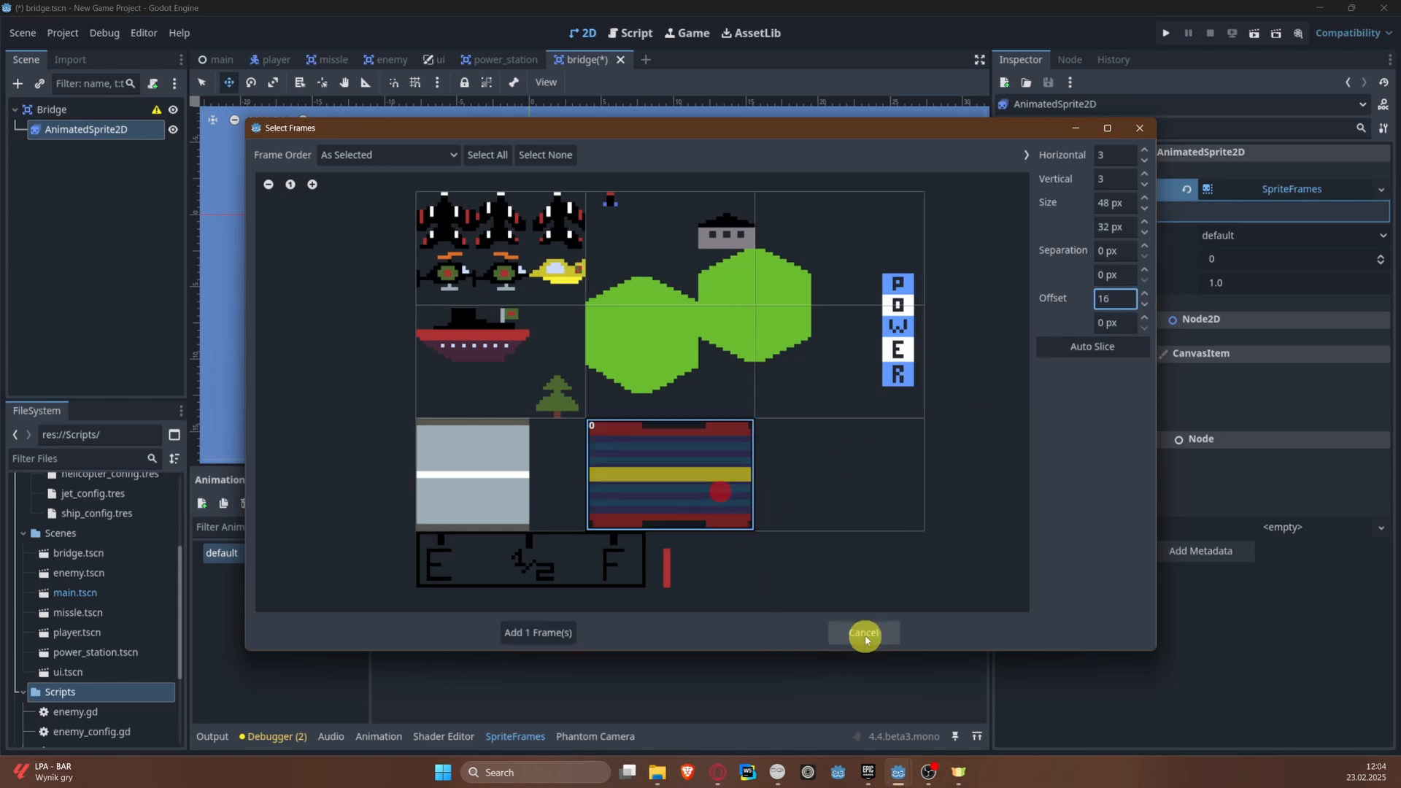
pyautogui.click(538, 632)
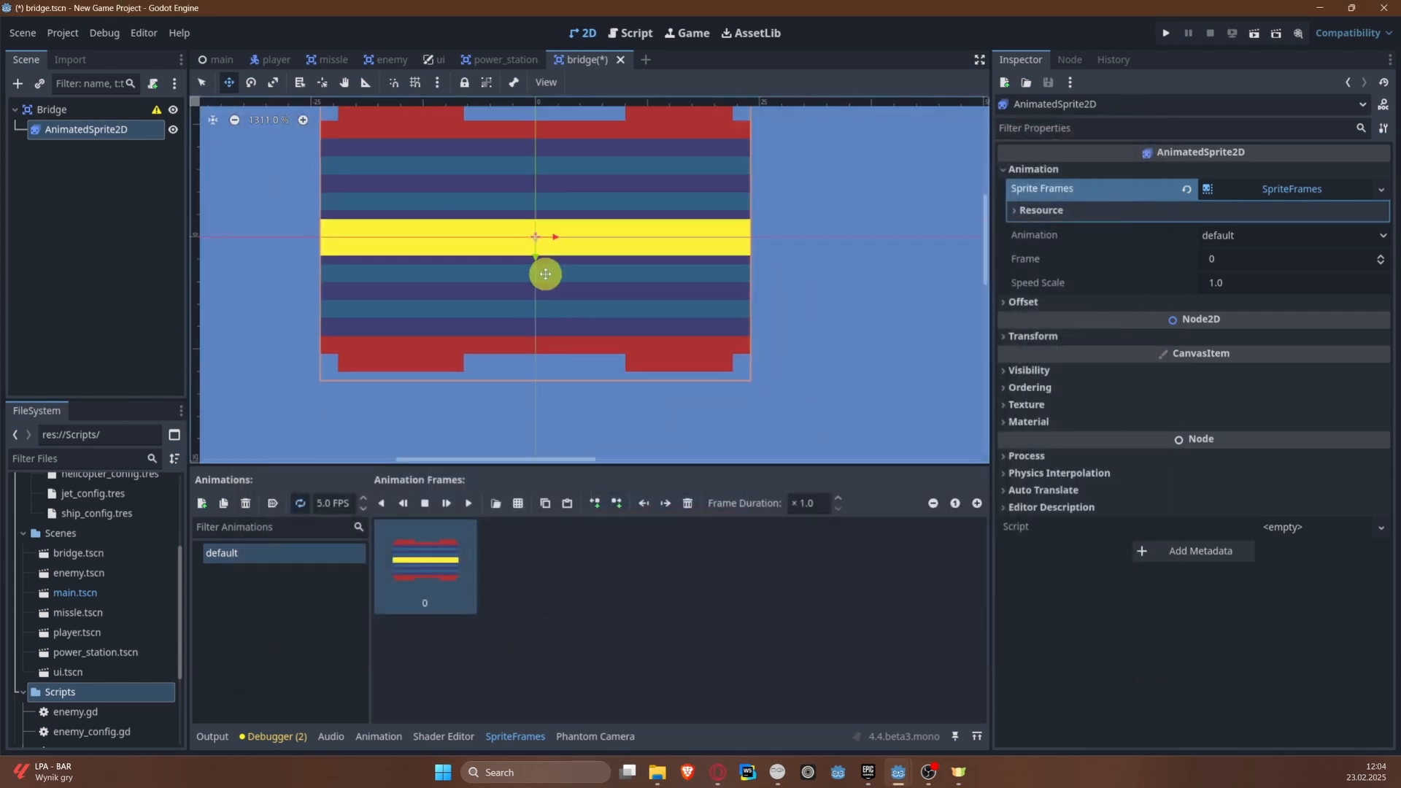
pyautogui.scroll(-2, 545, 274)
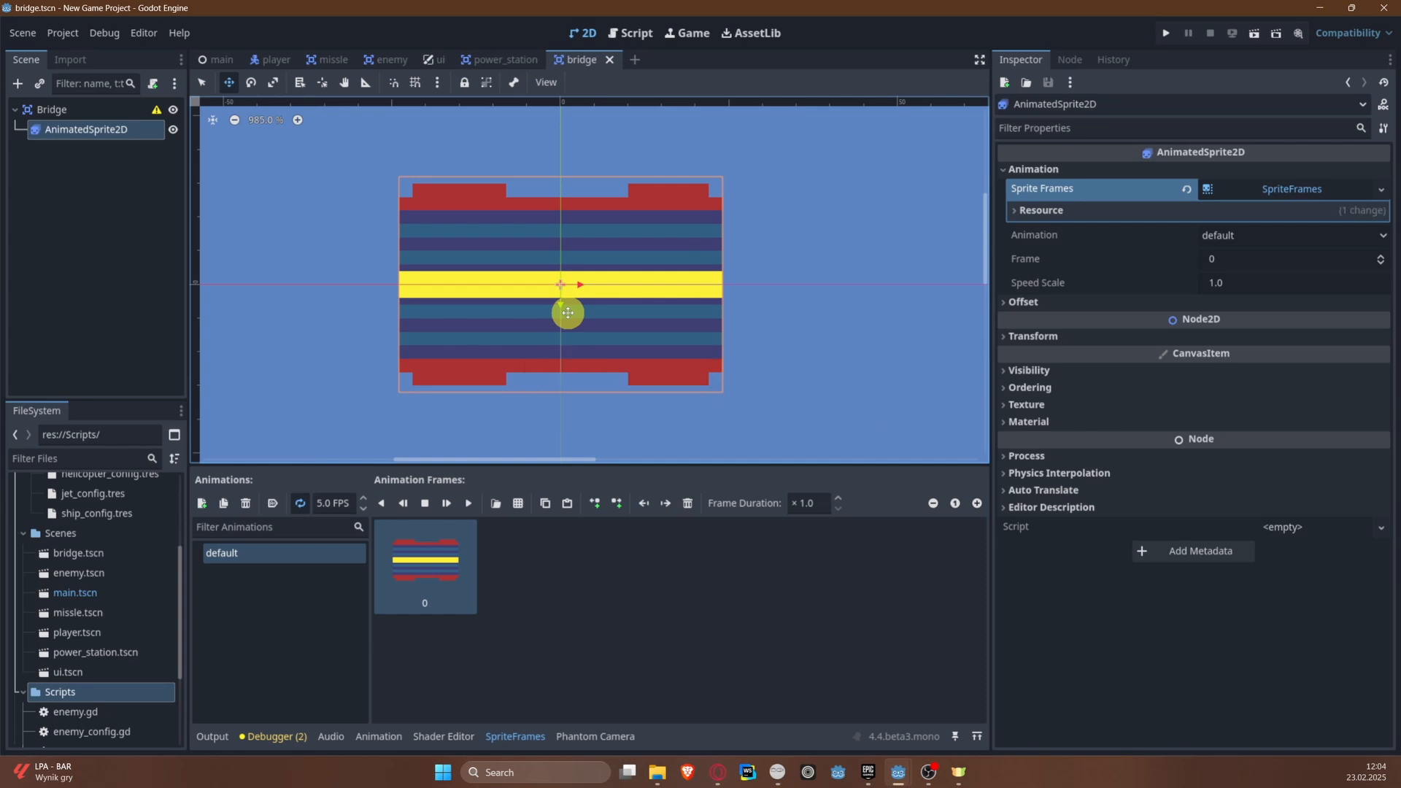
# Step: Add a plain Node named Bridges under the root of the main scene and save the scene
pyautogui.click(221, 59)
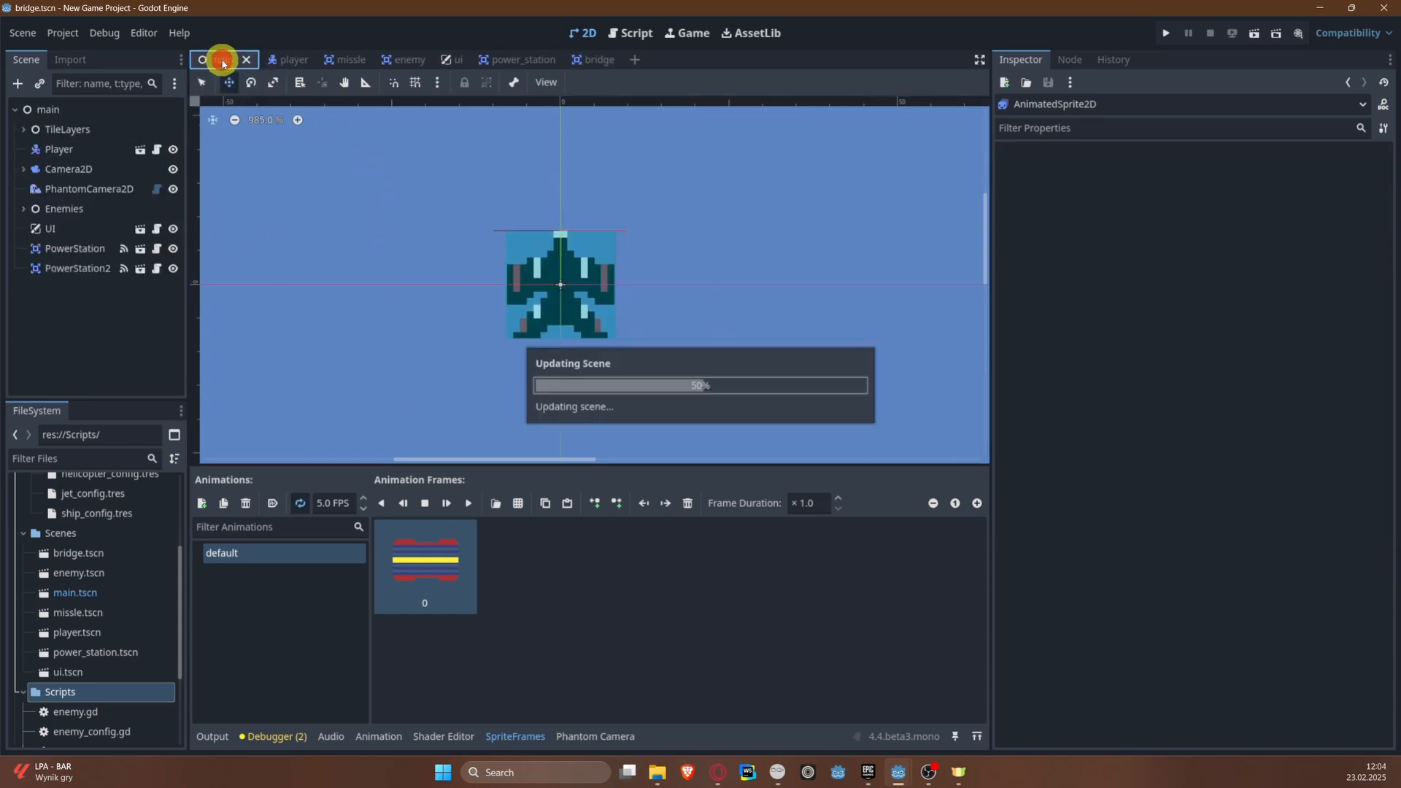
pyautogui.click(49, 111)
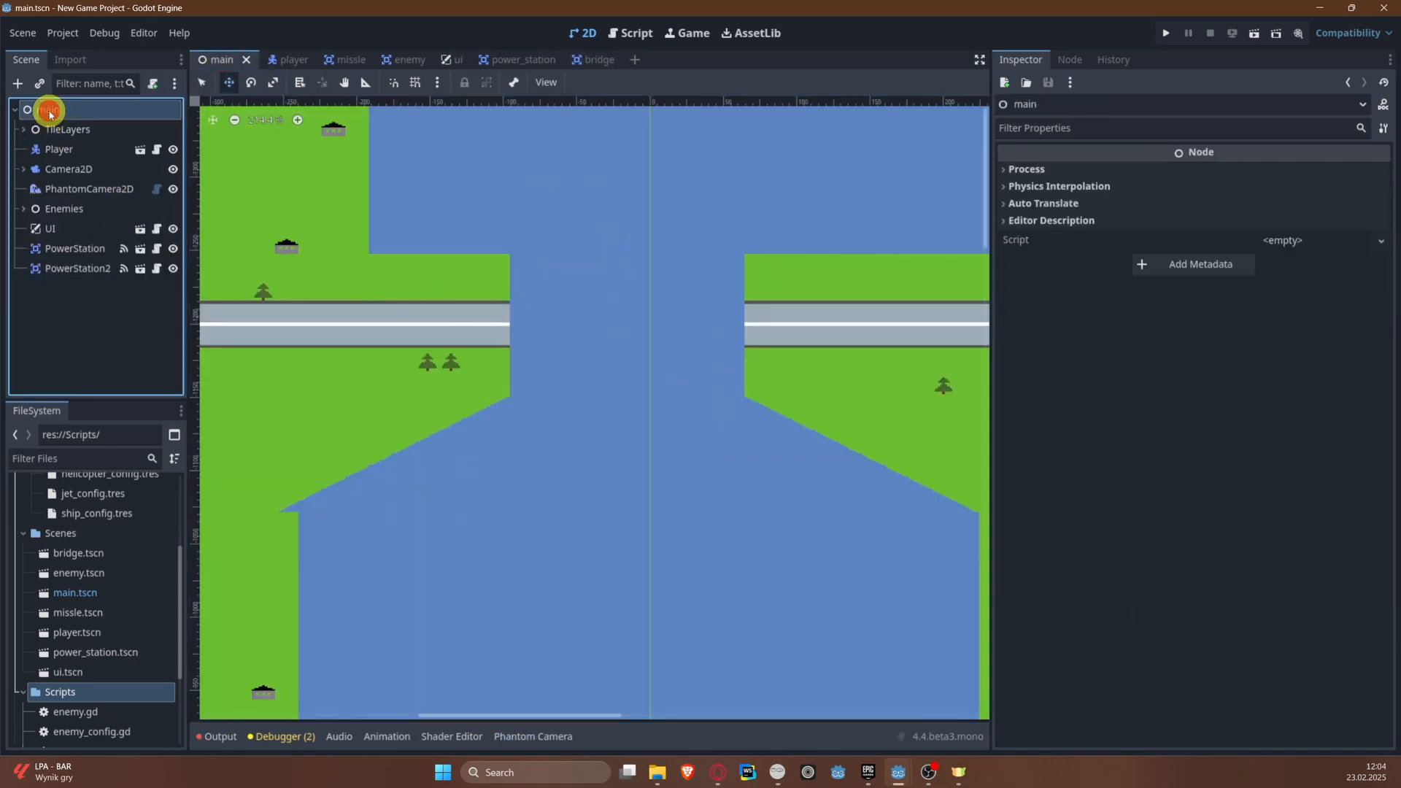
pyautogui.rightClick(49, 111)
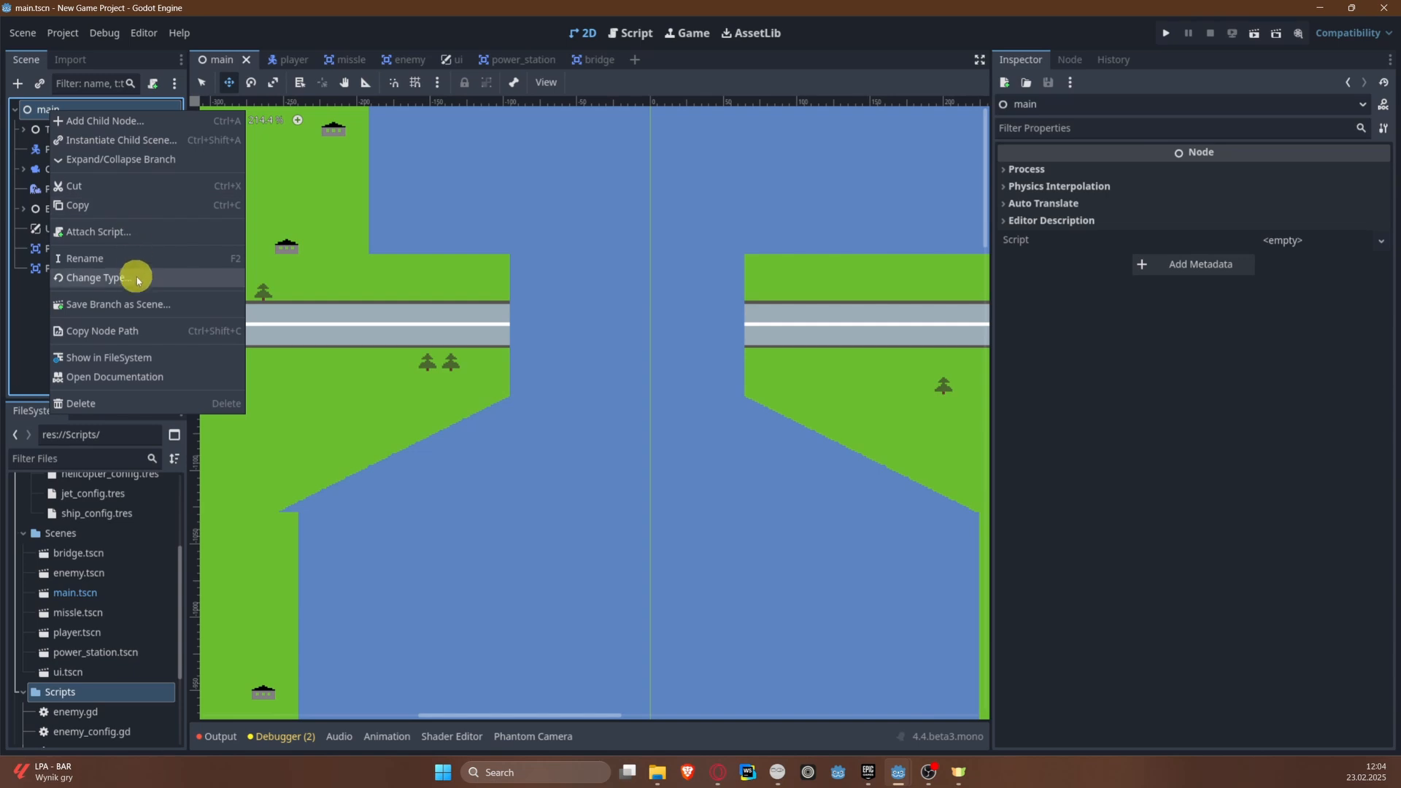
pyautogui.click(102, 120)
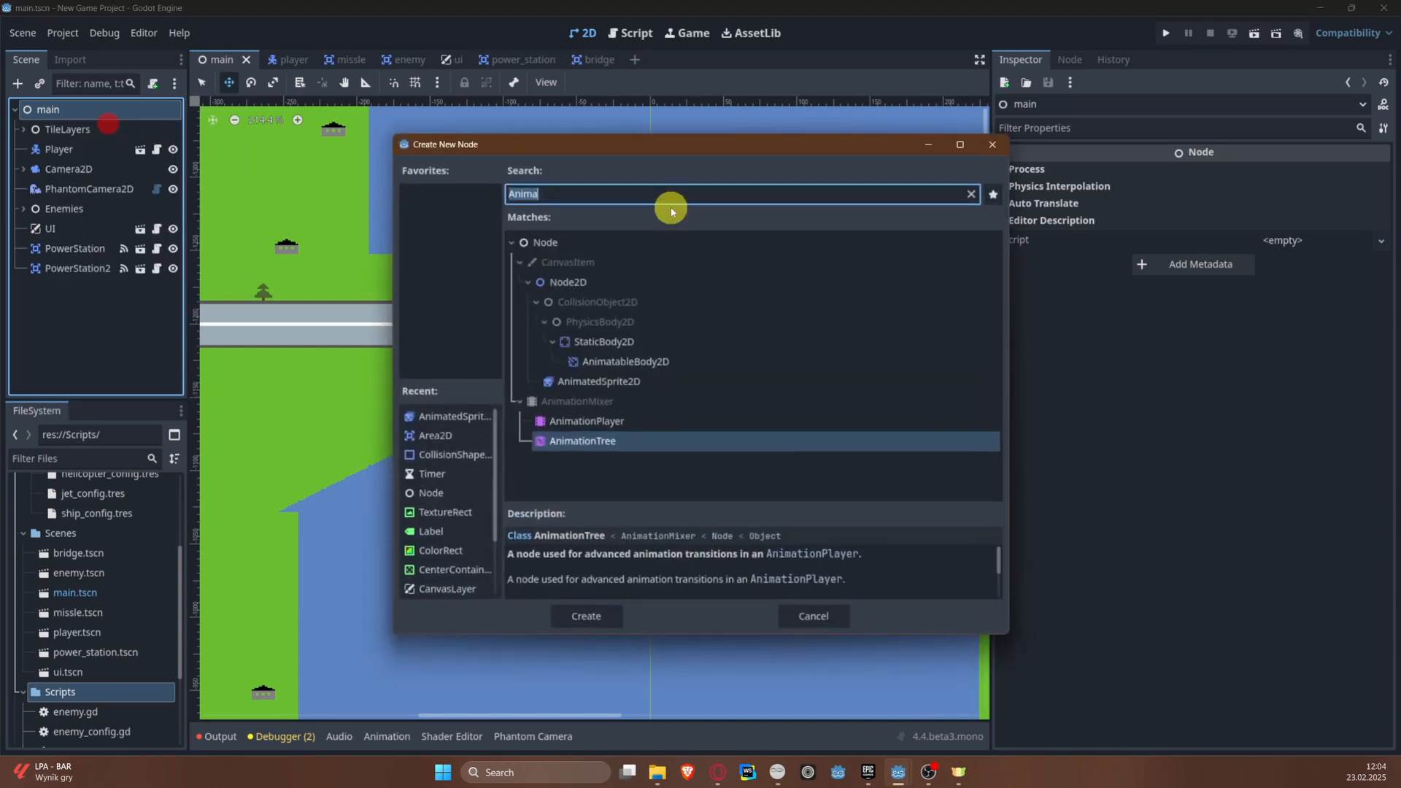
pyautogui.click(548, 248)
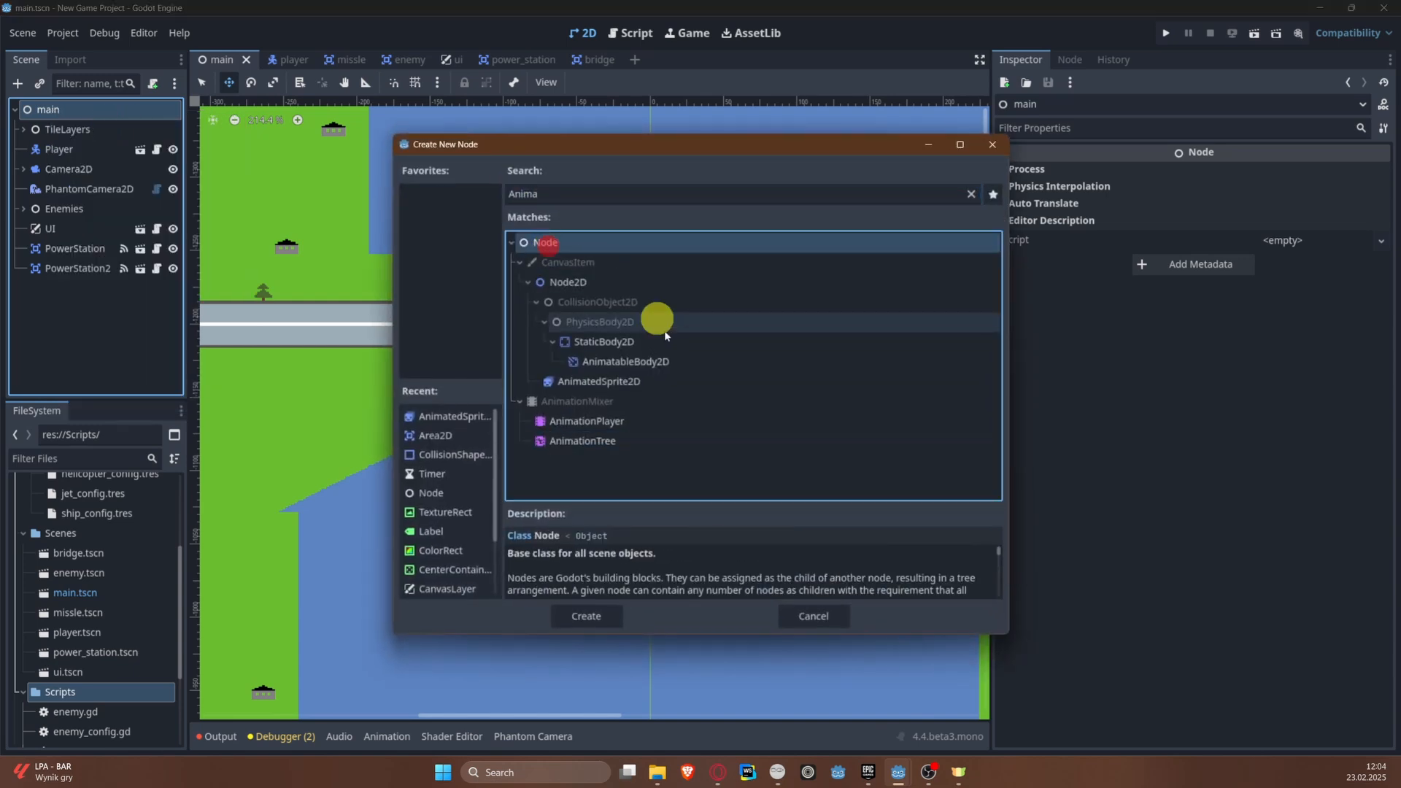
pyautogui.doubleClick(562, 241)
pyautogui.doubleClick(104, 287)
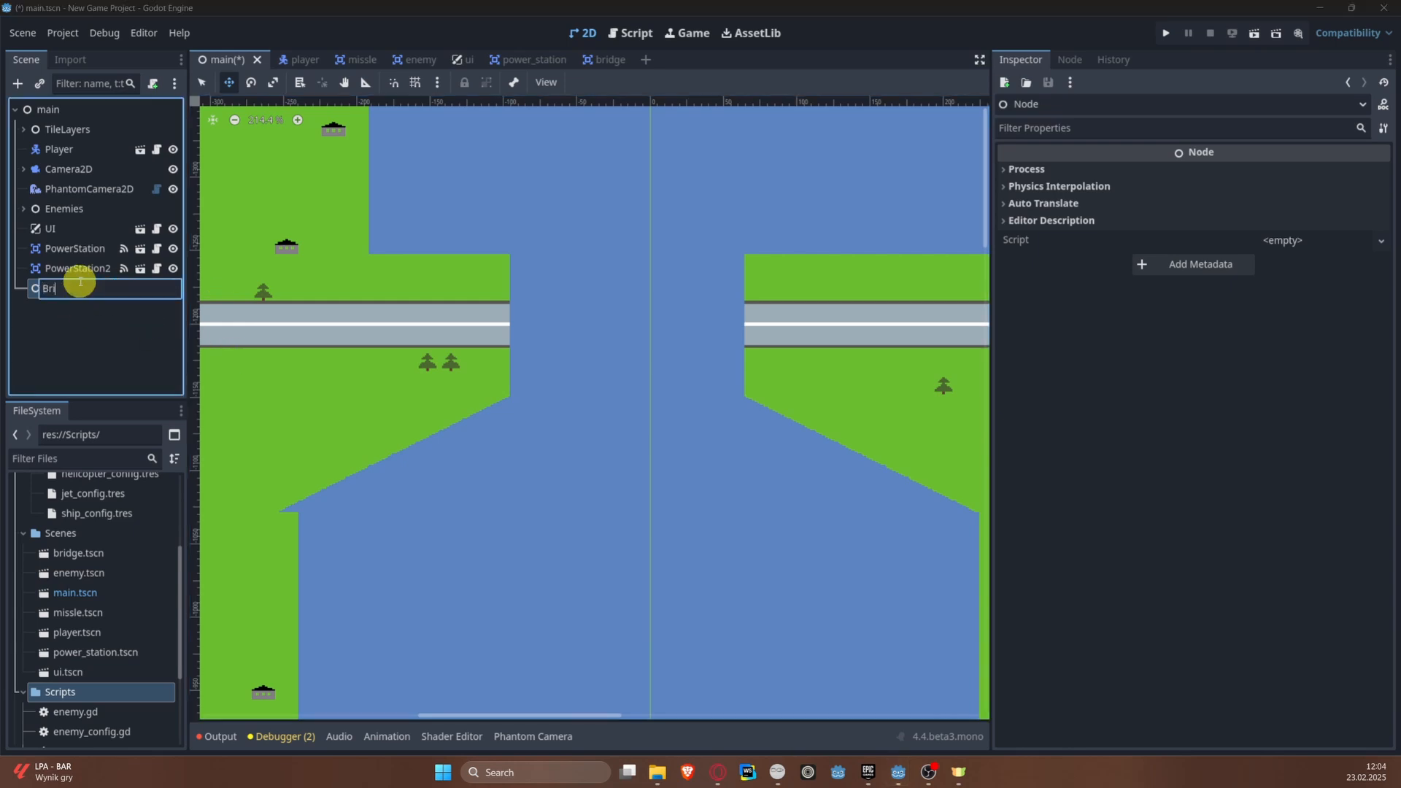
pyautogui.write('Bridges')
pyautogui.press('Return')
pyautogui.hotkey('ctrl', 's')
# Step: Instantiate bridge.tscn as a child of the Bridges node
pyautogui.rightClick(79, 281)
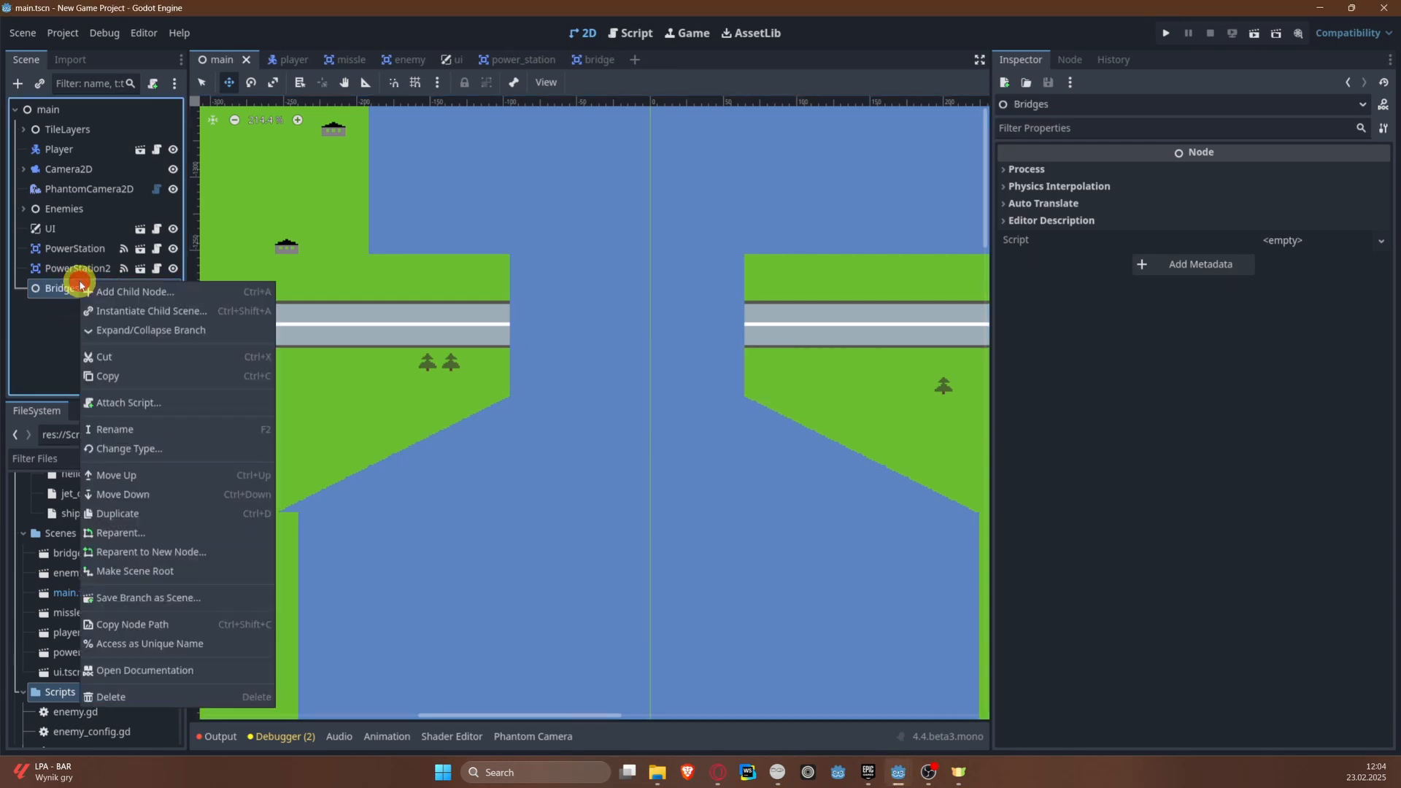
pyautogui.click(160, 289)
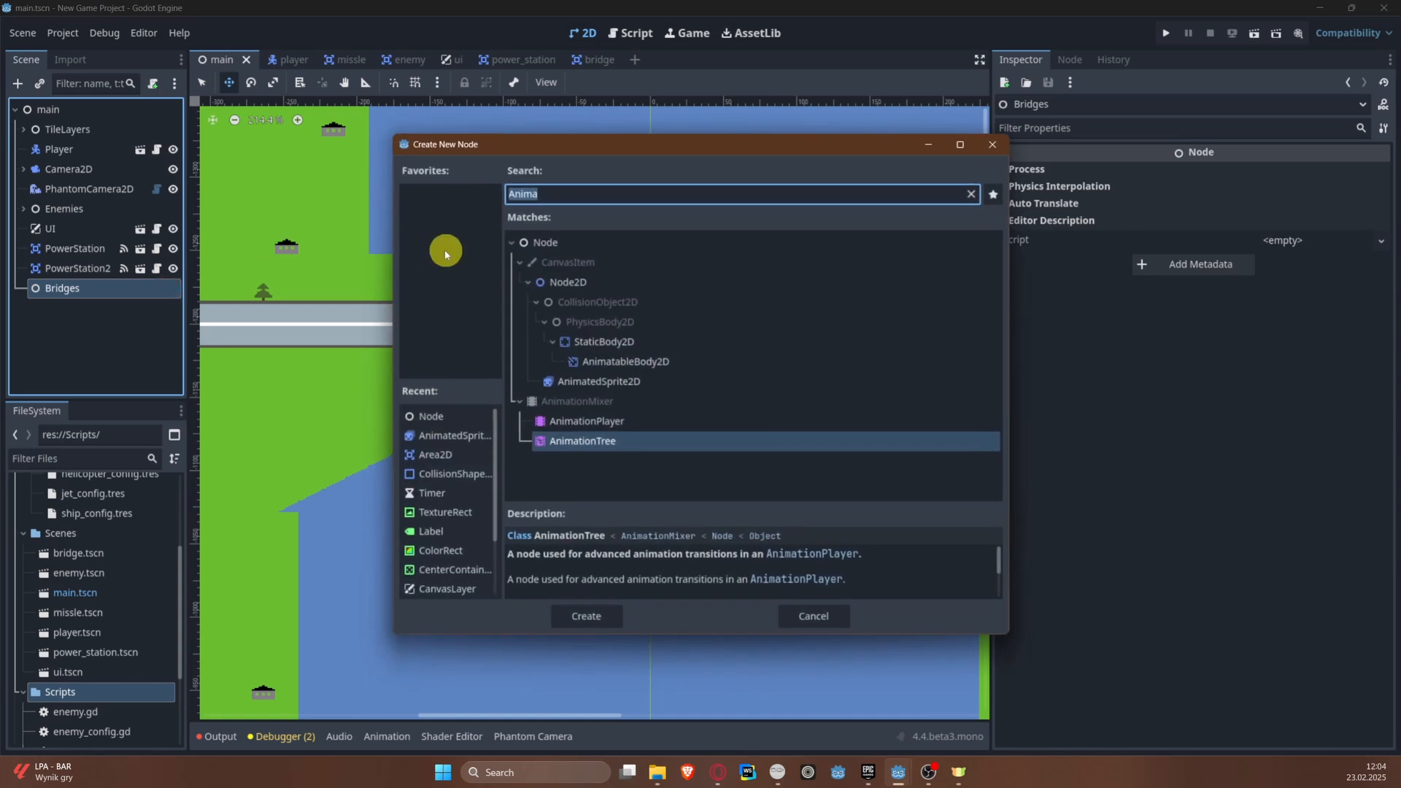
pyautogui.press('Escape')
pyautogui.click(39, 84)
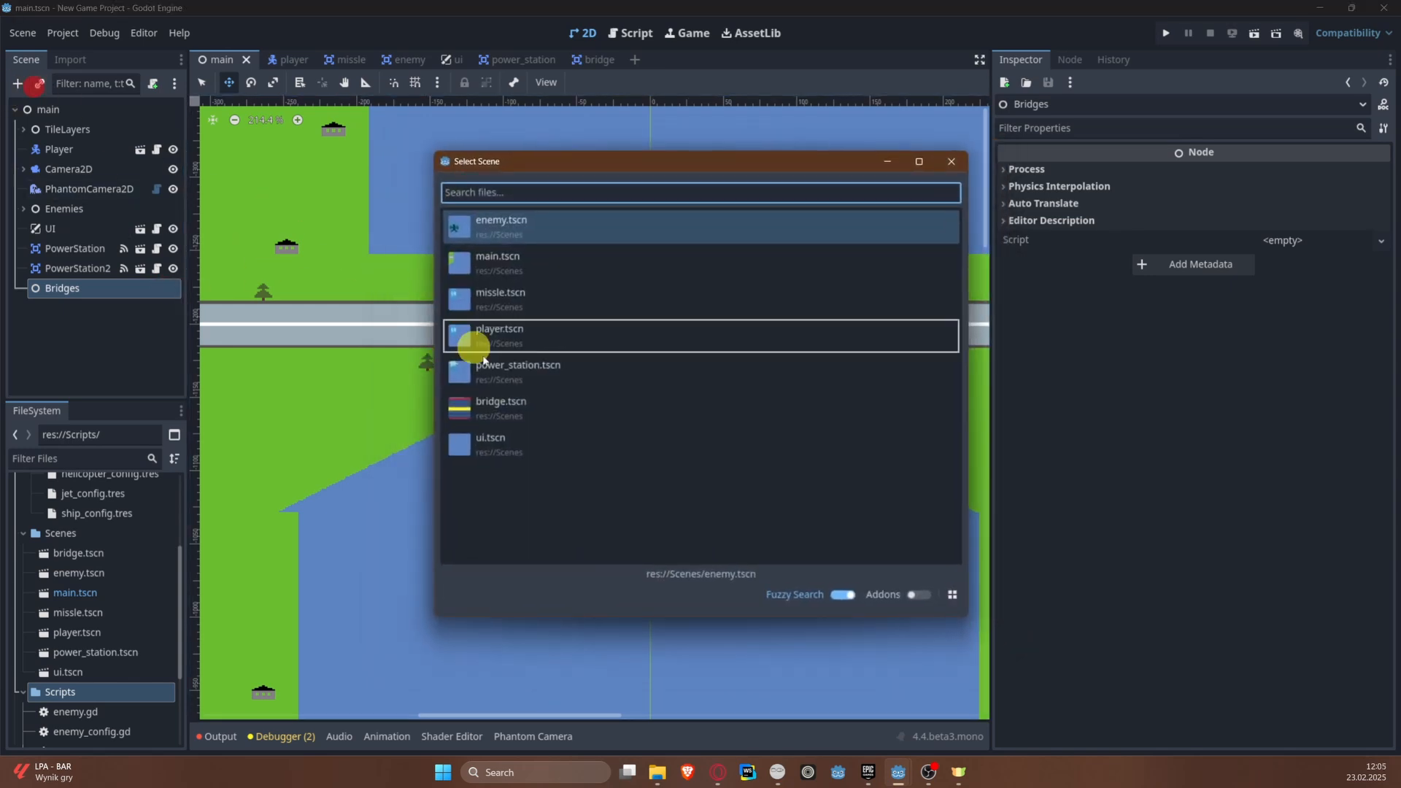
pyautogui.doubleClick(503, 403)
# Step: Move the bridge instance from the scene origin up the river to the gap between the two road ends
pyautogui.moveTo(698, 311); pyautogui.dragTo(467, 316, button='middle')
pyautogui.moveTo(358, 471); pyautogui.dragTo(420, 137, button='middle')
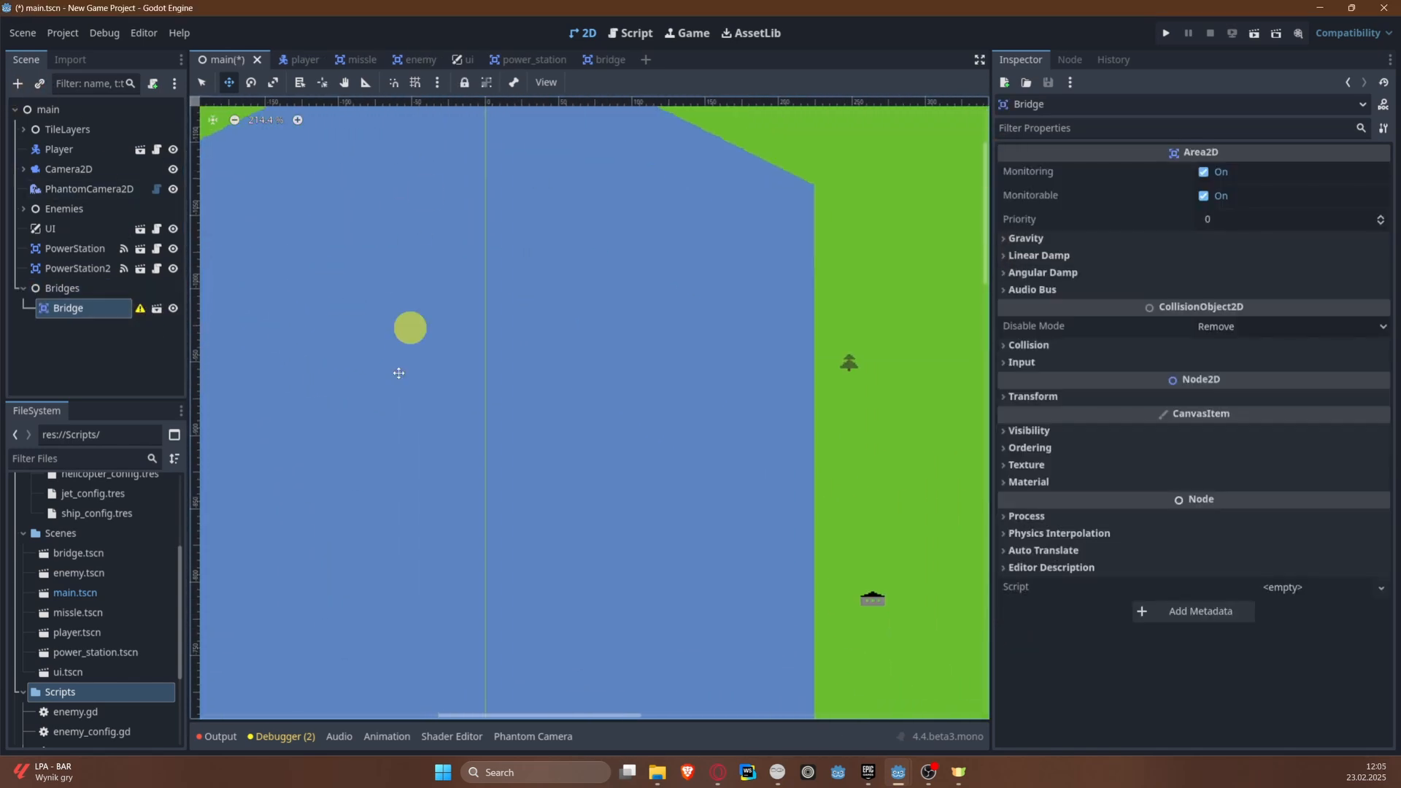
pyautogui.scroll(-8, 359, 471)
pyautogui.moveTo(360, 470); pyautogui.dragTo(376, 79, button='middle')
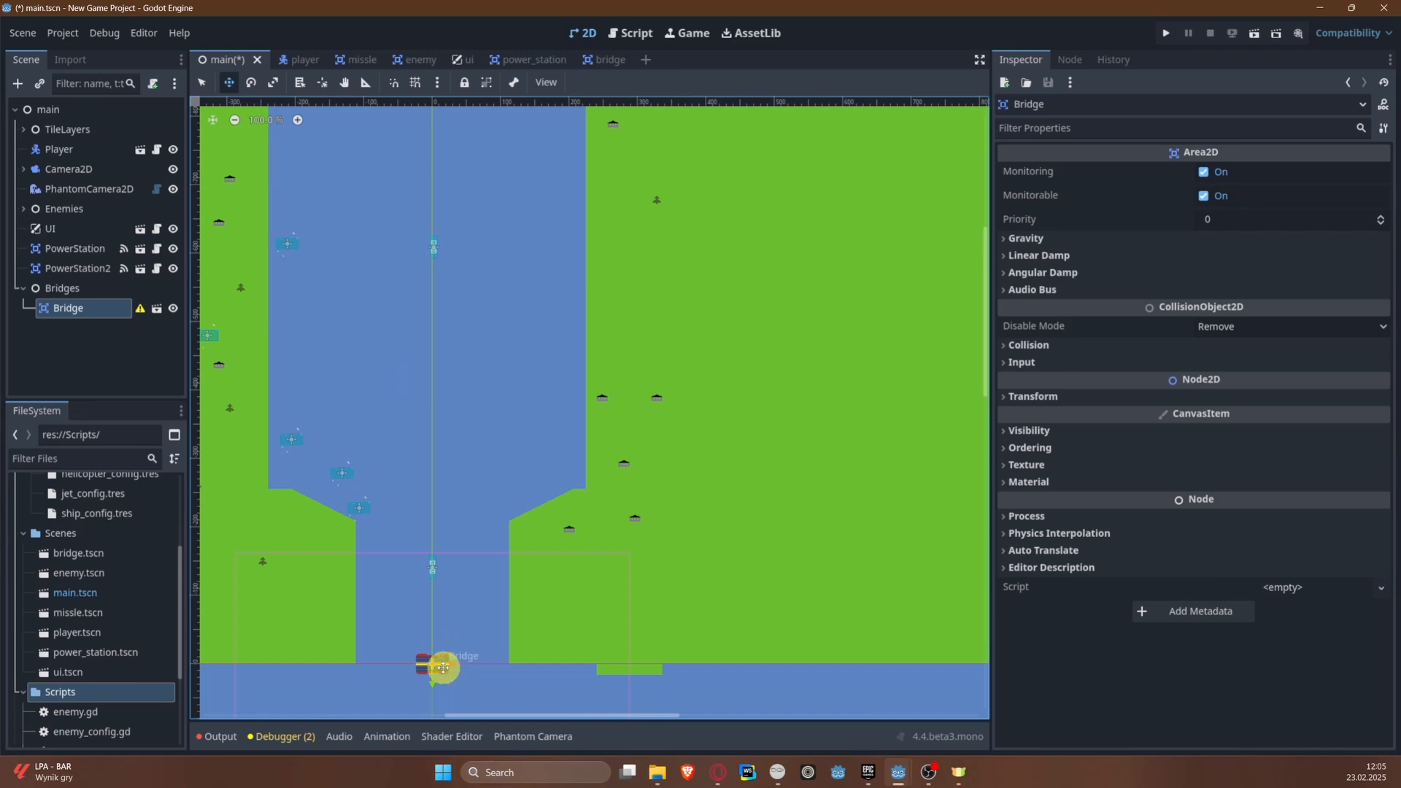
pyautogui.moveTo(443, 666); pyautogui.dragTo(421, 237)
pyautogui.moveTo(421, 241); pyautogui.dragTo(416, 490, button='middle')
pyautogui.moveTo(417, 490); pyautogui.dragTo(423, 150)
pyautogui.moveTo(421, 157); pyautogui.dragTo(358, 517, button='middle')
pyautogui.moveTo(362, 449); pyautogui.dragTo(334, 384)
pyautogui.scroll(10, 325, 420)
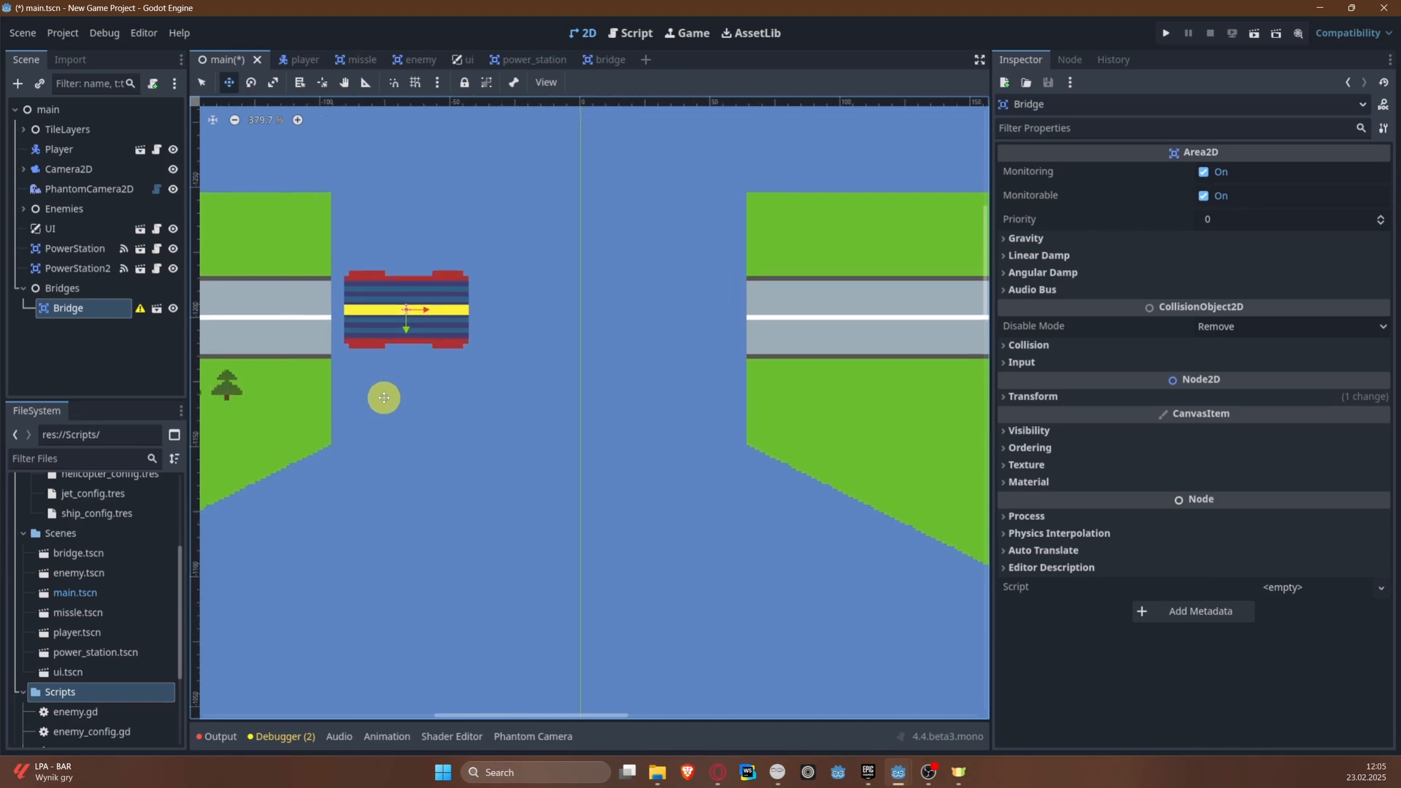
# Step: Duplicate the bridge three times and line the copies up end to end across the road gap
pyautogui.moveTo(409, 316); pyautogui.dragTo(669, 315)
pyautogui.hotkey('ctrl', 'd')
pyautogui.hotkey('ctrl', 'd')
pyautogui.moveTo(743, 328); pyautogui.dragTo(677, 340, button='middle')
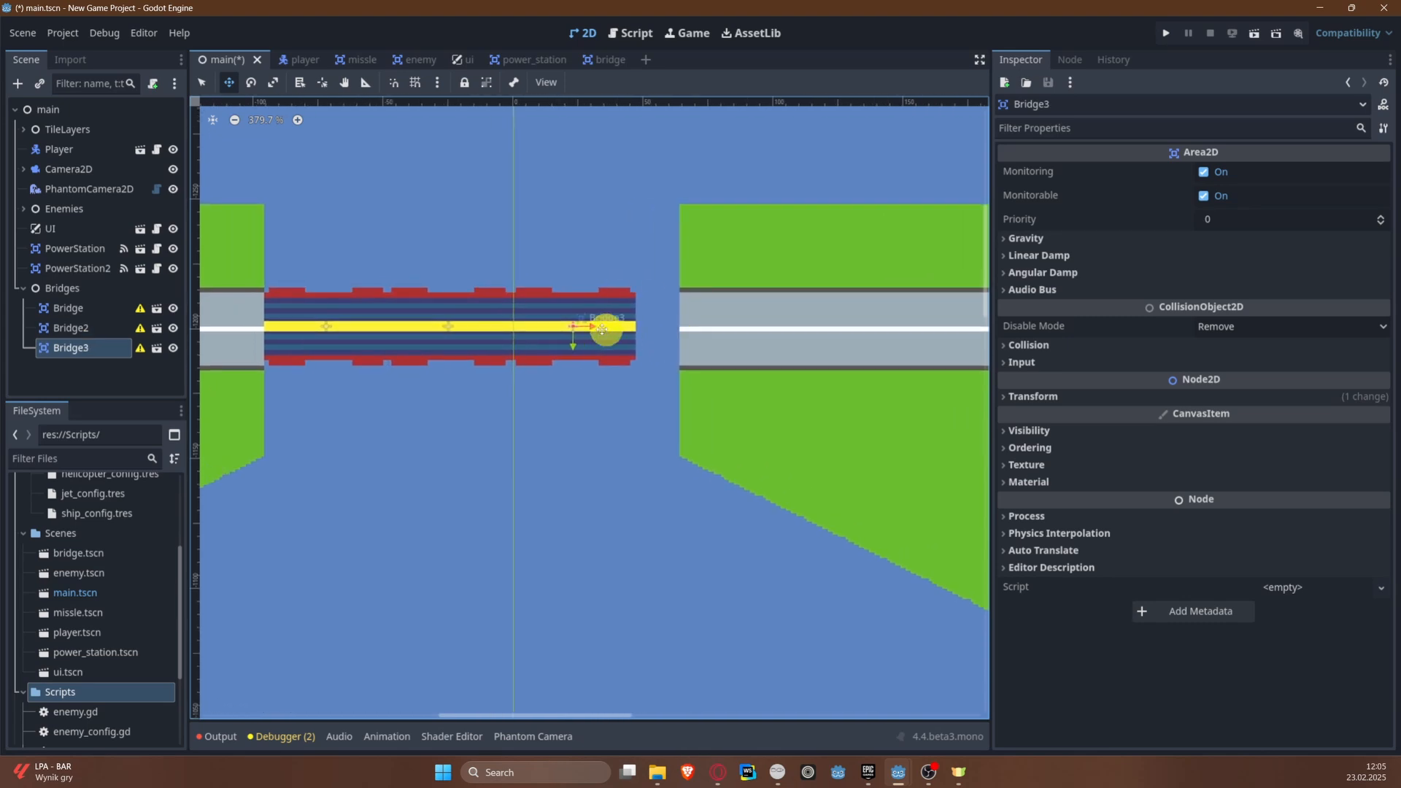
pyautogui.hotkey('ctrl', 'd')
pyautogui.moveTo(575, 325); pyautogui.dragTo(692, 322)
pyautogui.scroll(4, 700, 333)
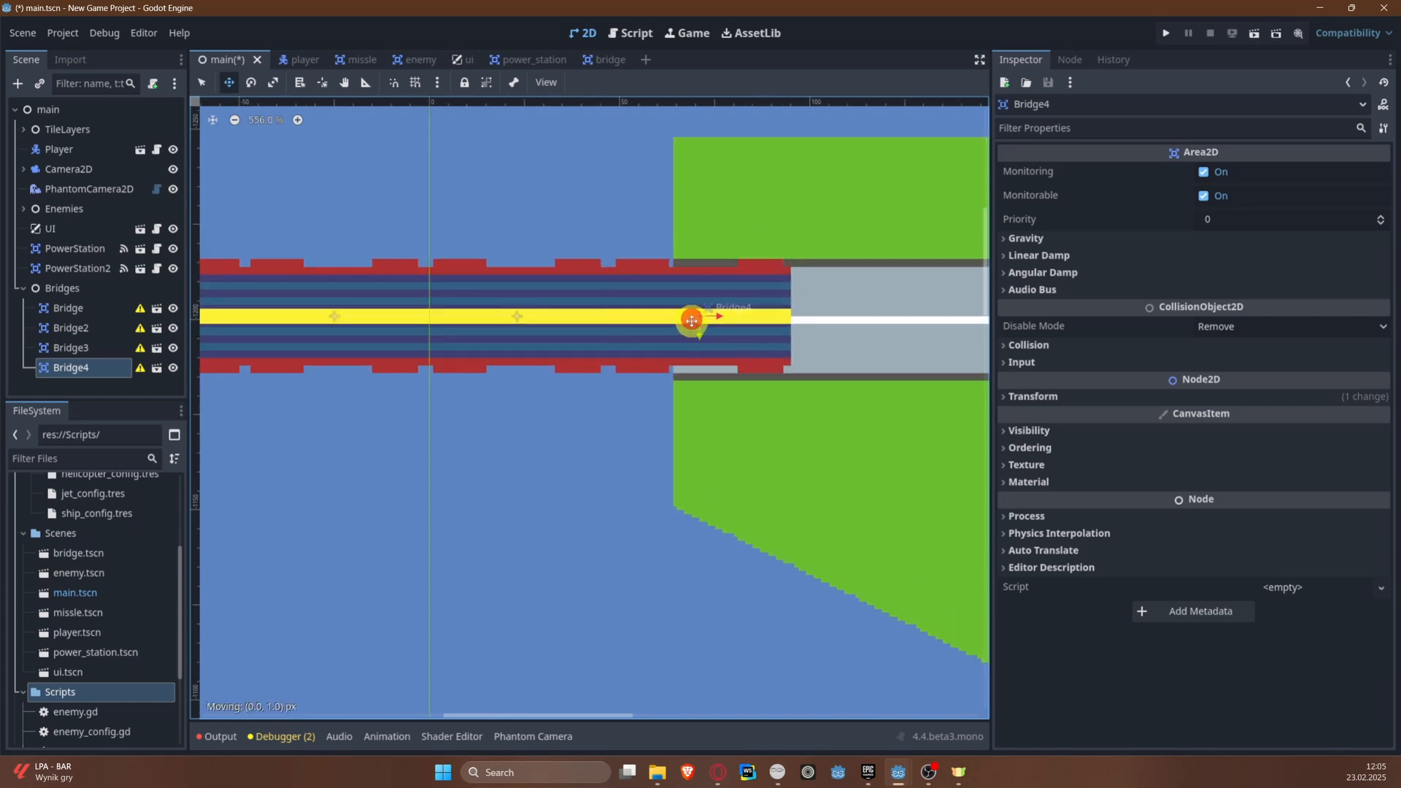
# Step: Delete the three duplicate bridges, keeping only the first Bridge instance, and save the main scene
pyautogui.scroll(-14, 692, 321)
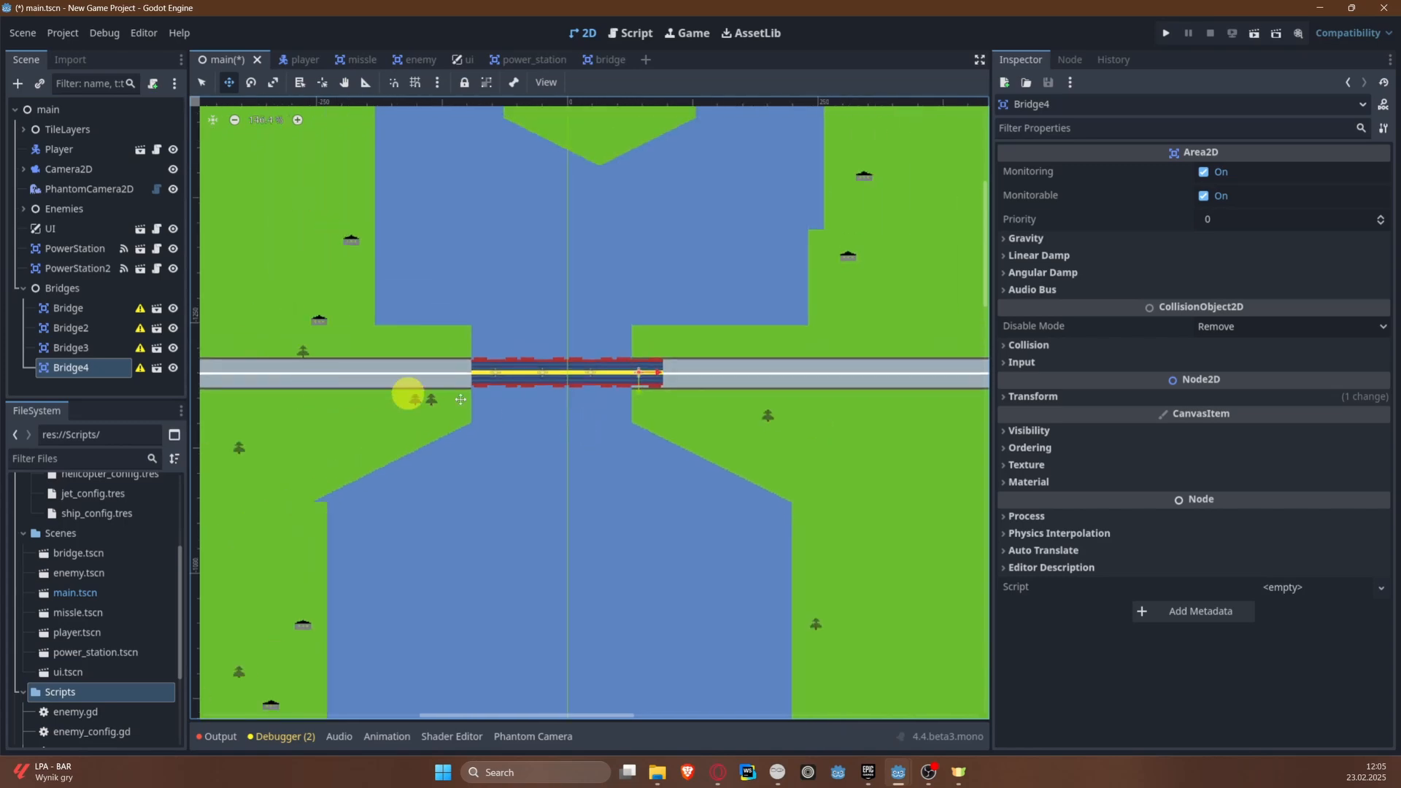
pyautogui.press('Delete')
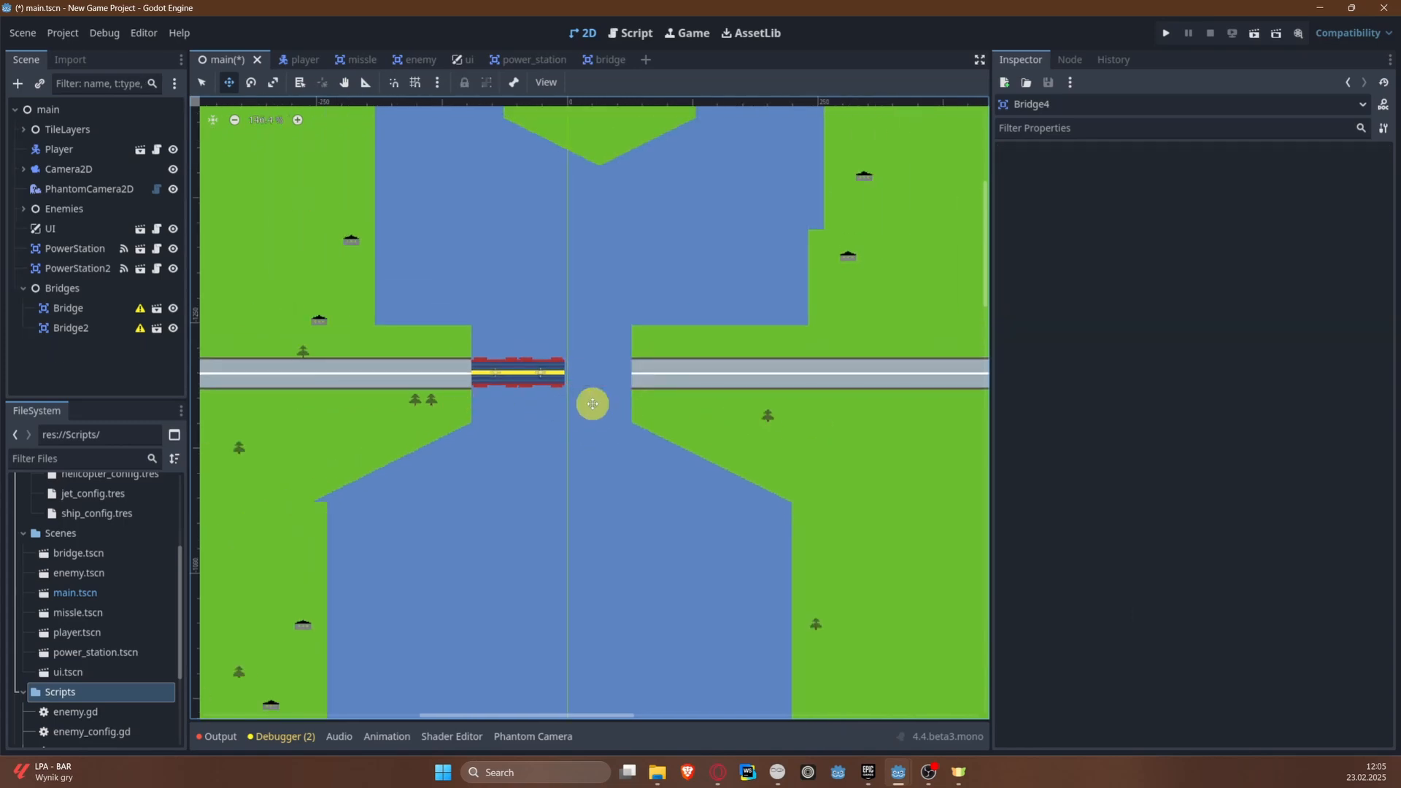
pyautogui.hotkey('ctrl', 's')
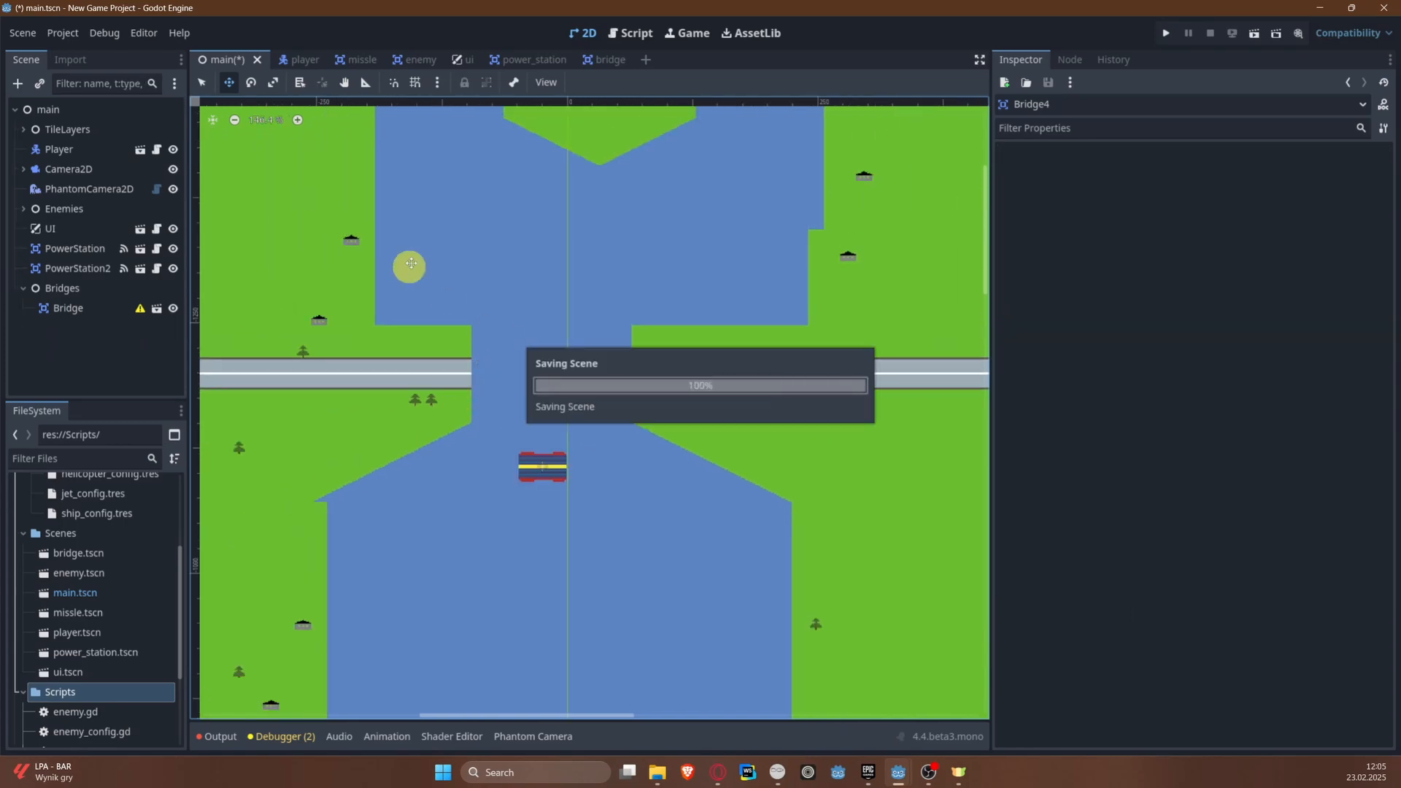
# Step: In the bridge scene, set the animated sprite's texture repeat to Enabled
pyautogui.click(589, 67)
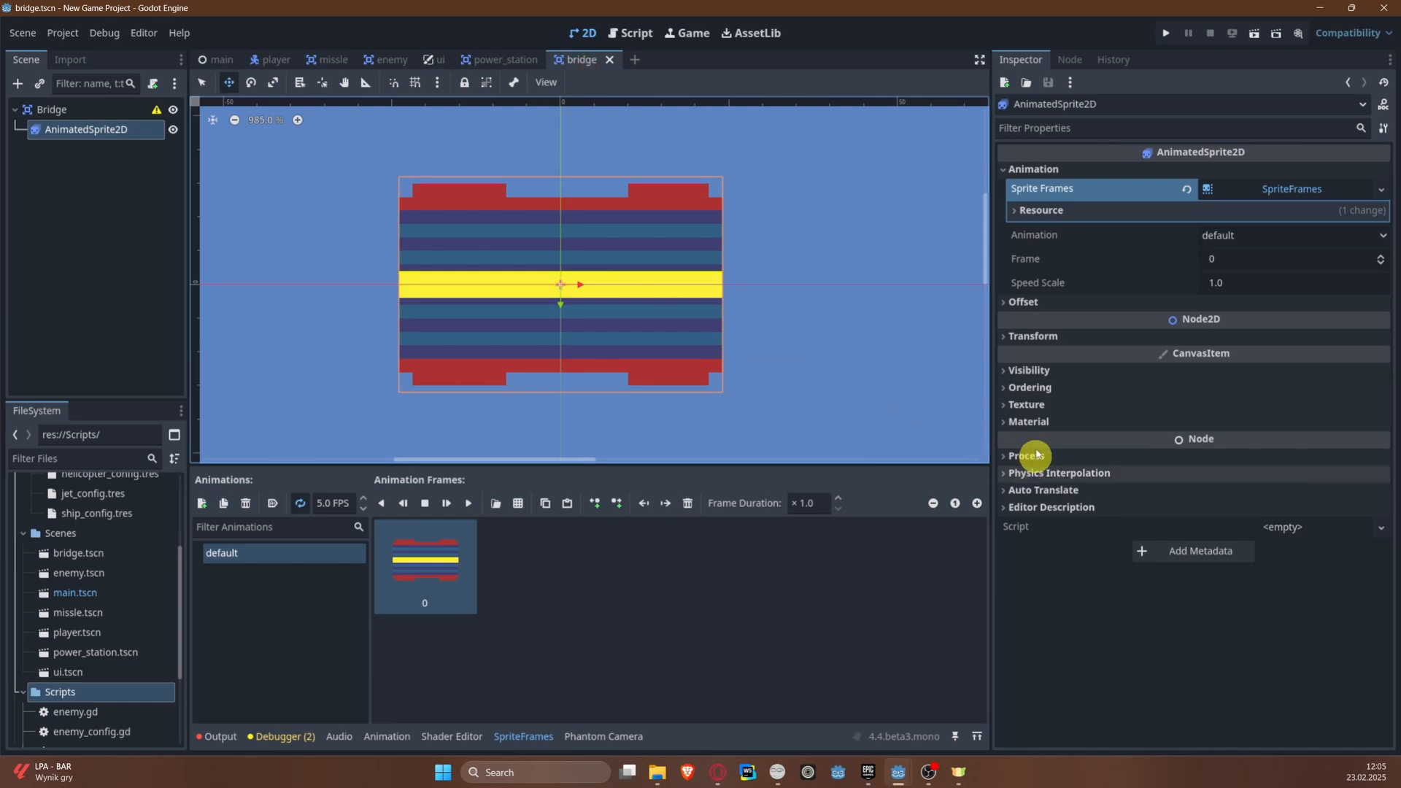
pyautogui.click(1028, 405)
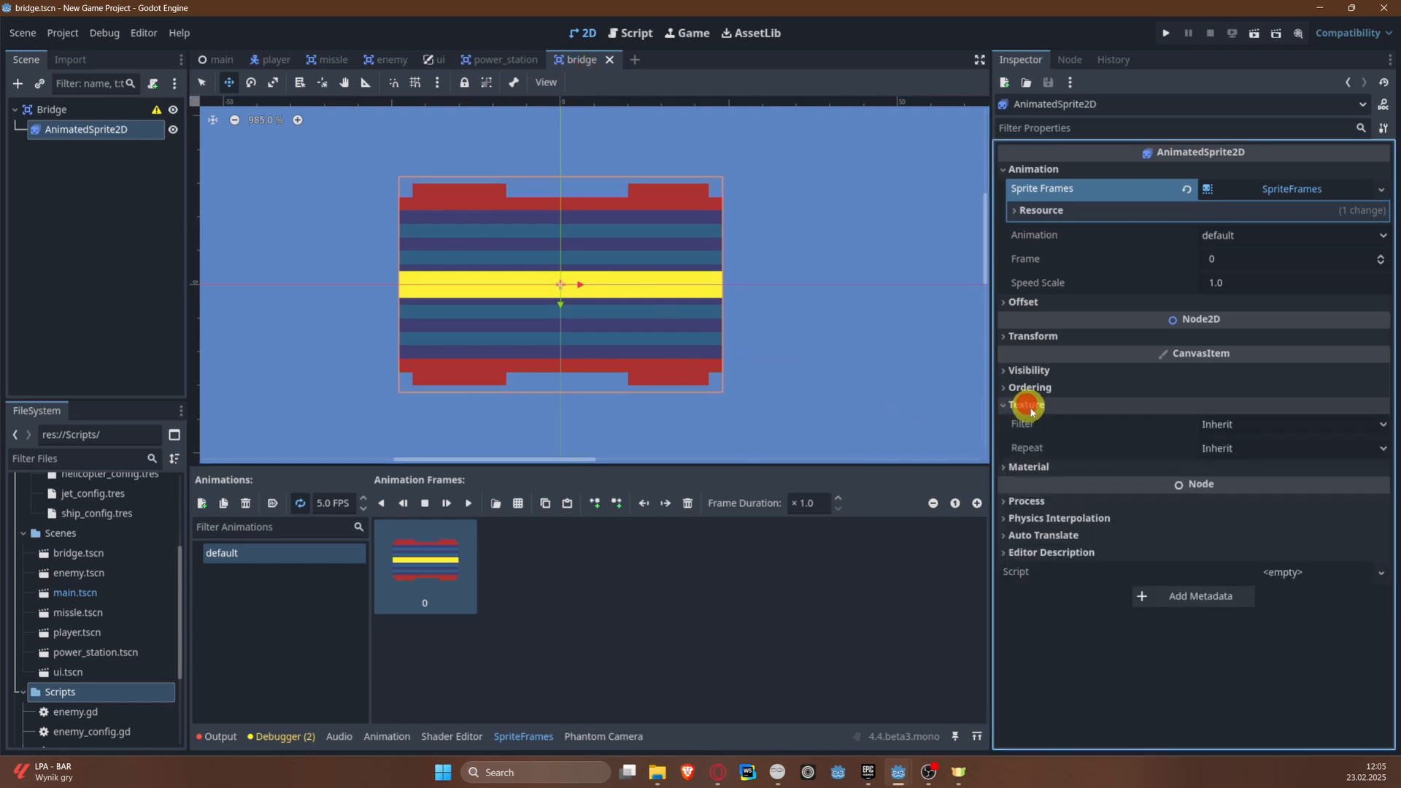
pyautogui.click(1238, 448)
pyautogui.click(1236, 506)
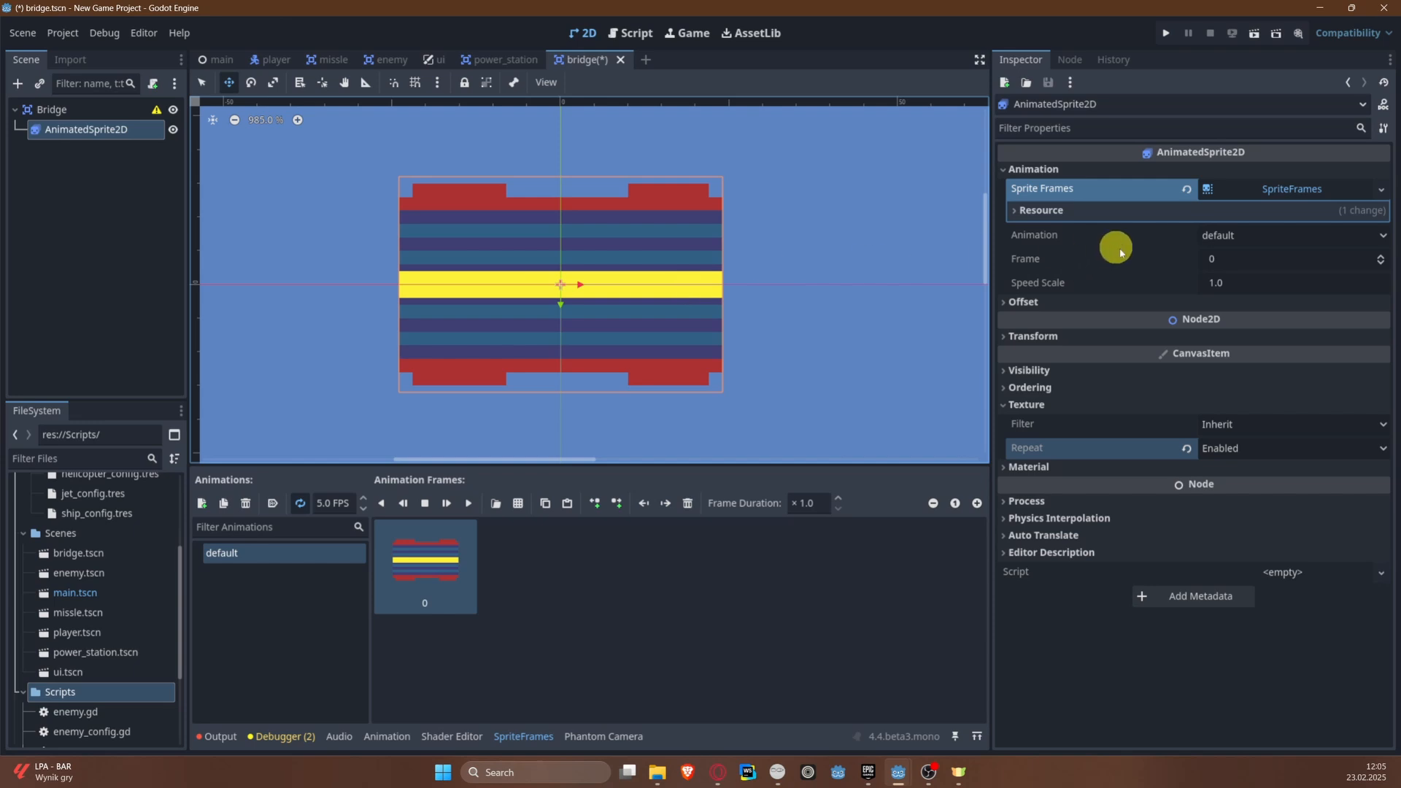
# Step: Unlink the animated sprite's scale axes and try horizontal scales of 2 and 3
pyautogui.click(1051, 341)
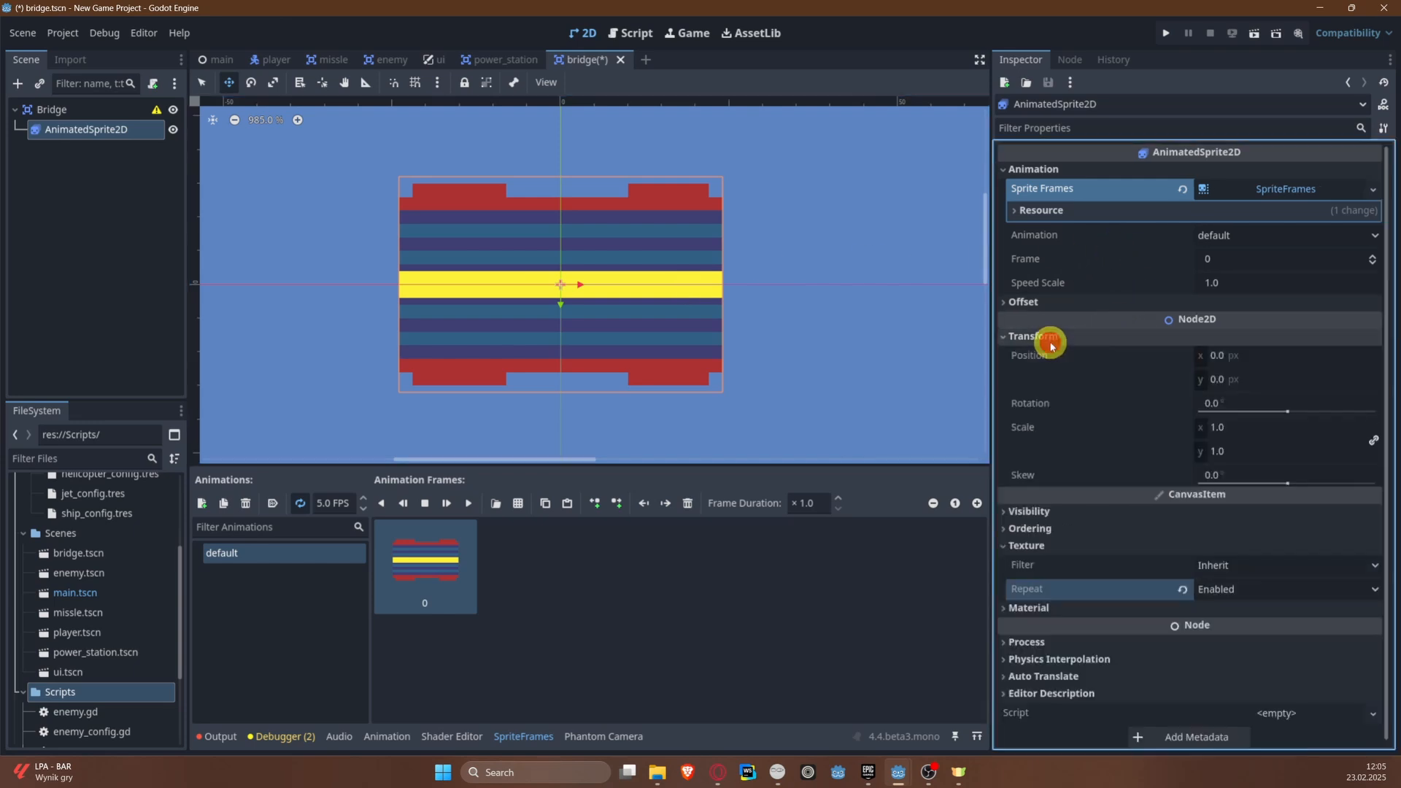
pyautogui.click(1047, 429)
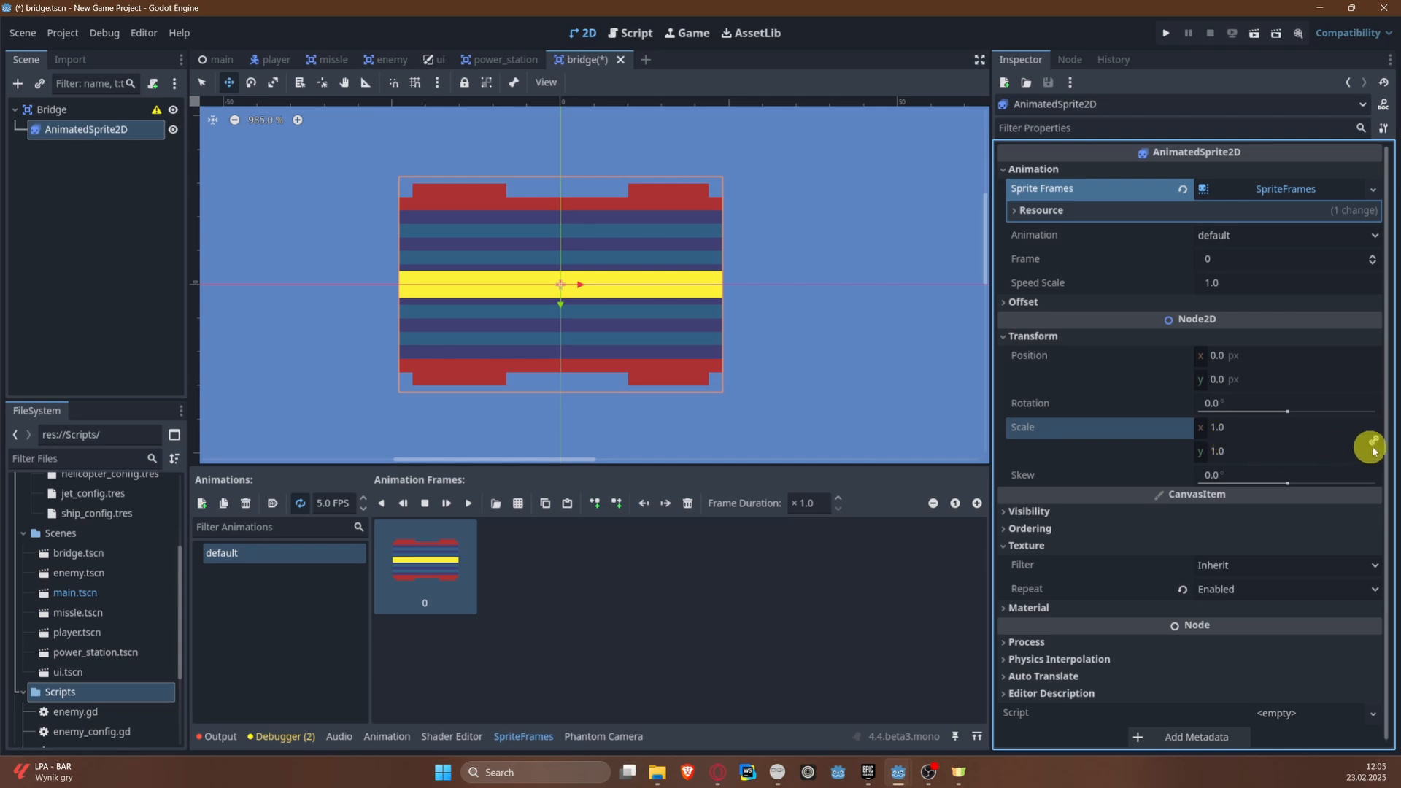
pyautogui.click(1373, 440)
pyautogui.click(1226, 430)
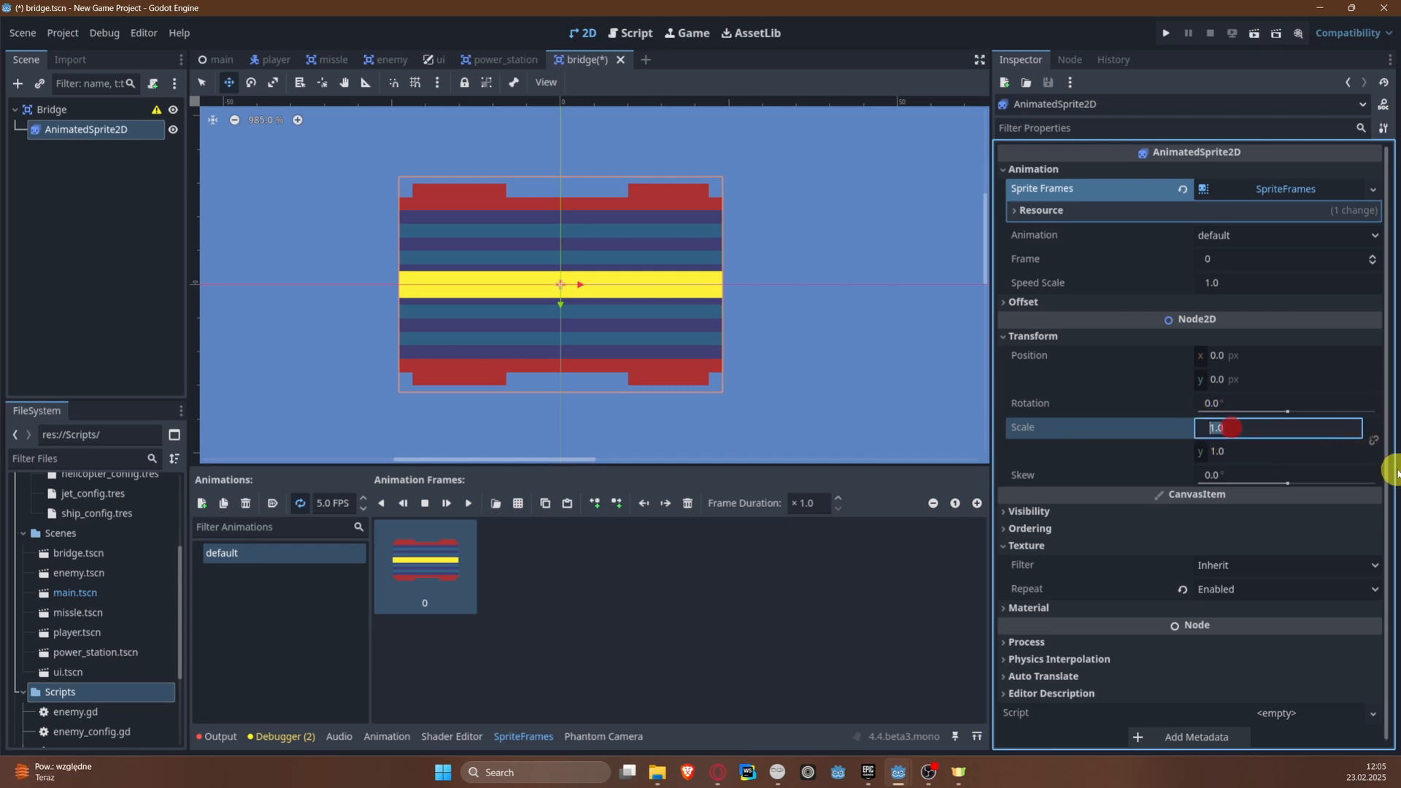
pyautogui.write('2.0')
pyautogui.write('3')
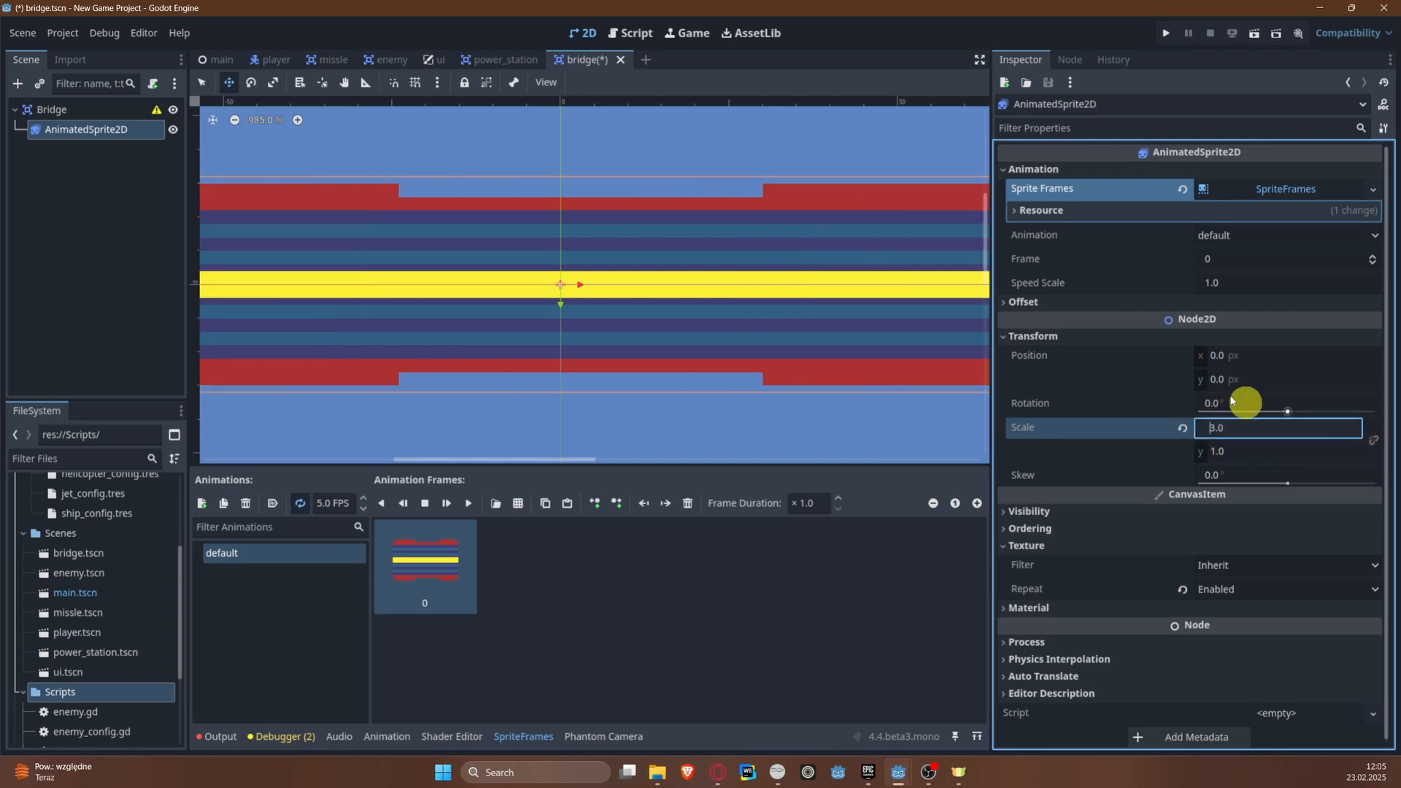
pyautogui.scroll(-5, 851, 322)
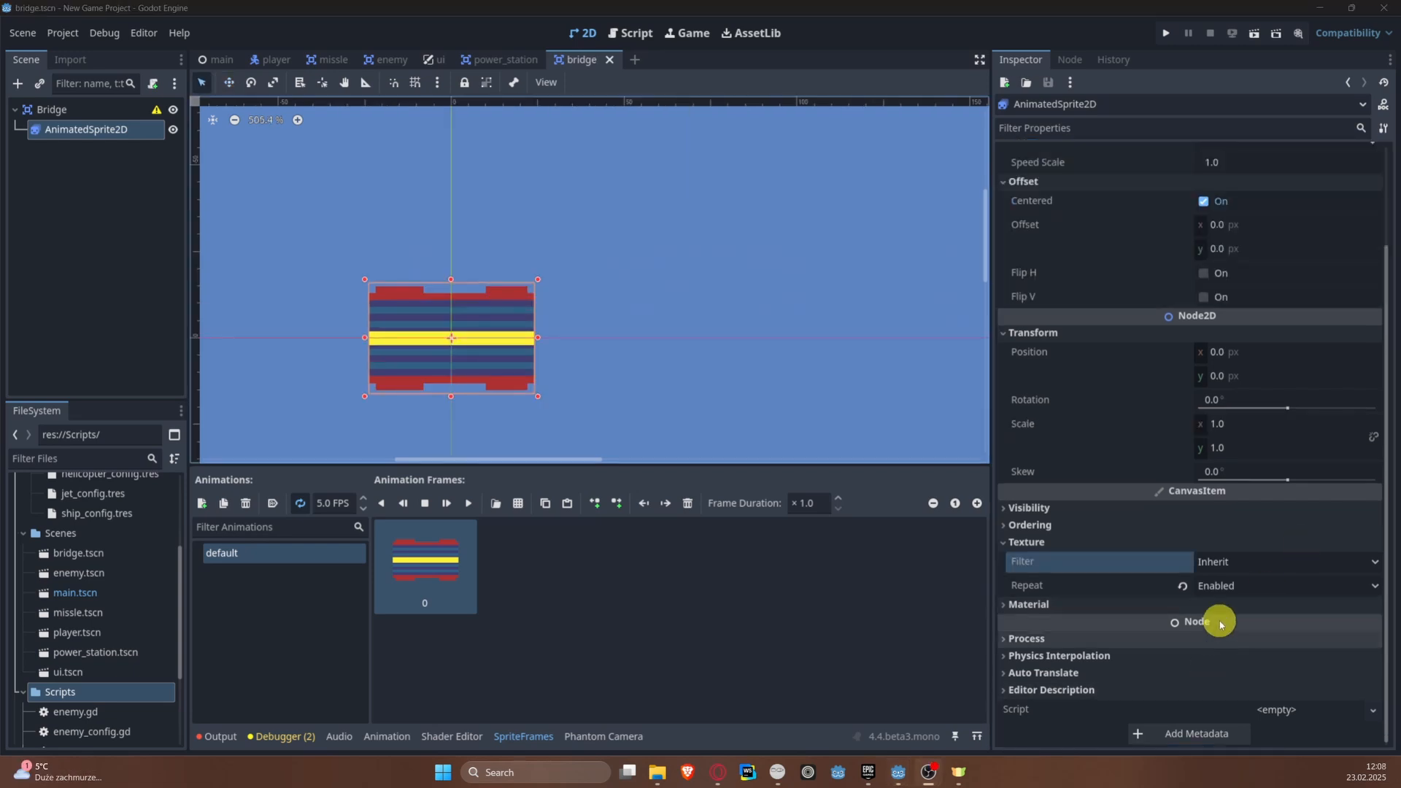
# Step: Set the animated sprite's texture repeat back to Inherit and save the bridge scene
pyautogui.click(1228, 585)
pyautogui.click(1234, 610)
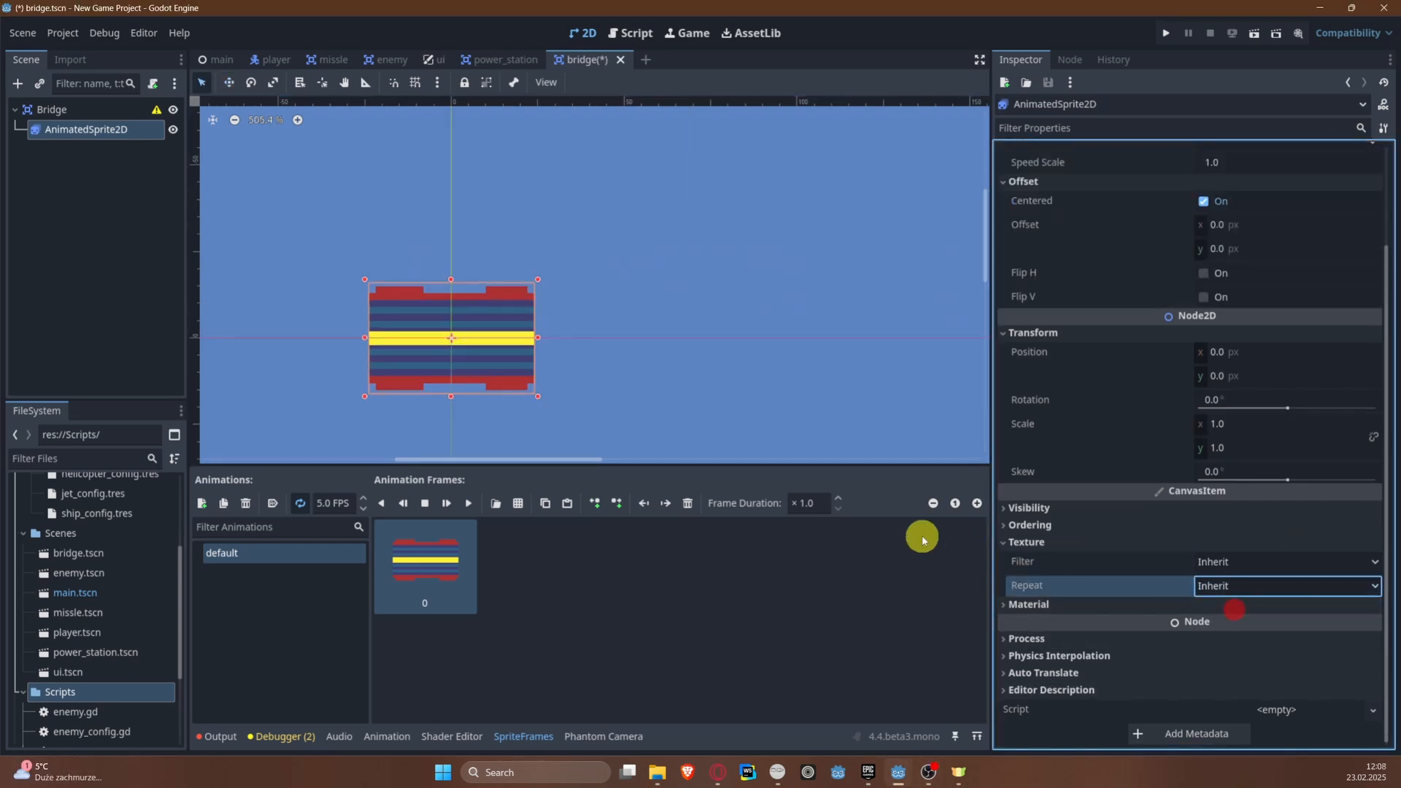
pyautogui.hotkey('ctrl', 's')
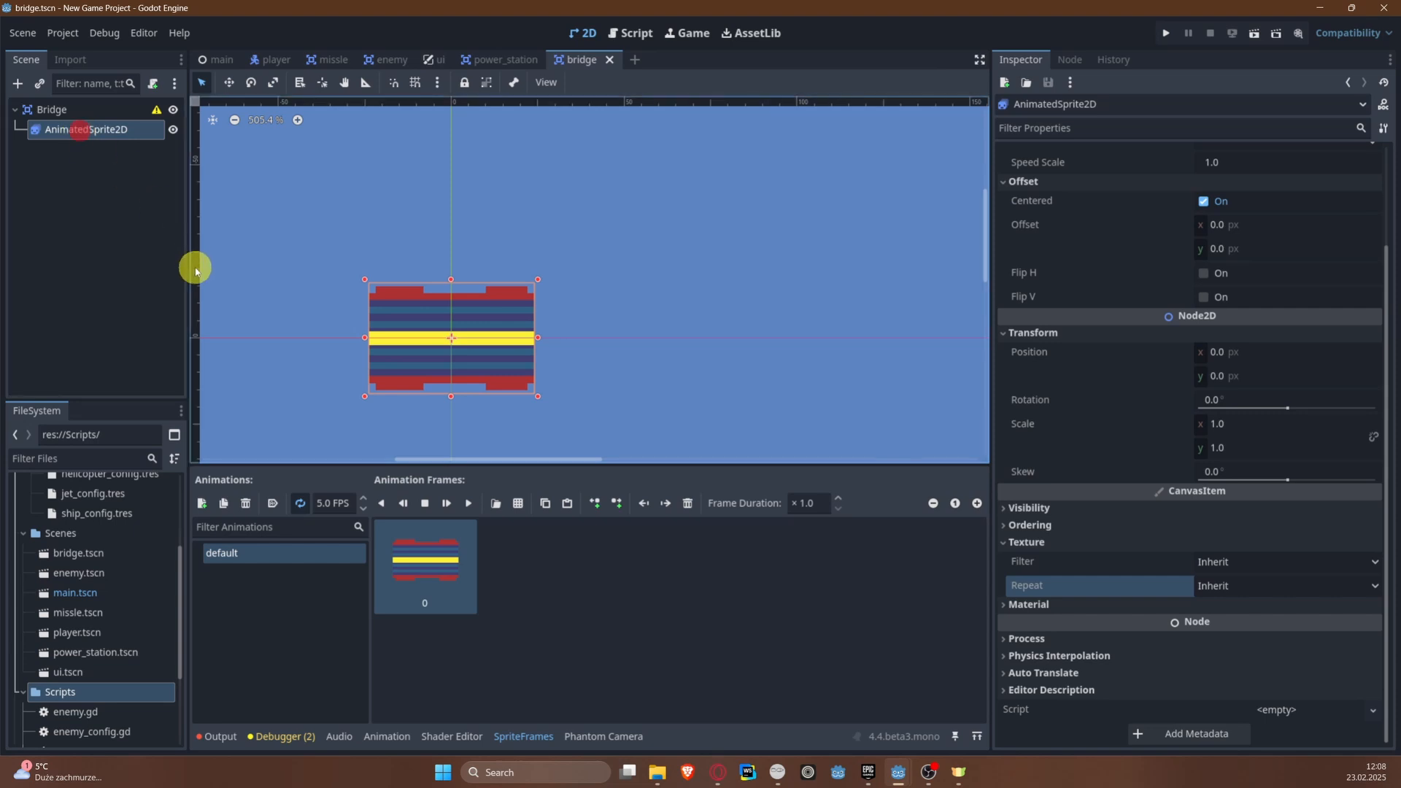
# Step: Duplicate the animated bridge sprite and place the copy flush against the right edge of the original
pyautogui.hotkey('ctrl', 'd')
pyautogui.moveTo(449, 350); pyautogui.dragTo(613, 348)
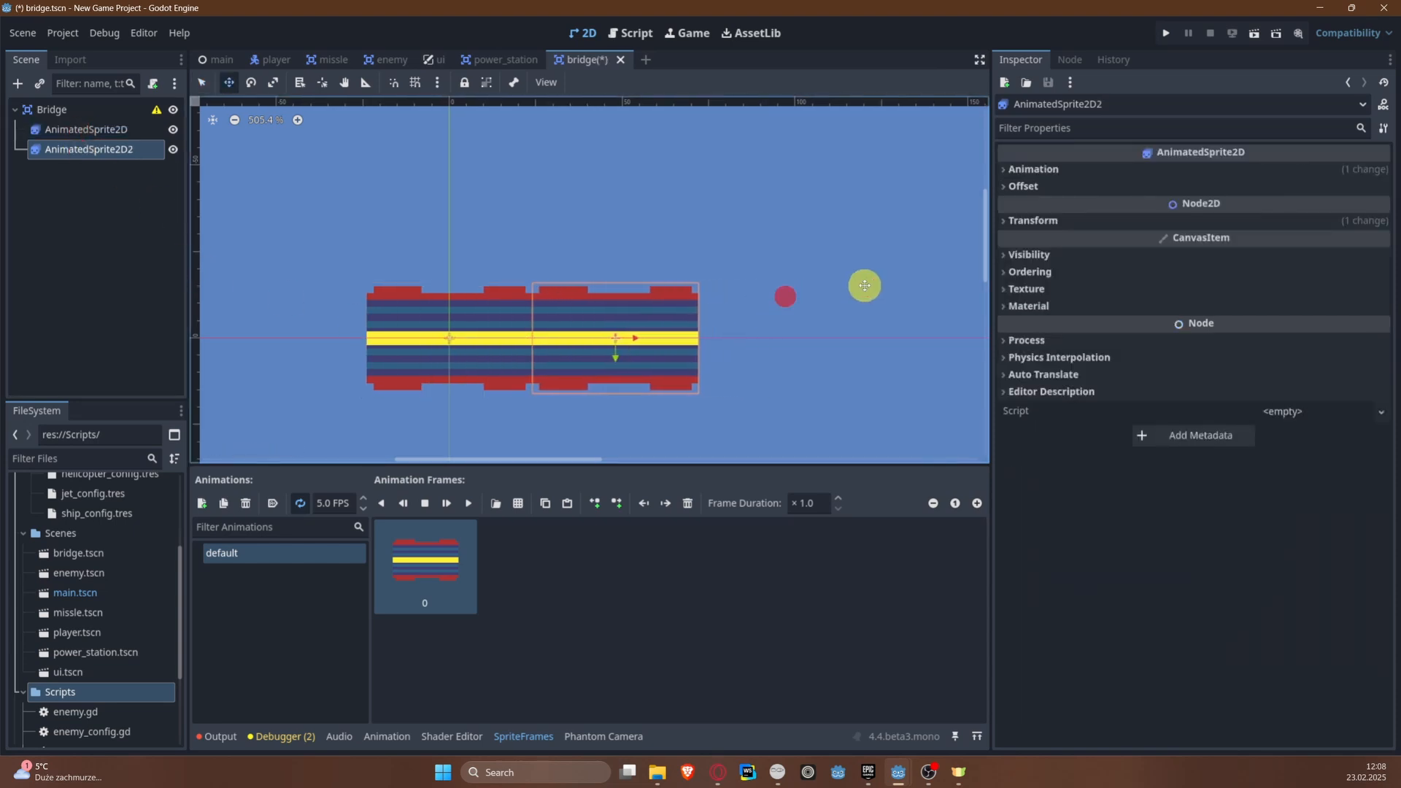
pyautogui.moveTo(791, 225); pyautogui.dragTo(594, 216, button='middle')
pyautogui.moveTo(686, 208); pyautogui.dragTo(797, 216, button='middle')
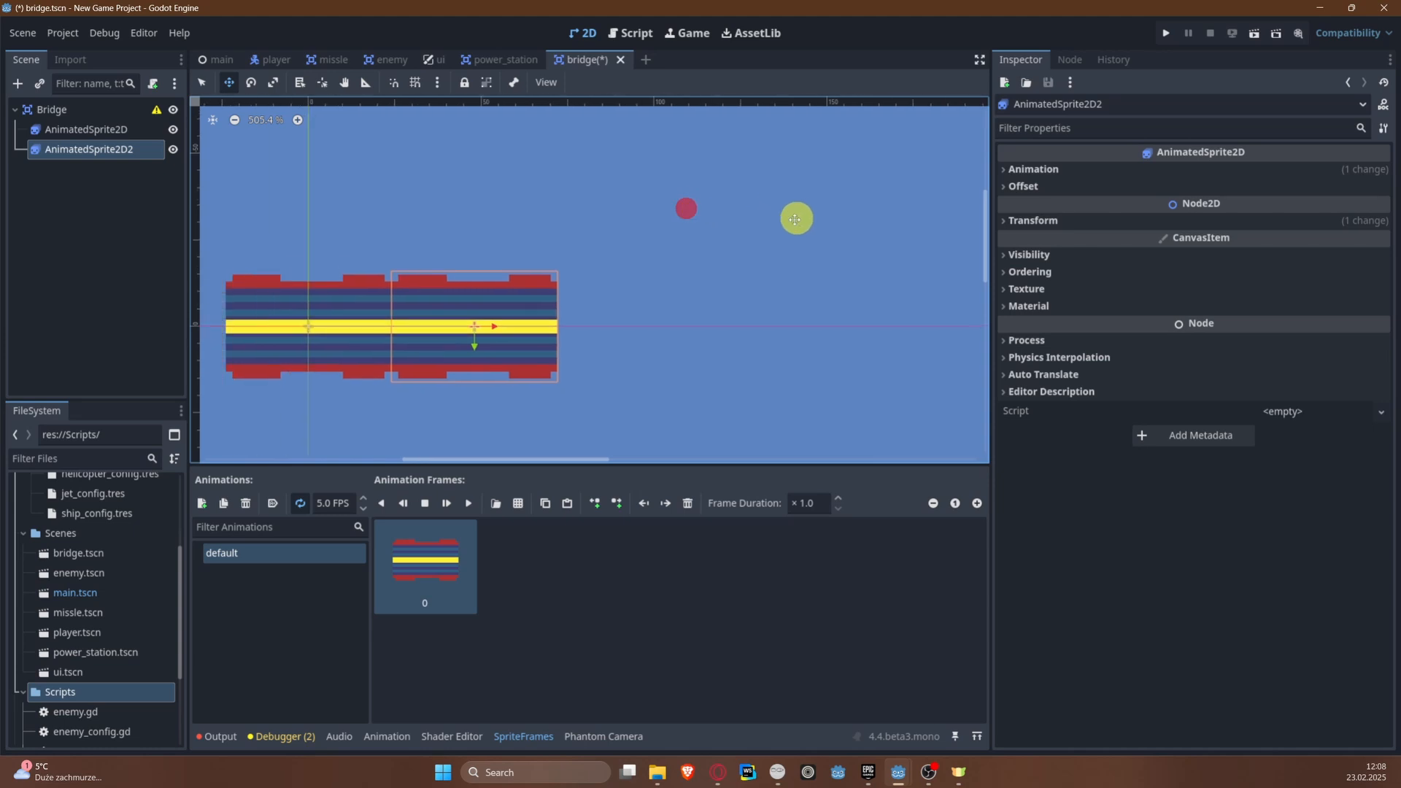
pyautogui.moveTo(500, 206); pyautogui.dragTo(572, 216, button='middle')
# Step: Duplicate the sprite twice more, extending the bridge by one segment at each end, and save the bridge scene
pyautogui.hotkey('ctrl', 'd')
pyautogui.moveTo(537, 319); pyautogui.dragTo(255, 322)
pyautogui.hotkey('ctrl', 'd')
pyautogui.moveTo(406, 322); pyautogui.dragTo(710, 319, button='middle')
pyautogui.moveTo(583, 334); pyautogui.dragTo(517, 323)
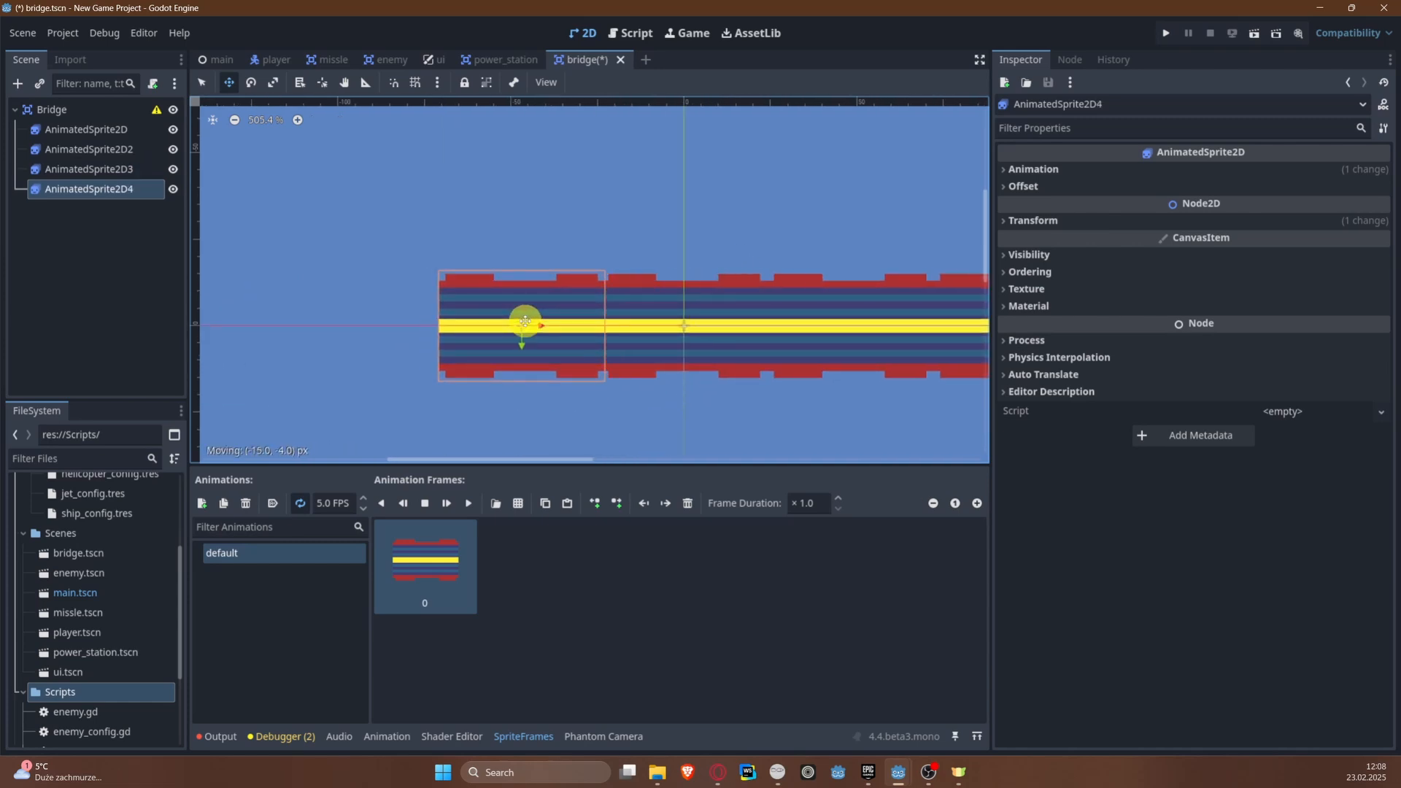
pyautogui.hotkey('ctrl', 's')
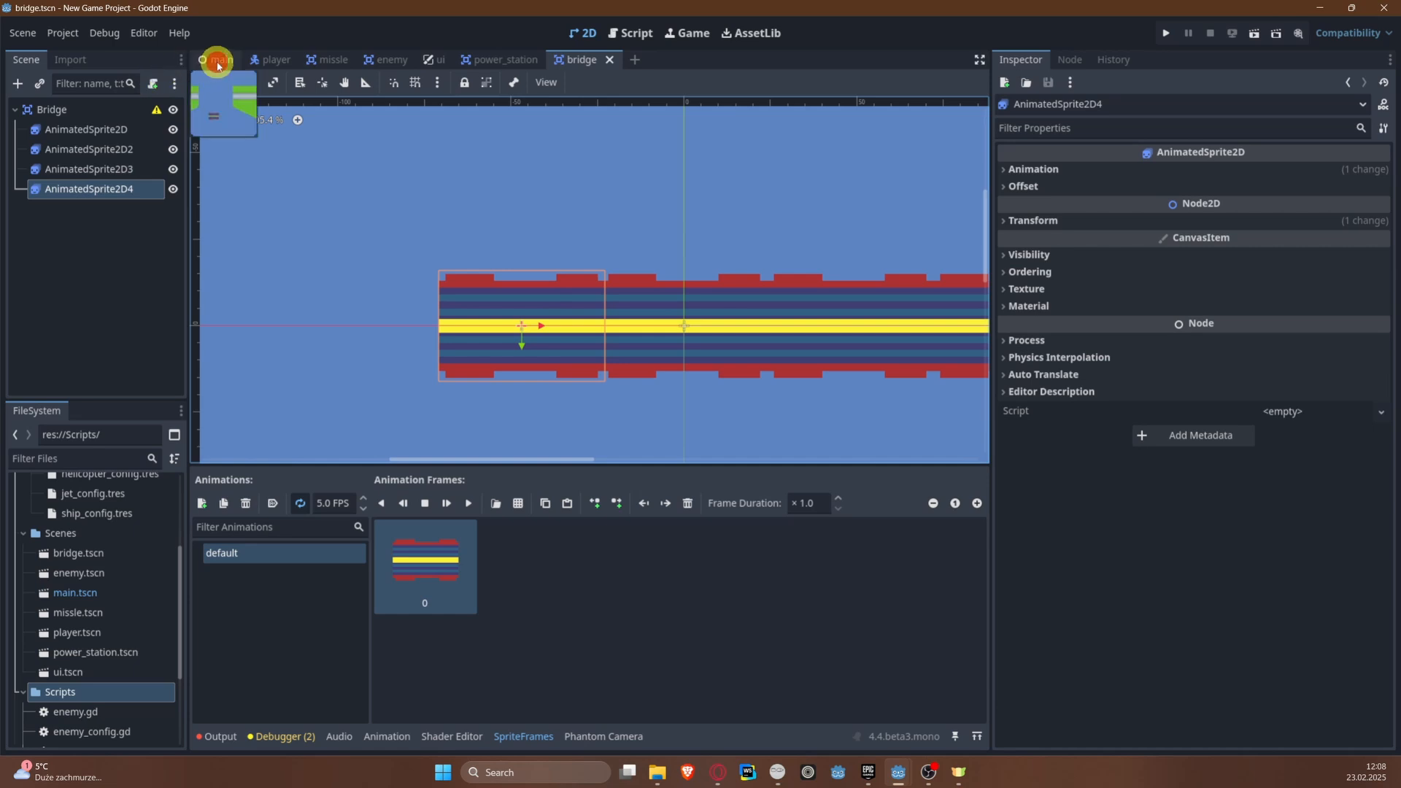
# Step: In the main scene, move the four-segment bridge up onto the road so it spans the river gap
pyautogui.click(218, 66)
pyautogui.click(70, 292)
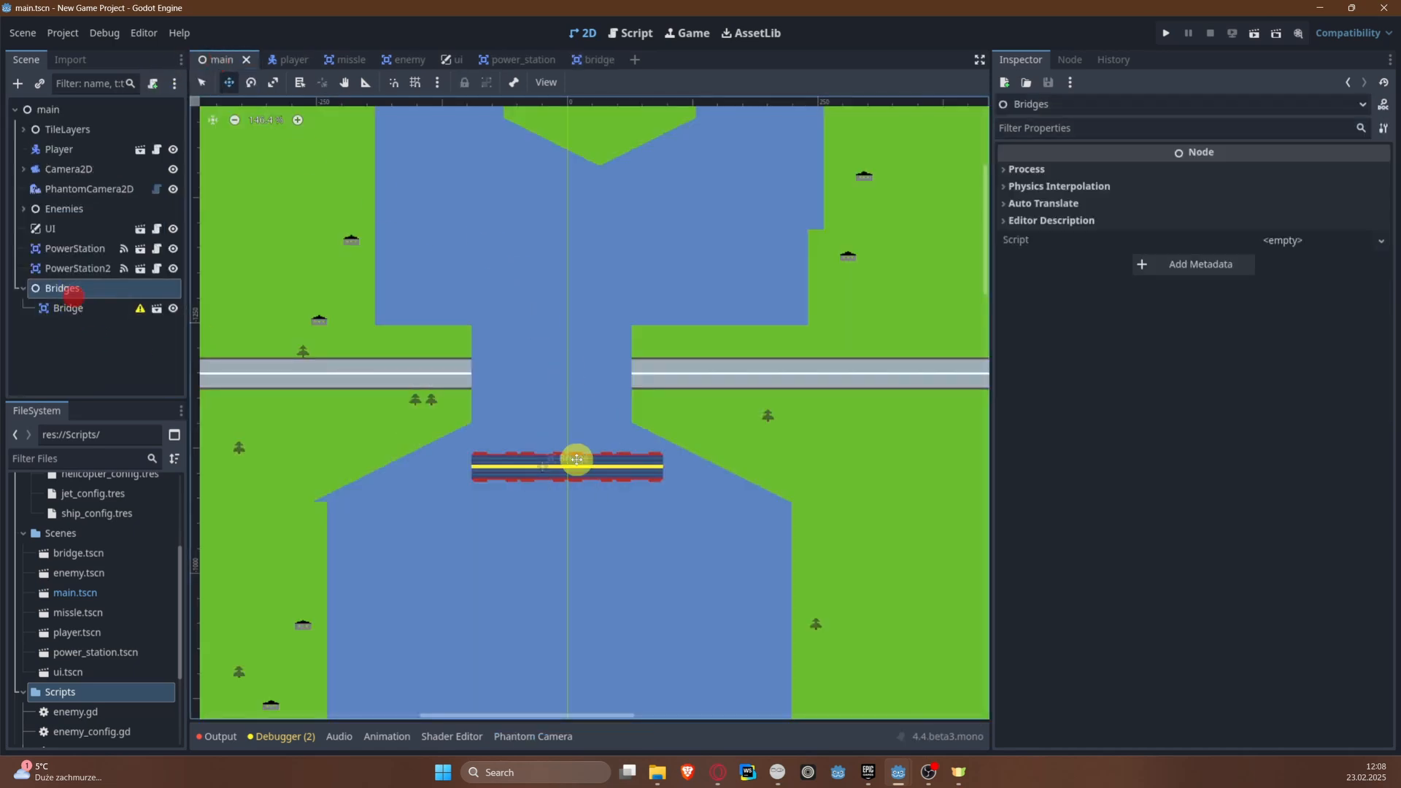
pyautogui.moveTo(548, 453); pyautogui.dragTo(540, 365)
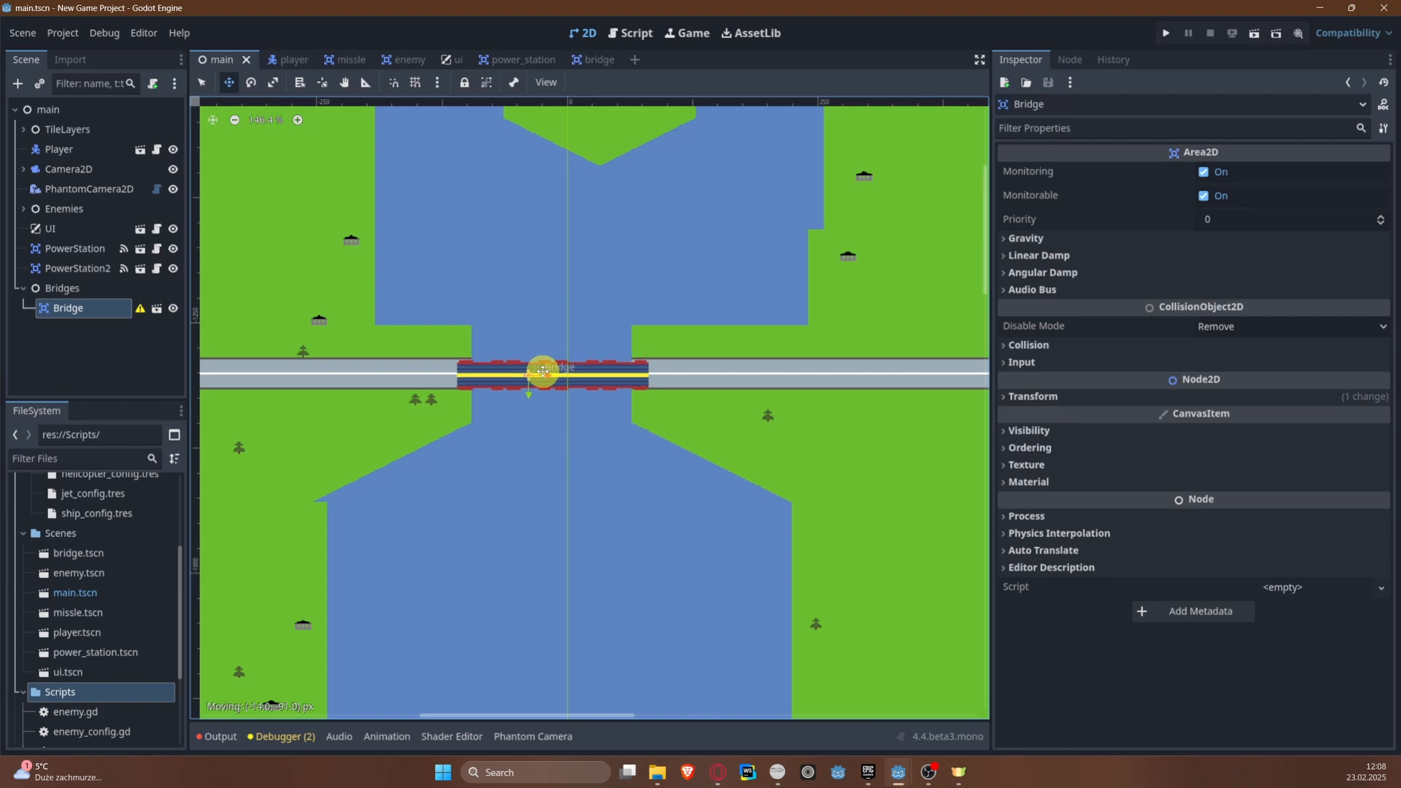
pyautogui.scroll(5, 527, 374)
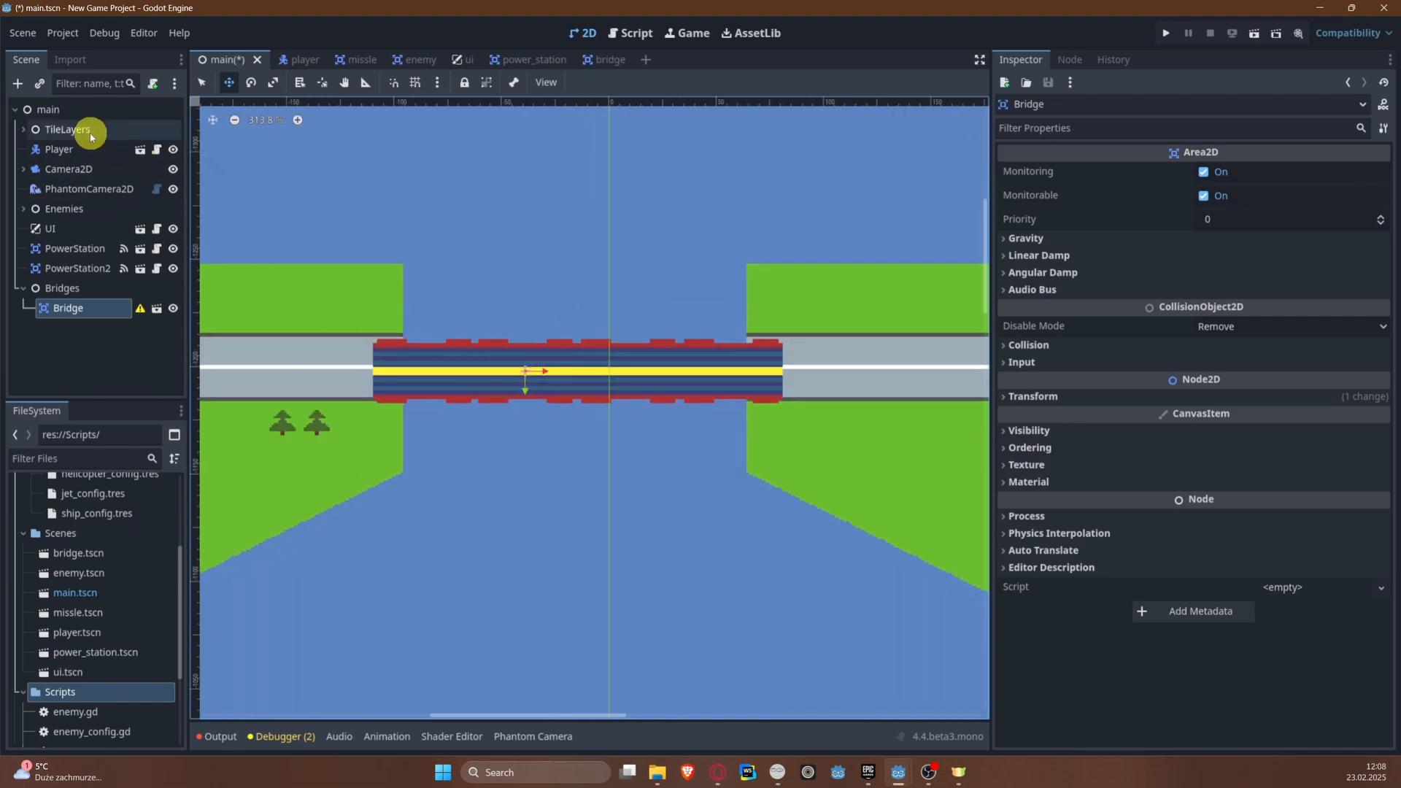
pyautogui.click(84, 310)
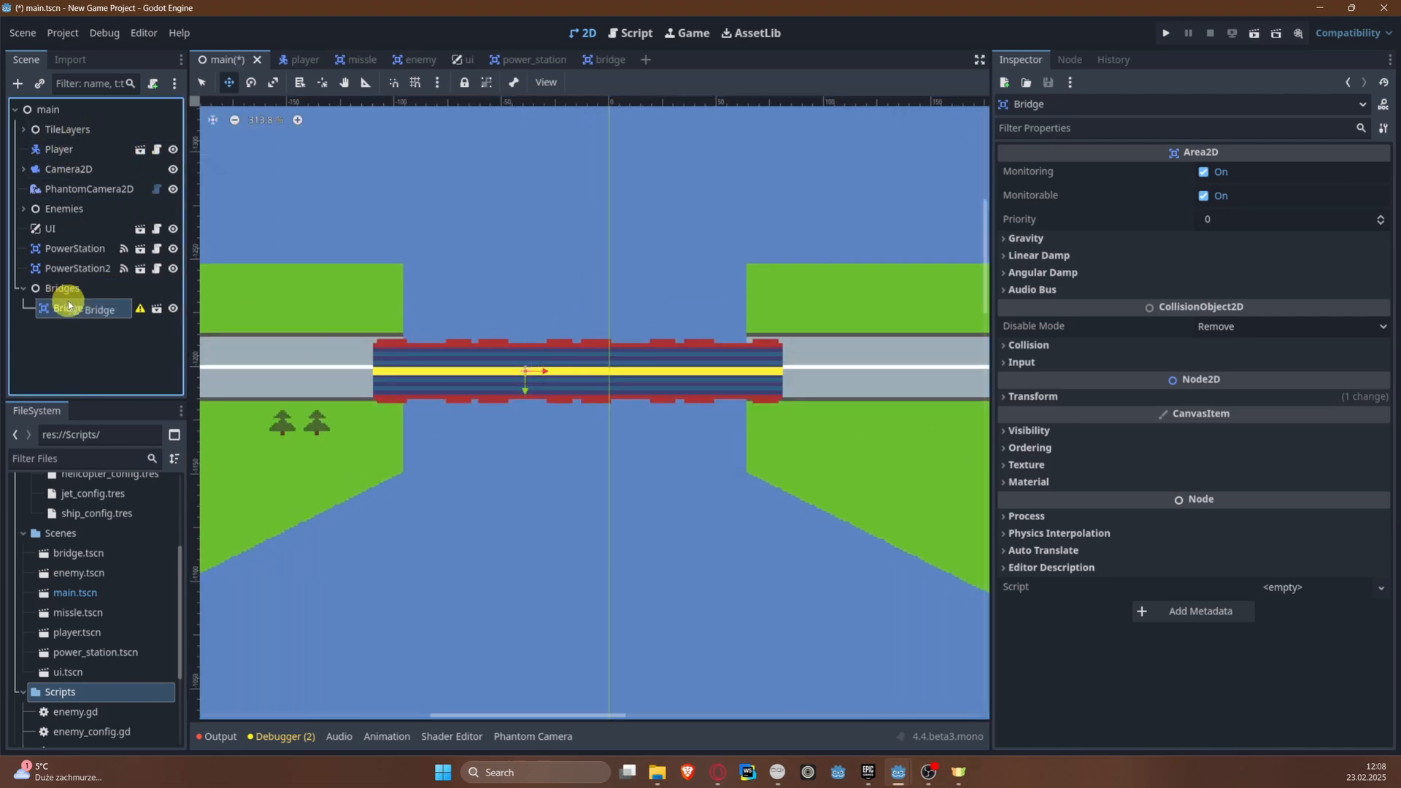
# Step: Move the Bridges node above TileLayers in the main scene tree, and nudge the bridge up to line up with the road's centre line
pyautogui.moveTo(62, 288); pyautogui.dragTo(69, 121)
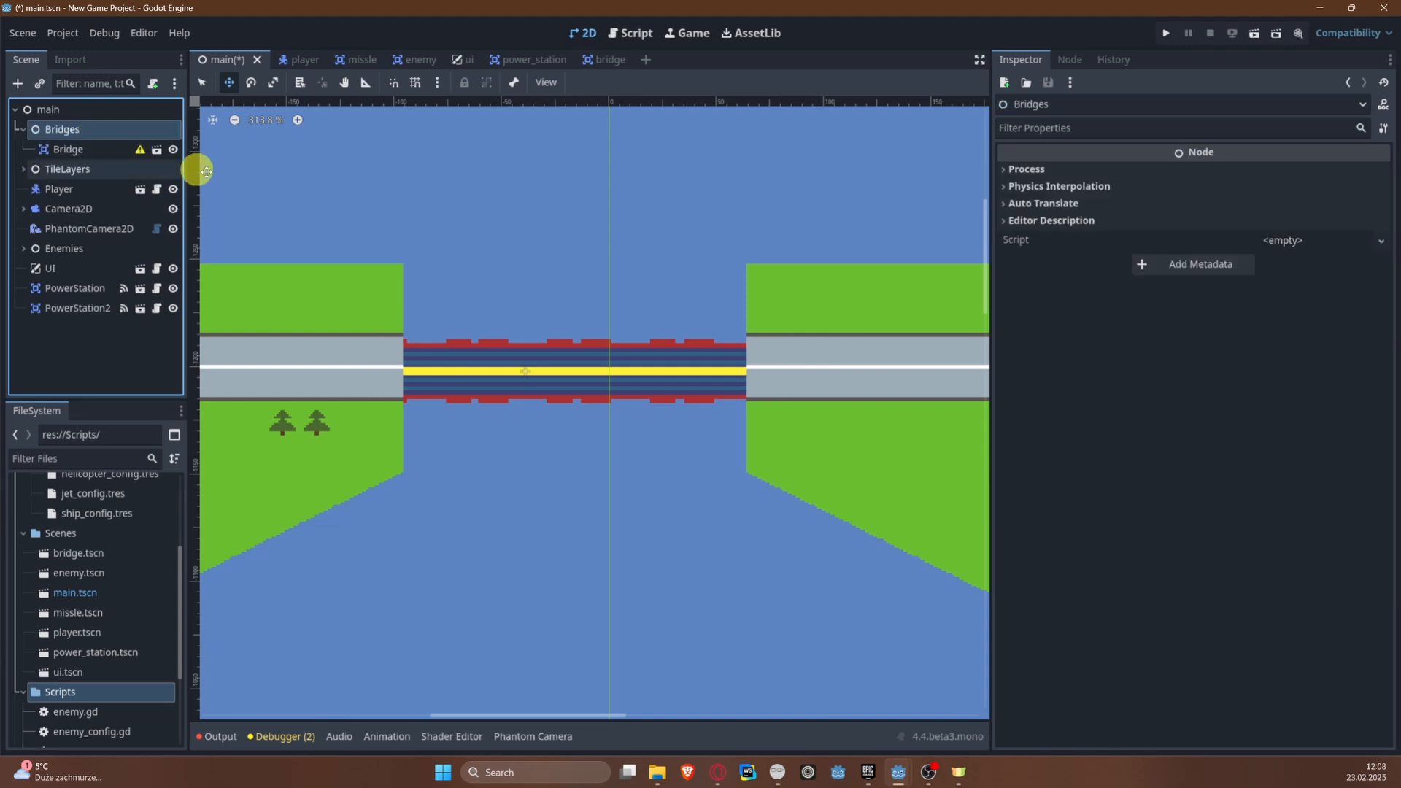
pyautogui.hotkey('ctrl', 's')
pyautogui.scroll(4, 712, 362)
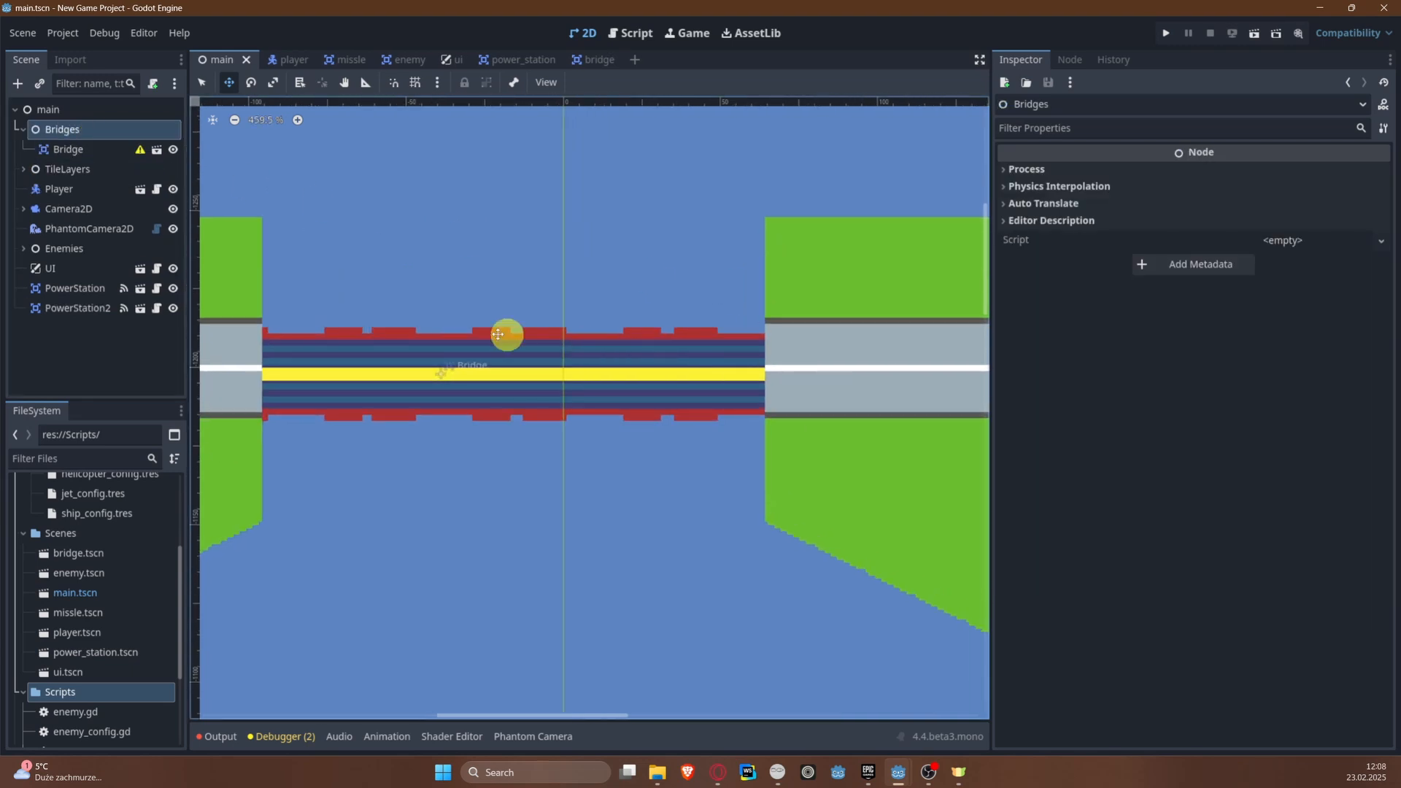
pyautogui.click(464, 362)
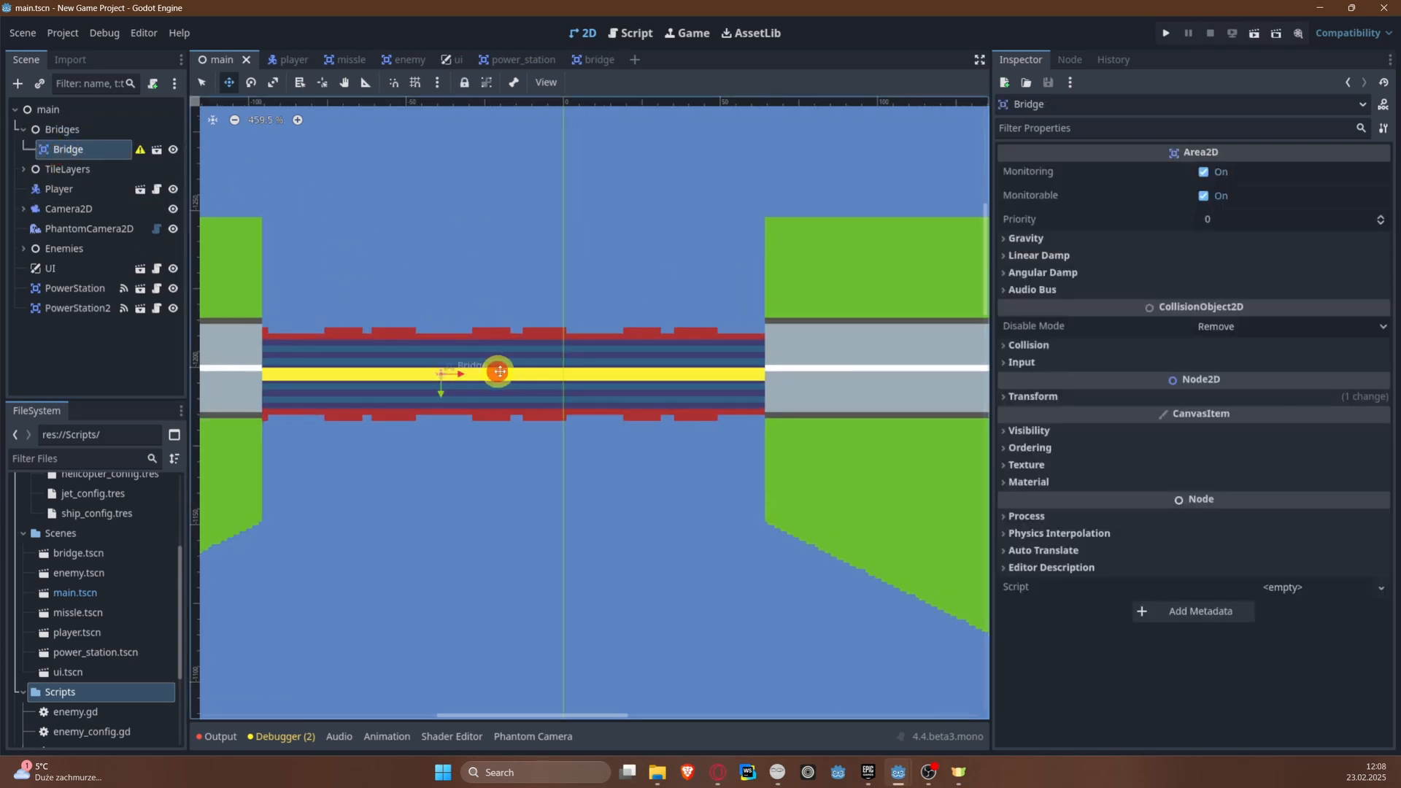
pyautogui.moveTo(494, 370)
pyautogui.mouseDown()
pyautogui.moveTo(521, 371)
pyautogui.moveTo(495, 367)
pyautogui.mouseUp()
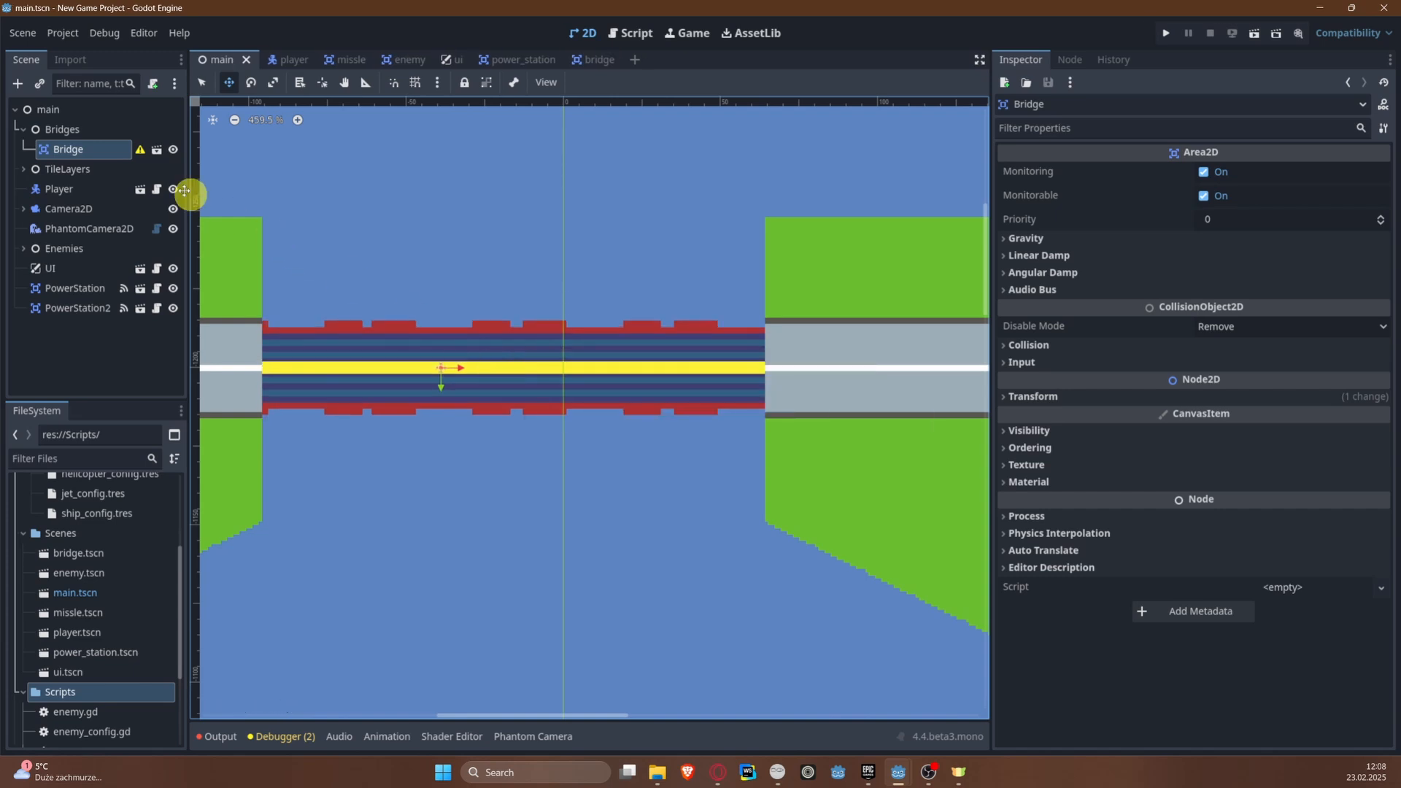
pyautogui.click(62, 129)
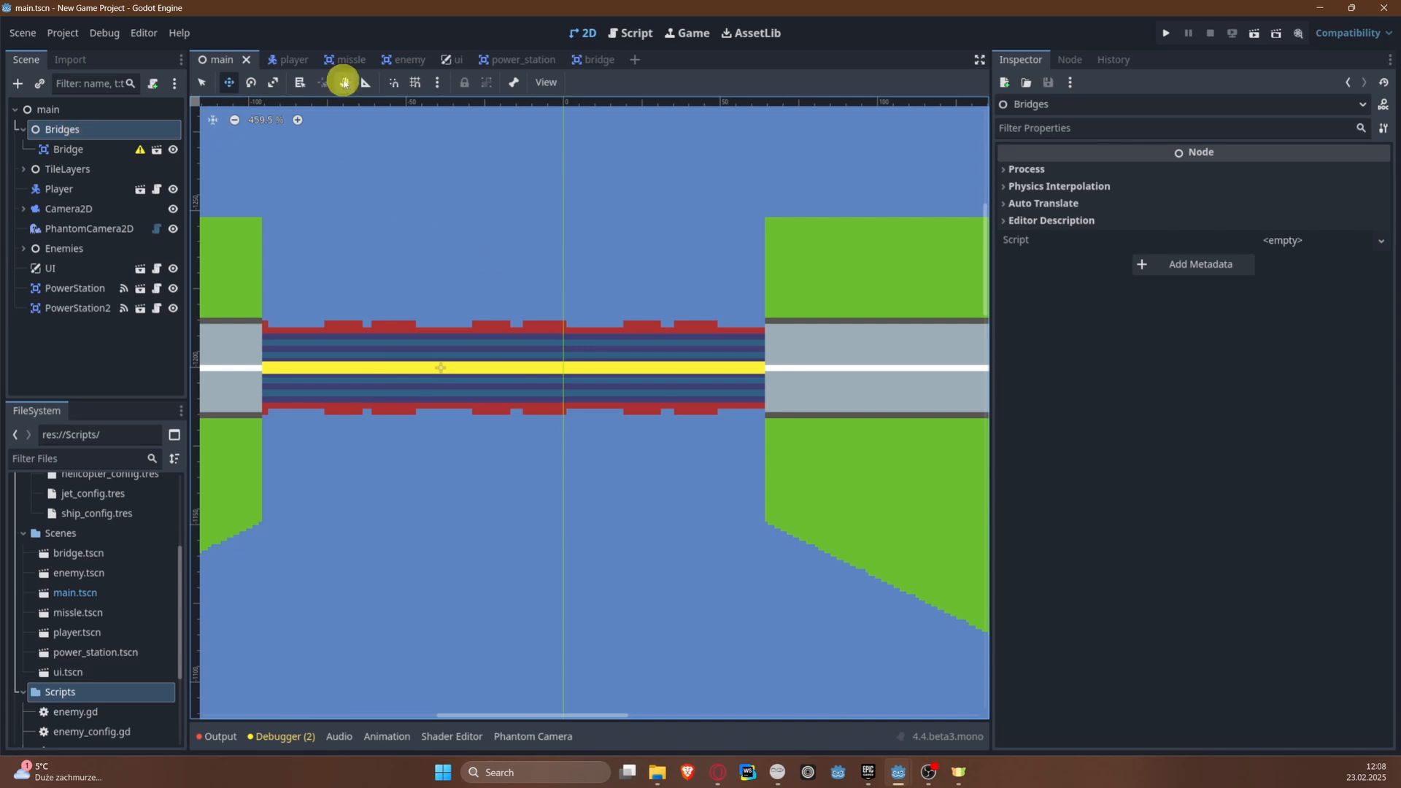
# Step: In the bridge scene, add a CollisionShape2D under the Bridge root and assign it a new RectangleShape2D
pyautogui.click(601, 65)
pyautogui.scroll(-4, 824, 309)
pyautogui.moveTo(817, 325); pyautogui.dragTo(587, 296, button='middle')
pyautogui.rightClick(81, 110)
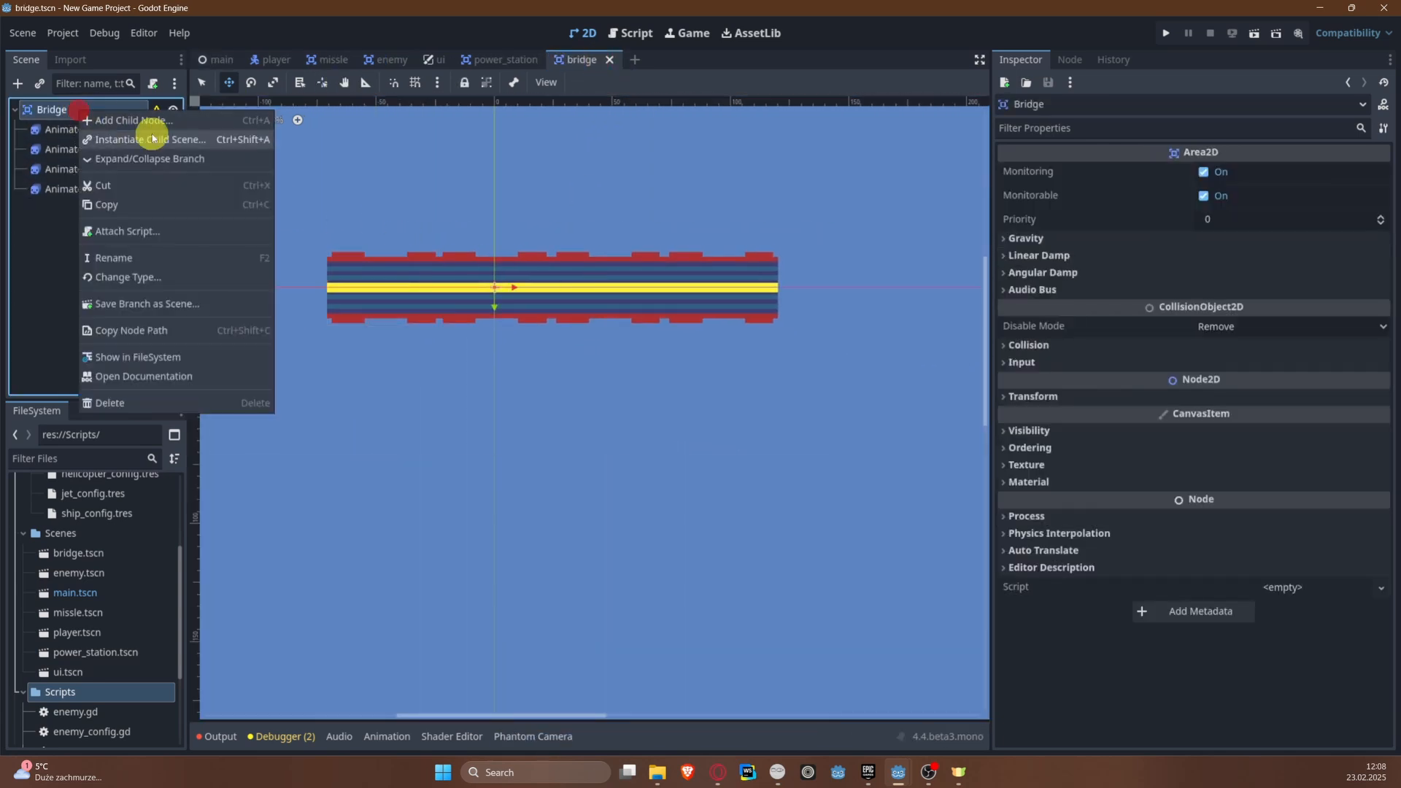
pyautogui.click(159, 117)
pyautogui.write('coll')
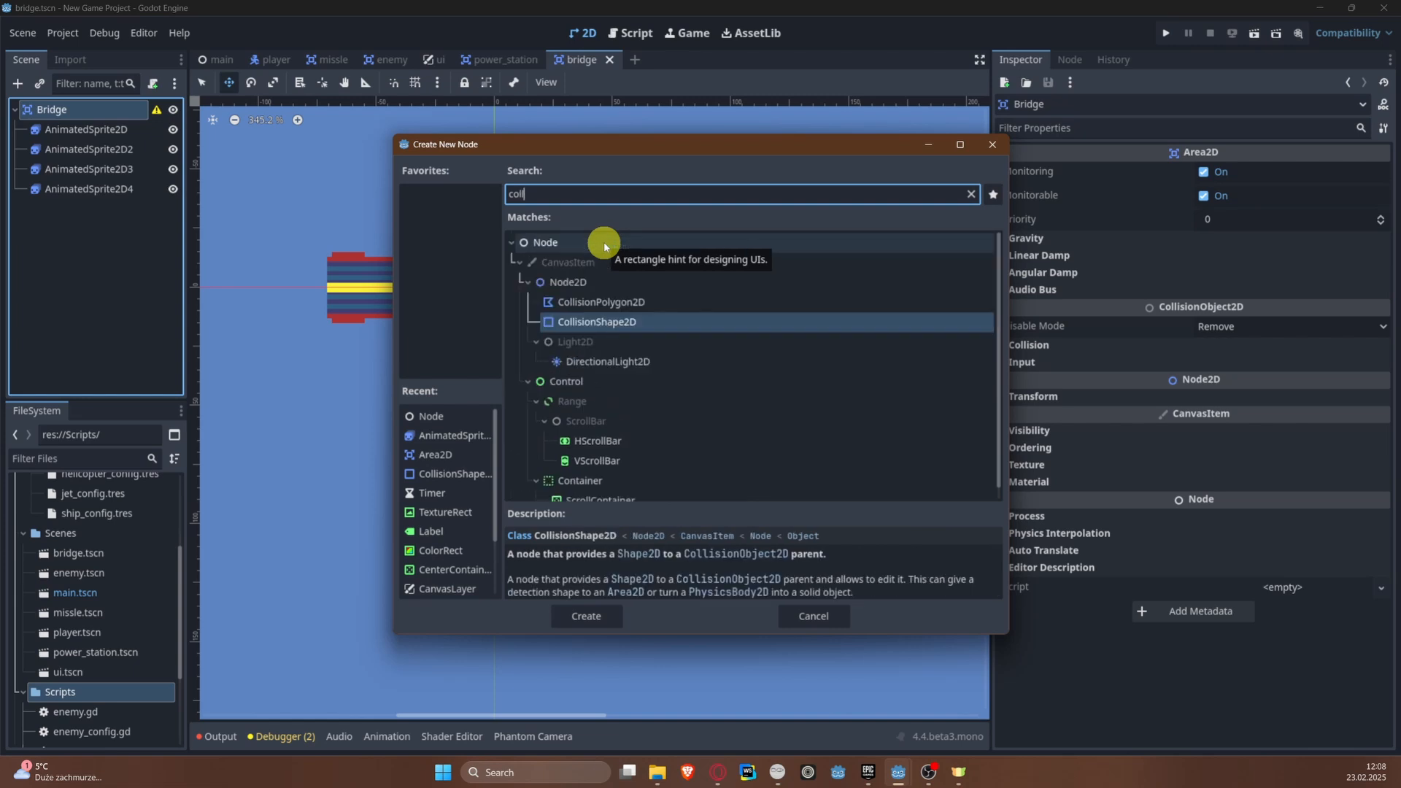
pyautogui.press('Return')
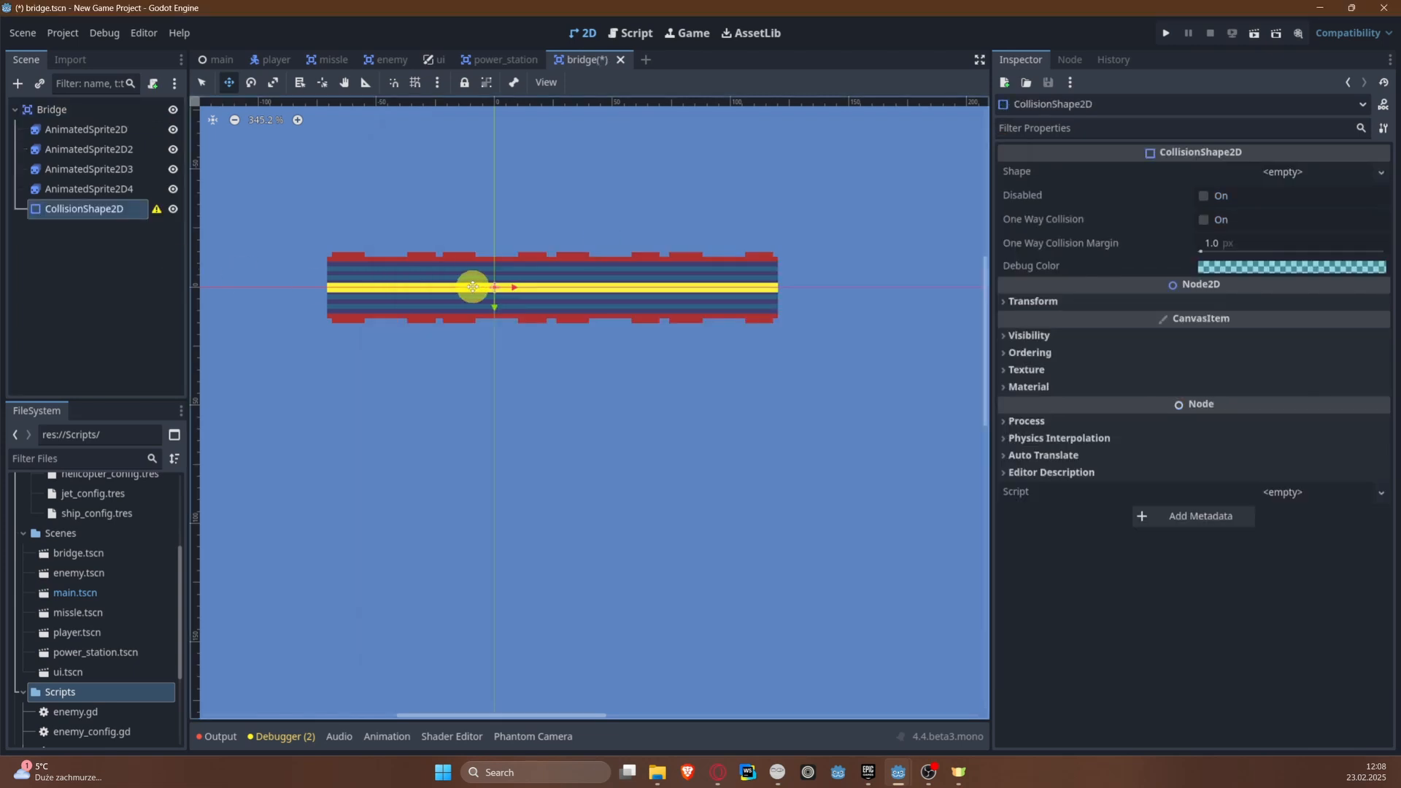
pyautogui.click(1240, 183)
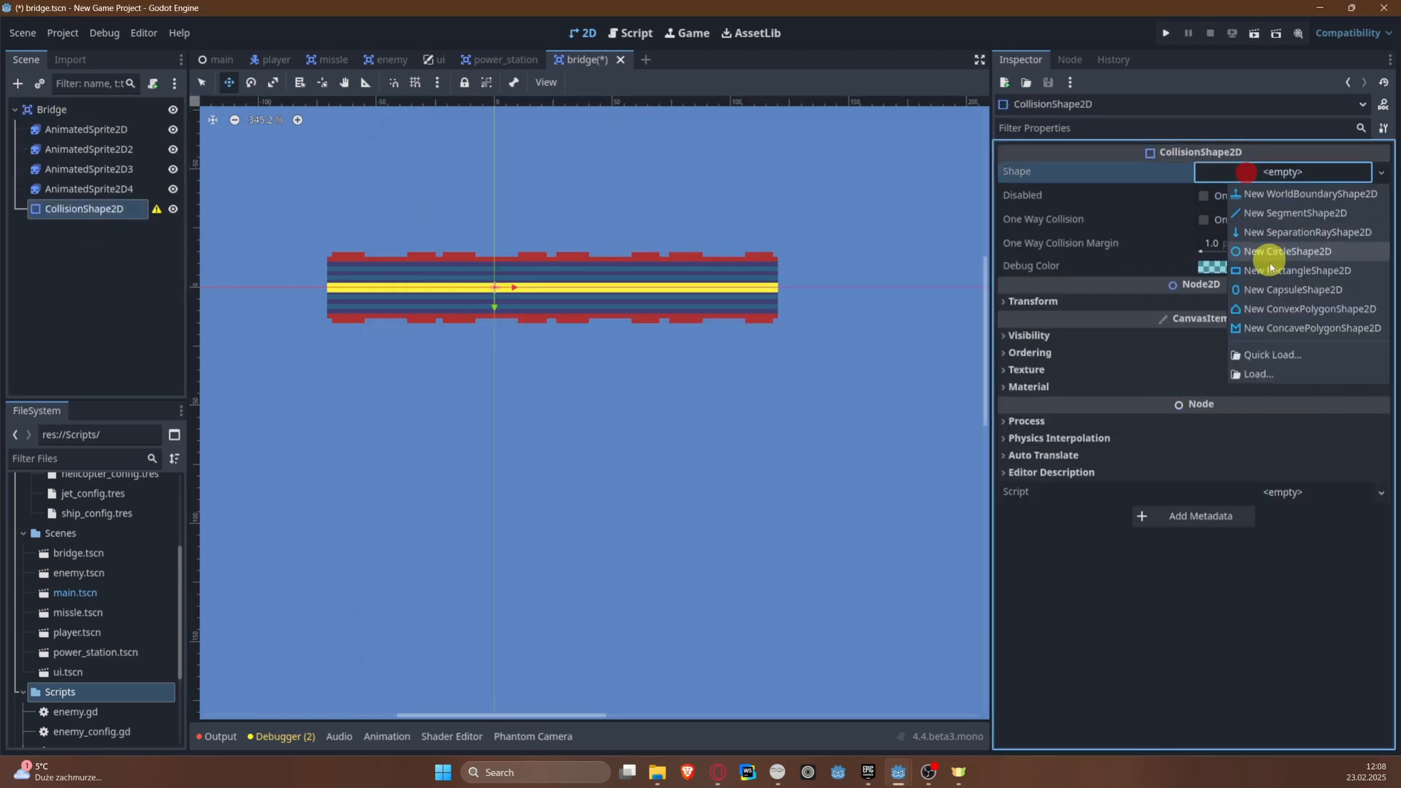
pyautogui.click(1282, 272)
# Step: Stretch the collision rectangle vertically to cover the bridge's full height and save the scene
pyautogui.scroll(2, 616, 208)
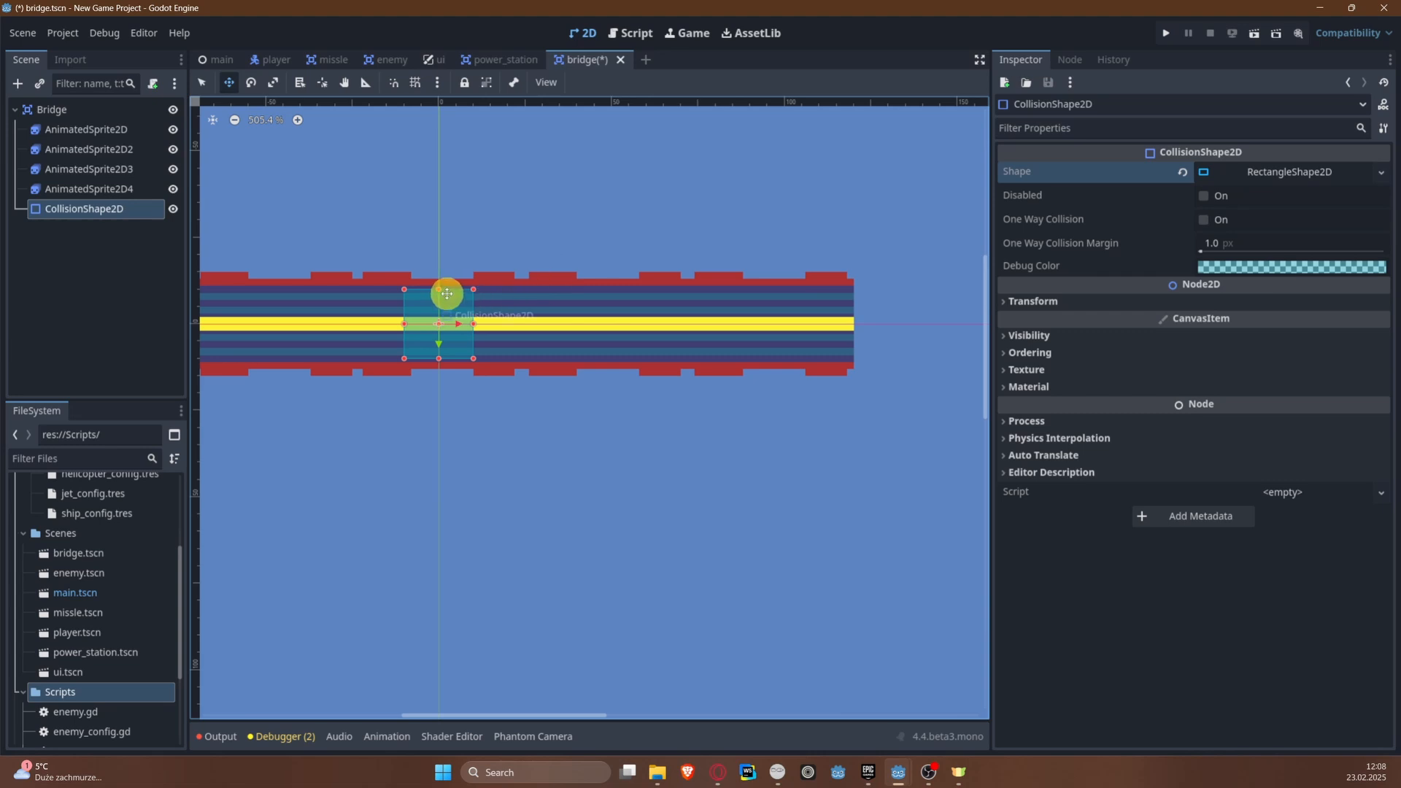
pyautogui.scroll(5, 426, 291)
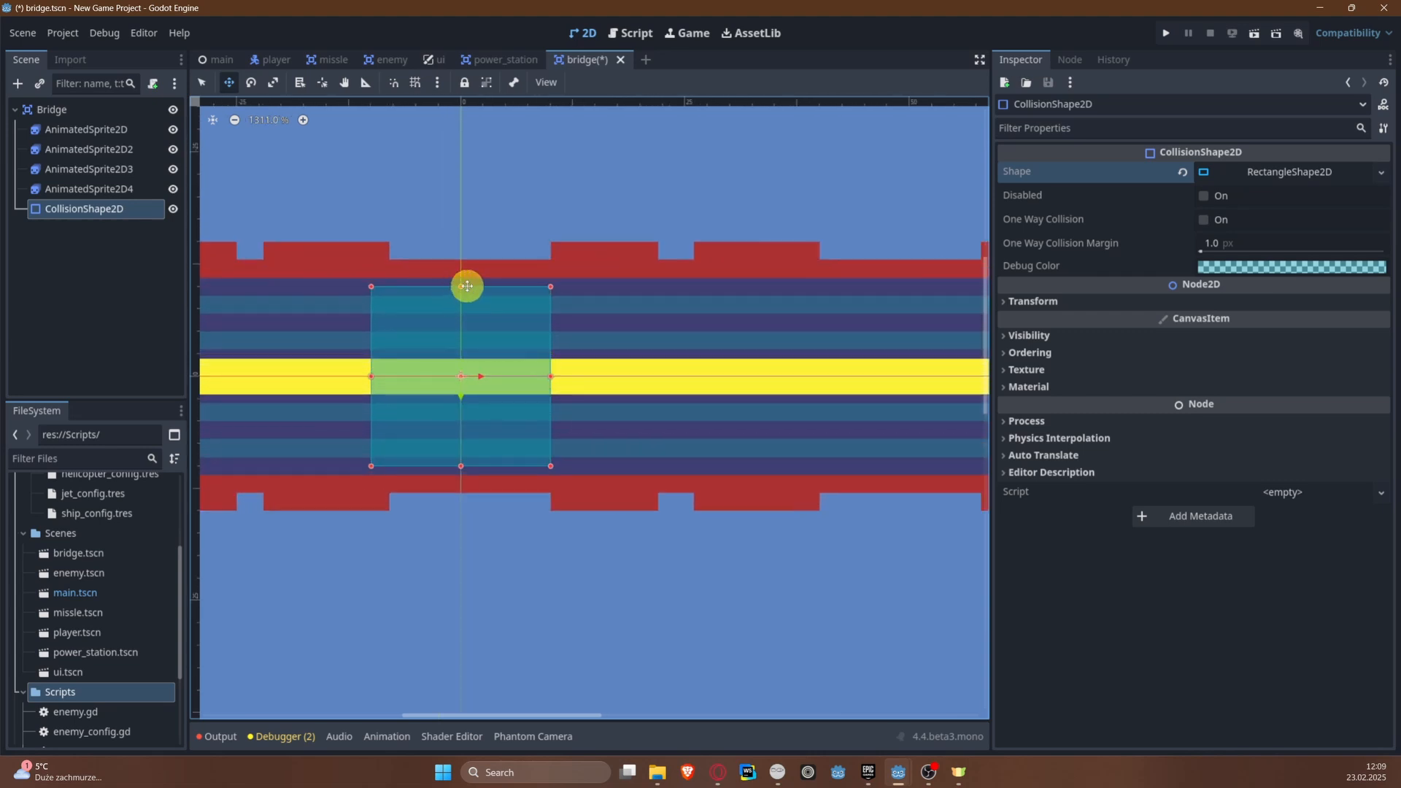
pyautogui.moveTo(457, 287); pyautogui.dragTo(457, 240)
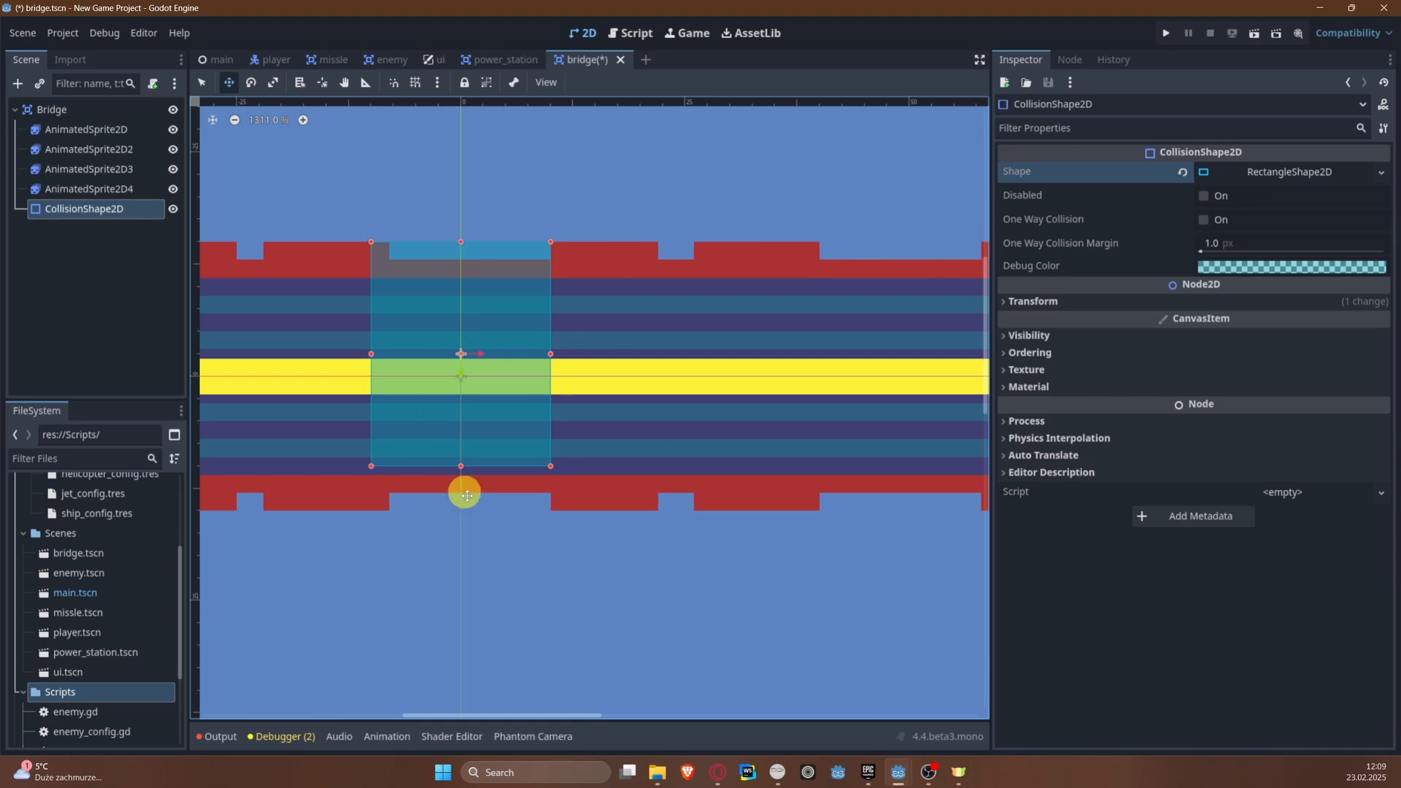
pyautogui.moveTo(460, 462)
pyautogui.mouseDown()
pyautogui.moveTo(457, 510)
pyautogui.moveTo(457, 485)
pyautogui.mouseUp()
pyautogui.hotkey('ctrl', 's')
pyautogui.scroll(-4, 447, 477)
pyautogui.scroll(-1, 447, 477)
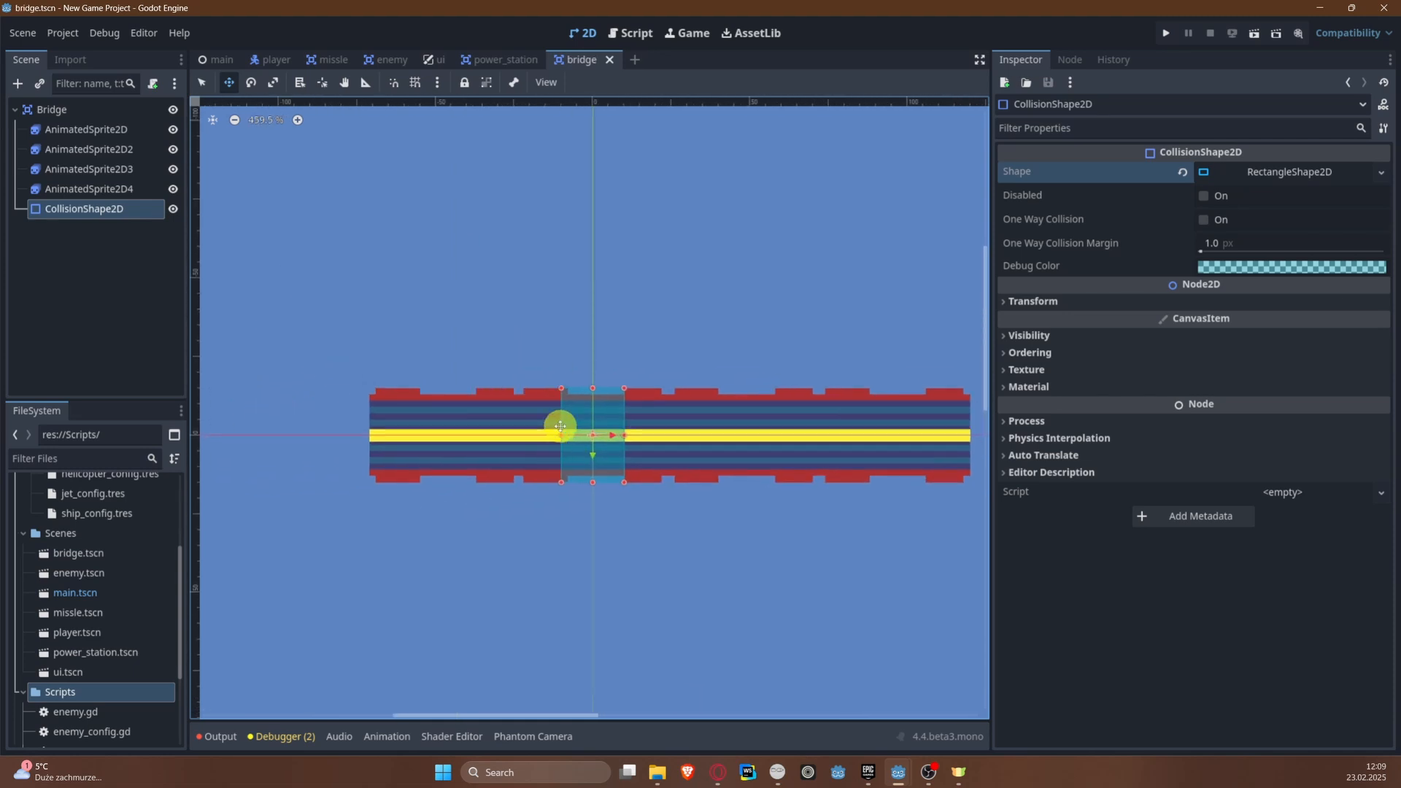
# Step: Stretch the collision rectangle horizontally to both ends of the four-segment bridge and save the scene
pyautogui.moveTo(562, 436); pyautogui.dragTo(369, 432)
pyautogui.moveTo(758, 429); pyautogui.dragTo(329, 401, button='middle')
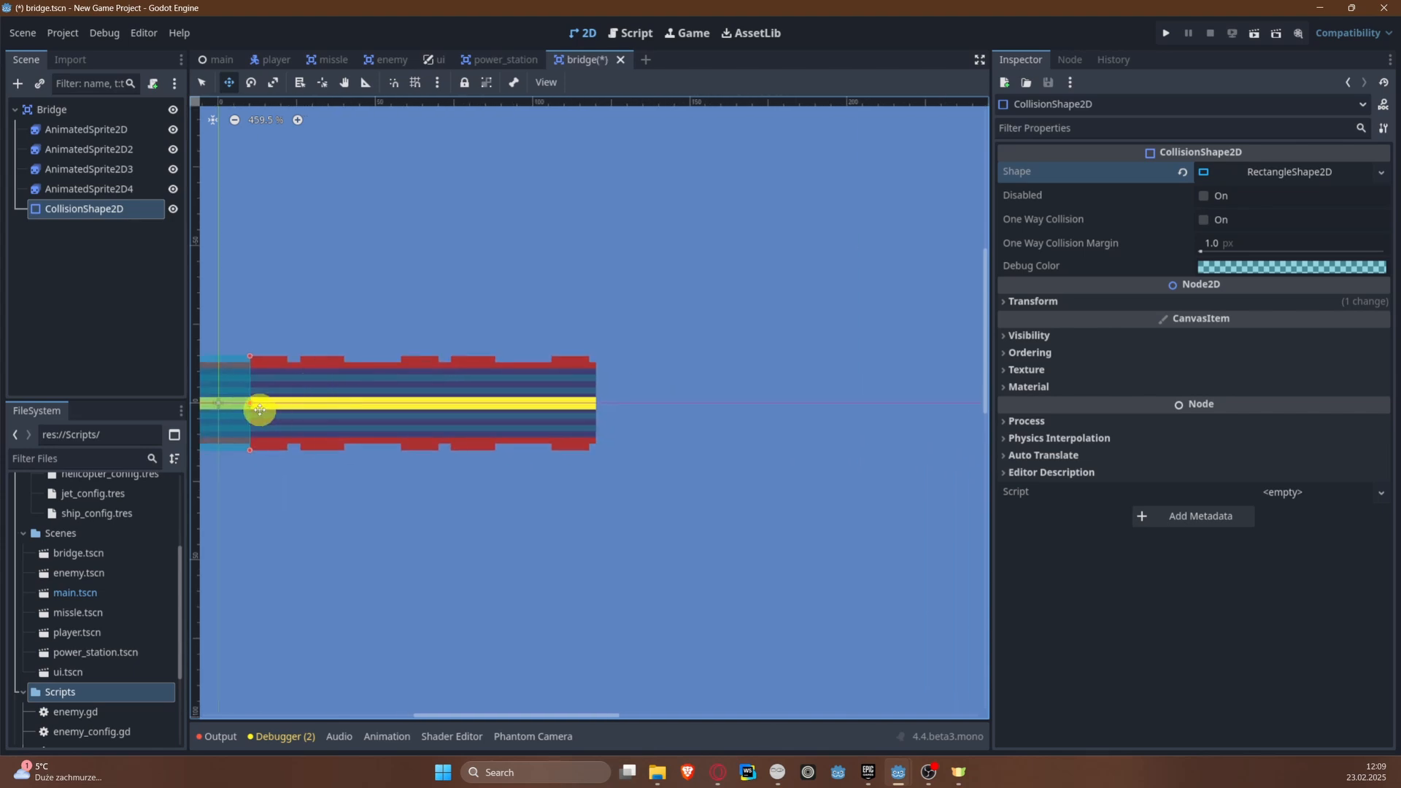
pyautogui.moveTo(246, 405); pyautogui.dragTo(594, 412)
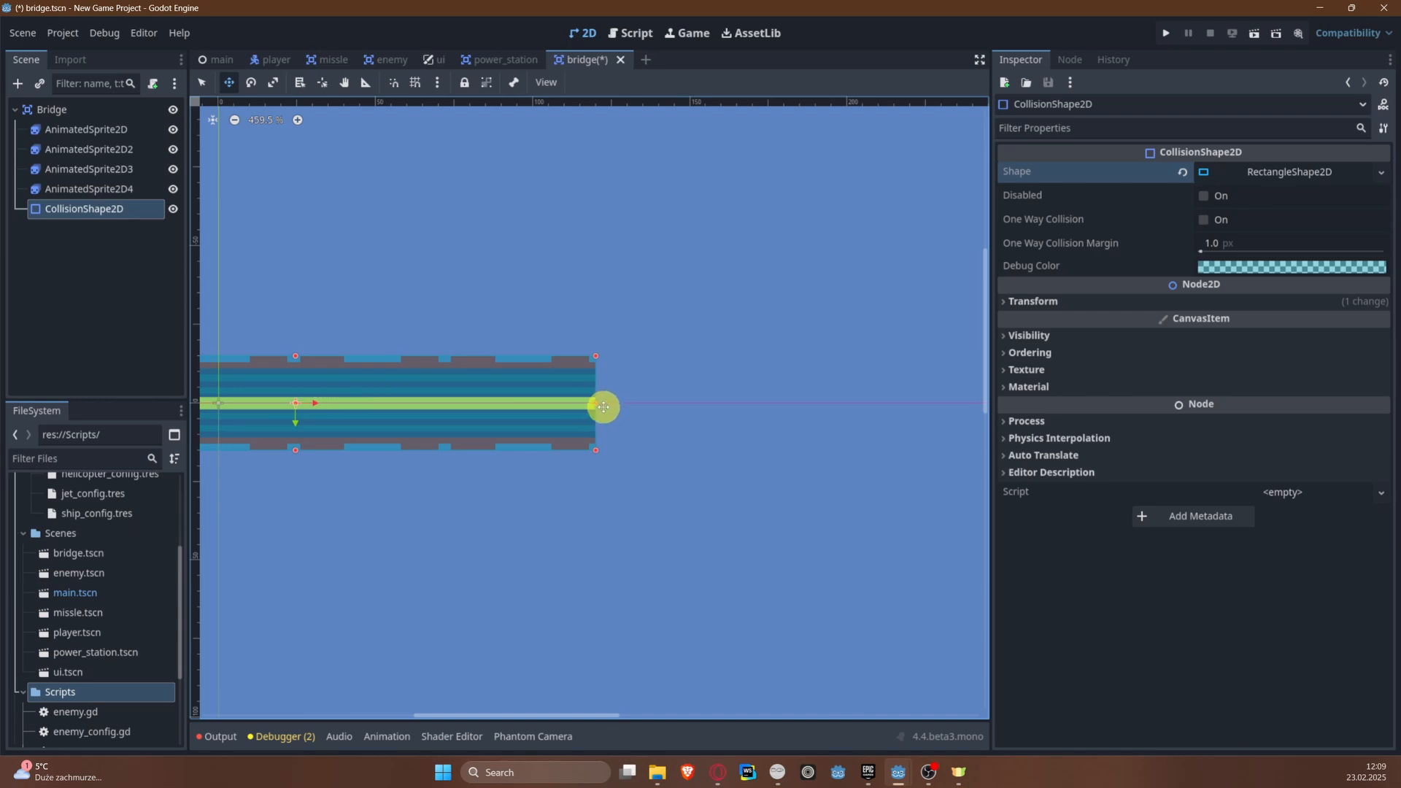
pyautogui.hotkey('ctrl', 's')
# Step: Save the first animated sprite's SpriteFrames as bridge.tres in the res://Resources folder
pyautogui.scroll(1, 363, 281)
pyautogui.moveTo(363, 282); pyautogui.dragTo(614, 285, button='middle')
pyautogui.scroll(-4, 374, 235)
pyautogui.click(70, 130)
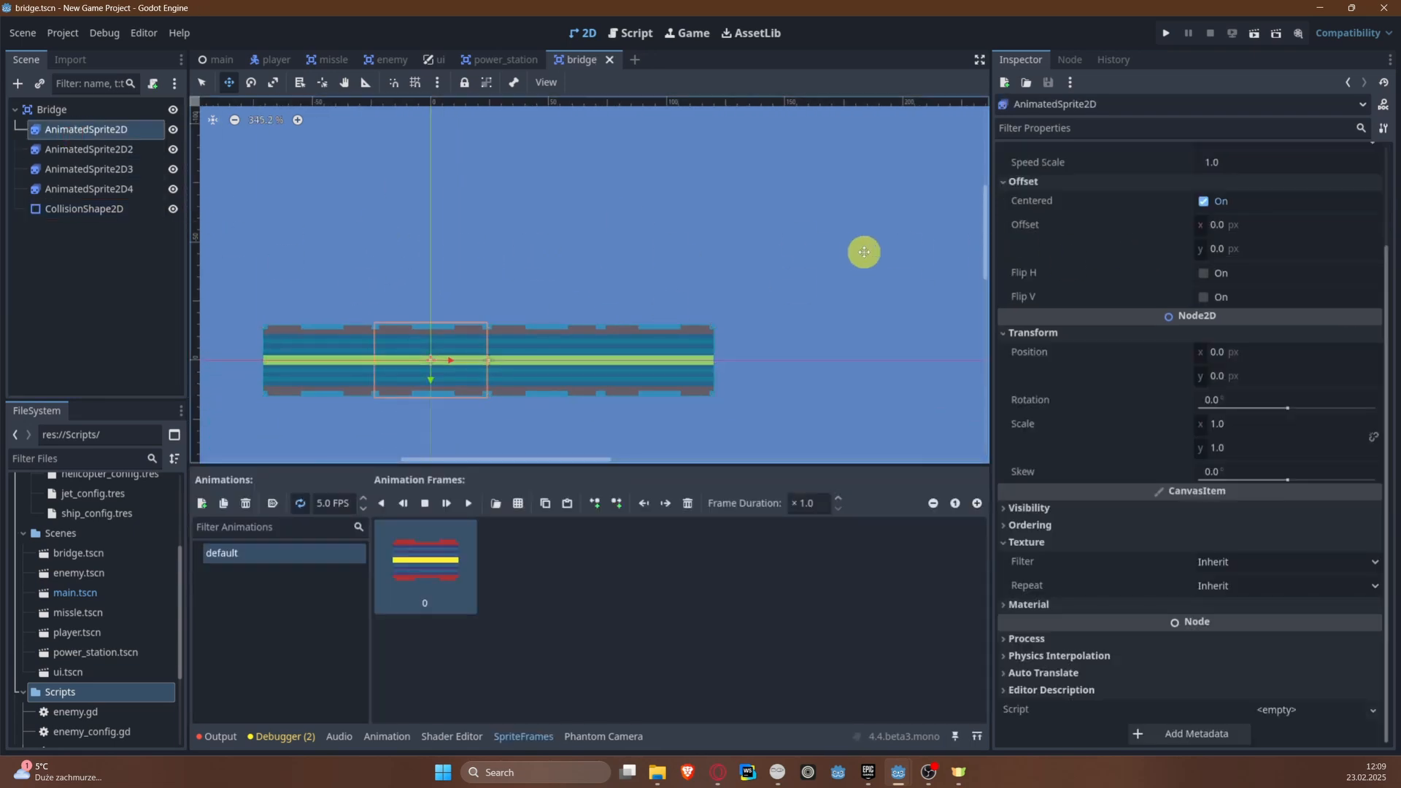
pyautogui.scroll(3, 1229, 209)
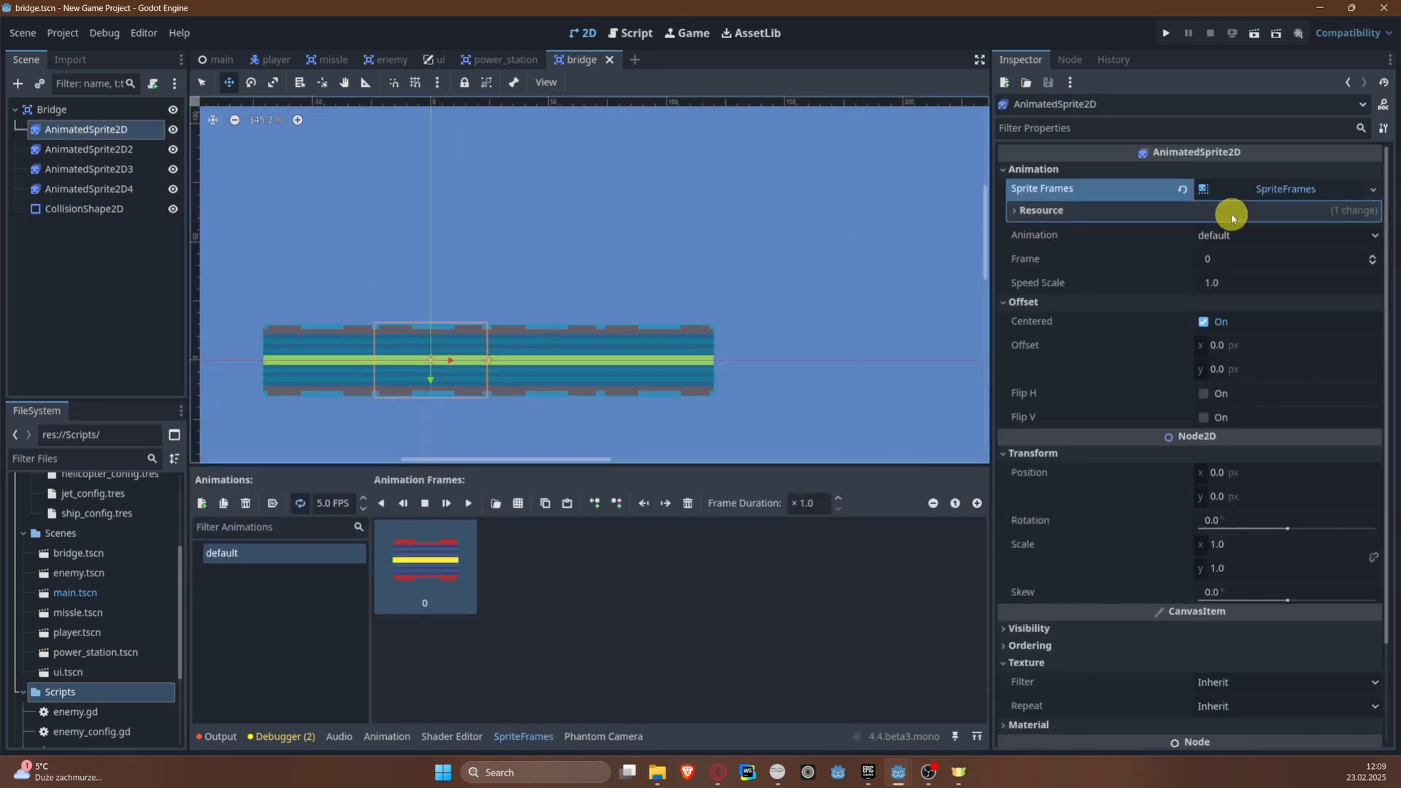
pyautogui.click(1373, 190)
pyautogui.click(1367, 351)
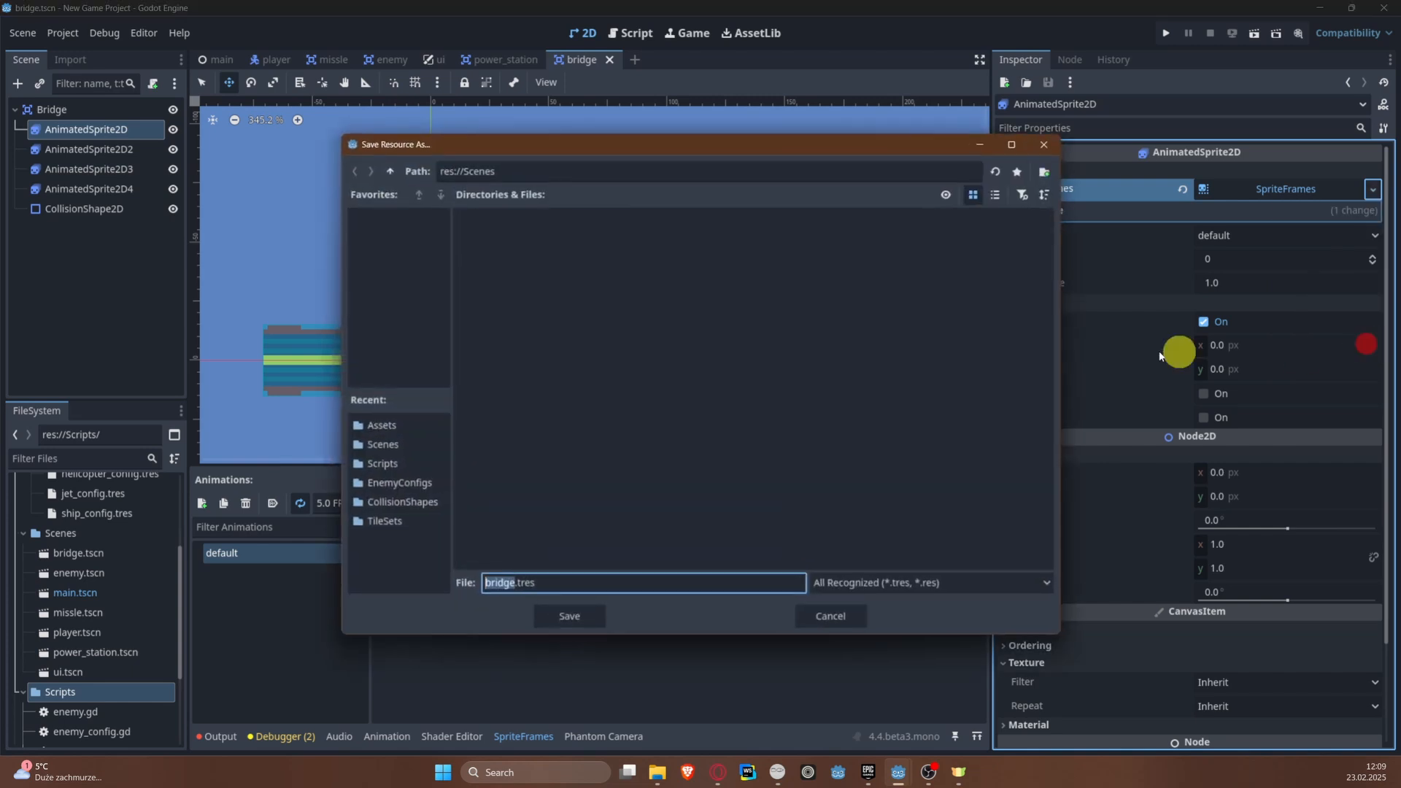
pyautogui.click(392, 175)
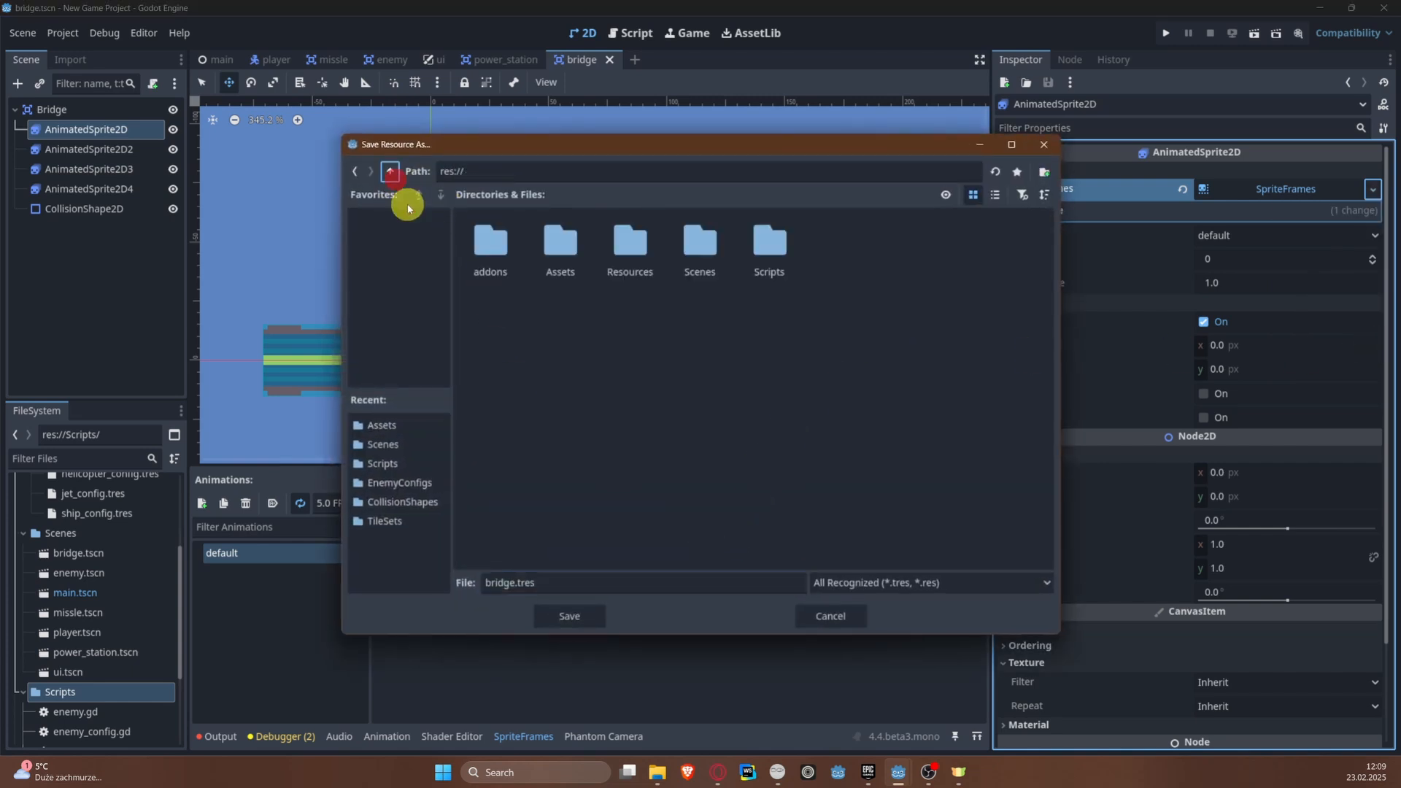
pyautogui.doubleClick(626, 241)
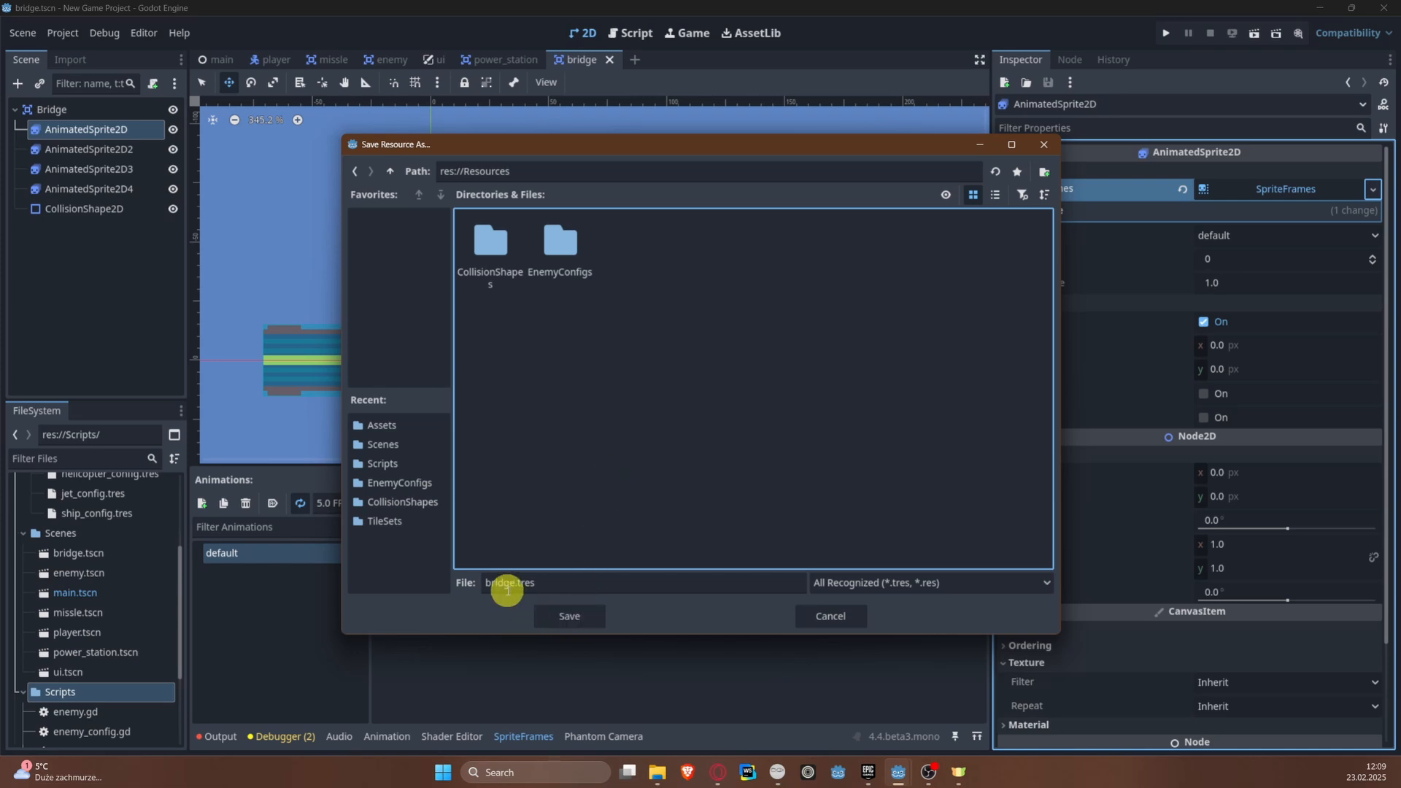
pyautogui.click(568, 615)
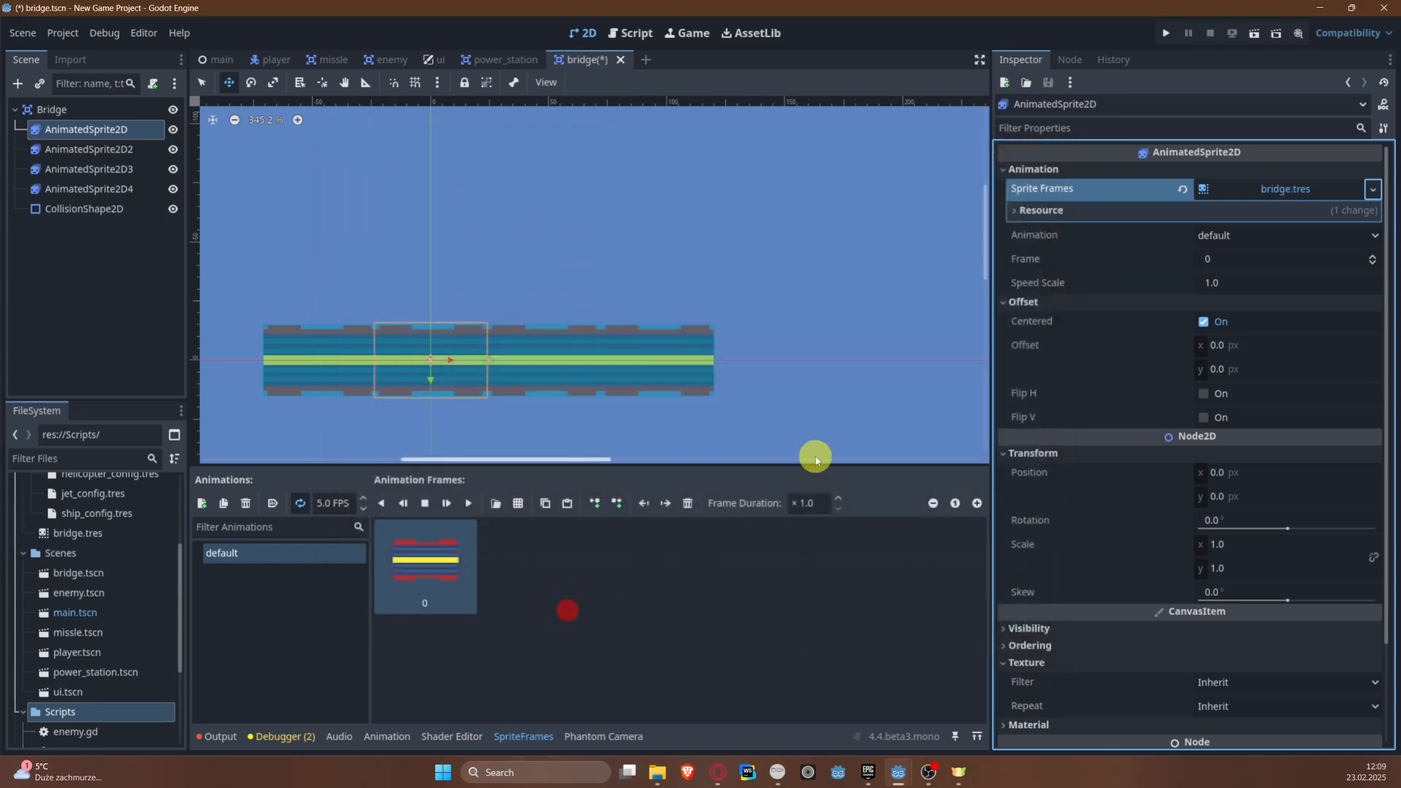
# Step: Open the explosion sprite sheet for frame selection and set its slice size to 64 × 64 px
pyautogui.click(504, 503)
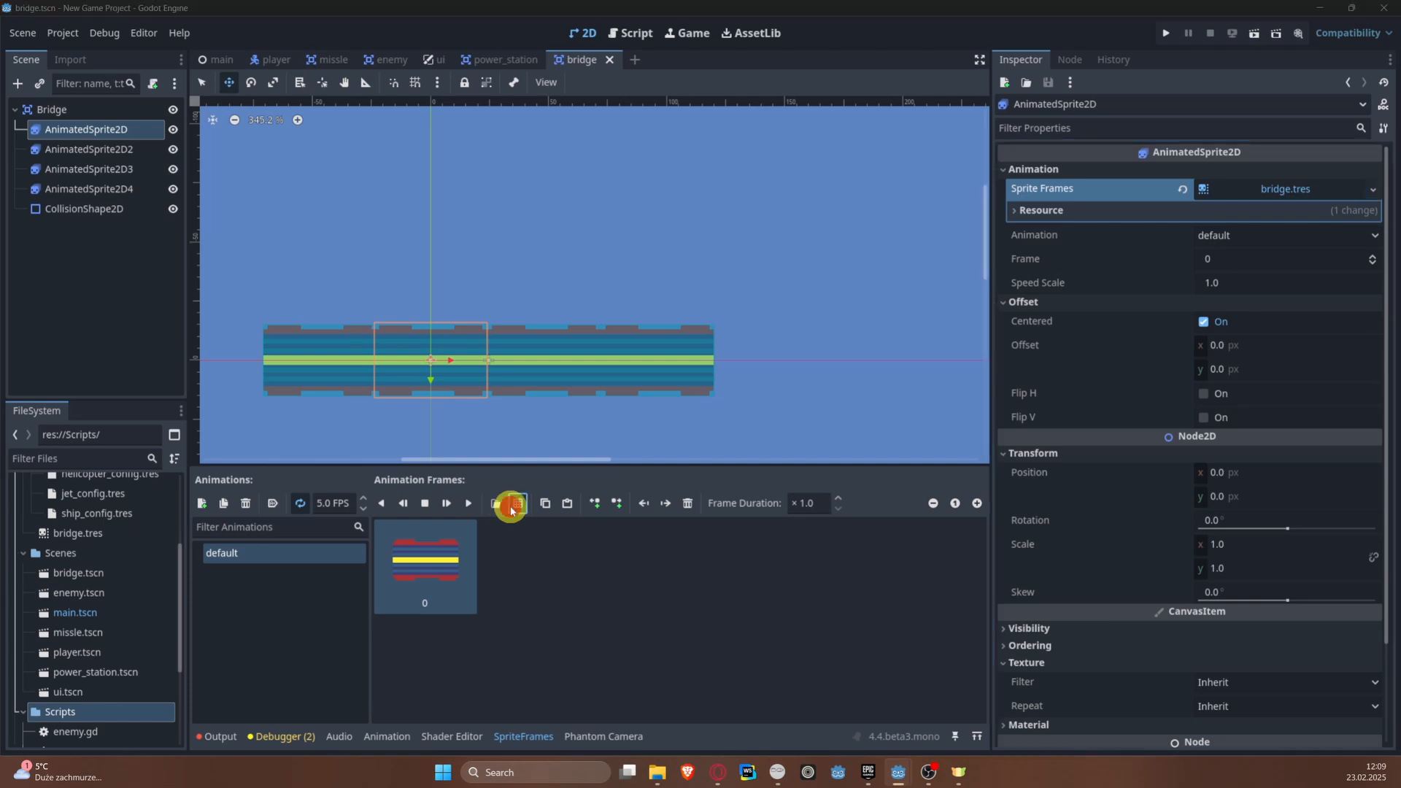
pyautogui.doubleClick(598, 249)
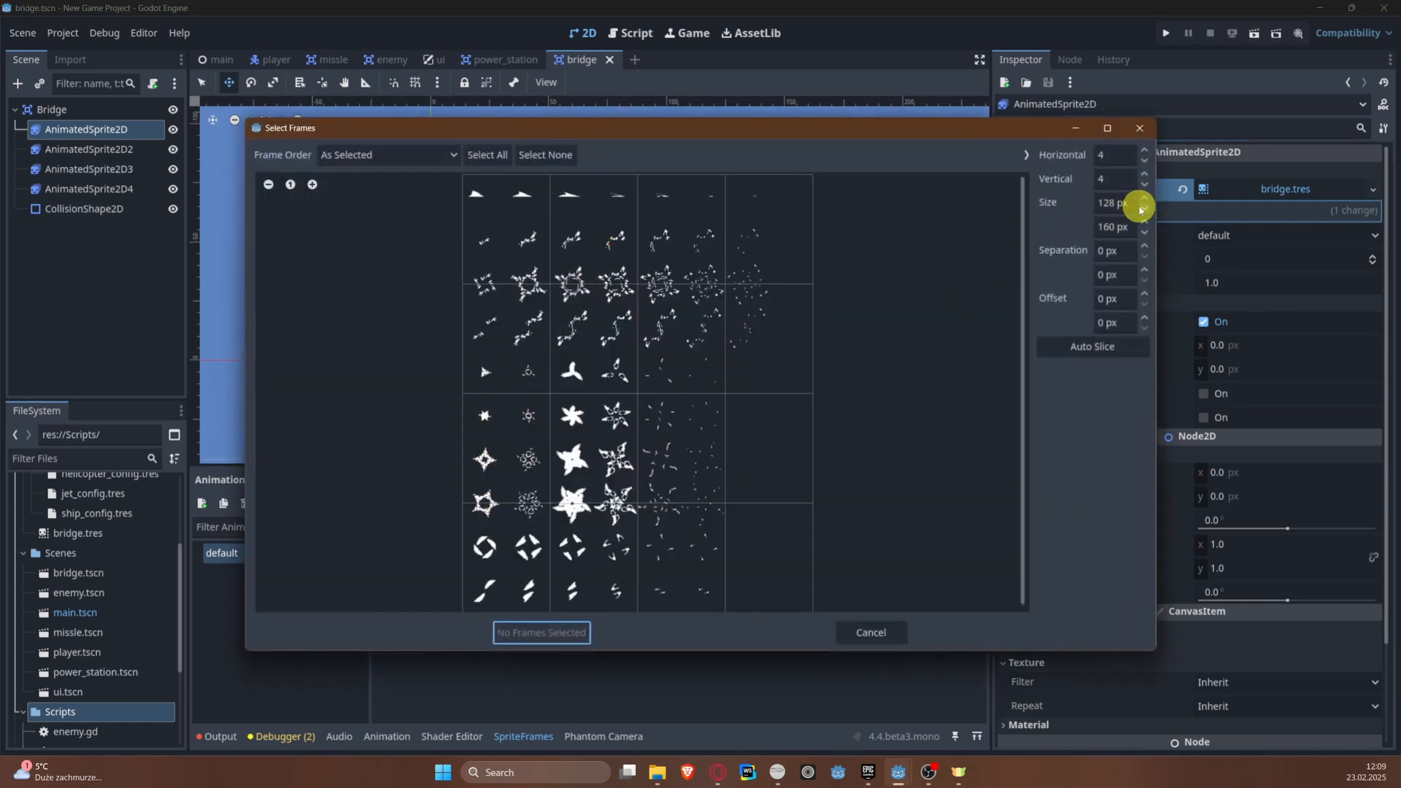
pyautogui.click(1117, 202)
pyautogui.press('Tab')
pyautogui.write('64')
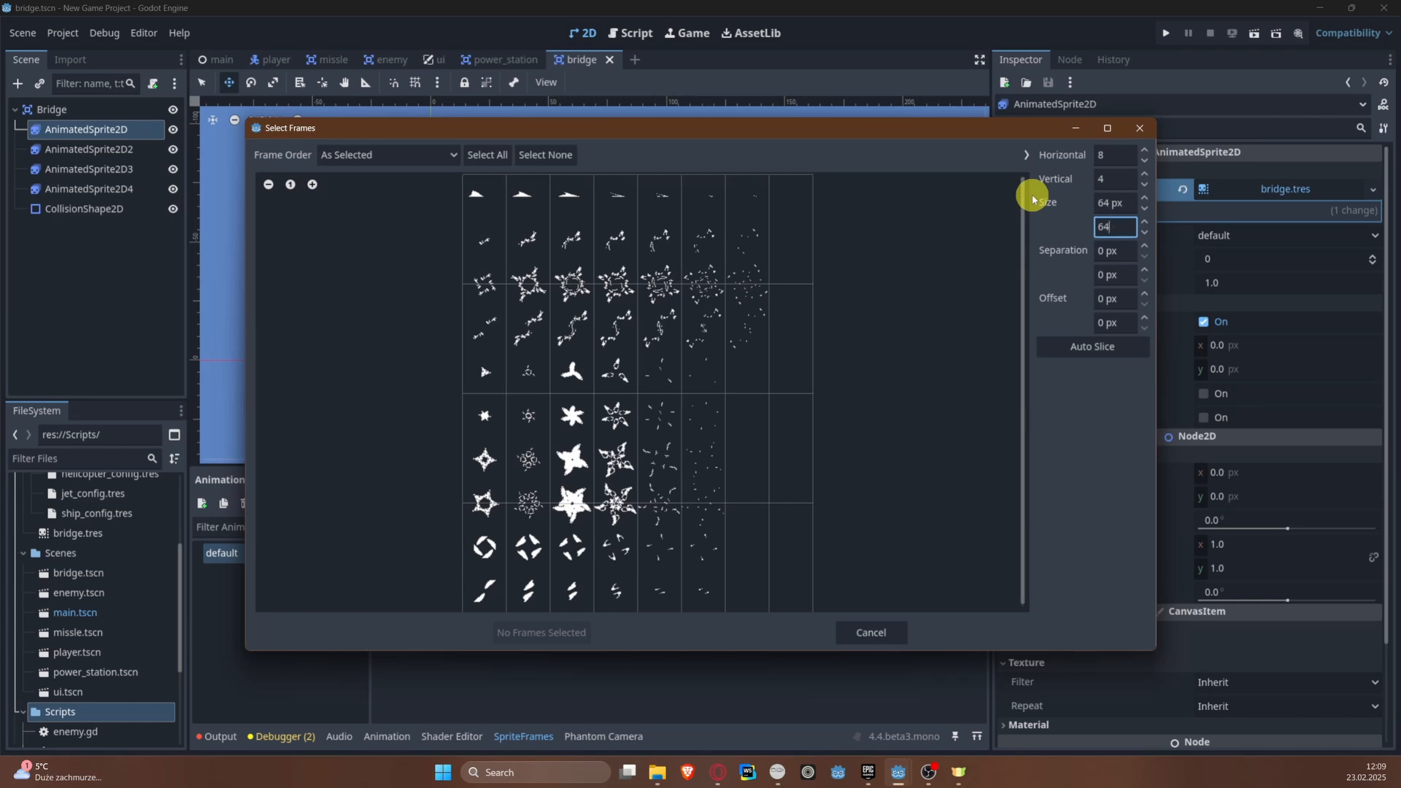
pyautogui.press('Return')
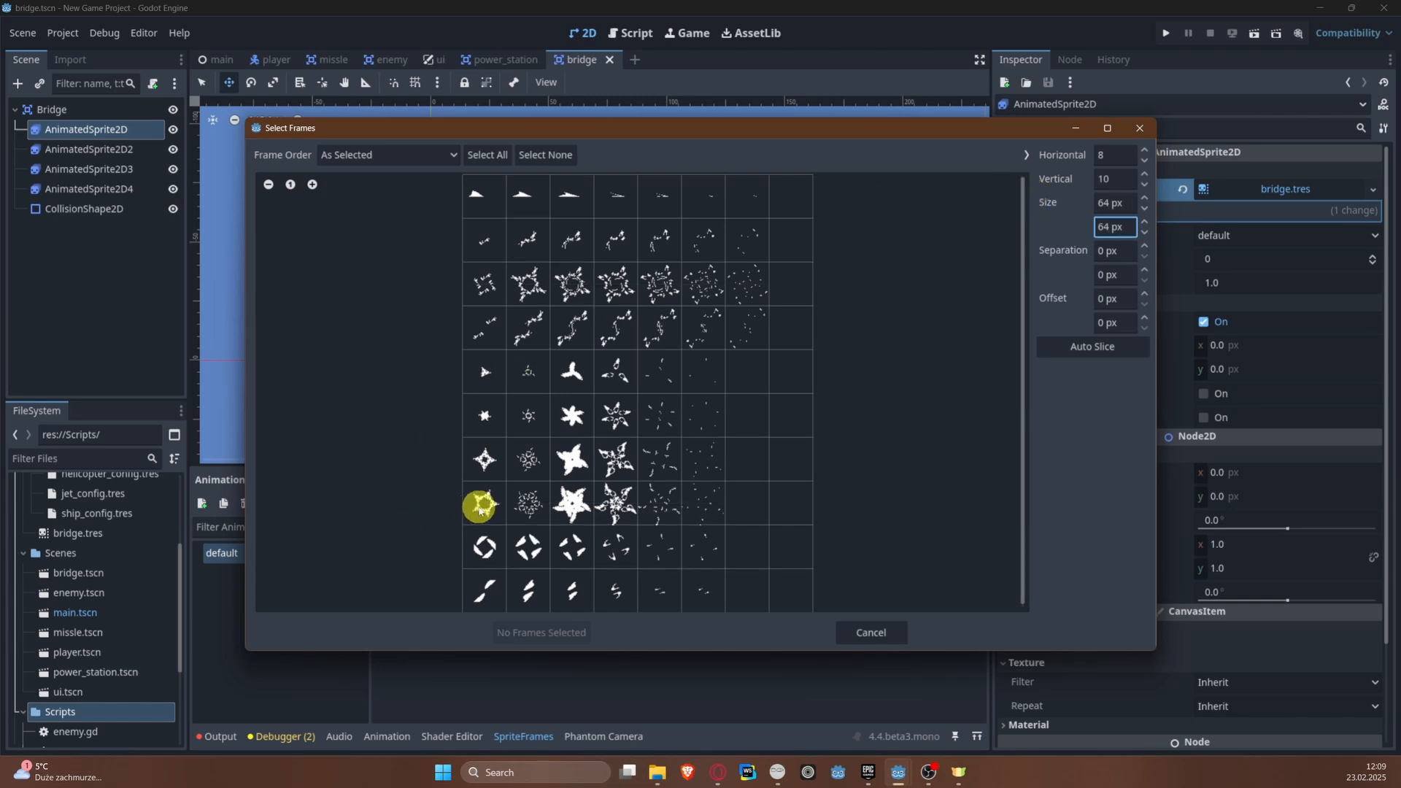
# Step: Try adding the six star-burst frames from the sheet's eighth row to the default animation, and undo the addition
pyautogui.moveTo(480, 506); pyautogui.dragTo(694, 510)
pyautogui.click(540, 632)
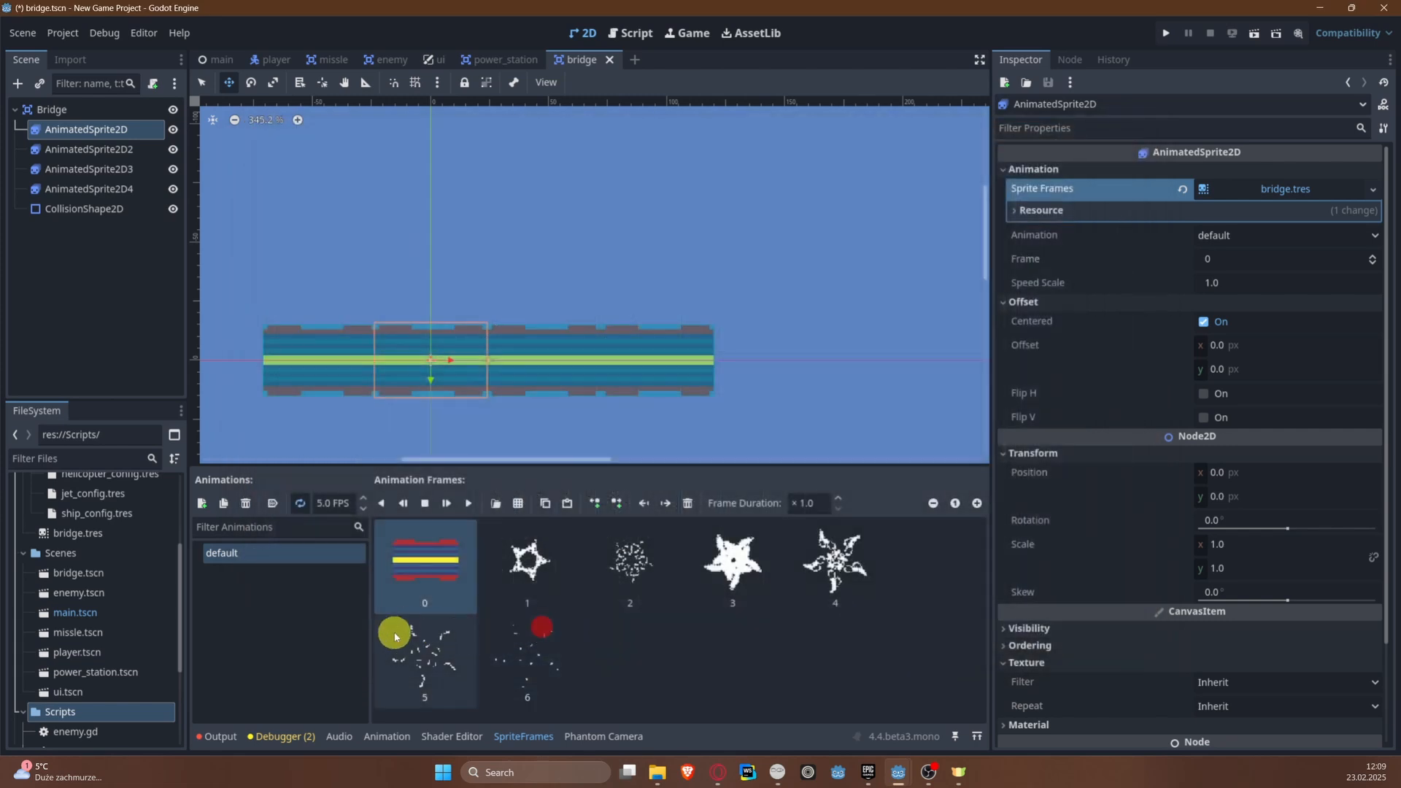
pyautogui.hotkey('ctrl', 'z')
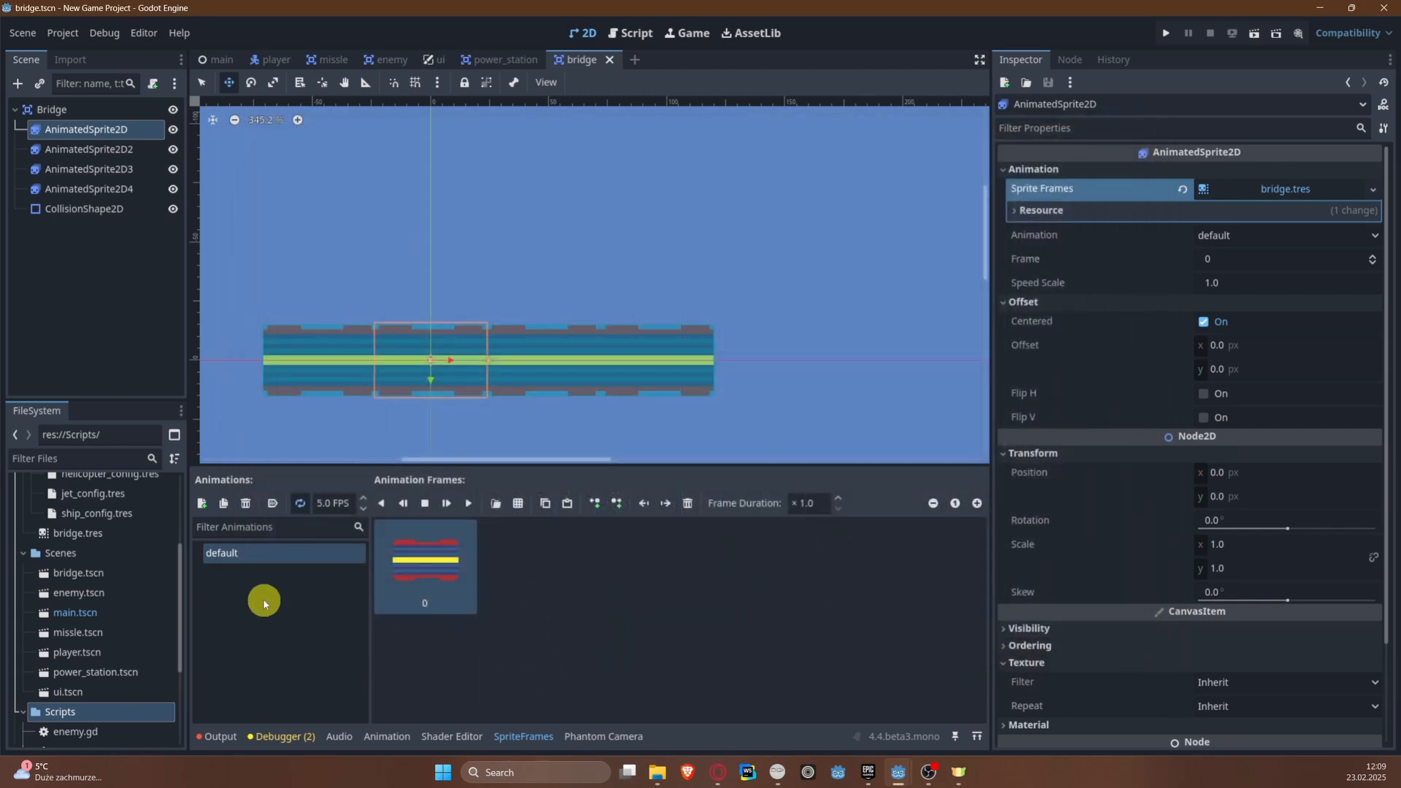
# Step: Add a new animation to the sprite frames and set the default animation to autoplay on load
pyautogui.click(197, 503)
pyautogui.click(250, 553)
pyautogui.click(272, 503)
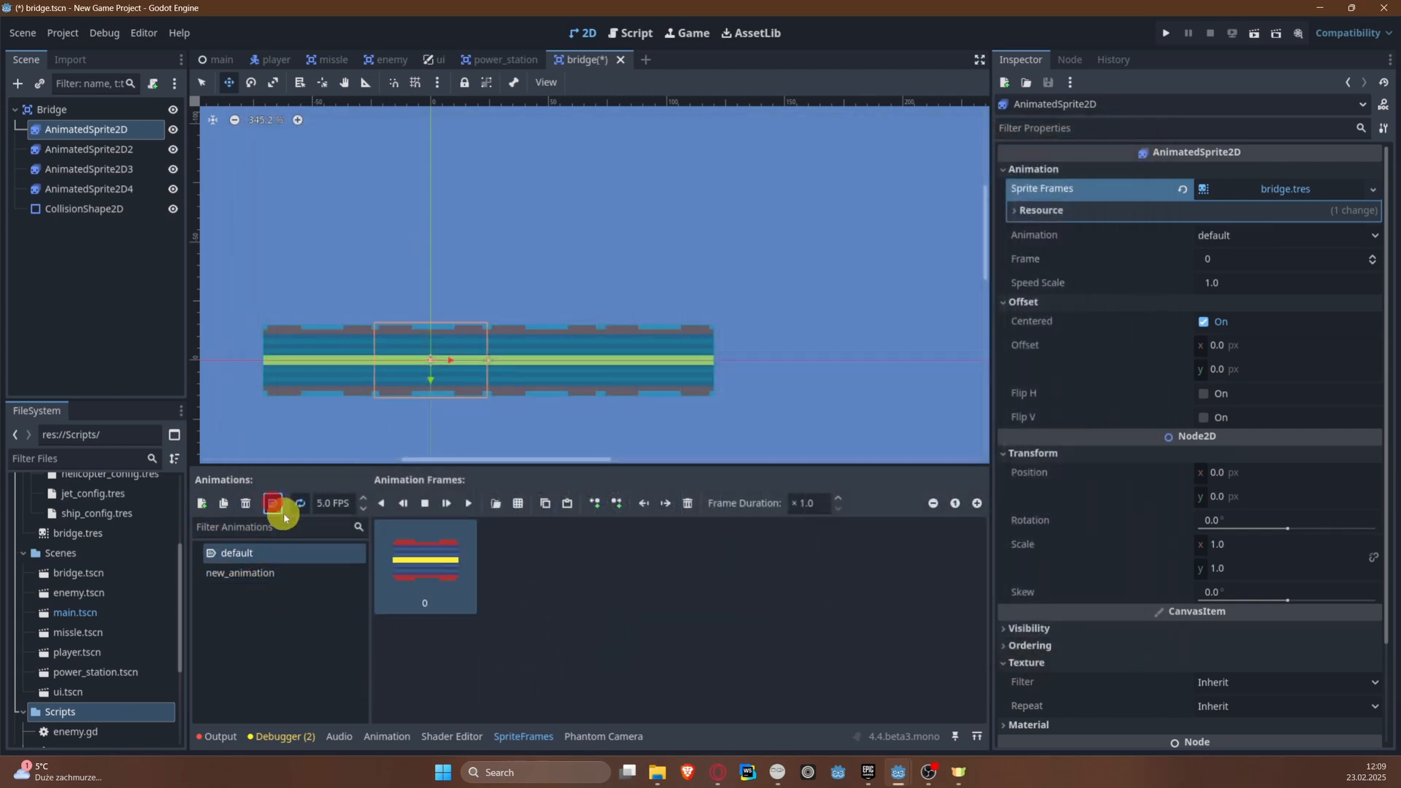
pyautogui.click(299, 503)
pyautogui.click(294, 509)
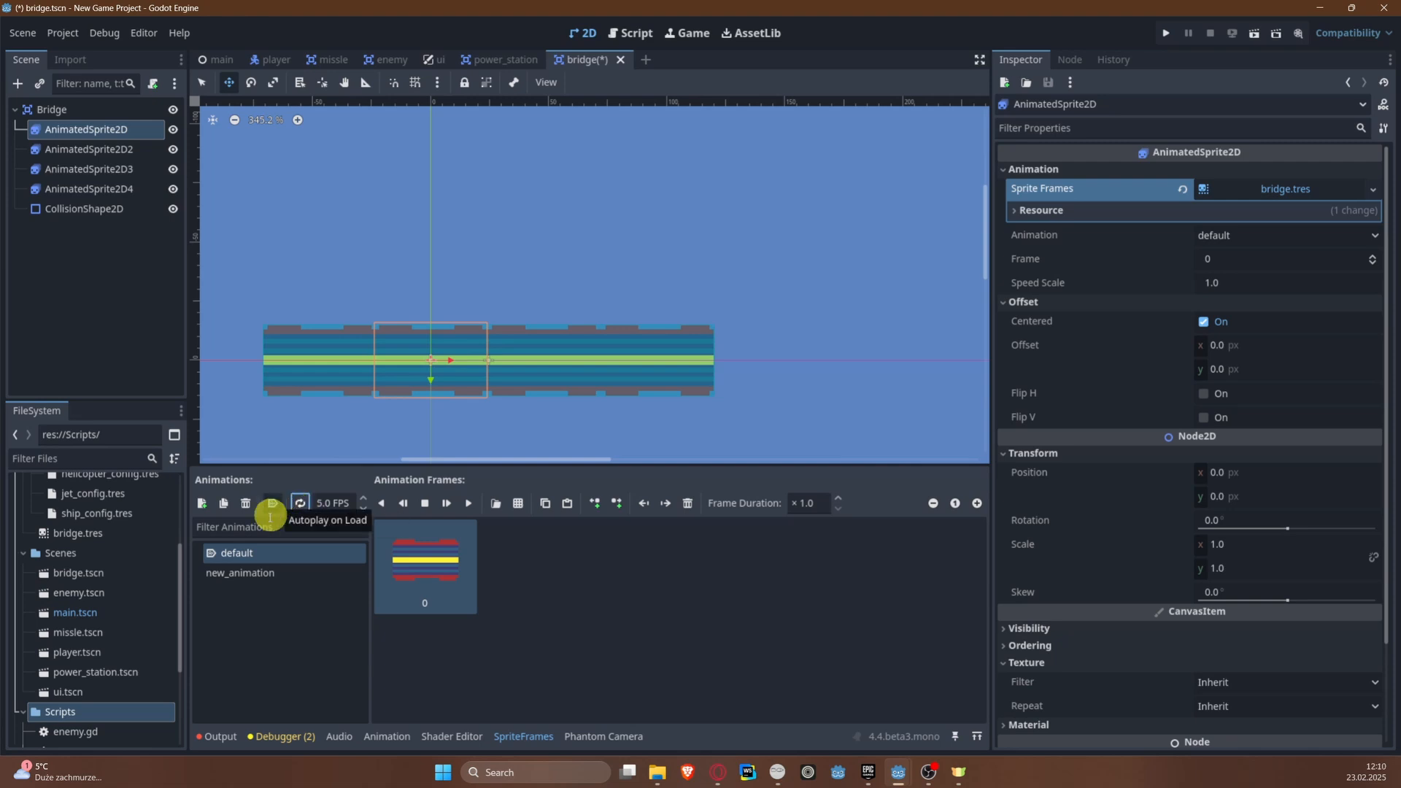
# Step: Rename the new animation to explode and save the bridge scene
pyautogui.click(250, 573)
pyautogui.click(261, 574)
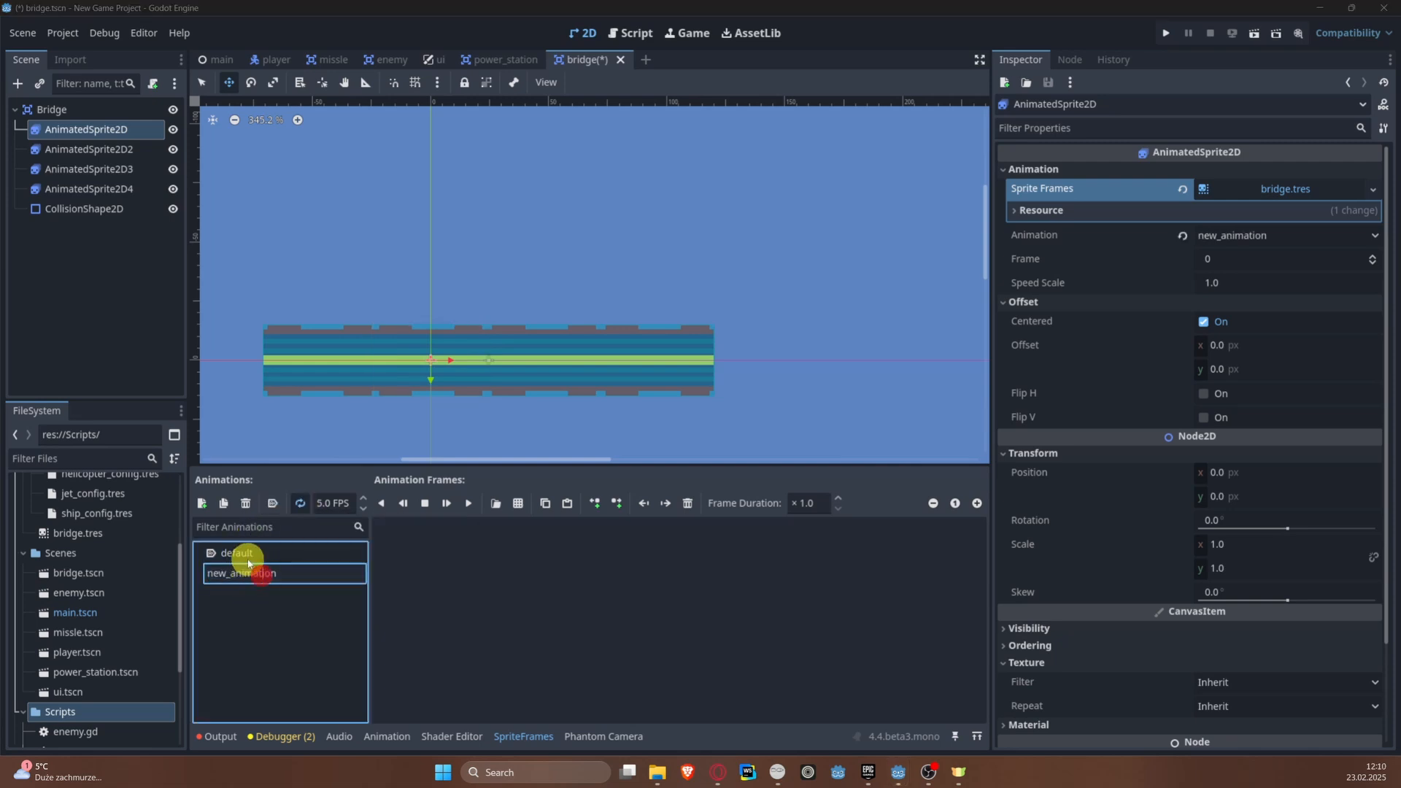
pyautogui.write('explode')
pyautogui.press('Return')
pyautogui.hotkey('ctrl', 's')
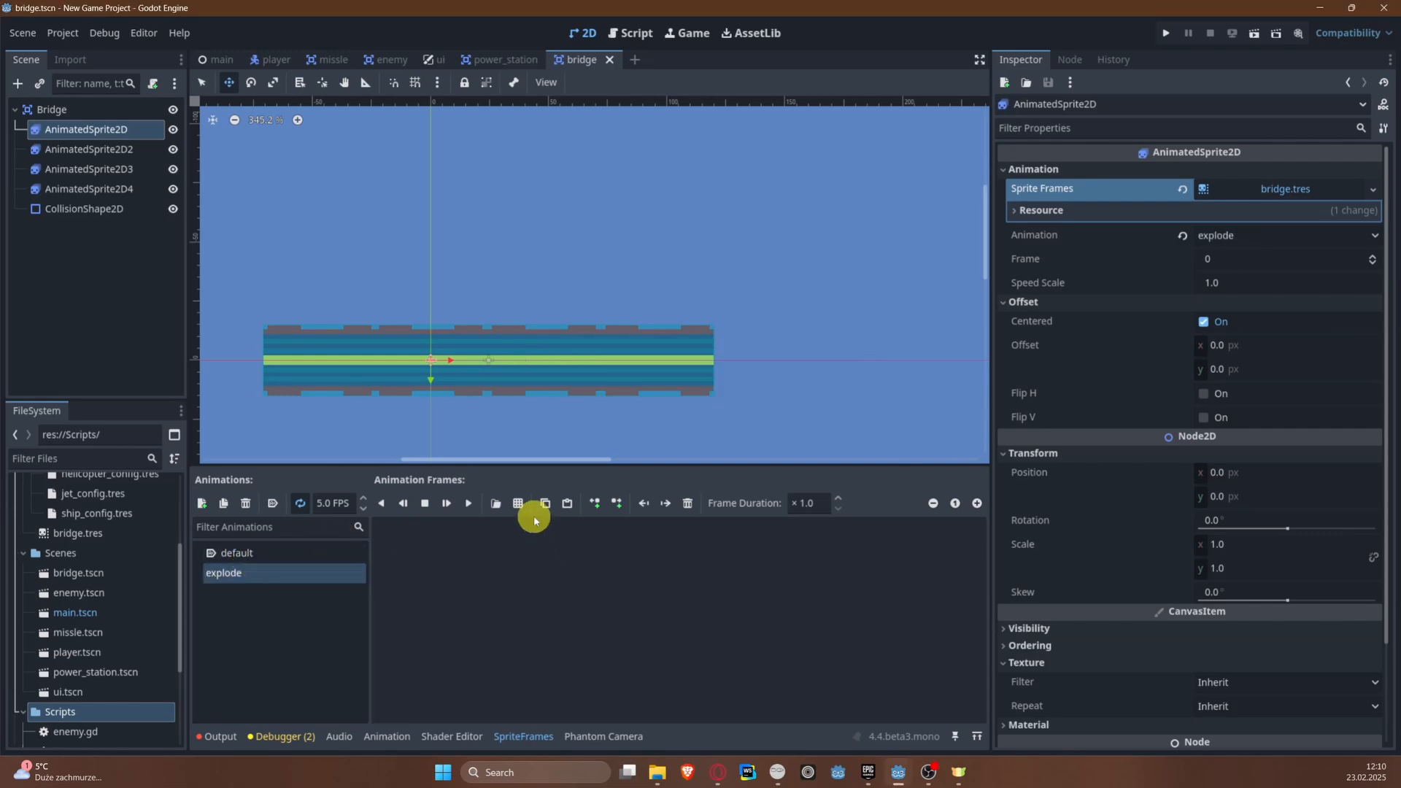
# Step: Add the six star-burst frames from the eighth row of the explosion sprite sheet to the explode animation
pyautogui.click(517, 502)
pyautogui.doubleClick(610, 245)
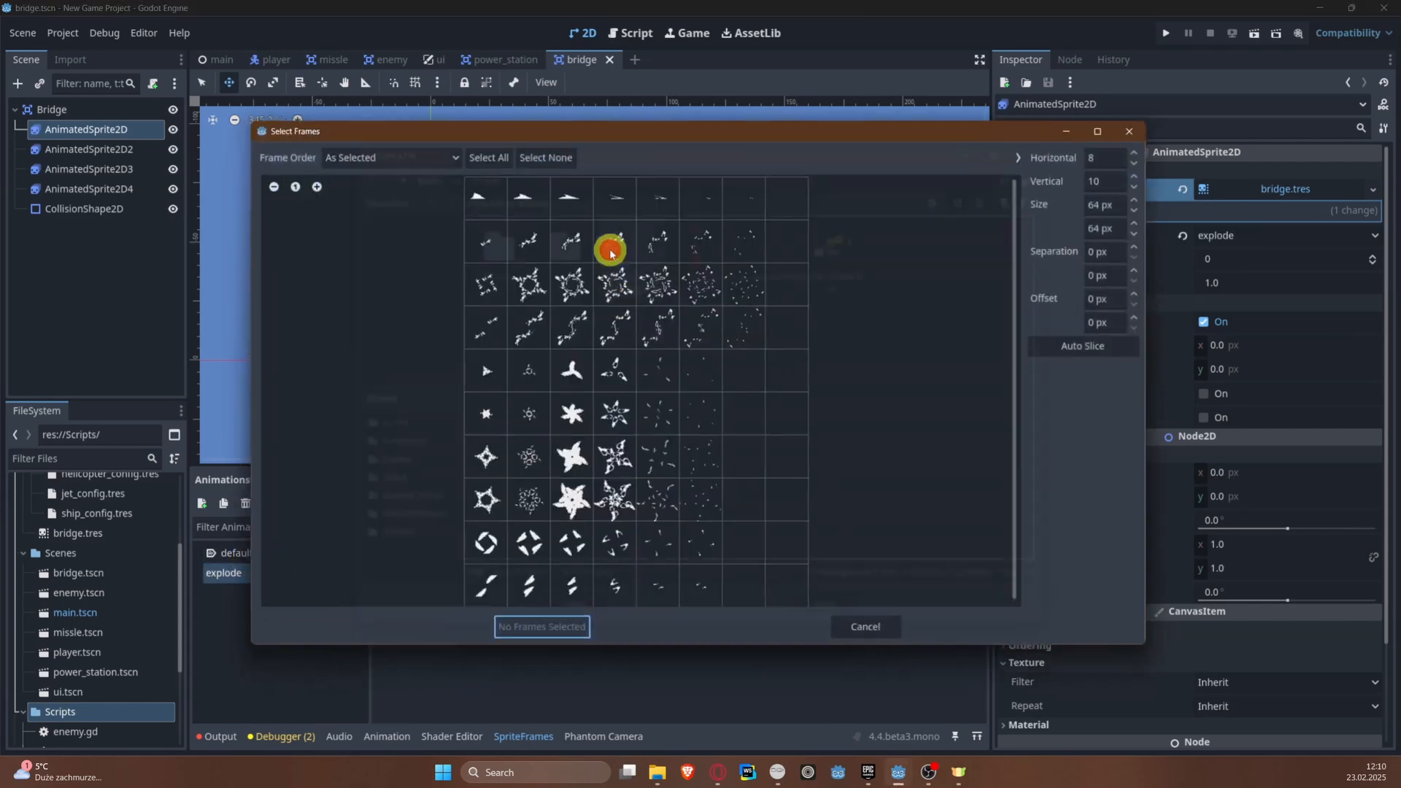
pyautogui.moveTo(484, 503); pyautogui.dragTo(697, 499)
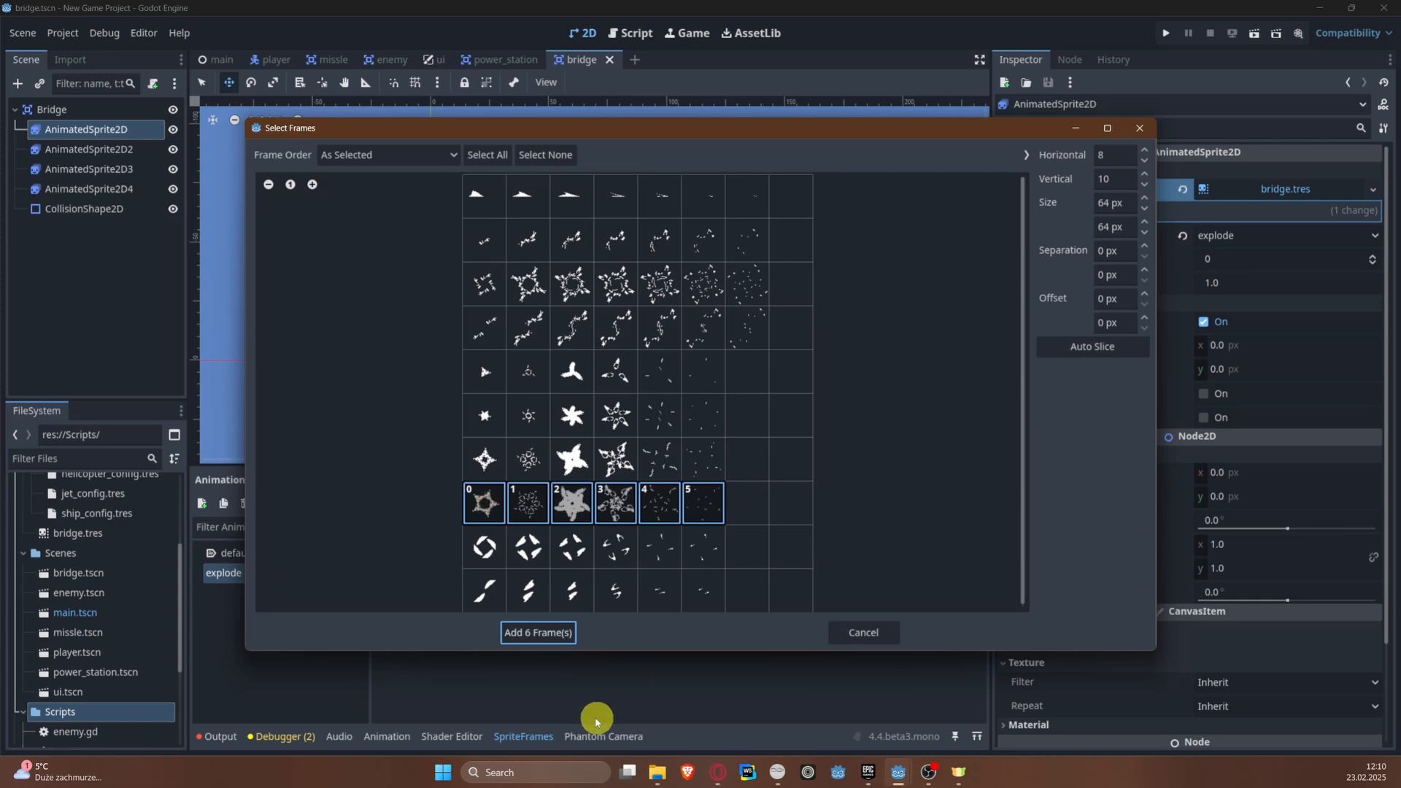
pyautogui.click(534, 629)
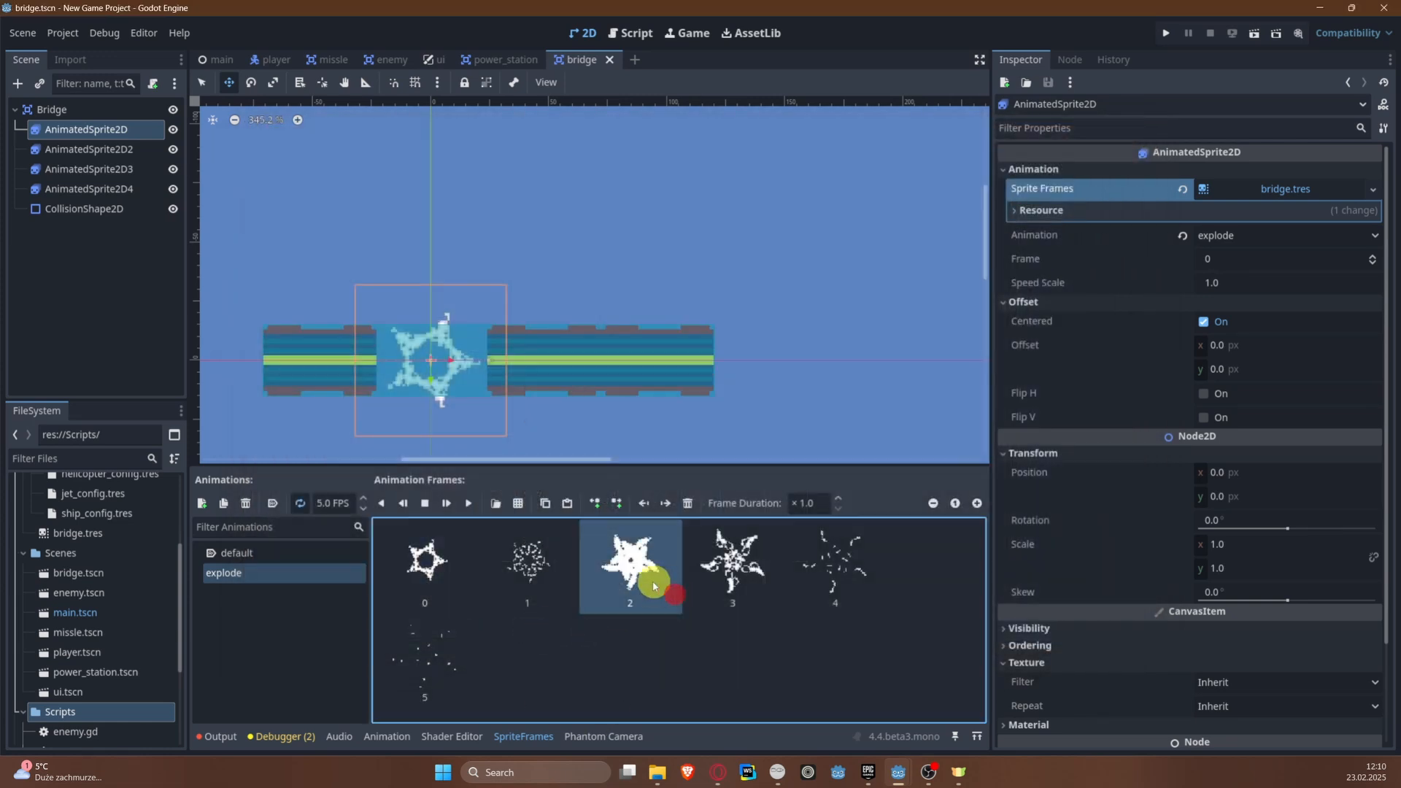
pyautogui.scroll(1, 491, 394)
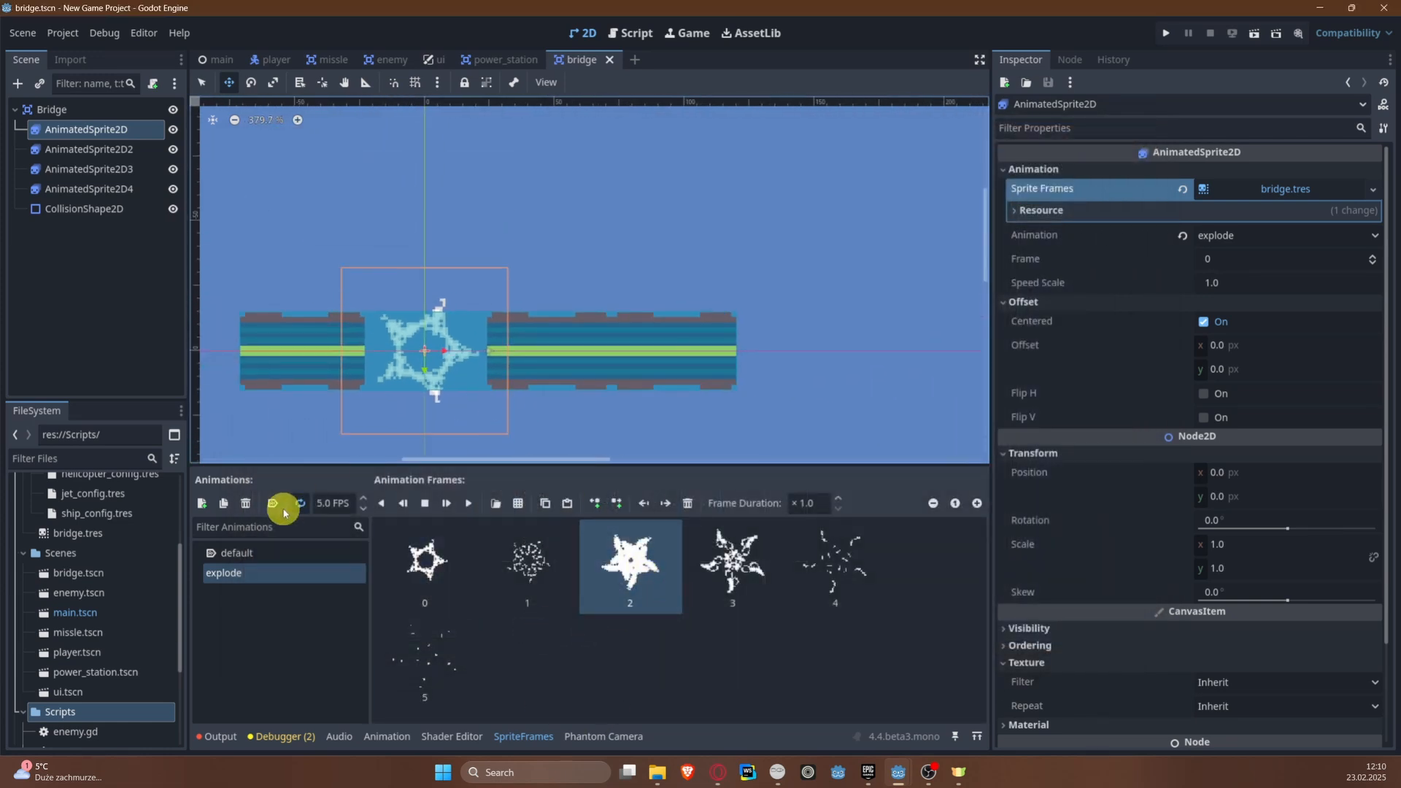
# Step: Switch the first bridge sprite back to the default animation and save the bridge scene
pyautogui.click(301, 555)
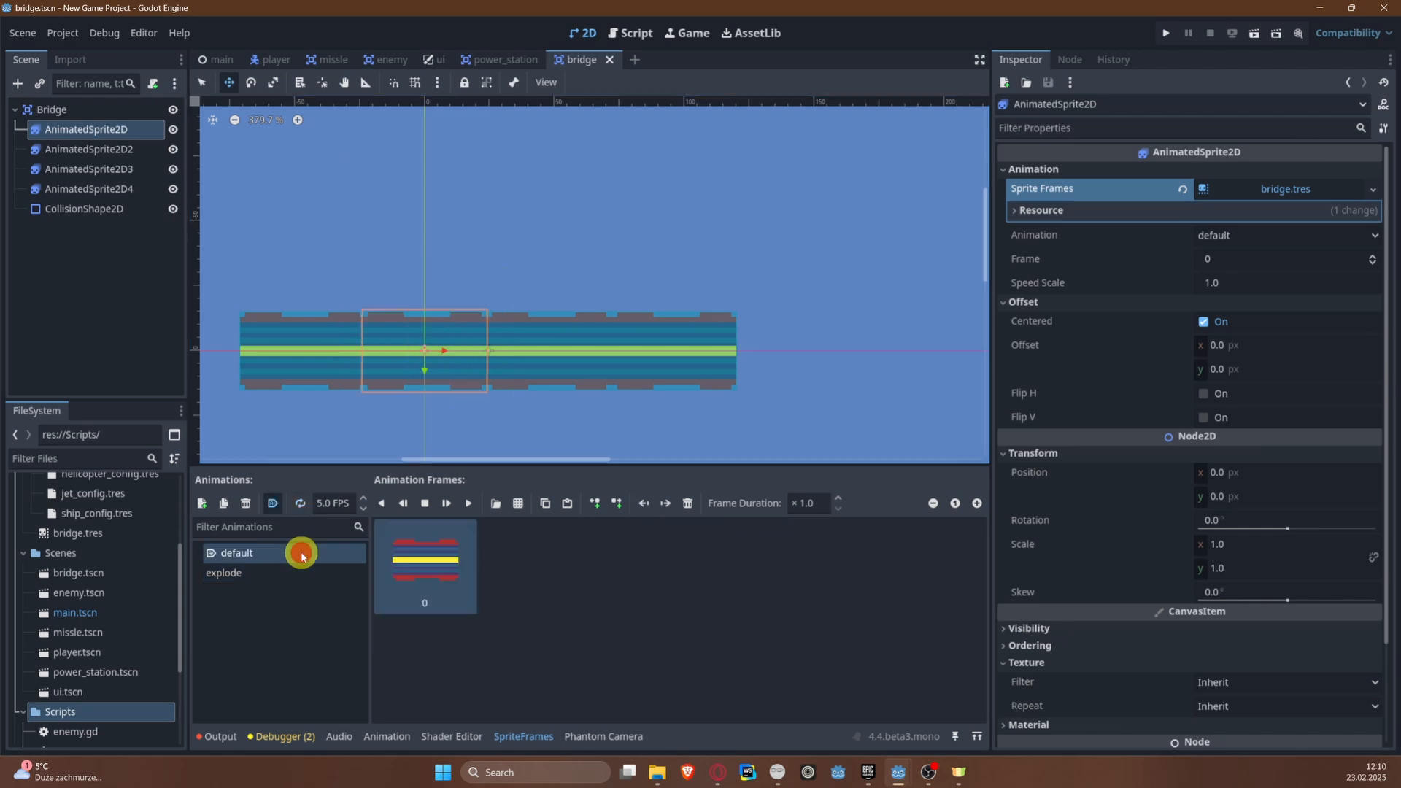
pyautogui.click(557, 571)
pyautogui.hotkey('ctrl', 's')
# Step: Check the sprite frames and animation settings of the other AnimatedSprite2D nodes in the bridge scene
pyautogui.click(94, 150)
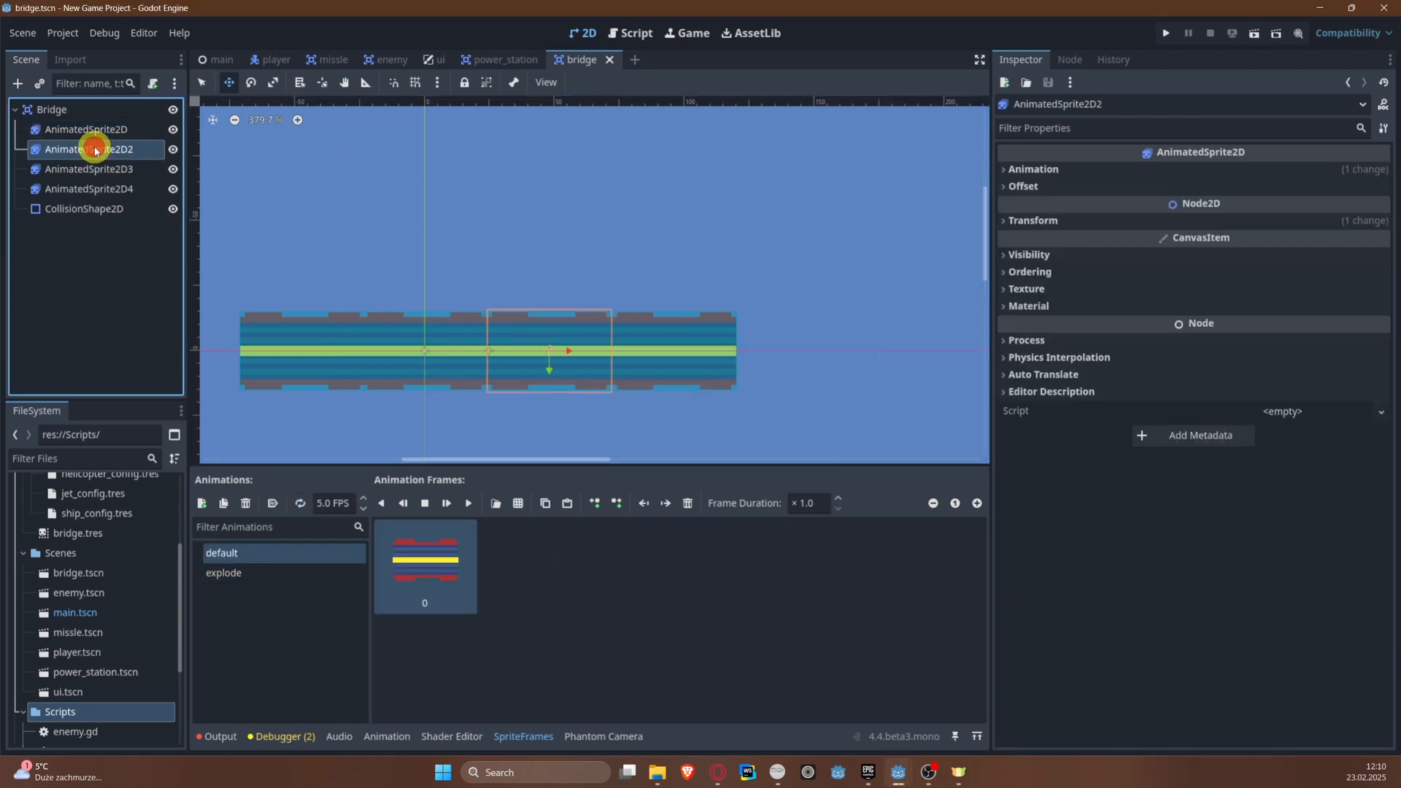
pyautogui.click(1021, 168)
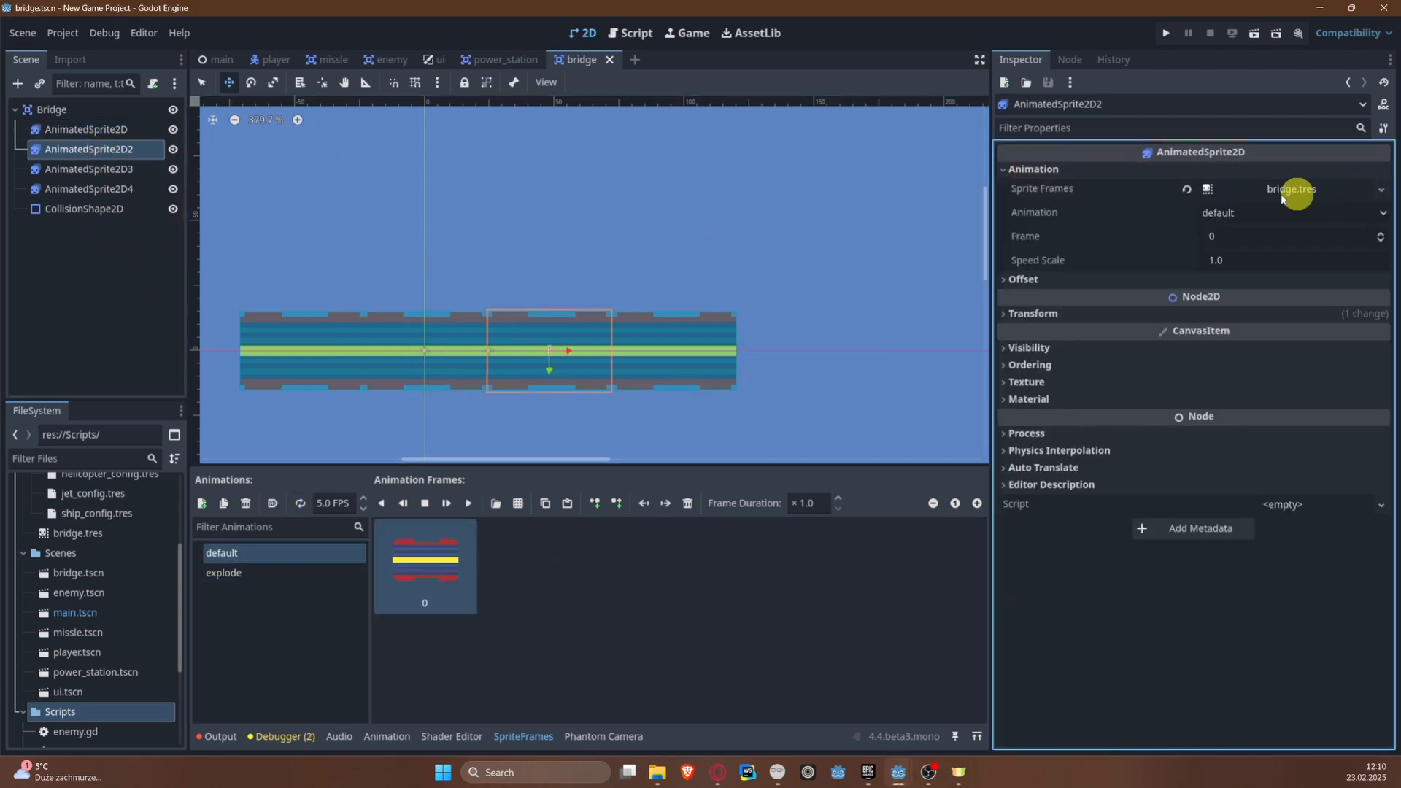
pyautogui.click(91, 169)
pyautogui.click(98, 189)
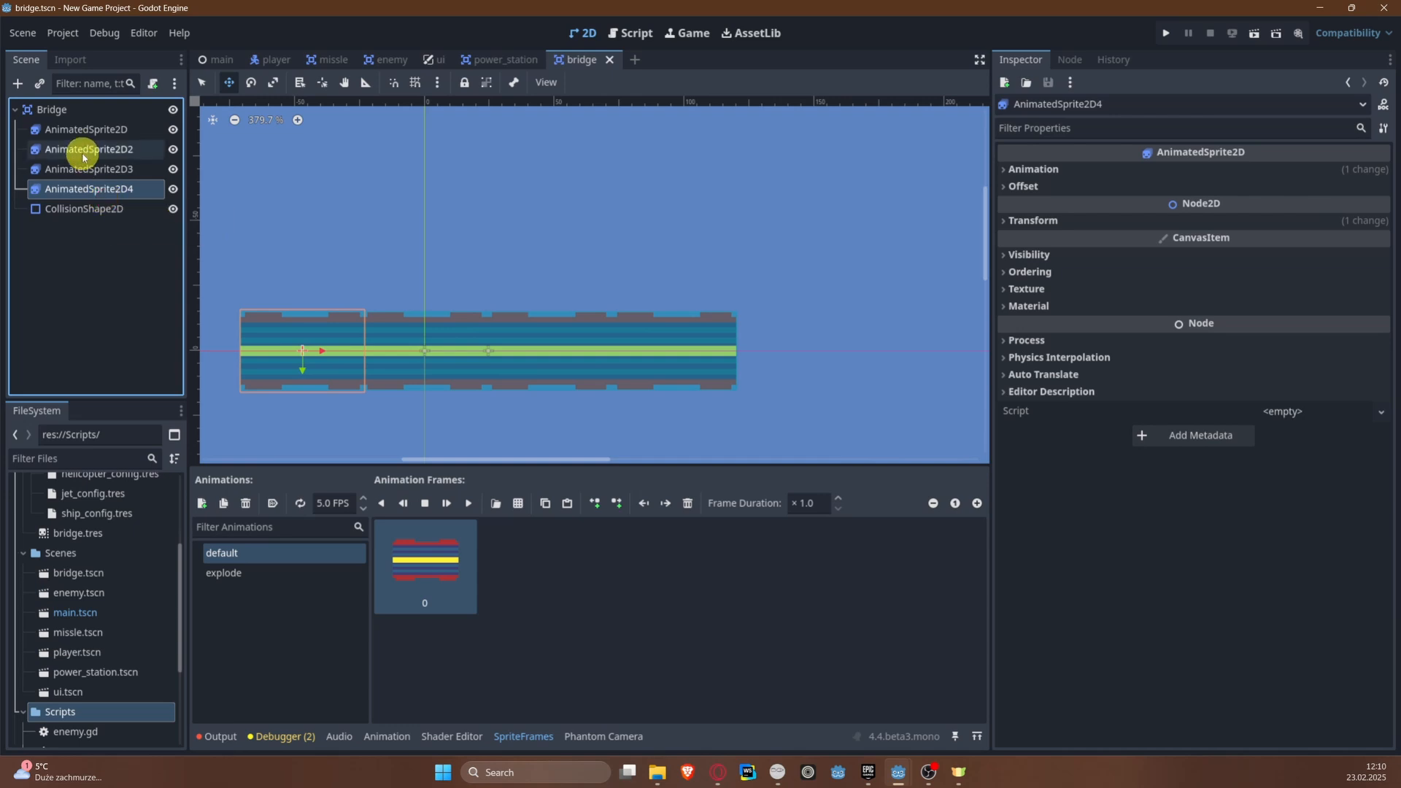
pyautogui.click(84, 154)
pyautogui.click(87, 133)
pyautogui.click(98, 197)
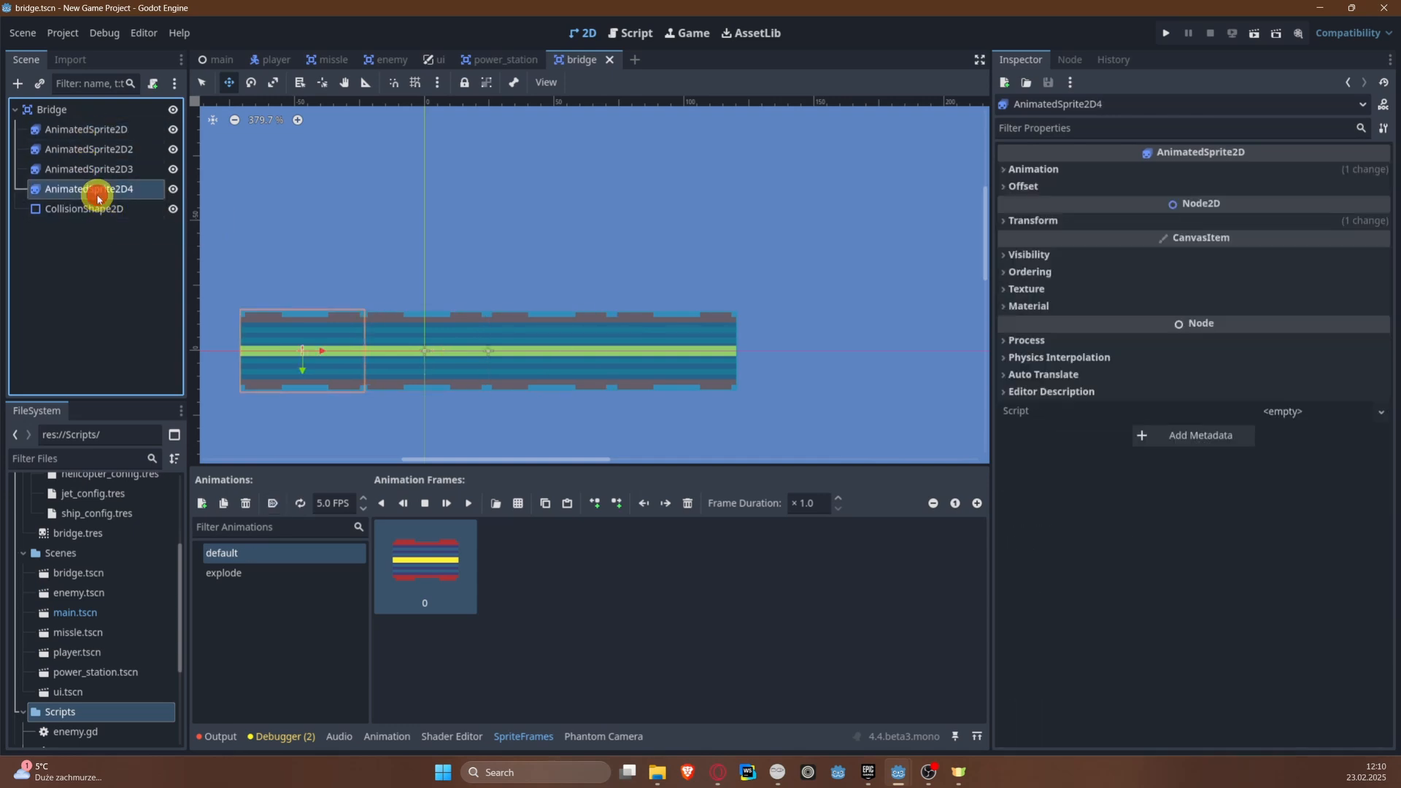
pyautogui.hotkey('ctrl', 's')
# Step: Attach a new GDScript file bridge.gd, stored in the Scripts folder, to the Bridge root node
pyautogui.scroll(-5, 409, 228)
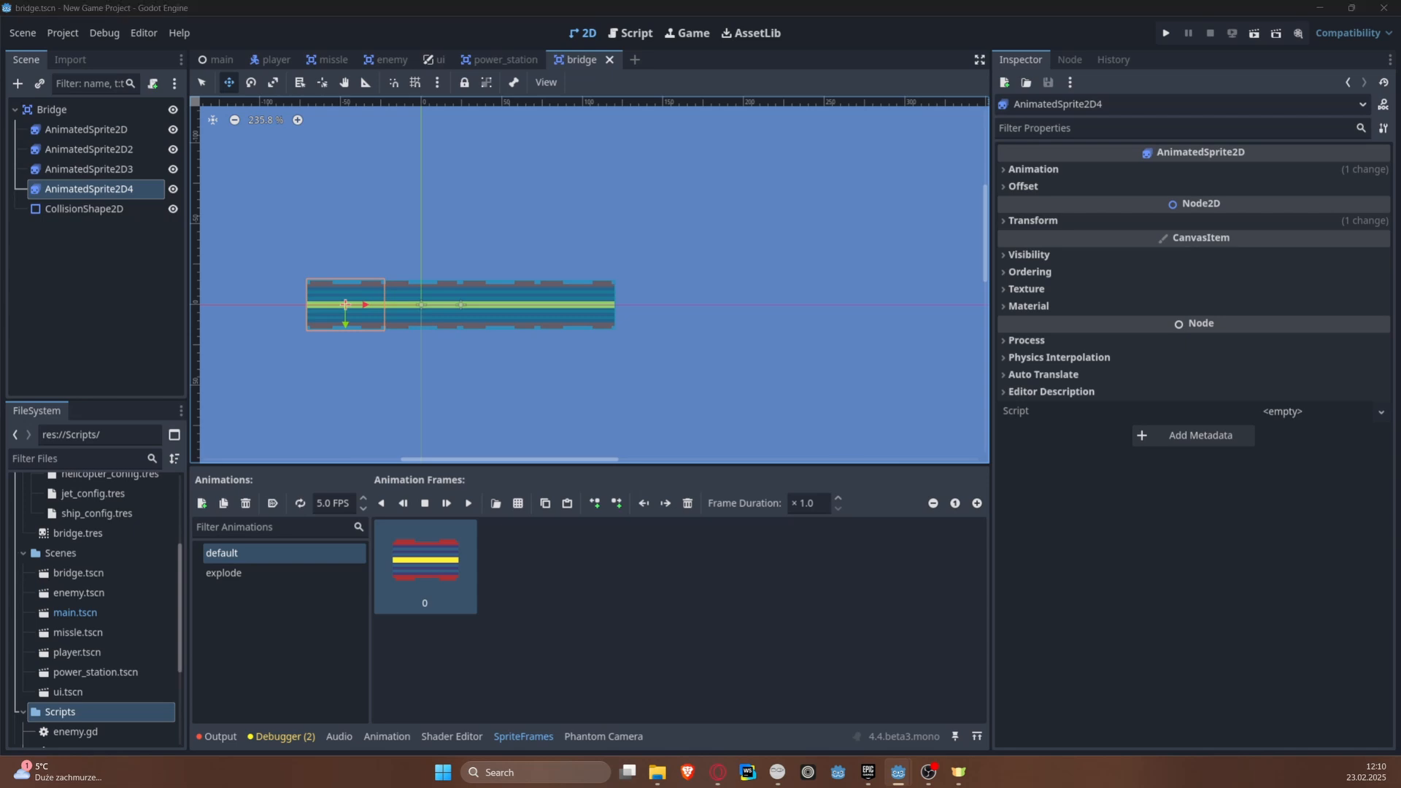
pyautogui.click(90, 110)
pyautogui.click(155, 83)
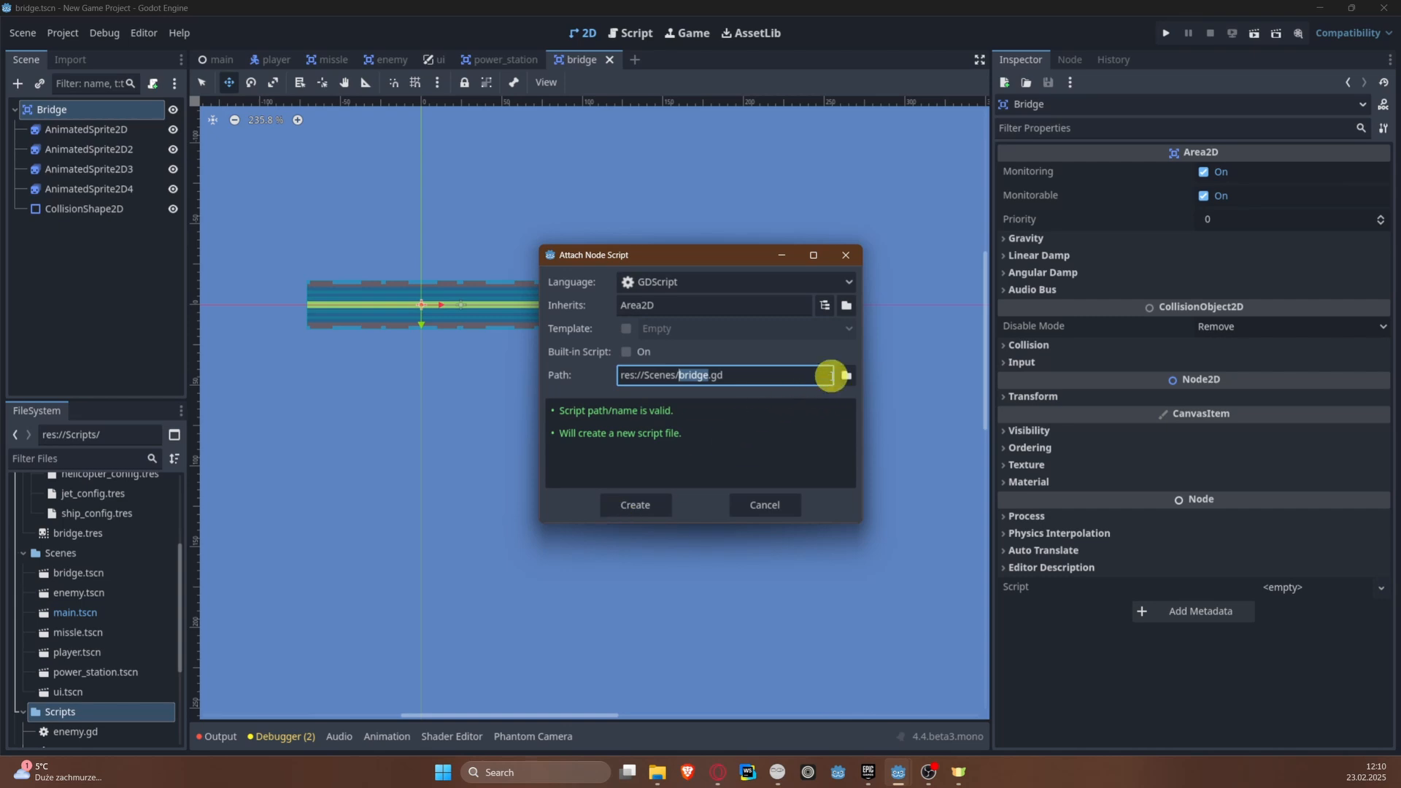
pyautogui.click(847, 375)
pyautogui.click(390, 170)
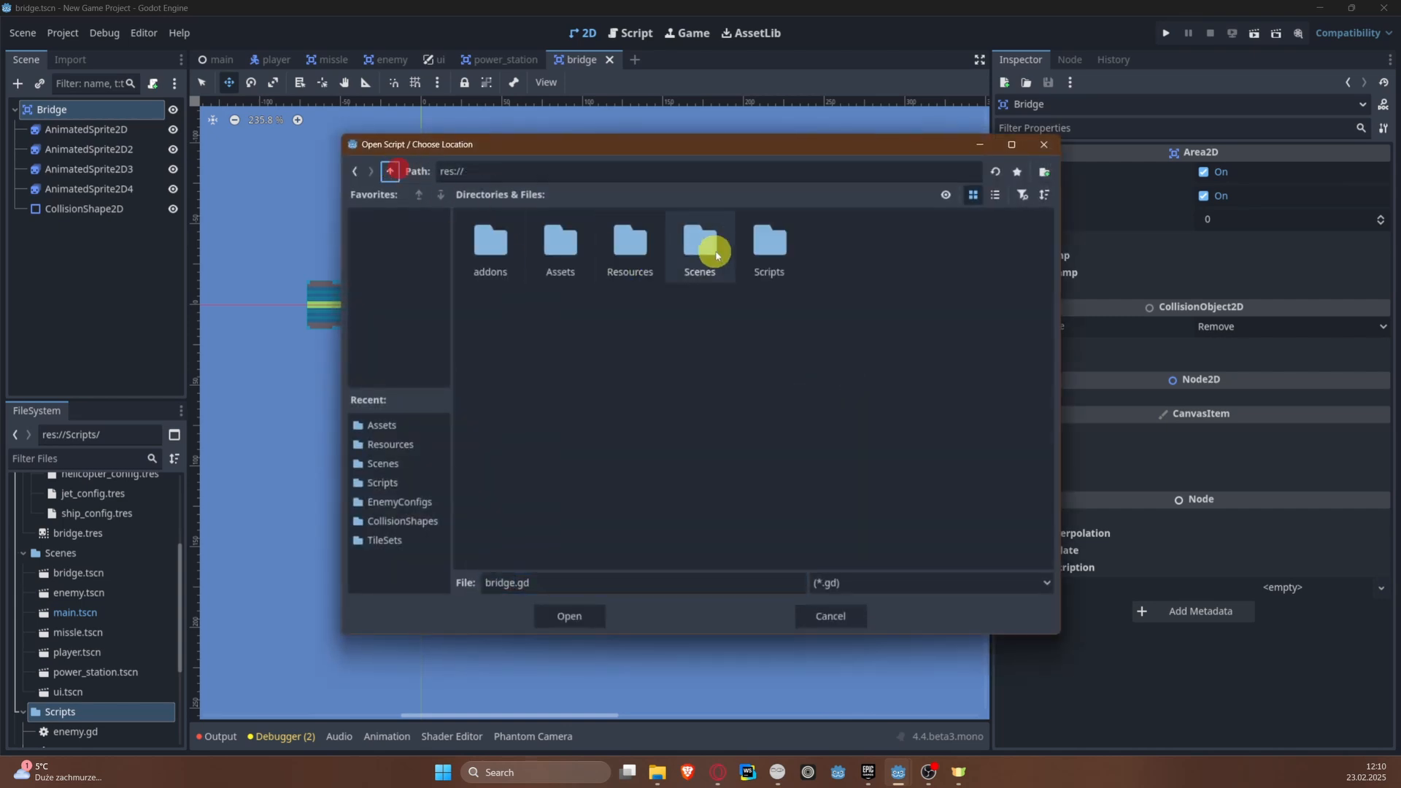
pyautogui.doubleClick(746, 248)
pyautogui.click(577, 615)
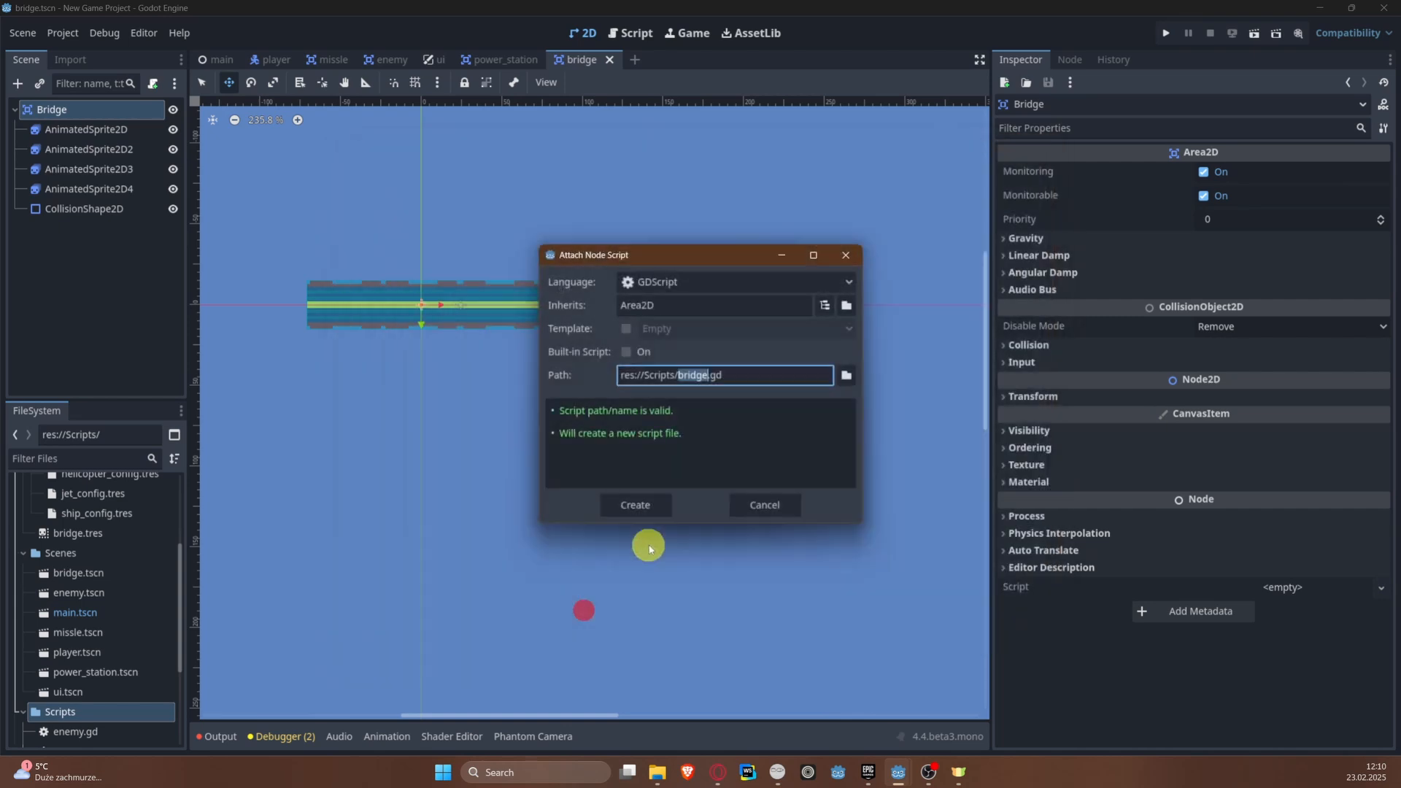
pyautogui.click(642, 510)
# Step: Declare the class name Bridge below the extends line in bridge.gd
pyautogui.click(607, 205)
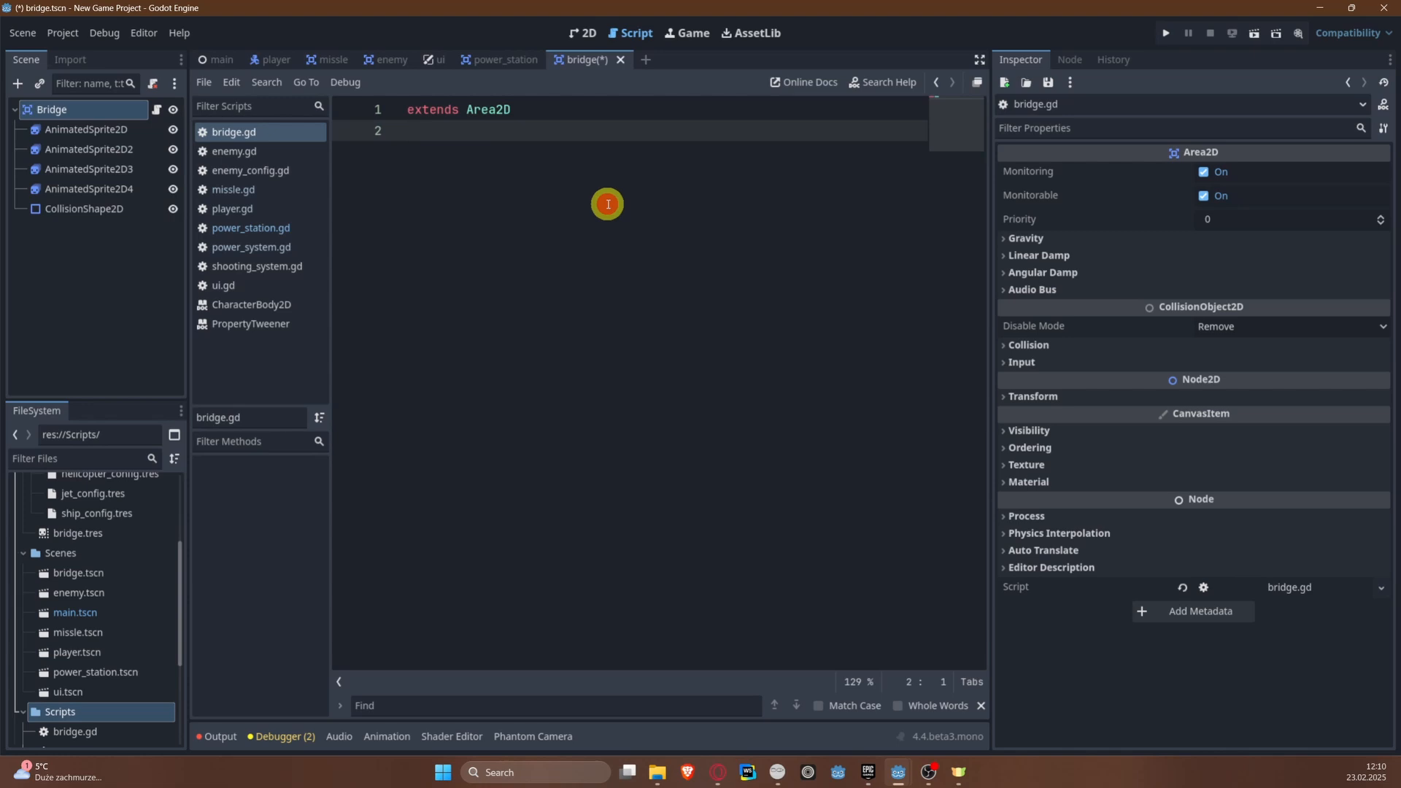
pyautogui.press('Return')
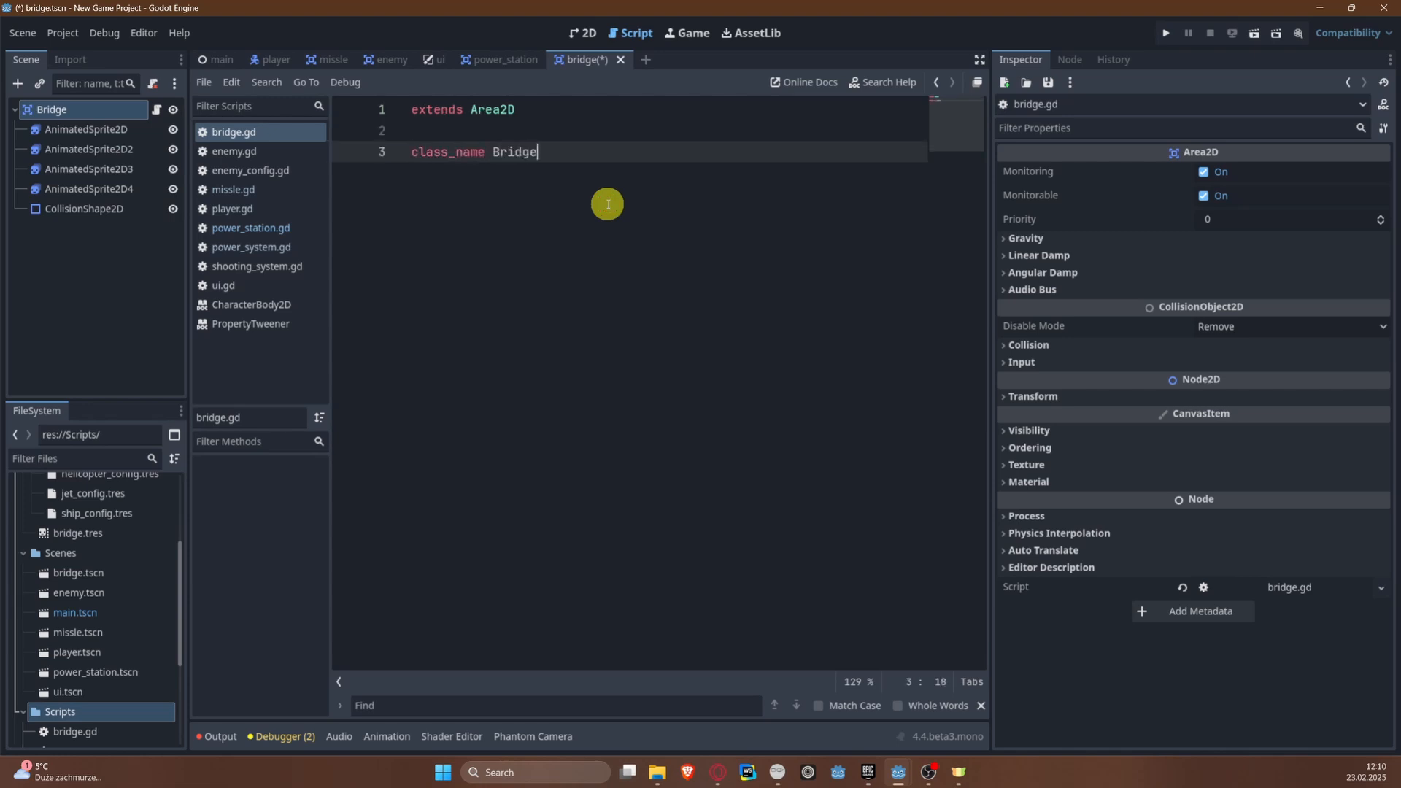
pyautogui.press('Return')
pyautogui.press('Return')
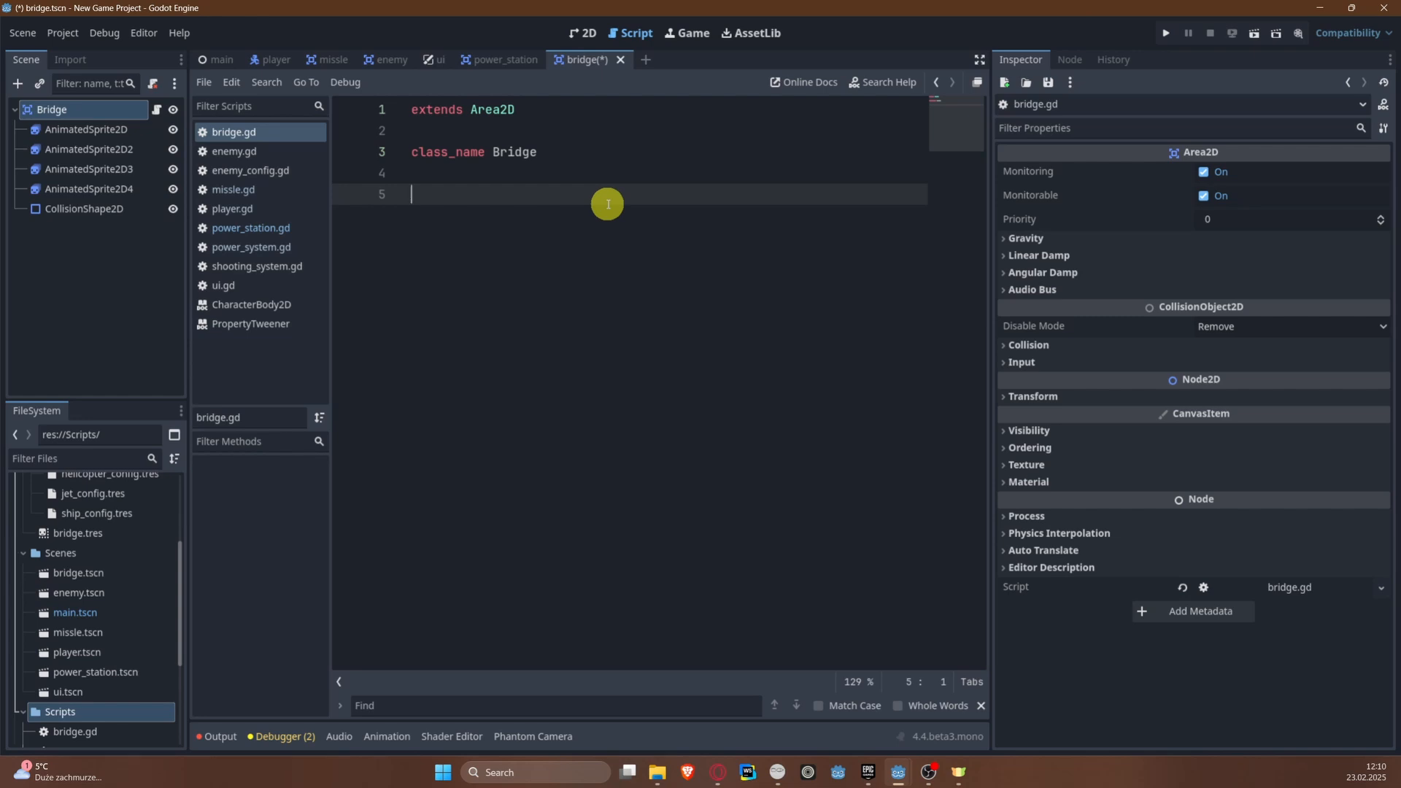
pyautogui.press('BackSpace')
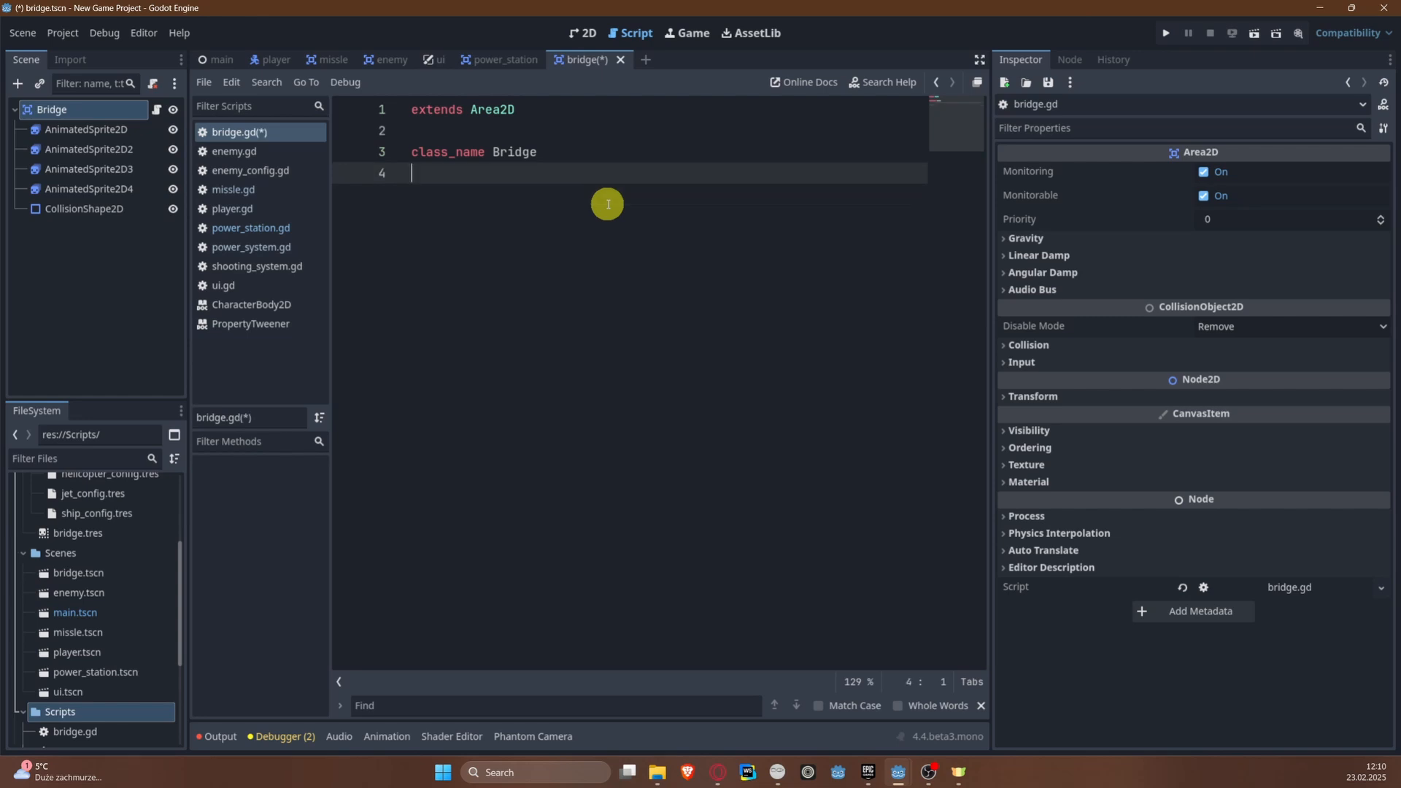
# Step: Declare the signals destroyed and set_new_spawn_point(spawn_point: Vector2) in bridge.gd and save the script
pyautogui.press('Return')
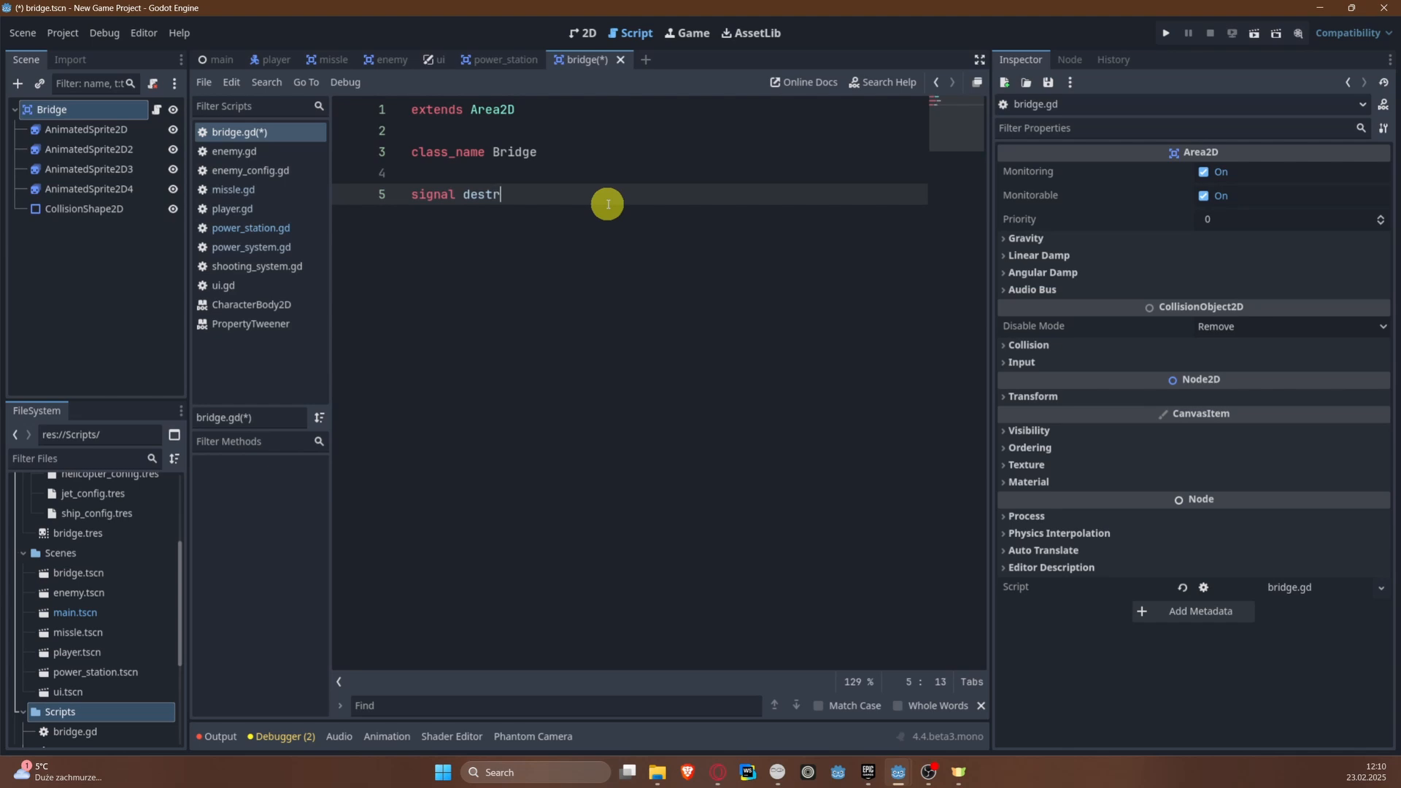
pyautogui.press('Return')
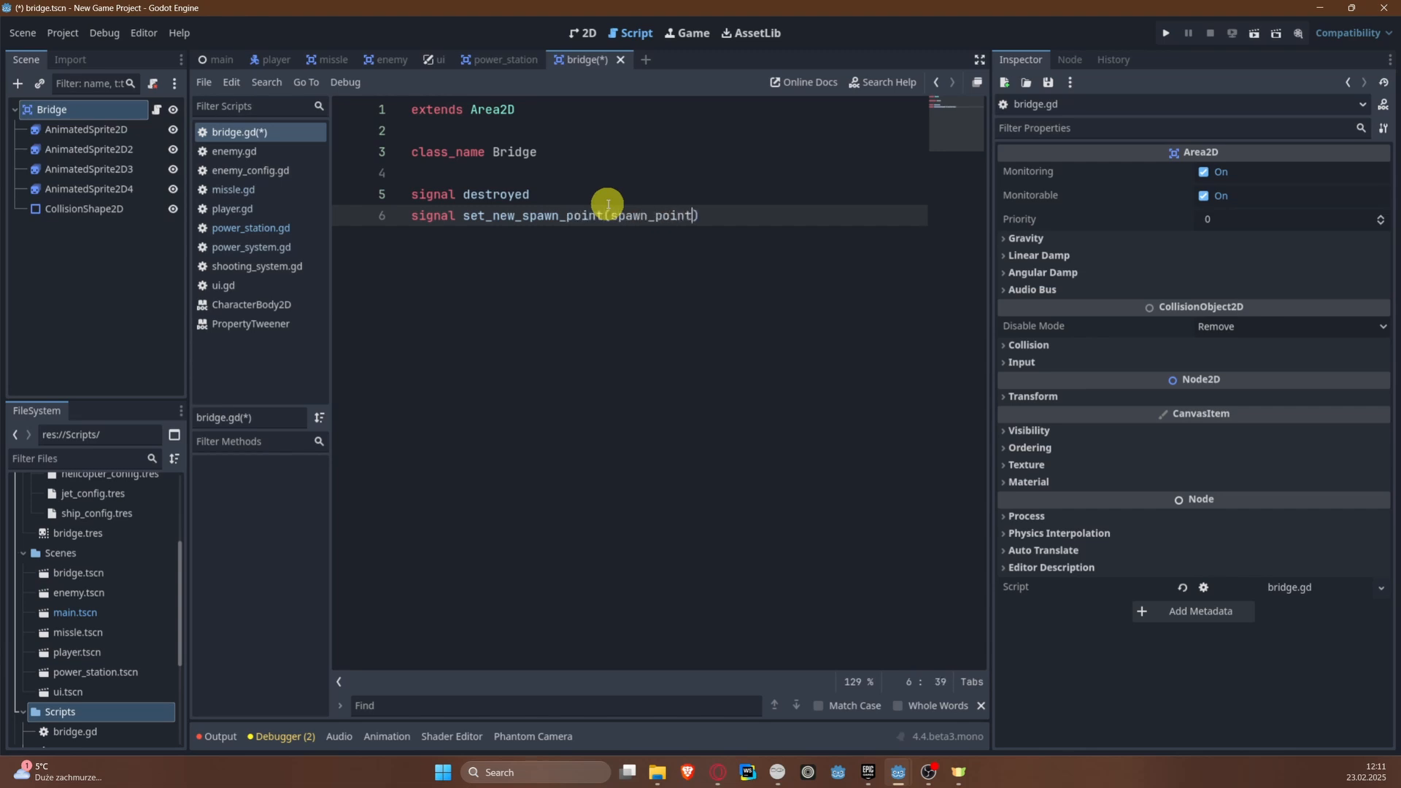
pyautogui.write('ctor2')
pyautogui.hotkey('ctrl', 's')
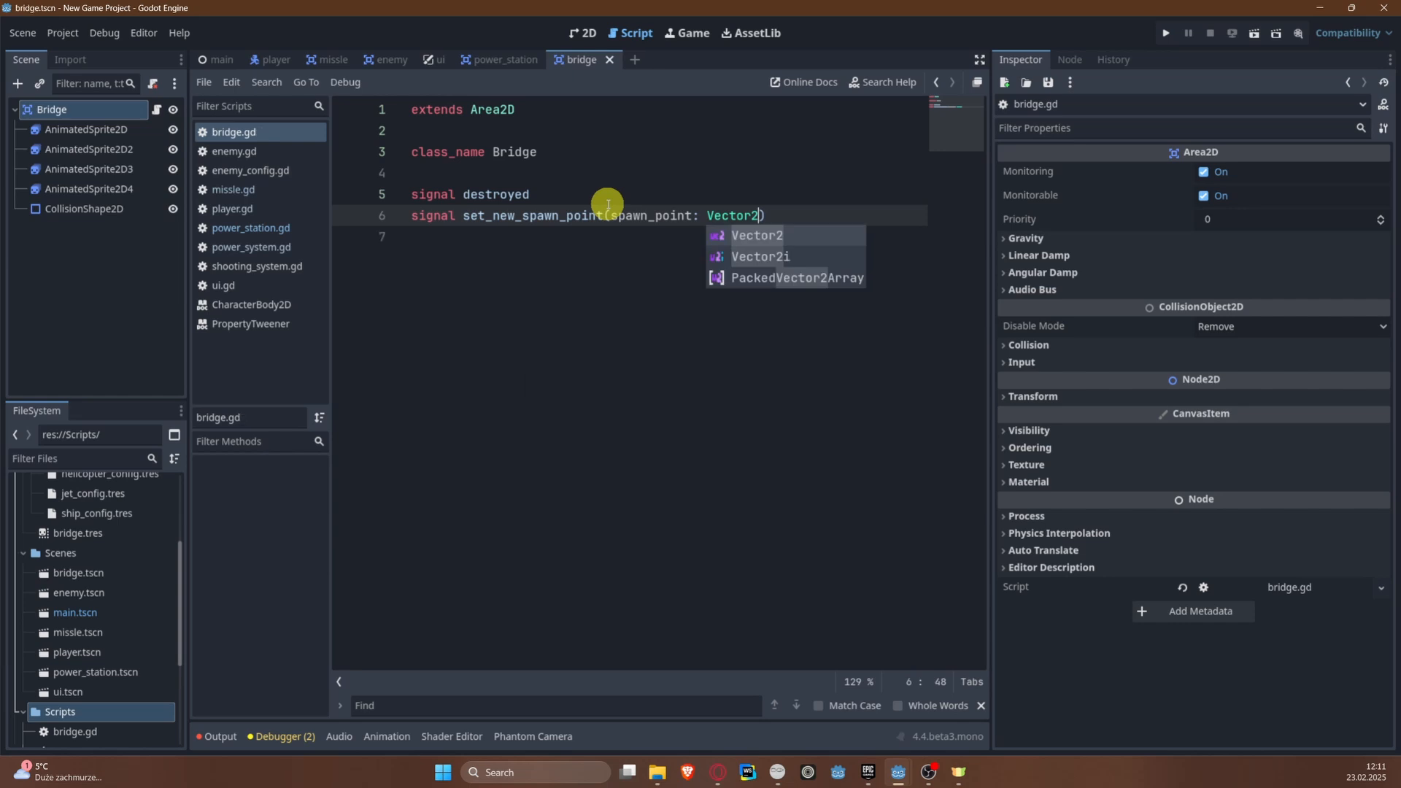
pyautogui.write(')')
pyautogui.press('Return')
pyautogui.press('Return')
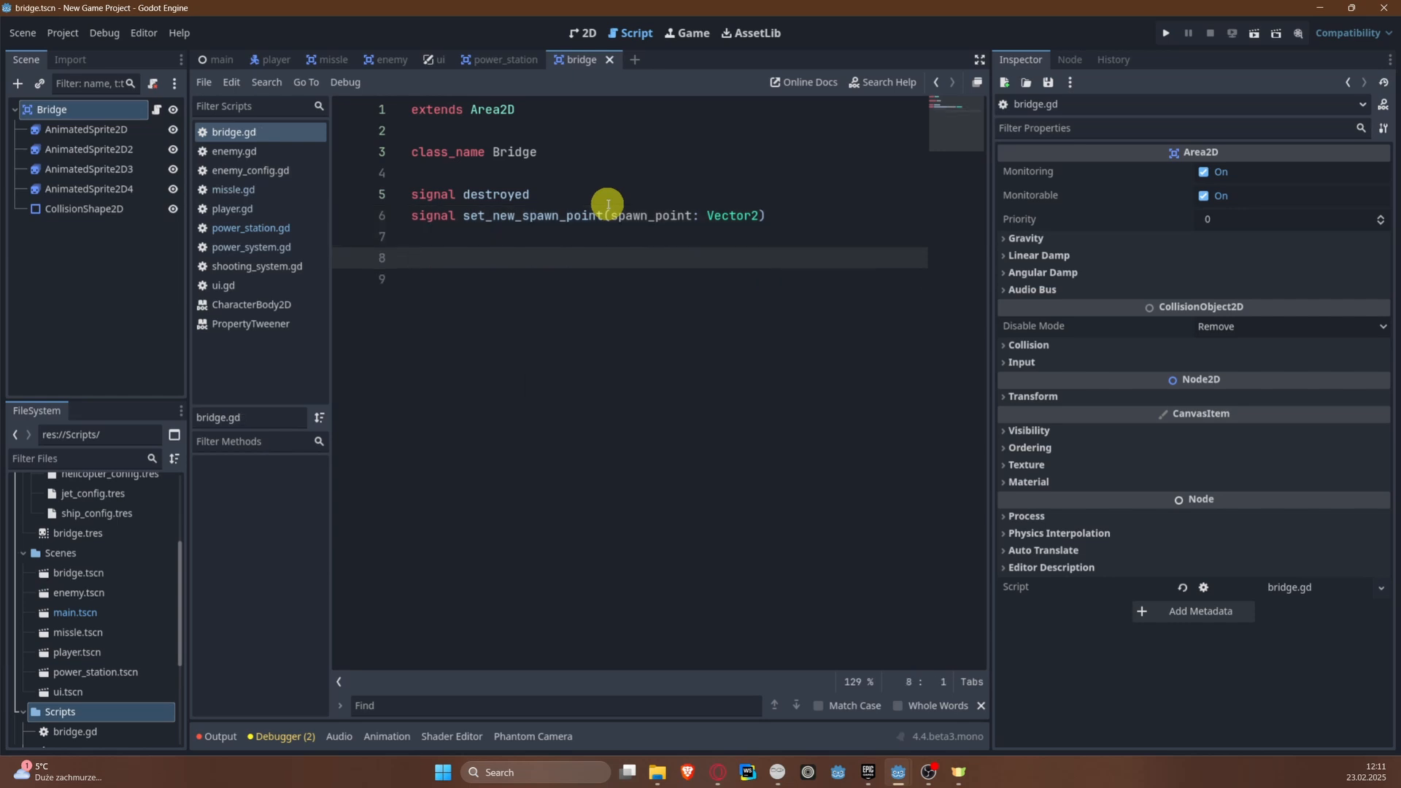
pyautogui.hotkey('ctrl', 's')
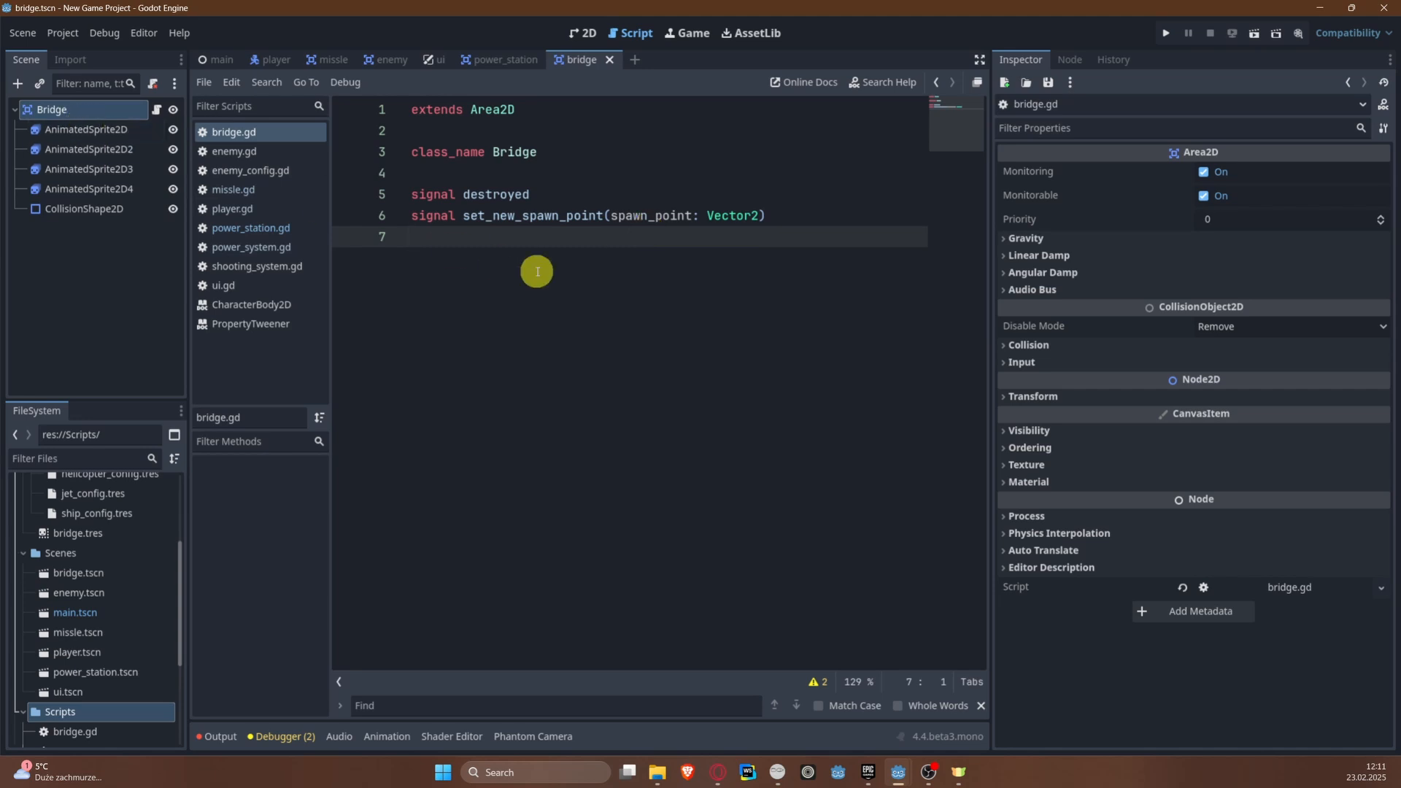
pyautogui.press('Return')
pyautogui.write('@onready var ani')
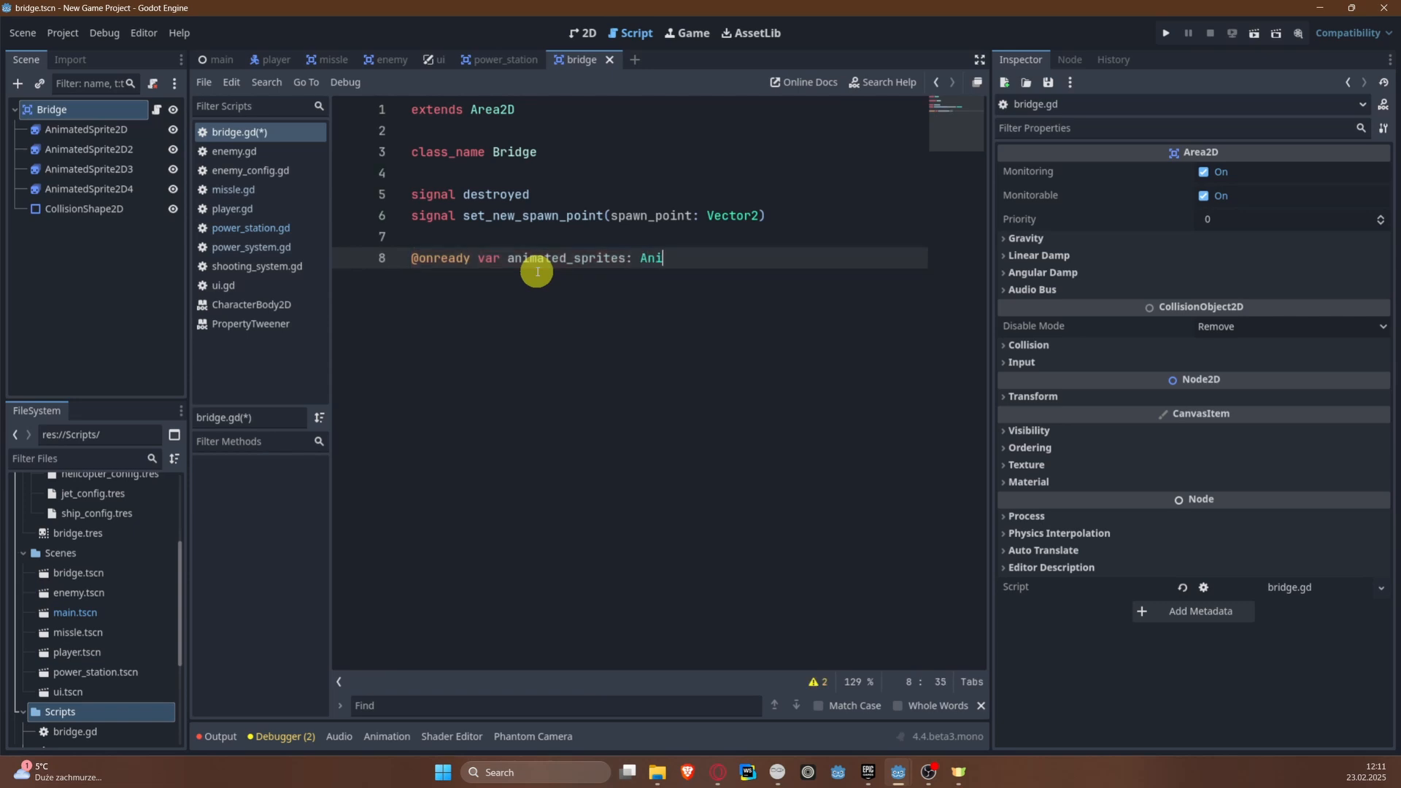
pyautogui.write('mated')
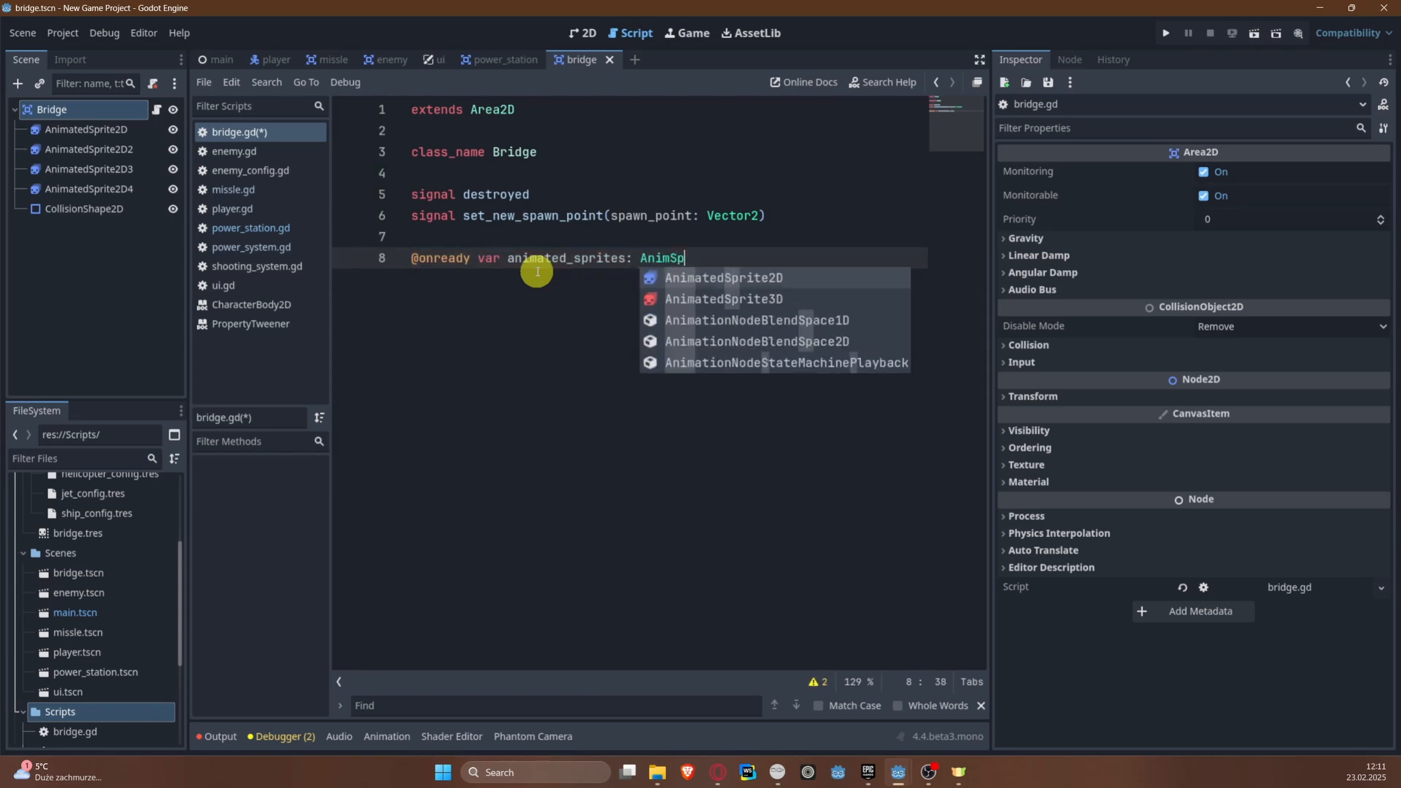
pyautogui.press('Return')
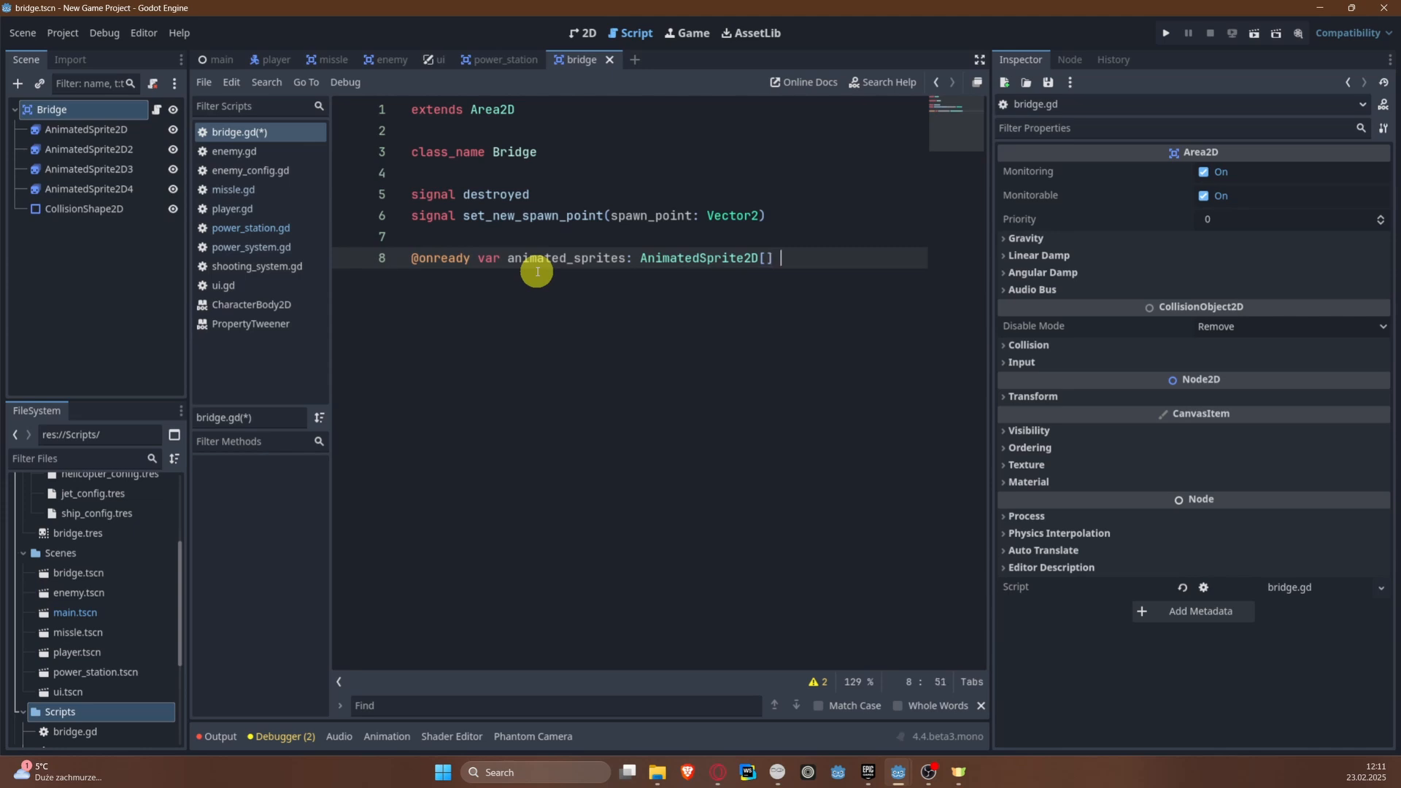
pyautogui.write('[] = [')
pyautogui.press('Return')
pyautogui.press('Return')
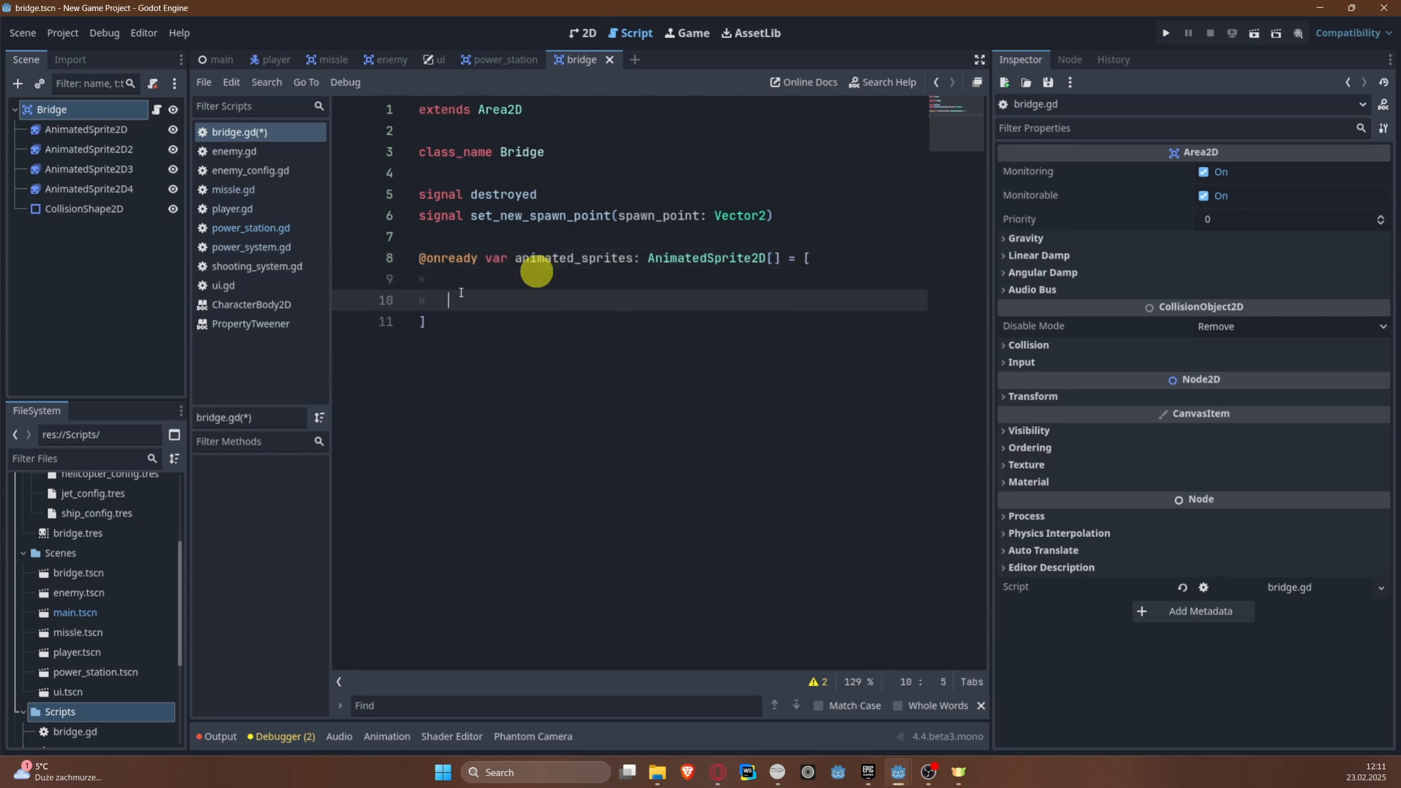
pyautogui.moveTo(58, 129); pyautogui.dragTo(462, 292)
pyautogui.hotkey('ctrl', 's')
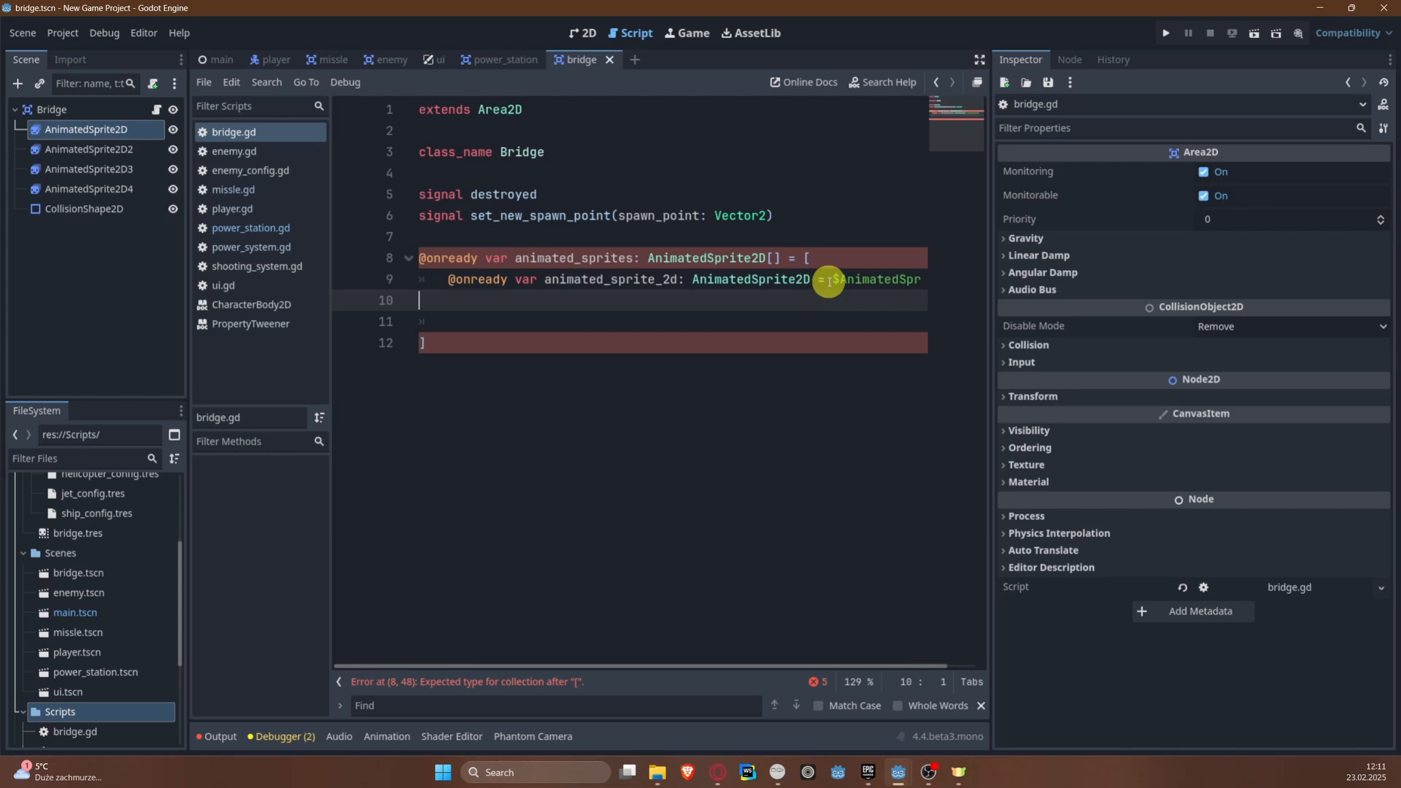
pyautogui.hotkey('ctrl', 'z')
# Step: Add references to the AnimatedSprite2D and AnimatedSprite2D2 nodes to the animated_sprites array, separated by a comma
pyautogui.click(519, 296)
pyautogui.moveTo(84, 130); pyautogui.dragTo(400, 288)
pyautogui.hotkey('ctrl', 's')
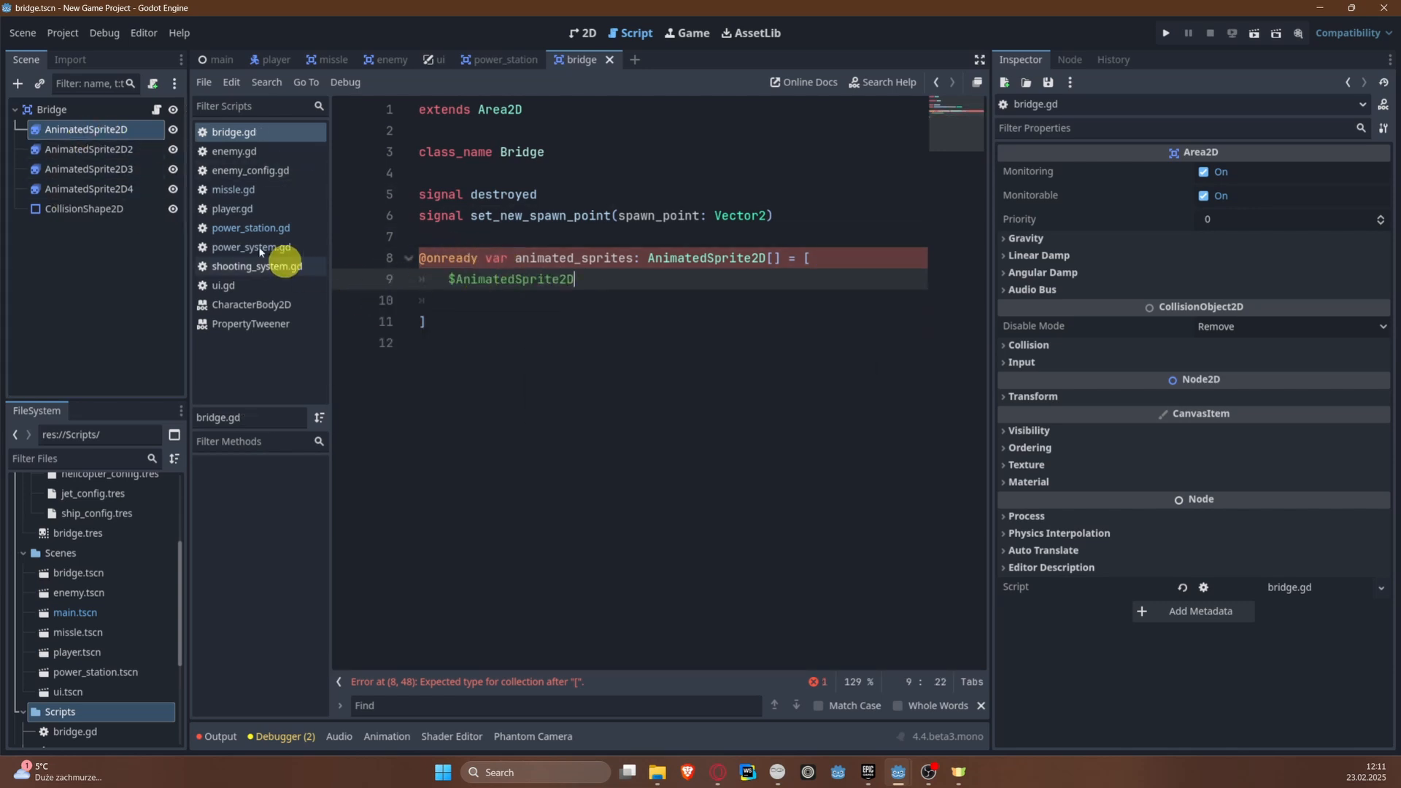
pyautogui.moveTo(110, 146); pyautogui.dragTo(467, 303)
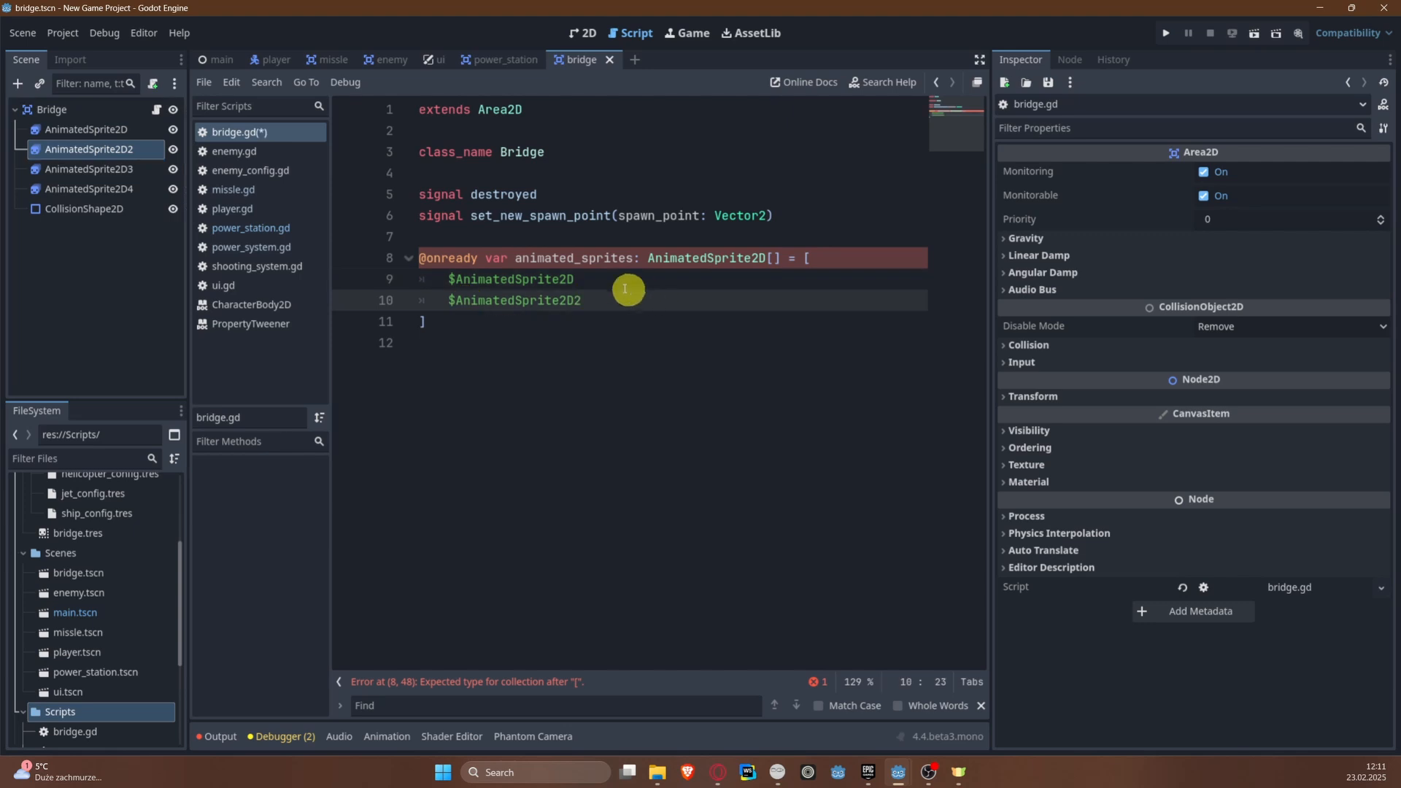
pyautogui.click(624, 284)
pyautogui.write(',')
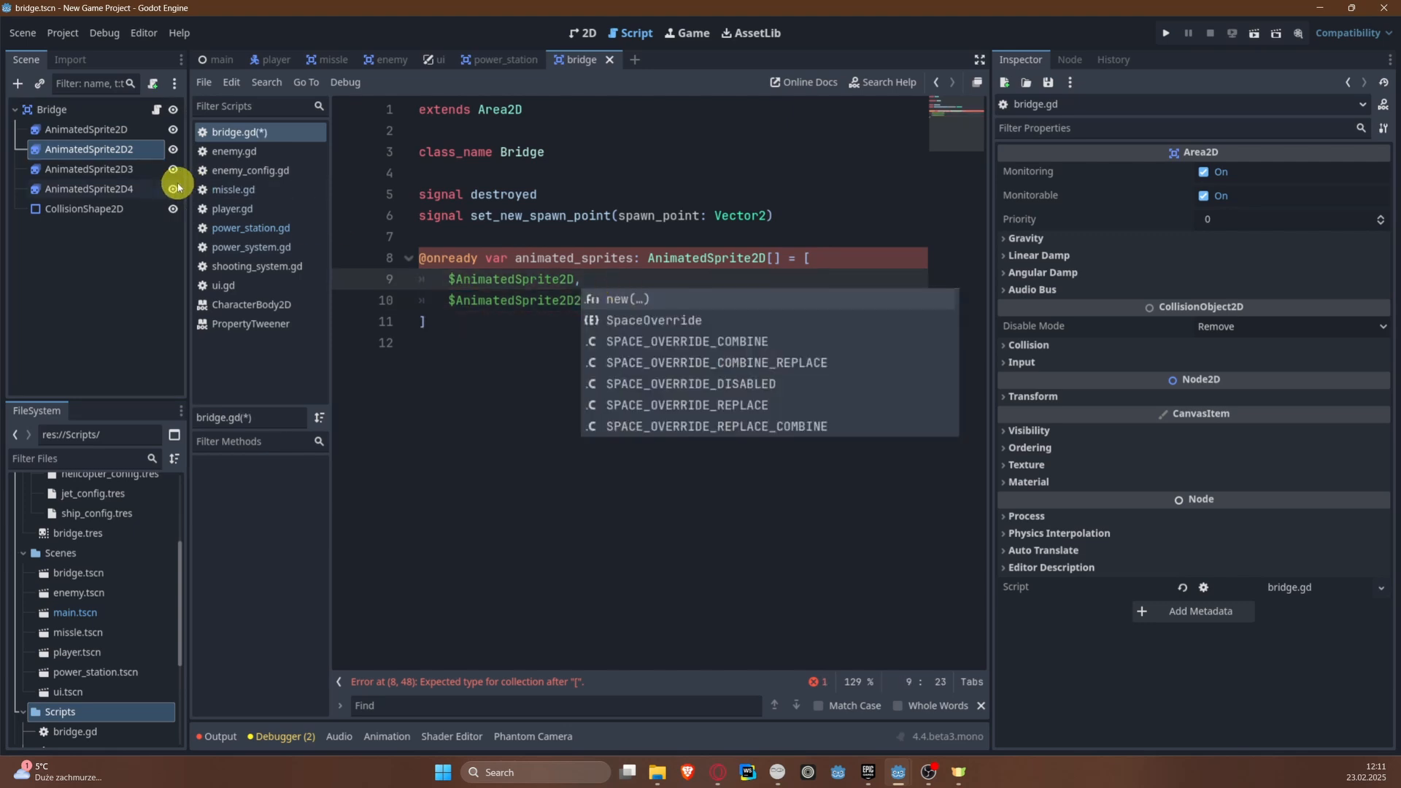
# Step: Add a reference to the AnimatedSprite2D3 node on its own line in the array, after a comma
pyautogui.moveTo(146, 170); pyautogui.dragTo(634, 299)
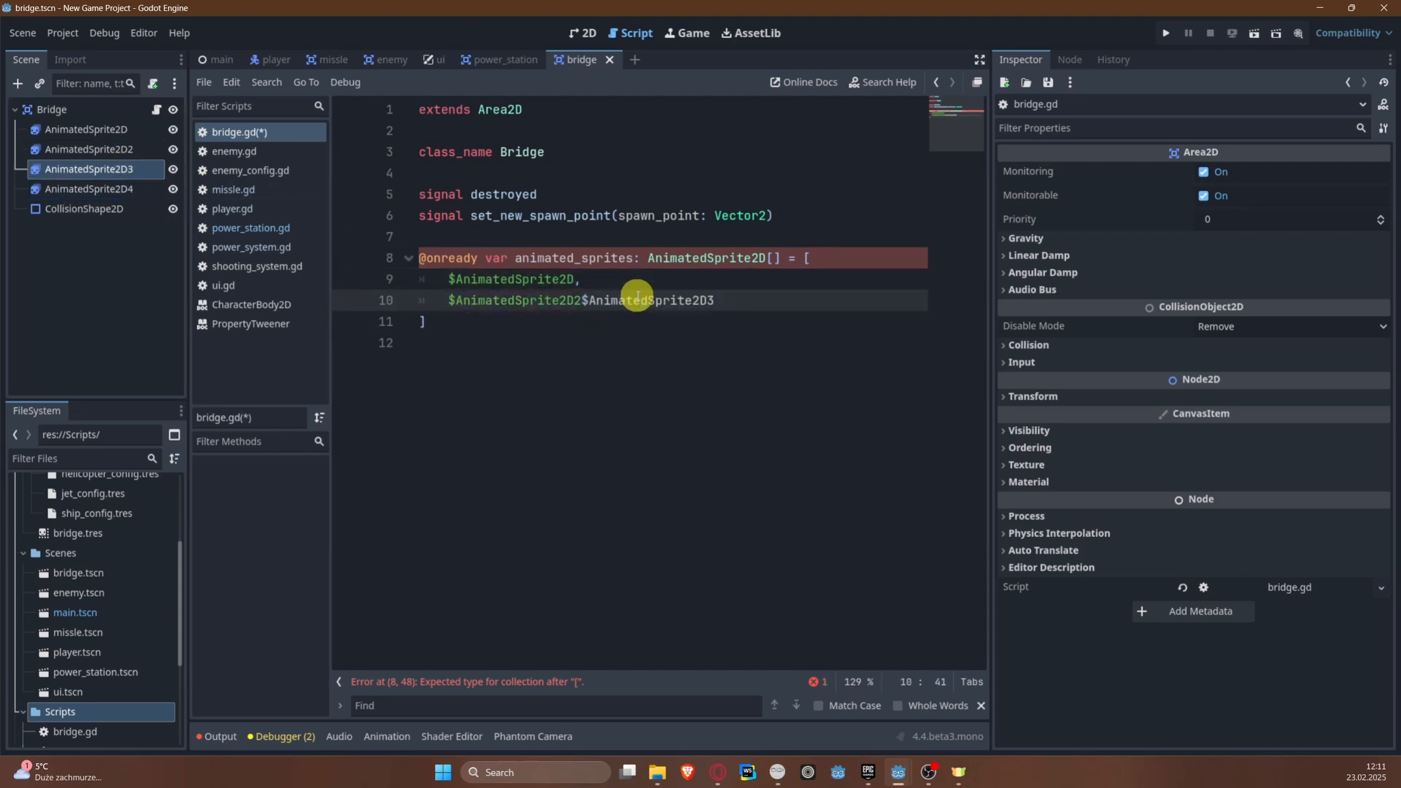
pyautogui.click(583, 300)
pyautogui.write('.')
pyautogui.press('Return')
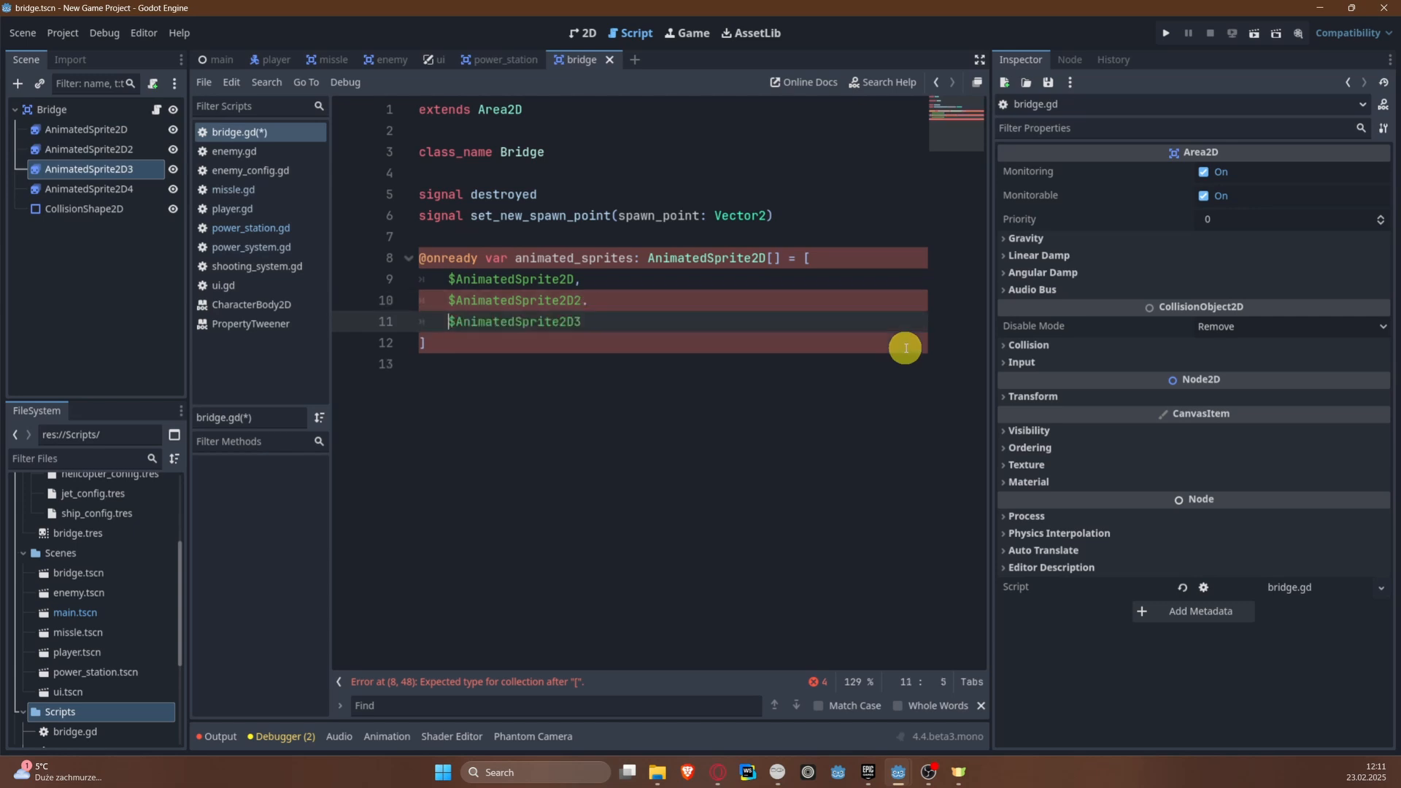
pyautogui.click(617, 300)
pyautogui.press('BackSpace')
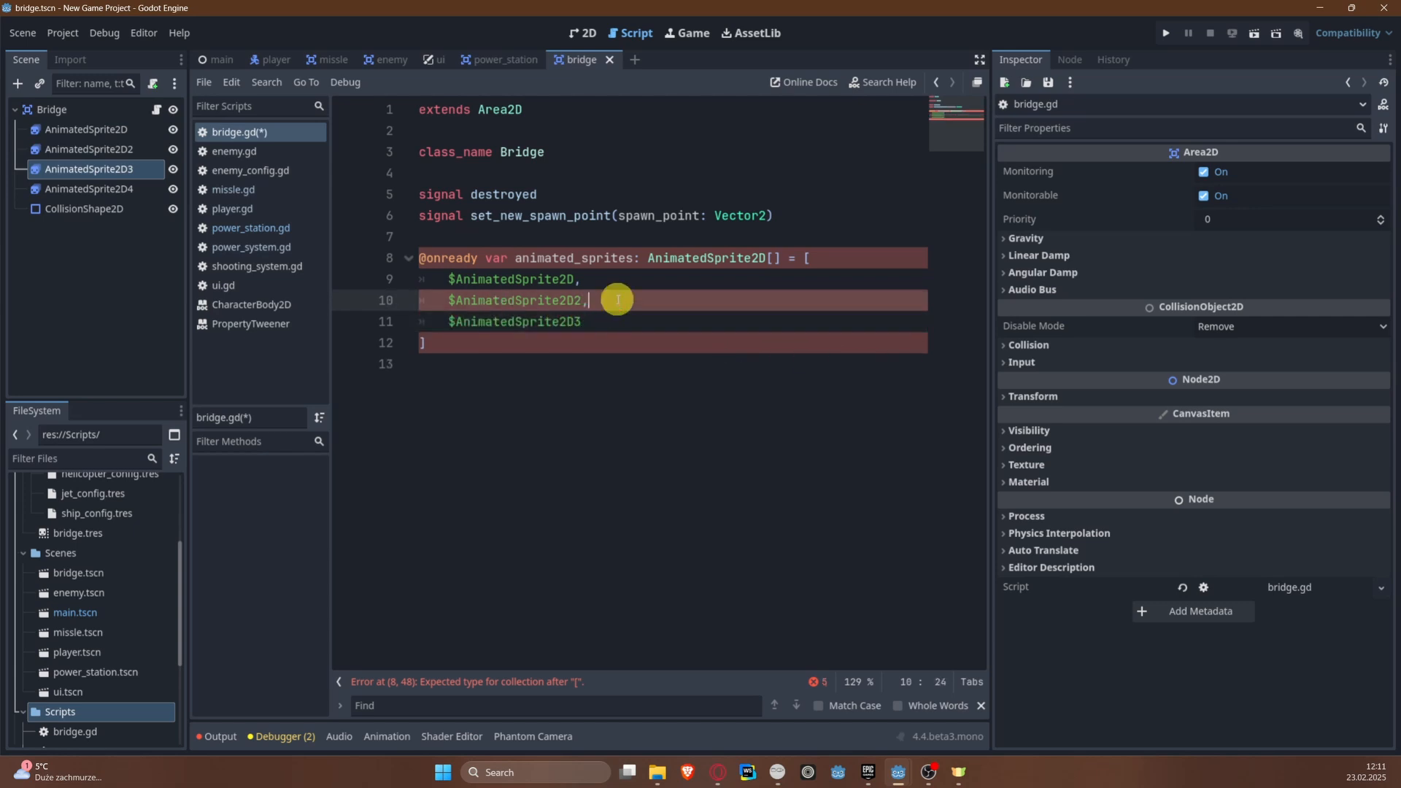
pyautogui.write(',')
pyautogui.press('Escape')
# Step: Add a reference to the AnimatedSprite2D4 node as the array's last entry and save the script
pyautogui.click(612, 328)
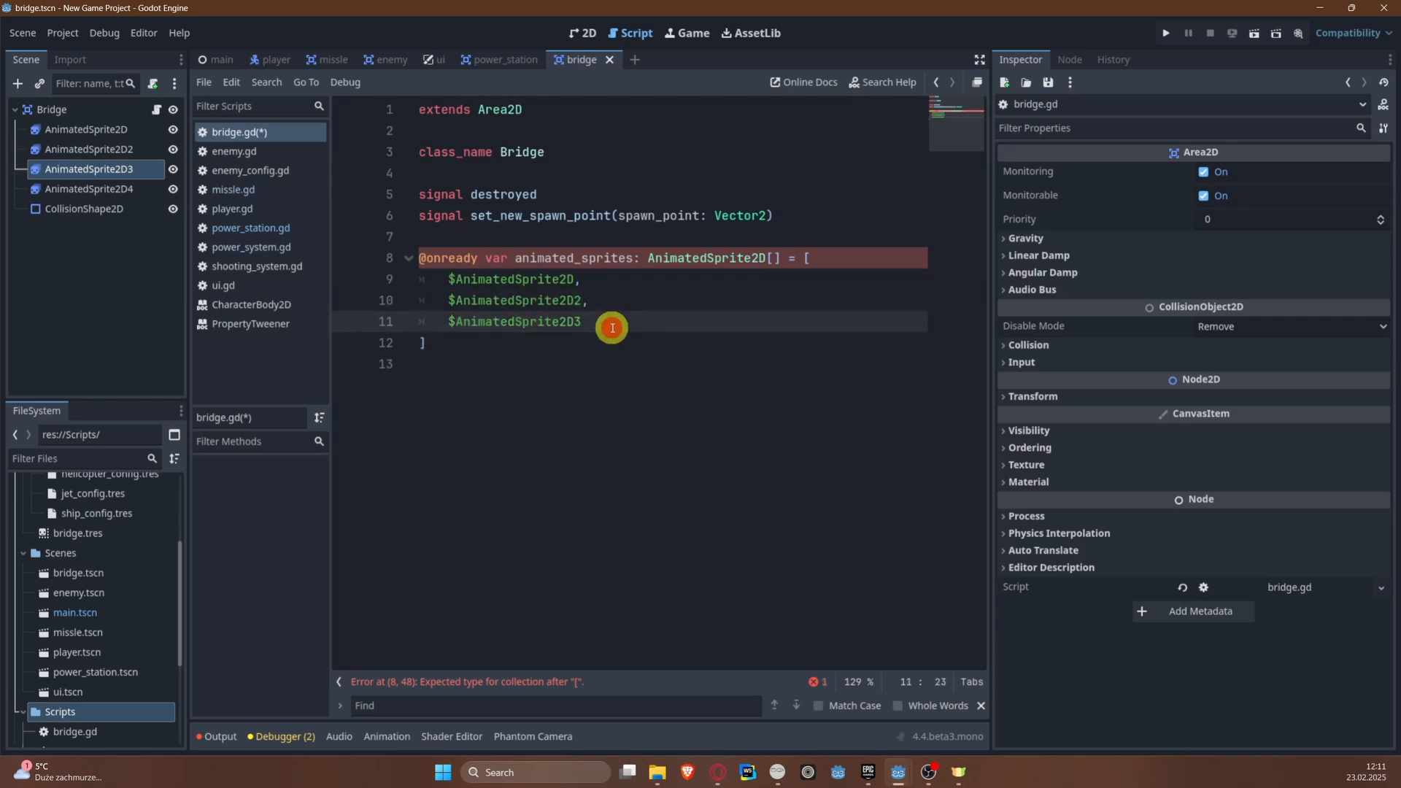
pyautogui.write(',')
pyautogui.press('Return')
pyautogui.moveTo(117, 189); pyautogui.dragTo(616, 343)
pyautogui.hotkey('ctrl', 's')
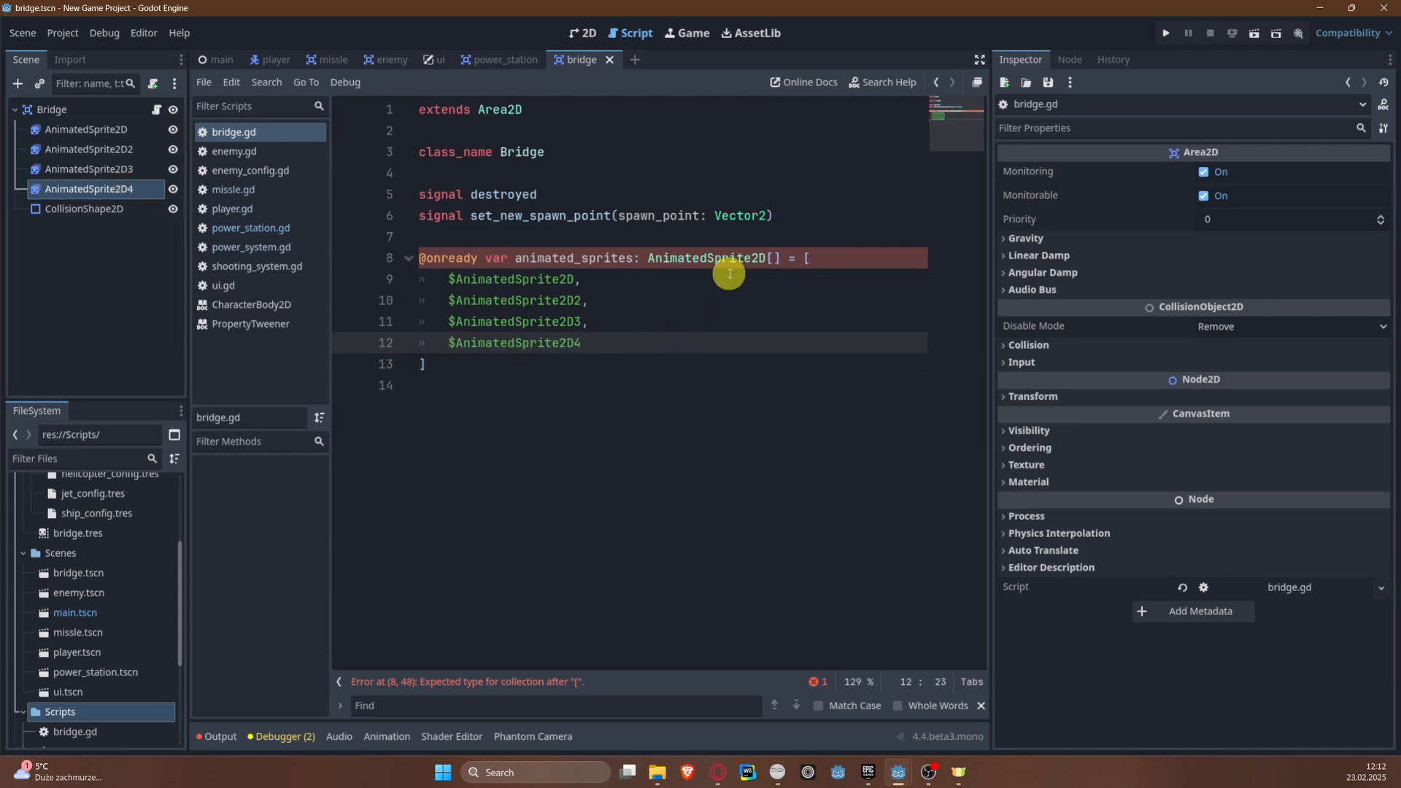
# Step: Try changing the type annotation of animated_sprites to [AnimatedSprite2D] and save the script
pyautogui.moveTo(717, 266)
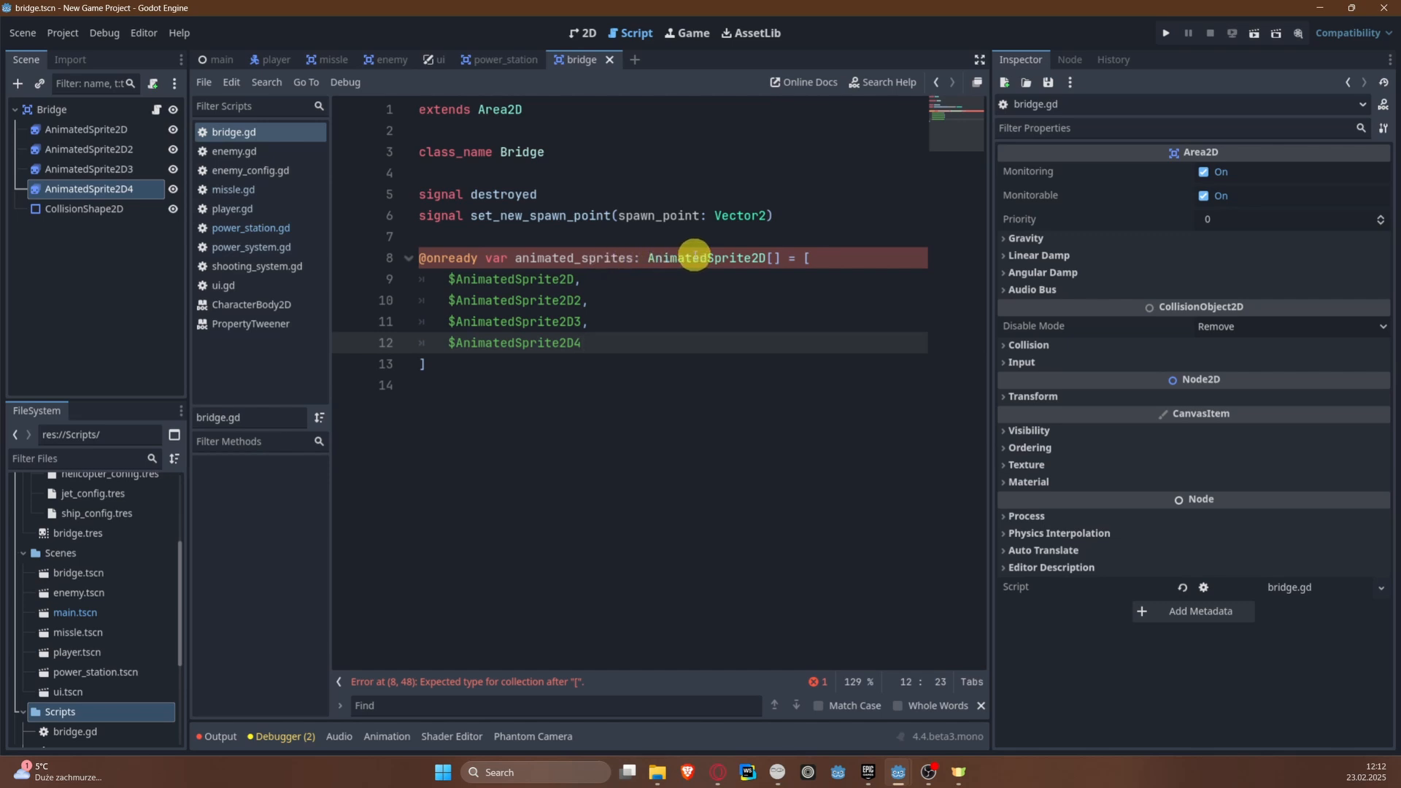
pyautogui.click(773, 261)
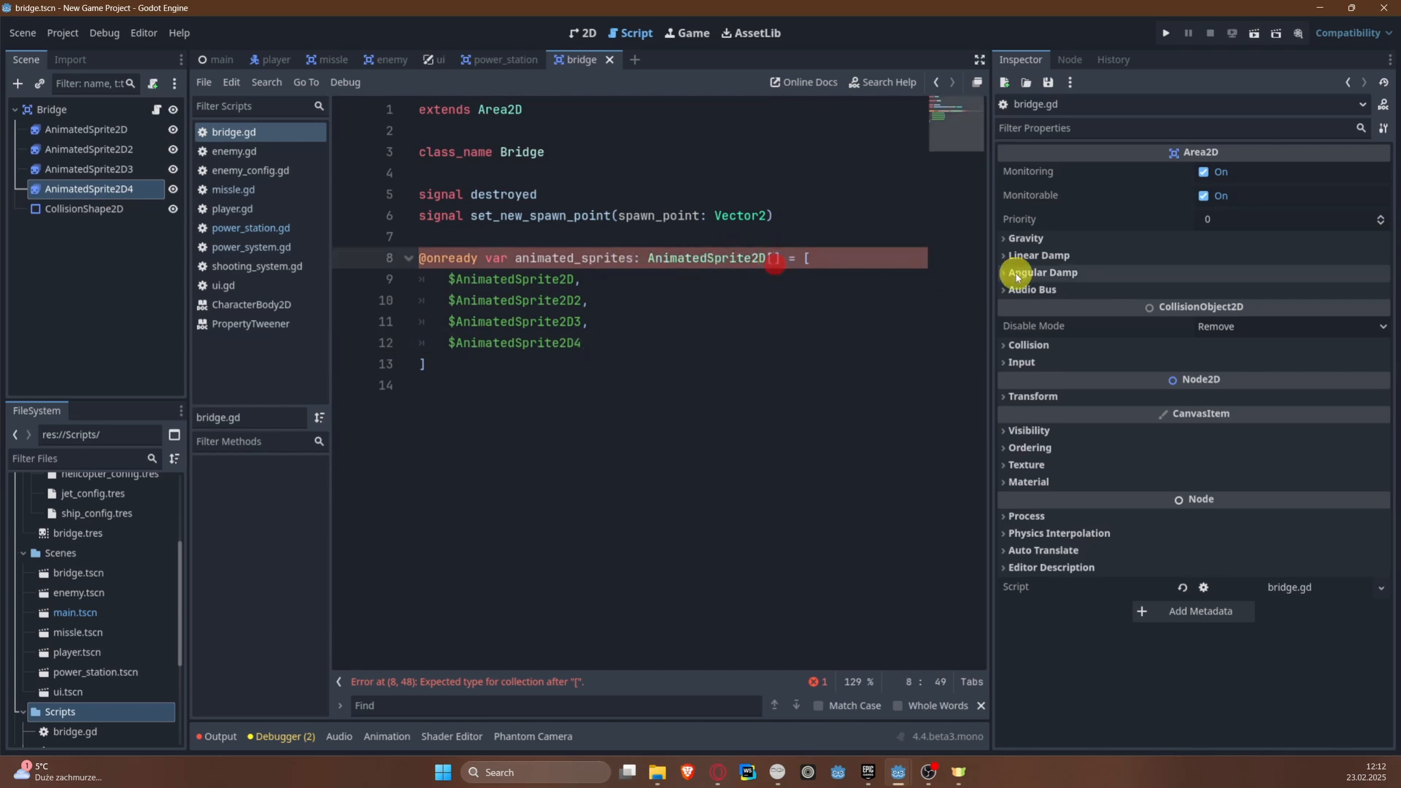
pyautogui.press('BackSpace')
pyautogui.hotkey('ctrl', 'Left')
pyautogui.write('[')
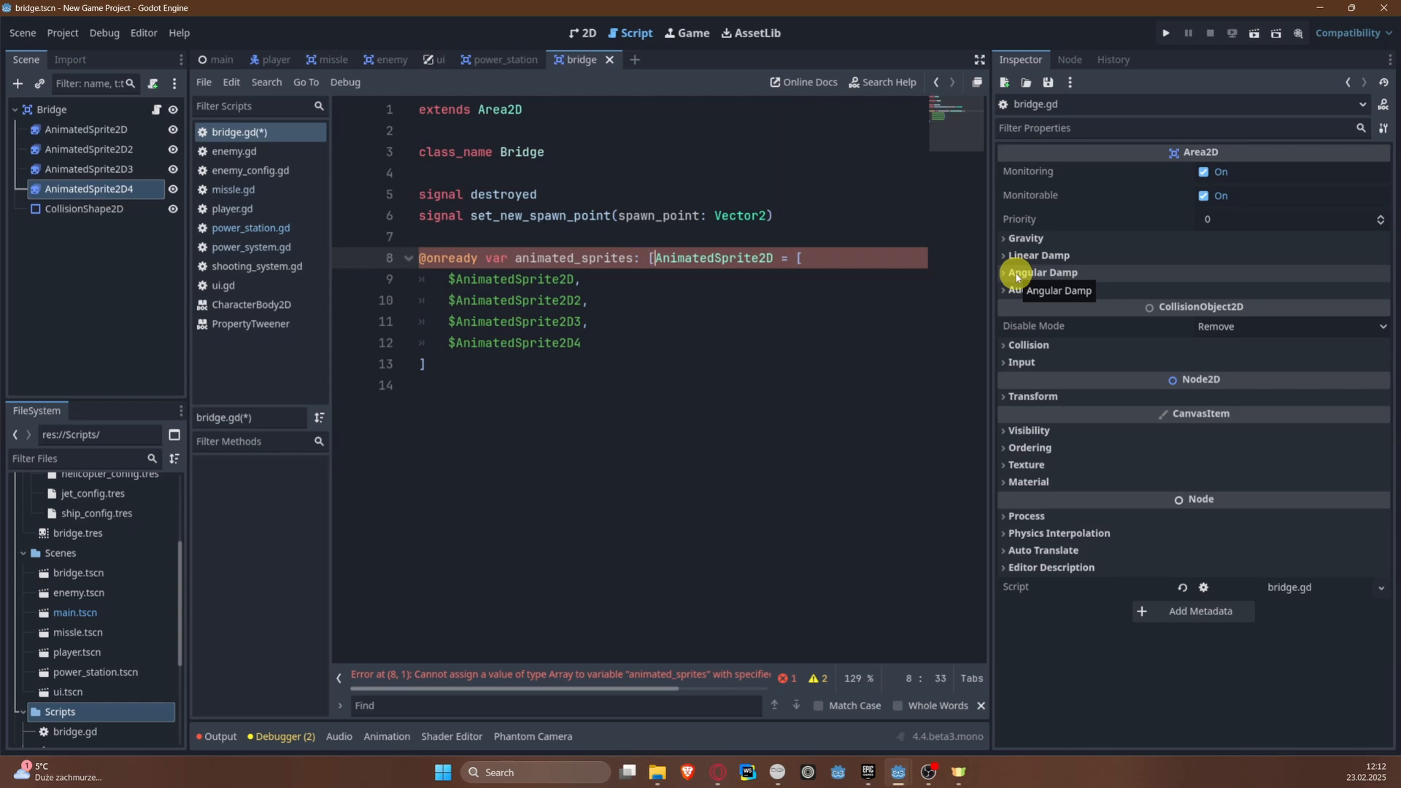
pyautogui.hotkey('ctrl', 'Right')
pyautogui.write(']')
pyautogui.hotkey('ctrl', 's')
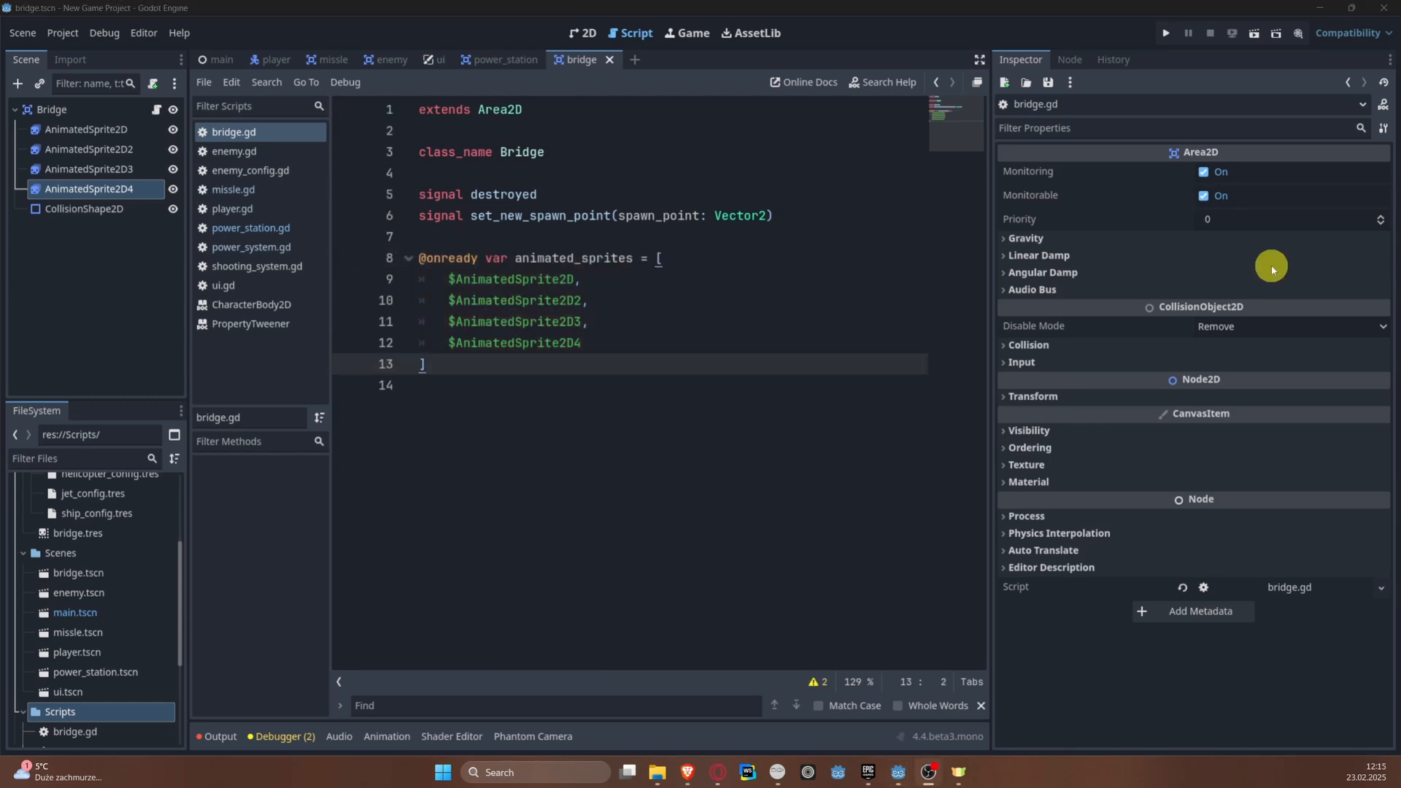
pyautogui.click(671, 272)
pyautogui.click(560, 257)
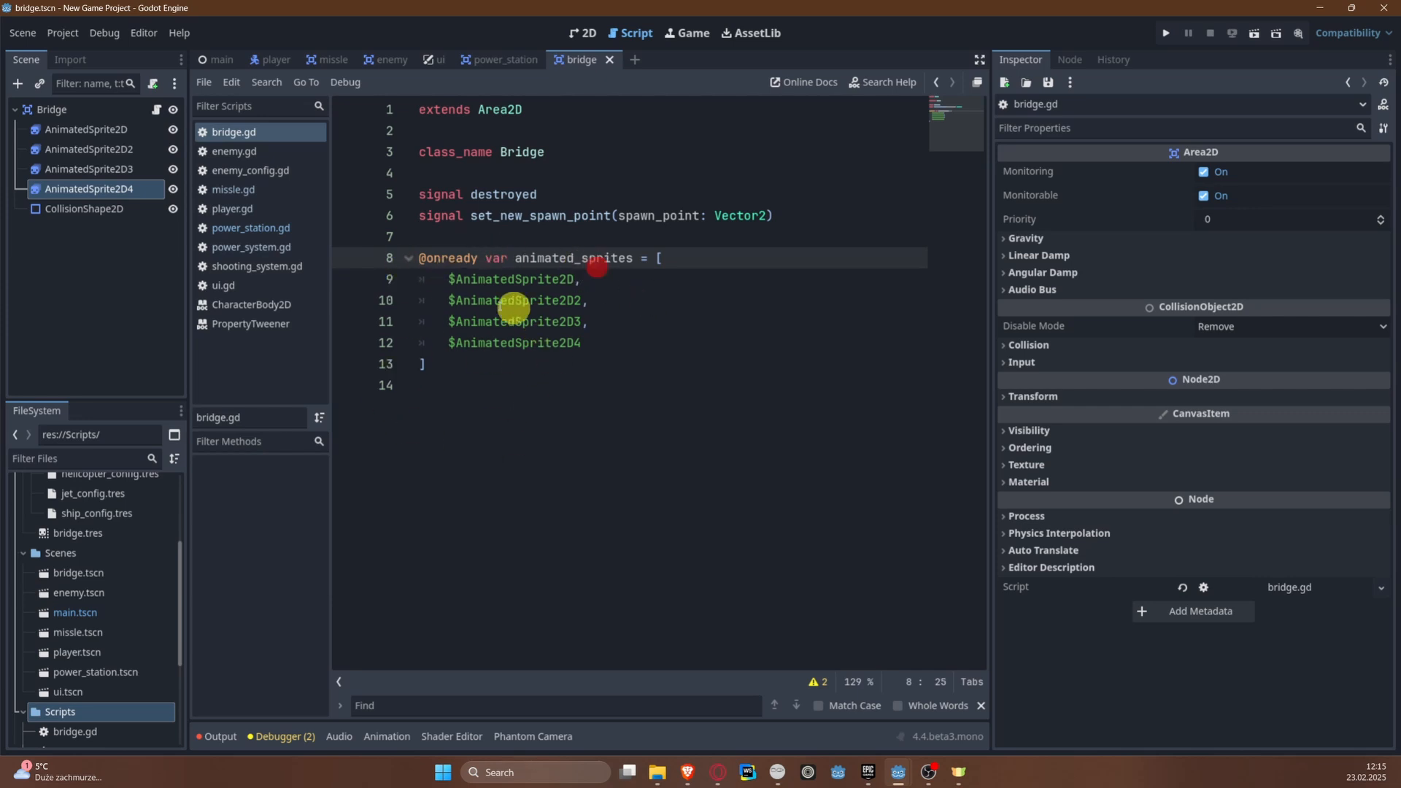
pyautogui.moveTo(423, 279); pyautogui.dragTo(660, 350)
pyautogui.click(532, 300)
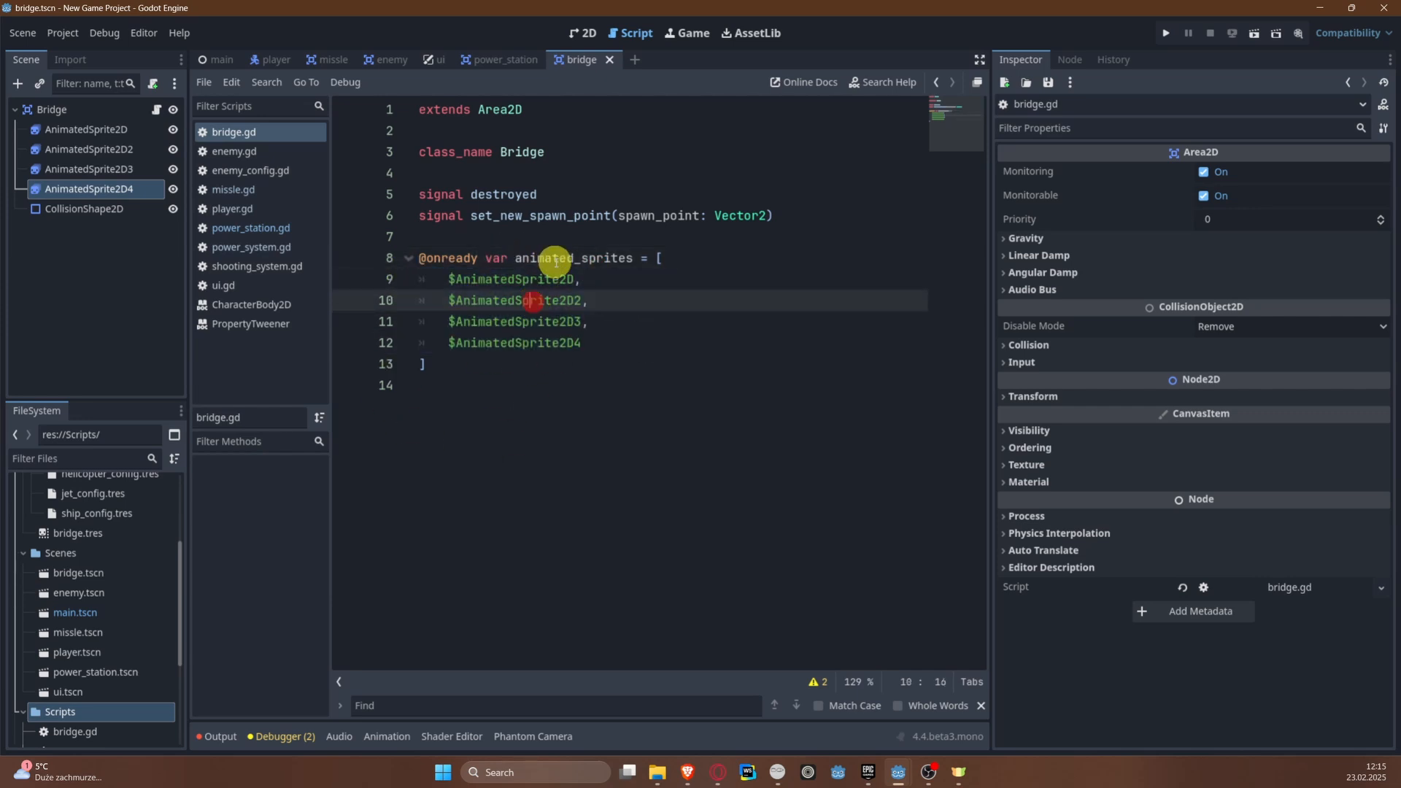
pyautogui.moveTo(439, 279); pyautogui.dragTo(630, 348)
pyautogui.click(604, 364)
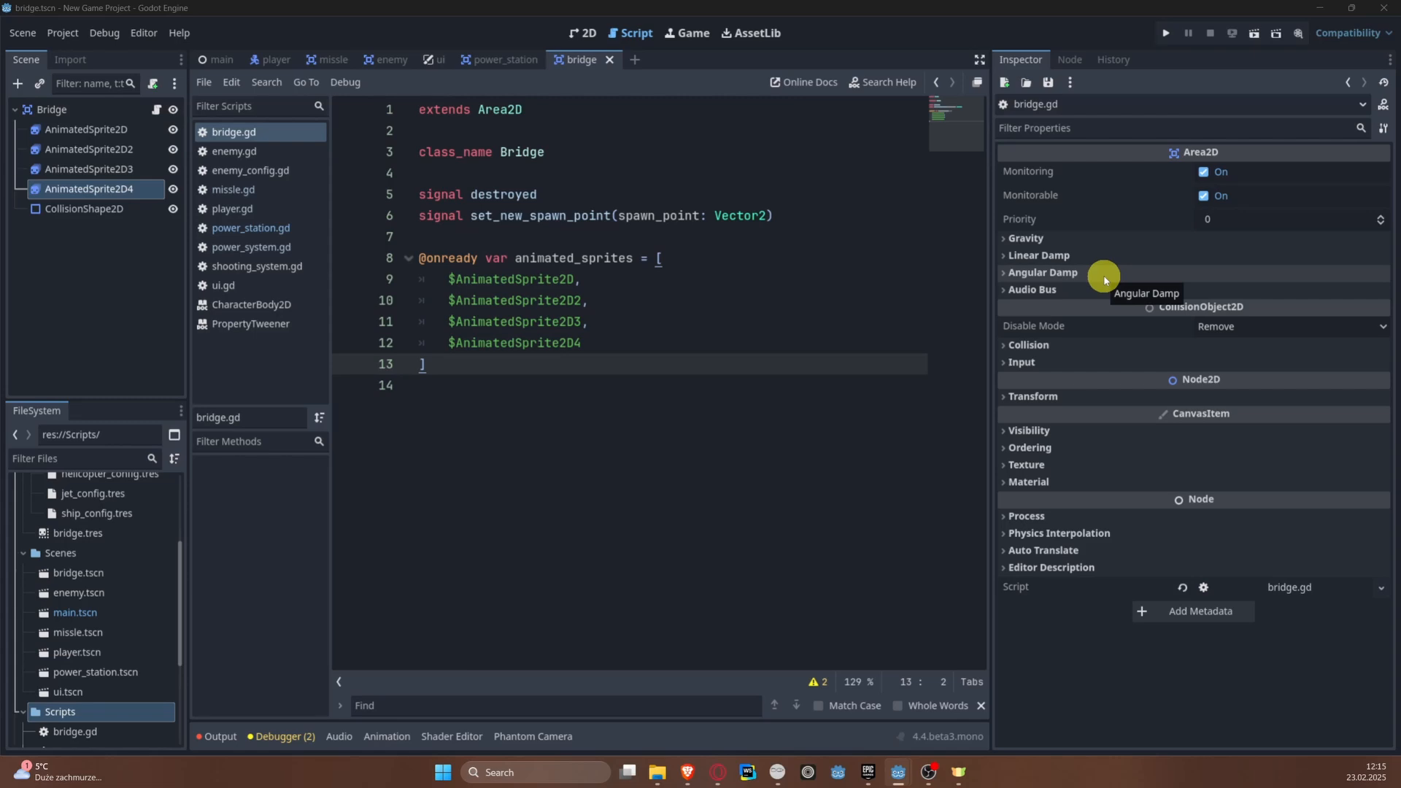
# Step: Declare a variable is_destroyed set to false below the animated_sprites array
pyautogui.click(464, 362)
pyautogui.press('Return')
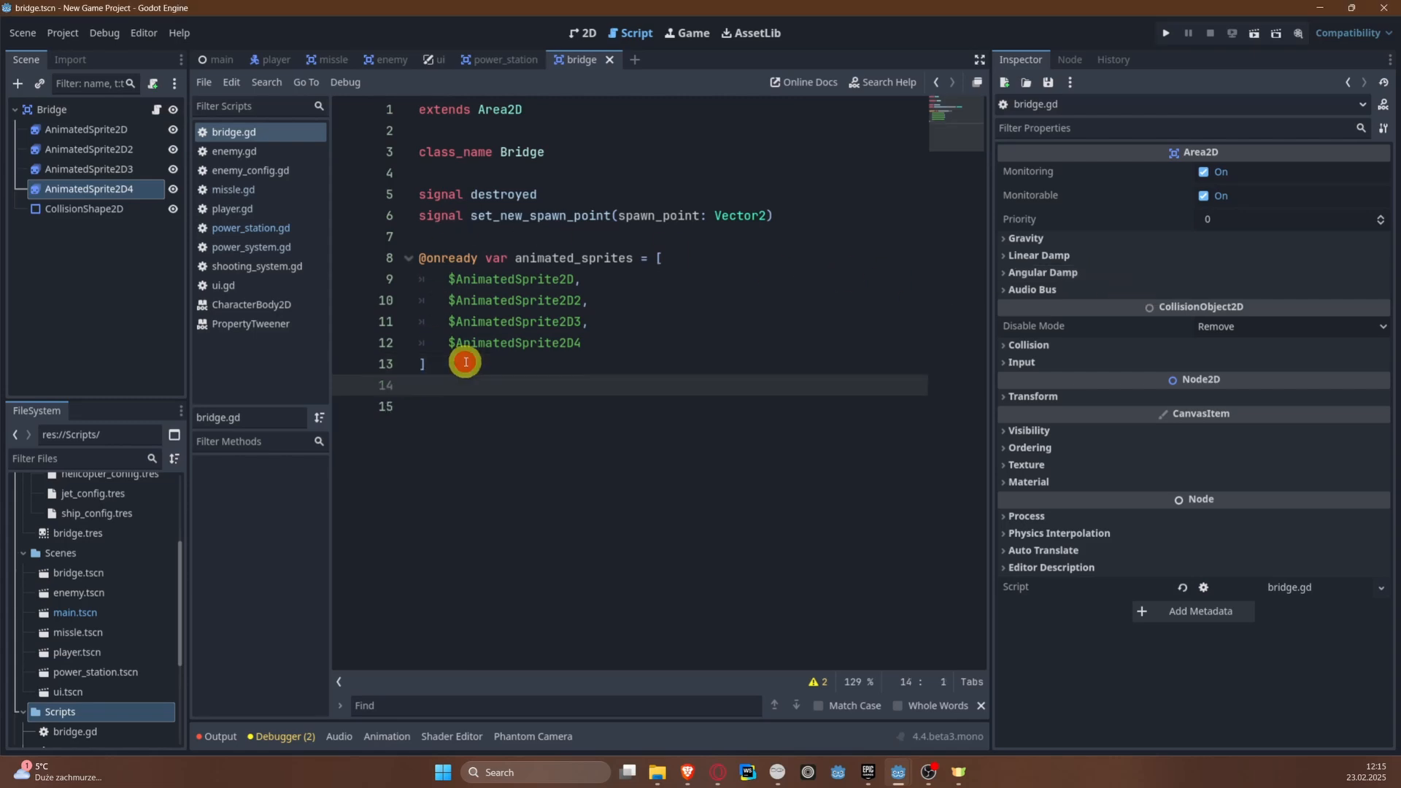
pyautogui.press('Return')
pyautogui.write('var is_des')
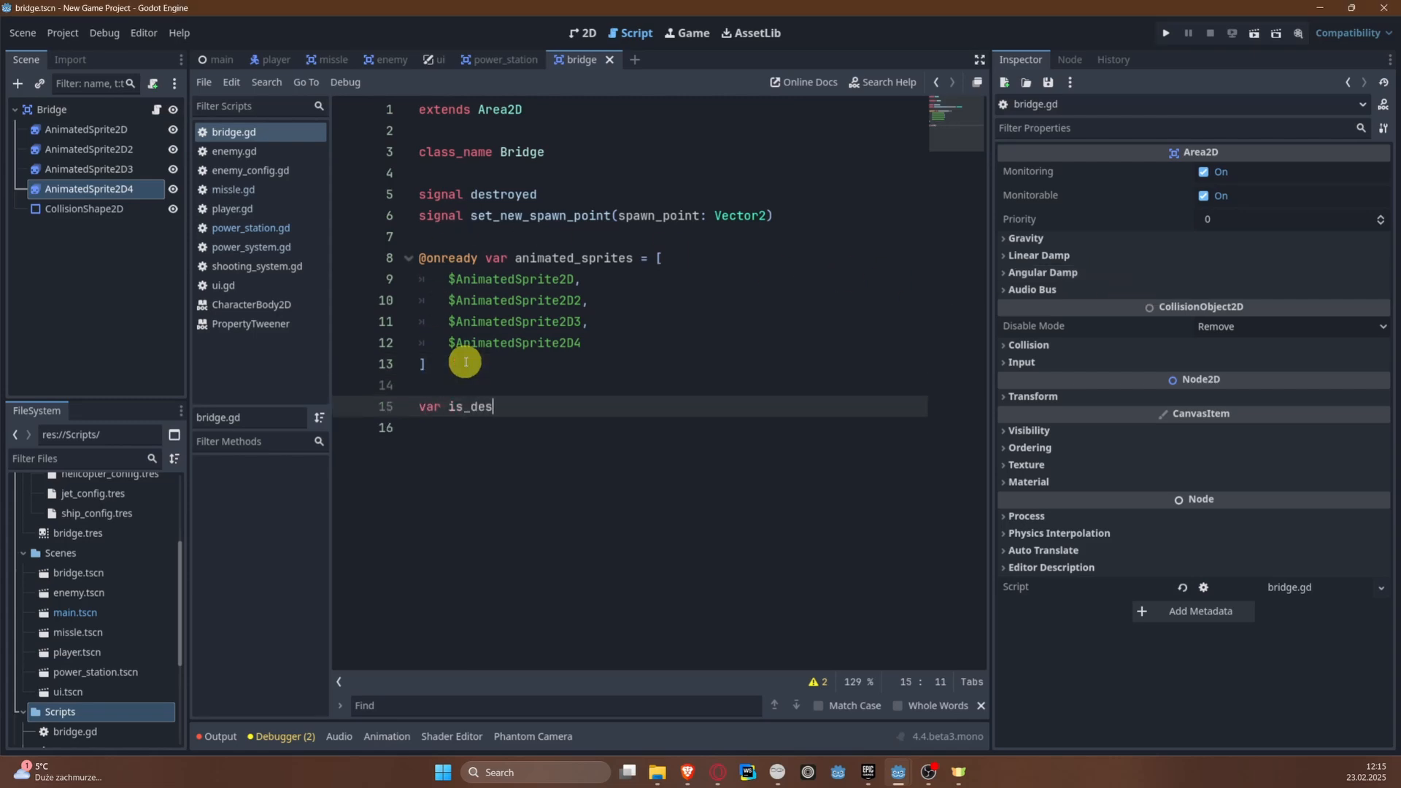
pyautogui.write('toryed')
pyautogui.press('BackSpace')
pyautogui.press('BackSpace')
pyautogui.press('BackSpace')
pyautogui.write('yed = false')
# Step: Add an explode() function without parameters below the is_destroyed variable
pyautogui.press('Return')
pyautogui.press('Return')
pyautogui.write('func ')
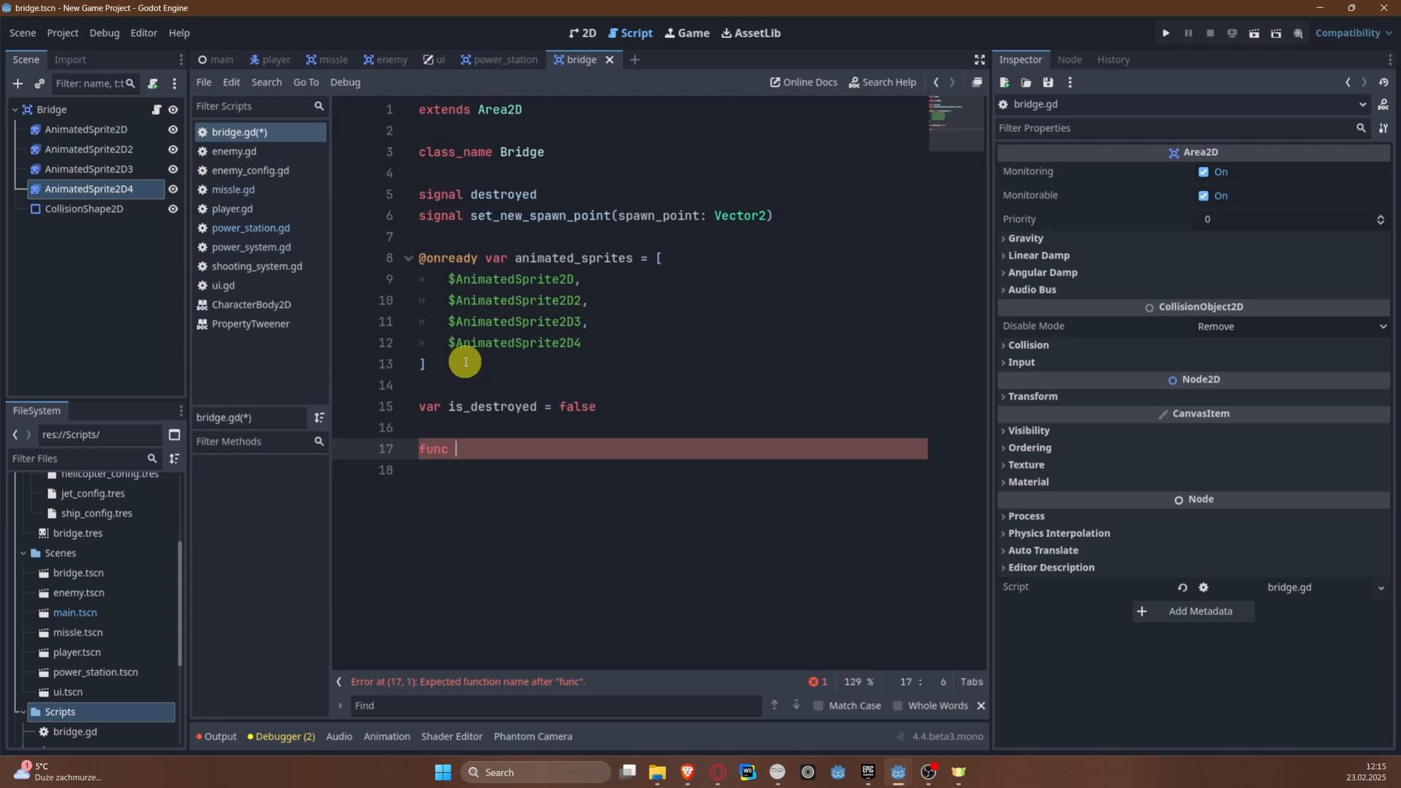
pyautogui.write('explode():')
pyautogui.press('Return')
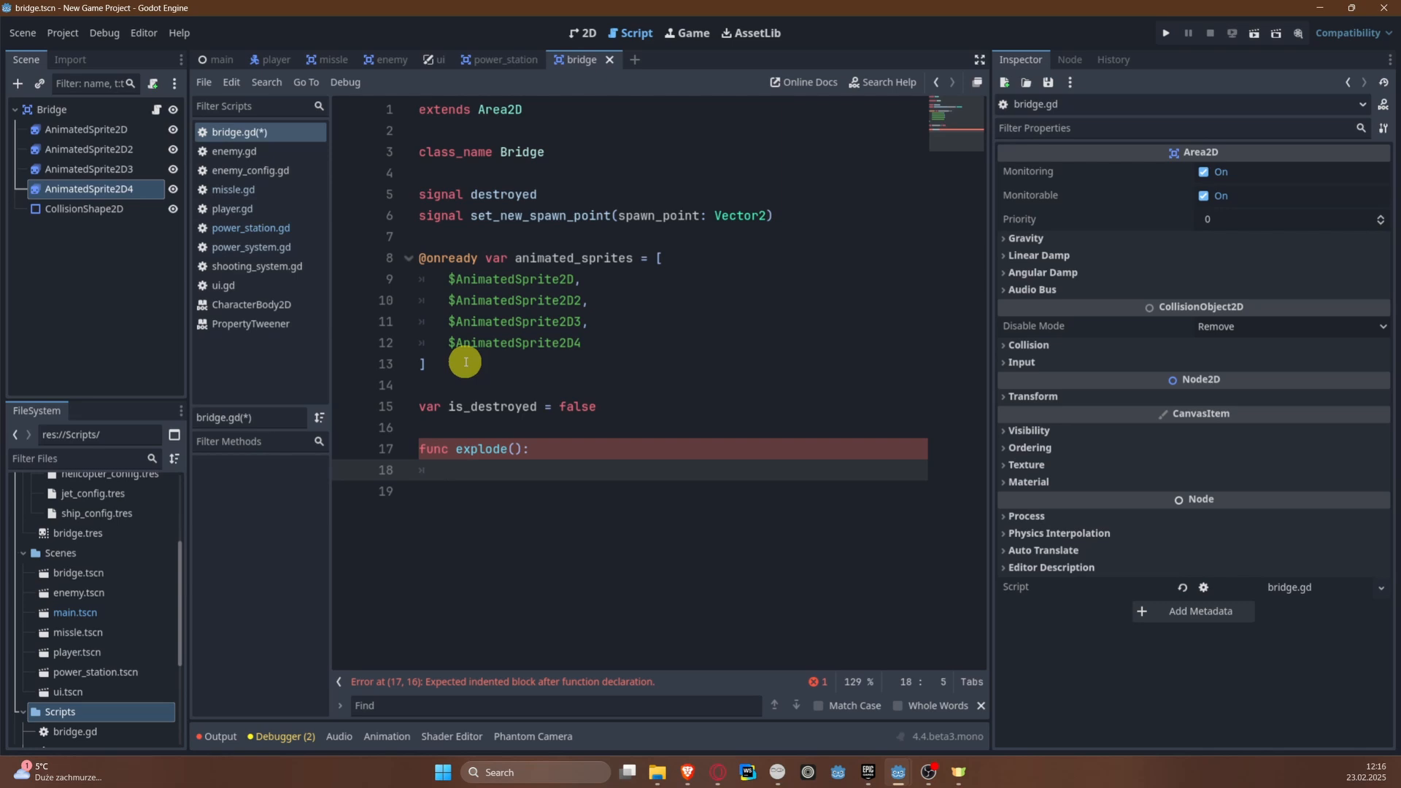
# Step: Add a for loop in explode() that iterates each animated_sprite in animated_sprites
pyautogui.write('for')
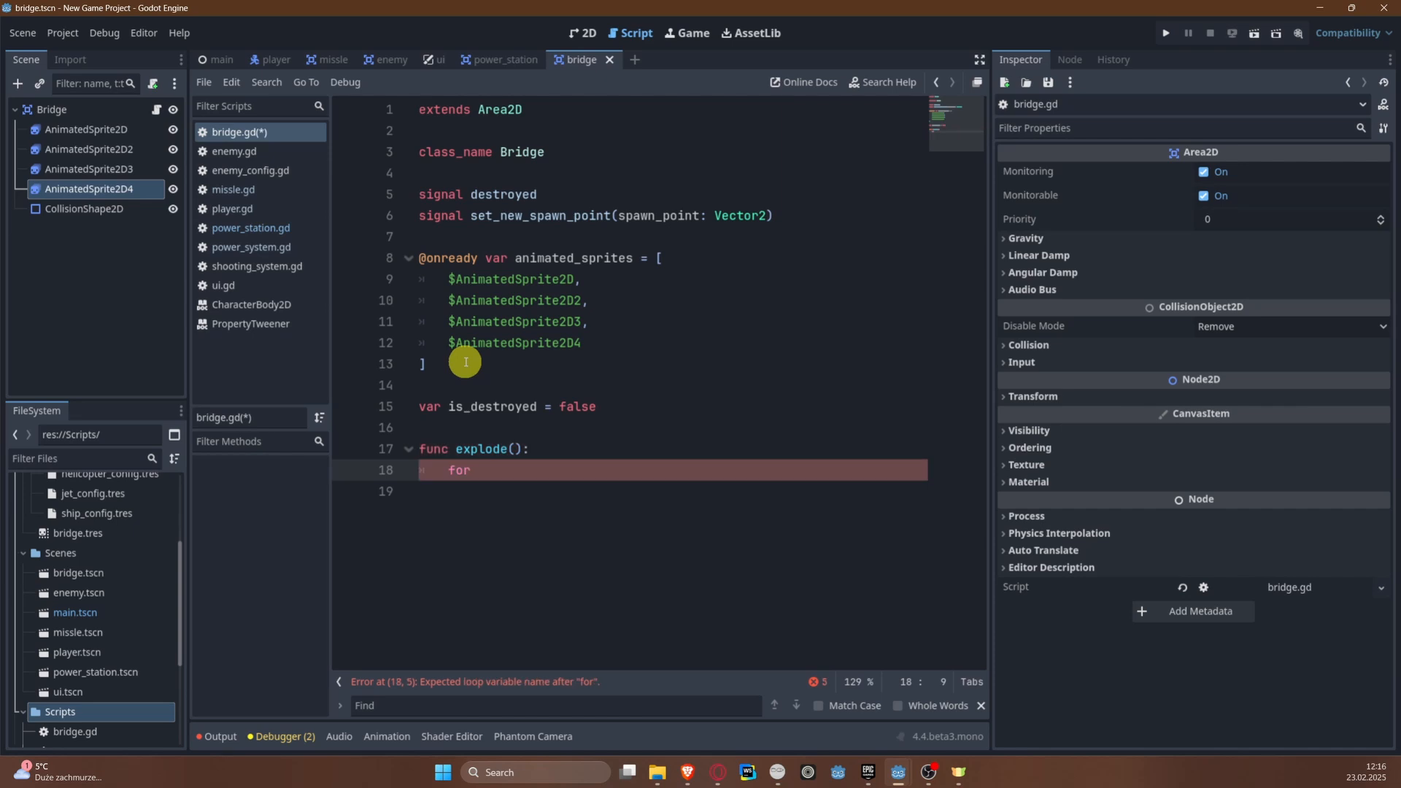
pyautogui.write(' sp')
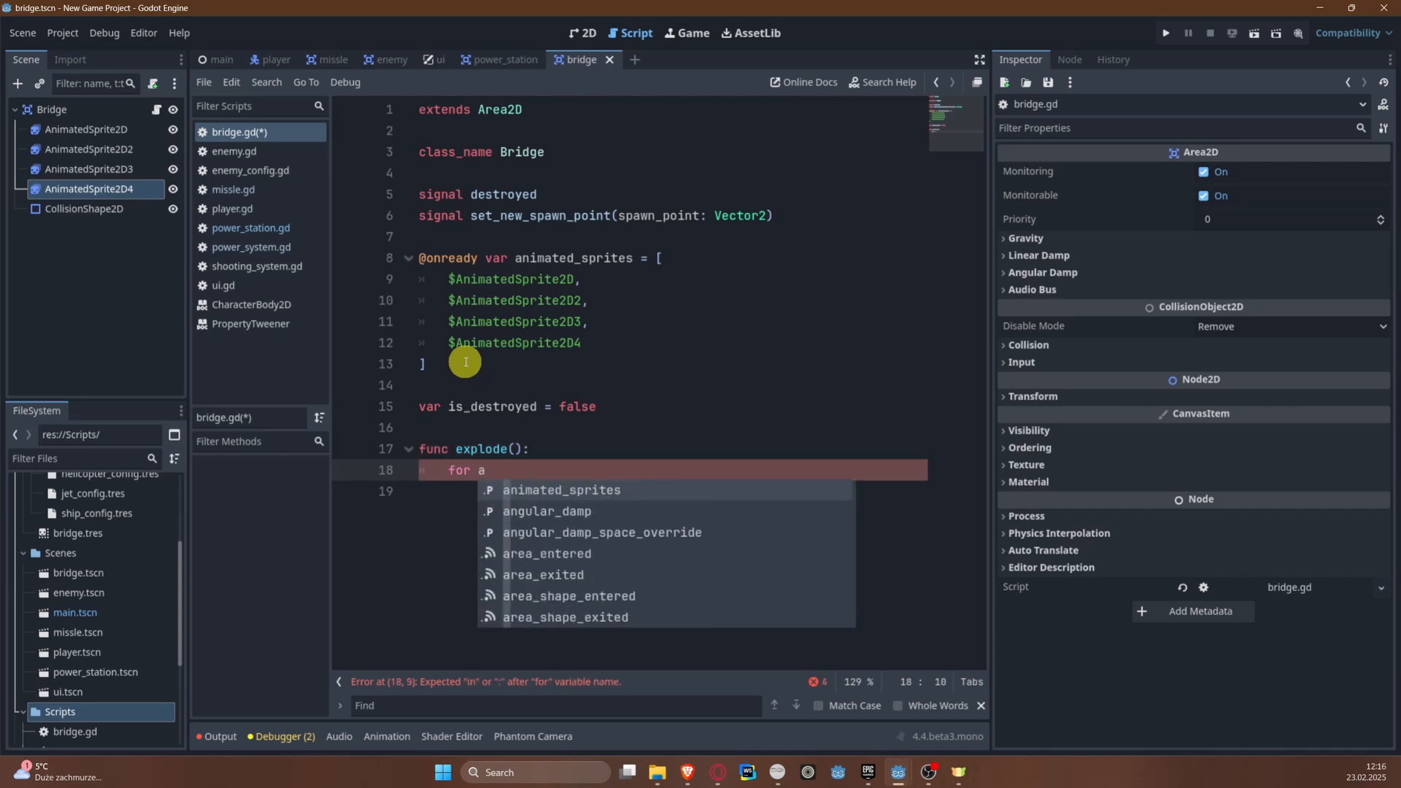
pyautogui.press('BackSpace')
pyautogui.press('BackSpace')
pyautogui.write('animated')
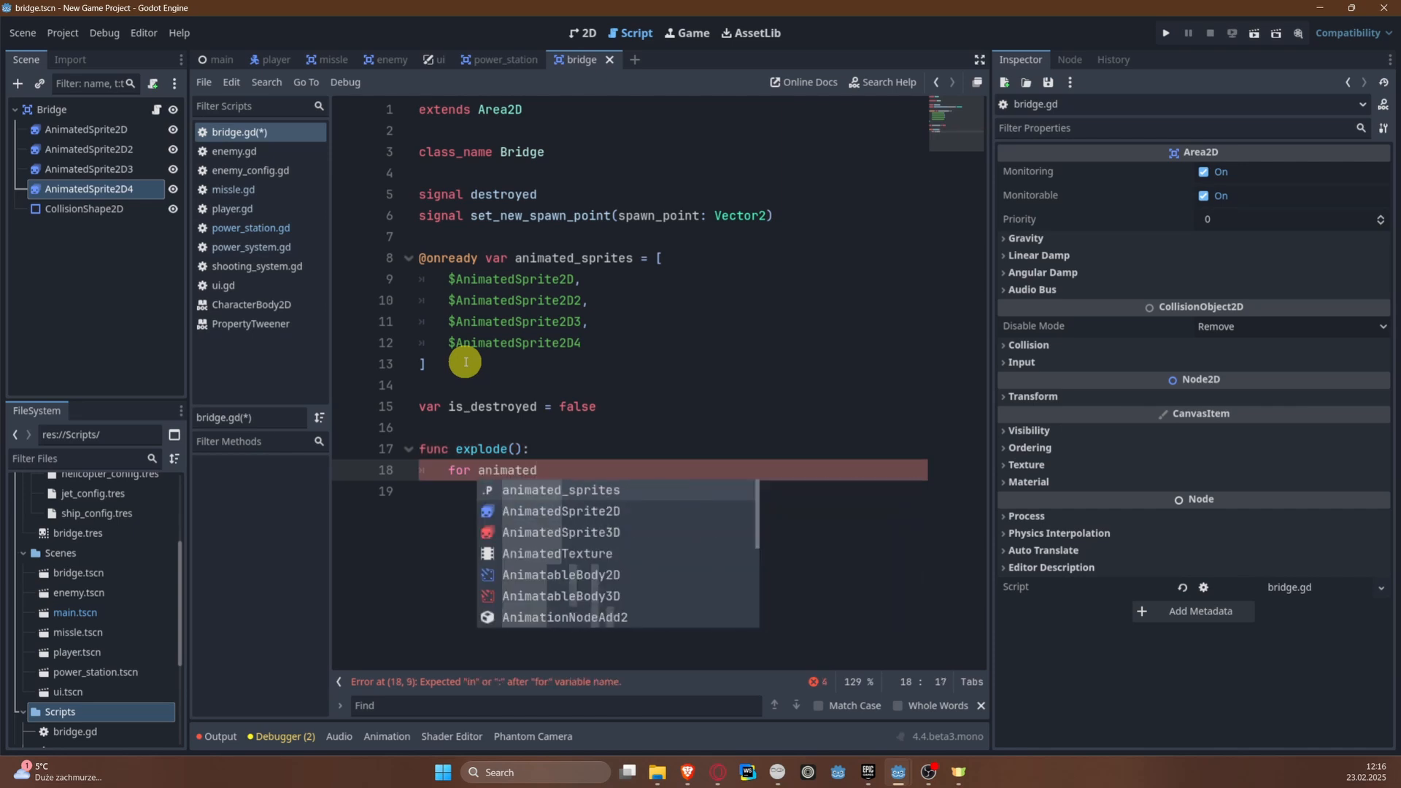
pyautogui.write('_sprite -')
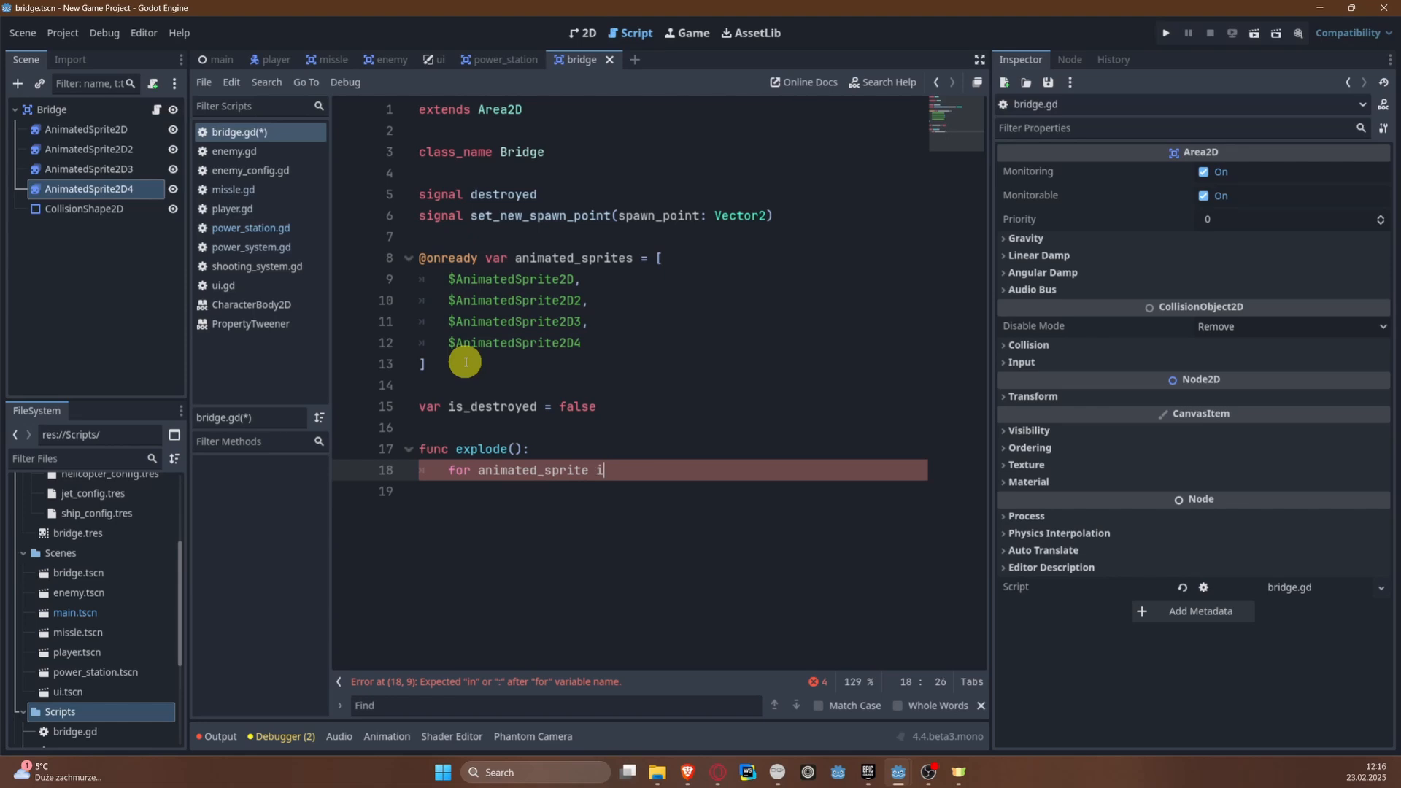
pyautogui.write('n animated_sprites:')
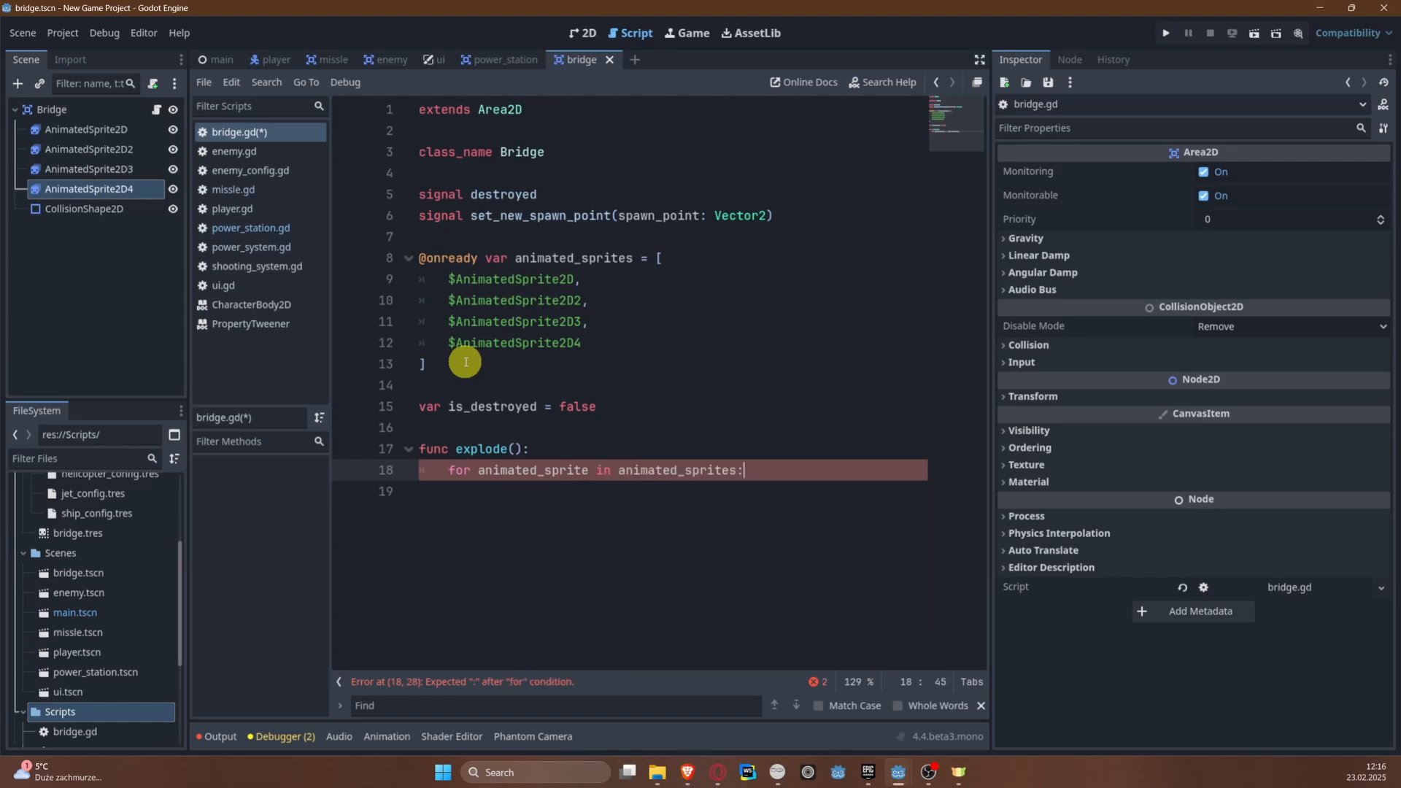
# Step: Set animated_sprite.modulate to Color.FIREBRICK inside the explode() loop and save the script
pyautogui.press('Return')
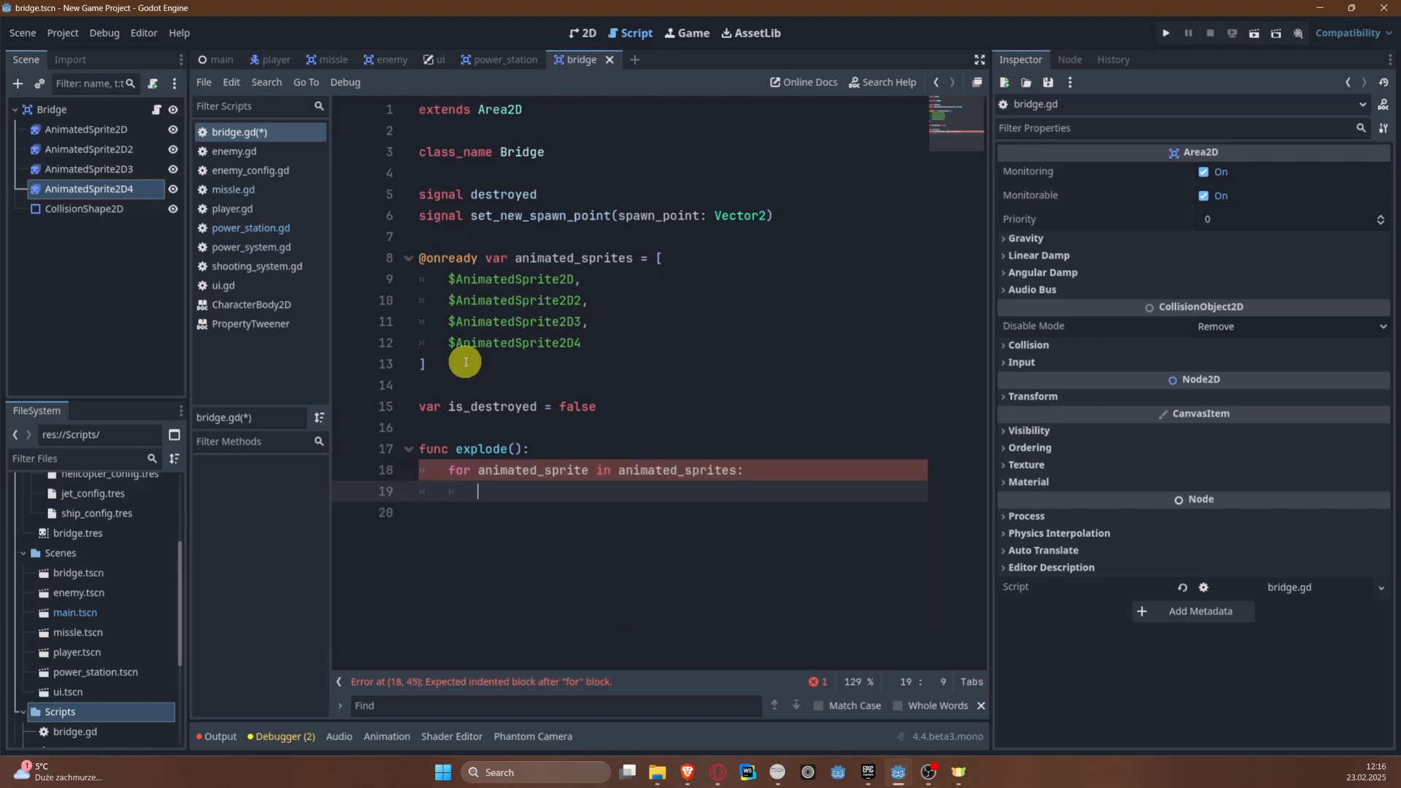
pyautogui.write('animated_sprite.')
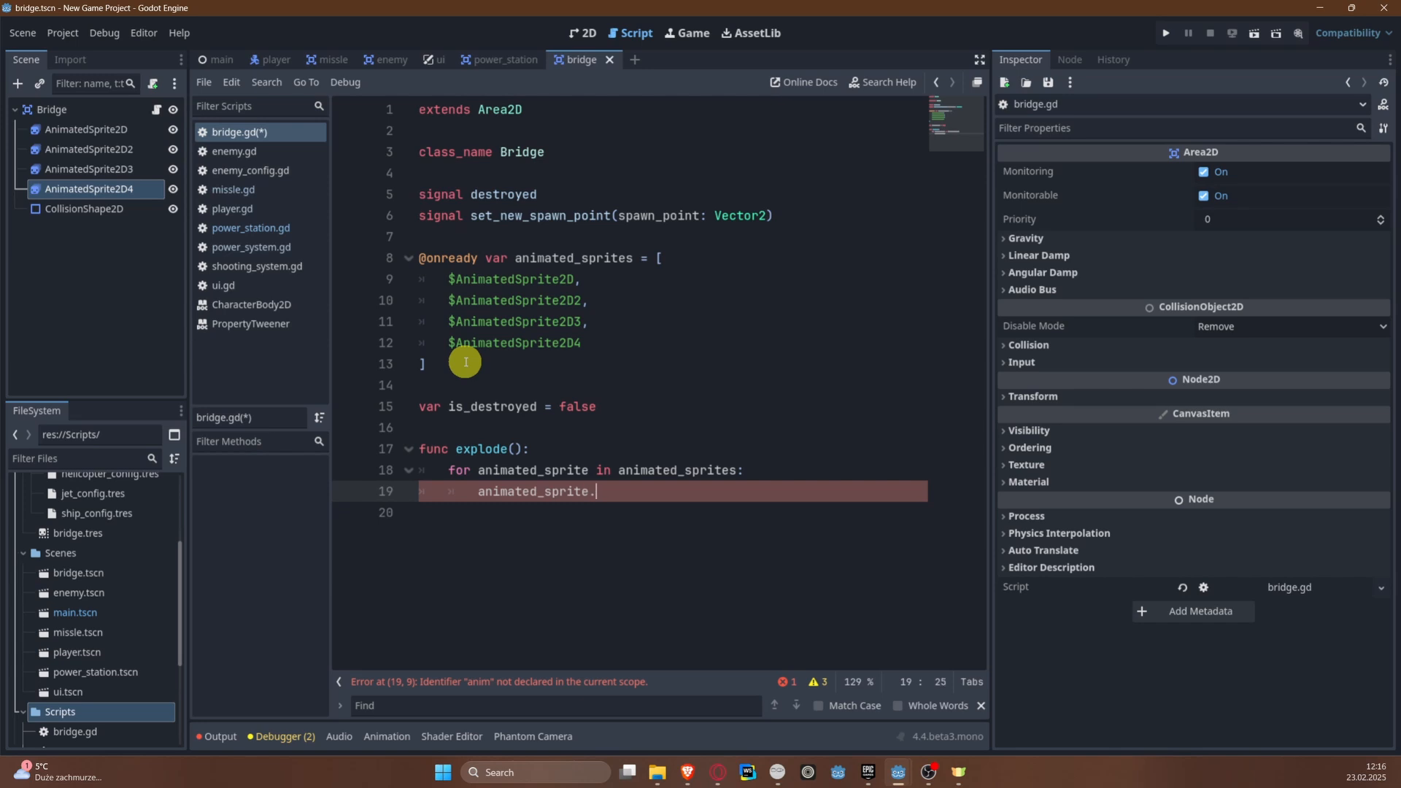
pyautogui.write('module')
pyautogui.write('te = Color.FIRE')
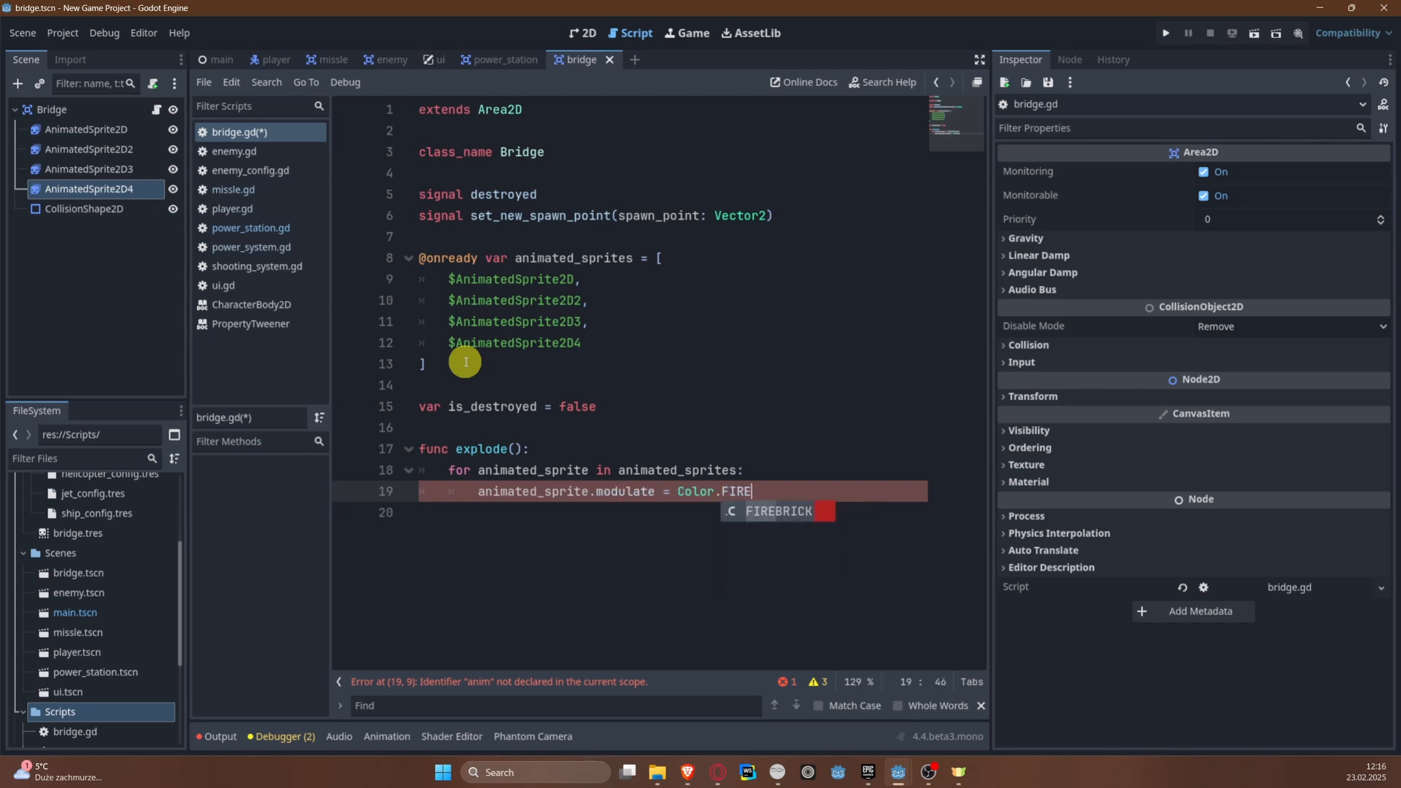
pyautogui.press('Return')
pyautogui.hotkey('ctrl', 's')
# Step: Play the "explode" animation on each animated_sprite inside the loop, below the modulate line
pyautogui.press('Return')
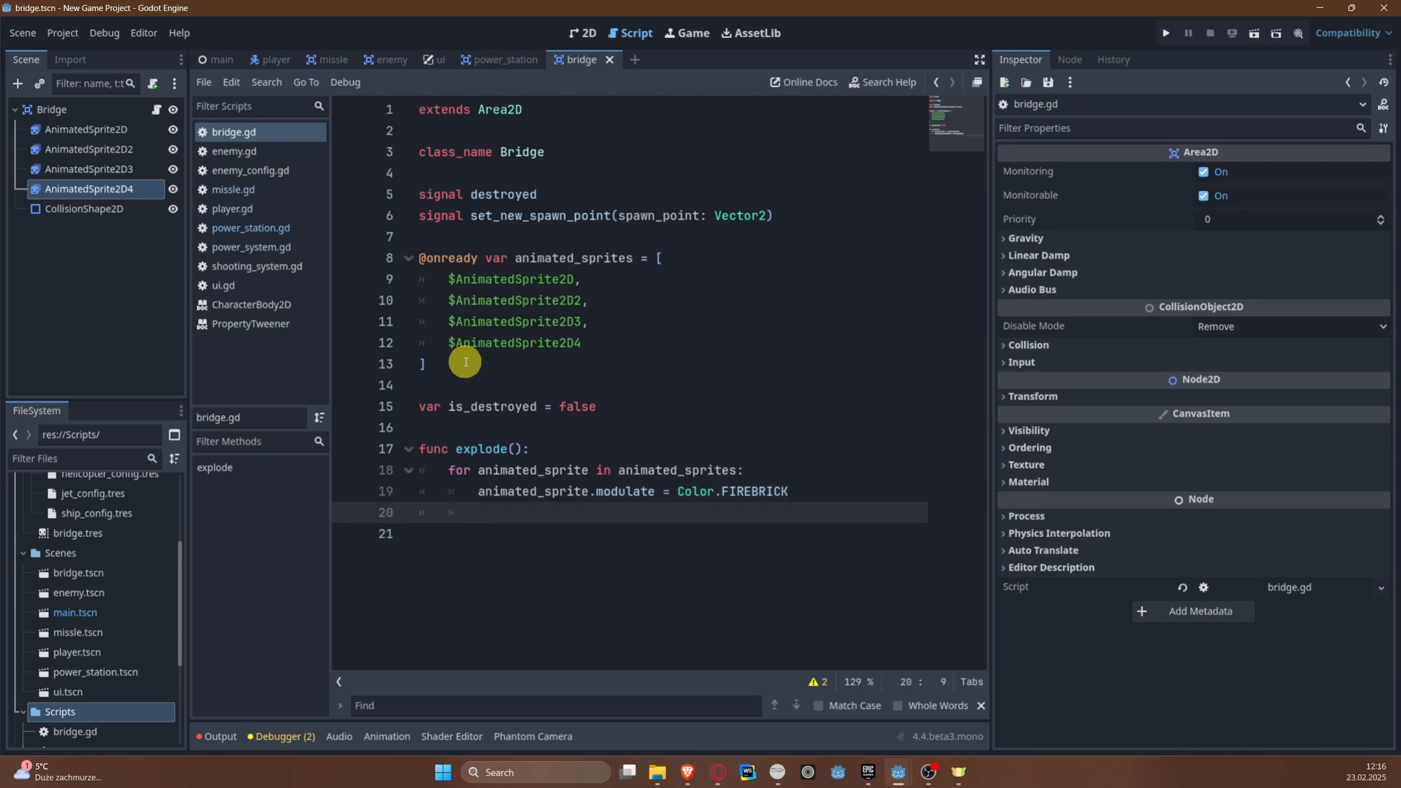
pyautogui.write('animated_sprite.pla')
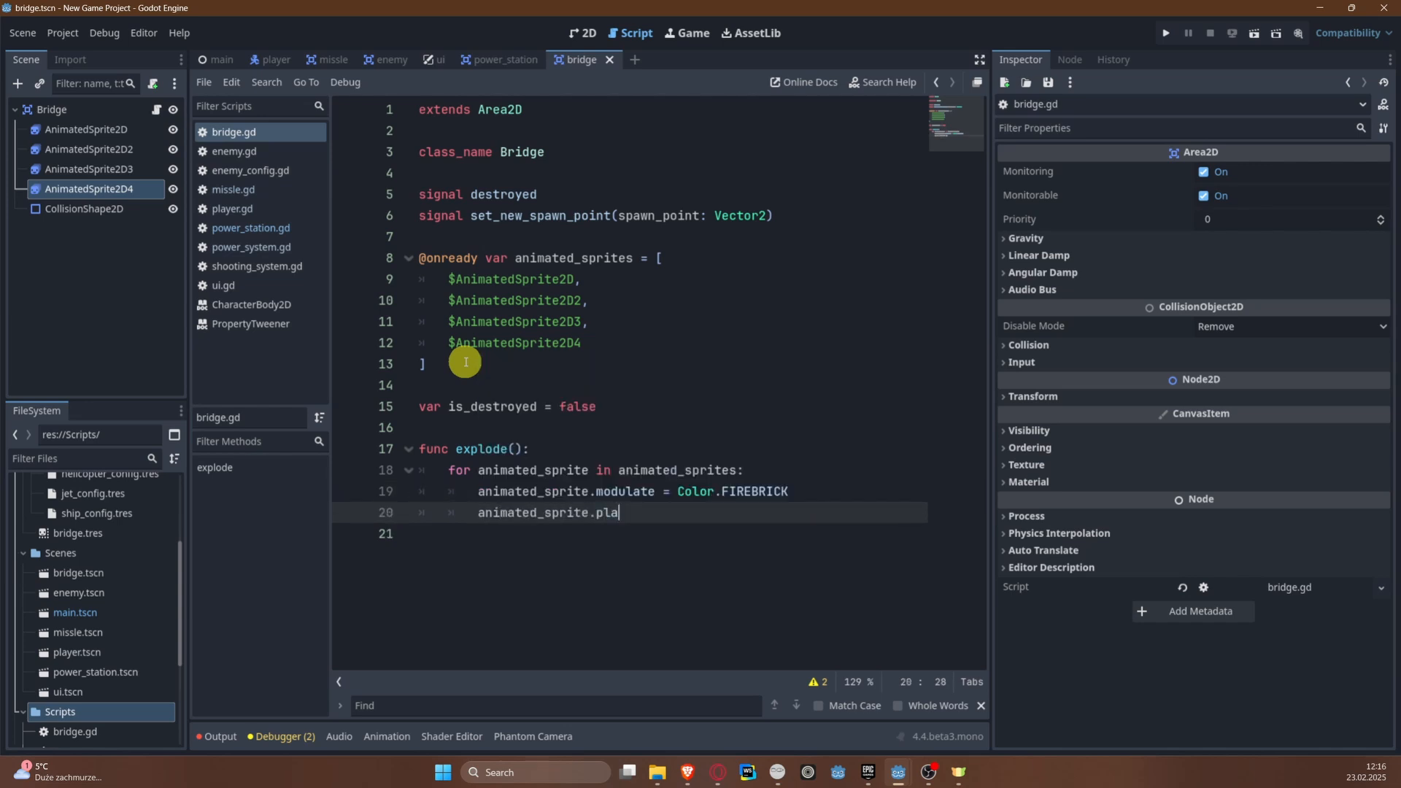
pyautogui.write('y("explode")')
# Step: Emit the destroyed signal in explode(), outside the loop and separated by a blank line
pyautogui.press('Return')
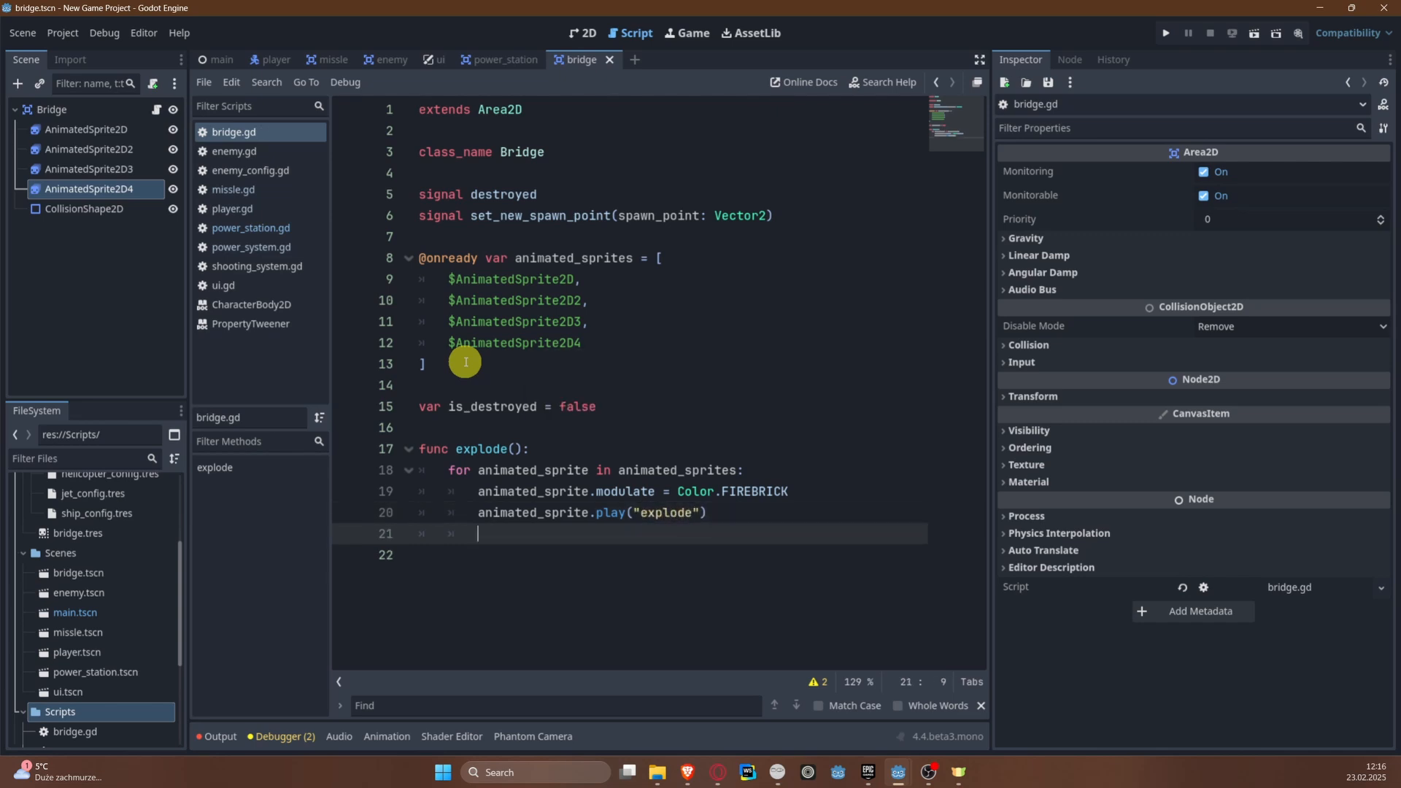
pyautogui.press('Return')
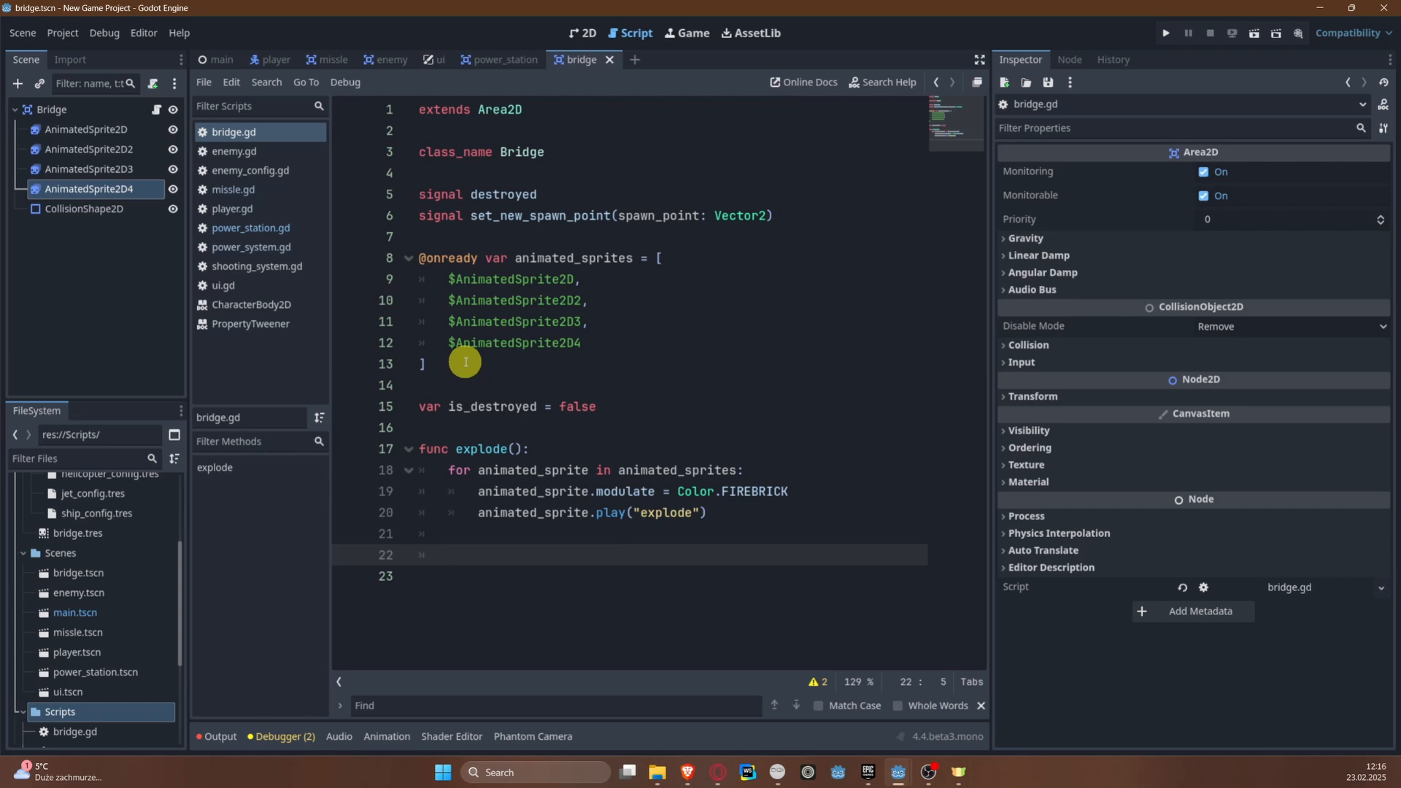
pyautogui.write('destroyed.emit')
pyautogui.press('Return')
pyautogui.press('Return')
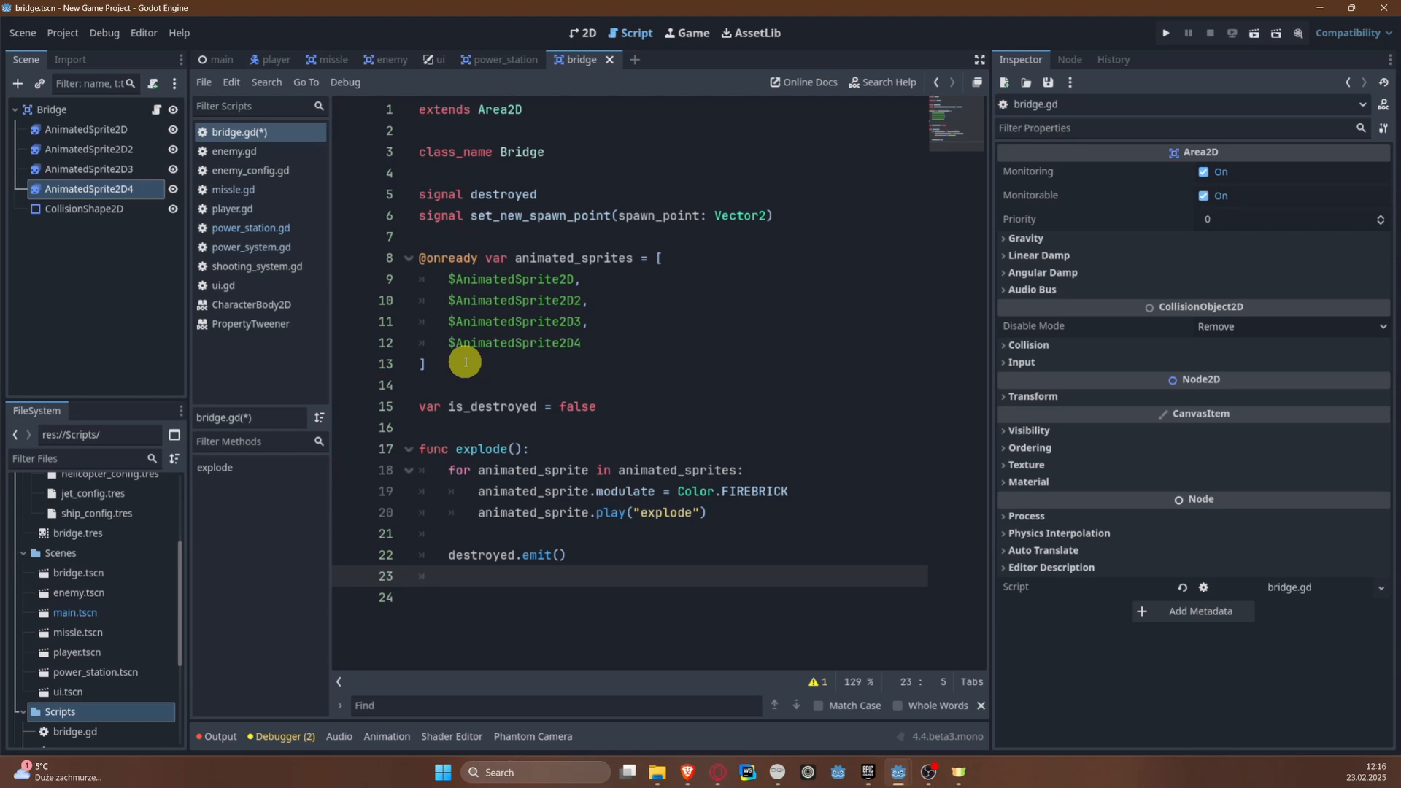
# Step: Set is_destroyed to true after the signal emission in explode() and save the script
pyautogui.write('is_destroyed = true')
pyautogui.hotkey('ctrl', 's')
pyautogui.press('Return')
pyautogui.press('Return')
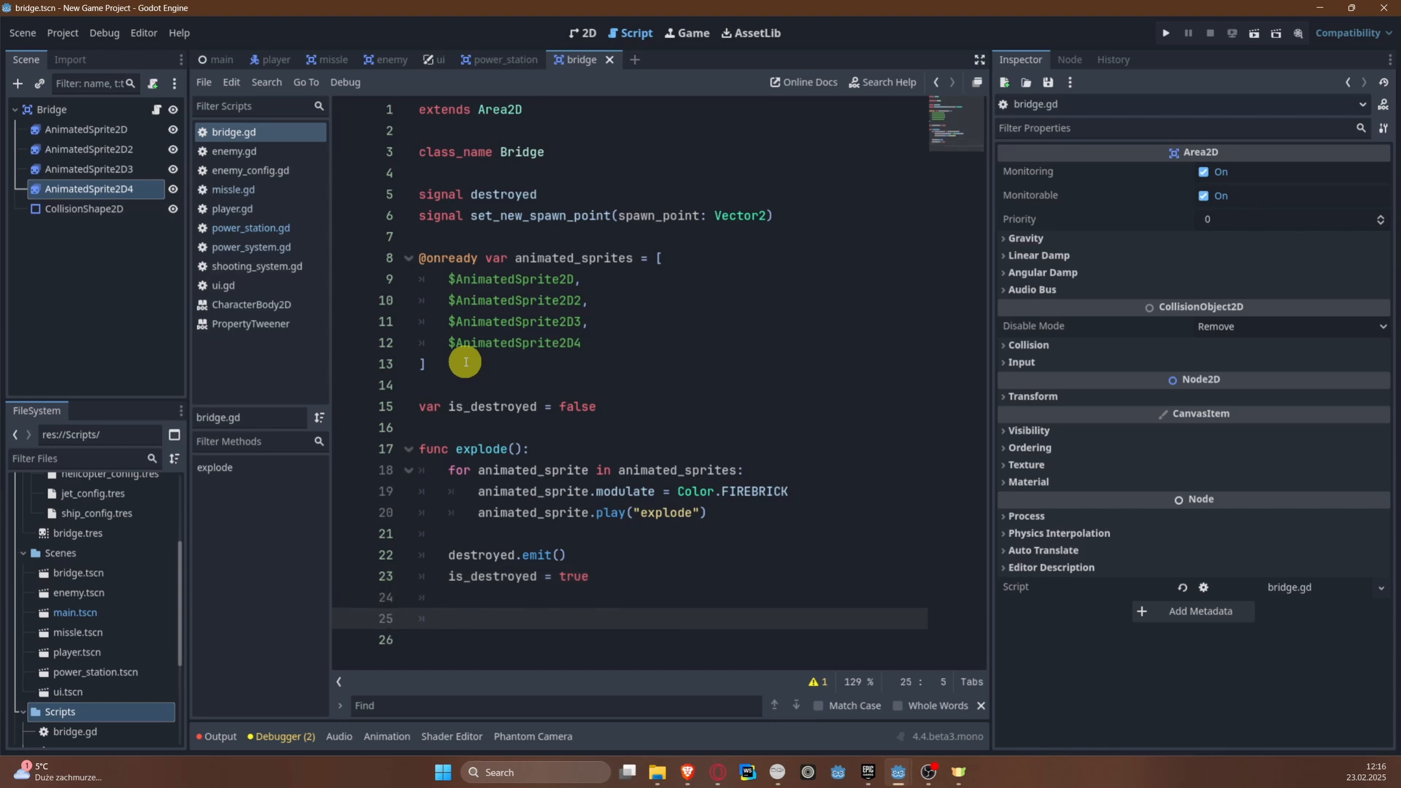
# Step: Add a _ready() -> void function between the is_destroyed variable and the explode() function
pyautogui.click(736, 416)
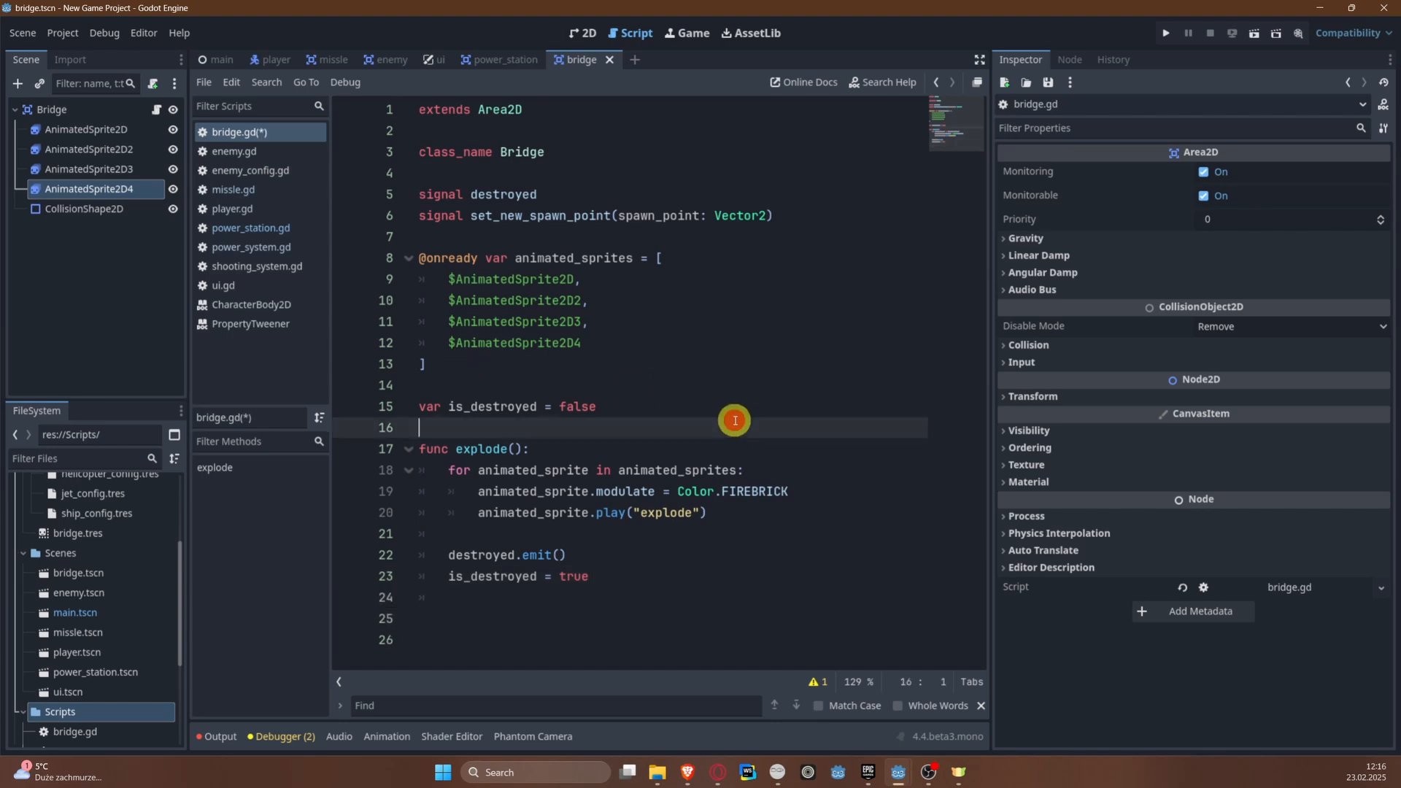
pyautogui.press('Return')
pyautogui.press('Return')
pyautogui.write('func _rea')
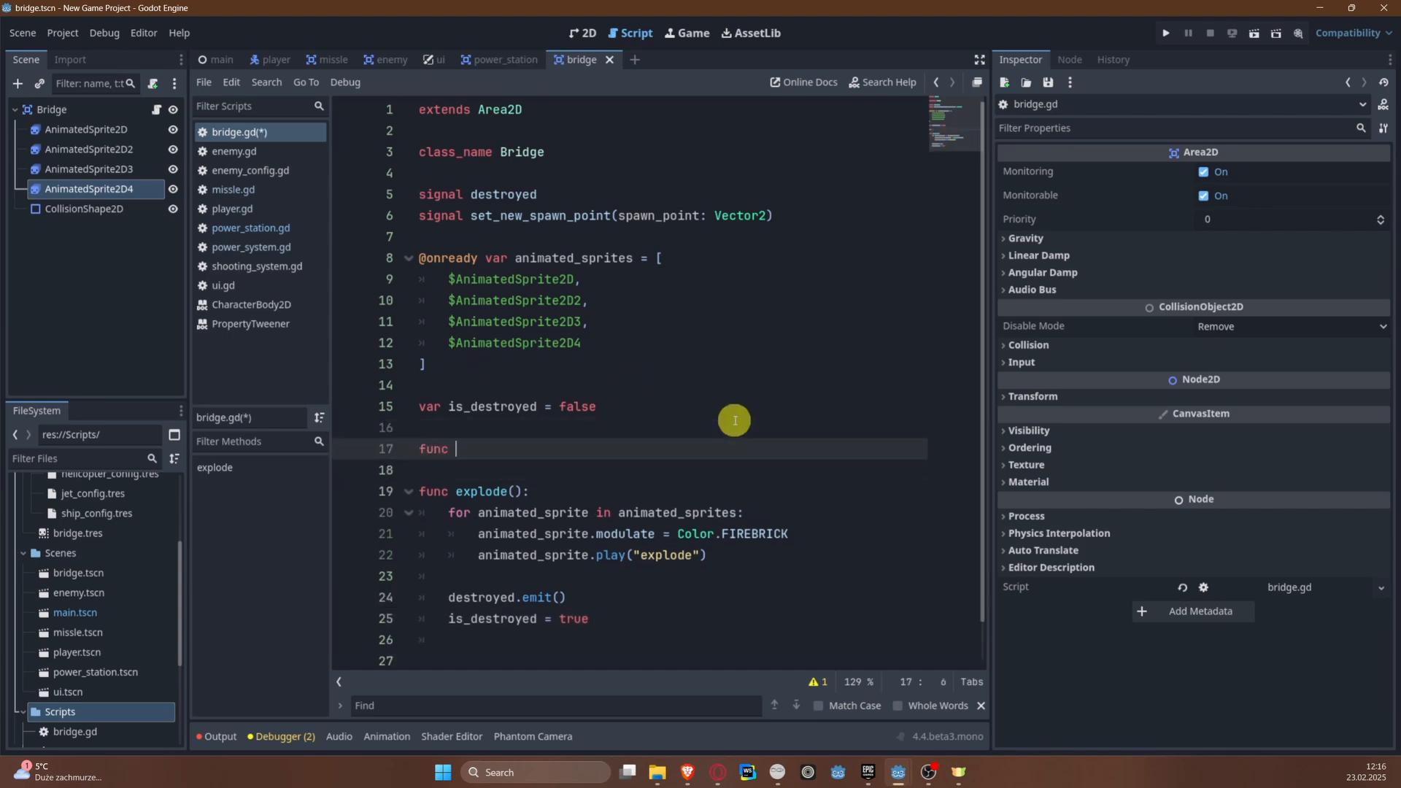
pyautogui.press('Return')
pyautogui.press('Return')
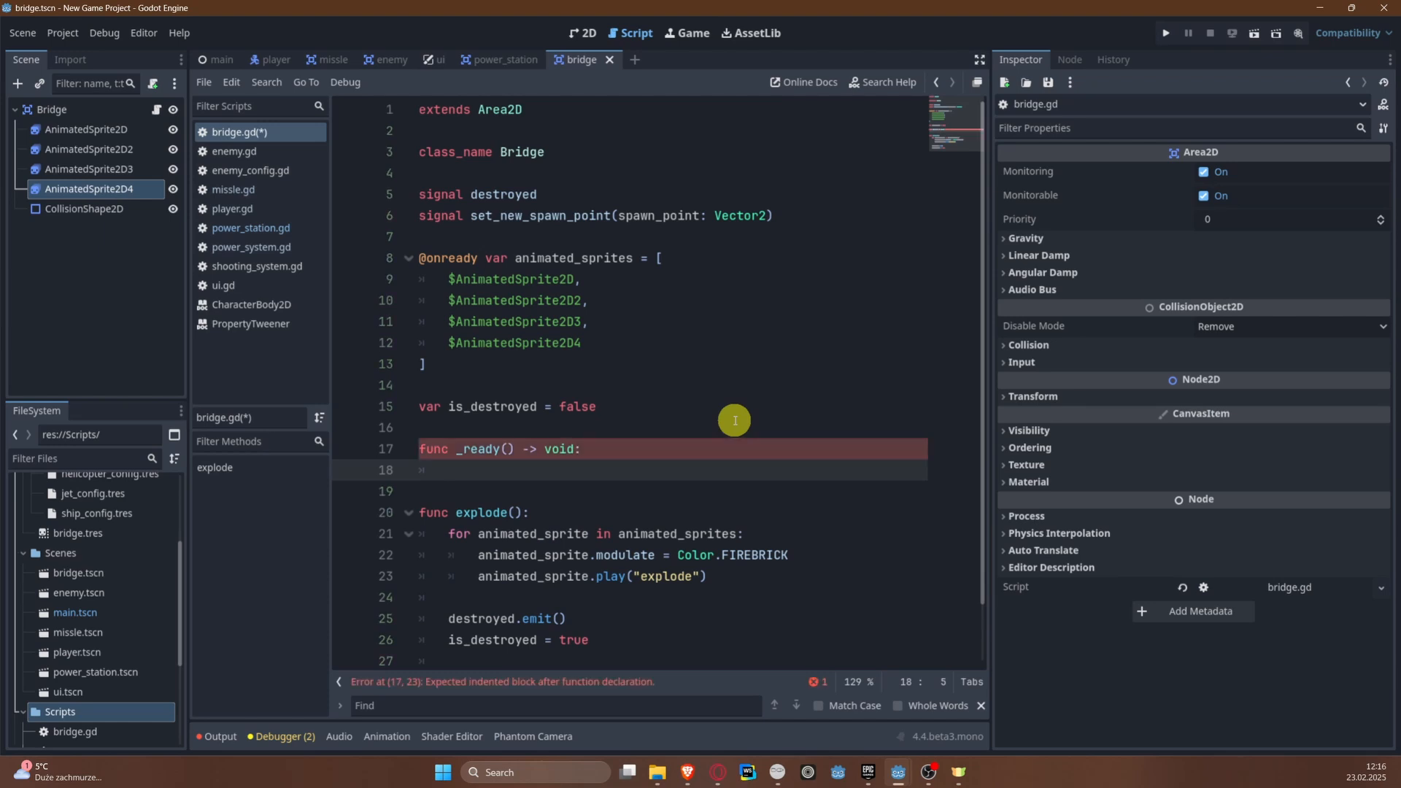
# Step: Add a for loop in _ready() that iterates each animated_sprite in animated_sprites
pyautogui.write('for ani')
pyautogui.press('BackSpace')
pyautogui.press('BackSpace')
pyautogui.press('BackSpace')
pyautogui.press('BackSpace')
pyautogui.press('BackSpace')
pyautogui.press('BackSpace')
pyautogui.press('BackSpace')
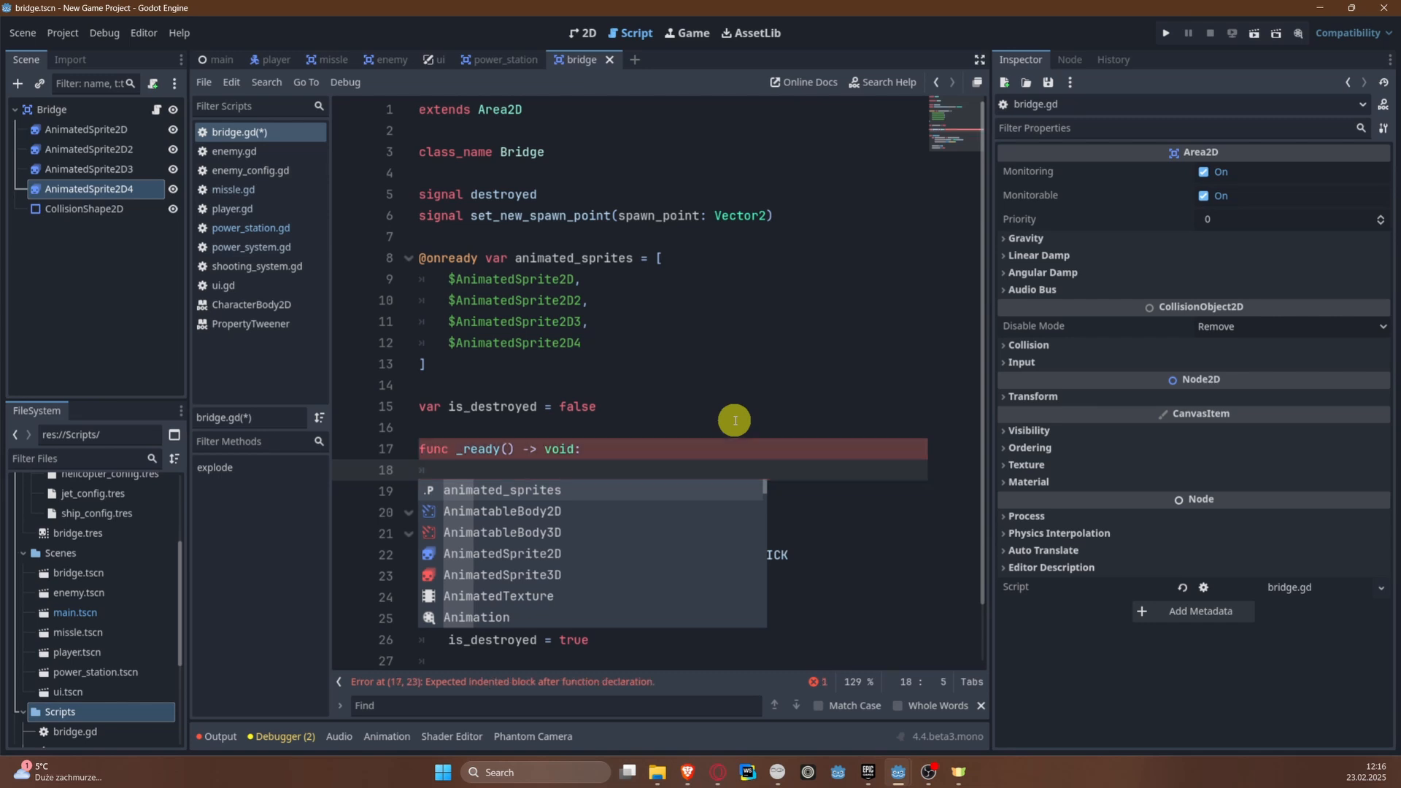
pyautogui.write('for animated_sprites')
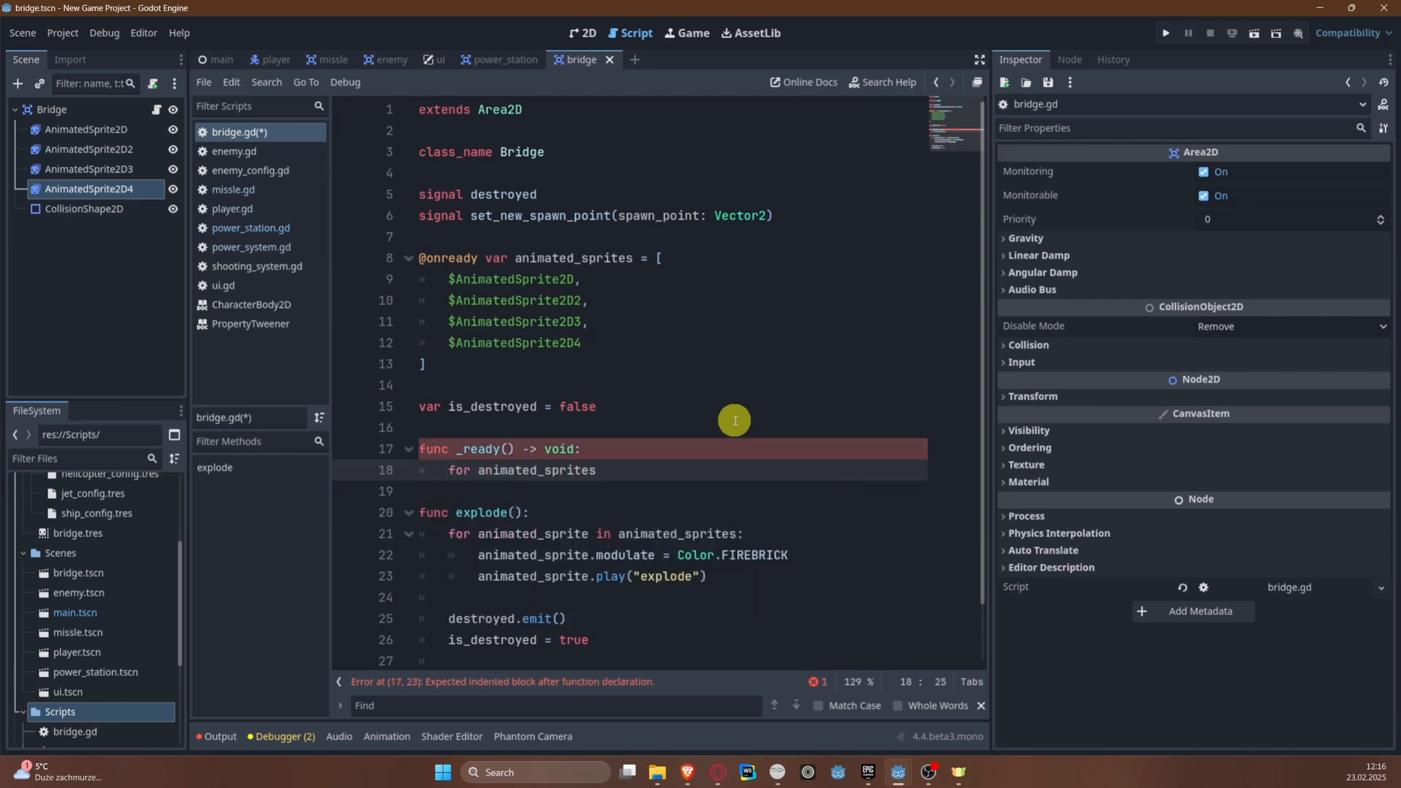
pyautogui.press('BackSpace')
pyautogui.write(' in anim')
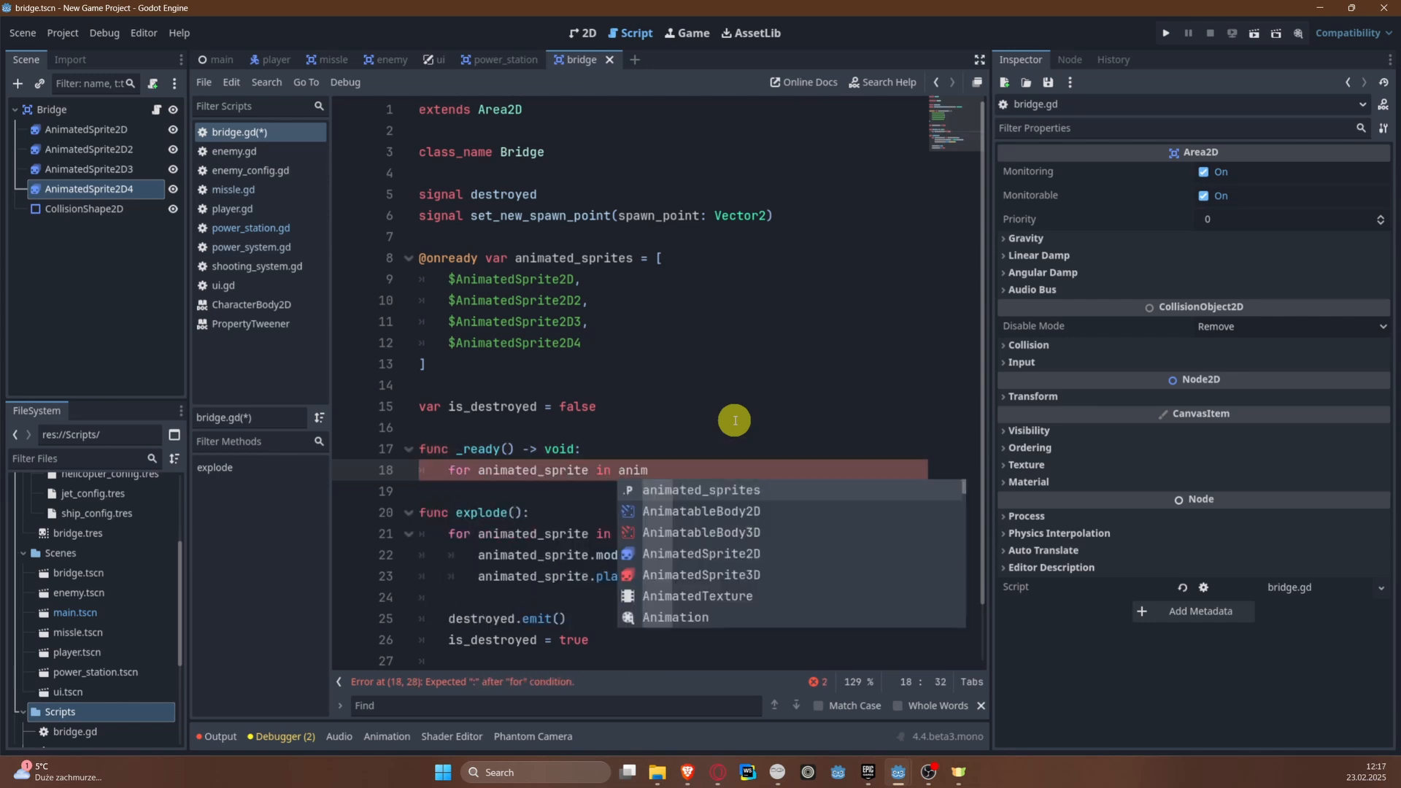
pyautogui.write('ated_sprites:')
pyautogui.press('Return')
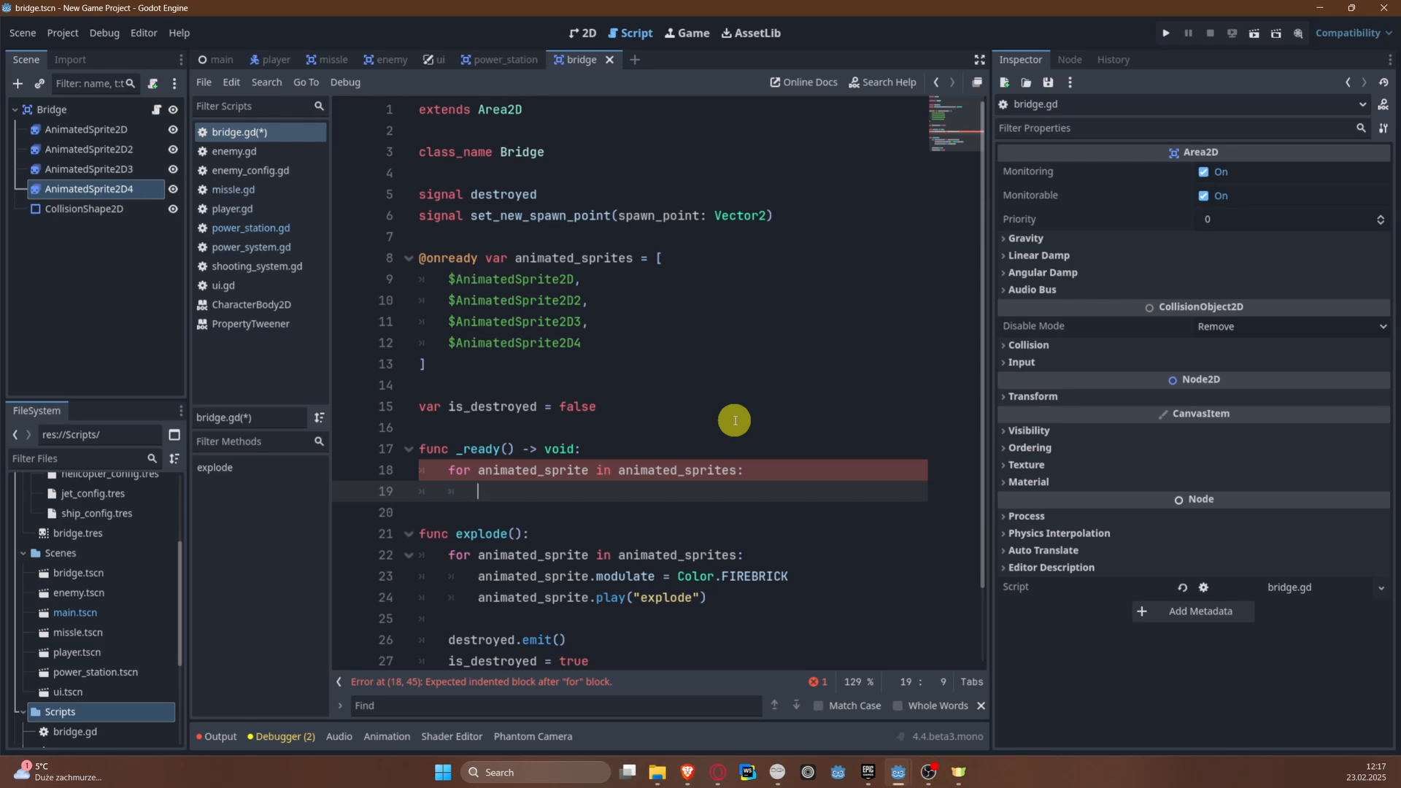
# Step: Add a connect() call on animated_sprite inside the _ready() loop, leaving its arguments empty
pyautogui.write('animated_sprite')
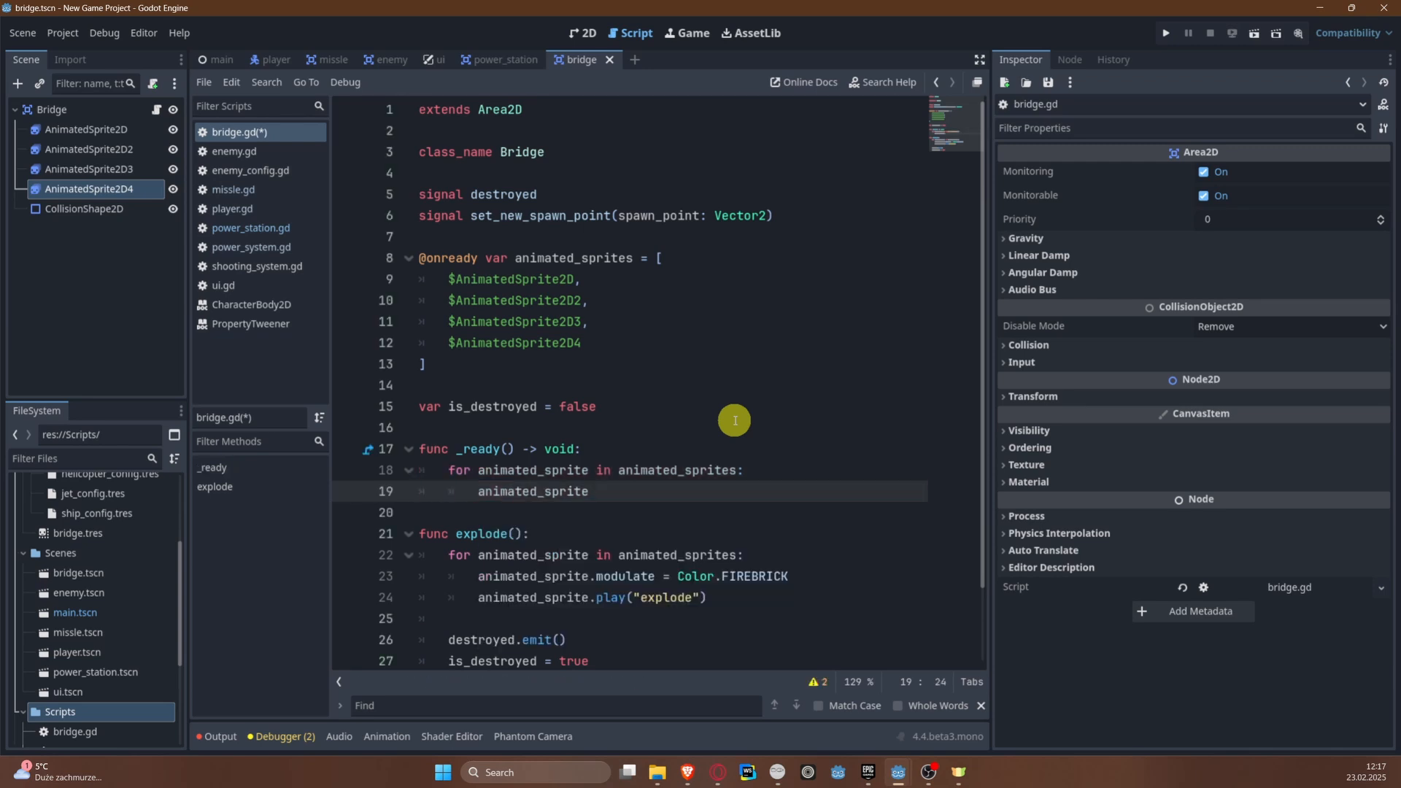
pyautogui.write('.connect(')
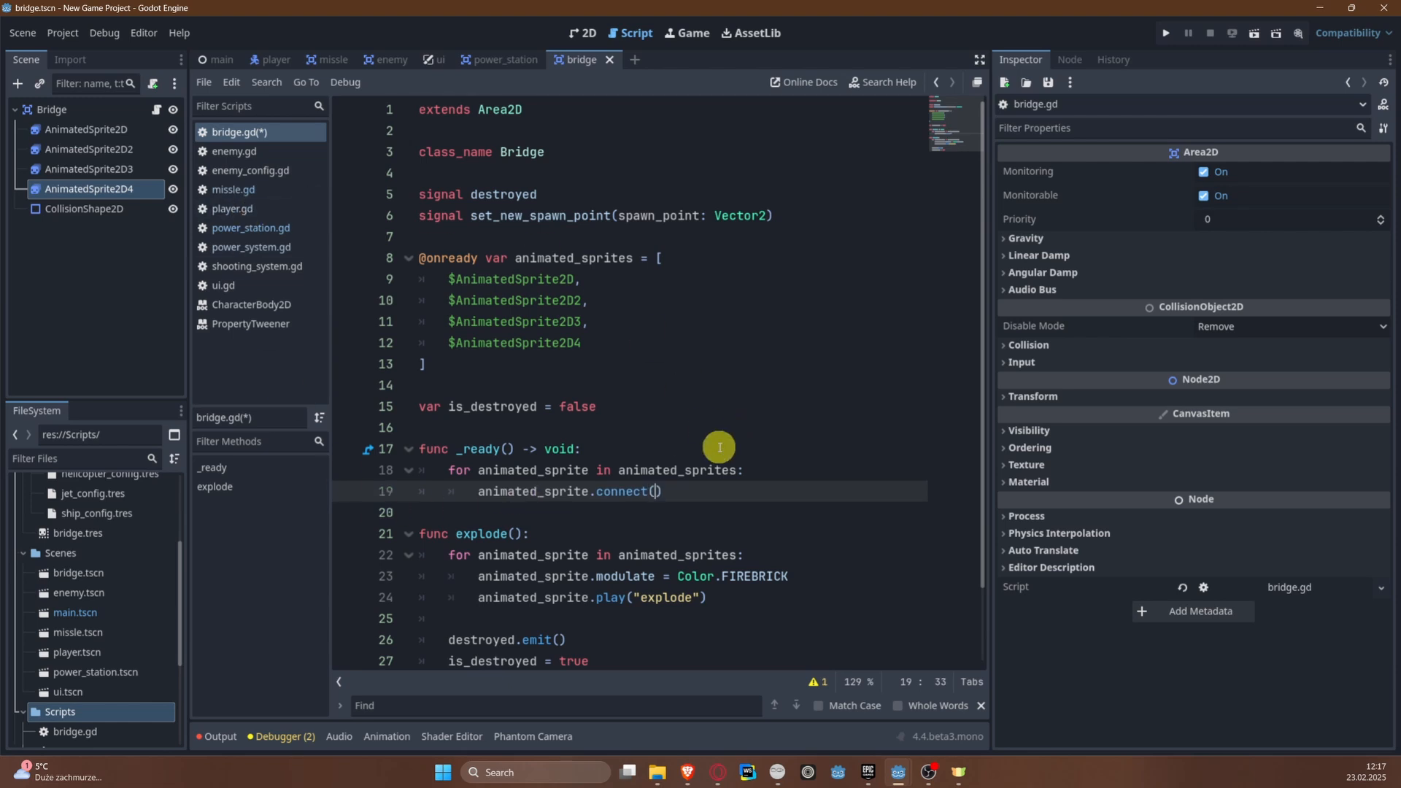
# Step: Cast animated_sprite to AnimatedSprite2D in parentheses before the connect() call in _ready() and save the script
pyautogui.click(575, 258)
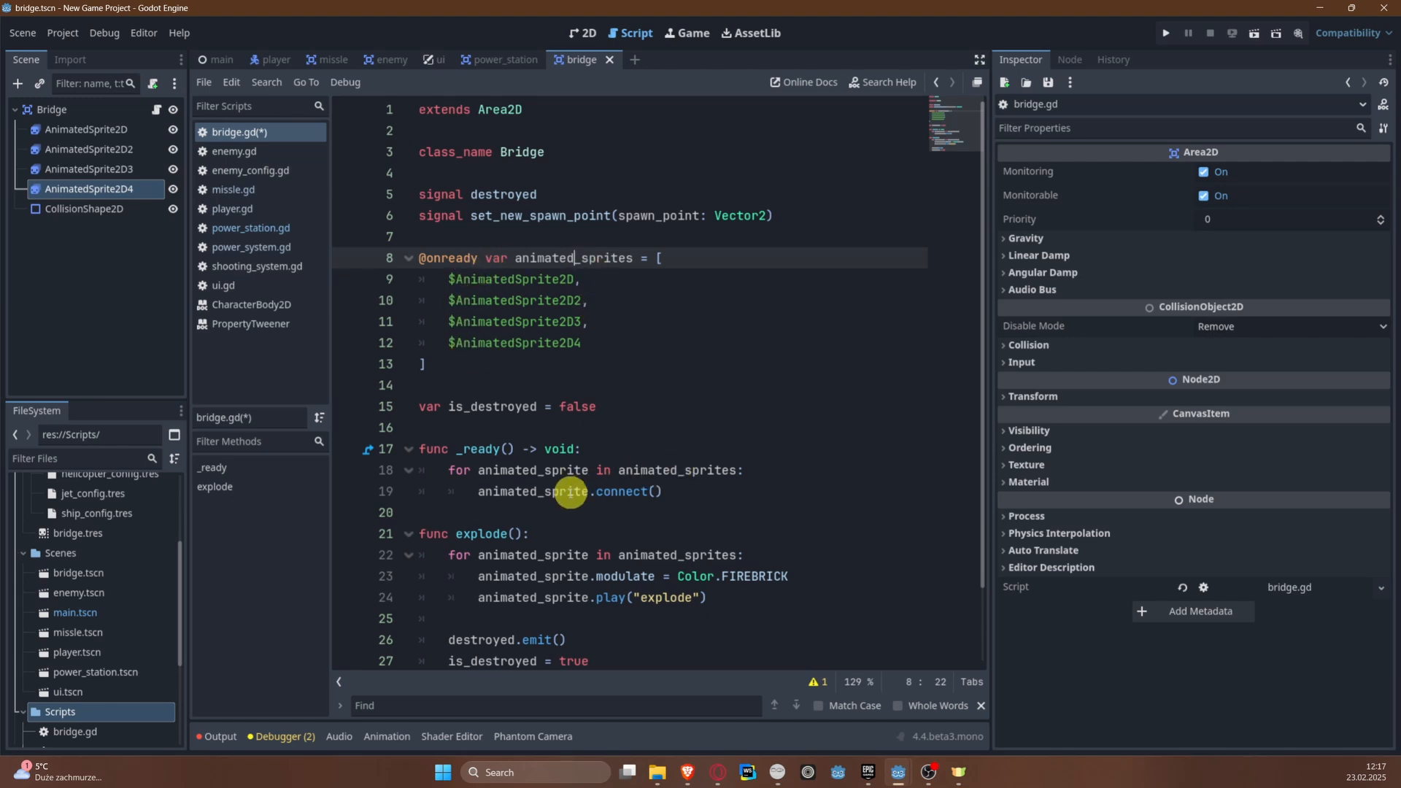
pyautogui.click(472, 491)
pyautogui.write('(')
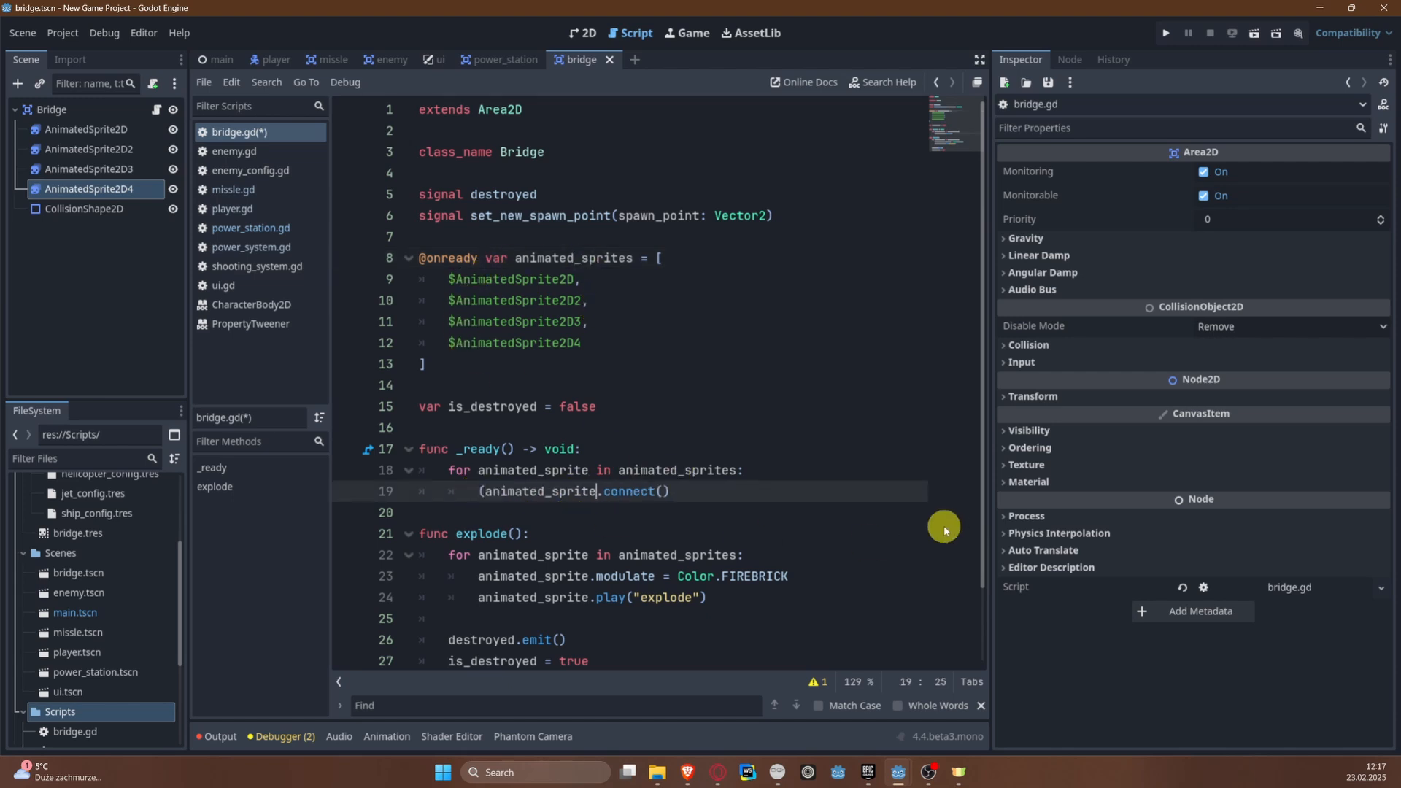
pyautogui.write(' as)')
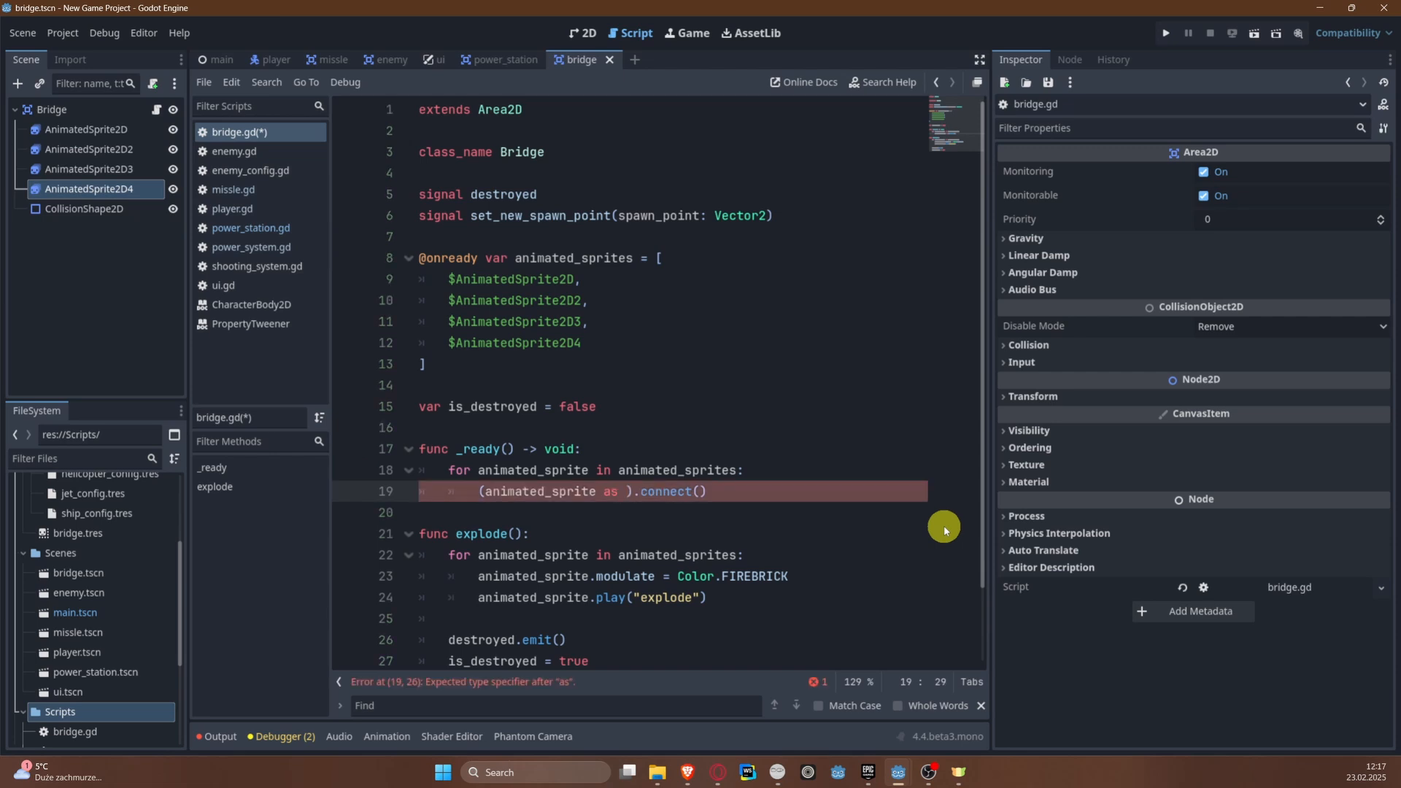
pyautogui.write(' Anim')
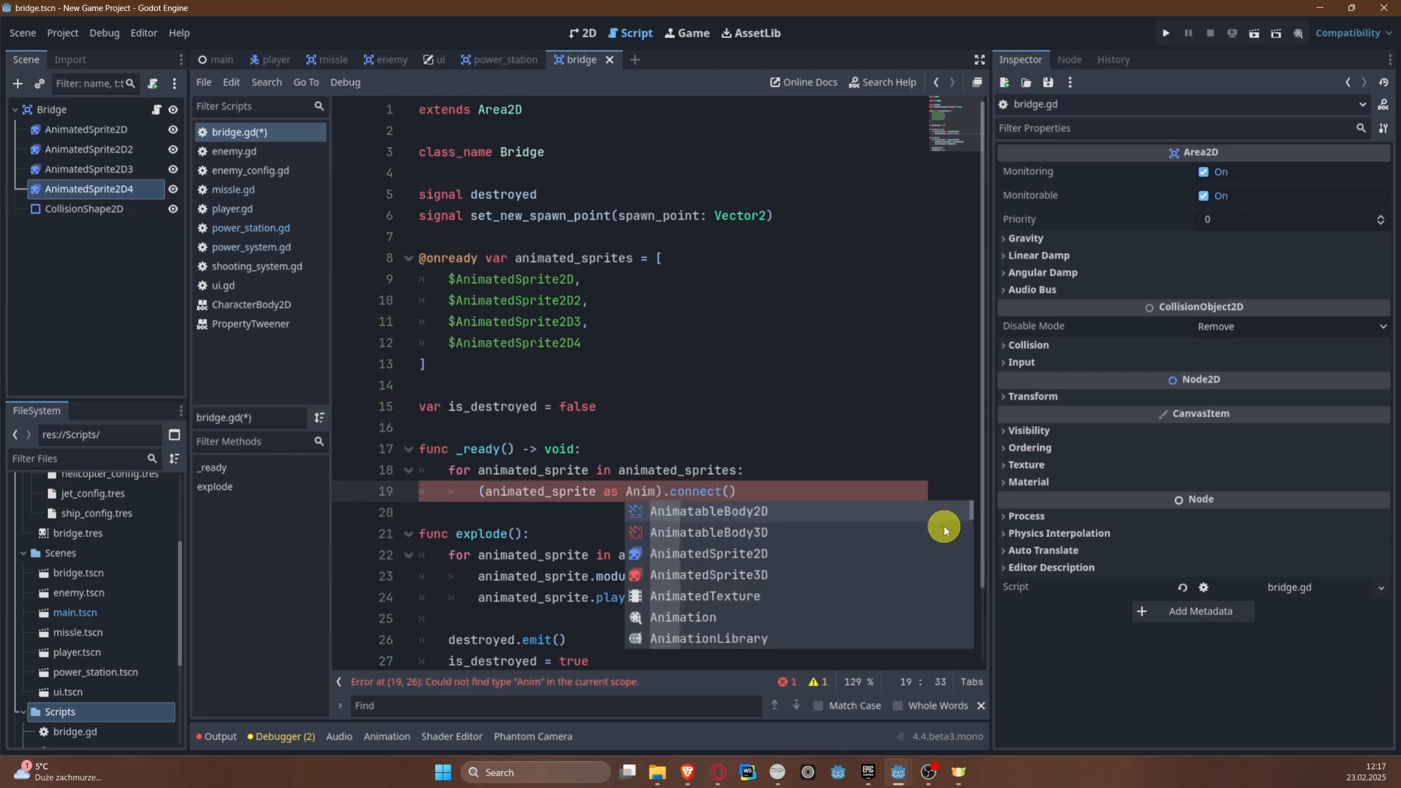
pyautogui.press('Down')
pyautogui.press('Down')
pyautogui.press('Return')
pyautogui.hotkey('ctrl', 's')
pyautogui.press('End')
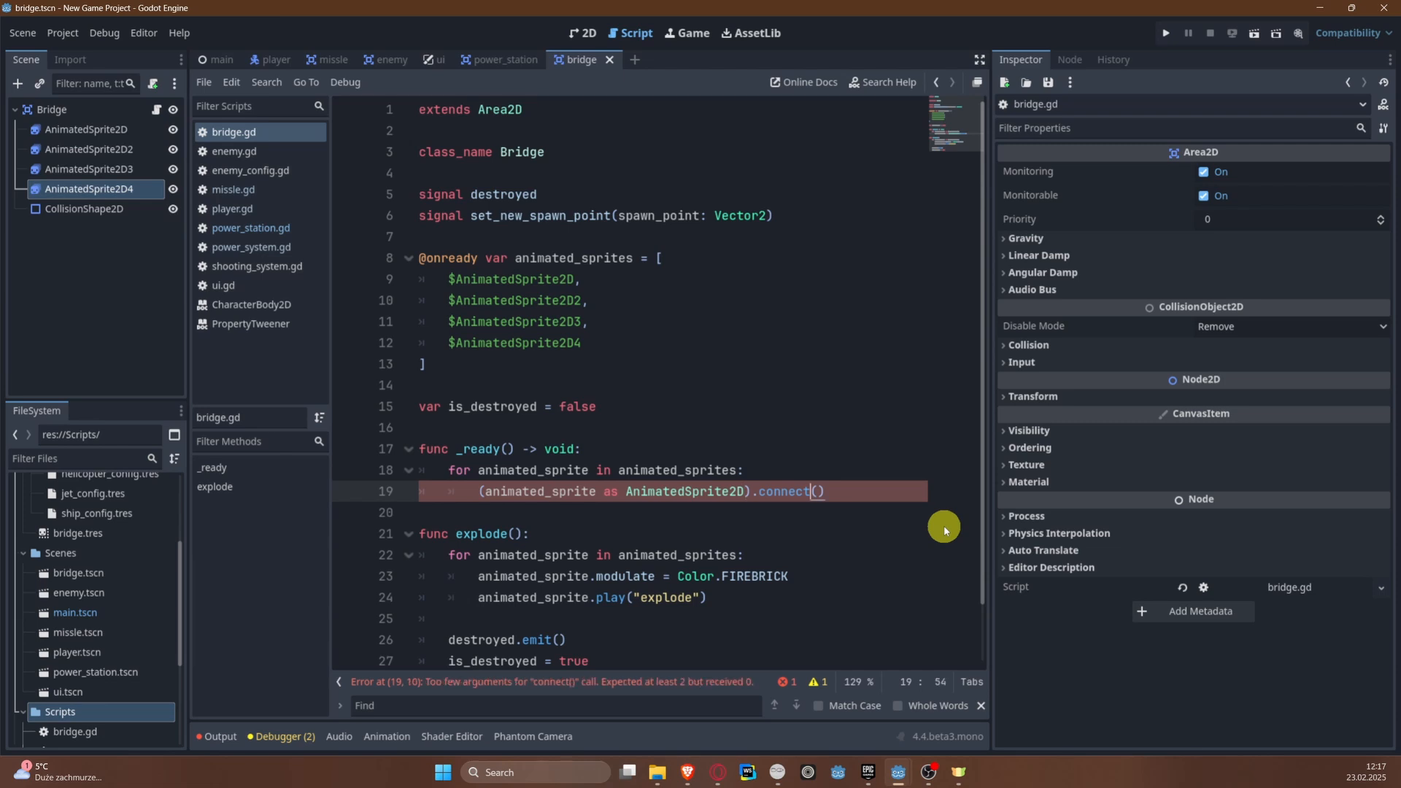
# Step: Examine the signals available on the AnimatedSprite2D3 node, including the description of animation_finished
pyautogui.press('Left')
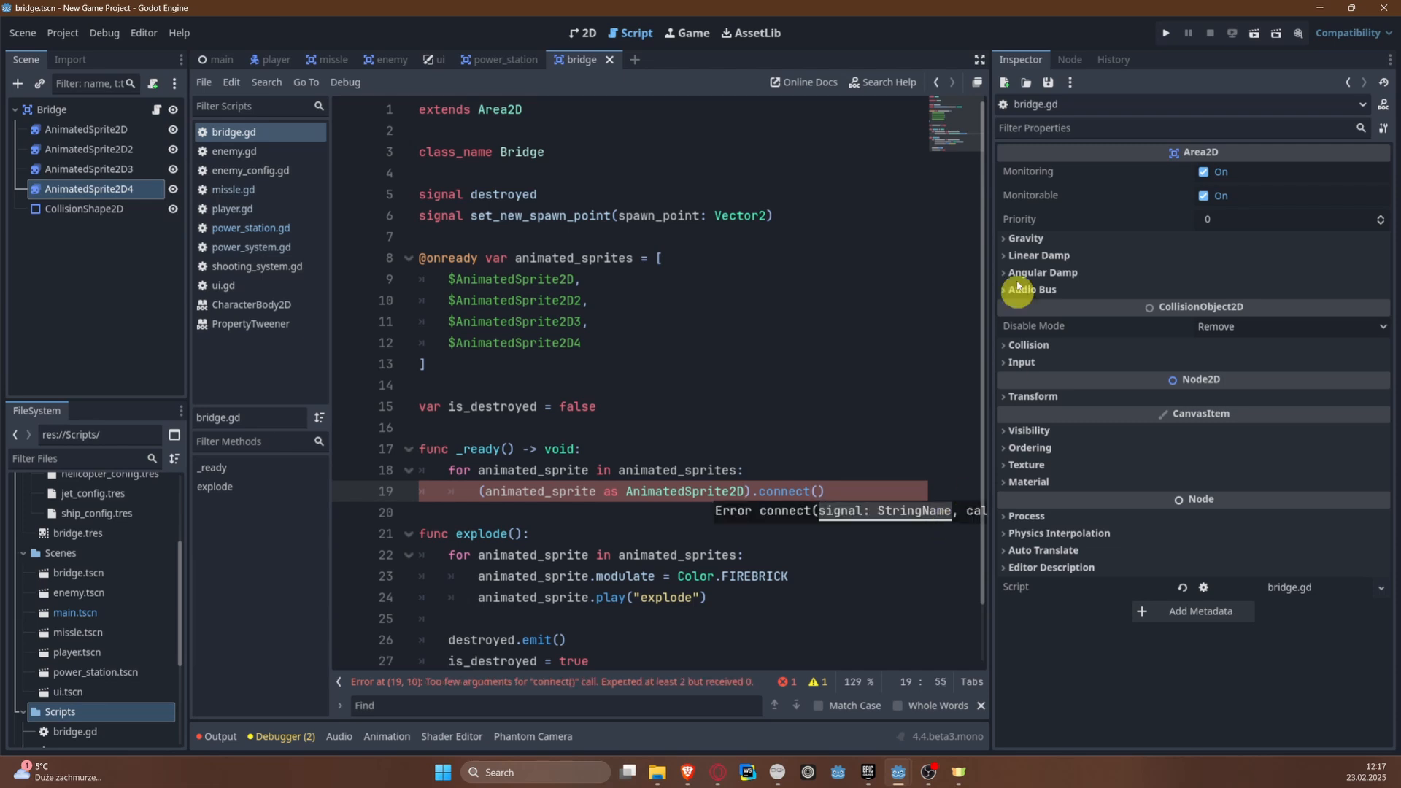
pyautogui.click(1070, 59)
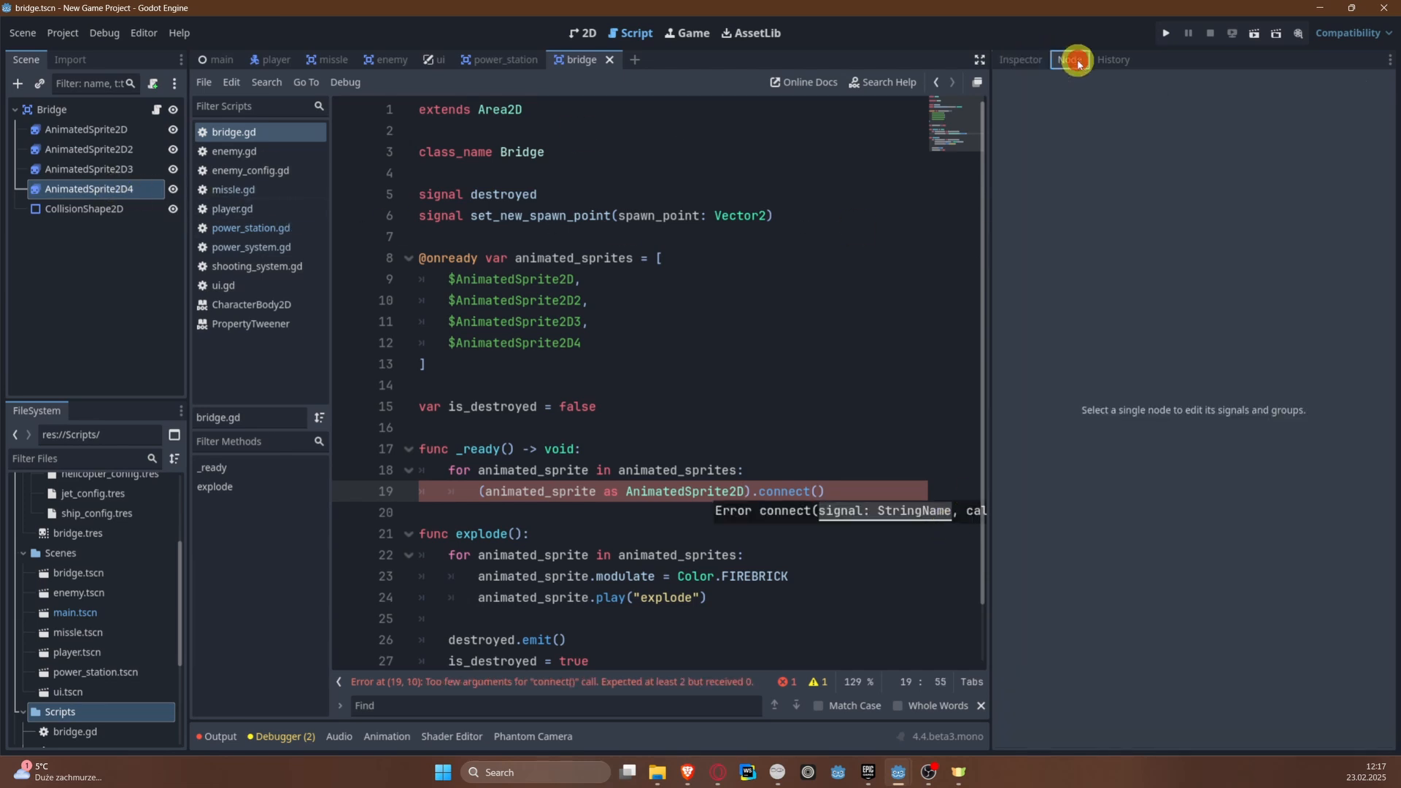
pyautogui.click(1025, 59)
pyautogui.click(131, 168)
pyautogui.click(1067, 60)
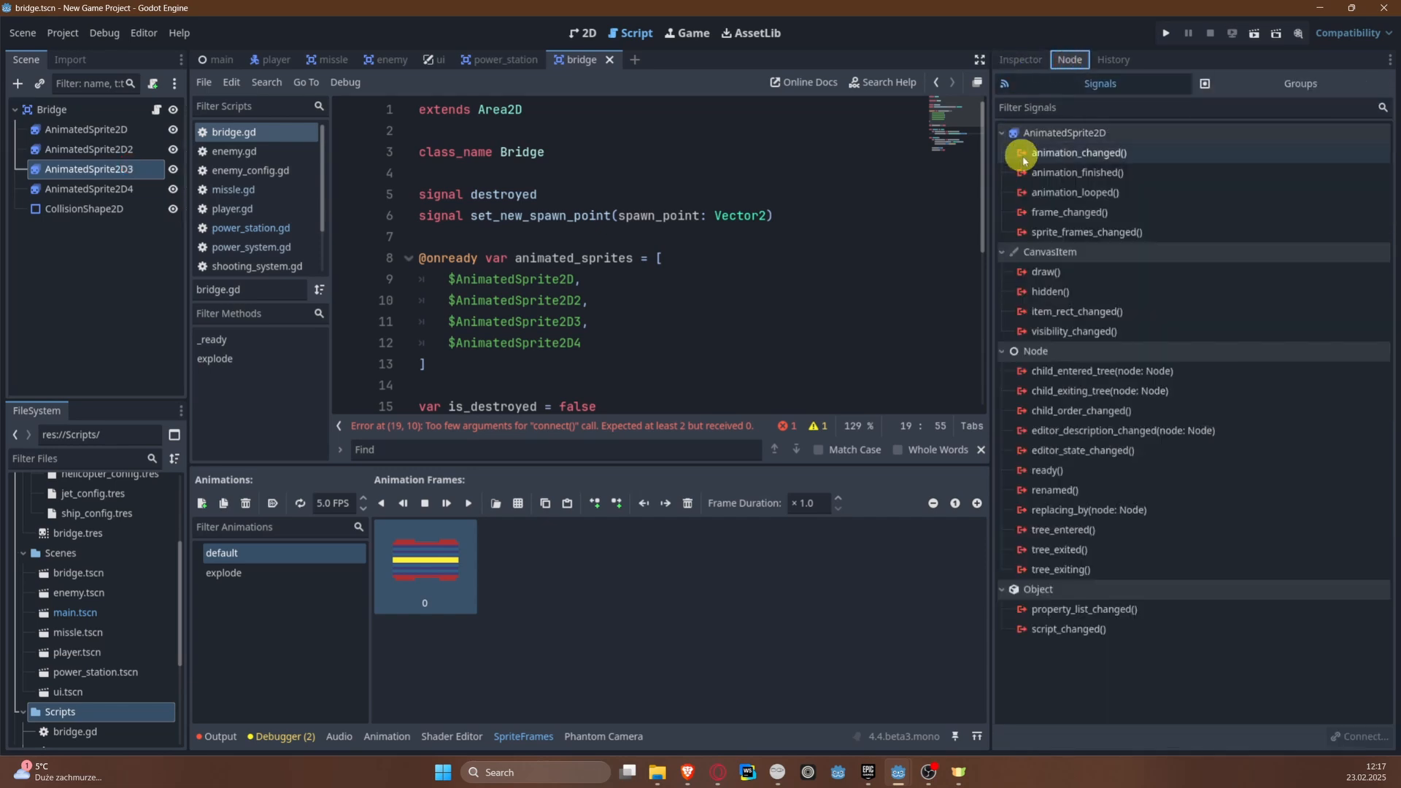
pyautogui.moveTo(1054, 171)
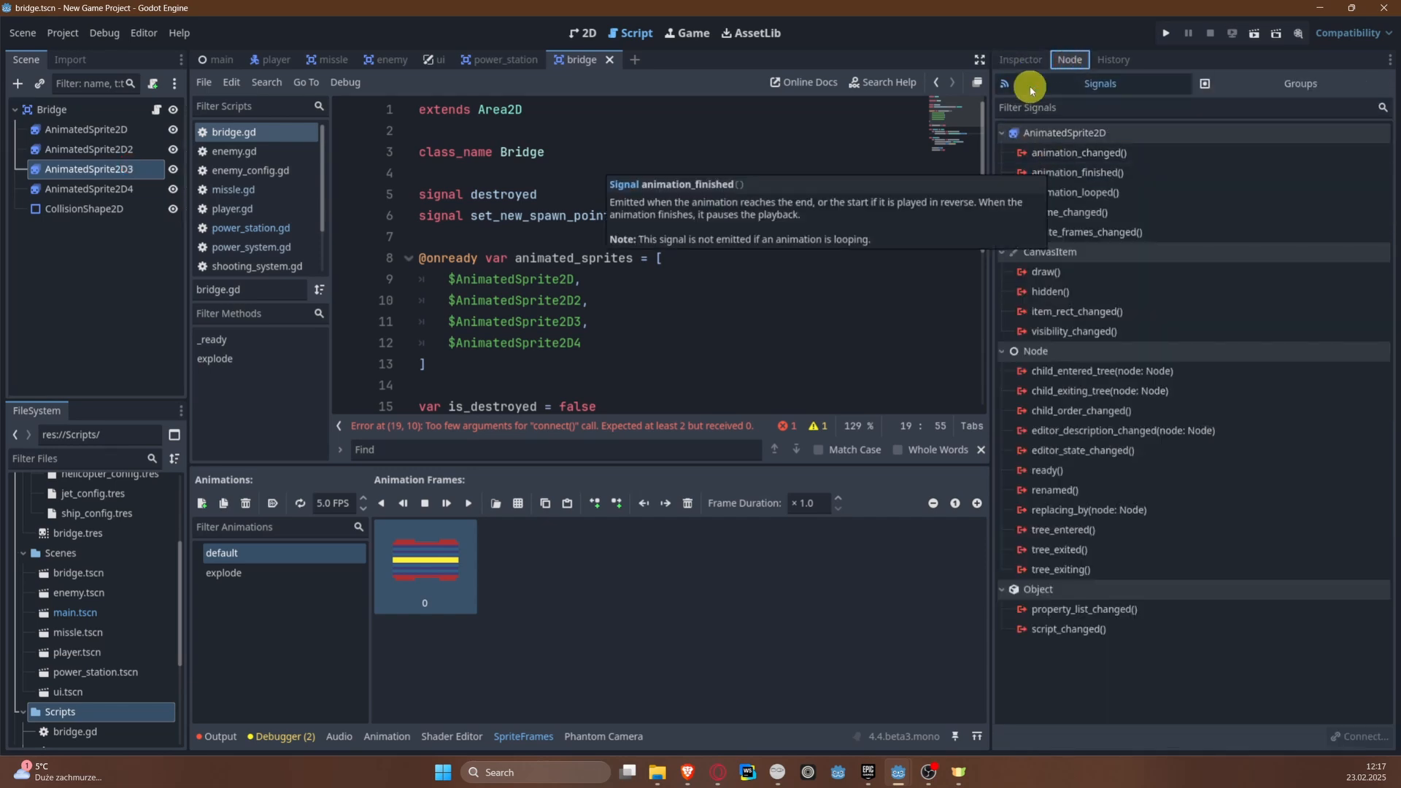
pyautogui.click(1020, 59)
# Step: Enter "animation_finished" as a quoted string for the first argument of the connect() call in _ready()
pyautogui.scroll(-1, 707, 294)
pyautogui.scroll(-2, 707, 294)
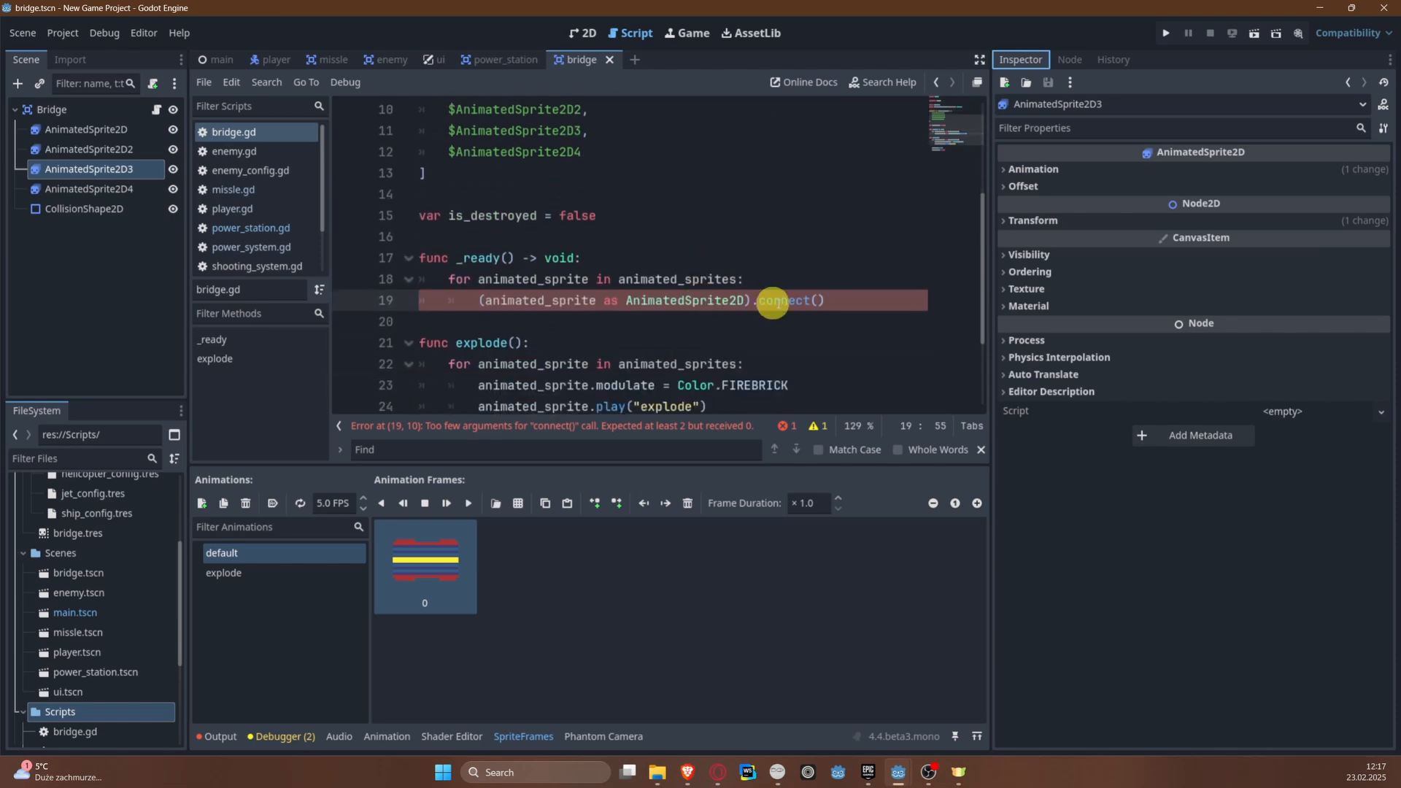
pyautogui.click(816, 296)
pyautogui.write('animation_')
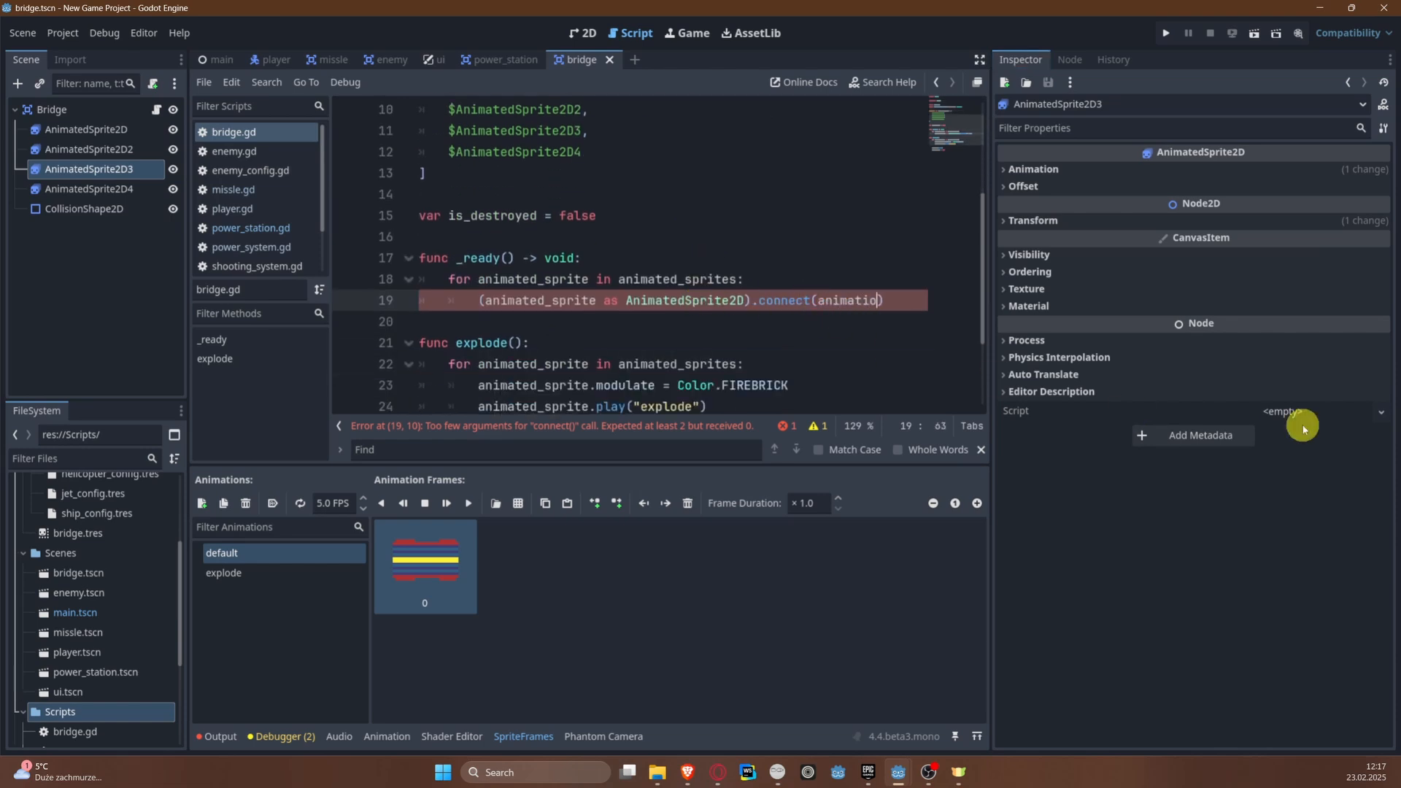
pyautogui.write('finished')
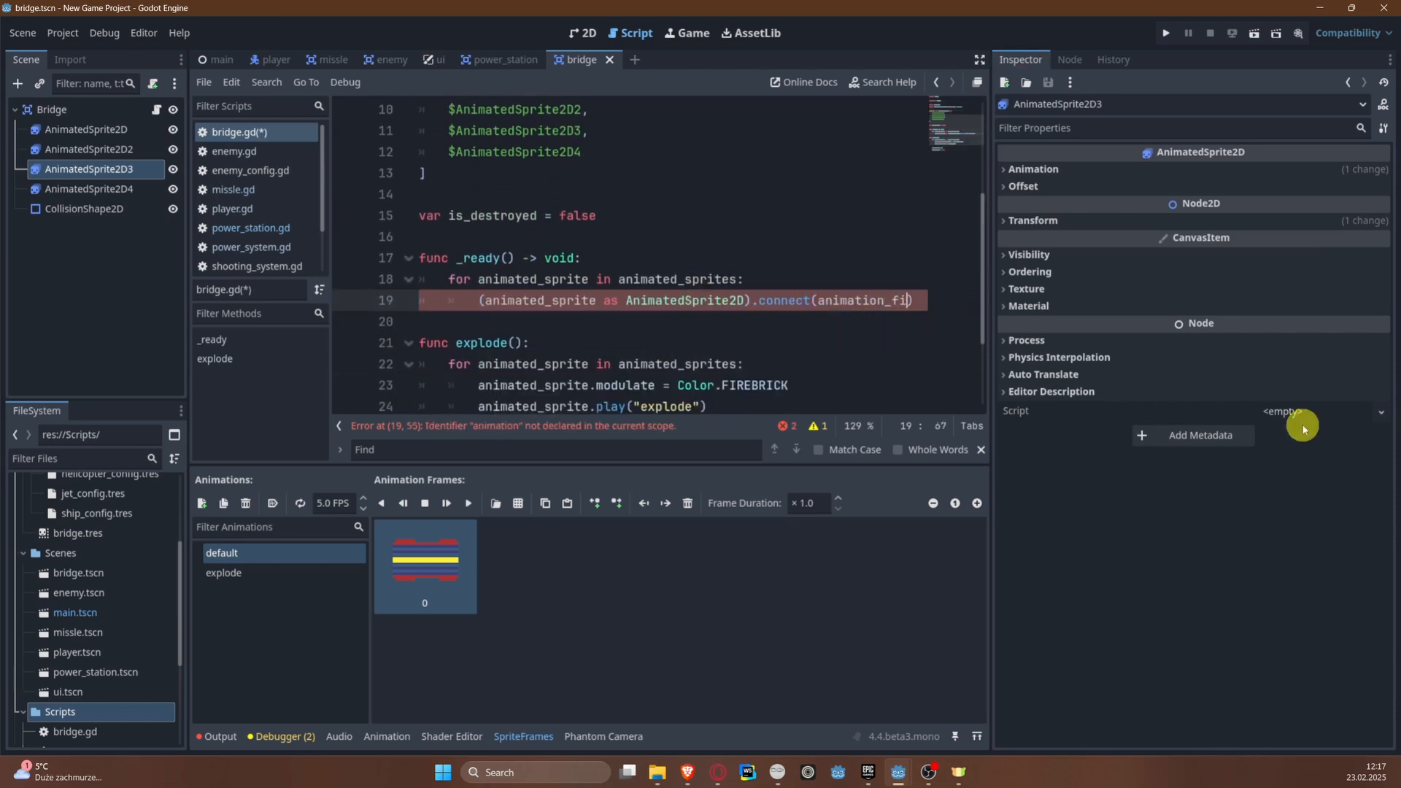
pyautogui.hotkey('ctrl', 's')
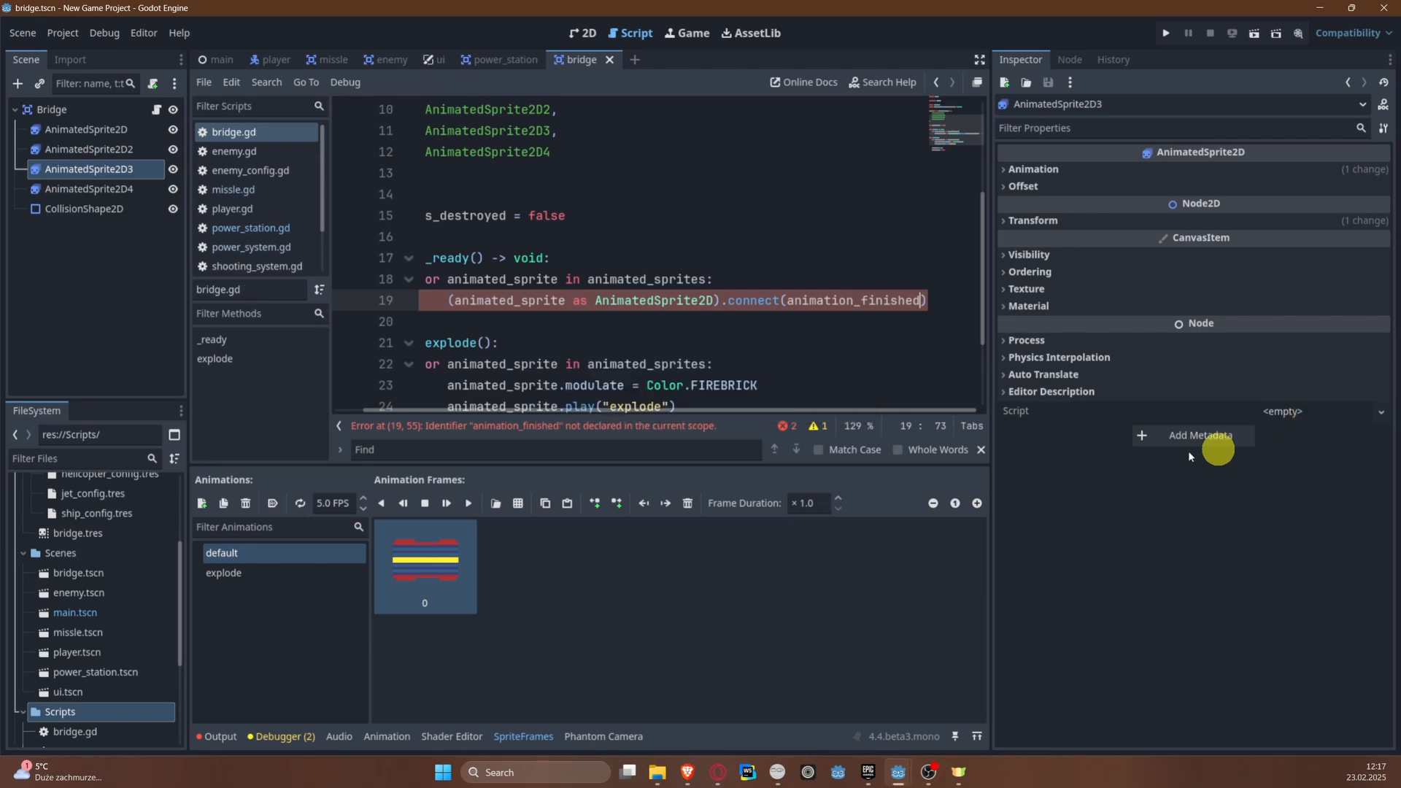
pyautogui.click(594, 453)
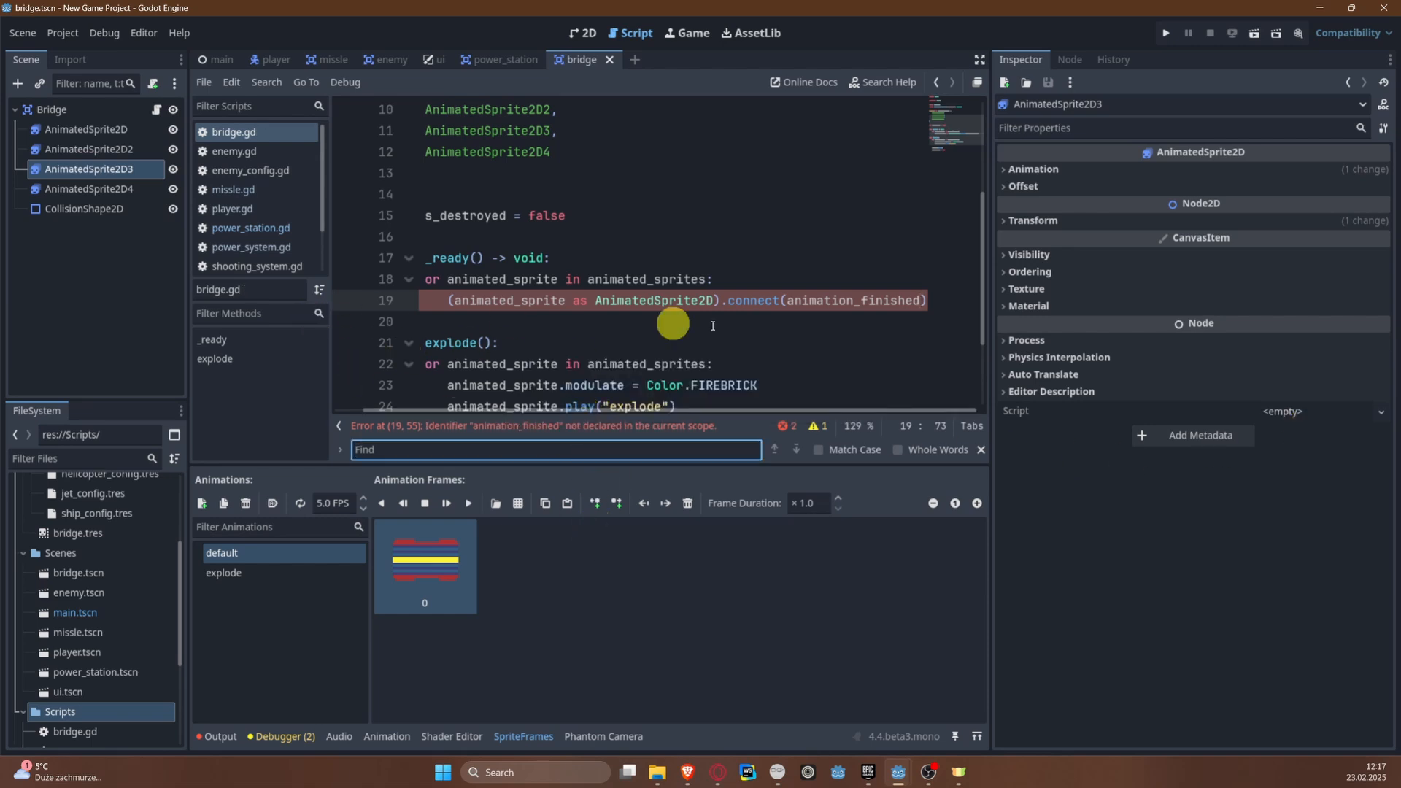
pyautogui.doubleClick(826, 300)
pyautogui.write('"')
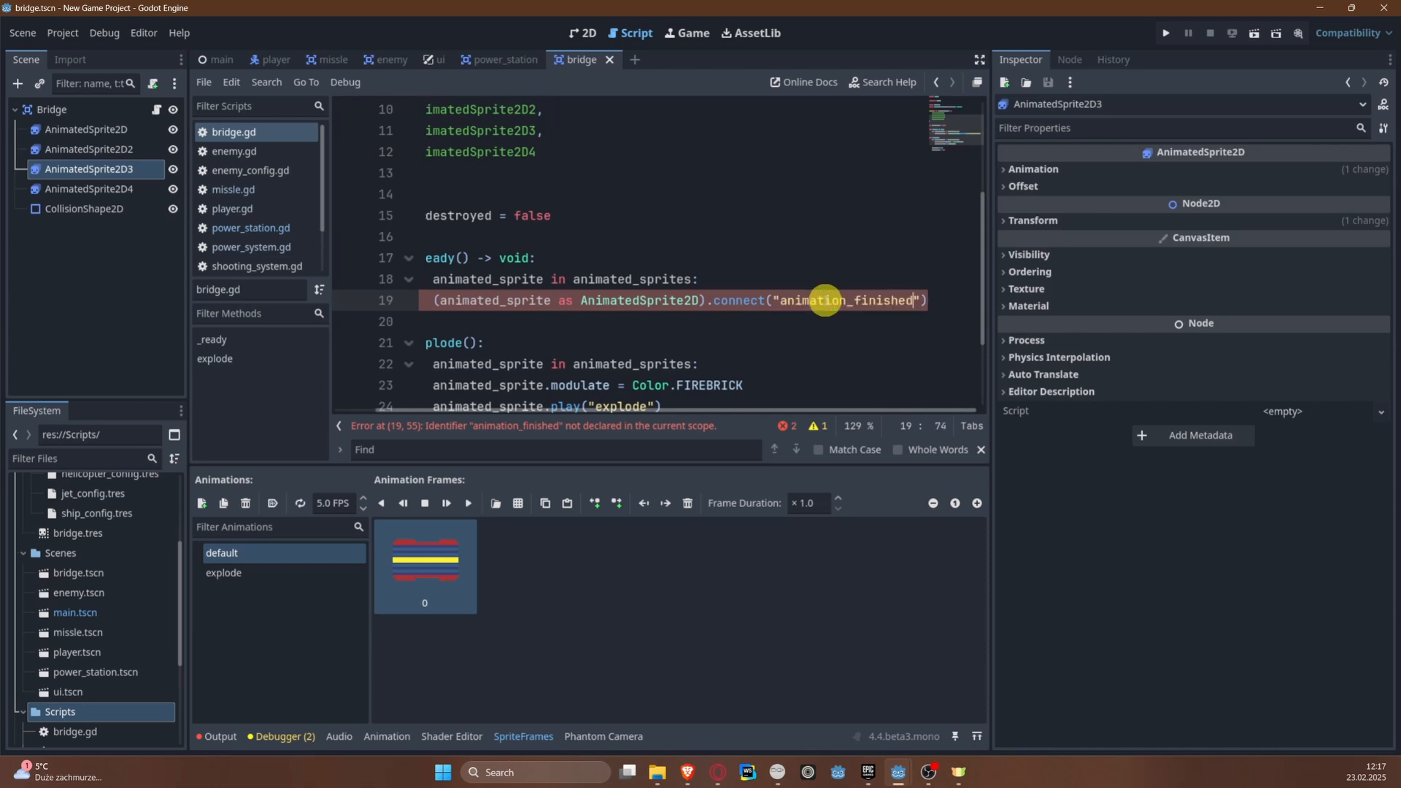
# Step: Add on_animation_finished as the second argument of the connect() call in _ready() and save the script
pyautogui.click(919, 301)
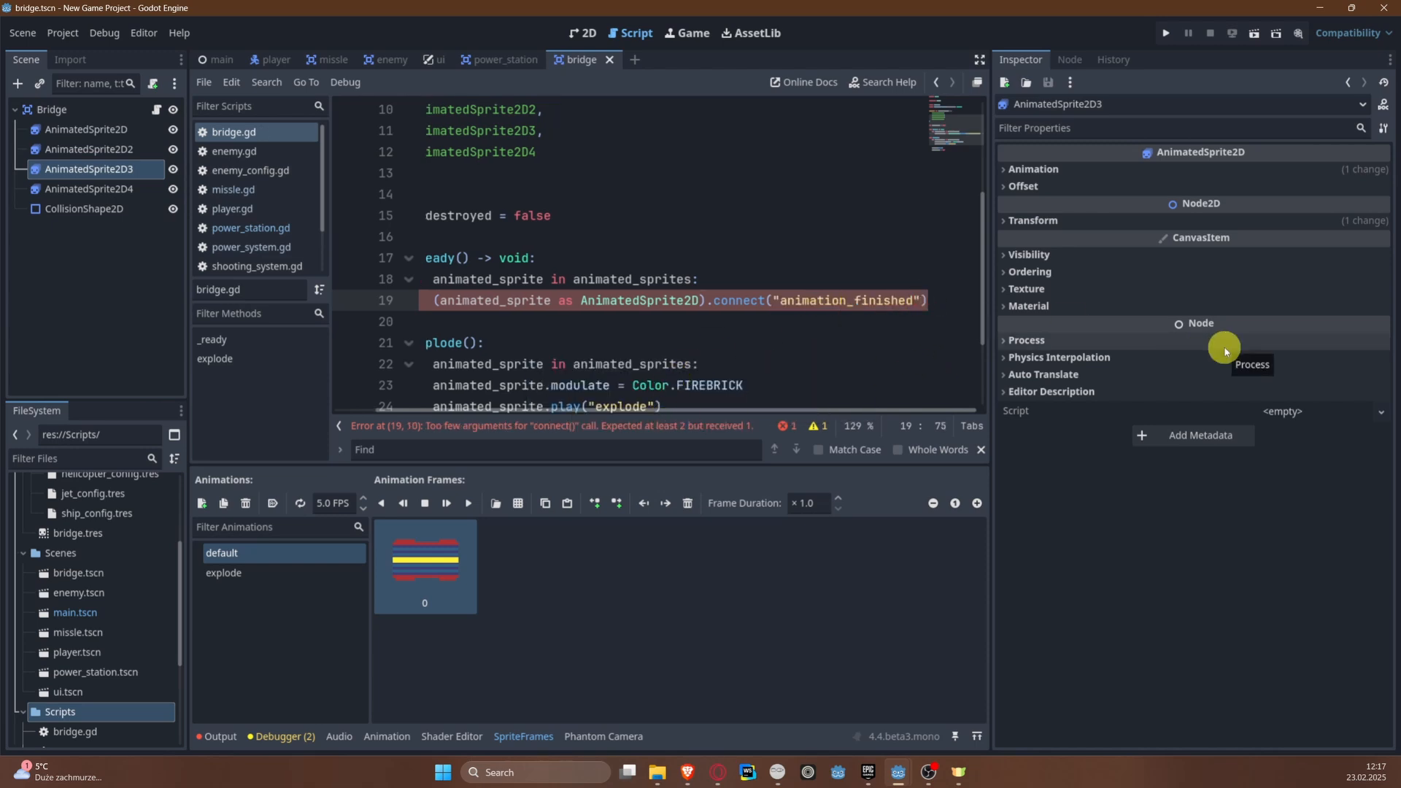
pyautogui.write(', ')
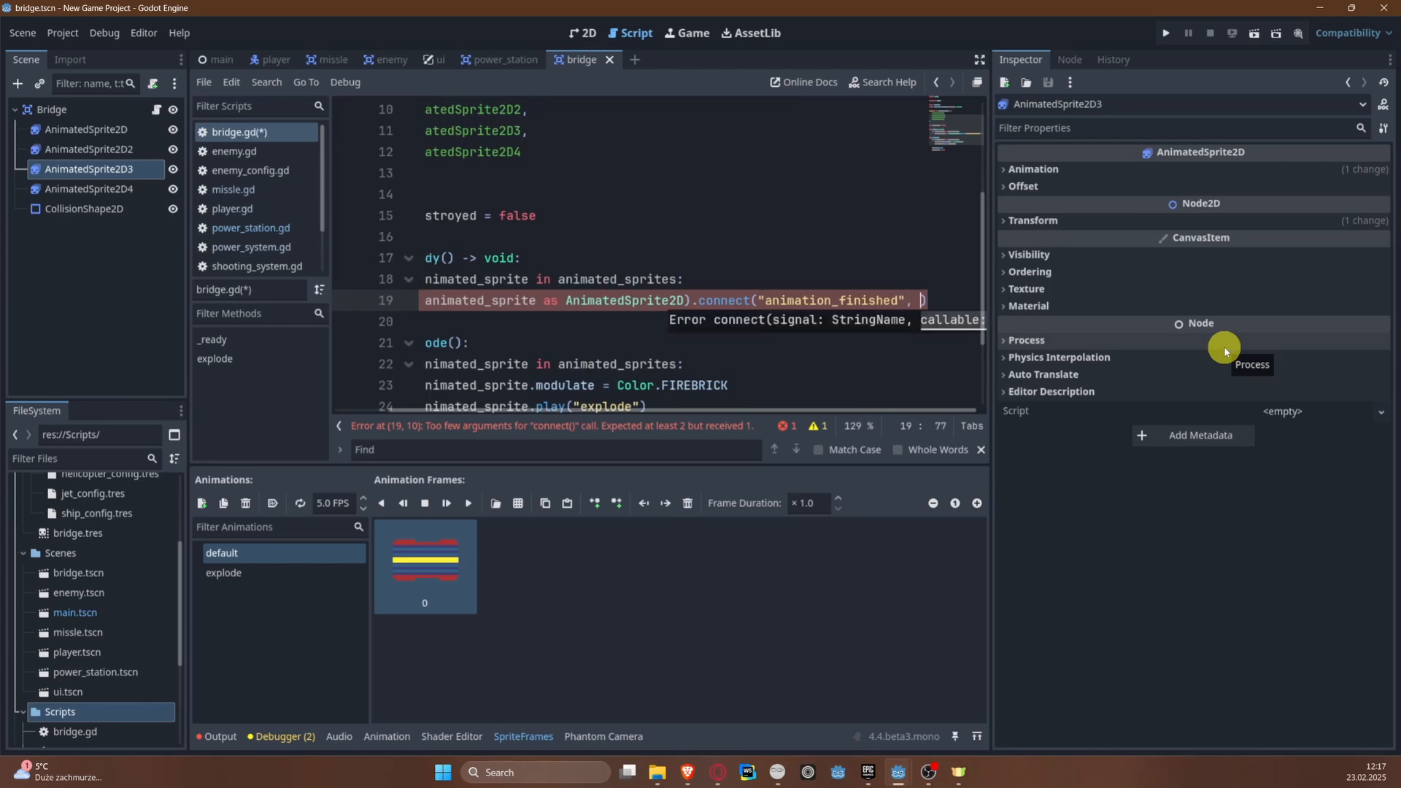
pyautogui.write('on_animatio')
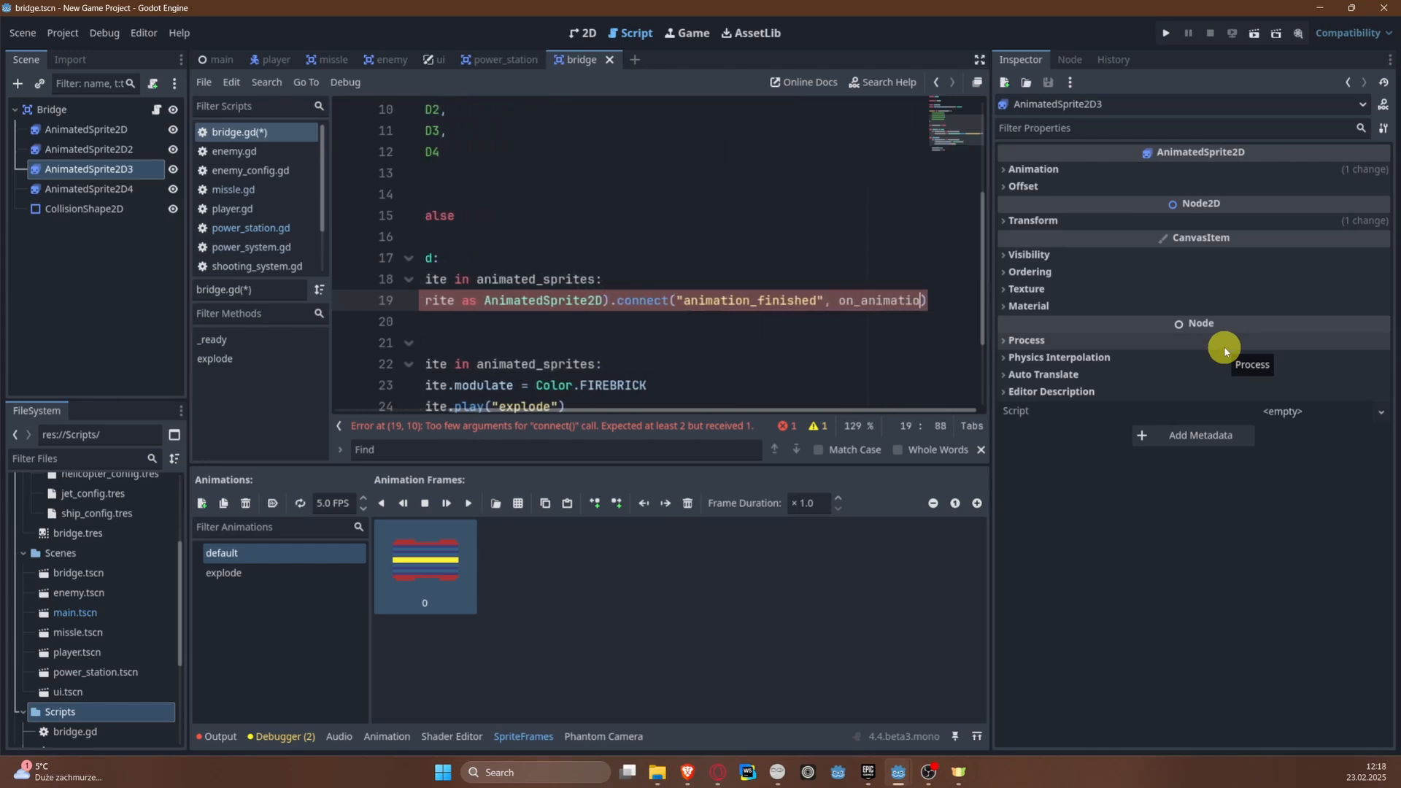
pyautogui.write('n_finishe')
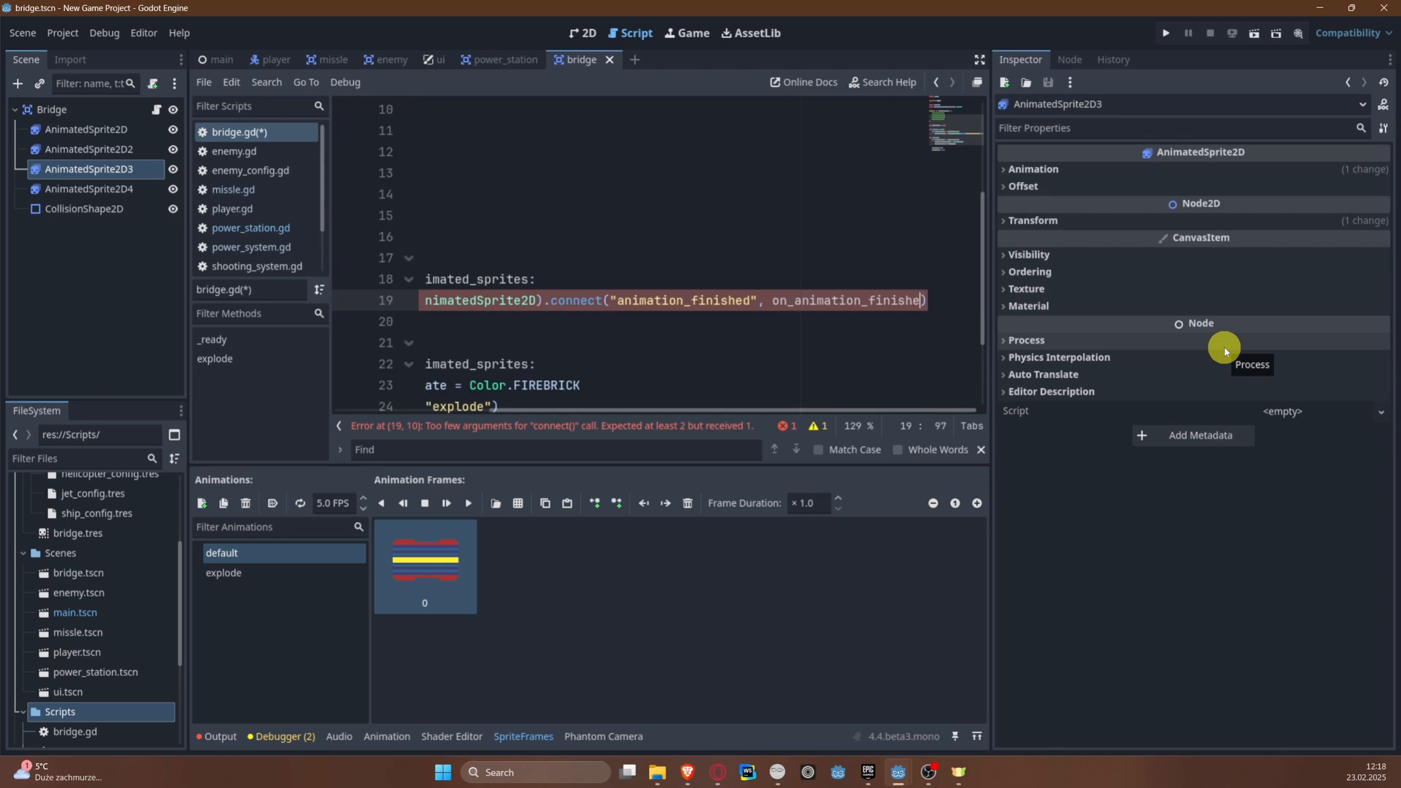
pyautogui.write('d')
pyautogui.hotkey('ctrl', 's')
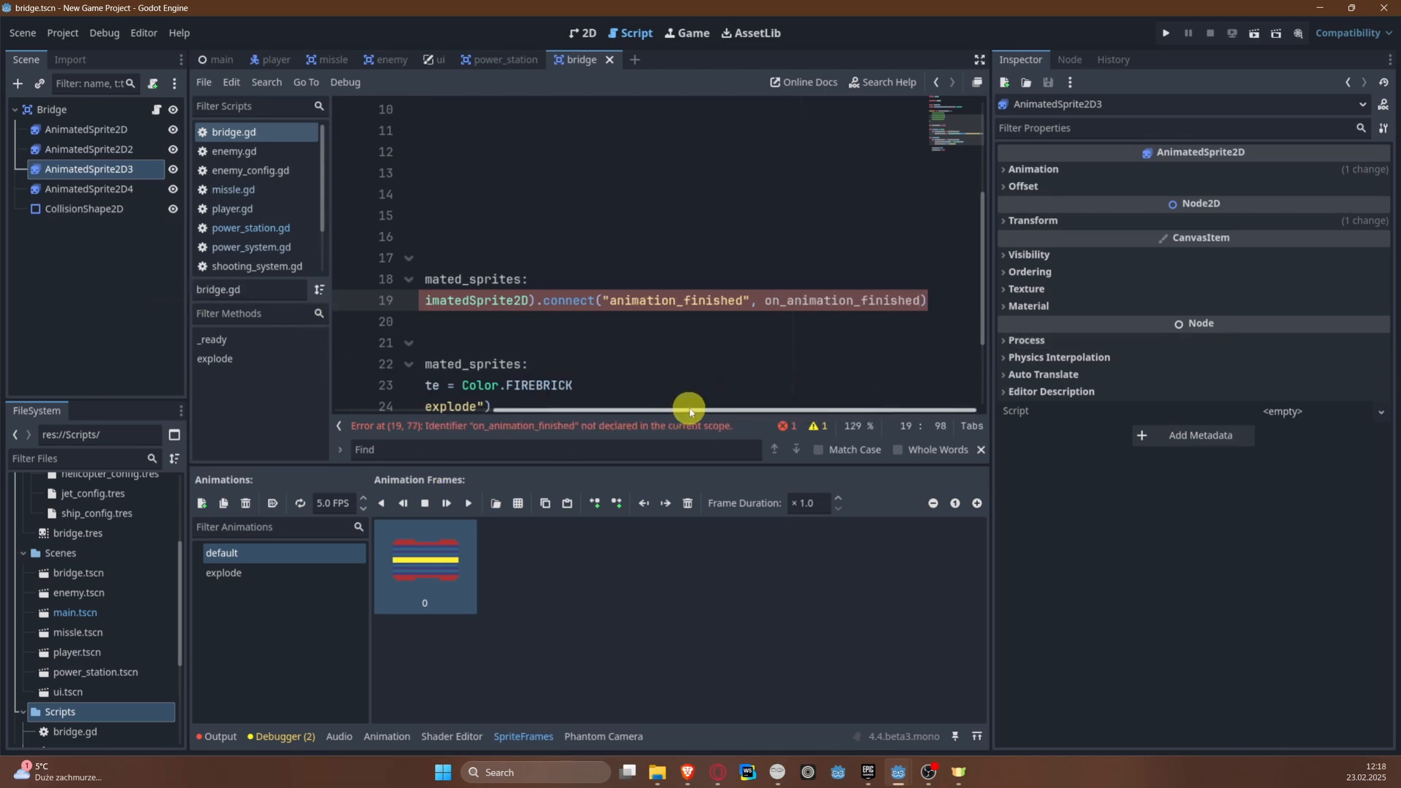
# Step: Copy the on_animation_finished callback name, and enlarge the code area by closing the find bar and shrinking the SpriteFrames area
pyautogui.doubleClick(825, 301)
pyautogui.hotkey('ctrl', 'c')
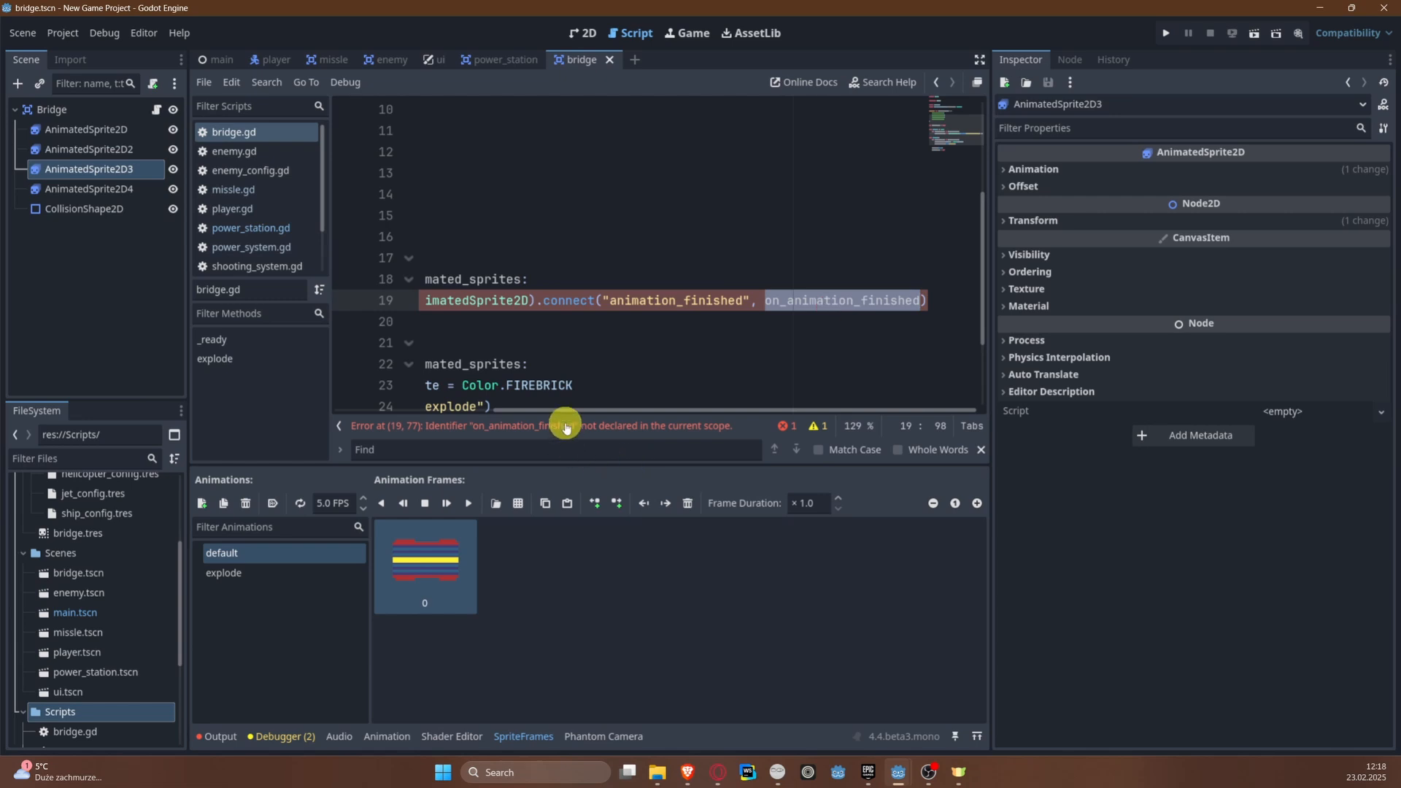
pyautogui.click(977, 736)
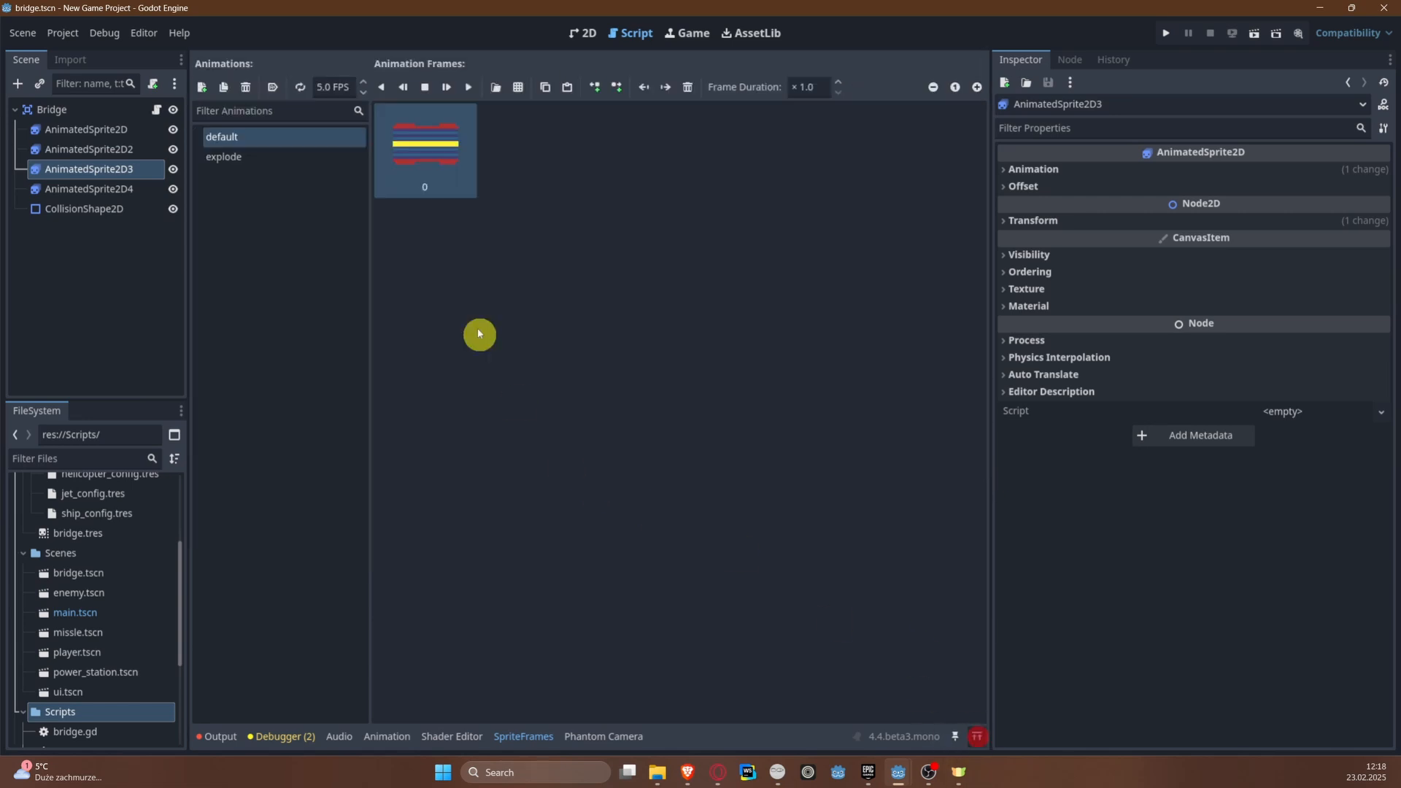
pyautogui.click(976, 736)
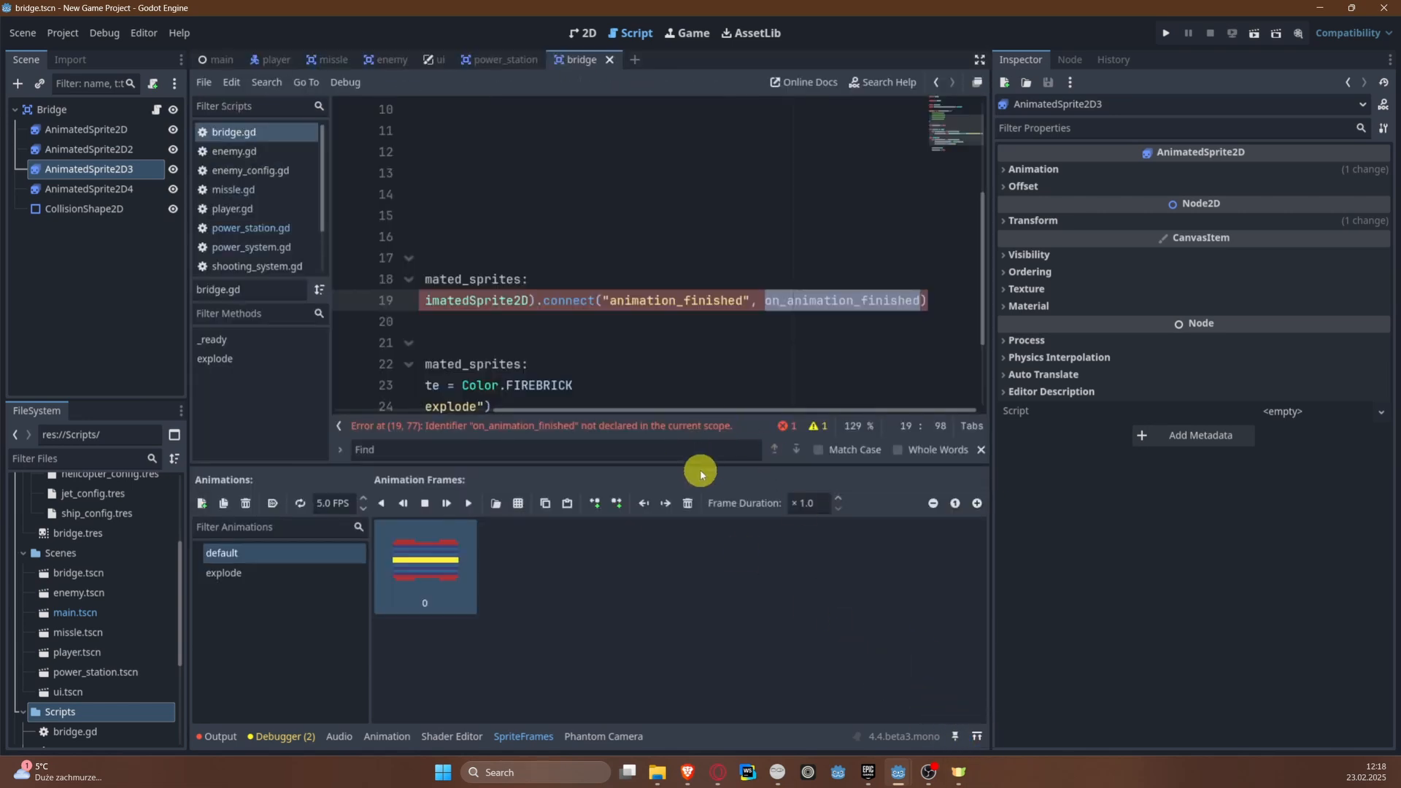
pyautogui.click(606, 452)
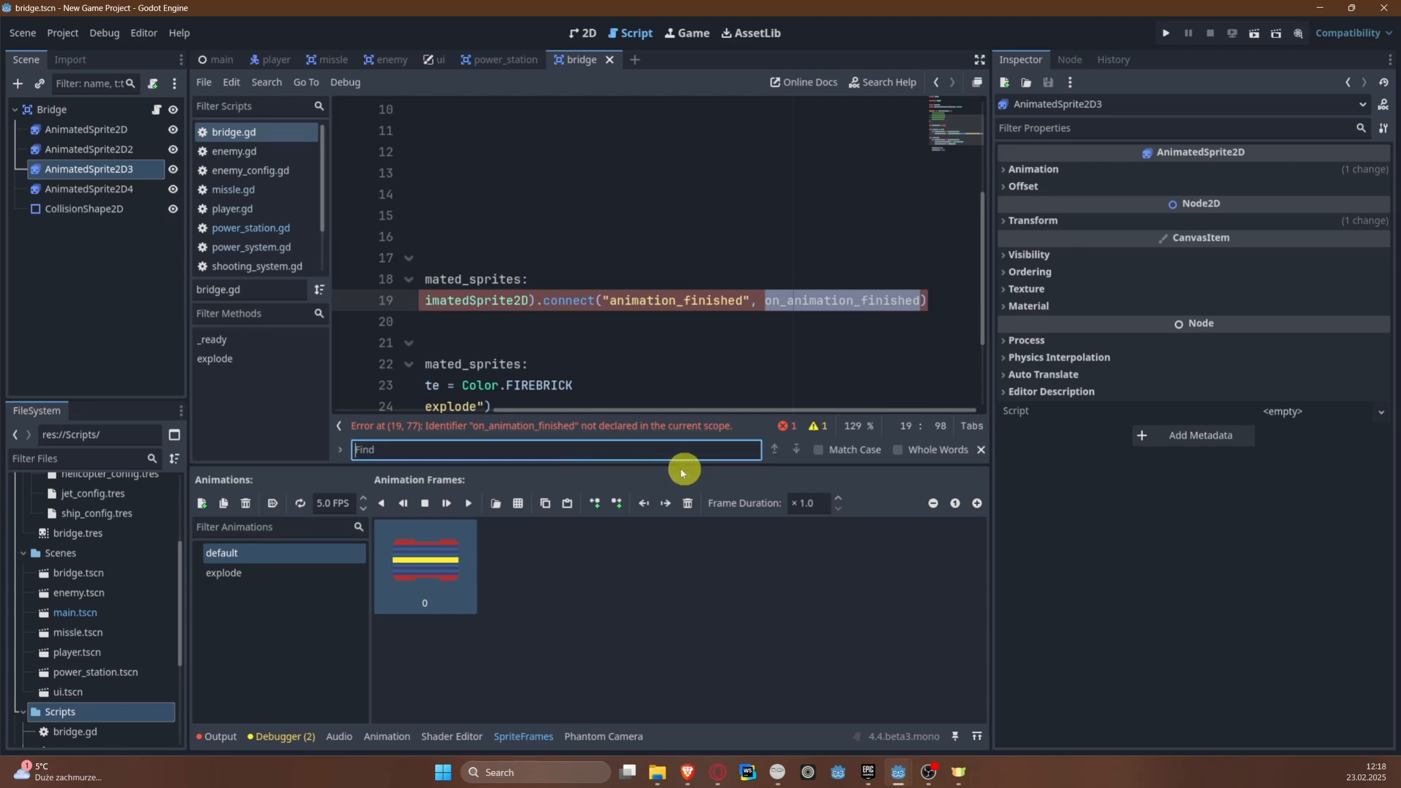
pyautogui.click(980, 450)
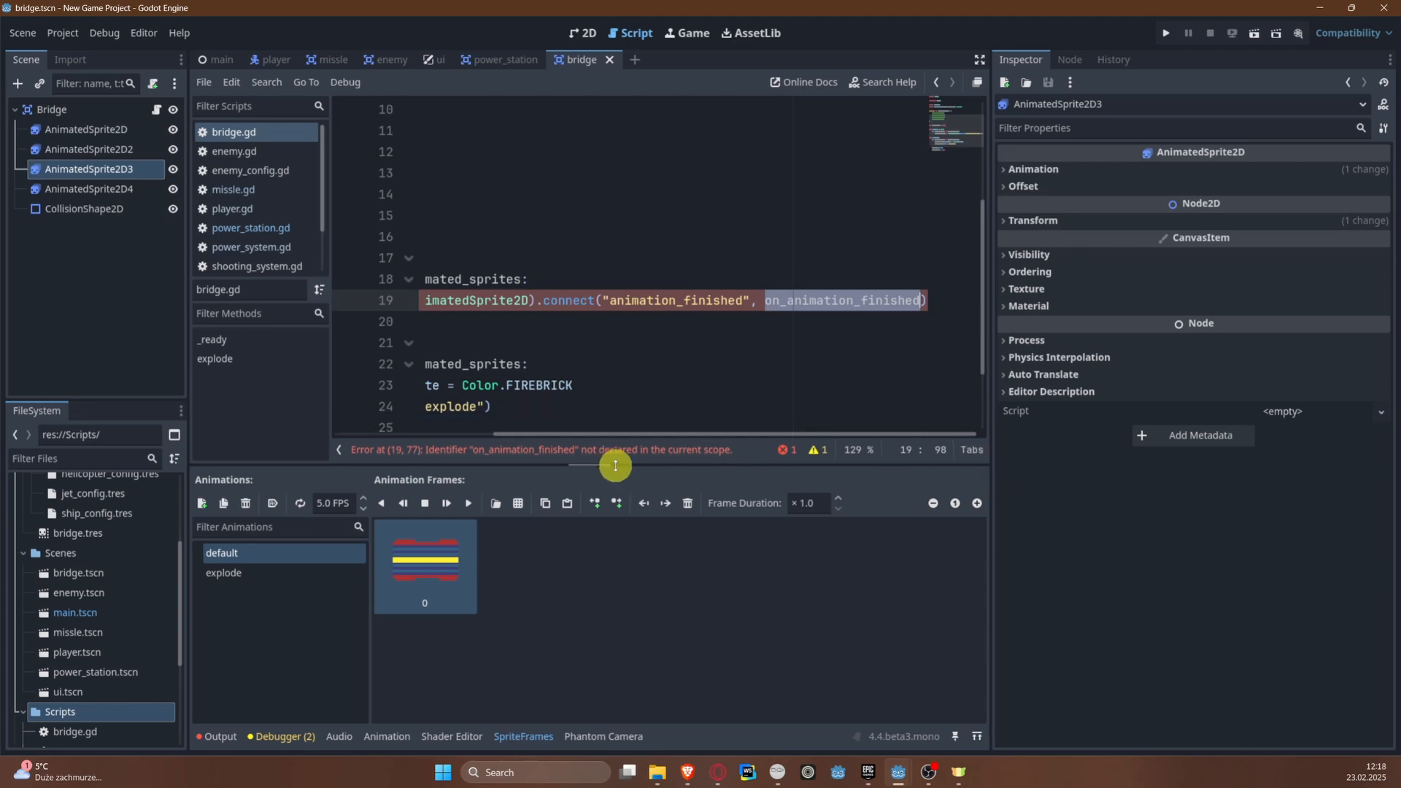
pyautogui.moveTo(615, 466); pyautogui.dragTo(616, 512)
pyautogui.moveTo(712, 481); pyautogui.dragTo(420, 476)
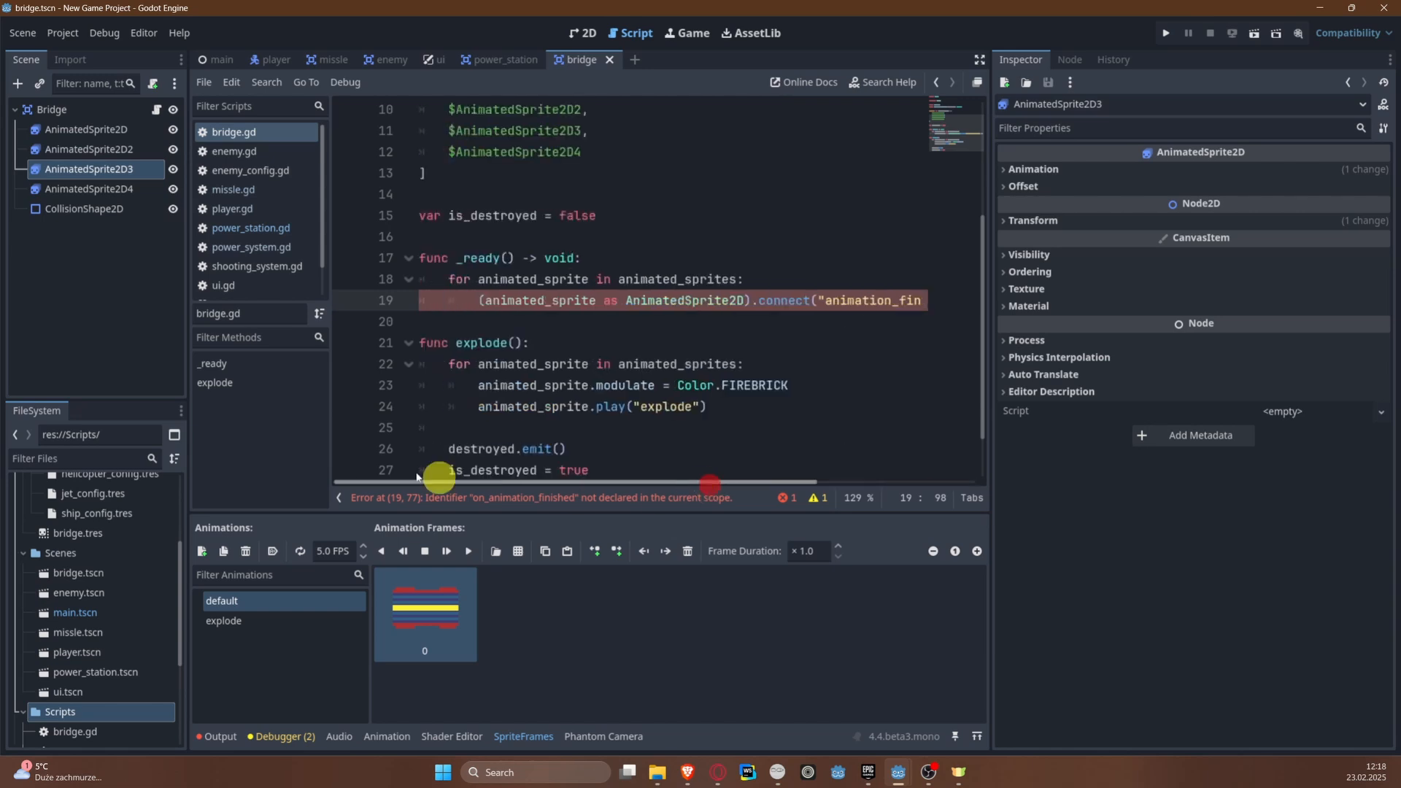
# Step: Add an on_animation_finished() function between _ready() and explode()
pyautogui.click(513, 321)
pyautogui.press('Return')
pyautogui.press('Return')
pyautogui.press('Up')
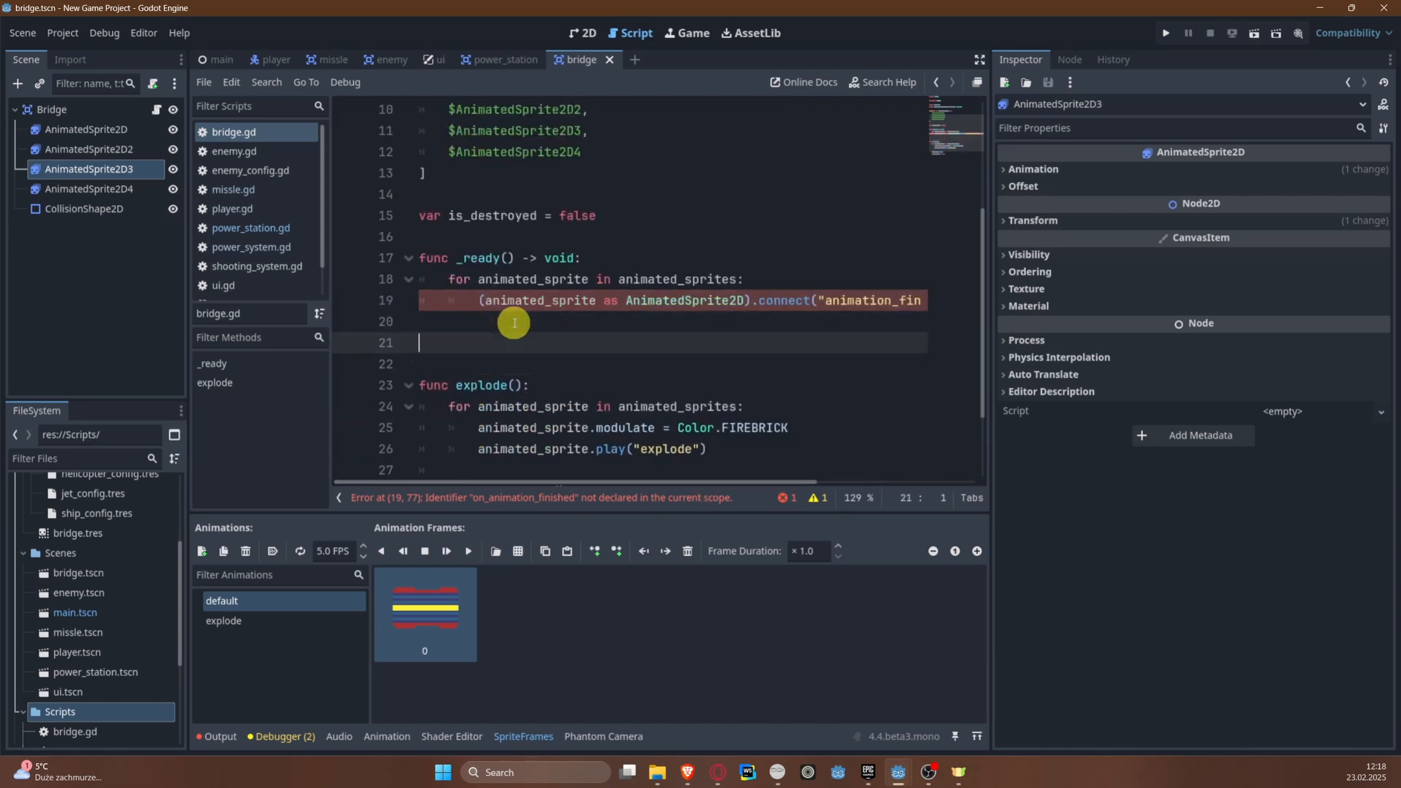
pyautogui.write('func')
pyautogui.hotkey('ctrl', 'v')
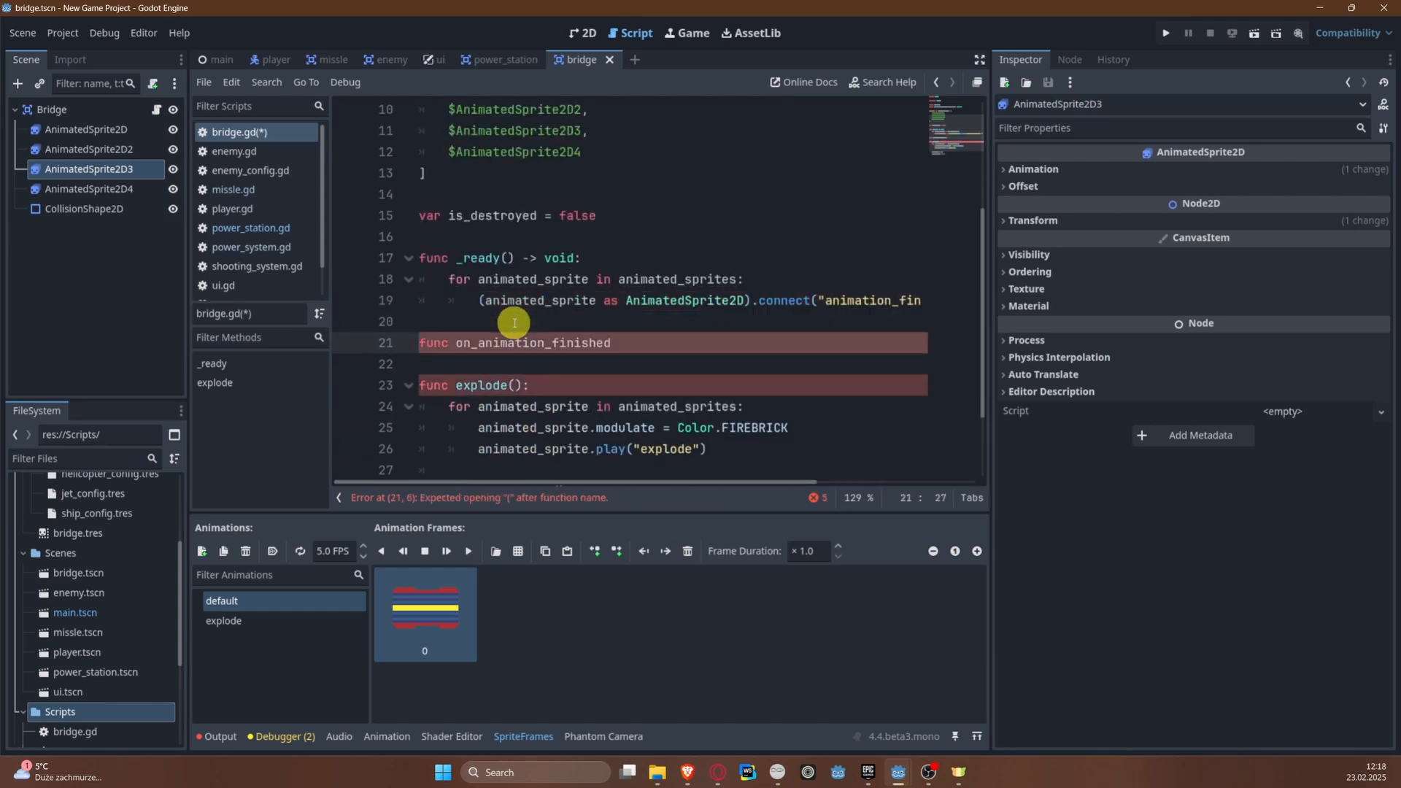
pyautogui.write('():')
pyautogui.press('Return')
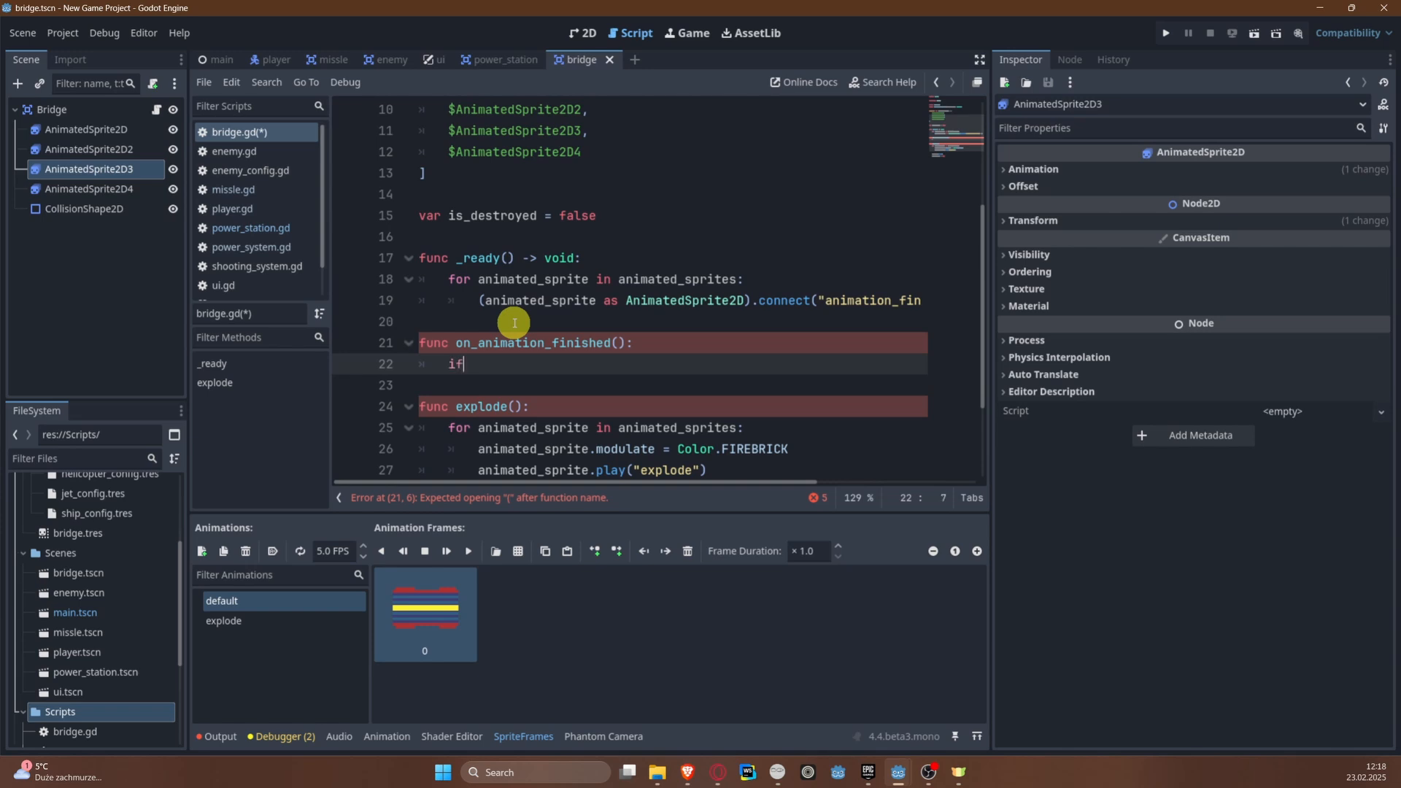
# Step: Start an if statement in the body of on_animation_finished(), leaving its condition empty
pyautogui.write('if anima')
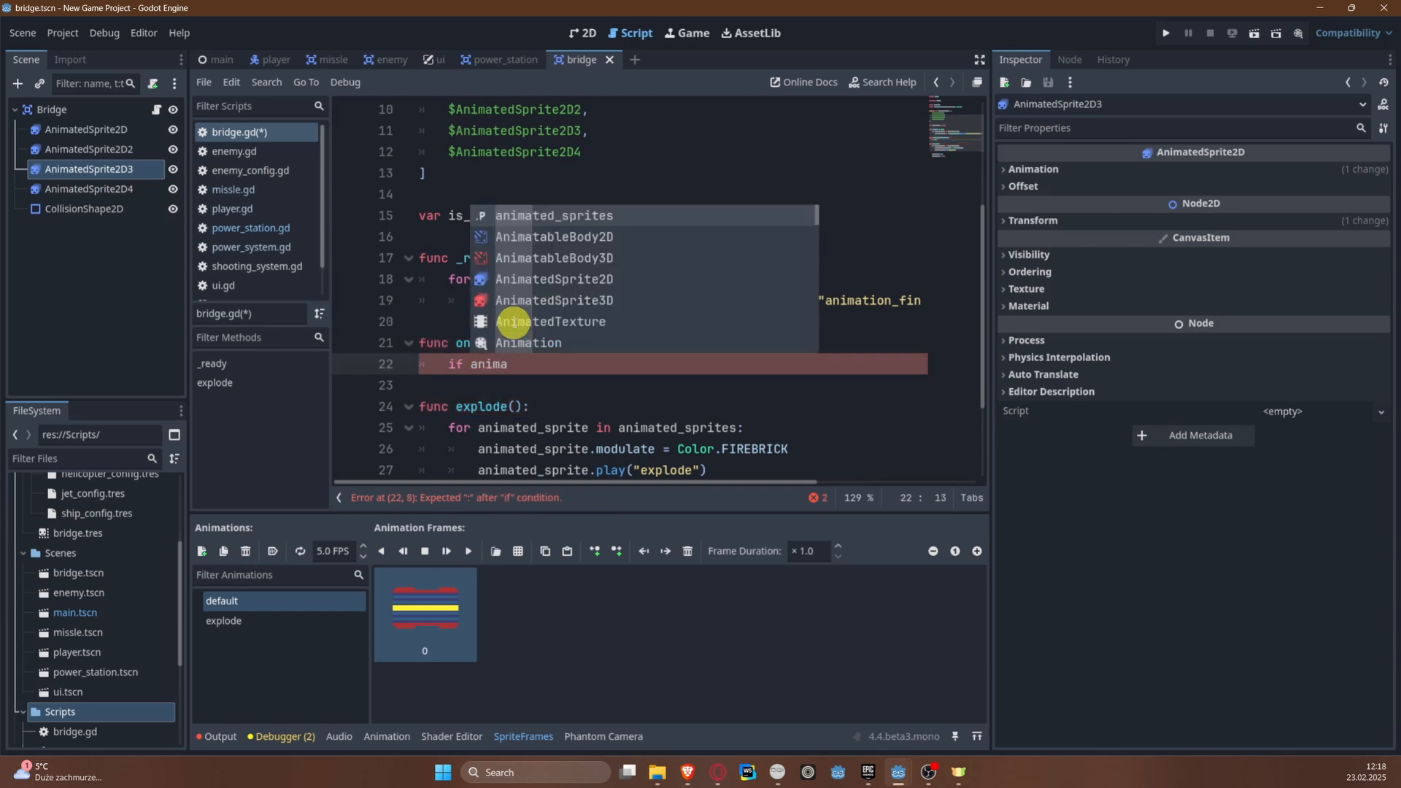
pyautogui.hotkey('ctrl', 'BackSpace')
pyautogui.press('Escape')
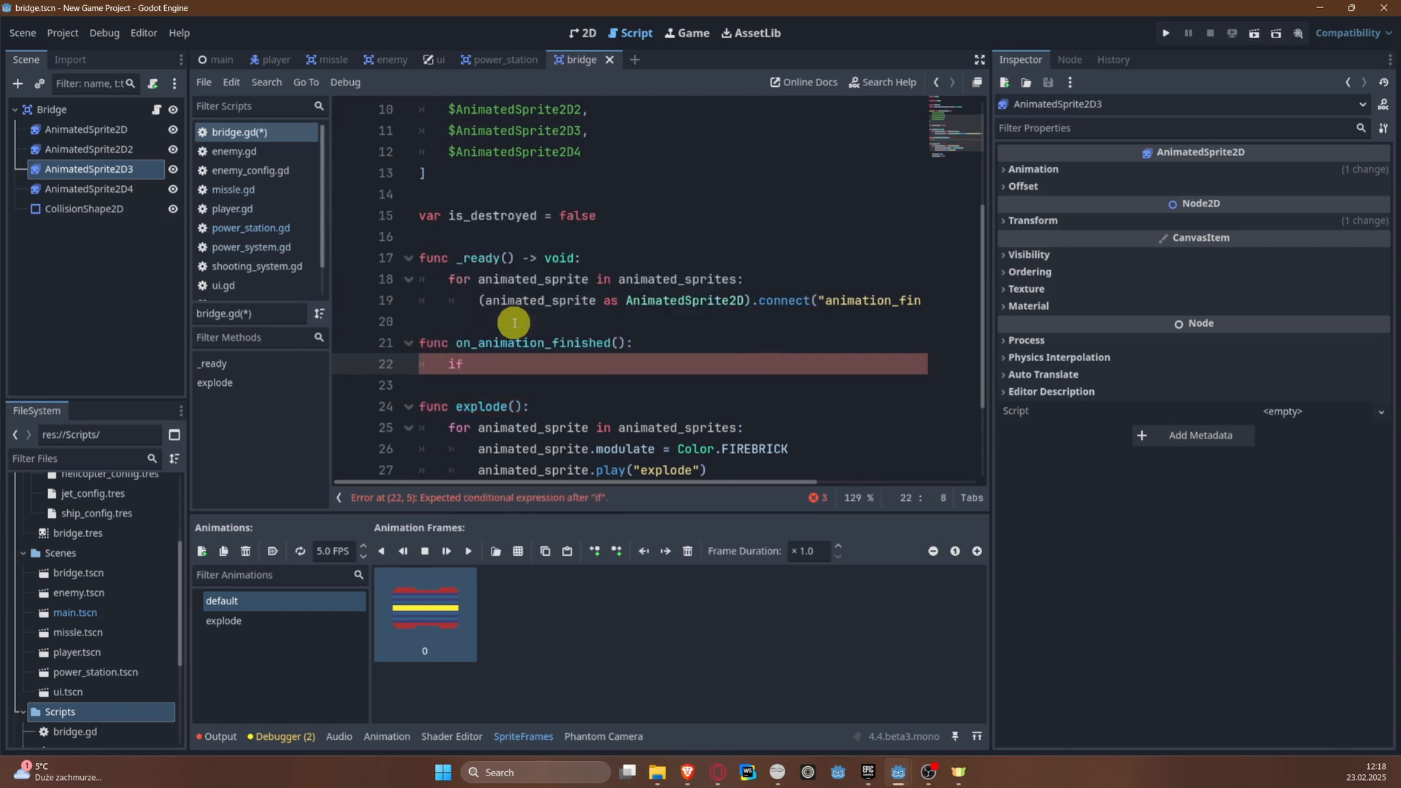
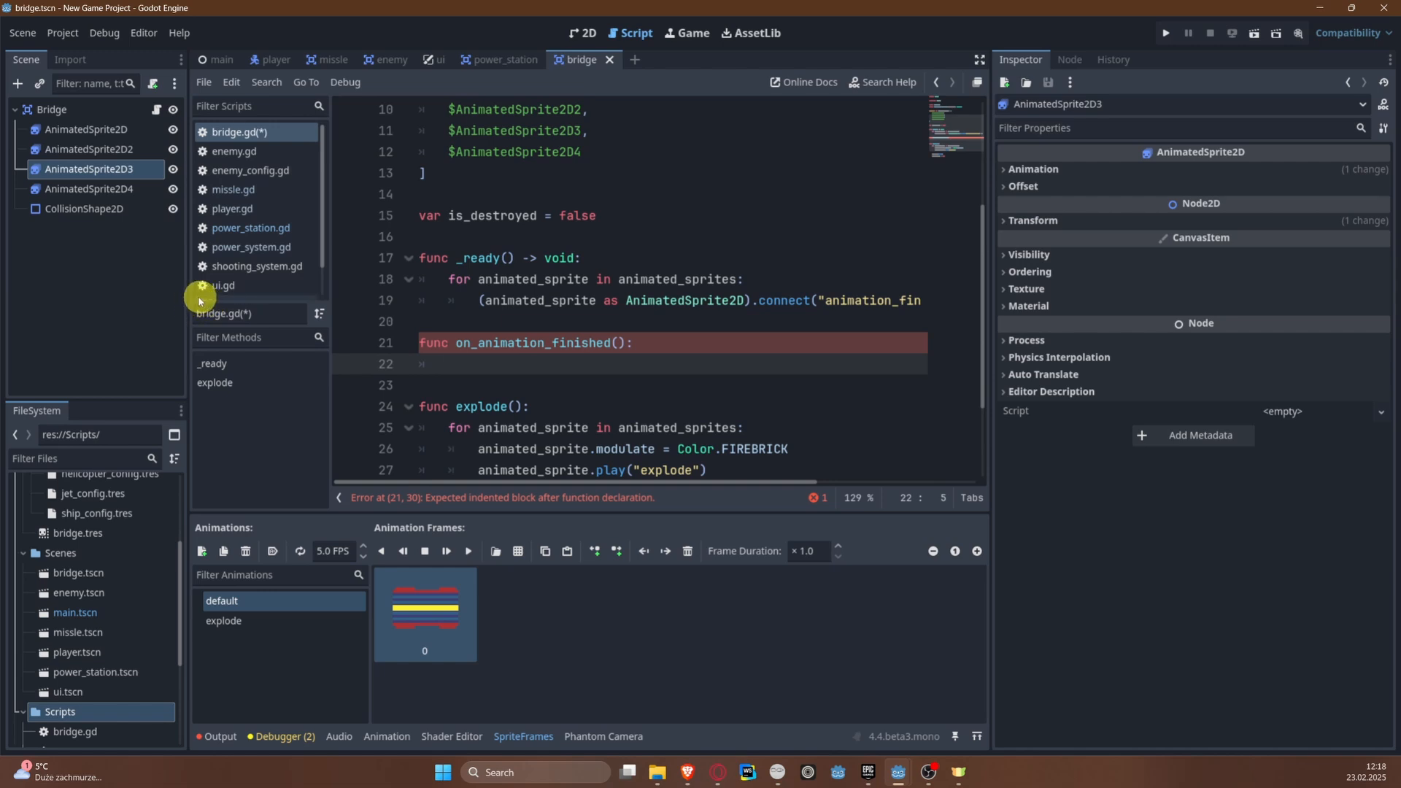
# Step: Widen the code area and replace the on_animation_finished argument of connect() in _ready() with an inline func()
pyautogui.click(190, 295)
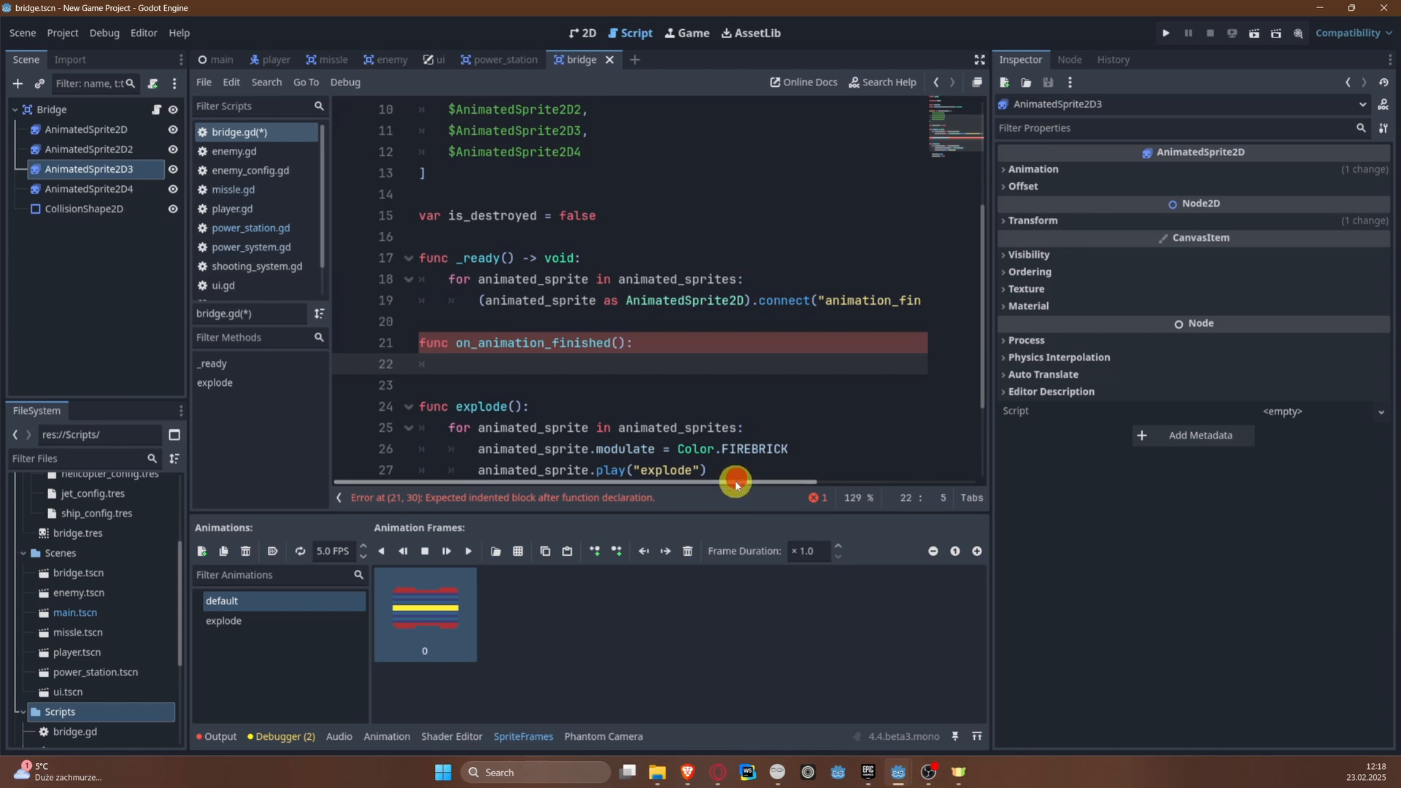
pyautogui.moveTo(736, 483); pyautogui.dragTo(592, 475)
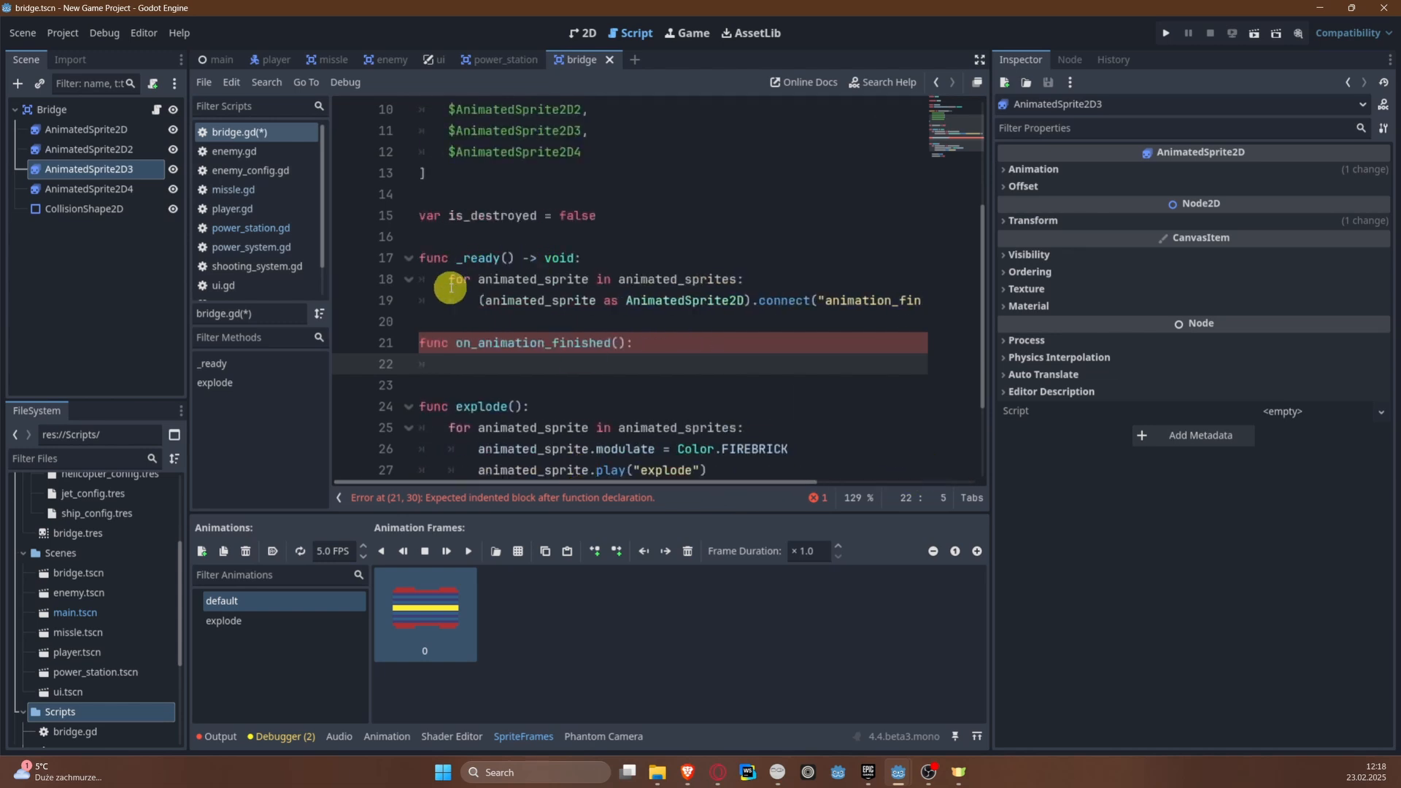
pyautogui.moveTo(436, 278); pyautogui.dragTo(948, 303)
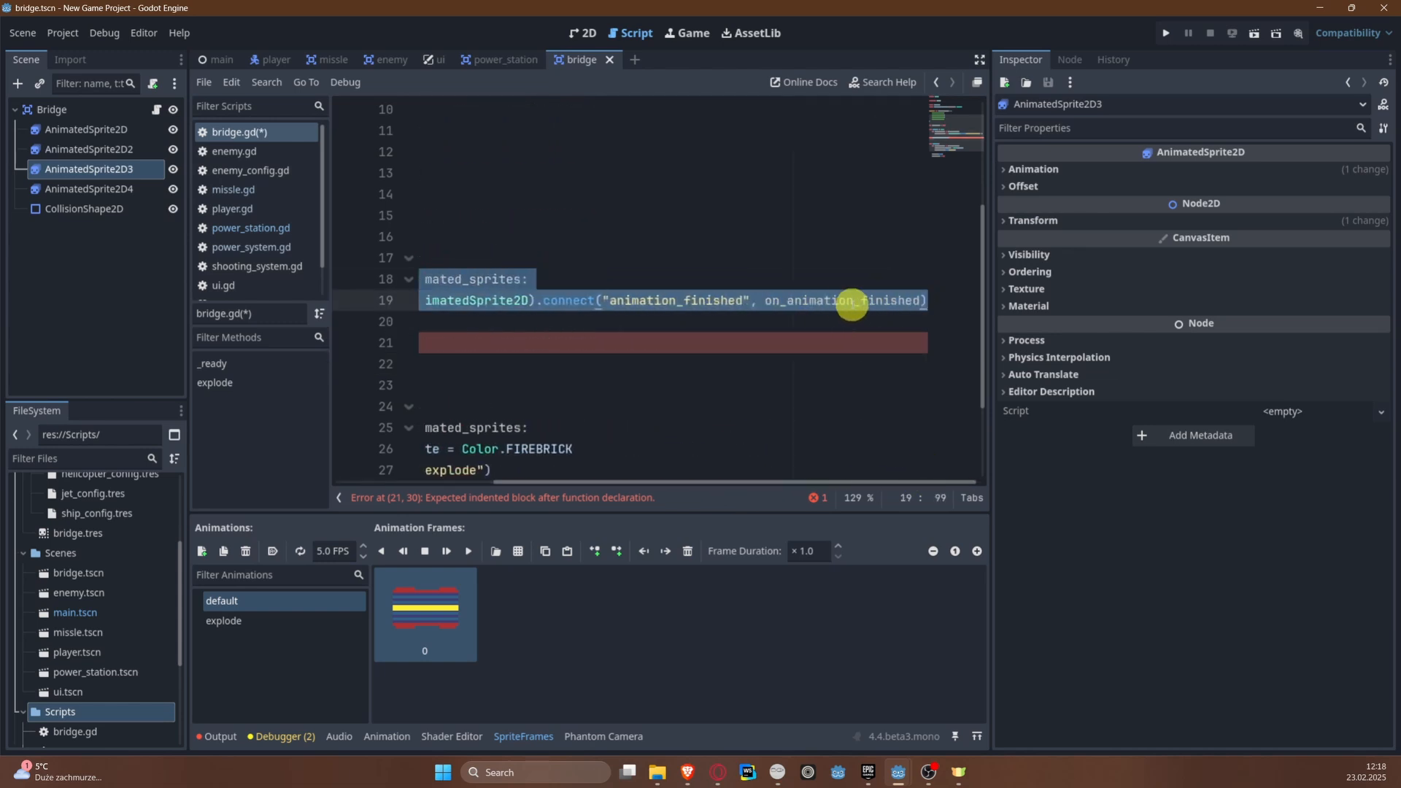
pyautogui.doubleClick(842, 302)
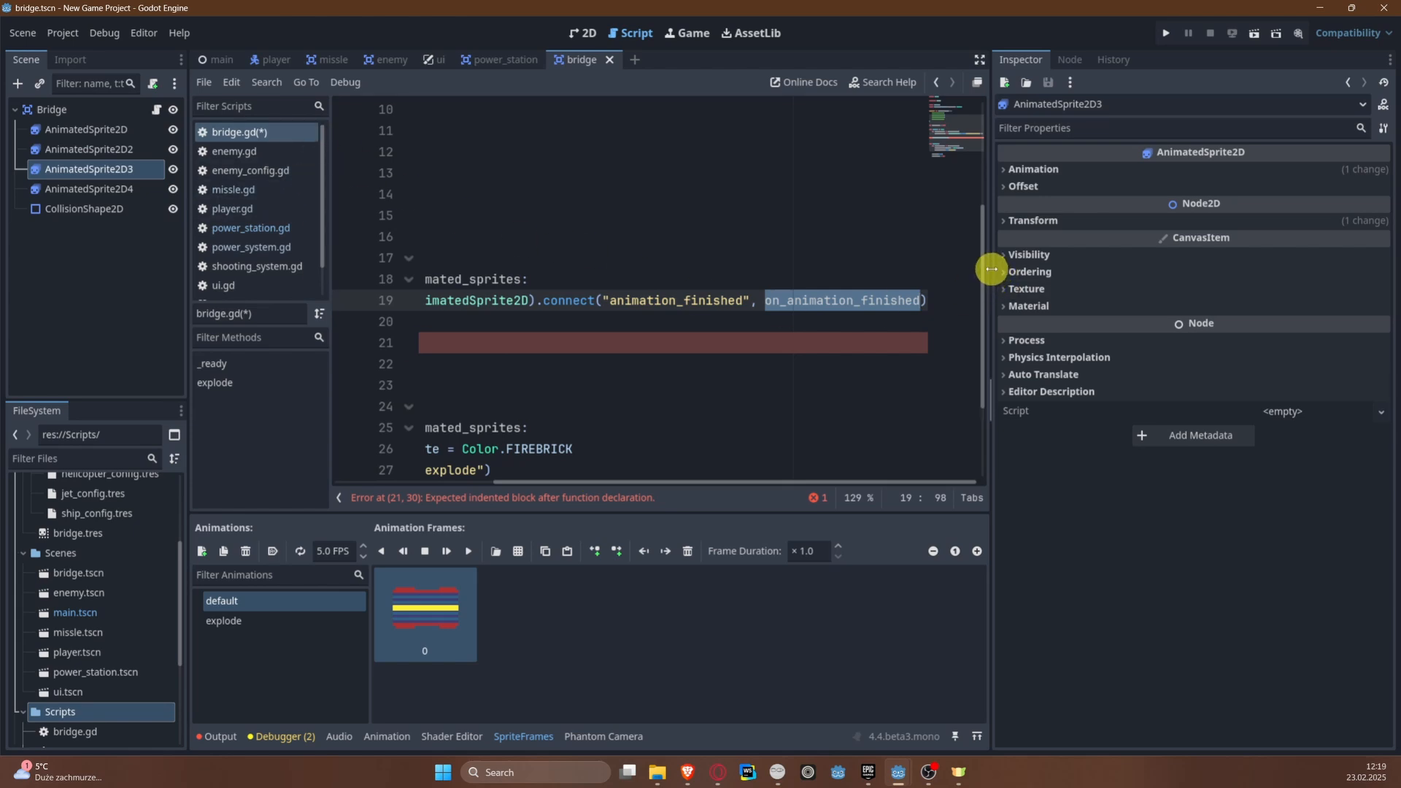
pyautogui.moveTo(990, 270); pyautogui.dragTo(1166, 269)
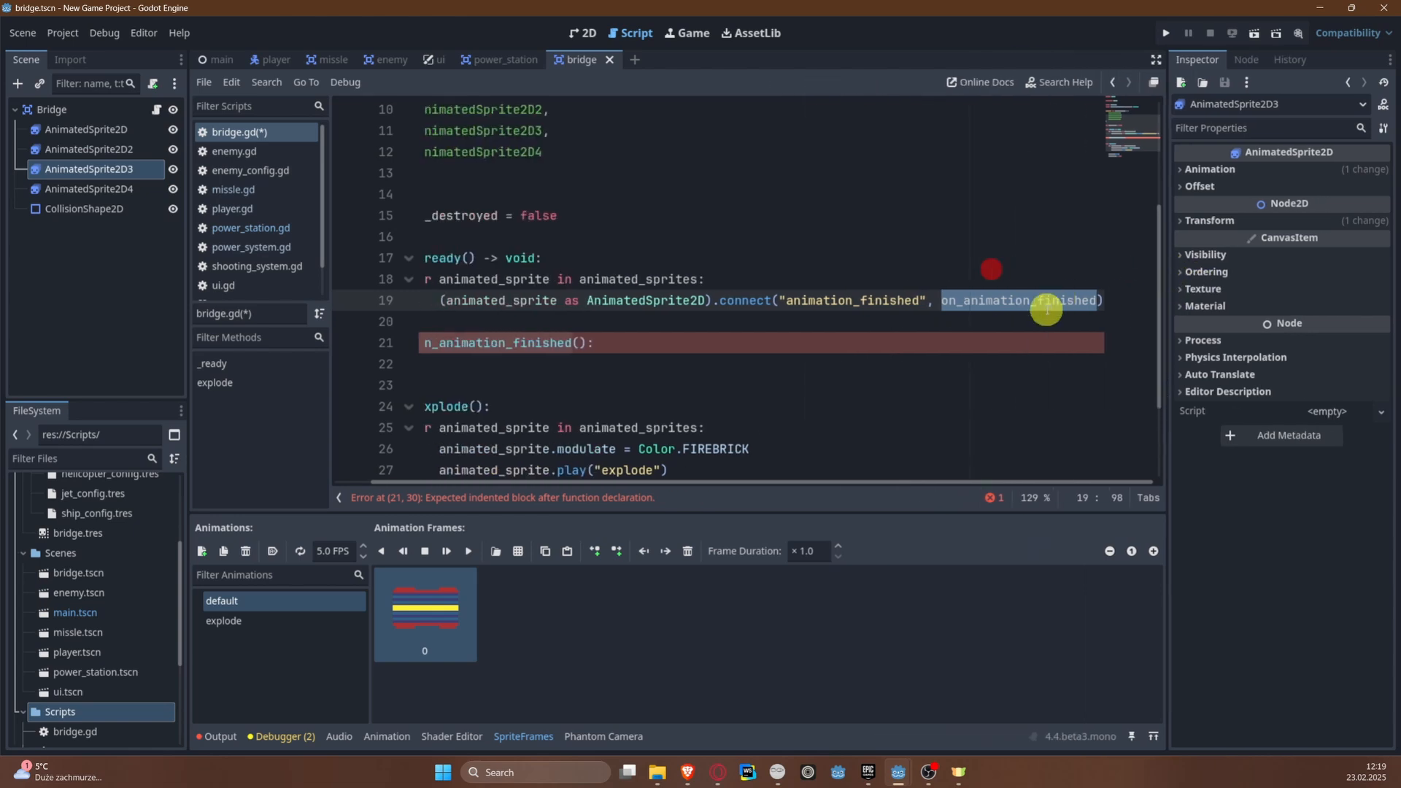
pyautogui.write('func')
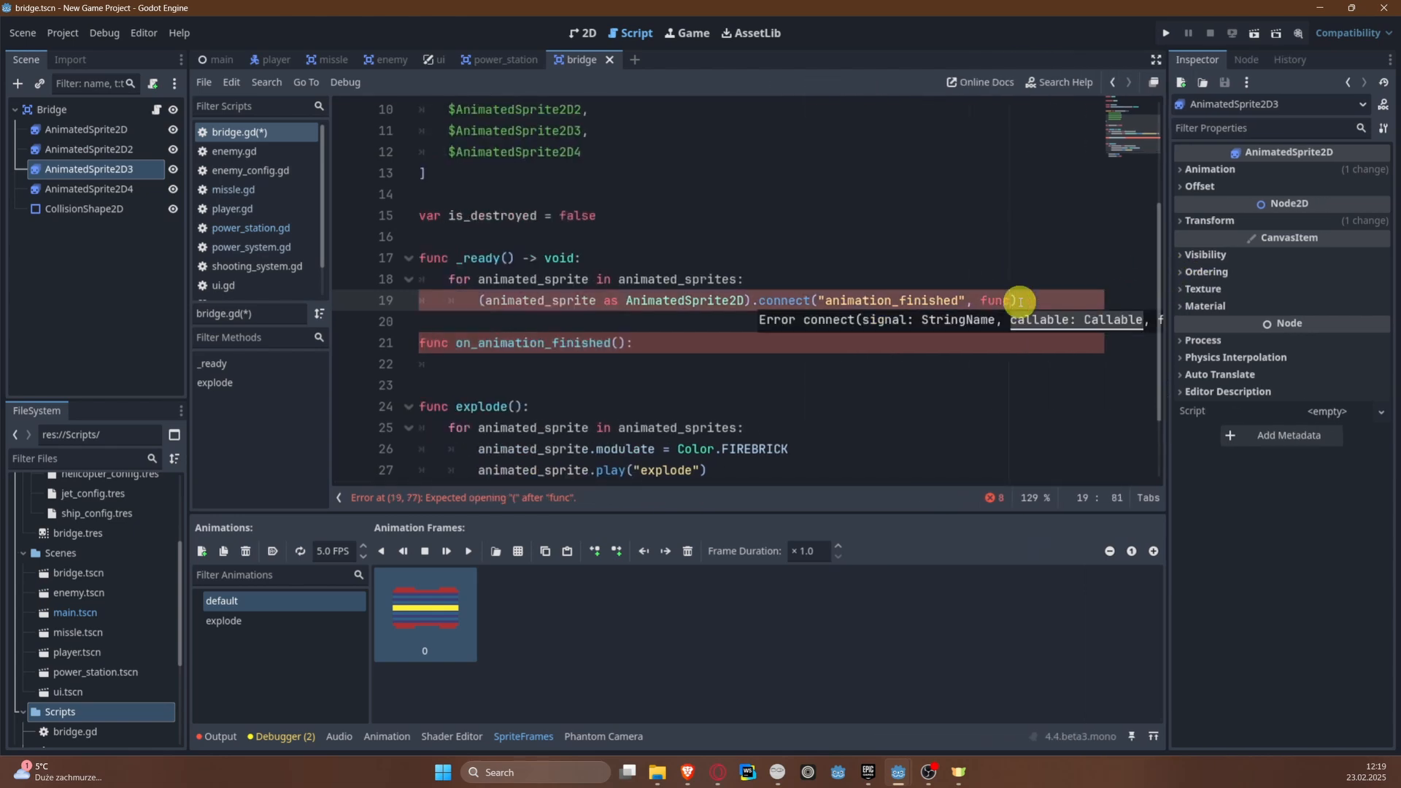
pyautogui.write('()')
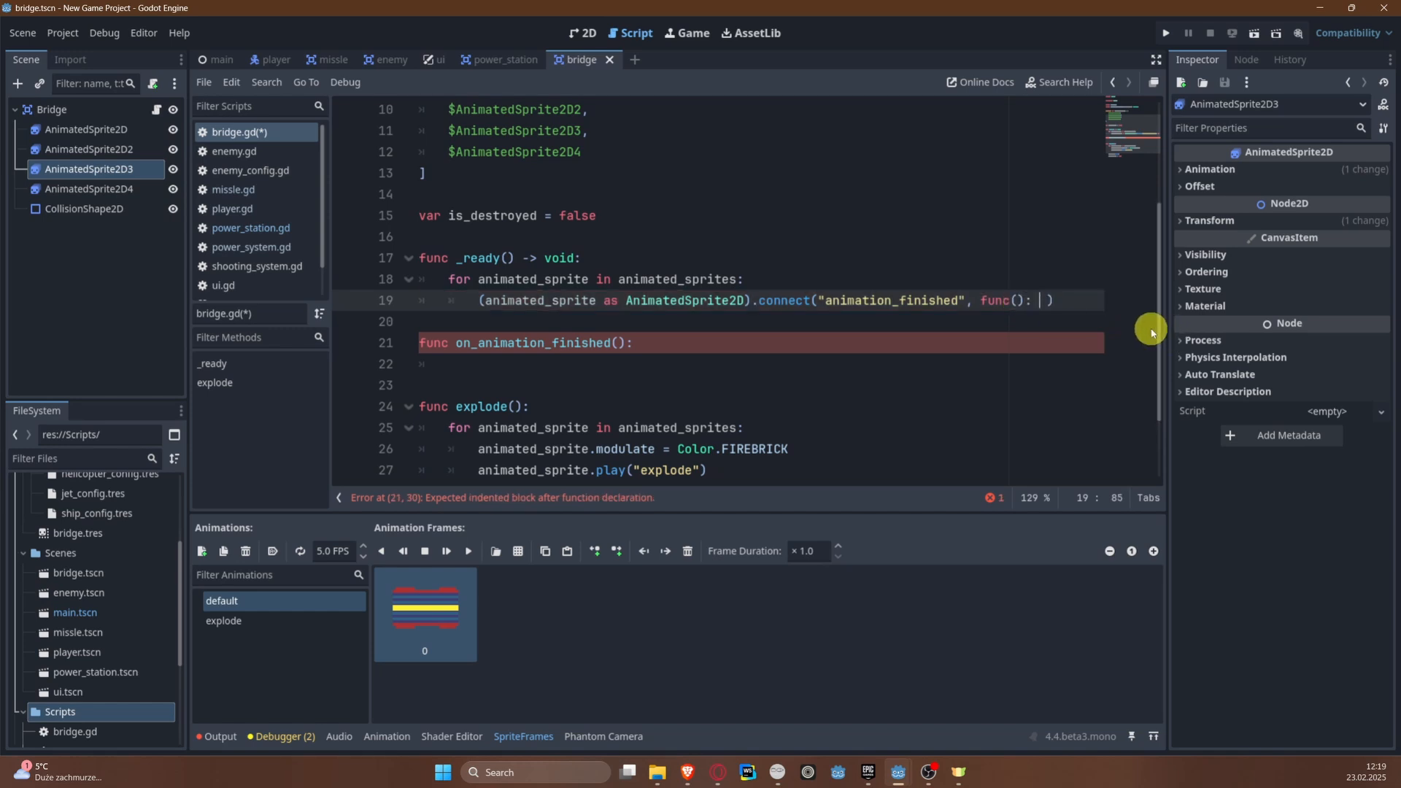
# Step: Start the inline function's body with an if statement on animated_sprite.animation
pyautogui.write(': anim')
pyautogui.press('Down')
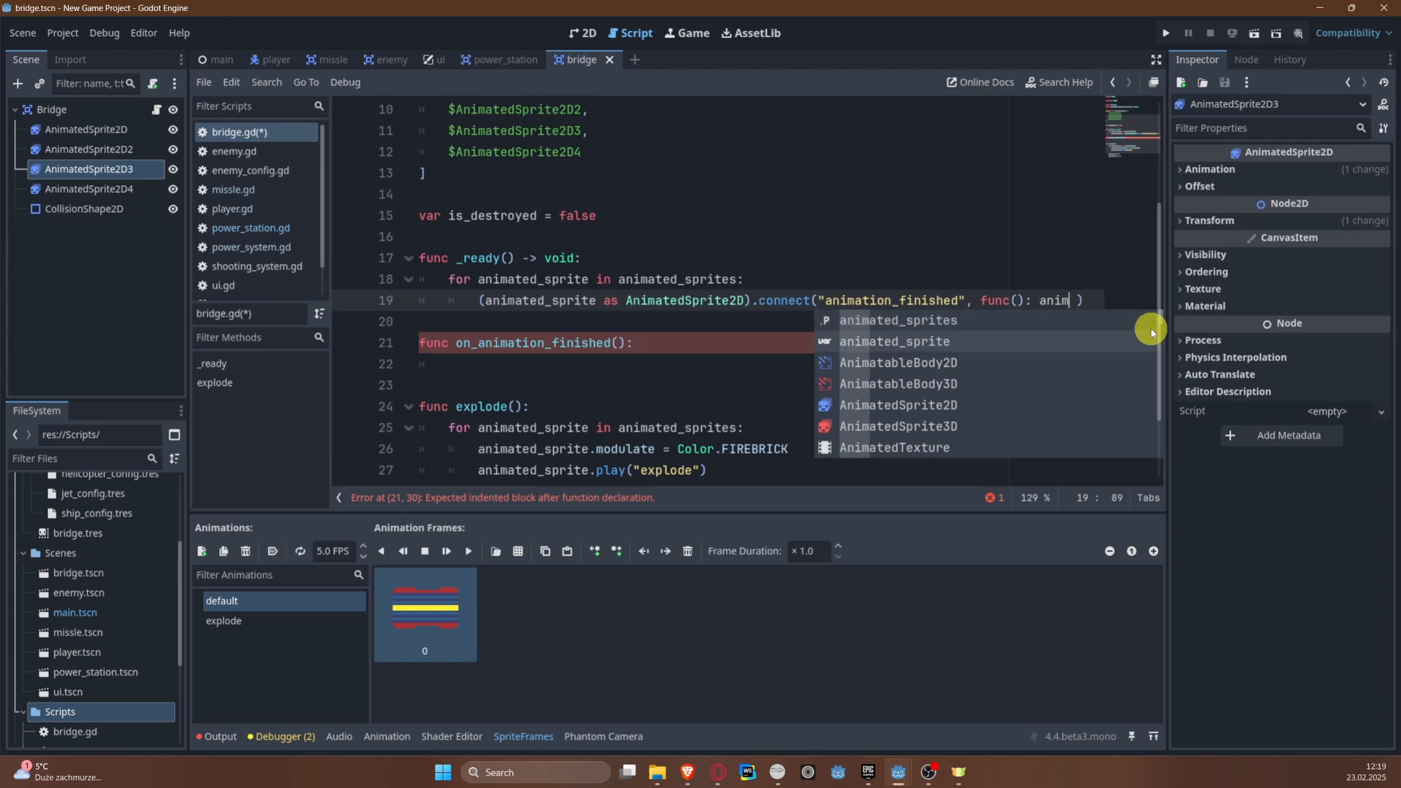
pyautogui.press('Return')
pyautogui.write('.anima')
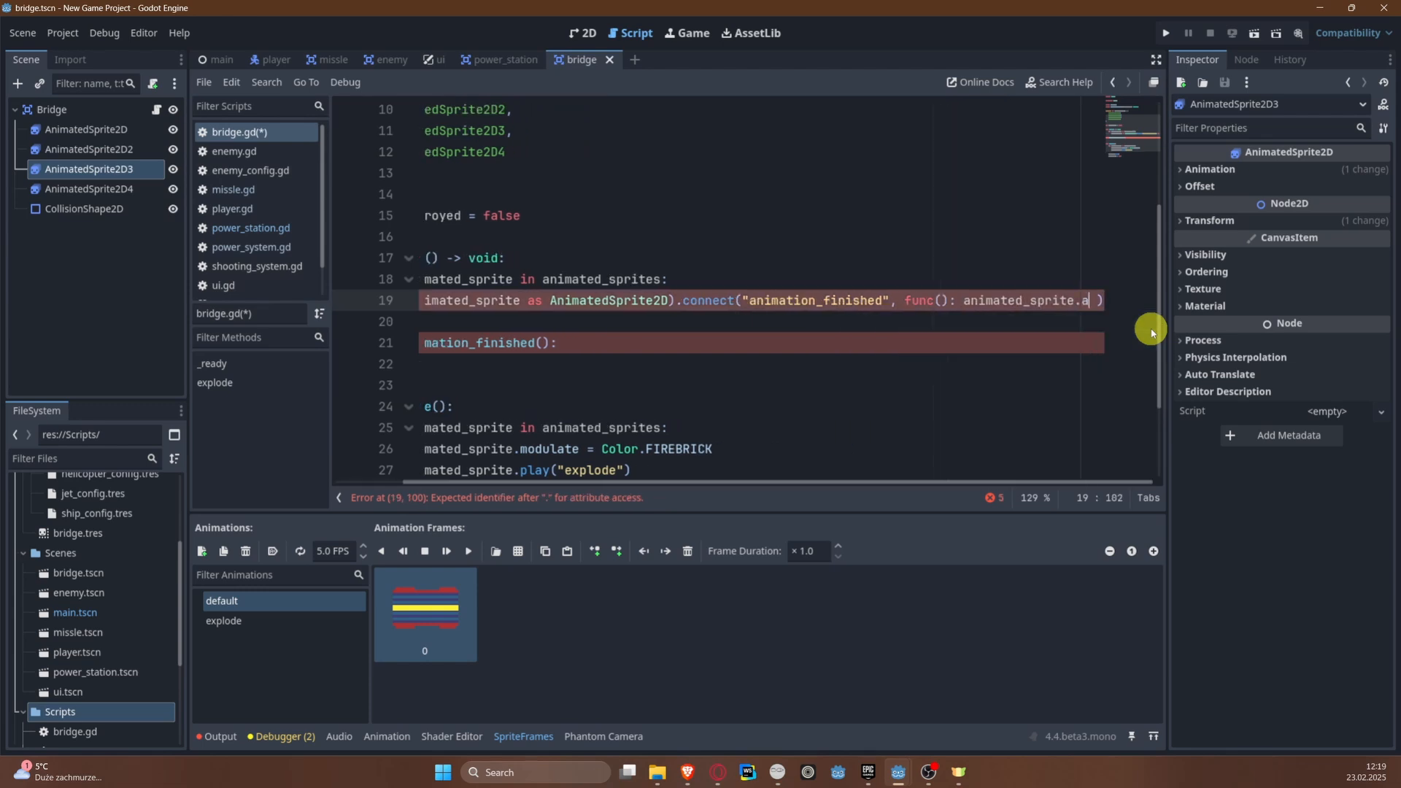
pyautogui.write('tion ')
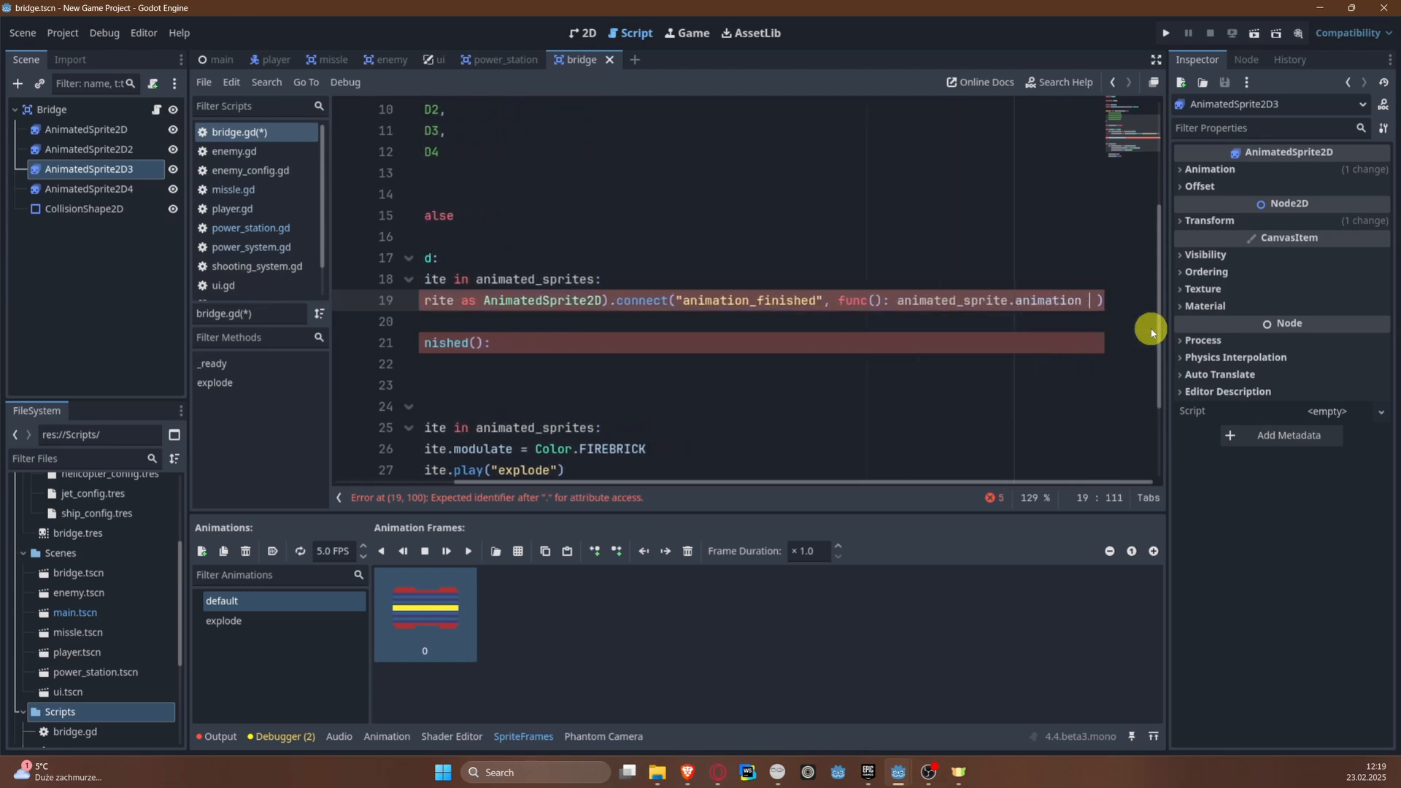
pyautogui.write(' if')
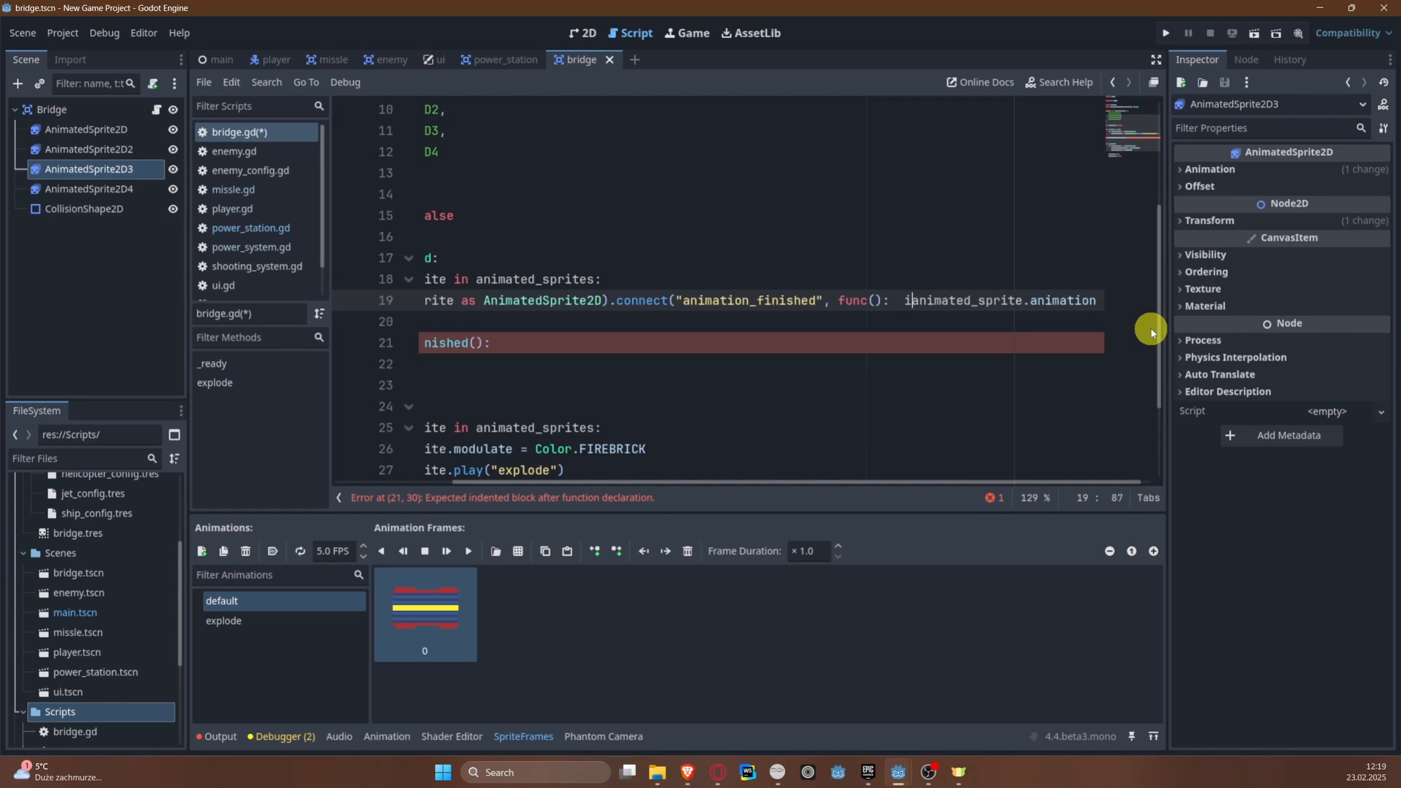
pyautogui.hotkey('ctrl', 'Right')
pyautogui.press('End')
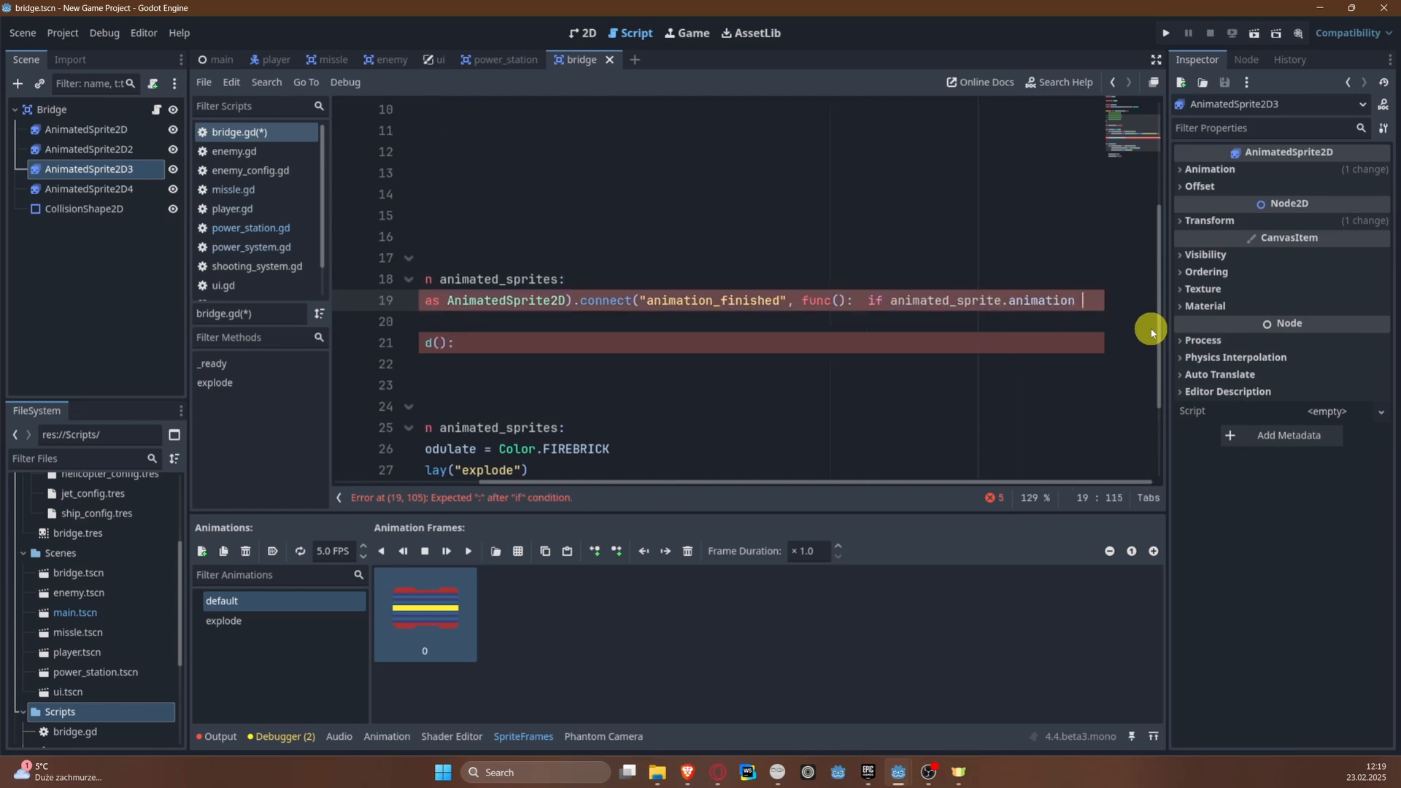
# Step: Complete the inline if condition so that it compares the animation with == "explode":
pyautogui.write('== "exp')
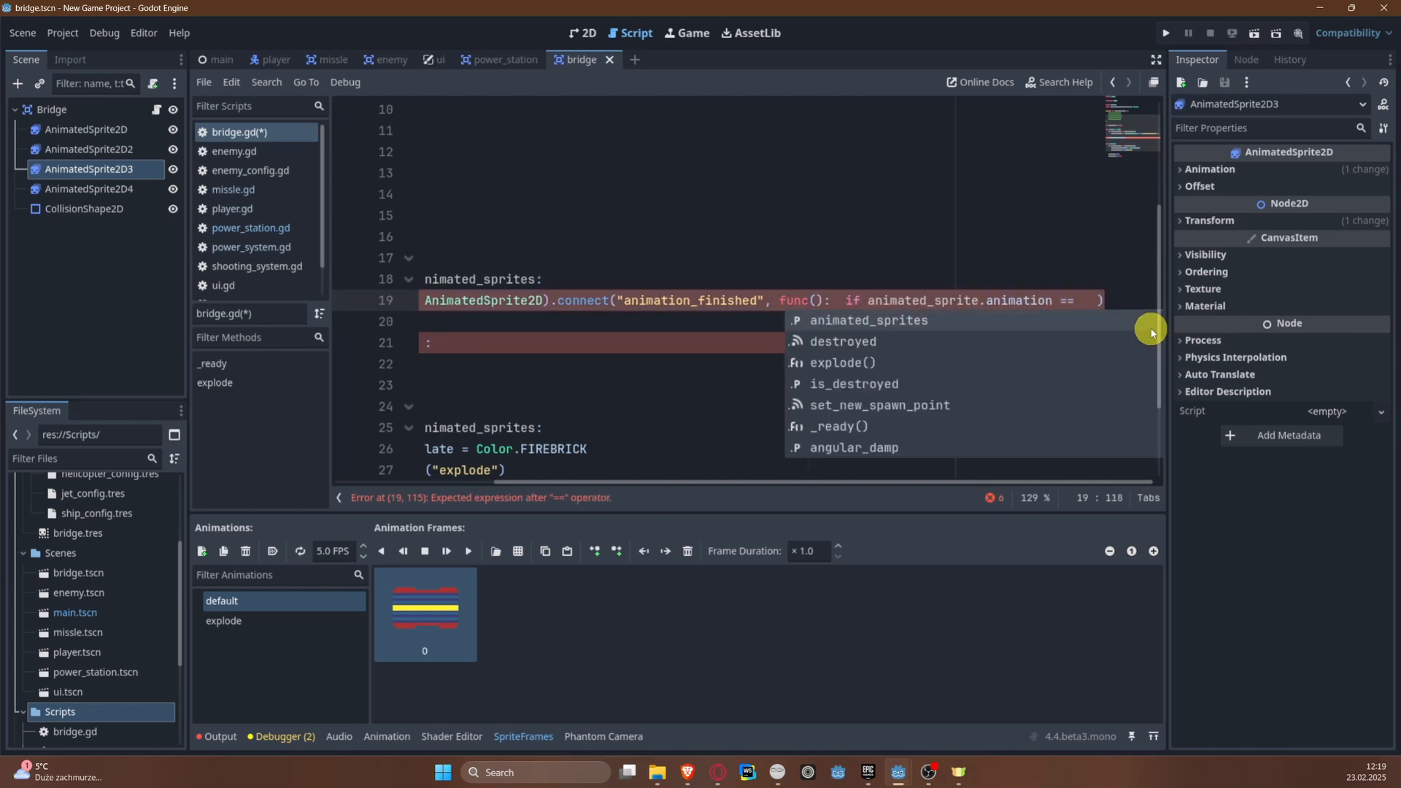
pyautogui.write('lo')
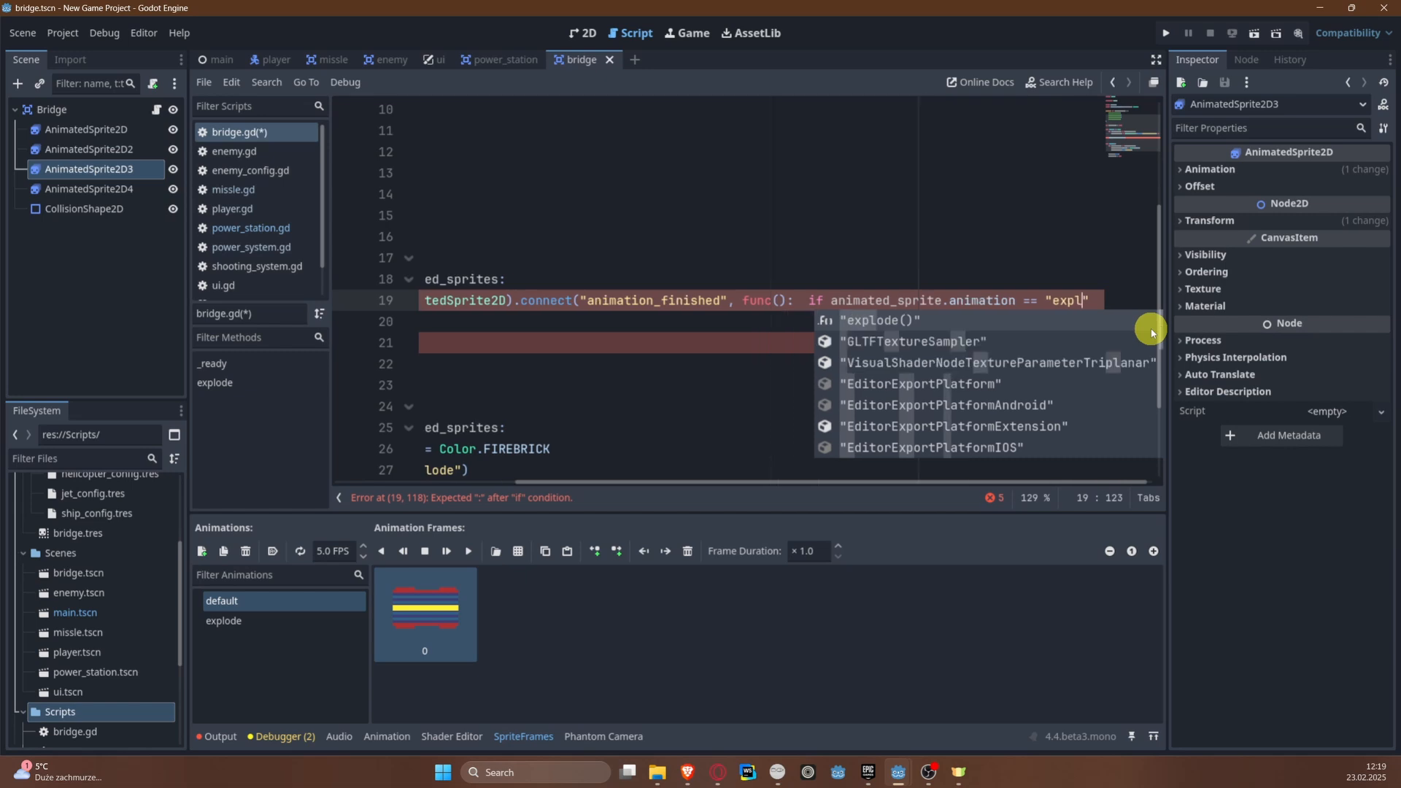
pyautogui.press('Return')
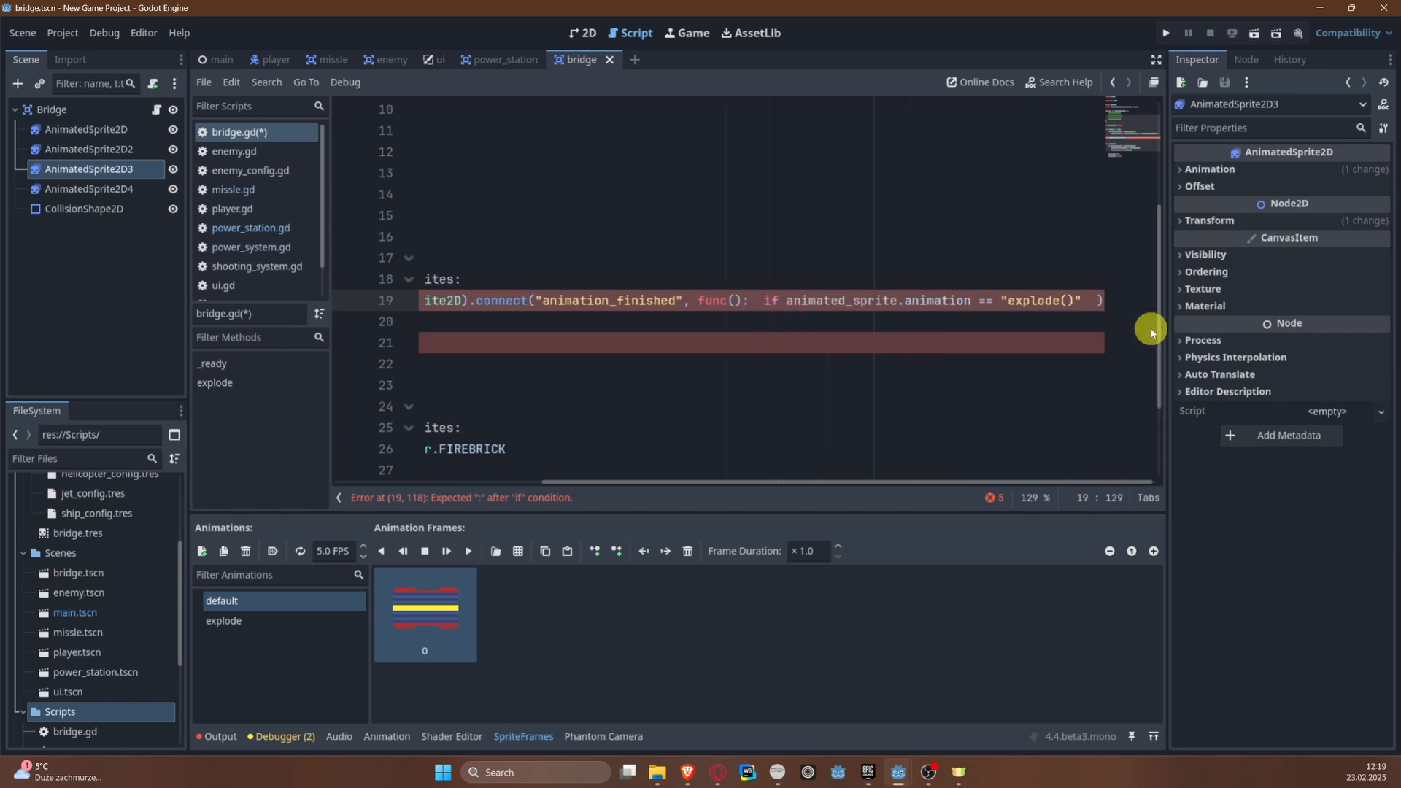
pyautogui.press('BackSpace')
pyautogui.press('BackSpace')
pyautogui.press('BackSpace')
pyautogui.press('BackSpace')
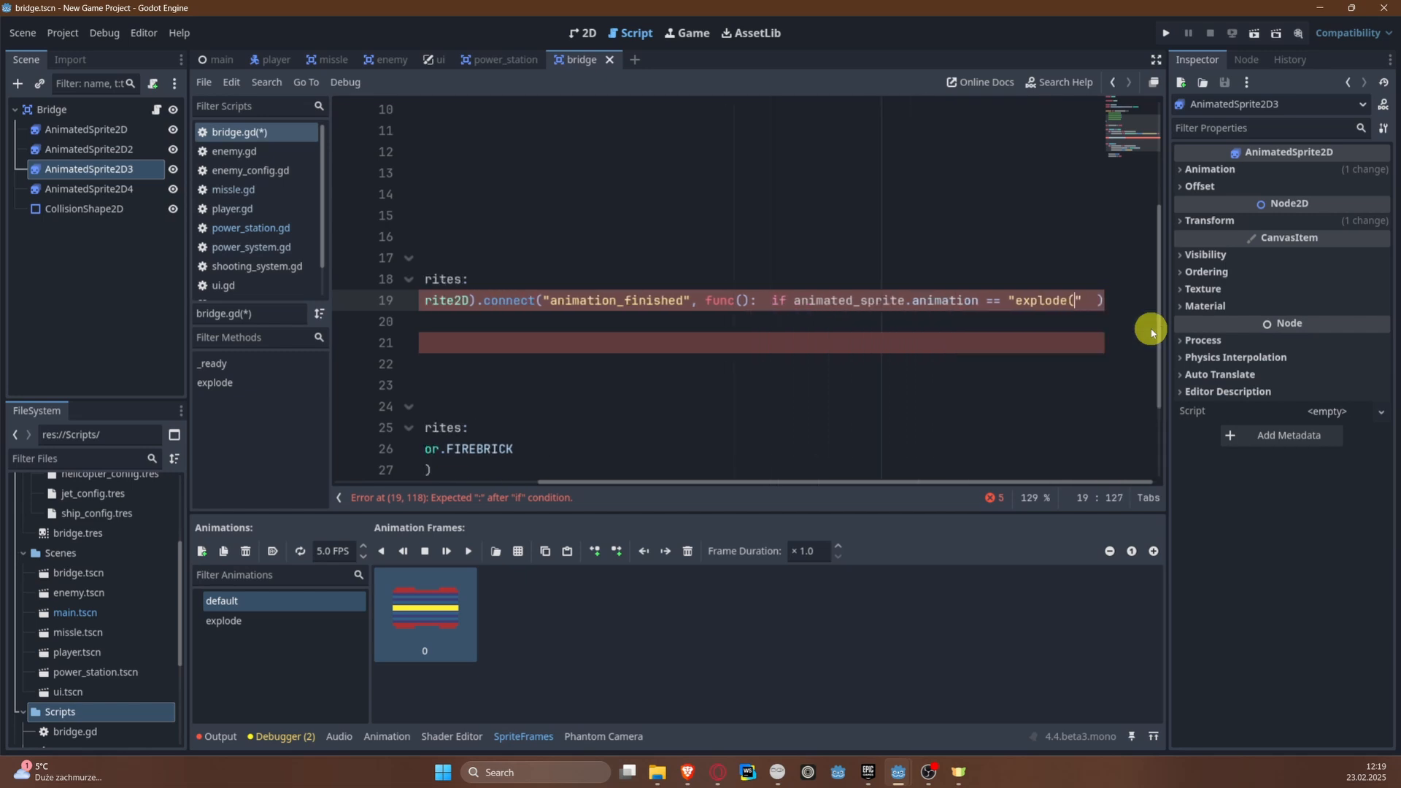
pyautogui.write('e')
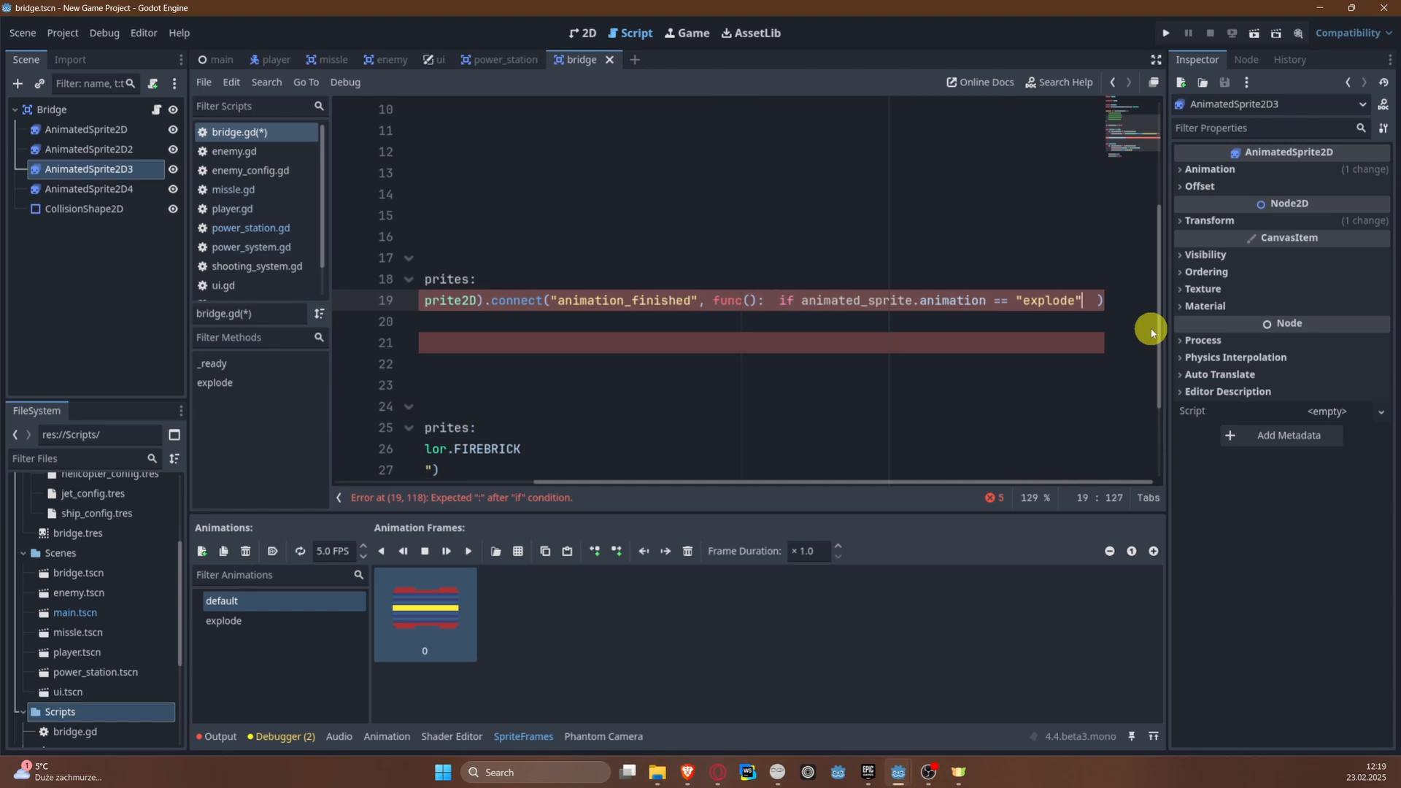
pyautogui.write('":')
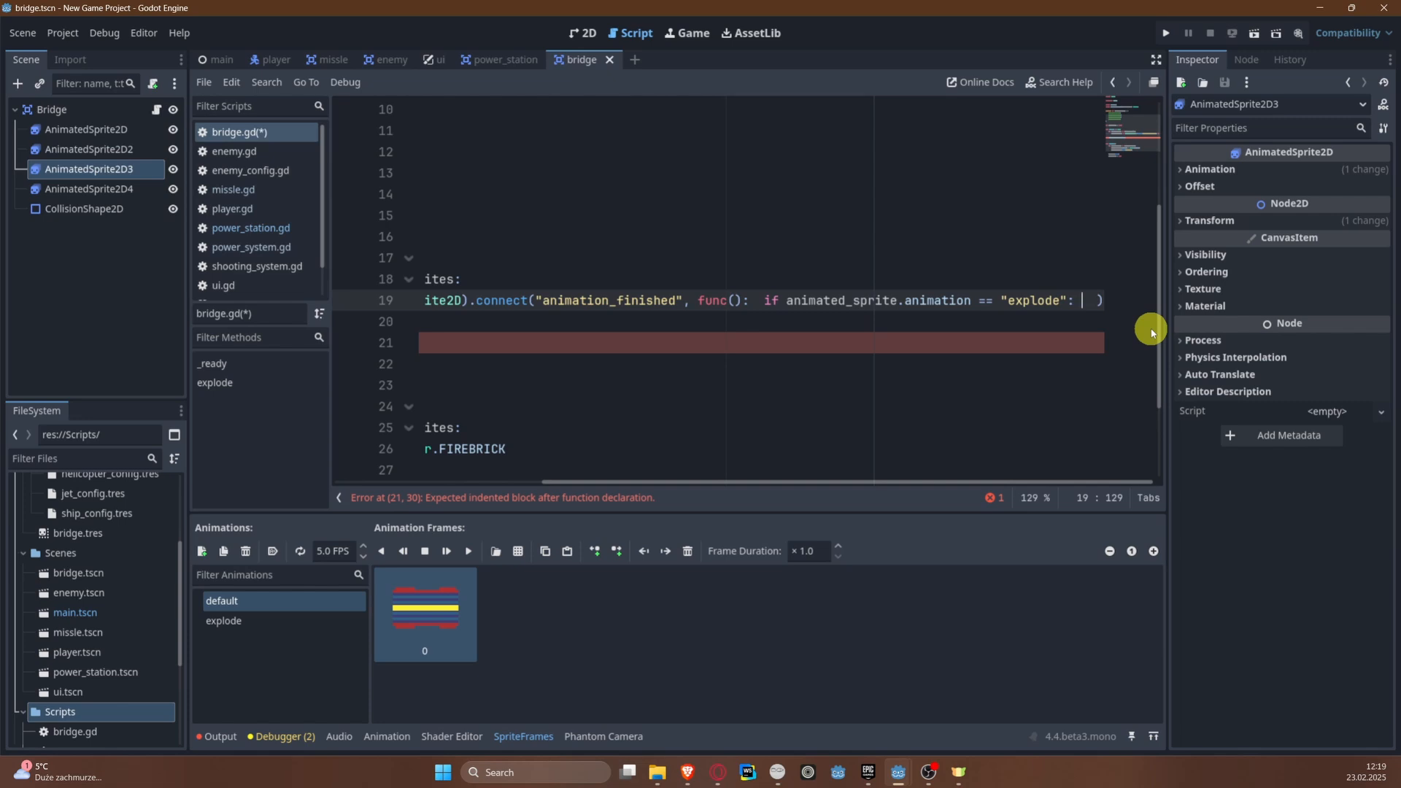
# Step: Add animated_sprite.hide() as the action of the inline if statement and save the script
pyautogui.write('a')
pyautogui.press('BackSpace')
pyautogui.write('anima')
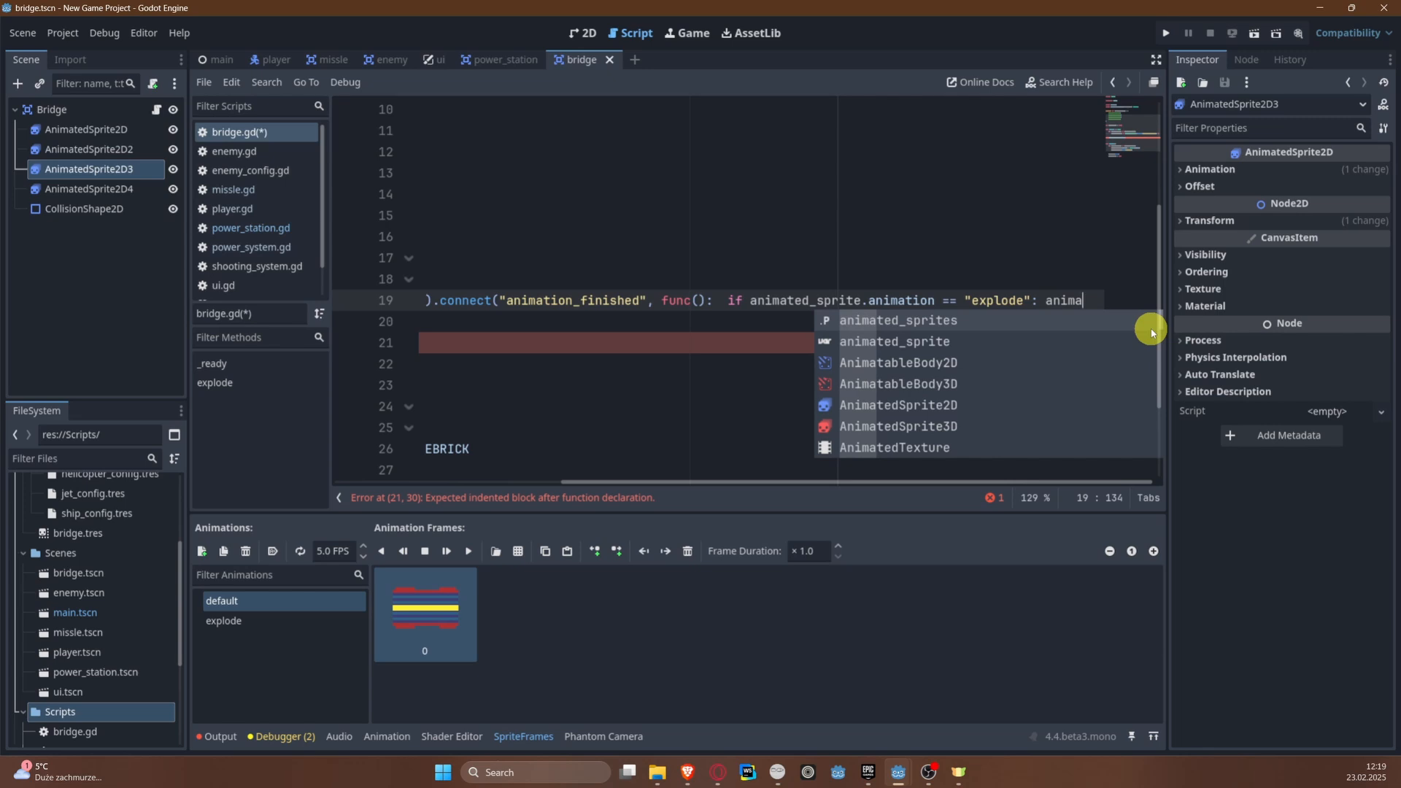
pyautogui.press('Down')
pyautogui.press('Return')
pyautogui.write('.')
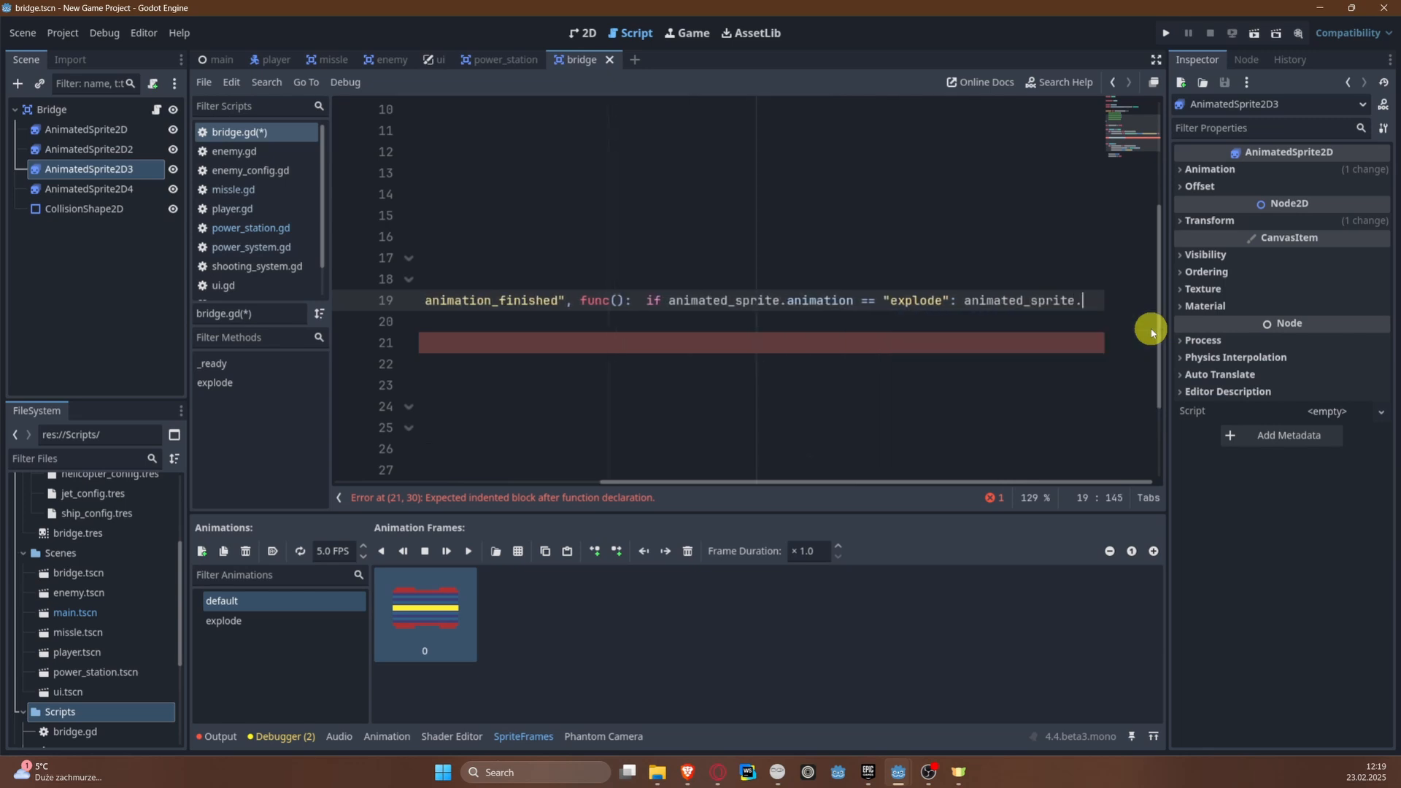
pyautogui.write('hide')
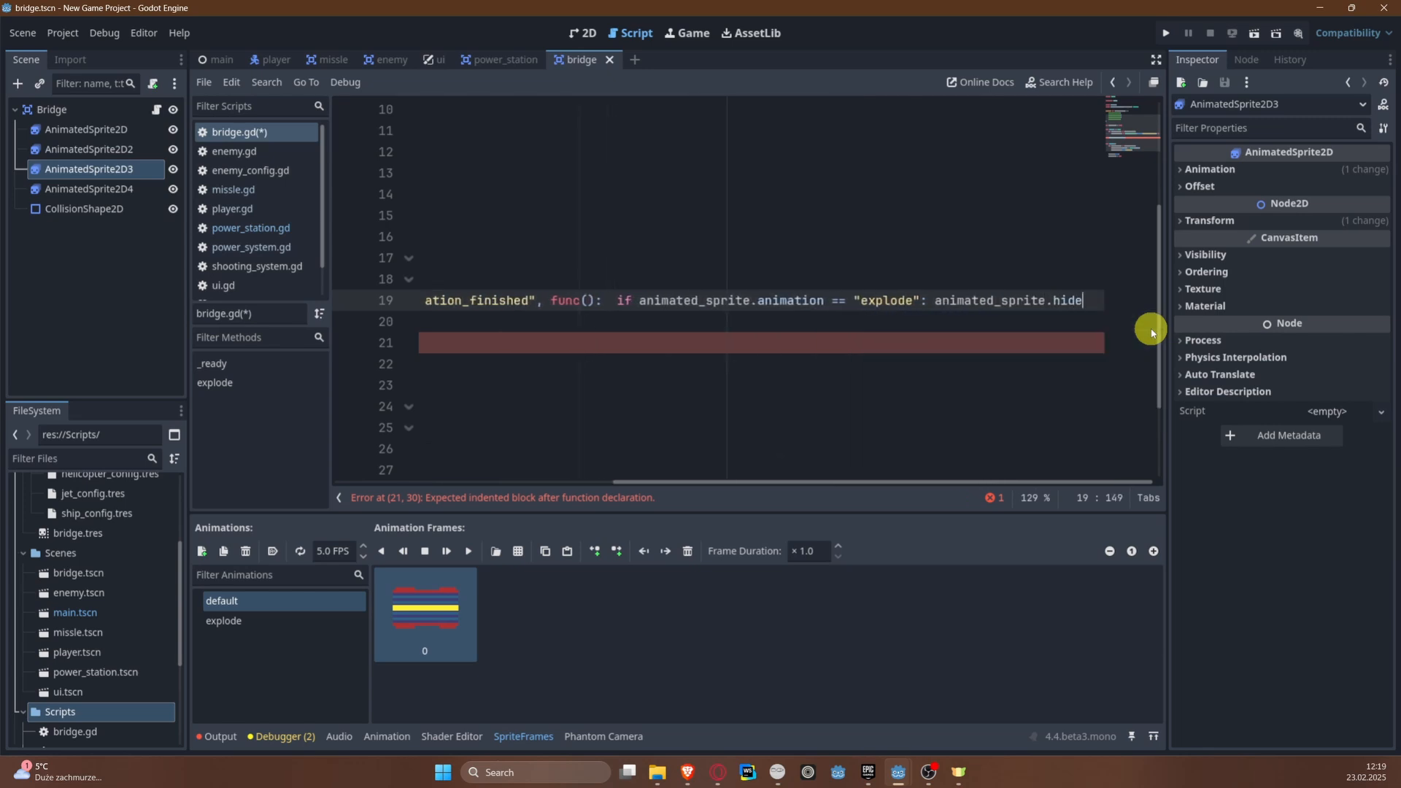
pyautogui.write('()')
pyautogui.hotkey('ctrl', 's')
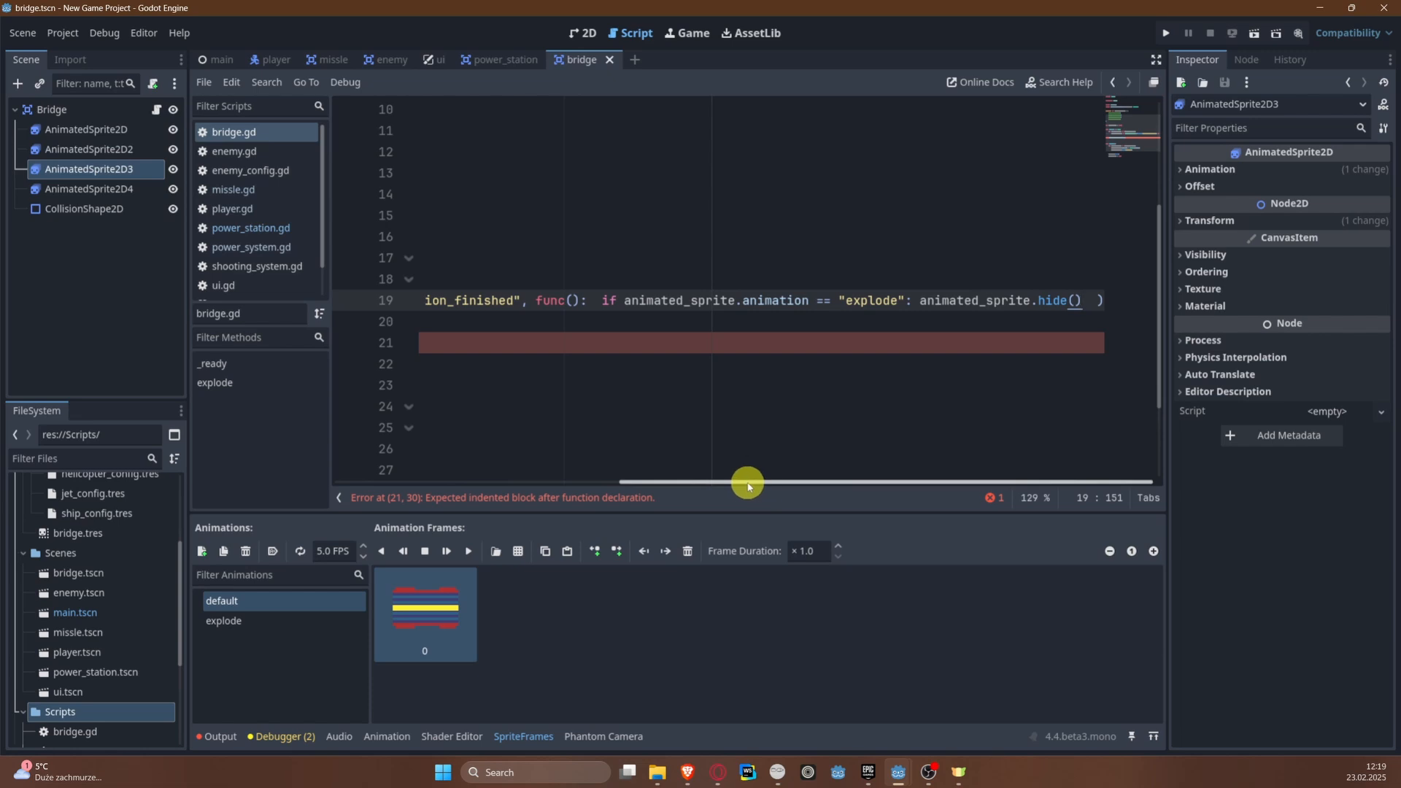
# Step: Delete the empty on_animation_finished() function between _ready() and explode(), and save the script
pyautogui.moveTo(748, 486); pyautogui.dragTo(291, 484)
pyautogui.click(642, 341)
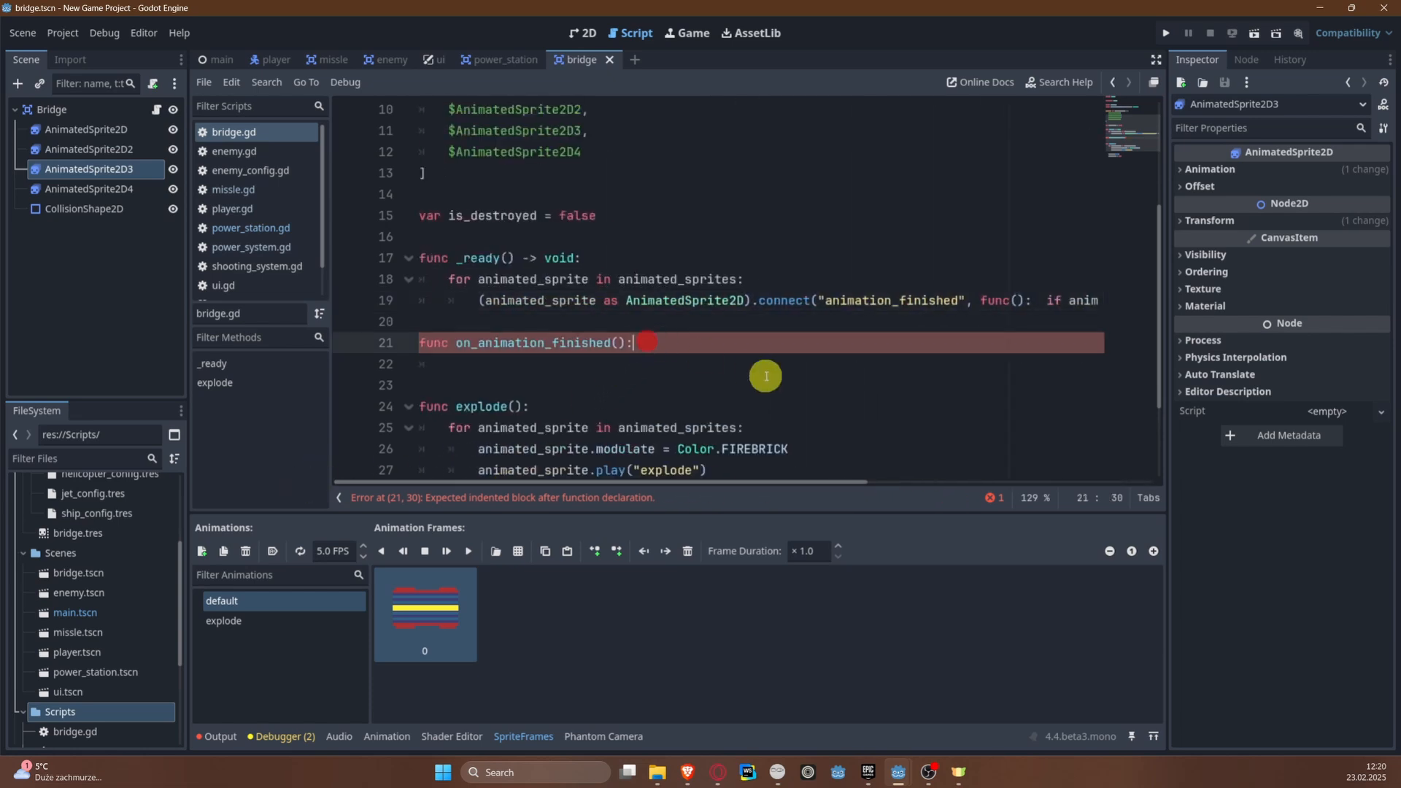
pyautogui.moveTo(673, 343); pyautogui.dragTo(327, 335)
pyautogui.press('BackSpace')
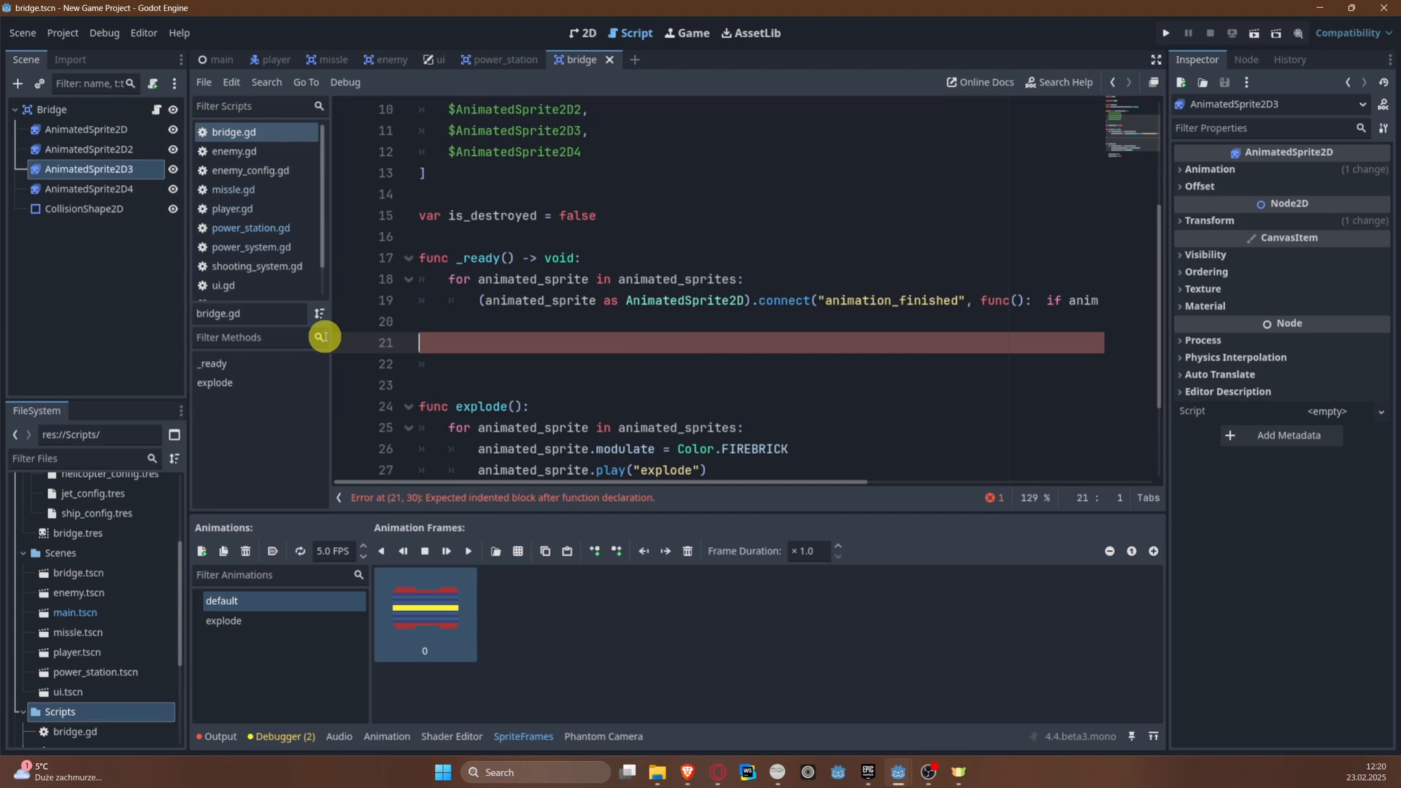
pyautogui.press('Down')
pyautogui.press('Down')
pyautogui.press('BackSpace')
pyautogui.press('BackSpace')
pyautogui.hotkey('ctrl', 's')
# Step: Remove one surplus blank line above explode() and save the script
pyautogui.scroll(-2, 576, 368)
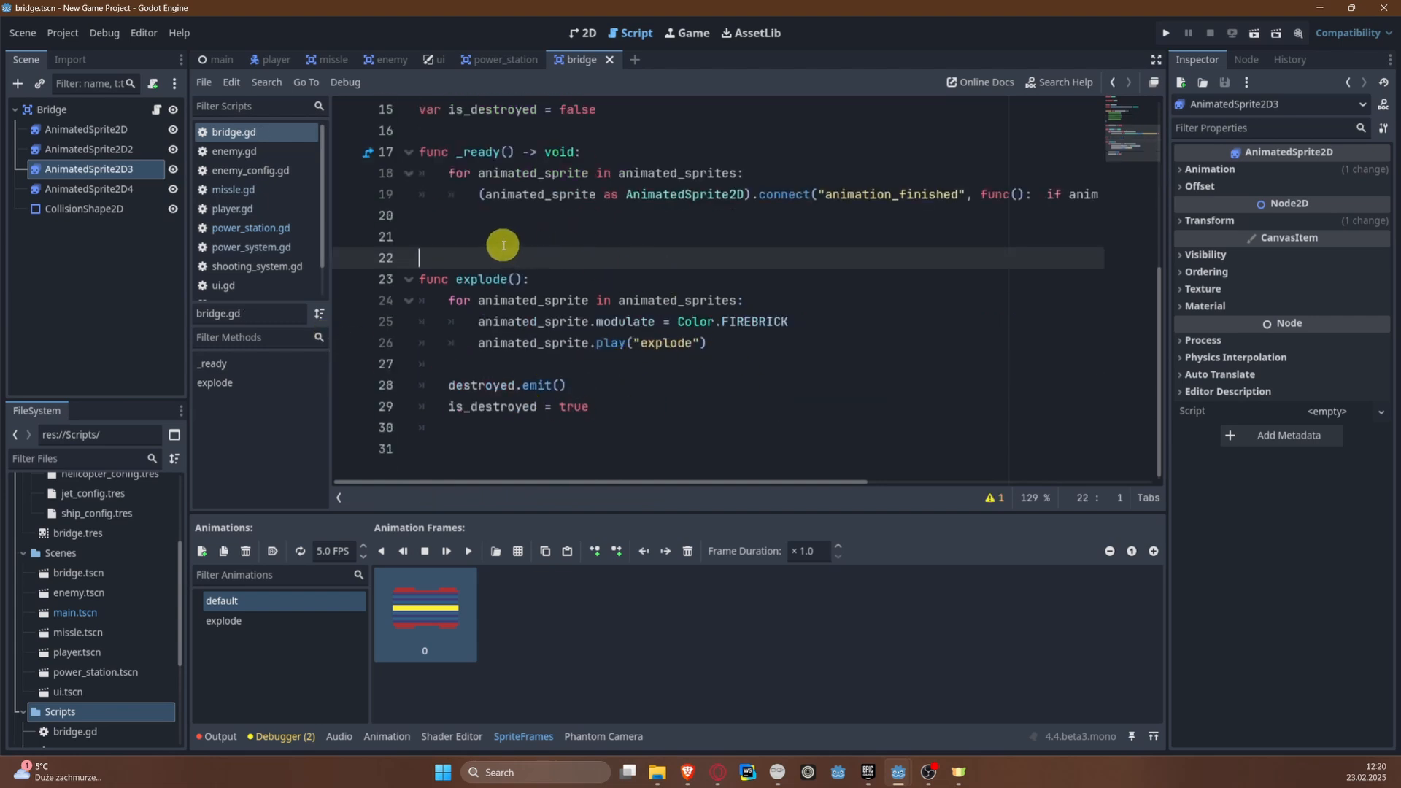
pyautogui.click(472, 265)
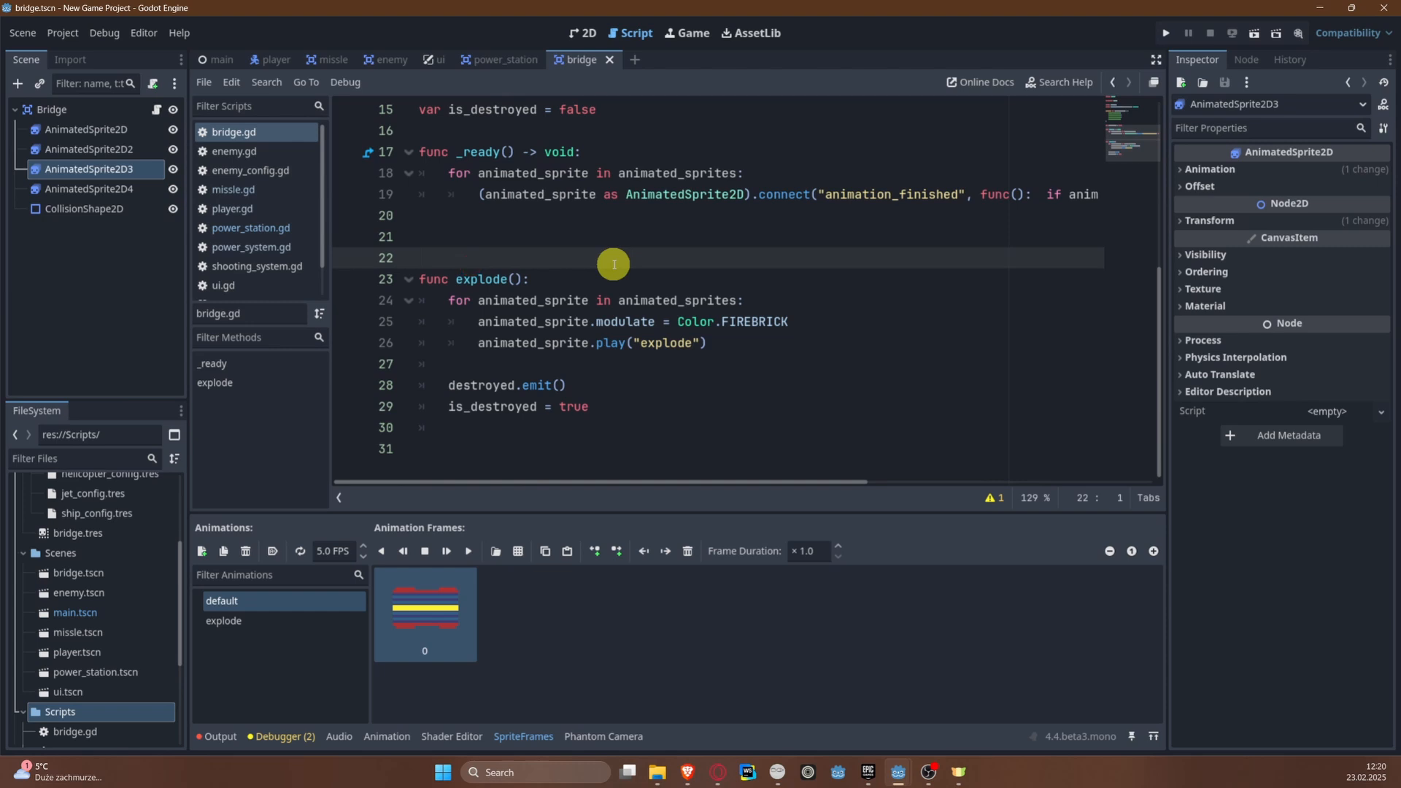
pyautogui.press('BackSpace')
pyautogui.hotkey('ctrl', 's')
pyautogui.scroll(5, 666, 288)
pyautogui.scroll(-4, 671, 288)
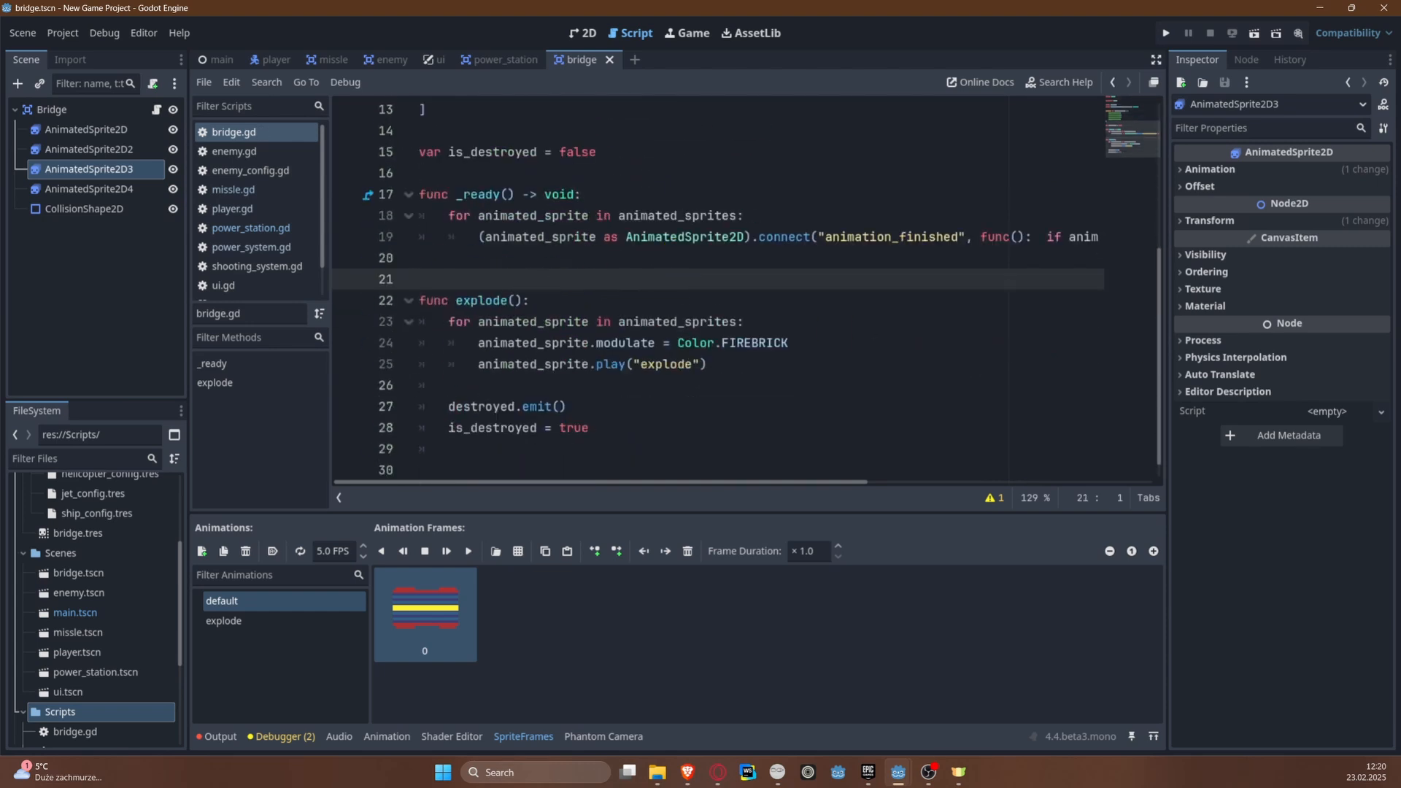
# Step: Put the Bridge root node on collision layer 6 only, add layer 3 (Missle) to its collision mask, and save the scene
pyautogui.click(103, 115)
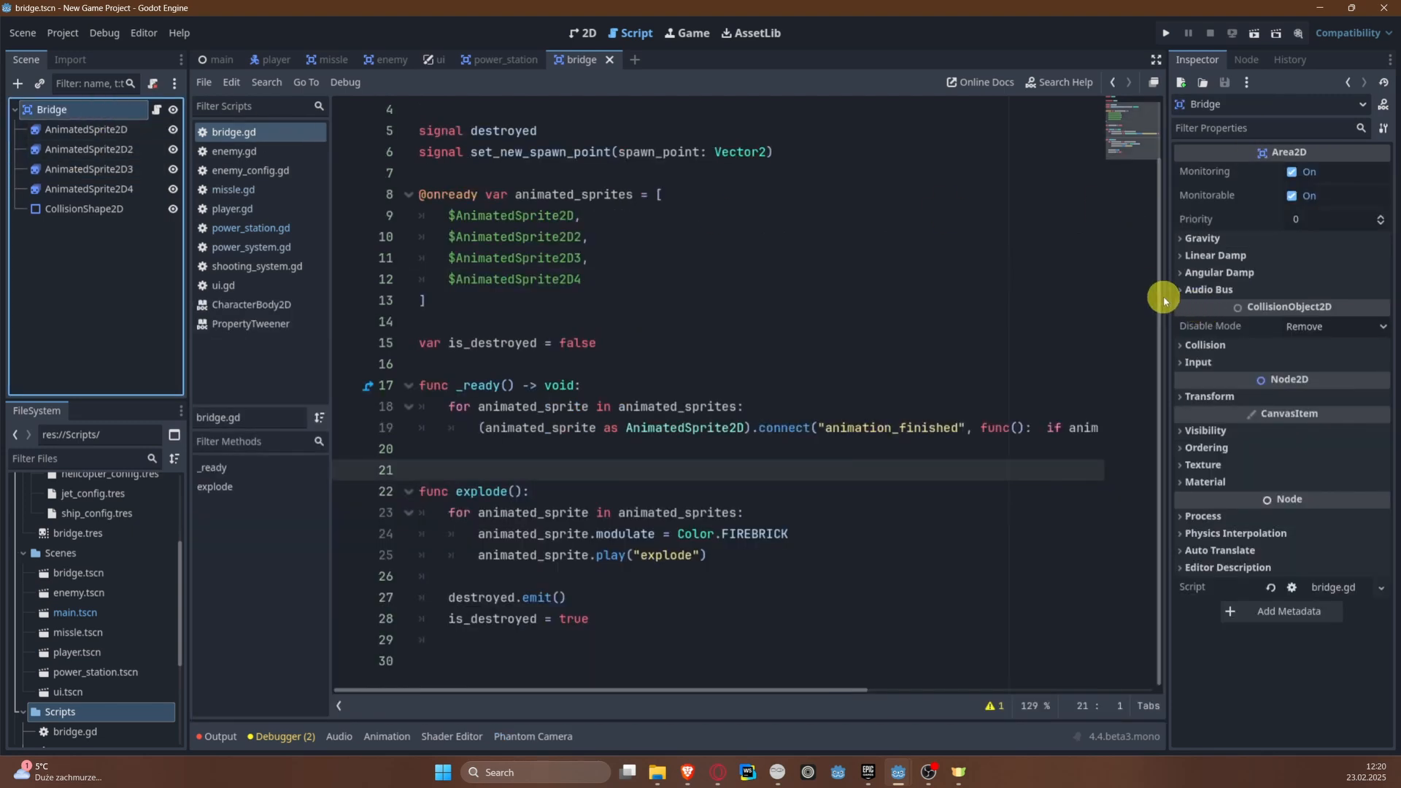
pyautogui.moveTo(1164, 299); pyautogui.dragTo(917, 310)
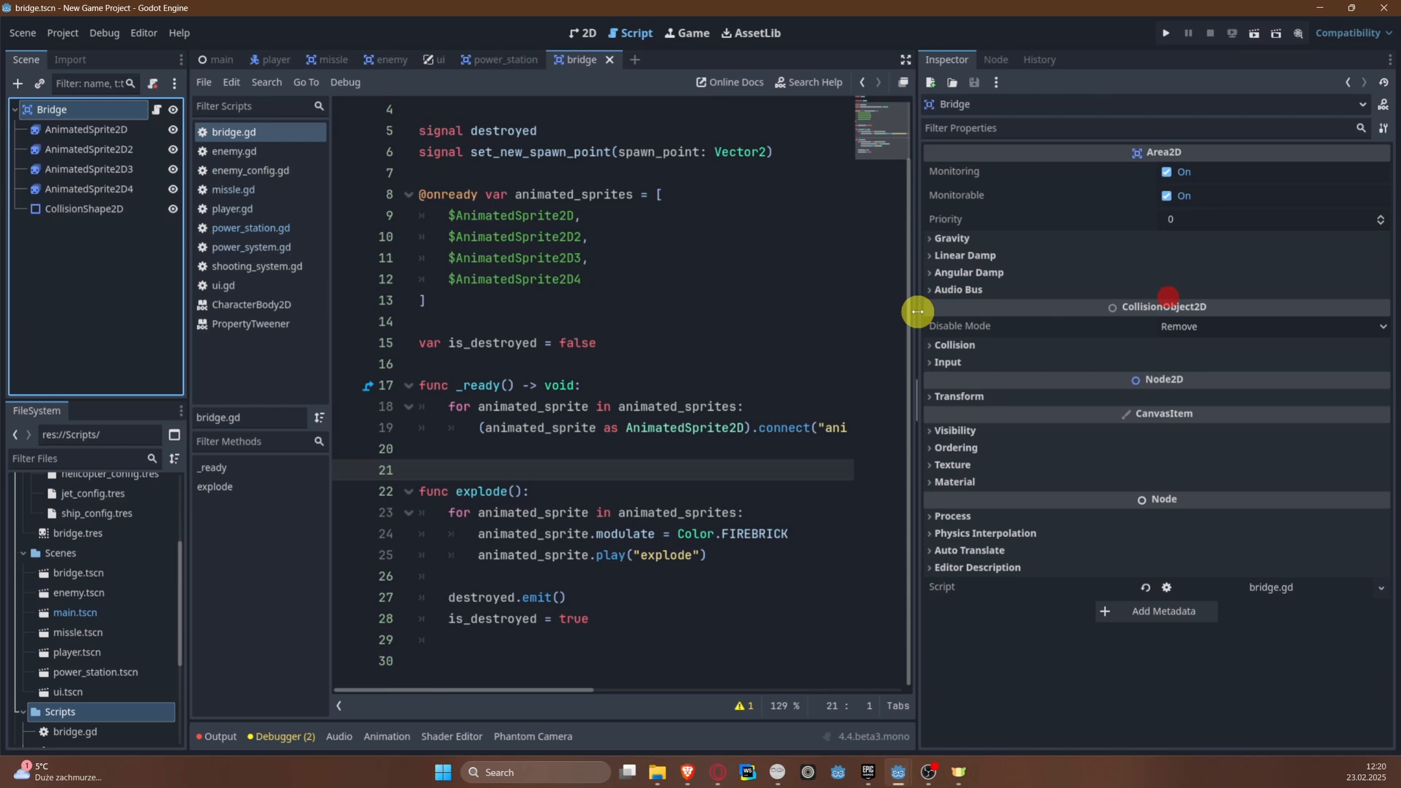
pyautogui.click(971, 340)
pyautogui.click(969, 344)
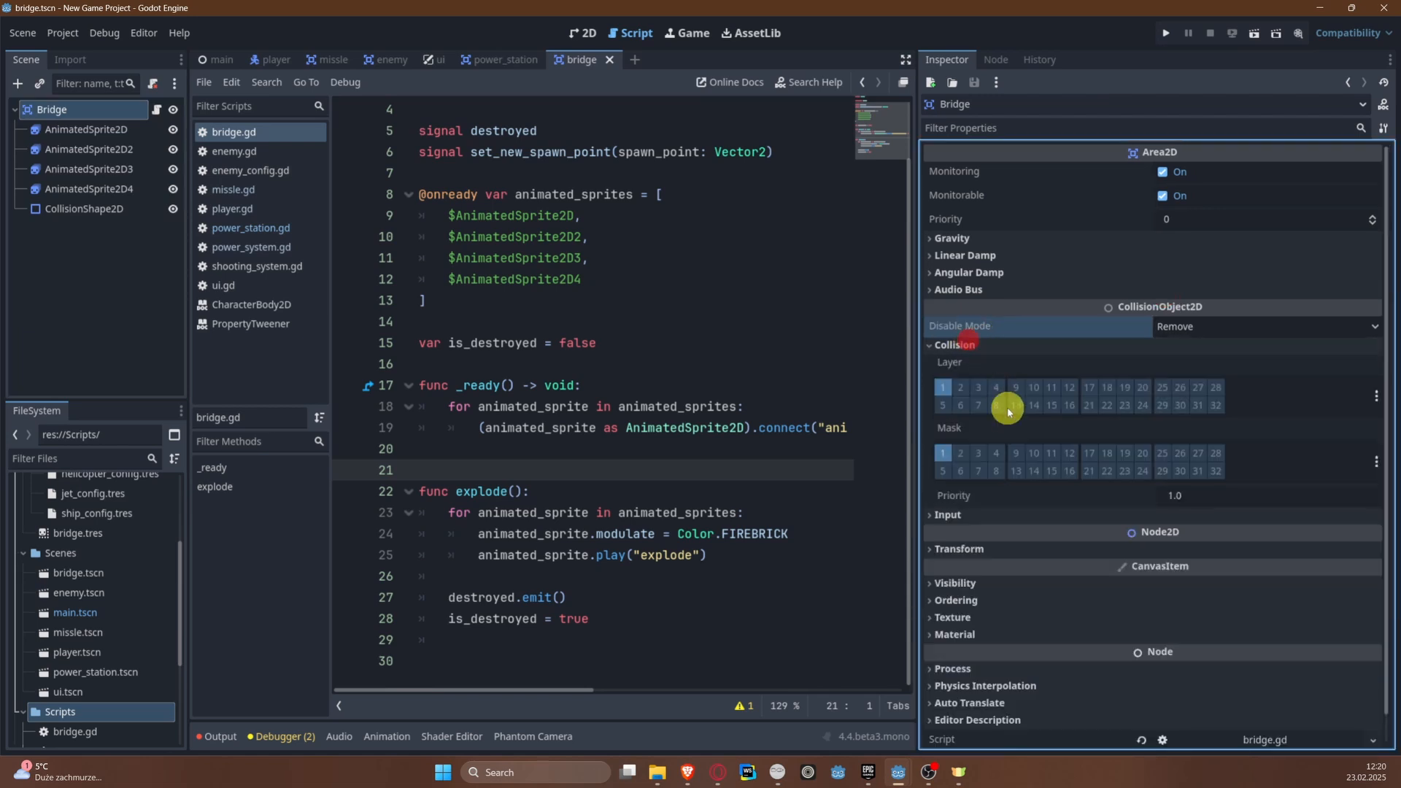
pyautogui.click(960, 406)
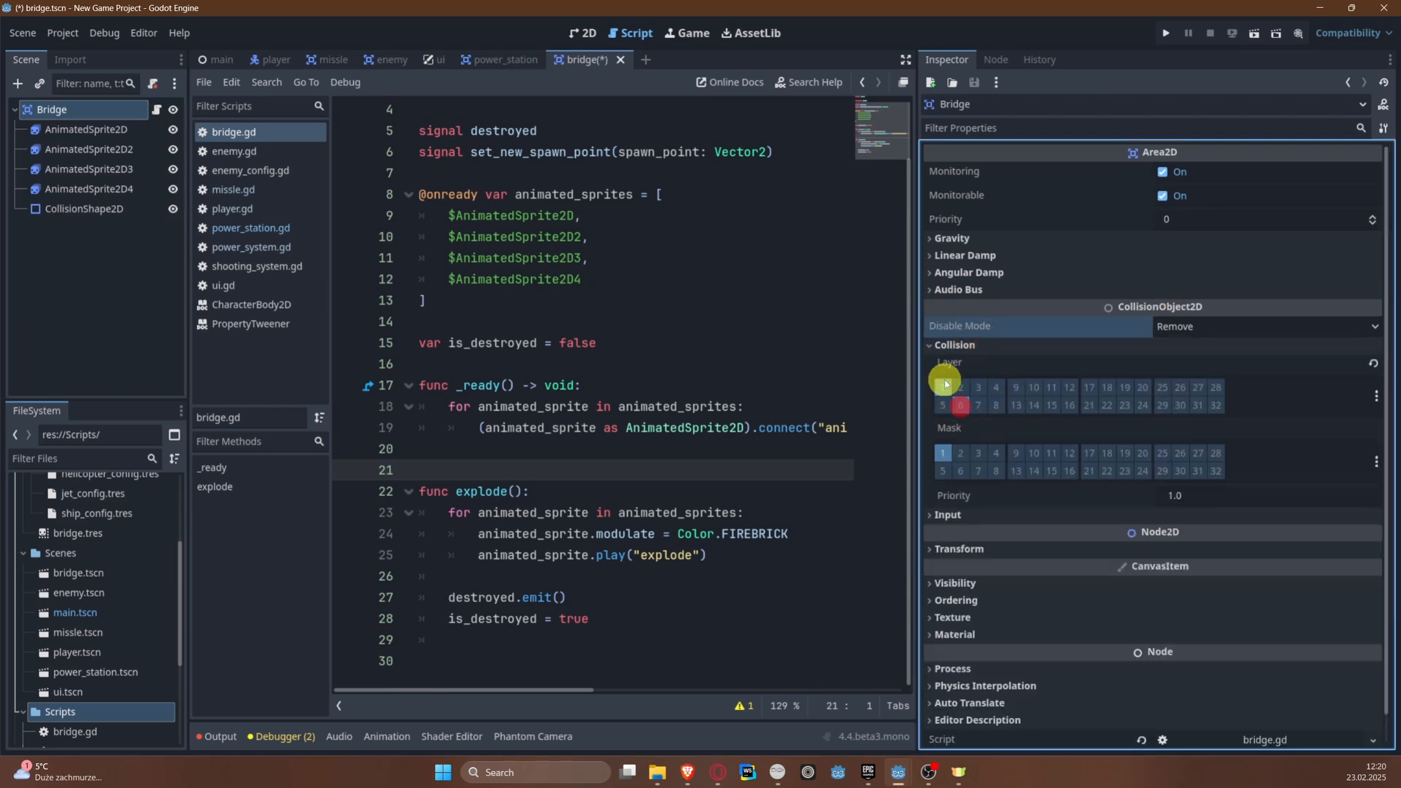
pyautogui.click(944, 386)
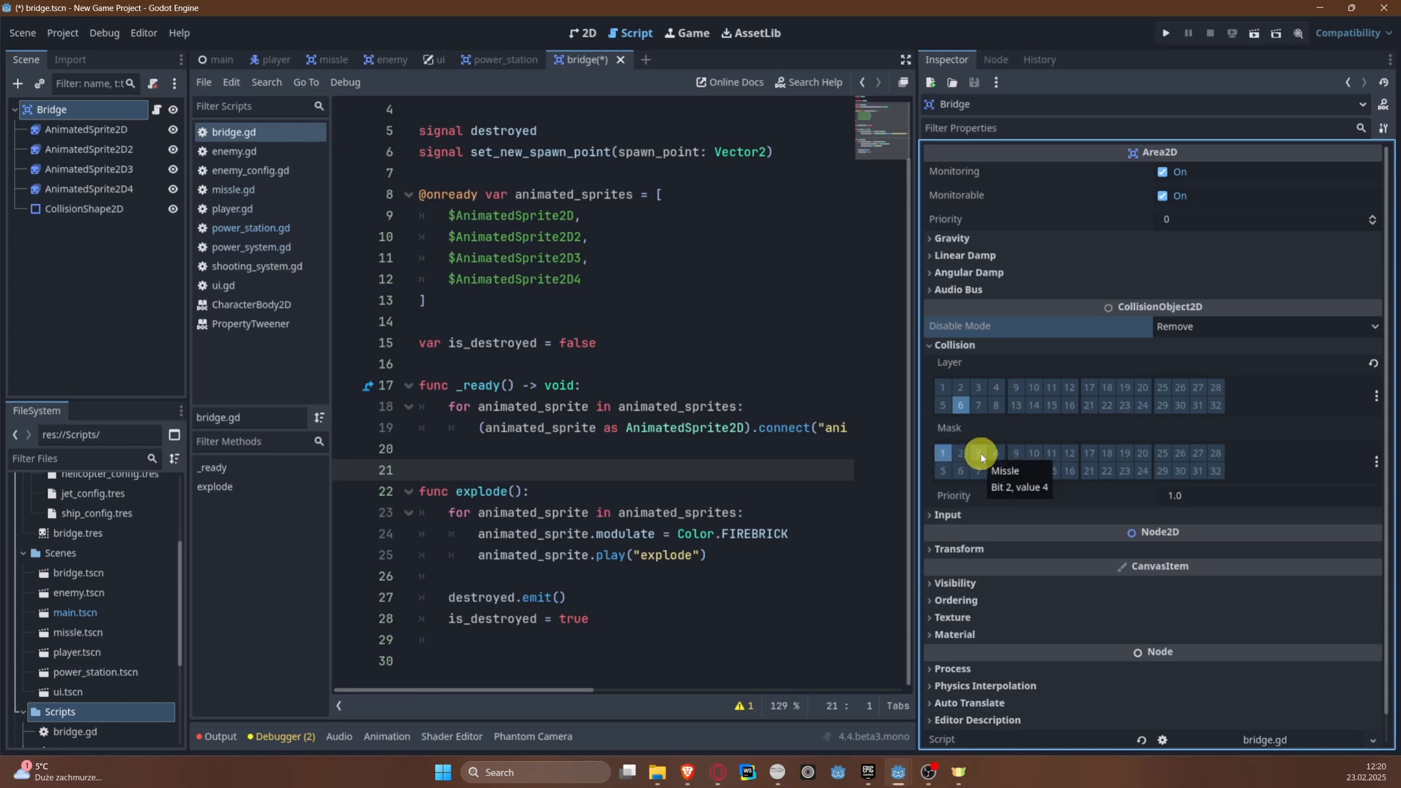
pyautogui.click(980, 454)
pyautogui.hotkey('ctrl', 's')
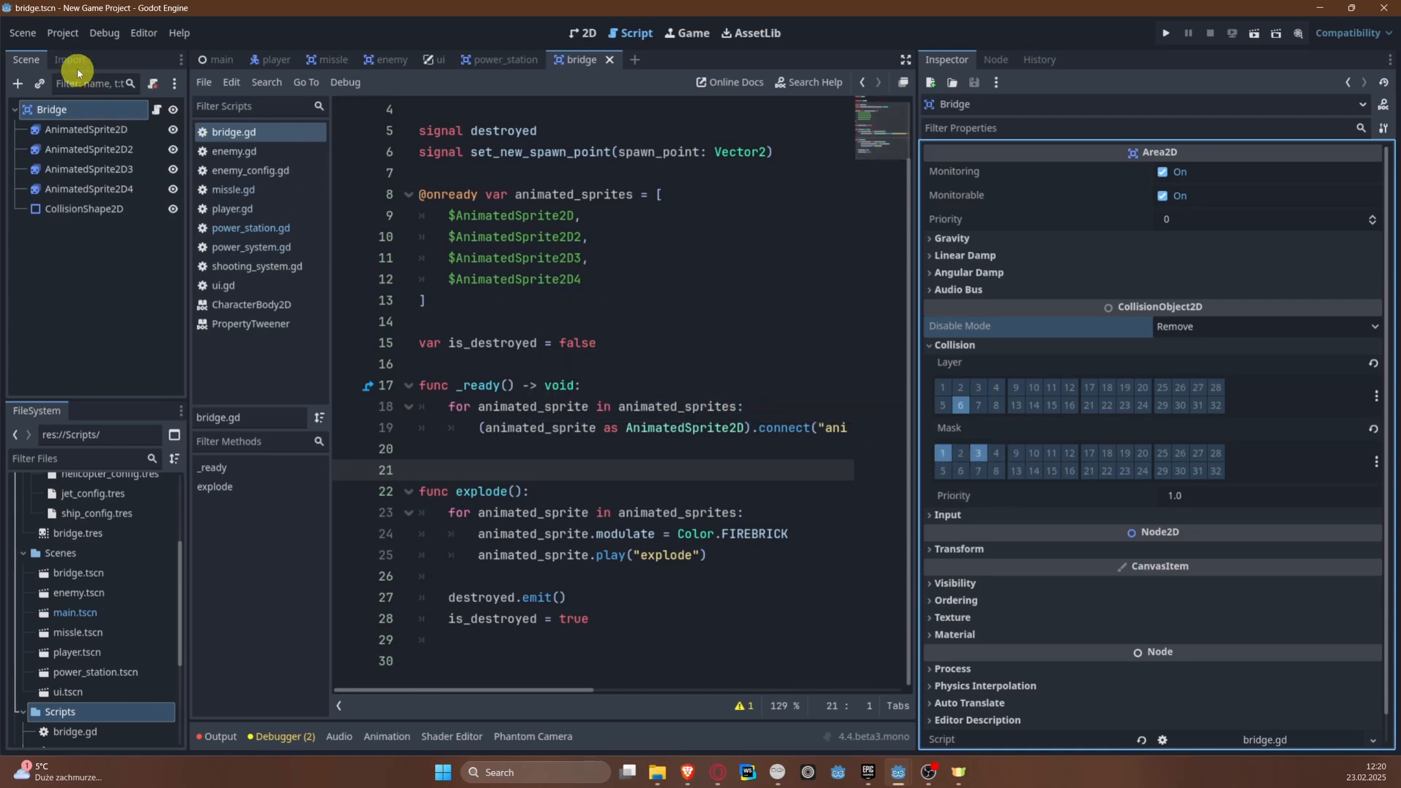
# Step: Name 2D physics layer 6 Bridge in the project settings and close them
pyautogui.click(66, 33)
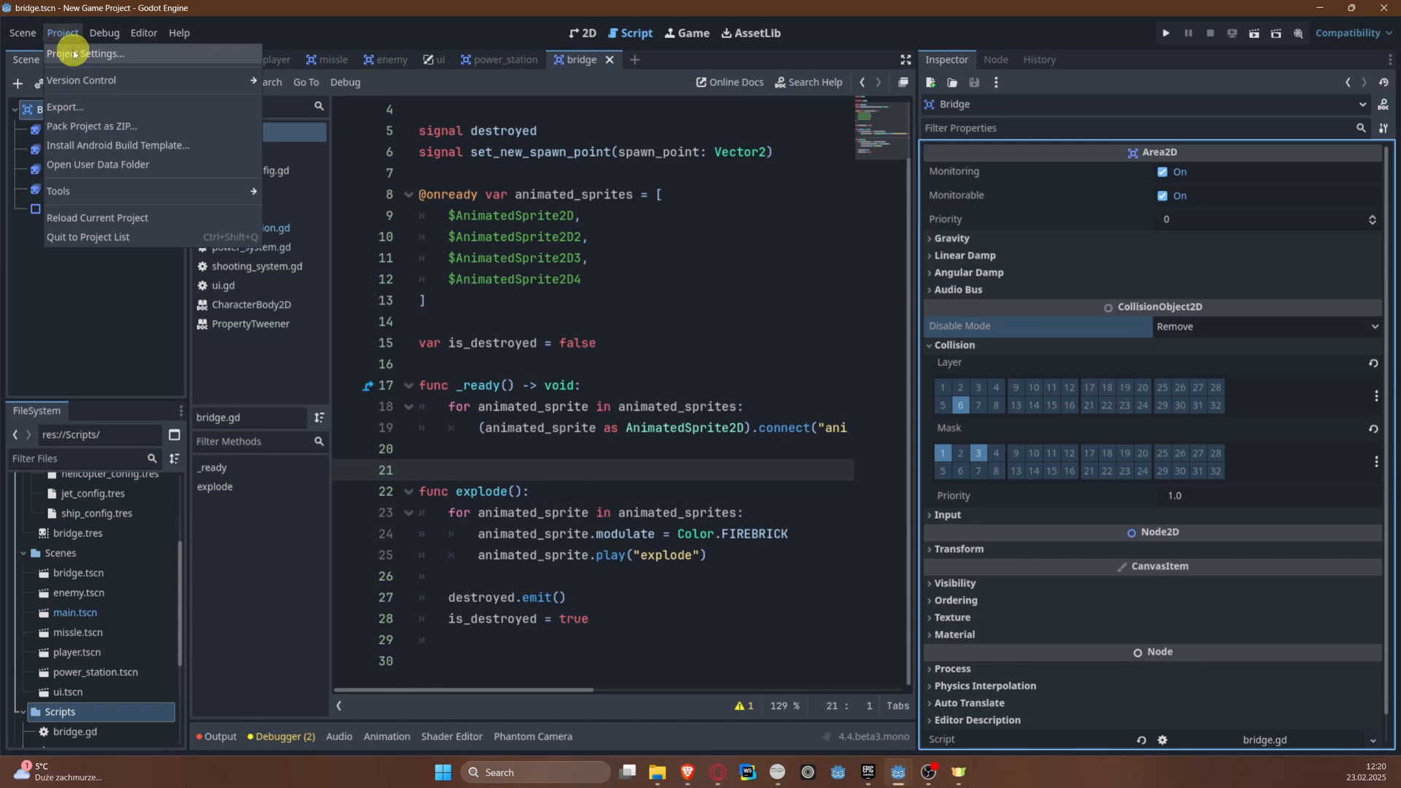
pyautogui.click(72, 50)
pyautogui.click(806, 343)
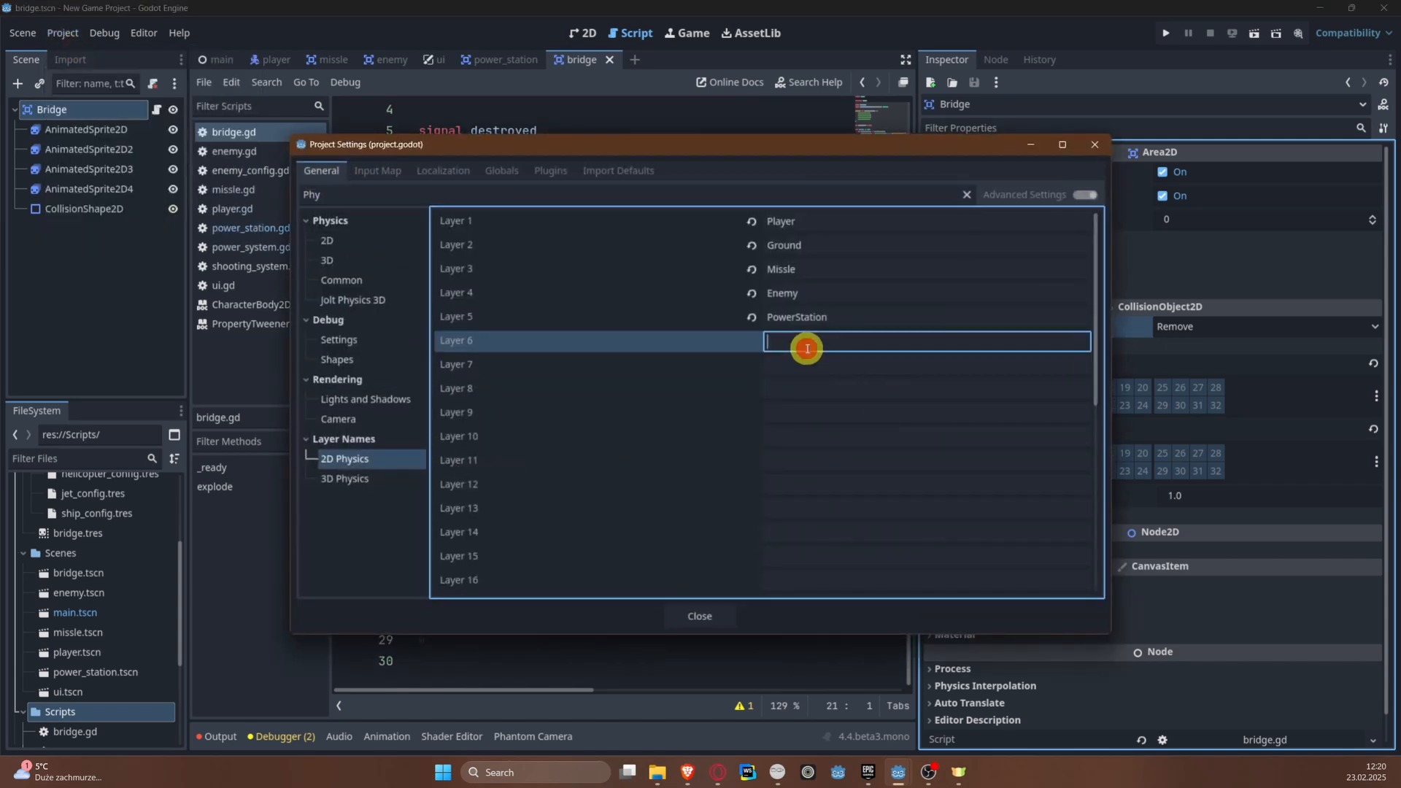
pyautogui.write('Bridge')
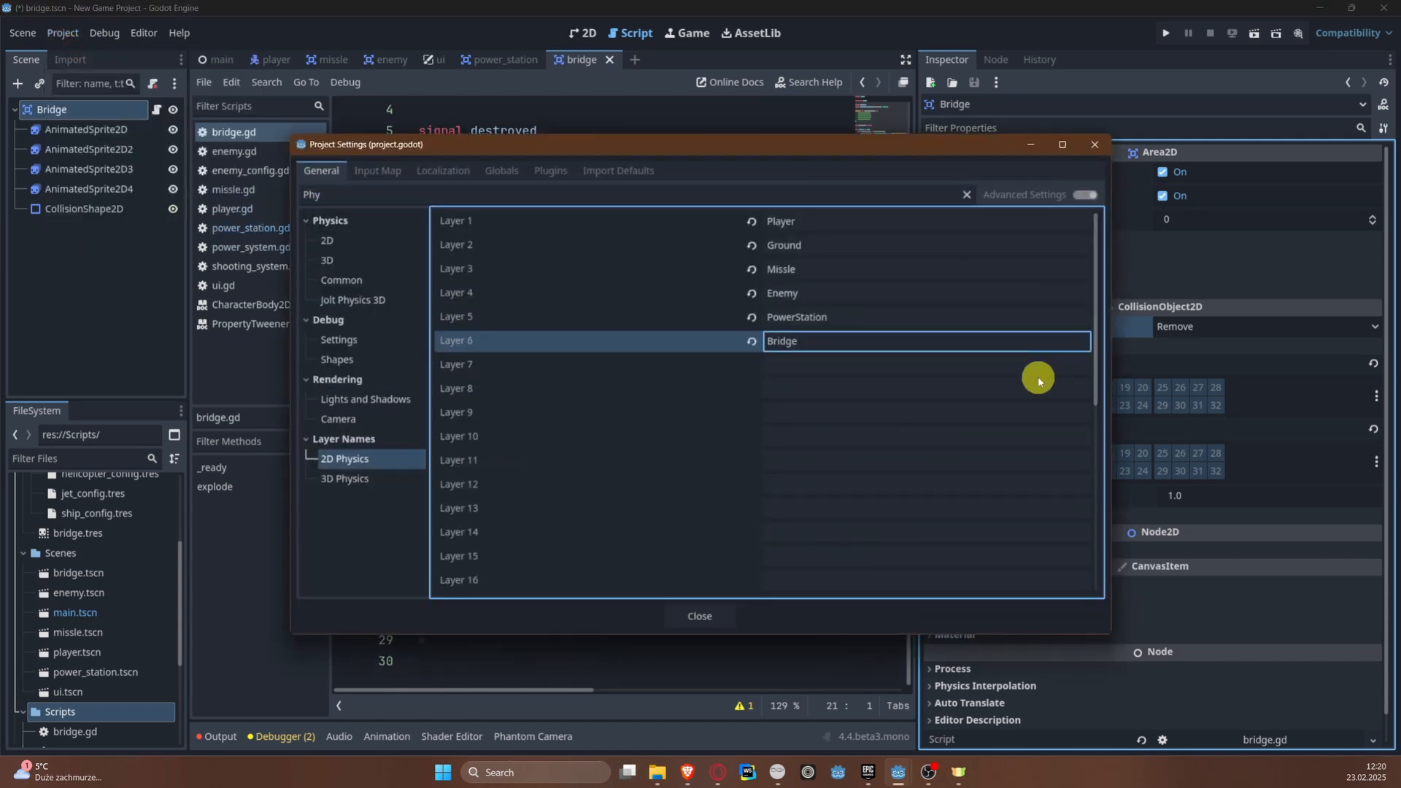
pyautogui.click(700, 615)
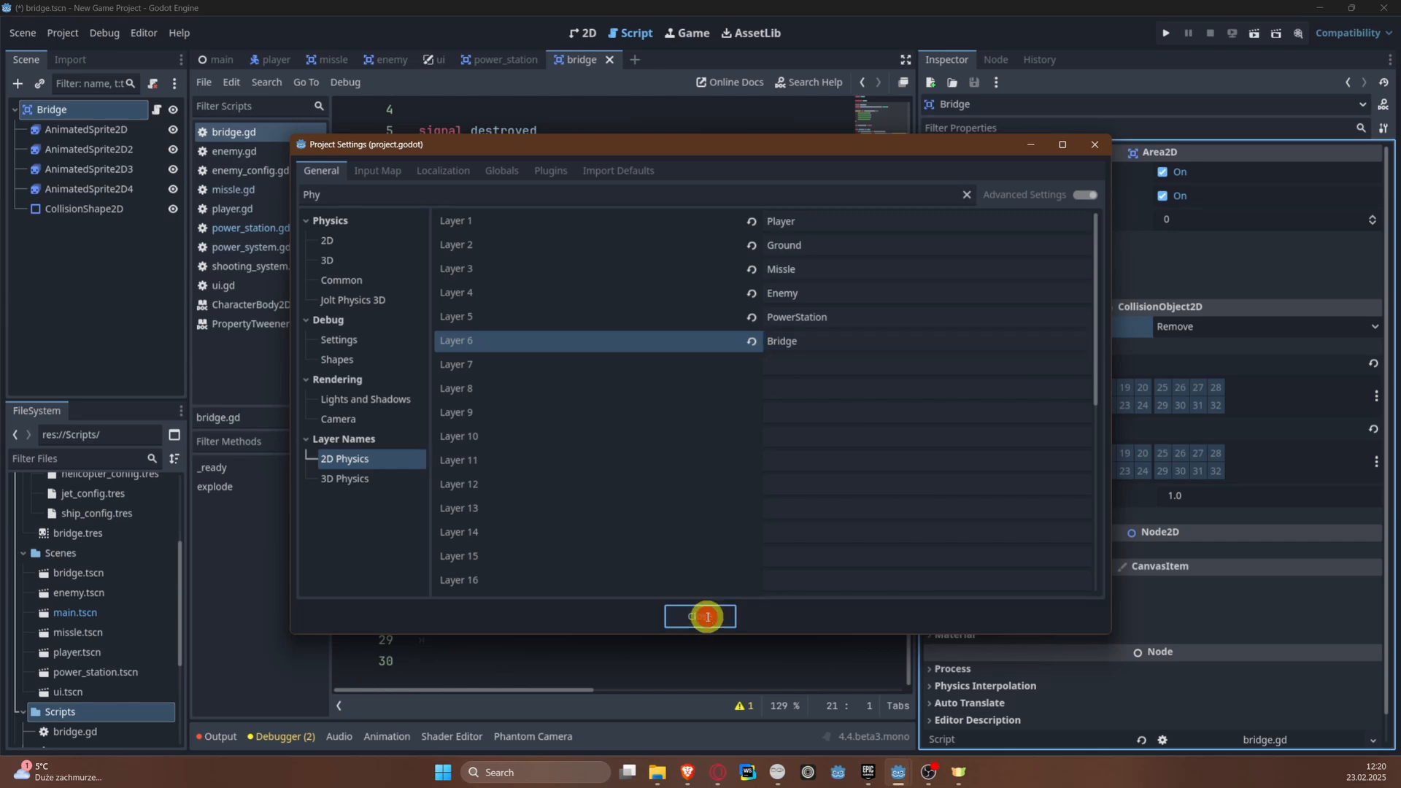
# Step: In missle.gd, add an if (area is Bridge): condition below the PowerStation check in _on_area_entered()
pyautogui.click(333, 59)
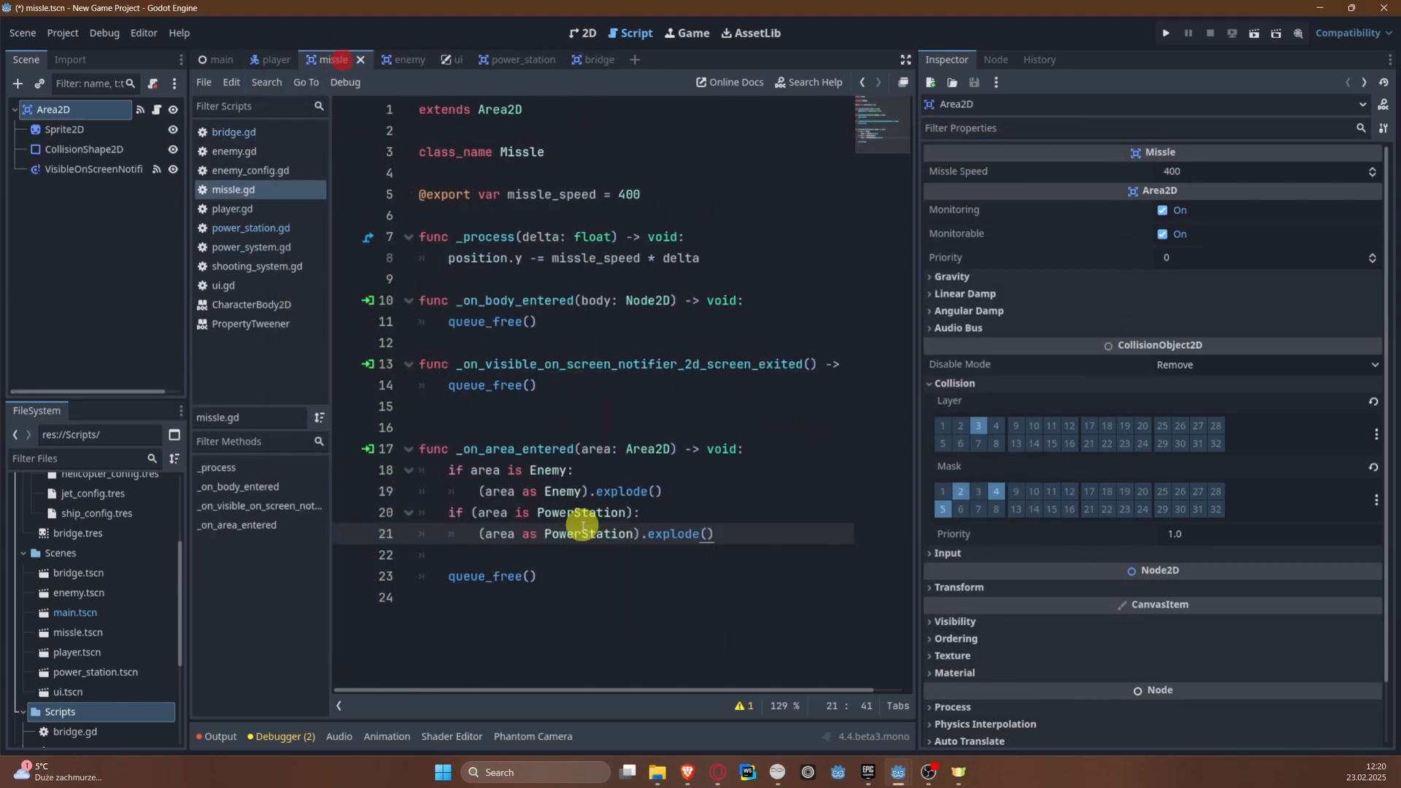
pyautogui.click(554, 556)
pyautogui.press('Return')
pyautogui.press('Return')
pyautogui.press('Up')
pyautogui.press('Up')
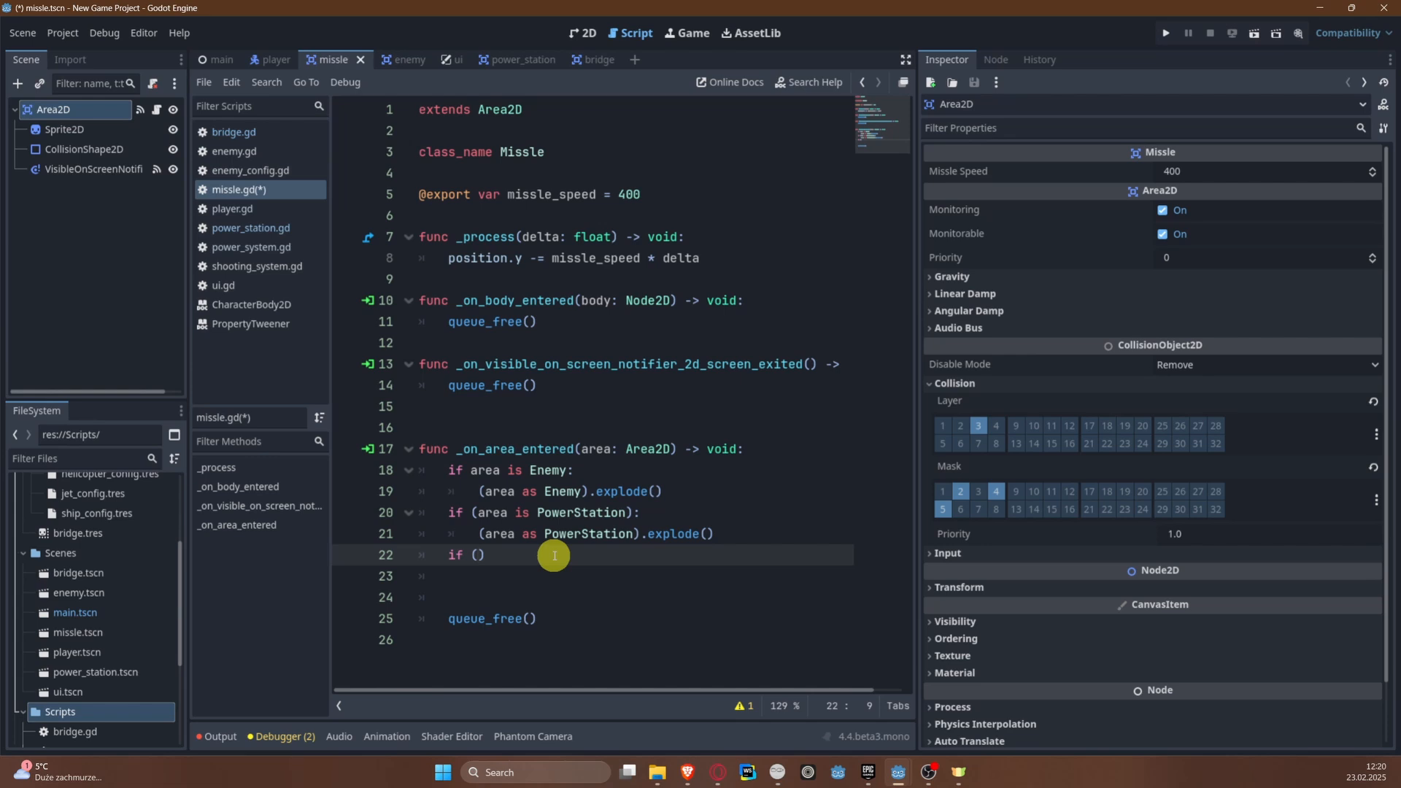
pyautogui.write('if (area')
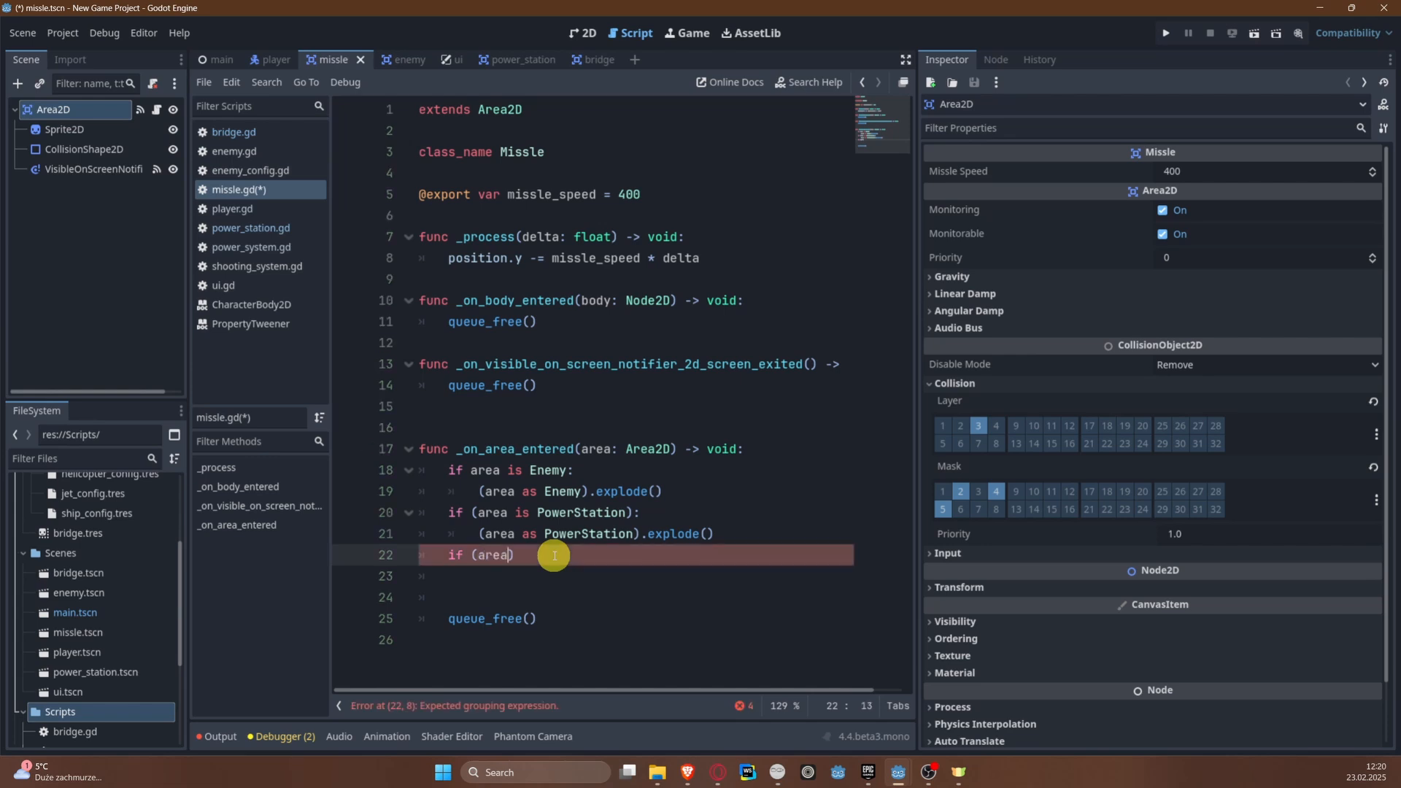
pyautogui.write(' is Bi')
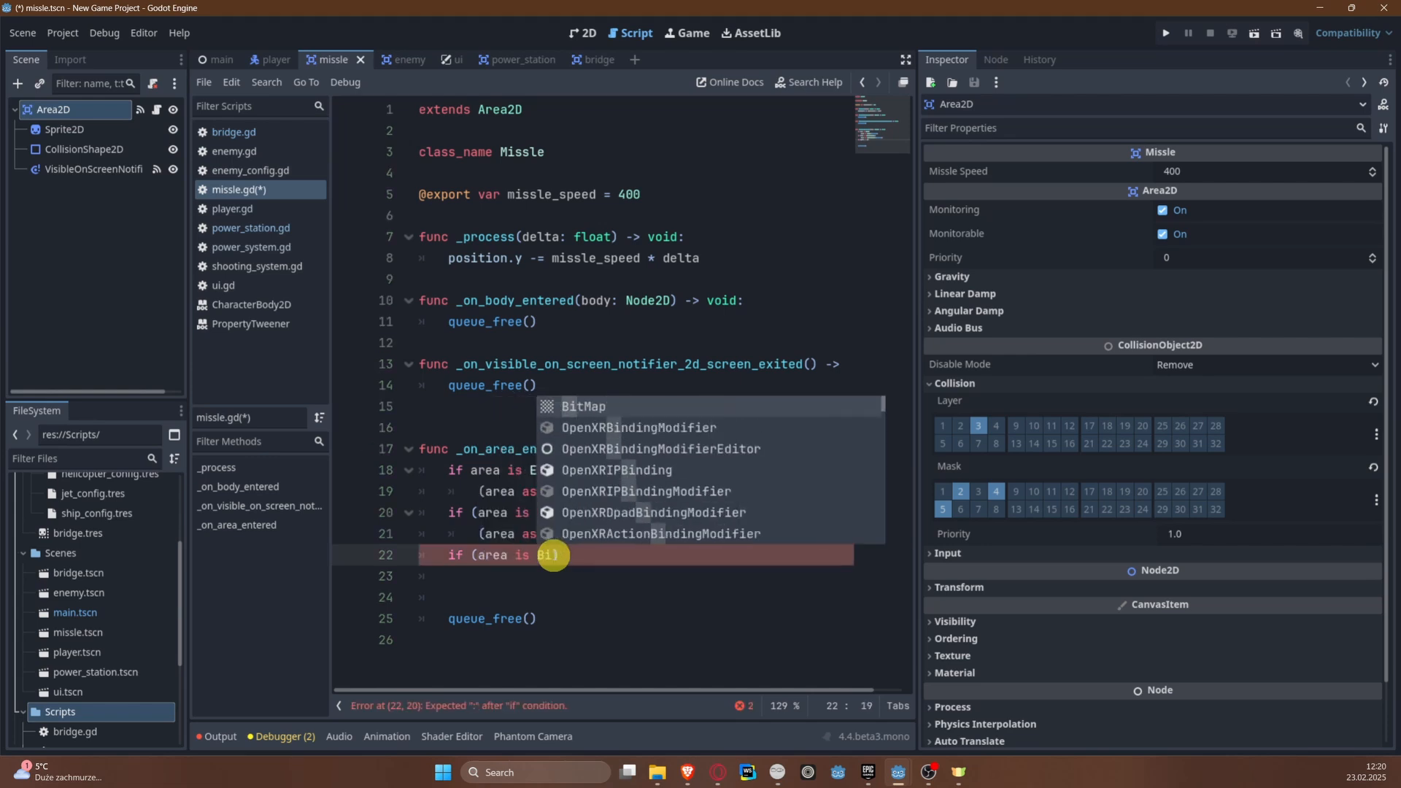
pyautogui.press('BackSpace')
pyautogui.write('ridge):')
pyautogui.press('Return')
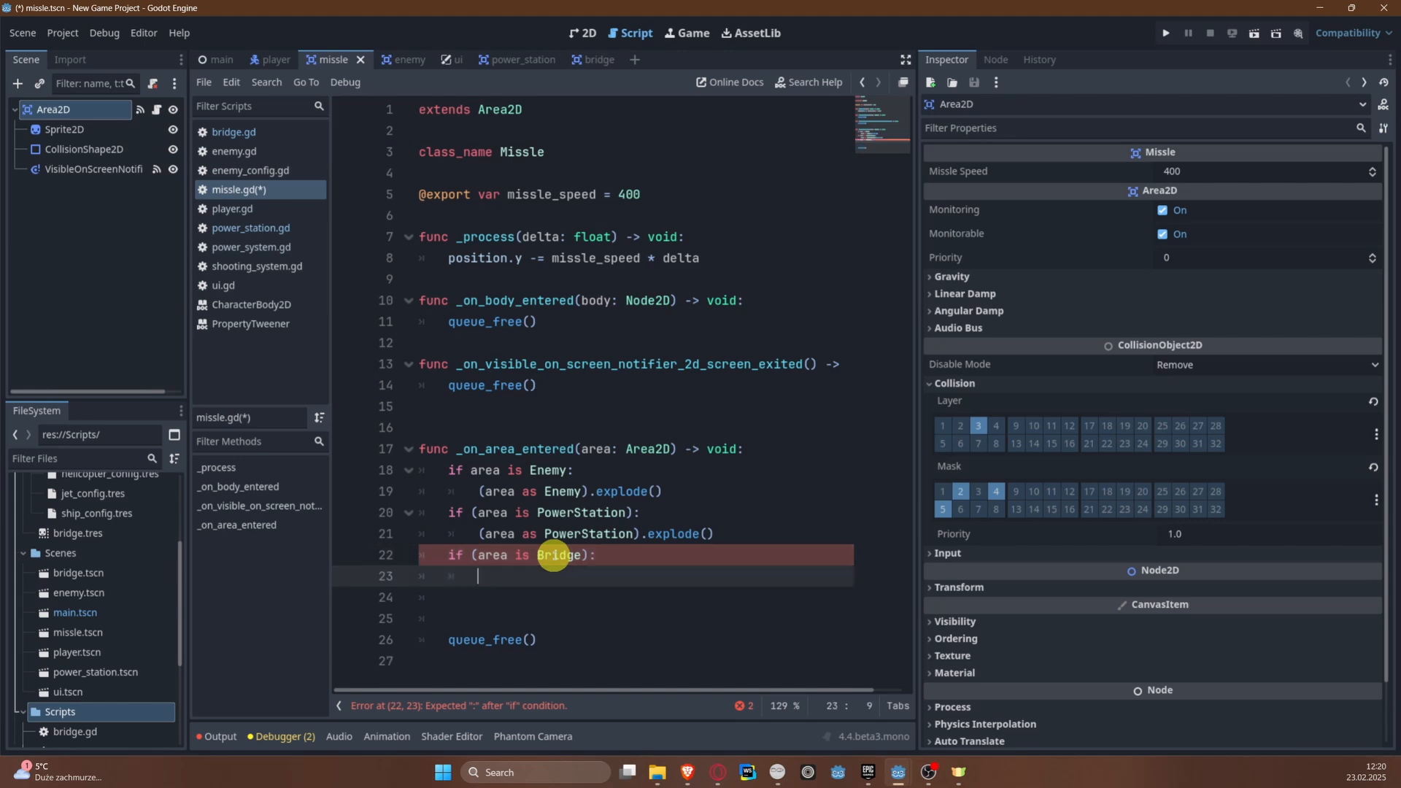
# Step: Add (area as Bridge).explode() as the body of the Bridge condition and save the script
pyautogui.write('(area')
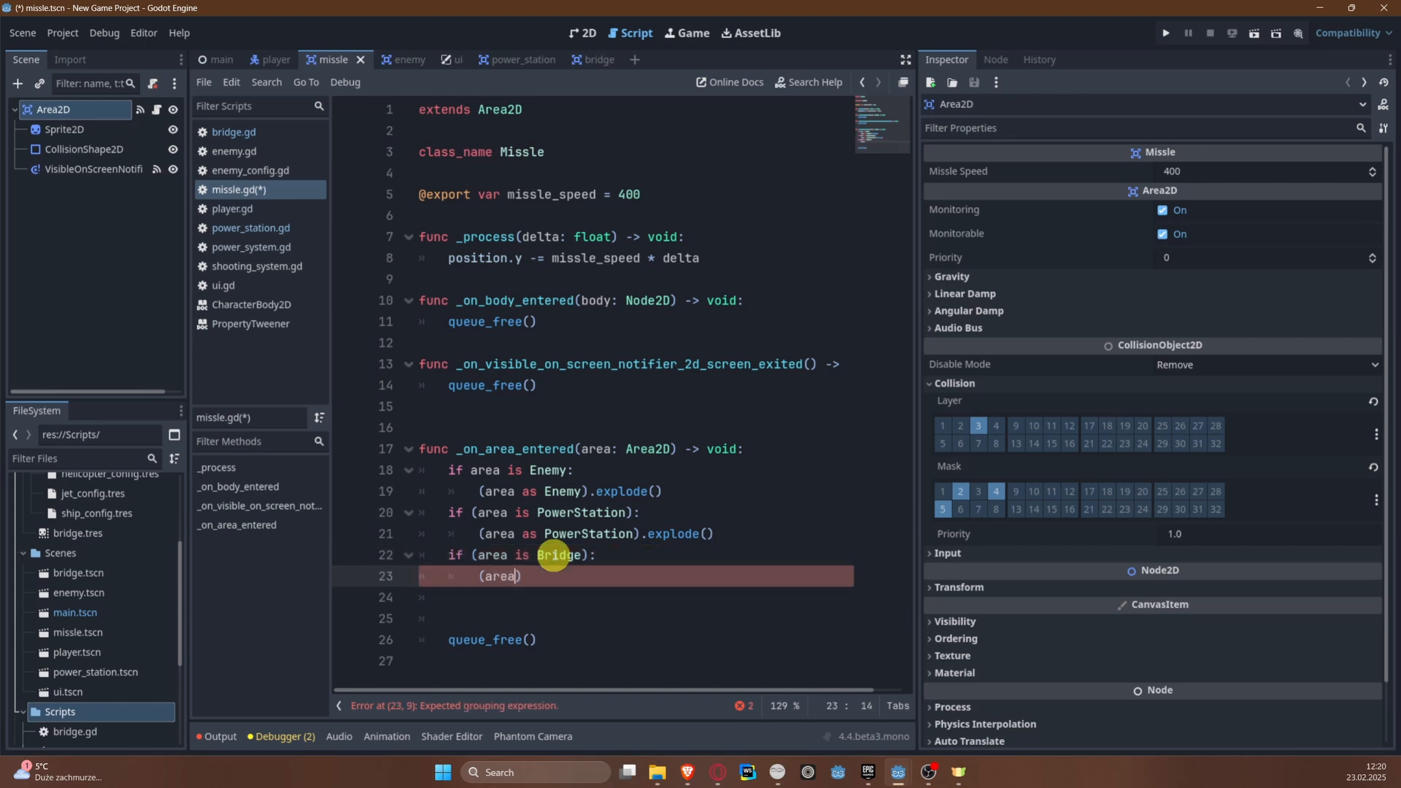
pyautogui.write(' as Bi')
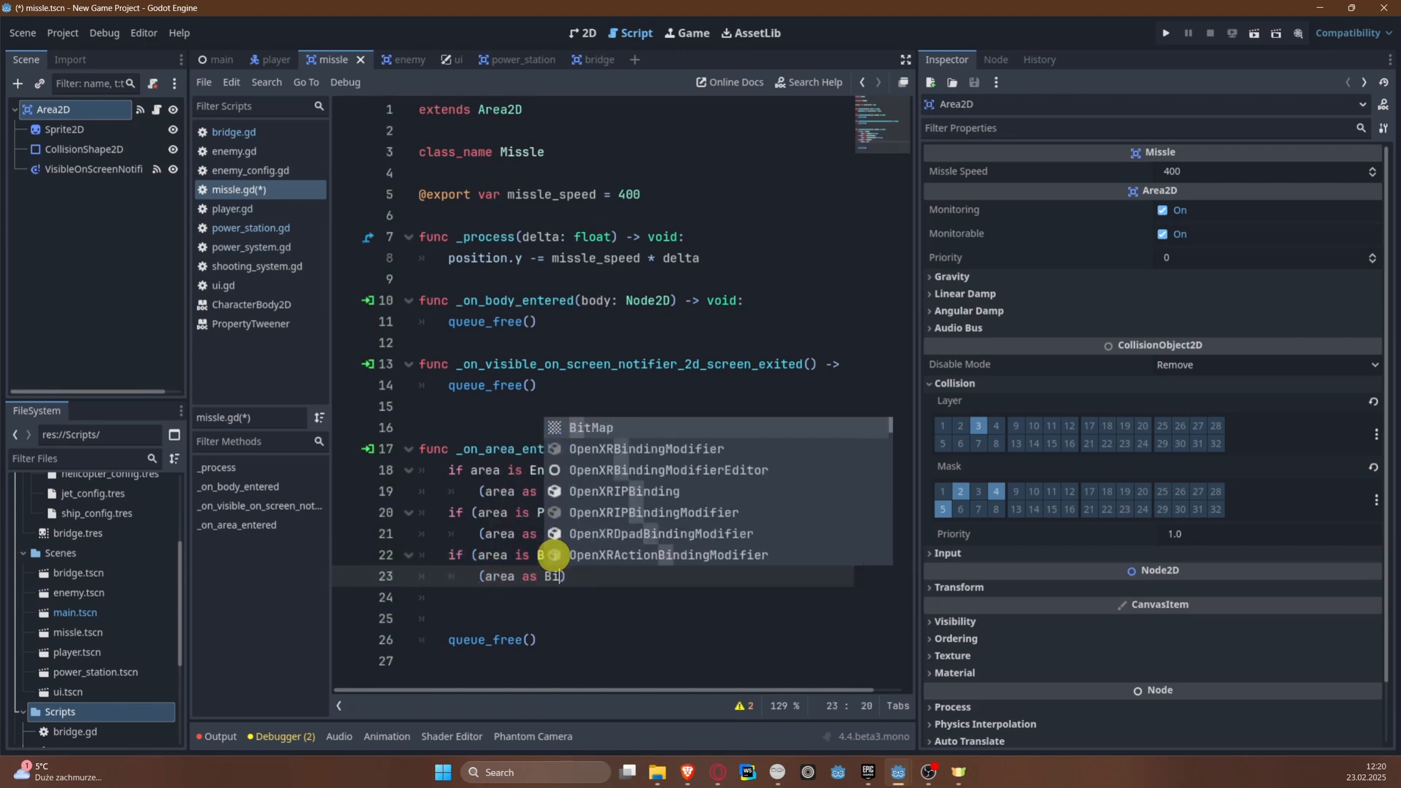
pyautogui.press('BackSpace')
pyautogui.press('Return')
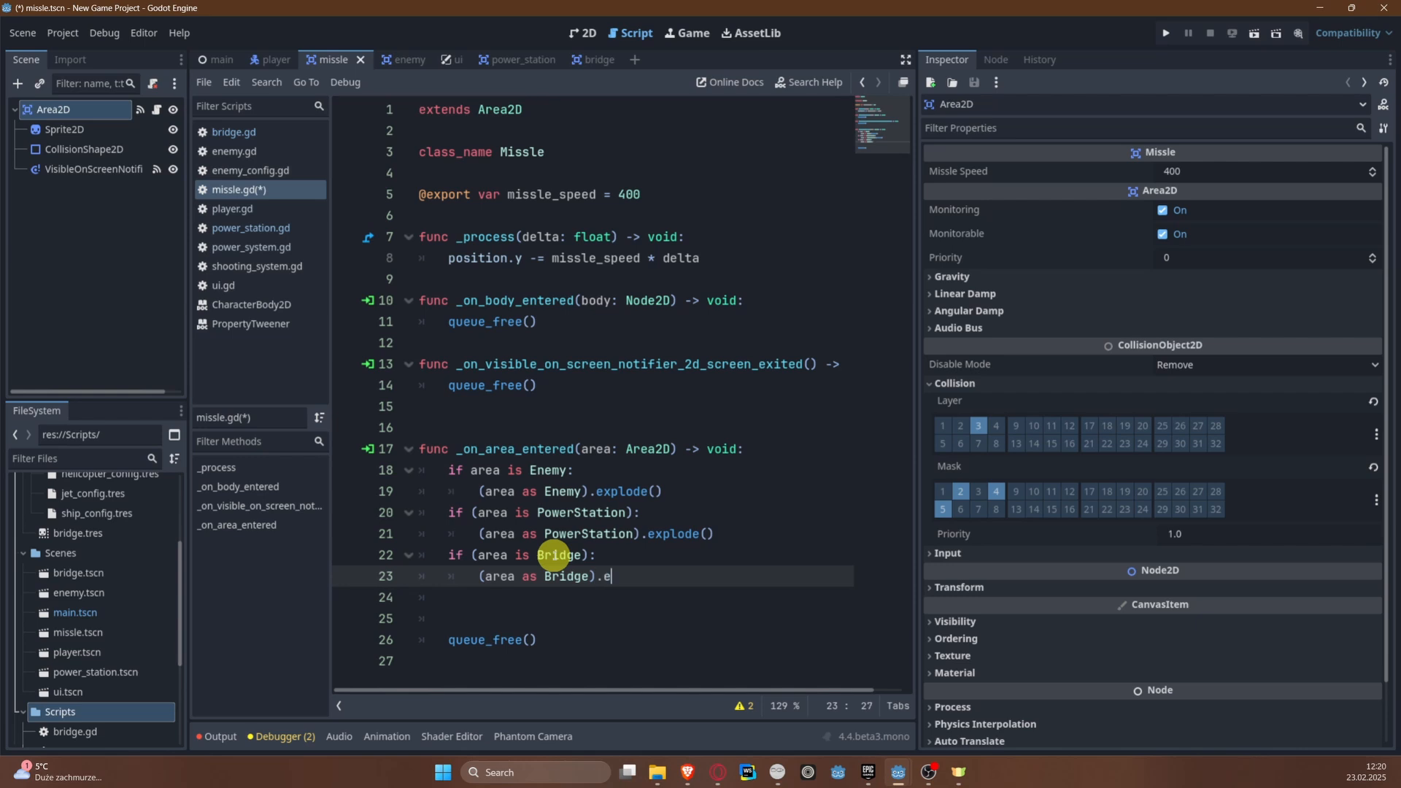
pyautogui.write('.e')
pyautogui.press('Return')
pyautogui.hotkey('ctrl', 's')
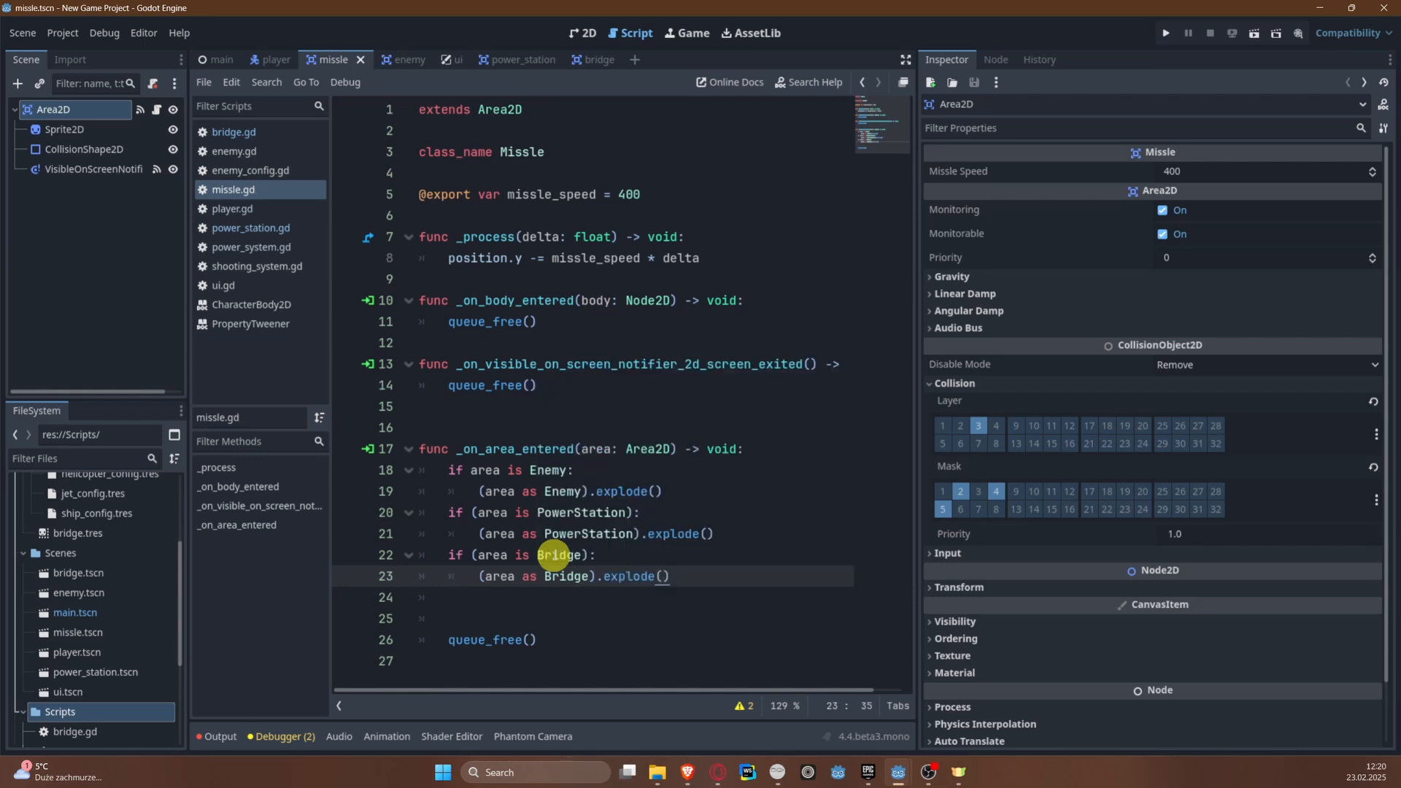
# Step: Run the game, fly the plane up the river to the bridge to test hitting it, and close the game
pyautogui.click(1169, 35)
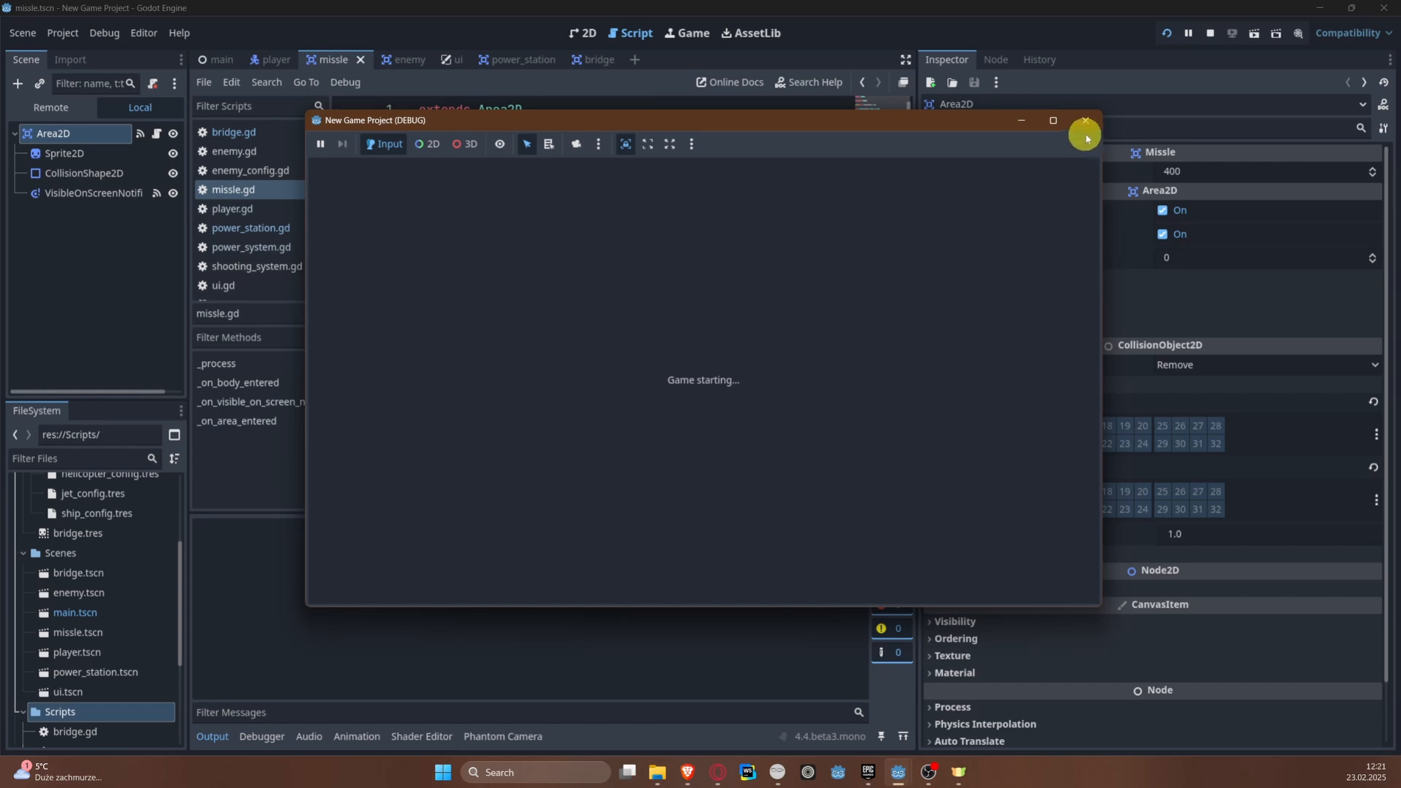
pyautogui.press('a')
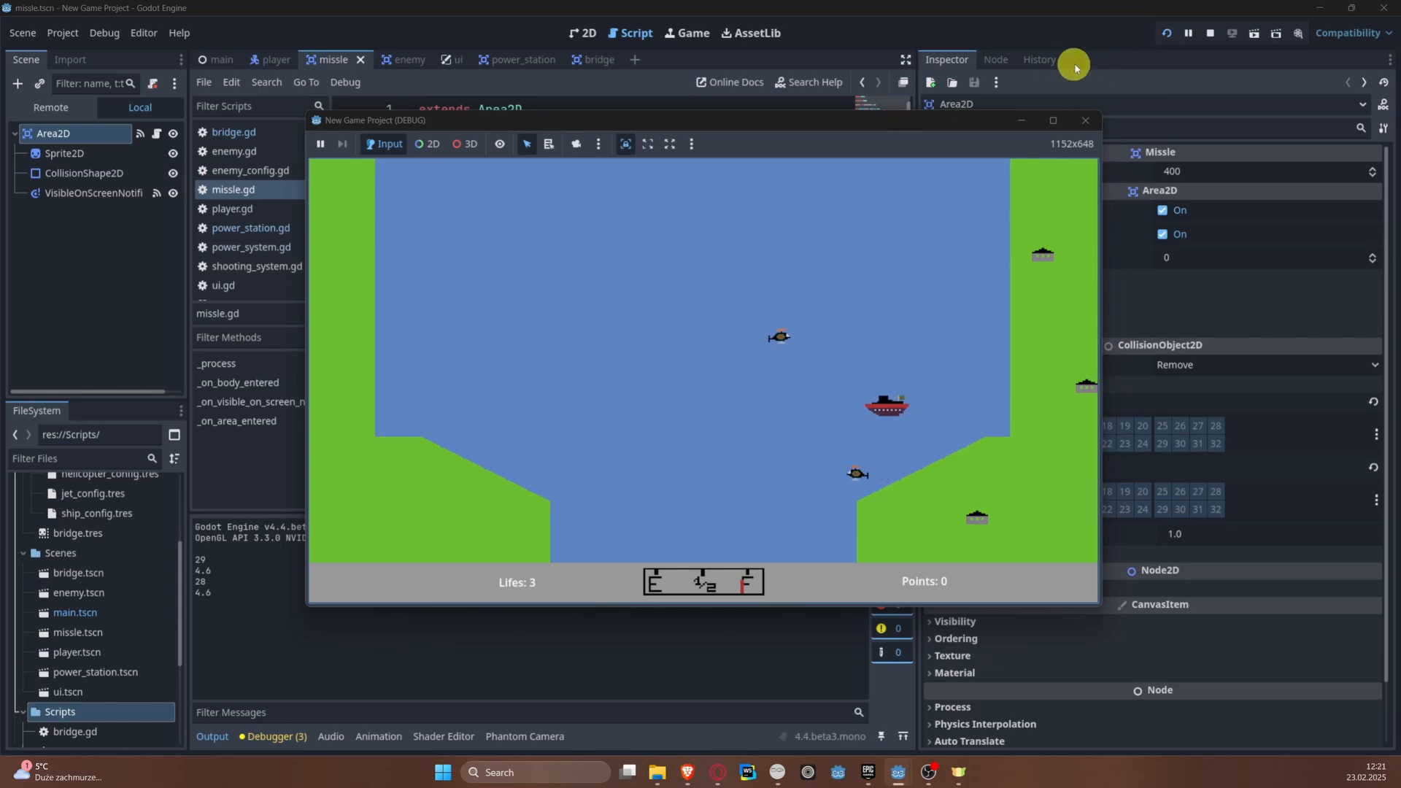
pyautogui.click(1165, 36)
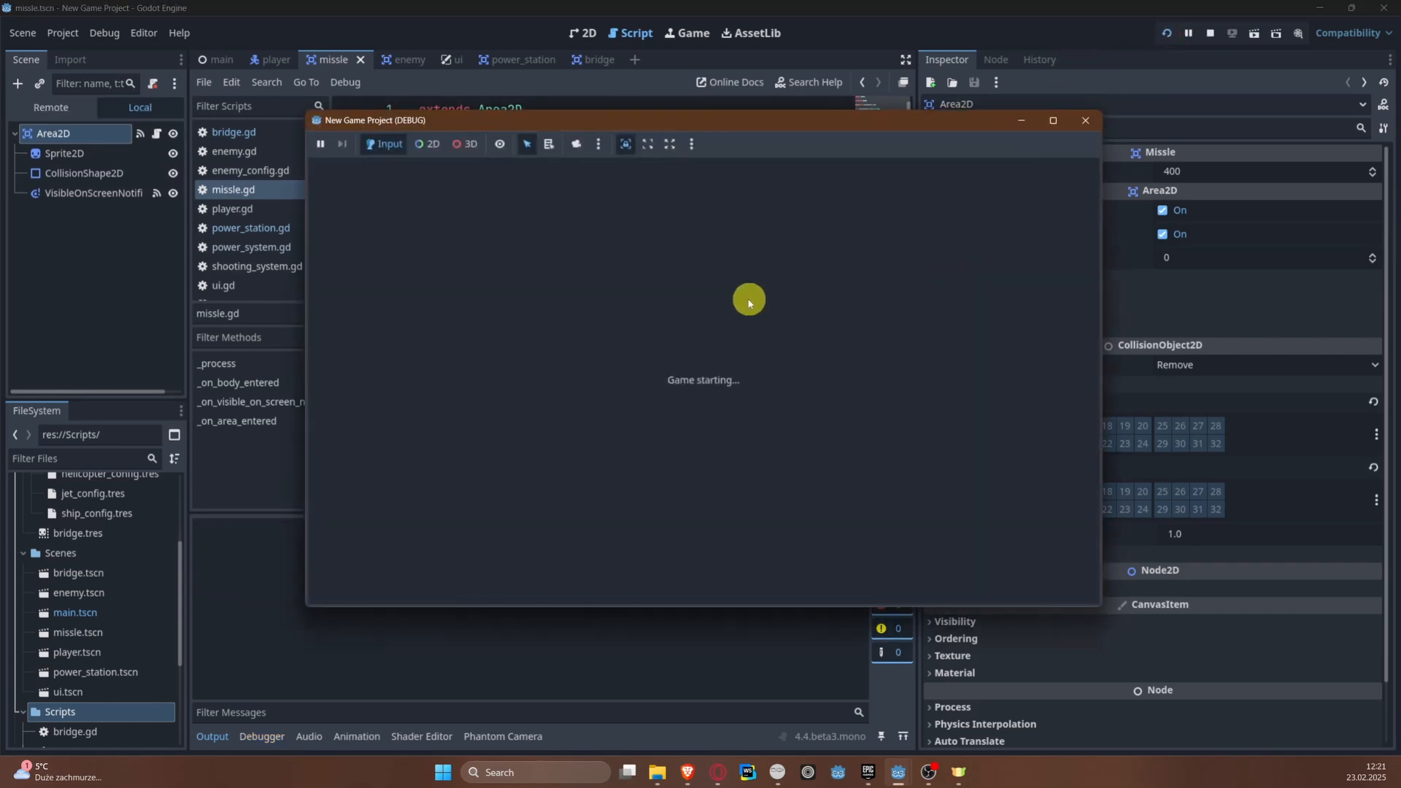
pyautogui.press('Right')
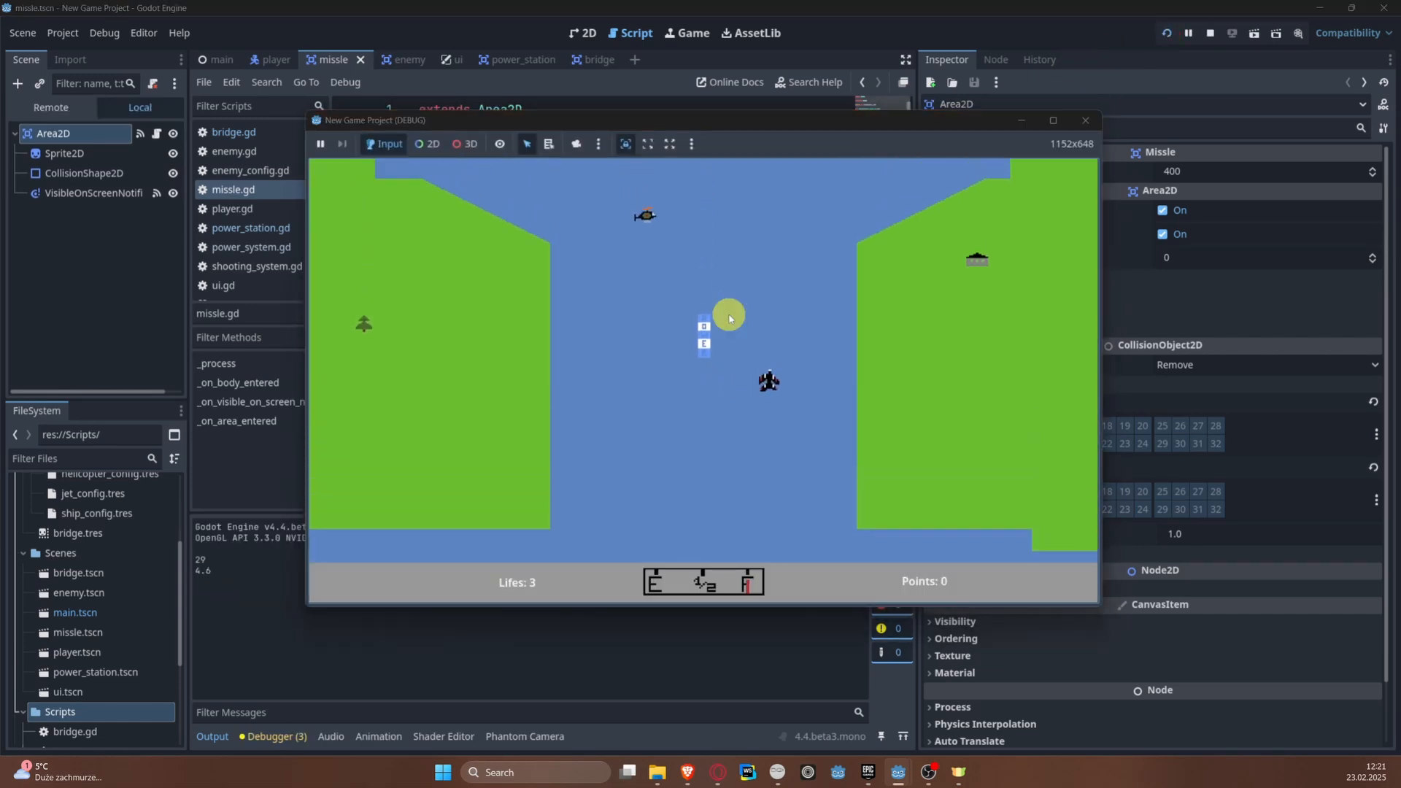
pyautogui.press('Left')
pyautogui.press('Right')
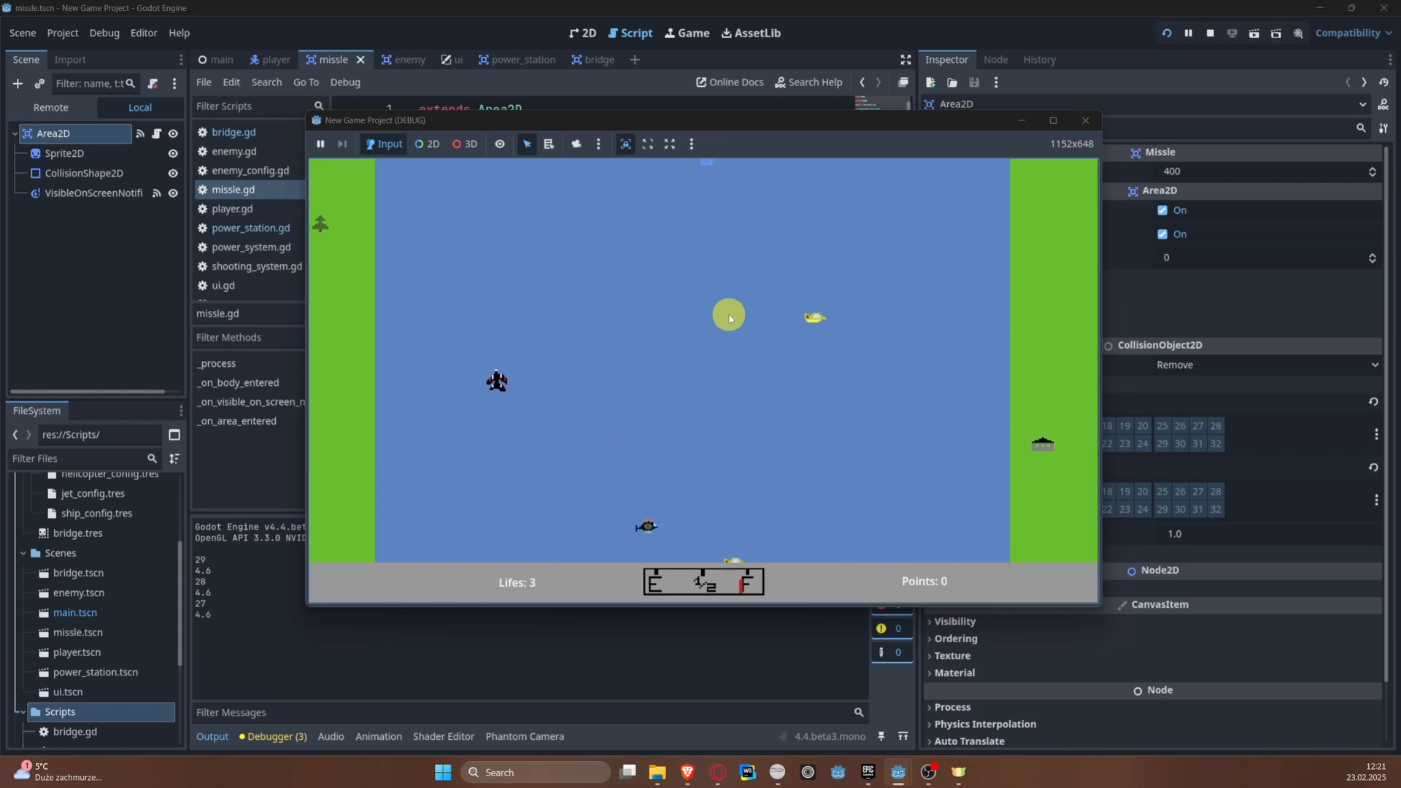
pyautogui.press('Left')
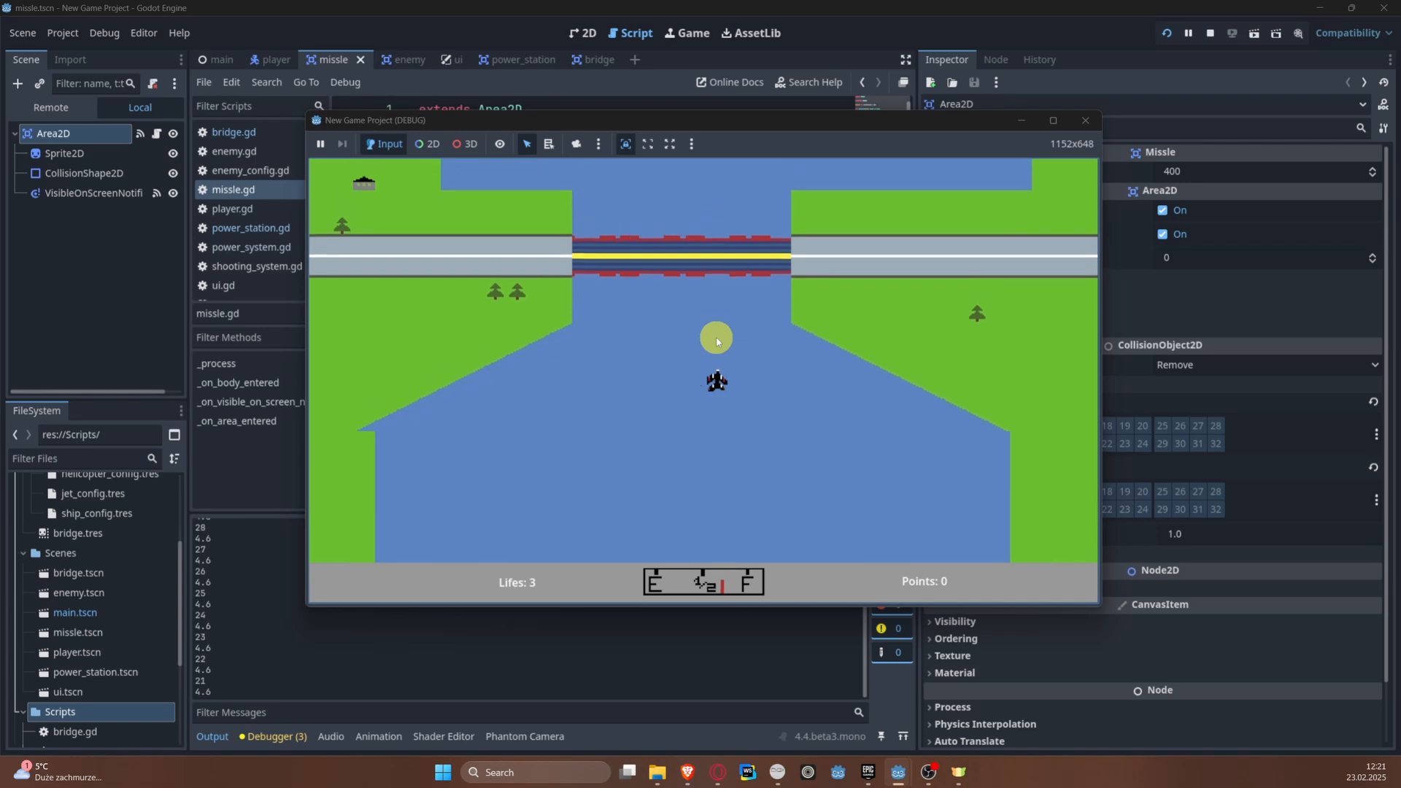
pyautogui.press('Left')
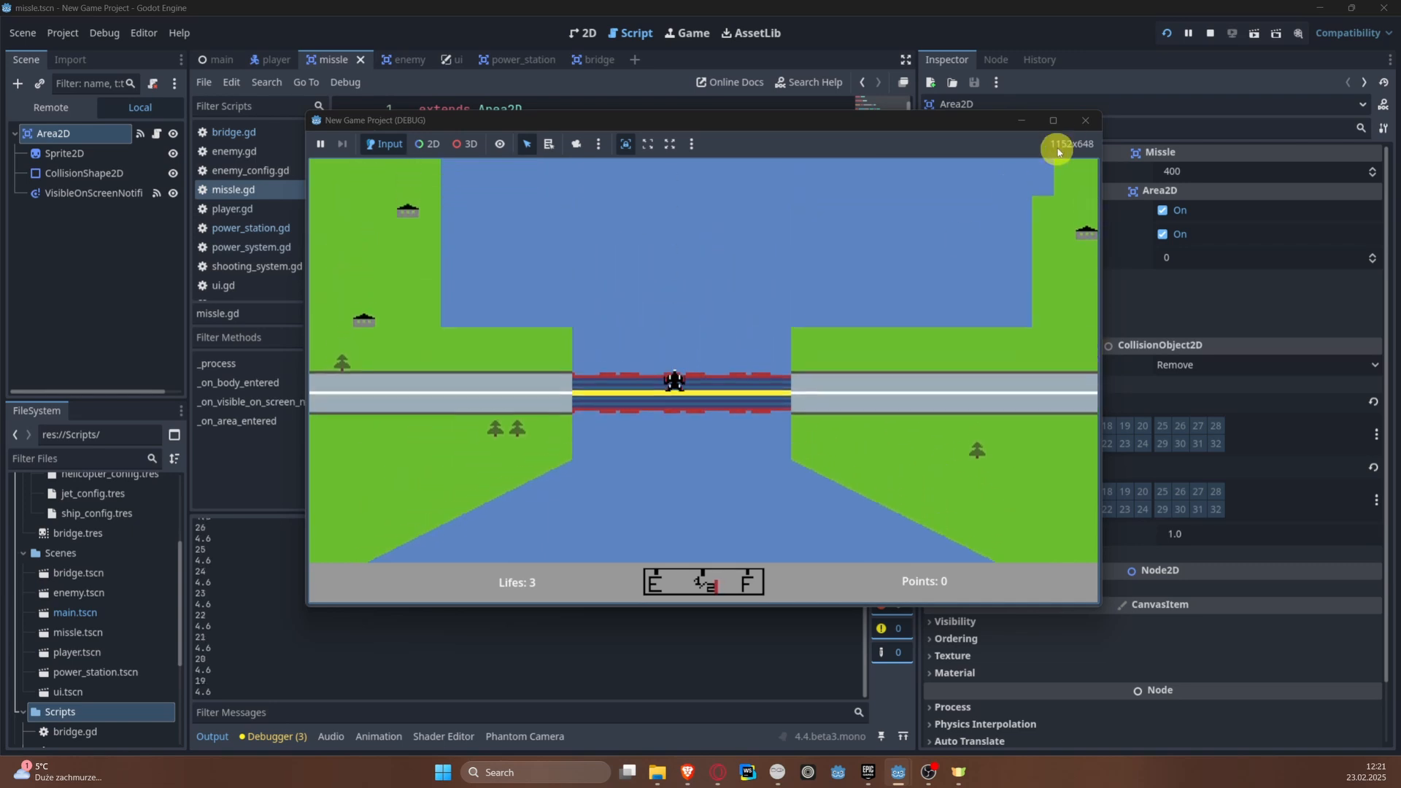
pyautogui.click(1086, 120)
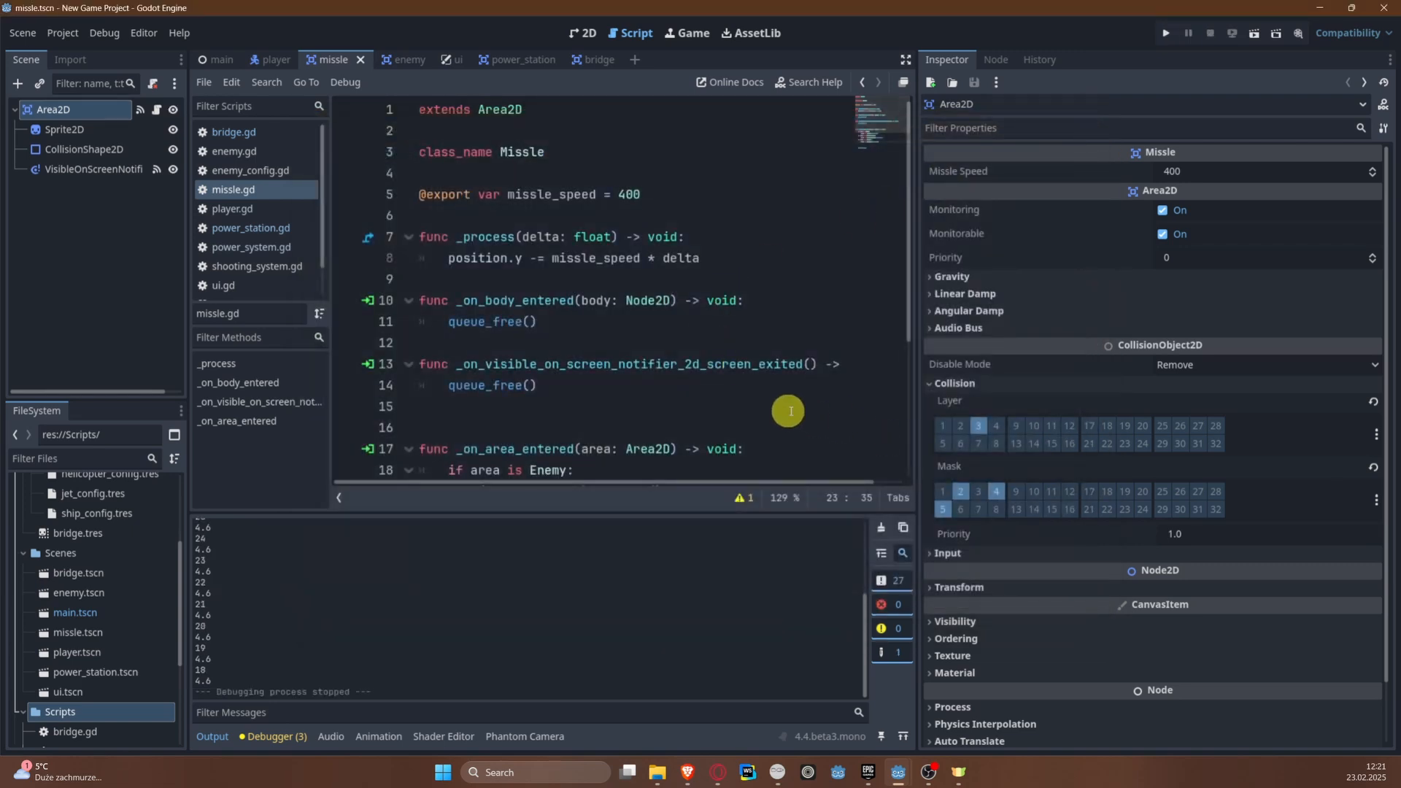
# Step: Add layer 6 to the collision mask of the missle scene's root node and run the game
pyautogui.click(335, 64)
pyautogui.click(961, 509)
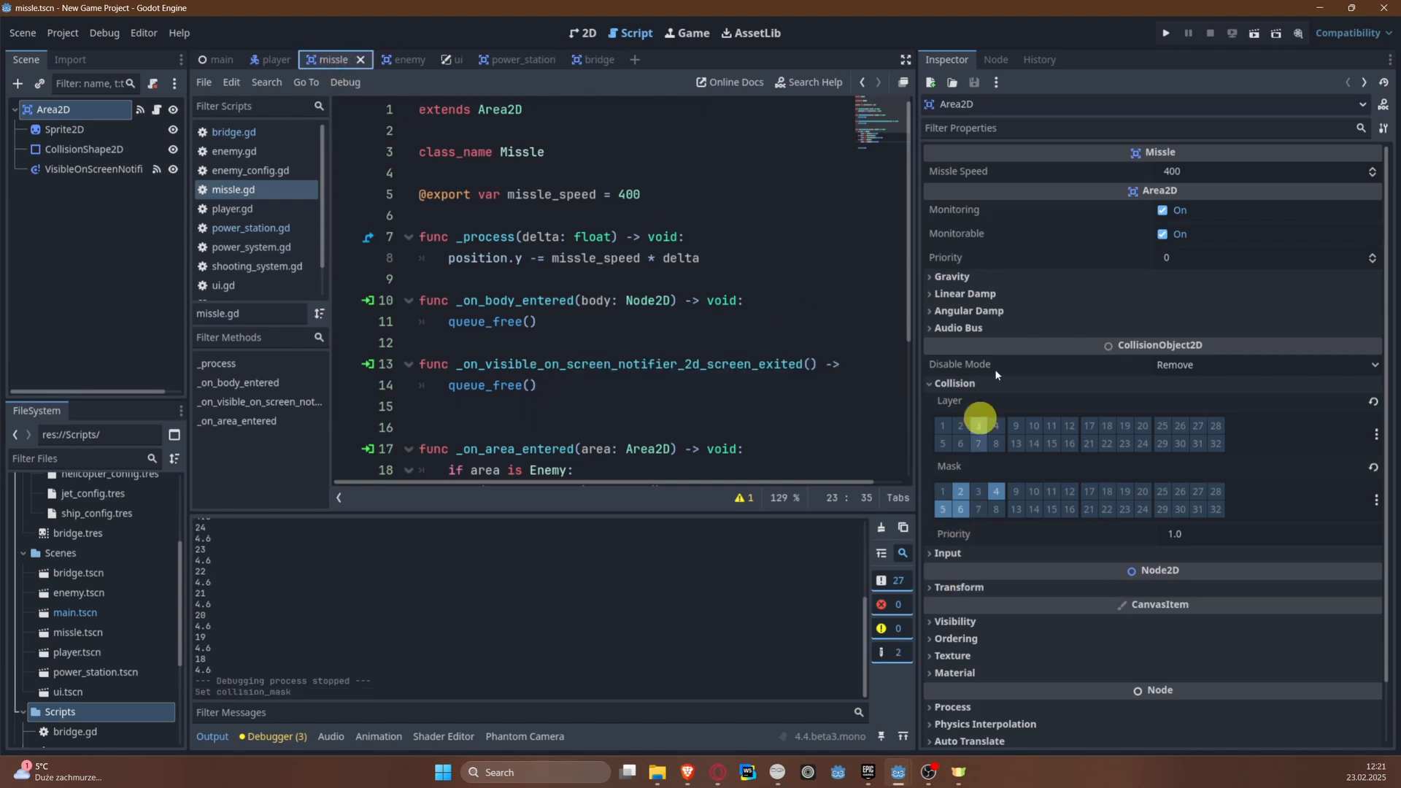
pyautogui.click(1167, 33)
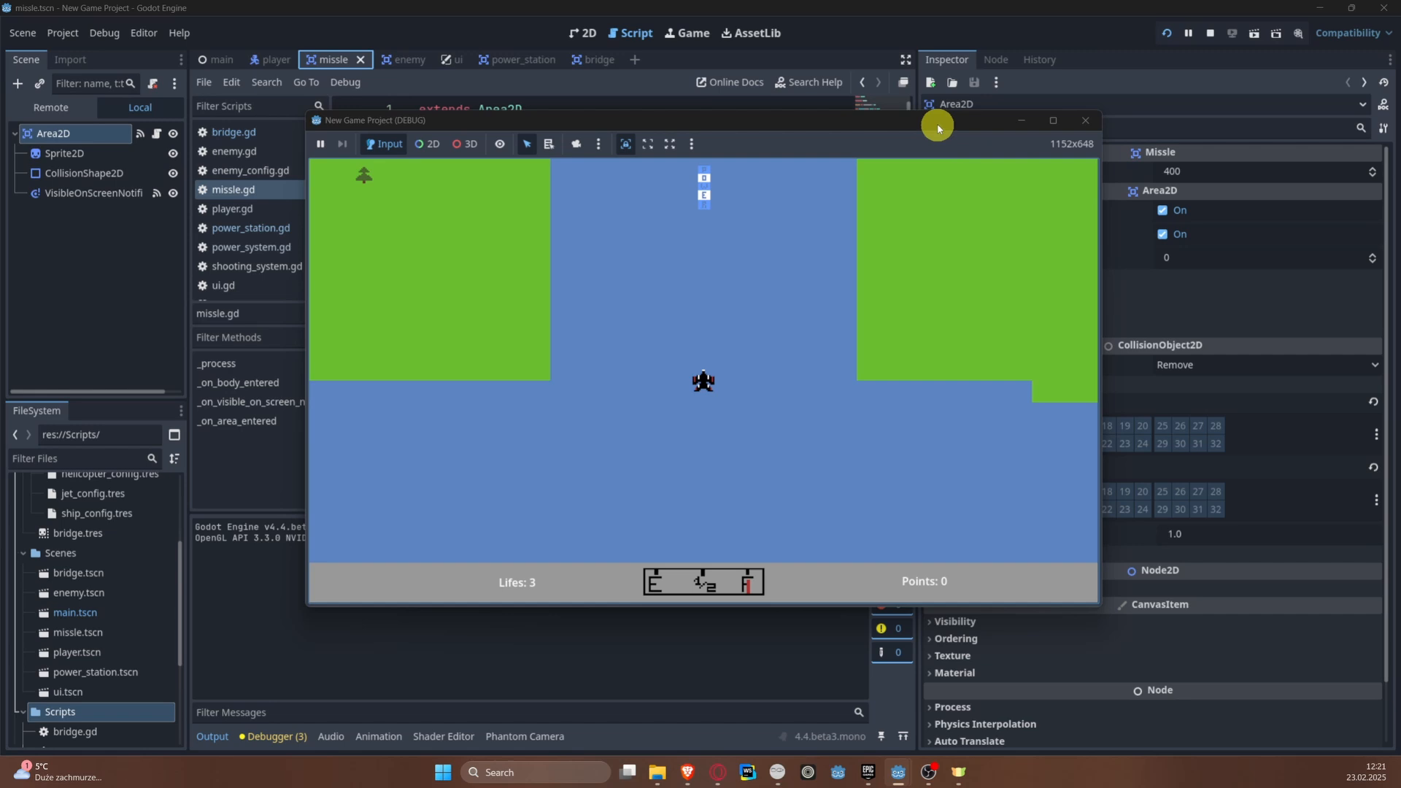
pyautogui.click(928, 119)
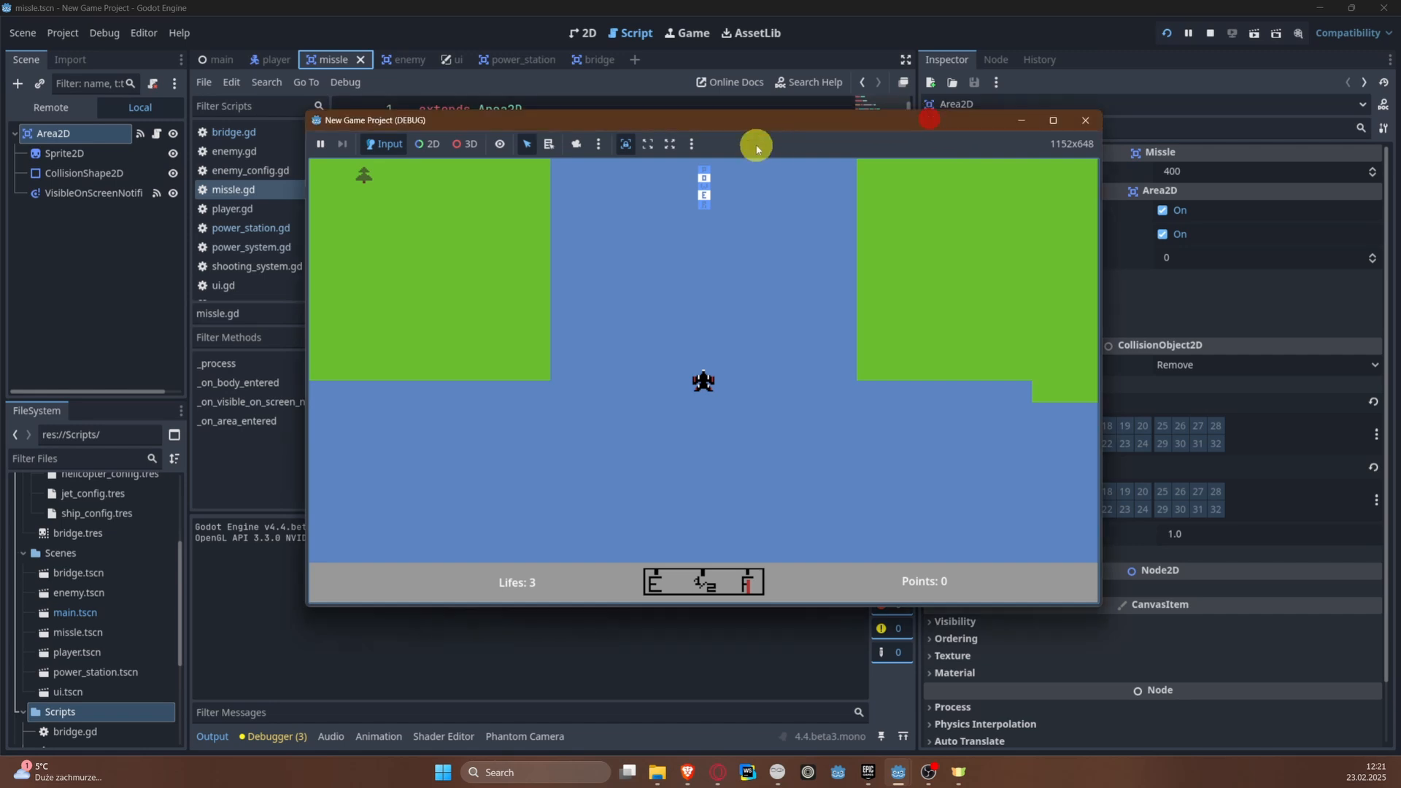
pyautogui.click(789, 372)
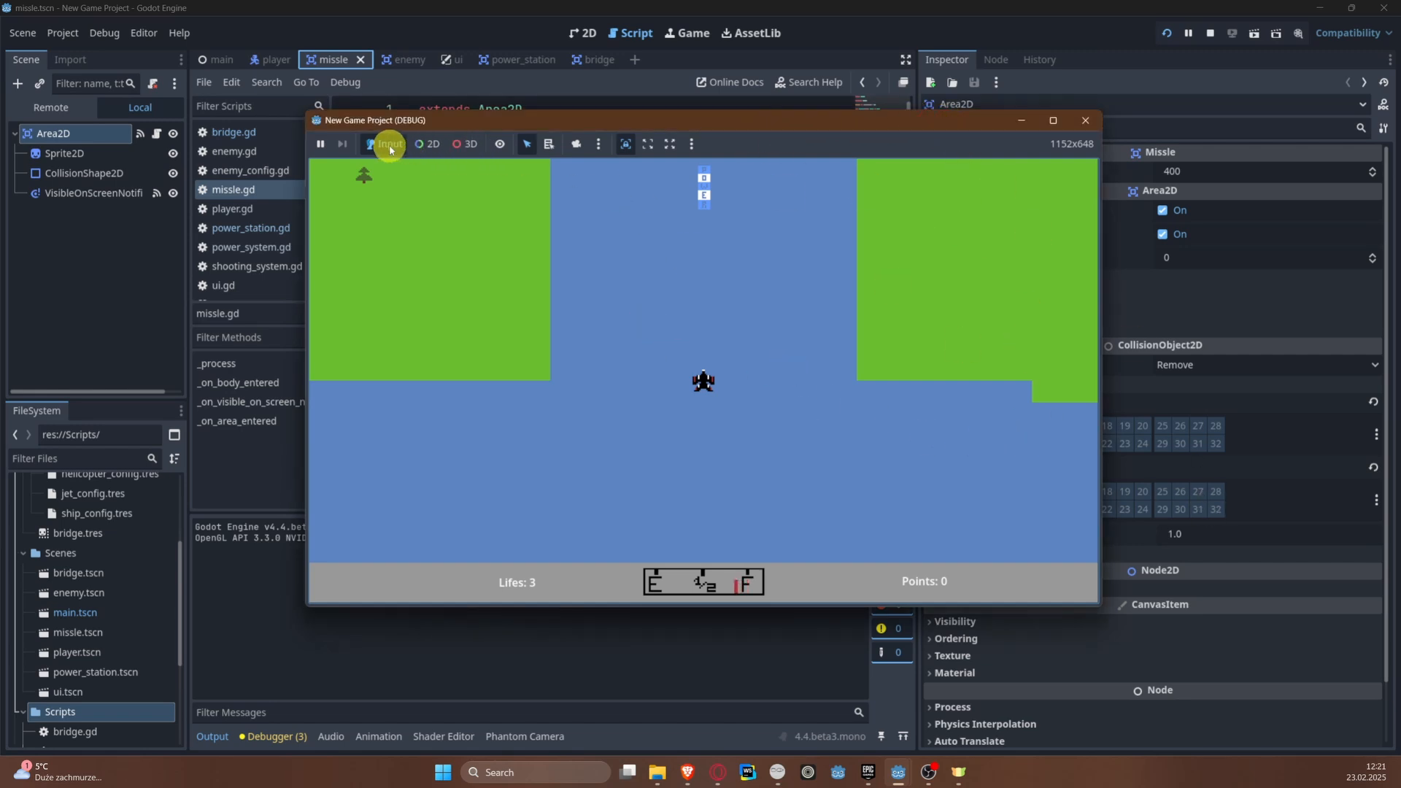
pyautogui.click(722, 378)
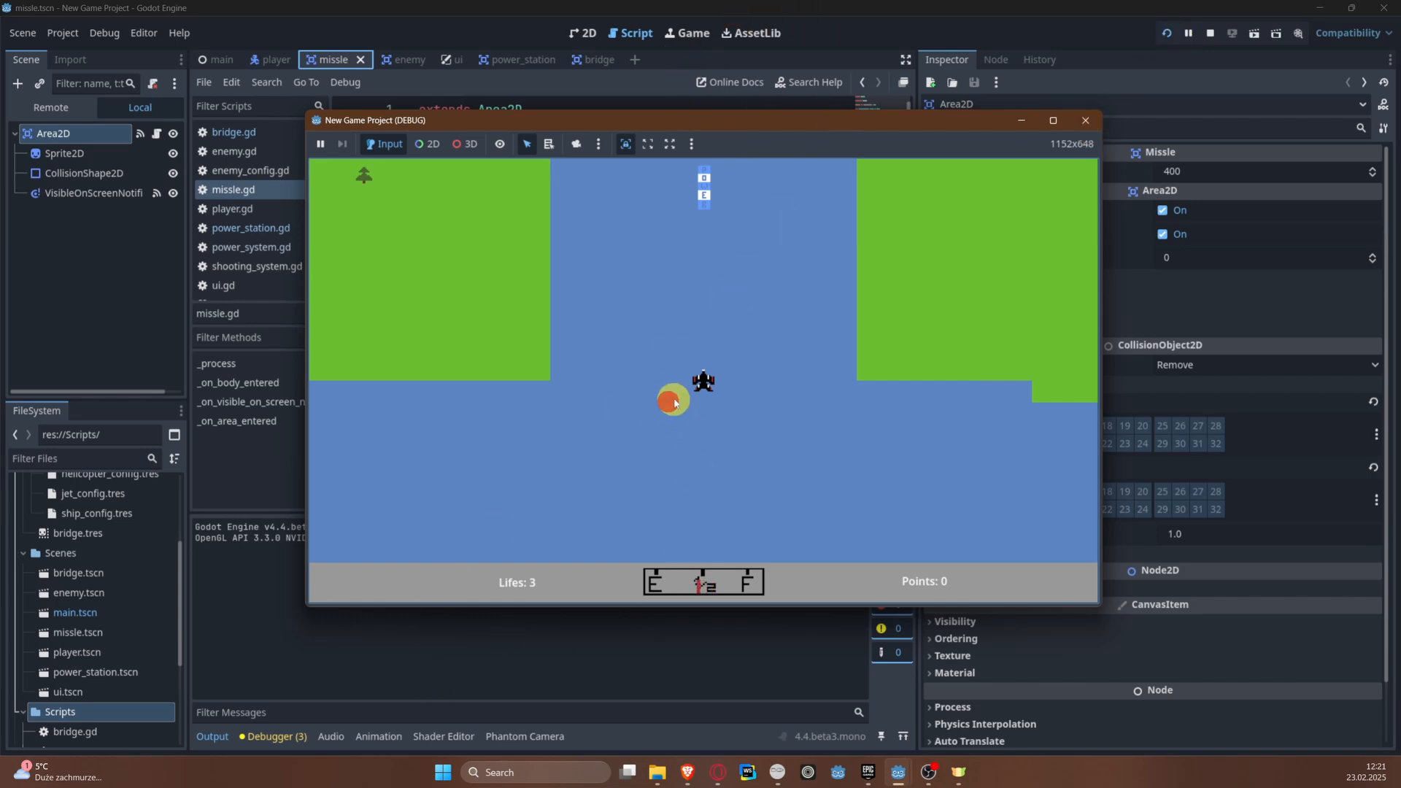
pyautogui.click(581, 124)
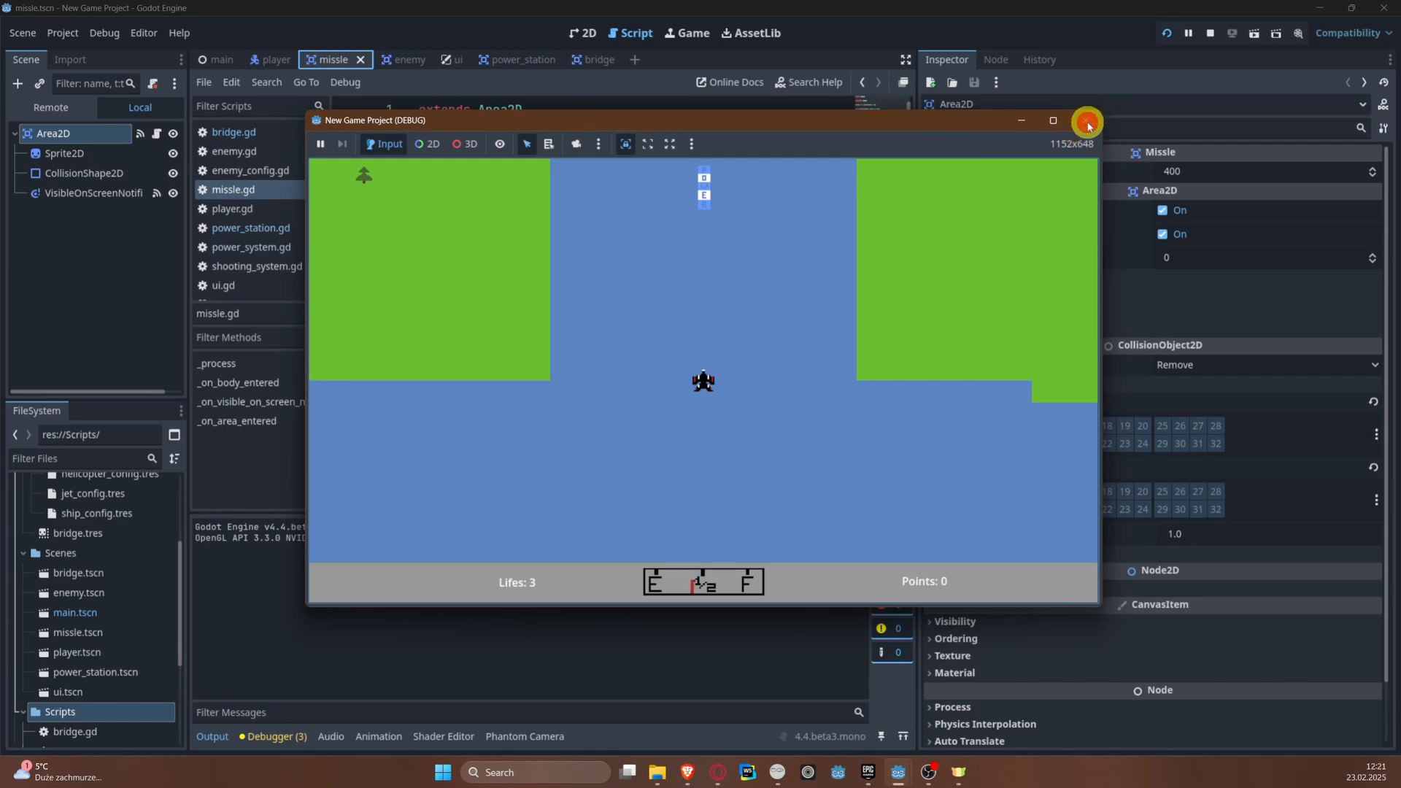
pyautogui.click(1015, 118)
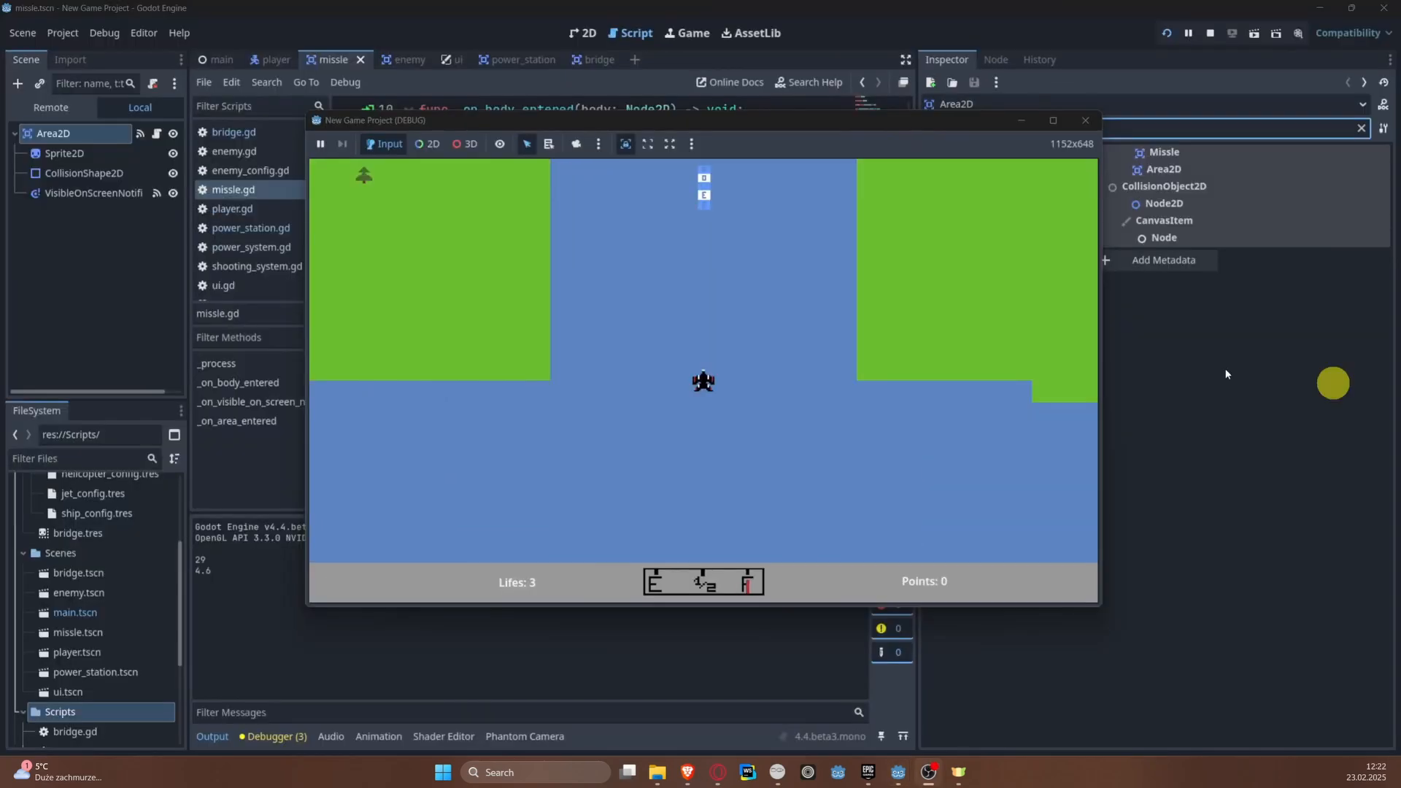
# Step: Steer the plane up the river, test shooting the bridge, and close the game
pyautogui.click(772, 344)
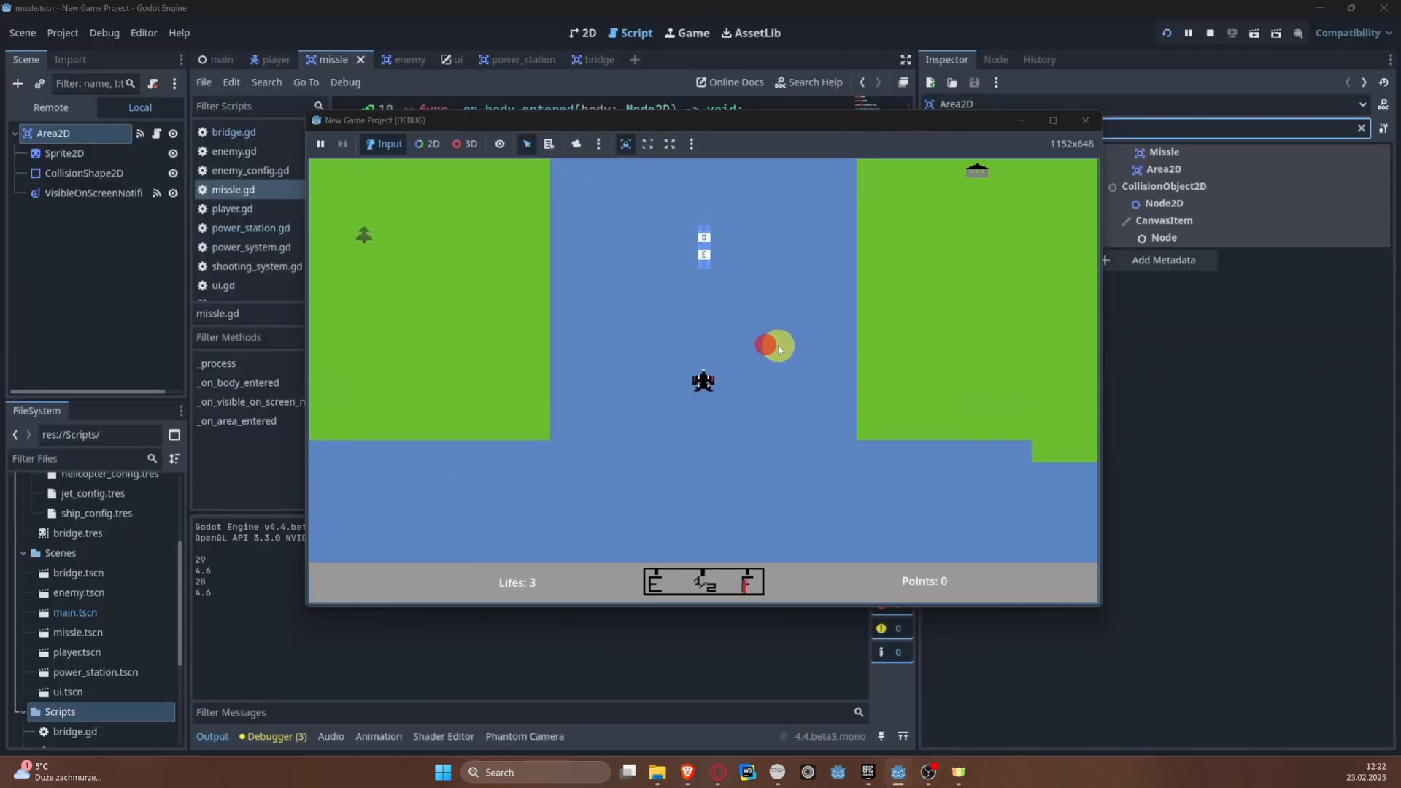
pyautogui.press('Left')
pyautogui.press('Left')
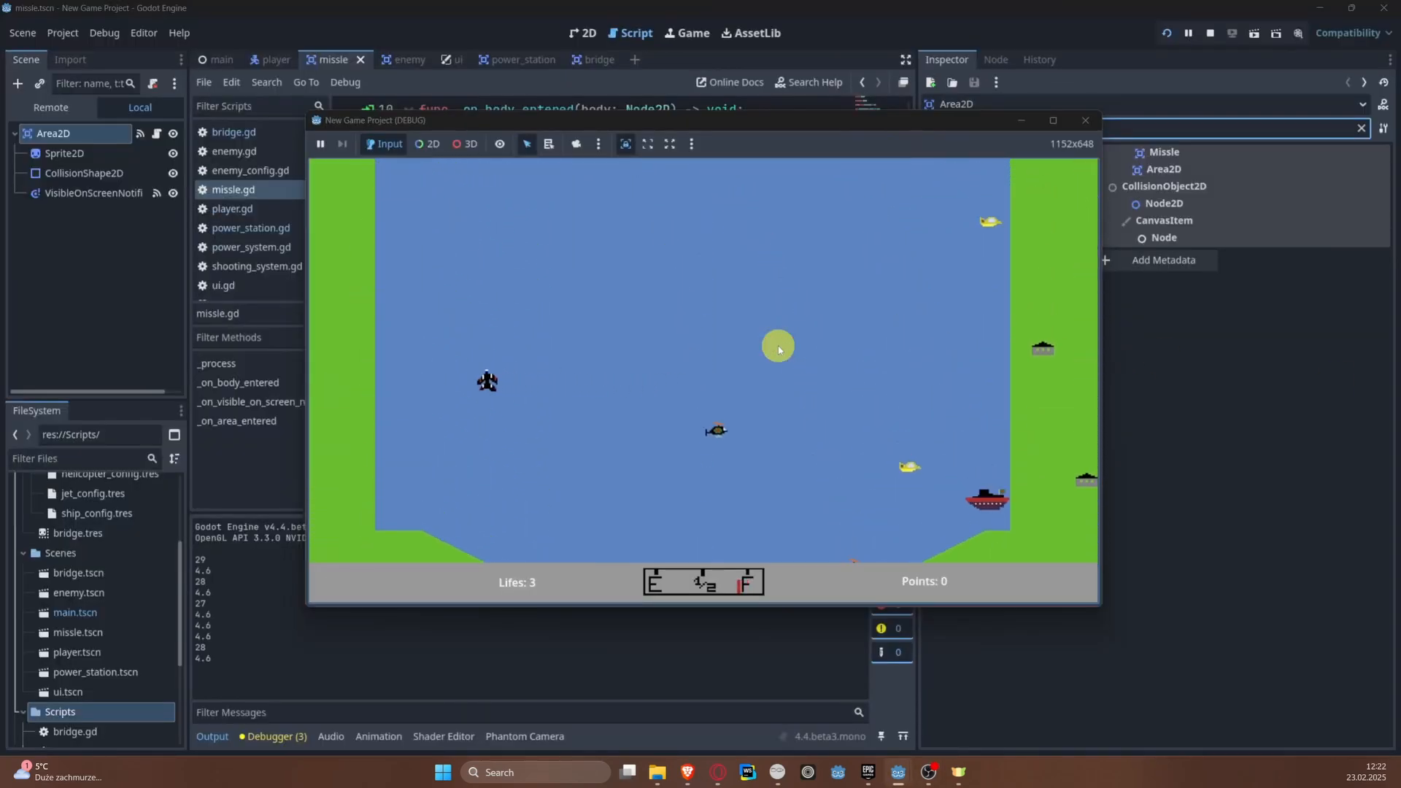
pyautogui.press('Right')
pyautogui.press('Left')
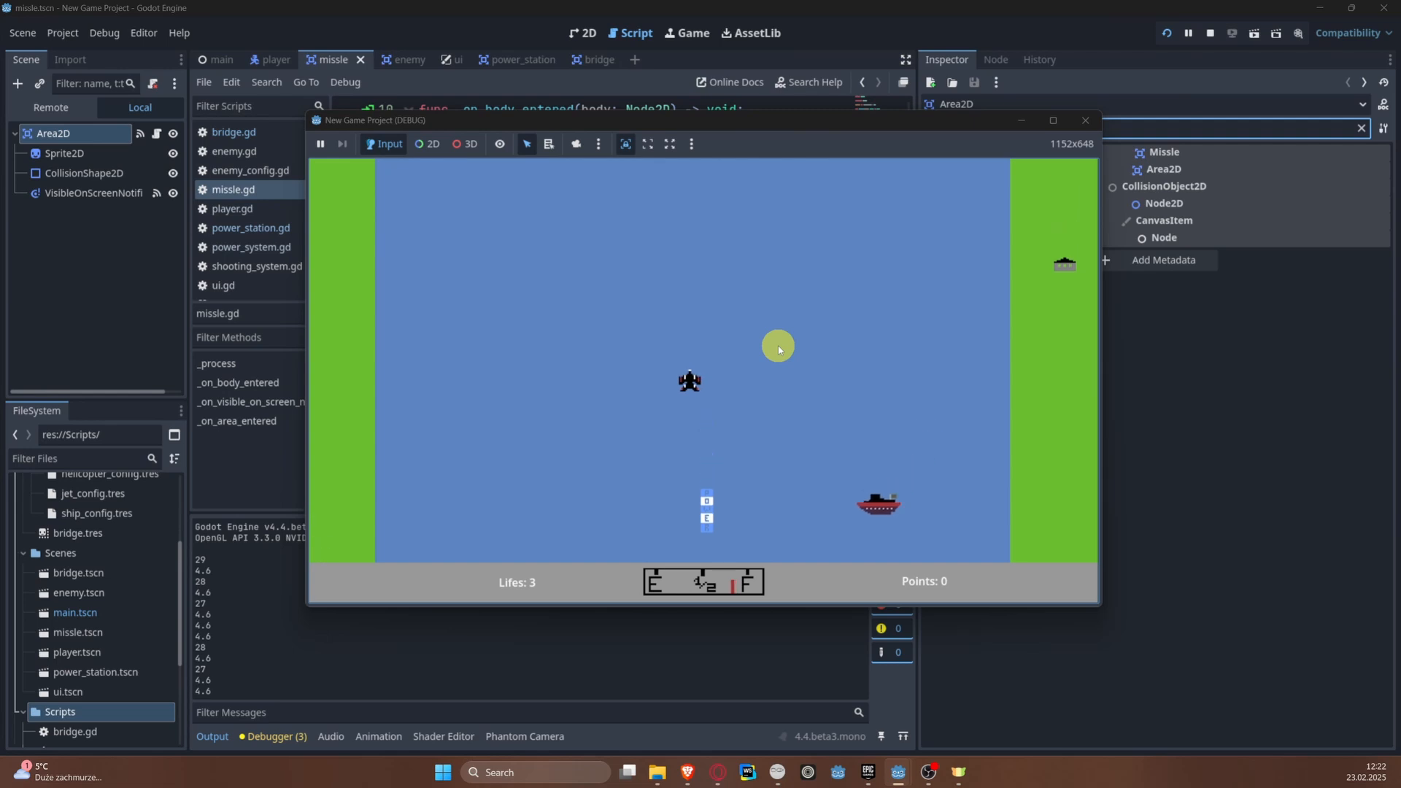
pyautogui.press('Right')
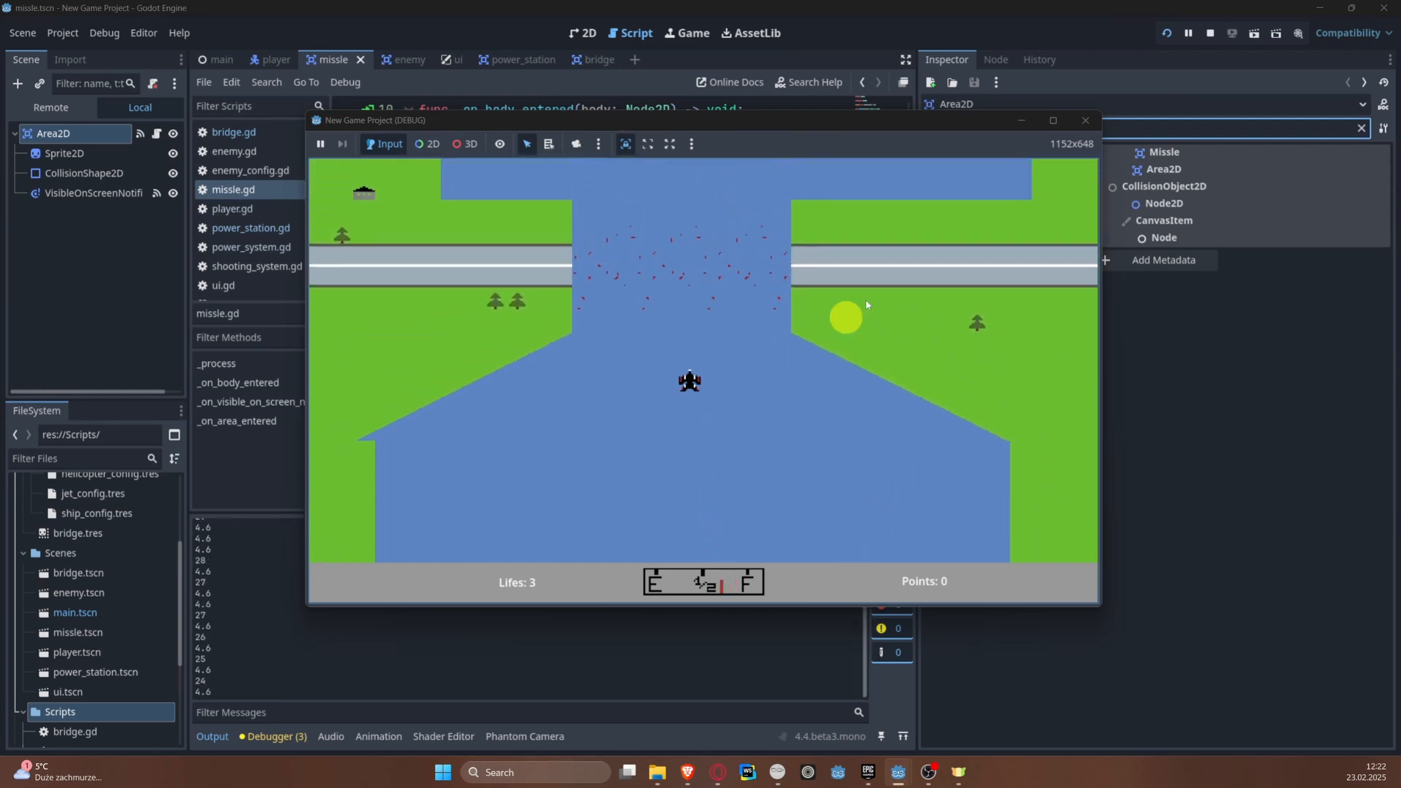
pyautogui.click(1085, 120)
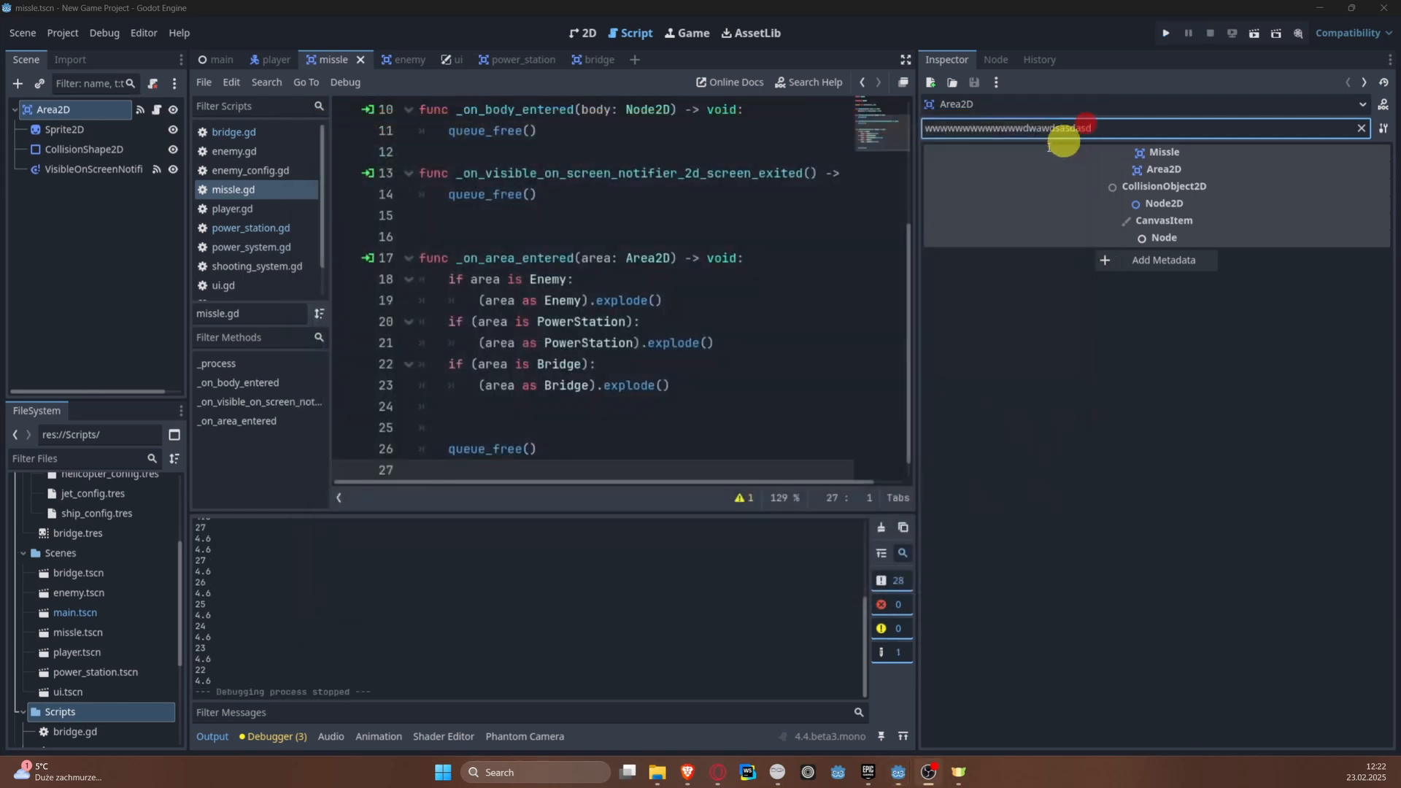
# Step: Open the bridge scene and clear the stray text from the Inspector's property filter
pyautogui.click(587, 59)
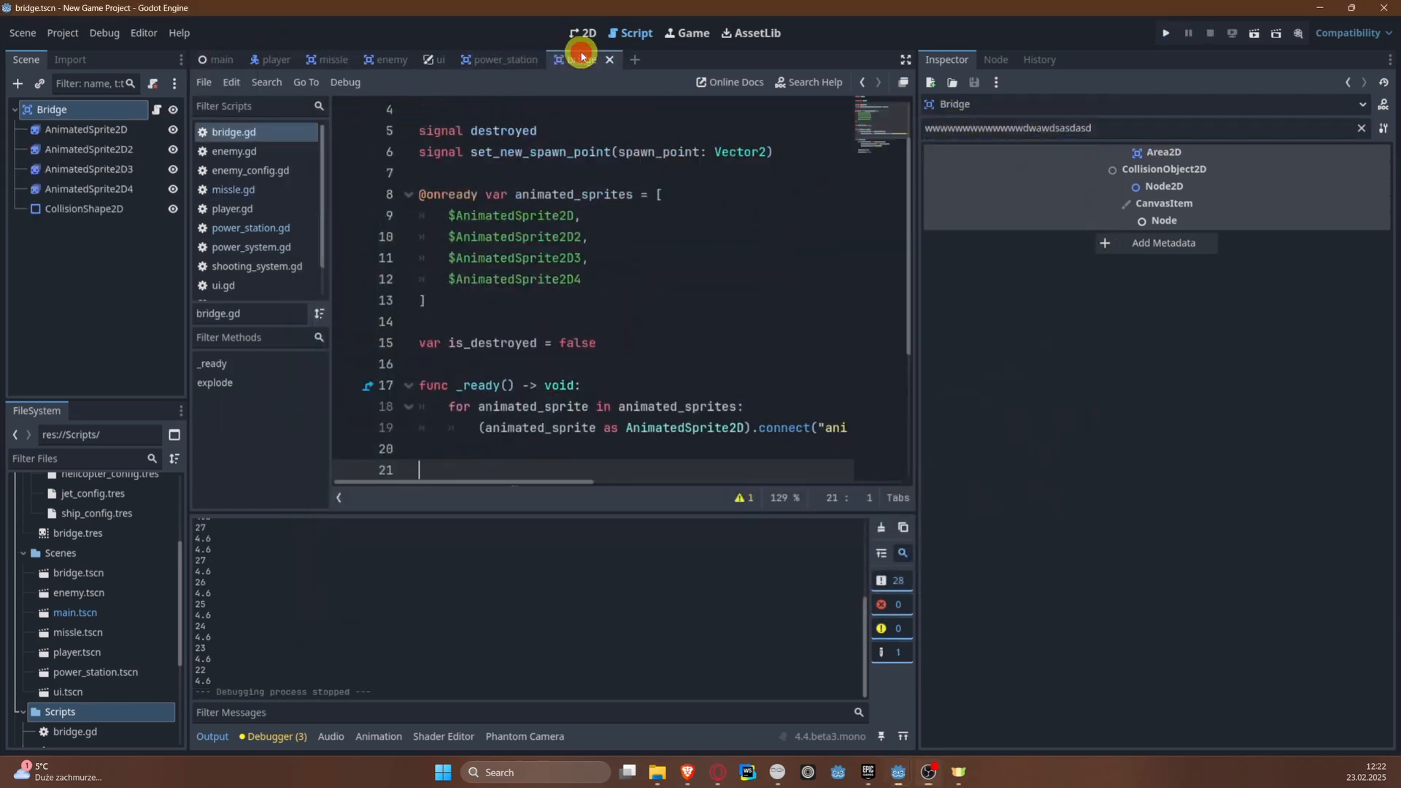
pyautogui.moveTo(1121, 136); pyautogui.dragTo(742, 134)
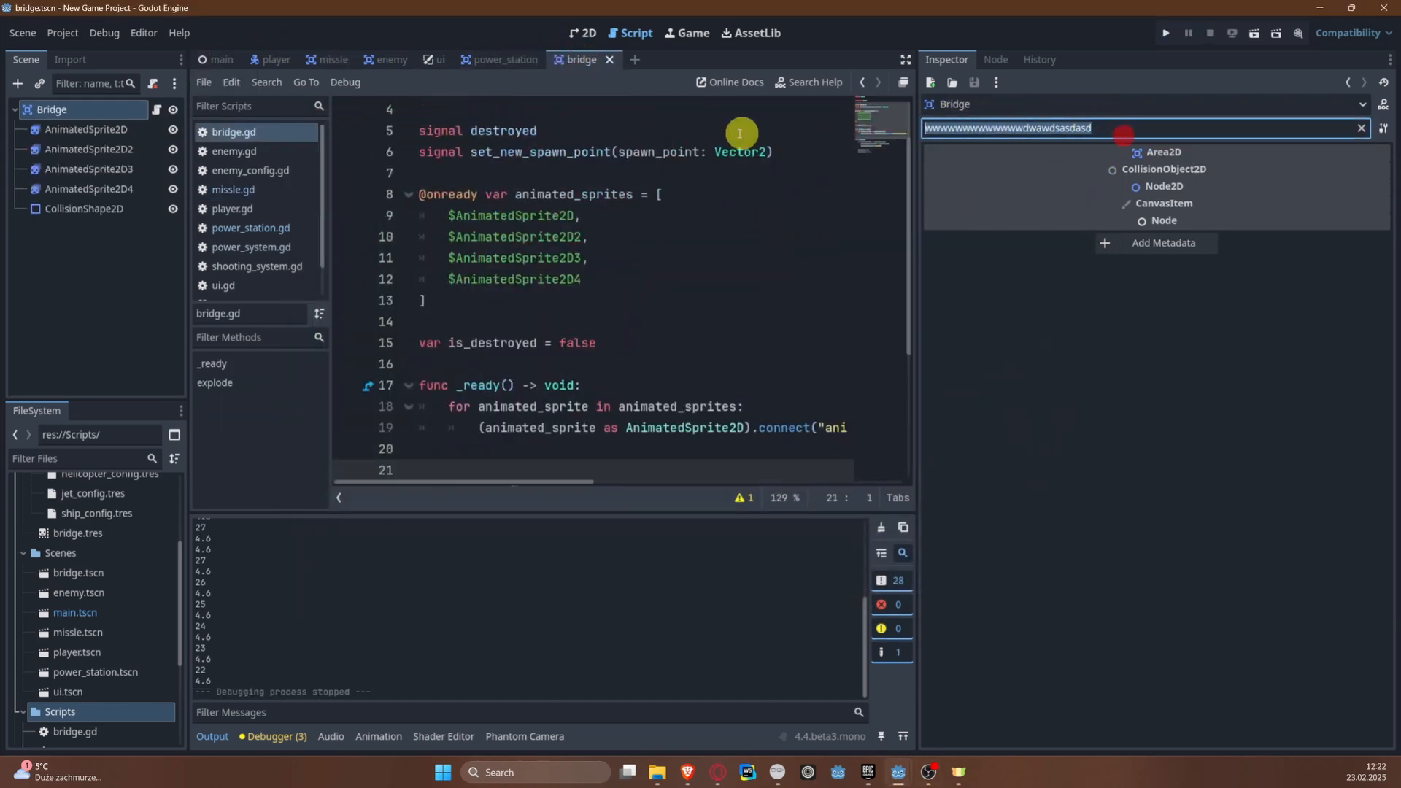
pyautogui.press('BackSpace')
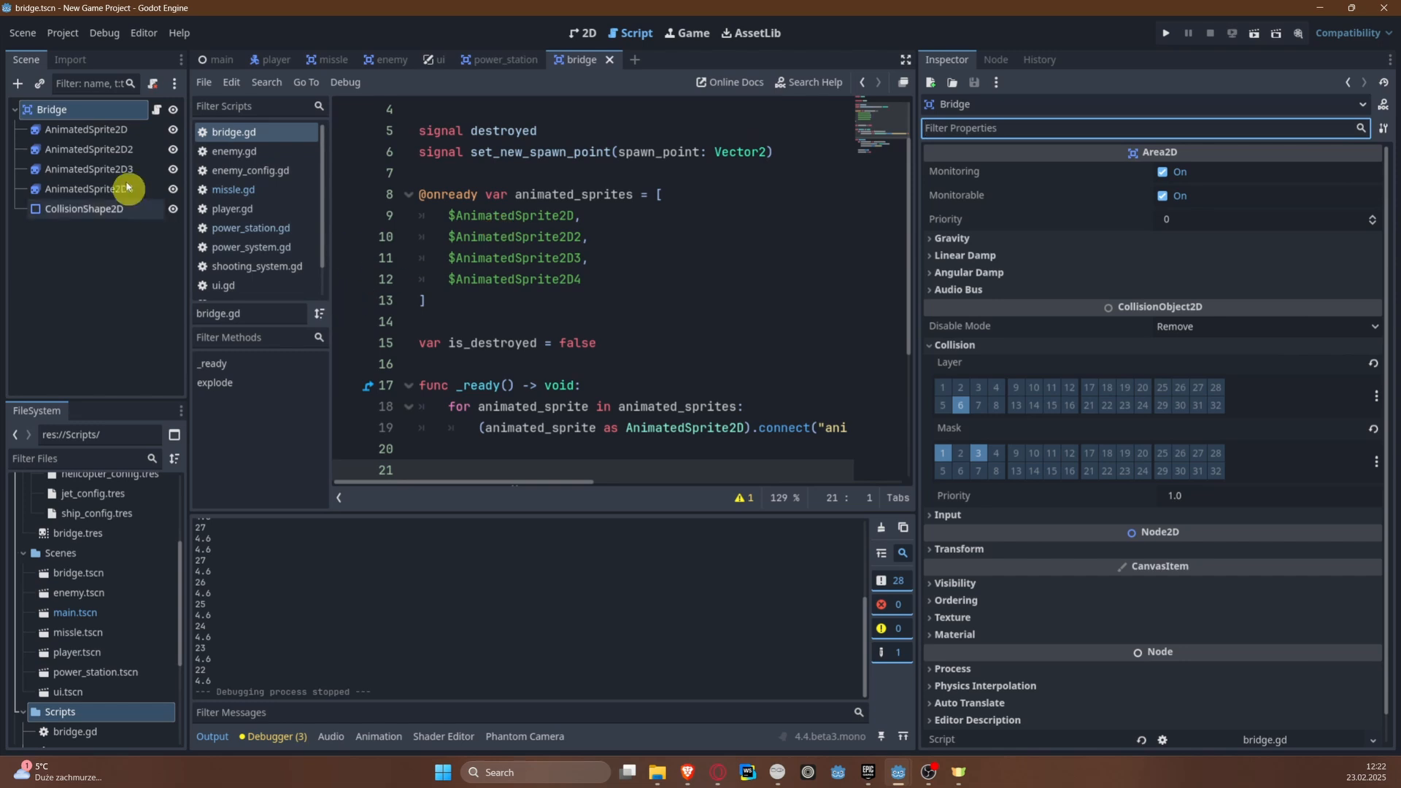
# Step: Turn off looping for the explode animation in the first AnimatedSprite2D's bridge.tres sprite frames and set its speed to 15 FPS
pyautogui.click(117, 136)
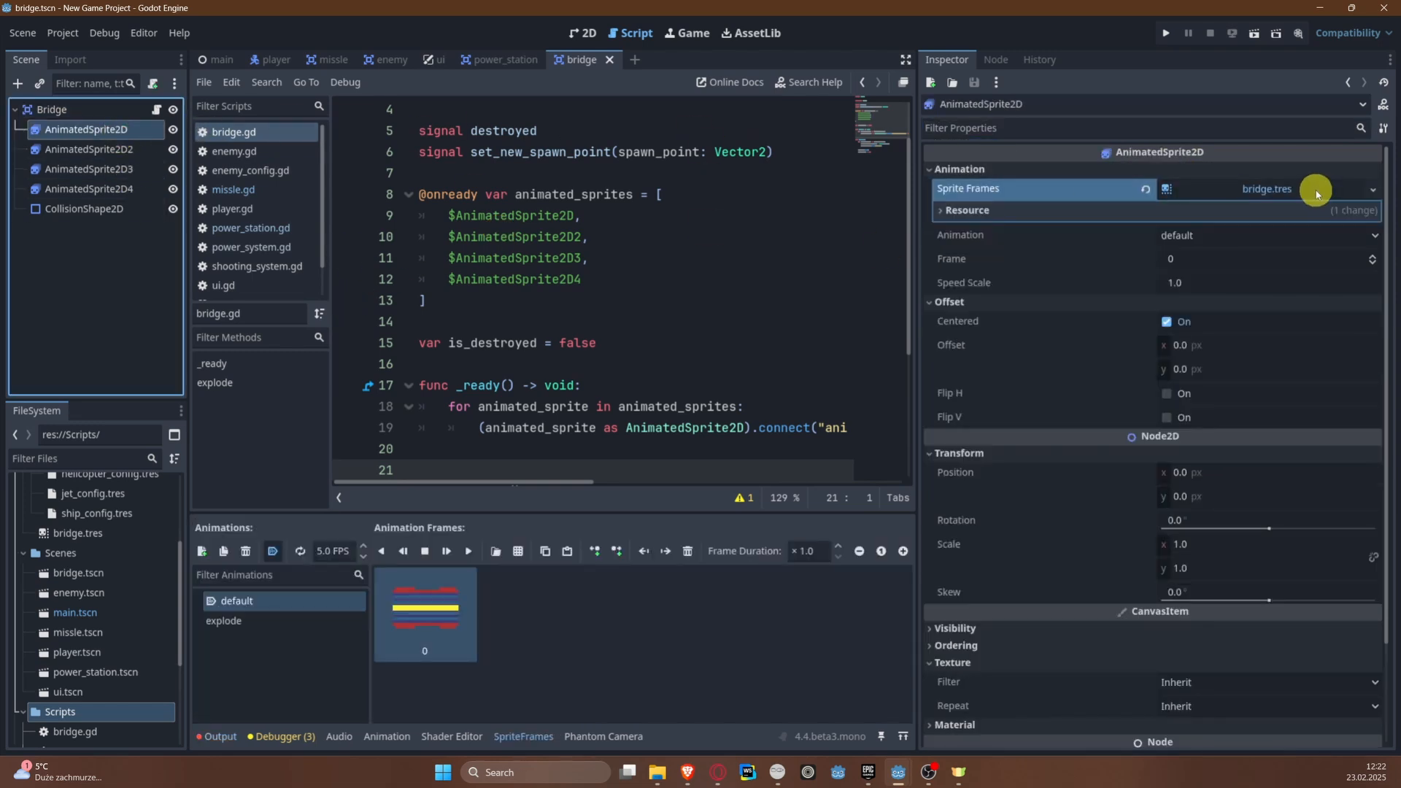
pyautogui.click(1318, 191)
pyautogui.click(1317, 191)
pyautogui.click(272, 623)
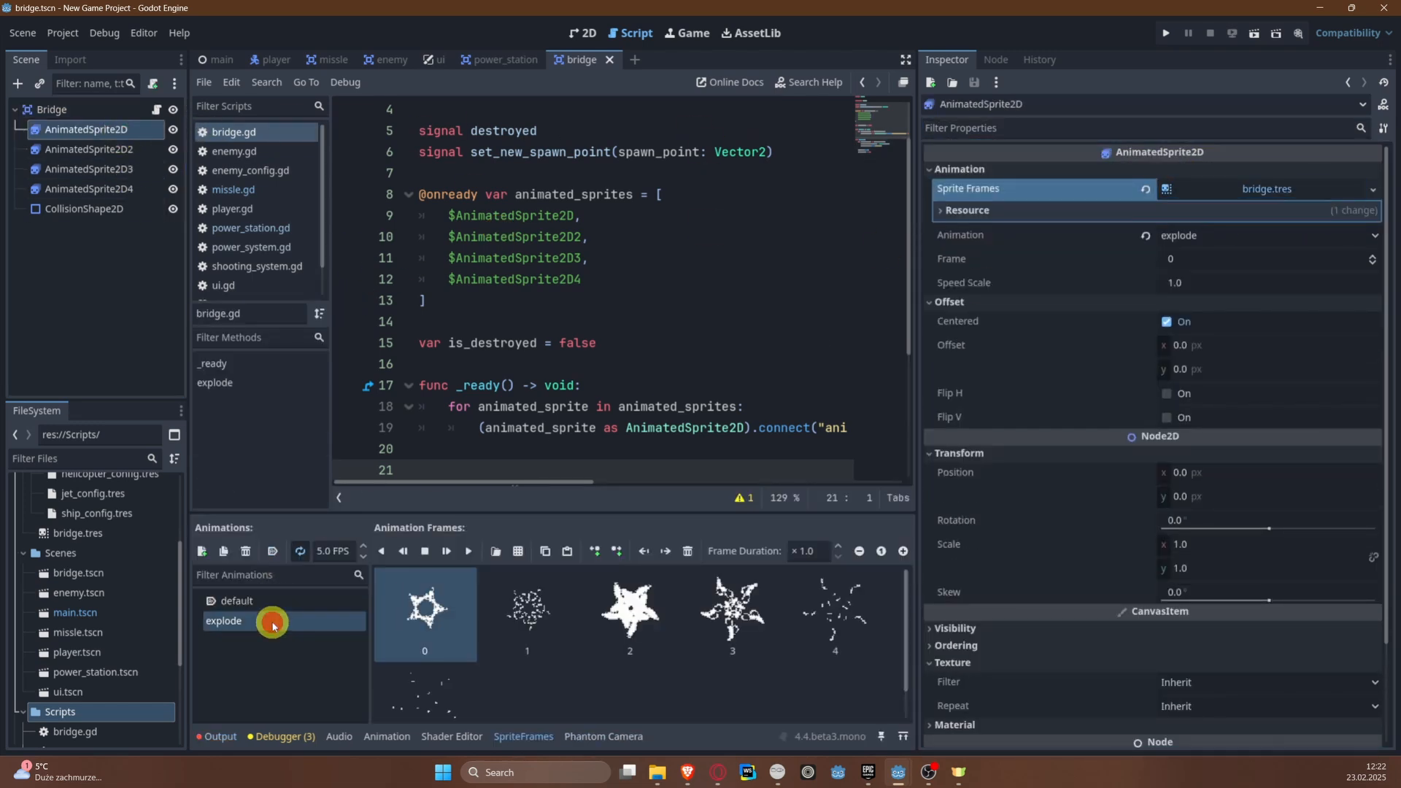
pyautogui.click(330, 551)
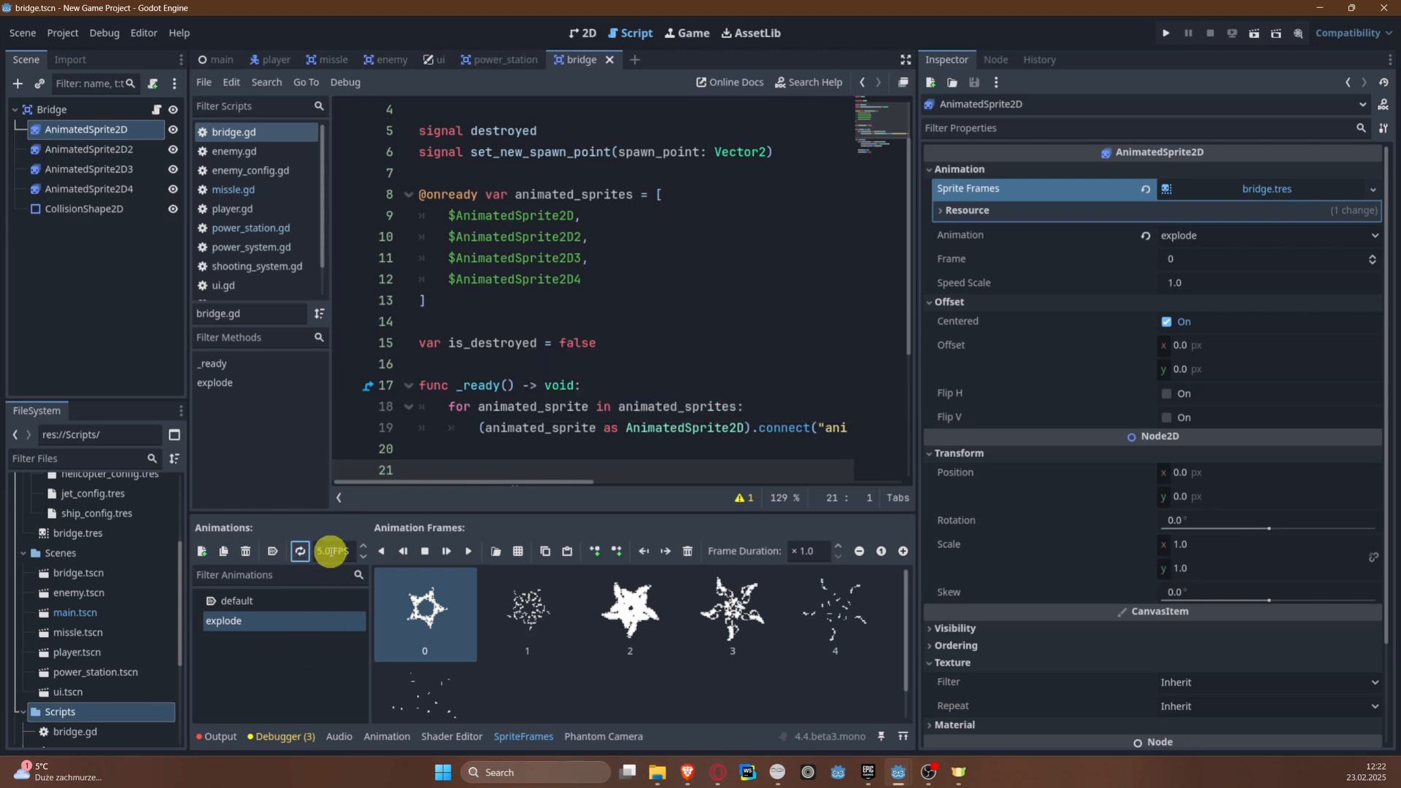
pyautogui.write('15')
pyautogui.press('Return')
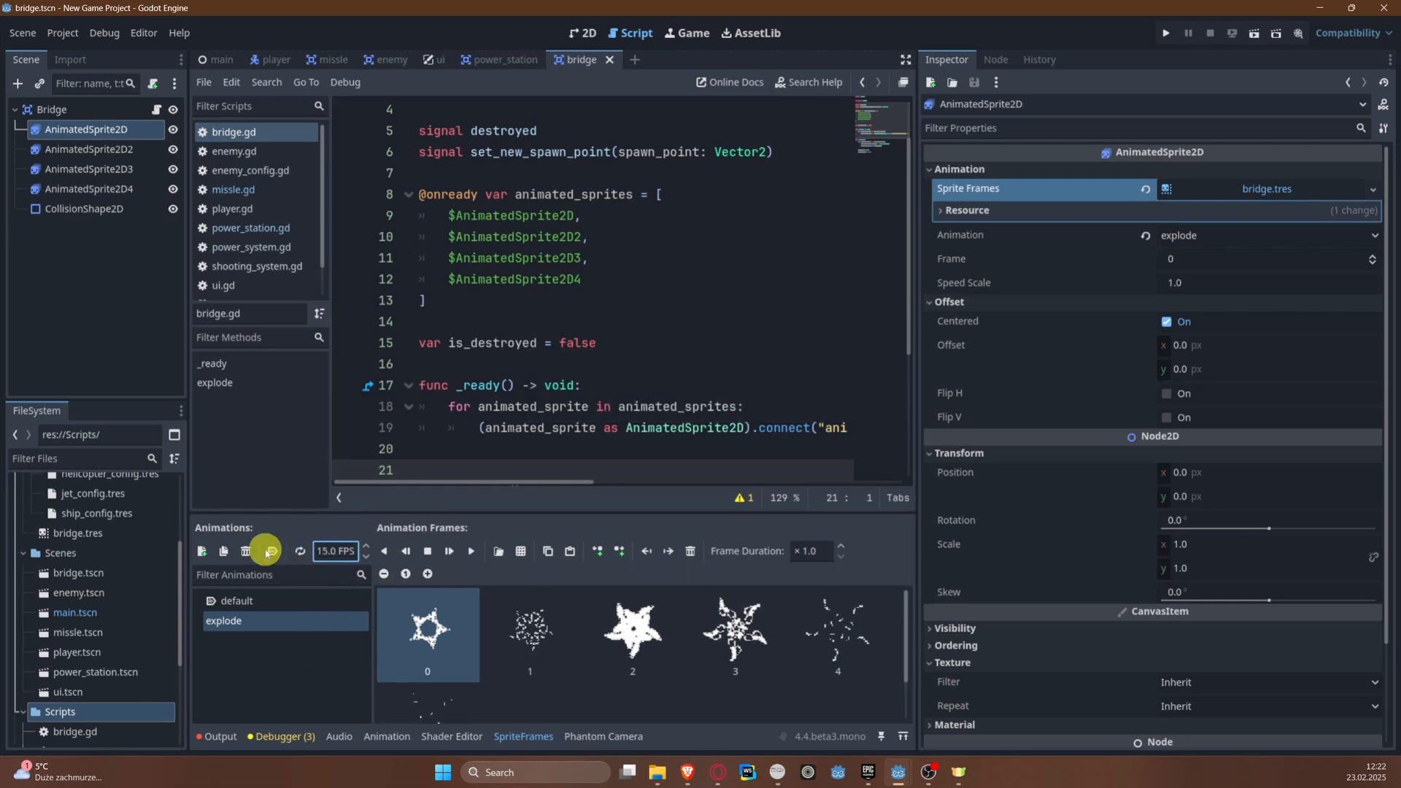
# Step: Run the game, fly the plane up the river, shoot the bridge to test its explosion, and close the game
pyautogui.click(1168, 33)
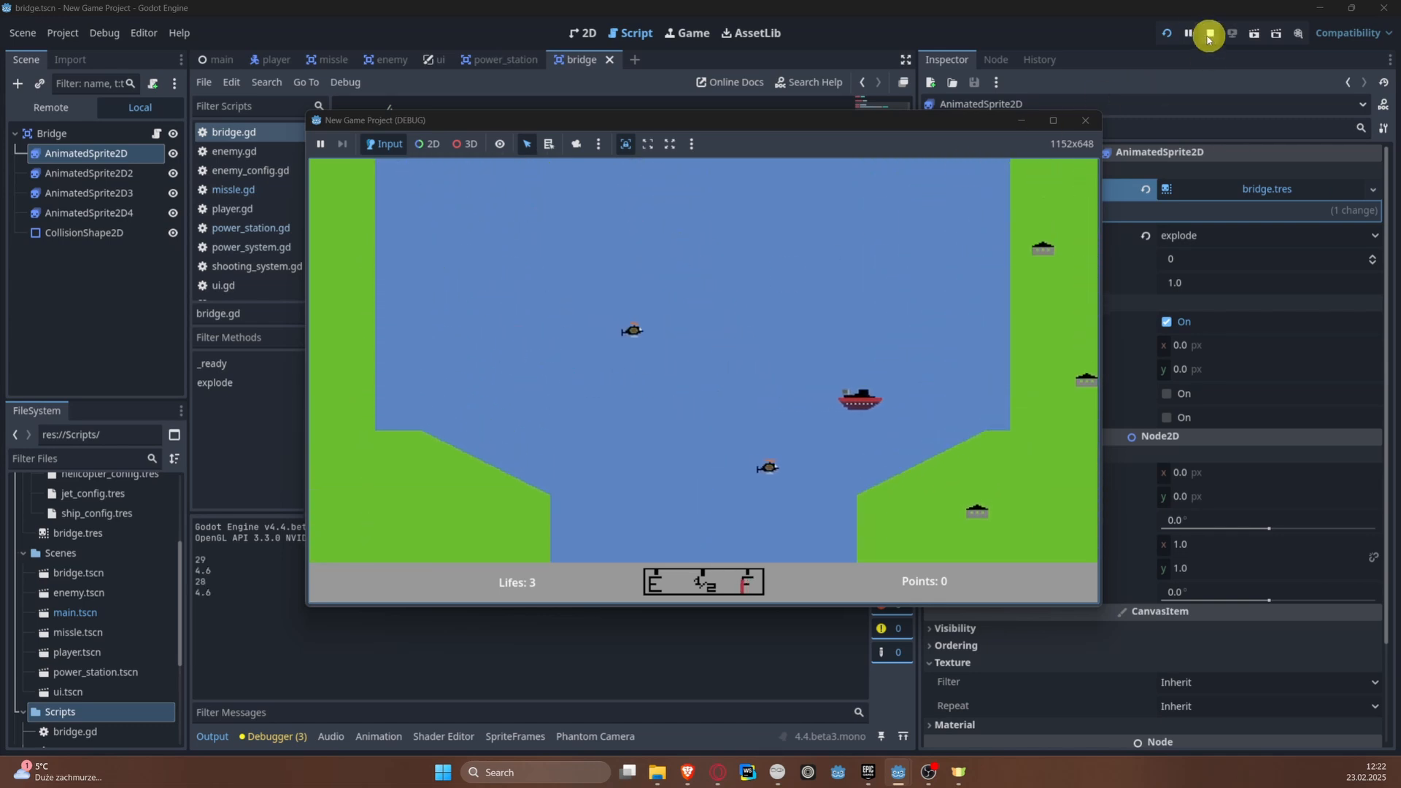
pyautogui.click(1168, 33)
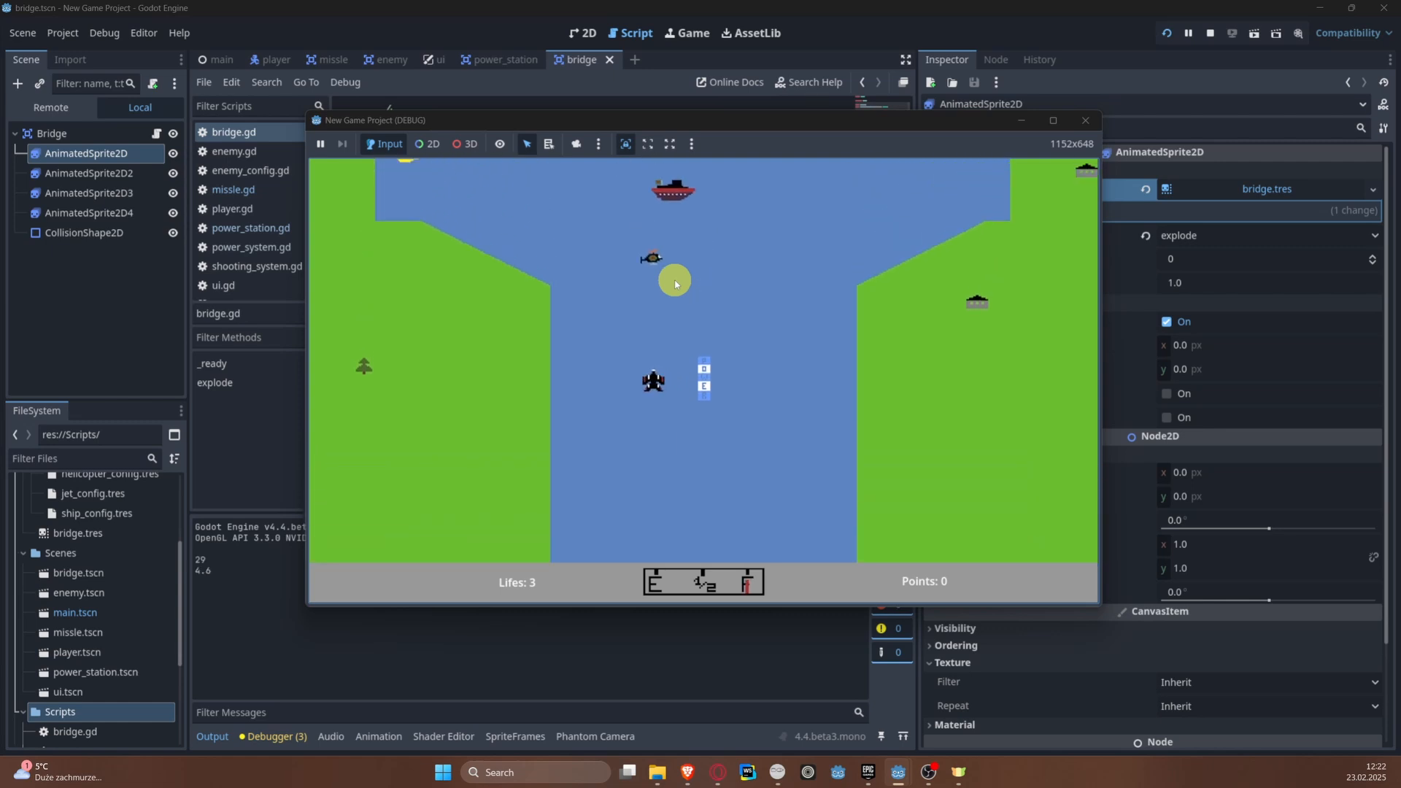
pyautogui.press('Left')
pyautogui.press('Right')
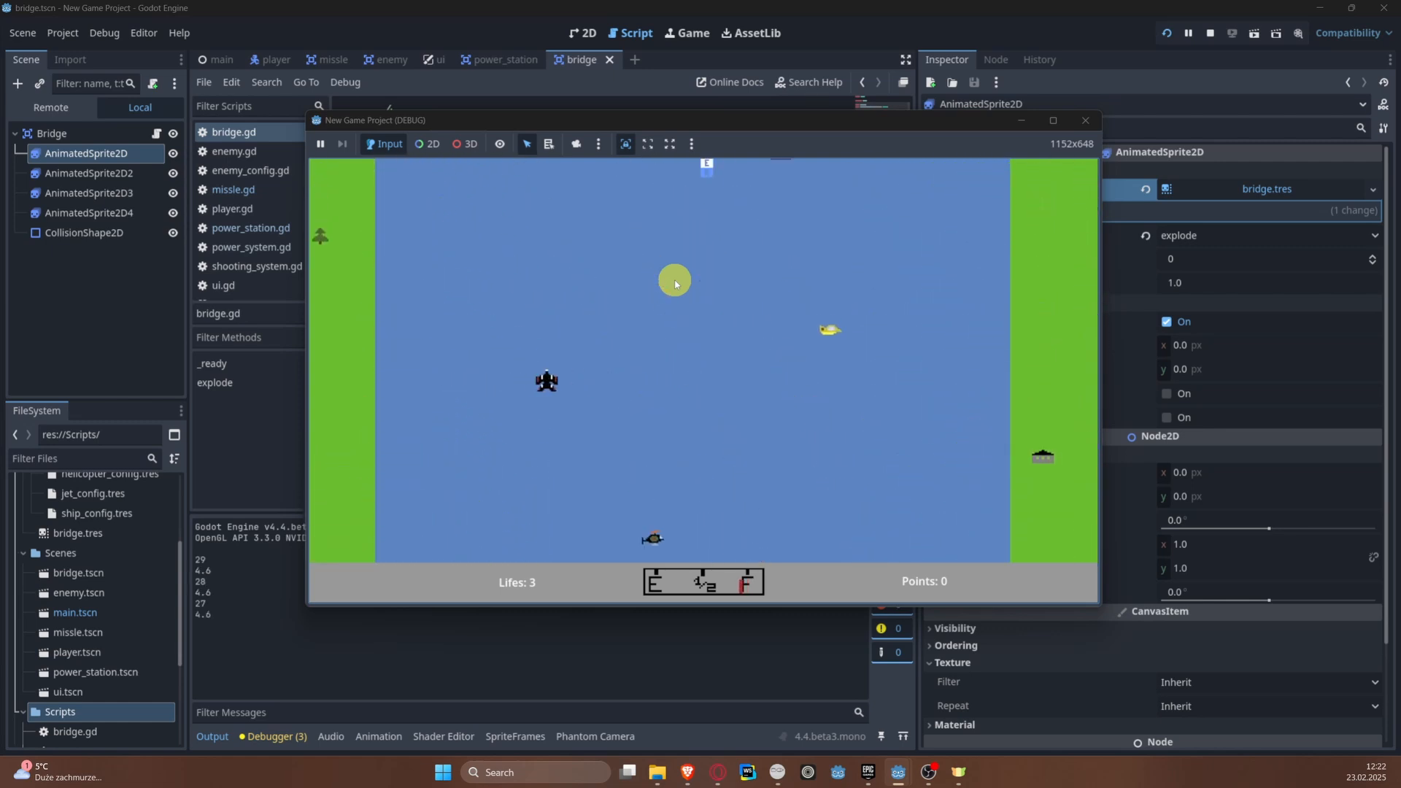
pyautogui.press('Right')
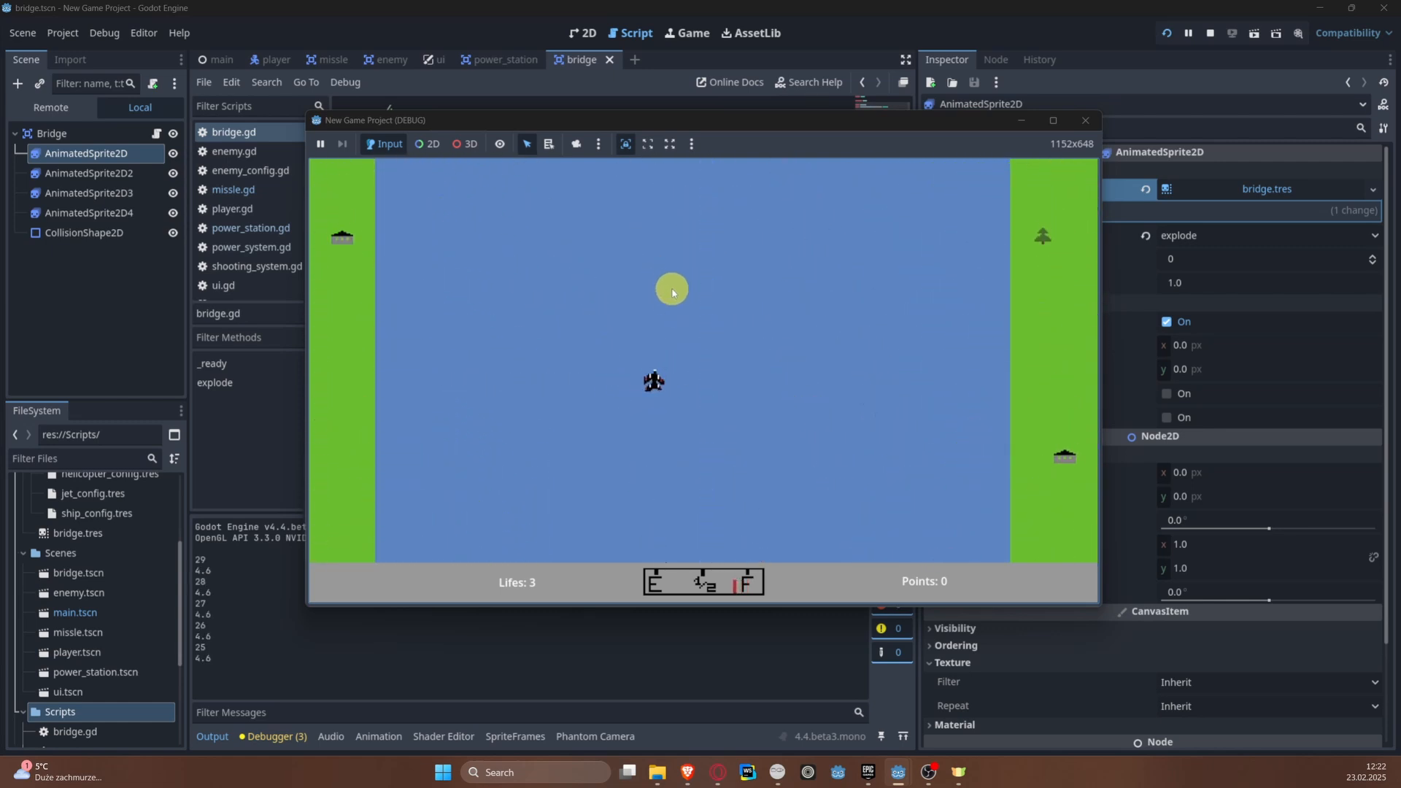
pyautogui.press('Left')
pyautogui.press('Right')
pyautogui.press('space')
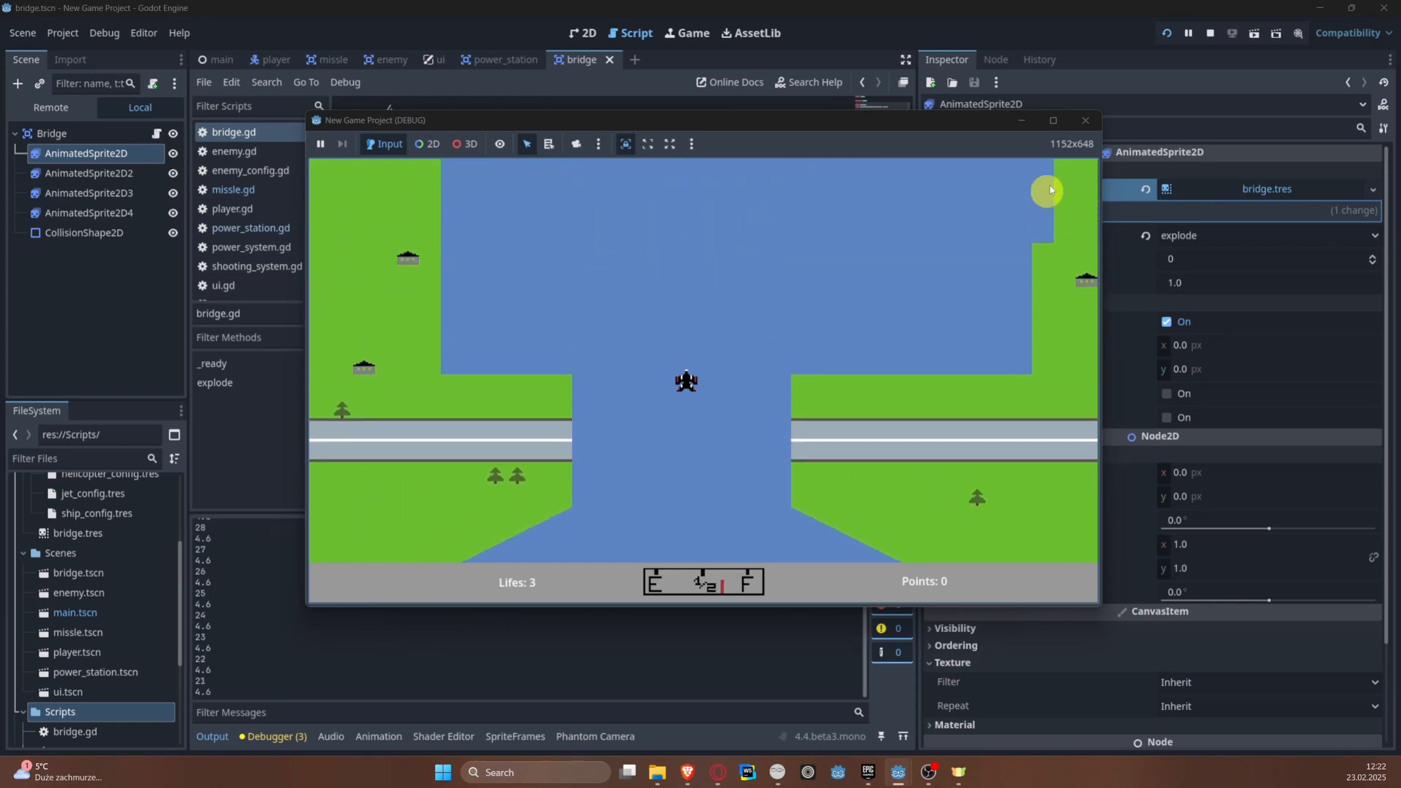
pyautogui.click(1085, 120)
# Step: Connect the Bridge root node's body_entered signal to an _on_body_entered method in bridge.gd
pyautogui.scroll(-3, 645, 296)
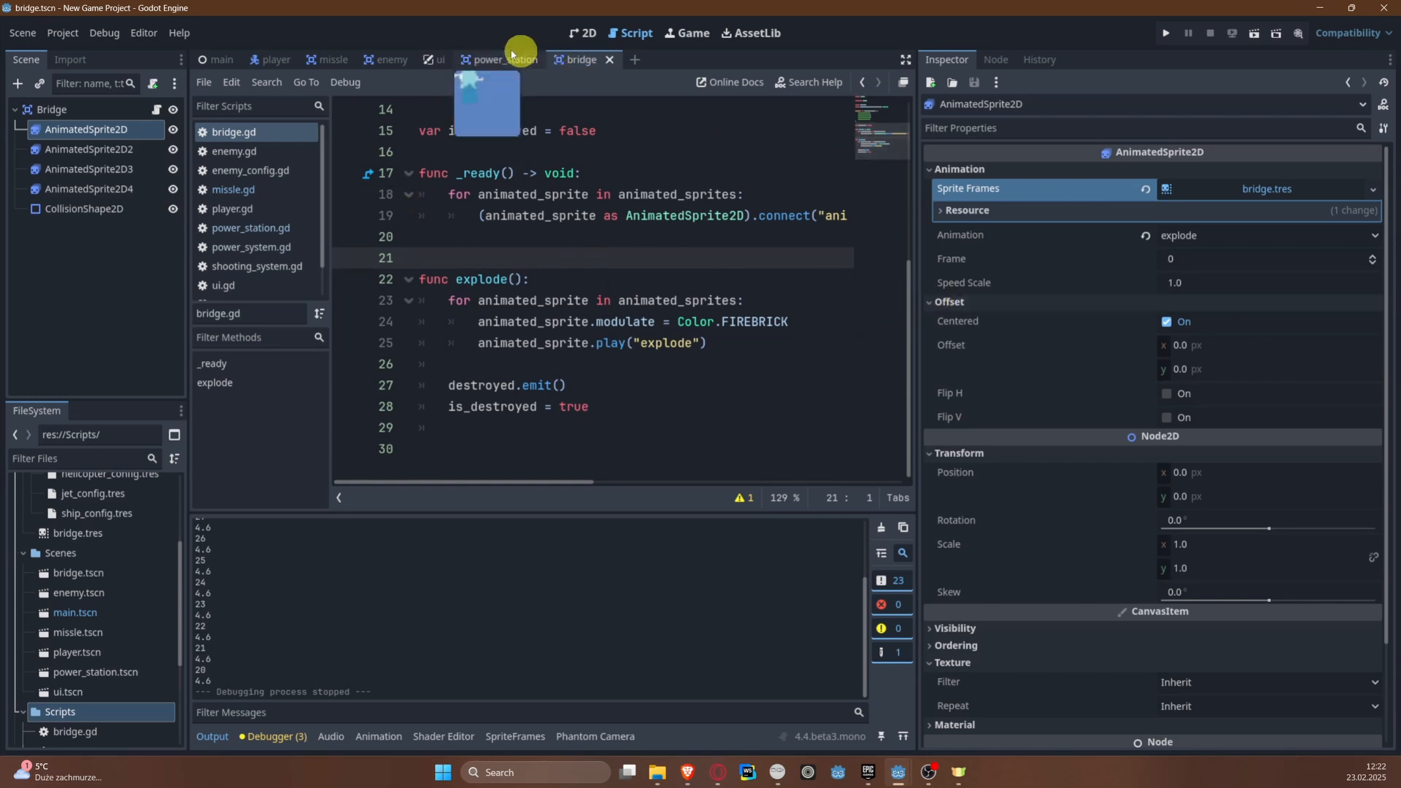
pyautogui.click(259, 136)
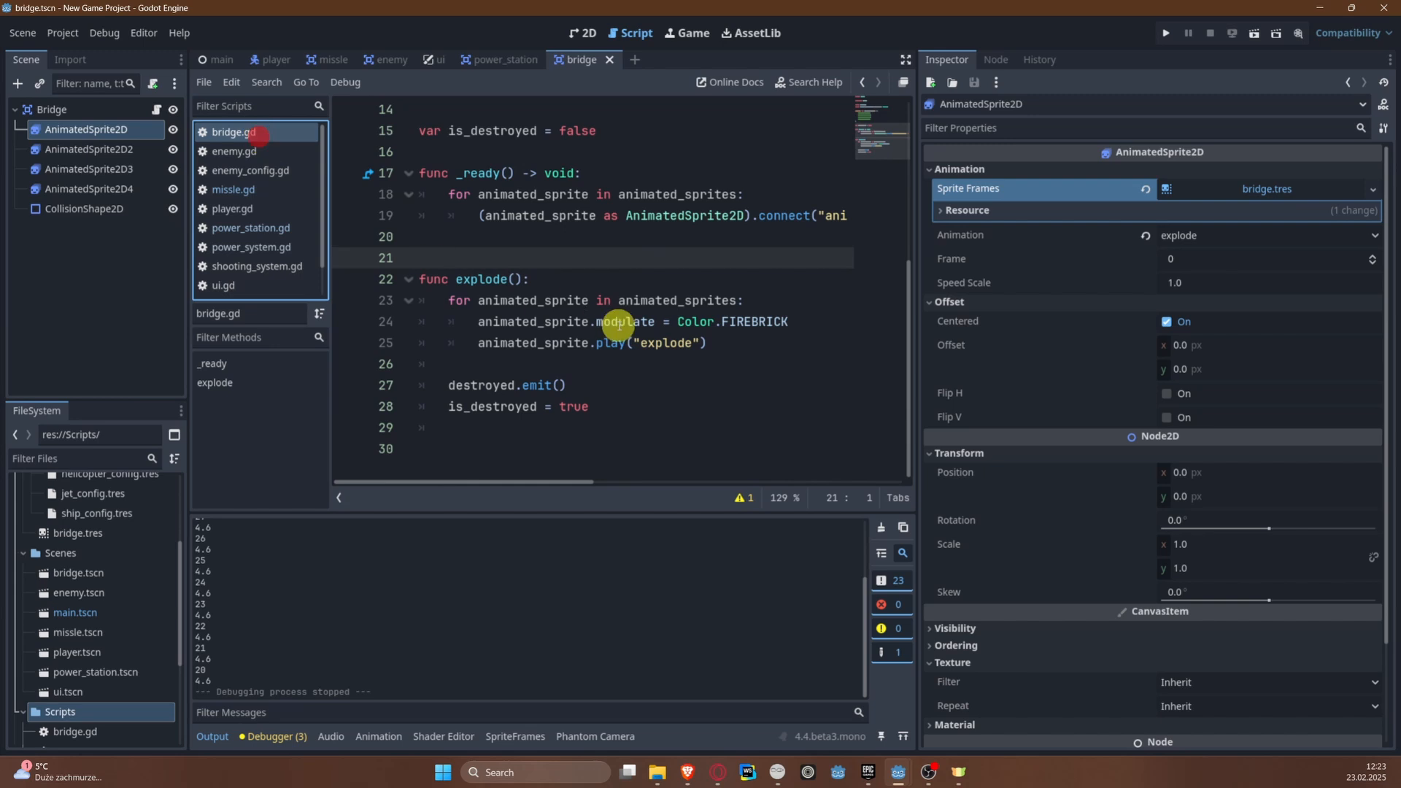
pyautogui.scroll(1, 583, 365)
pyautogui.scroll(-1, 511, 452)
pyautogui.click(441, 454)
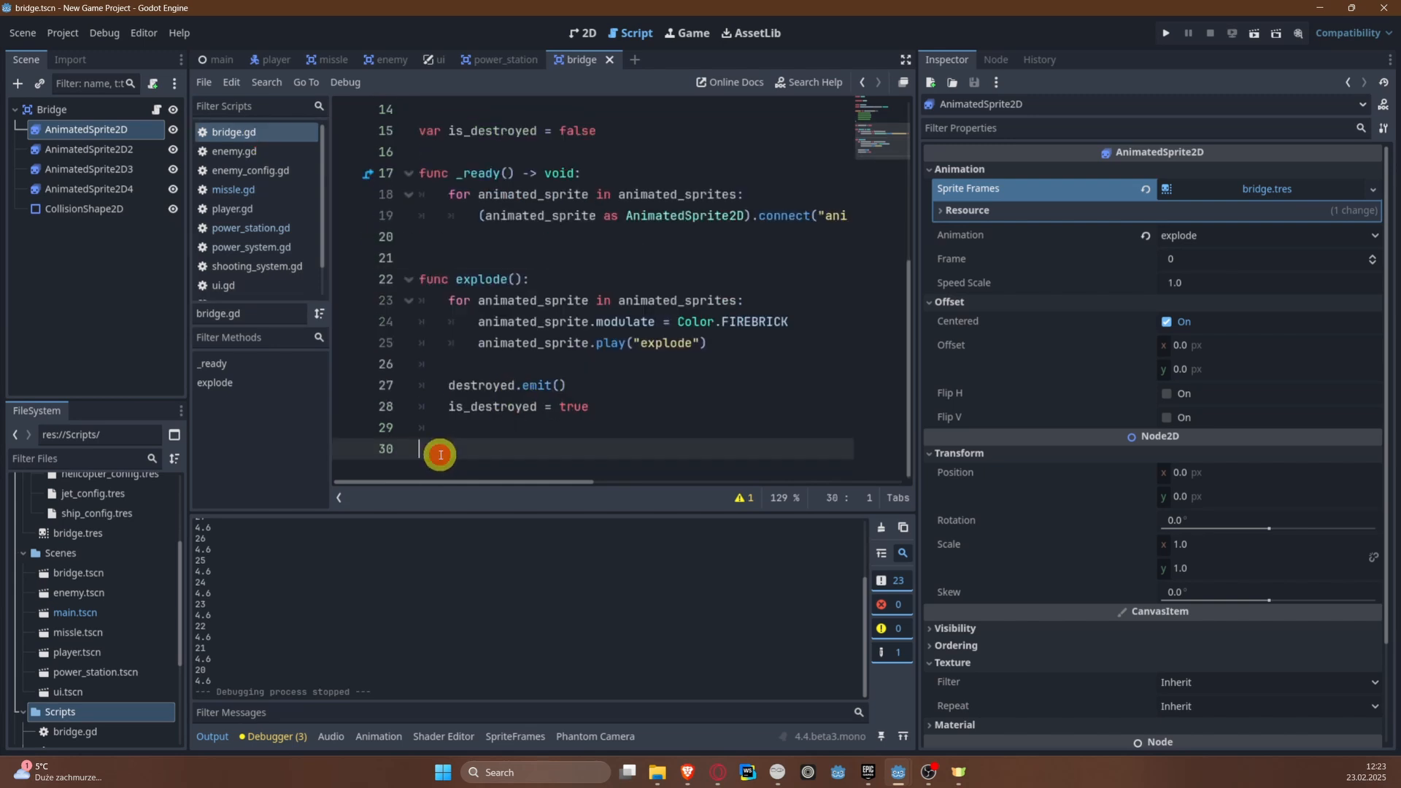
pyautogui.scroll(-1, 440, 455)
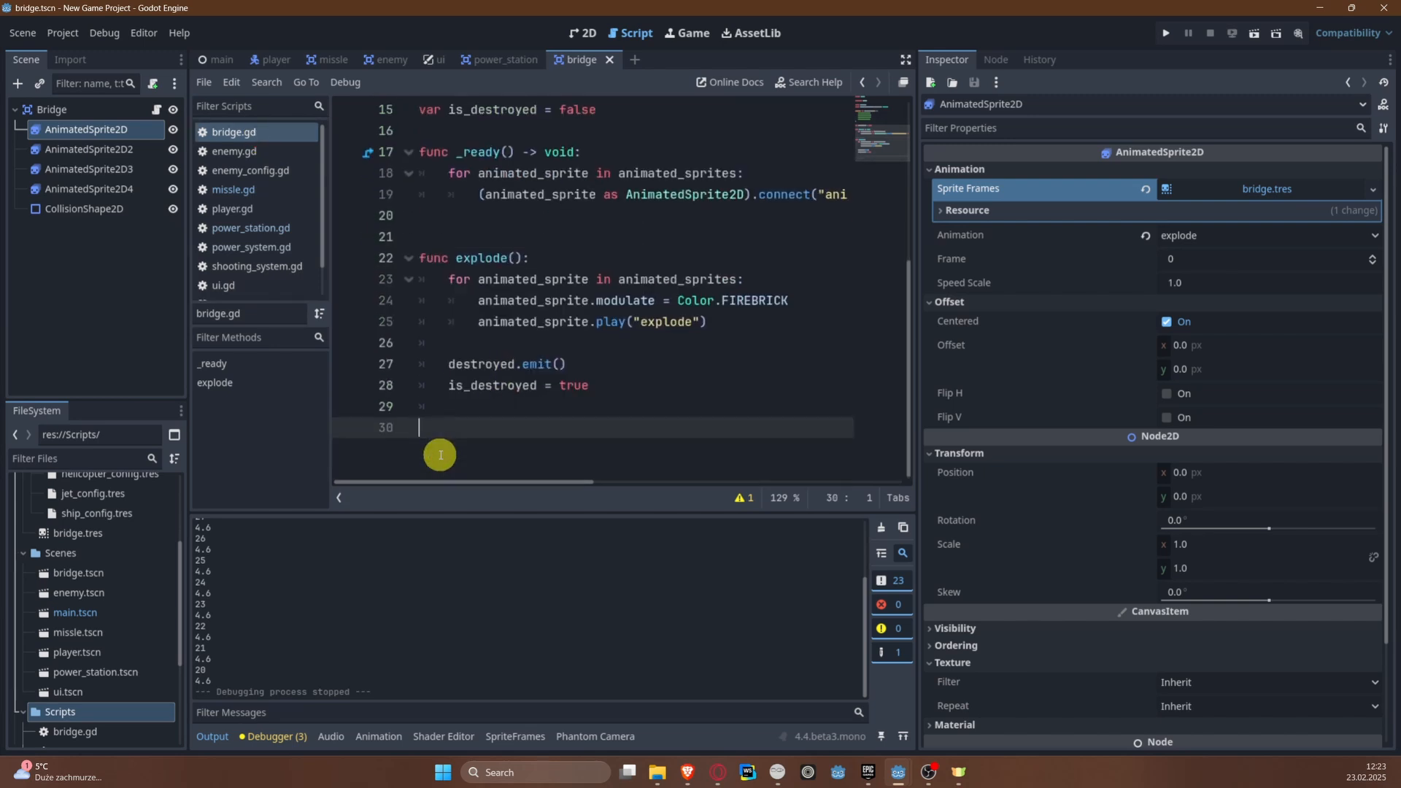
pyautogui.click(70, 108)
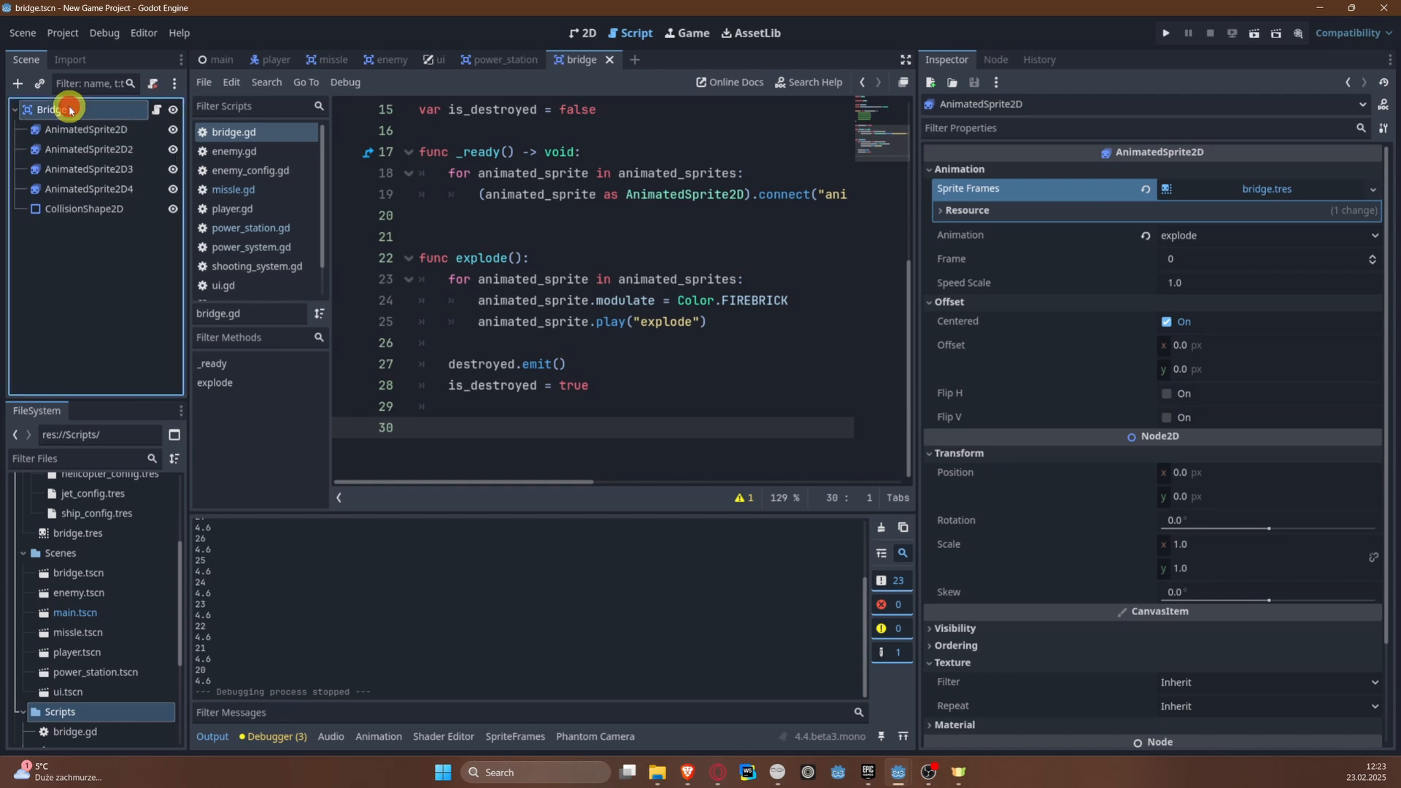
pyautogui.click(994, 59)
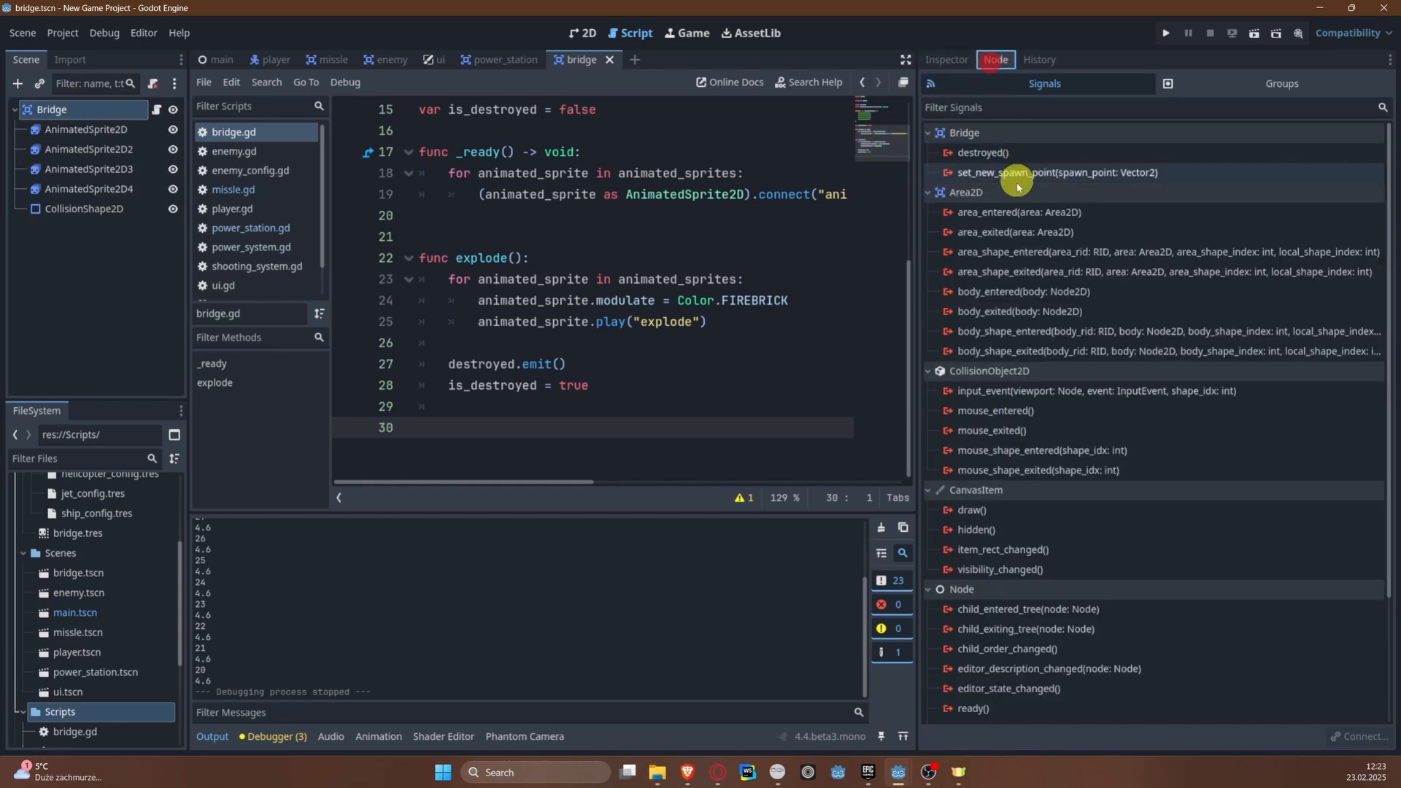
pyautogui.rightClick(1020, 292)
pyautogui.click(1053, 299)
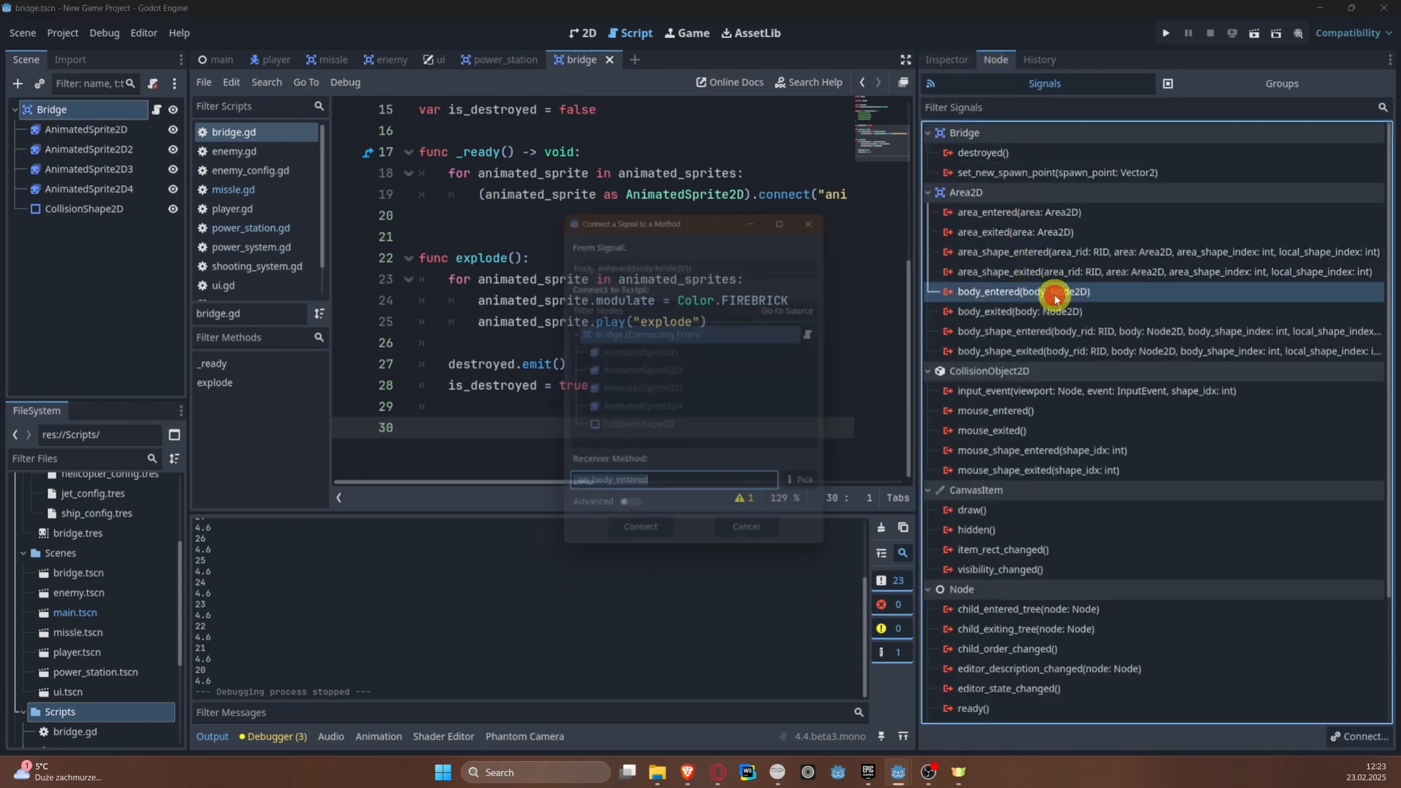
pyautogui.click(641, 549)
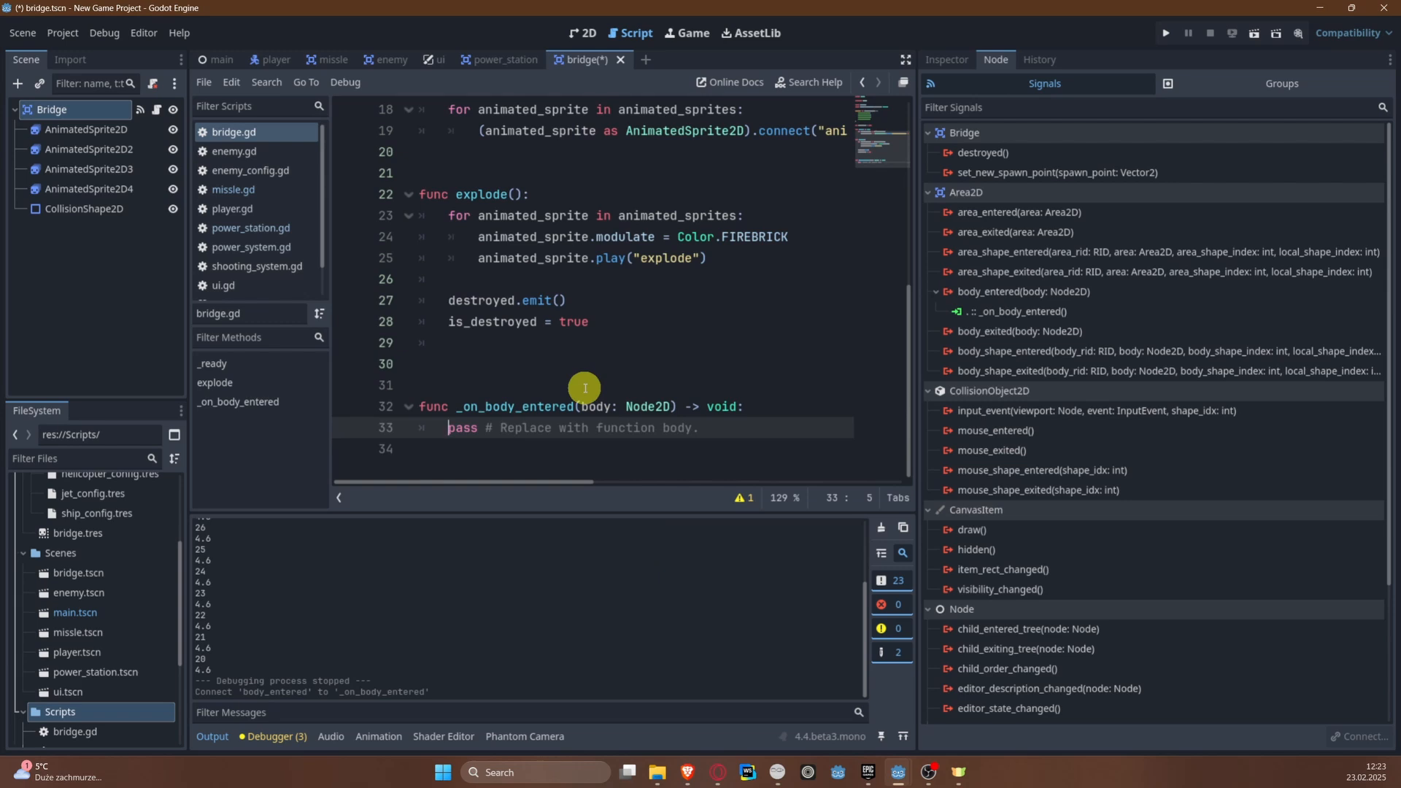
# Step: Remove the extra blank lines above _on_body_entered in bridge.gd and save
pyautogui.click(585, 388)
pyautogui.press('BackSpace')
pyautogui.press('BackSpace')
pyautogui.hotkey('ctrl', 's')
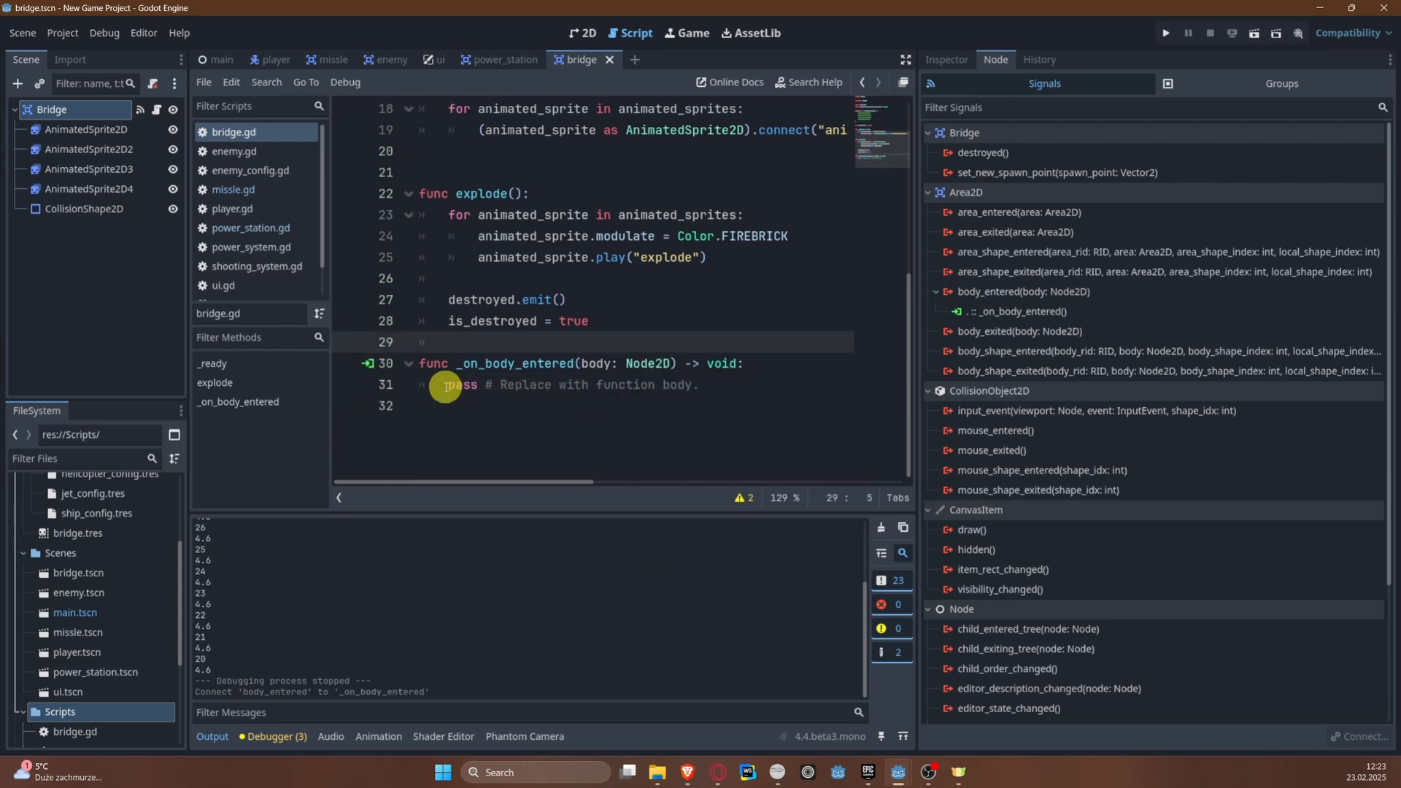
# Step: Replace the placeholder body of _on_body_entered with the condition if body is Player:
pyautogui.moveTo(446, 385); pyautogui.dragTo(729, 382)
pyautogui.write('if body i')
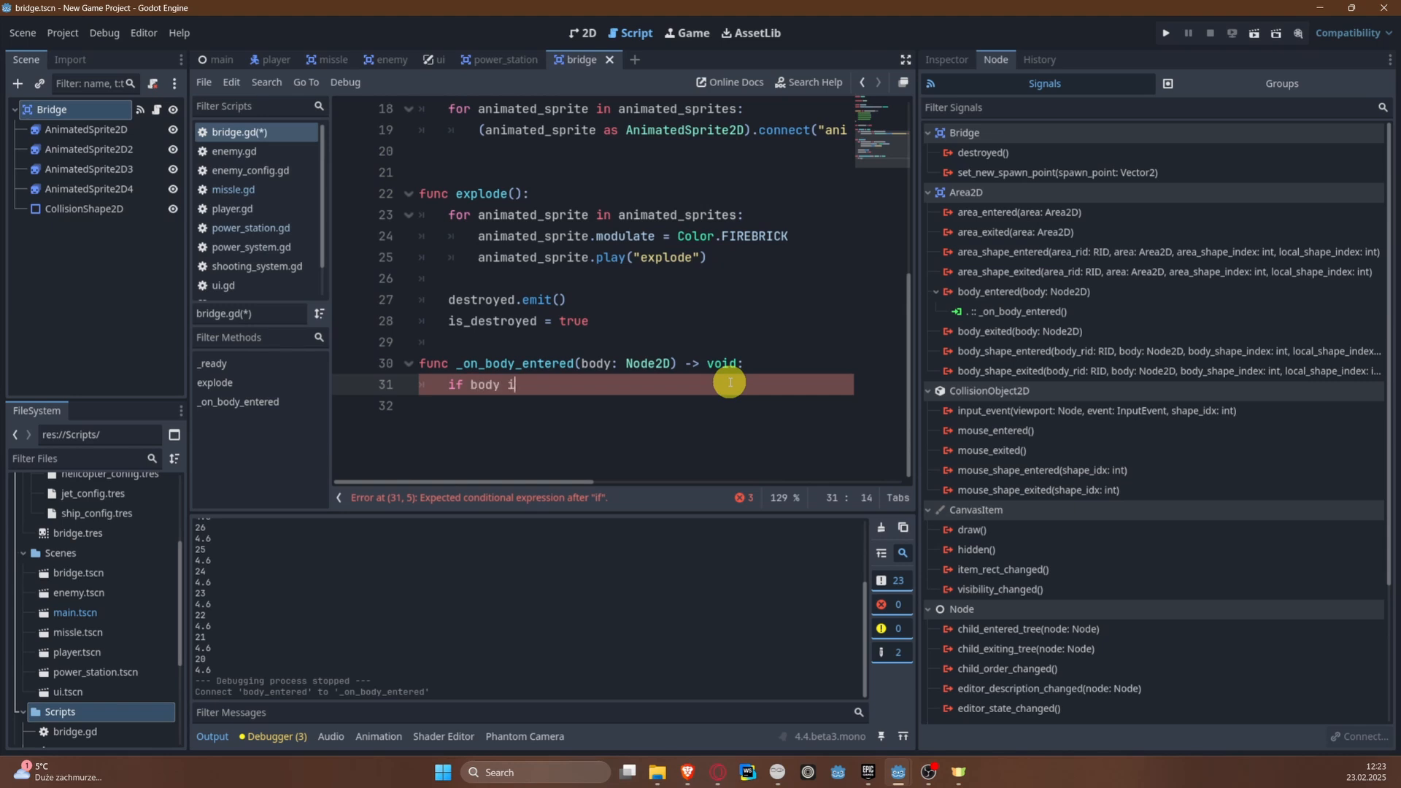
pyautogui.write('s Plauy')
pyautogui.press('BackSpace')
pyautogui.press('BackSpace')
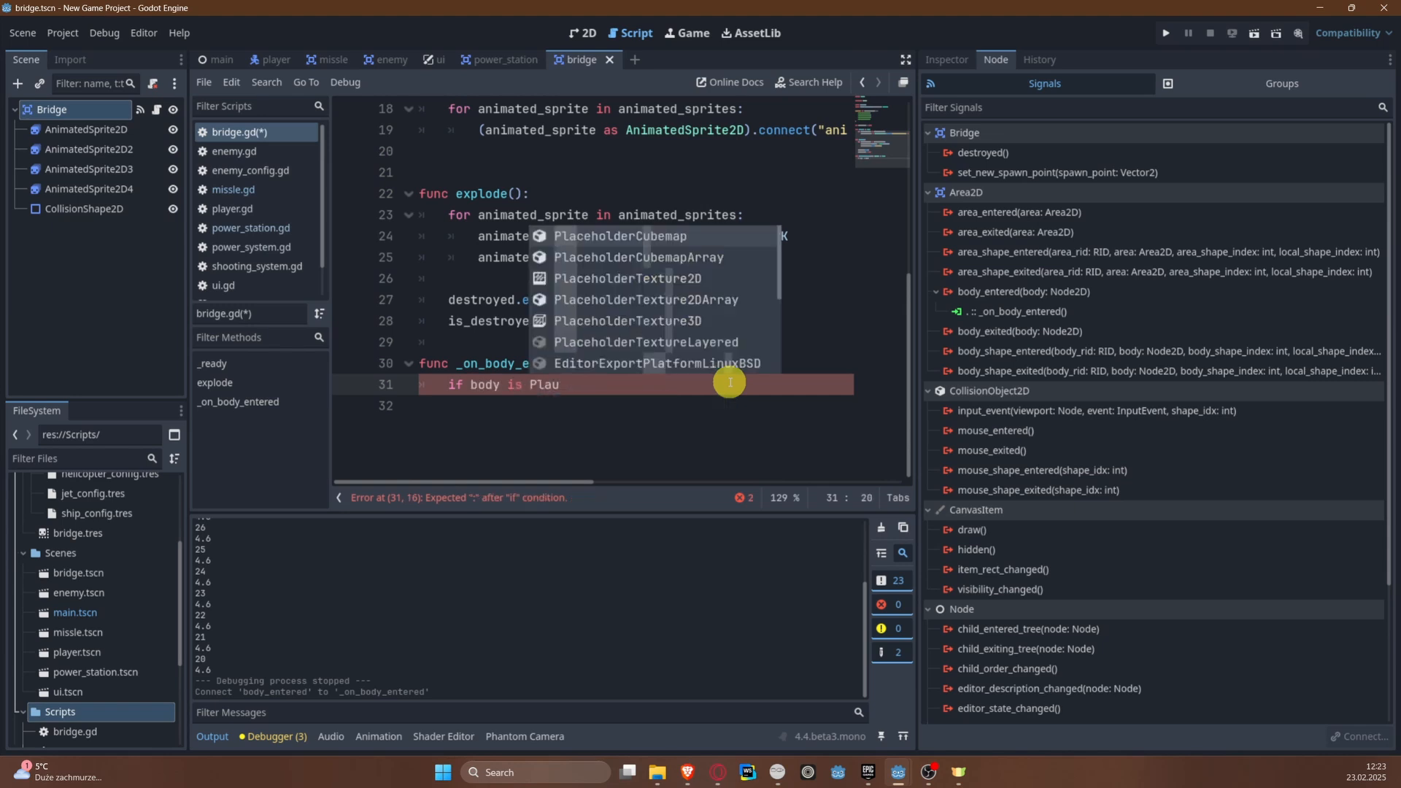
pyautogui.write('yer:')
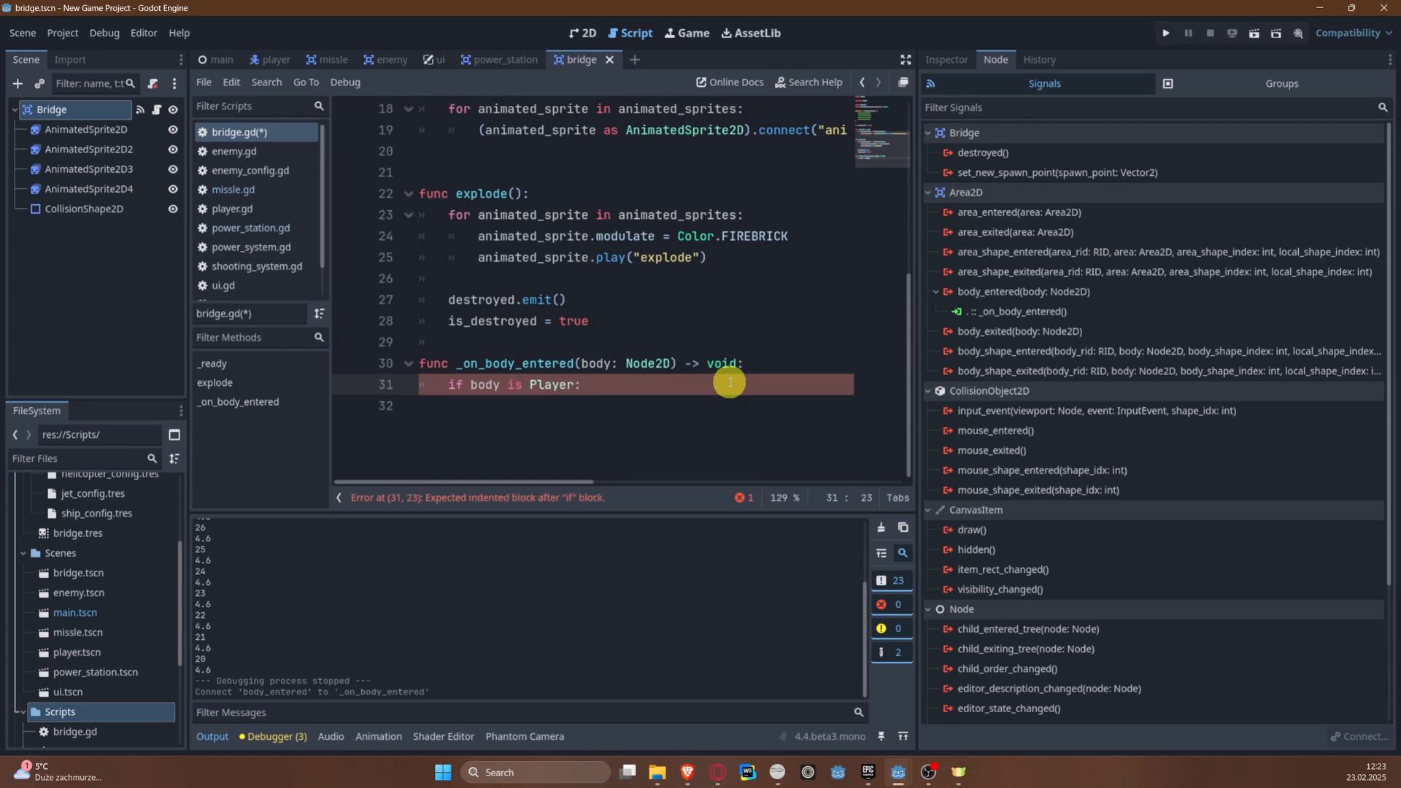
# Step: Inside the Player check, add if !is_destroyed: with (body as Player).explode() as its body
pyautogui.press('Return')
pyautogui.write('if')
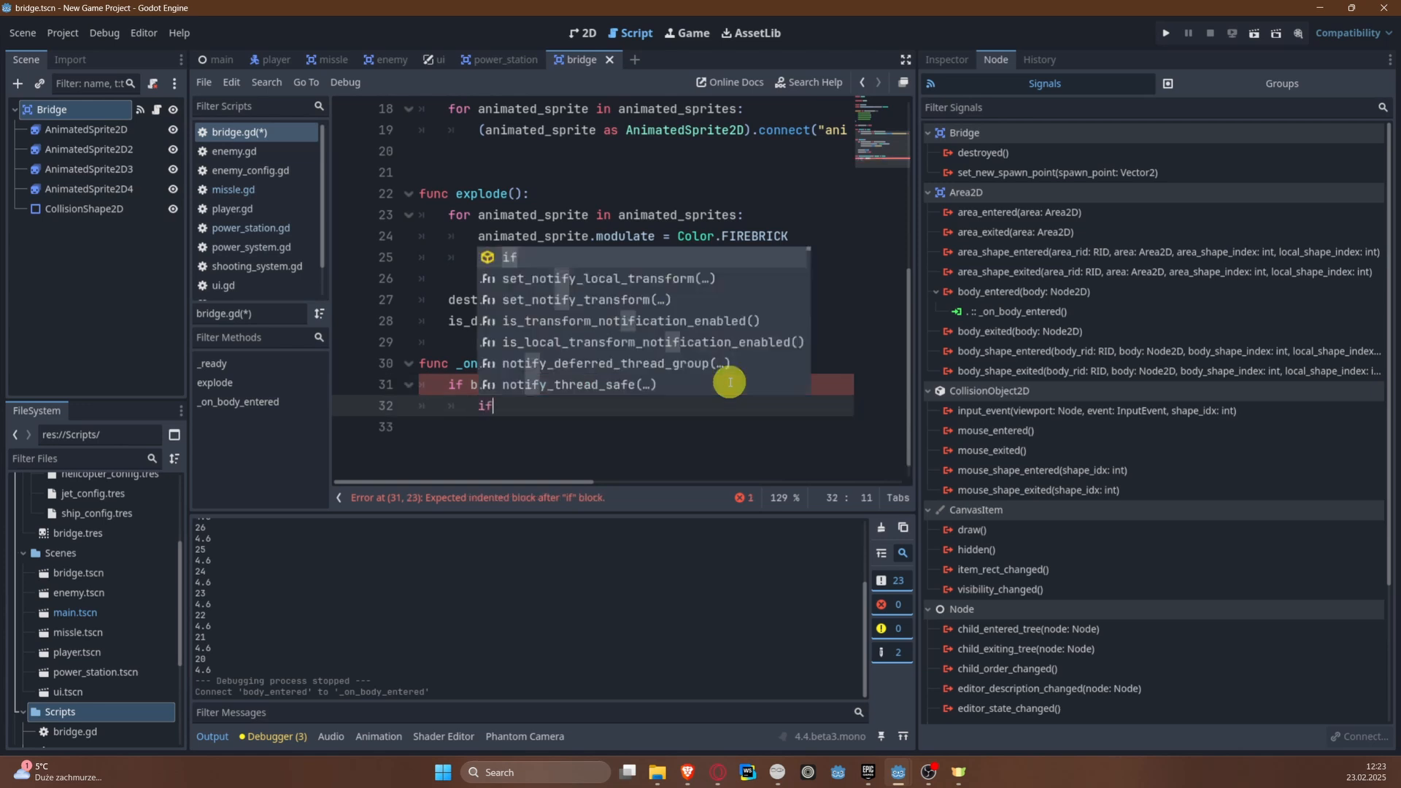
pyautogui.write(' !')
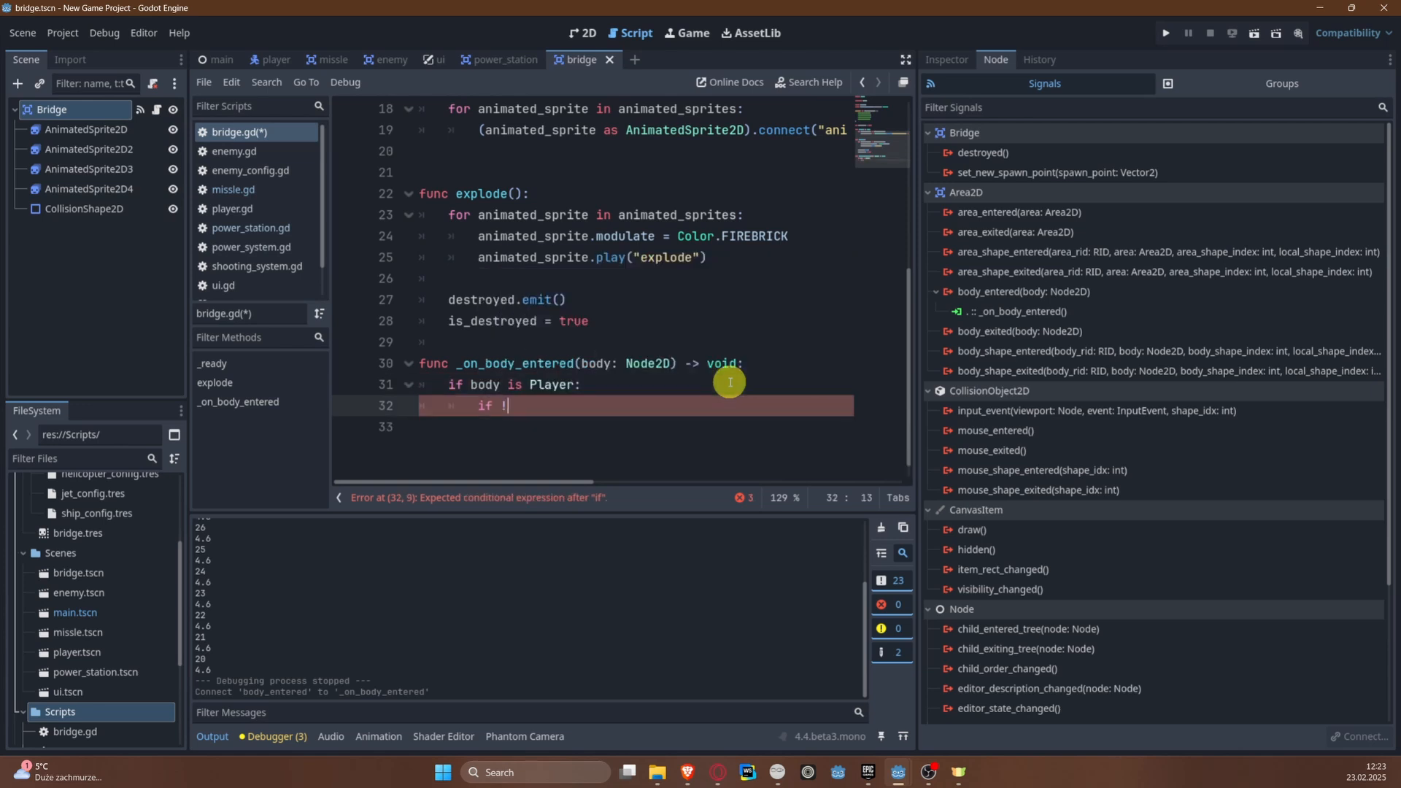
pyautogui.write('is_destroyed')
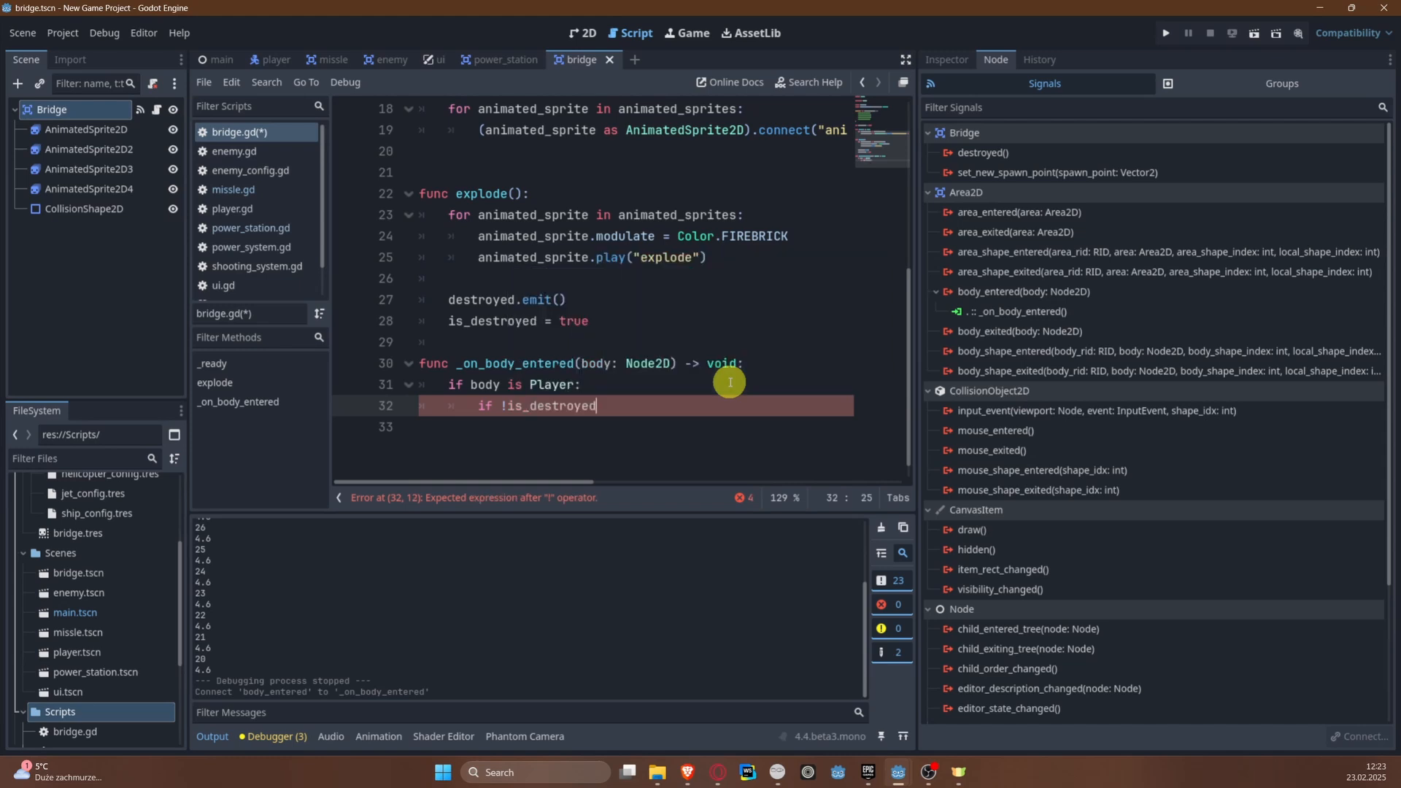
pyautogui.write(':')
pyautogui.press('Return')
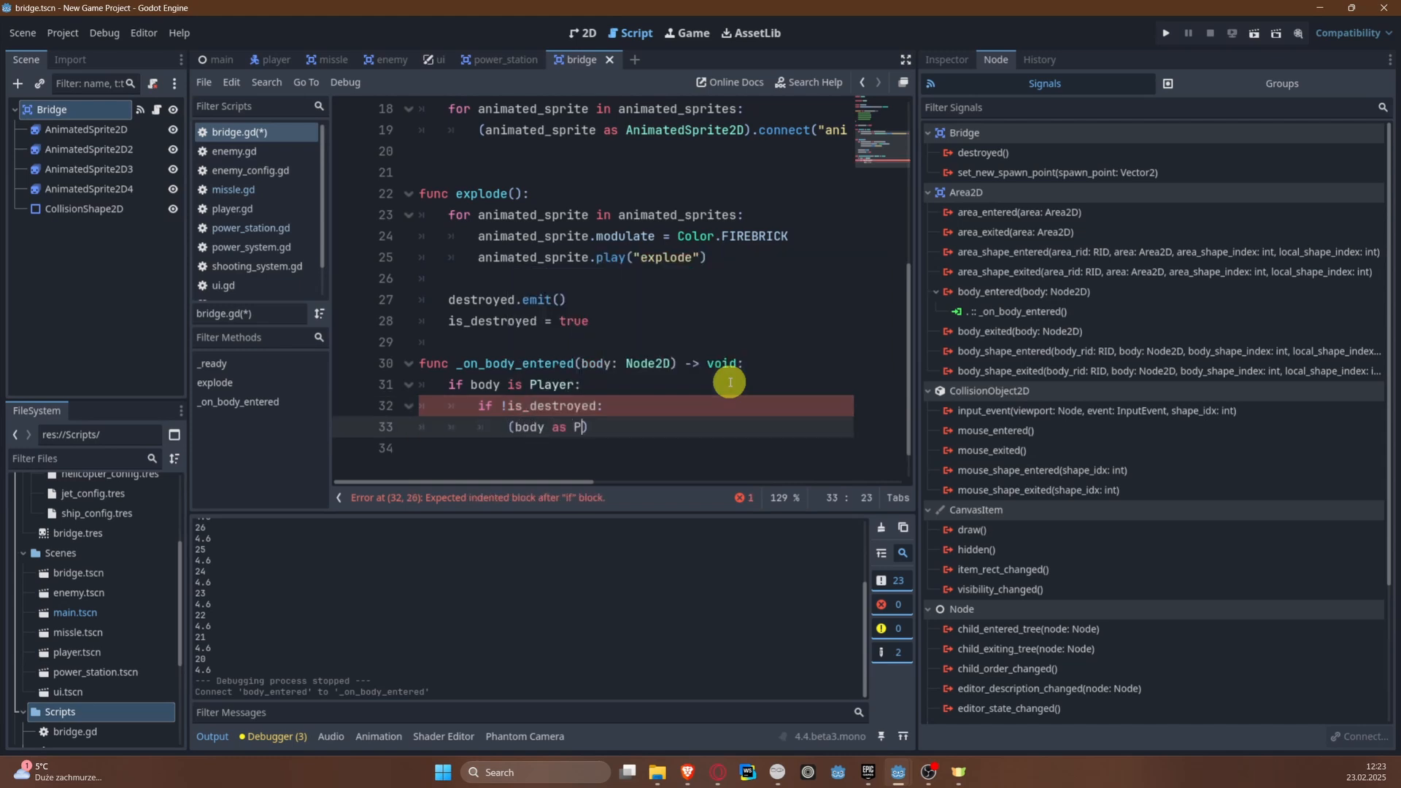
pyautogui.write('(body as Player).exp')
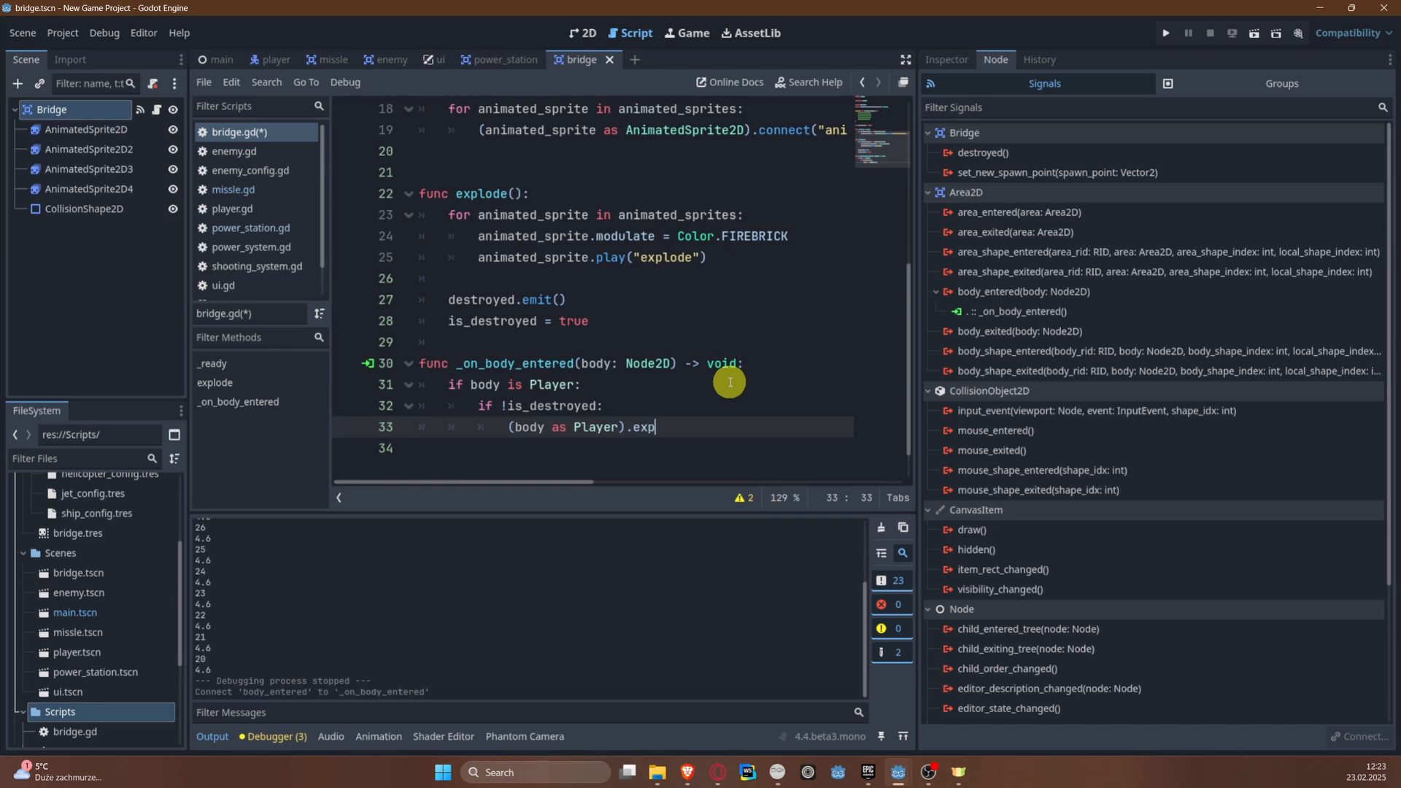
pyautogui.write('lo')
pyautogui.press('Return')
pyautogui.press('Return')
# Step: Add an else branch to the is_destroyed check that calls set_new_spawn_point.emit(self.position), and save the script
pyautogui.write('else:')
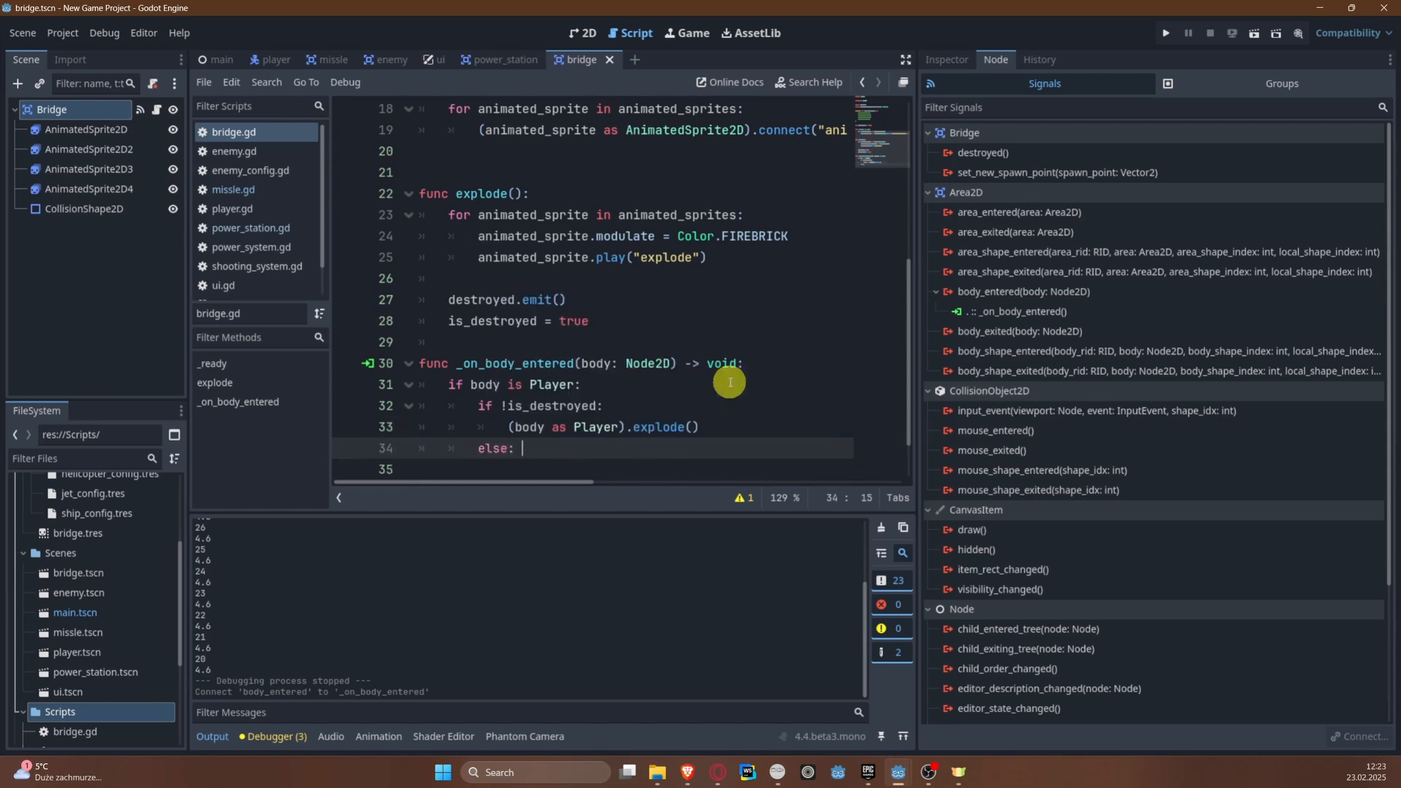
pyautogui.press('Return')
pyautogui.write('s')
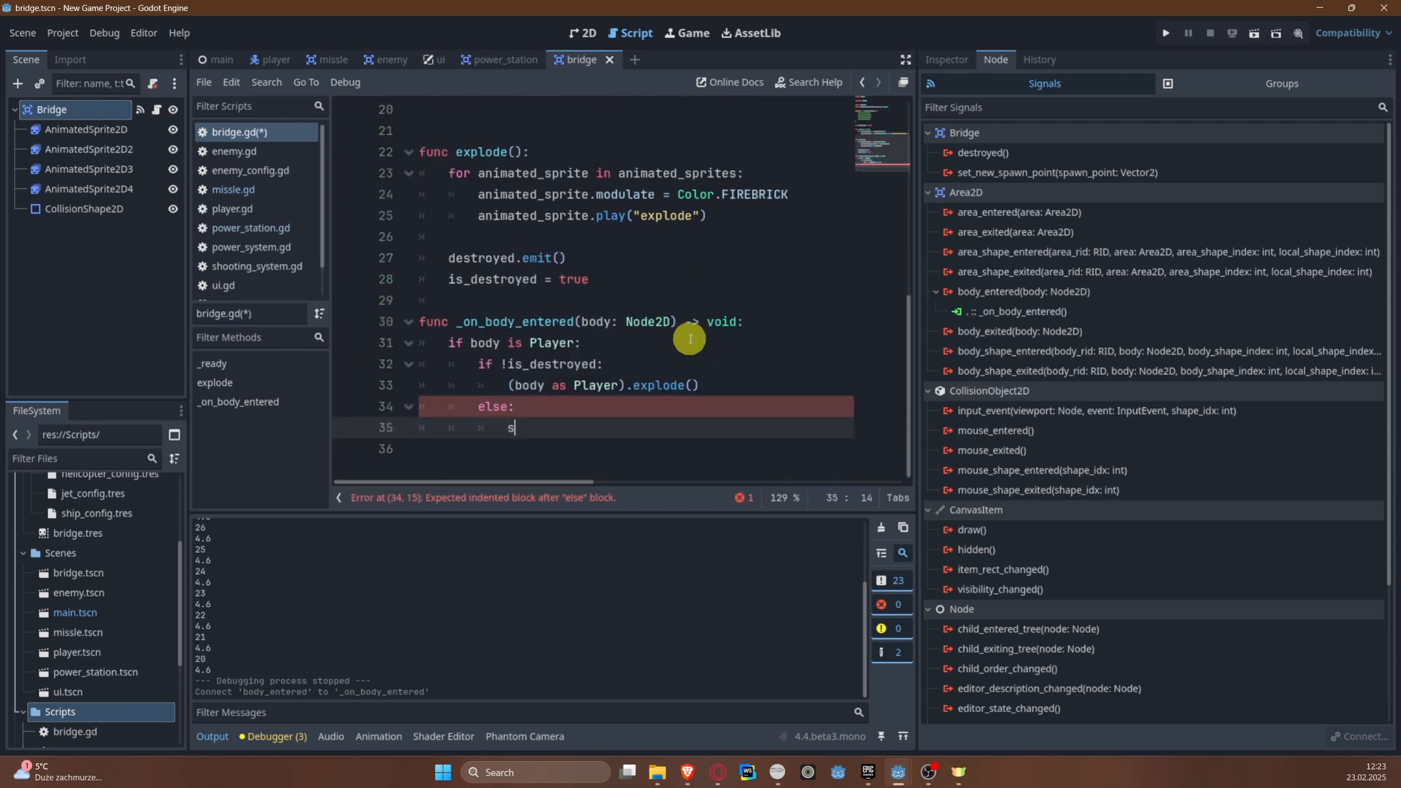
pyautogui.write('et')
pyautogui.press('Return')
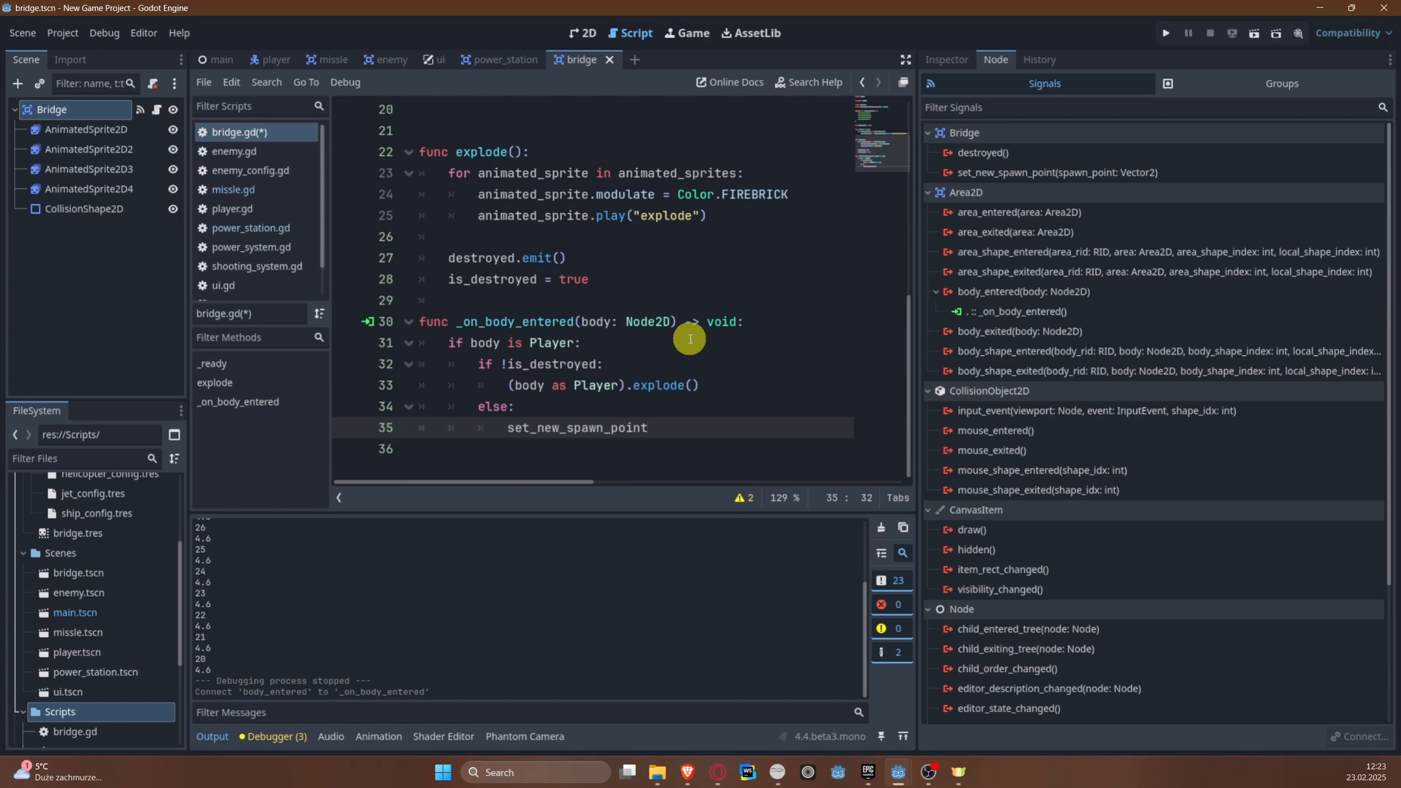
pyautogui.write('.emit(')
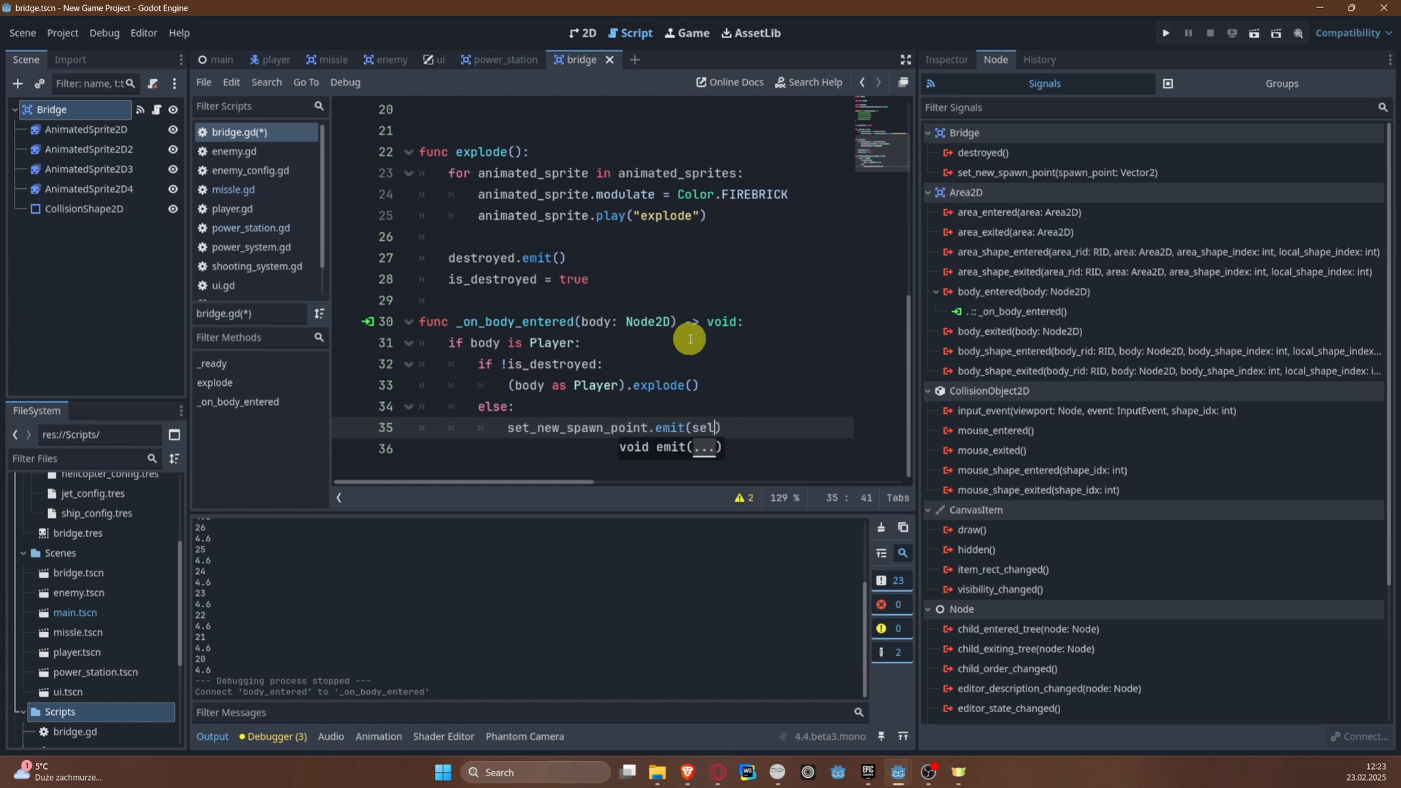
pyautogui.write('self.position')
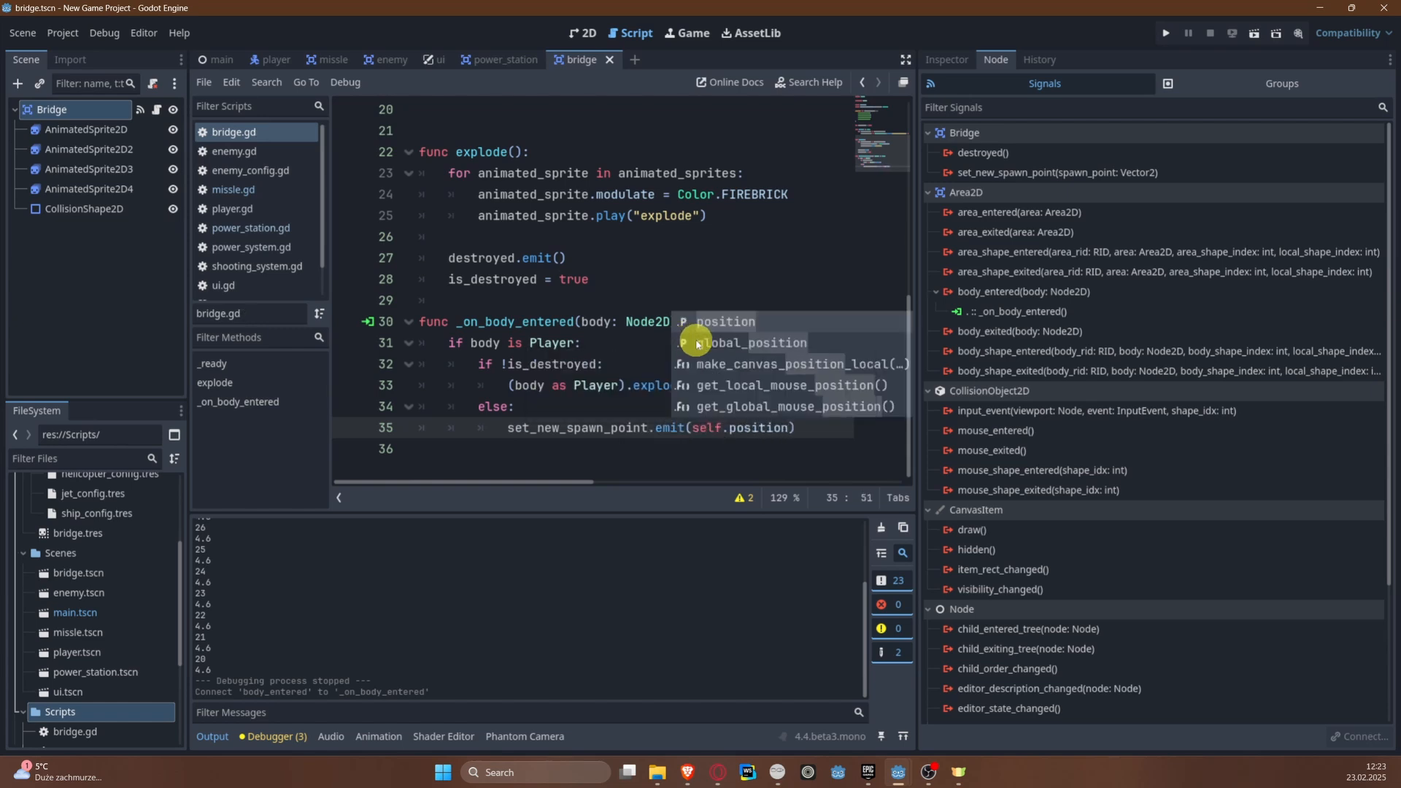
pyautogui.click(495, 322)
pyautogui.hotkey('ctrl', 's')
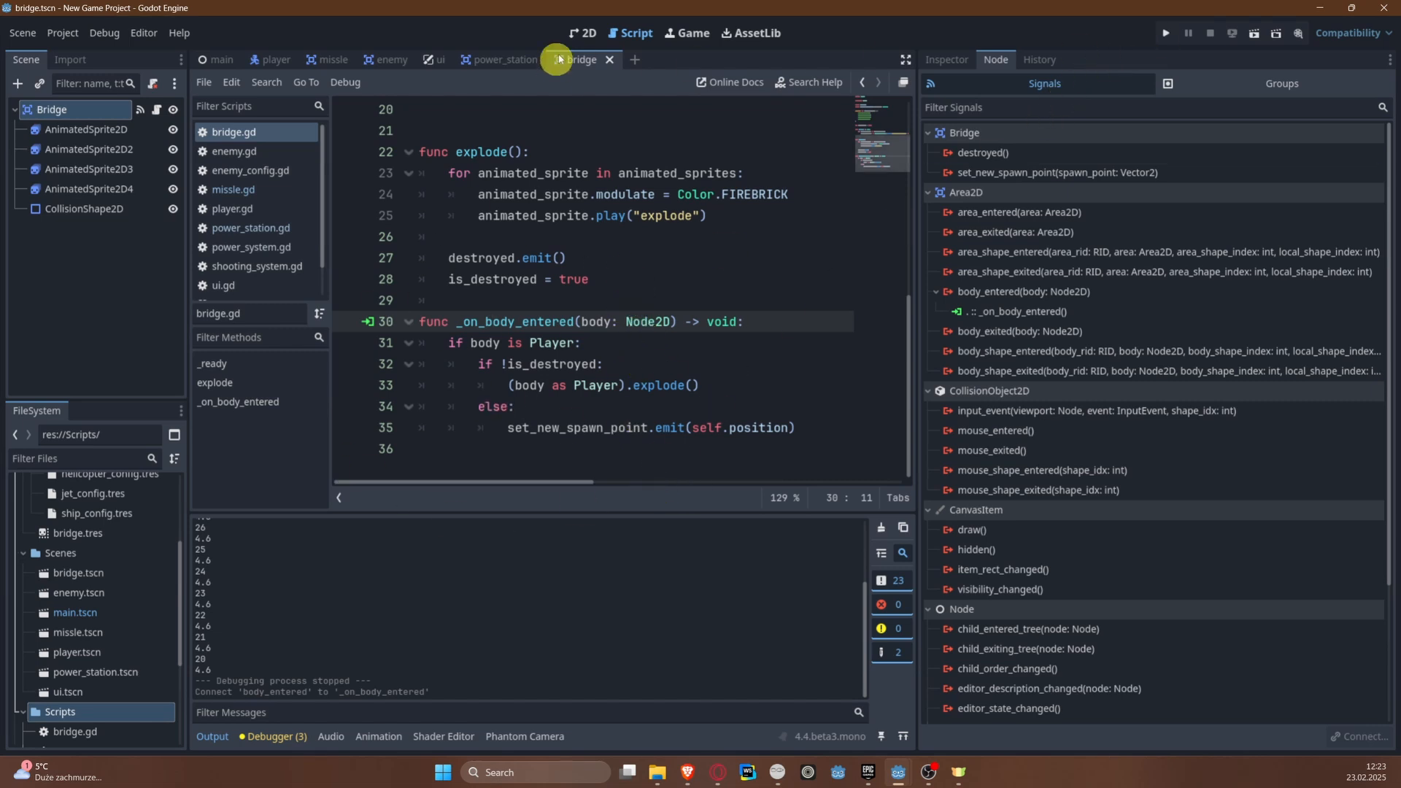
# Step: Open the main scene in the 2D workspace and bring its bridge into view
pyautogui.click(581, 32)
pyautogui.scroll(-5, 607, 281)
pyautogui.click(208, 59)
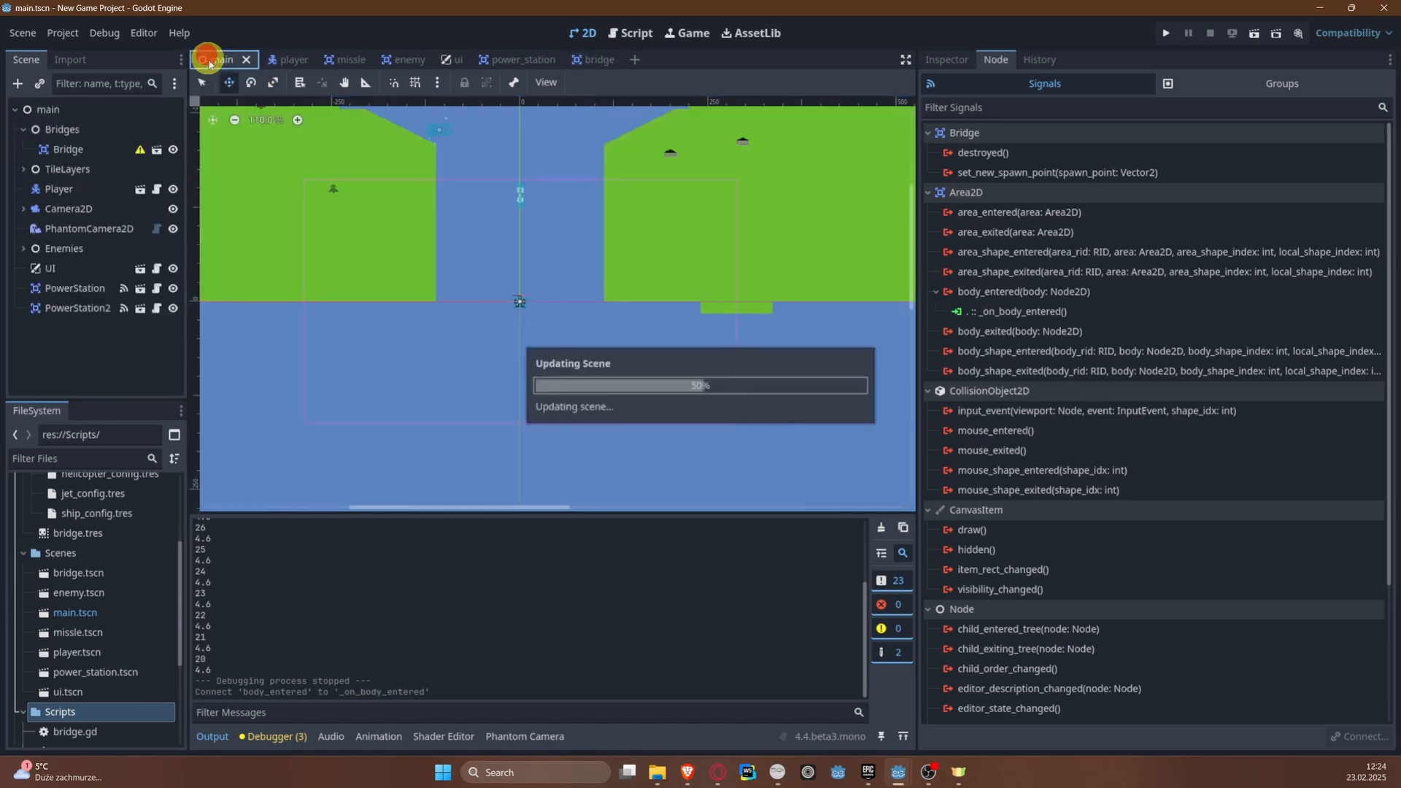
pyautogui.scroll(3, 478, 365)
pyautogui.moveTo(475, 381); pyautogui.dragTo(461, 223, button='middle')
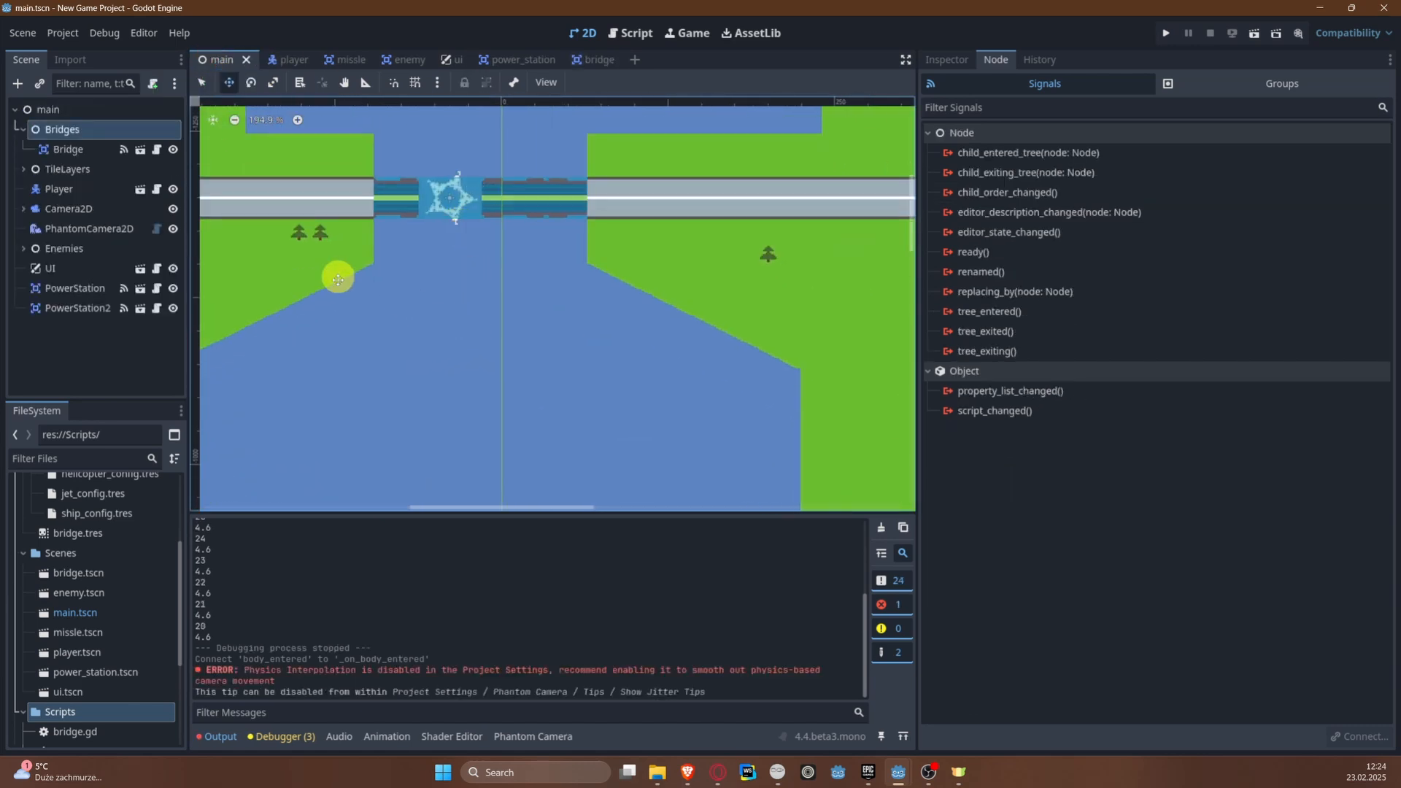
# Step: Move the Player up the river to just below the bridge, at about (-9, -1084), and save the main scene
pyautogui.scroll(-6, 435, 406)
pyautogui.click(58, 189)
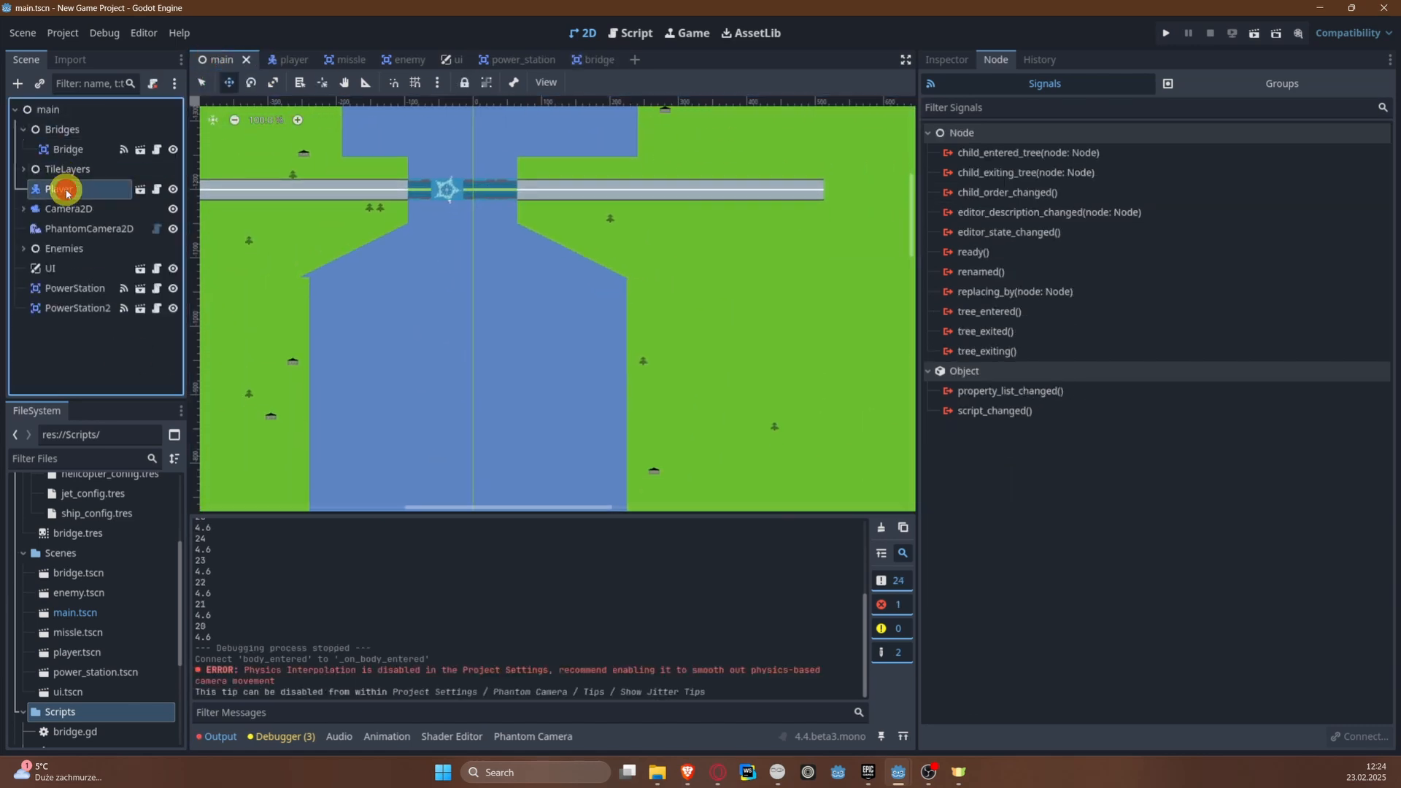
pyautogui.press('f')
pyautogui.moveTo(557, 292); pyautogui.dragTo(556, 163)
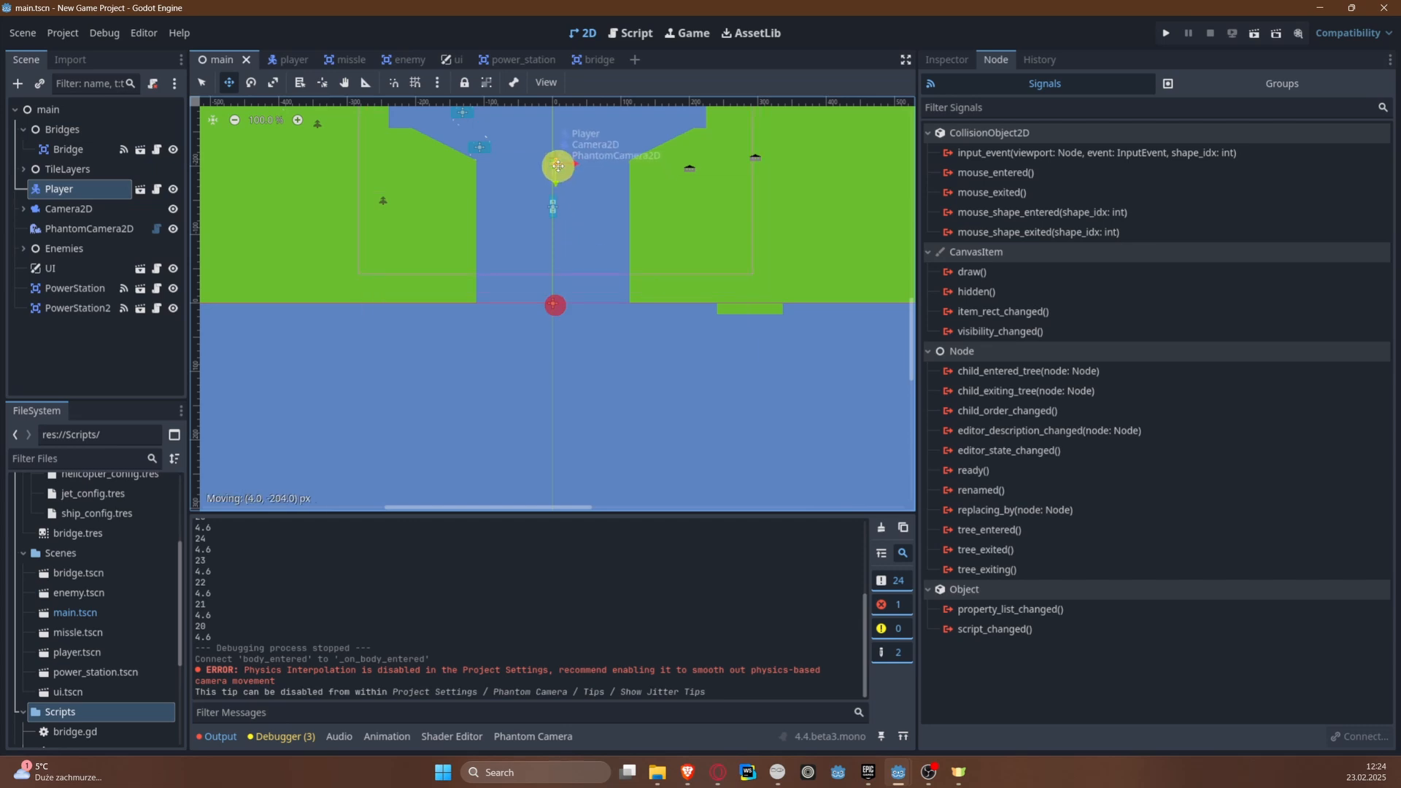
pyautogui.moveTo(532, 218); pyautogui.dragTo(487, 483, button='middle')
pyautogui.moveTo(515, 409); pyautogui.dragTo(497, 150)
pyautogui.moveTo(497, 151); pyautogui.dragTo(478, 416, button='middle')
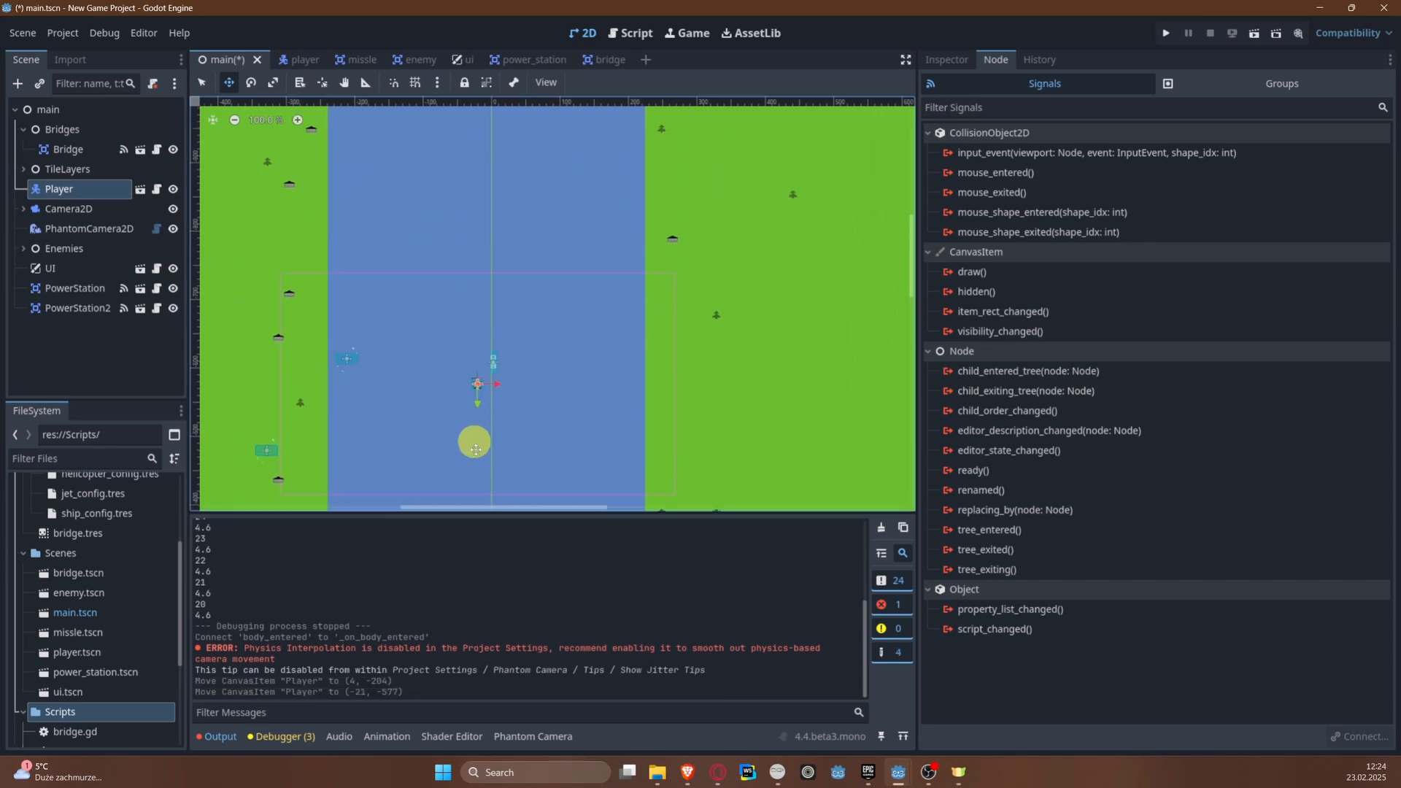
pyautogui.moveTo(479, 416); pyautogui.dragTo(476, 170)
pyautogui.moveTo(476, 170); pyautogui.dragTo(449, 491, button='middle')
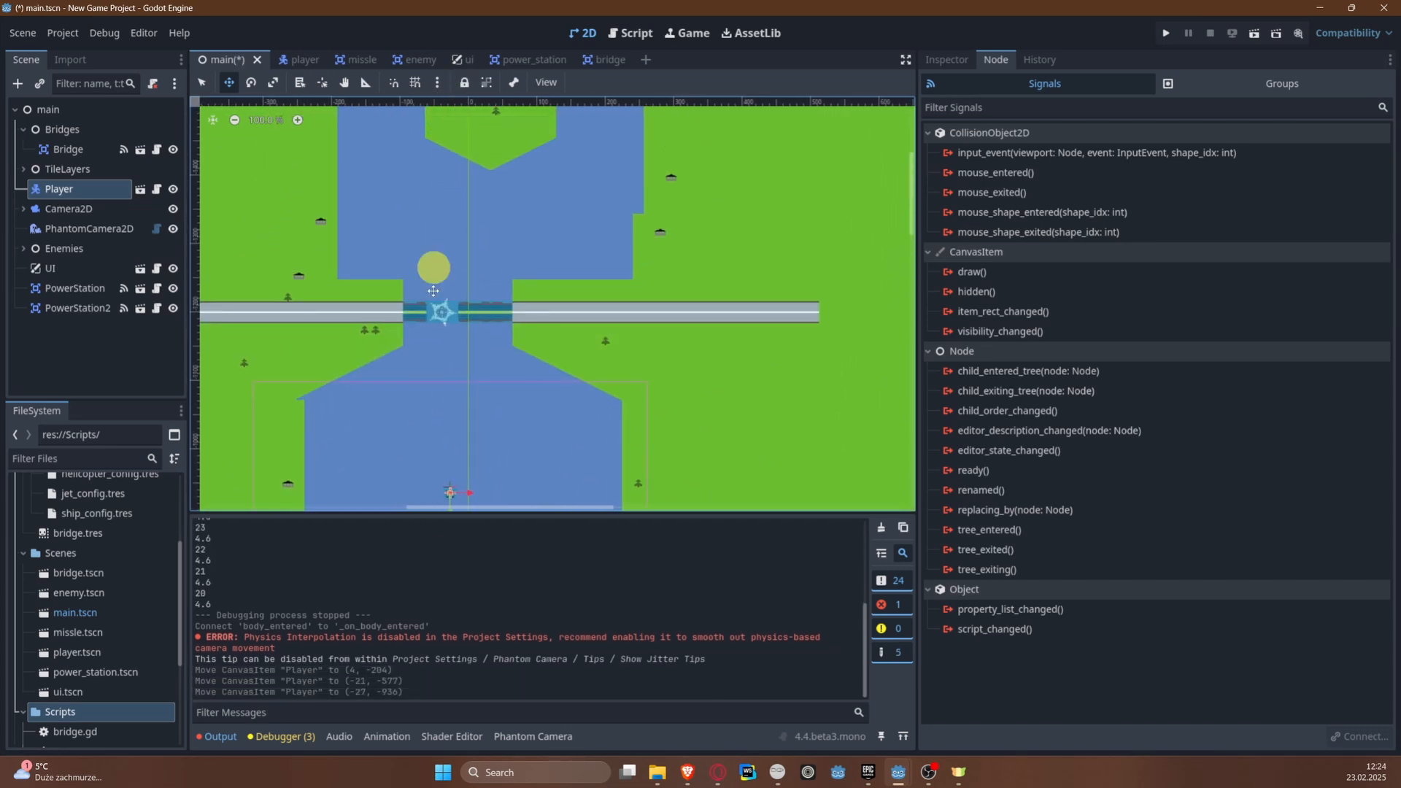
pyautogui.moveTo(438, 333); pyautogui.dragTo(407, 176, button='middle')
pyautogui.scroll(5, 461, 348)
pyautogui.moveTo(406, 334); pyautogui.dragTo(425, 169)
pyautogui.moveTo(419, 349); pyautogui.dragTo(429, 422, button='middle')
pyautogui.hotkey('ctrl', 's')
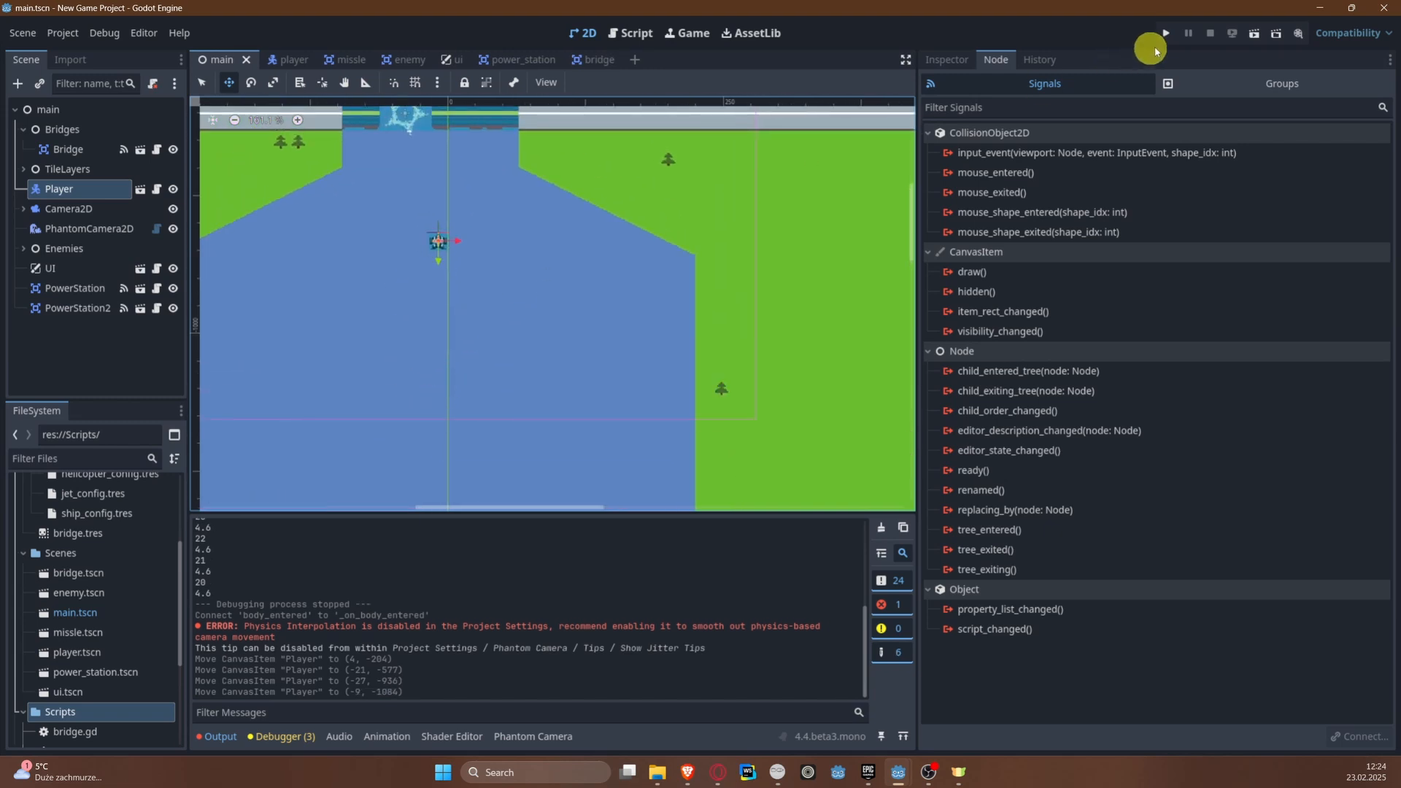
# Step: Run the project to test the bridge with the player, and close the game window
pyautogui.click(1166, 33)
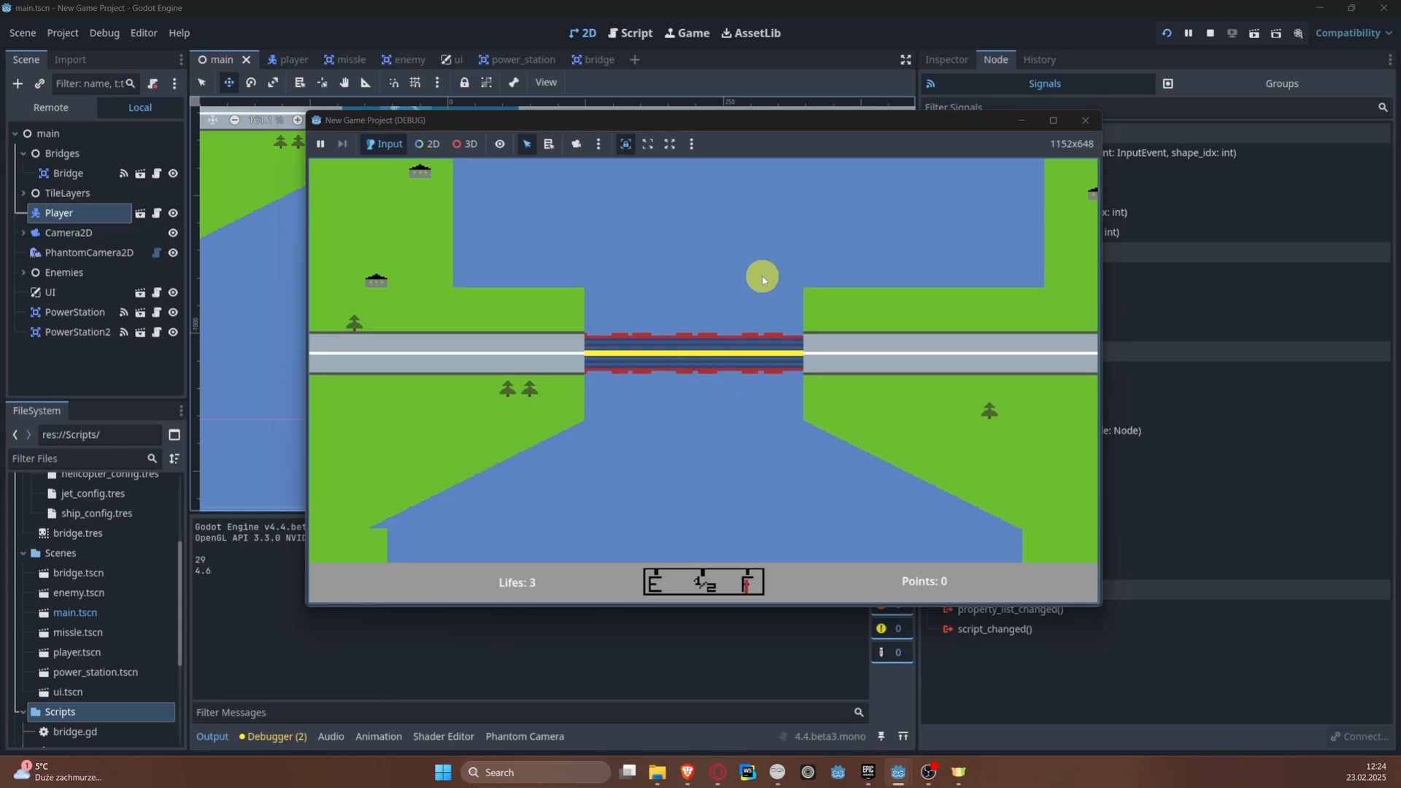
pyautogui.click(1079, 122)
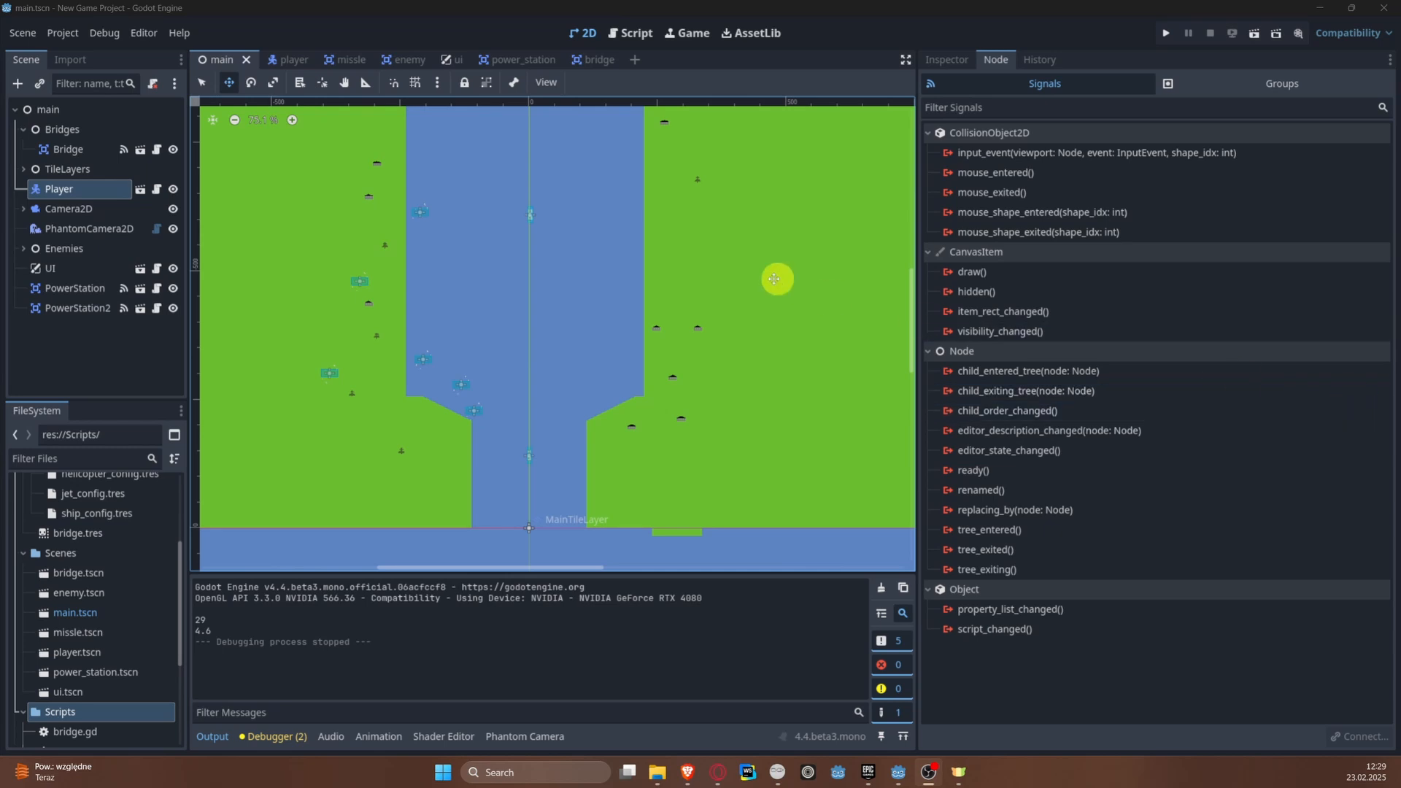
pyautogui.scroll(2, 513, 482)
pyautogui.scroll(2, 540, 496)
pyautogui.moveTo(541, 497); pyautogui.dragTo(554, 305, button='middle')
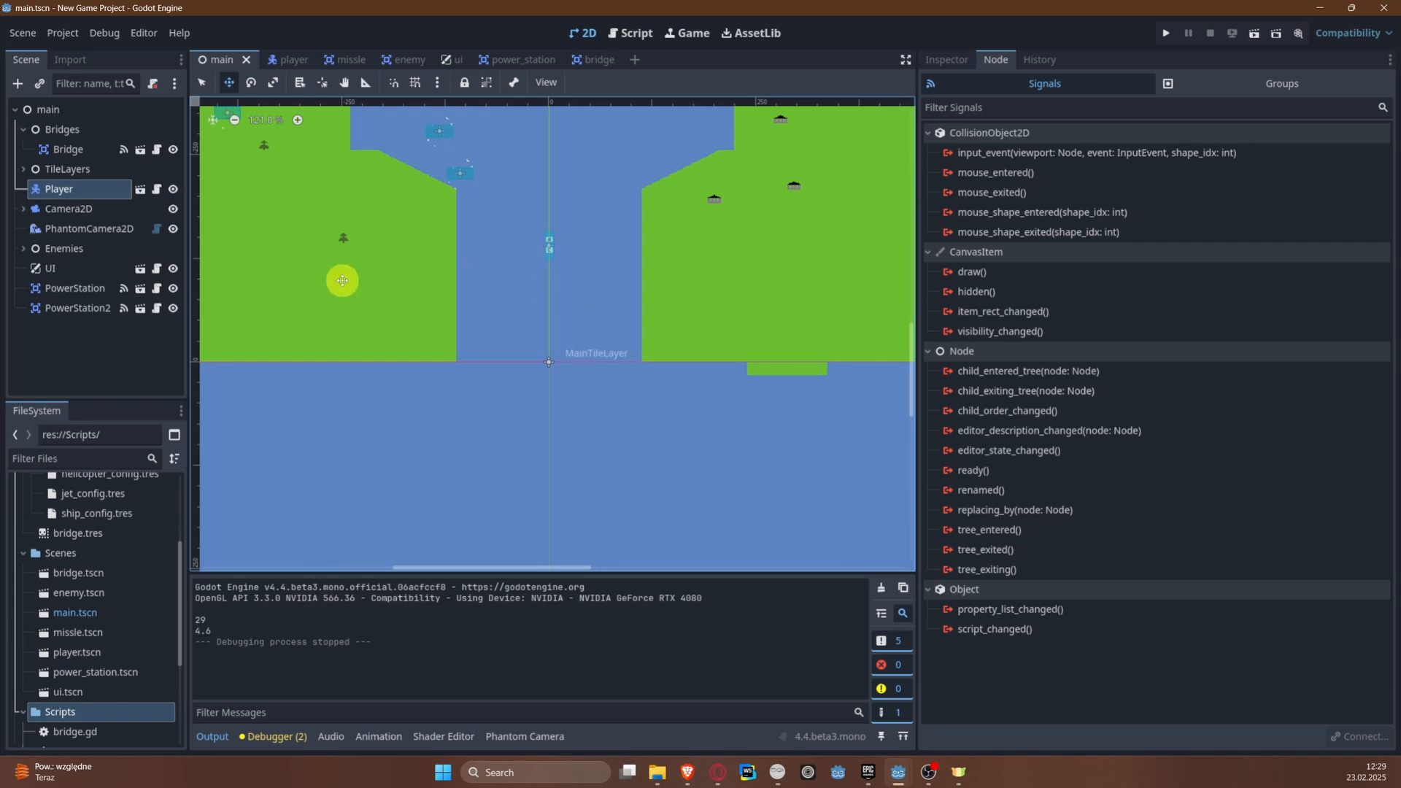
# Step: Open the script of the first ship enemy under Enemies and examine its variables, explode() and body-entered handling
pyautogui.click(23, 249)
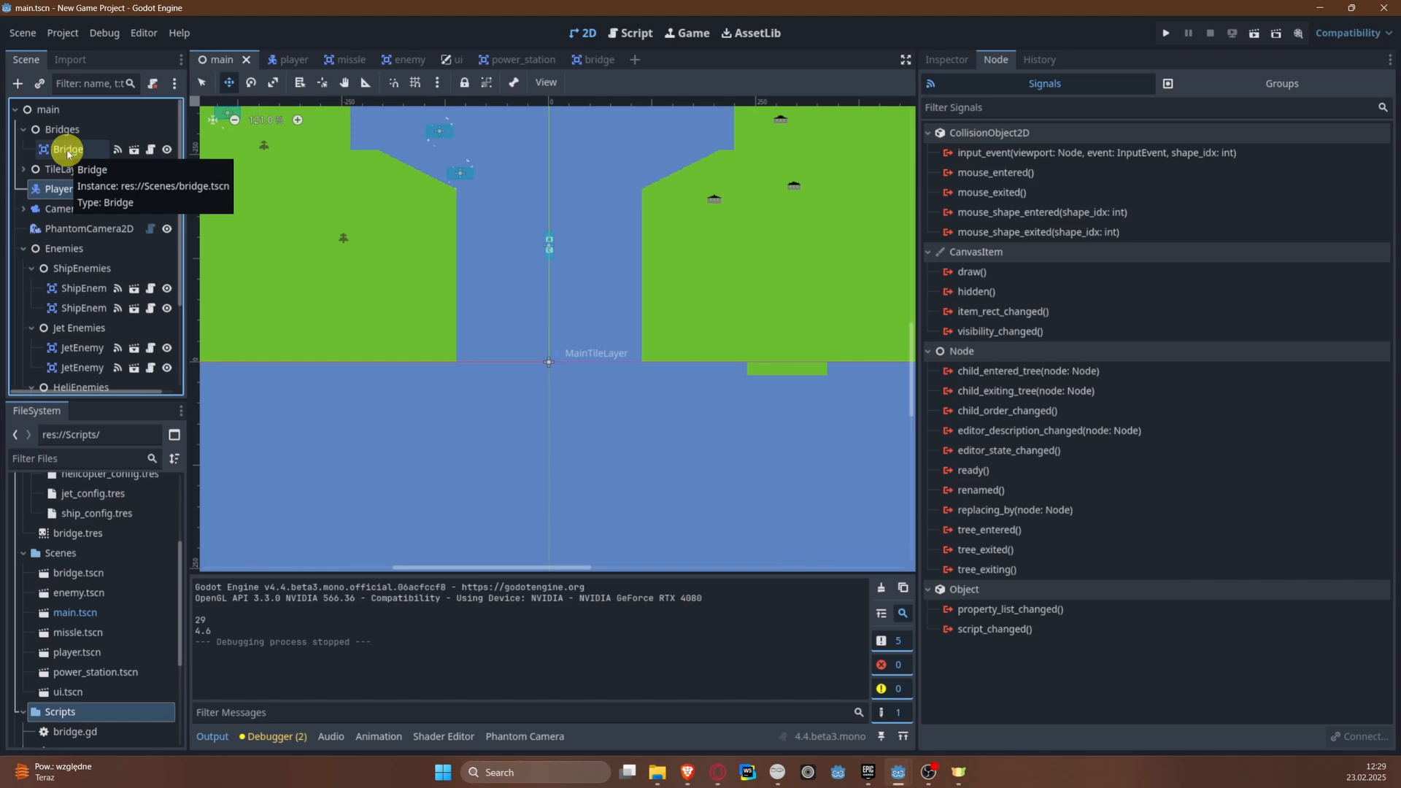
pyautogui.click(76, 289)
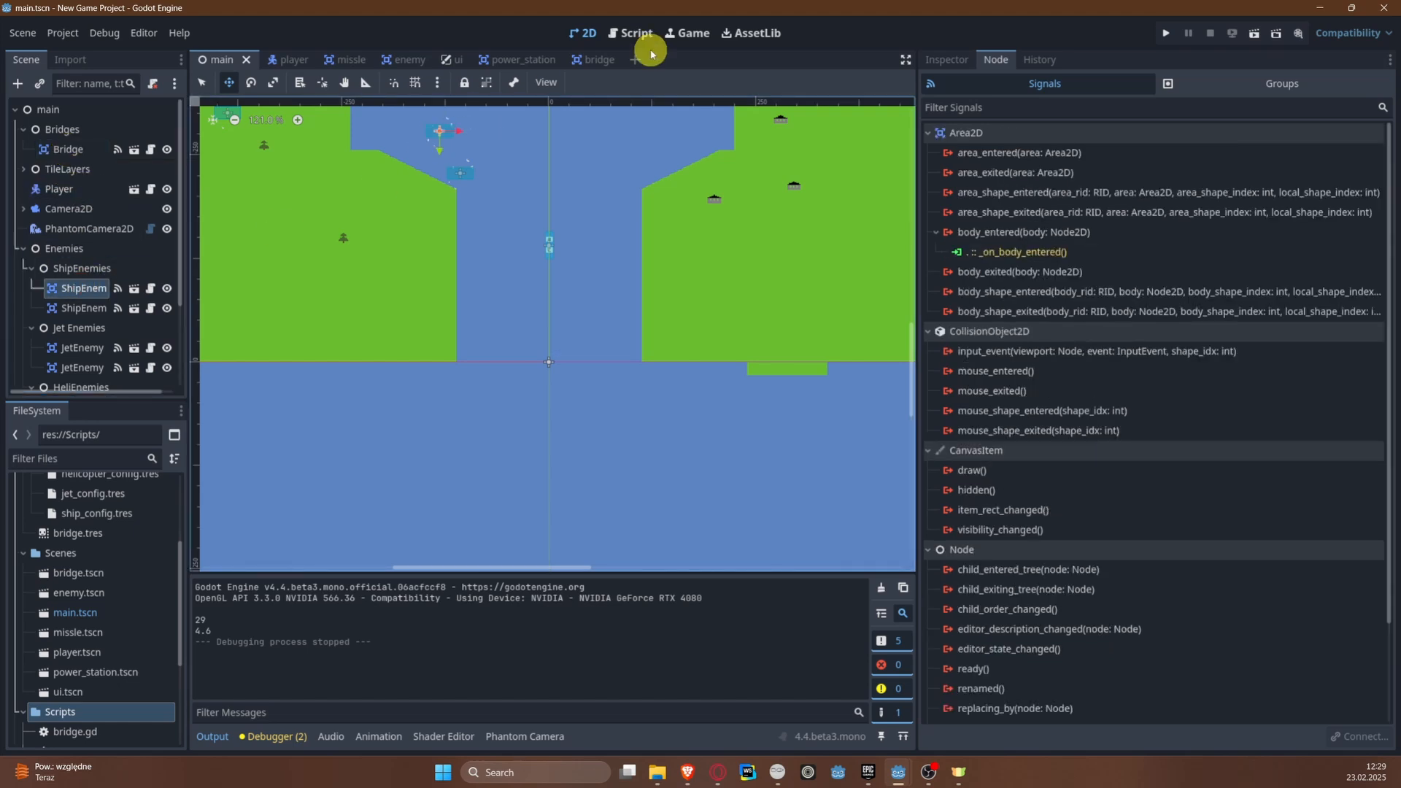
pyautogui.click(152, 290)
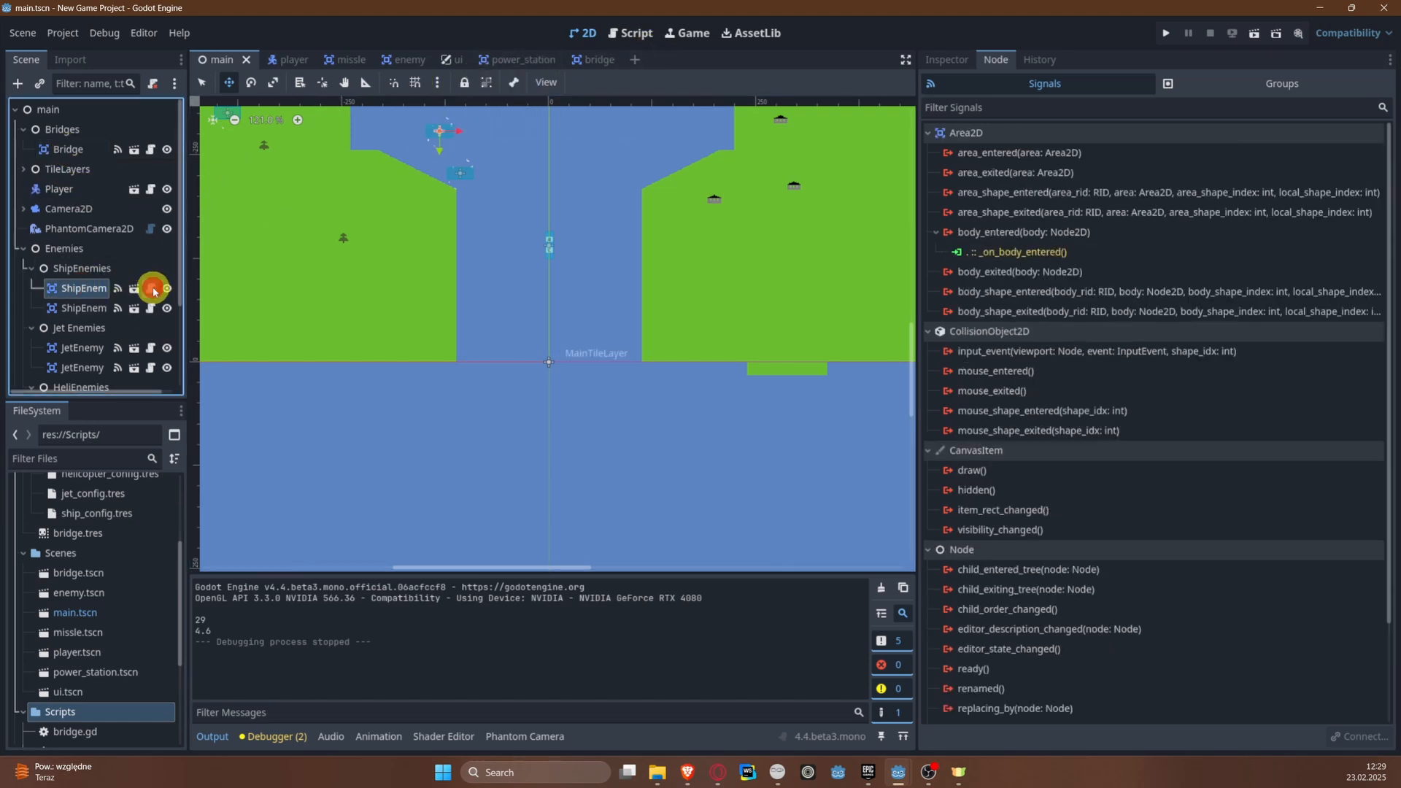
pyautogui.click(594, 283)
pyautogui.scroll(8, 820, 337)
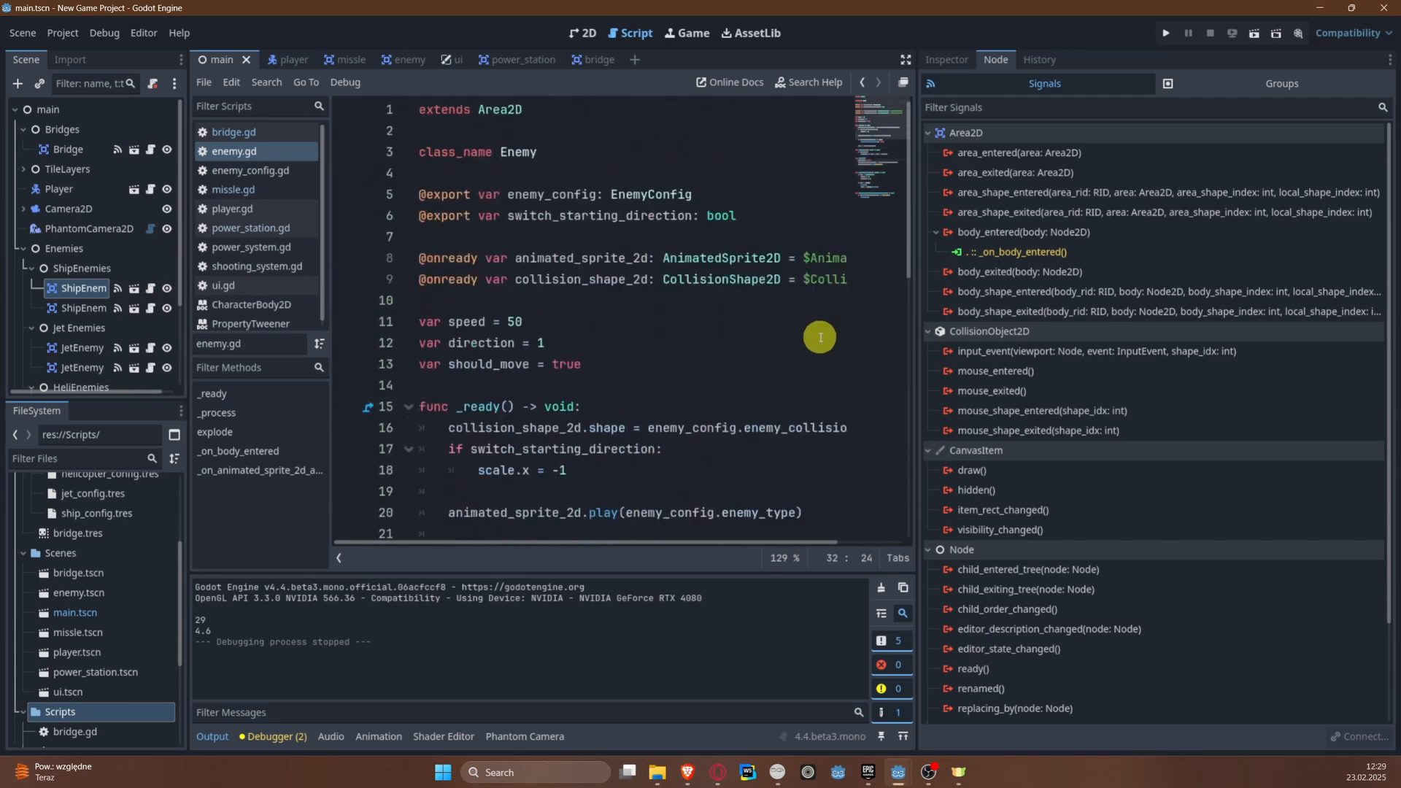
pyautogui.scroll(-10, 642, 378)
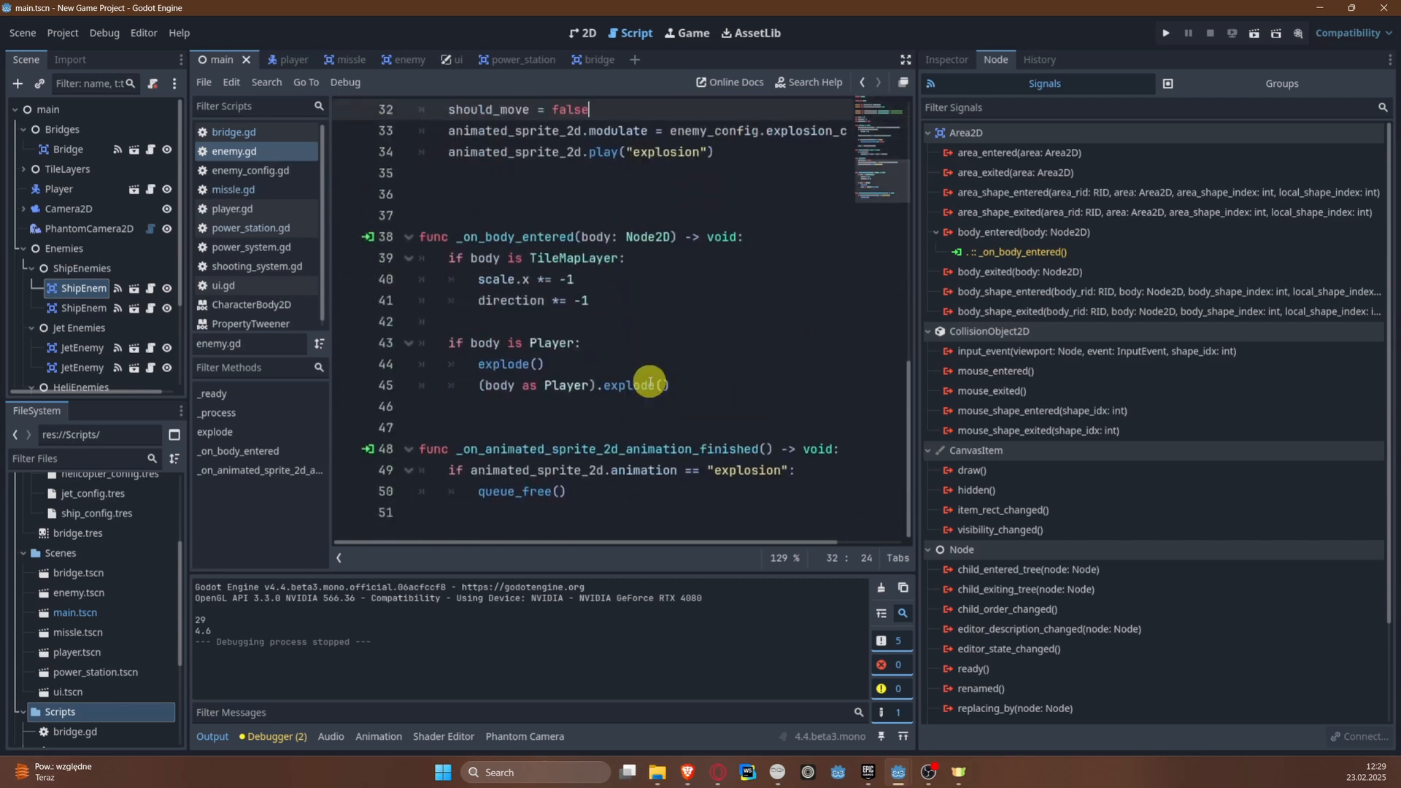
pyautogui.scroll(8, 650, 382)
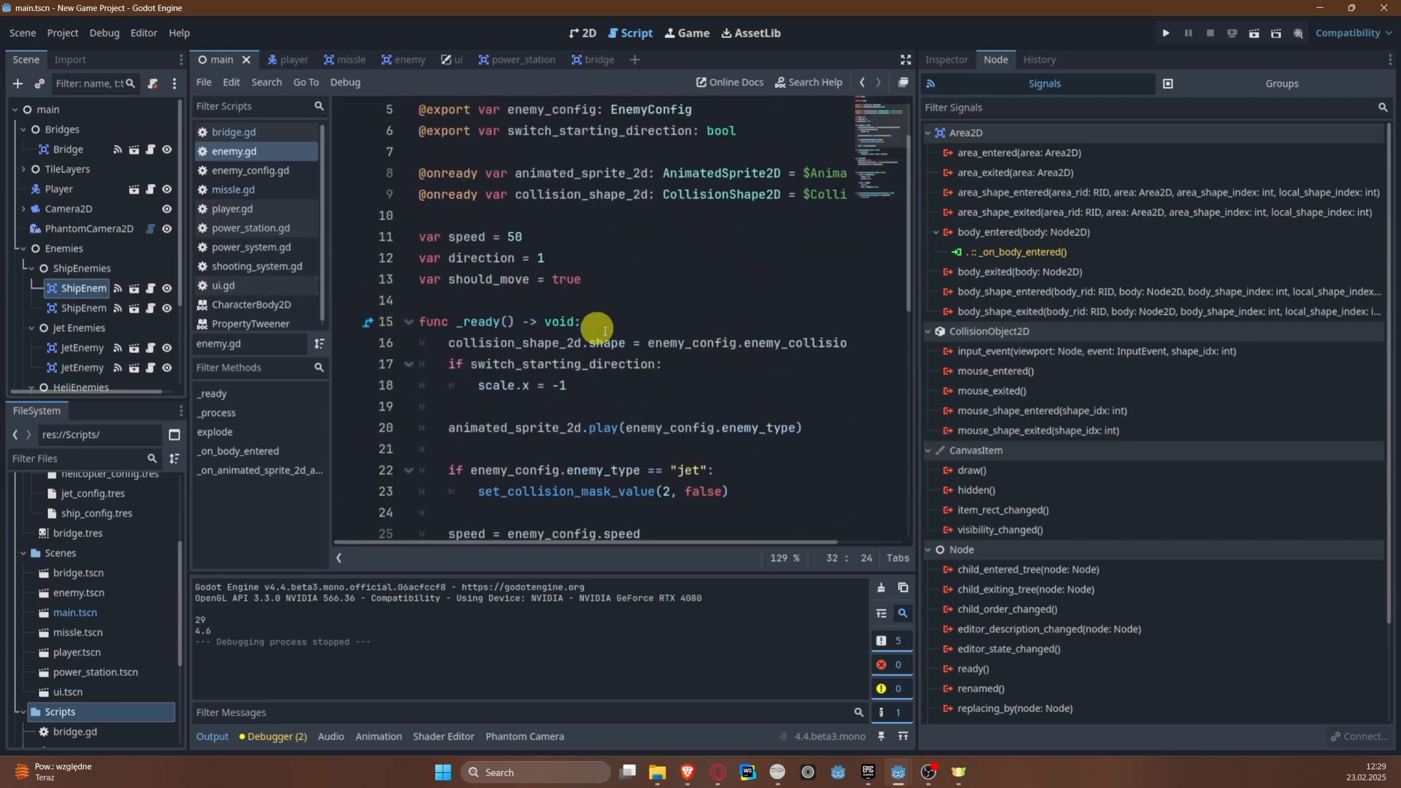
pyautogui.scroll(-9, 610, 307)
pyautogui.scroll(10, 581, 315)
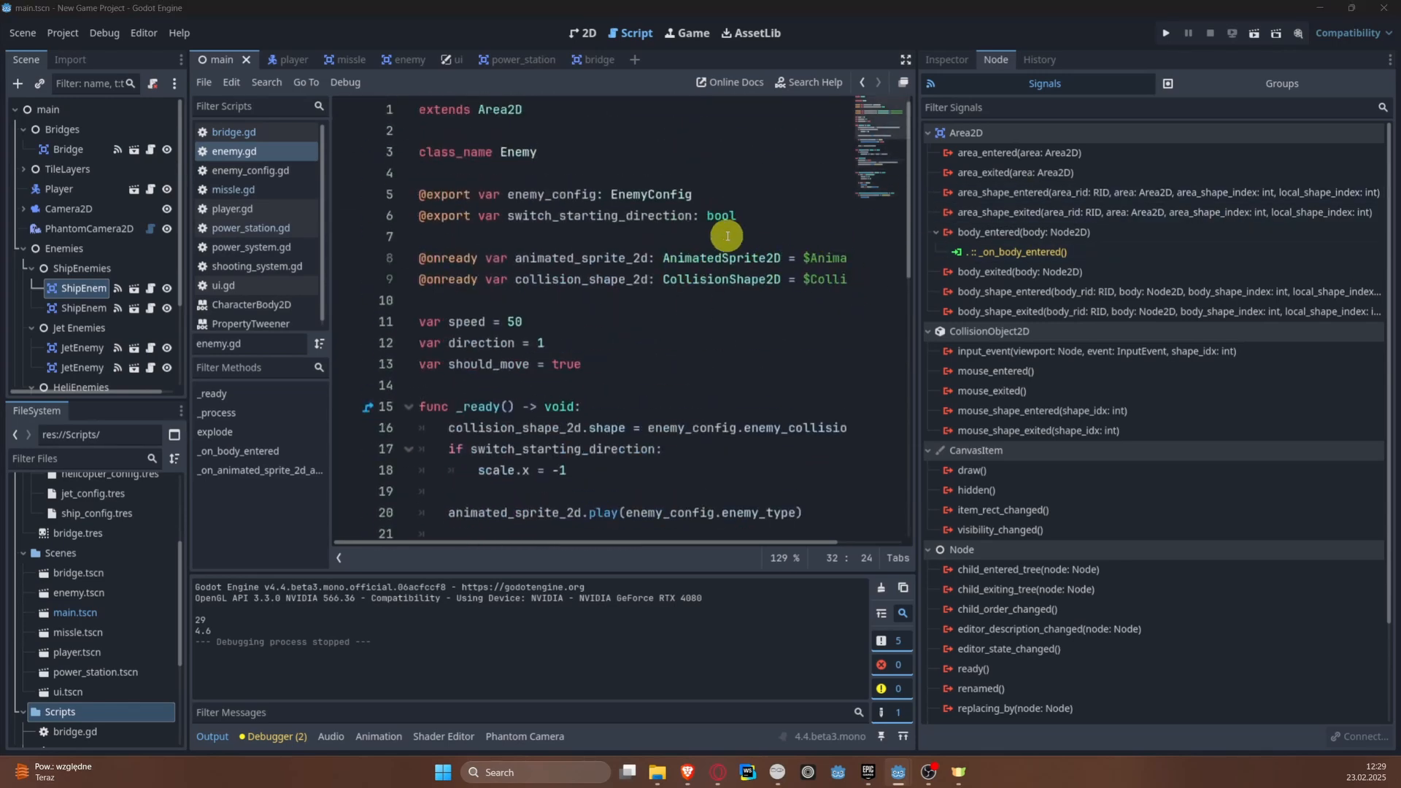
# Step: Declare signal apply_points_to_ui(points: int) below the class_name line in enemy.gd
pyautogui.click(780, 219)
pyautogui.click(699, 161)
pyautogui.press('Return')
pyautogui.press('Return')
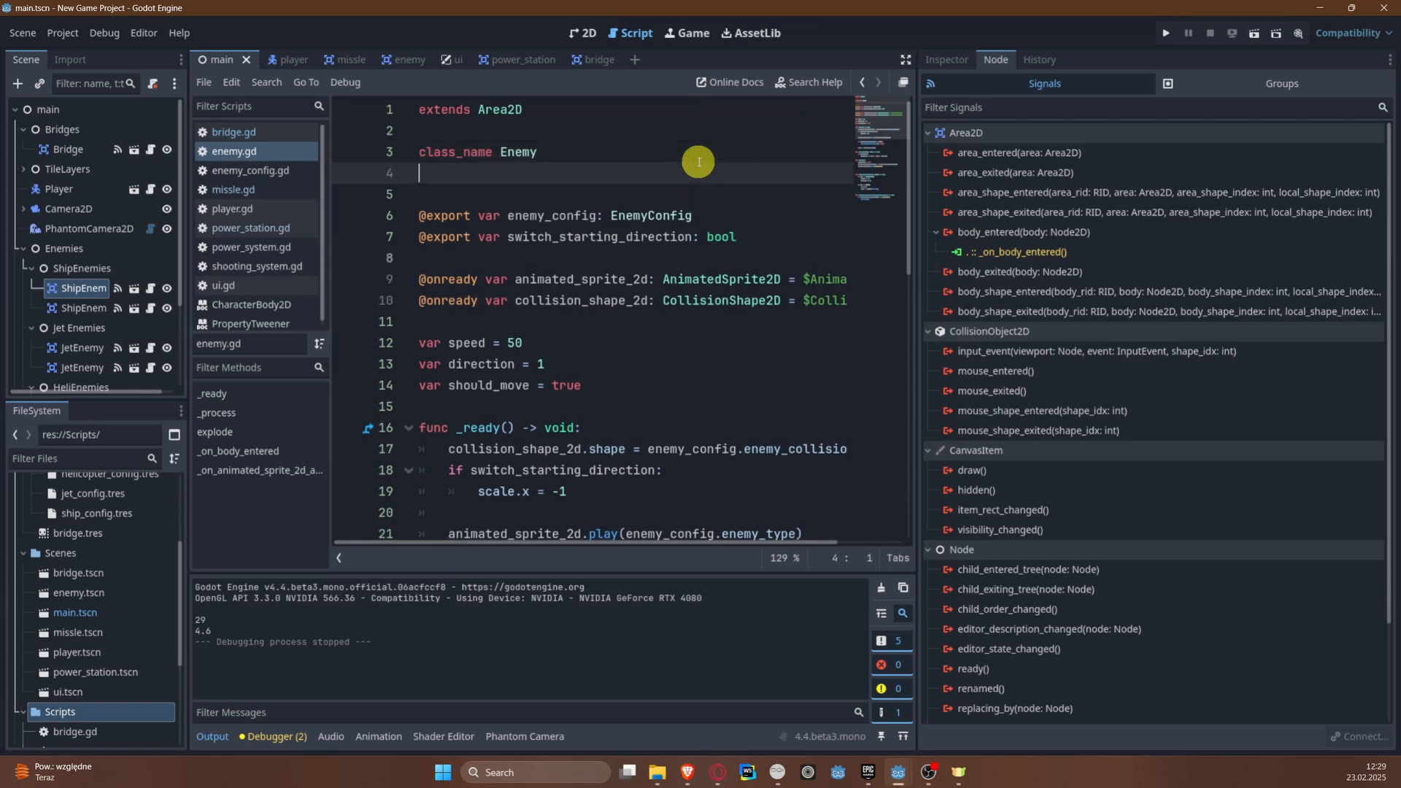
pyautogui.write('signal ')
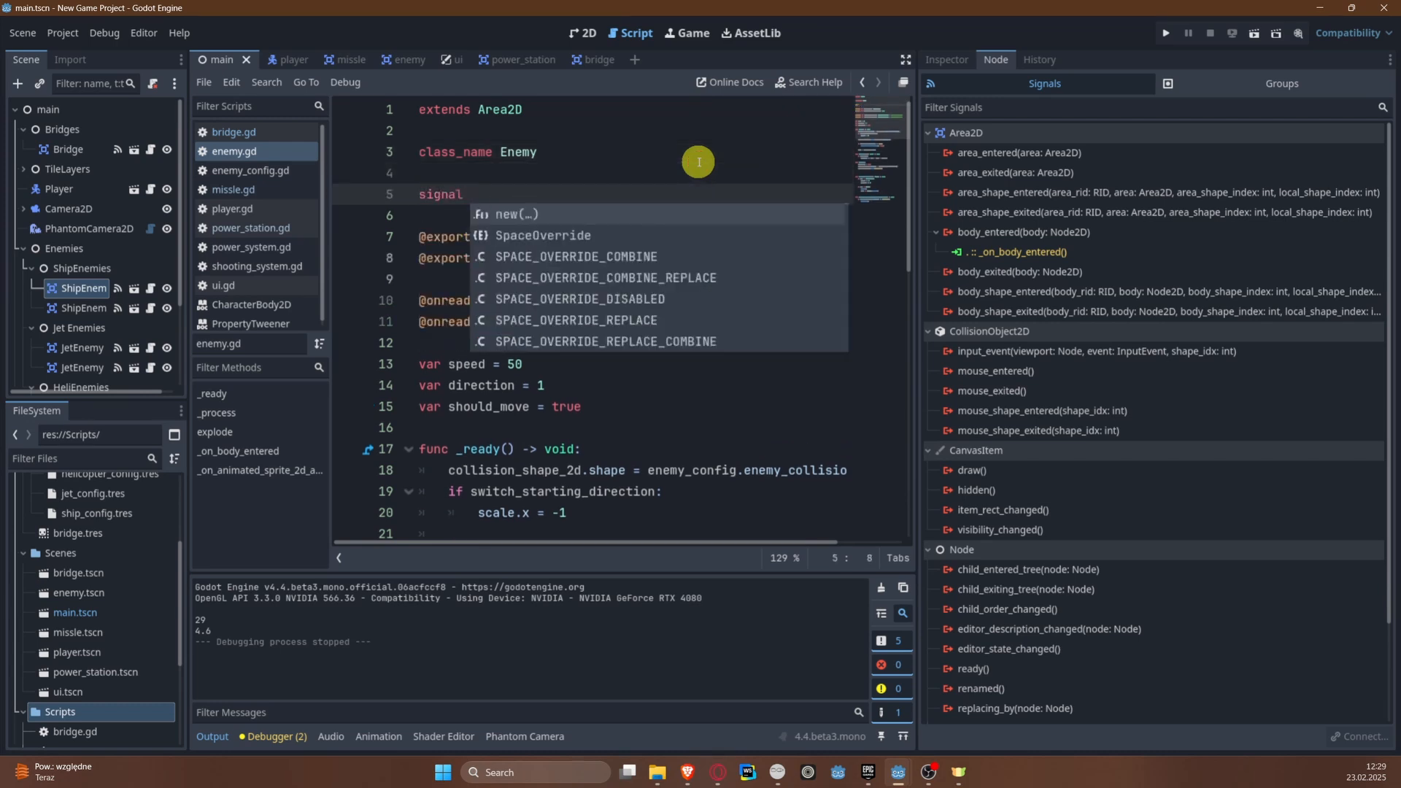
pyautogui.write('apll')
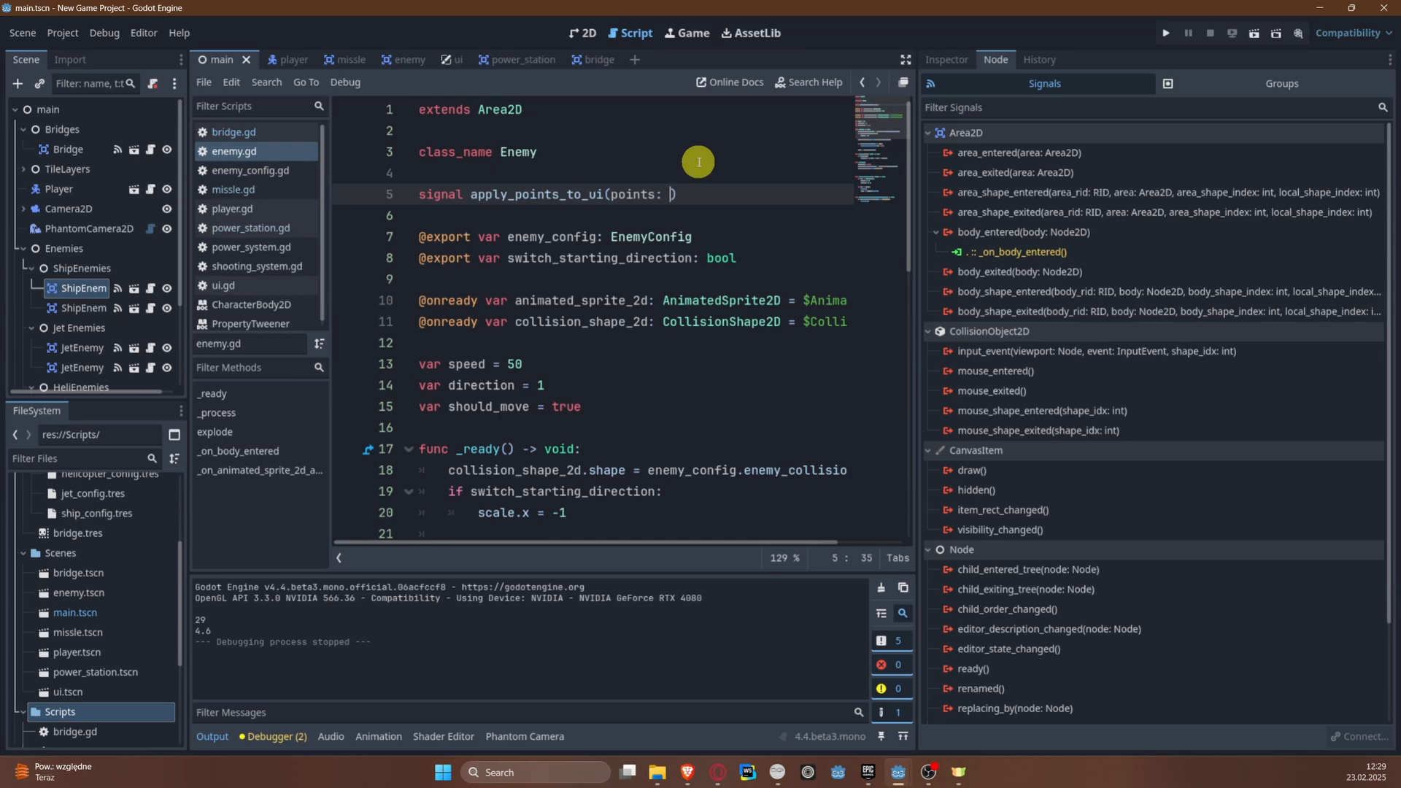
# Step: Add apply_points_to_ui(enemy_config.points) at the end of explode() in enemy.gd and save the script
pyautogui.scroll(-10, 697, 160)
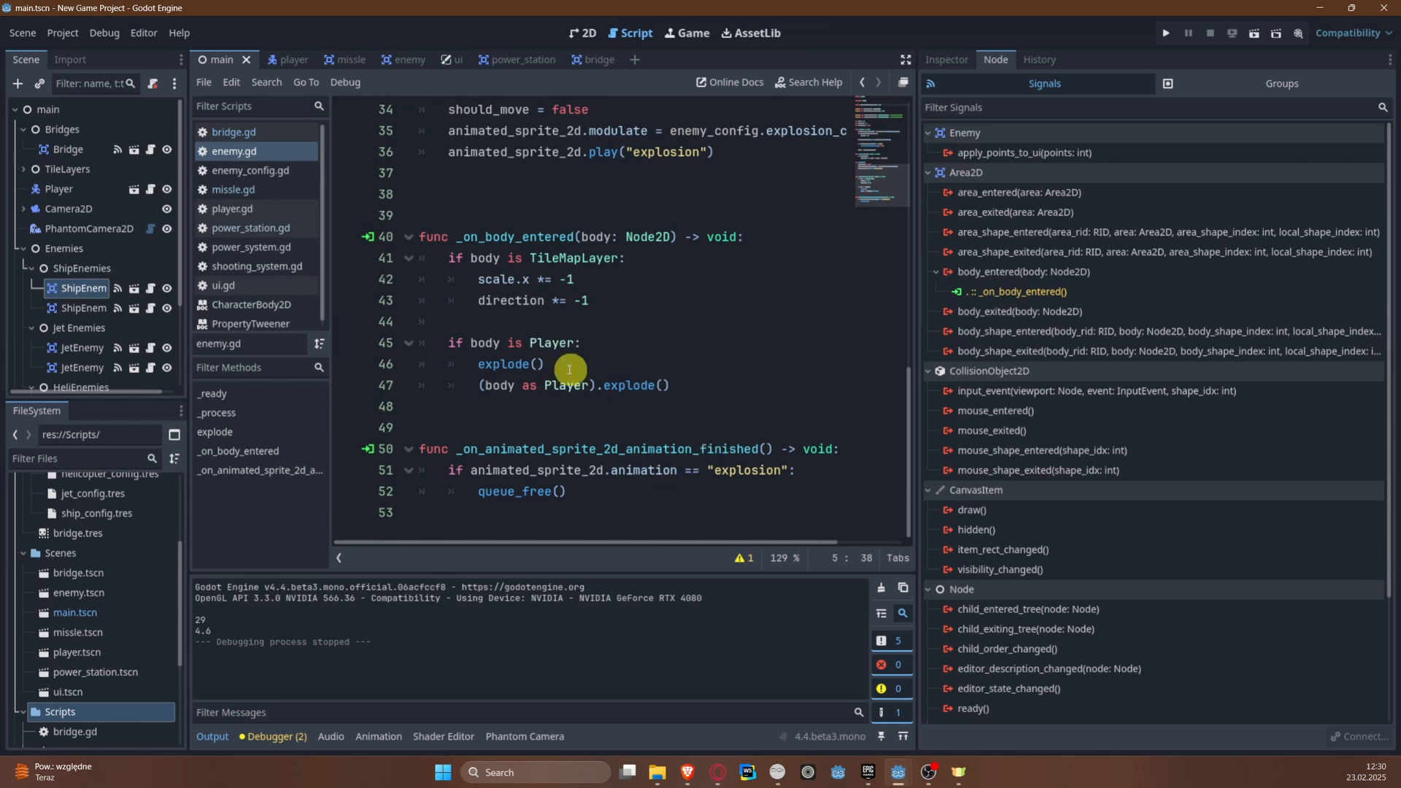
pyautogui.scroll(2, 589, 272)
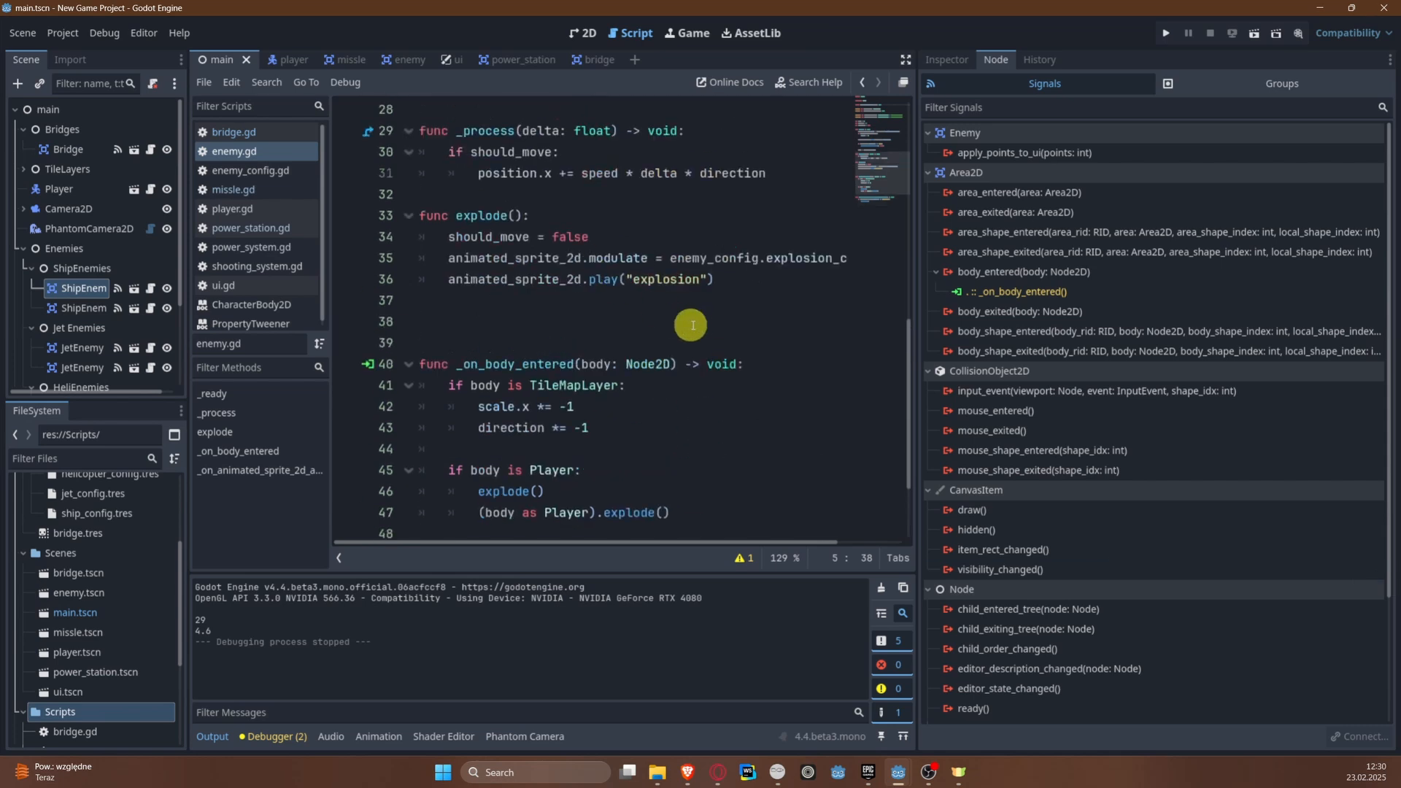
pyautogui.click(761, 275)
pyautogui.press('Return')
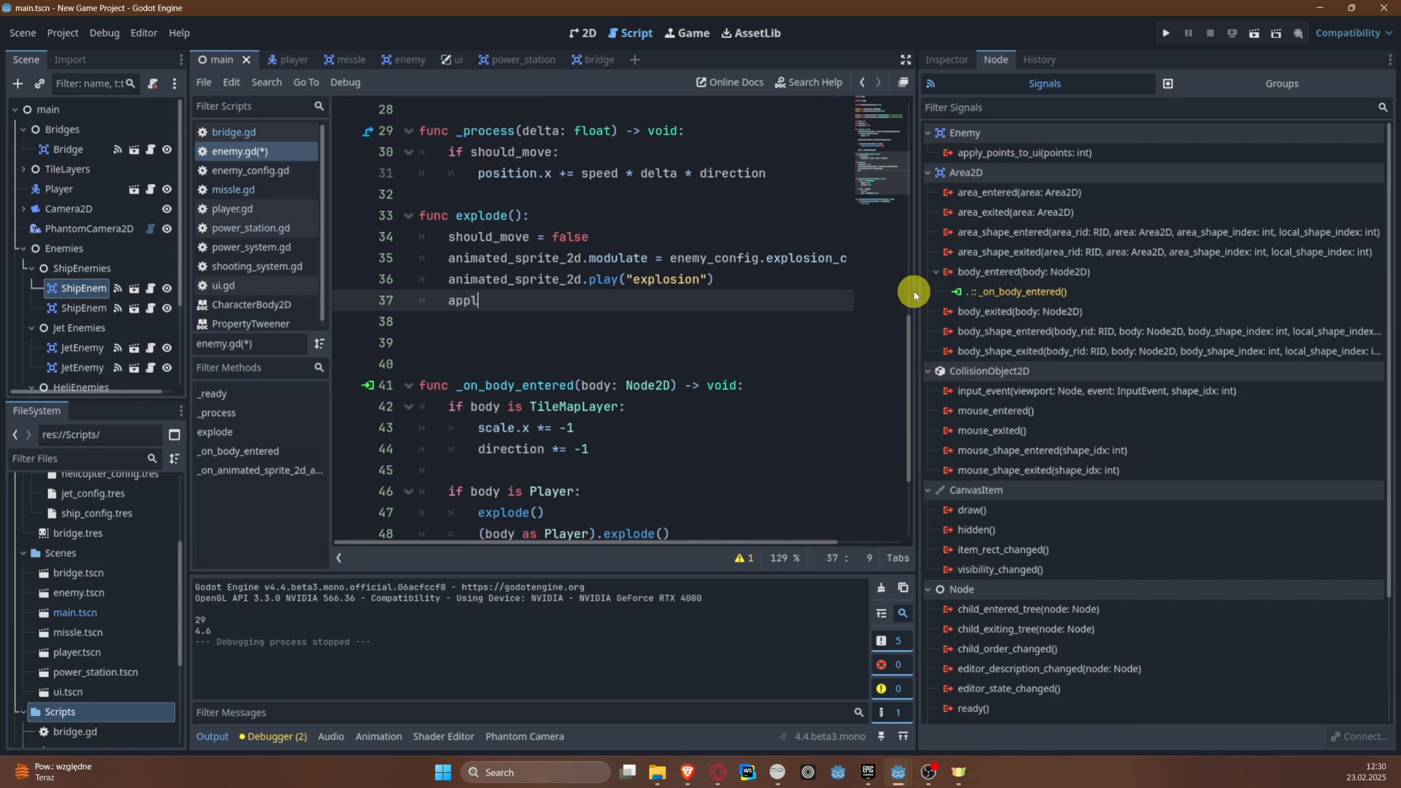
pyautogui.write('applyu')
pyautogui.press('Return')
pyautogui.write('(enemy')
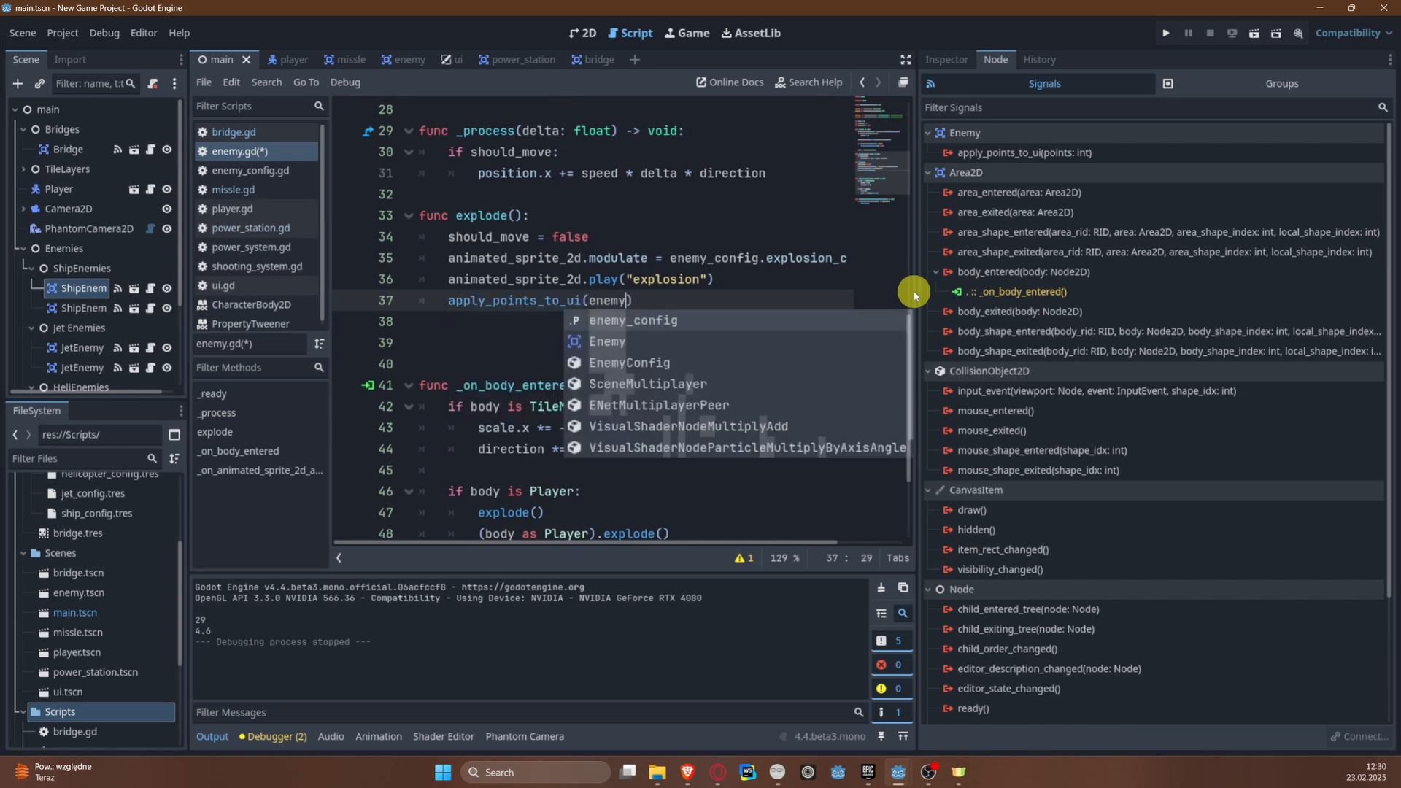
pyautogui.press('Return')
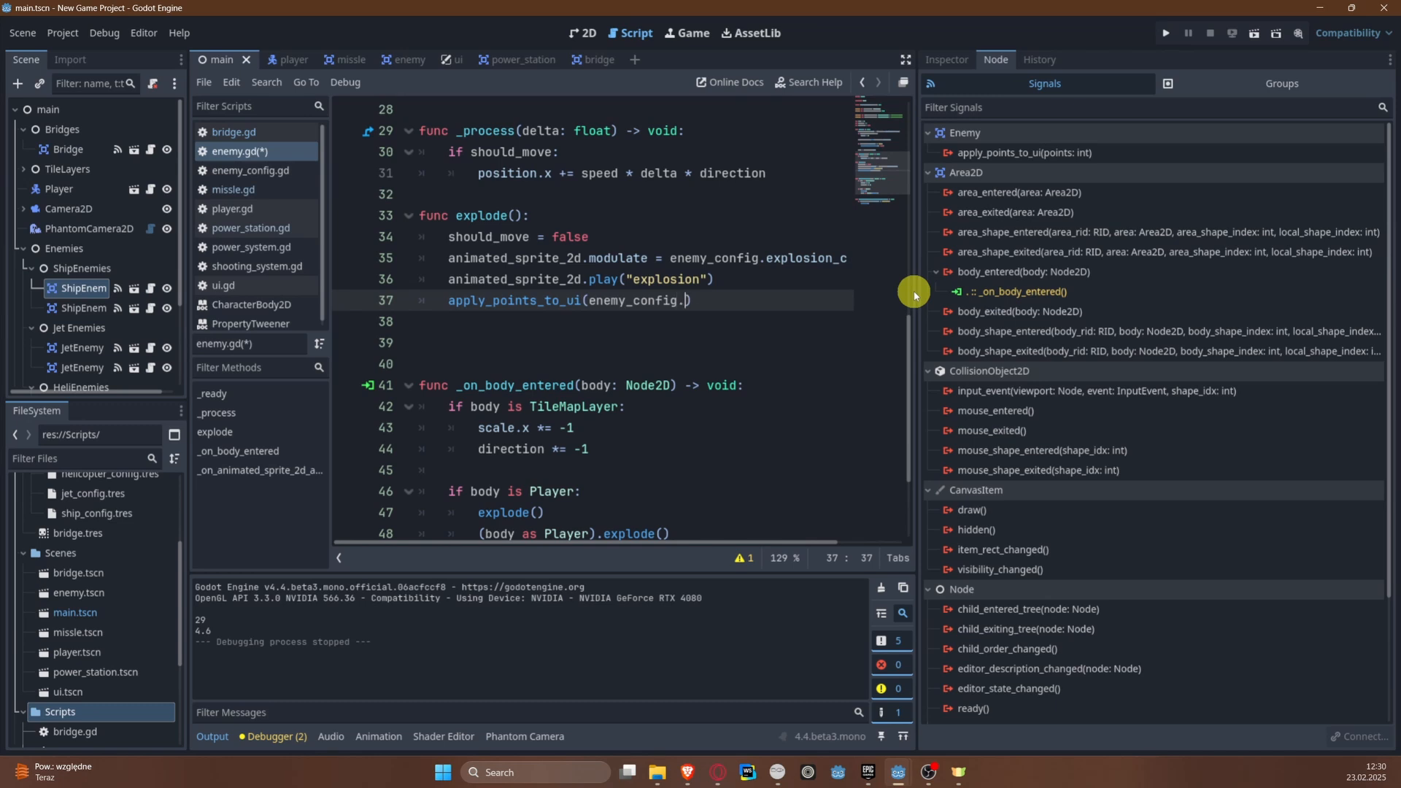
pyautogui.write('.points')
pyautogui.hotkey('ctrl', 's')
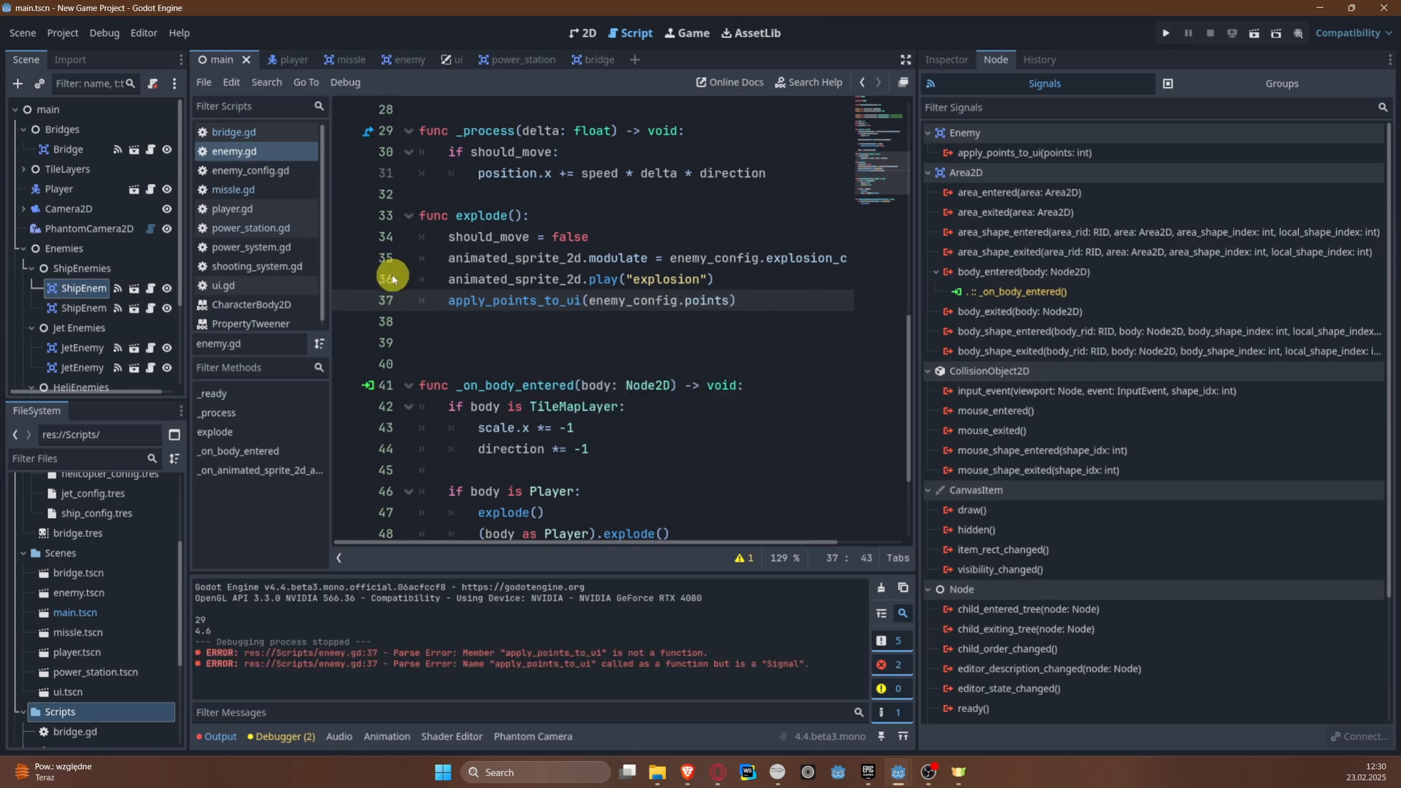
# Step: Change the last line of explode() to apply_points_to_ui.emit(enemy_config.points) and save the script
pyautogui.click(667, 321)
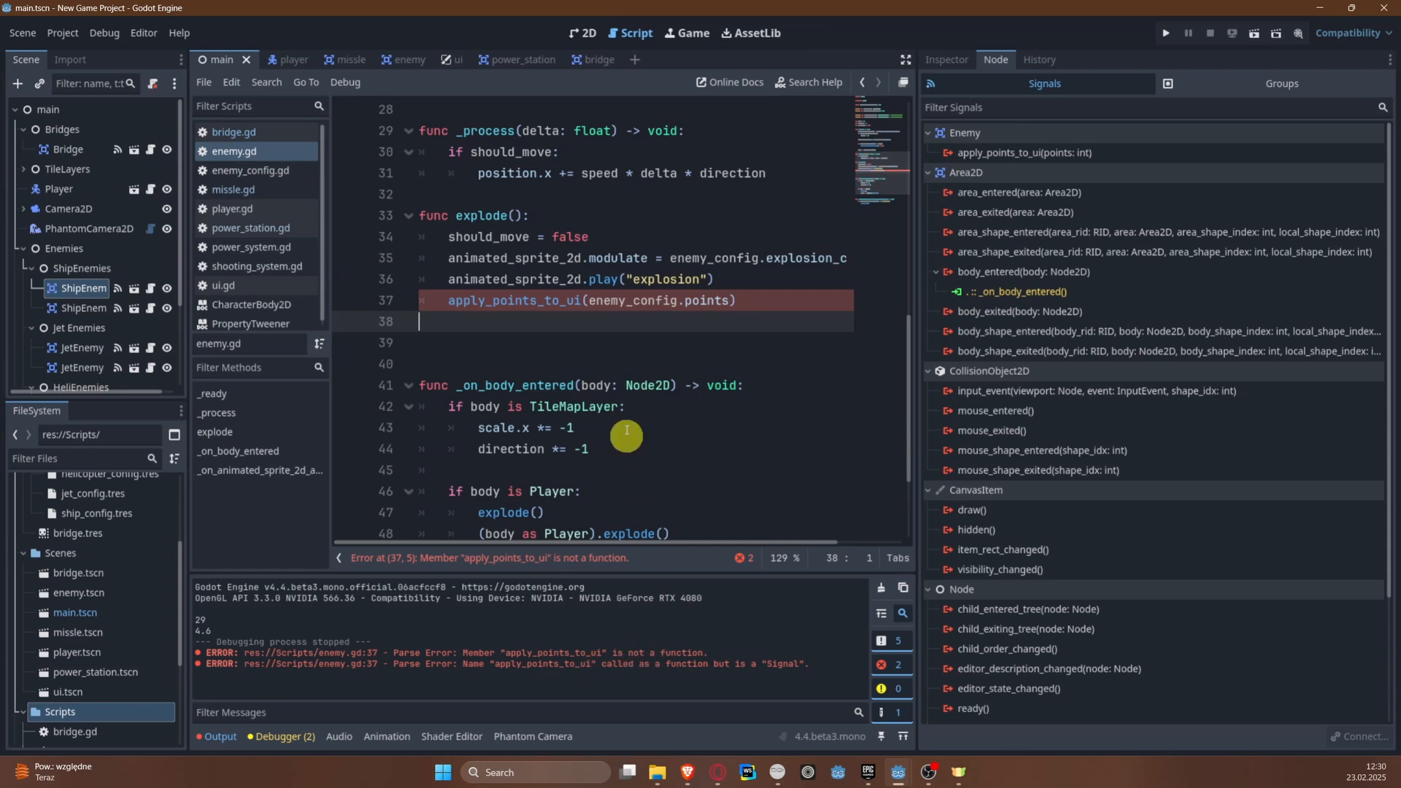
pyautogui.click(535, 305)
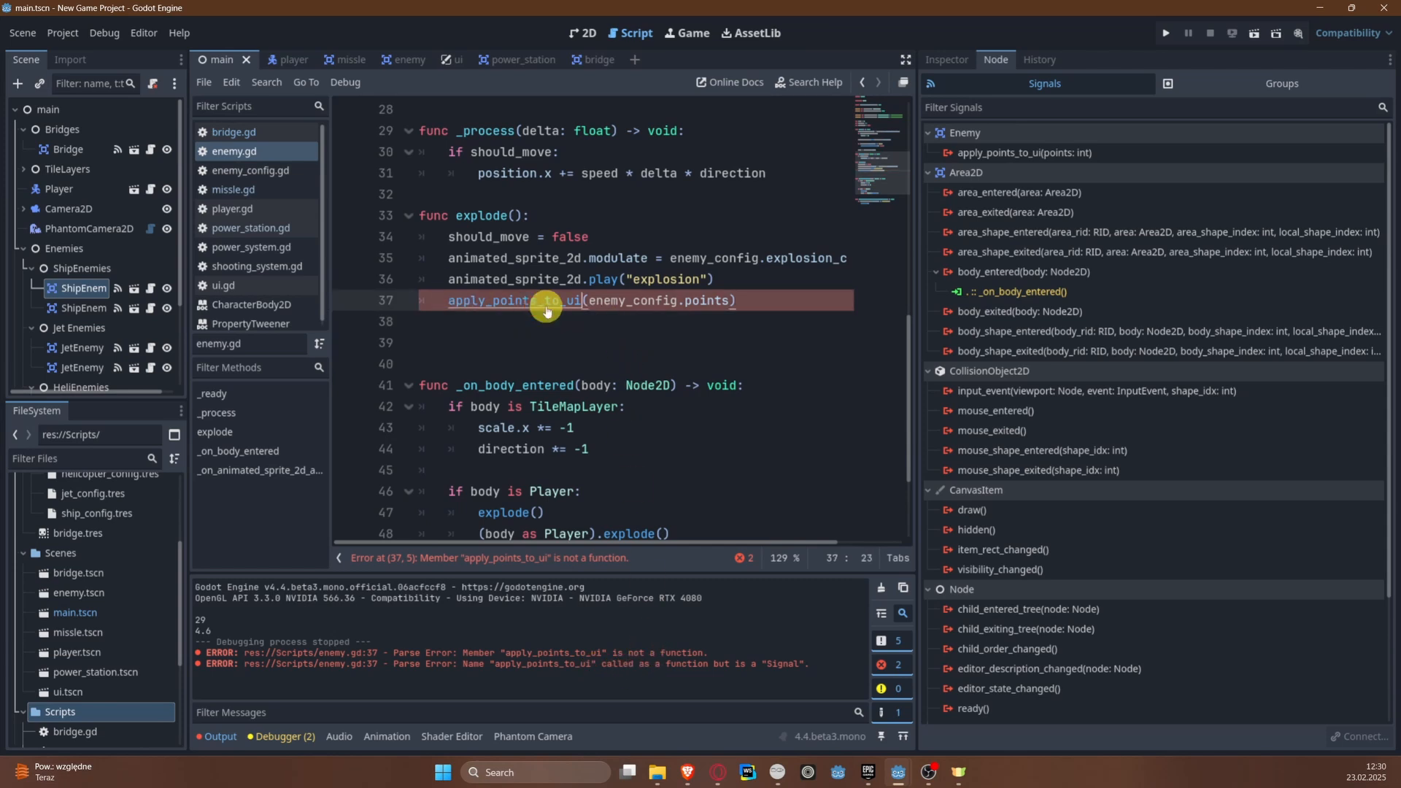
pyautogui.moveTo(547, 306)
pyautogui.write('.emit')
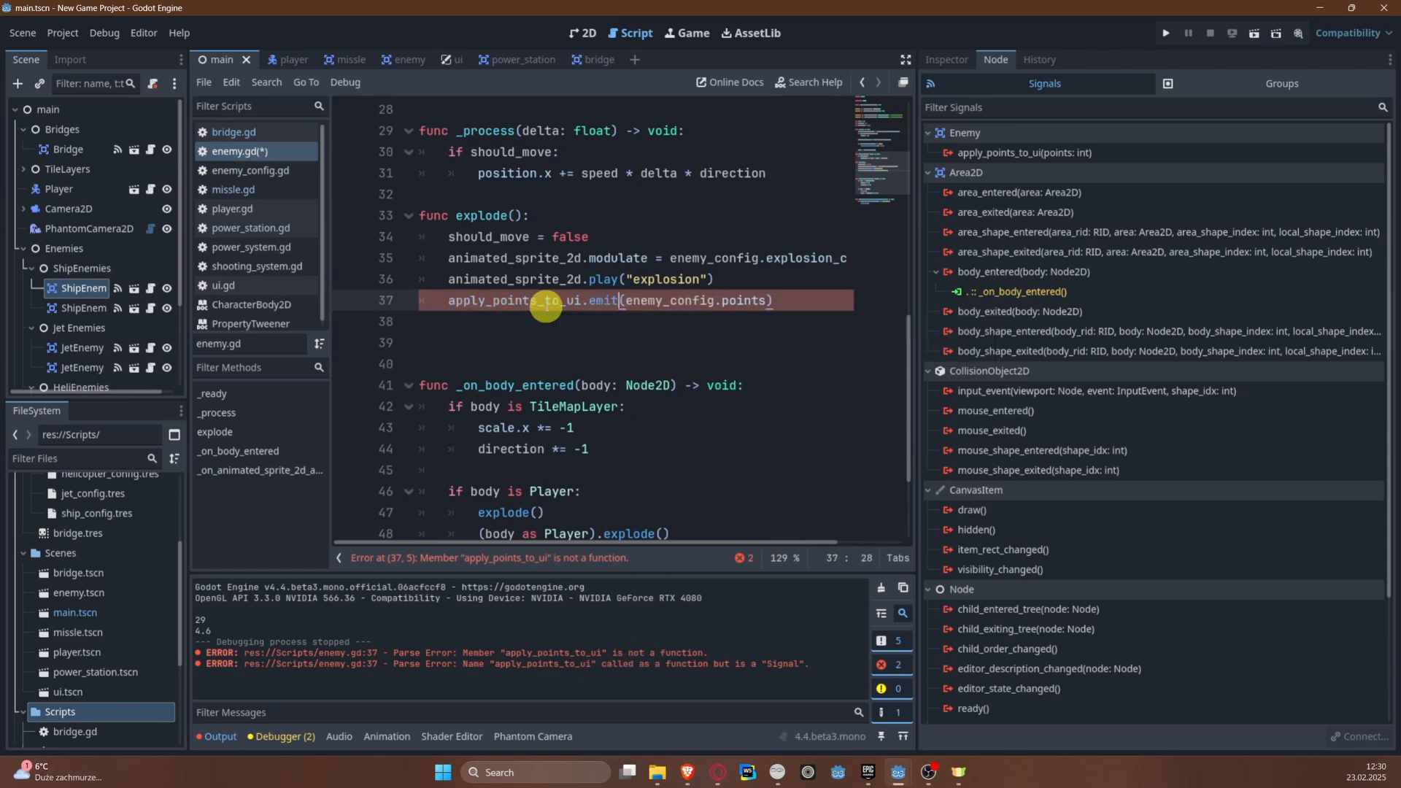
pyautogui.hotkey('ctrl', 's')
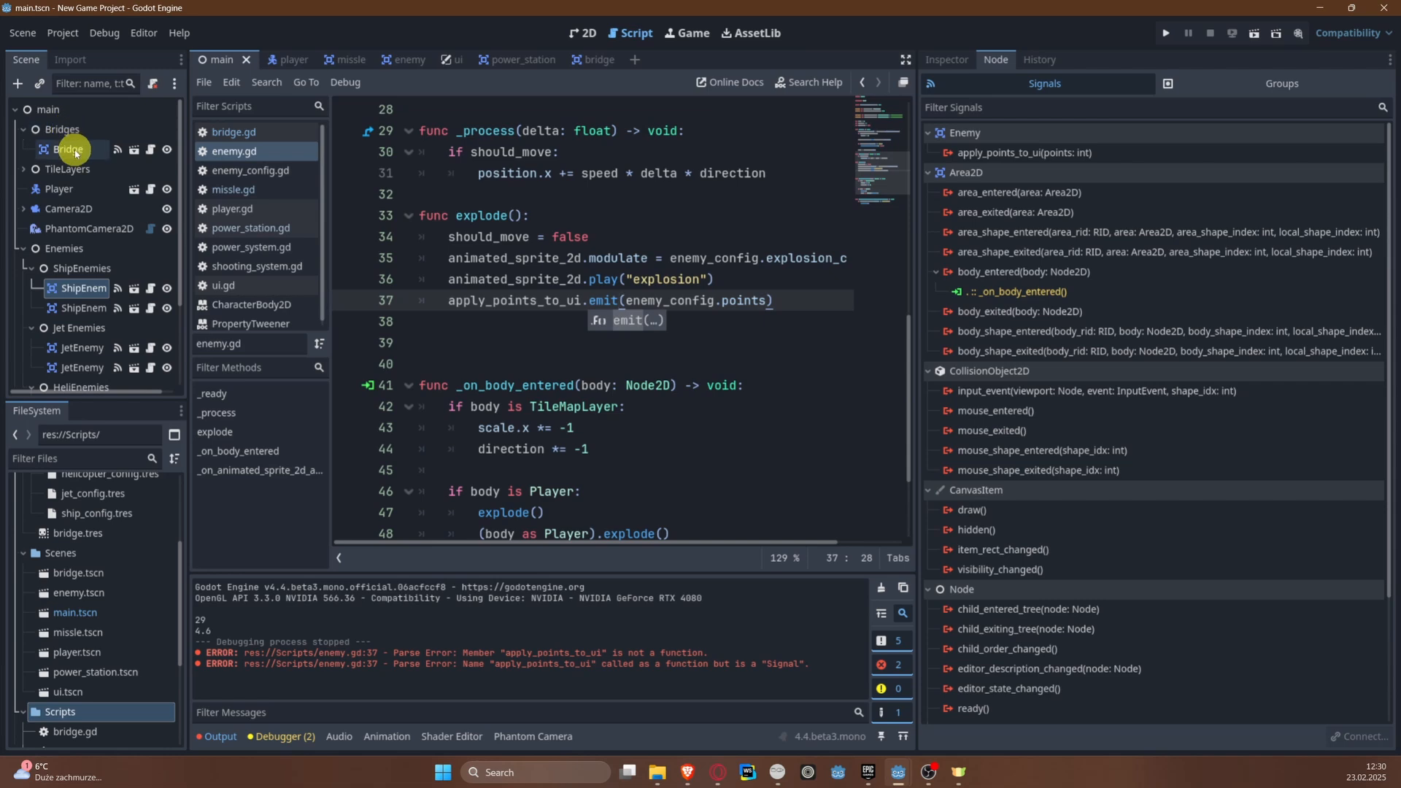
# Step: Copy the signal apply_points_to_ui(points: int) line from enemy.gd and open the Bridge node's script
pyautogui.scroll(9, 657, 219)
pyautogui.tripleClick(572, 197)
pyautogui.hotkey('ctrl', 'c')
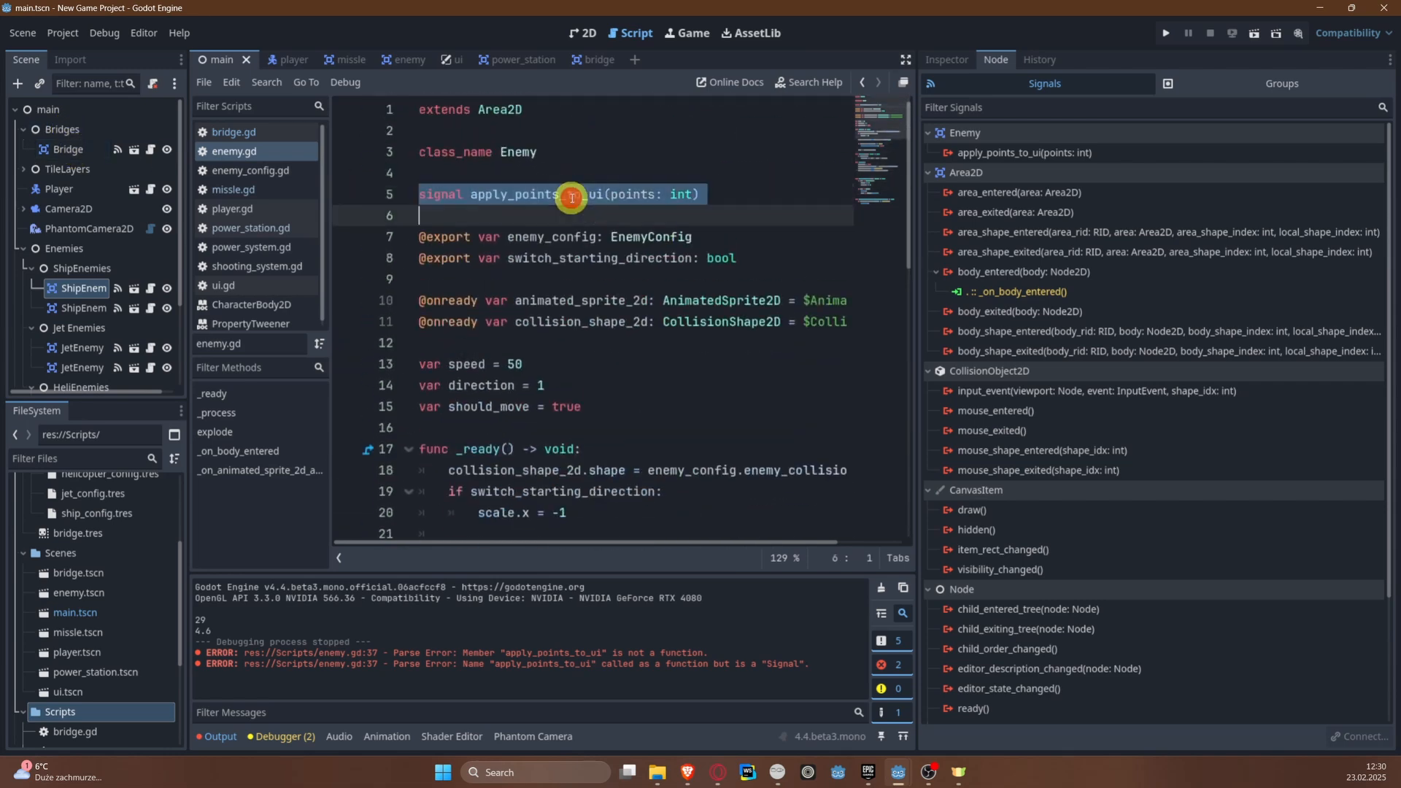
pyautogui.click(65, 150)
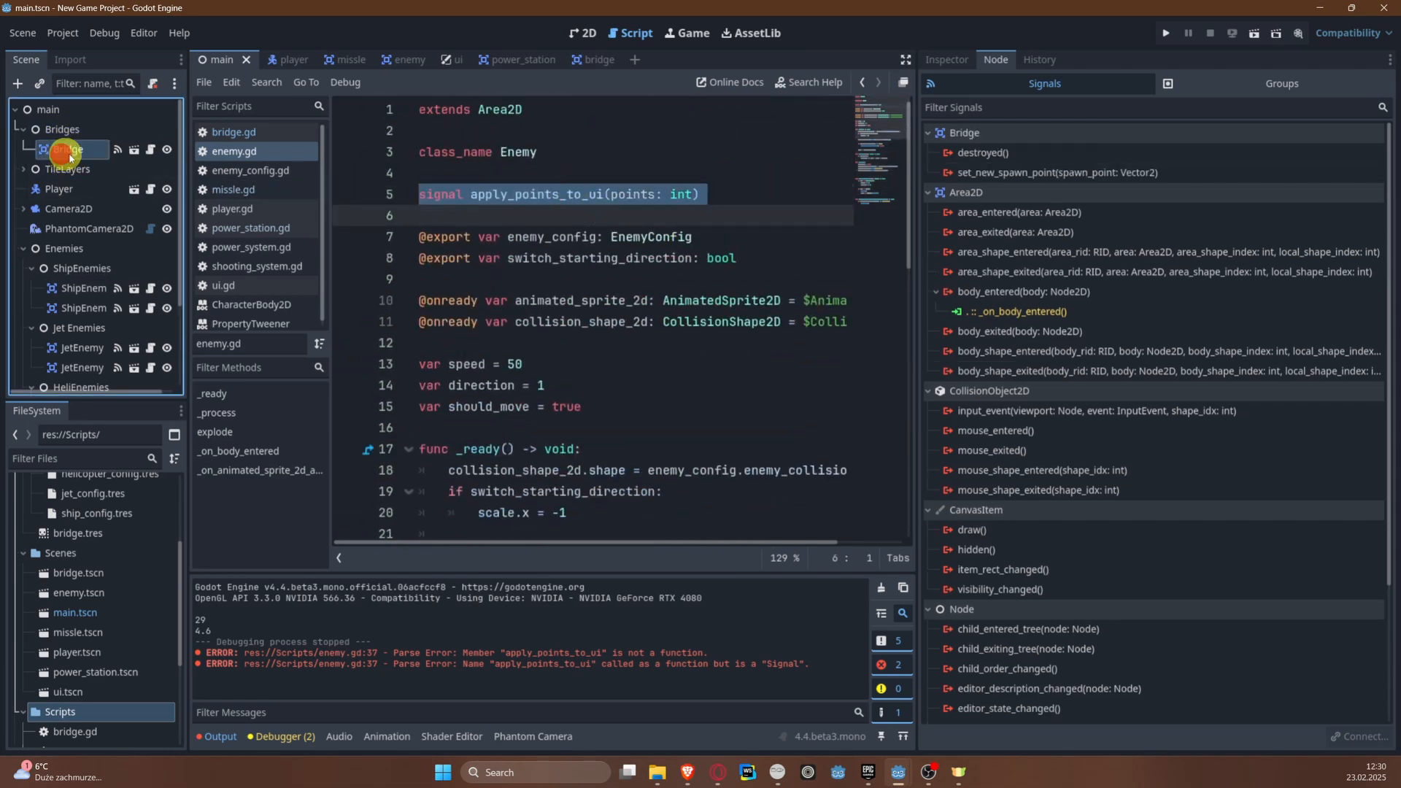
pyautogui.click(152, 150)
# Step: Add an empty line above destroyed.emit() in explode() in bridge.gd and undo the misplaced signal paste there
pyautogui.scroll(3, 723, 396)
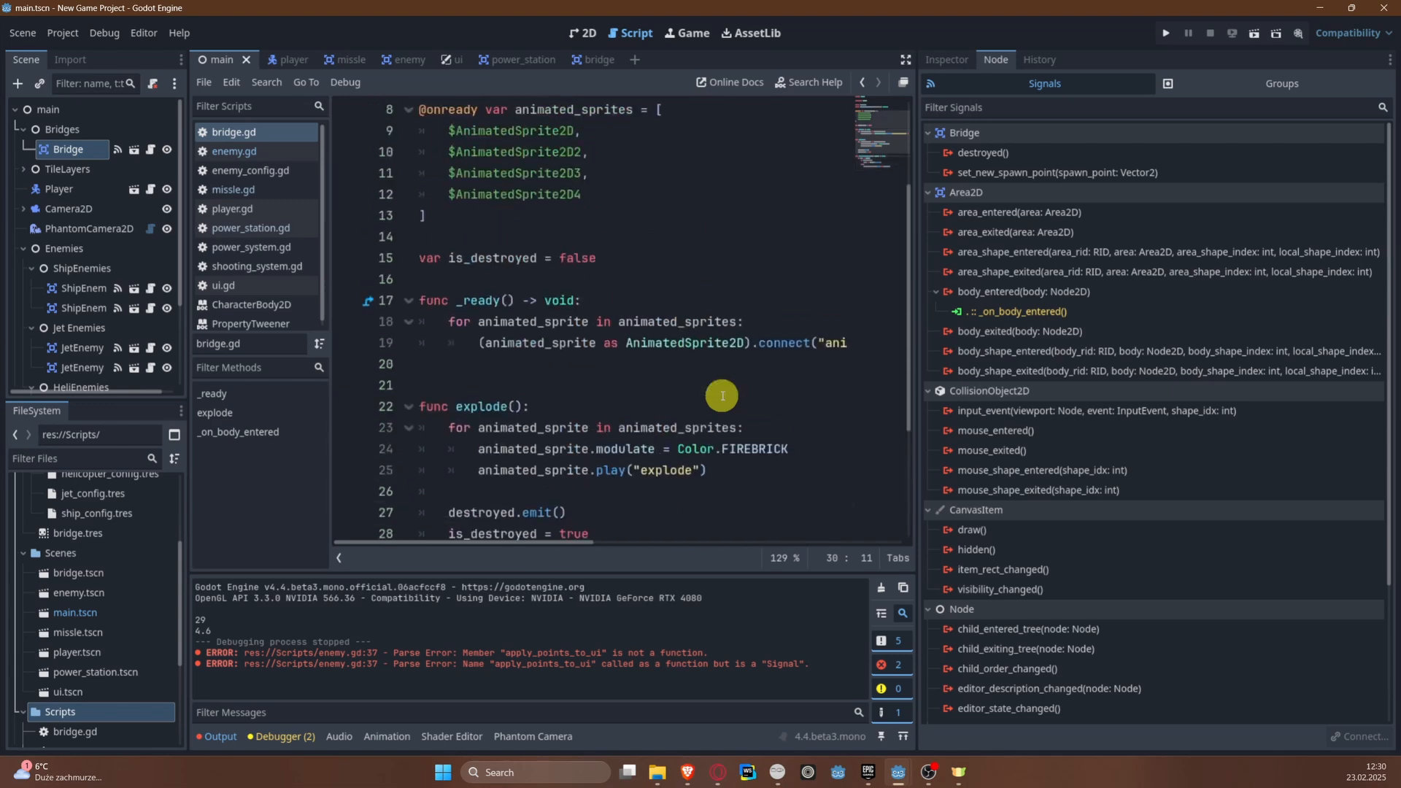
pyautogui.scroll(-3, 723, 396)
pyautogui.click(617, 295)
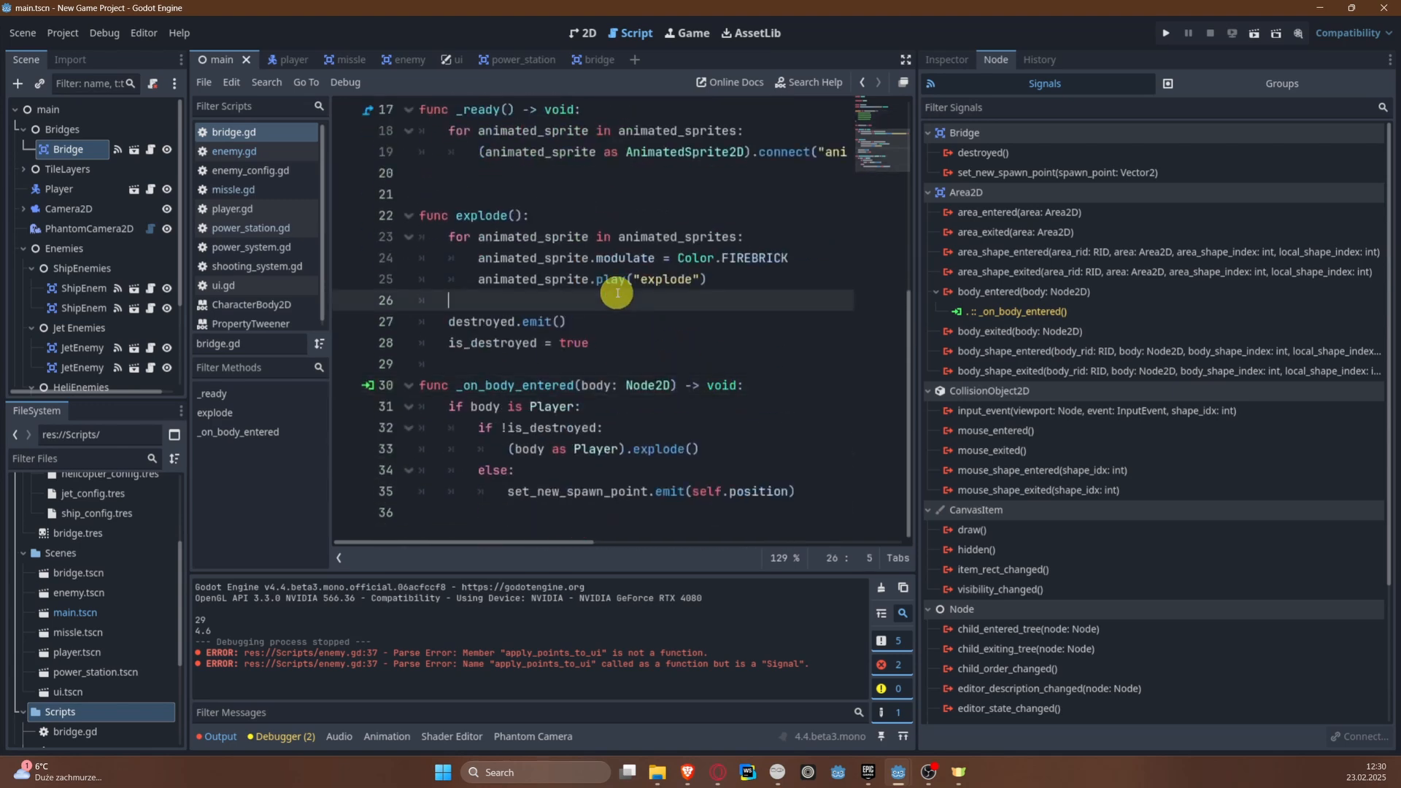
pyautogui.press('Return')
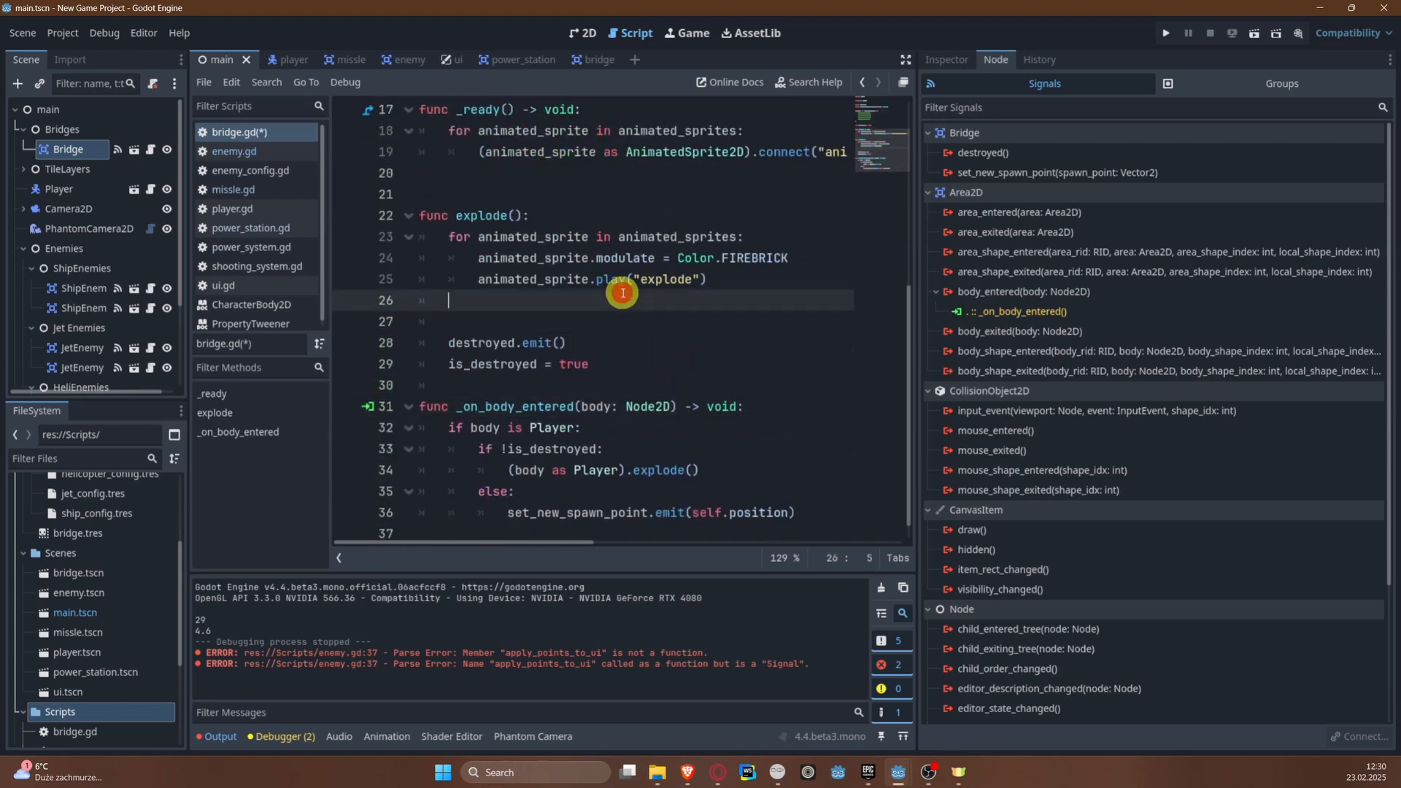
pyautogui.click(577, 321)
pyautogui.hotkey('ctrl', 'v')
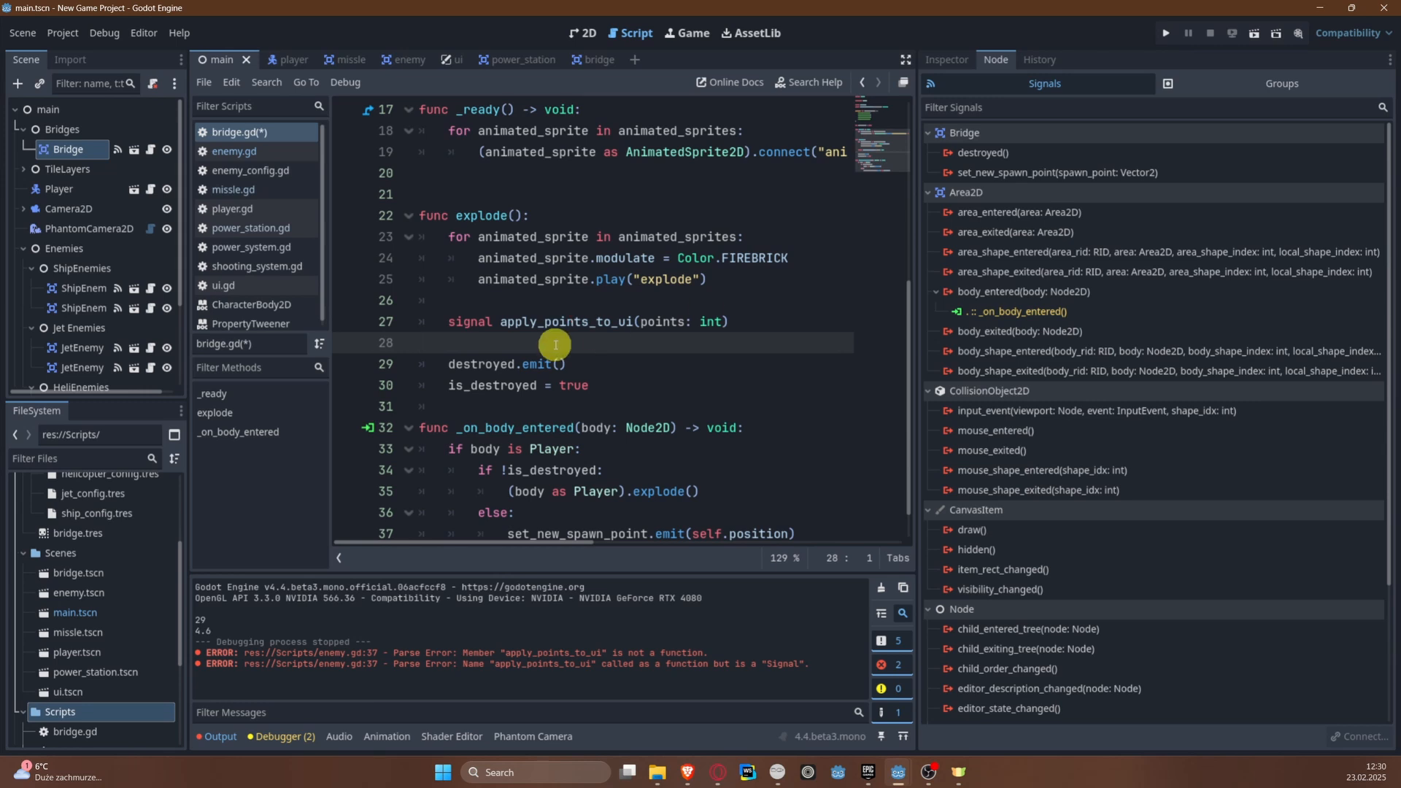
pyautogui.hotkey('ctrl', 'z')
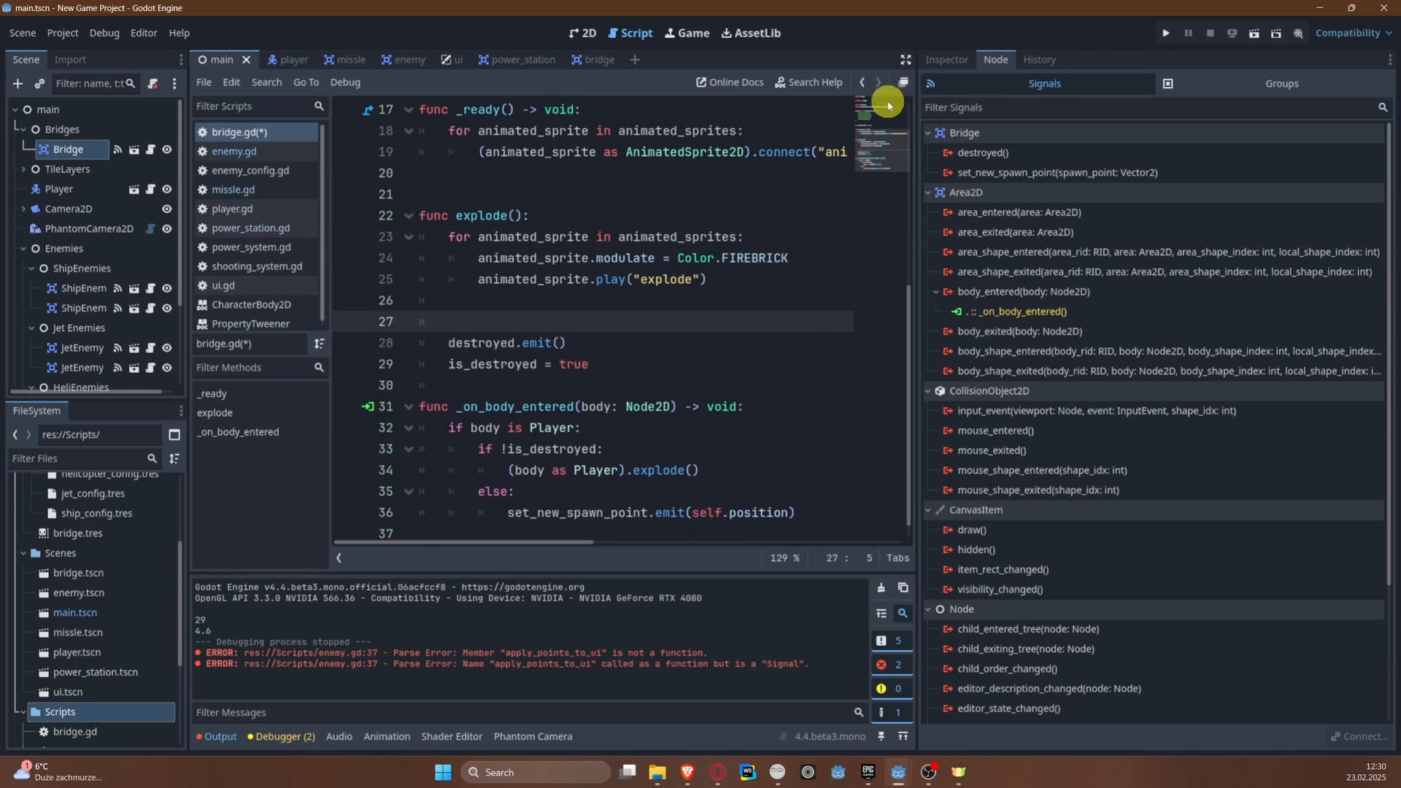
# Step: Add two empty lines below the set_new_spawn_point signal in bridge.gd and save the script
pyautogui.scroll(5, 883, 106)
pyautogui.click(798, 216)
pyautogui.press('Return')
pyautogui.press('Return')
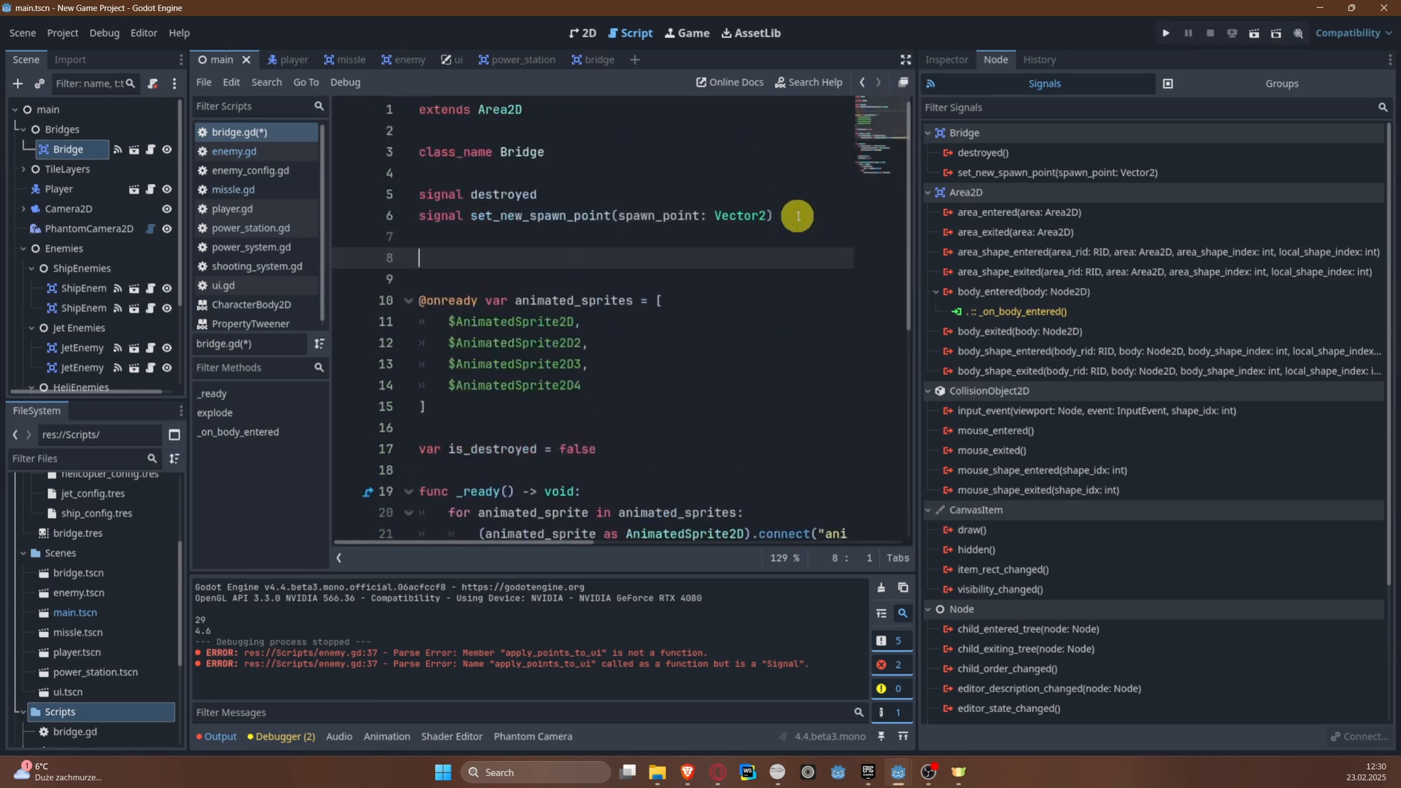
pyautogui.hotkey('ctrl', 's')
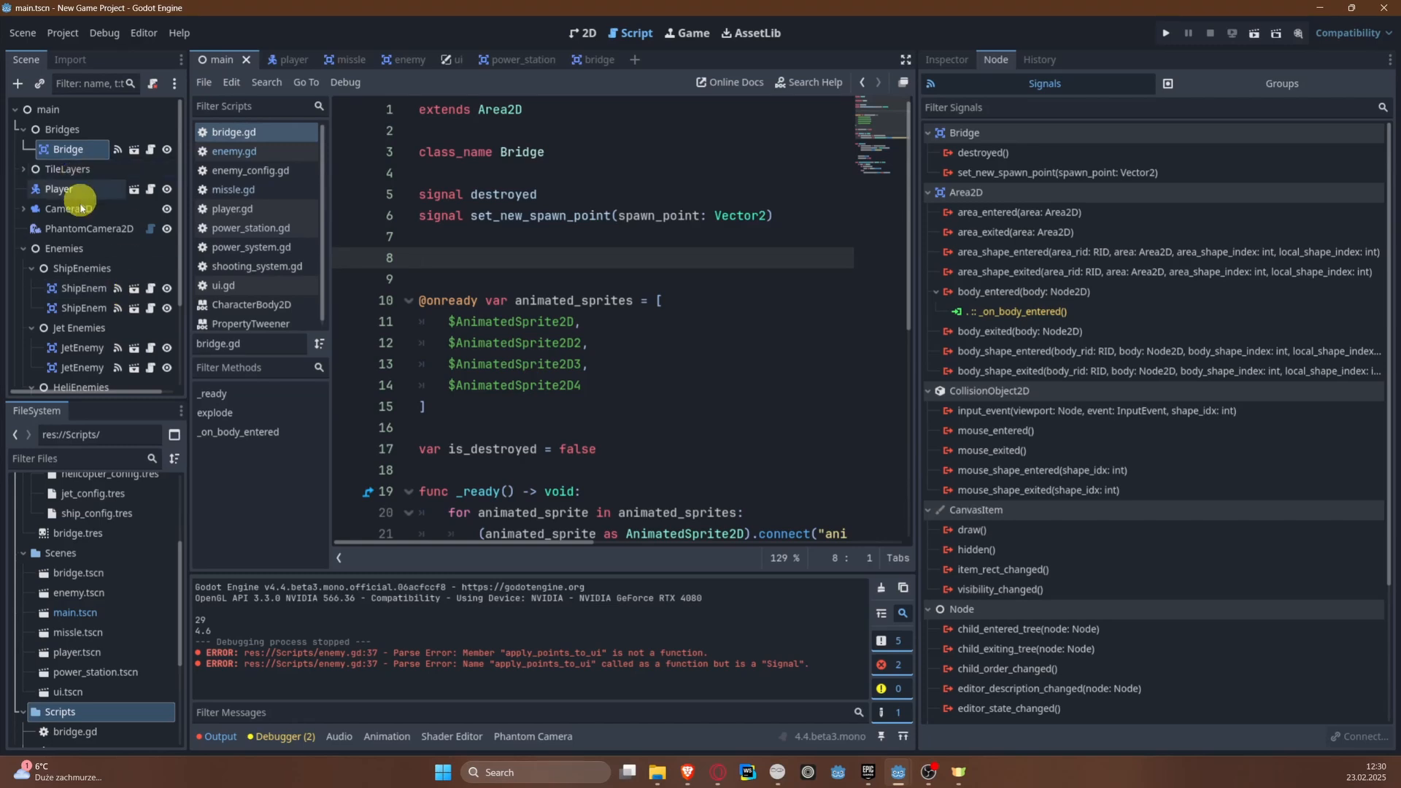
# Step: Copy signal apply_points_to_ui(points: int) from enemy.gd and paste it directly below the set_new_spawn_point signal in bridge.gd
pyautogui.click(71, 308)
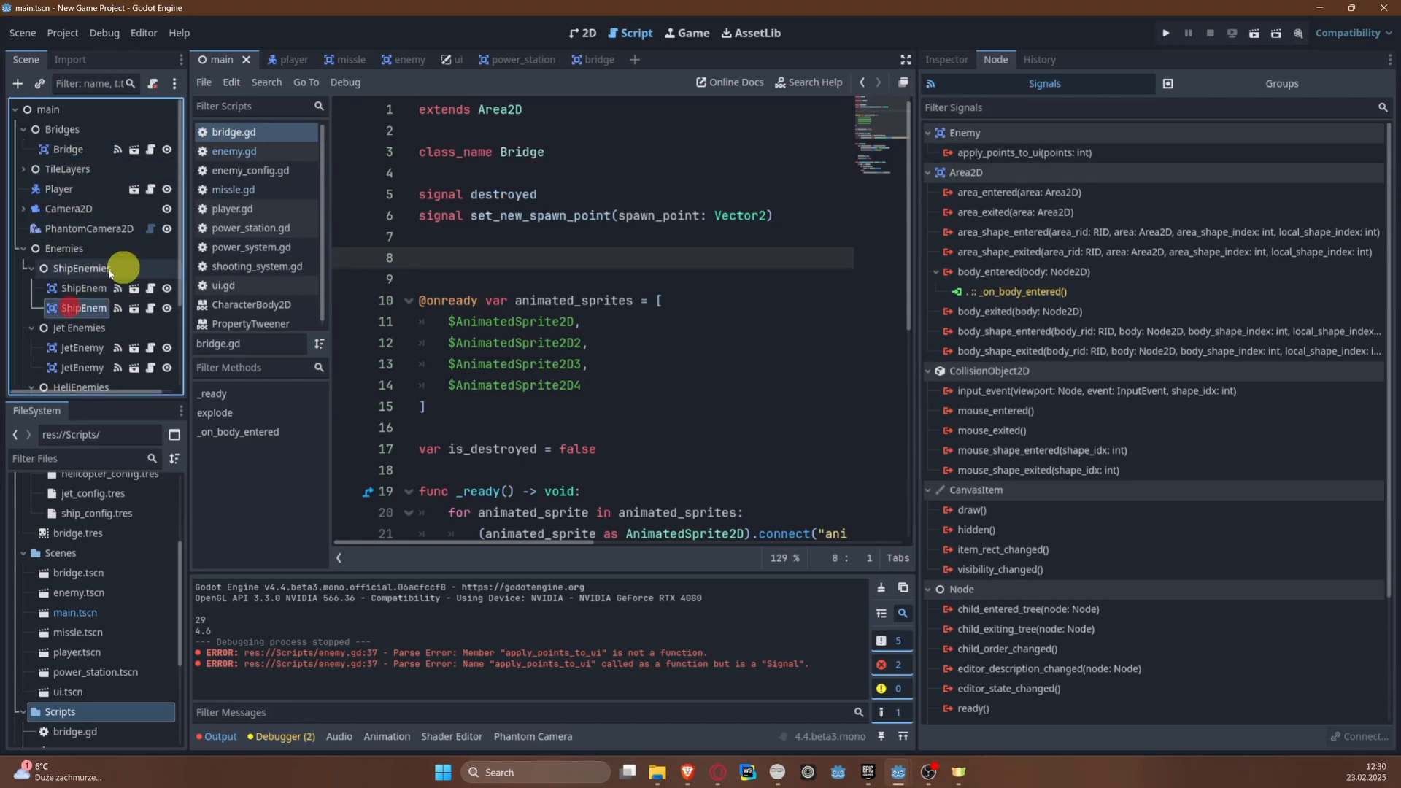
pyautogui.click(149, 307)
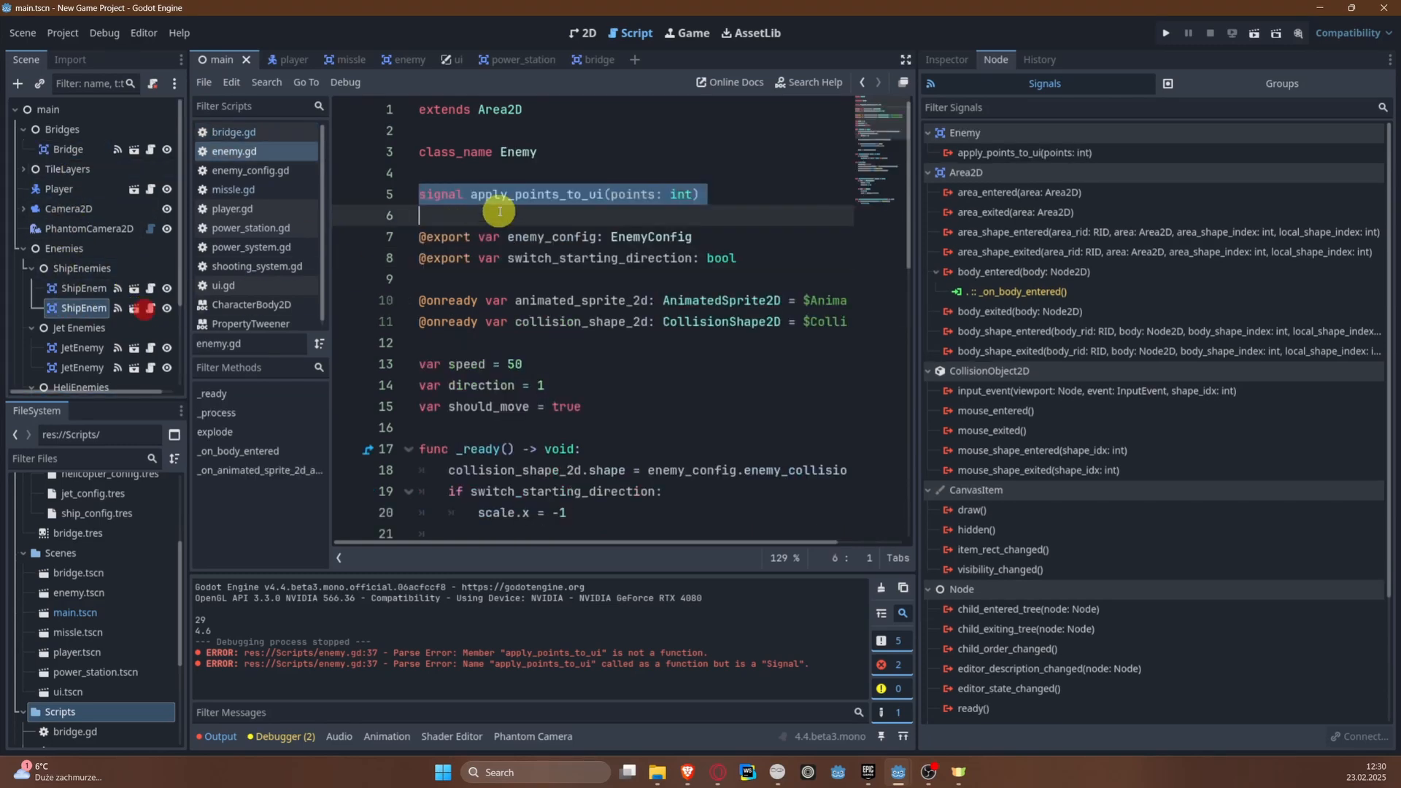
pyautogui.click(88, 151)
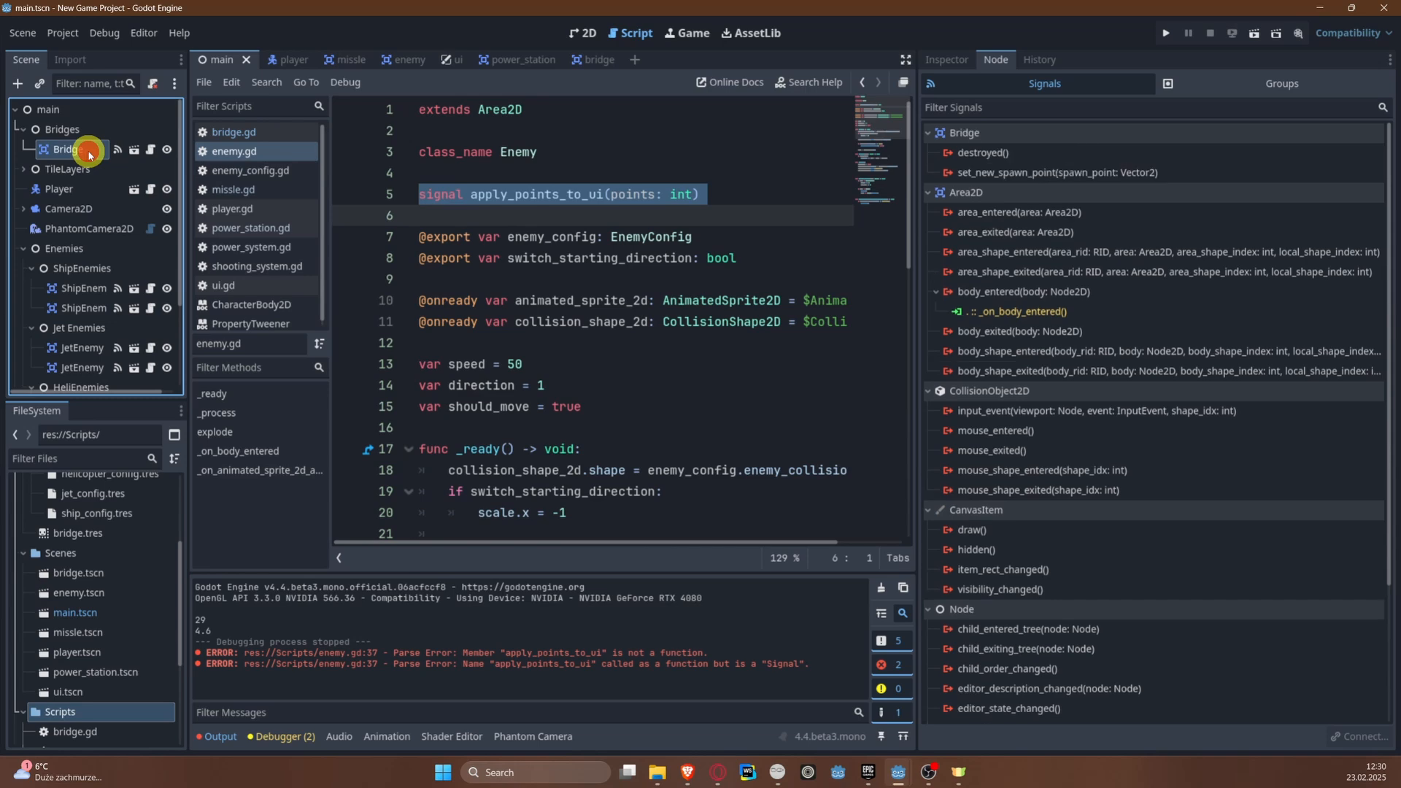
pyautogui.click(255, 130)
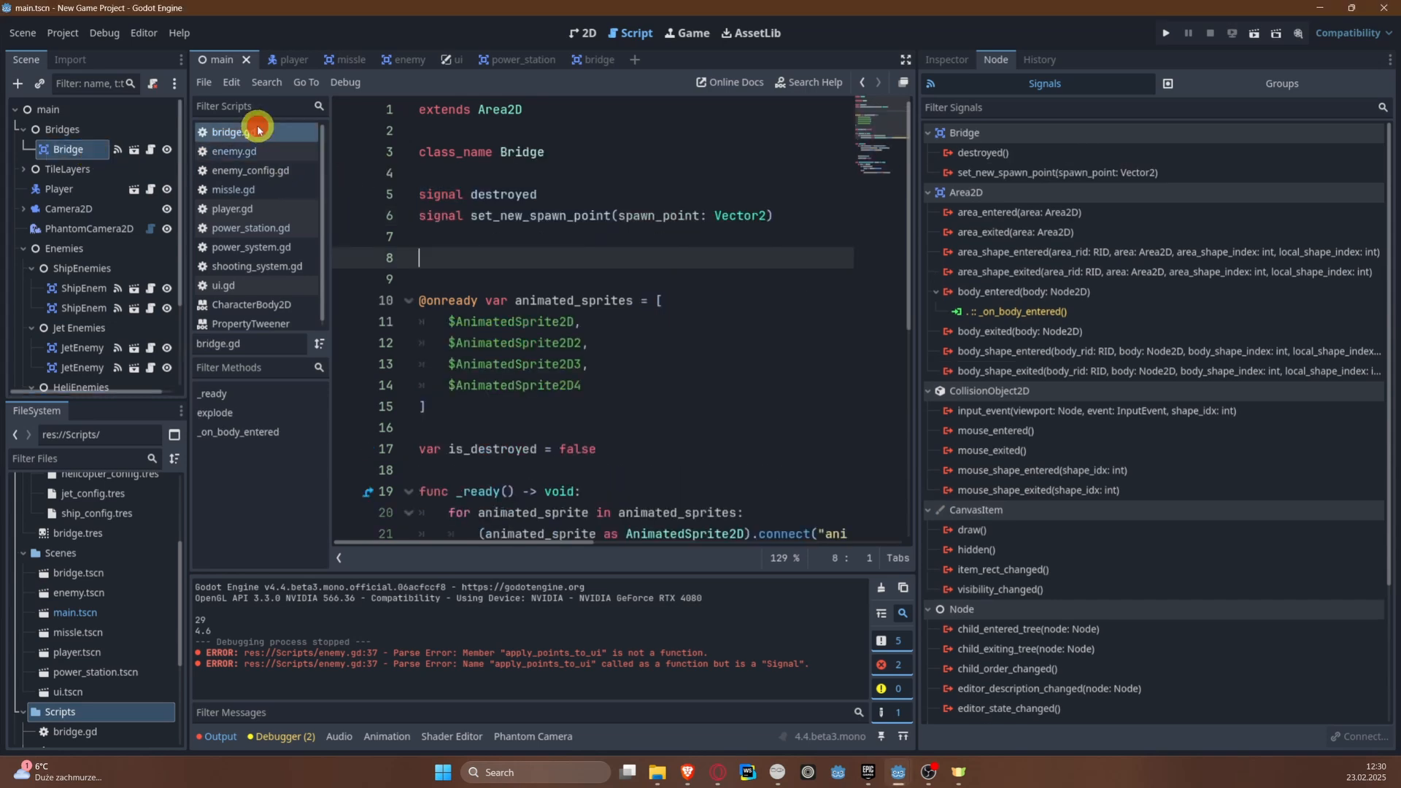
pyautogui.click(518, 231)
pyautogui.hotkey('ctrl', 'v')
pyautogui.scroll(-4, 635, 362)
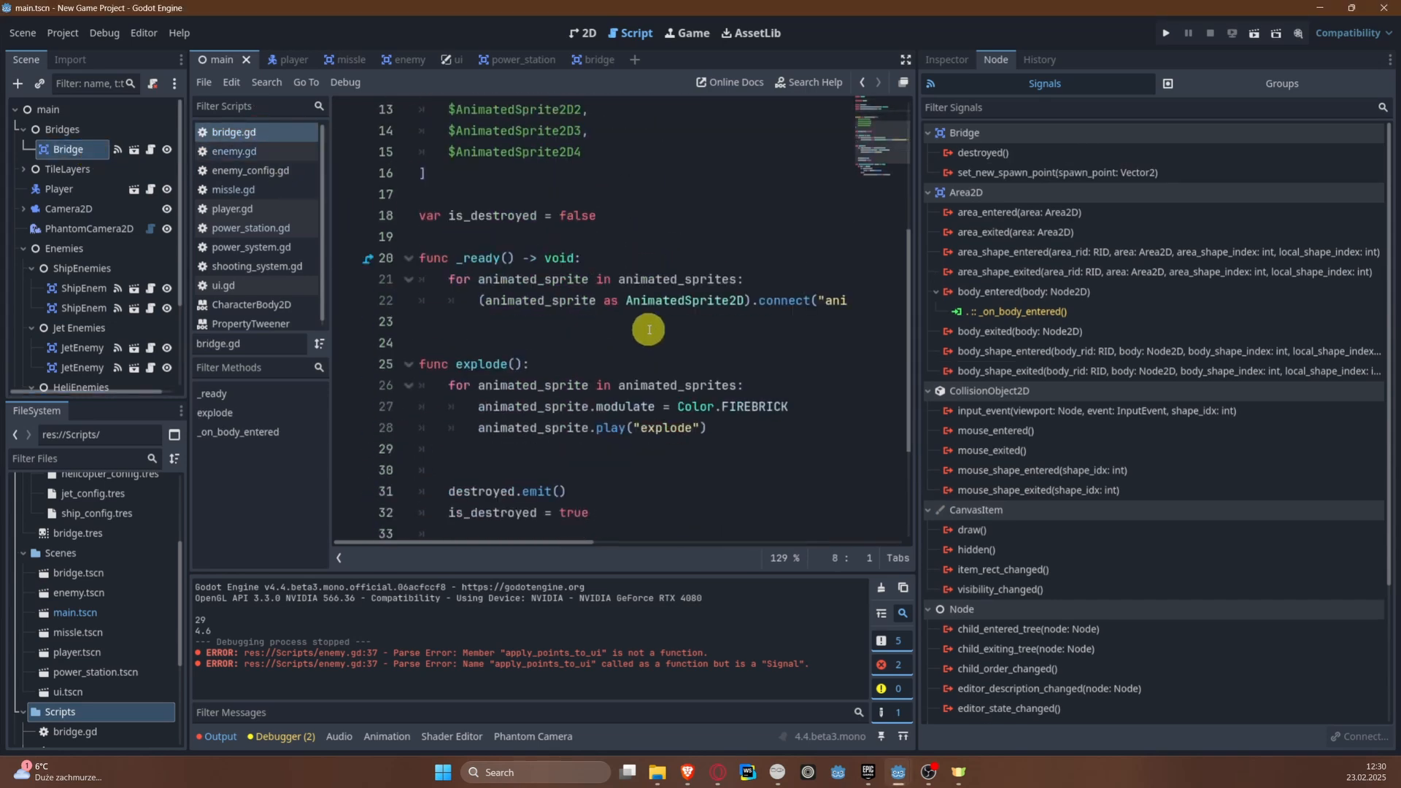
pyautogui.press('BackSpace')
# Step: Add apply_points_to_ui.emit(125) above destroyed.emit() in explode() in bridge.gd and save the script
pyautogui.scroll(-3, 696, 382)
pyautogui.click(603, 382)
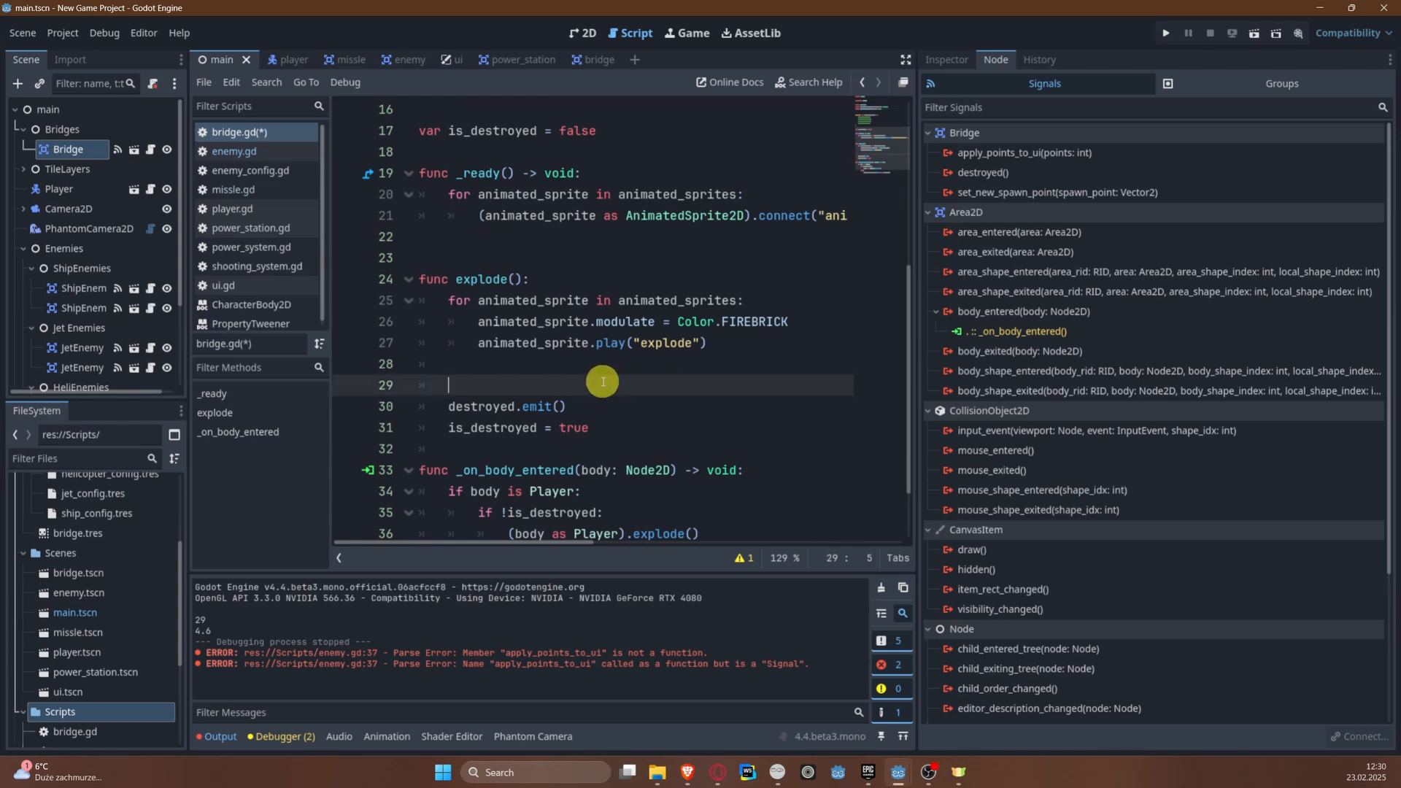
pyautogui.write('apply_points_to_ui.')
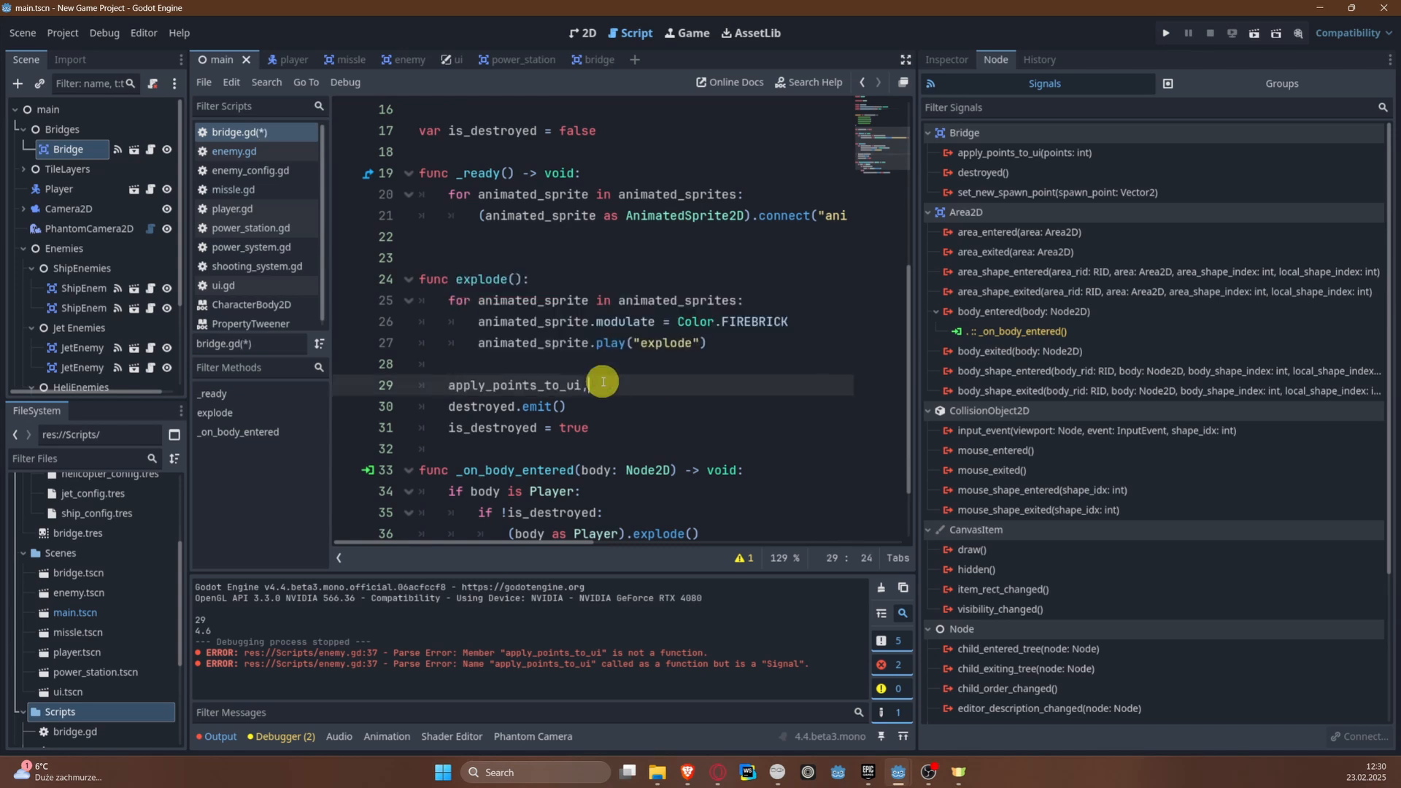
pyautogui.write('emi')
pyautogui.press('Return')
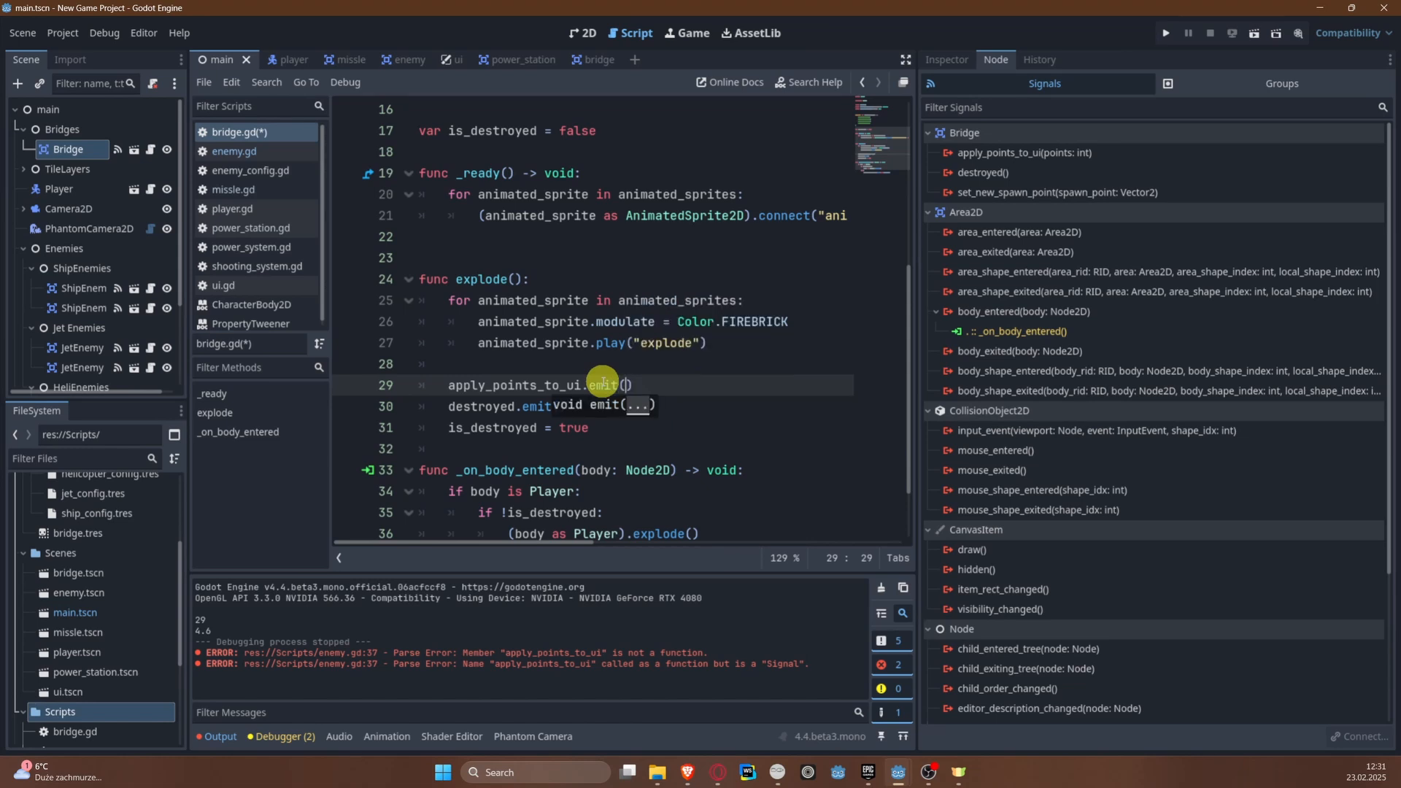
pyautogui.hotkey('ctrl', 's')
# Step: Copy signal apply_points_to_ui(points: int) from bridge.gd into the PowerStation script, below its class_name line
pyautogui.scroll(-3, 69, 267)
pyautogui.click(80, 352)
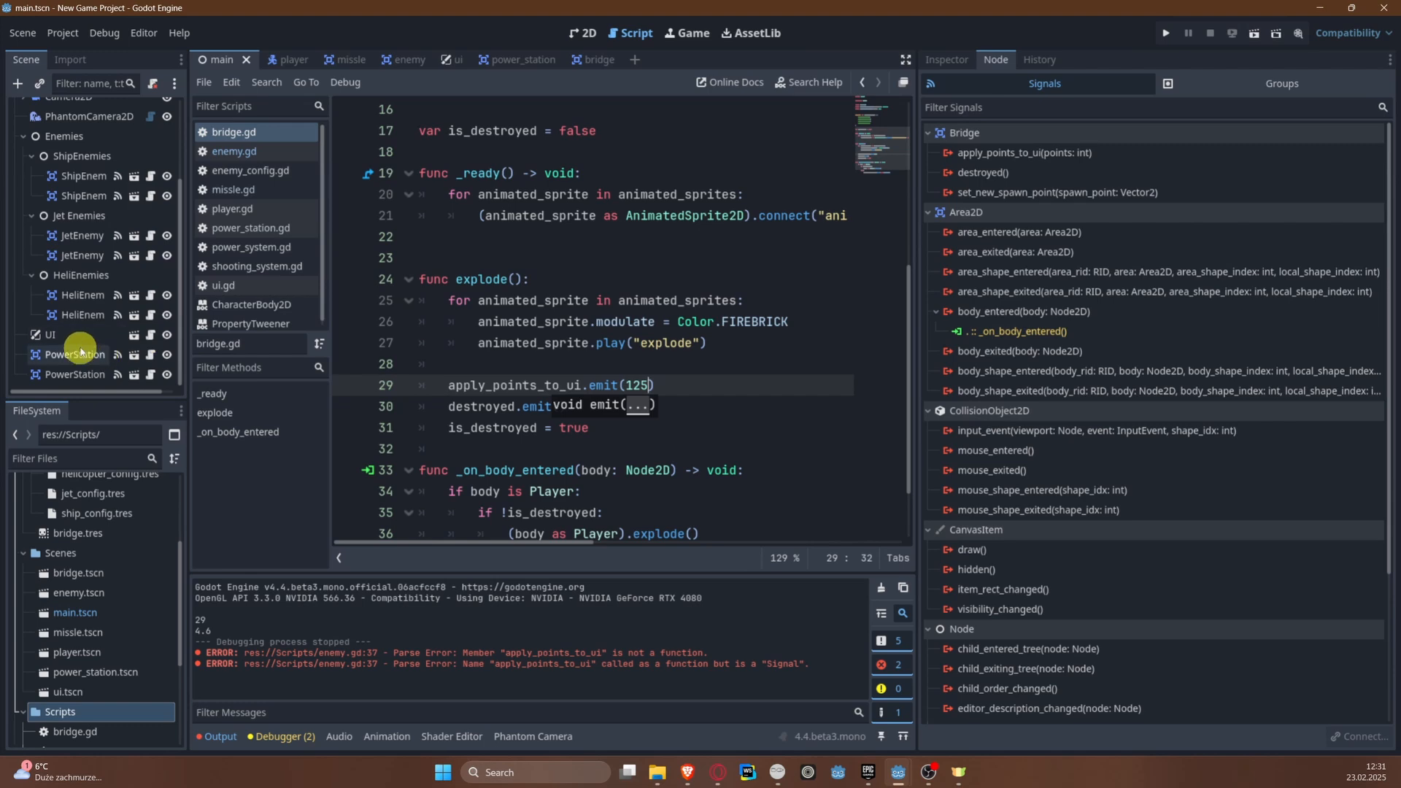
pyautogui.scroll(5, 547, 215)
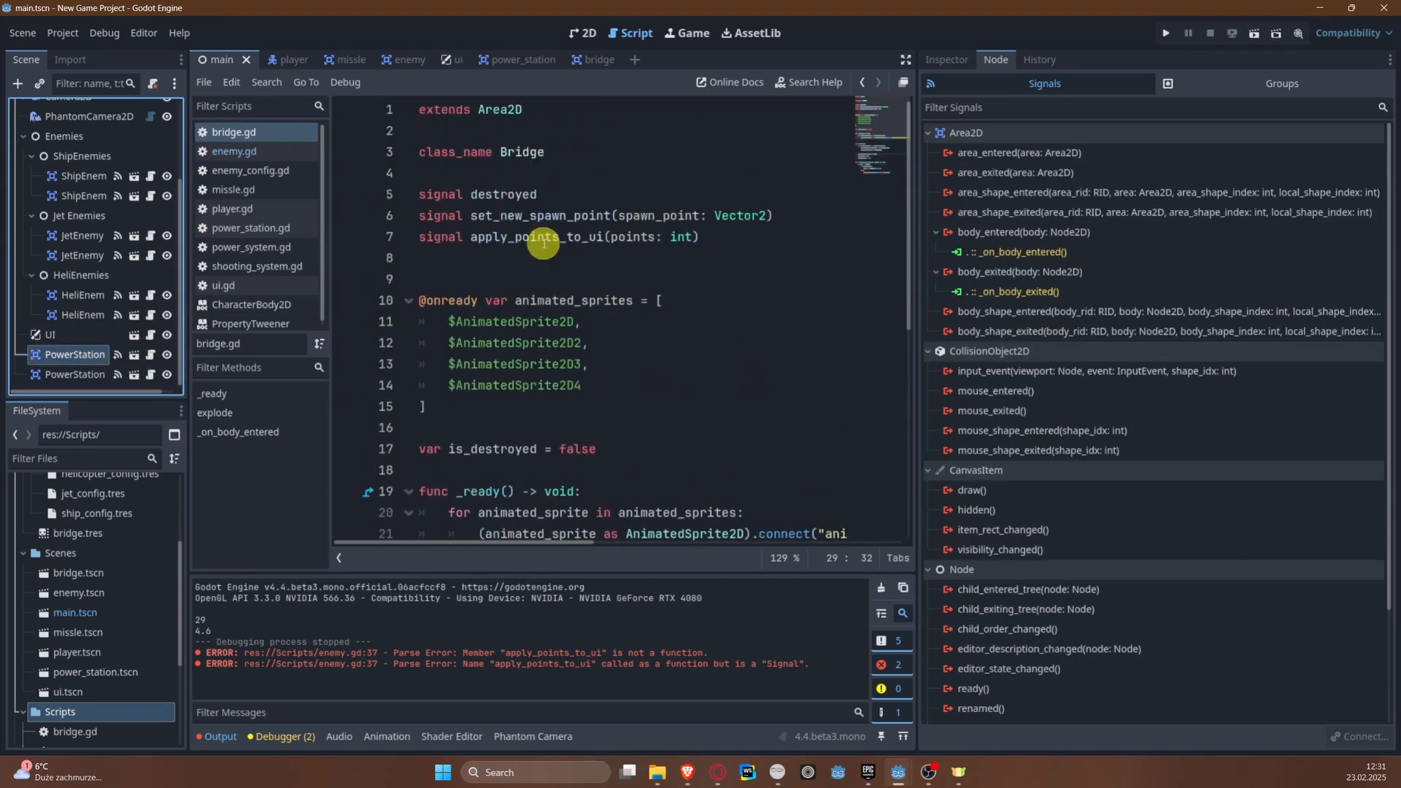
pyautogui.doubleClick(544, 243)
pyautogui.tripleClick(503, 243)
pyautogui.hotkey('ctrl', 'c')
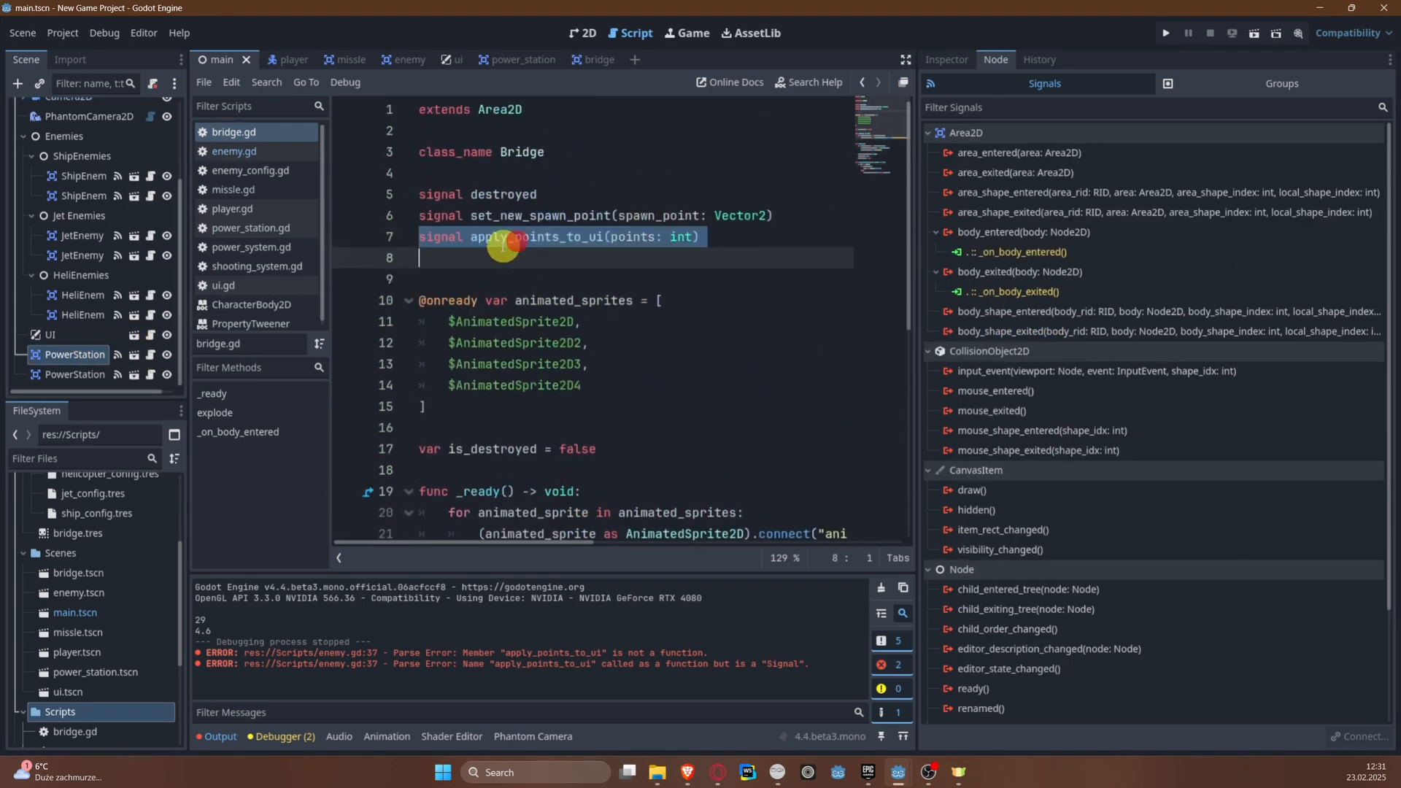
pyautogui.click(150, 355)
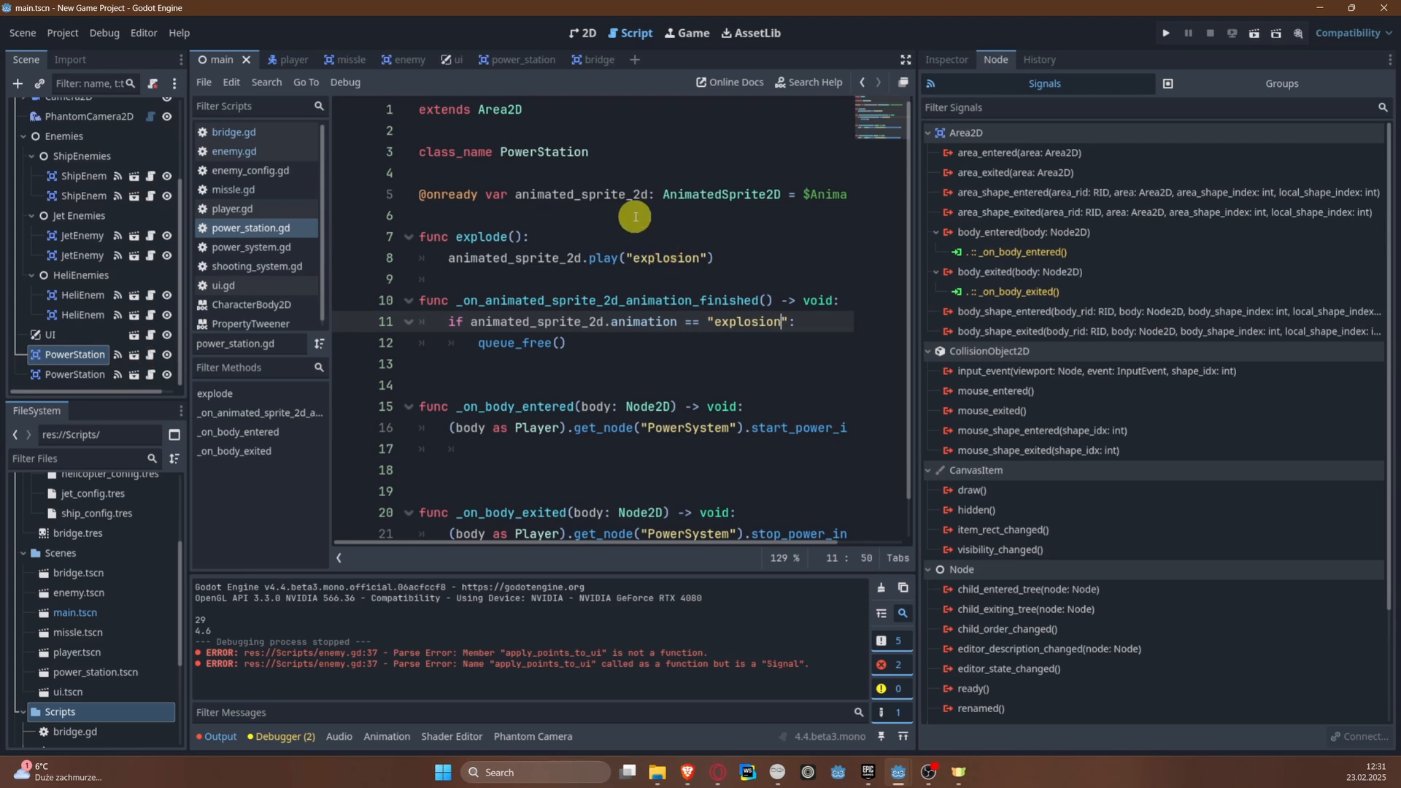
pyautogui.click(600, 173)
pyautogui.press('Return')
pyautogui.hotkey('ctrl', 'v')
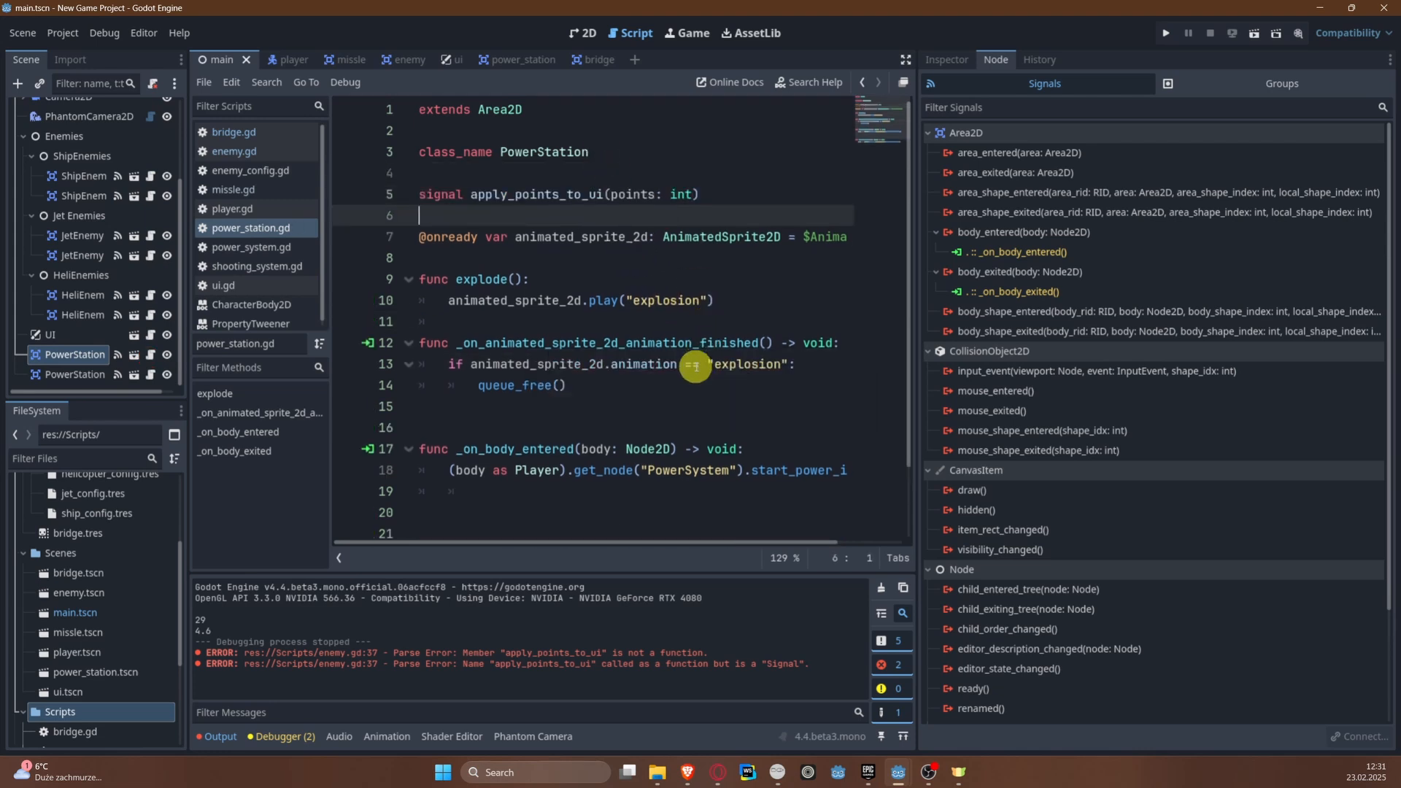
# Step: Add apply_points_to_ui.emit(150) at the end of explode() in power_station.gd and save the script
pyautogui.scroll(-2, 678, 409)
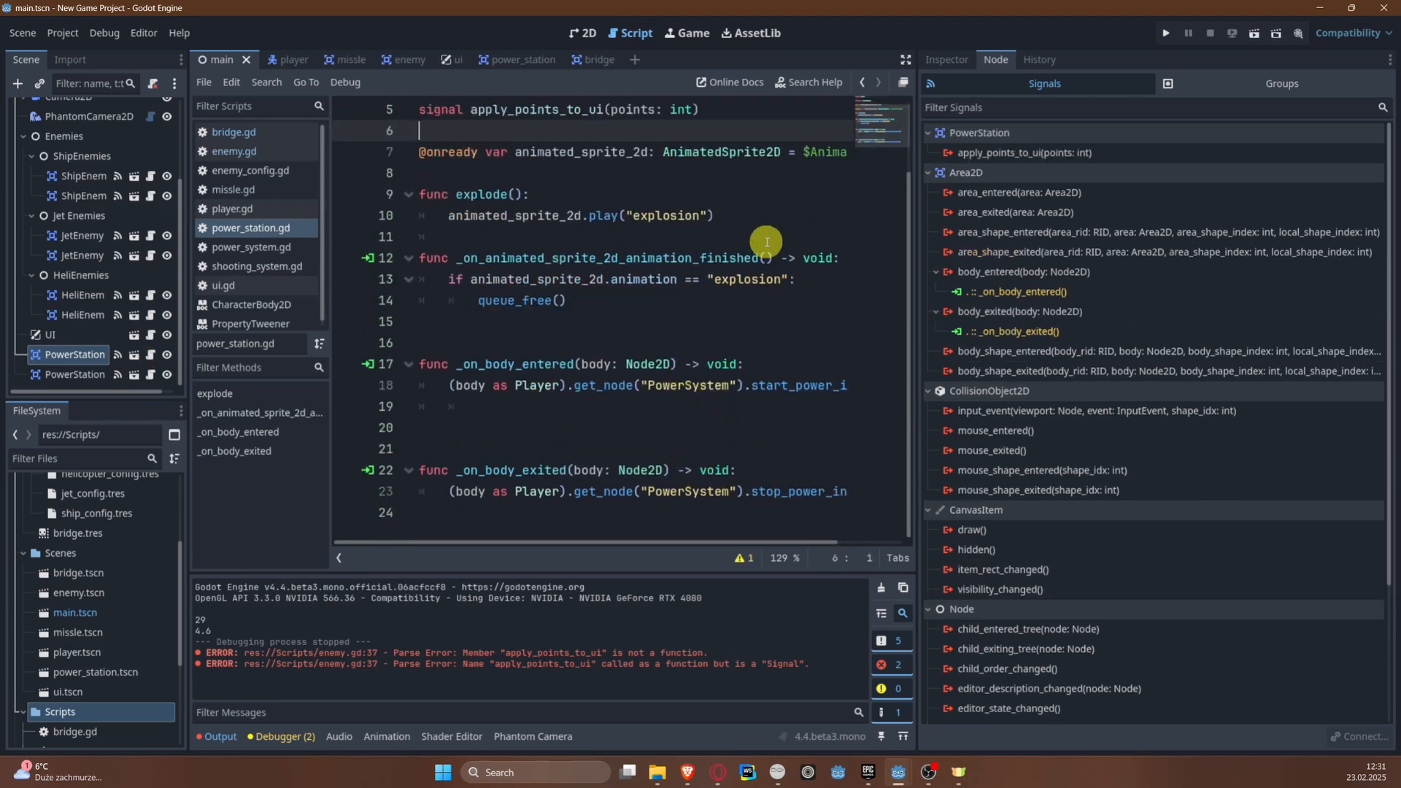
pyautogui.click(774, 219)
pyautogui.press('Return')
pyautogui.hotkey('ctrl', 'v')
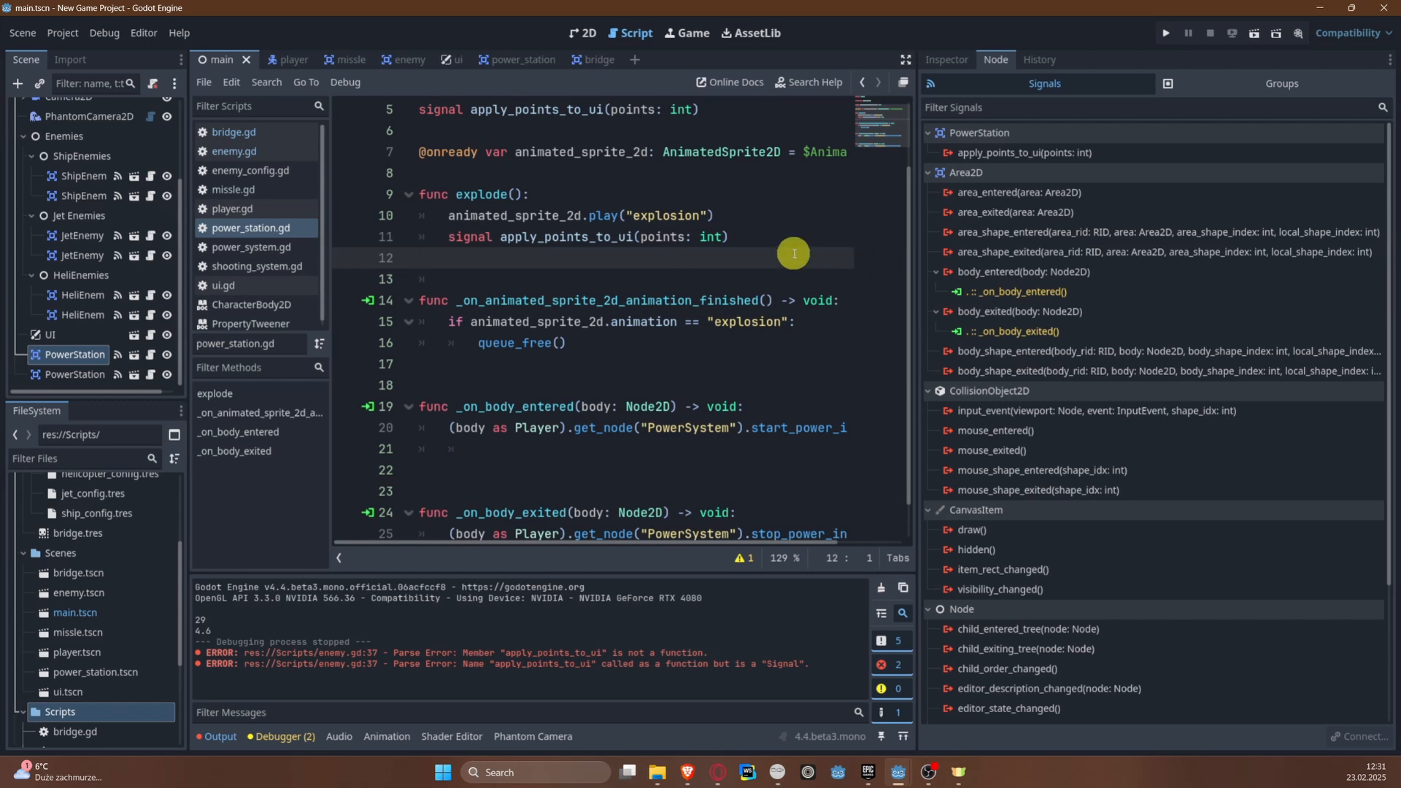
pyautogui.moveTo(772, 238); pyautogui.dragTo(448, 236)
pyautogui.write('a')
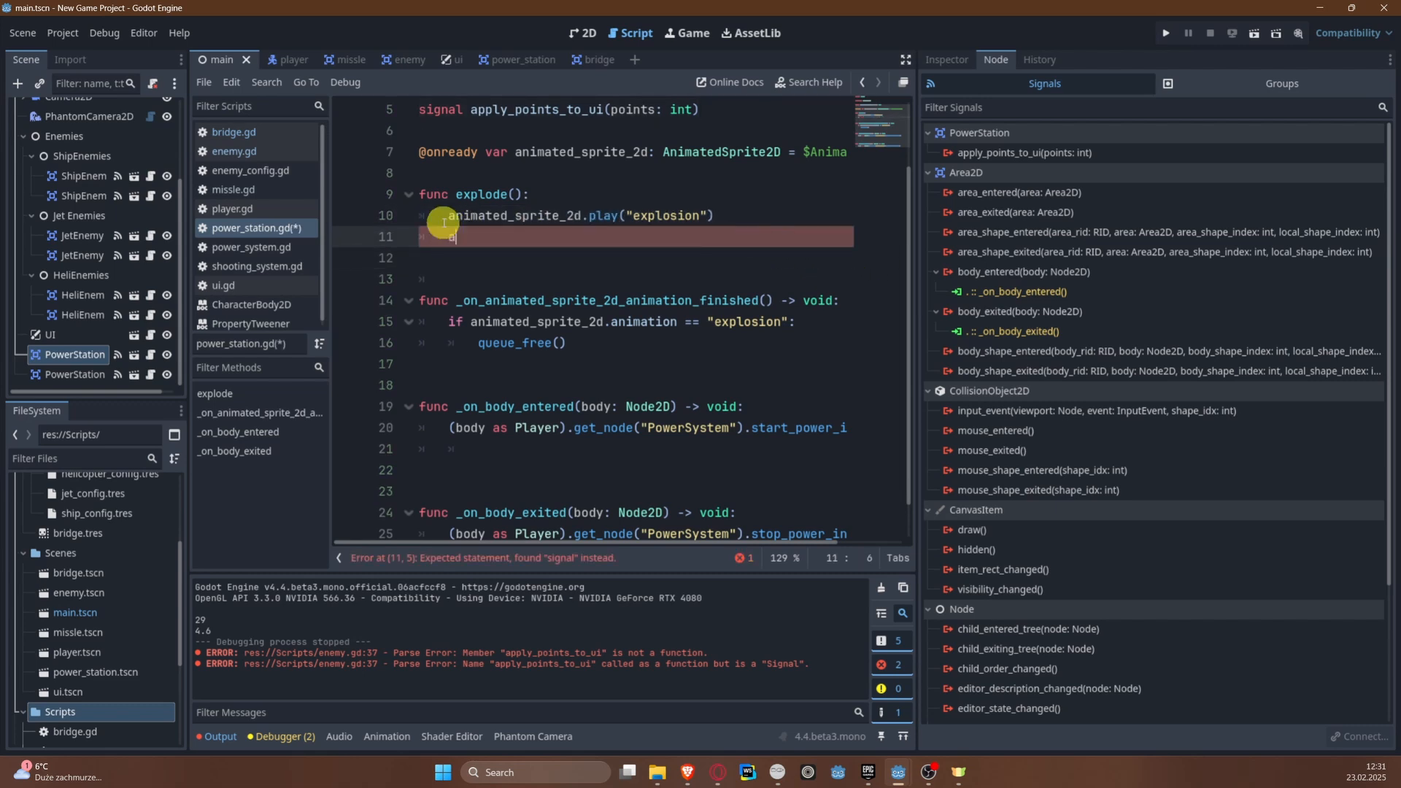
pyautogui.write('pp')
pyautogui.press('Return')
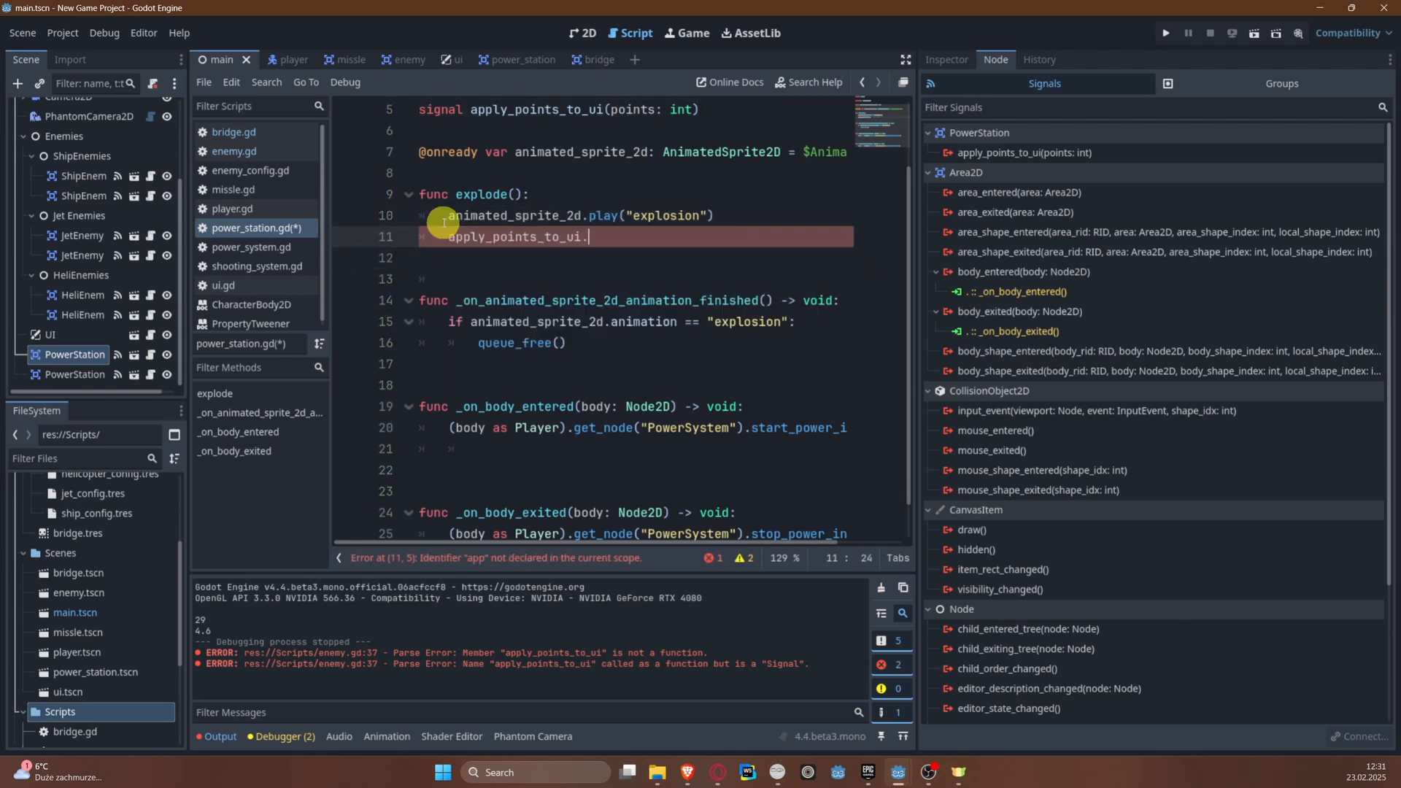
pyautogui.write('.emit(')
pyautogui.press('Return')
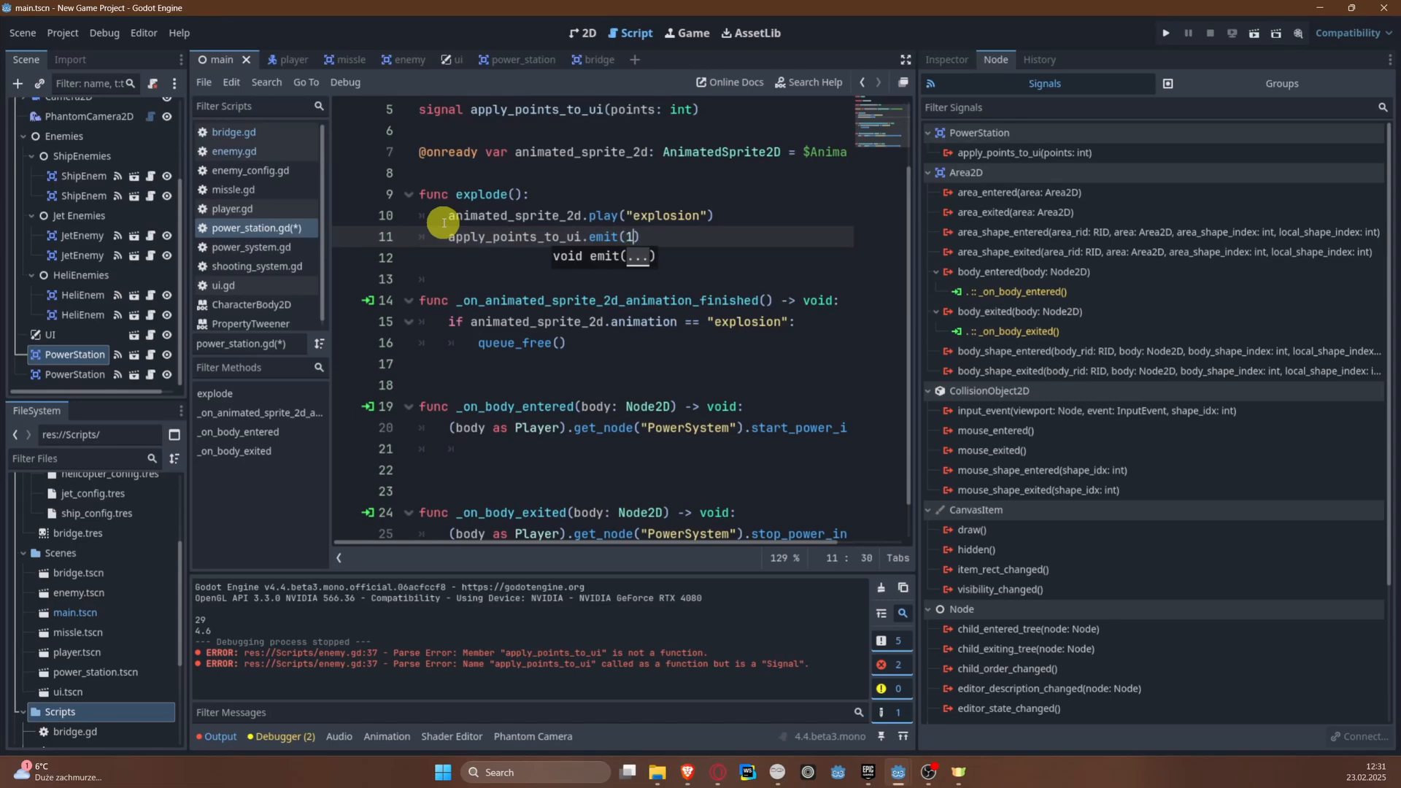
pyautogui.write('150')
pyautogui.click(525, 286)
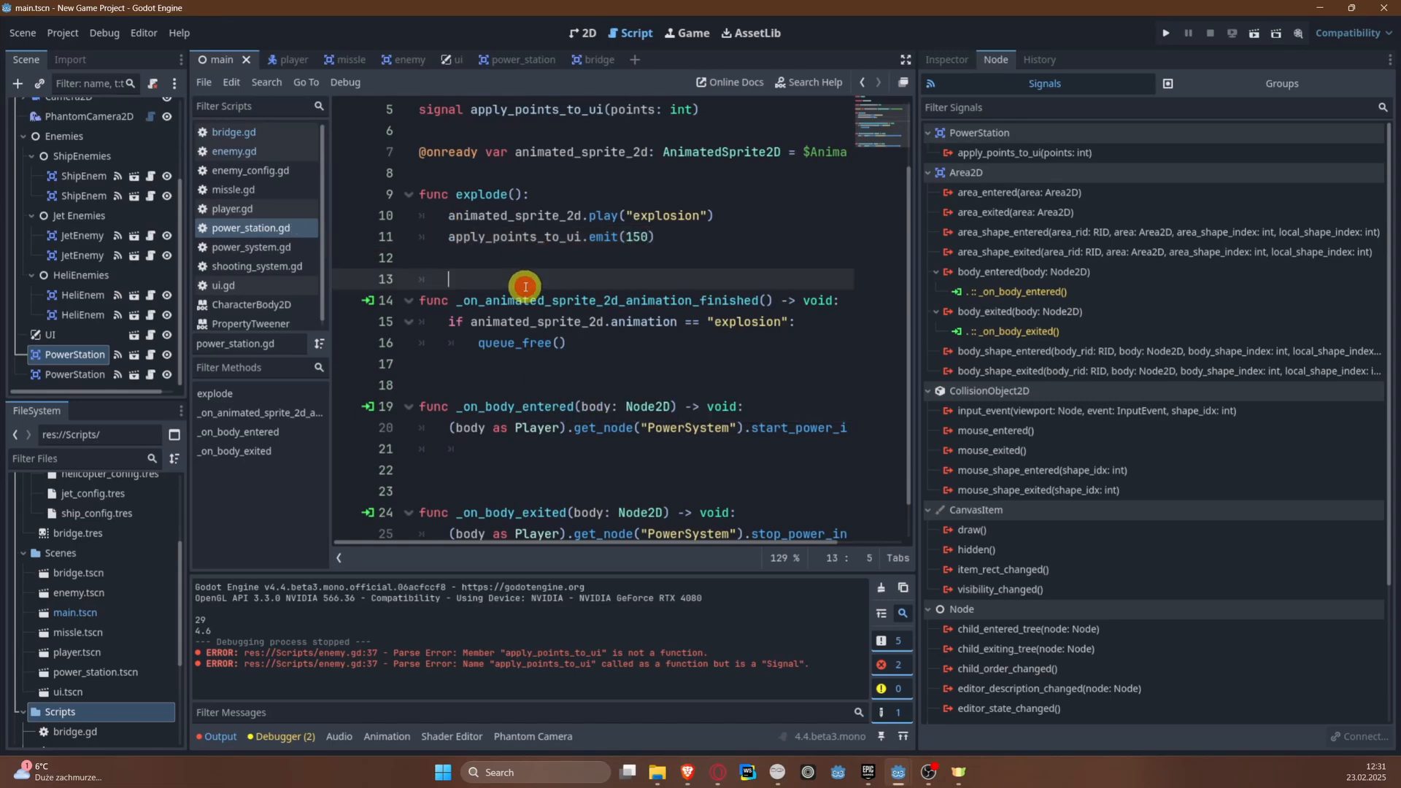
pyautogui.hotkey('ctrl', 's')
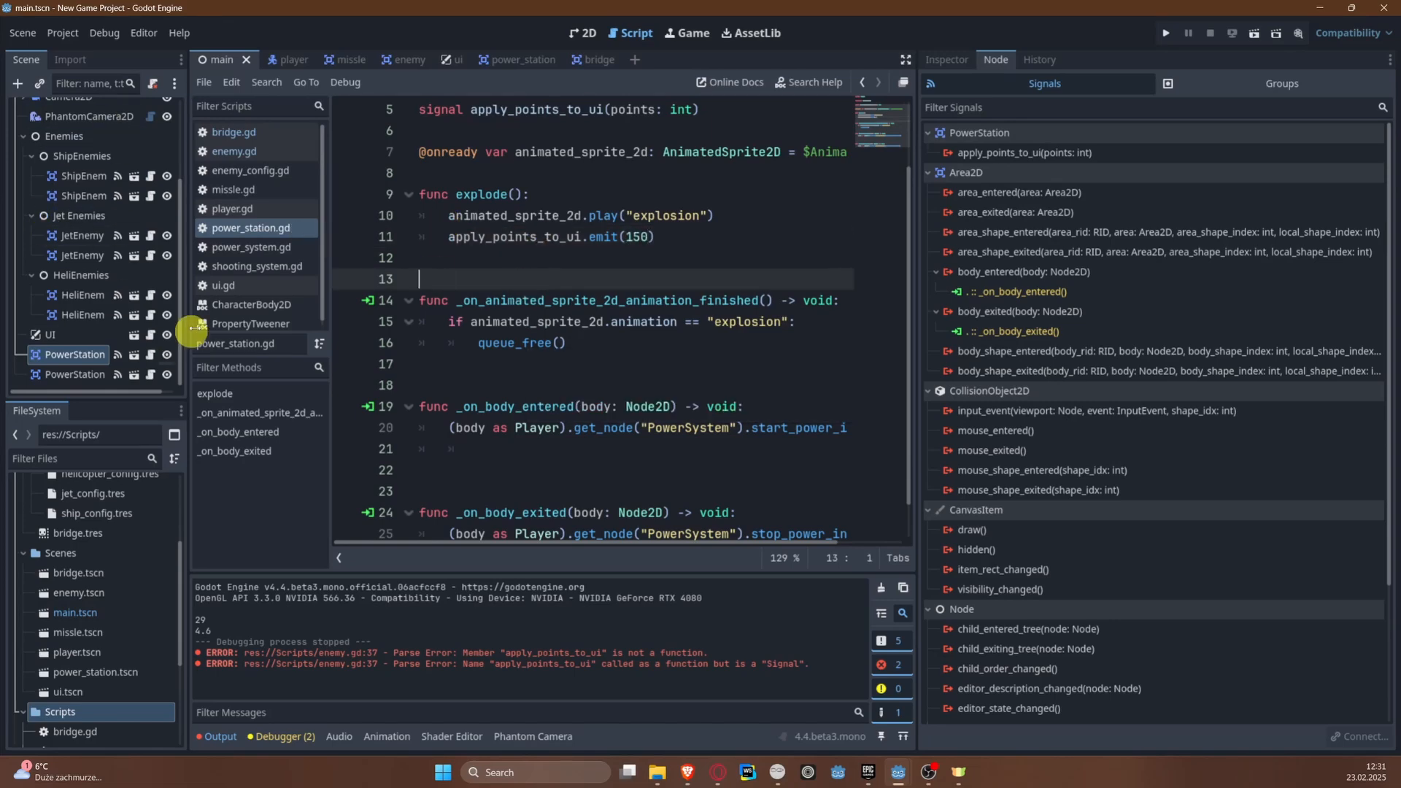
# Step: Create the scene group with_points, assign both PowerStation nodes to it and save the scene
pyautogui.click(1210, 86)
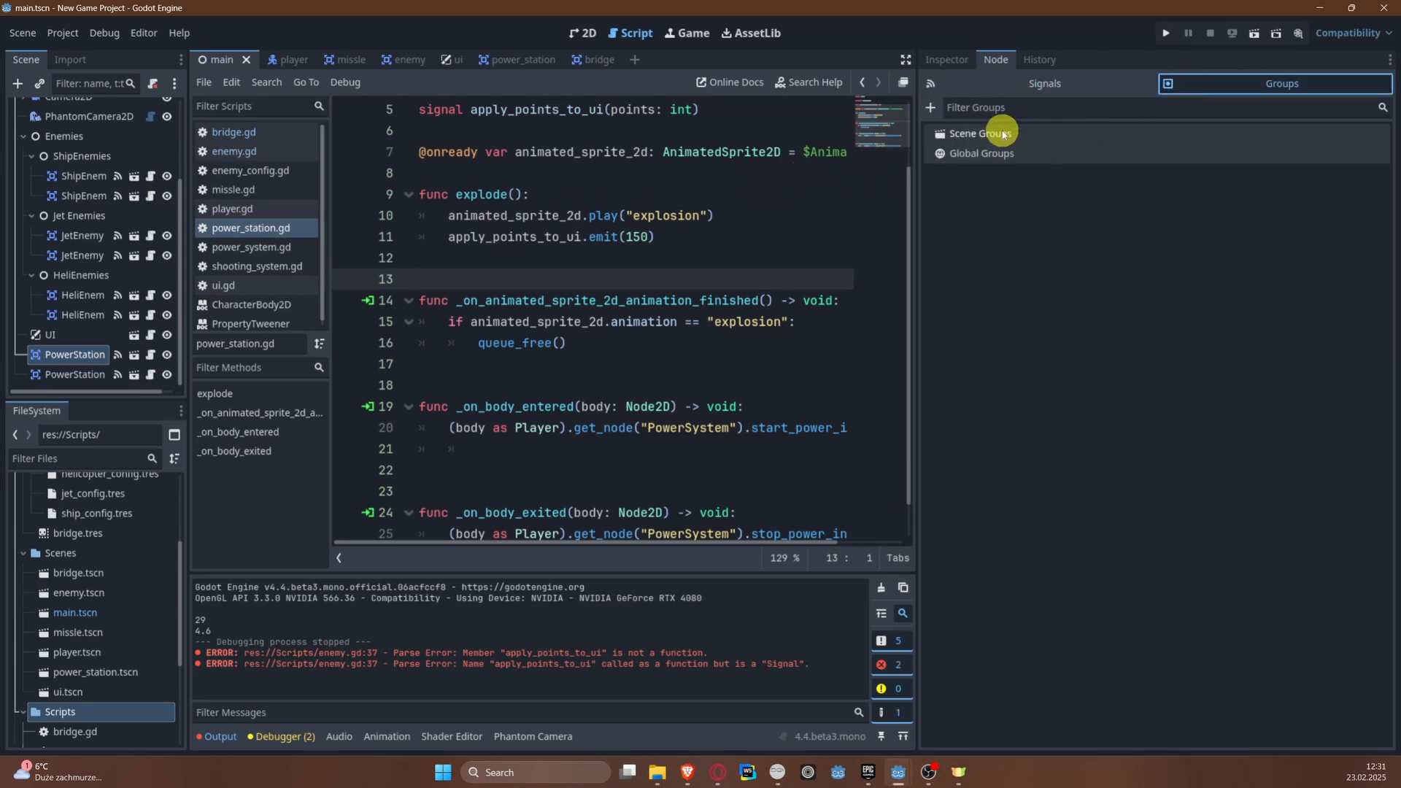
pyautogui.click(929, 108)
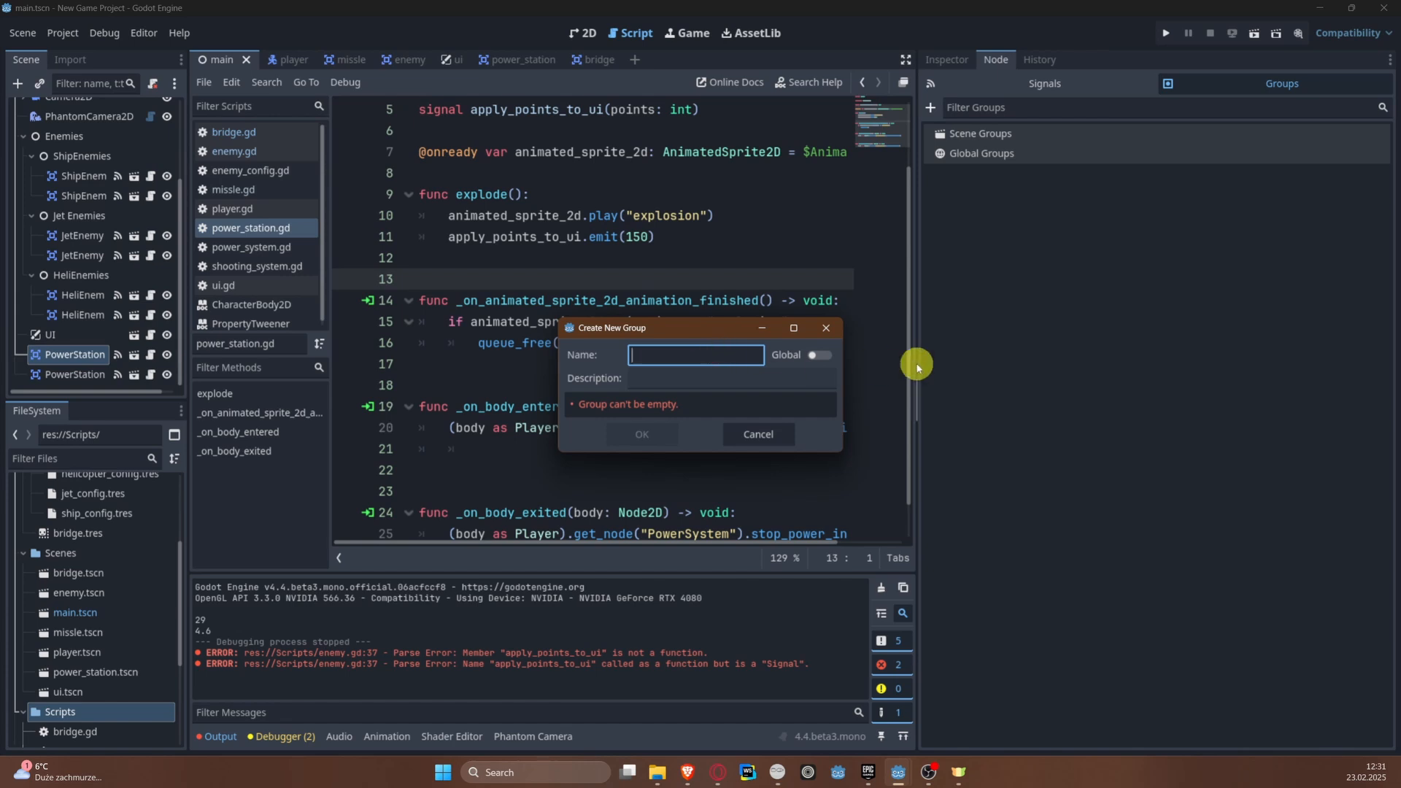
pyautogui.write('with_points')
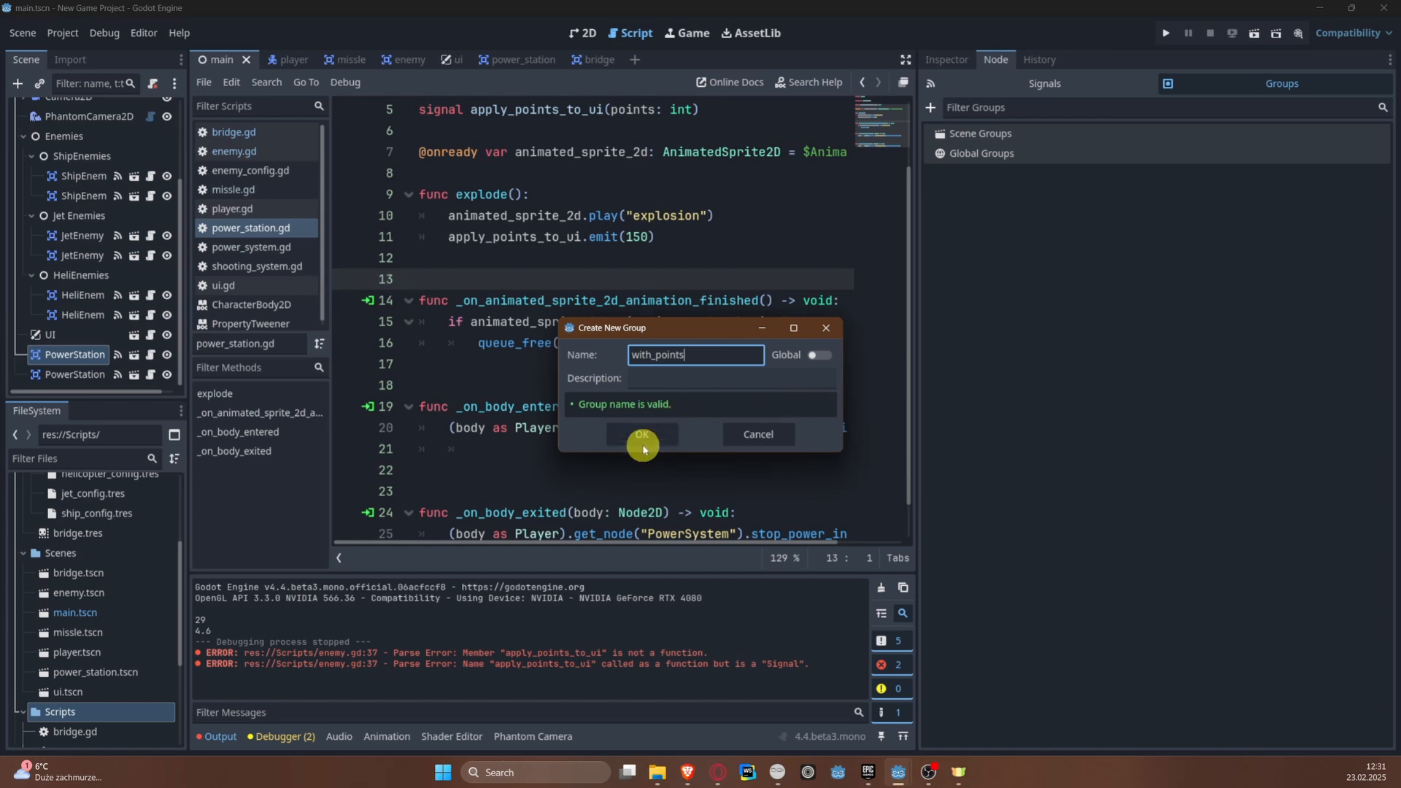
pyautogui.click(642, 444)
pyautogui.click(81, 373)
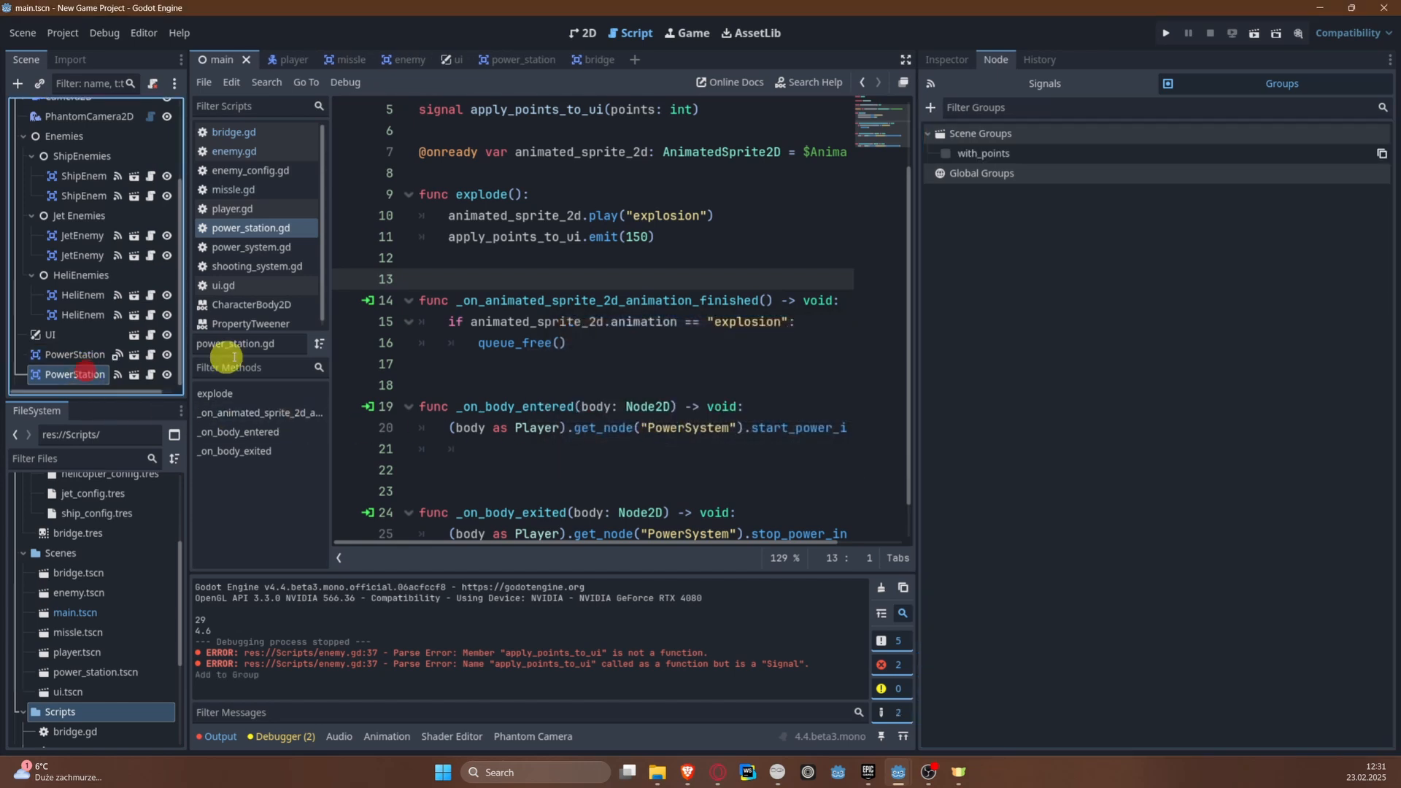
pyautogui.click(945, 154)
pyautogui.hotkey('ctrl', 's')
# Step: Assign both HeliEnemy nodes to the with_points scene group and save the main scene
pyautogui.click(82, 314)
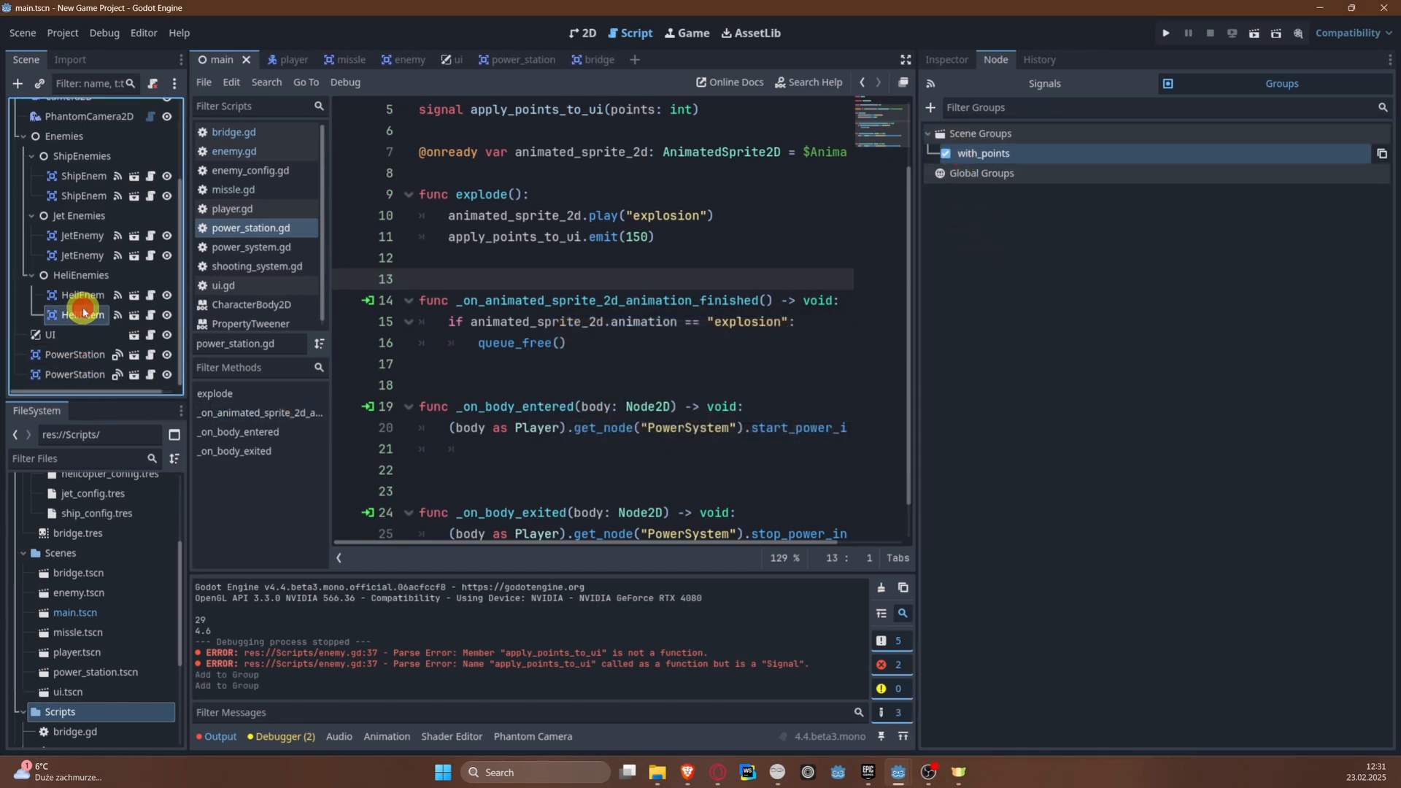
pyautogui.click(947, 153)
pyautogui.click(82, 294)
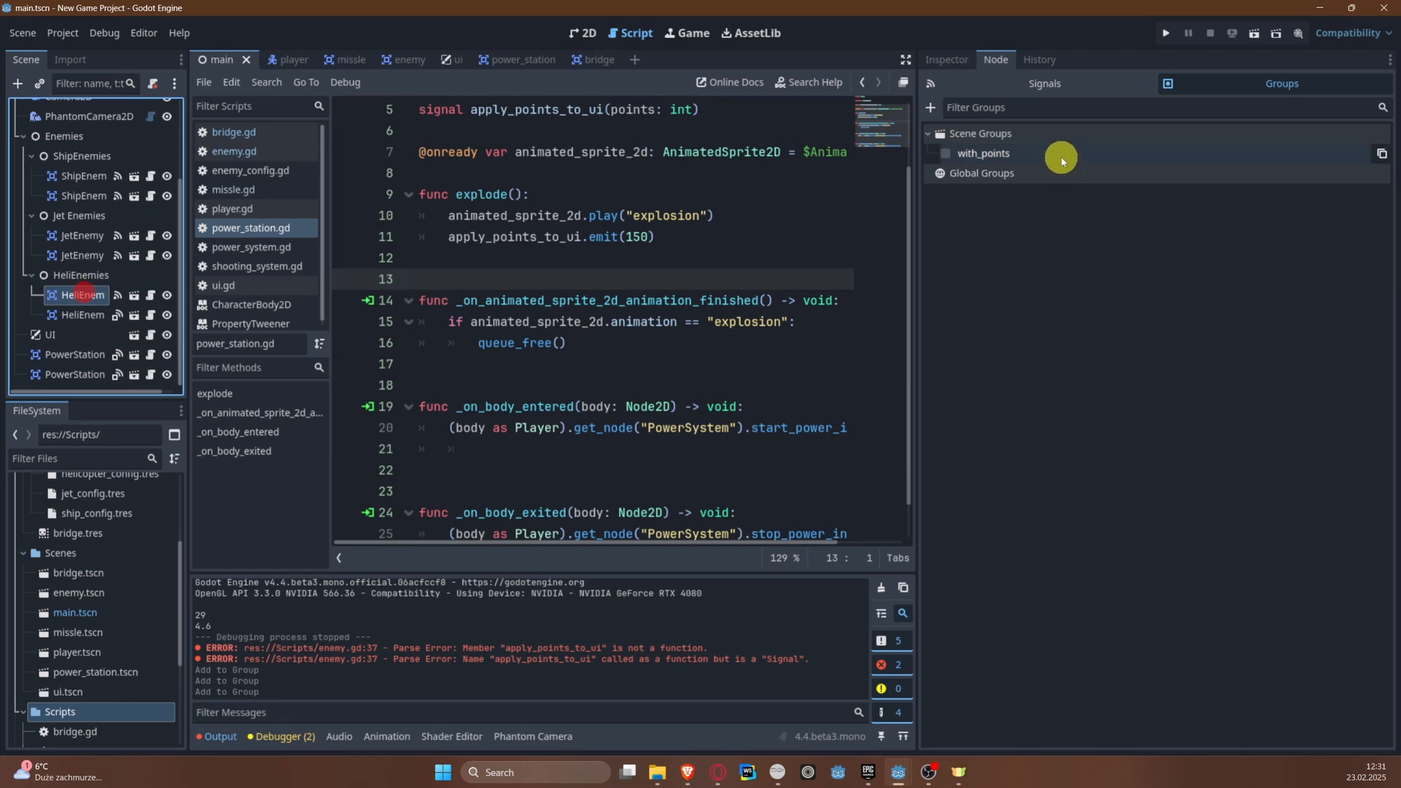
pyautogui.click(1061, 160)
pyautogui.hotkey('ctrl', 's')
# Step: Assign both JetEnemy nodes to the with_points scene group and save the scene
pyautogui.click(78, 255)
pyautogui.click(981, 152)
pyautogui.hotkey('ctrl', 's')
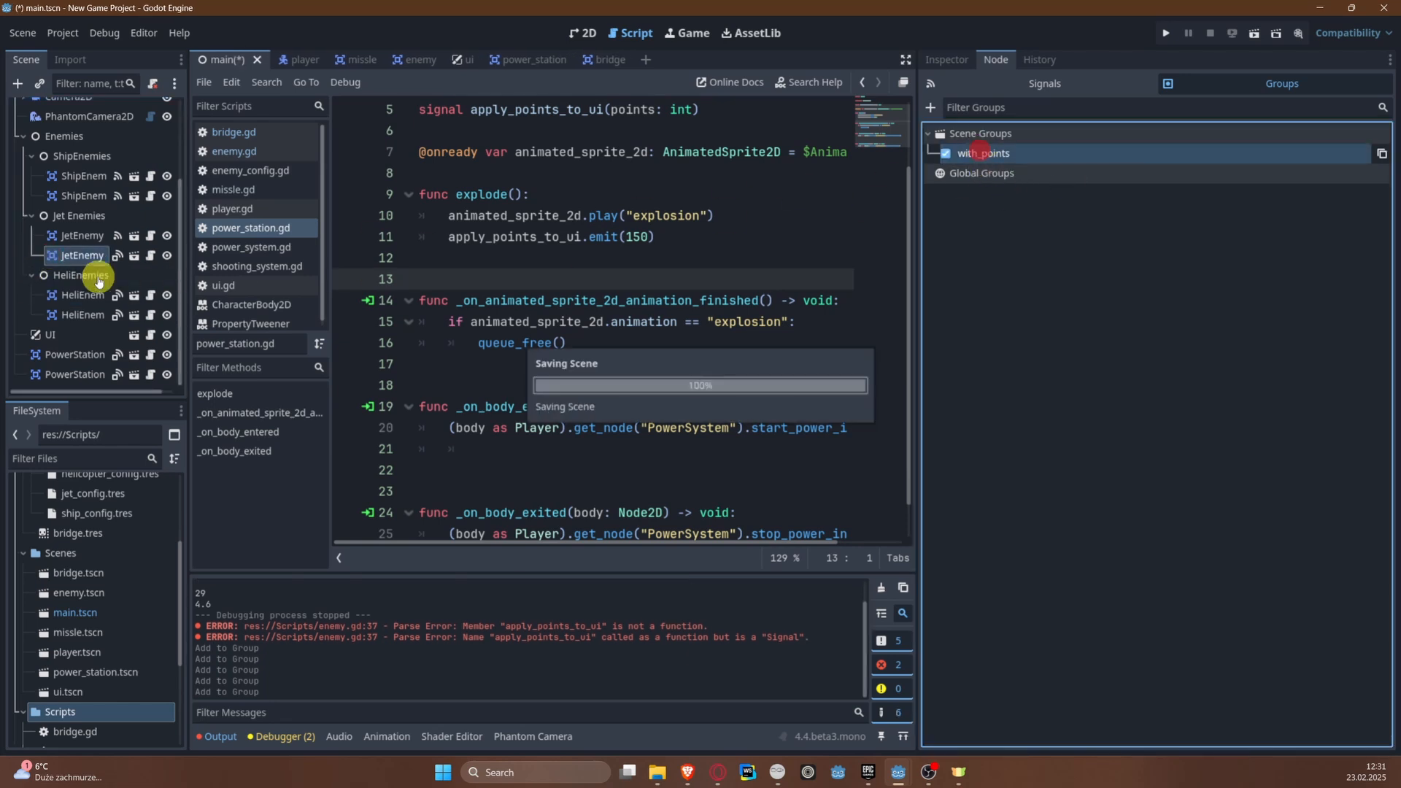
pyautogui.click(76, 234)
pyautogui.click(1032, 153)
pyautogui.hotkey('ctrl', 's')
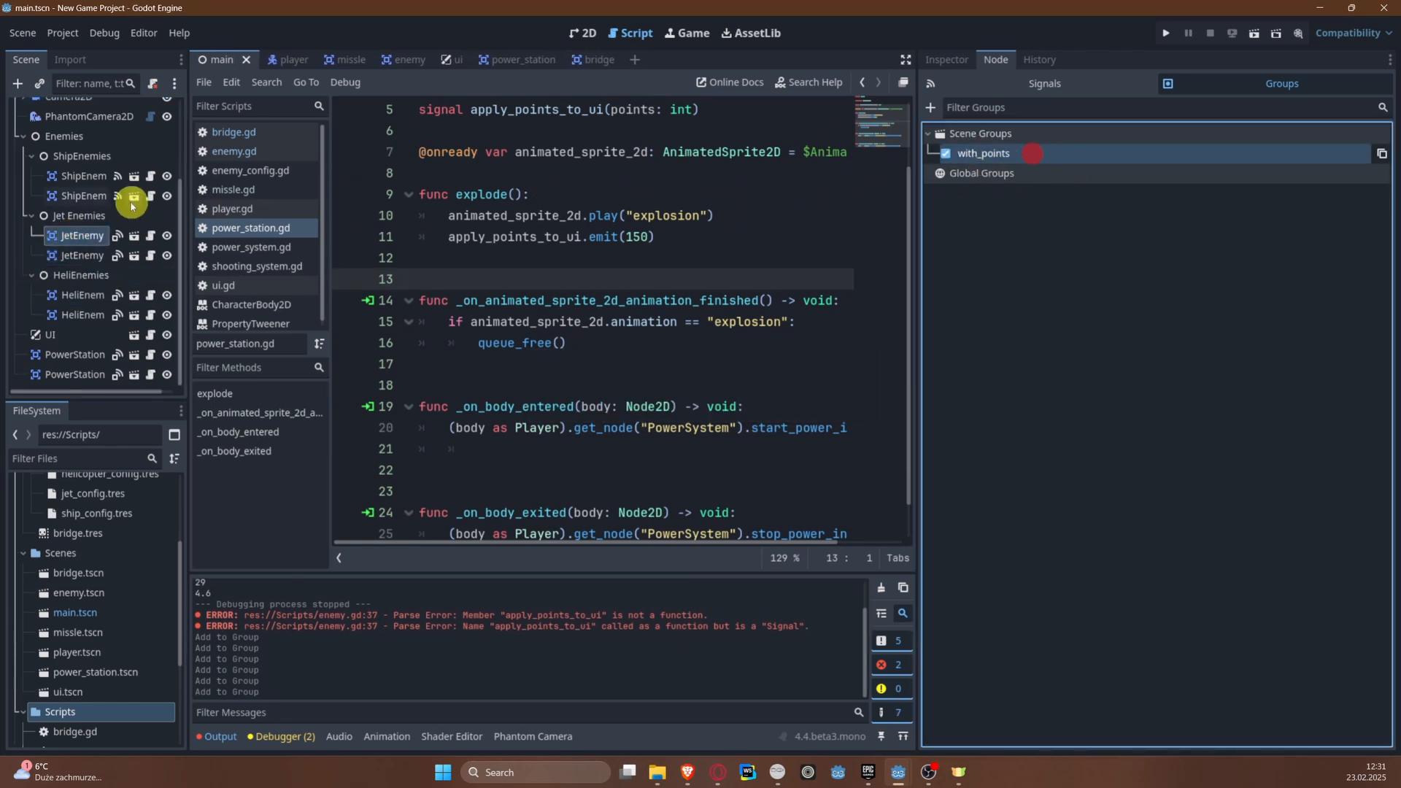
# Step: Assign both ShipEnemy nodes to the with_points scene group and save the scene
pyautogui.click(131, 197)
pyautogui.click(981, 151)
pyautogui.hotkey('ctrl', 's')
pyautogui.click(63, 175)
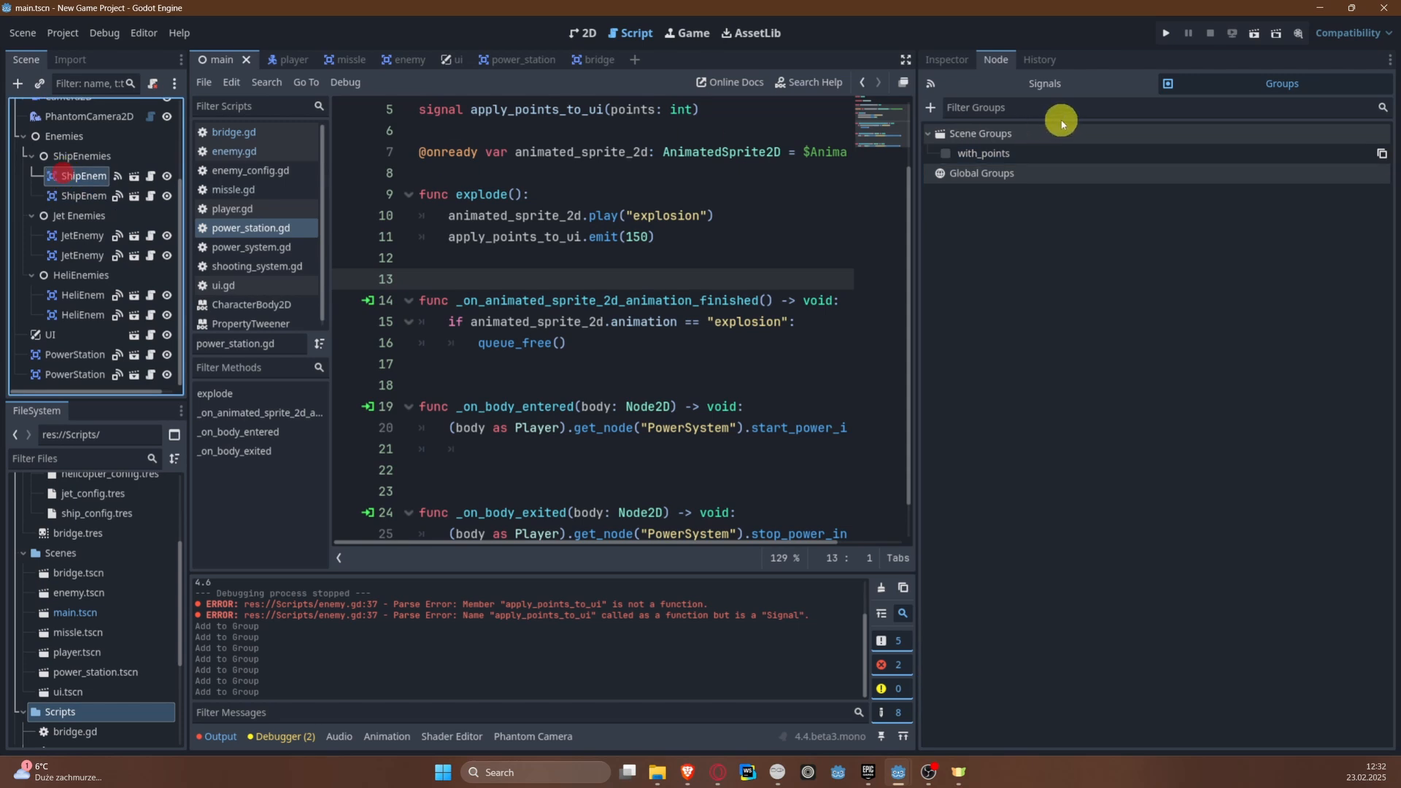
pyautogui.click(1016, 152)
pyautogui.hotkey('ctrl', 's')
# Step: Assign the Bridge node to the with_points scene group
pyautogui.scroll(5, 22, 194)
pyautogui.click(73, 150)
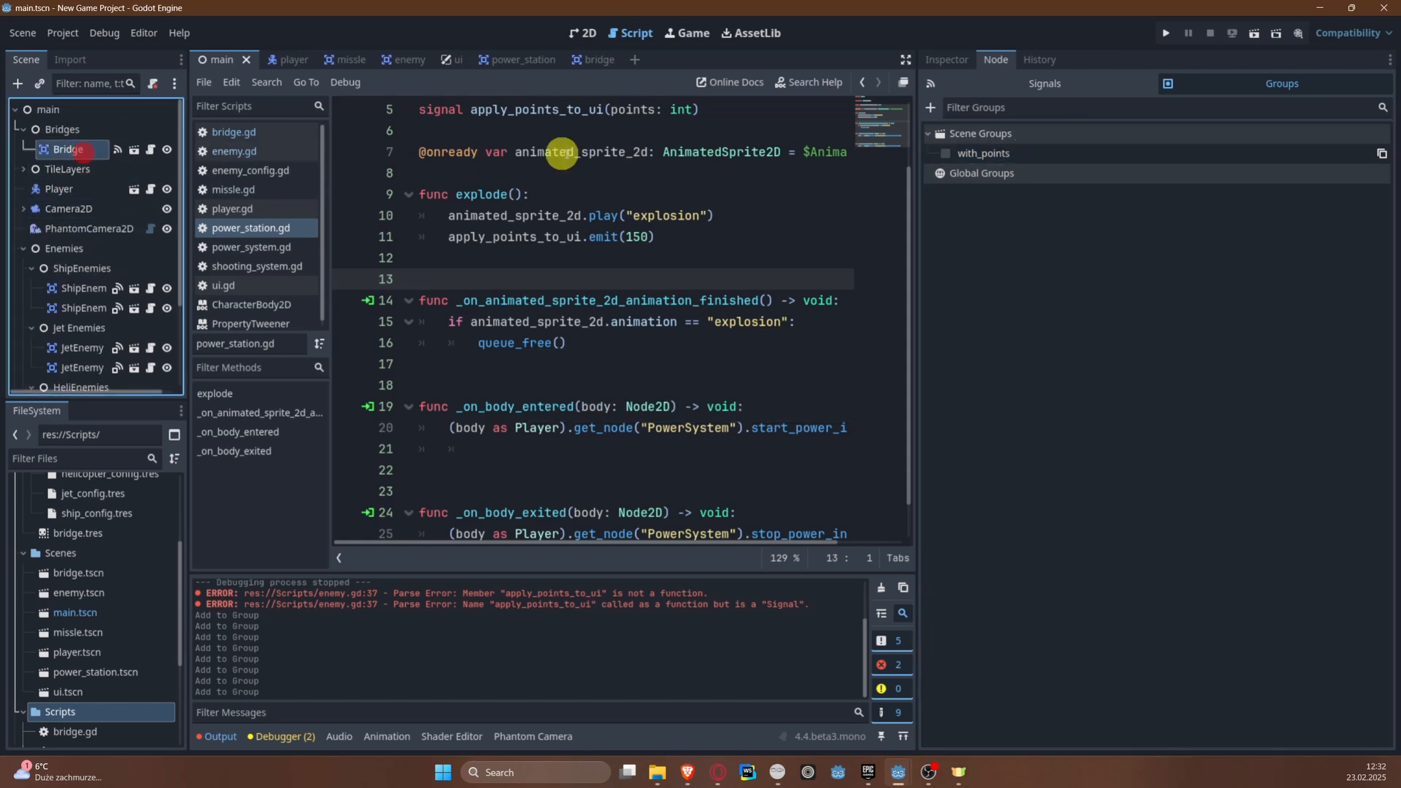
pyautogui.click(981, 152)
pyautogui.scroll(-1, 526, 380)
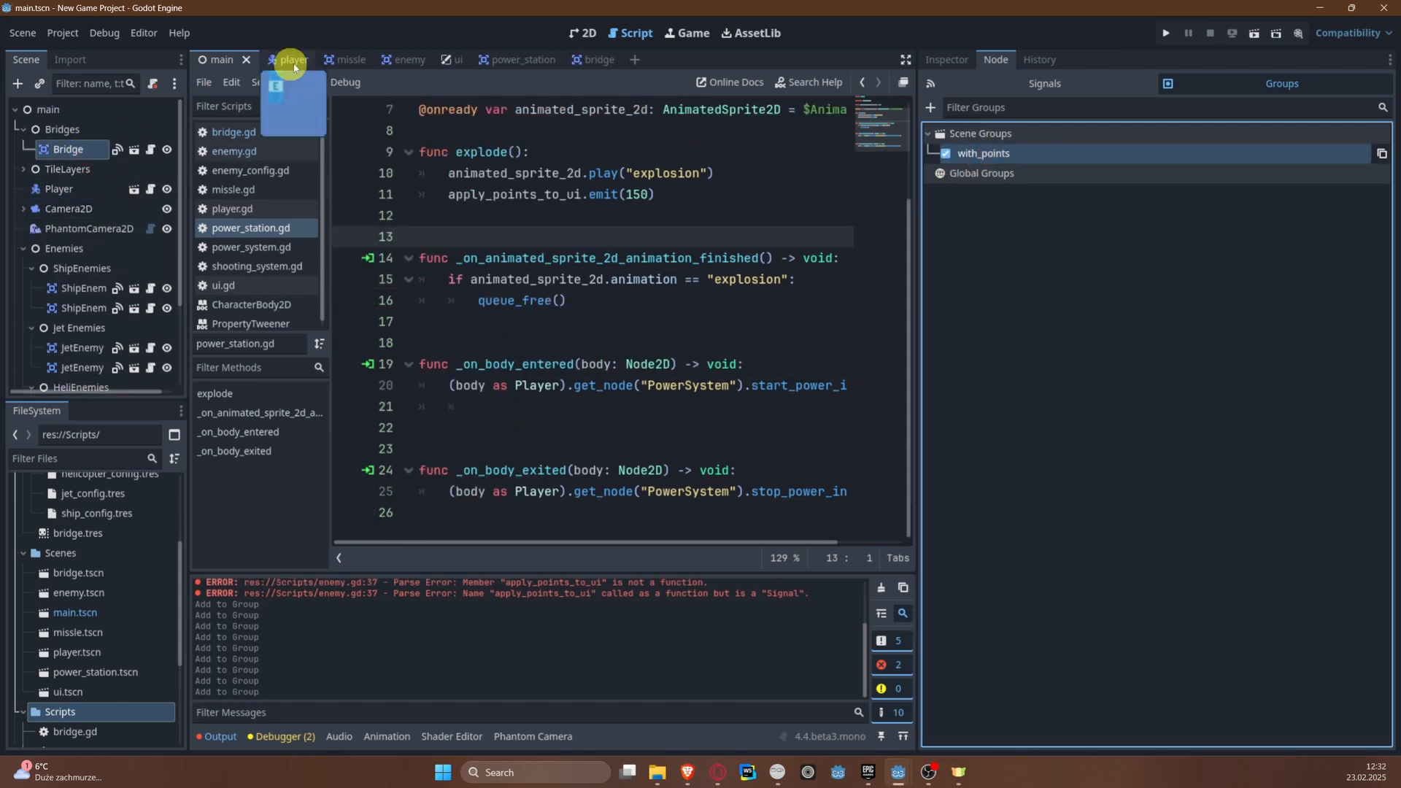
# Step: In ui.gd, add var entities_with_points = get_tree().get_nodes_in_group("with_points") in _ready(), below the power_indicator_x_pos line
pyautogui.click(456, 62)
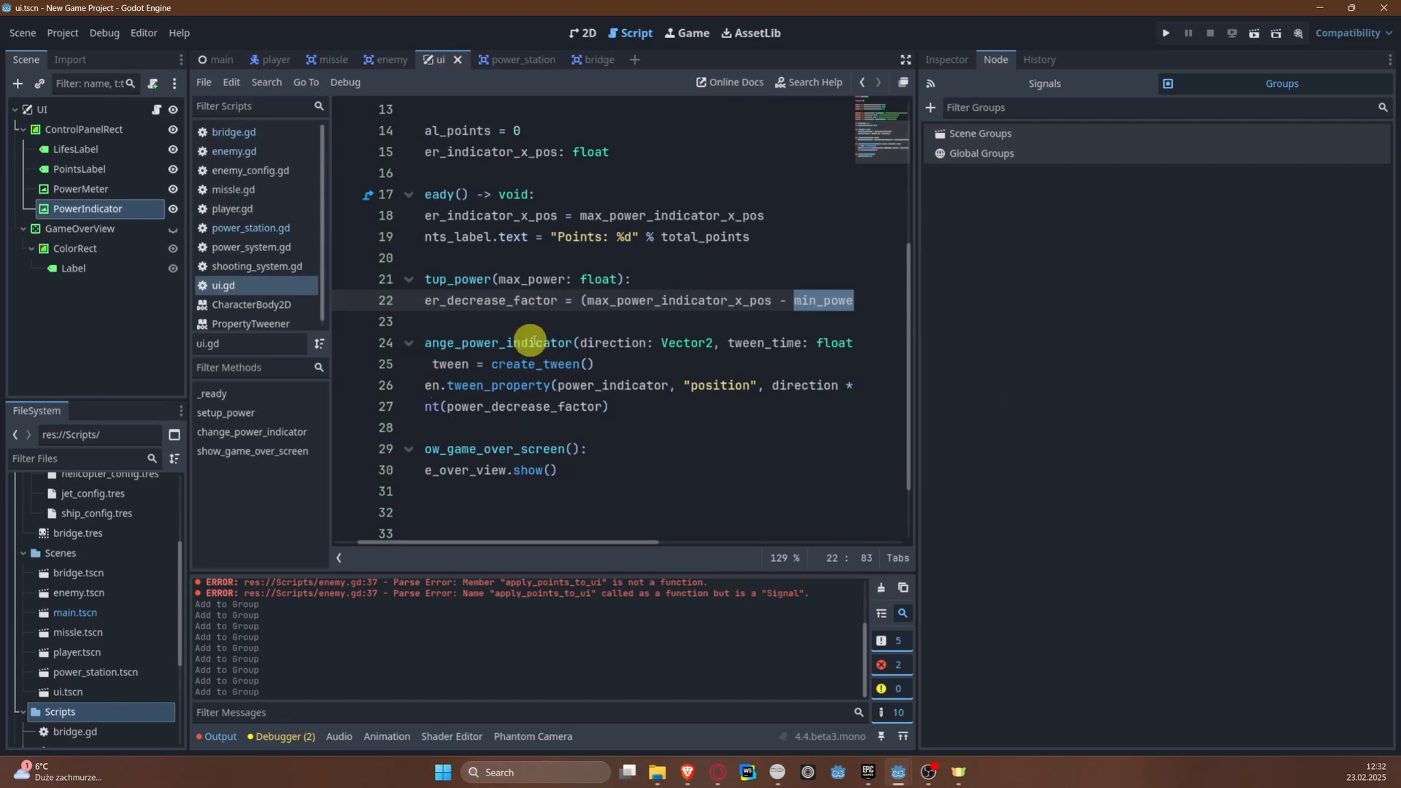
pyautogui.moveTo(663, 543); pyautogui.dragTo(645, 543)
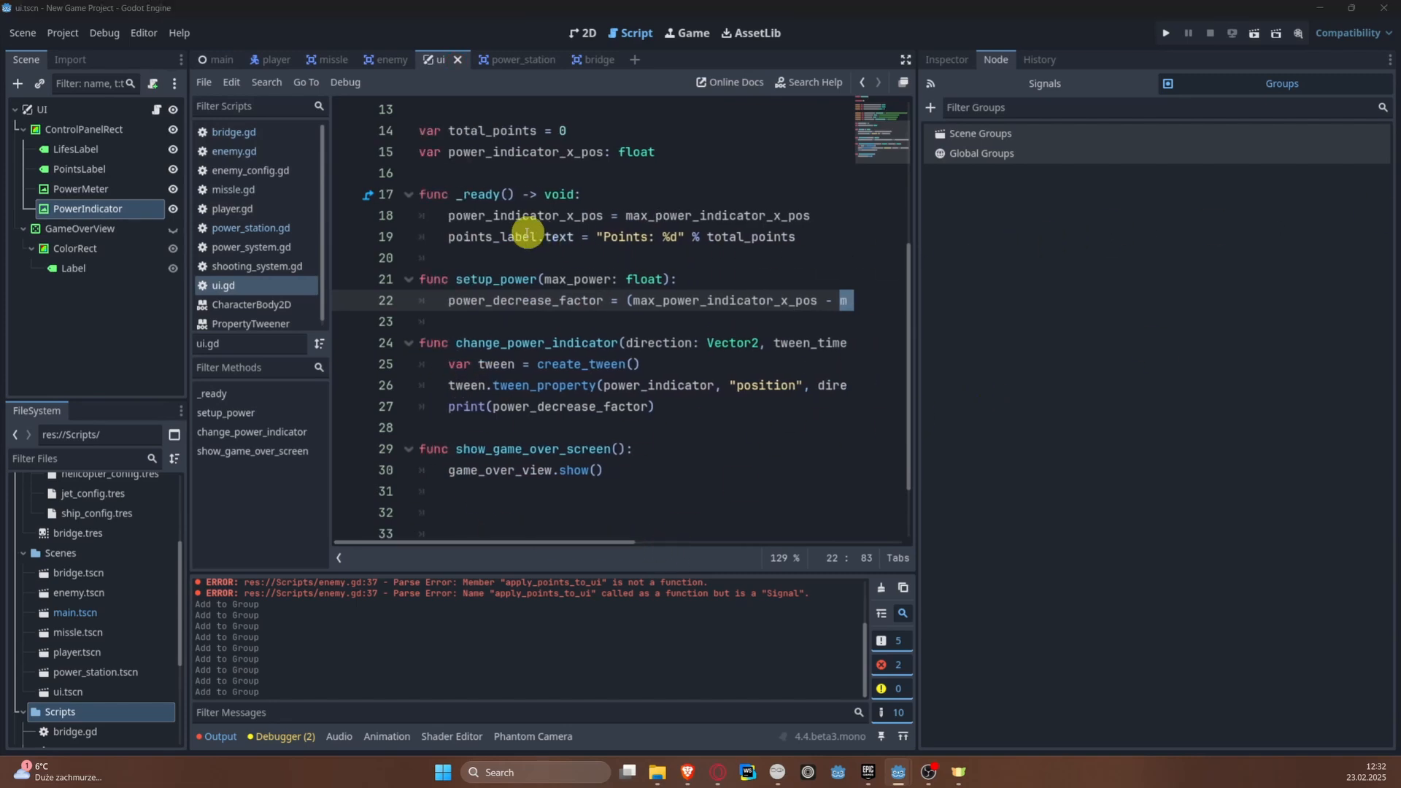
pyautogui.click(810, 215)
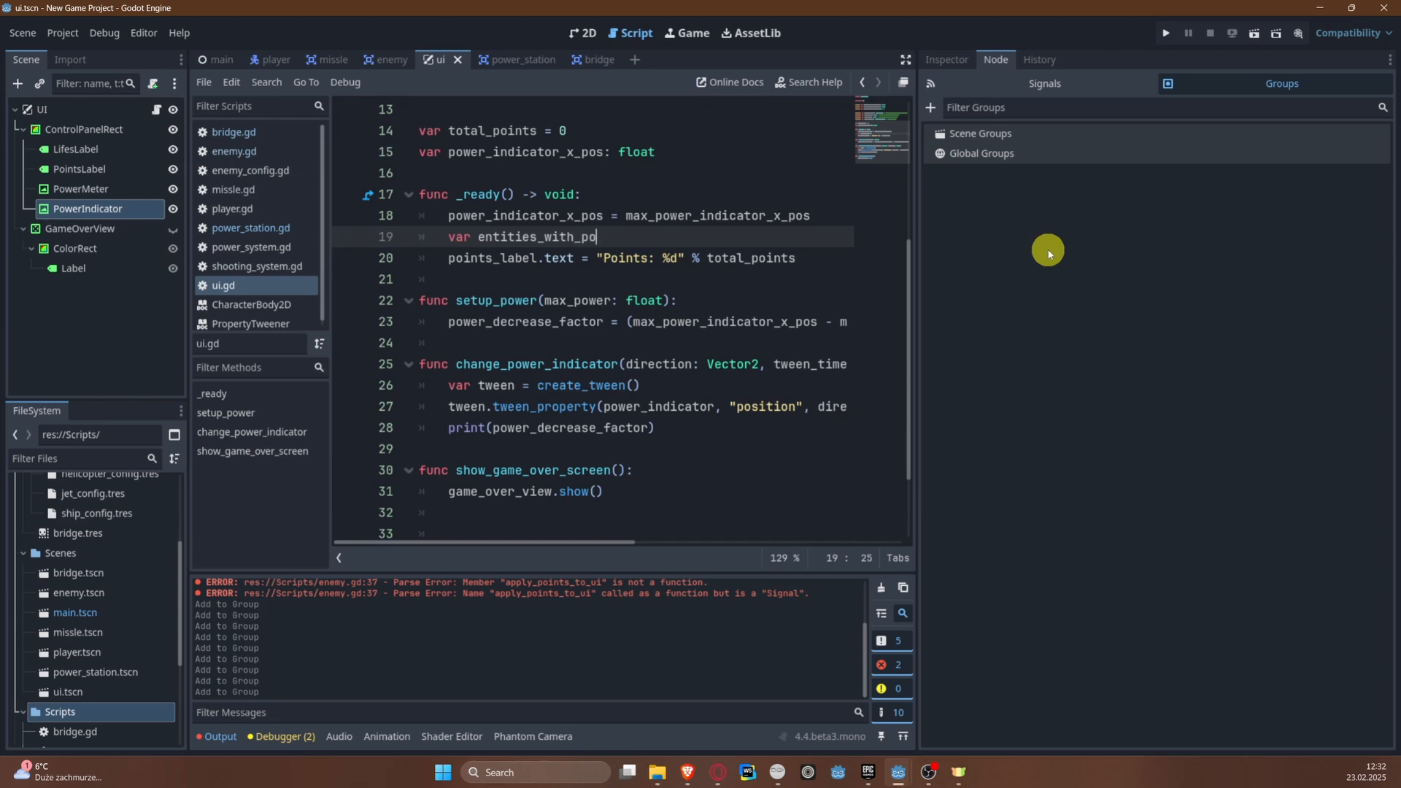
pyautogui.write('get')
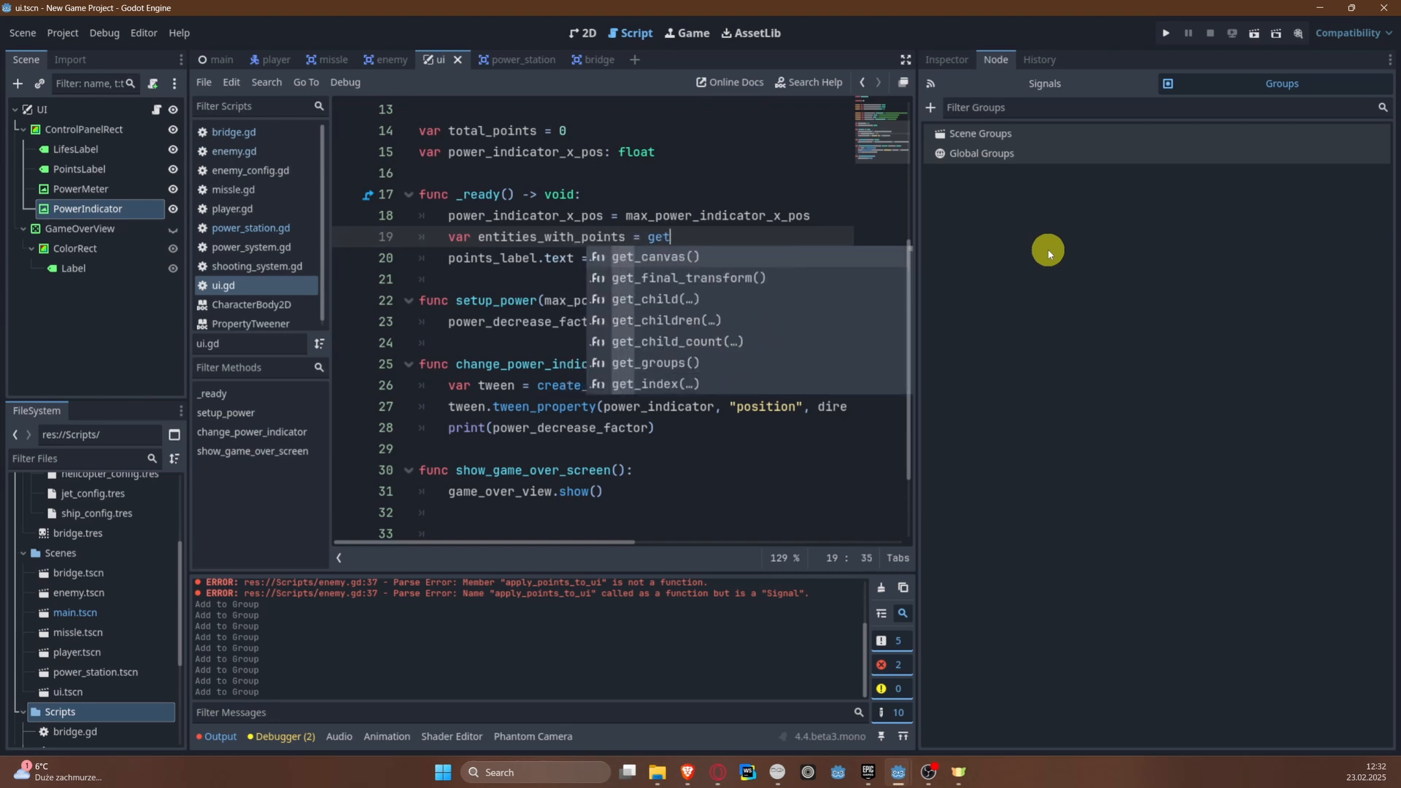
pyautogui.write('_tree().,')
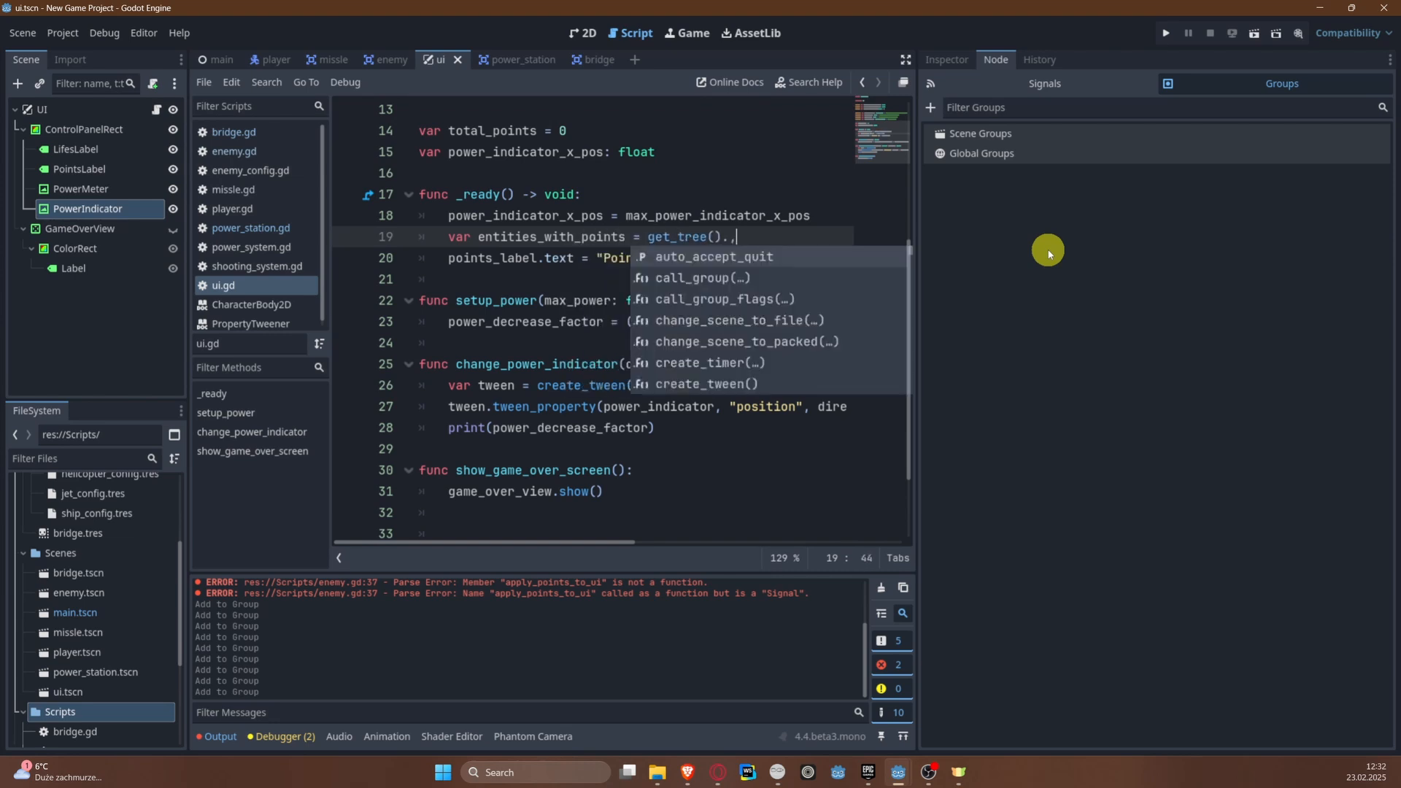
pyautogui.write('get')
pyautogui.press('Down')
pyautogui.press('Down')
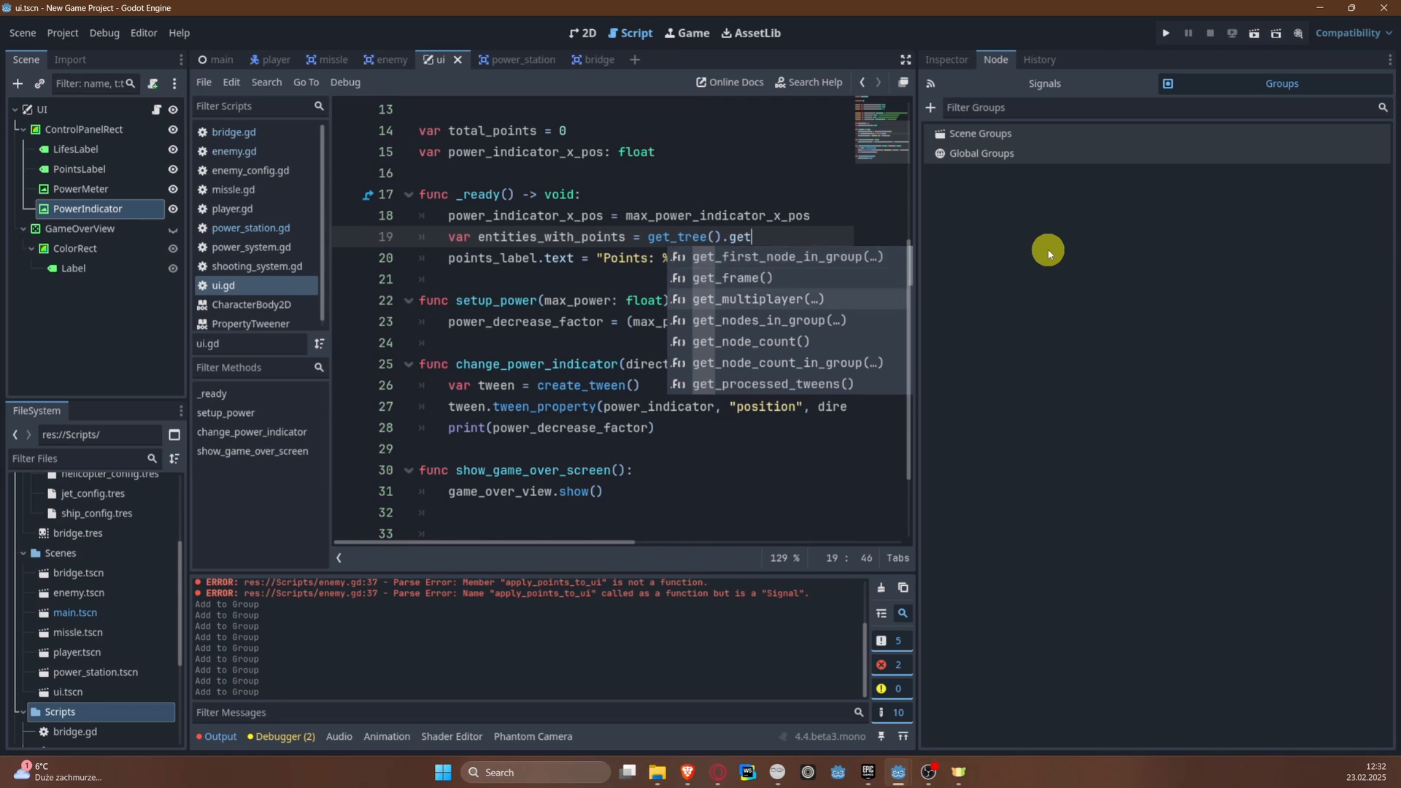
pyautogui.press('Down')
pyautogui.press('Return')
pyautogui.write('"with ')
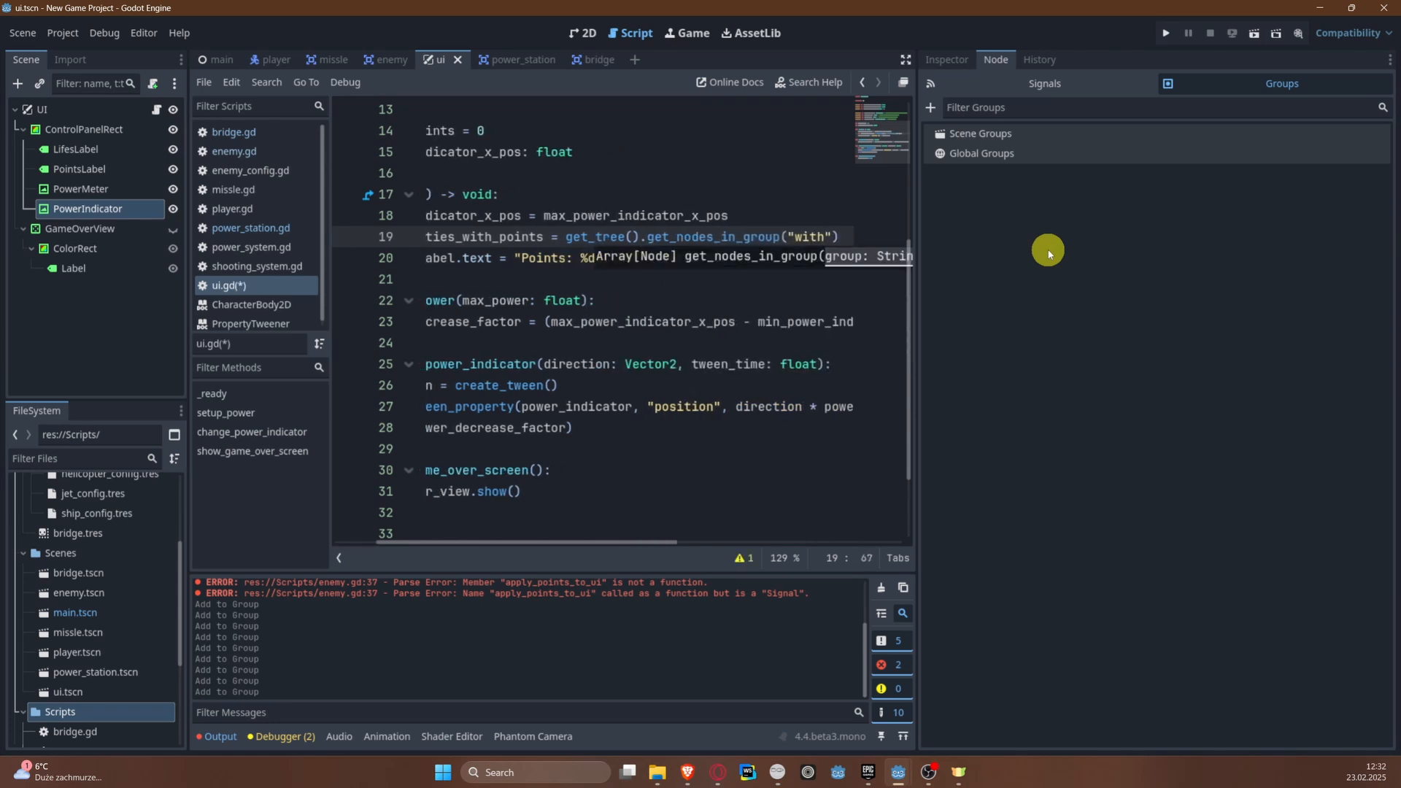
pyautogui.write('points"')
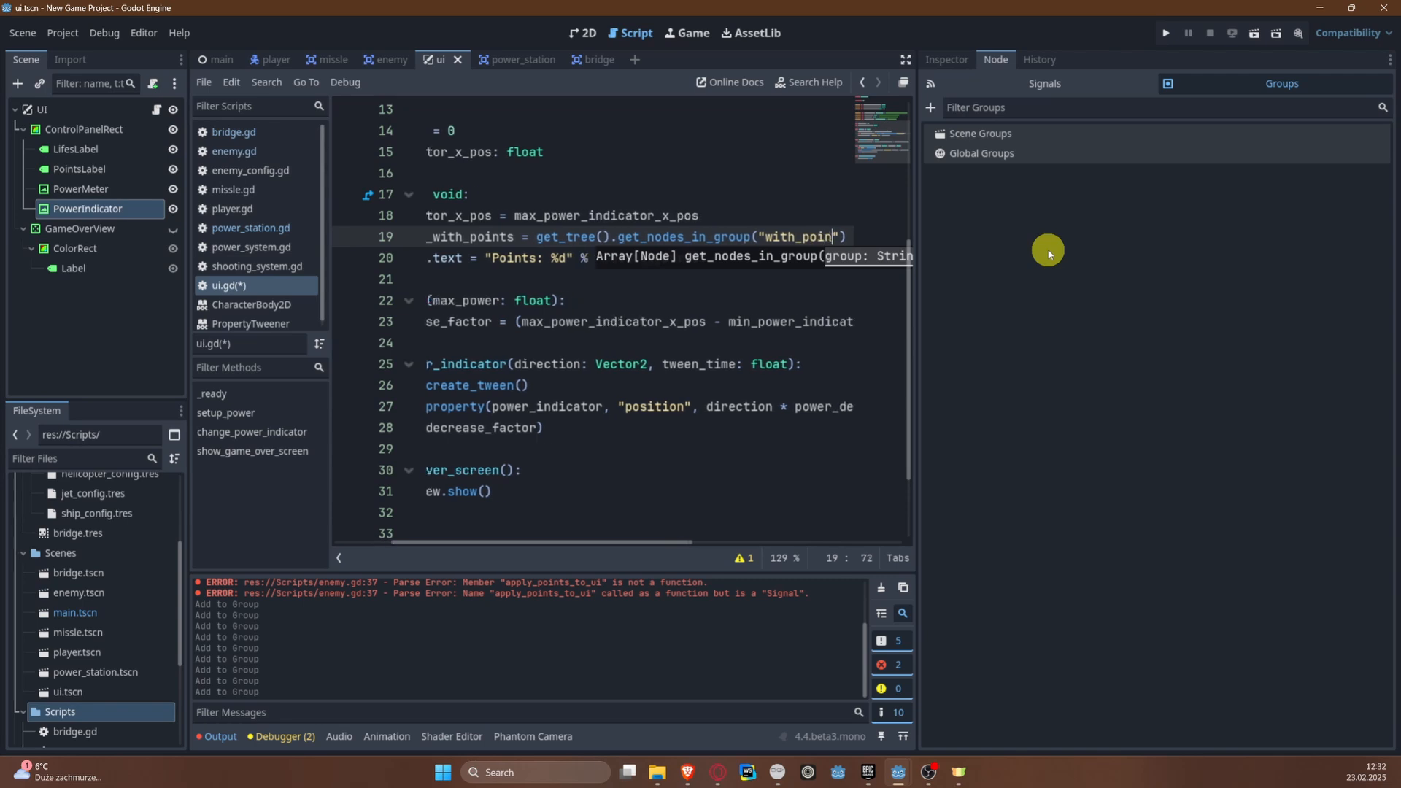
pyautogui.write(')')
pyautogui.press('Return')
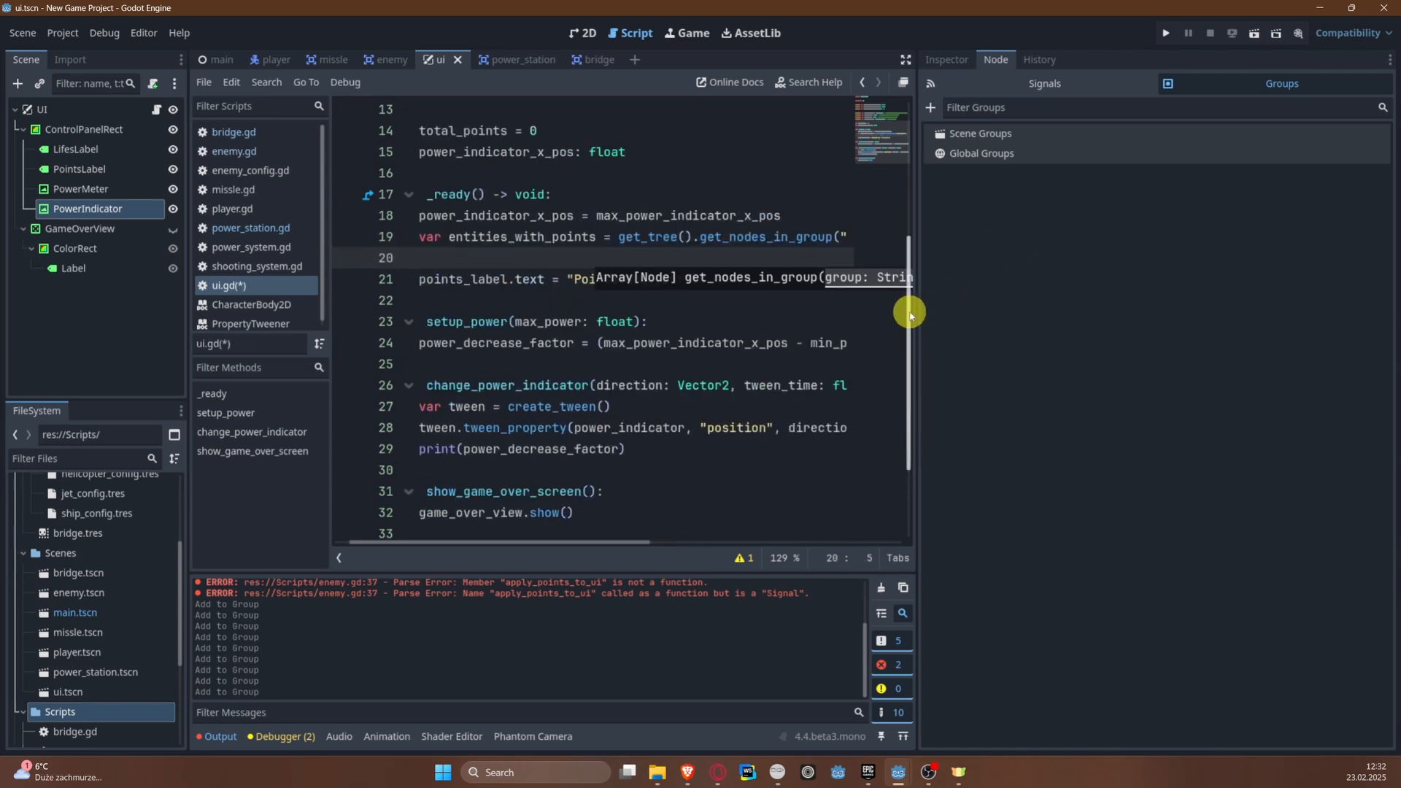
# Step: Widen the script editor and add the loop header for entity in entities_with_points: below the new variable in _ready()
pyautogui.moveTo(912, 310); pyautogui.dragTo(1272, 275)
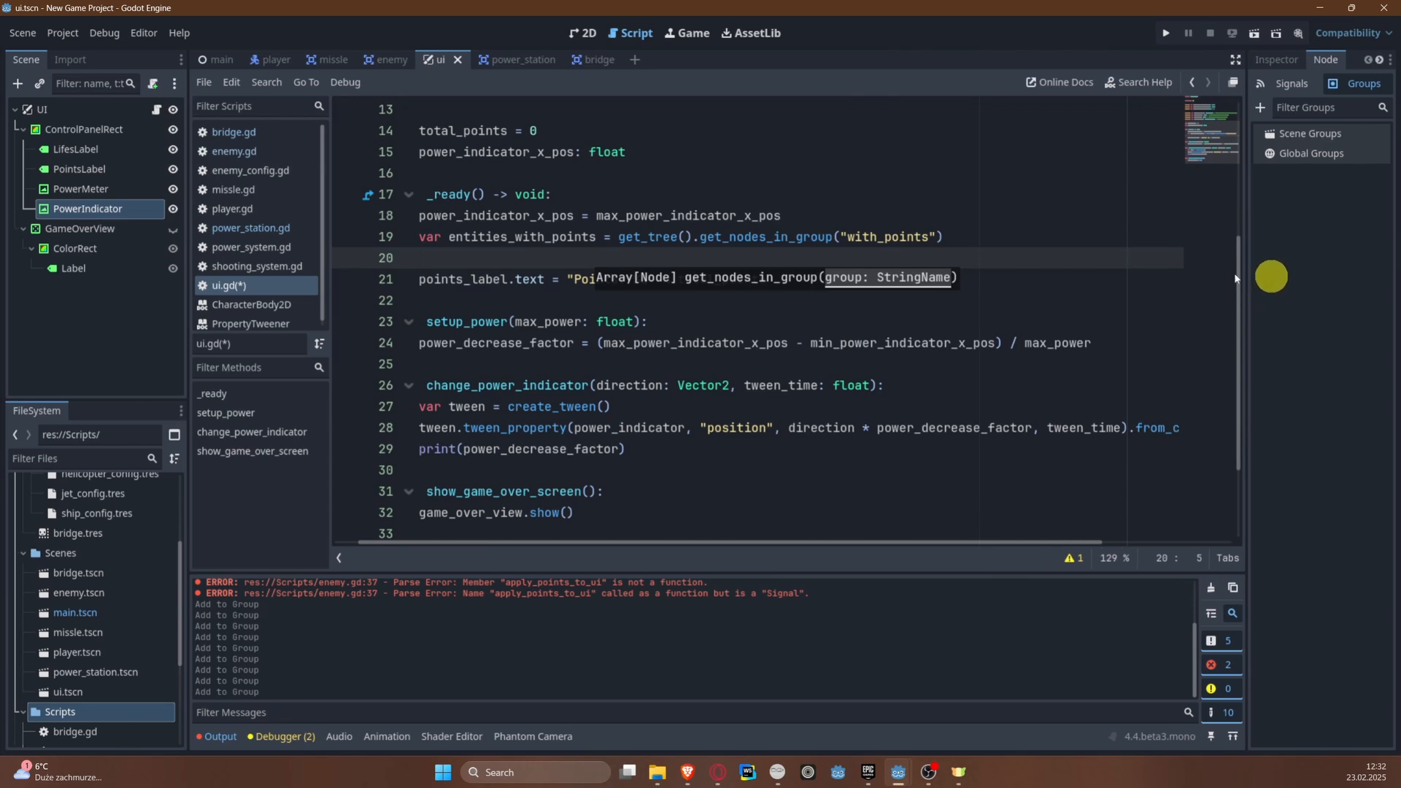
pyautogui.write('f')
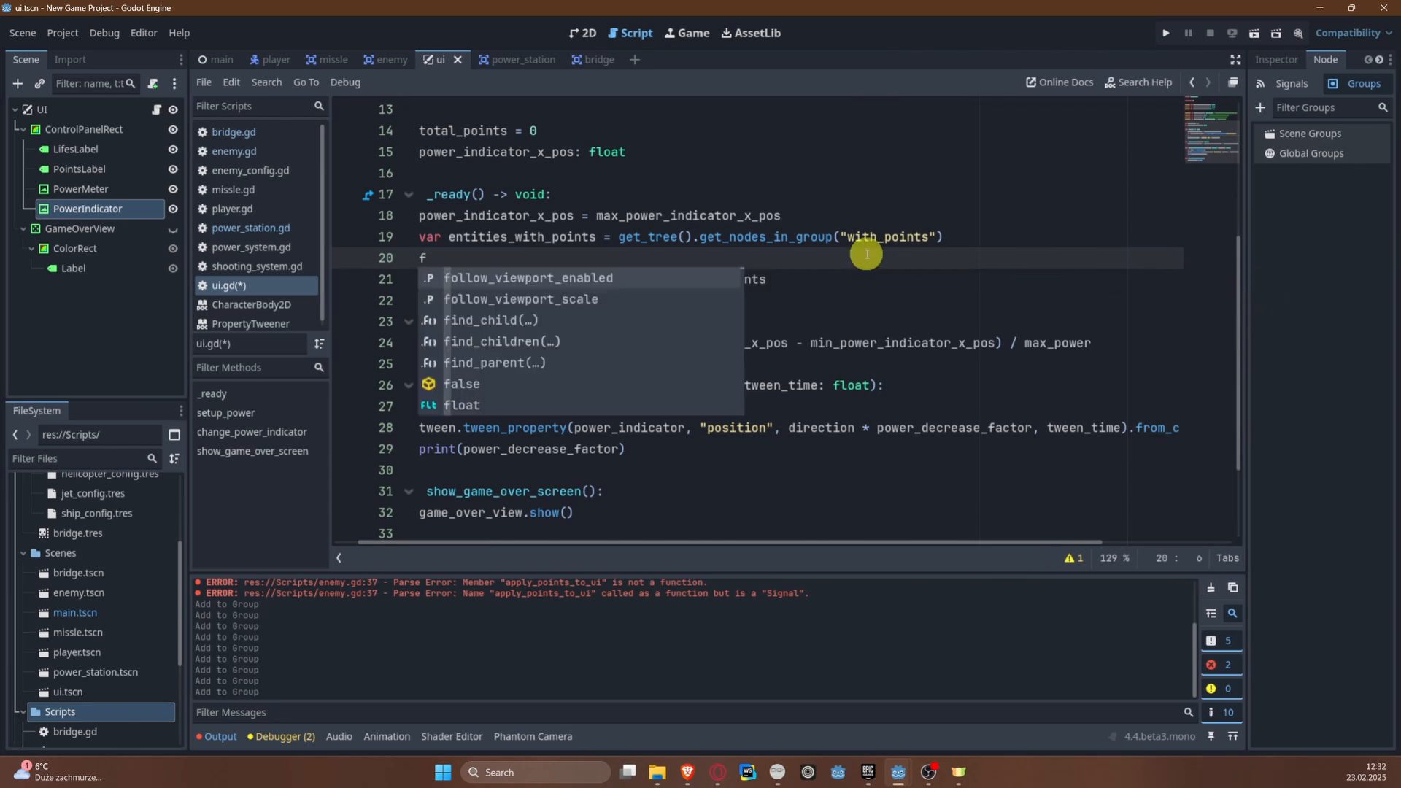
pyautogui.write('or entity')
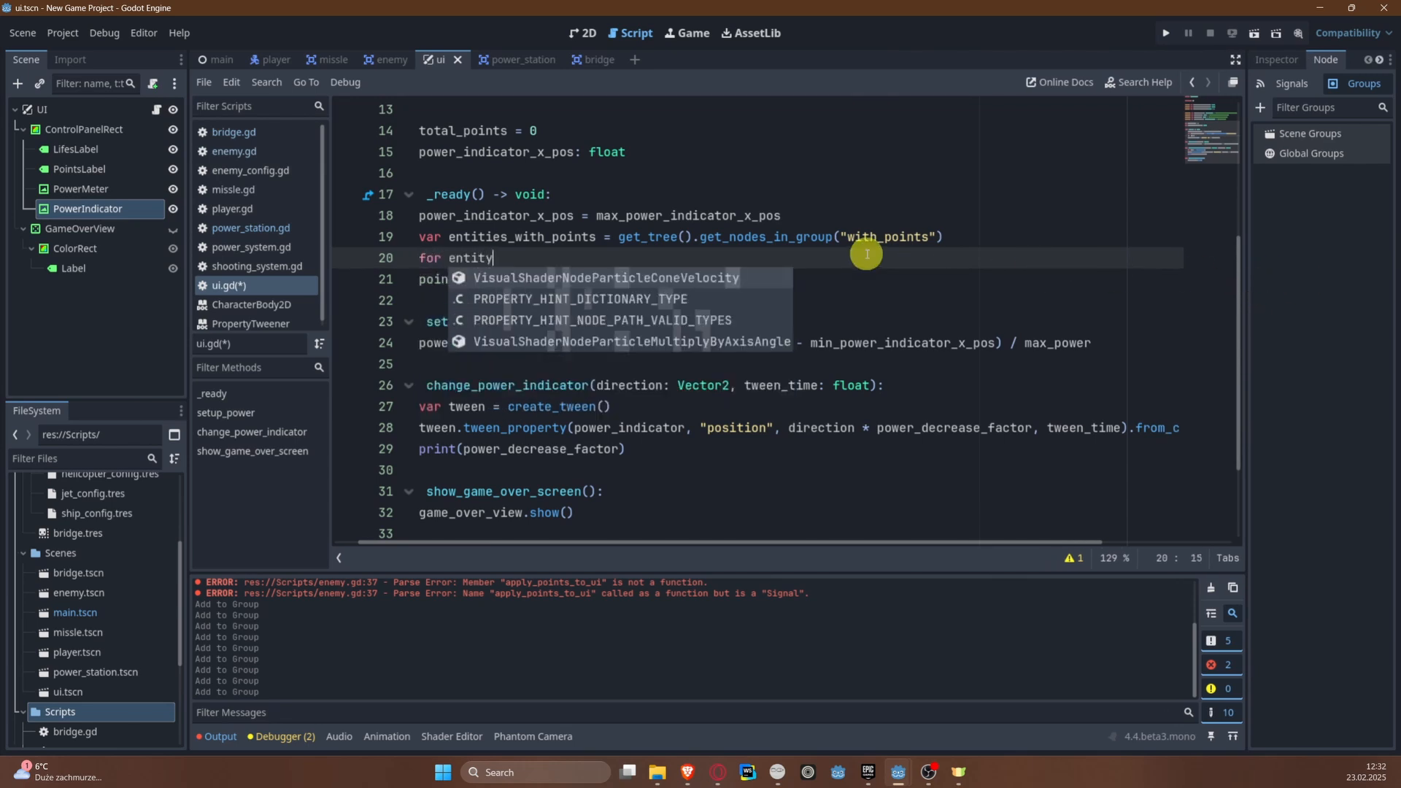
pyautogui.write(' in enti')
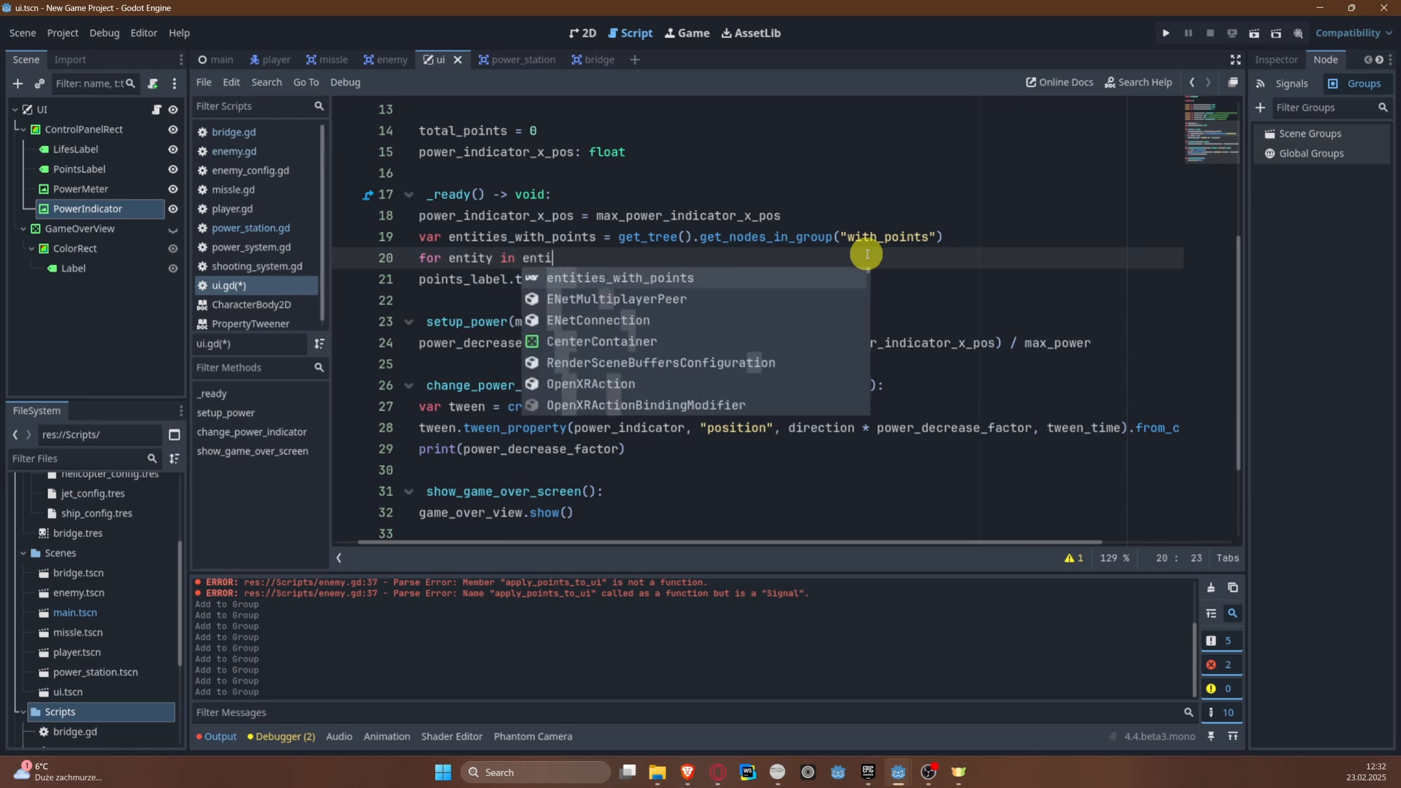
pyautogui.press('Return')
pyautogui.write(':L')
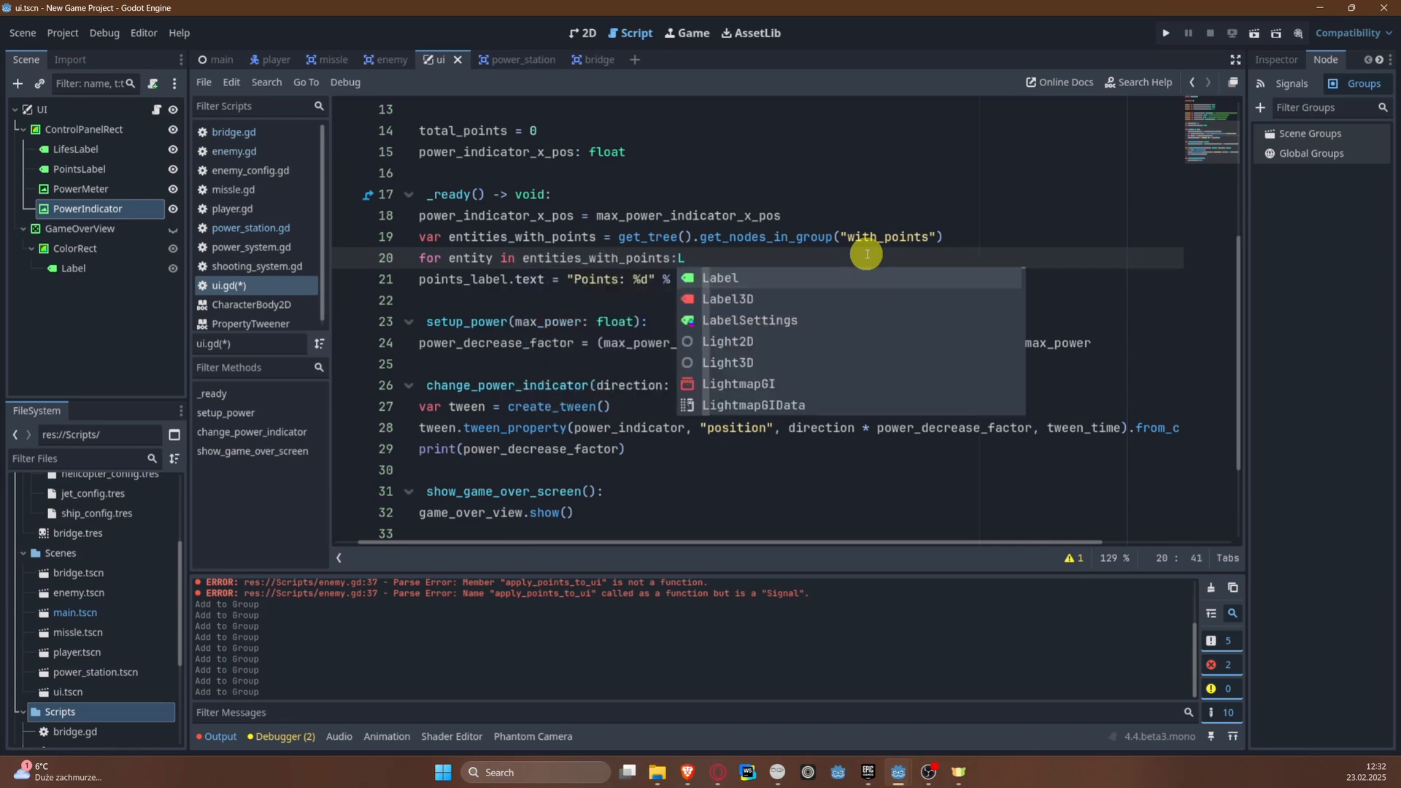
pyautogui.press('BackSpace')
pyautogui.press('Return')
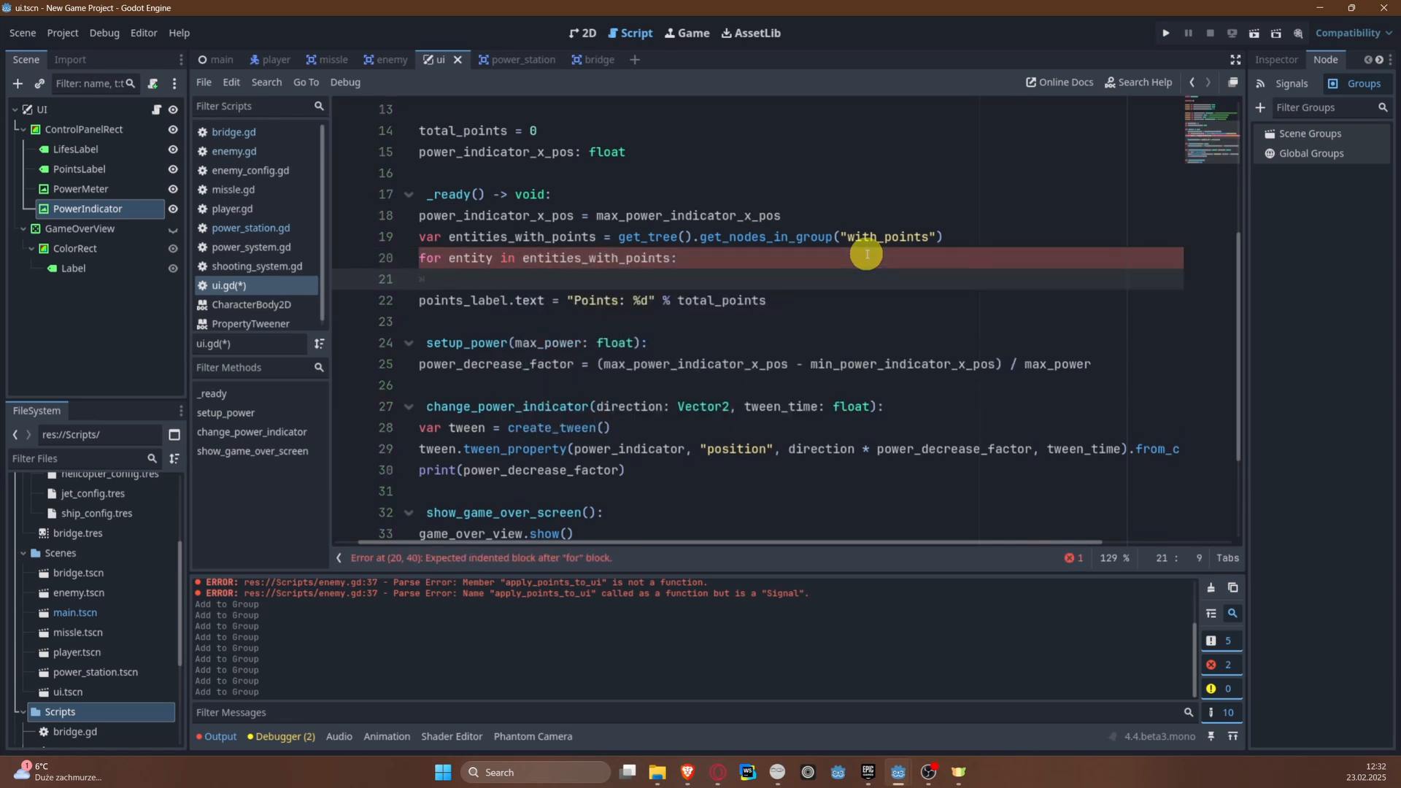
# Step: Inside the loop, add entity.apply_points_to_ui.connect(on_apply_points) and save the script
pyautogui.write('entity.')
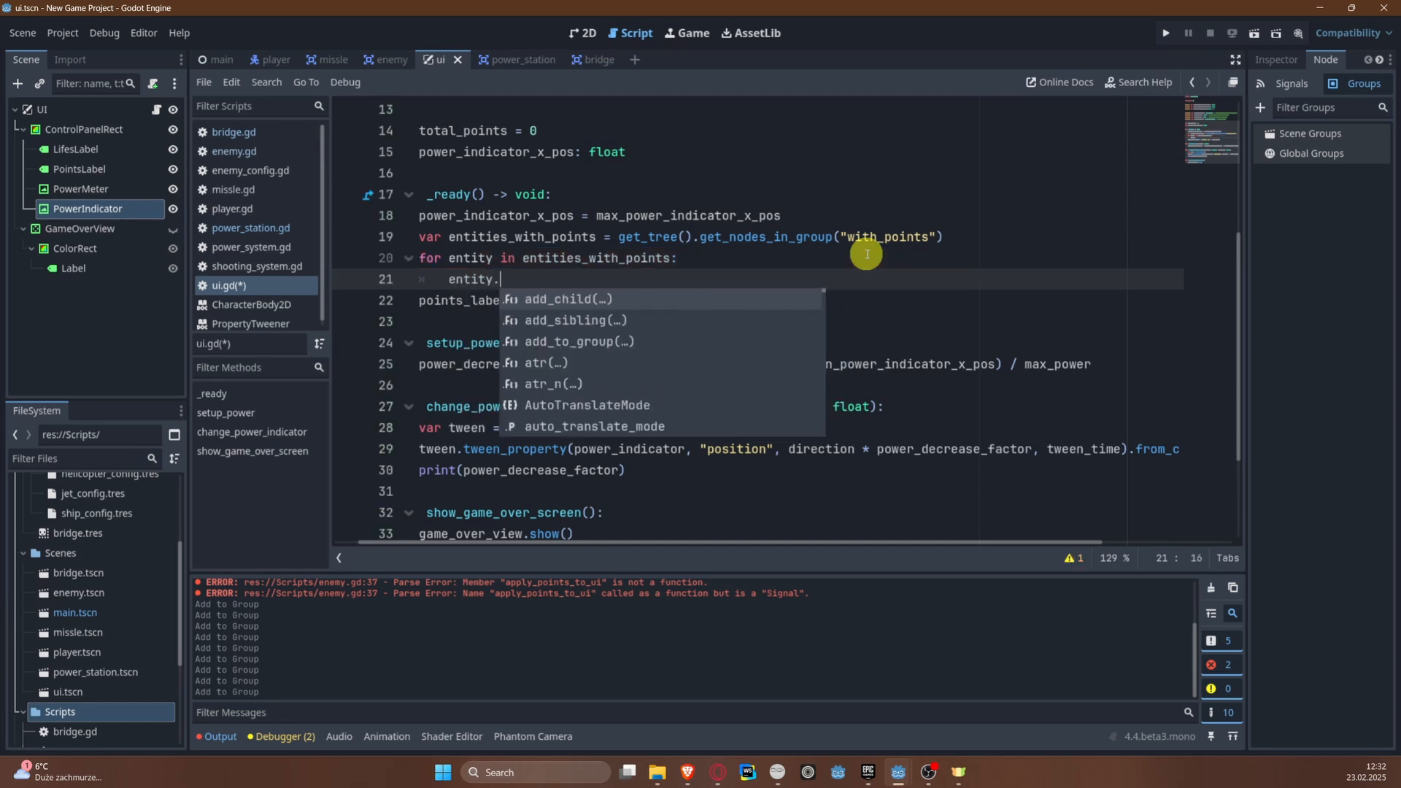
pyautogui.write('apply_points_to_ui.c')
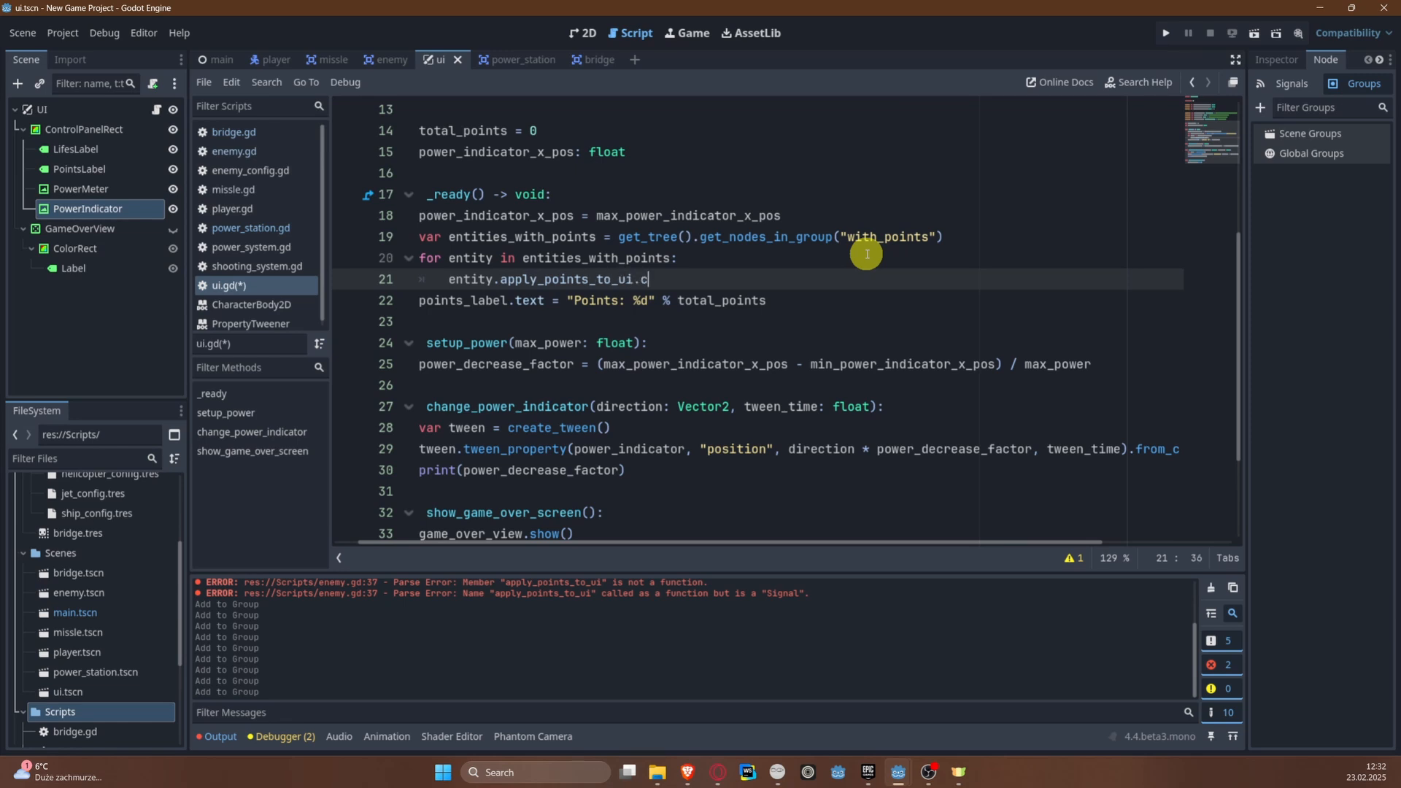
pyautogui.write('onnect(')
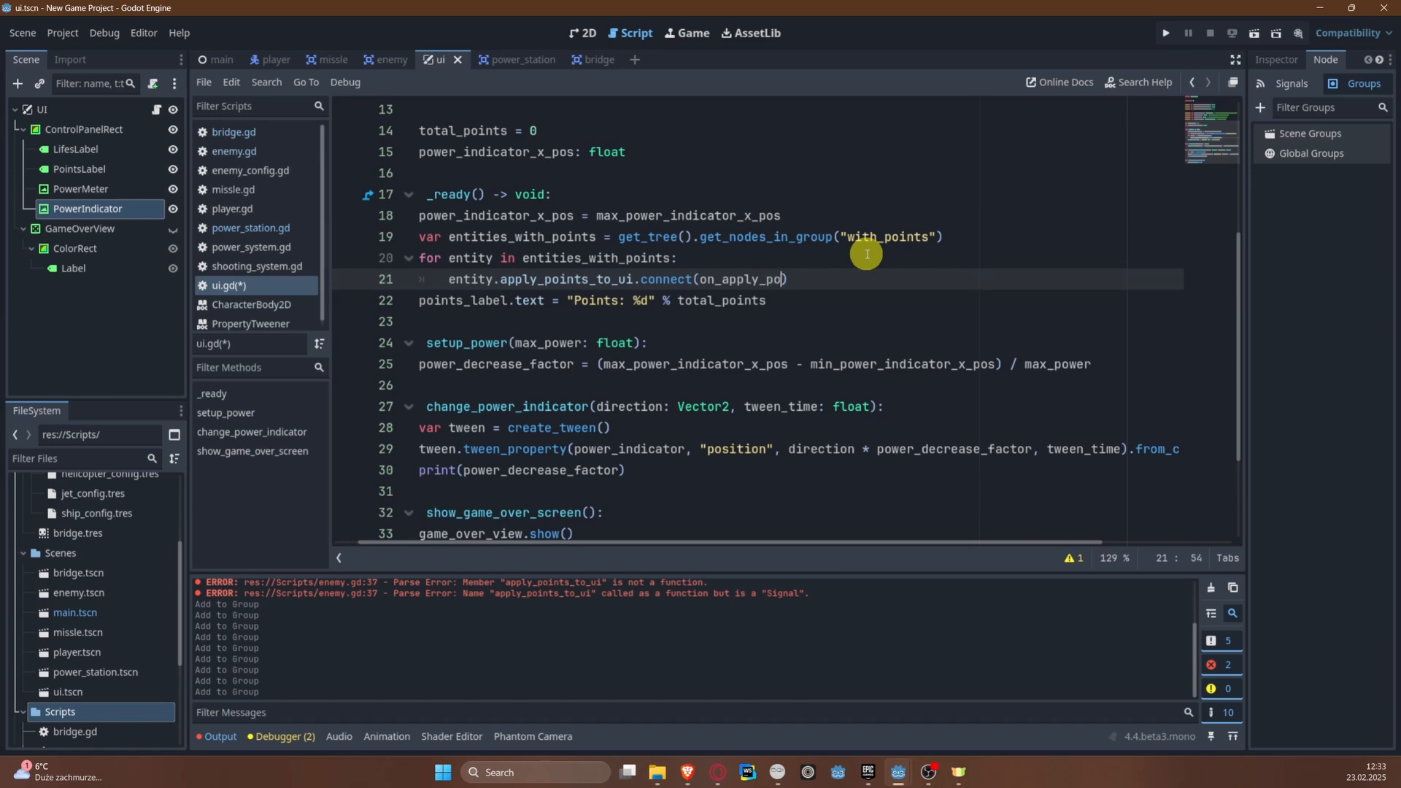
pyautogui.write('on_apply_points')
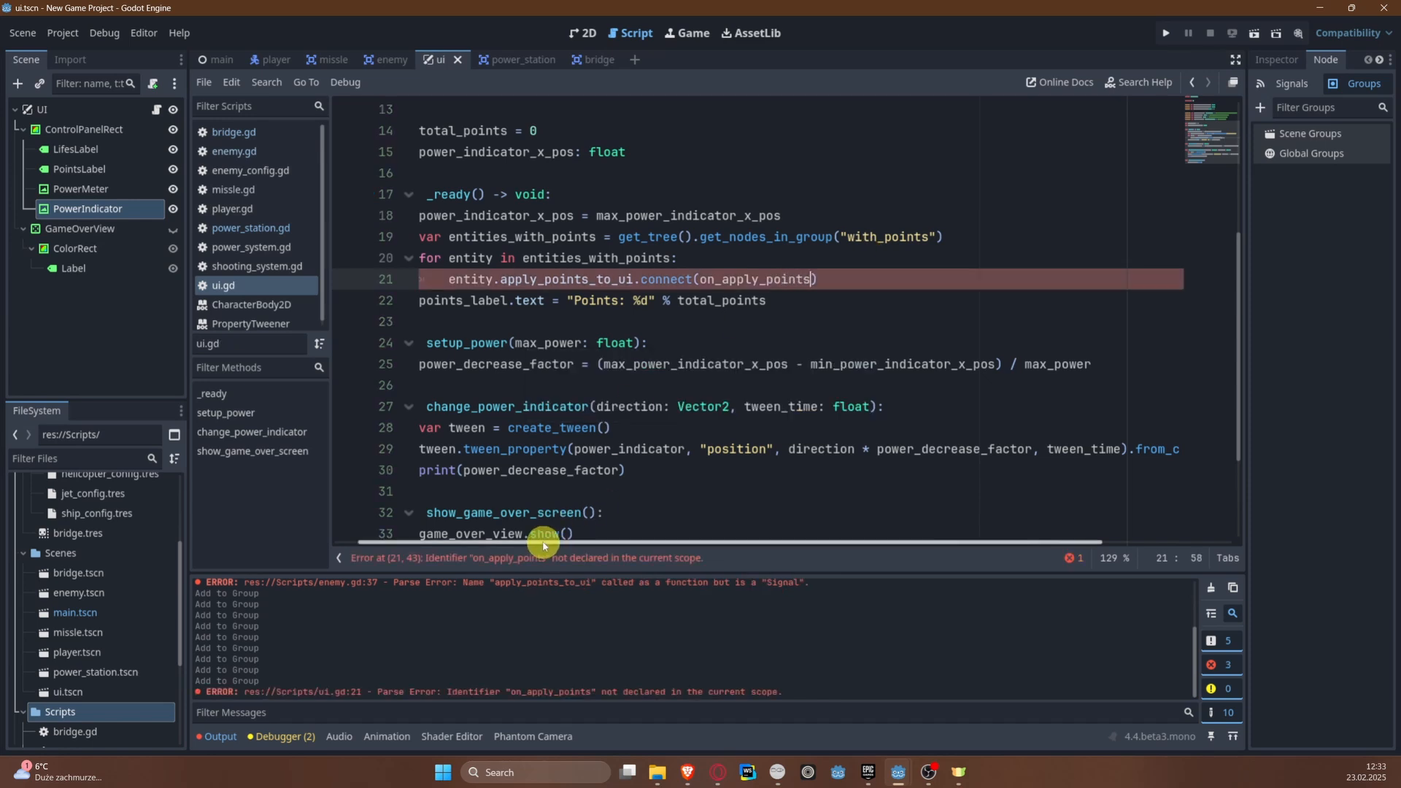
# Step: Add func on_apply_points(points): below show_game_over_screen(), with total_points += points as its first line
pyautogui.hscroll(-1, 452, 548)
pyautogui.scroll(-2, 713, 416)
pyautogui.click(499, 414)
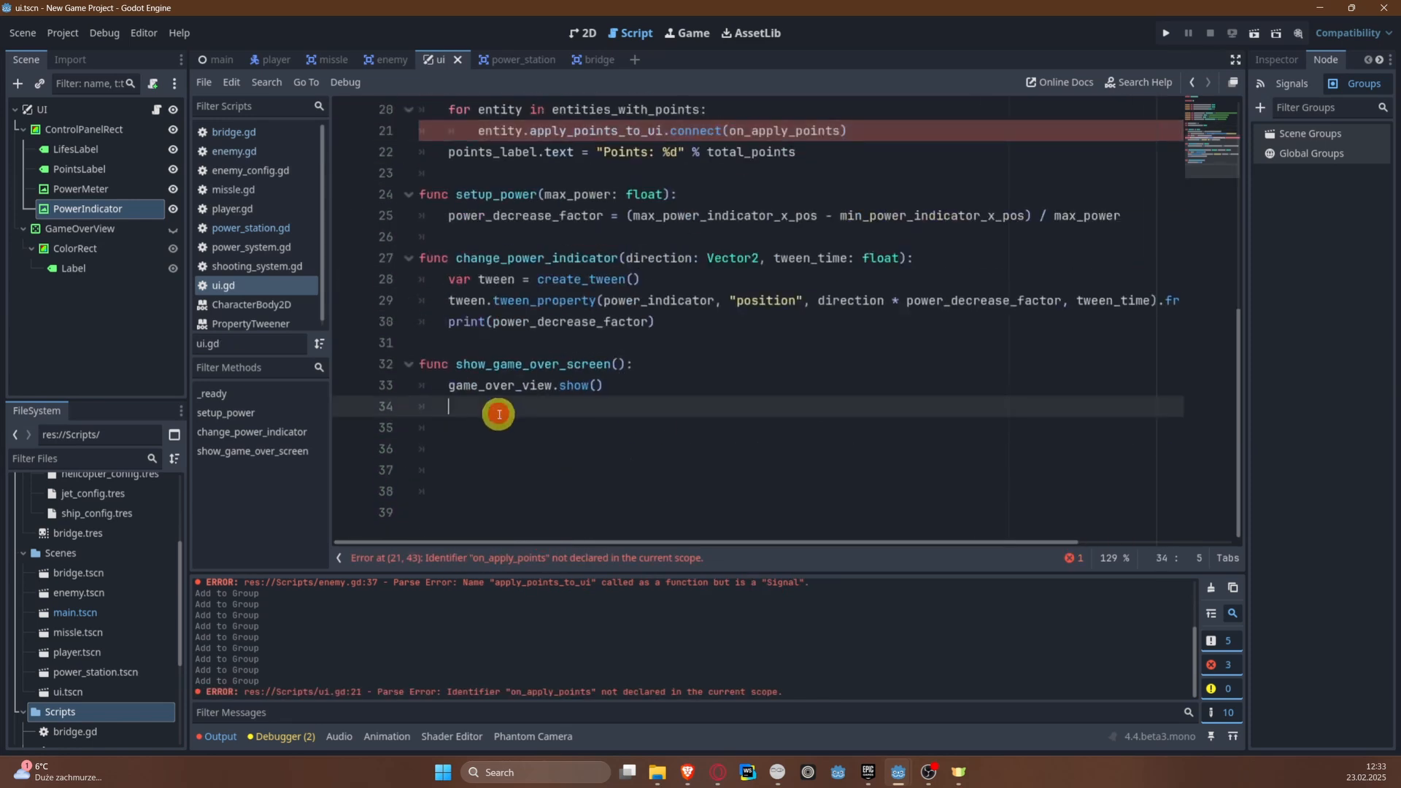
pyautogui.press('BackSpace')
pyautogui.press('Return')
pyautogui.write('func on_apply_points(points')
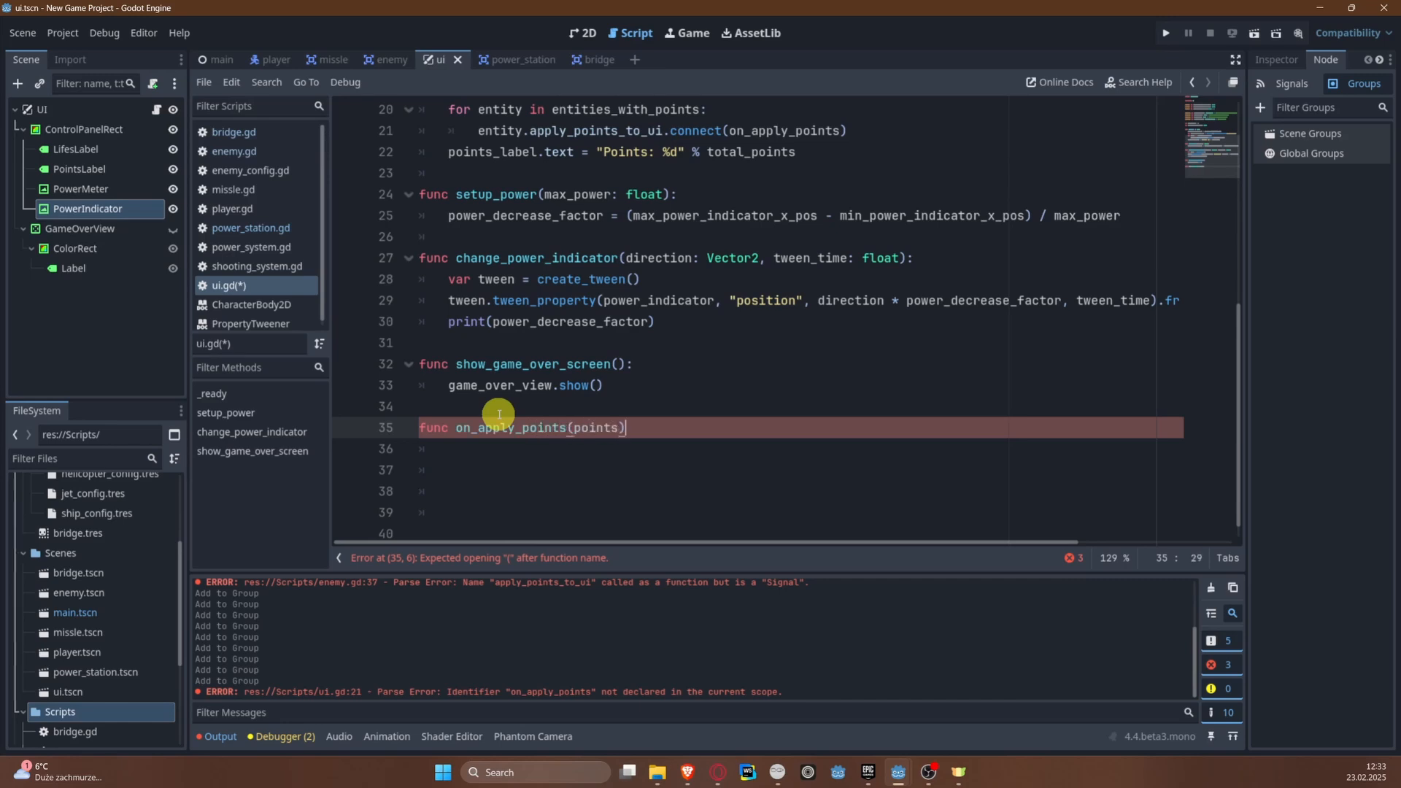
pyautogui.write(':')
pyautogui.press('Return')
pyautogui.write('tot')
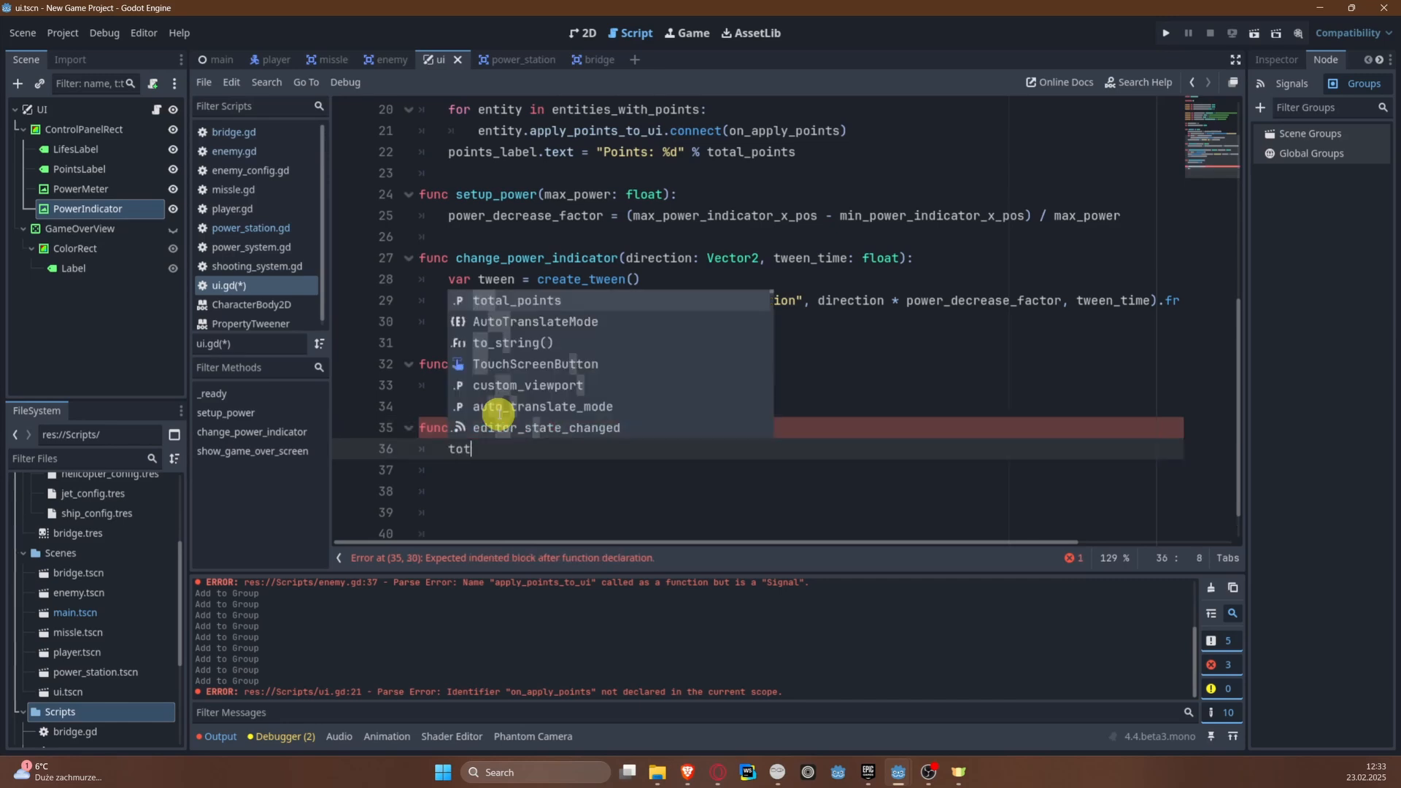
pyautogui.write('al_points += points')
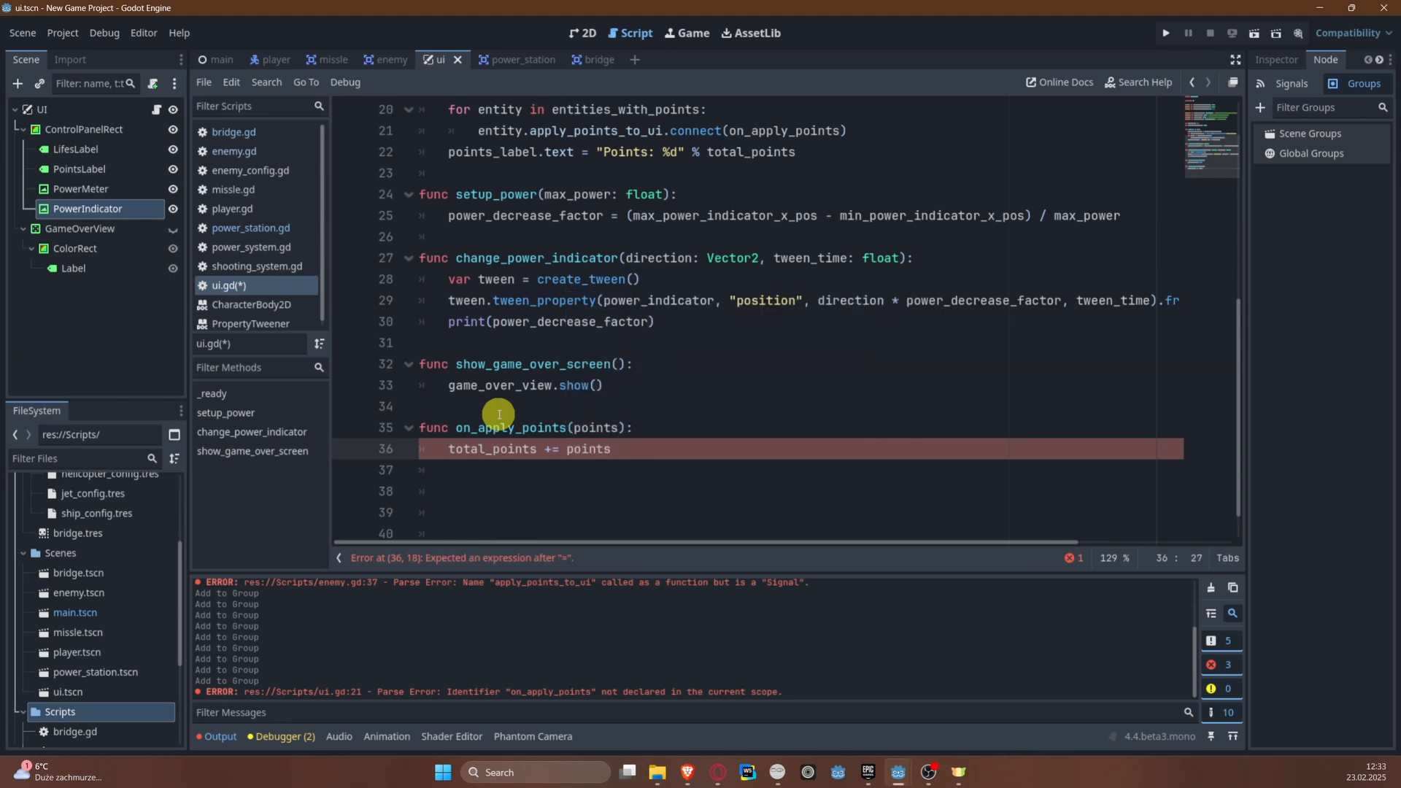
# Step: Finish total_points += points, add points_label.text = "Points %d" % total_points below it in on_apply_points(), and save the script
pyautogui.press('Return')
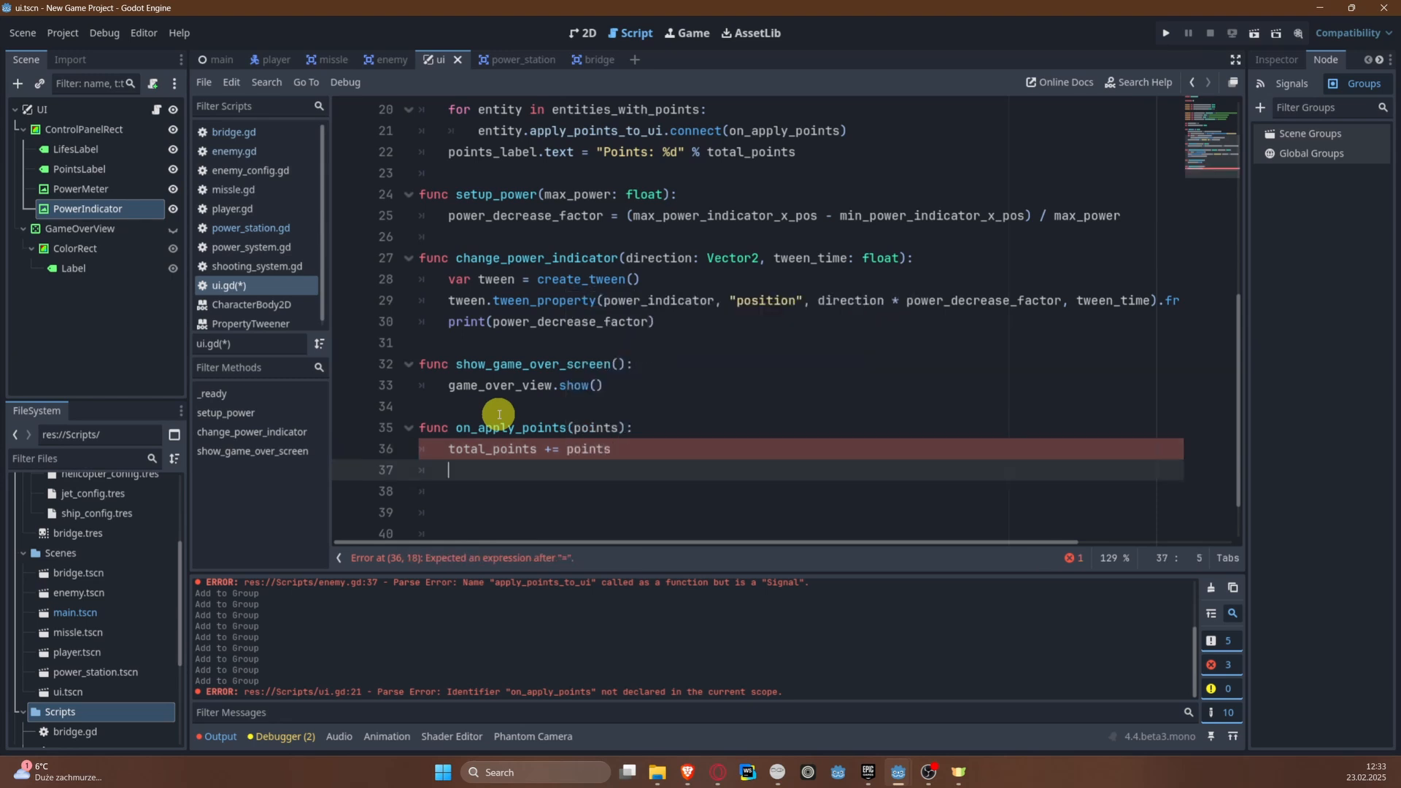
pyautogui.write('poj')
pyautogui.press('BackSpace')
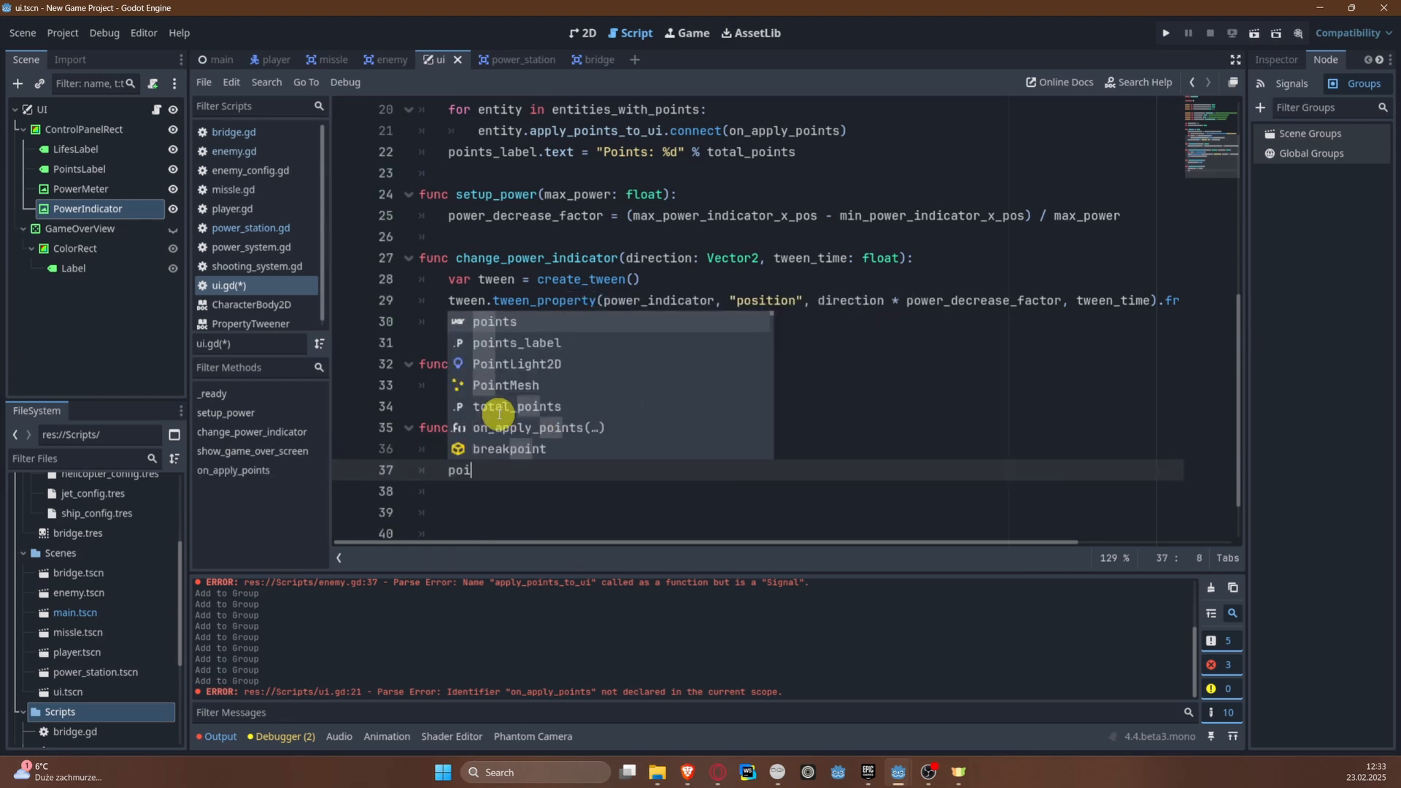
pyautogui.write('ints')
pyautogui.press('Down')
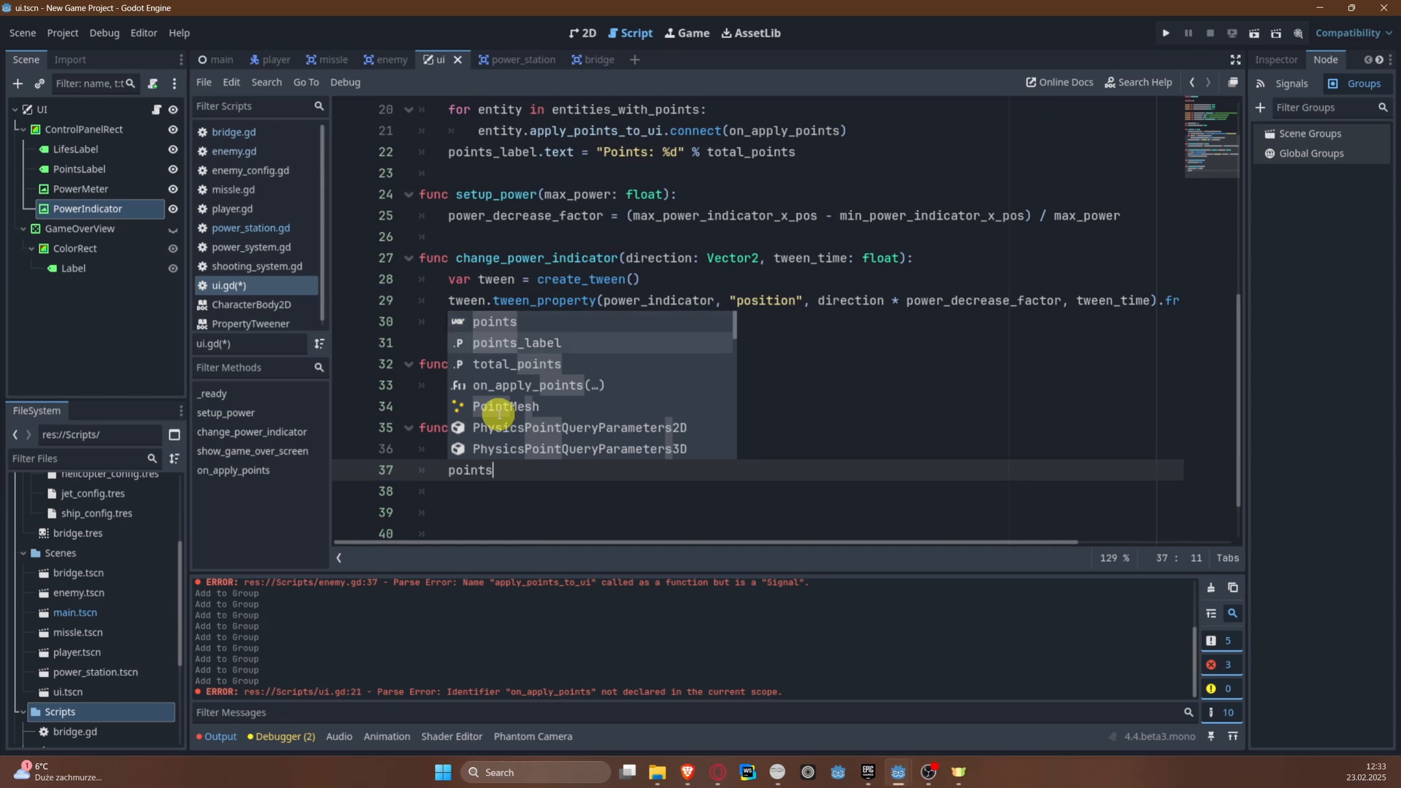
pyautogui.press('Return')
pyautogui.write('.text = "Points %d" %')
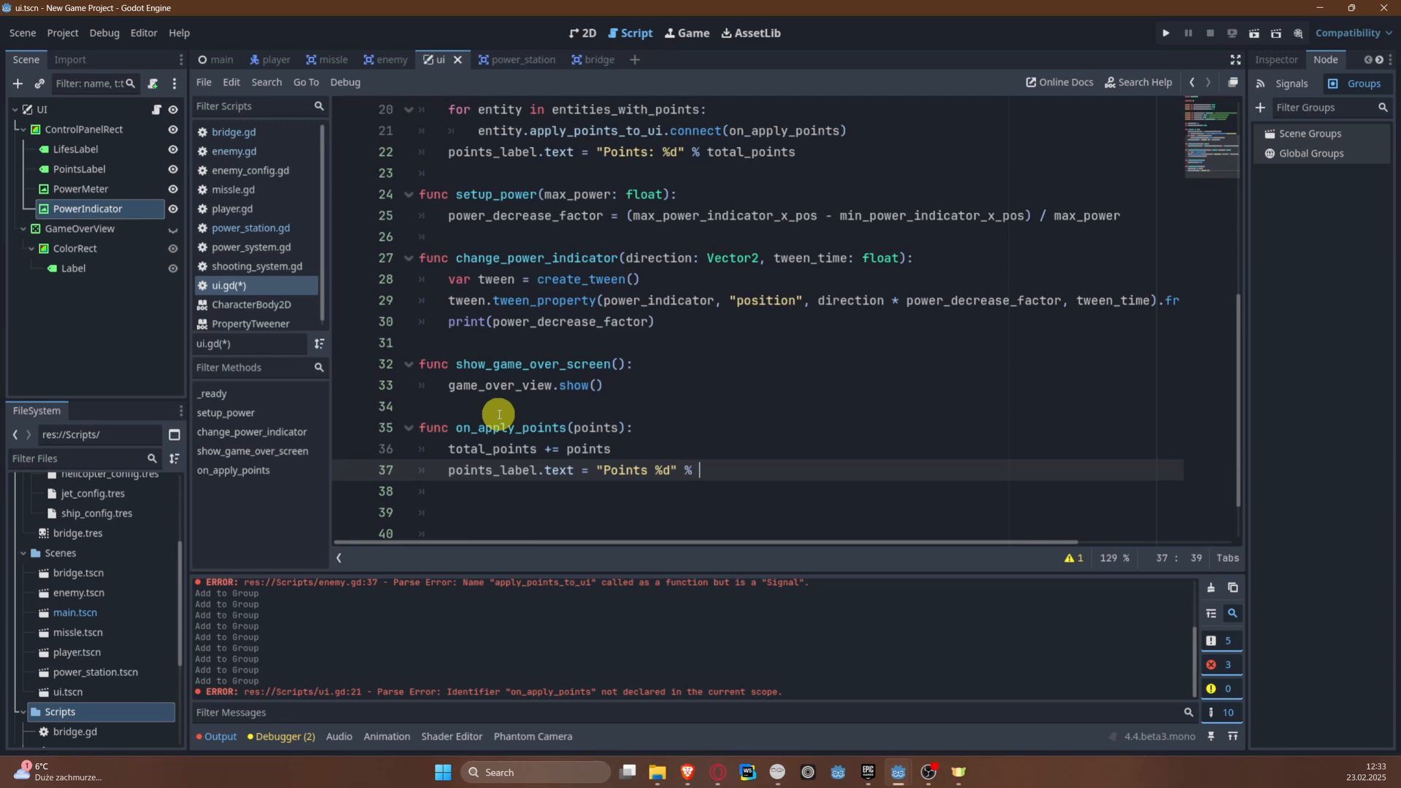
pyautogui.write(' totla')
pyautogui.press('BackSpace')
pyautogui.press('BackSpace')
pyautogui.write('al_p')
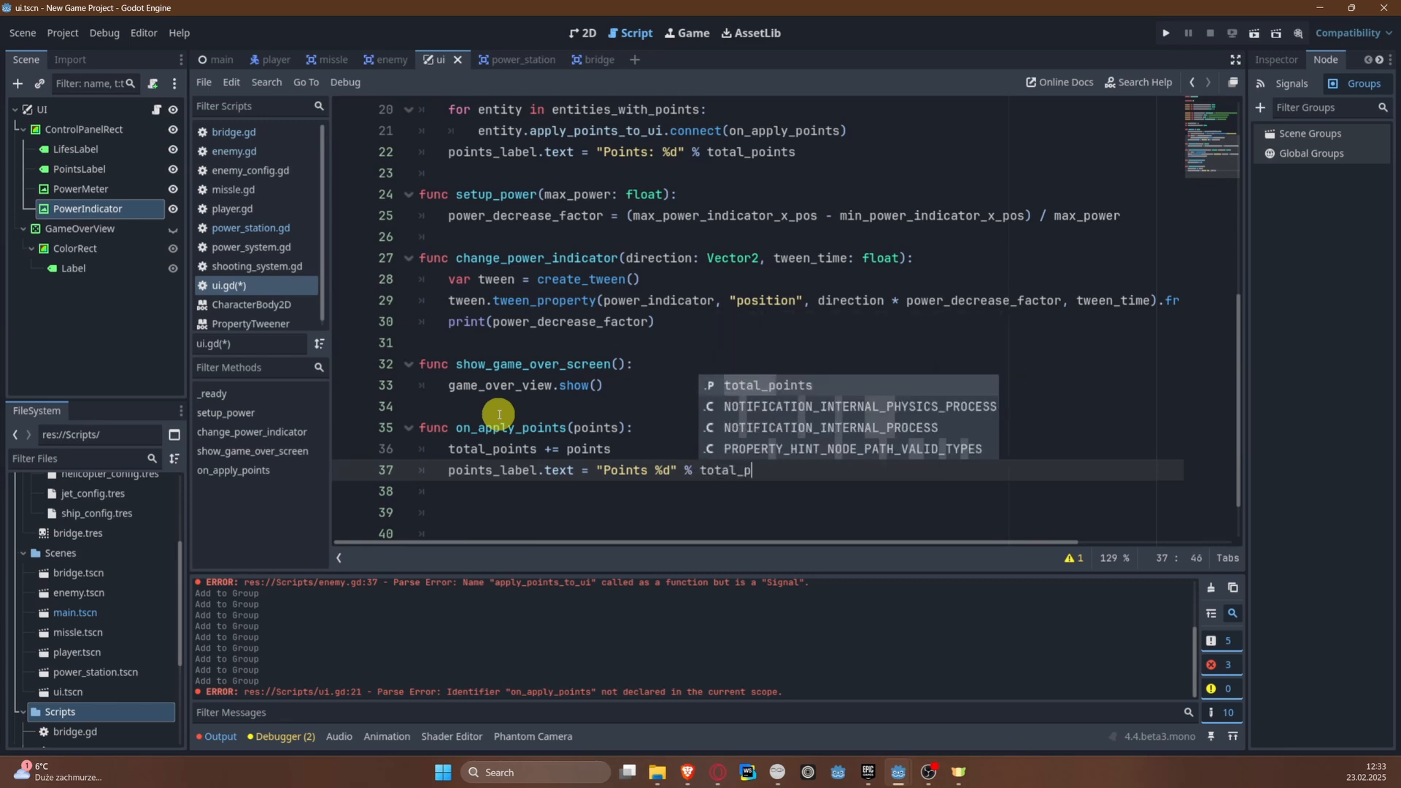
pyautogui.press('Return')
pyautogui.hotkey('ctrl', 's')
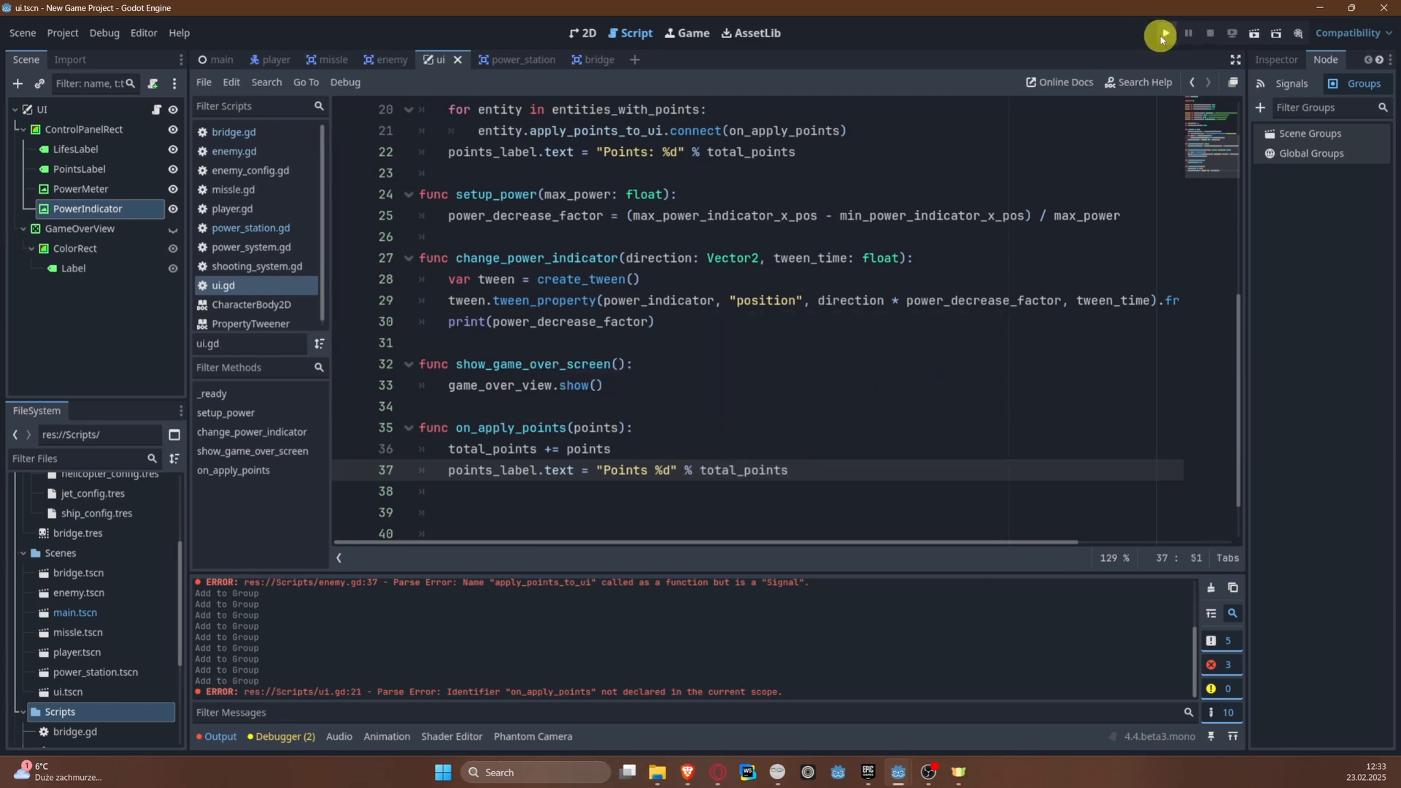
# Step: Run the project from the main scene to check the points label, then stop it
pyautogui.click(212, 60)
pyautogui.click(1161, 35)
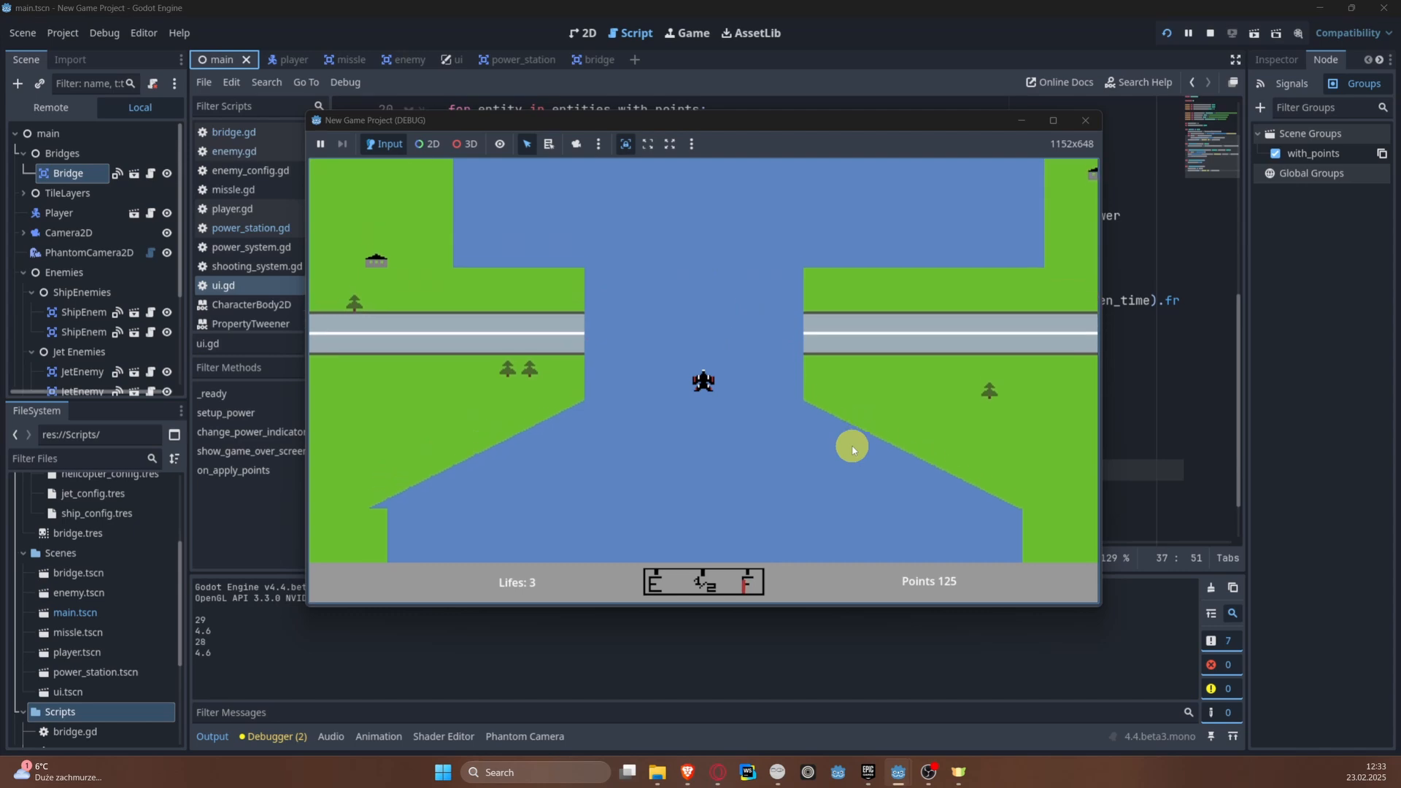
pyautogui.click(1212, 33)
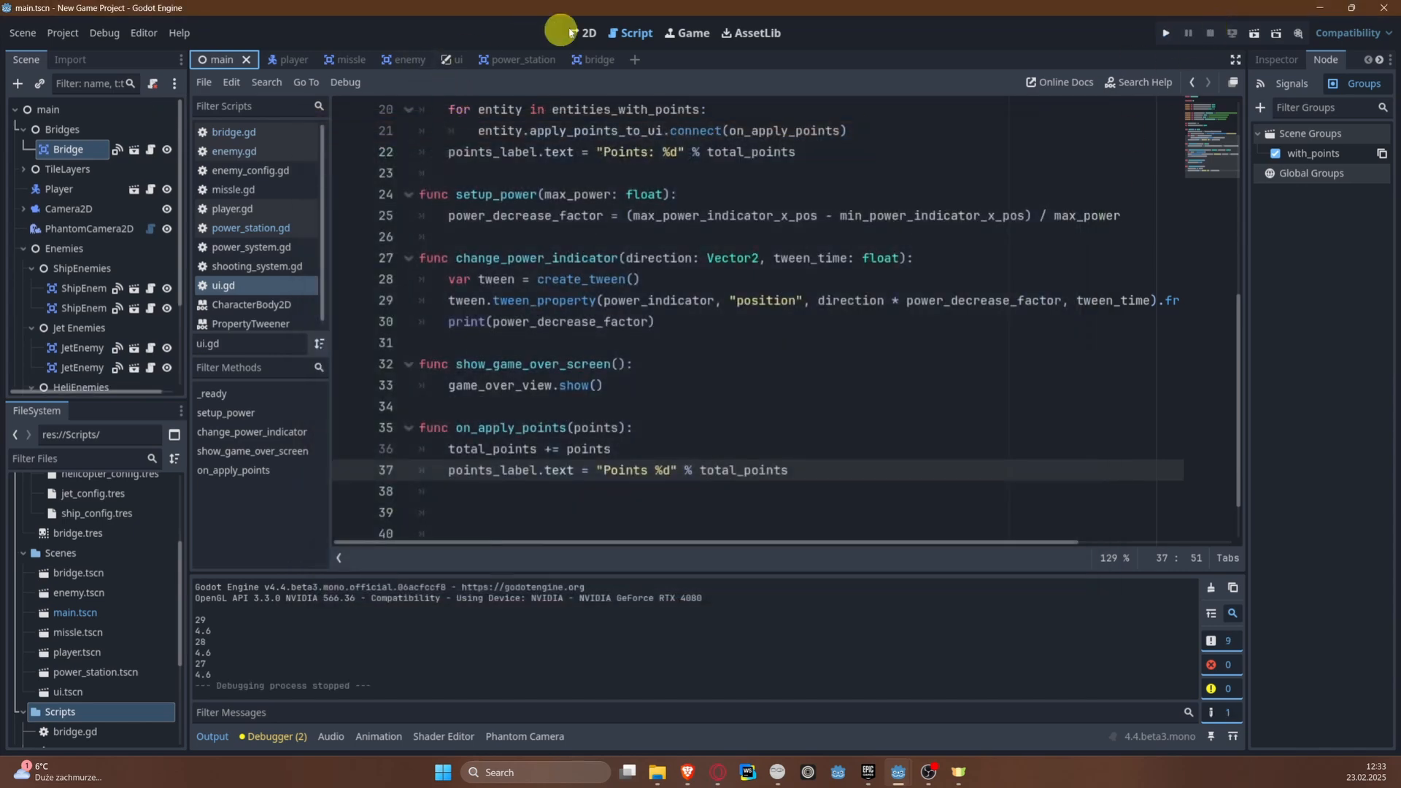
# Step: In the main scene's 2D view, move the Player down to the river's start just above the origin and save the scene
pyautogui.click(582, 33)
pyautogui.scroll(5, 635, 307)
pyautogui.scroll(-6, 633, 306)
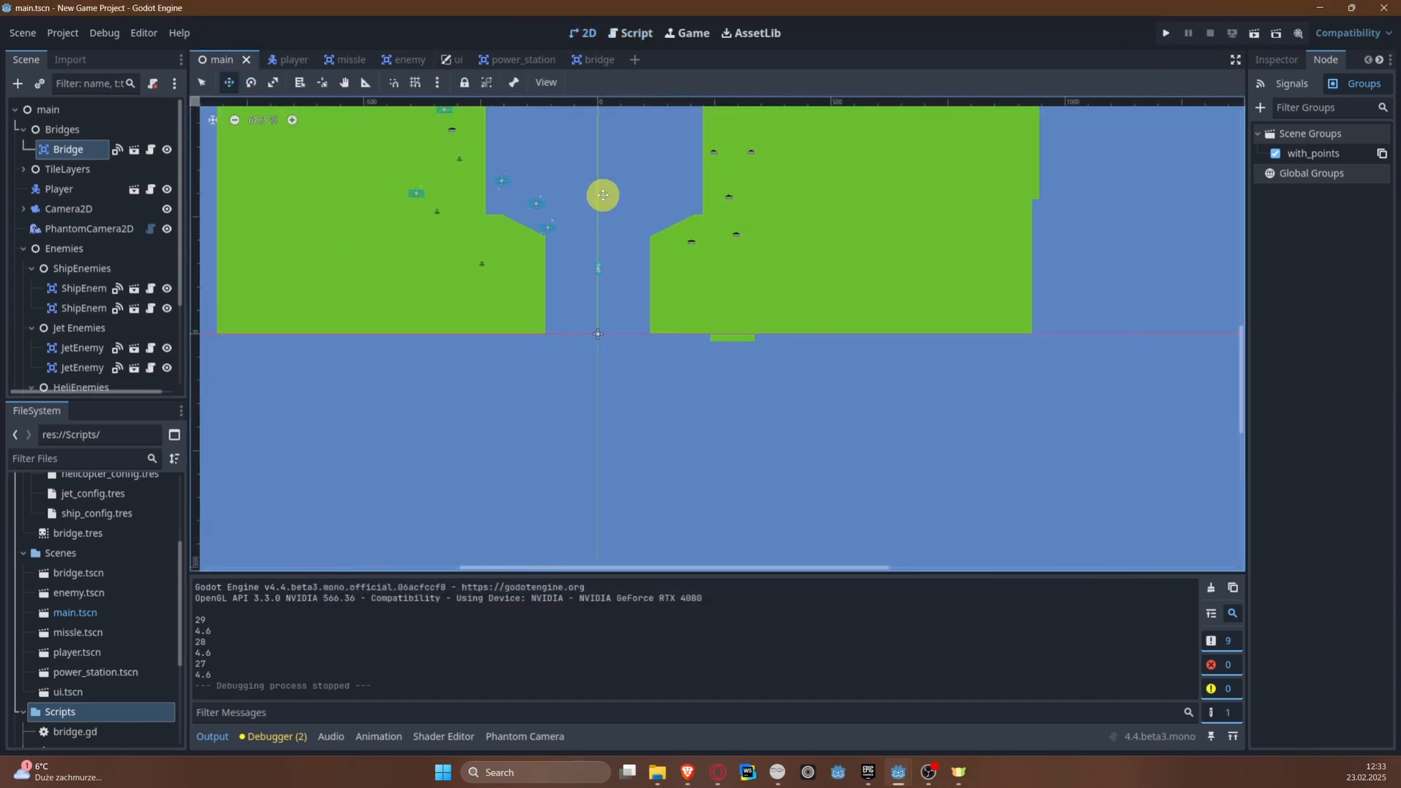
pyautogui.moveTo(600, 193); pyautogui.dragTo(573, 520, button='middle')
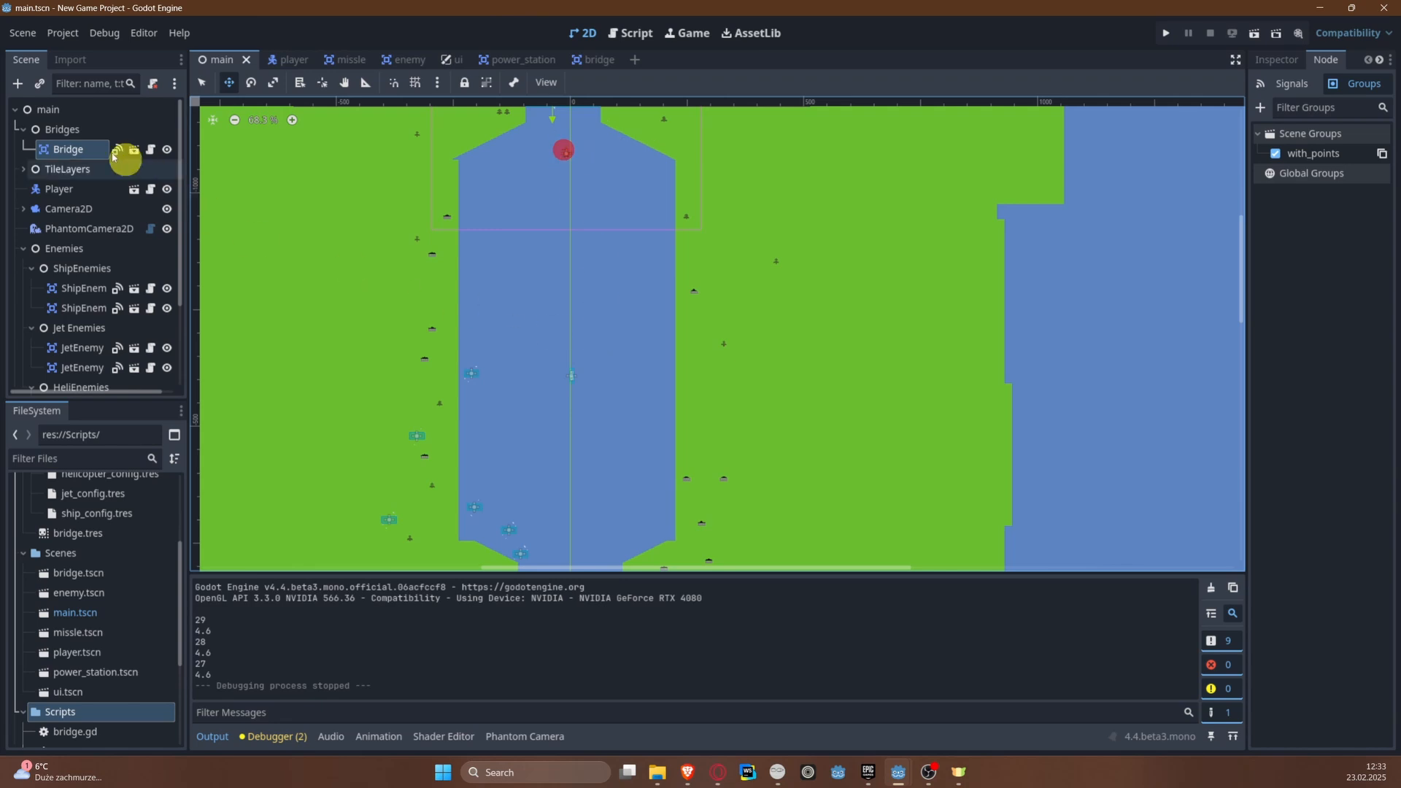
pyautogui.click(69, 189)
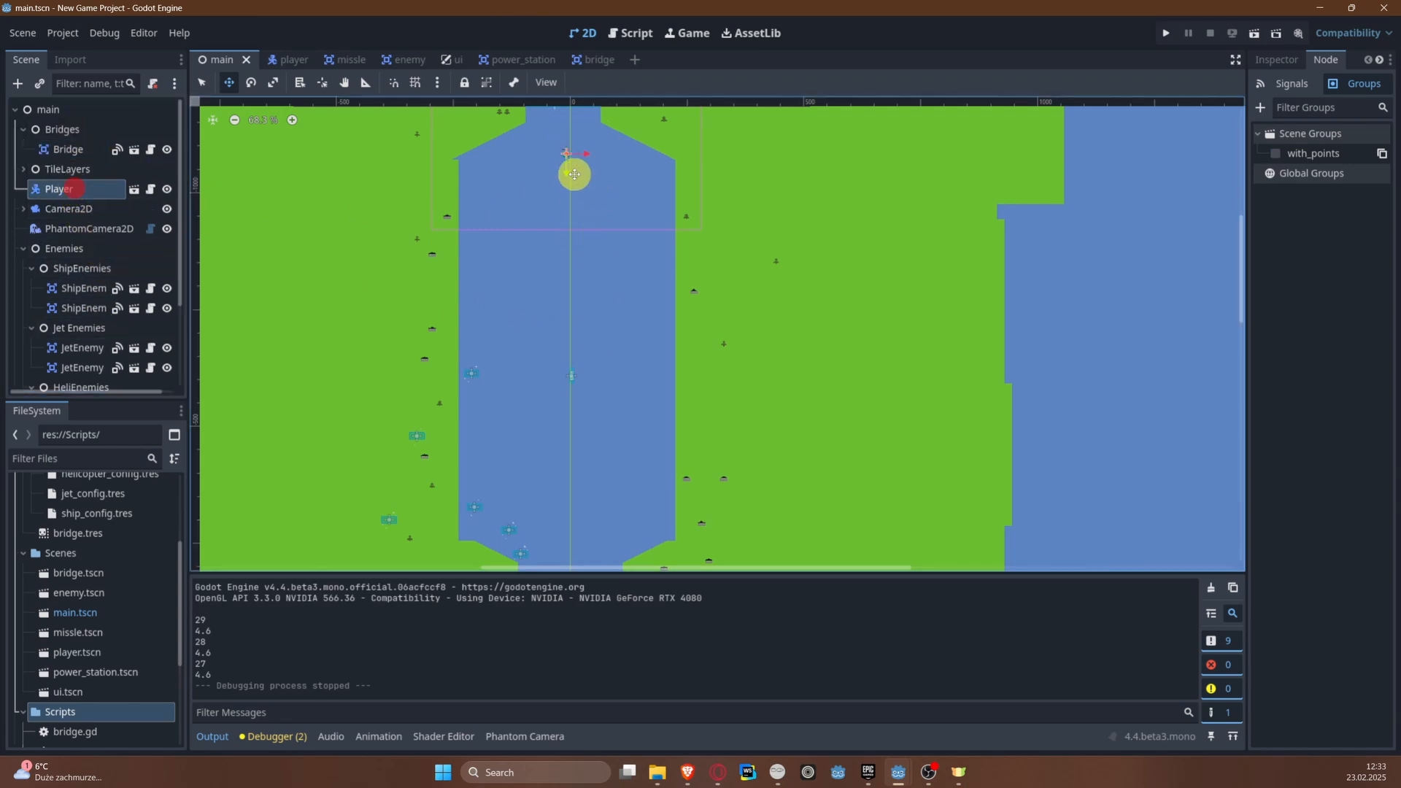
pyautogui.moveTo(569, 168); pyautogui.dragTo(528, 410)
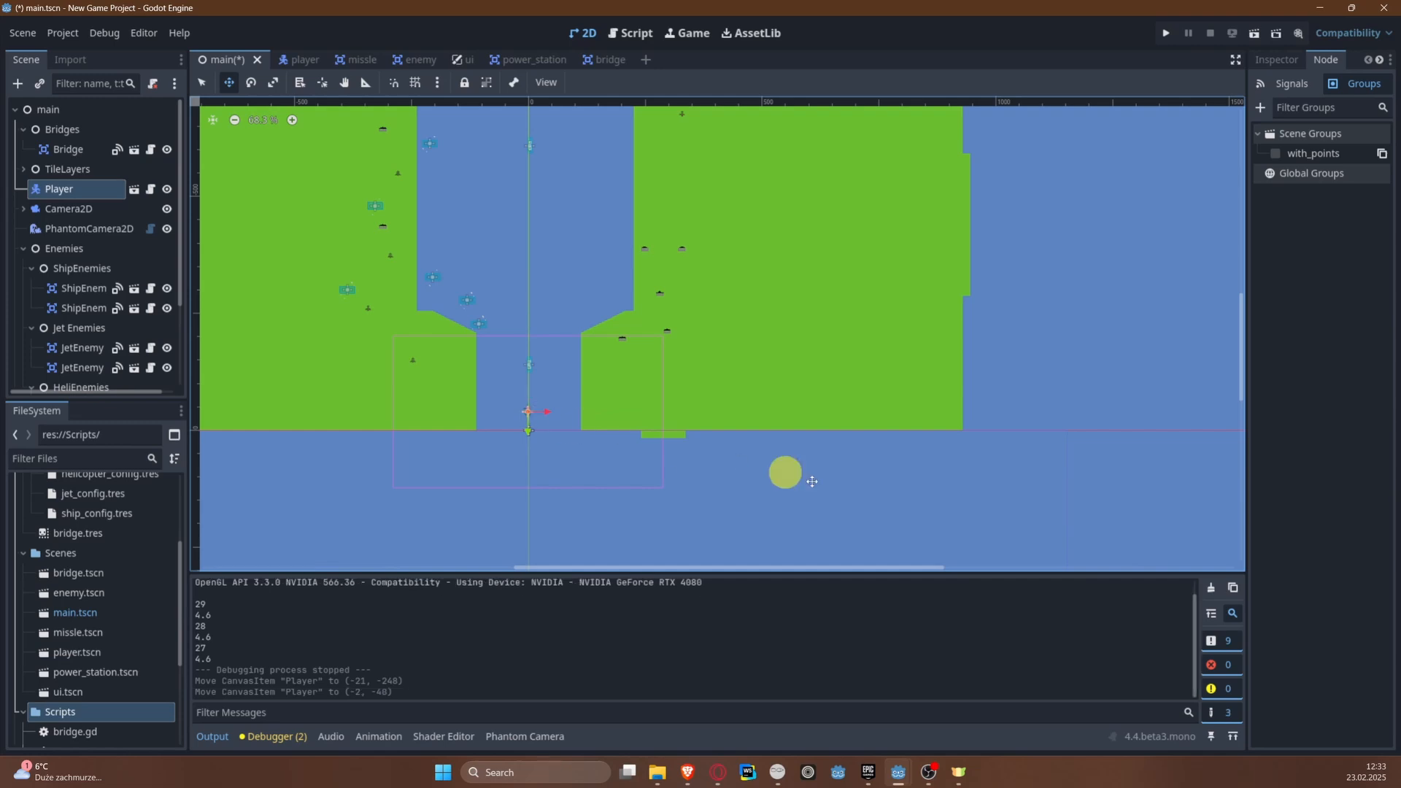
pyautogui.hotkey('ctrl', 's')
# Step: Run the game, steer the plane up the river shooting enemies and the bridge to test the scoring, and close the game
pyautogui.click(1160, 40)
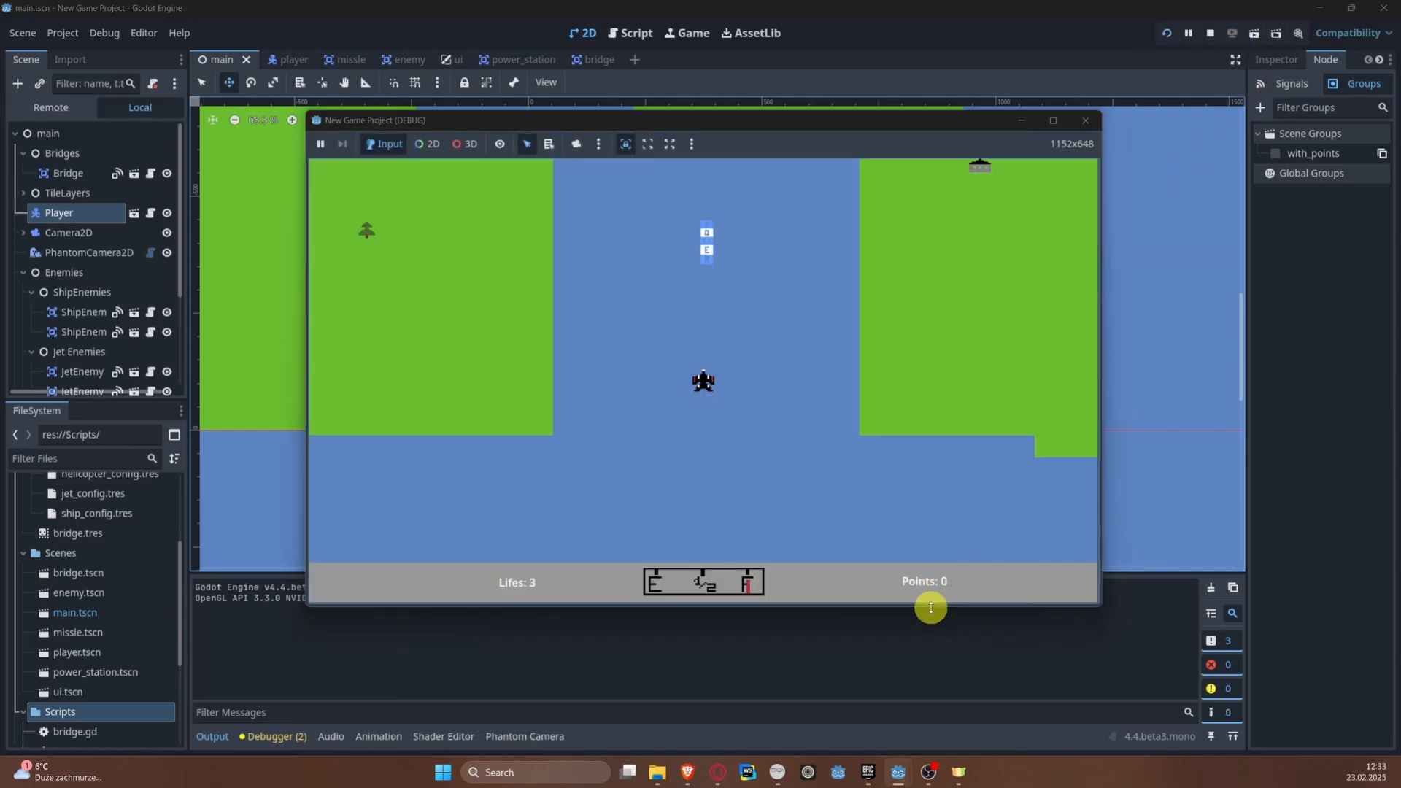
pyautogui.press('space')
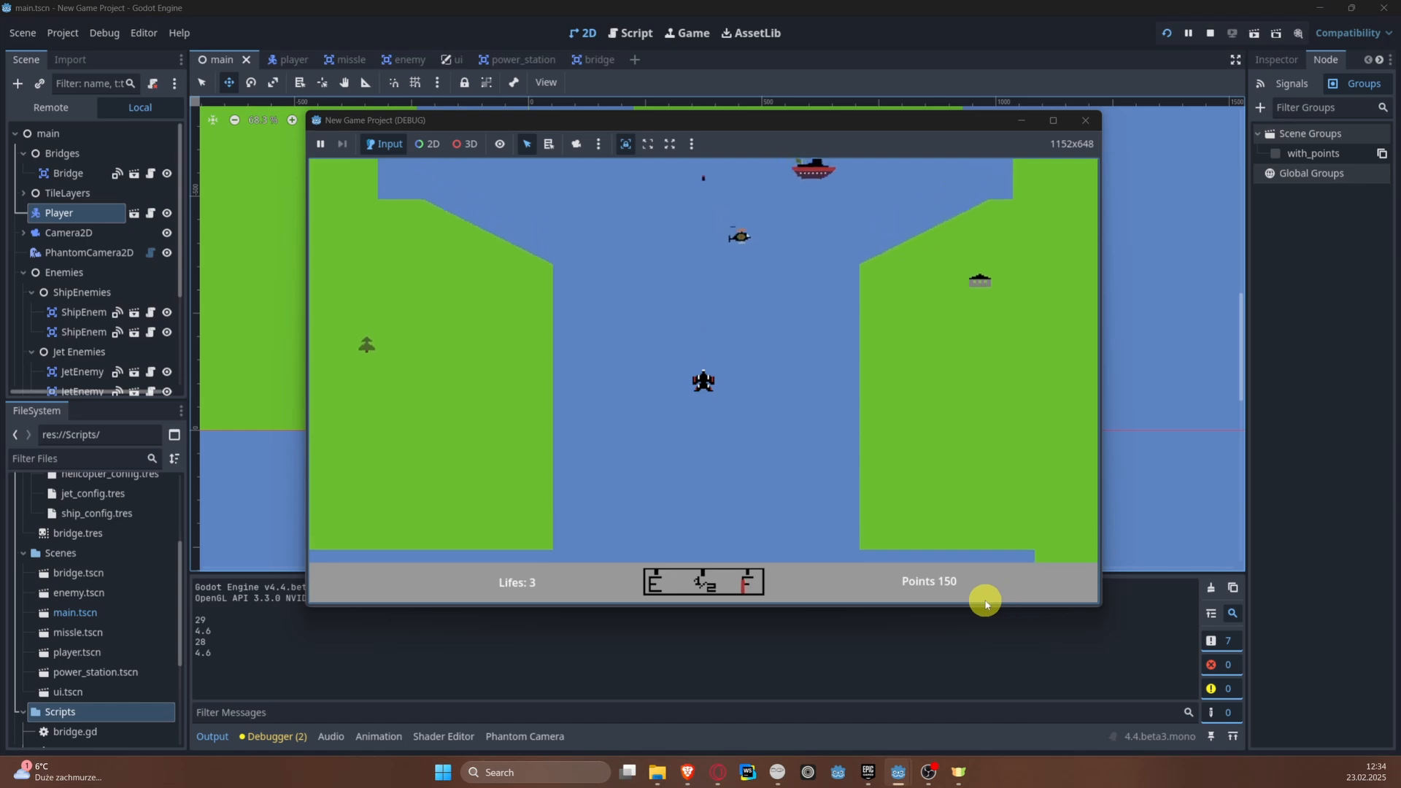
pyautogui.press('d')
pyautogui.press('a')
pyautogui.press('d')
pyautogui.press('space')
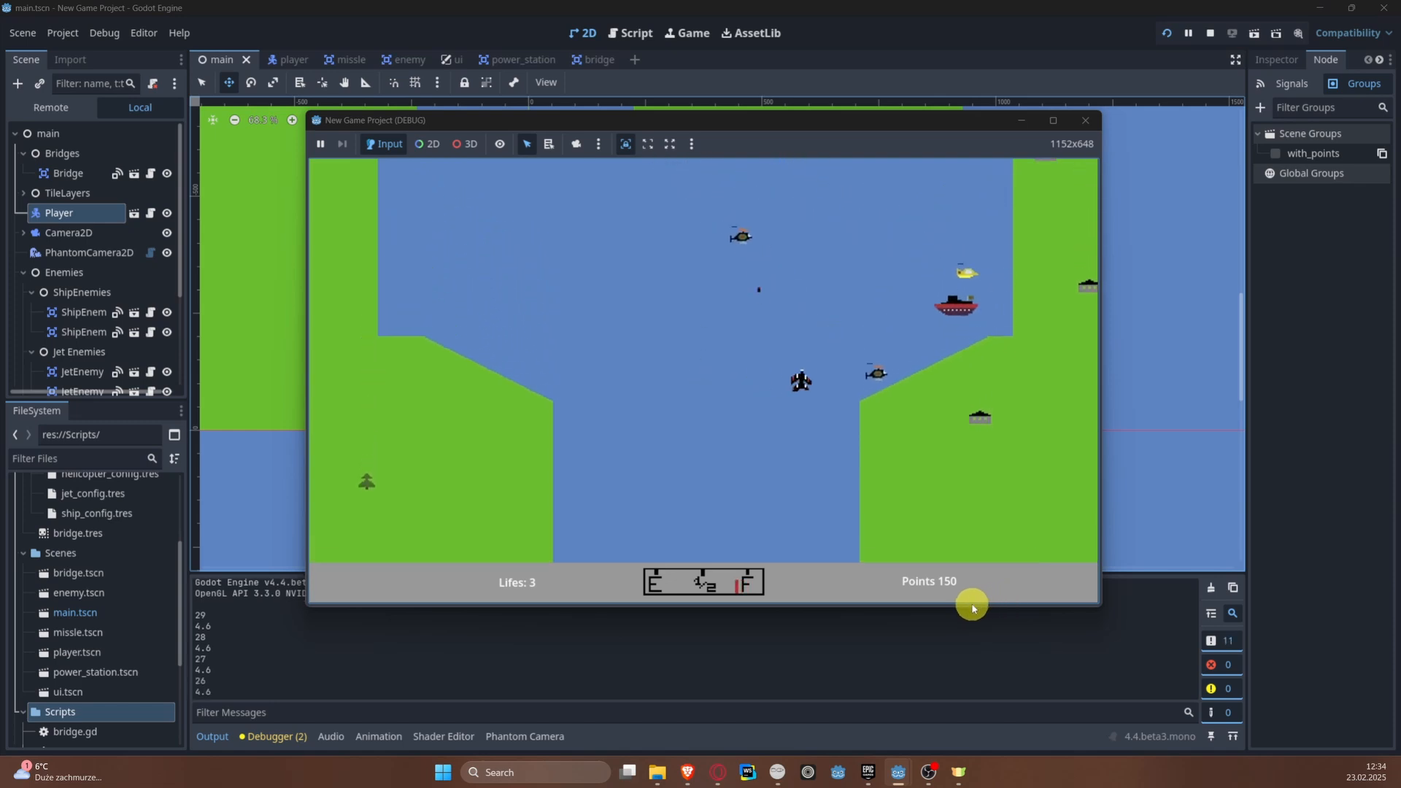
pyautogui.press('a')
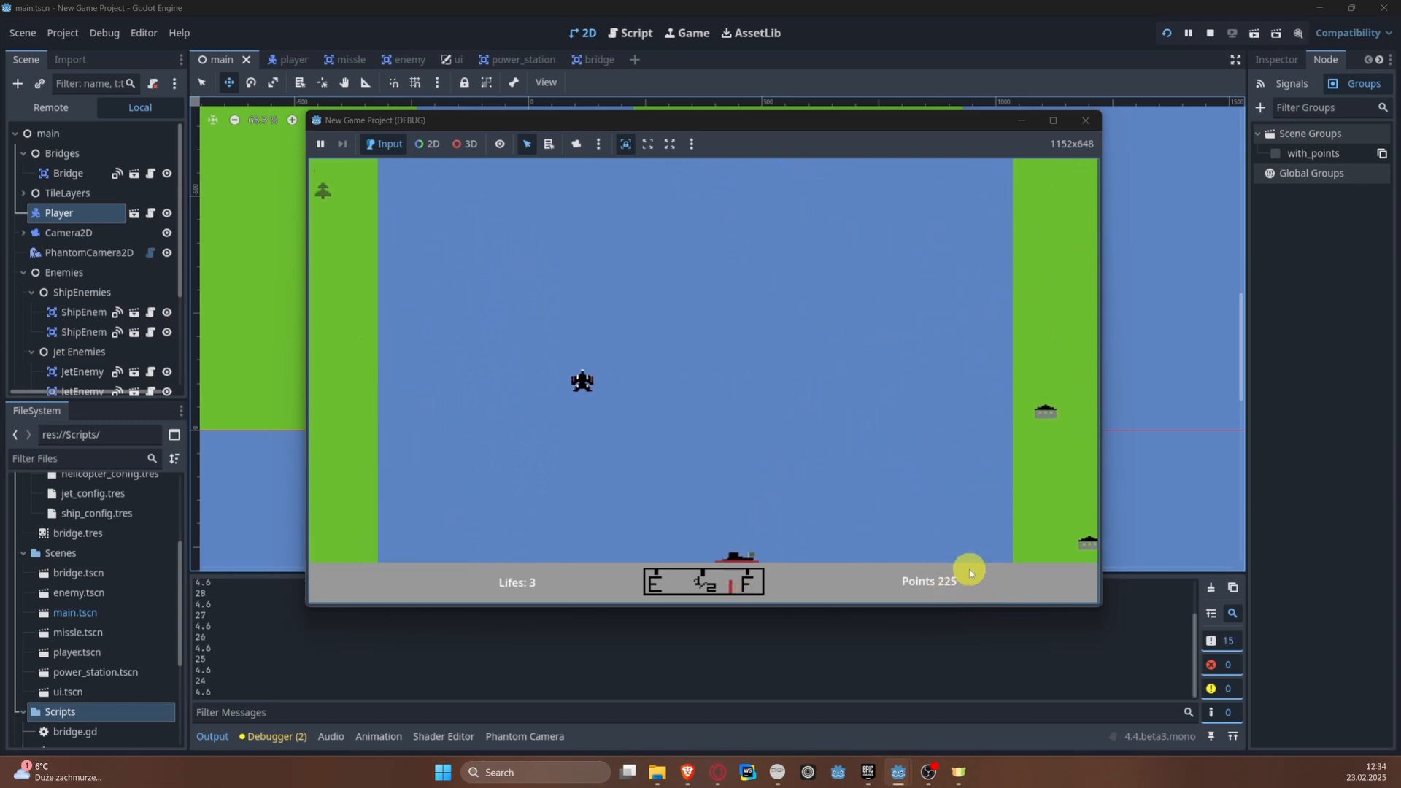
pyautogui.press('d')
pyautogui.press('a')
pyautogui.press('space')
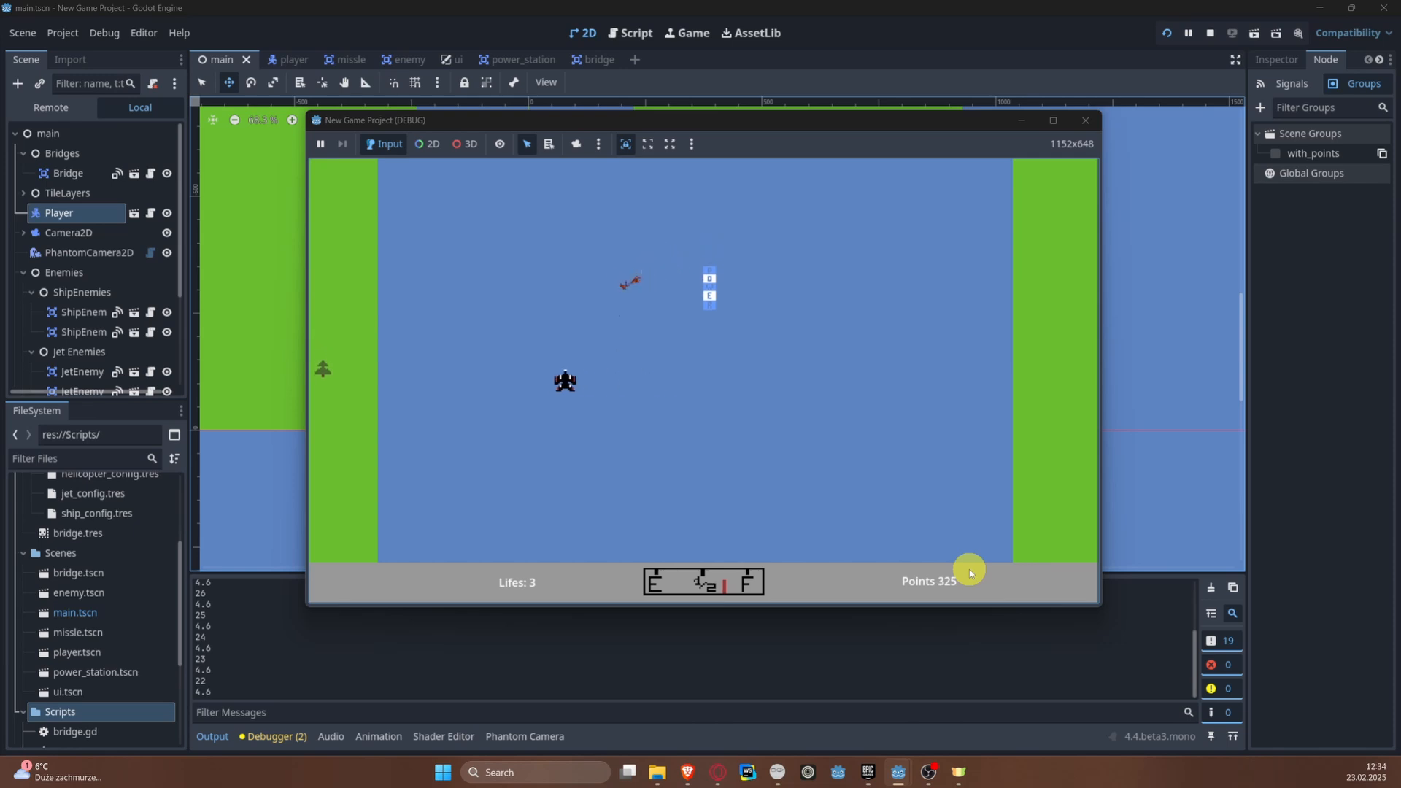
pyautogui.press('d')
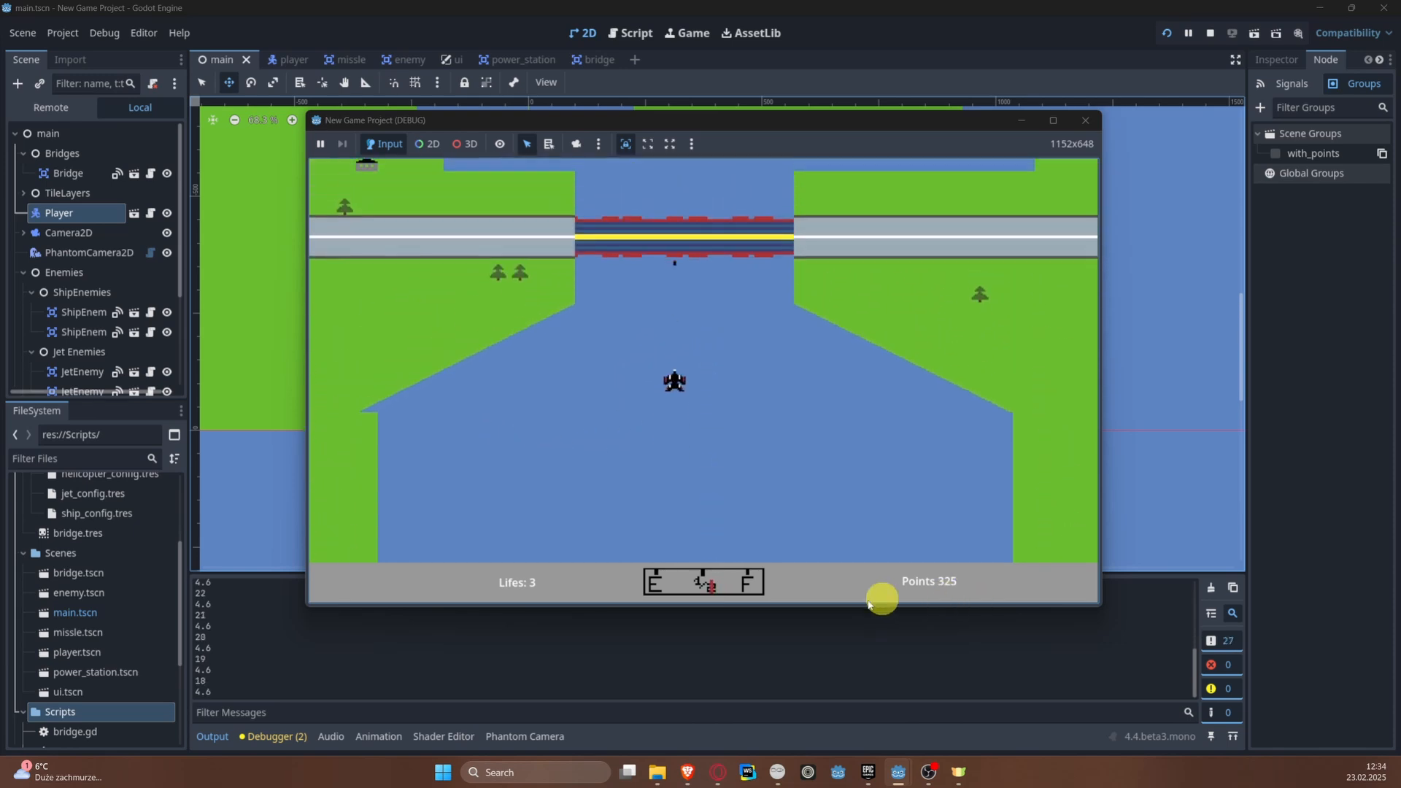
pyautogui.press('space')
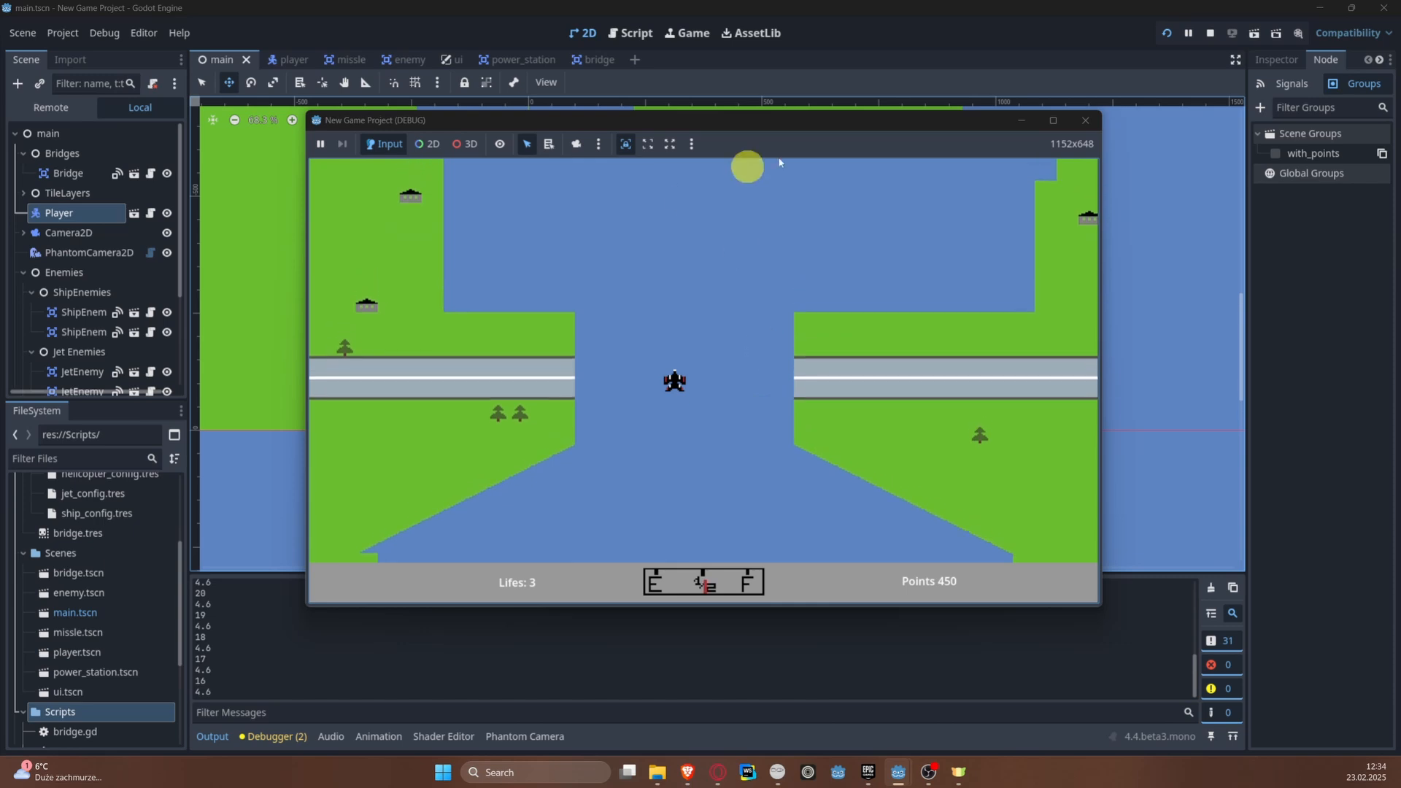
pyautogui.click(1088, 120)
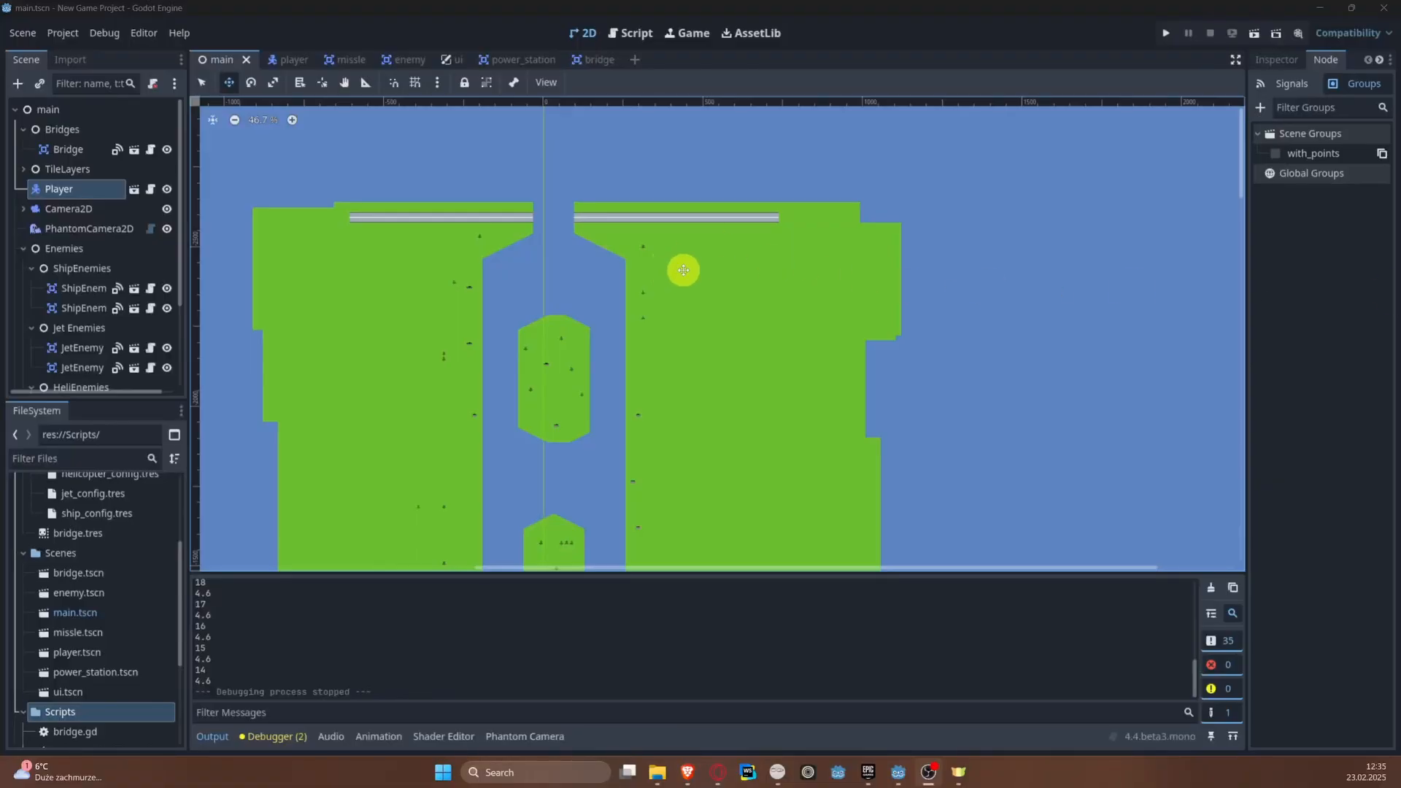
# Step: Open the script attached to the Bridge node in the main scene
pyautogui.moveTo(684, 270); pyautogui.dragTo(694, 558, button='middle')
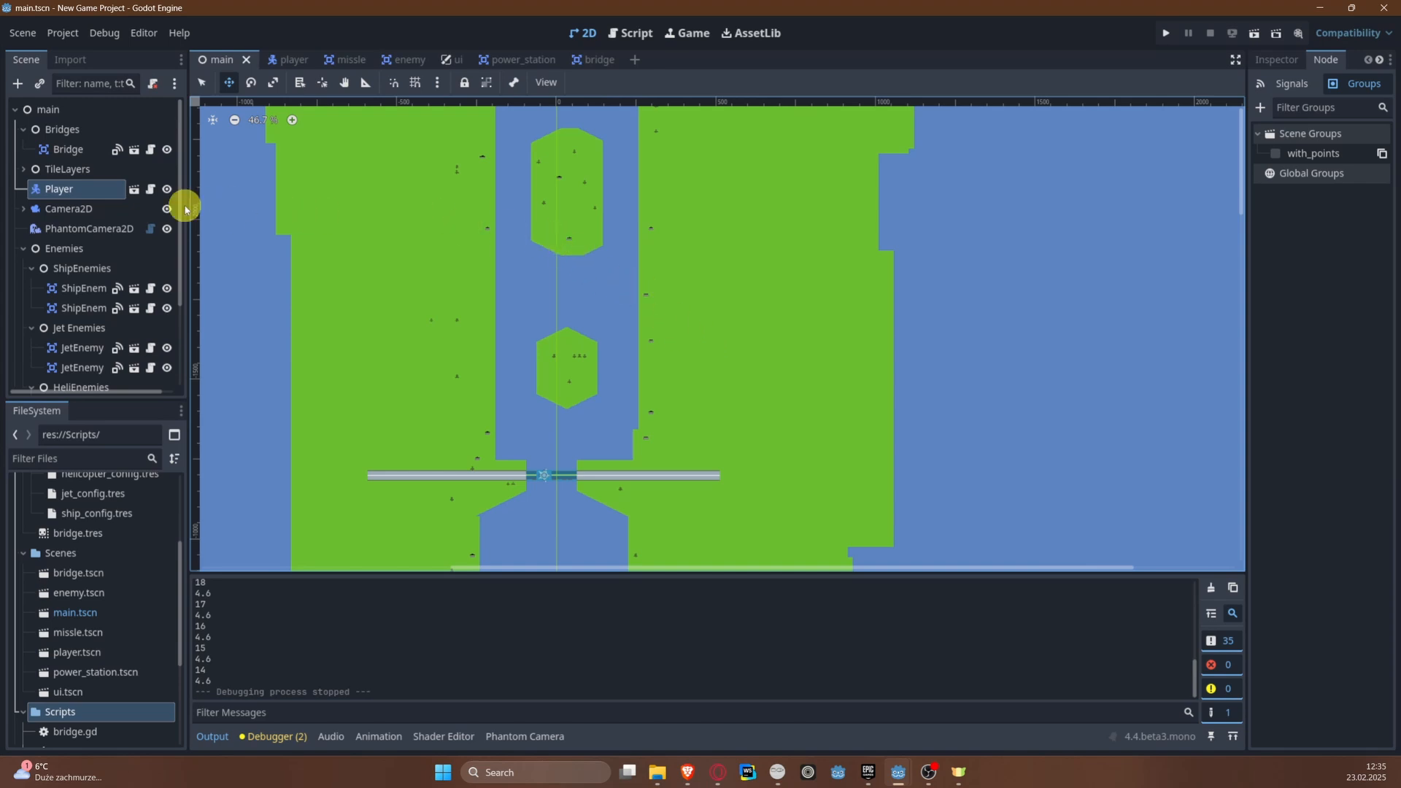
pyautogui.click(73, 149)
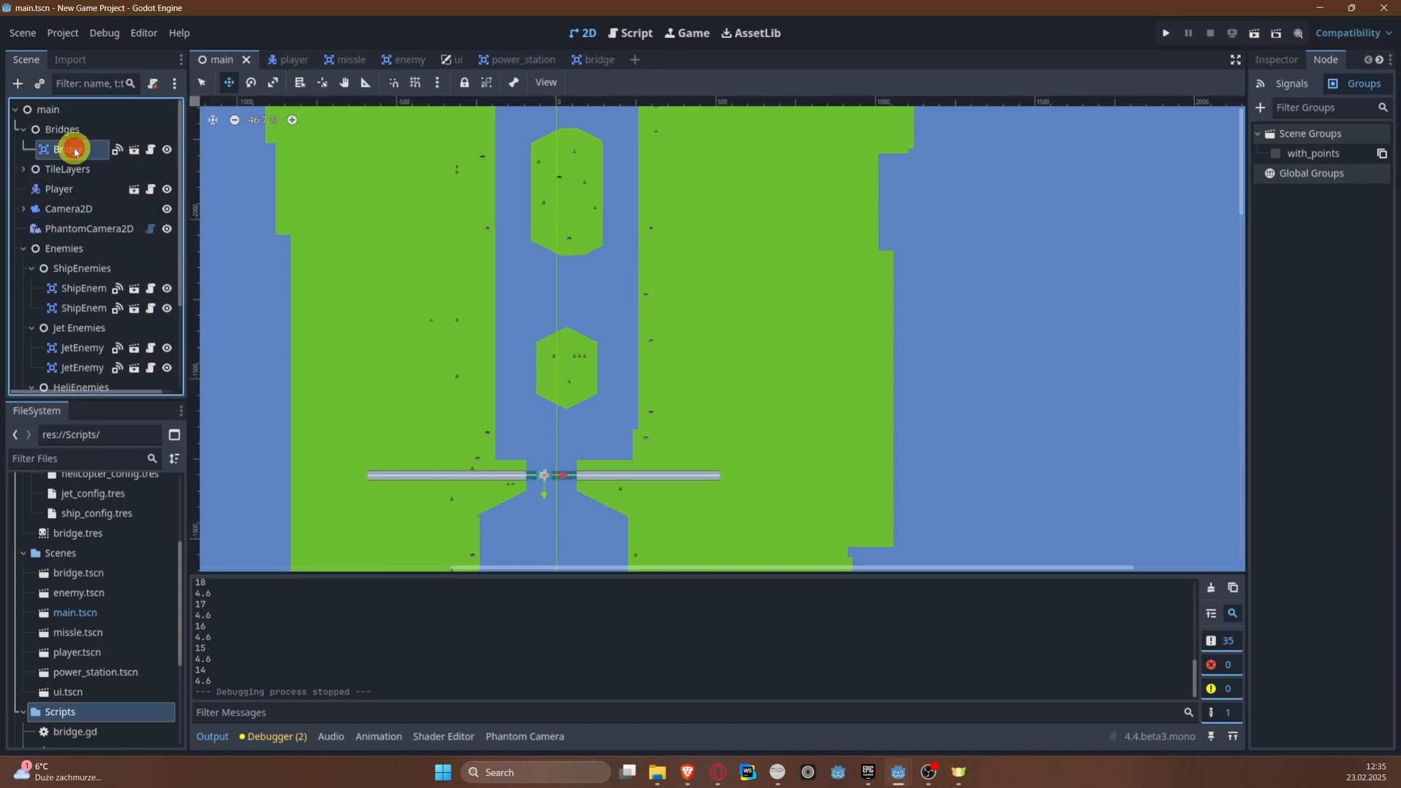
pyautogui.click(151, 150)
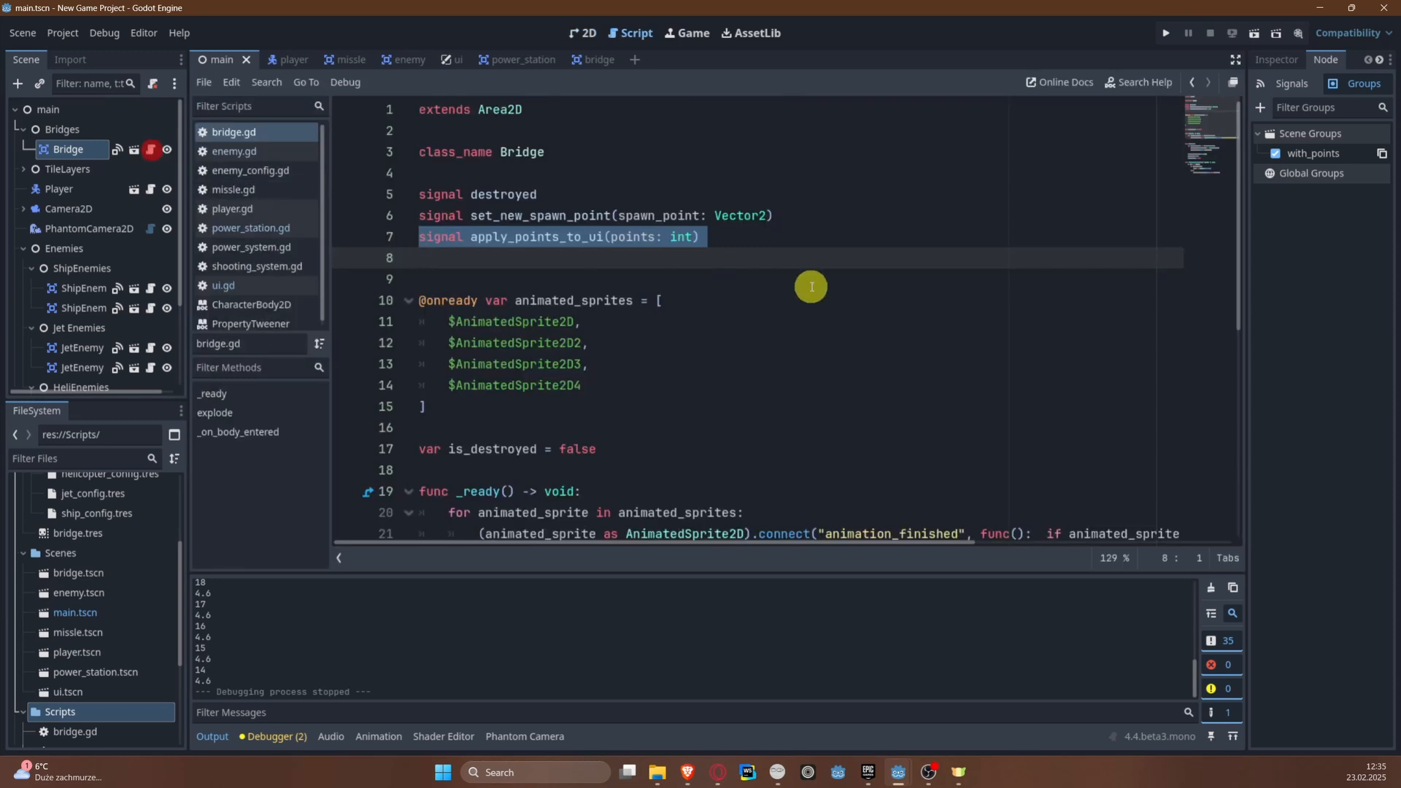
pyautogui.click(749, 299)
# Step: Append the cast as AnimatedSprite2D[] after the closing bracket of the animated_sprites array
pyautogui.click(488, 405)
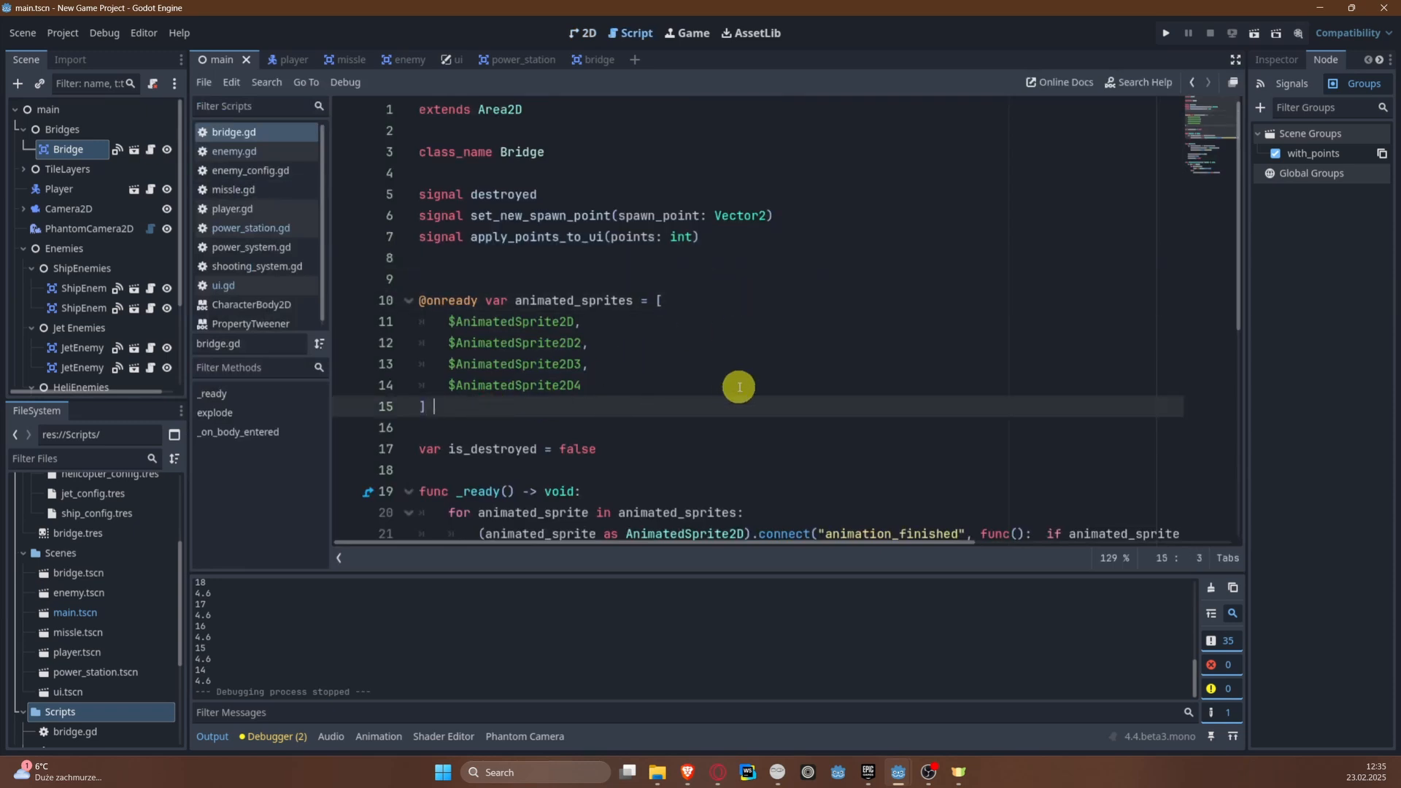
pyautogui.write('as')
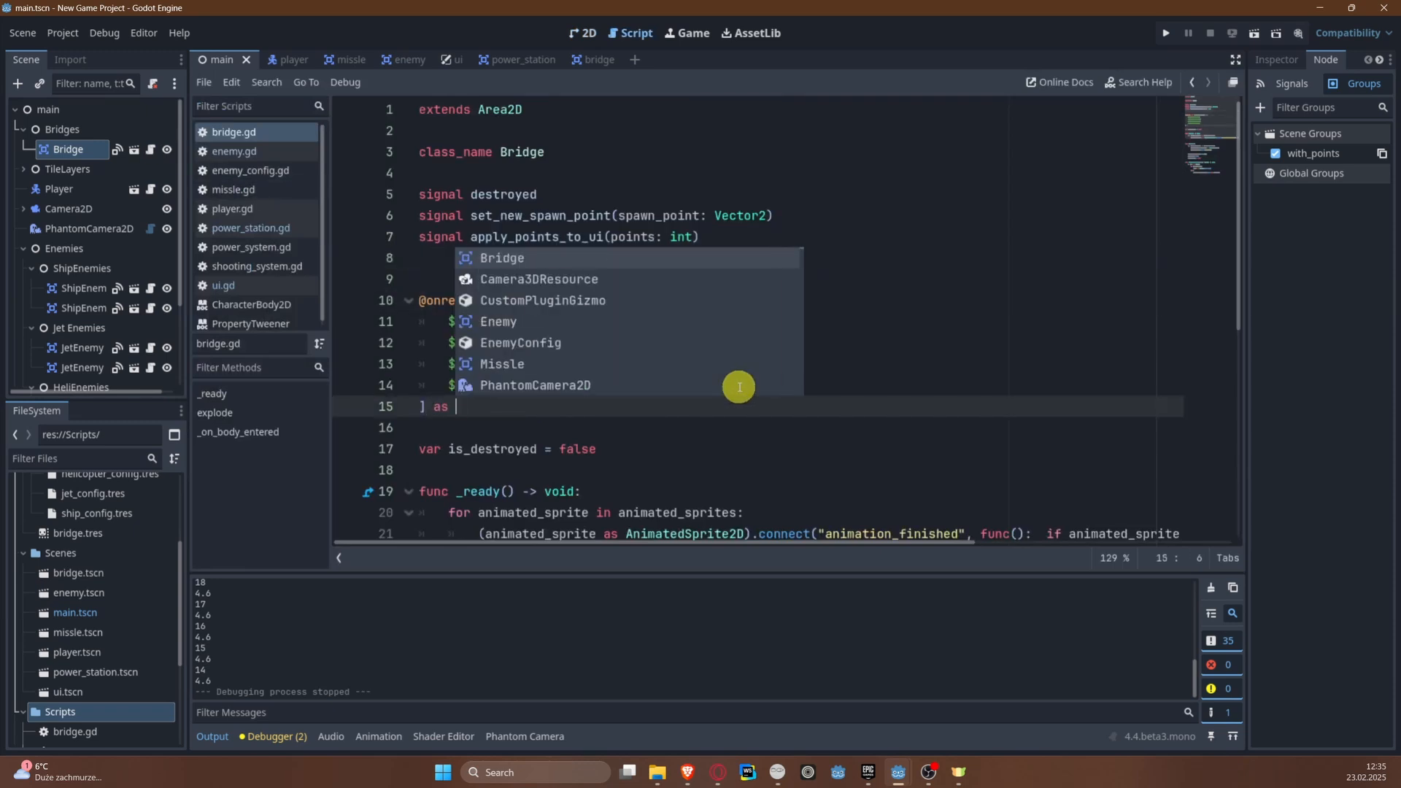
pyautogui.press('Escape')
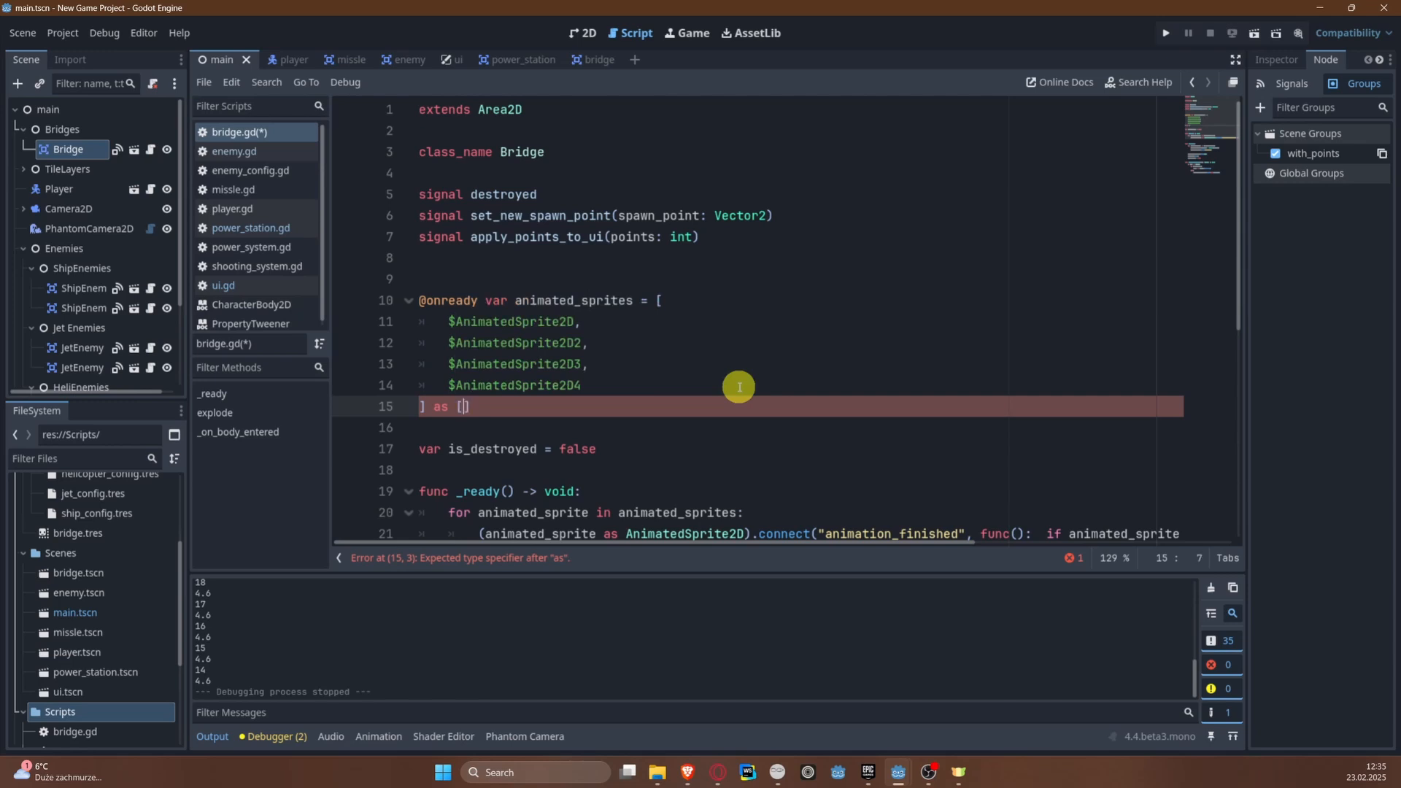
pyautogui.write('Anima')
pyautogui.press('Return')
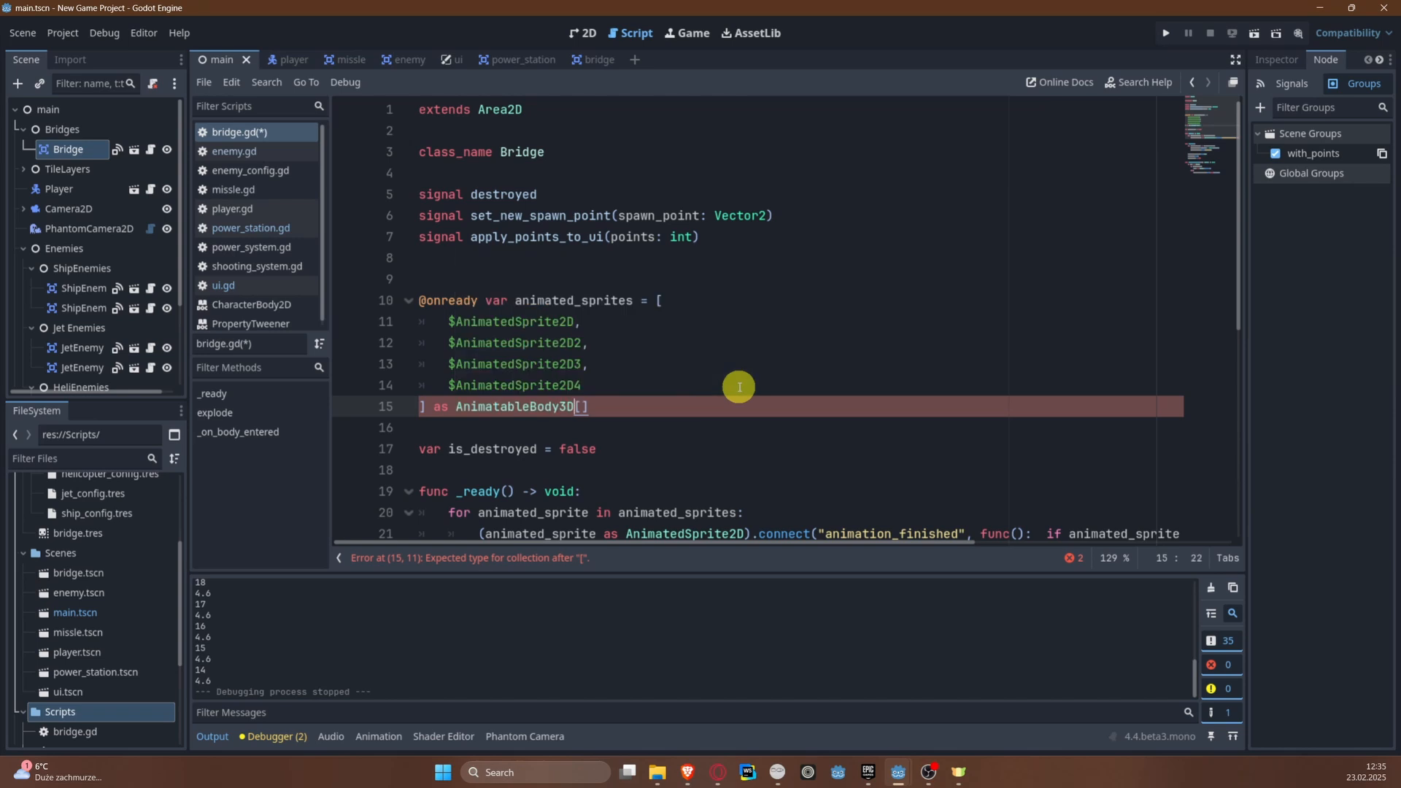
pyautogui.hotkey('ctrl', 'z')
pyautogui.write('ted')
pyautogui.press('Down')
pyautogui.press('Down')
pyautogui.press('Down')
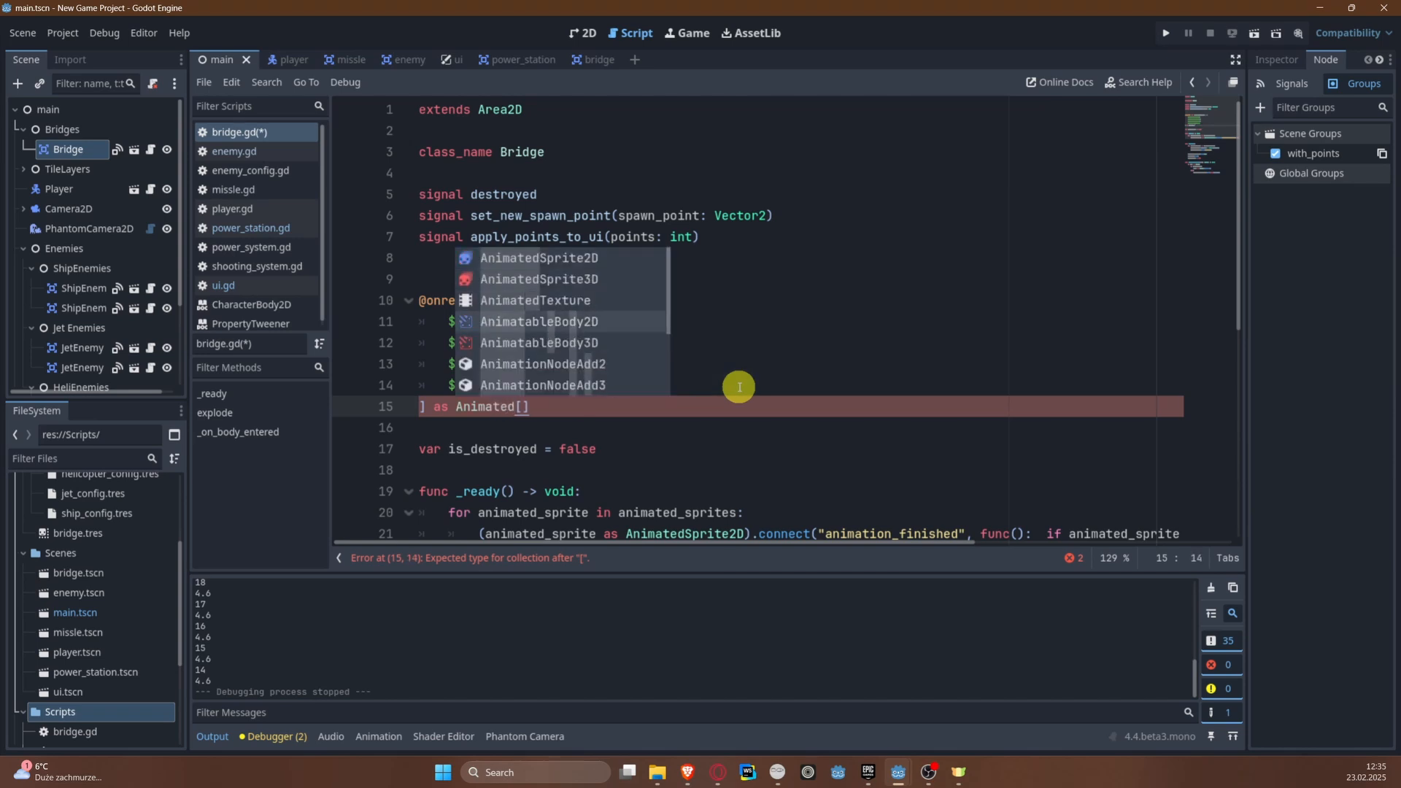
pyautogui.press('Up')
pyautogui.press('Up')
pyautogui.press('Up')
pyautogui.press('Return')
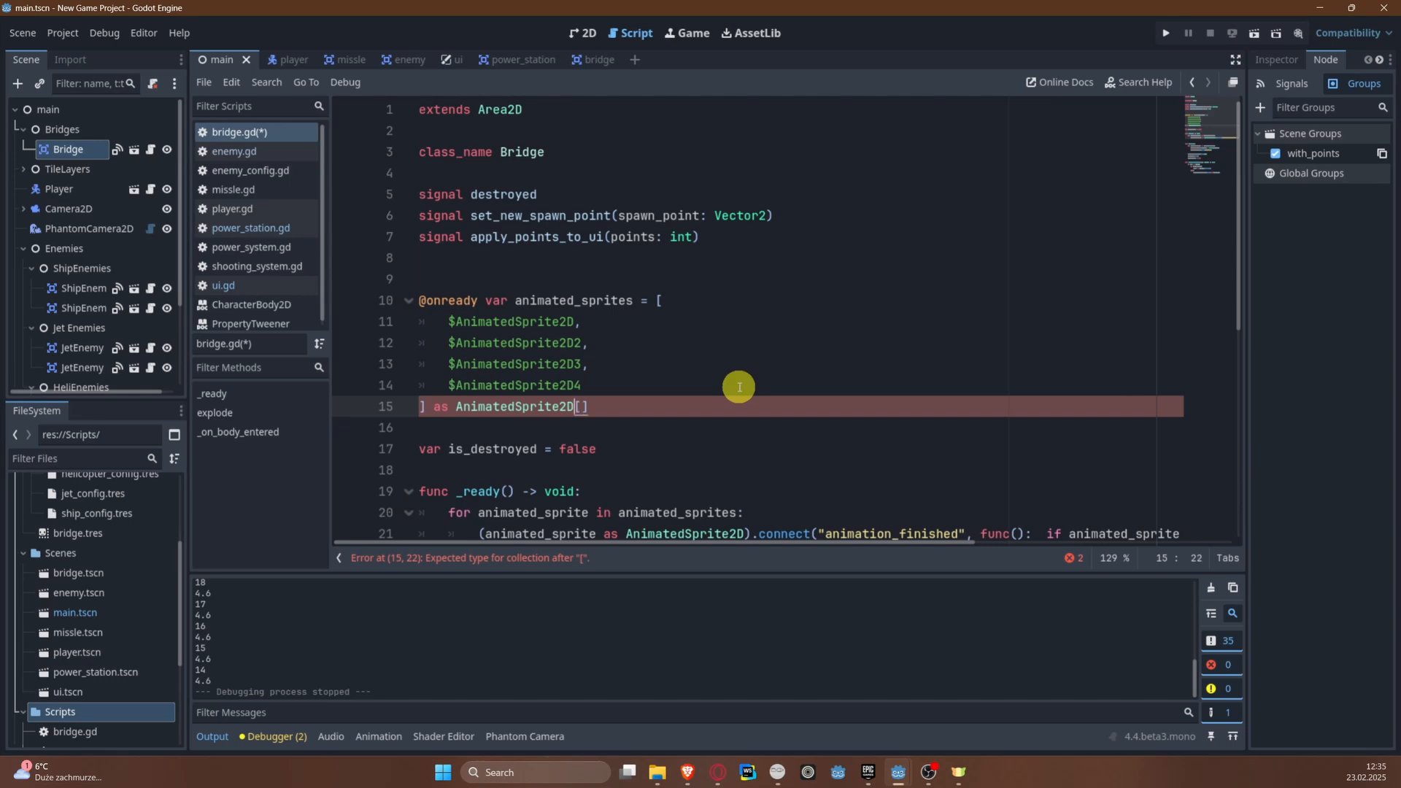
# Step: Move the AnimatedSprite2D type inside the square brackets so the cast reads as [AnimatedSprite2D]
pyautogui.hotkey('ctrl', 'shift', 'Right')
pyautogui.hotkey('ctrl', 'x')
pyautogui.press('Right')
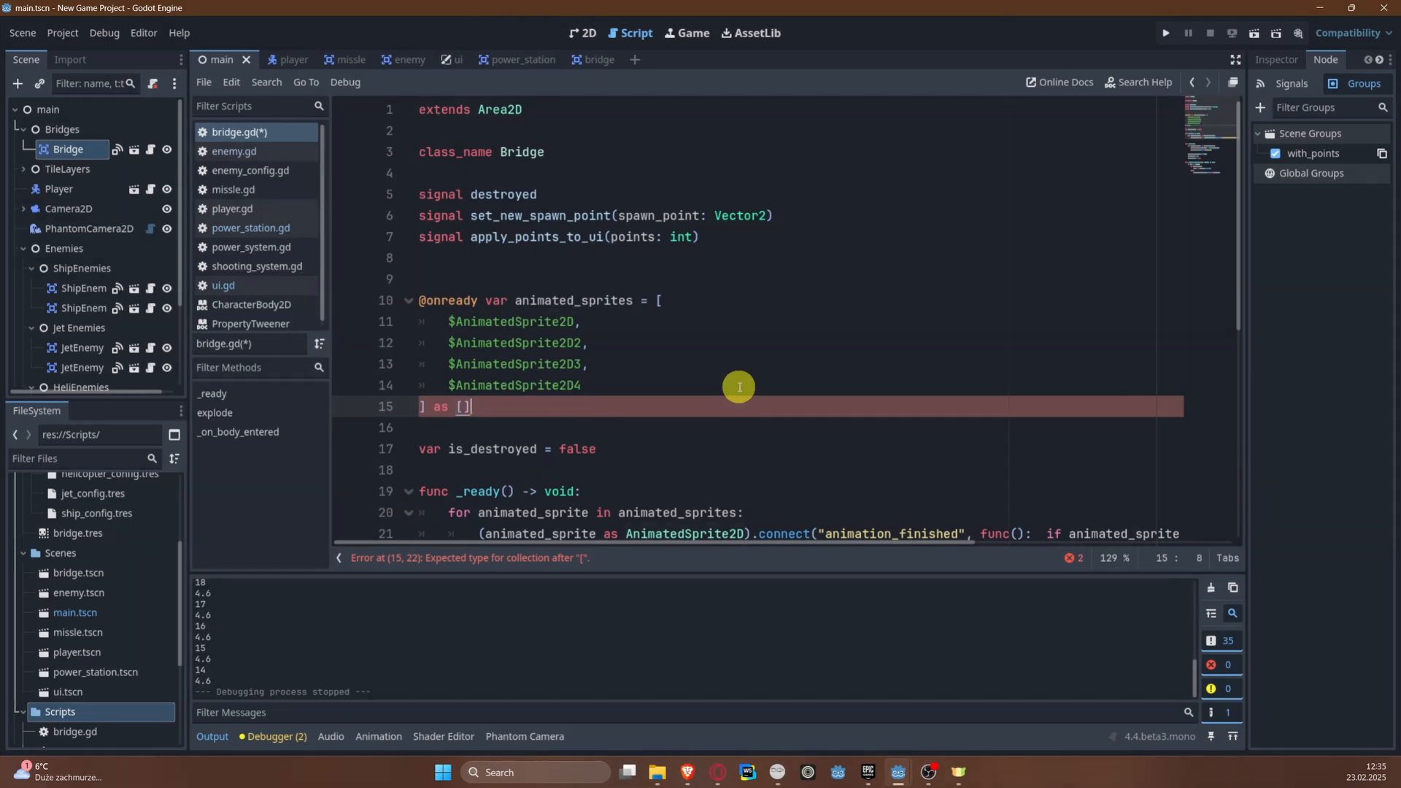
pyautogui.hotkey('ctrl', 'v')
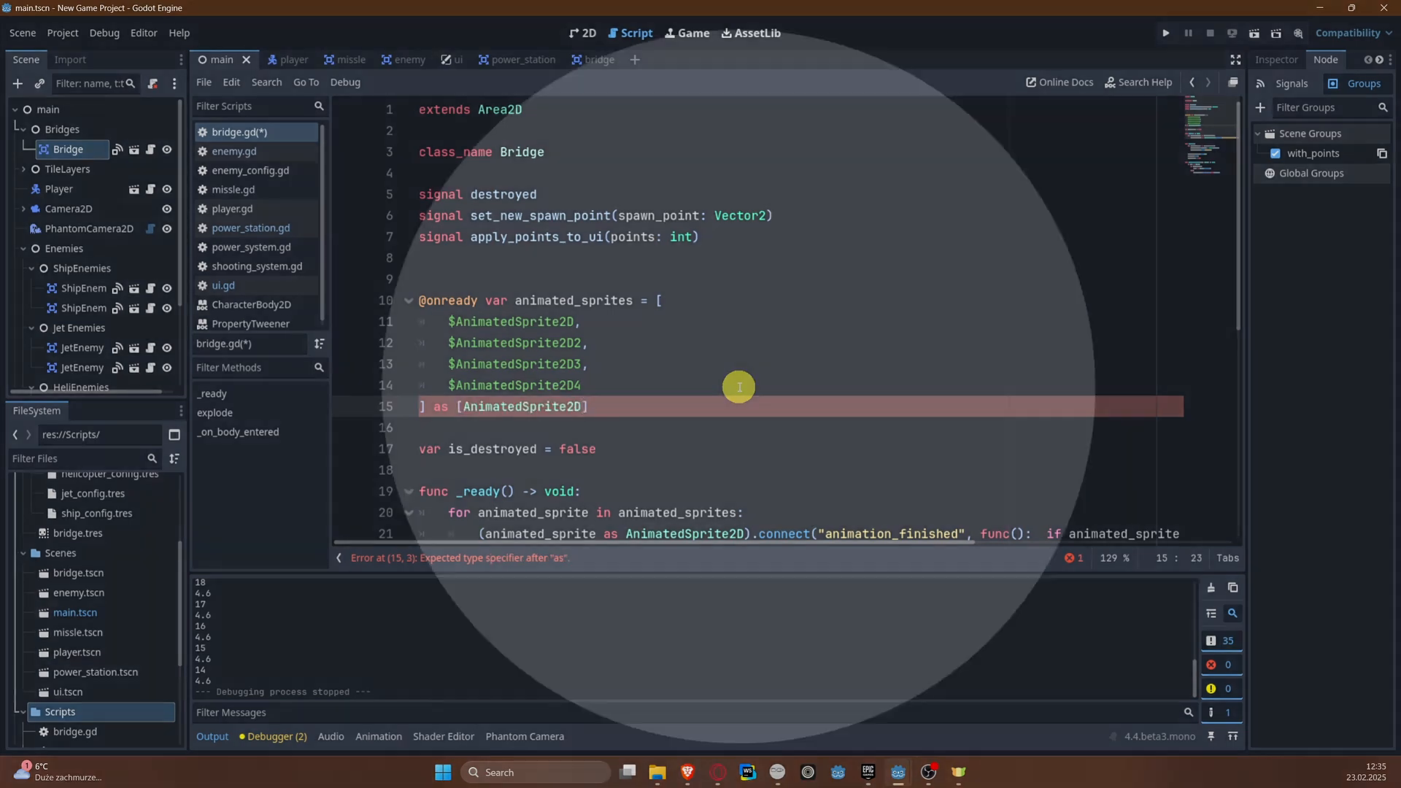
# Step: Rewrite the cast on the animated_sprites array as Array[AnimatedSprite2D] and save bridge.gd
pyautogui.hotkey('ctrl', 'BackSpace')
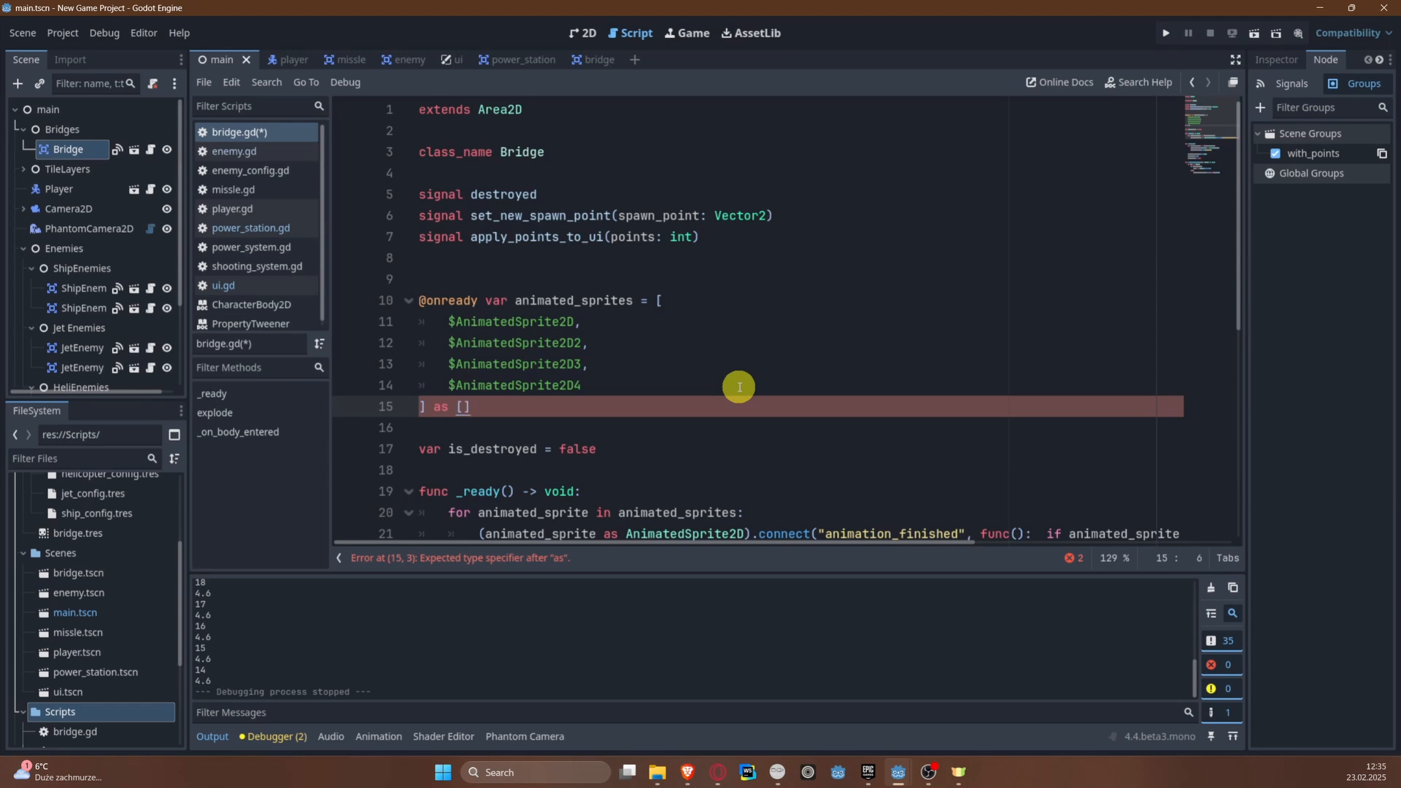
pyautogui.write('Array')
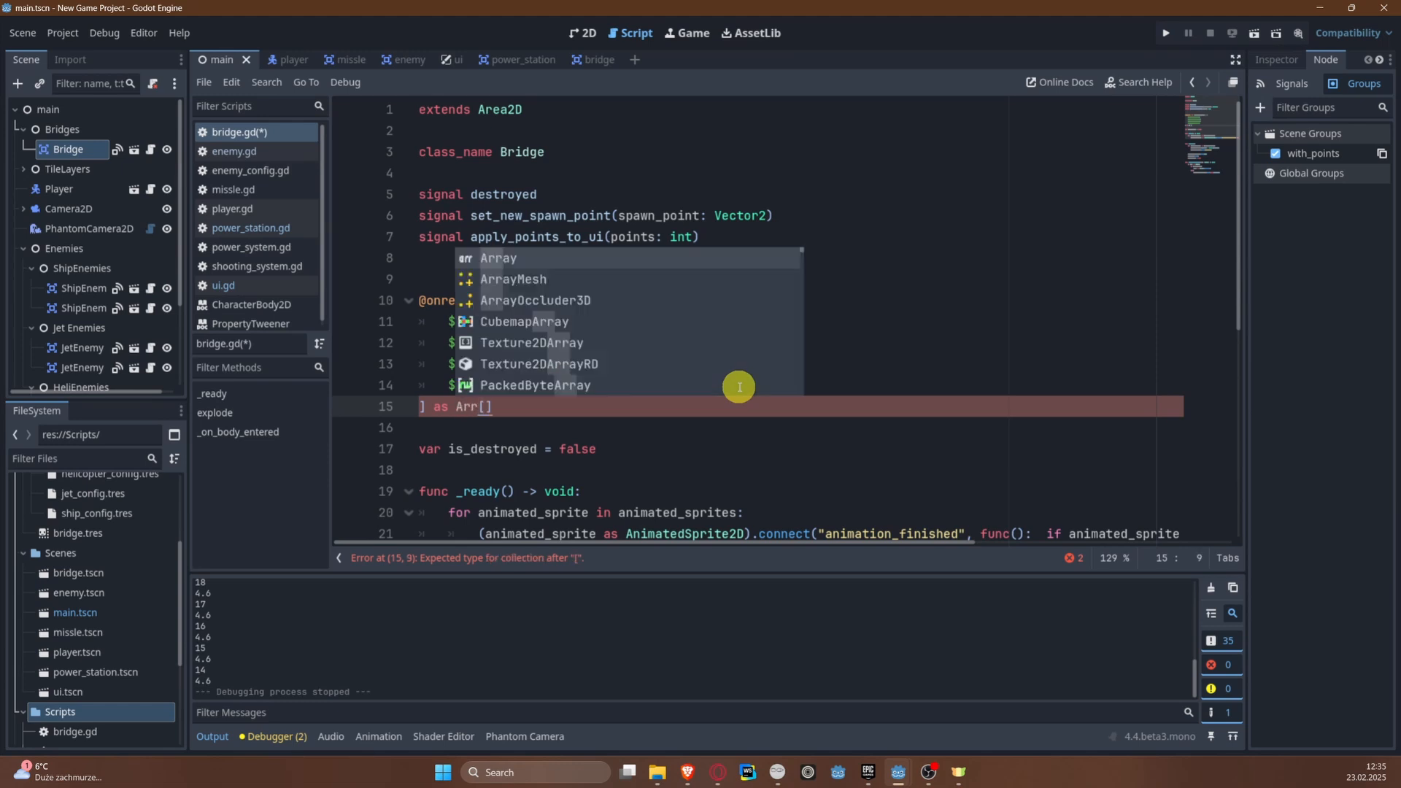
pyautogui.hotkey('ctrl', 'v')
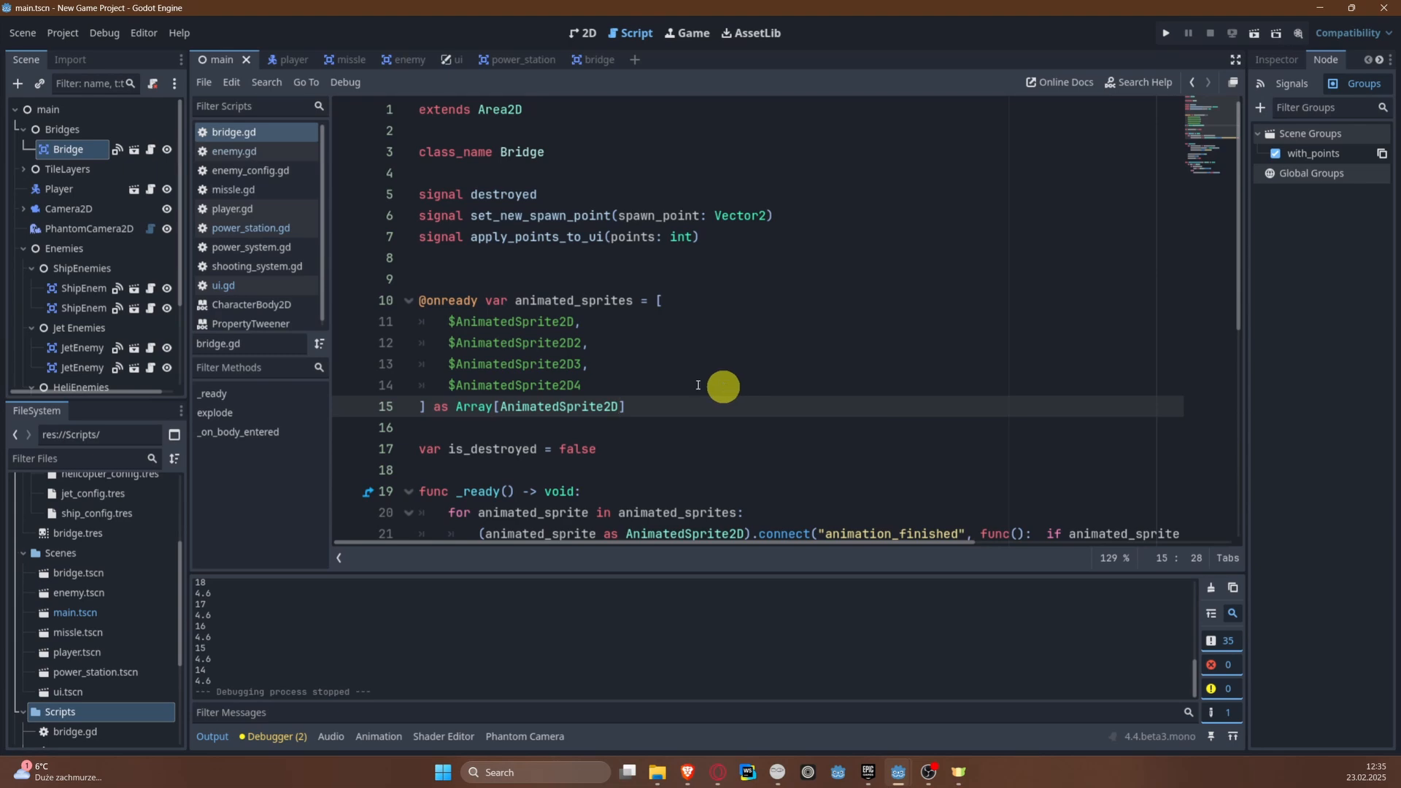
pyautogui.scroll(-5, 722, 387)
pyautogui.scroll(4, 409, 175)
pyautogui.moveTo(664, 344); pyautogui.dragTo(384, 228)
pyautogui.click(795, 294)
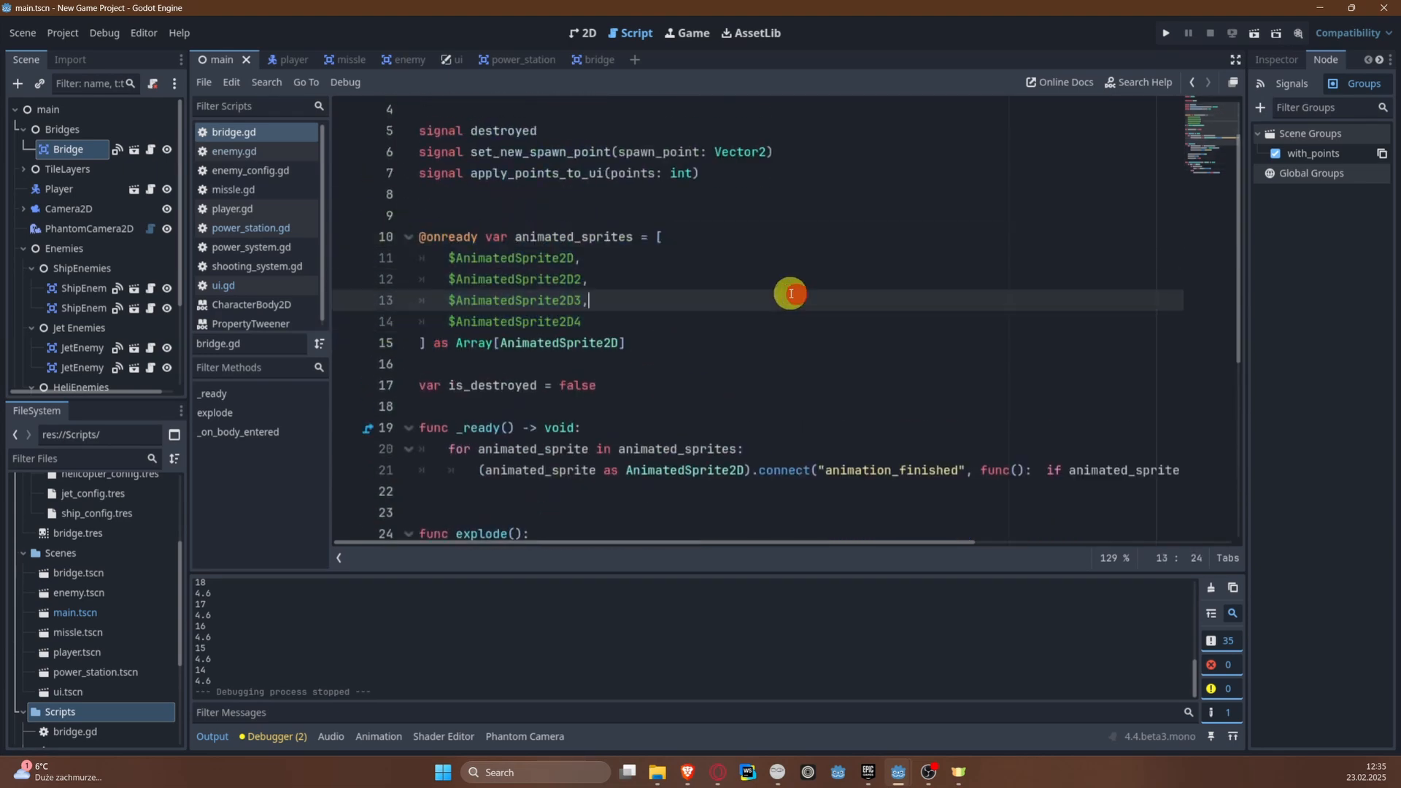
pyautogui.click(660, 285)
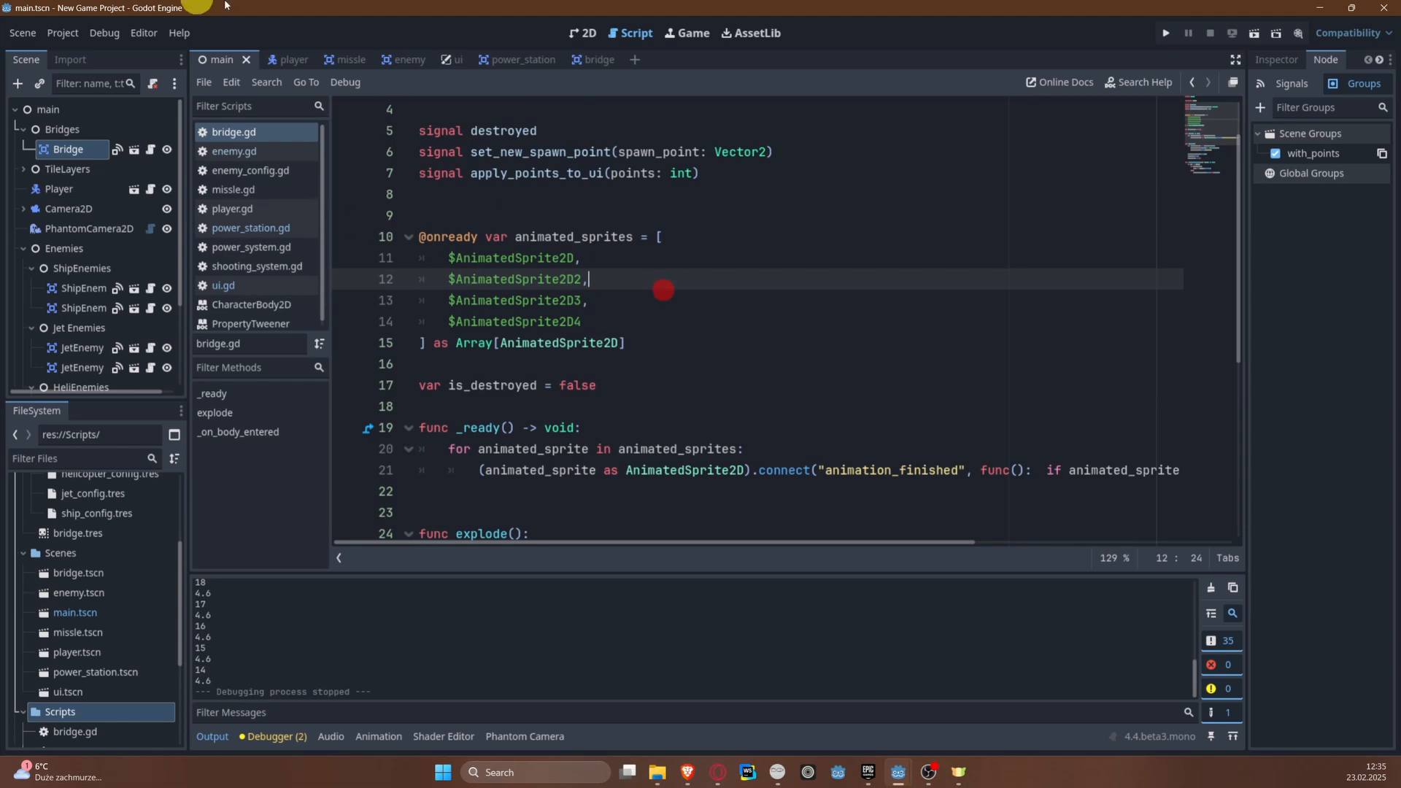
# Step: Return to the main scene's 2D view and start attaching a new script to the main root node
pyautogui.click(573, 33)
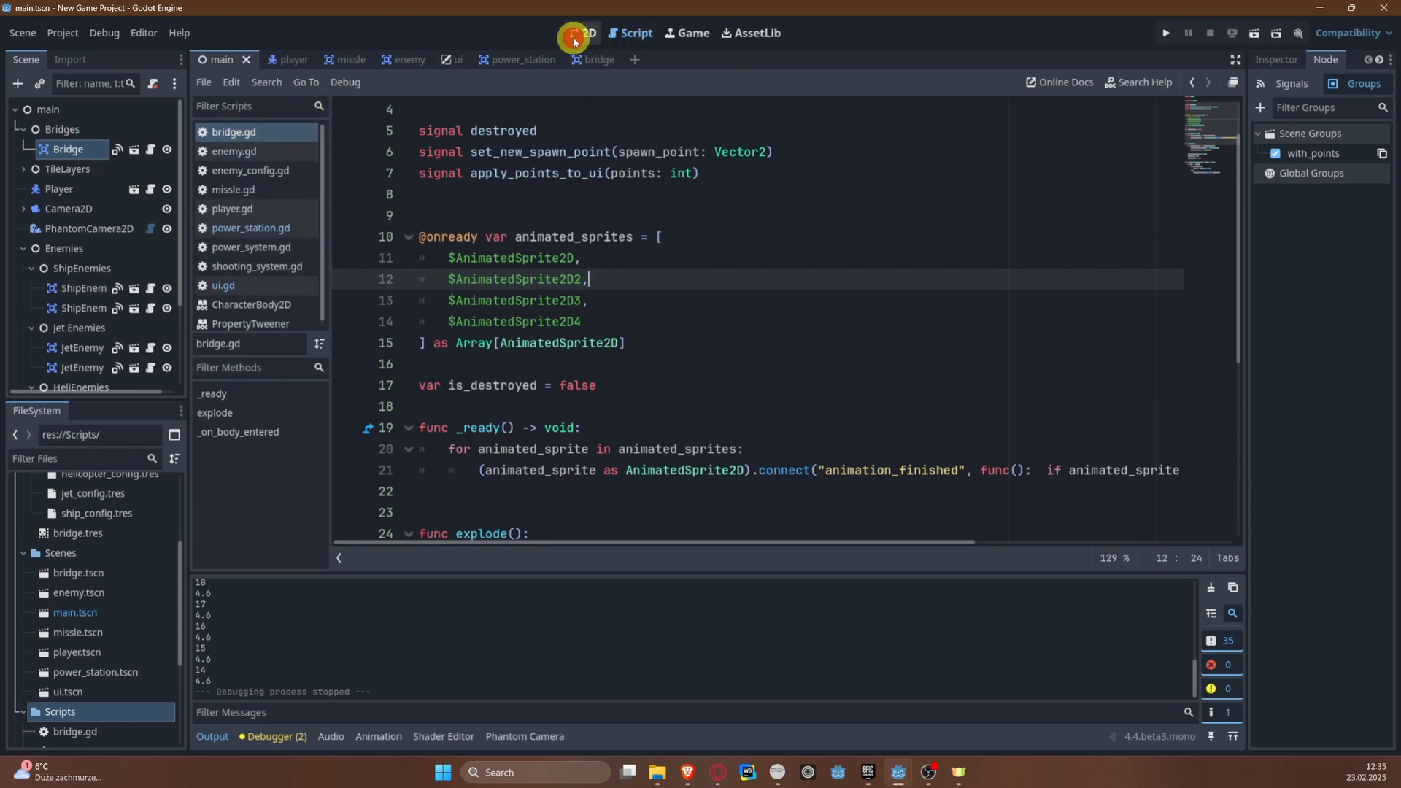
pyautogui.click(80, 113)
pyautogui.click(152, 83)
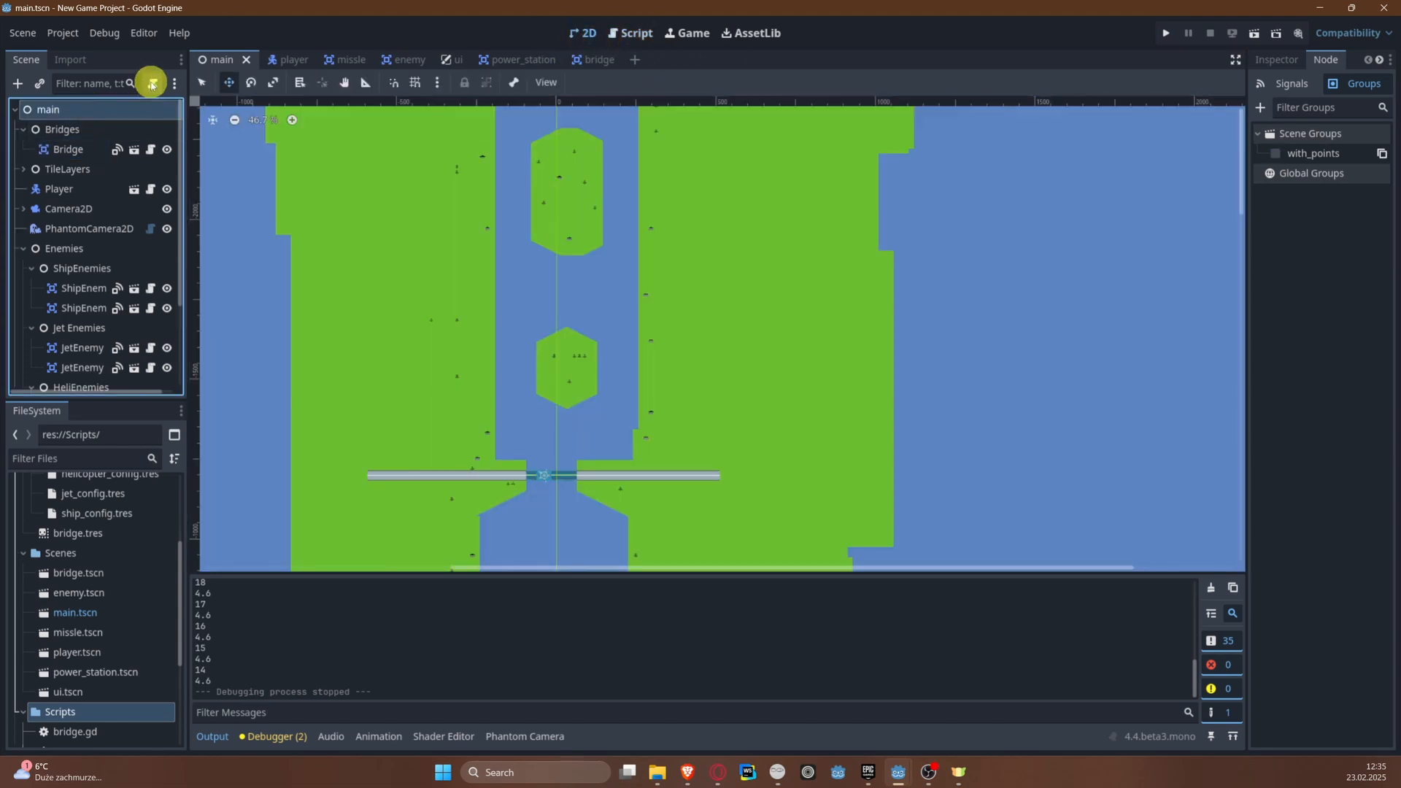
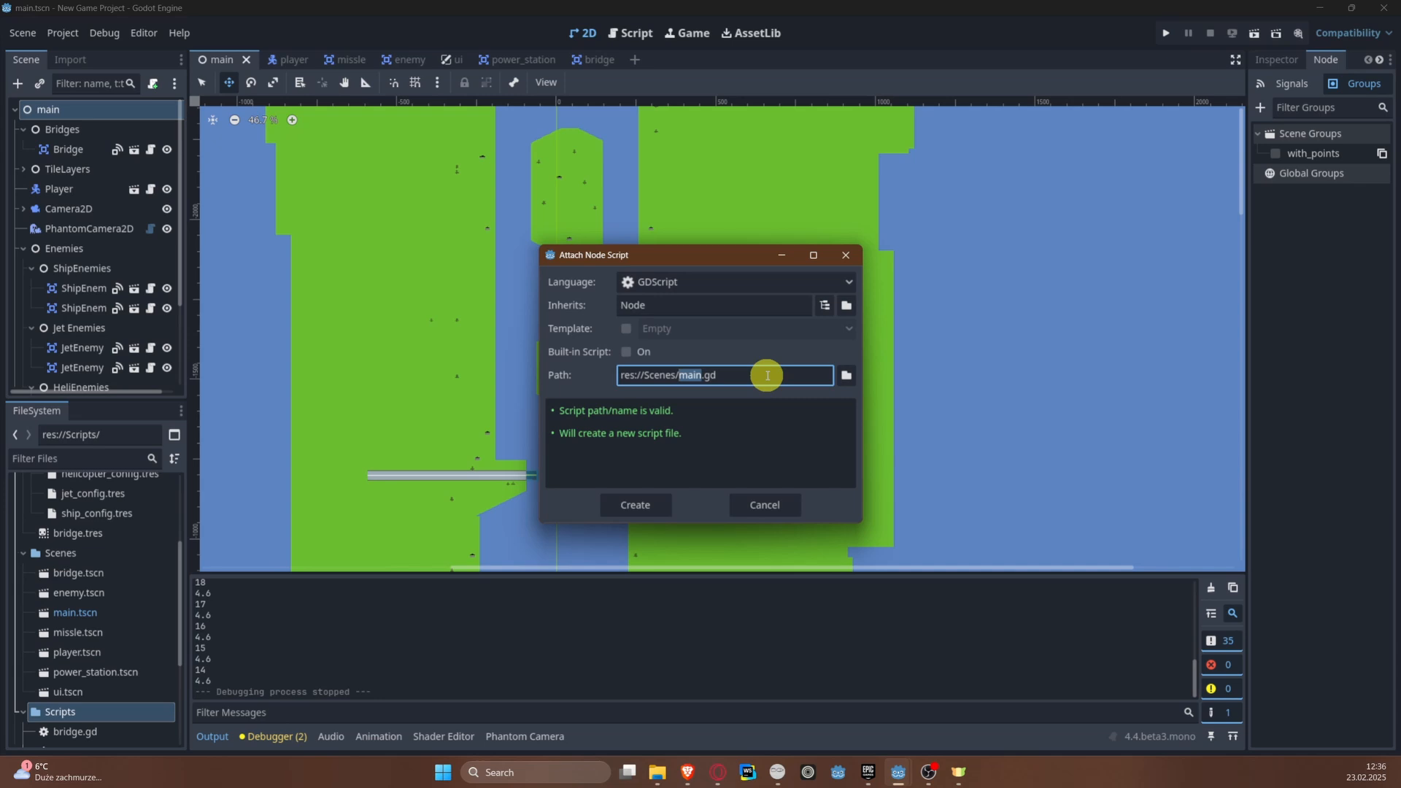
# Step: Set the new script's path to the res://Scripts folder with the file name game_manager.gd
pyautogui.click(846, 375)
pyautogui.click(390, 171)
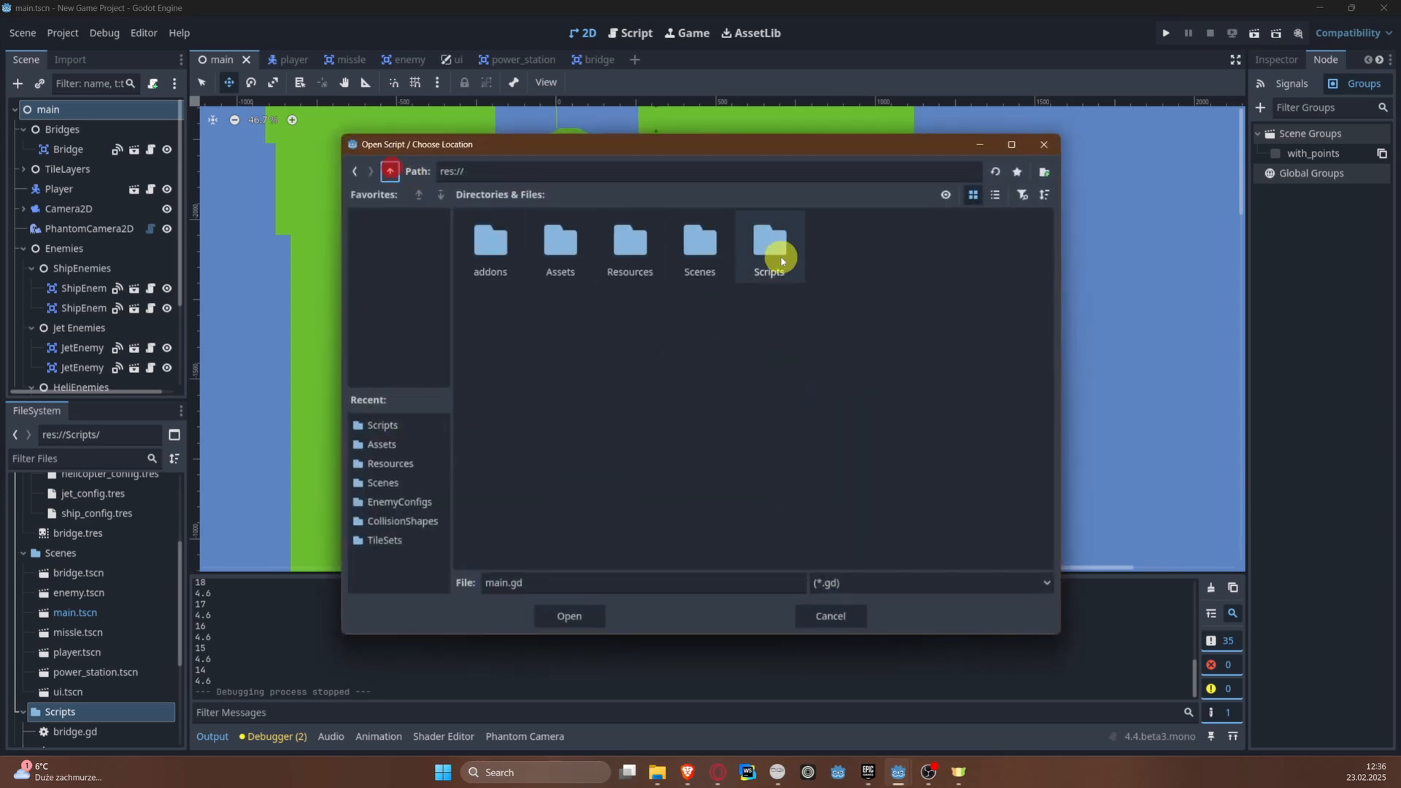
pyautogui.doubleClick(777, 248)
pyautogui.doubleClick(501, 583)
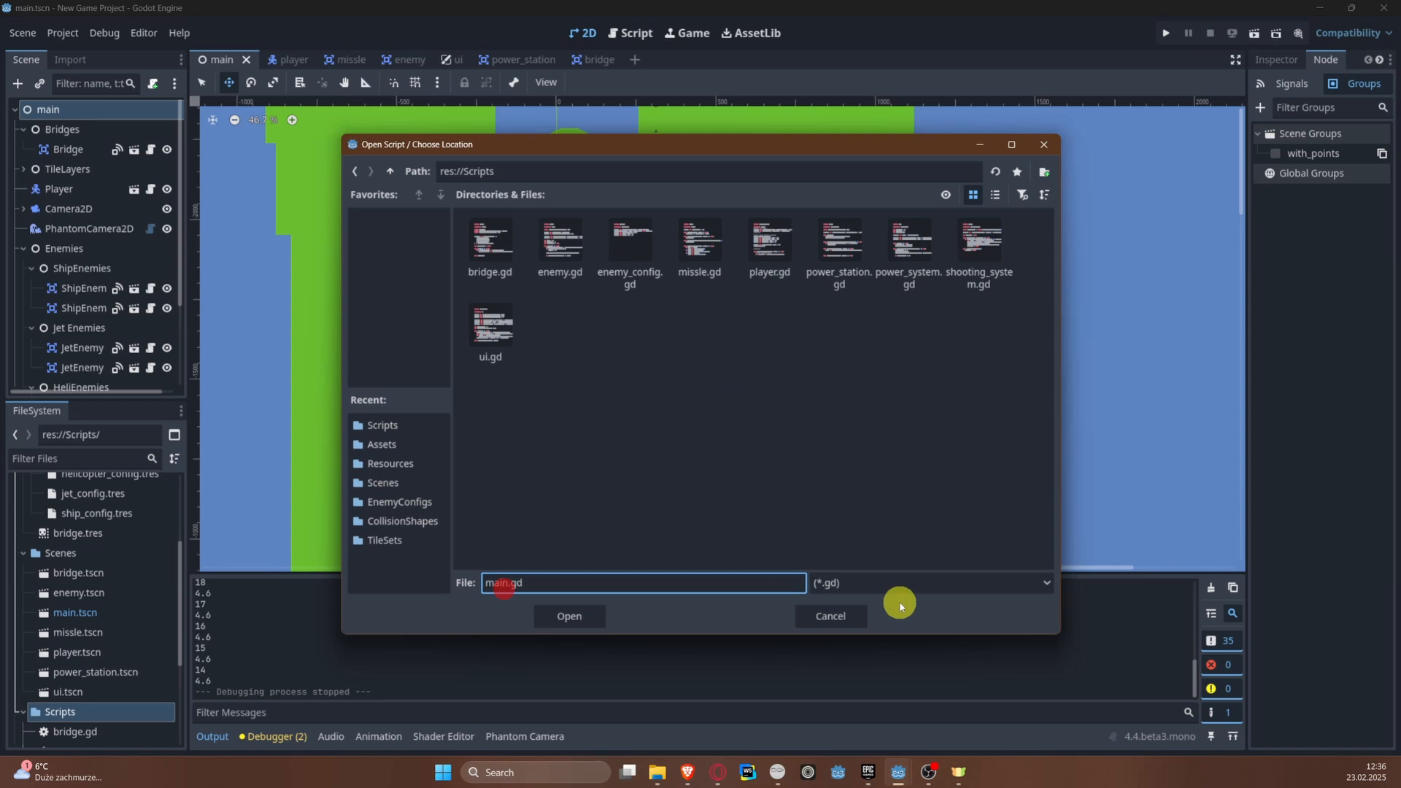
pyautogui.write('game_maa')
pyautogui.write('nage')
pyautogui.write('r')
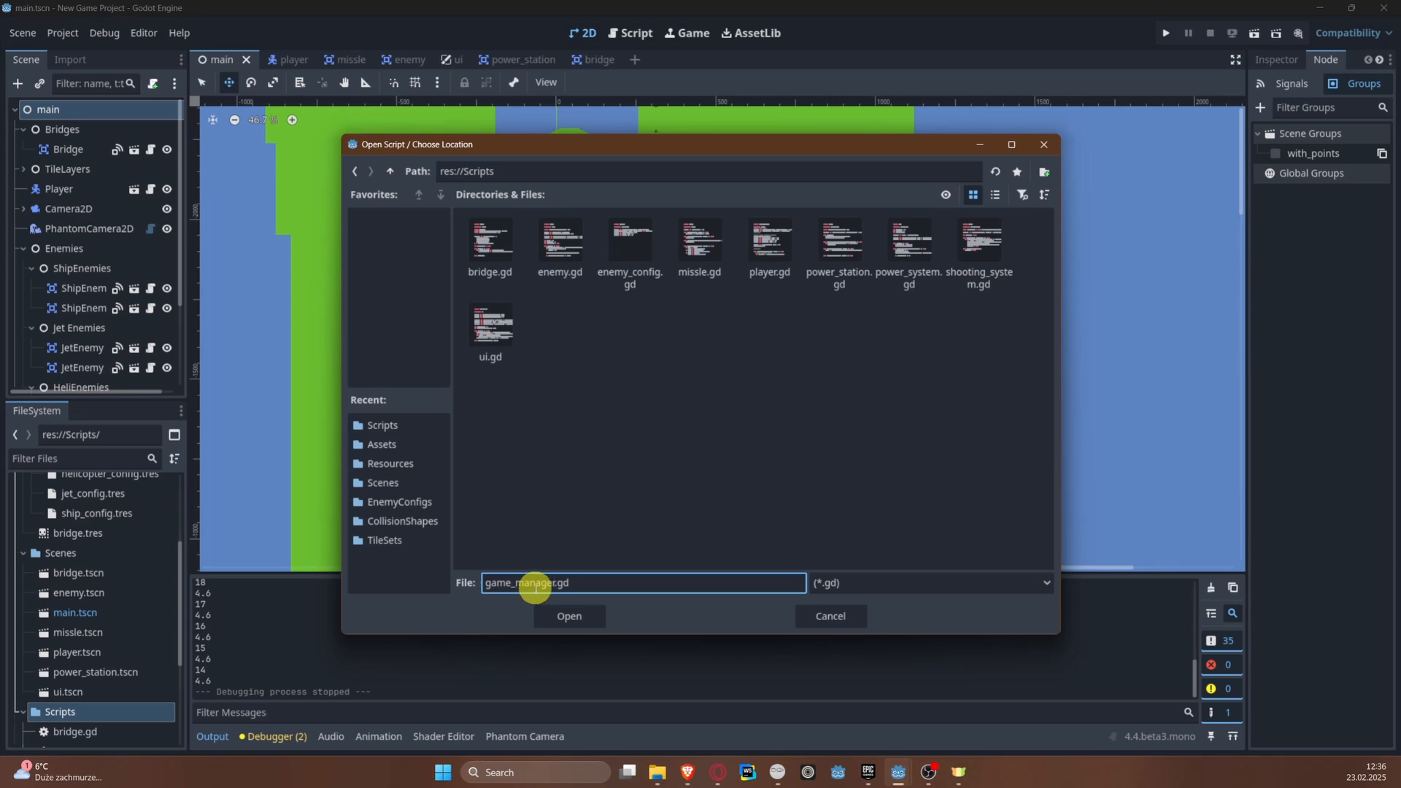
# Step: Confirm the game_manager.gd file name and create the script on the main node
pyautogui.doubleClick(535, 583)
pyautogui.click(543, 583)
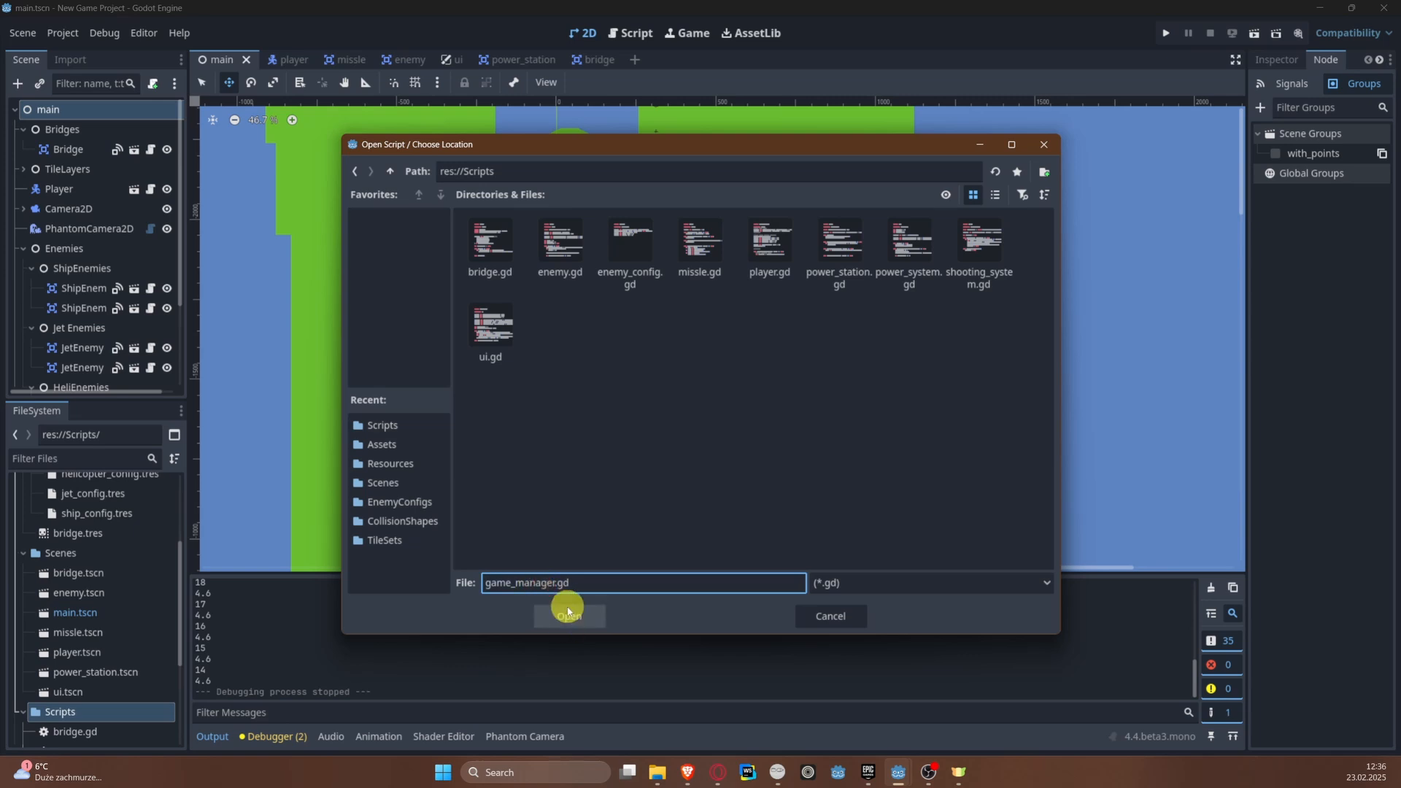
pyautogui.moveTo(553, 583); pyautogui.dragTo(521, 584)
pyautogui.click(542, 585)
pyautogui.doubleClick(529, 584)
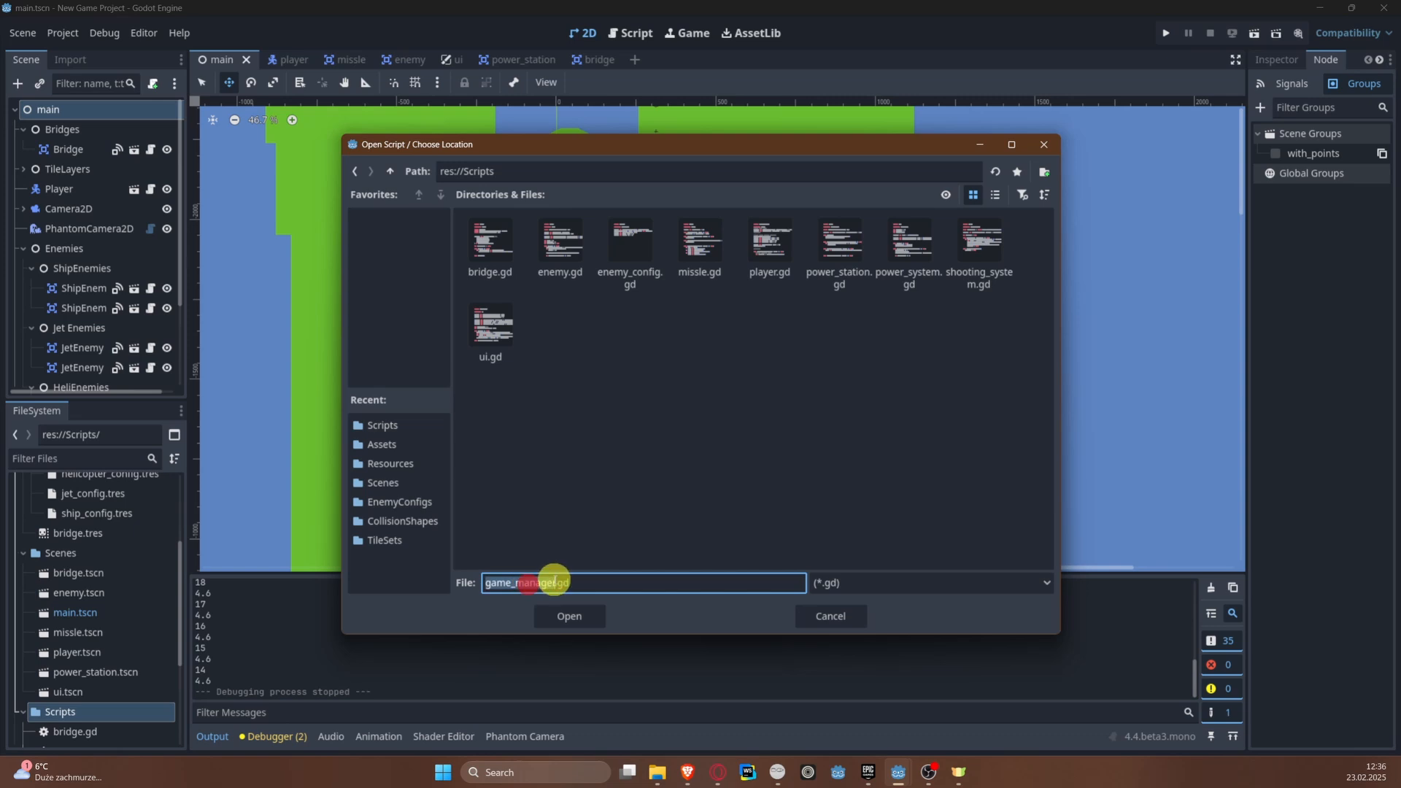
pyautogui.click(554, 580)
pyautogui.click(616, 592)
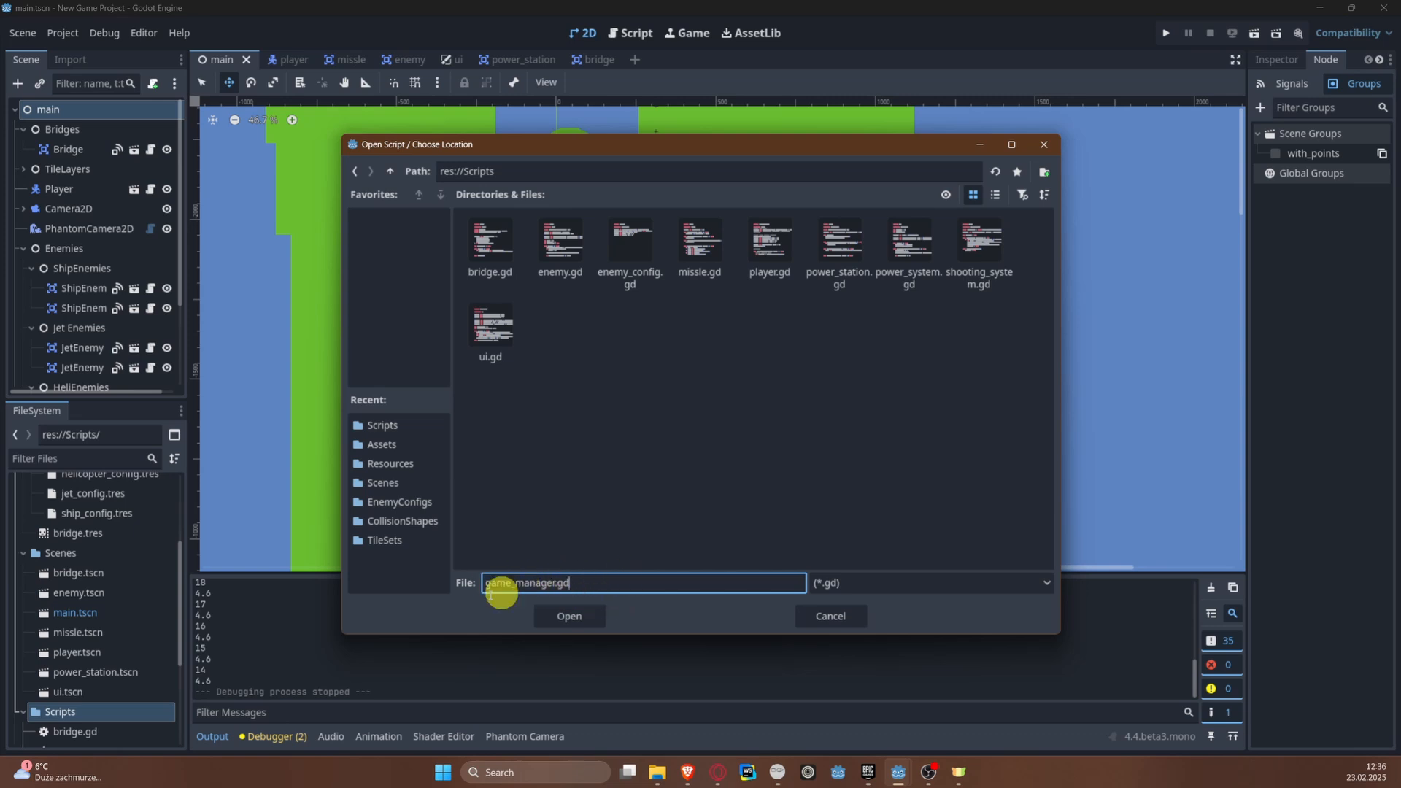
pyautogui.click(568, 615)
pyautogui.click(651, 499)
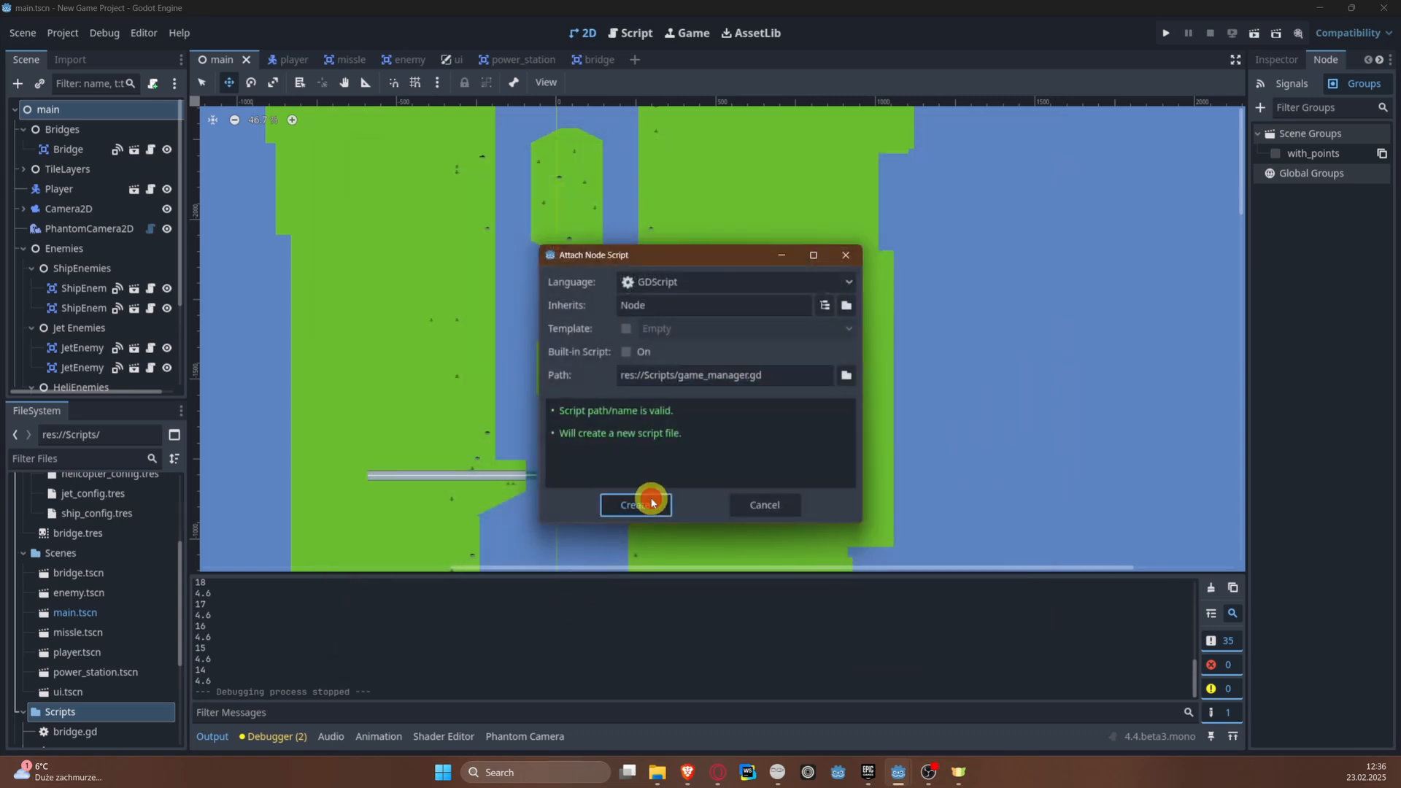
# Step: Declare the class name GameManager below the extends line in game_manager.gd
pyautogui.click(735, 138)
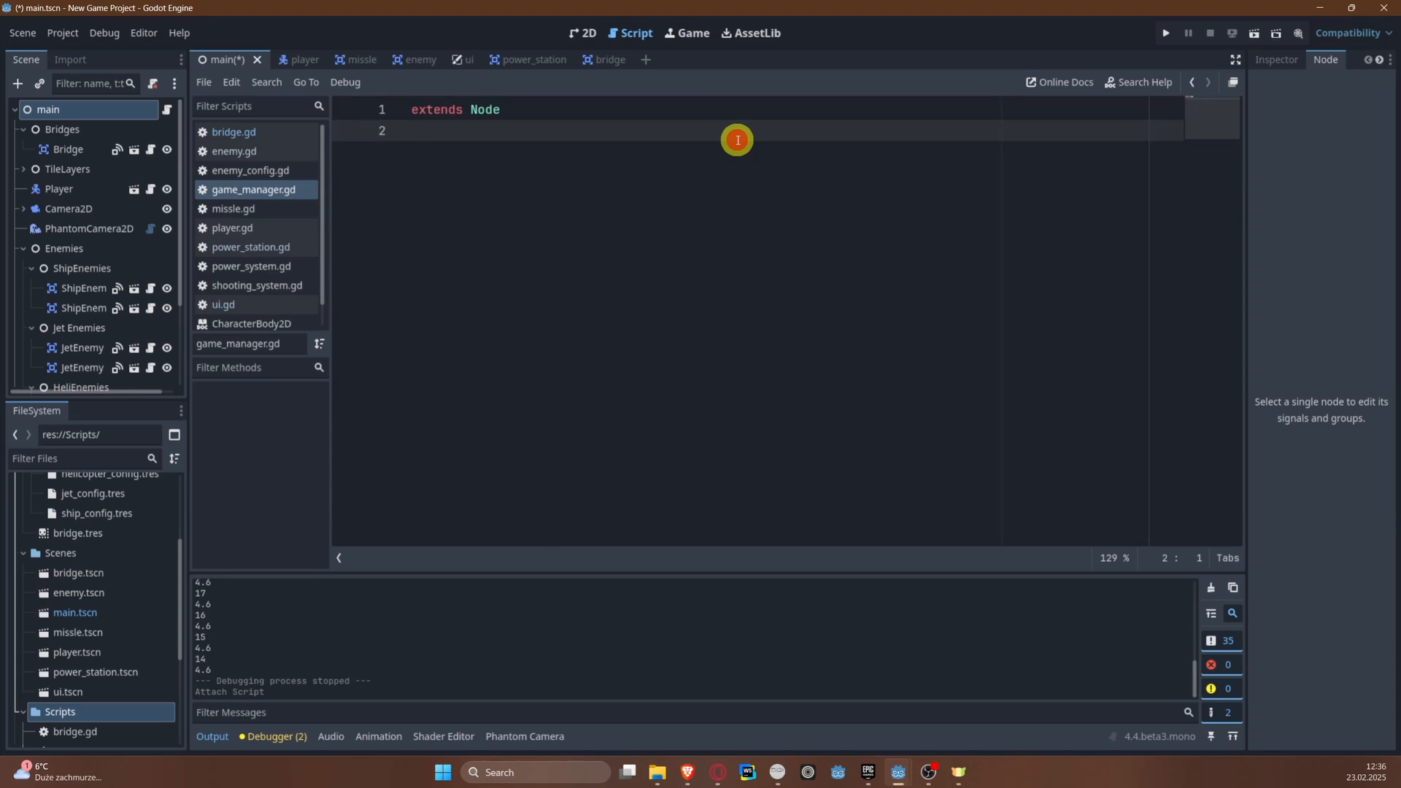
pyautogui.press('Return')
pyautogui.write('class_name ')
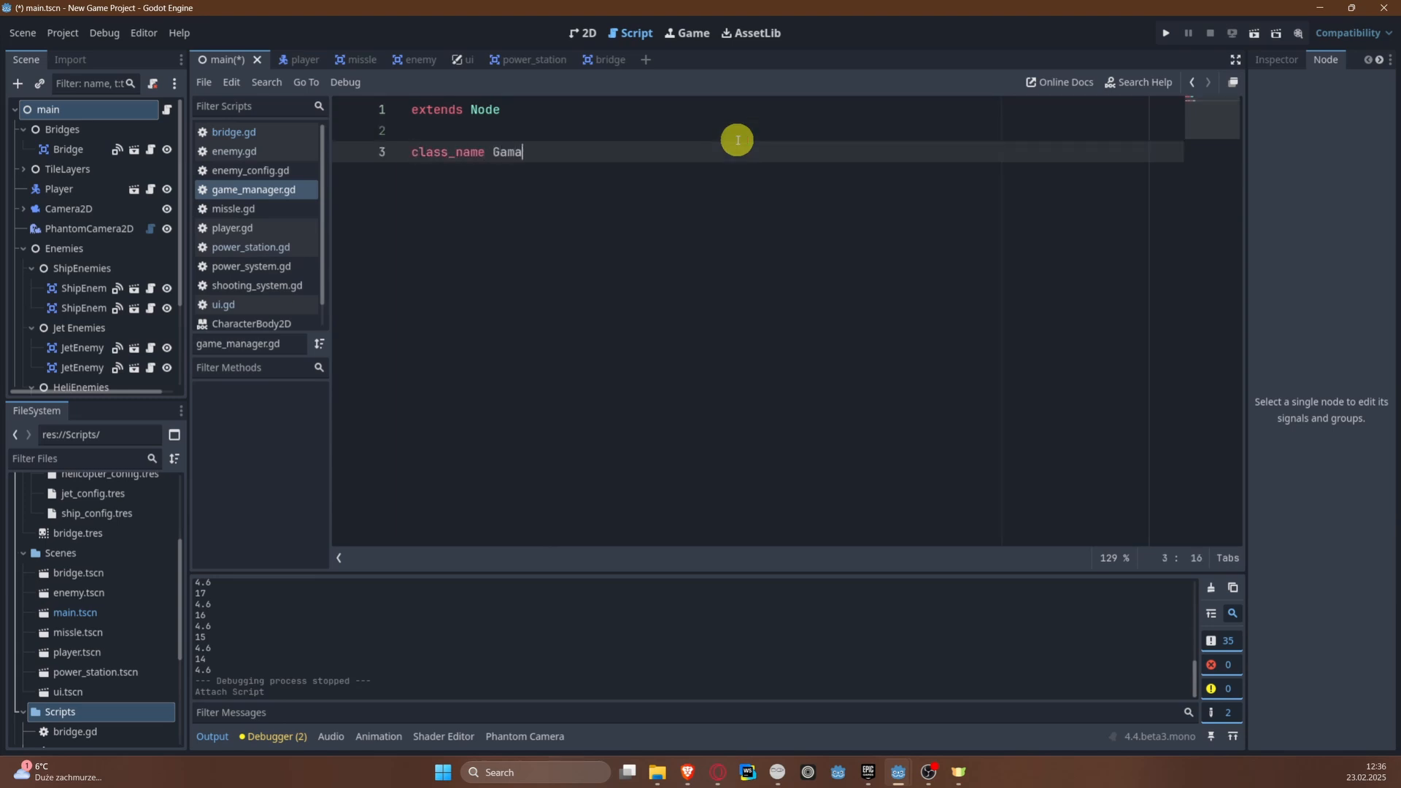
pyautogui.write('GameManager')
# Step: Add an exported variable player_lifes set to 3 below the class name and save the script
pyautogui.press('Return')
pyautogui.press('Return')
pyautogui.write('@e')
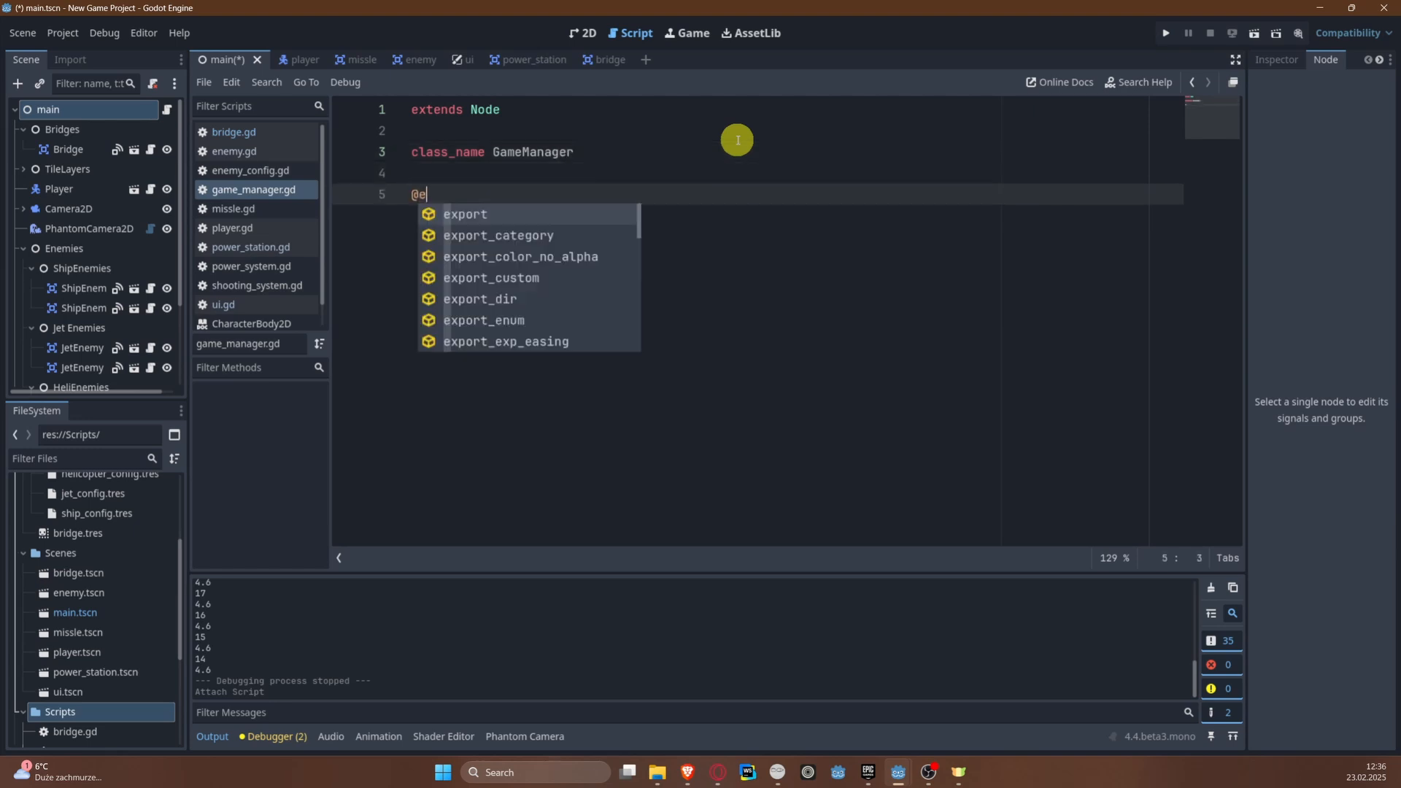
pyautogui.write('xport var playe')
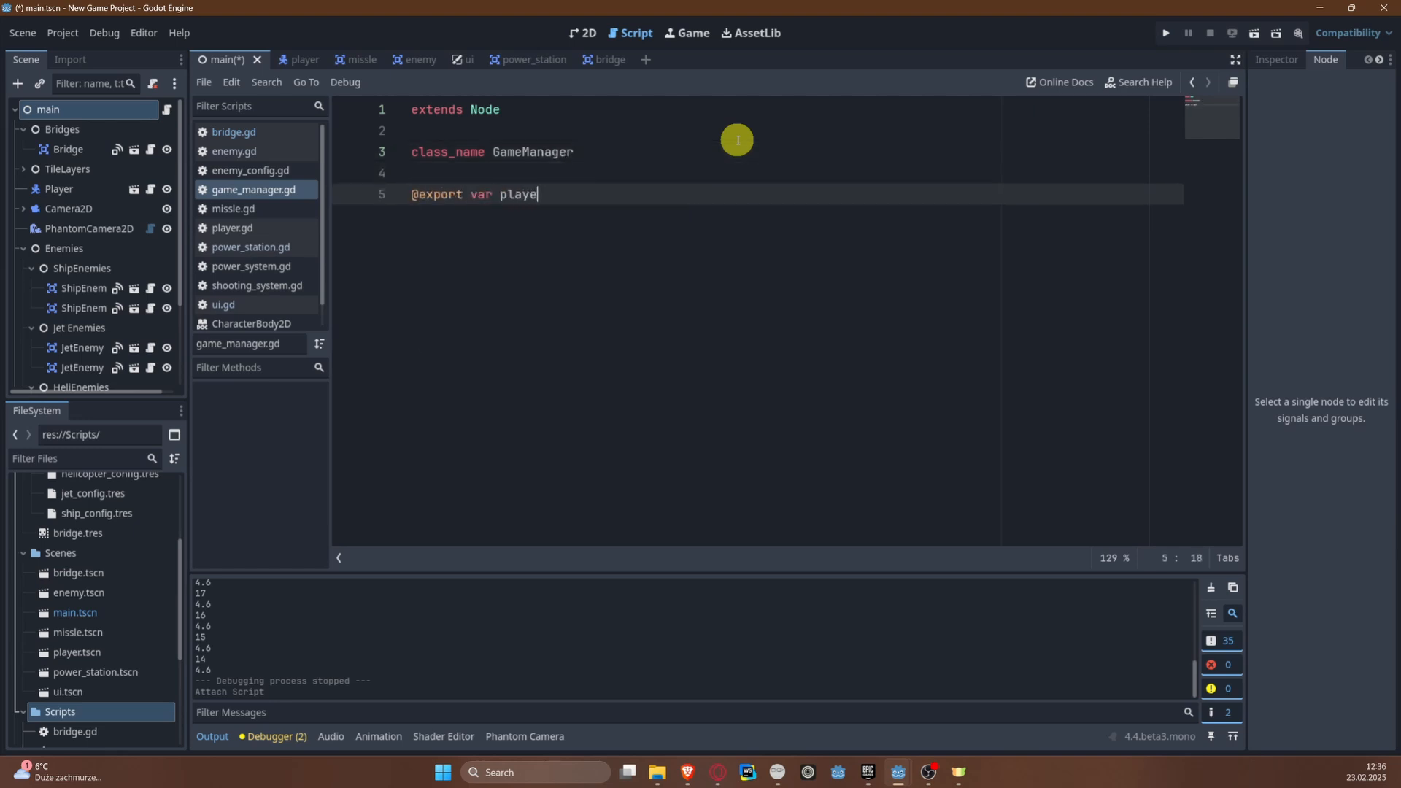
pyautogui.write('r_lifes = 3')
pyautogui.hotkey('ctrl', 's')
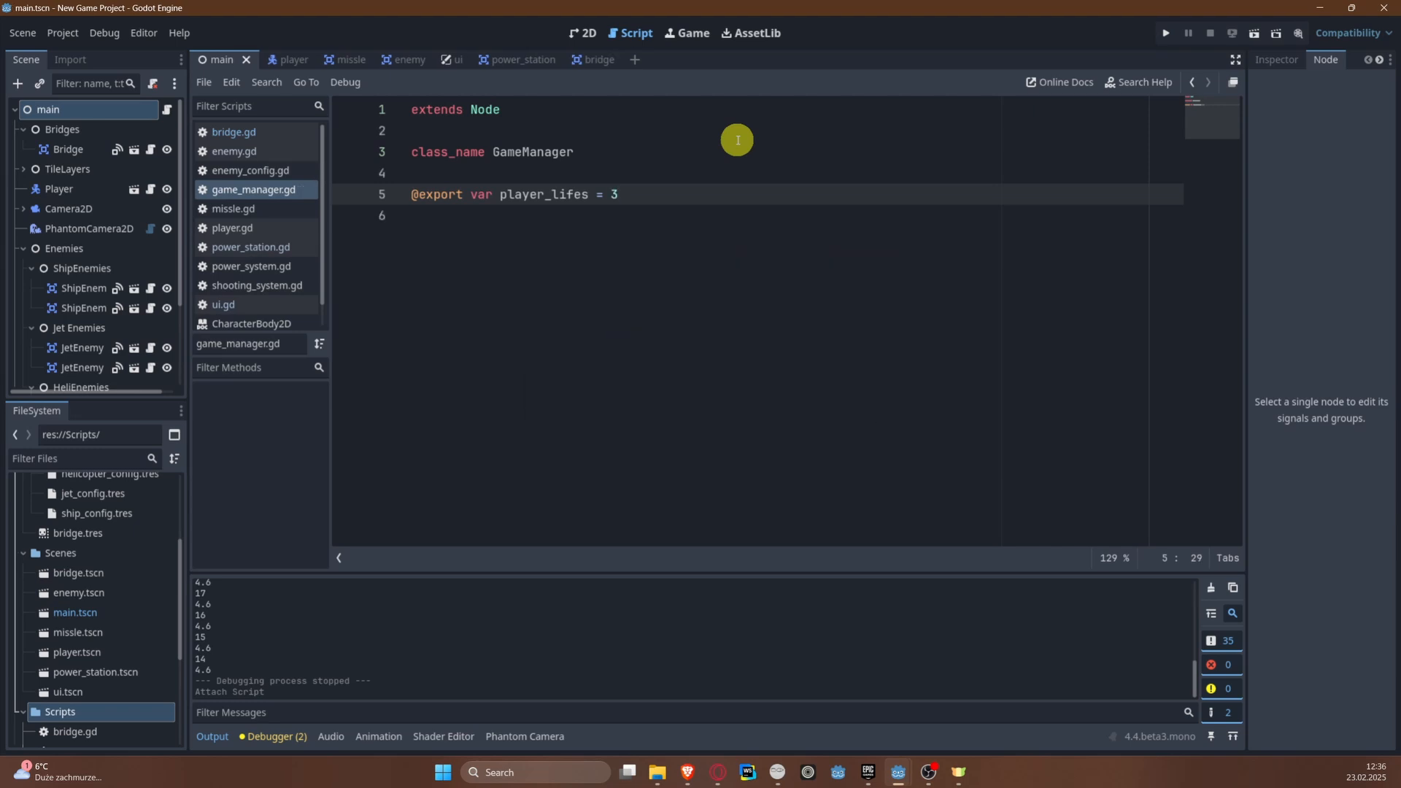
# Step: Add a constant PLAYER_SCENE that preloads "res://Scenes/player.tscn" and save the script
pyautogui.press('Return')
pyautogui.write('const PLAYER_S')
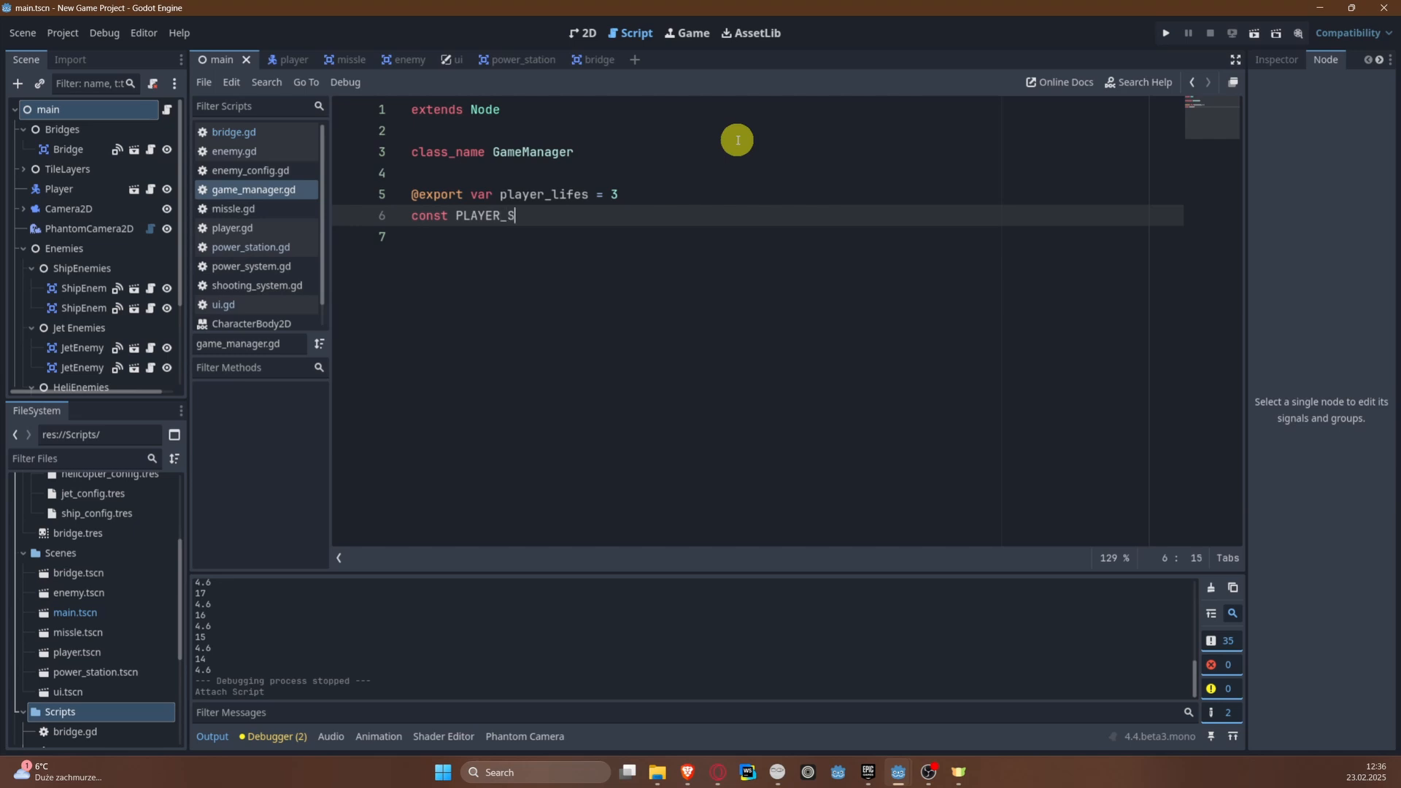
pyautogui.write('CENE = ')
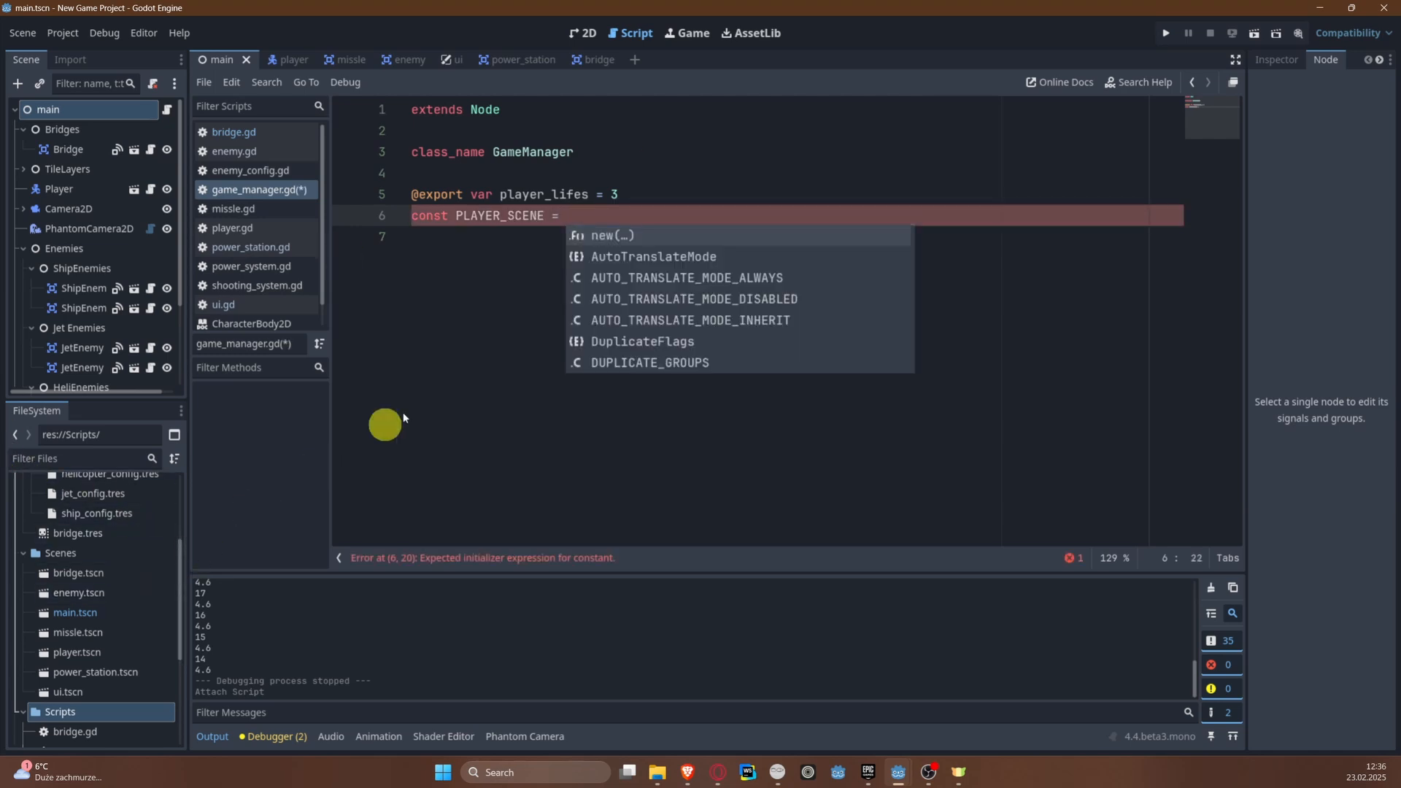
pyautogui.write('prelo')
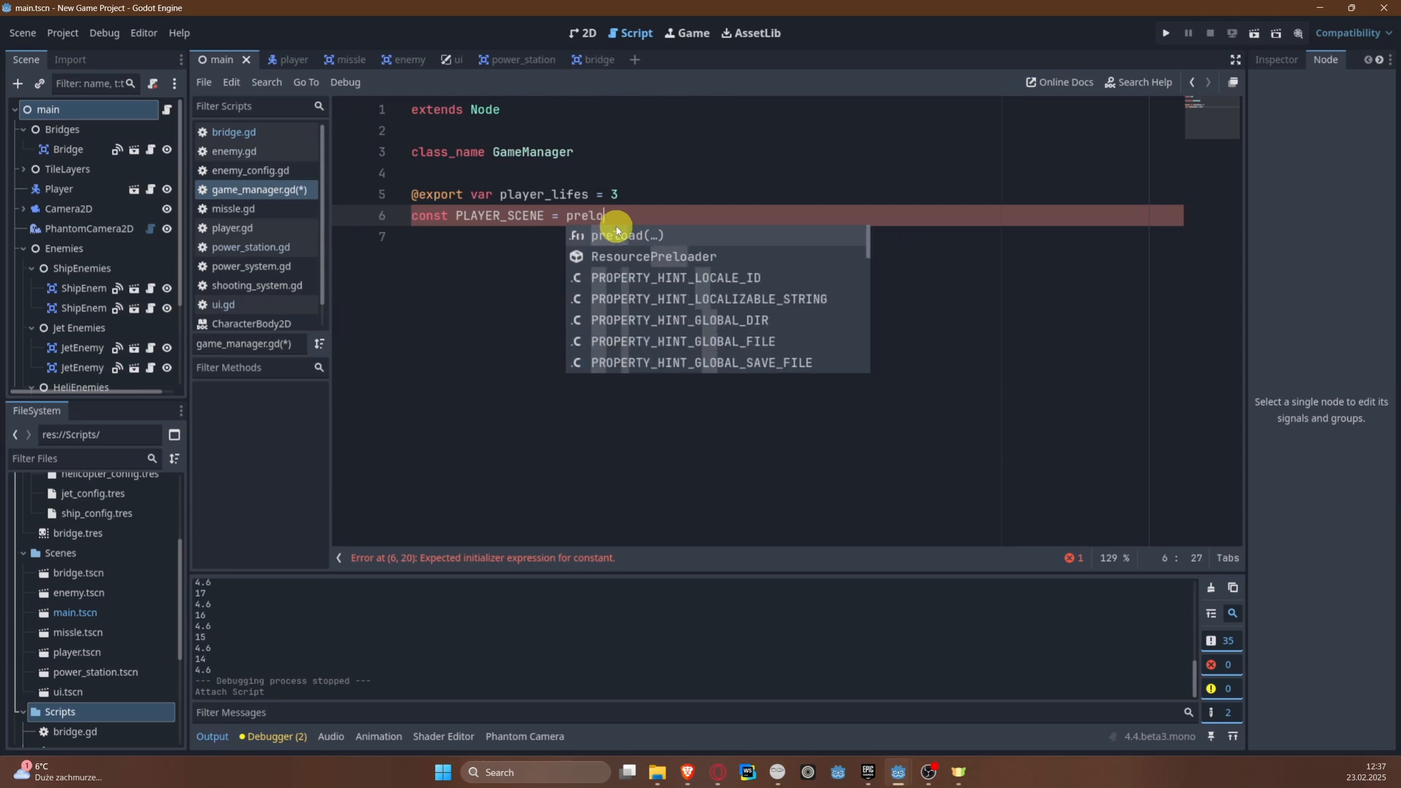
pyautogui.press('Return')
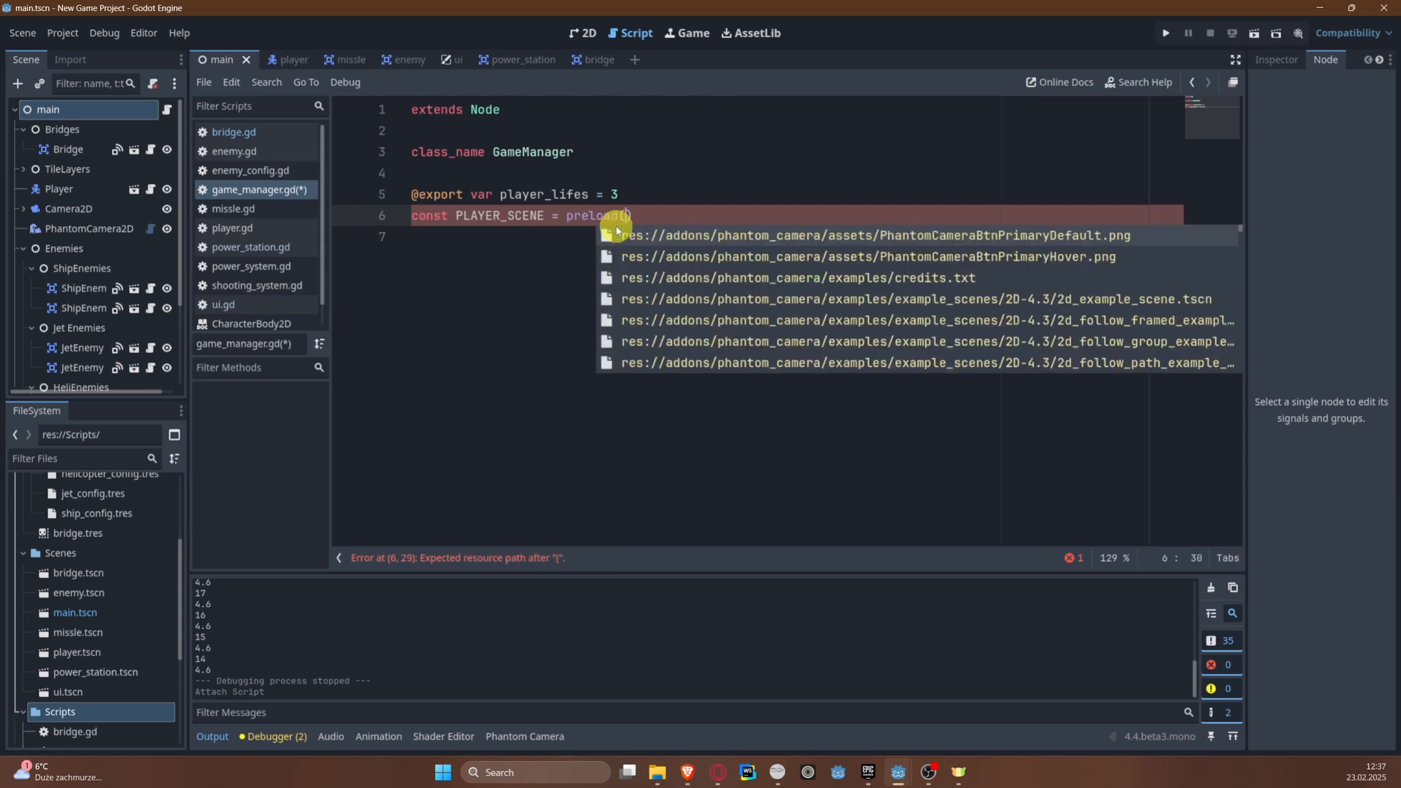
pyautogui.write('"player')
pyautogui.press('Return')
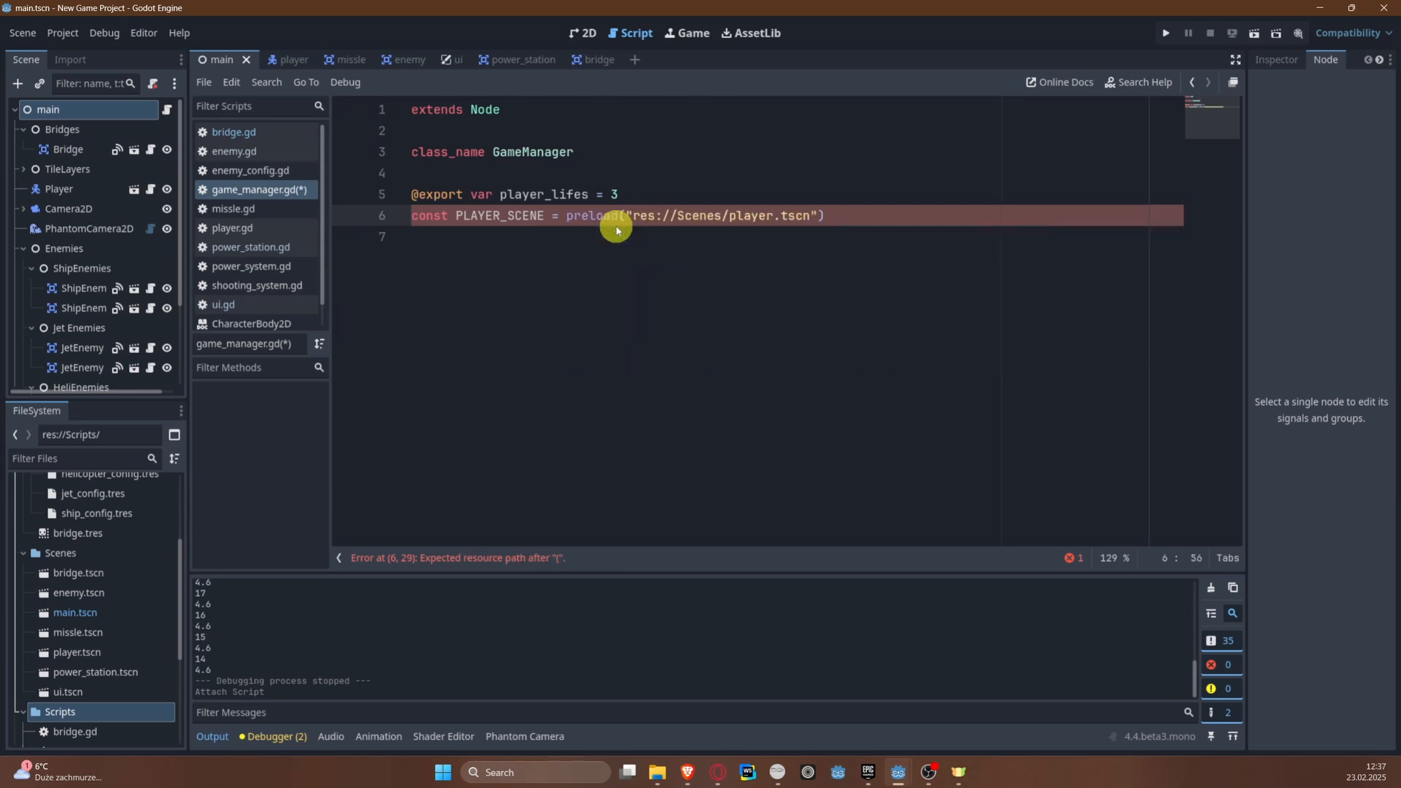
pyautogui.hotkey('ctrl', 's')
pyautogui.press('Return')
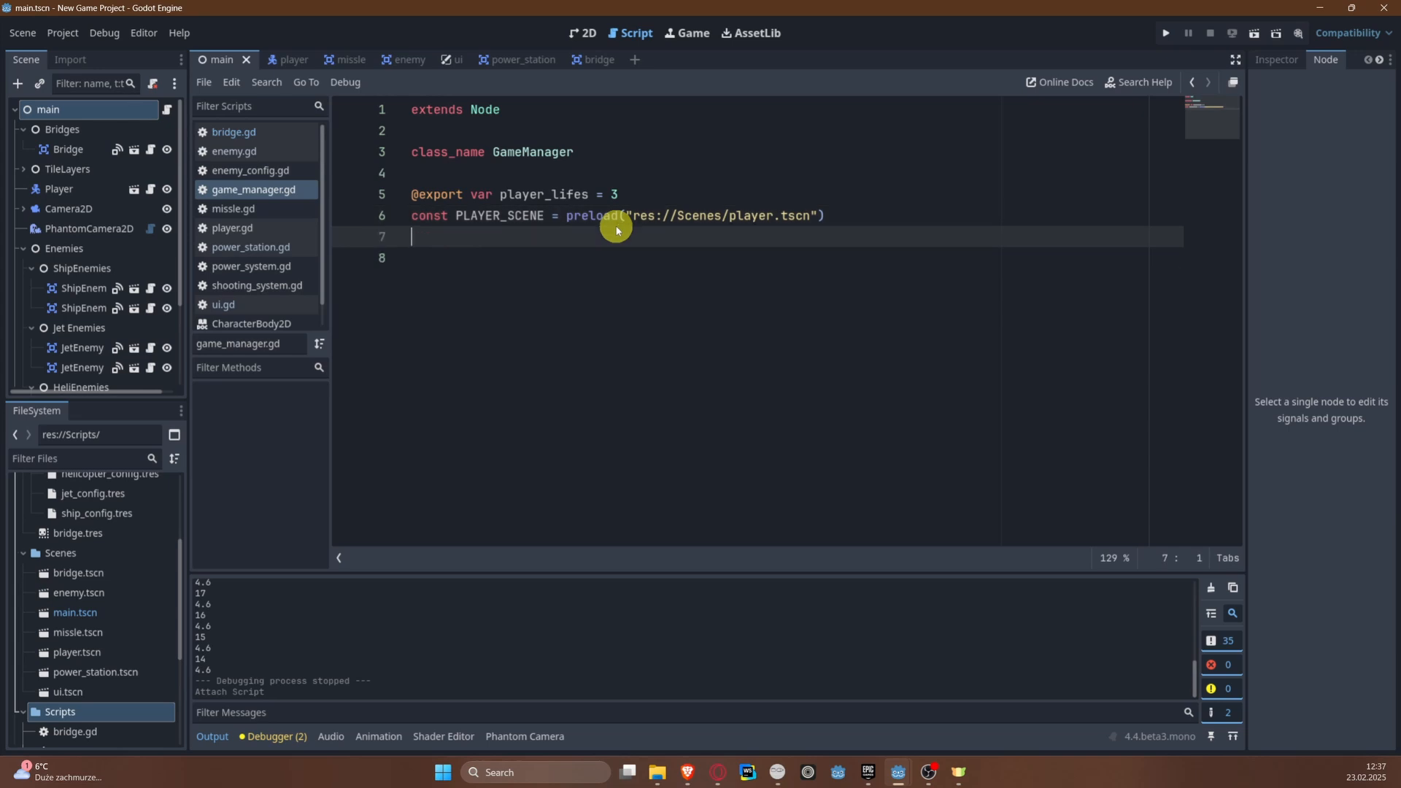
pyautogui.press('Return')
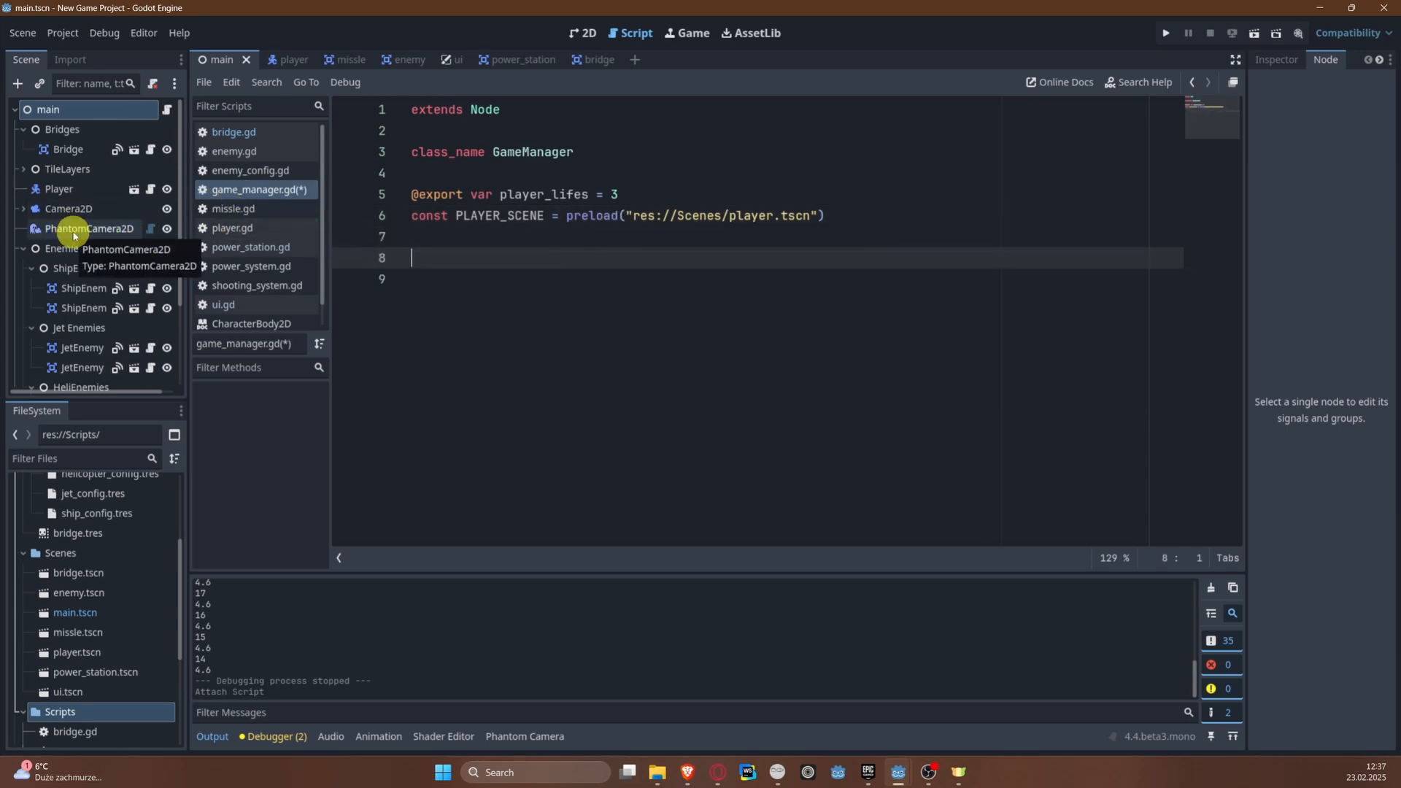
pyautogui.keyDown('ctrl'); pyautogui.moveTo(73, 235); pyautogui.dragTo(431, 257); pyautogui.keyUp('ctrl')
pyautogui.hotkey('ctrl', 's')
pyautogui.scroll(-3, 94, 273)
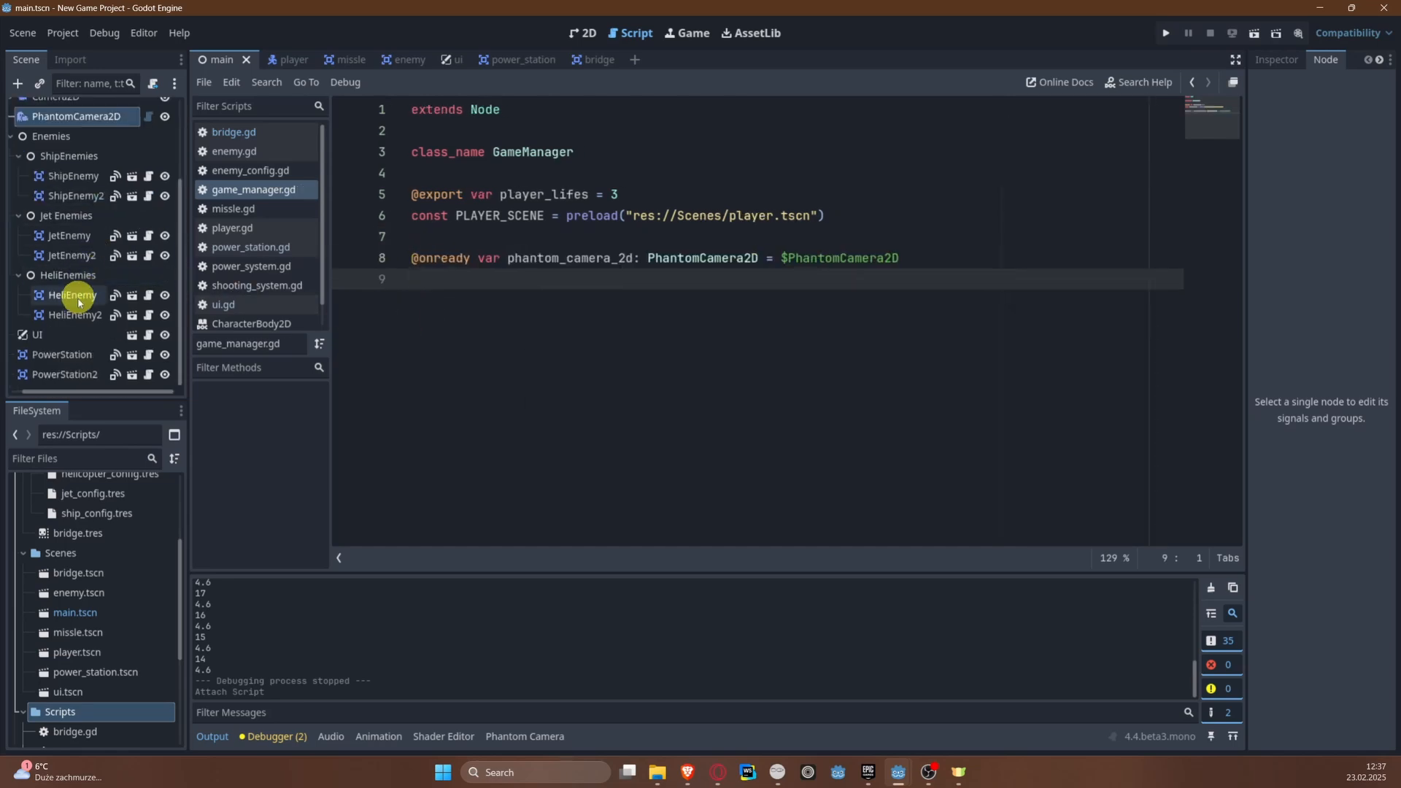
pyautogui.keyDown('ctrl'); pyautogui.moveTo(63, 335); pyautogui.dragTo(449, 282); pyautogui.keyUp('ctrl')
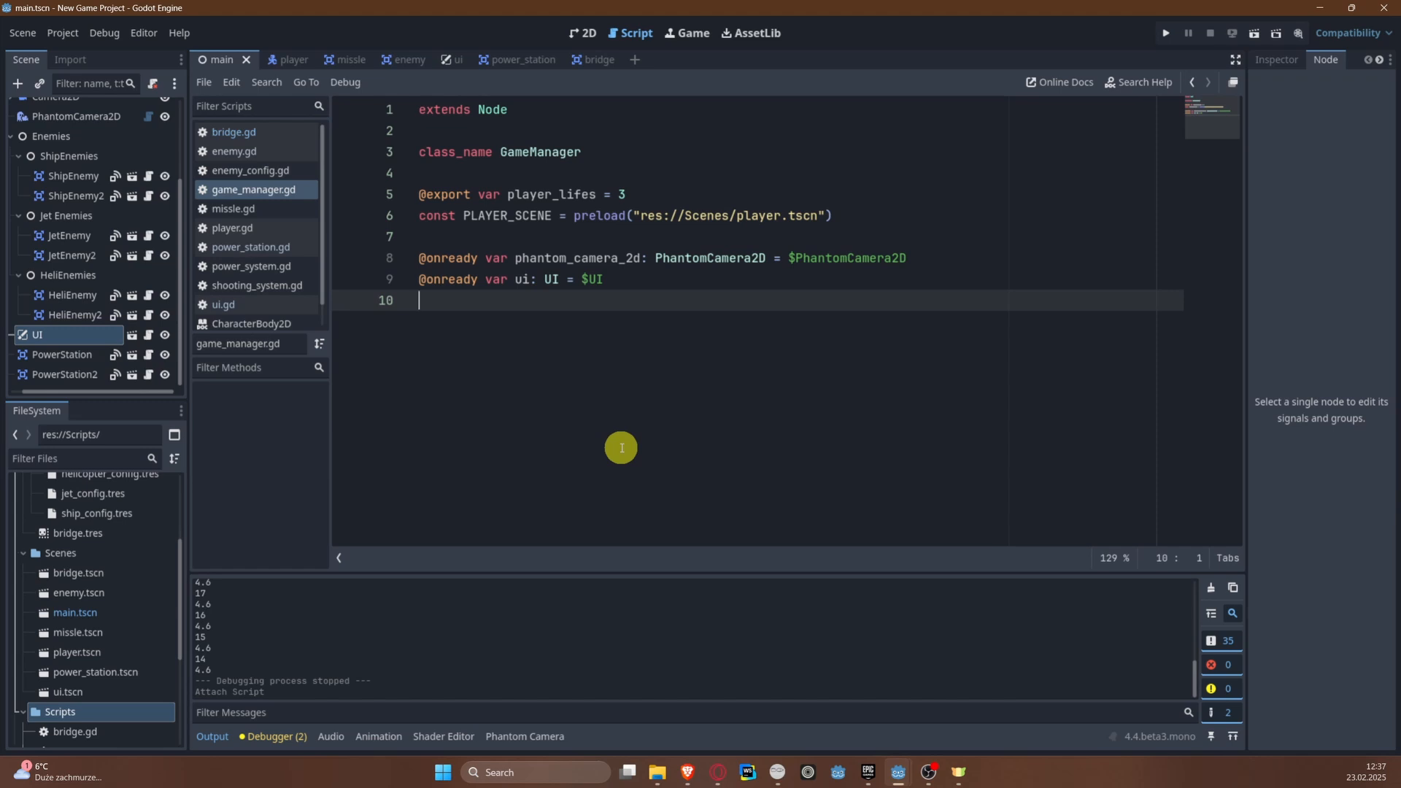
pyautogui.scroll(5, 44, 284)
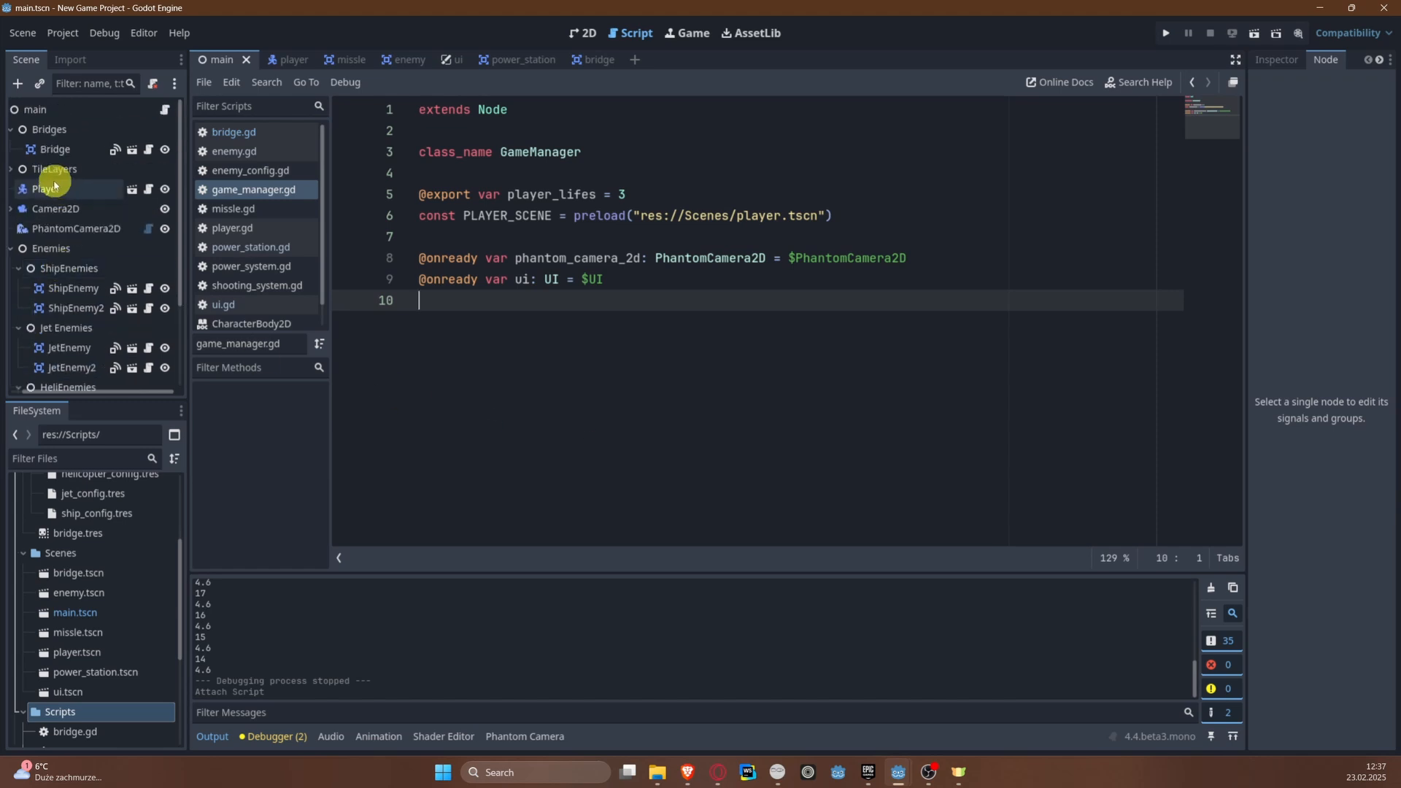
pyautogui.moveTo(45, 189); pyautogui.dragTo(456, 305)
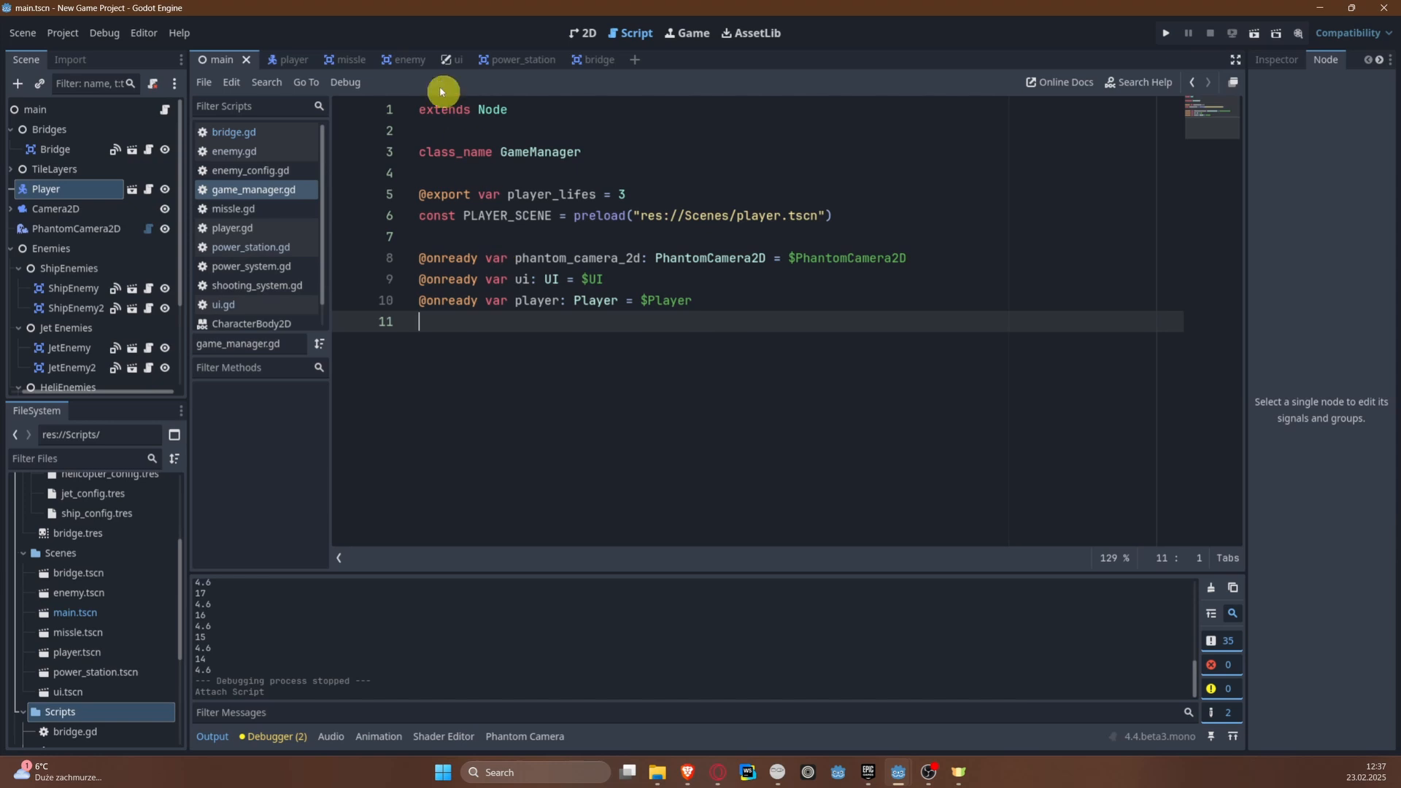
# Step: Locate the Player's starting place in the main scene's 2D view
pyautogui.click(281, 60)
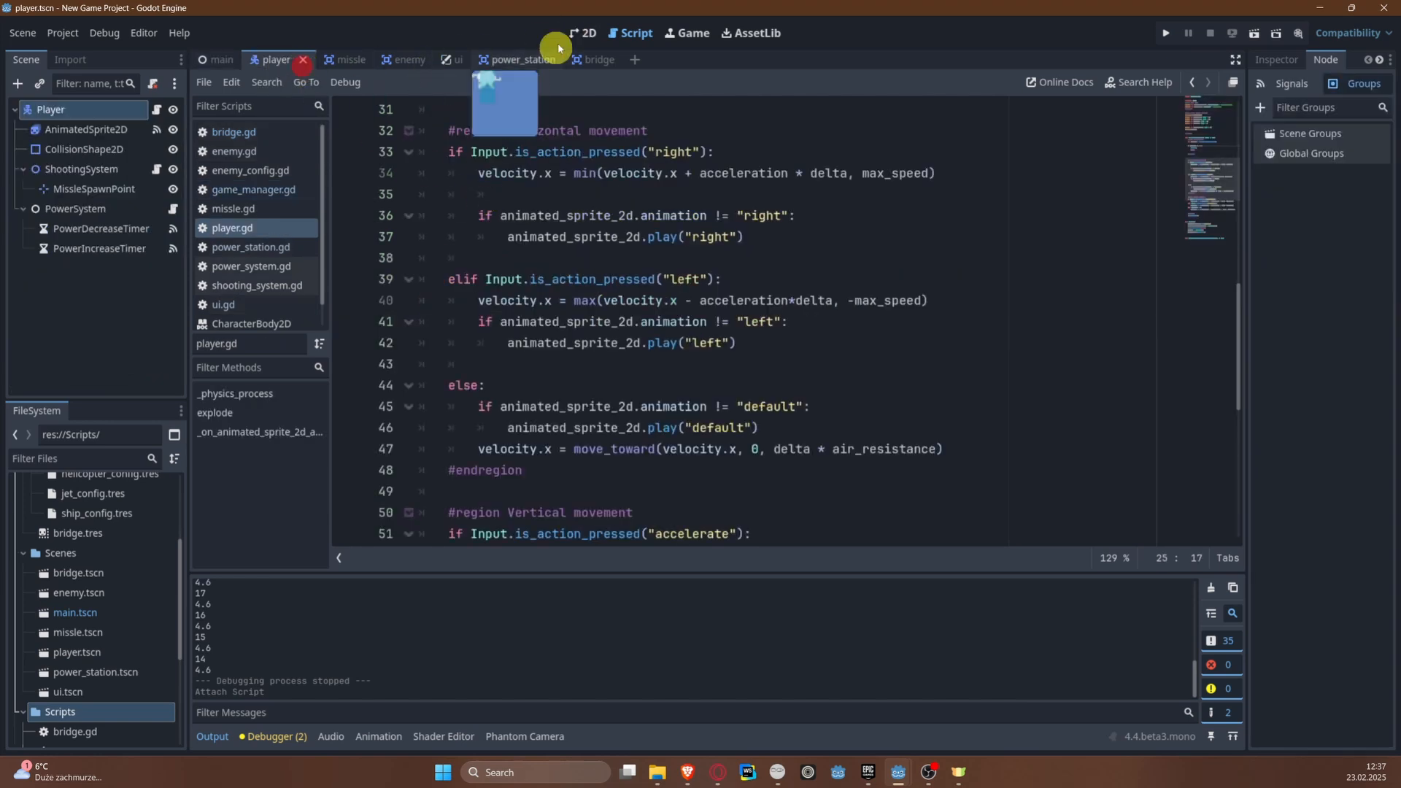
pyautogui.click(588, 33)
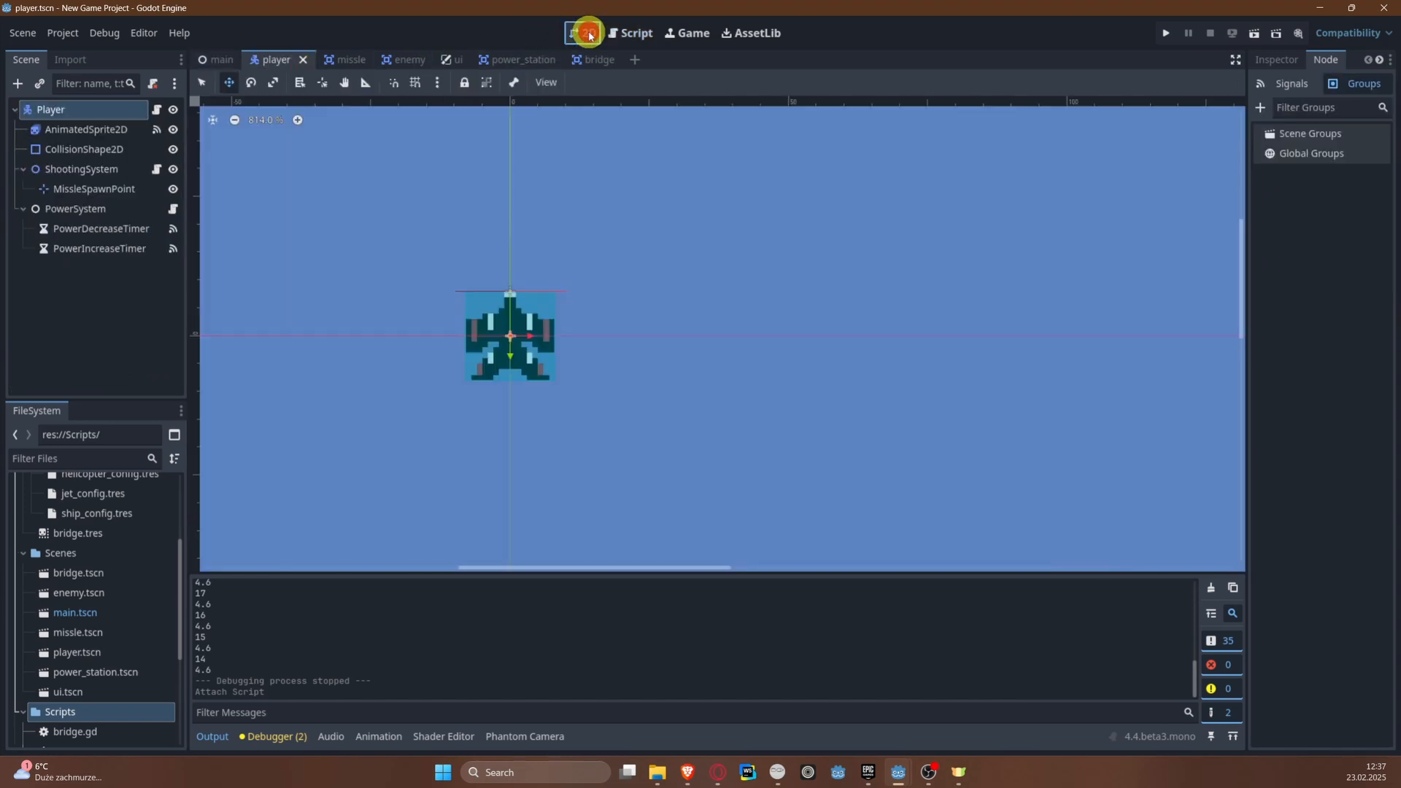
pyautogui.click(208, 57)
pyautogui.scroll(-9, 438, 376)
pyautogui.moveTo(460, 431); pyautogui.dragTo(456, 185, button='middle')
pyautogui.scroll(7, 514, 356)
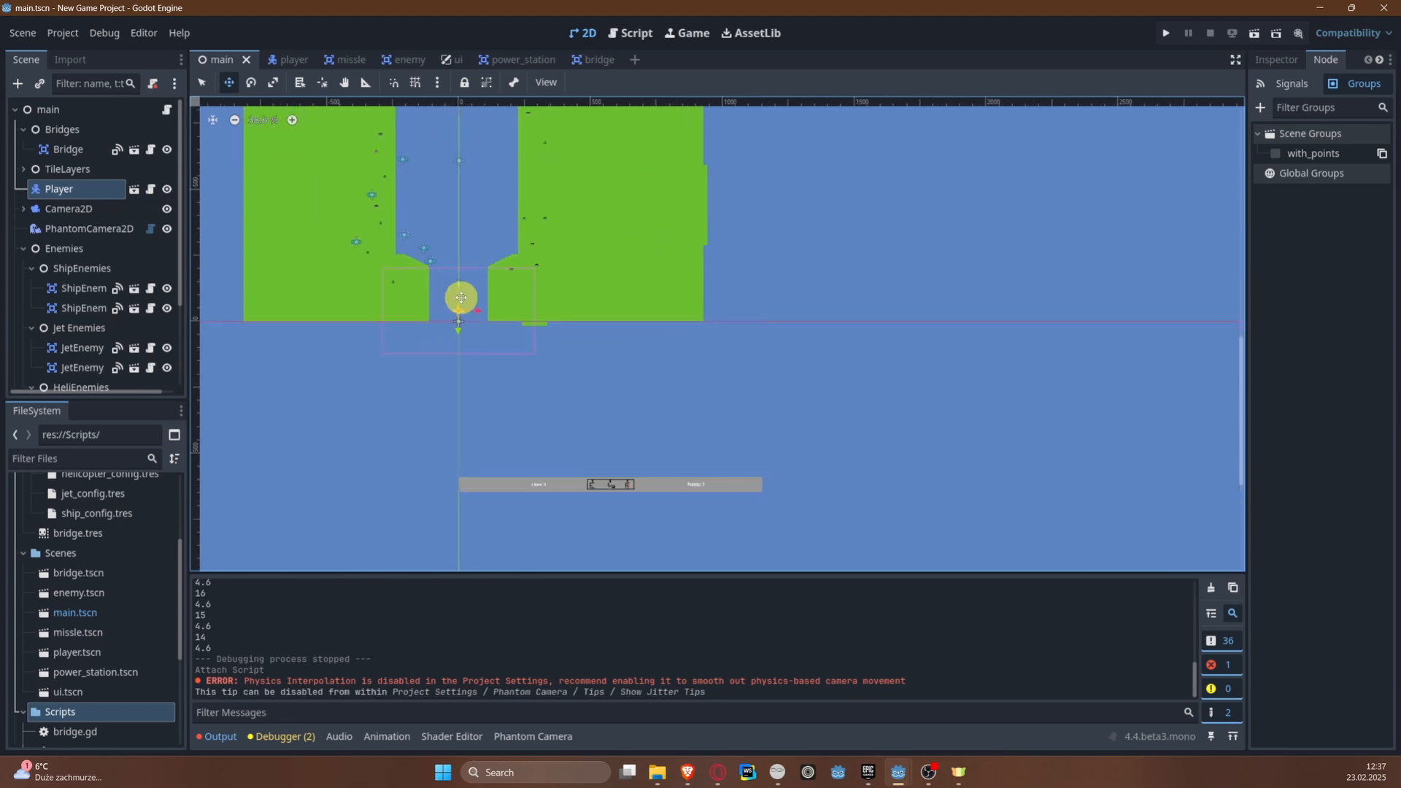
pyautogui.scroll(11, 460, 310)
pyautogui.scroll(5, 468, 373)
pyautogui.scroll(-4, 100, 308)
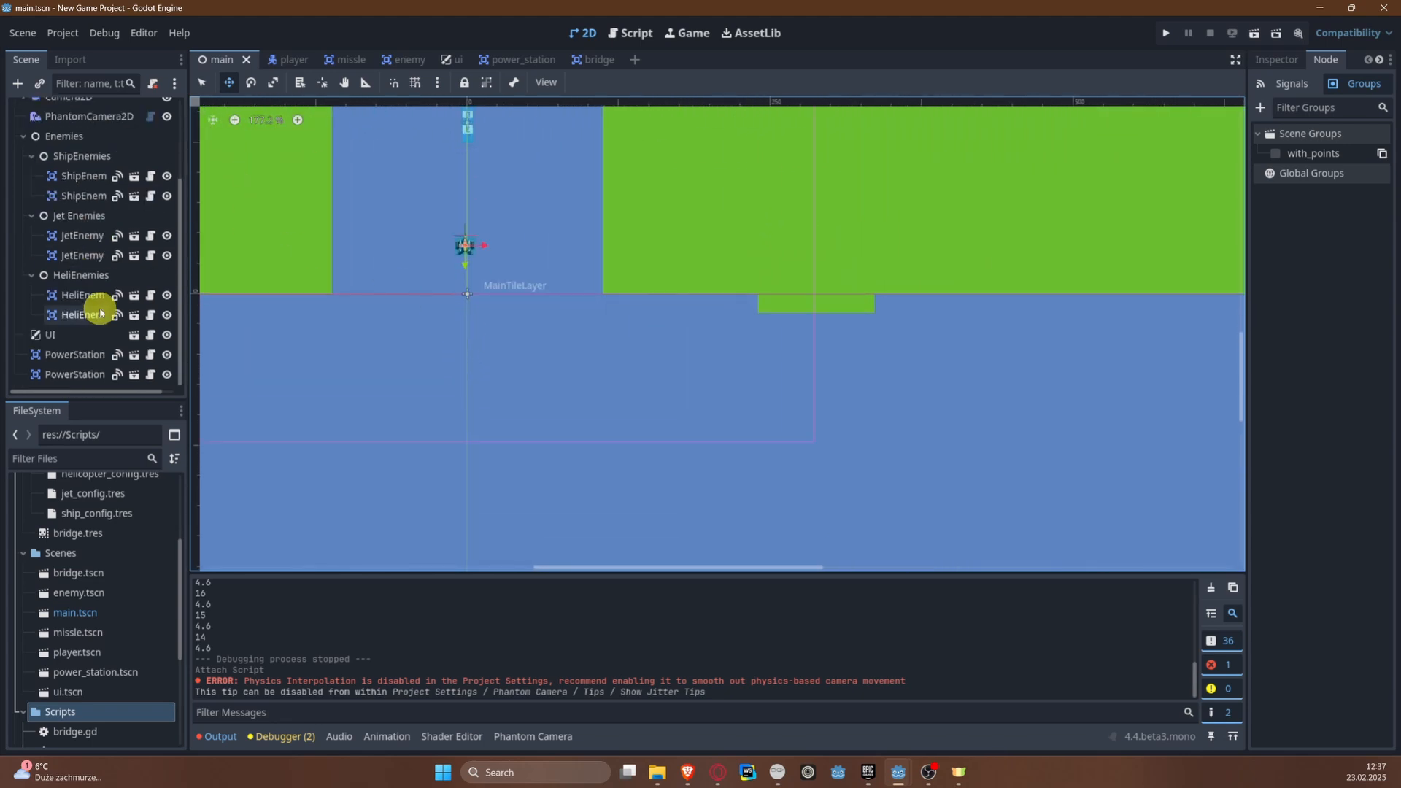
pyautogui.scroll(3, 99, 325)
pyautogui.scroll(2, 99, 326)
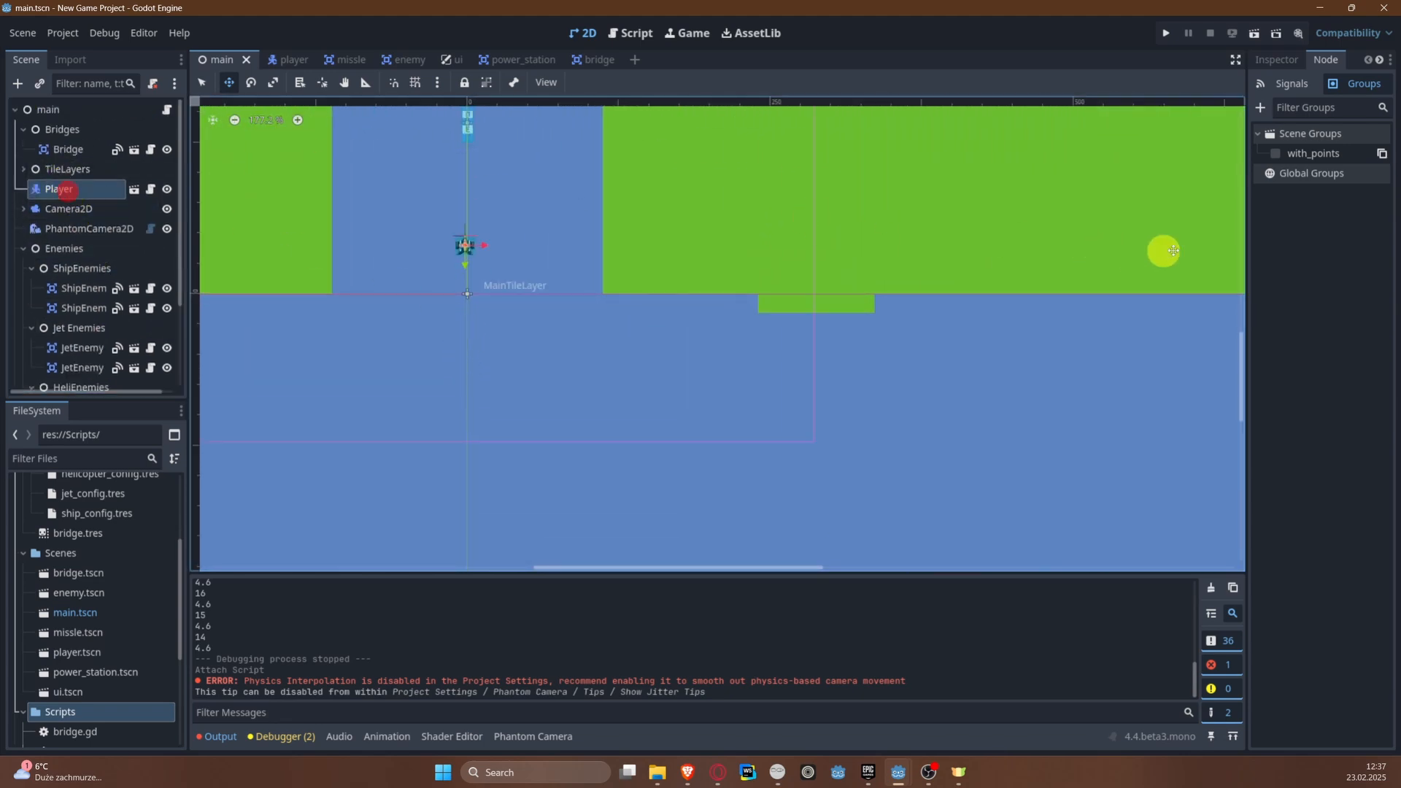
pyautogui.click(1242, 257)
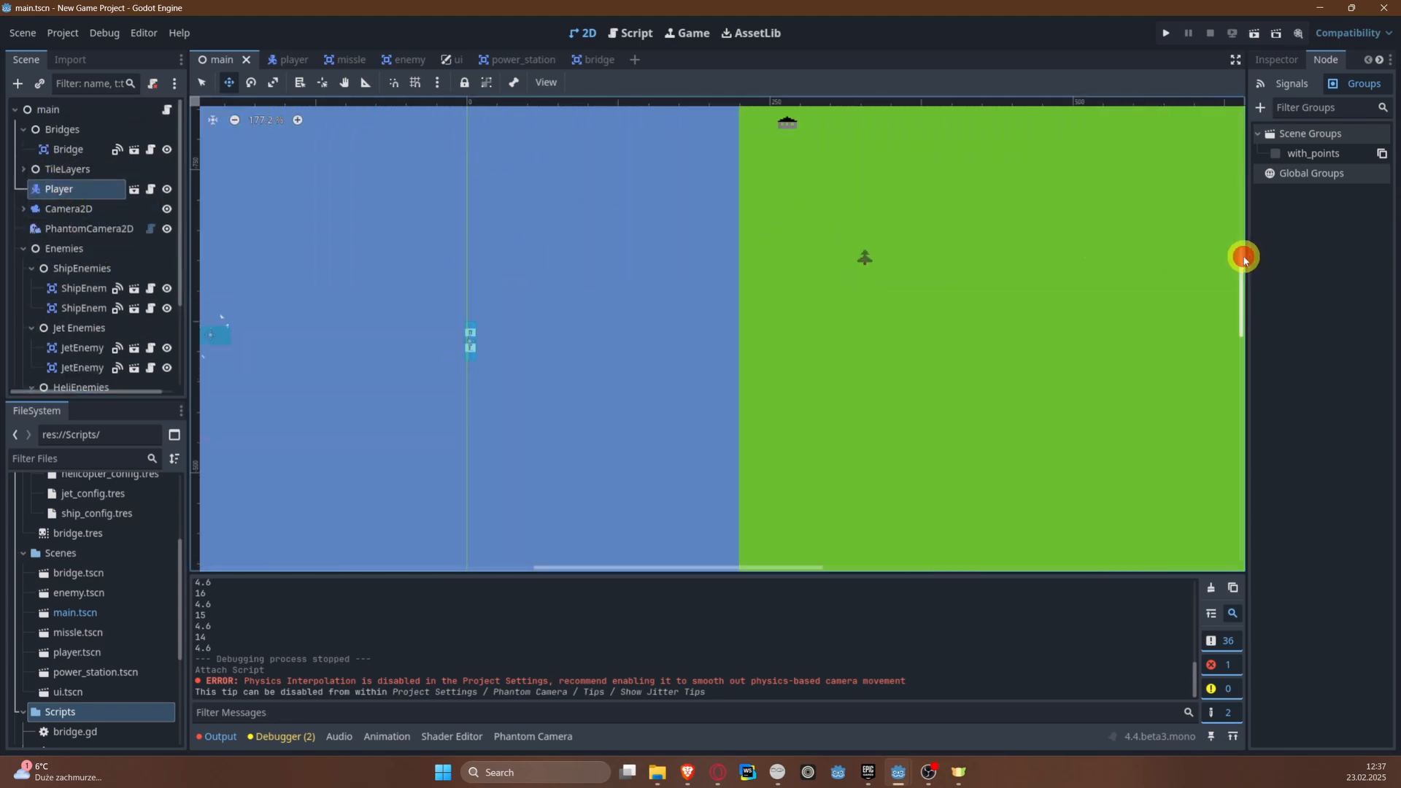
pyautogui.click(60, 191)
pyautogui.press('f')
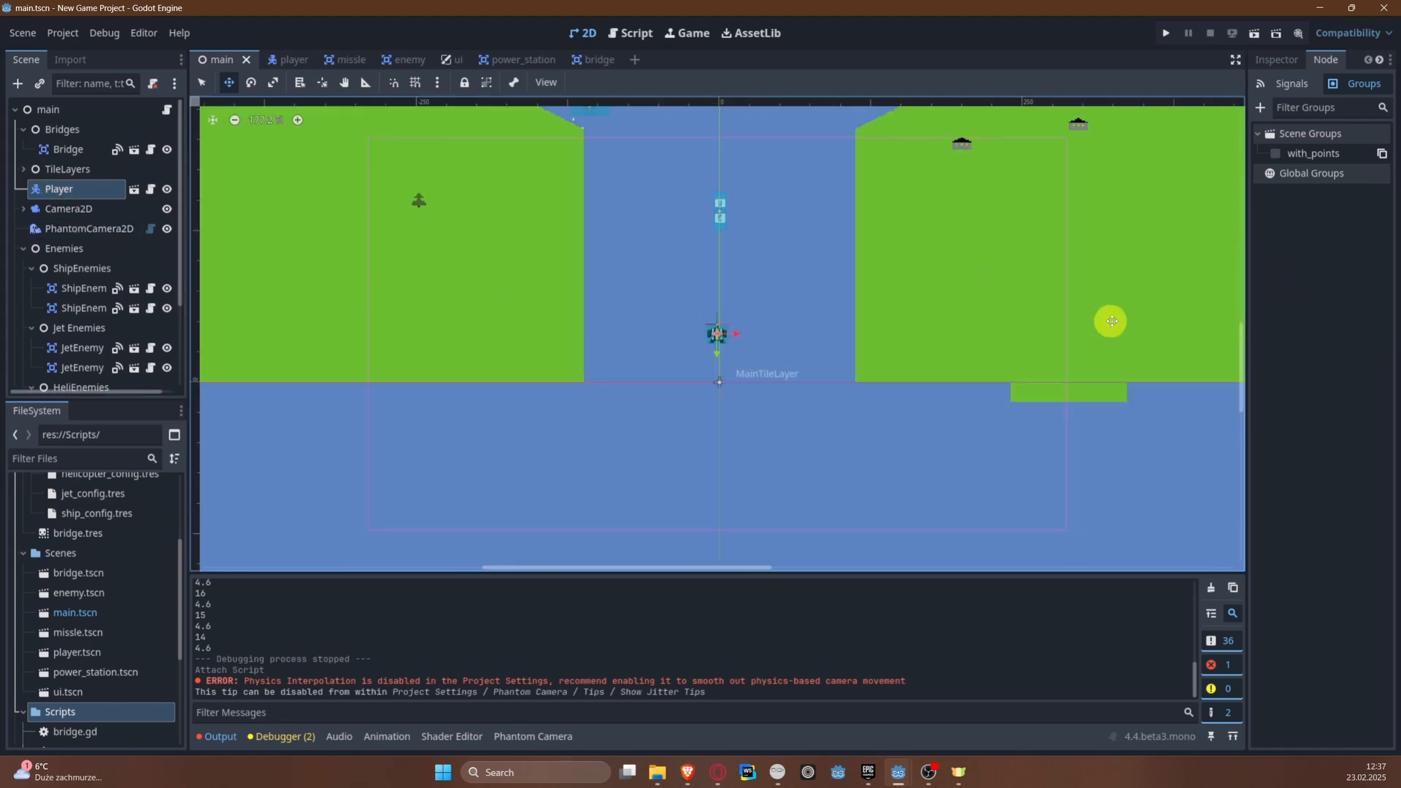
# Step: Copy the Player node's Position value from its Transform properties and reopen the main node's script
pyautogui.moveTo(1251, 305); pyautogui.dragTo(965, 131)
pyautogui.click(976, 60)
pyautogui.scroll(-5, 1047, 332)
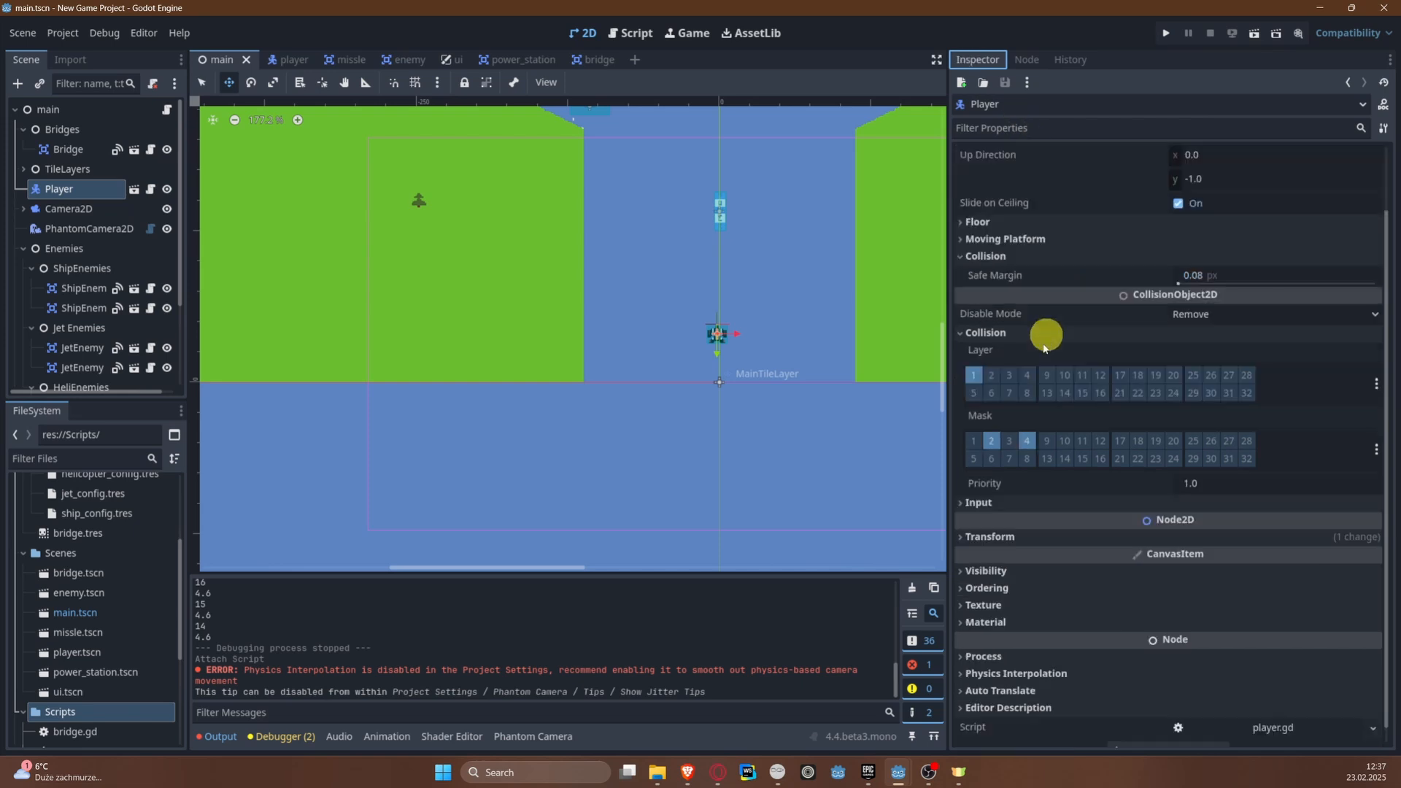
pyautogui.click(1004, 518)
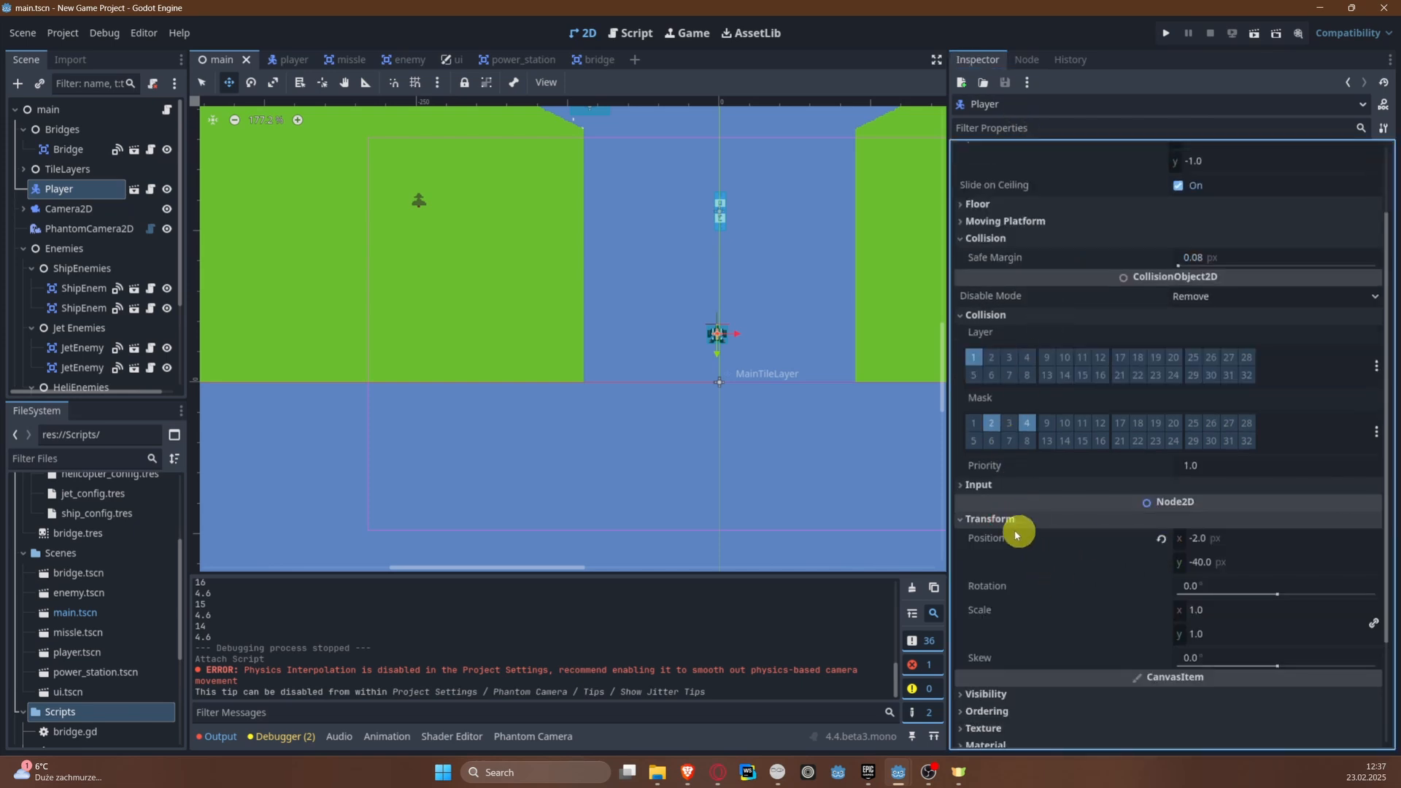
pyautogui.click(995, 539)
pyautogui.rightClick(994, 539)
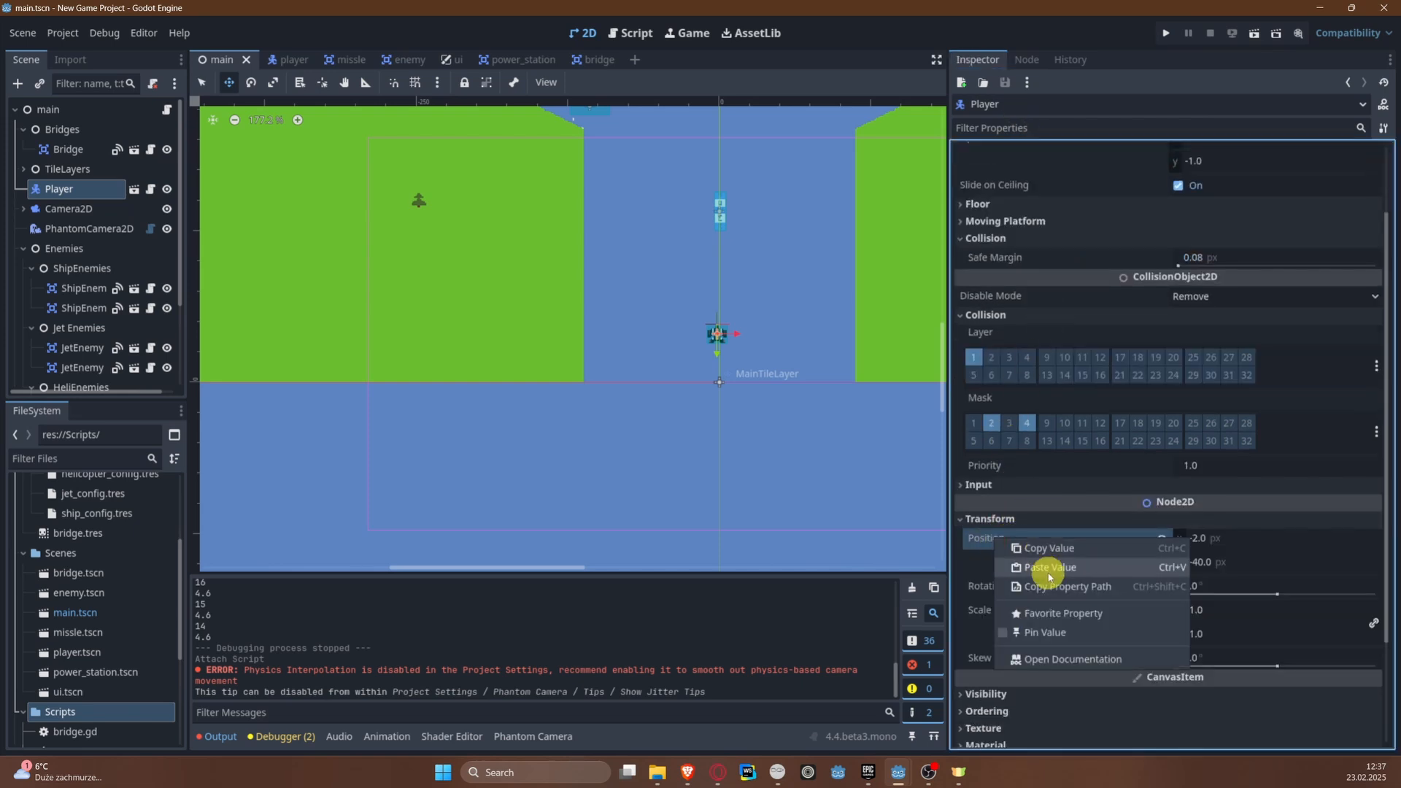
pyautogui.click(1044, 549)
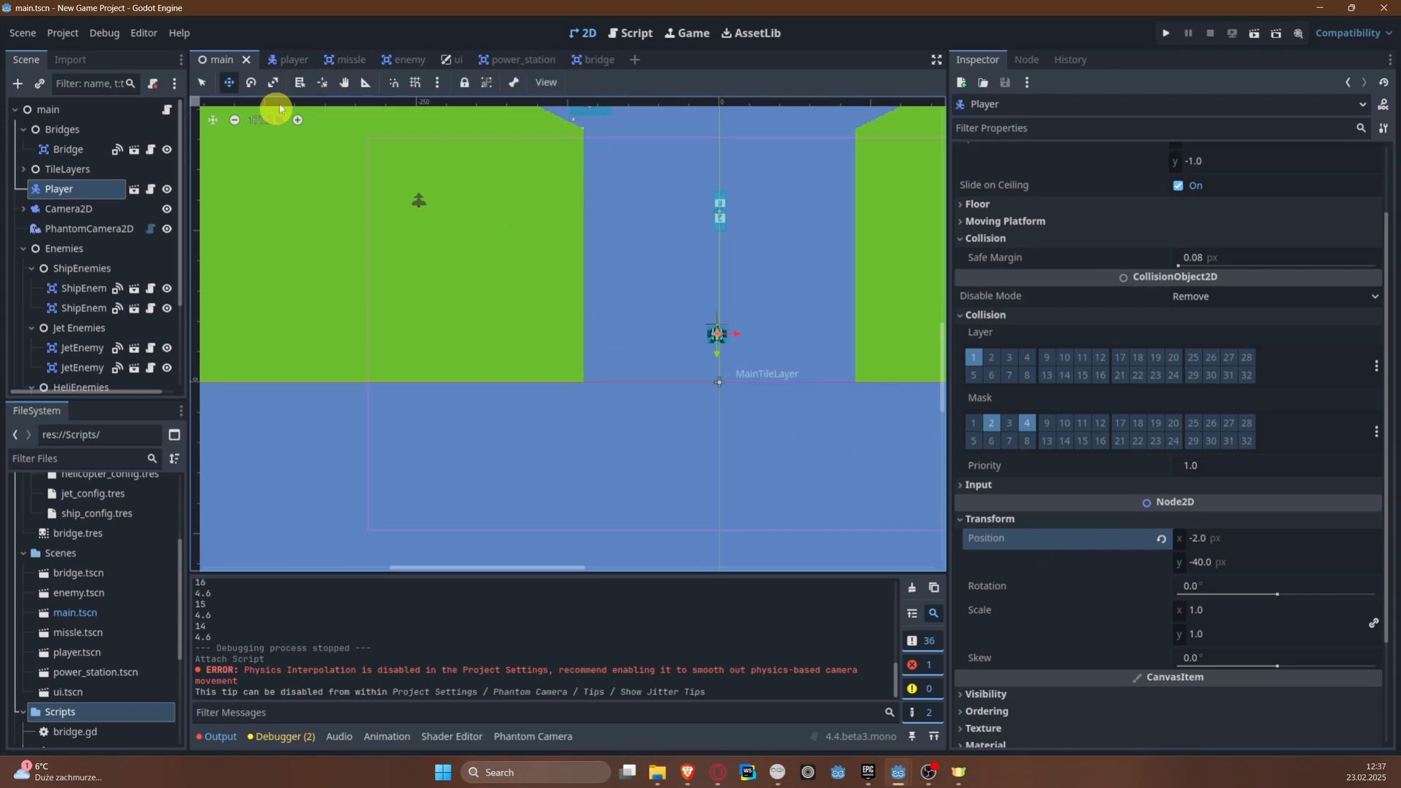
pyautogui.click(166, 109)
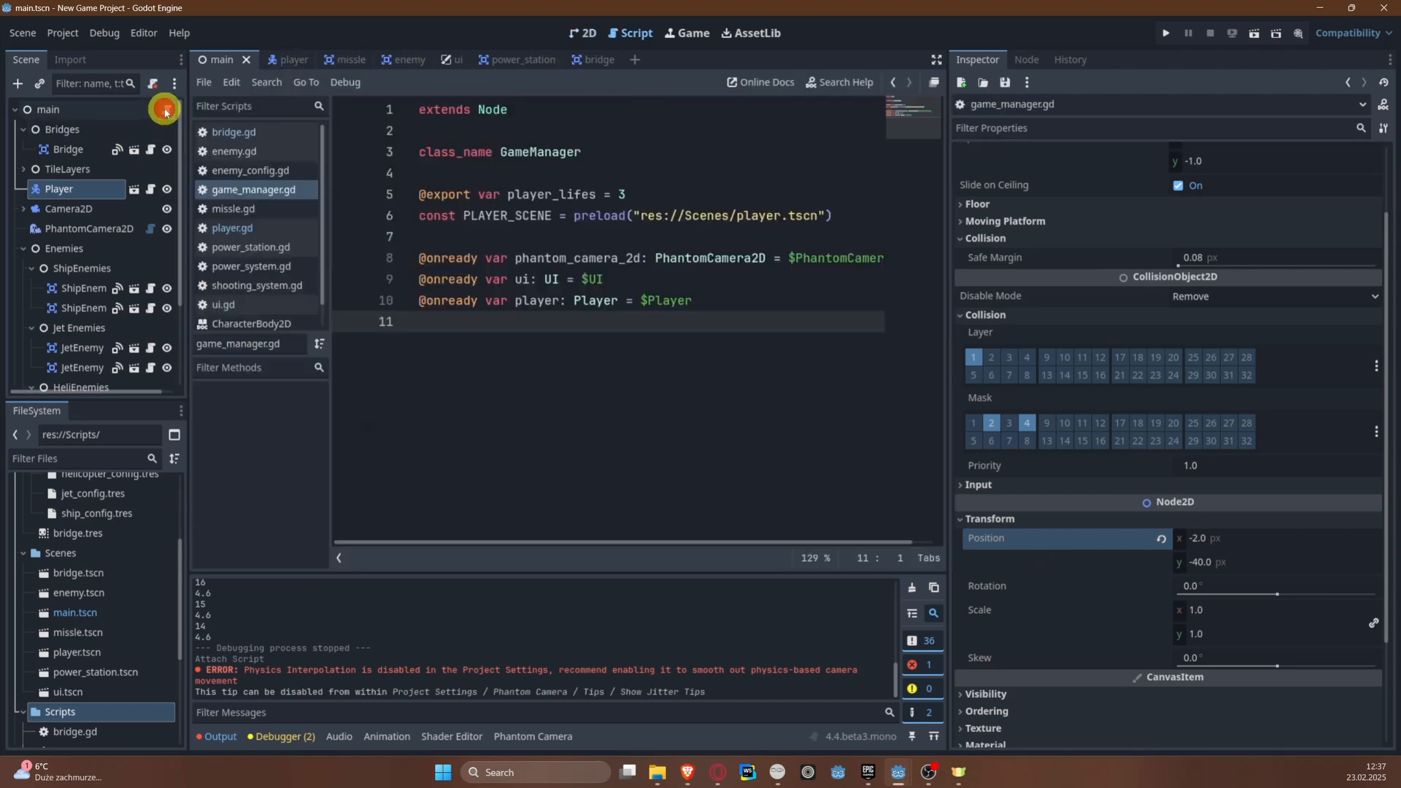
# Step: Start declaring a variable named player_spawn_point below the node references, leaving one blank line between them
pyautogui.press('Return')
pyautogui.write('v')
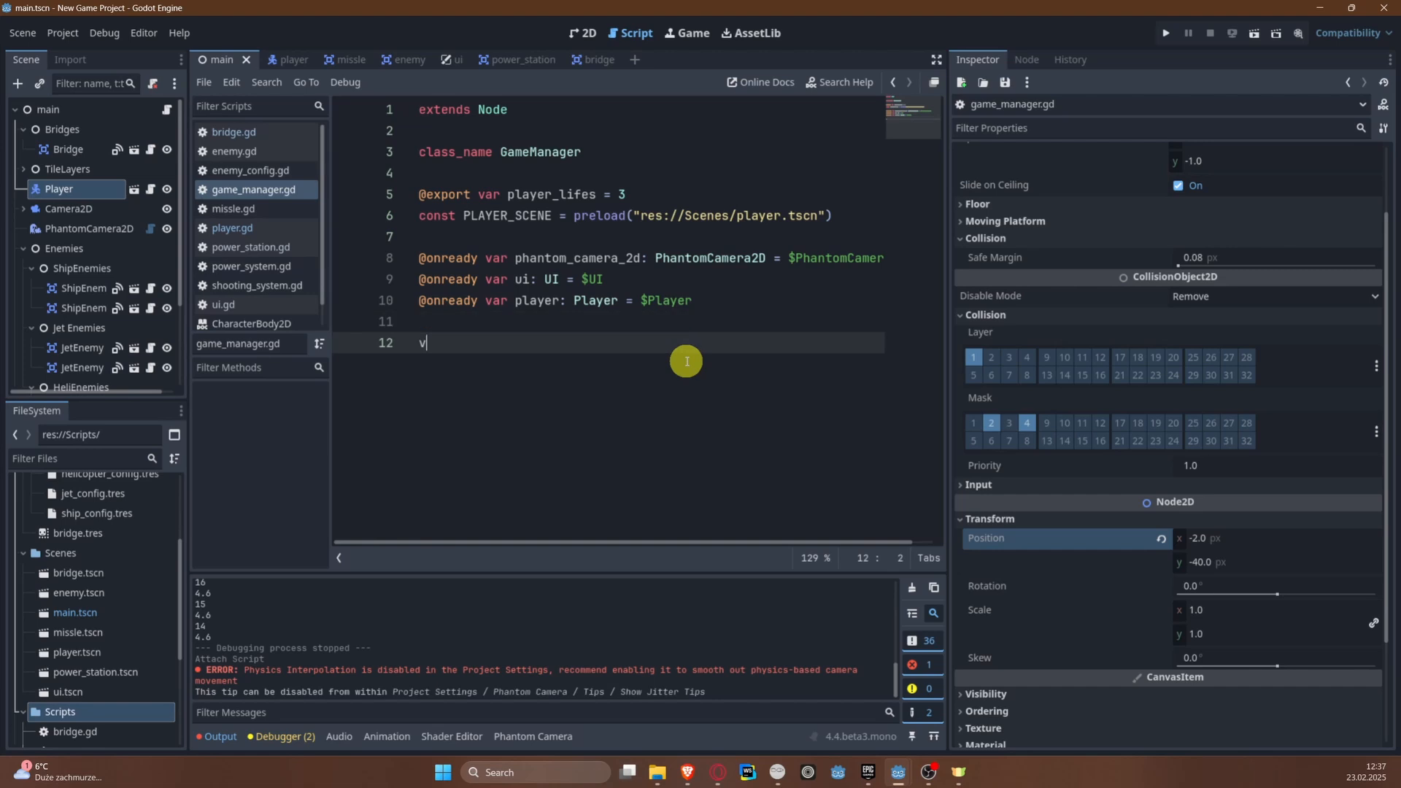
pyautogui.write('ar player_spawn_point =')
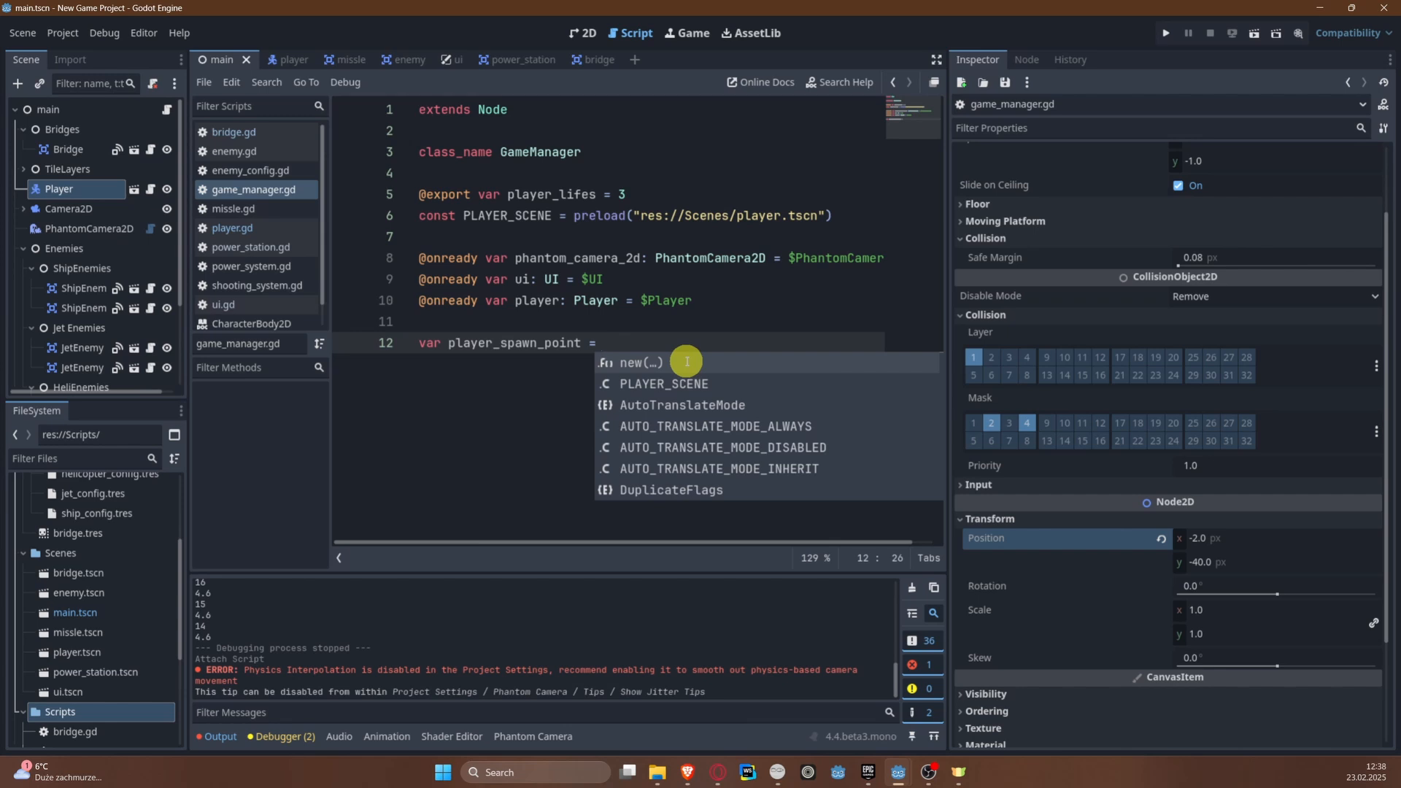
pyautogui.hotkey('ctrl', 'v')
pyautogui.hotkey('ctrl', 'z')
pyautogui.rightClick(660, 341)
pyautogui.click(707, 466)
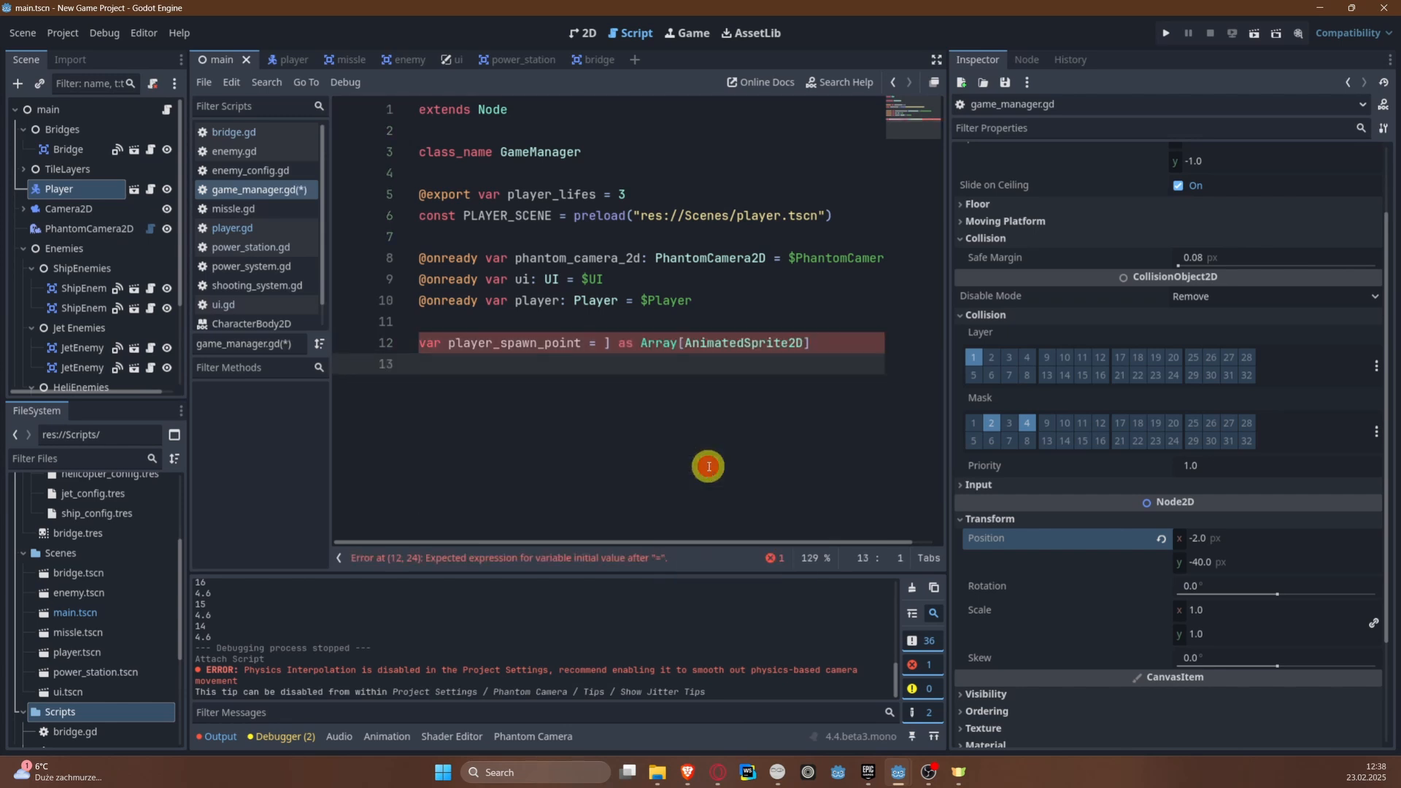
pyautogui.hotkey('ctrl', 'z')
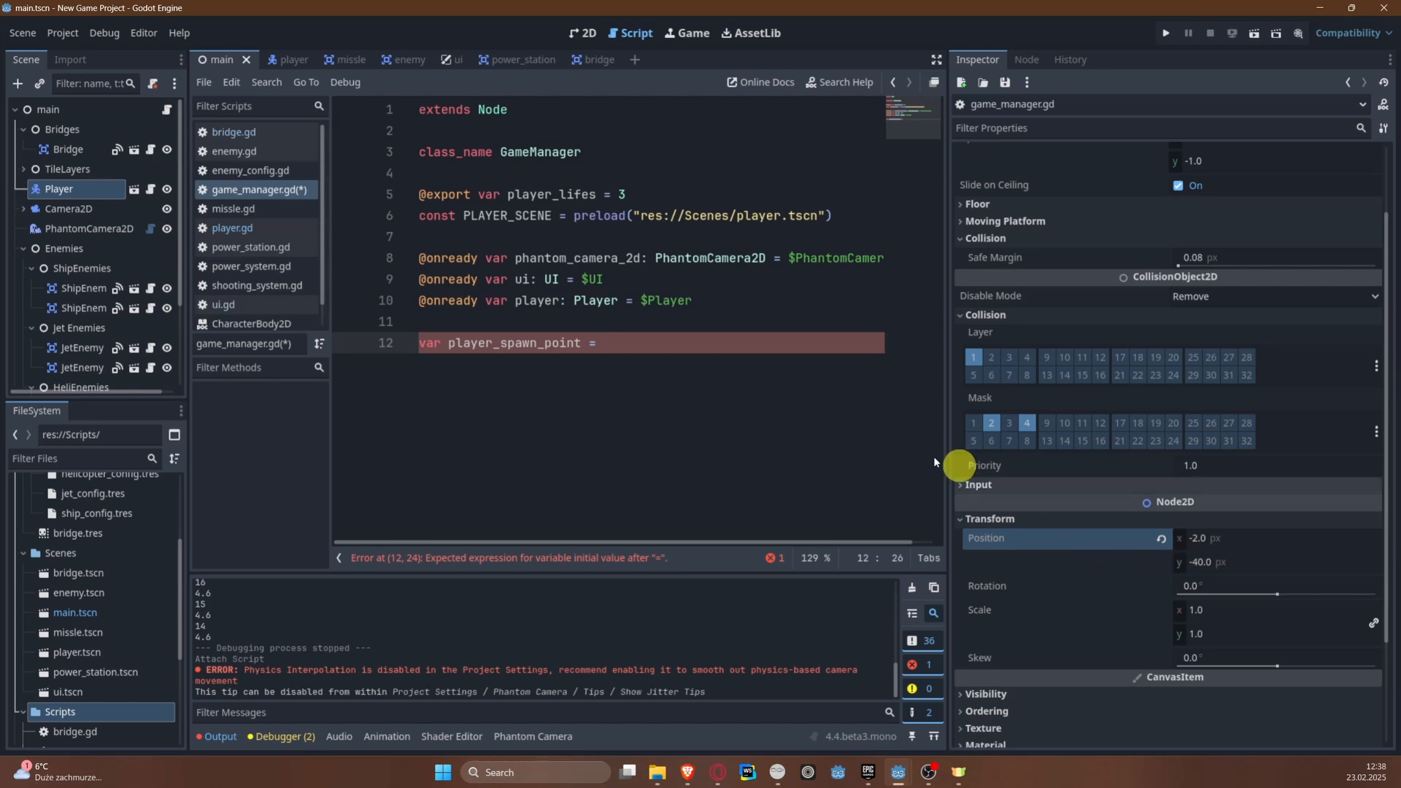
# Step: Set the player_spawn_point variable to Vector2(-2, 40.0) and save the script
pyautogui.click(684, 345)
pyautogui.write('Vec')
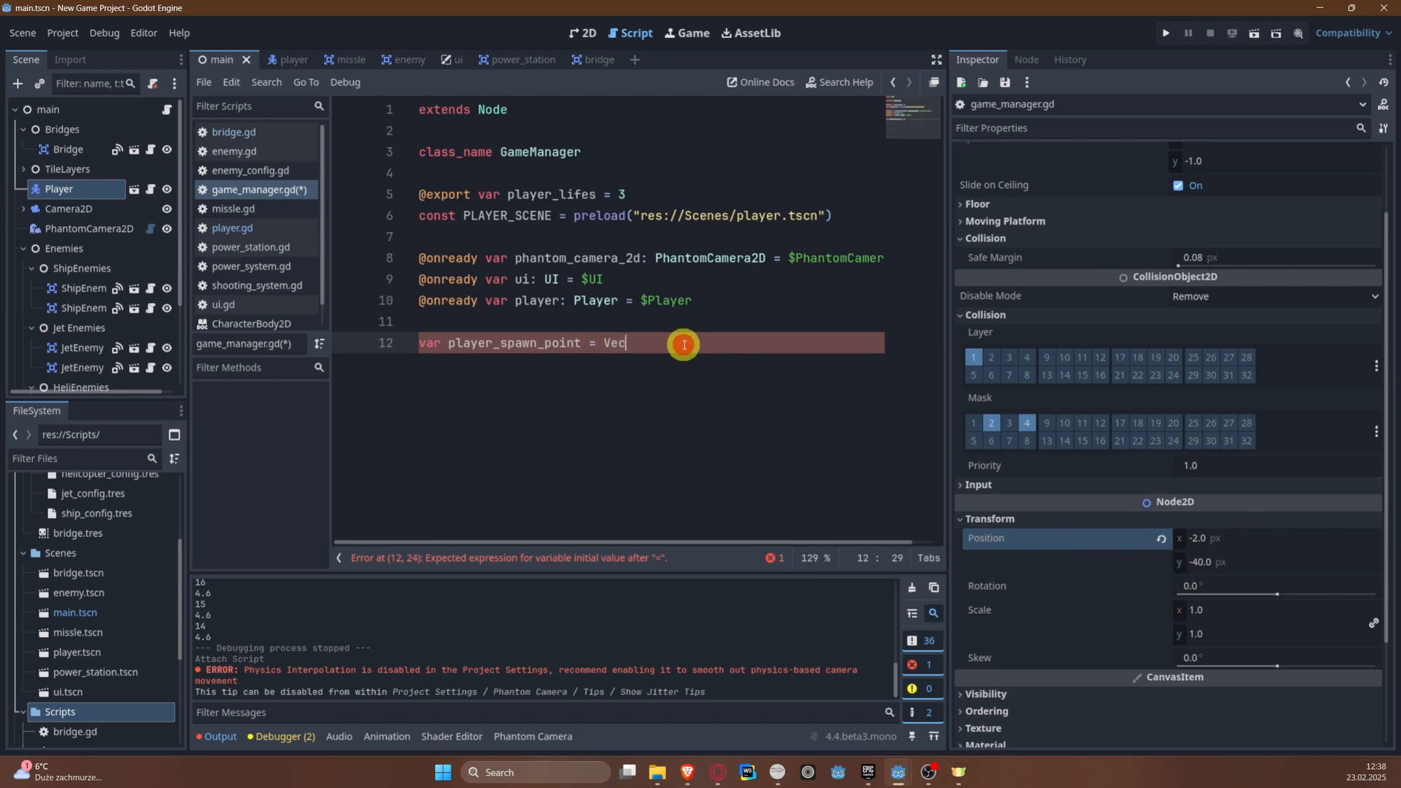
pyautogui.press('Return')
pyautogui.write('-')
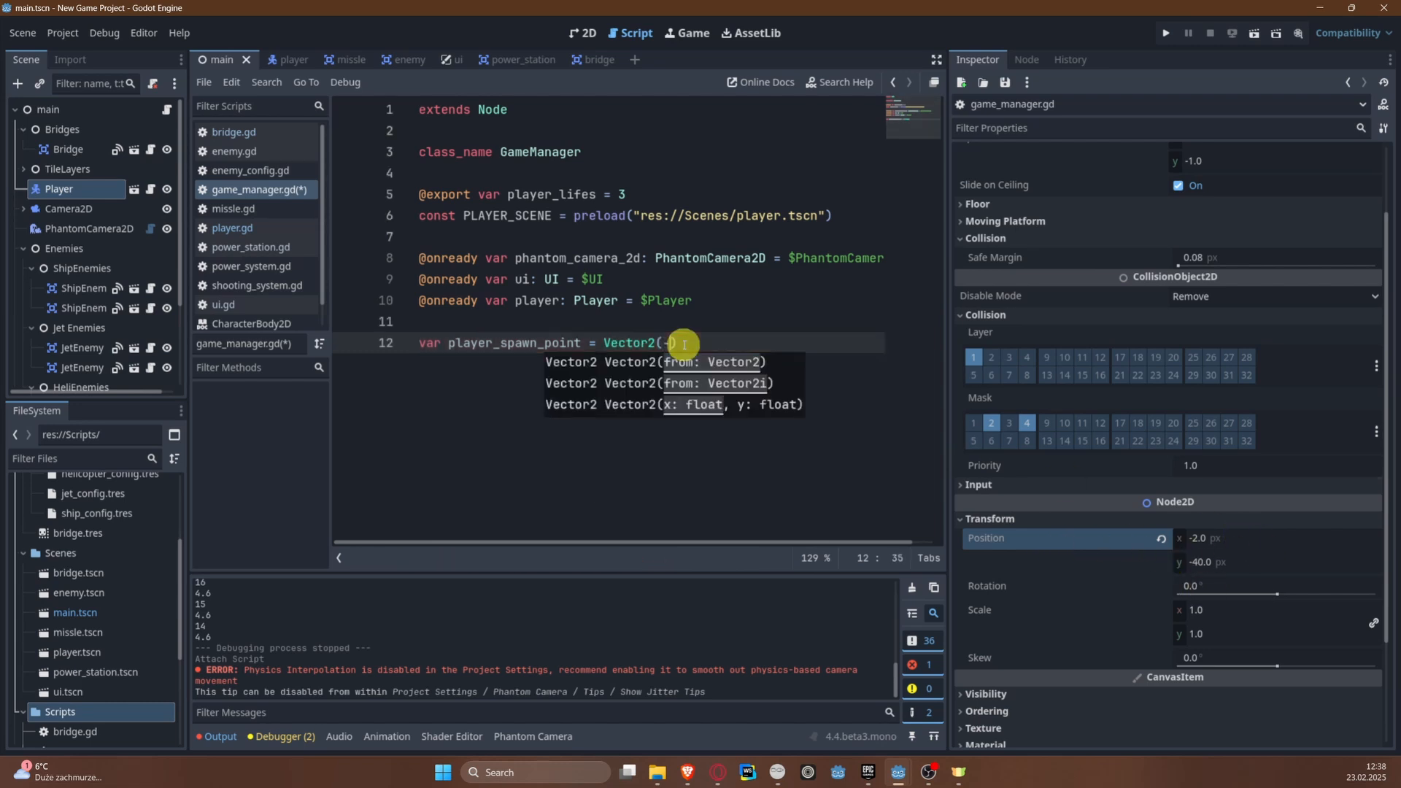
pyautogui.write('2, 40')
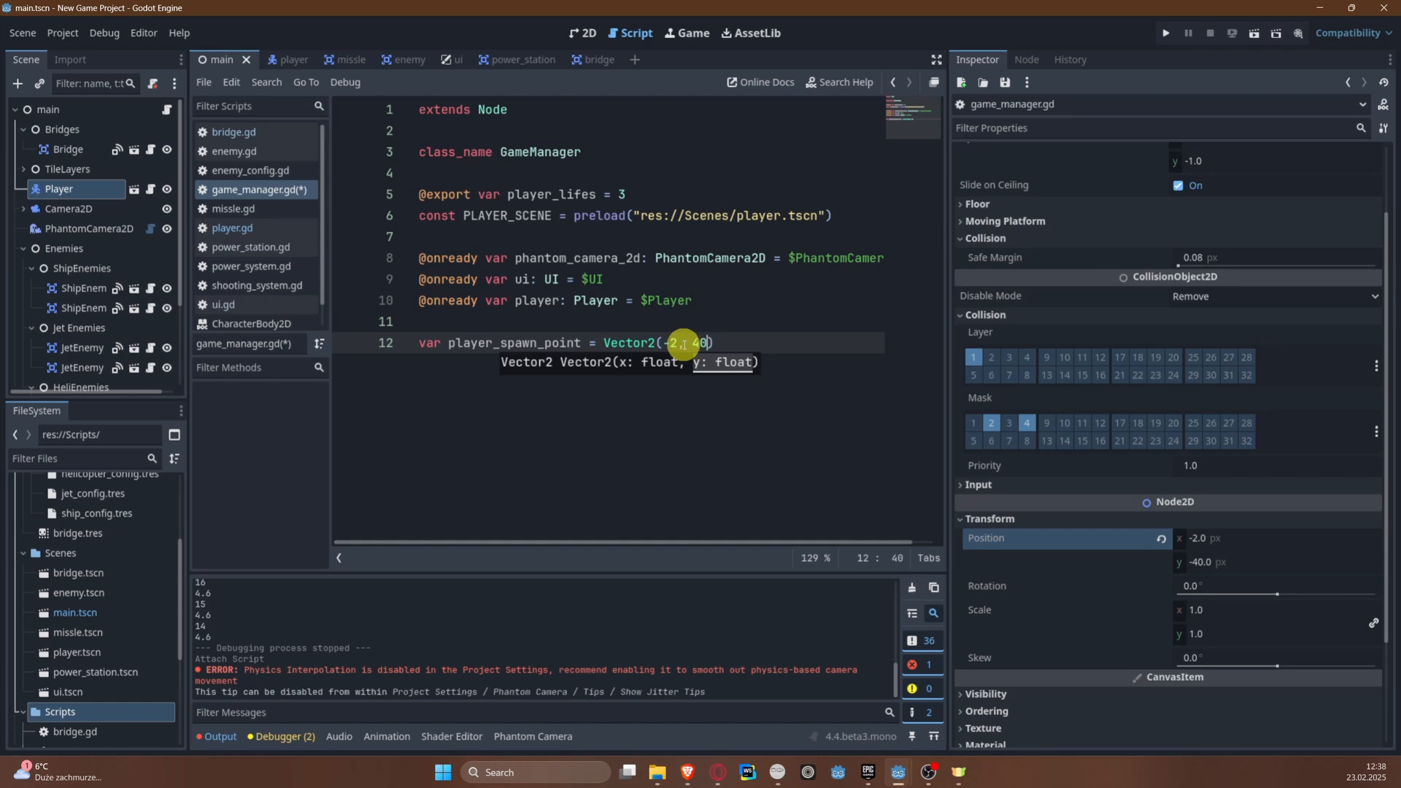
pyautogui.write('.0')
pyautogui.hotkey('ctrl', 's')
pyautogui.click(770, 343)
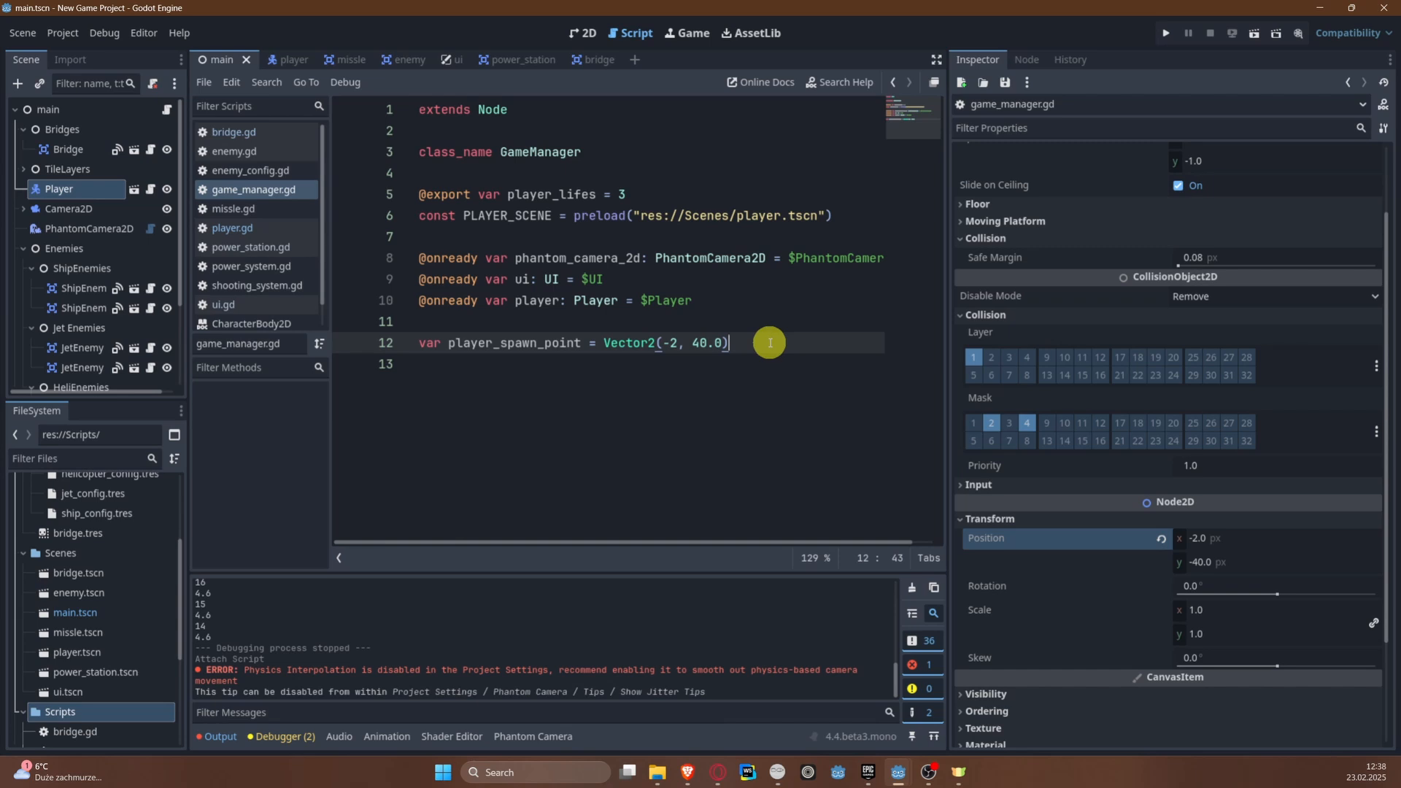
pyautogui.keyDown('ctrl'); pyautogui.moveTo(76, 134); pyautogui.dragTo(423, 322); pyautogui.keyUp('ctrl')
pyautogui.click(753, 300)
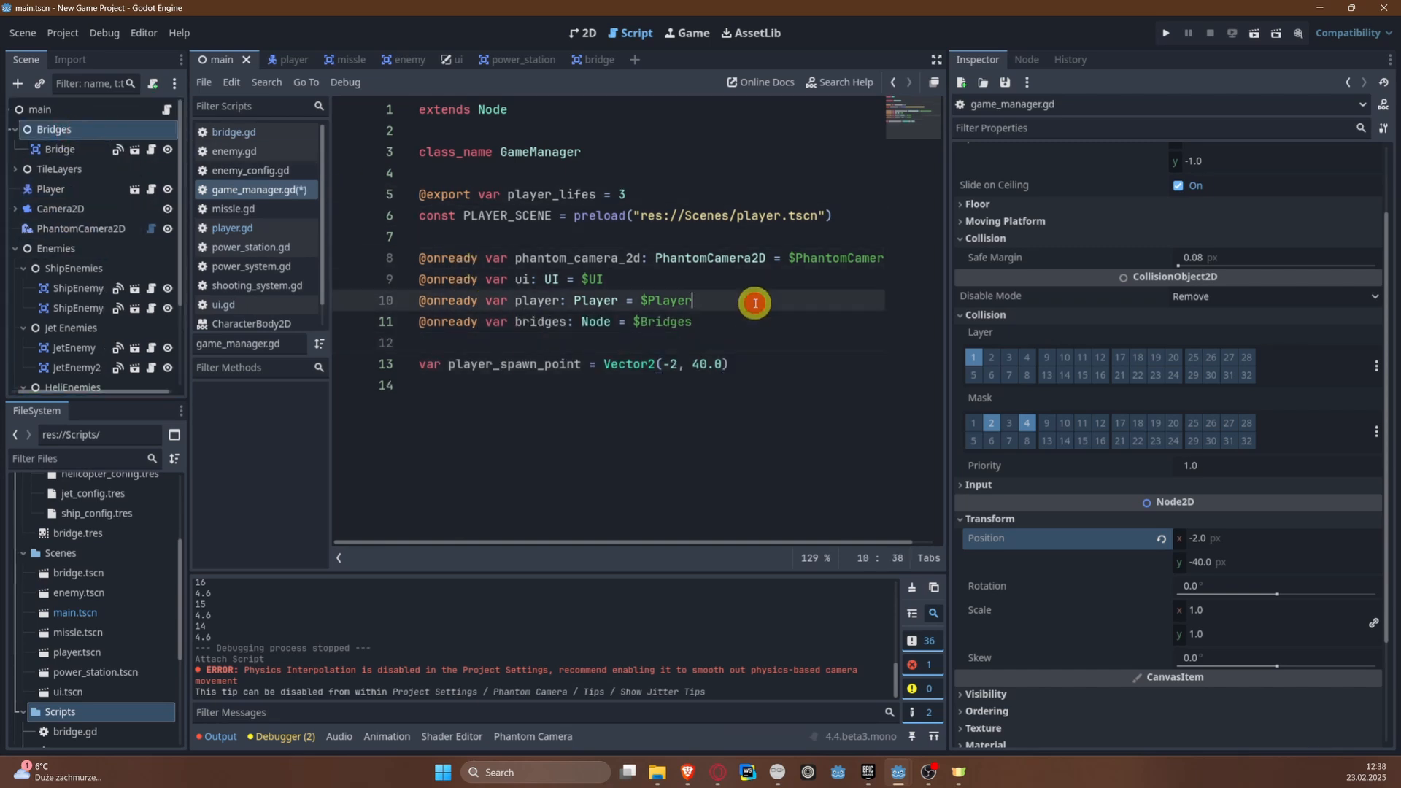
pyautogui.press('Return')
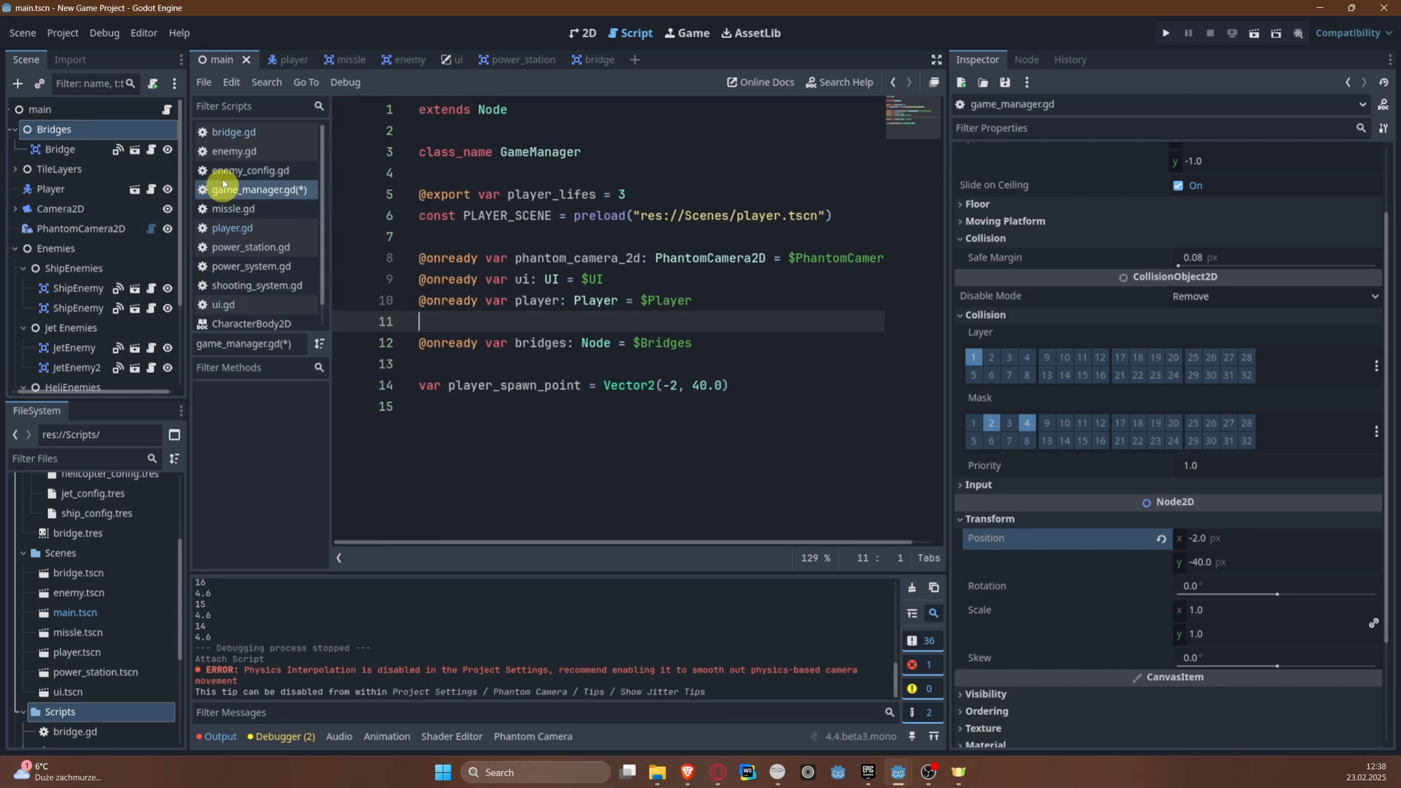
# Step: Add a _ready() function returning void below the player_spawn_point variable
pyautogui.click(663, 416)
pyautogui.press('Return')
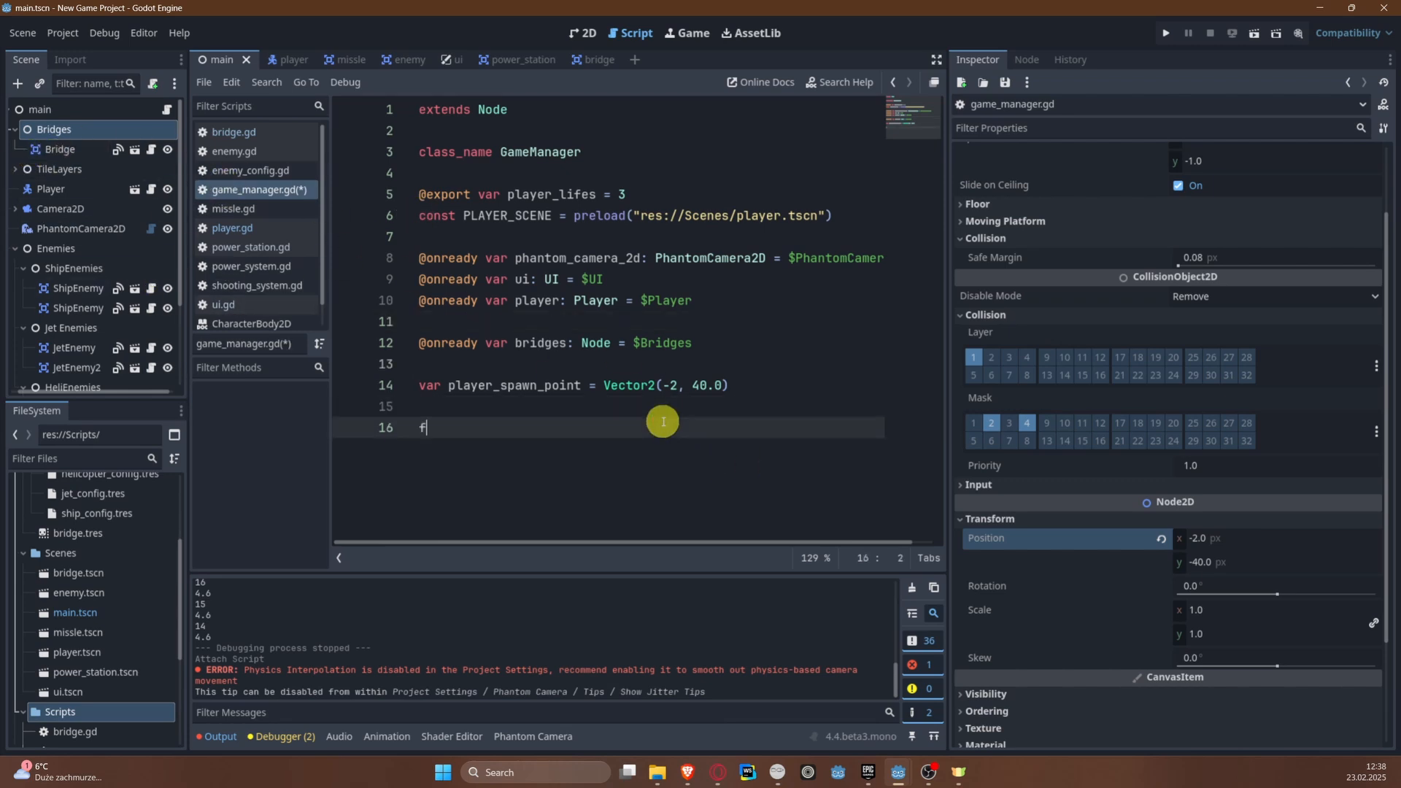
pyautogui.write('func _re')
pyautogui.press('Return')
pyautogui.press('Return')
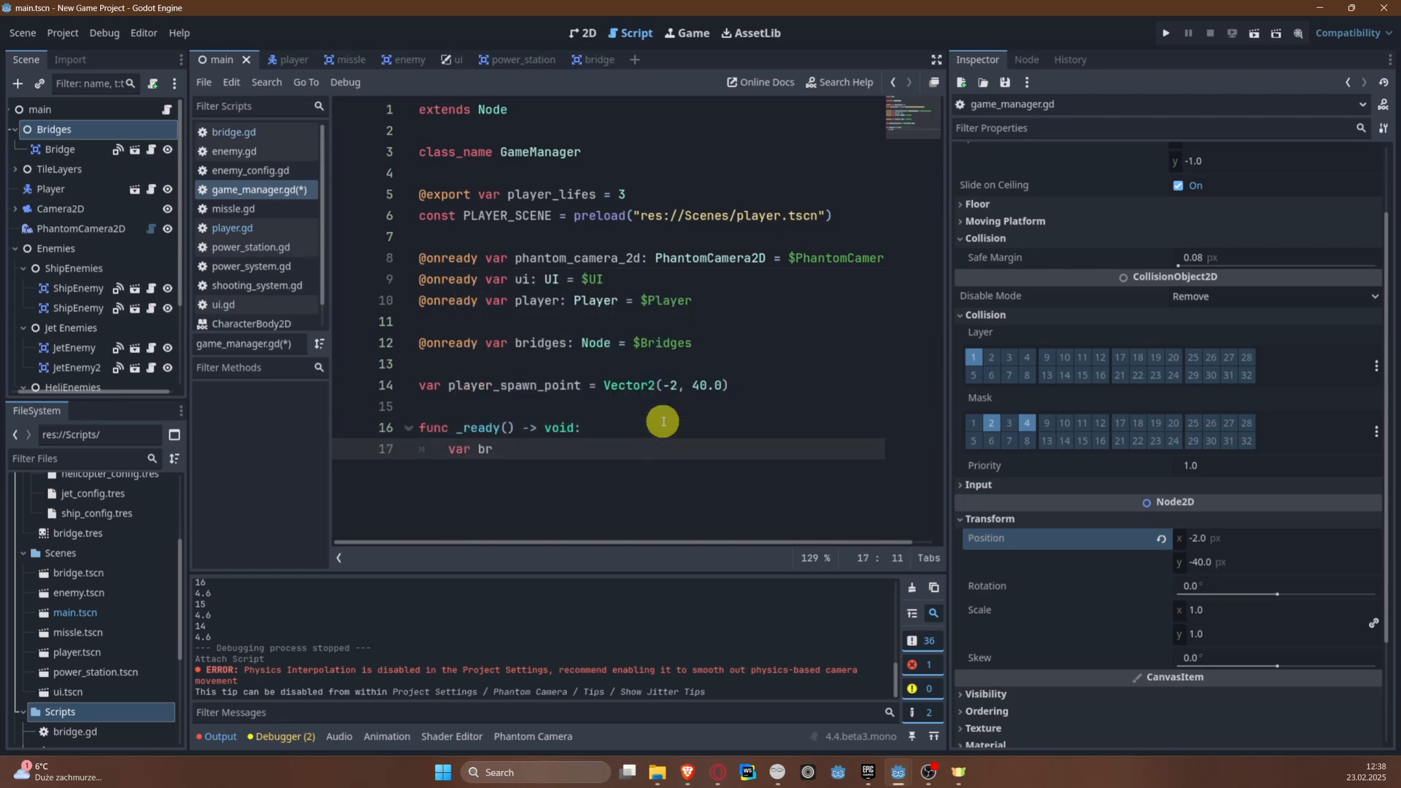
# Step: Declare a bride_nodes variable in _ready() that holds the result of bridges.get_children()
pyautogui.write('var bride_noeds = br')
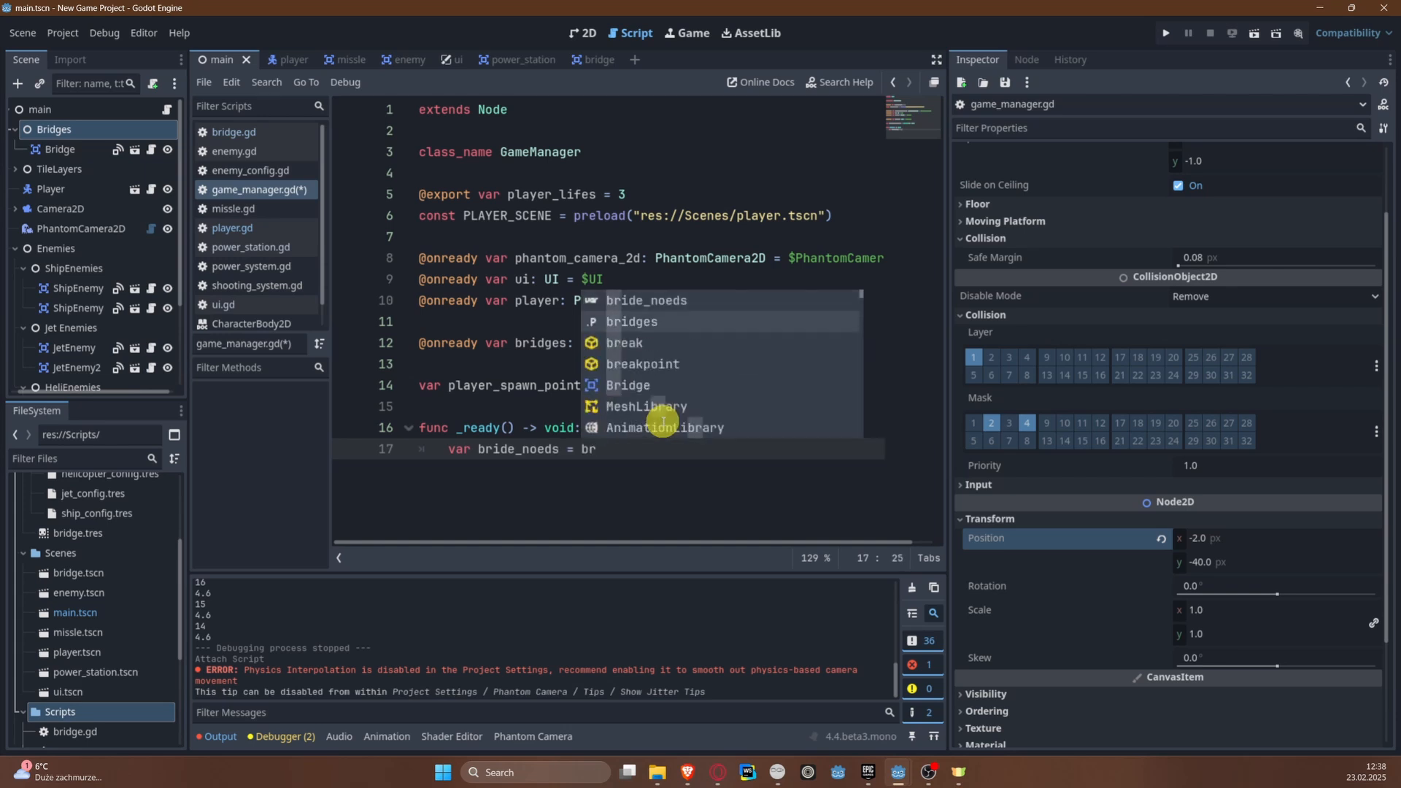
pyautogui.press('Return')
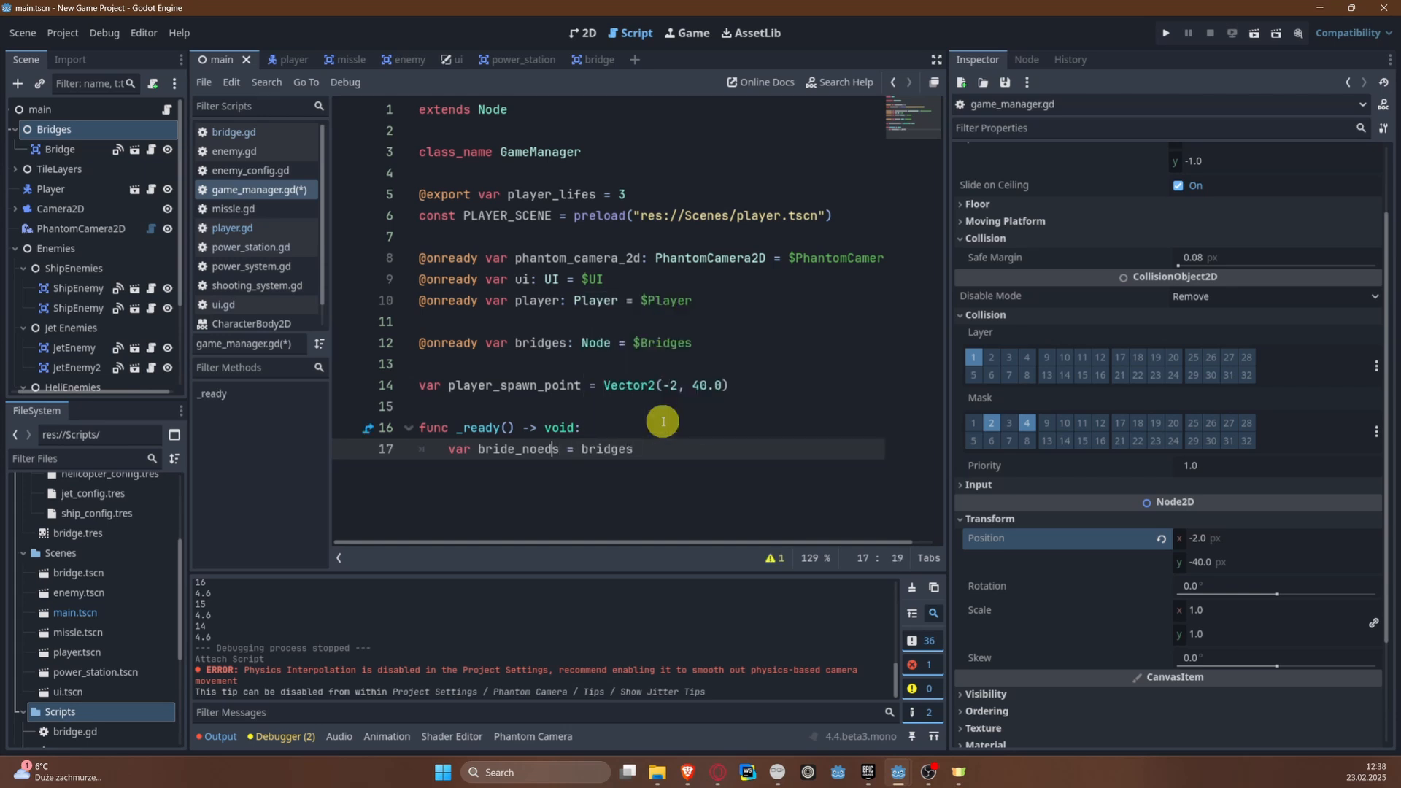
pyautogui.press('Left')
pyautogui.press('Left')
pyautogui.press('Left')
pyautogui.press('Left')
pyautogui.press('BackSpace')
pyautogui.press('Right')
pyautogui.write('es.get_C')
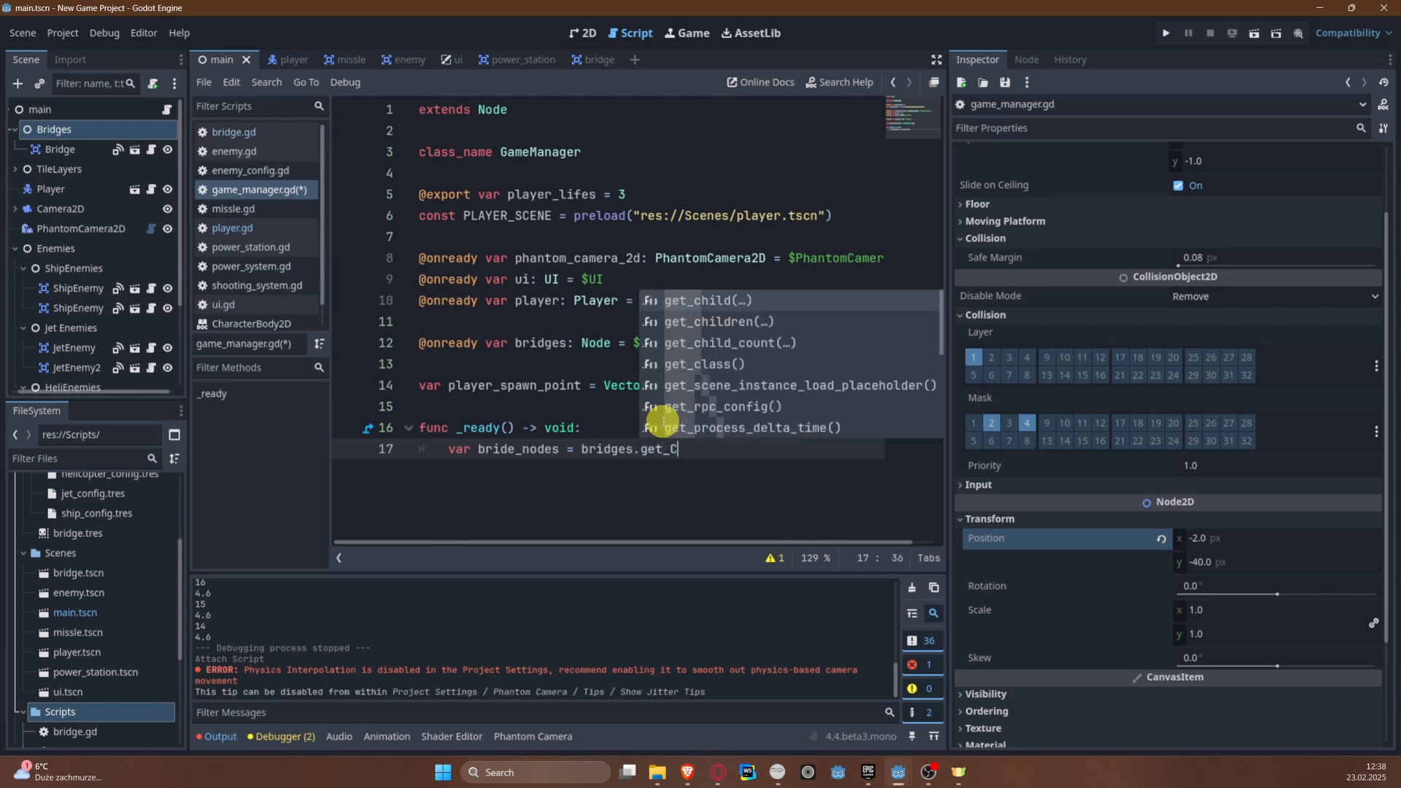
pyautogui.press('Down')
pyautogui.press('Return')
# Step: Cast the get_children() result to Array[Brides], save the script and add empty lines below it
pyautogui.write('as')
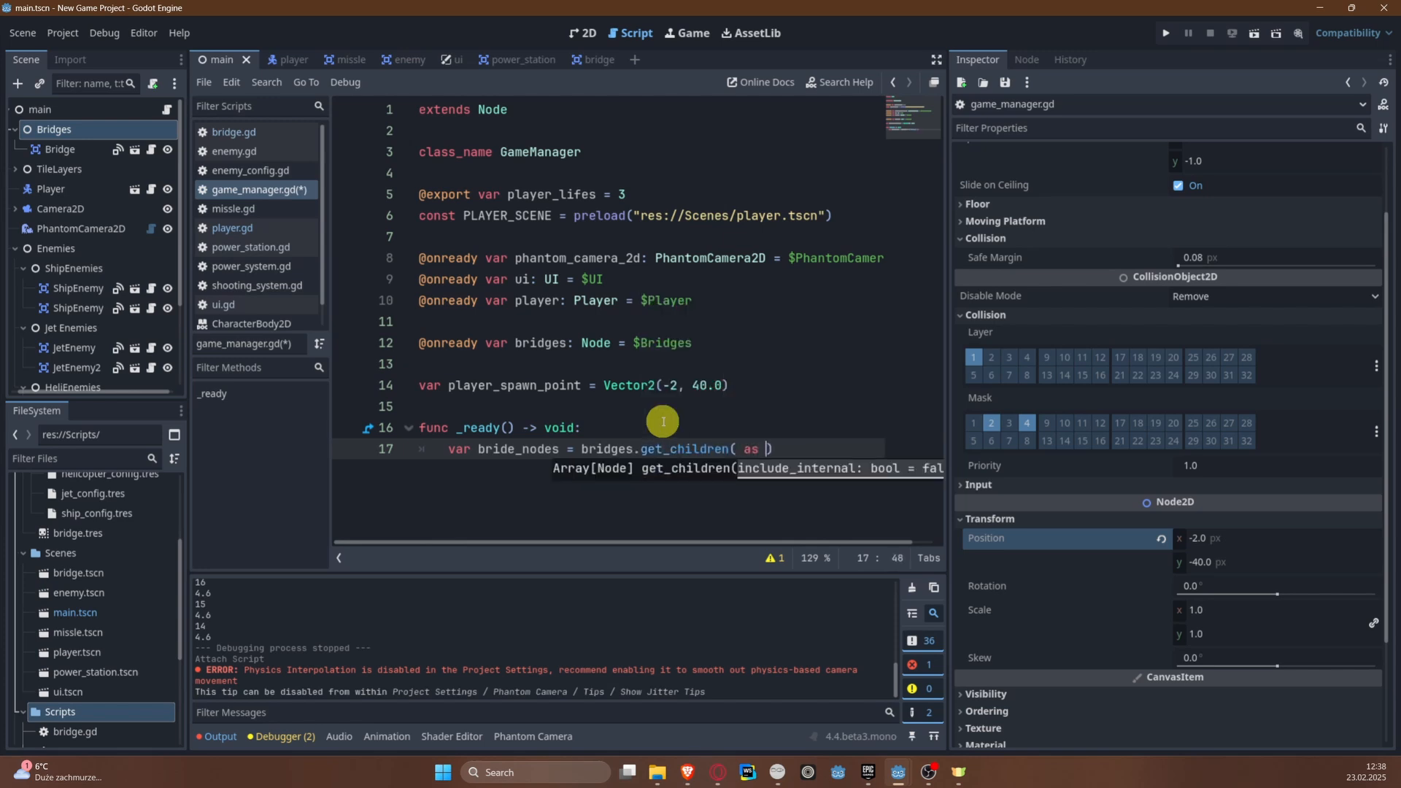
pyautogui.press('BackSpace')
pyautogui.press('BackSpace')
pyautogui.press('BackSpace')
pyautogui.press('BackSpace')
pyautogui.write('as Array')
pyautogui.press('Return')
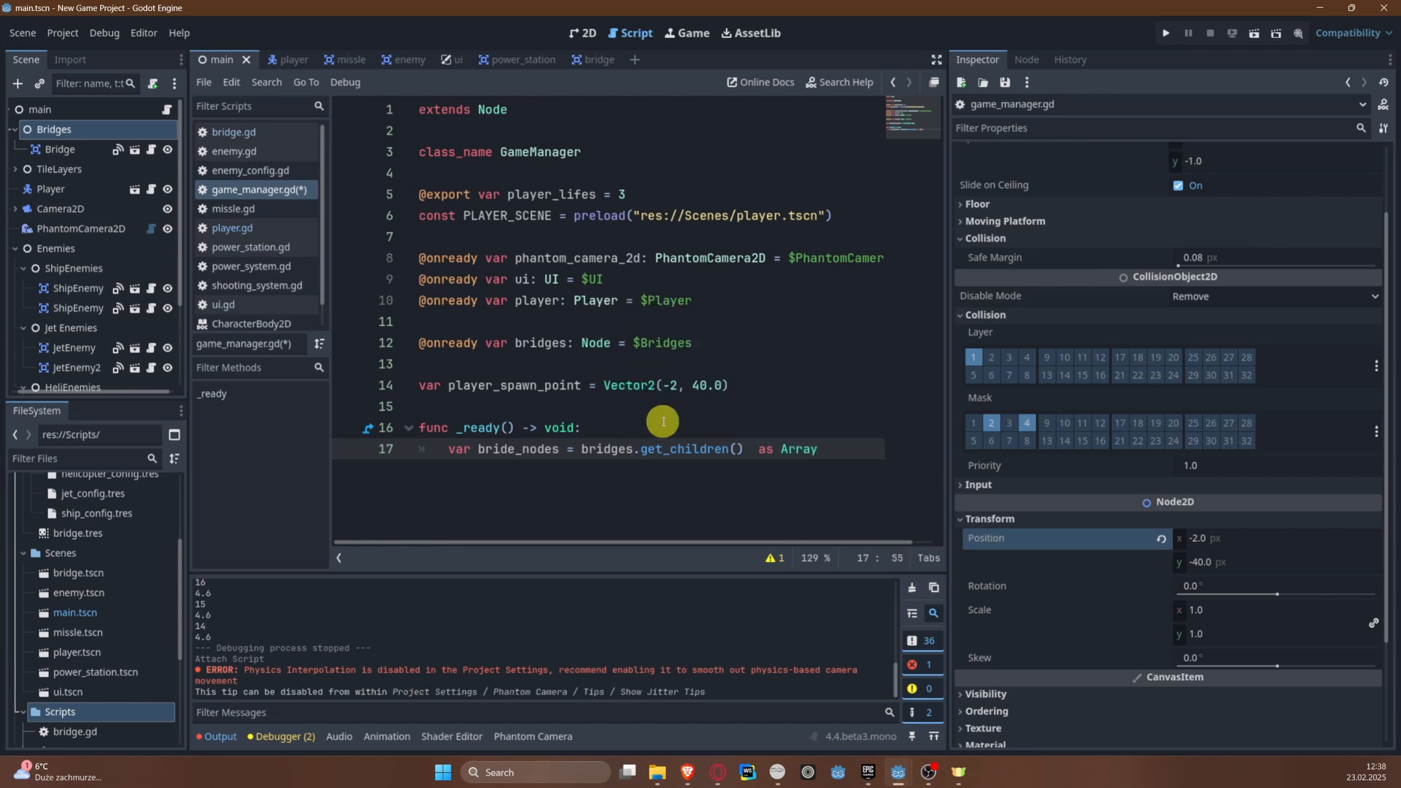
pyautogui.write('[Brides]')
pyautogui.press('Return')
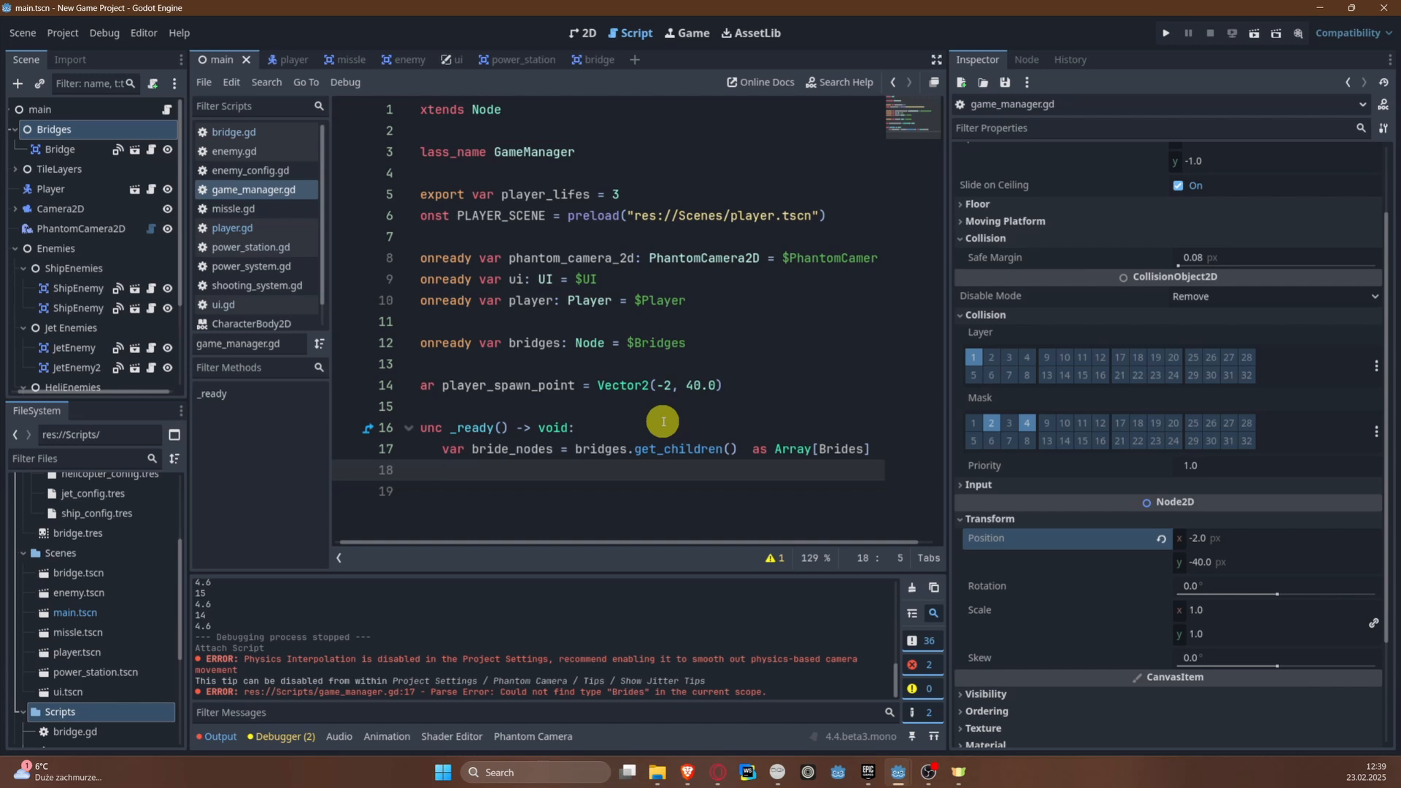
pyautogui.press('Return')
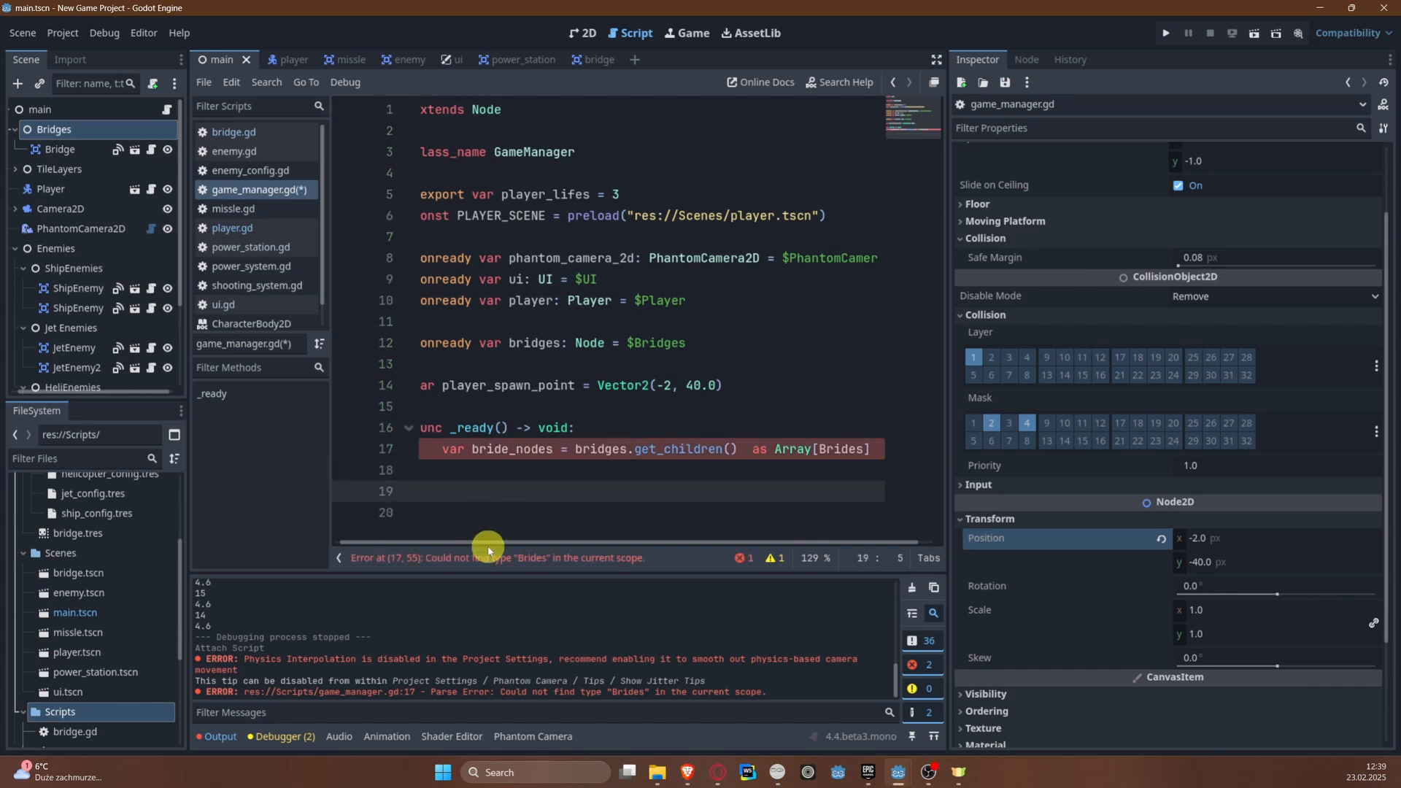
# Step: Widen the script editor and change the cast's array type from Brides to Bride
pyautogui.moveTo(476, 543); pyautogui.dragTo(425, 550)
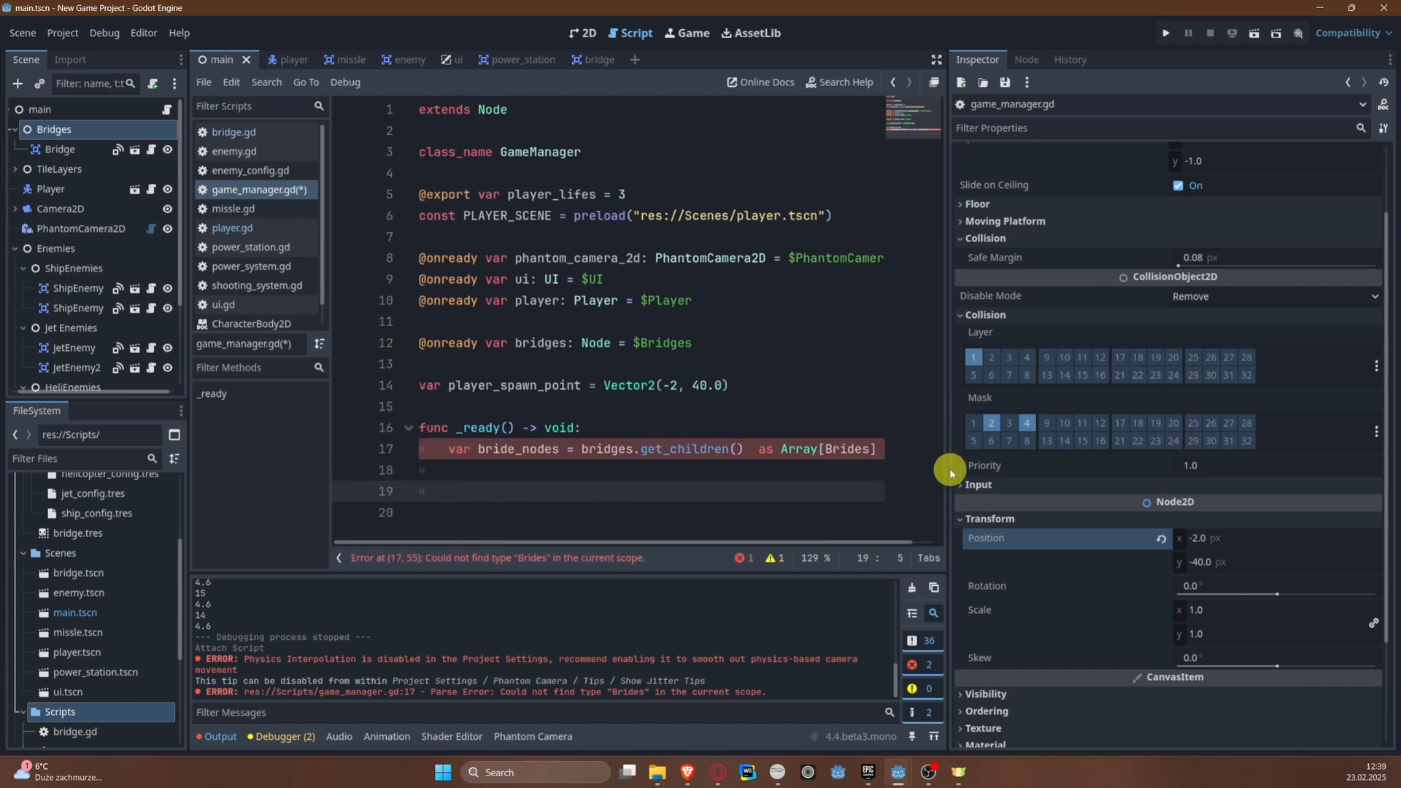
pyautogui.moveTo(944, 463); pyautogui.dragTo(869, 441)
pyautogui.press('Up')
pyautogui.press('Down')
pyautogui.press('Down')
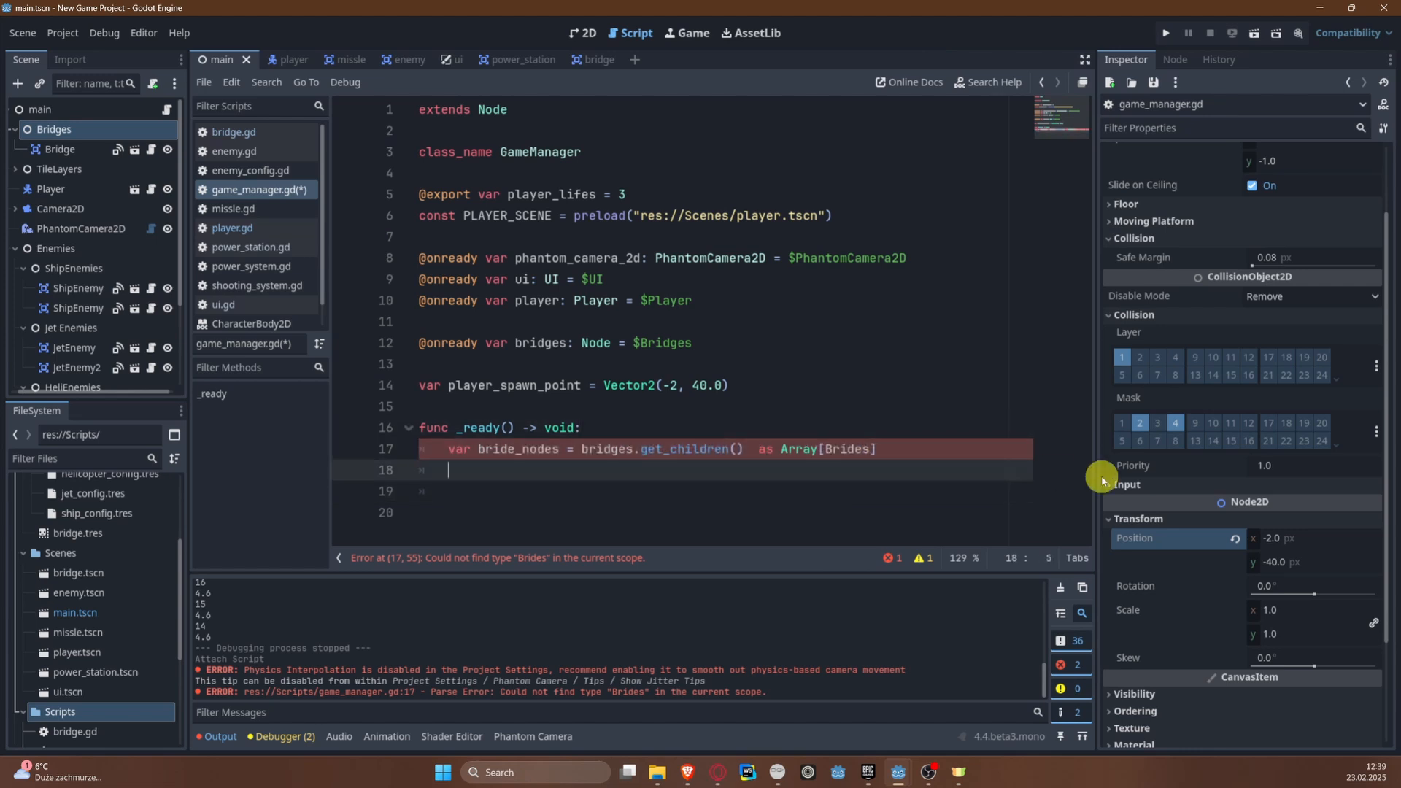
pyautogui.click(871, 449)
pyautogui.press('BackSpace')
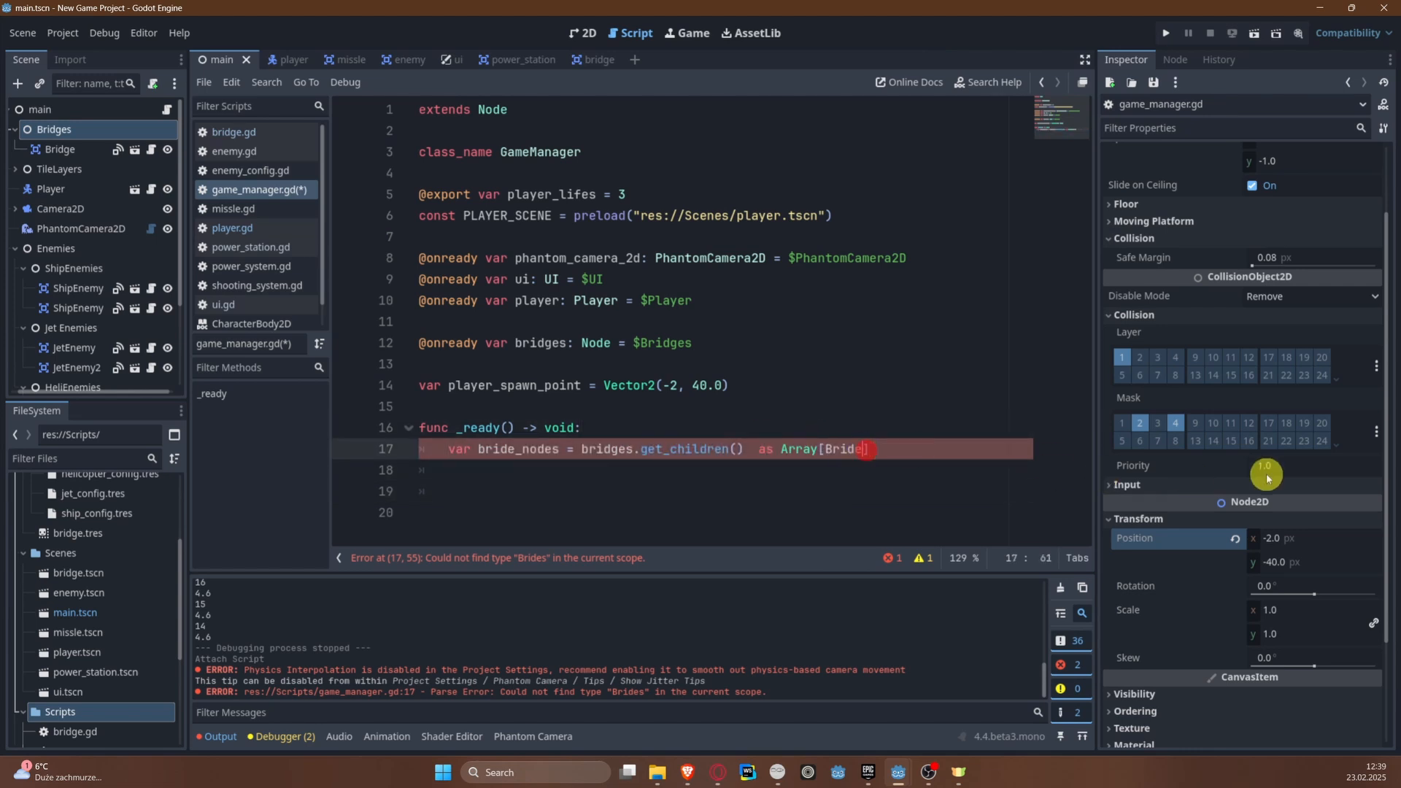
# Step: Add the loop "for bridge in bride_nodes:" below the variable and start its body with bridge.set_ne
pyautogui.press('End')
pyautogui.press('Return')
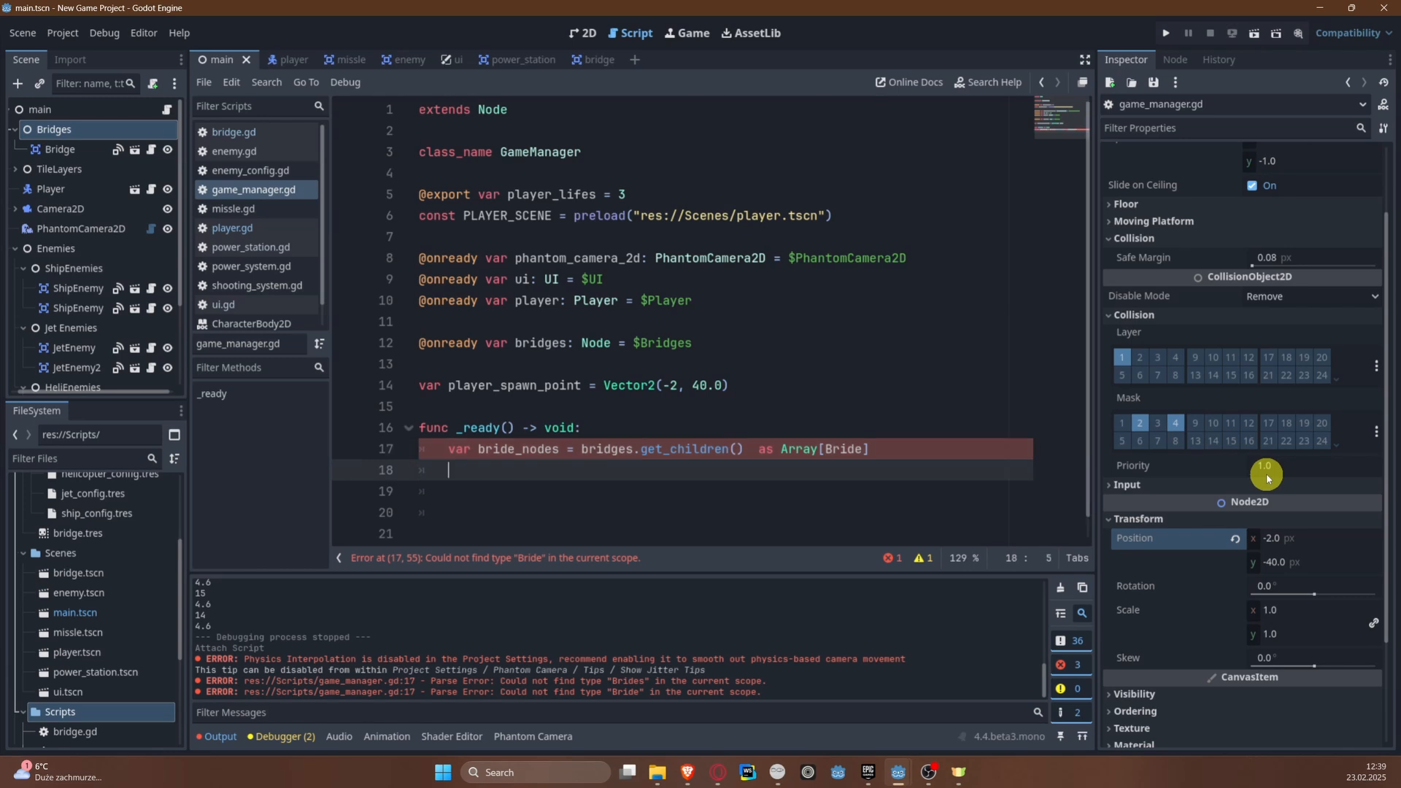
pyautogui.write('for bridge in bri')
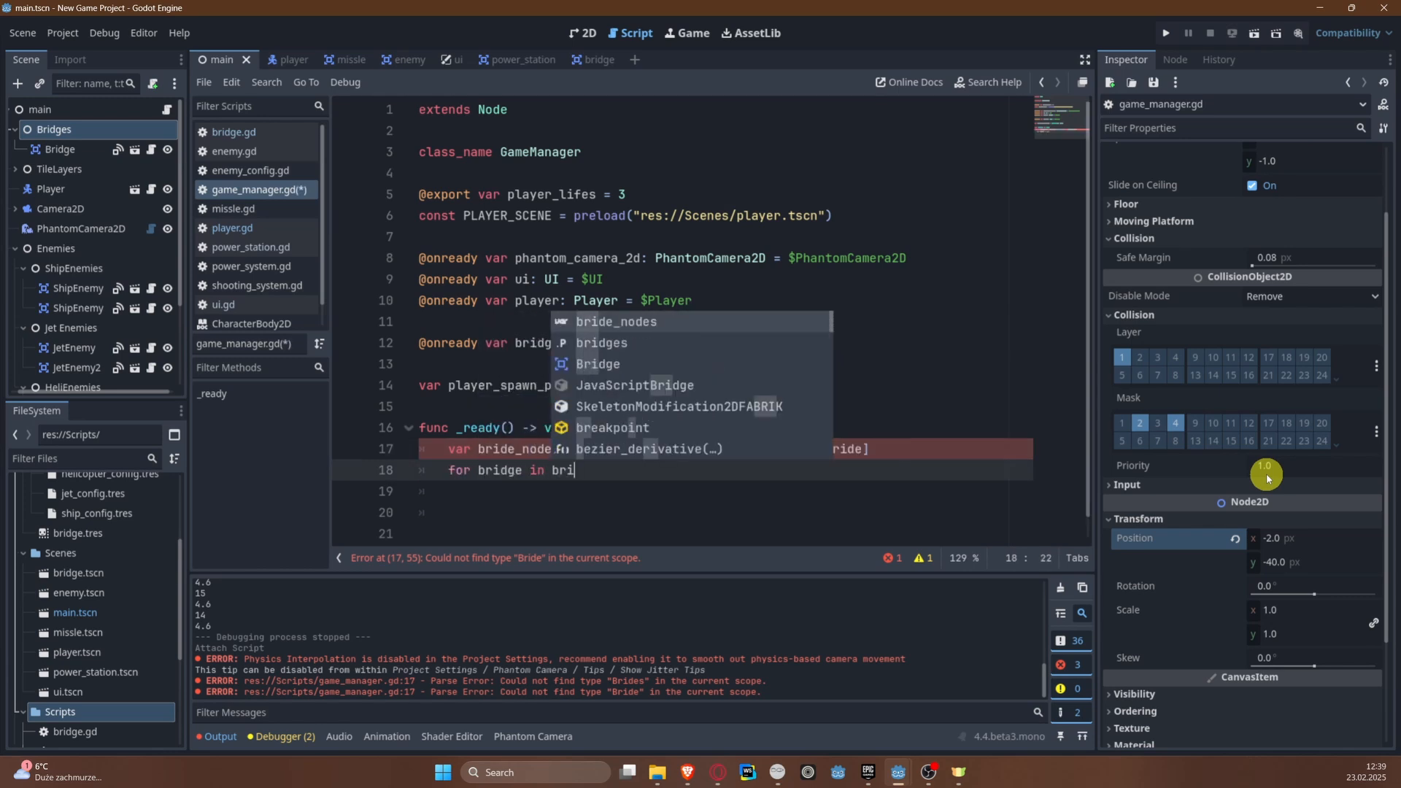
pyautogui.write('de_nodes:')
pyautogui.press('Return')
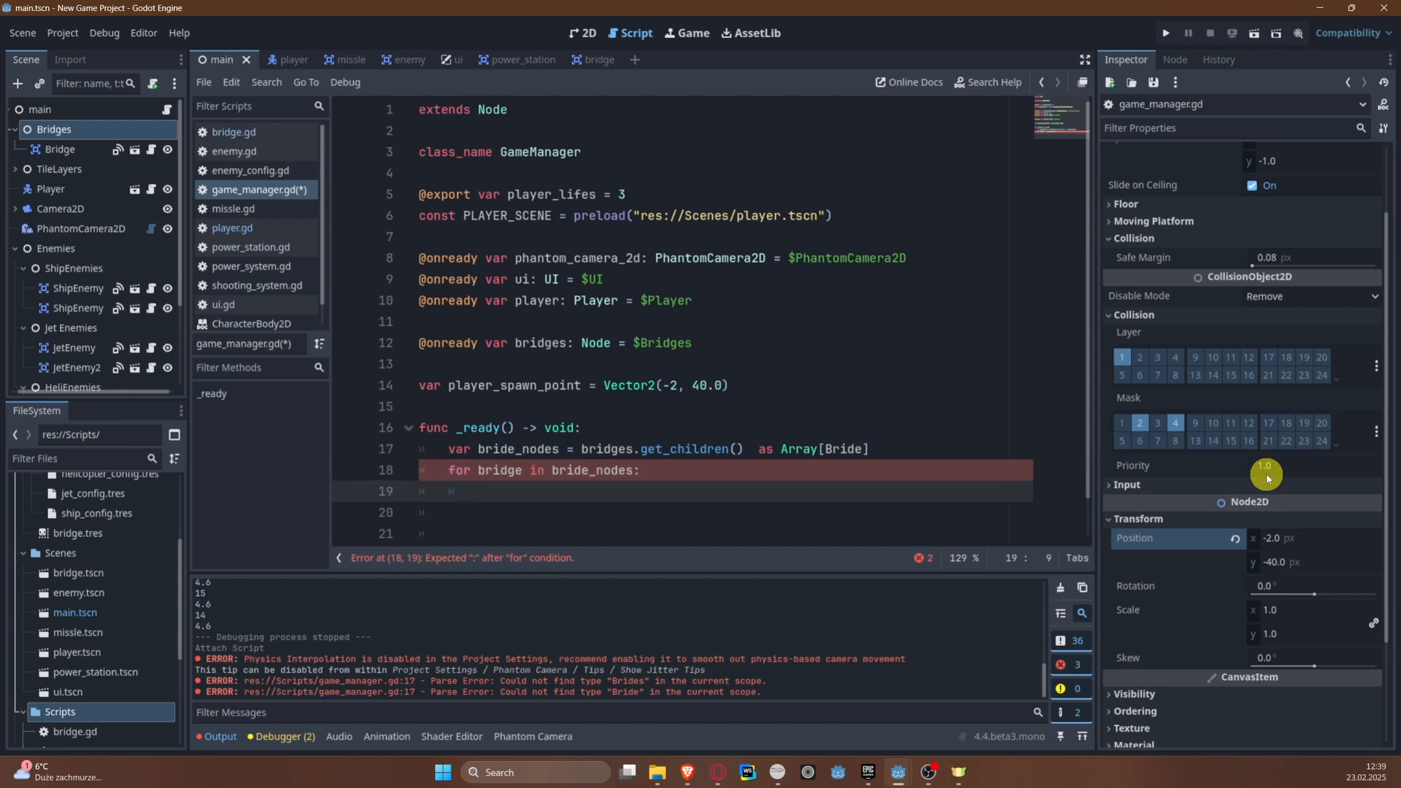
pyautogui.write('bridg')
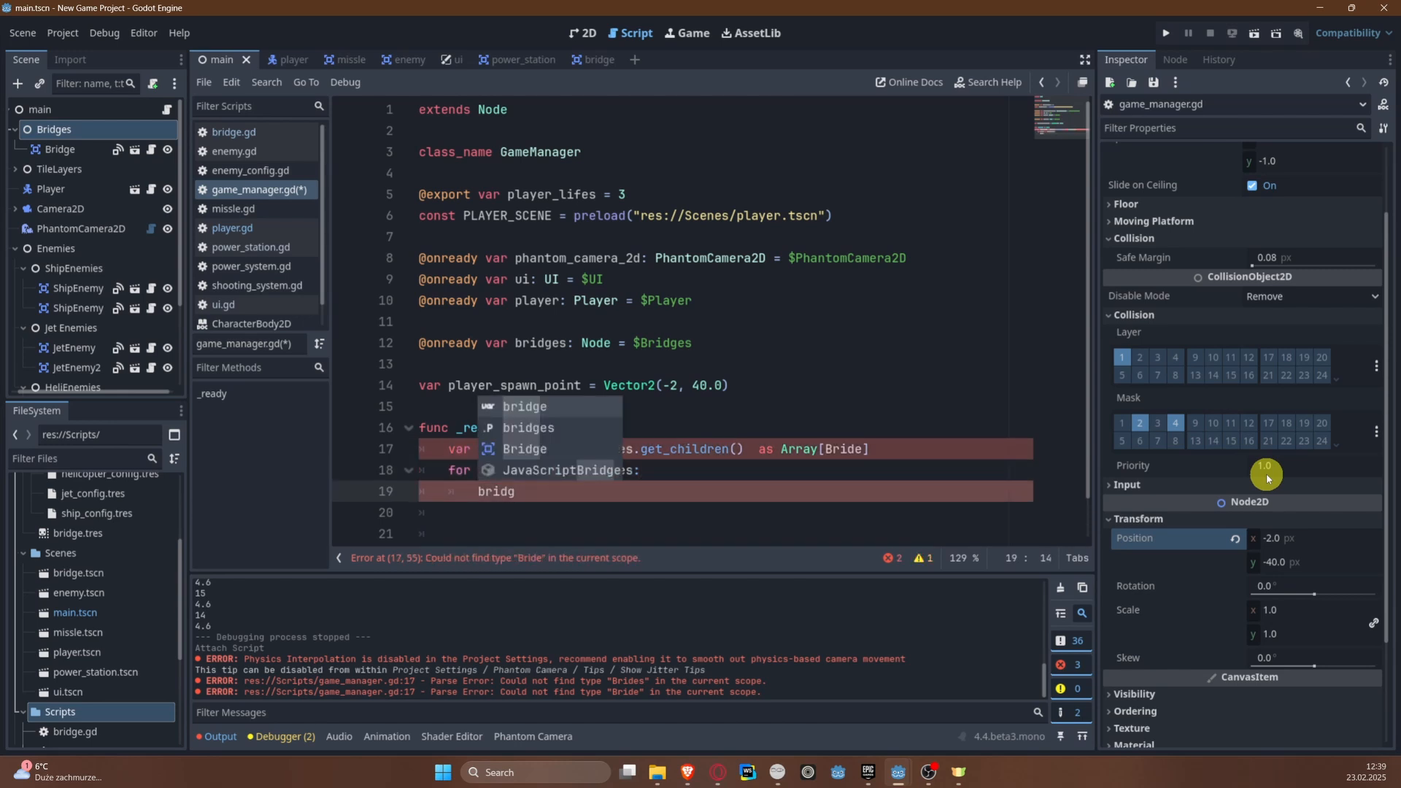
pyautogui.write('e.set_ne')
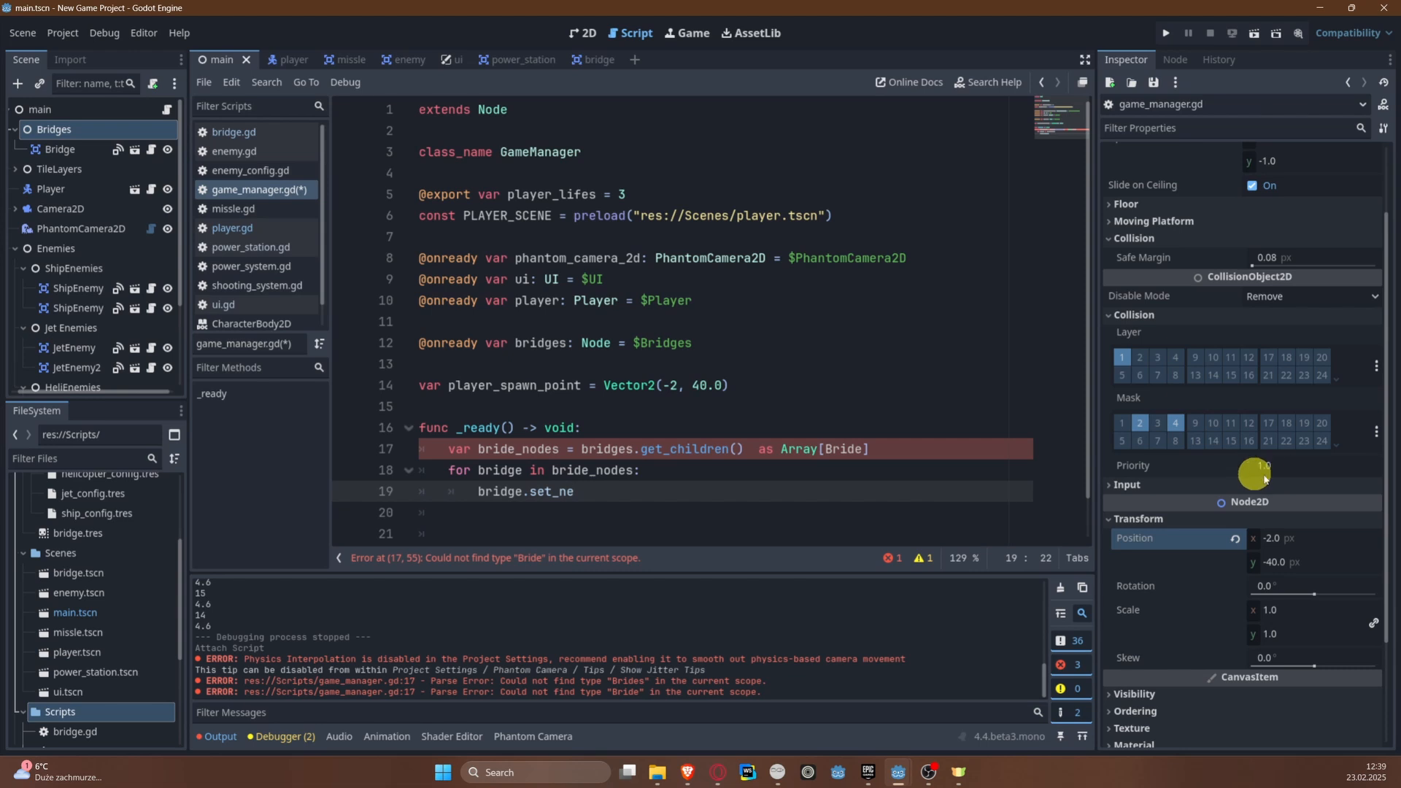
# Step: Correct the array's element type in the bride_nodes cast to Bridge
pyautogui.click(840, 444)
pyautogui.doubleClick(840, 445)
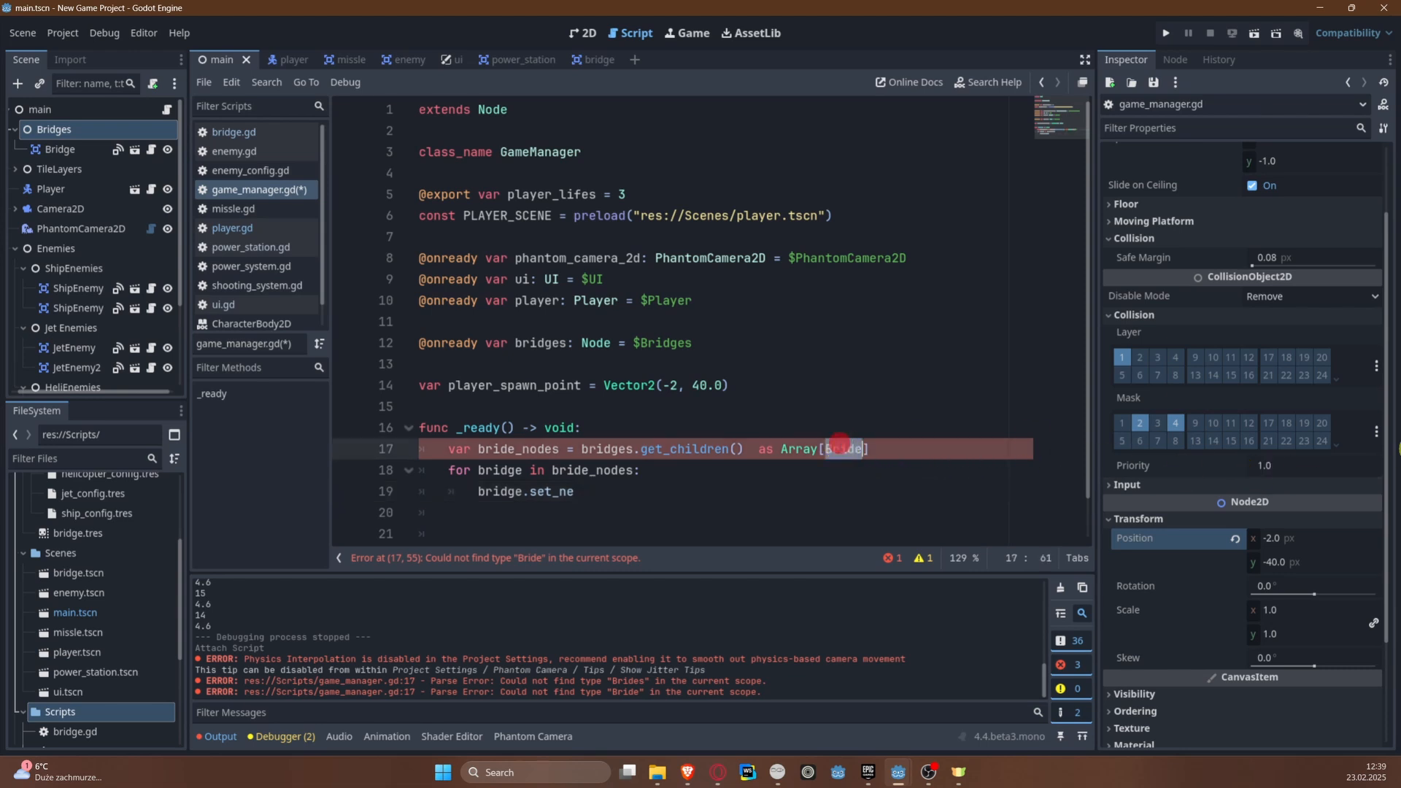
pyautogui.press('Left')
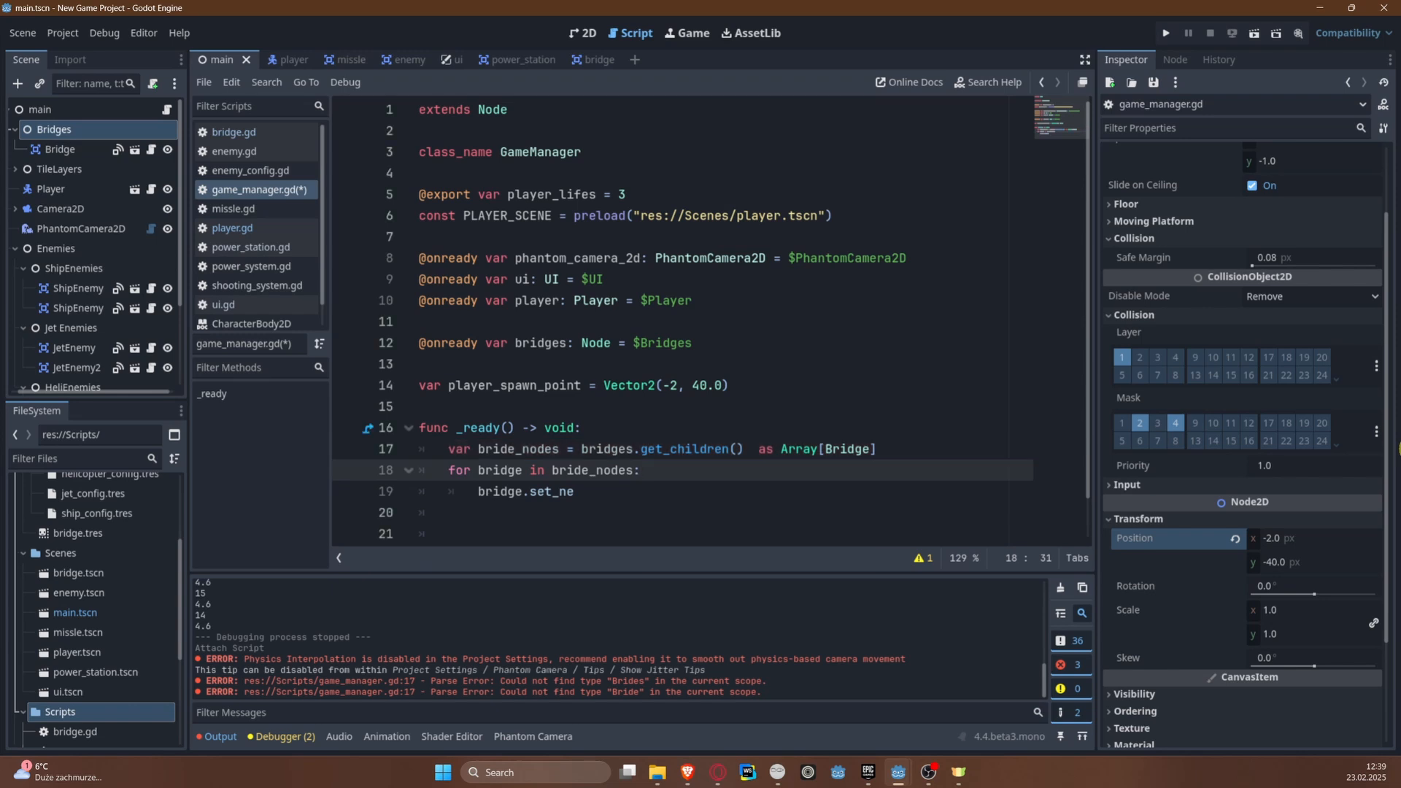
# Step: Connect each bridge's set_new_spawn_point signal to on_set_new_spawn_point inside the loop and save the script
pyautogui.press('Down')
pyautogui.hotkey('ctrl', 'space')
pyautogui.press('Return')
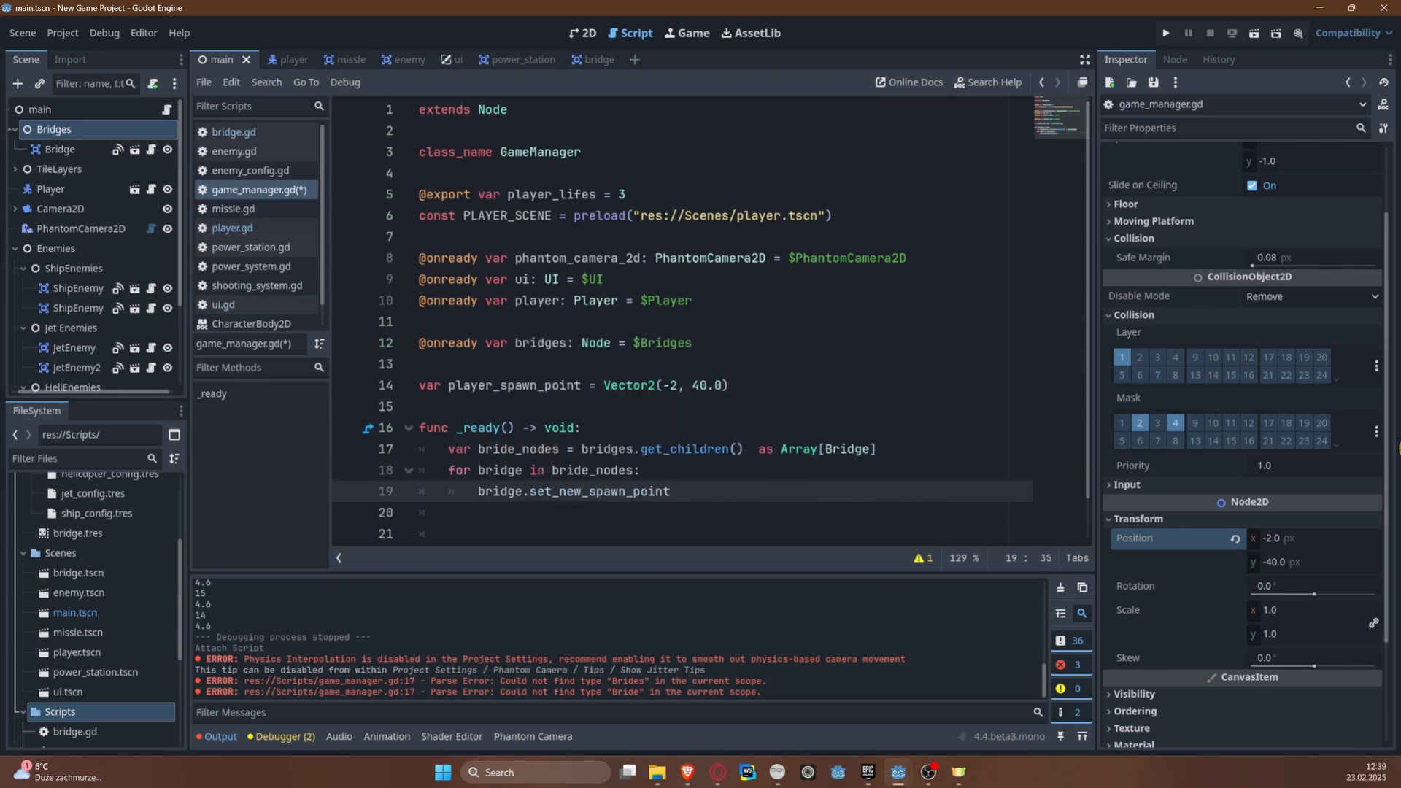
pyautogui.write('.connect(on_set_')
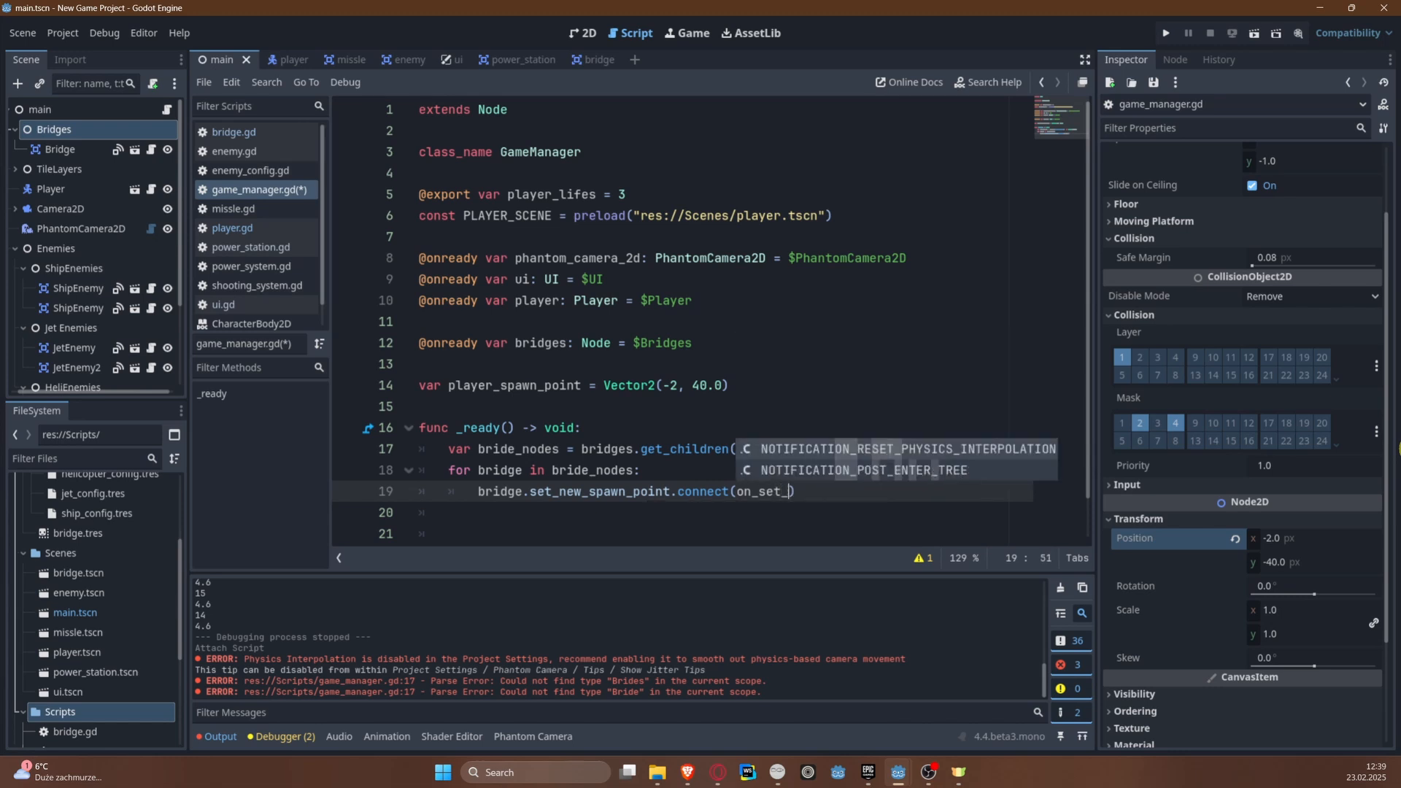
pyautogui.write('new_spawn')
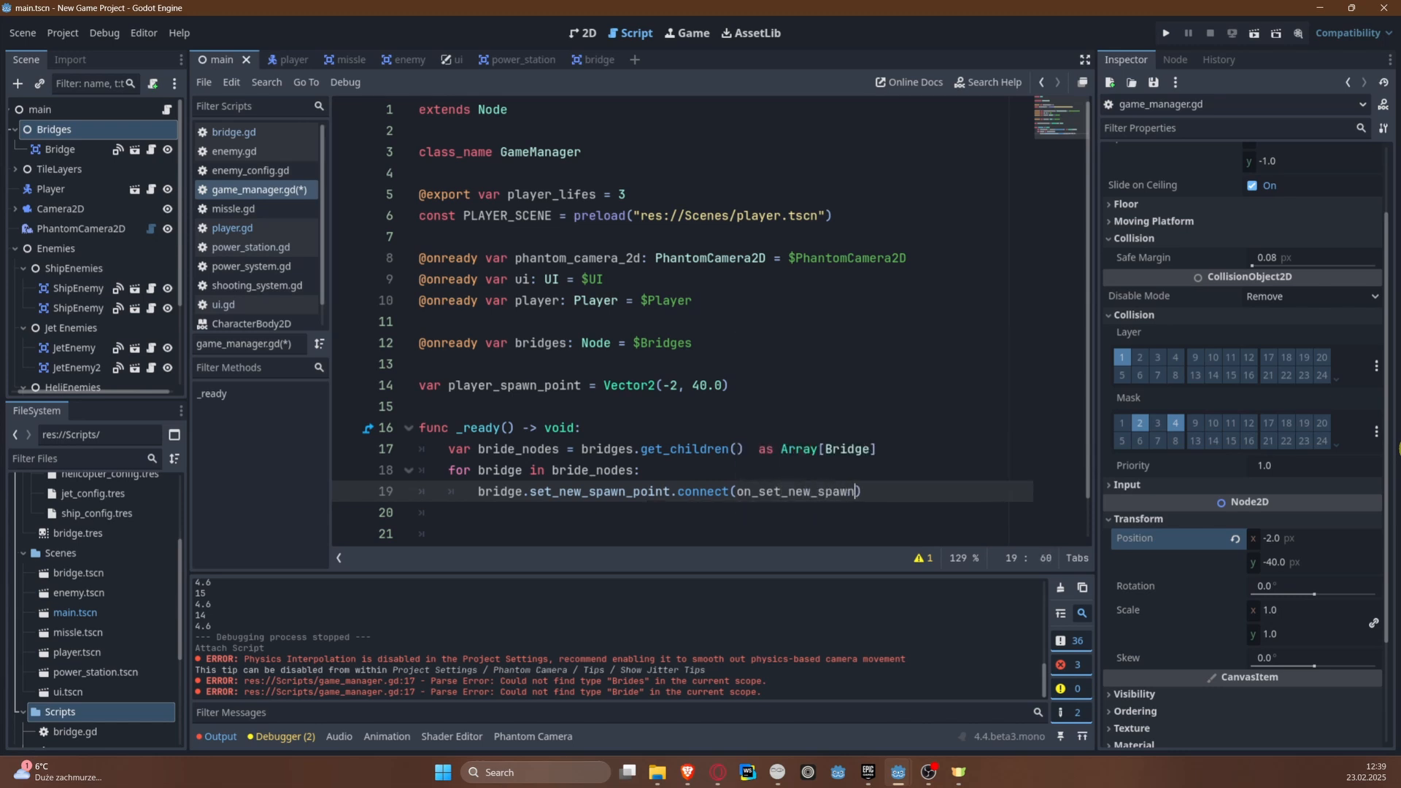
pyautogui.write('_point')
pyautogui.hotkey('ctrl', 's')
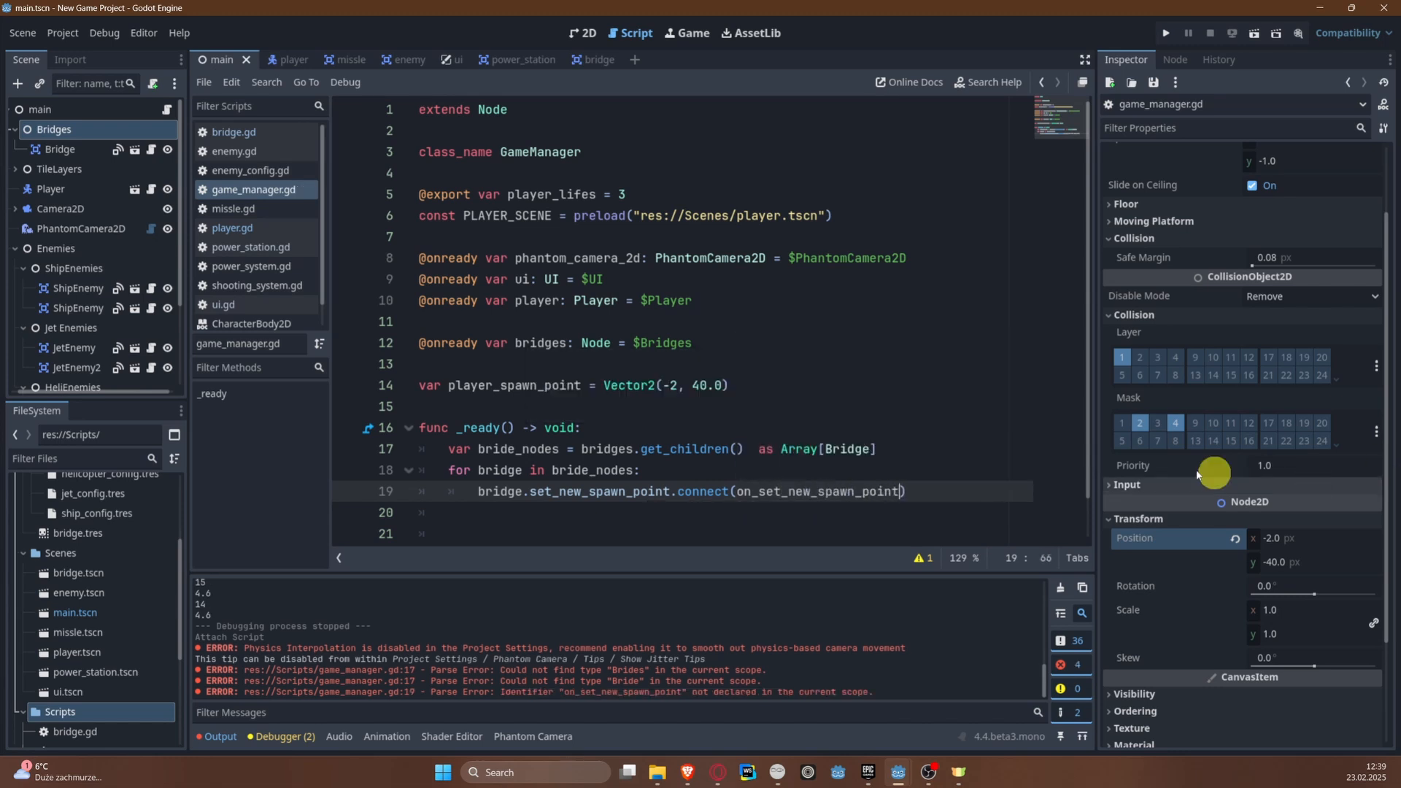
# Step: Start a new function named on_set_new_spawn_point below the _ready function in game_manager.gd
pyautogui.scroll(-1, 657, 482)
pyautogui.click(651, 486)
pyautogui.press('Return')
pyautogui.press('Return')
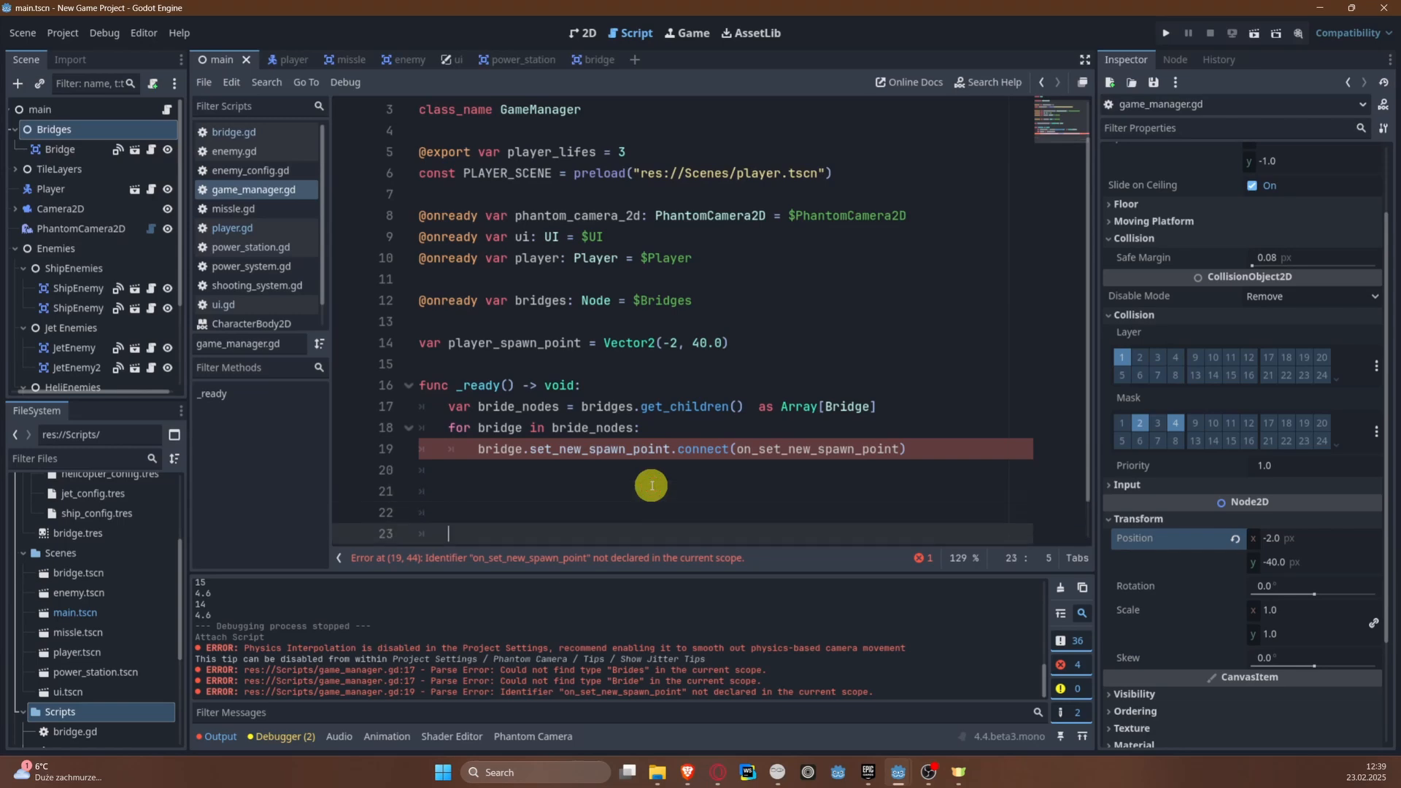
pyautogui.click(652, 485)
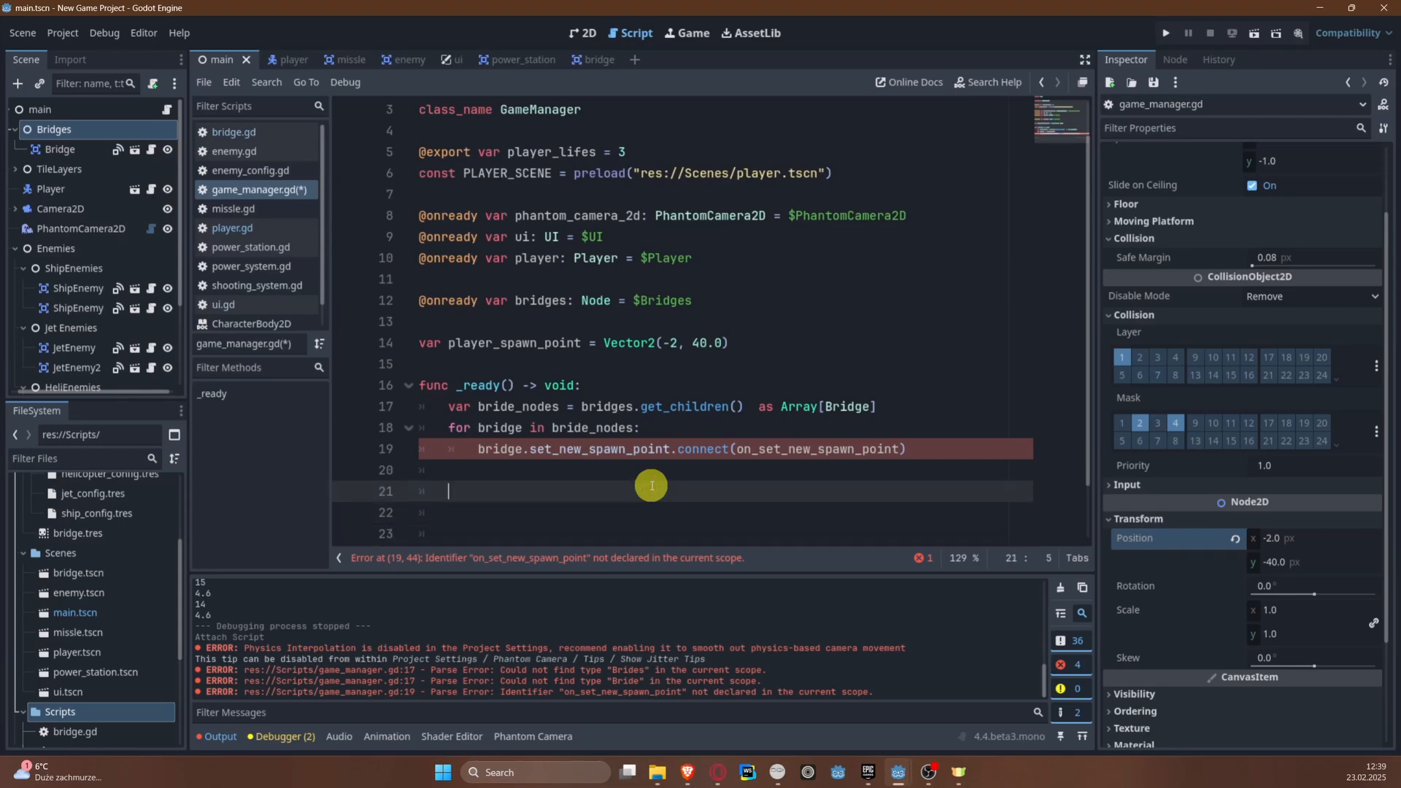
pyautogui.write('func on_set_new_spawn_')
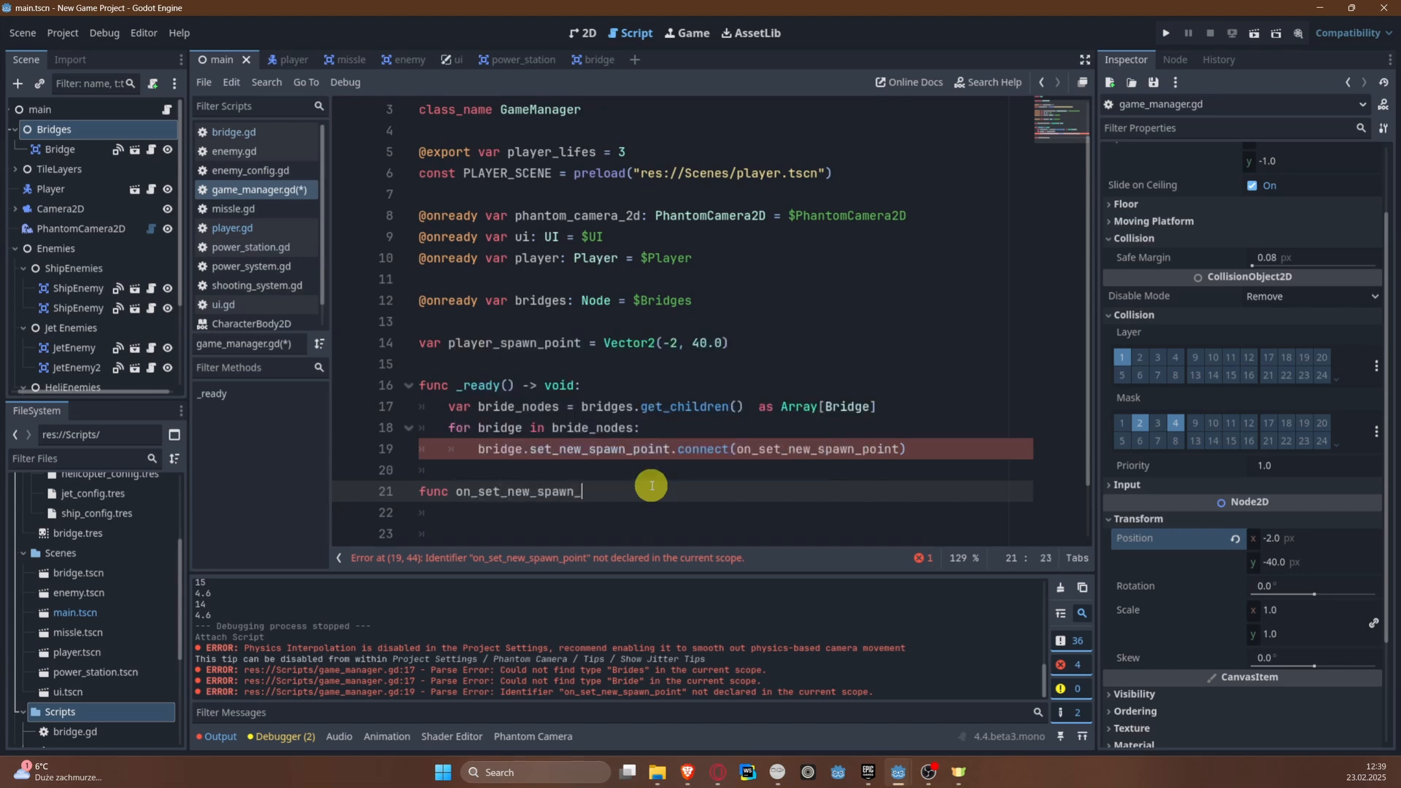
pyautogui.write('point(')
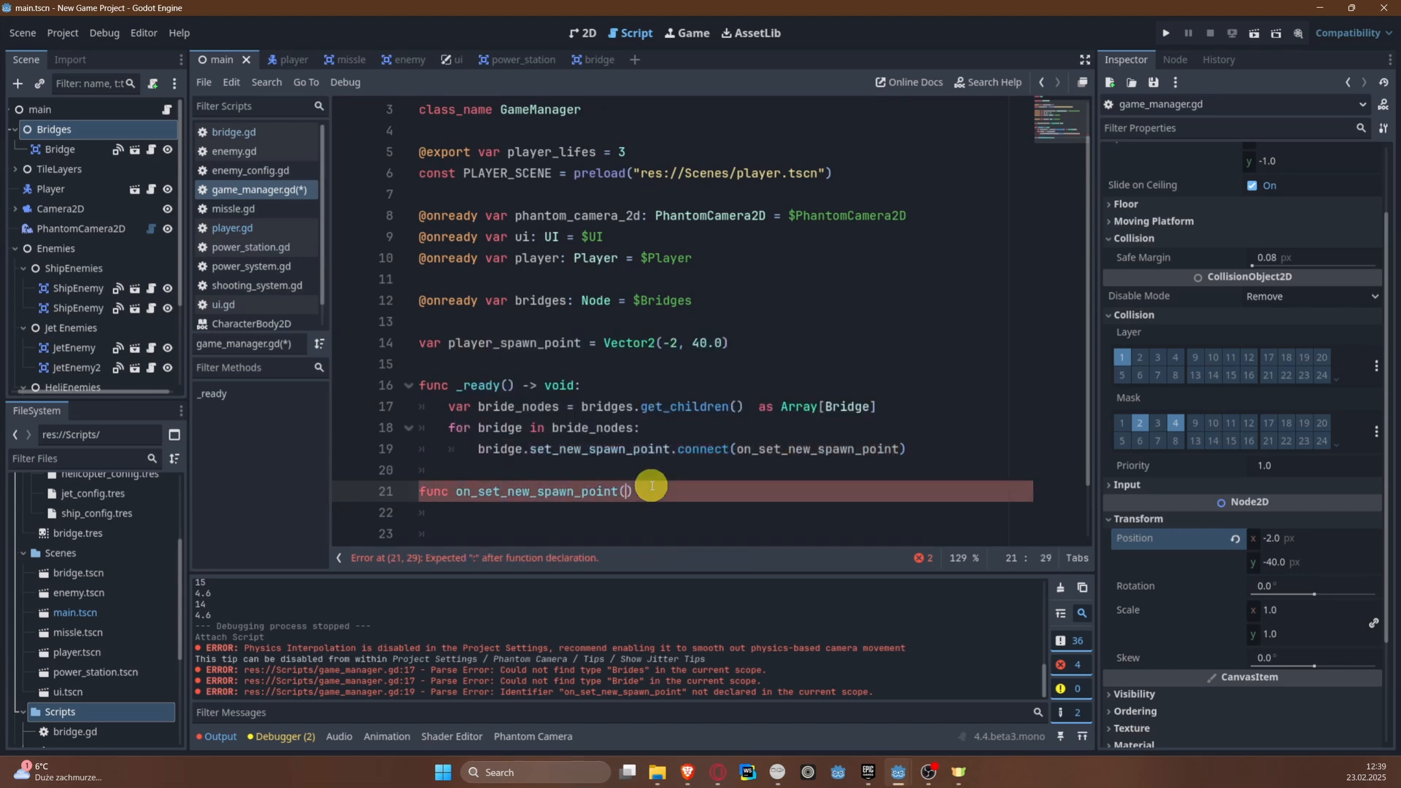
pyautogui.write('Sppawn_point;')
# Step: Give the on_set_new_spawn_point function a spawn_point: Vector2 parameter and complete its declaration line
pyautogui.press('BackSpace')
pyautogui.write(': Vector')
pyautogui.press('Return')
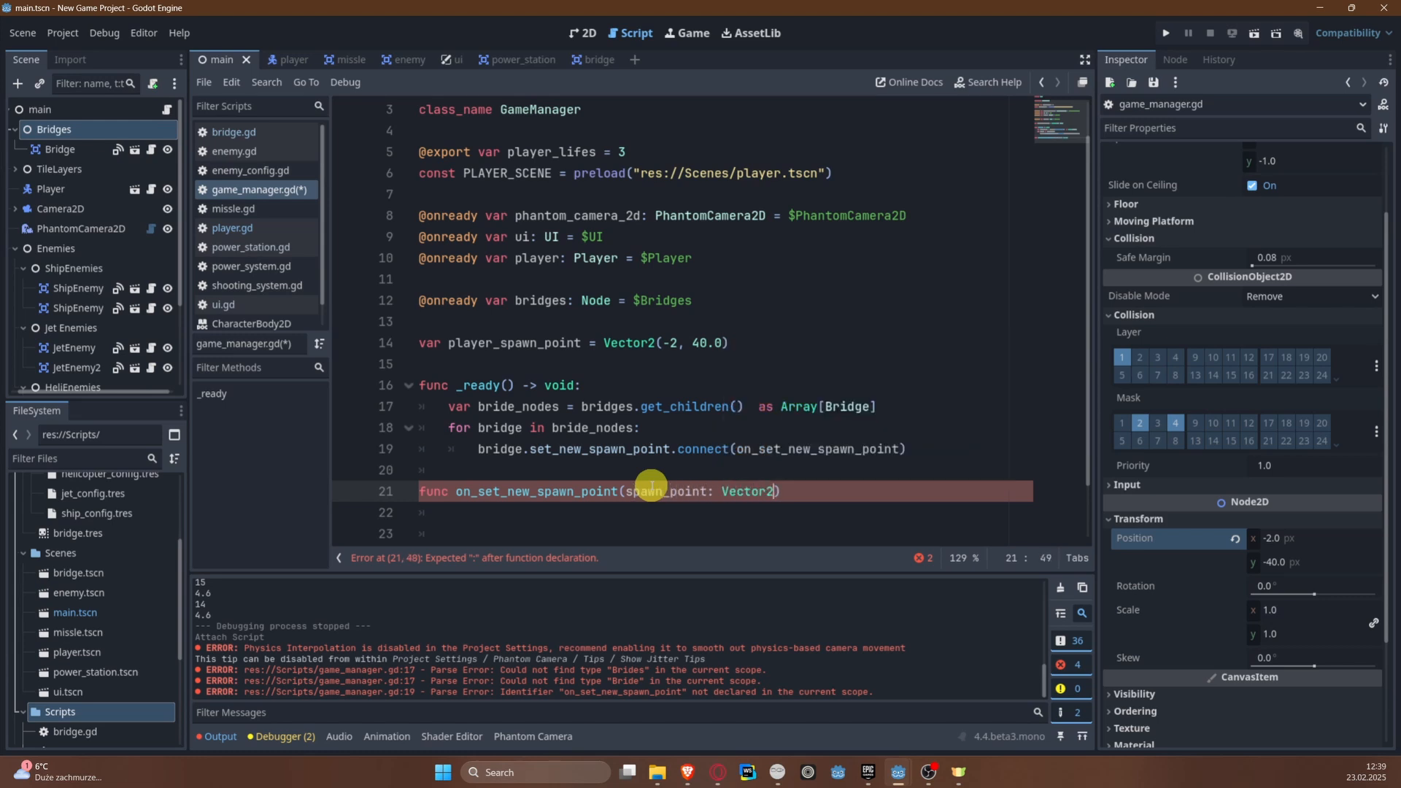
pyautogui.write('):')
pyautogui.press('Return')
# Step: Assign spawn_point to player_spawn_point in the handler's body, save the script and add blank lines below
pyautogui.write('[p')
pyautogui.press('BackSpace')
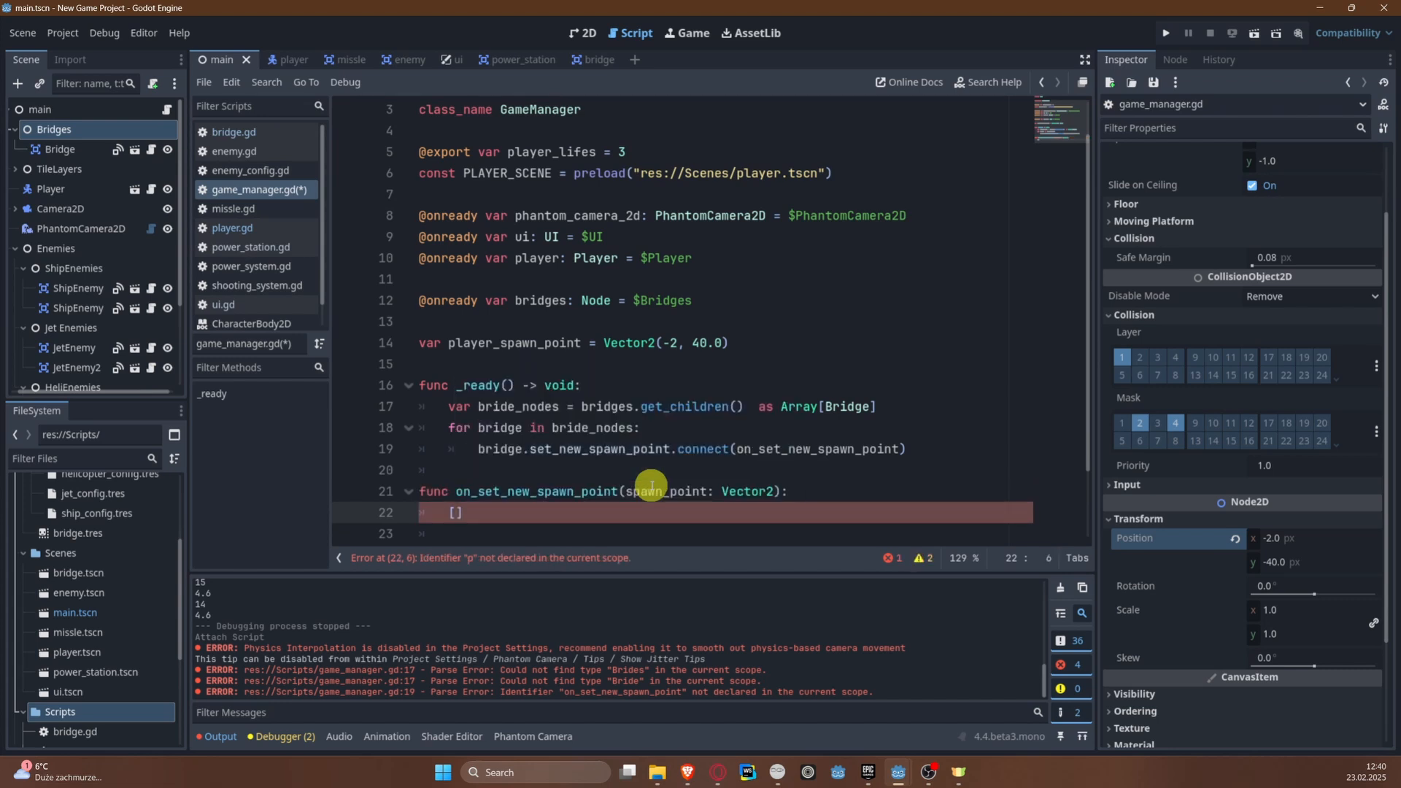
pyautogui.write('player')
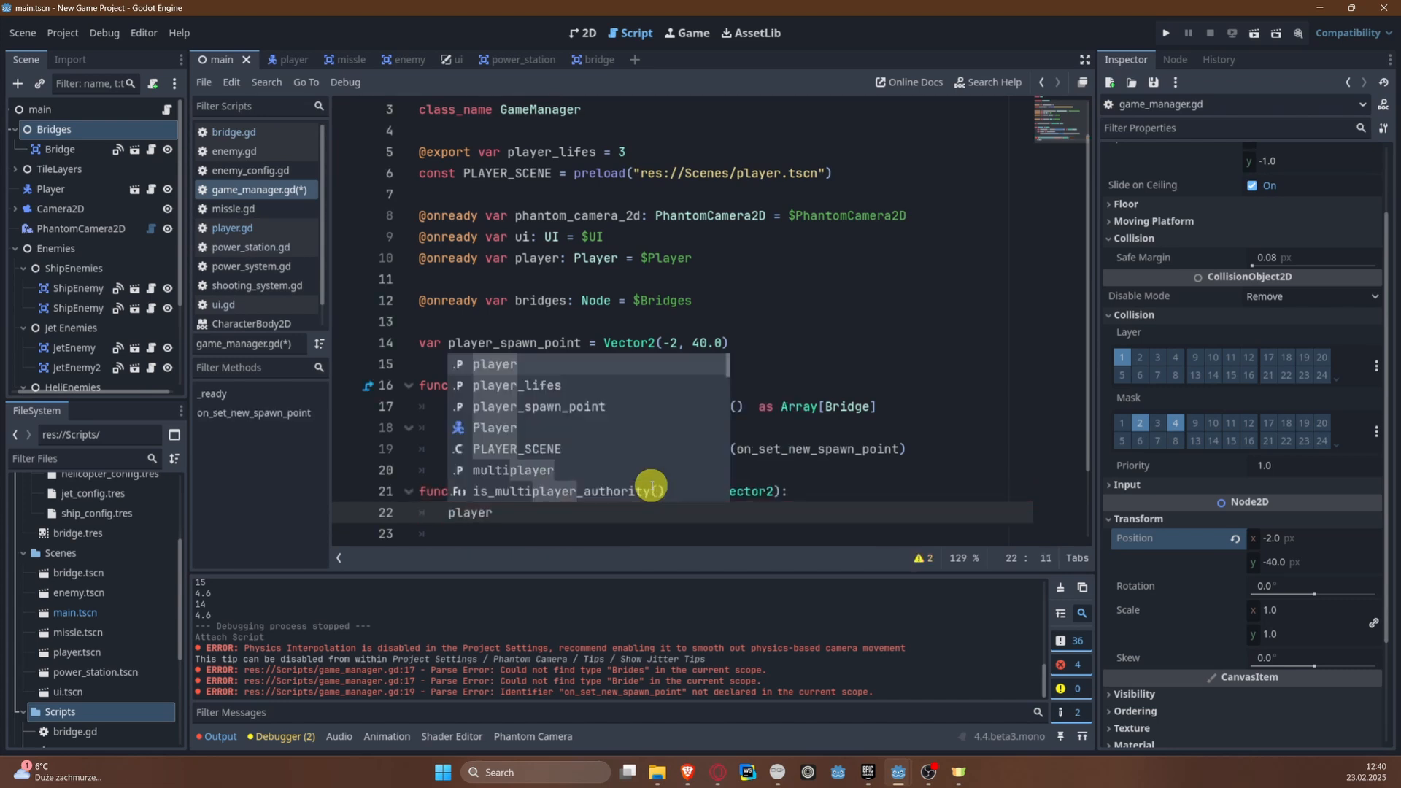
pyautogui.press('Down')
pyautogui.press('Down')
pyautogui.press('Return')
pyautogui.write('= spawn_point')
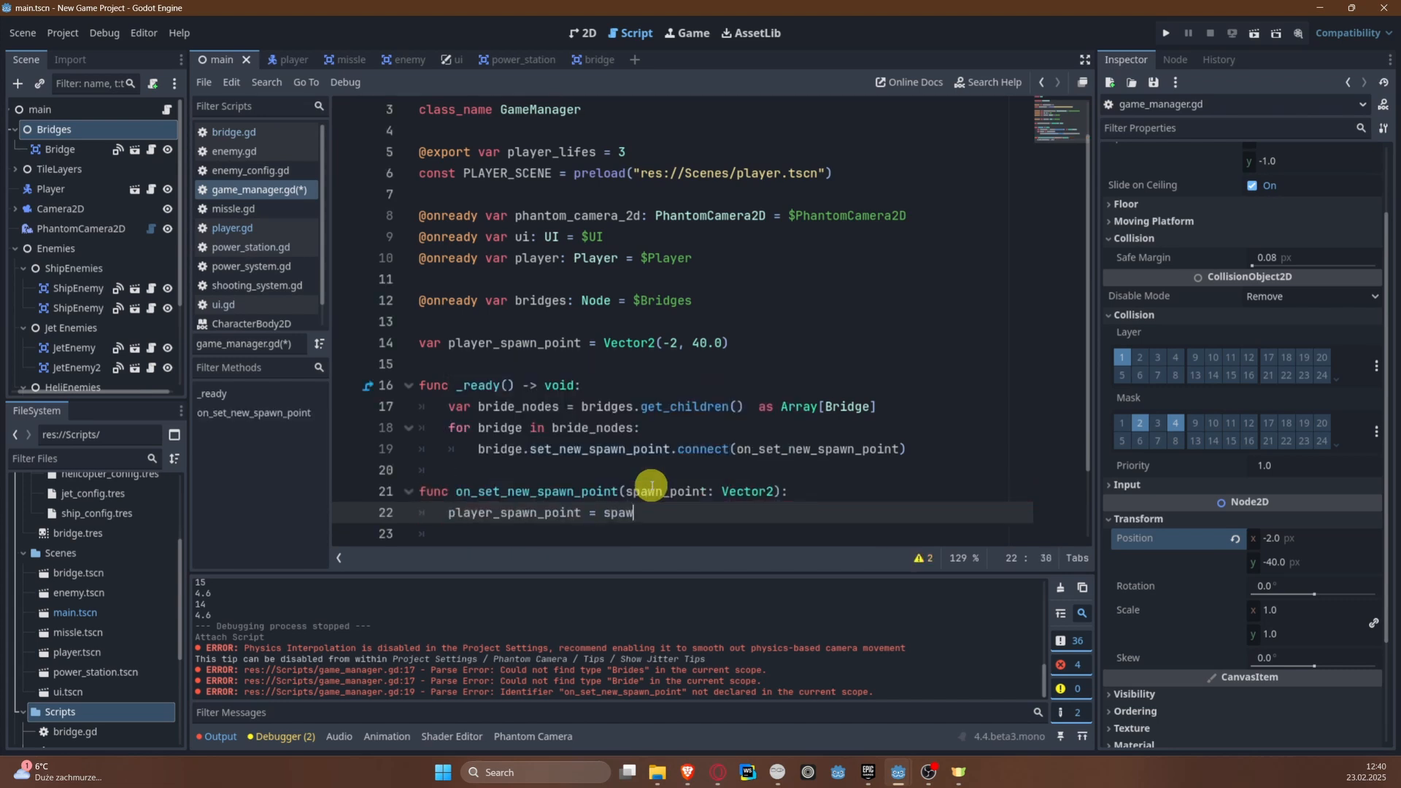
pyautogui.press('Return')
pyautogui.hotkey('ctrl', 's')
pyautogui.press('Return')
pyautogui.press('Return')
pyautogui.press('Return')
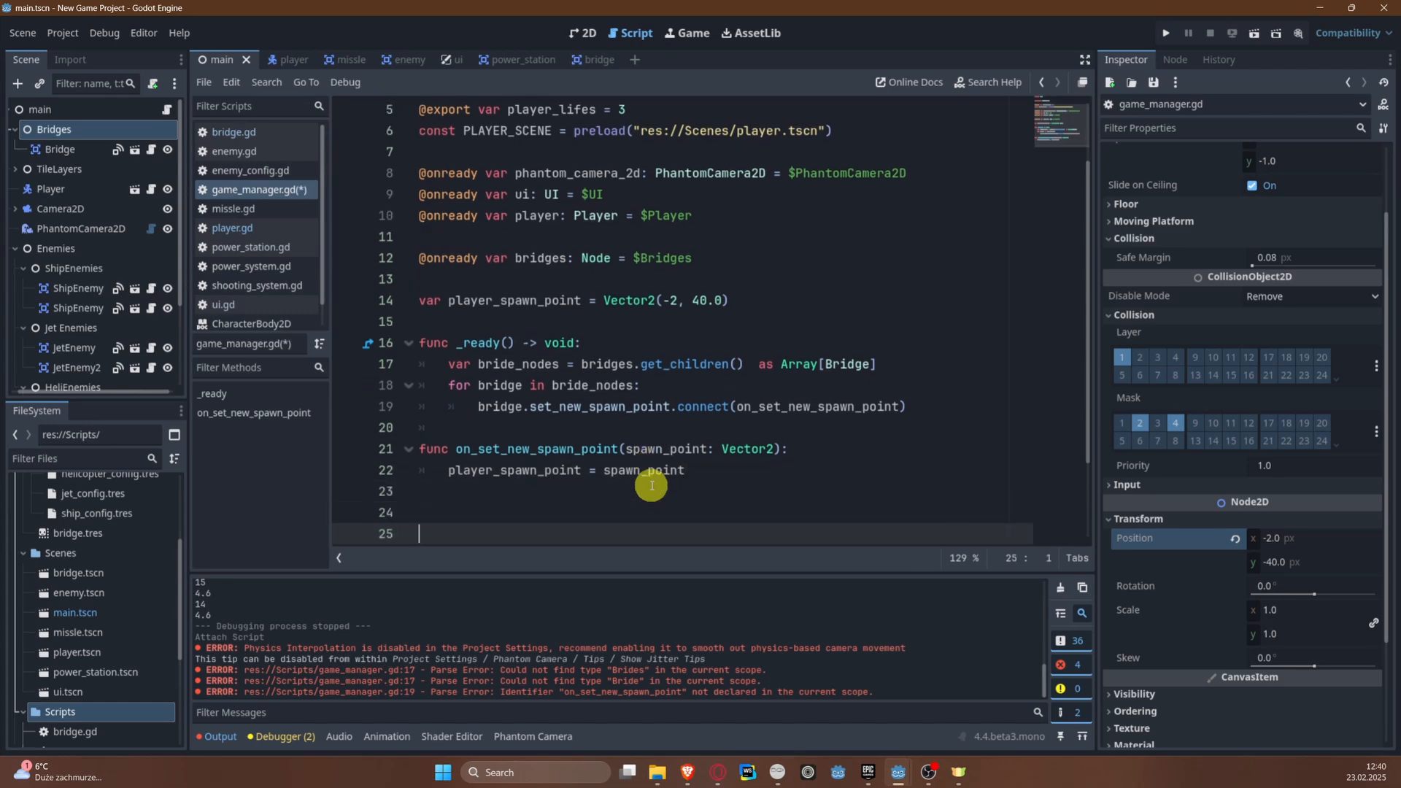
# Step: Call ui.apply_lifes(player_lifes) at the end of _ready, outside the bridge loop, and save the script
pyautogui.scroll(-2, 735, 333)
pyautogui.scroll(3, 753, 336)
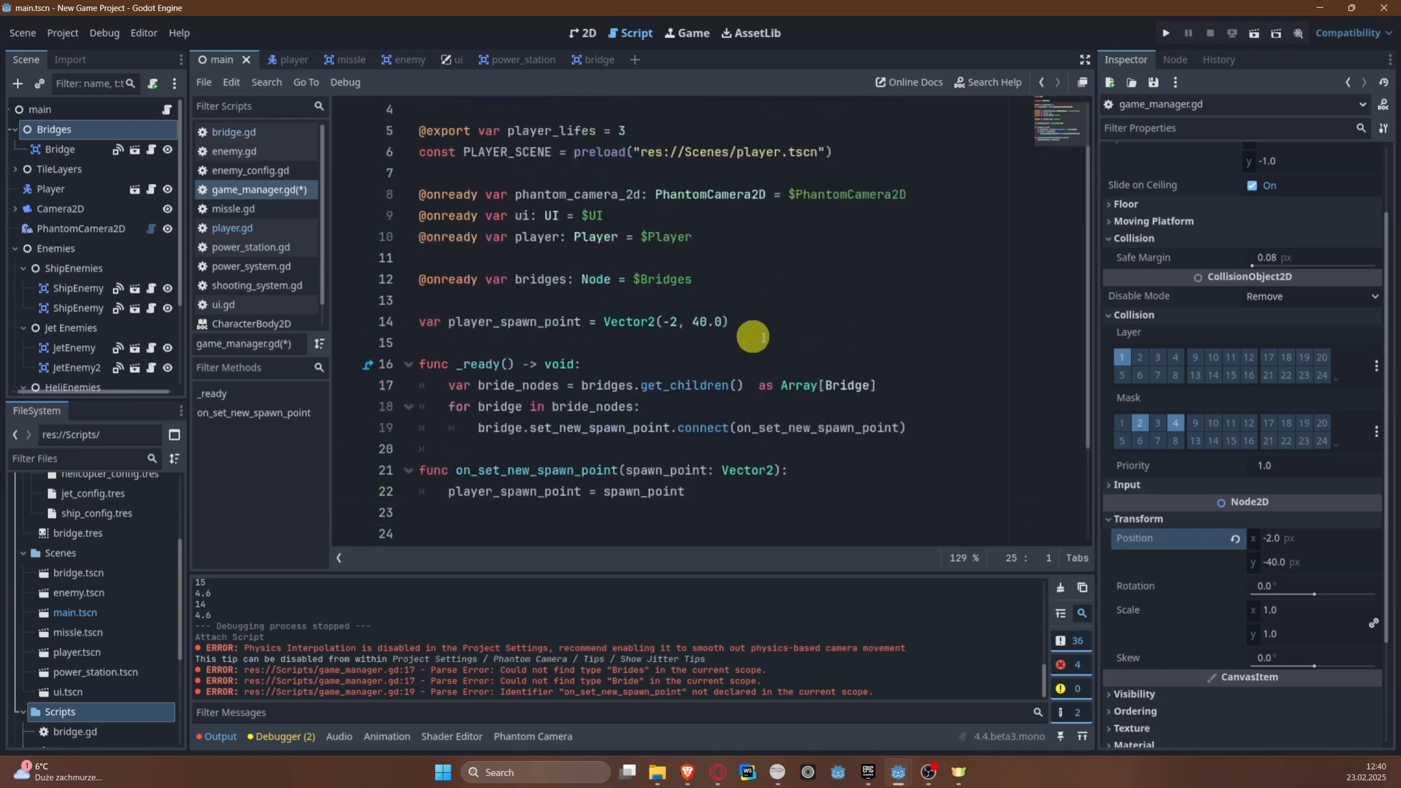
pyautogui.click(433, 449)
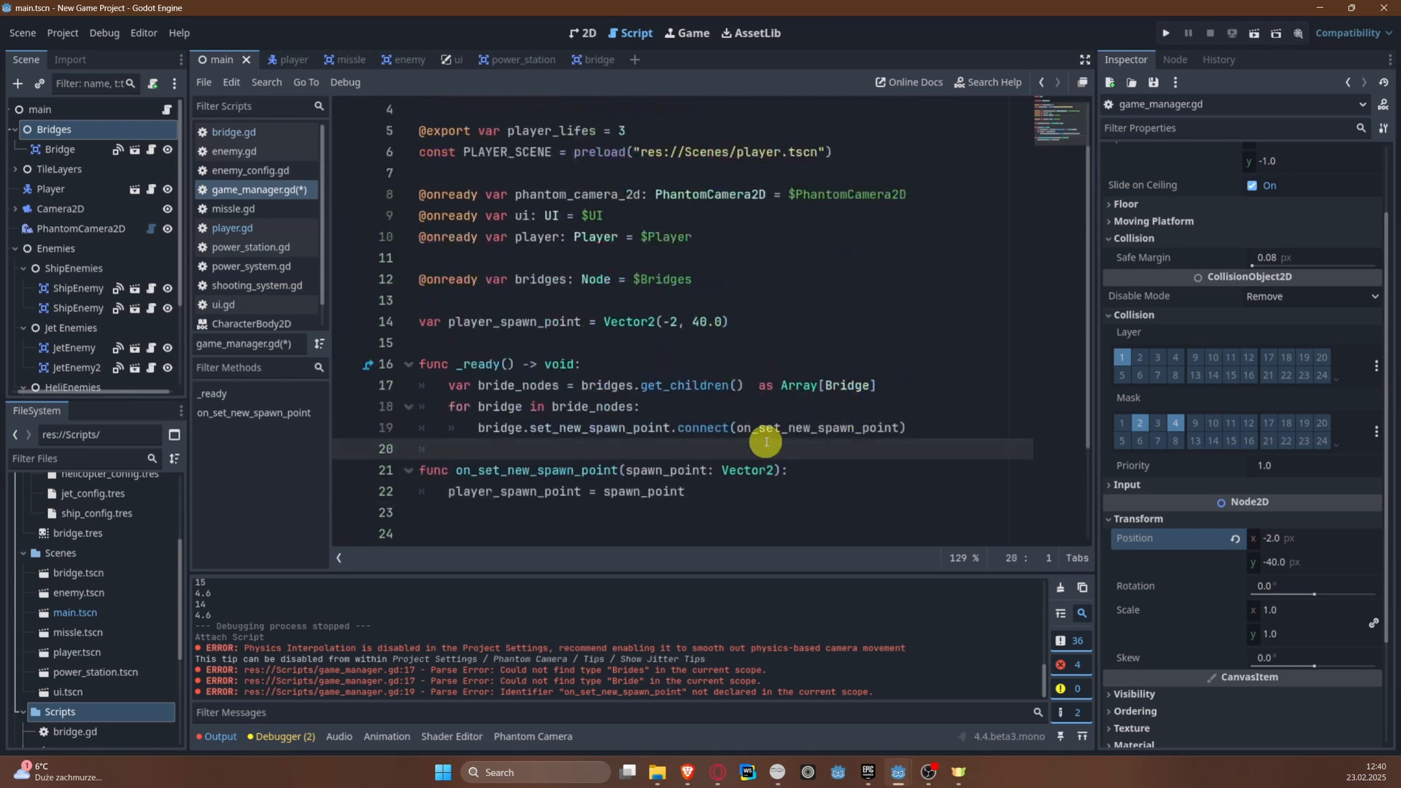
pyautogui.press('Return')
pyautogui.press('Return')
pyautogui.press('Up')
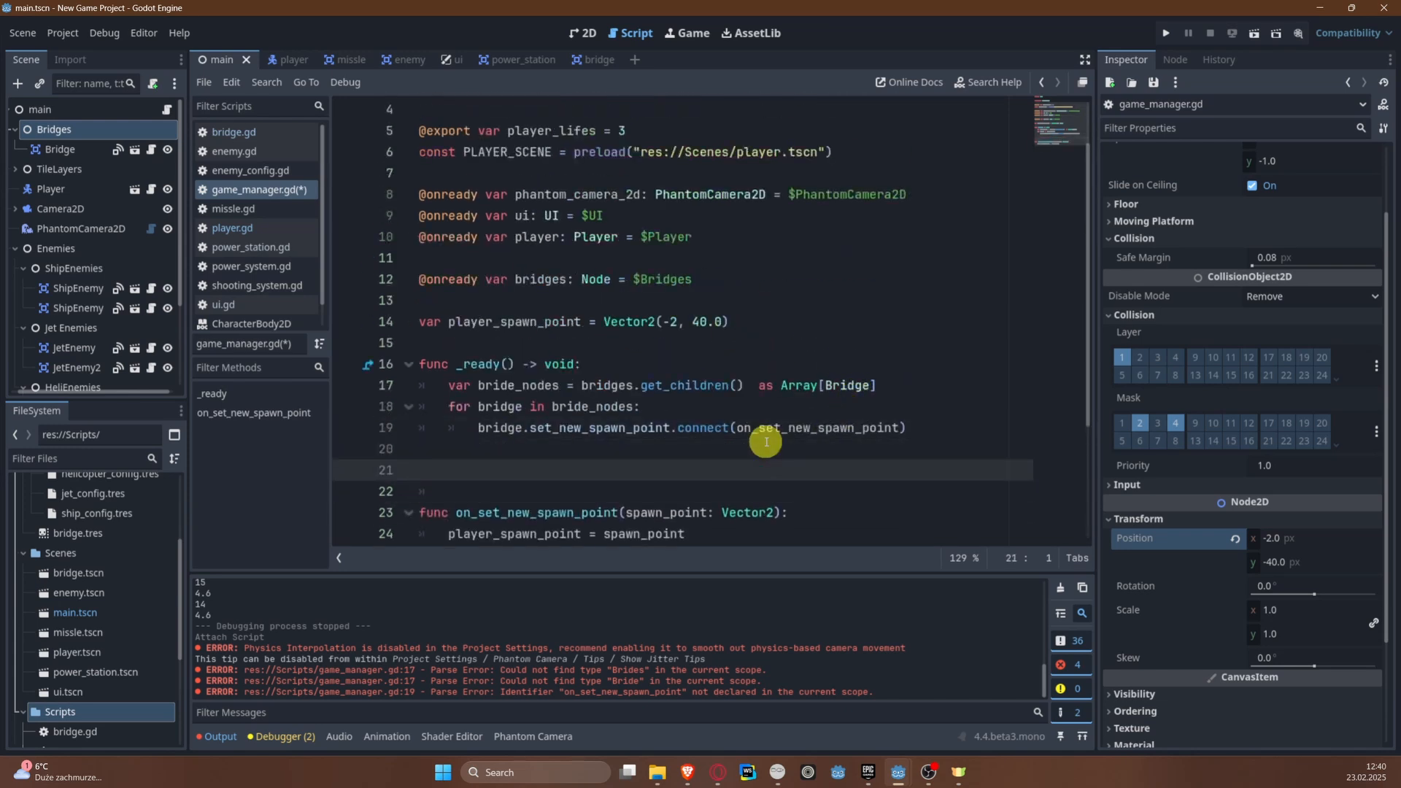
pyautogui.press('Tab')
pyautogui.write('ui.ap')
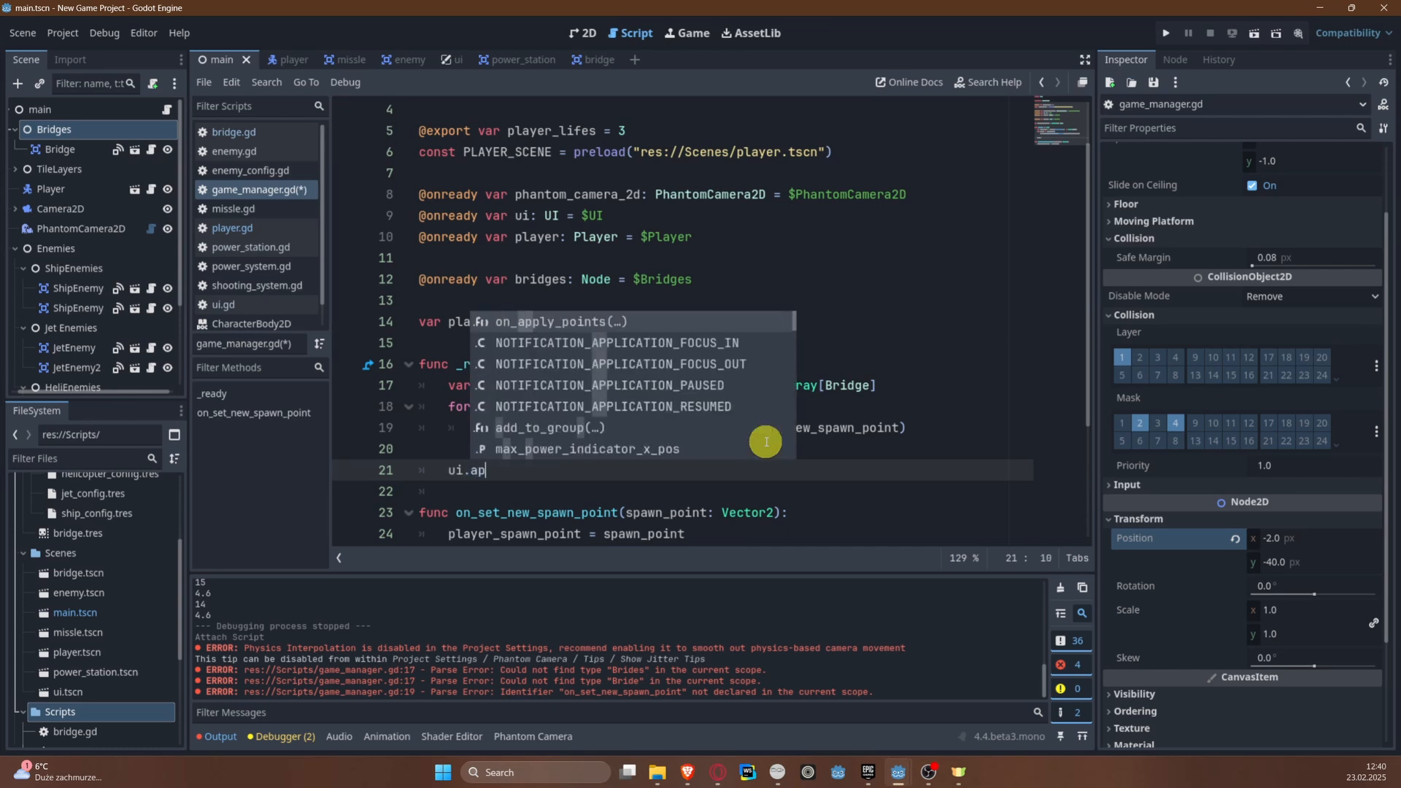
pyautogui.write('ply_')
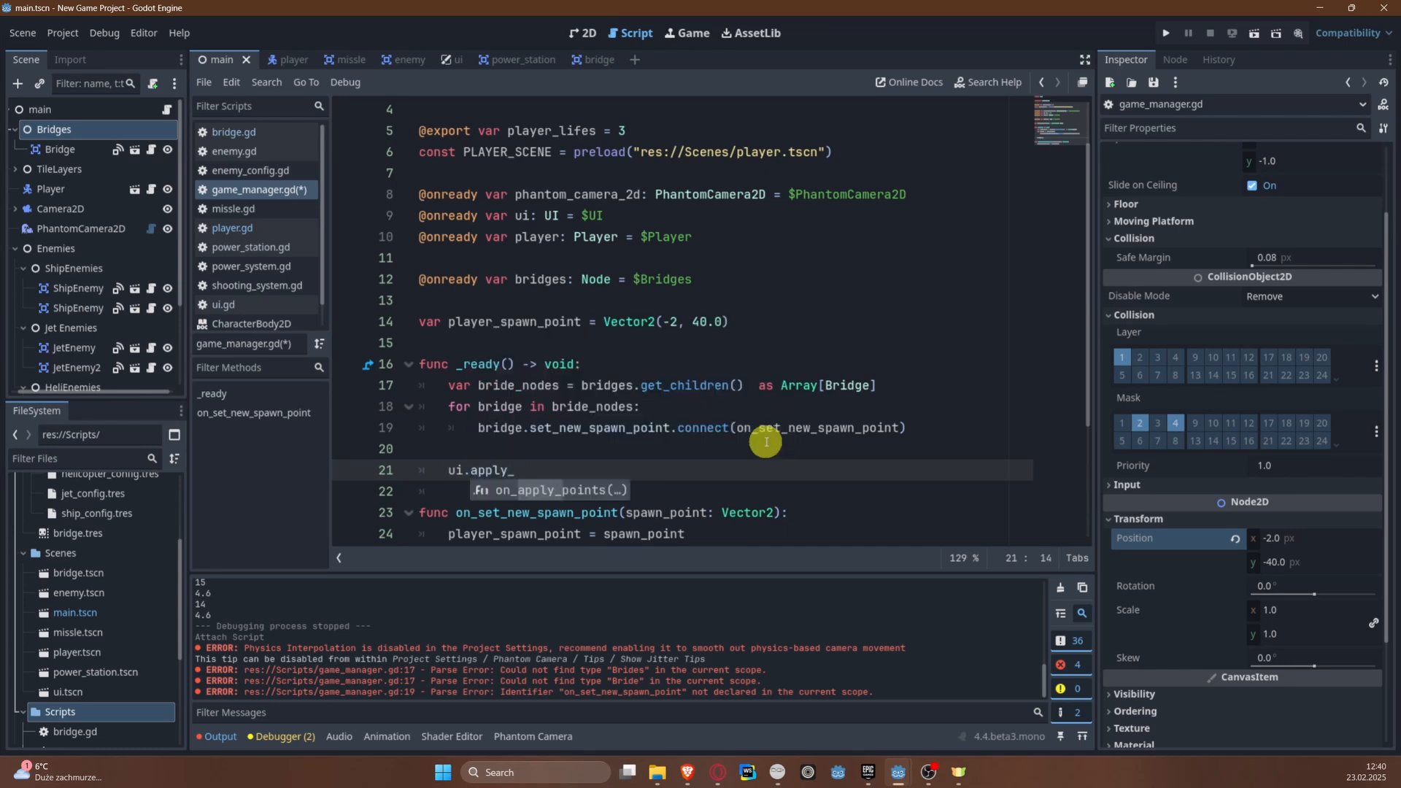
pyautogui.write('livfes')
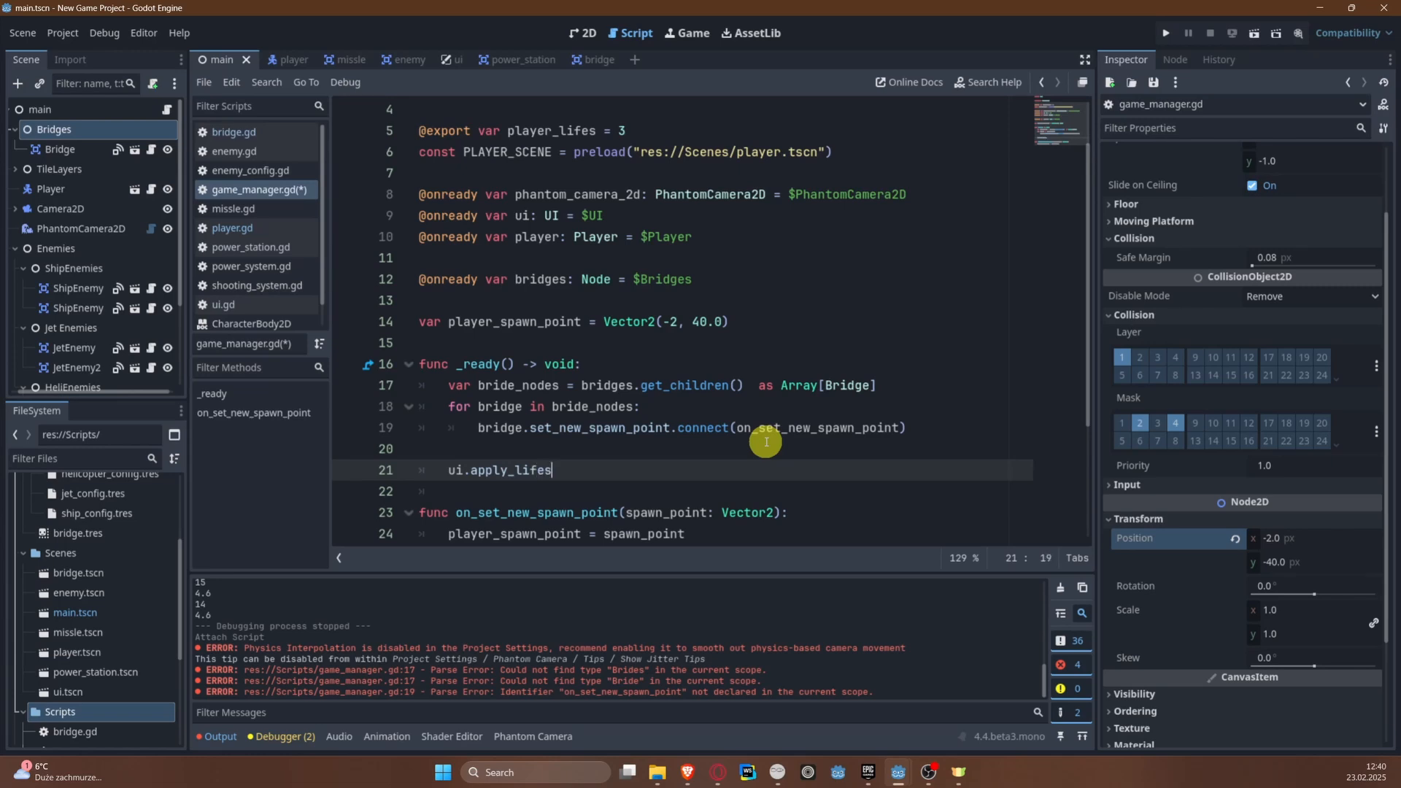
pyautogui.write('(player_lifes')
pyautogui.hotkey('ctrl', 's')
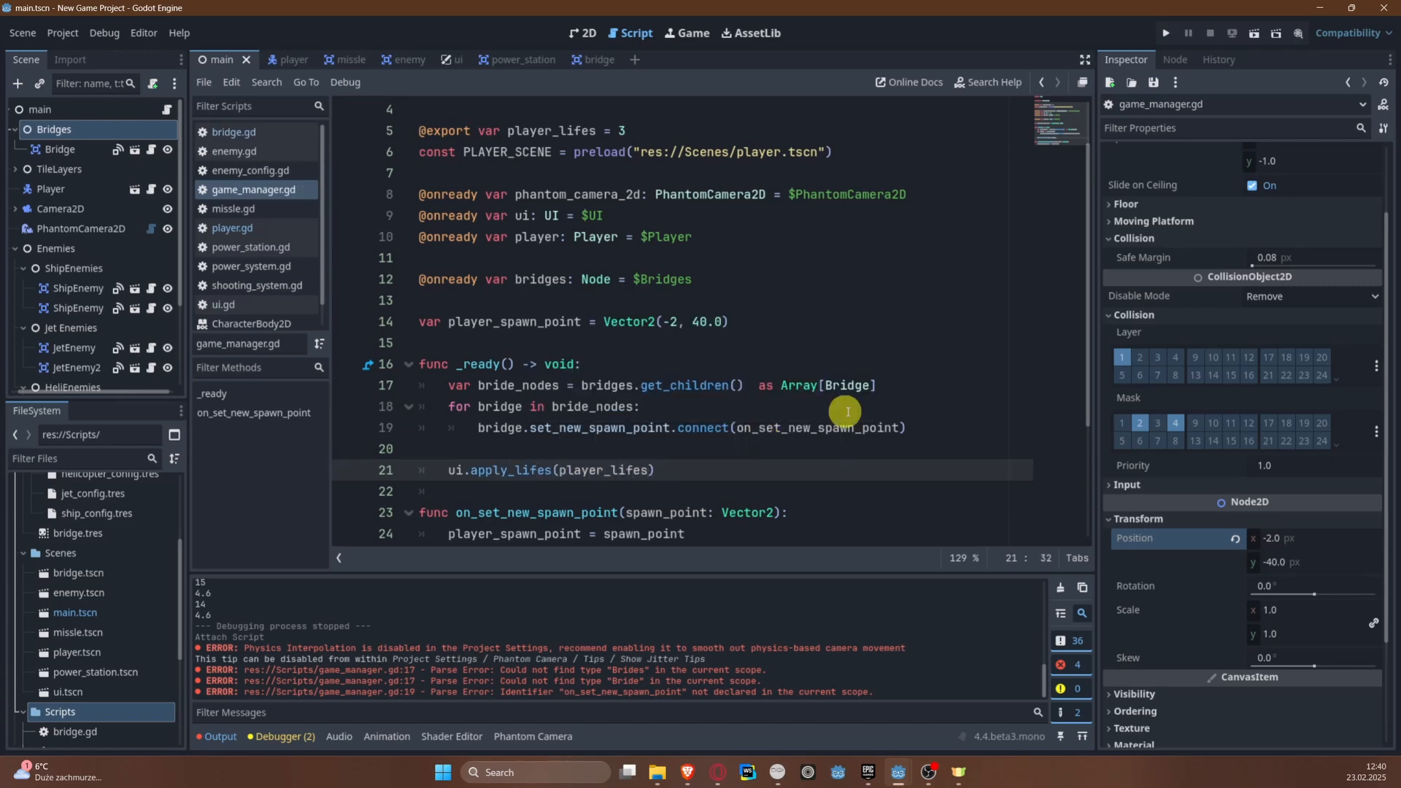
# Step: Declare the function apply_lifes(lifes: int) below on_apply_points in the ui scene's ui.gd script
pyautogui.click(445, 58)
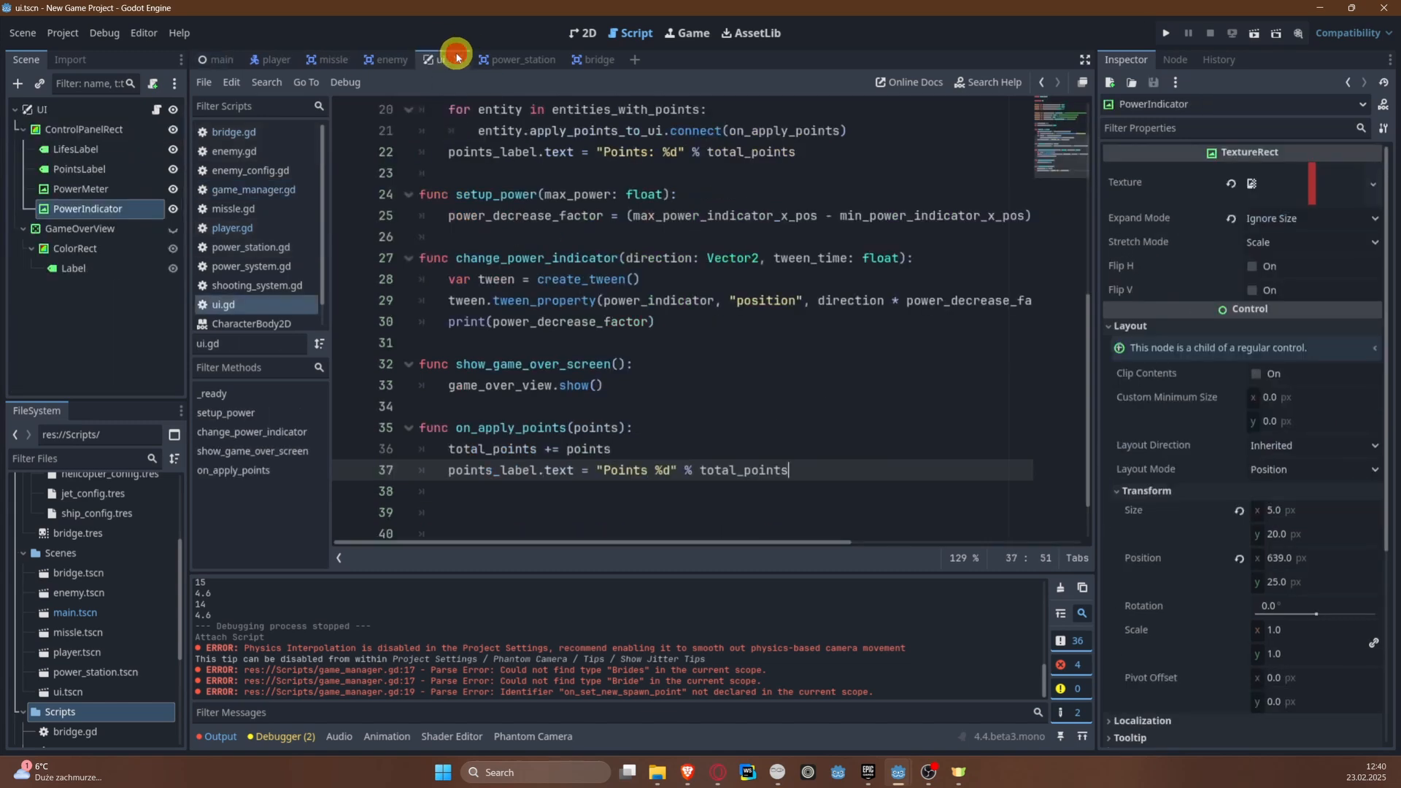
pyautogui.scroll(-1, 387, 409)
pyautogui.click(471, 454)
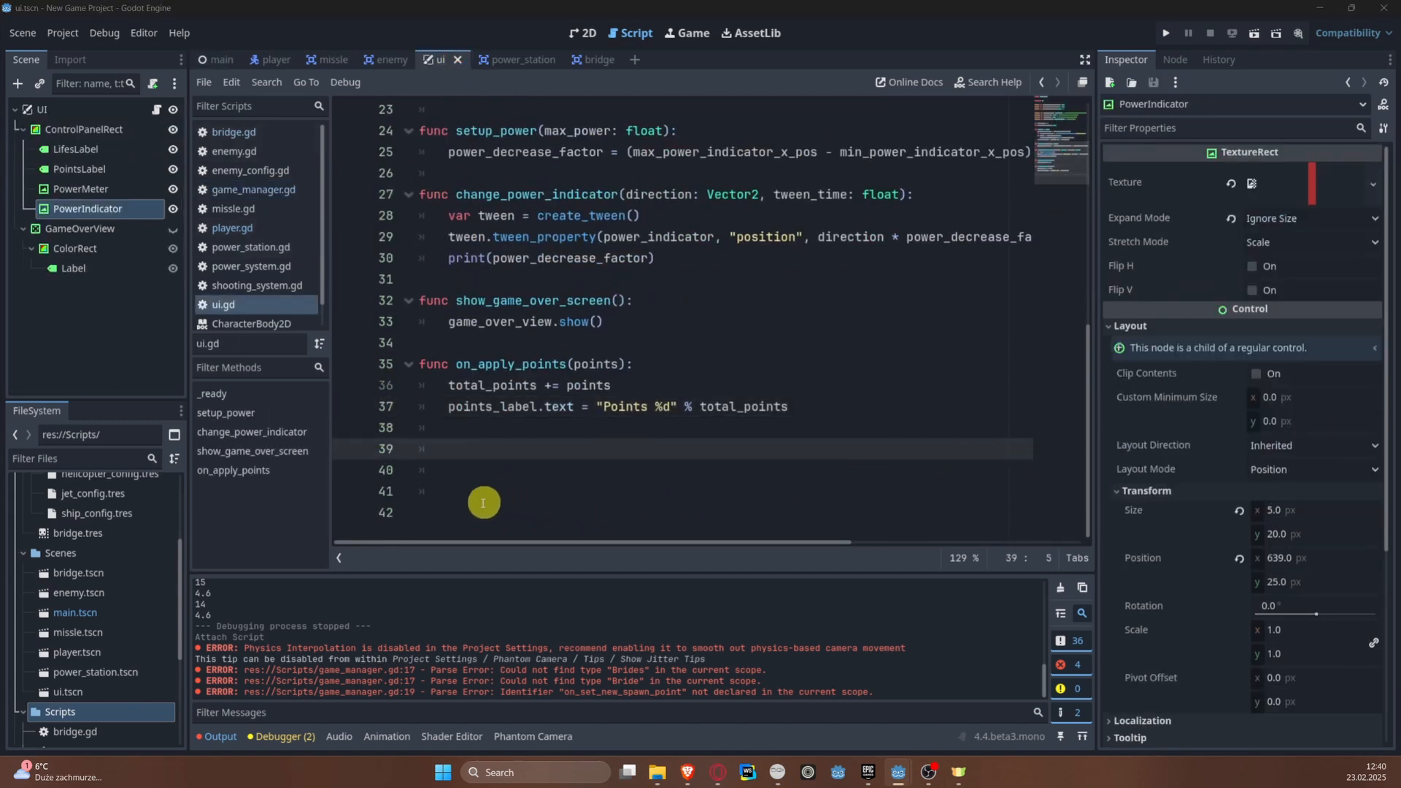
pyautogui.click(445, 449)
pyautogui.press('BackSpace')
pyautogui.write('app')
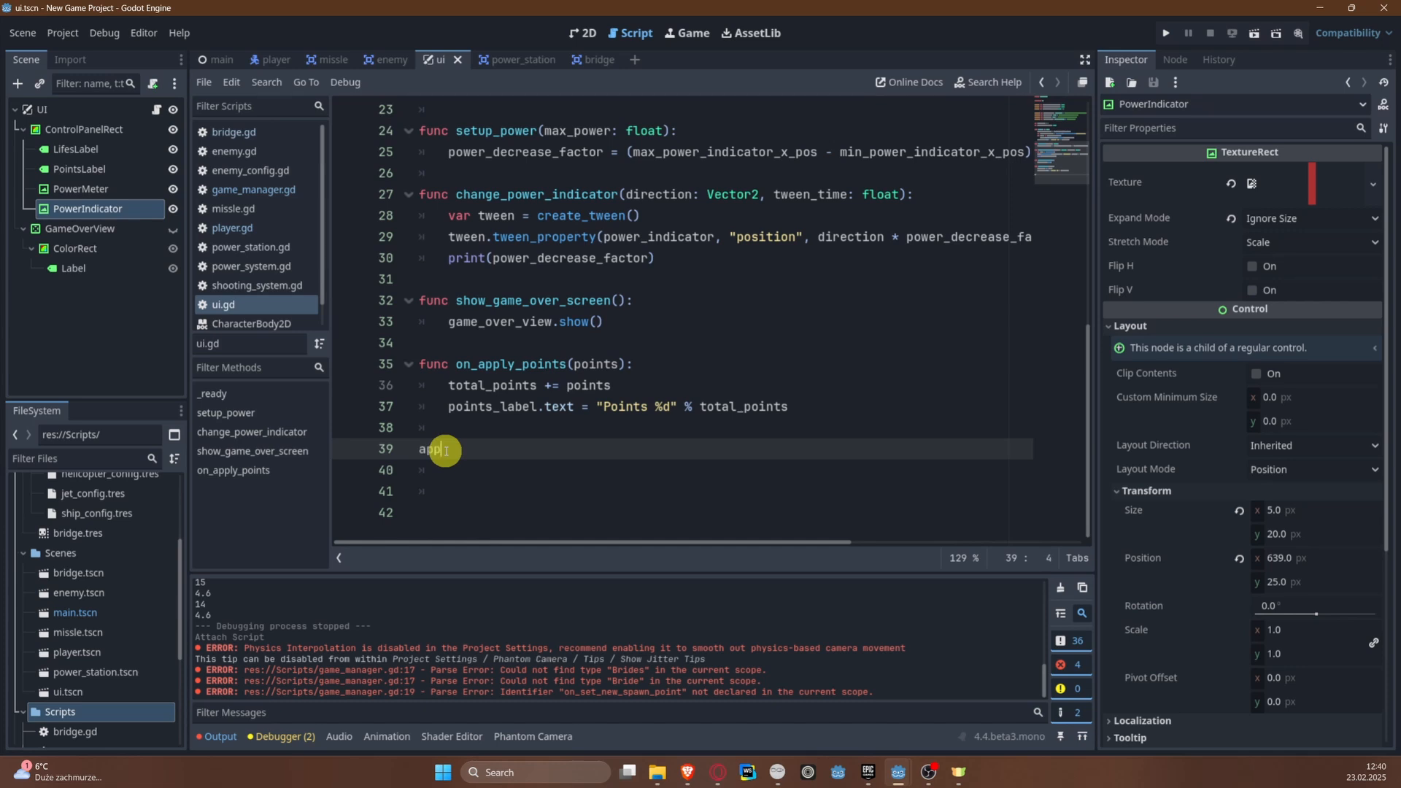
pyautogui.press('BackSpace')
pyautogui.press('BackSpace')
pyautogui.press('BackSpace')
pyautogui.write('func apply_lifes(lifes: i')
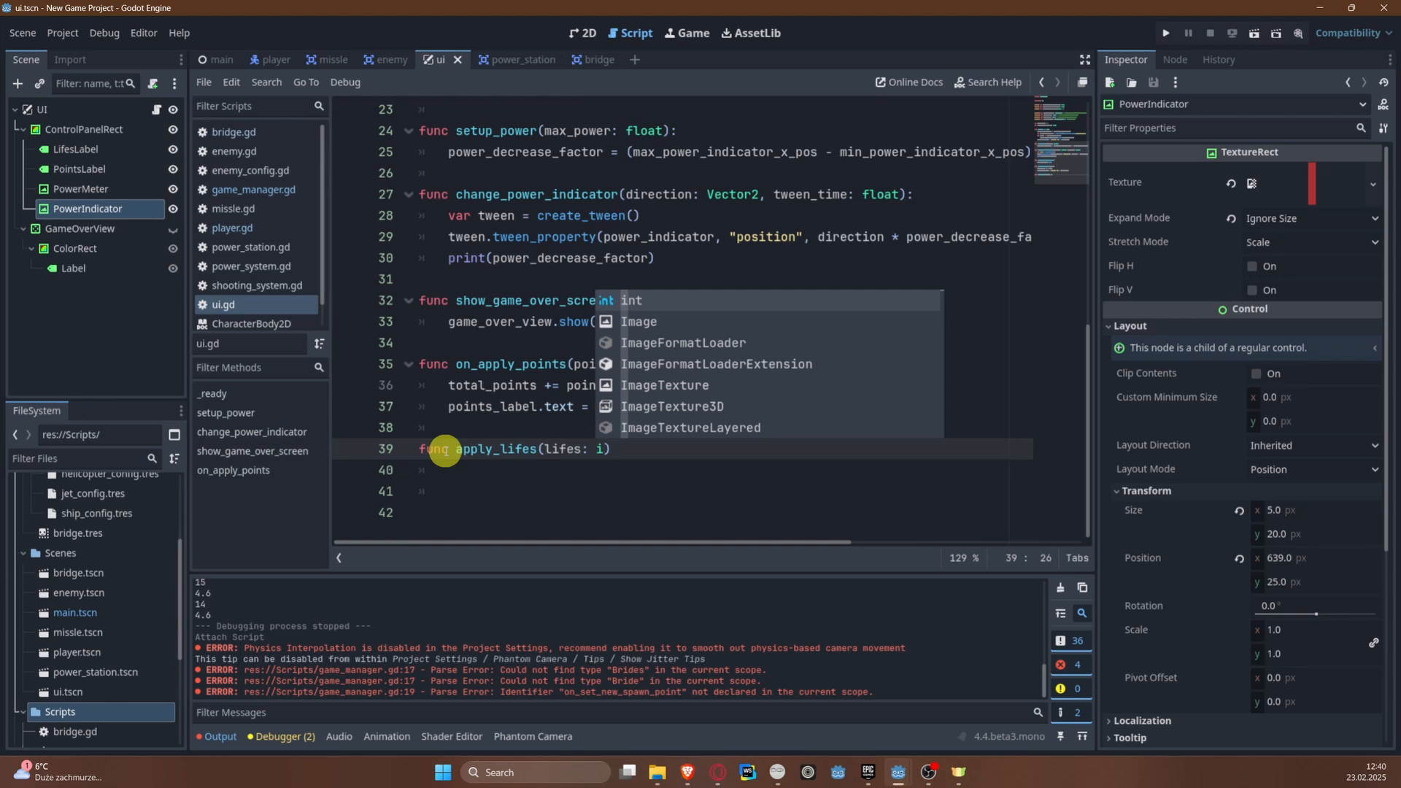
pyautogui.press('Return')
pyautogui.write(':')
pyautogui.press('Return')
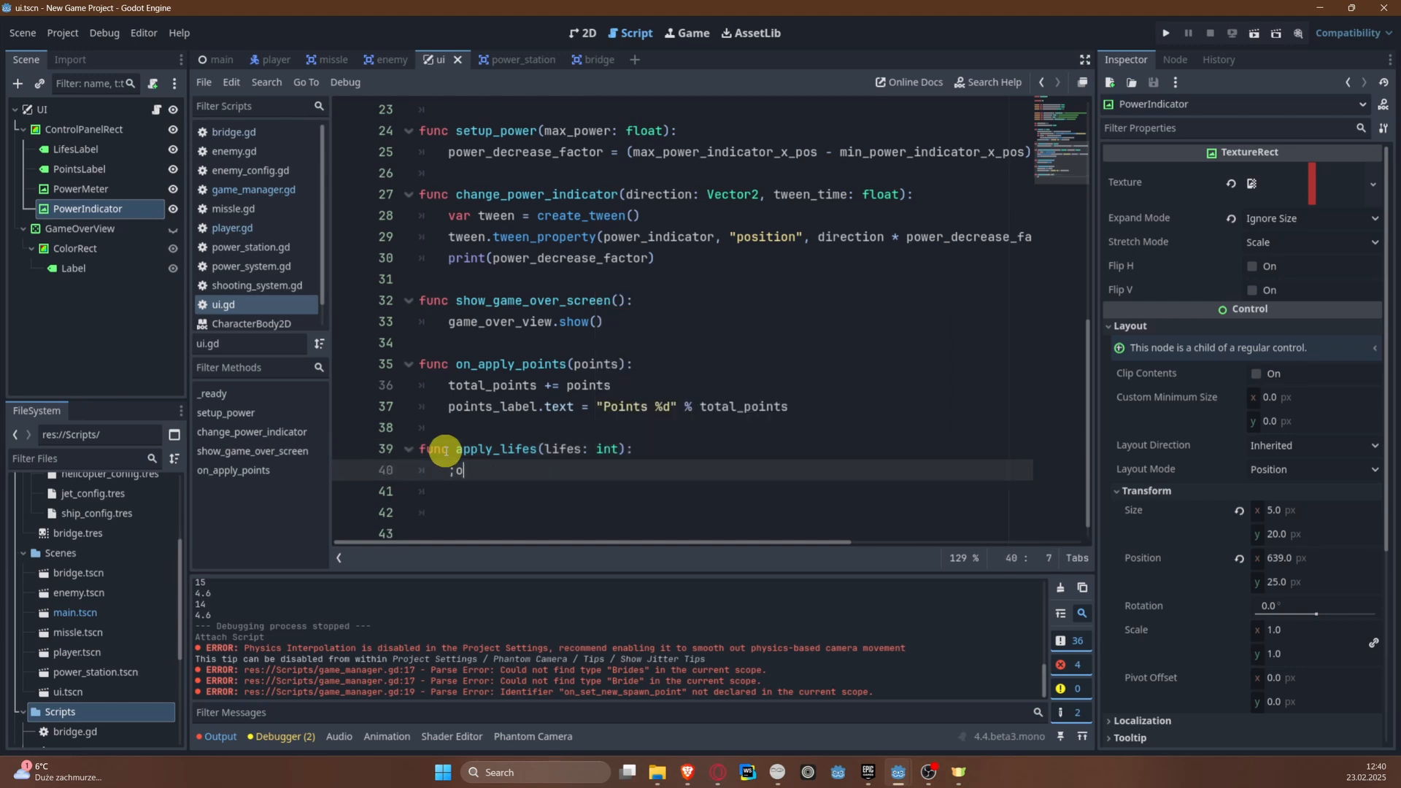
# Step: Set lifes_label.text to "Lifes %d" % lifes in the apply_lifes body and save the script
pyautogui.press('BackSpace')
pyautogui.press('BackSpace')
pyautogui.write('lifes.')
pyautogui.write('llabel.te')
pyautogui.write('"Lifes ')
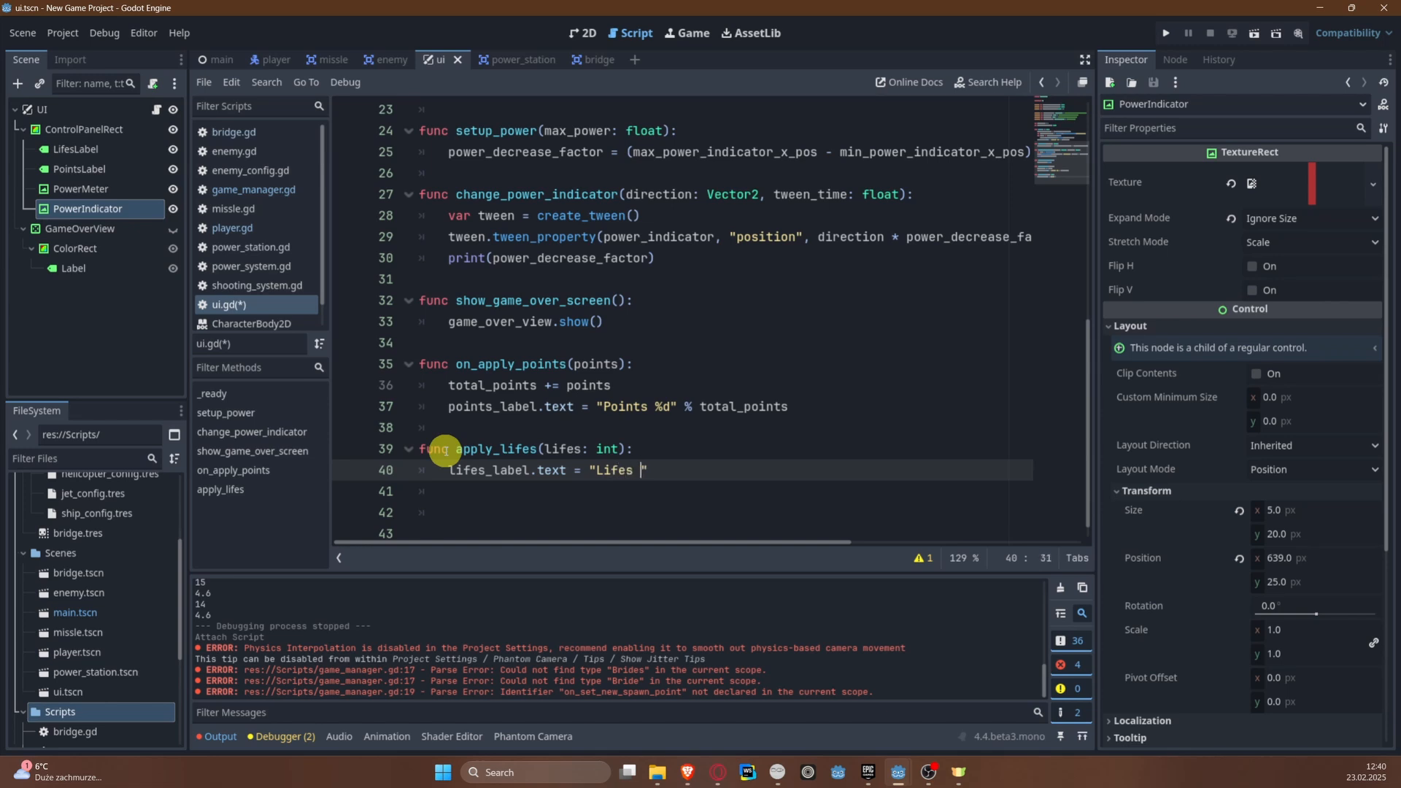
pyautogui.write('%d" % lifes')
pyautogui.hotkey('ctrl', 's')
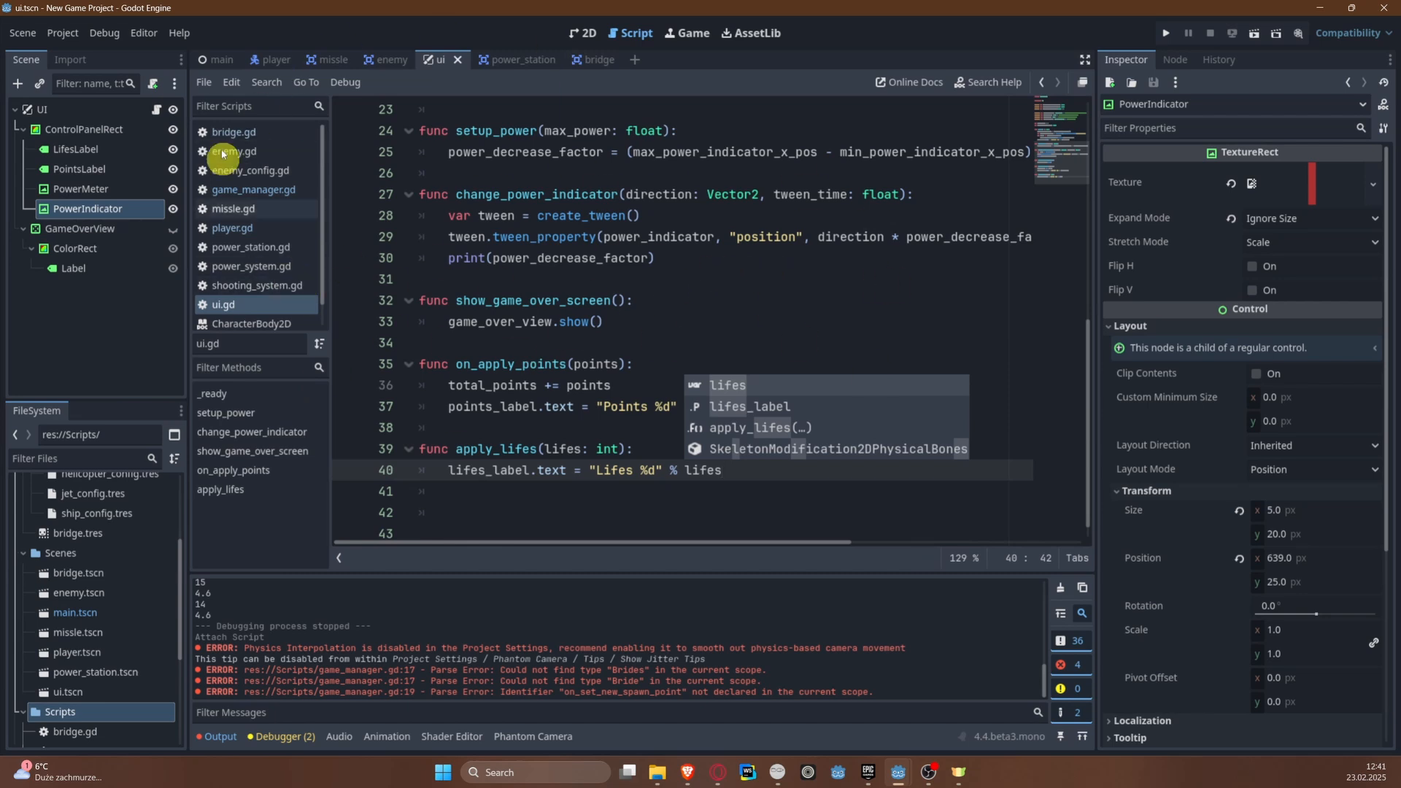
# Step: Return to game_manager.gd, run the project to check the lives label, and close the game window
pyautogui.click(567, 258)
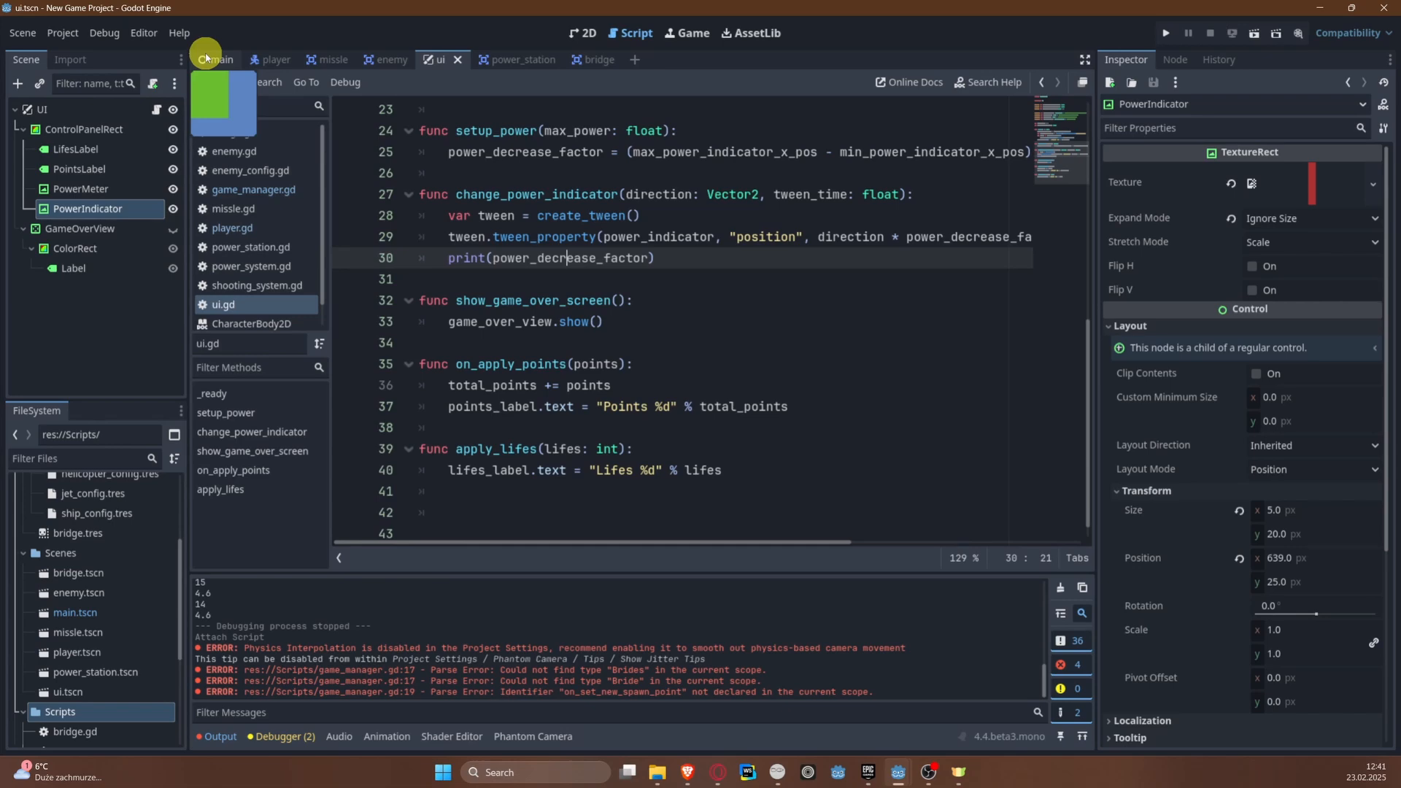
pyautogui.click(252, 189)
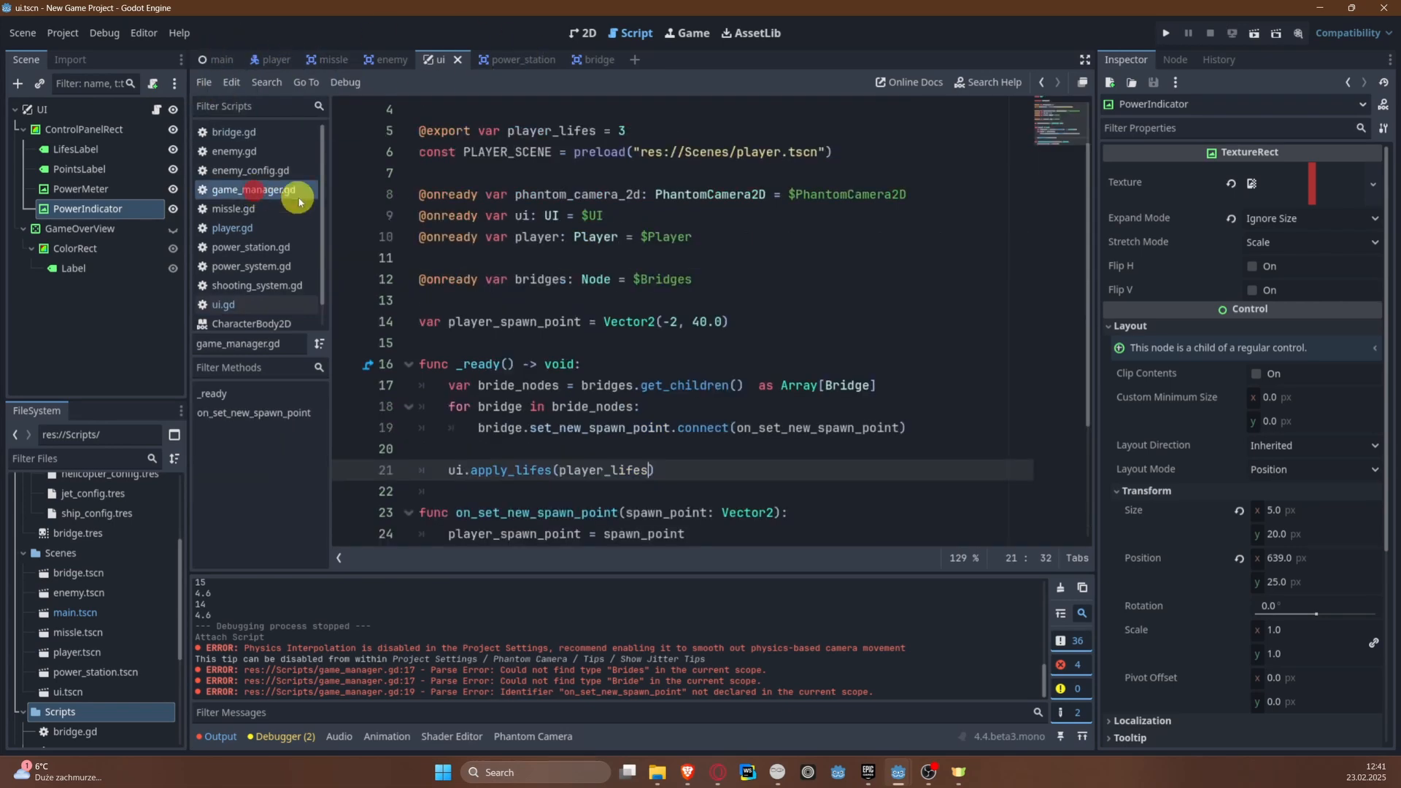
pyautogui.scroll(-3, 635, 387)
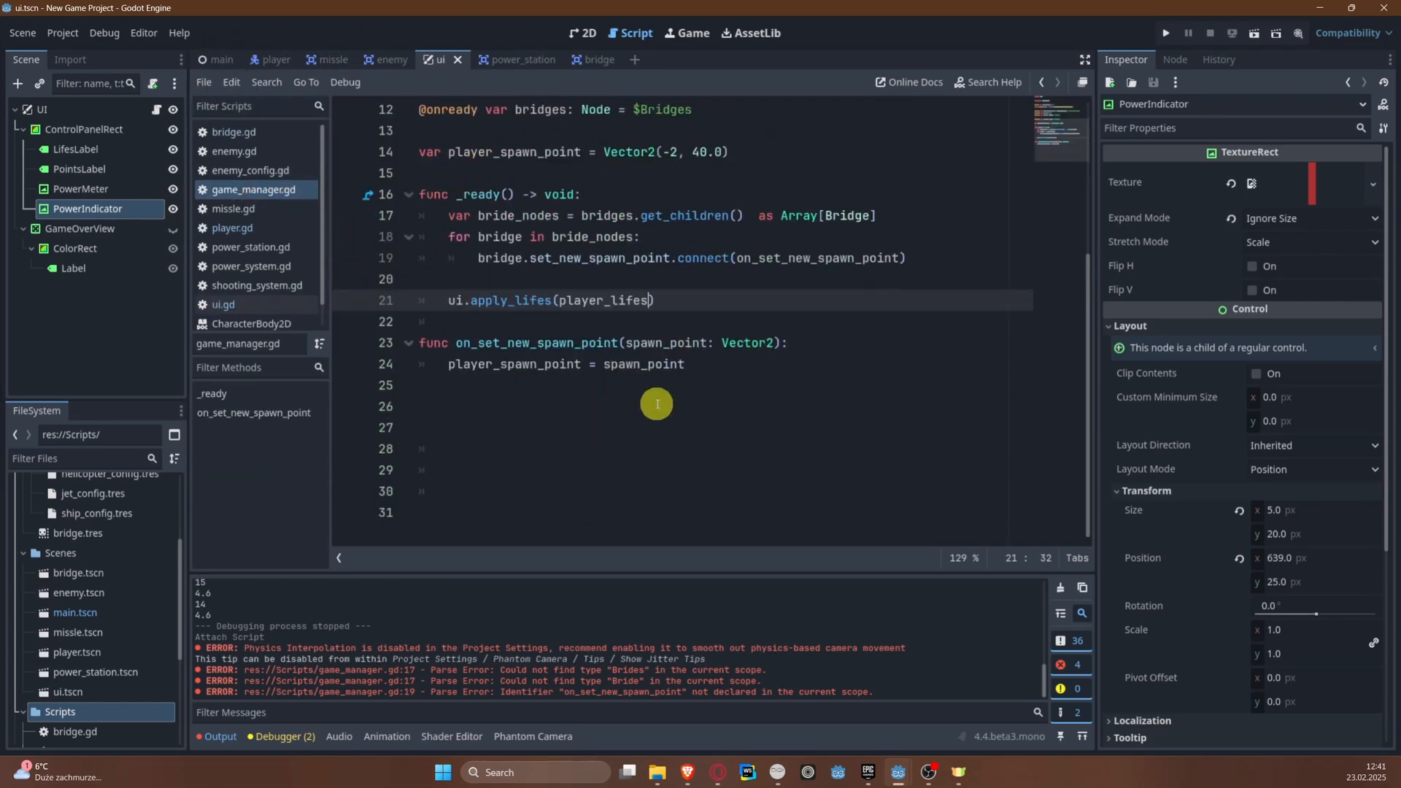
pyautogui.click(508, 390)
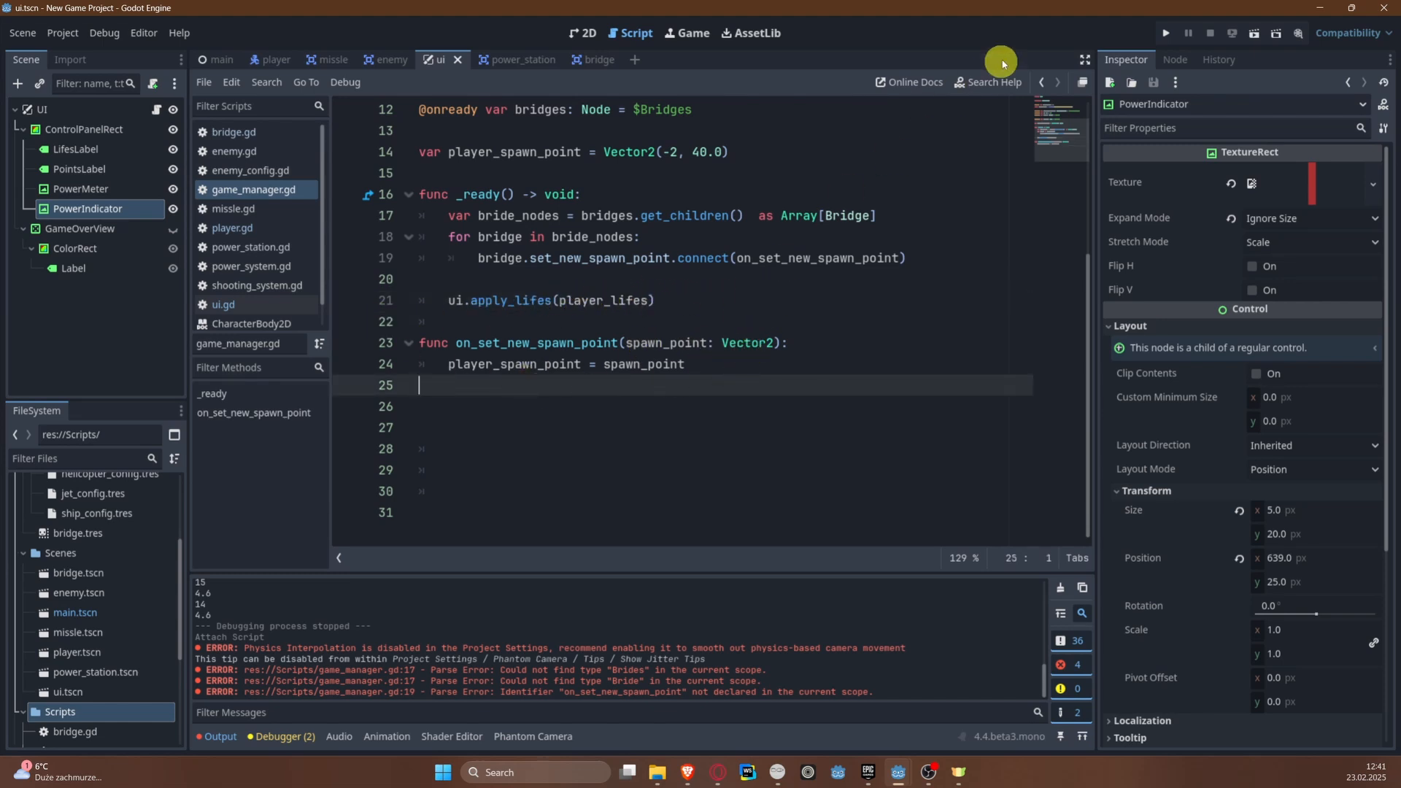
pyautogui.click(1183, 35)
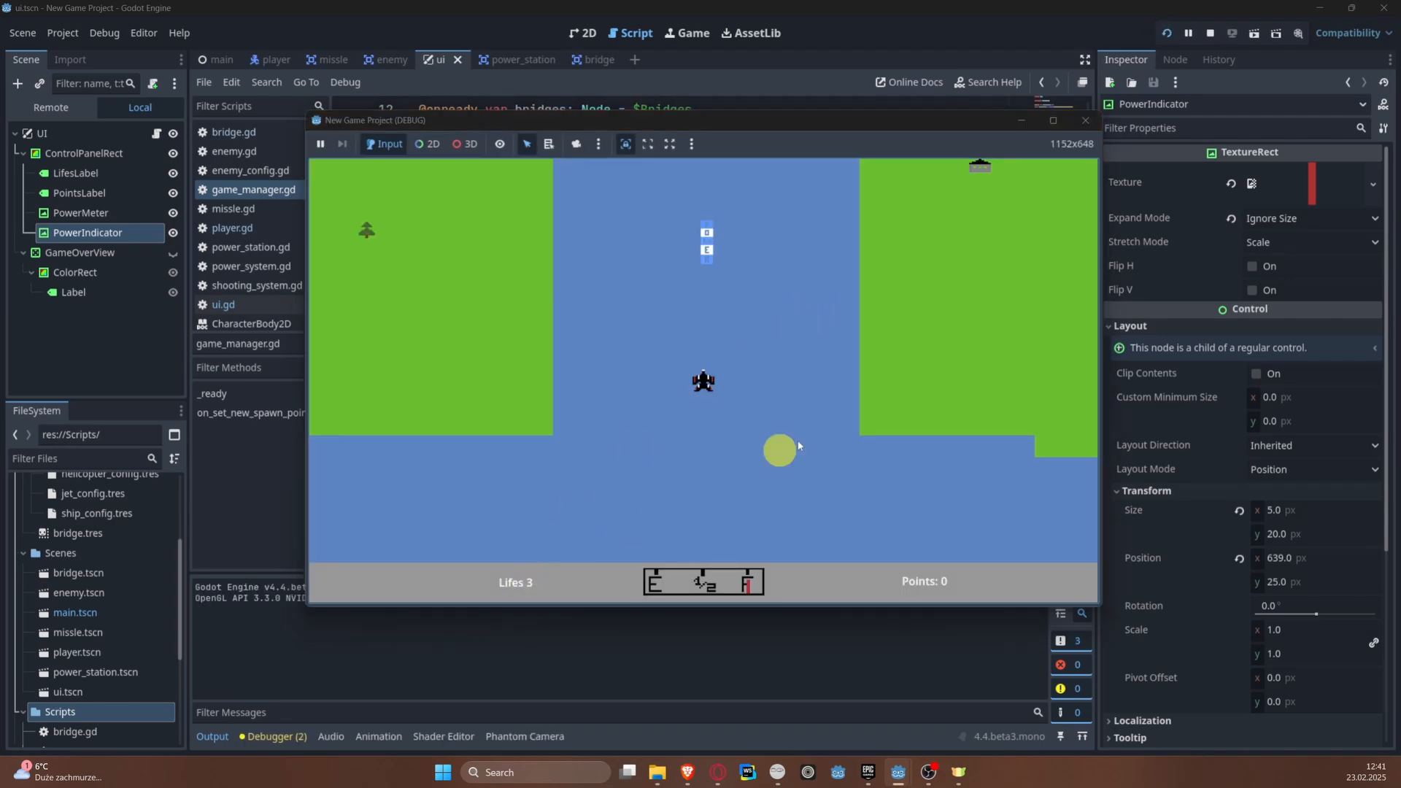
pyautogui.click(1084, 122)
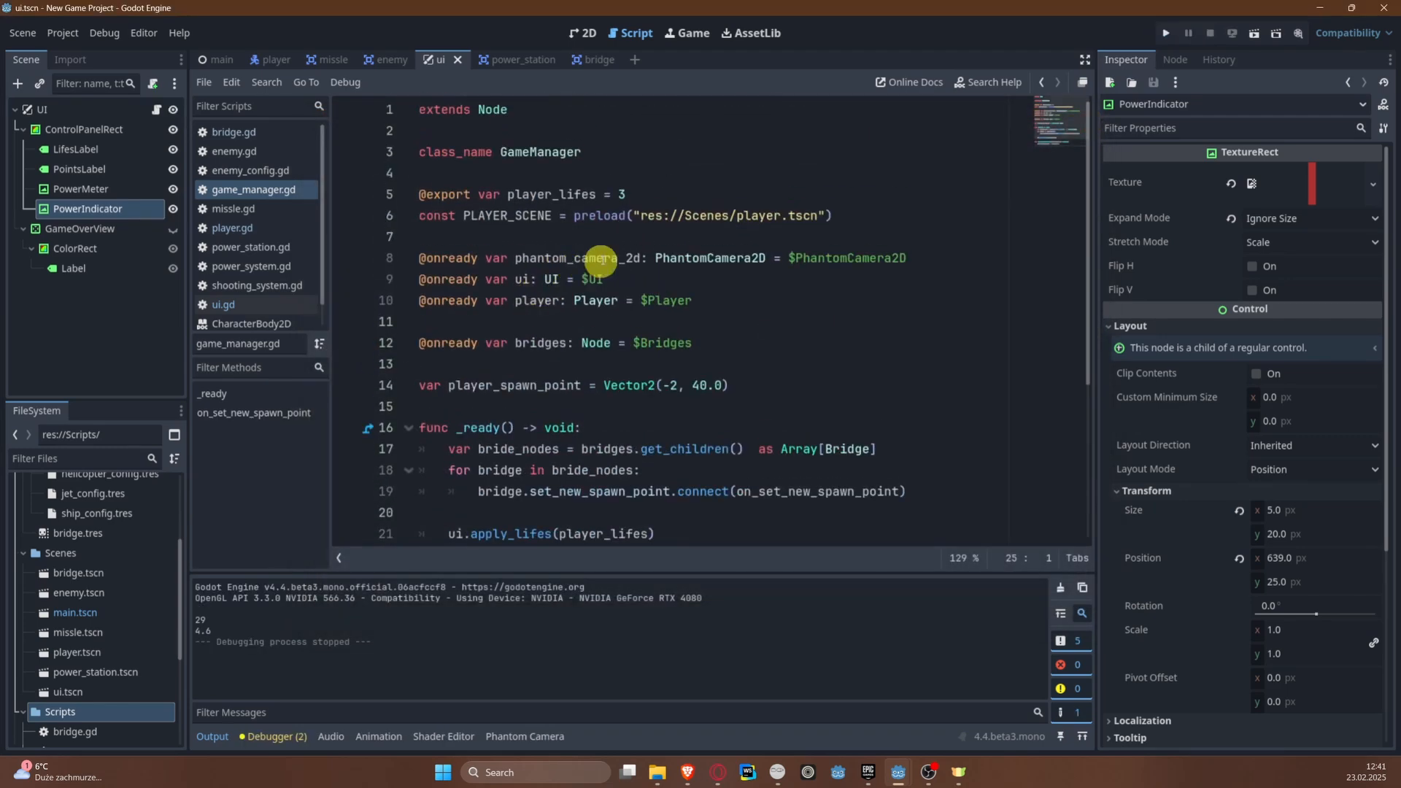
# Step: Set the exported player_lifes variable to 2, run the project to check the lives label, and close the game
pyautogui.click(622, 194)
pyautogui.press('BackSpace')
pyautogui.write('2')
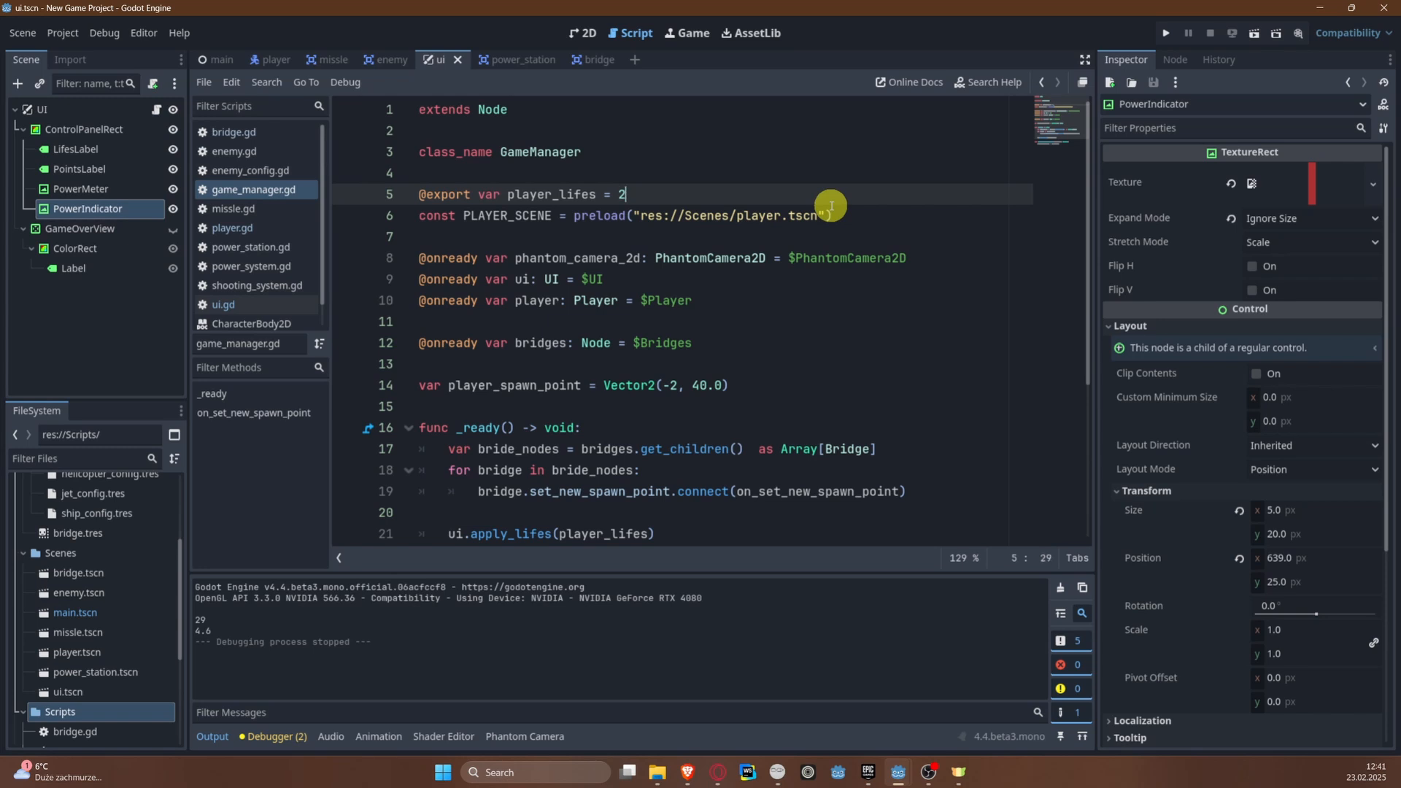
pyautogui.click(1166, 33)
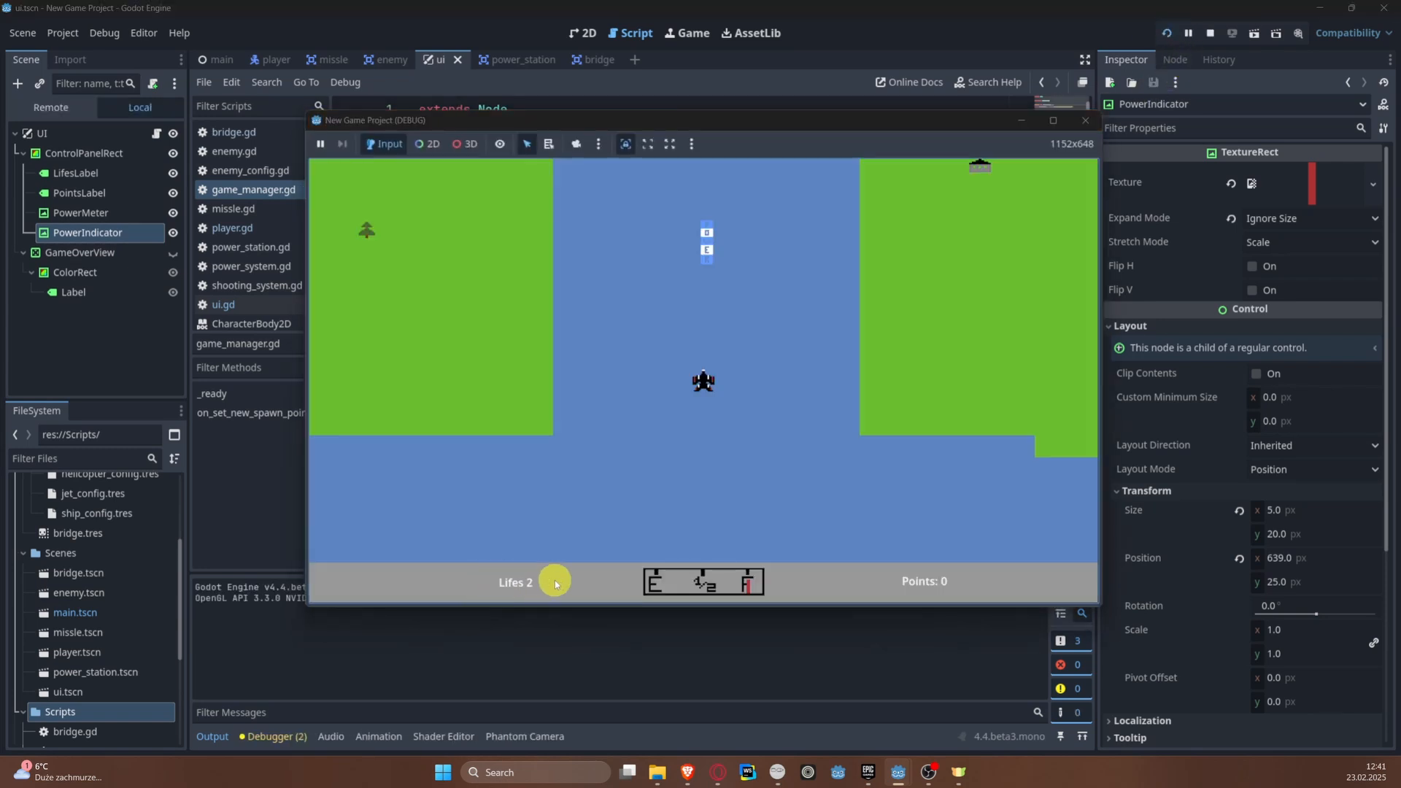
pyautogui.click(1085, 120)
# Step: Add an empty line below the on_set_new_spawn_point function in game_manager.gd
pyautogui.scroll(-4, 511, 379)
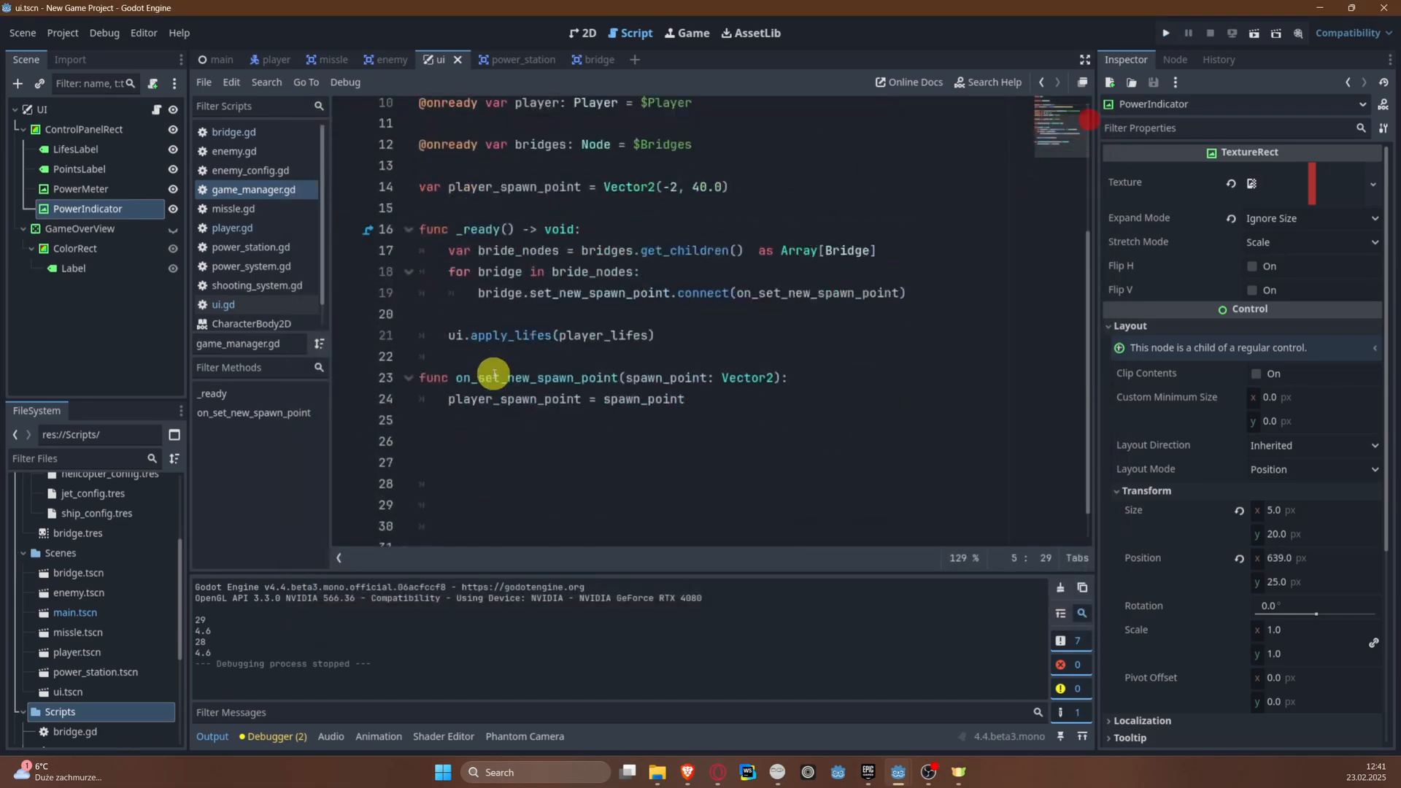
pyautogui.click(557, 401)
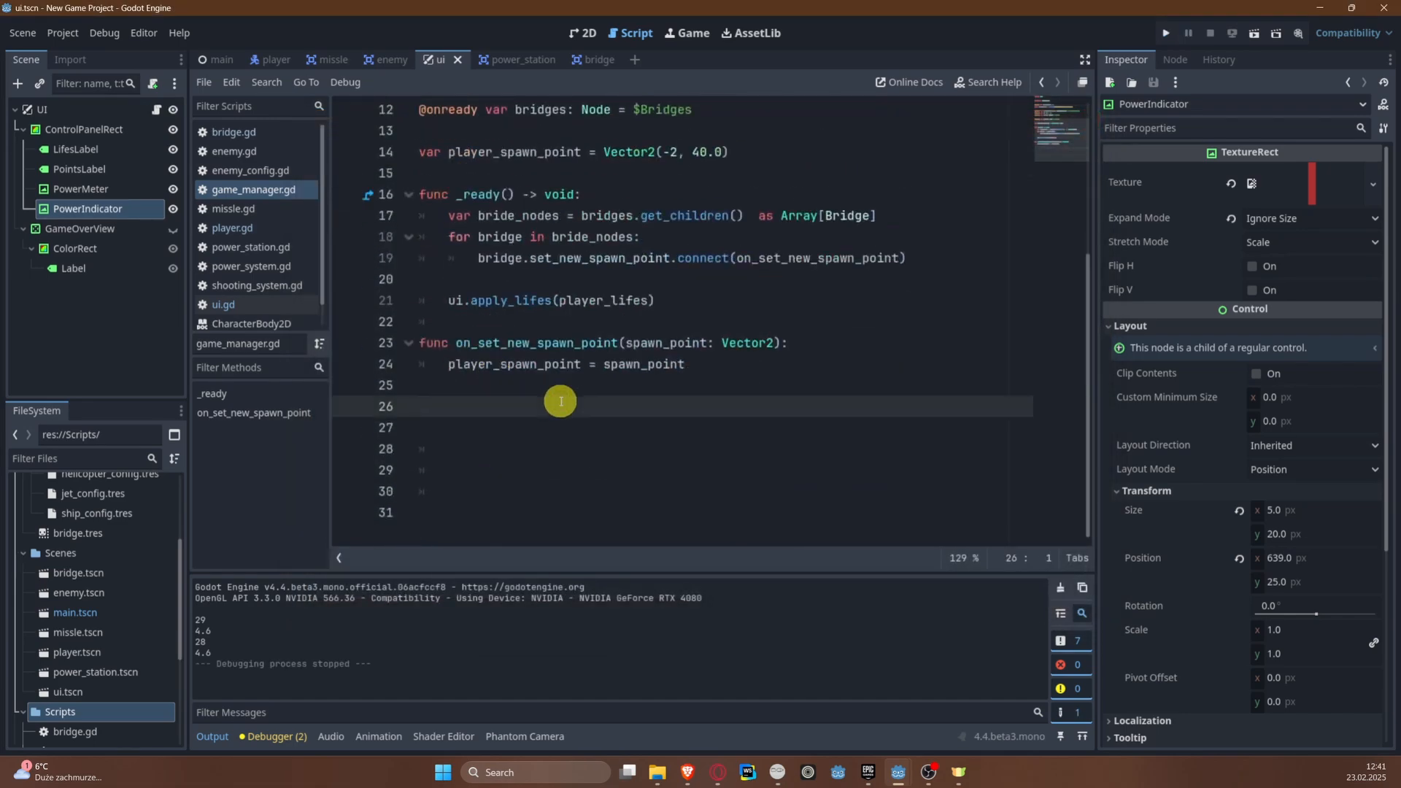
pyautogui.press('Return')
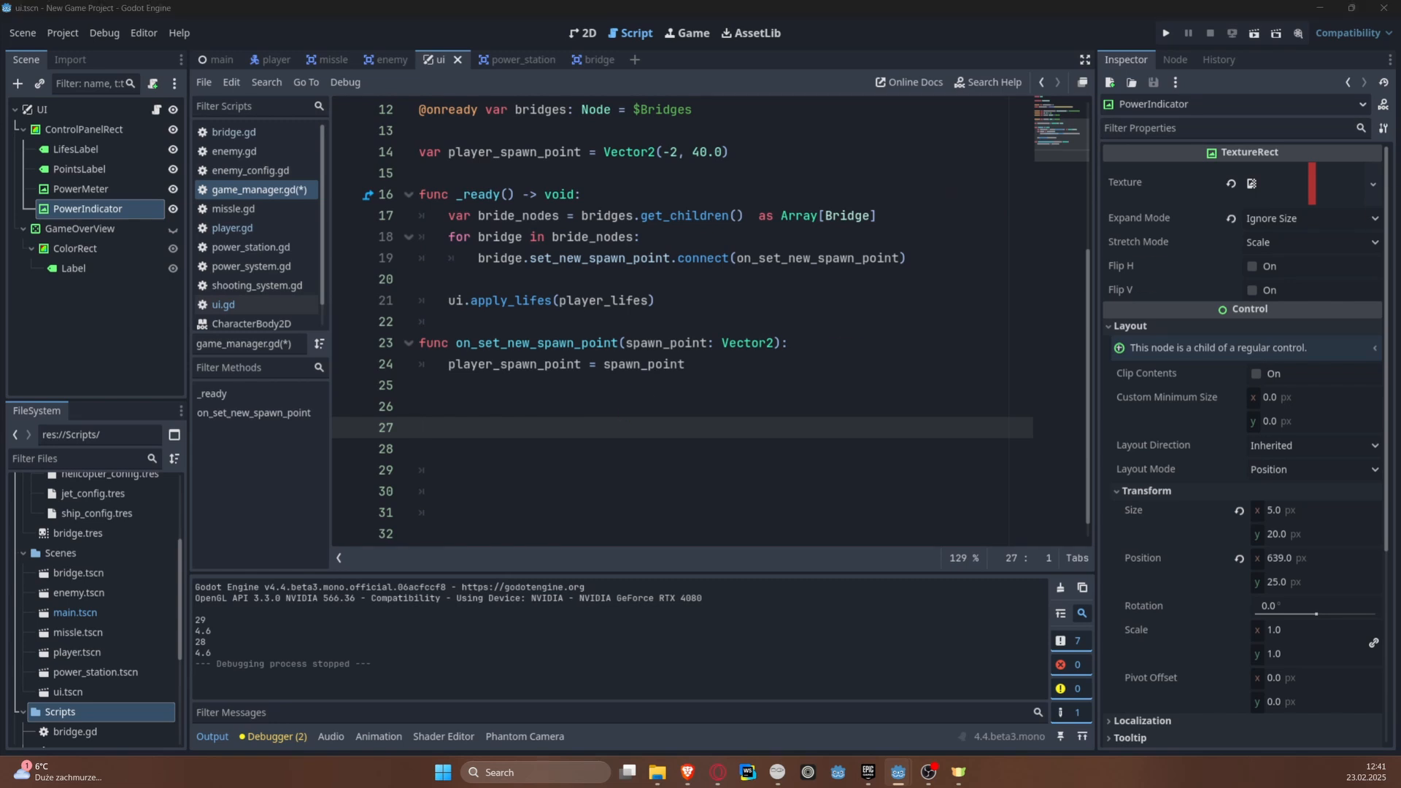
pyautogui.click(538, 415)
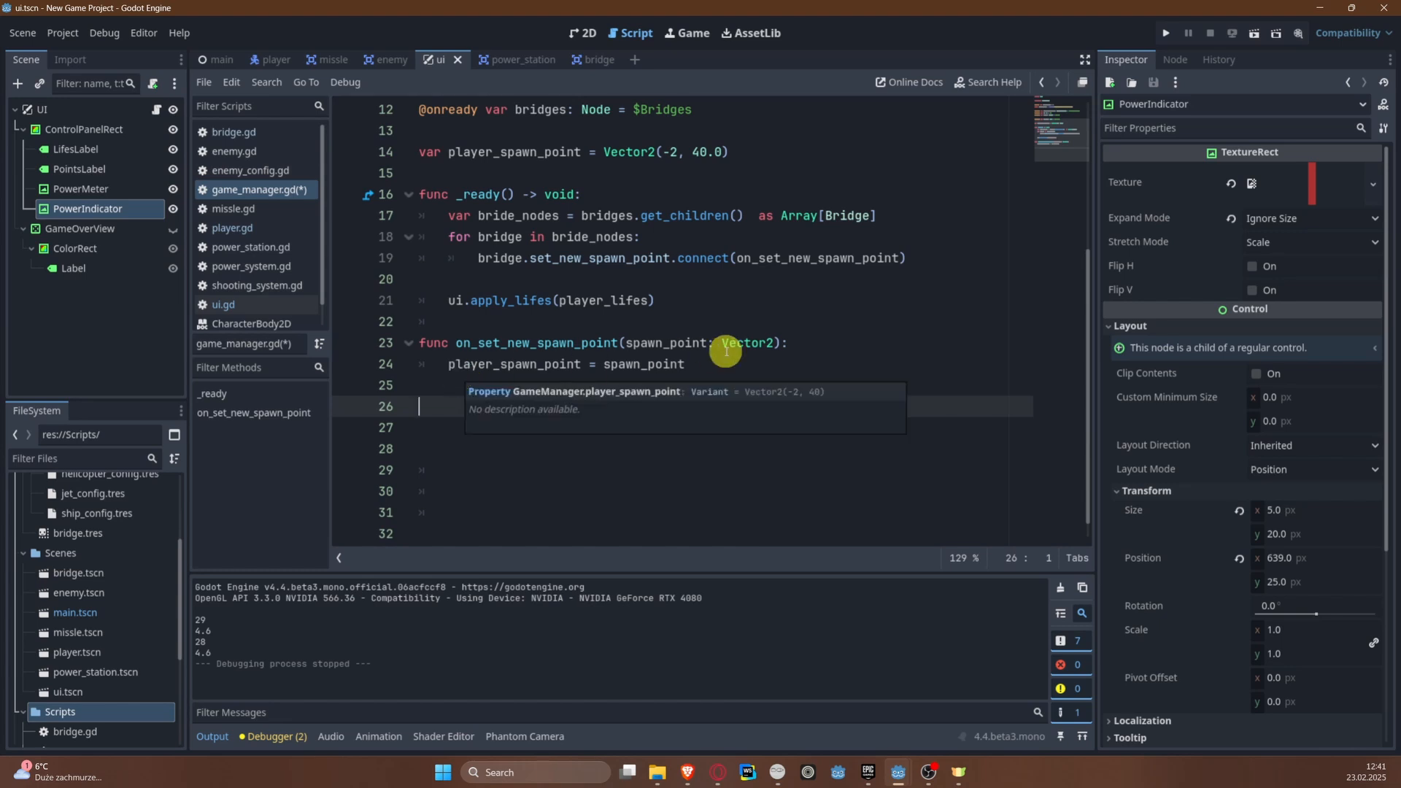
# Step: Start a player.connect() call on a new line below ui.apply_lifes(player_lifes) in the _ready function
pyautogui.click(722, 296)
pyautogui.press('Return')
pyautogui.write('player.')
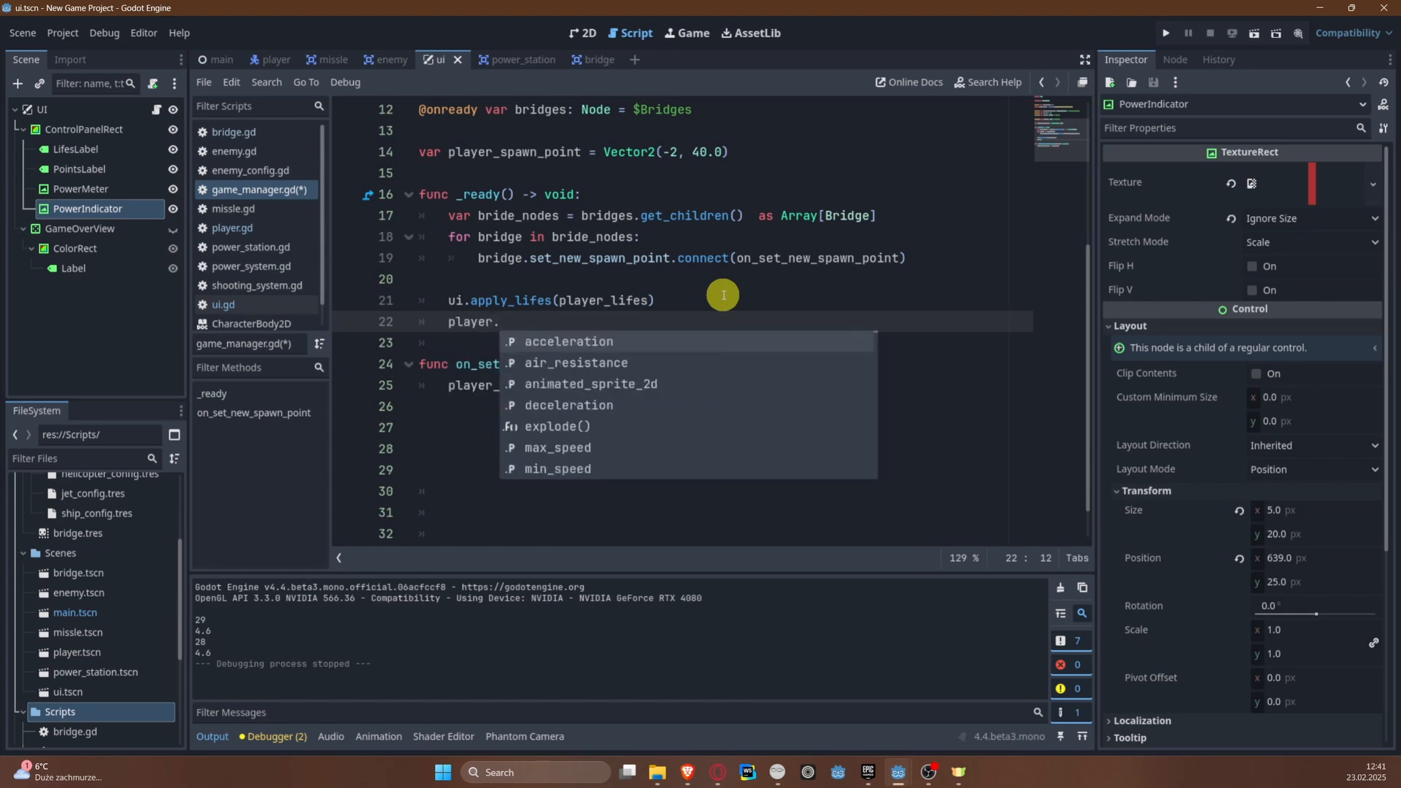
pyautogui.write('v')
pyautogui.press('BackSpace')
pyautogui.write('conn')
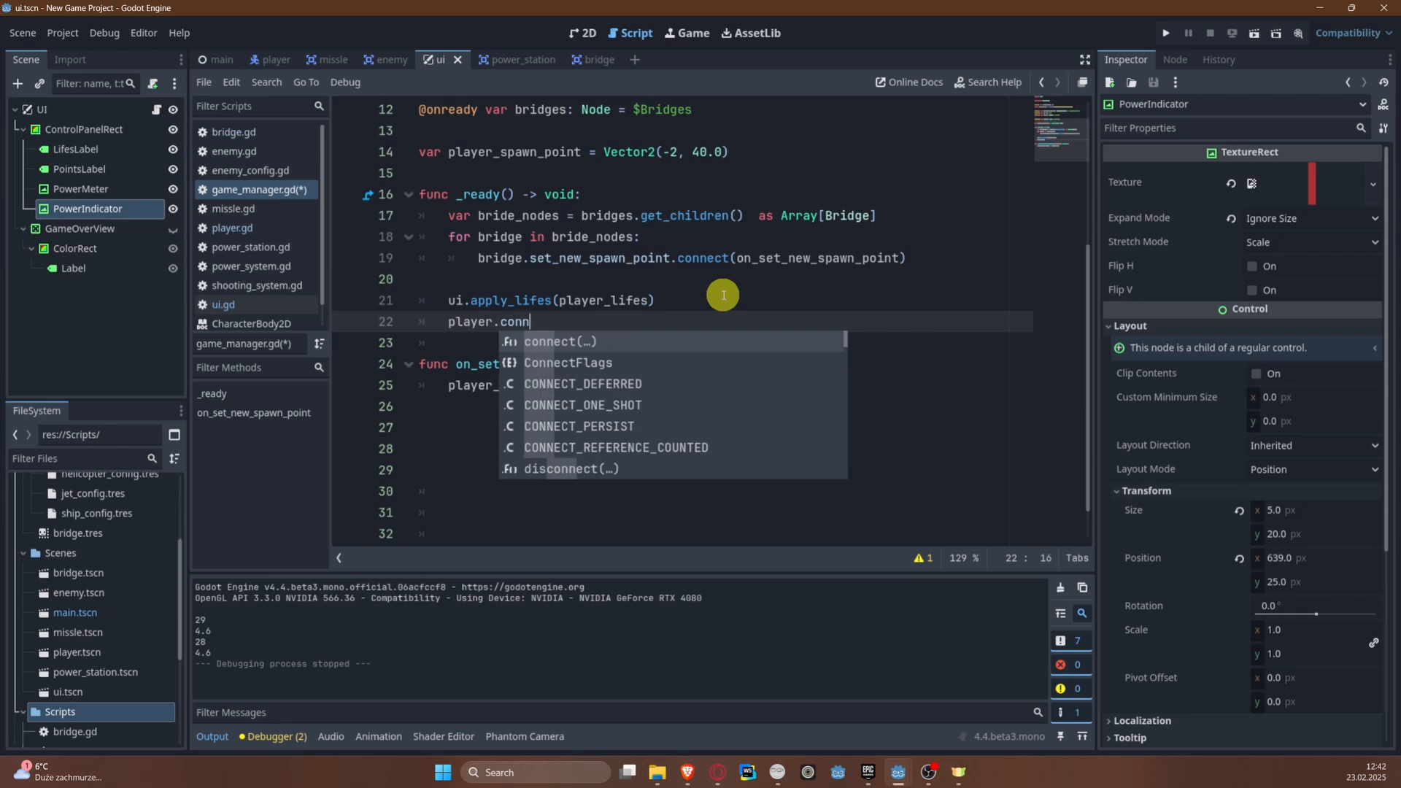
pyautogui.press('Return')
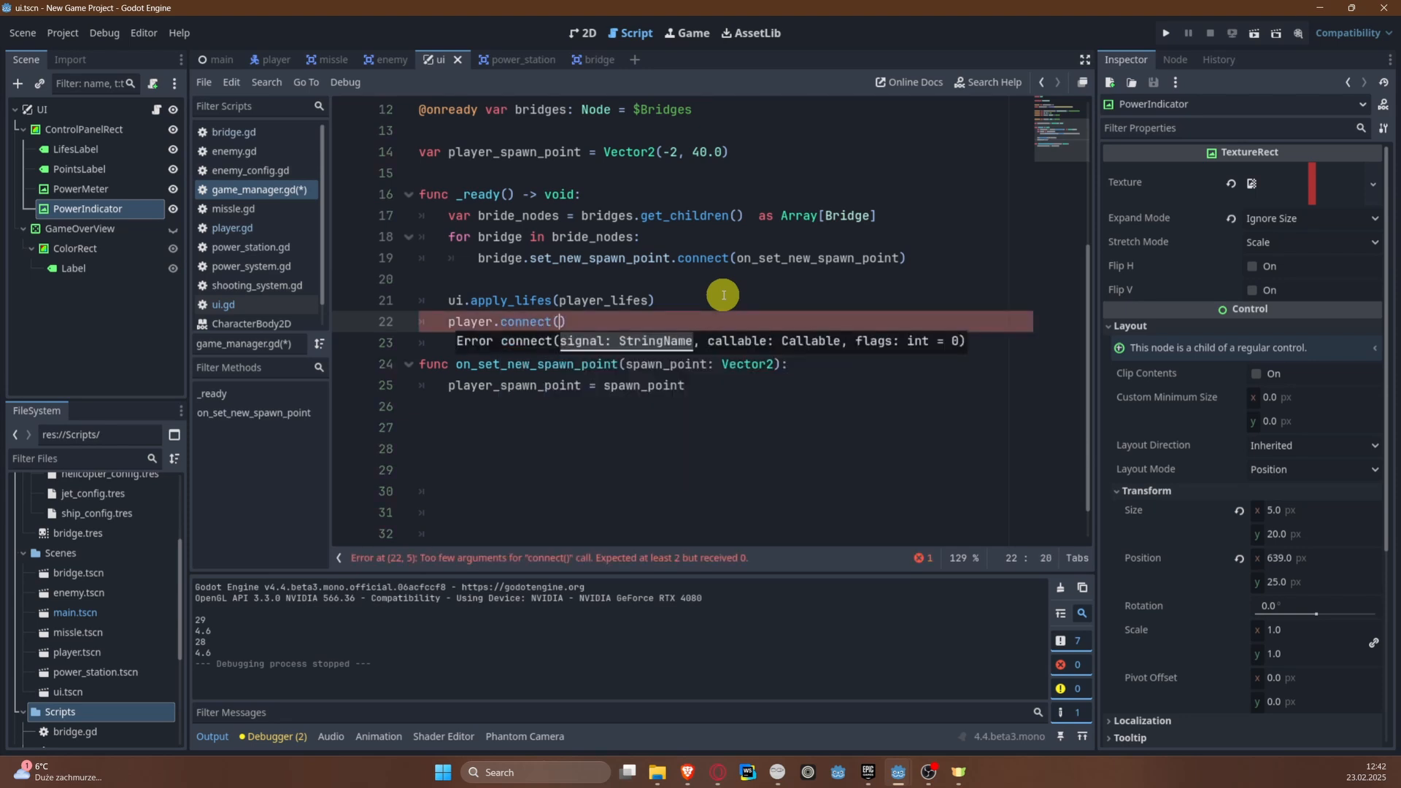
# Step: Enter "tree_exited" as the signal argument of the player.connect call and save the script
pyautogui.write('"')
pyautogui.write('tree_exited')
pyautogui.hotkey('ctrl', 's')
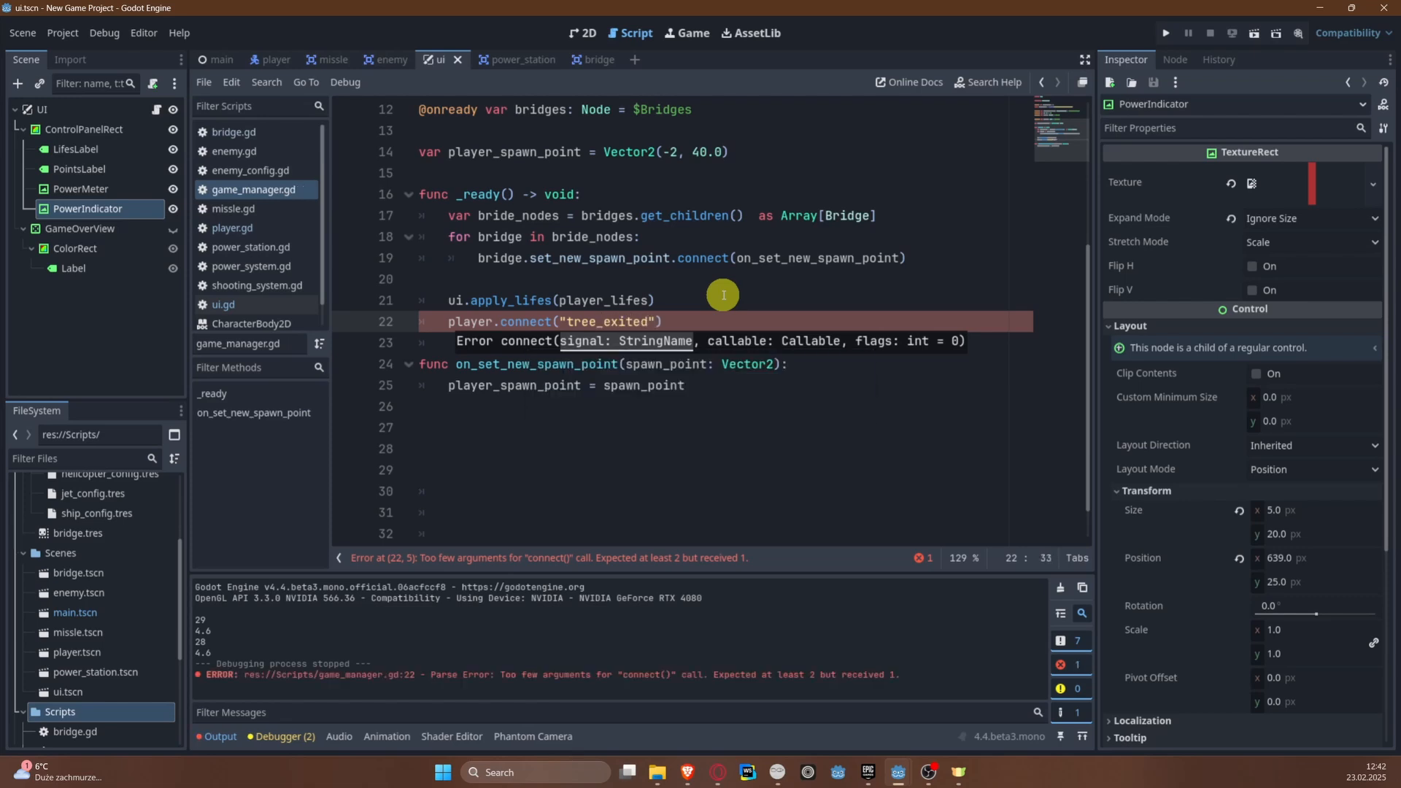
# Step: Pass on_player_tree_exited as the callable argument of the player.connect call and save the script
pyautogui.write(', "')
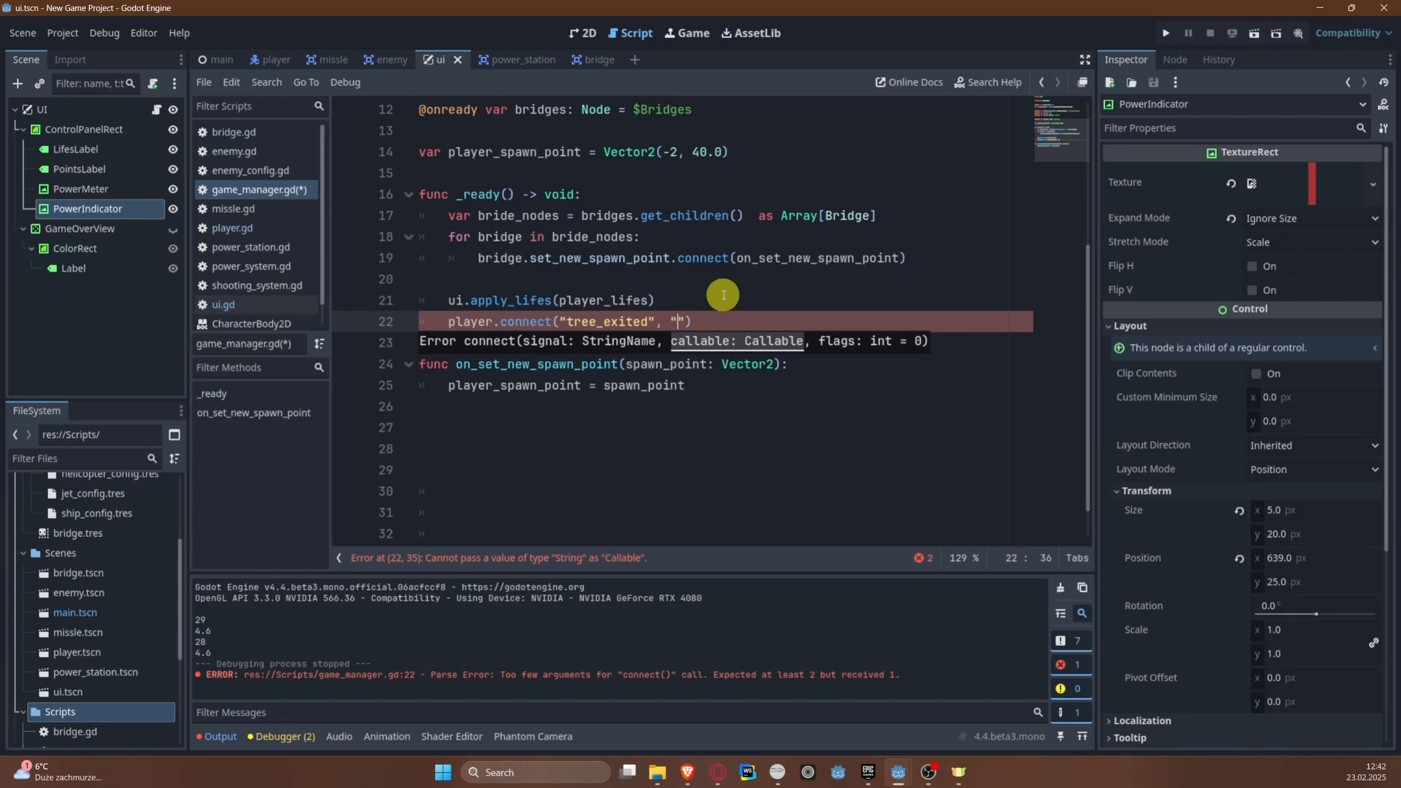
pyautogui.press('BackSpace')
pyautogui.write('on_')
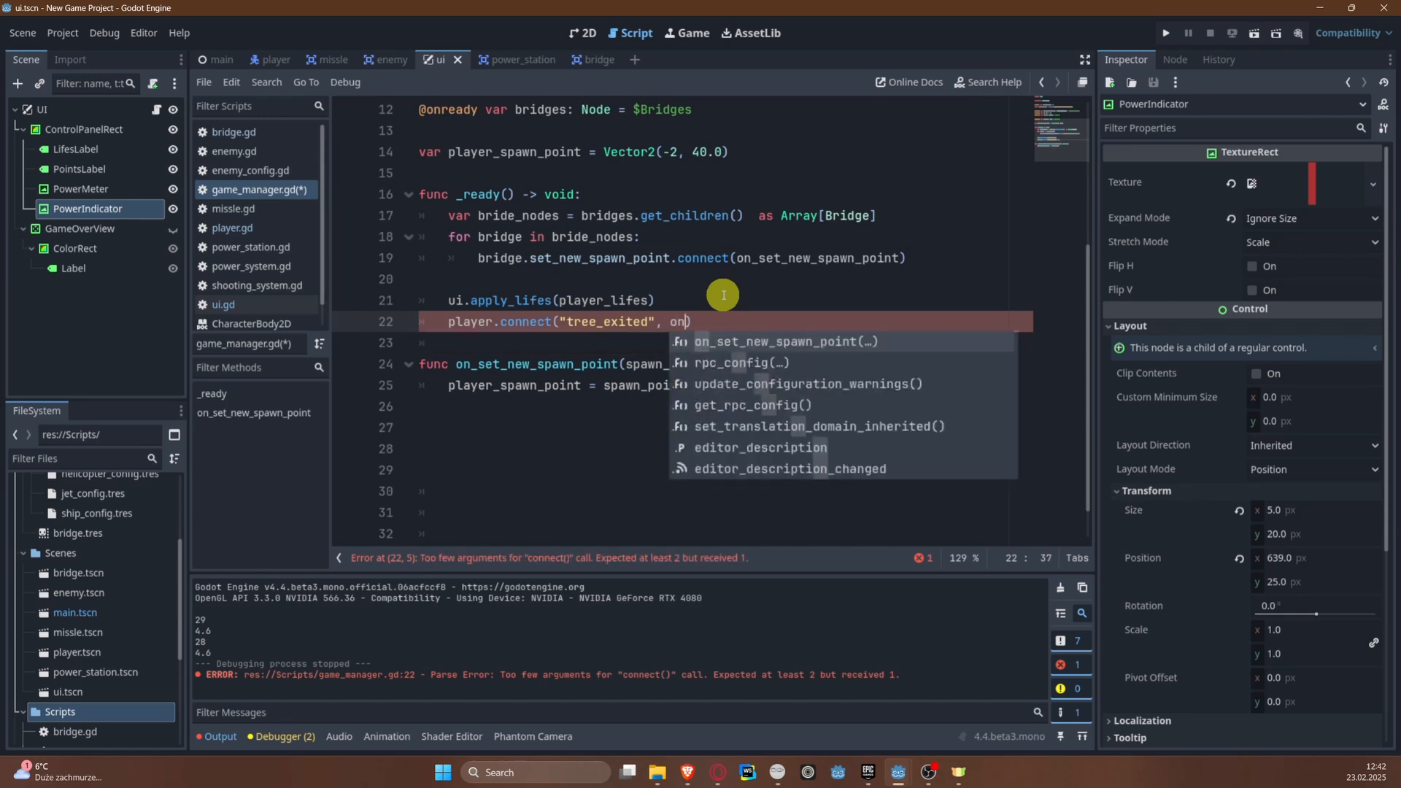
pyautogui.write('l')
pyautogui.press('BackSpace')
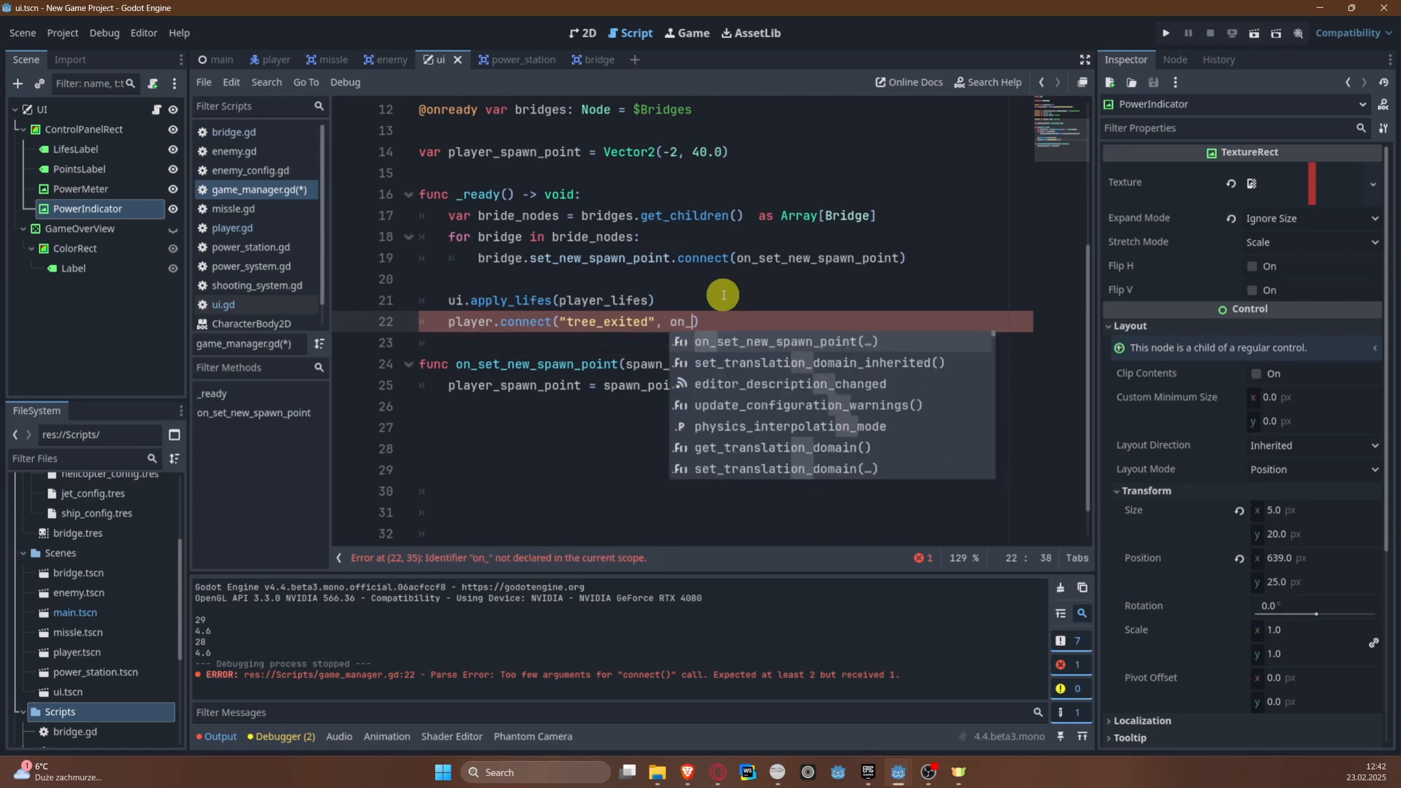
pyautogui.write('player_tre')
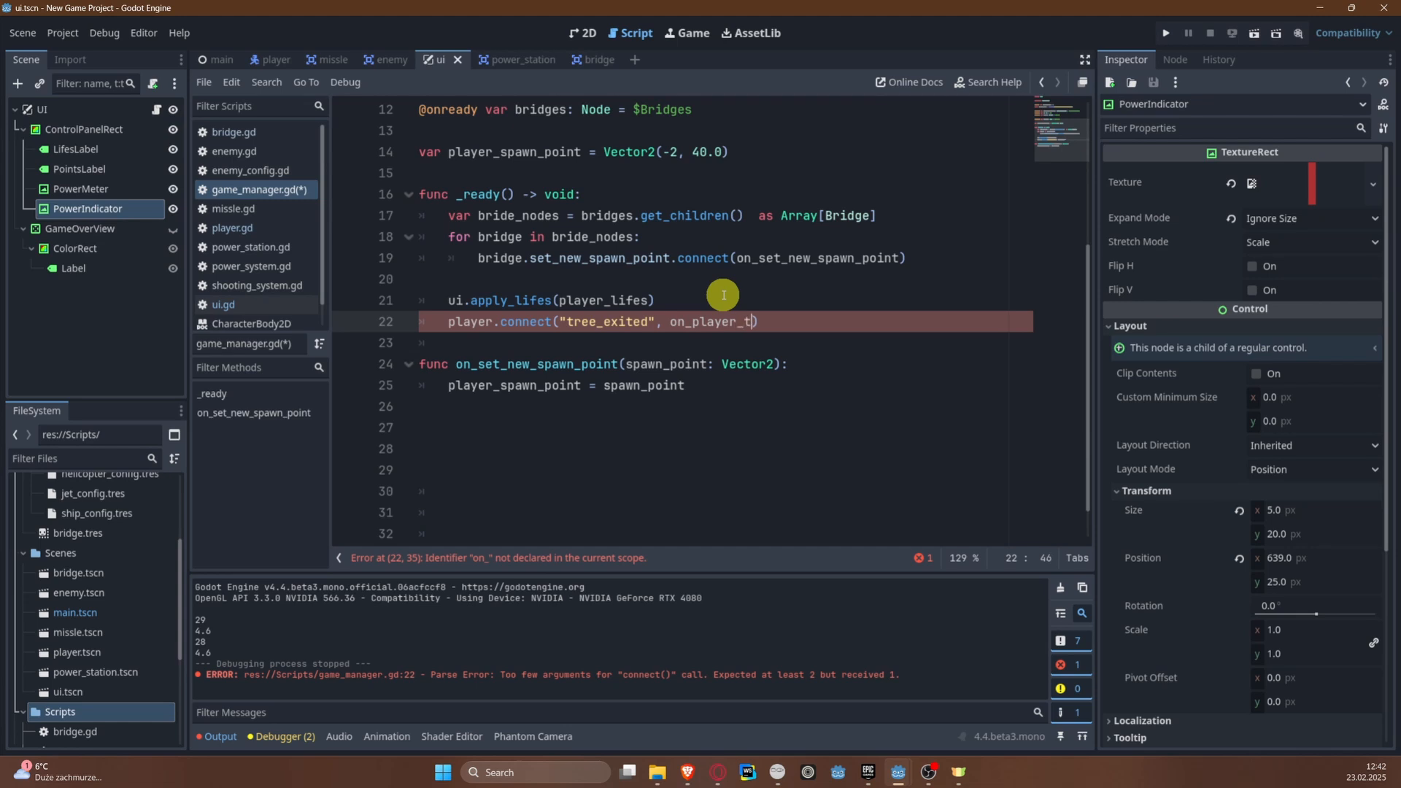
pyautogui.write('e_exited)')
pyautogui.hotkey('ctrl', 's')
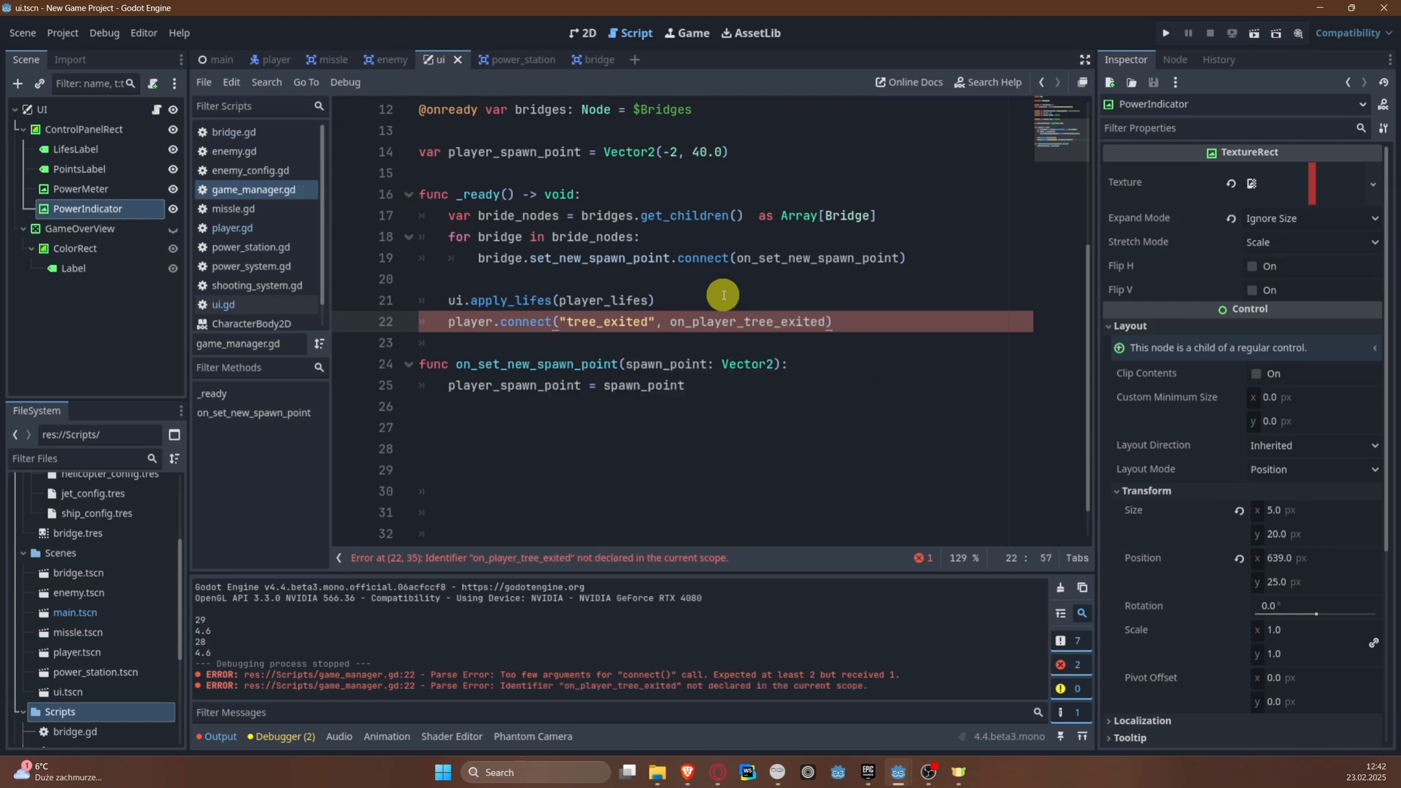
# Step: Declare the function on_player_tree_exited() below on_set_new_spawn_point
pyautogui.click(479, 436)
pyautogui.write('func _')
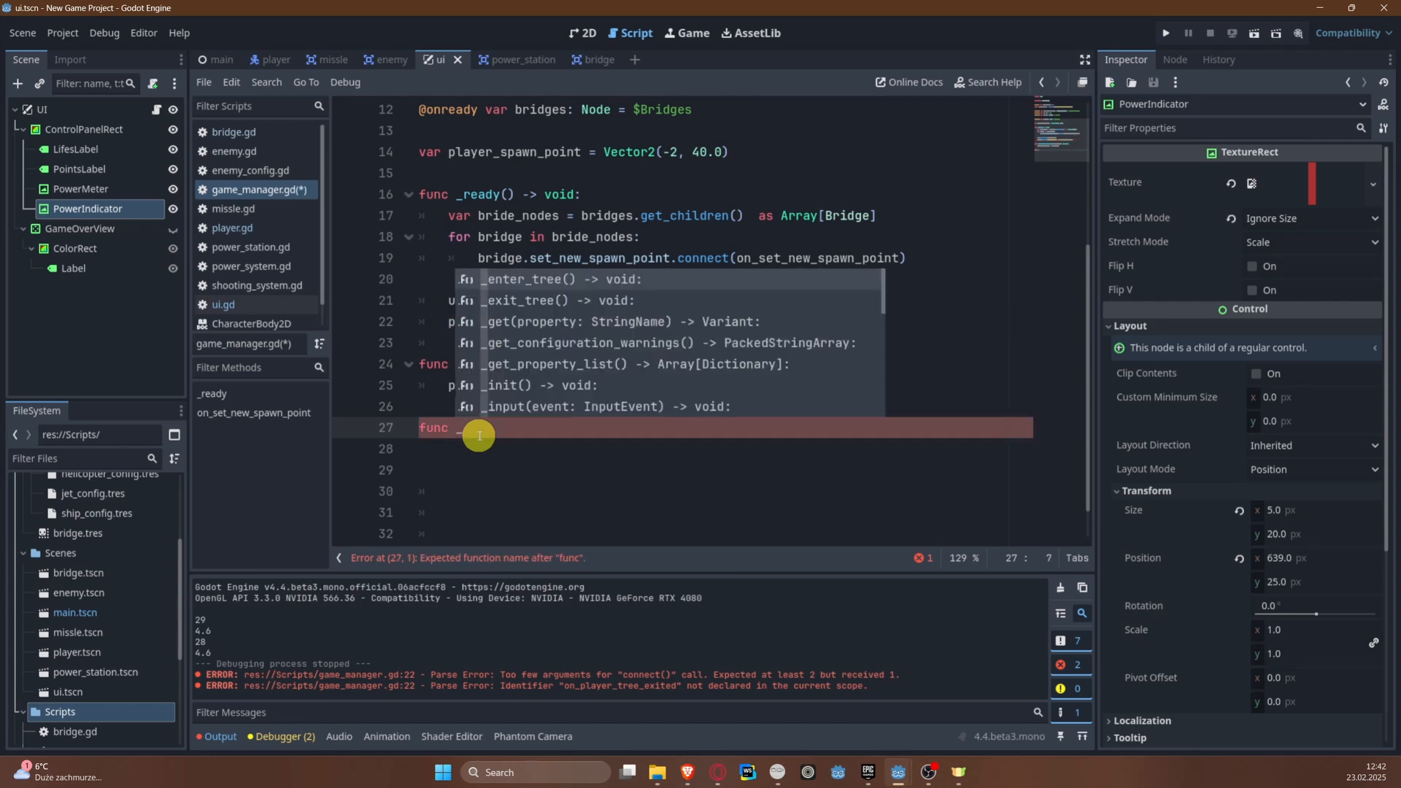
pyautogui.press('BackSpace')
pyautogui.write('on')
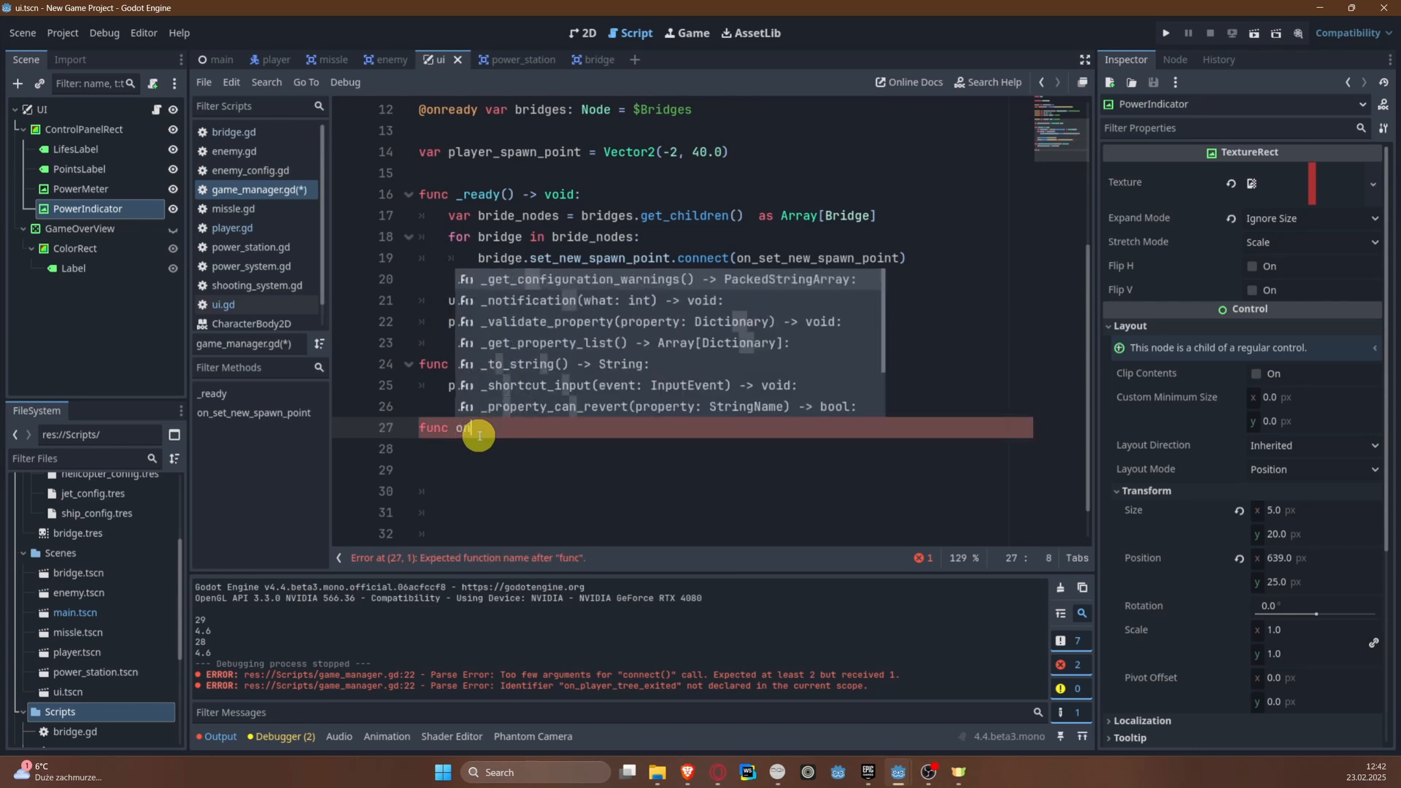
pyautogui.write('_player_tre')
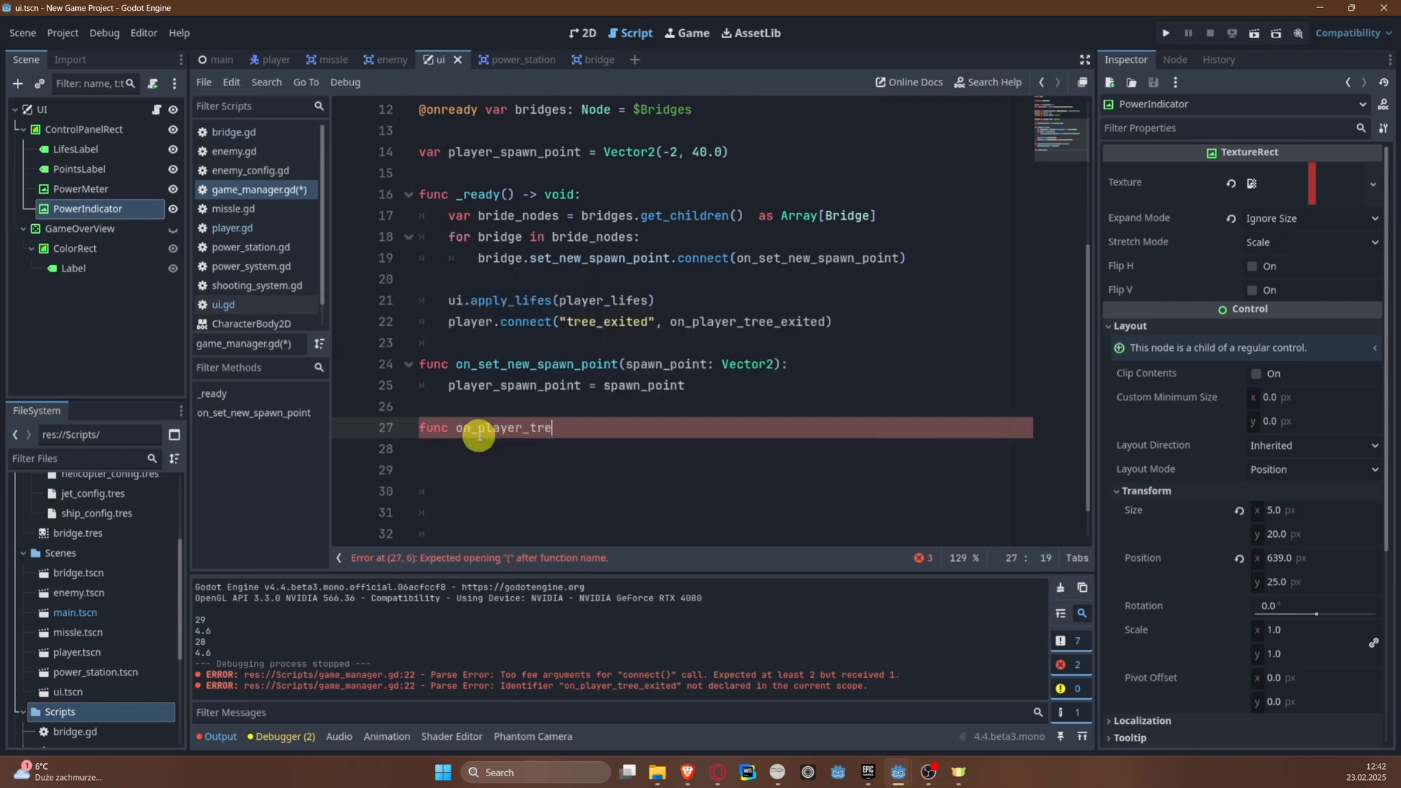
pyautogui.write('e_exited():')
pyautogui.press('Return')
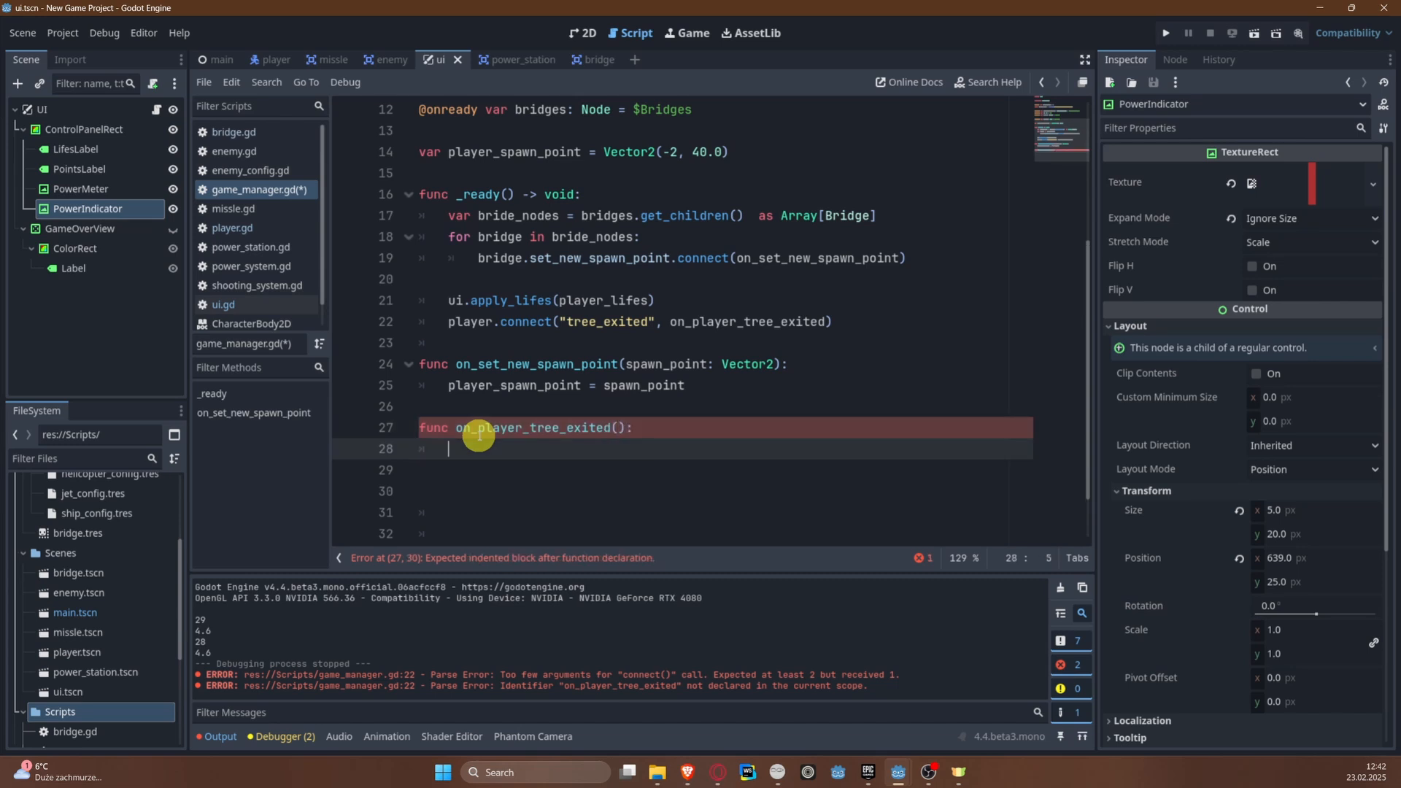
# Step: Add player_lifes -= 1 as the first line of the on_player_tree_exited body
pyautogui.write('play')
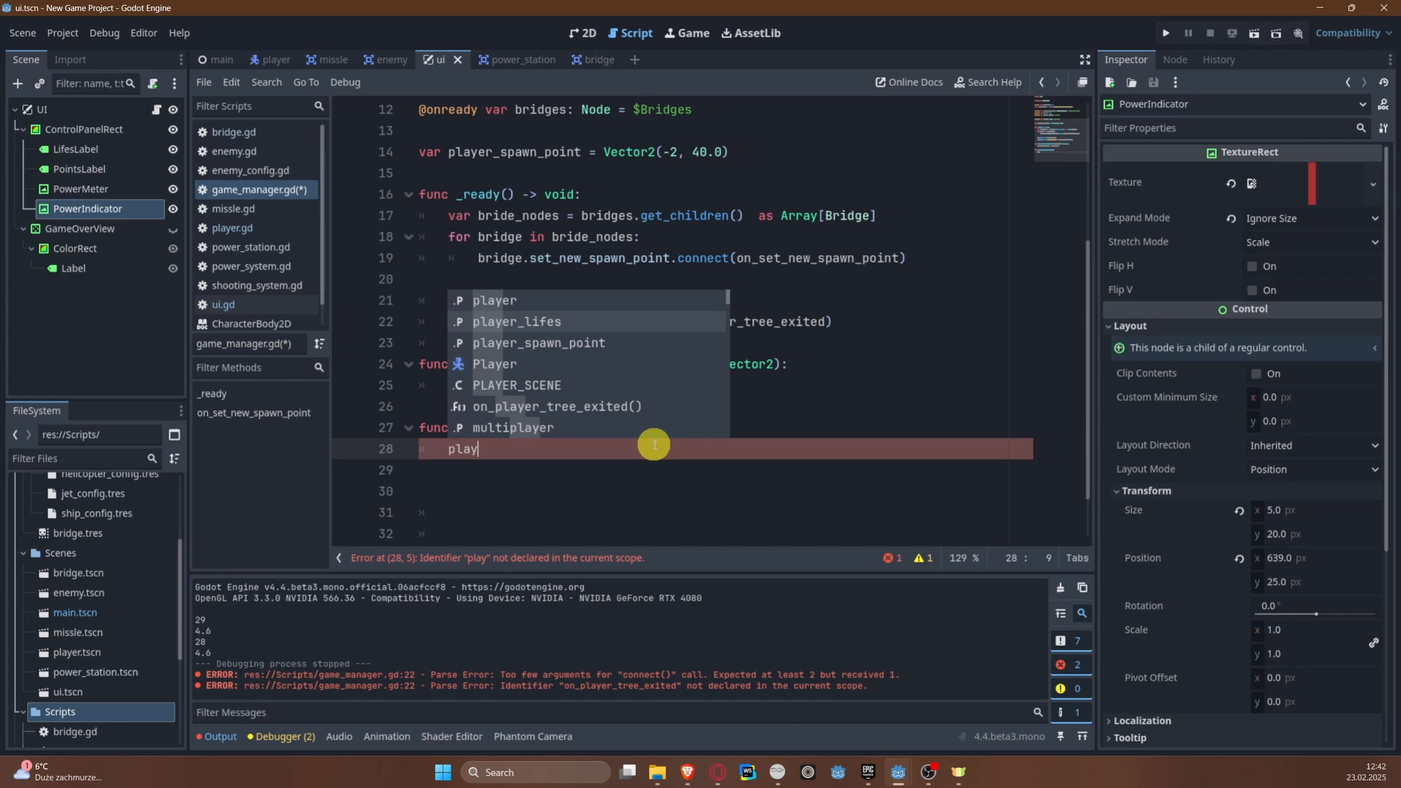
pyautogui.press('Return')
pyautogui.write('-=')
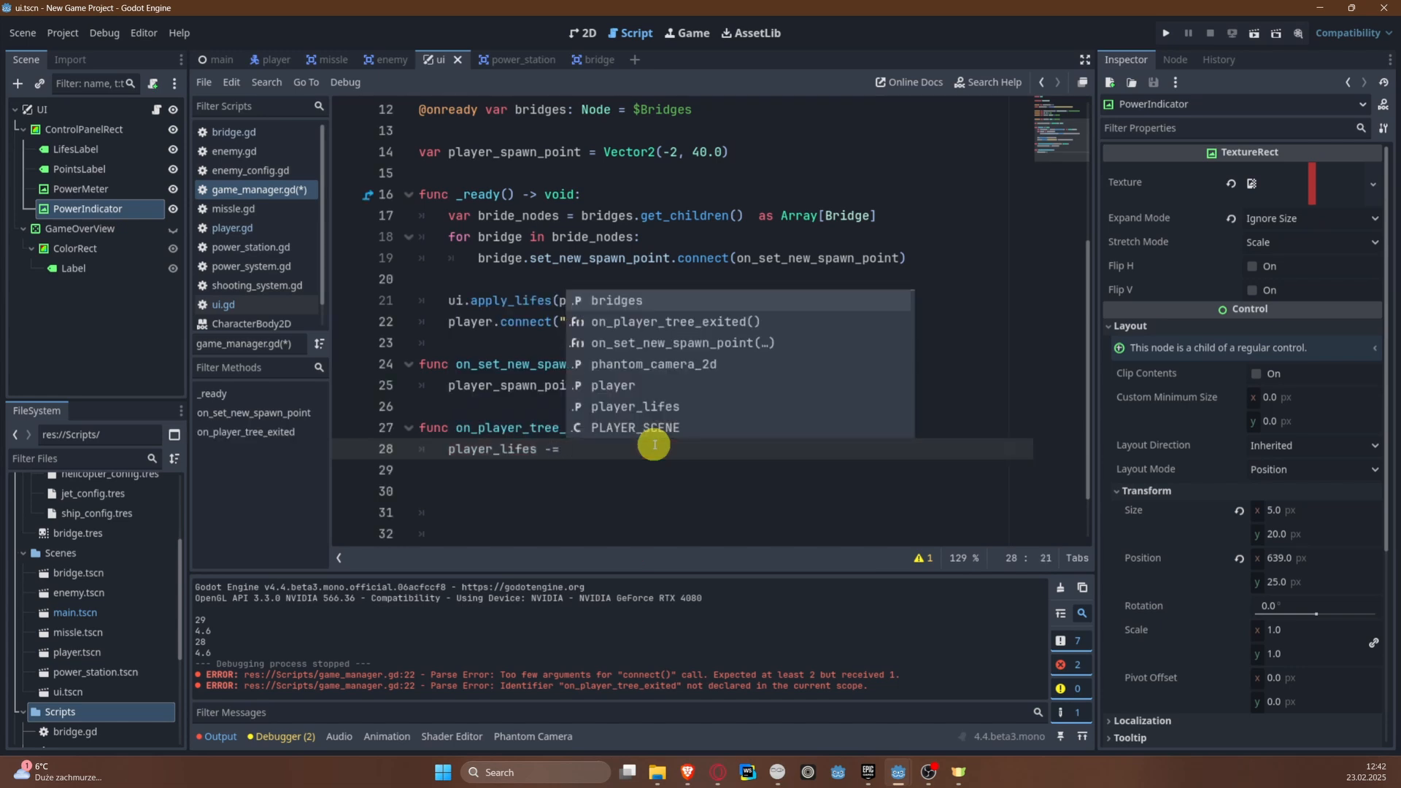
pyautogui.press('Escape')
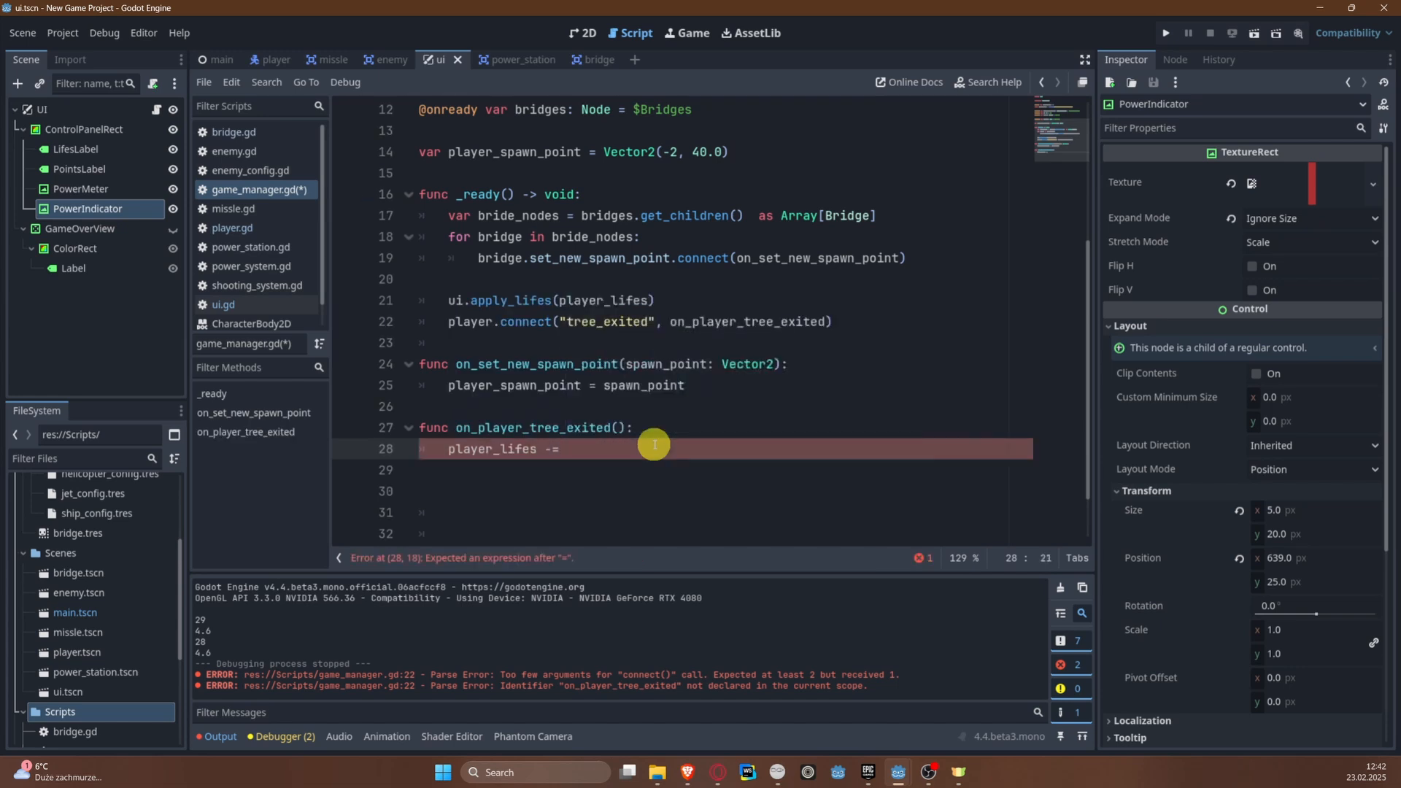
pyautogui.press('Return')
# Step: Add the condition if player_lifes == 0: below the life decrement
pyautogui.write('if p')
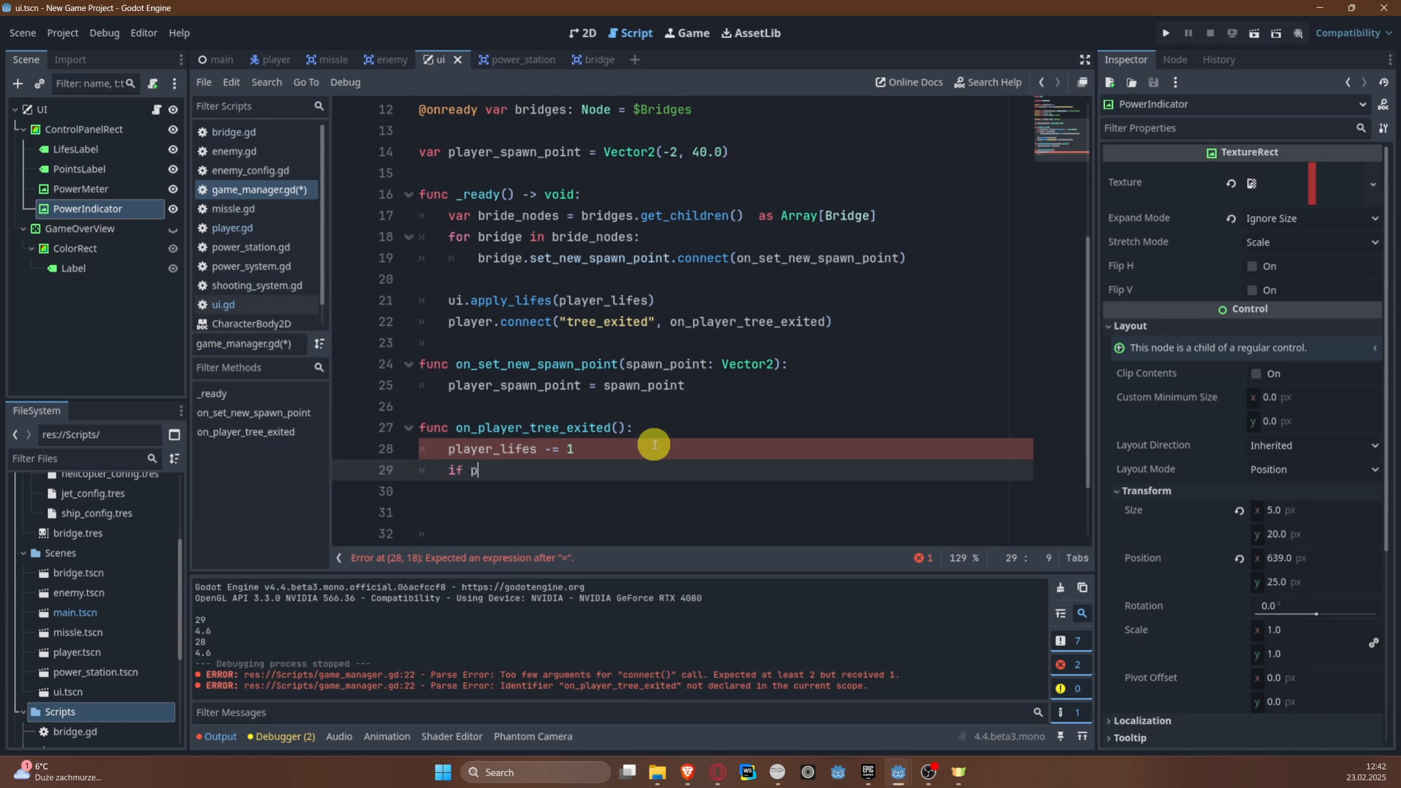
pyautogui.write('layer_')
pyautogui.press('Return')
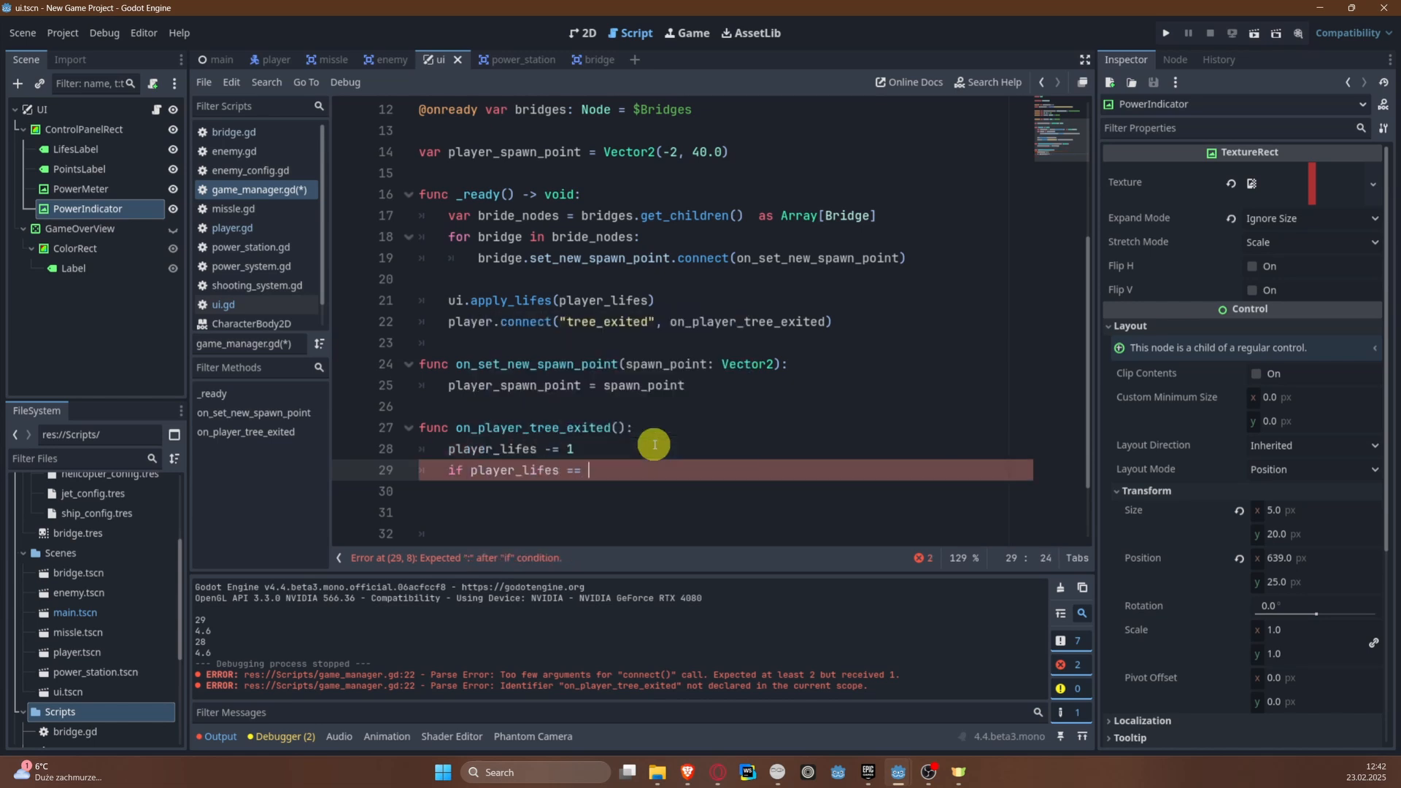
pyautogui.write('== 0:')
pyautogui.press('Return')
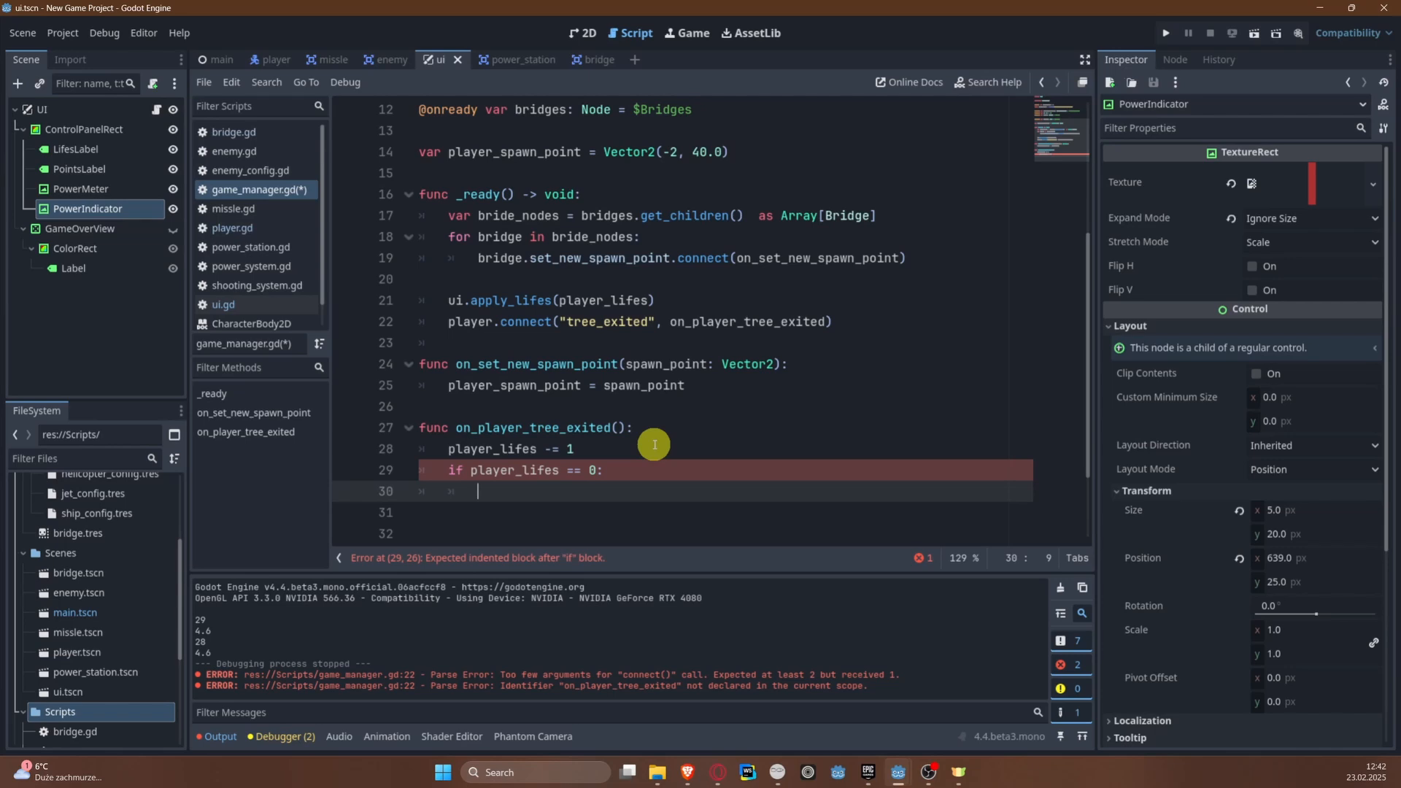
# Step: Call ui.game_over_view.show() inside the player_lifes == 0 condition
pyautogui.write('ui.')
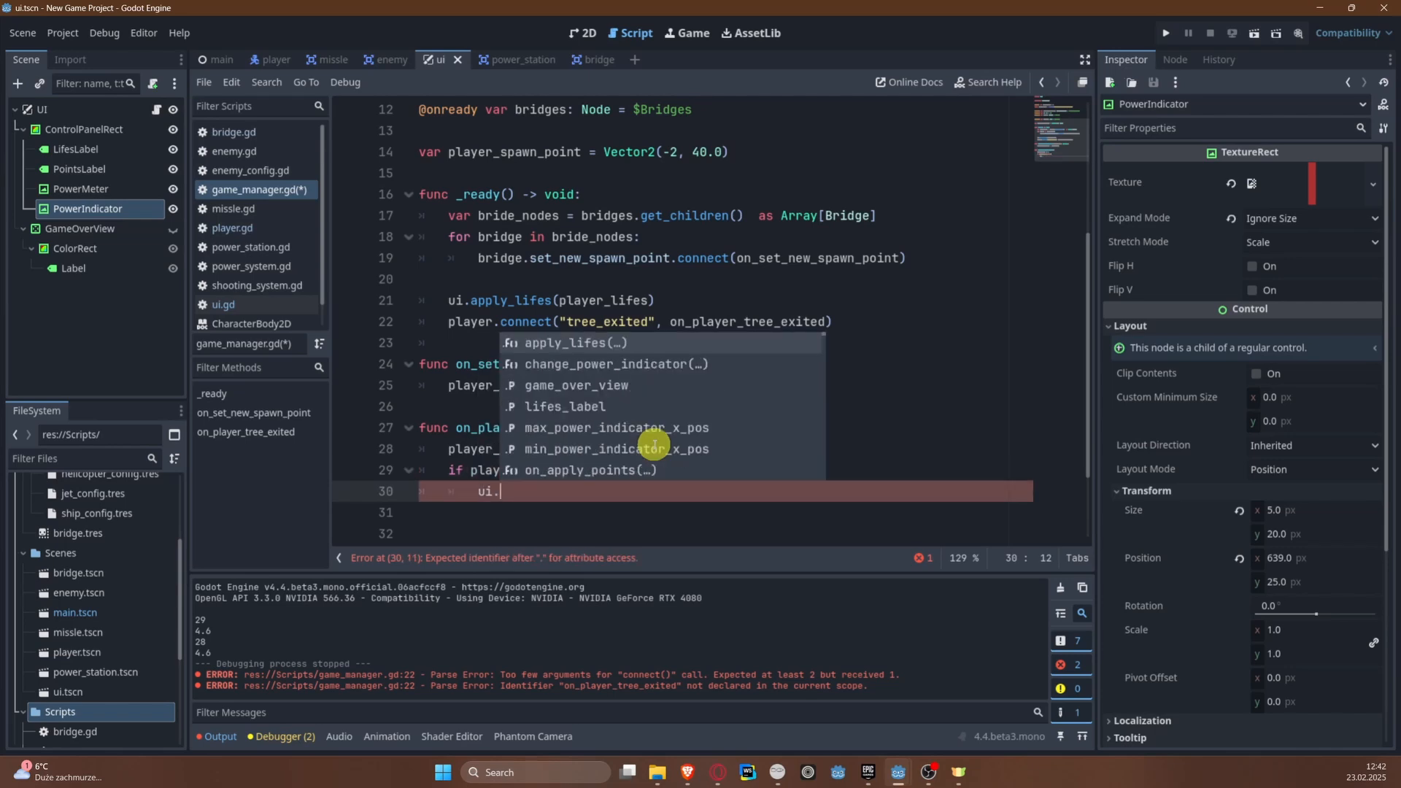
pyautogui.press('Down')
pyautogui.press('Down')
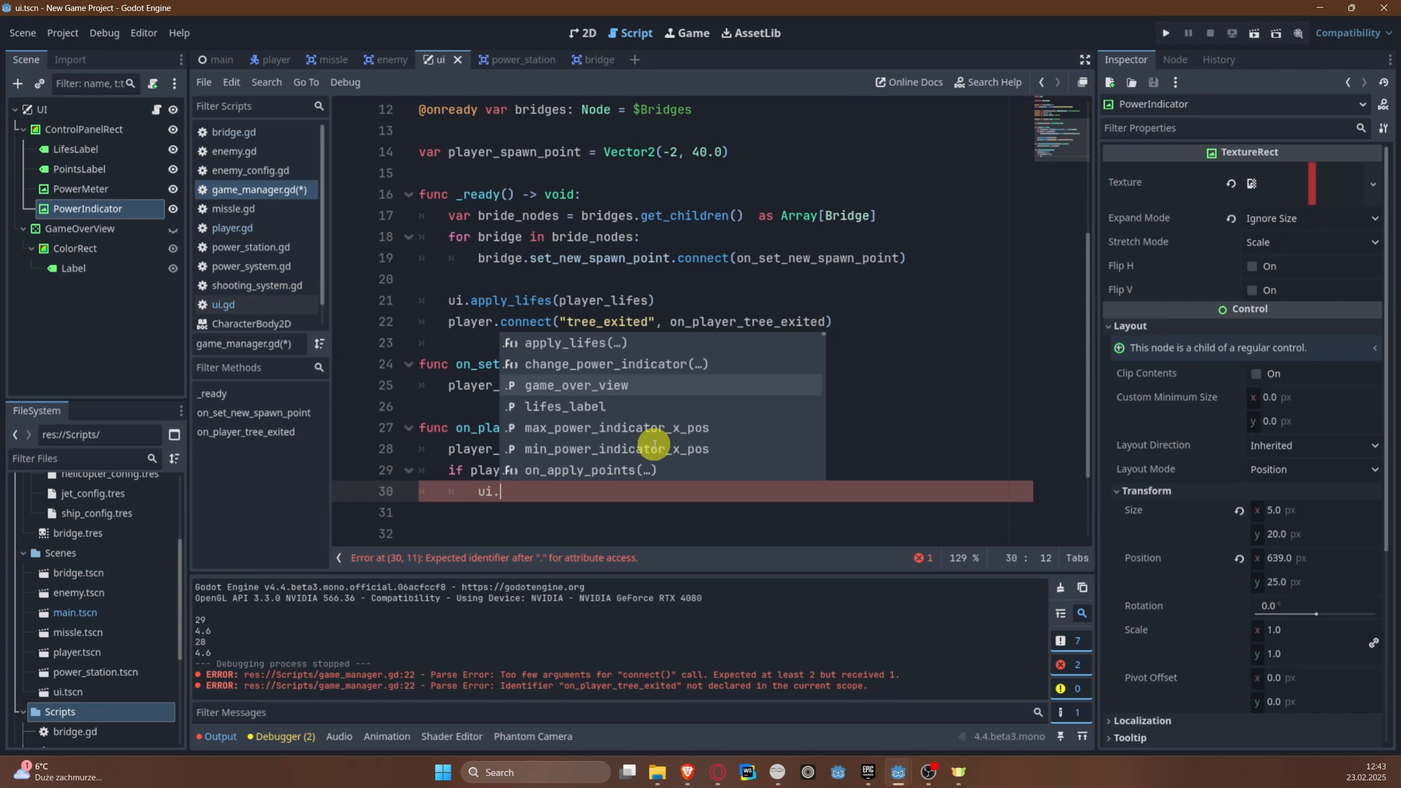
pyautogui.press('Return')
pyautogui.write('.sho')
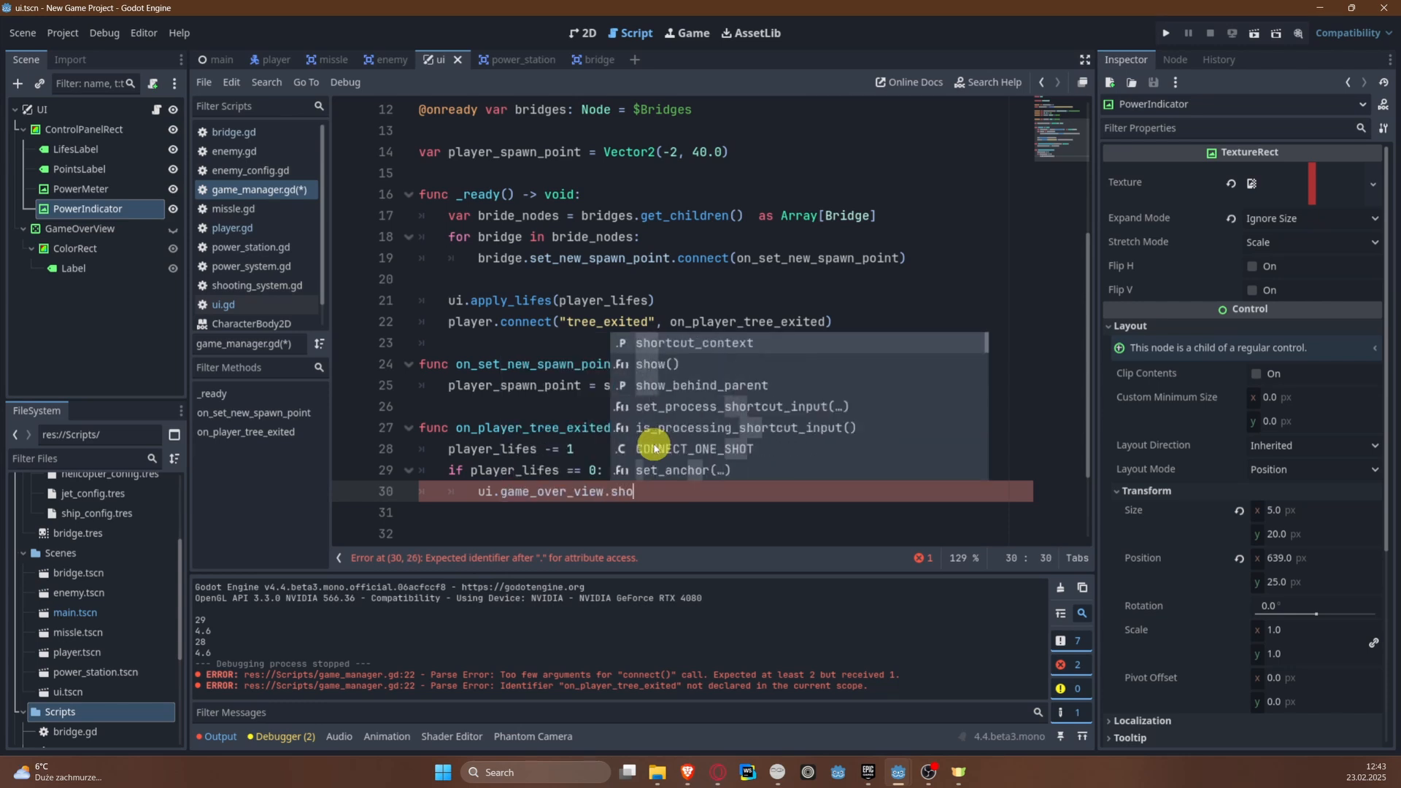
pyautogui.press('Down')
pyautogui.press('Return')
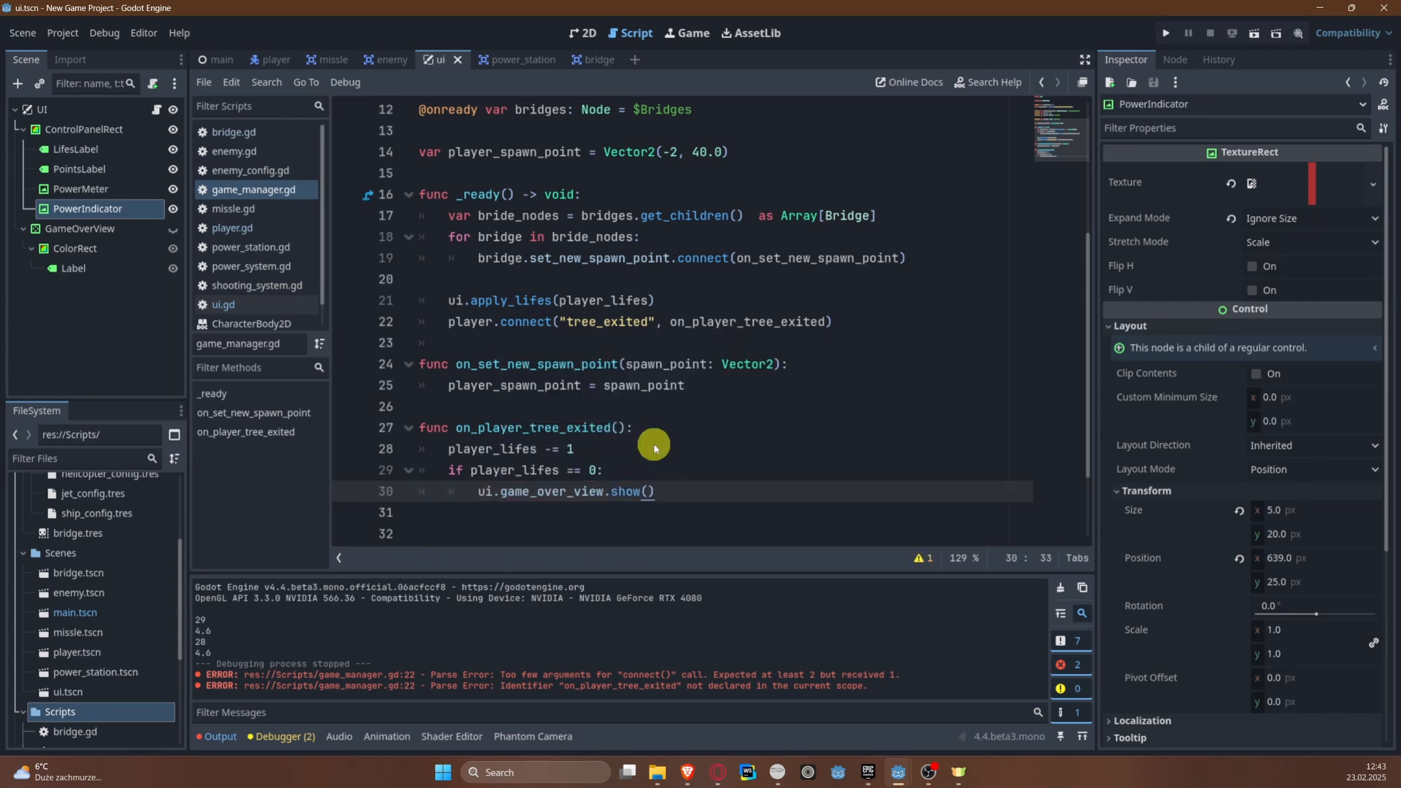
# Step: Add an else branch to the lives condition that calls respawn_player()
pyautogui.press('Return')
pyautogui.press('BackSpace')
pyautogui.write('else:')
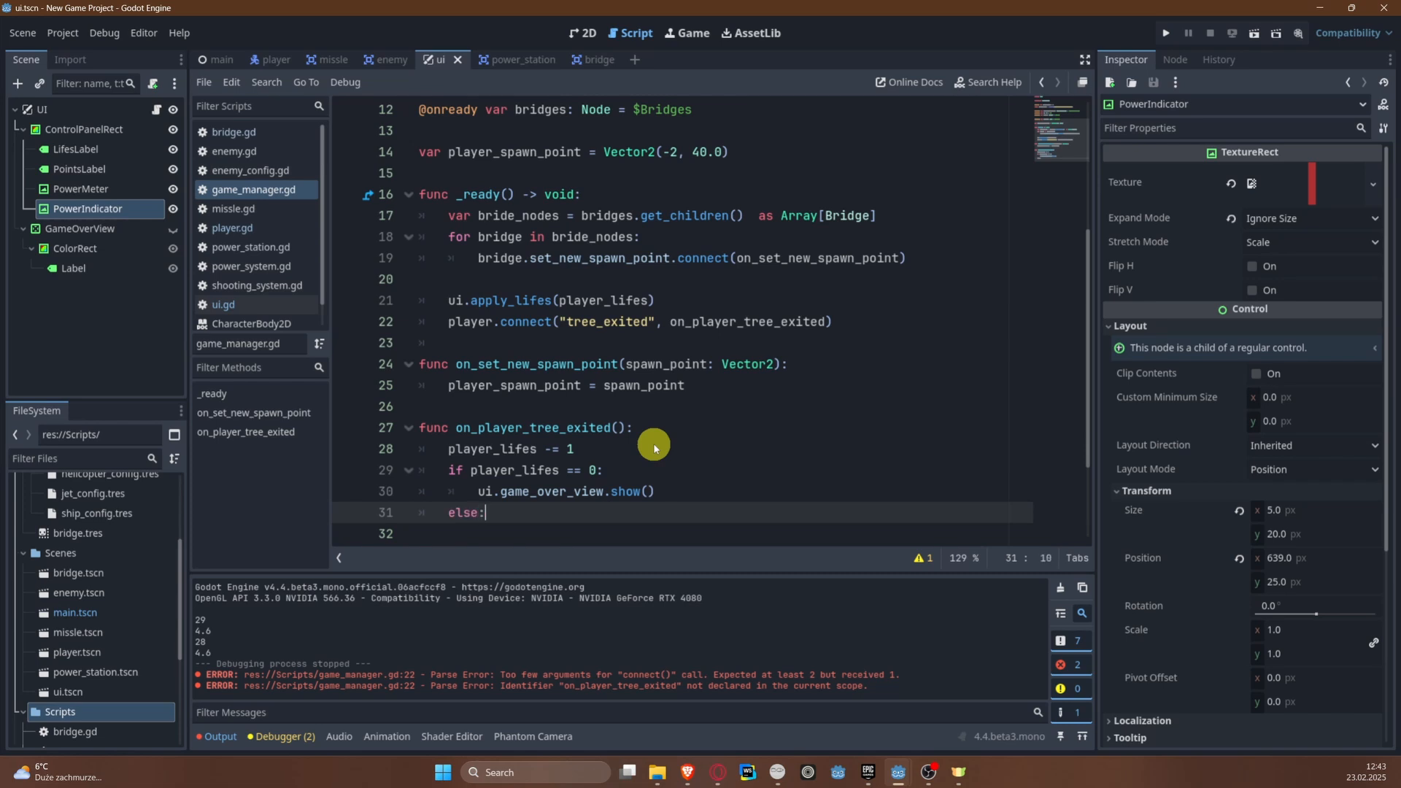
pyautogui.write(' resp')
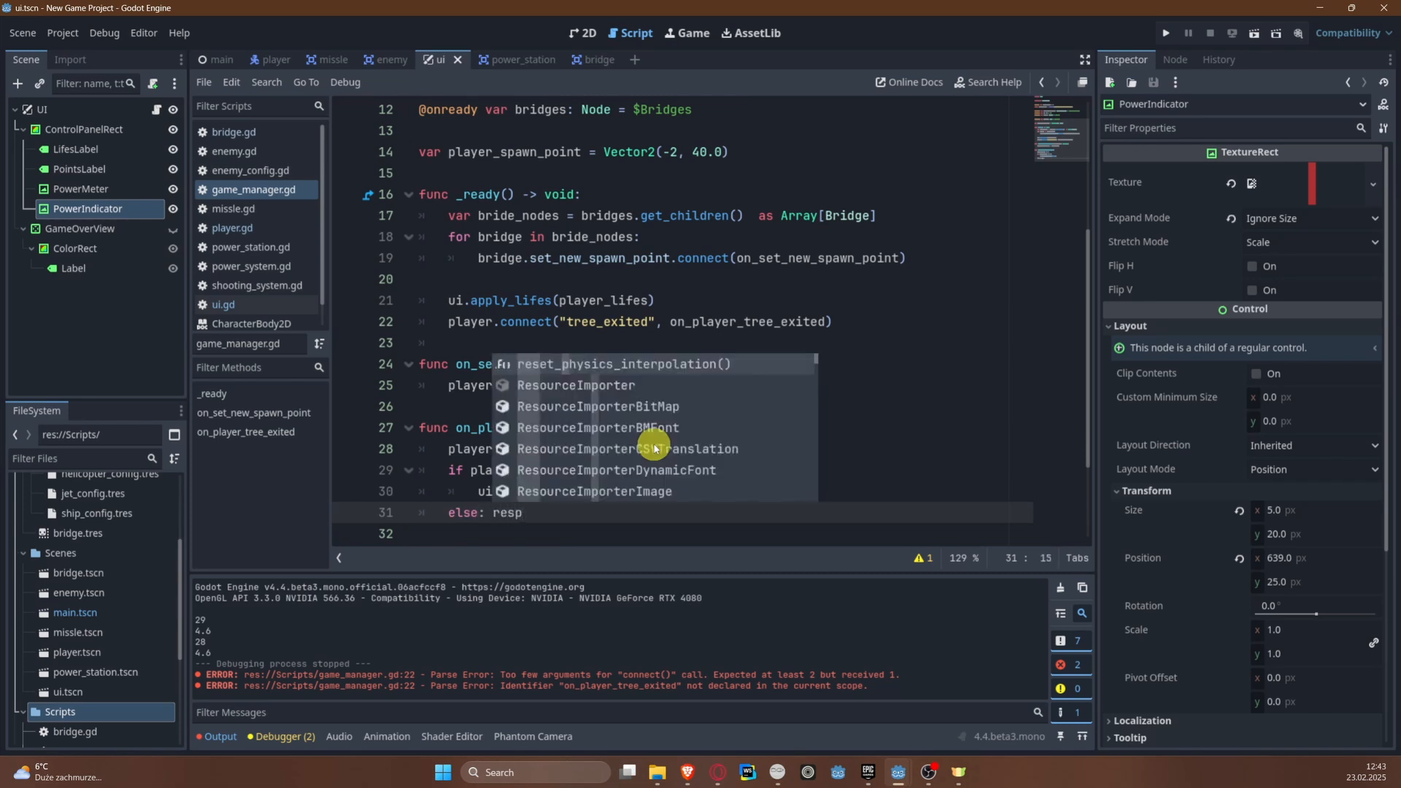
pyautogui.press('Return')
pyautogui.hotkey('ctrl', 'z')
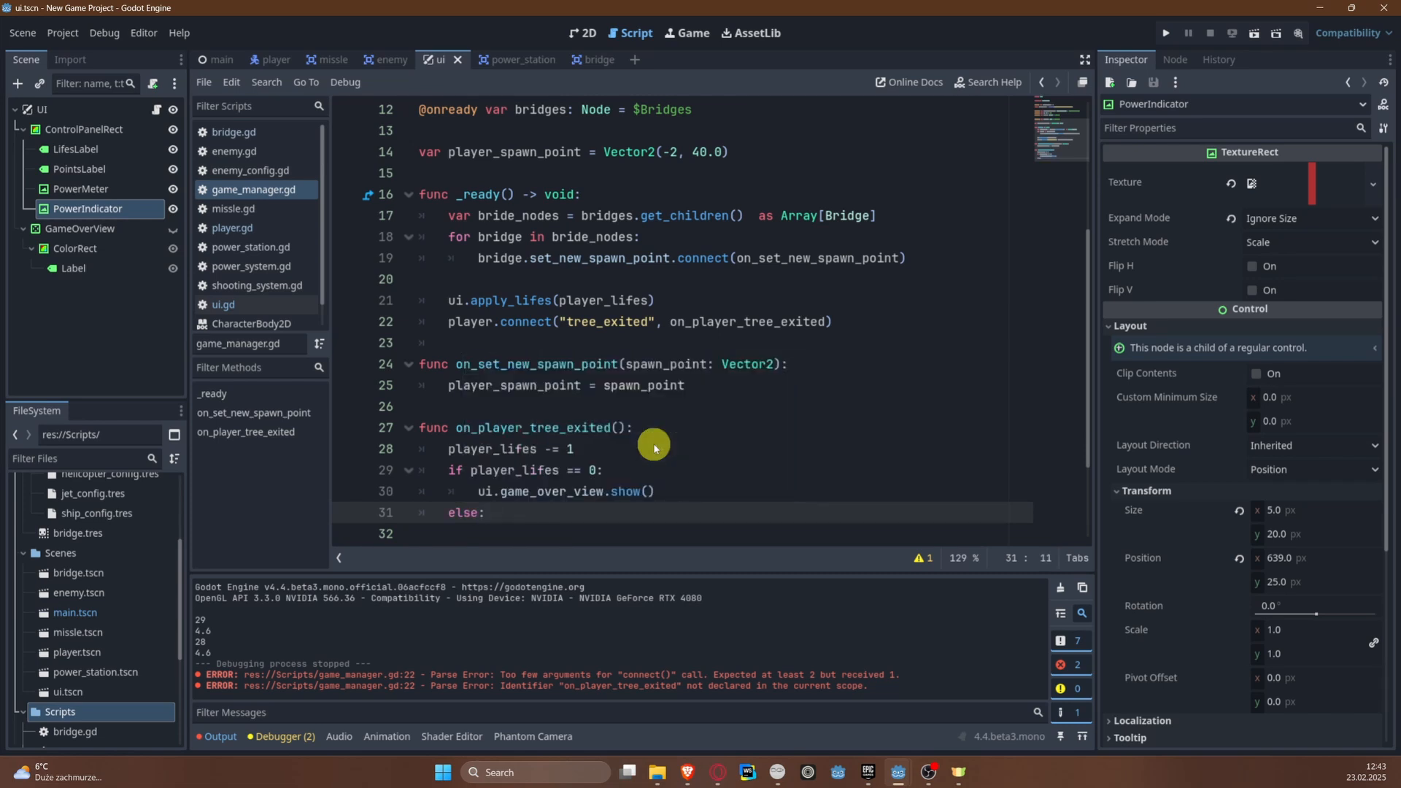
pyautogui.press('Return')
pyautogui.write('respawn_p')
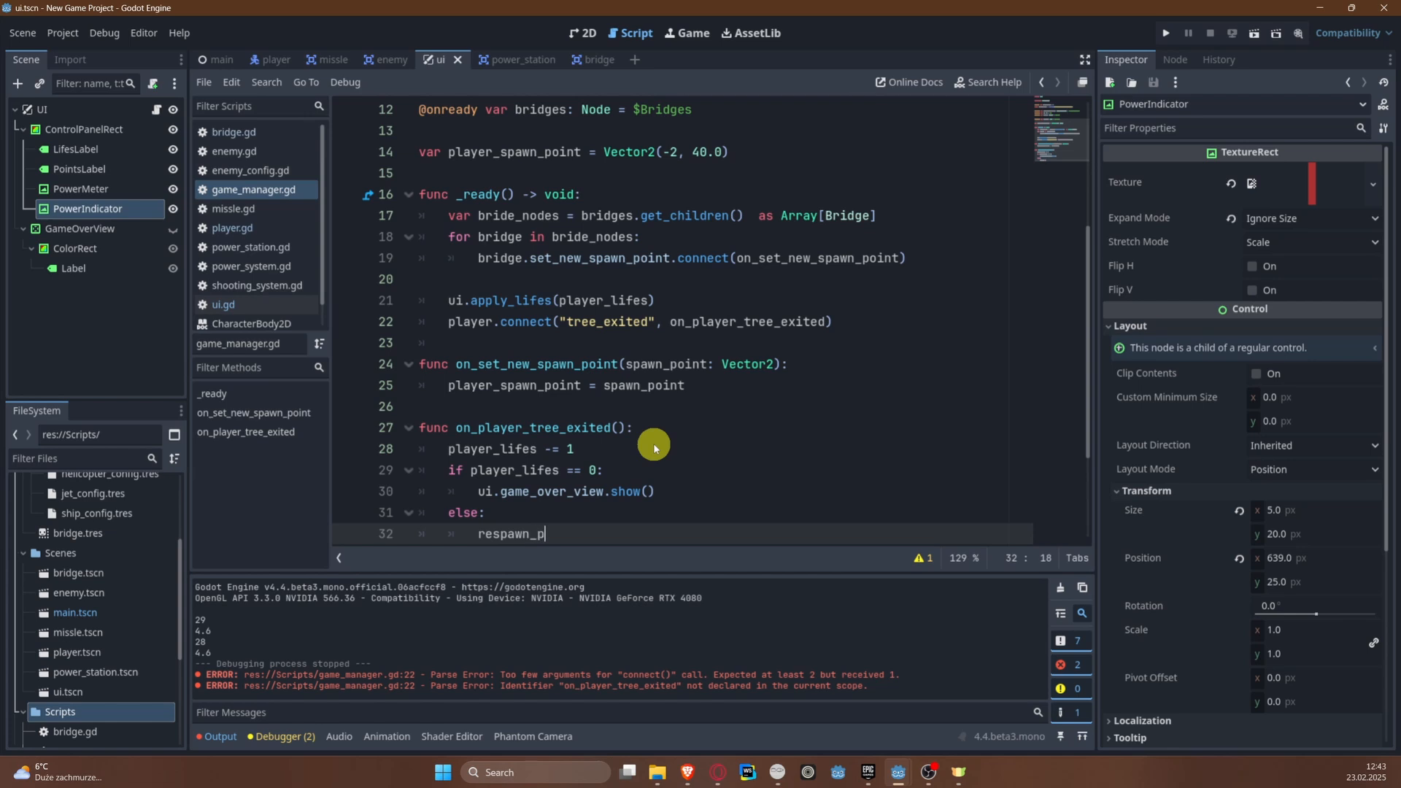
pyautogui.write('layer():')
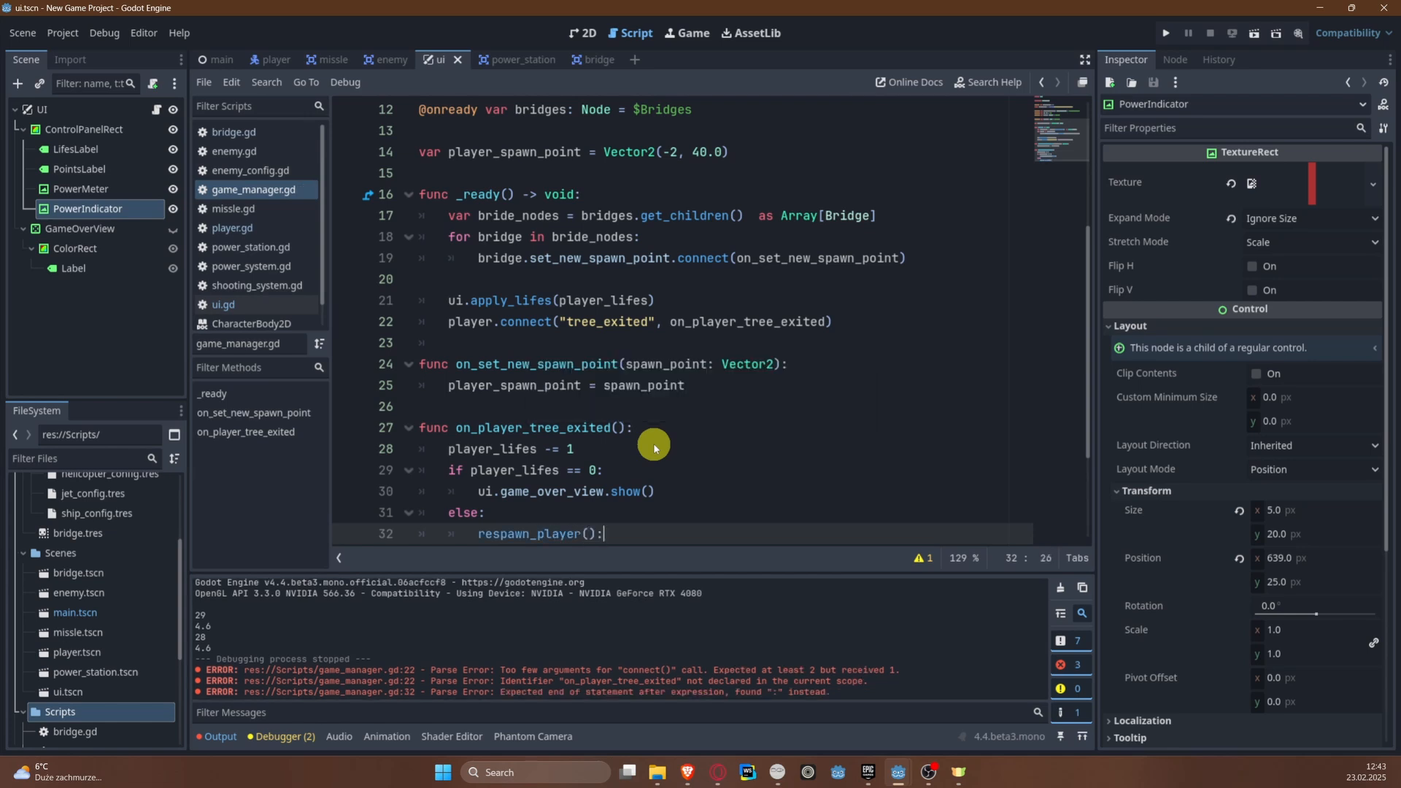
# Step: Declare a new function, func respawn_player():, below on_player_tree_exited in game_manager.gd
pyautogui.scroll(-3, 654, 444)
pyautogui.press('Return')
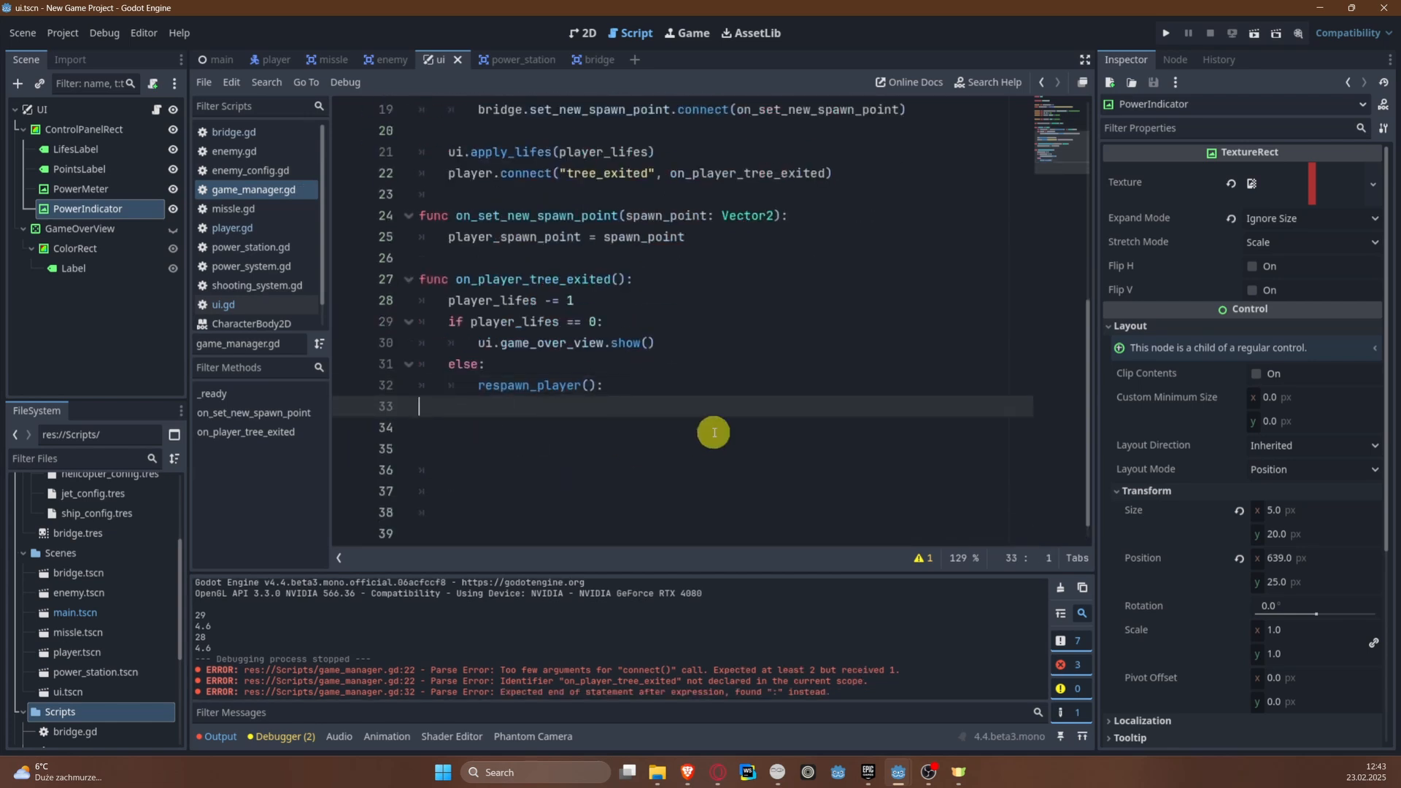
pyautogui.click(713, 432)
pyautogui.write('fuinc')
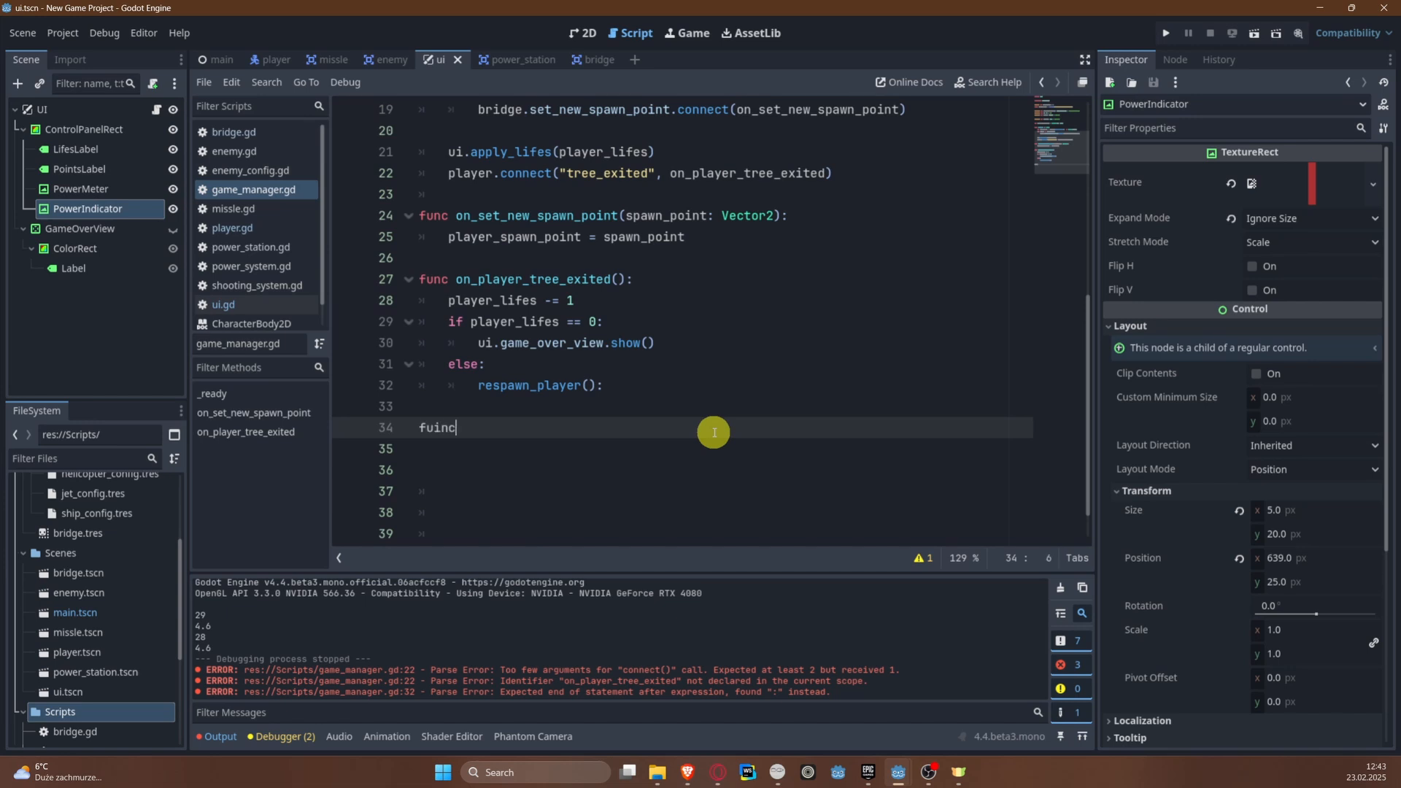
pyautogui.press('BackSpace')
pyautogui.press('BackSpace')
pyautogui.press('BackSpace')
pyautogui.write('nc respawn_pla')
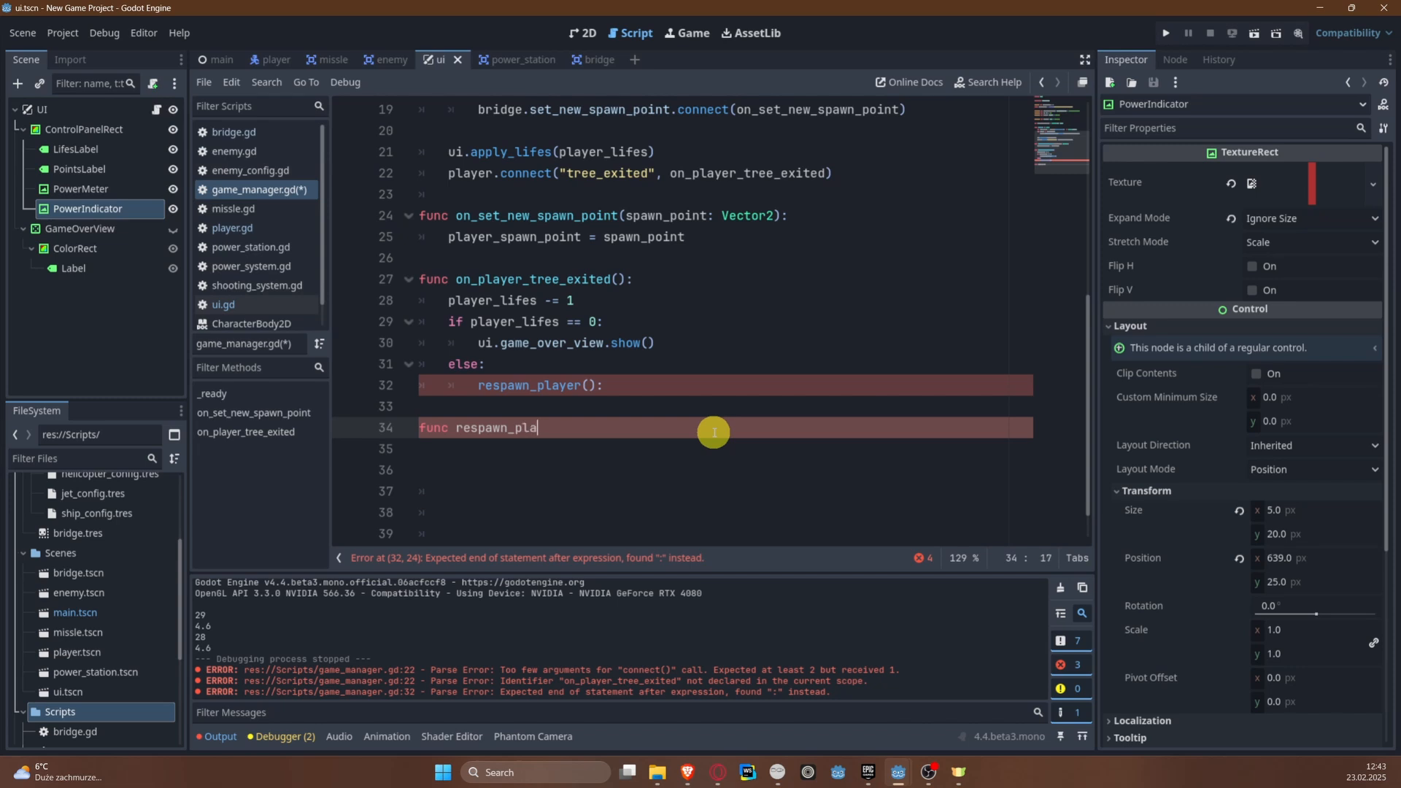
pyautogui.write('yer():')
pyautogui.press('Return')
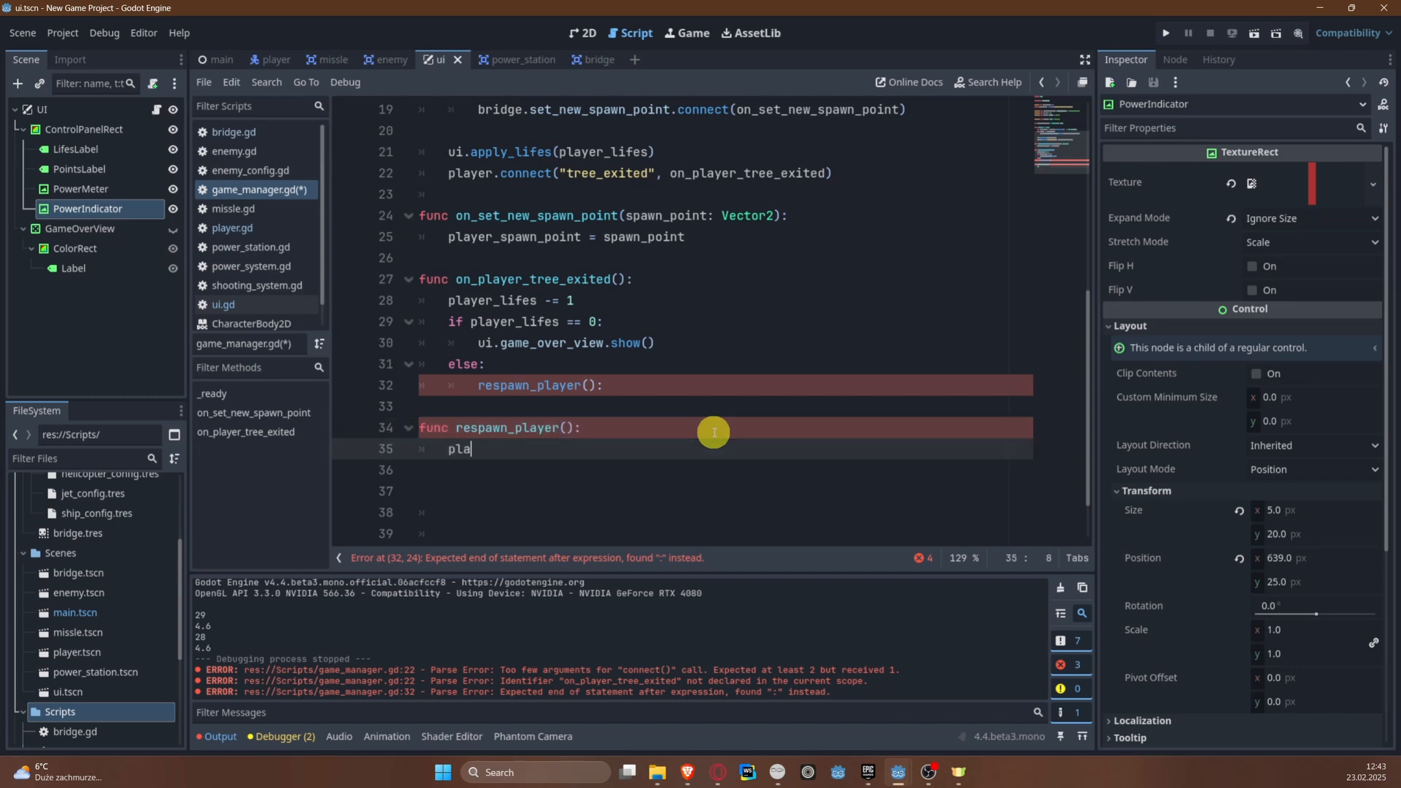
# Step: Add player = PLAYER_SCENE.instantiate() as the first line of the respawn_player body
pyautogui.write('player = Pla')
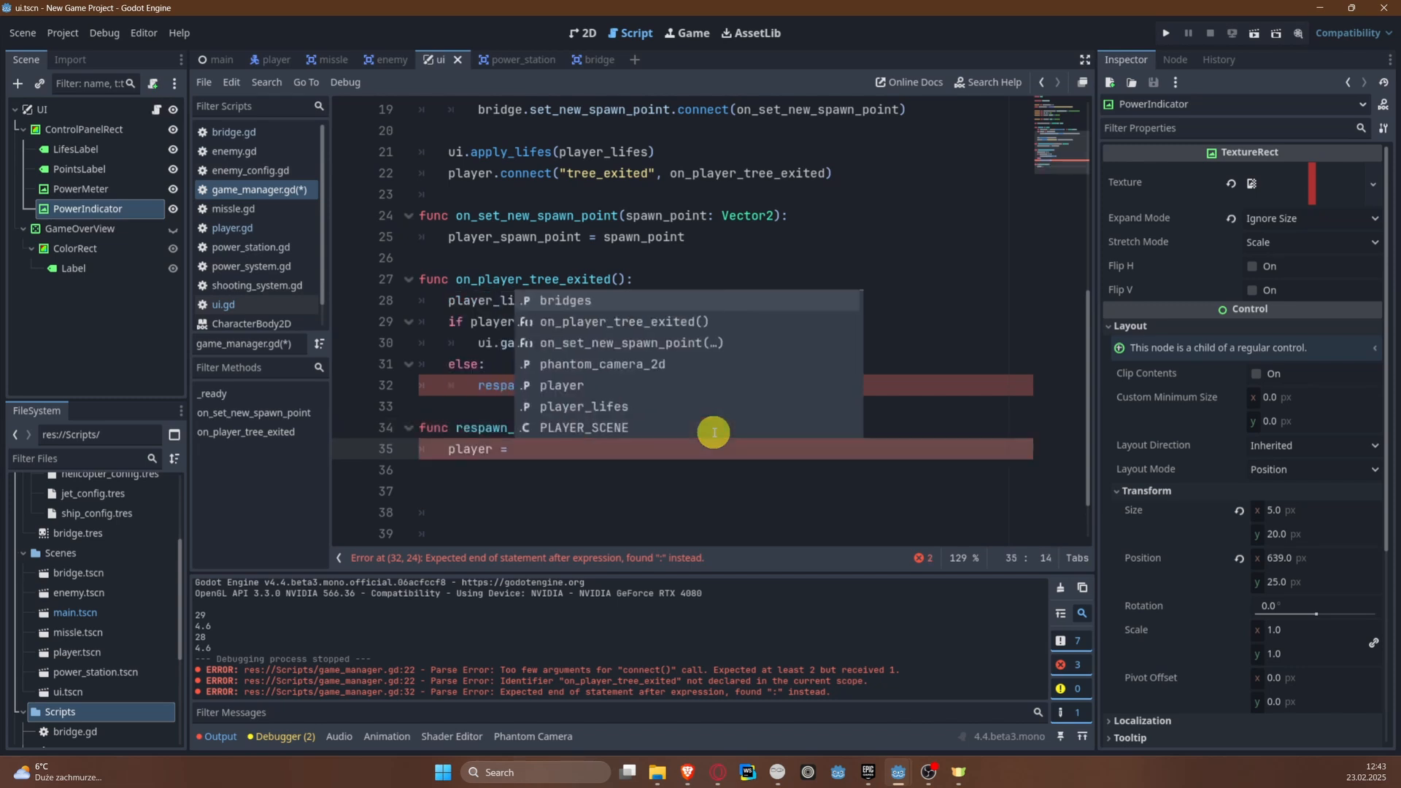
pyautogui.press('BackSpace')
pyautogui.press('BackSpace')
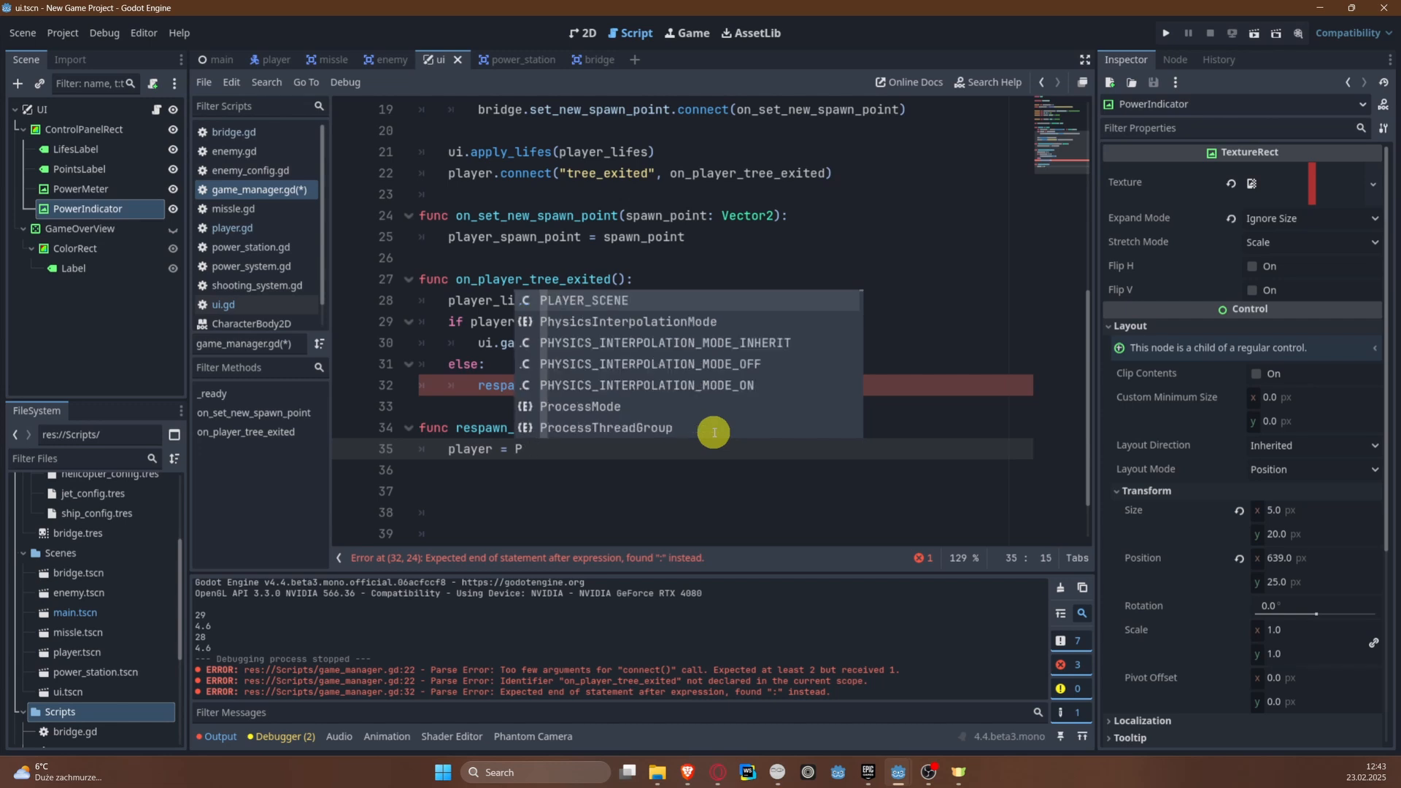
pyautogui.press('Return')
pyautogui.write('.in')
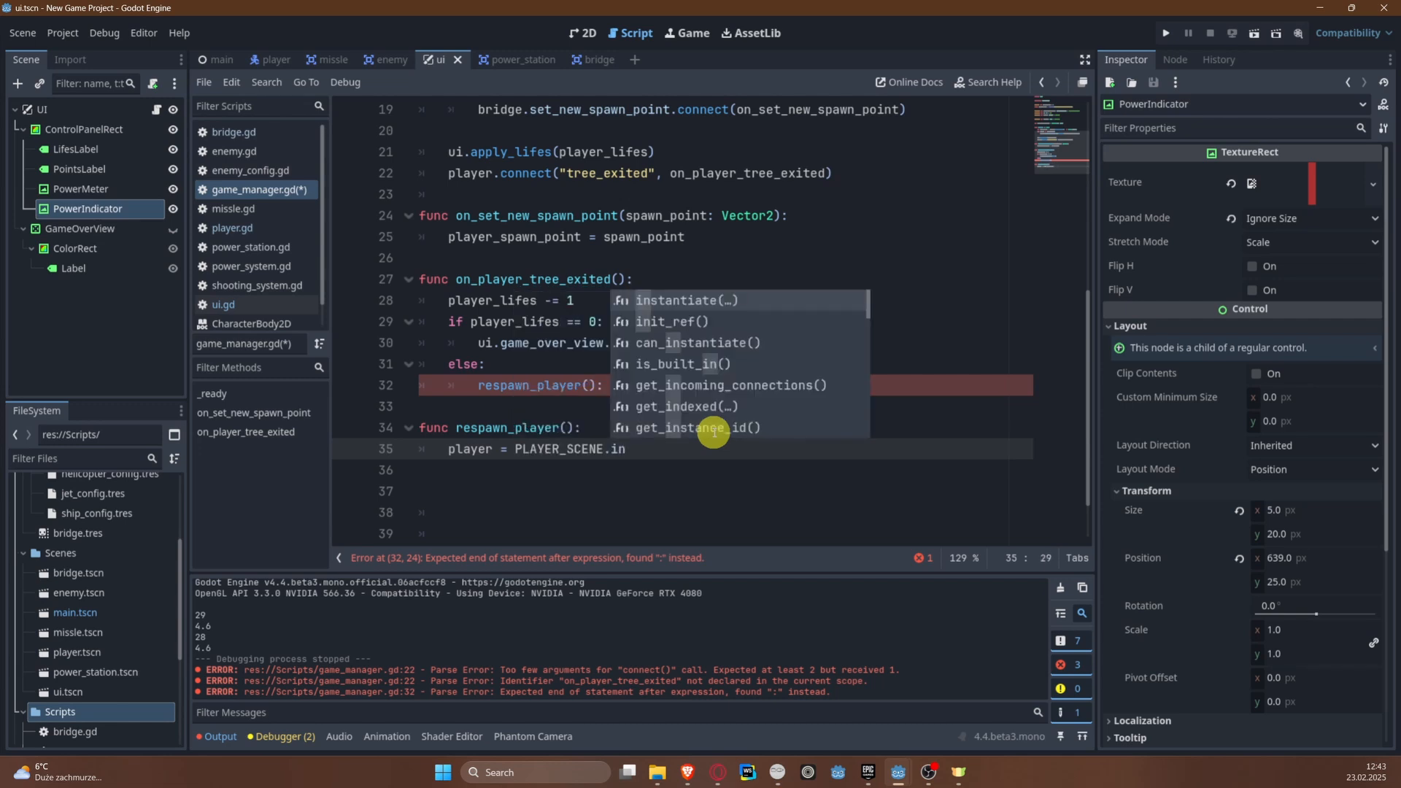
pyautogui.press('Return')
pyautogui.write(')')
pyautogui.press('Return')
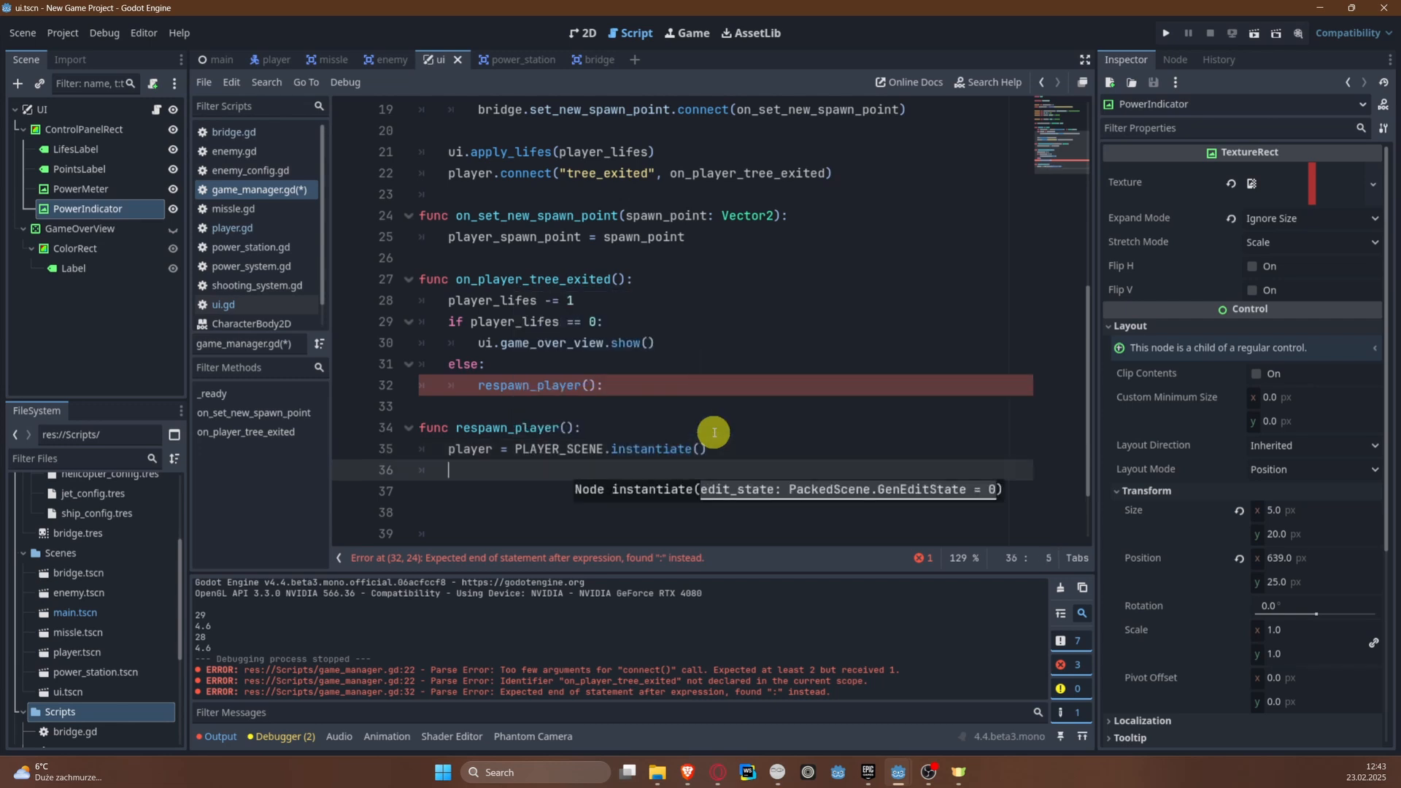
# Step: Add the line get_tree().root.get_node("main").add_child(player) below the player instantiation
pyautogui.write('get_tr')
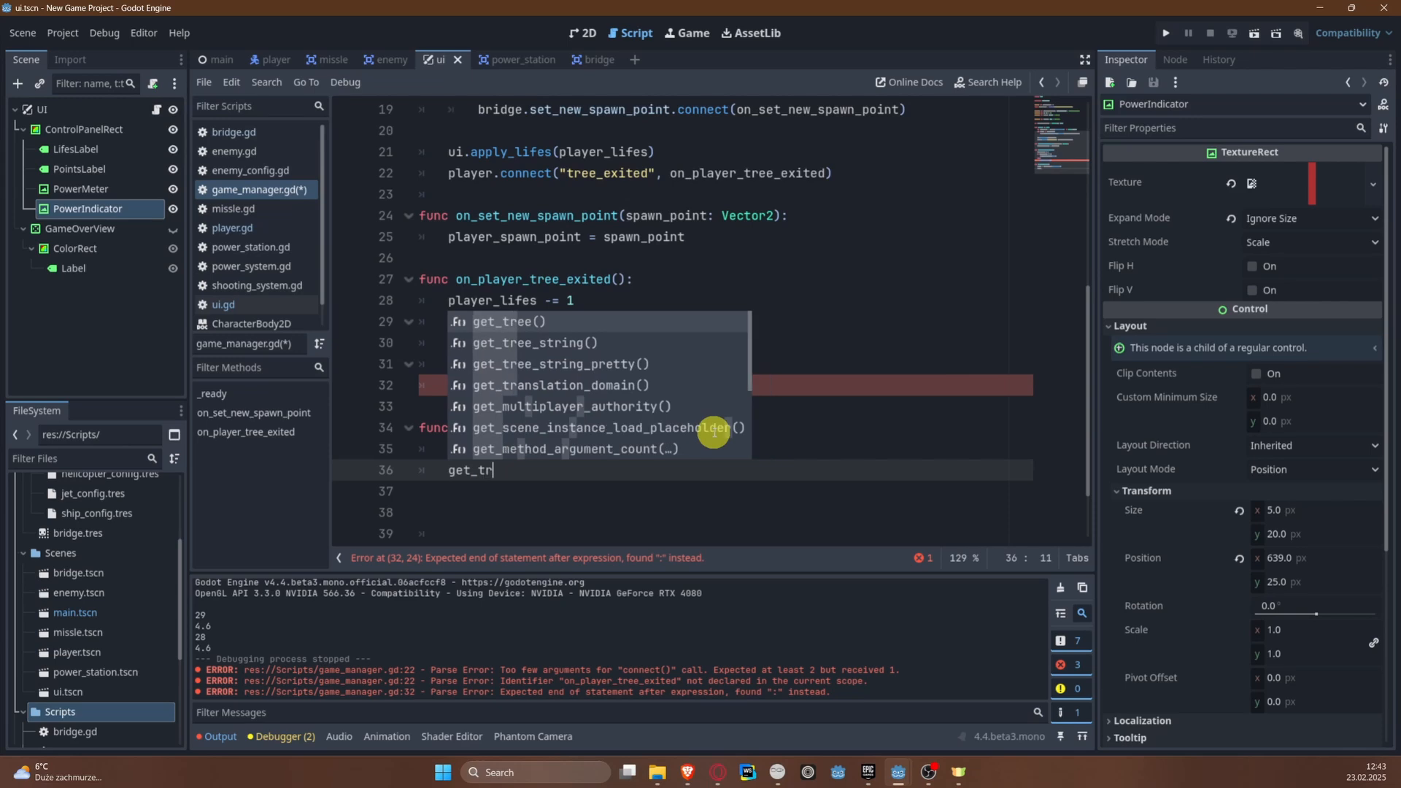
pyautogui.press('Return')
pyautogui.write('.')
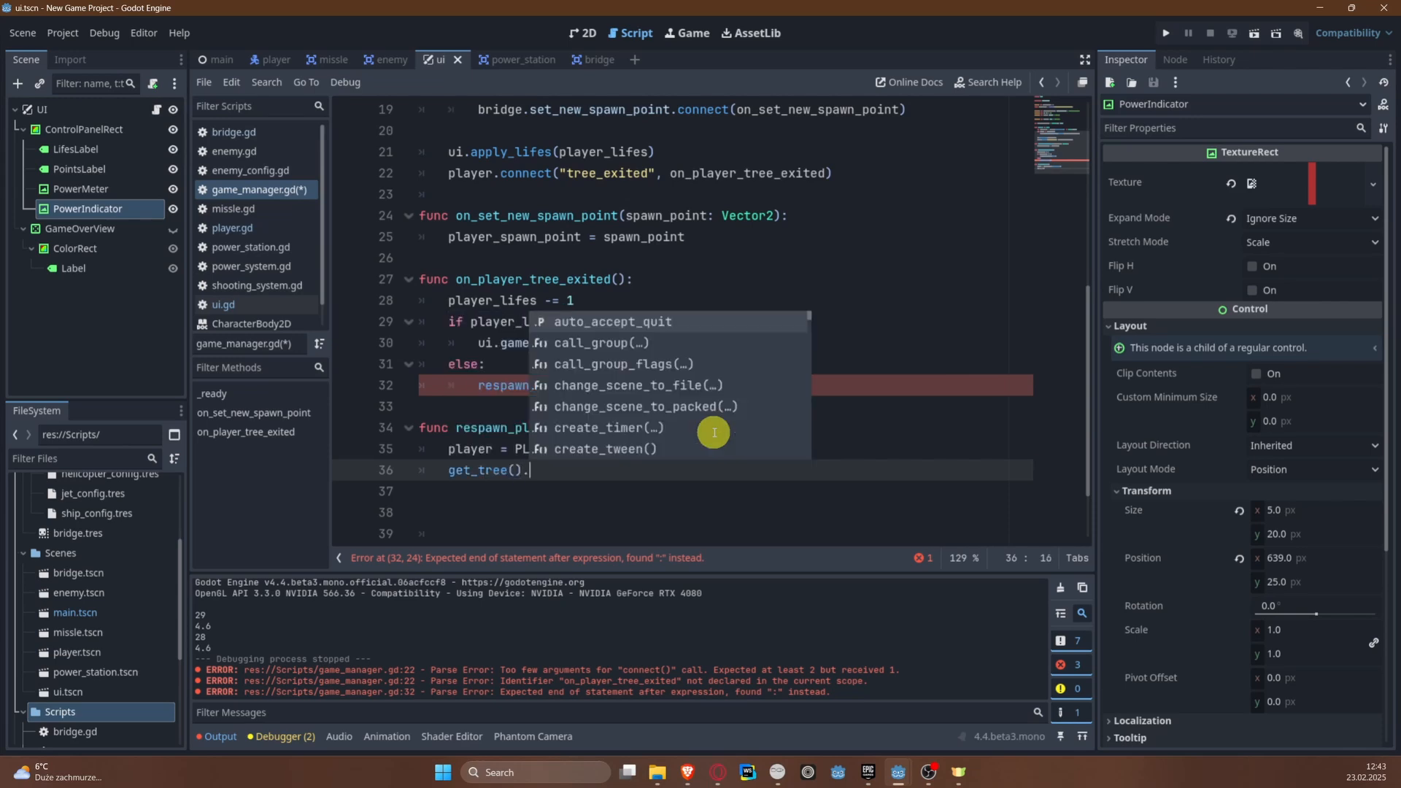
pyautogui.write('r')
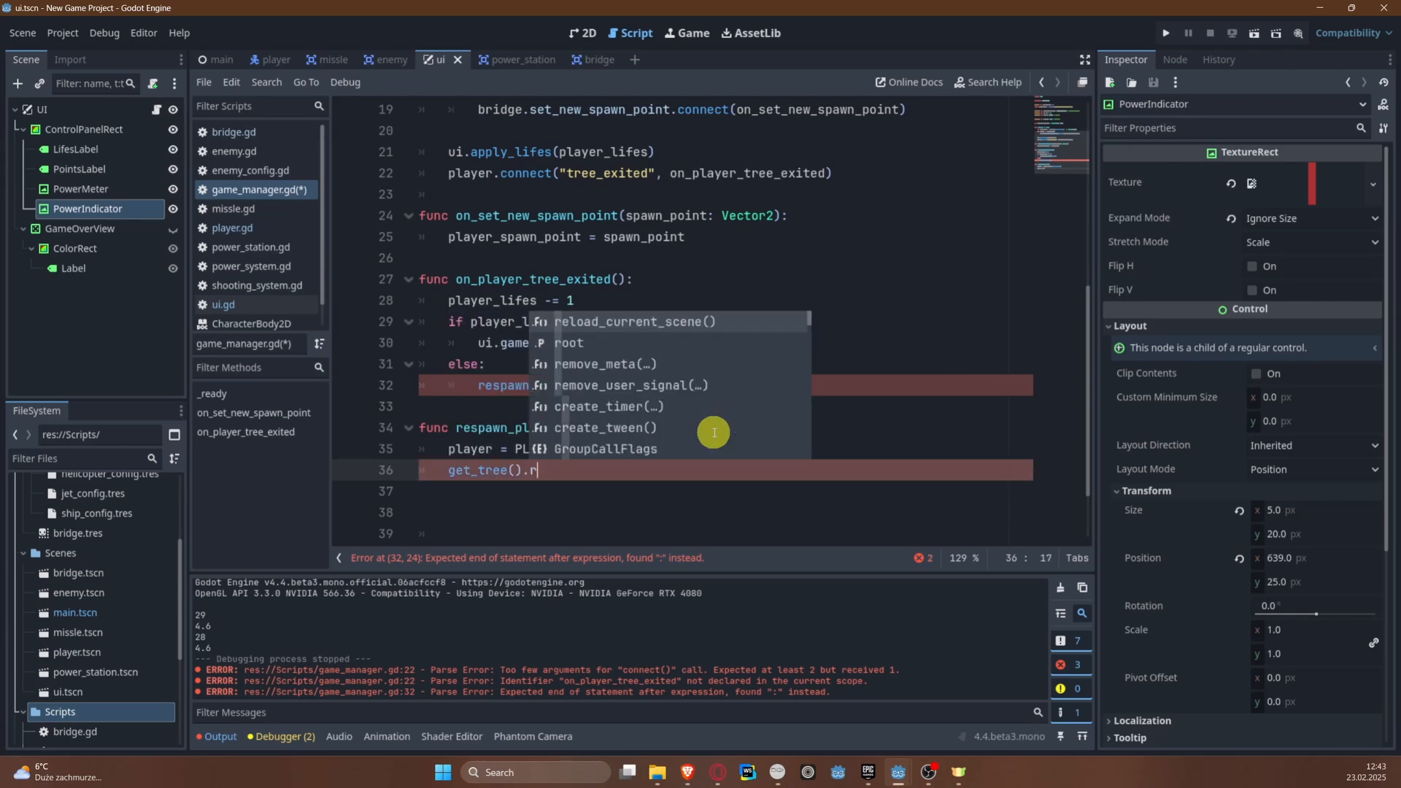
pyautogui.write('oot.')
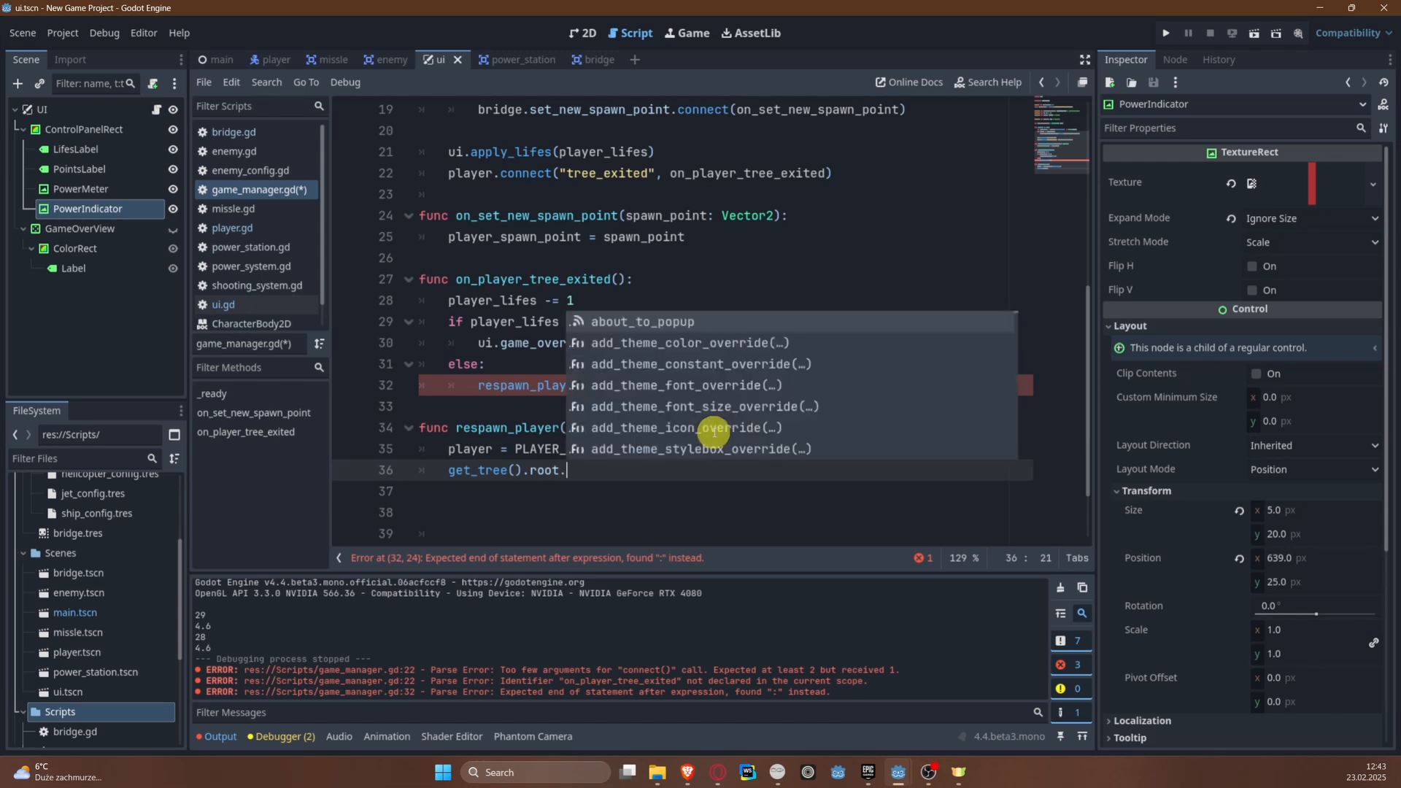
pyautogui.write('get_node("')
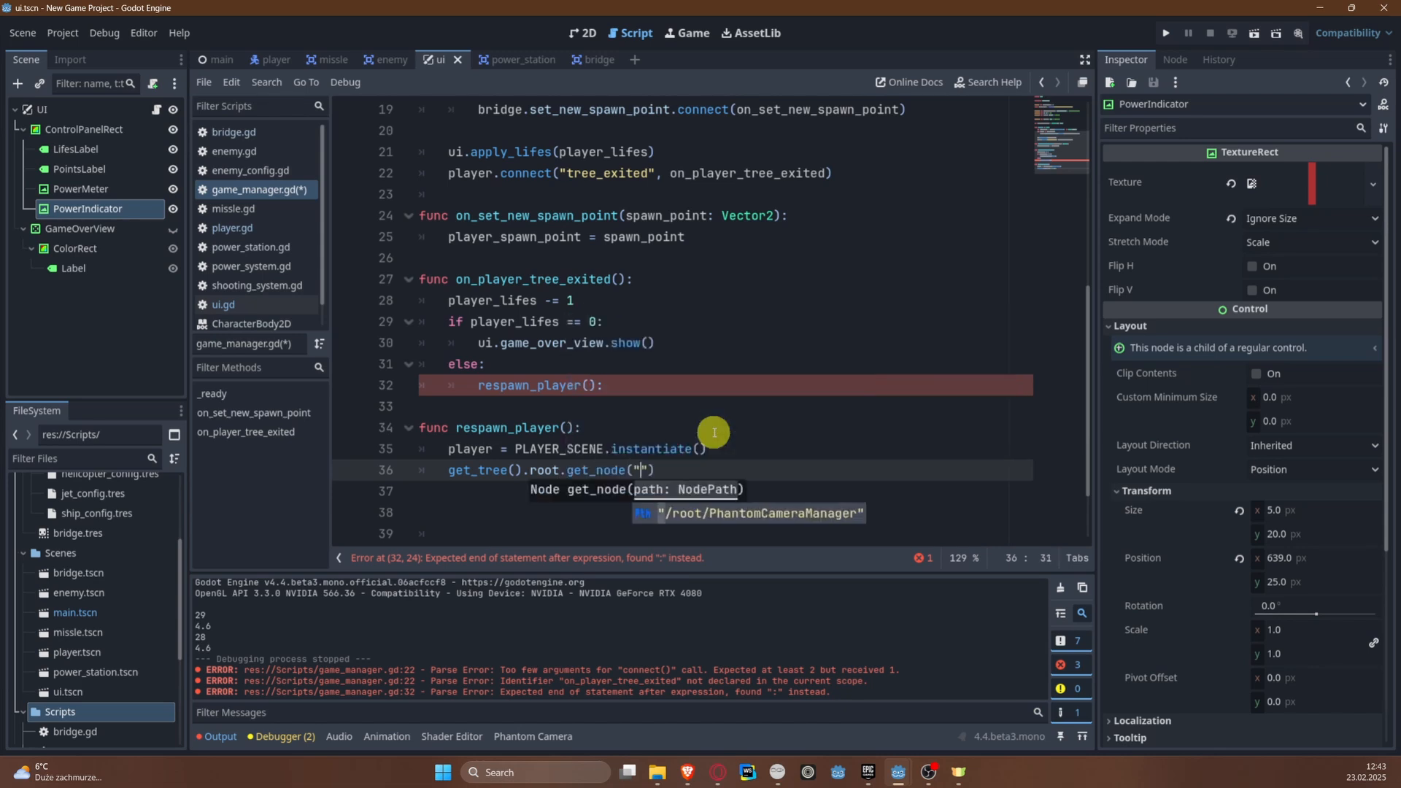
pyautogui.write('main")')
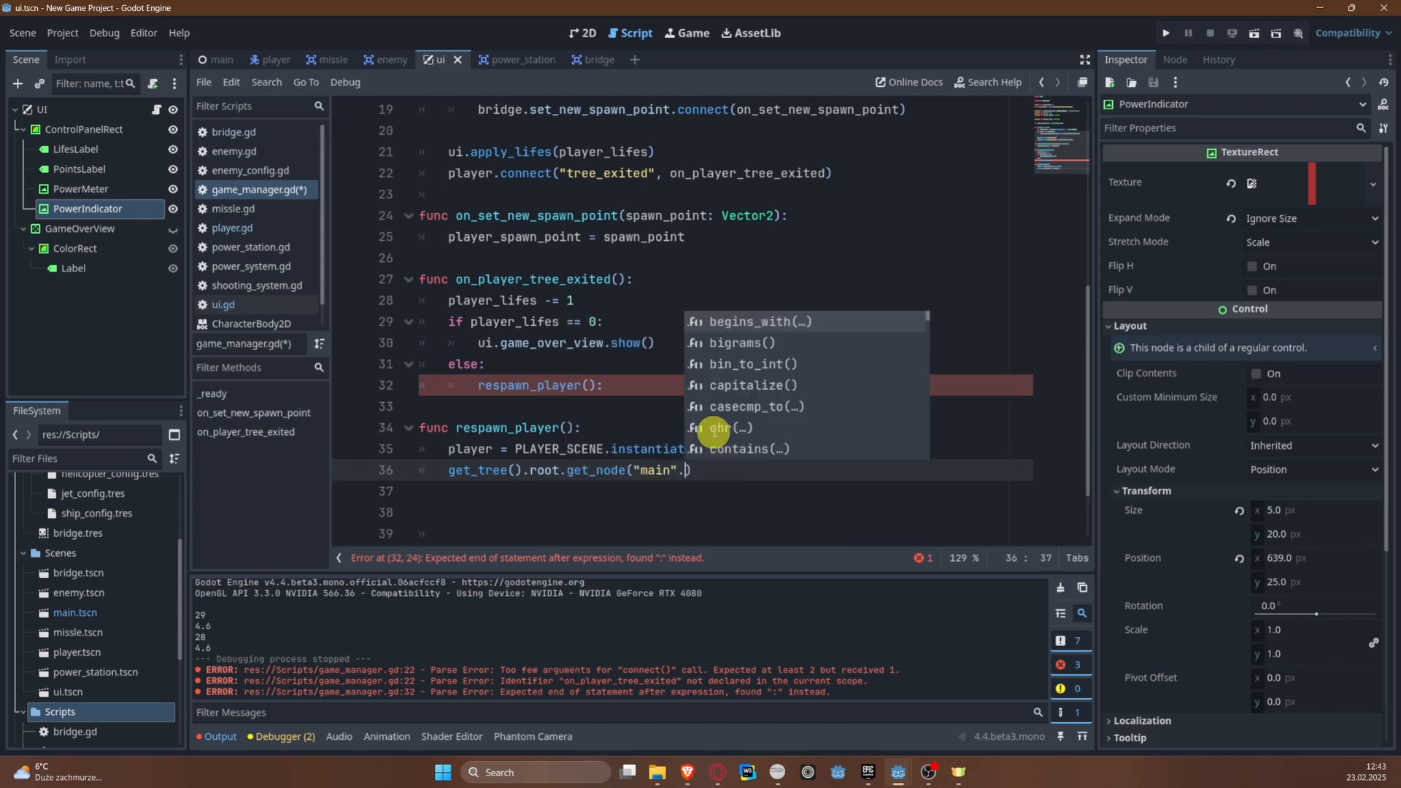
pyautogui.write('.add_child()')
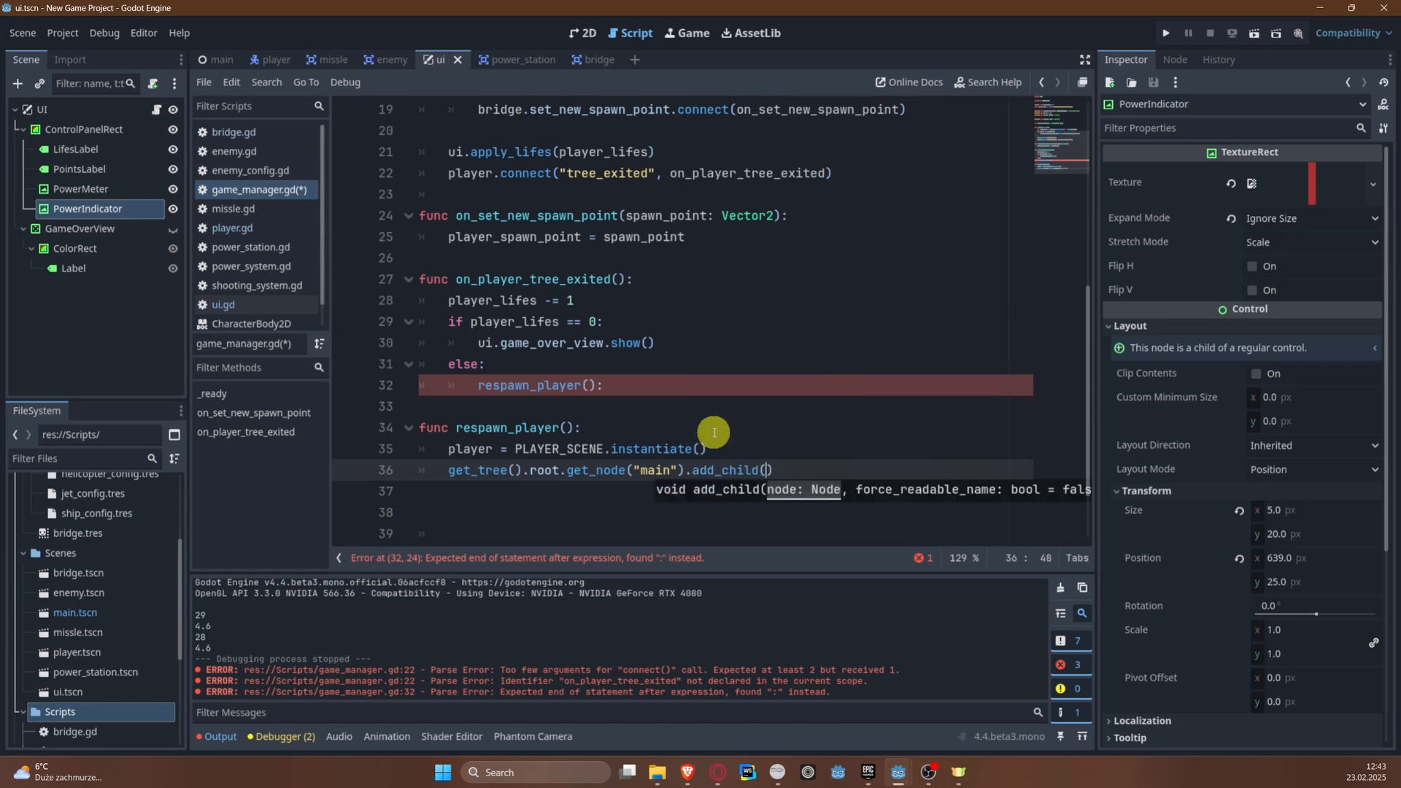
pyautogui.write('pl')
pyautogui.press('Return')
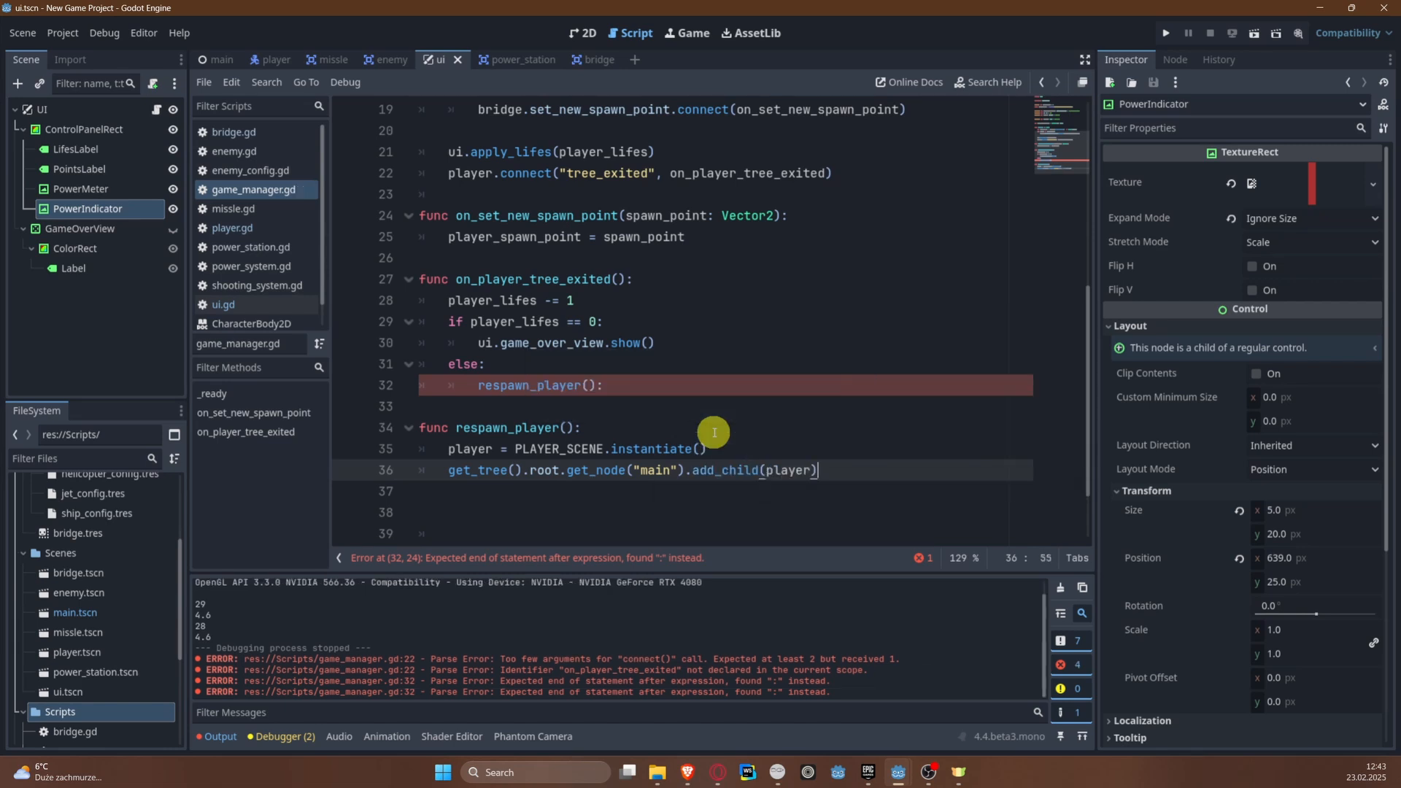
# Step: Add player.global_position = player_spawn_point to respawn_player, and remove the stray colon after the respawn_player() call in the else branch
pyautogui.press('End')
pyautogui.press('Return')
pyautogui.write('player.glo')
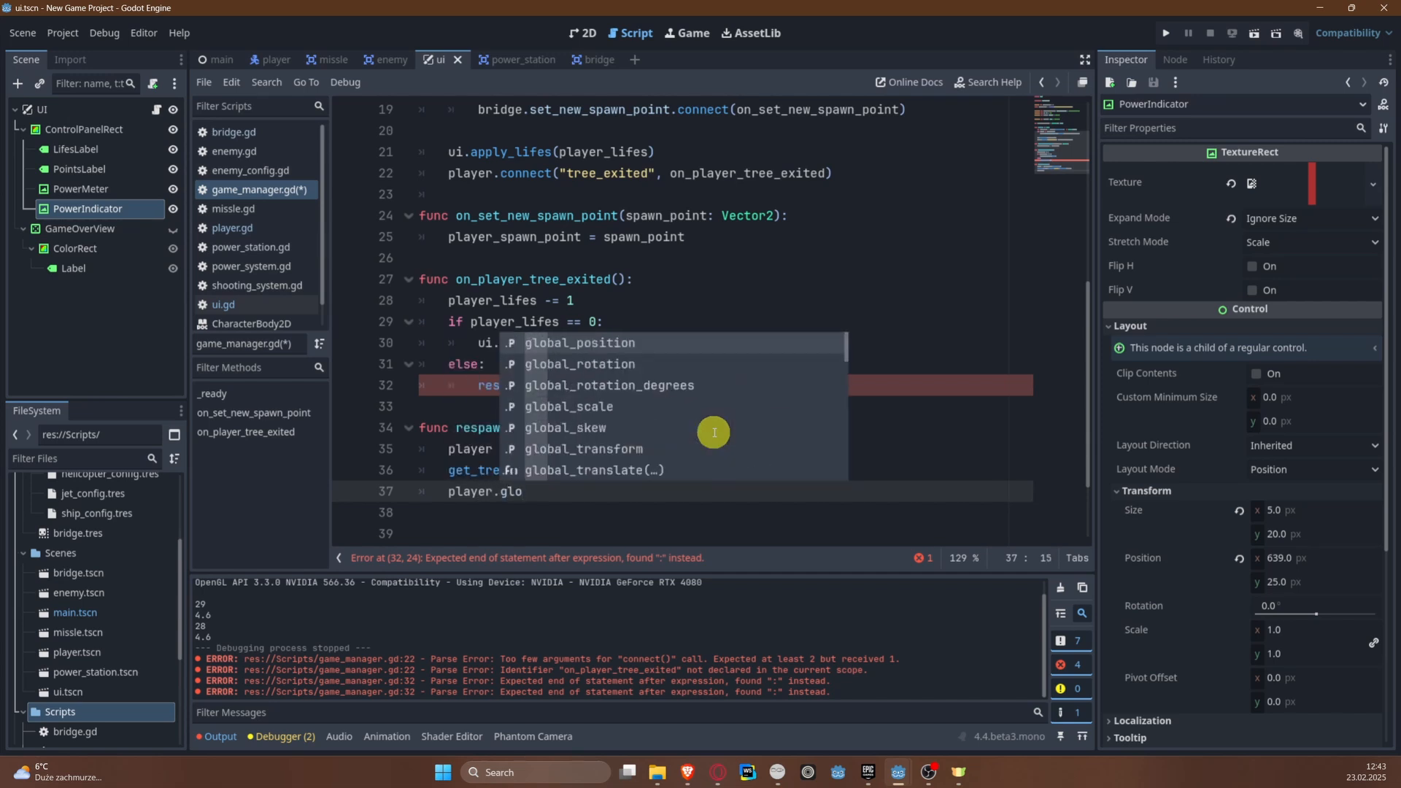
pyautogui.press('Return')
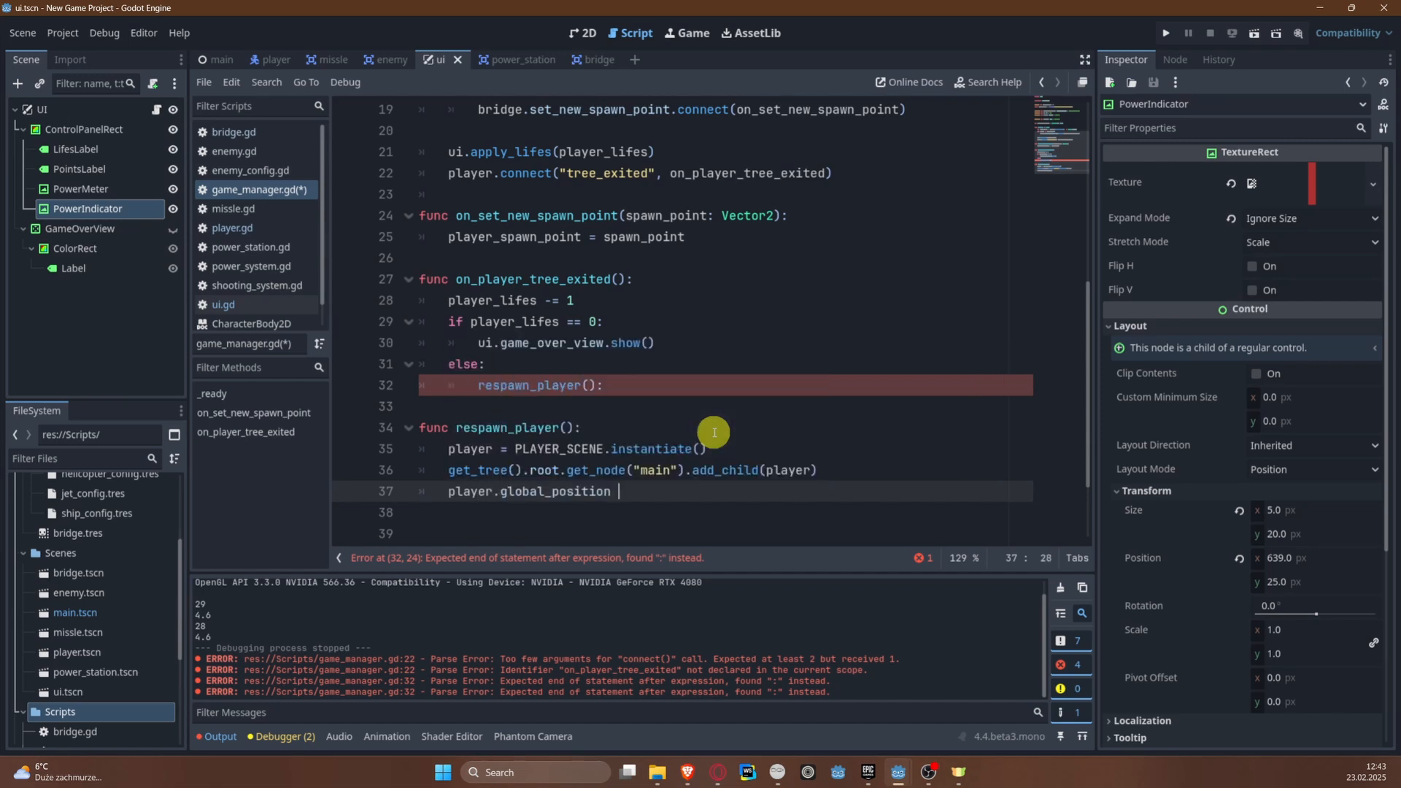
pyautogui.write('= pla')
pyautogui.press('Down')
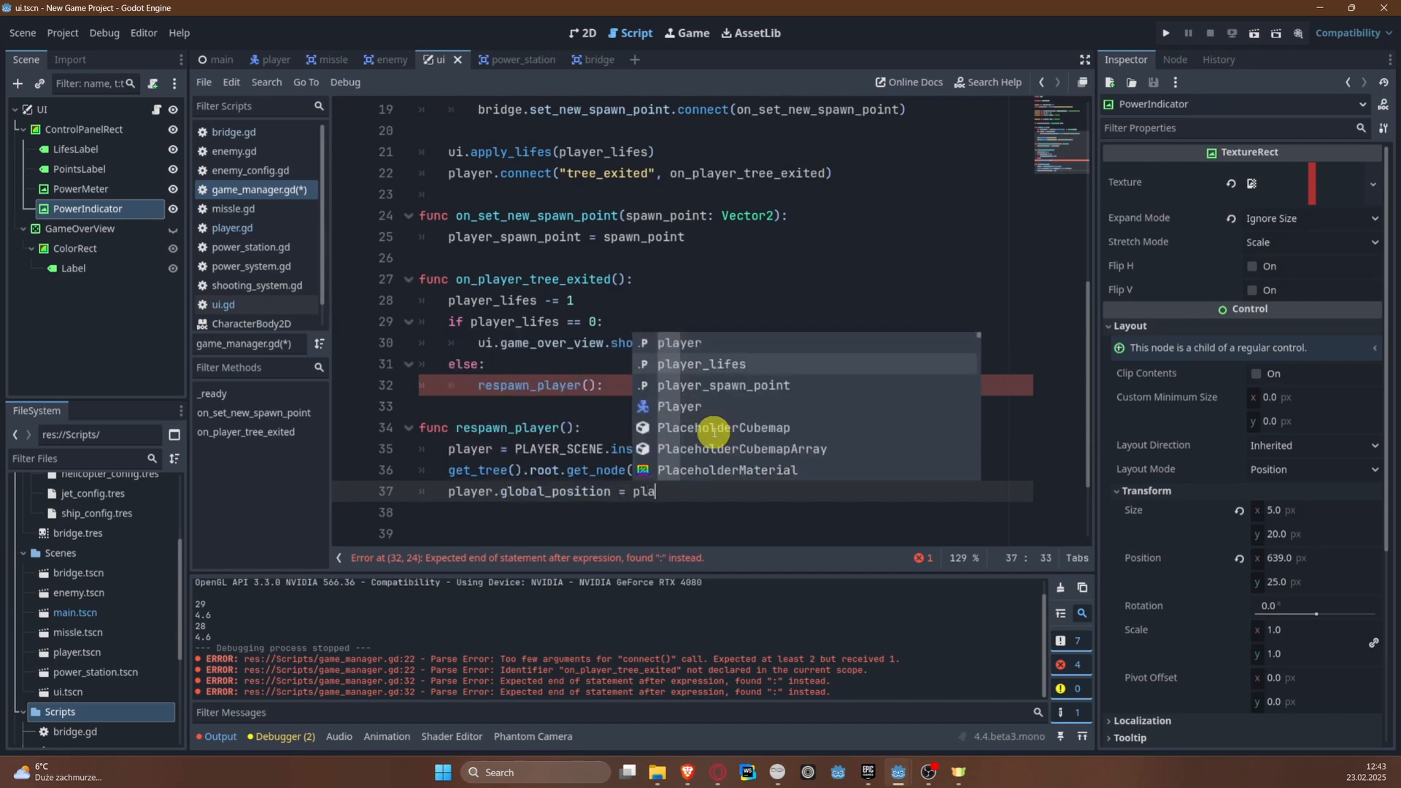
pyautogui.press('Down')
pyautogui.press('Return')
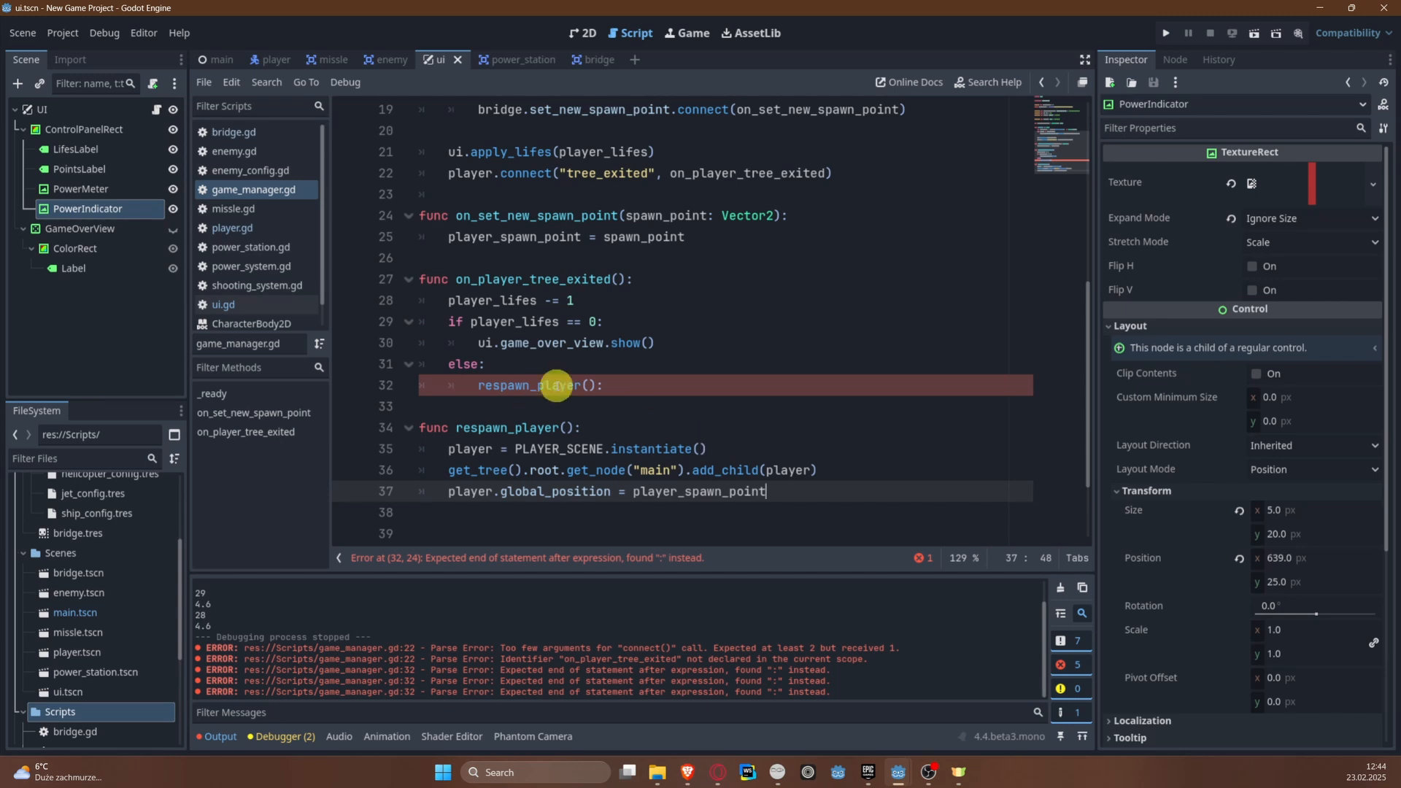
pyautogui.click(647, 381)
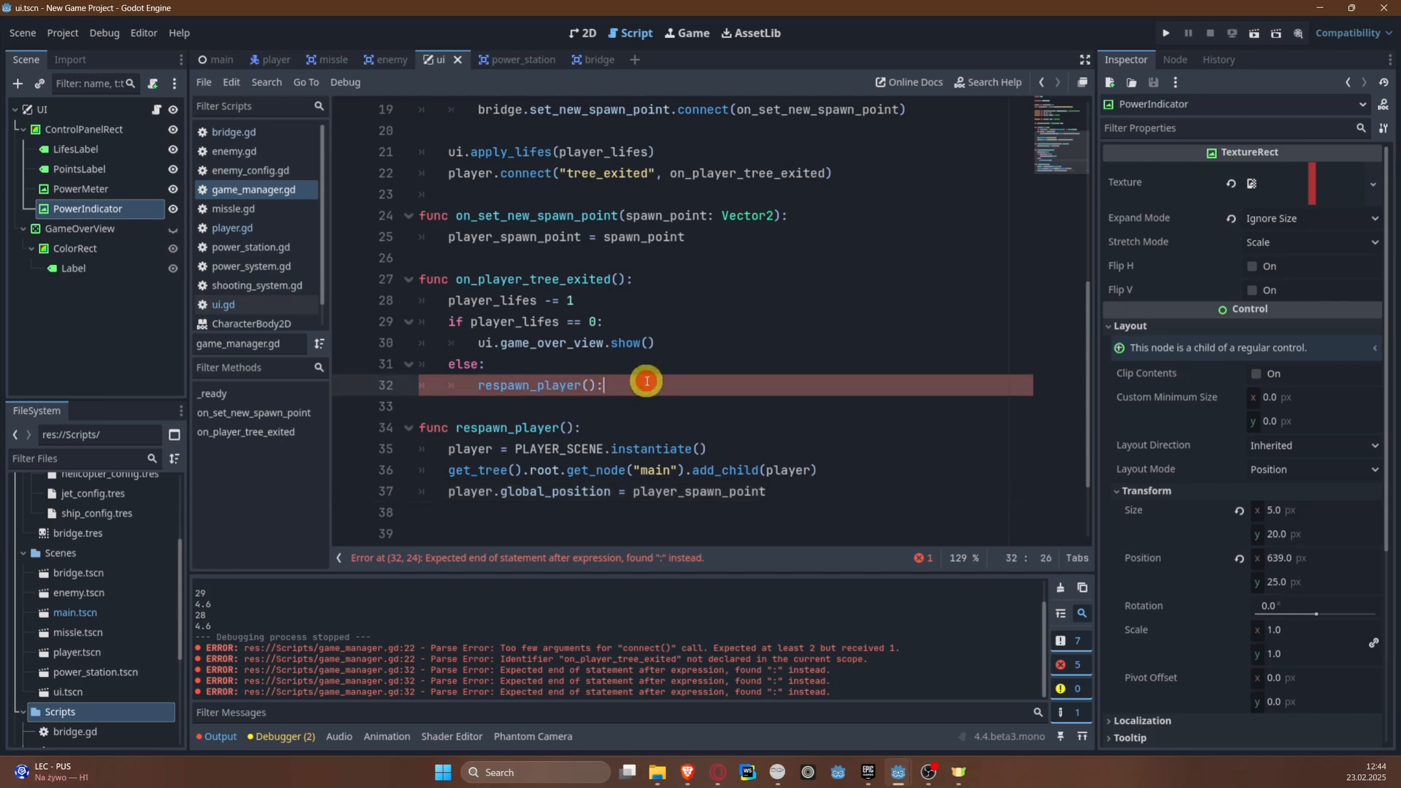
# Step: Add phantom_camera_2d.follow_target = player below the global_position assignment in respawn_player
pyautogui.click(810, 494)
pyautogui.press('Return')
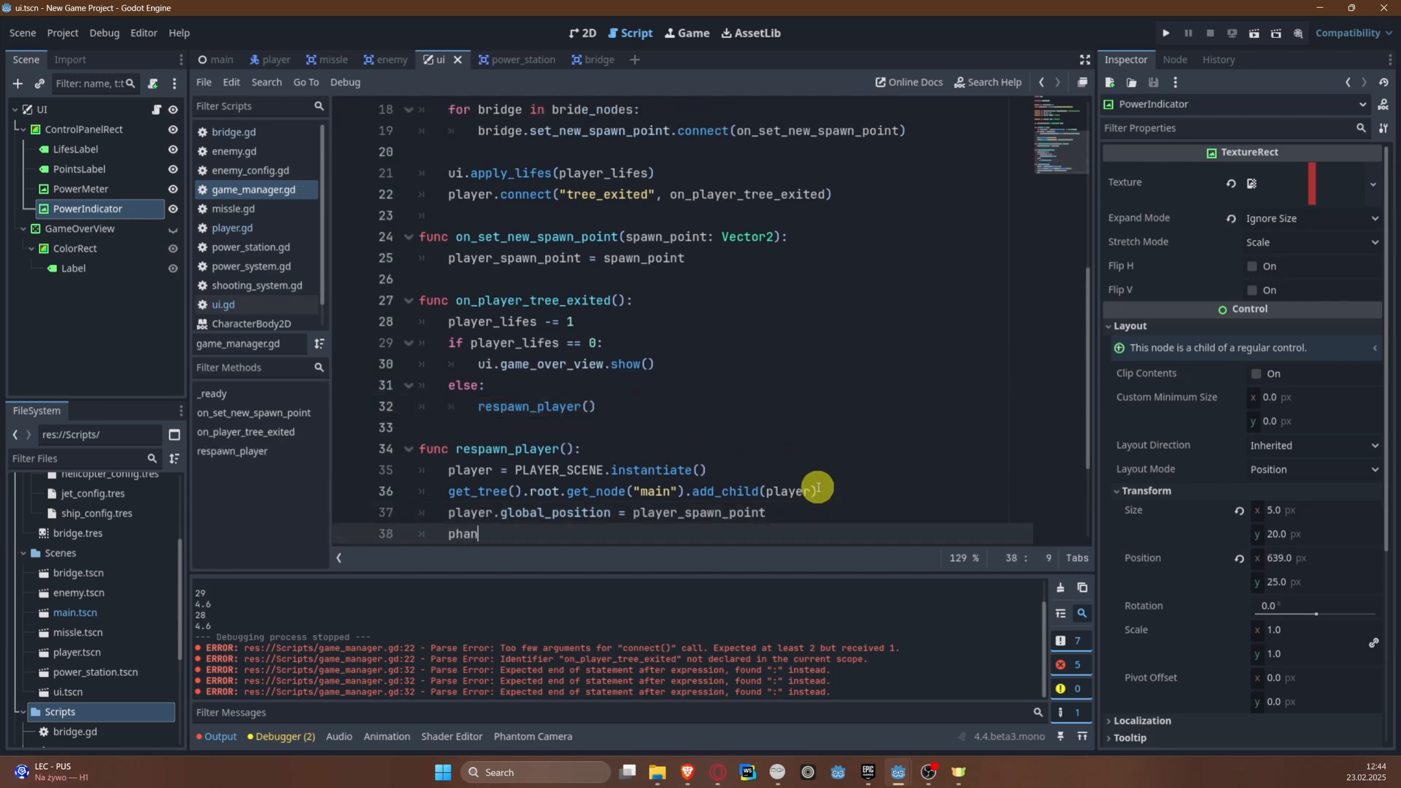
pyautogui.write('phan')
pyautogui.press('Return')
pyautogui.write('.')
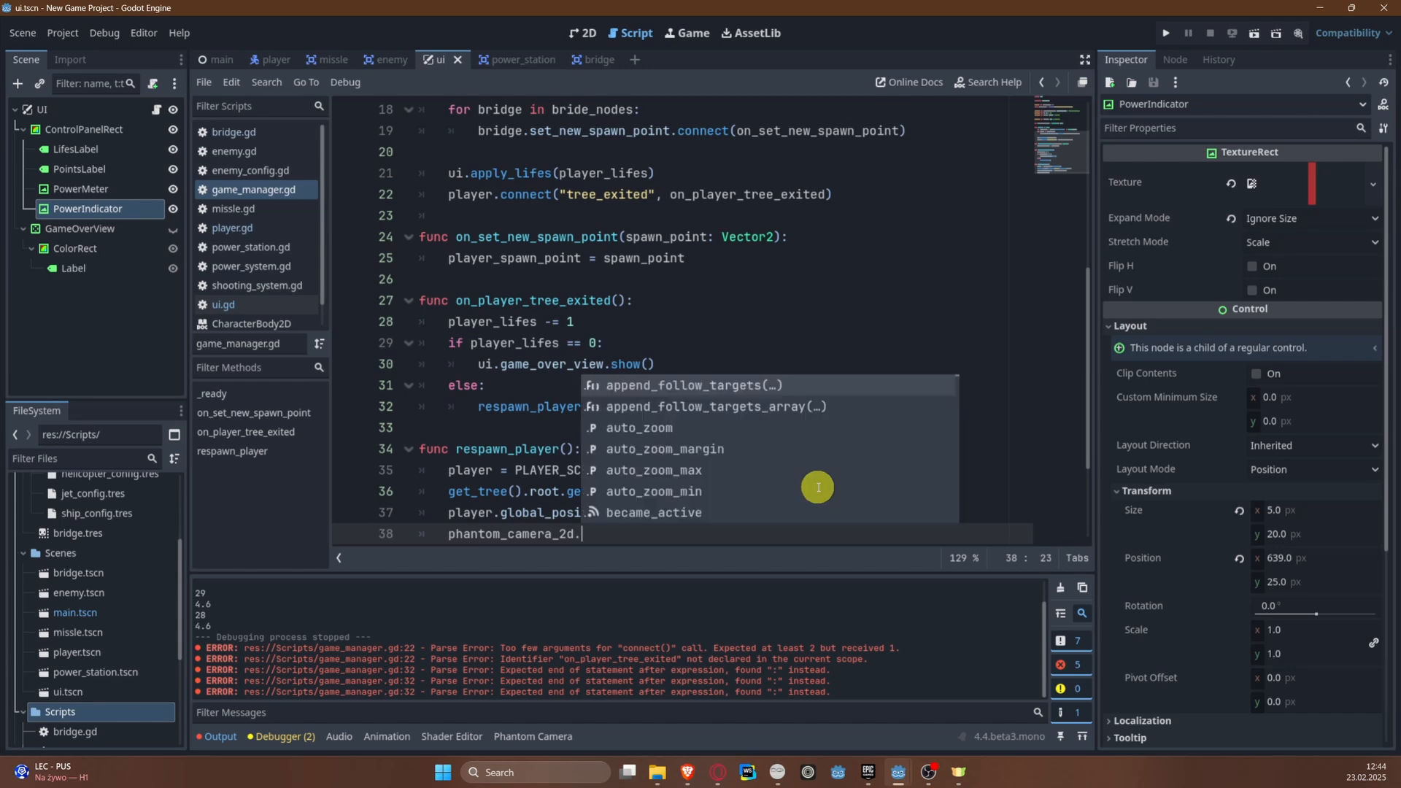
pyautogui.write('follo')
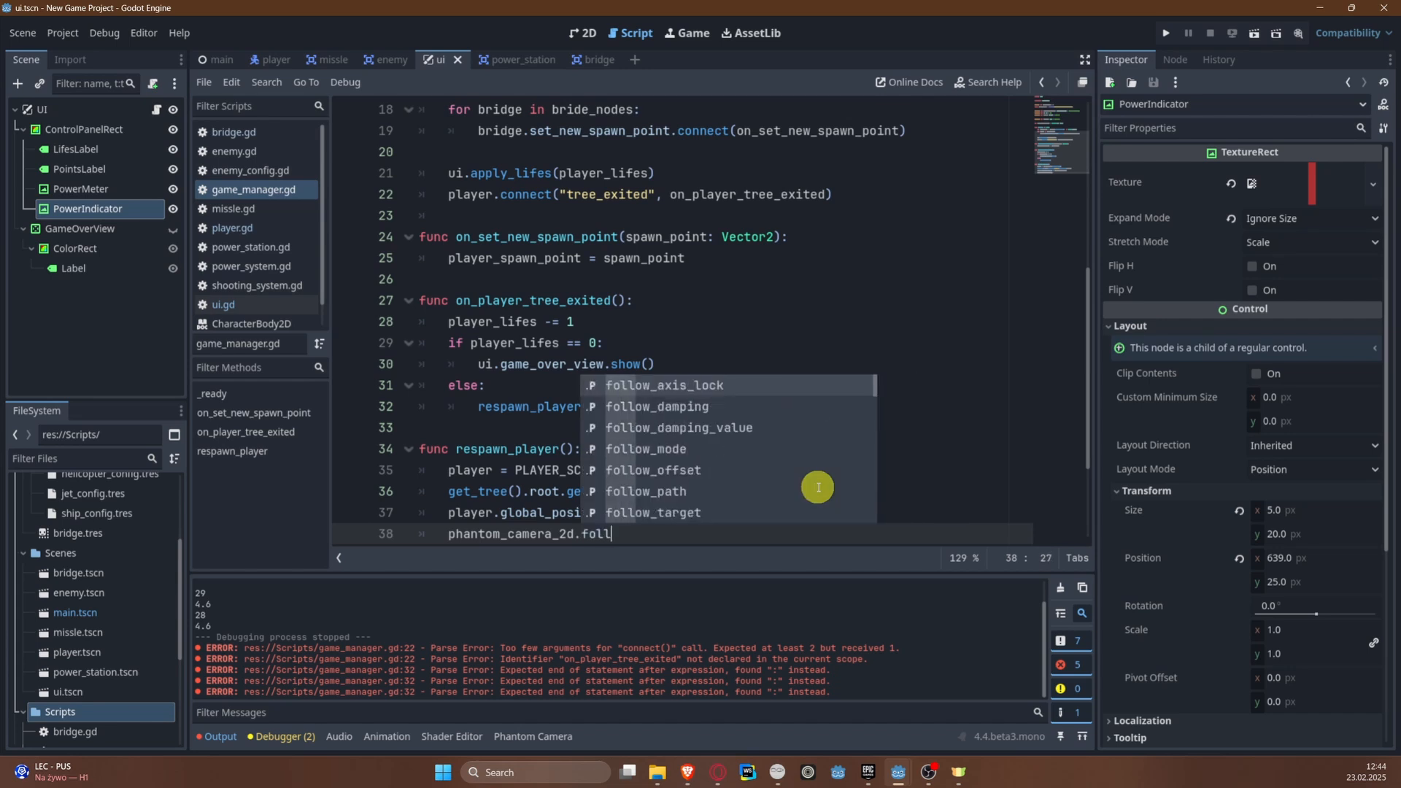
pyautogui.press('Down')
pyautogui.press('Down')
pyautogui.press('Down')
pyautogui.press('Down')
pyautogui.press('Down')
pyautogui.press('Down')
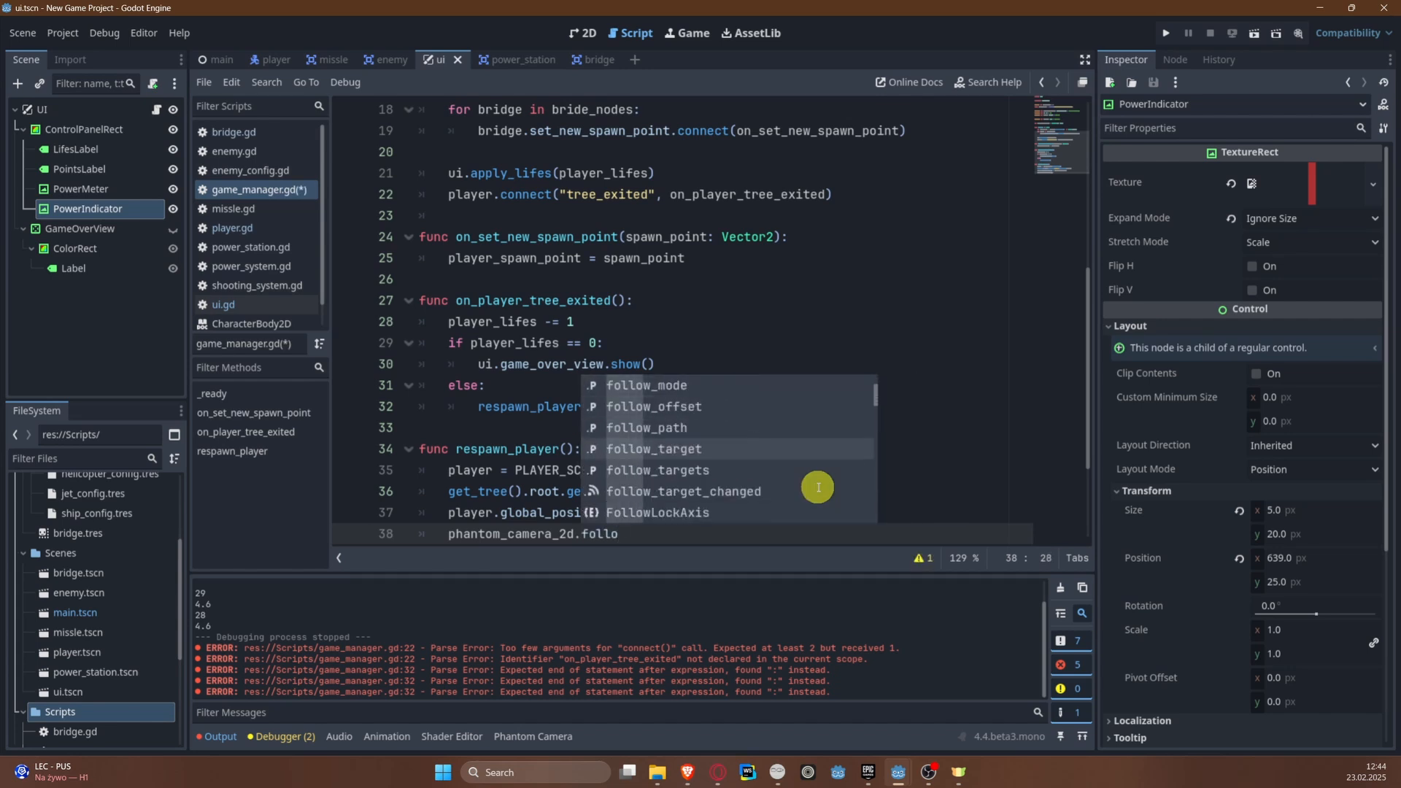
pyautogui.press('Return')
pyautogui.write('= play')
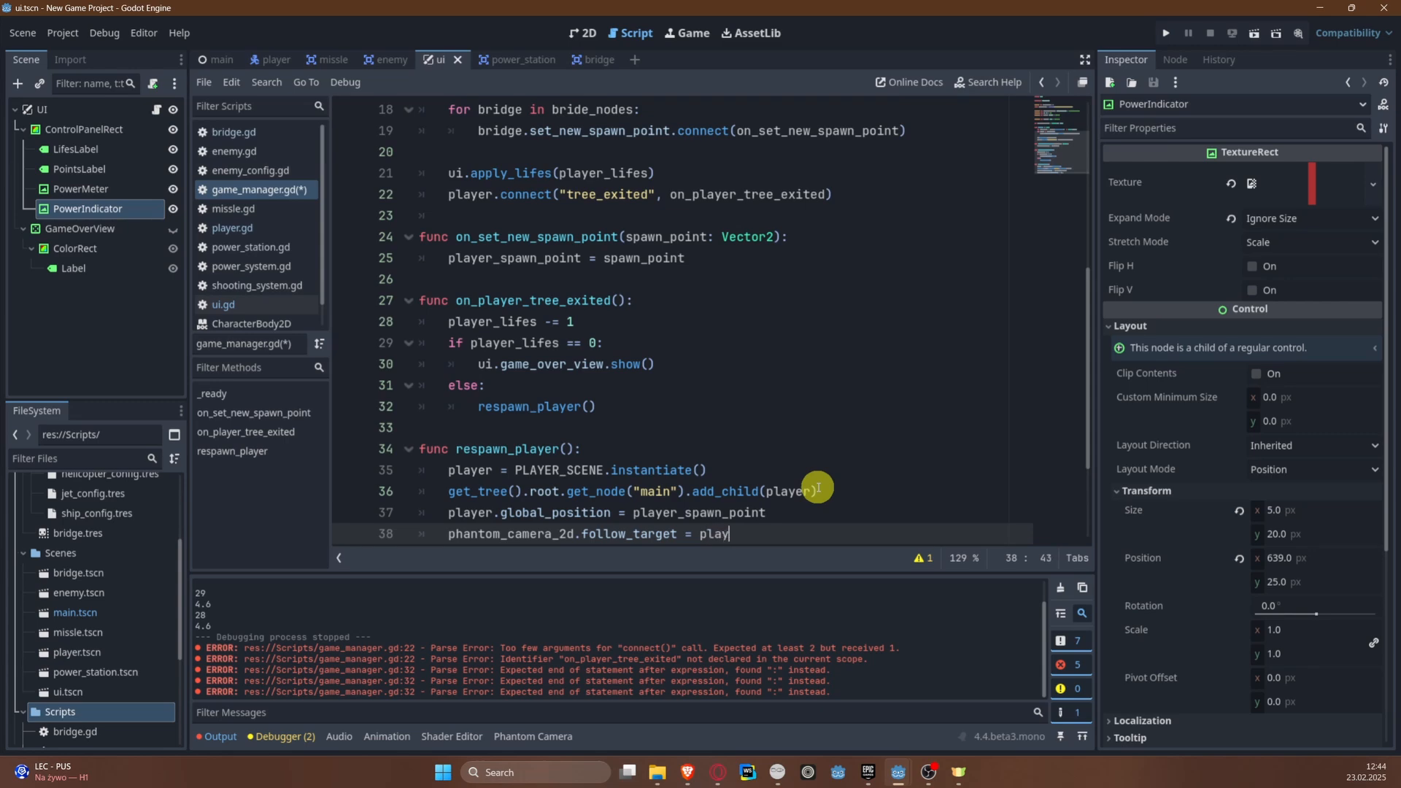
pyautogui.write('er')
pyautogui.click(574, 447)
pyautogui.click(769, 529)
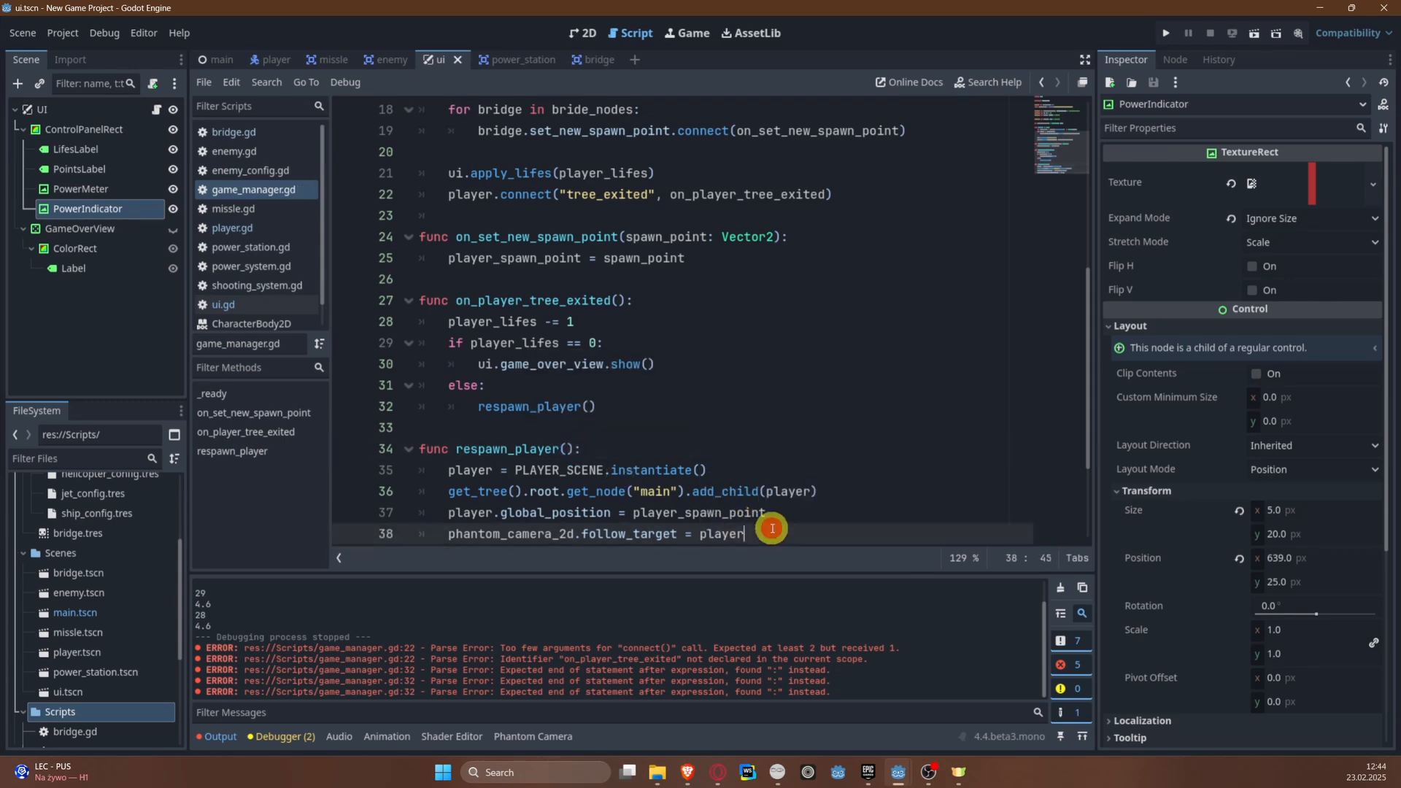
# Step: Copy the player.connect("tree_exited", on_player_tree_exited) line from _ready to the end of respawn_player
pyautogui.scroll(1, 780, 388)
pyautogui.scroll(-4, 781, 388)
pyautogui.scroll(3, 600, 317)
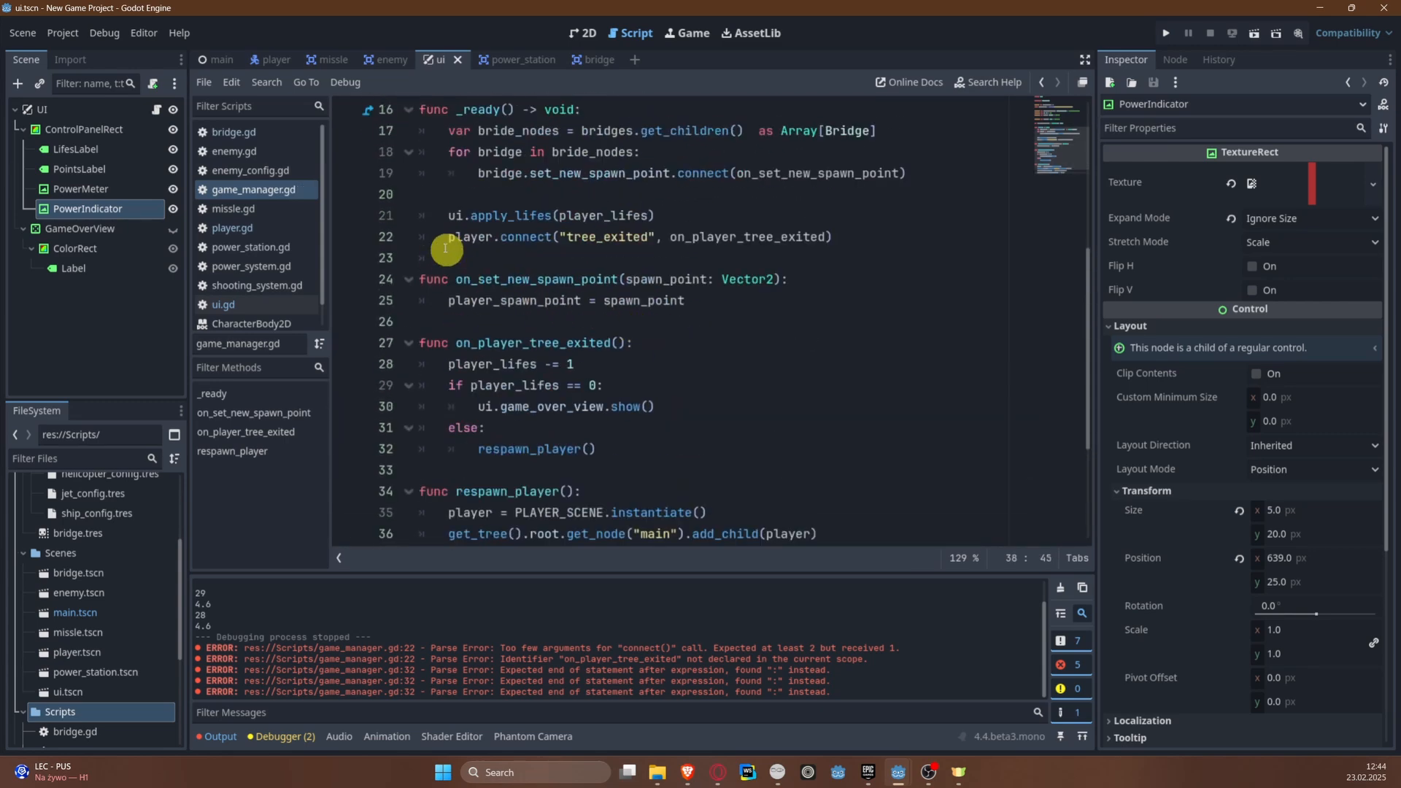
pyautogui.moveTo(445, 248); pyautogui.dragTo(938, 238)
pyautogui.hotkey('ctrl', 'c')
pyautogui.scroll(-3, 825, 386)
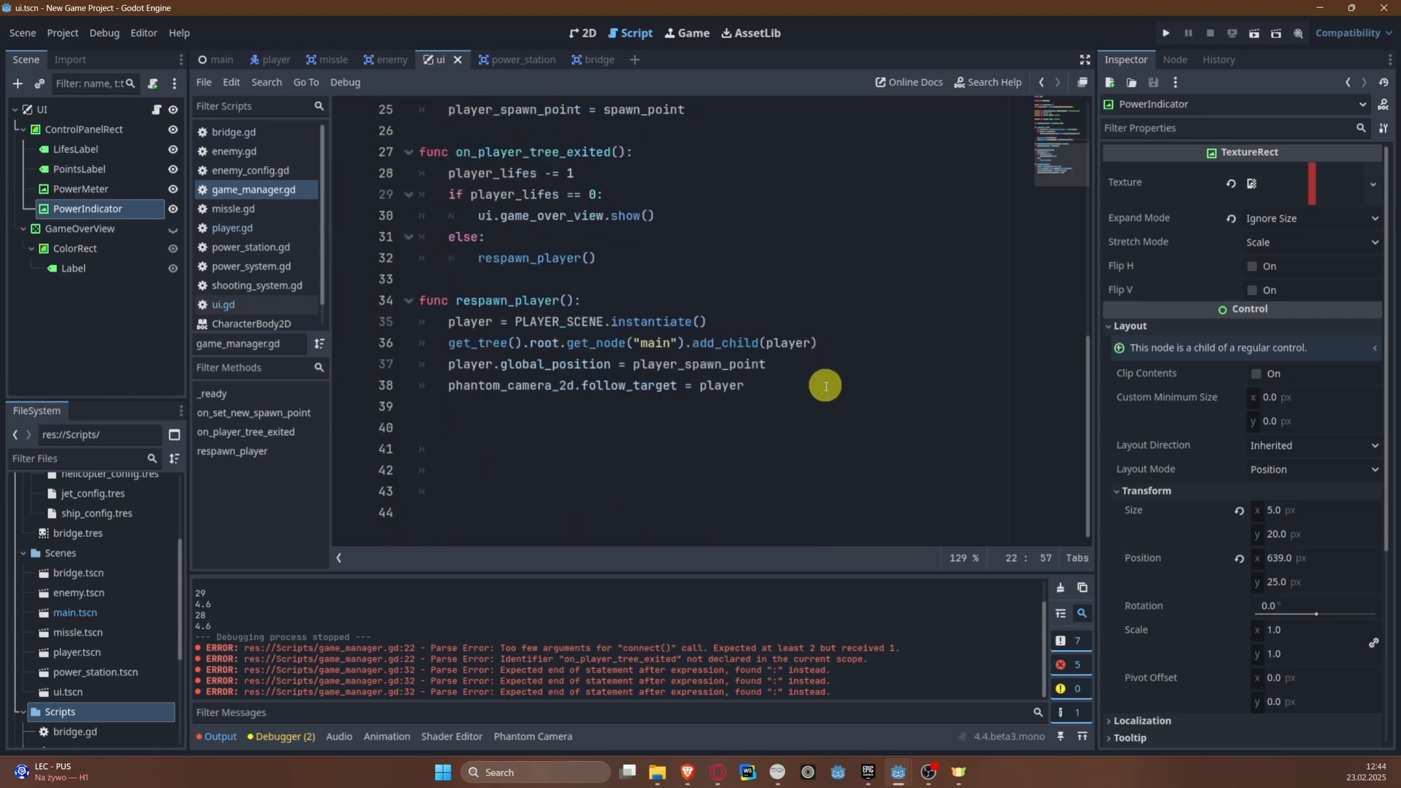
pyautogui.click(825, 386)
pyautogui.press('Return')
pyautogui.hotkey('ctrl', 'v')
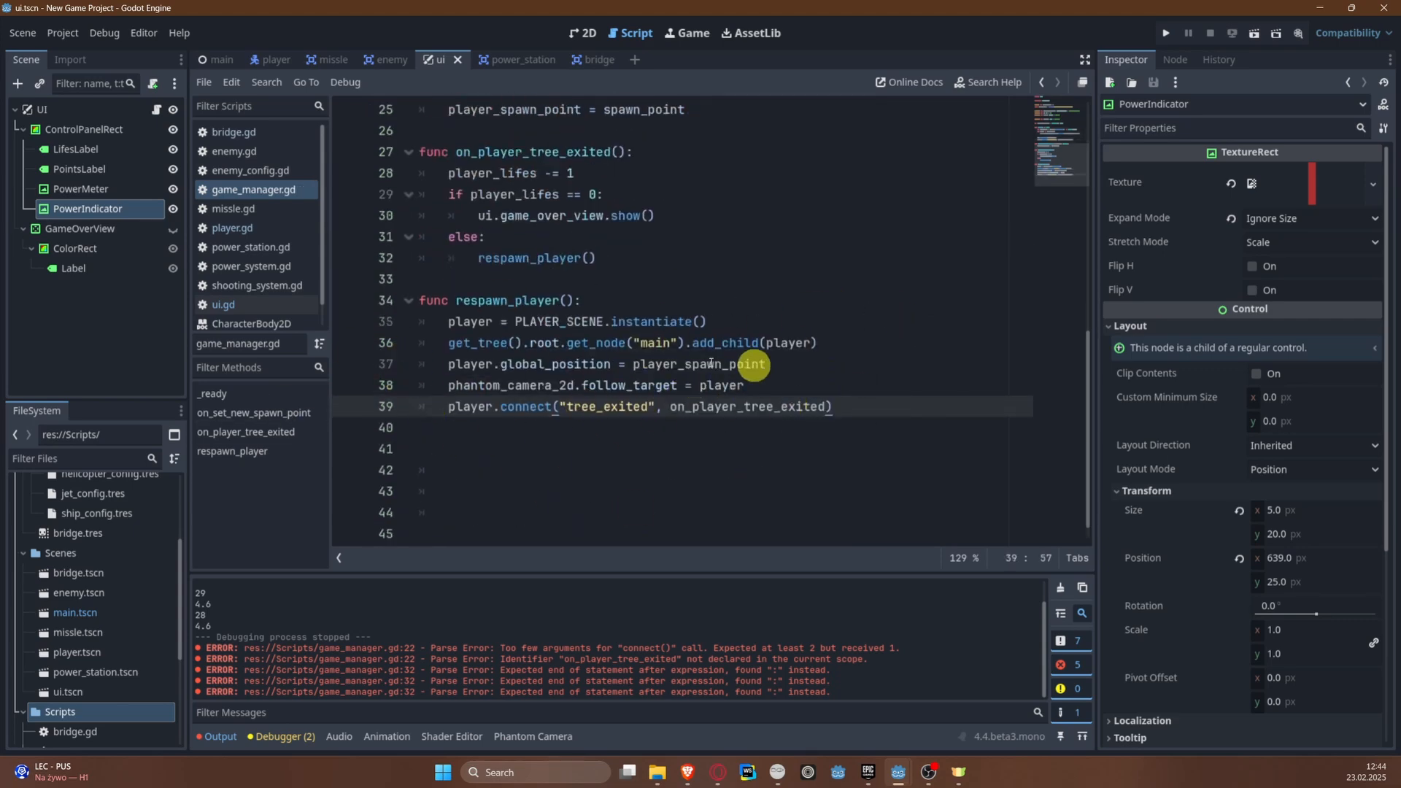
# Step: Run the game, steer the plane upriver, shoot the bridge, crash beyond it to test respawning and game over, and close the game
pyautogui.scroll(3, 626, 362)
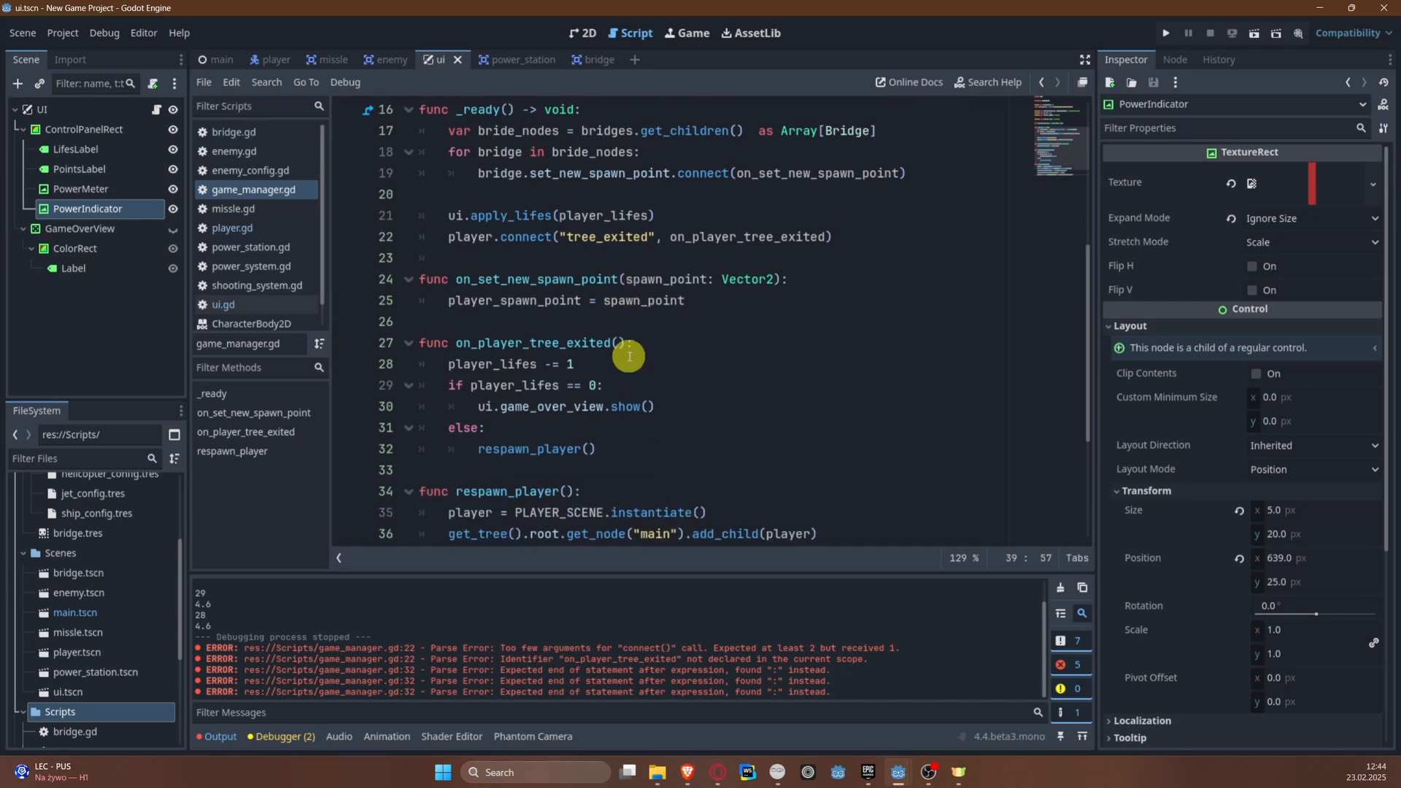
pyautogui.click(1166, 33)
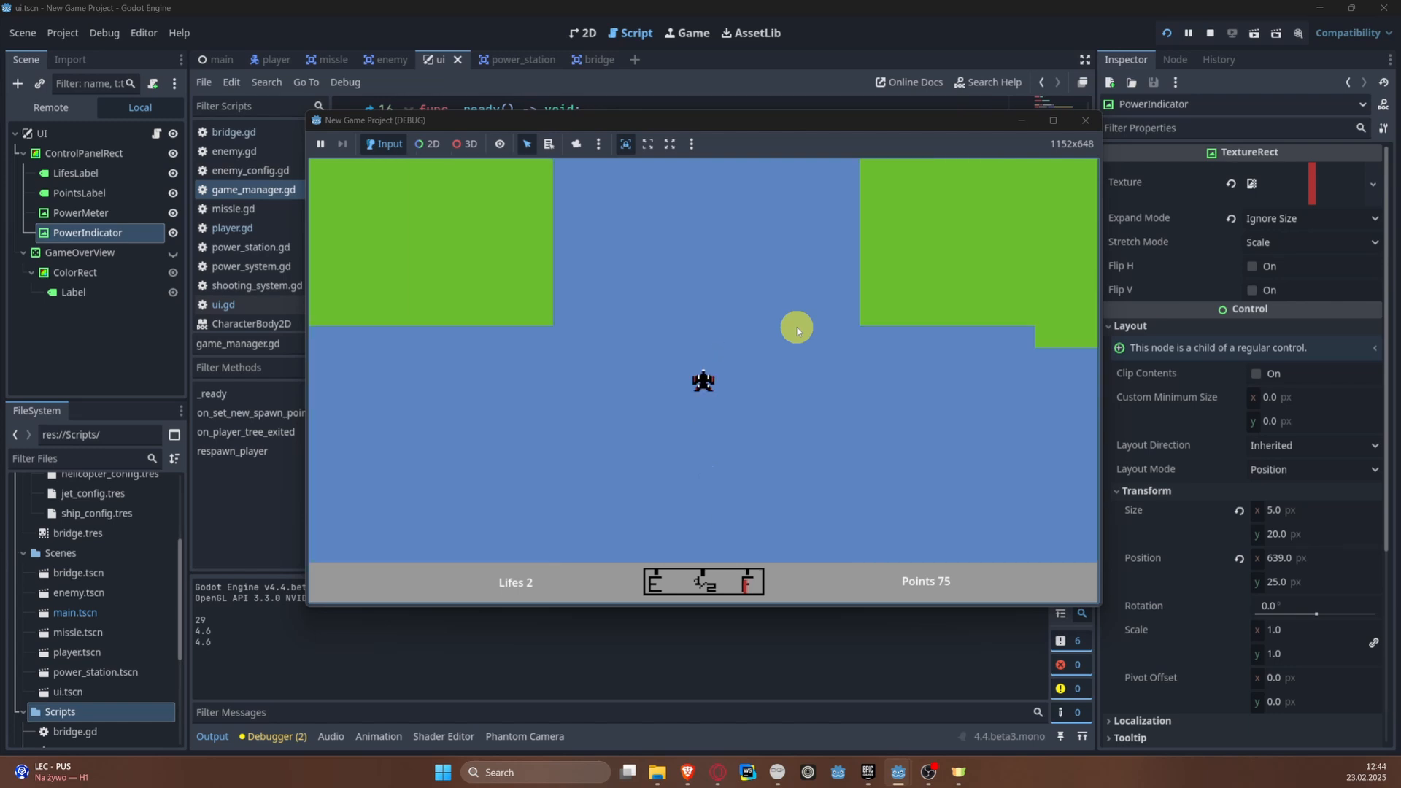
pyautogui.press('w')
pyautogui.press('a')
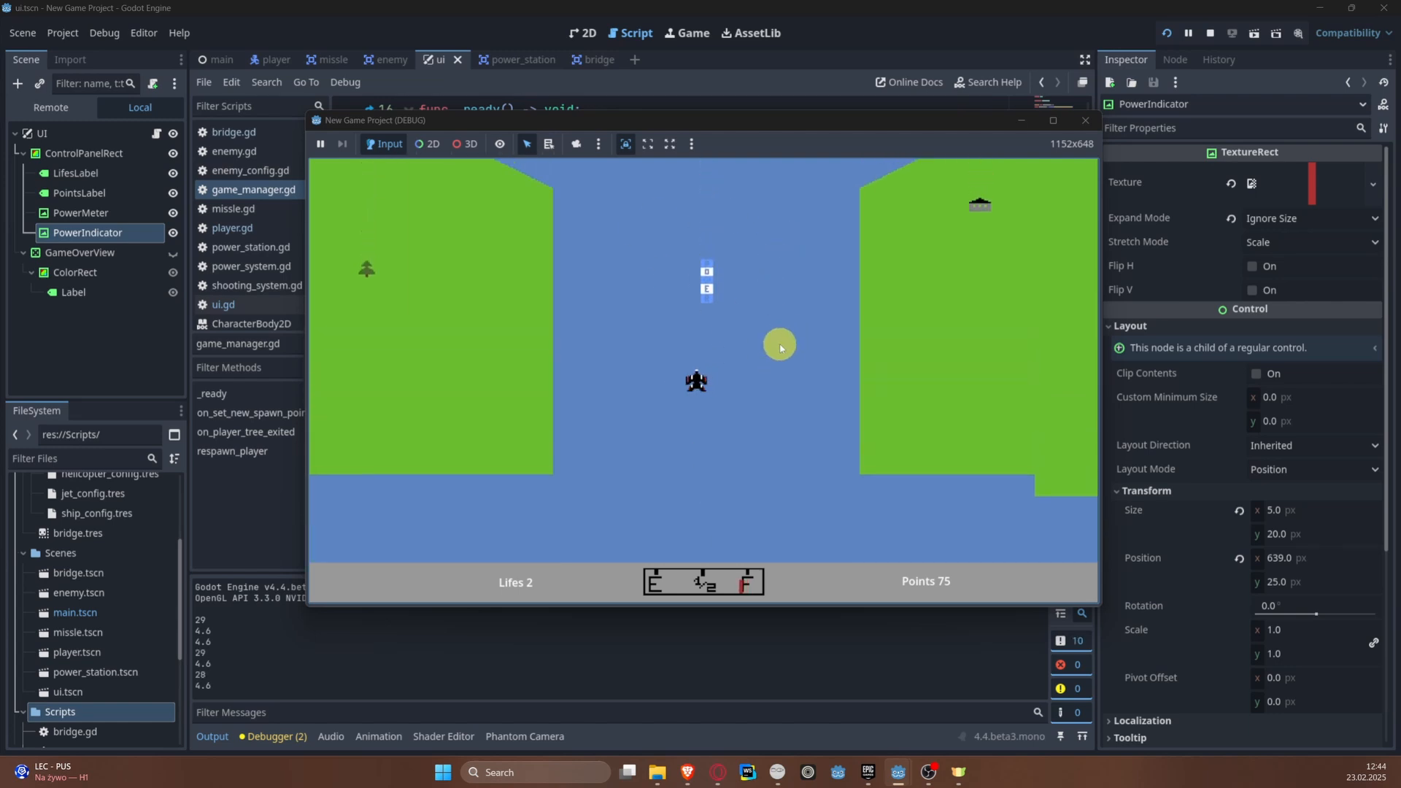
pyautogui.press('d')
pyautogui.press('a')
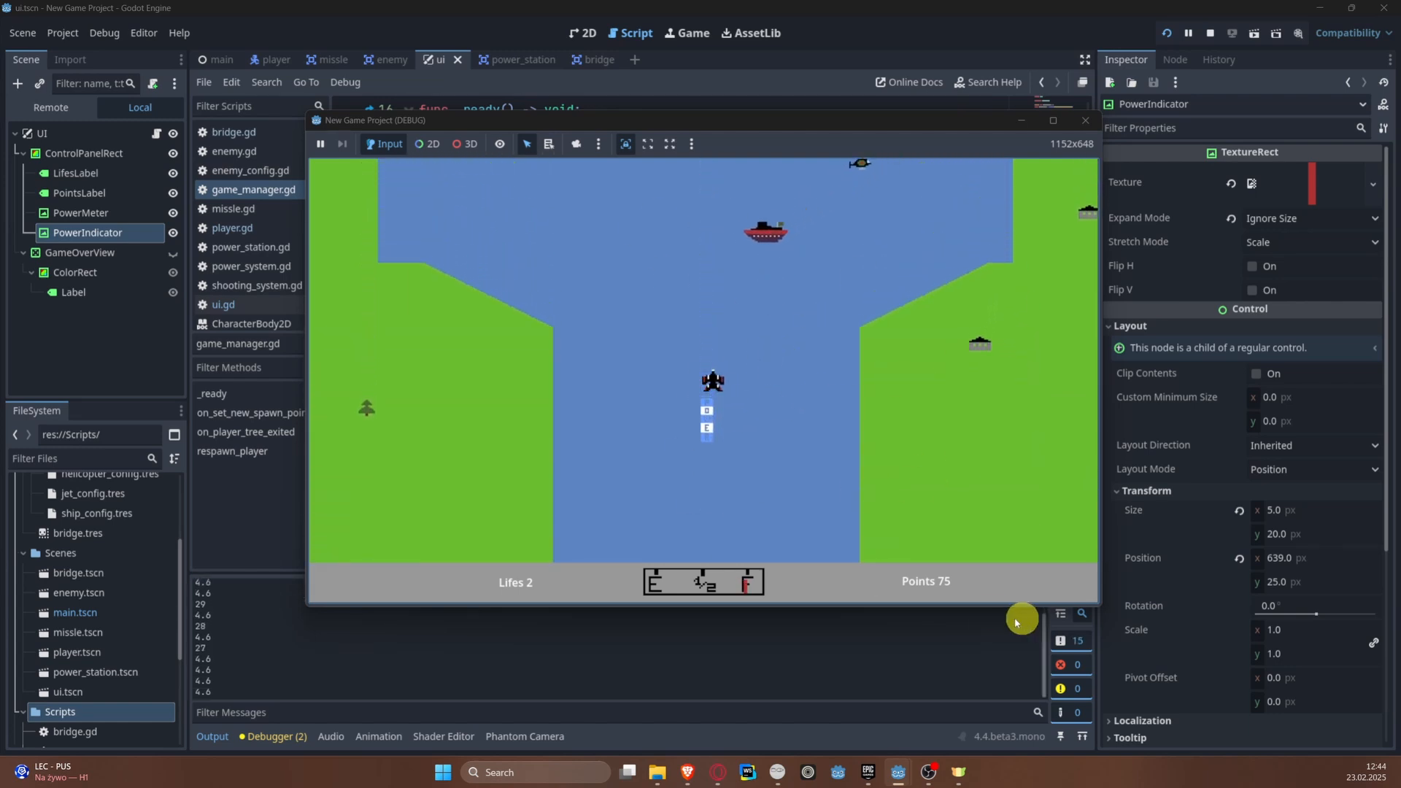
pyautogui.press('d')
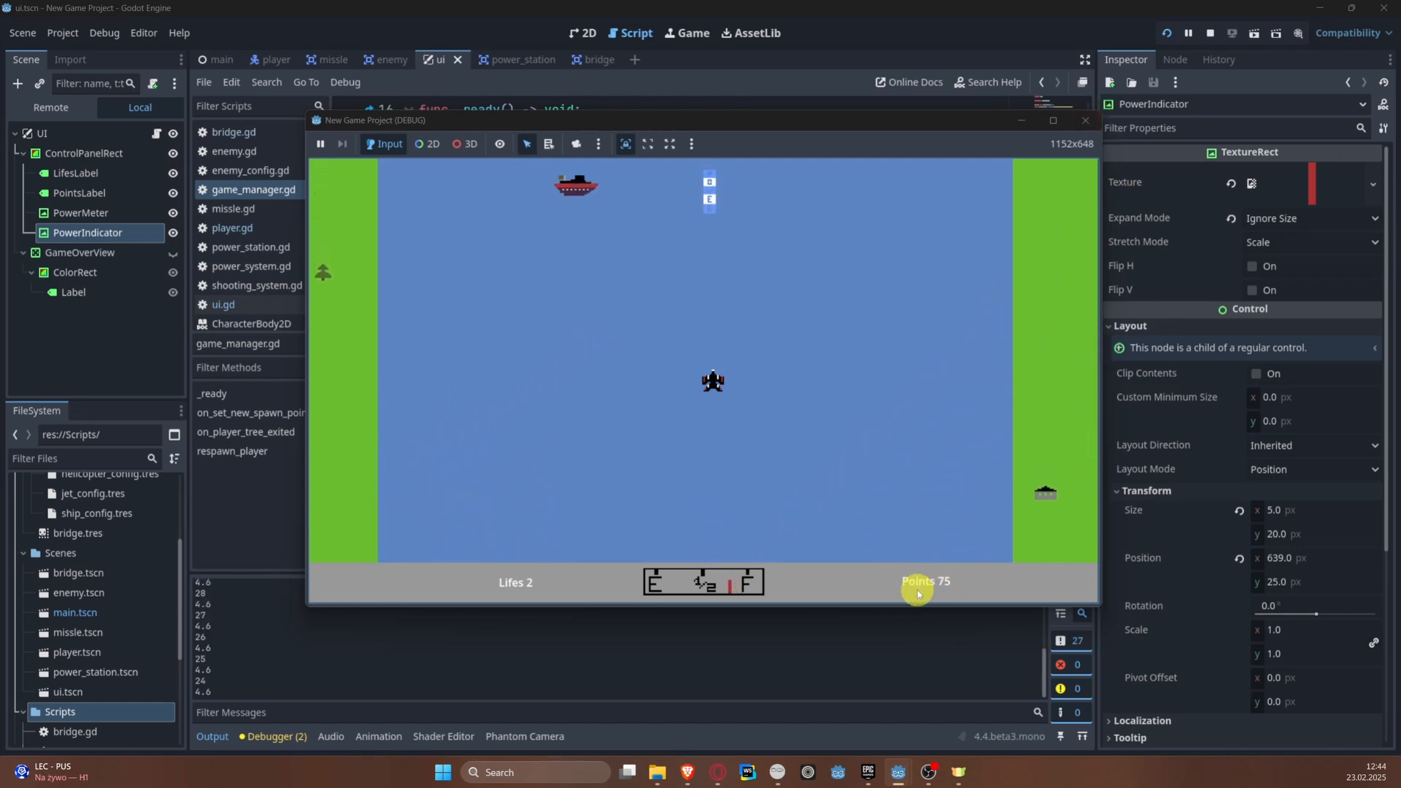
pyautogui.press('a')
pyautogui.press('d')
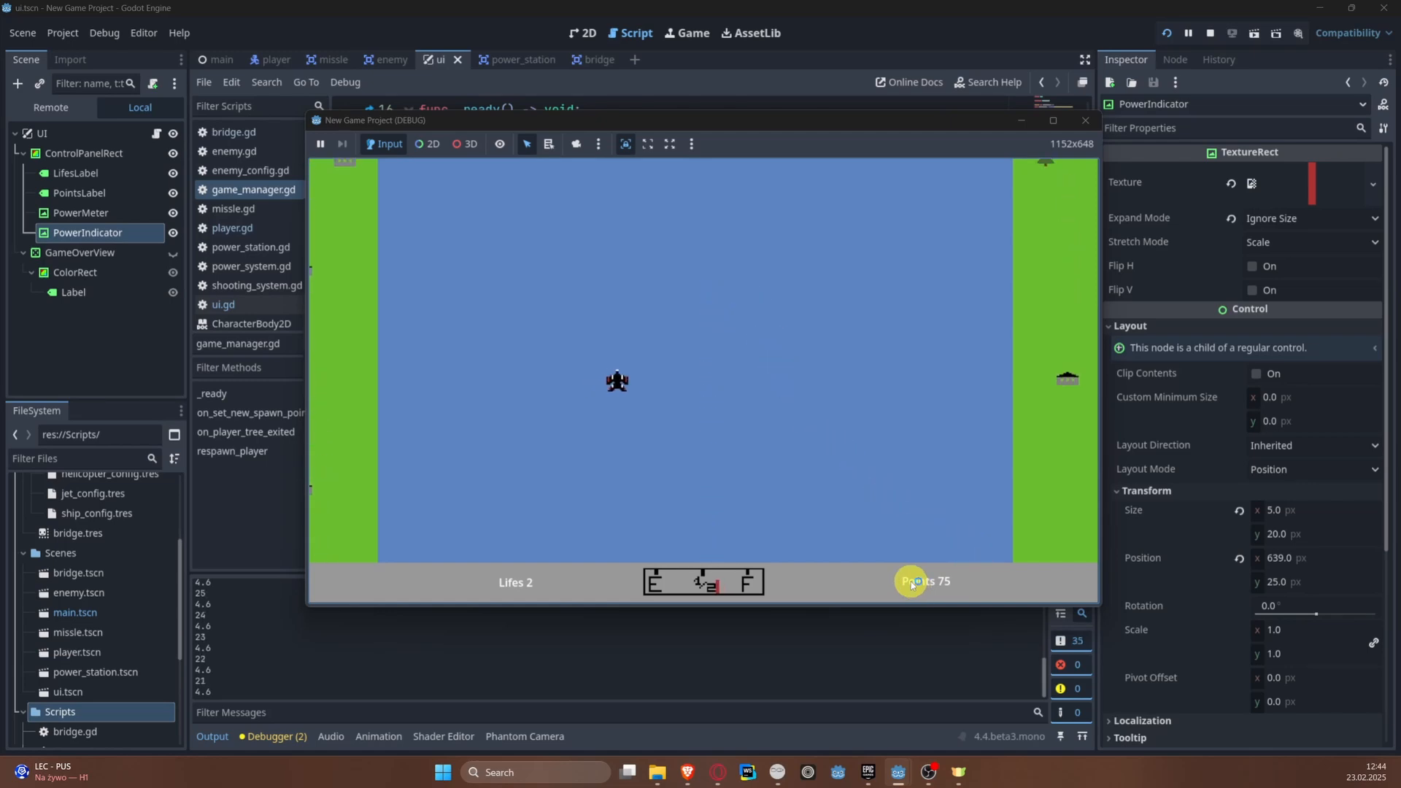
pyautogui.press('d')
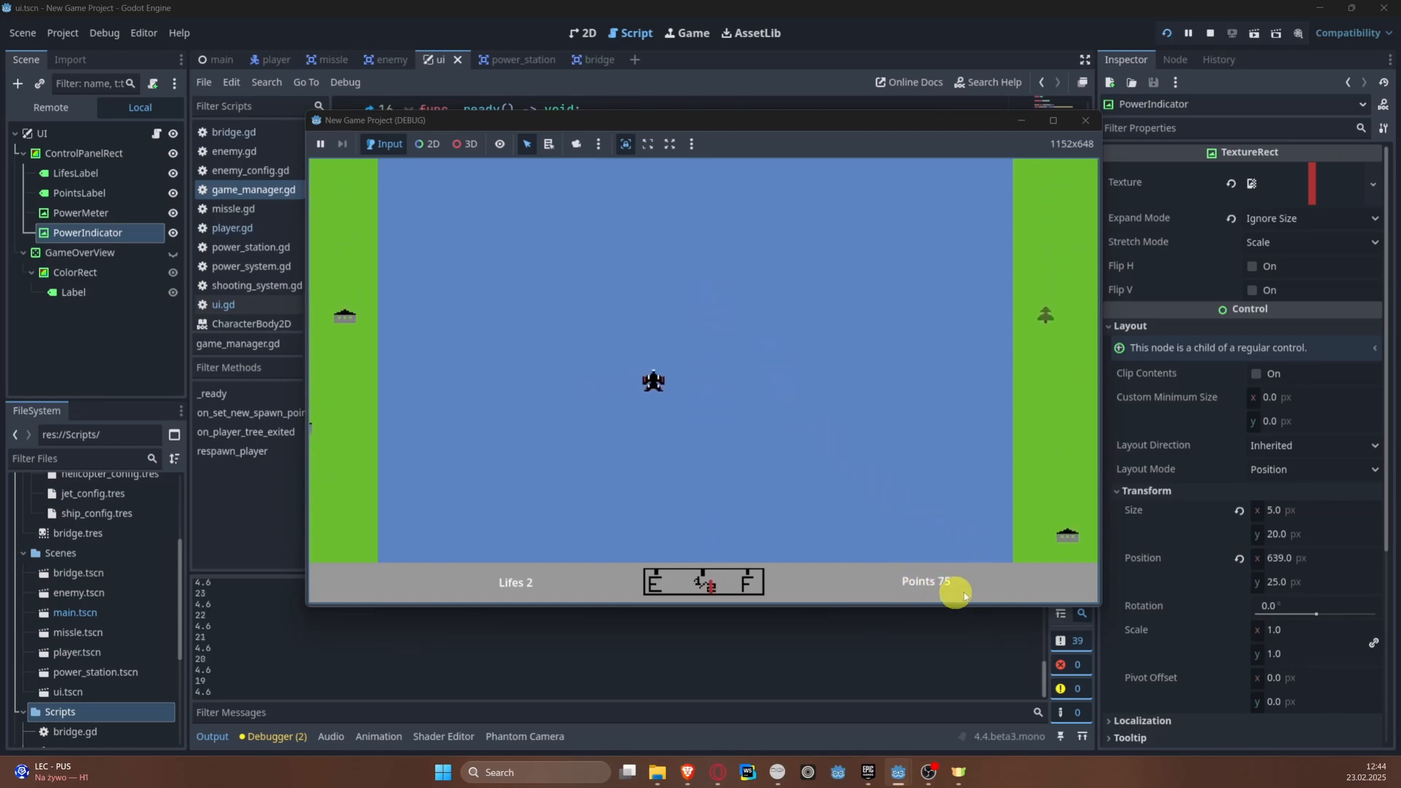
pyautogui.press('space')
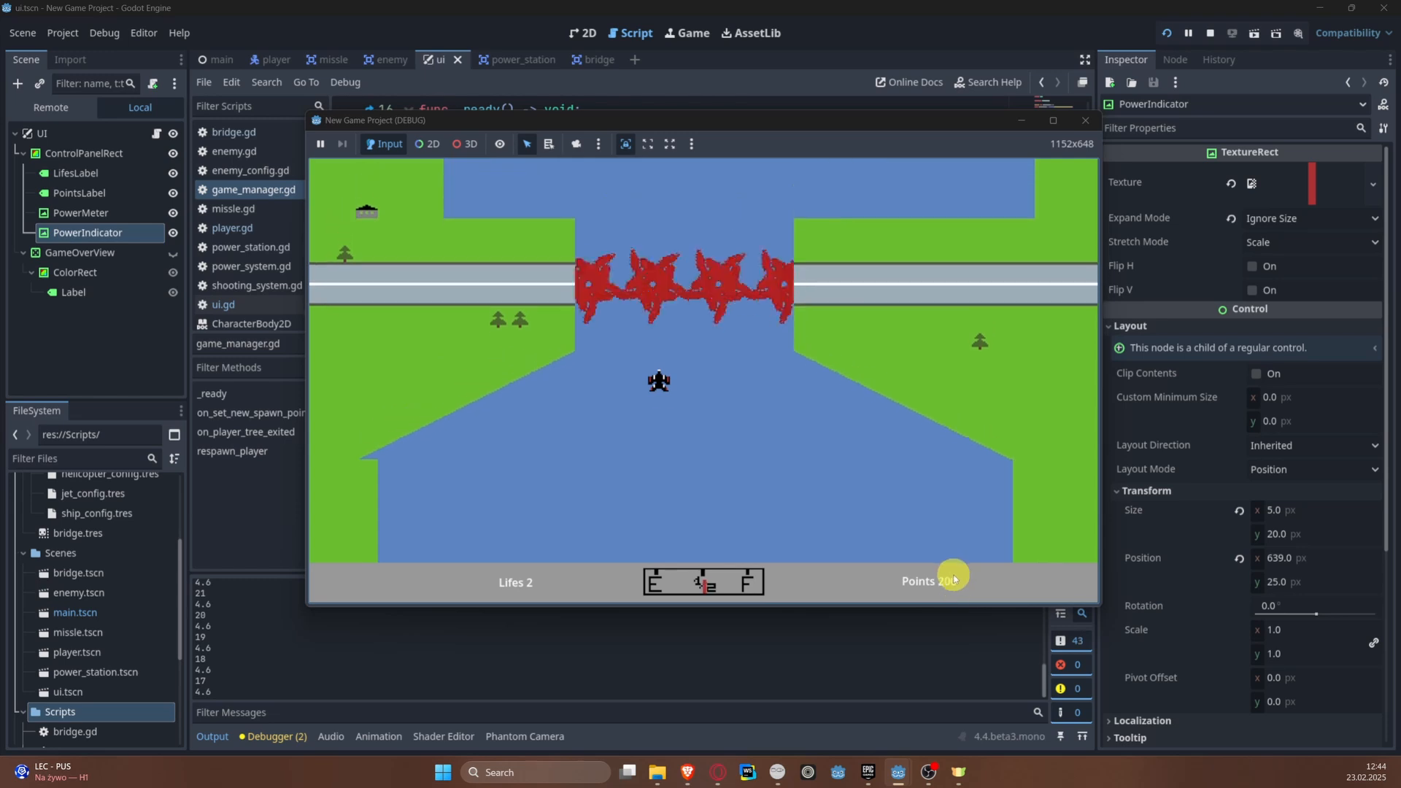
pyautogui.press('d')
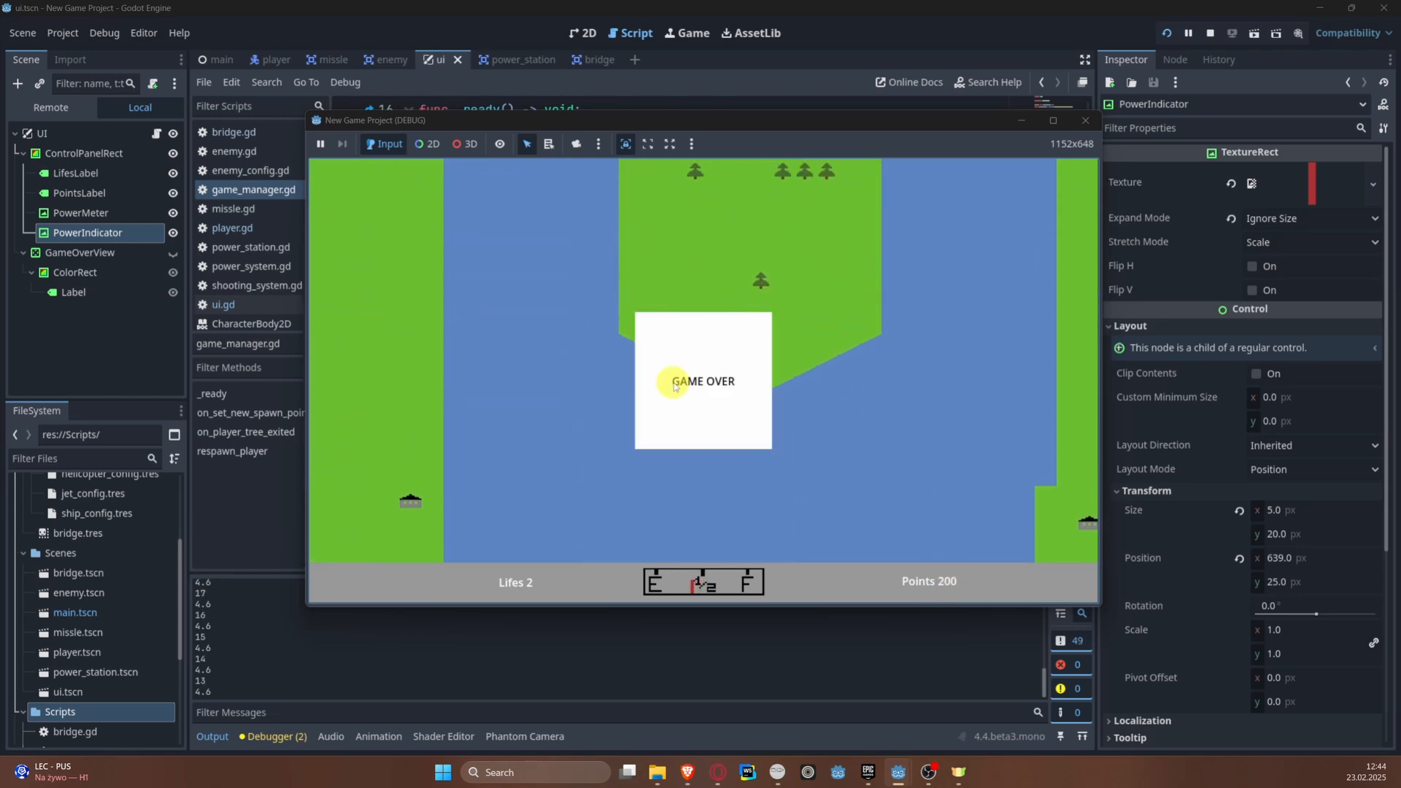
pyautogui.click(1092, 122)
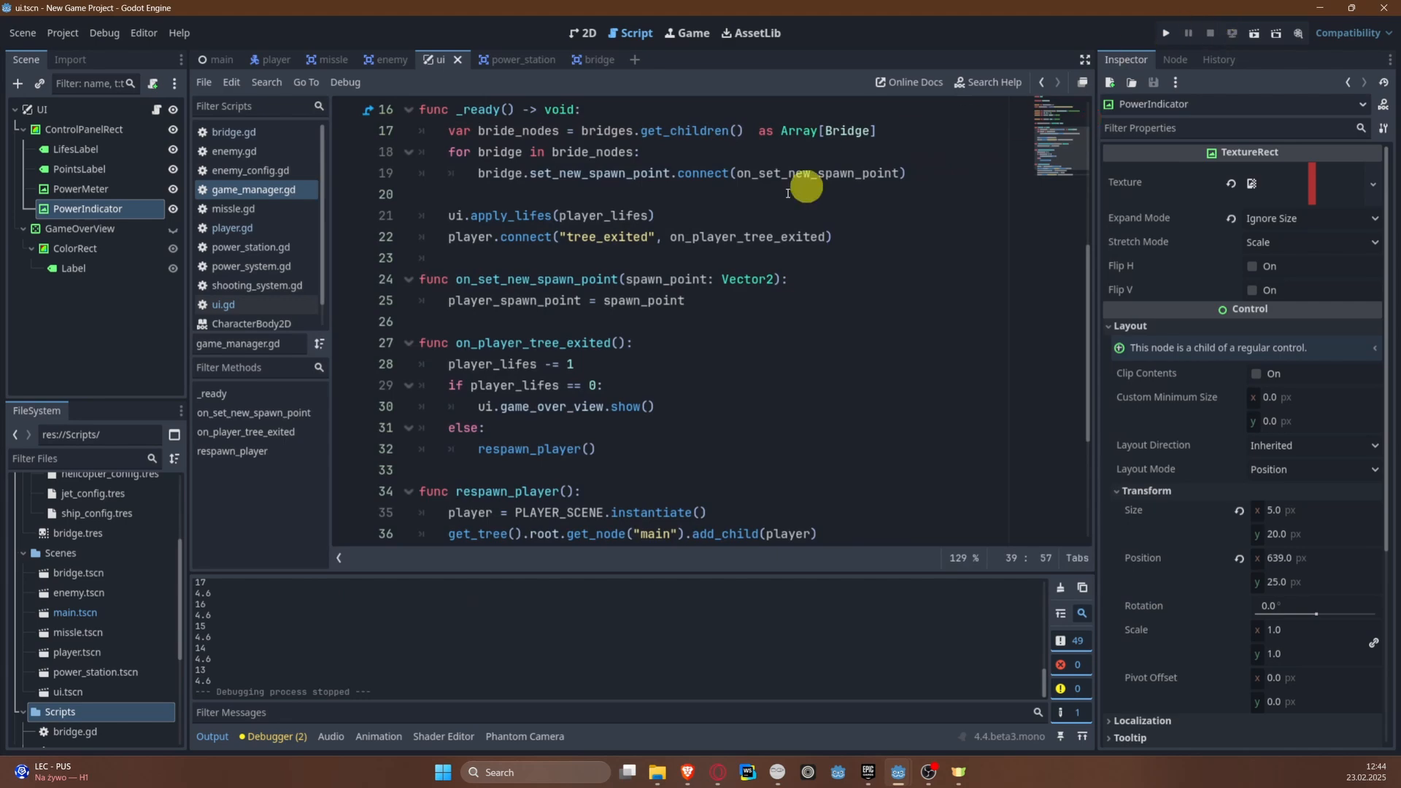
# Step: Check how _on_body_entered in bridge.gd emits set_new_spawn_point with the bridge's position
pyautogui.scroll(-3, 679, 346)
pyautogui.scroll(5, 620, 321)
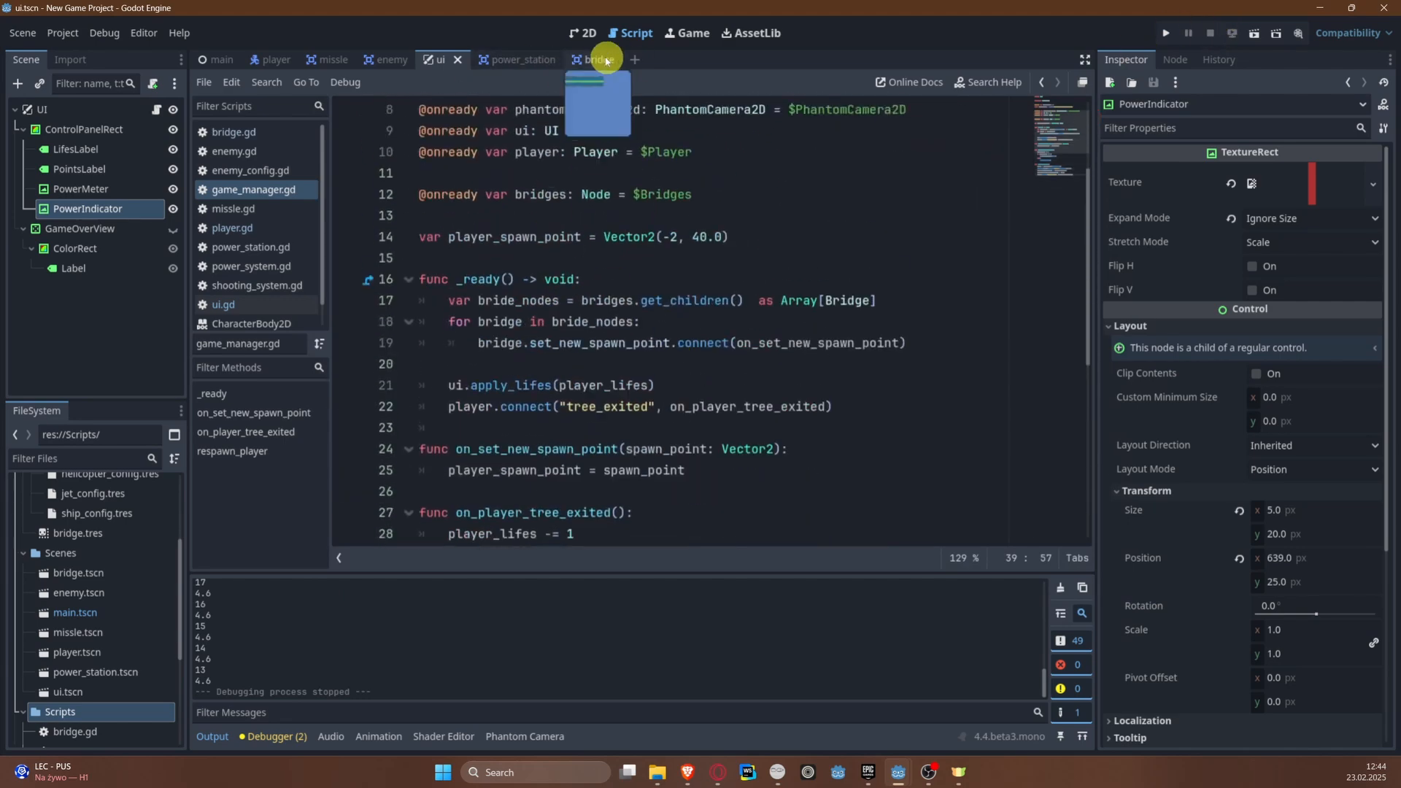
pyautogui.click(592, 59)
pyautogui.scroll(-3, 592, 329)
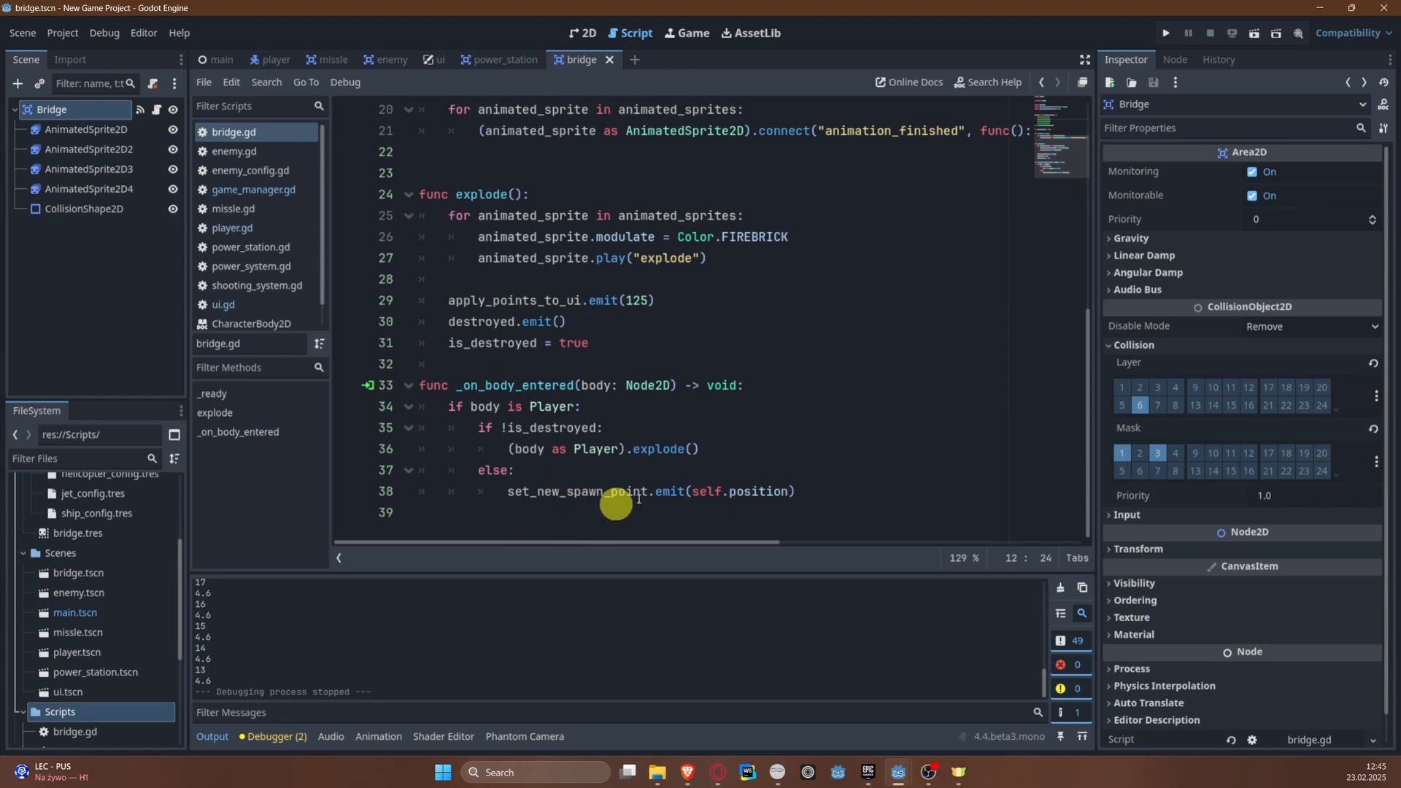
pyautogui.moveTo(472, 494); pyautogui.dragTo(893, 491)
pyautogui.click(892, 491)
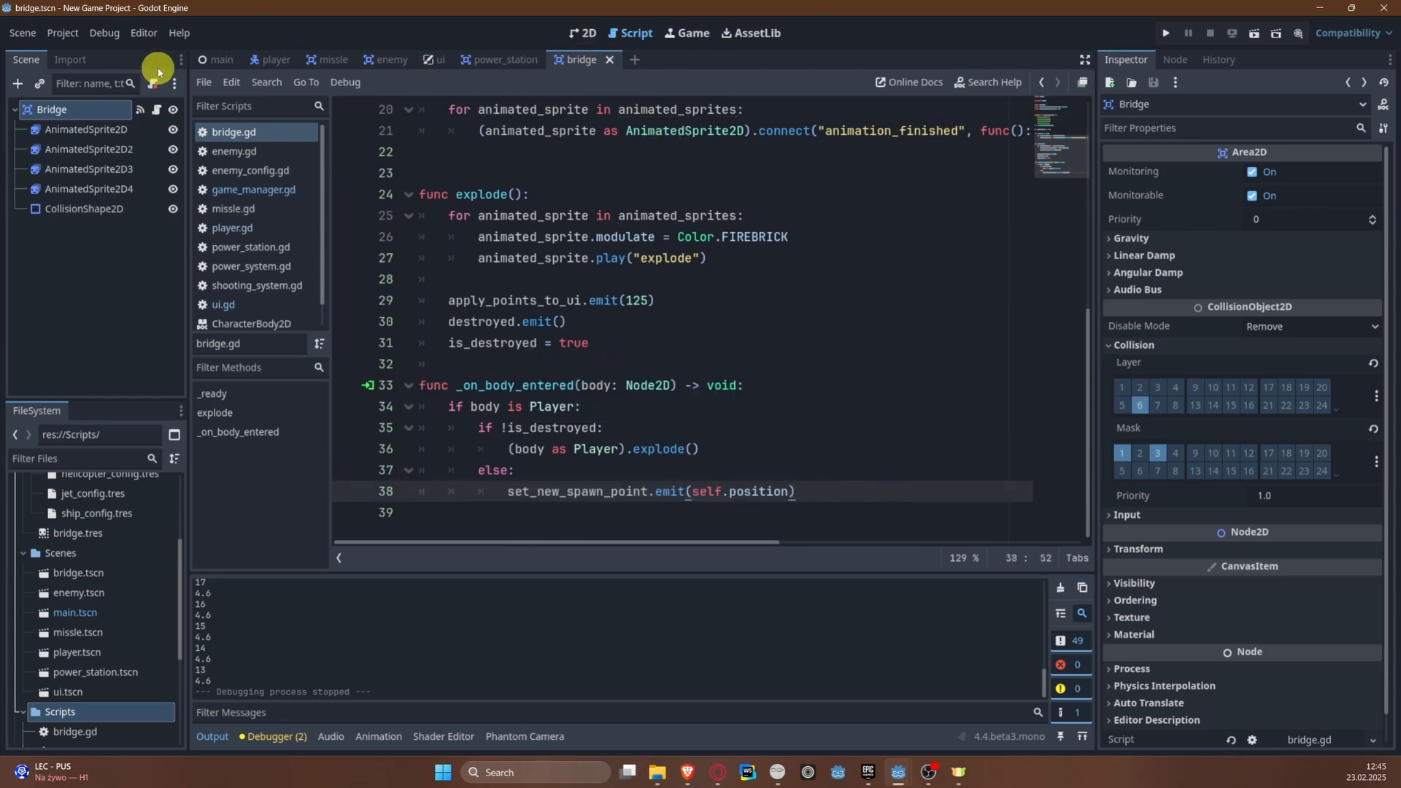
# Step: Move the Player in the main scene's 2D view up the river to position (0, -1091), just below the bridge
pyautogui.click(206, 58)
pyautogui.click(583, 33)
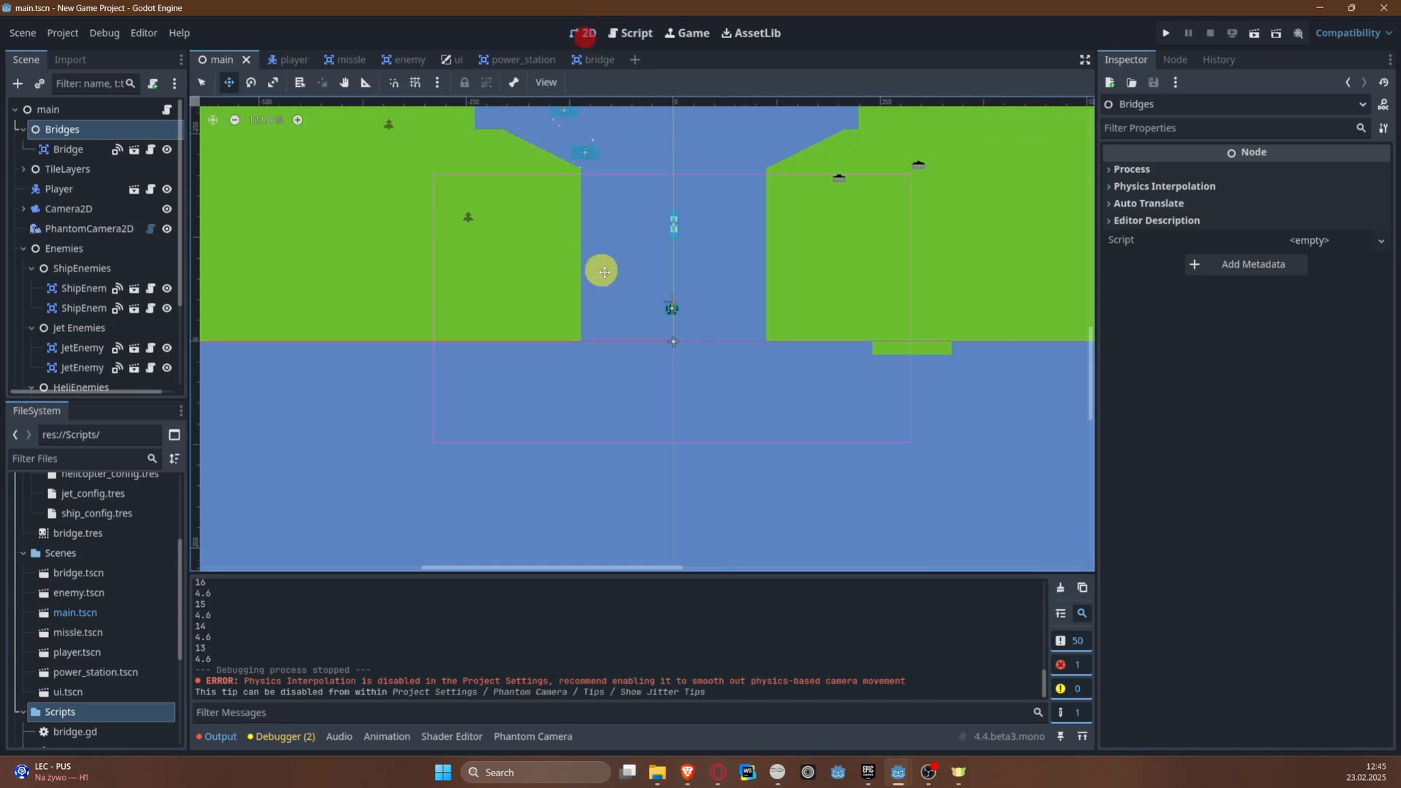
pyautogui.moveTo(648, 301); pyautogui.dragTo(563, 436, button='middle')
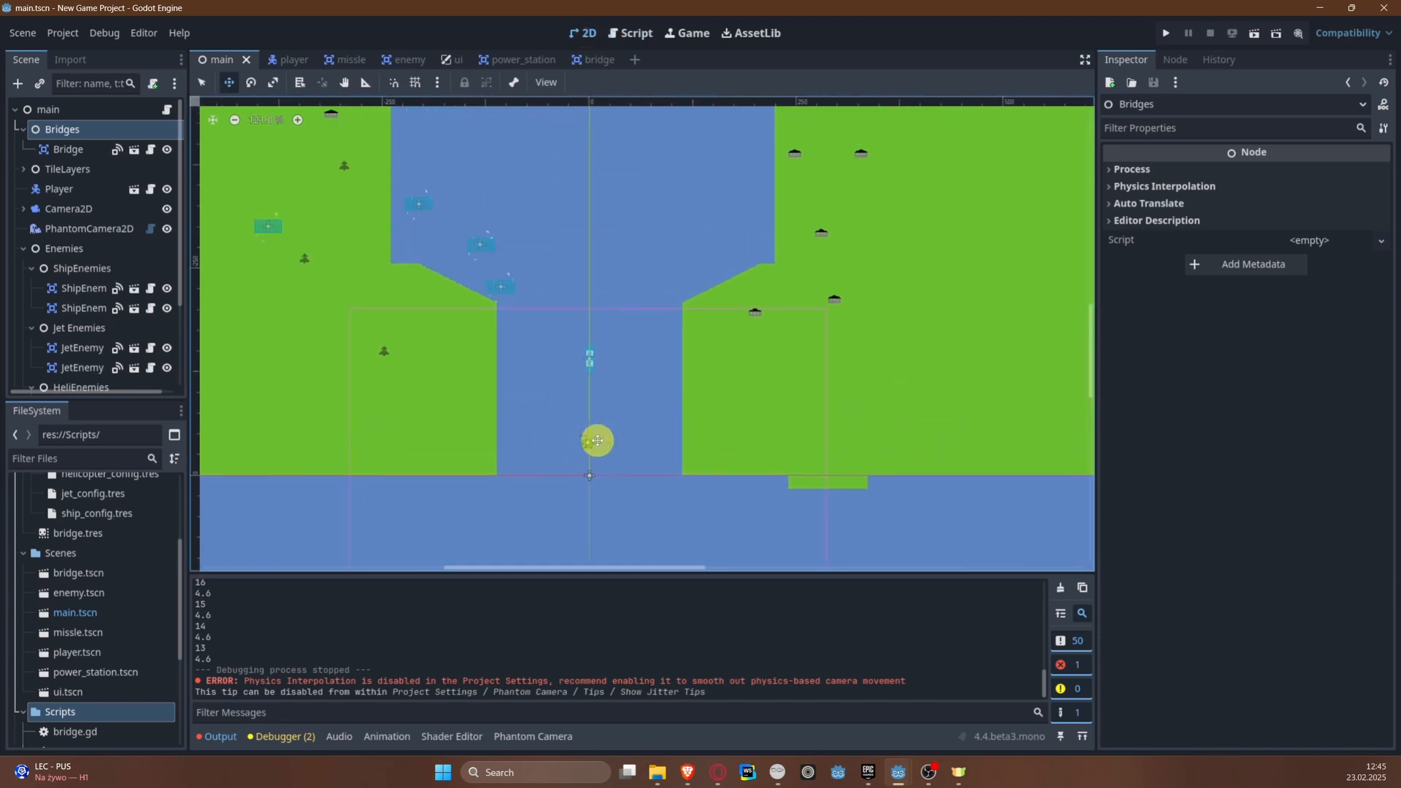
pyautogui.click(90, 189)
pyautogui.moveTo(590, 445); pyautogui.dragTo(598, 132)
pyautogui.moveTo(592, 167); pyautogui.dragTo(528, 486, button='middle')
pyautogui.moveTo(537, 456); pyautogui.dragTo(535, 147)
pyautogui.moveTo(537, 148); pyautogui.dragTo(494, 366, button='middle')
pyautogui.moveTo(494, 361); pyautogui.dragTo(487, 147)
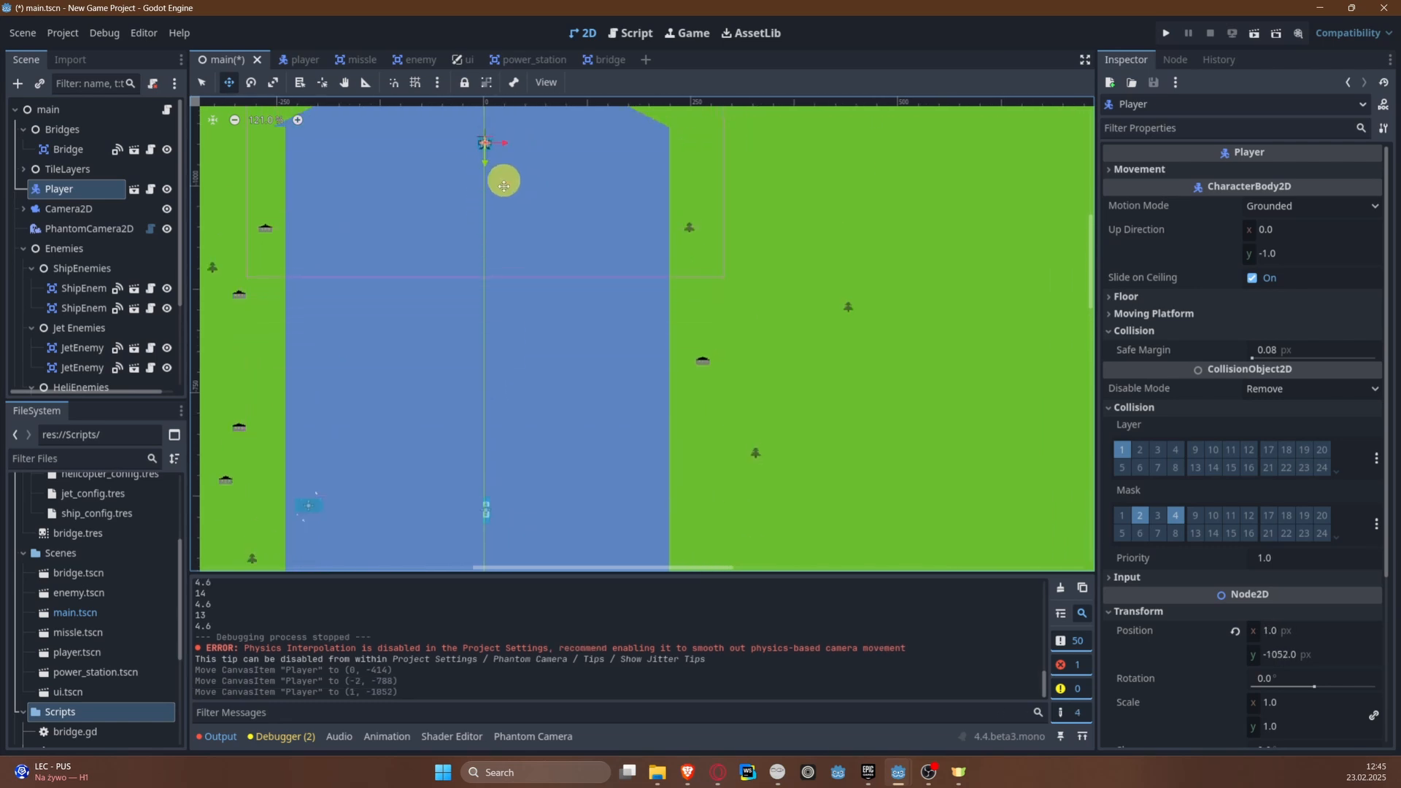
pyautogui.moveTo(504, 185); pyautogui.dragTo(481, 321, button='middle')
pyautogui.moveTo(481, 322); pyautogui.dragTo(475, 273)
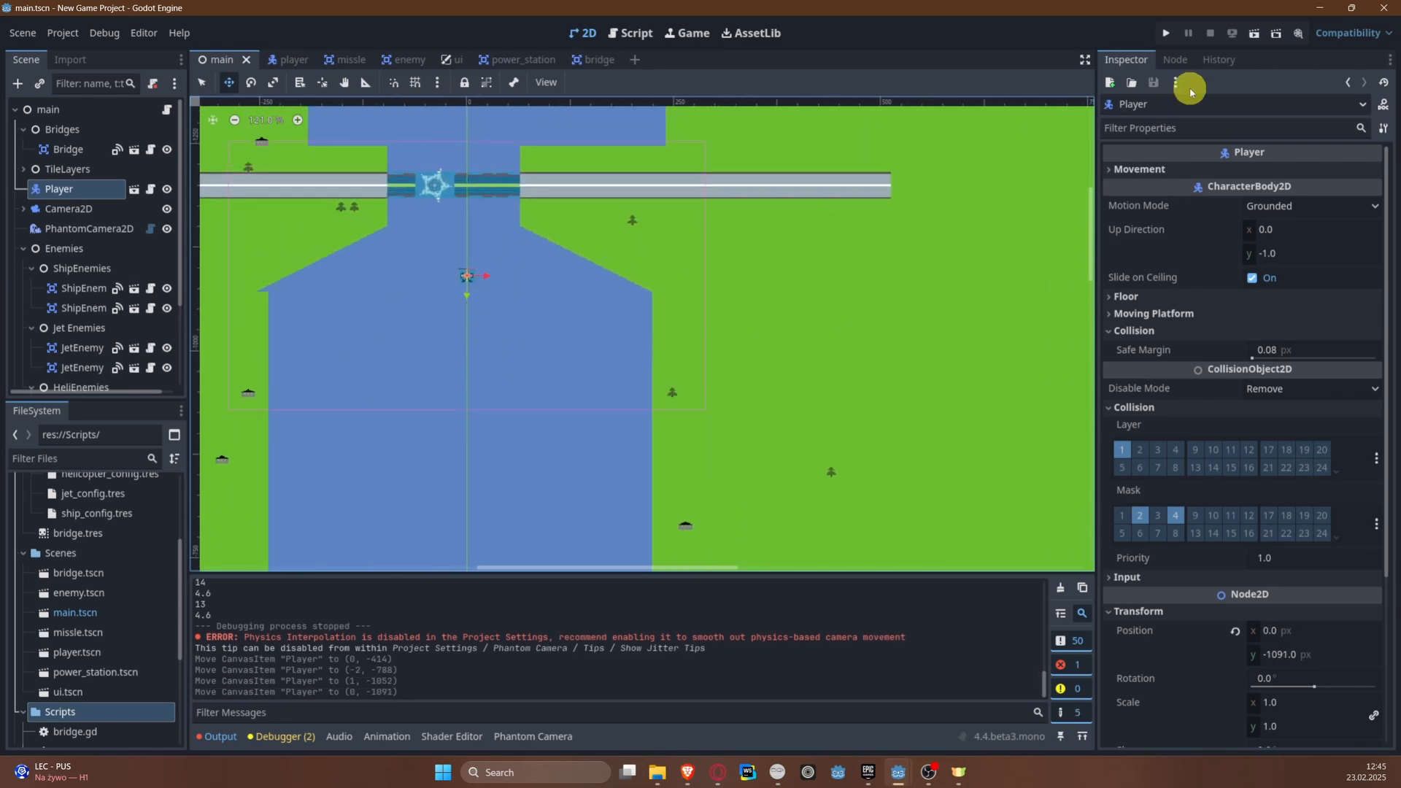
# Step: Run the game from the new start position, fly past the destroyed bridge to test respawning there, and stop the run
pyautogui.click(1166, 37)
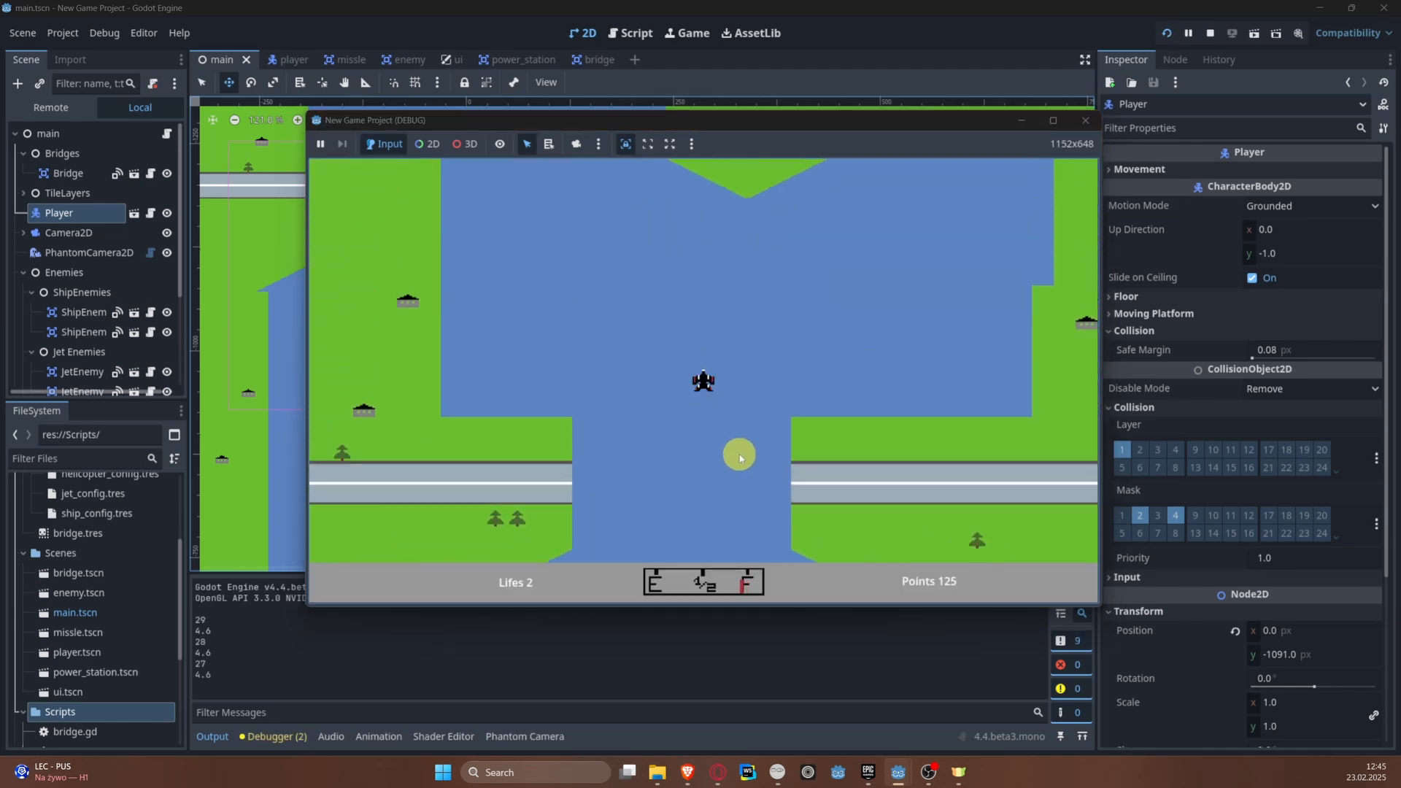
pyautogui.press('a')
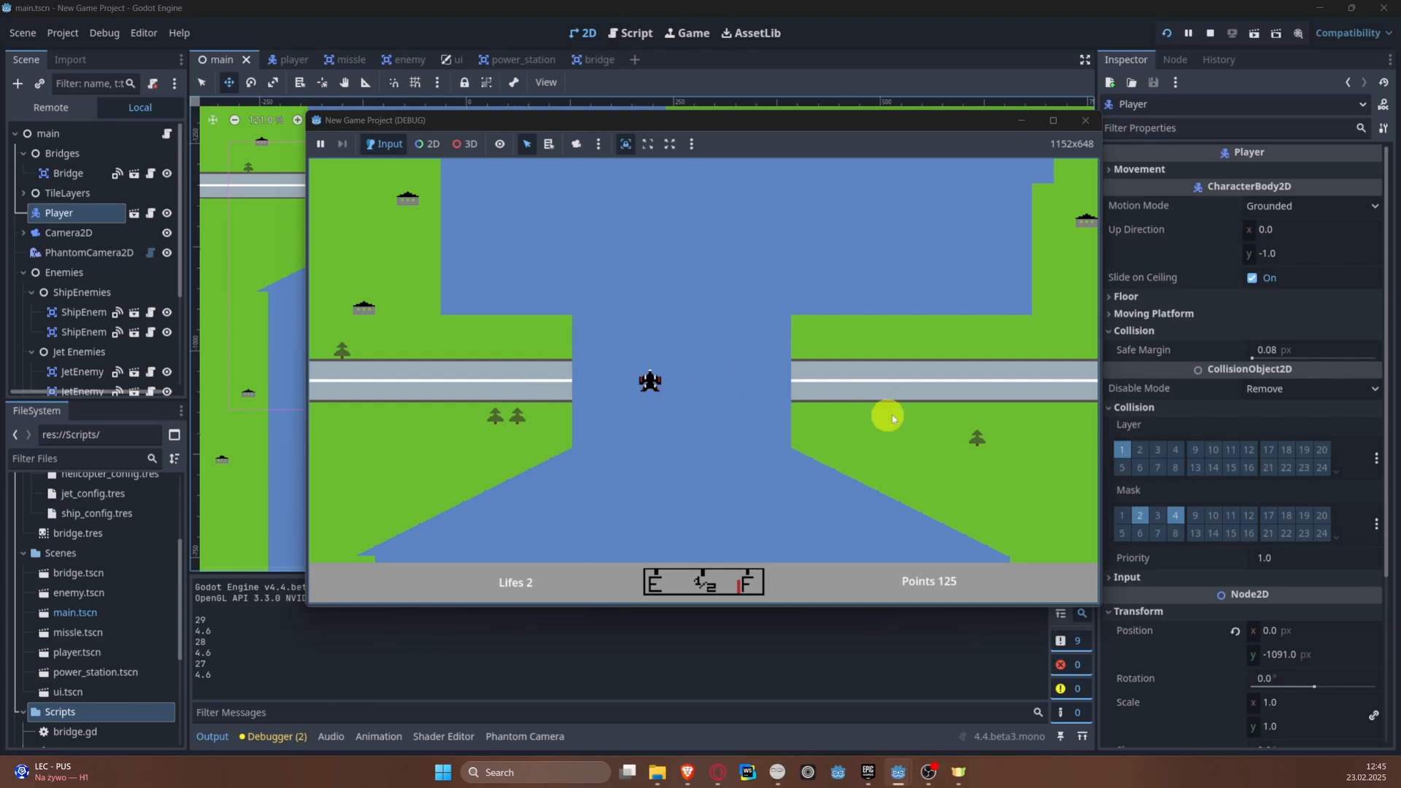
pyautogui.press('w')
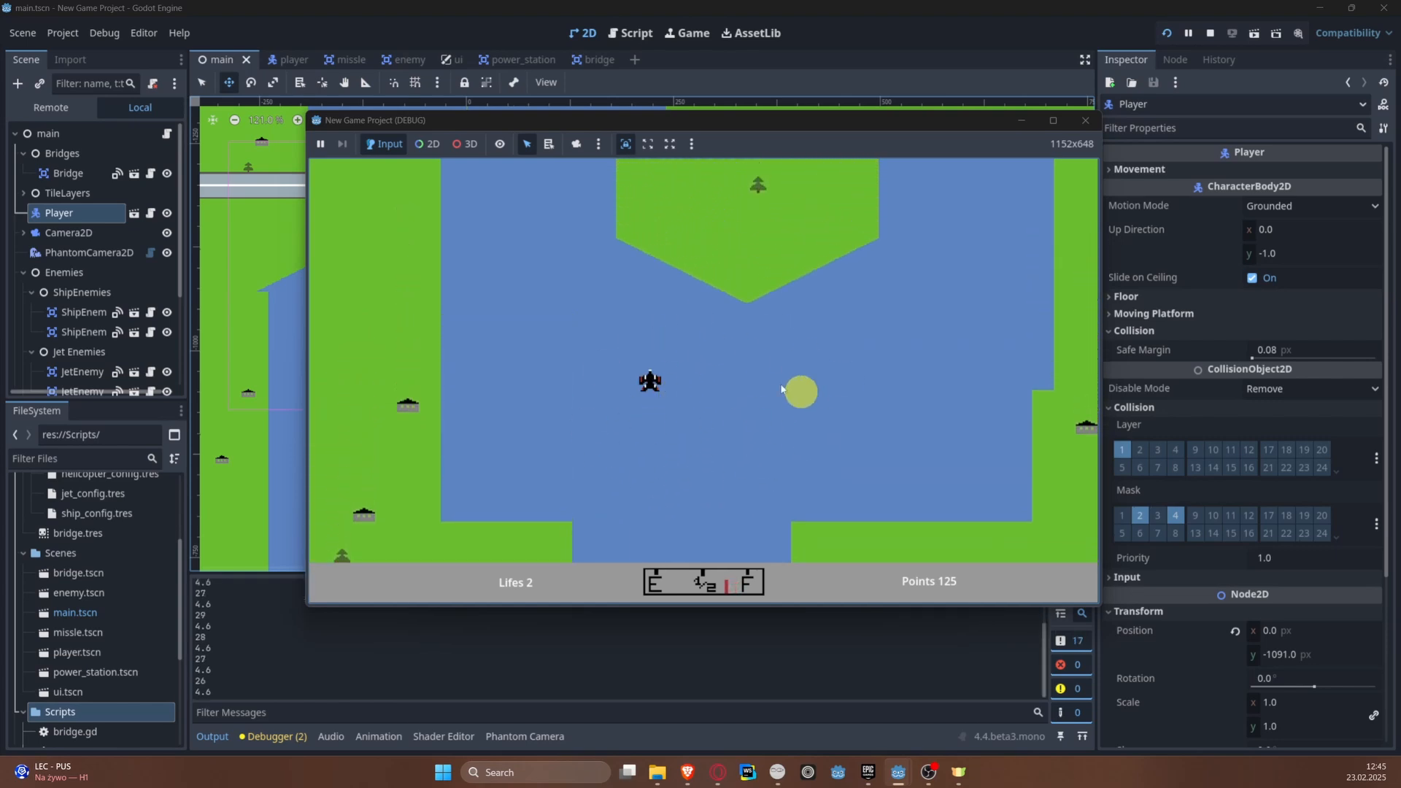
pyautogui.press('a')
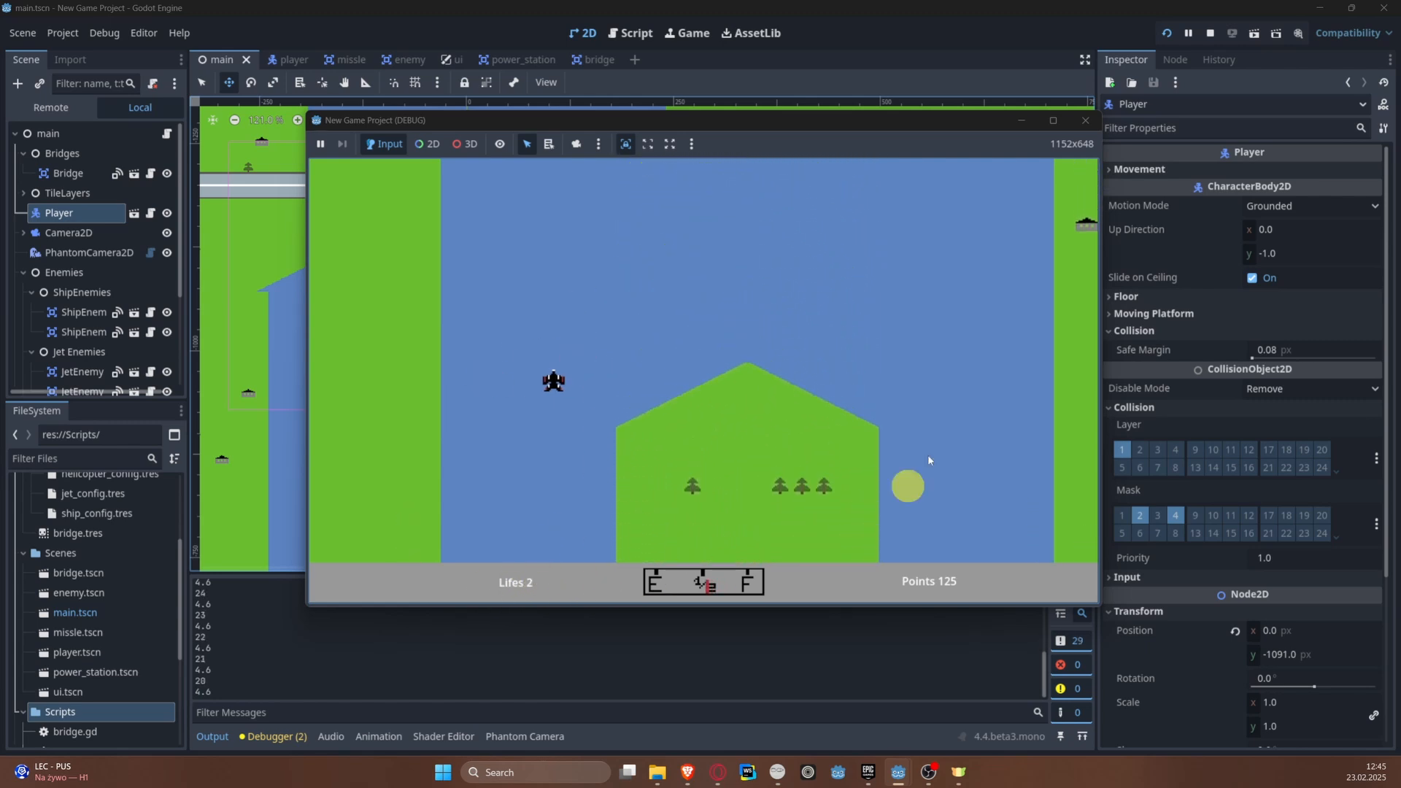
pyautogui.click(1208, 34)
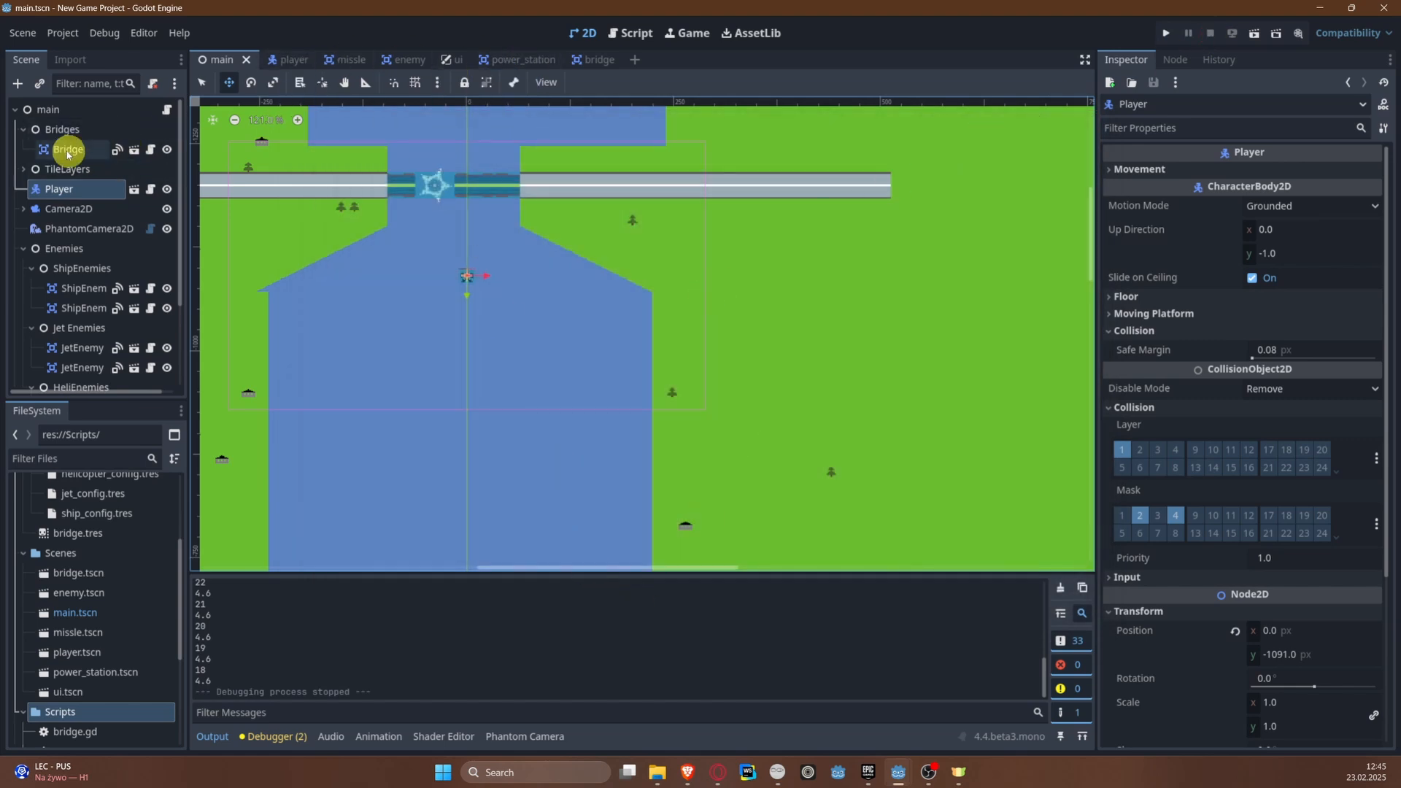
# Step: Add ui.apply_lifes(player_lifes) below respawn_player() in the else branch of on_player_tree_exited in game_manager.gd
pyautogui.click(166, 108)
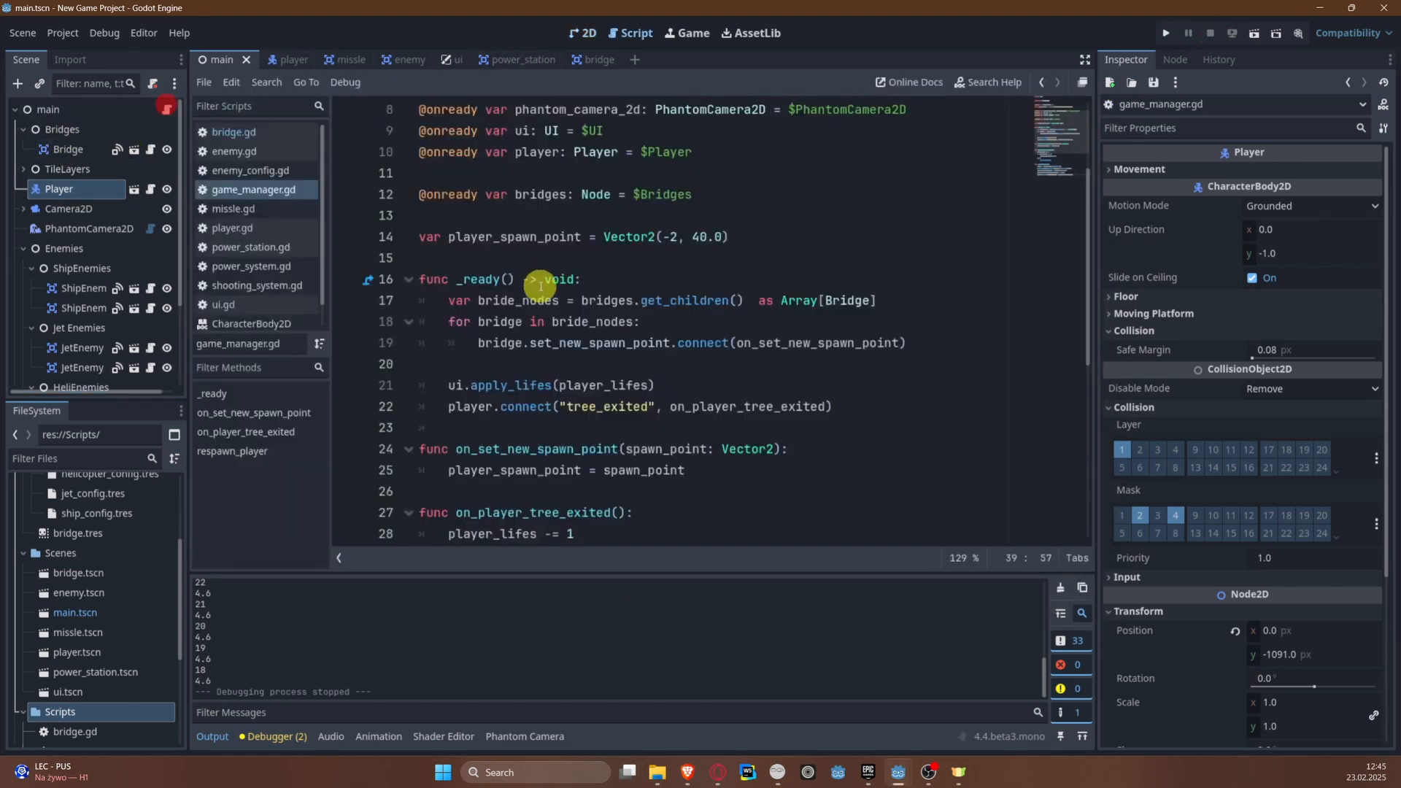
pyautogui.scroll(3, 541, 287)
pyautogui.click(629, 197)
pyautogui.click(618, 296)
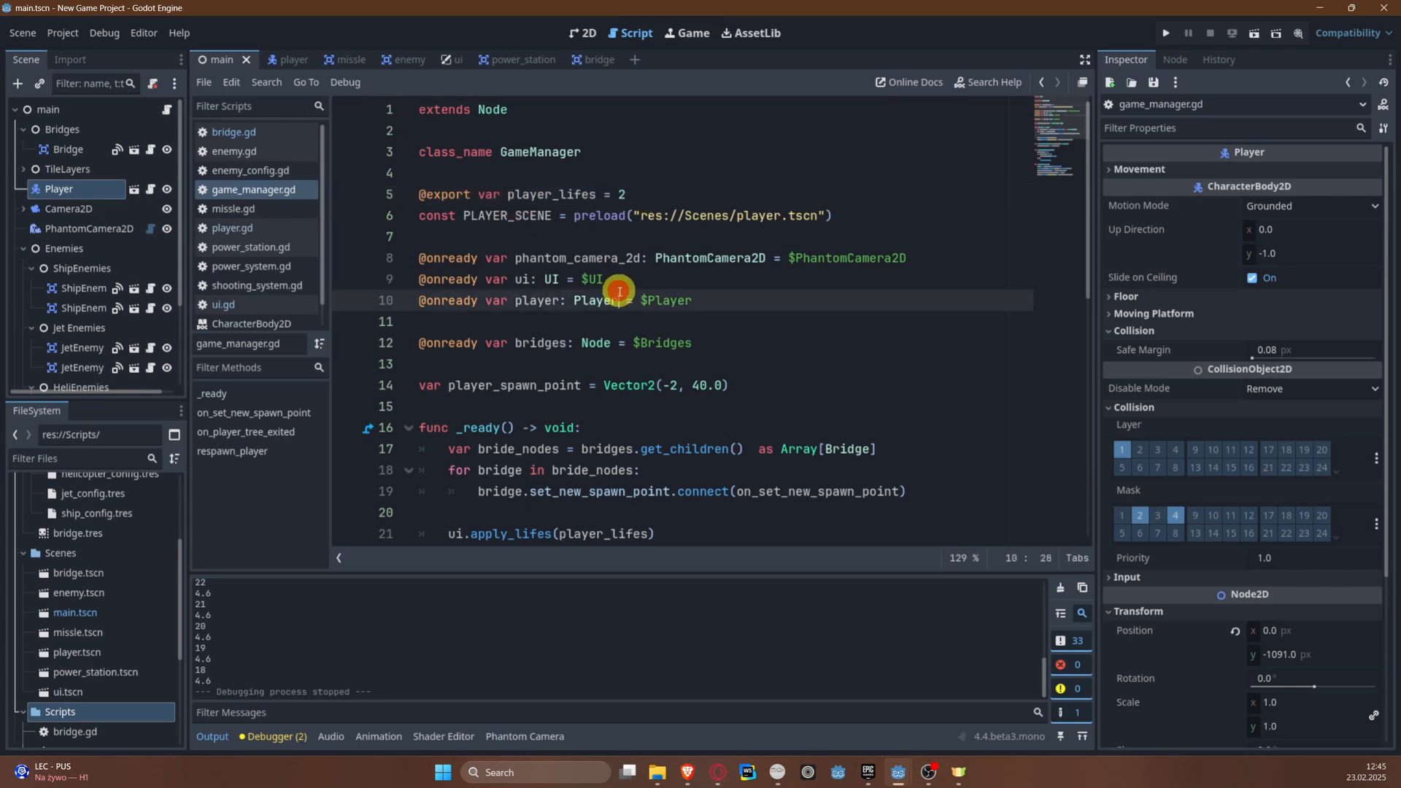
pyautogui.scroll(-5, 615, 369)
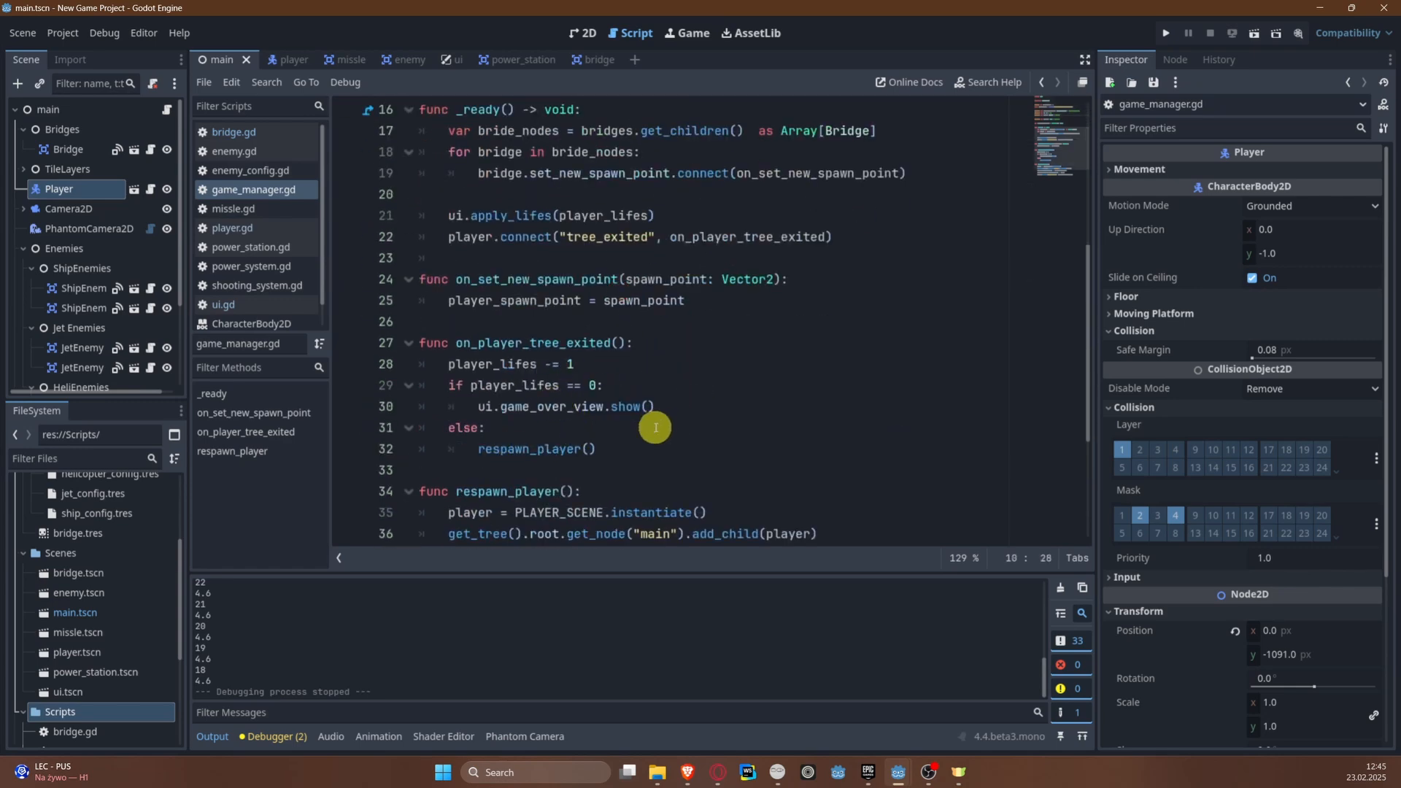
pyautogui.scroll(-2, 654, 427)
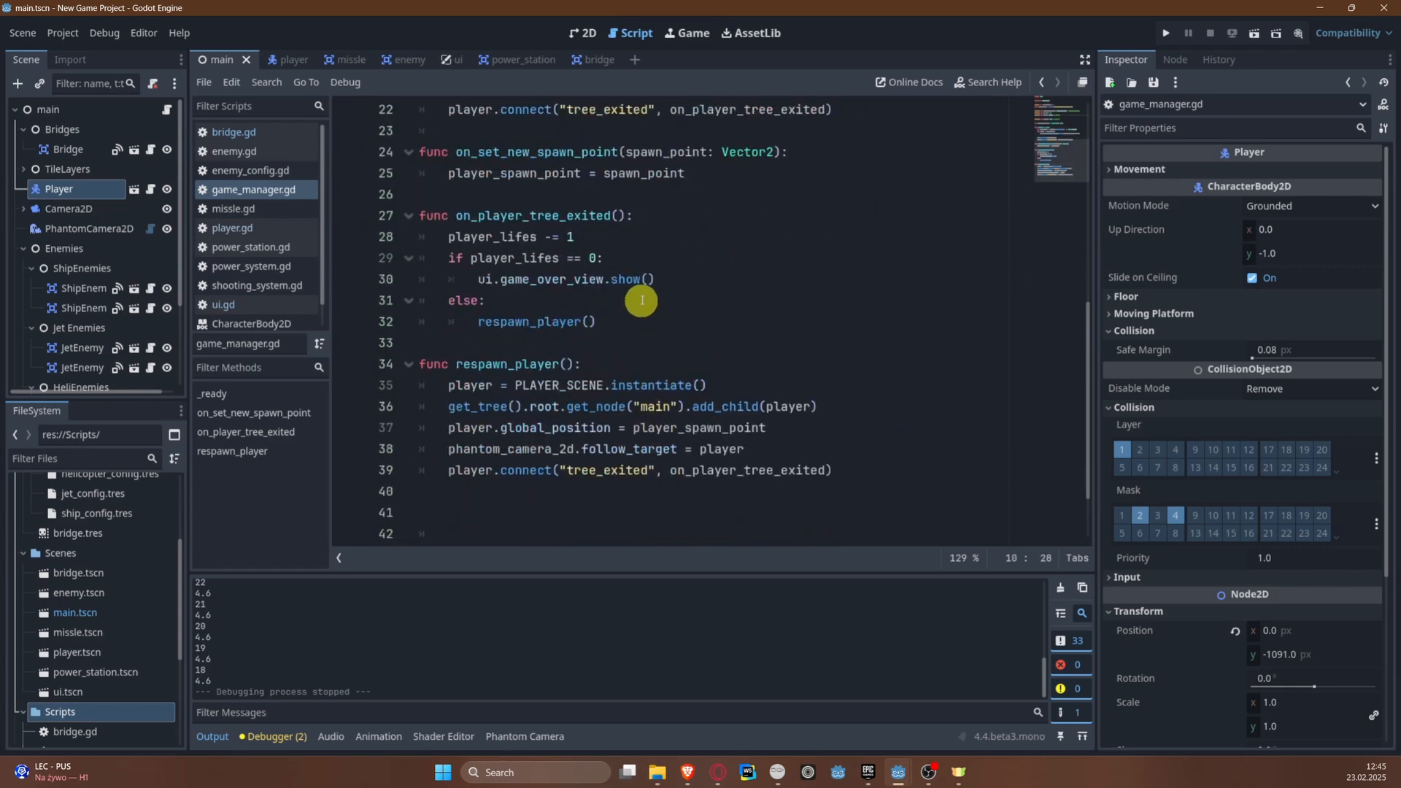
pyautogui.scroll(1, 642, 301)
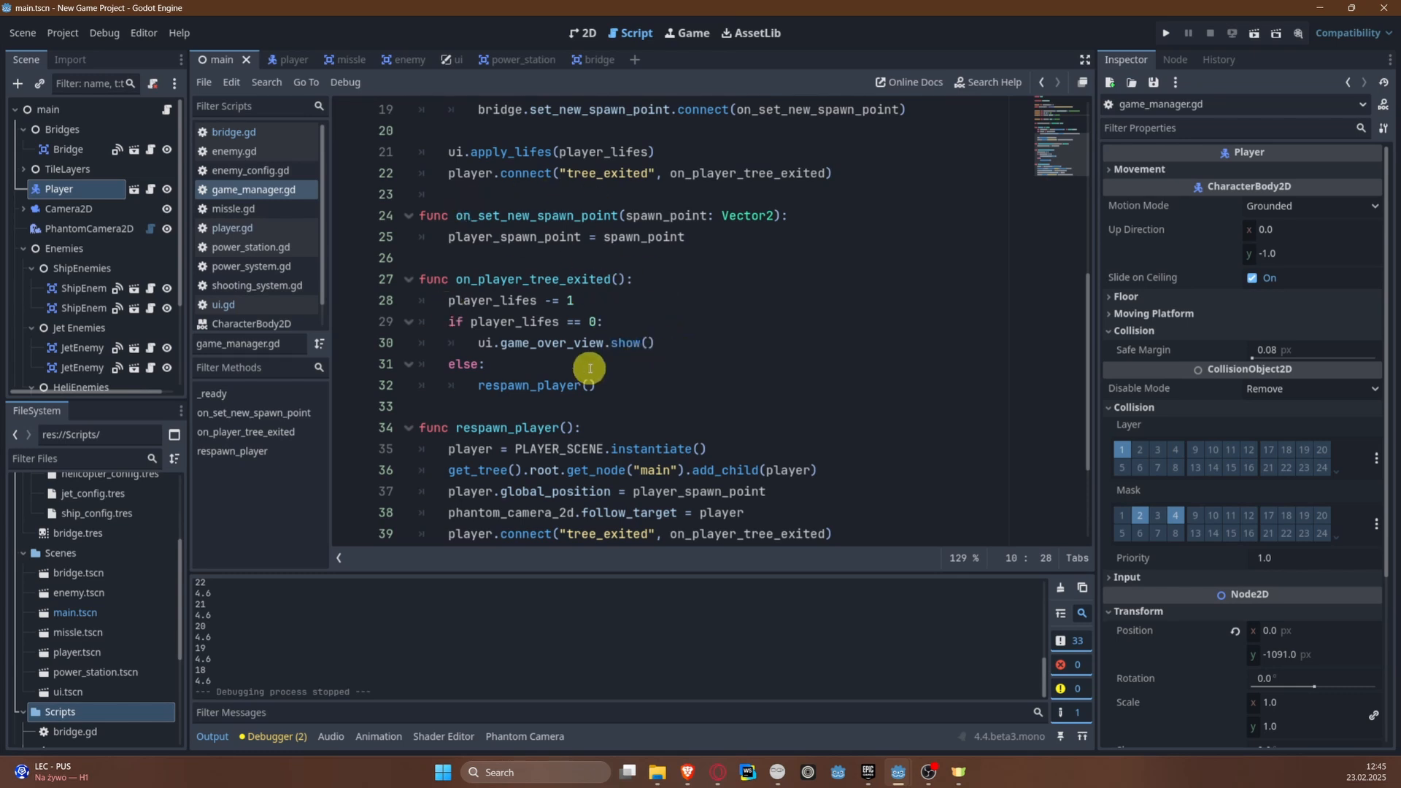
pyautogui.click(632, 377)
pyautogui.scroll(-2, 789, 367)
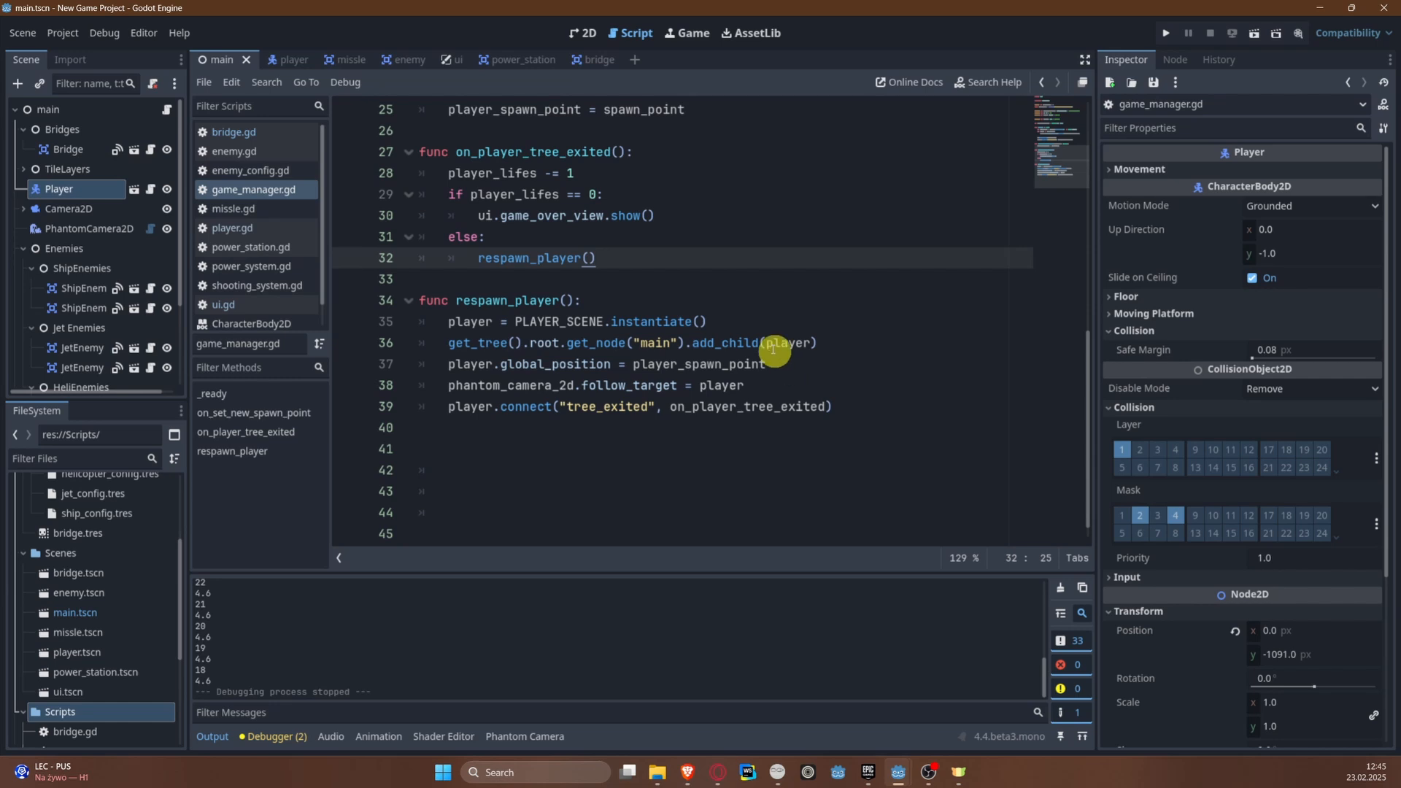
pyautogui.press('Return')
pyautogui.write('ui.')
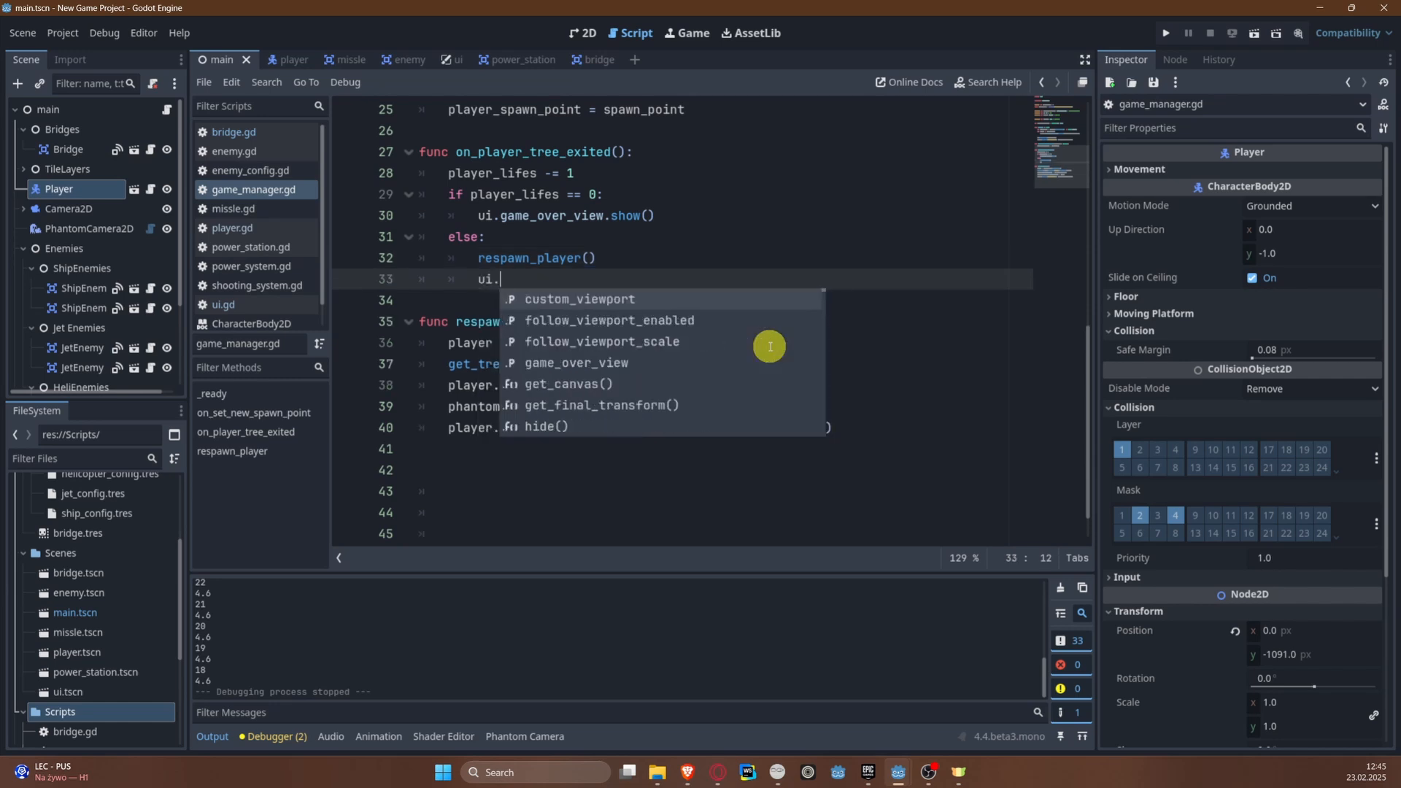
pyautogui.write('apply_lifes()')
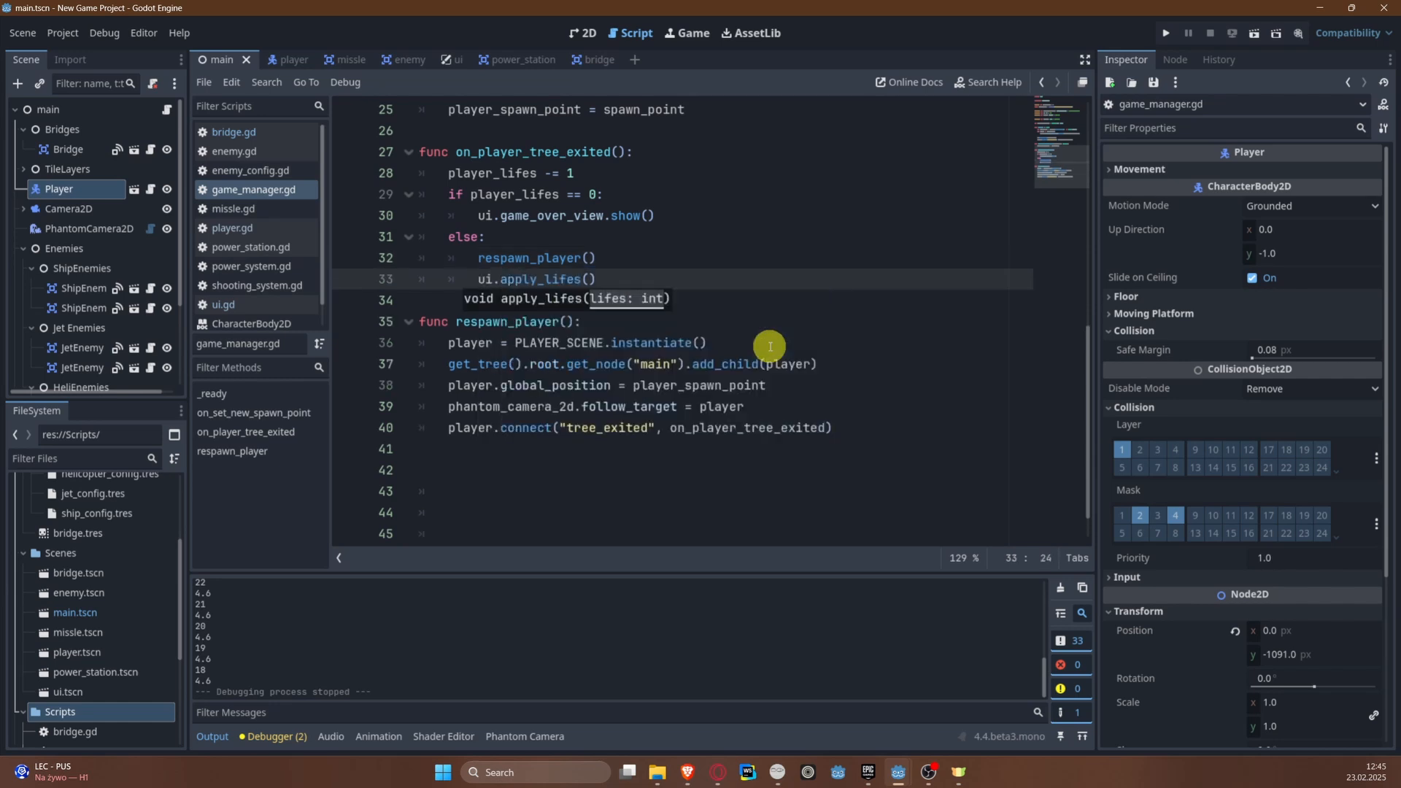
pyautogui.write('pla')
pyautogui.press('Down')
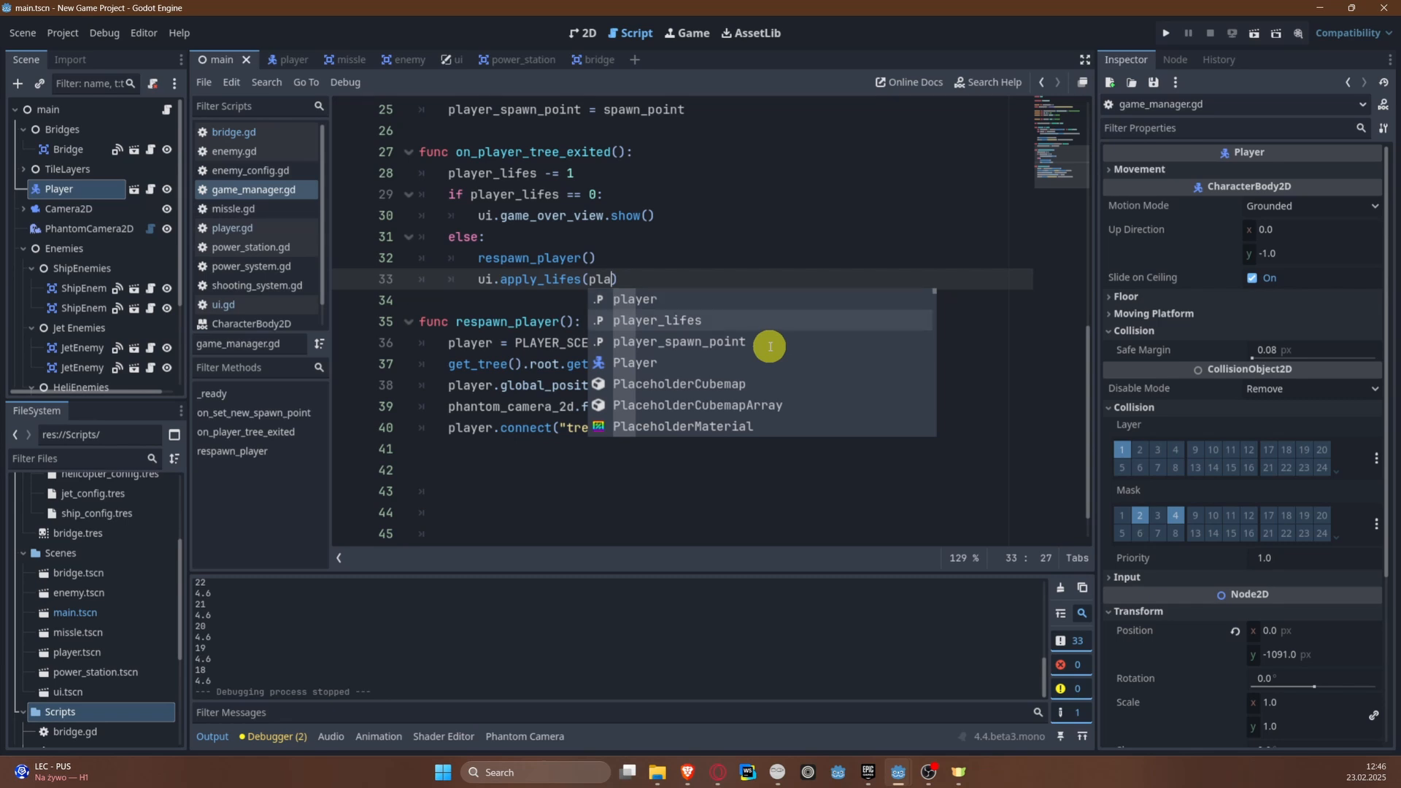
pyautogui.press('Return')
# Step: Run the game to test the lives display after a respawn, and close it to return to the GameManager script
pyautogui.click(1161, 31)
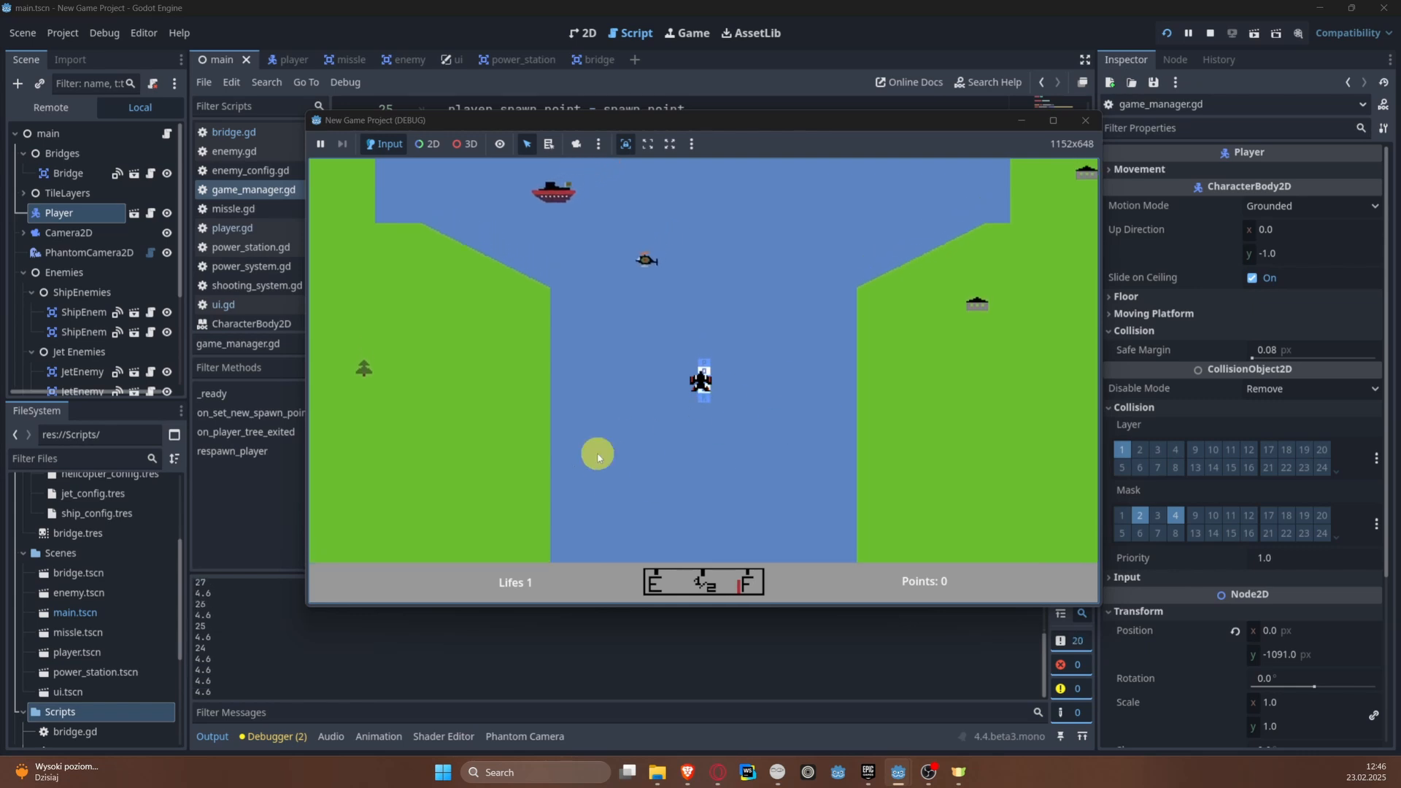
pyautogui.press('d')
pyautogui.press('a')
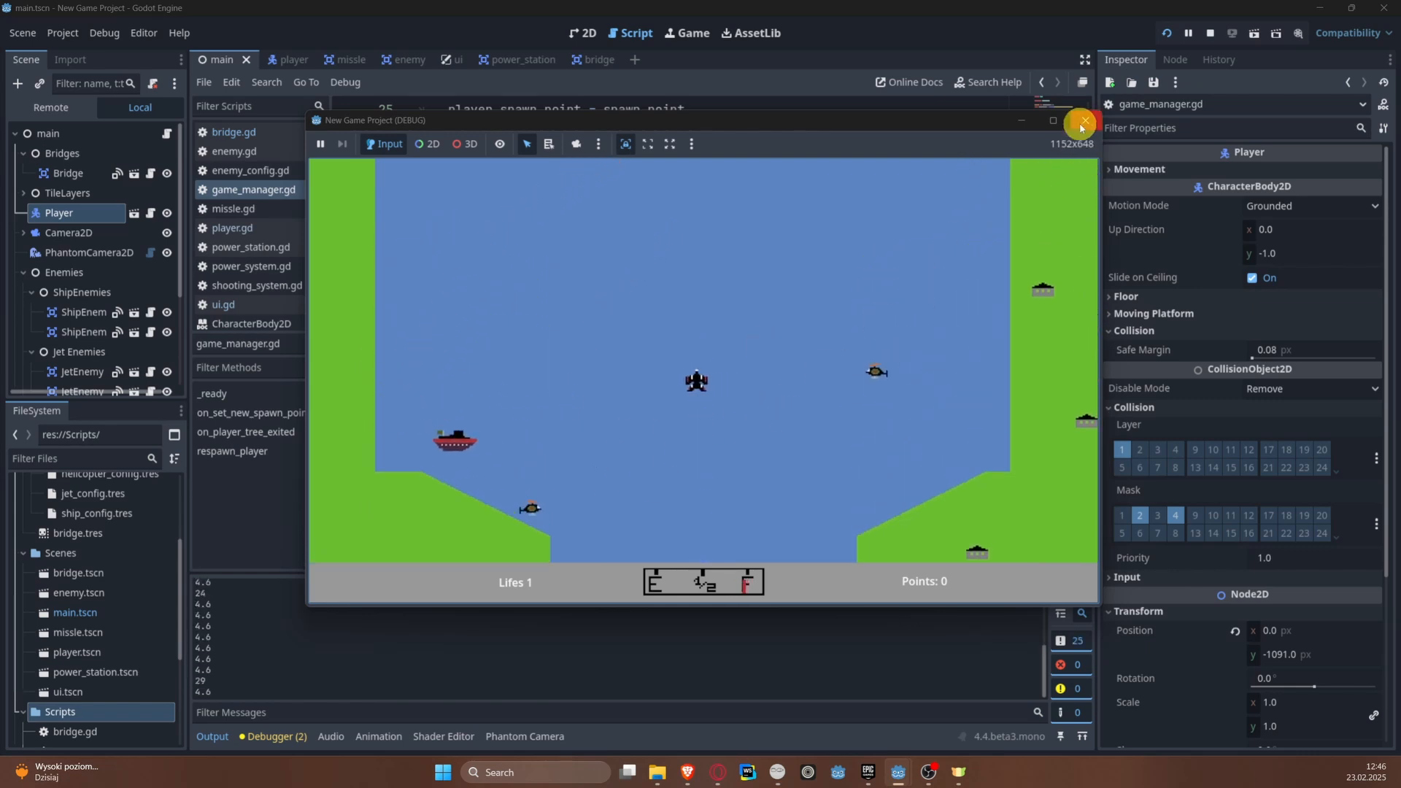
pyautogui.click(1085, 119)
pyautogui.click(700, 351)
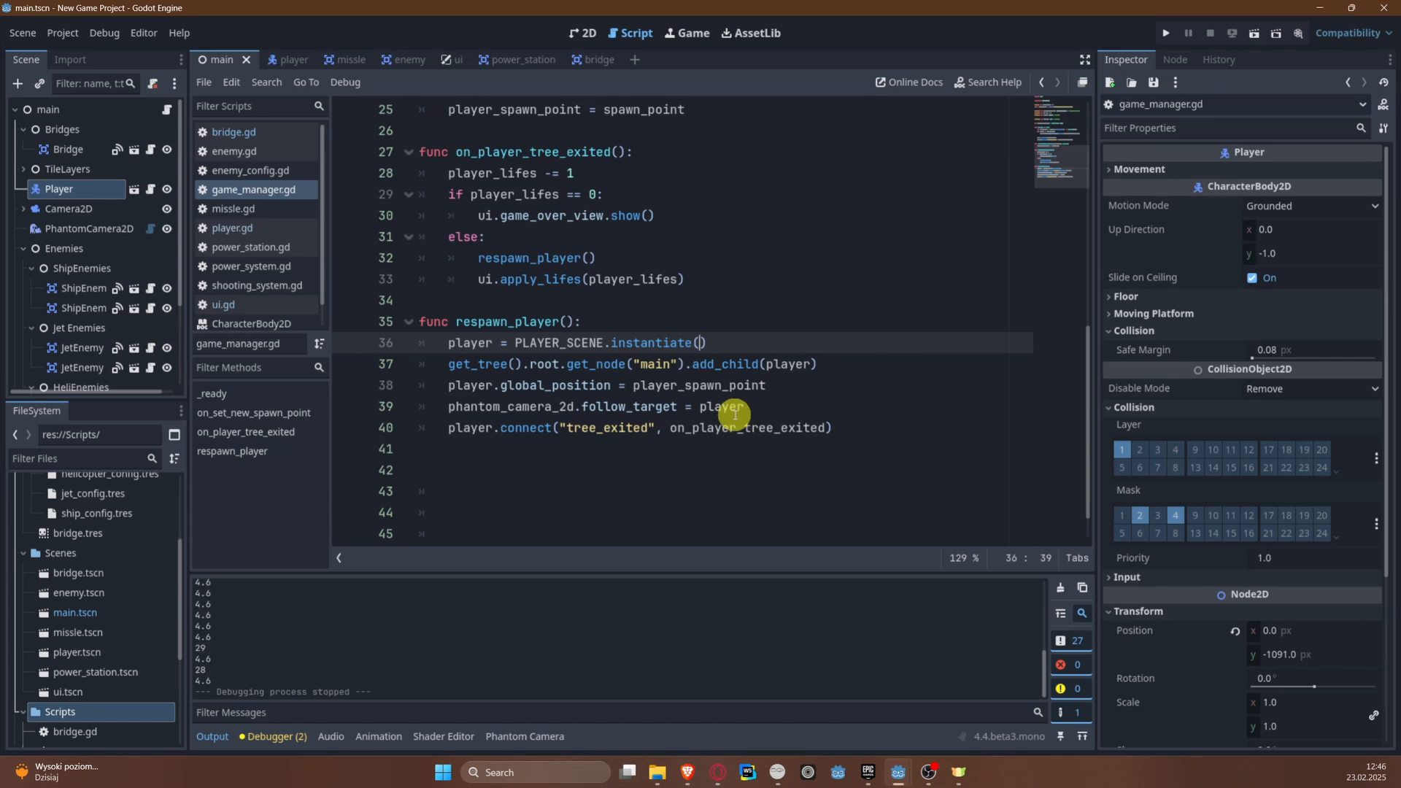
# Step: Collapse the Resources folder, expand the Sounds folder inside Assets, and widen the file dock to show the sound files
pyautogui.moveTo(735, 414)
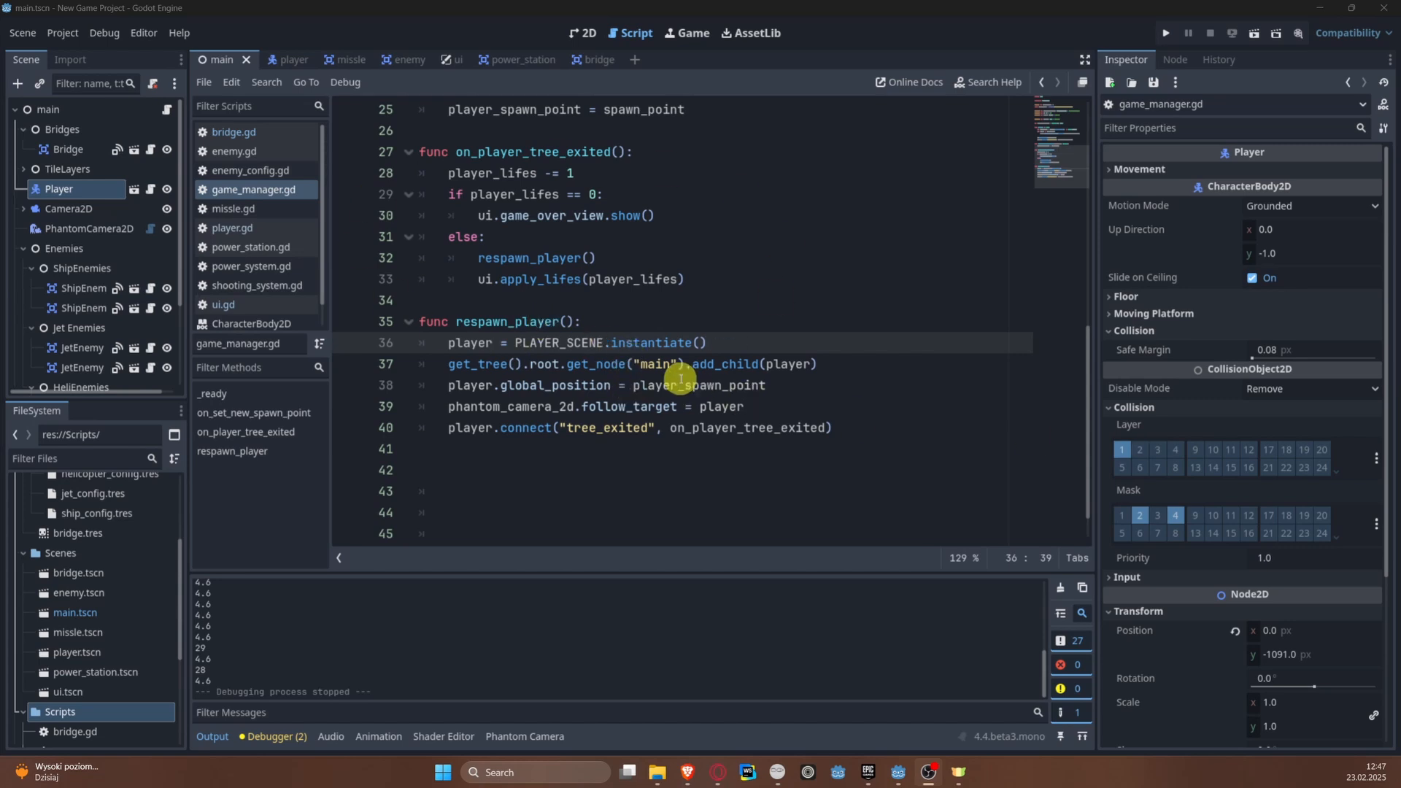
pyautogui.scroll(3, 141, 573)
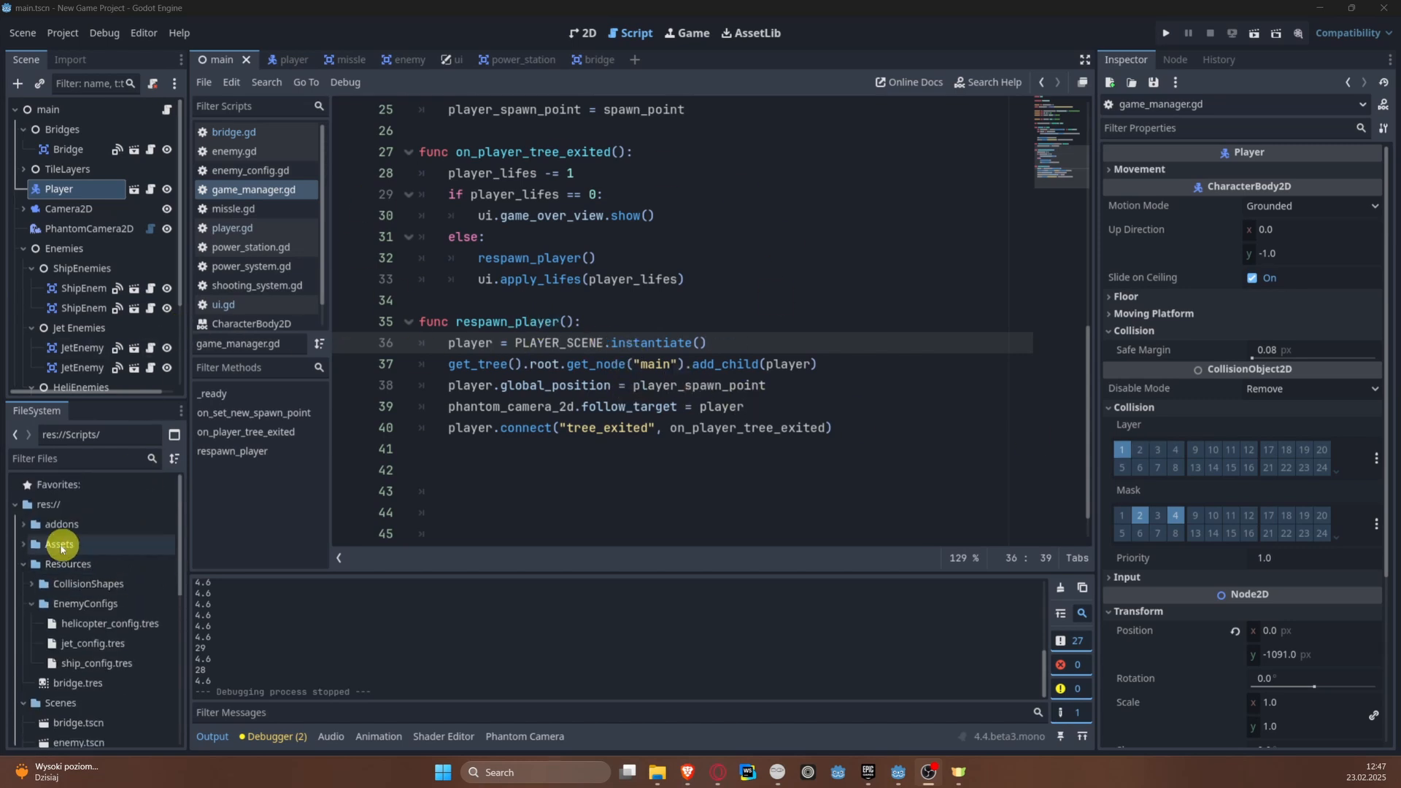
pyautogui.click(24, 564)
pyautogui.click(24, 545)
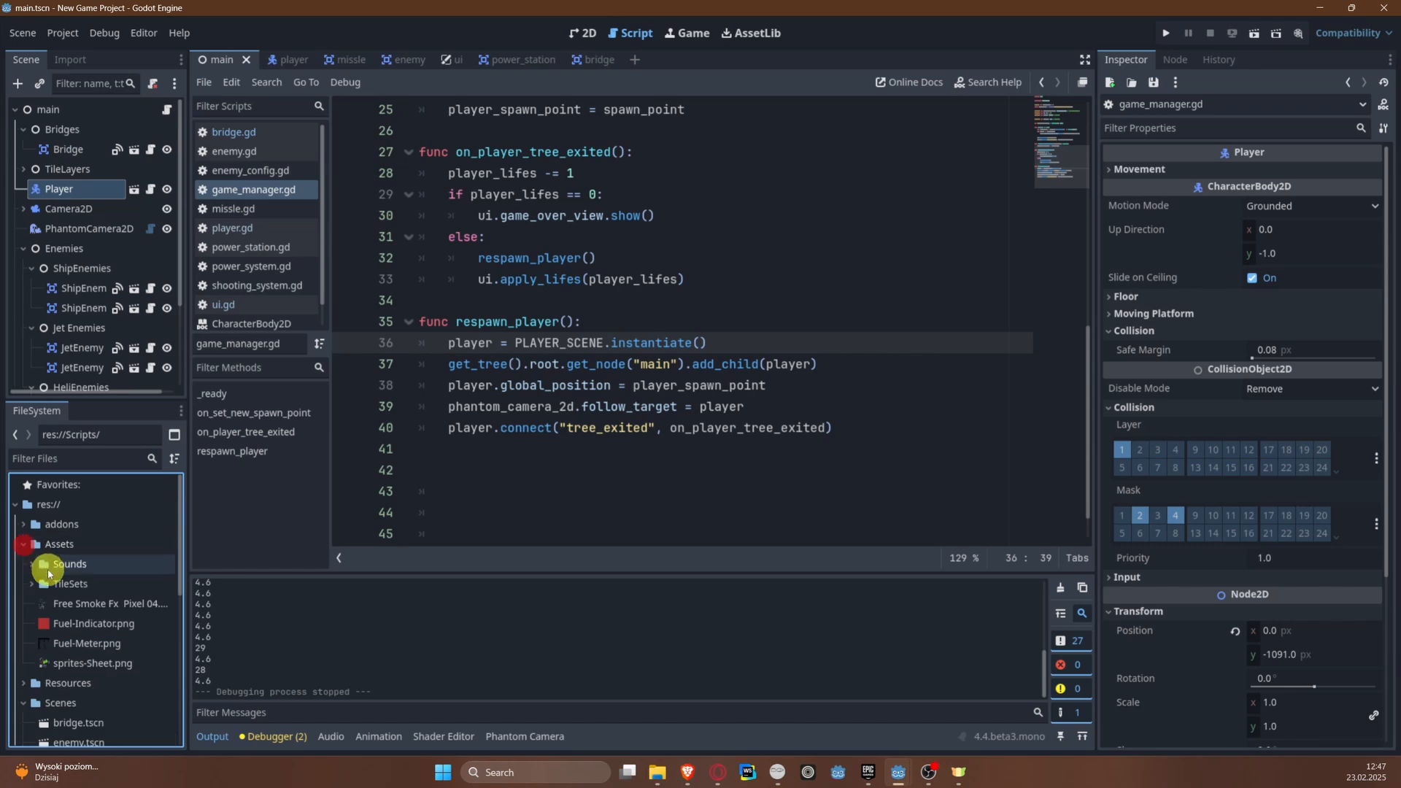
pyautogui.click(31, 564)
pyautogui.moveTo(188, 562); pyautogui.dragTo(350, 561)
# Step: Preview the shoot.wav and bomb_explosion.wav sounds from the Sounds folder
pyautogui.click(169, 605)
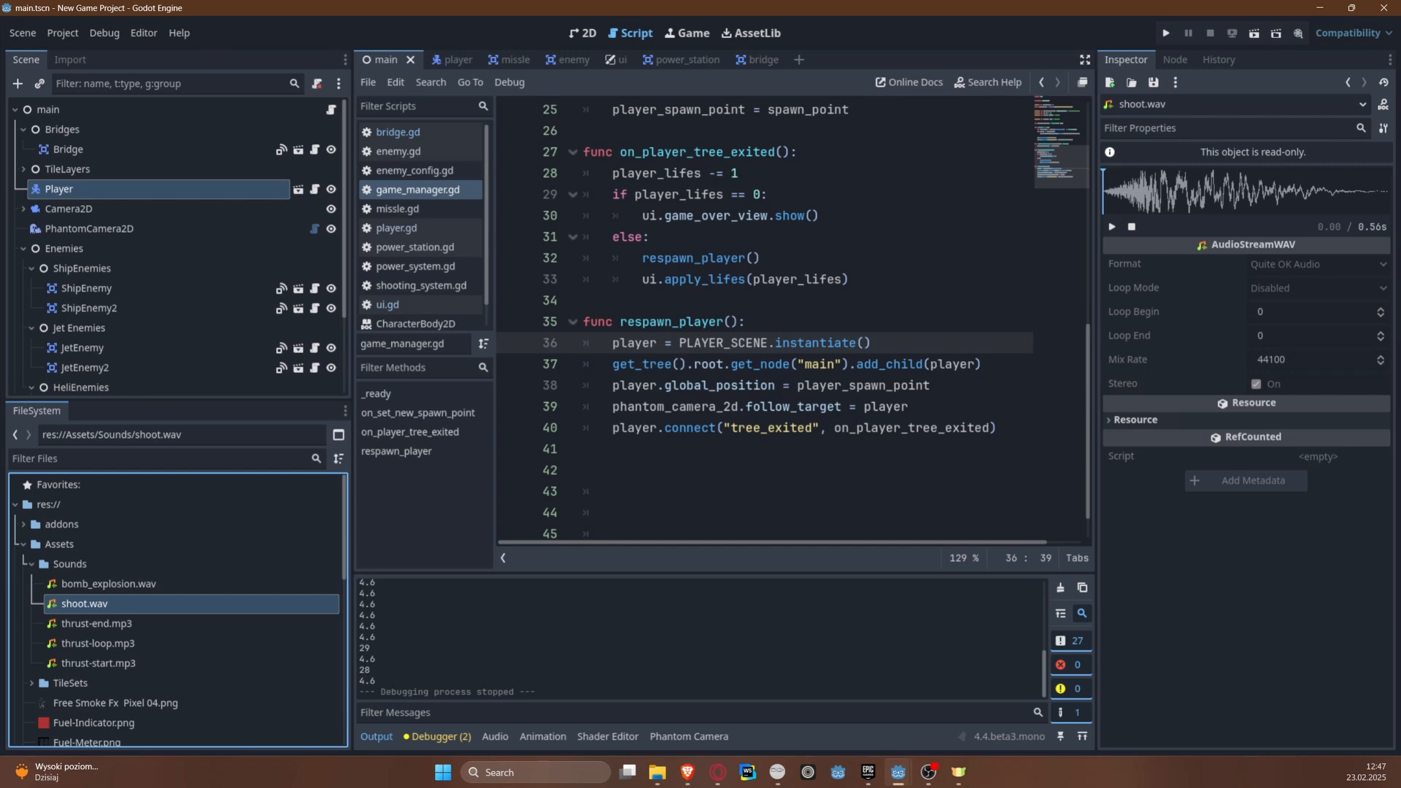
pyautogui.click(1112, 227)
pyautogui.click(72, 584)
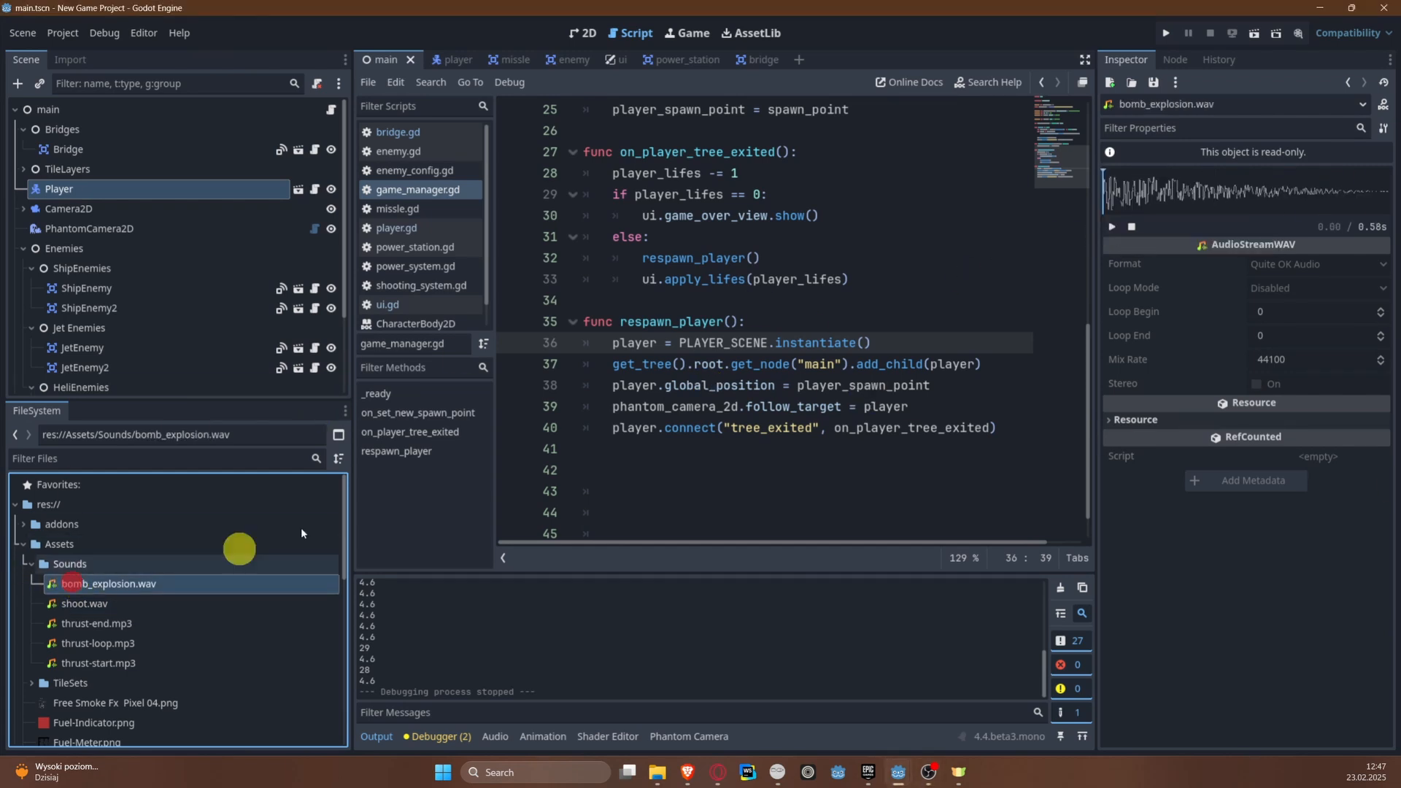
pyautogui.click(1112, 227)
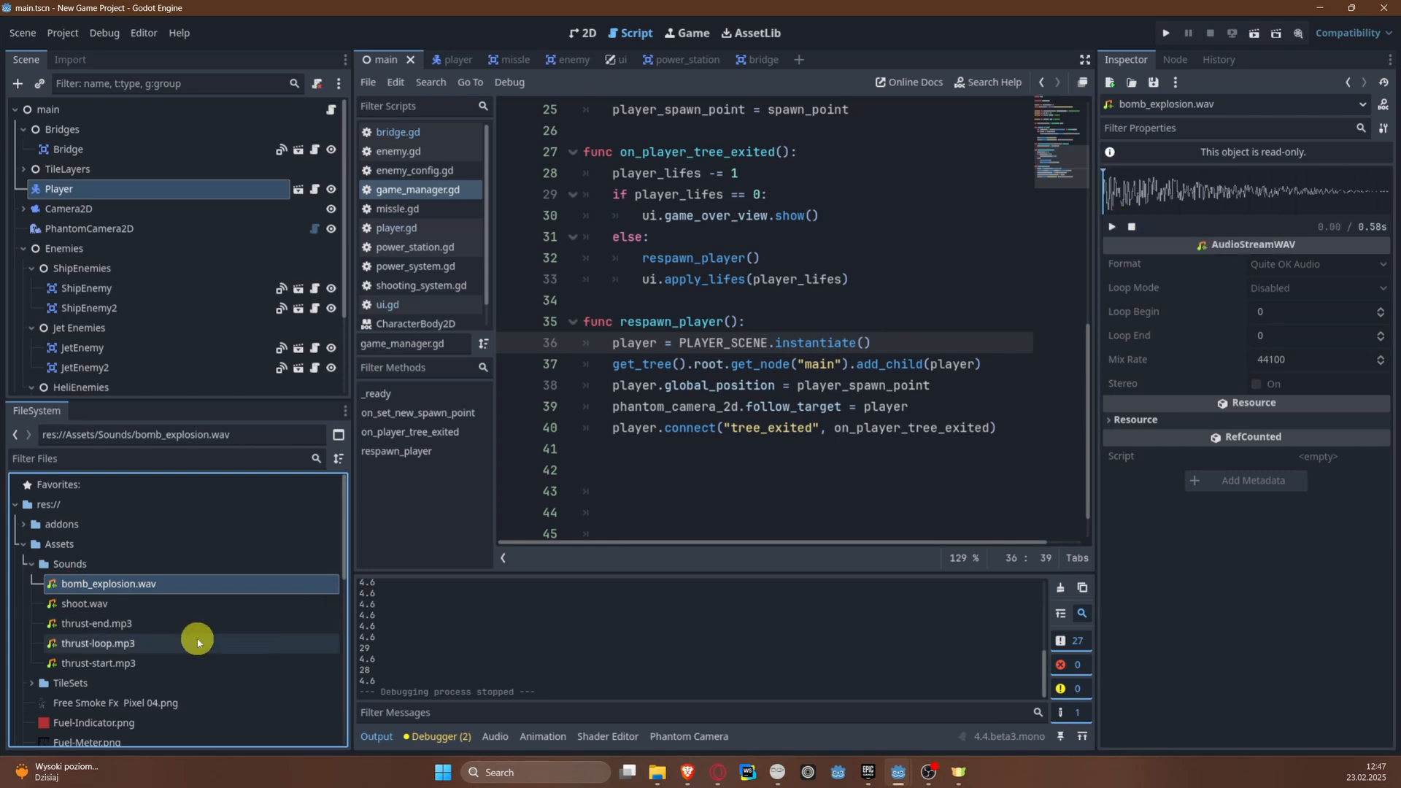
# Step: Preview thrust-end.mp3, thrust-loop.mp3 and thrust-start.mp3 in the audio importer, closing it without reimporting
pyautogui.doubleClick(181, 626)
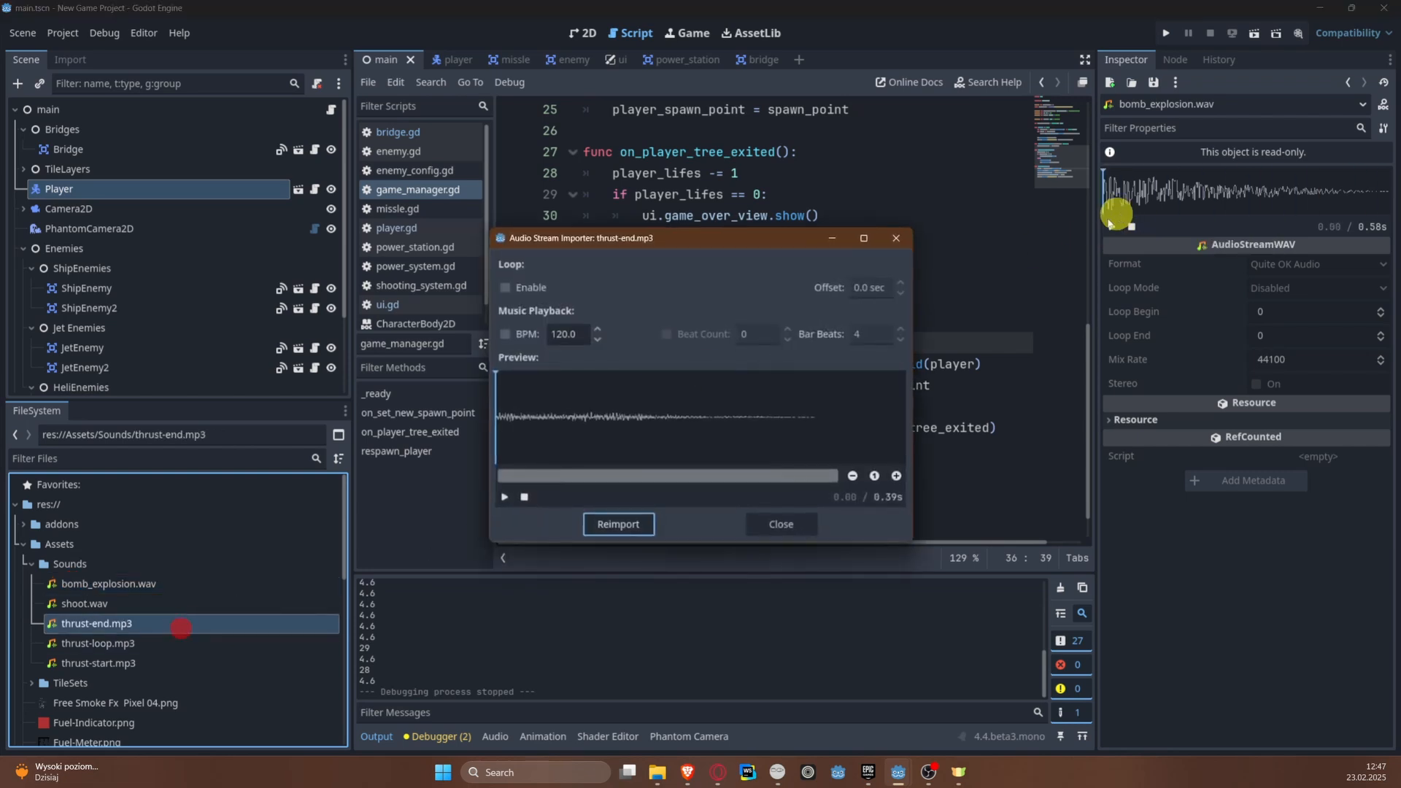
pyautogui.click(504, 497)
pyautogui.click(897, 238)
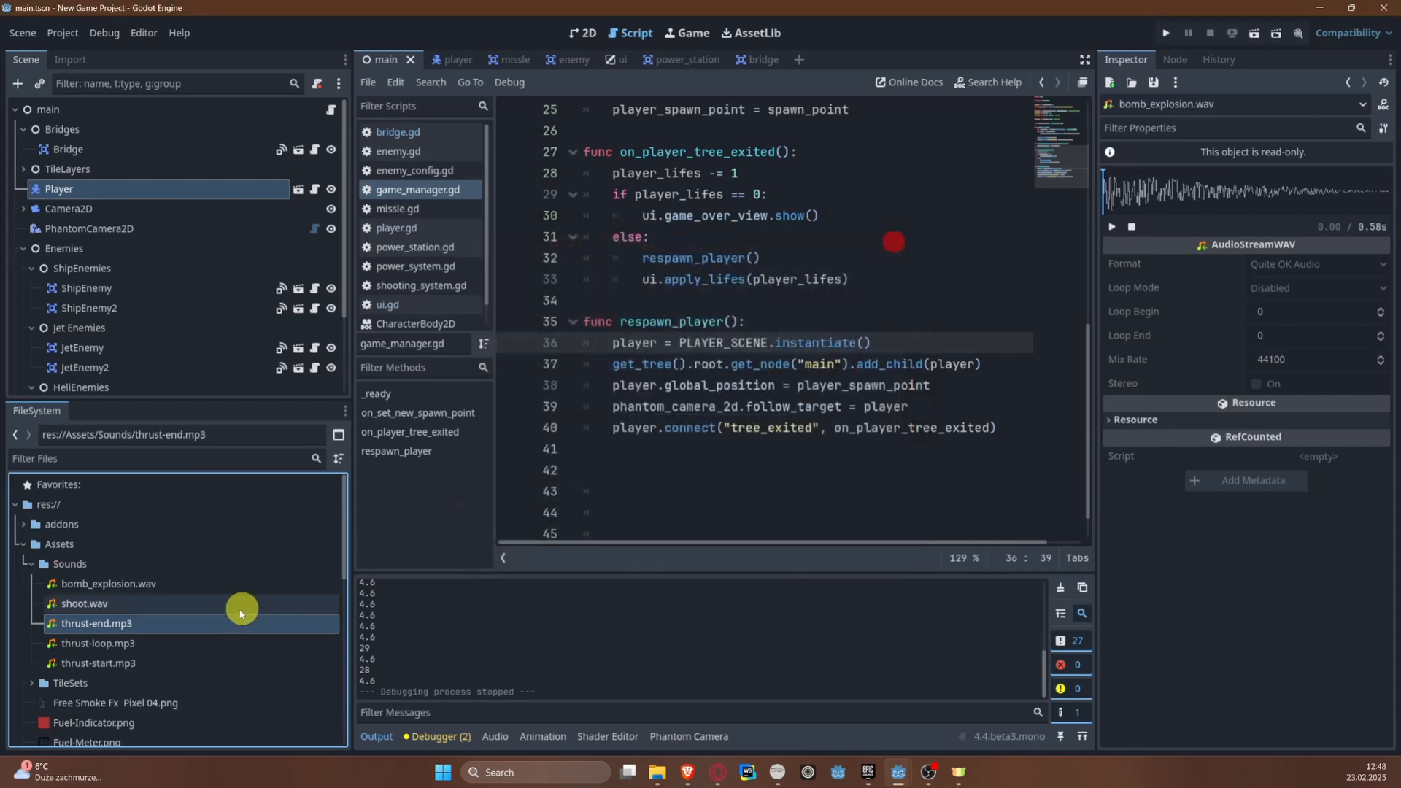
pyautogui.doubleClick(172, 643)
pyautogui.click(504, 496)
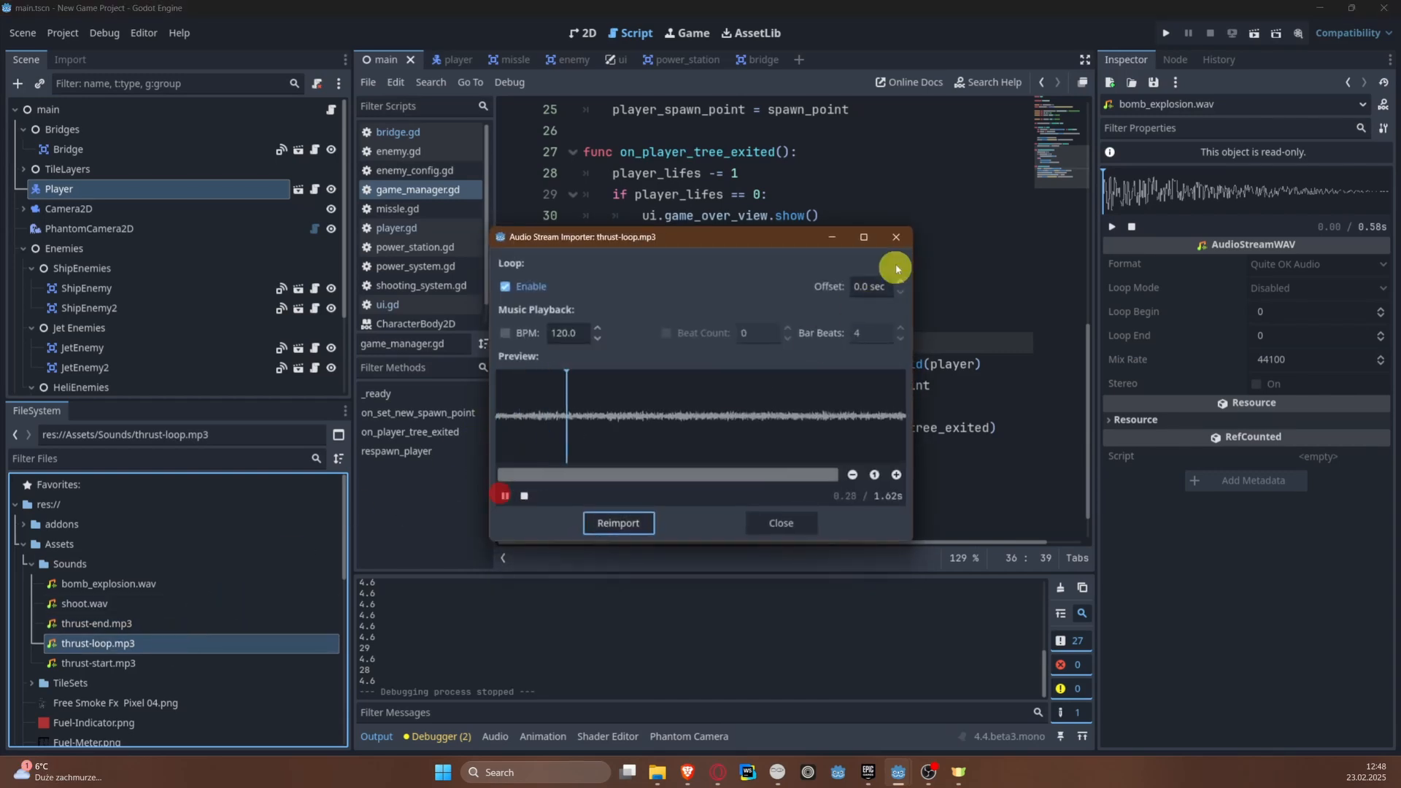
pyautogui.click(896, 238)
pyautogui.doubleClick(159, 663)
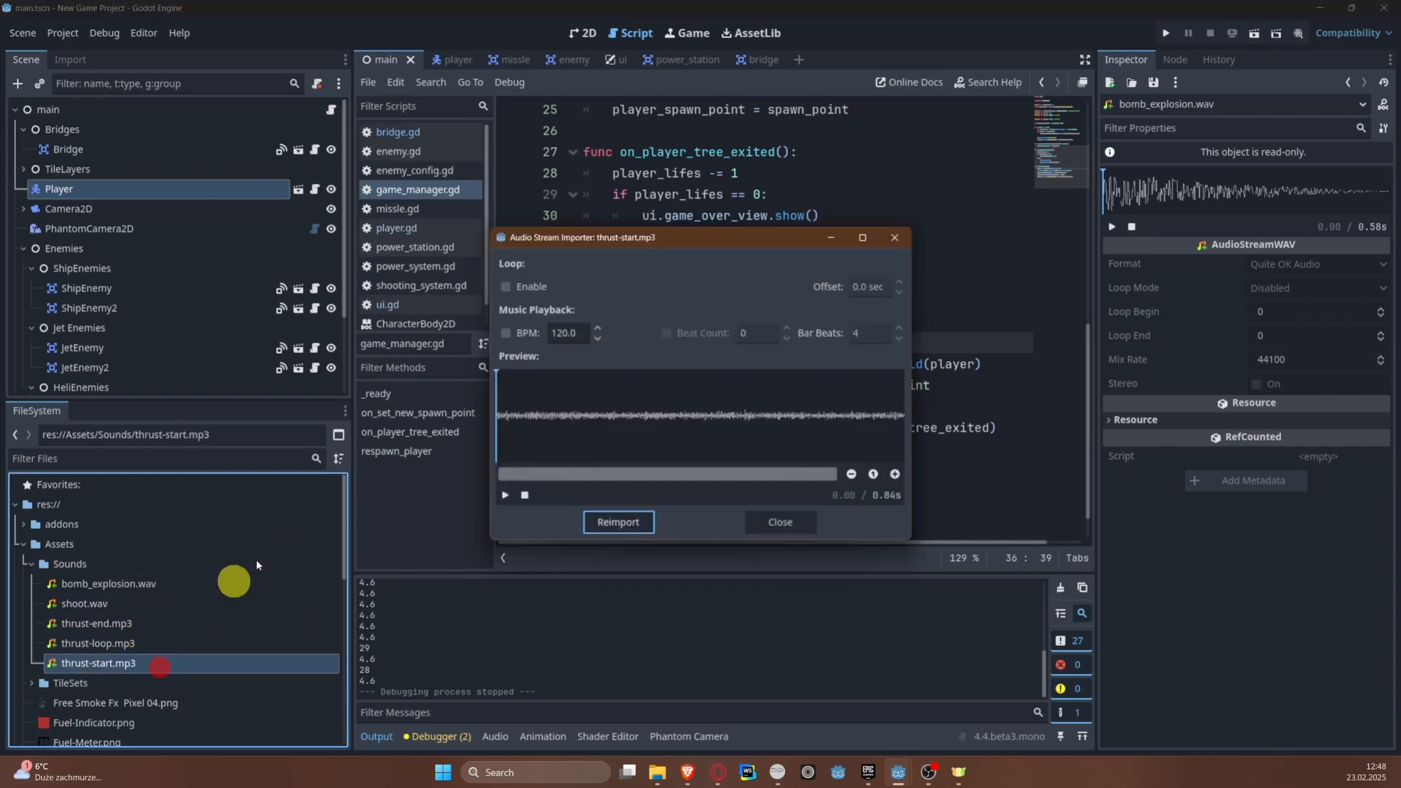
pyautogui.click(504, 496)
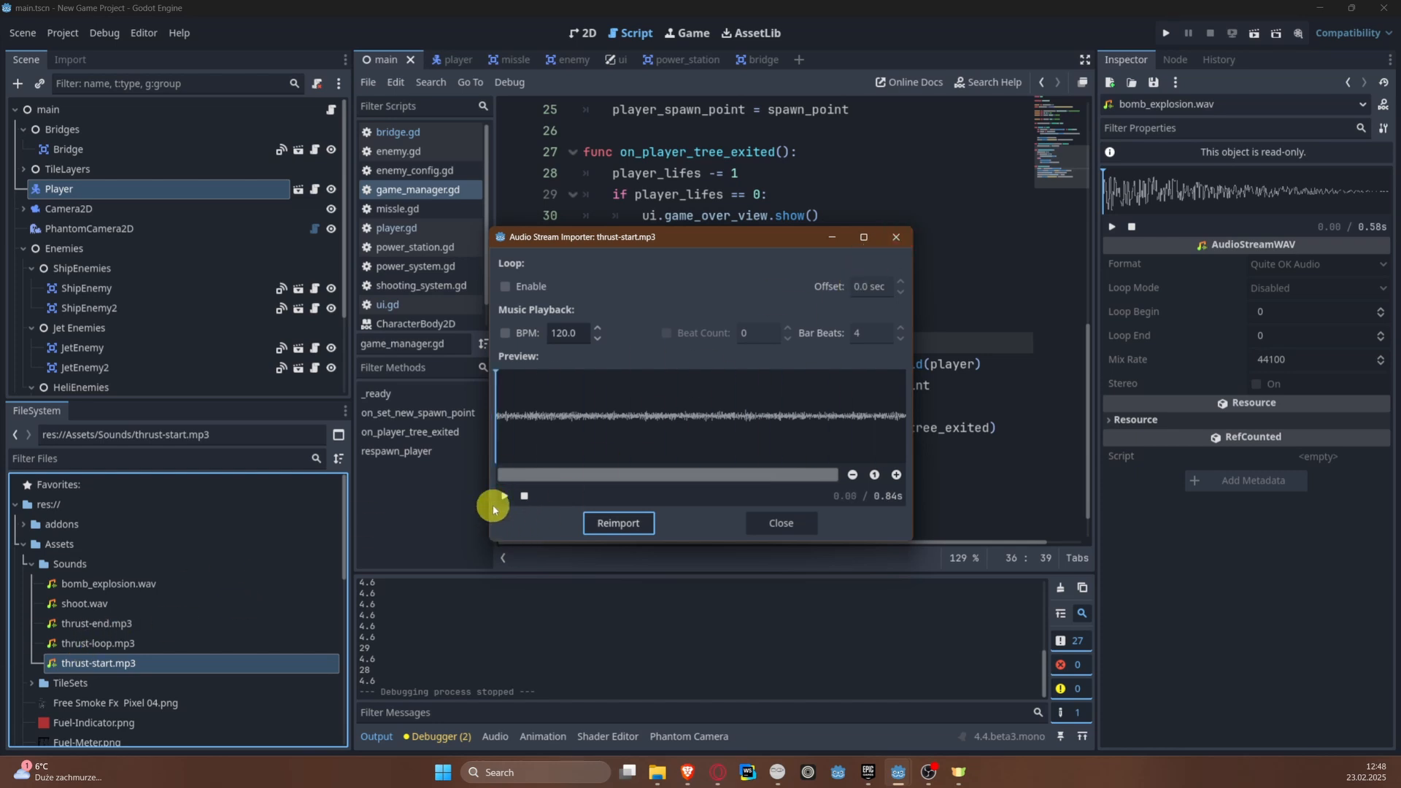
pyautogui.click(504, 496)
pyautogui.click(898, 234)
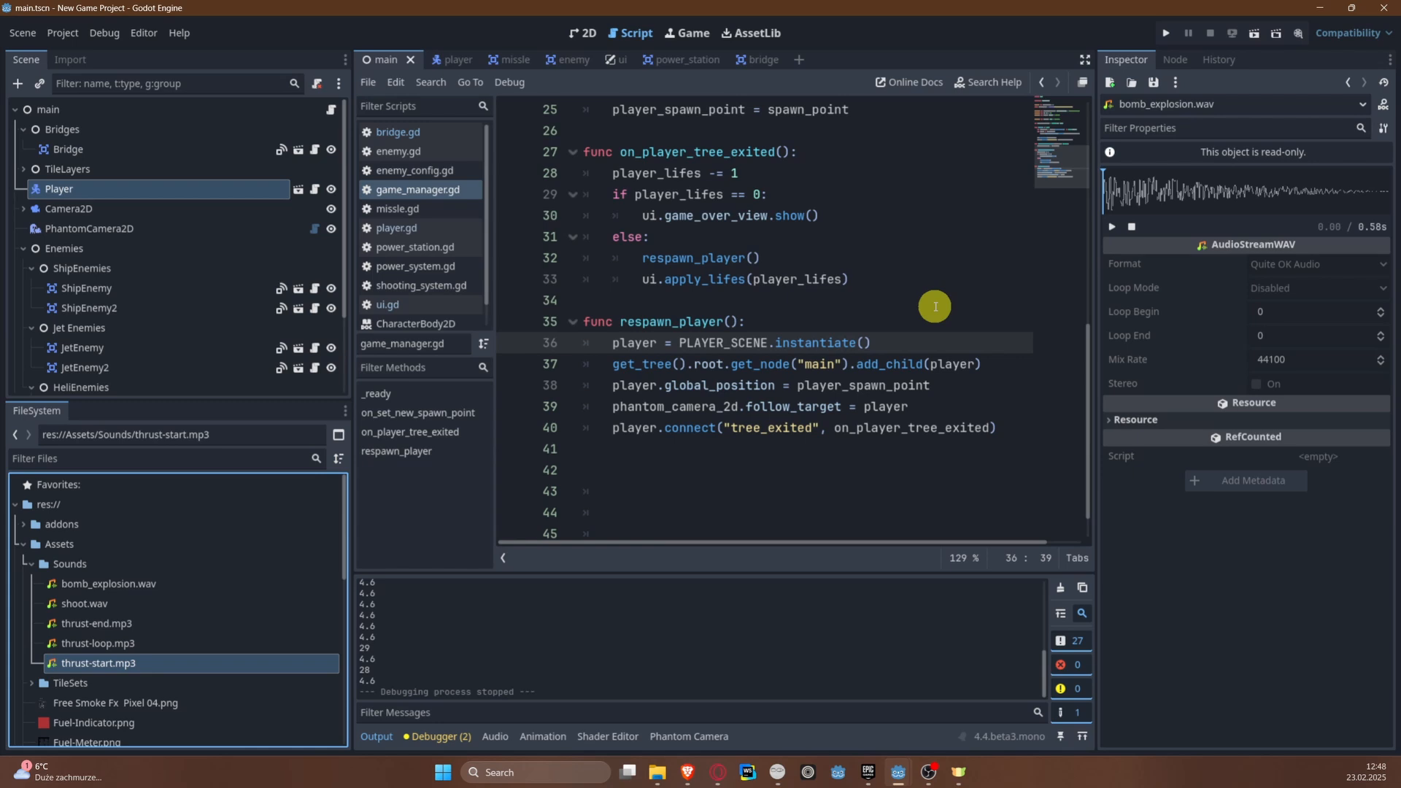
pyautogui.click(95, 623)
pyautogui.click(75, 644)
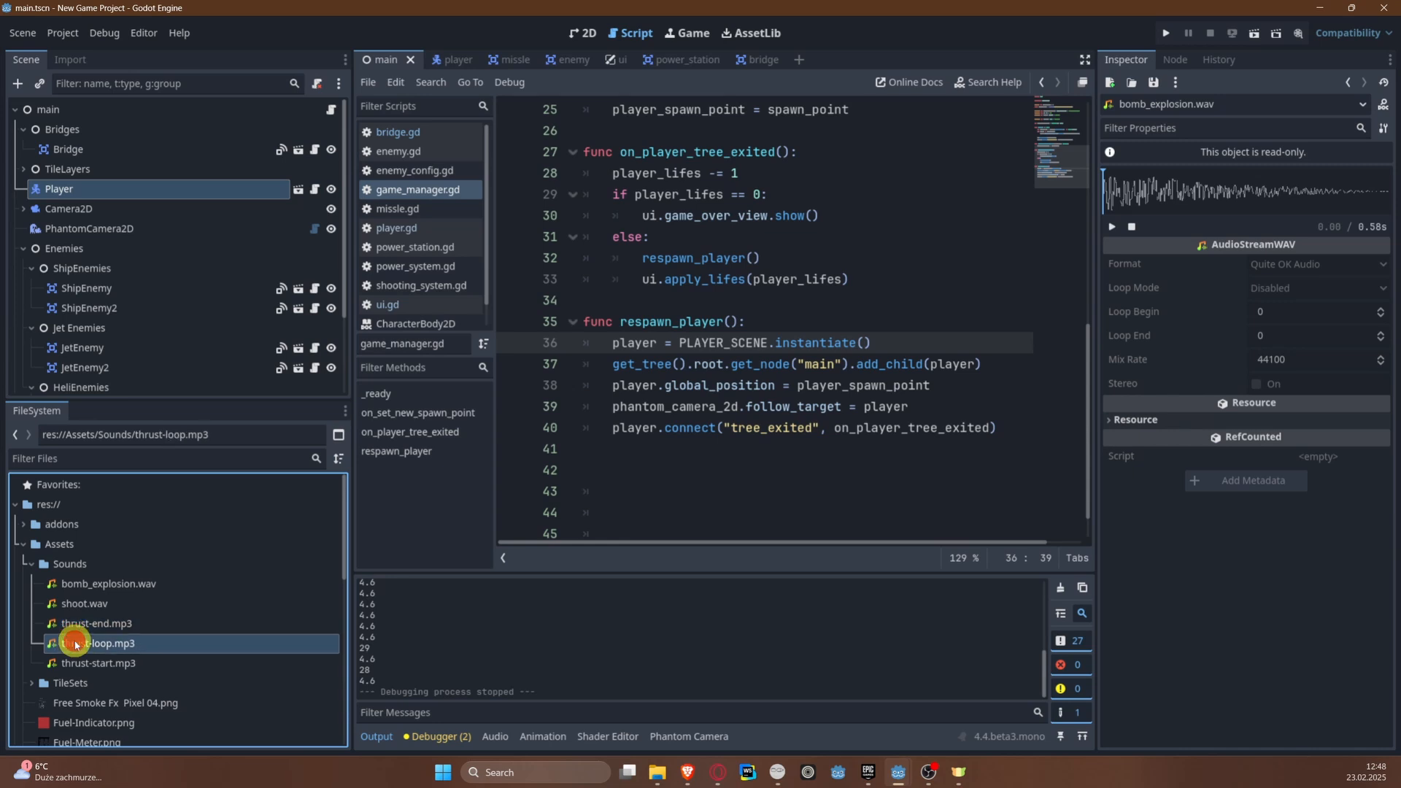
pyautogui.click(80, 662)
pyautogui.click(88, 626)
pyautogui.click(88, 644)
pyautogui.click(93, 659)
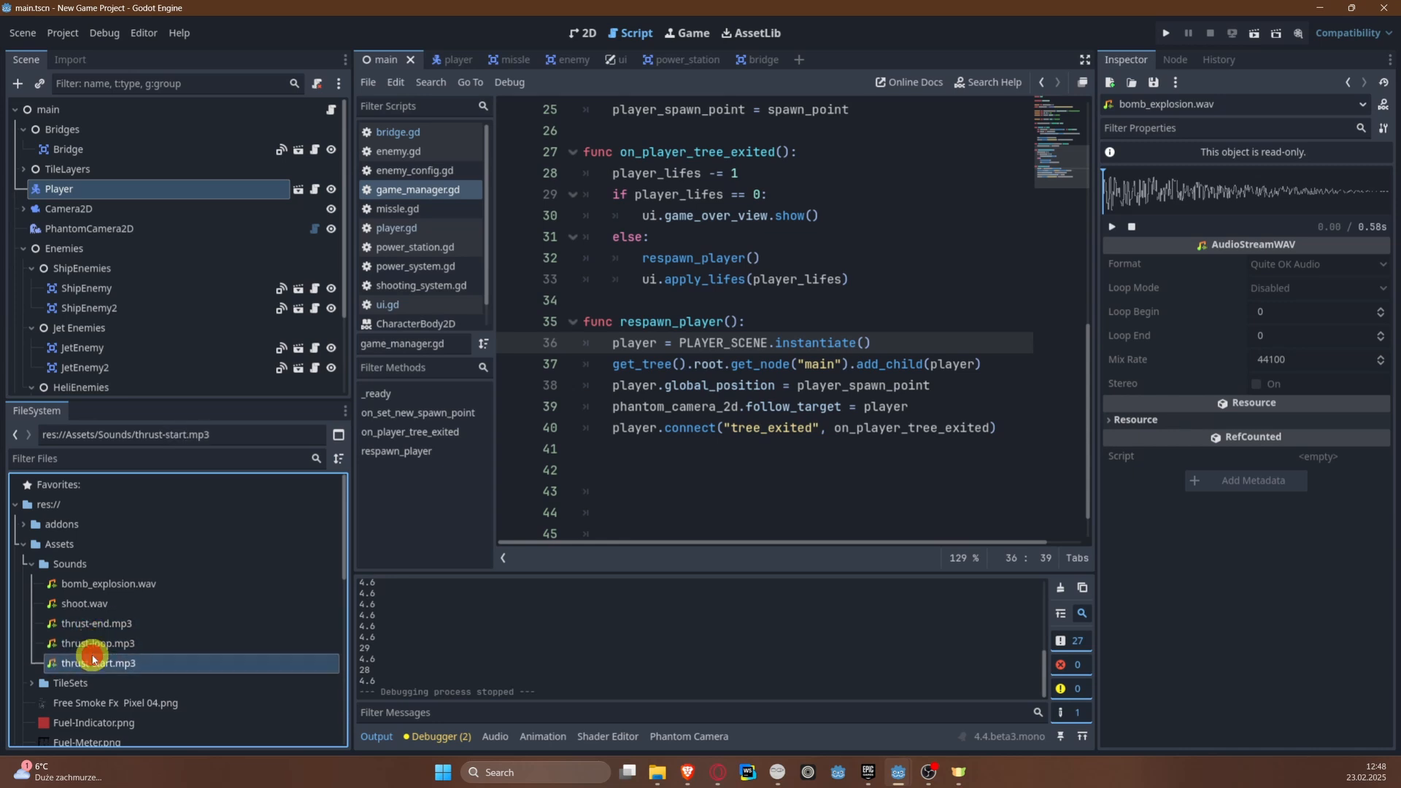
pyautogui.click(89, 643)
pyautogui.click(89, 625)
pyautogui.click(92, 661)
pyautogui.click(98, 645)
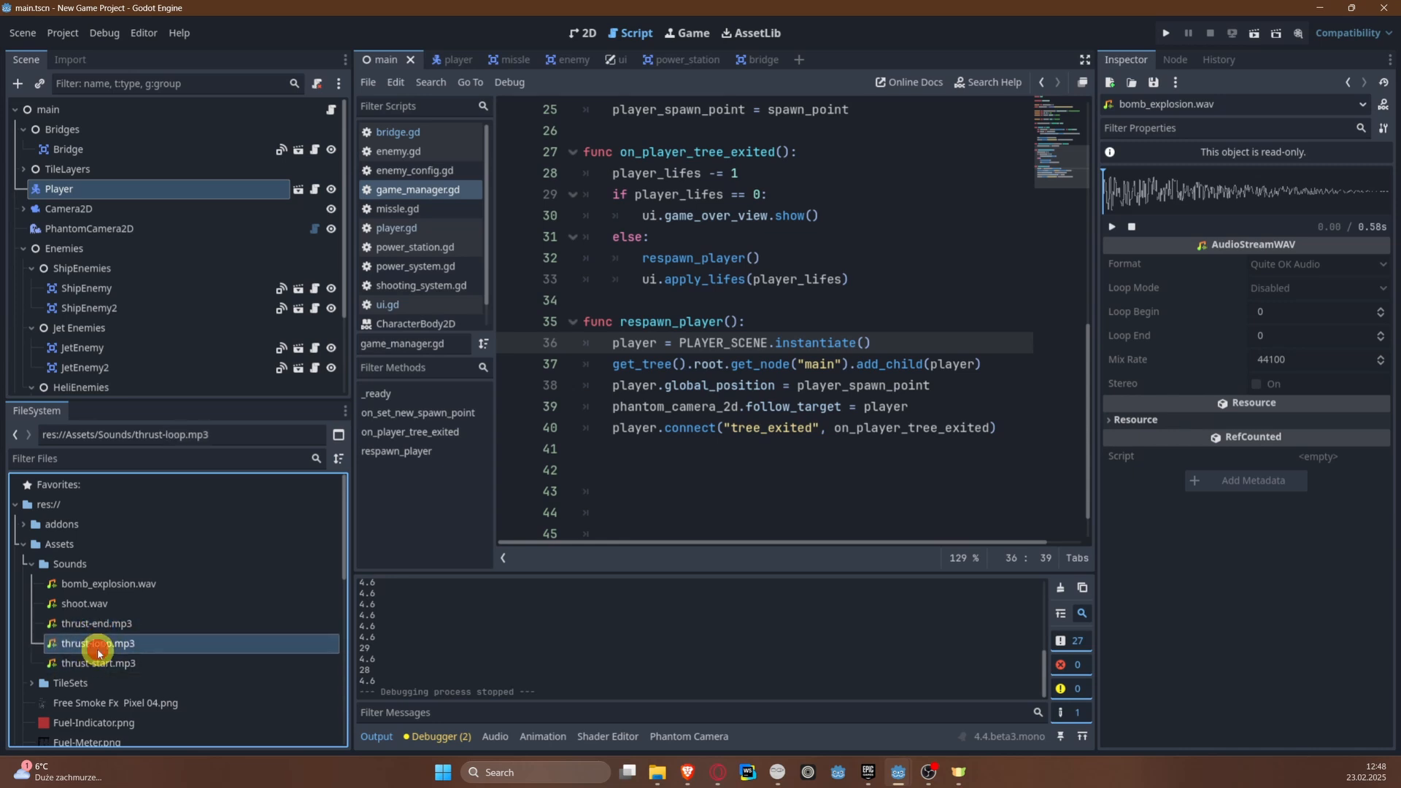
pyautogui.click(102, 661)
pyautogui.click(103, 645)
pyautogui.click(110, 625)
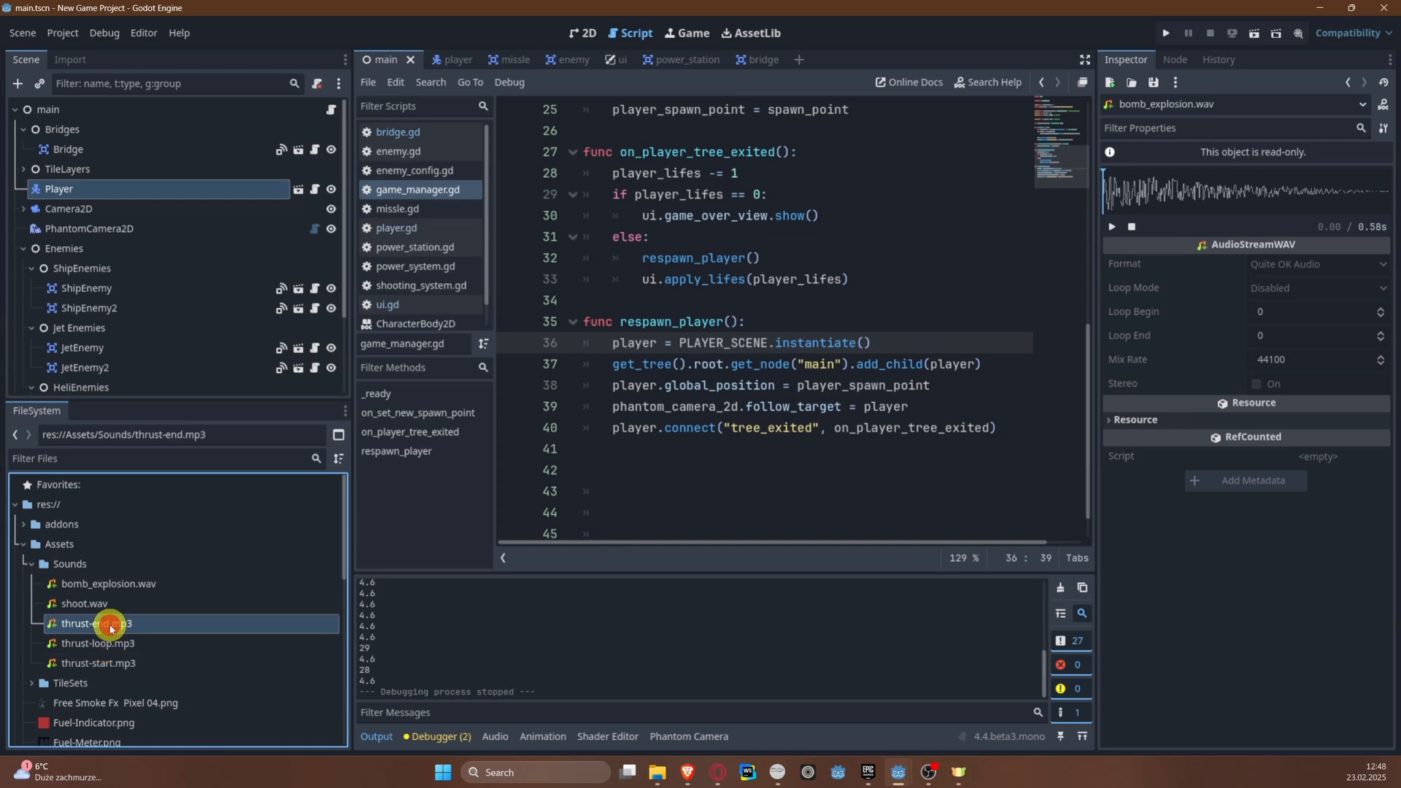
pyautogui.moveTo(37, 619)
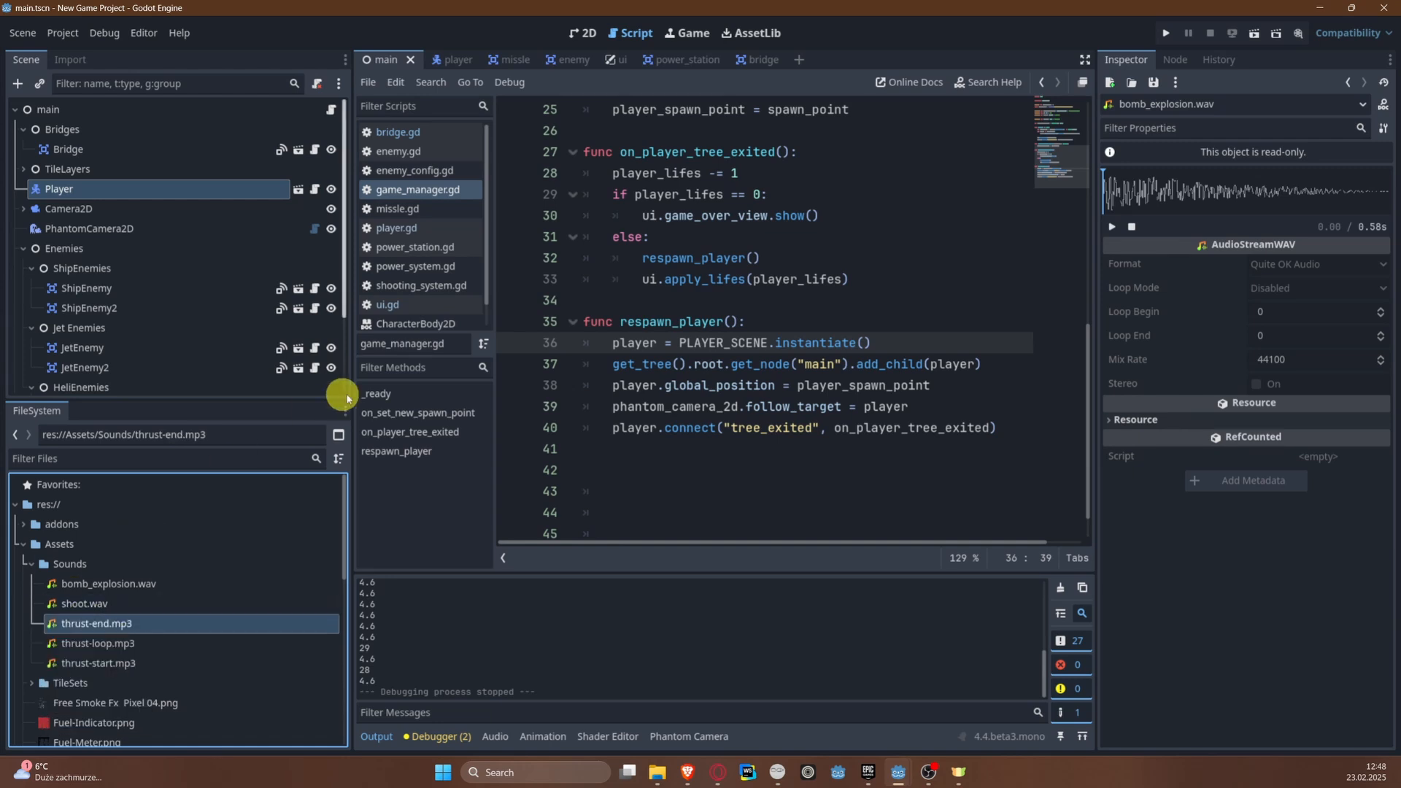
# Step: Open the player scene, narrow the side dock, and add an AudioStreamPlayer node as a child of Player
pyautogui.click(456, 59)
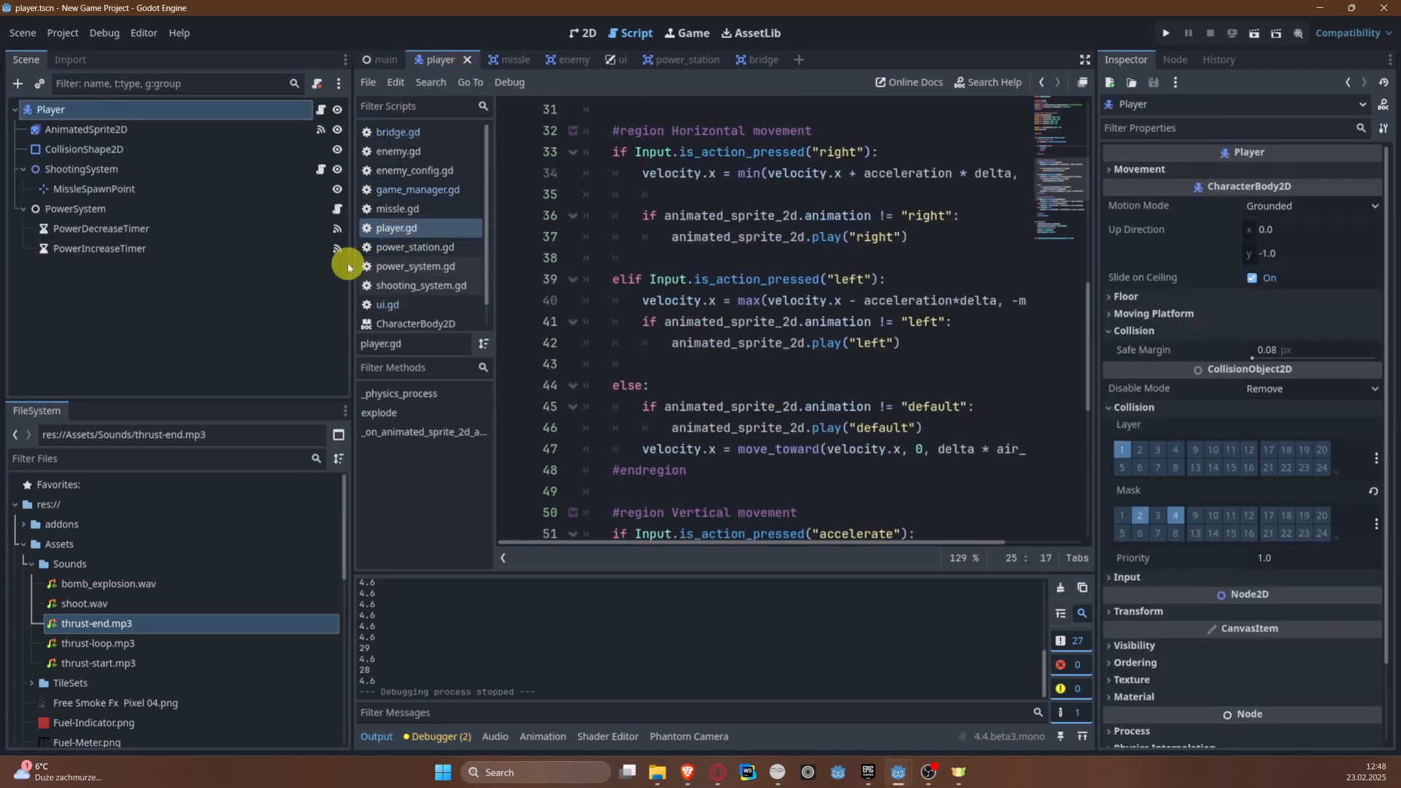
pyautogui.moveTo(355, 268); pyautogui.dragTo(238, 284)
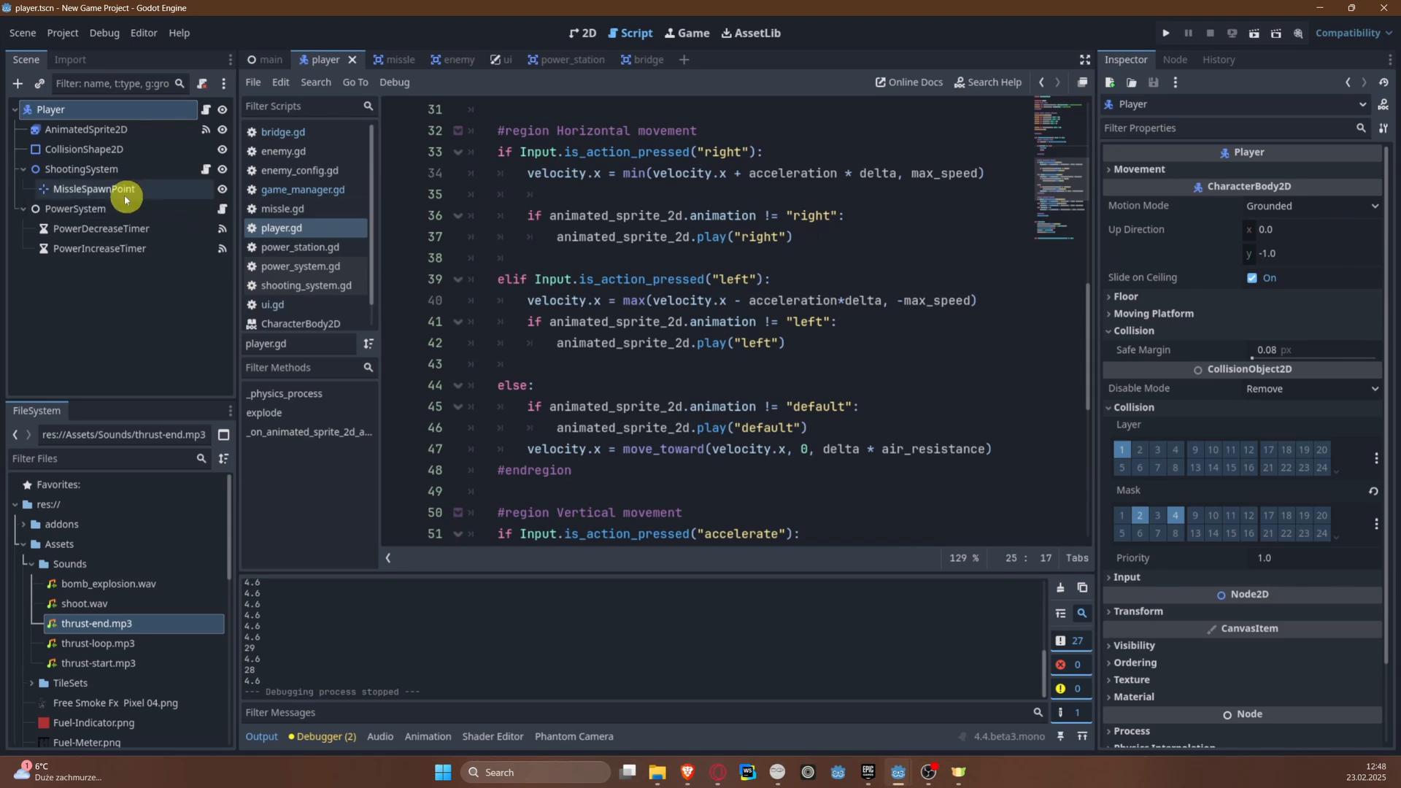
pyautogui.rightClick(85, 109)
pyautogui.click(152, 145)
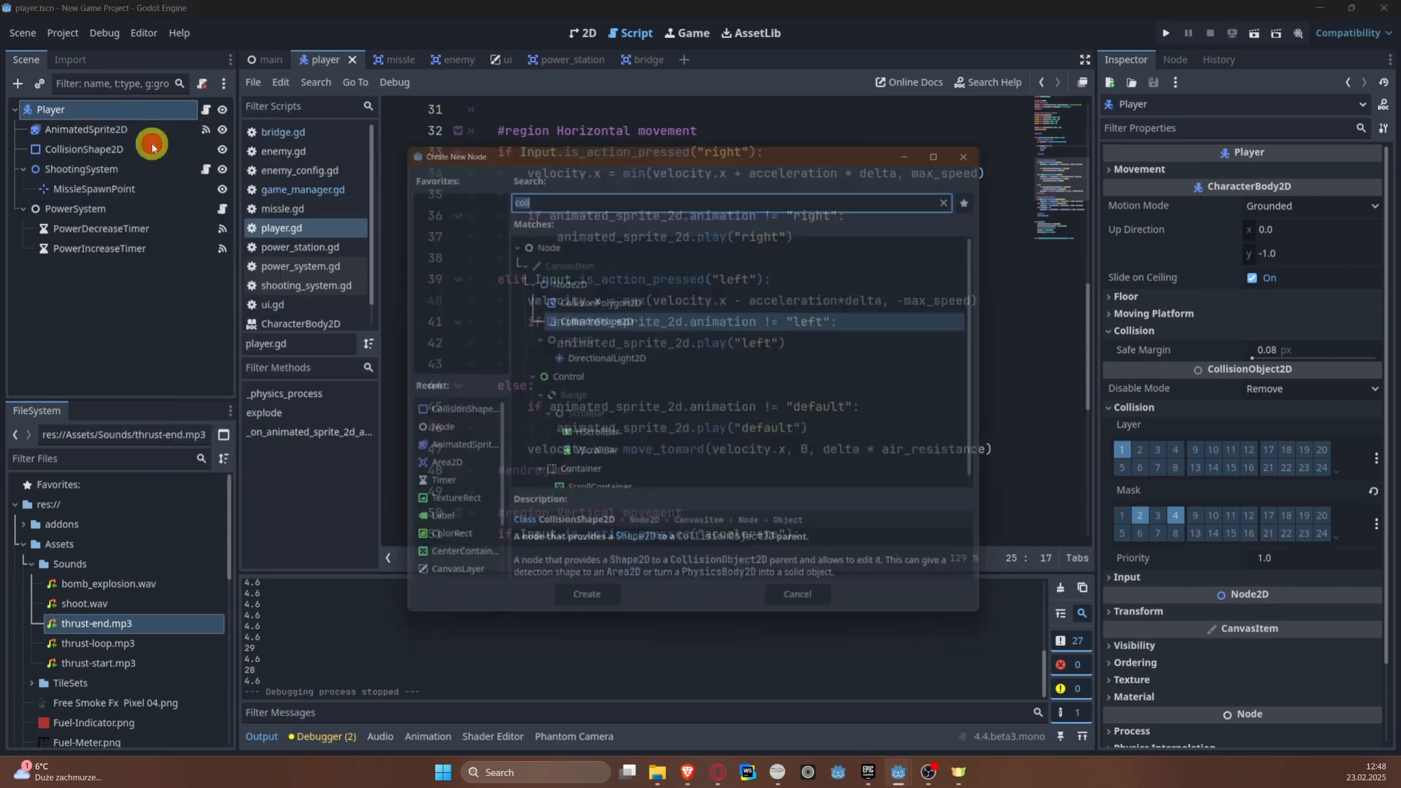
pyautogui.write('Audio')
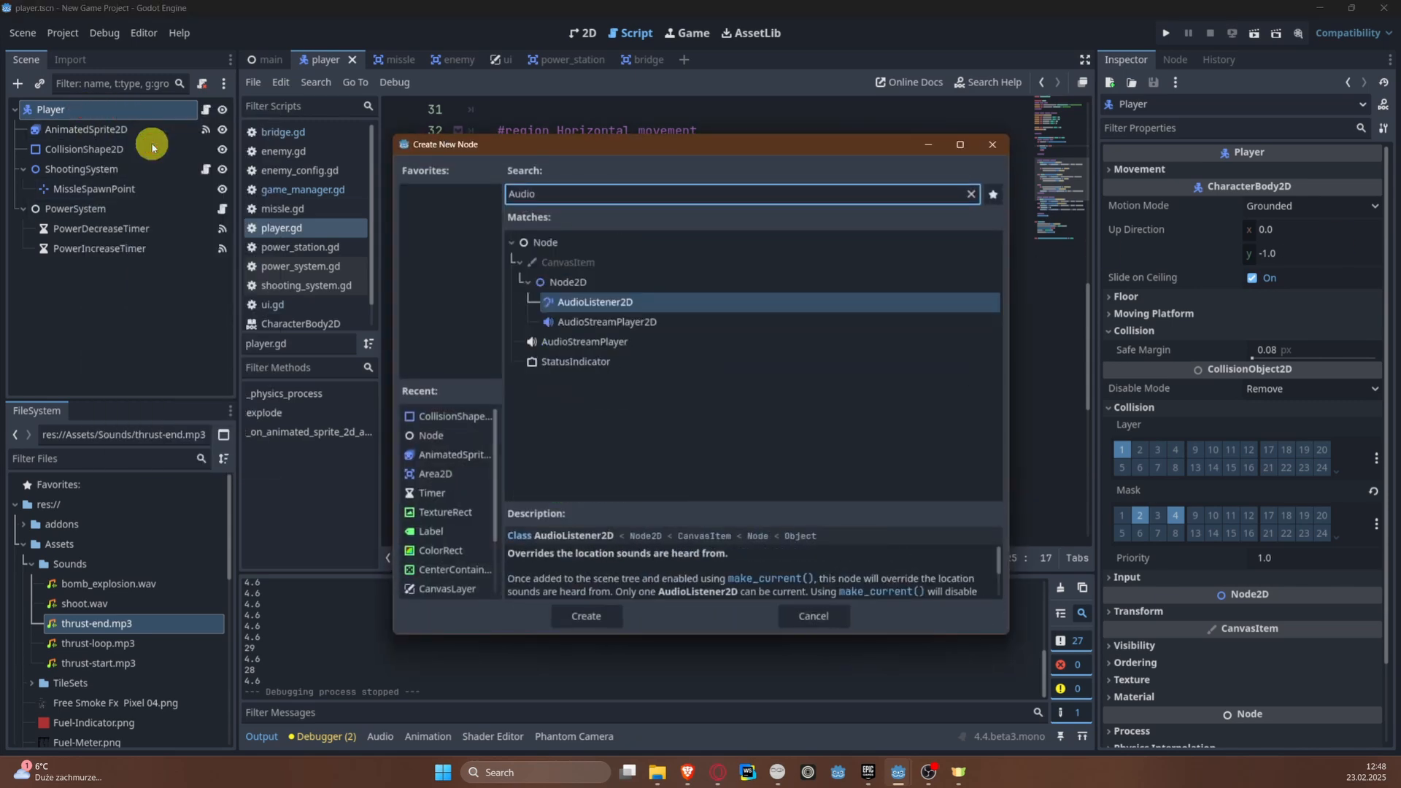
pyautogui.press('Down')
pyautogui.press('Down')
pyautogui.press('Return')
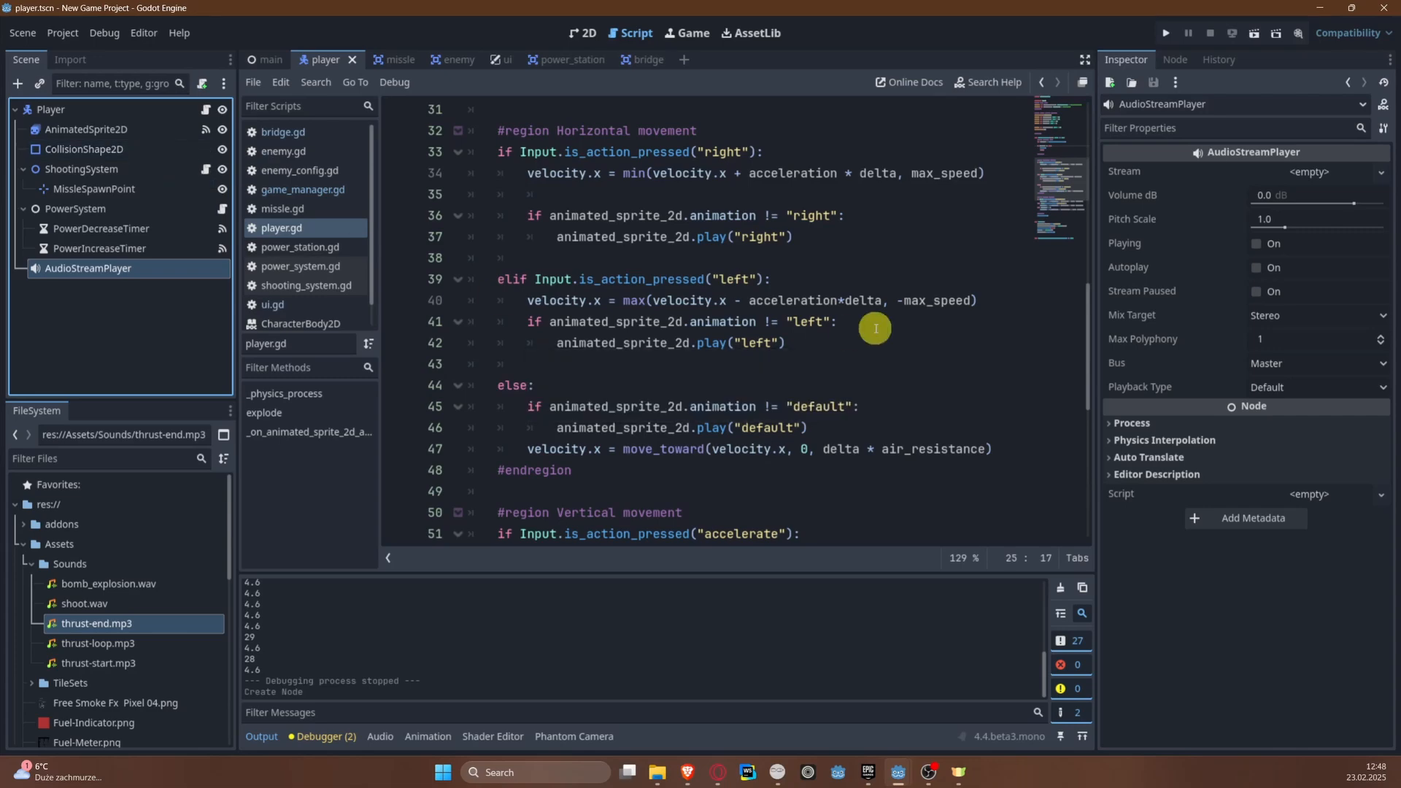
pyautogui.scroll(10, 875, 328)
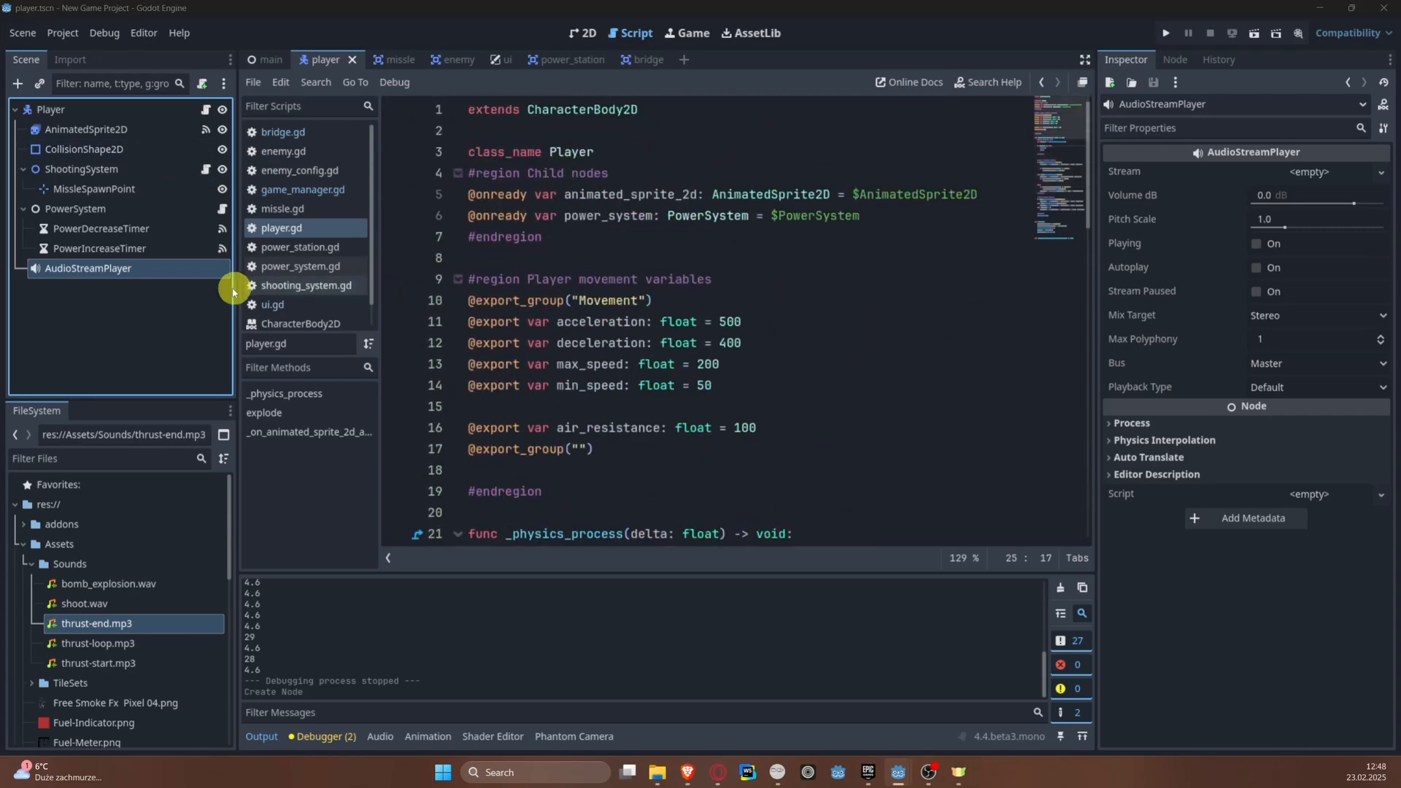
pyautogui.click(905, 204)
pyautogui.click(914, 210)
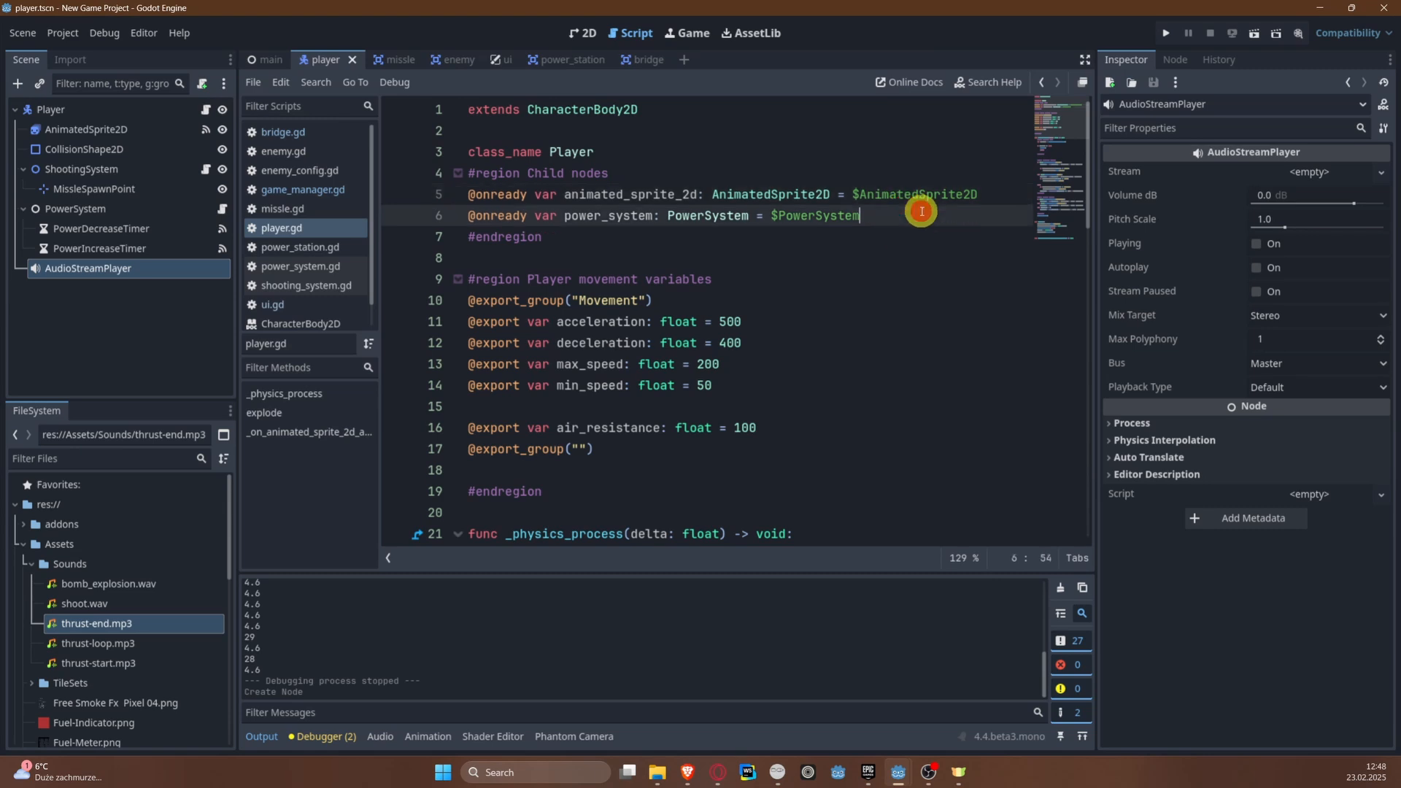
pyautogui.press('Return')
pyautogui.keyDown('ctrl'); pyautogui.moveTo(156, 276); pyautogui.dragTo(509, 239); pyautogui.keyUp('ctrl')
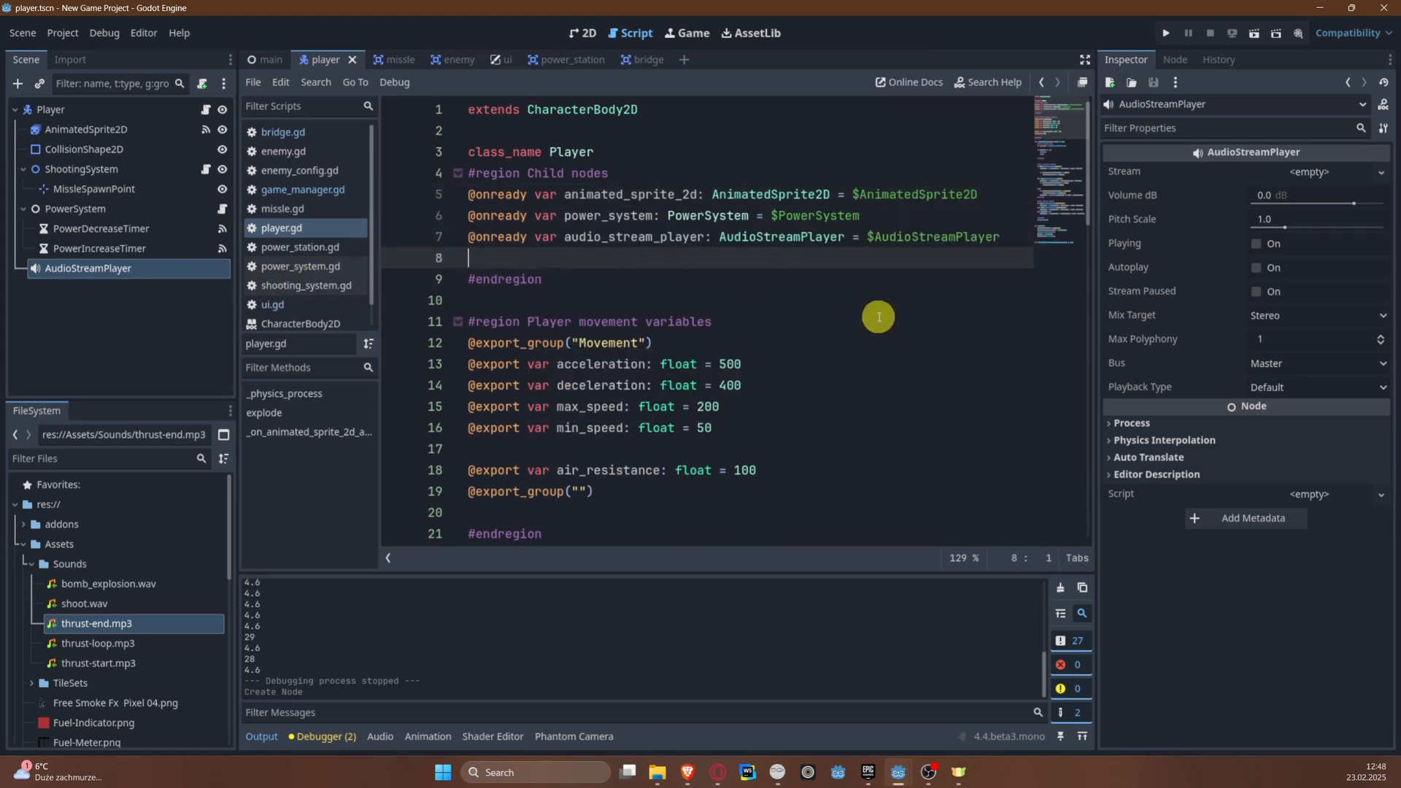
pyautogui.press('BackSpace')
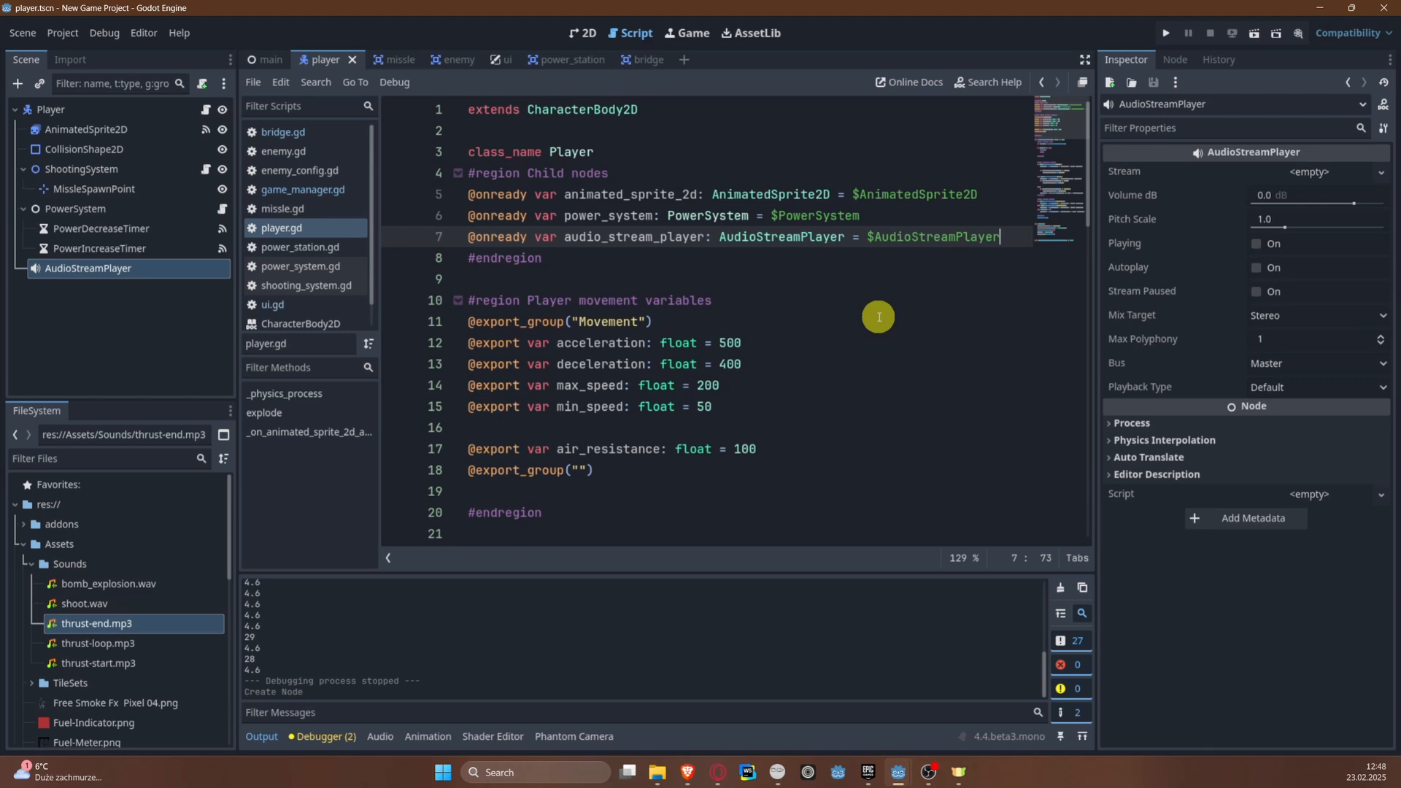
# Step: Declare var player_start_once = false below the Child nodes region in player.gd
pyautogui.click(620, 265)
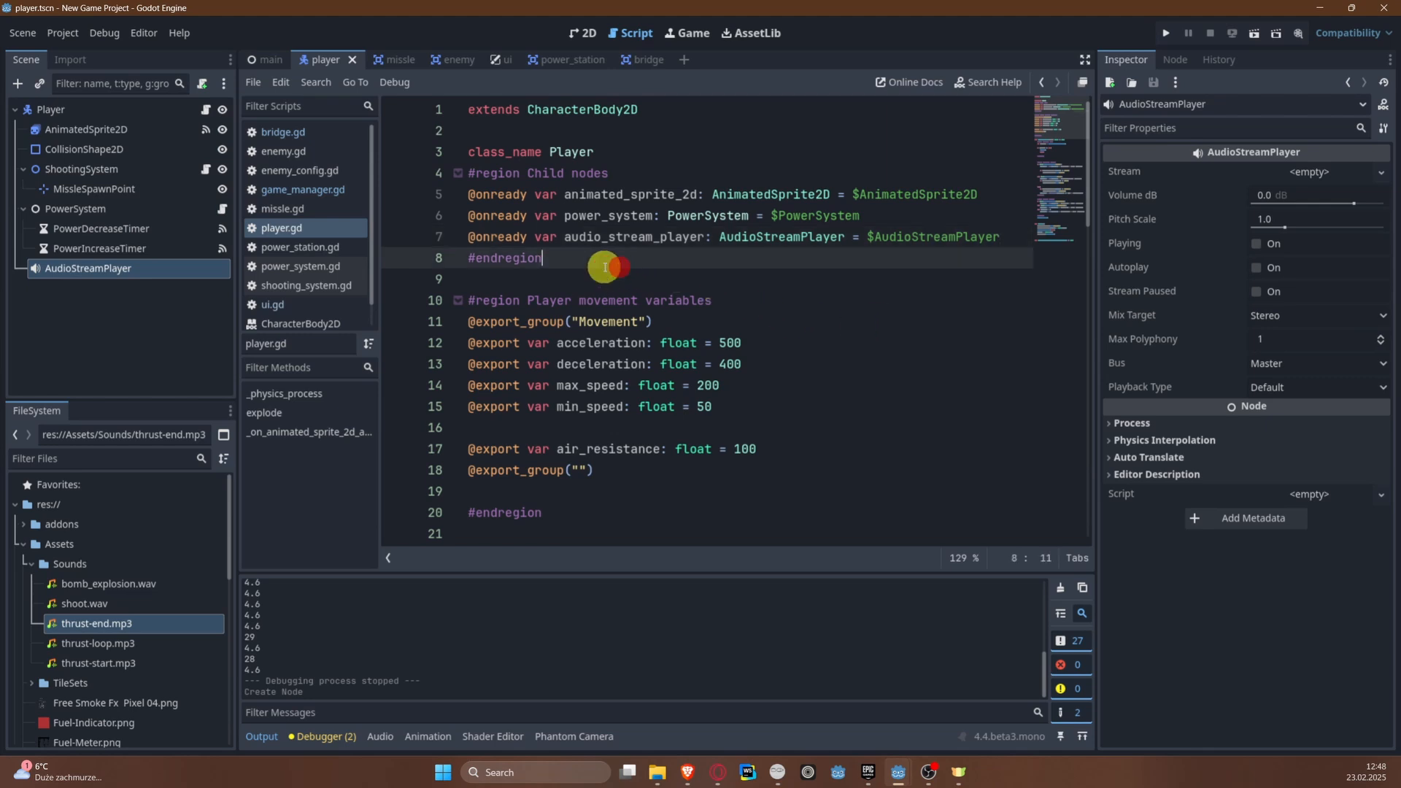
pyautogui.press('Return')
pyautogui.press('Return')
pyautogui.write('var')
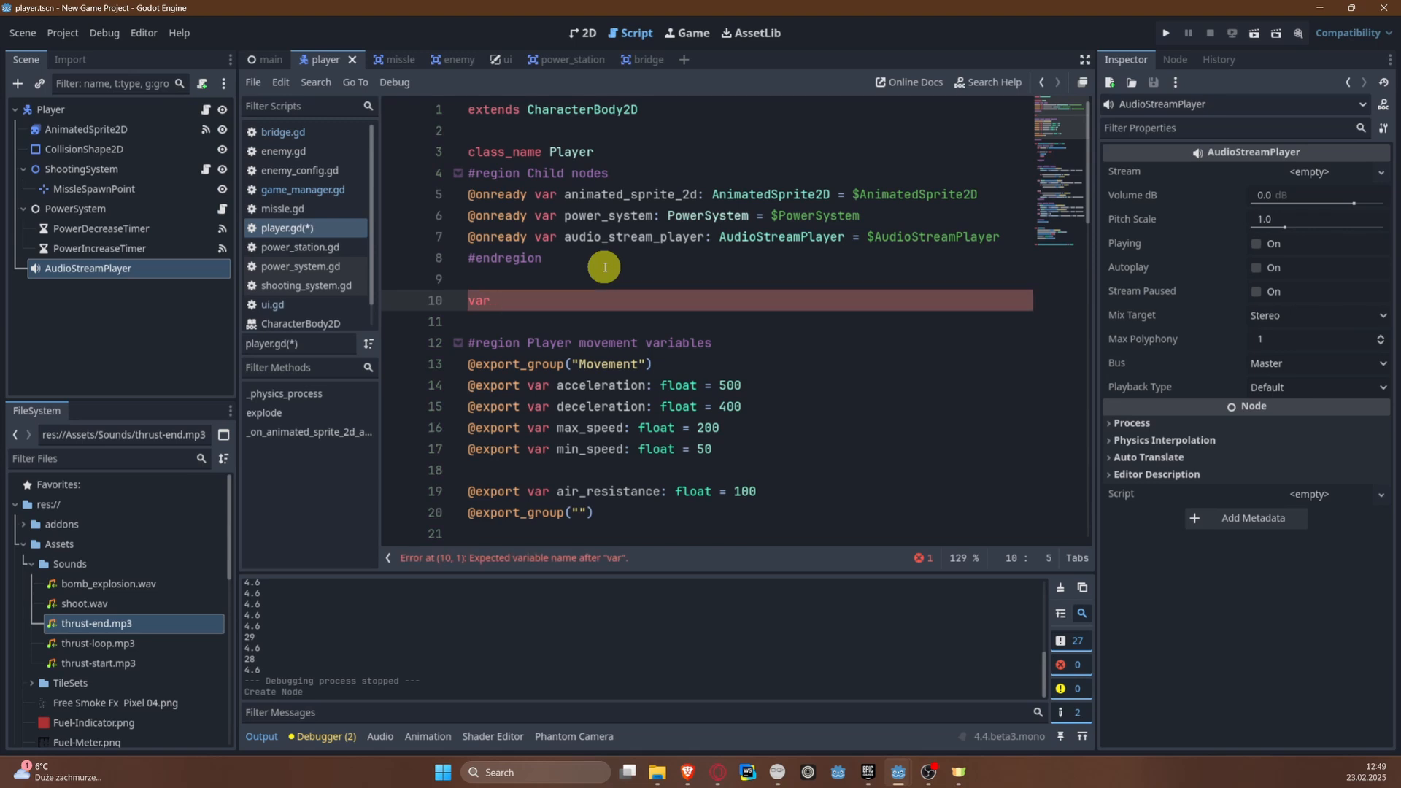
pyautogui.write('player_start_once = false')
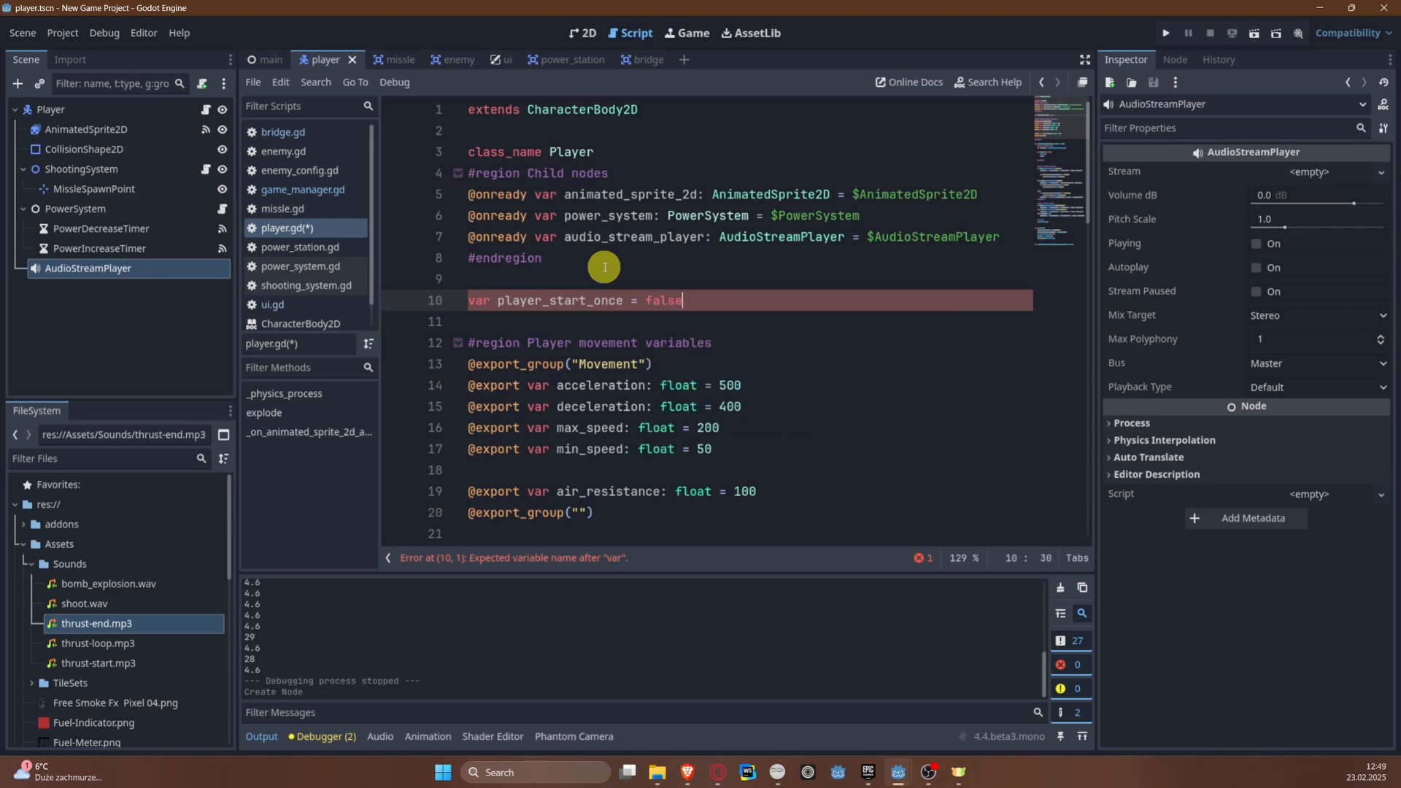
# Step: Rename player_start_once to played_start_once, declare var played_end_once = false on the line below it, and save the script
pyautogui.press('Return')
pyautogui.write('var')
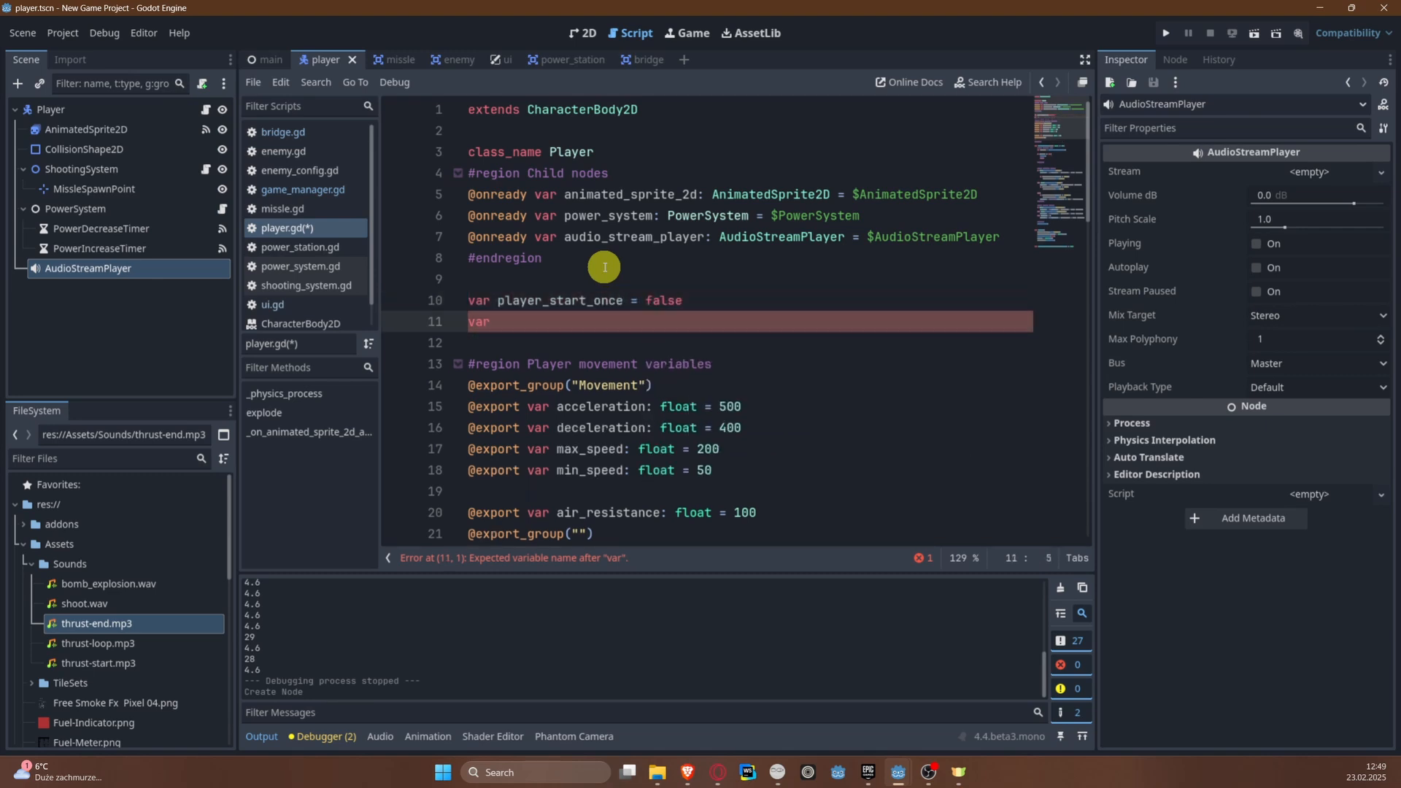
pyautogui.write(' player_')
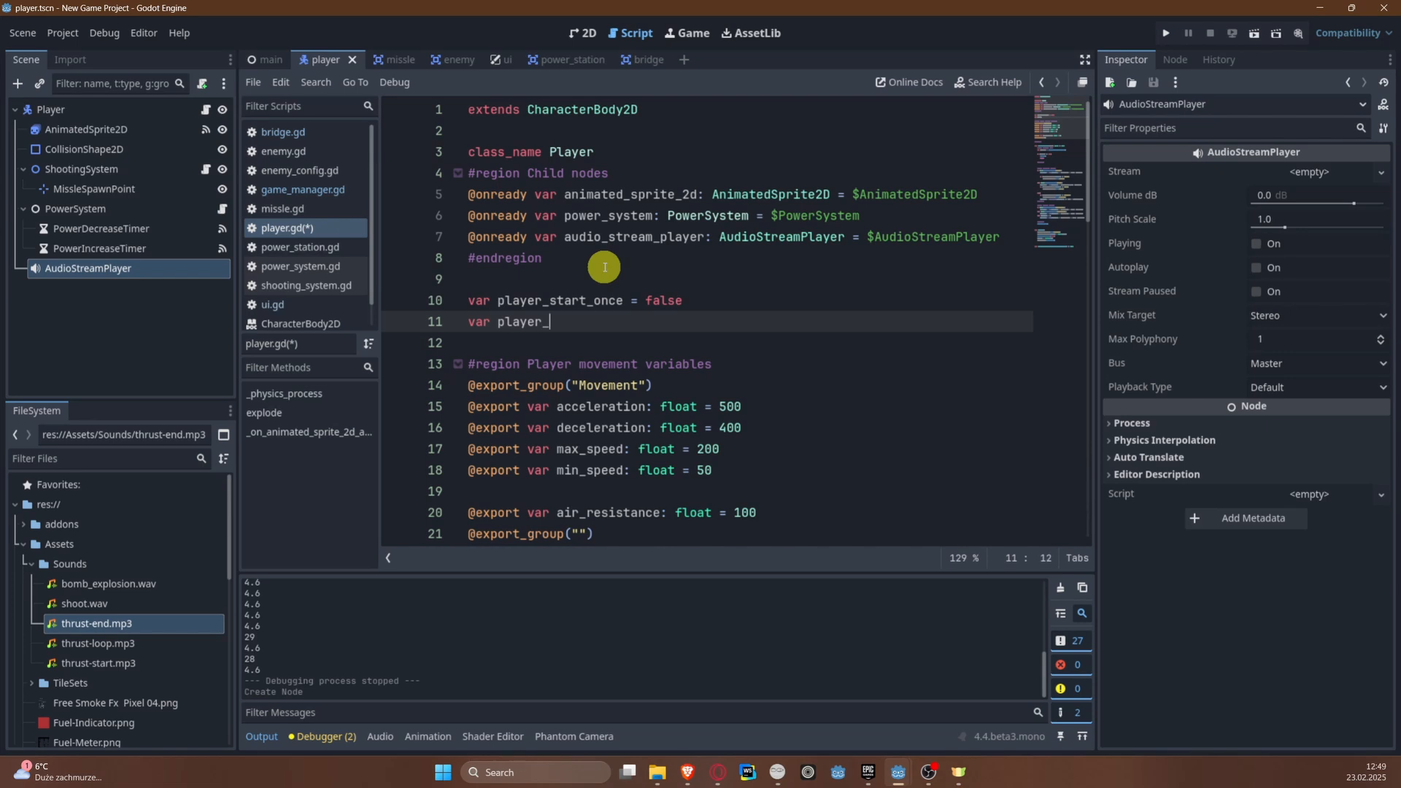
pyautogui.press('Up')
pyautogui.press('BackSpace')
pyautogui.write('ed')
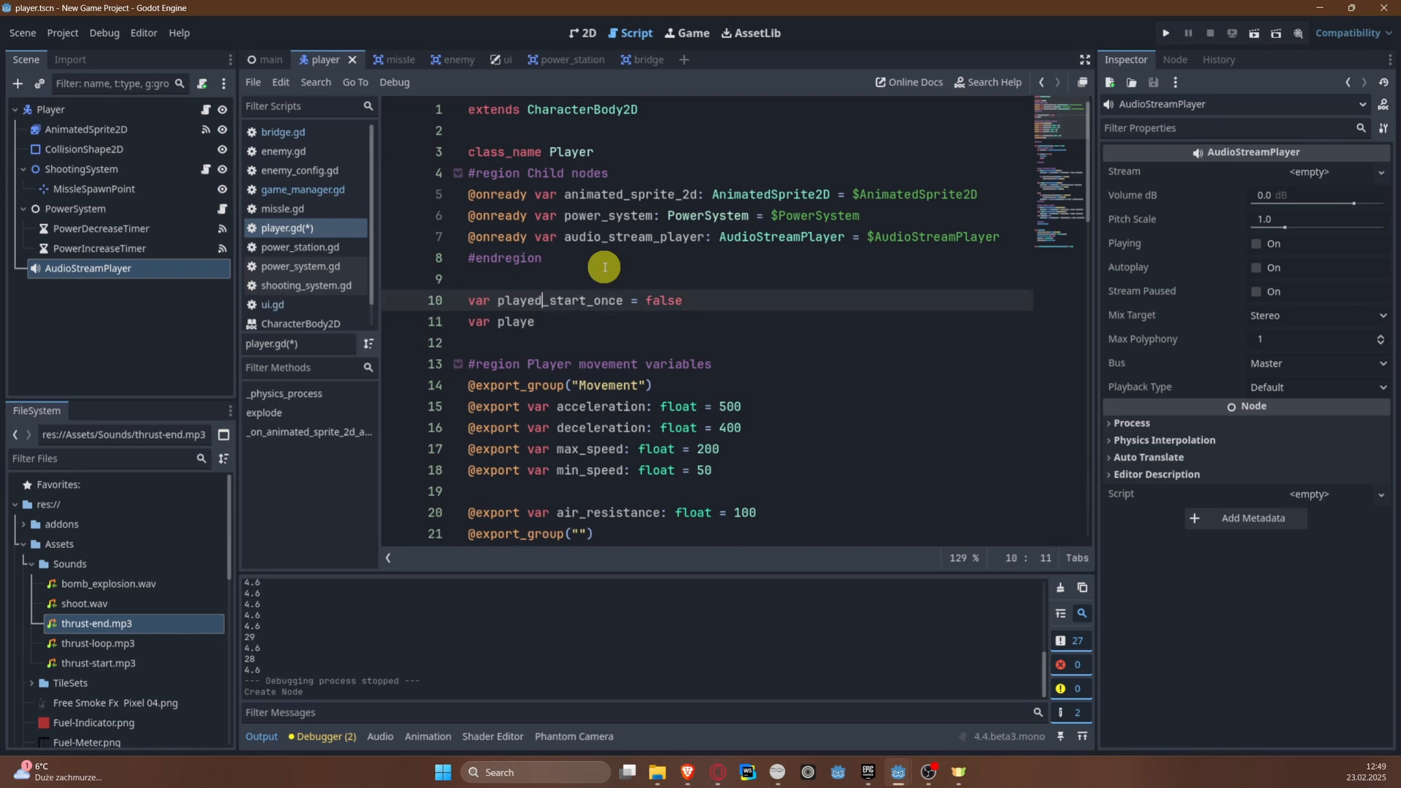
pyautogui.press('Down')
pyautogui.write('d_end_o')
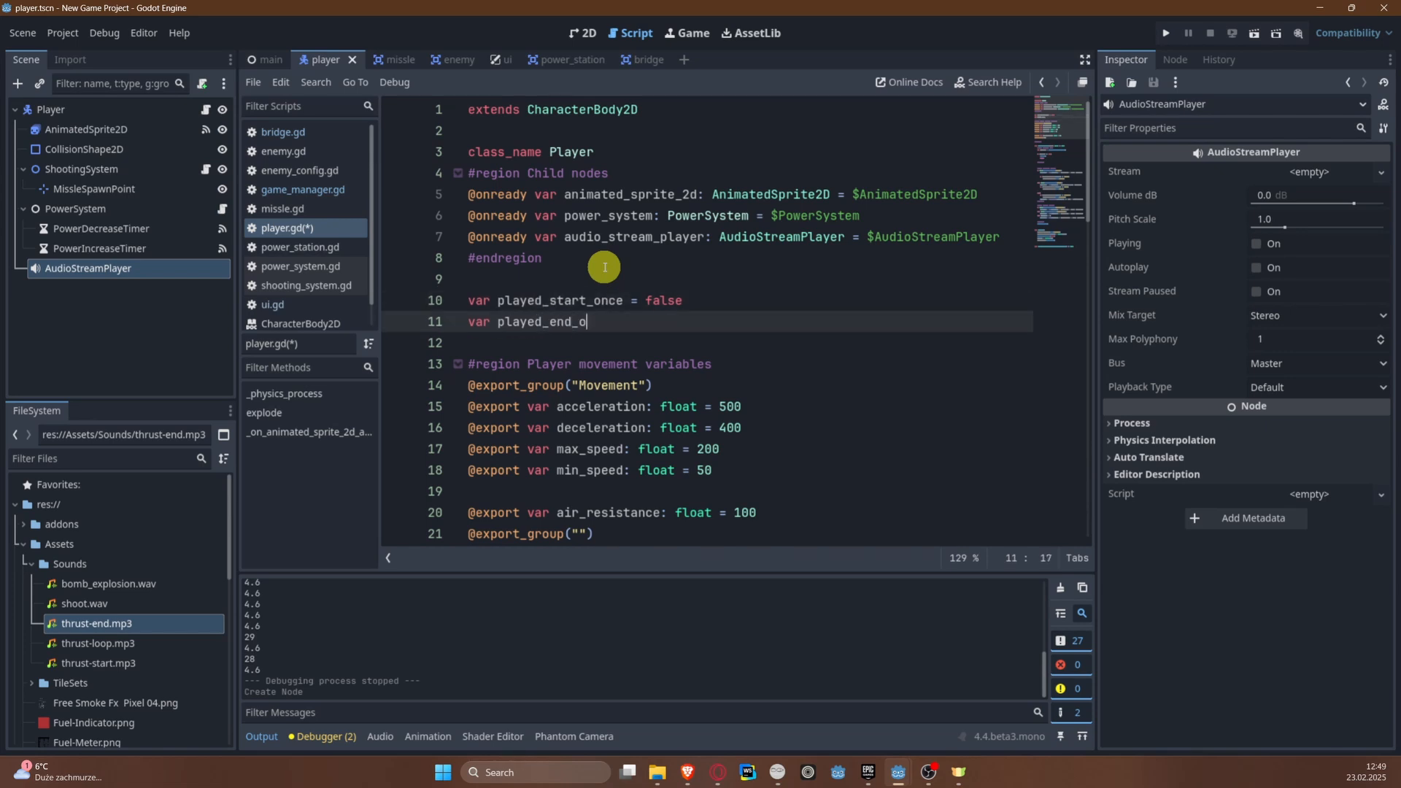
pyautogui.write('nce = false')
pyautogui.hotkey('ctrl', 's')
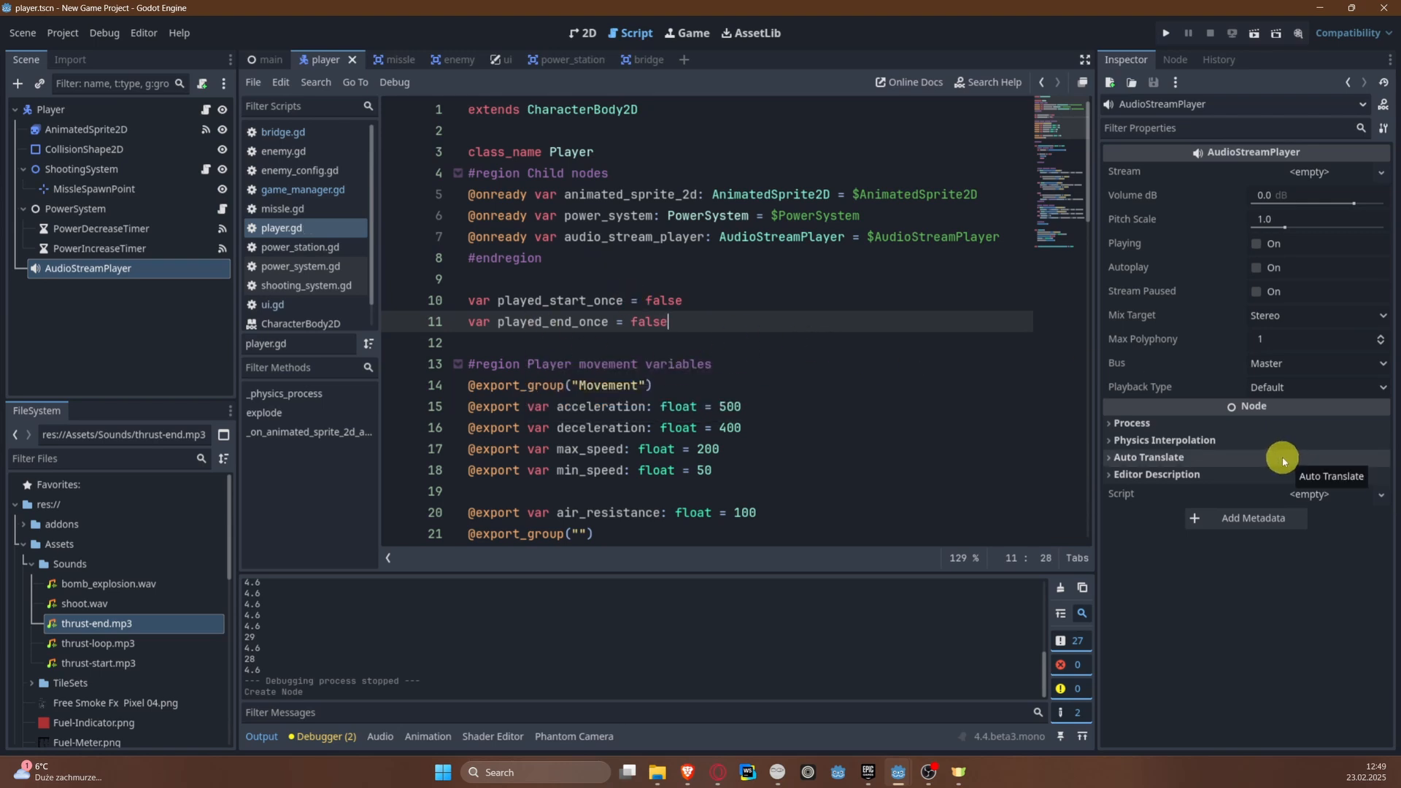
# Step: Add an if played_start_once: check below the velocity.y line in the accelerate branch of _physics_process
pyautogui.scroll(-6, 642, 452)
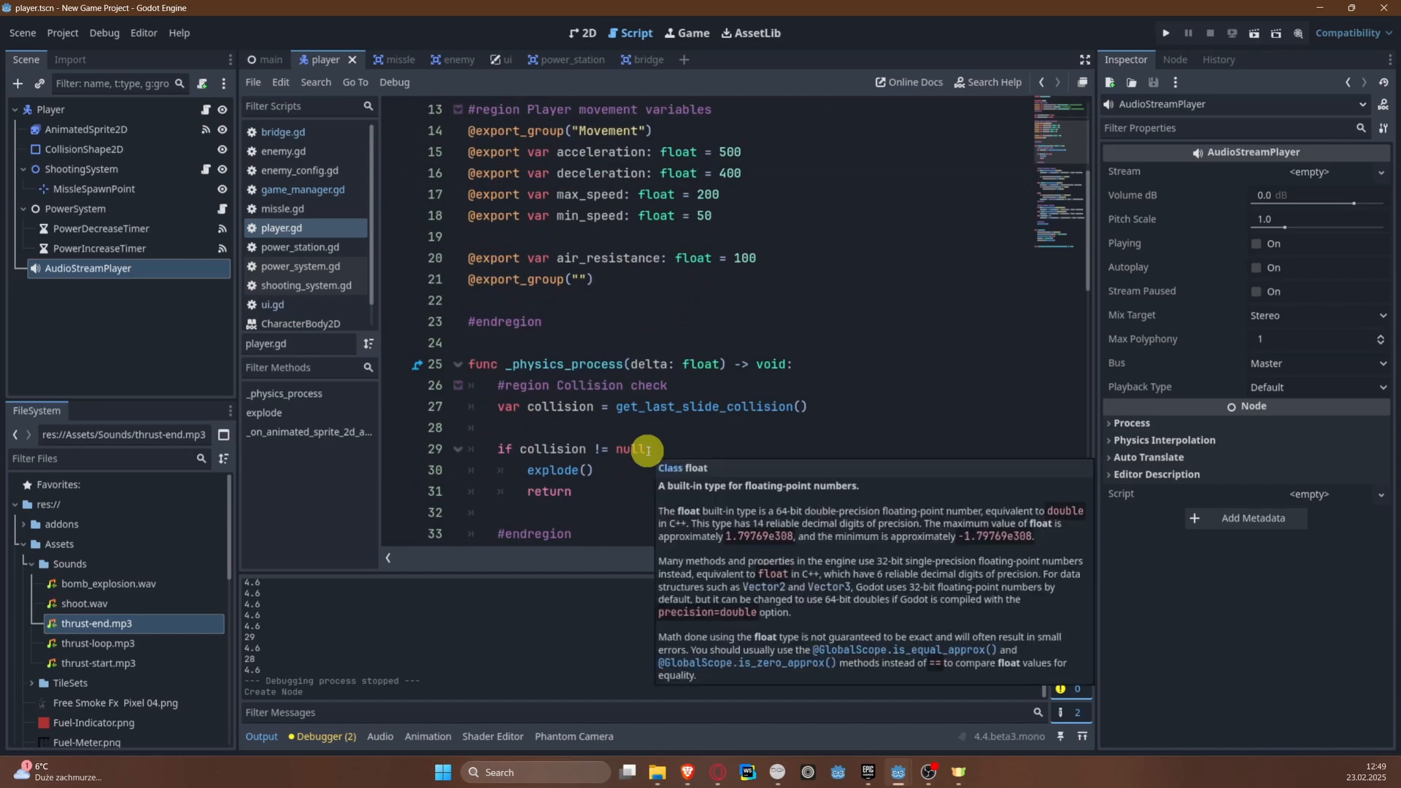
pyautogui.scroll(-8, 646, 450)
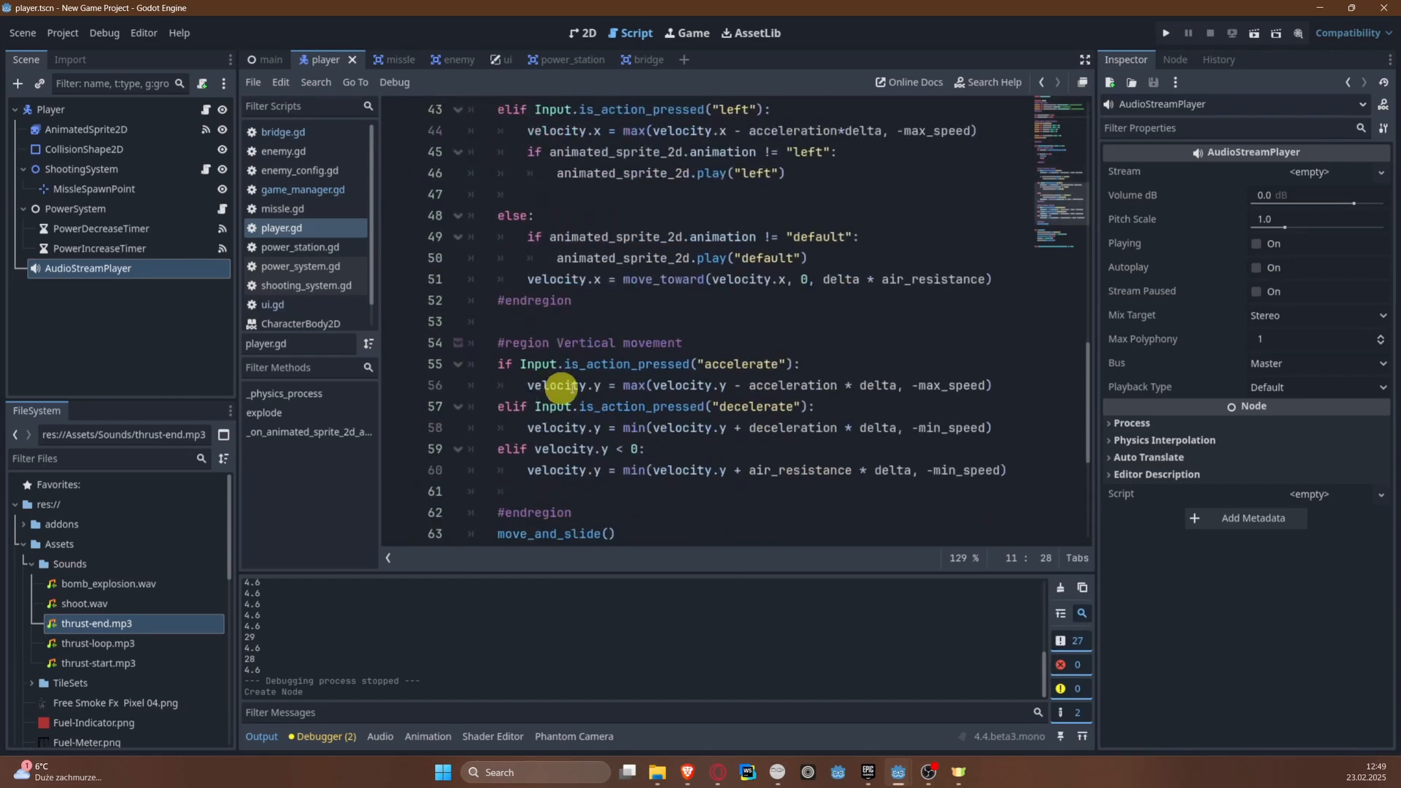
pyautogui.click(1030, 388)
pyautogui.press('Return')
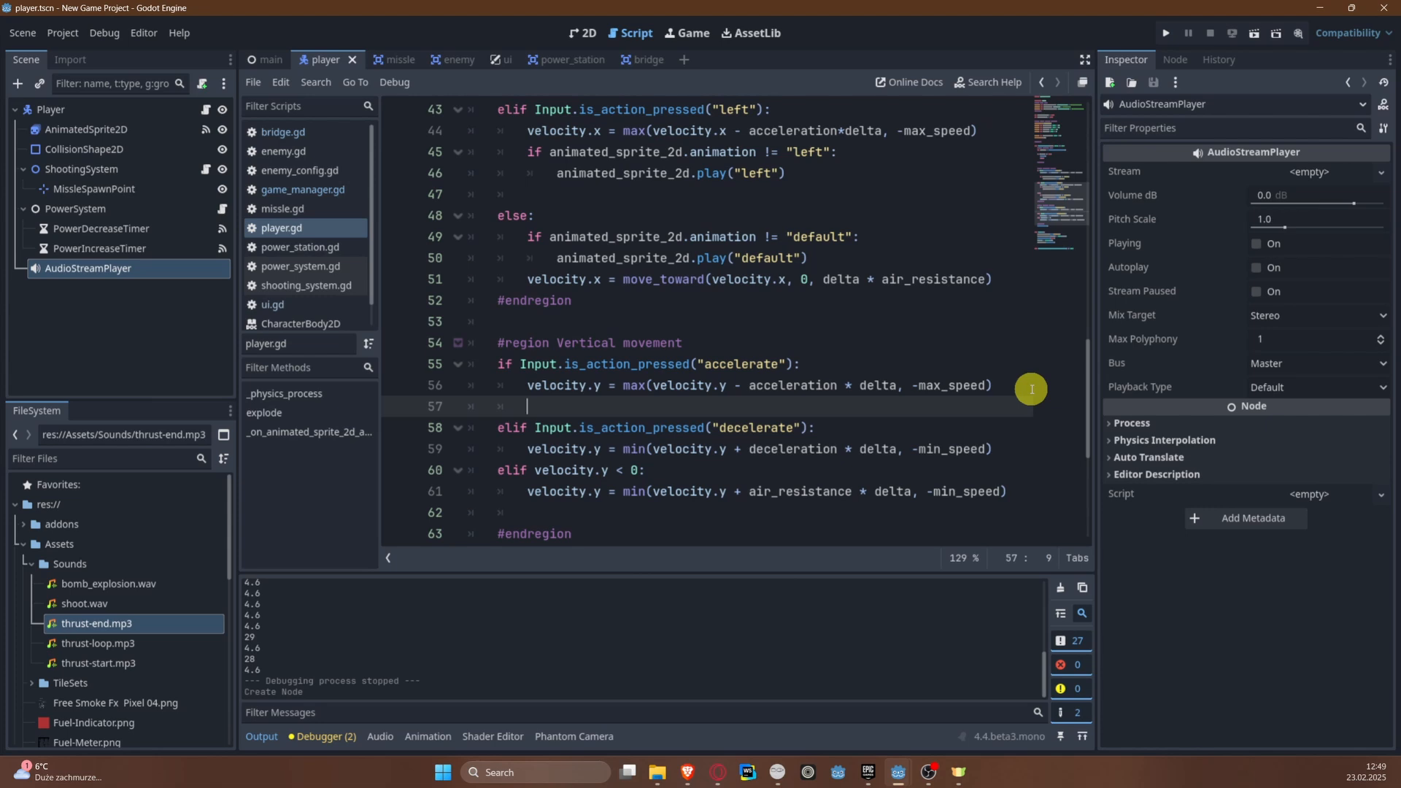
pyautogui.write('if play')
pyautogui.press('Down')
pyautogui.press('Return')
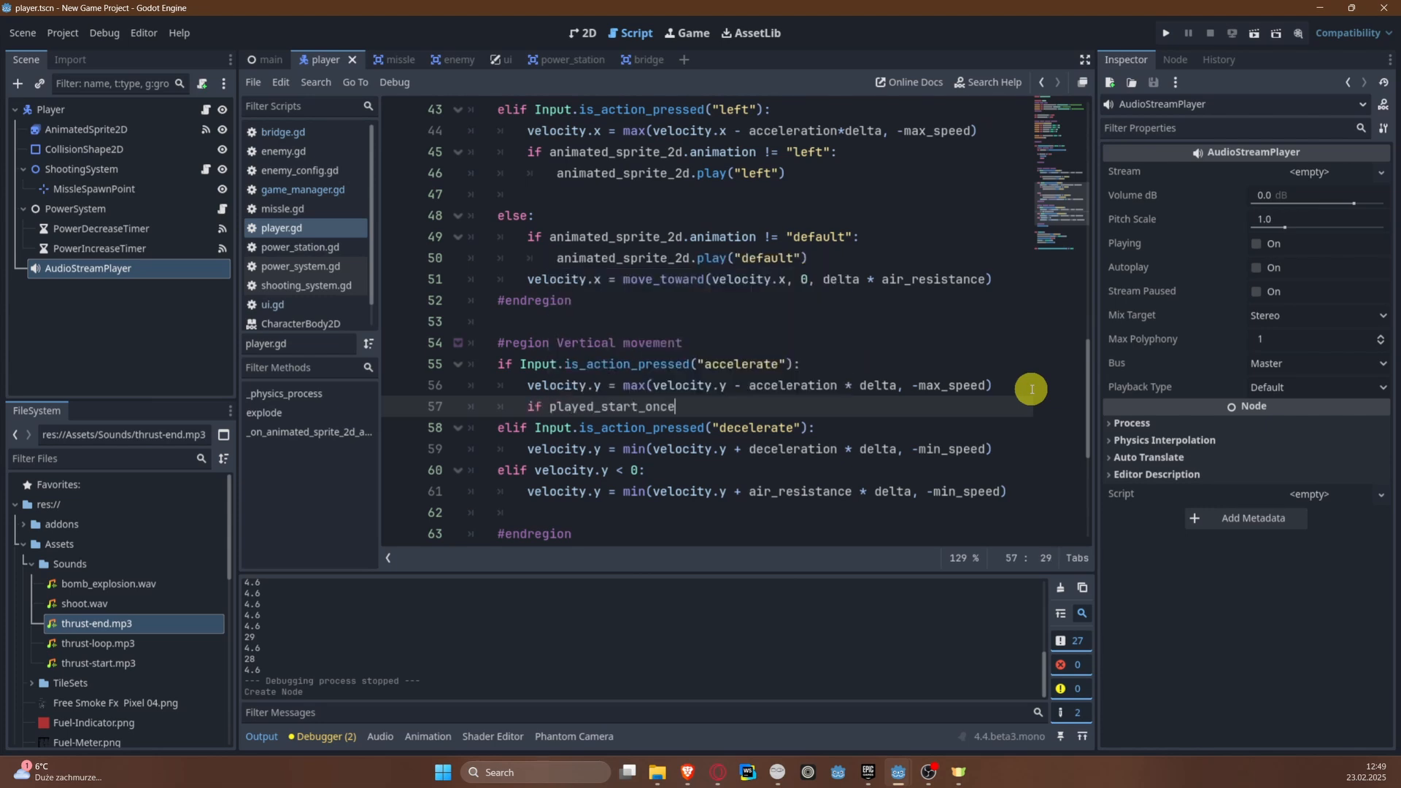
pyautogui.write(':')
# Step: Set played_start_once = true inside the new if played_start_once block and save the script
pyautogui.press('Return')
pyautogui.write('pla')
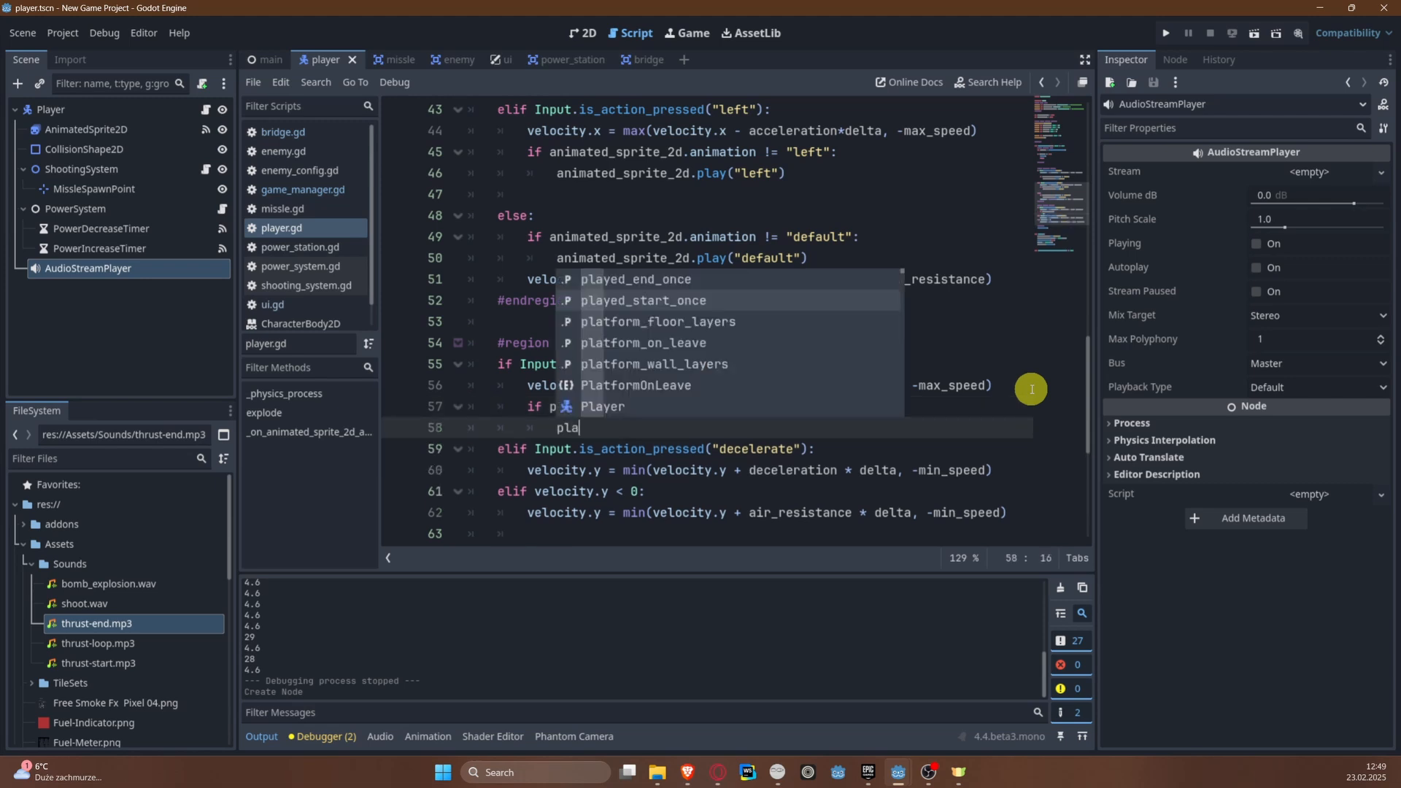
pyautogui.press('Up')
pyautogui.press('Return')
pyautogui.hotkey('ctrl', 'z')
pyautogui.write('p')
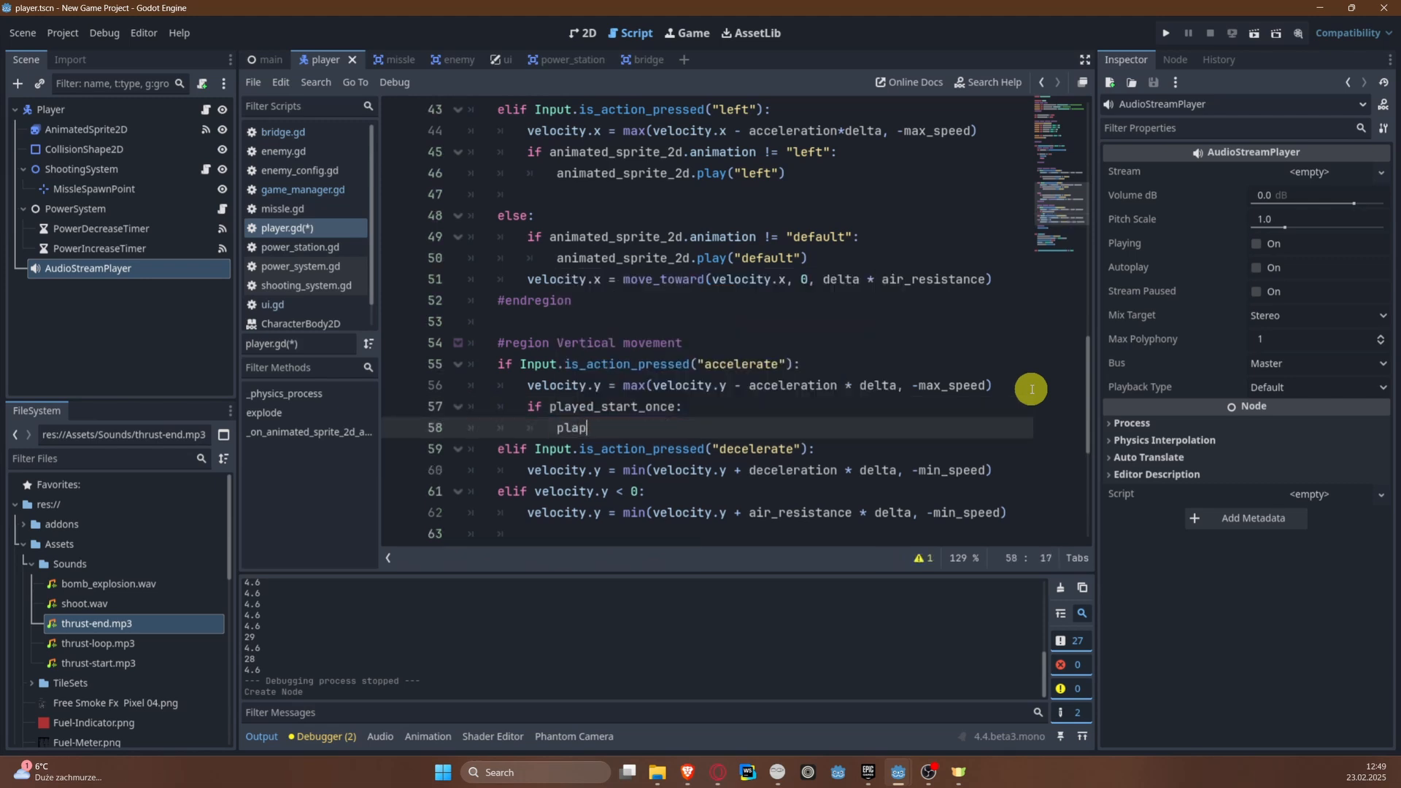
pyautogui.press('BackSpace')
pyautogui.write('yed')
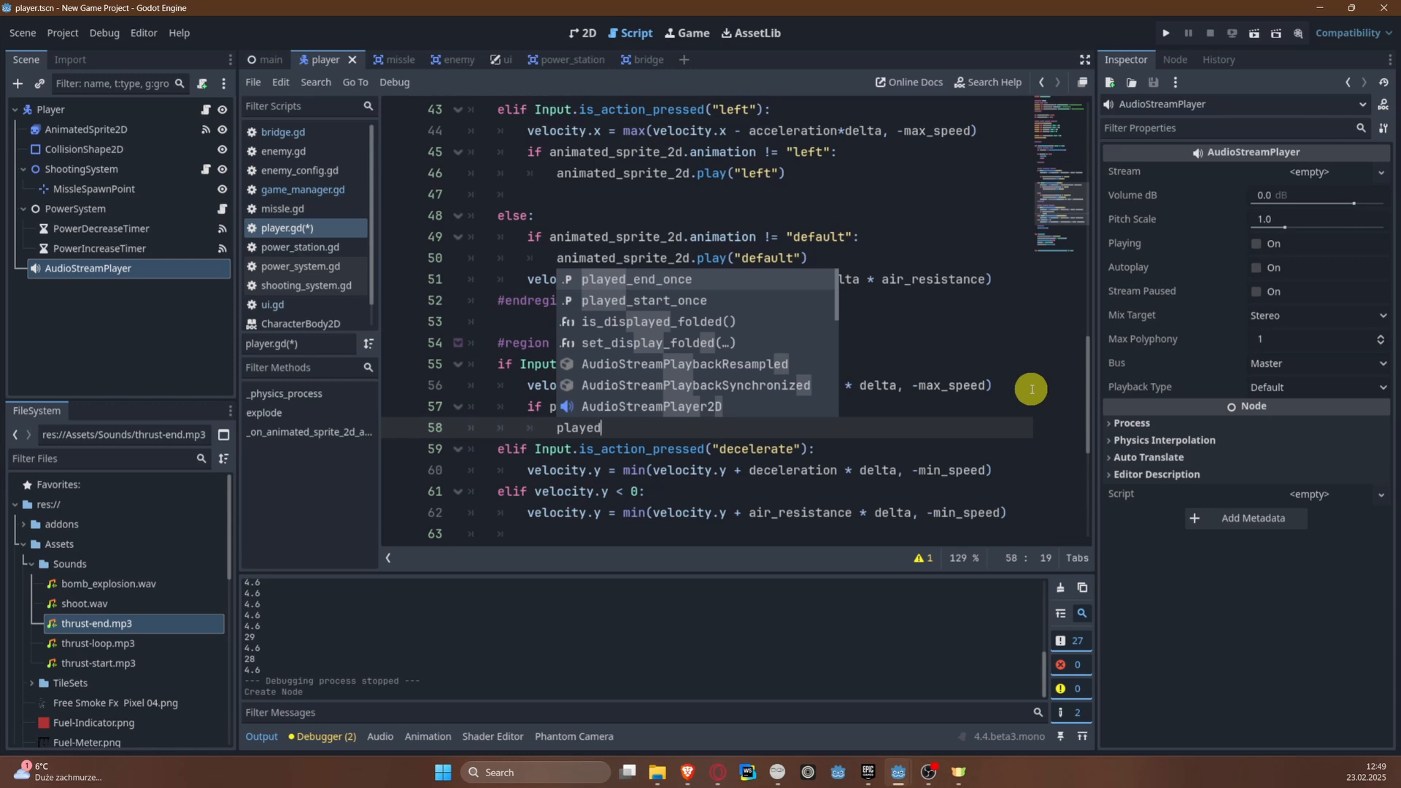
pyautogui.press('Down')
pyautogui.press('Return')
pyautogui.write('= true')
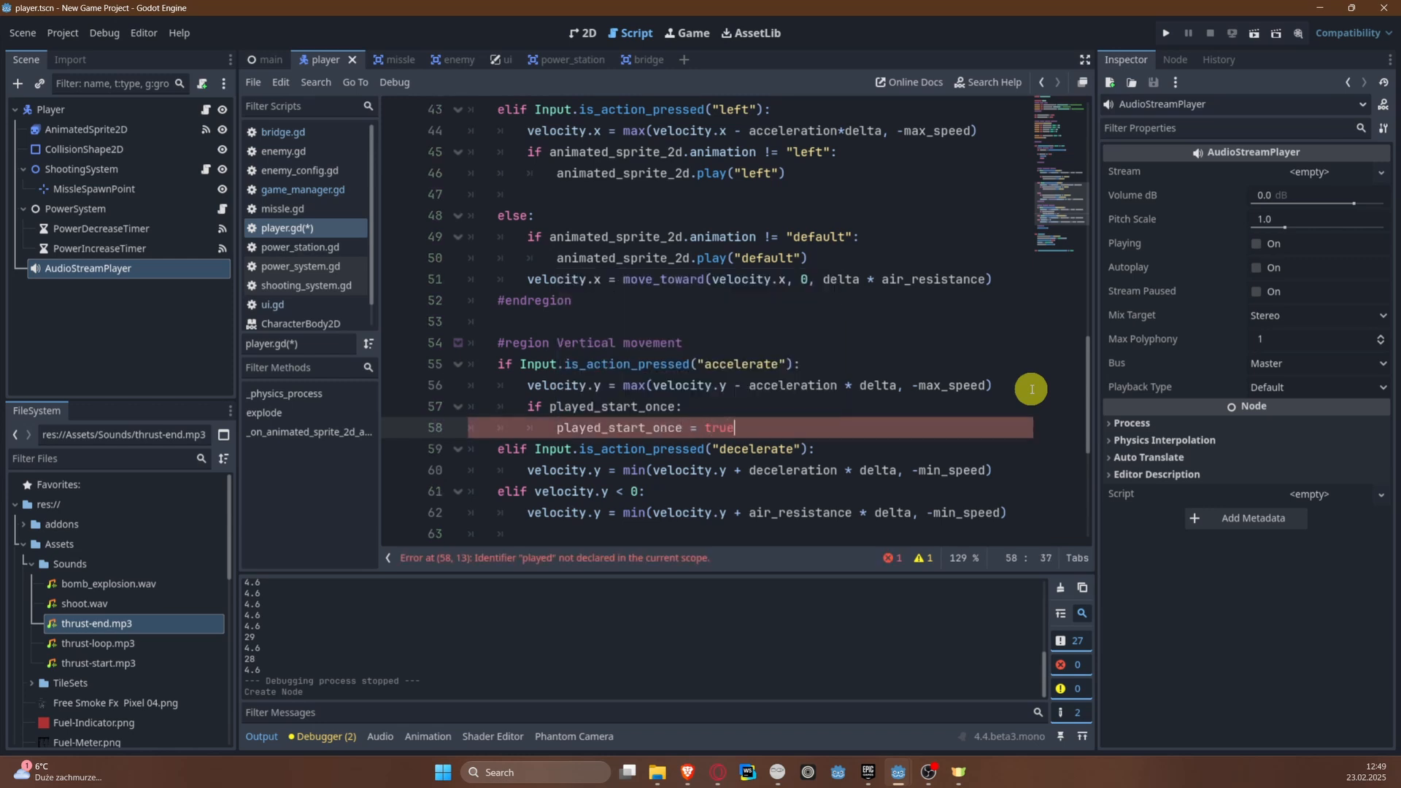
pyautogui.hotkey('ctrl', 's')
# Step: Add a play_sound() call on the line below played_start_once = true
pyautogui.press('Return')
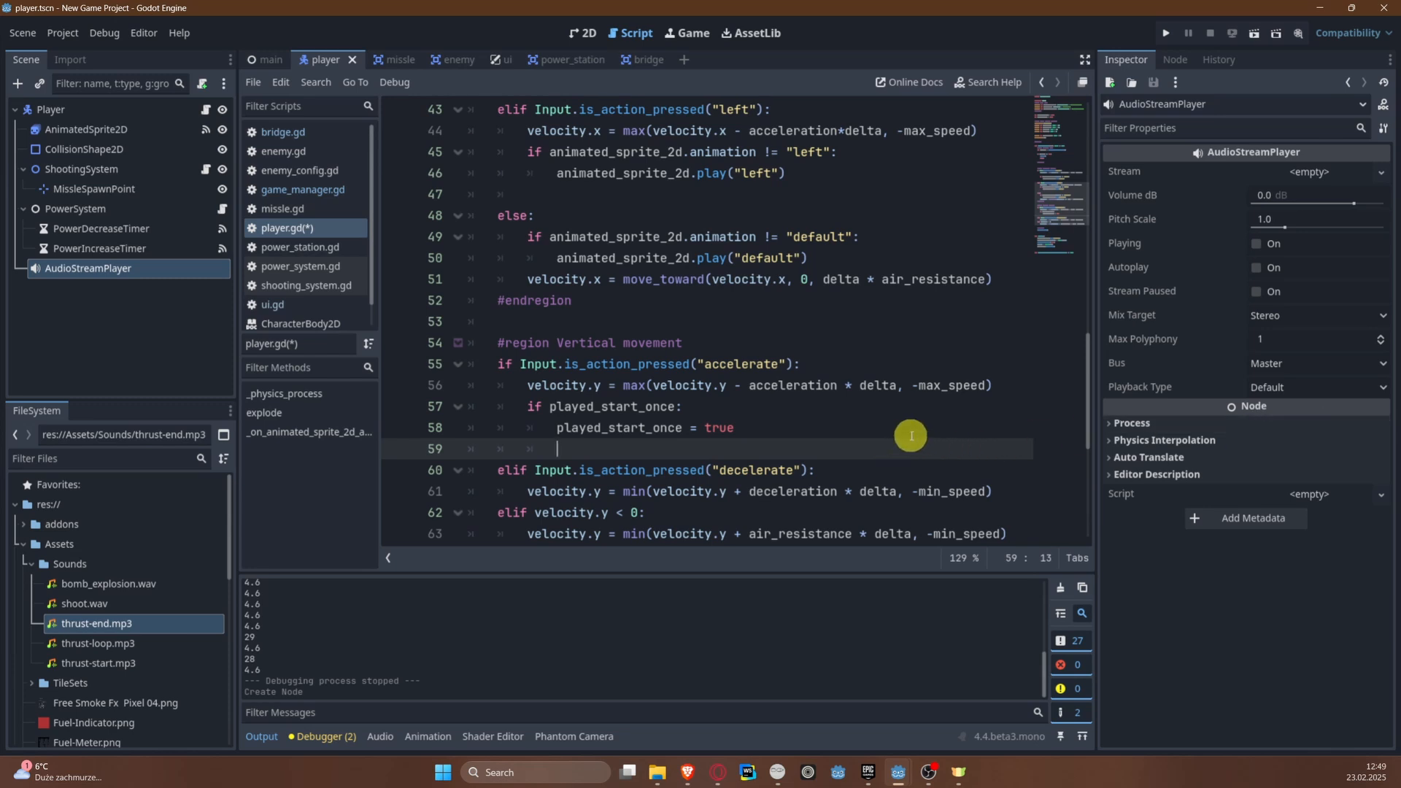
pyautogui.write('played_s')
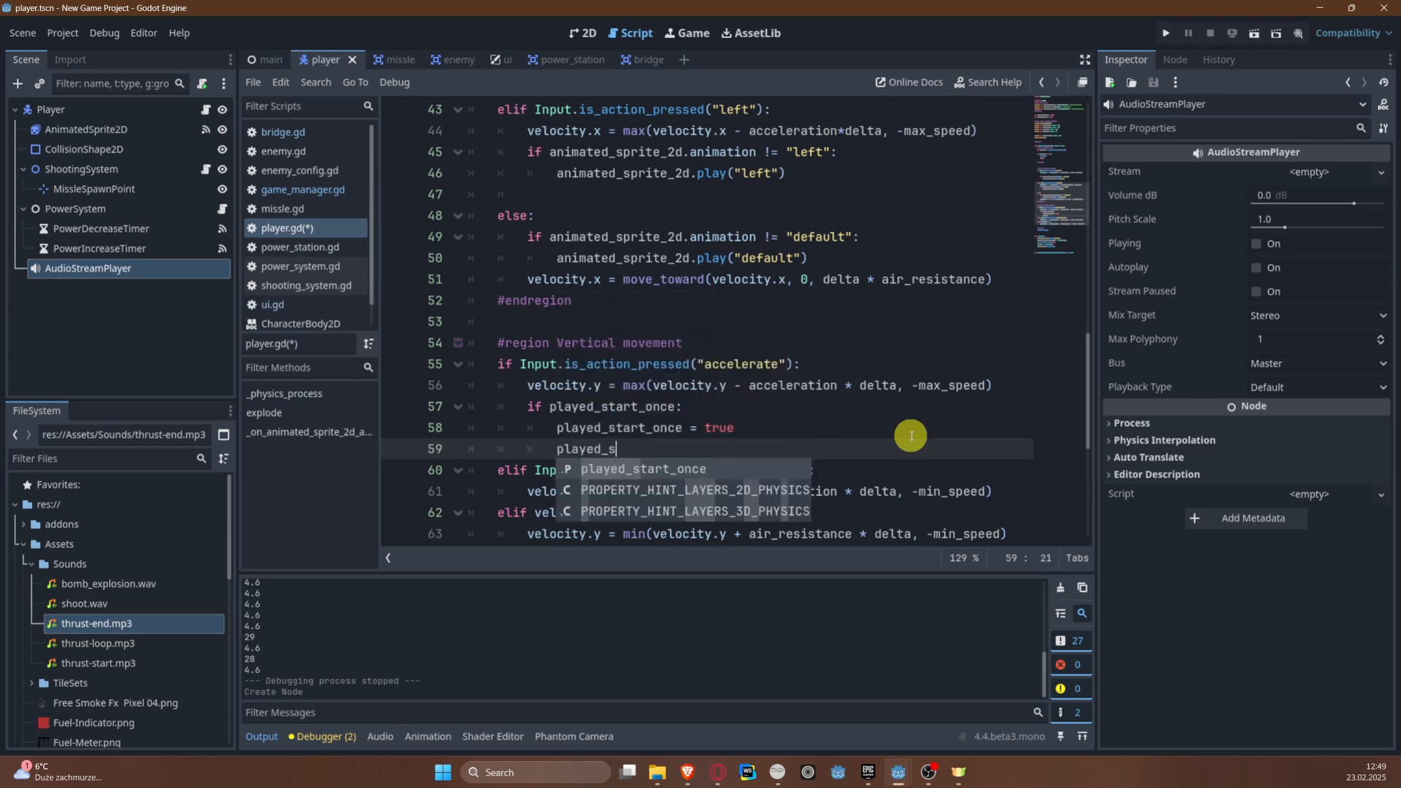
pyautogui.press('BackSpace')
pyautogui.press('BackSpace')
pyautogui.press('Escape')
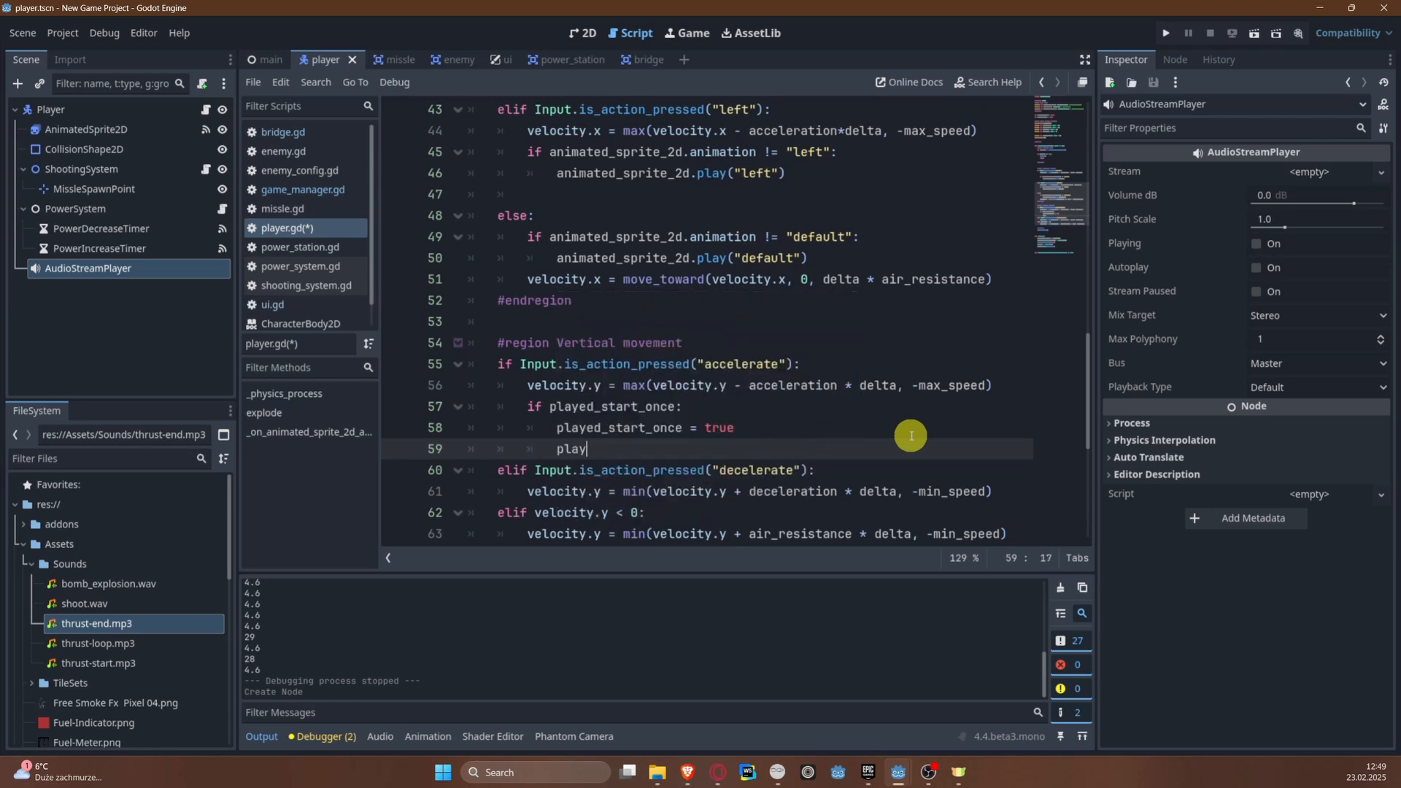
pyautogui.write('_sound(')
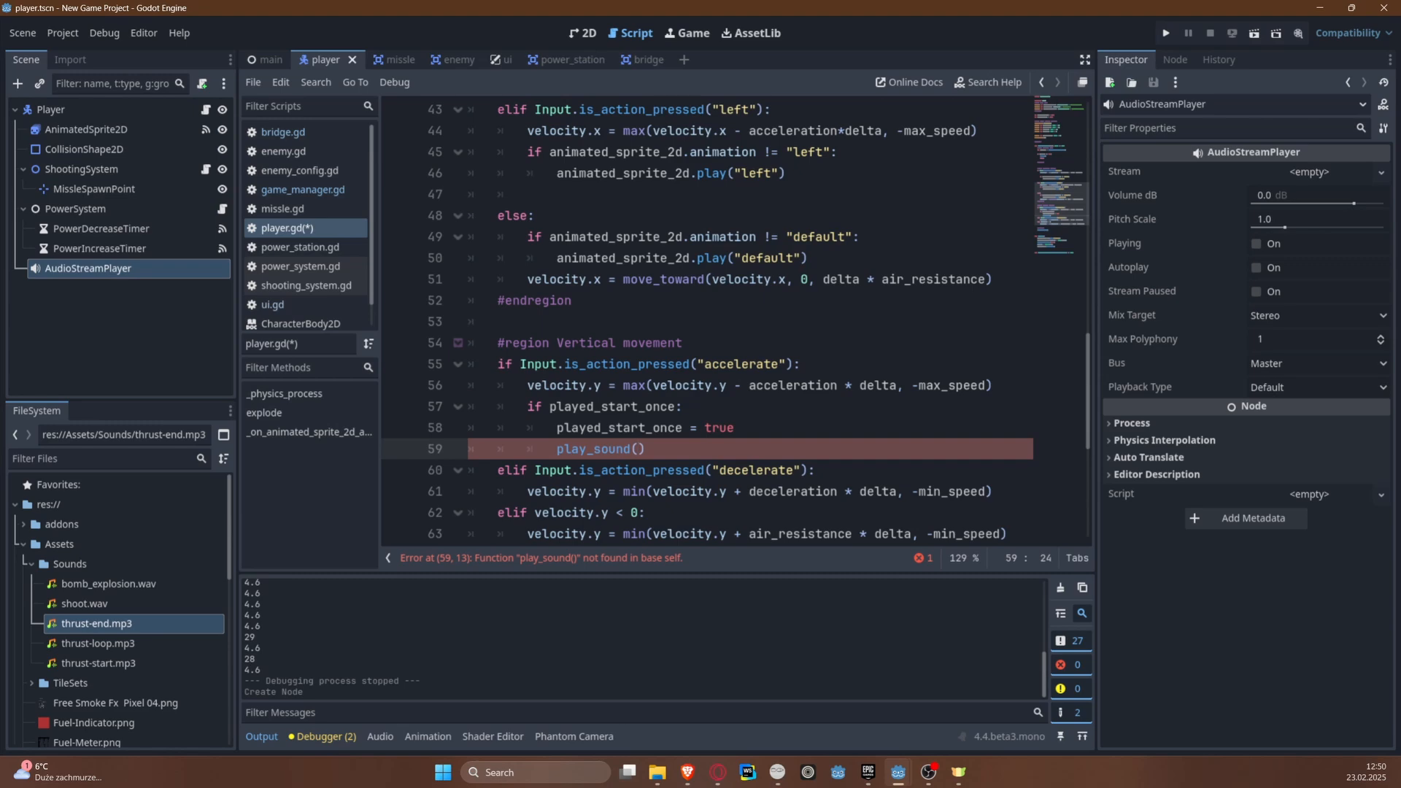
# Step: Insert three blank lines below class_name Player, above the Child nodes region
pyautogui.scroll(12, 868, 295)
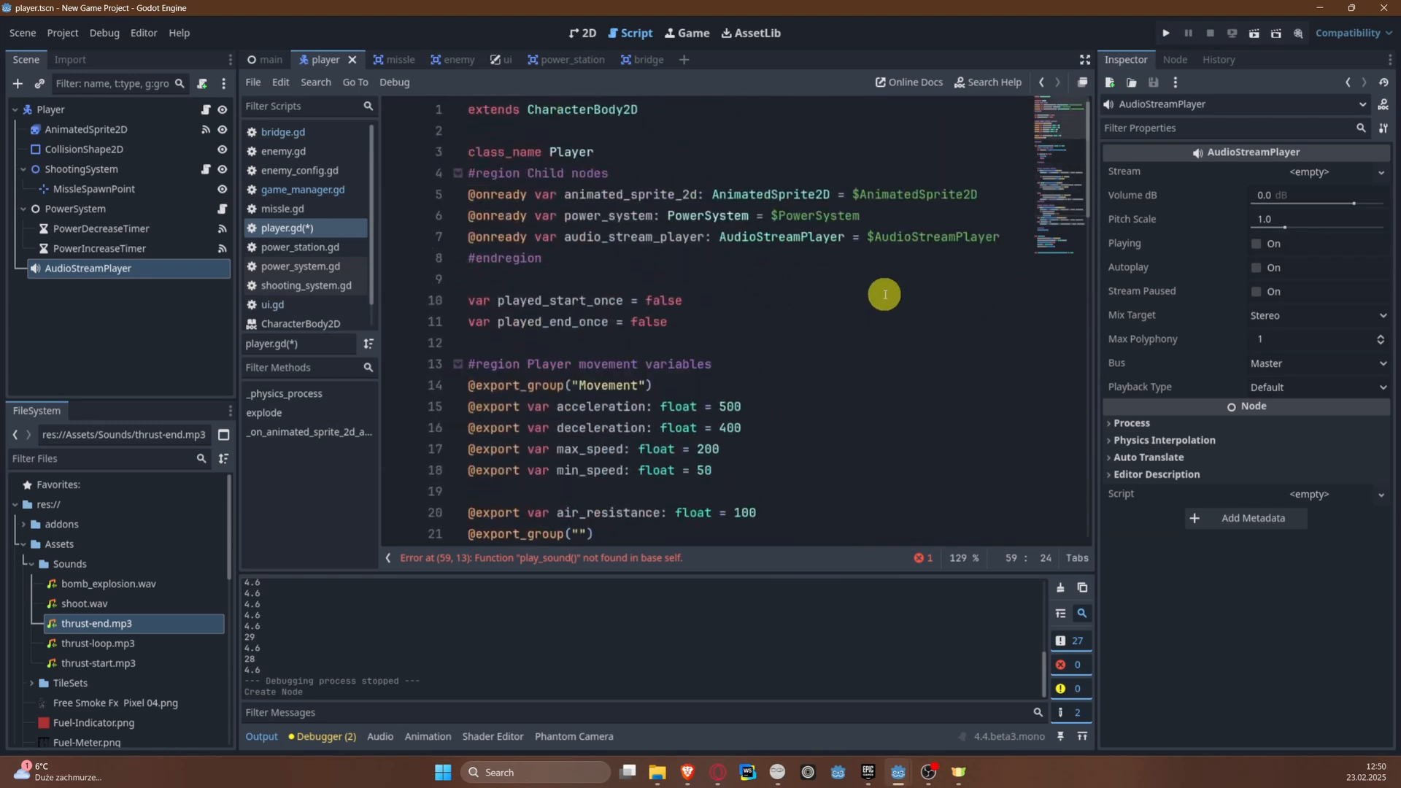
pyautogui.click(626, 150)
pyautogui.press('Return')
pyautogui.press('Return')
pyautogui.press('Return')
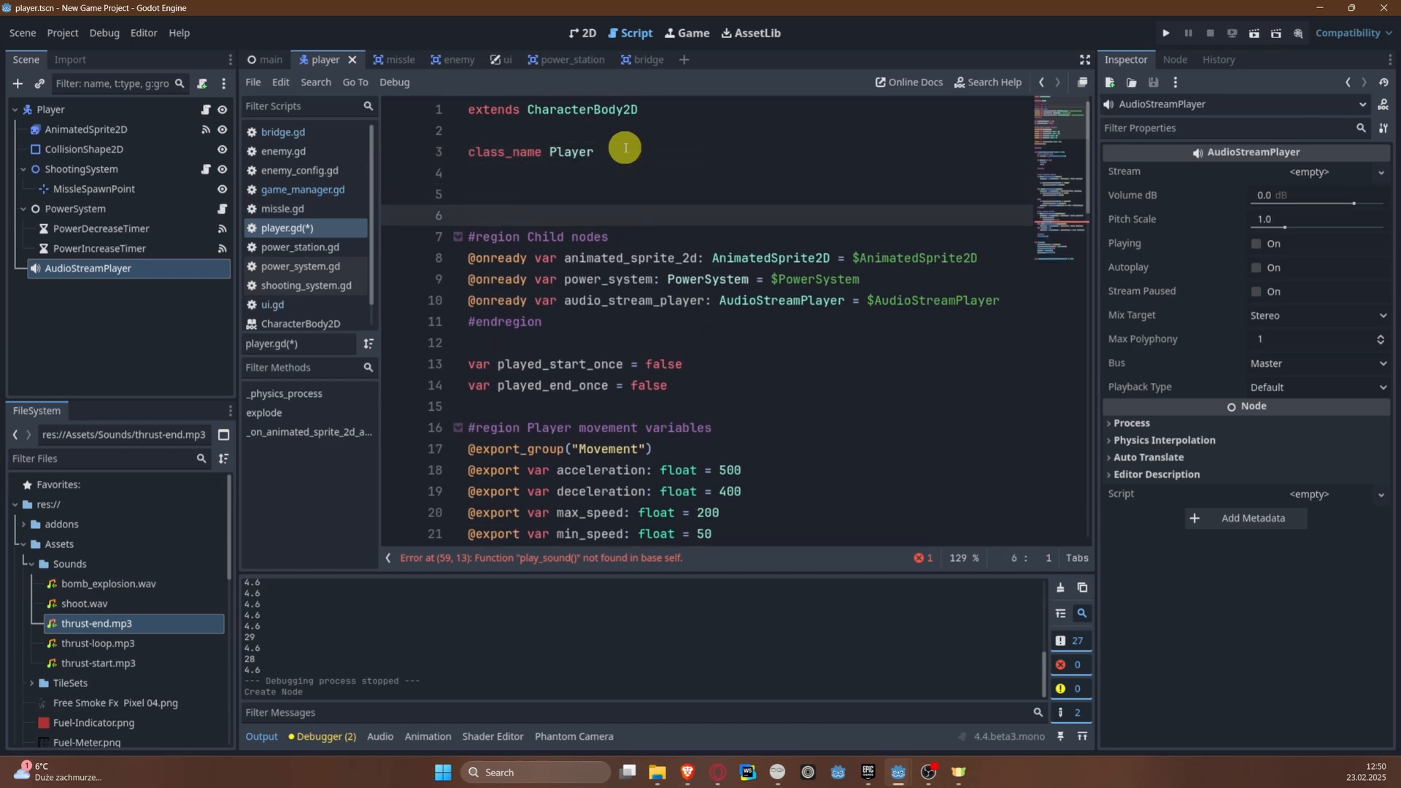
pyautogui.write('#region')
pyautogui.press('Return')
pyautogui.press('Return')
pyautogui.write('E')
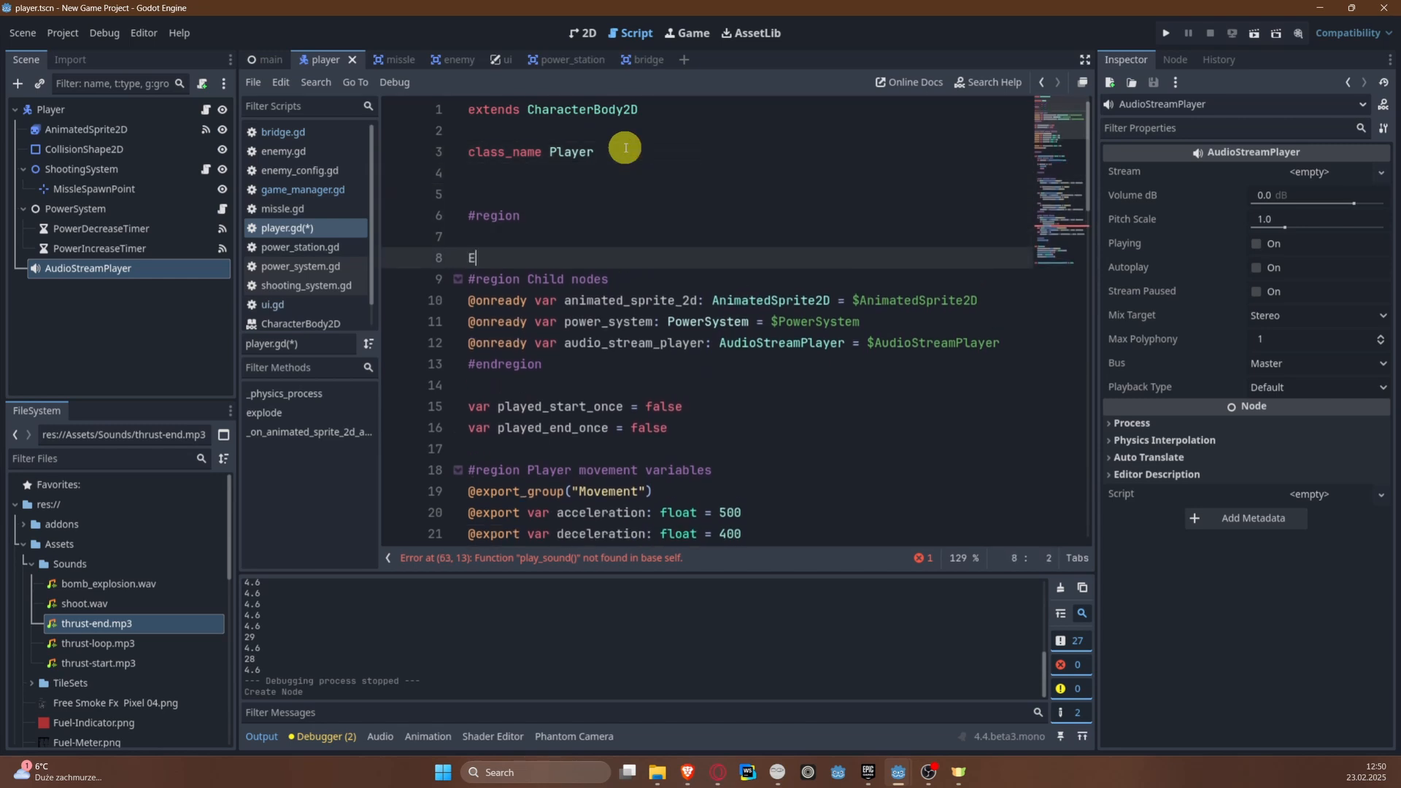
pyautogui.press('BackSpace')
pyautogui.write('#end')
pyautogui.press('Right')
pyautogui.press('Up')
pyautogui.press('Right')
pyautogui.press('Up')
pyautogui.press('Right')
pyautogui.hotkey('shift', 'Home')
pyautogui.hotkey('shift', 'alt', 'Up')
pyautogui.hotkey('shift', 'alt', 'Up')
pyautogui.hotkey('shift', 'alt', 'Up')
pyautogui.press('BackSpace')
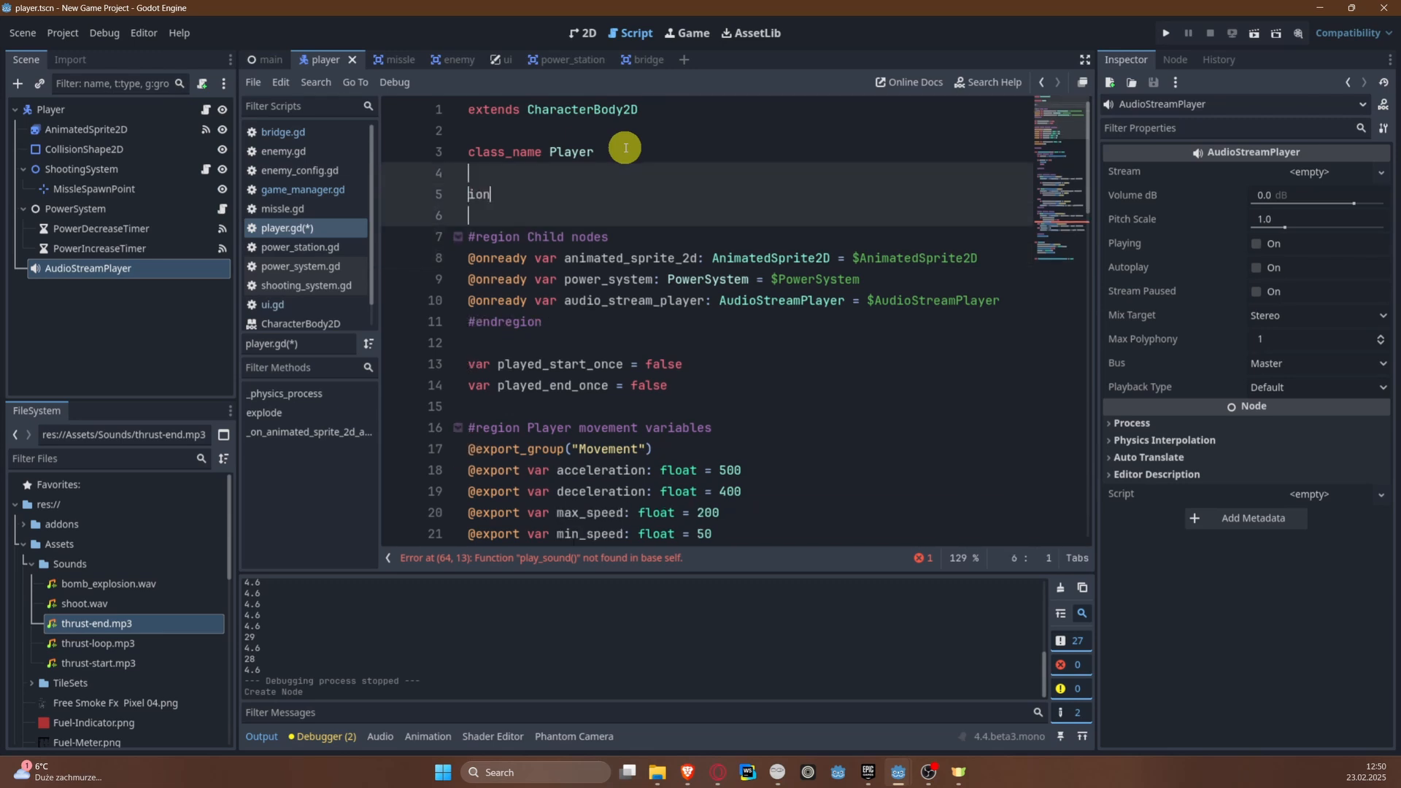
pyautogui.press('Up')
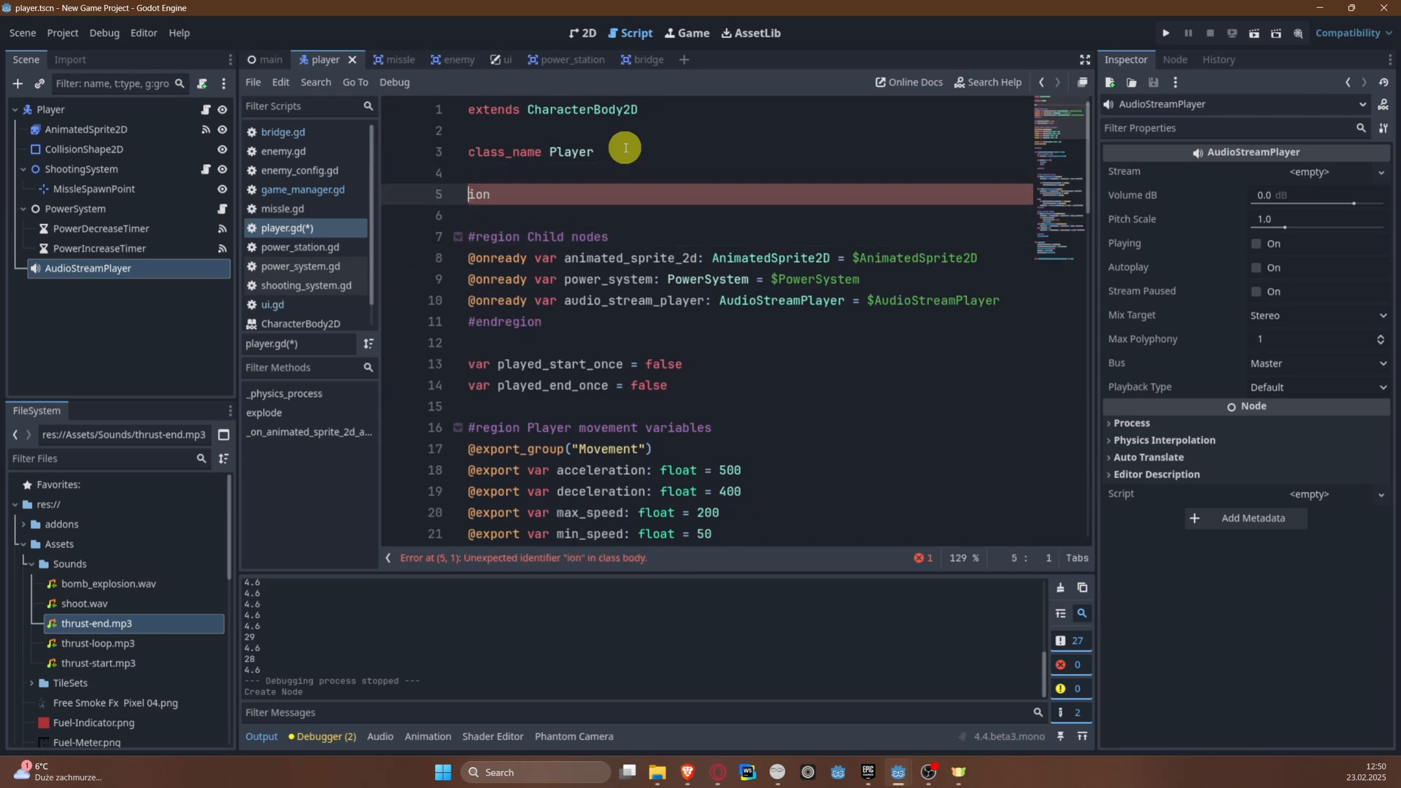
pyautogui.hotkey('shift', 'End')
pyautogui.press('BackSpace')
pyautogui.press('Return')
pyautogui.write('@ex')
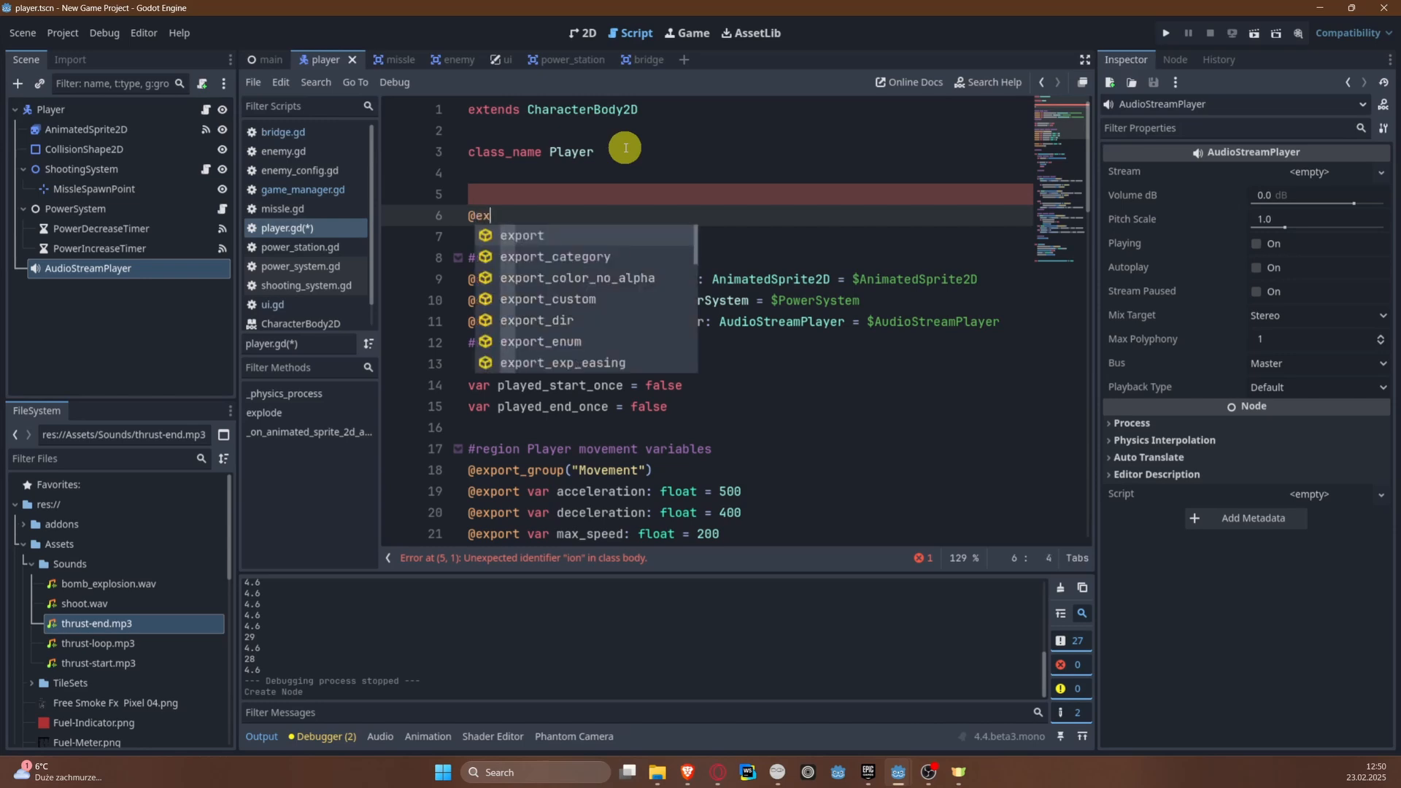
pyautogui.press('Return')
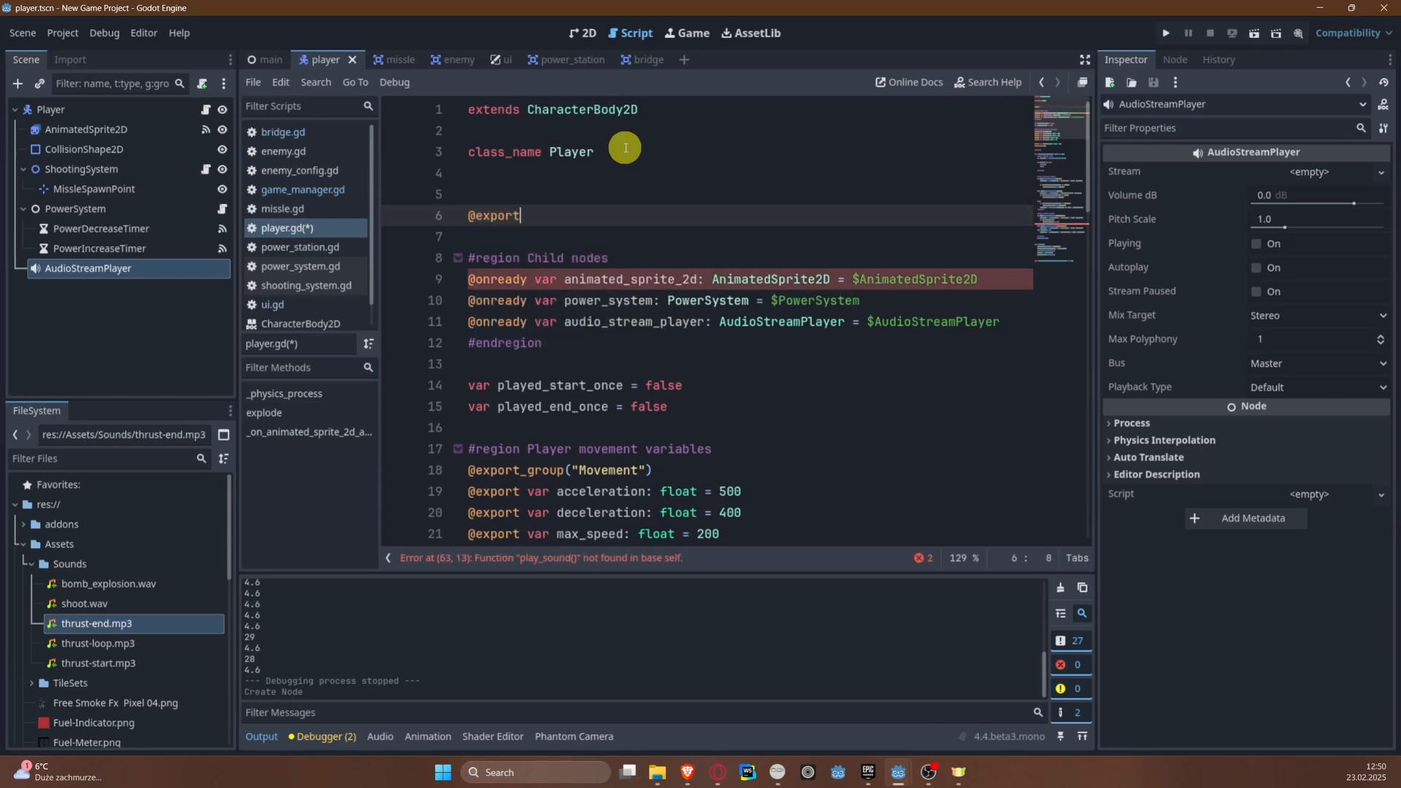
pyautogui.write('gr')
pyautogui.press('Return')
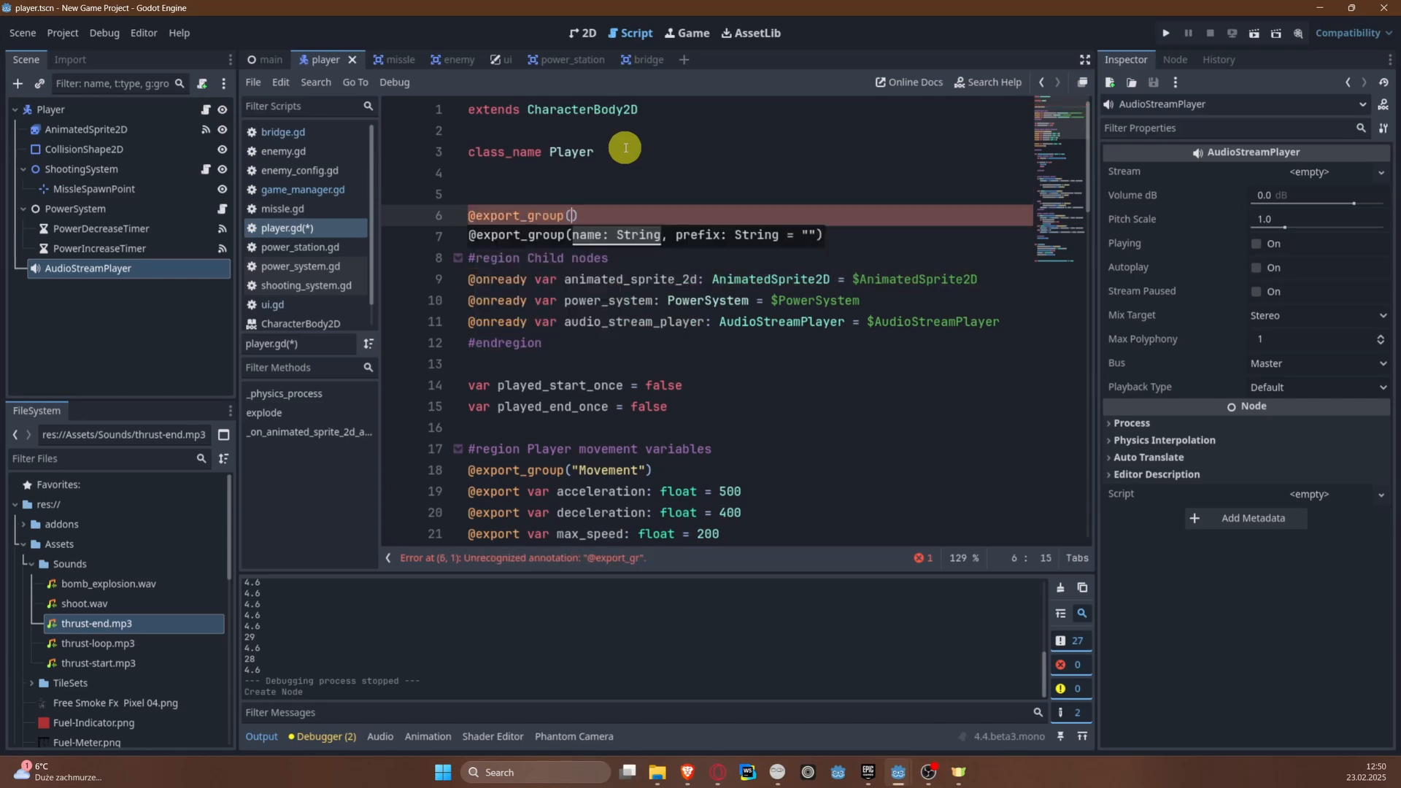
pyautogui.write('"sounds"')
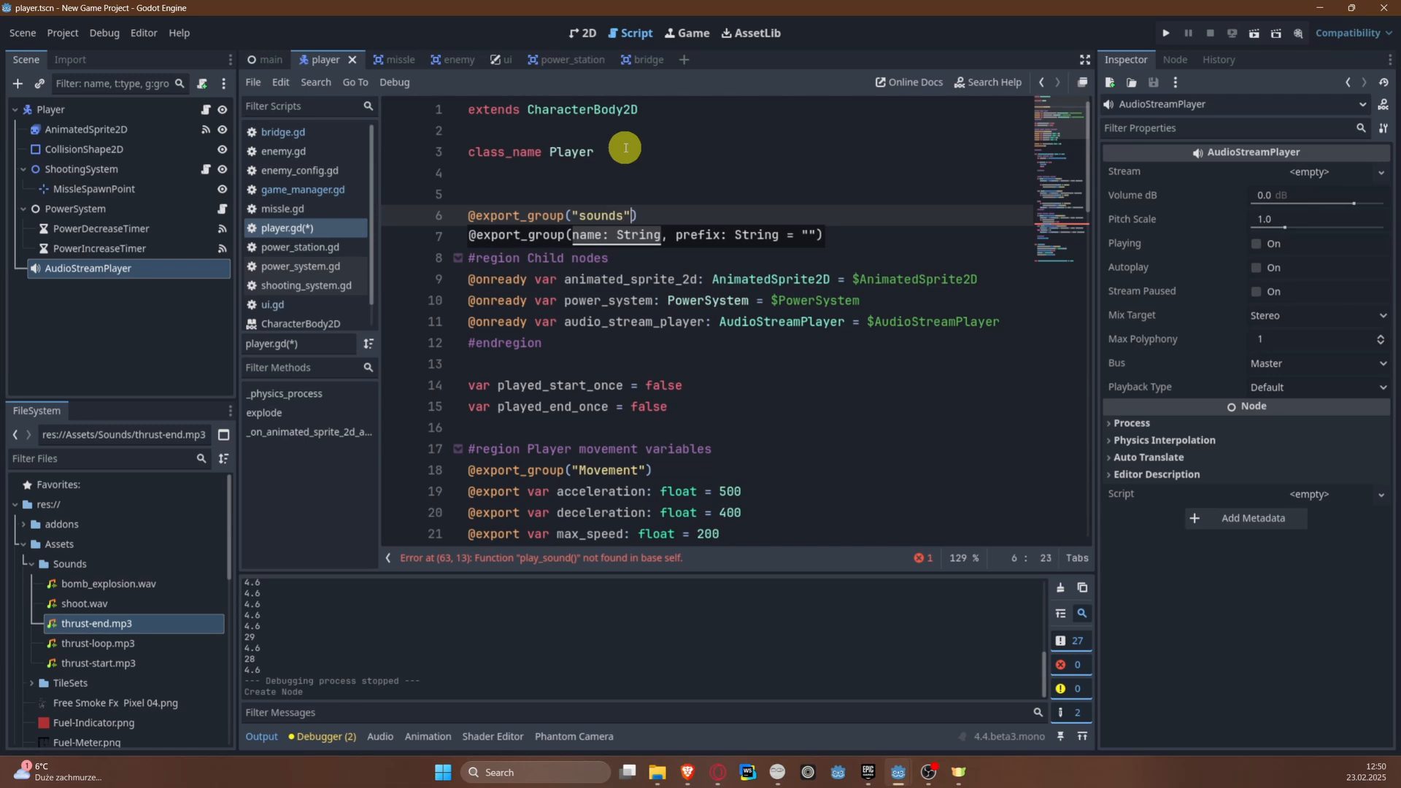
pyautogui.press('Return')
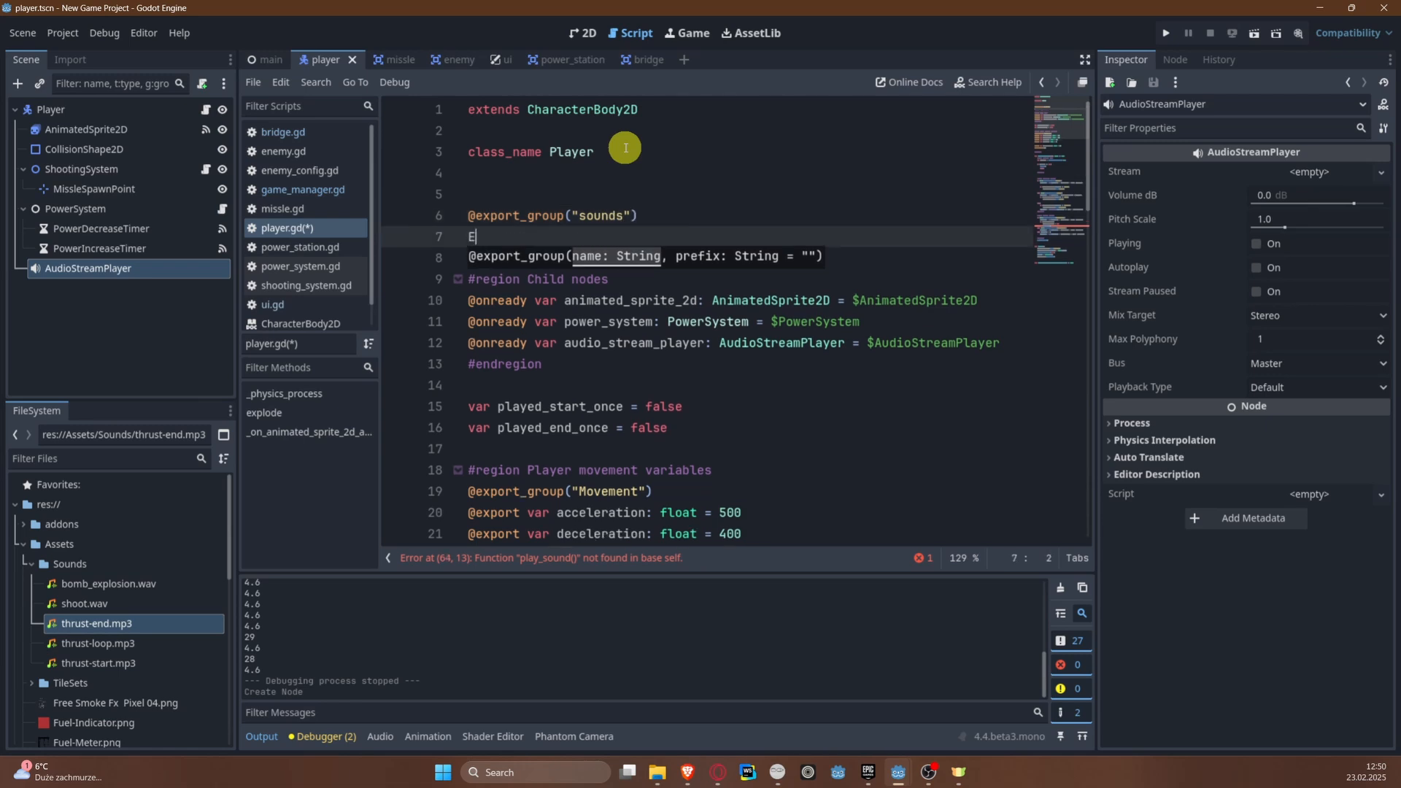
pyautogui.write('@ex')
pyautogui.press('Return')
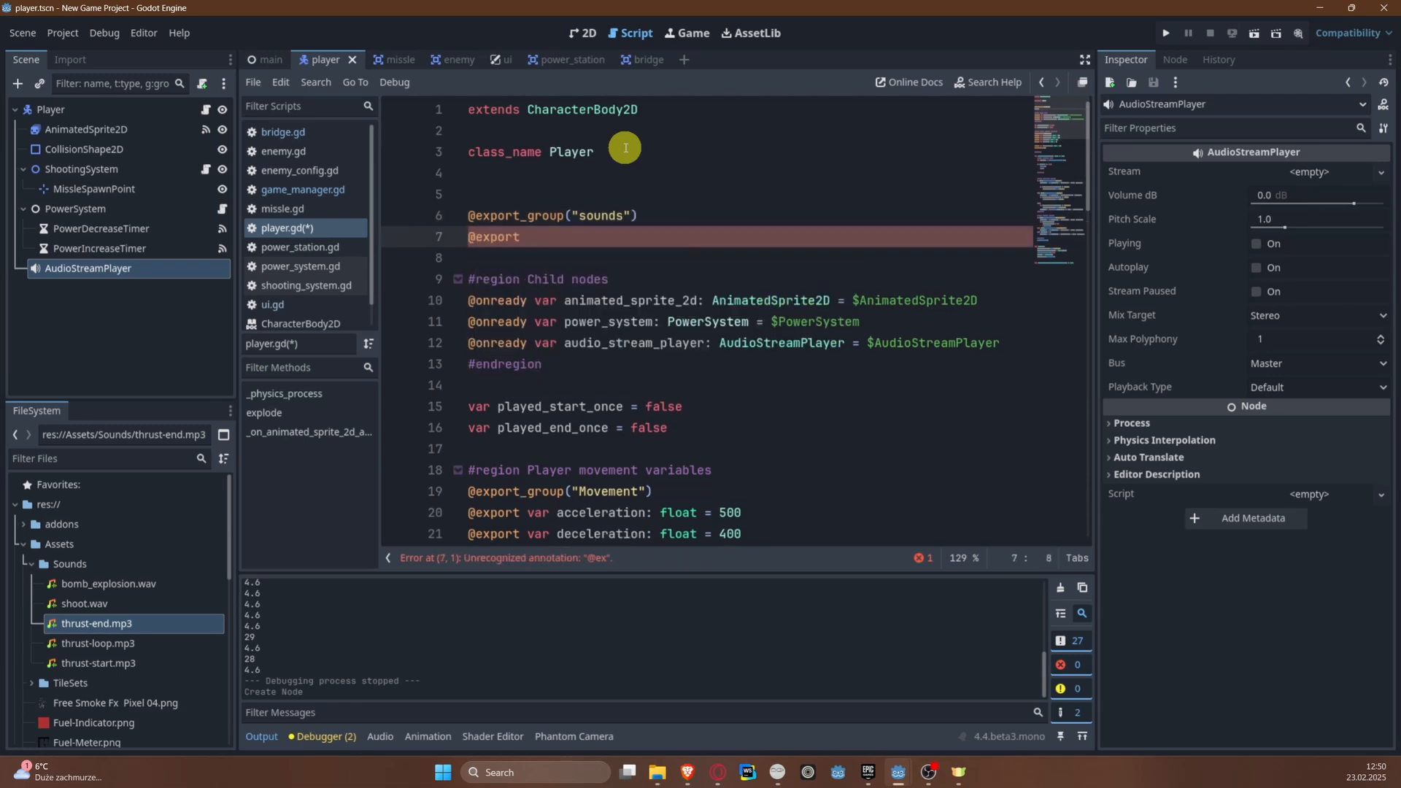
pyautogui.scroll(-3, 713, 230)
pyautogui.scroll(3, 713, 233)
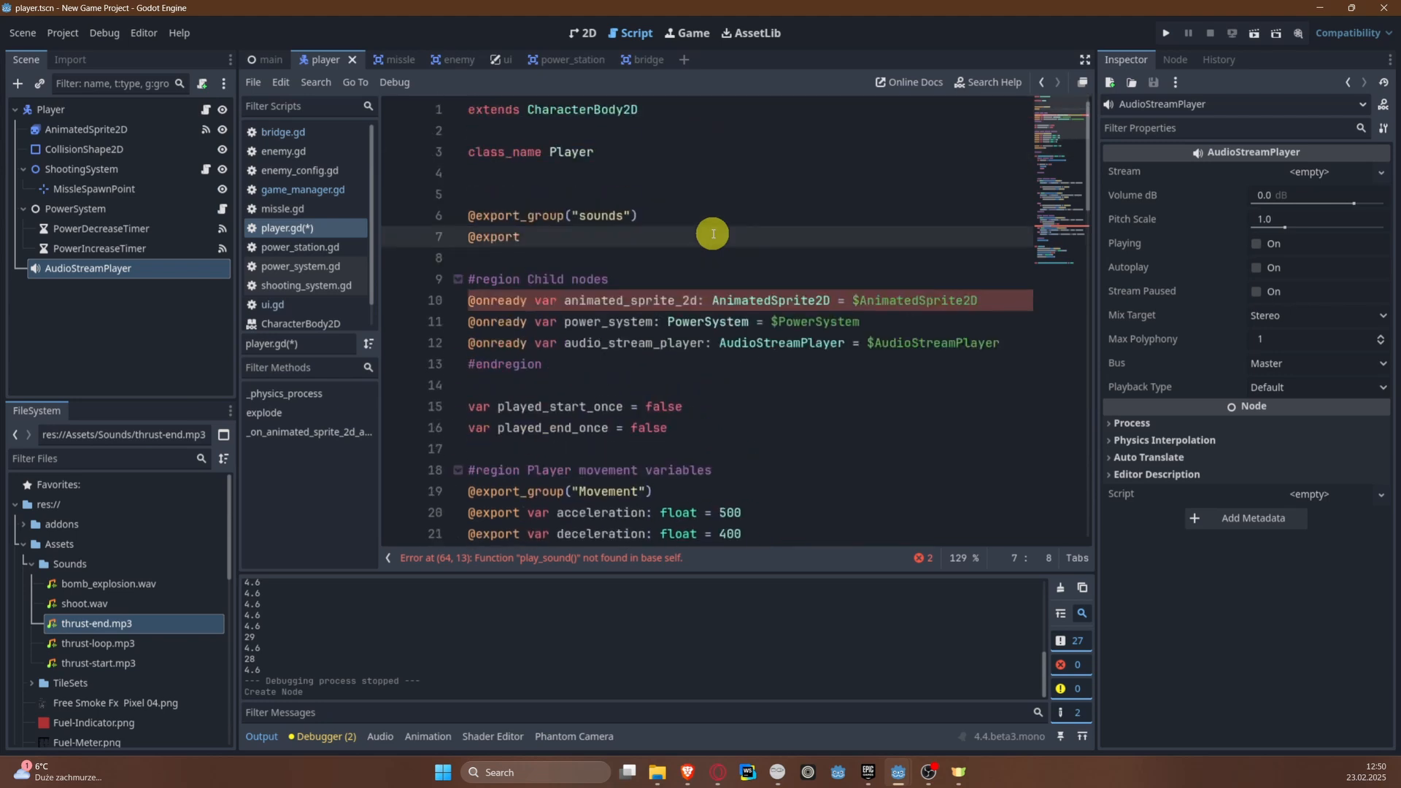
pyautogui.write('_g')
pyautogui.press('Down')
pyautogui.press('Down')
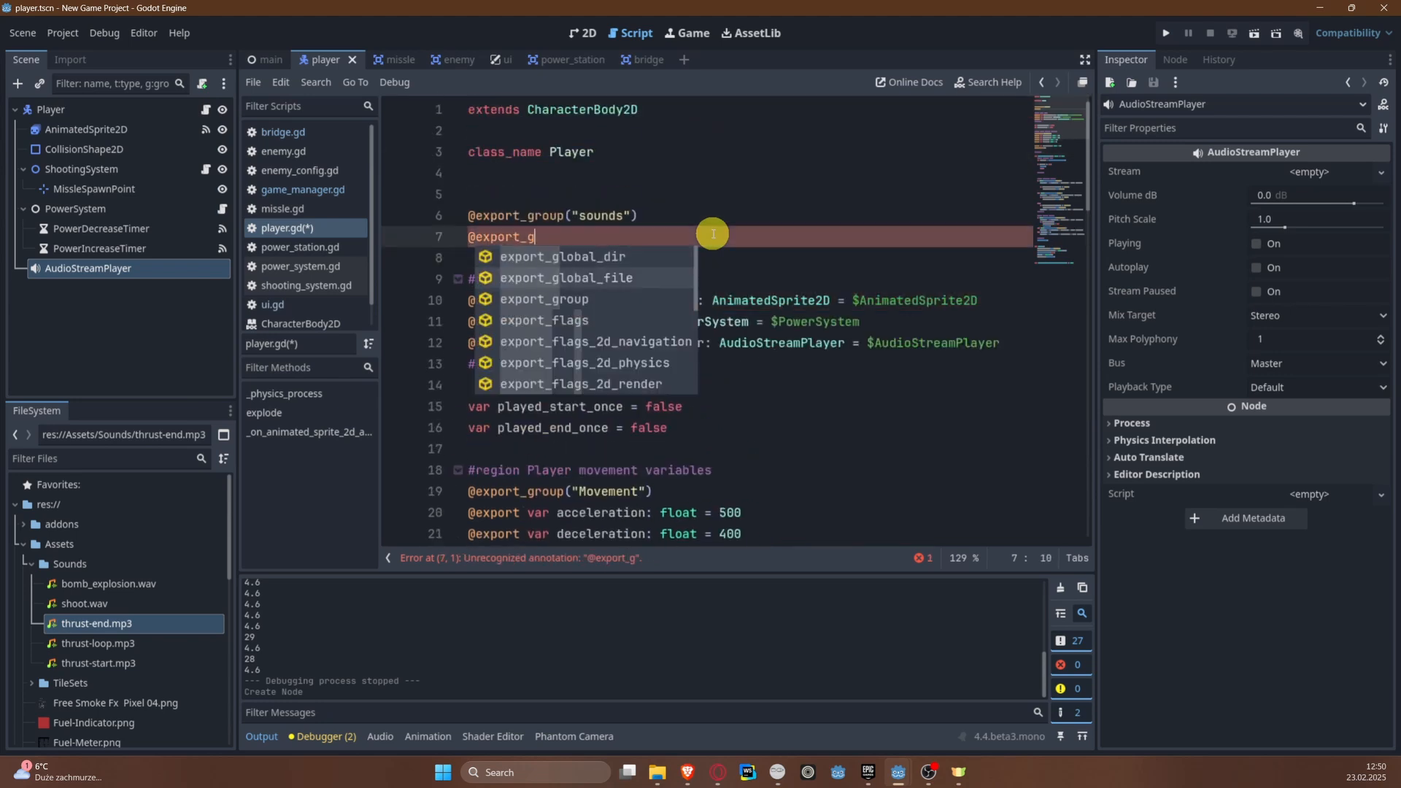
pyautogui.press('Return')
pyautogui.hotkey('ctrl', 's')
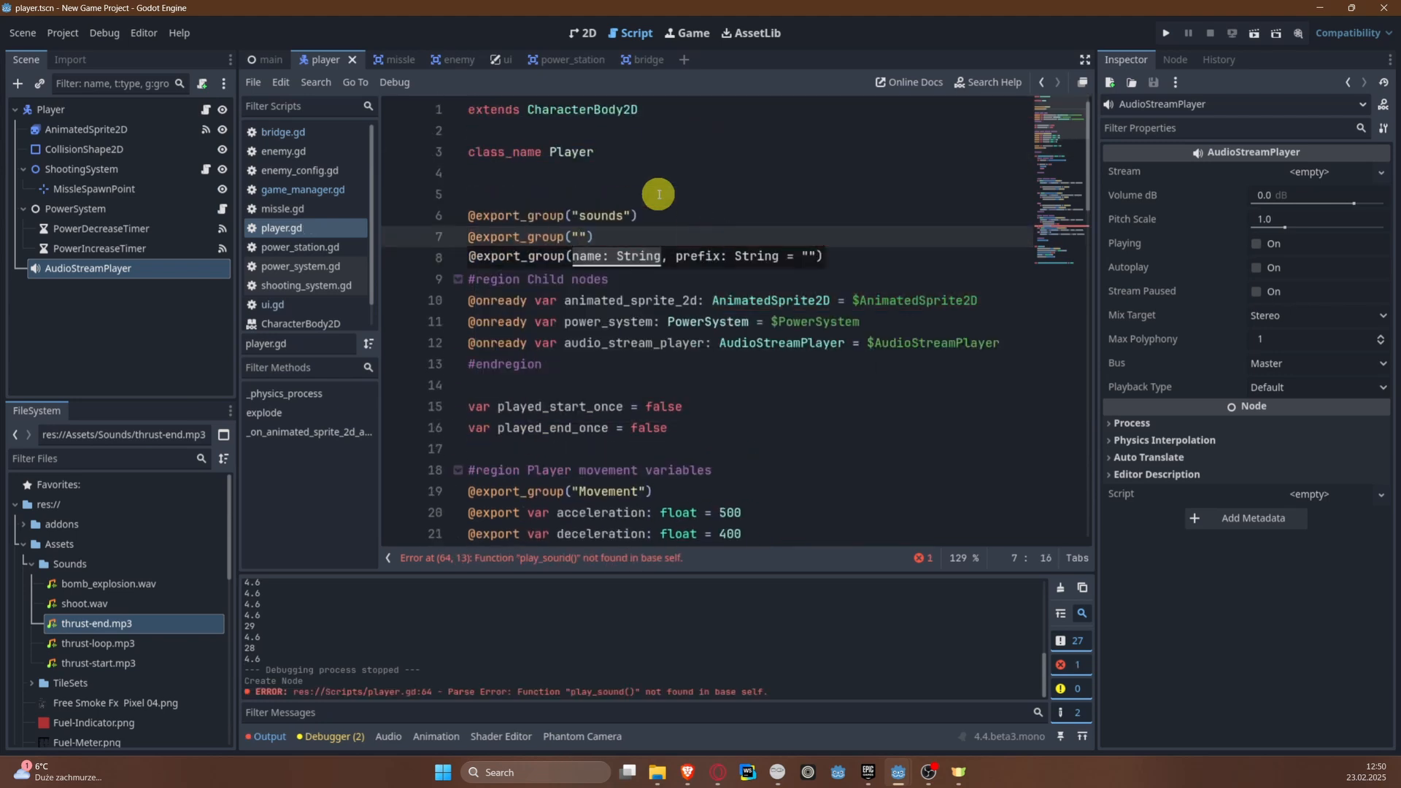
pyautogui.click(761, 202)
pyautogui.click(789, 214)
pyautogui.press('Return')
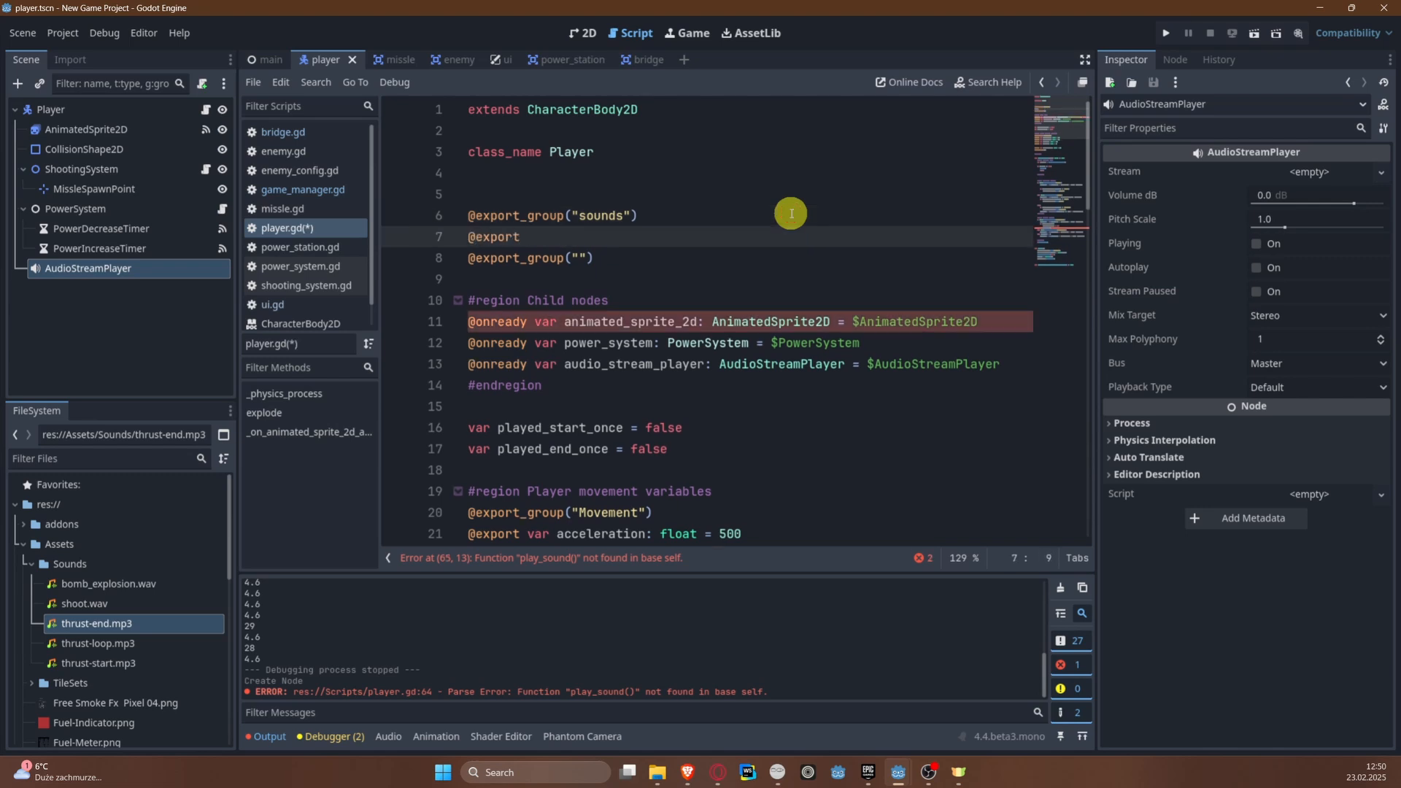
pyautogui.write('@export var thurst_start_stream: Aud')
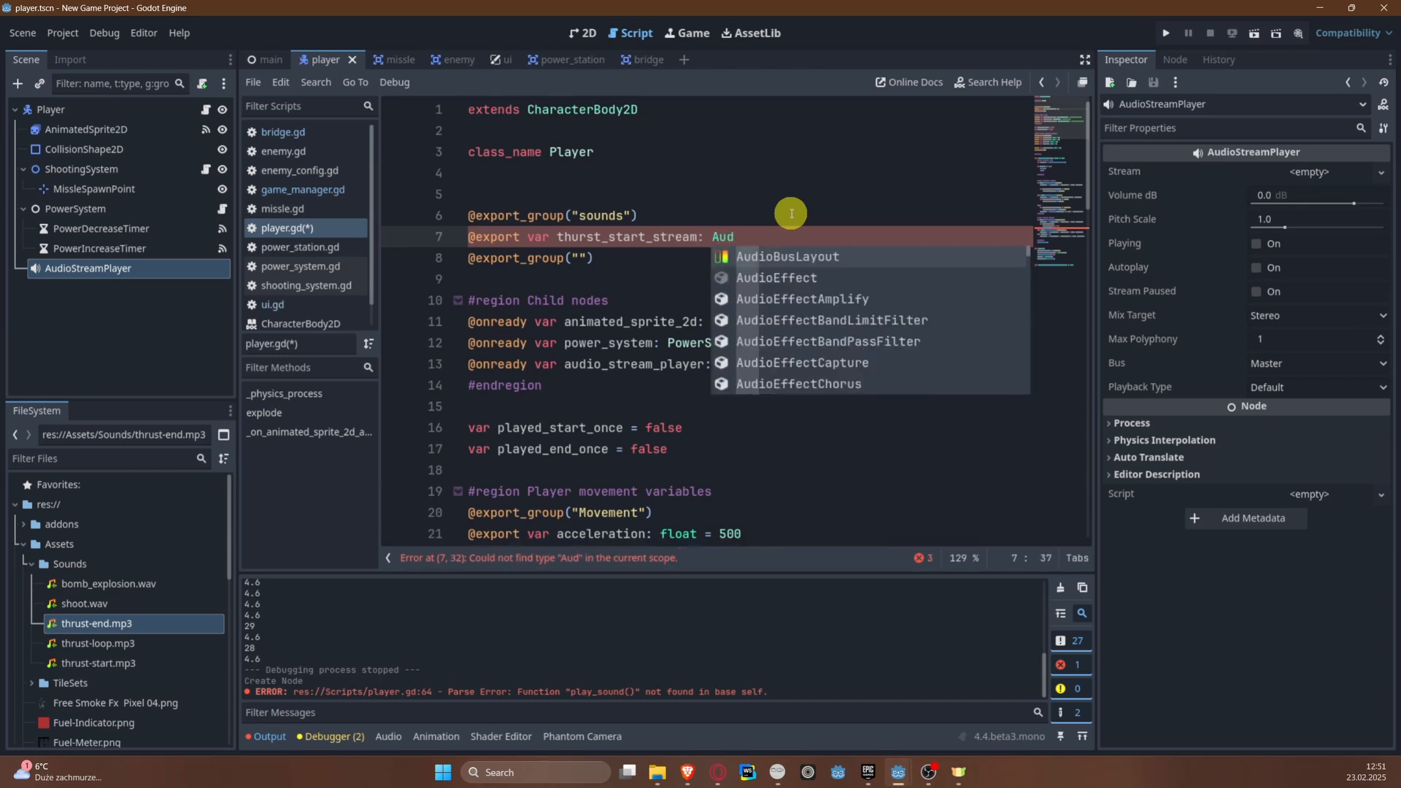
pyautogui.write('ioStream')
pyautogui.press('Return')
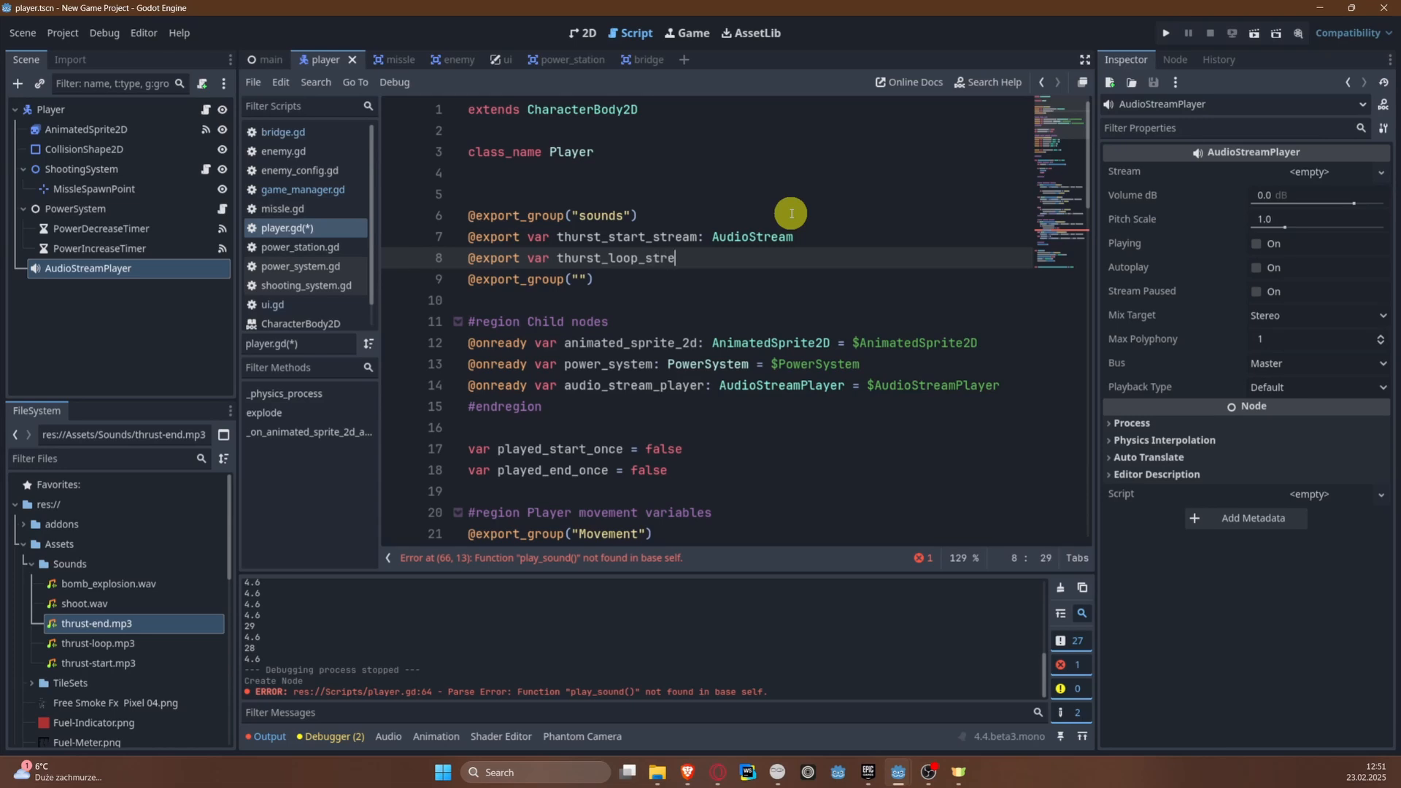
pyautogui.write('udioS')
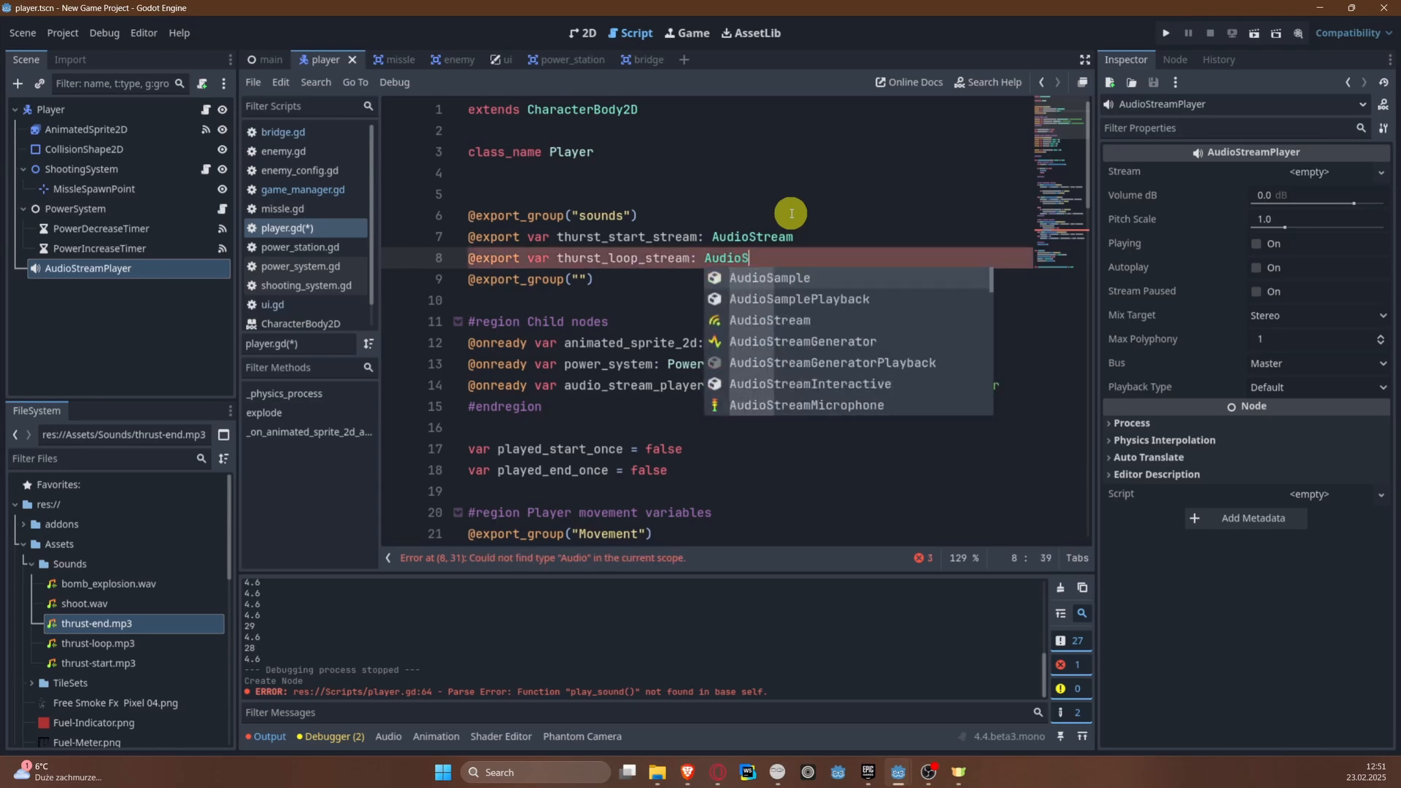
pyautogui.press('Down')
pyautogui.press('Down')
pyautogui.press('Return')
pyautogui.press('Return')
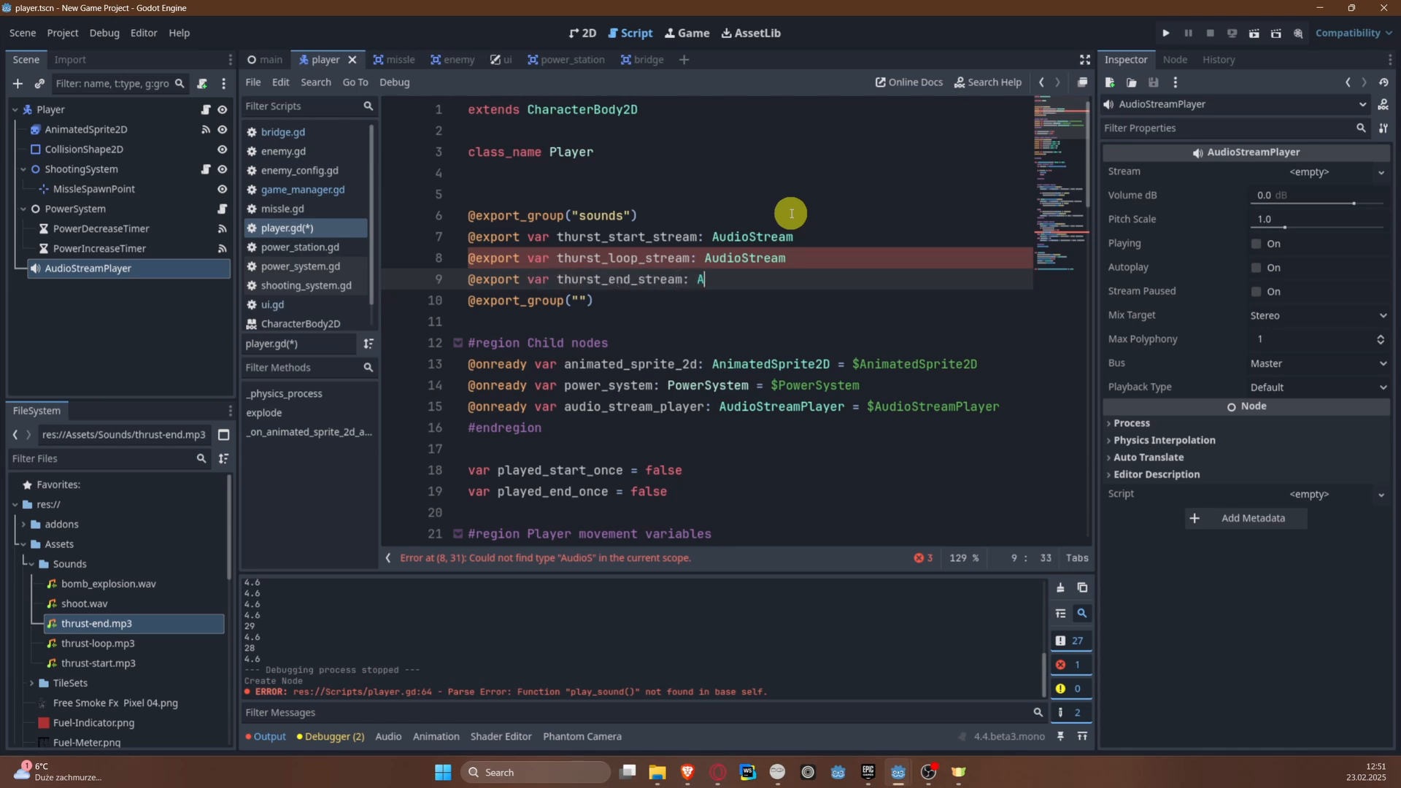
pyautogui.write('udio')
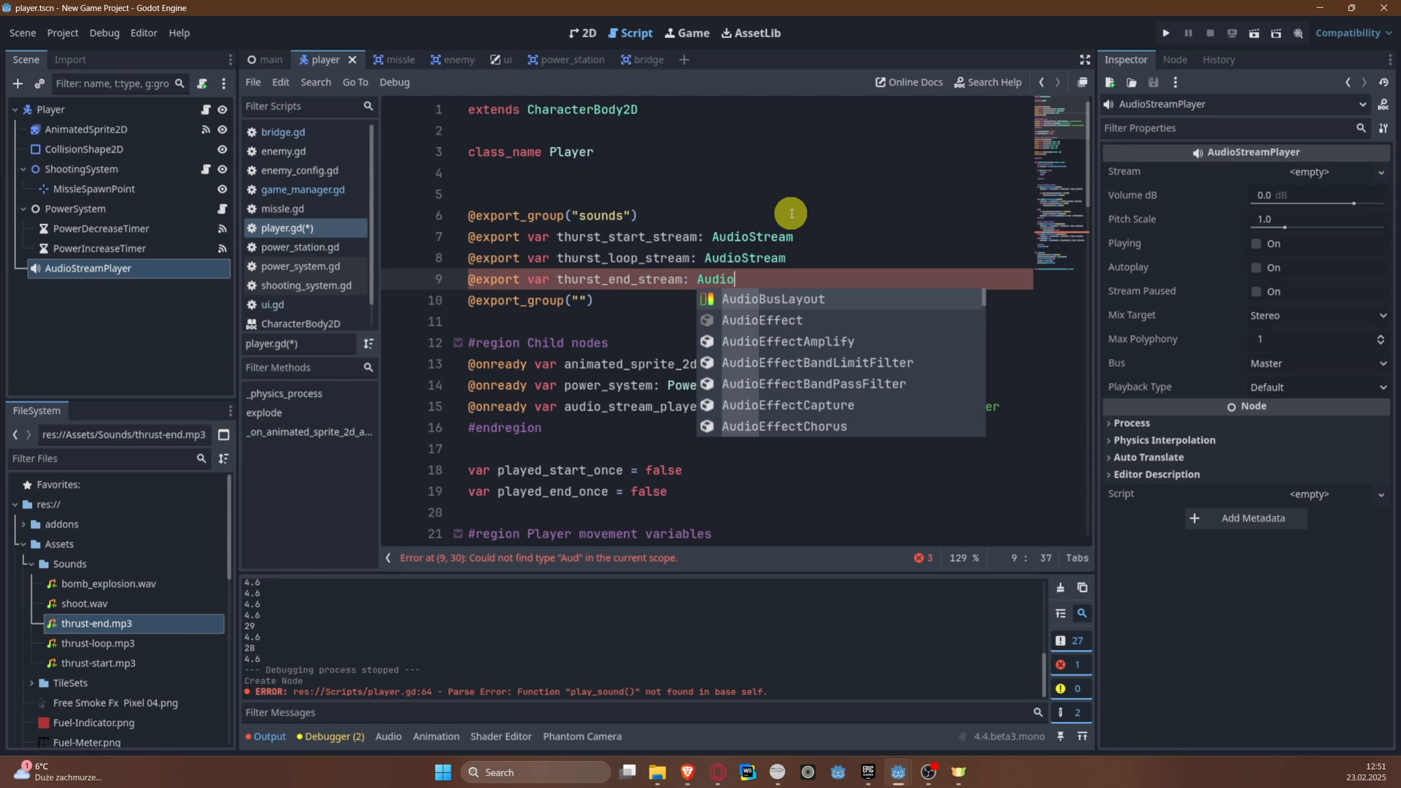
pyautogui.write('S')
pyautogui.press('Down')
pyautogui.press('Down')
pyautogui.press('Return')
pyautogui.press('Return')
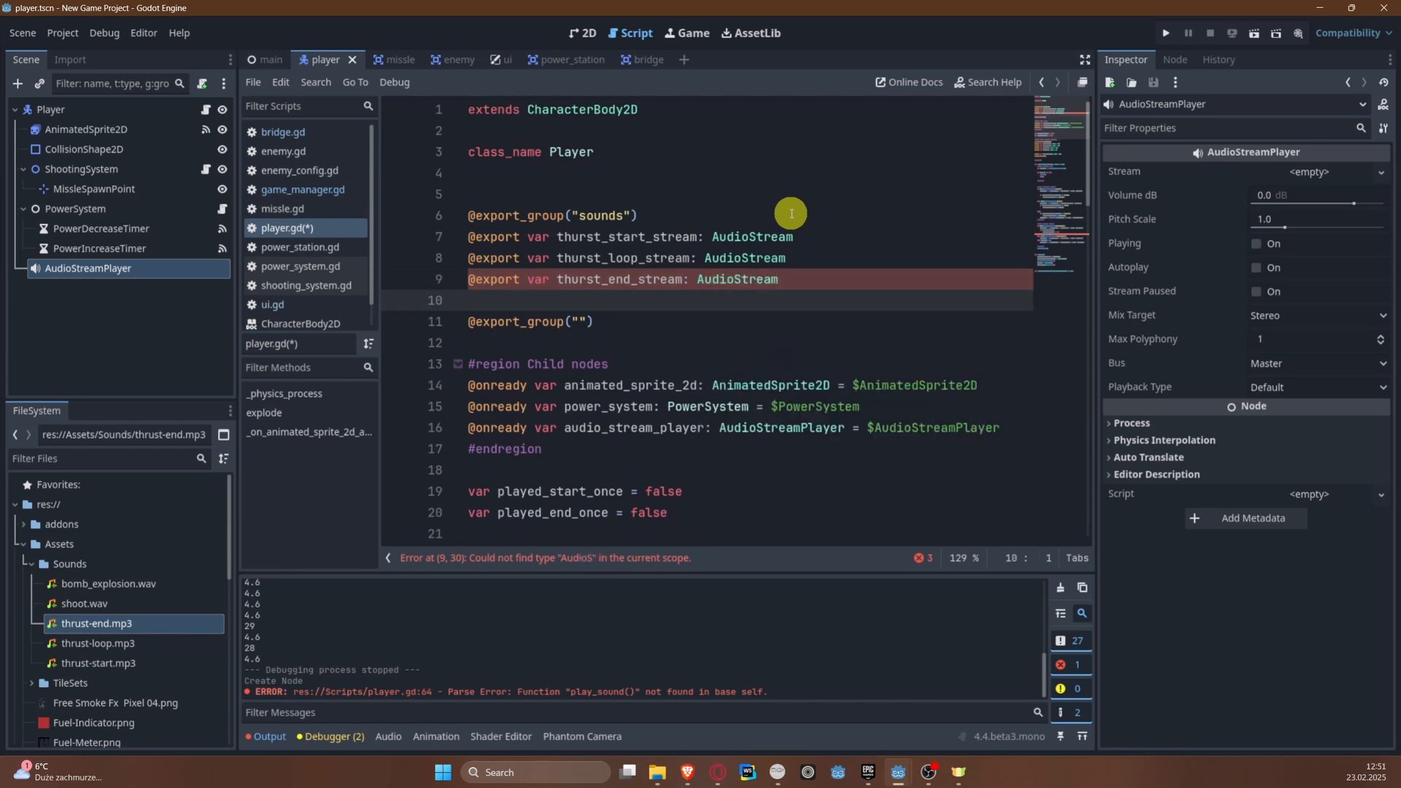
pyautogui.write('@export var explosion_sound: Aut')
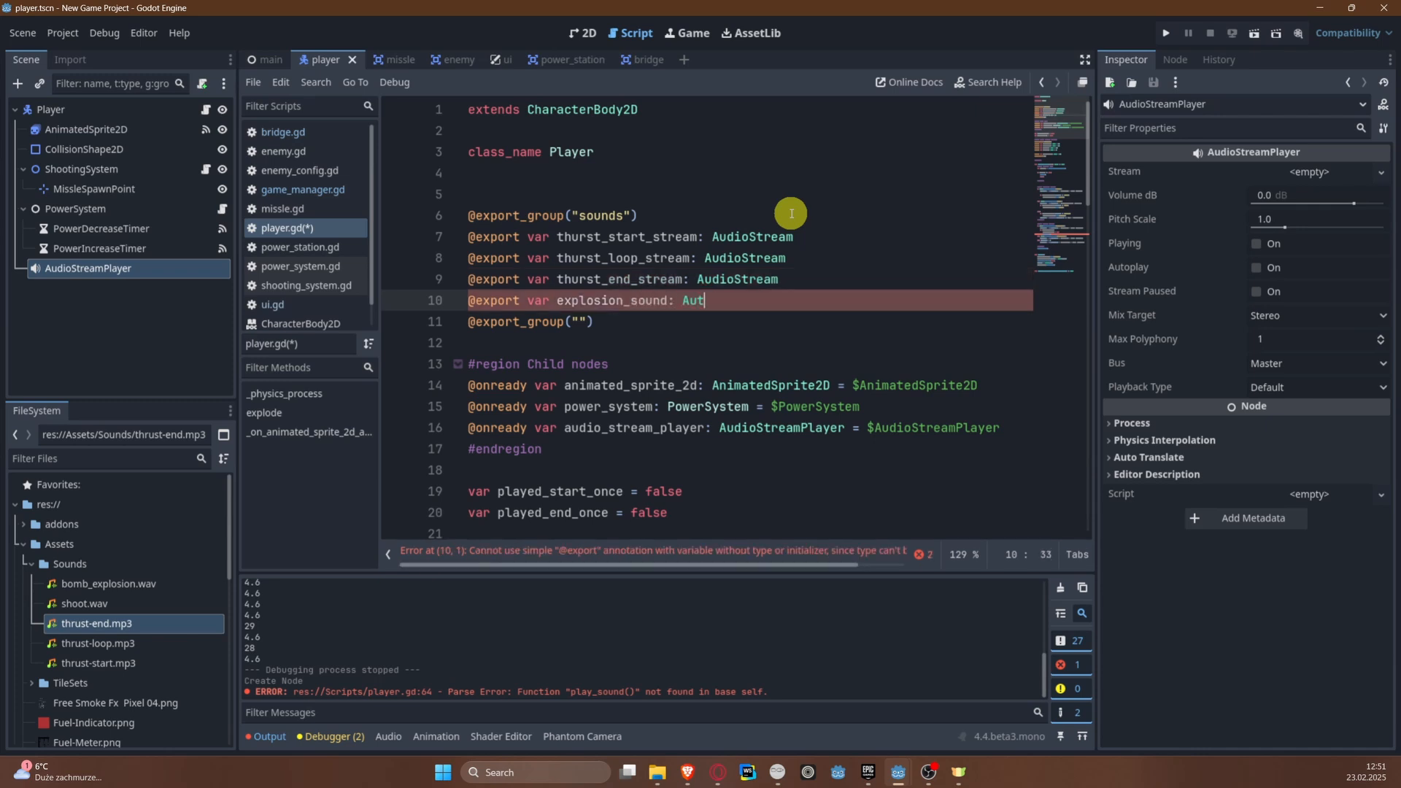
pyautogui.press('BackSpace')
pyautogui.write('dioSt')
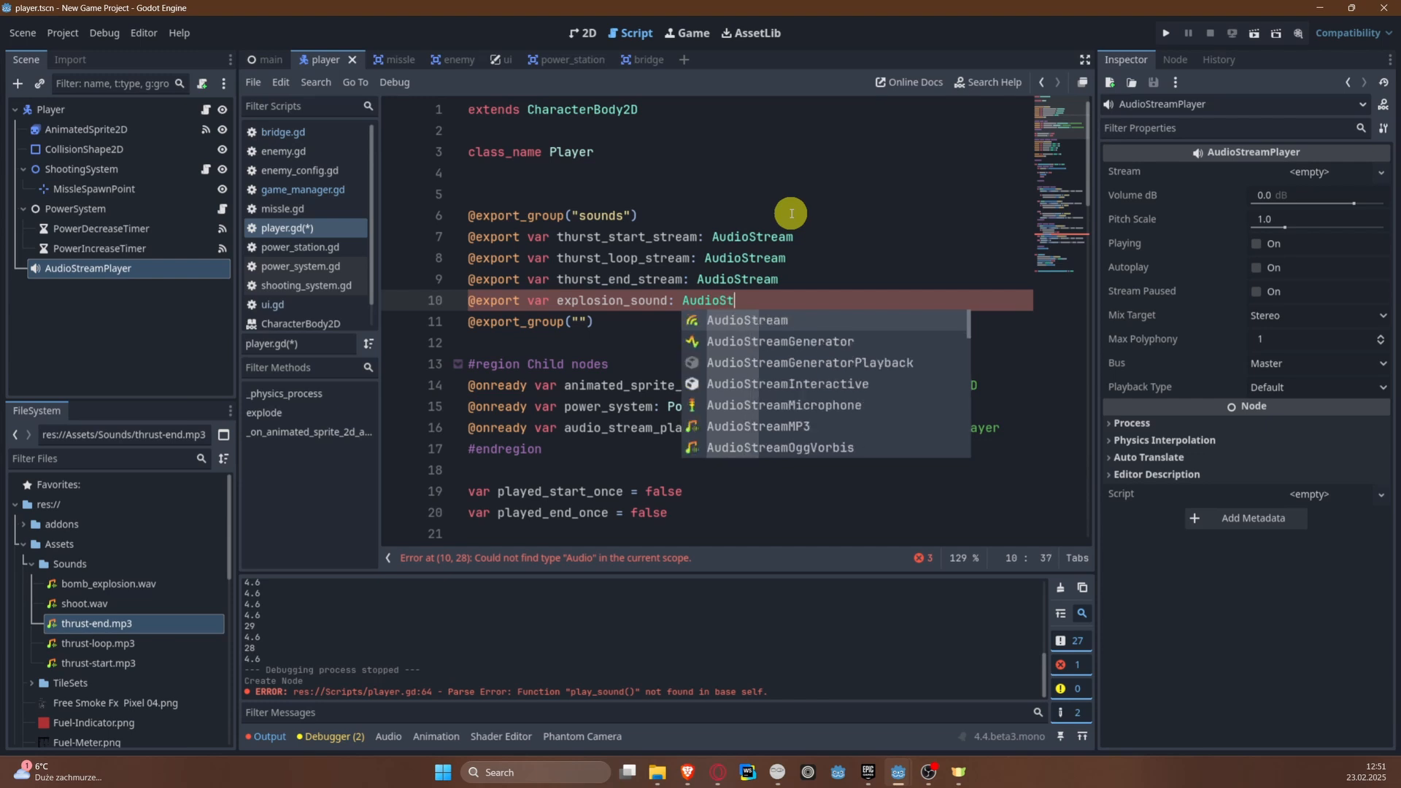
pyautogui.press('Return')
pyautogui.hotkey('ctrl', 's')
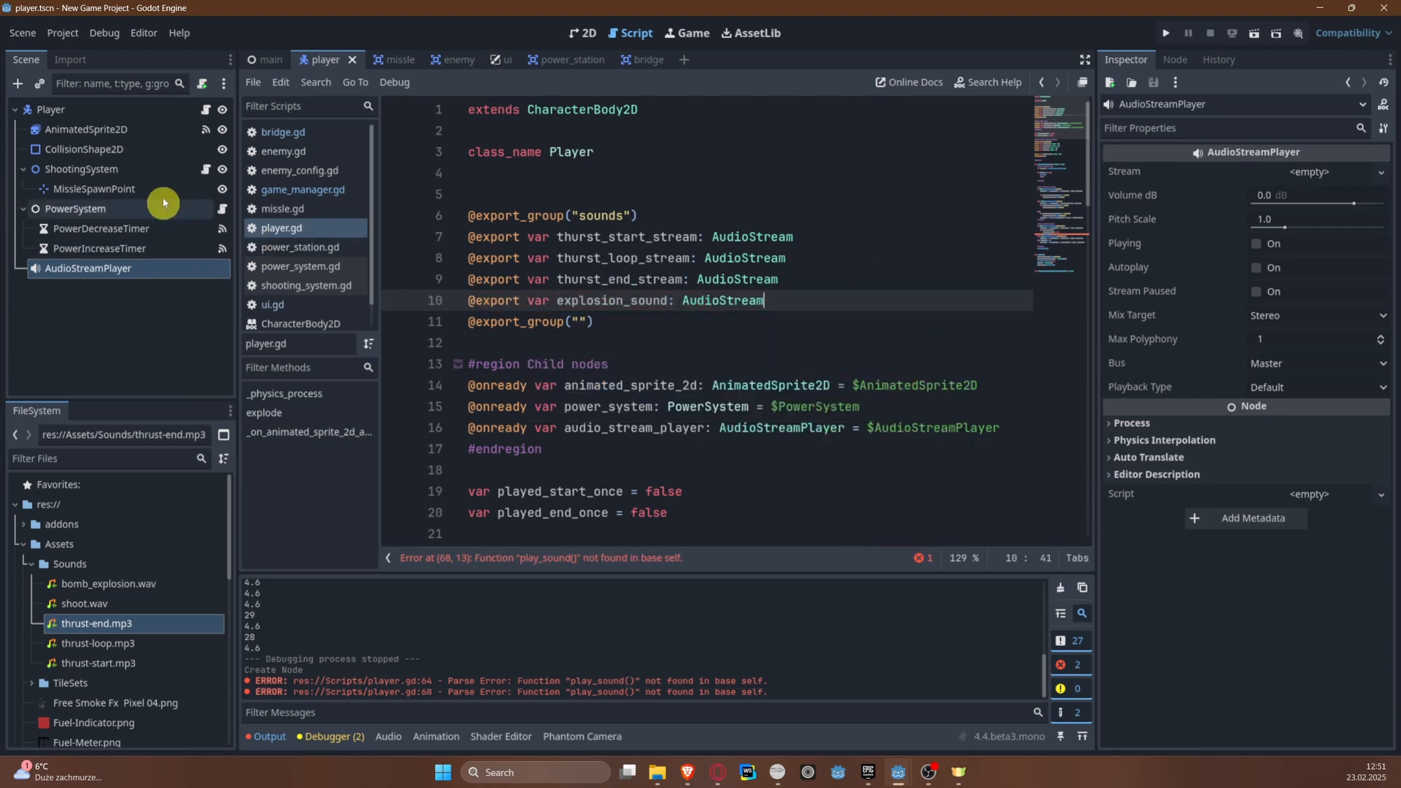
# Step: Check the Player node's properties for the exported sounds group, including its Movement group and a property filter of "soun"
pyautogui.click(87, 109)
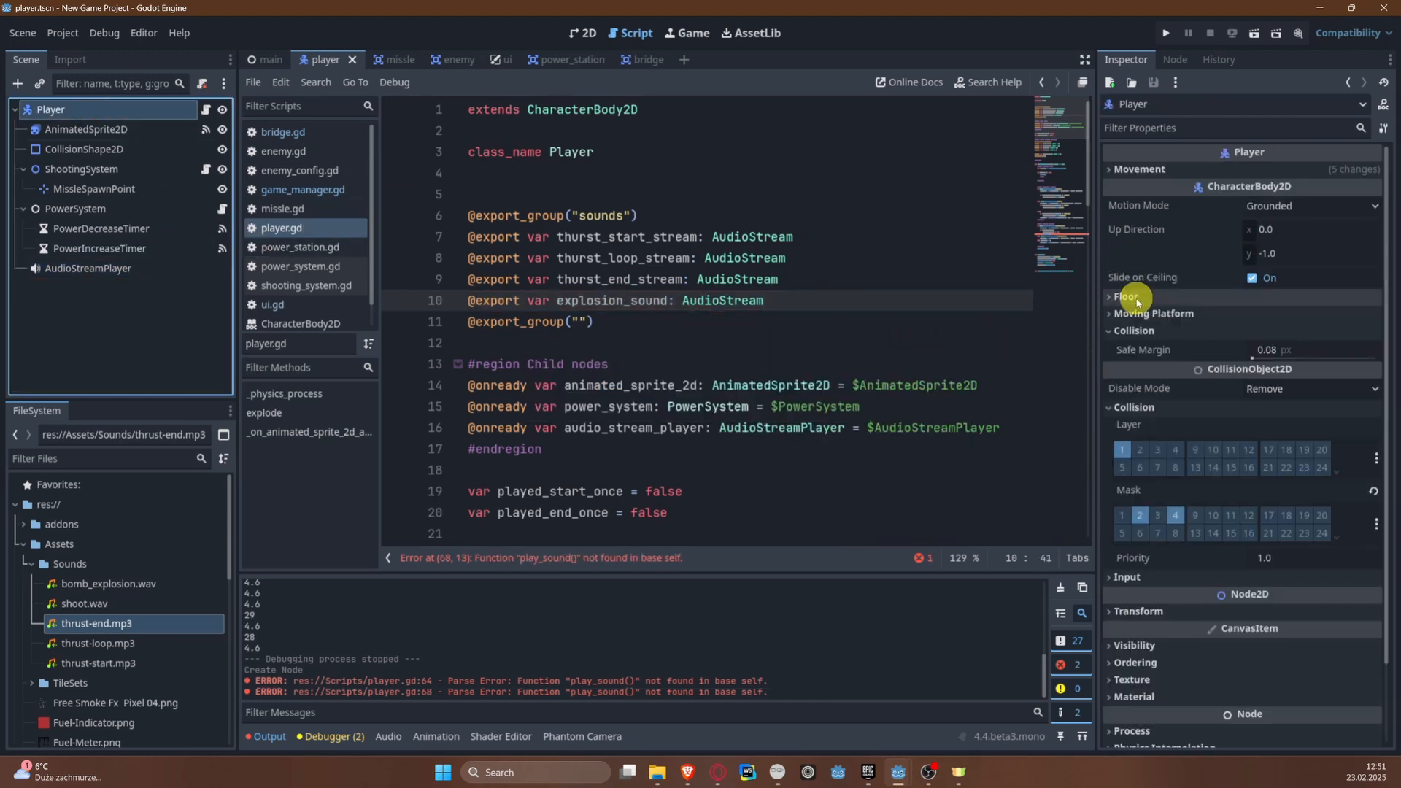
pyautogui.click(800, 279)
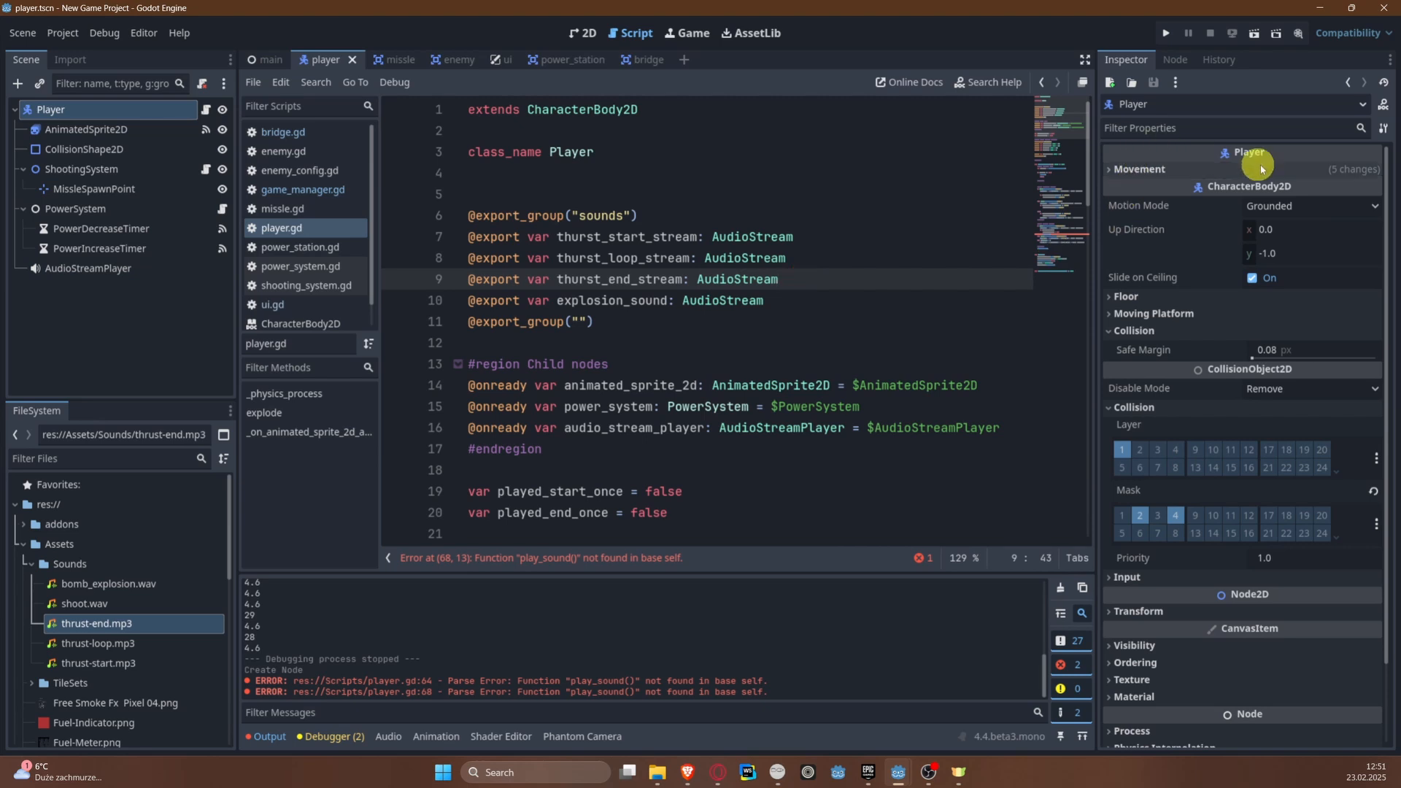
pyautogui.click(1145, 173)
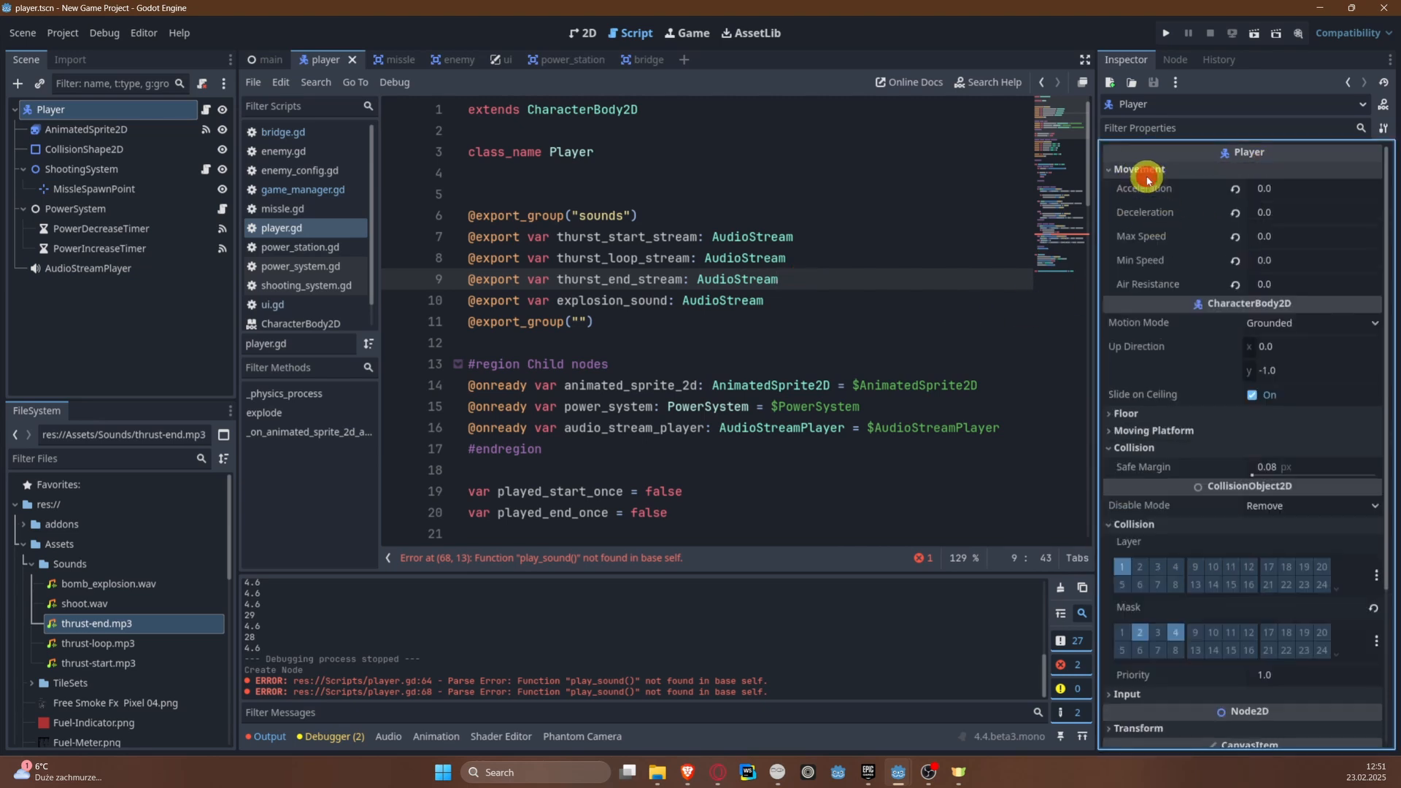
pyautogui.click(1146, 173)
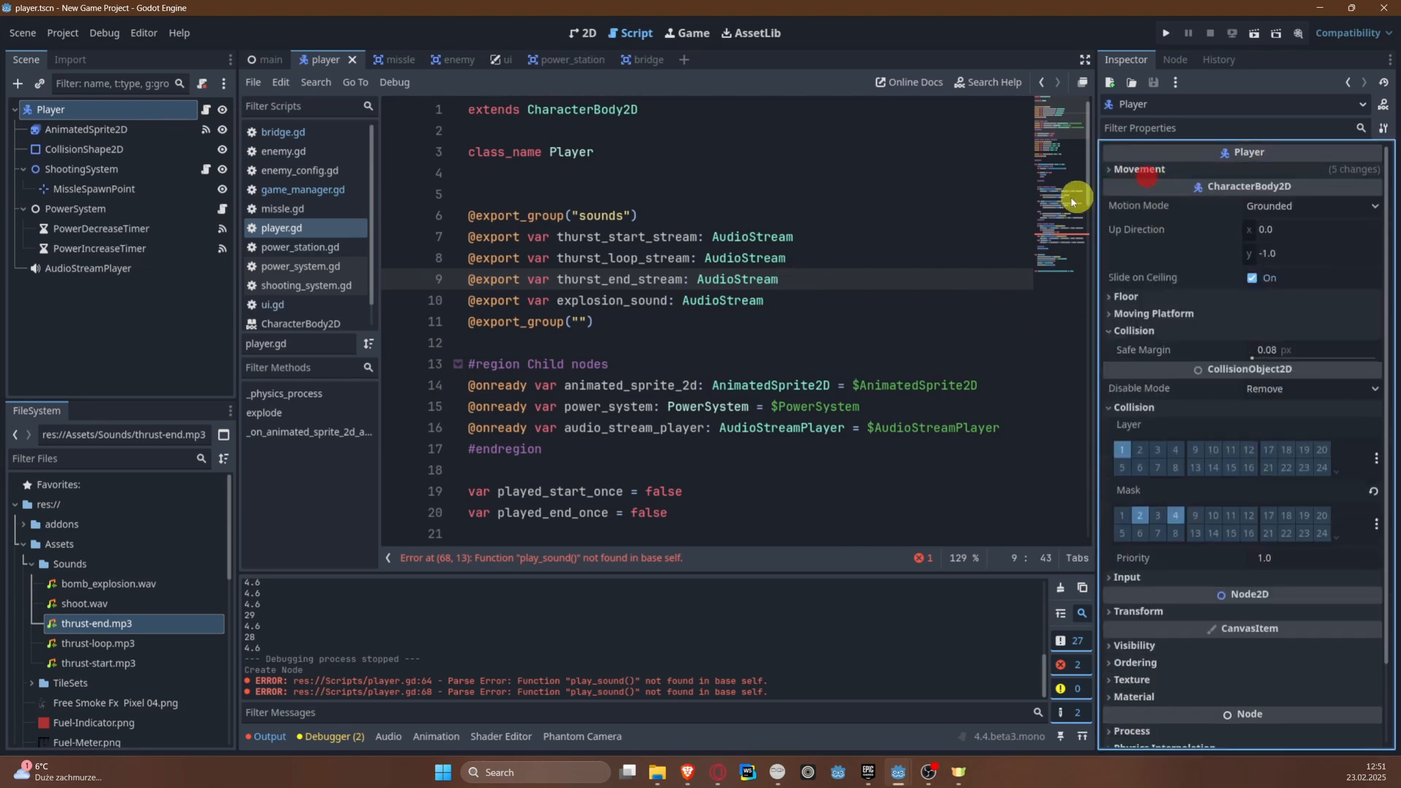
pyautogui.click(680, 279)
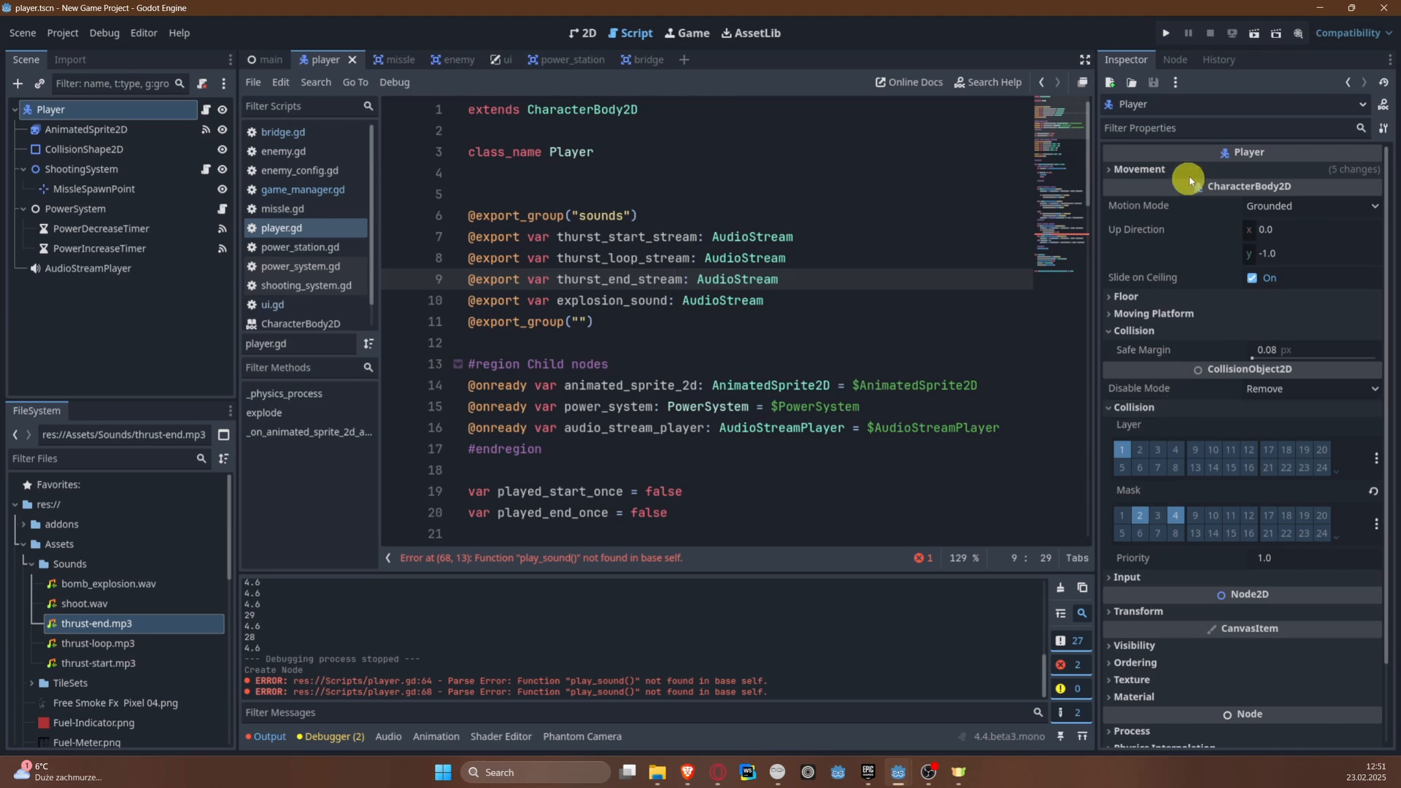
pyautogui.click(1174, 128)
pyautogui.write('soun')
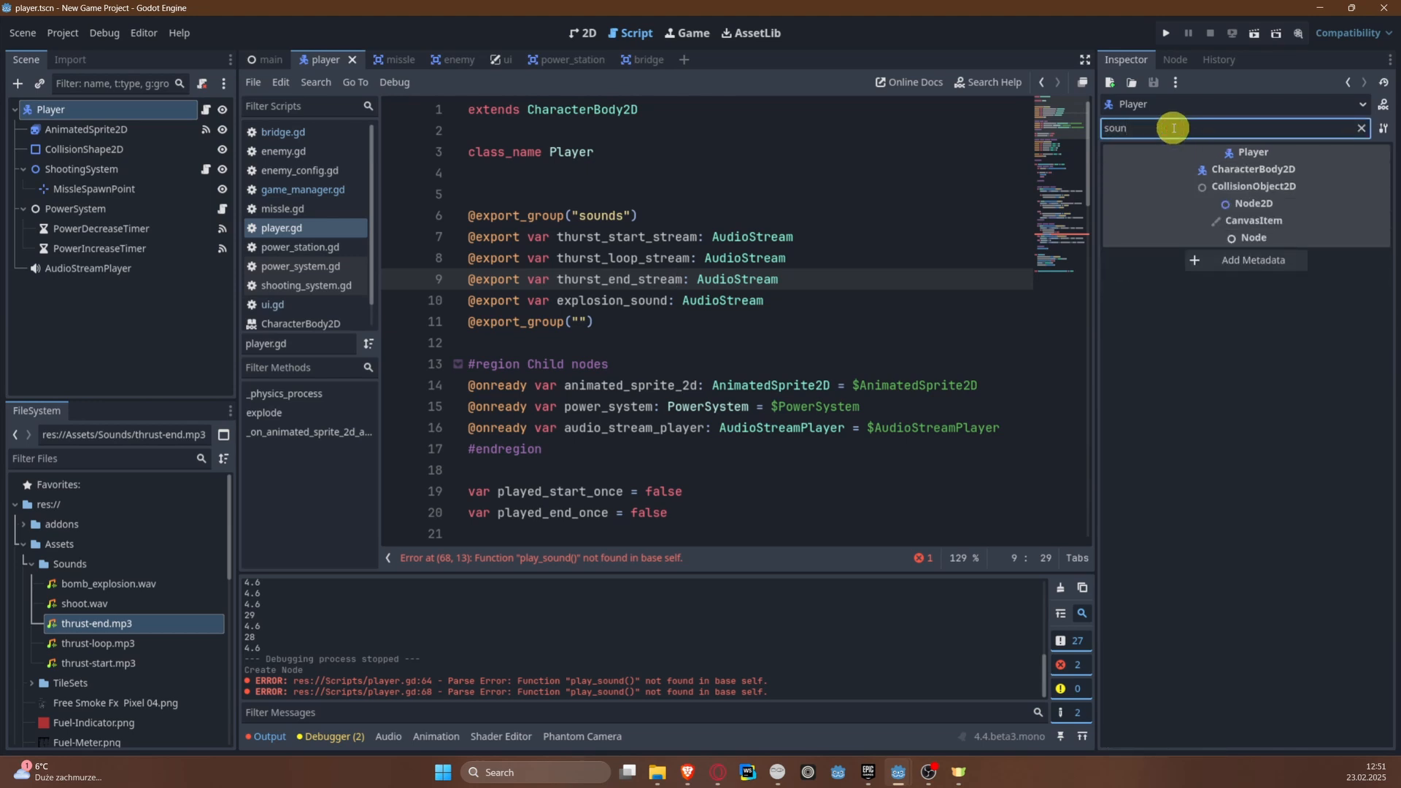
pyautogui.press('BackSpace')
pyautogui.press('BackSpace')
pyautogui.press('BackSpace')
pyautogui.press('BackSpace')
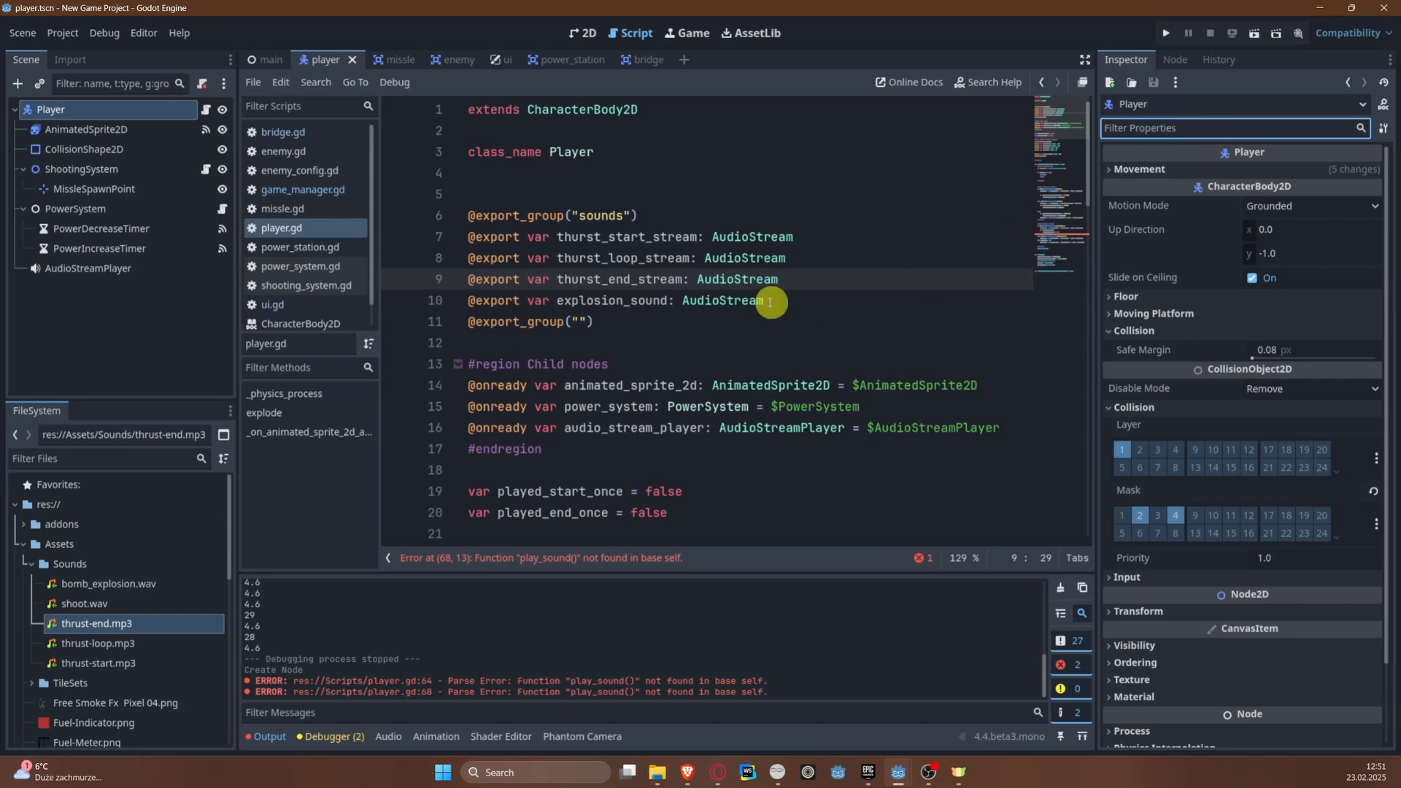
pyautogui.click(743, 301)
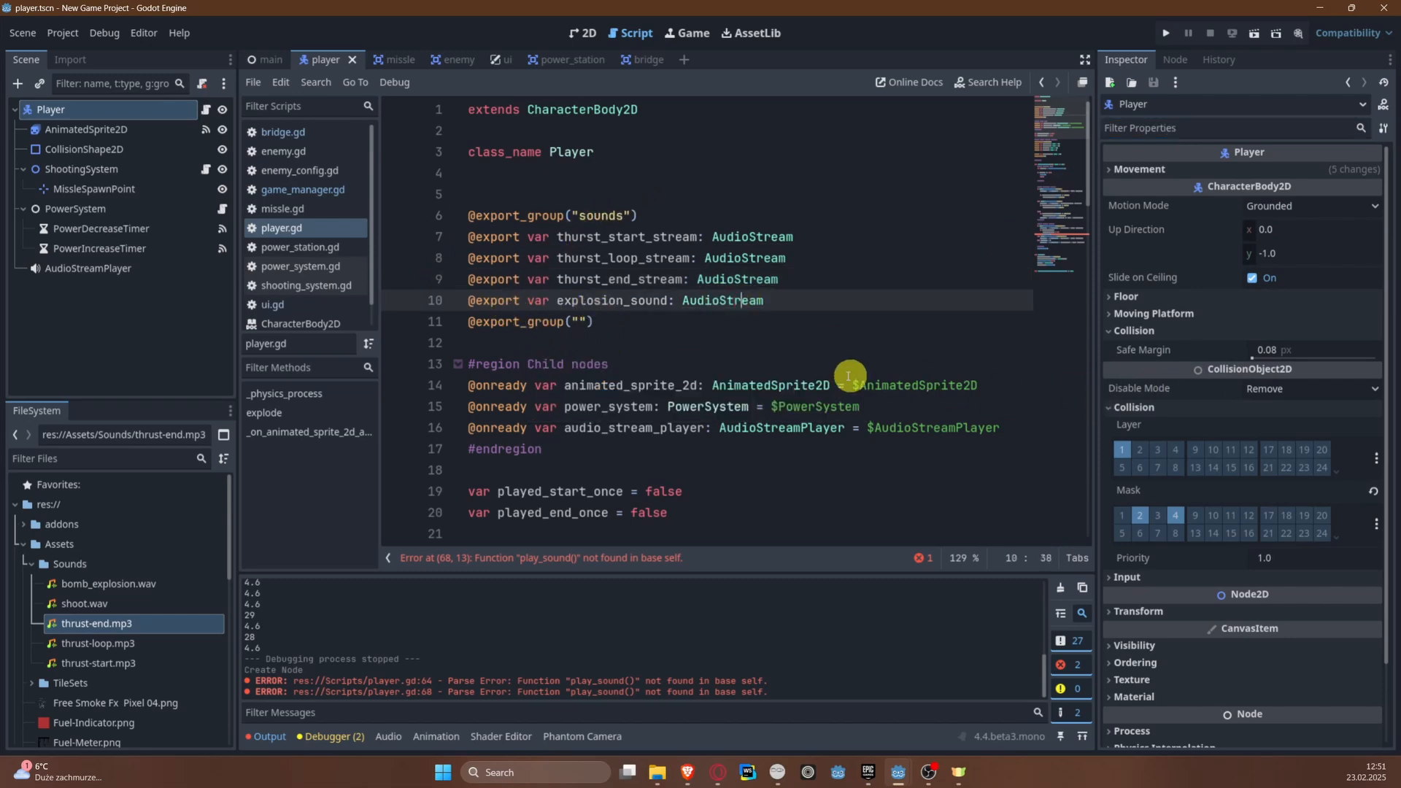
# Step: Add func play_sound(stream: AudioStream): with a pass body at the end of player.gd and save the script
pyautogui.scroll(-10, 832, 456)
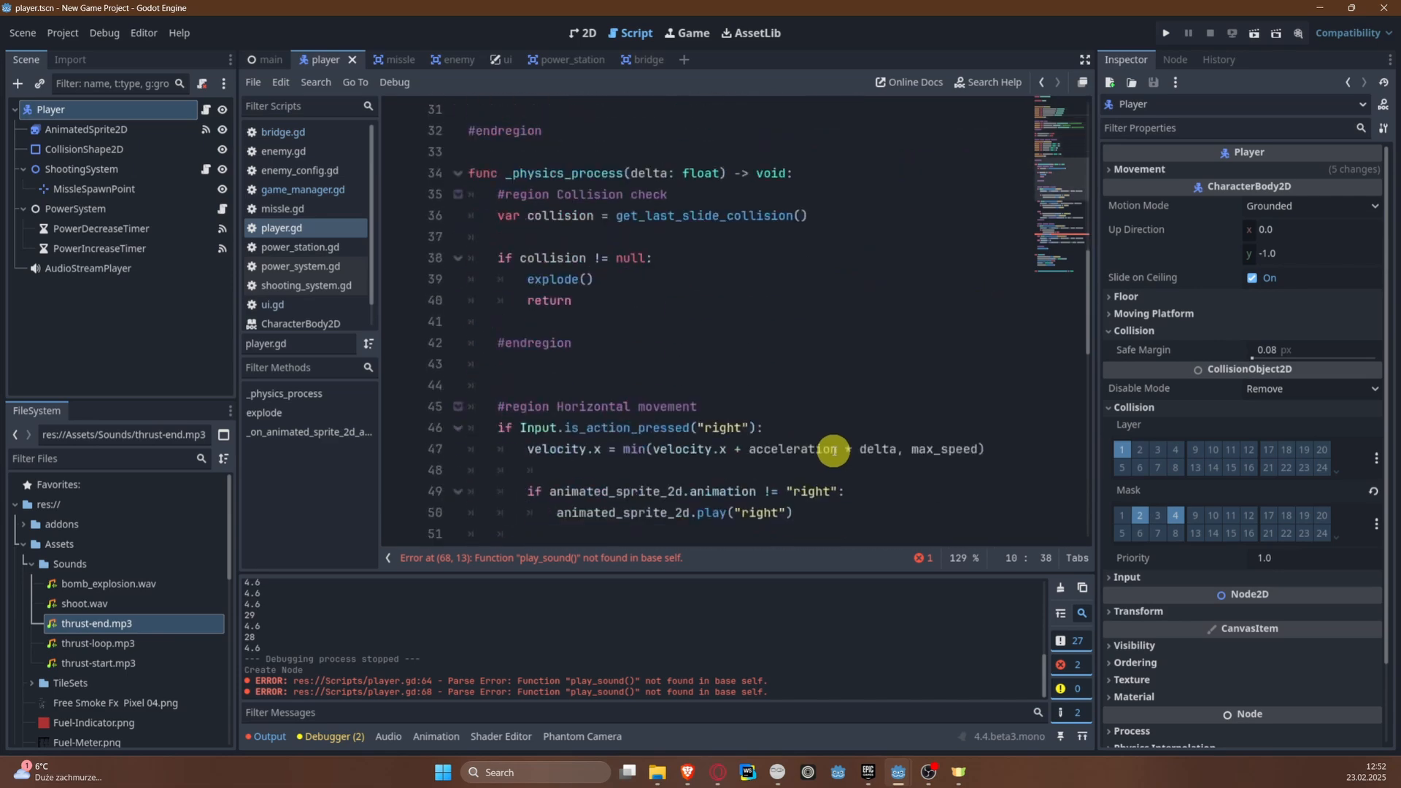
pyautogui.scroll(-10, 832, 451)
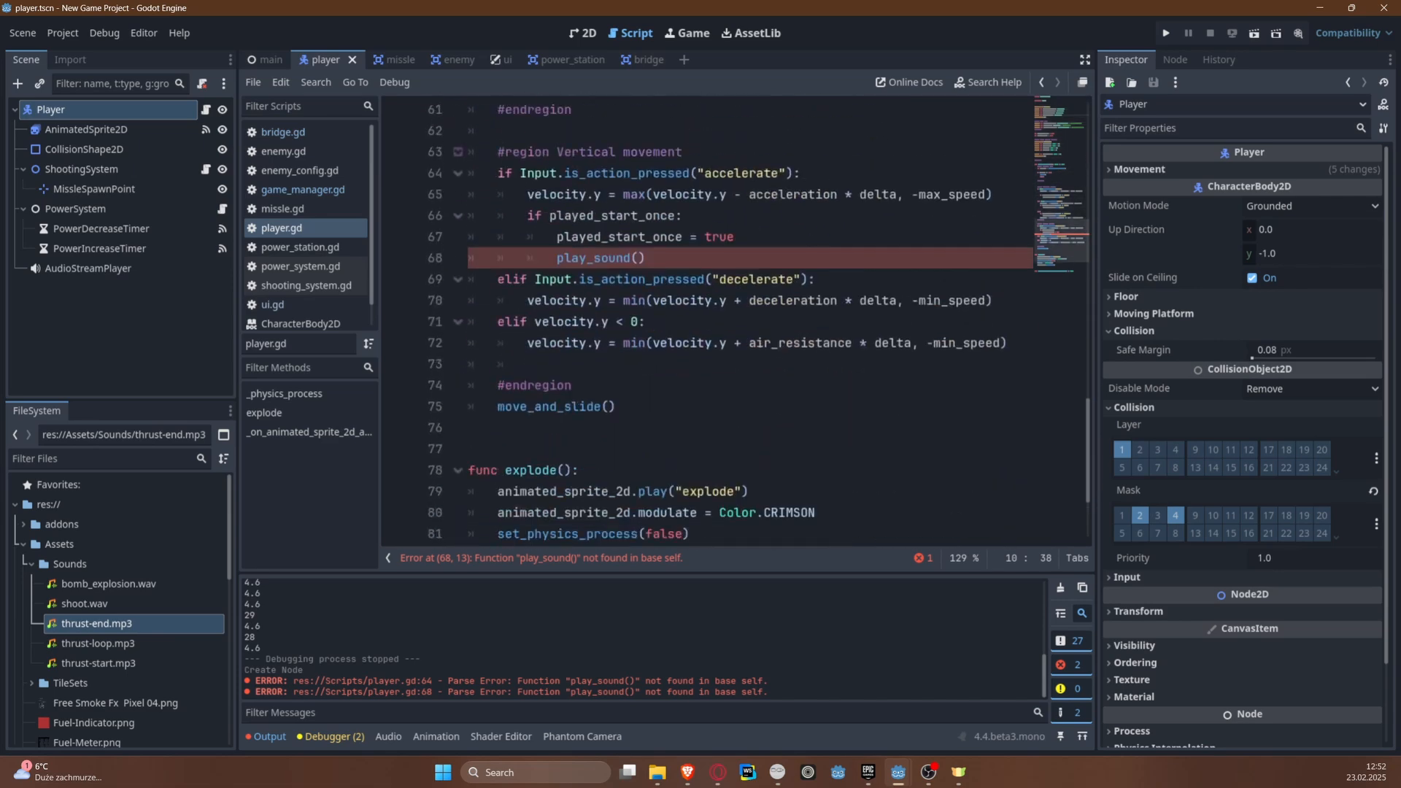
pyautogui.scroll(-2, 730, 413)
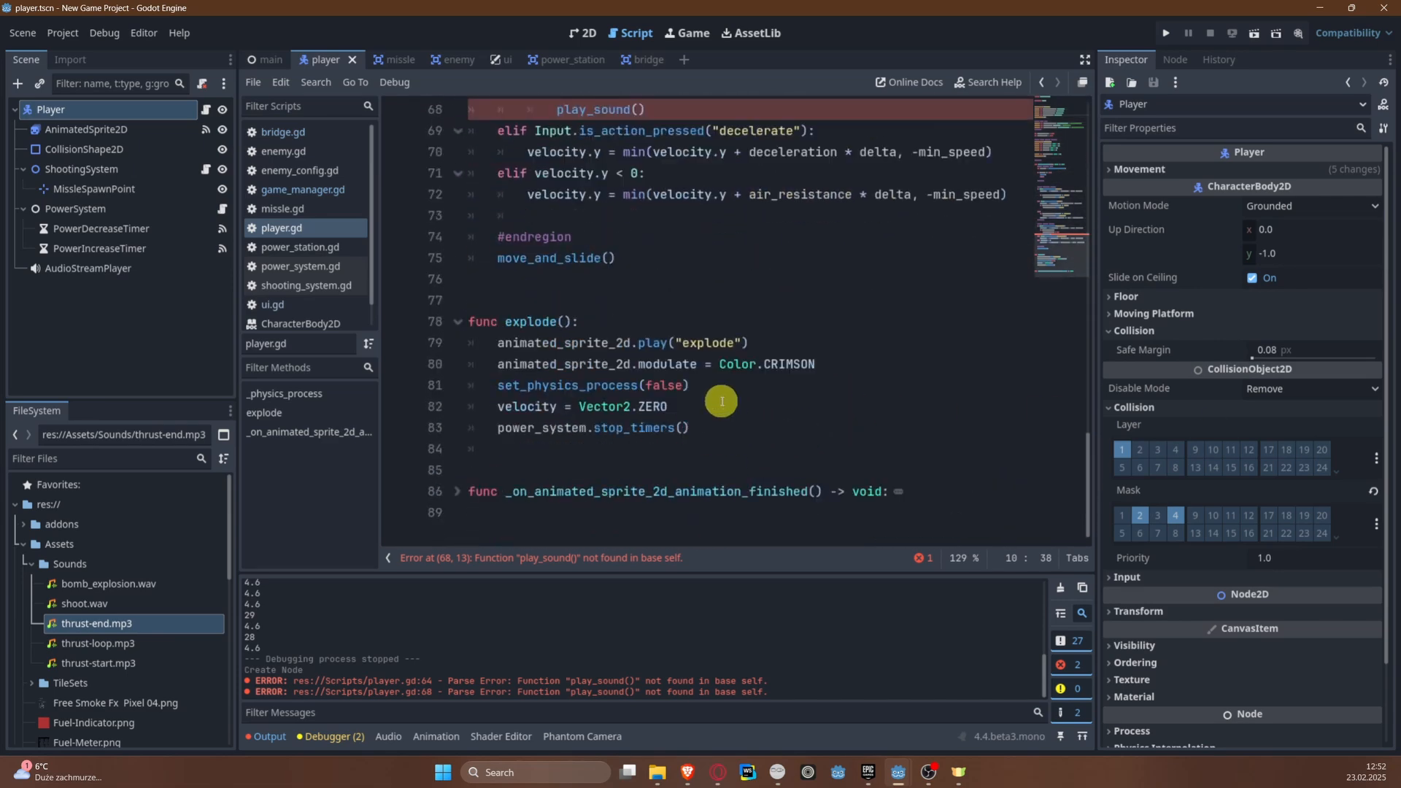
pyautogui.click(520, 516)
pyautogui.press('Return')
pyautogui.press('Return')
pyautogui.press('Up')
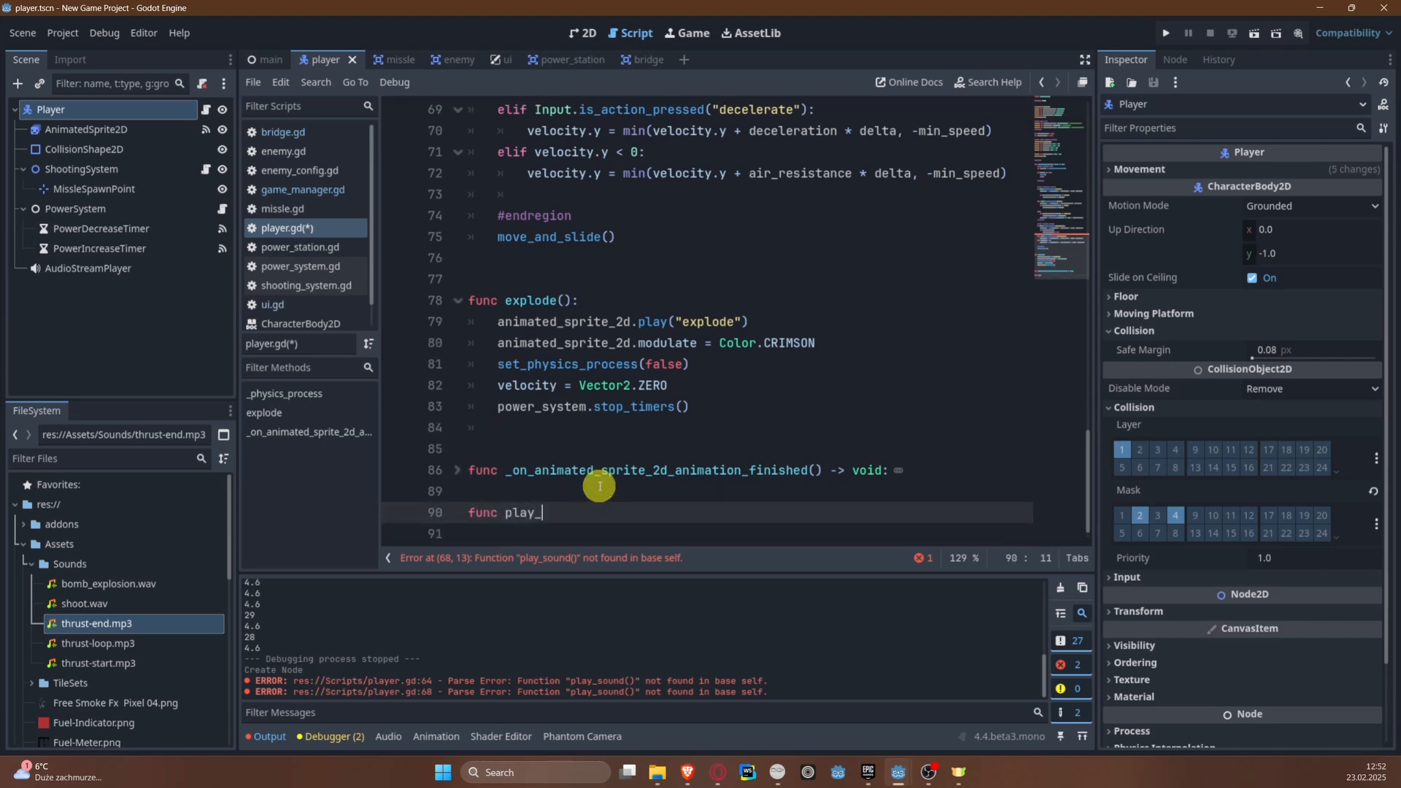
pyautogui.write('func play_soi')
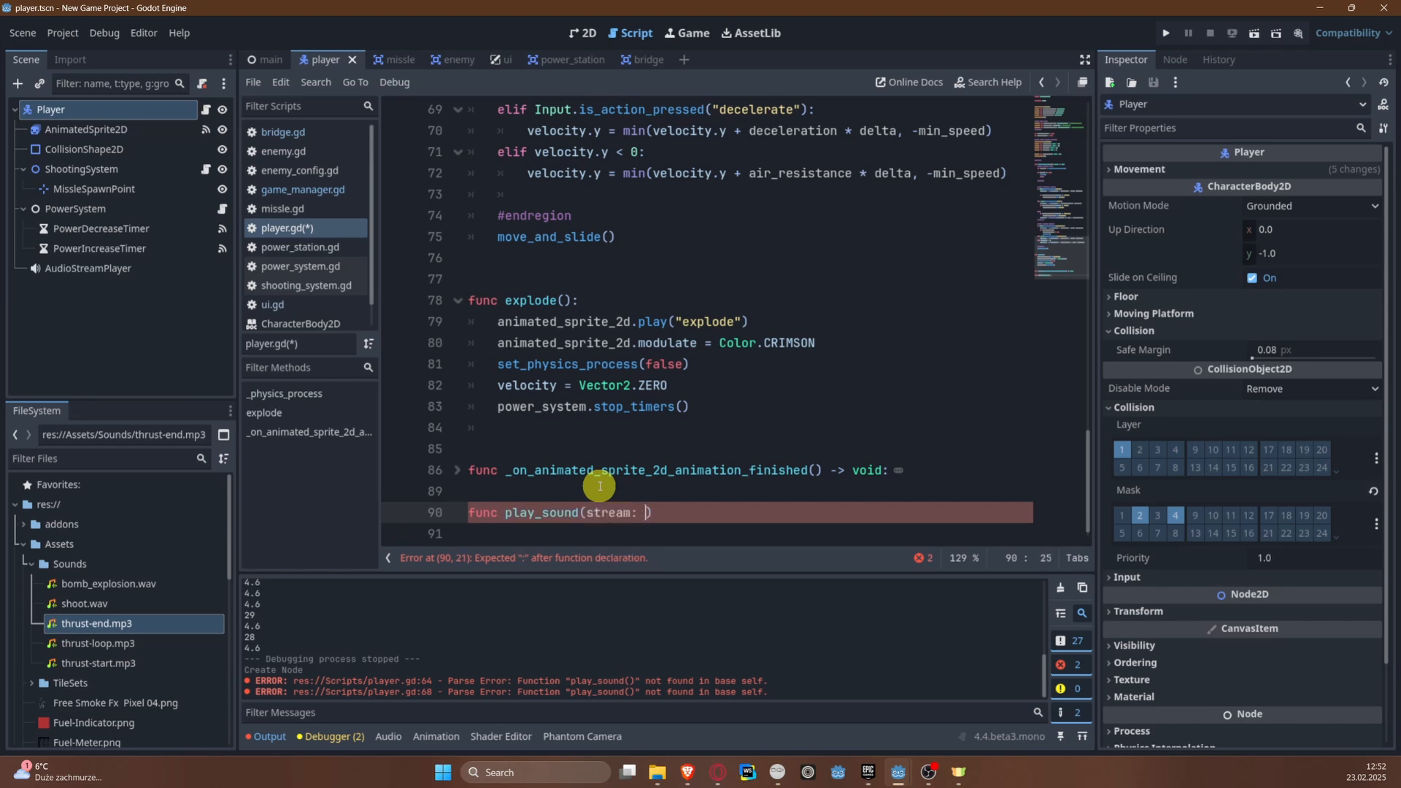
pyautogui.write('ioS')
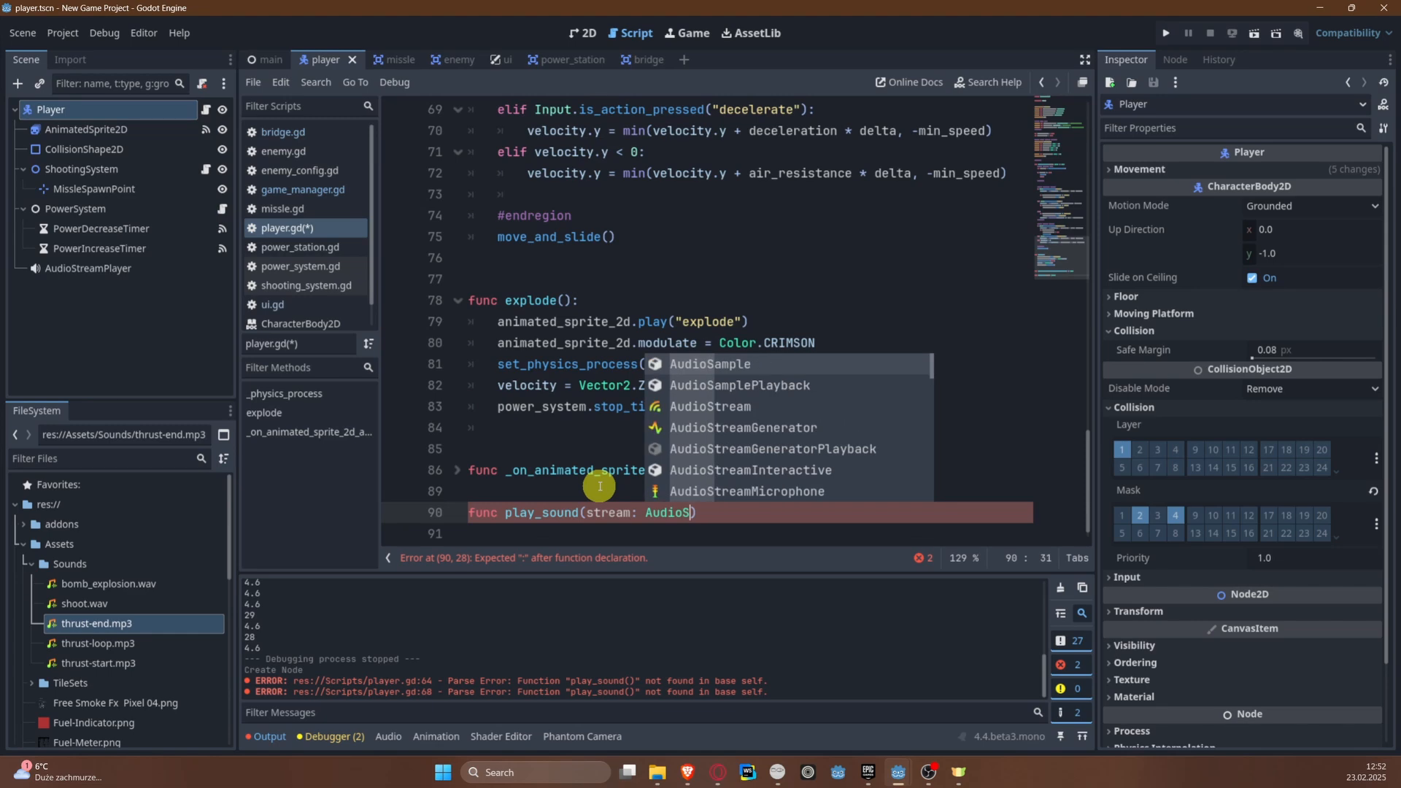
pyautogui.press('Down')
pyautogui.press('Return')
pyautogui.write('):')
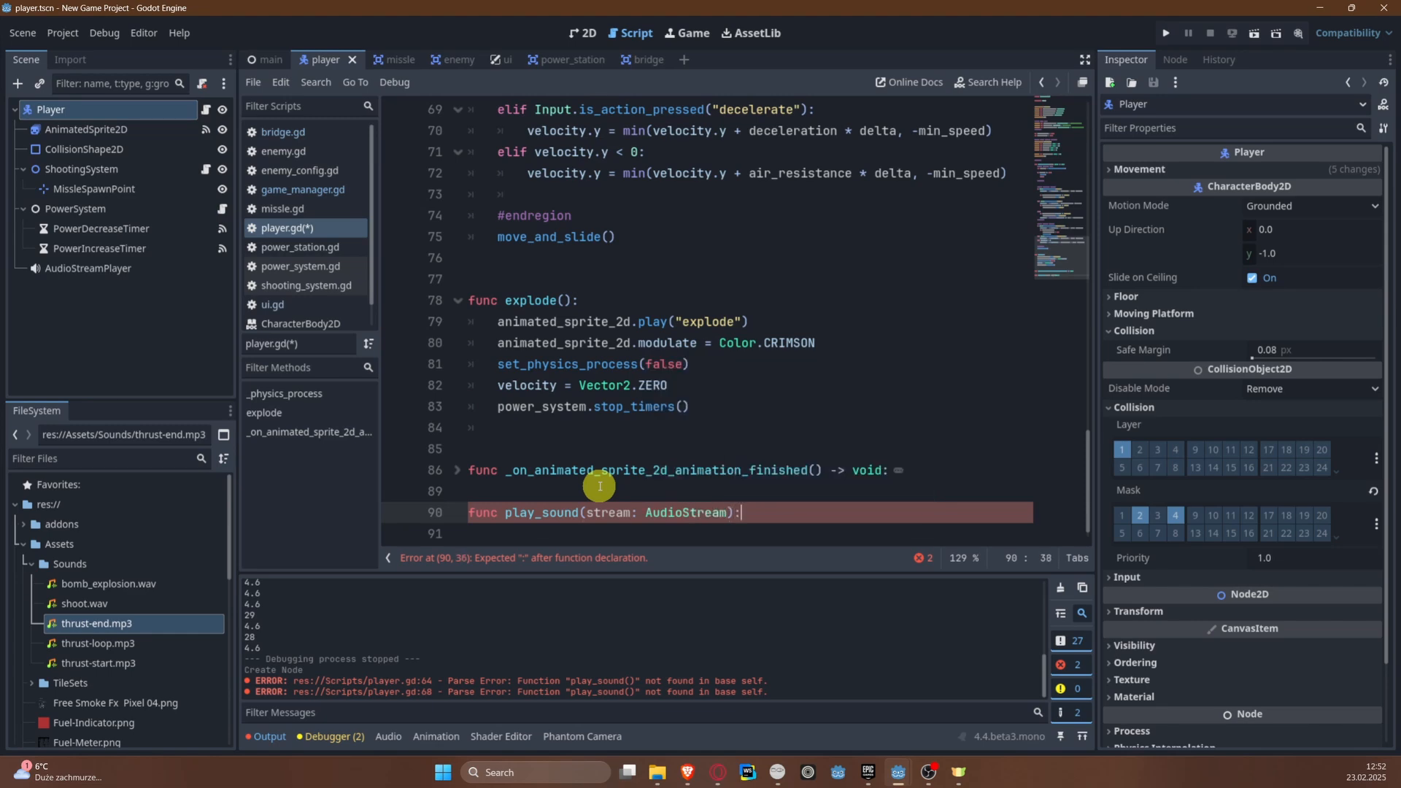
pyautogui.press('Return')
pyautogui.write('pass')
pyautogui.hotkey('ctrl', 's')
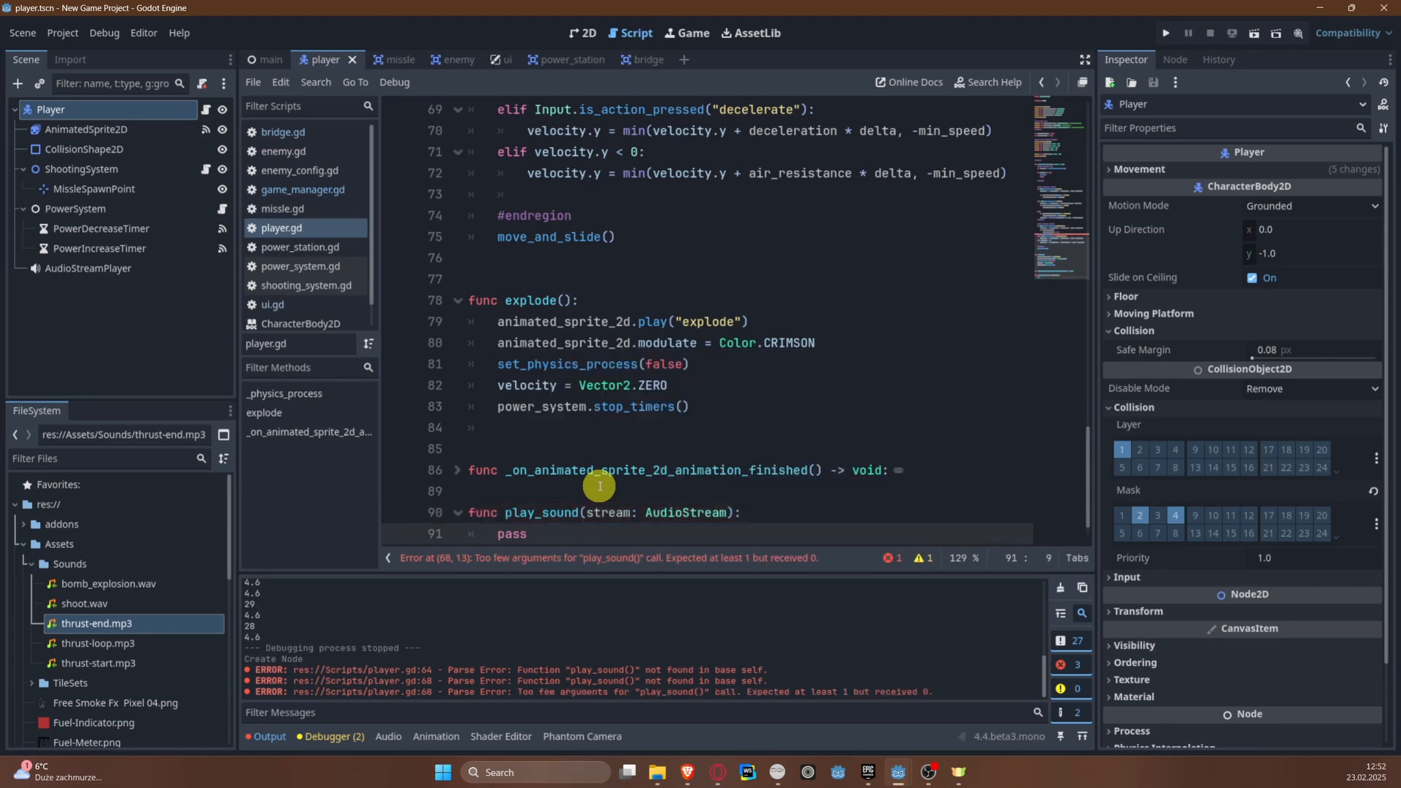
# Step: Recheck the sounds export group in the script against the Player's properties filtered by "soun", and clear the filter
pyautogui.click(563, 430)
pyautogui.scroll(15, 541, 401)
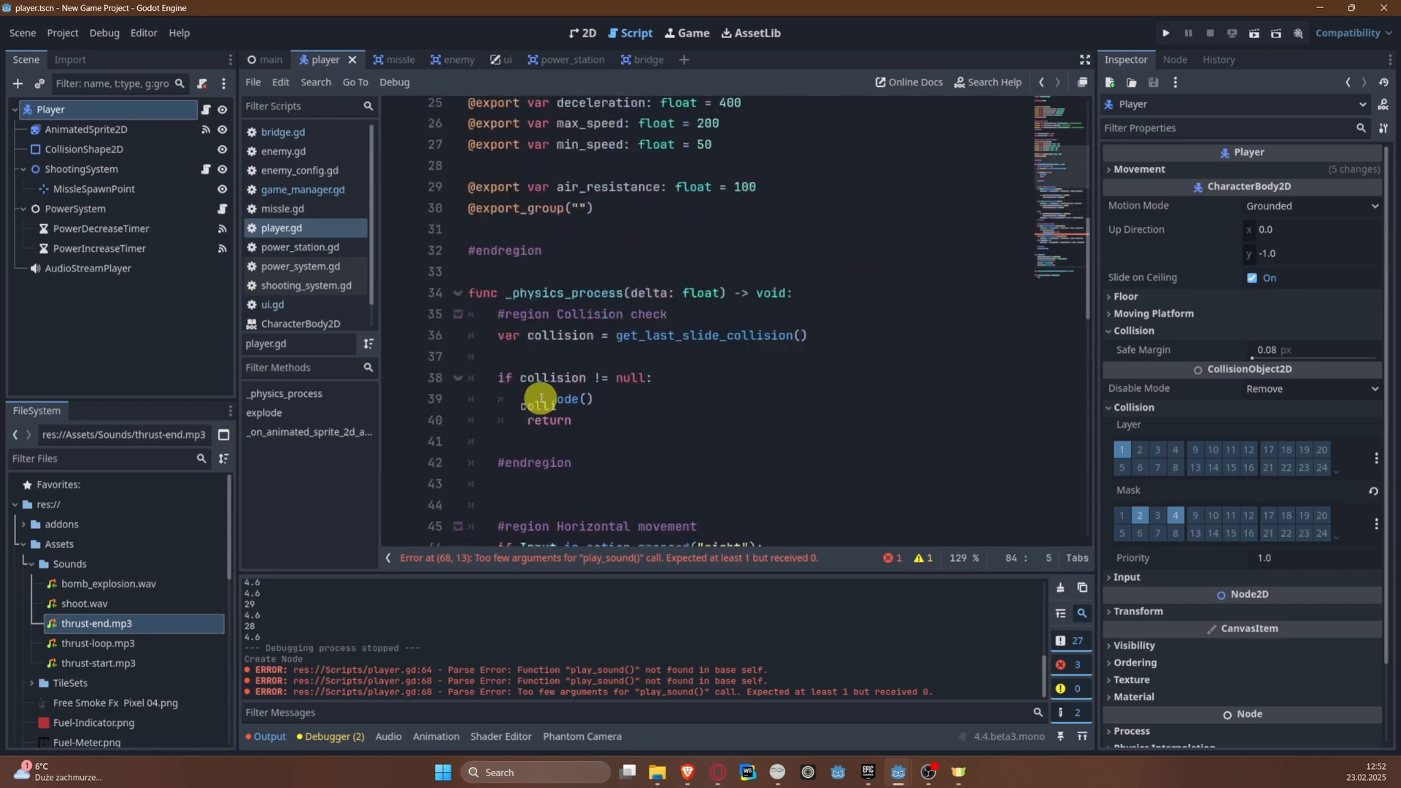
pyautogui.scroll(8, 541, 401)
pyautogui.click(701, 235)
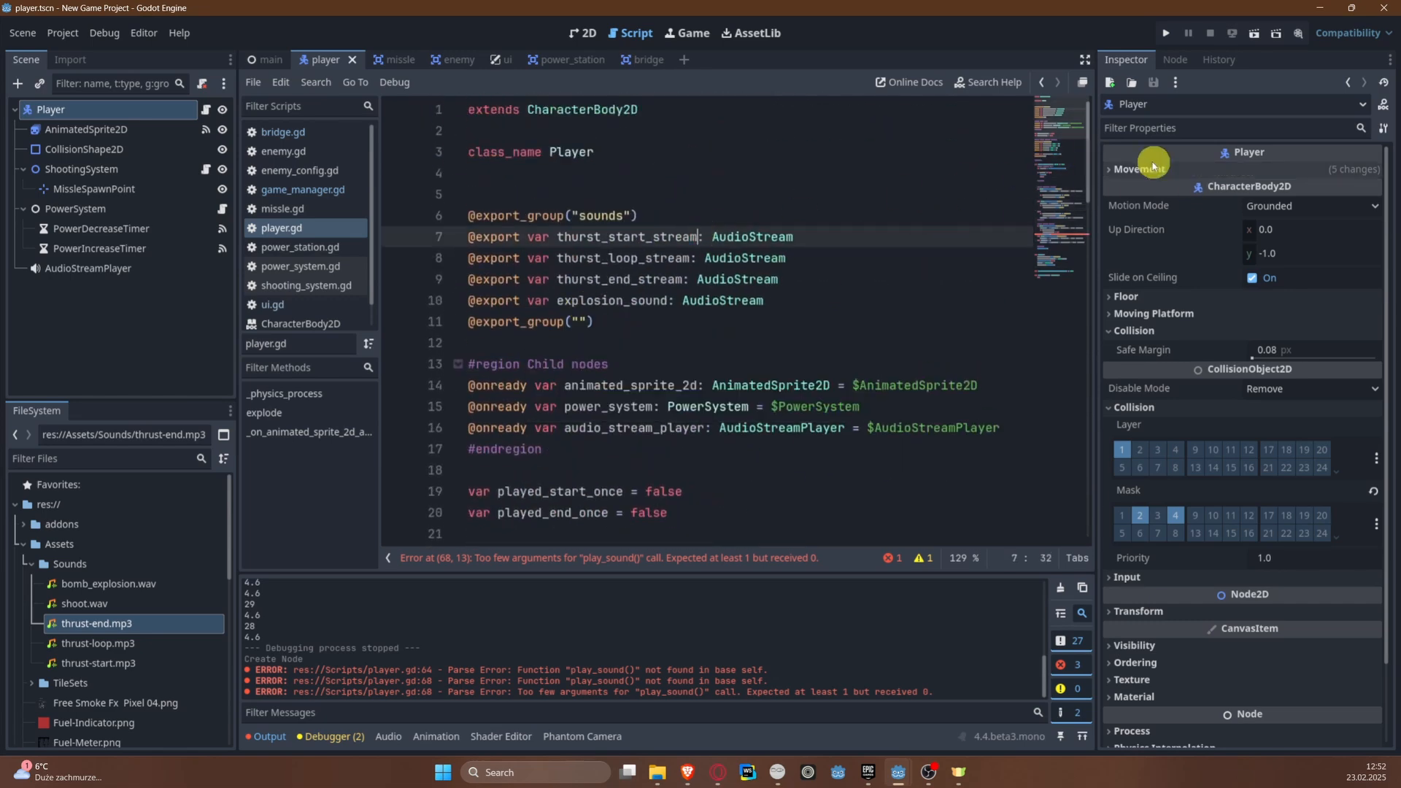
pyautogui.click(1178, 129)
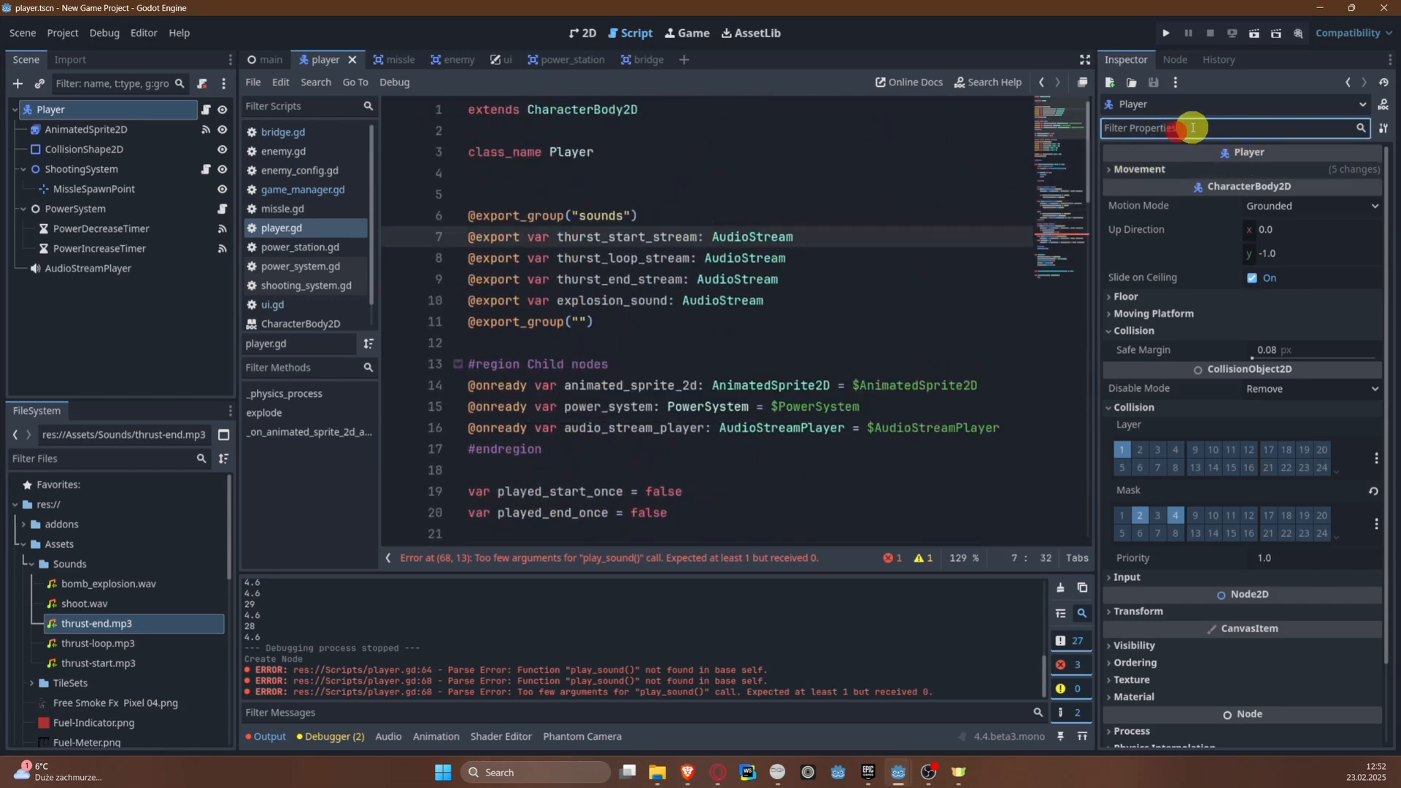
pyautogui.write('soun')
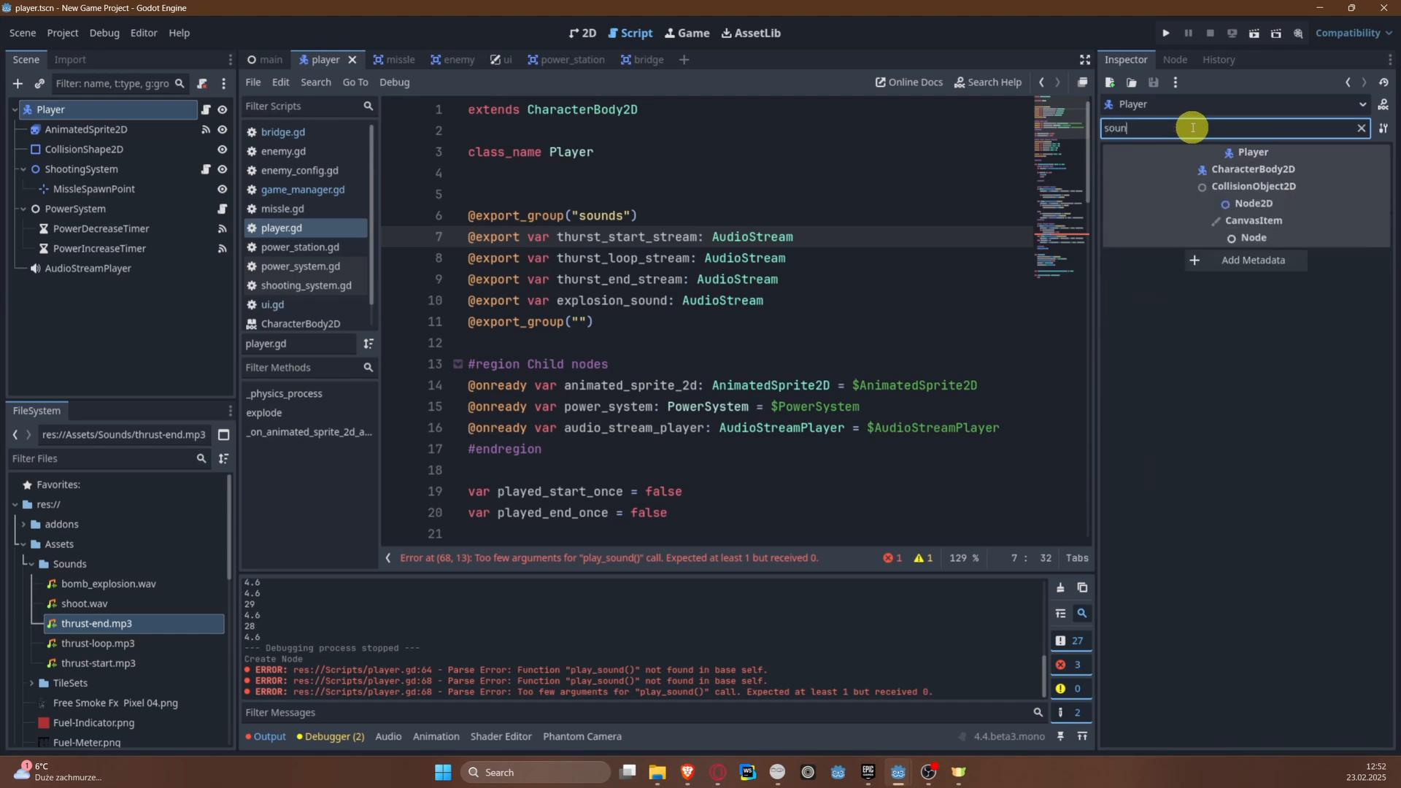
pyautogui.click(706, 259)
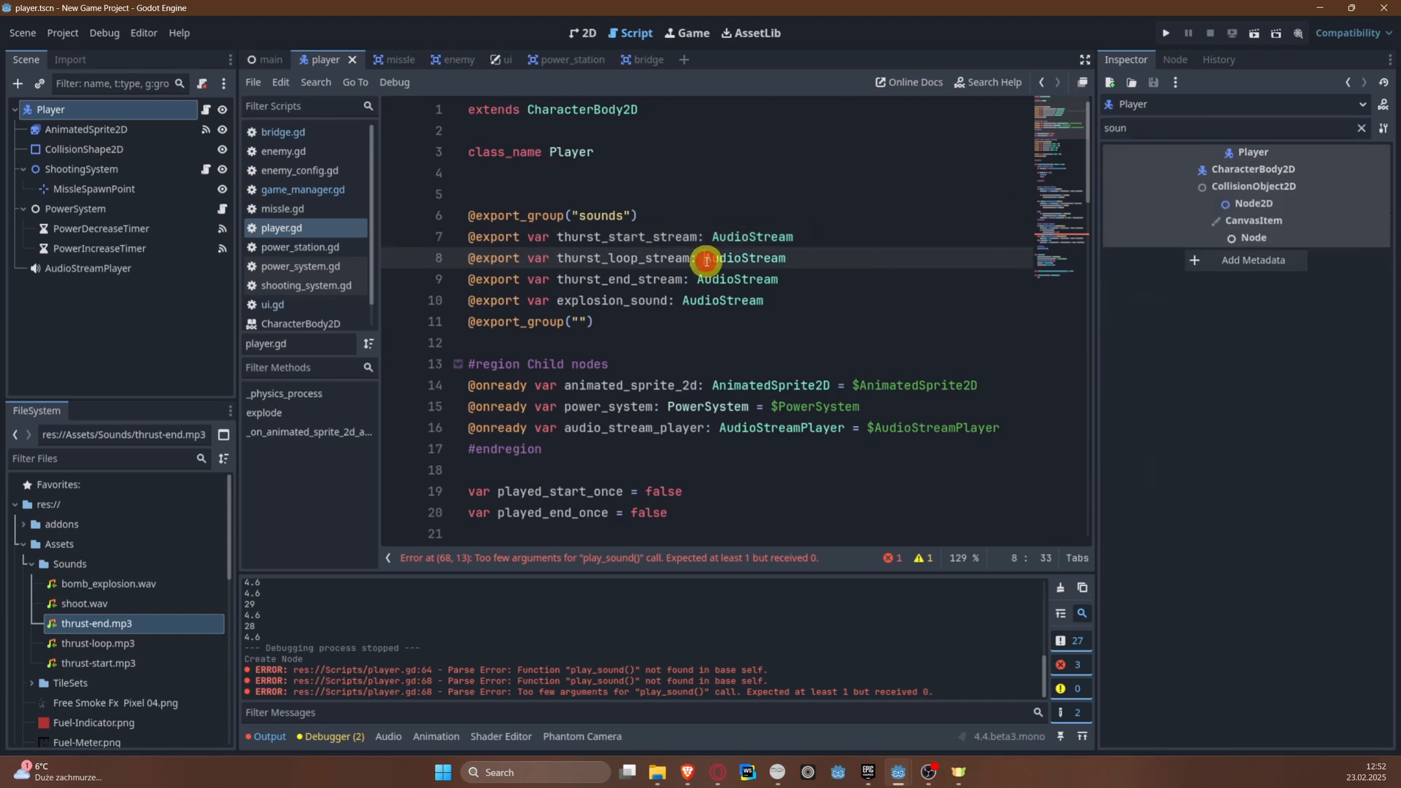
pyautogui.doubleClick(1191, 127)
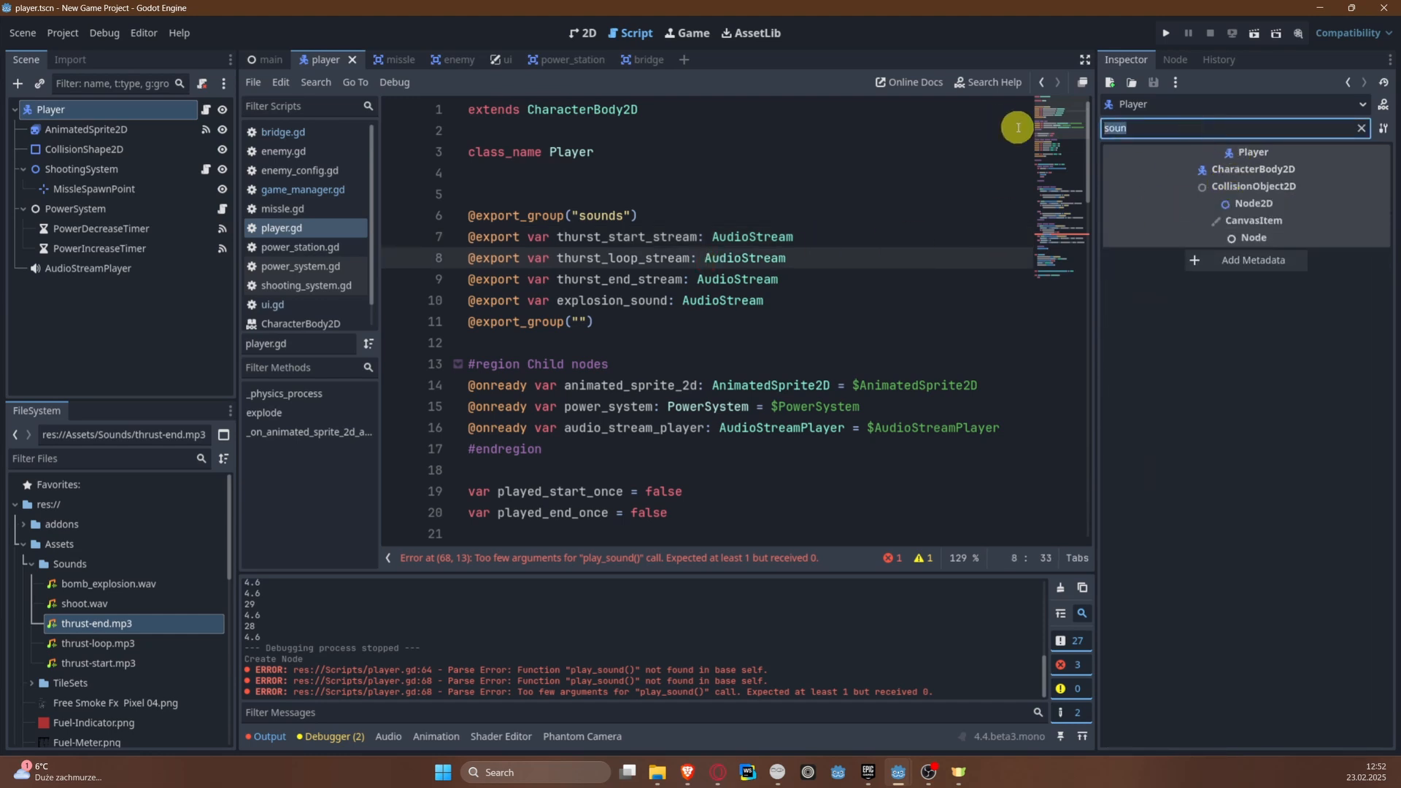
pyautogui.press('BackSpace')
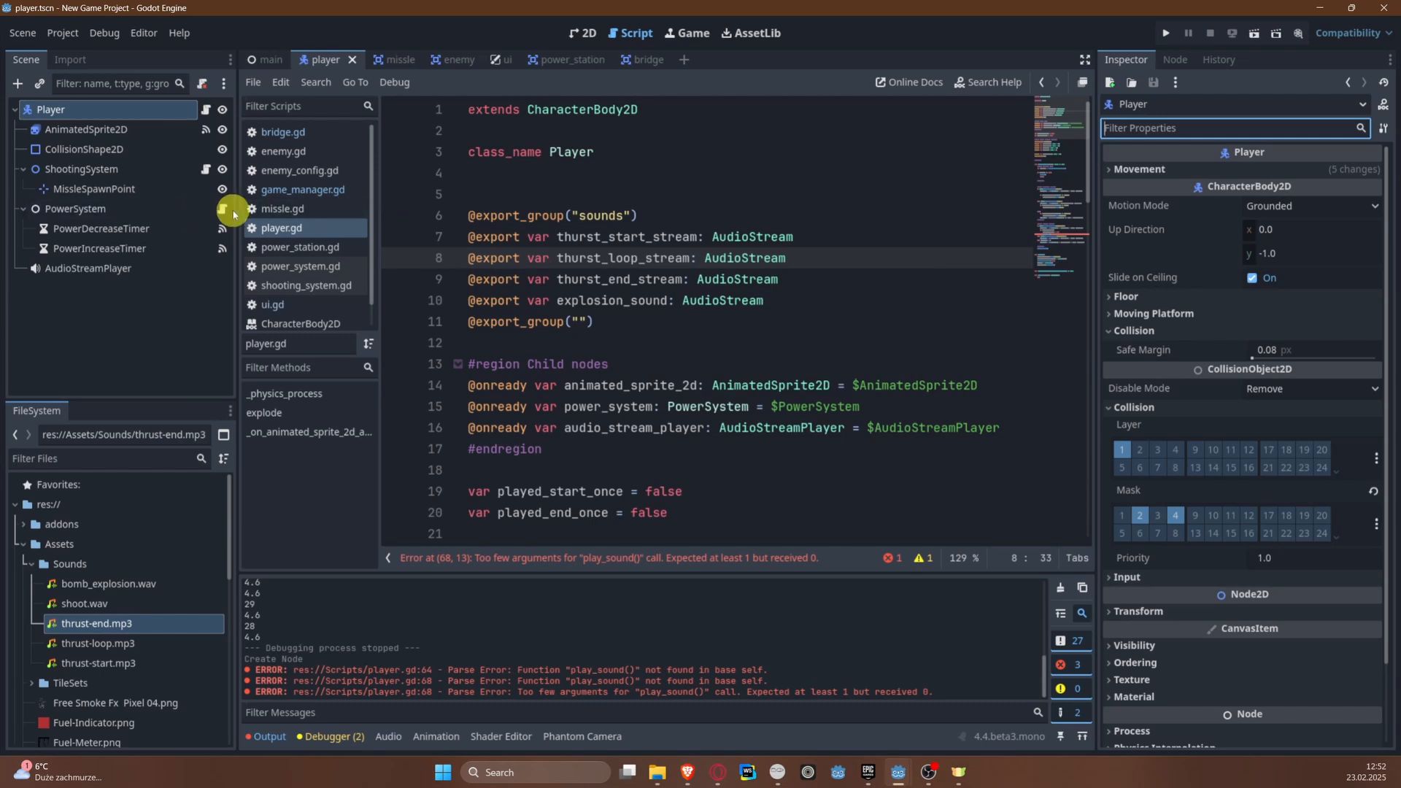
# Step: Narrow the Scene dock, pass thurst_start_stream to the play_sound() call in the accelerate branch, and save the script
pyautogui.moveTo(238, 211); pyautogui.dragTo(180, 210)
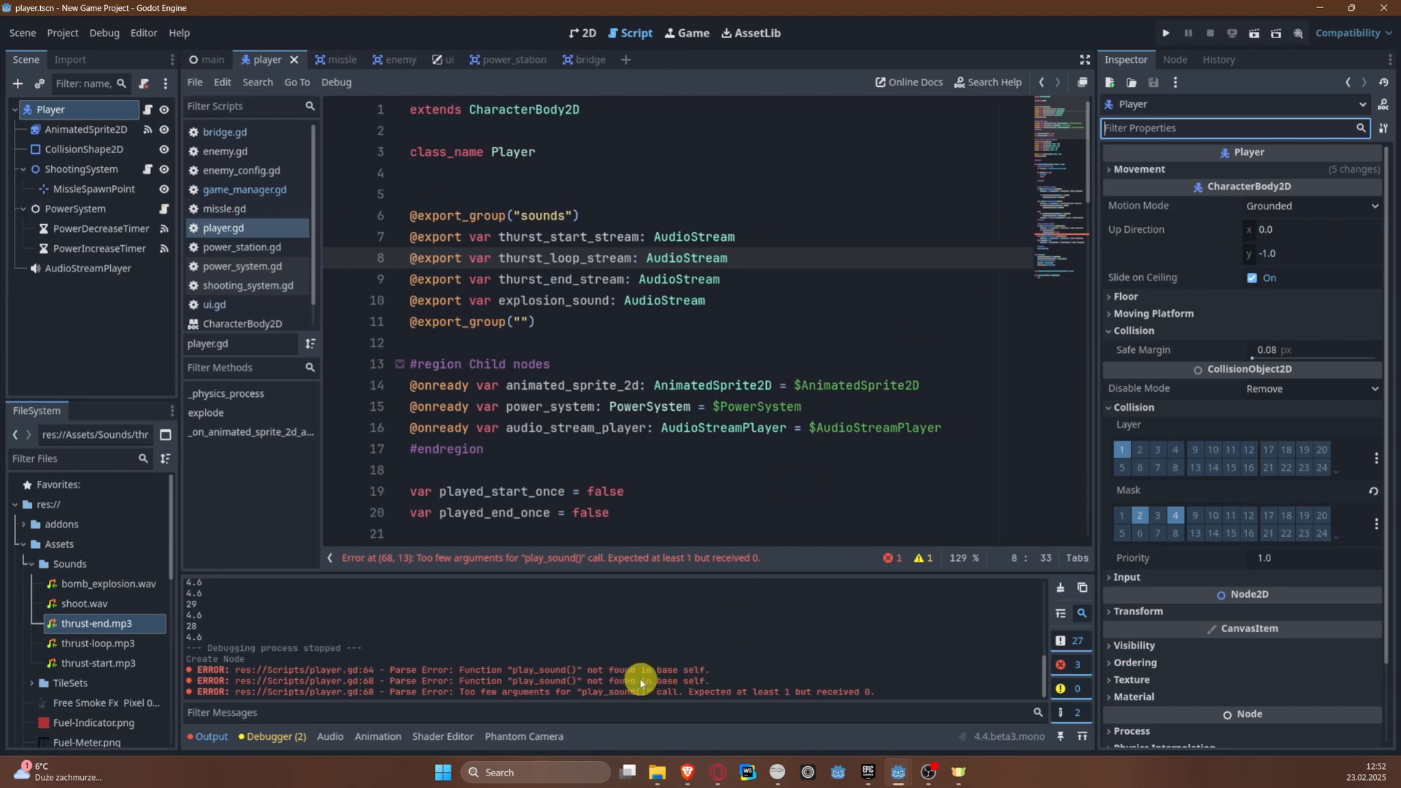
pyautogui.click(1064, 271)
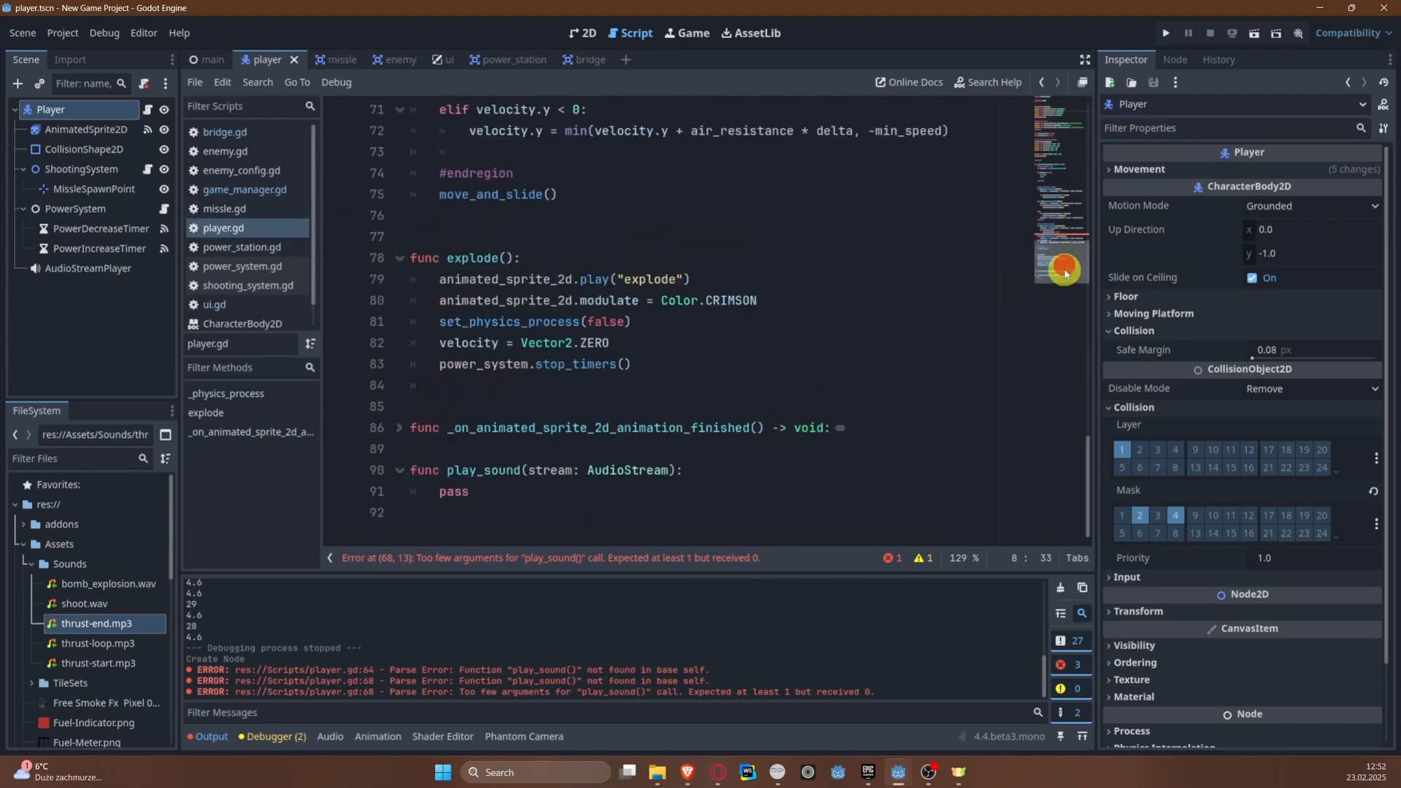
pyautogui.click(1072, 220)
pyautogui.scroll(-2, 753, 475)
pyautogui.click(578, 380)
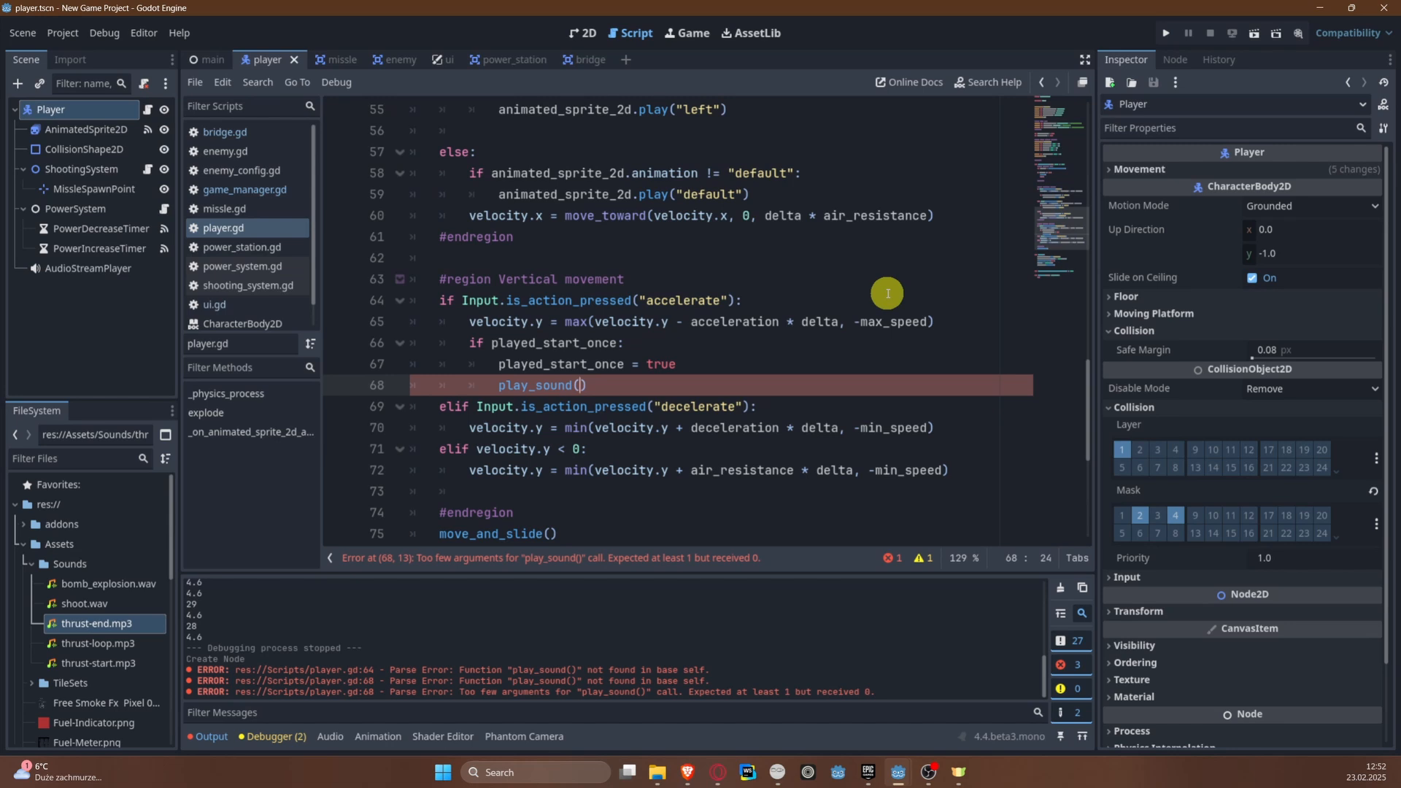
pyautogui.write('start')
pyautogui.press('Down')
pyautogui.press('Return')
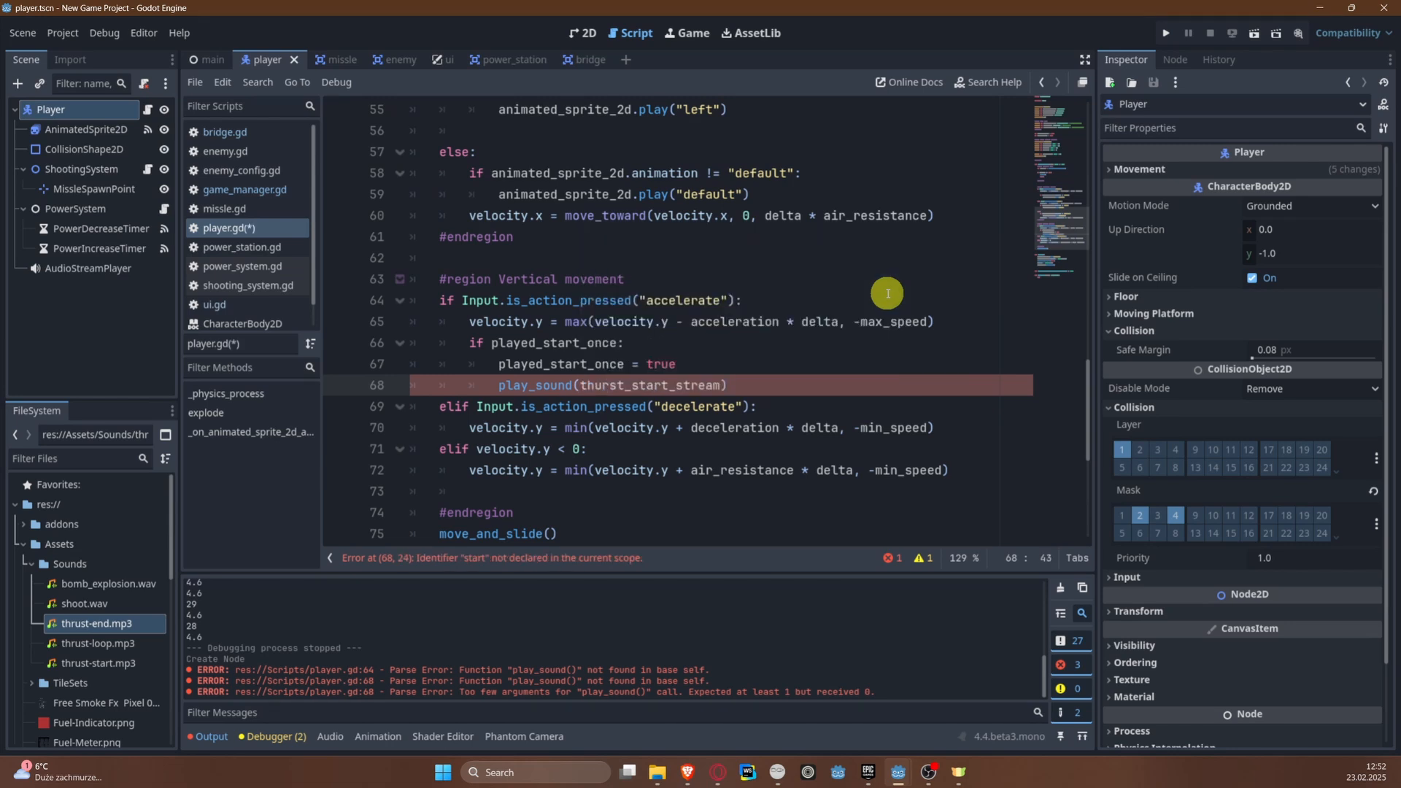
pyautogui.hotkey('ctrl', 's')
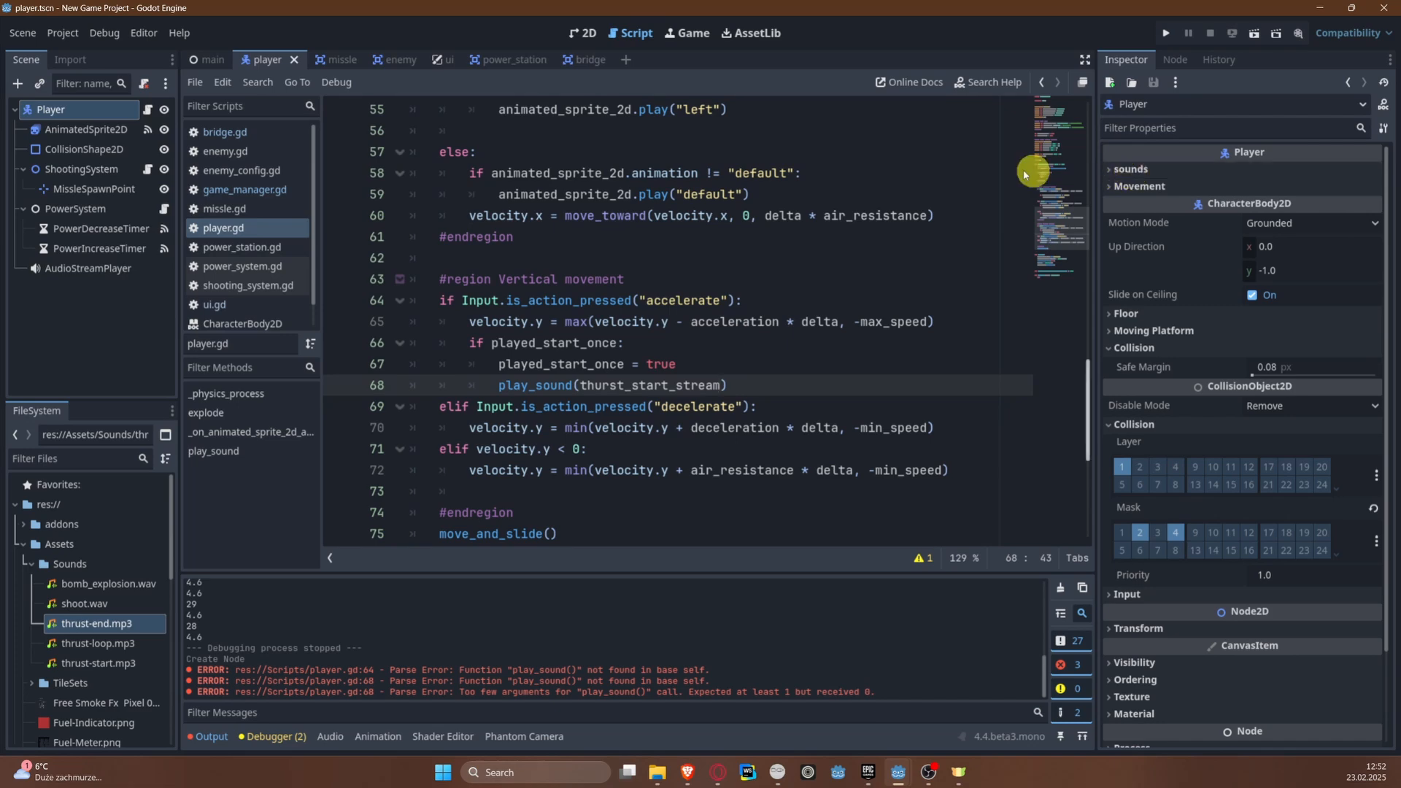
# Step: Capitalize the sounds export group's name to "Sounds" and save the script
pyautogui.scroll(15, 802, 219)
pyautogui.scroll(2, 500, 295)
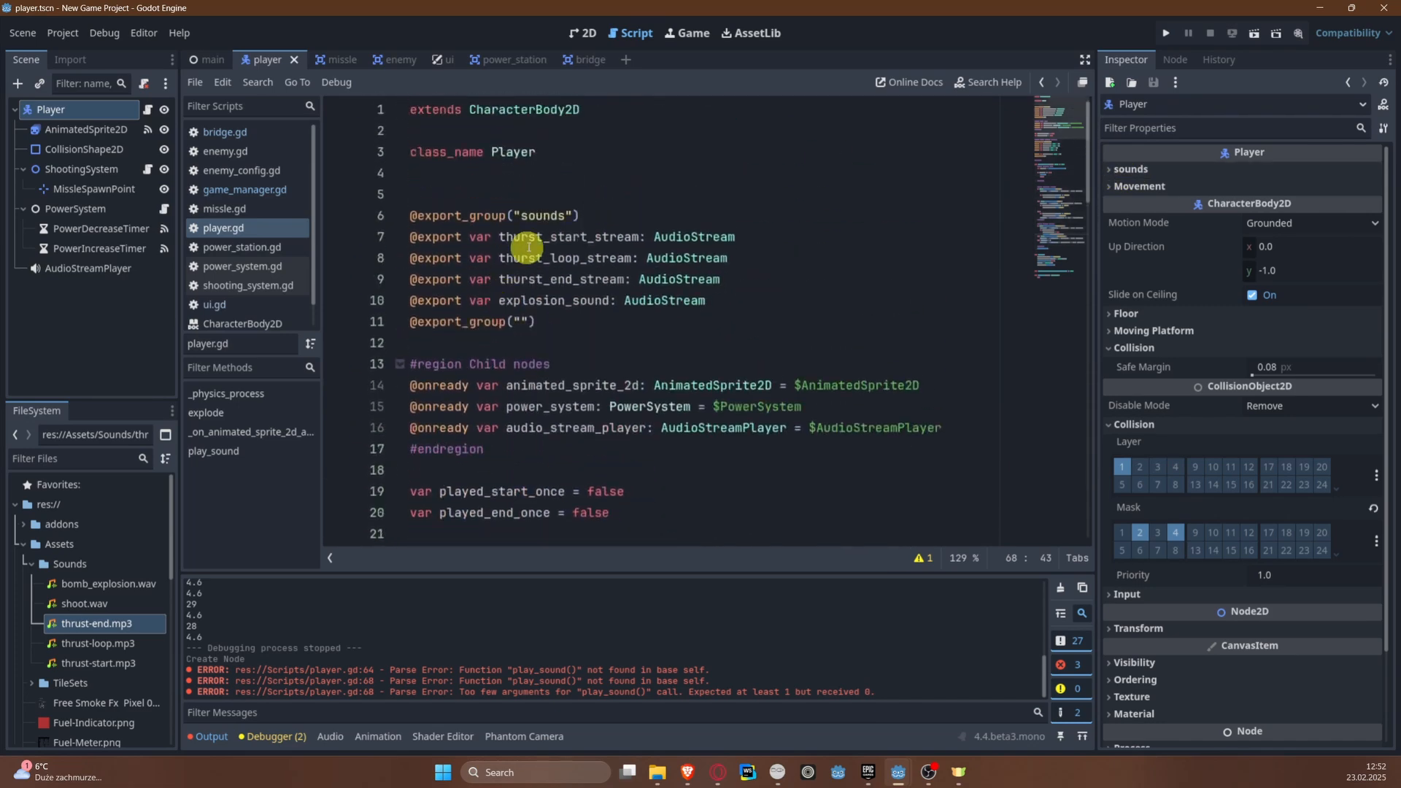
pyautogui.click(521, 215)
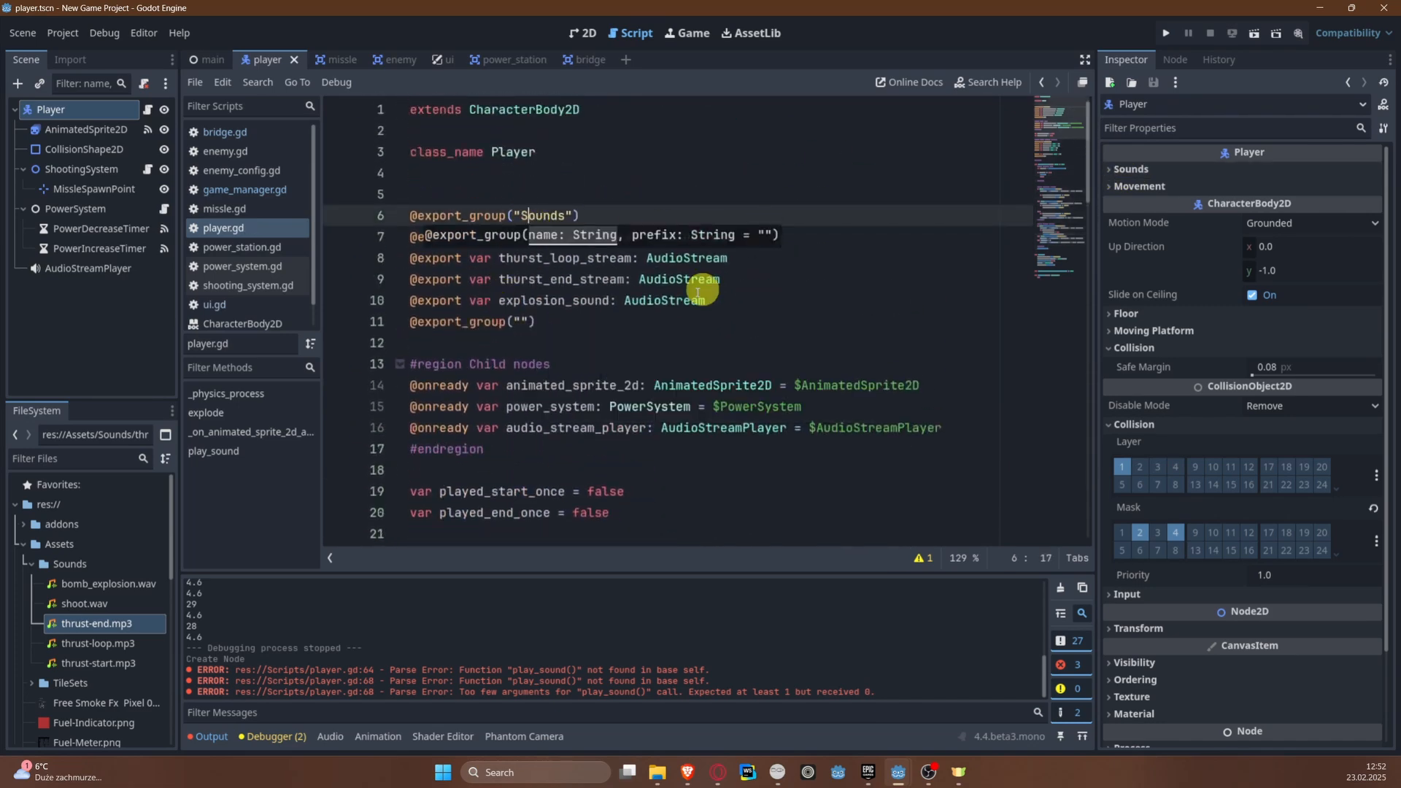
# Step: In the Player's Sounds group, assign thrust-start.mp3 to Thurst Start Stream and thrust-loop.mp3 to Thurst Loop Stream
pyautogui.click(1131, 169)
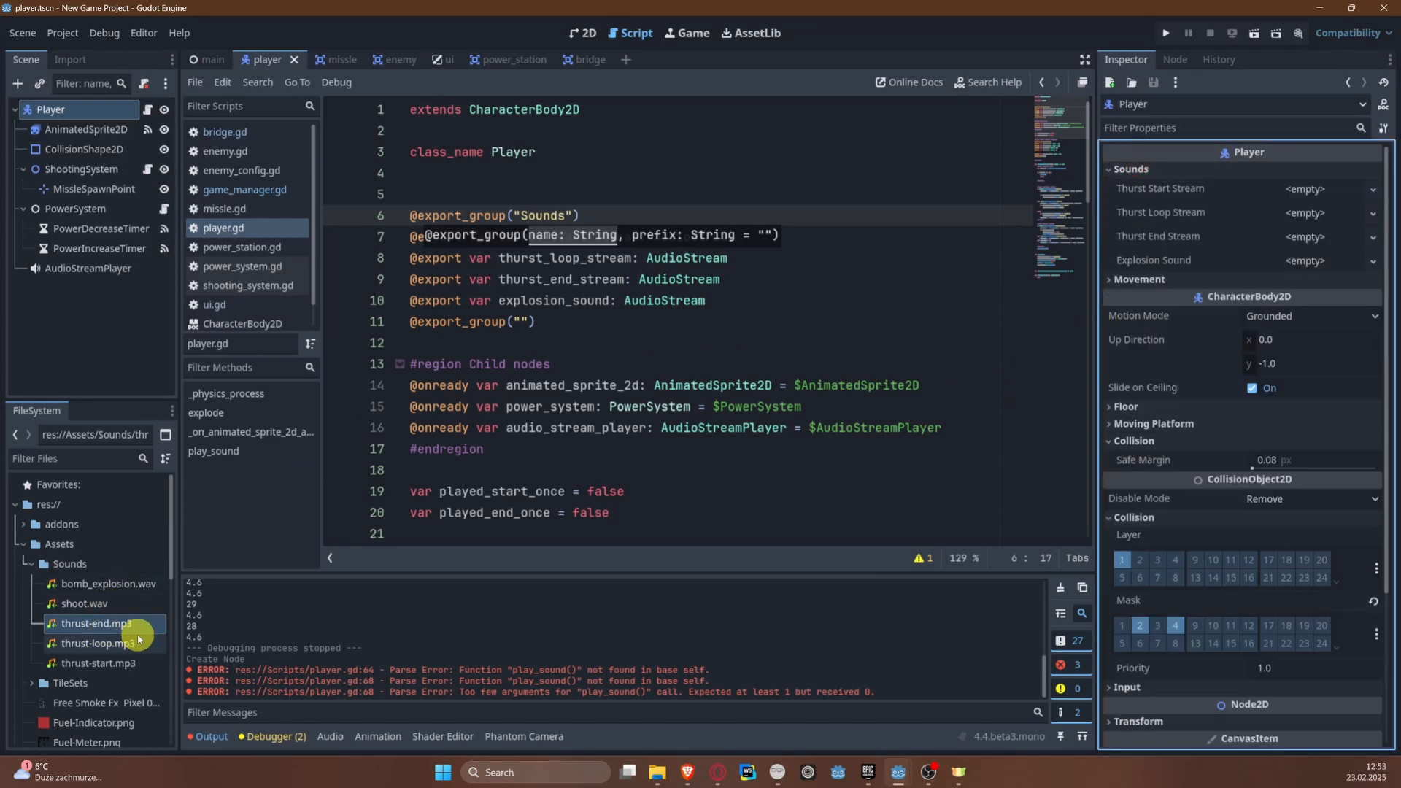
pyautogui.moveTo(102, 654); pyautogui.dragTo(1302, 189)
pyautogui.moveTo(88, 643); pyautogui.dragTo(1301, 234)
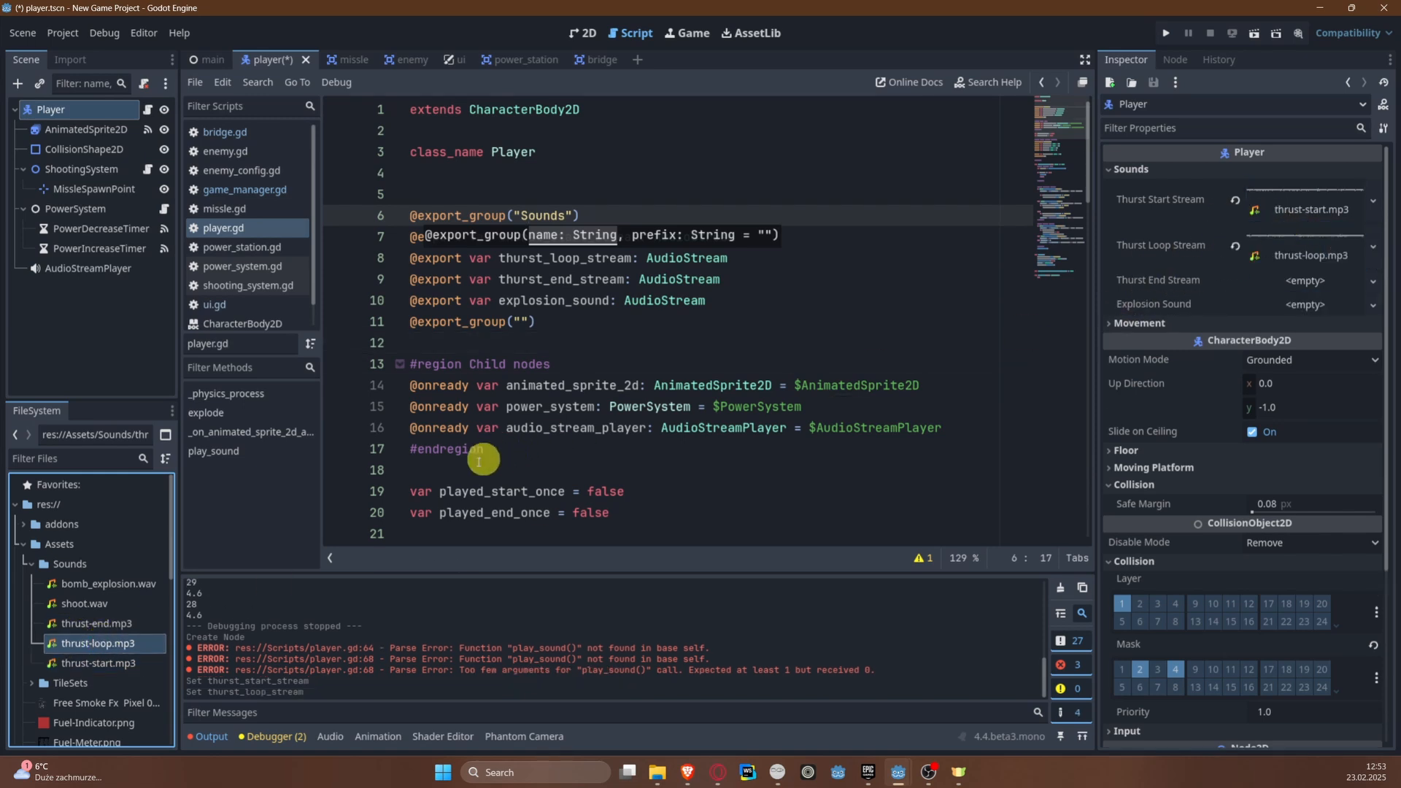
# Step: Assign thrust-end.mp3 to the Player's Thurst End Stream and bomb_explosion.wav to Explosion Sound, and save the scene
pyautogui.moveTo(99, 623); pyautogui.dragTo(1288, 280)
pyautogui.moveTo(102, 584); pyautogui.dragTo(1306, 337)
pyautogui.hotkey('ctrl', 's')
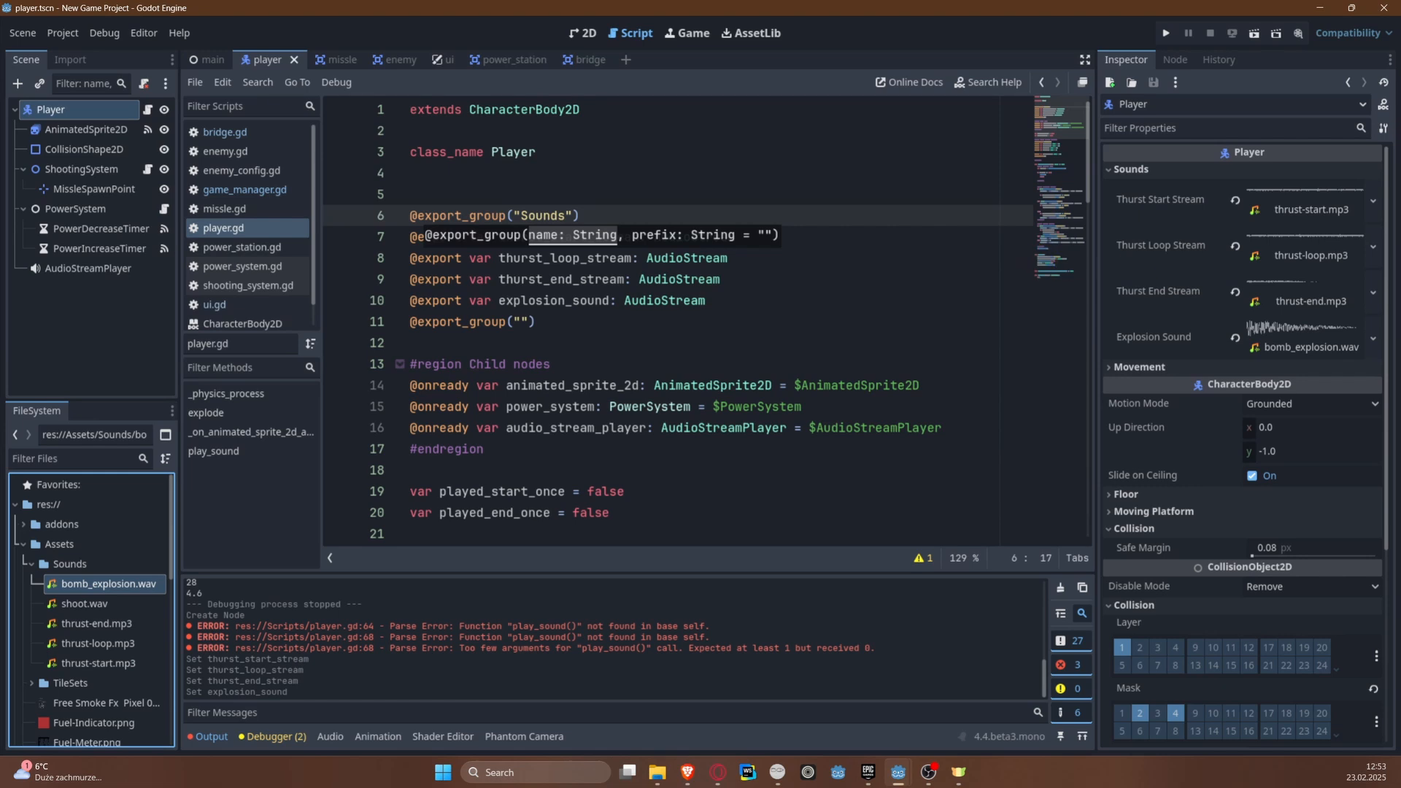
# Step: Replace the pass in play_sound() with an if audio_stream_player.playing check that calls audio_stream_player.stop()
pyautogui.click(1073, 281)
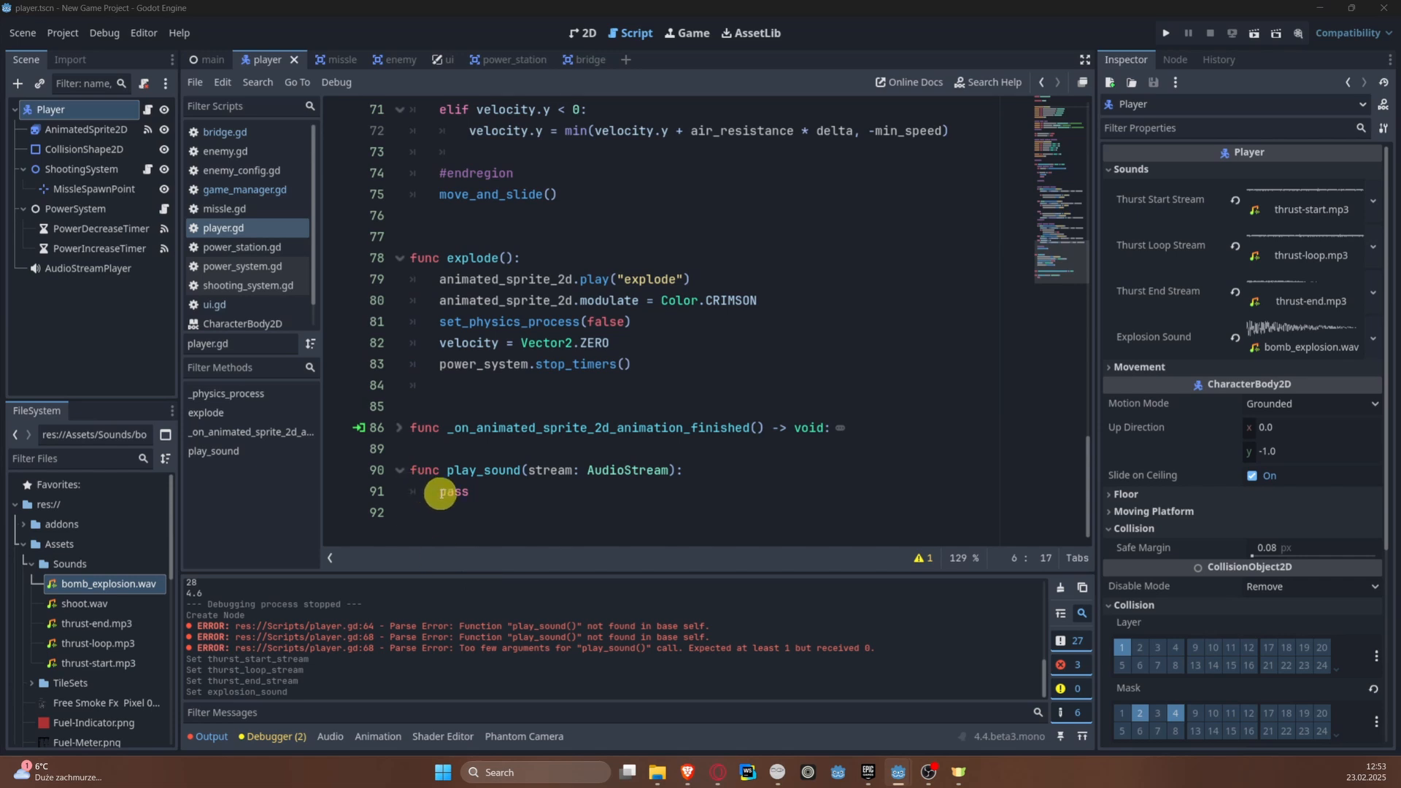
pyautogui.doubleClick(449, 491)
pyautogui.write('p')
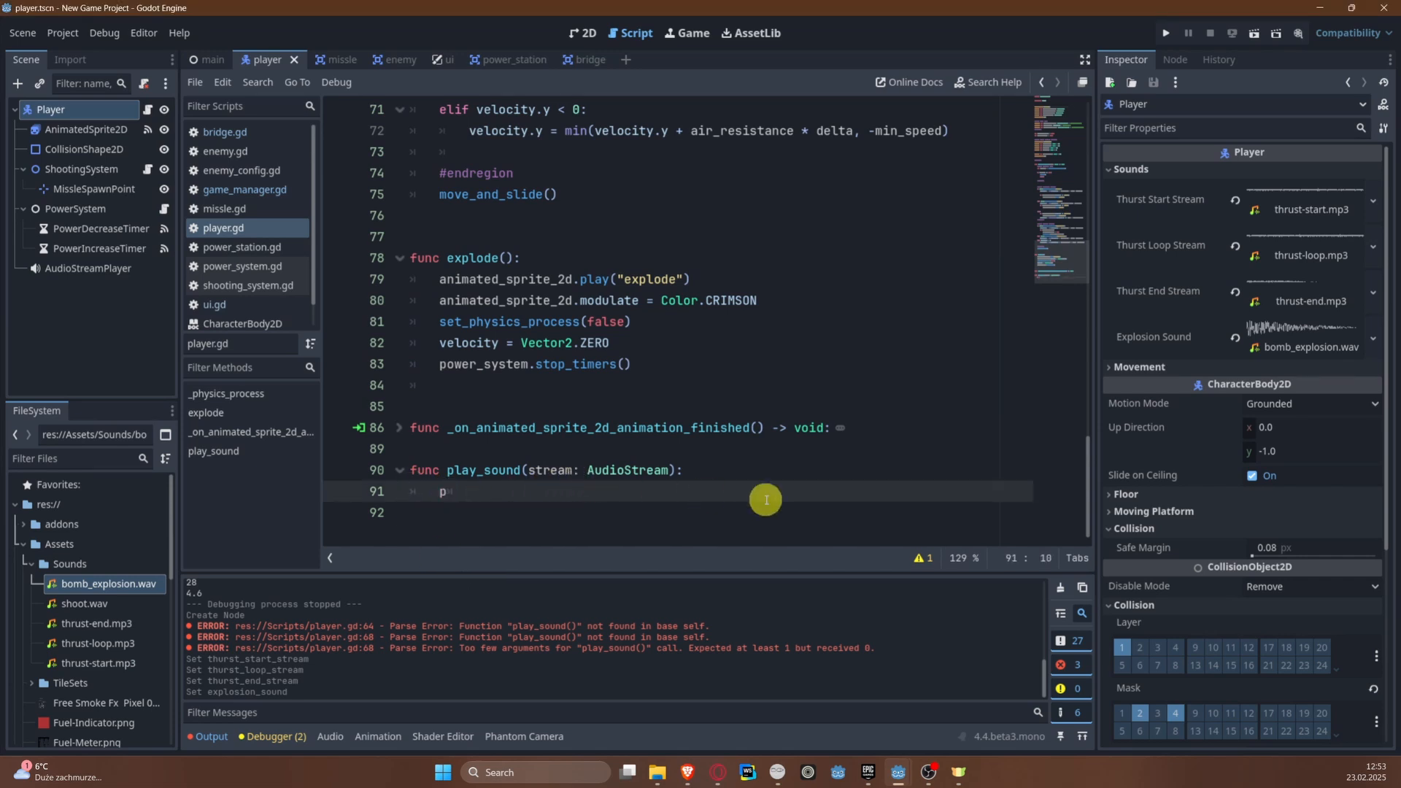
pyautogui.write('f a')
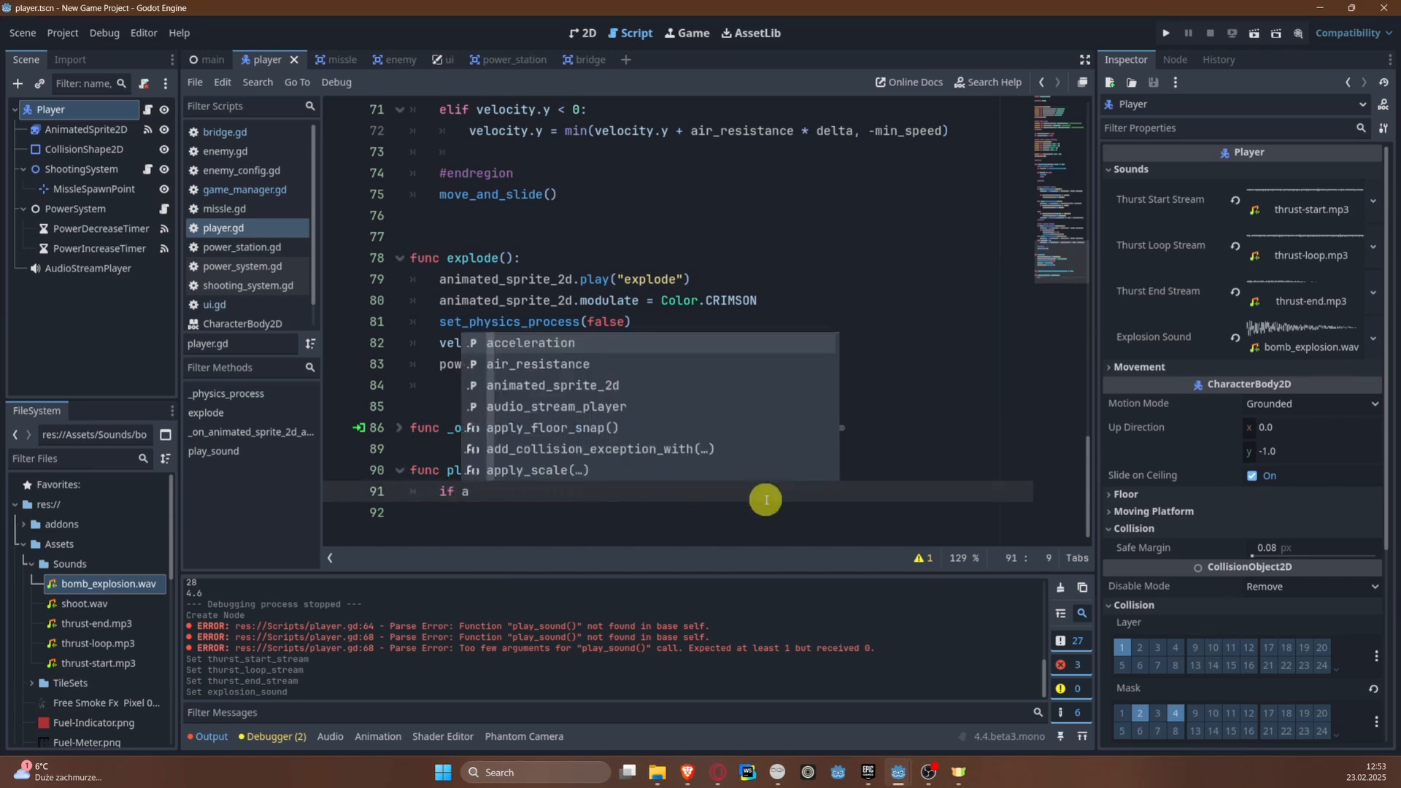
pyautogui.write('udio_stream_player')
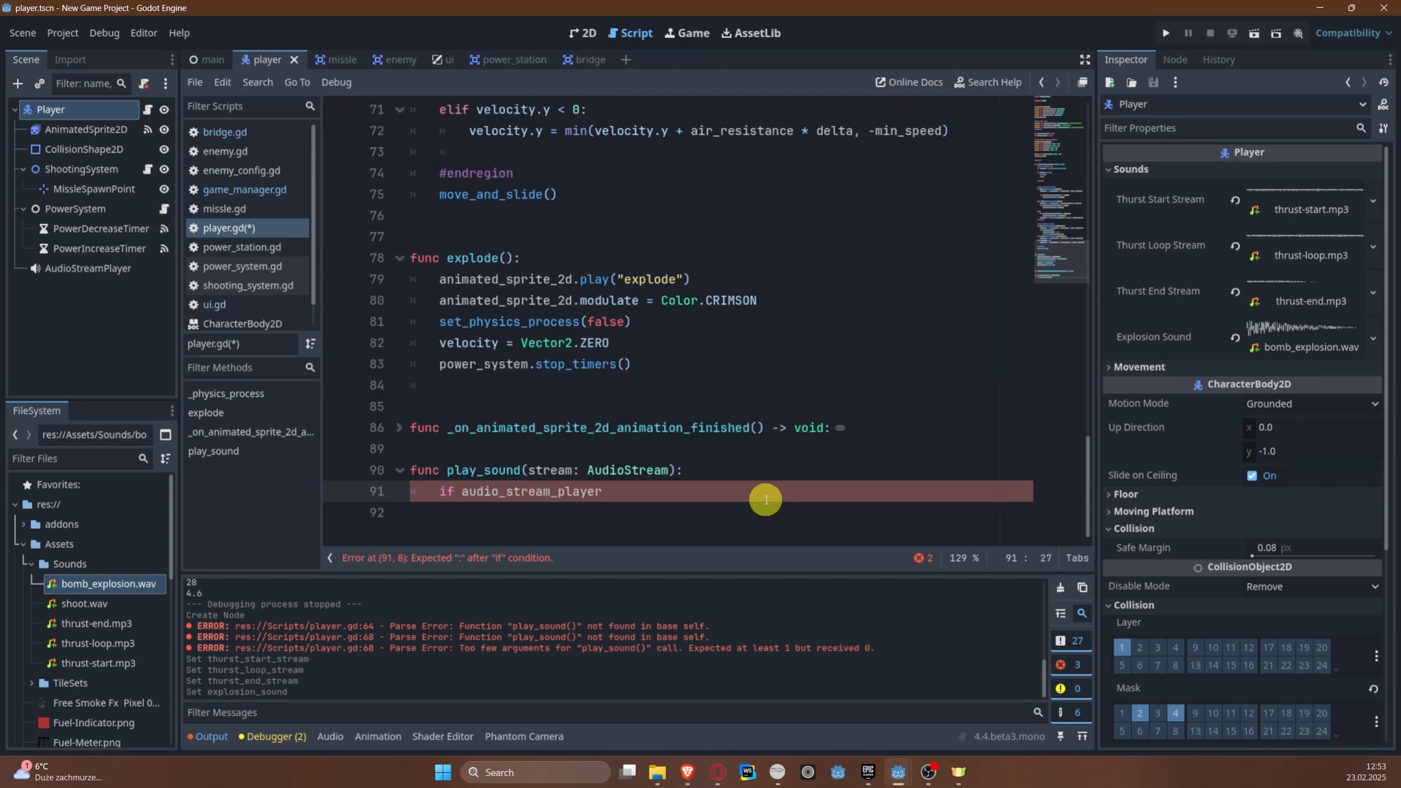
pyautogui.write('.pla')
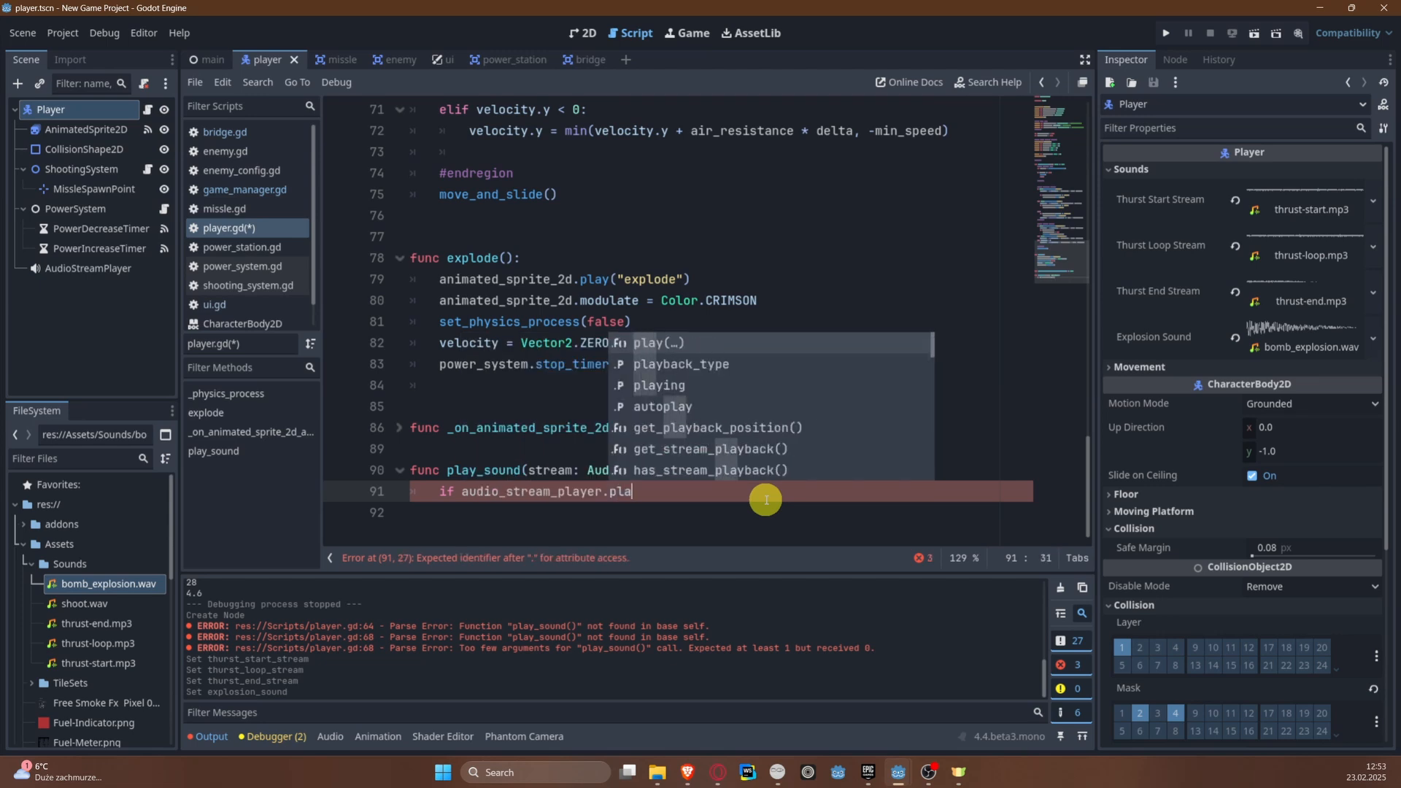
pyautogui.write('ying:')
pyautogui.press('Return')
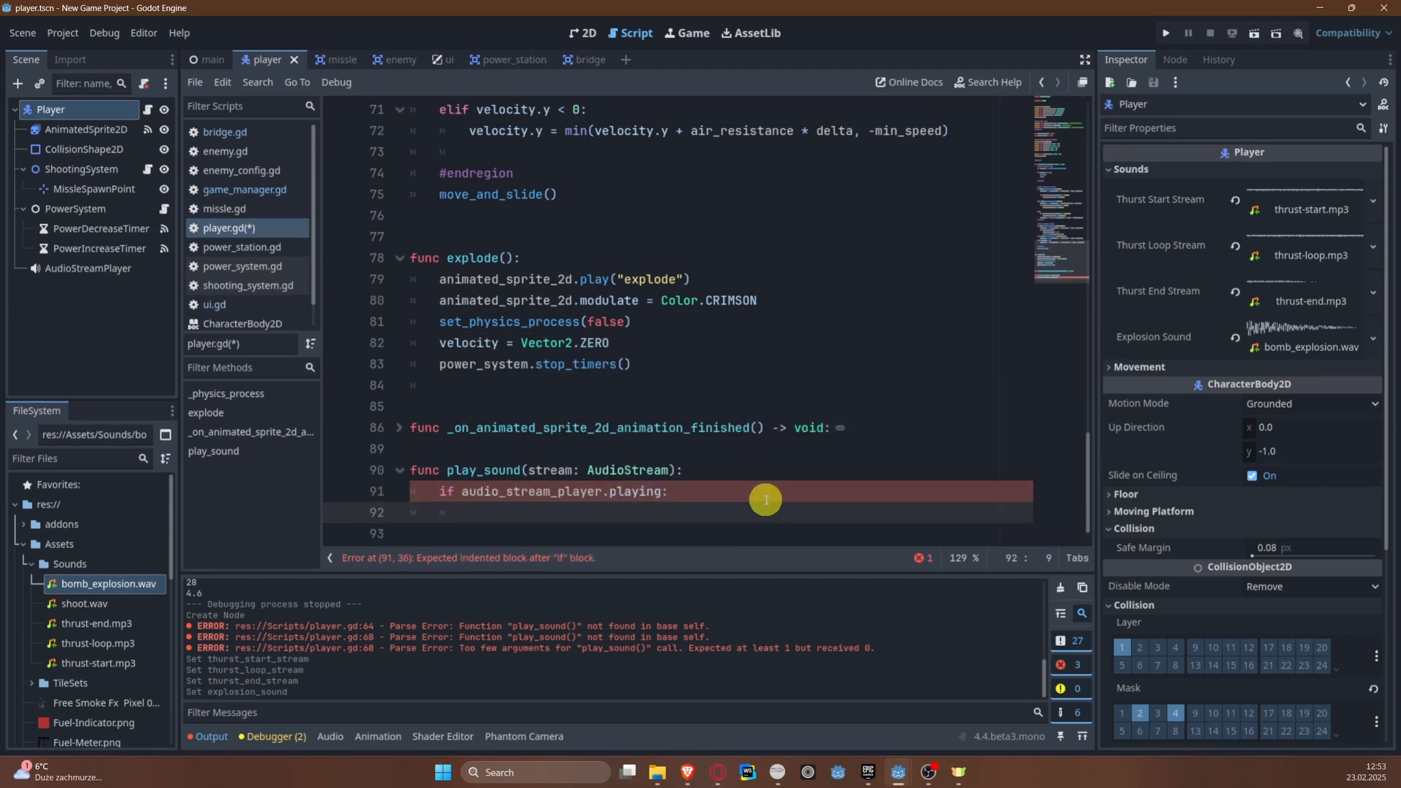
pyautogui.write('audio_stream_player.')
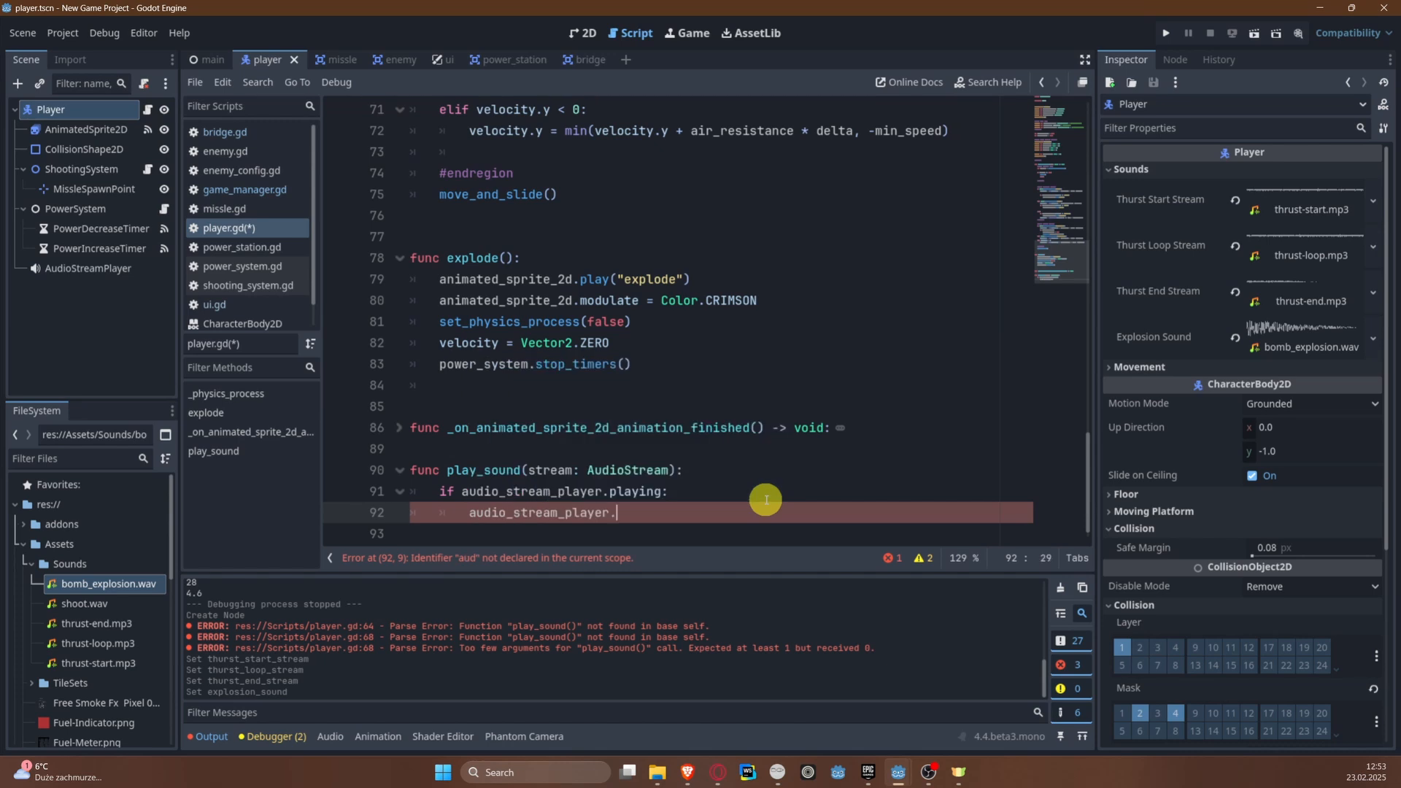
pyautogui.write('stop')
pyautogui.press('Return')
# Step: Below the check in play_sound(), assign stream to audio_stream_player.stream and call audio_stream_player.play()
pyautogui.press('Return')
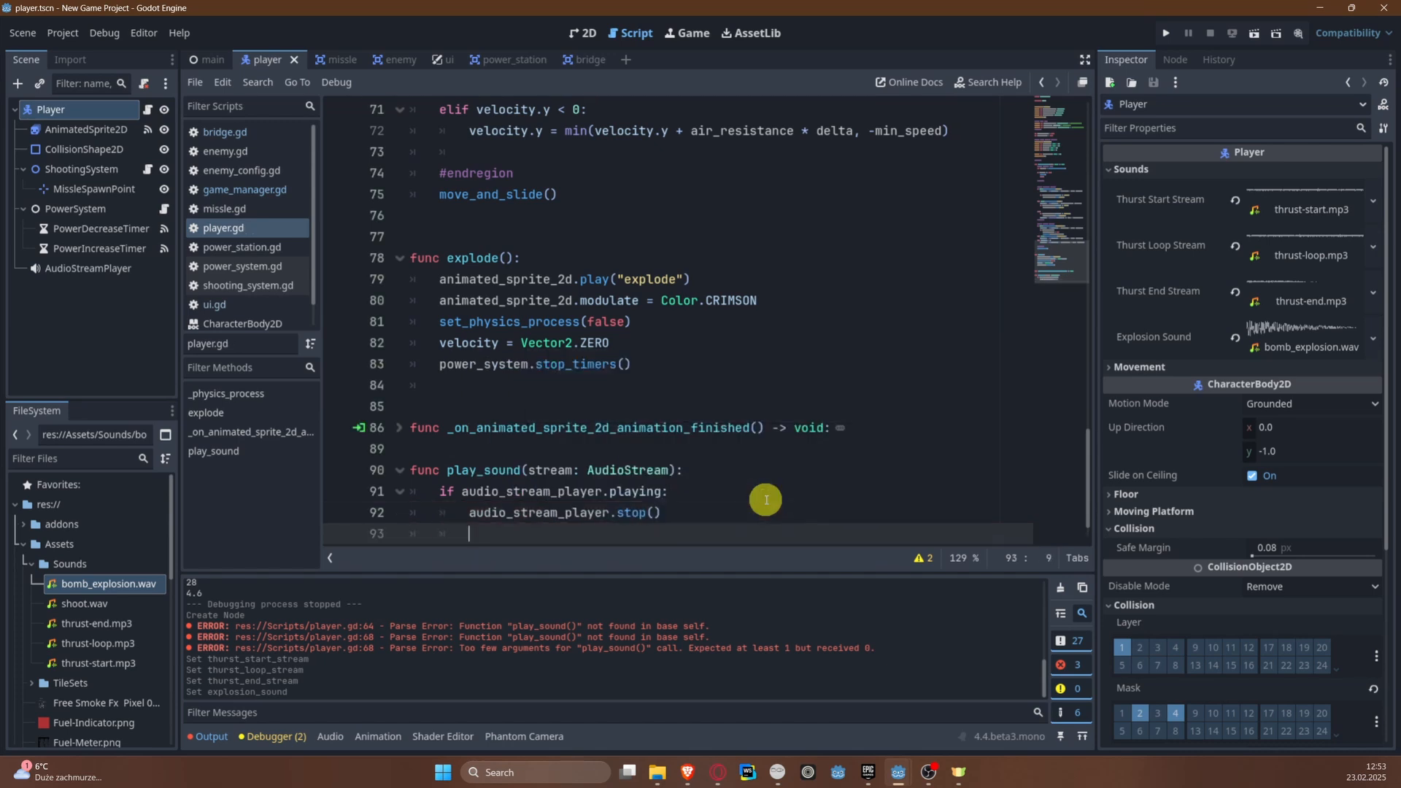
pyautogui.press('Return')
pyautogui.write('aud')
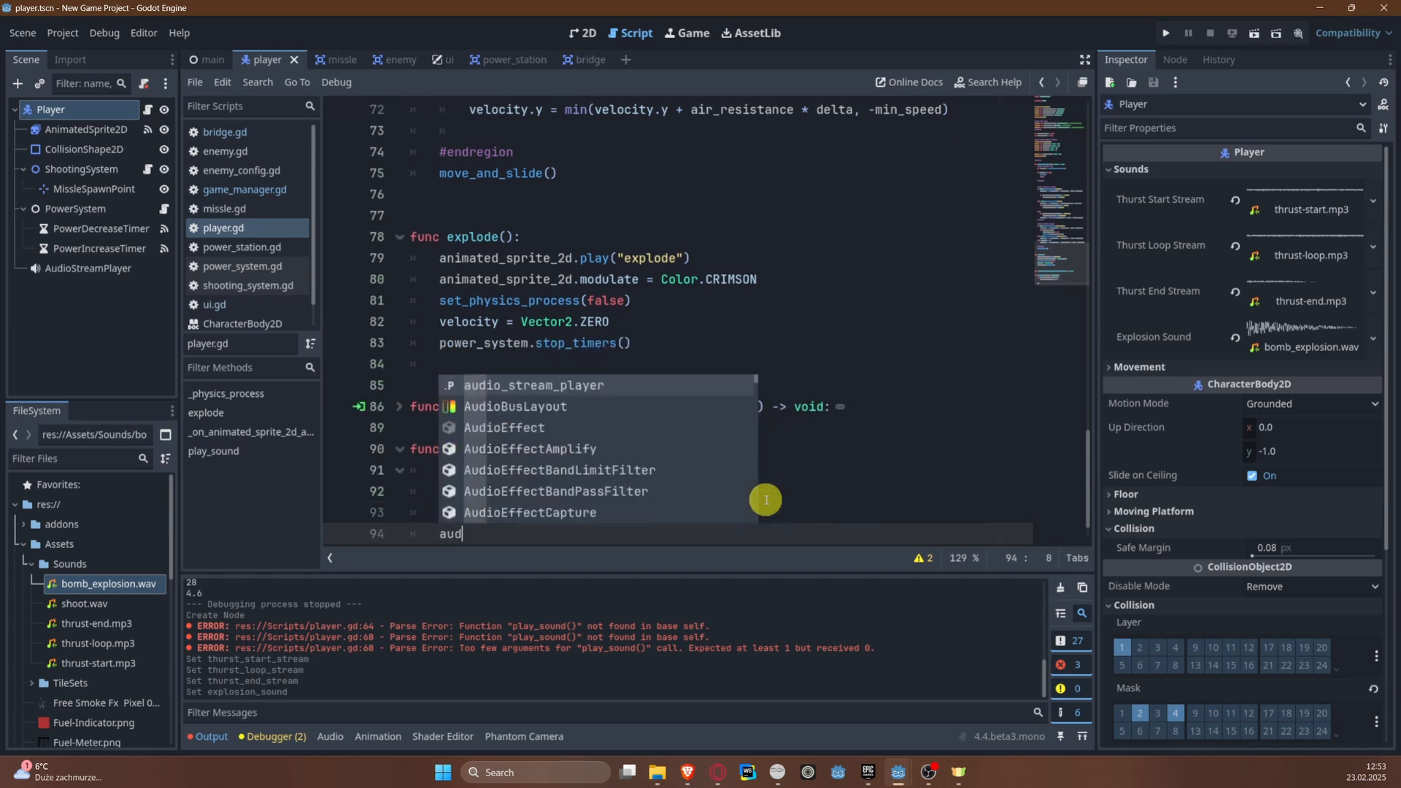
pyautogui.write('io_stream_player.stream =')
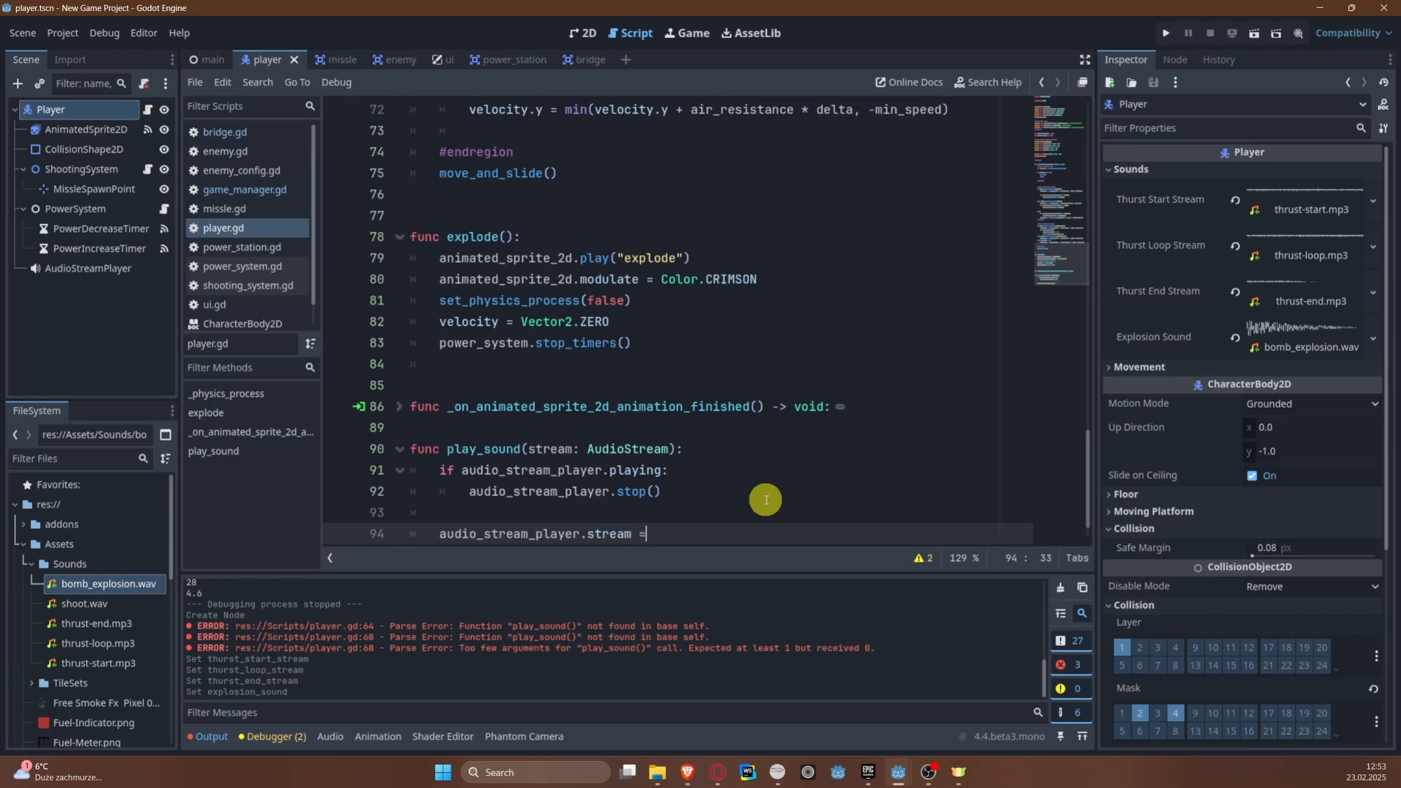
pyautogui.write(' stream')
pyautogui.press('Return')
pyautogui.write('aud')
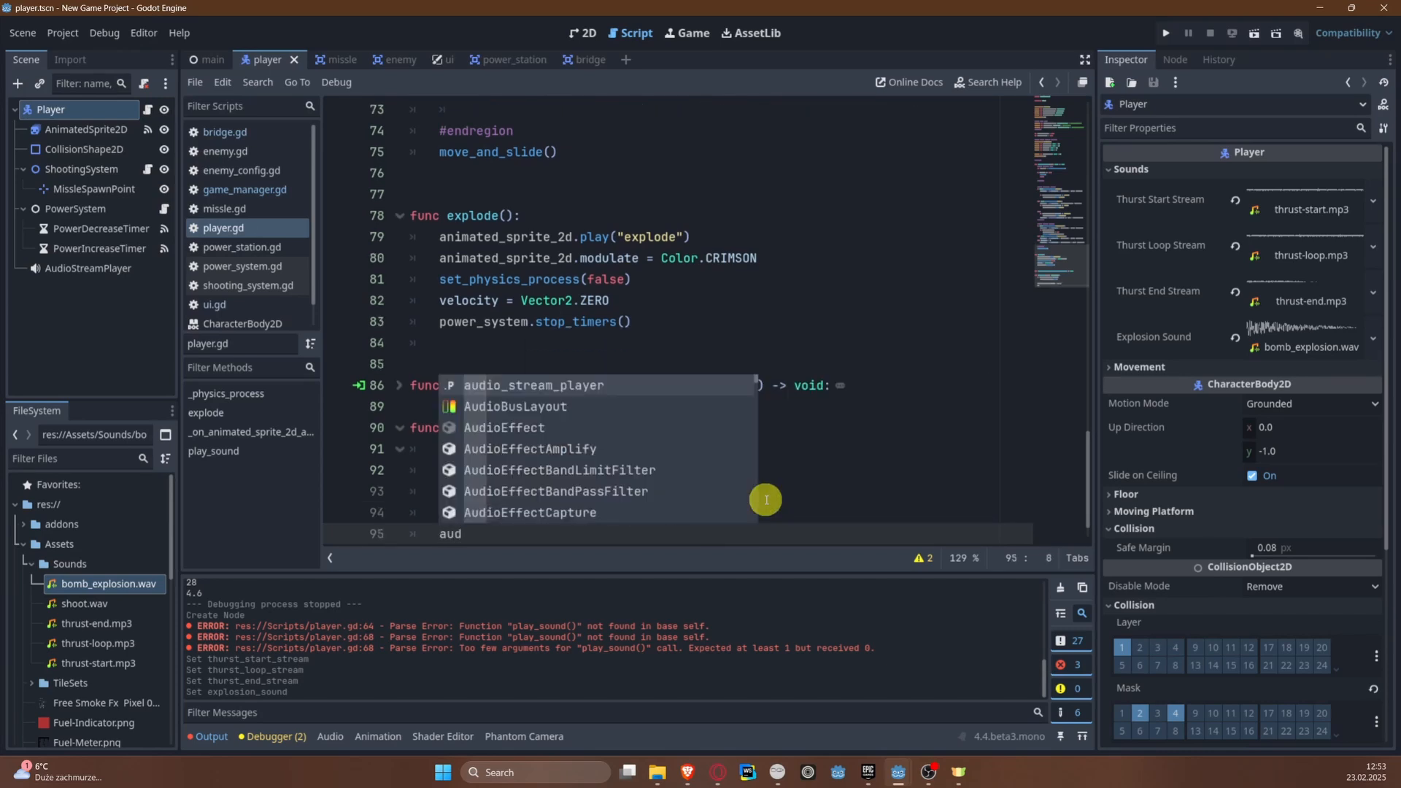
pyautogui.press('Return')
pyautogui.write('.pl')
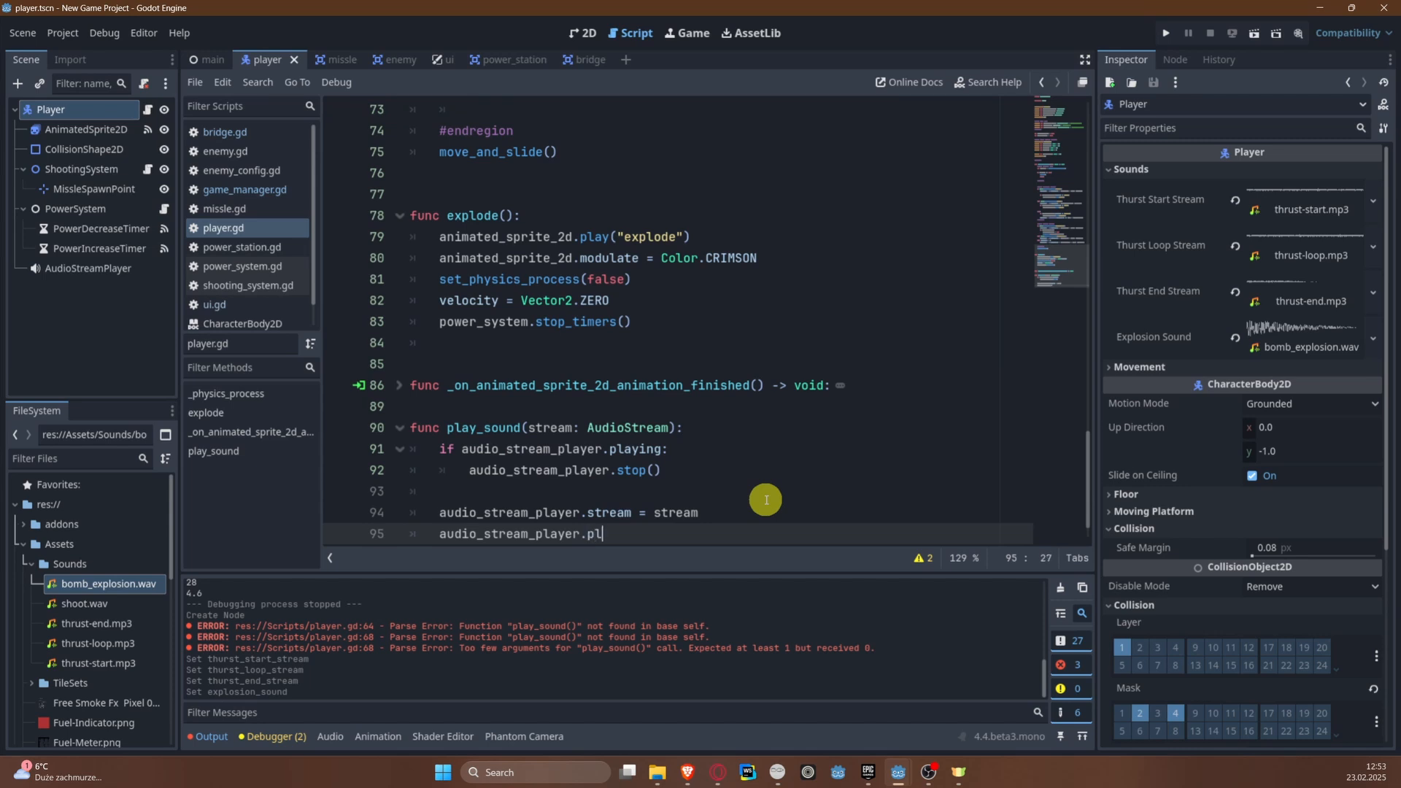
pyautogui.press('Return')
pyautogui.press('Return')
pyautogui.press('Return')
pyautogui.press('BackSpace')
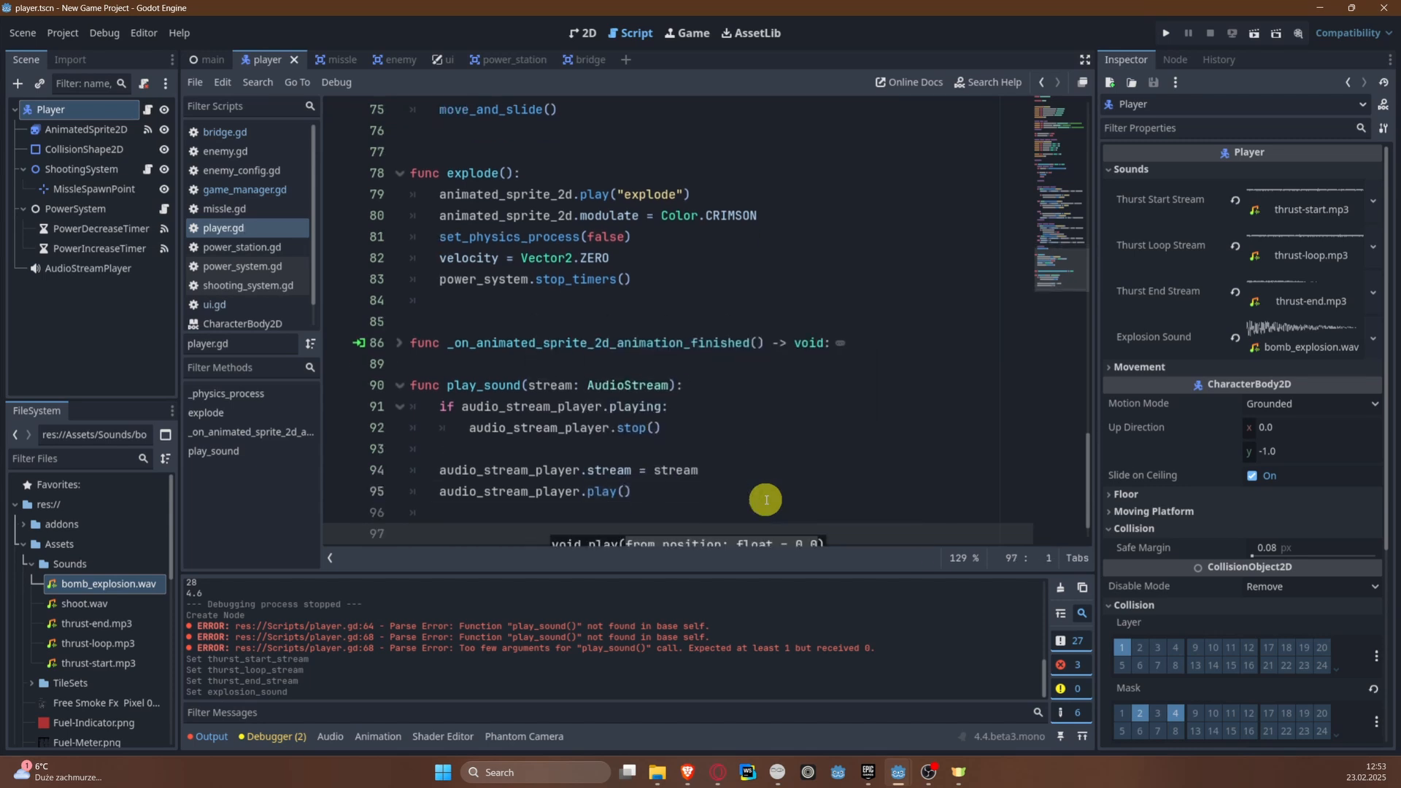
# Step: Connect the AudioStreamPlayer's finished() signal to the Player script with the receiver method _on_audio_stream_player_finished
pyautogui.click(118, 269)
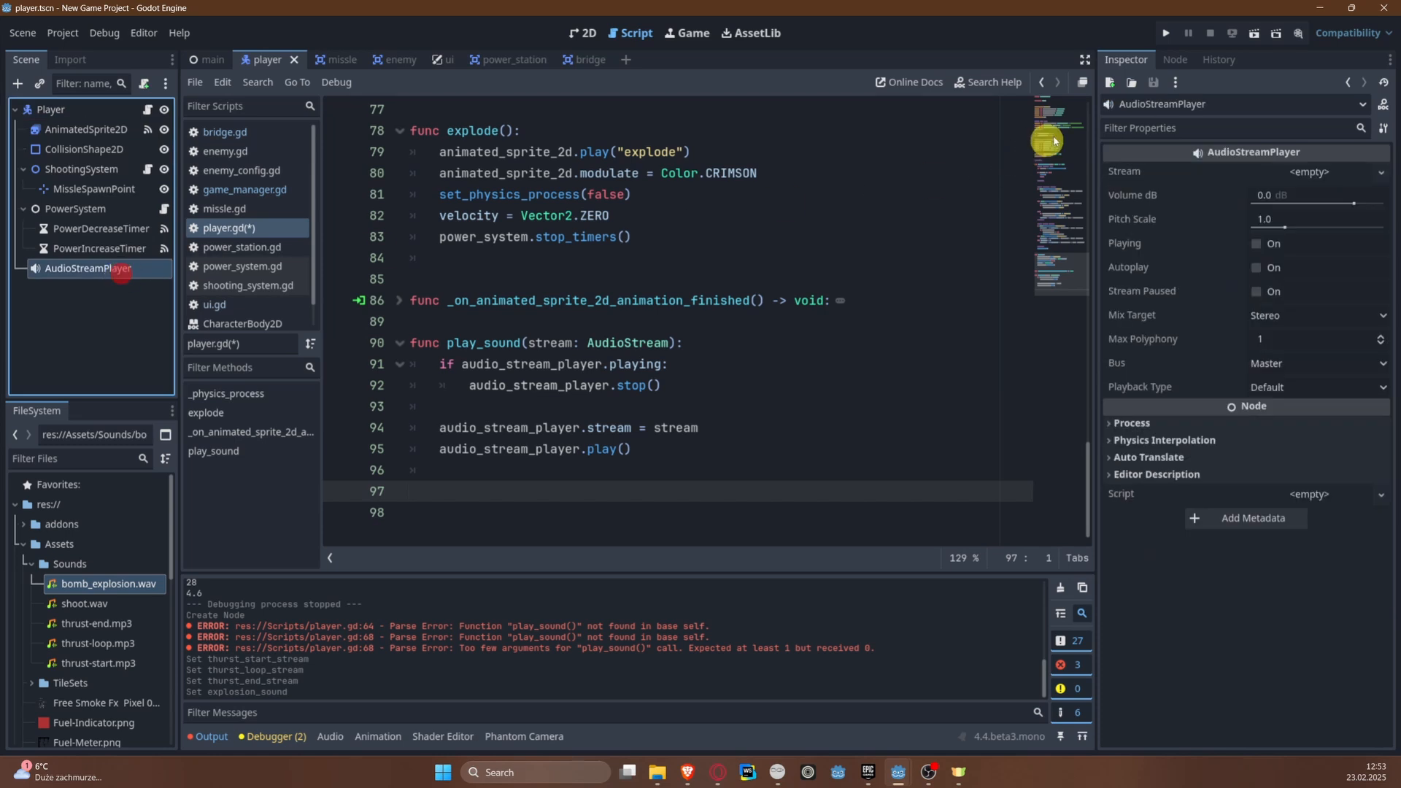
pyautogui.click(1175, 59)
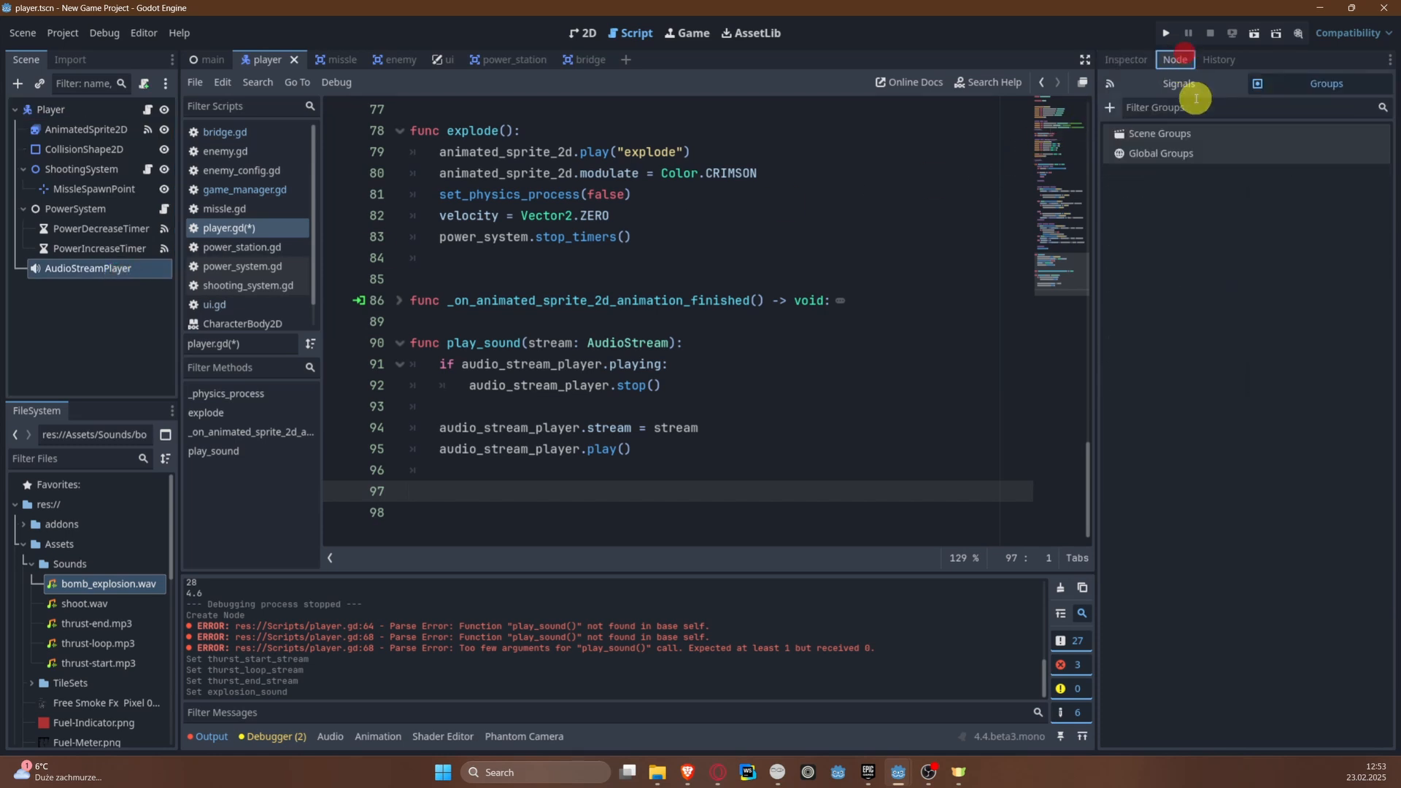
pyautogui.click(1138, 59)
pyautogui.click(1171, 59)
pyautogui.click(1145, 83)
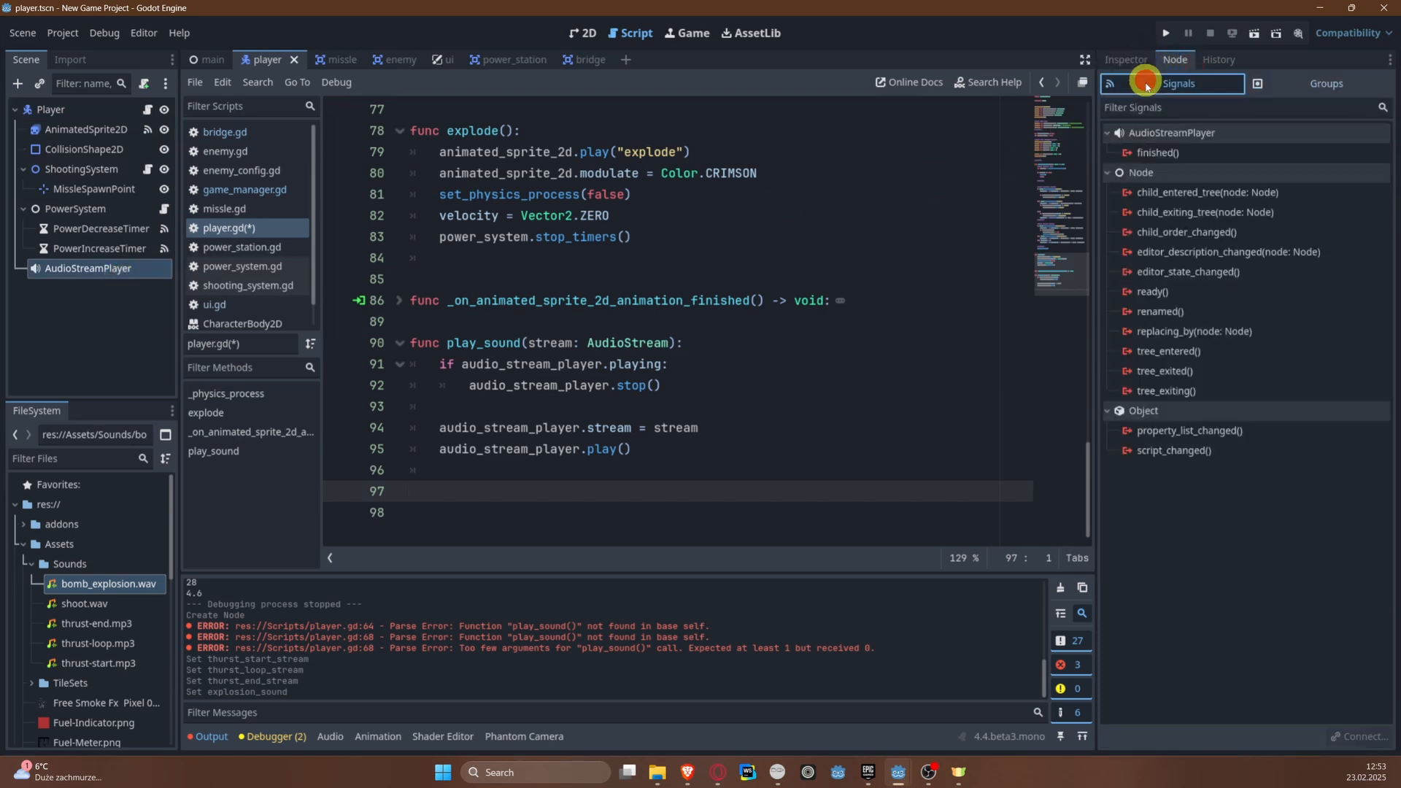
pyautogui.click(1197, 152)
pyautogui.rightClick(1204, 152)
pyautogui.click(1229, 158)
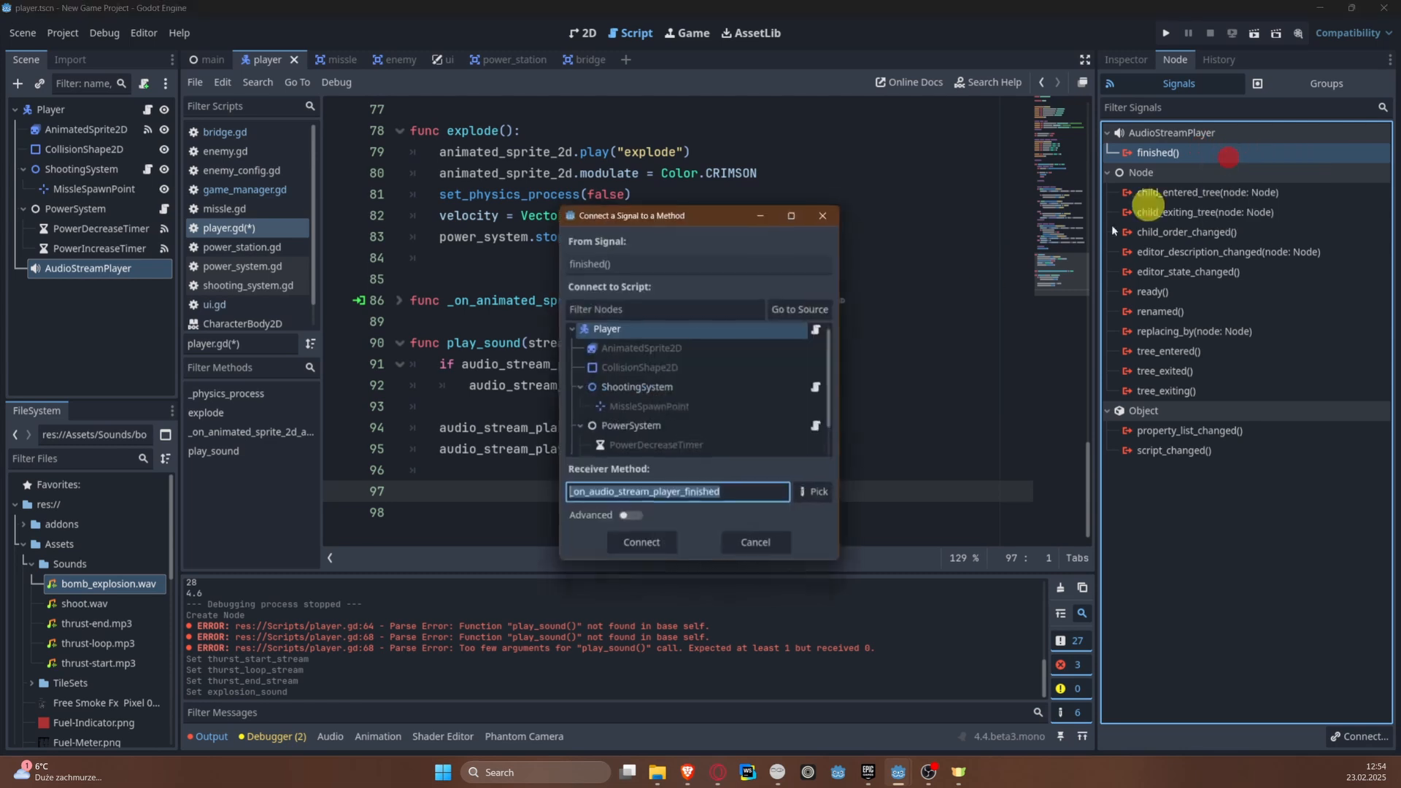
pyautogui.click(642, 542)
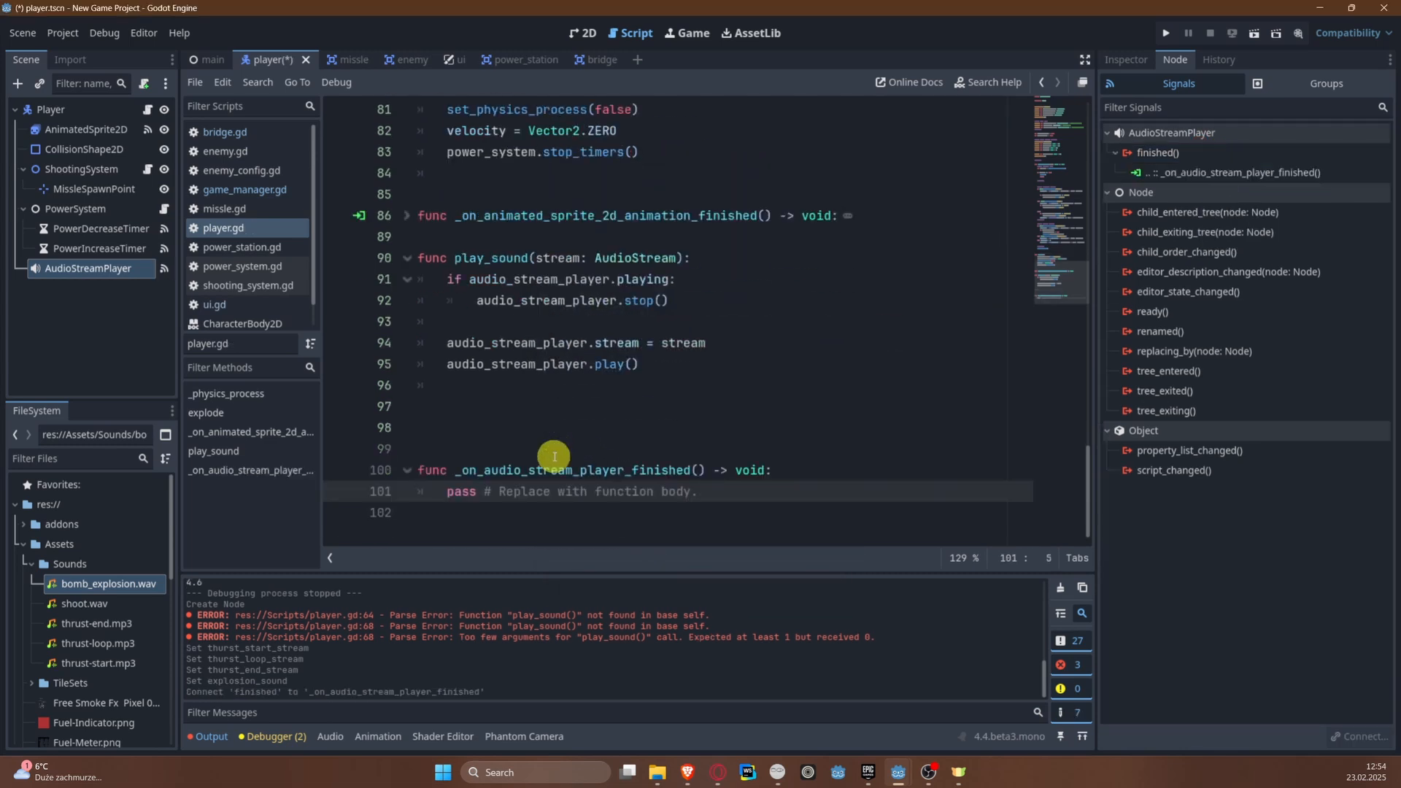
# Step: Remove the extra blank lines above _on_audio_stream_player_finished() and save the script
pyautogui.click(417, 470)
pyautogui.press('BackSpace')
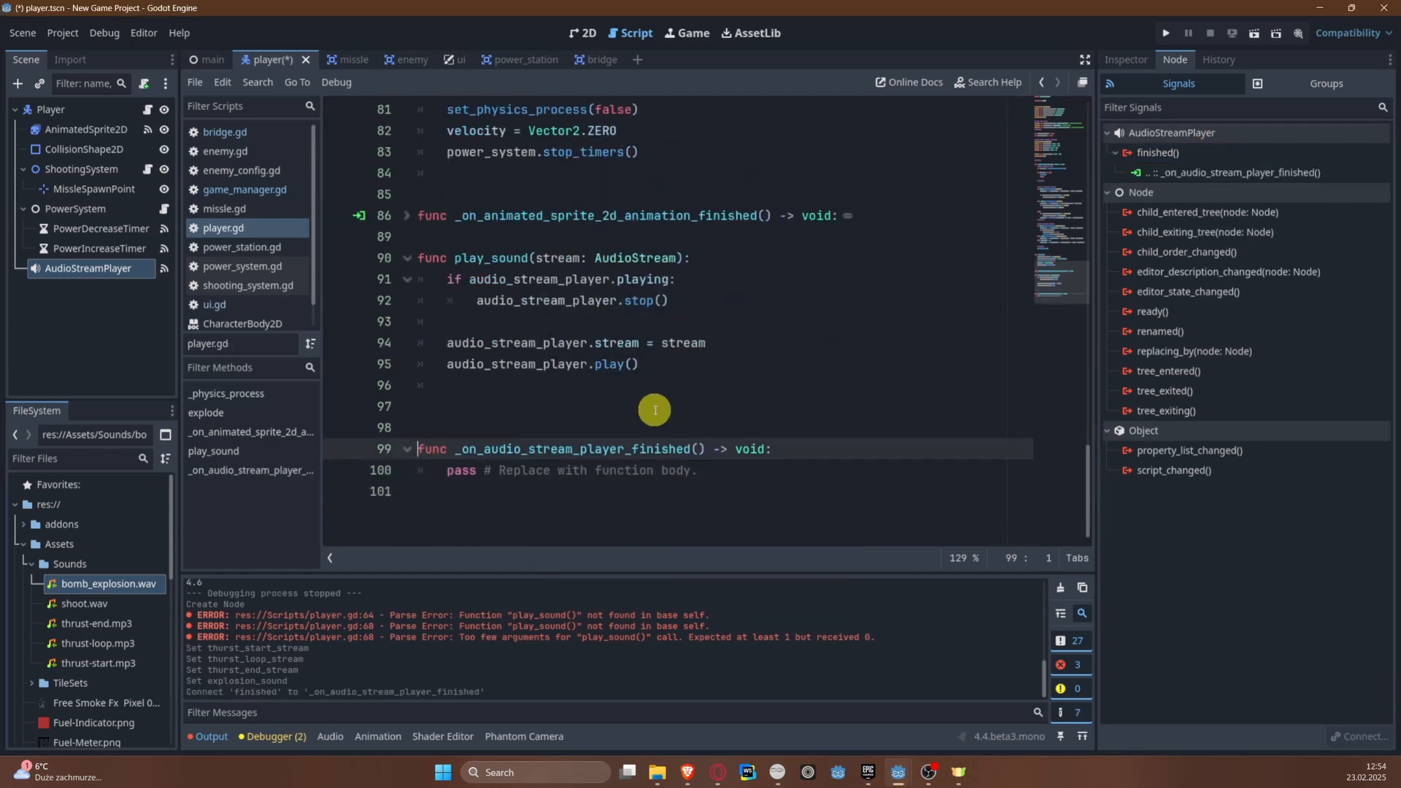
pyautogui.press('BackSpace')
pyautogui.press('BackSpace')
pyautogui.hotkey('ctrl', 's')
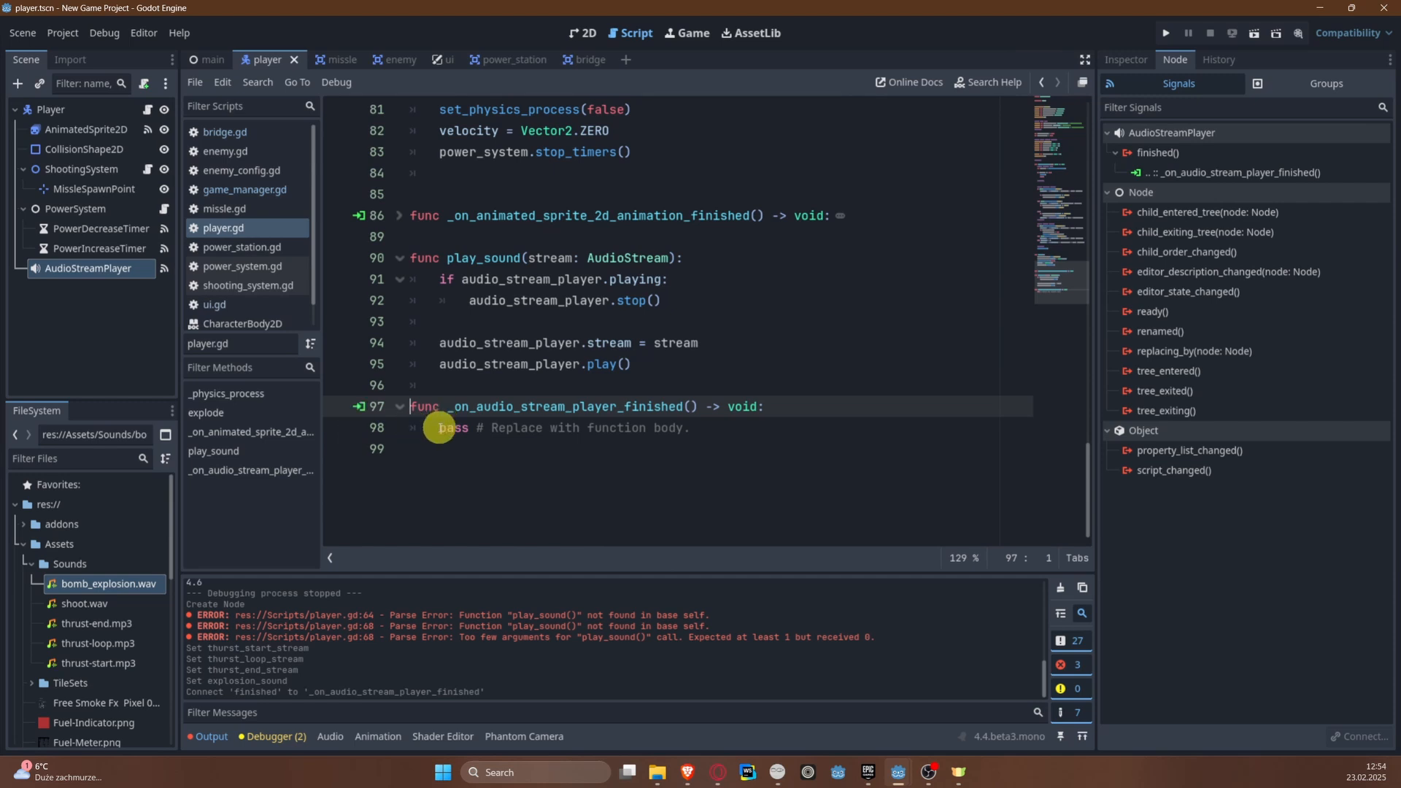
# Step: Replace the placeholder body of _on_audio_stream_player_finished() with an if condition comparing audio_stream_player.stream to thurst_loop_stream
pyautogui.moveTo(439, 428); pyautogui.dragTo(763, 429)
pyautogui.press('BackSpace')
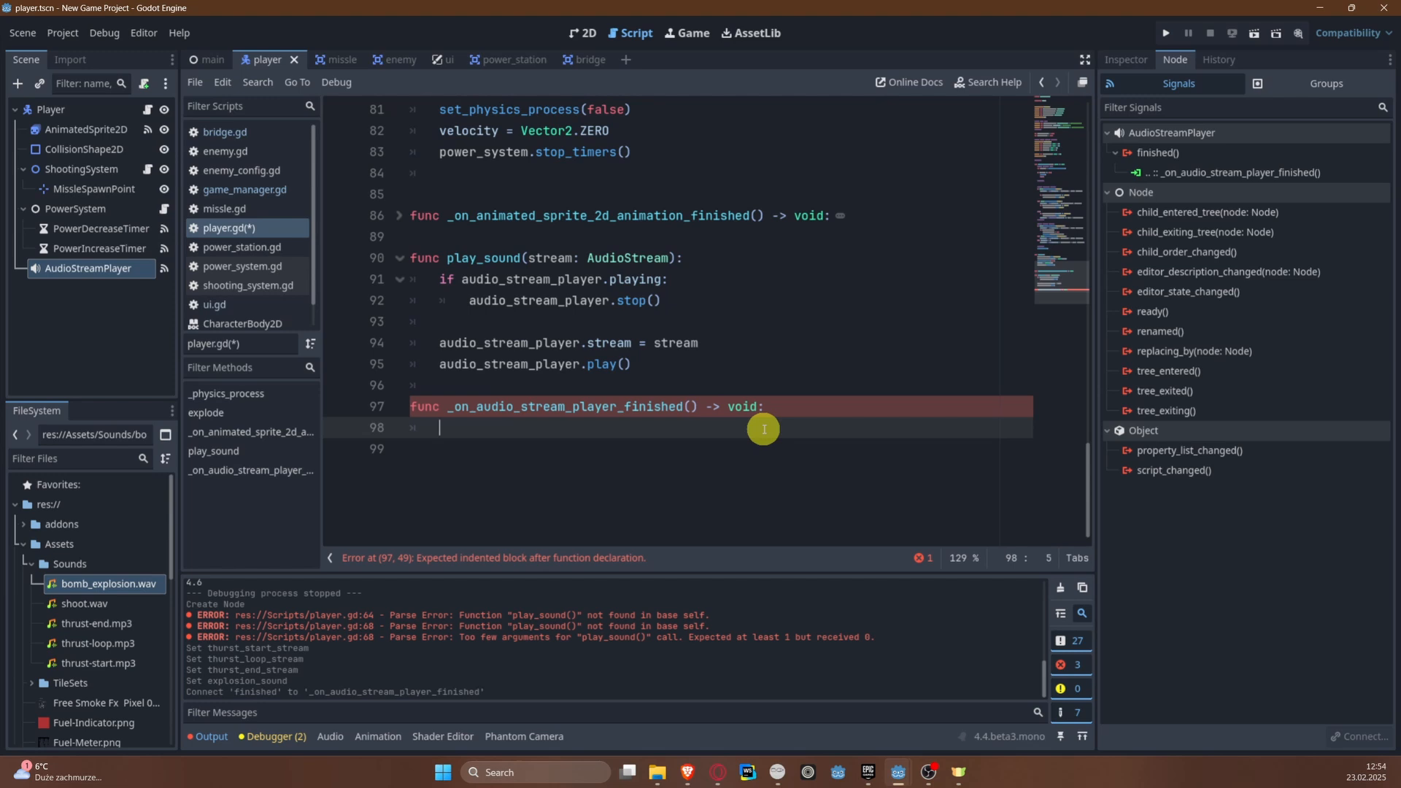
pyautogui.write('u')
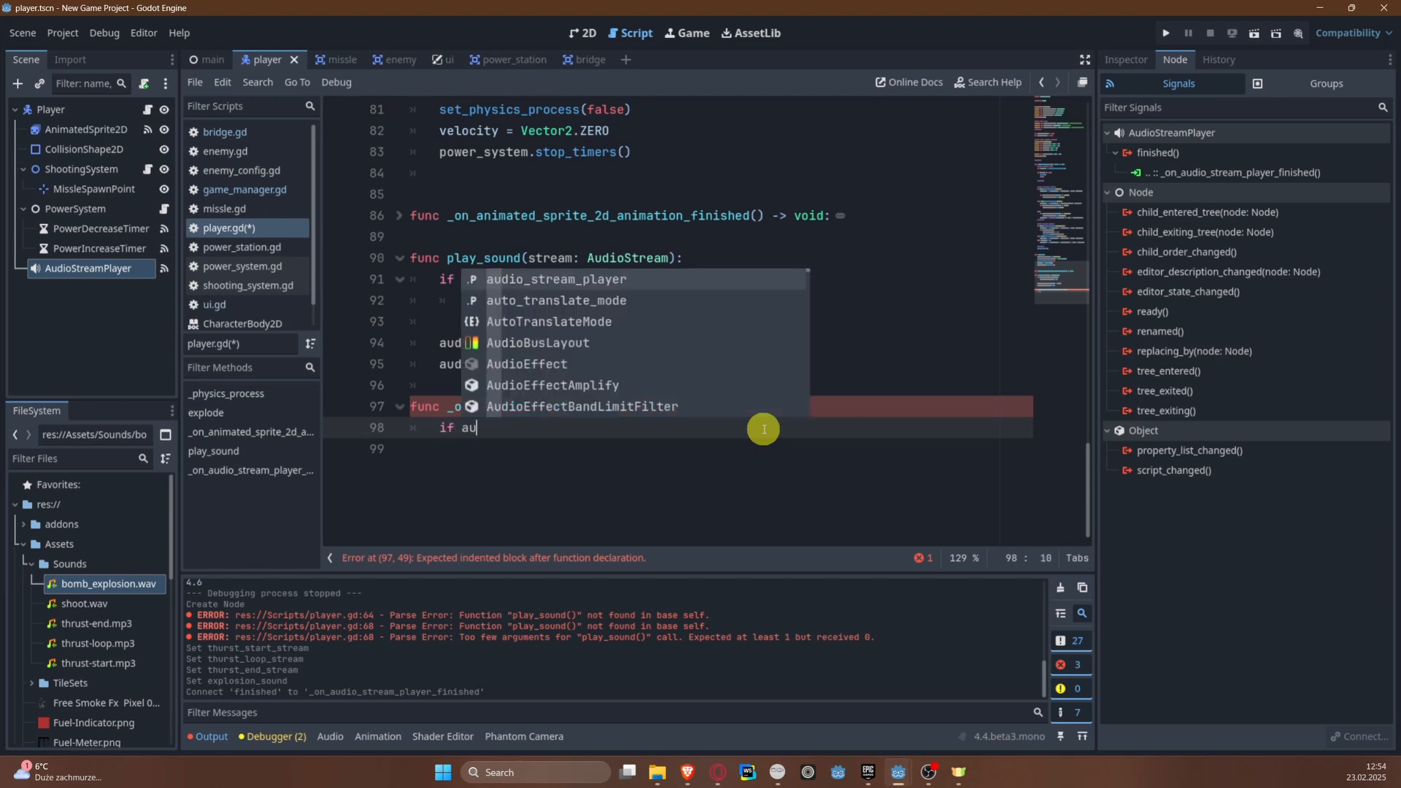
pyautogui.write('dio_stream_player.st')
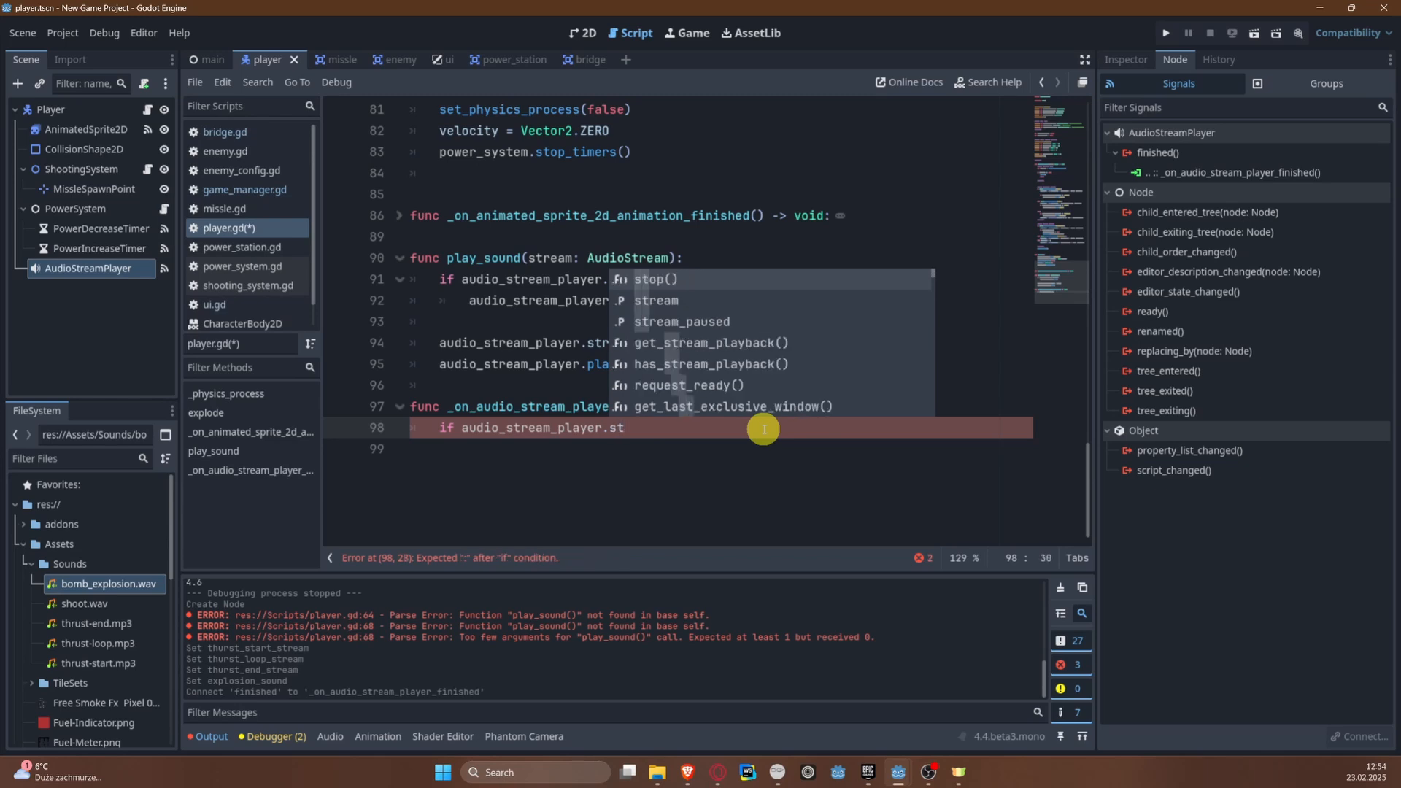
pyautogui.press('Down')
pyautogui.press('Return')
pyautogui.write('=')
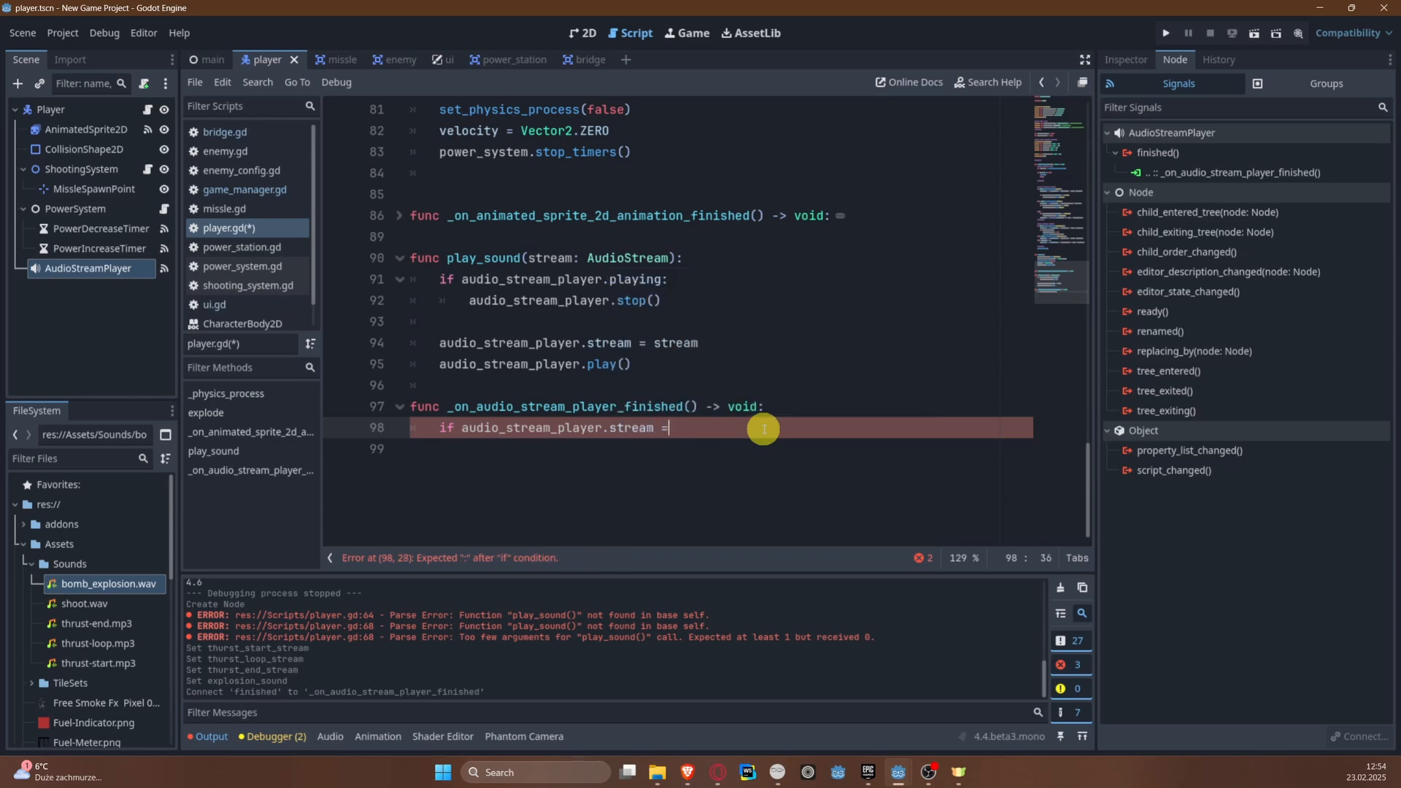
pyautogui.write('= th')
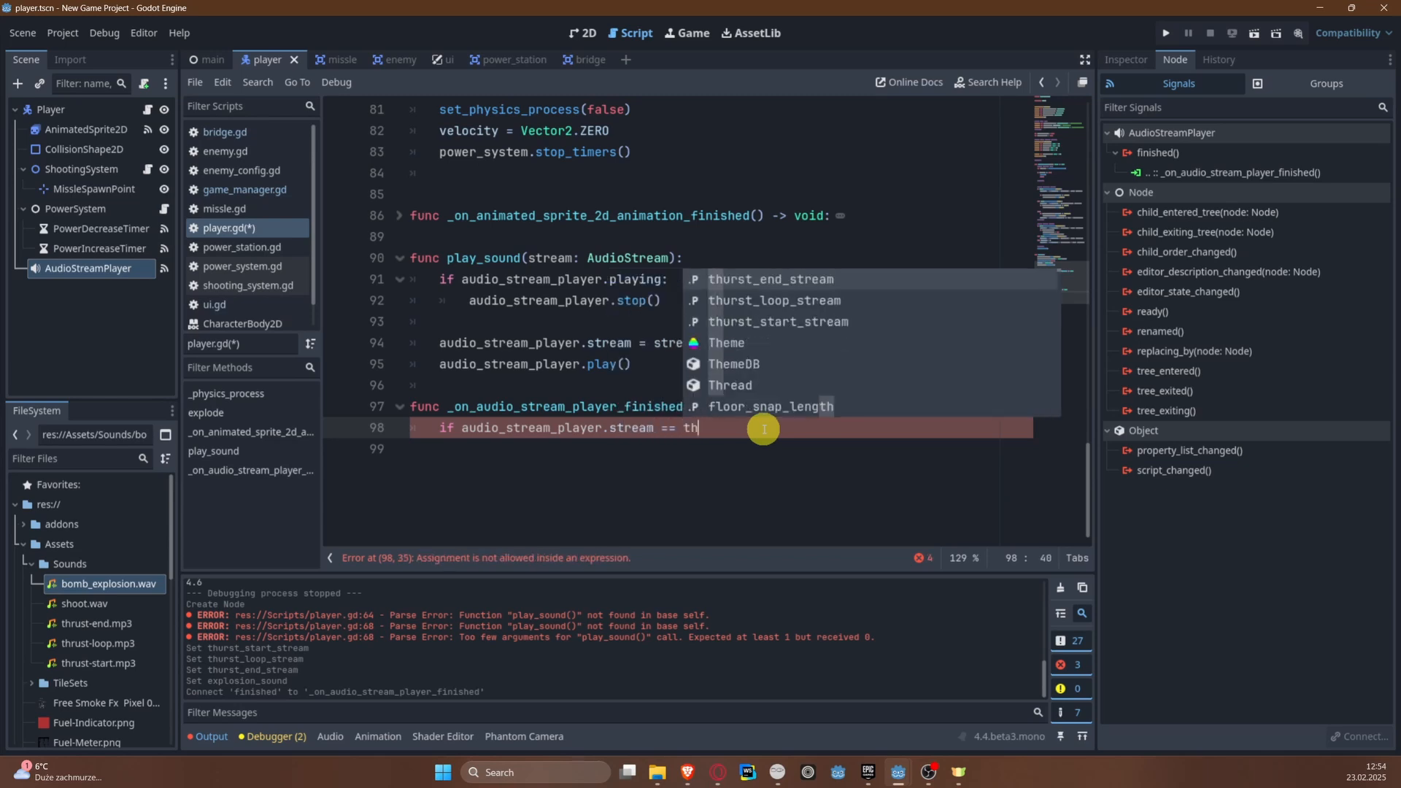
pyautogui.press('Down')
pyautogui.press('Return')
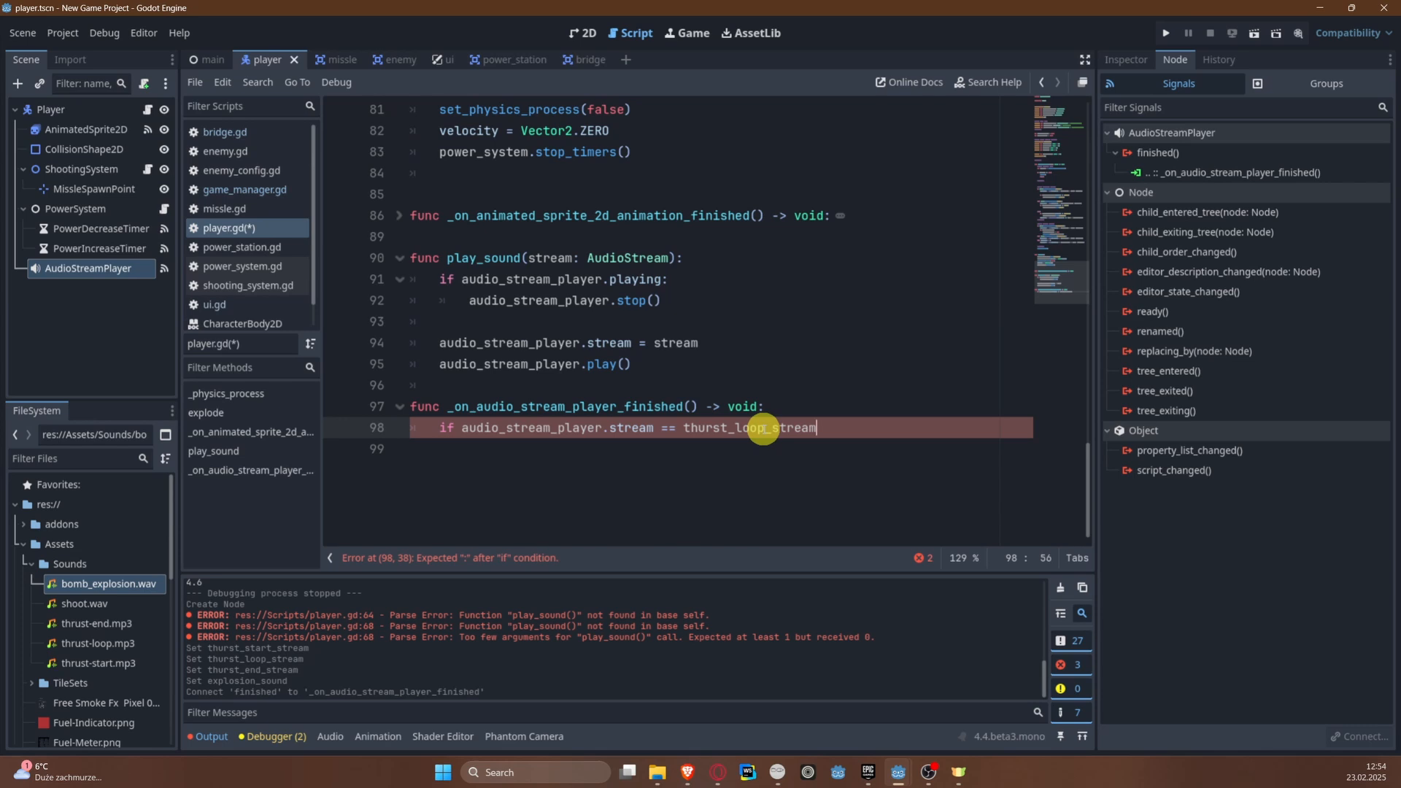
# Step: Change the compared stream in the condition to thurst_start_stream and complete the if line with a colon
pyautogui.hotkey('ctrl', 'BackSpace')
pyautogui.write('th')
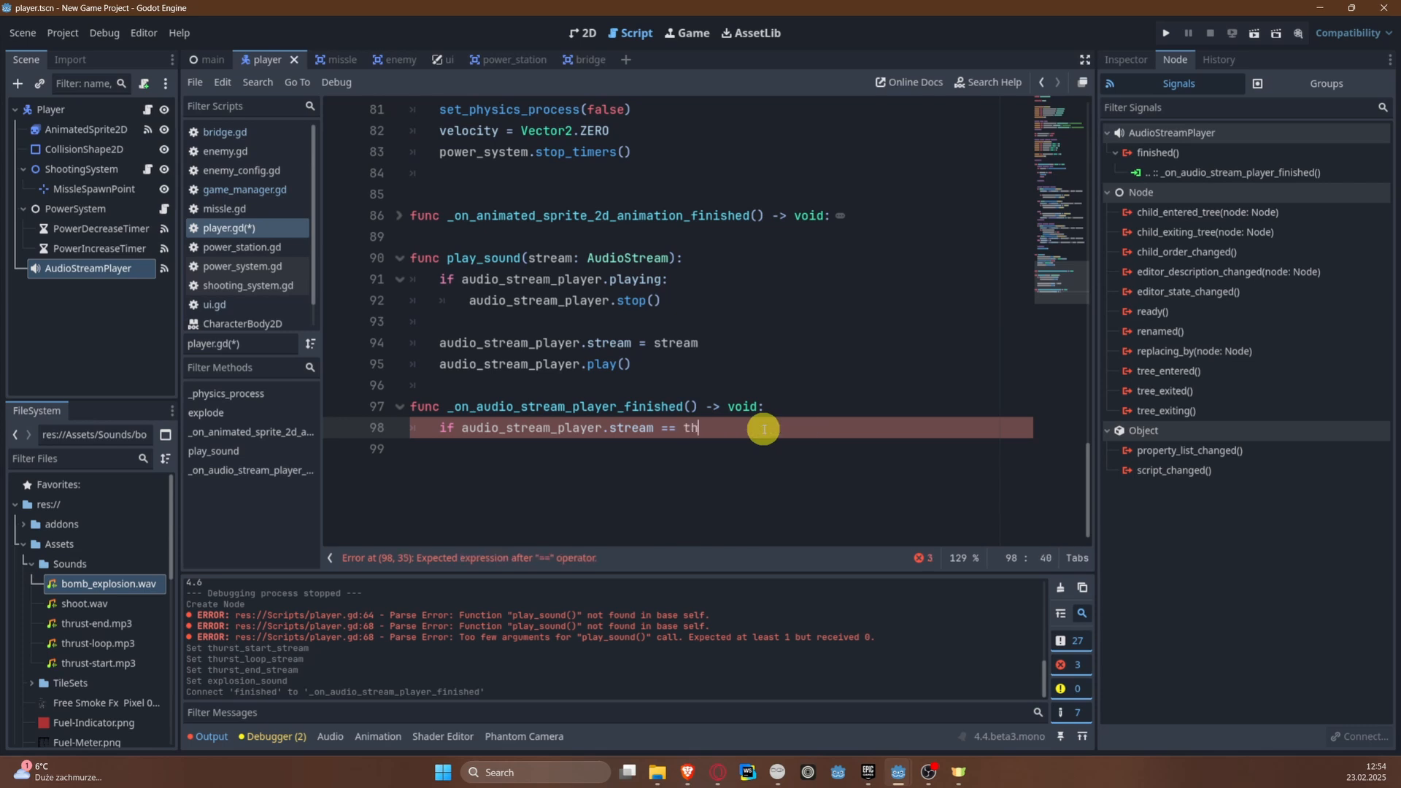
pyautogui.press('Down')
pyautogui.press('Return')
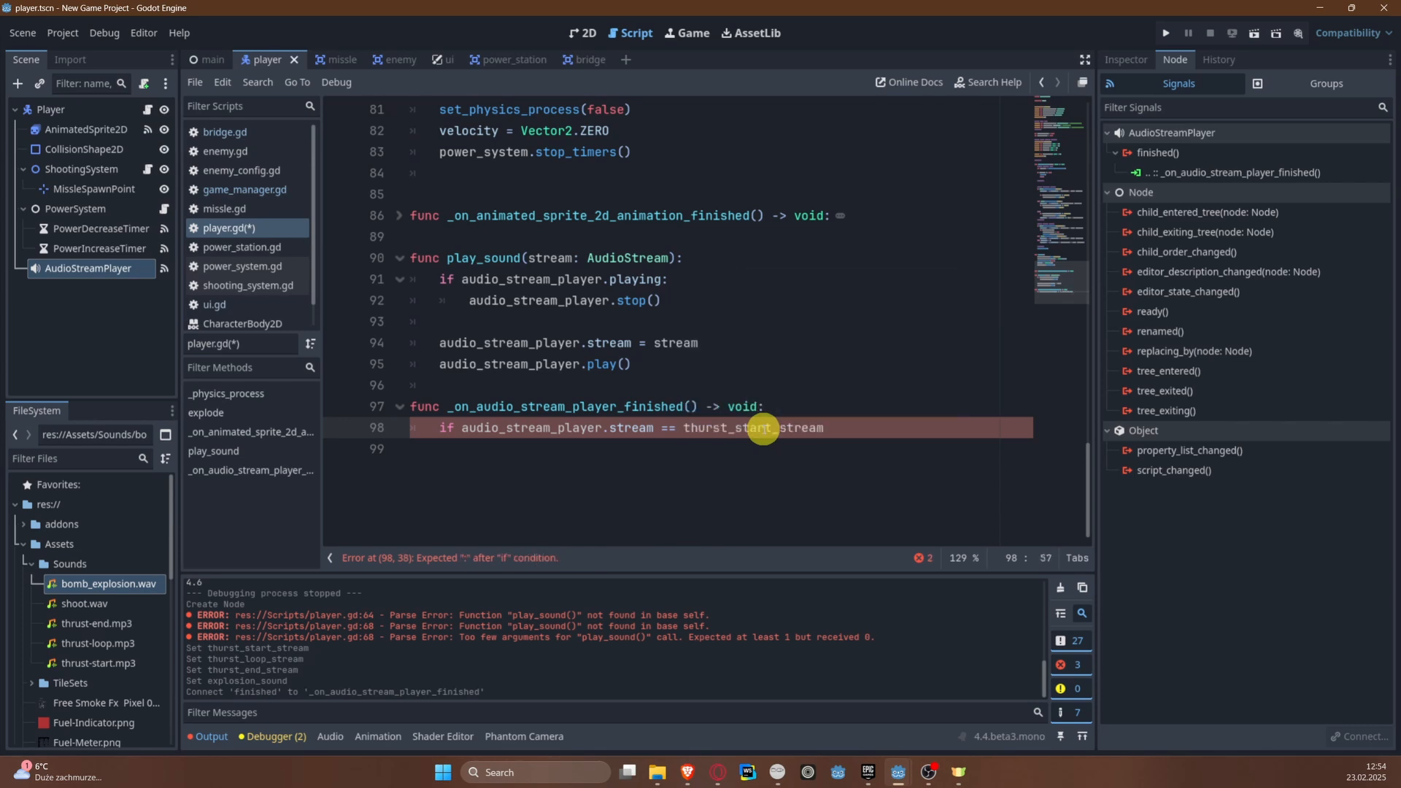
pyautogui.write(':')
pyautogui.press('Return')
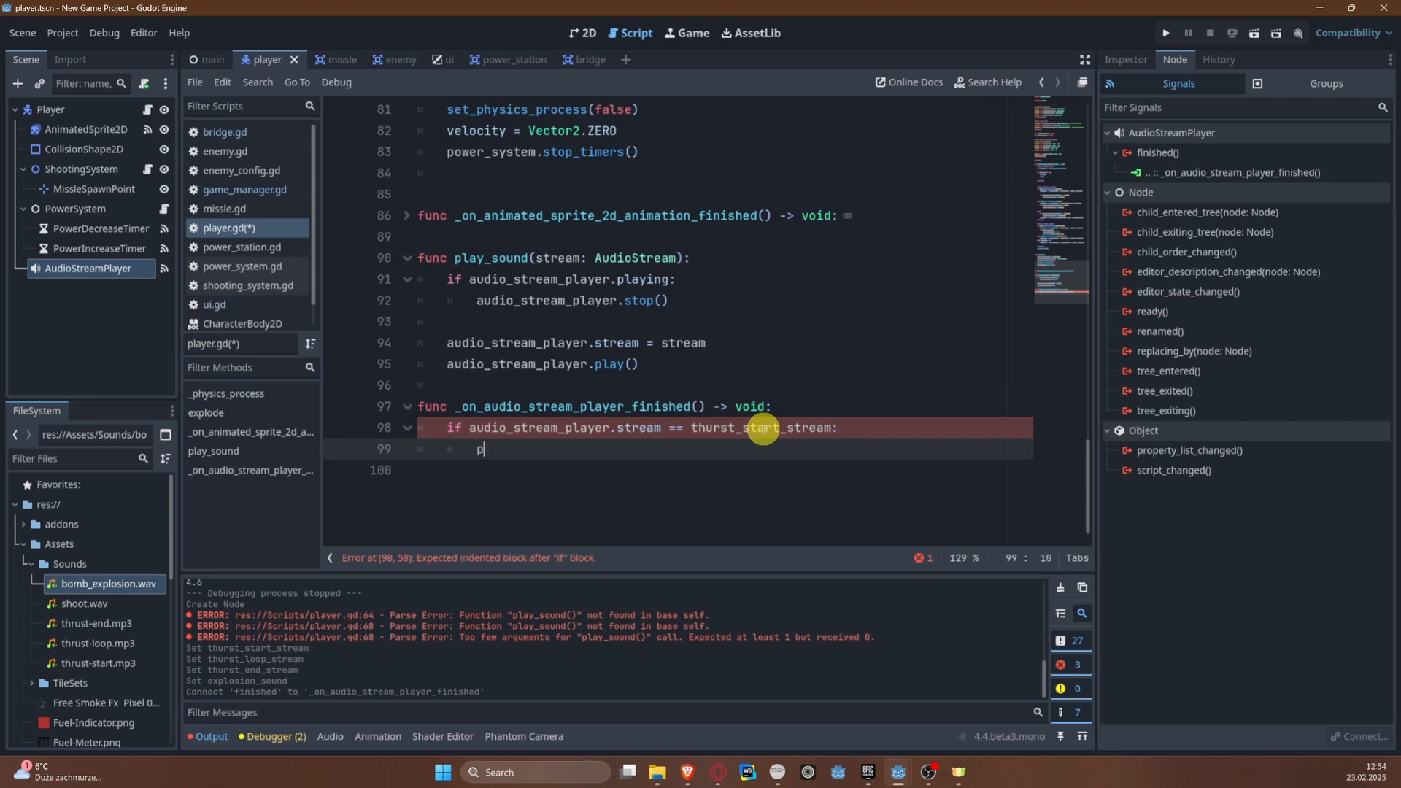
# Step: Call play_sound(thurst_loop_stream) inside the thurst_start_stream condition and save the script
pyautogui.write('play')
pyautogui.press('Down')
pyautogui.press('Down')
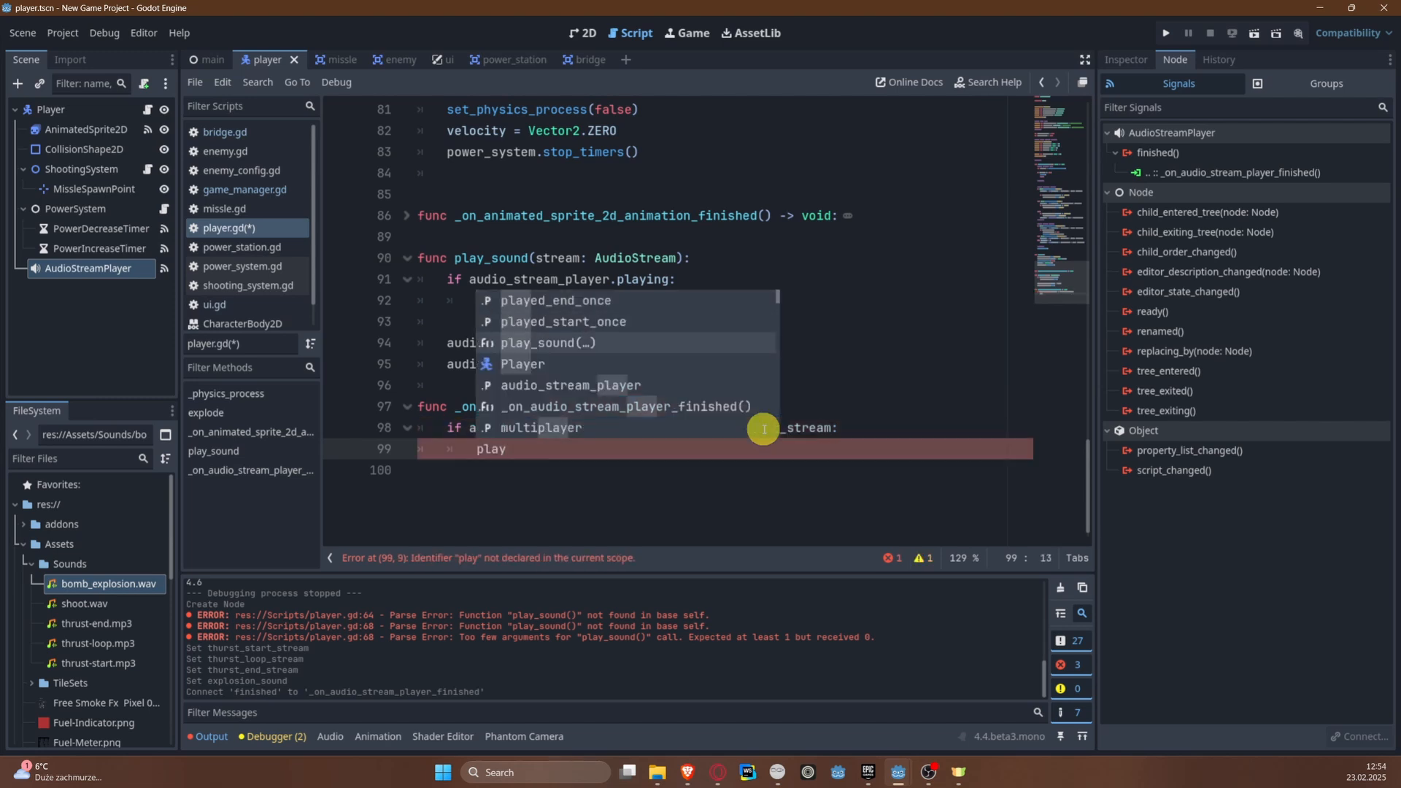
pyautogui.press('Return')
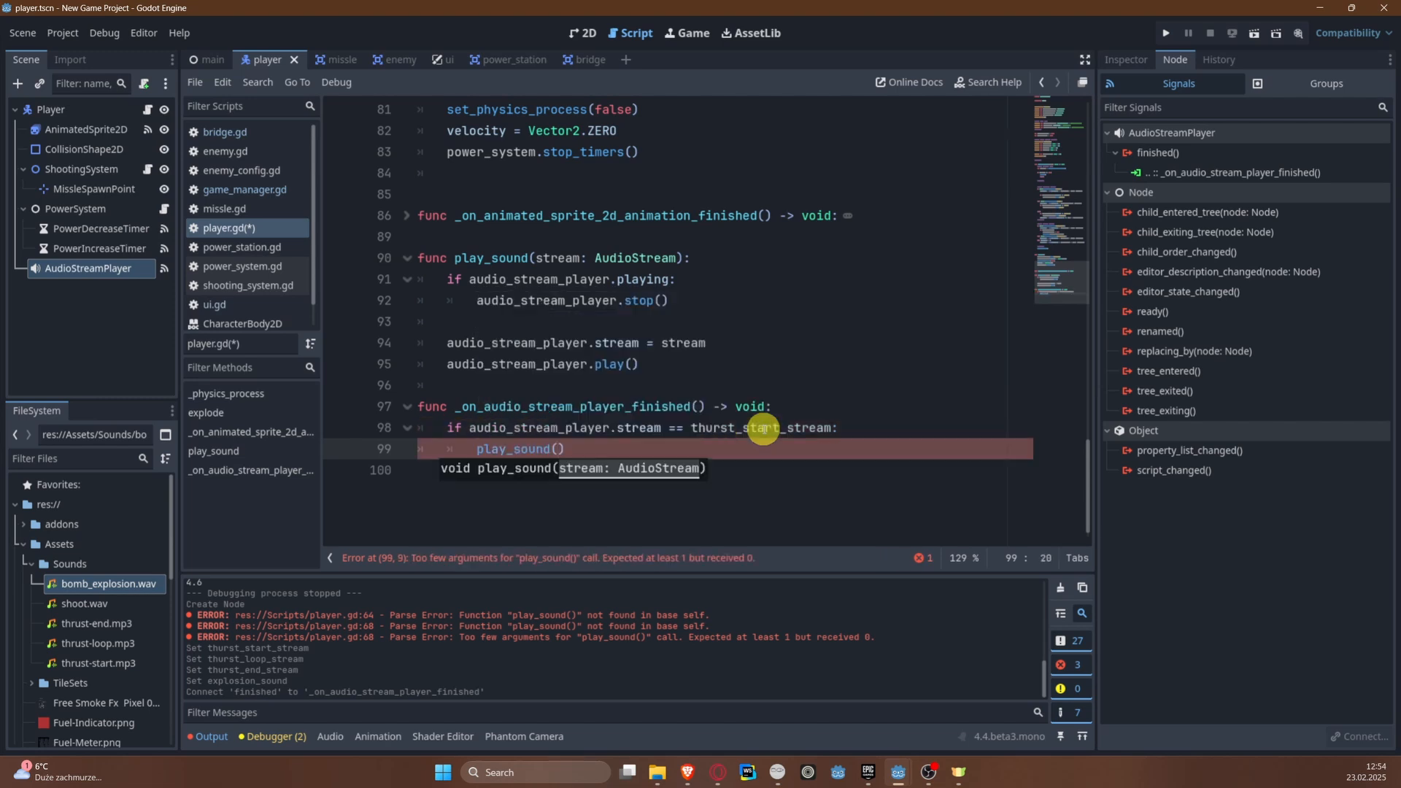
pyautogui.write('thurst_loop_stream')
pyautogui.press('Return')
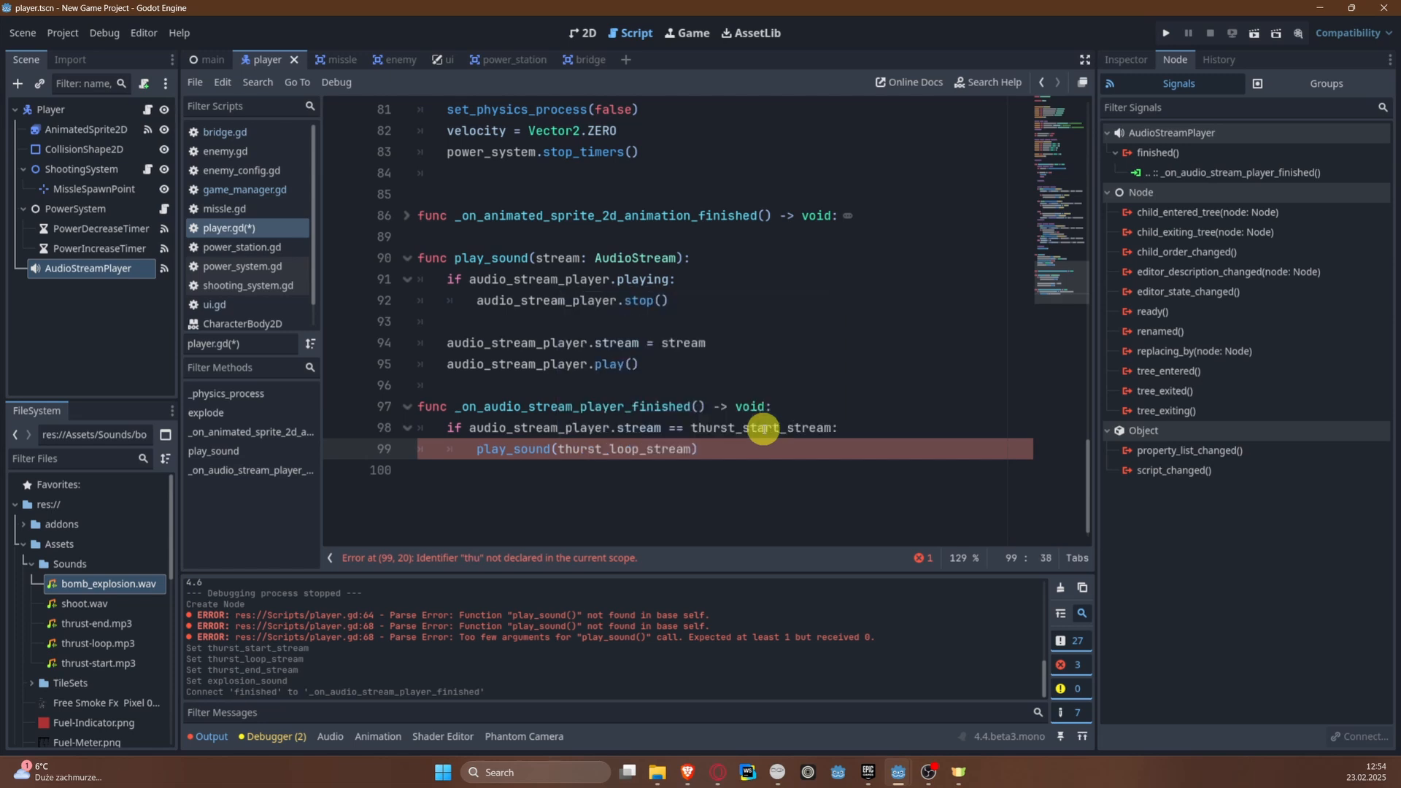
pyautogui.hotkey('ctrl', 's')
# Step: Add a second if condition to _on_audio_stream_player_finished() that compares audio_stream_player.stream with thurst_end_stream
pyautogui.press('Return')
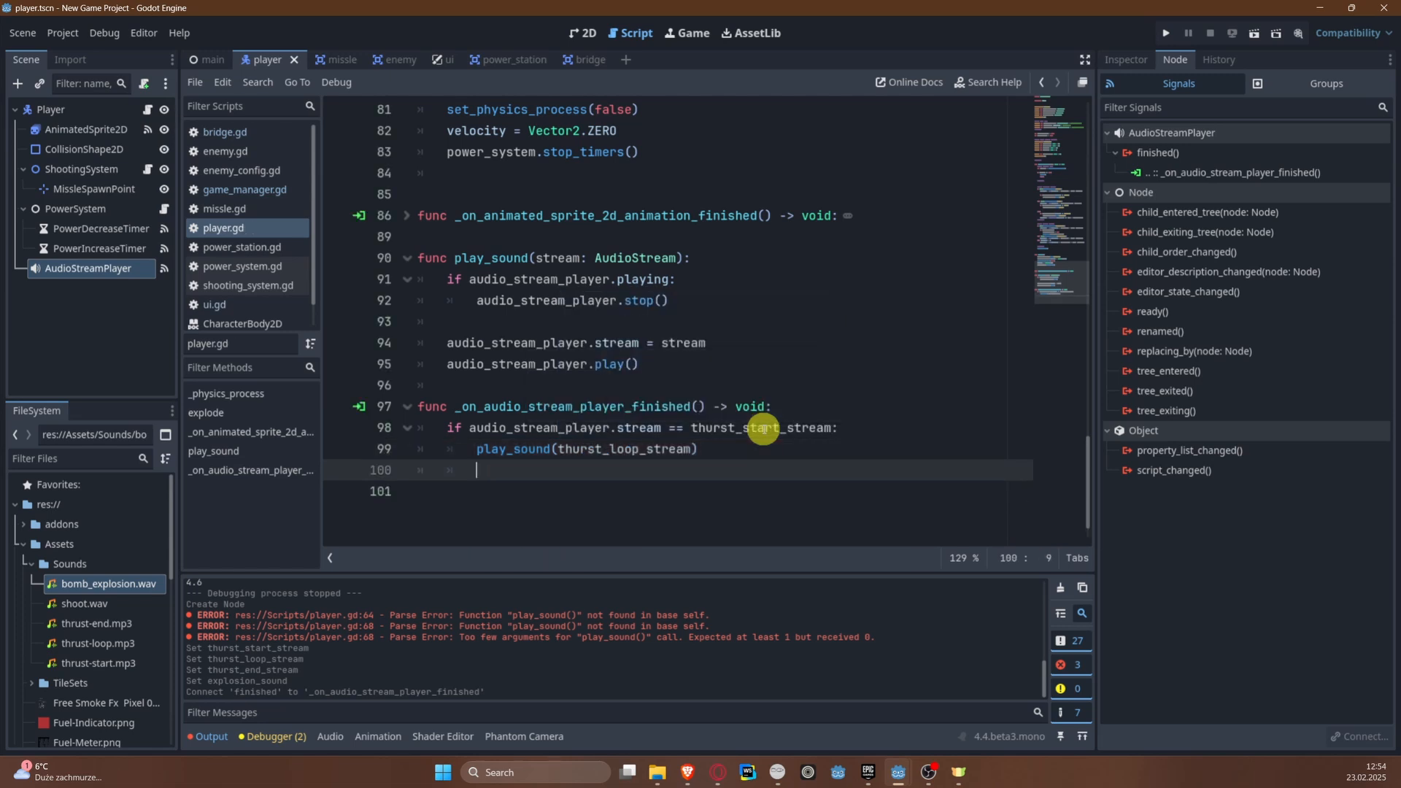
pyautogui.press('Return')
pyautogui.write('if au')
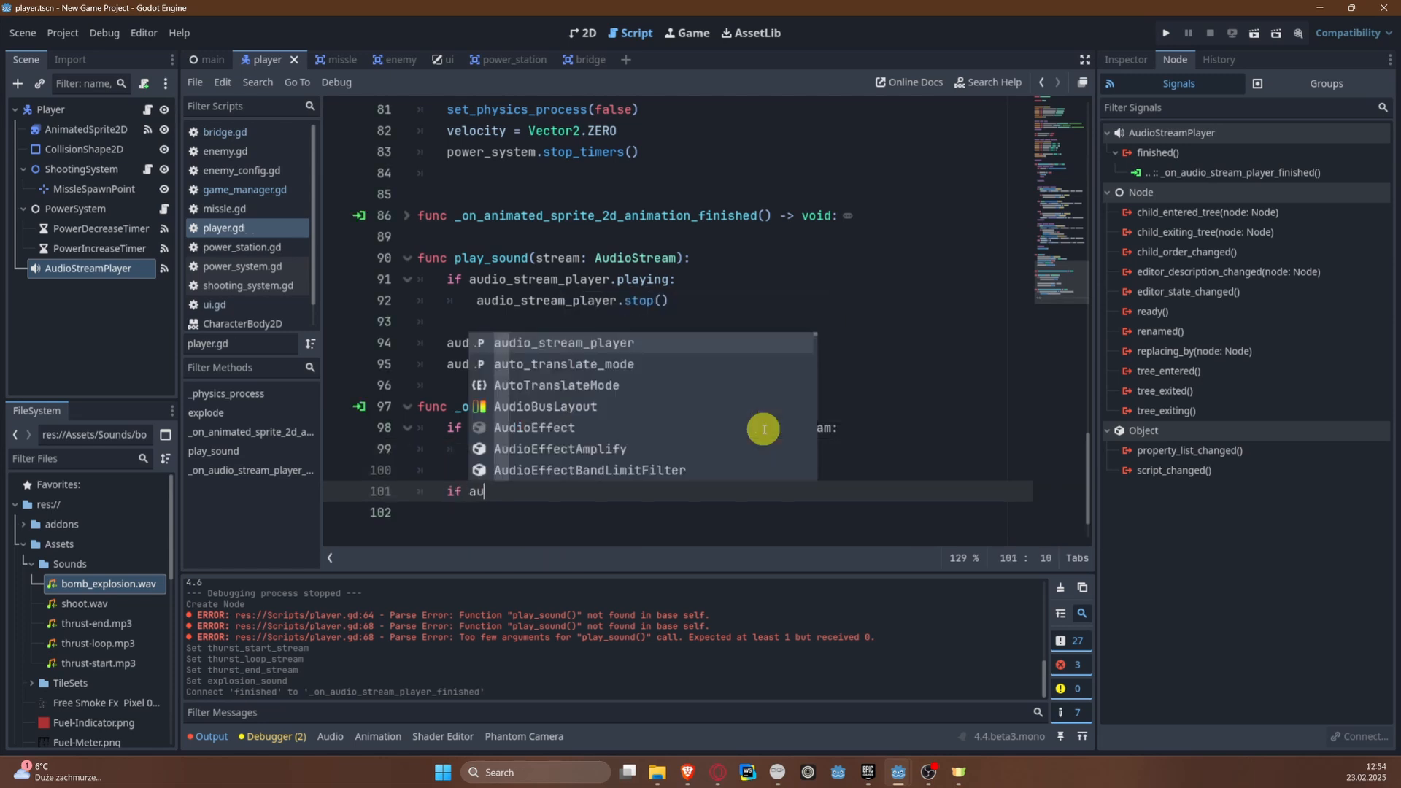
pyautogui.press('Return')
pyautogui.write('.')
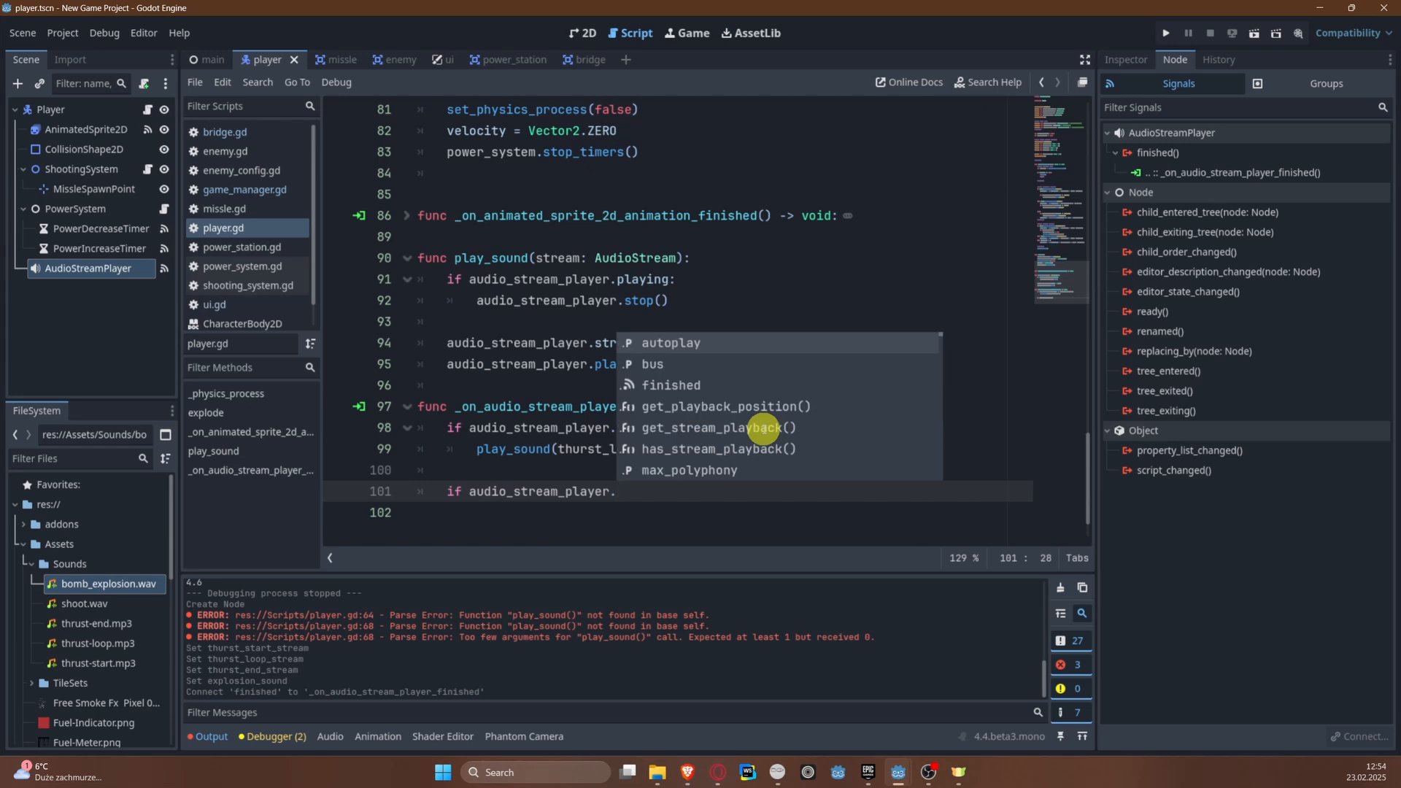
pyautogui.write('s')
pyautogui.press('Down')
pyautogui.press('Down')
pyautogui.press('Return')
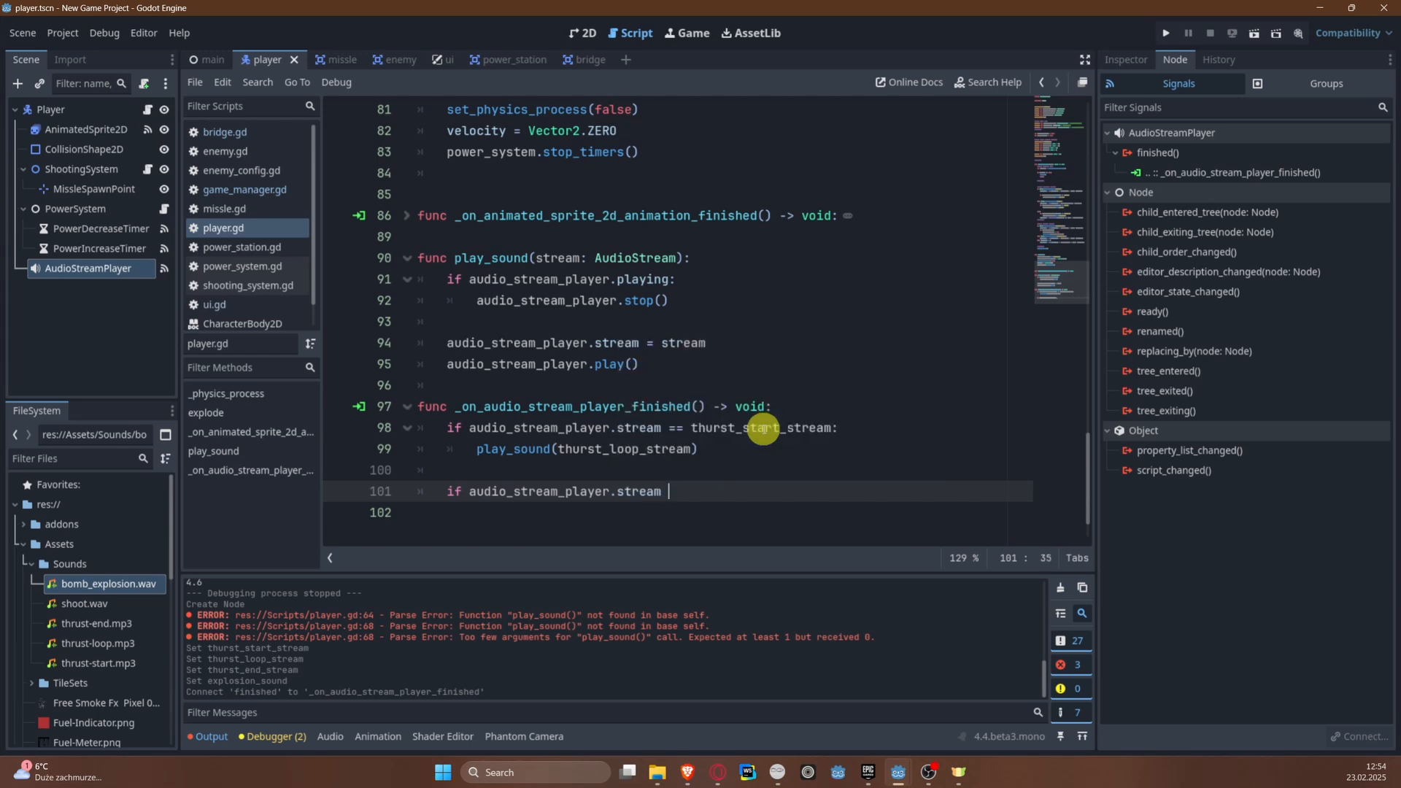
pyautogui.write('=')
pyautogui.press('BackSpace')
pyautogui.write('= ')
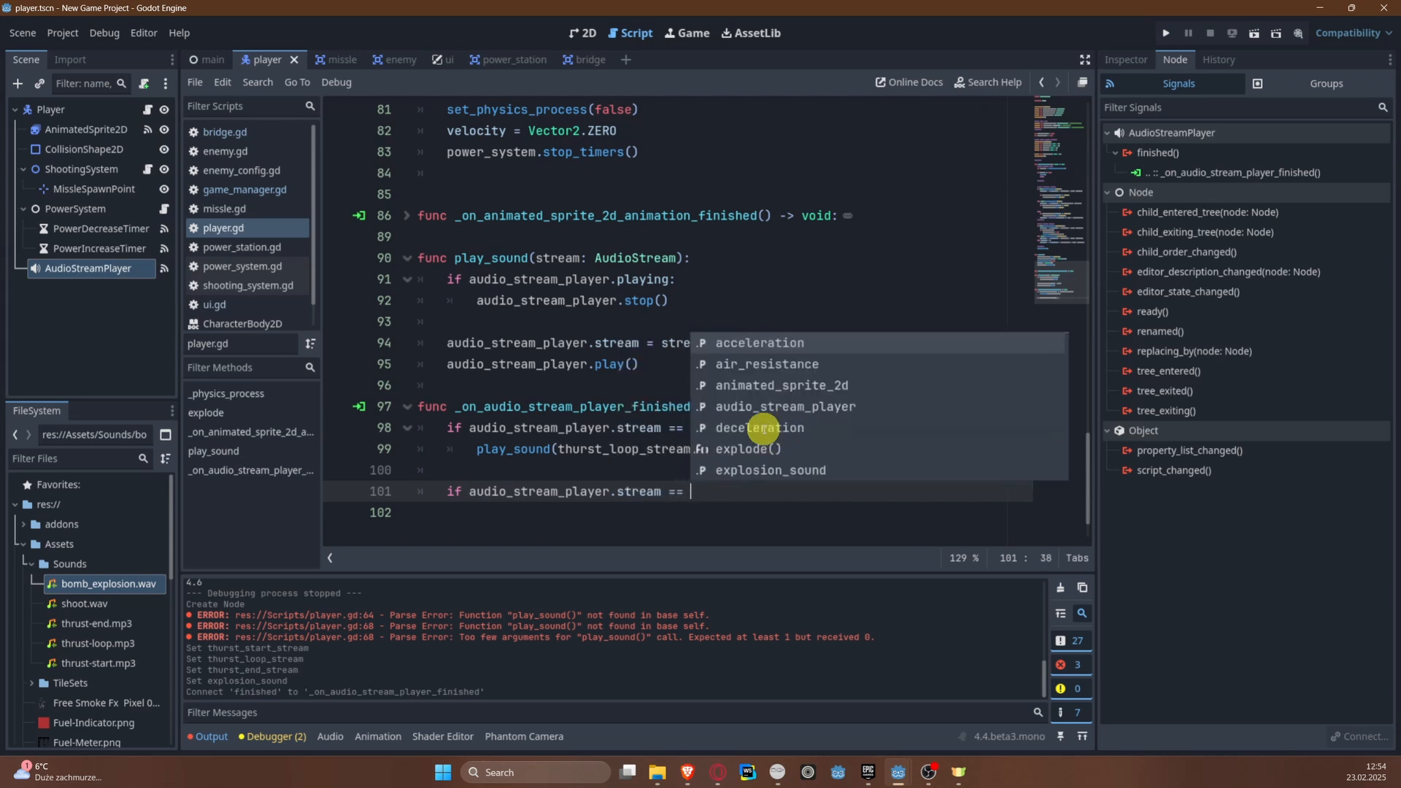
pyautogui.write('thur')
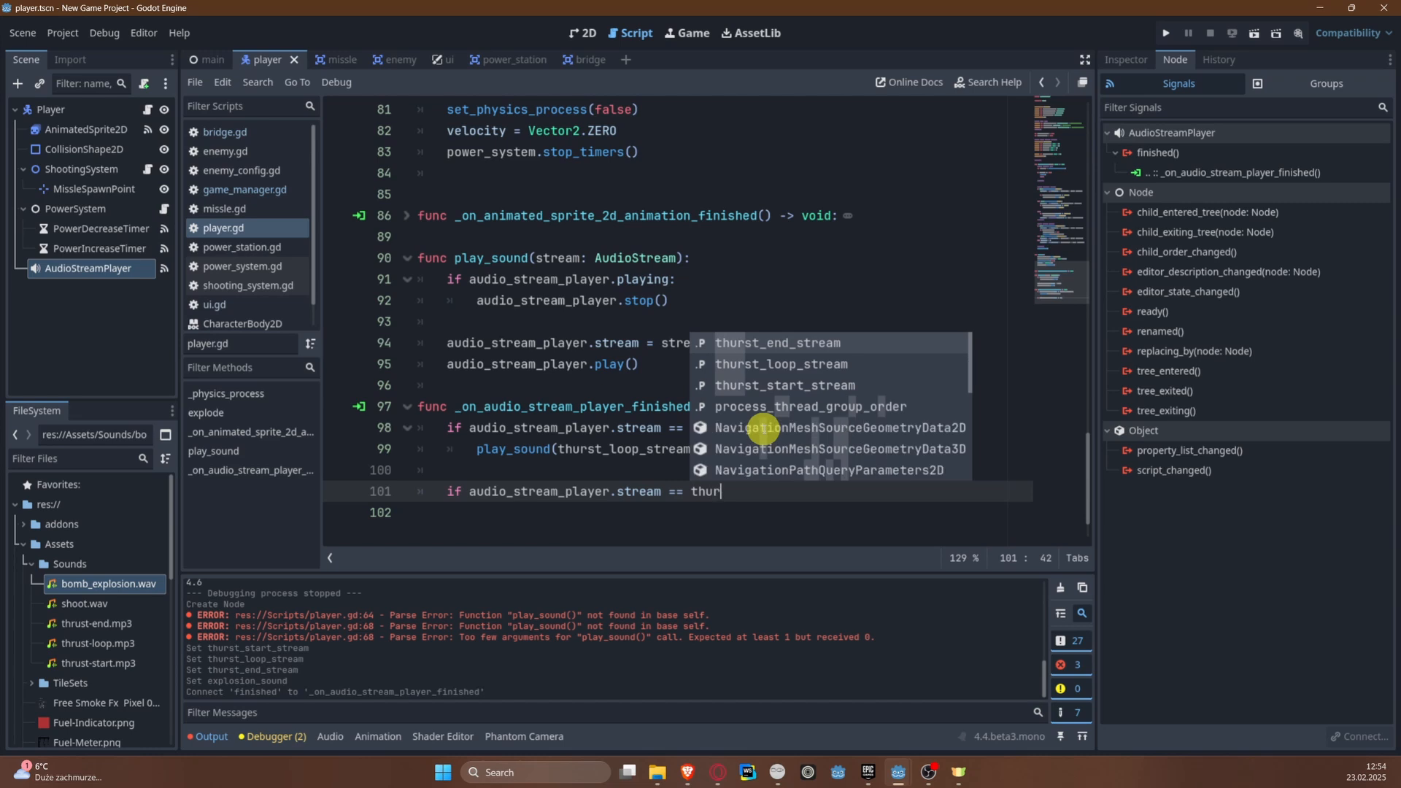
pyautogui.press('Return')
pyautogui.write(':')
# Step: Set played_end_once and played_start_once to false inside the thurst_end_stream condition and save the script
pyautogui.press('Return')
pyautogui.write('pl')
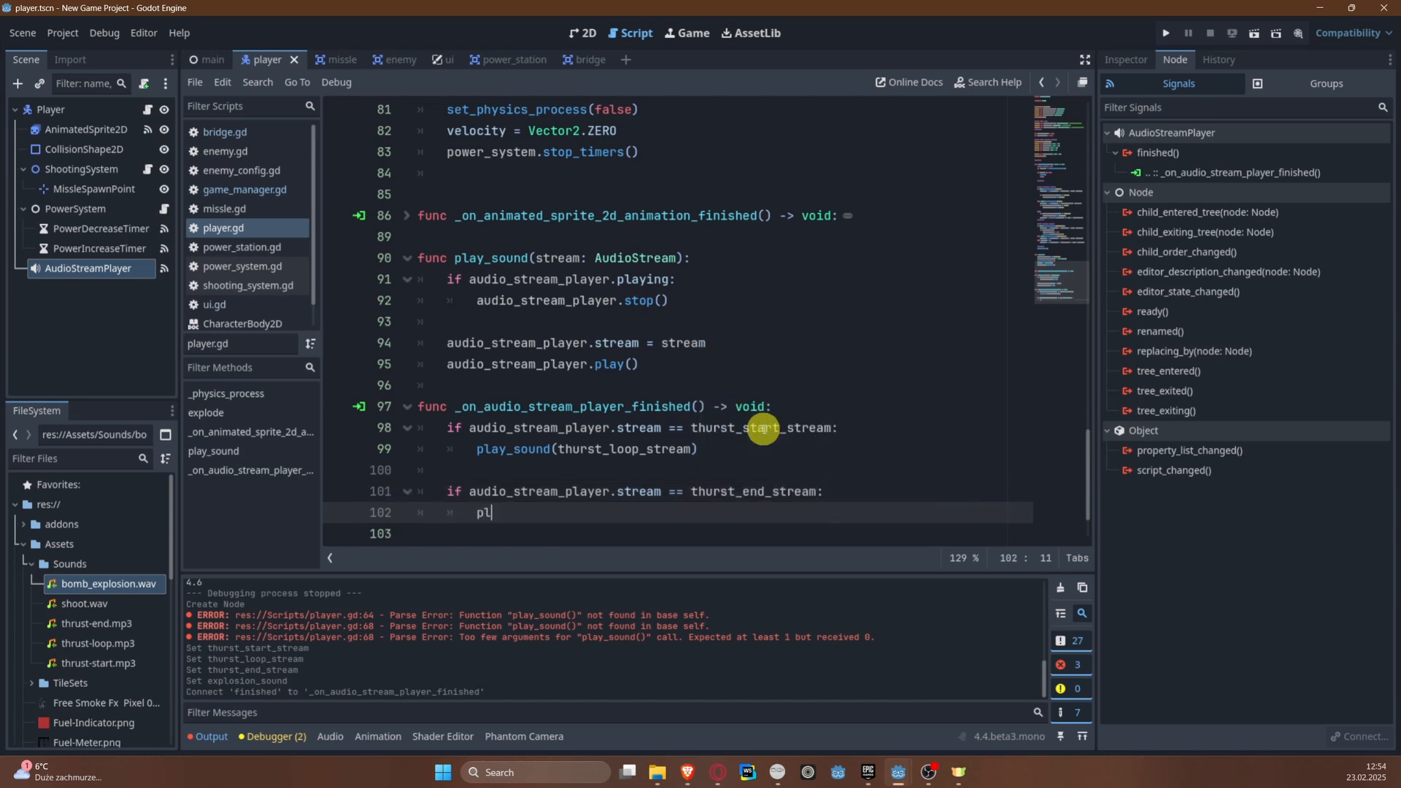
pyautogui.write('a')
pyautogui.press('Return')
pyautogui.write('= false')
pyautogui.press('Return')
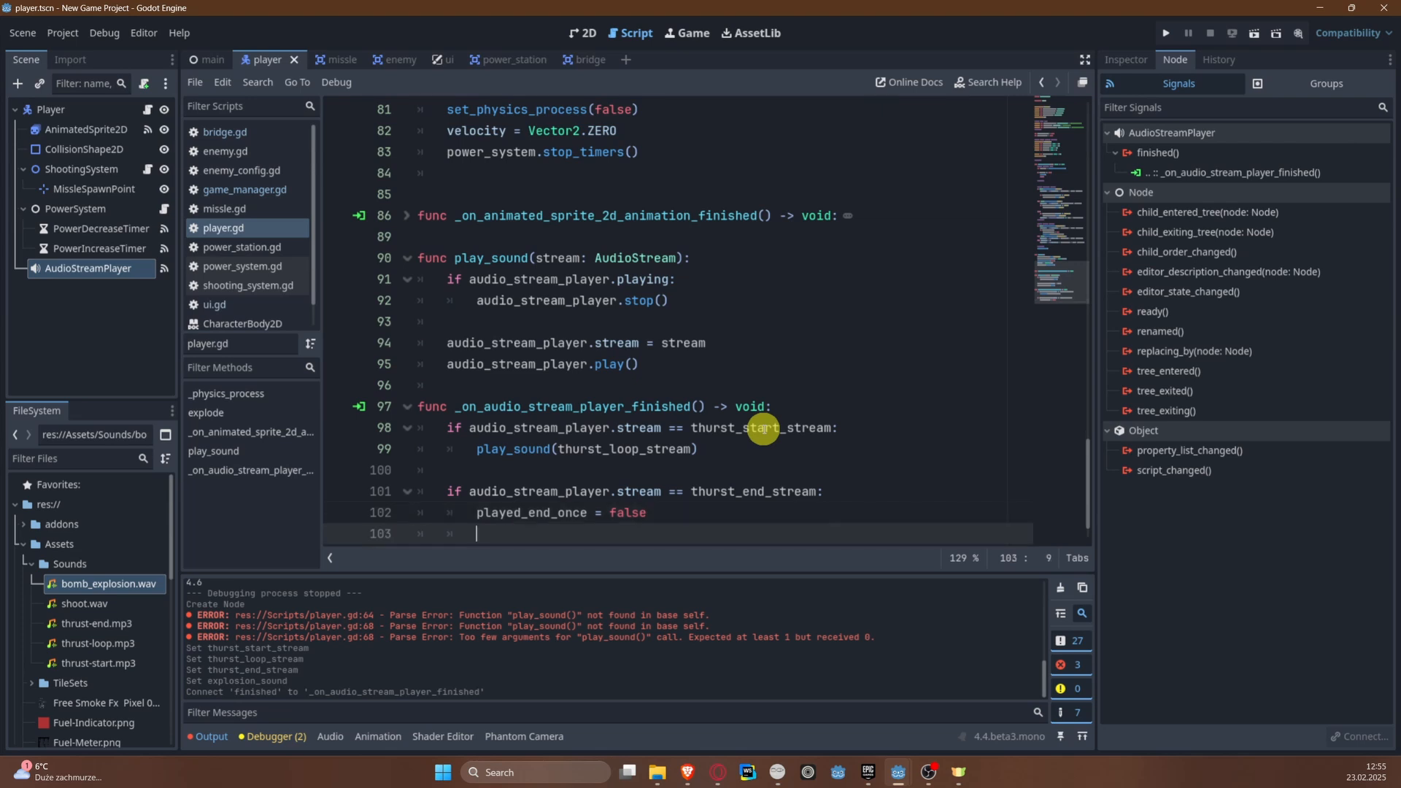
pyautogui.write('pl')
pyautogui.press('Escape')
pyautogui.write('a')
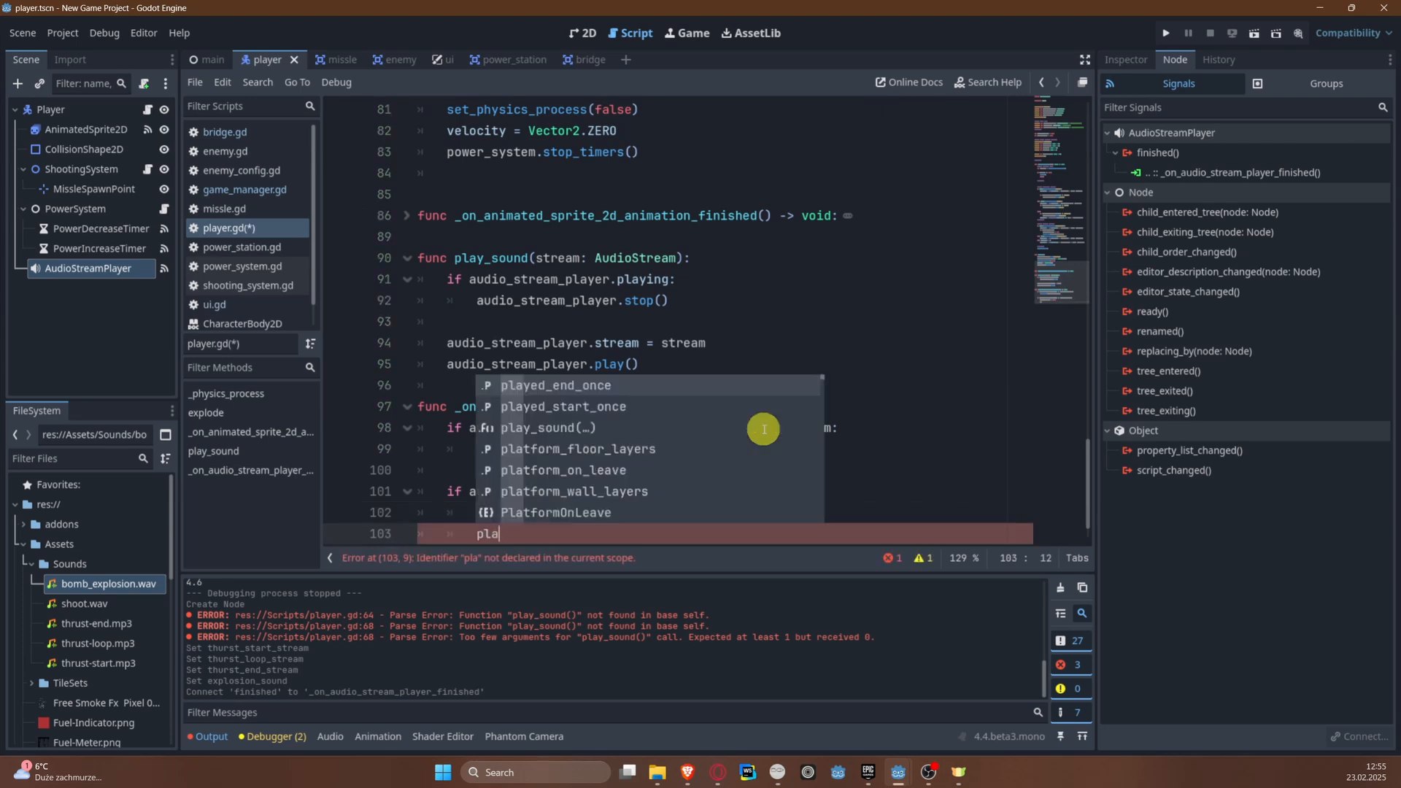
pyautogui.press('Down')
pyautogui.press('Return')
pyautogui.write('= false')
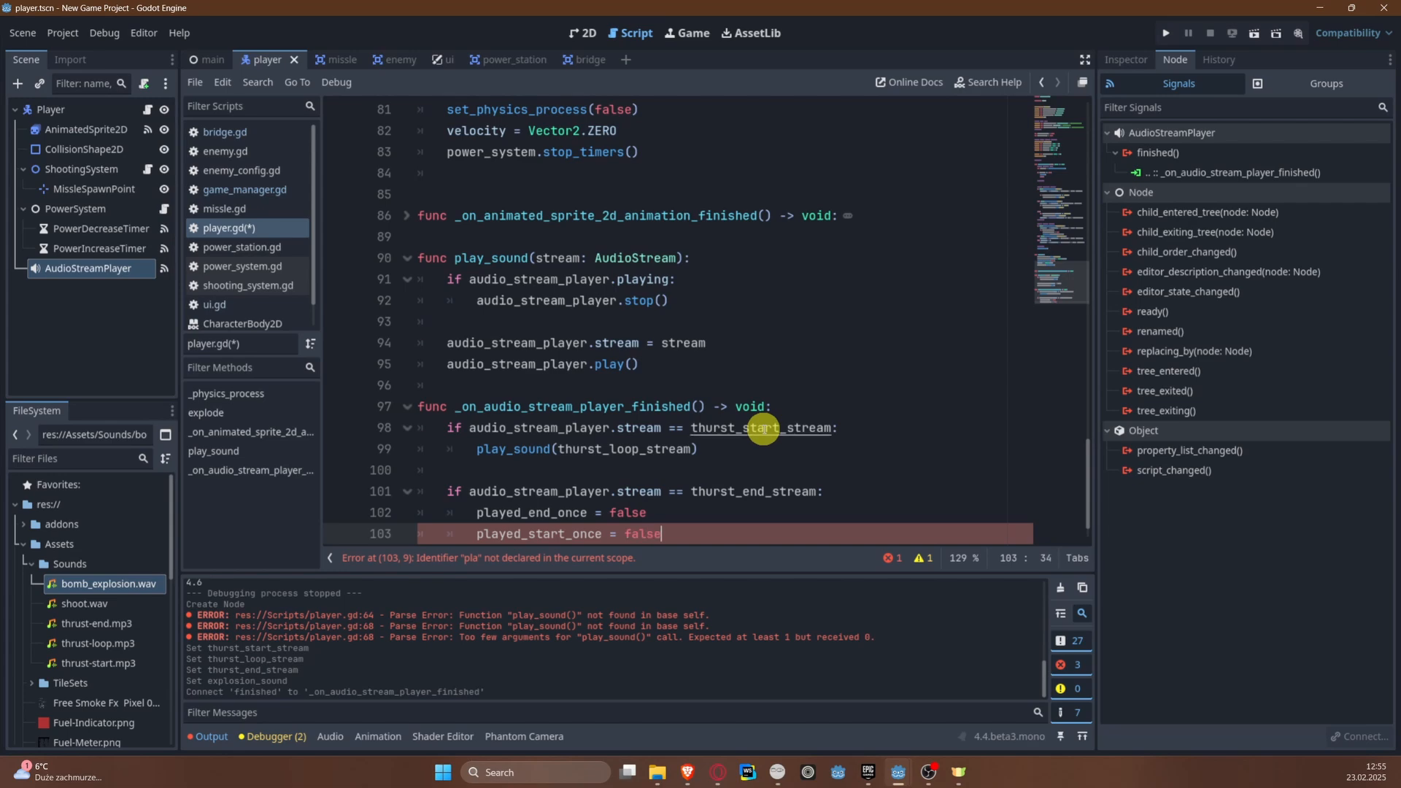
pyautogui.hotkey('ctrl', 's')
# Step: Begin an if condition with !played_end_once && below the velocity line in the decelerate branch of the vertical movement region
pyautogui.click(772, 394)
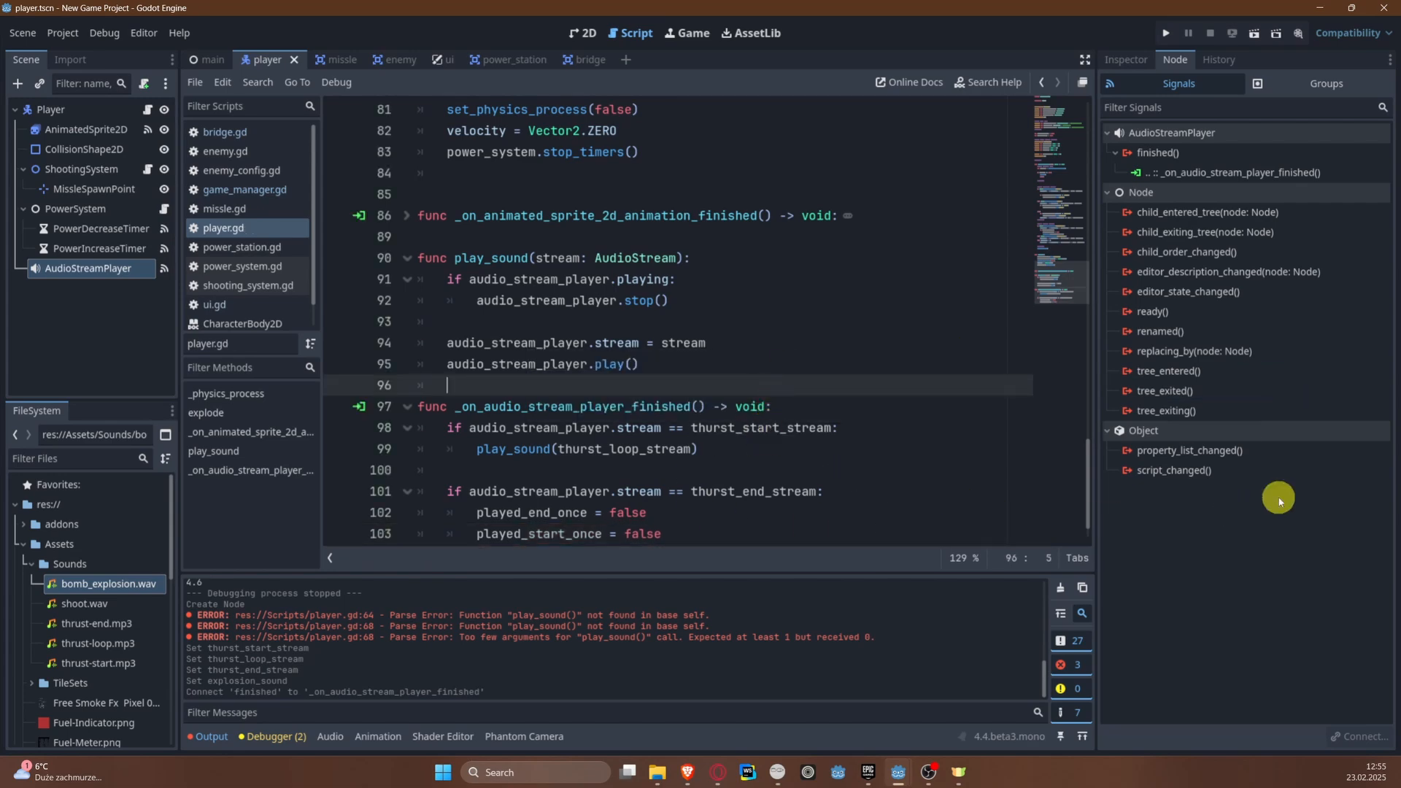
pyautogui.scroll(13, 948, 513)
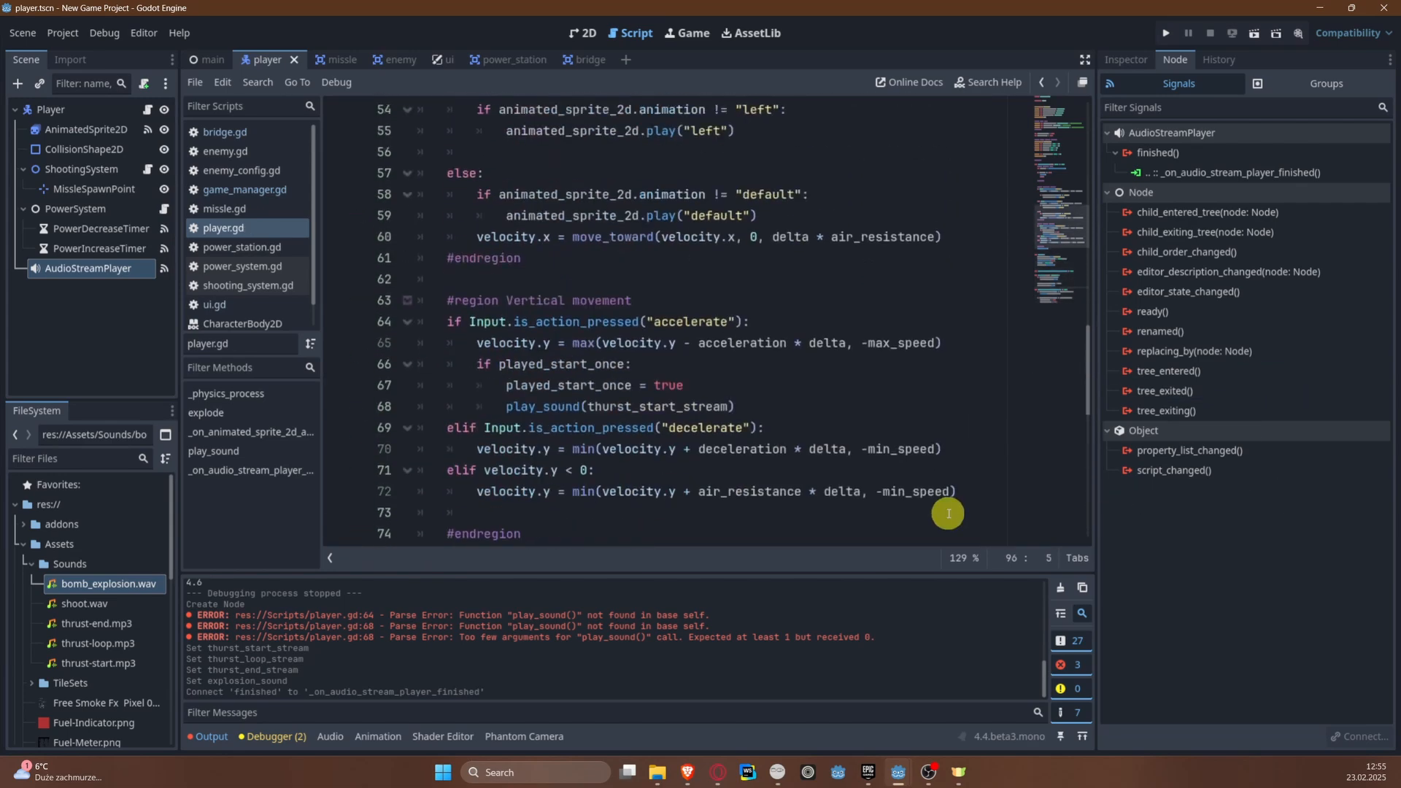
pyautogui.scroll(-4, 948, 513)
pyautogui.scroll(-1, 876, 393)
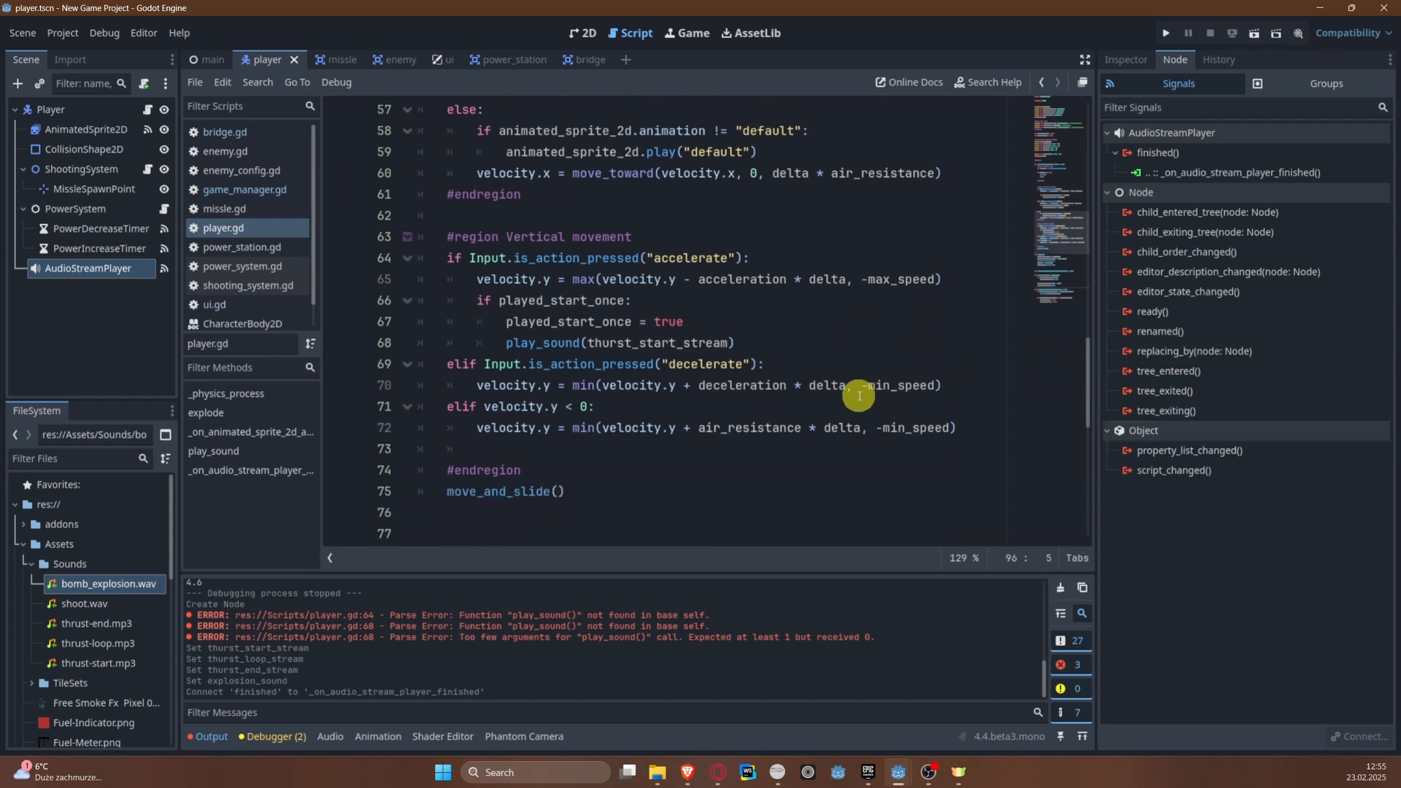
pyautogui.click(746, 343)
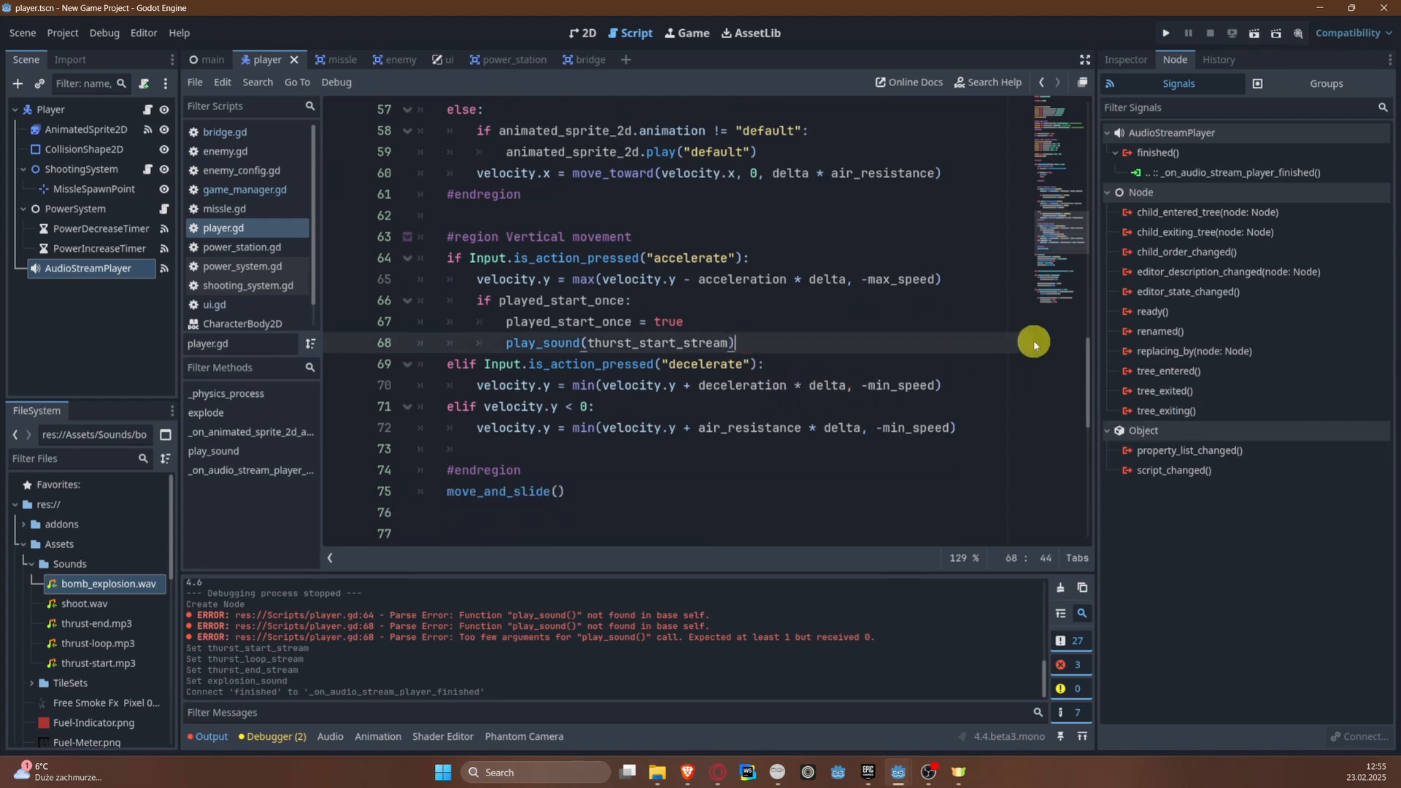
pyautogui.click(669, 450)
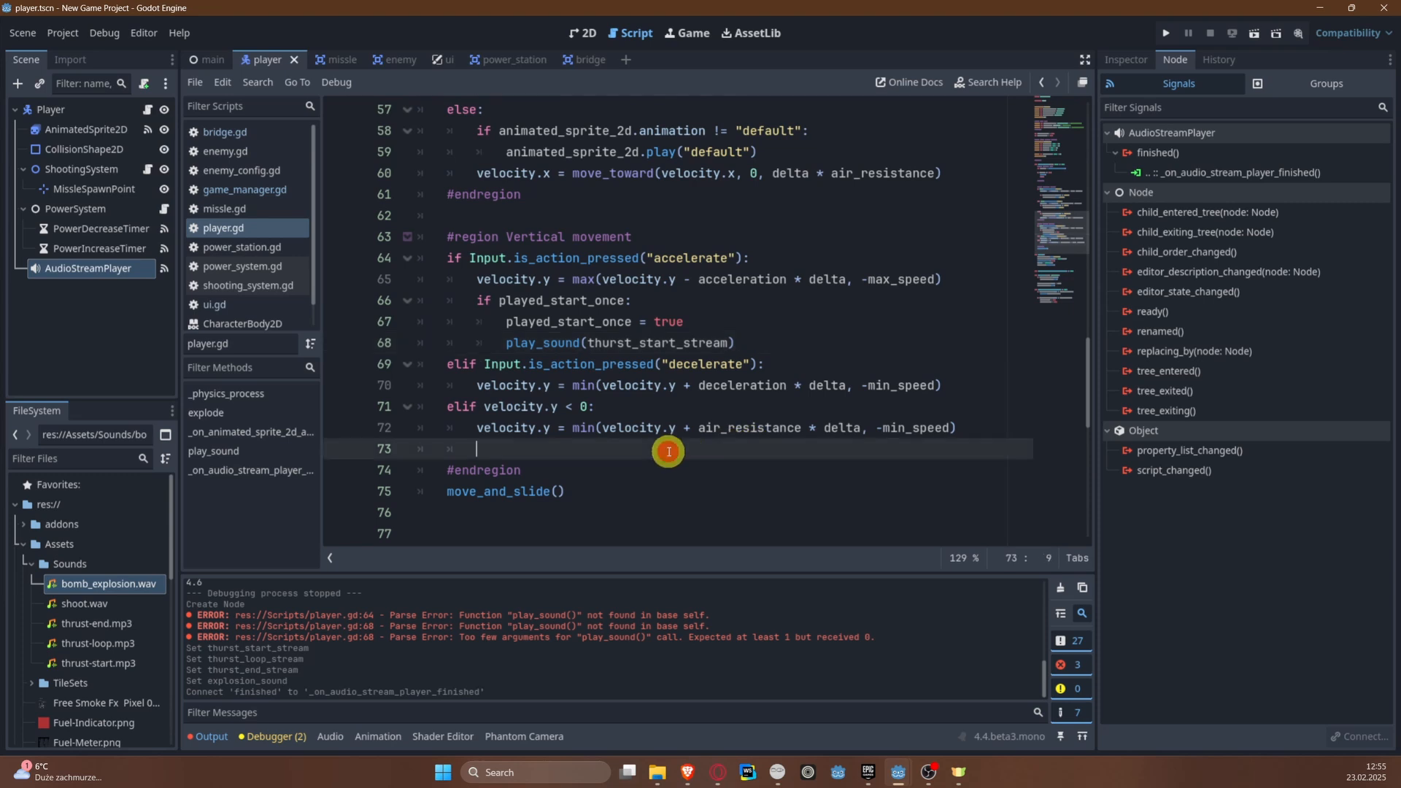
pyautogui.click(940, 383)
pyautogui.press('Return')
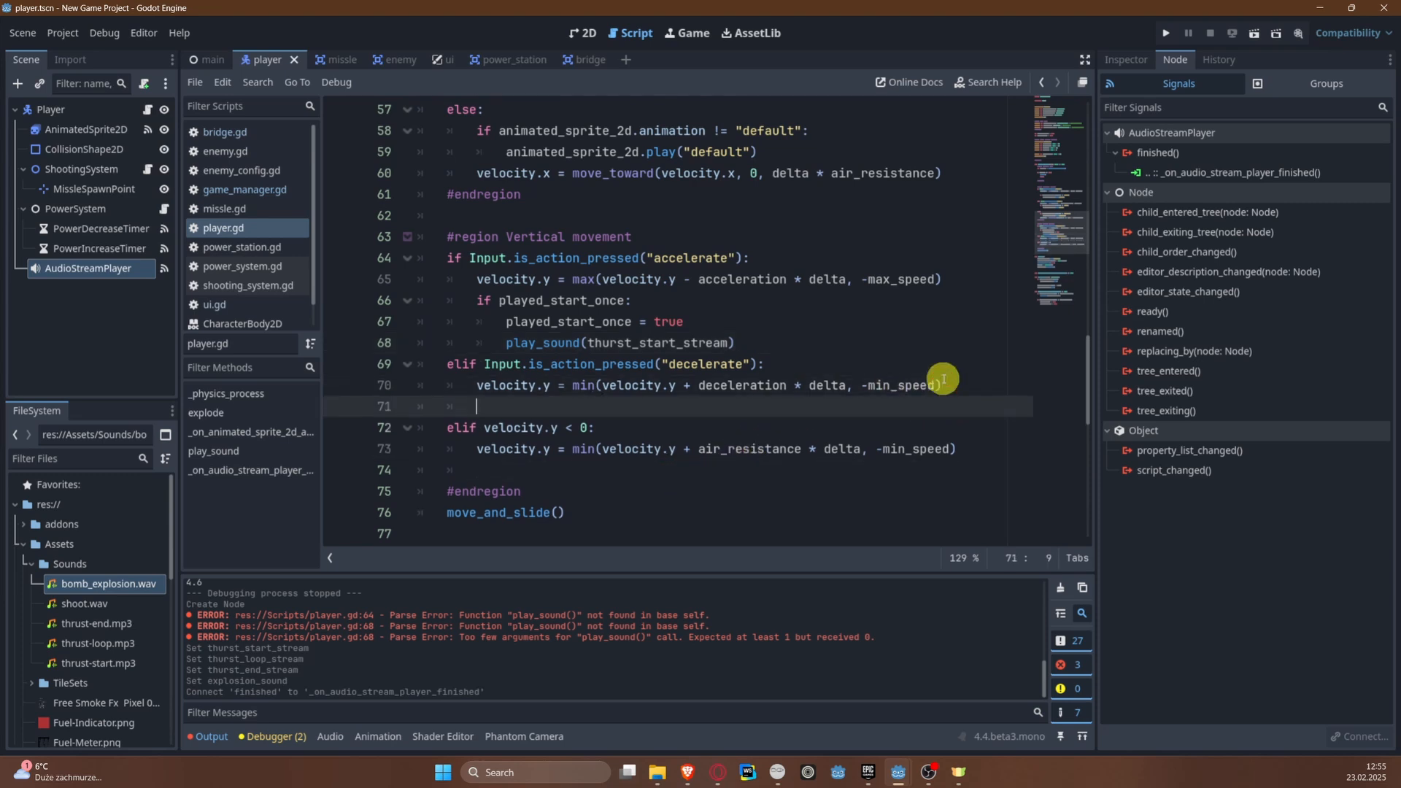
pyautogui.write('if !pla')
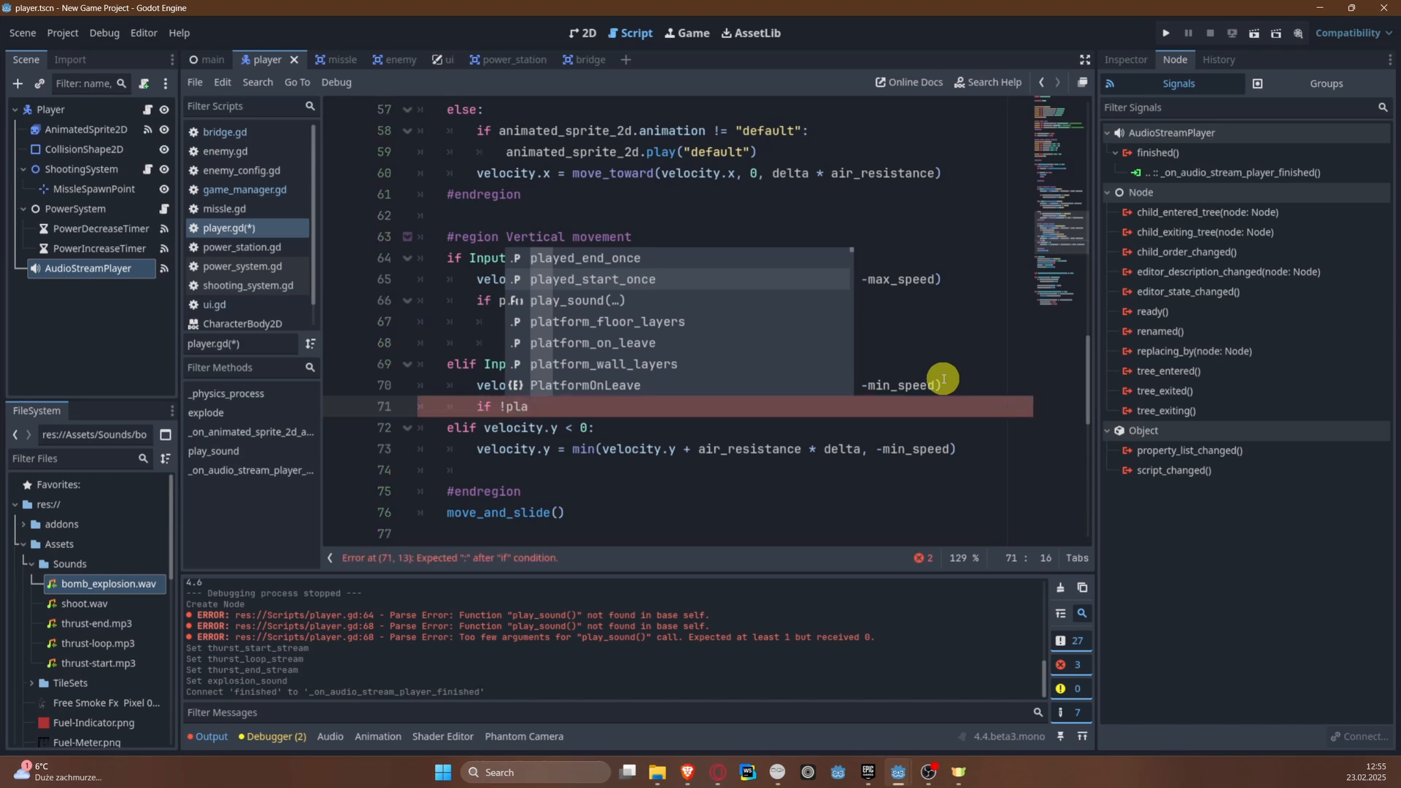
pyautogui.press('Up')
pyautogui.press('Down')
pyautogui.press('Up')
pyautogui.press('Return')
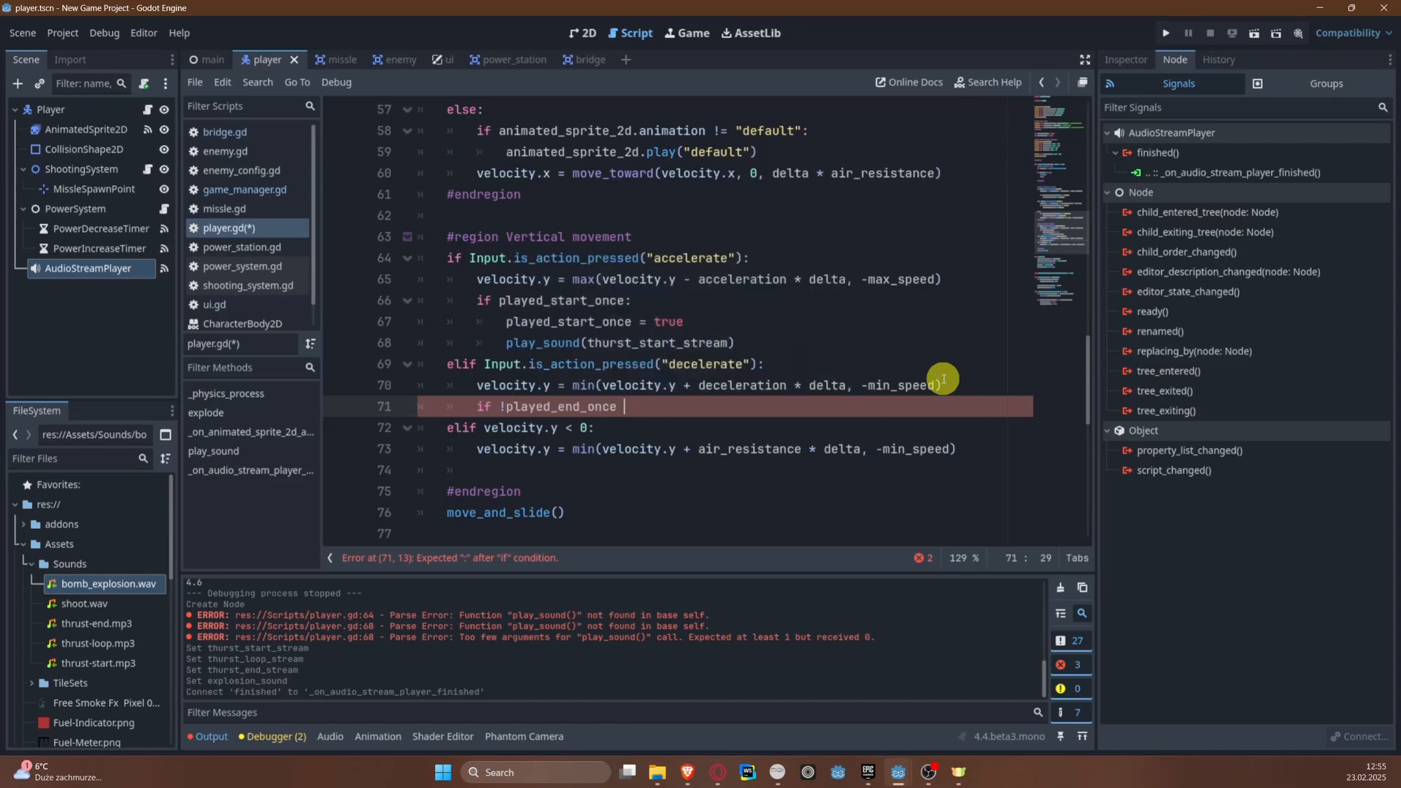
# Step: Negate the condition in the accelerate branch so it reads if !played_start_once, and save the script
pyautogui.press('Up')
pyautogui.press('Up')
pyautogui.press('Up')
pyautogui.press('Up')
pyautogui.press('Up')
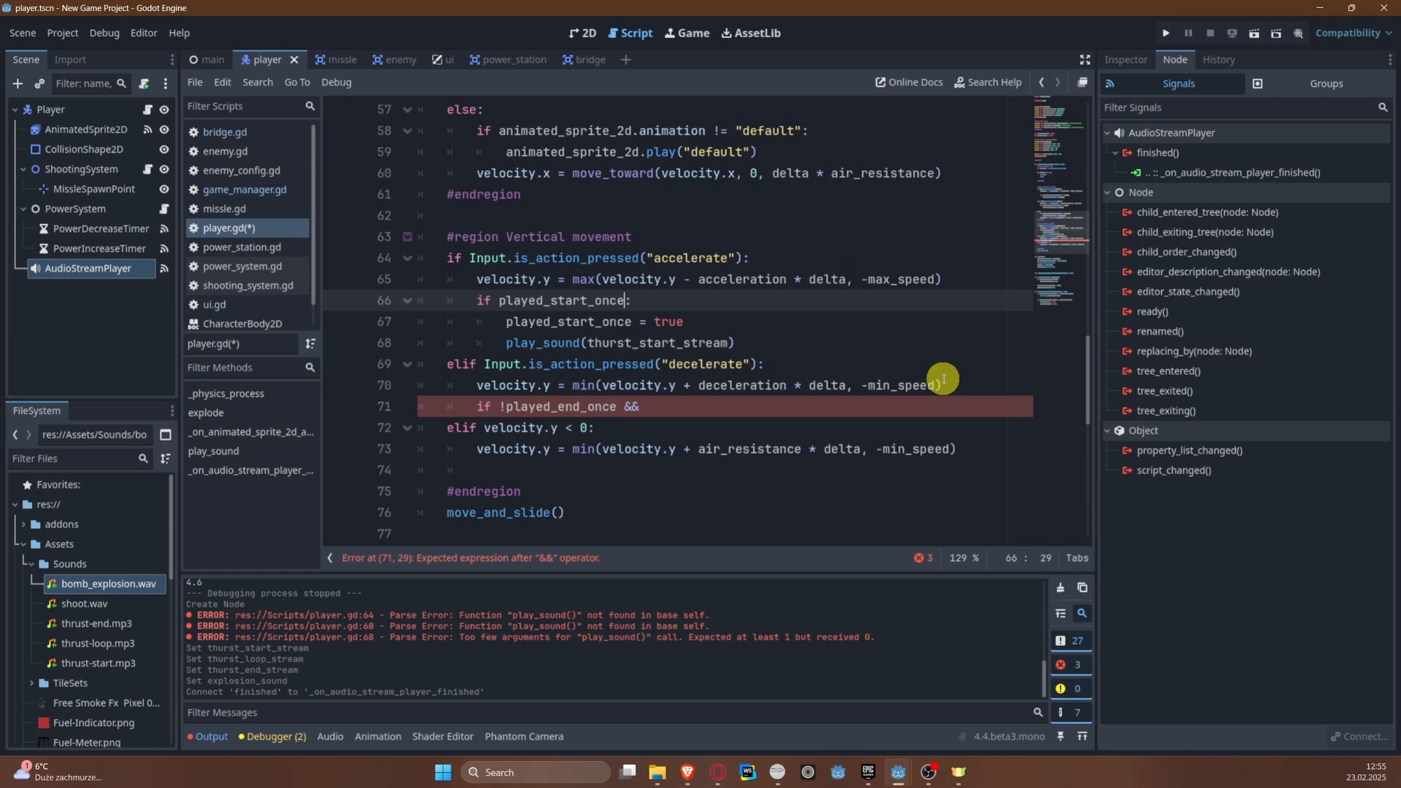
pyautogui.write('!')
pyautogui.hotkey('ctrl', 's')
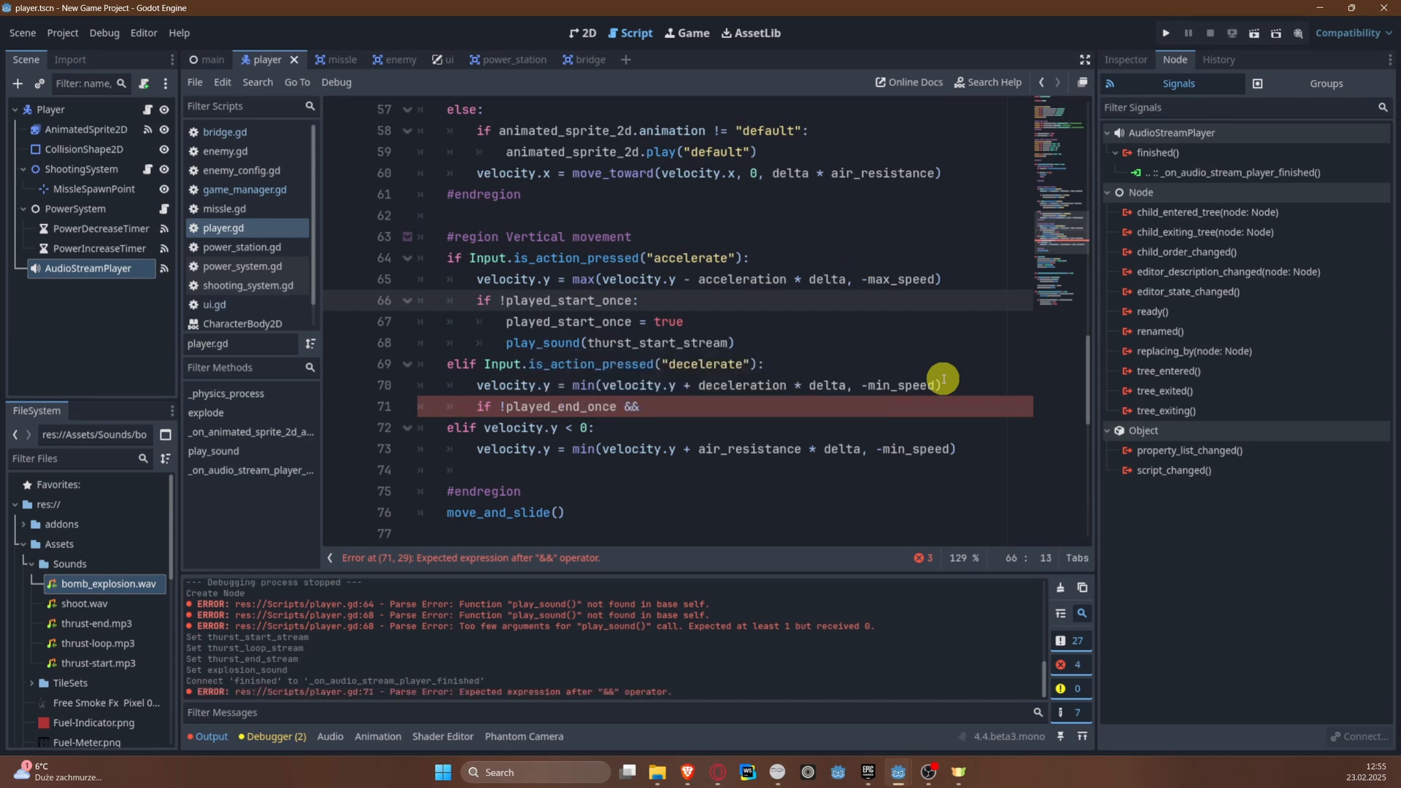
# Step: Complete the decelerate condition with played_end_once after the && operator and close the line with a colon
pyautogui.click(709, 410)
pyautogui.write('pl')
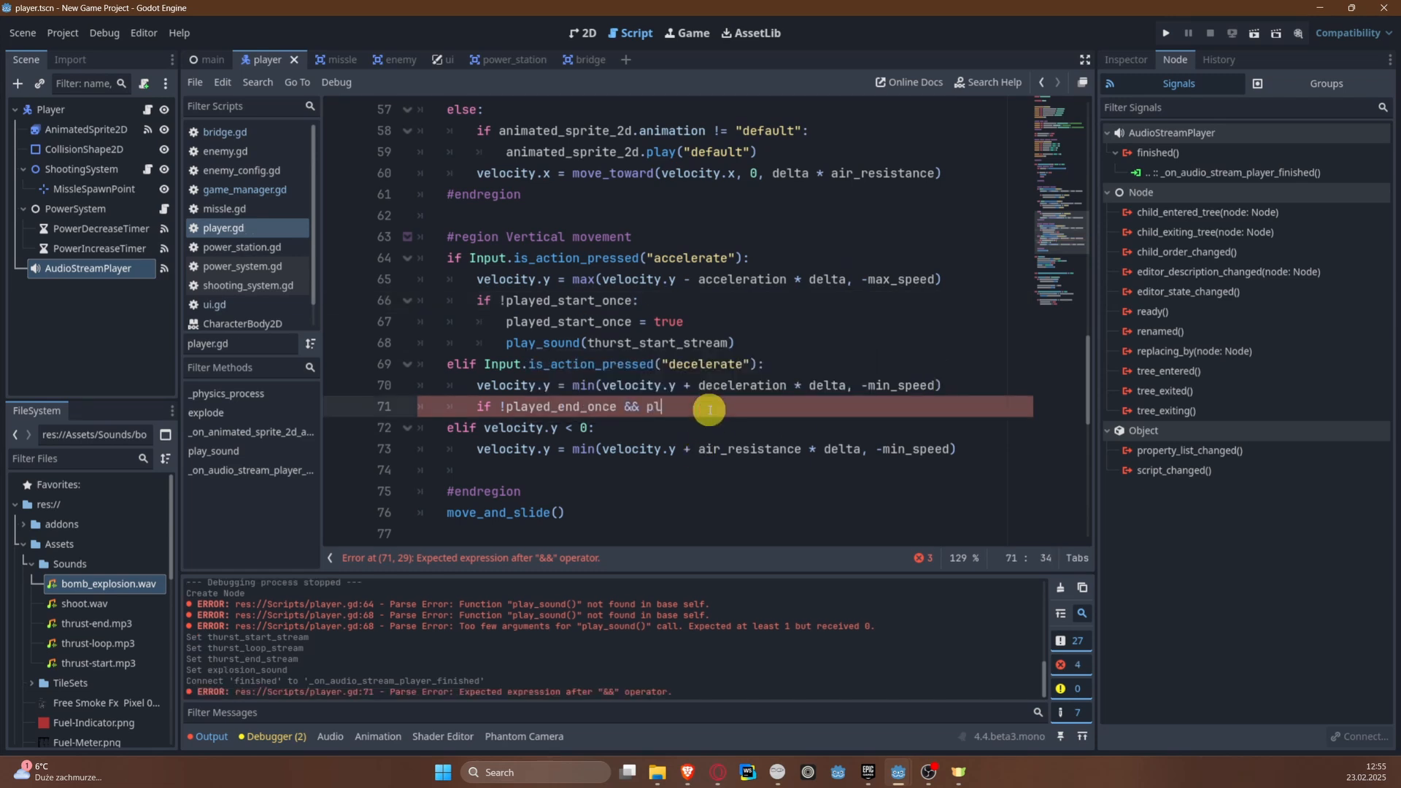
pyautogui.press('Return')
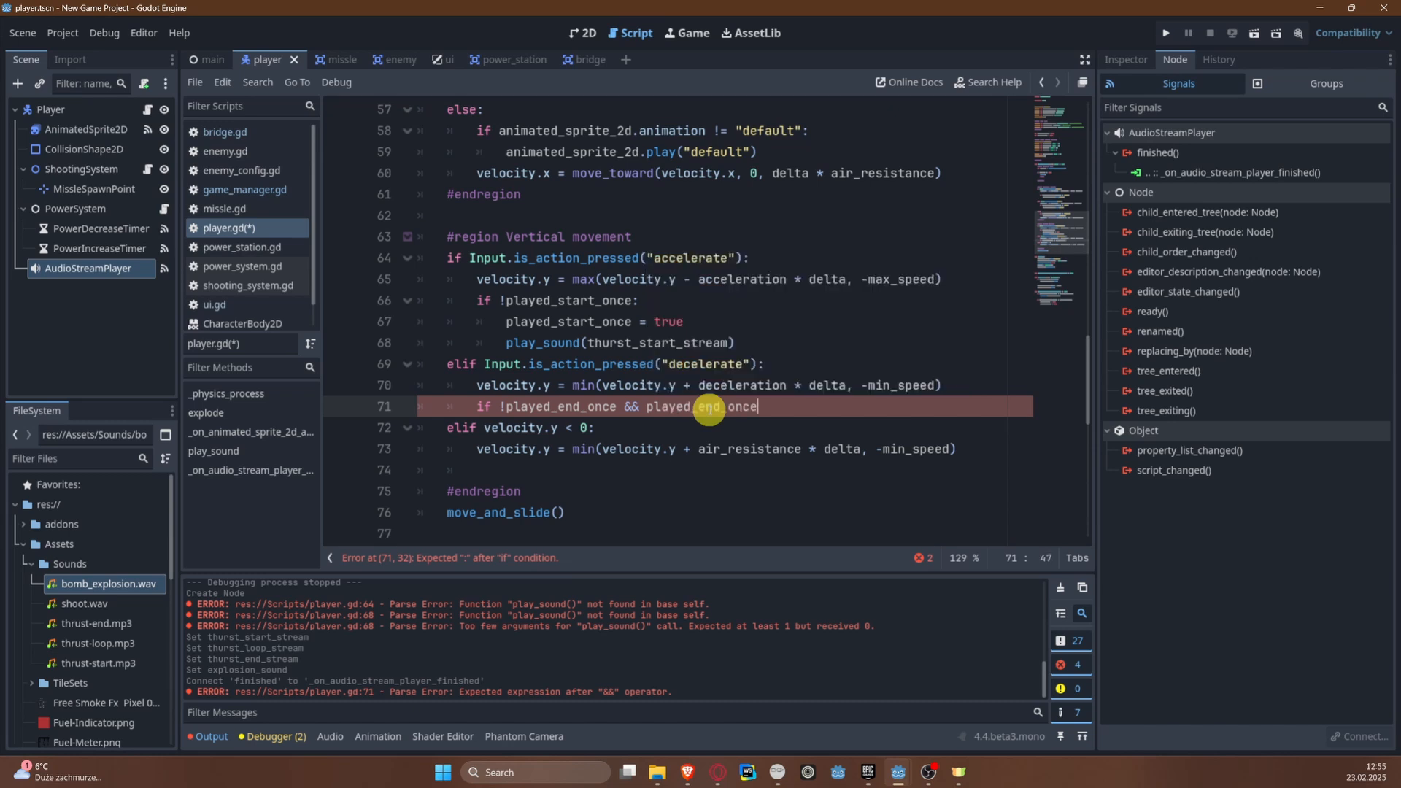
pyautogui.write(':')
pyautogui.press('Return')
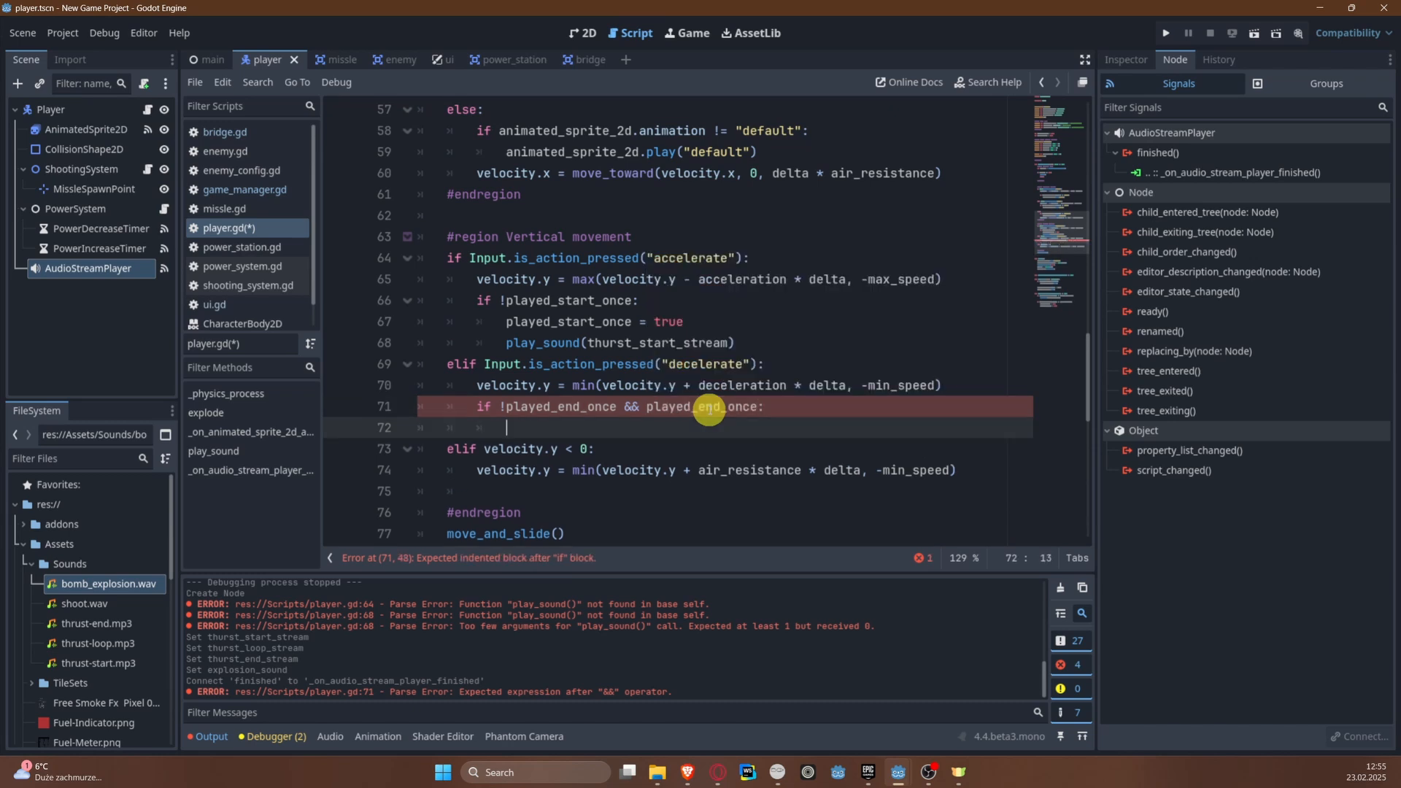
# Step: Call play_sound(thurst_end_stream) inside the new decelerate condition and save the script
pyautogui.write('pla')
pyautogui.press('Down')
pyautogui.press('Down')
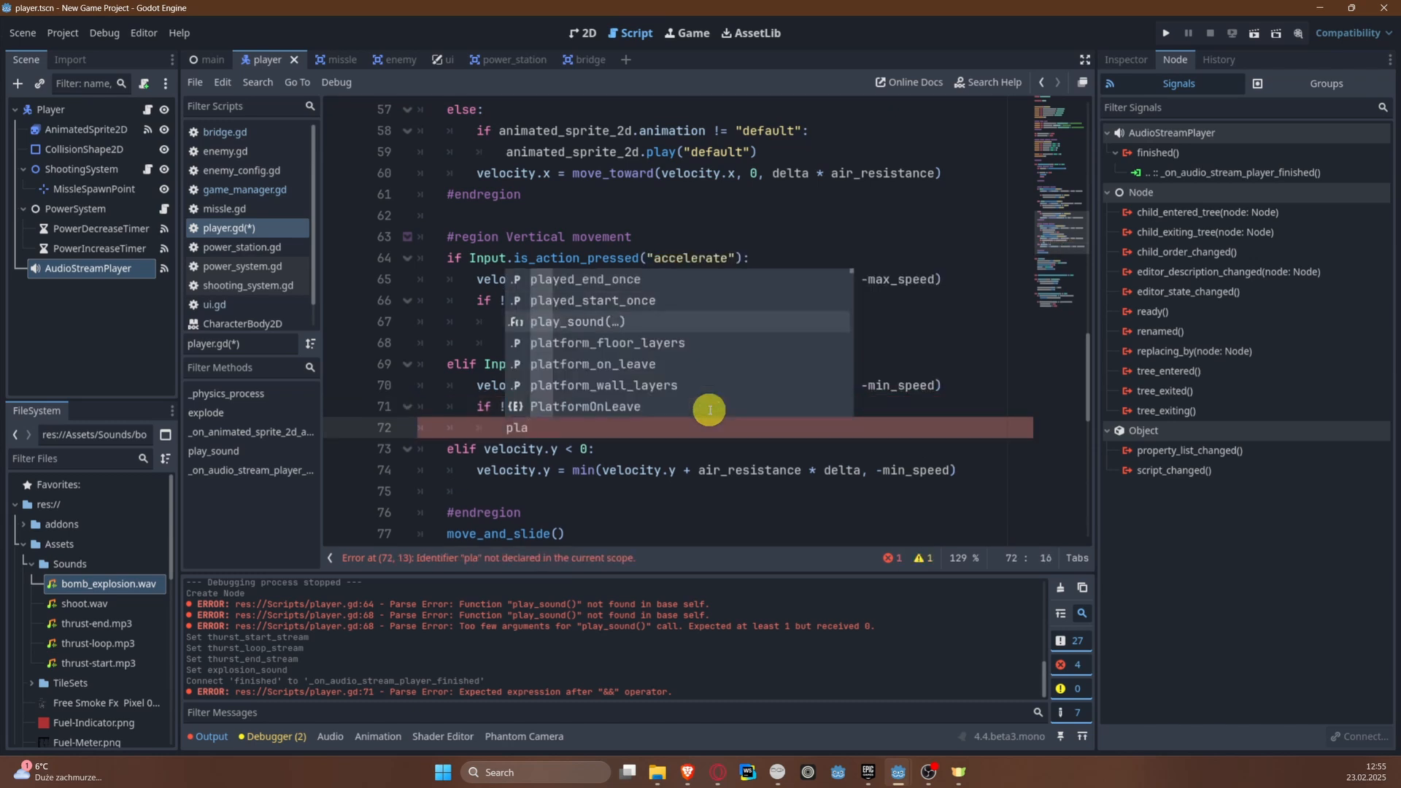
pyautogui.press('Return')
pyautogui.write('pl')
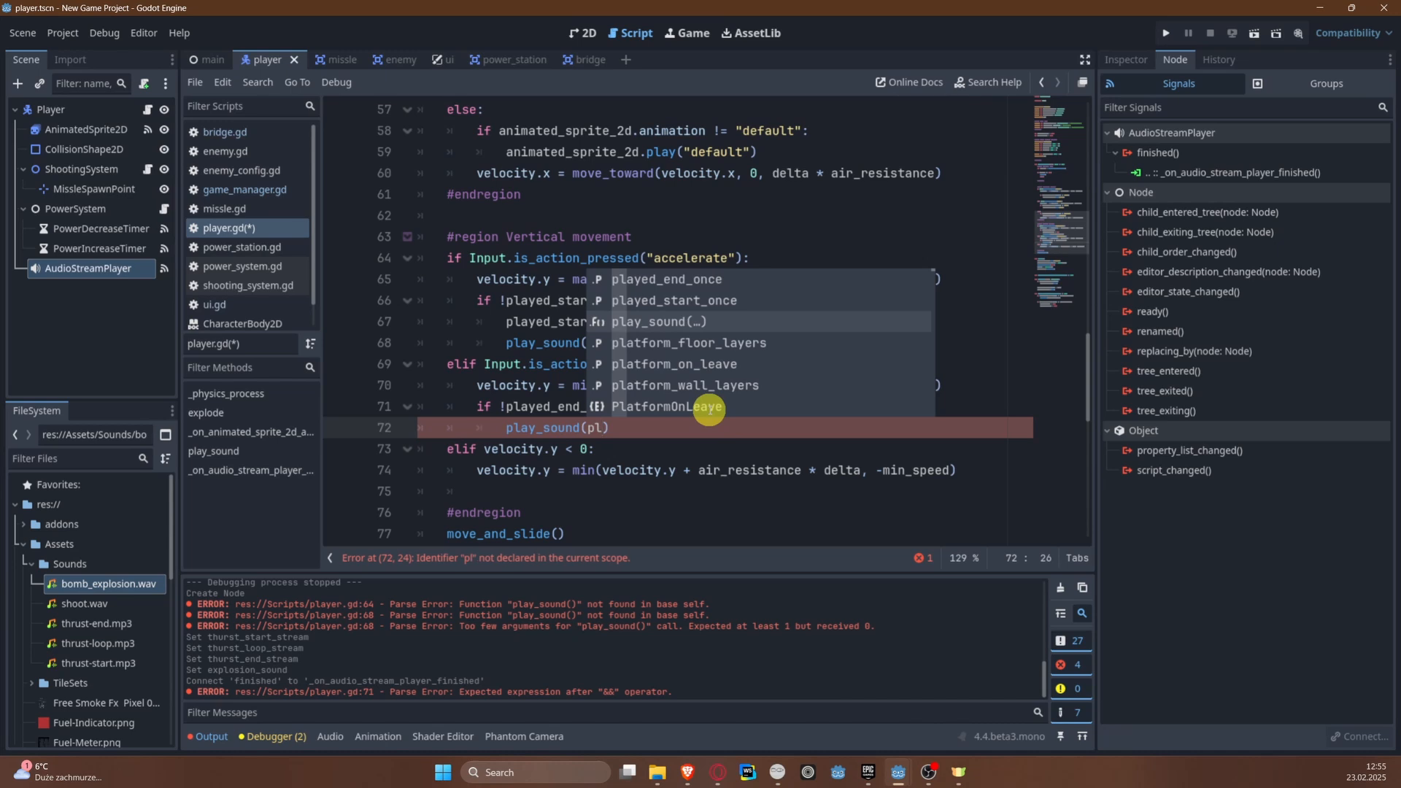
pyautogui.press('Up')
pyautogui.press('BackSpace')
pyautogui.press('BackSpace')
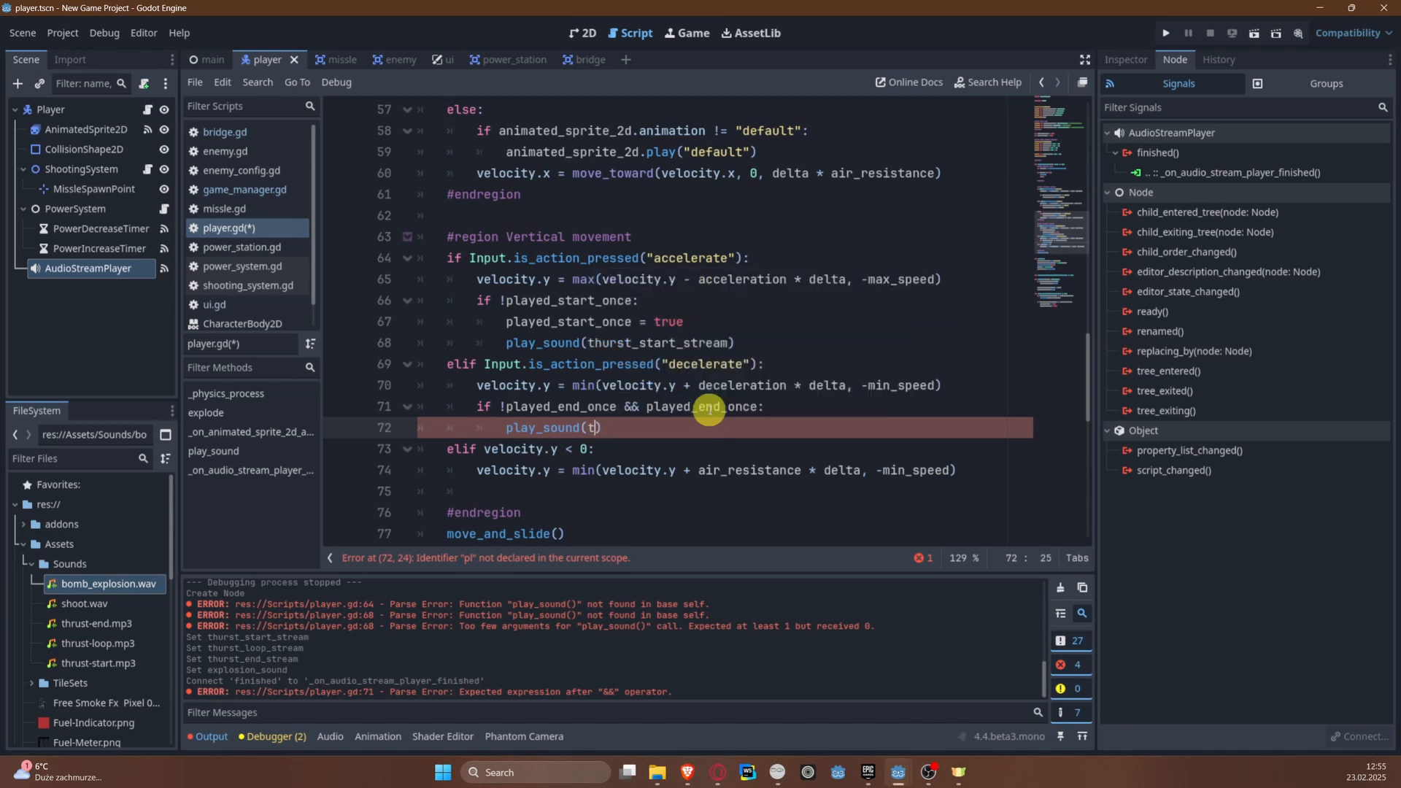
pyautogui.write('th')
pyautogui.press('Return')
pyautogui.hotkey('ctrl', 's')
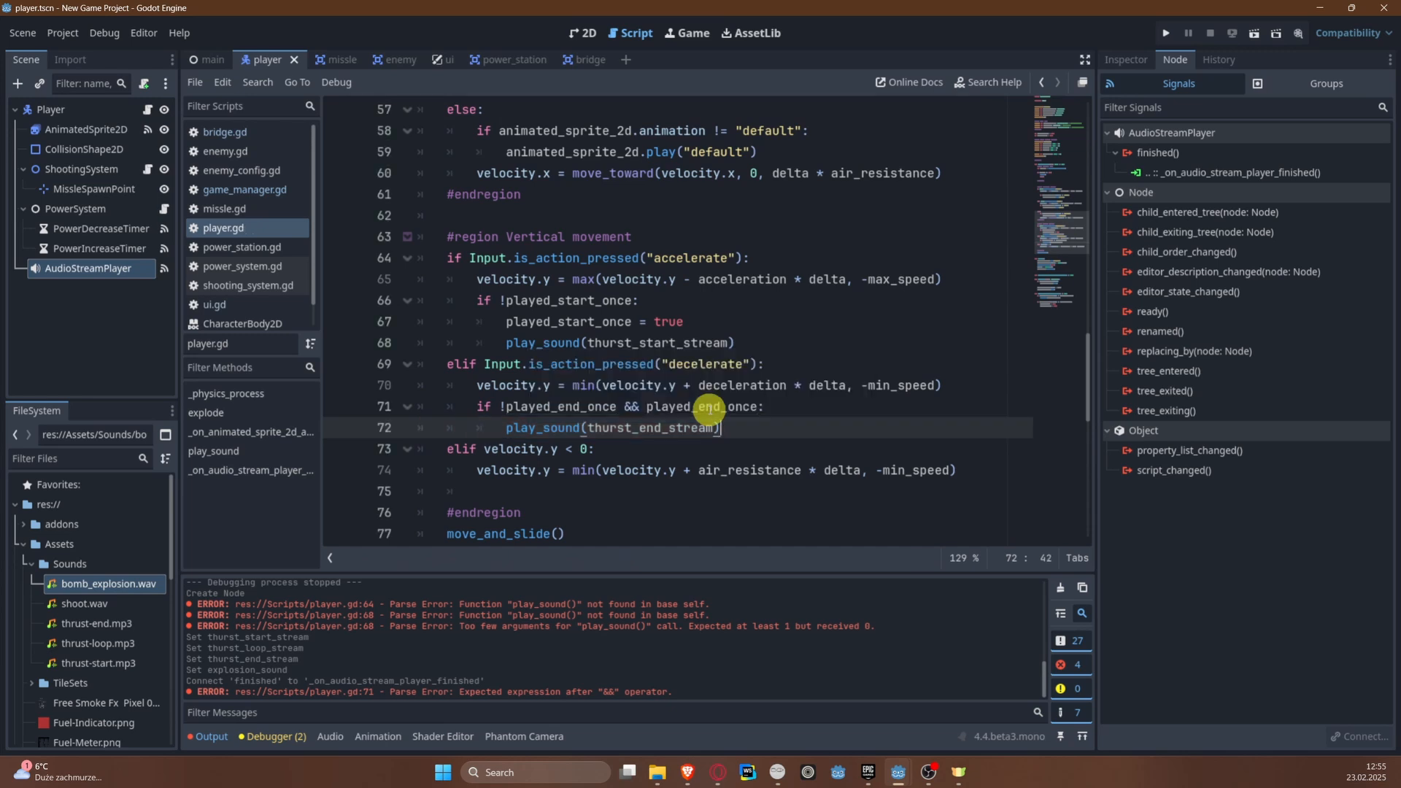
# Step: Set played_end_once to true on the line below the play_sound(thurst_end_stream) call
pyautogui.press('End')
pyautogui.press('Return')
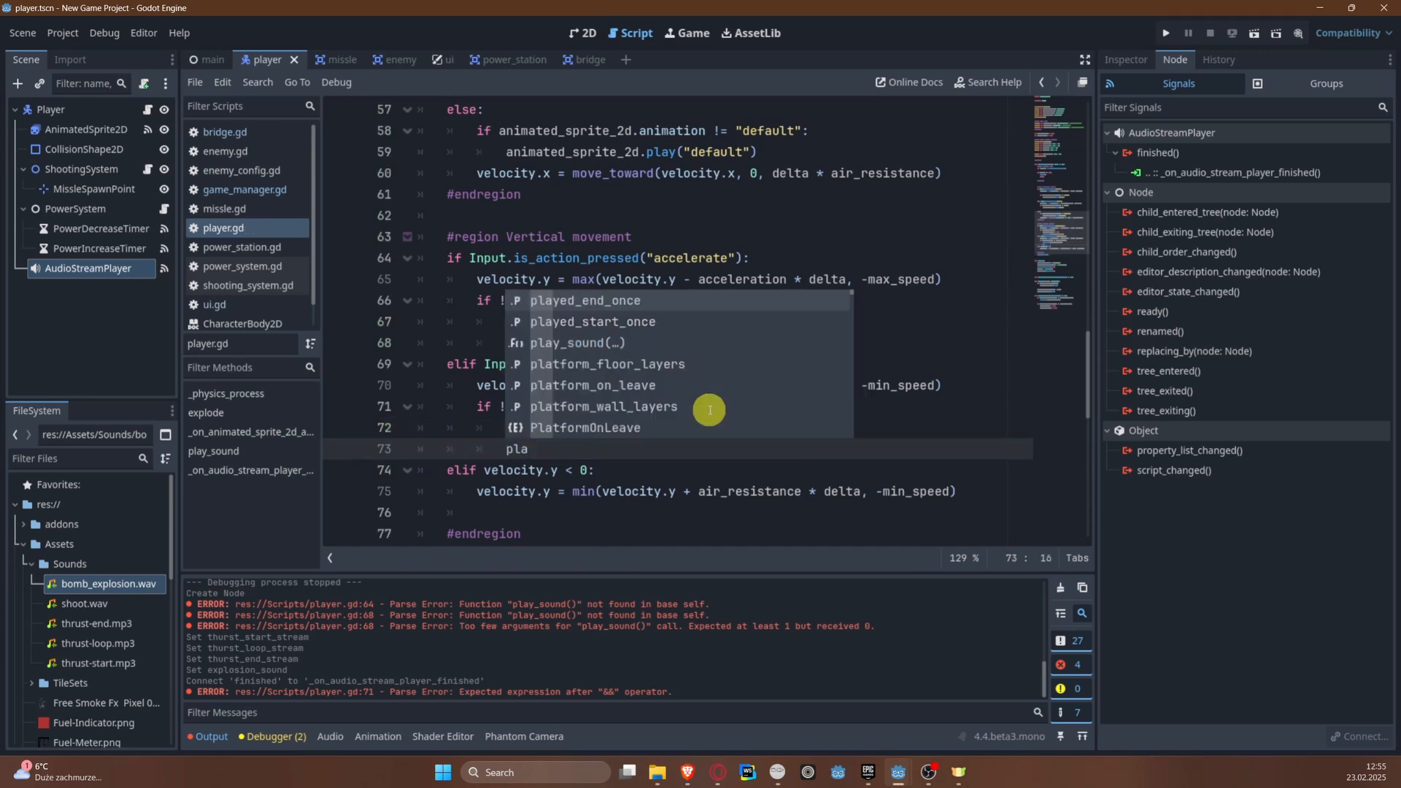
pyautogui.write('pla')
pyautogui.press('Return')
pyautogui.write('= tr')
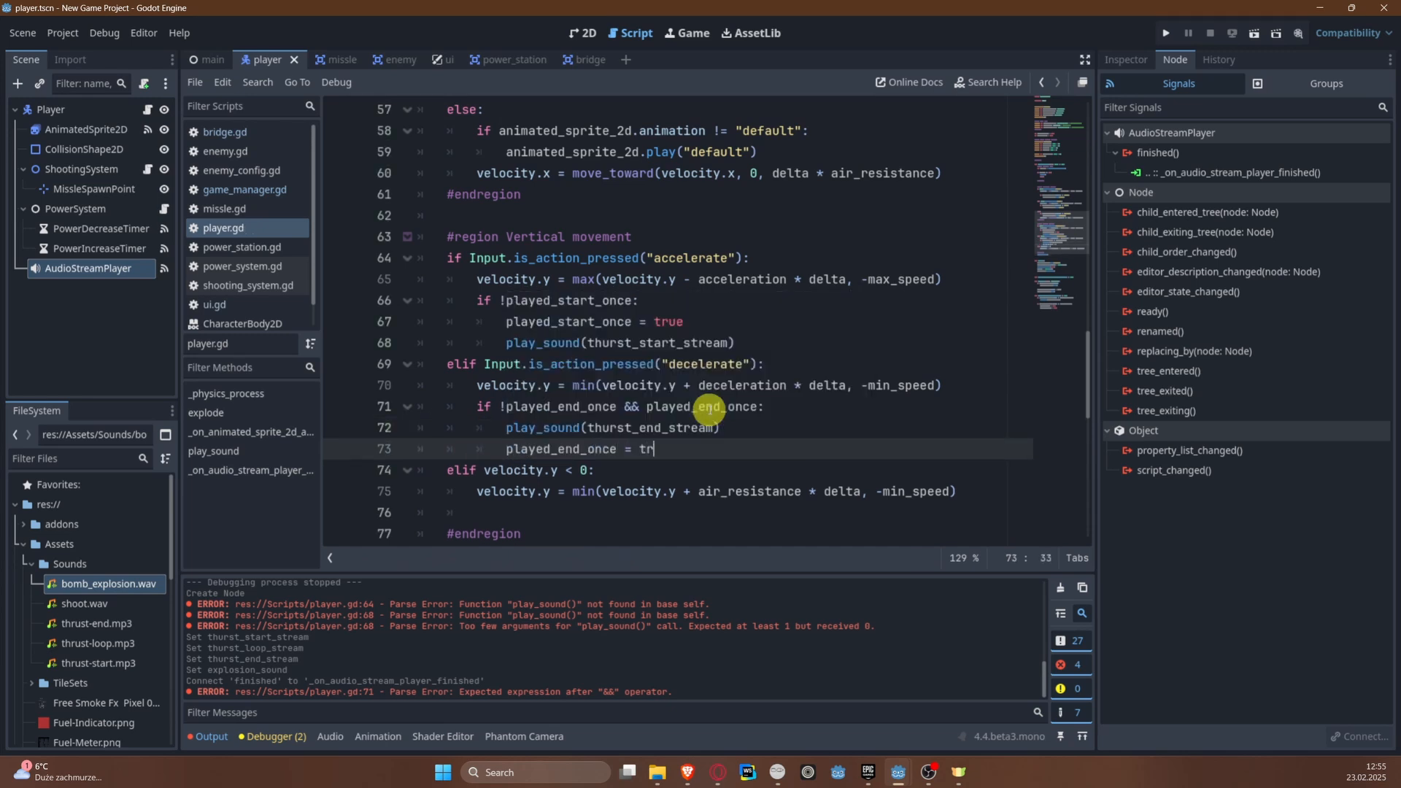
pyautogui.write('ue')
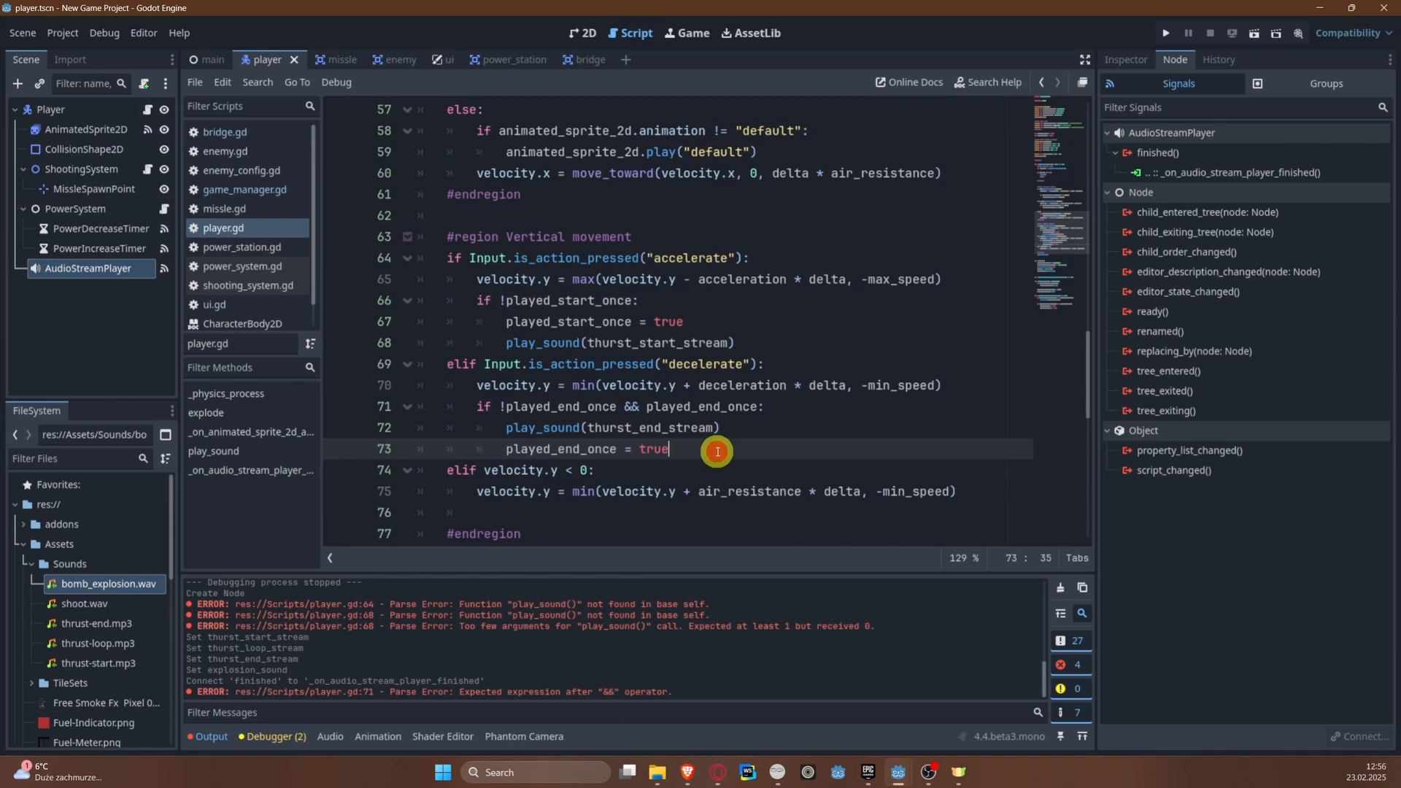
pyautogui.press('Return')
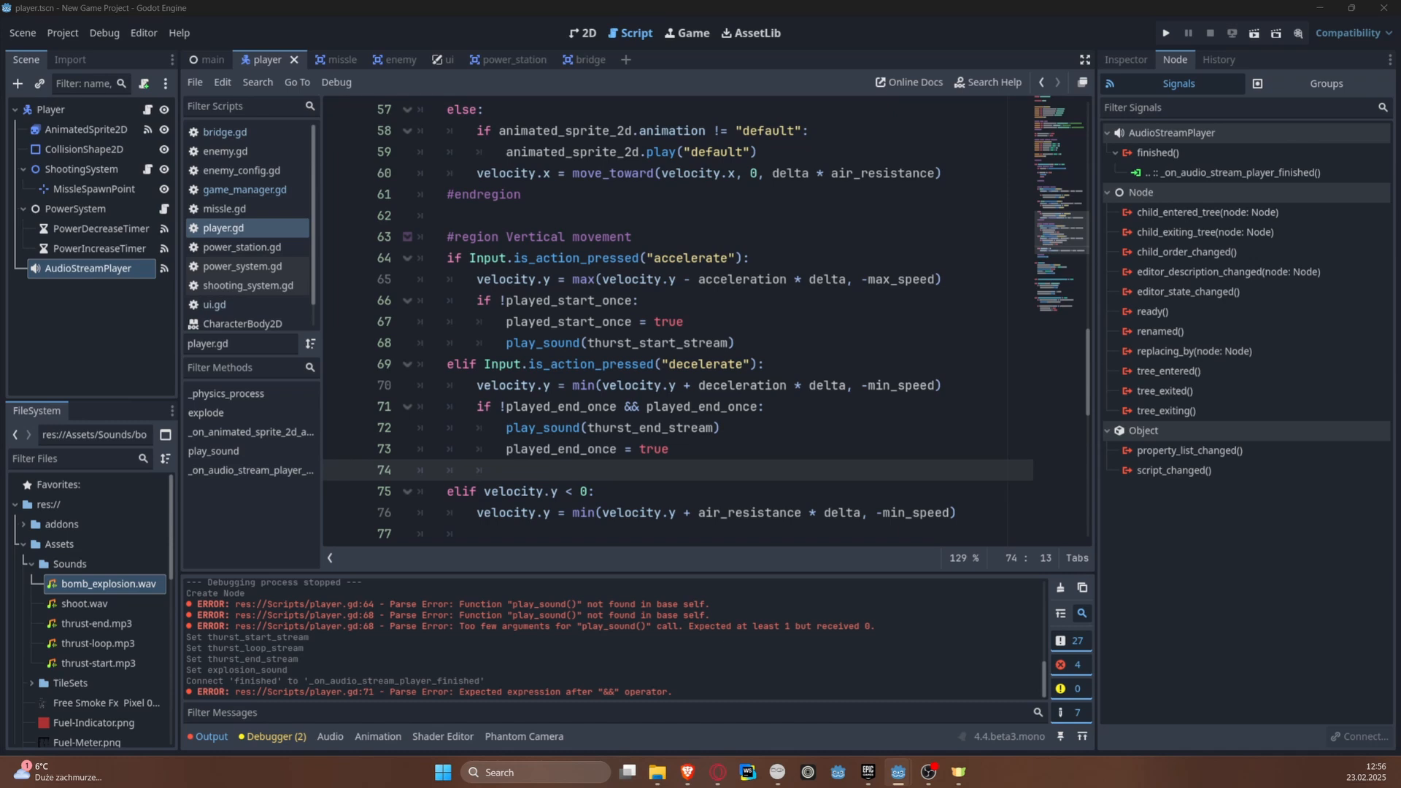
# Step: Check the Loop setting of thrust-end.mp3, thrust-loop.mp3 and thrust-start.mp3 in the Audio Stream Importer
pyautogui.doubleClick(107, 624)
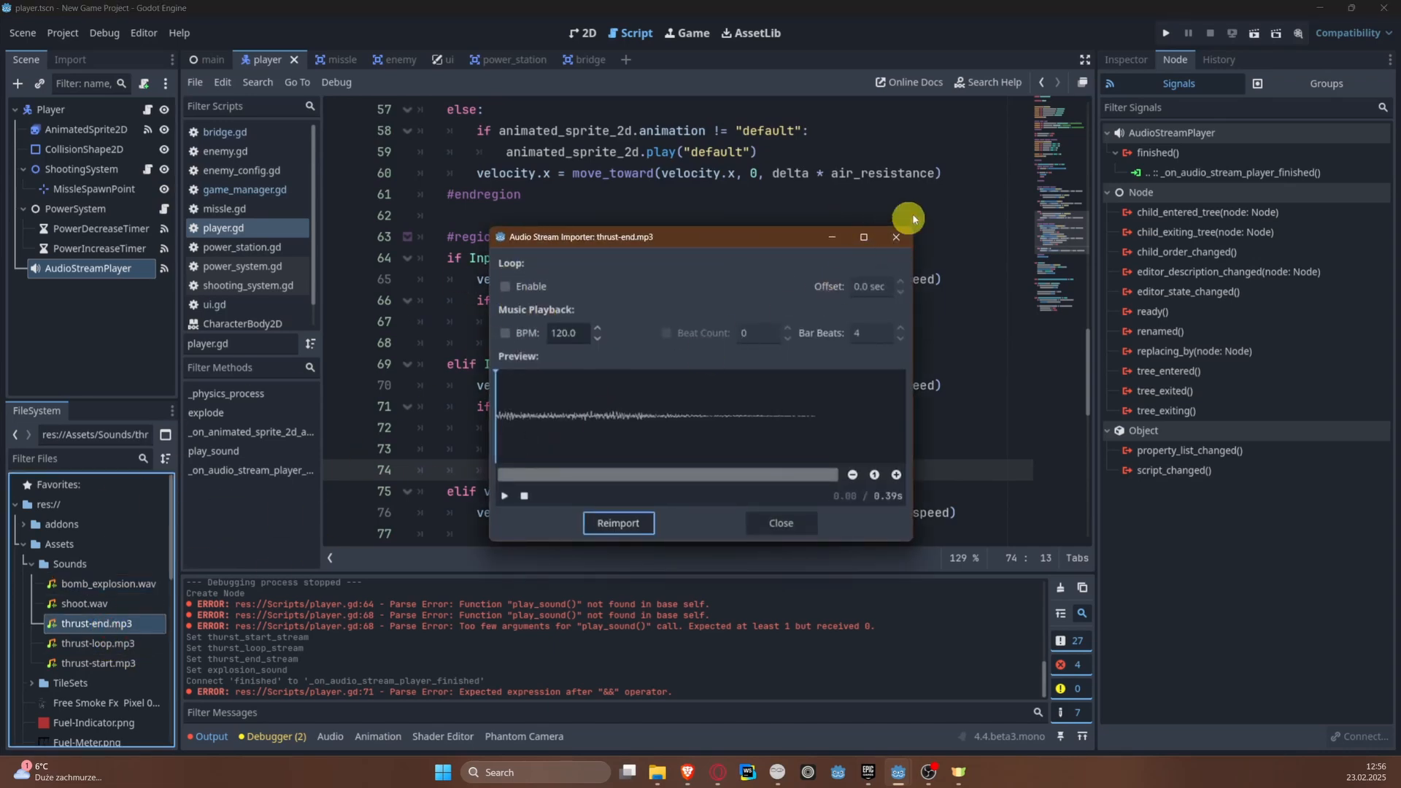
pyautogui.click(892, 236)
pyautogui.doubleClick(93, 626)
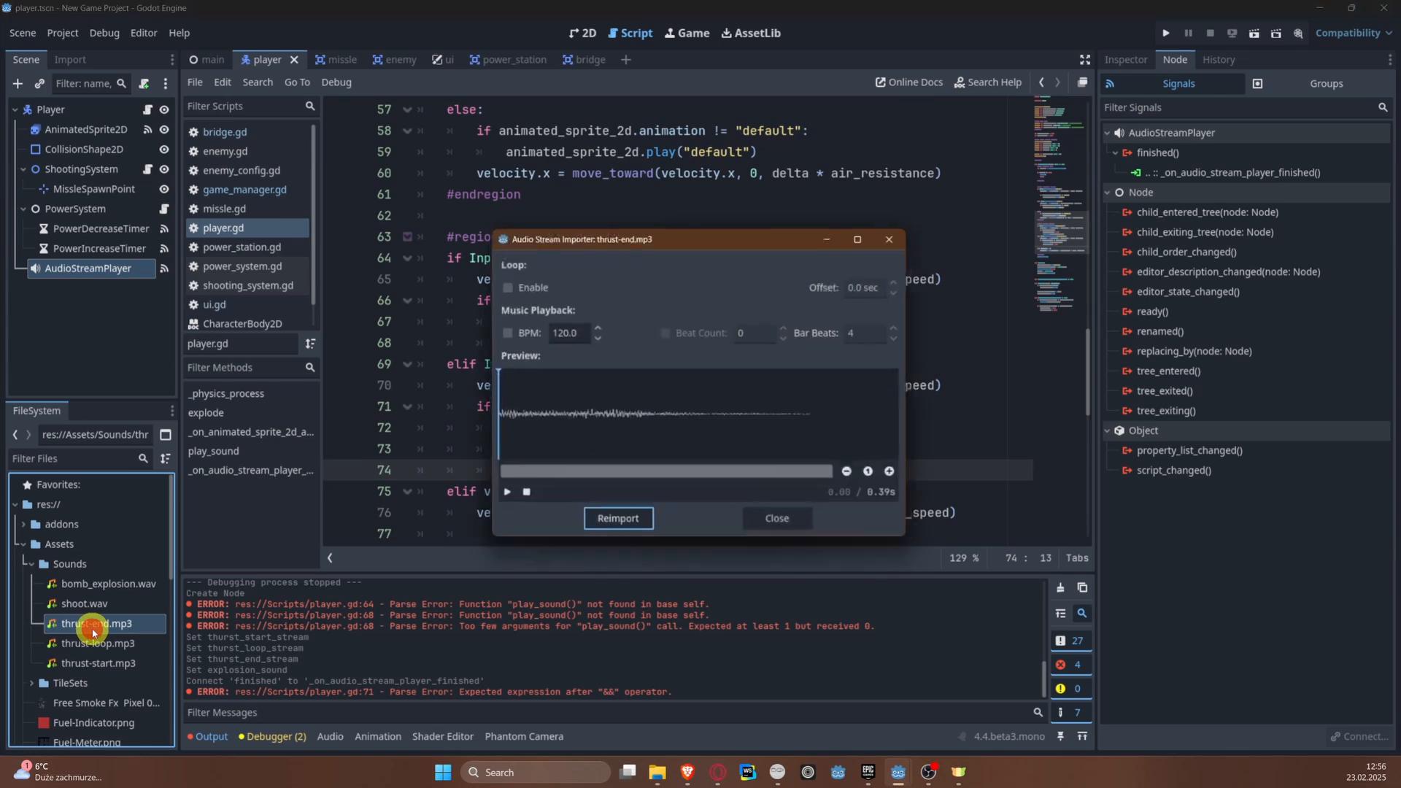
pyautogui.click(896, 236)
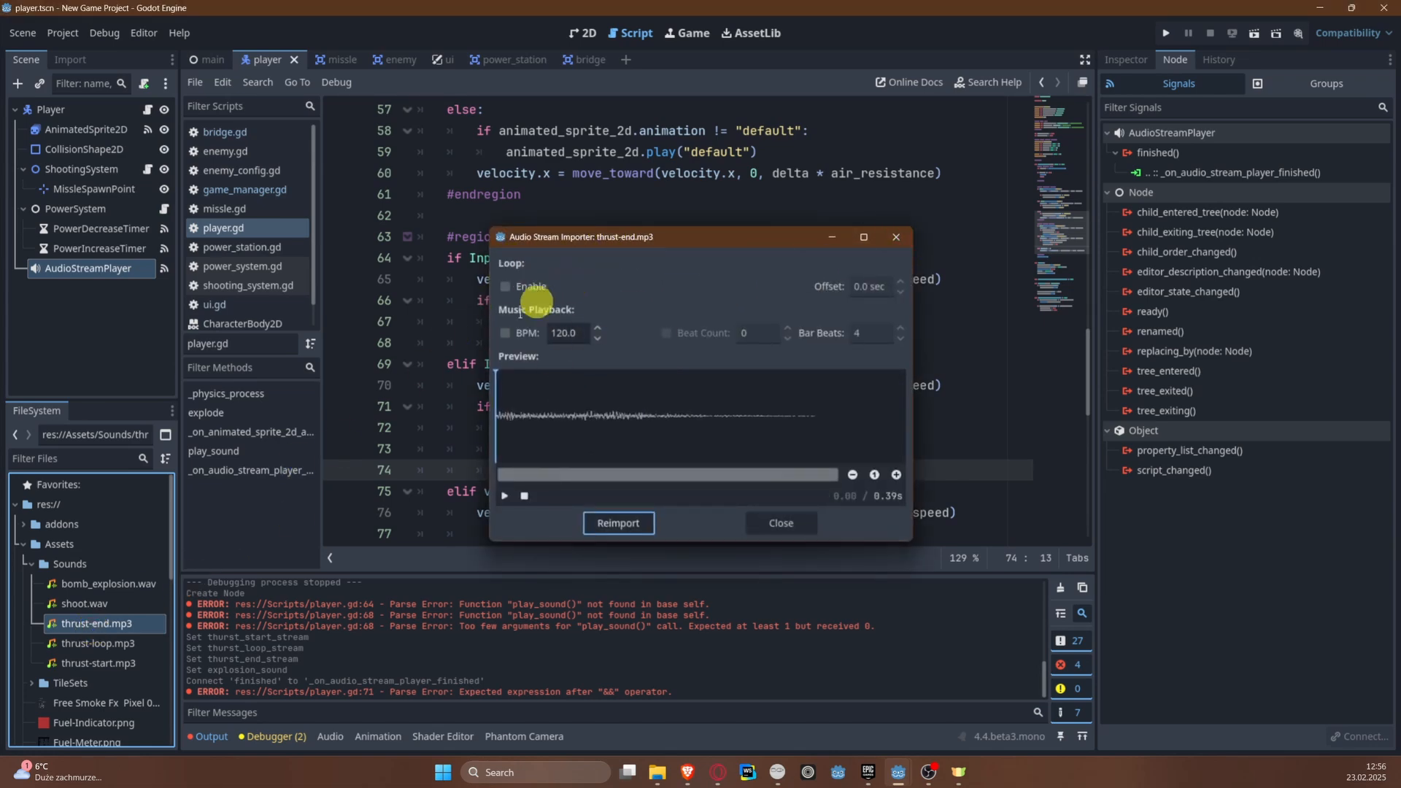
pyautogui.doubleClick(112, 643)
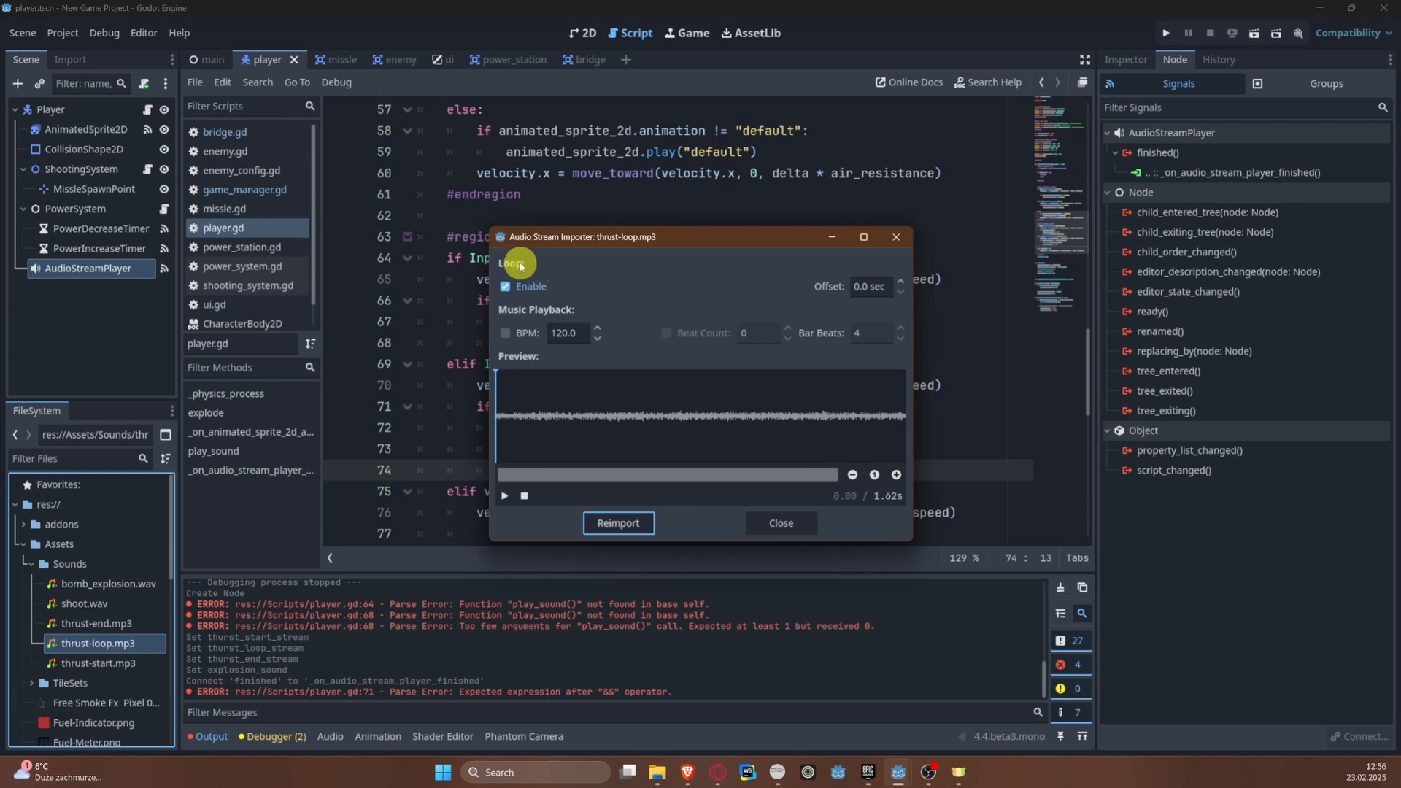
pyautogui.doubleClick(69, 663)
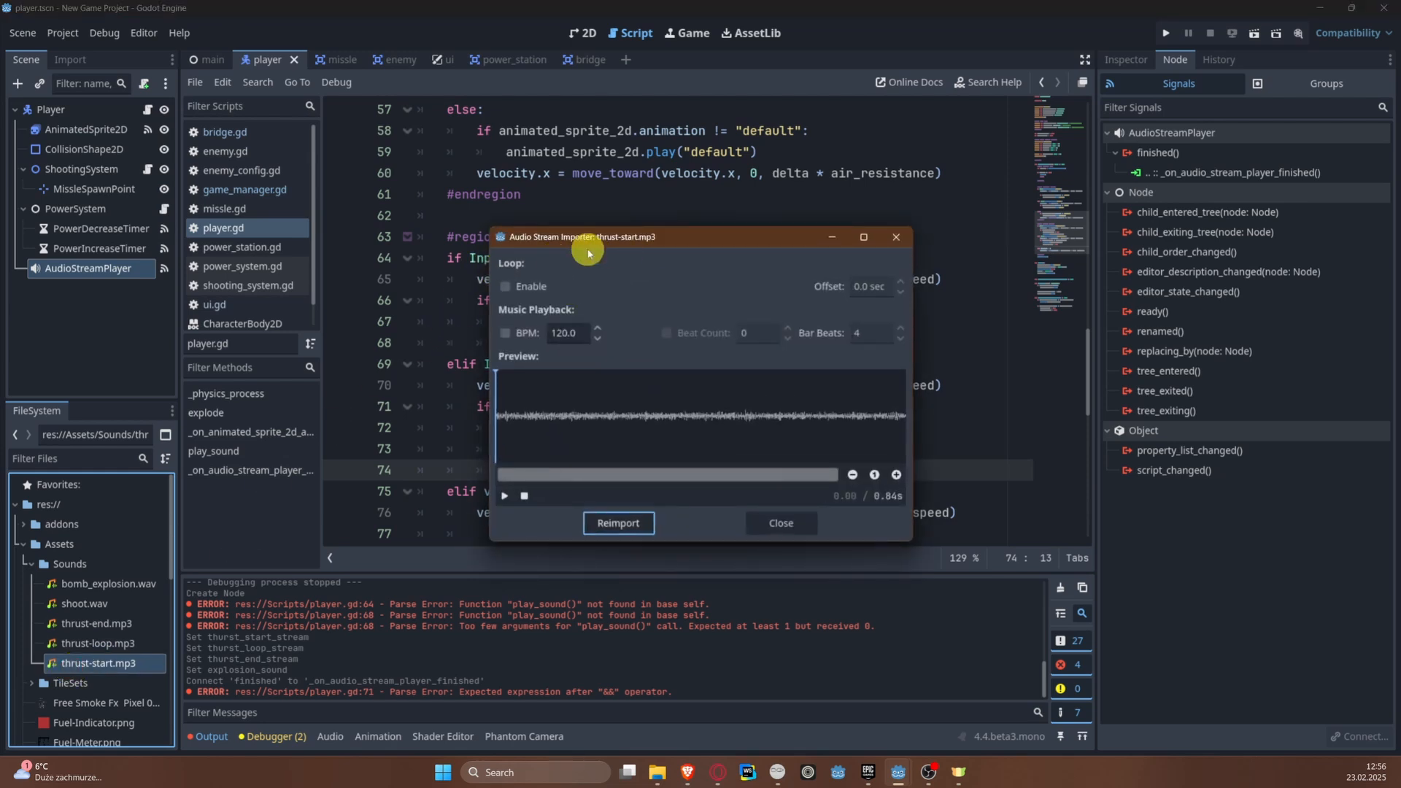
# Step: Close the audio importer, run the game, steer the plane to test the thrust sounds, and close the game window
pyautogui.press('Escape')
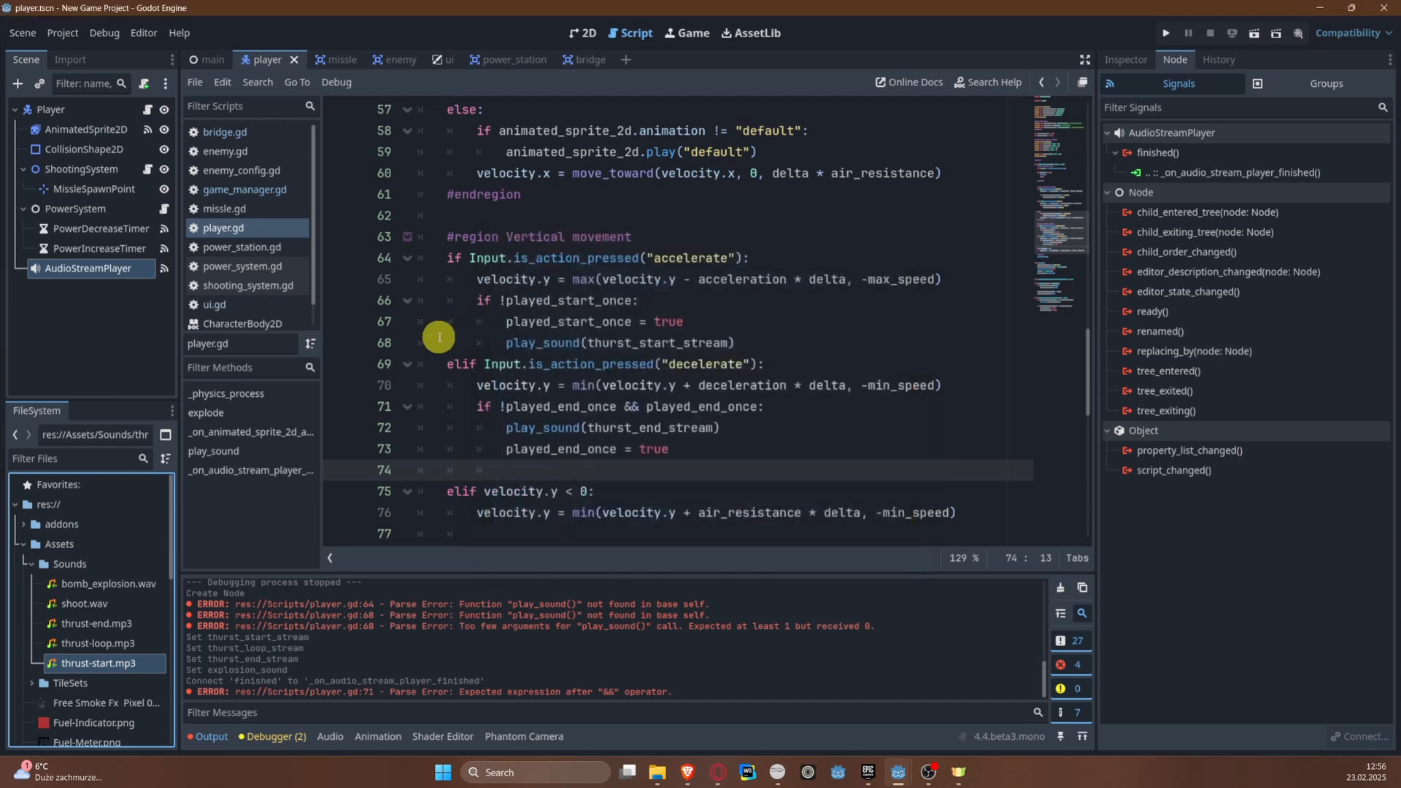
pyautogui.click(1165, 35)
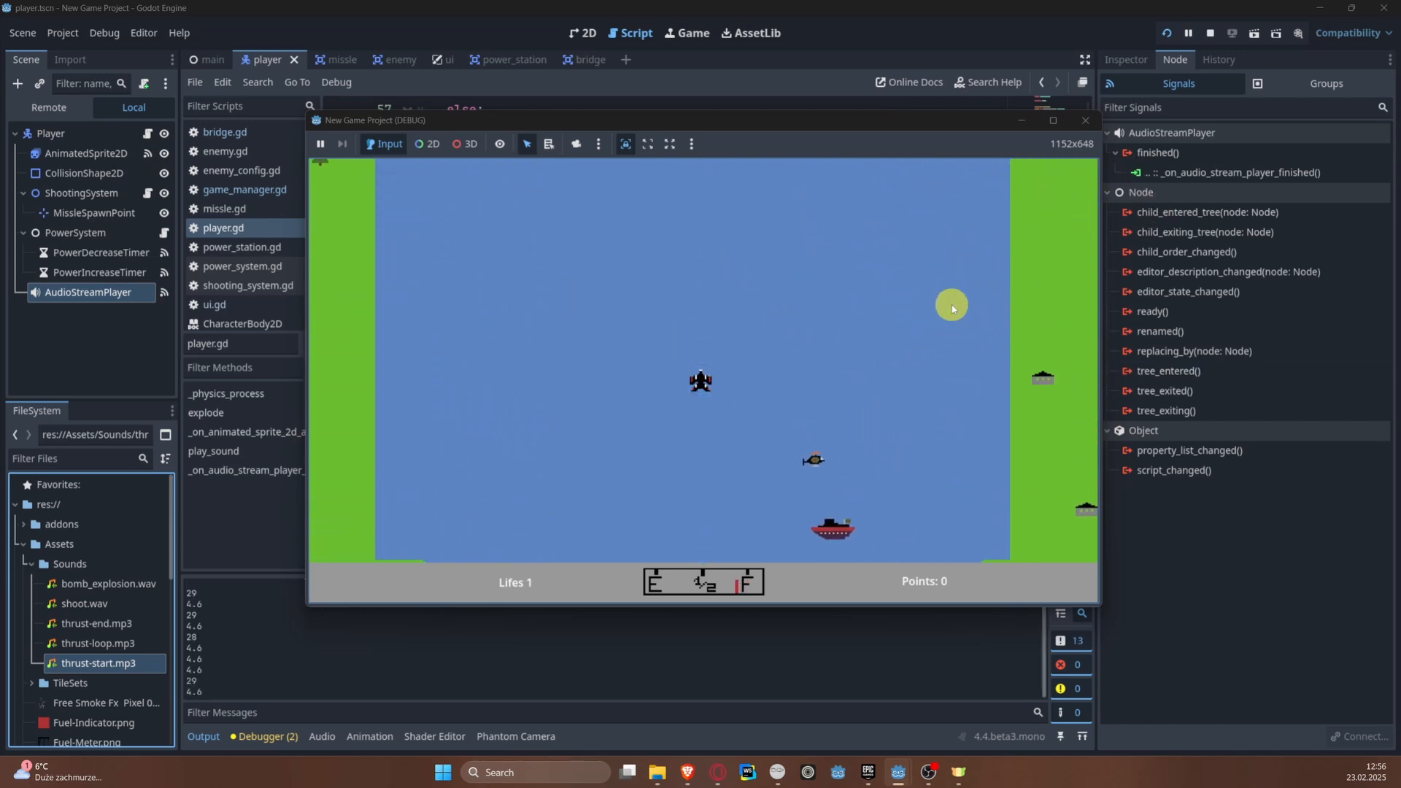
pyautogui.press('Left')
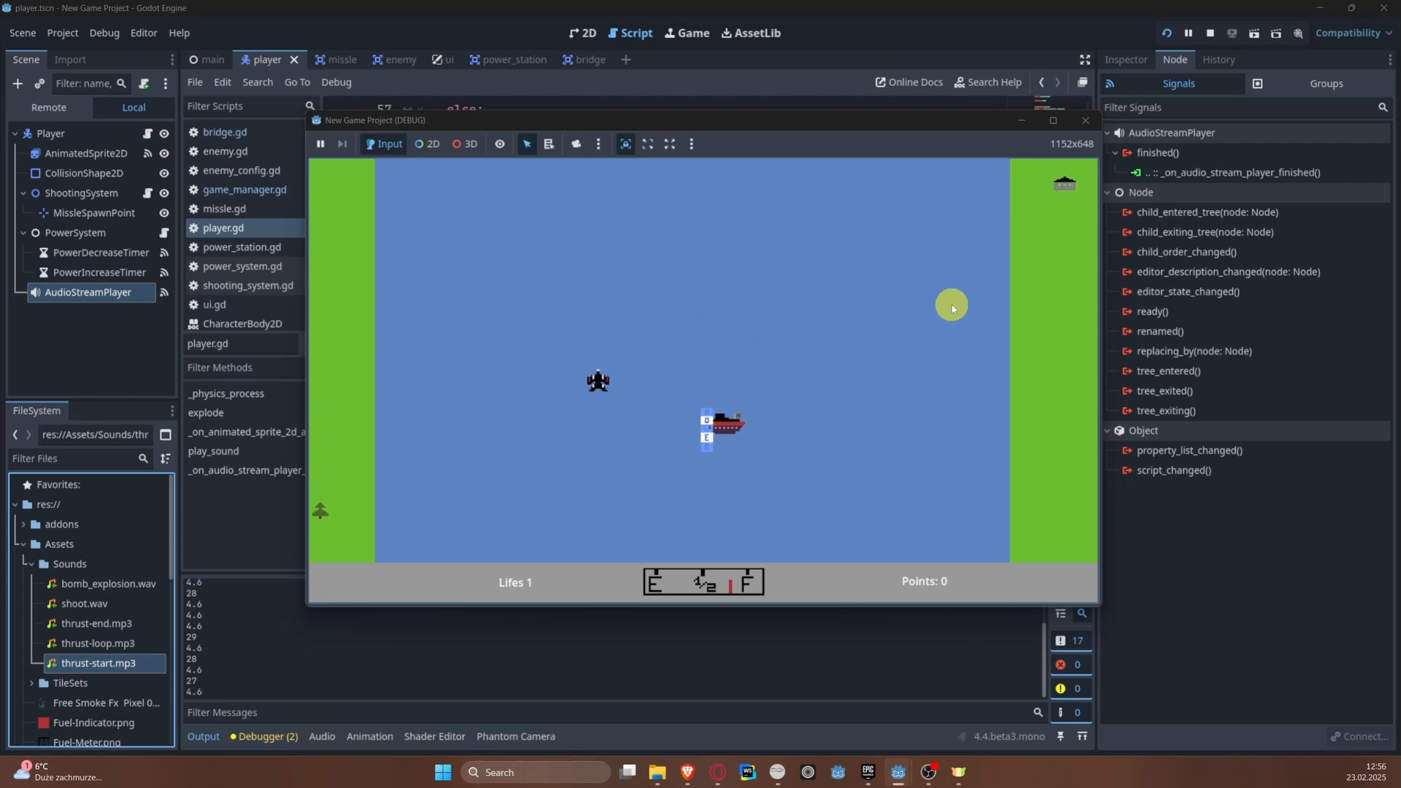
pyautogui.press('Right')
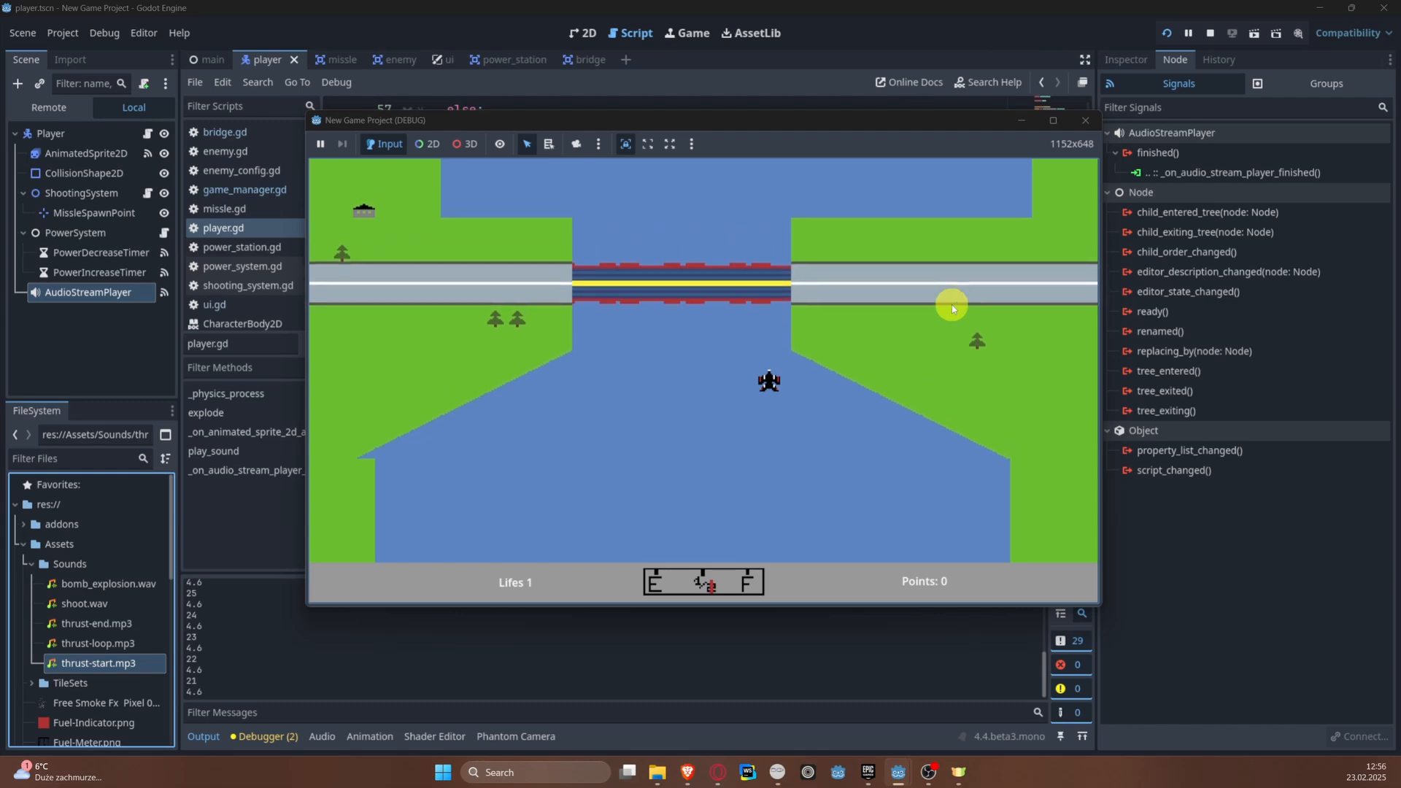
pyautogui.click(1085, 122)
# Step: Assign explosion_sound to audio_stream_player.stream on a new line after power_system.stop_timers() in the explode() function
pyautogui.scroll(-3, 635, 413)
pyautogui.scroll(3, 642, 416)
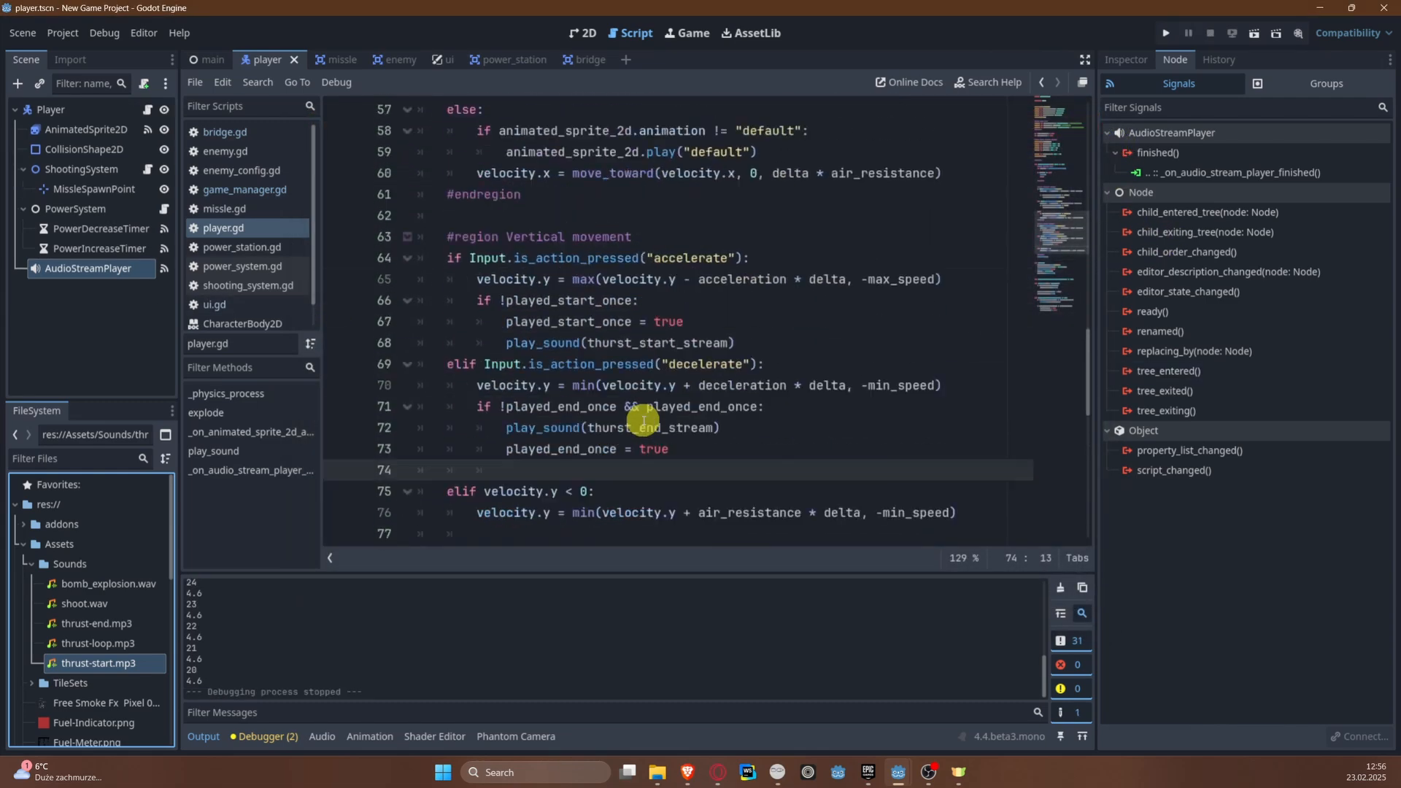
pyautogui.scroll(-2, 641, 416)
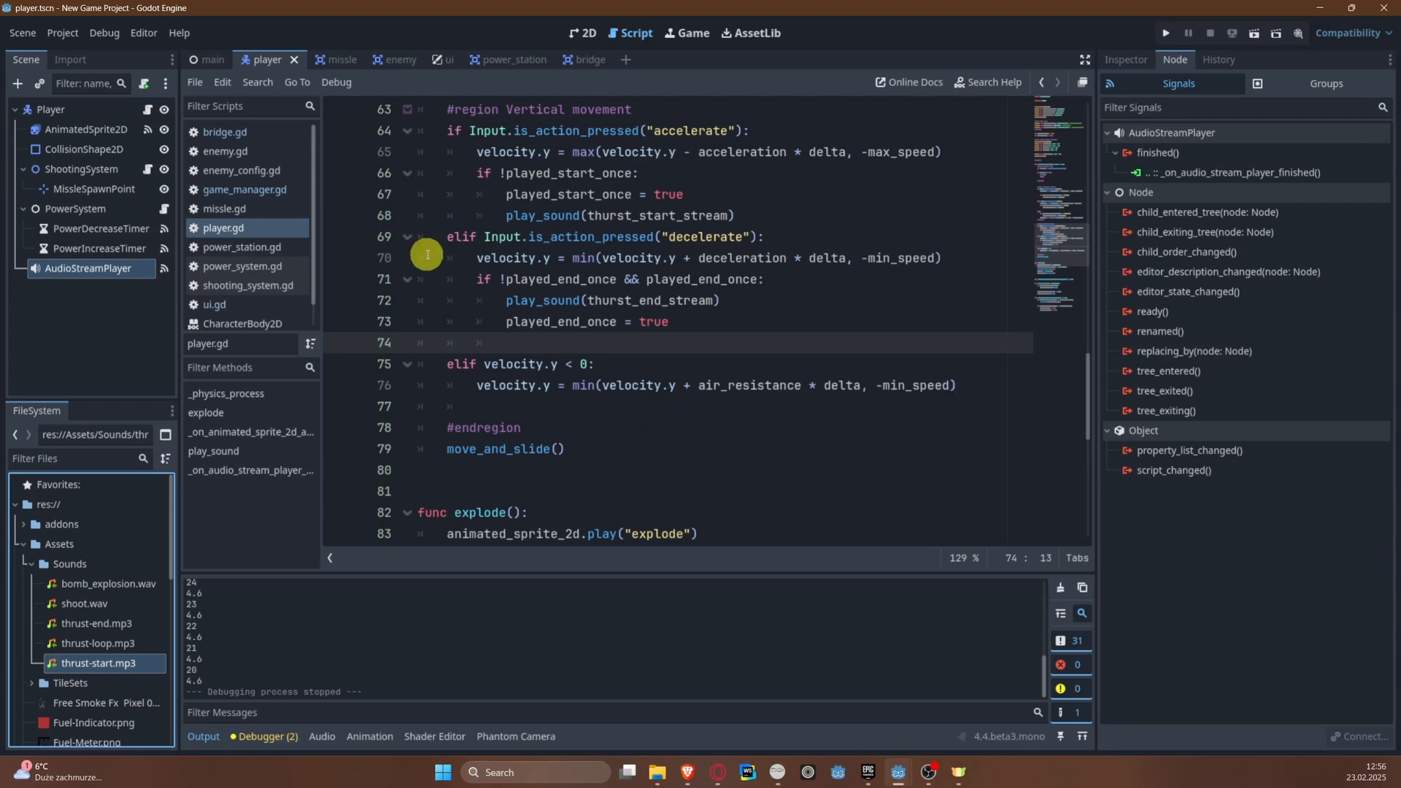
pyautogui.scroll(-3, 701, 351)
pyautogui.scroll(-5, 713, 363)
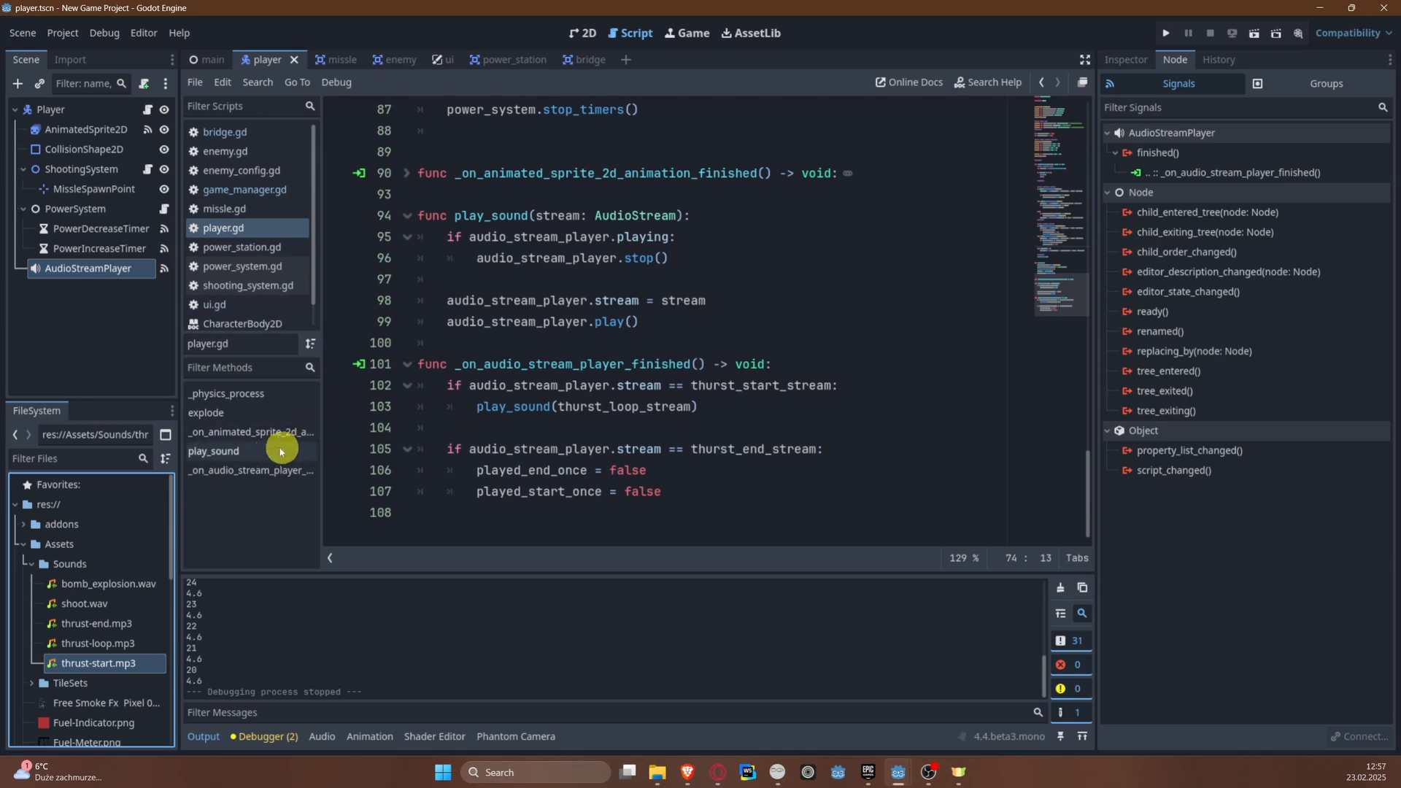
pyautogui.click(254, 413)
pyautogui.click(713, 432)
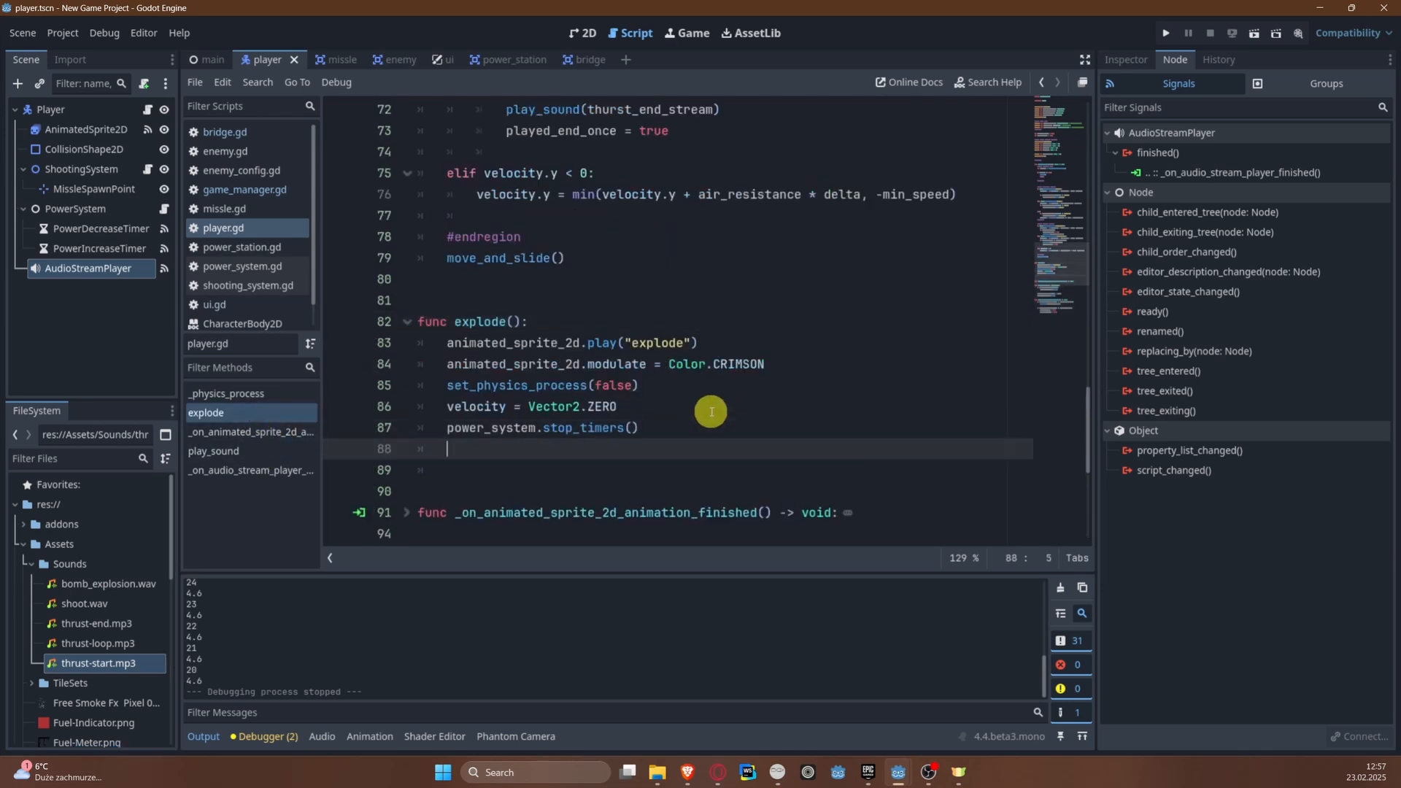
pyautogui.write('au')
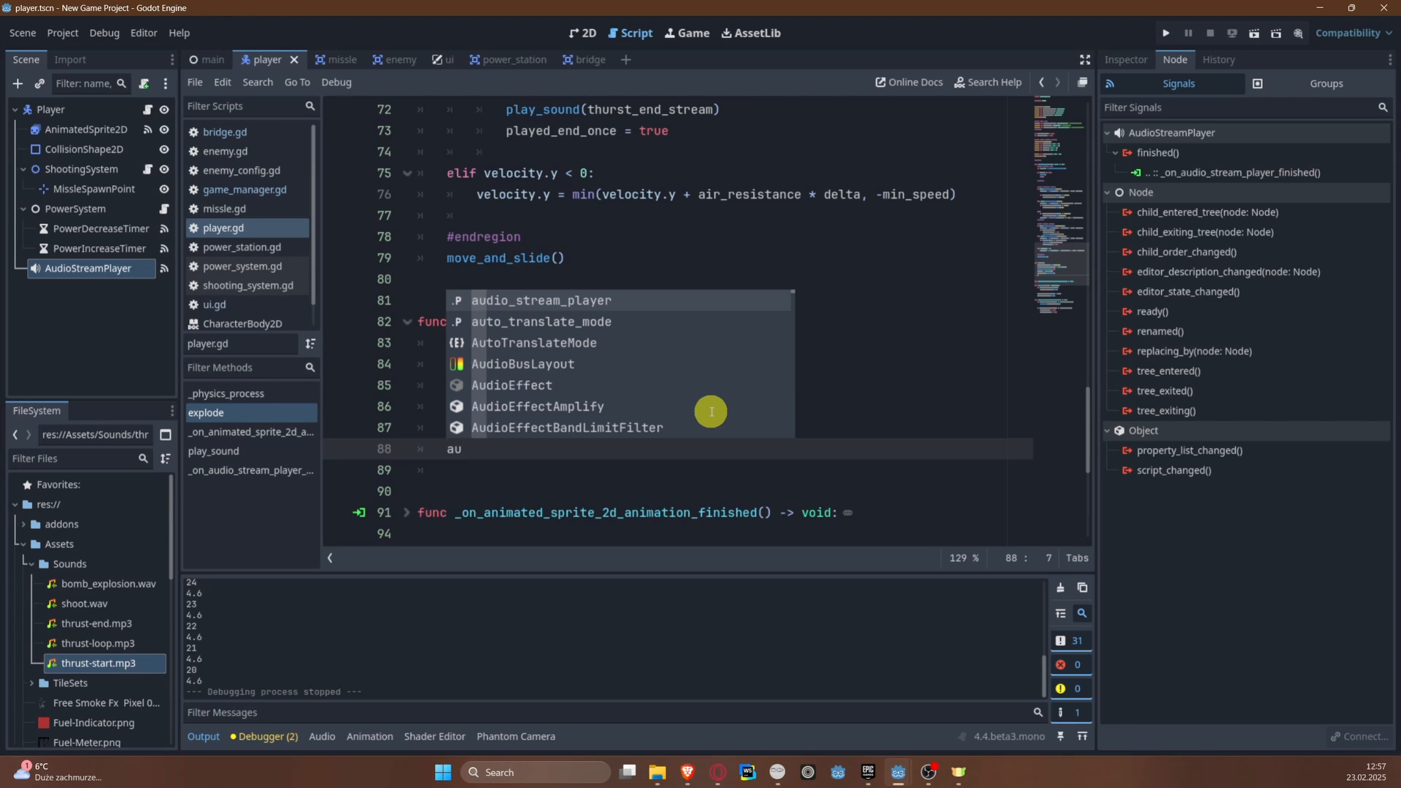
pyautogui.press('Return')
pyautogui.write('.stre')
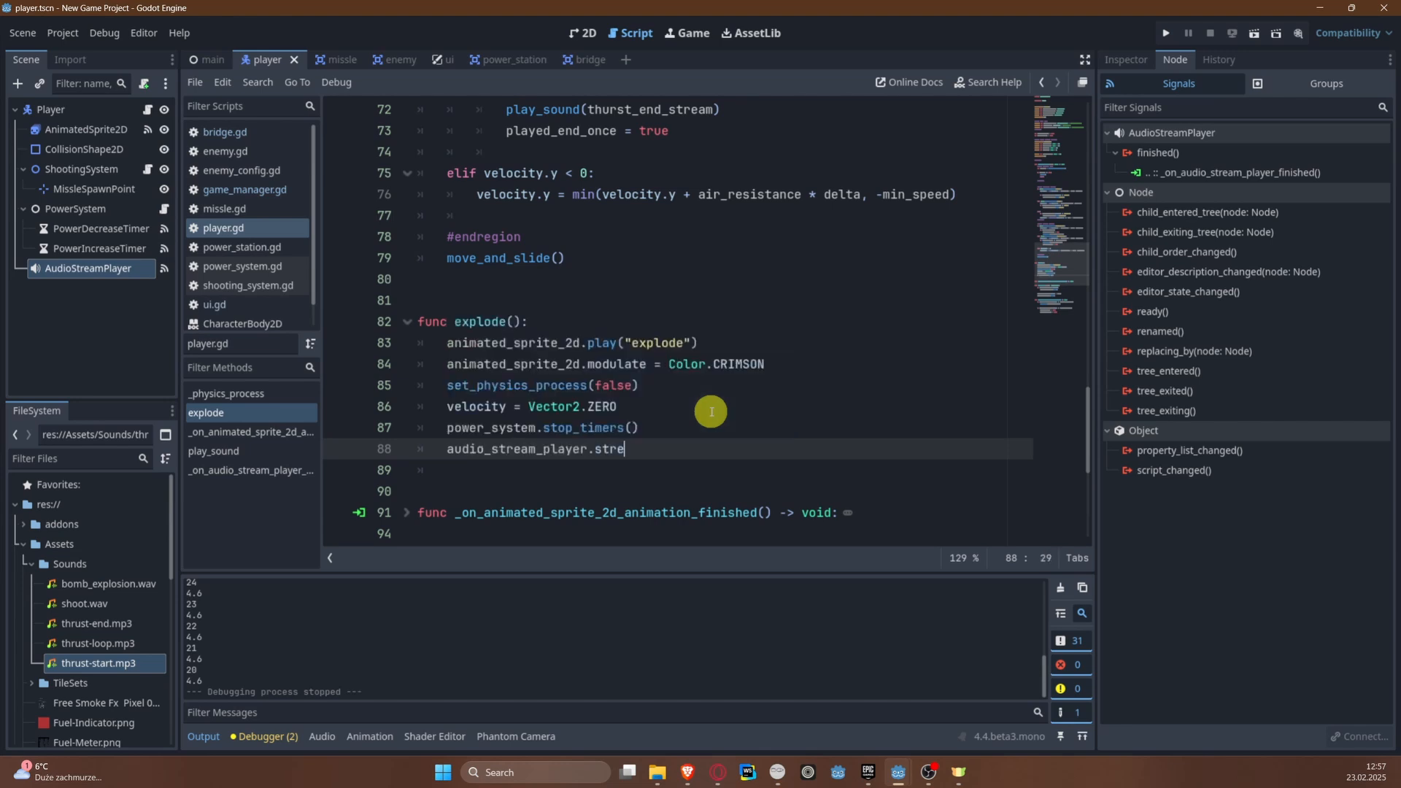
pyautogui.press('Return')
pyautogui.write('= e')
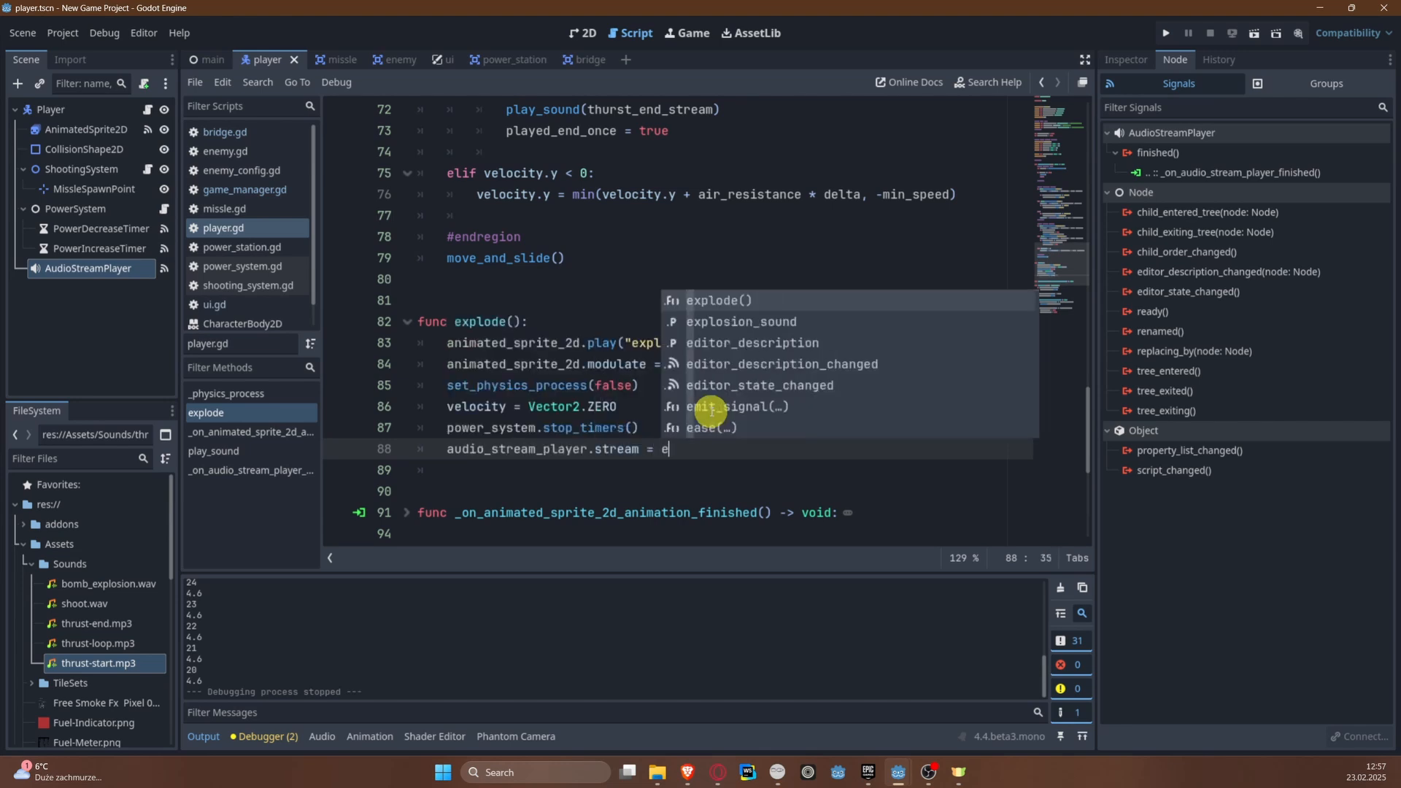
pyautogui.press('Down')
pyautogui.press('Return')
pyautogui.press('Return')
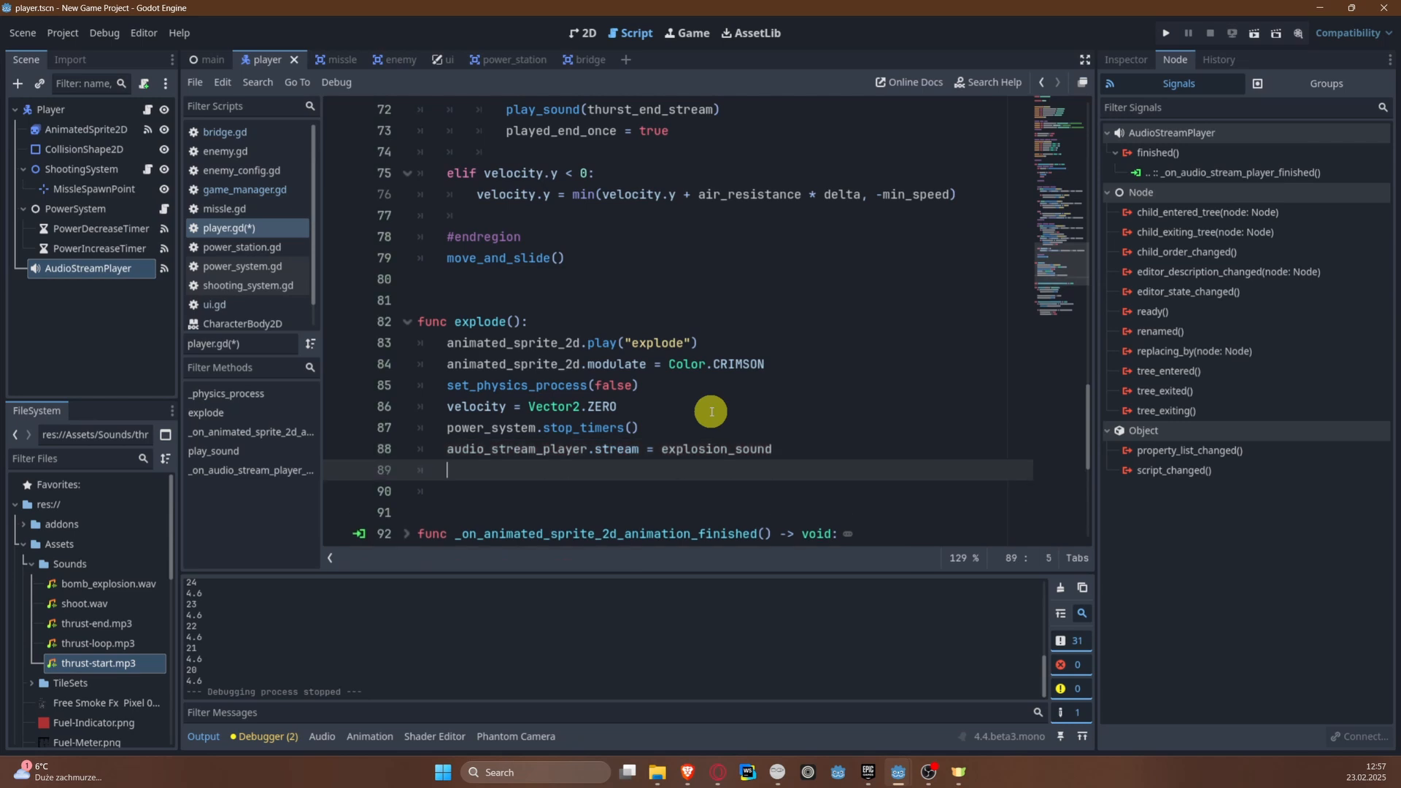
# Step: Call audio_stream_player.play() on the line below the explosion_sound assignment and save the script
pyautogui.press('BackSpace')
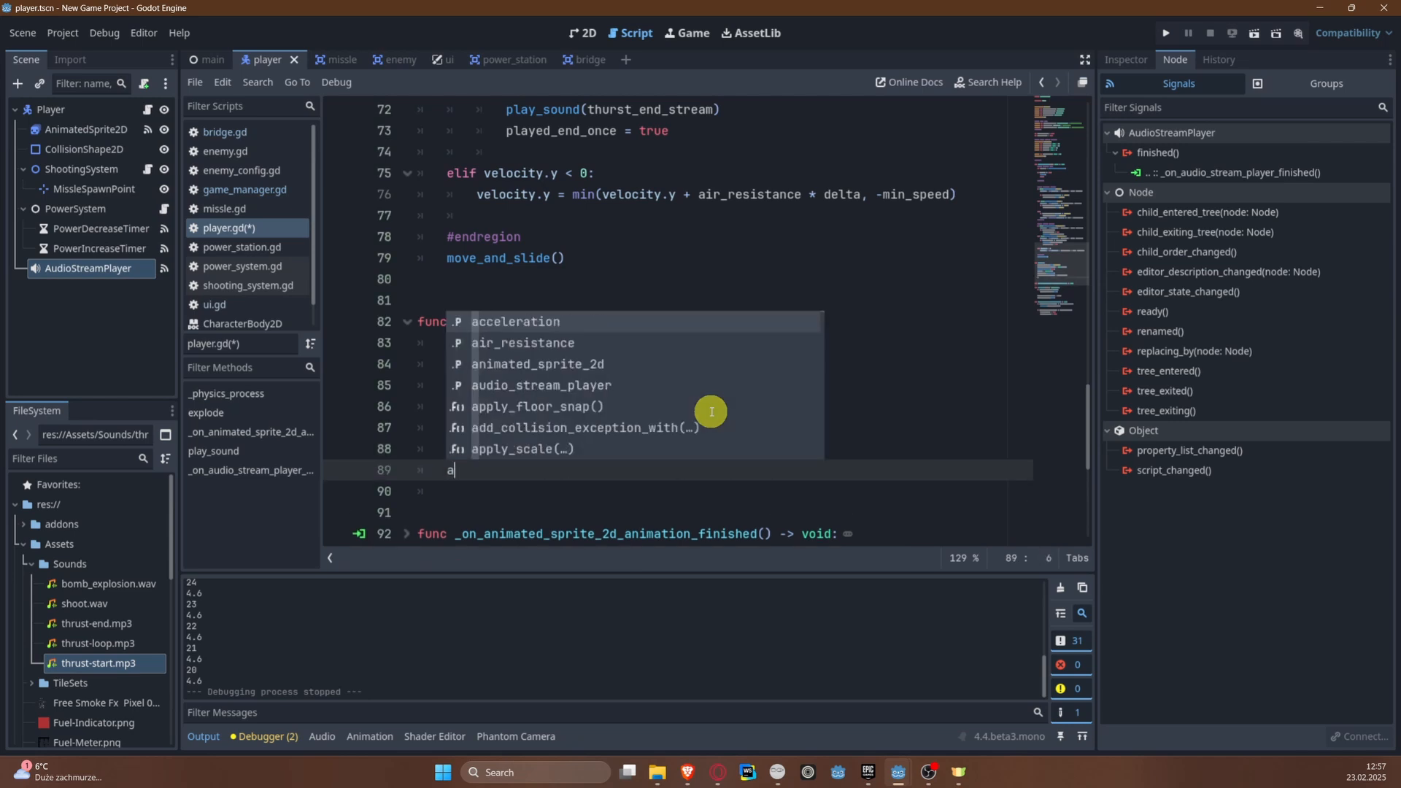
pyautogui.write('udi')
pyautogui.press('Return')
pyautogui.write('.pl')
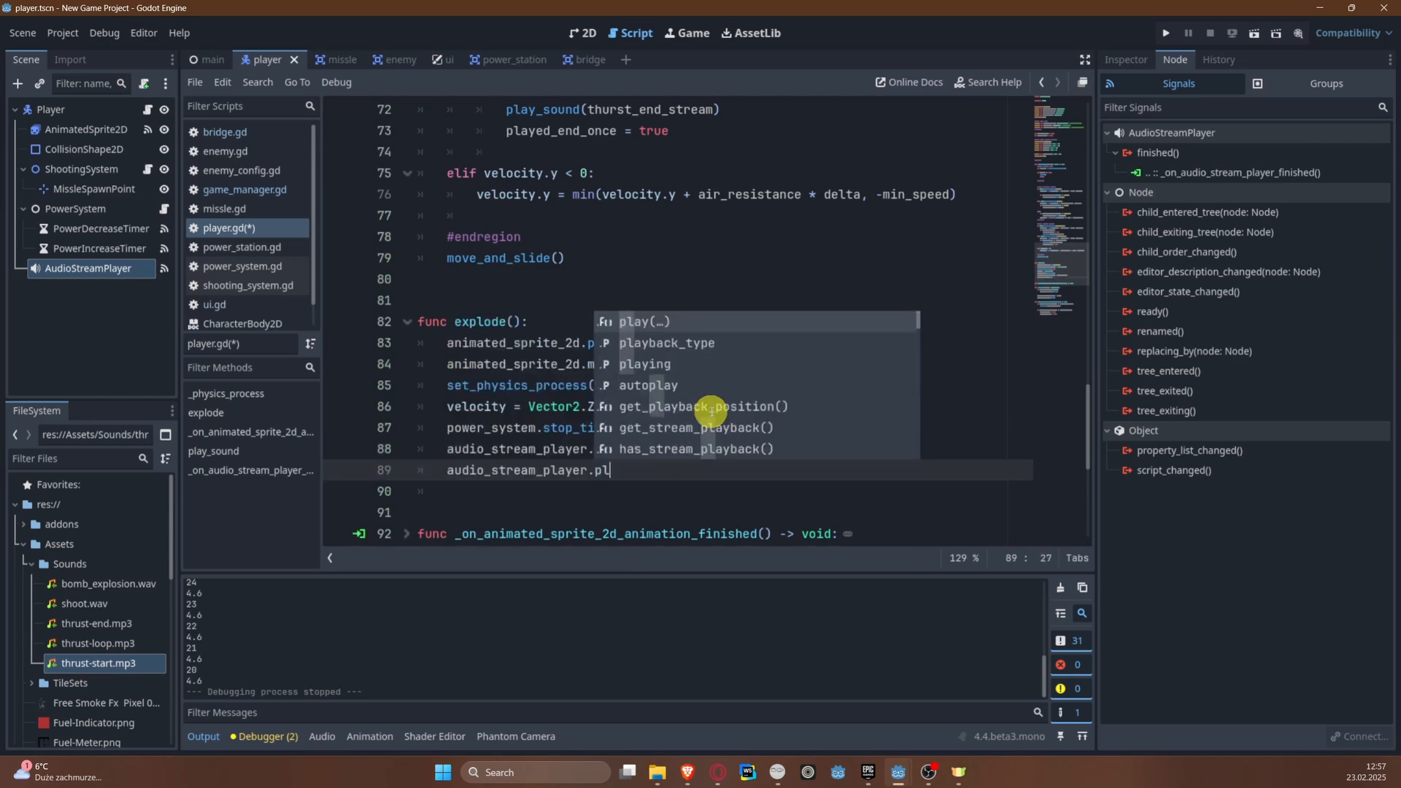
pyautogui.press('Return')
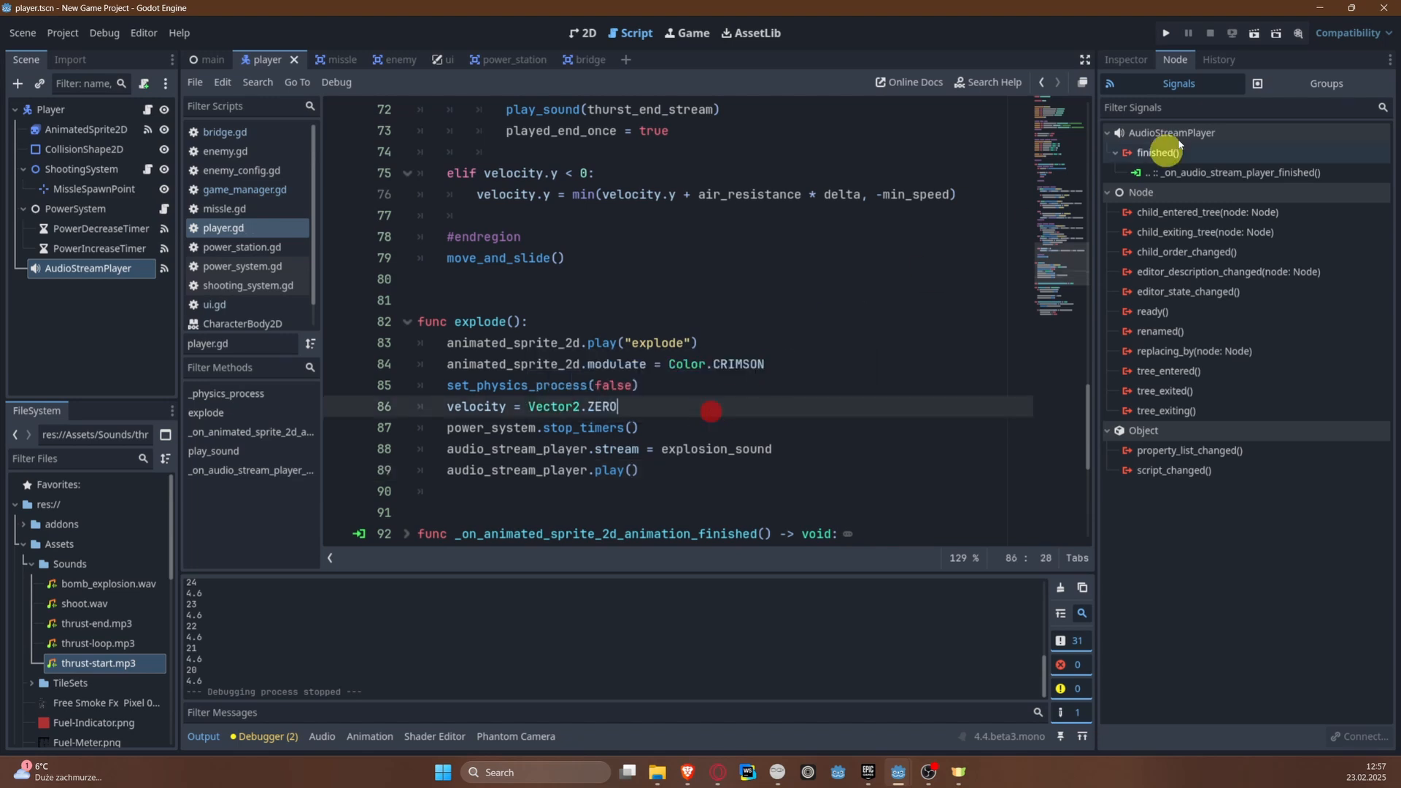
# Step: Run the game twice to test the explosion sound, stopping it after each run
pyautogui.click(1166, 32)
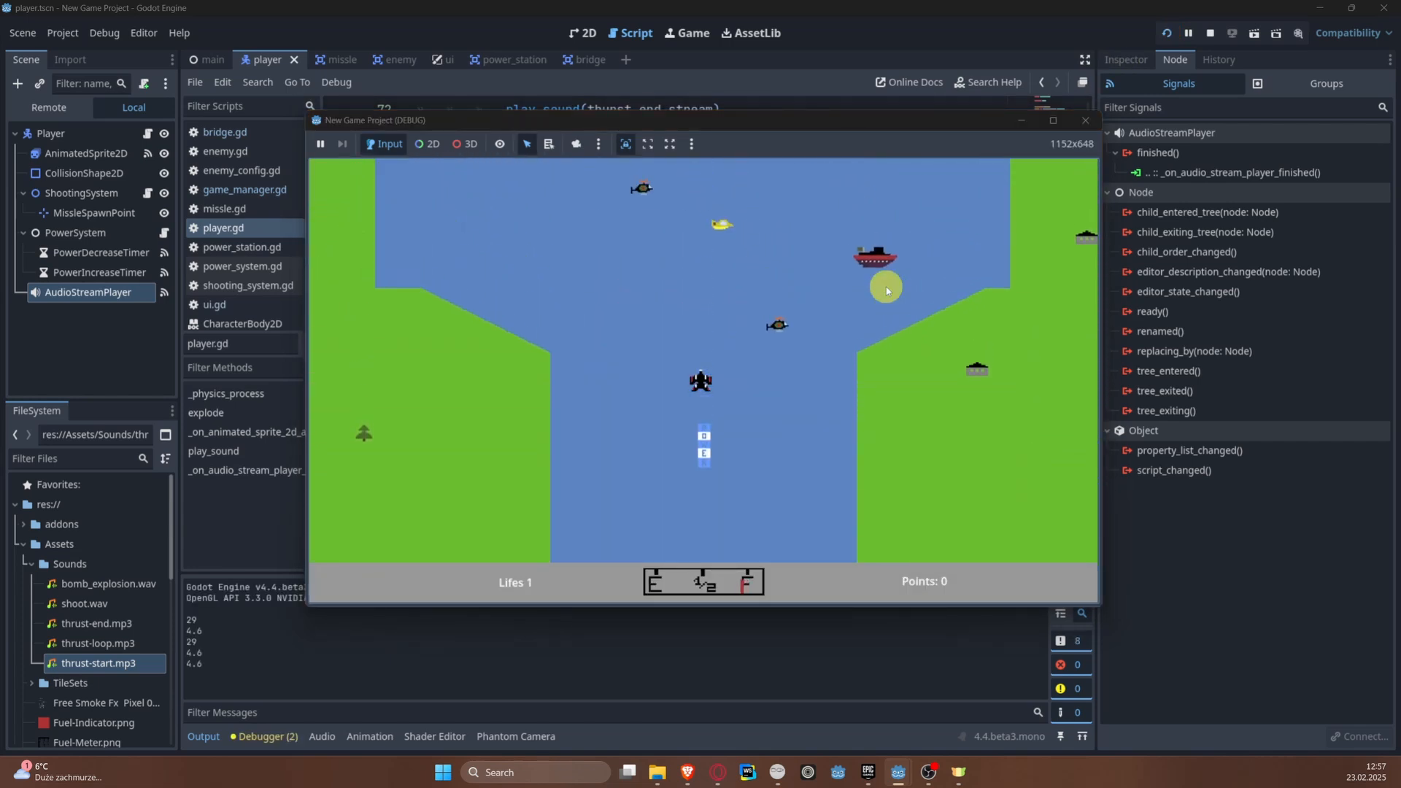
pyautogui.click(1210, 33)
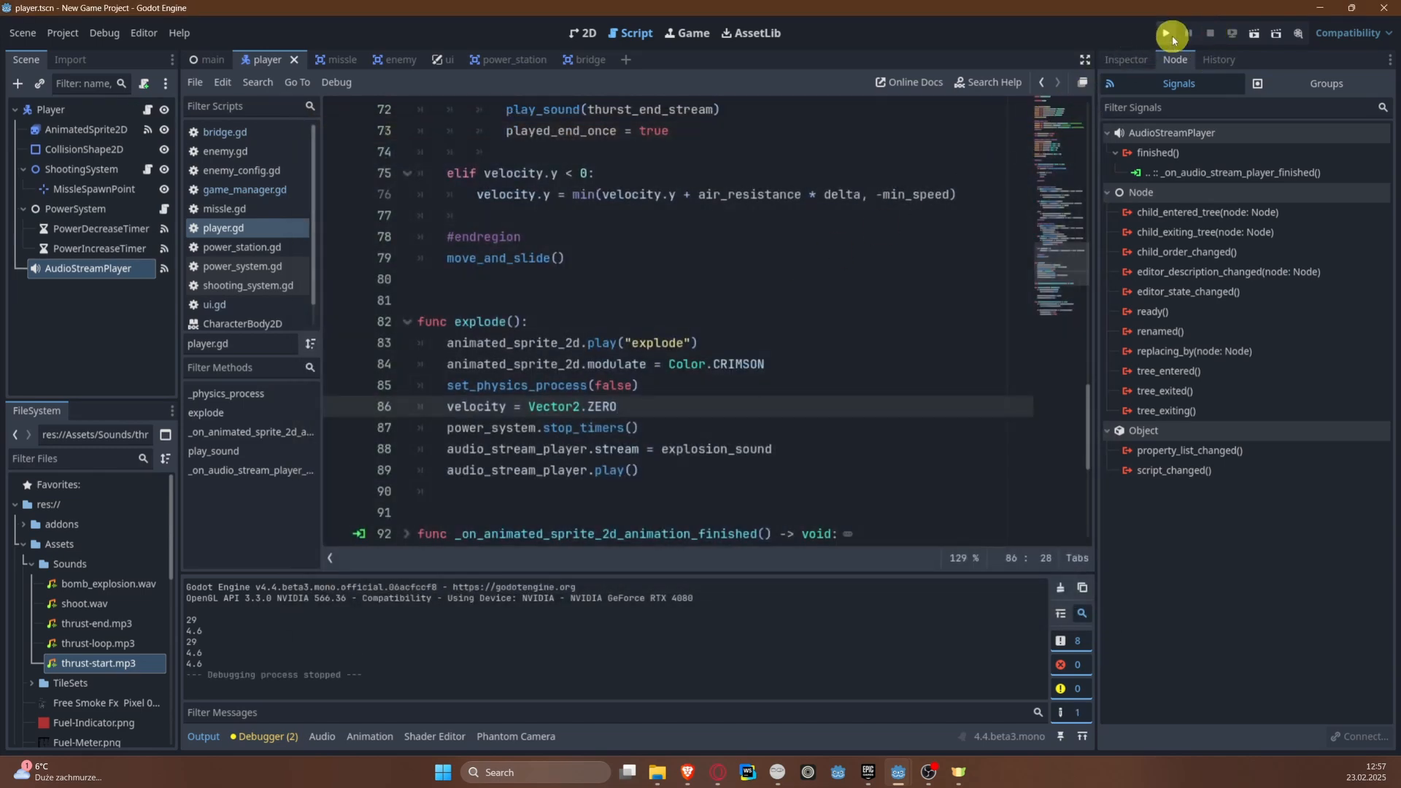
pyautogui.click(1170, 34)
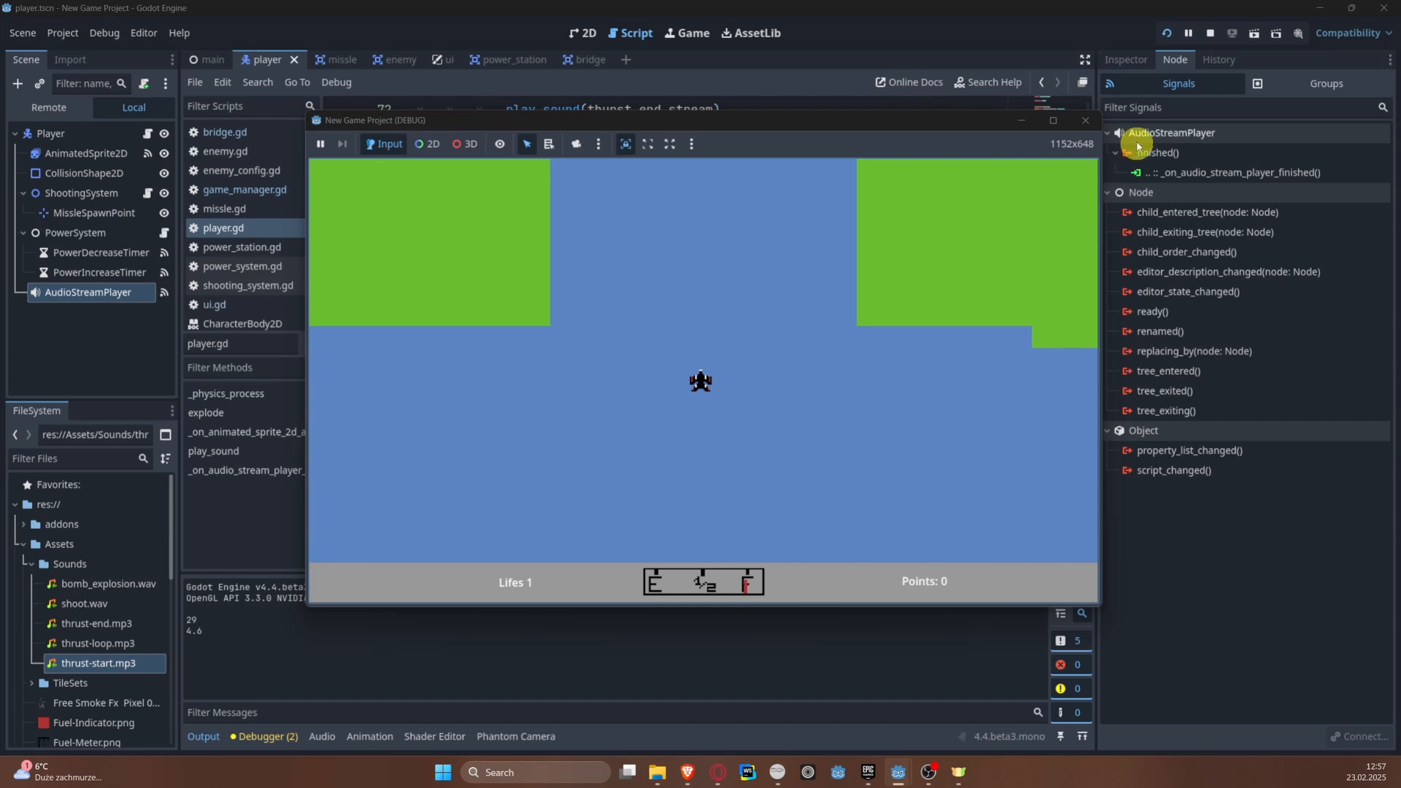
pyautogui.click(1212, 30)
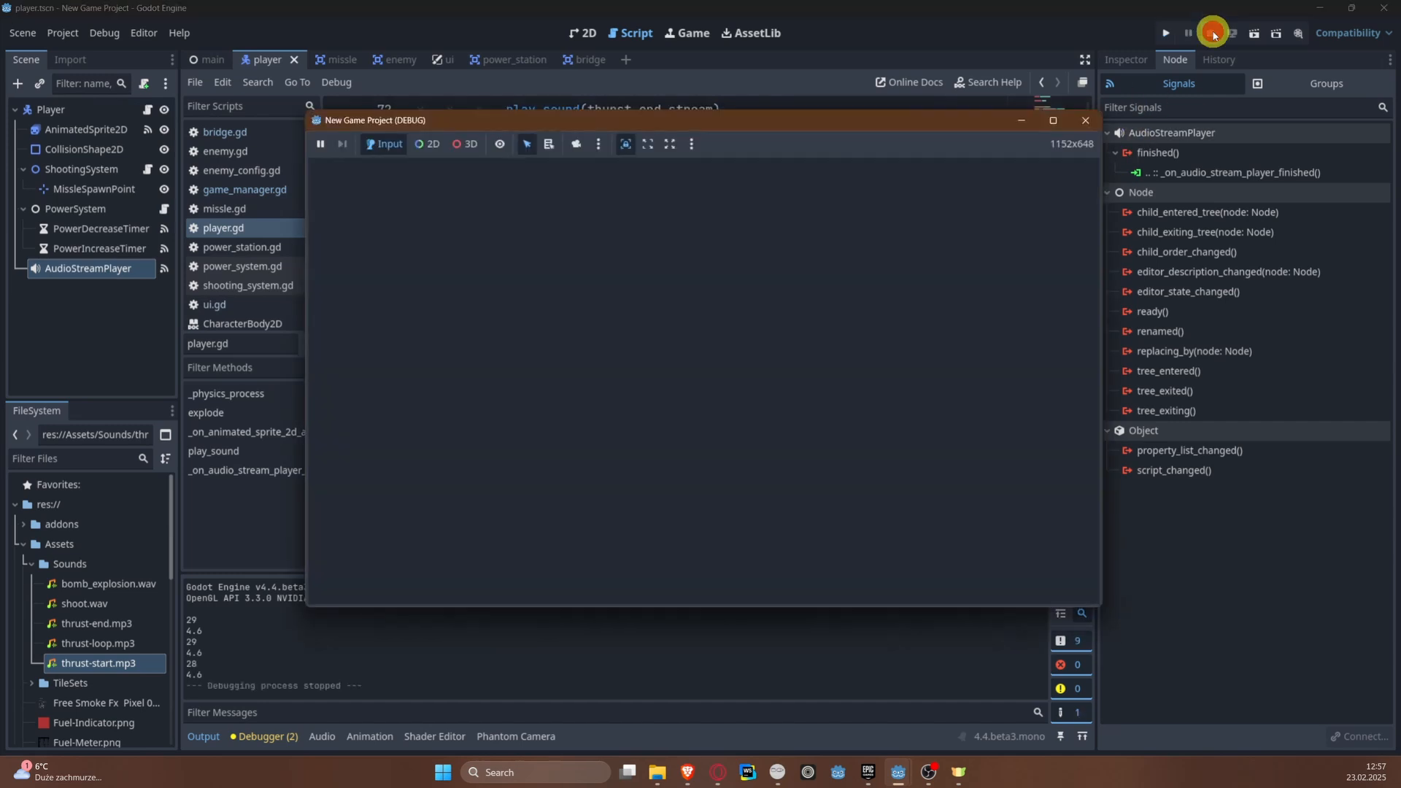
# Step: Add an AudioStreamPlayer node as a child of ShootingSystem
pyautogui.click(102, 172)
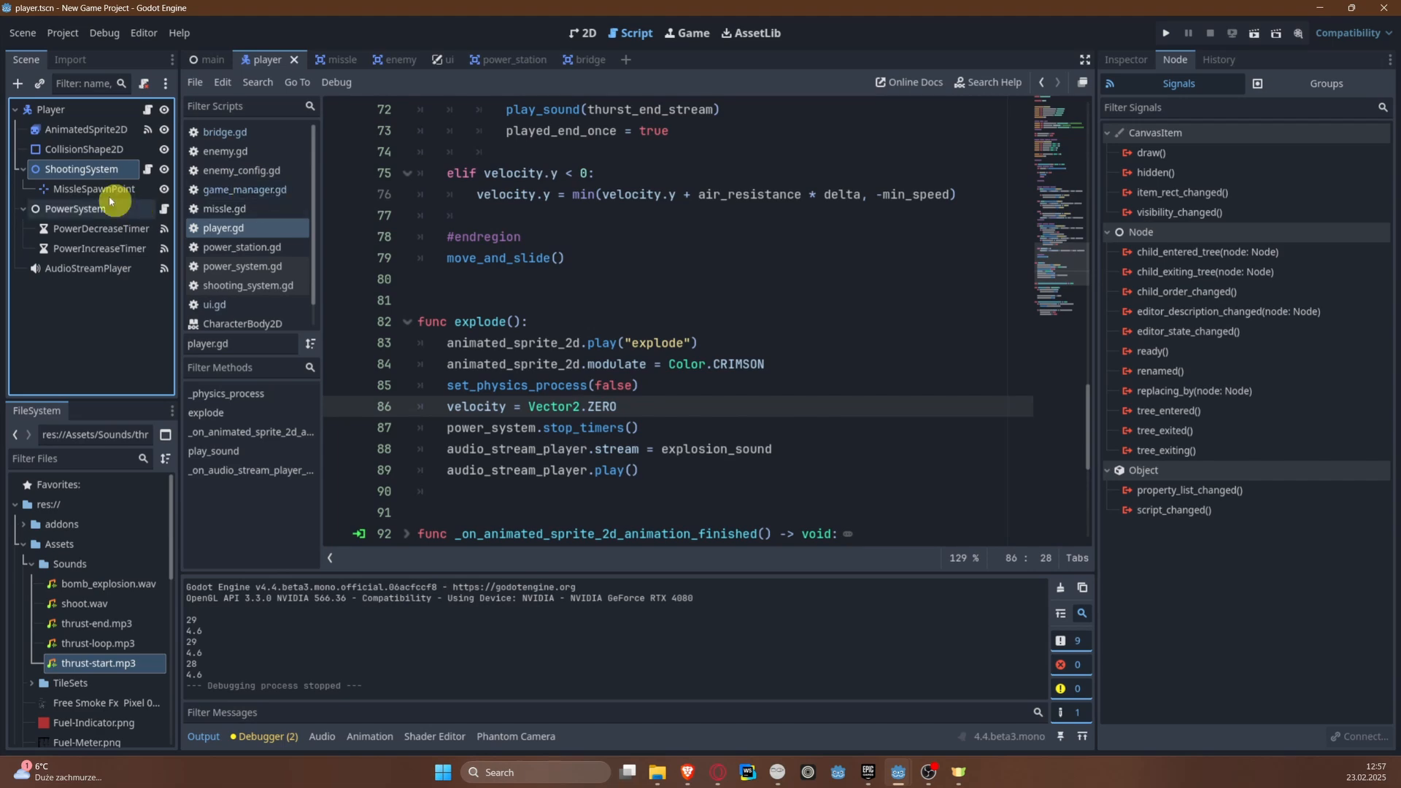
pyautogui.rightClick(78, 173)
pyautogui.click(116, 188)
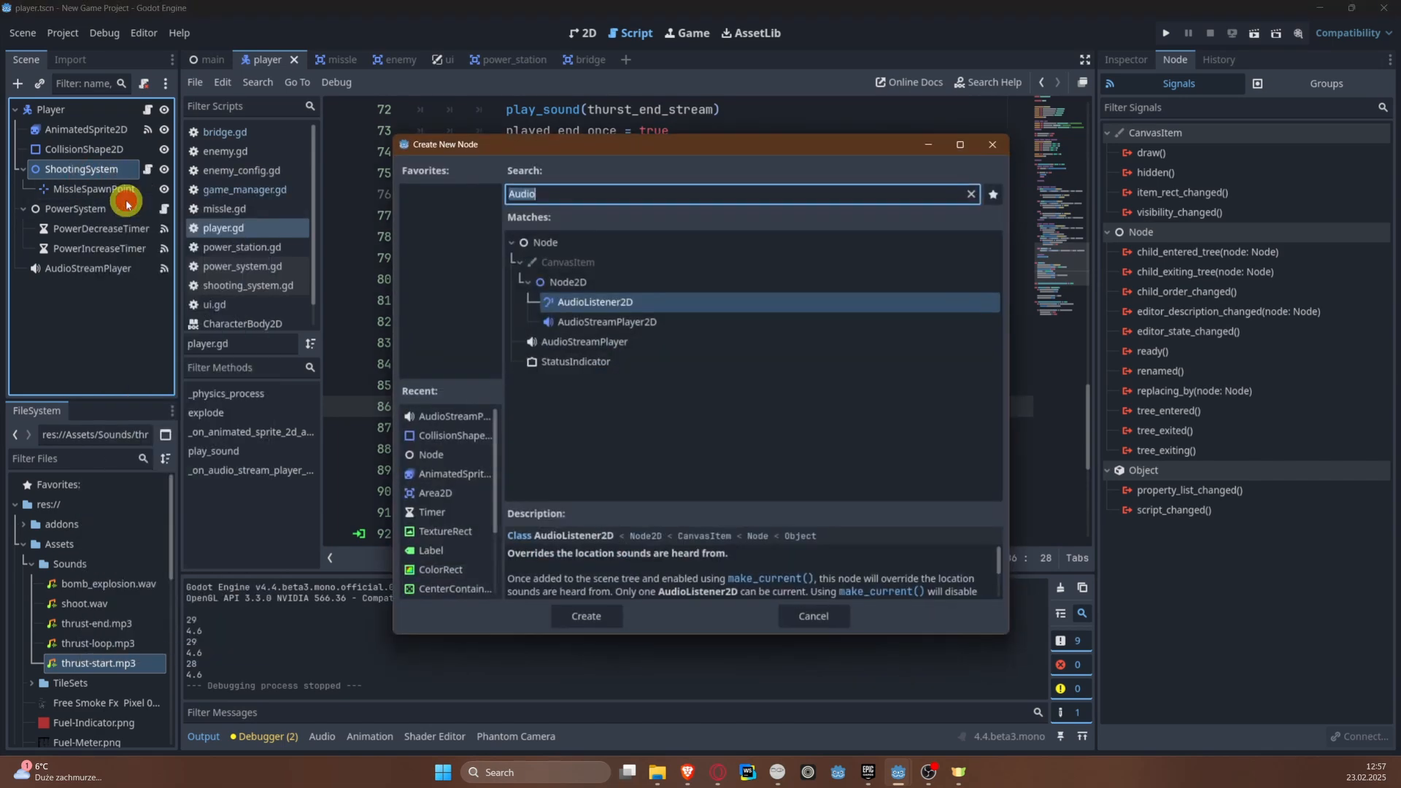
pyautogui.doubleClick(538, 342)
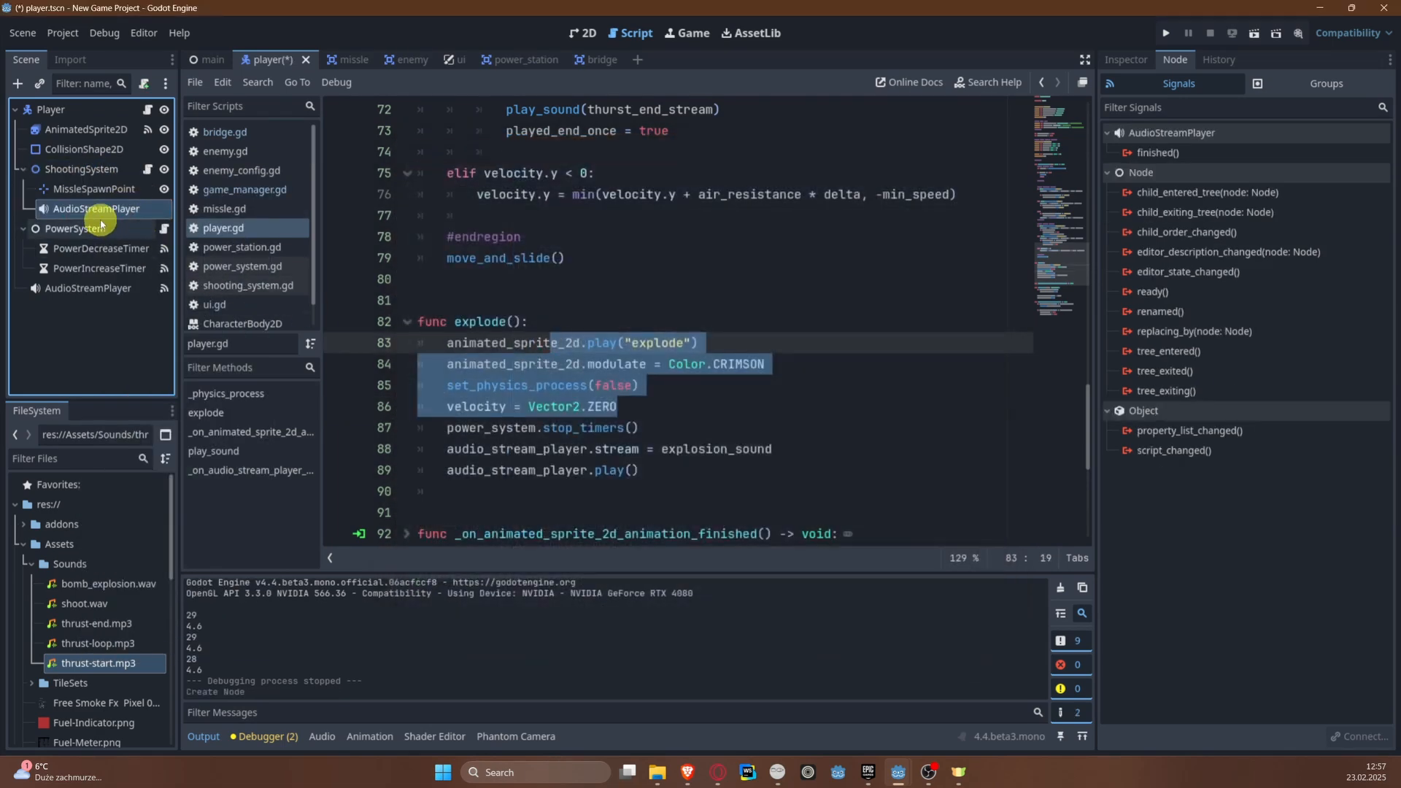
# Step: Rename the new audio node under ShootingSystem to ShootingStreamPlayer and save the scene
pyautogui.click(90, 193)
pyautogui.doubleClick(103, 210)
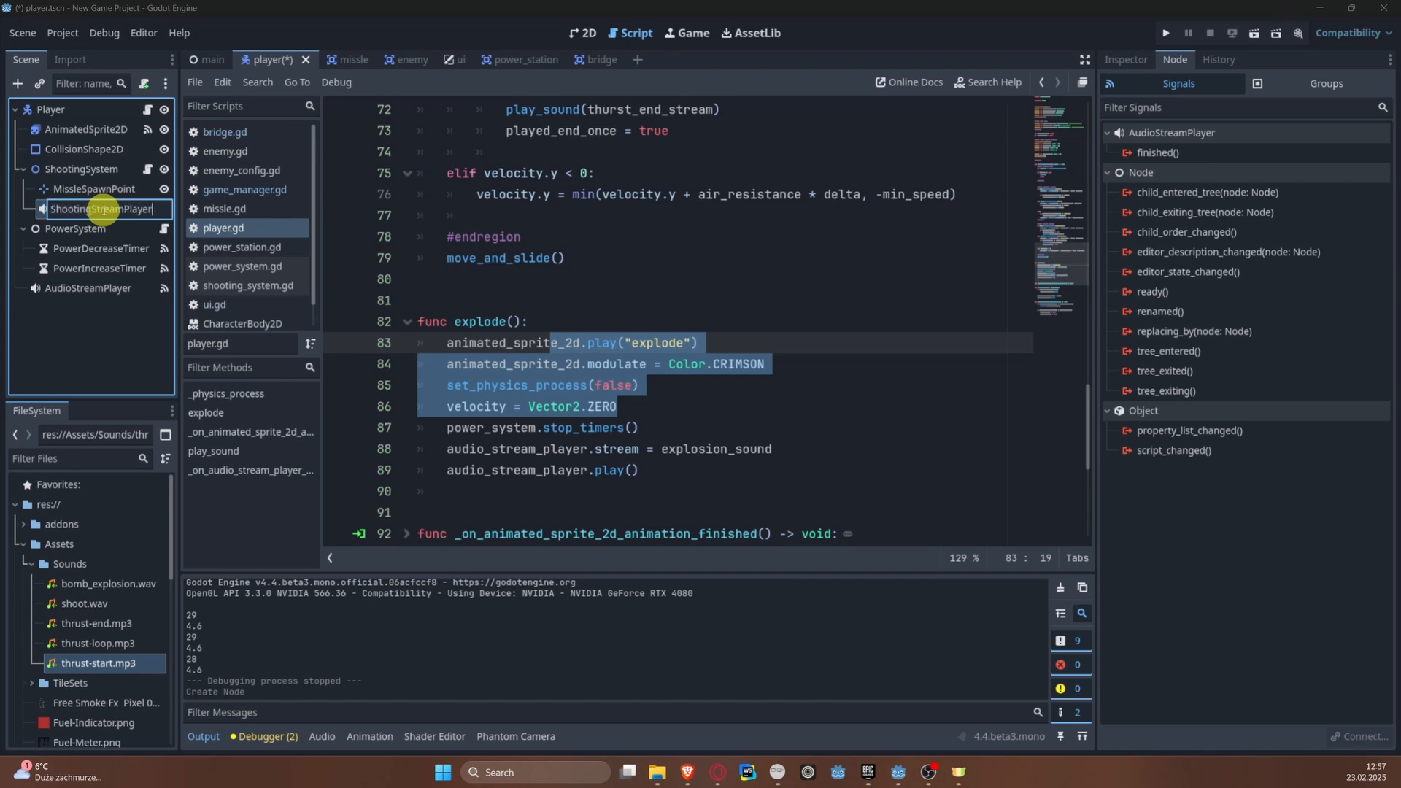
pyautogui.press('Return')
pyautogui.hotkey('ctrl', 's')
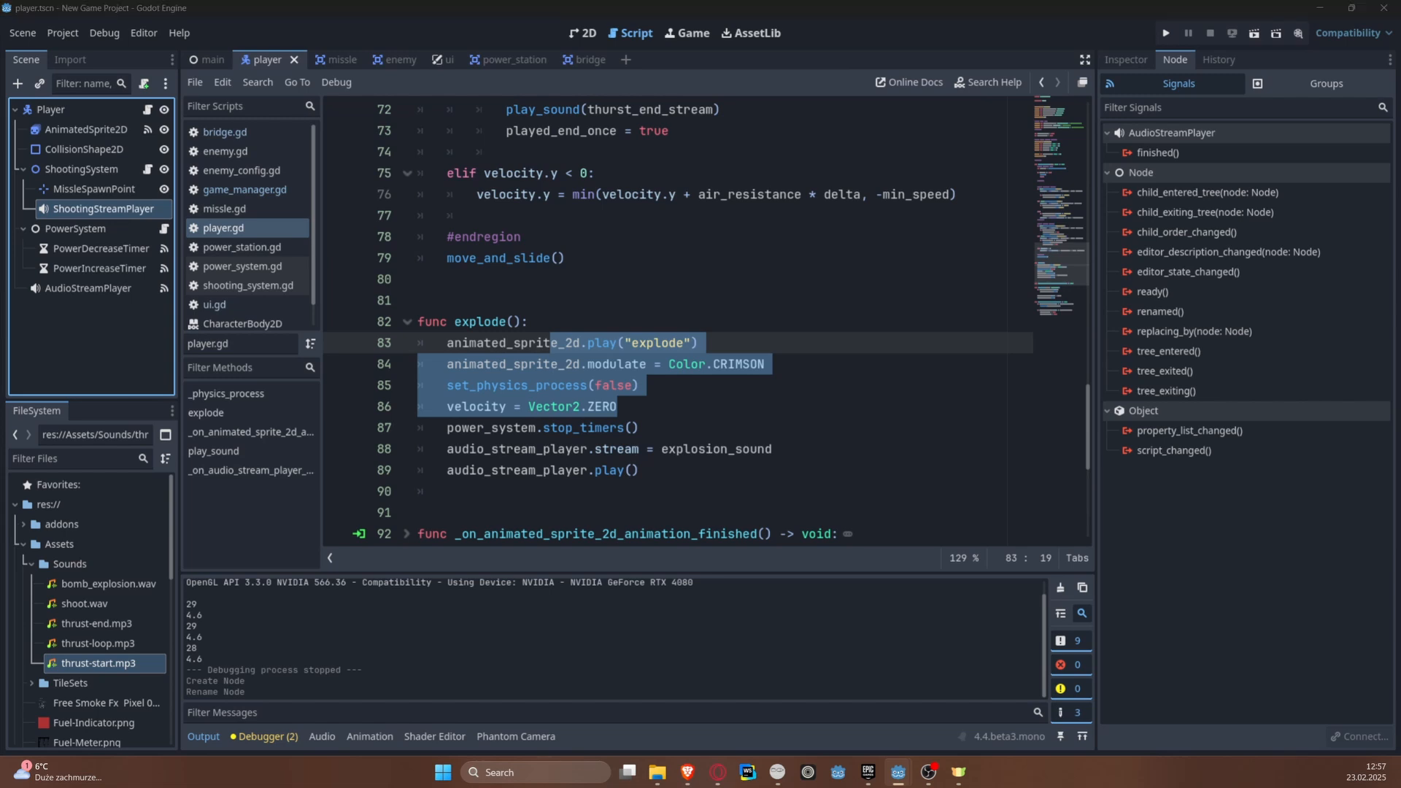
# Step: Set the Stream of ShootingStreamPlayer to shoot.wav from the Sounds folder and save the scene
pyautogui.doubleClick(97, 208)
pyautogui.click(1125, 59)
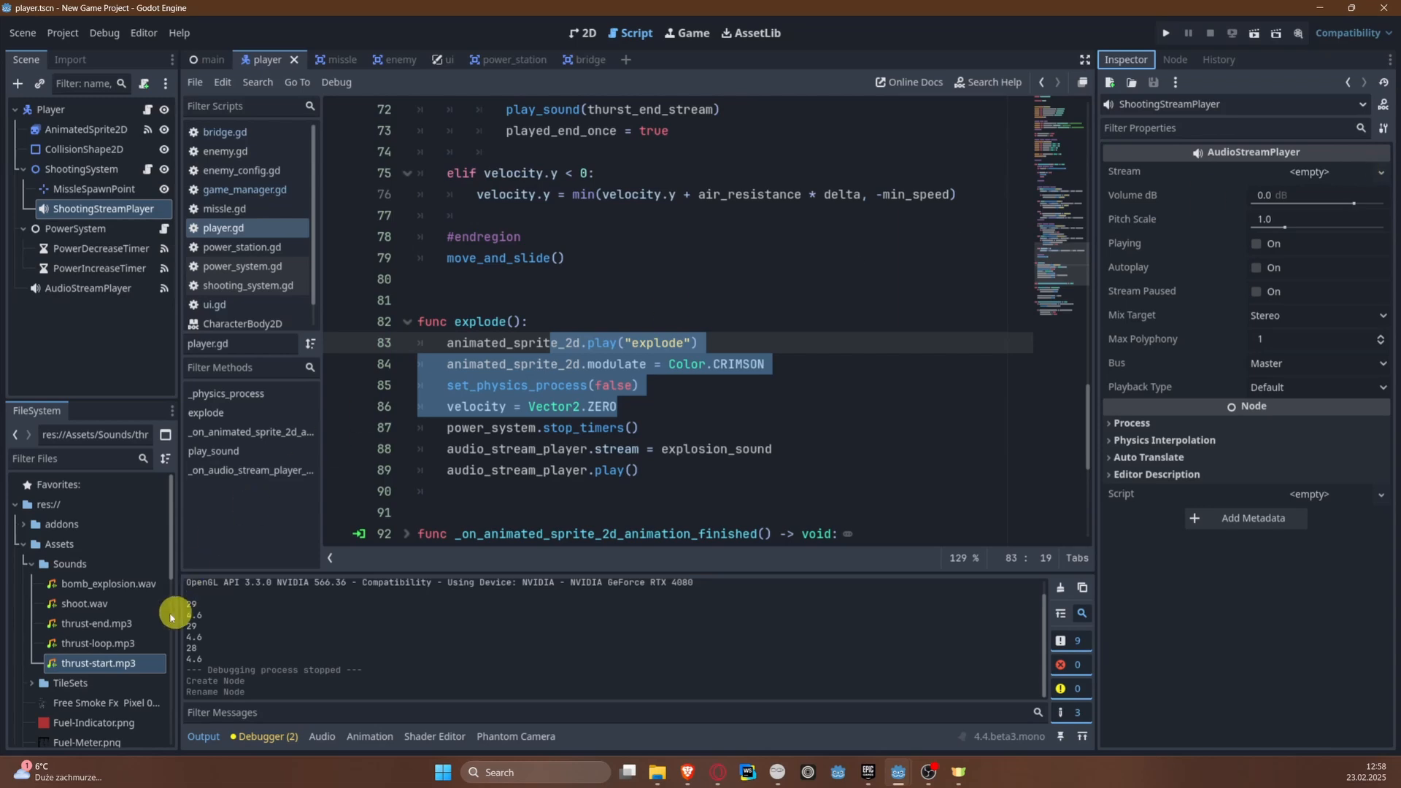
pyautogui.moveTo(97, 603); pyautogui.dragTo(1320, 171)
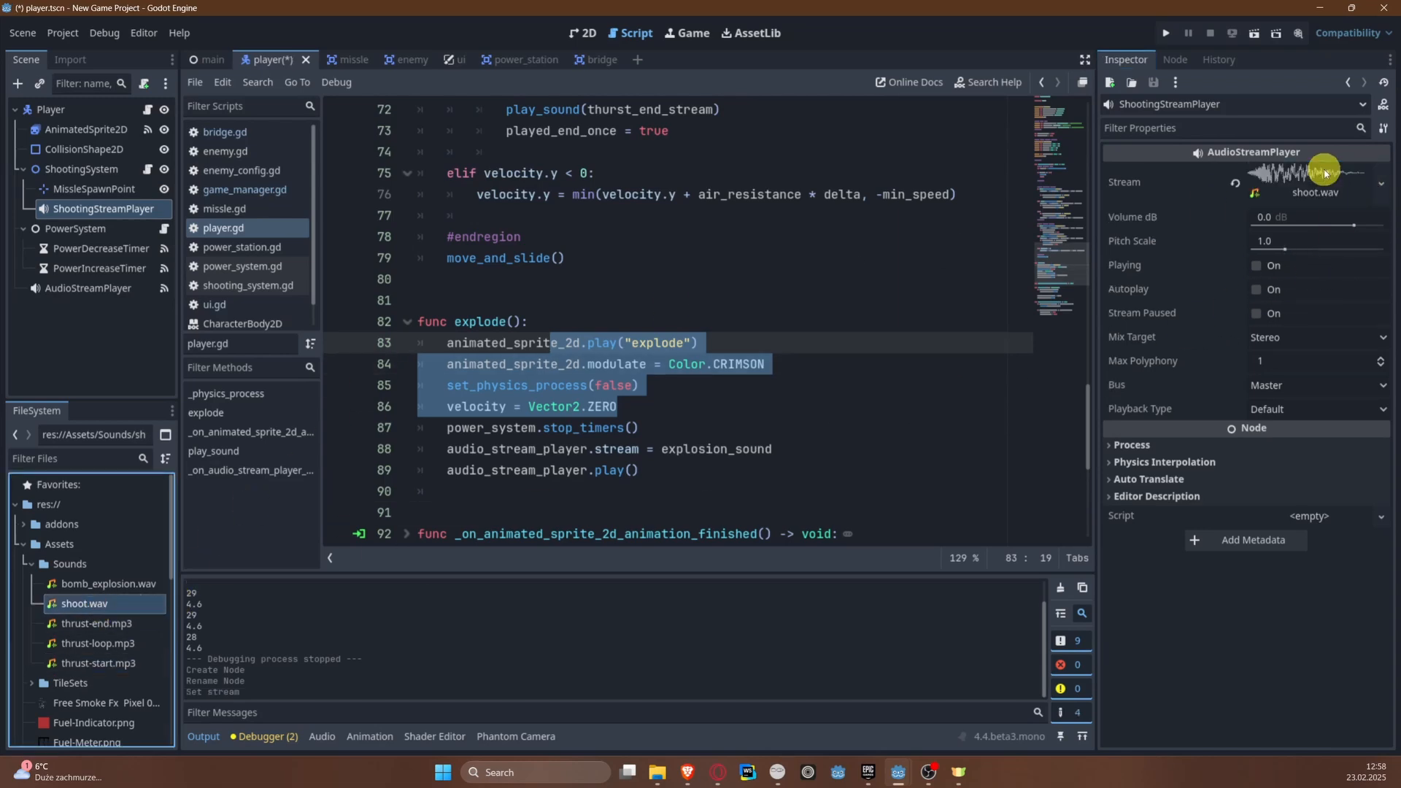
pyautogui.click(581, 344)
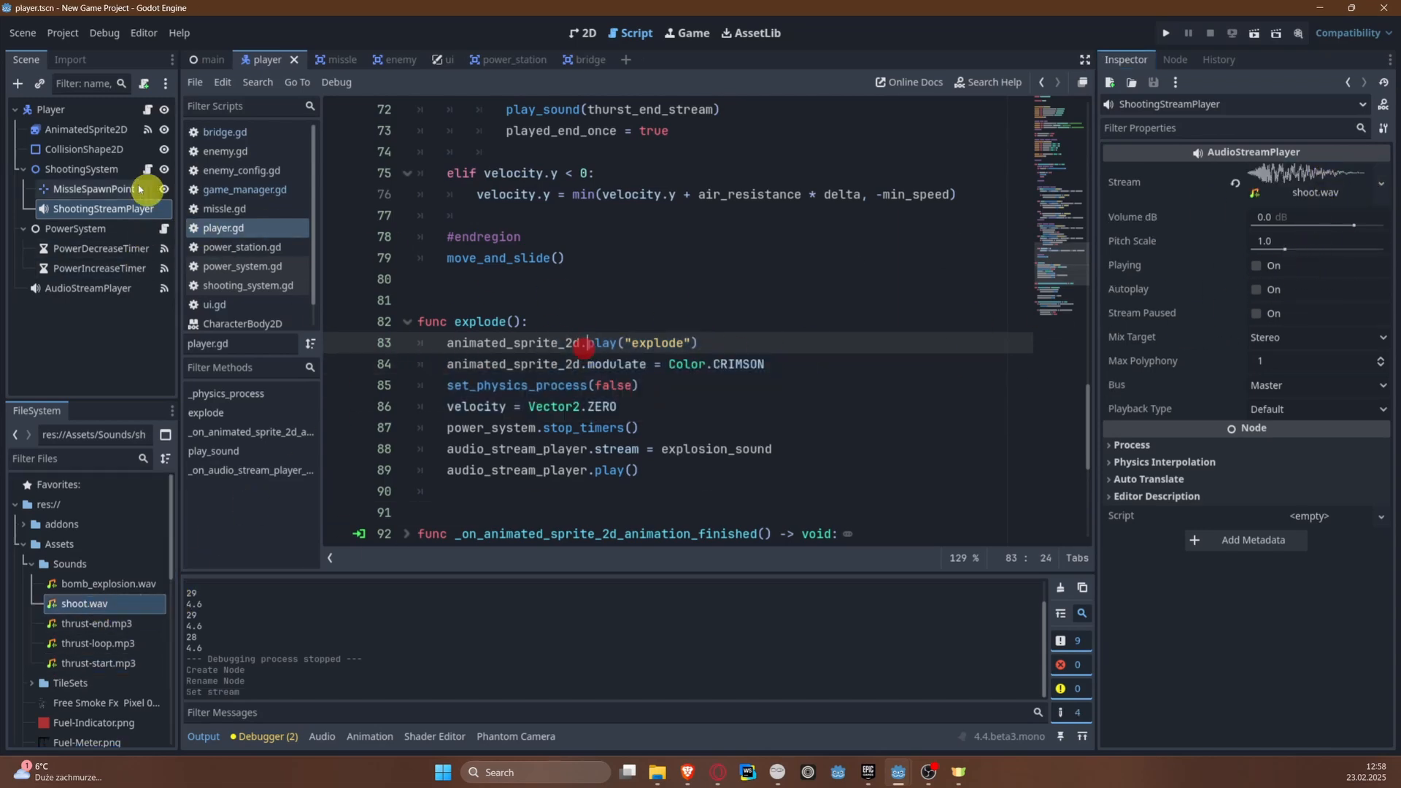
pyautogui.click(149, 170)
pyautogui.scroll(-1, 712, 355)
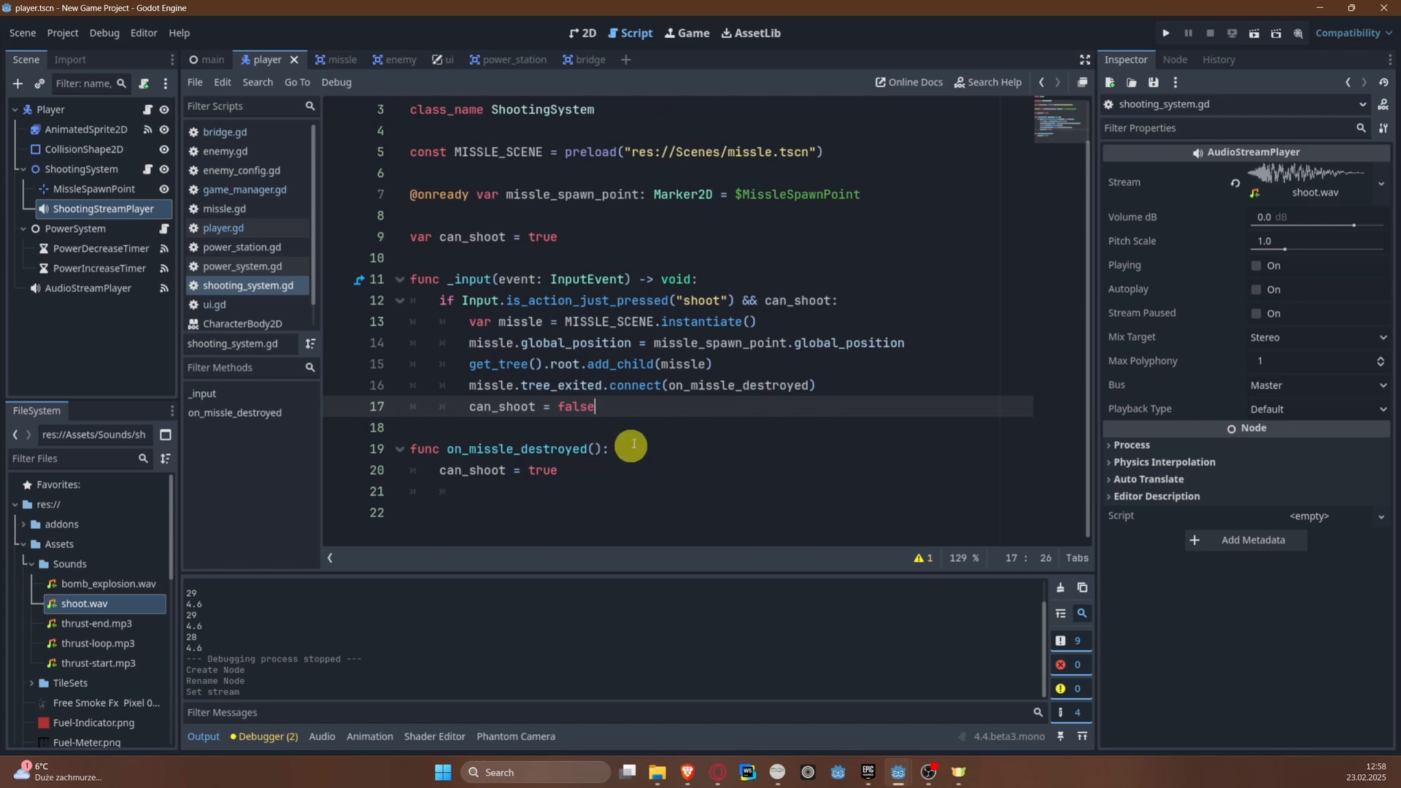
pyautogui.press('Return')
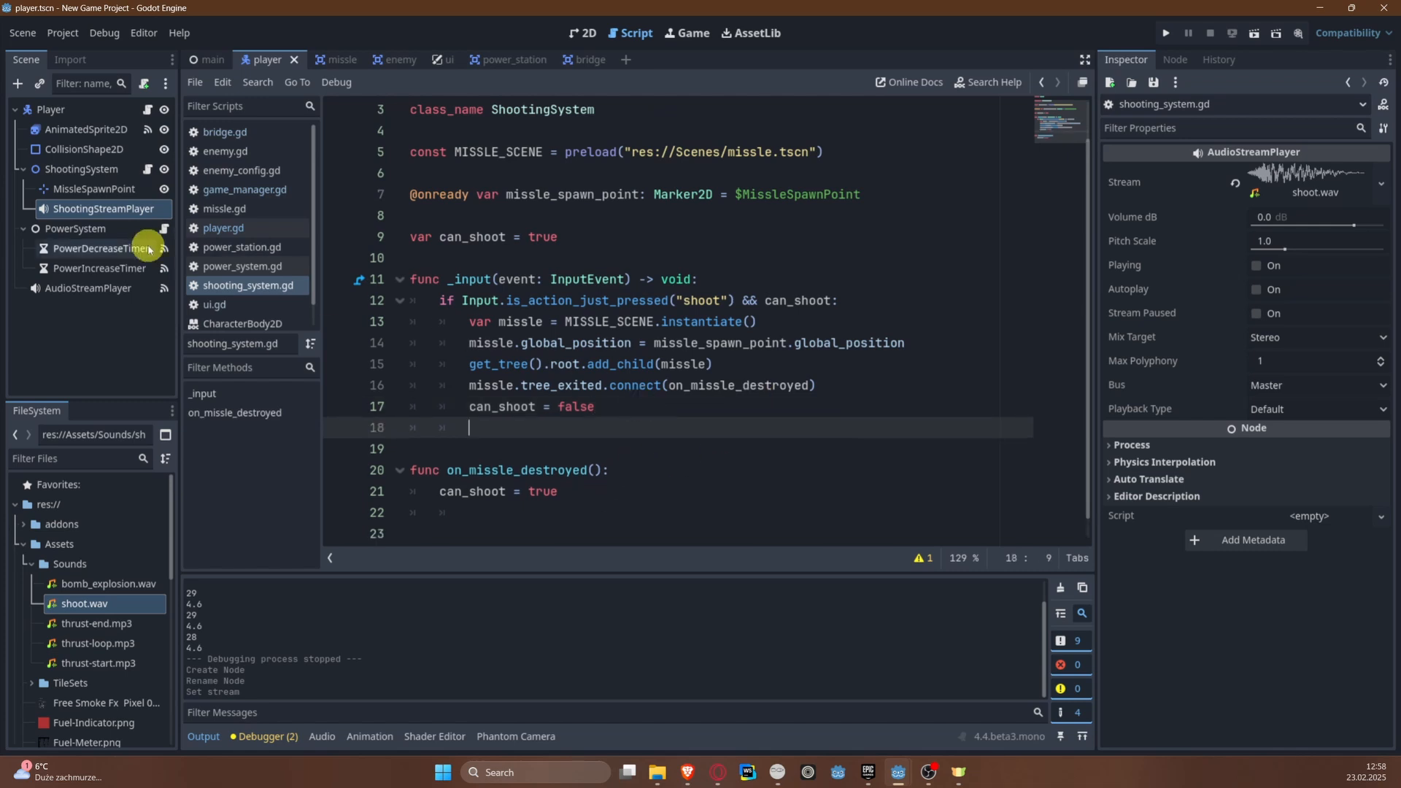
pyautogui.moveTo(101, 210); pyautogui.dragTo(335, 219)
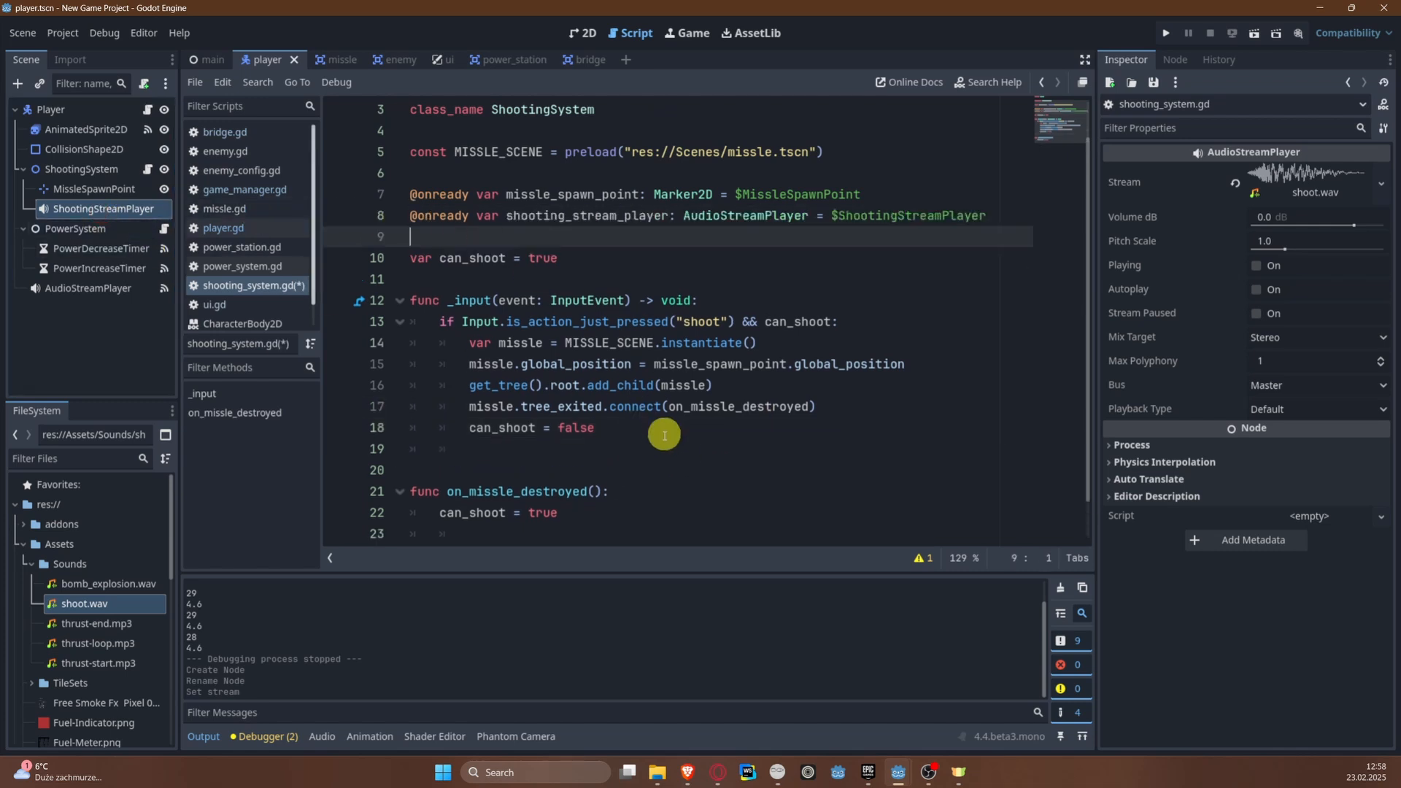
# Step: Call shooting_stream_player.play() below can_shoot = false in the _input() function and save the script
pyautogui.click(641, 432)
pyautogui.click(630, 448)
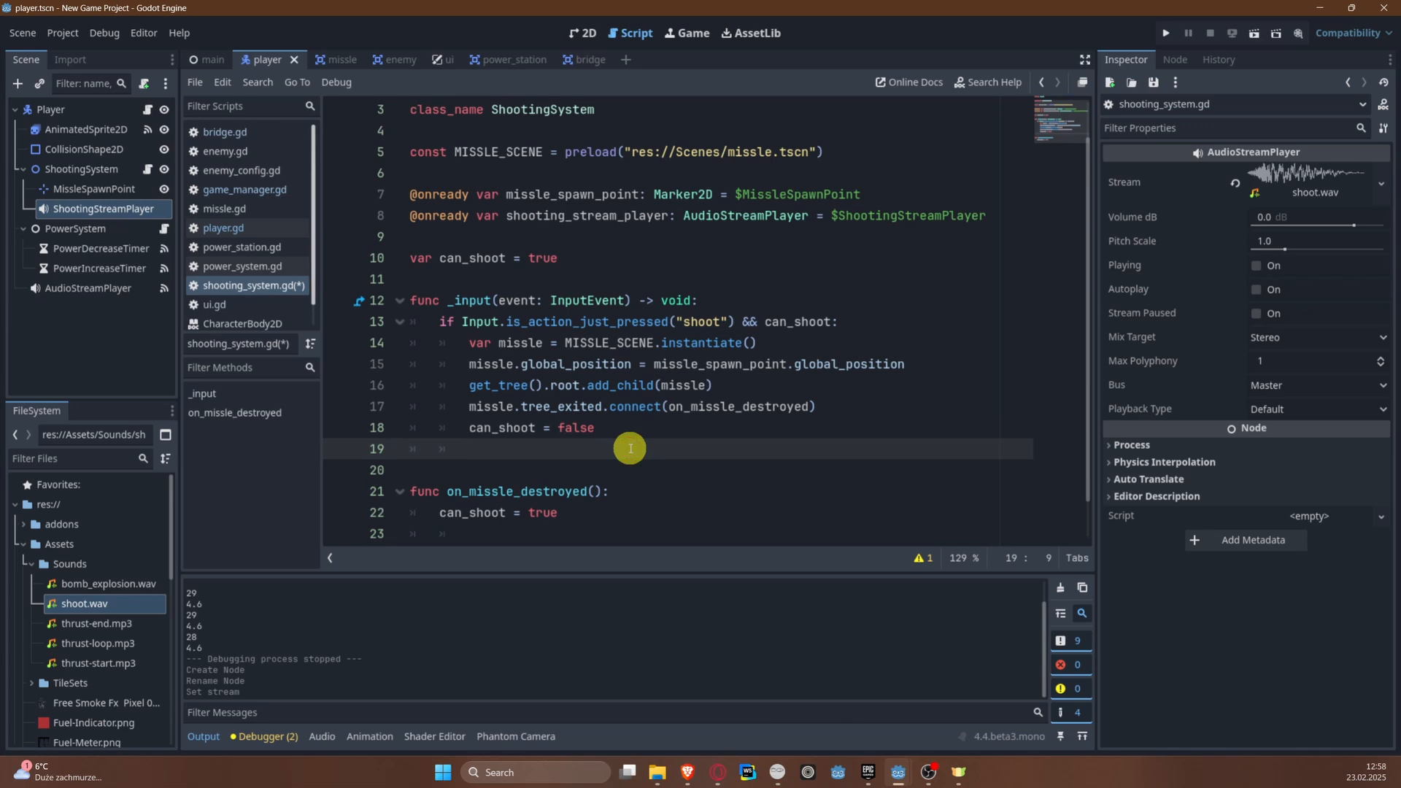
pyautogui.write('s')
pyautogui.press('Return')
pyautogui.write('.')
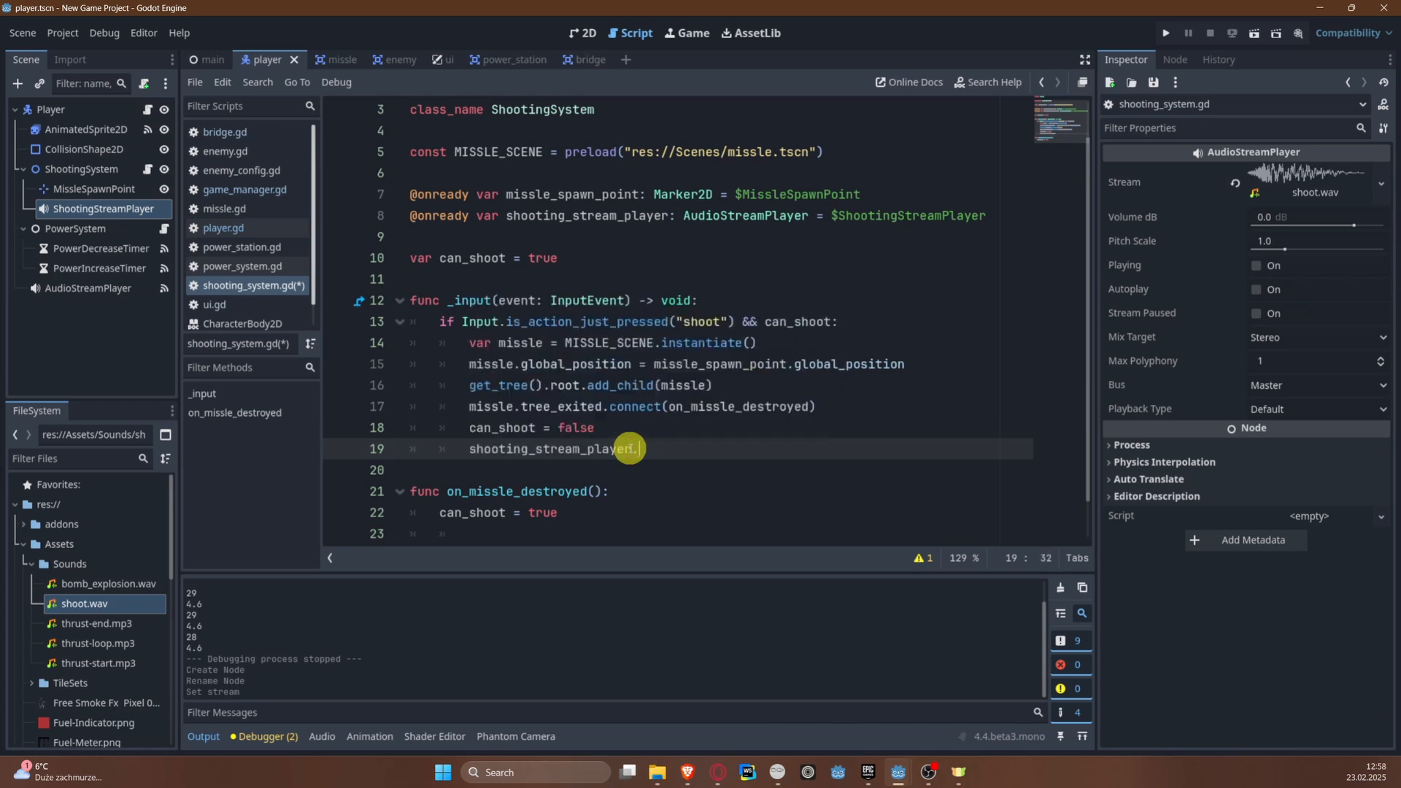
pyautogui.write('p')
pyautogui.press('Down')
pyautogui.press('Return')
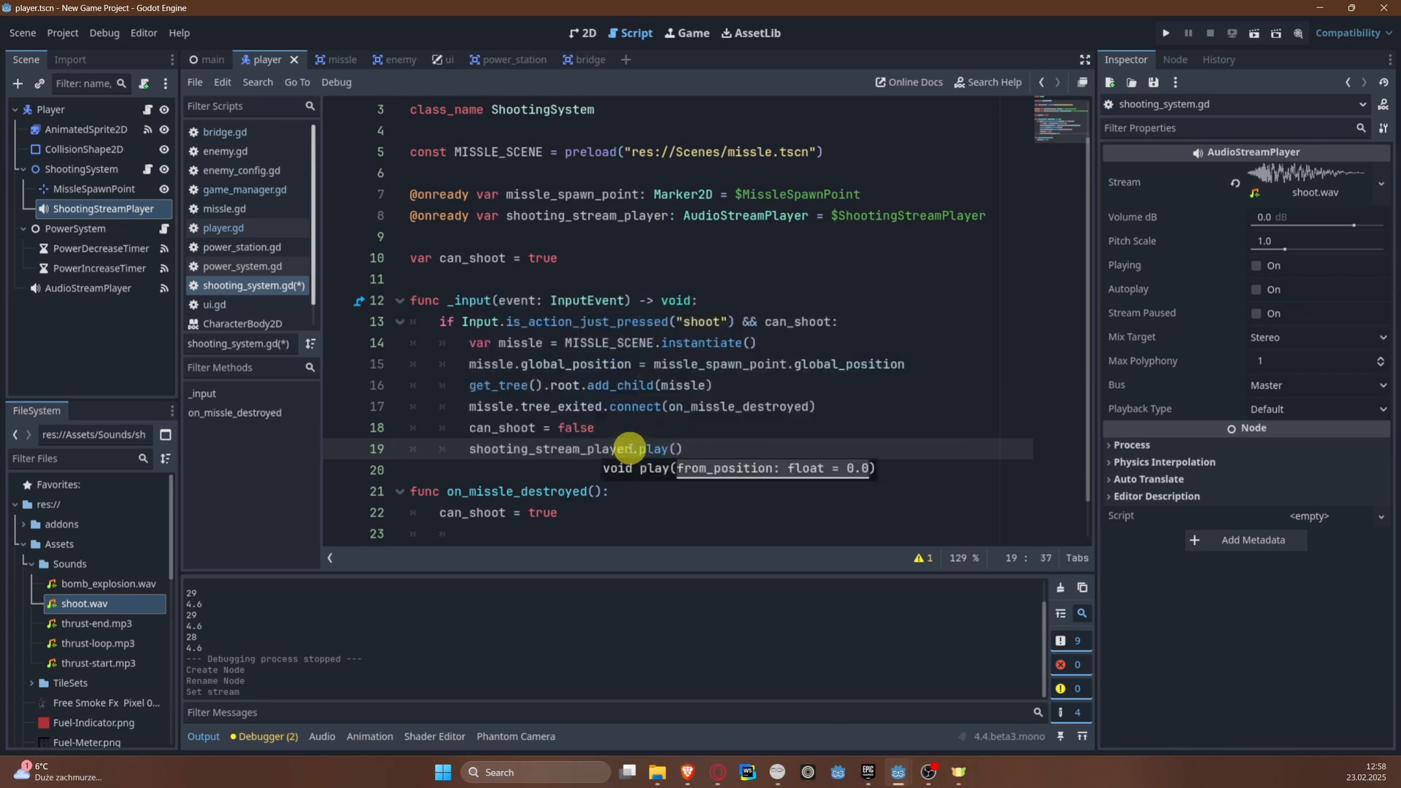
pyautogui.hotkey('ctrl', 's')
pyautogui.click(758, 406)
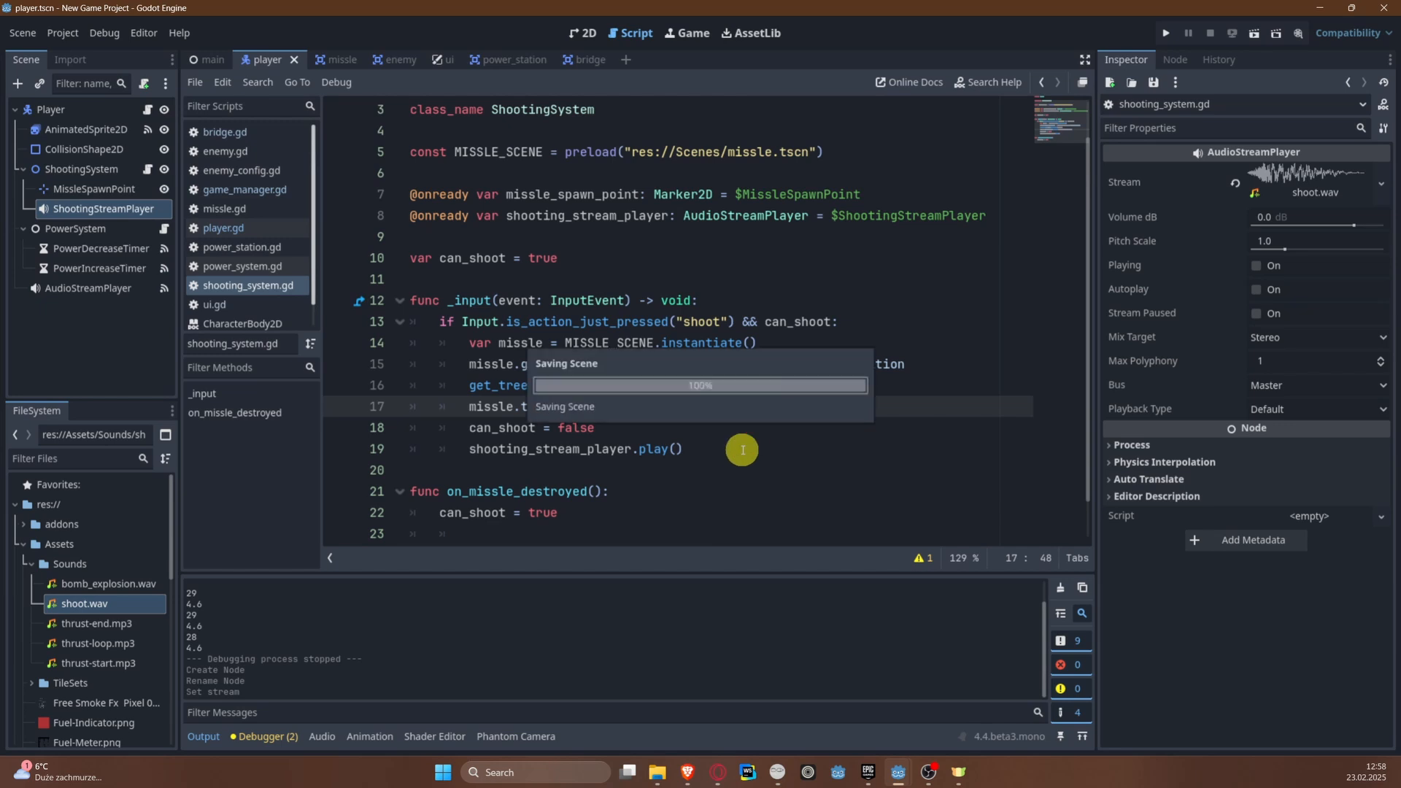
# Step: Run the game, fly forward while shooting missiles to test the shooting sound, and stop the debug session
pyautogui.click(1173, 36)
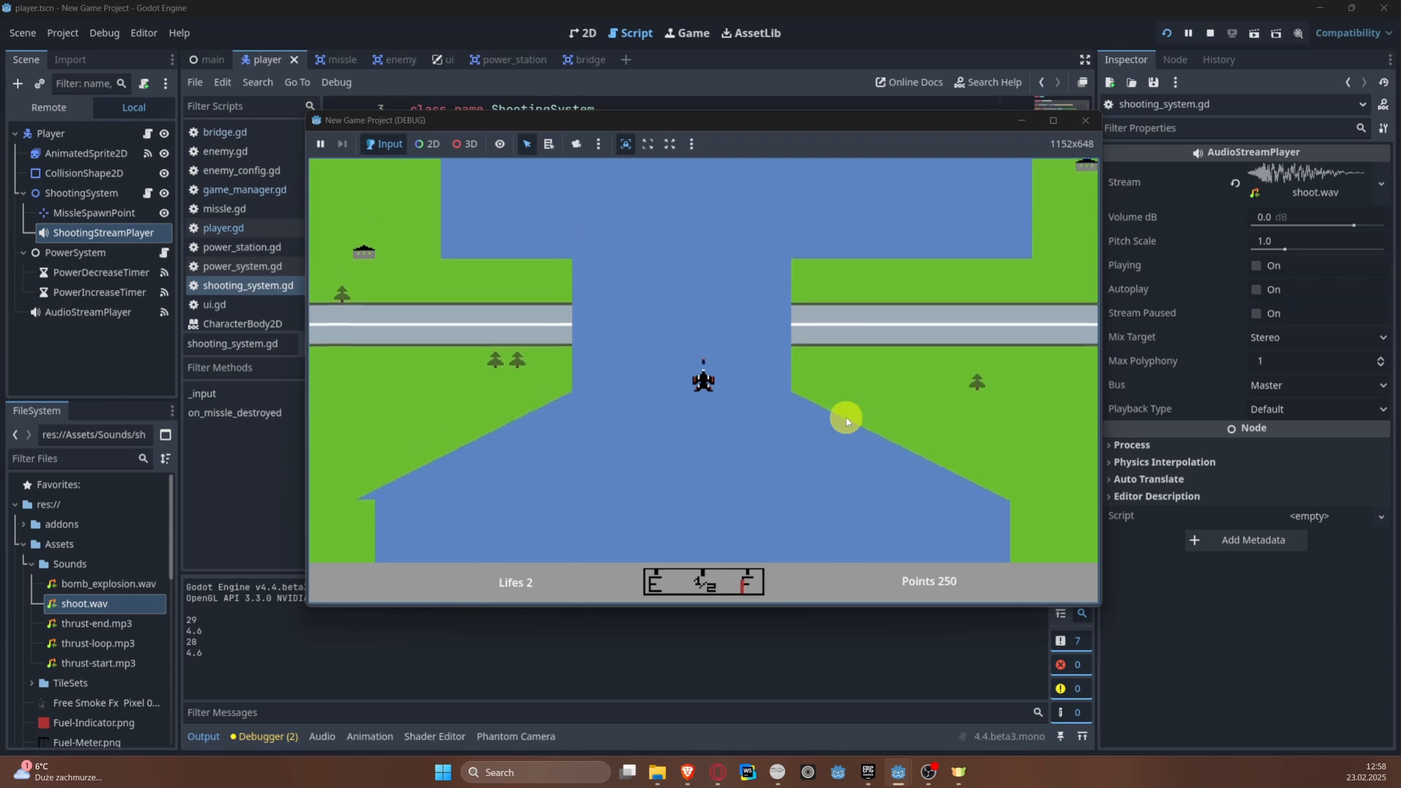
pyautogui.press('Up')
pyautogui.press('space')
pyautogui.press('space')
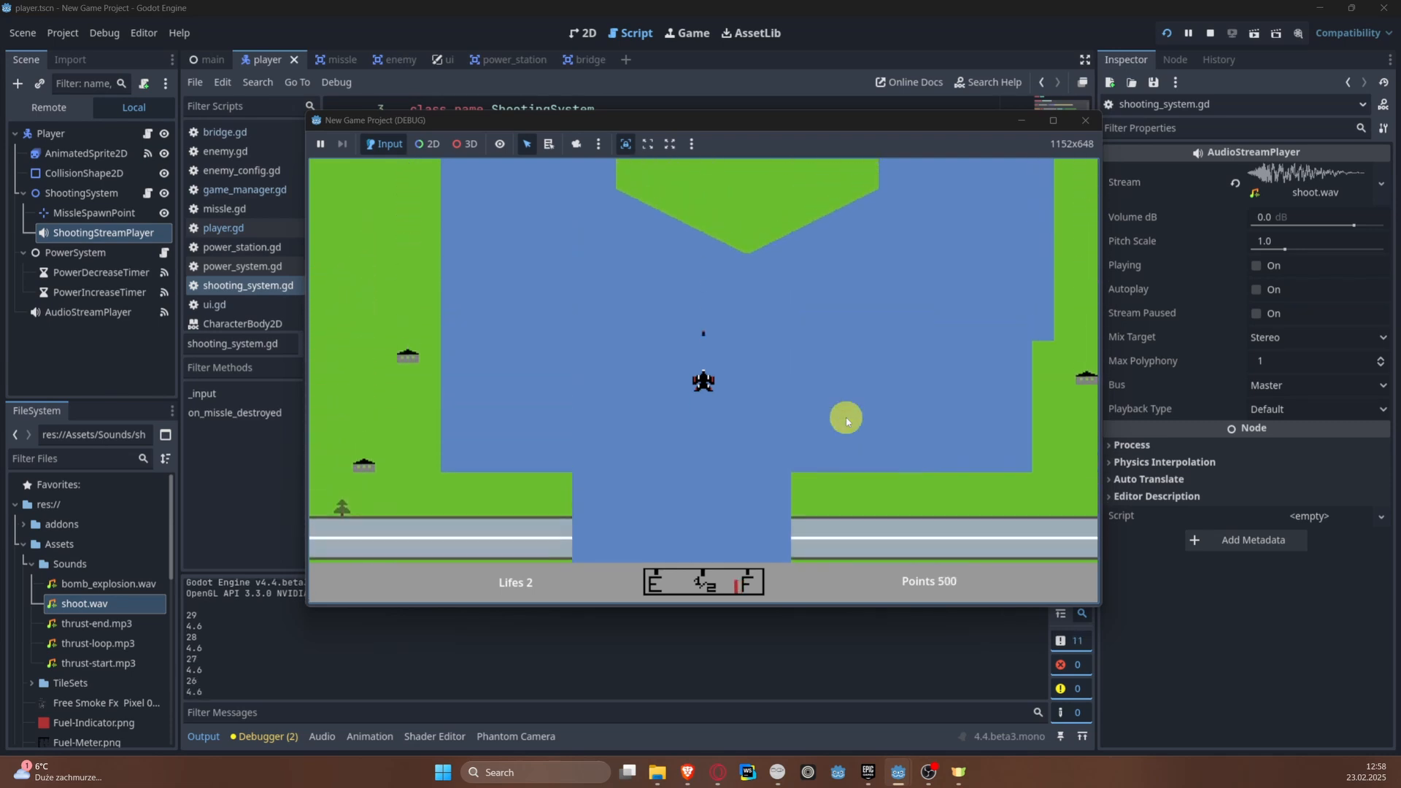
pyautogui.press('Left')
pyautogui.press('Left')
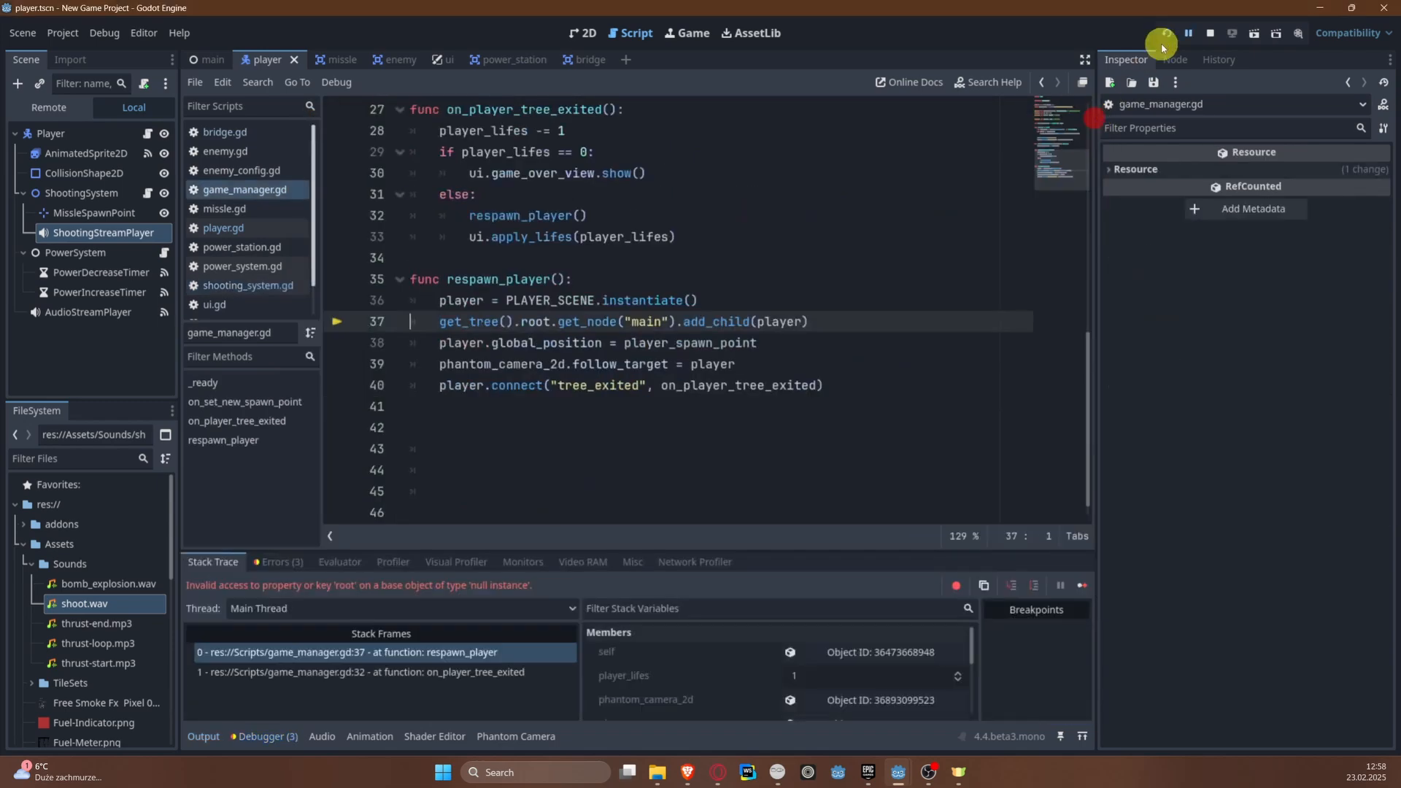
pyautogui.click(1171, 33)
pyautogui.click(1209, 33)
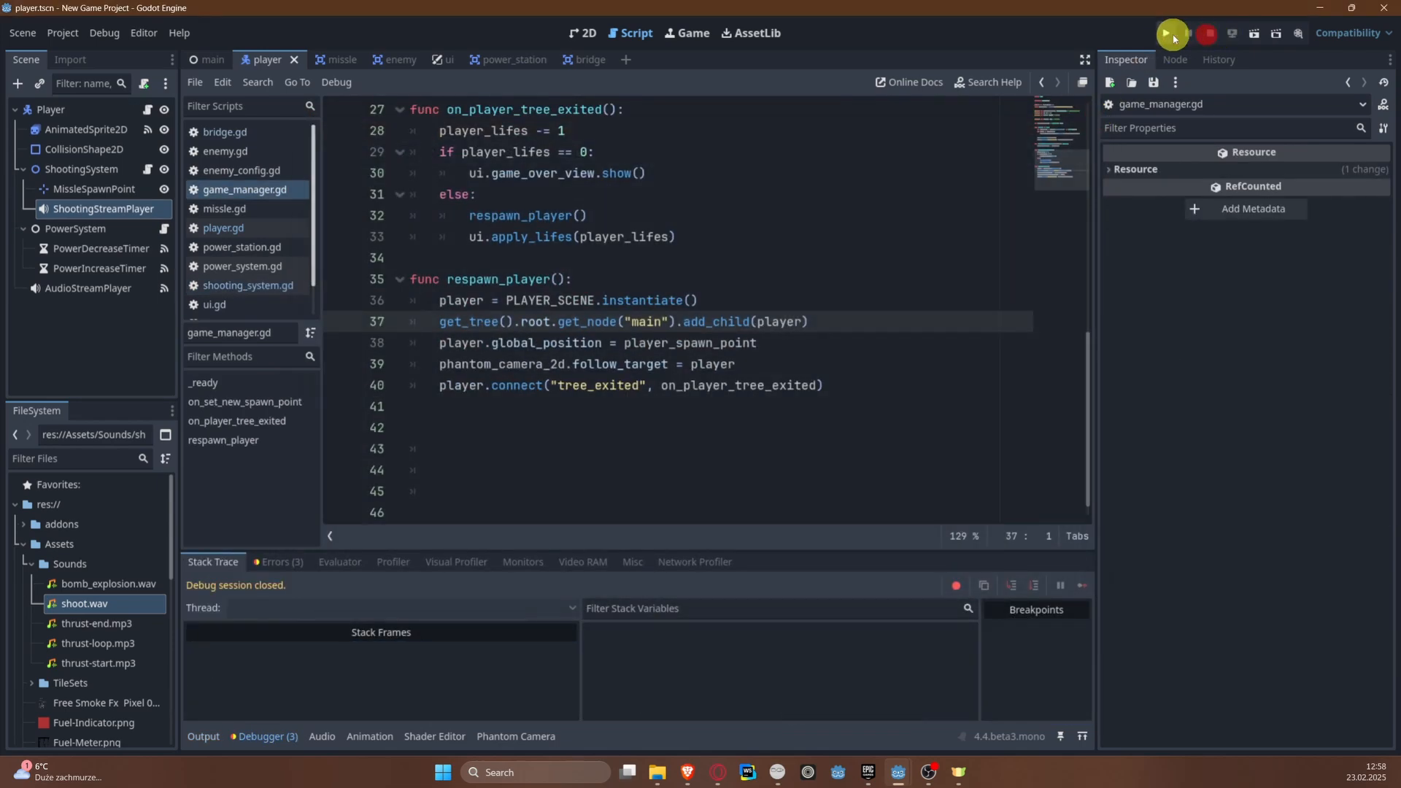
# Step: Run the game again, shoot repeatedly from the starting area to check the sound and points, and stop it
pyautogui.click(1161, 36)
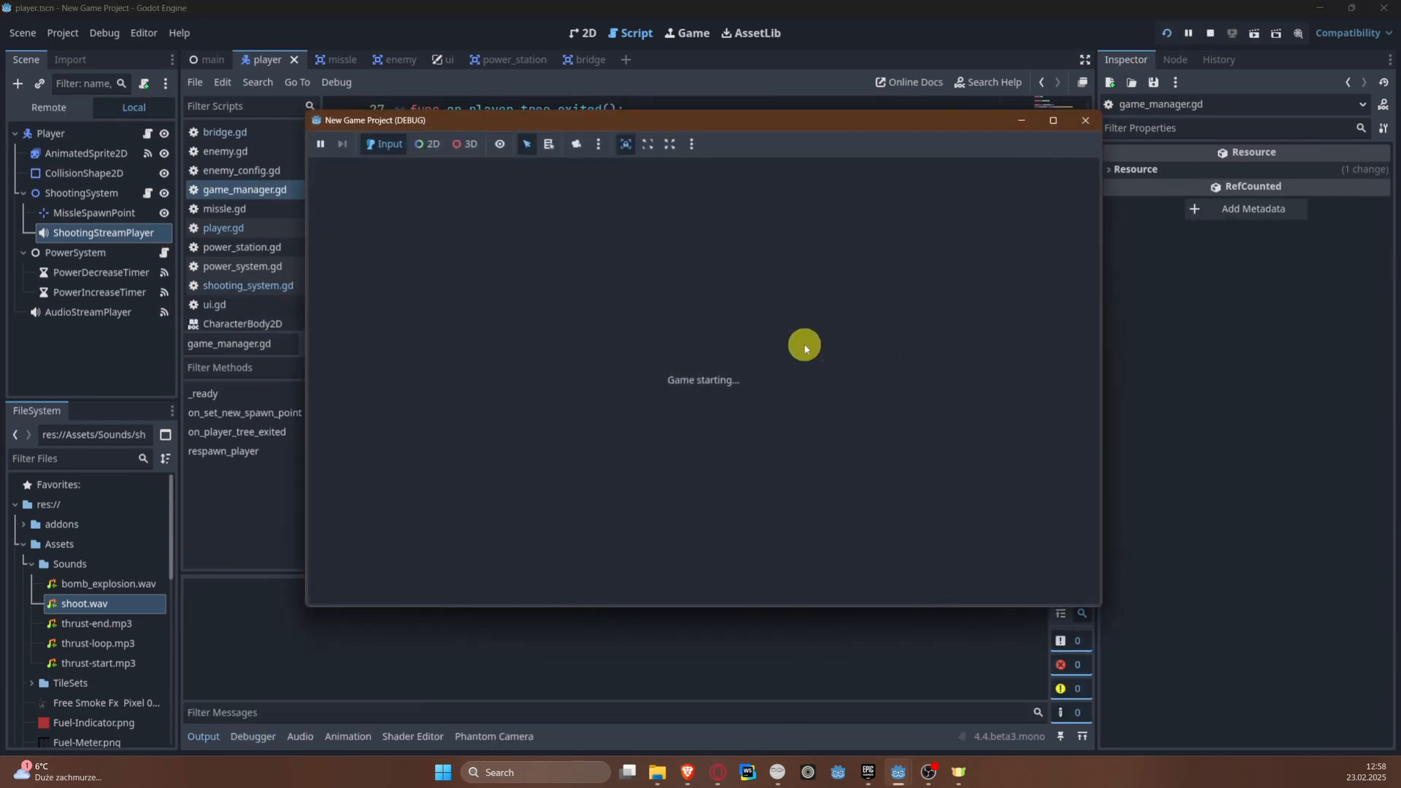
pyautogui.press('space')
pyautogui.press('space')
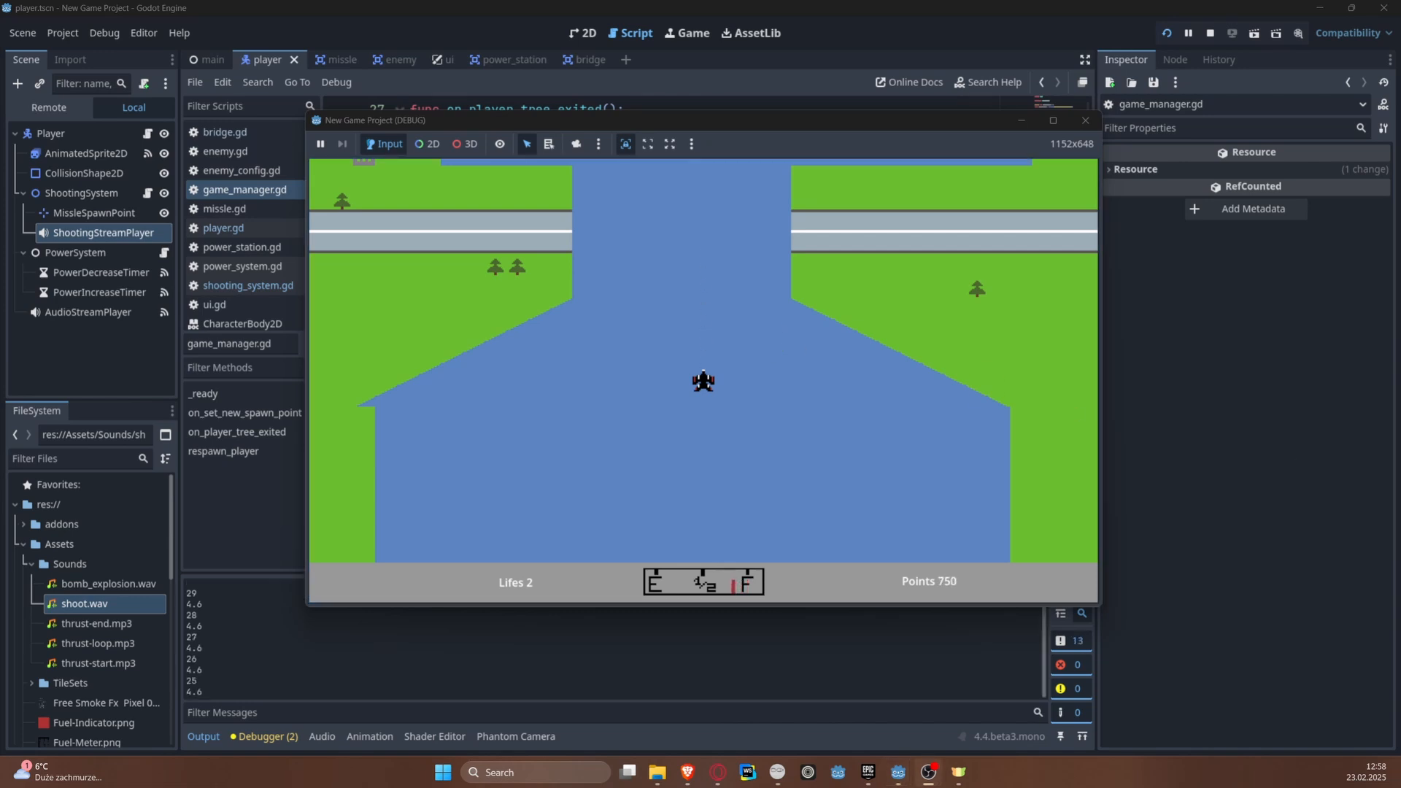
pyautogui.click(752, 338)
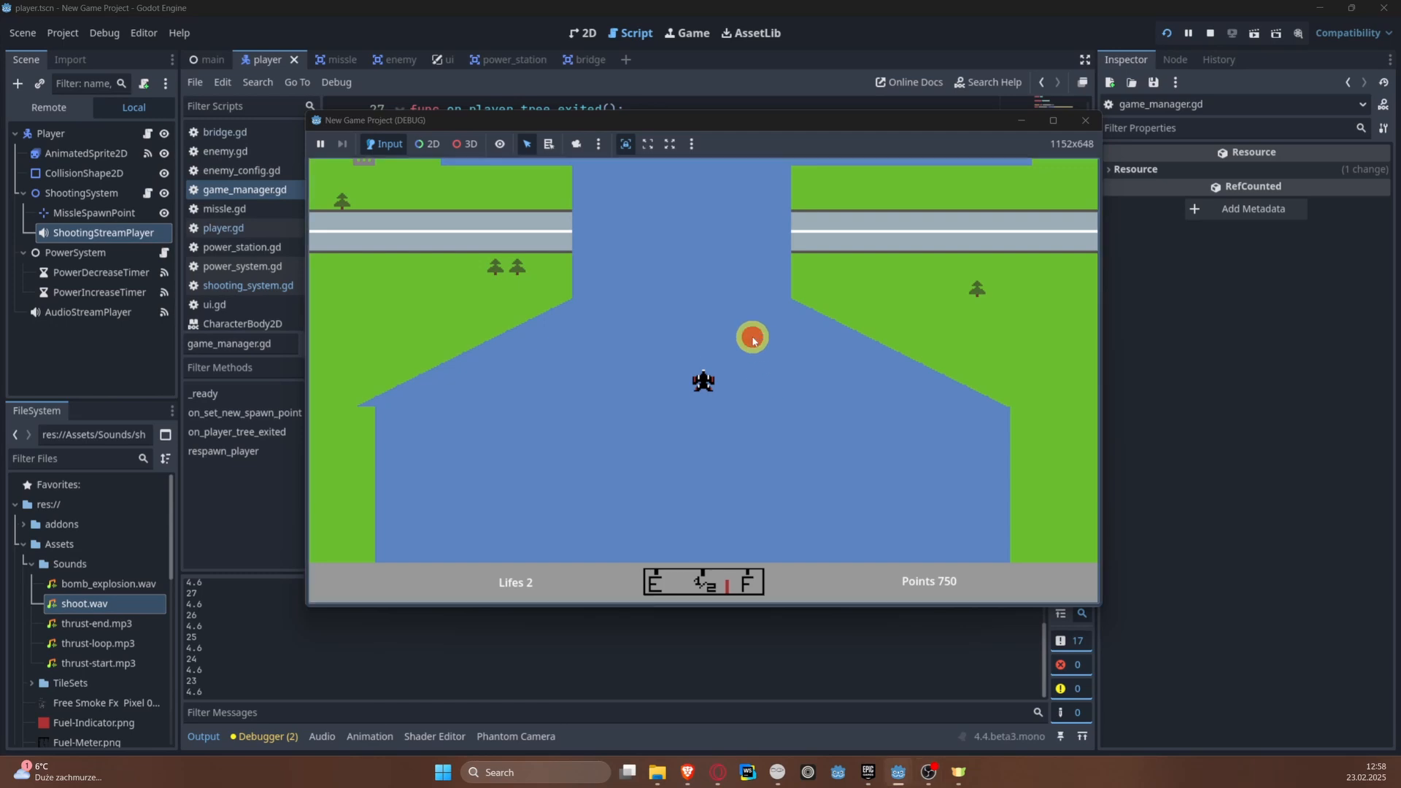
pyautogui.press('space')
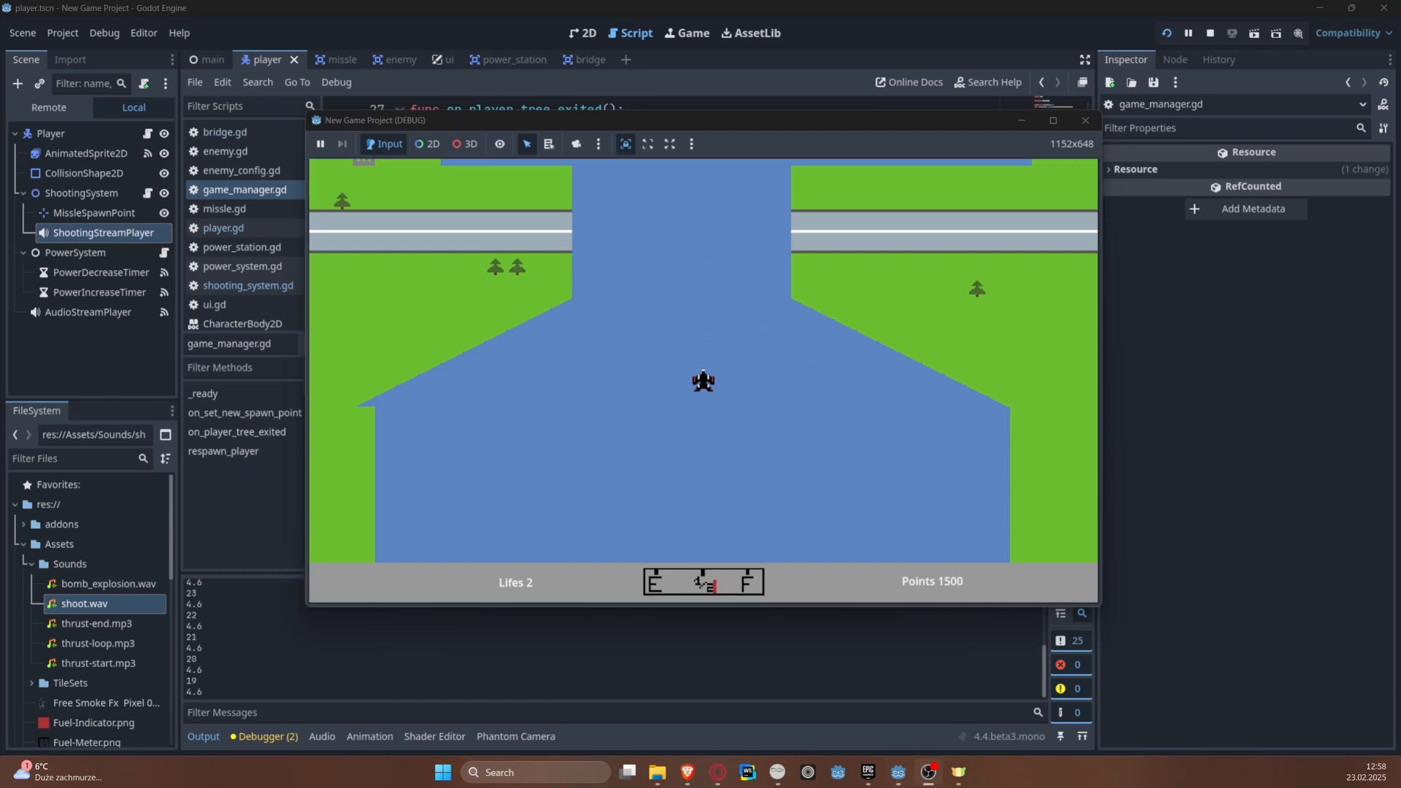
pyautogui.click(786, 410)
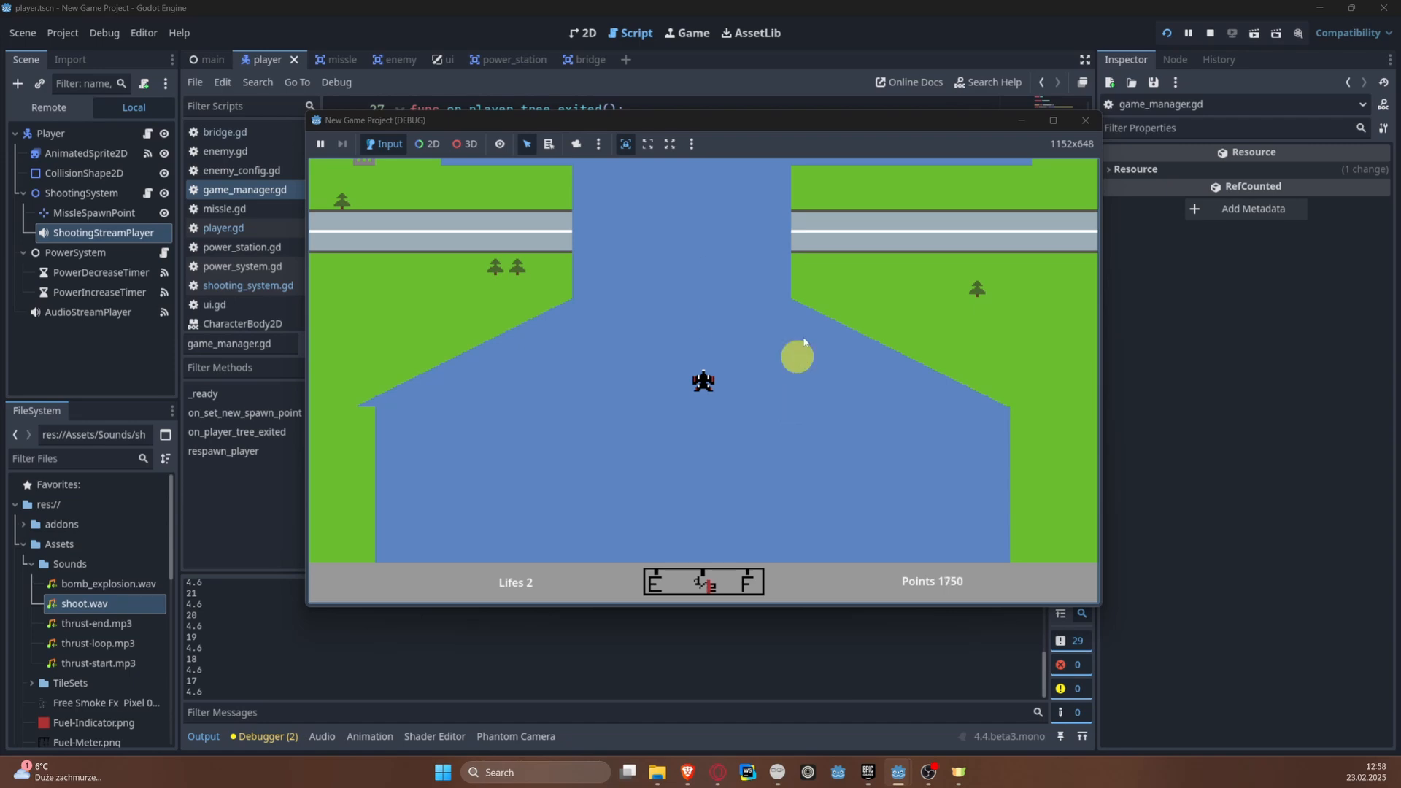
pyautogui.click(1211, 33)
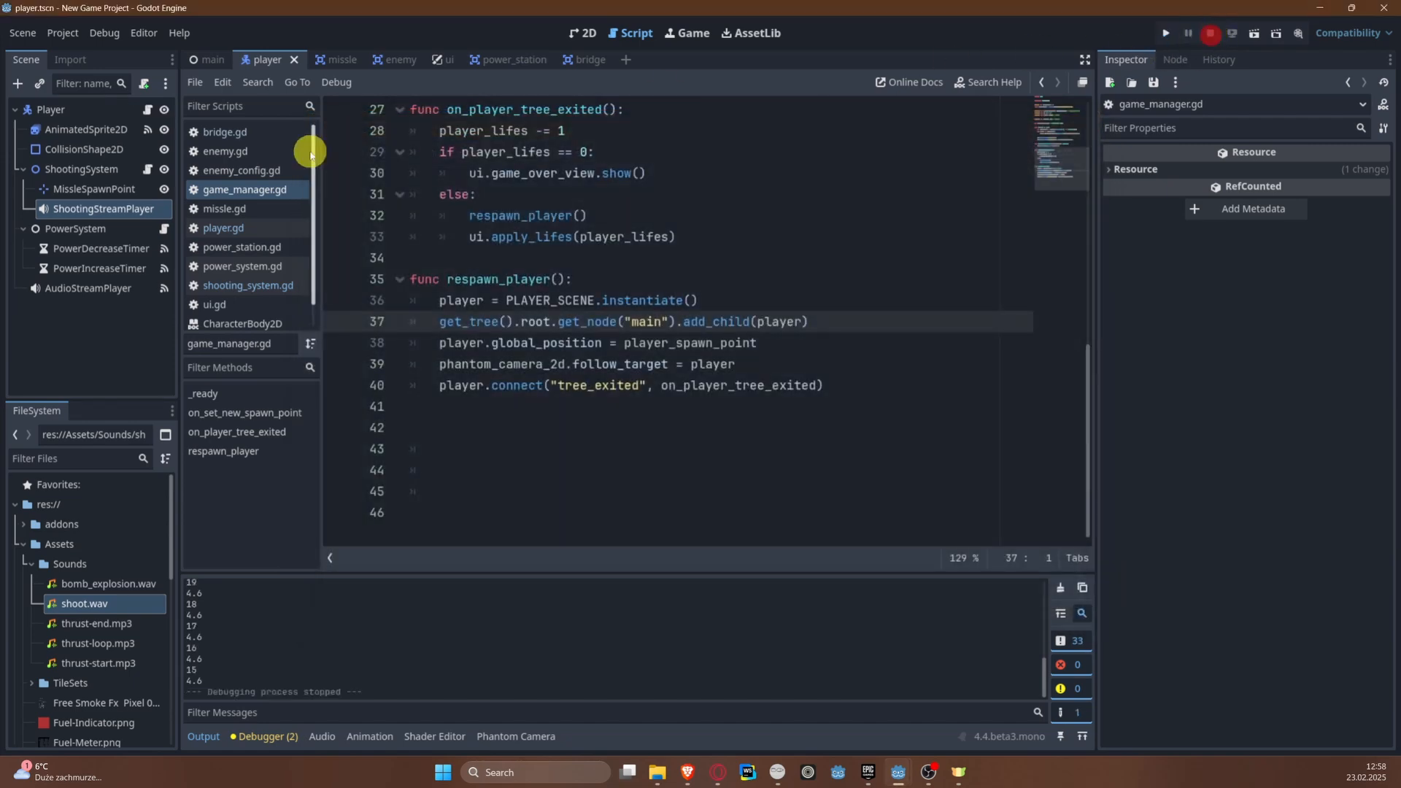
# Step: Open the bridge scene and start a line below (body as Player).explode() in _on_body_entered() of bridge.gd
pyautogui.click(591, 65)
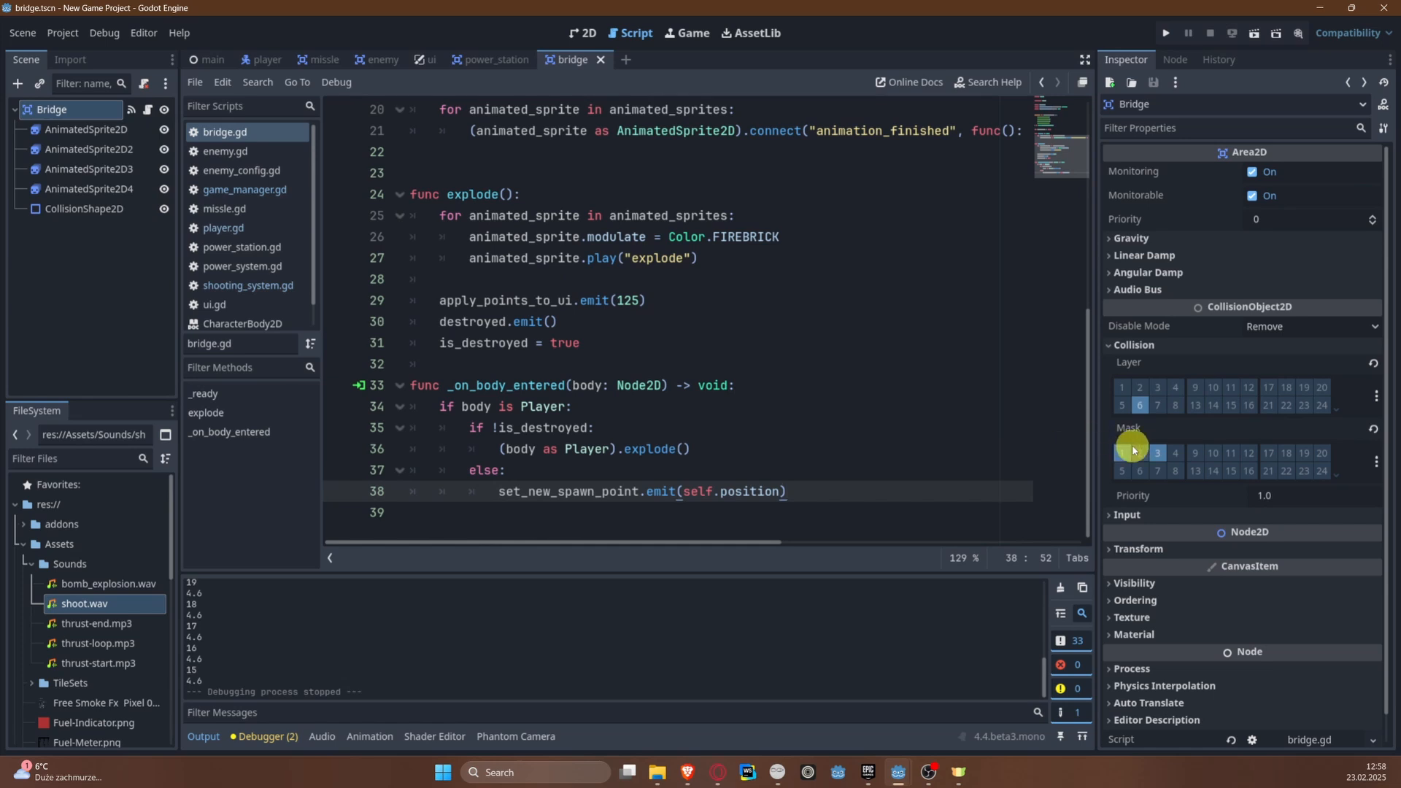
pyautogui.click(1161, 456)
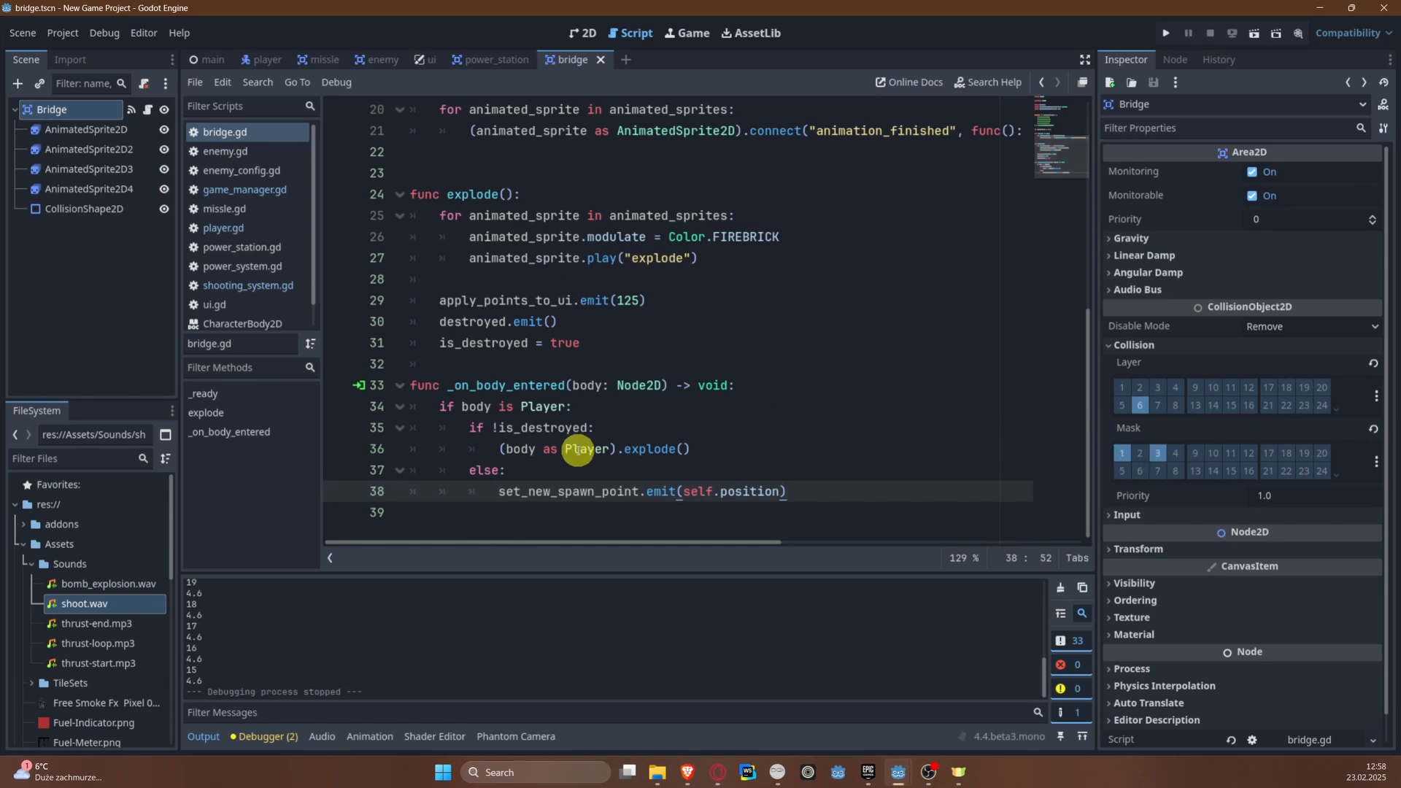
pyautogui.click(716, 452)
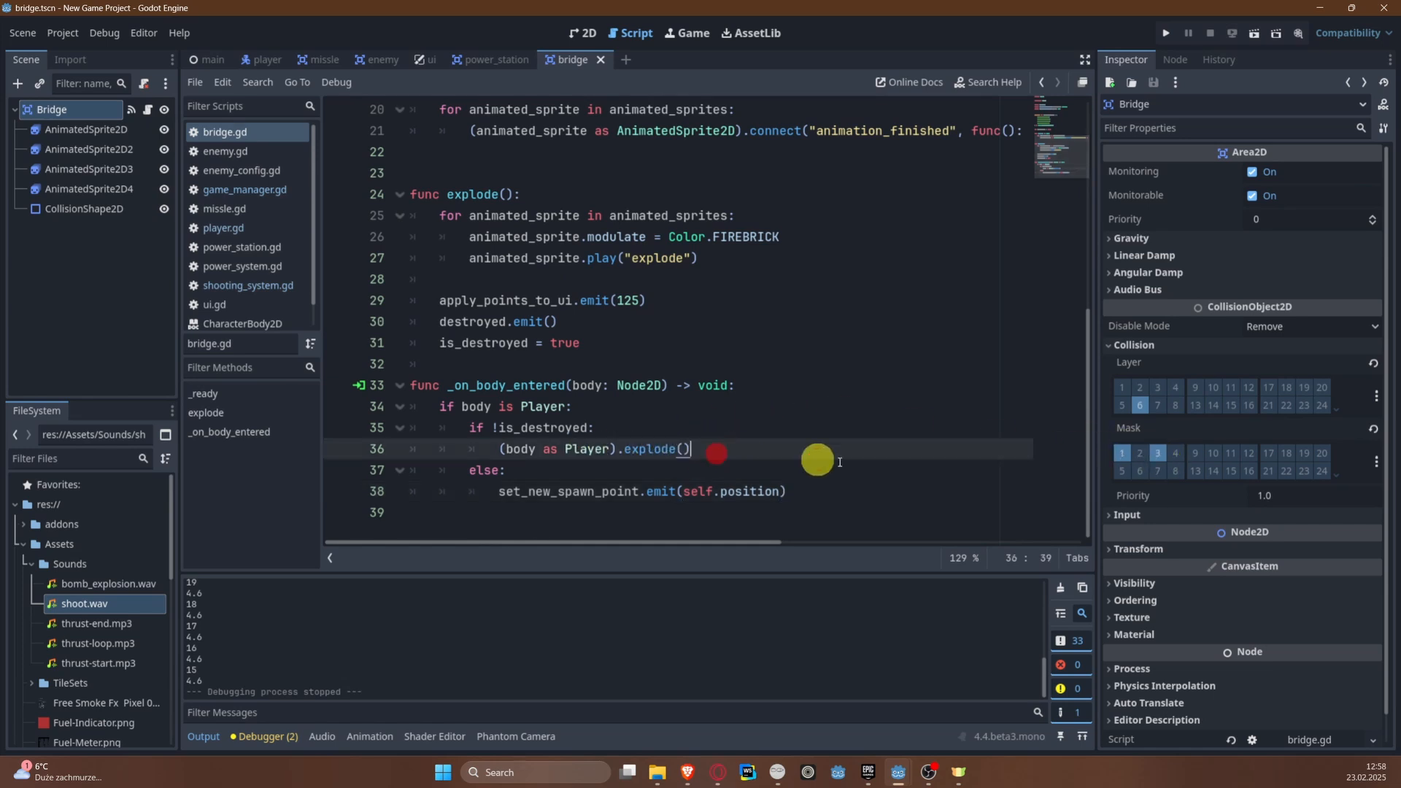
pyautogui.press('Return')
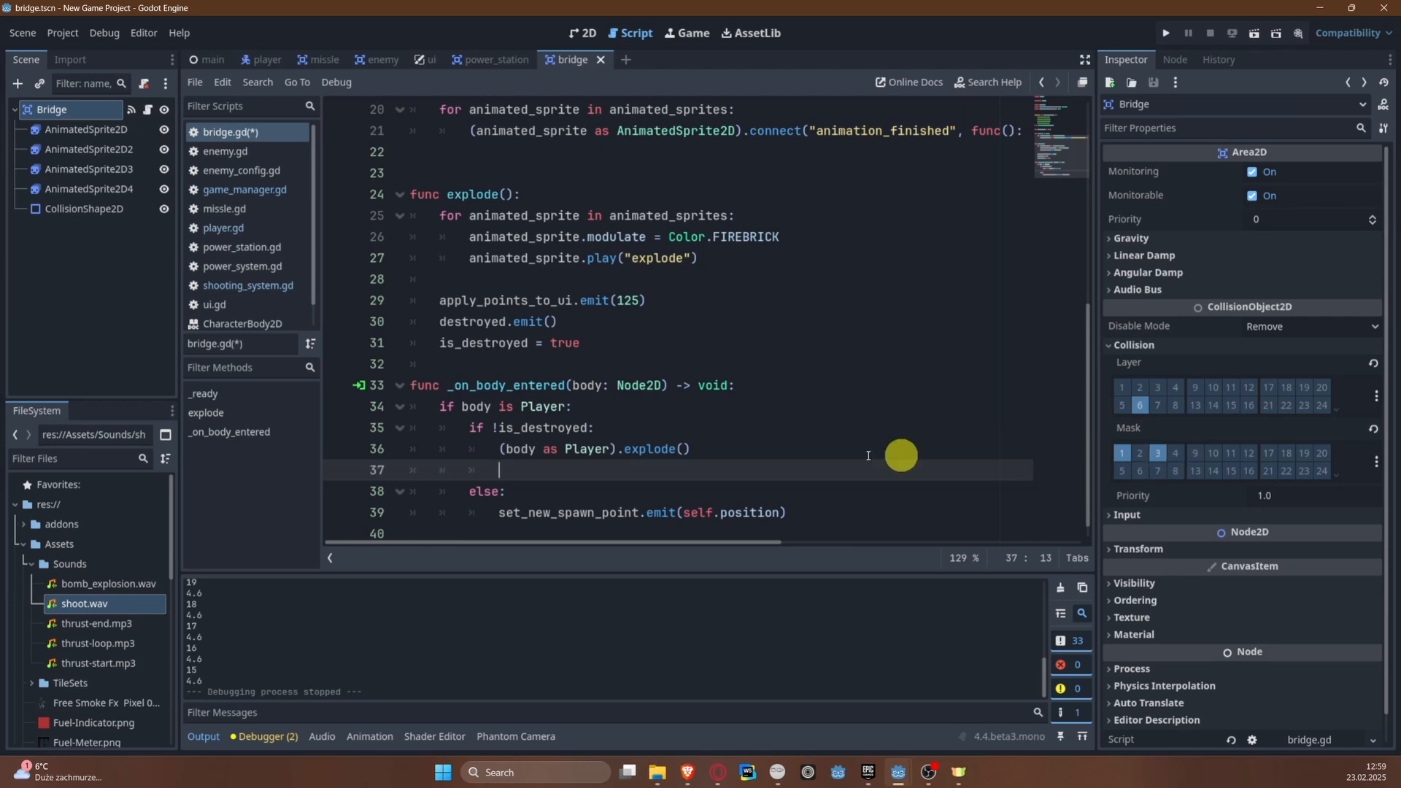
# Step: Call set_collision_mask_value(3, false) on the new line in bridge.gd, save, and test-run the game
pyautogui.write('set')
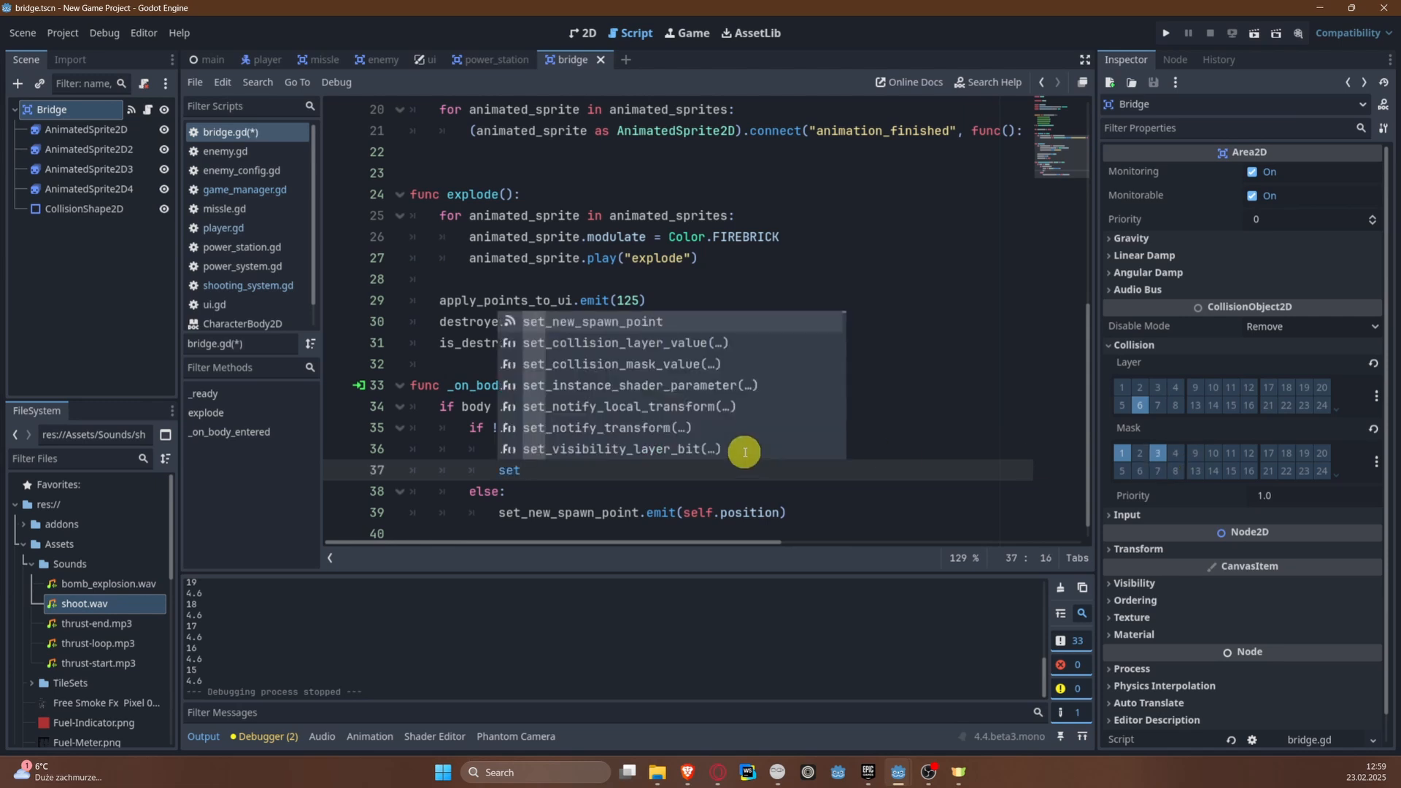
pyautogui.write('_')
pyautogui.press('Down')
pyautogui.press('Down')
pyautogui.press('Return')
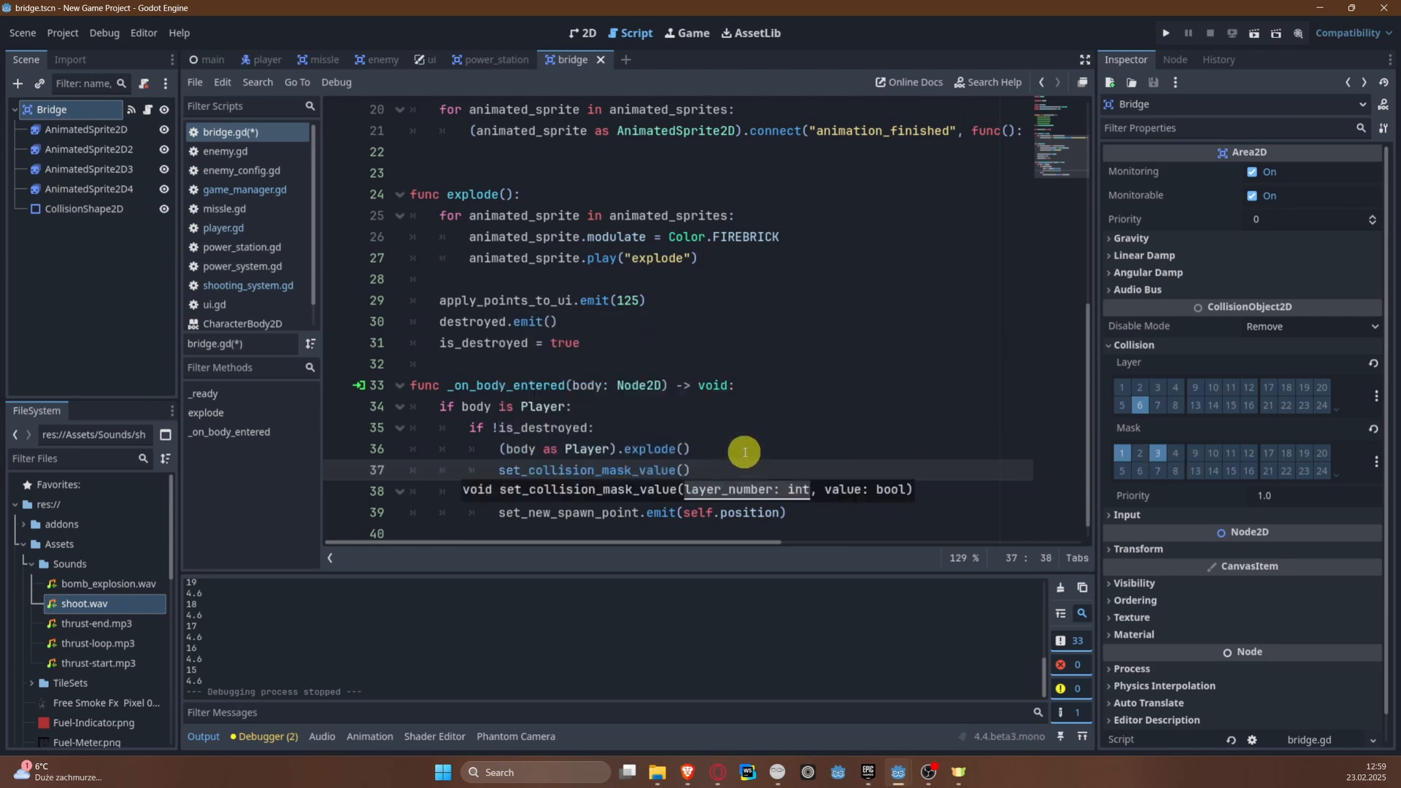
pyautogui.write('3')
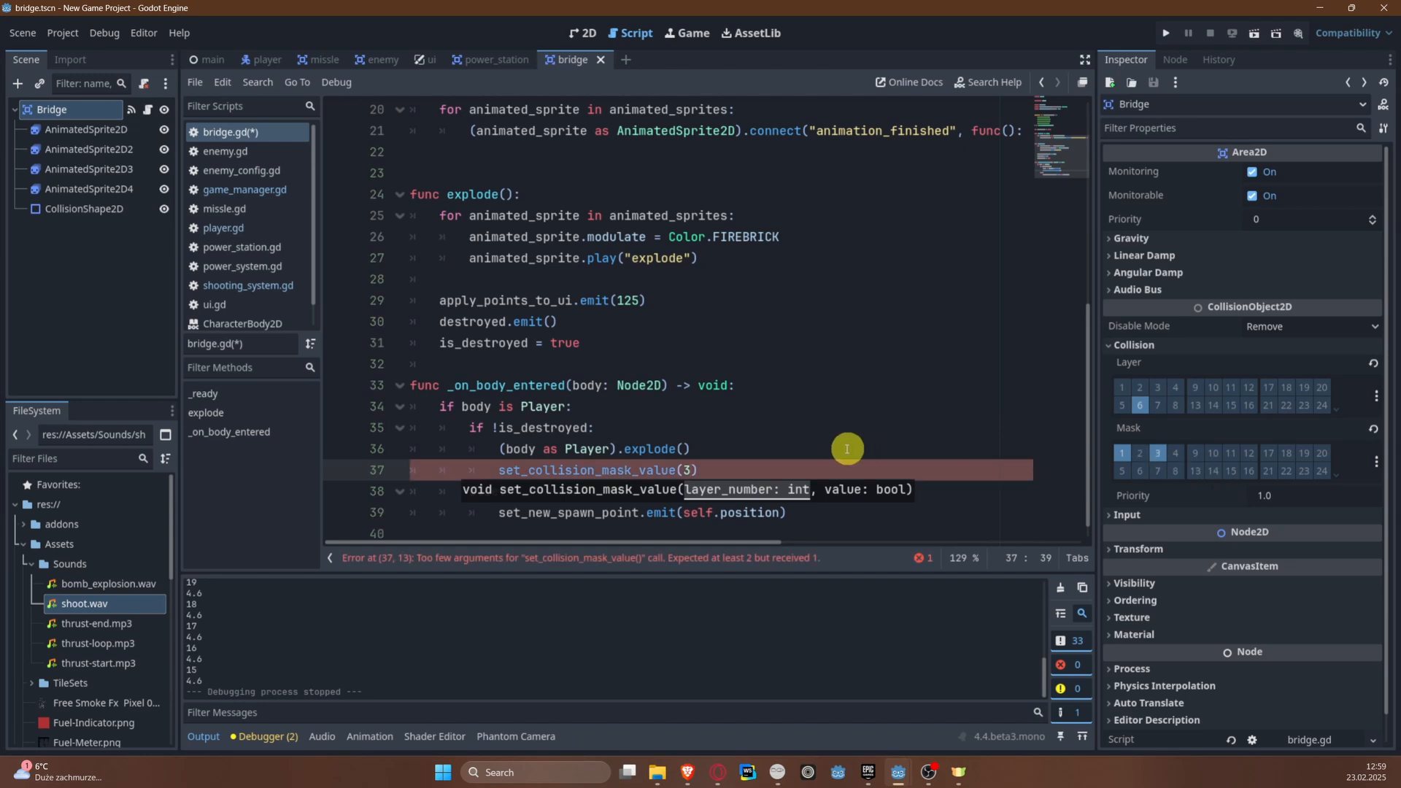
pyautogui.write(',')
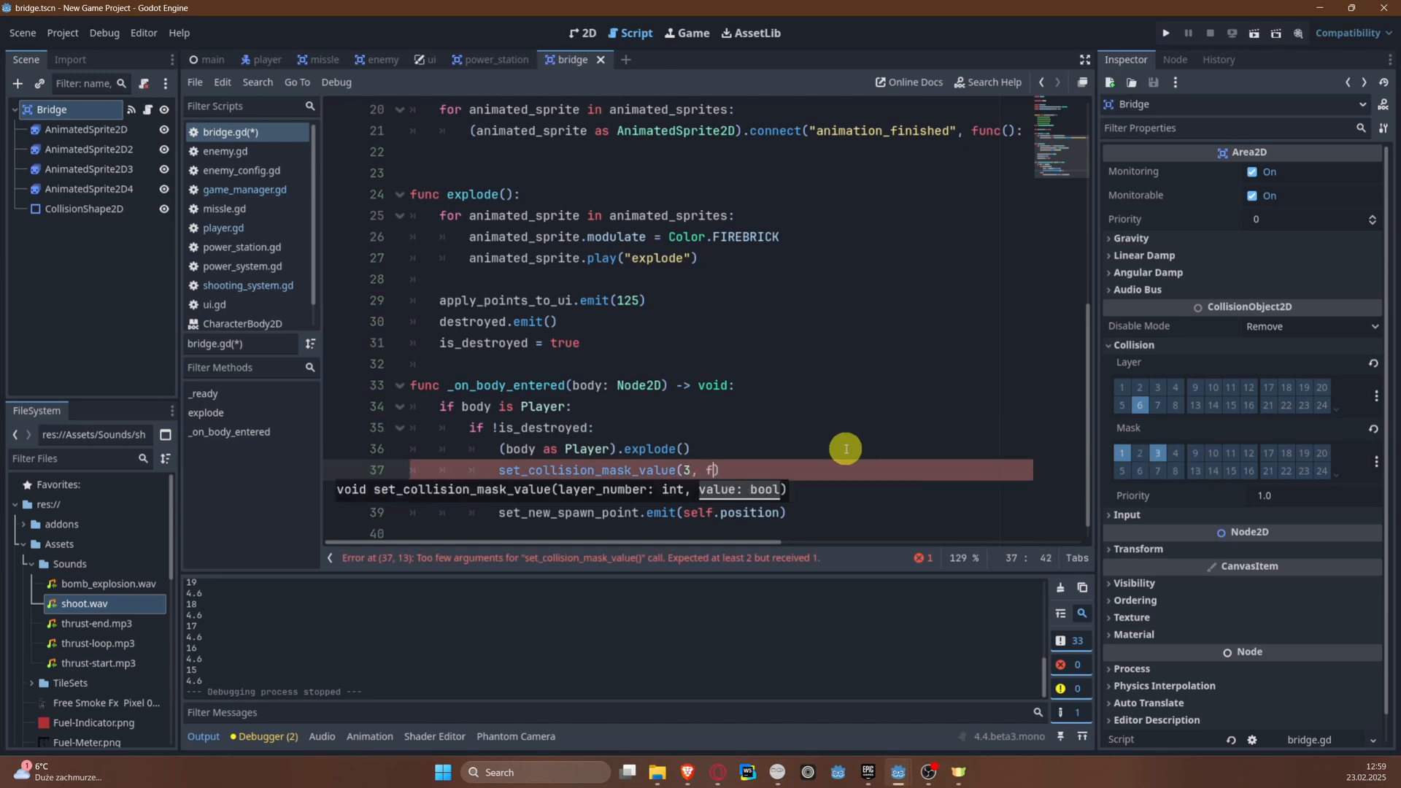
pyautogui.write(' false')
pyautogui.hotkey('ctrl', 's')
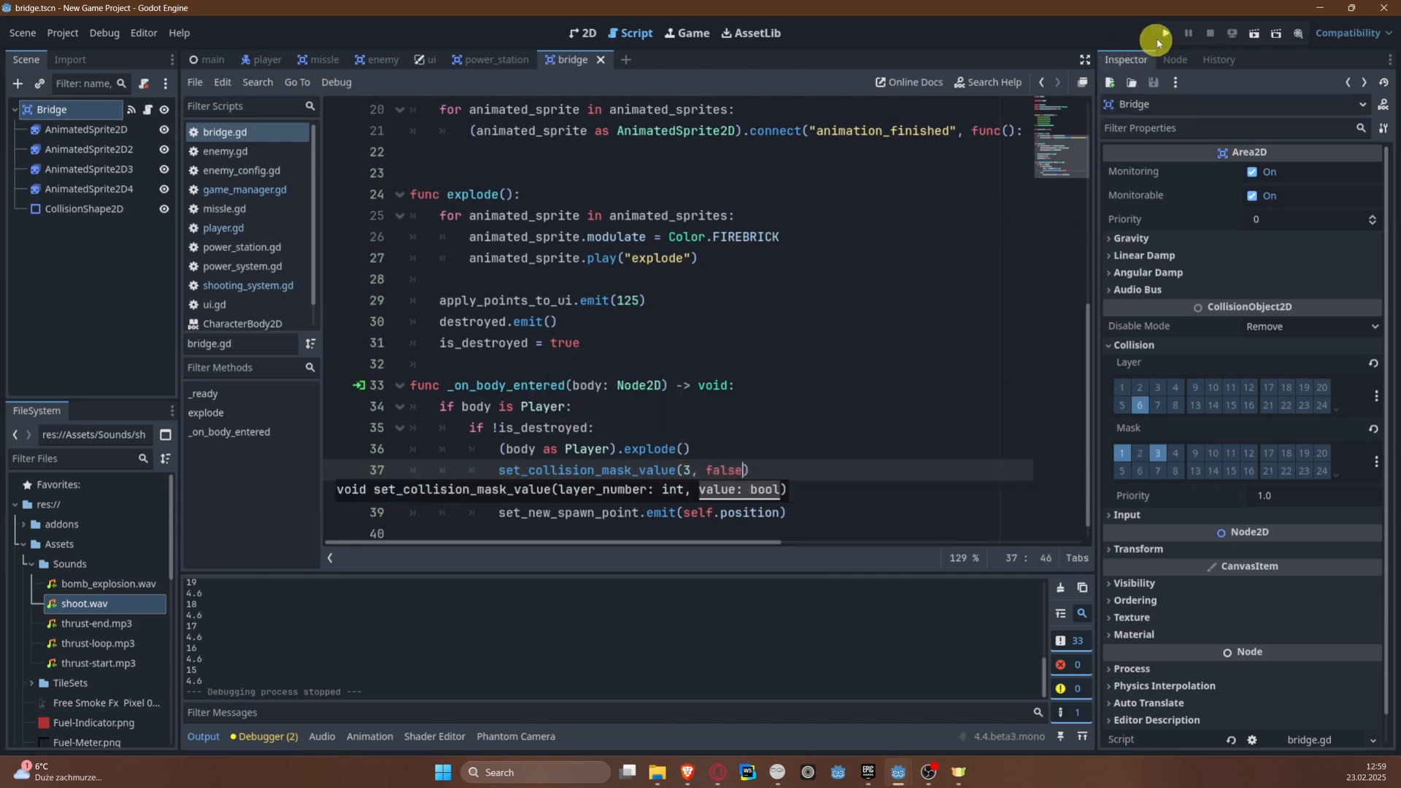
pyautogui.click(1165, 37)
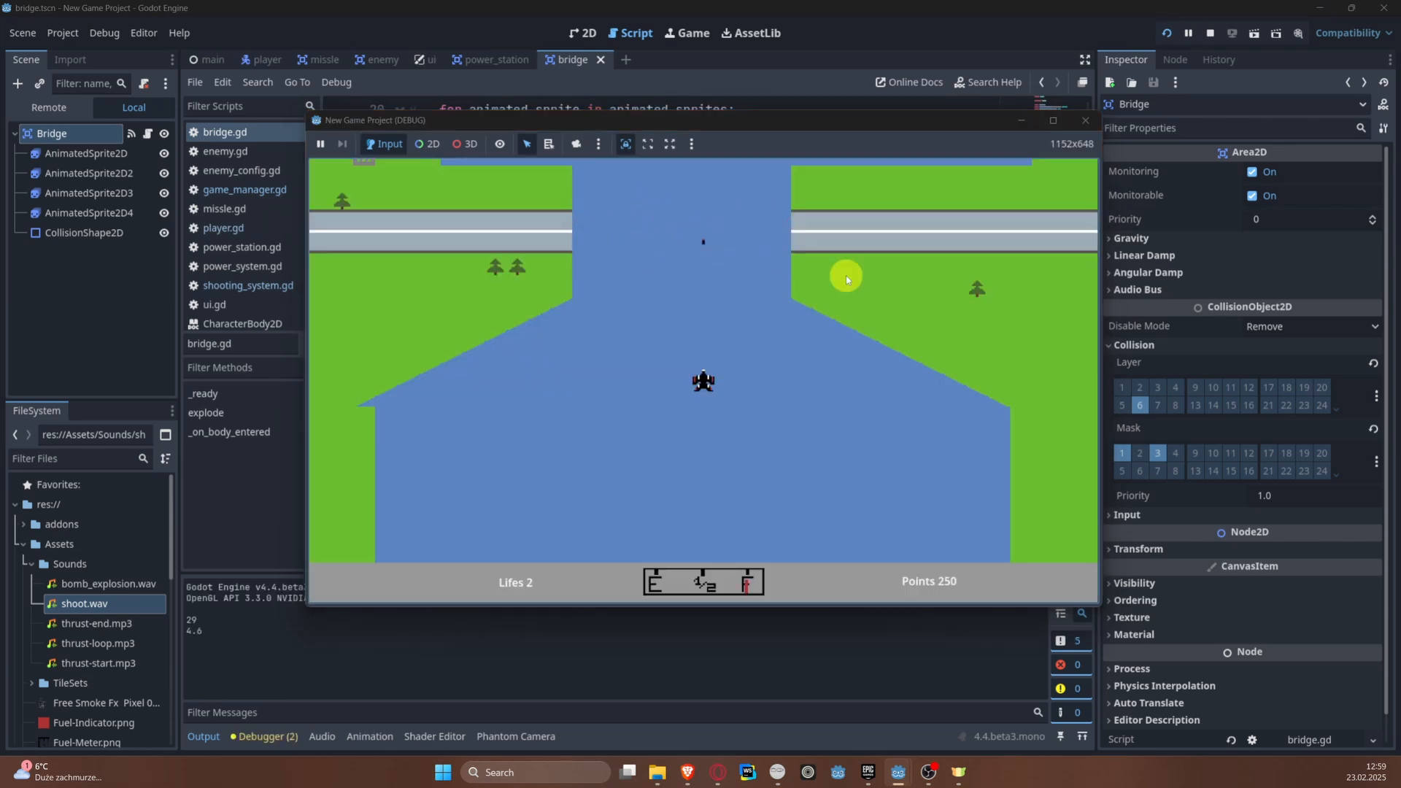
pyautogui.click(1089, 119)
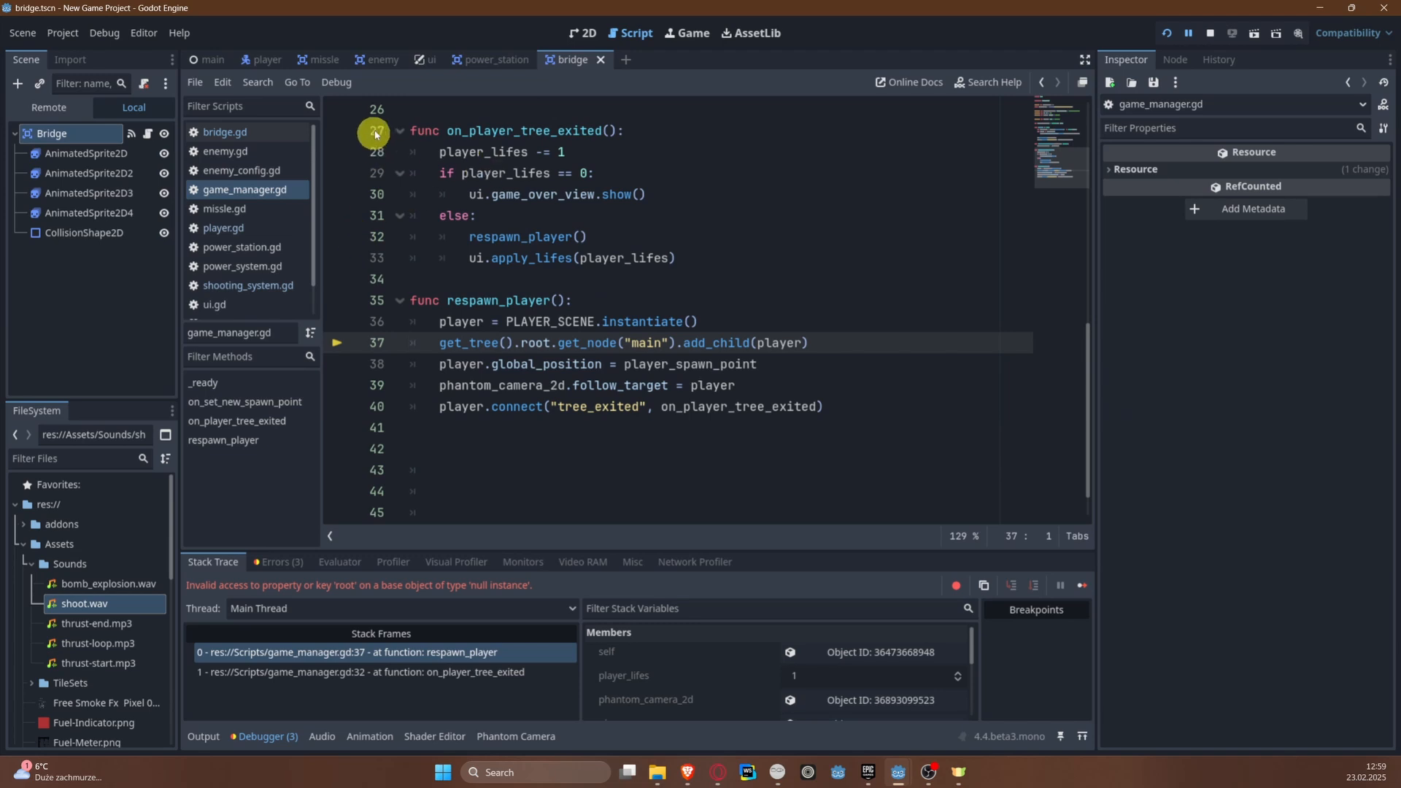
# Step: In the missle scene, turn off layer 6 (Bridge) in the root Area2D's collision mask and save the scene
pyautogui.click(324, 59)
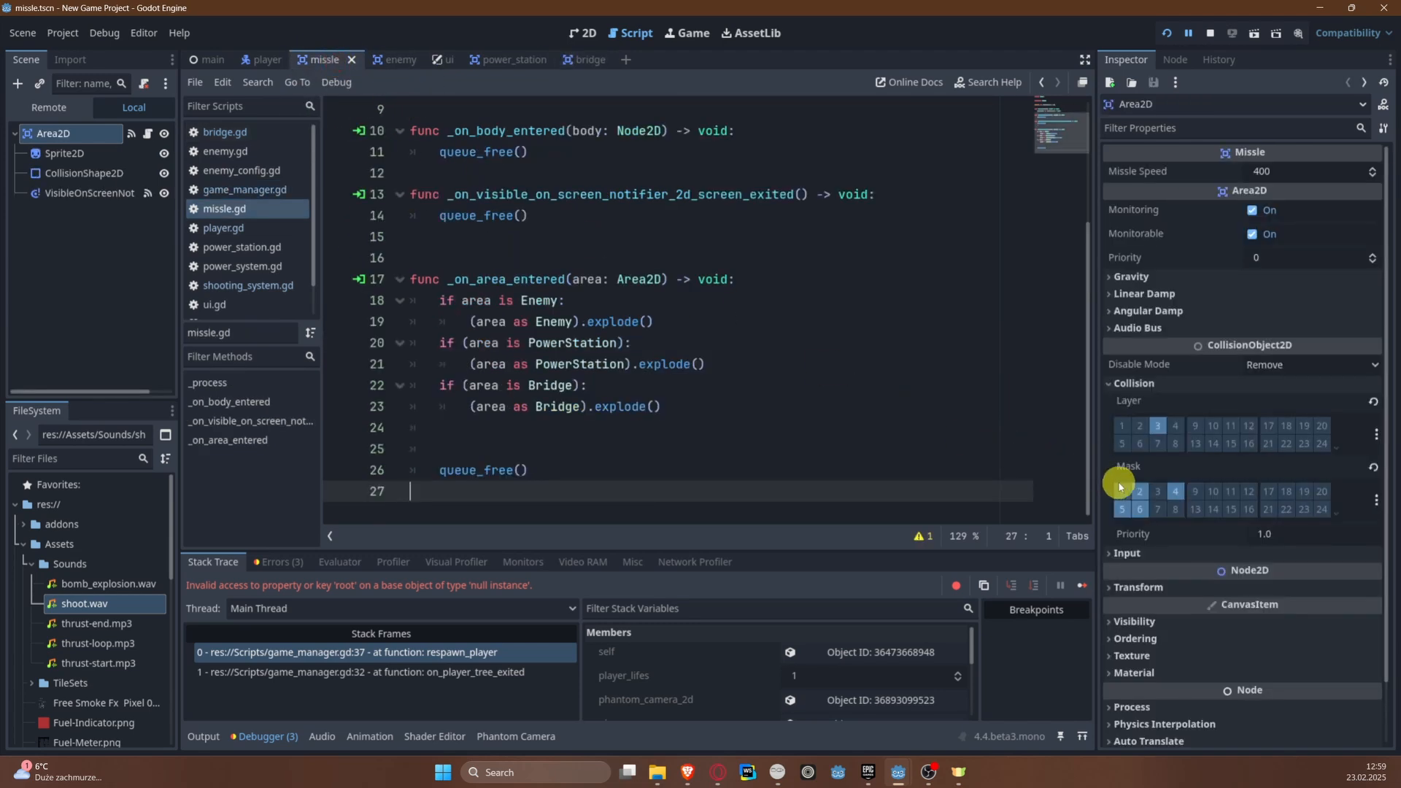
pyautogui.click(1133, 493)
pyautogui.click(1155, 425)
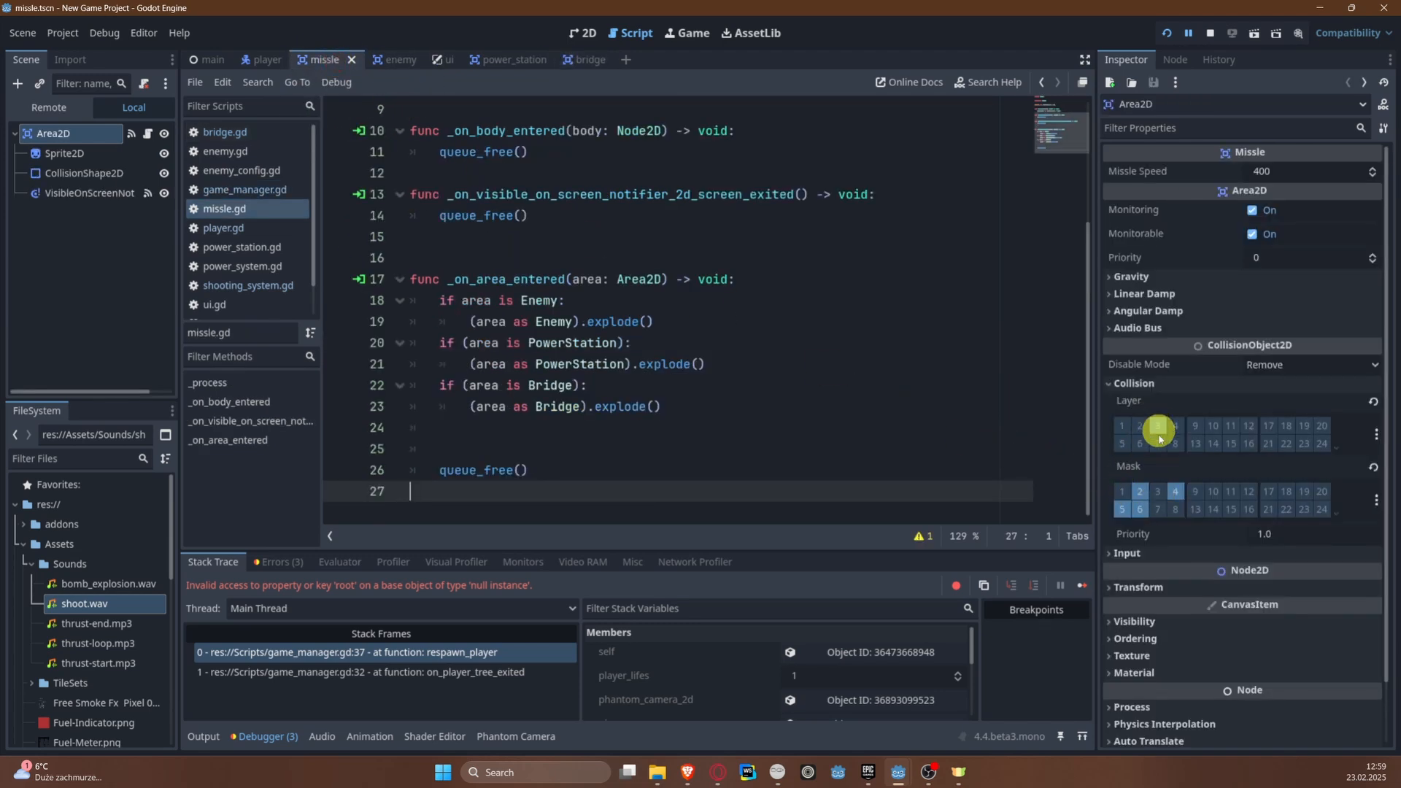
pyautogui.click(1175, 503)
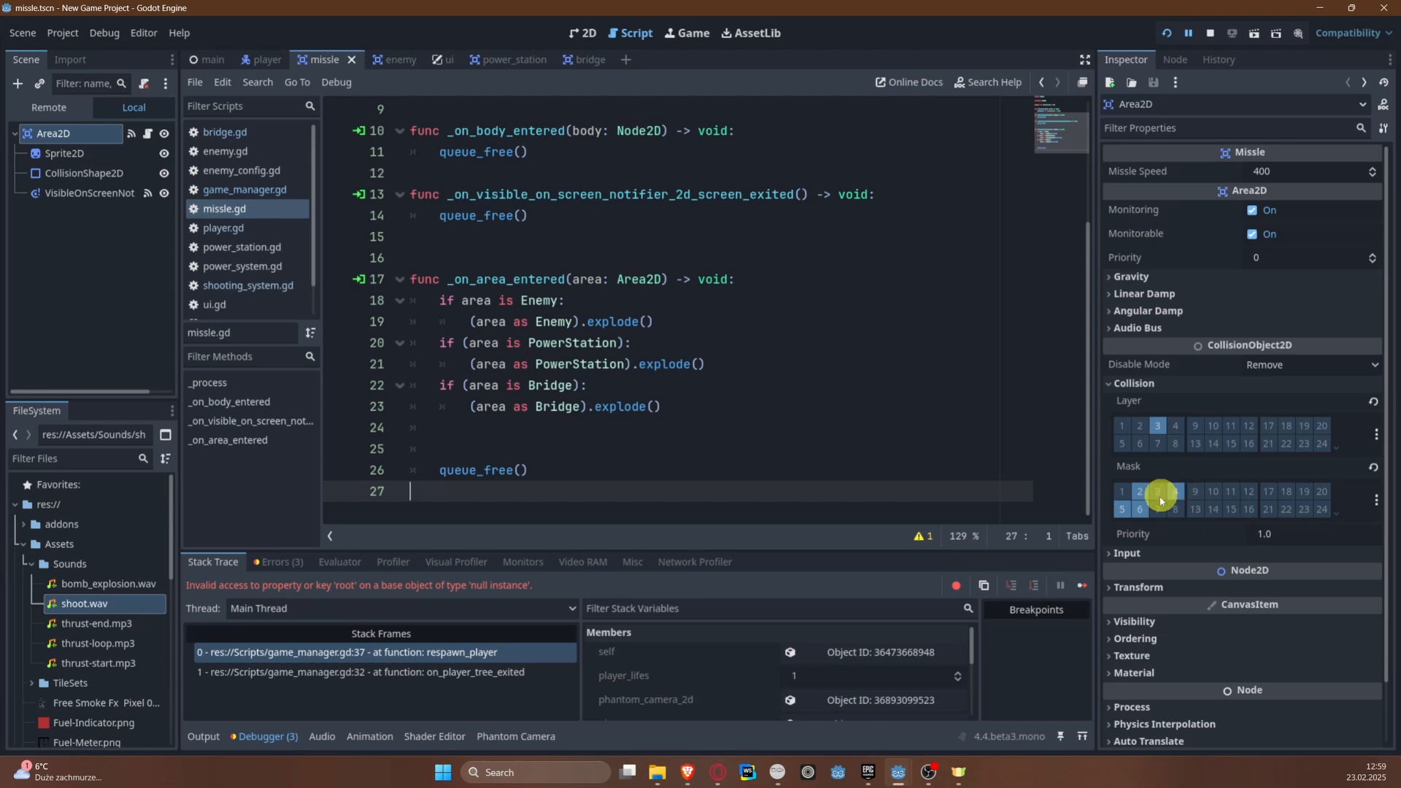
pyautogui.click(1119, 509)
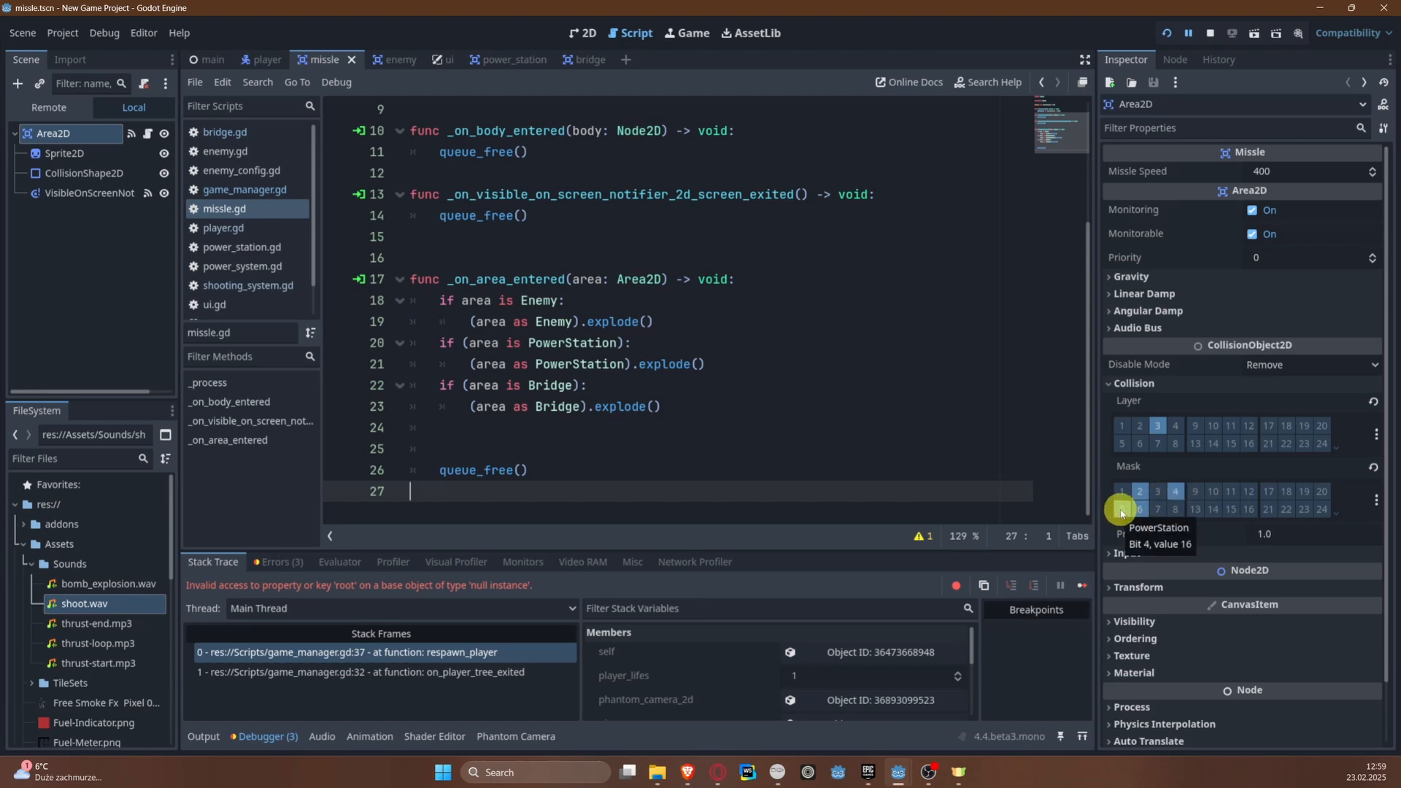
pyautogui.click(1140, 508)
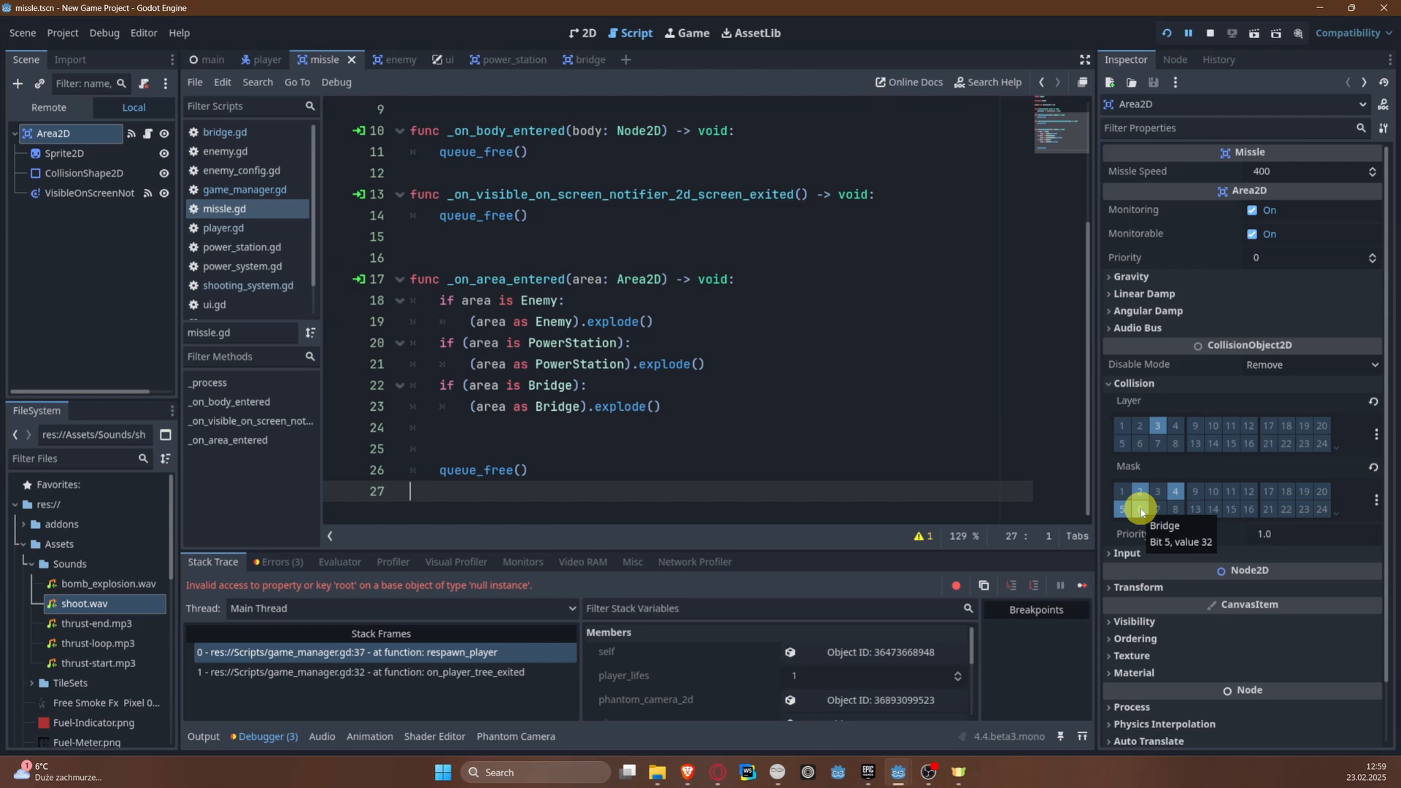
pyautogui.click(1140, 509)
pyautogui.hotkey('ctrl', 's')
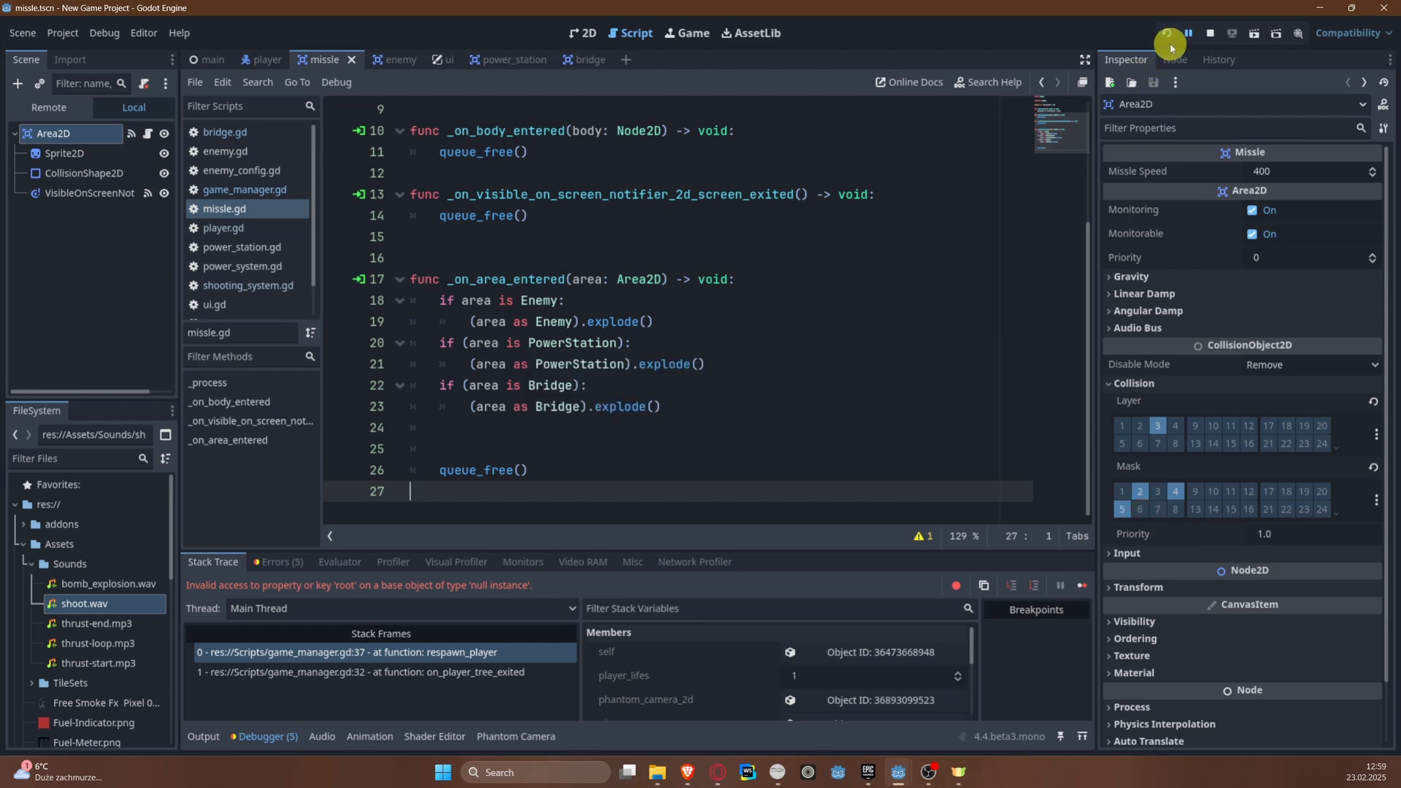
# Step: Stop the halted debug session and run the game again to test the missile's collision mask
pyautogui.click(1215, 35)
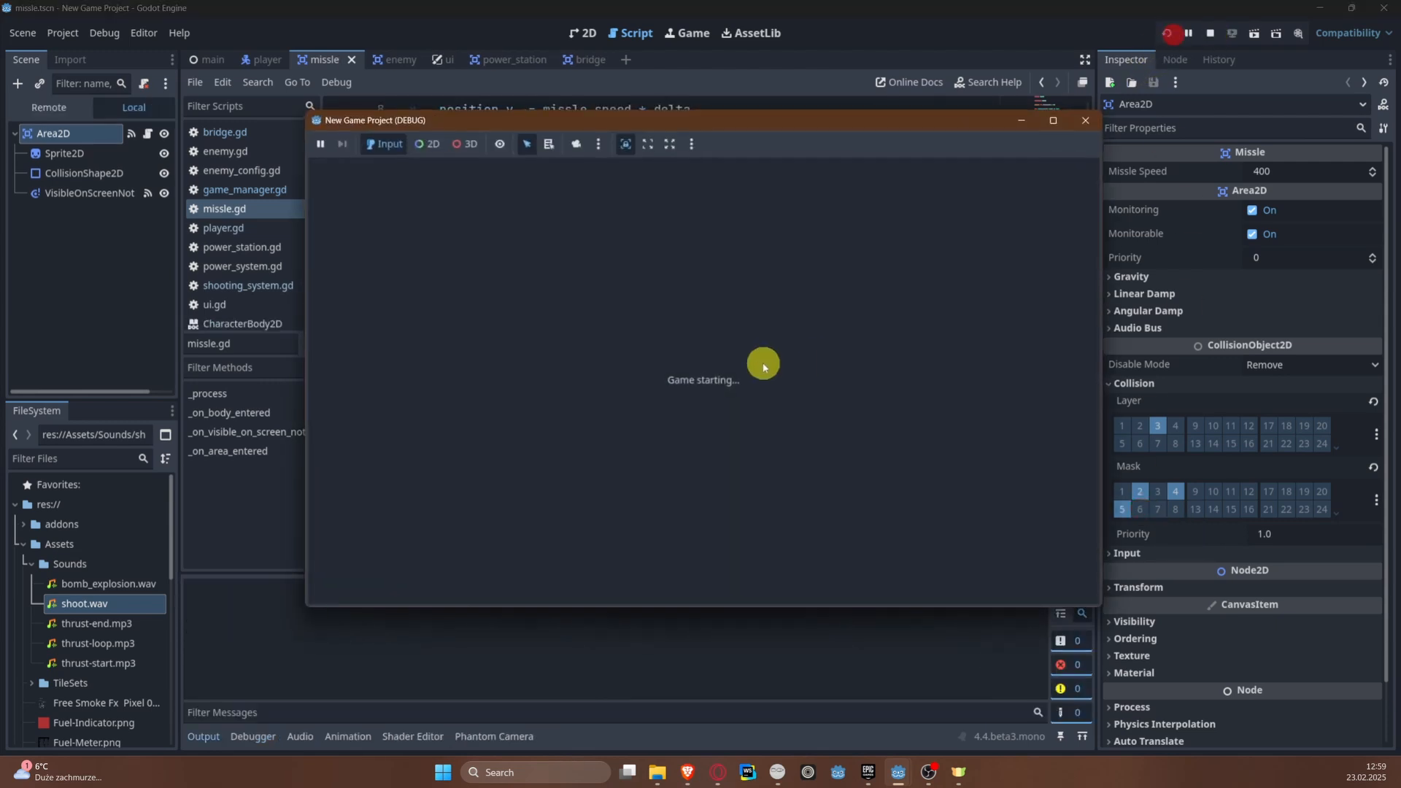
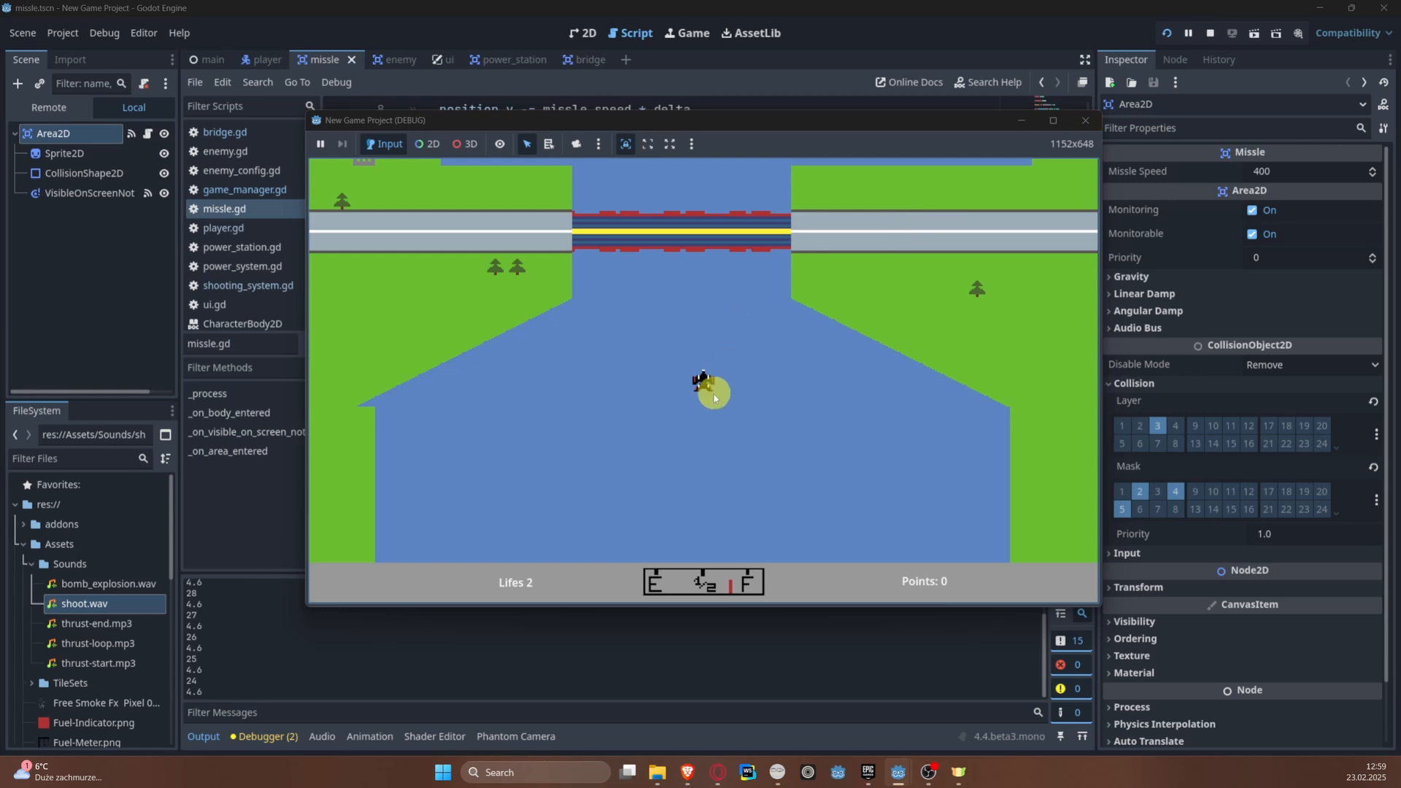
# Step: Stop the running game and add two blank lines below is_destroyed = true in explode() of bridge.gd
pyautogui.click(1210, 34)
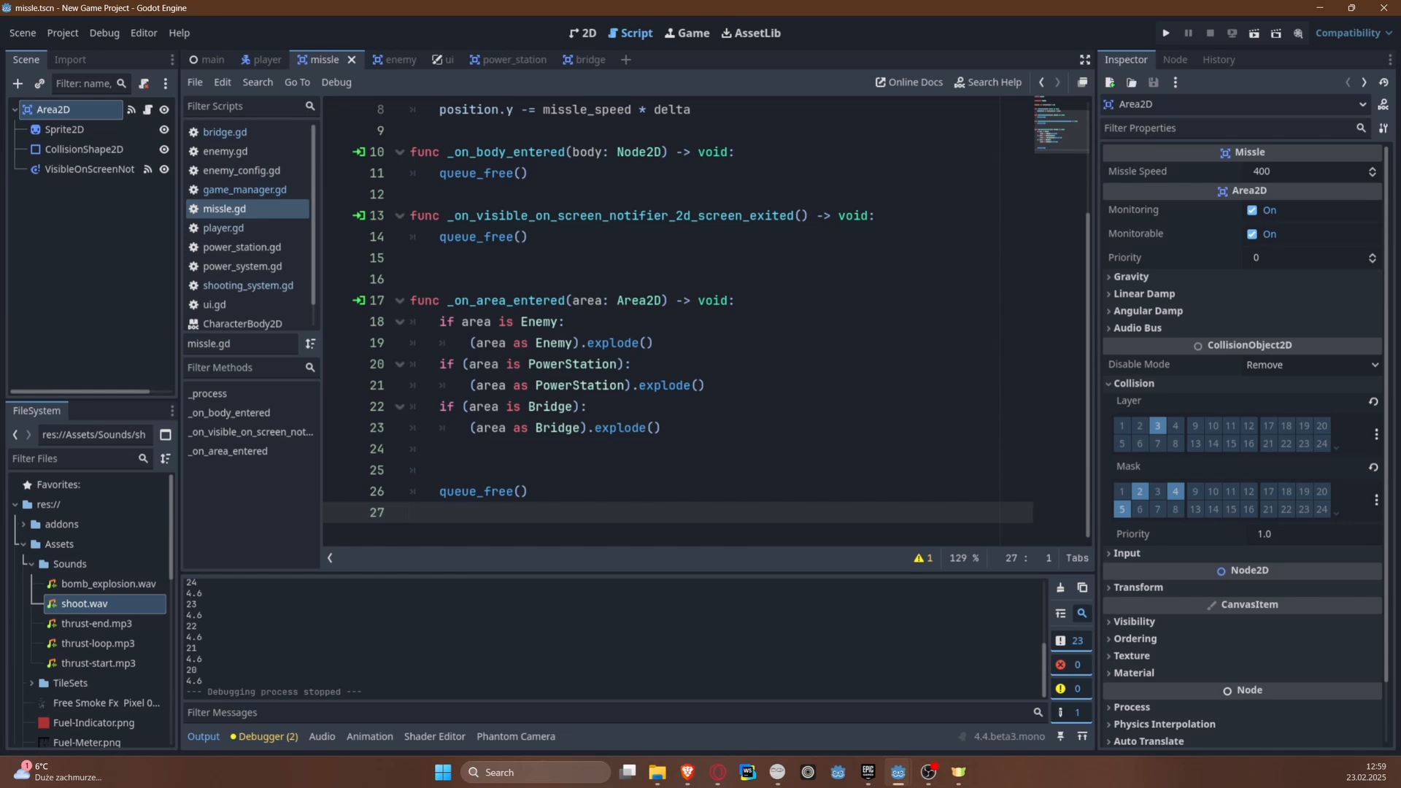
pyautogui.moveTo(426, 407); pyautogui.dragTo(672, 437)
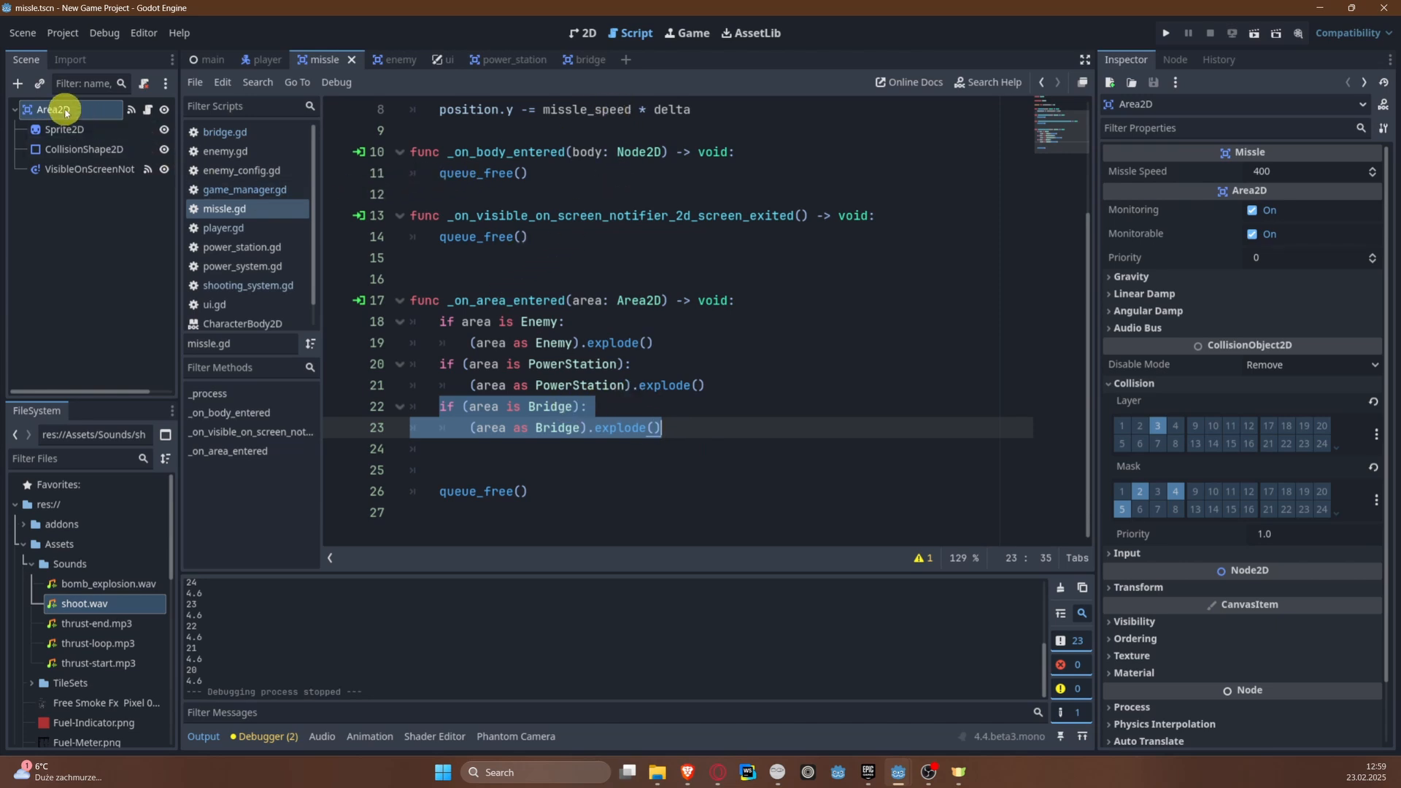
pyautogui.click(584, 59)
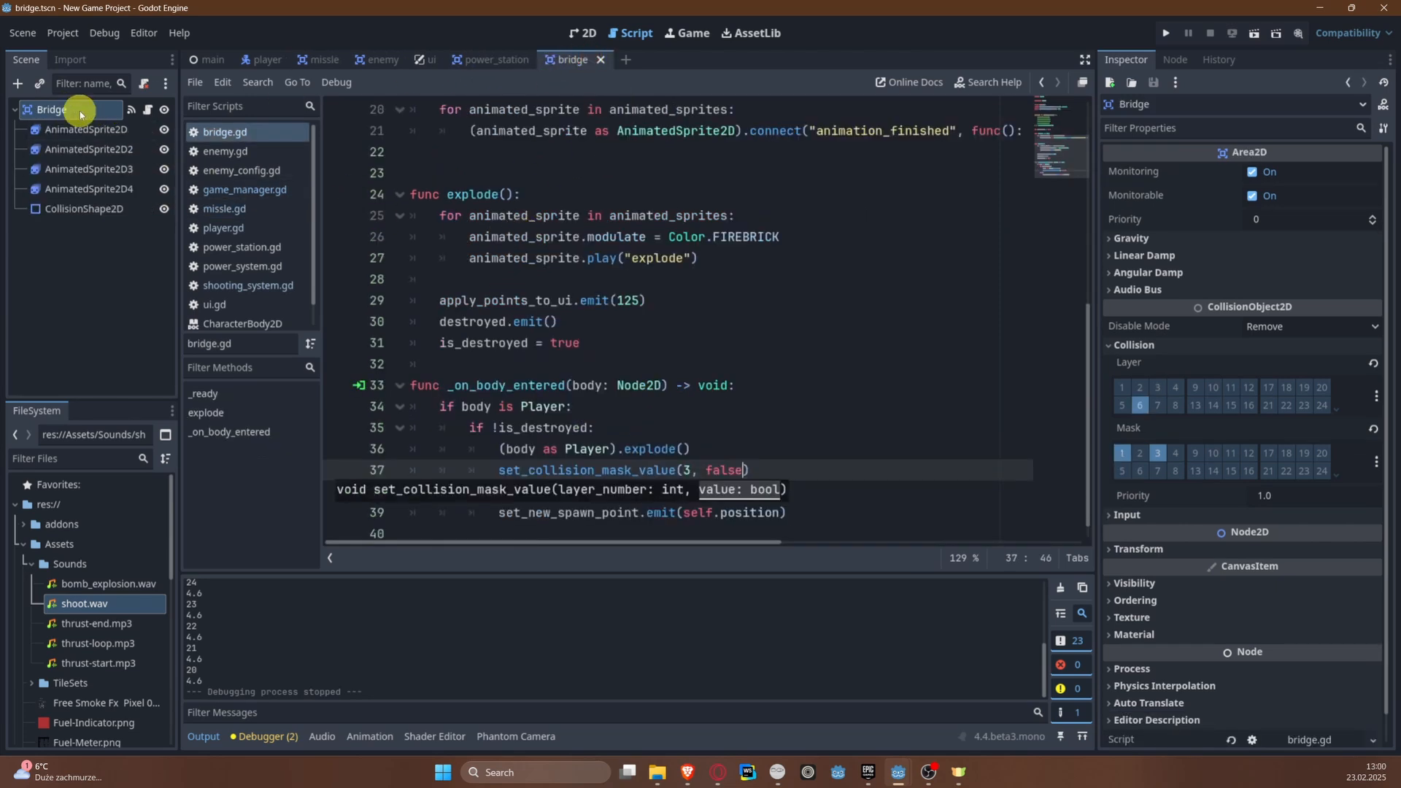
pyautogui.scroll(-1, 592, 400)
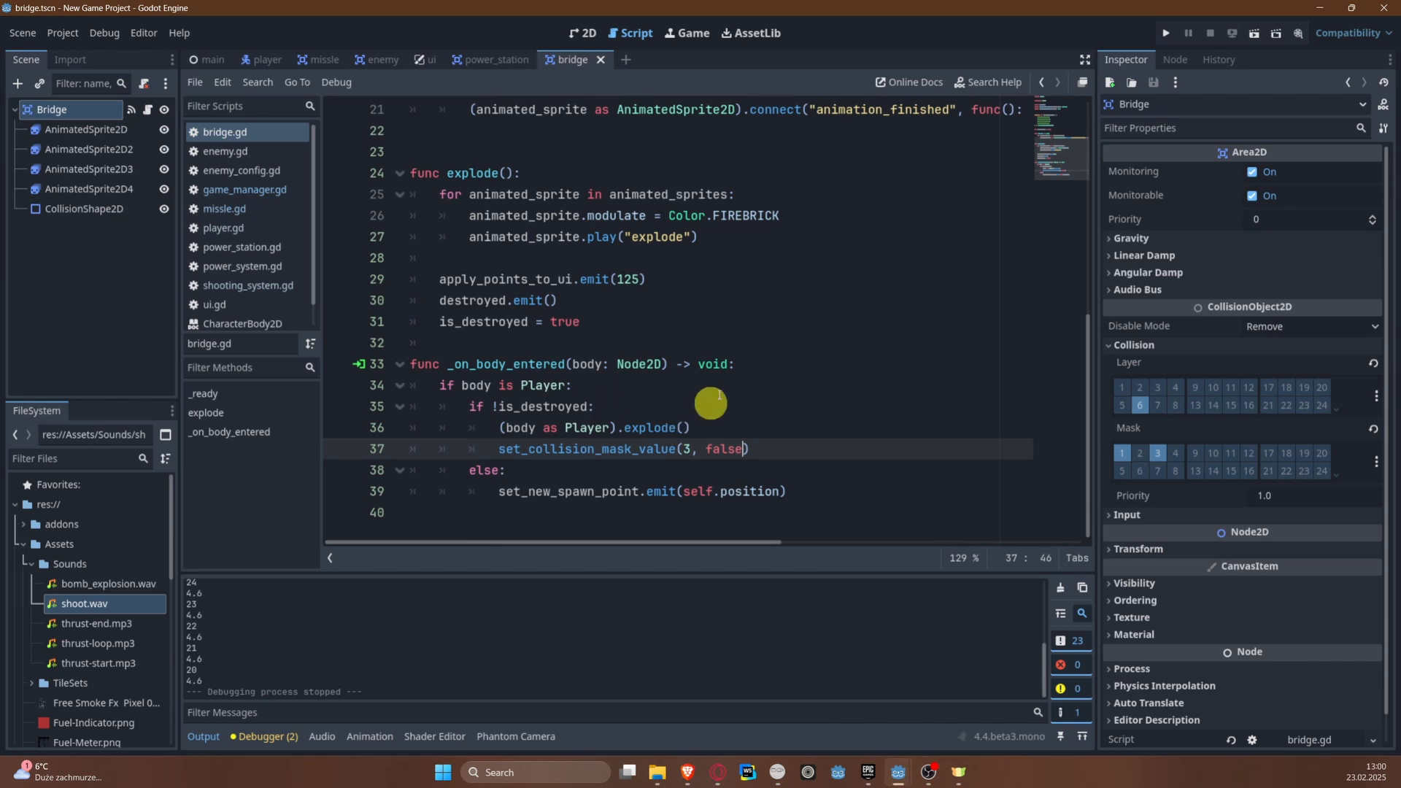
pyautogui.click(626, 321)
pyautogui.press('Return')
pyautogui.press('Return')
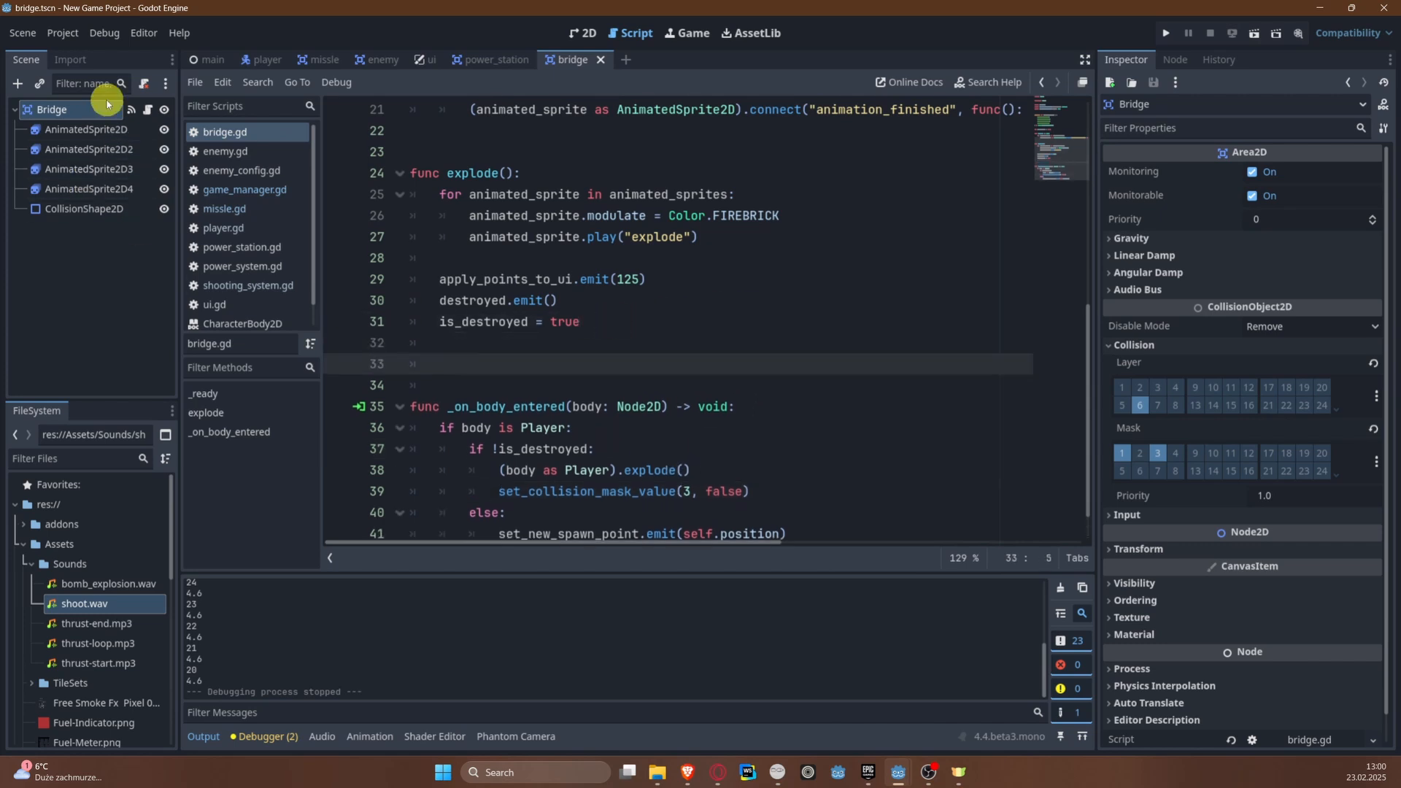
# Step: Connect the Bridge node's area_entered signal to a new _on_area_entered method in bridge.gd
pyautogui.click(1174, 59)
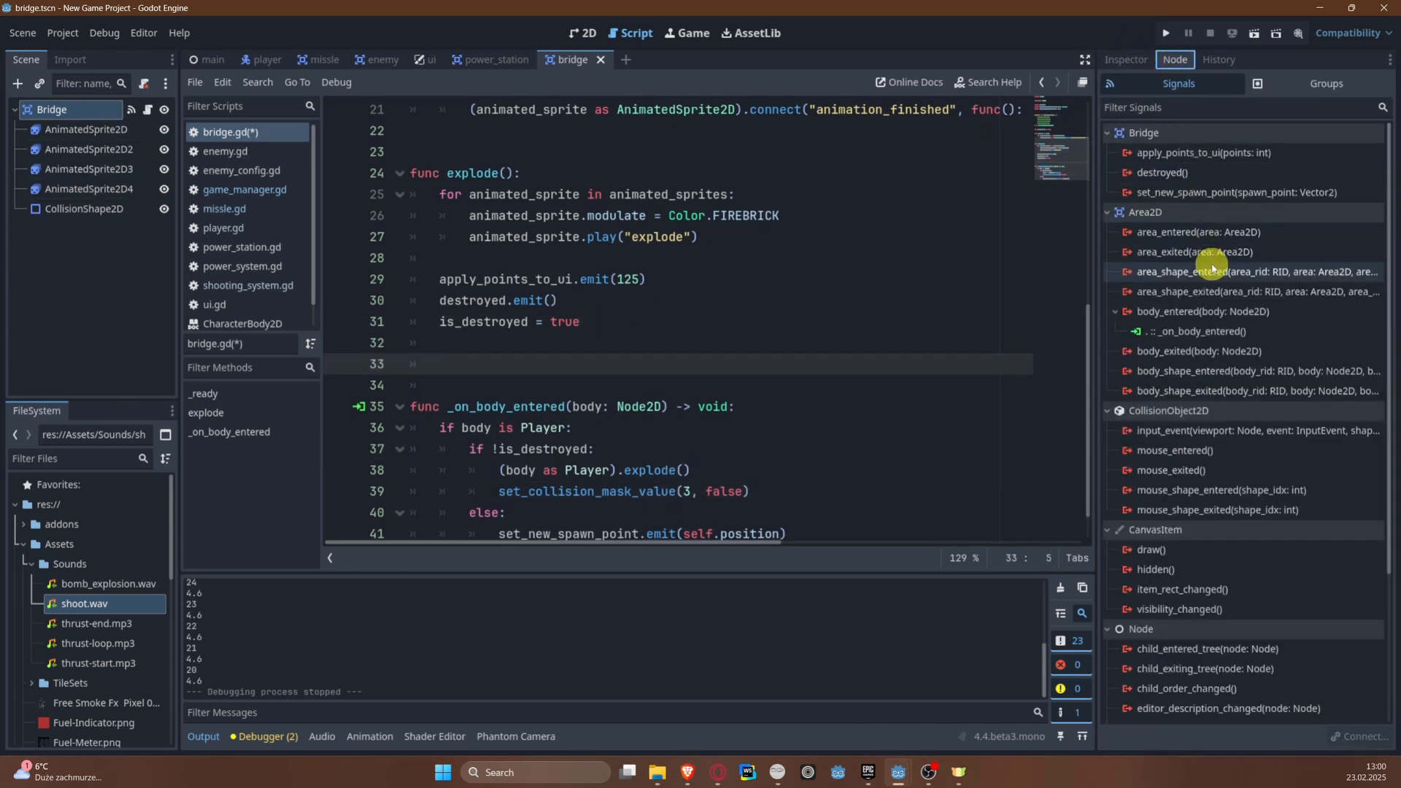
pyautogui.click(1229, 232)
pyautogui.rightClick(1229, 231)
pyautogui.click(1258, 241)
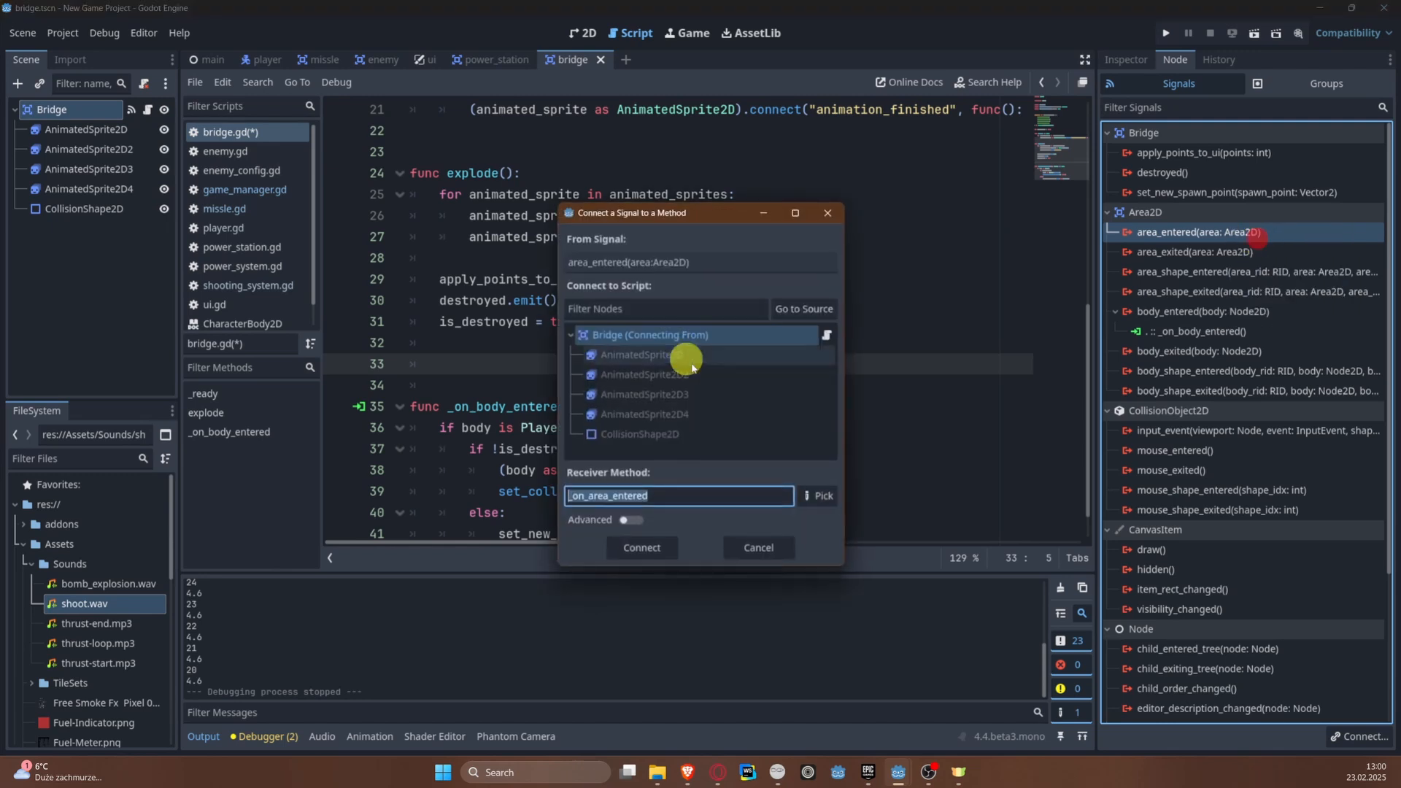
pyautogui.click(646, 552)
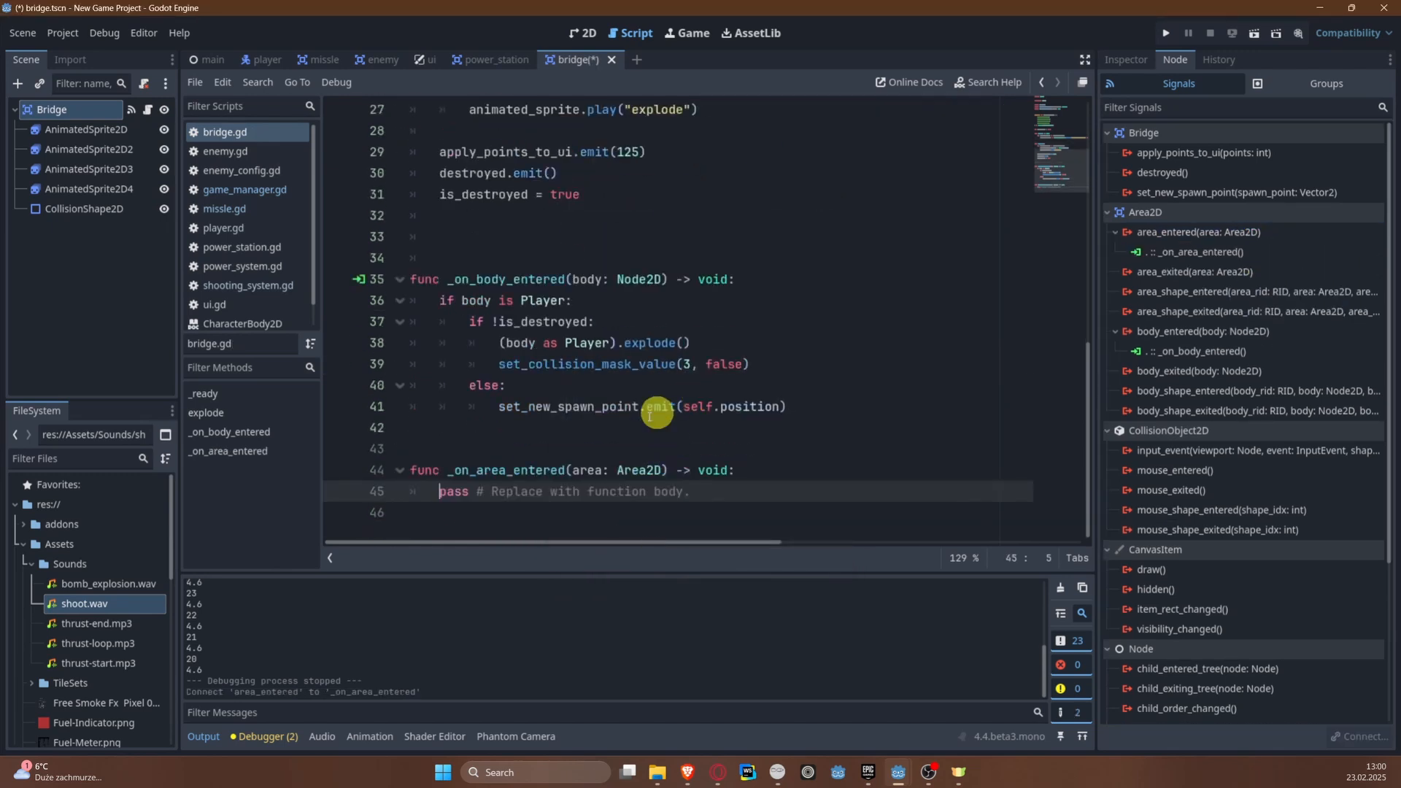
# Step: Replace the placeholder body of _on_area_entered() in bridge.gd with an "if area is Missle:" check that calls explode()
pyautogui.moveTo(416, 495); pyautogui.dragTo(782, 489)
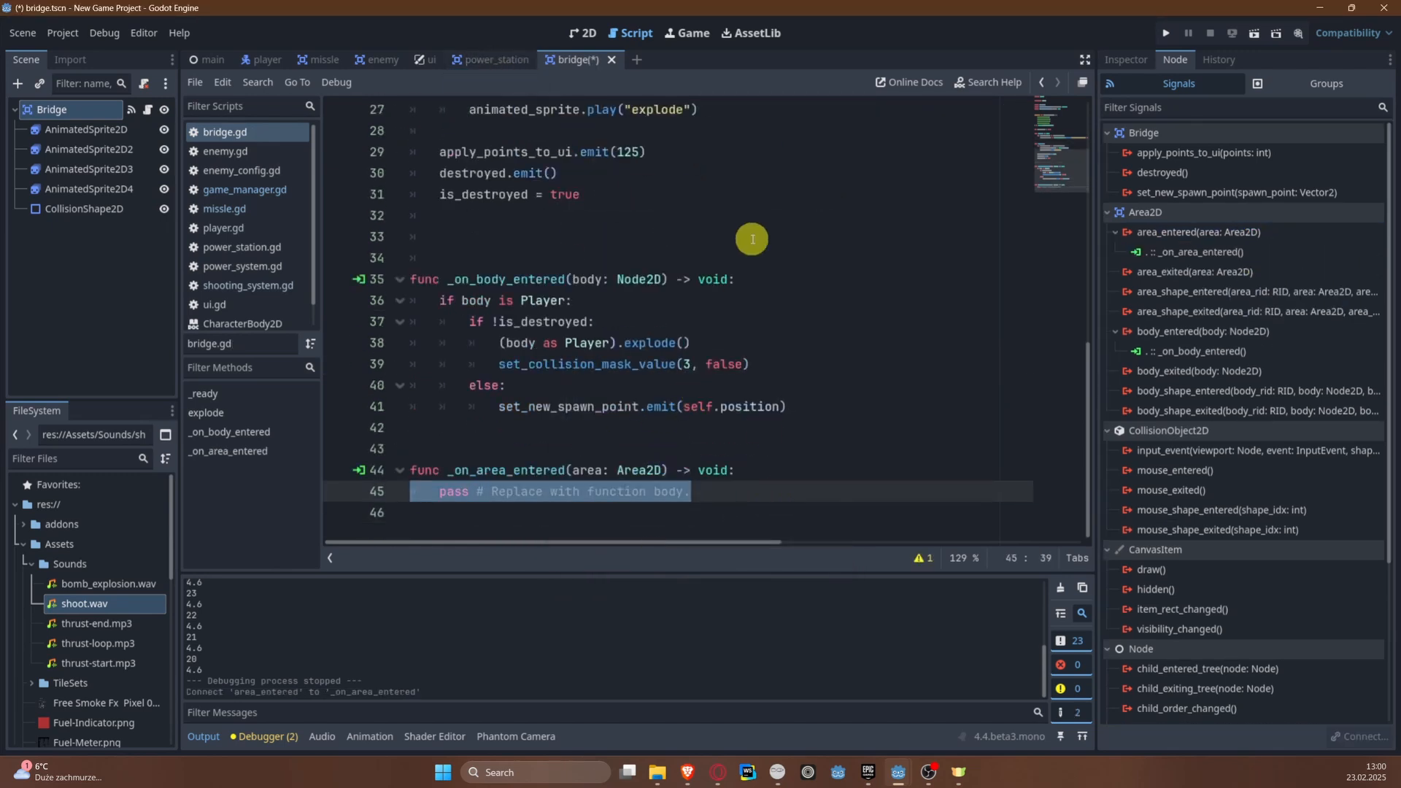
pyautogui.write('if ')
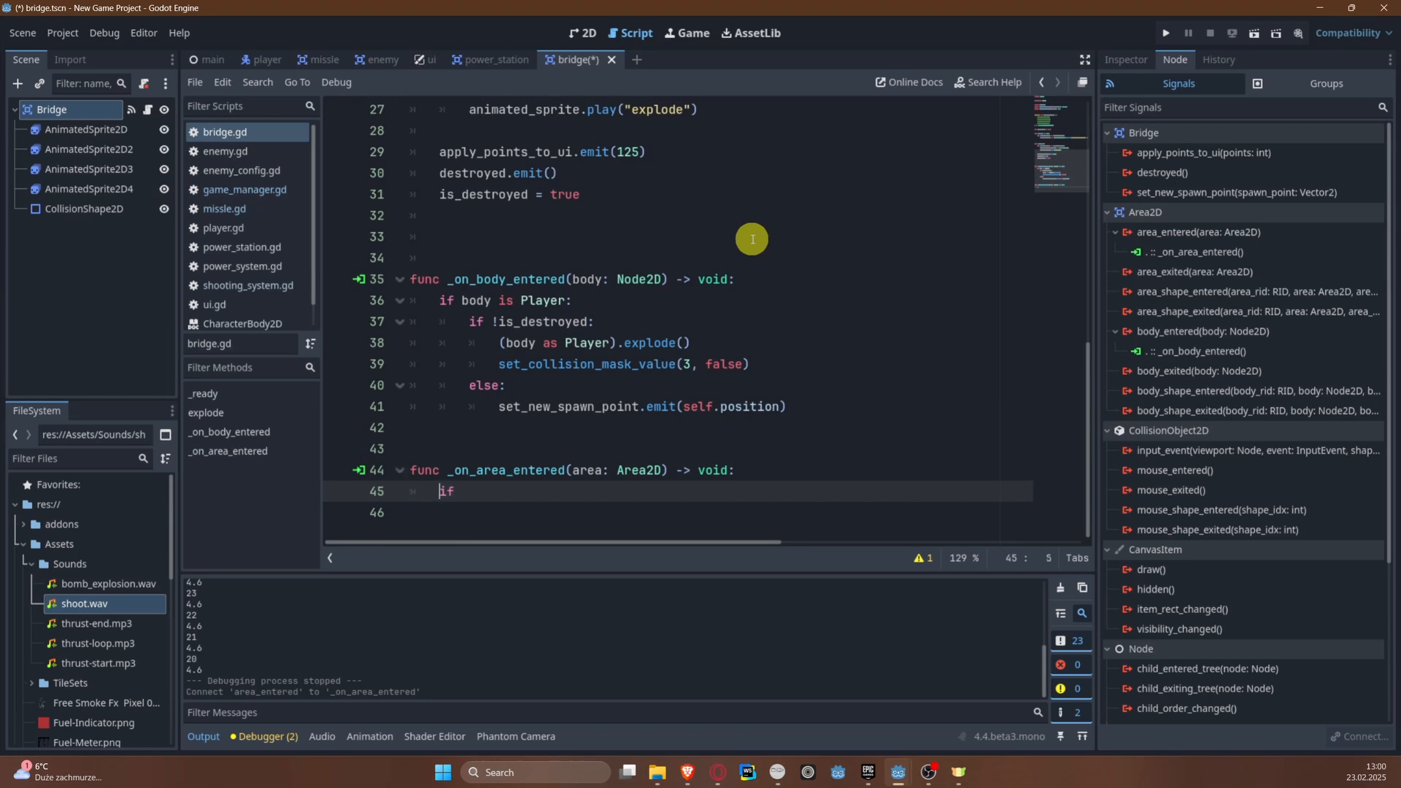
pyautogui.write('area ')
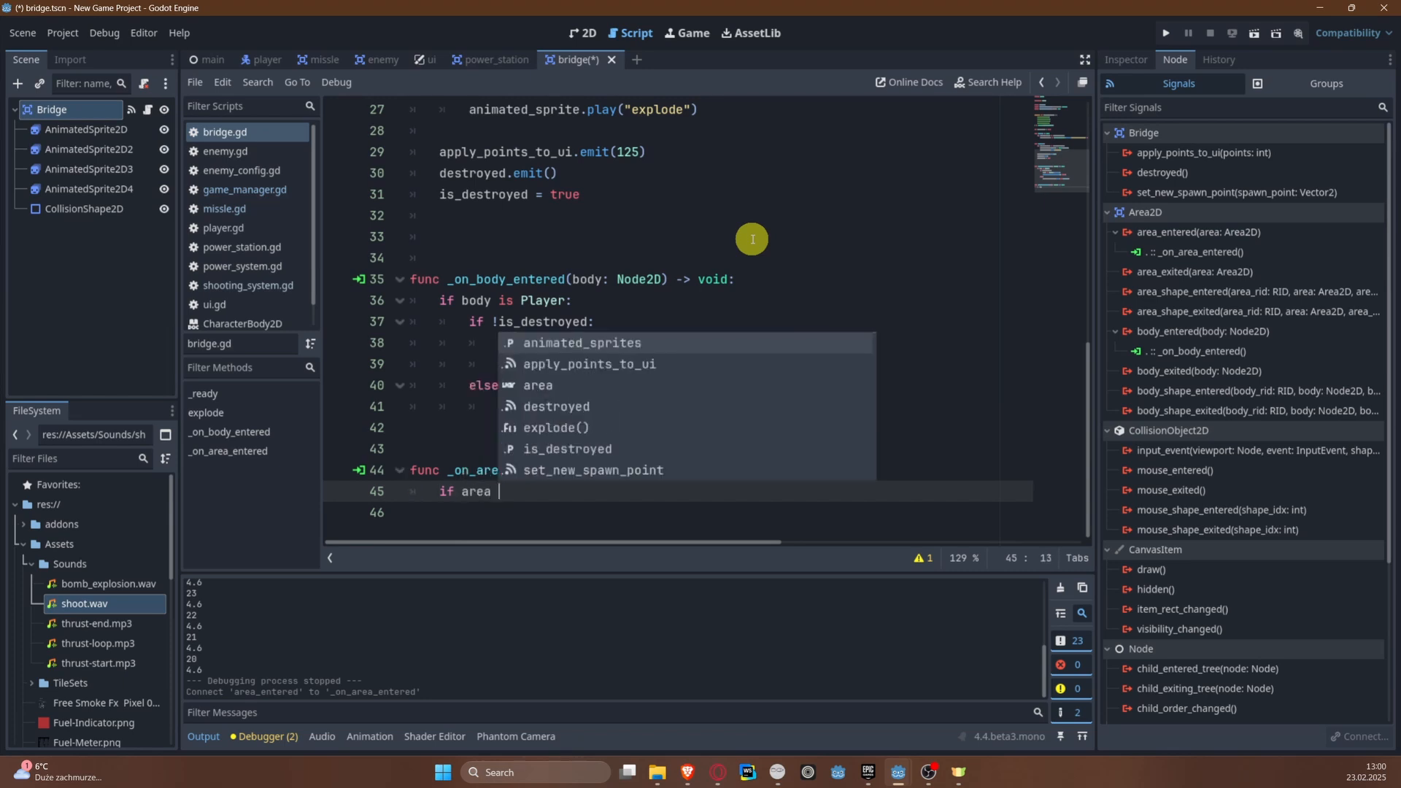
pyautogui.write('is ')
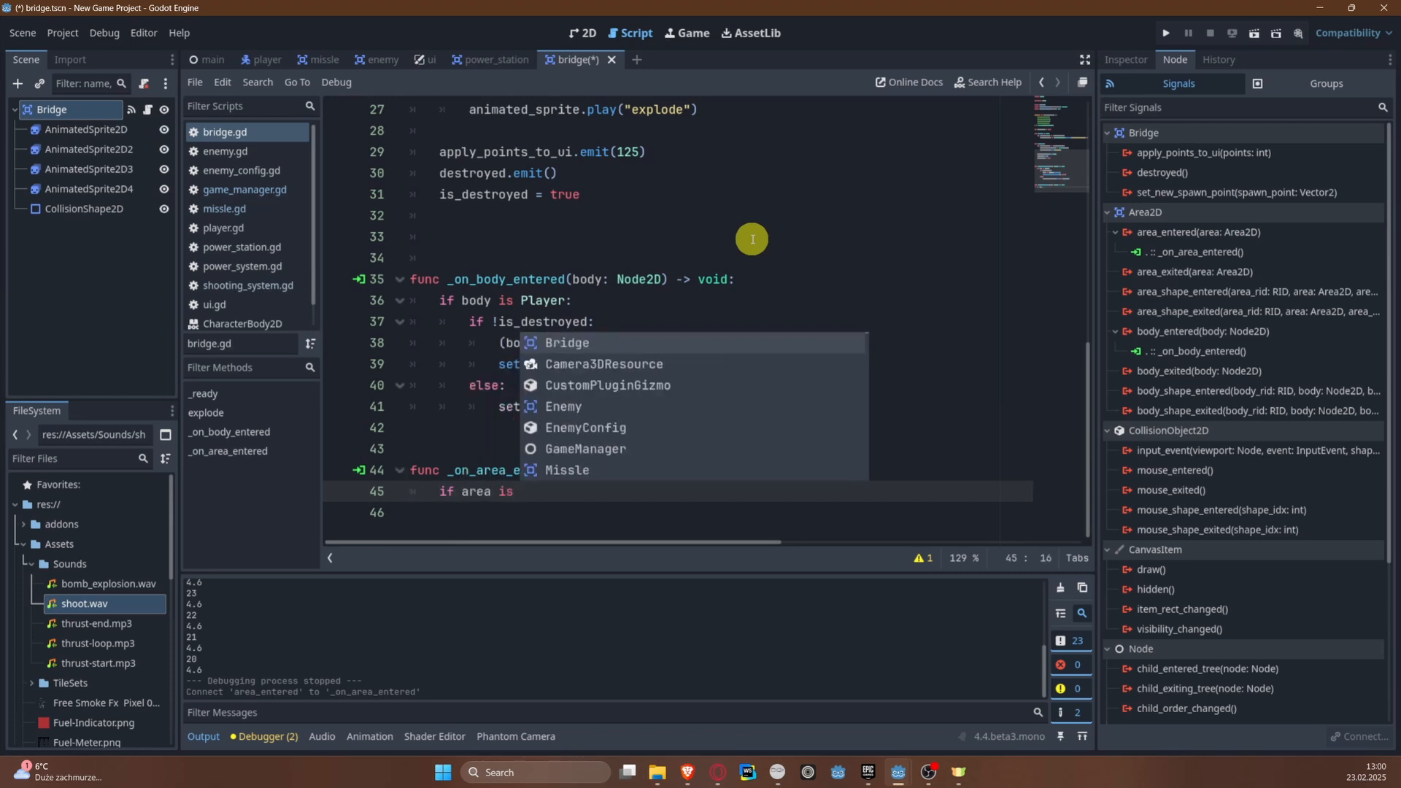
pyautogui.write('Missle')
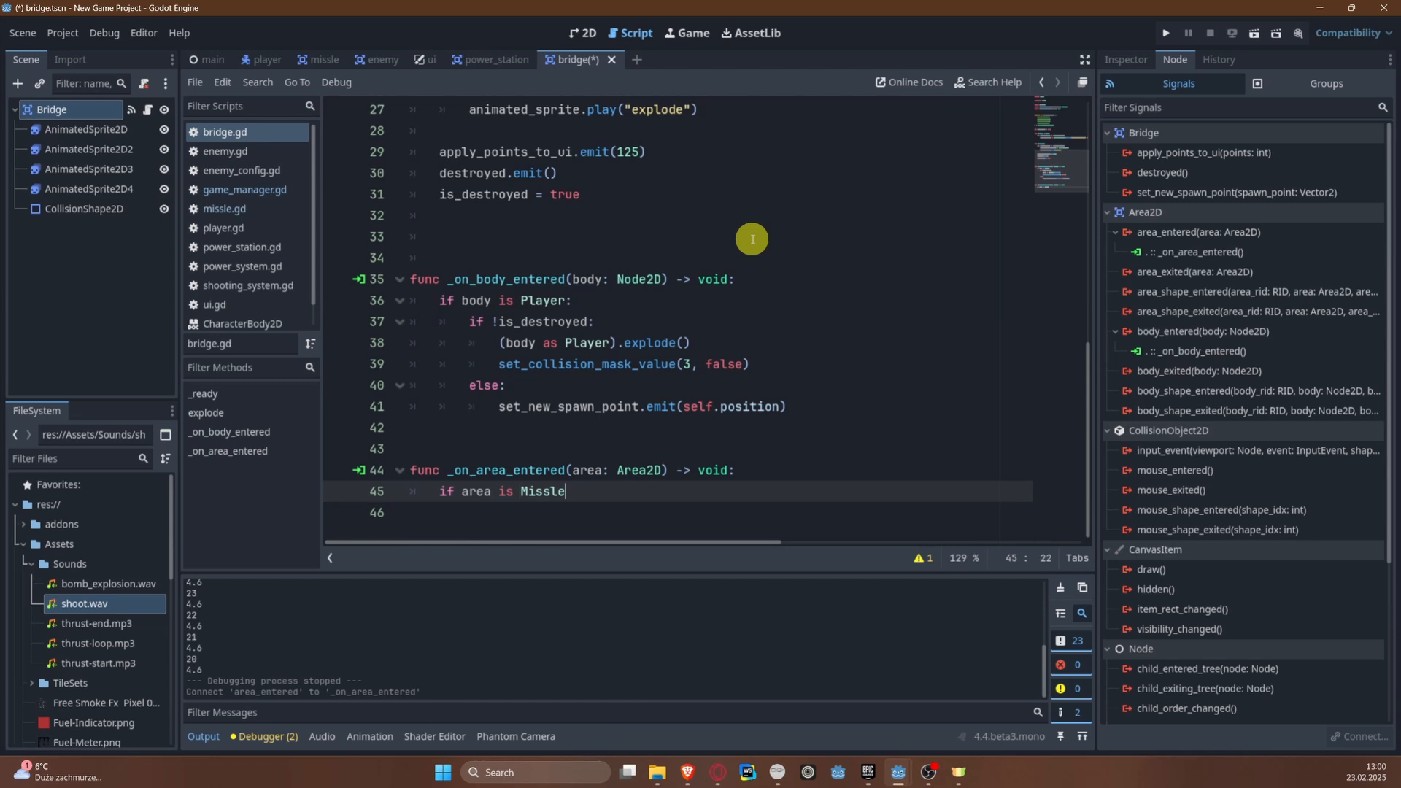
pyautogui.write(':')
pyautogui.press('Return')
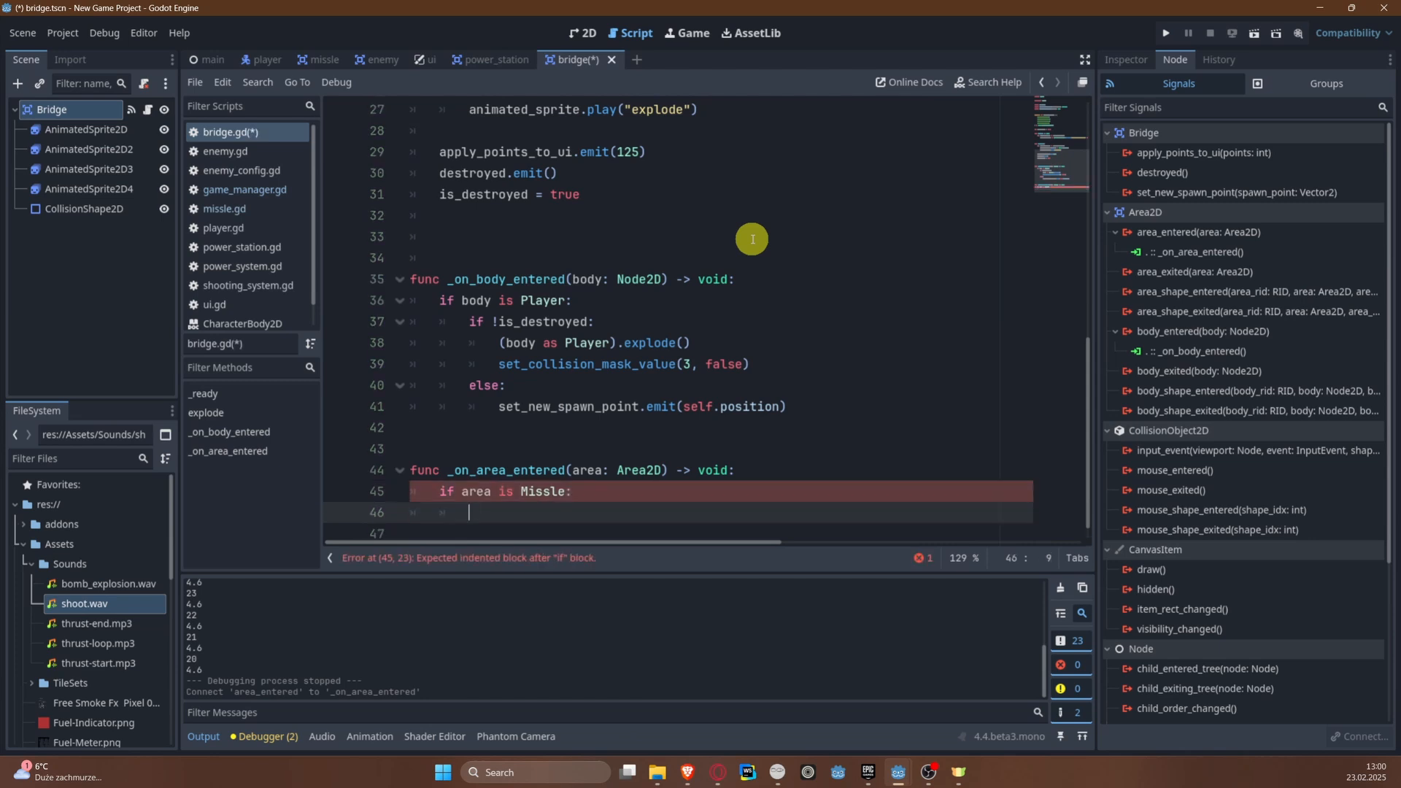
pyautogui.scroll(-1, 714, 233)
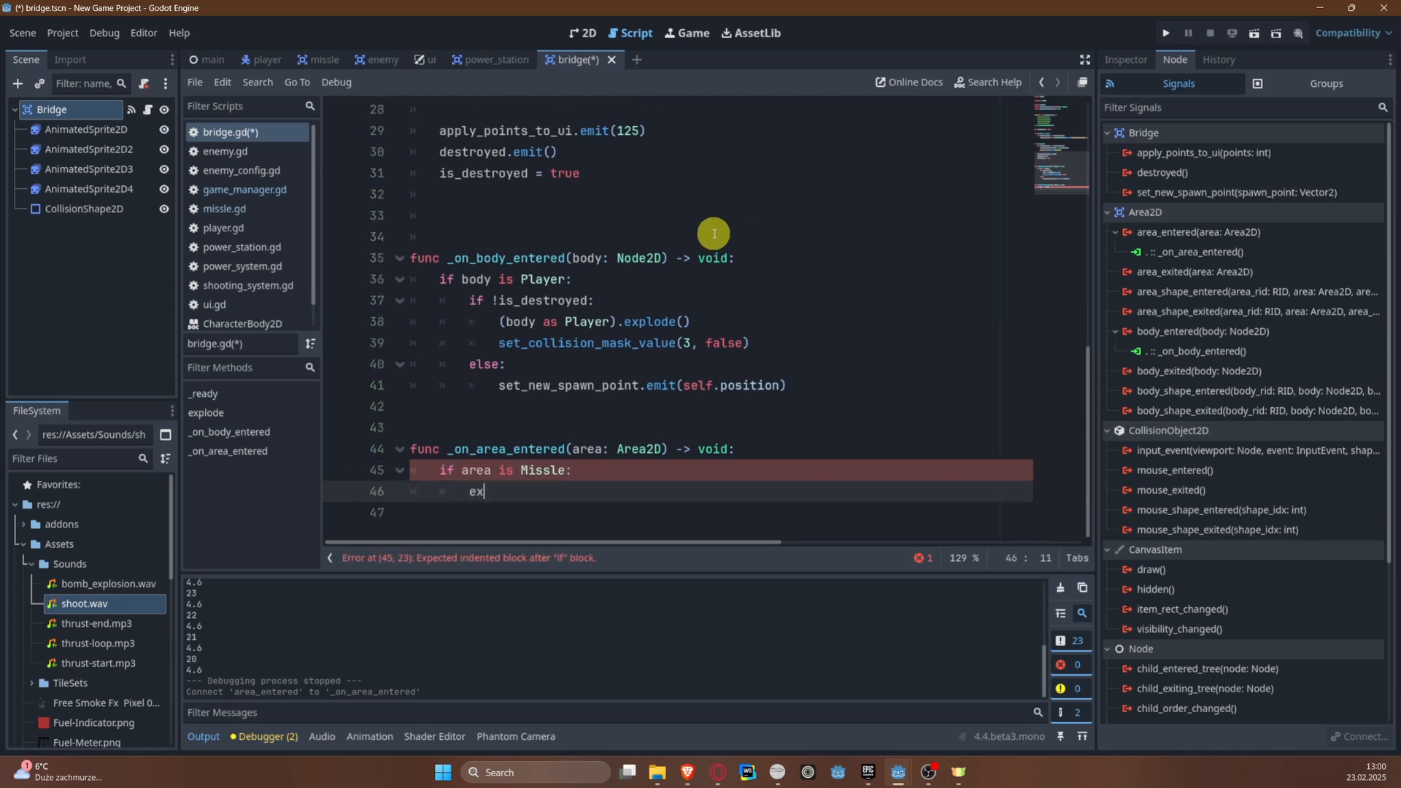
pyautogui.write('ex')
pyautogui.press('Return')
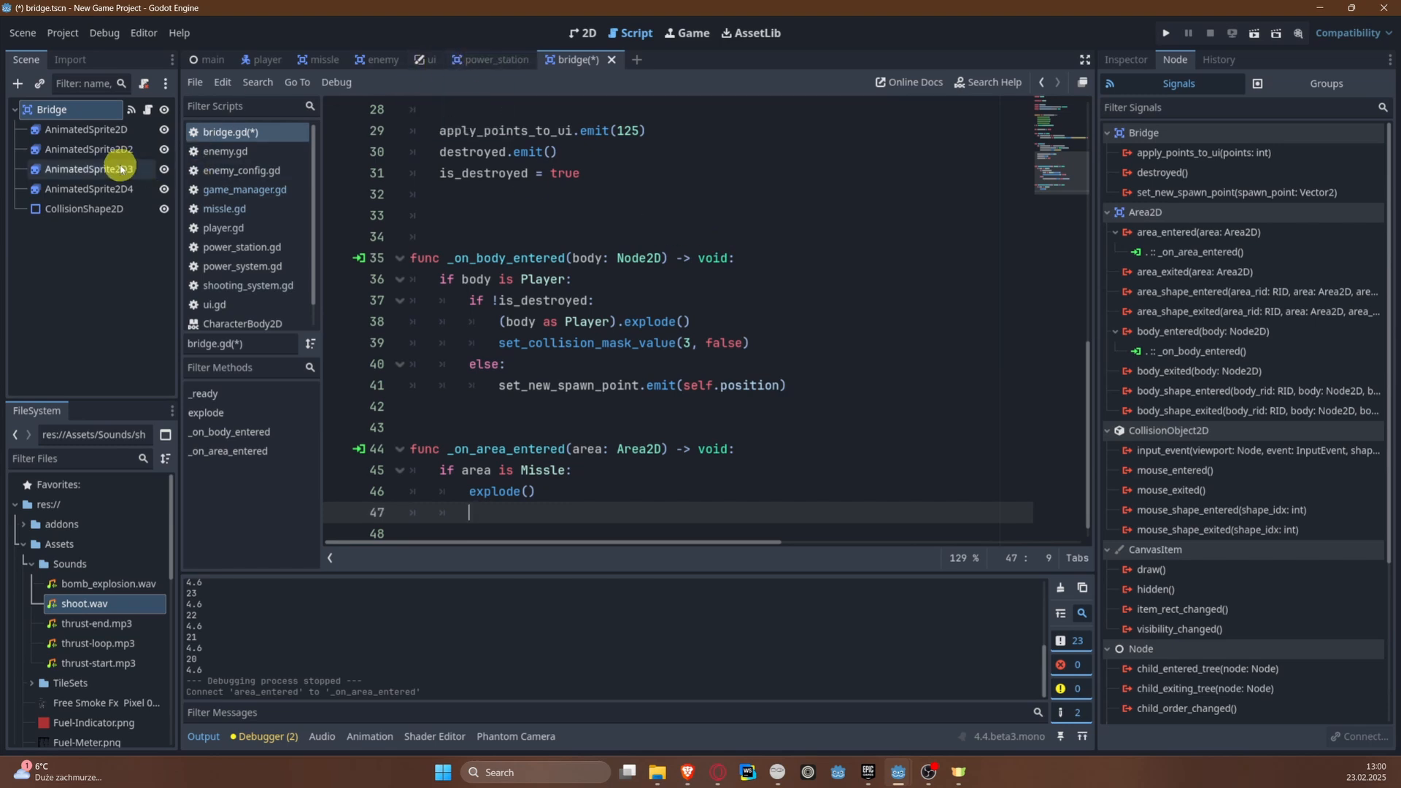
# Step: Delete the Bridge check and its explode() call from _on_area_entered() in missle.gd, remove the leftover blank line, and save
pyautogui.click(248, 212)
pyautogui.click(628, 450)
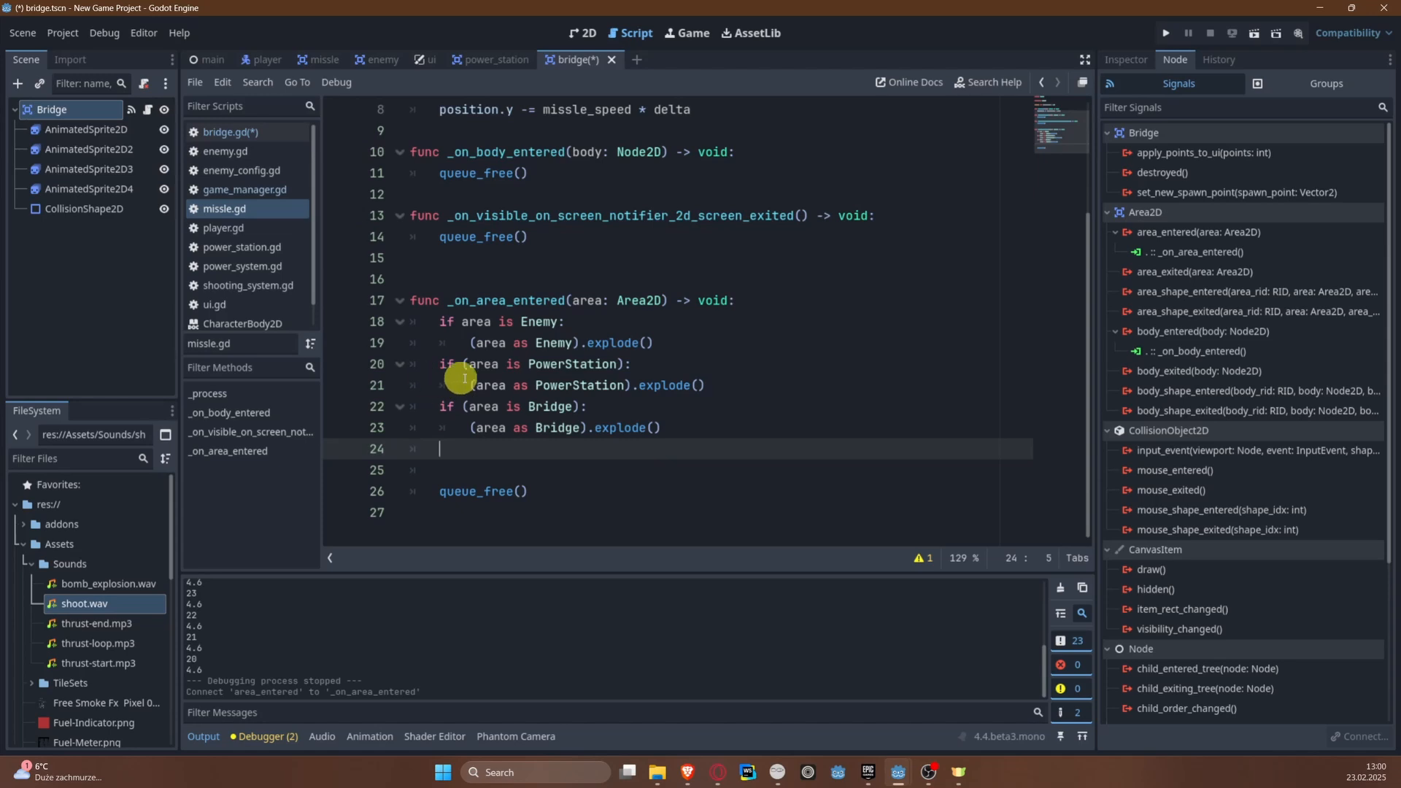
pyautogui.scroll(3, 577, 331)
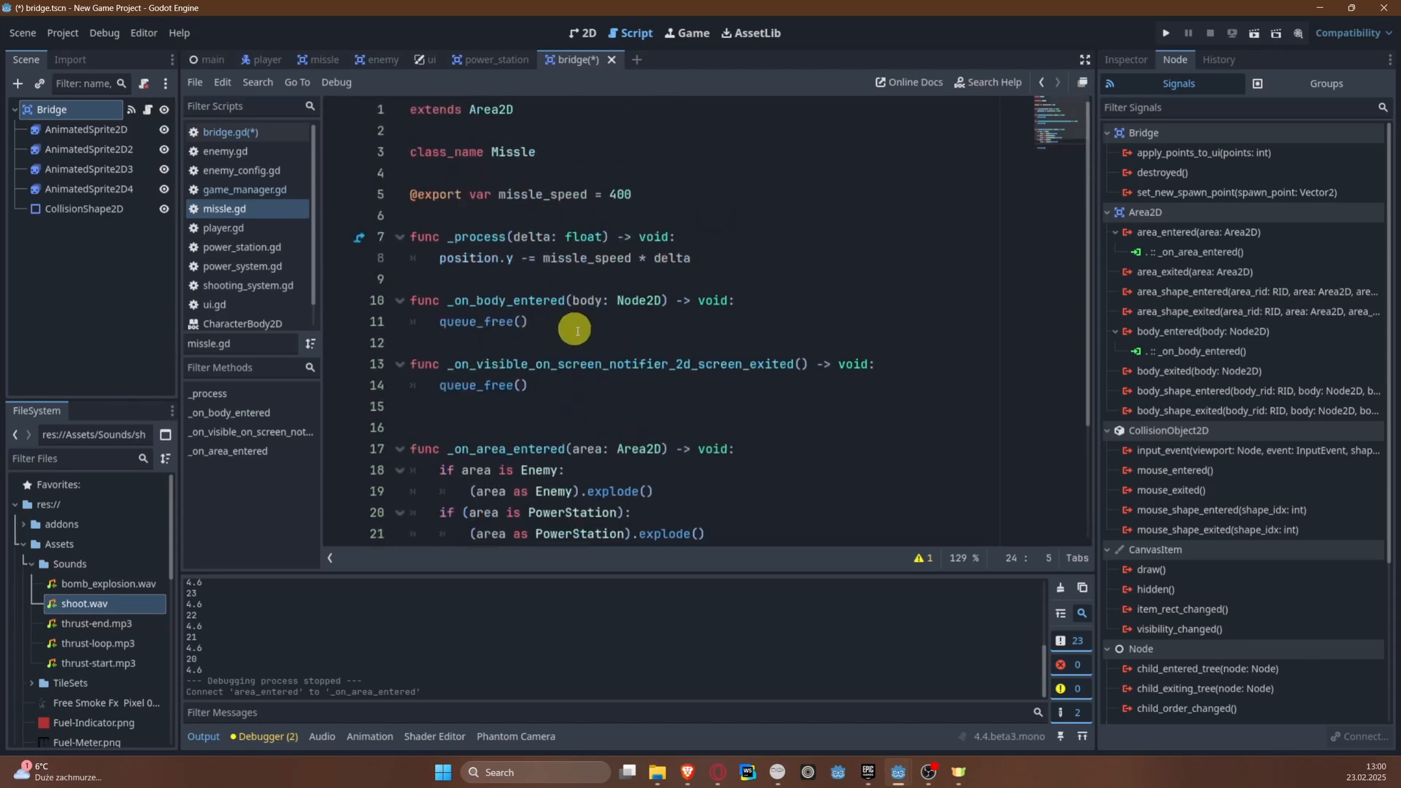
pyautogui.scroll(-3, 588, 345)
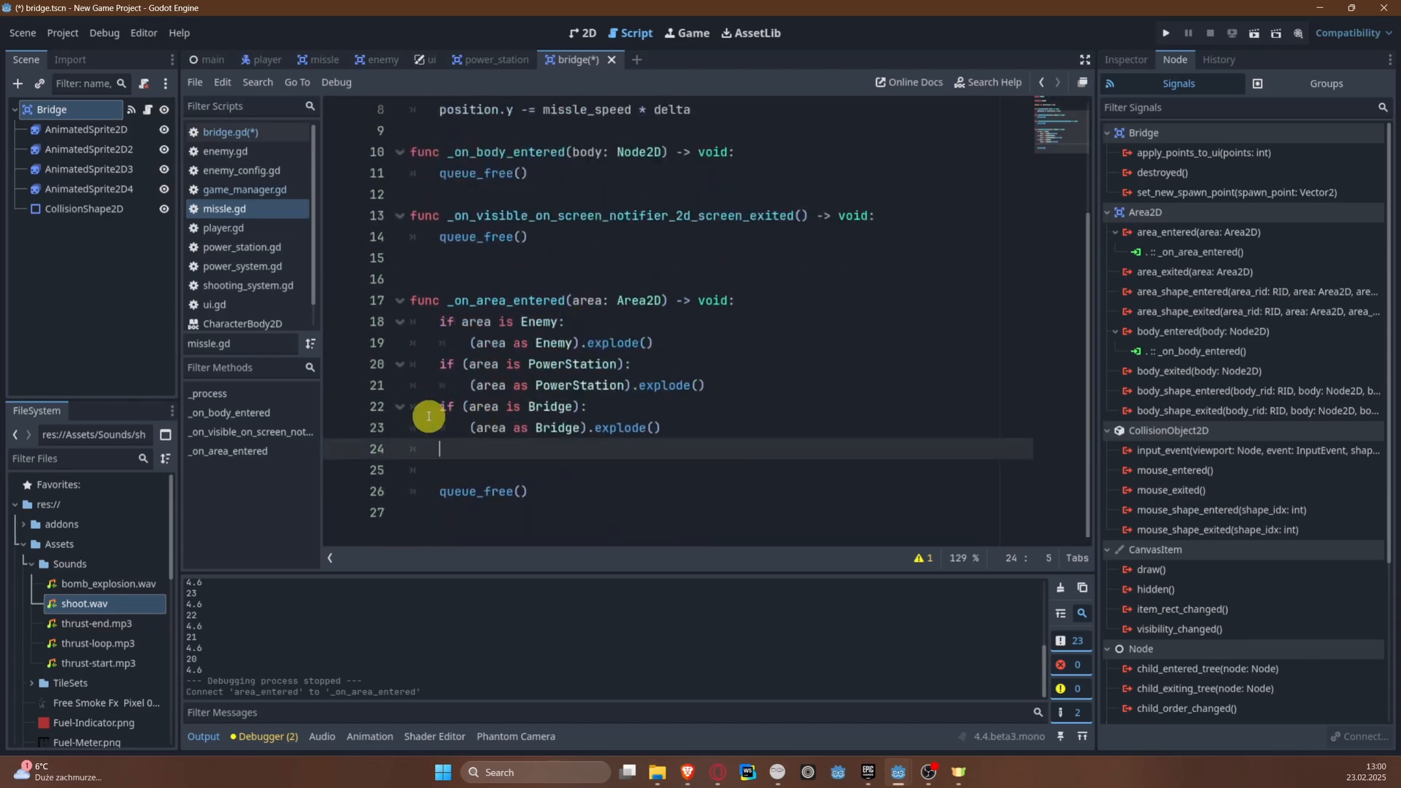
pyautogui.moveTo(436, 406); pyautogui.dragTo(714, 428)
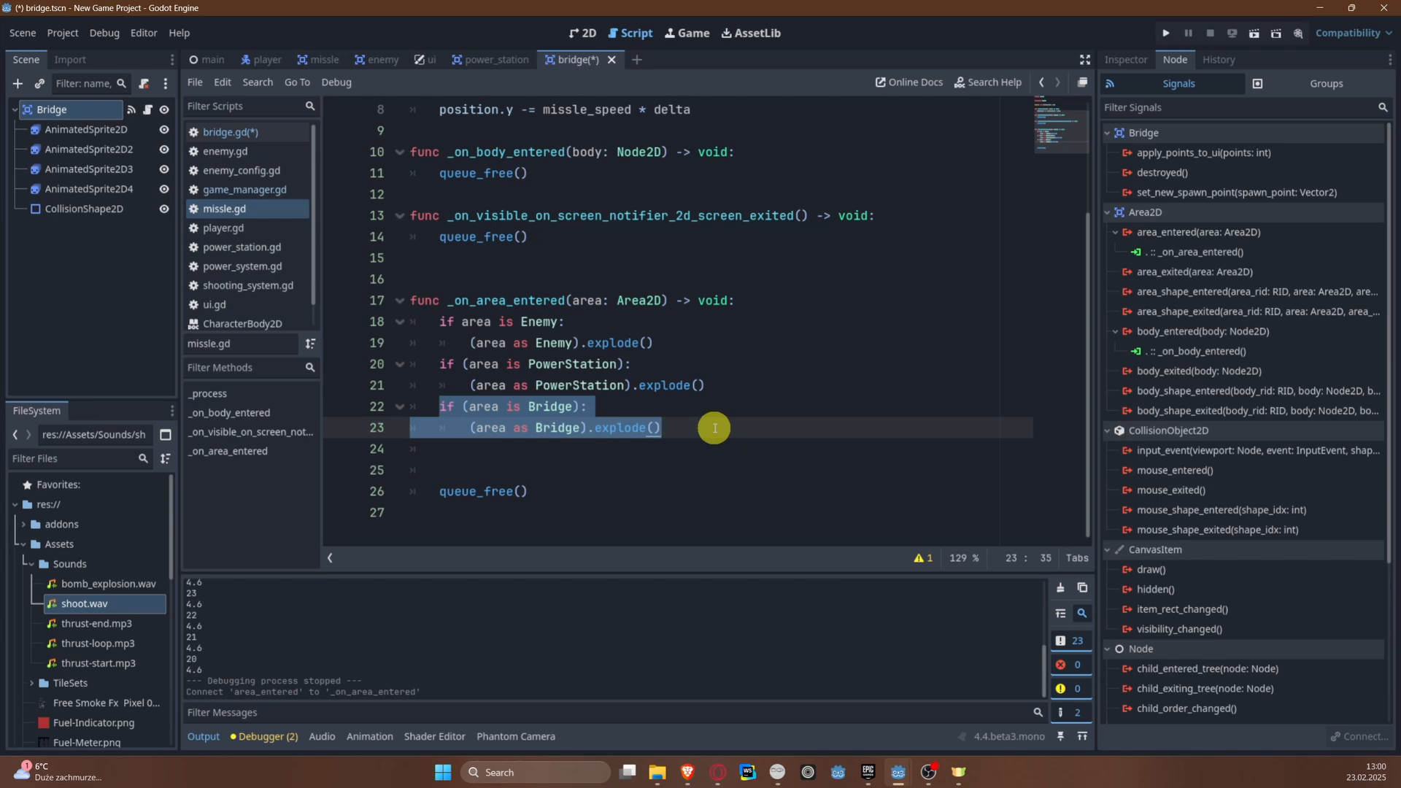
pyautogui.press('BackSpace')
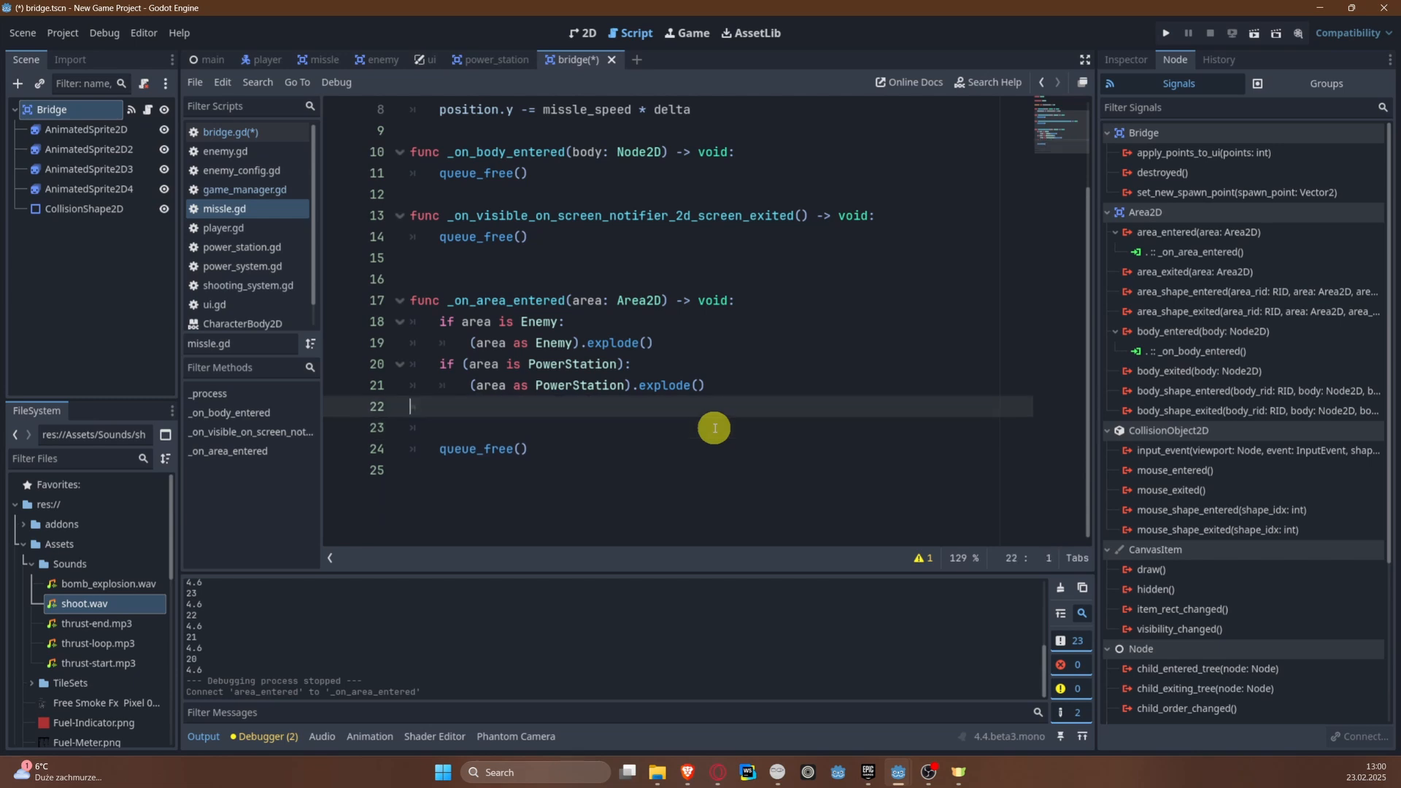
pyautogui.press('Delete')
pyautogui.press('BackSpace')
pyautogui.hotkey('ctrl', 's')
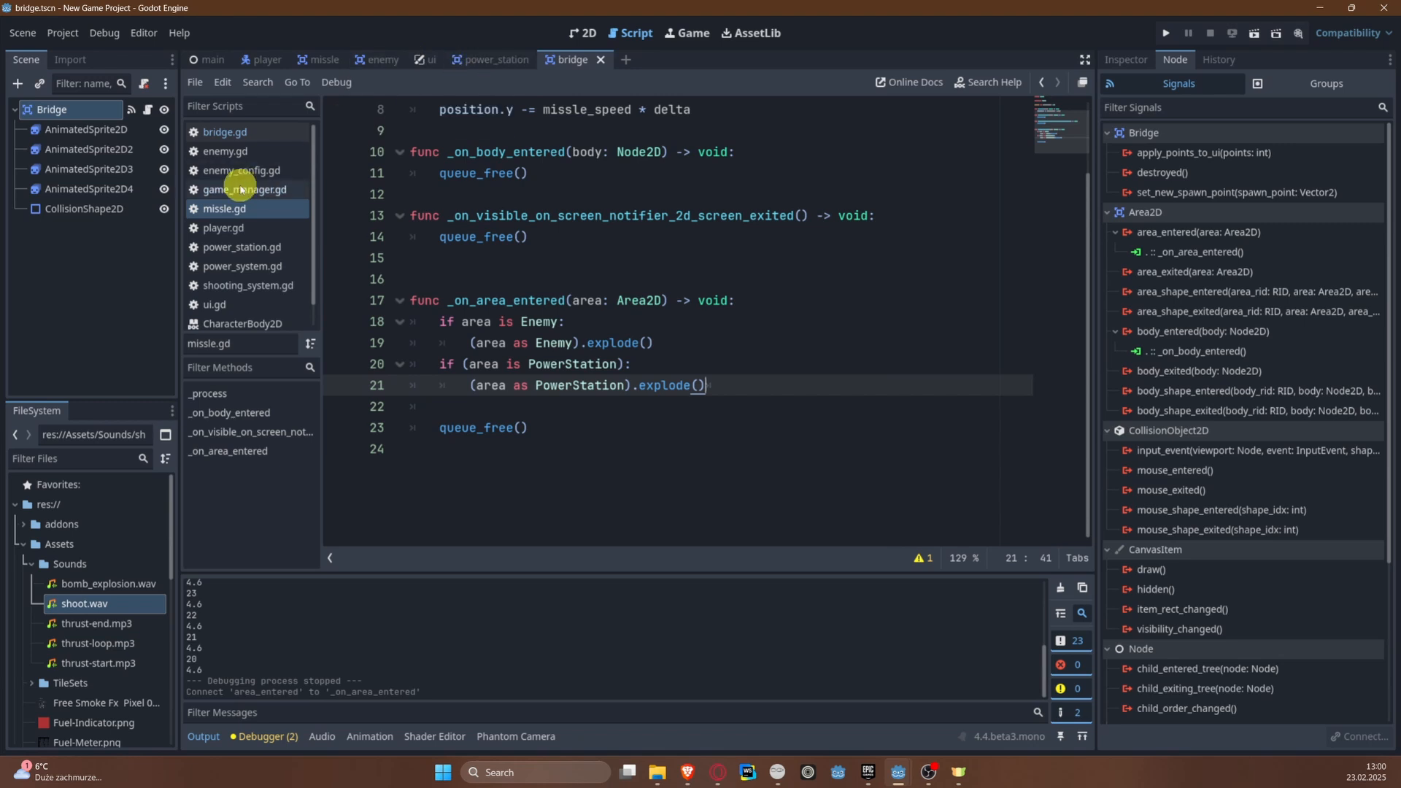
# Step: Move set_collision_mask_value(3, false) from _on_body_entered() to below explode() in _on_area_entered() of bridge.gd, and test-run the game
pyautogui.click(231, 132)
pyautogui.scroll(-1, 676, 473)
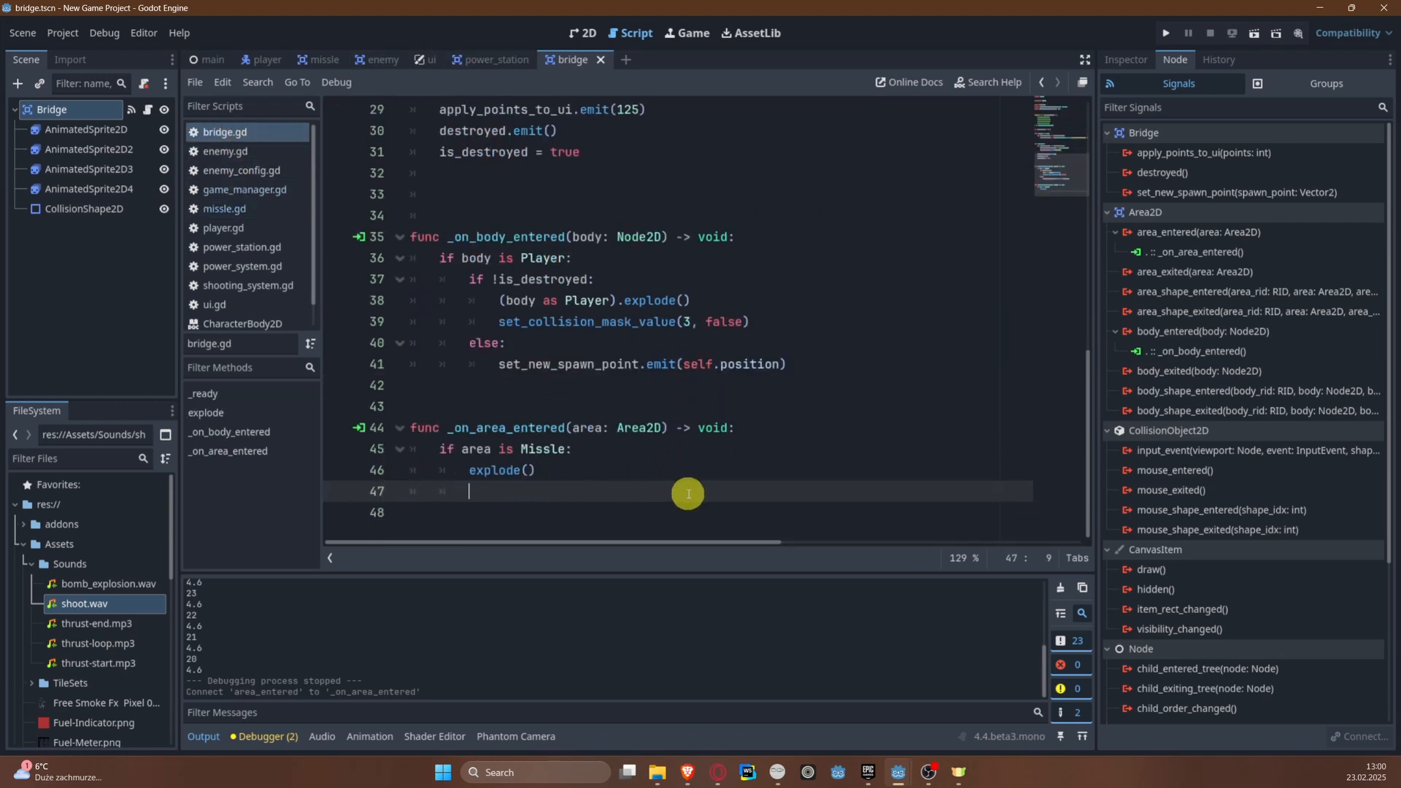
pyautogui.moveTo(528, 323); pyautogui.dragTo(847, 316)
pyautogui.hotkey('ctrl', 'c')
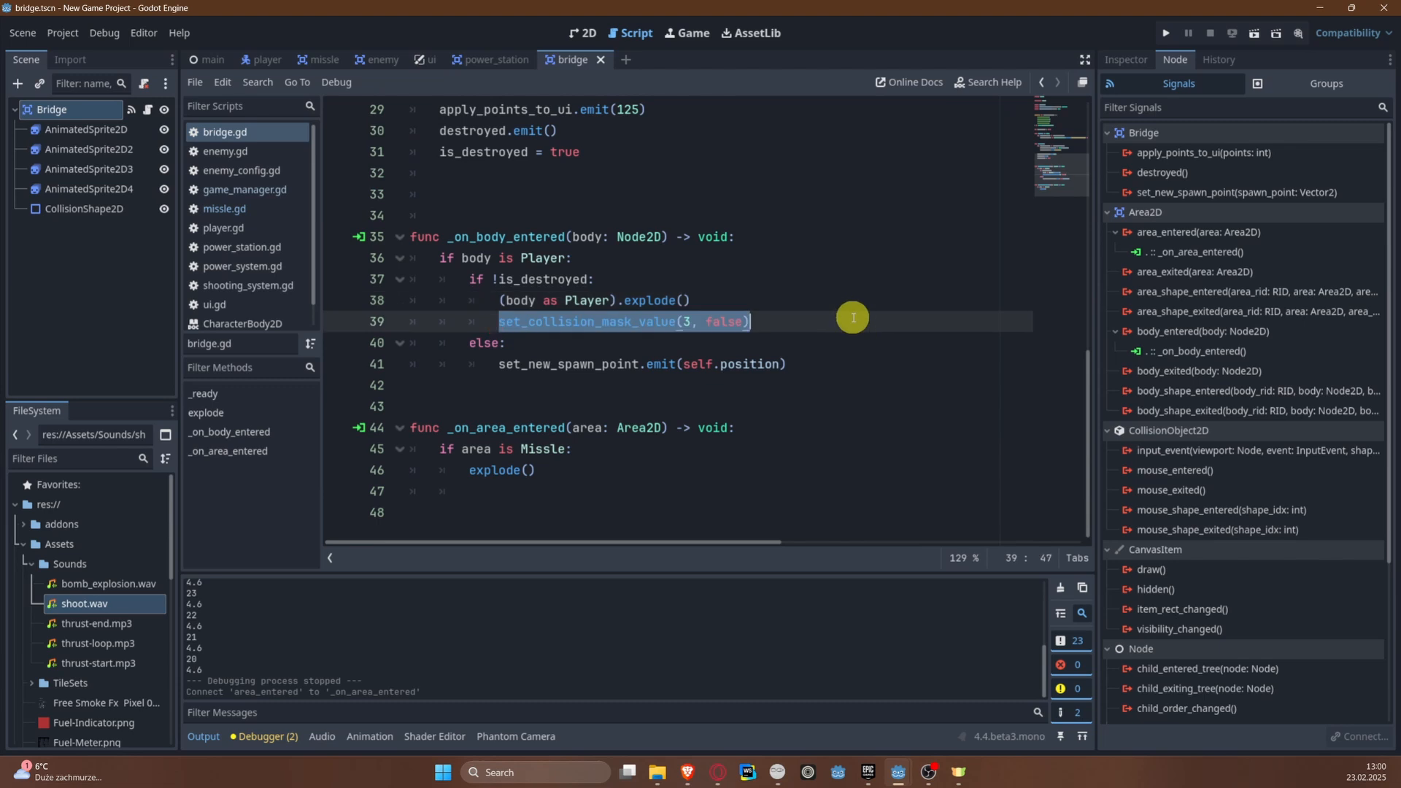
pyautogui.press('BackSpace')
pyautogui.click(531, 497)
pyautogui.hotkey('ctrl', 'v')
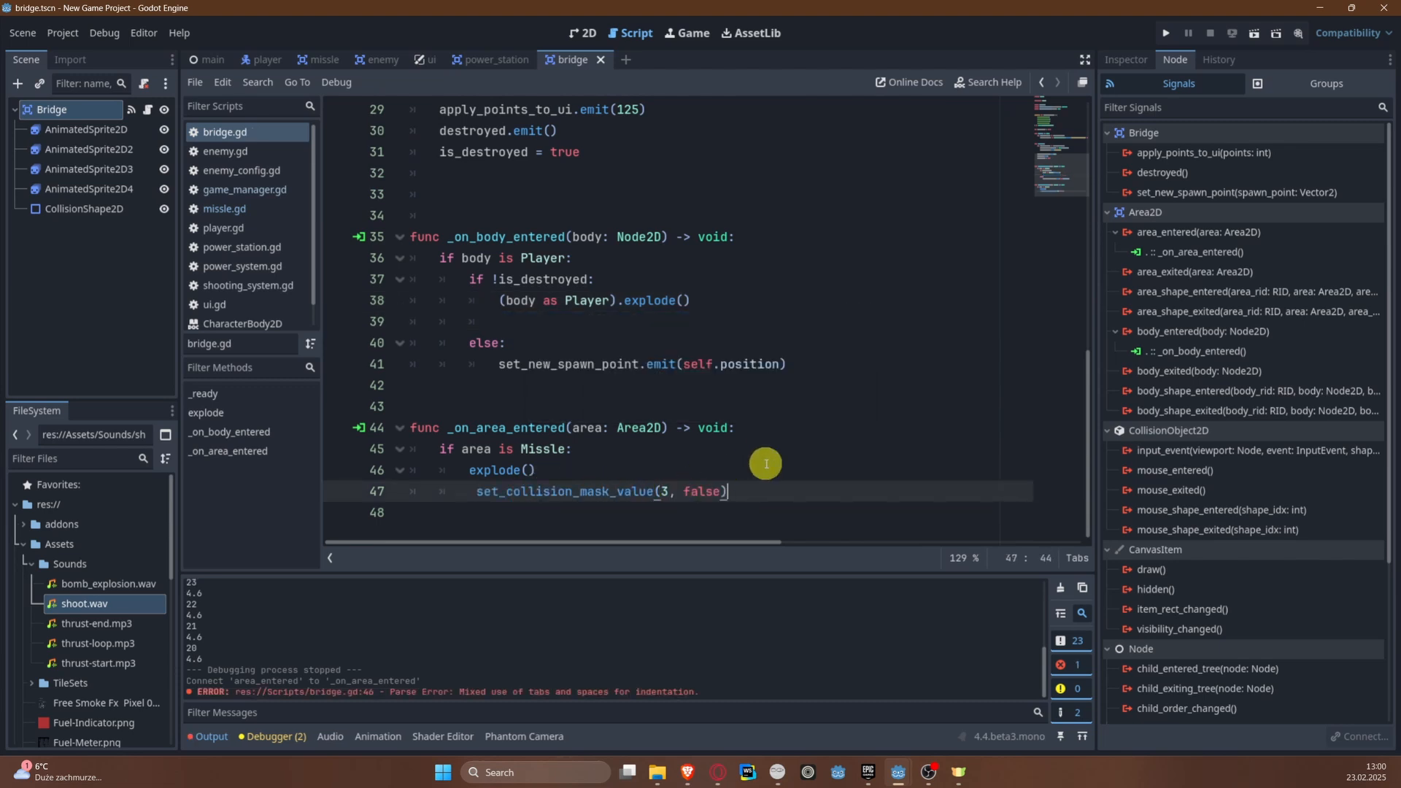
pyautogui.press('Left')
pyautogui.press('Left')
pyautogui.press('Left')
pyautogui.press('Left')
pyautogui.press('Left')
pyautogui.press('Left')
pyautogui.press('Left')
pyautogui.press('Left')
pyautogui.press('Left')
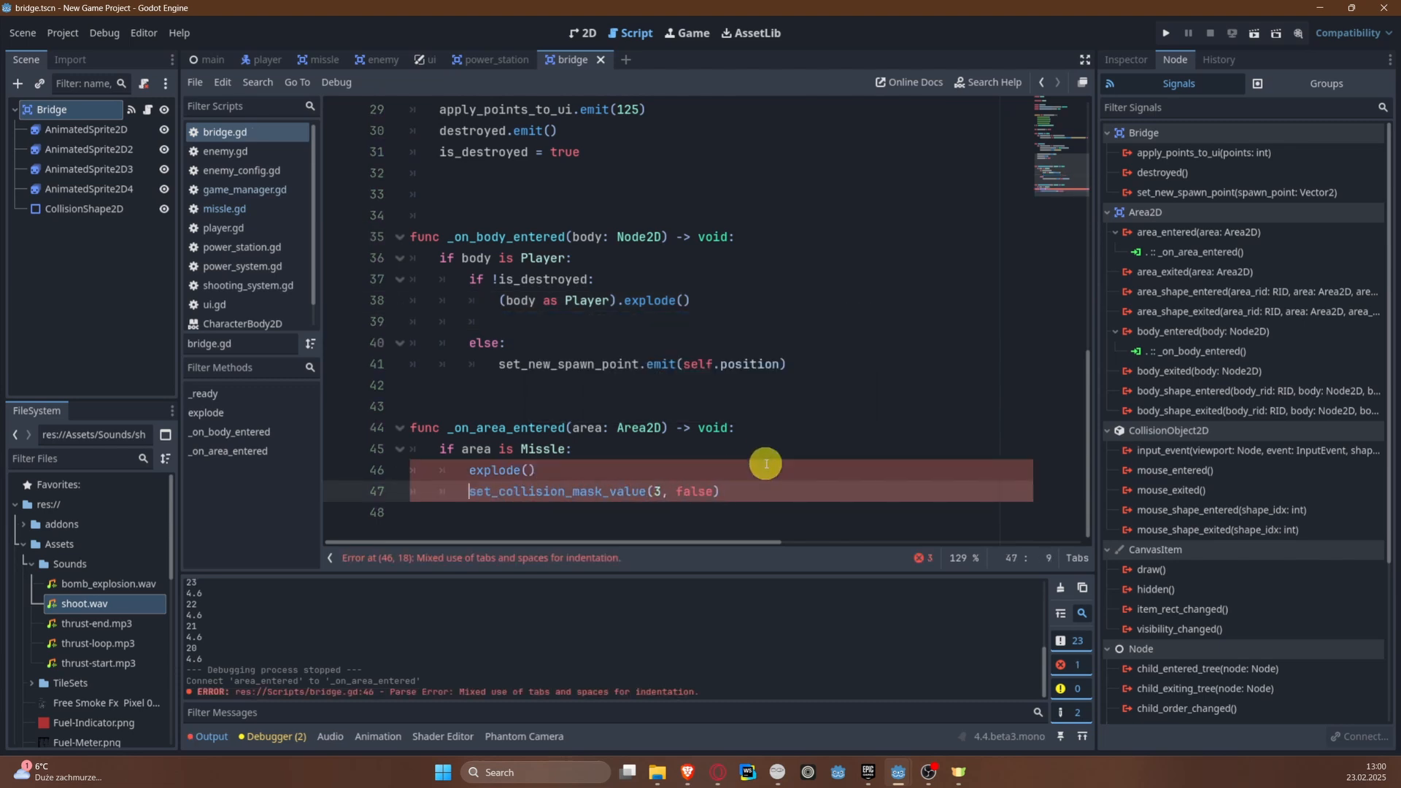
pyautogui.click(1165, 34)
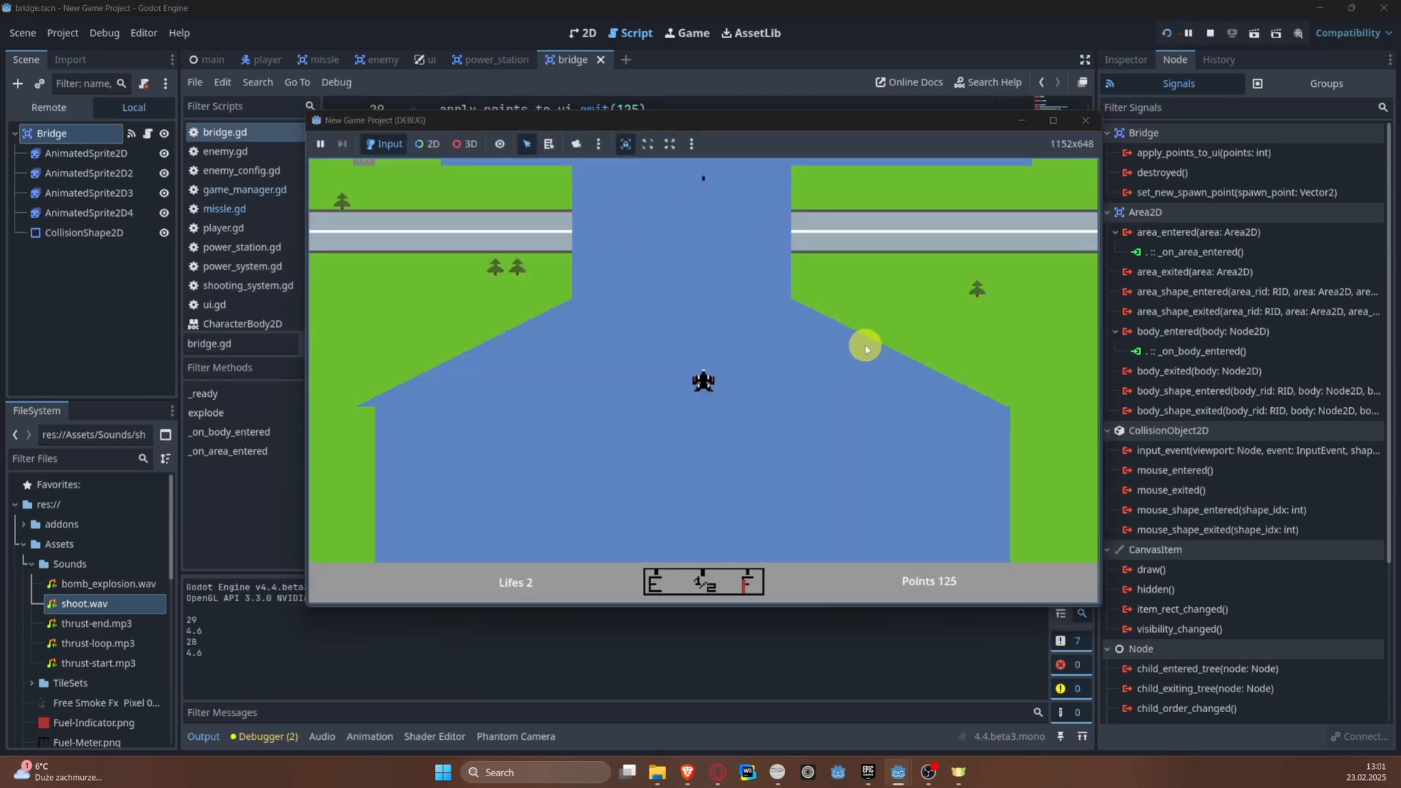
pyautogui.click(1210, 33)
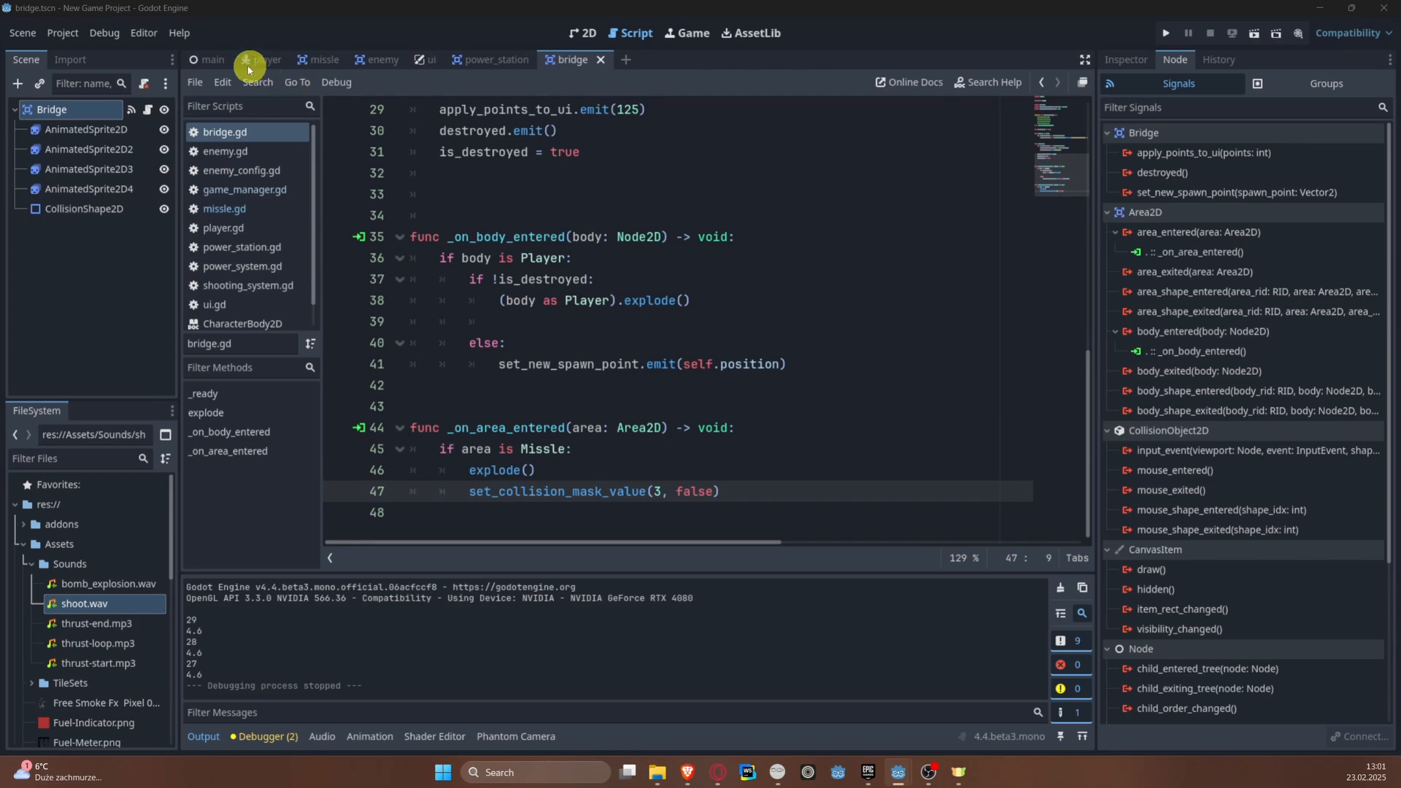
# Step: Add an AudioStreamPlayer child node to the Enemy root in the enemy scene and save the scene
pyautogui.click(379, 59)
pyautogui.rightClick(84, 117)
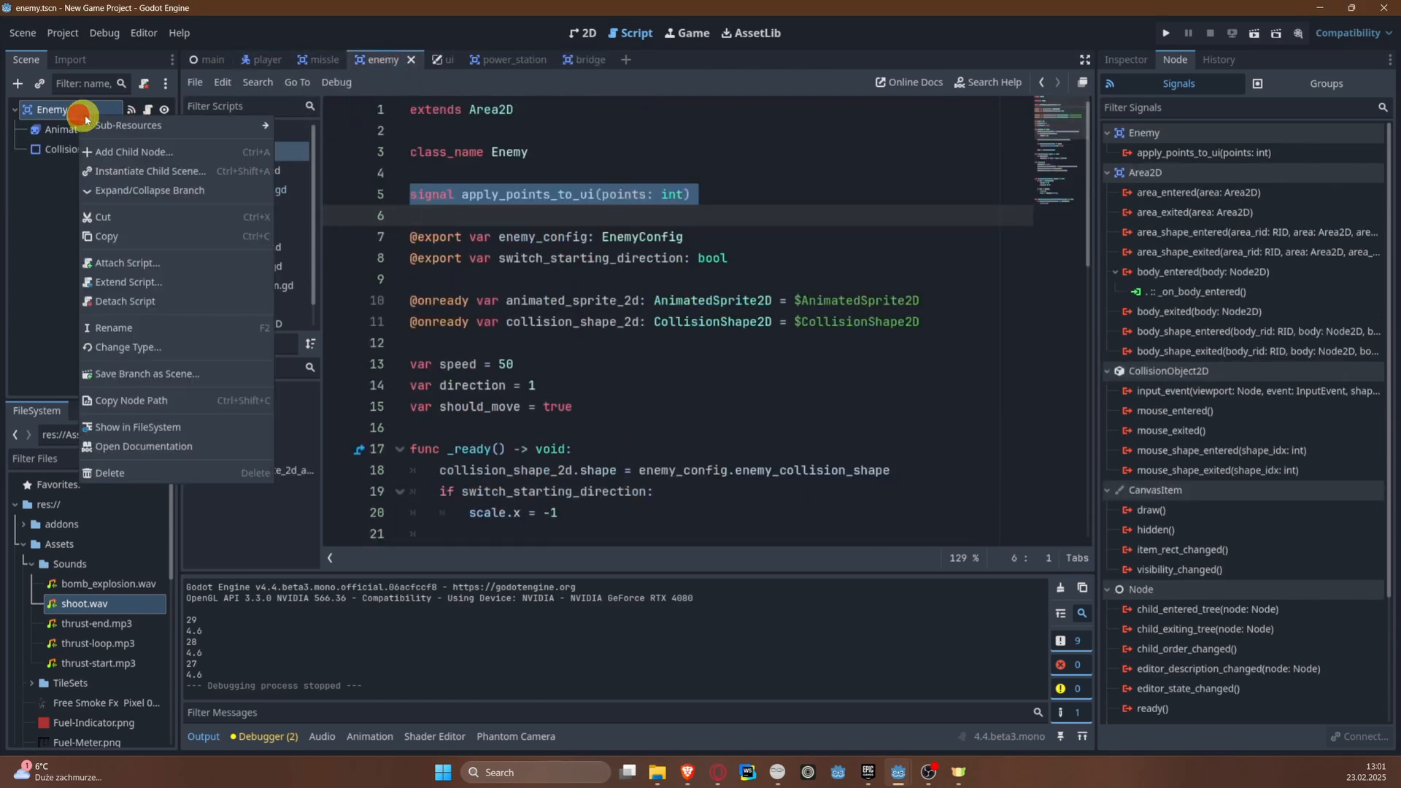
pyautogui.click(130, 151)
pyautogui.write('A')
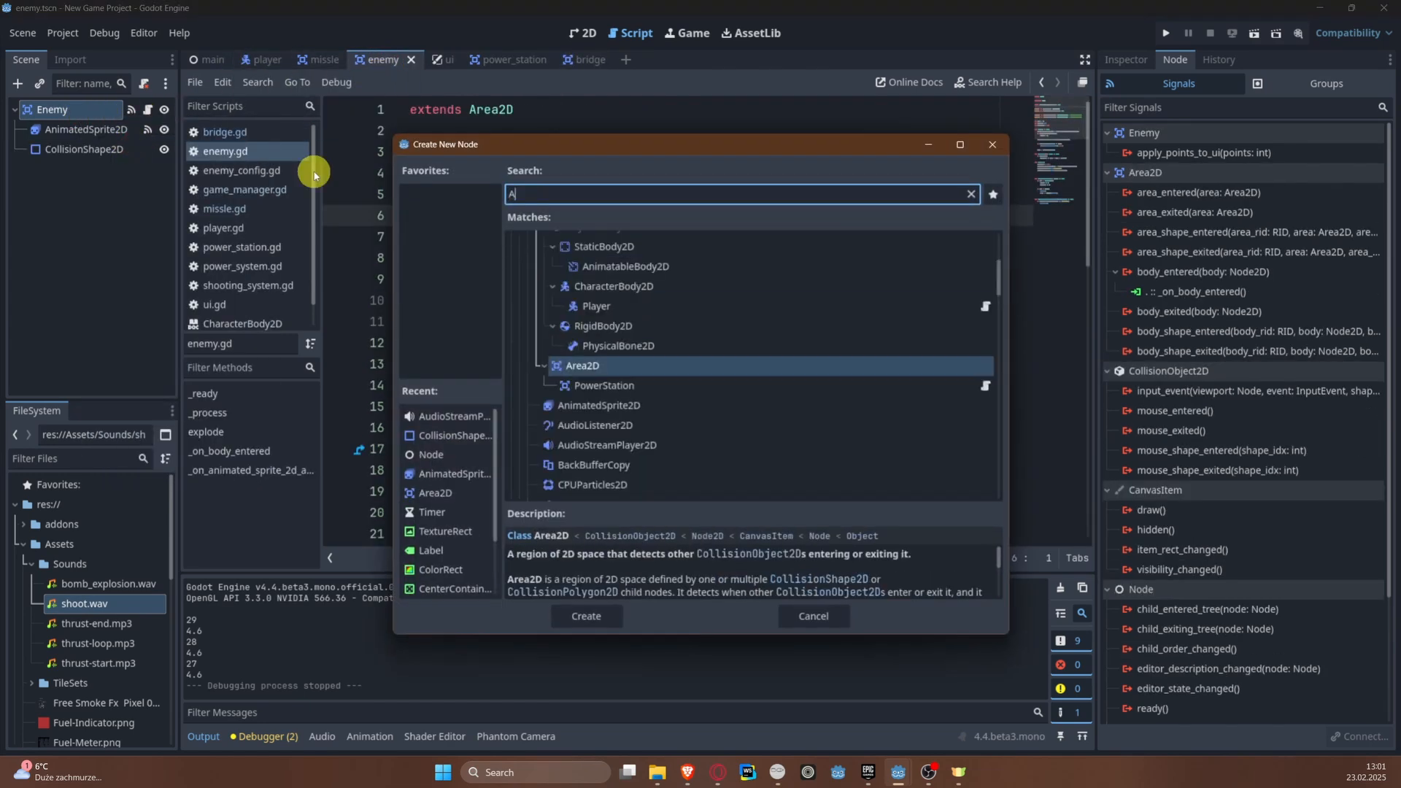
pyautogui.write('udio')
pyautogui.press('Down')
pyautogui.press('Return')
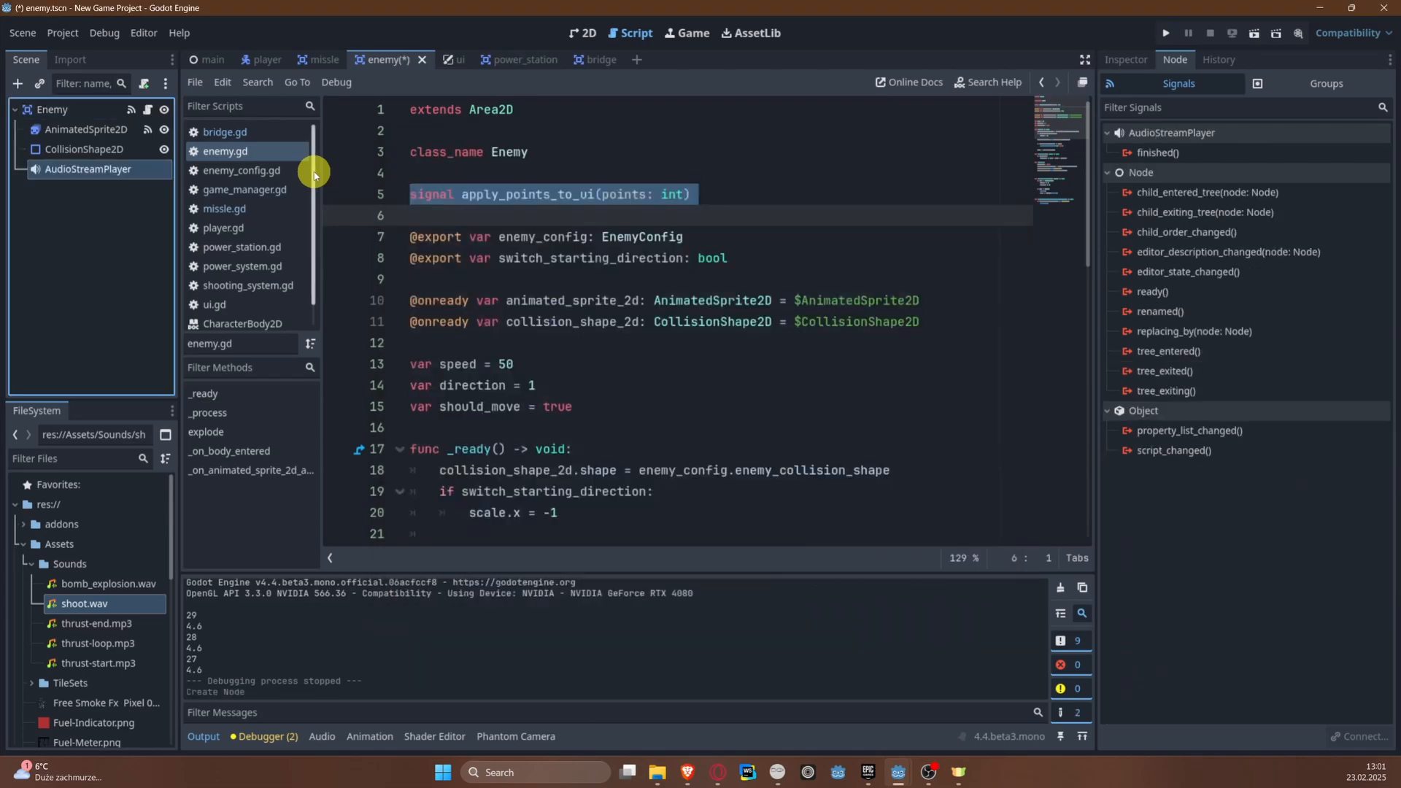
pyautogui.hotkey('ctrl', 's')
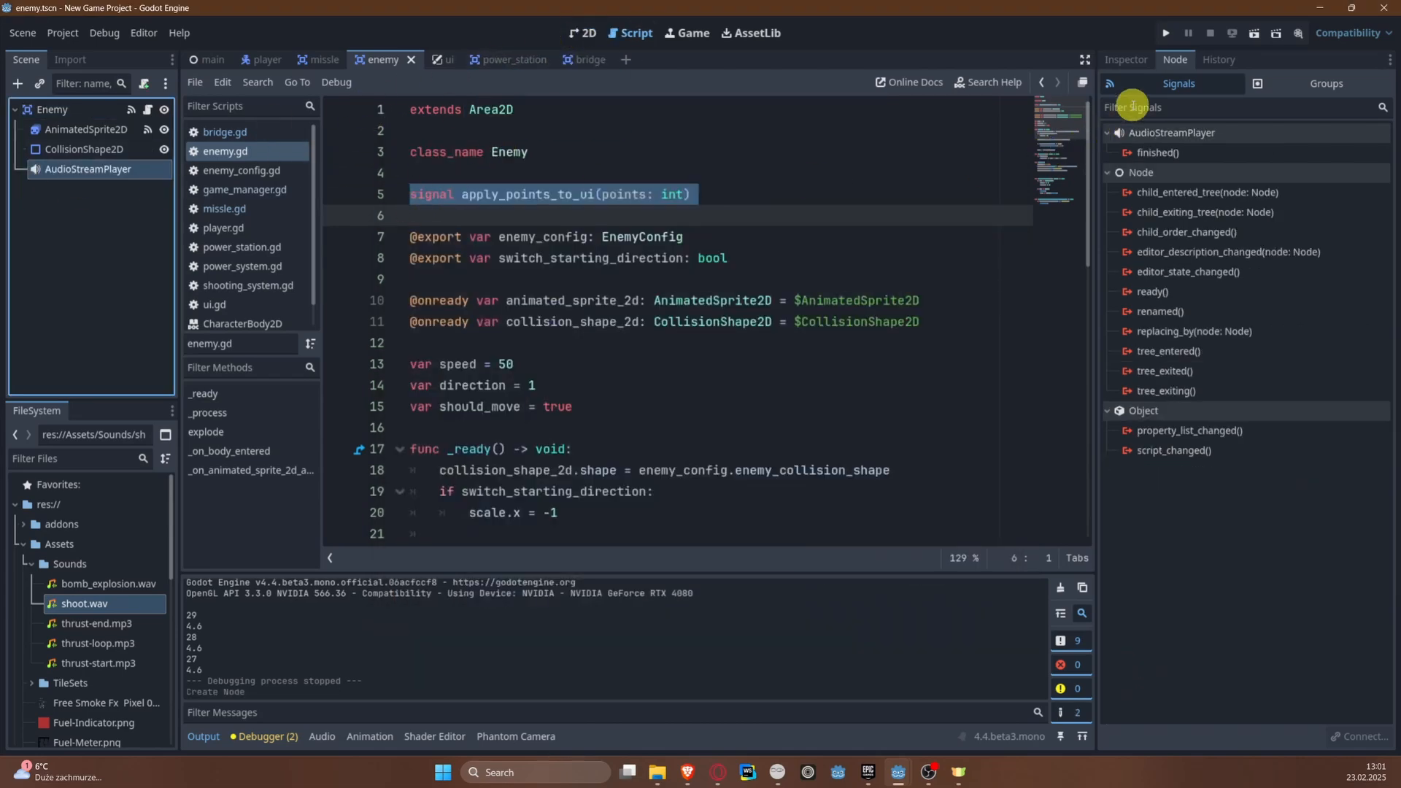
# Step: Assign bomb_explosion.wav as the stream of the Enemy's AudioStreamPlayer and save the scene
pyautogui.click(1127, 60)
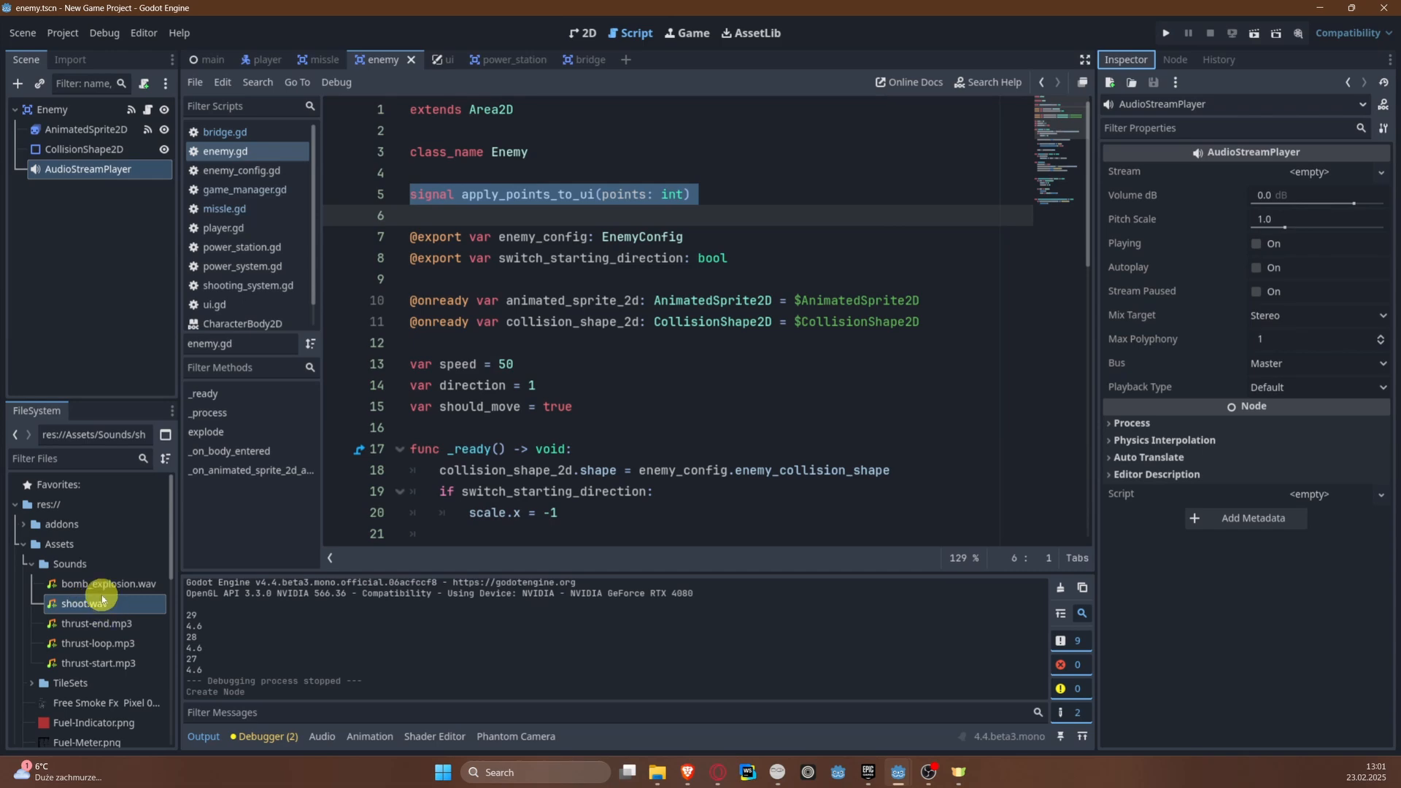
pyautogui.moveTo(98, 584); pyautogui.dragTo(1304, 166)
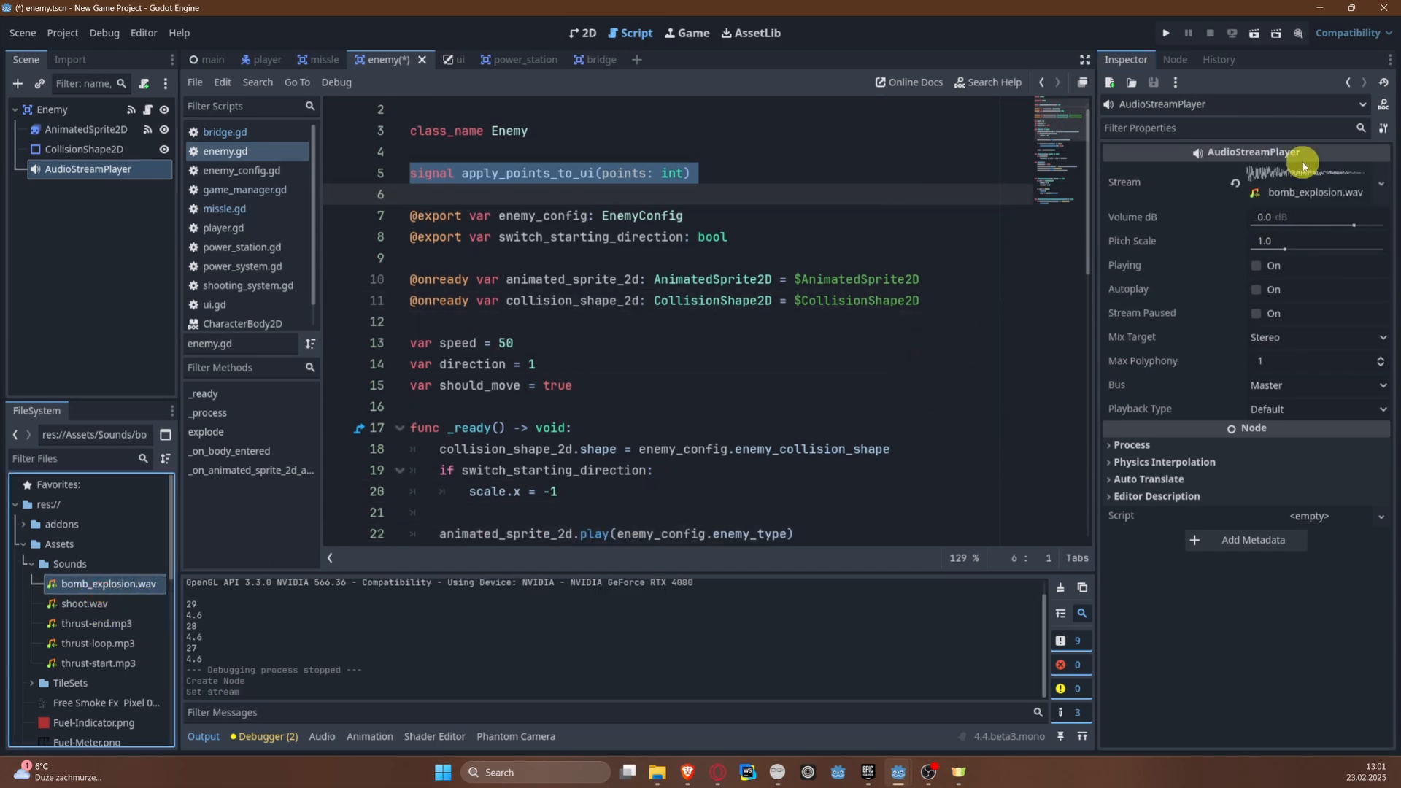
pyautogui.hotkey('ctrl', 's')
pyautogui.scroll(-3, 541, 335)
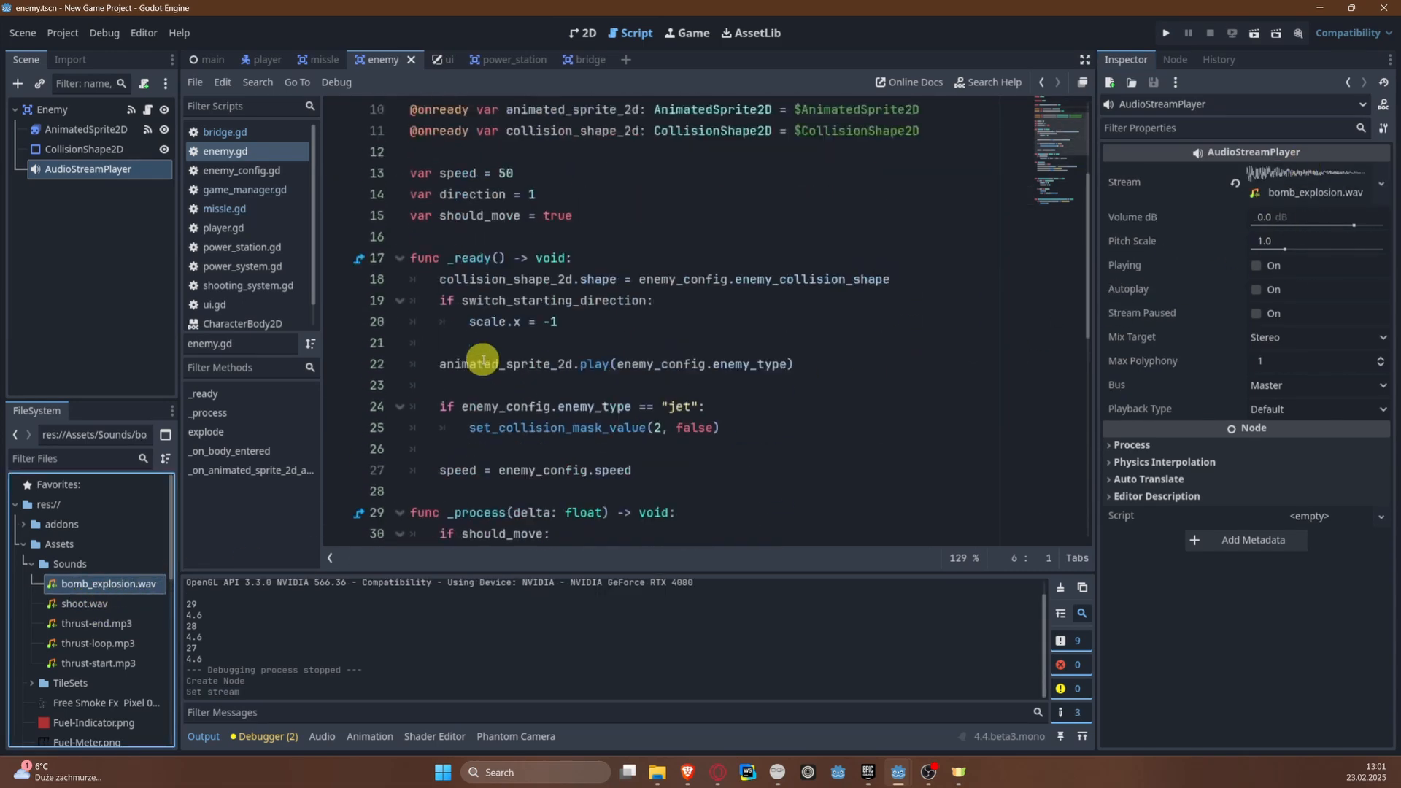
pyautogui.scroll(3, 496, 307)
pyautogui.click(475, 213)
pyautogui.scroll(-3, 538, 329)
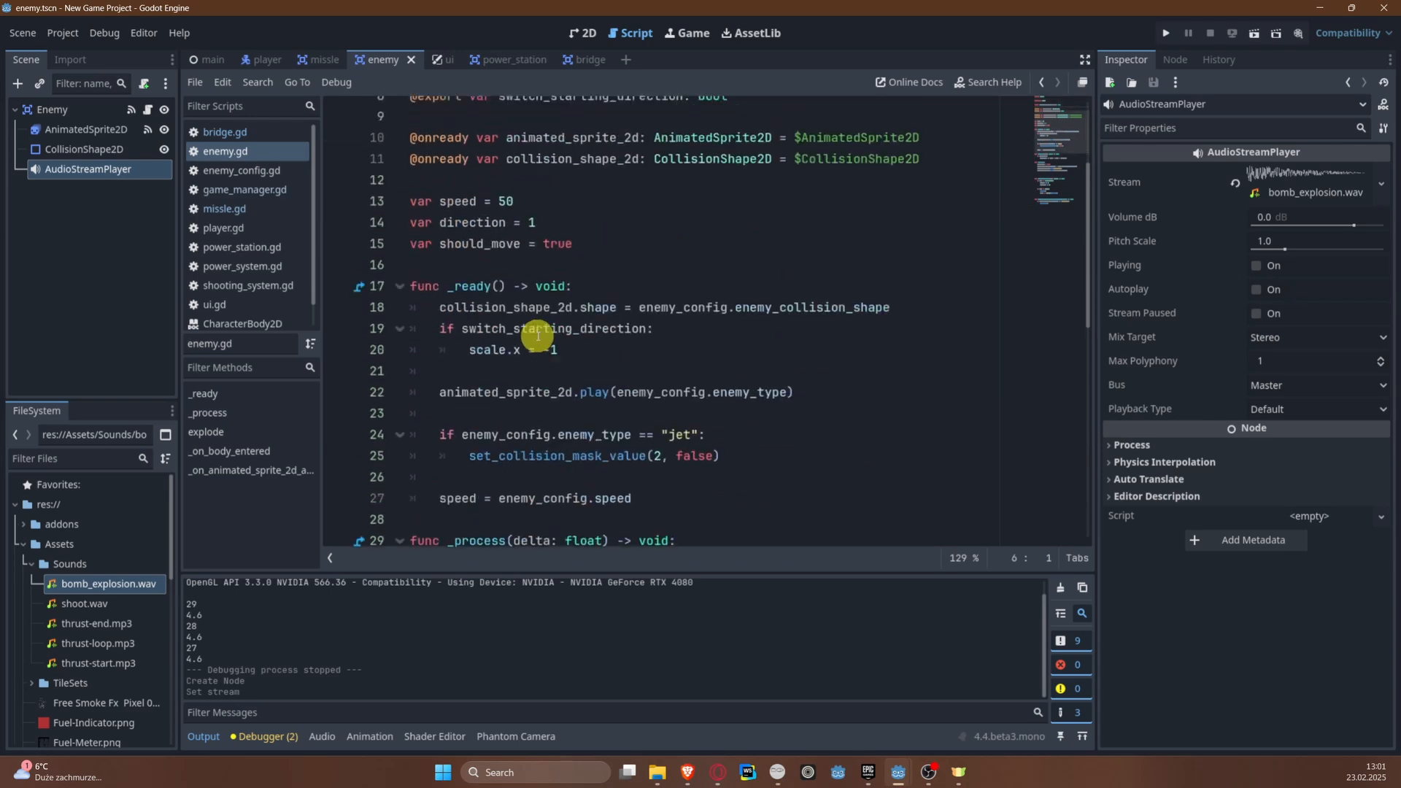
pyautogui.scroll(3, 730, 321)
pyautogui.click(948, 322)
pyautogui.press('Return')
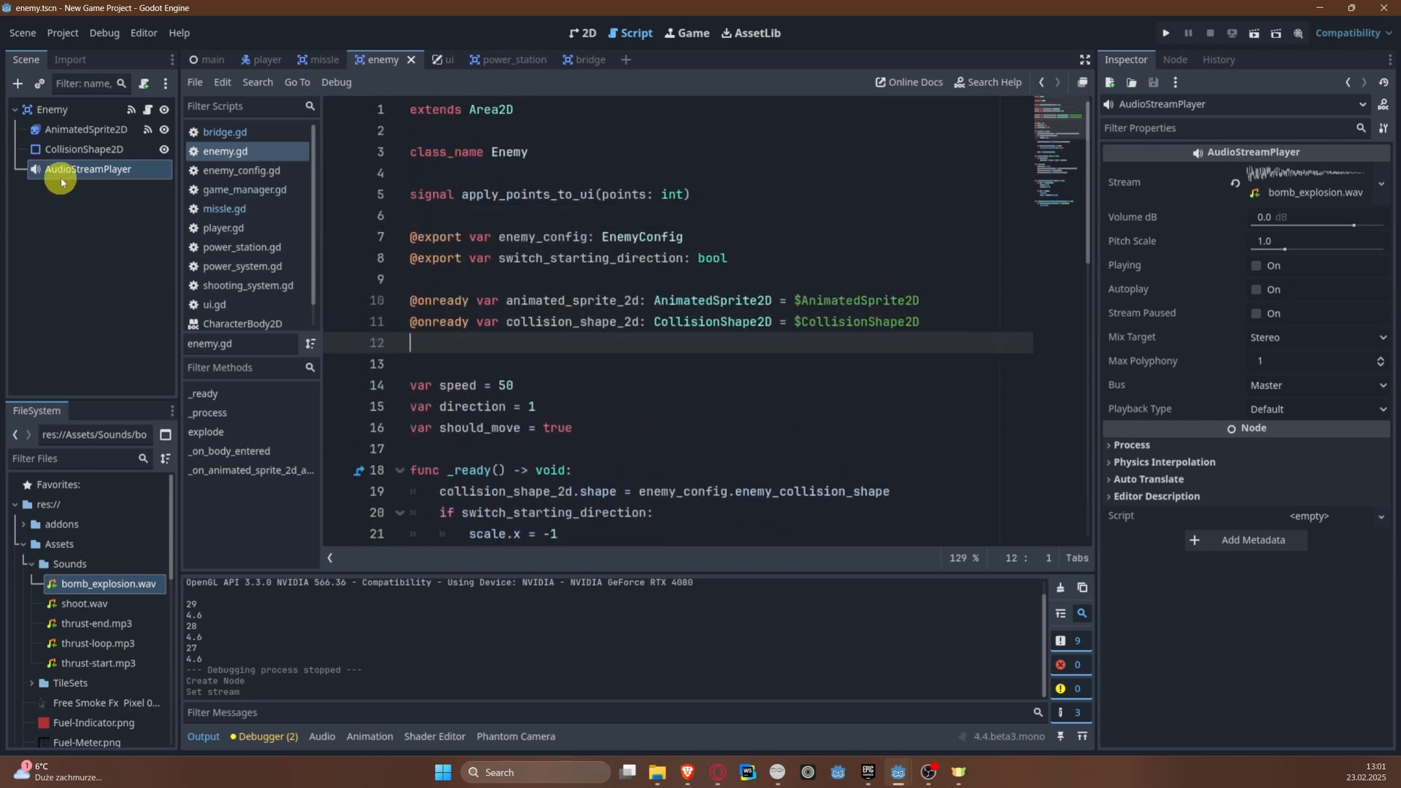
pyautogui.moveTo(67, 170); pyautogui.dragTo(443, 348)
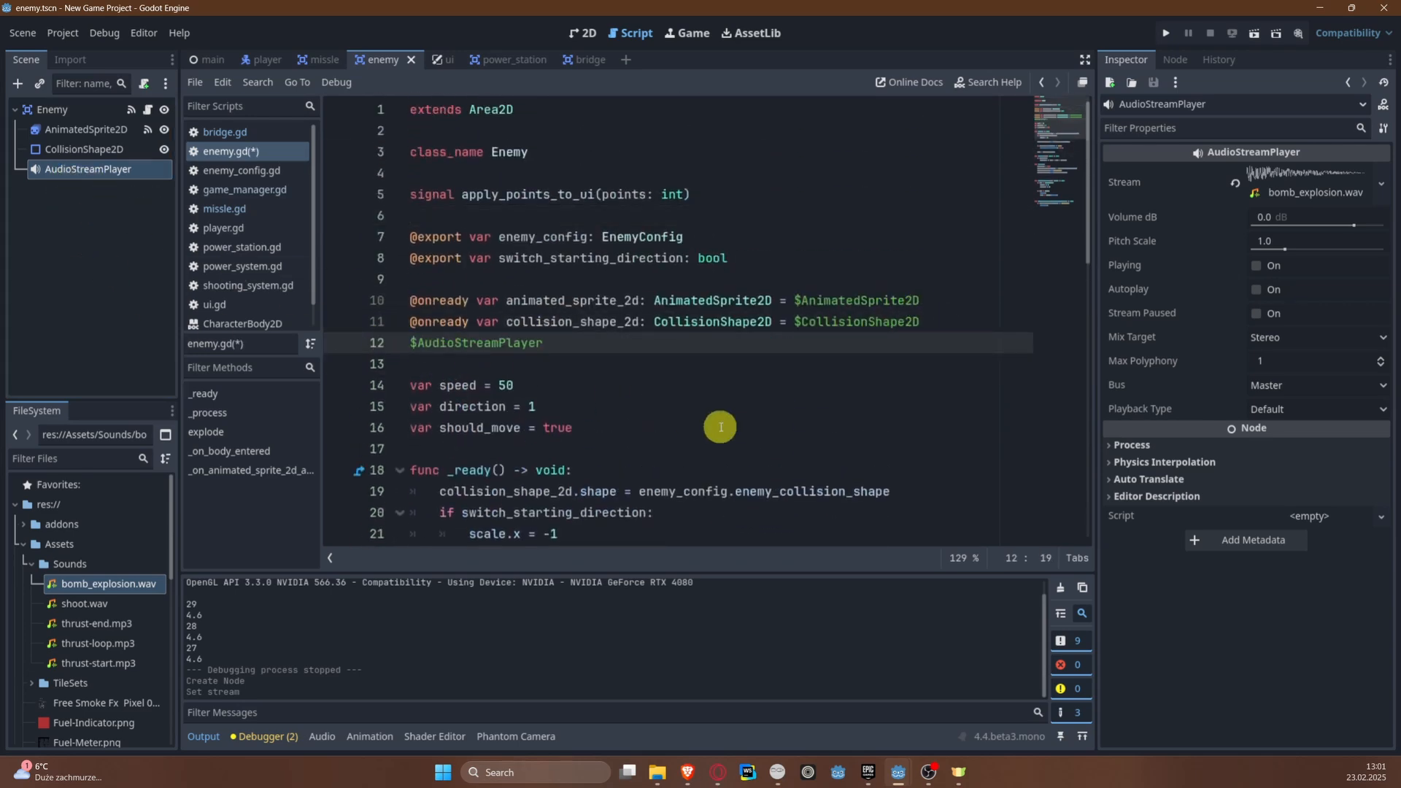
pyautogui.hotkey('ctrl', 'z')
pyautogui.moveTo(105, 170); pyautogui.dragTo(496, 351)
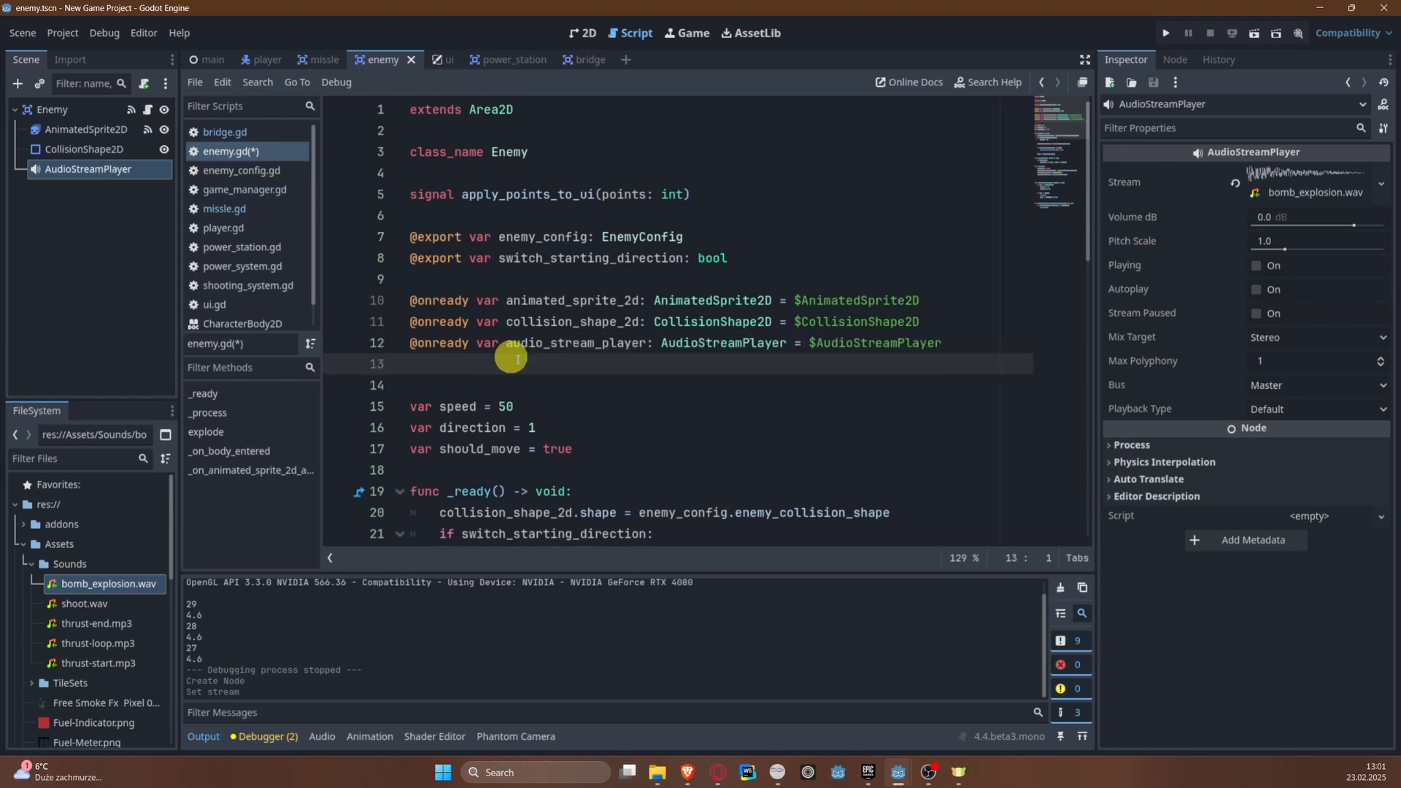
# Step: Call audio_stream_player.play() after the points signal is emitted in explode() of enemy.gd, and save the script
pyautogui.scroll(-8, 679, 467)
pyautogui.click(626, 427)
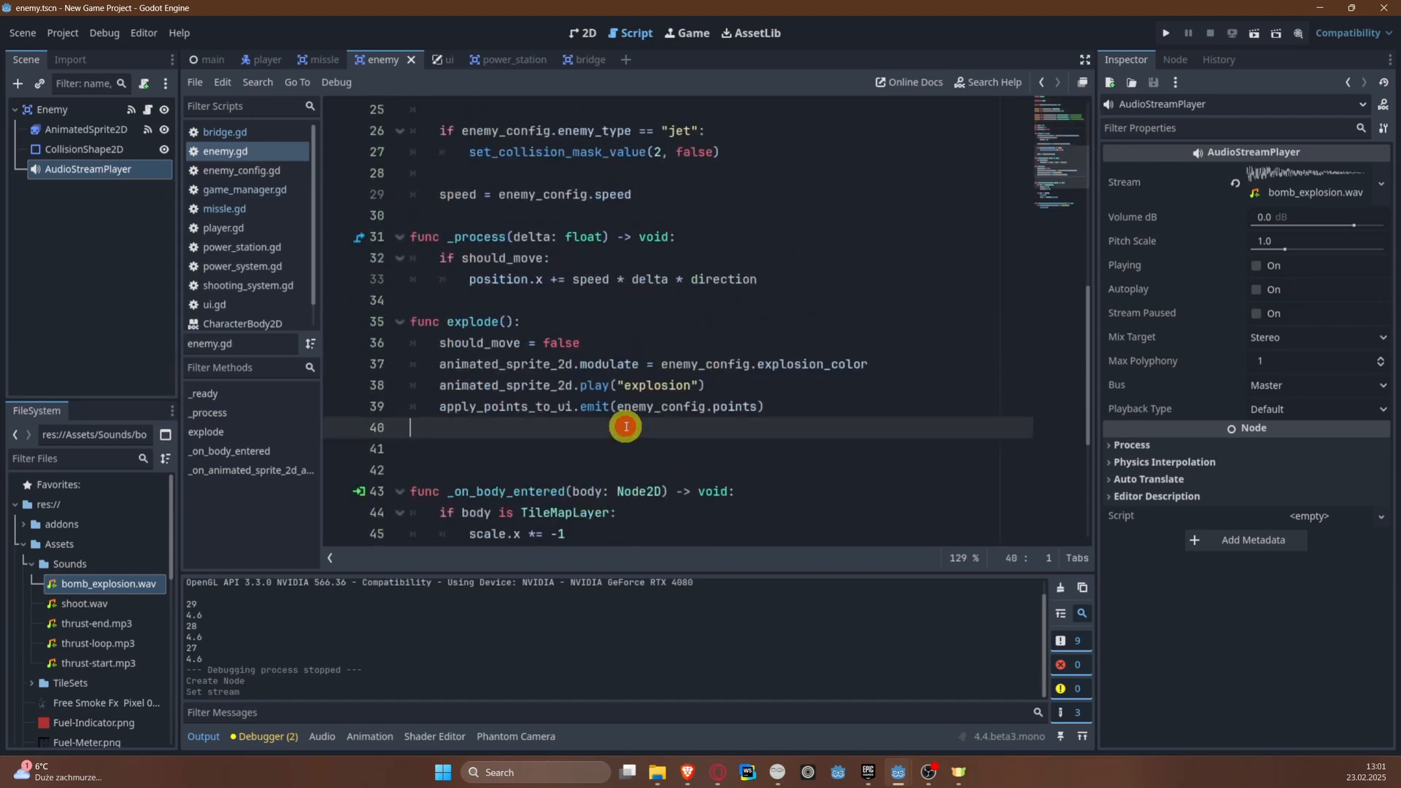
pyautogui.write('anim')
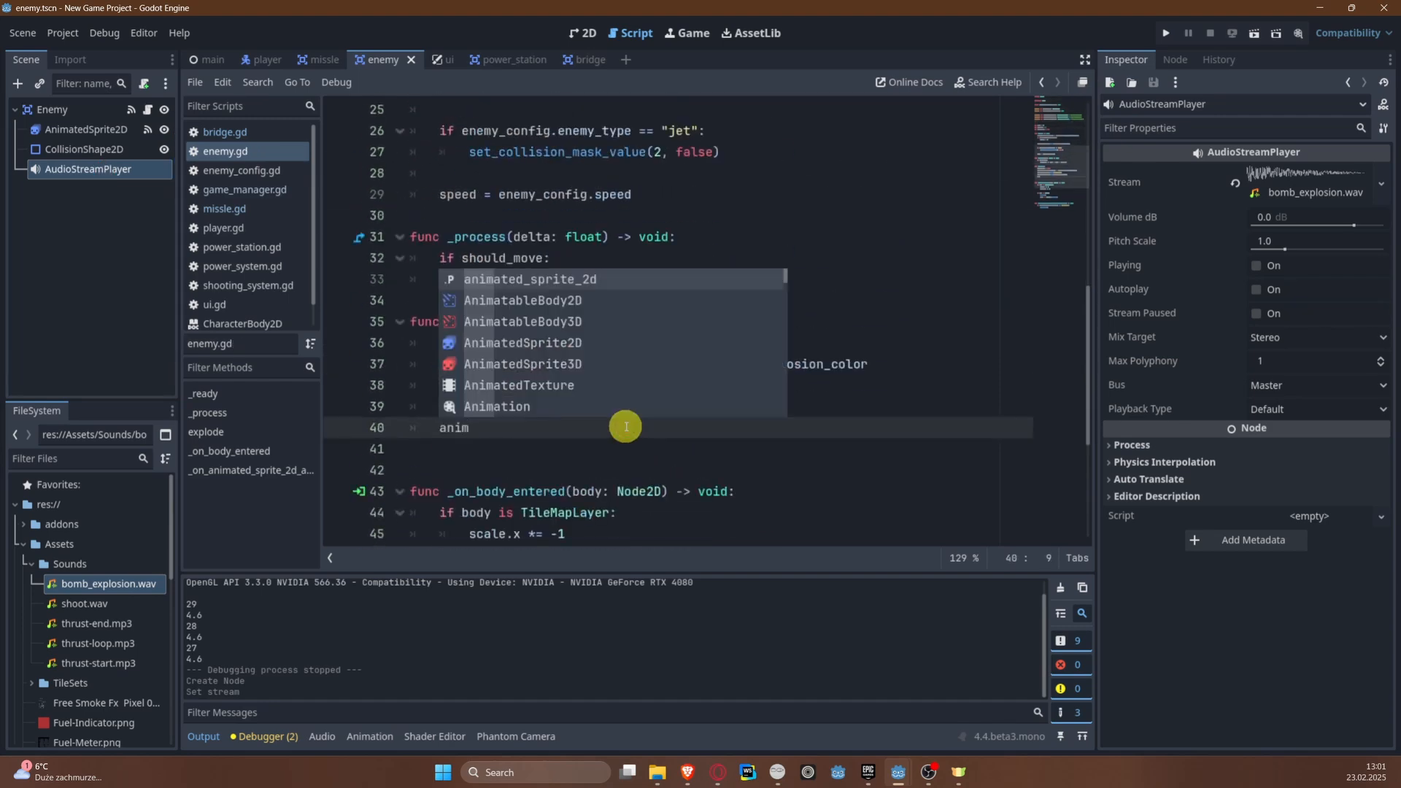
pyautogui.press('Return')
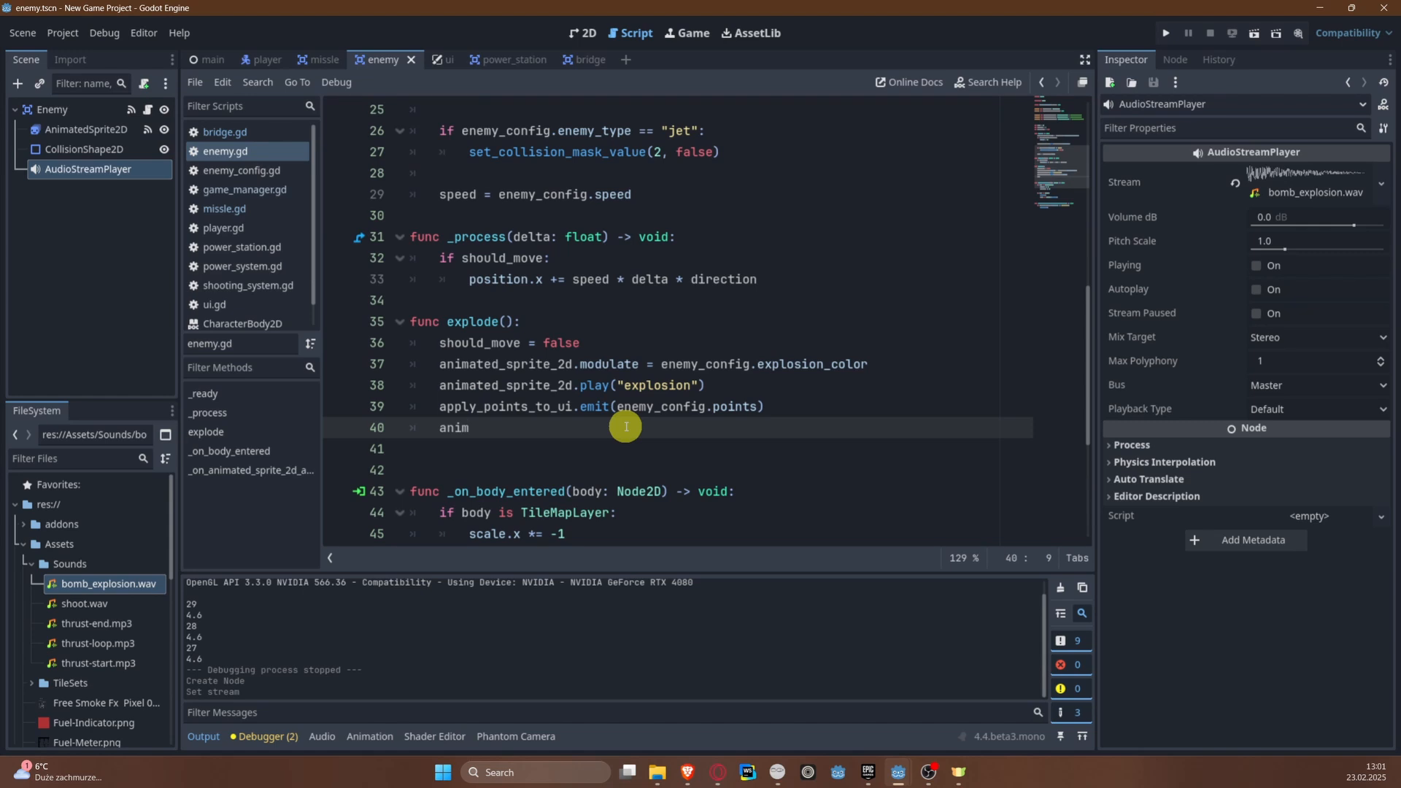
pyautogui.write('udi')
pyautogui.press('Return')
pyautogui.write('.pla')
pyautogui.press('Return')
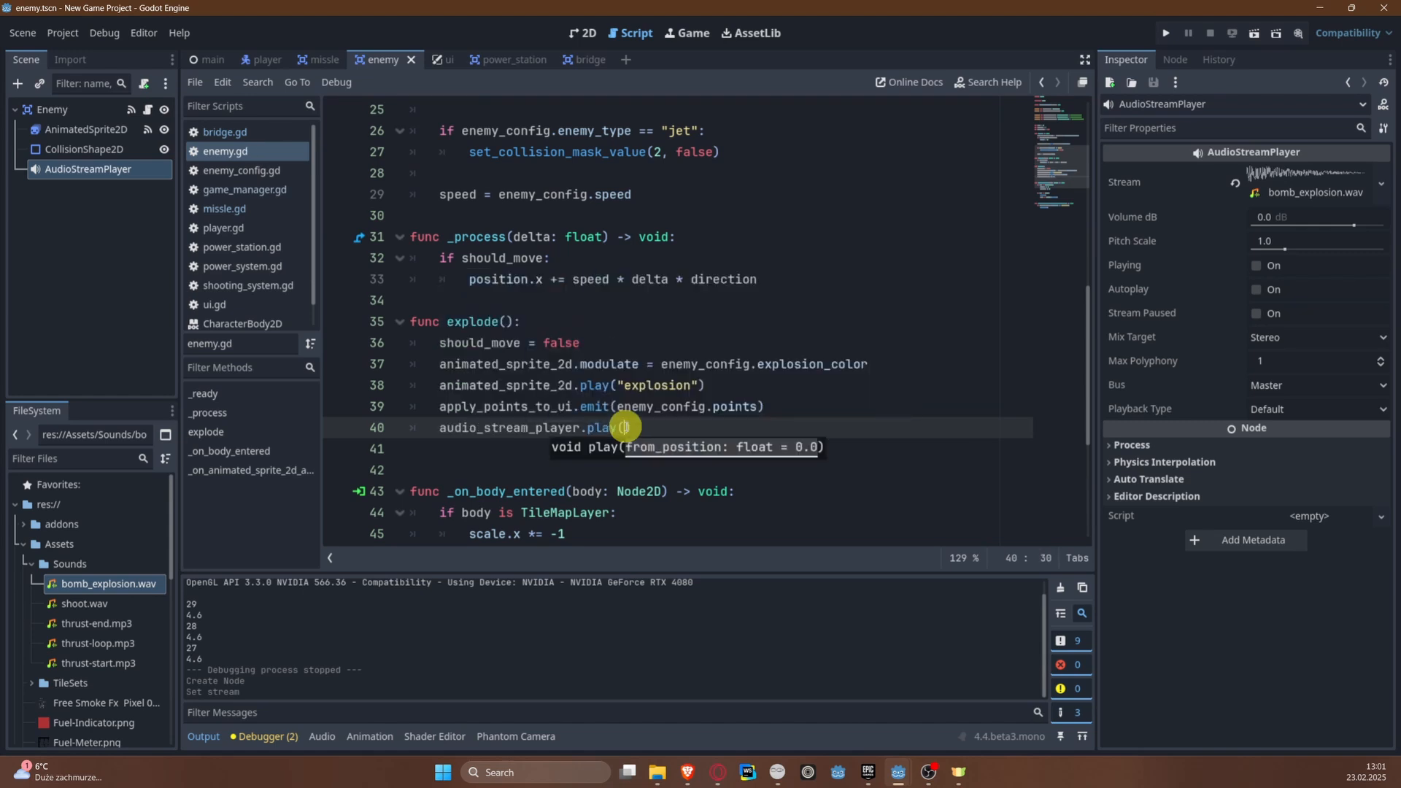
# Step: Test-run the game from the current player start near the bridge and stop it
pyautogui.scroll(-2, 780, 319)
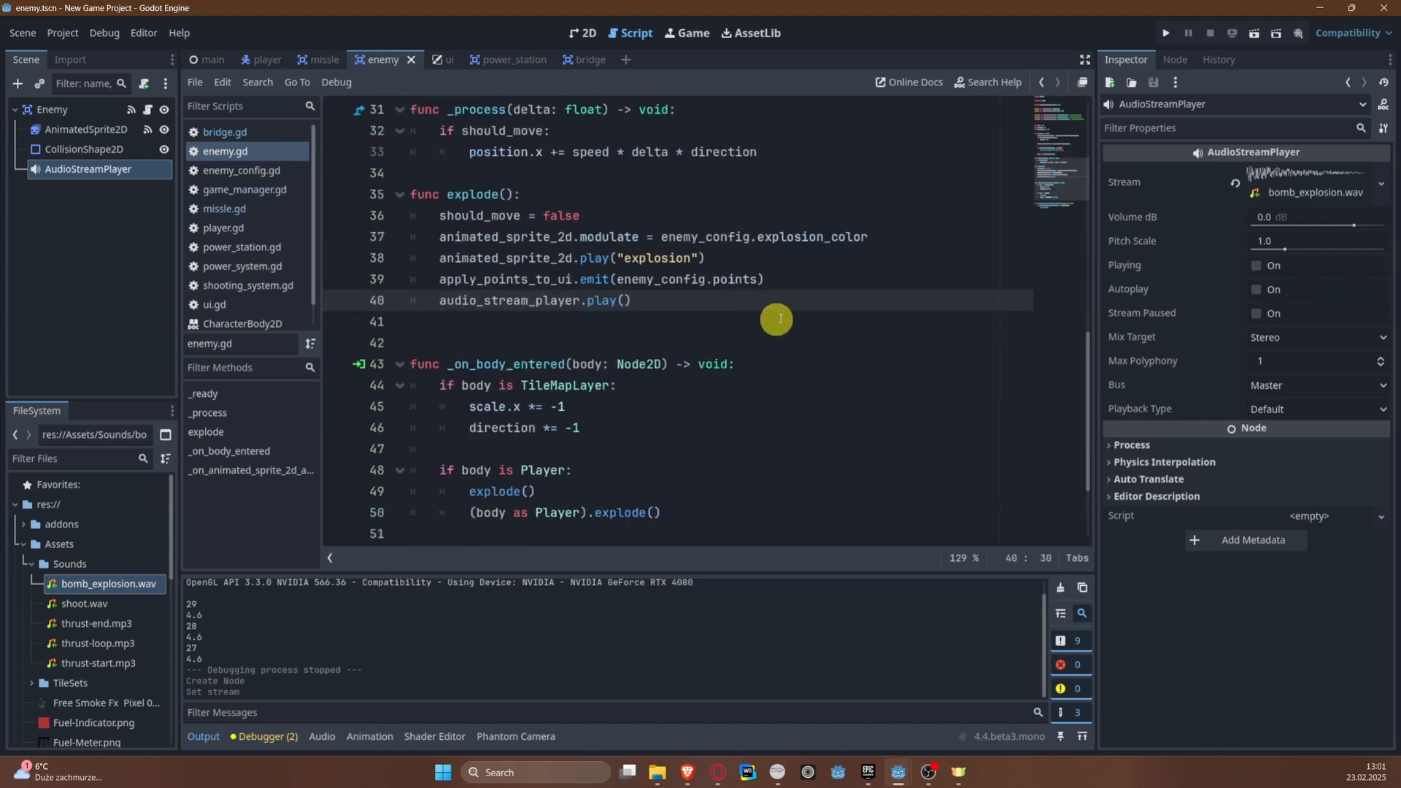
pyautogui.click(1165, 34)
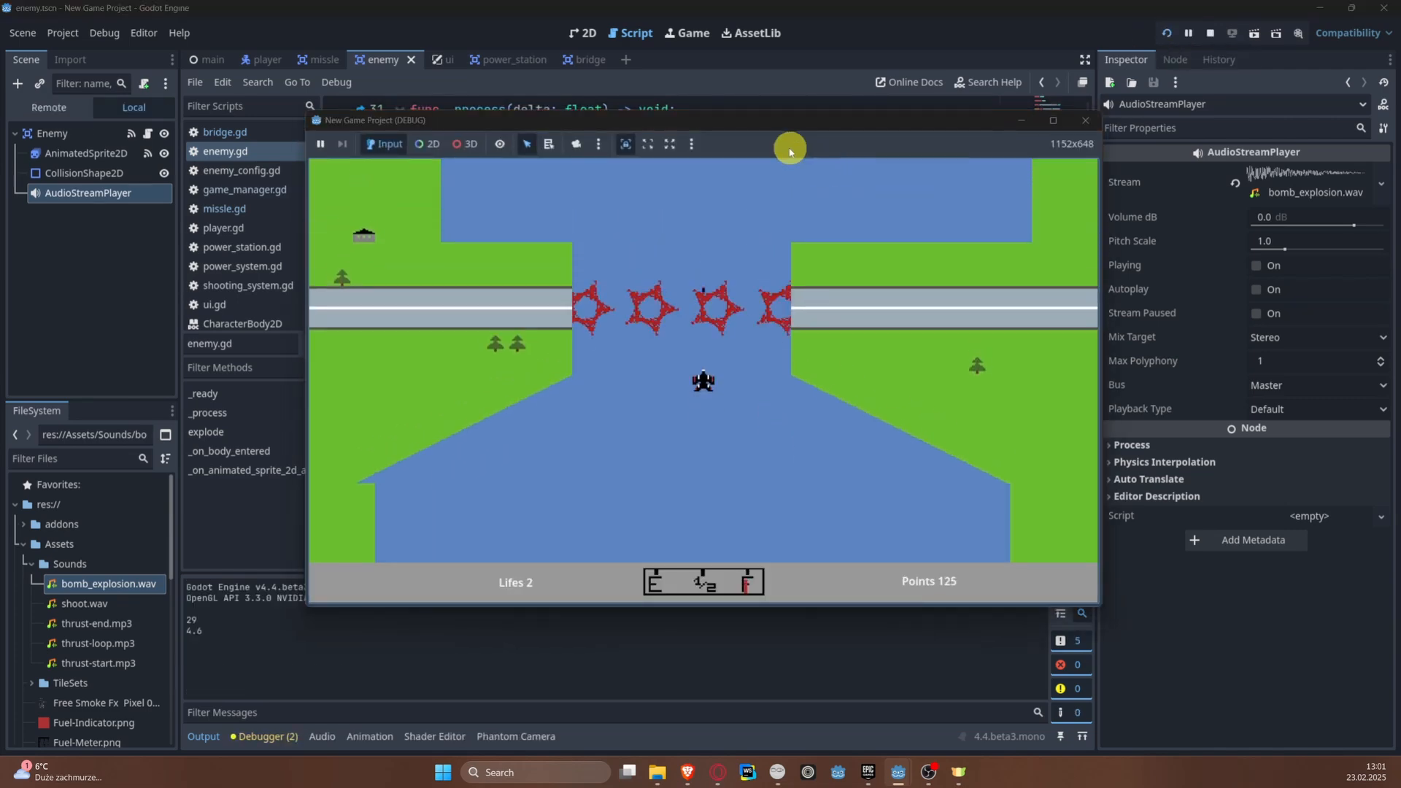
pyautogui.click(1210, 34)
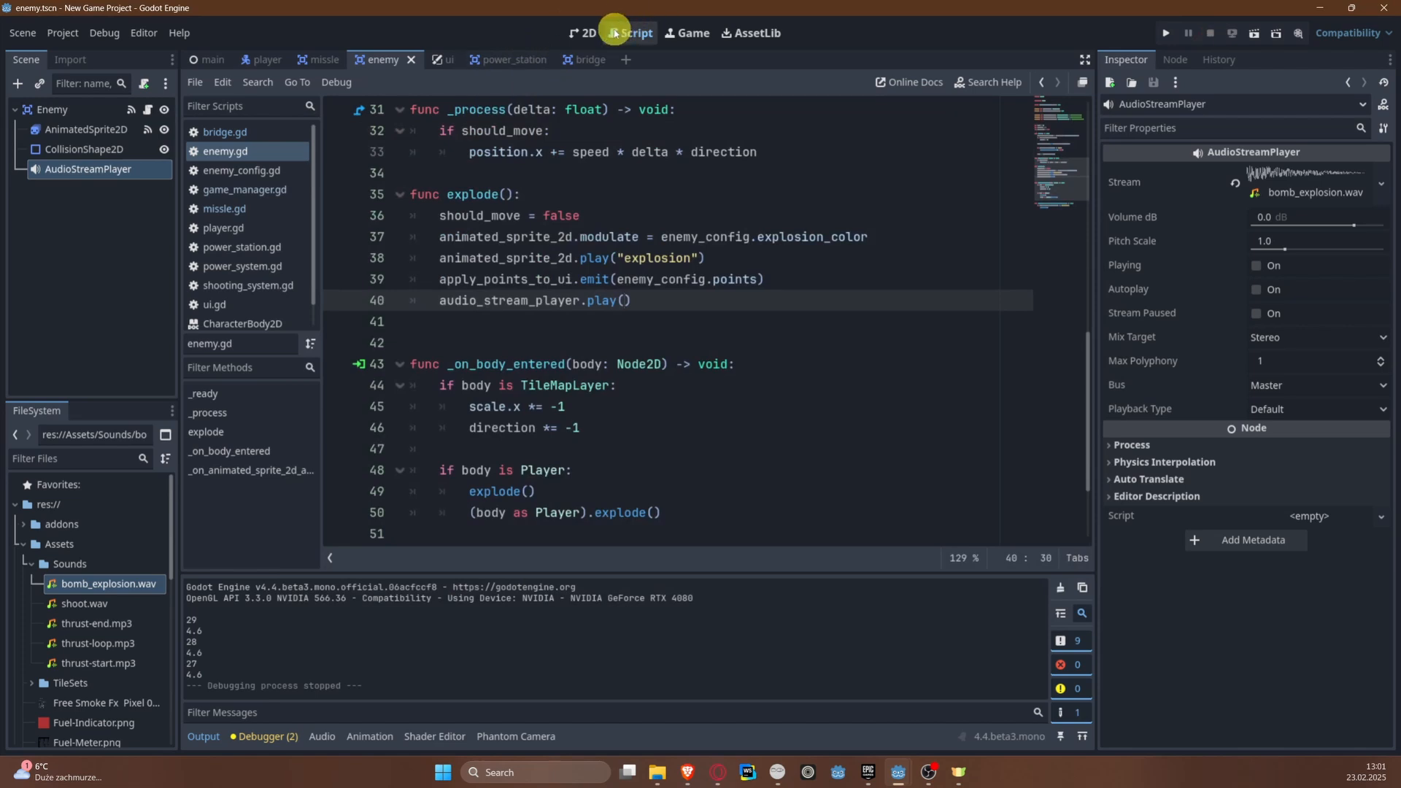
# Step: Move the Player in the main scene back to the start of the river, at about (7, -49), and save the scene
pyautogui.click(584, 33)
pyautogui.scroll(-5, 672, 423)
pyautogui.click(210, 59)
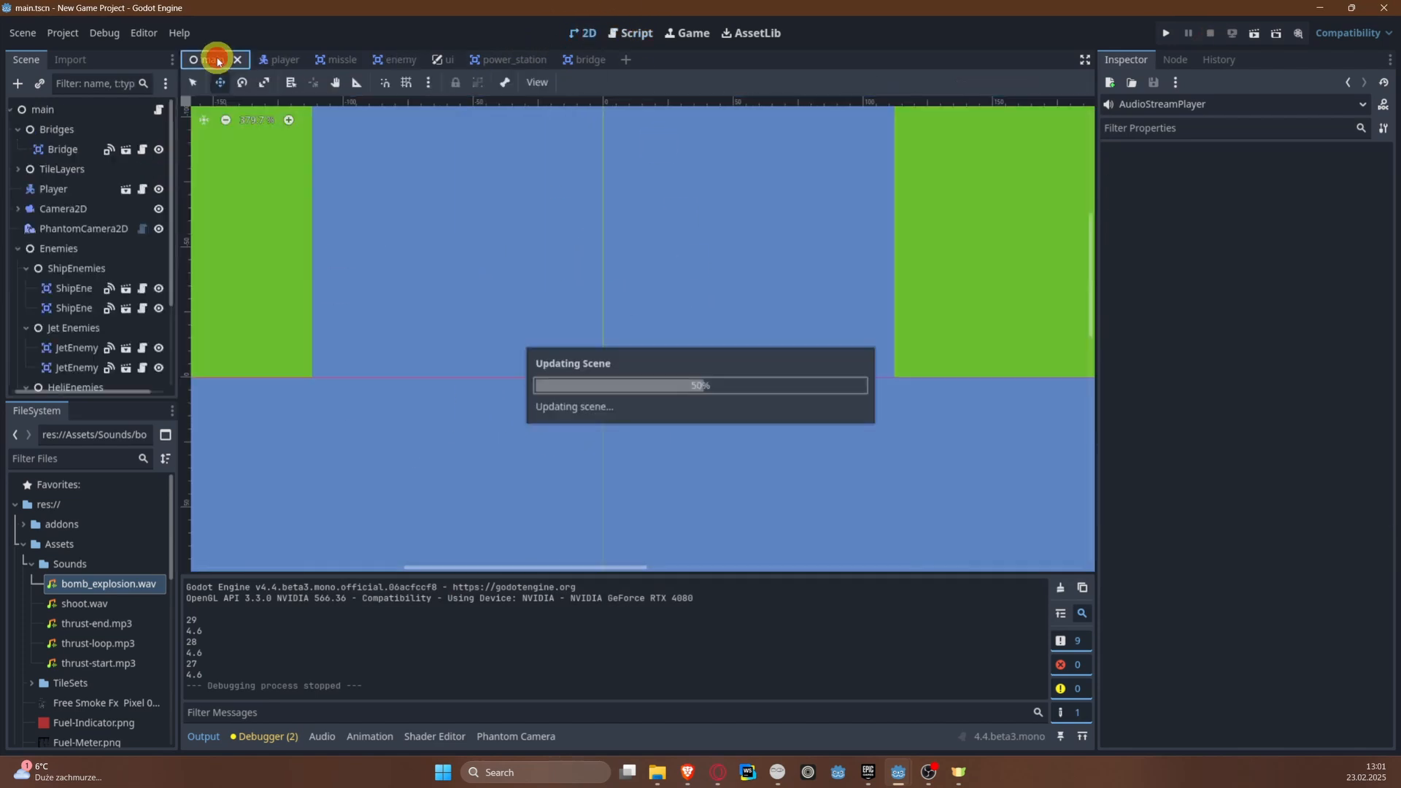
pyautogui.moveTo(601, 438); pyautogui.dragTo(594, 224, button='middle')
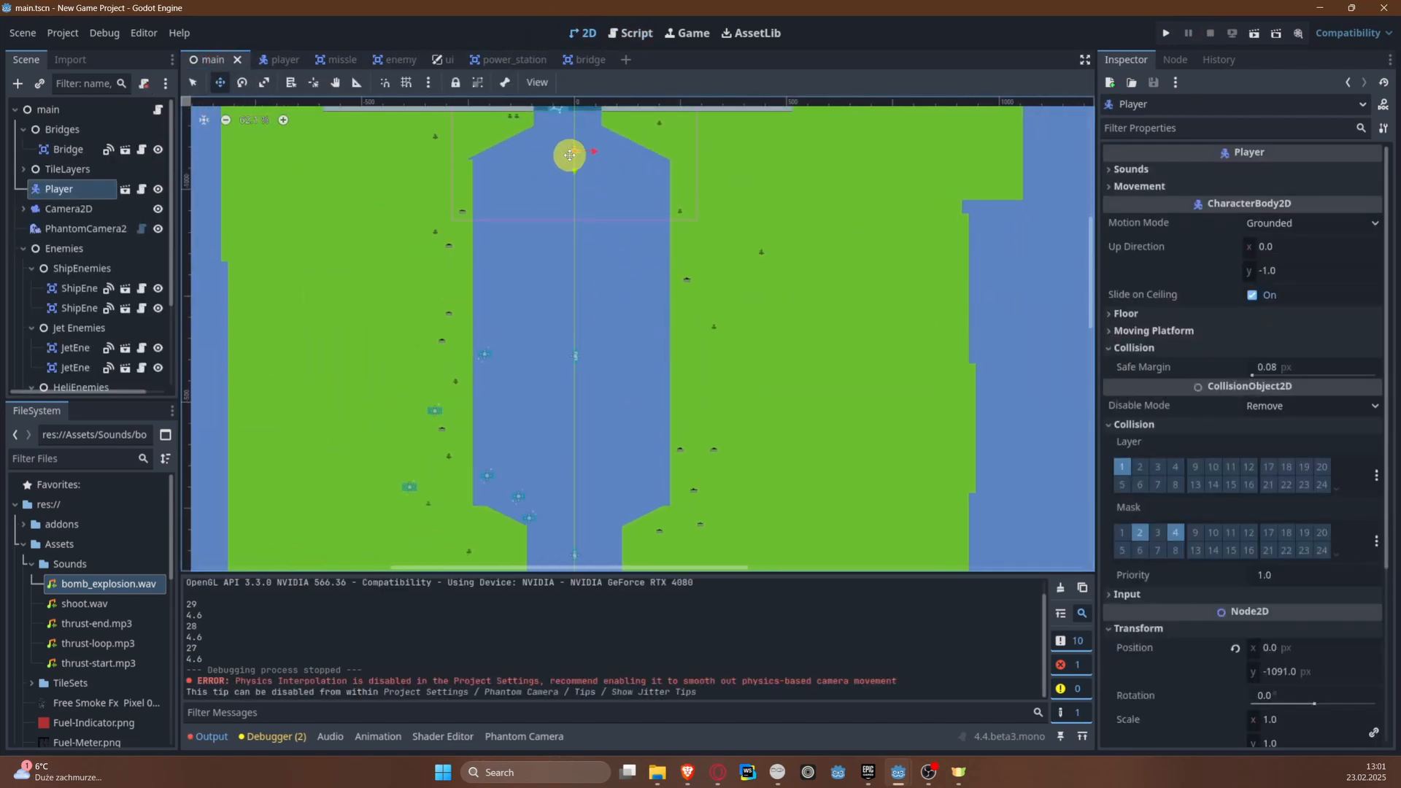
pyautogui.moveTo(570, 155); pyautogui.dragTo(572, 563)
pyautogui.moveTo(572, 563); pyautogui.dragTo(551, 332, button='middle')
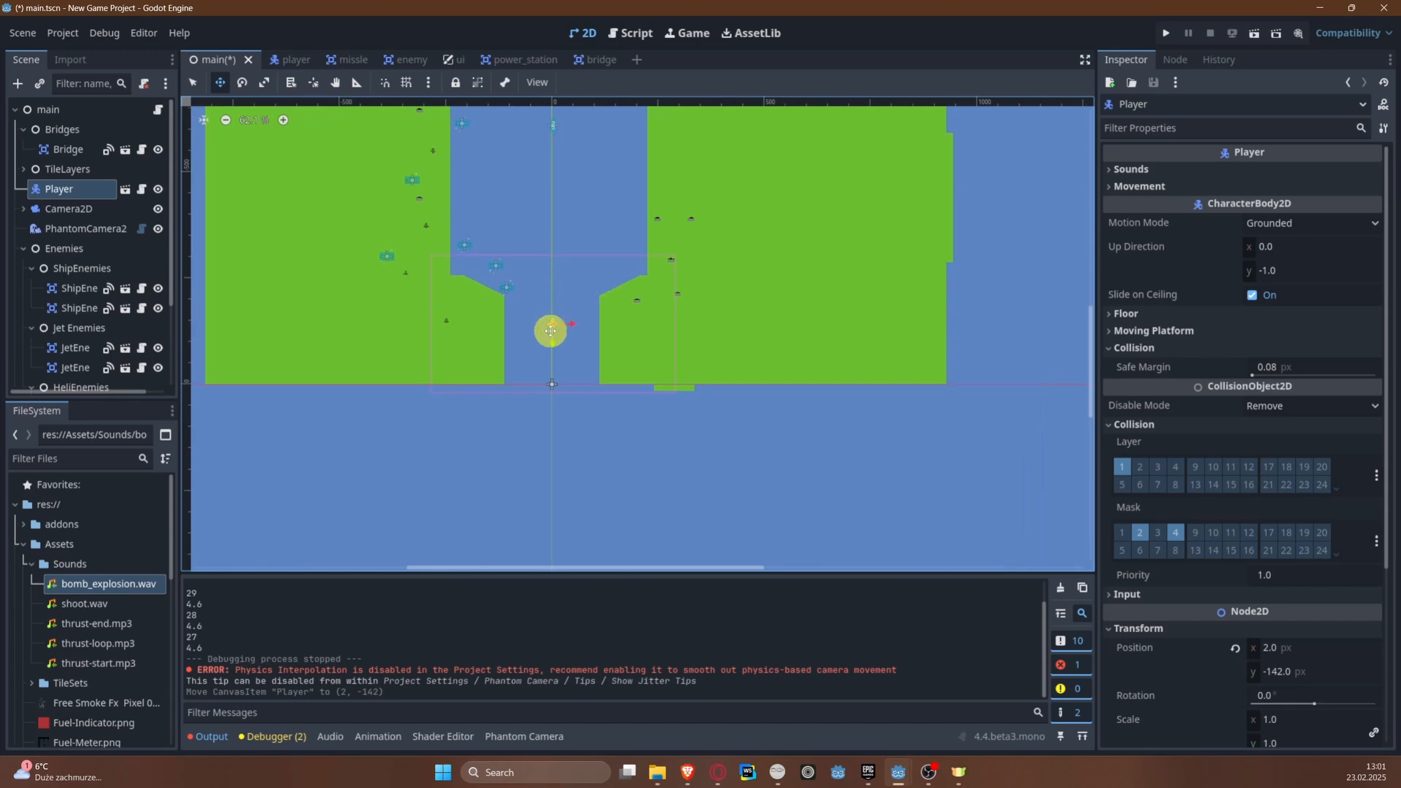
pyautogui.moveTo(551, 331); pyautogui.dragTo(552, 363)
pyautogui.hotkey('ctrl', 's')
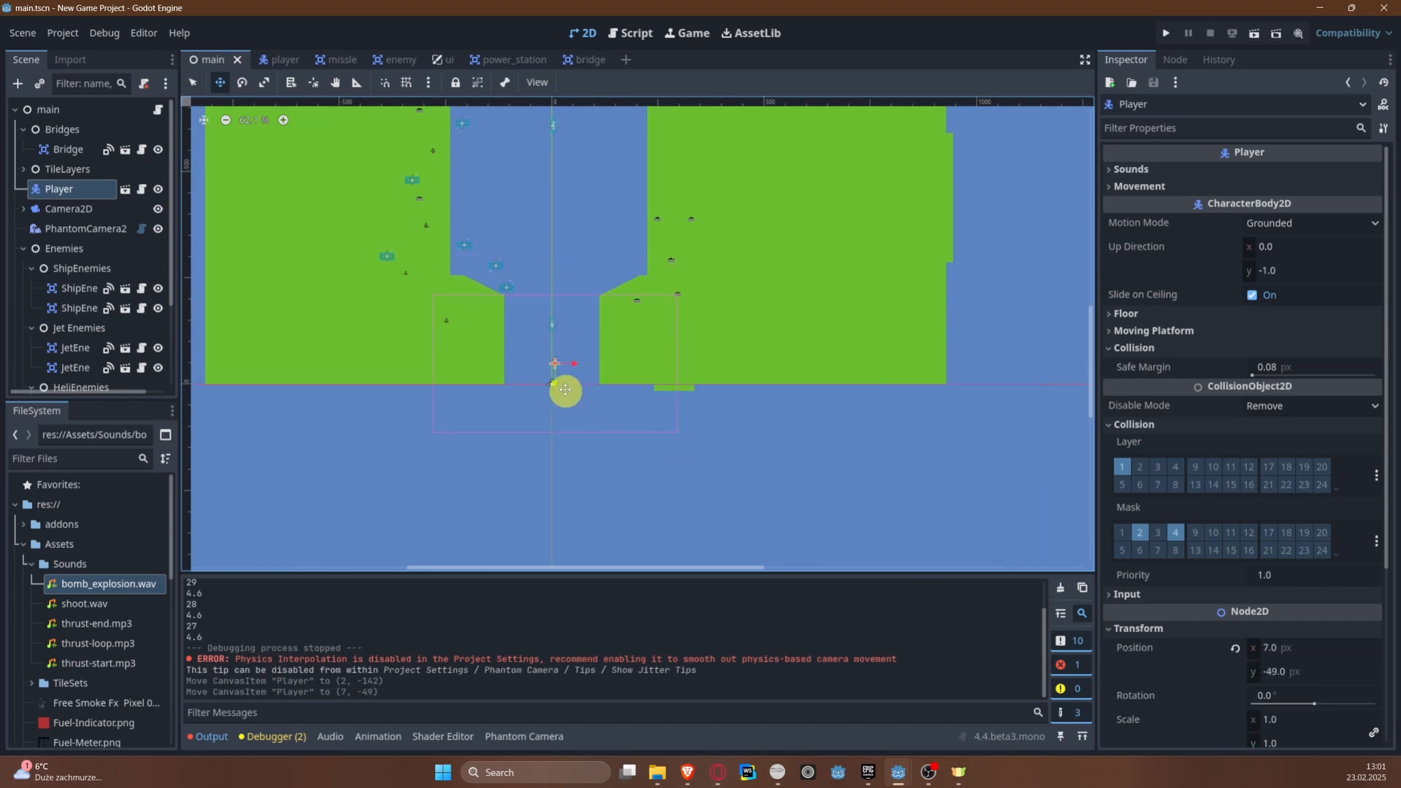
# Step: Test-run the game, shoot the power station and enemies to check the explosion sounds, and close the game window
pyautogui.click(1165, 32)
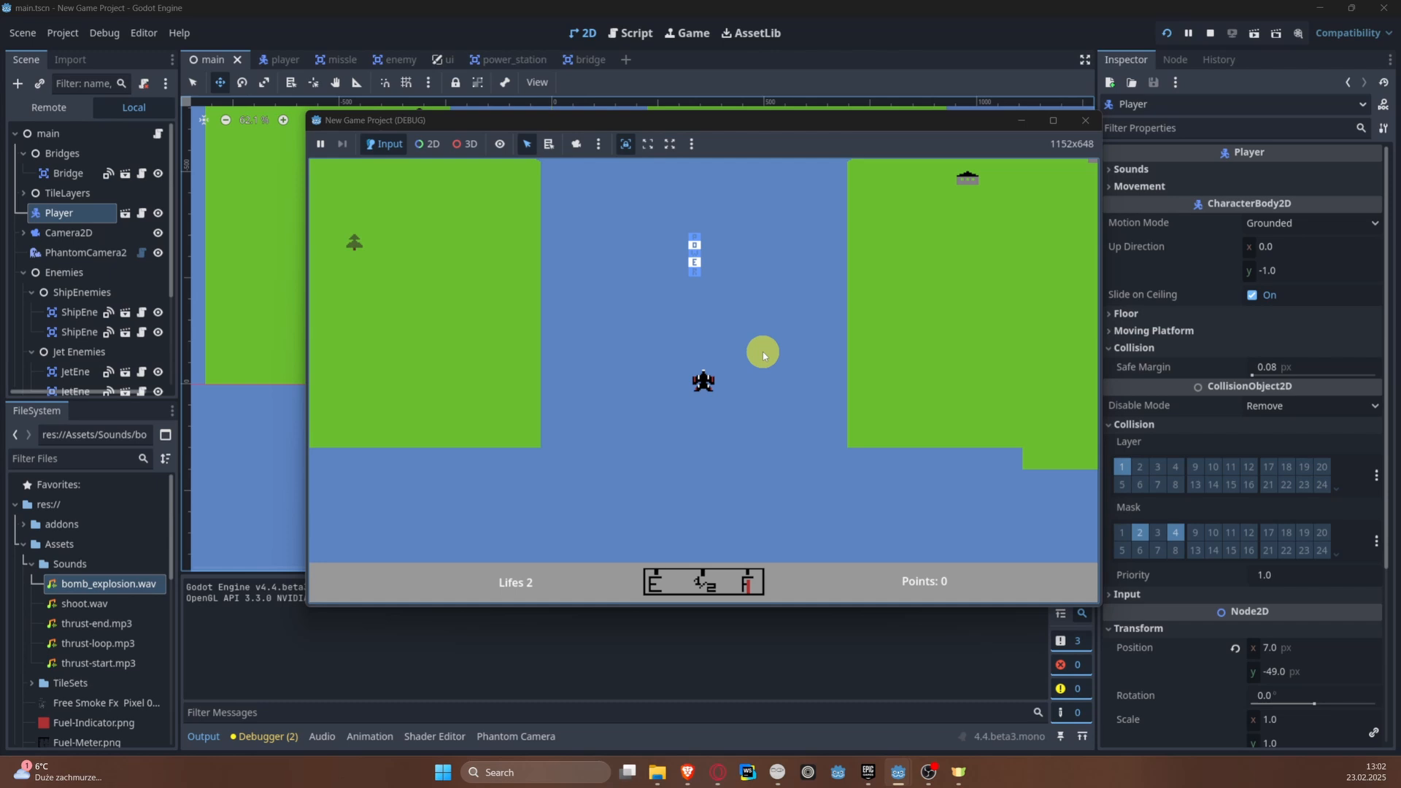
pyautogui.press('space')
pyautogui.press('space')
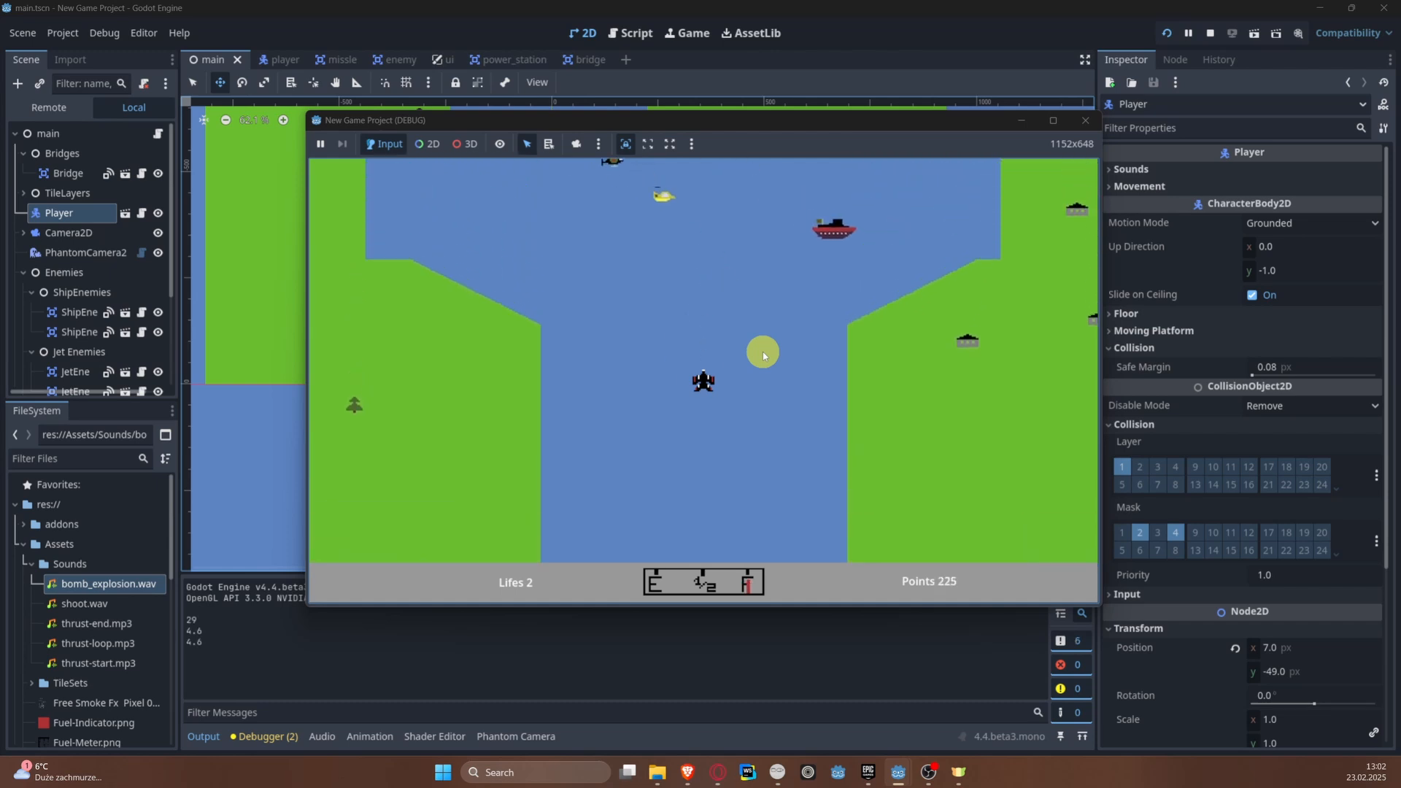
pyautogui.press('space')
pyautogui.press('a')
pyautogui.press('space')
pyautogui.press('a')
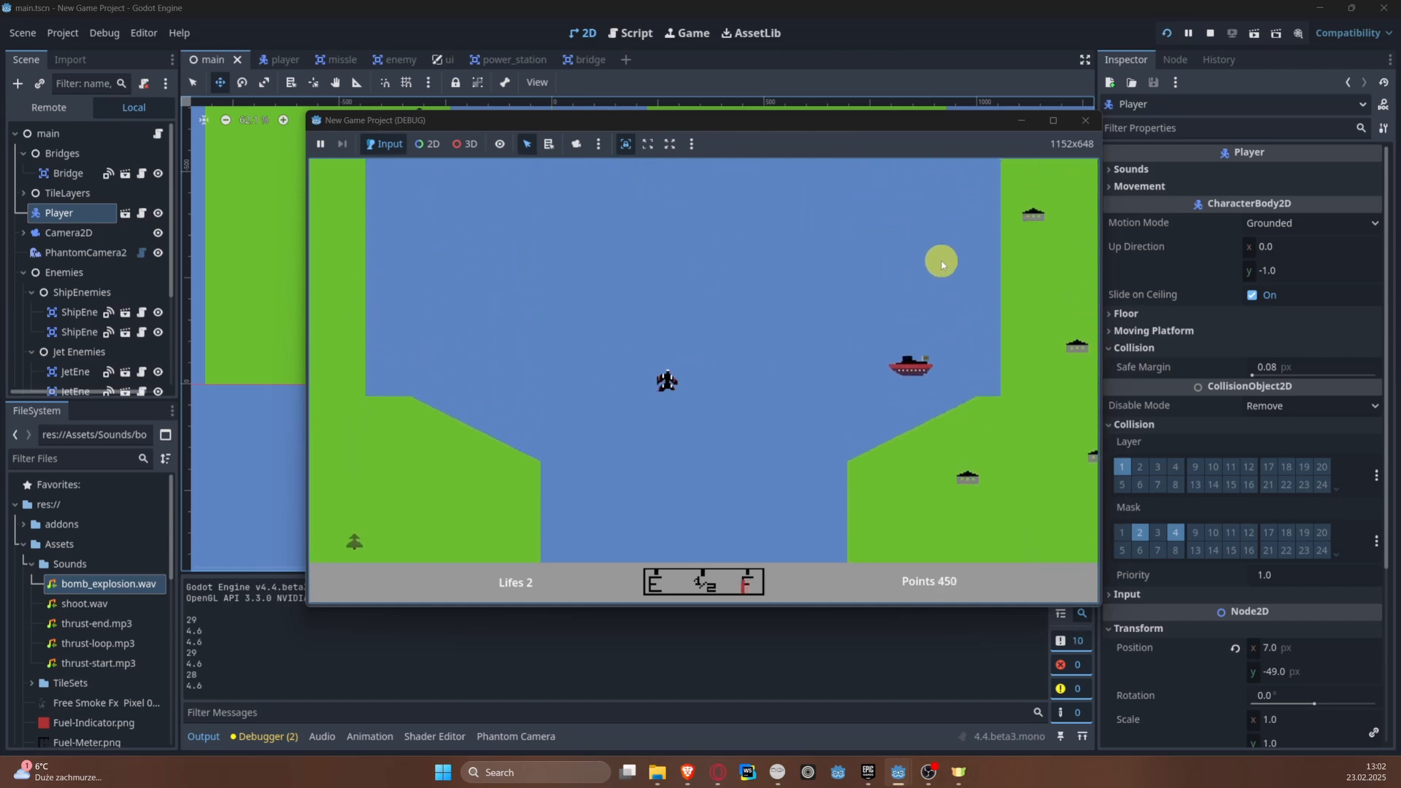
pyautogui.click(1085, 120)
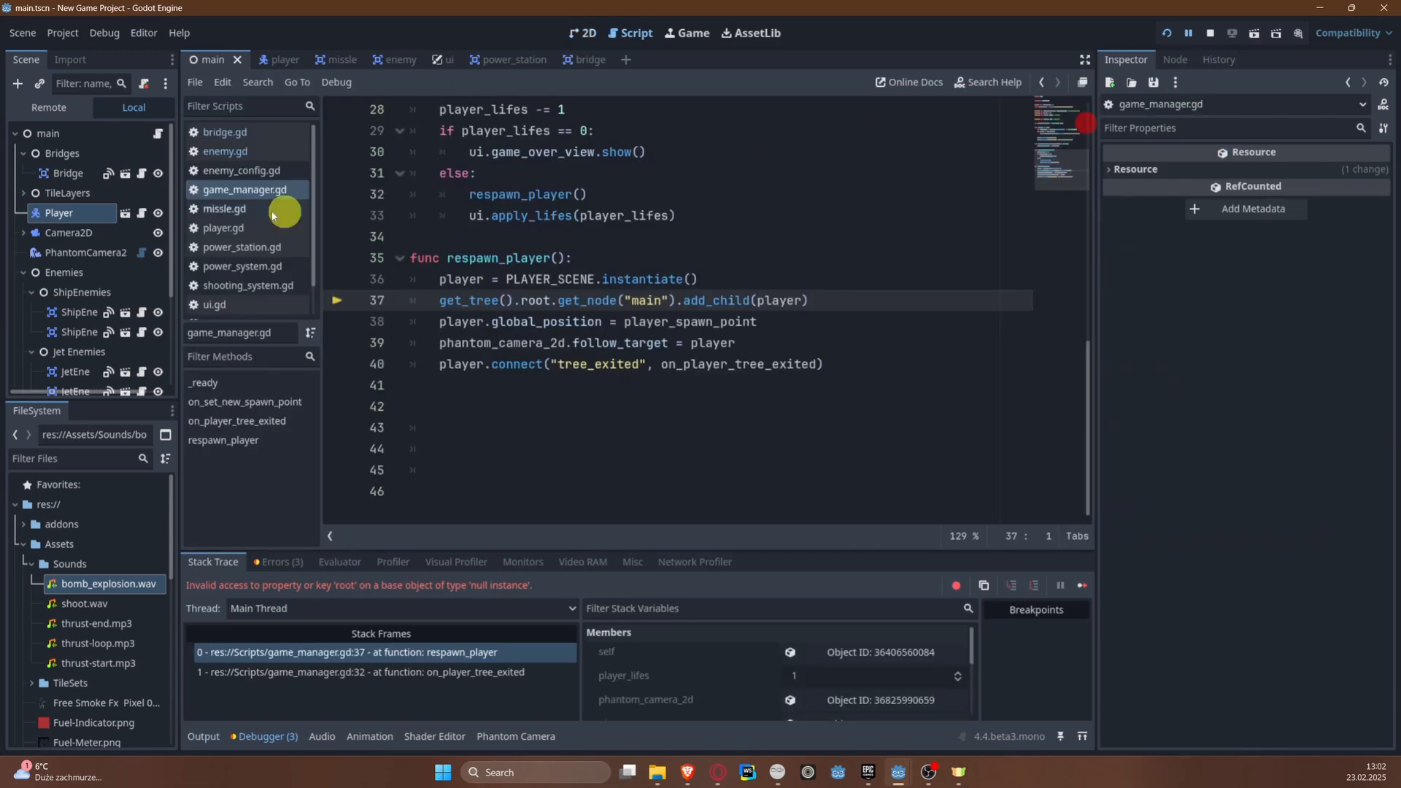
# Step: Stop the debug session and add an AudioStreamPlayer child node to the PowerStation root in the power_station scene
pyautogui.click(522, 60)
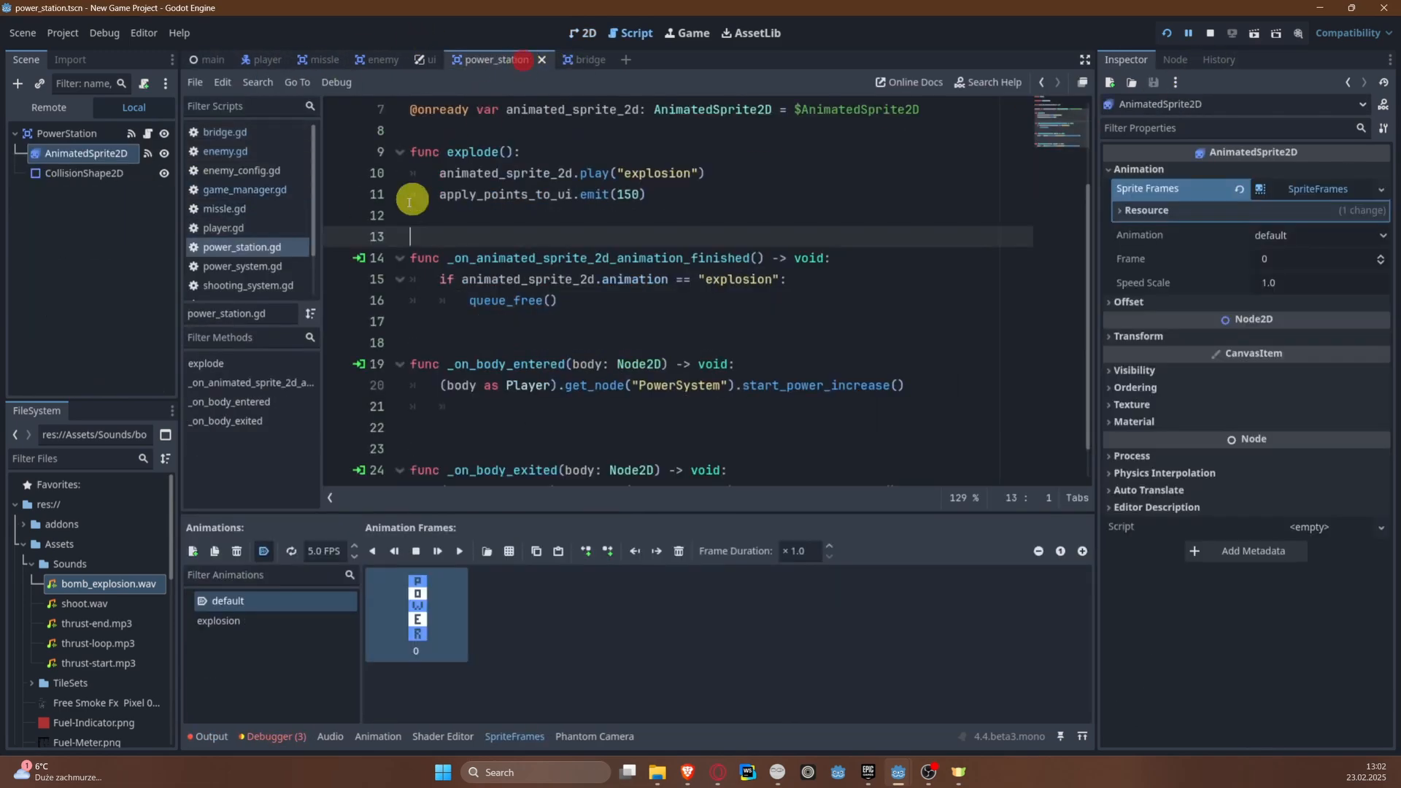
pyautogui.rightClick(59, 132)
pyautogui.click(1211, 30)
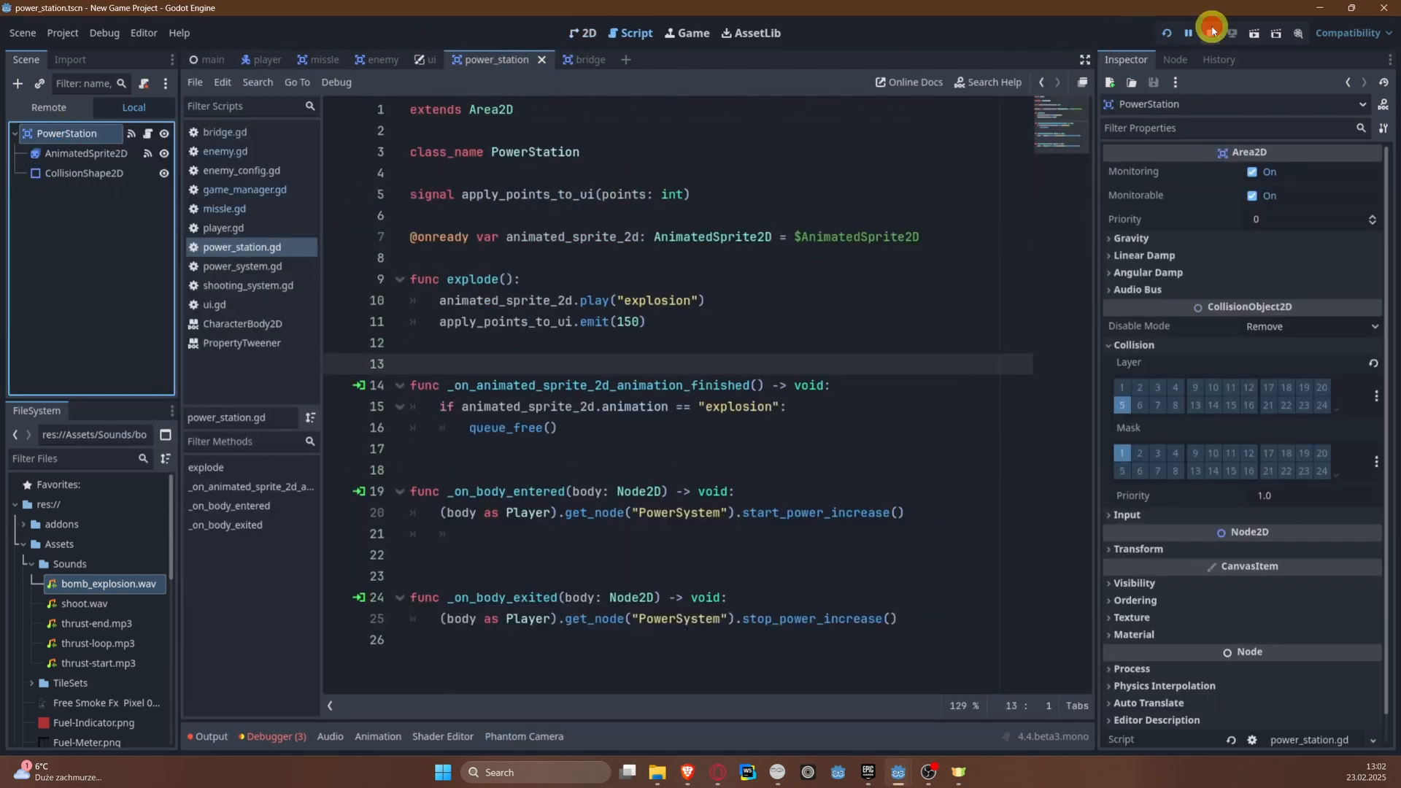
pyautogui.click(1213, 54)
pyautogui.rightClick(89, 113)
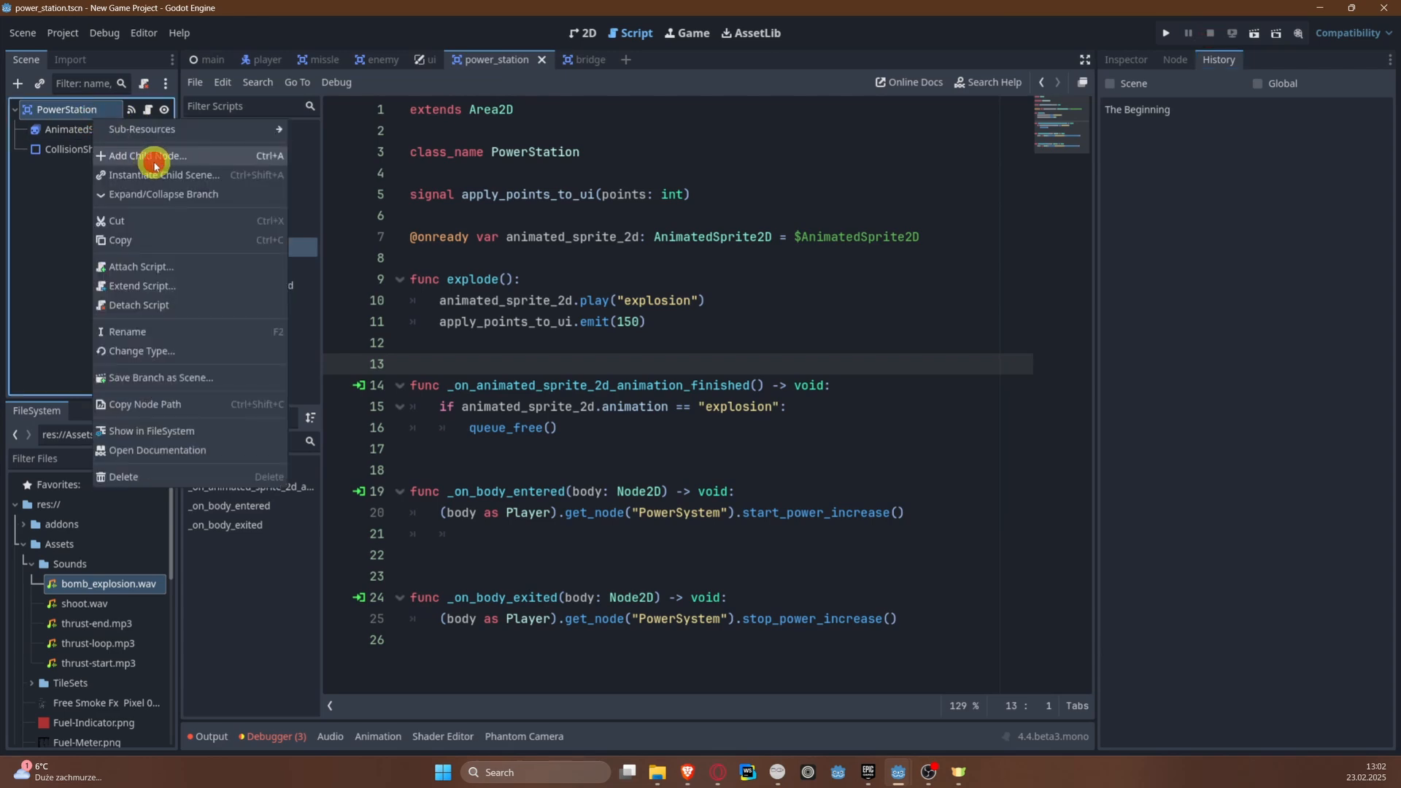
pyautogui.click(154, 166)
pyautogui.doubleClick(608, 341)
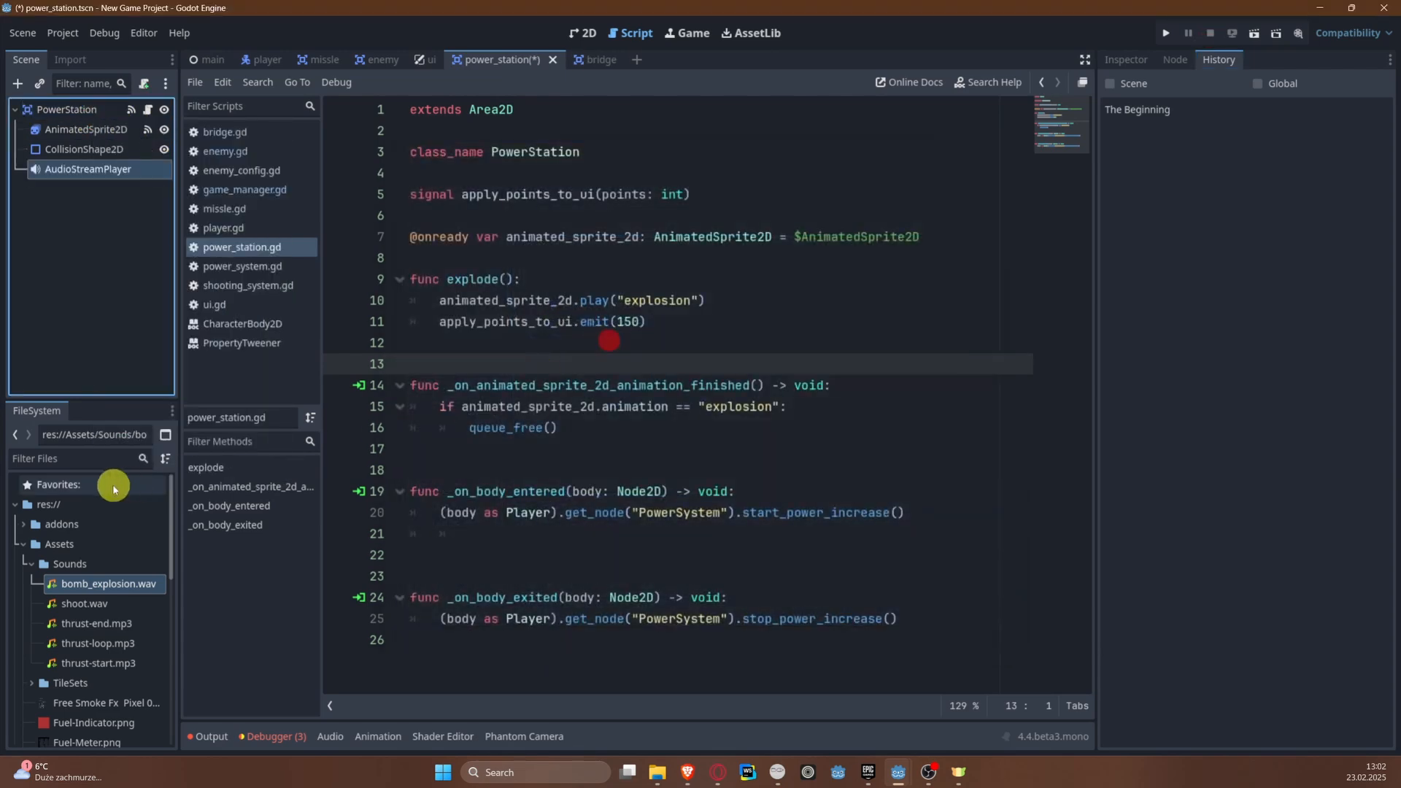
# Step: Assign bomb_explosion.wav as the stream of the PowerStation's AudioStreamPlayer and save the scene
pyautogui.click(108, 170)
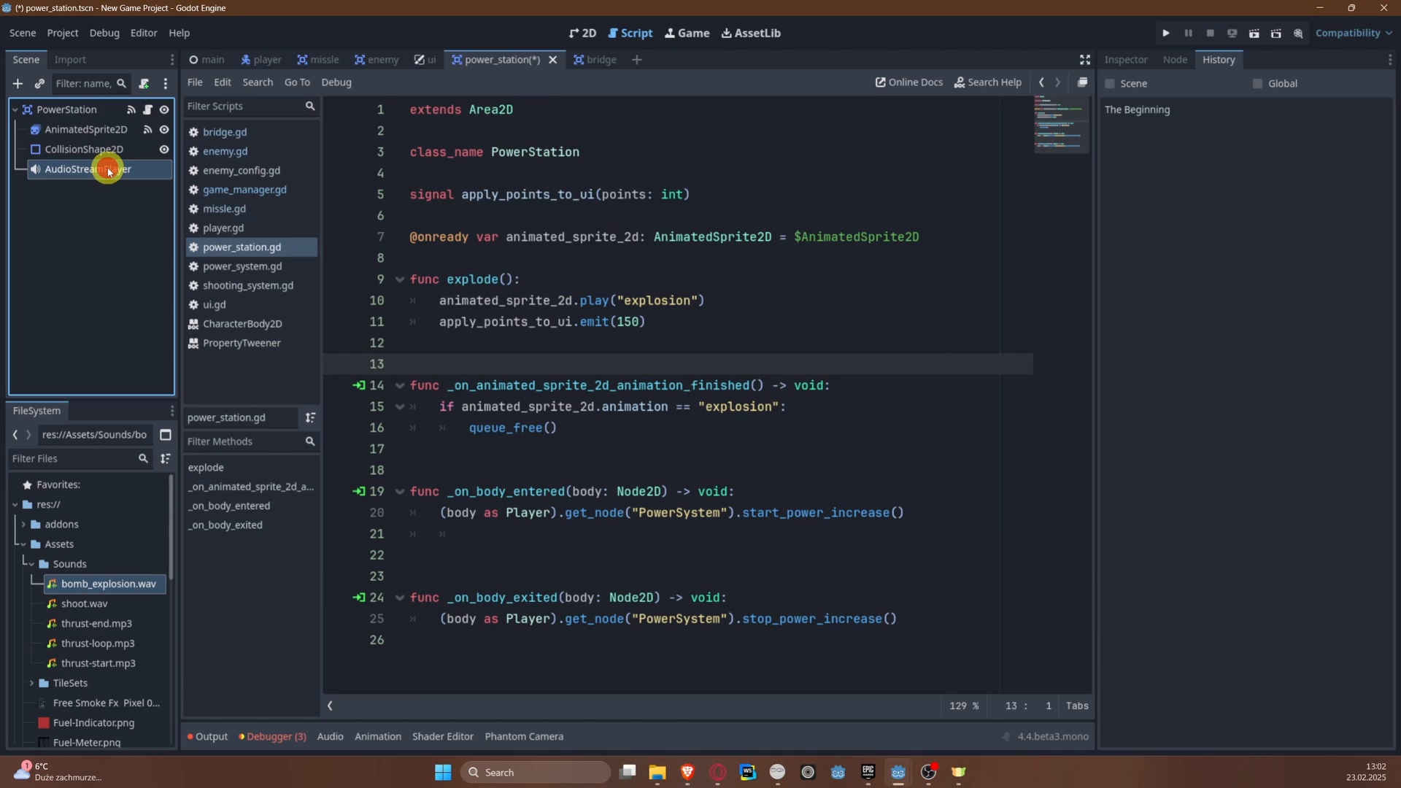
pyautogui.click(1128, 62)
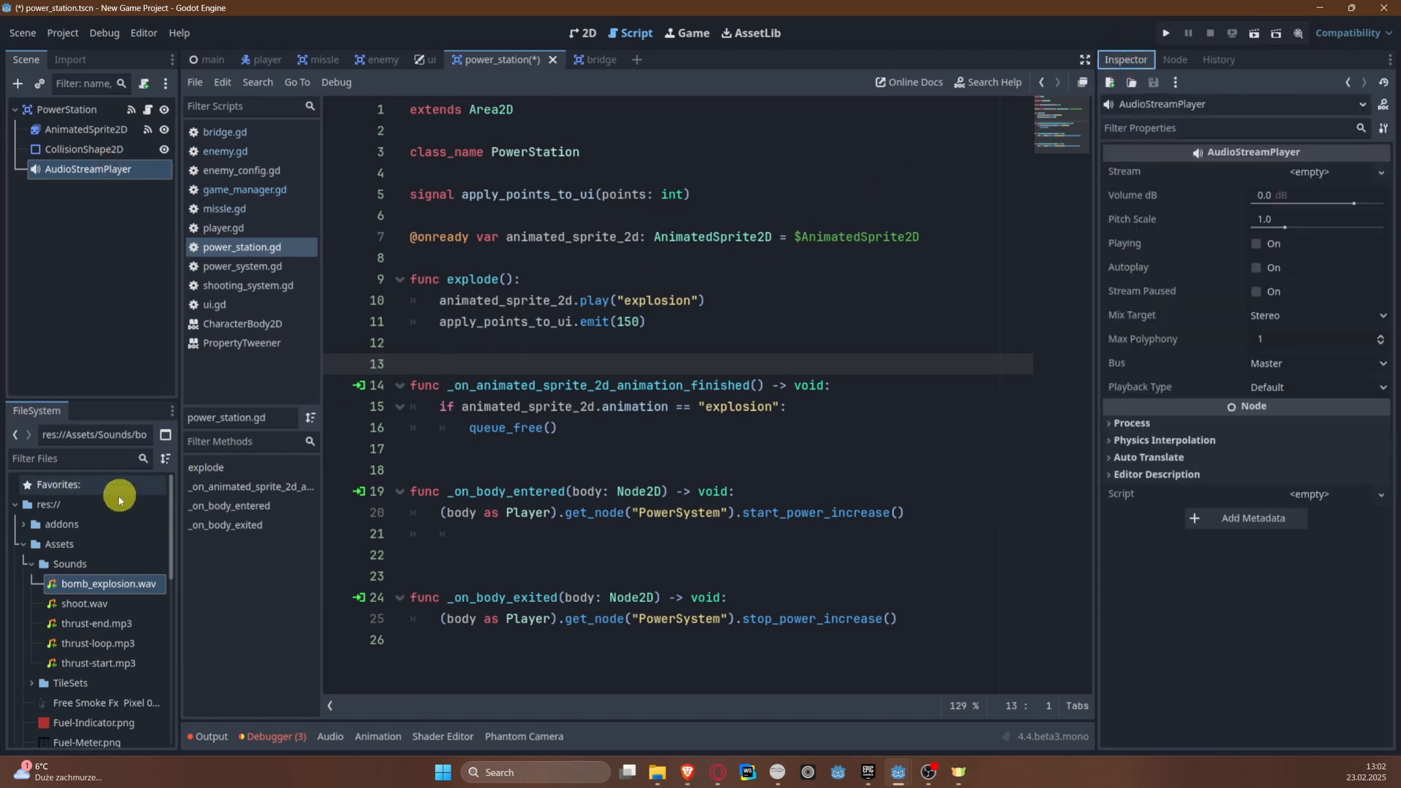
pyautogui.moveTo(99, 593); pyautogui.dragTo(1305, 177)
pyautogui.hotkey('ctrl', 's')
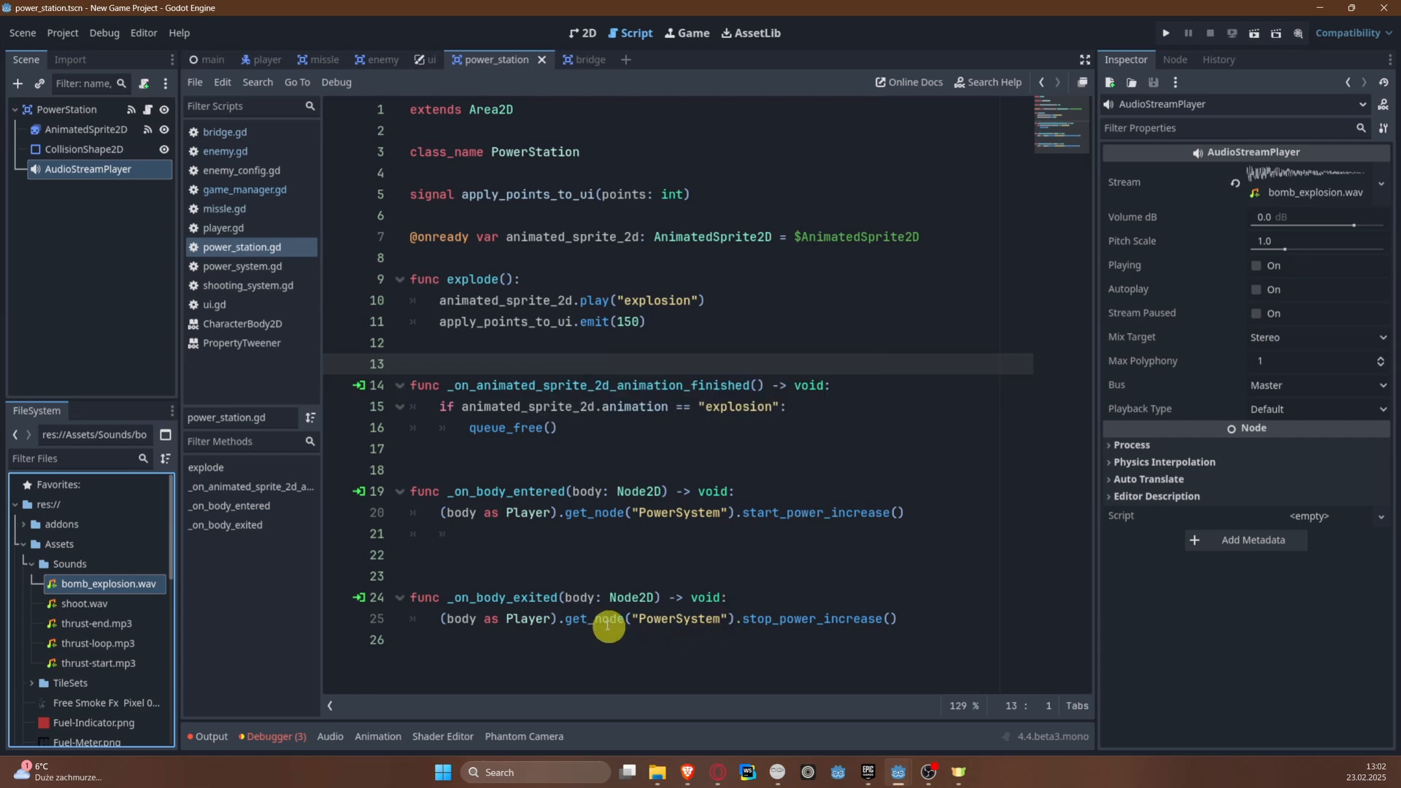
pyautogui.click(504, 335)
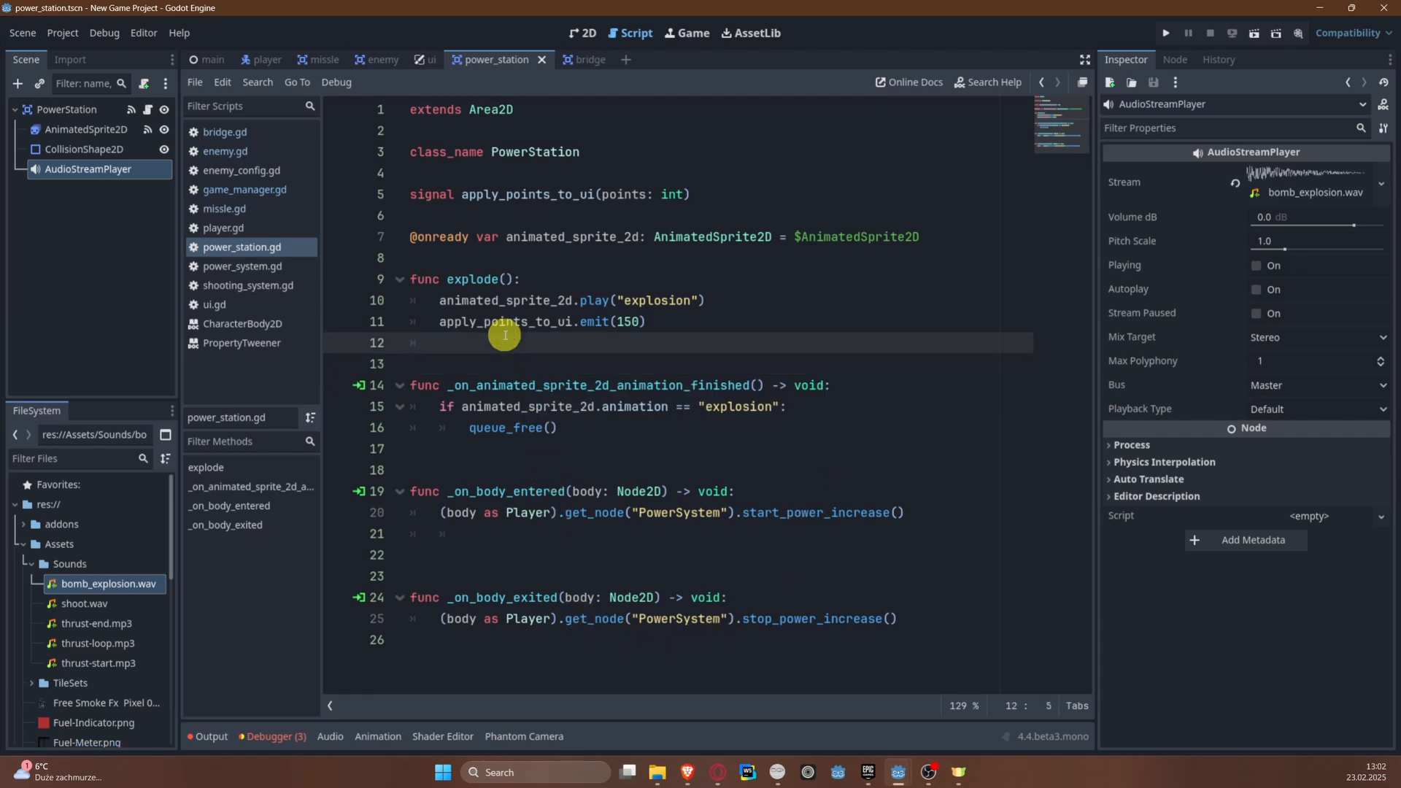
pyautogui.keyDown('ctrl'); pyautogui.moveTo(91, 170); pyautogui.dragTo(438, 258); pyautogui.keyUp('ctrl')
pyautogui.click(521, 371)
pyautogui.write('a')
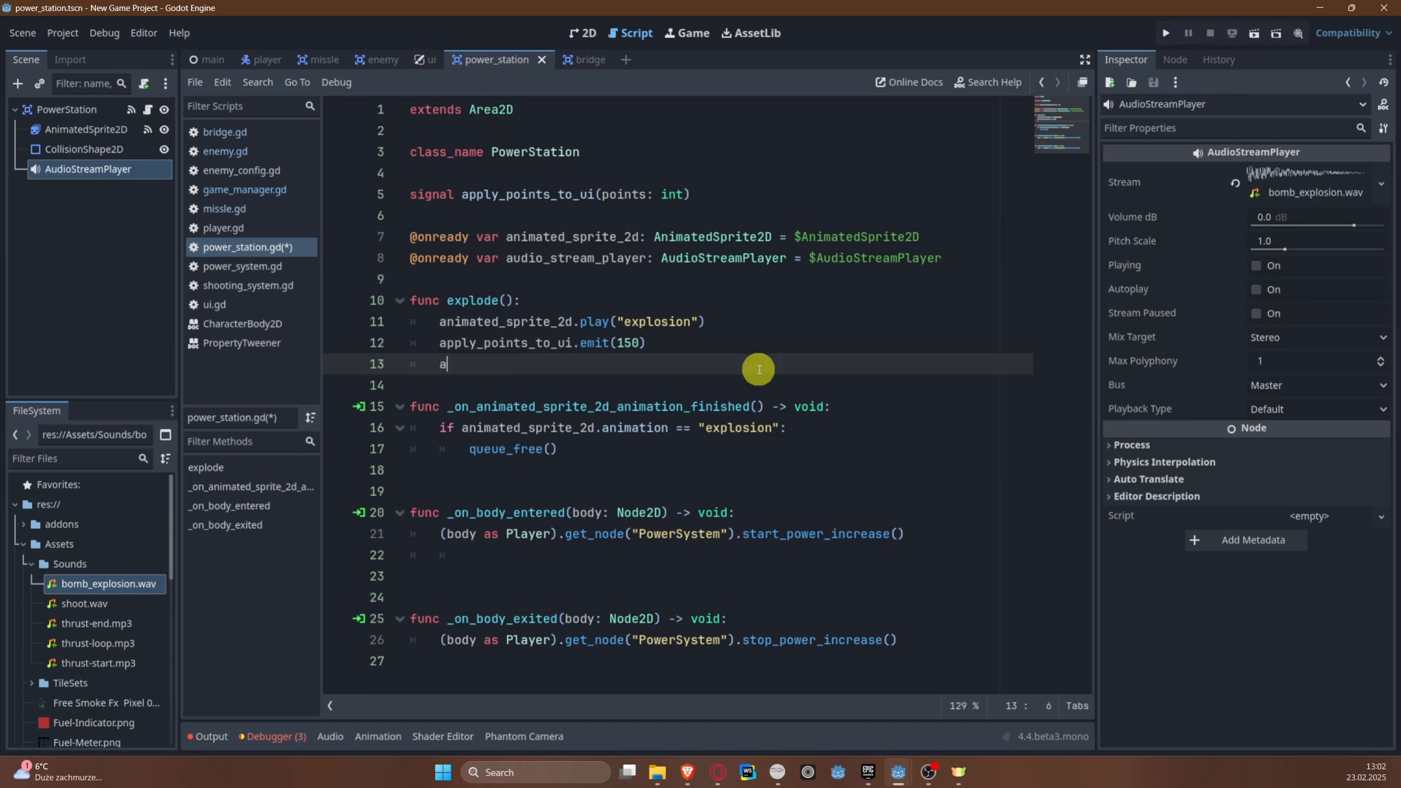
pyautogui.press('Down')
pyautogui.press('Down')
pyautogui.press('Return')
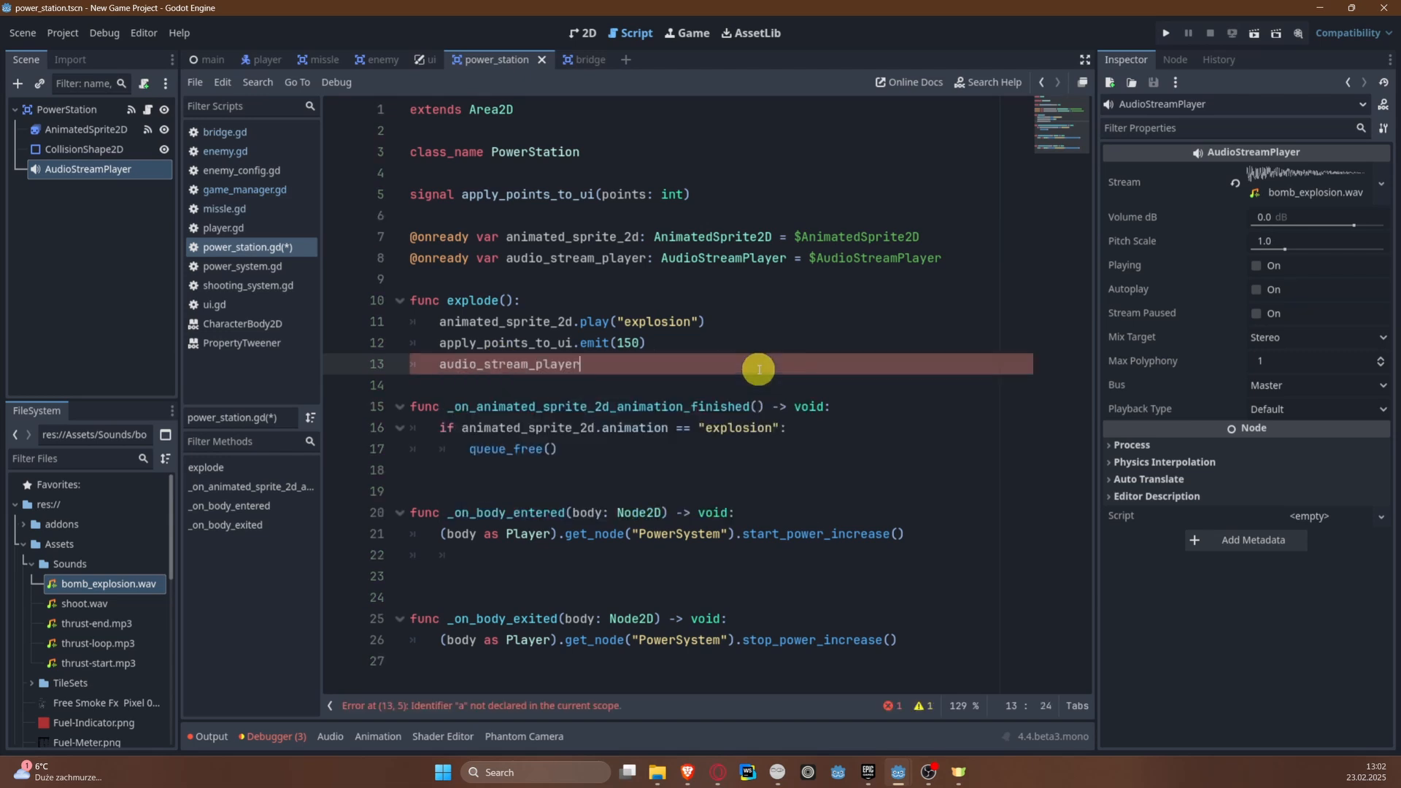
pyautogui.write('.pl')
pyautogui.press('Return')
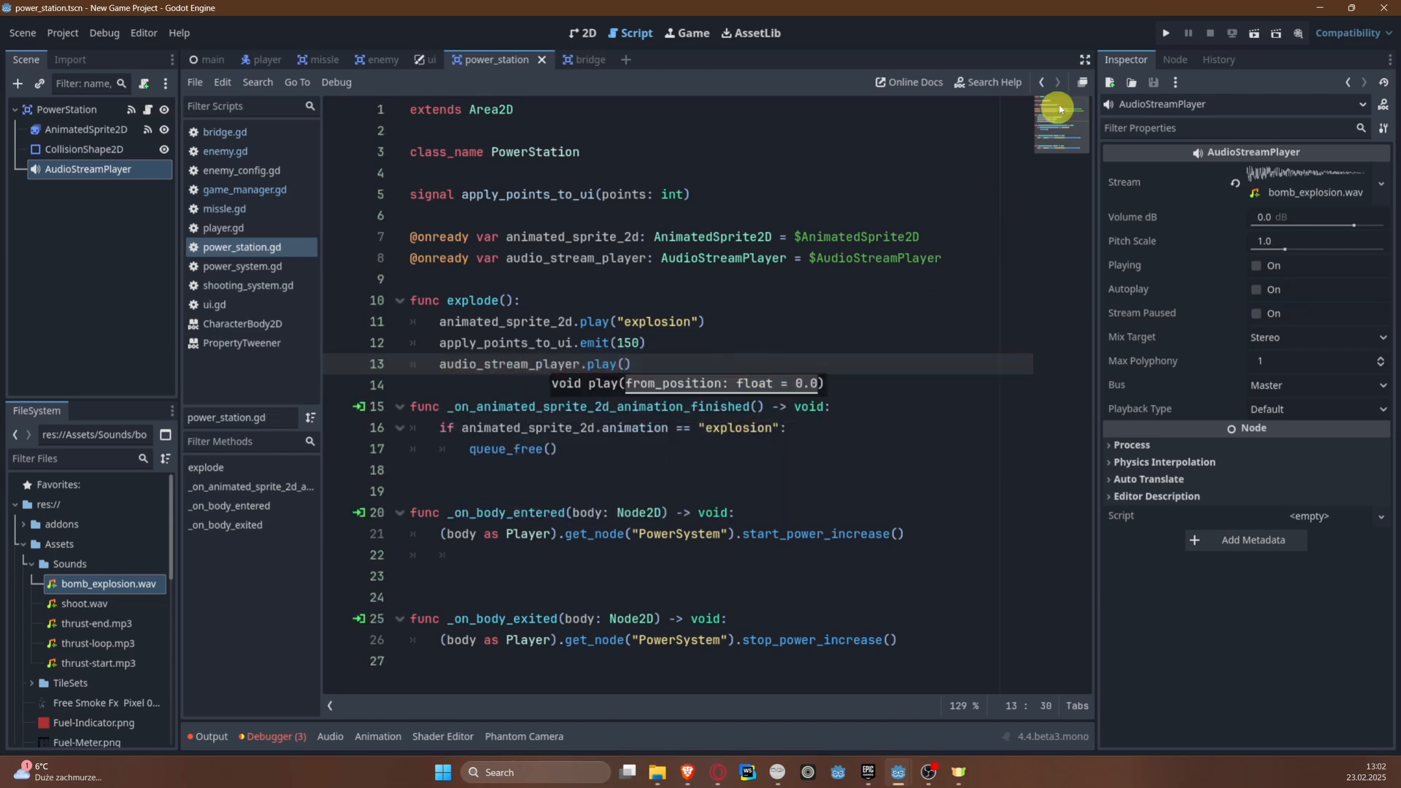
# Step: Test-run the game, shoot enemies along the river up to the bridge to check the explosion sounds, and stop the run
pyautogui.click(1167, 37)
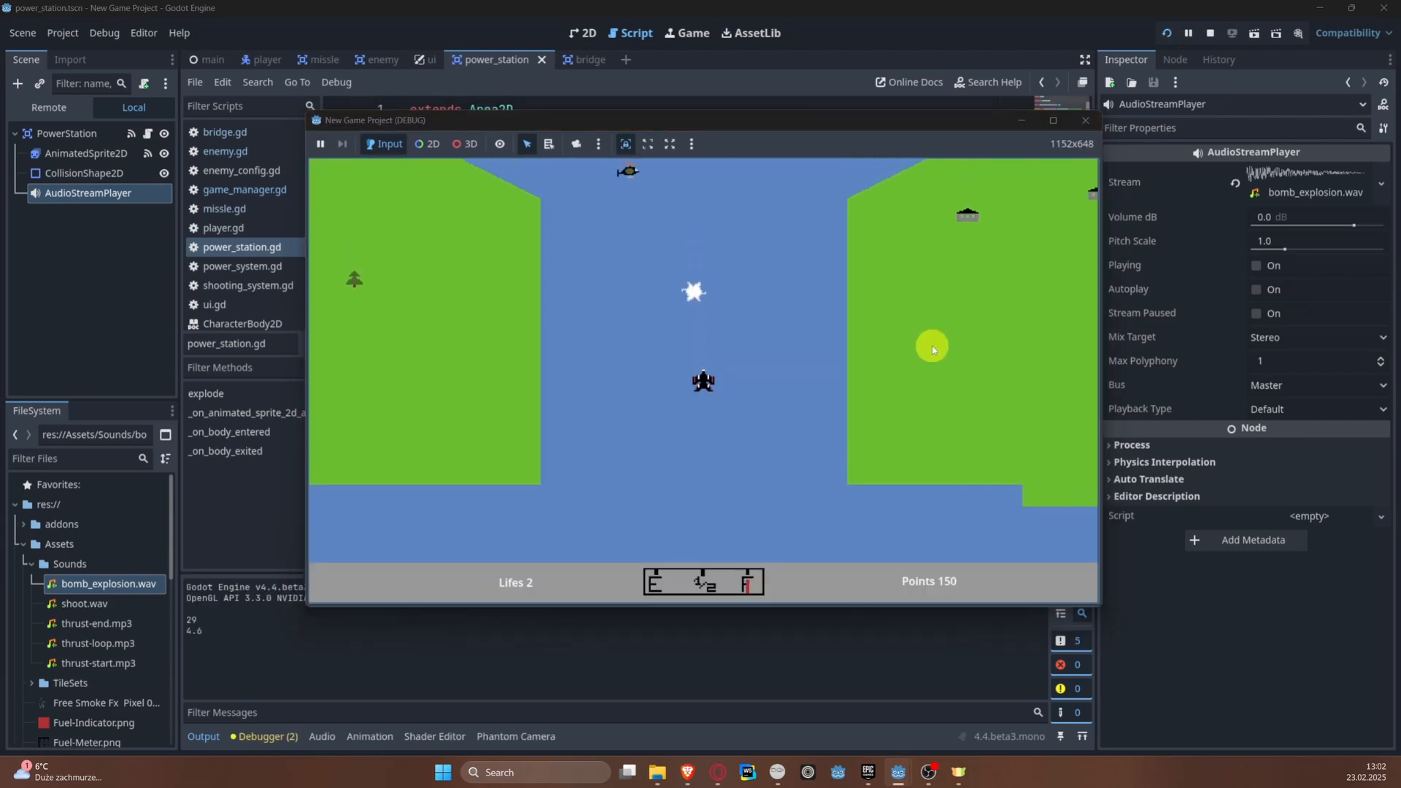
pyautogui.press('space')
pyautogui.press('space')
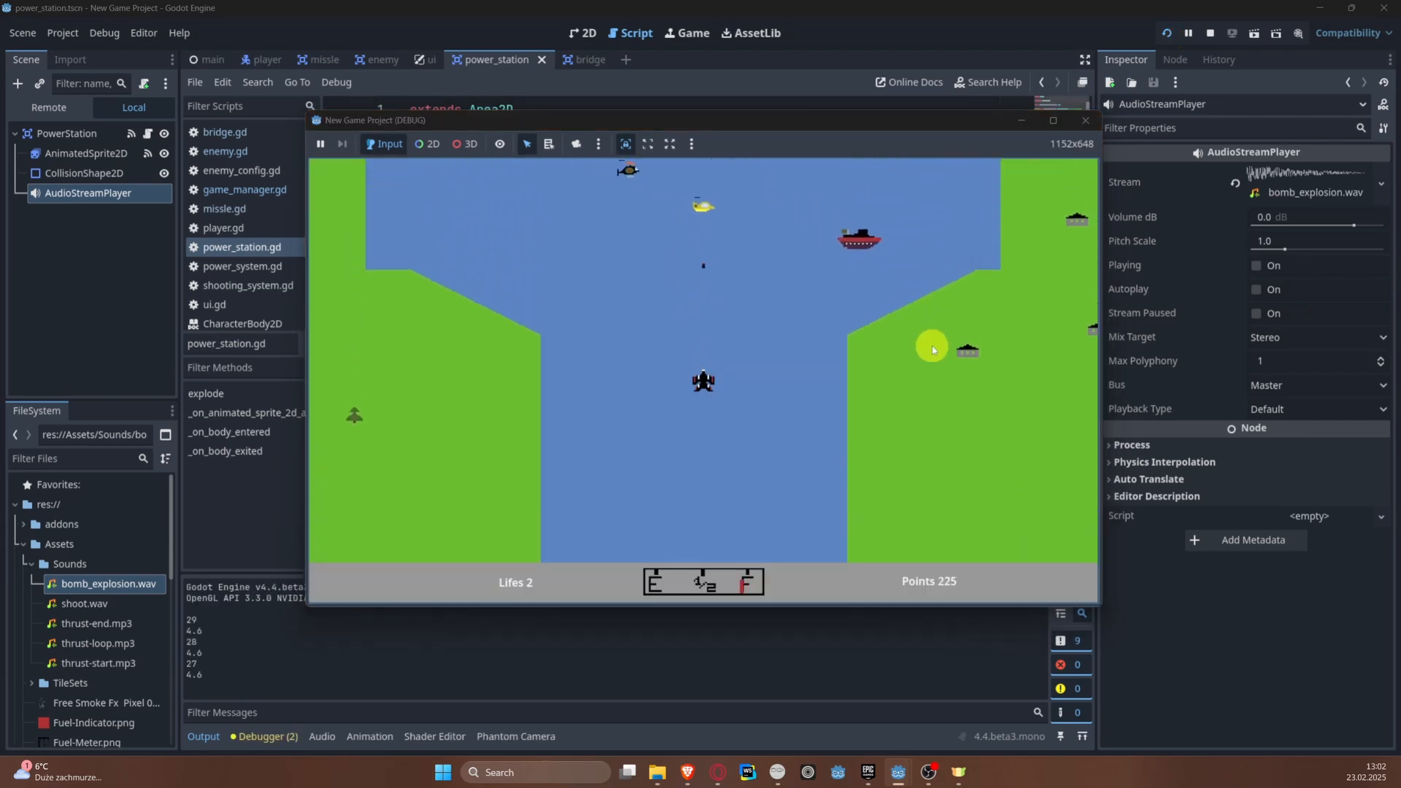
pyautogui.press('space')
pyautogui.press('Up')
pyautogui.press('Left')
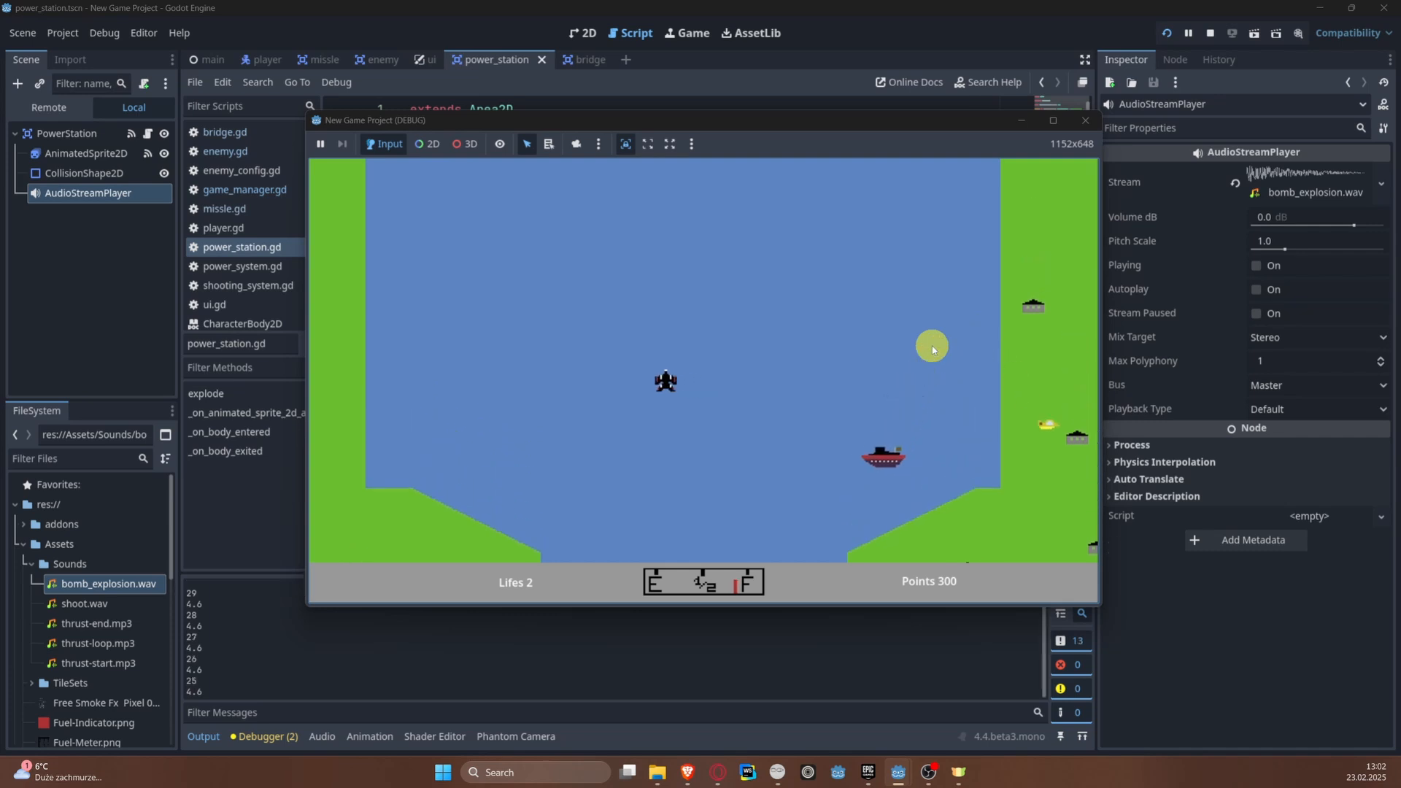
pyautogui.press('Left')
pyautogui.press('Right')
pyautogui.press('space')
pyautogui.press('Left')
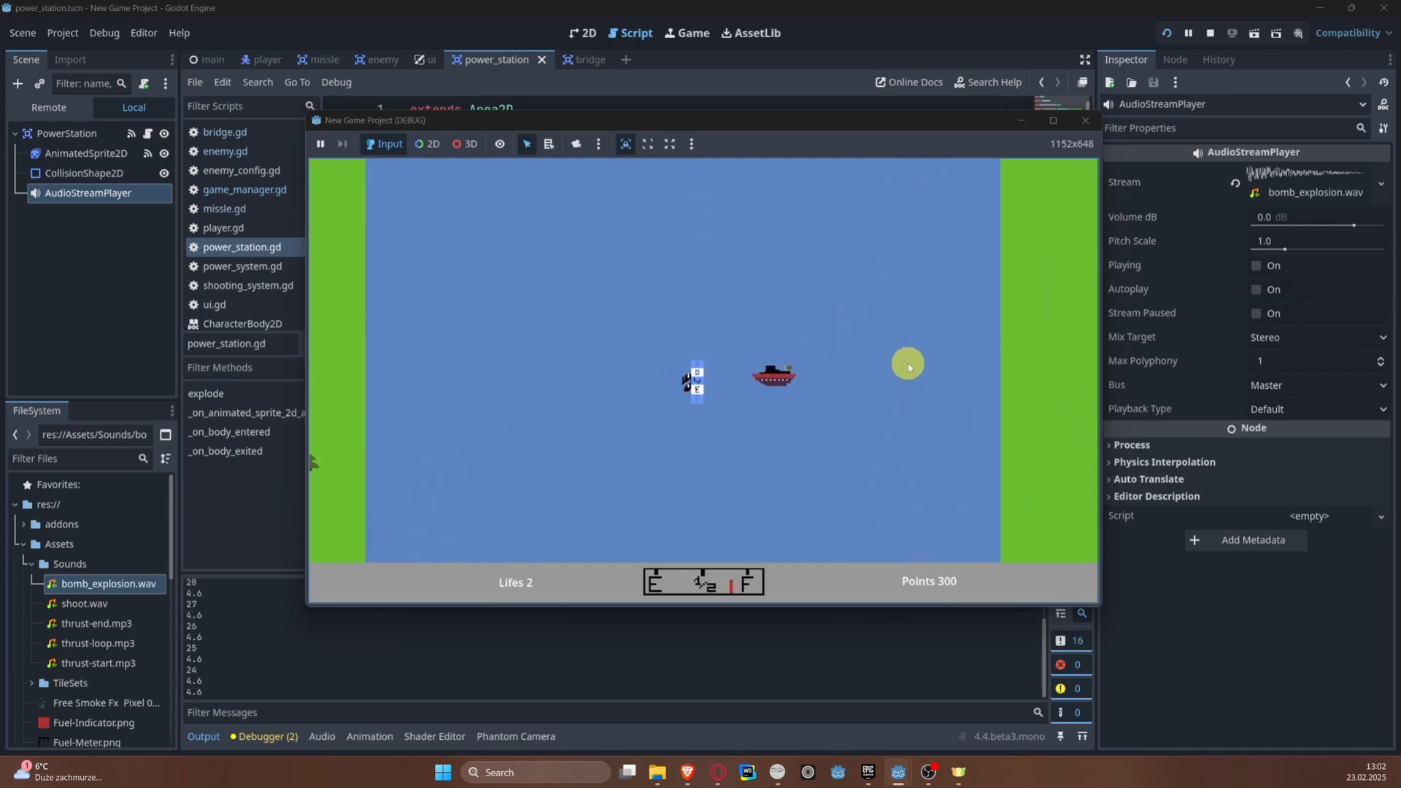
pyautogui.press('Up')
pyautogui.press('Right')
pyautogui.press('Left')
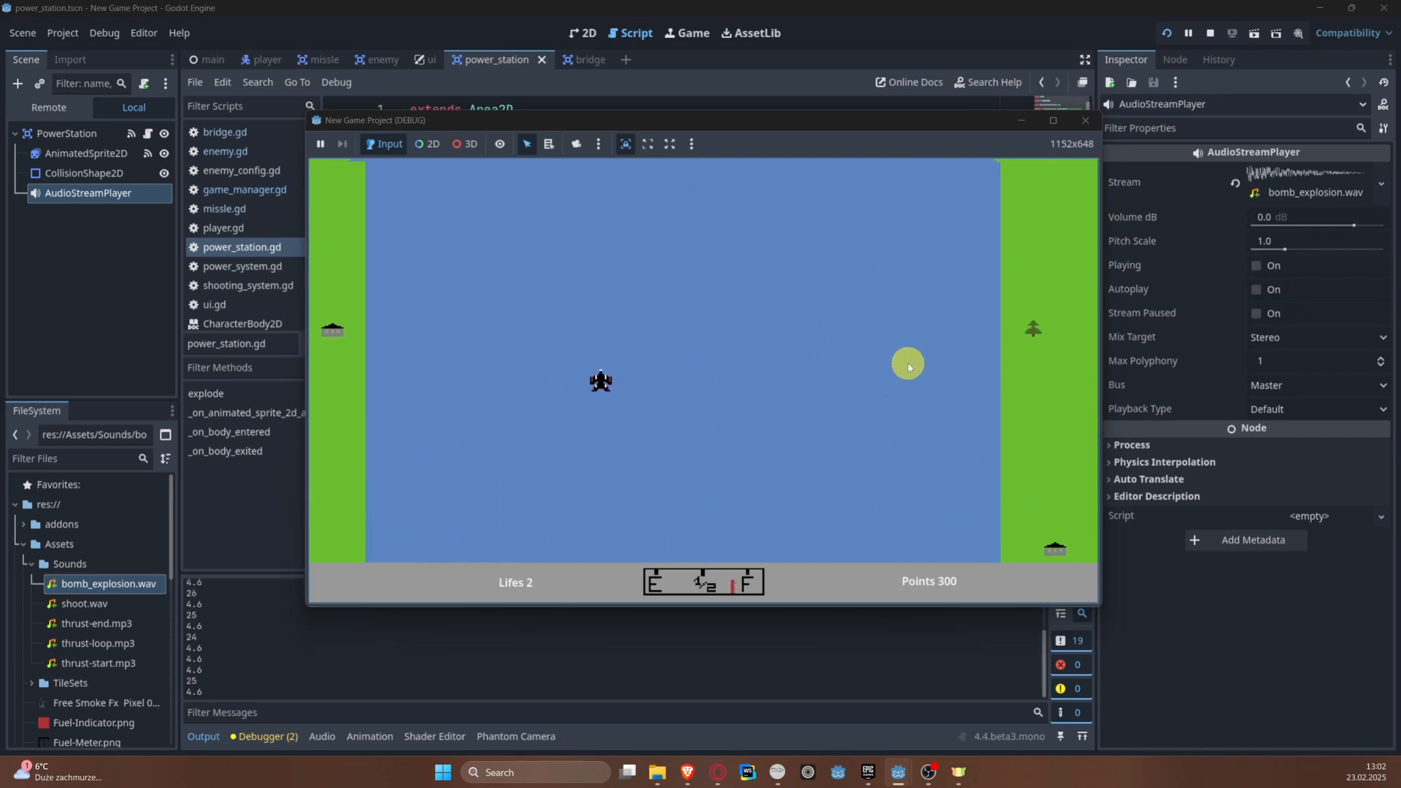
pyautogui.press('Right')
pyautogui.press('space')
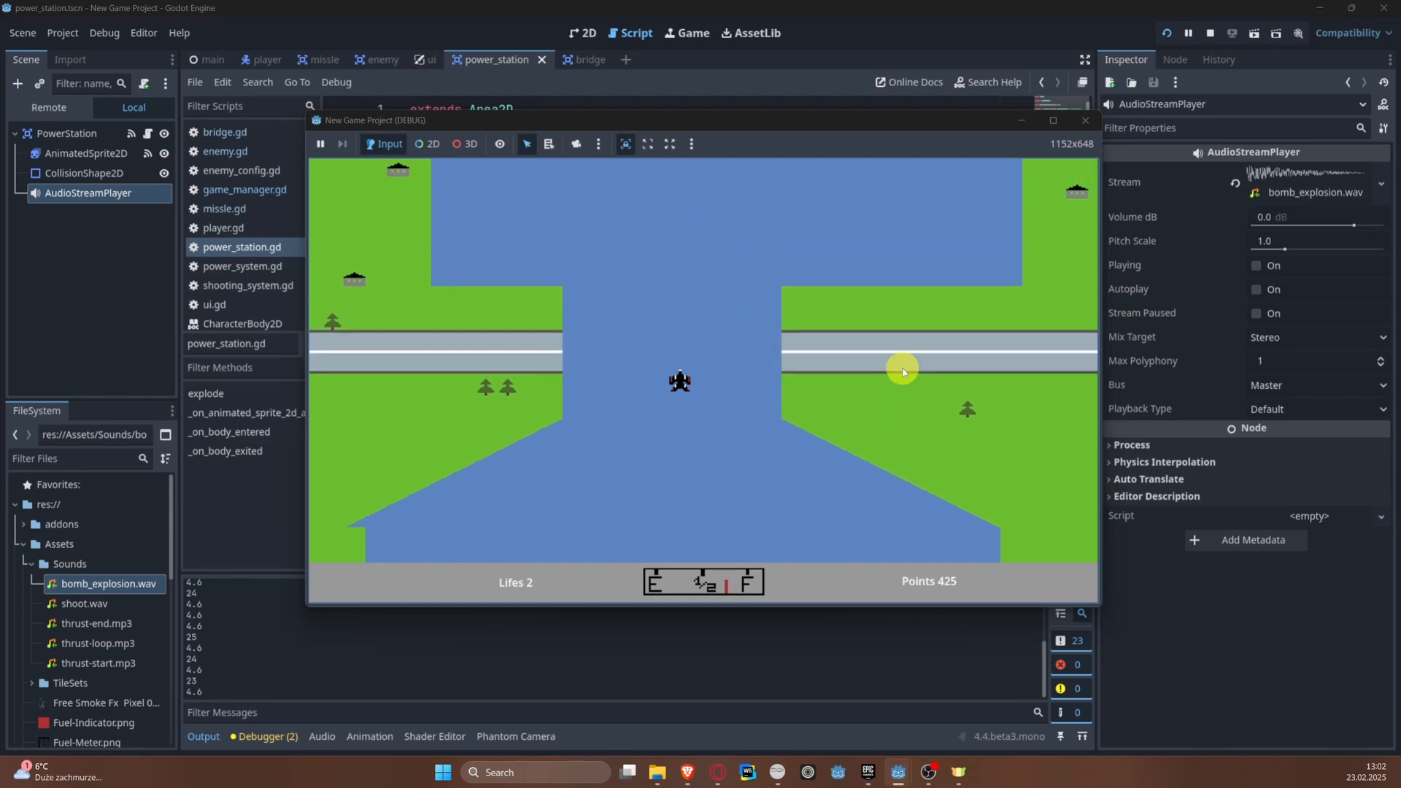
pyautogui.click(1206, 37)
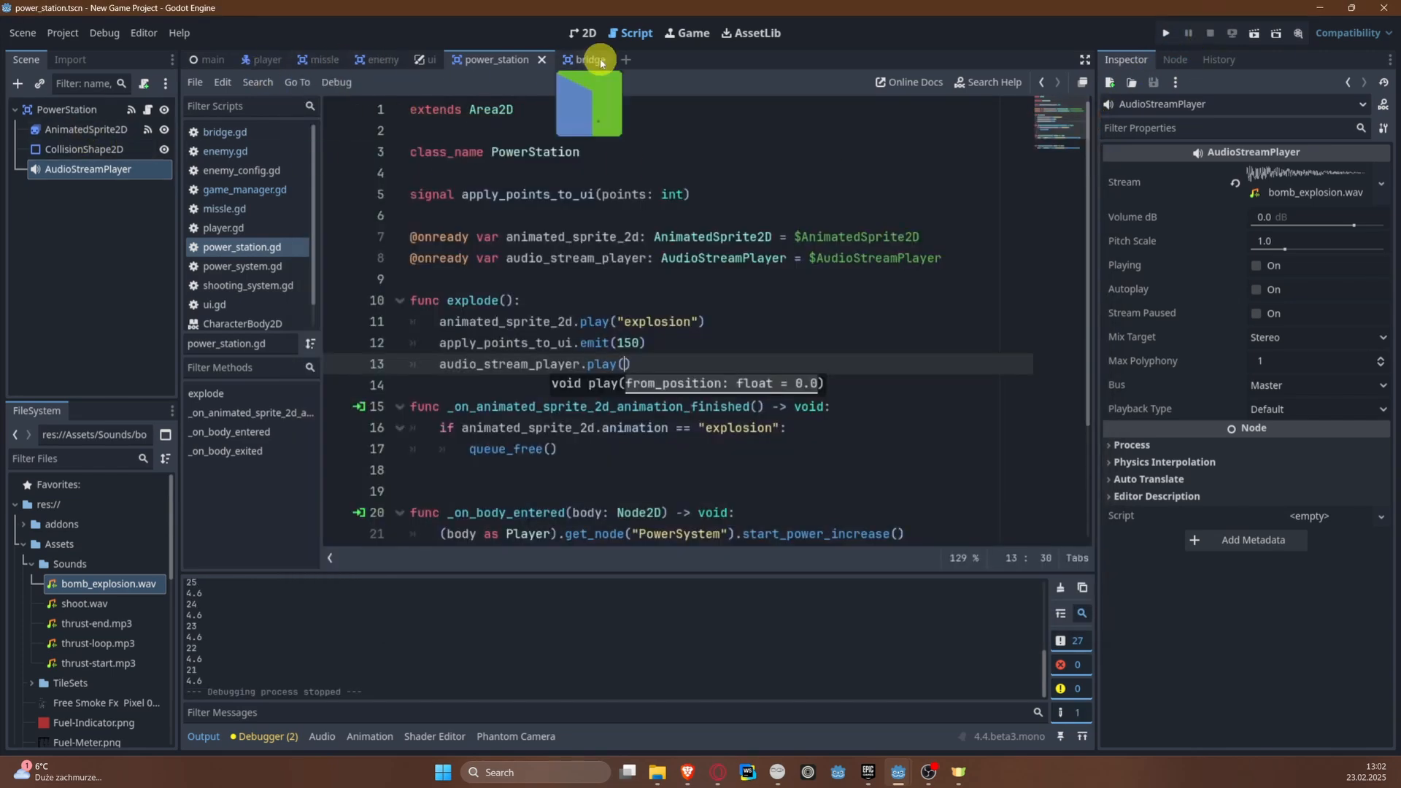
# Step: Add an AudioStreamPlayer child node to the Bridge root in the bridge scene and set its stream to bomb_explosion.wav
pyautogui.click(595, 61)
pyautogui.rightClick(57, 110)
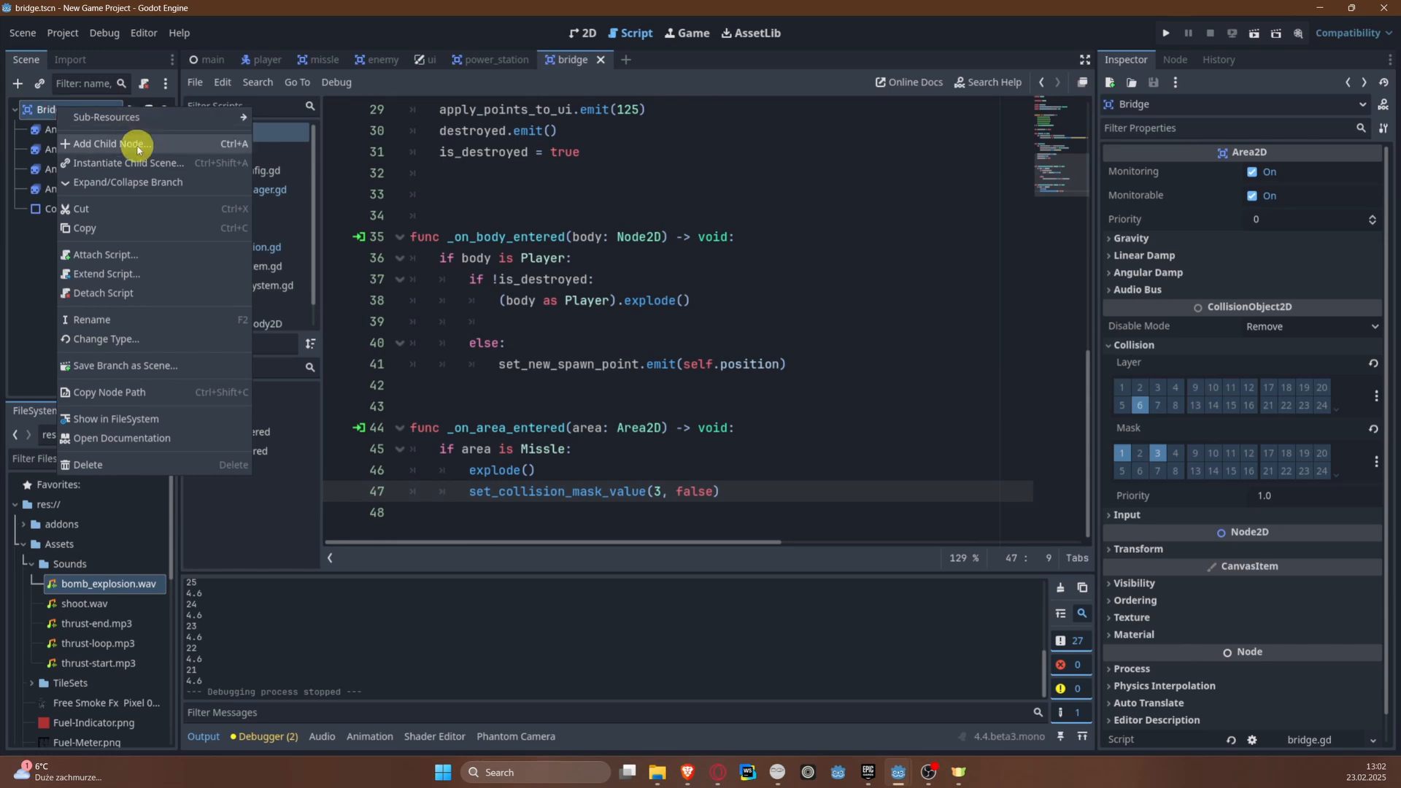
pyautogui.click(137, 148)
pyautogui.write('audio')
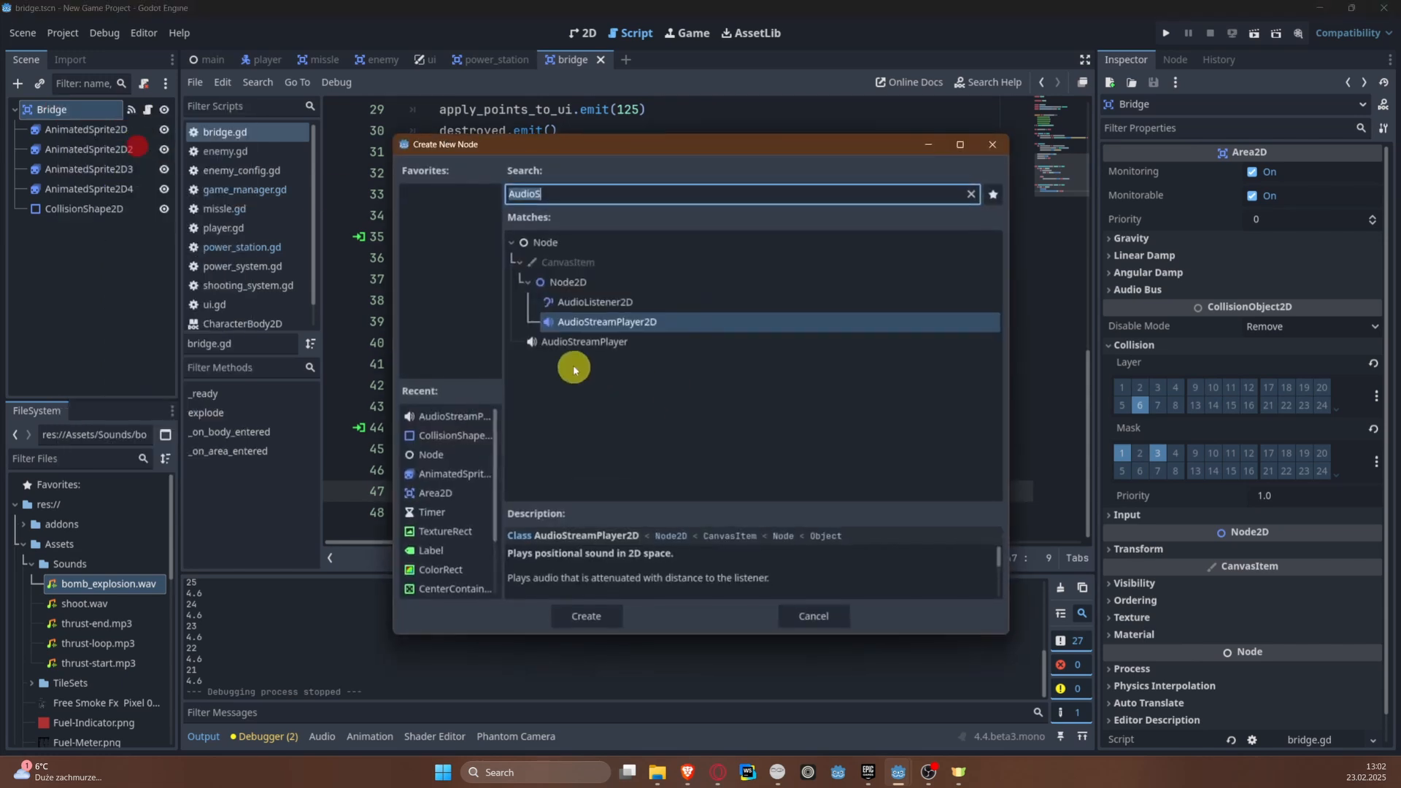
pyautogui.doubleClick(563, 340)
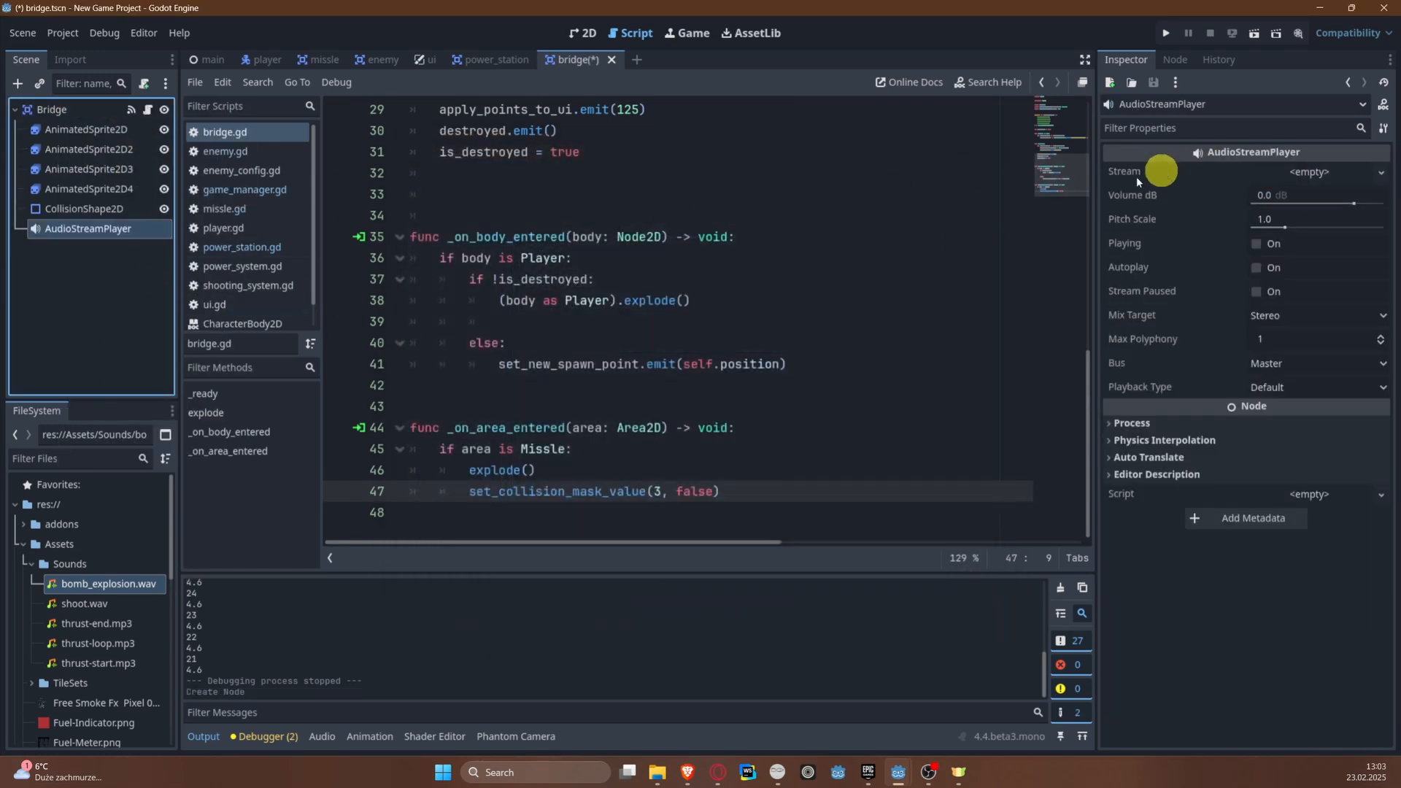
pyautogui.moveTo(128, 583); pyautogui.dragTo(1314, 175)
pyautogui.scroll(2, 640, 428)
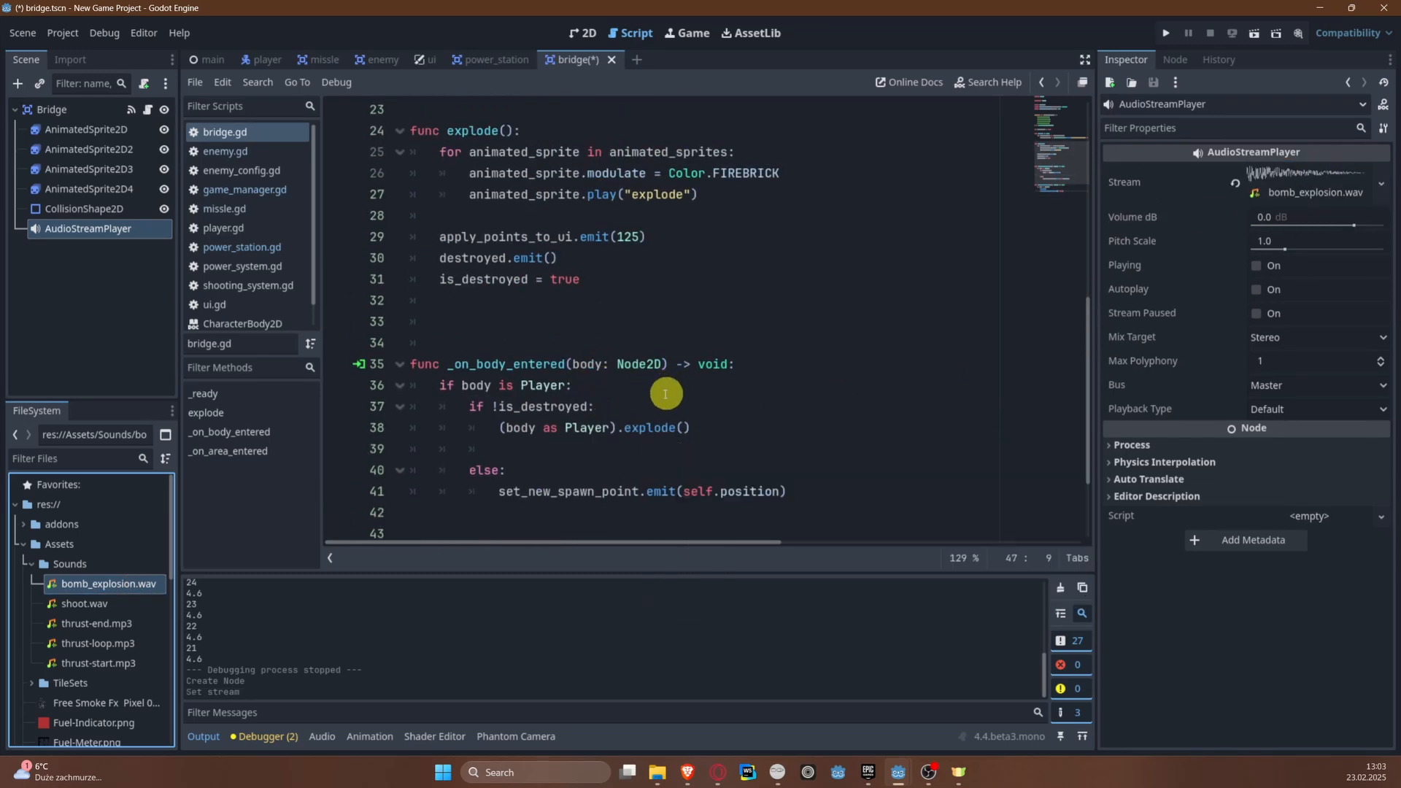
pyautogui.click(643, 277)
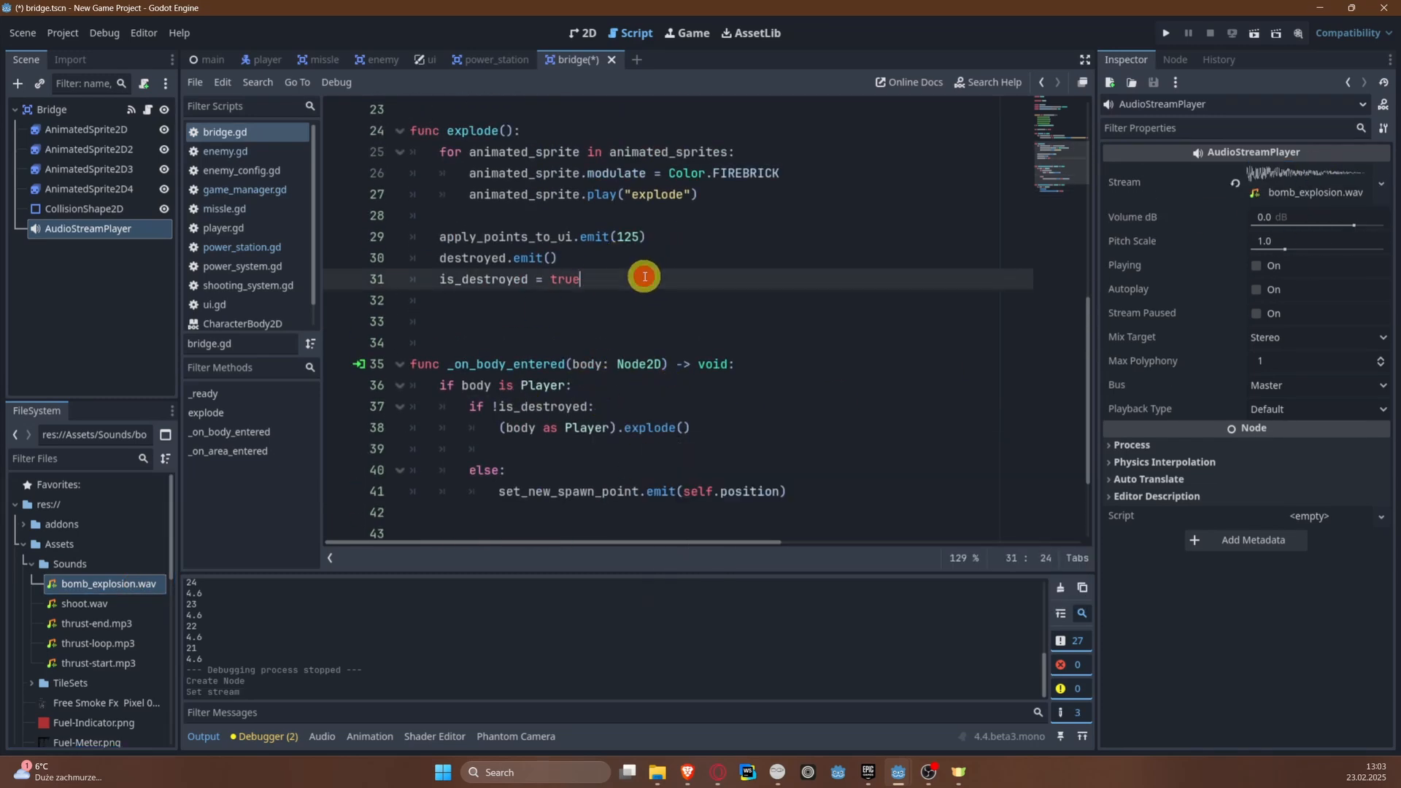
pyautogui.press('Return')
pyautogui.write('a')
pyautogui.scroll(8, 613, 256)
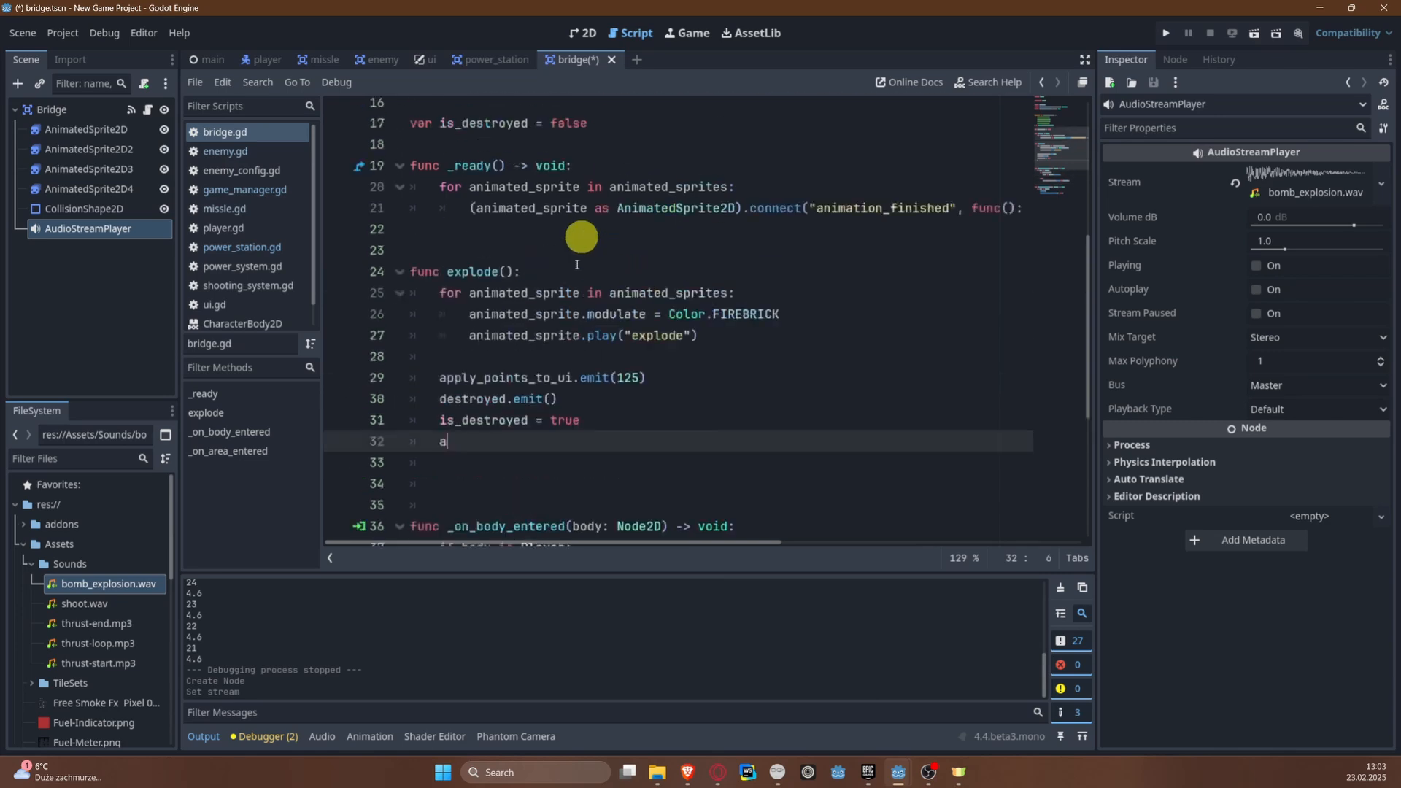
pyautogui.keyDown('ctrl'); pyautogui.moveTo(150, 229); pyautogui.dragTo(469, 273); pyautogui.keyUp('ctrl')
pyautogui.hotkey('ctrl', 's')
# Step: Complete the last line of the bridge's explode() as audio_stream_player.play() and save the script
pyautogui.scroll(-9, 739, 385)
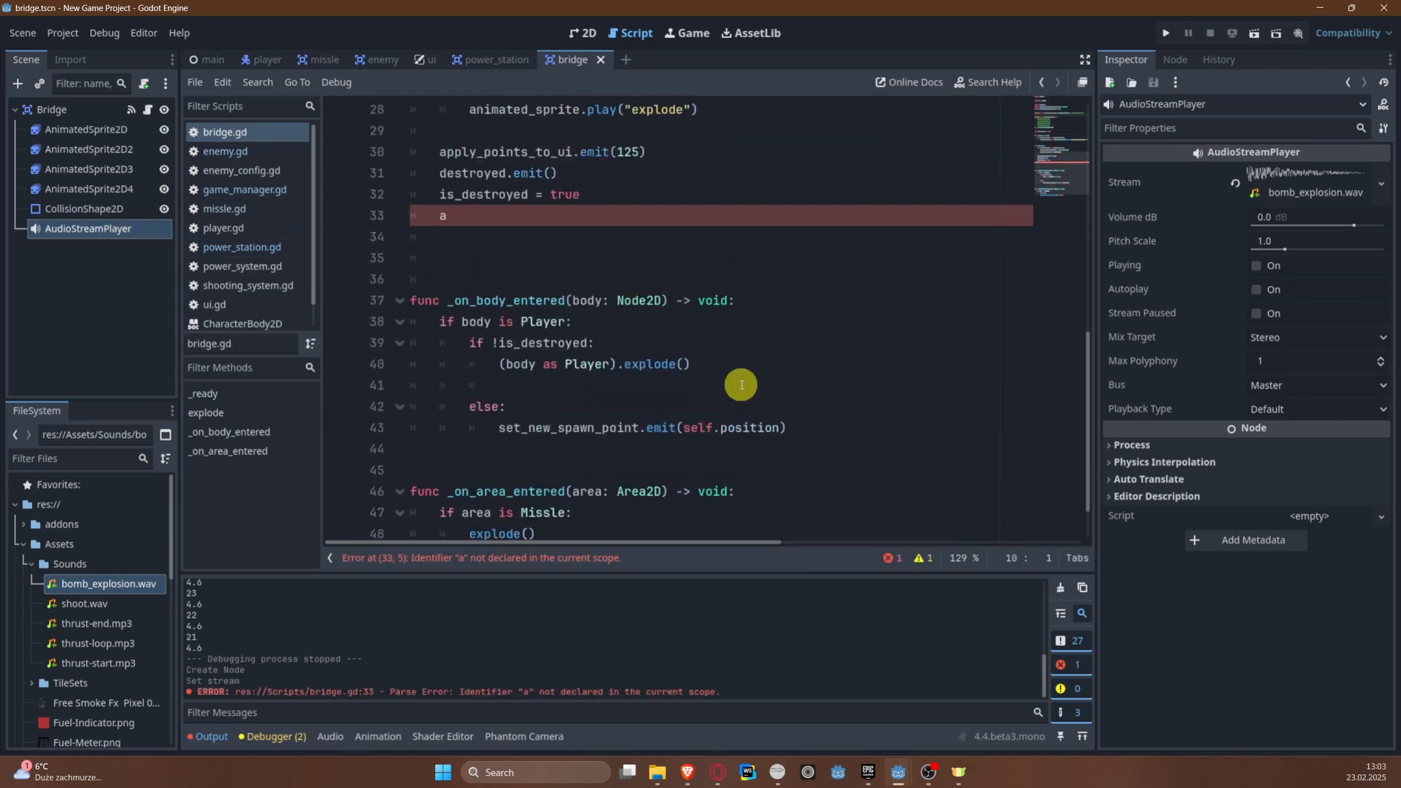
pyautogui.click(566, 219)
pyautogui.hotkey('ctrl', 'space')
pyautogui.press('Down')
pyautogui.press('Down')
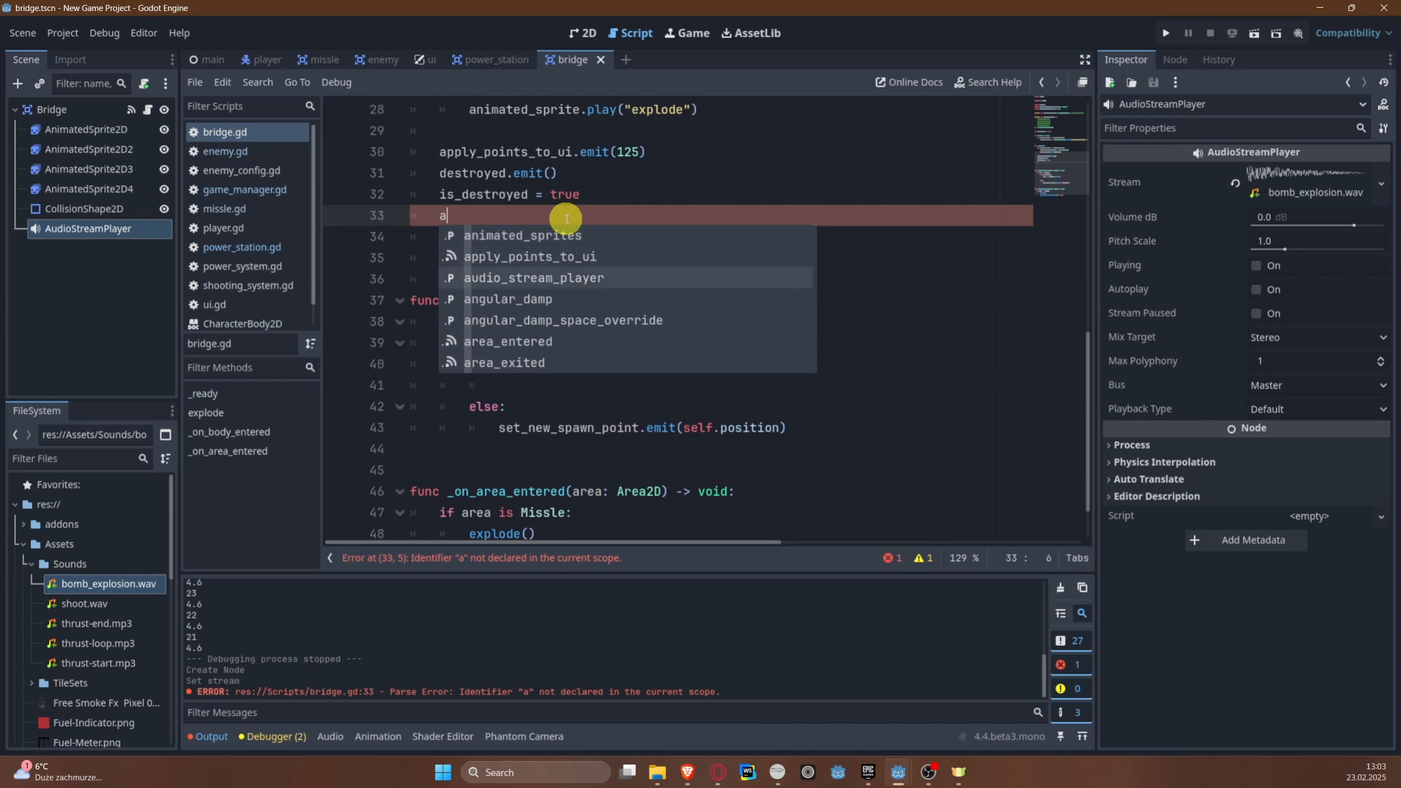
pyautogui.press('Return')
pyautogui.write('.pl')
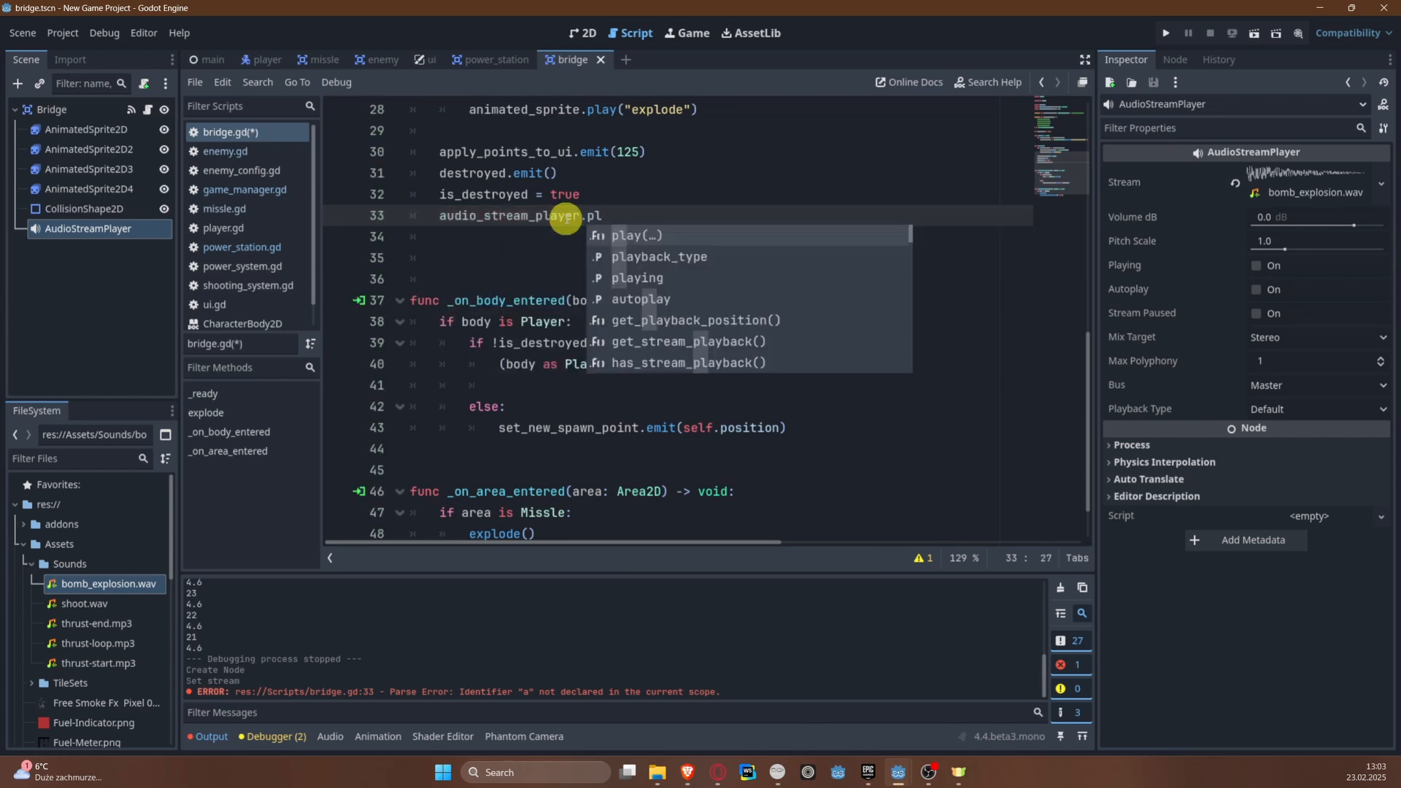
pyautogui.press('Return')
pyautogui.hotkey('ctrl', 's')
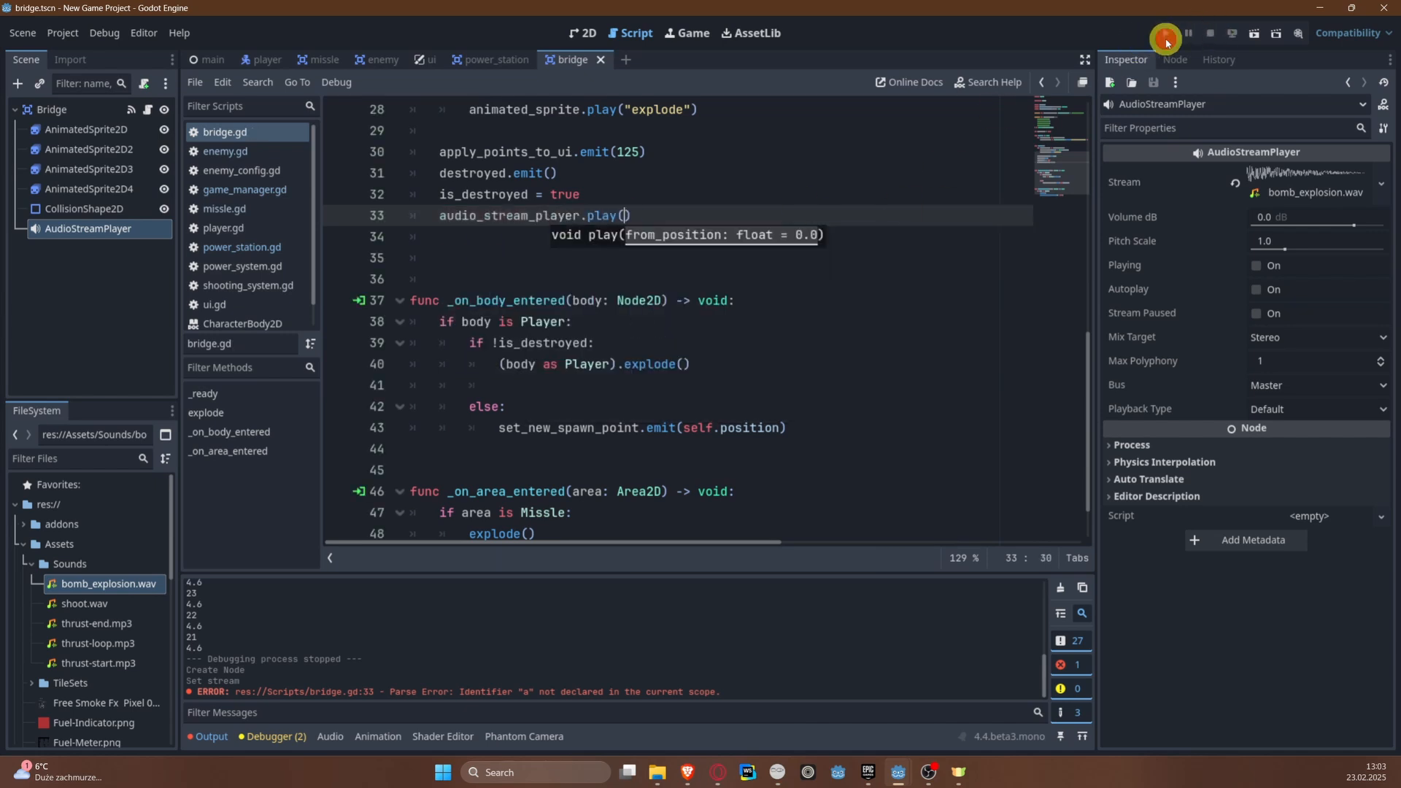
# Step: Test-run the game, fly to the bridge and destroy it to check its explosion sound, and stop the run
pyautogui.click(1166, 40)
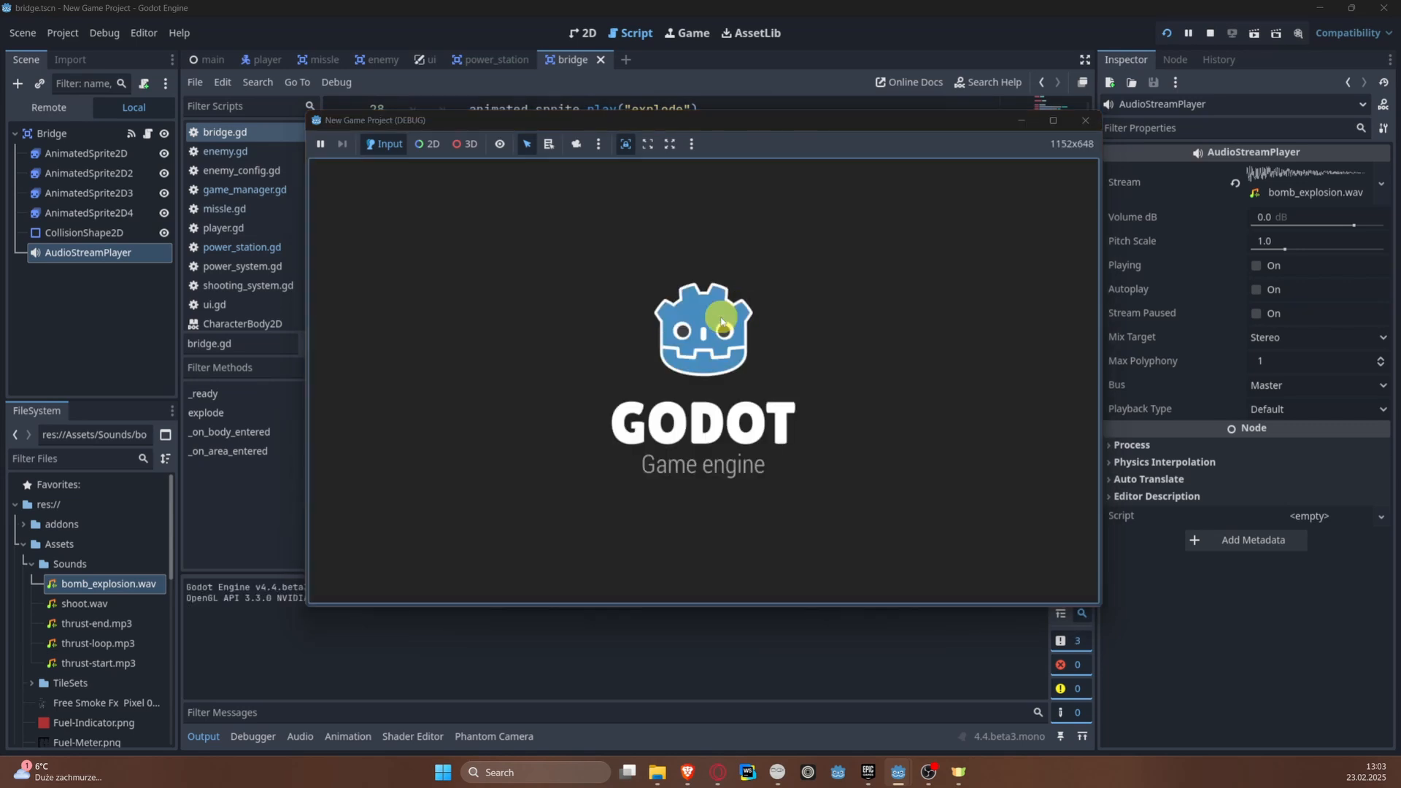
pyautogui.press('a')
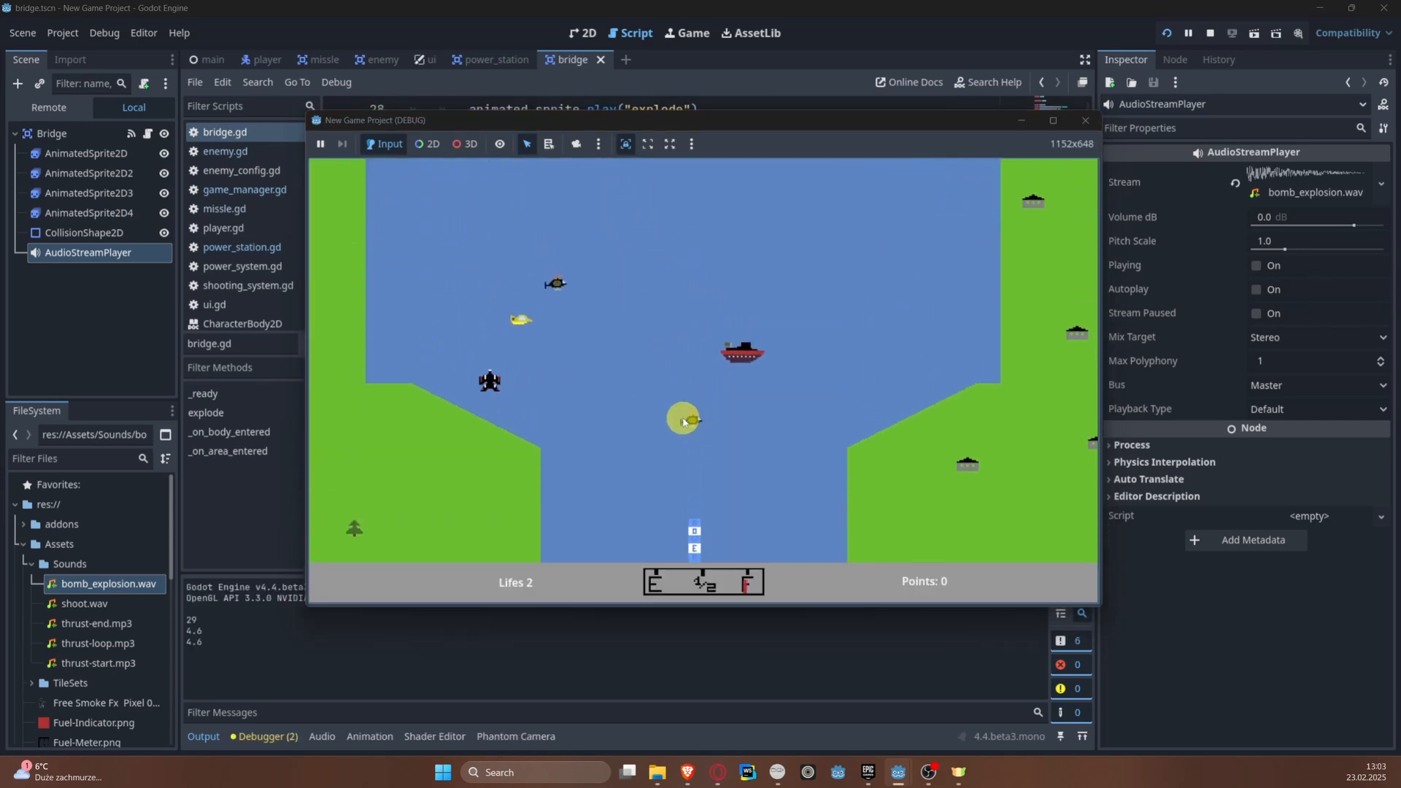
pyautogui.press('d')
pyautogui.press('d')
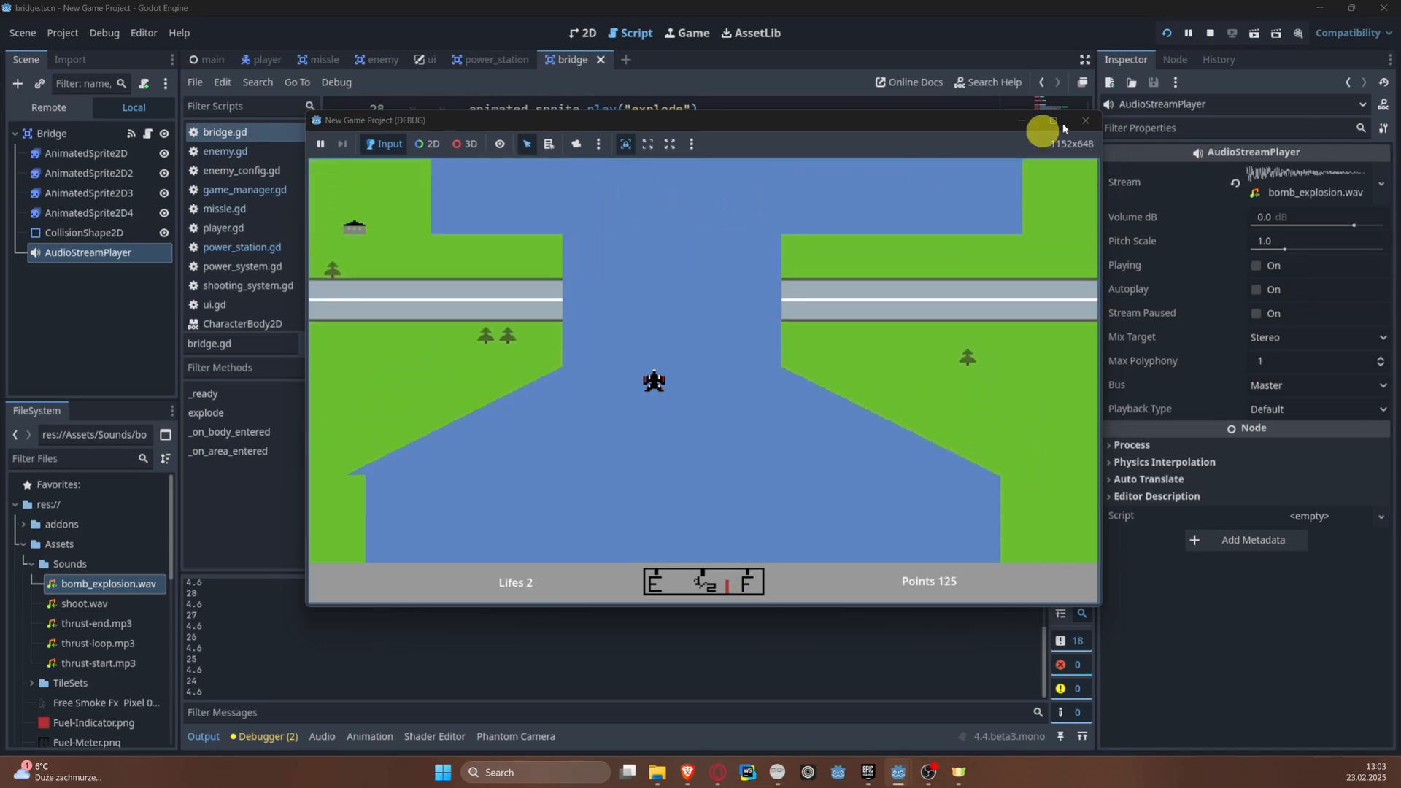
pyautogui.click(1209, 33)
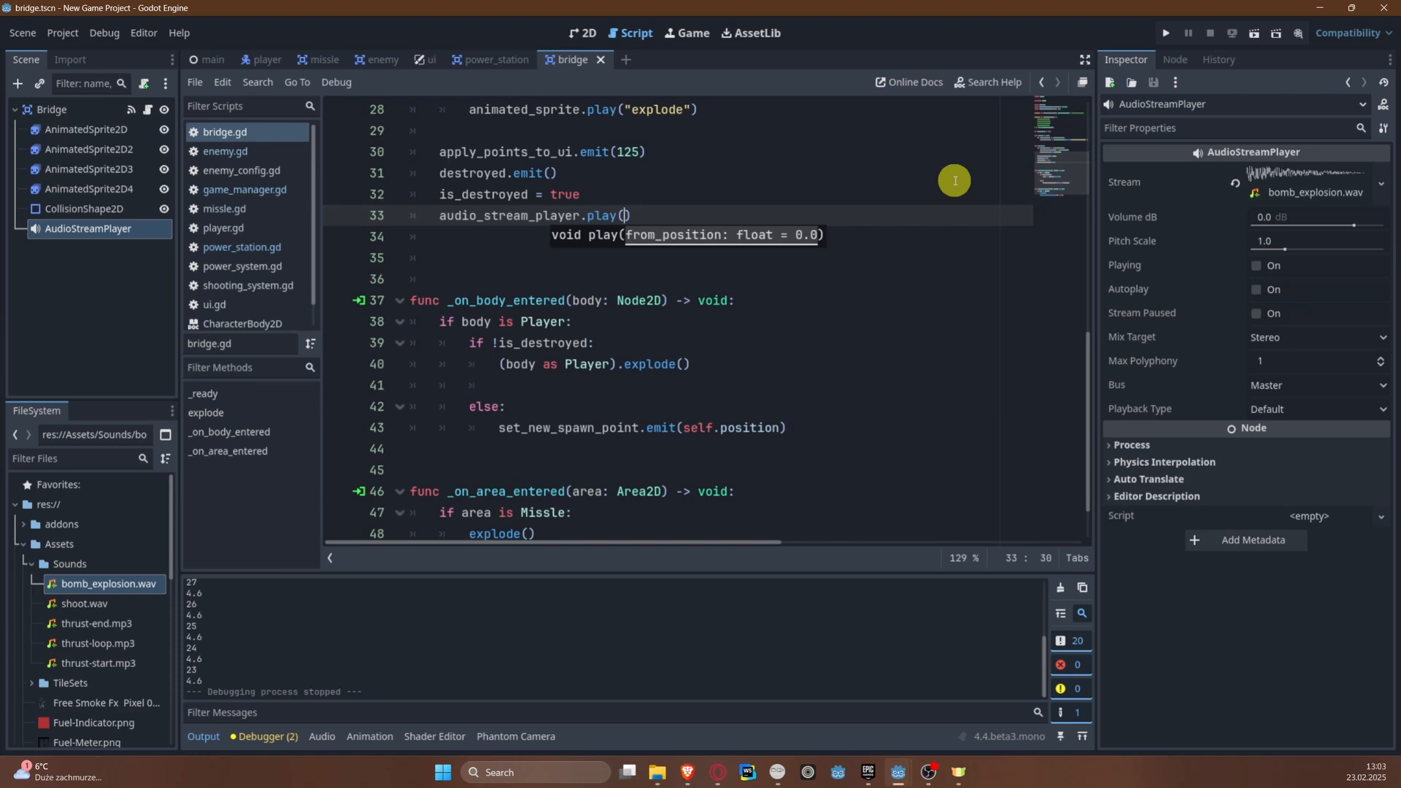
# Step: Remove the surplus blank lines between explode() and _on_body_entered() in bridge.gd, leaving one
pyautogui.click(511, 262)
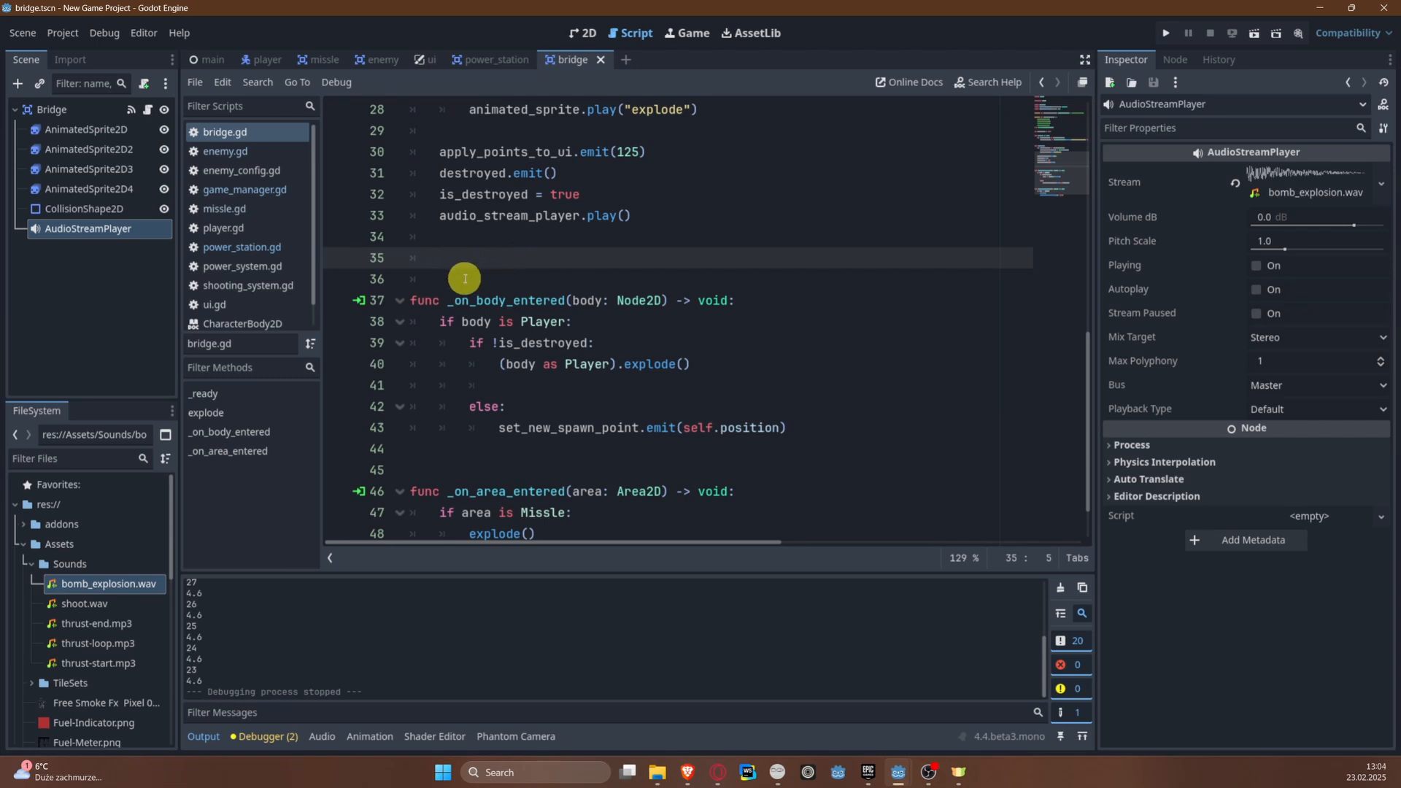
pyautogui.click(412, 275)
pyautogui.scroll(9, 600, 293)
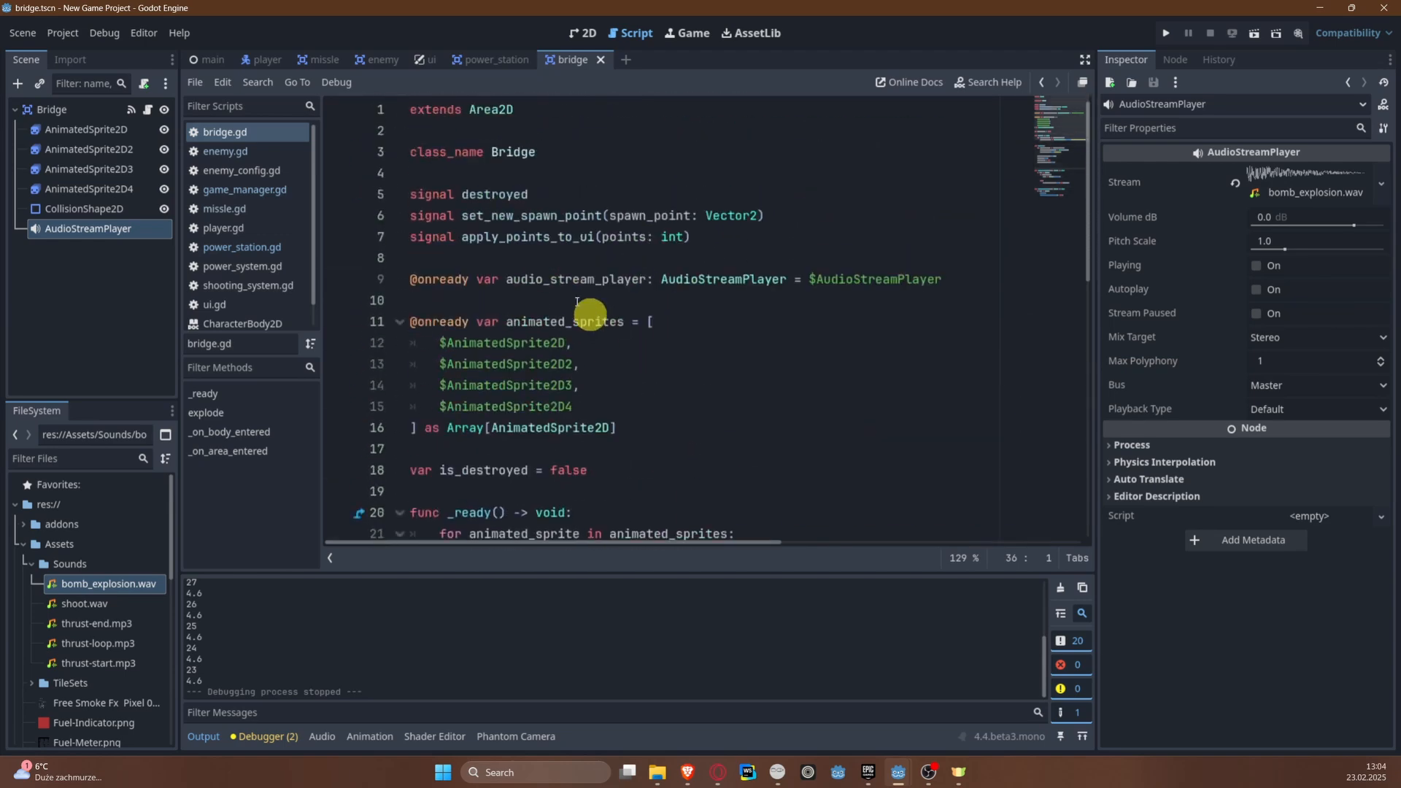
pyautogui.scroll(-4, 588, 417)
pyautogui.scroll(-4, 587, 418)
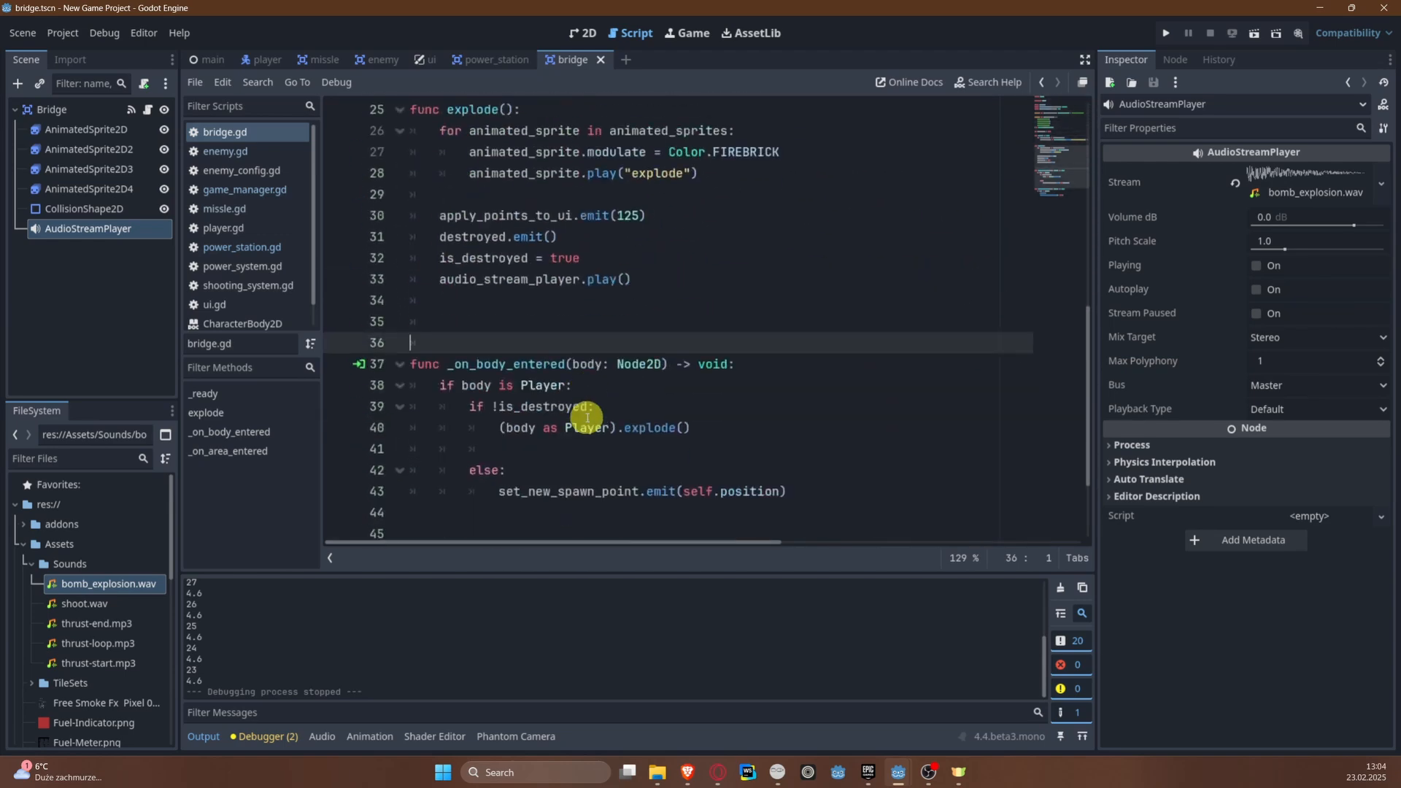
pyautogui.press('BackSpace')
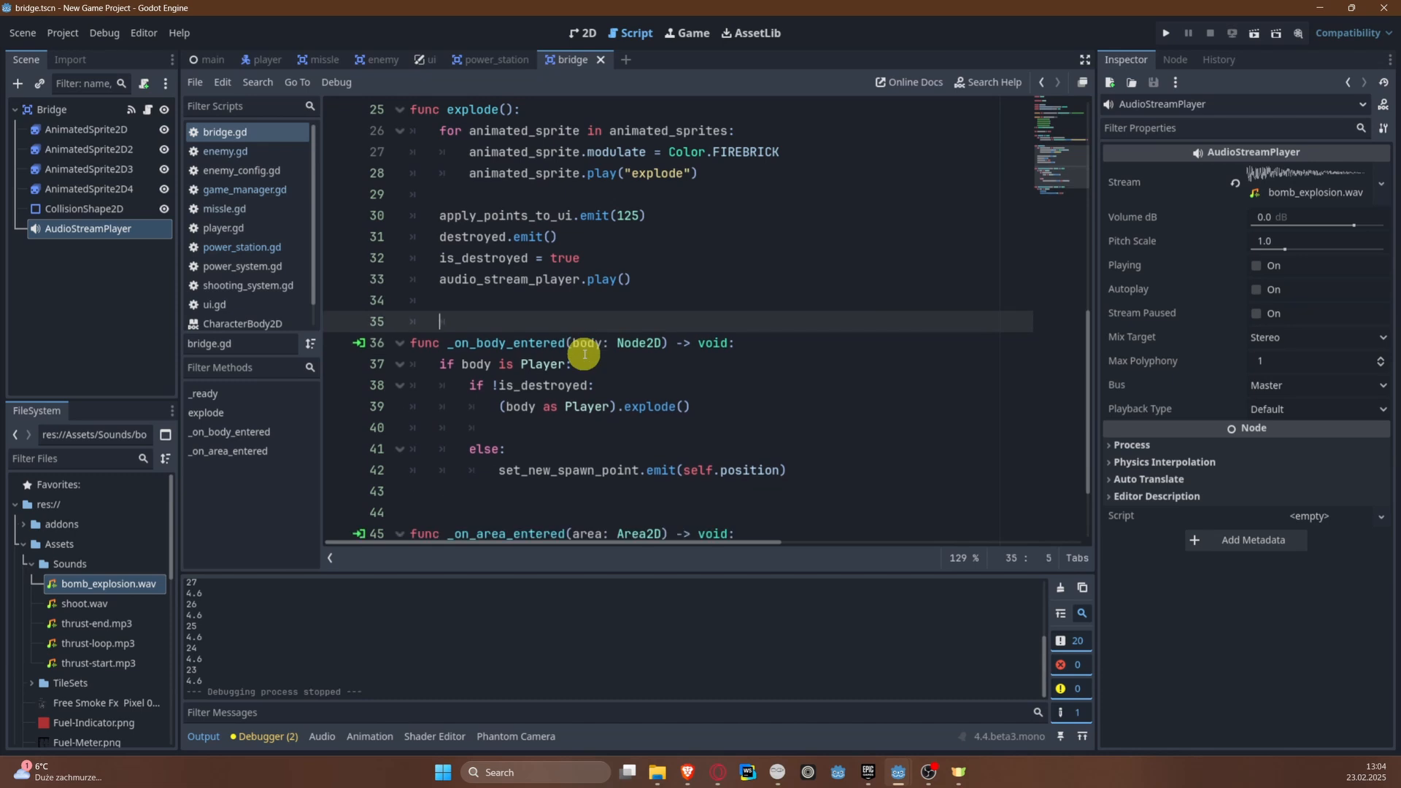
pyautogui.press('BackSpace')
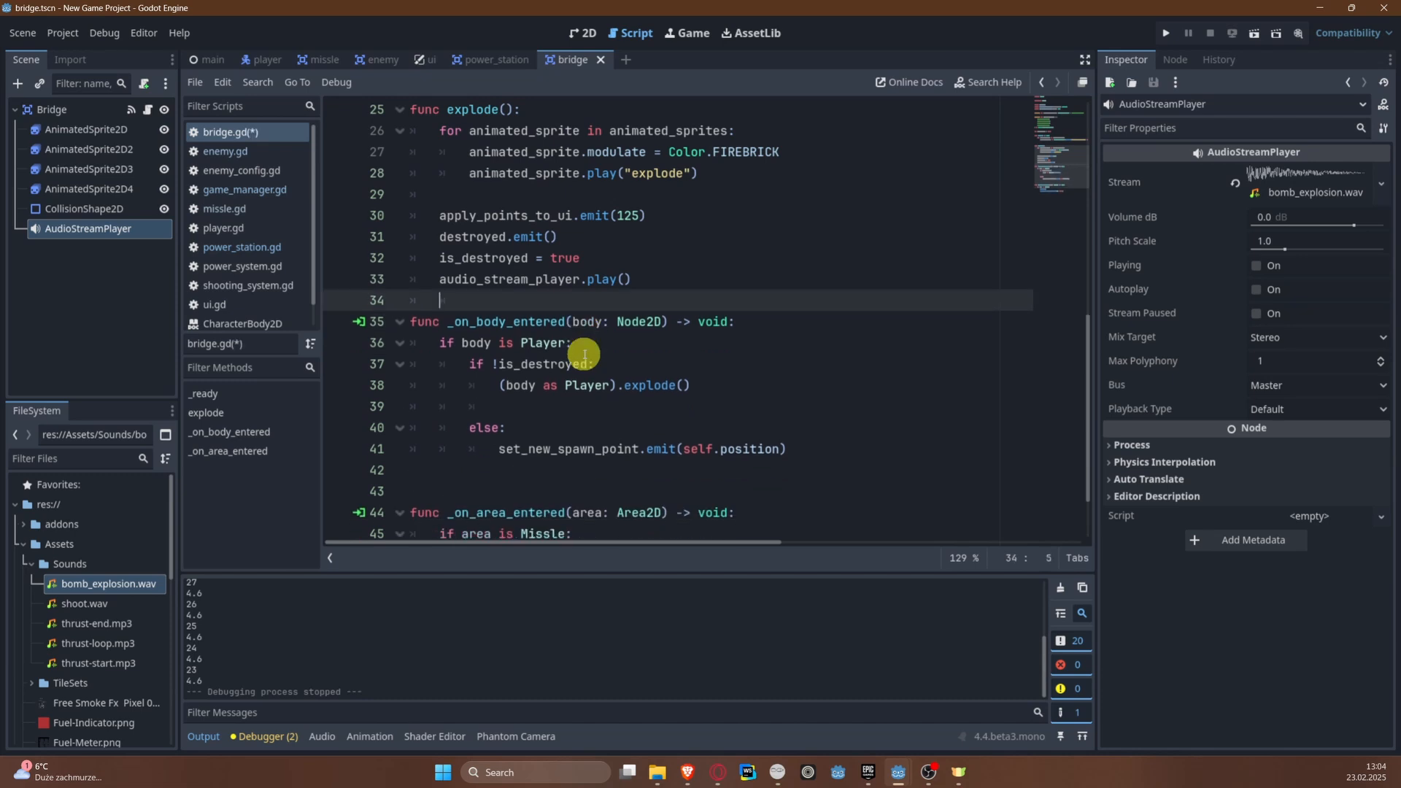
pyautogui.moveTo(411, 343); pyautogui.dragTo(407, 496)
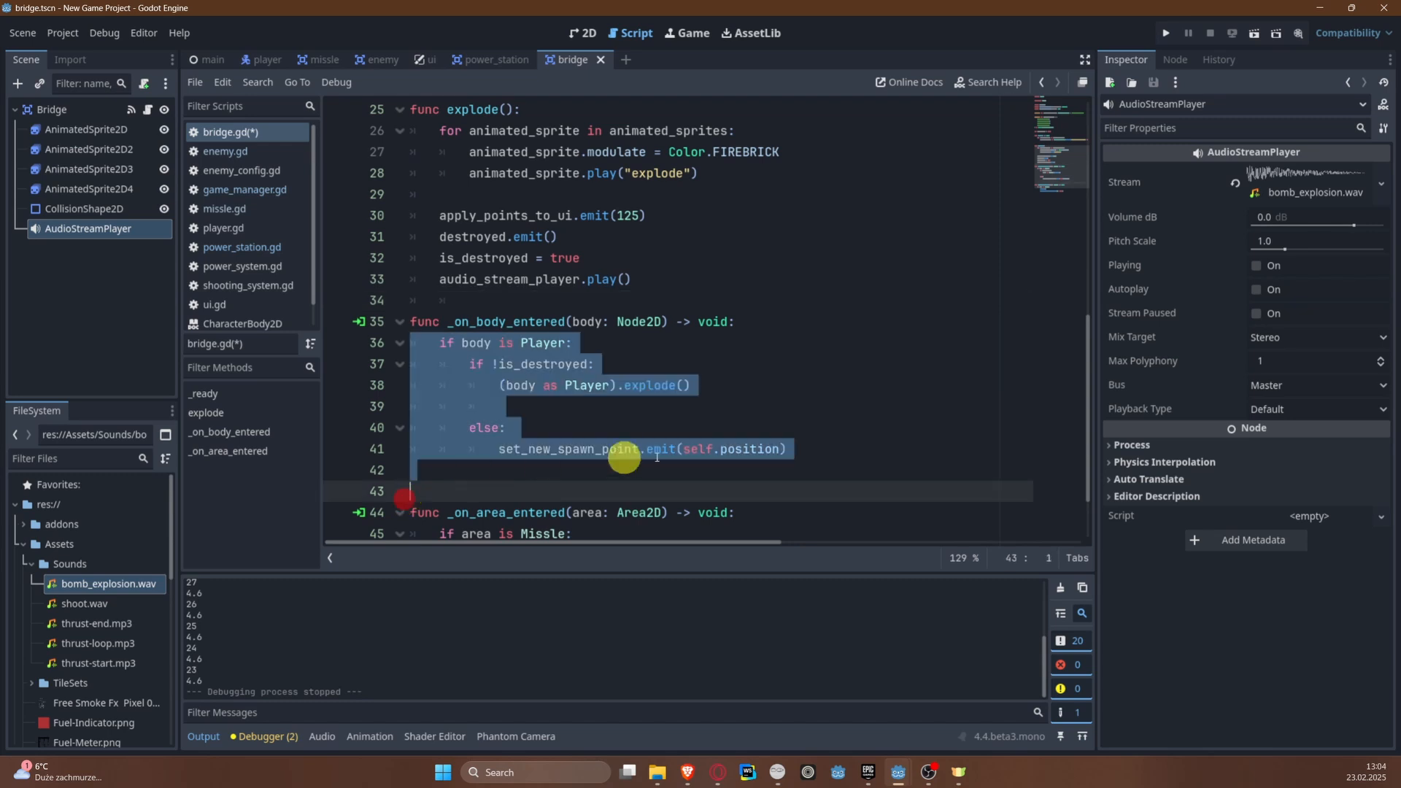
pyautogui.click(491, 488)
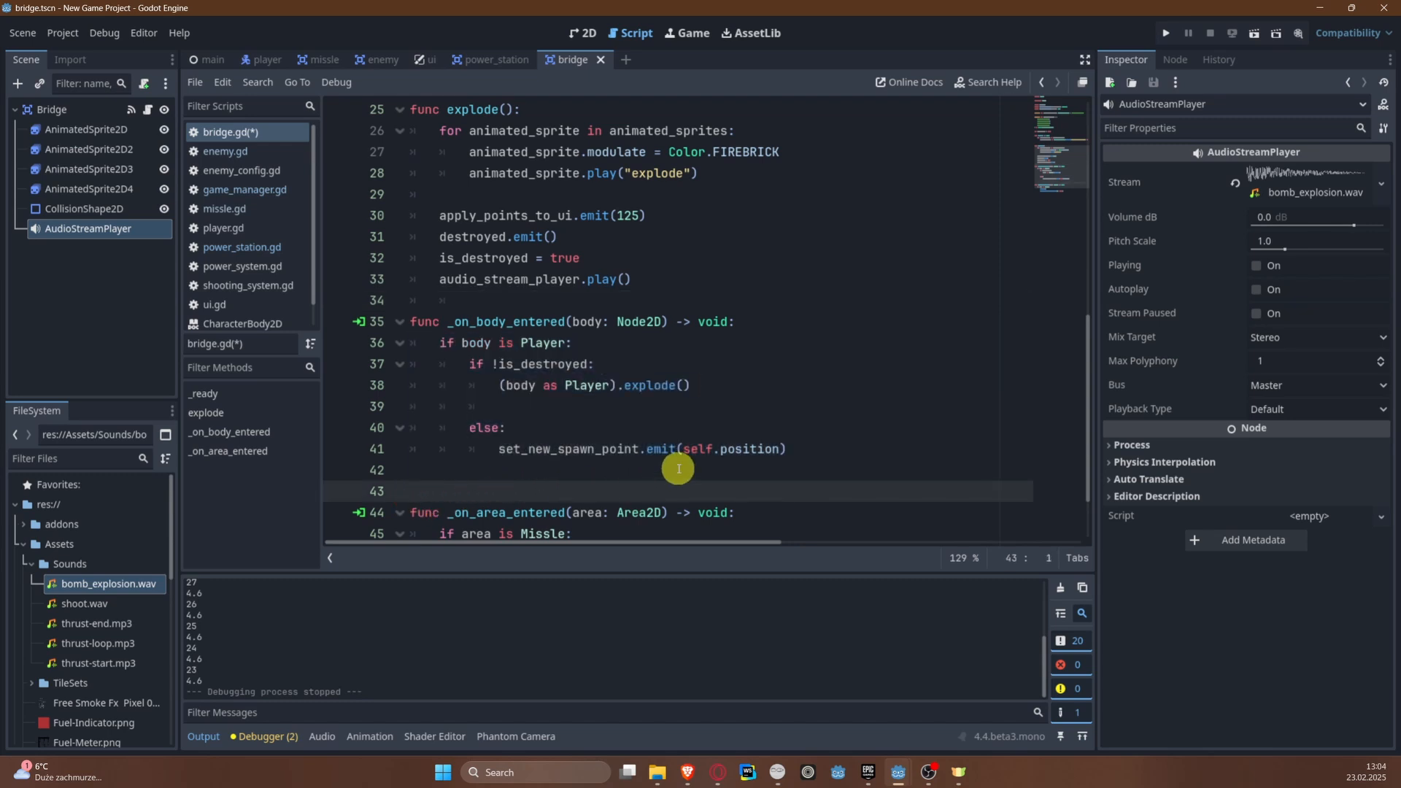